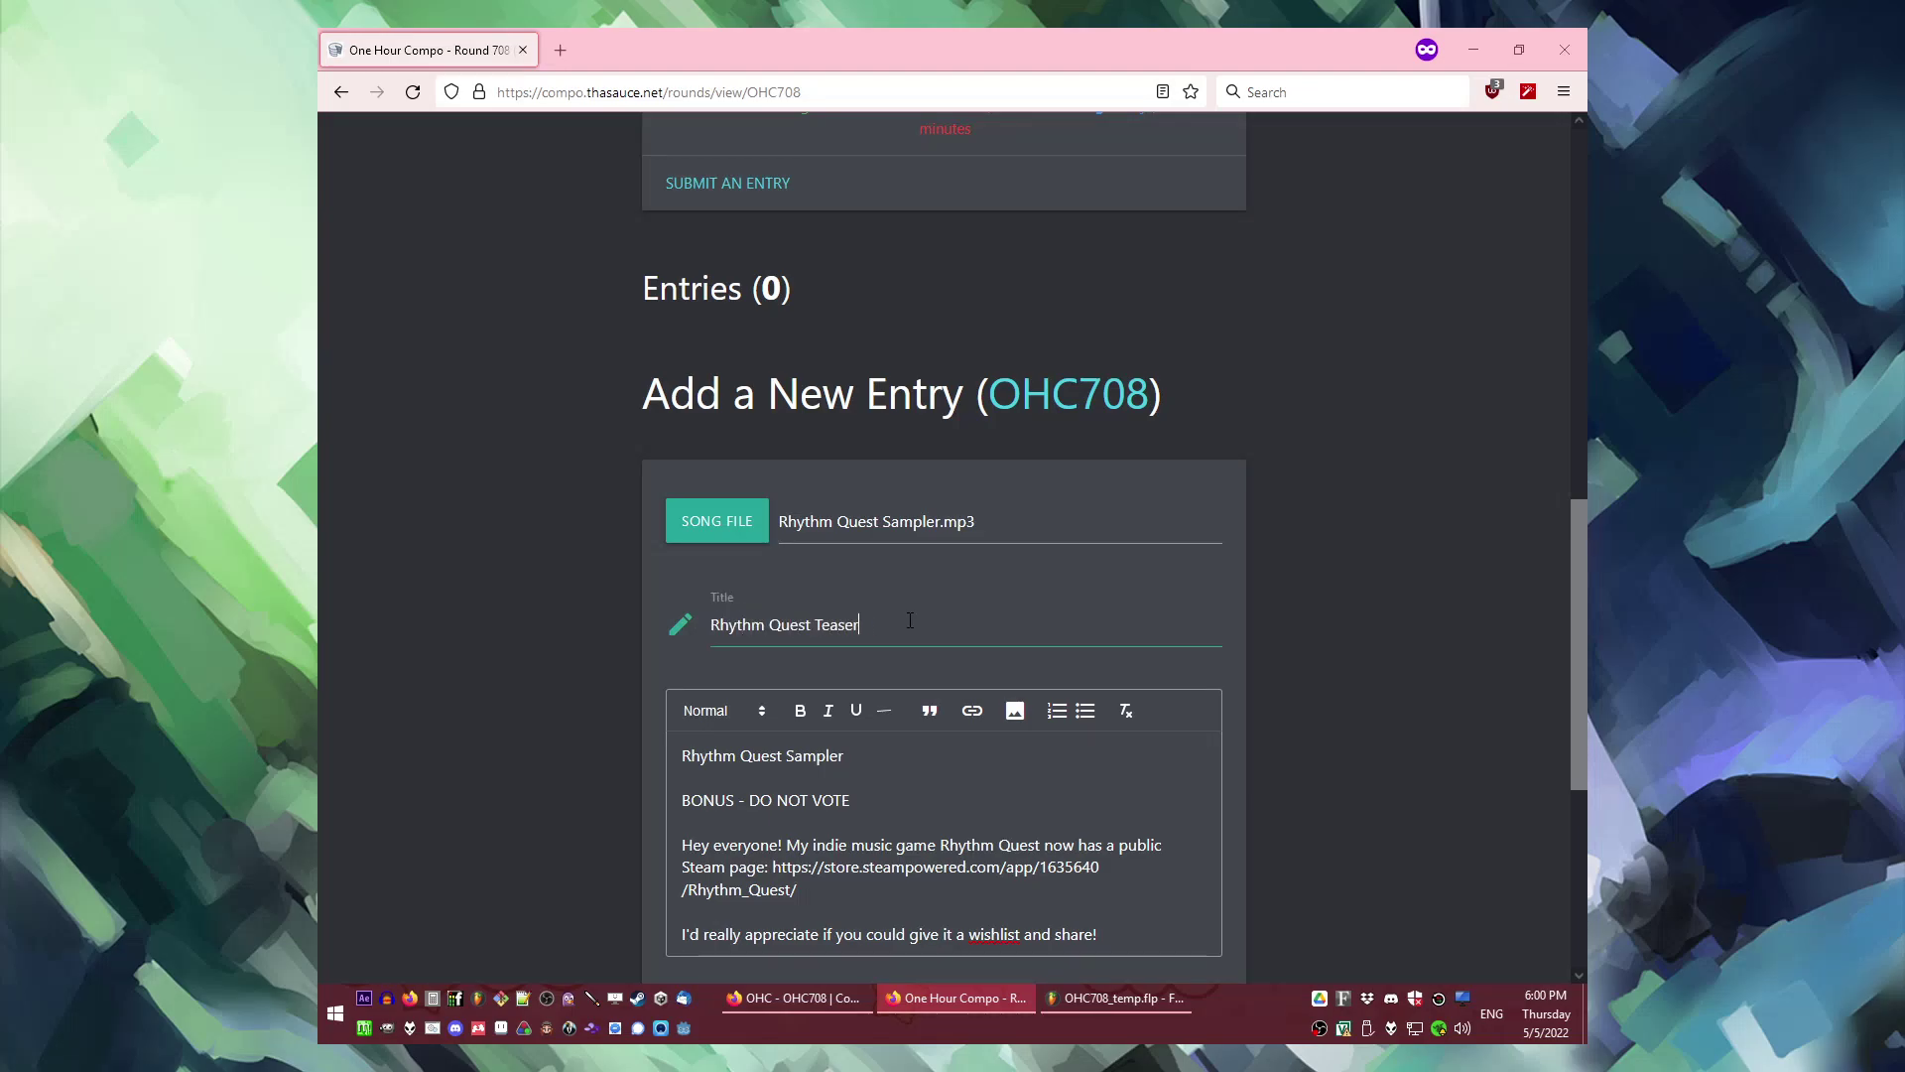
# Step: Delete the "Rhythm Quest Sampler" line from the description of the Rhythm Quest Teaser entry and submit the entry
pyautogui.tripleClick(794, 761)
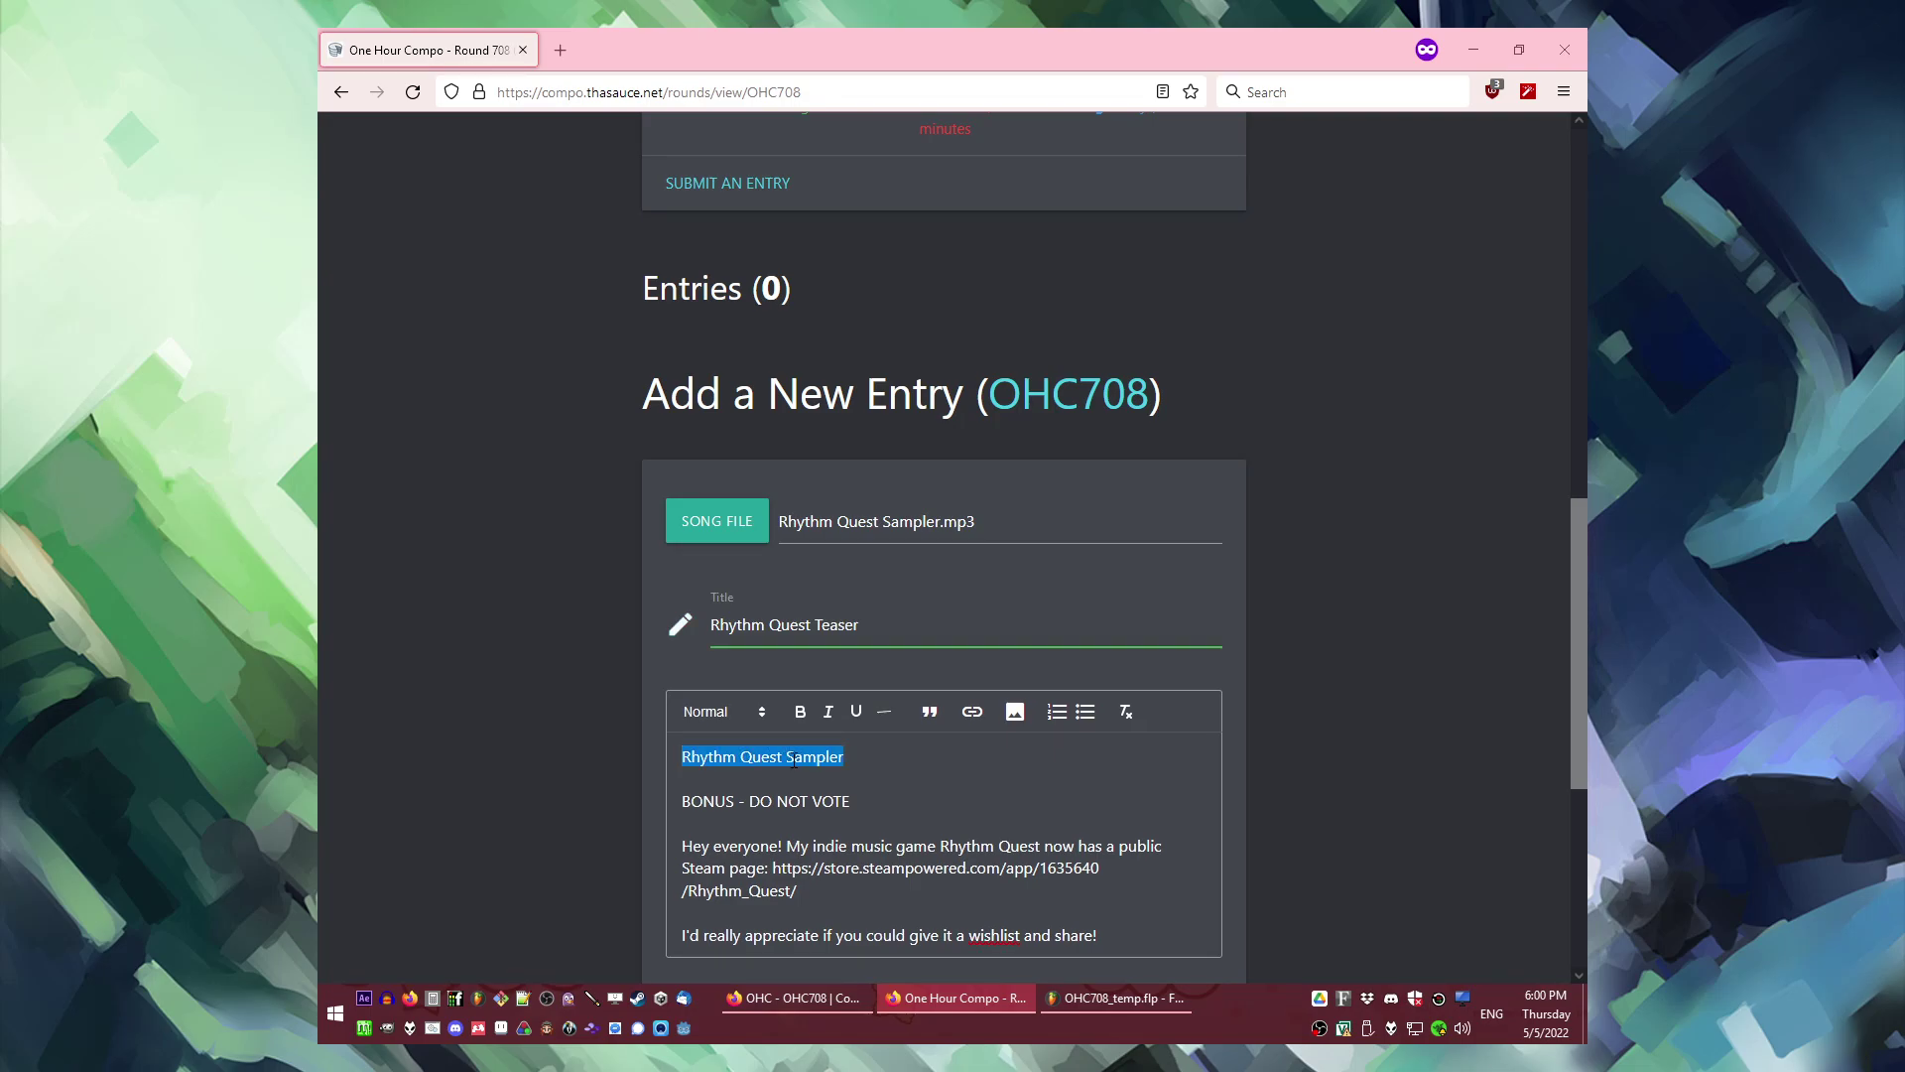
pyautogui.press('Delete')
pyautogui.press('Delete')
pyautogui.tripleClick(794, 761)
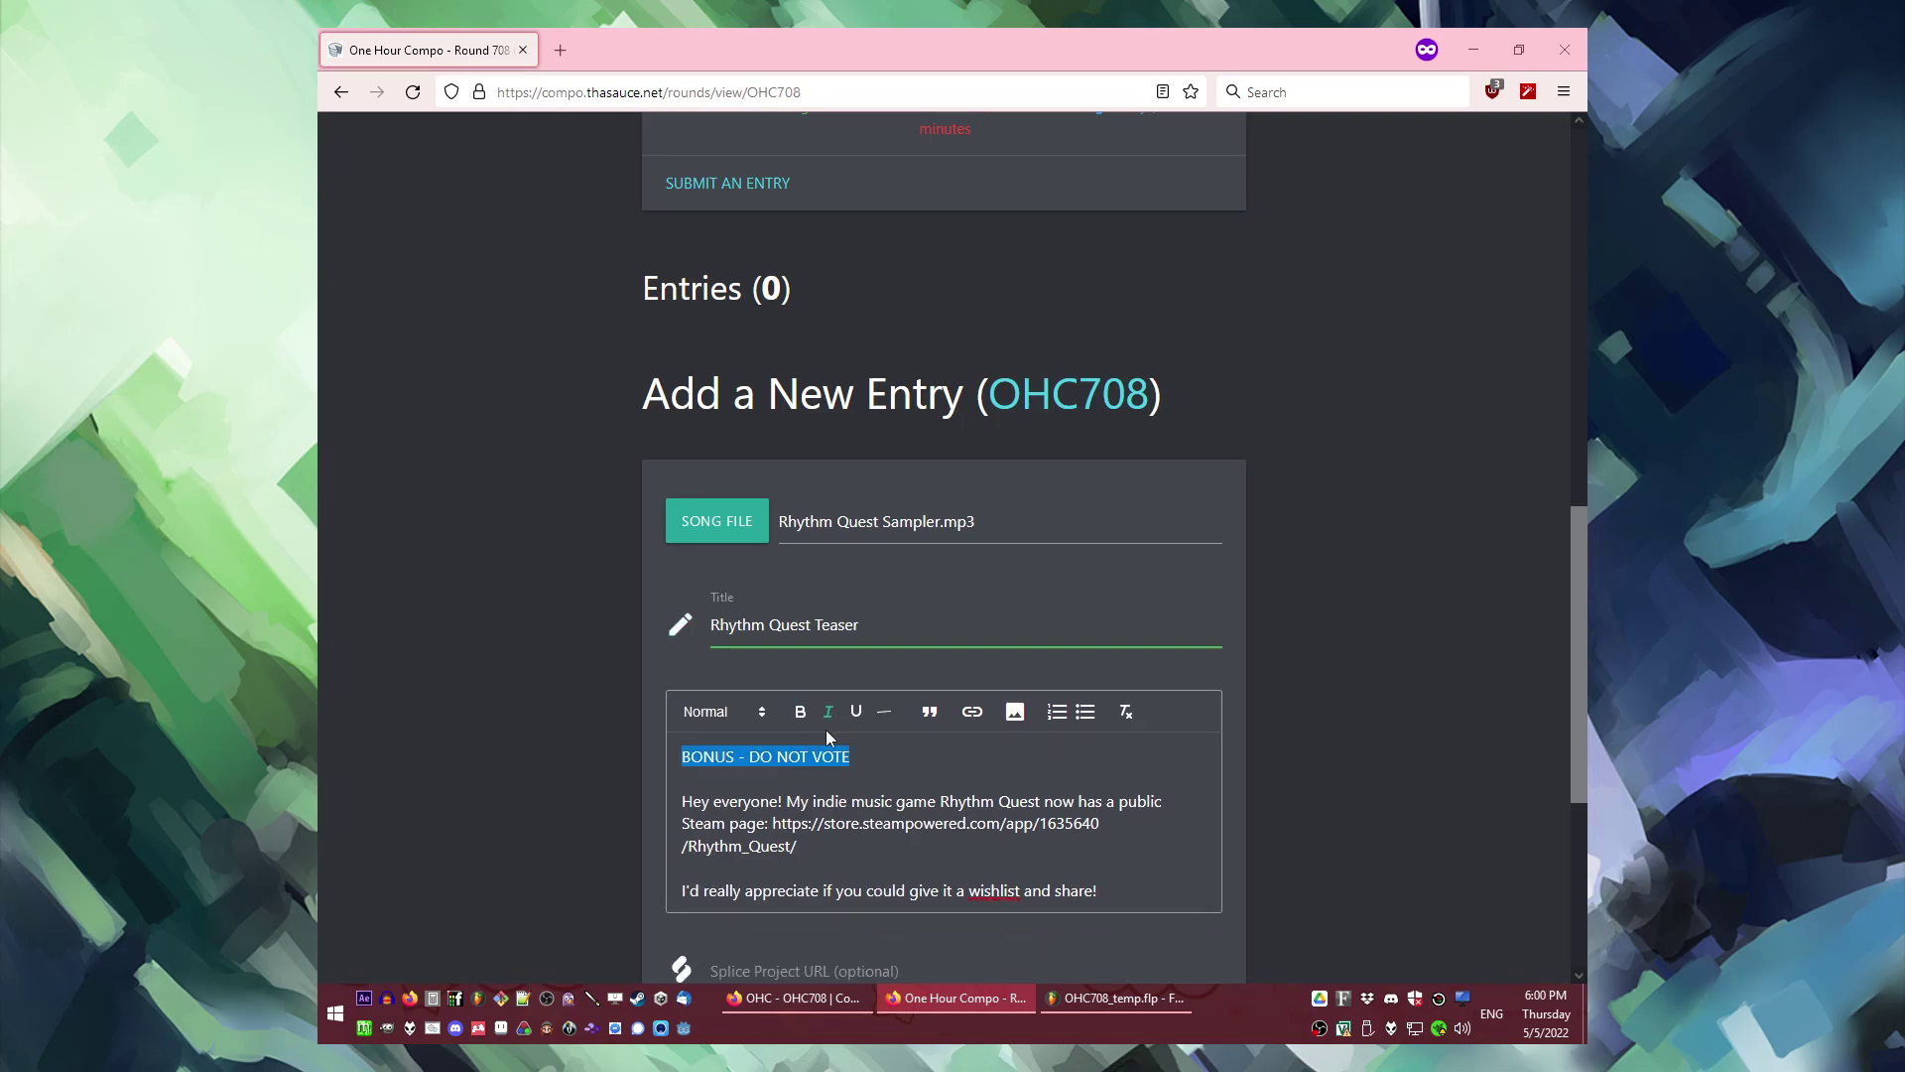
pyautogui.scroll(-3, 838, 701)
pyautogui.click(838, 549)
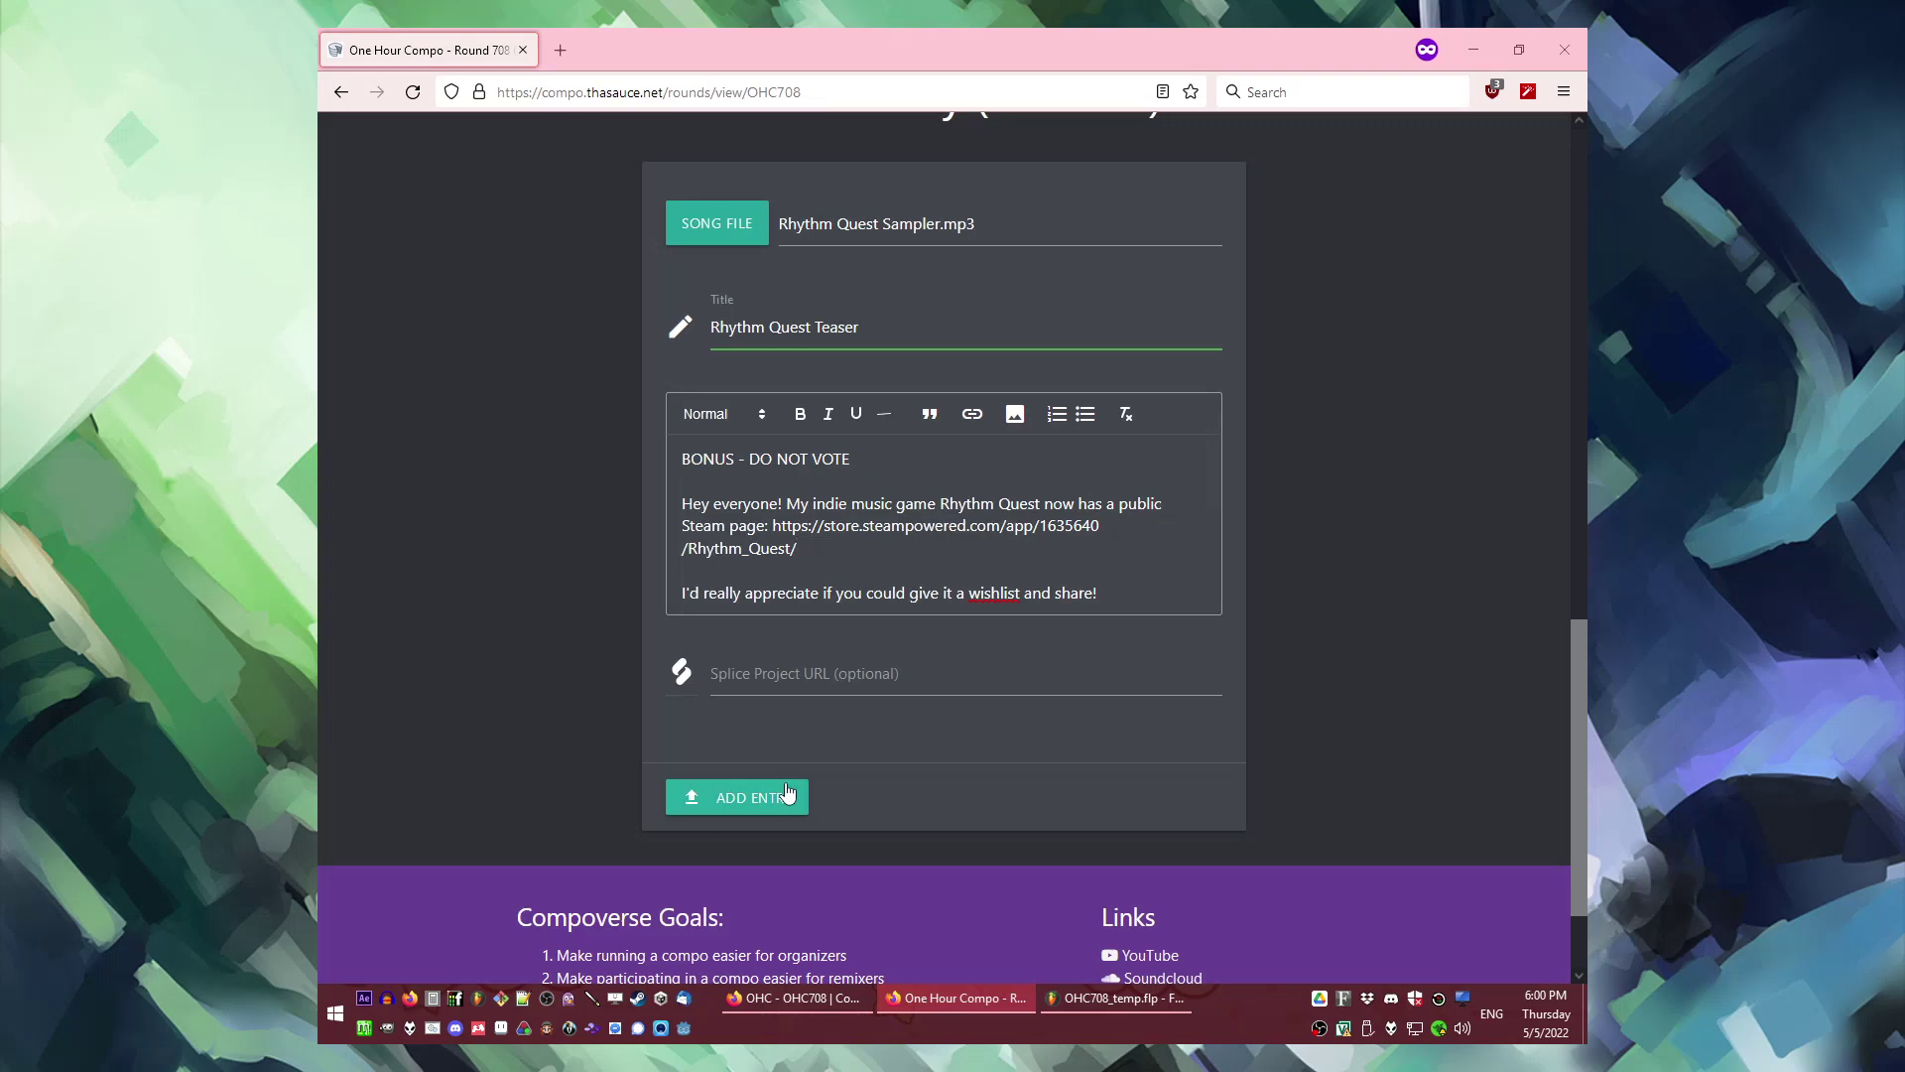
pyautogui.click(770, 797)
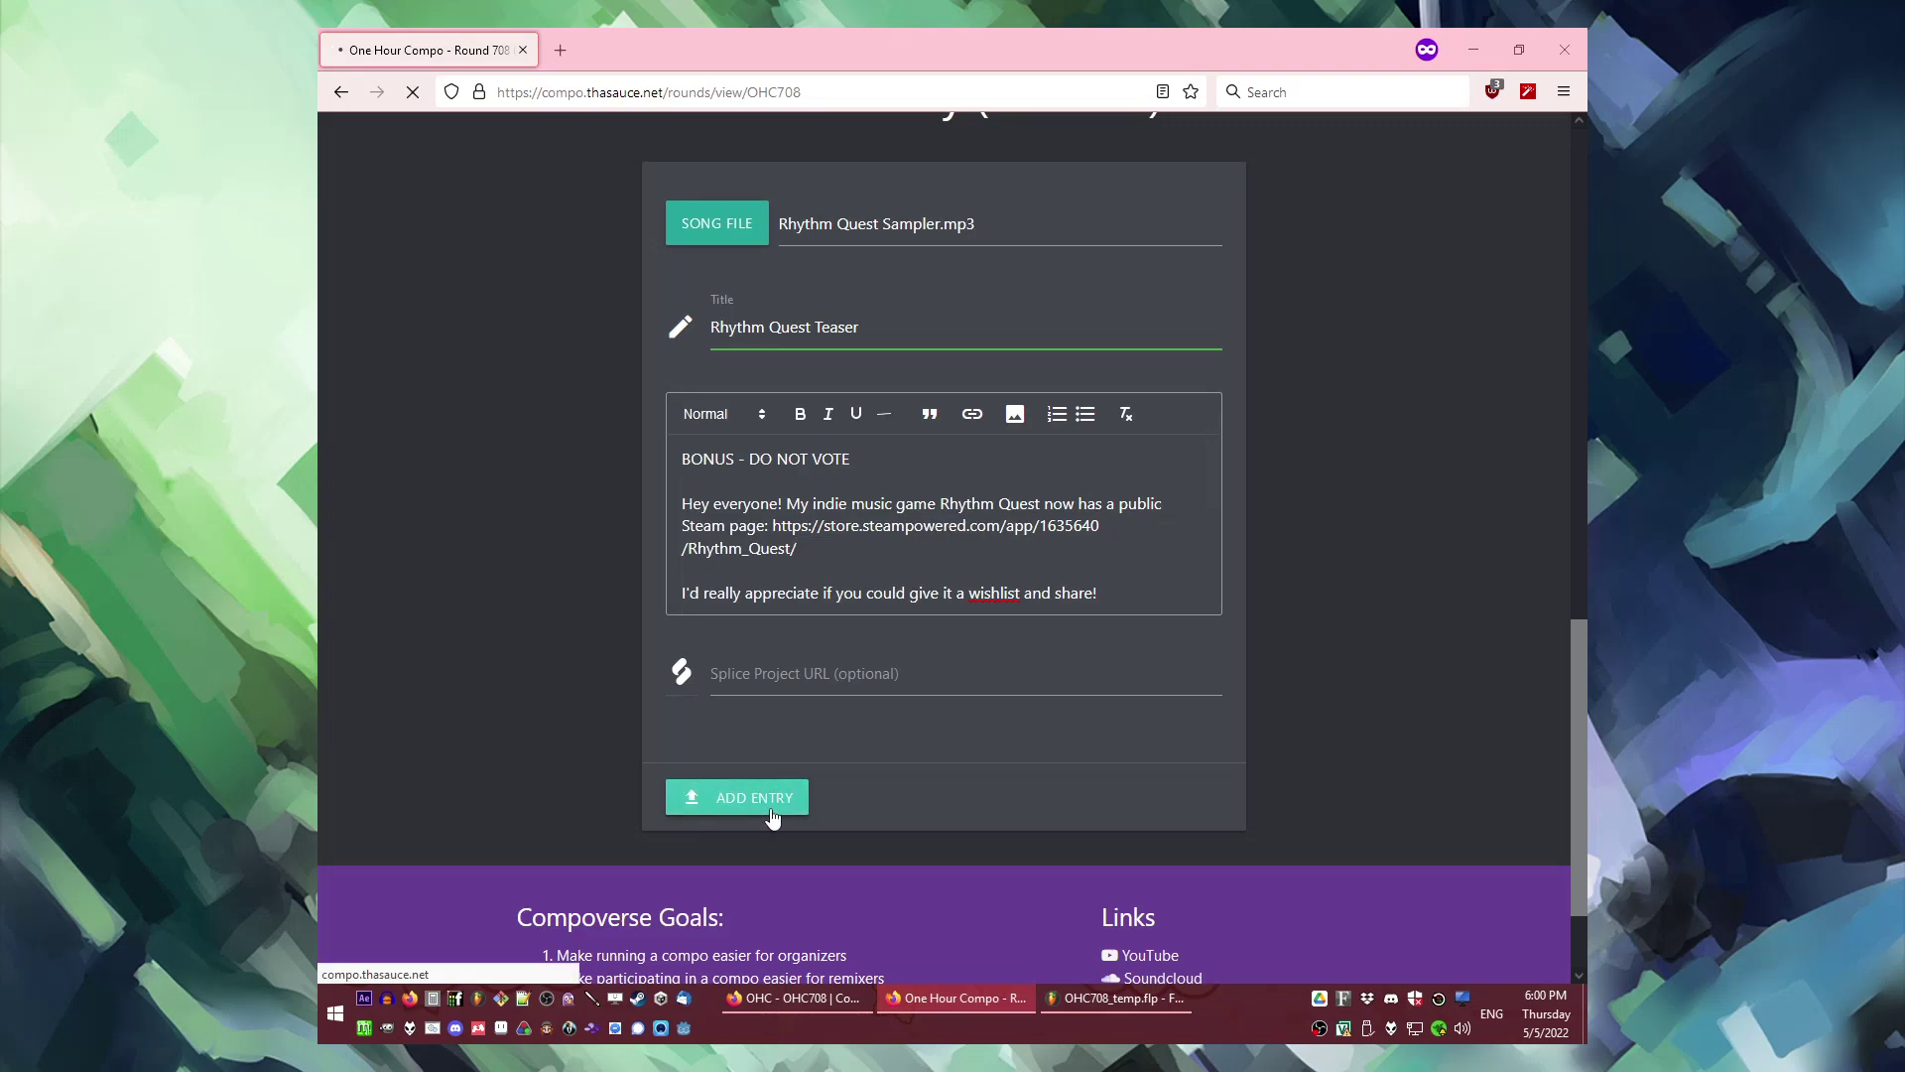
# Step: Reload the expired OHC708 round page in the other browser window and examine the round's picture theme and rules
pyautogui.click(791, 1000)
pyautogui.press('F5')
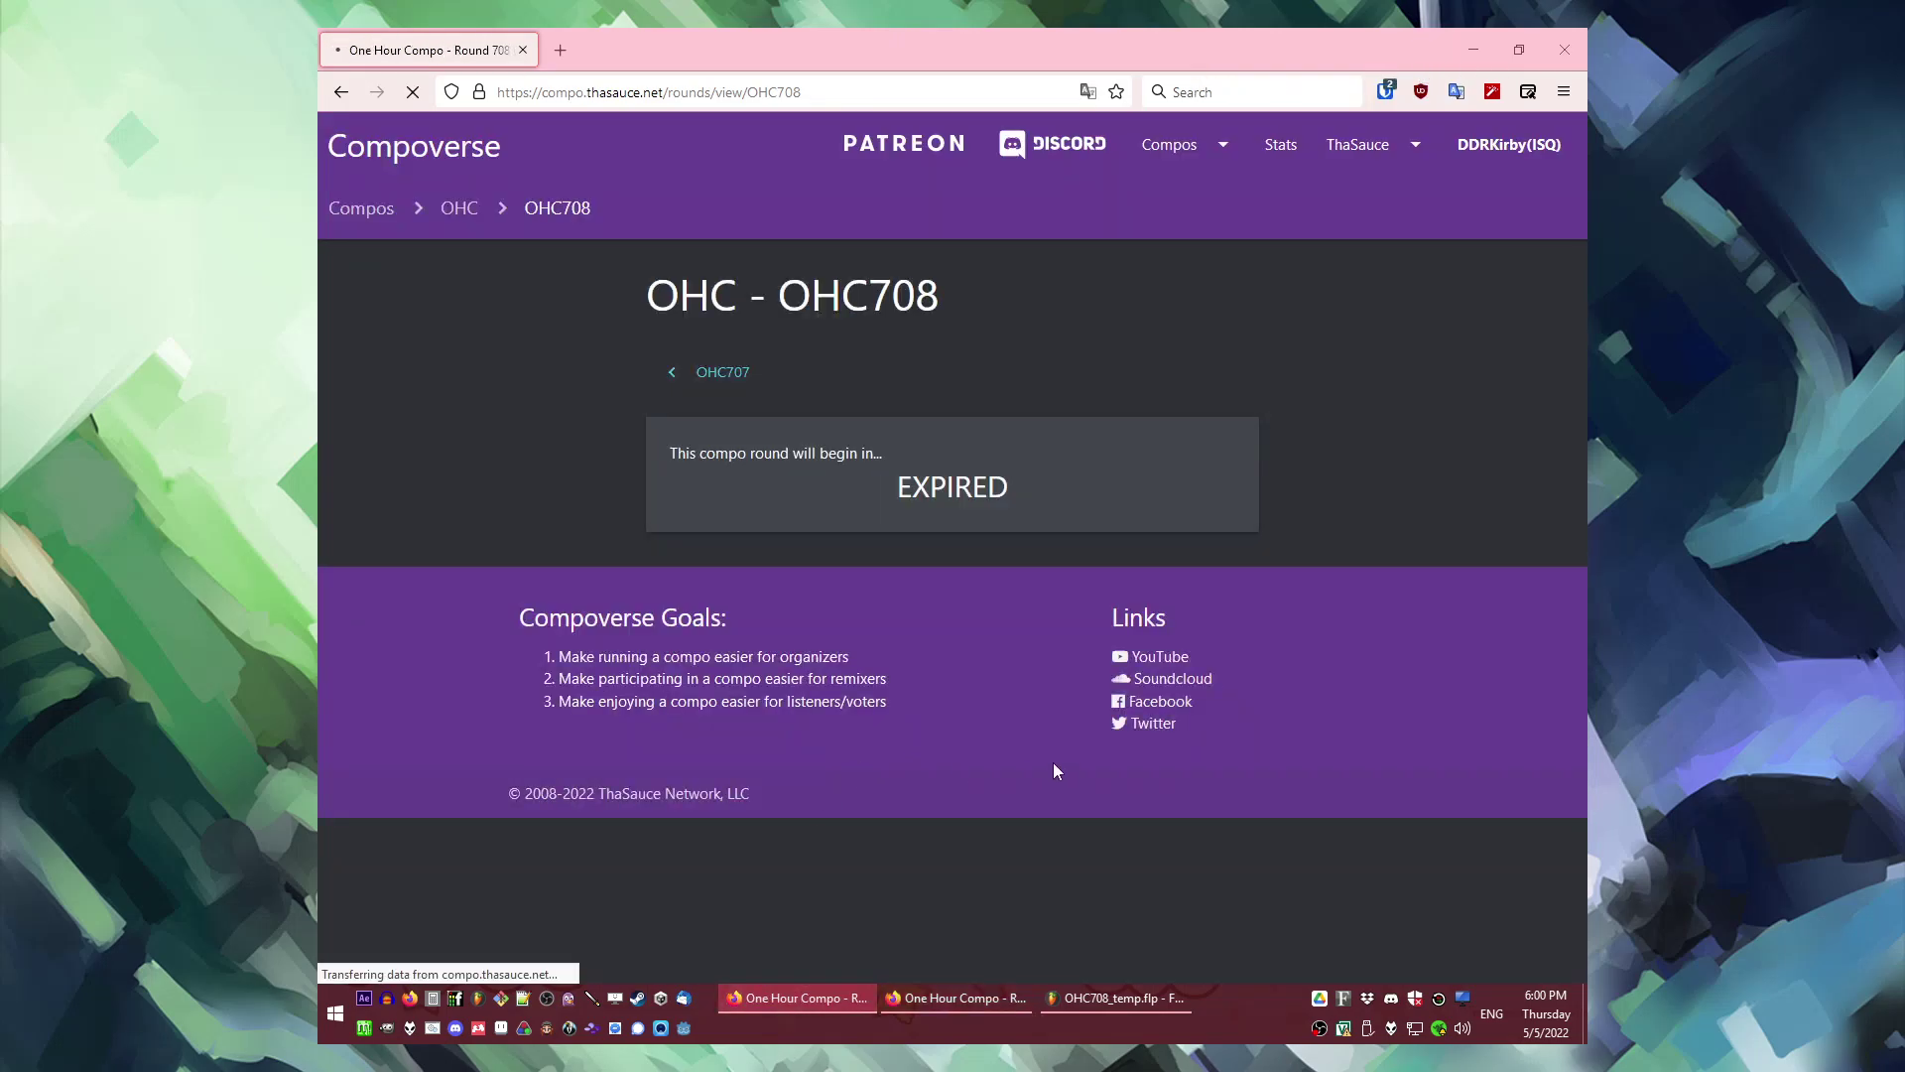
pyautogui.click(943, 999)
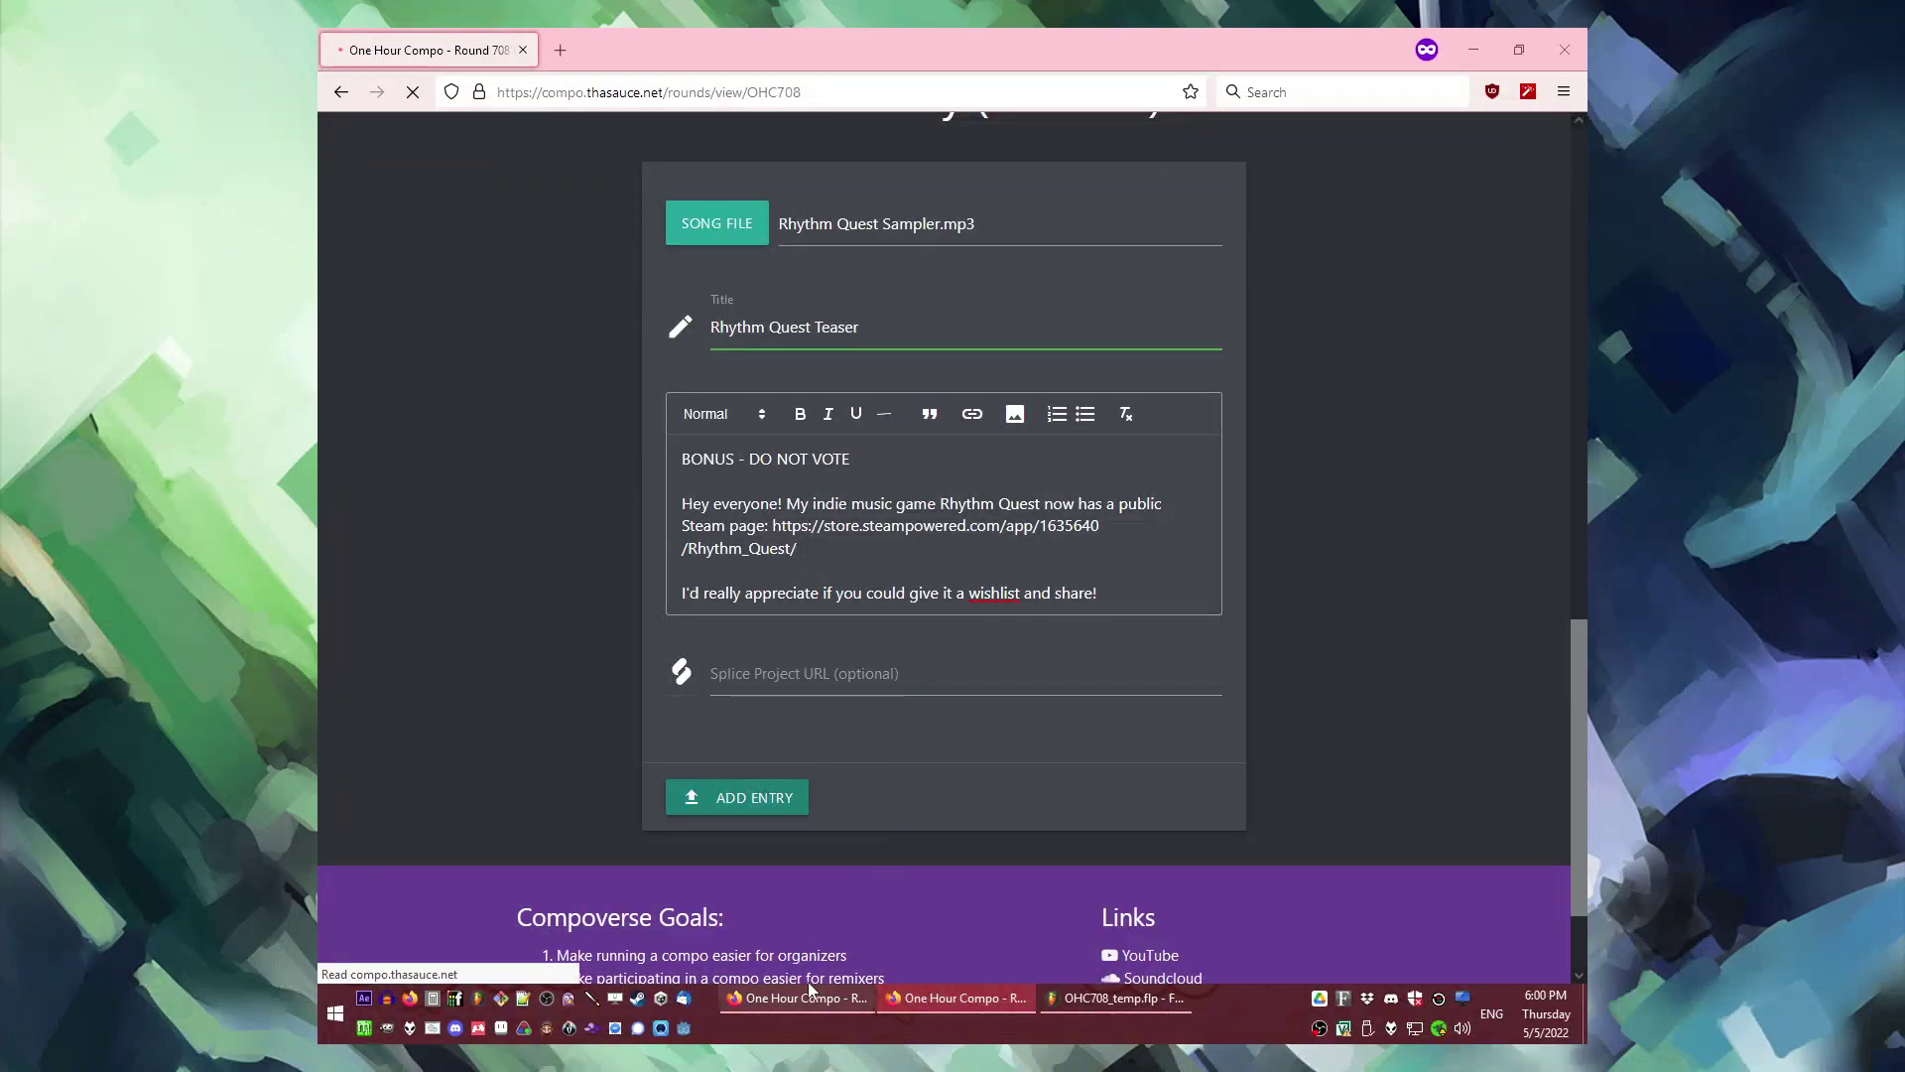
pyautogui.click(807, 1000)
pyautogui.scroll(-4, 855, 617)
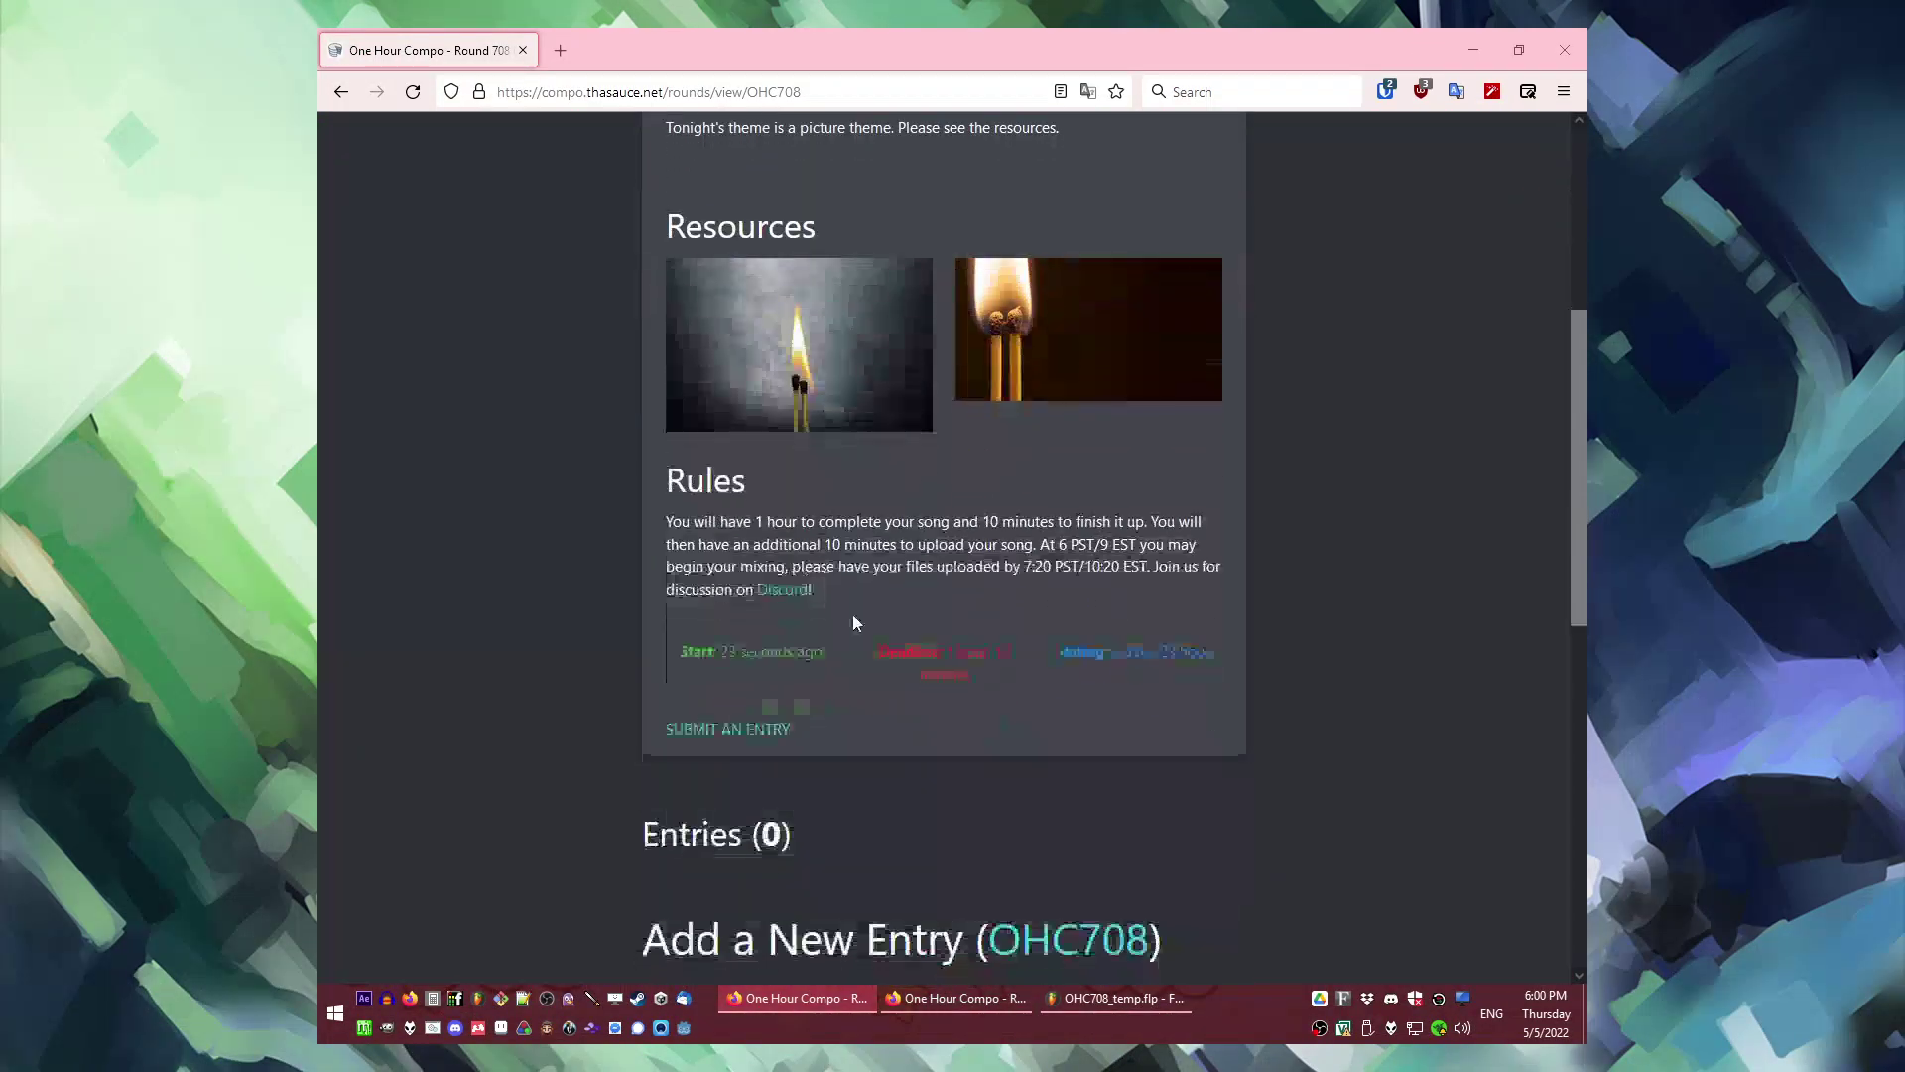
pyautogui.scroll(1, 869, 615)
pyautogui.rightClick(1113, 627)
pyautogui.click(1040, 607)
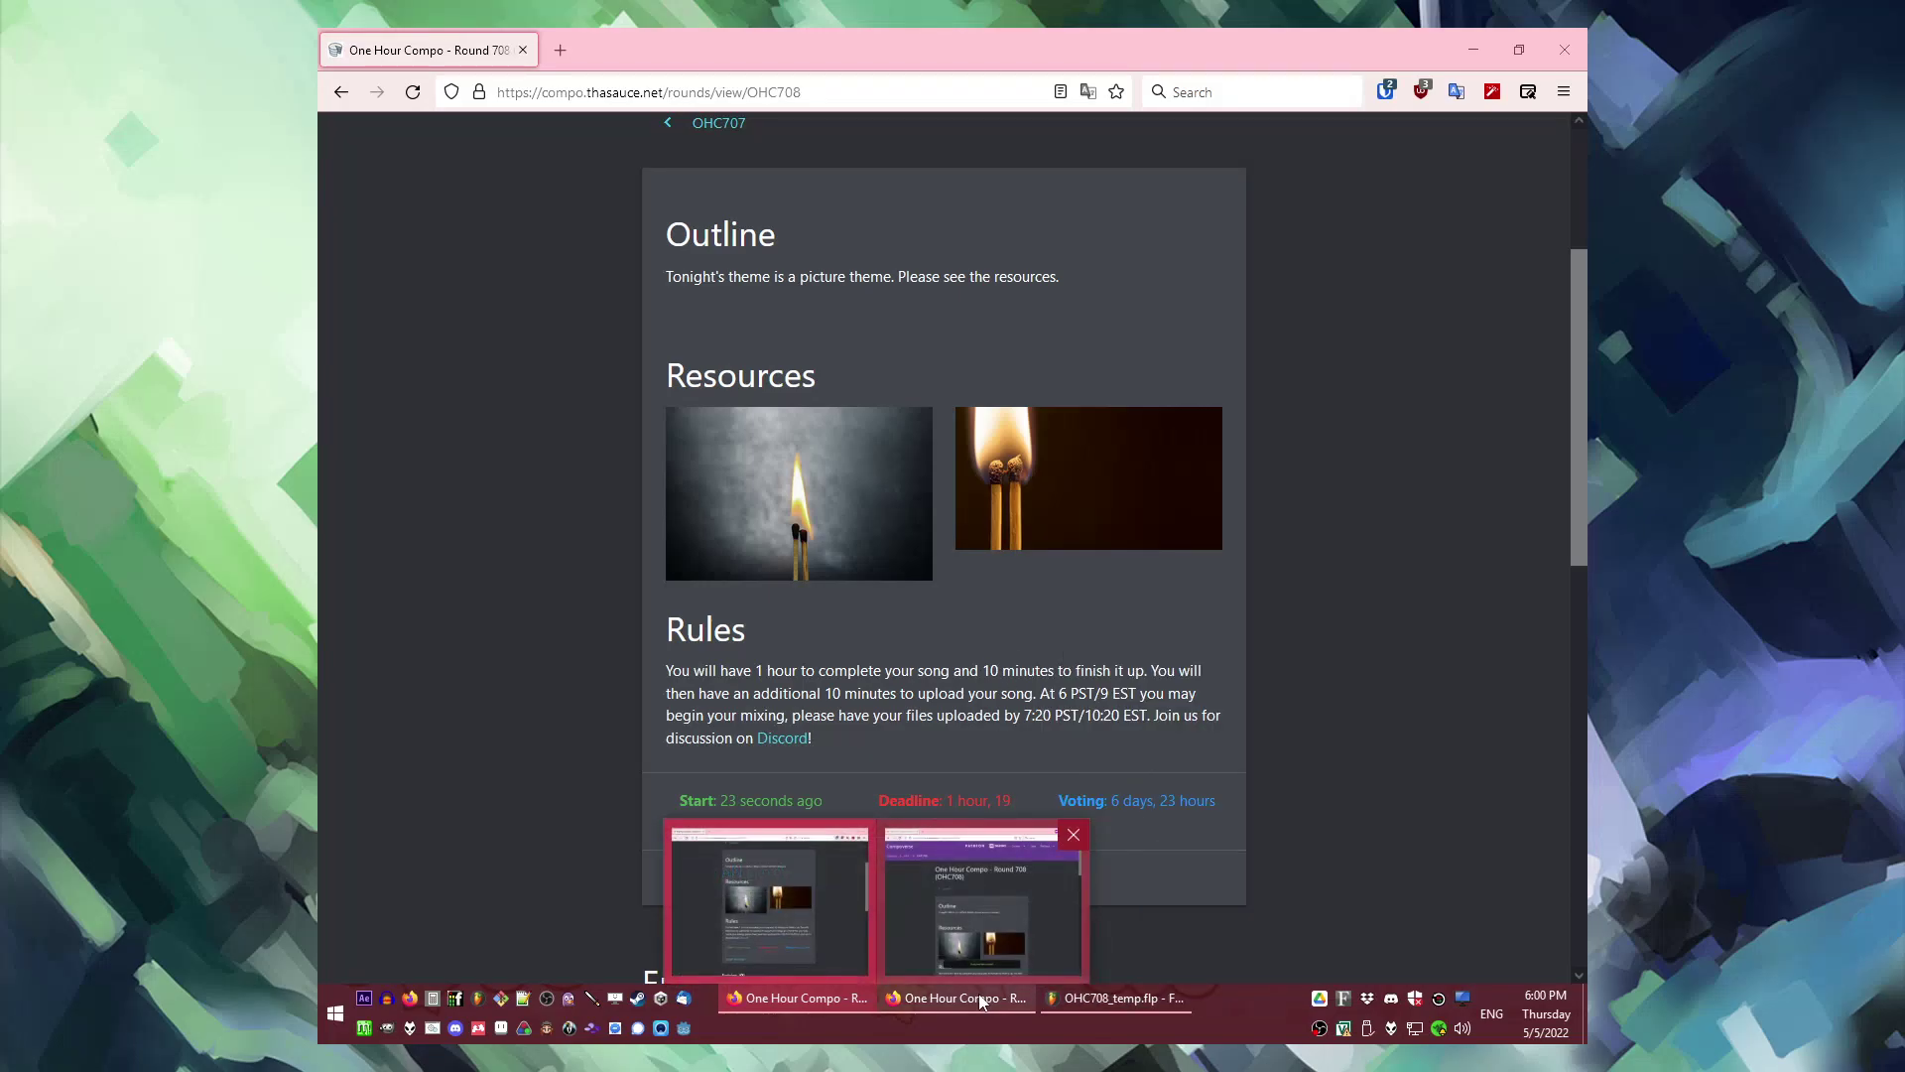
# Step: Play the submitted Rhythm Quest Teaser entry and skip to different points in its waveform to check the upload
pyautogui.click(823, 906)
pyautogui.scroll(-7, 824, 893)
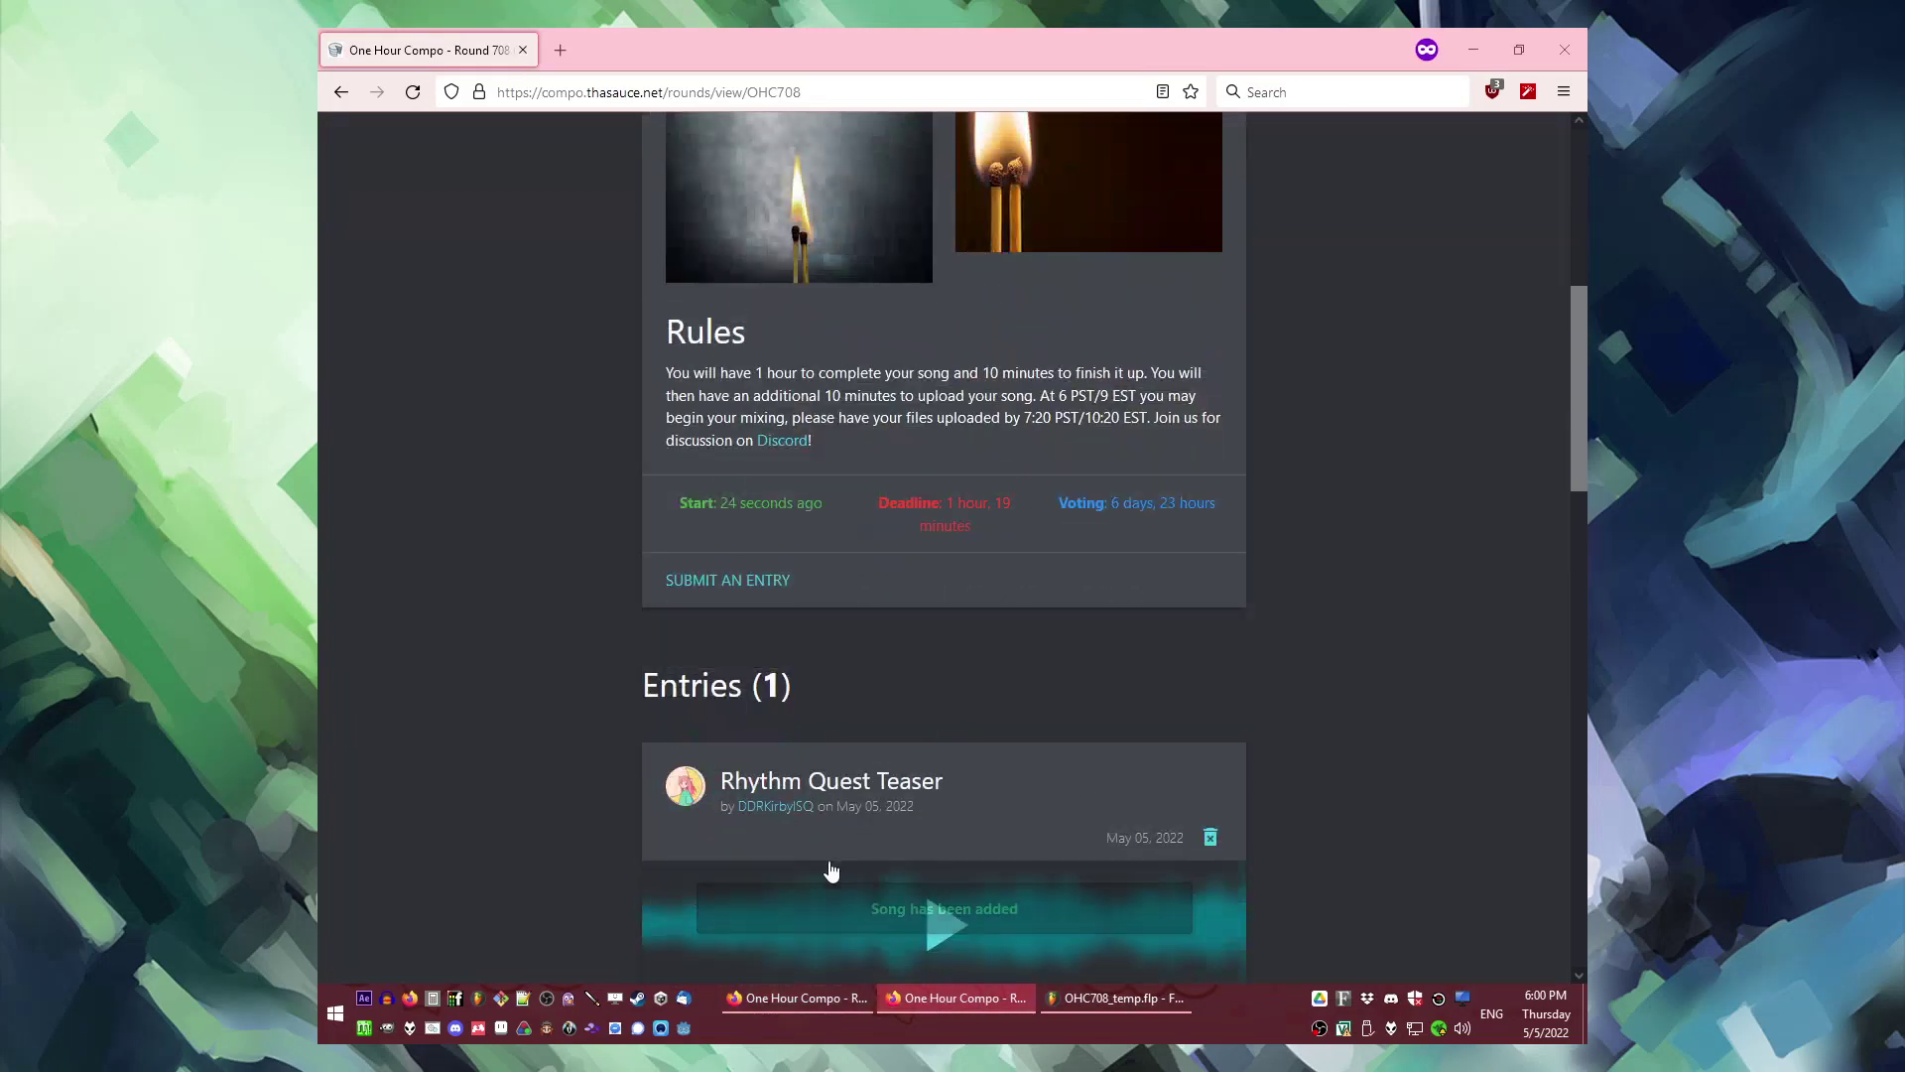
pyautogui.click(937, 772)
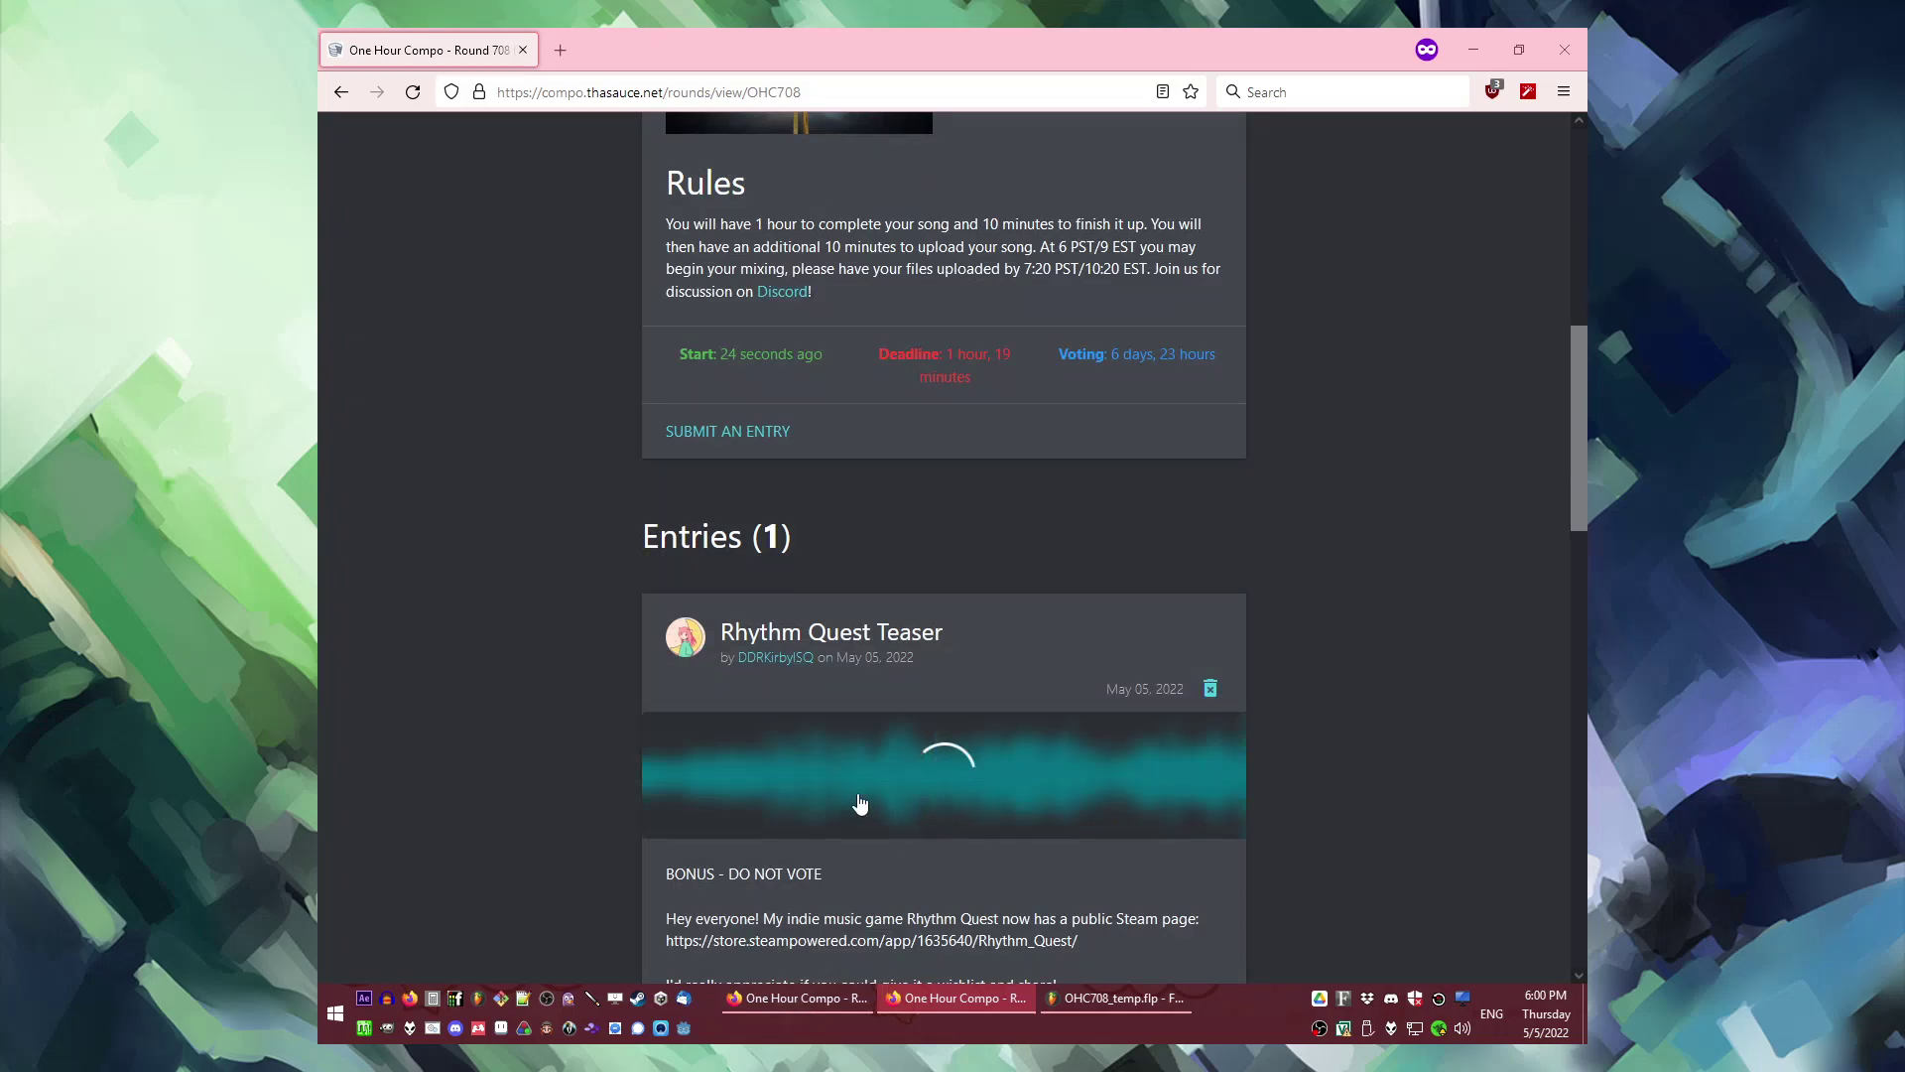
pyautogui.click(1034, 778)
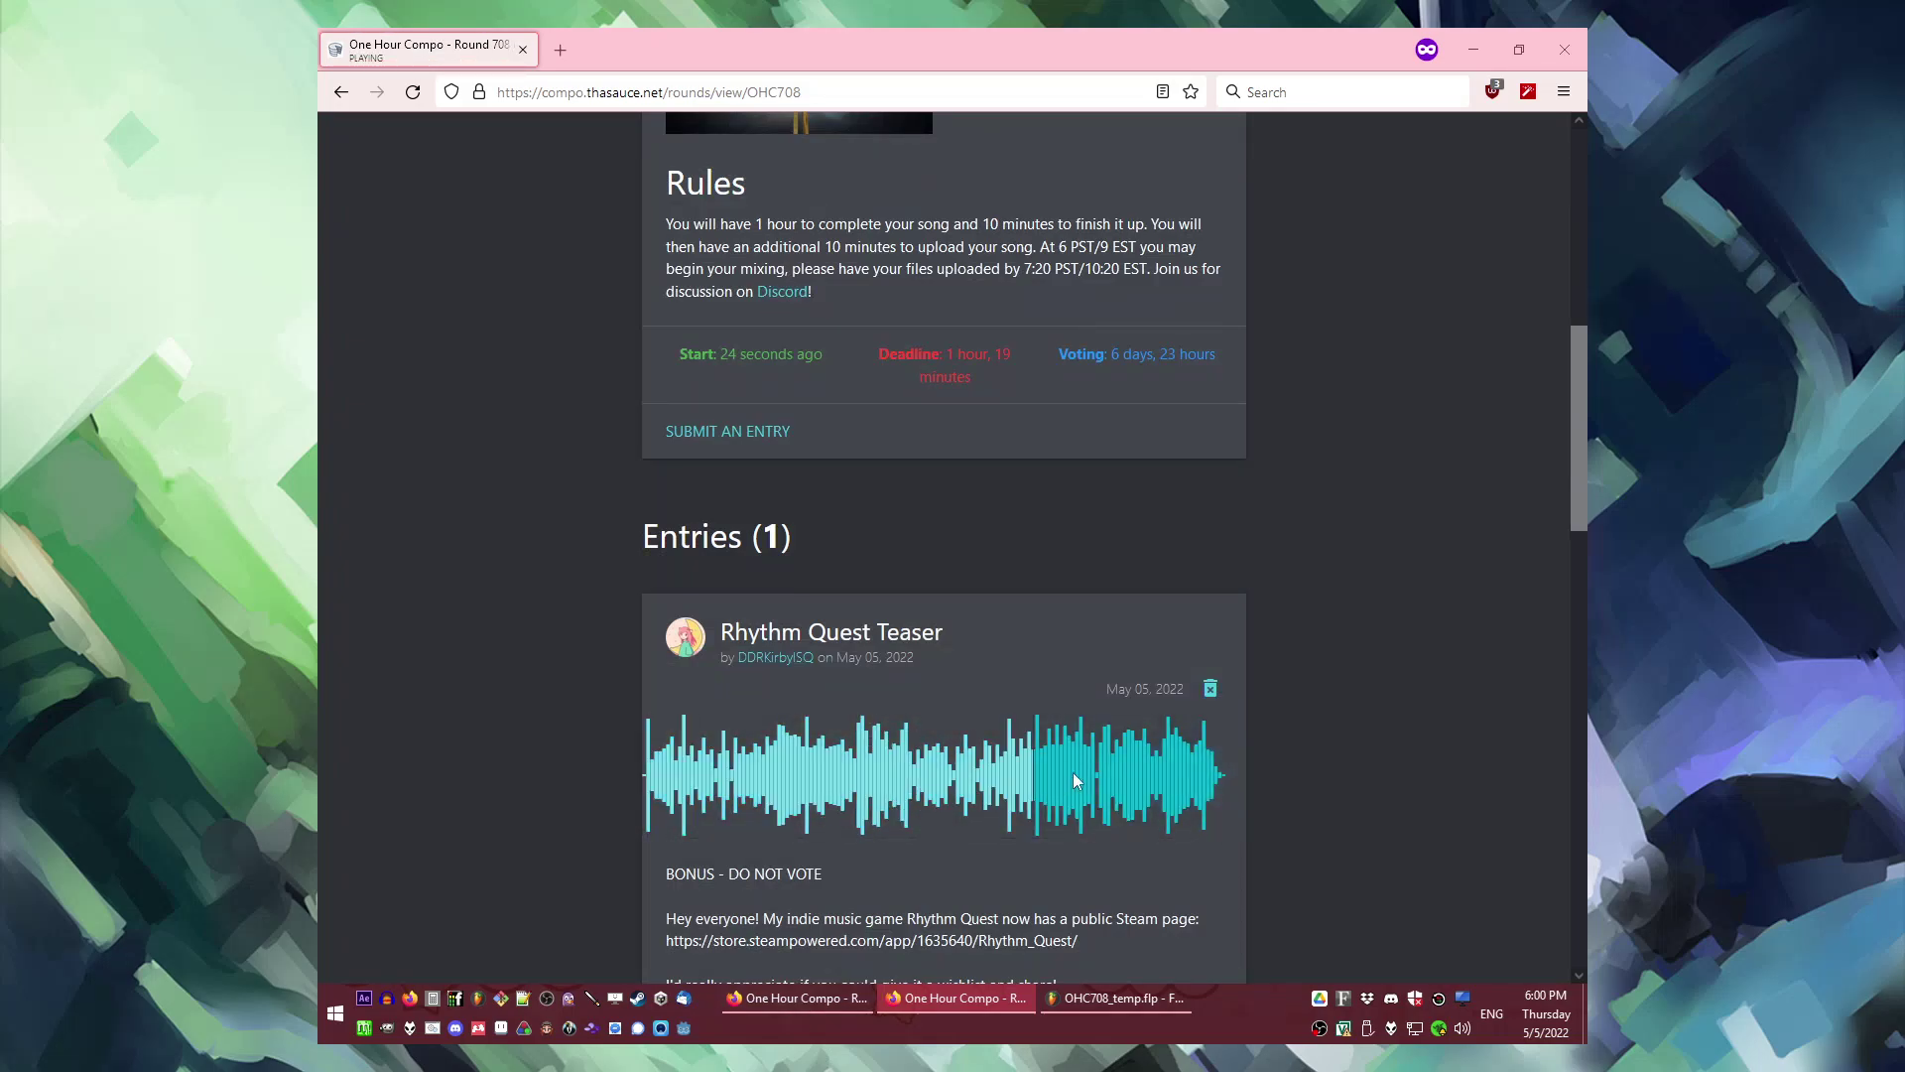
pyautogui.click(781, 784)
pyautogui.scroll(-3, 835, 871)
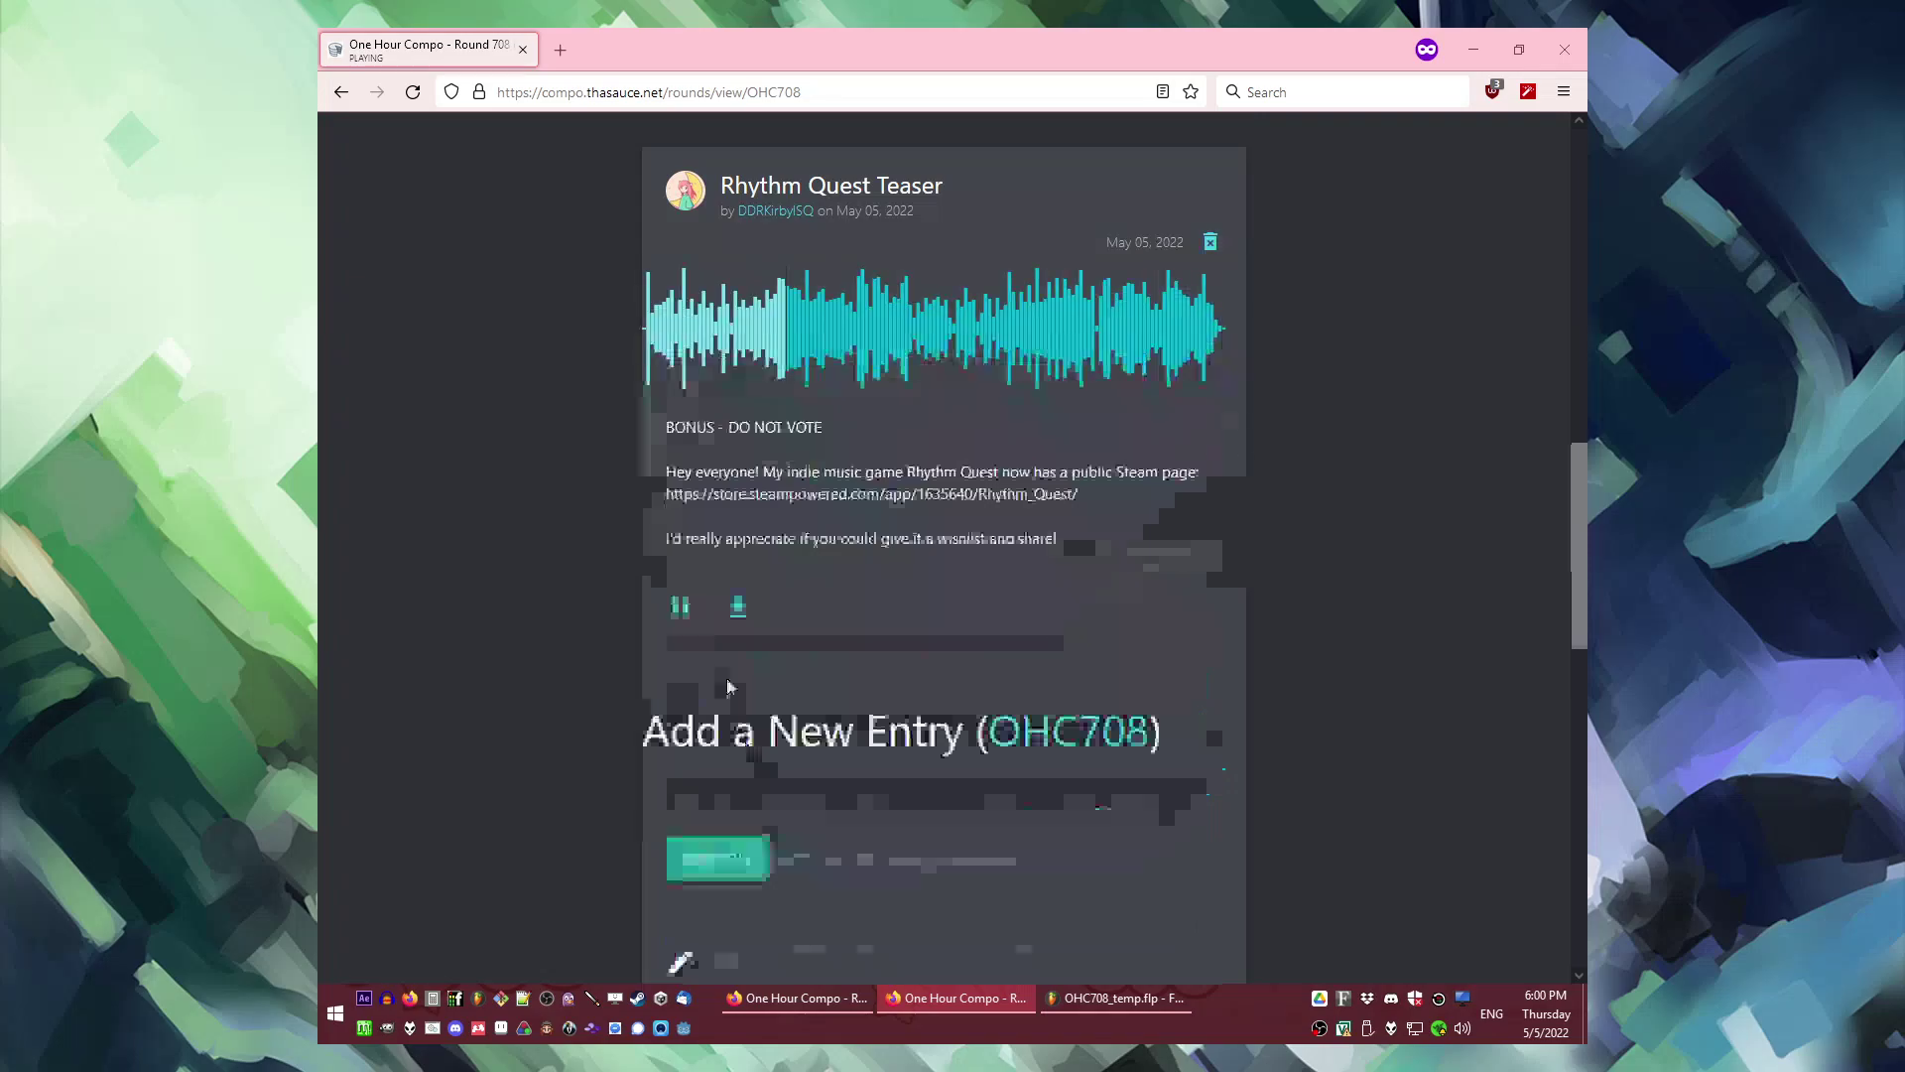
pyautogui.scroll(6, 834, 893)
# Step: Switch to the OHC708_temp.flp project in FL Studio and add an Ample Percussion Cloudrum channel
pyautogui.click(1057, 998)
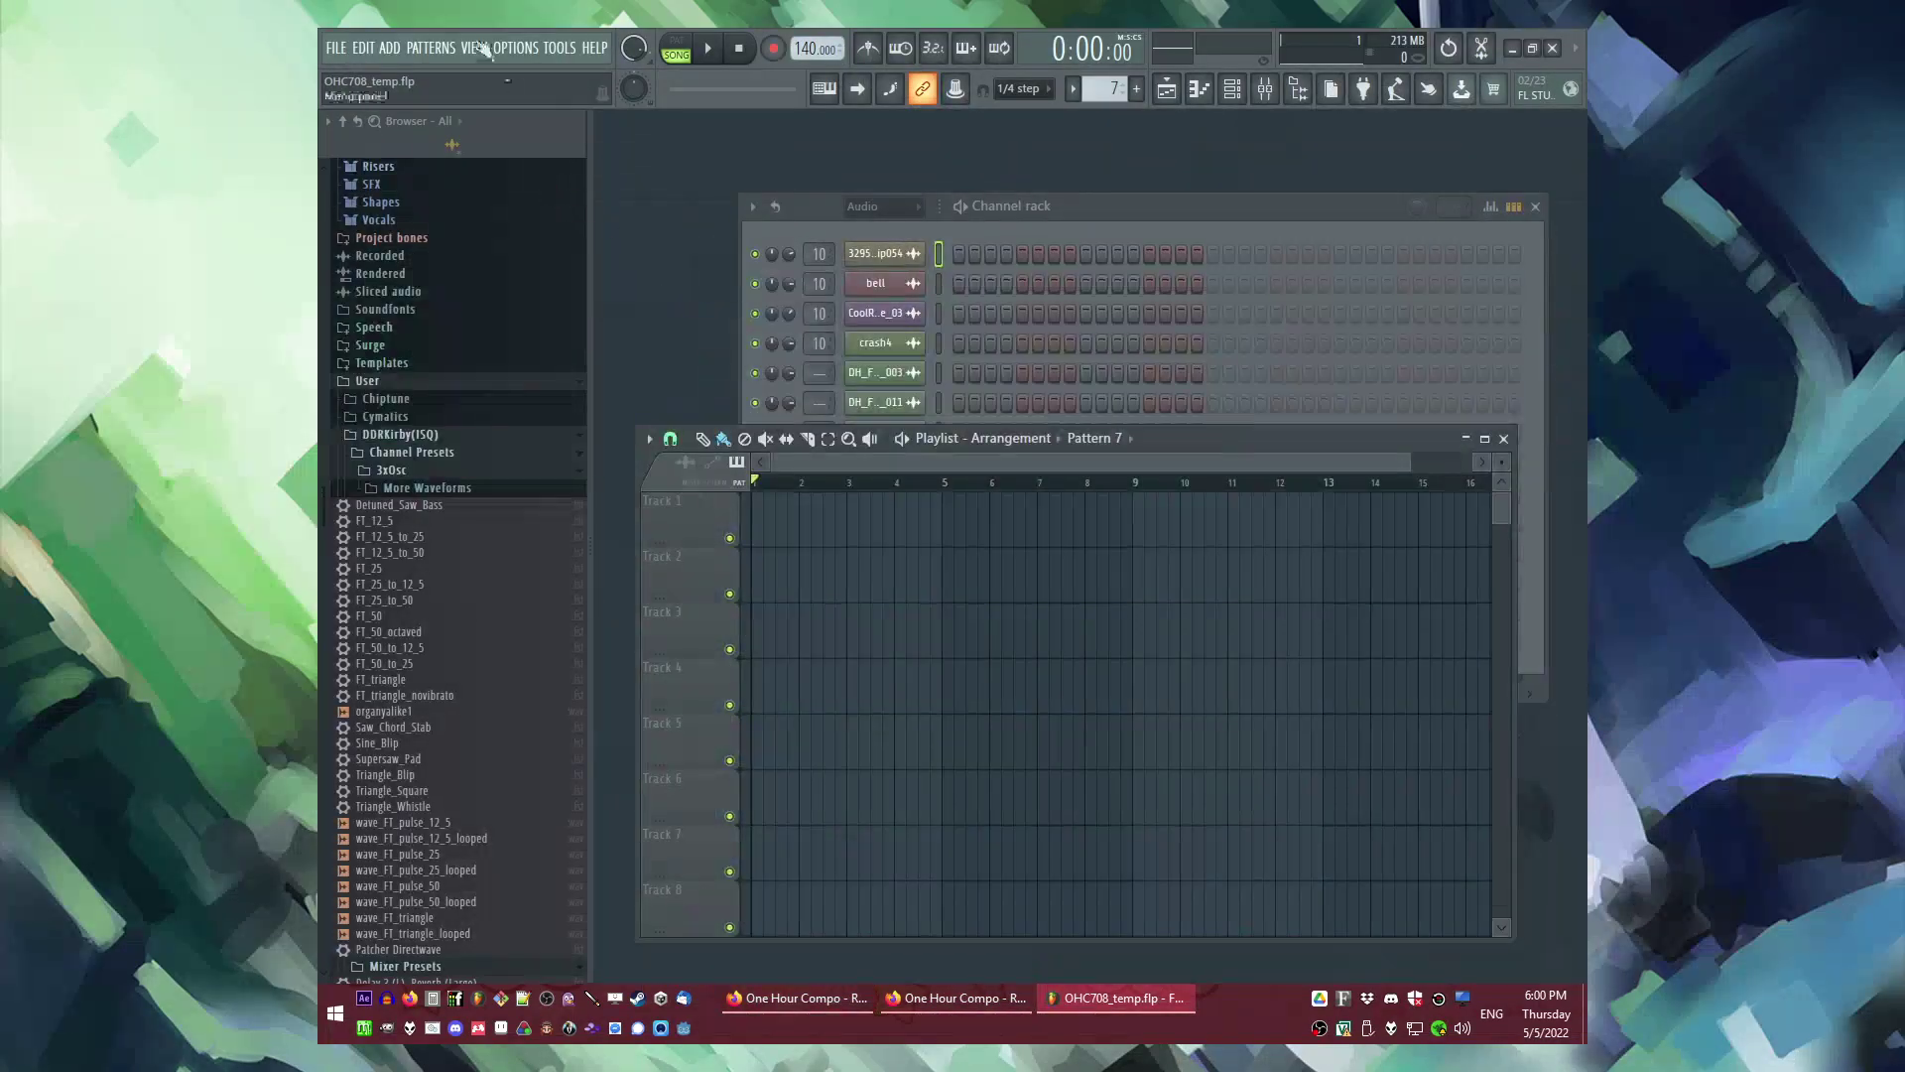
pyautogui.click(391, 46)
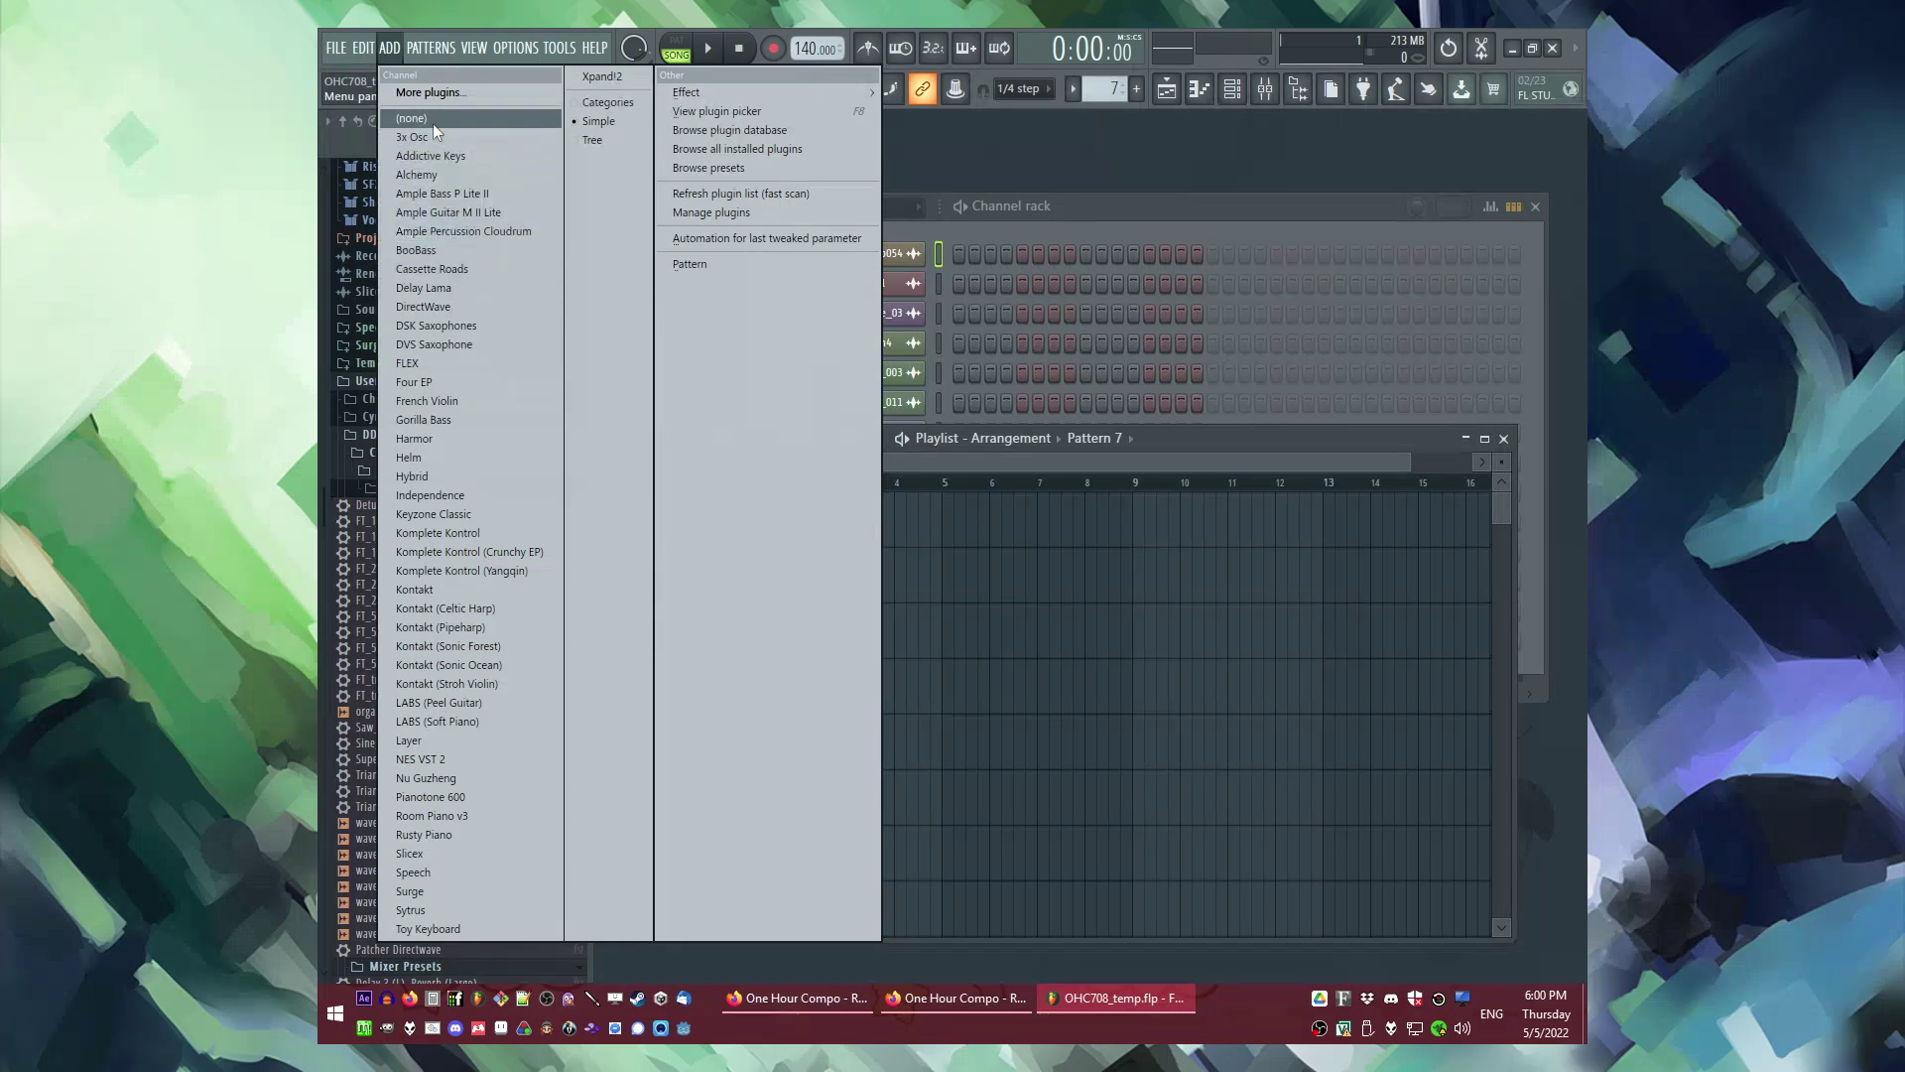
pyautogui.click(456, 229)
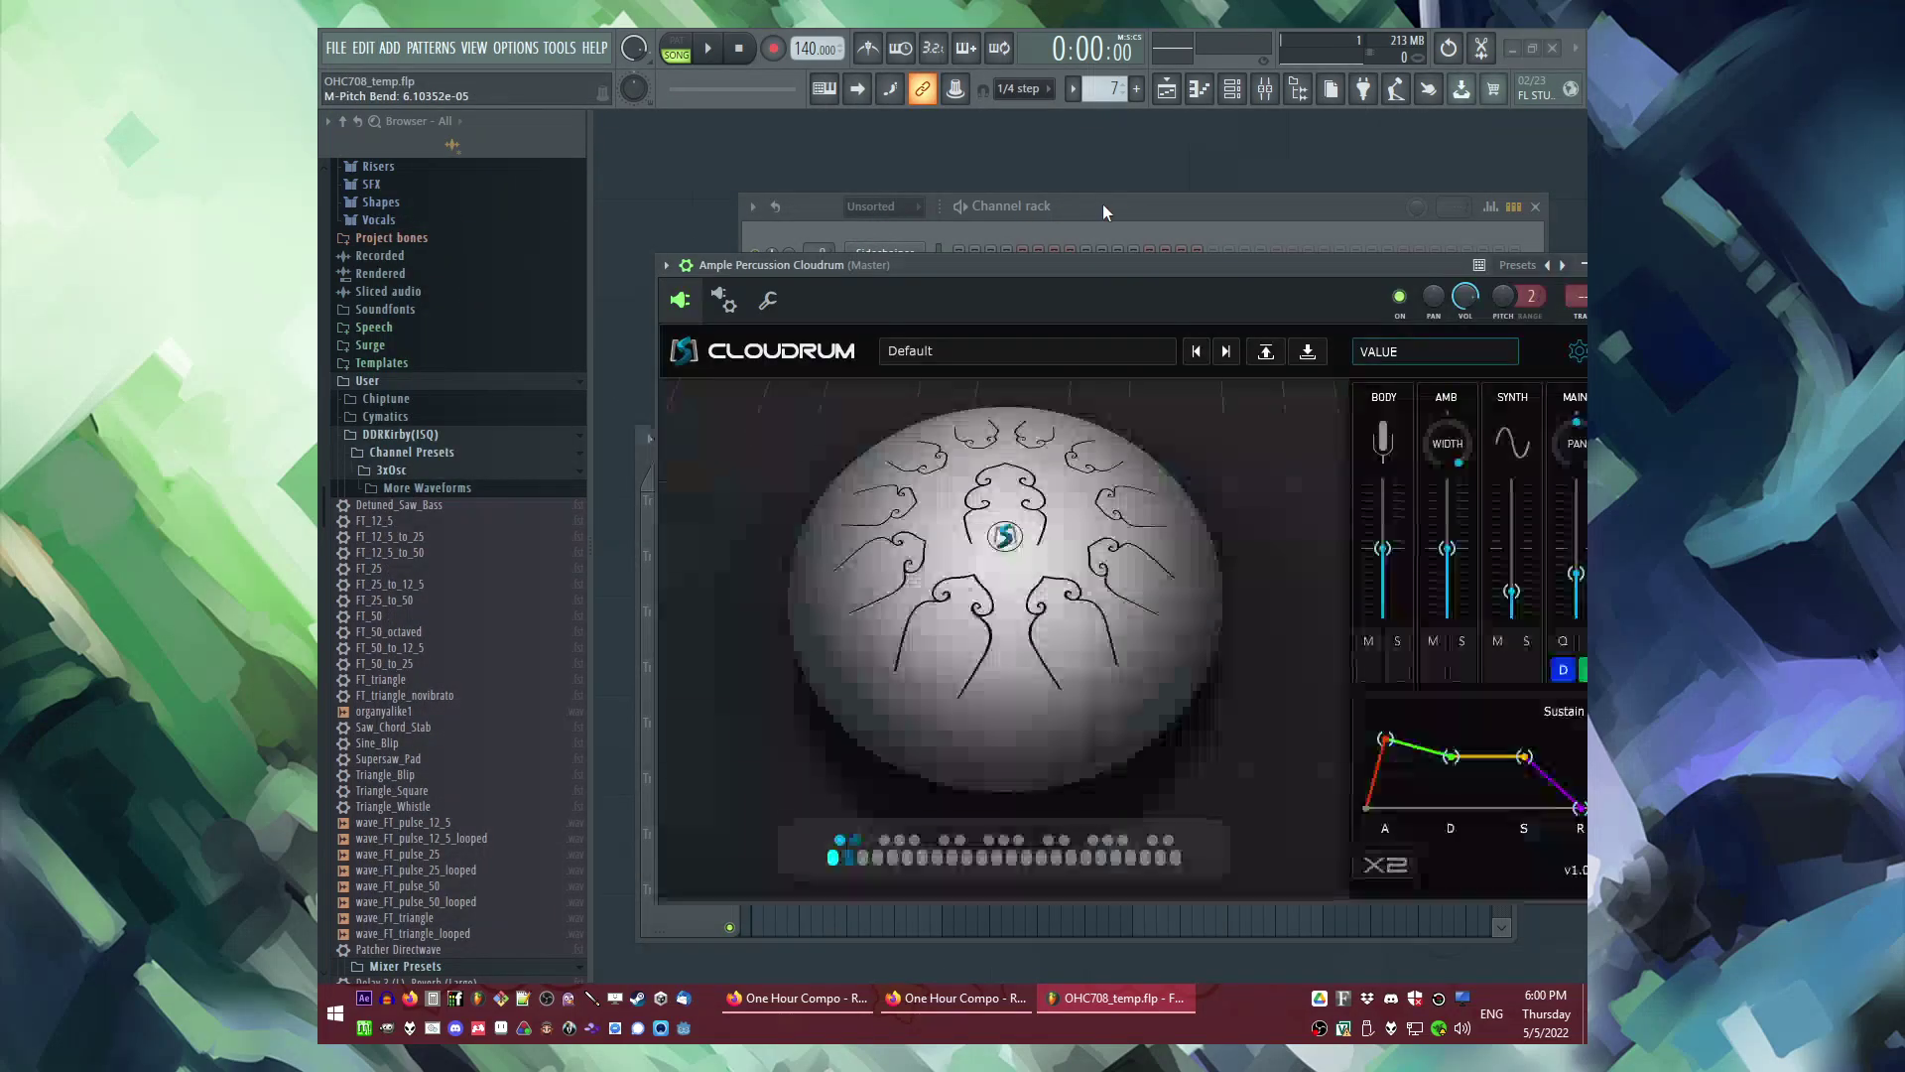
# Step: Enter a note on the Cloudrum channel's first step and place Pattern 7 at bar 1 of Track 2 in the playlist
pyautogui.click(1127, 205)
pyautogui.press('space')
pyautogui.click(924, 937)
pyautogui.click(812, 553)
pyautogui.moveTo(813, 554); pyautogui.dragTo(750, 576)
pyautogui.press('space')
pyautogui.press('space')
pyautogui.press('space')
# Step: Set the project tempo to 60 BPM, using the metronome during playback to judge the speed
pyautogui.click(868, 49)
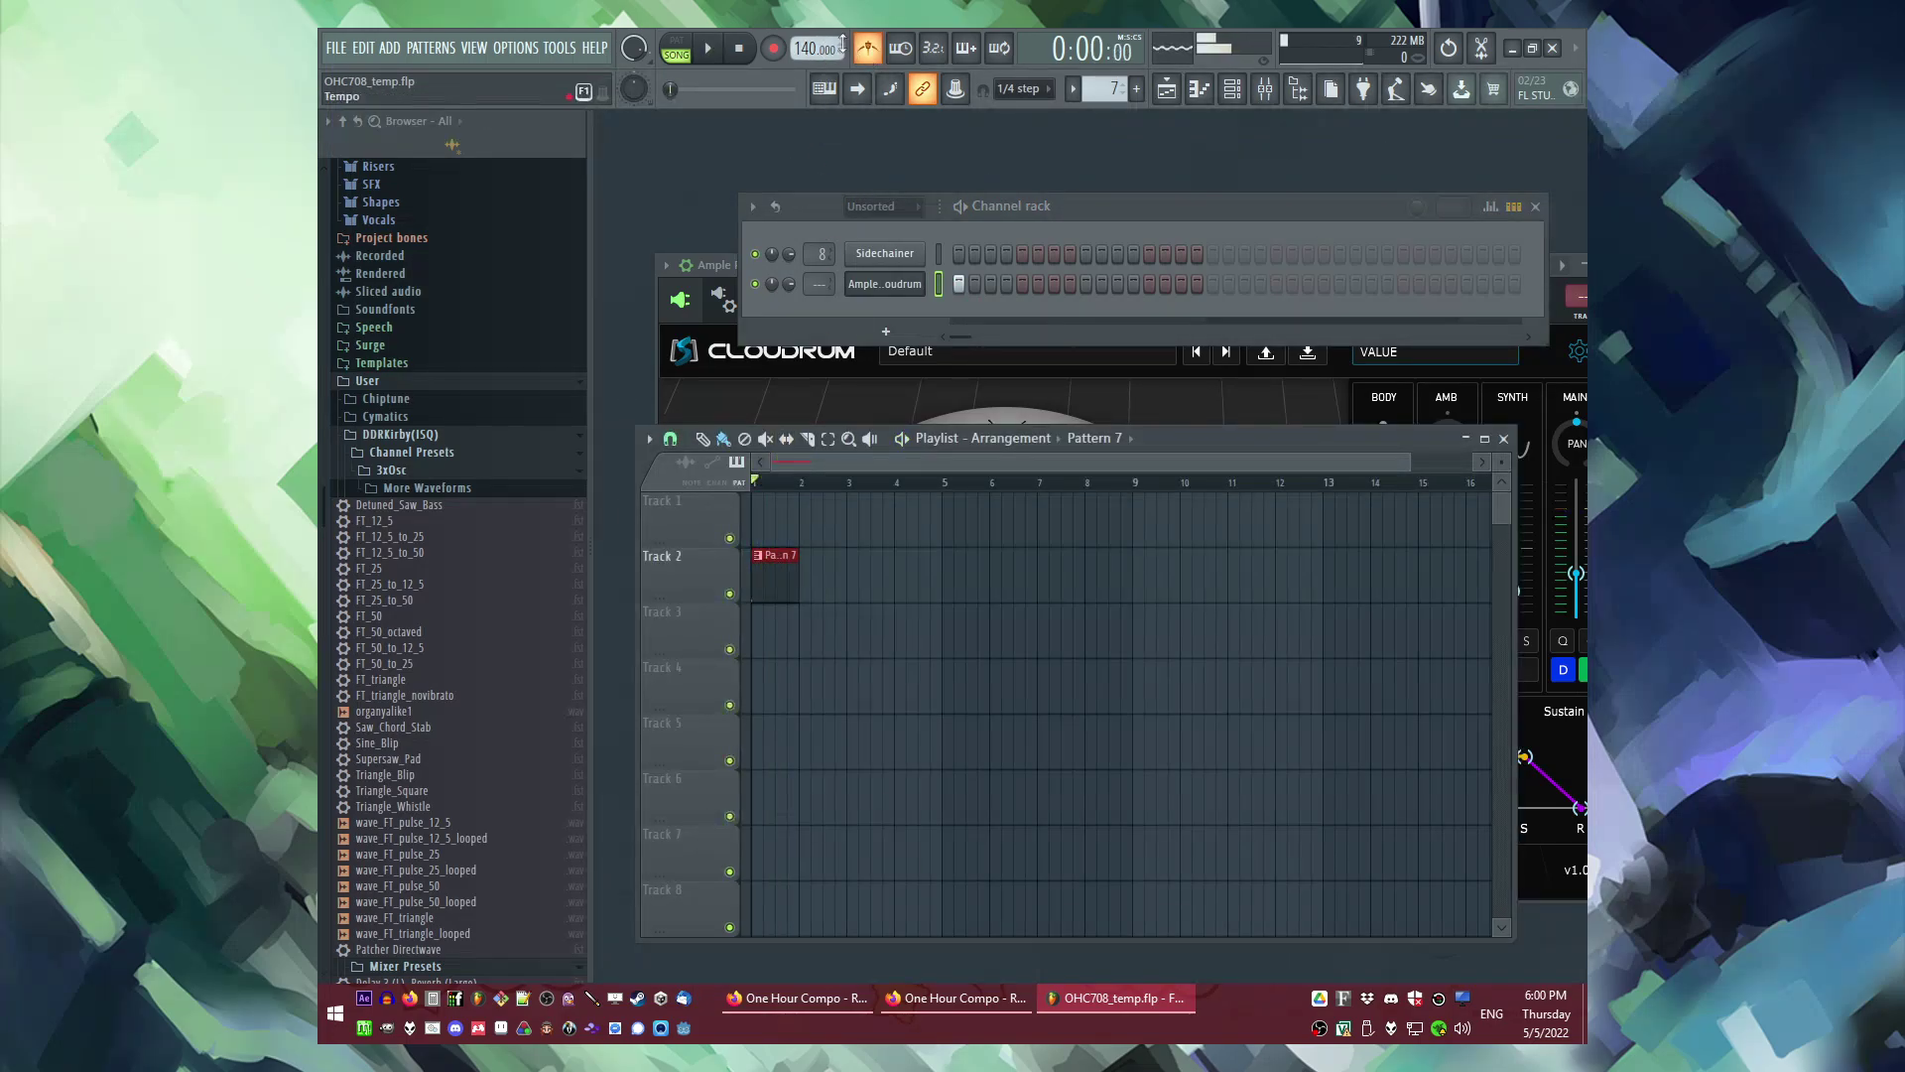
pyautogui.press('space')
pyautogui.rightClick(816, 49)
pyautogui.click(1026, 91)
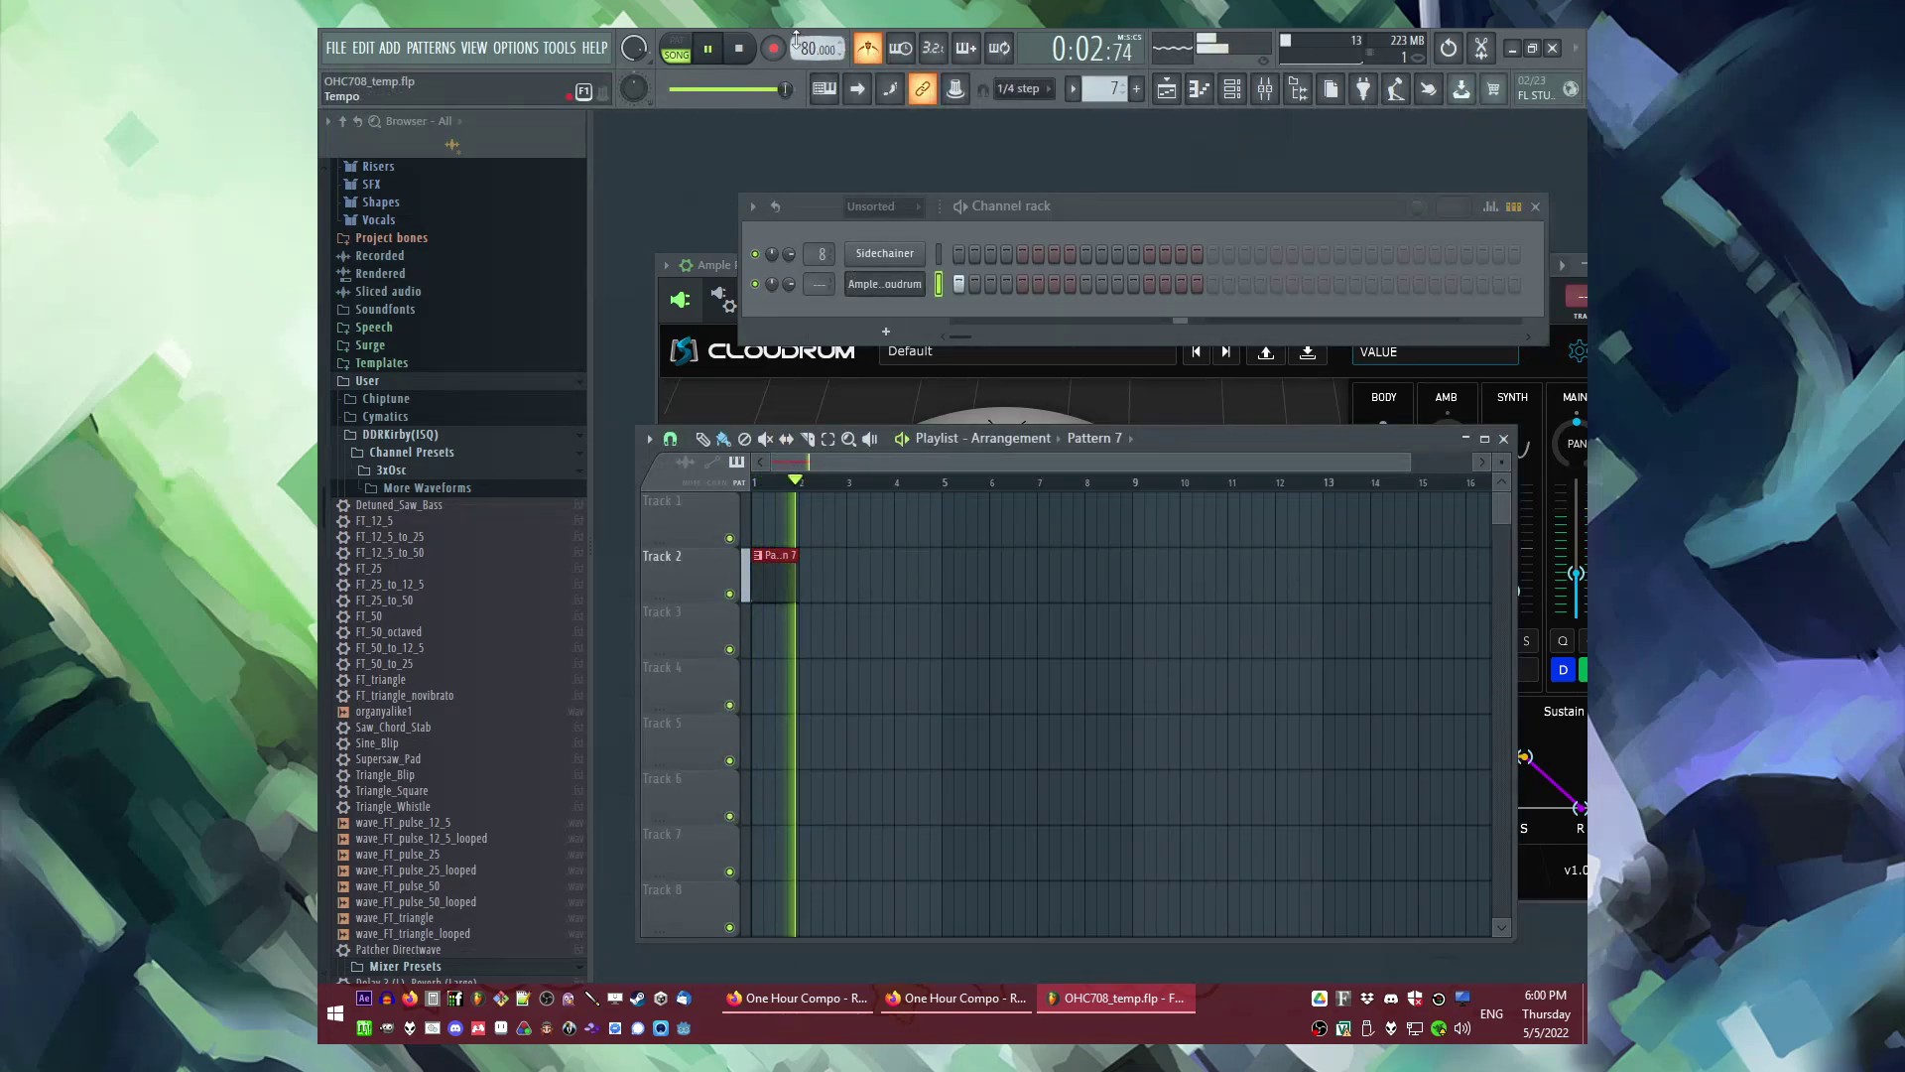
pyautogui.moveTo(847, 50); pyautogui.dragTo(847, 90)
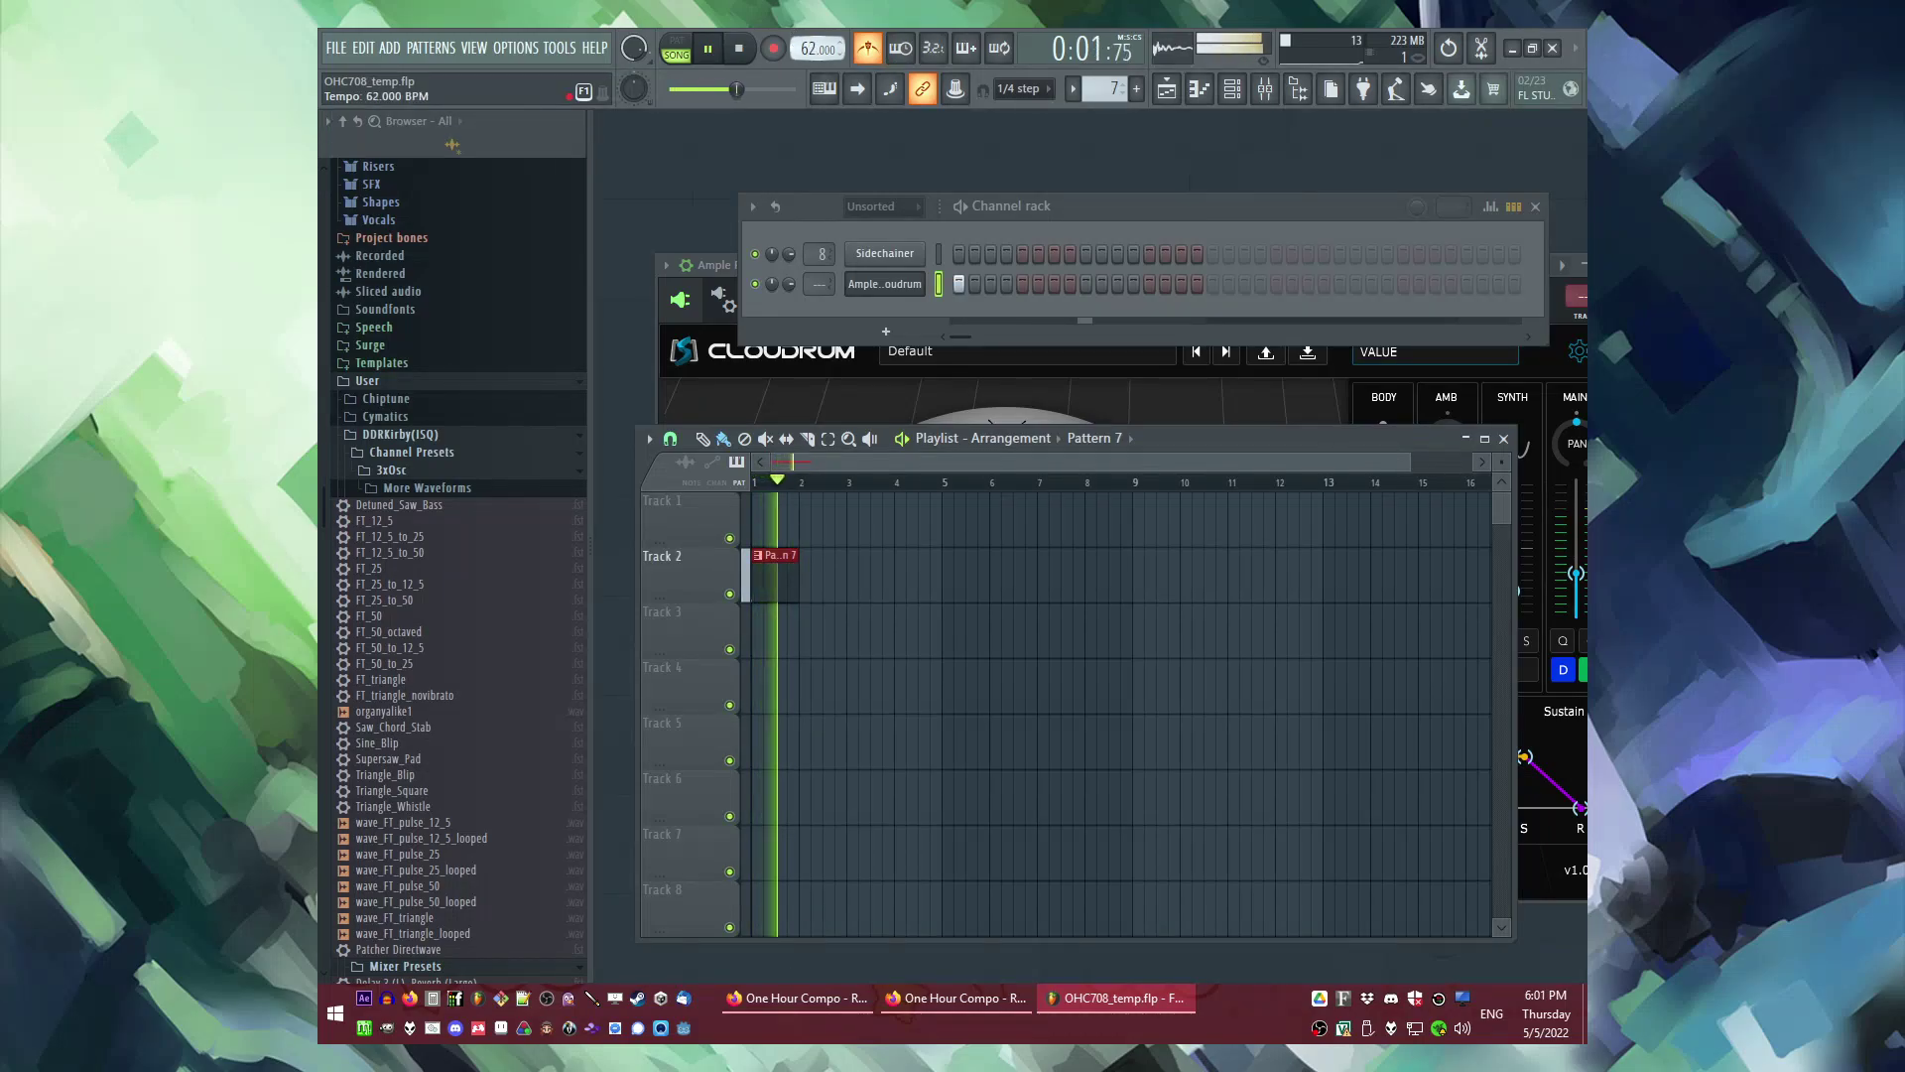
pyautogui.click(868, 49)
pyautogui.keyDown('ctrl'); pyautogui.click(889, 600); pyautogui.keyUp('ctrl')
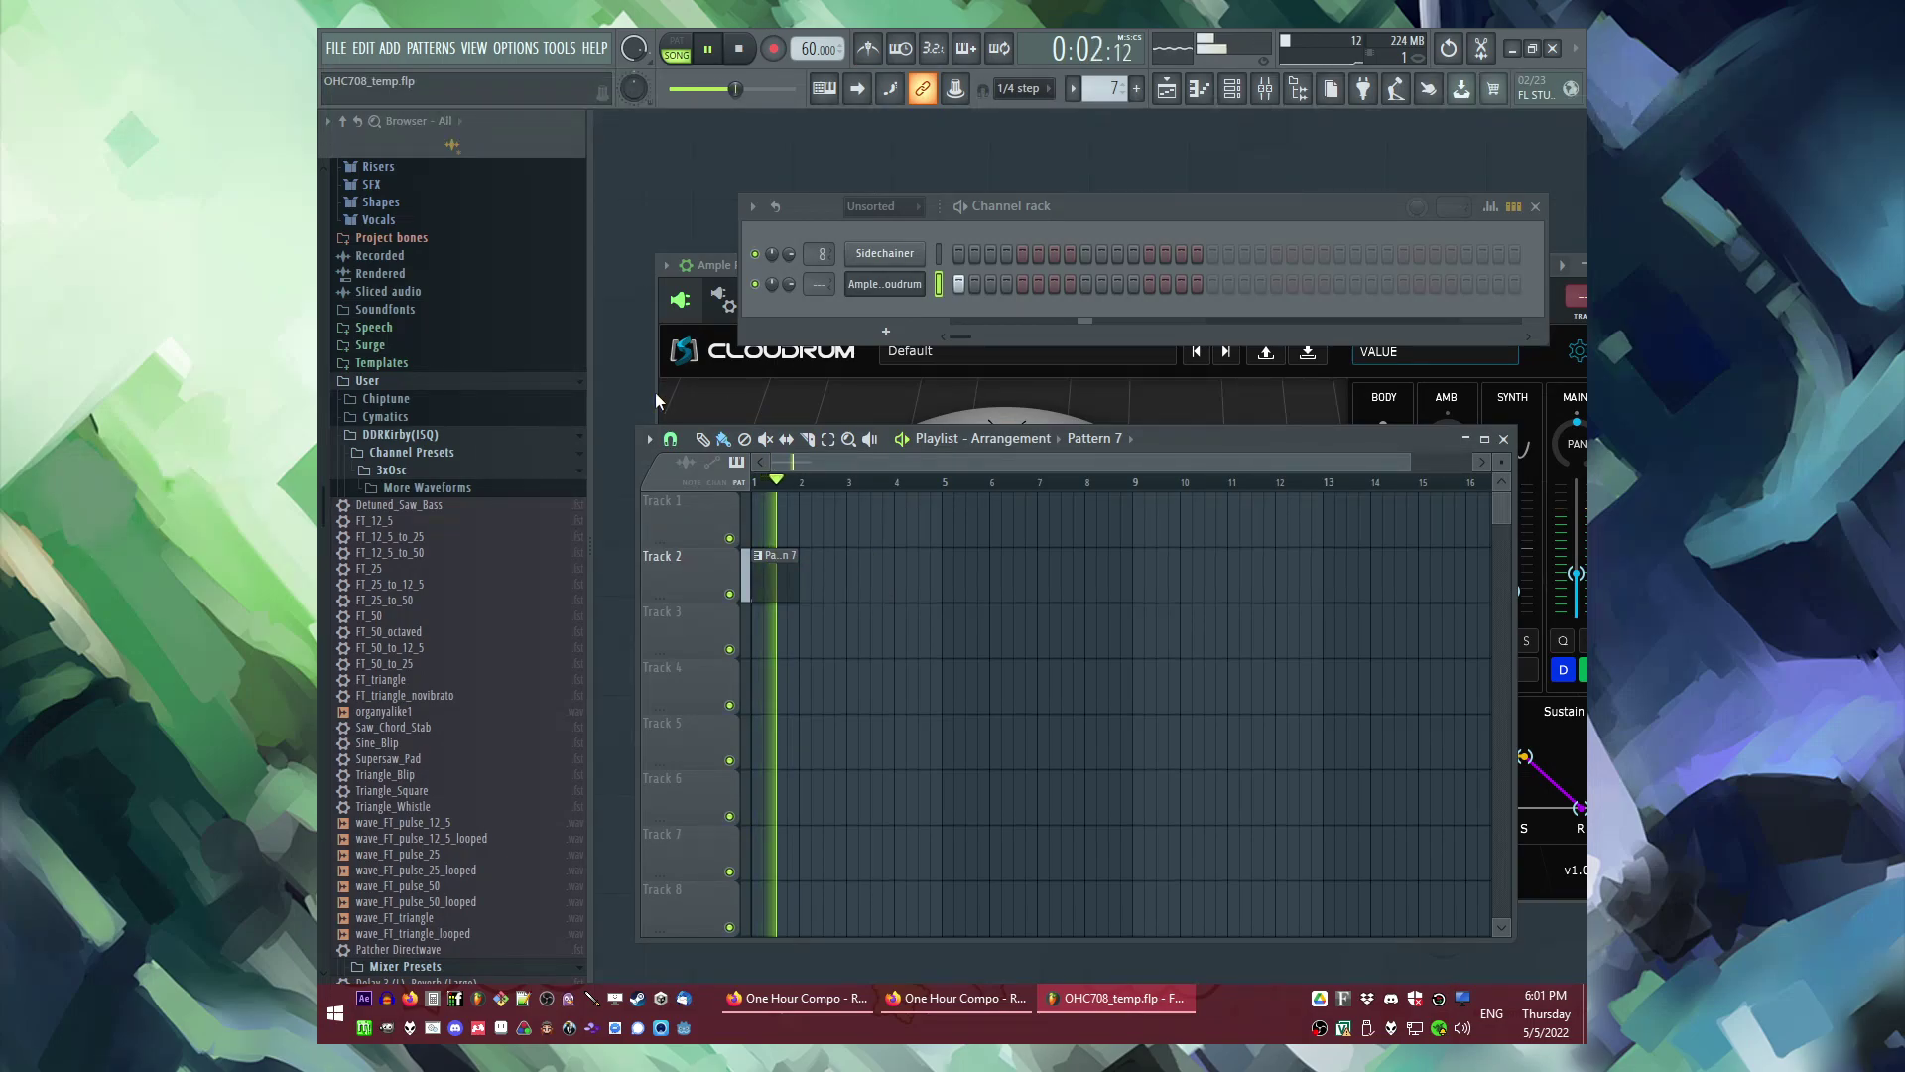
pyautogui.press('space')
# Step: Open the Ample Percussion Cloudrum instrument and route its channel to mixer track 11
pyautogui.click(914, 285)
pyautogui.click(914, 285)
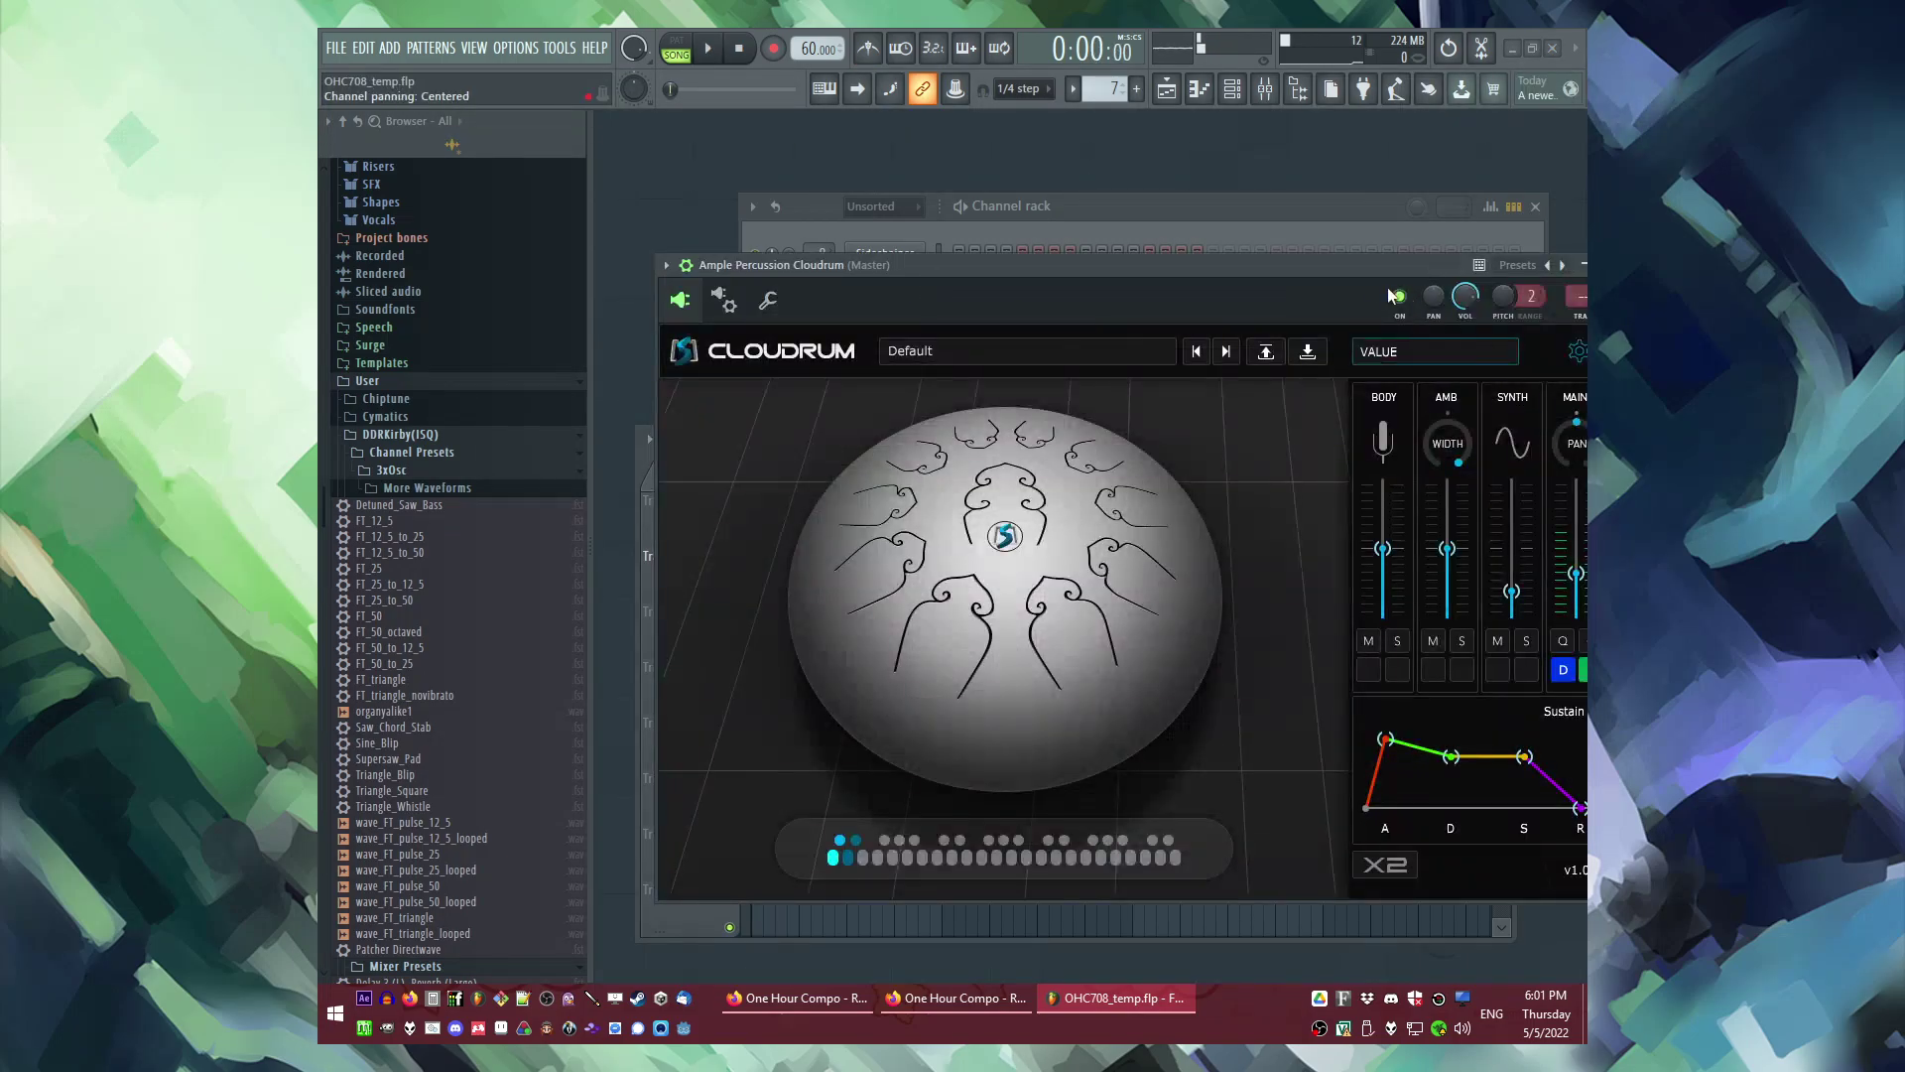
pyautogui.press('space')
pyautogui.press('F9')
pyautogui.press('space')
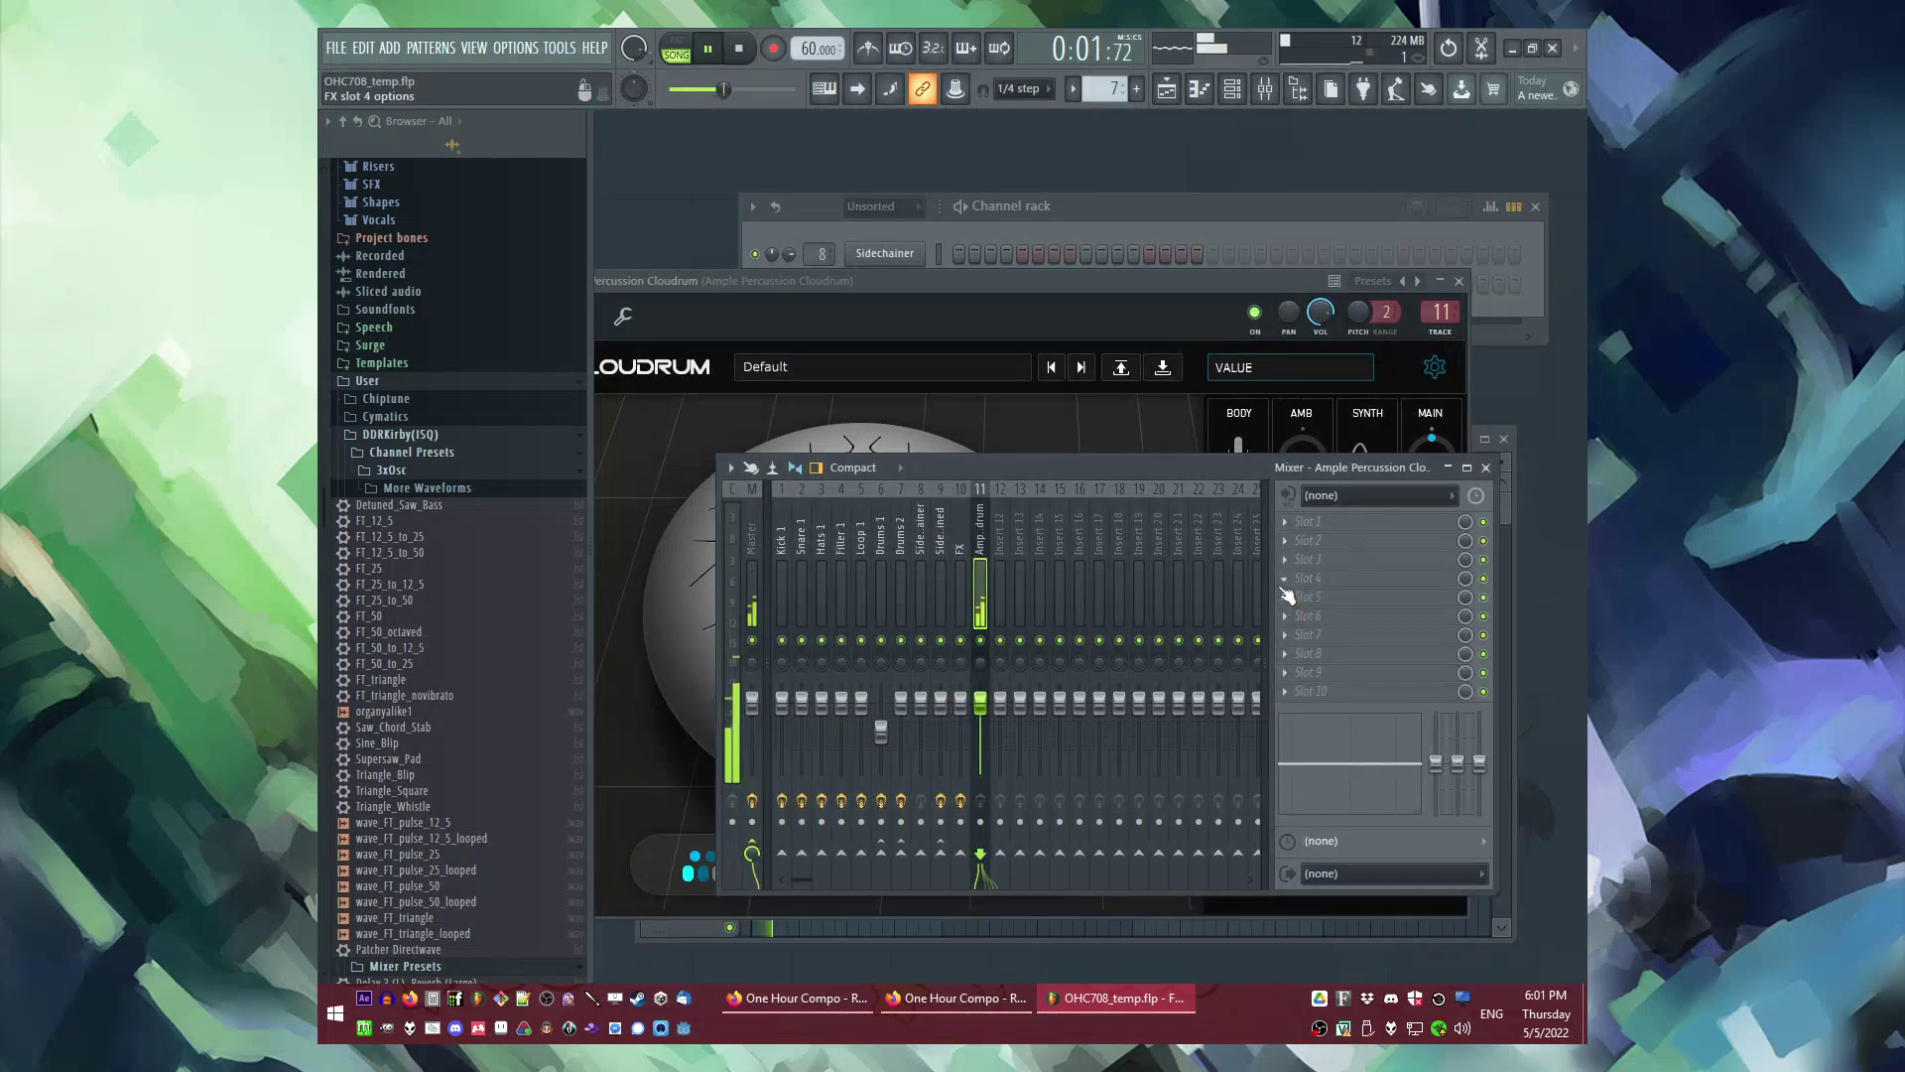
pyautogui.press('F9')
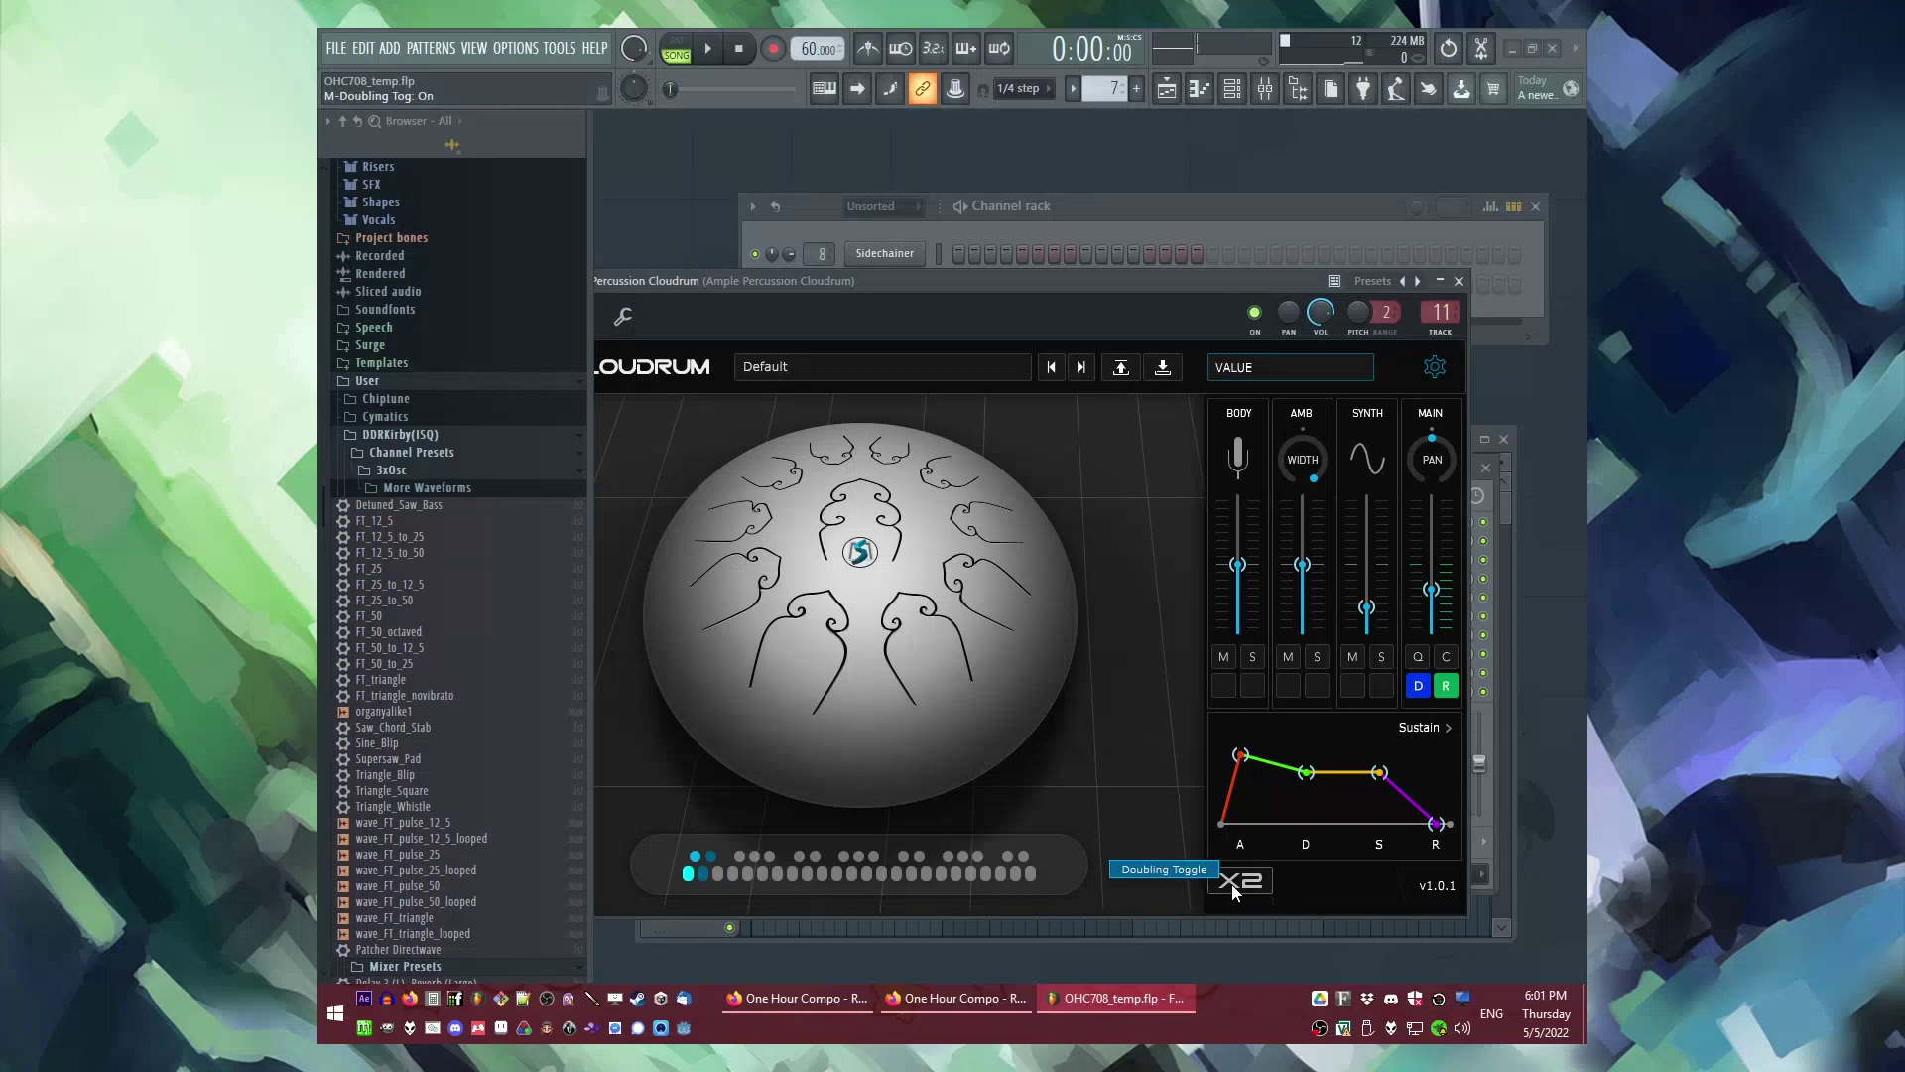
# Step: Shape the Cloudrum's Sustain envelope during playback, setting the decay to 1233 ms and the sustain level to -29 dB
pyautogui.press('space')
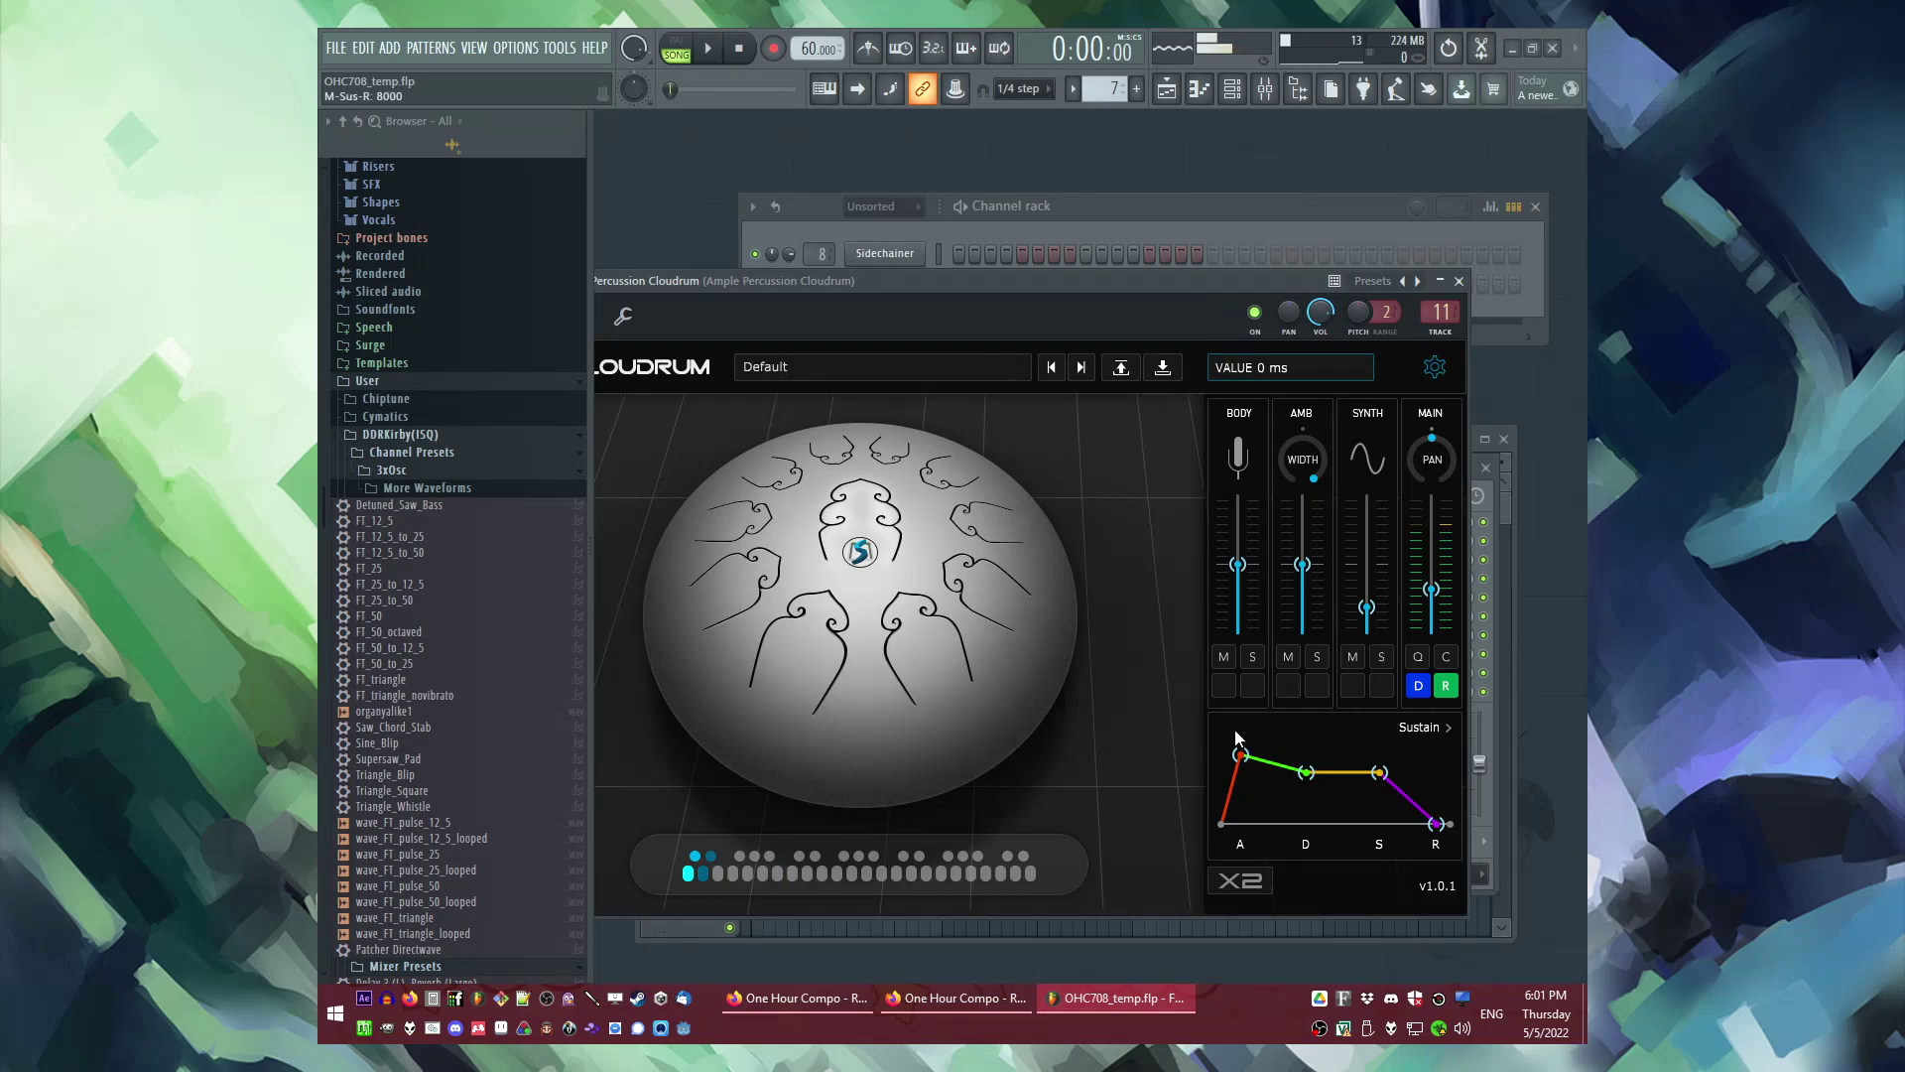
pyautogui.moveTo(1239, 752); pyautogui.dragTo(1264, 791)
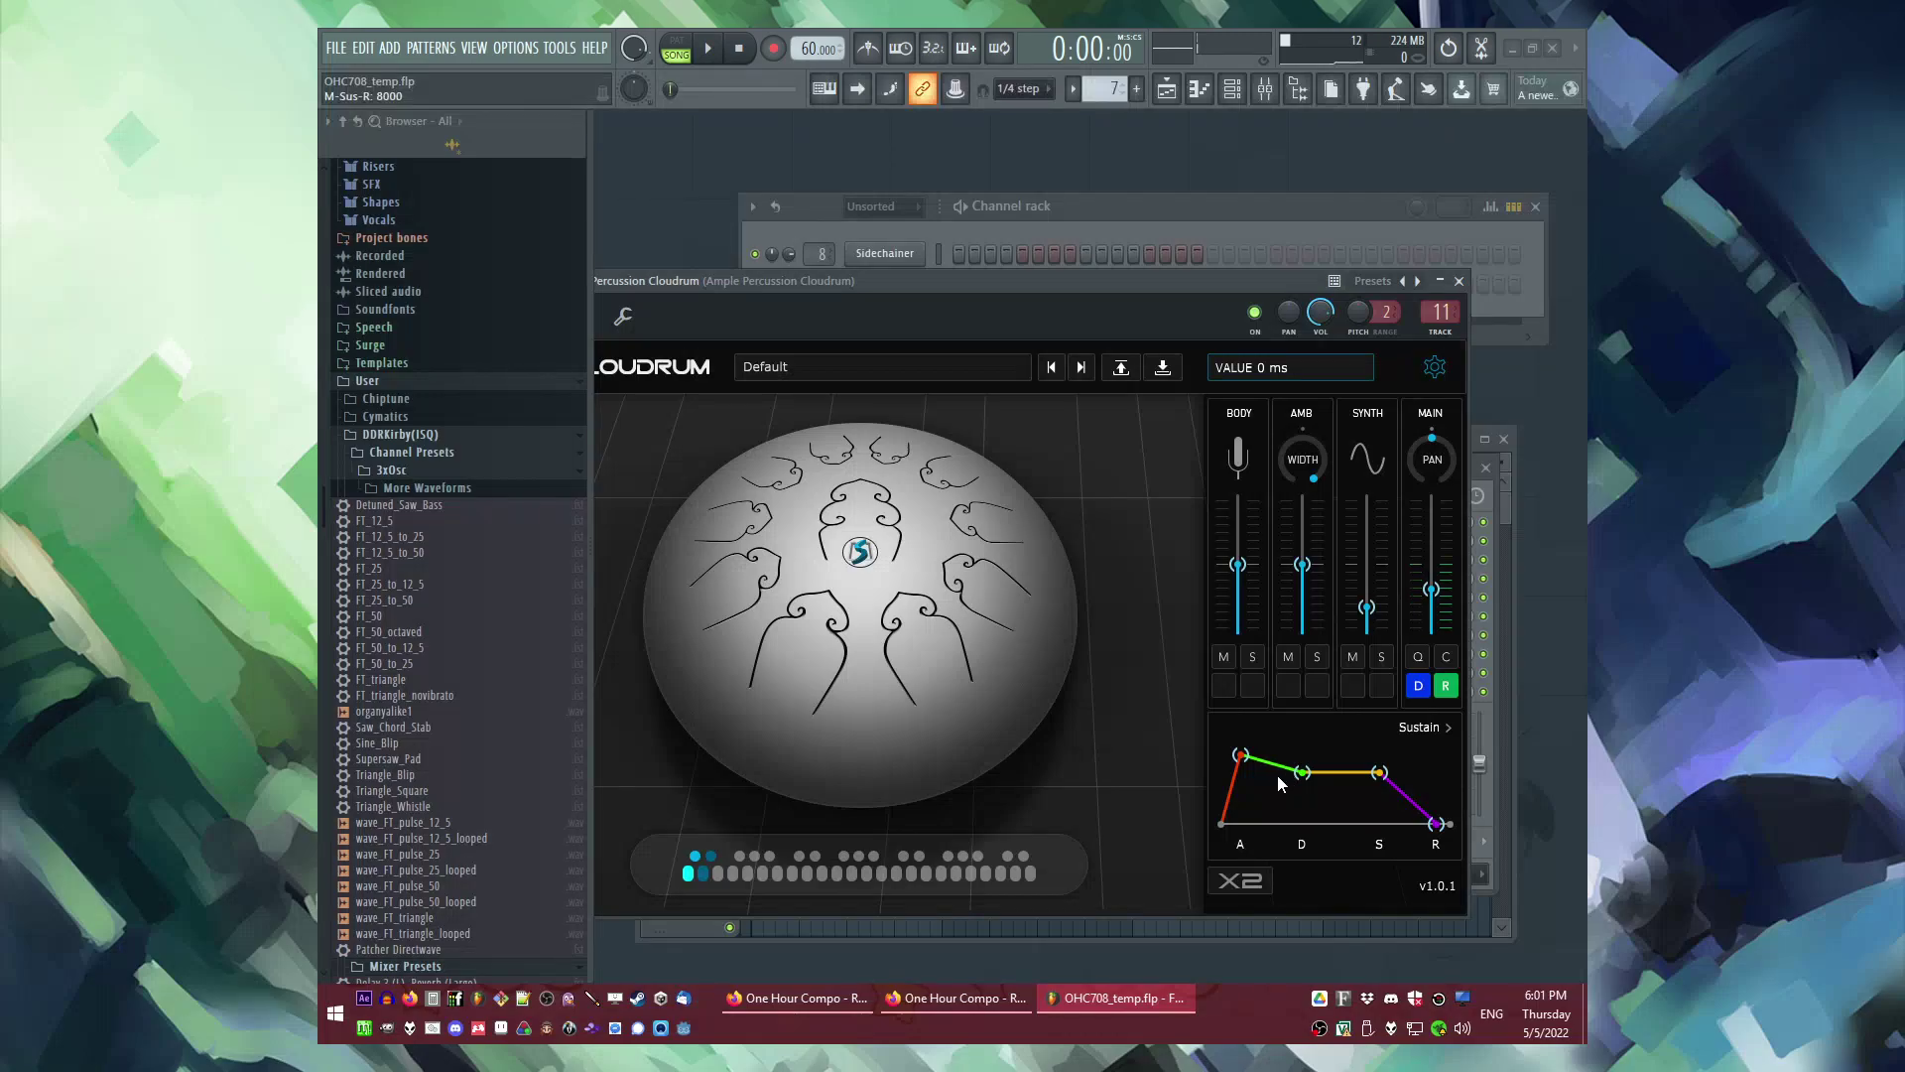
pyautogui.moveTo(1375, 773); pyautogui.dragTo(1378, 813)
pyautogui.press('space')
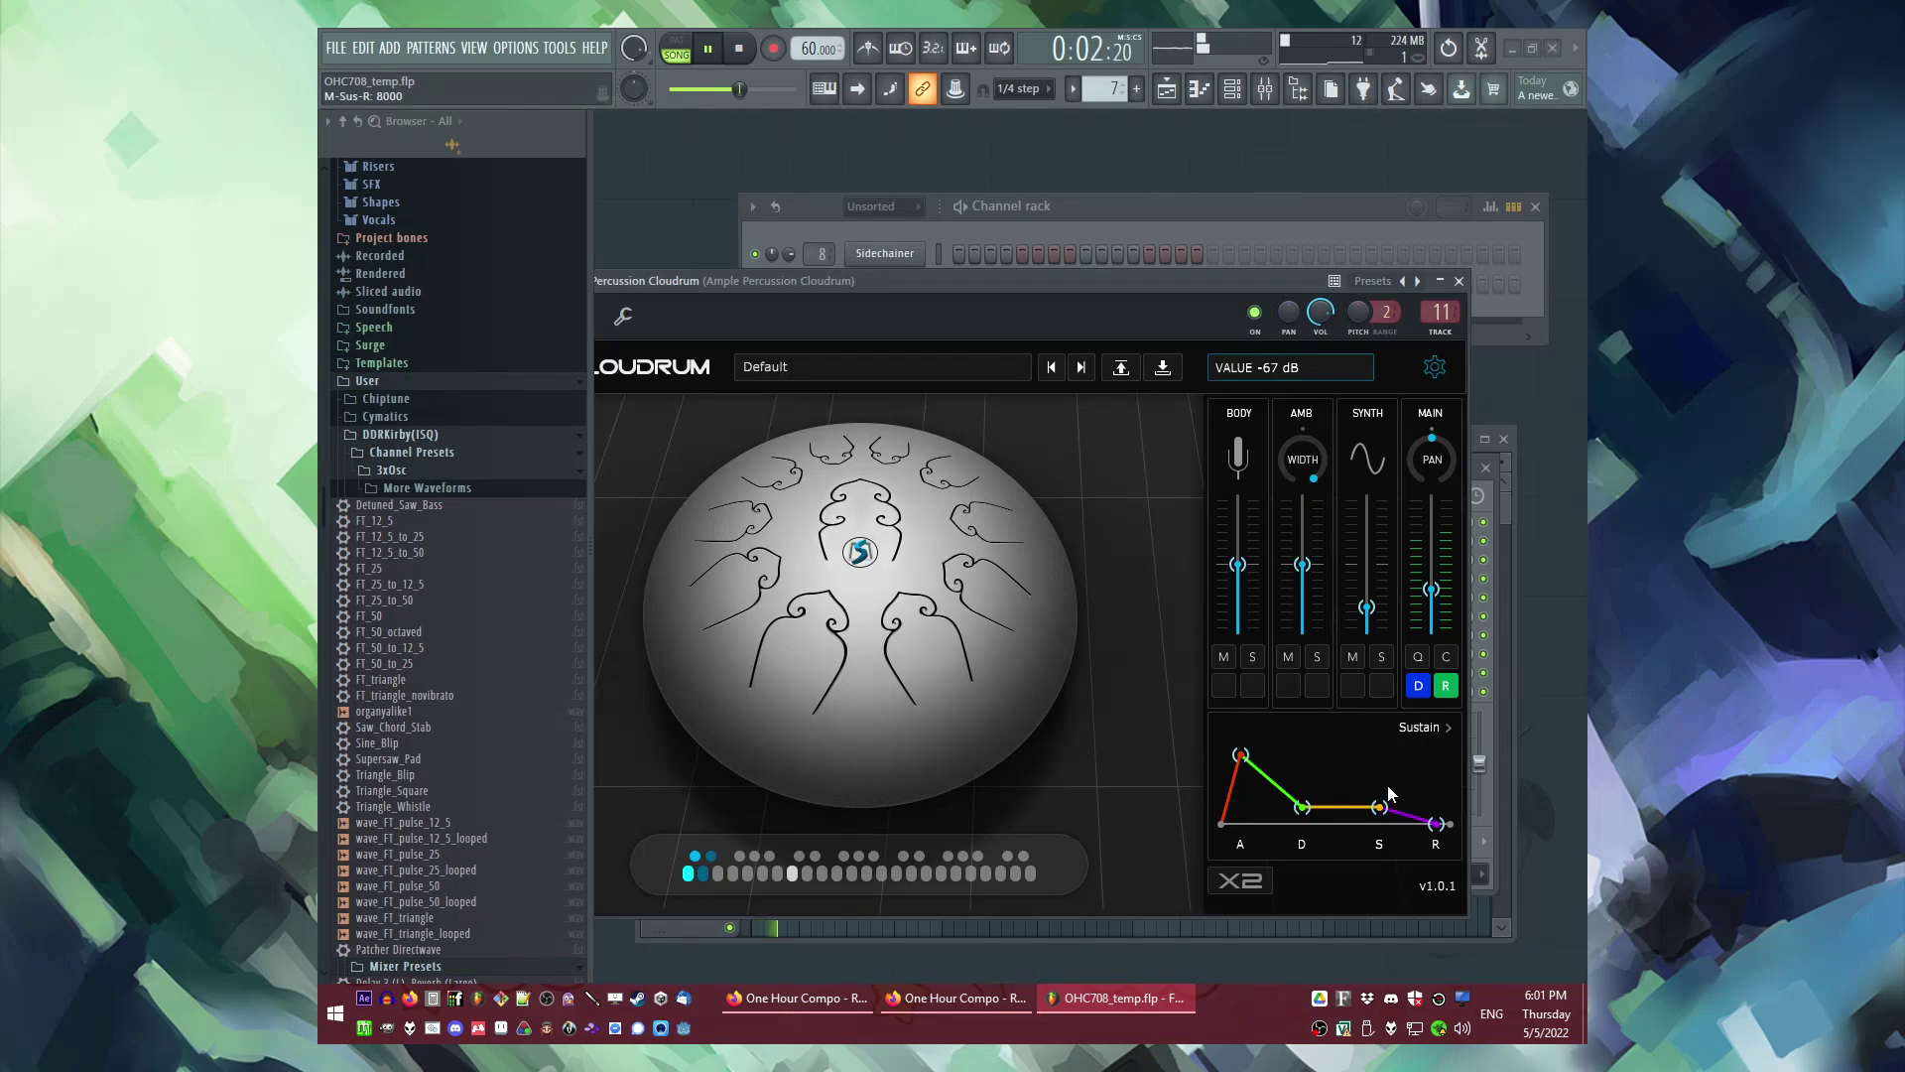
pyautogui.moveTo(1379, 807); pyautogui.dragTo(1311, 794)
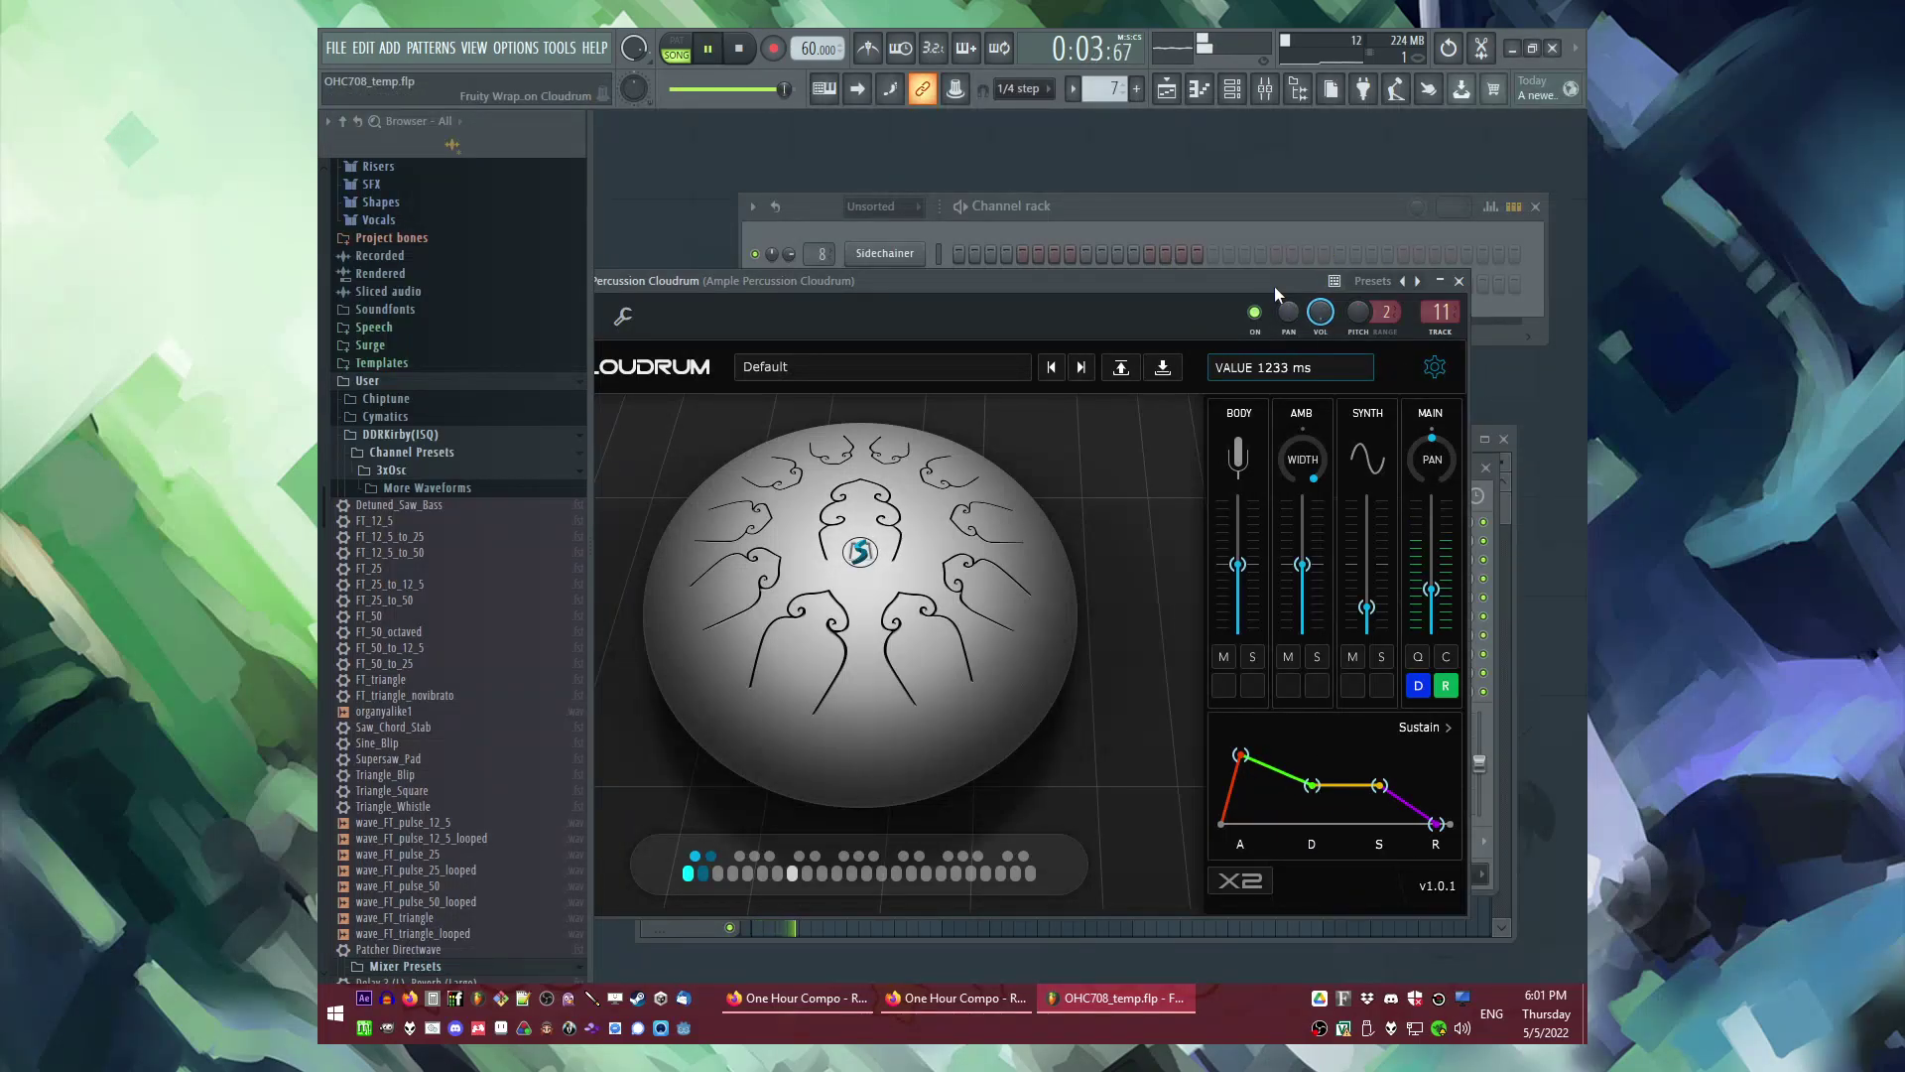
pyautogui.moveTo(1375, 787); pyautogui.dragTo(1377, 794)
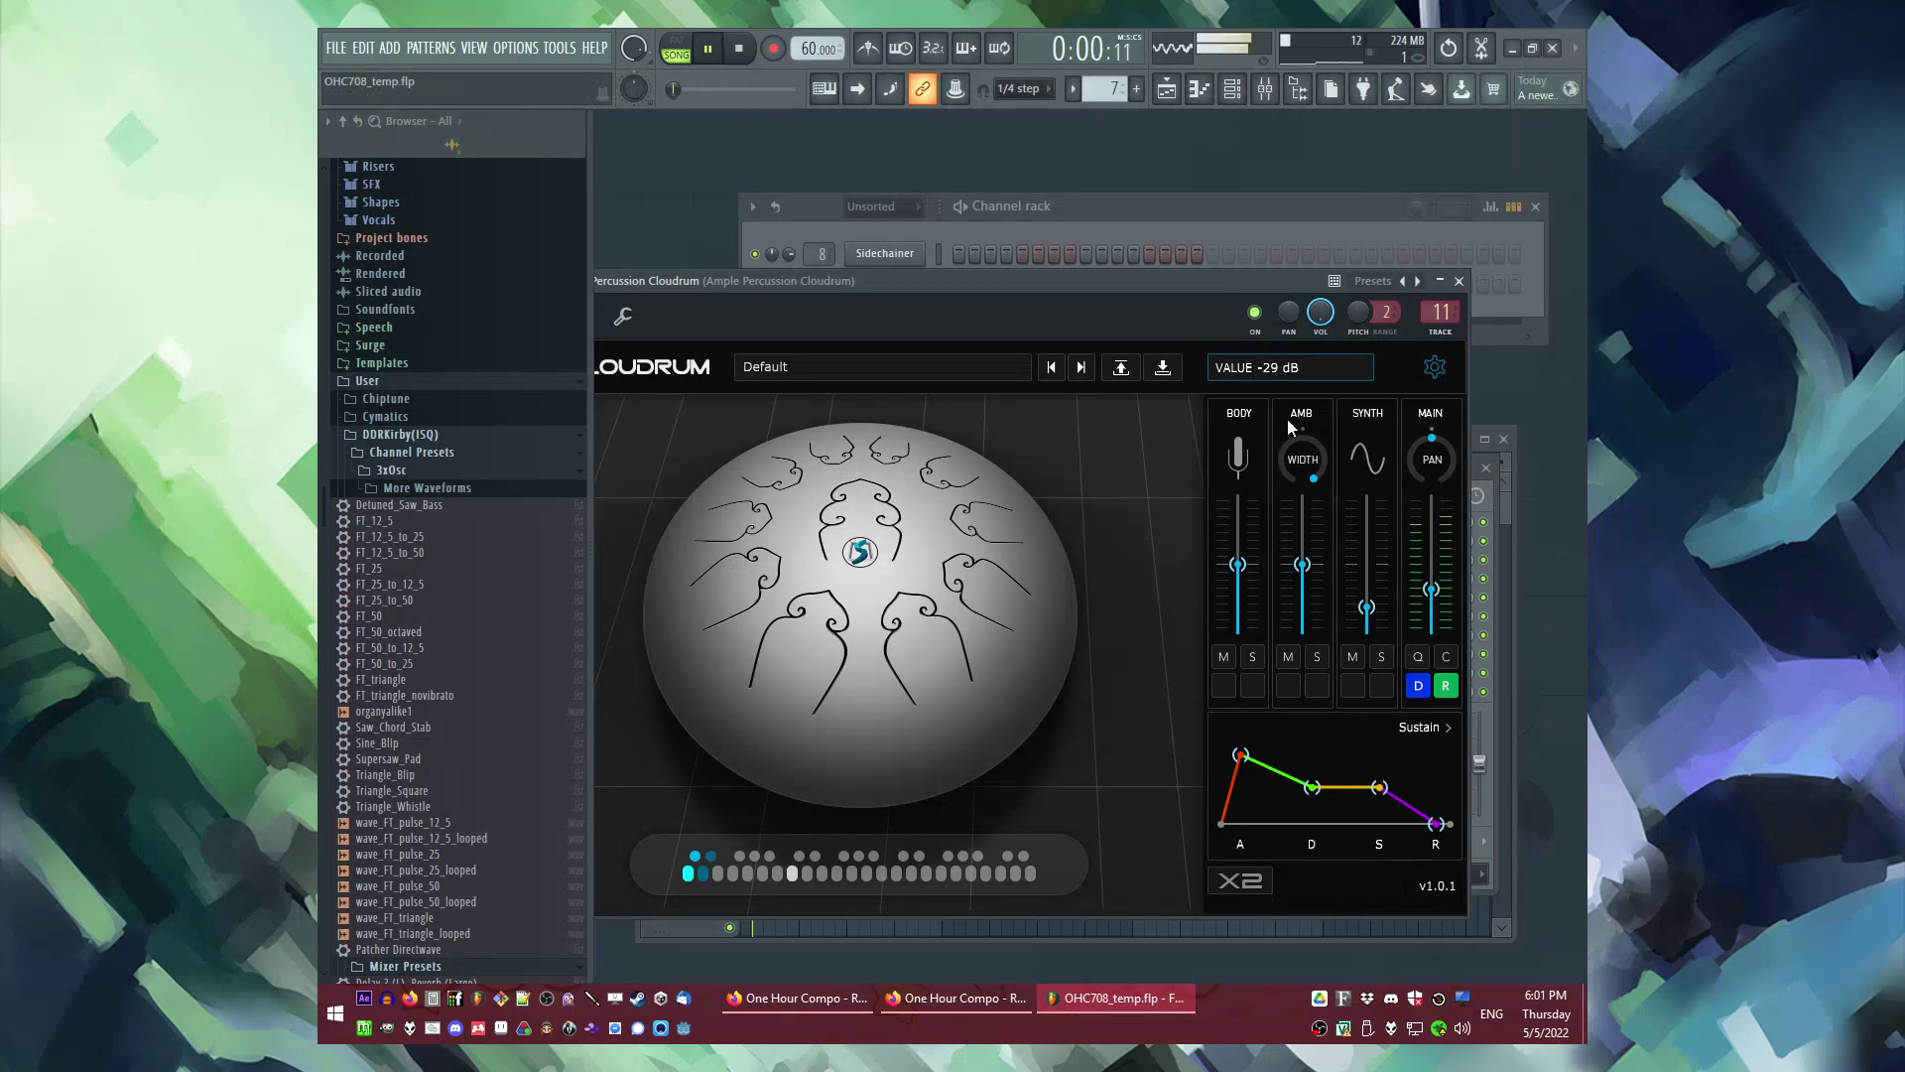
# Step: Lower the decay and sustain point of the Cloudrum's Synth envelope and return to the Sustain envelope
pyautogui.click(1414, 730)
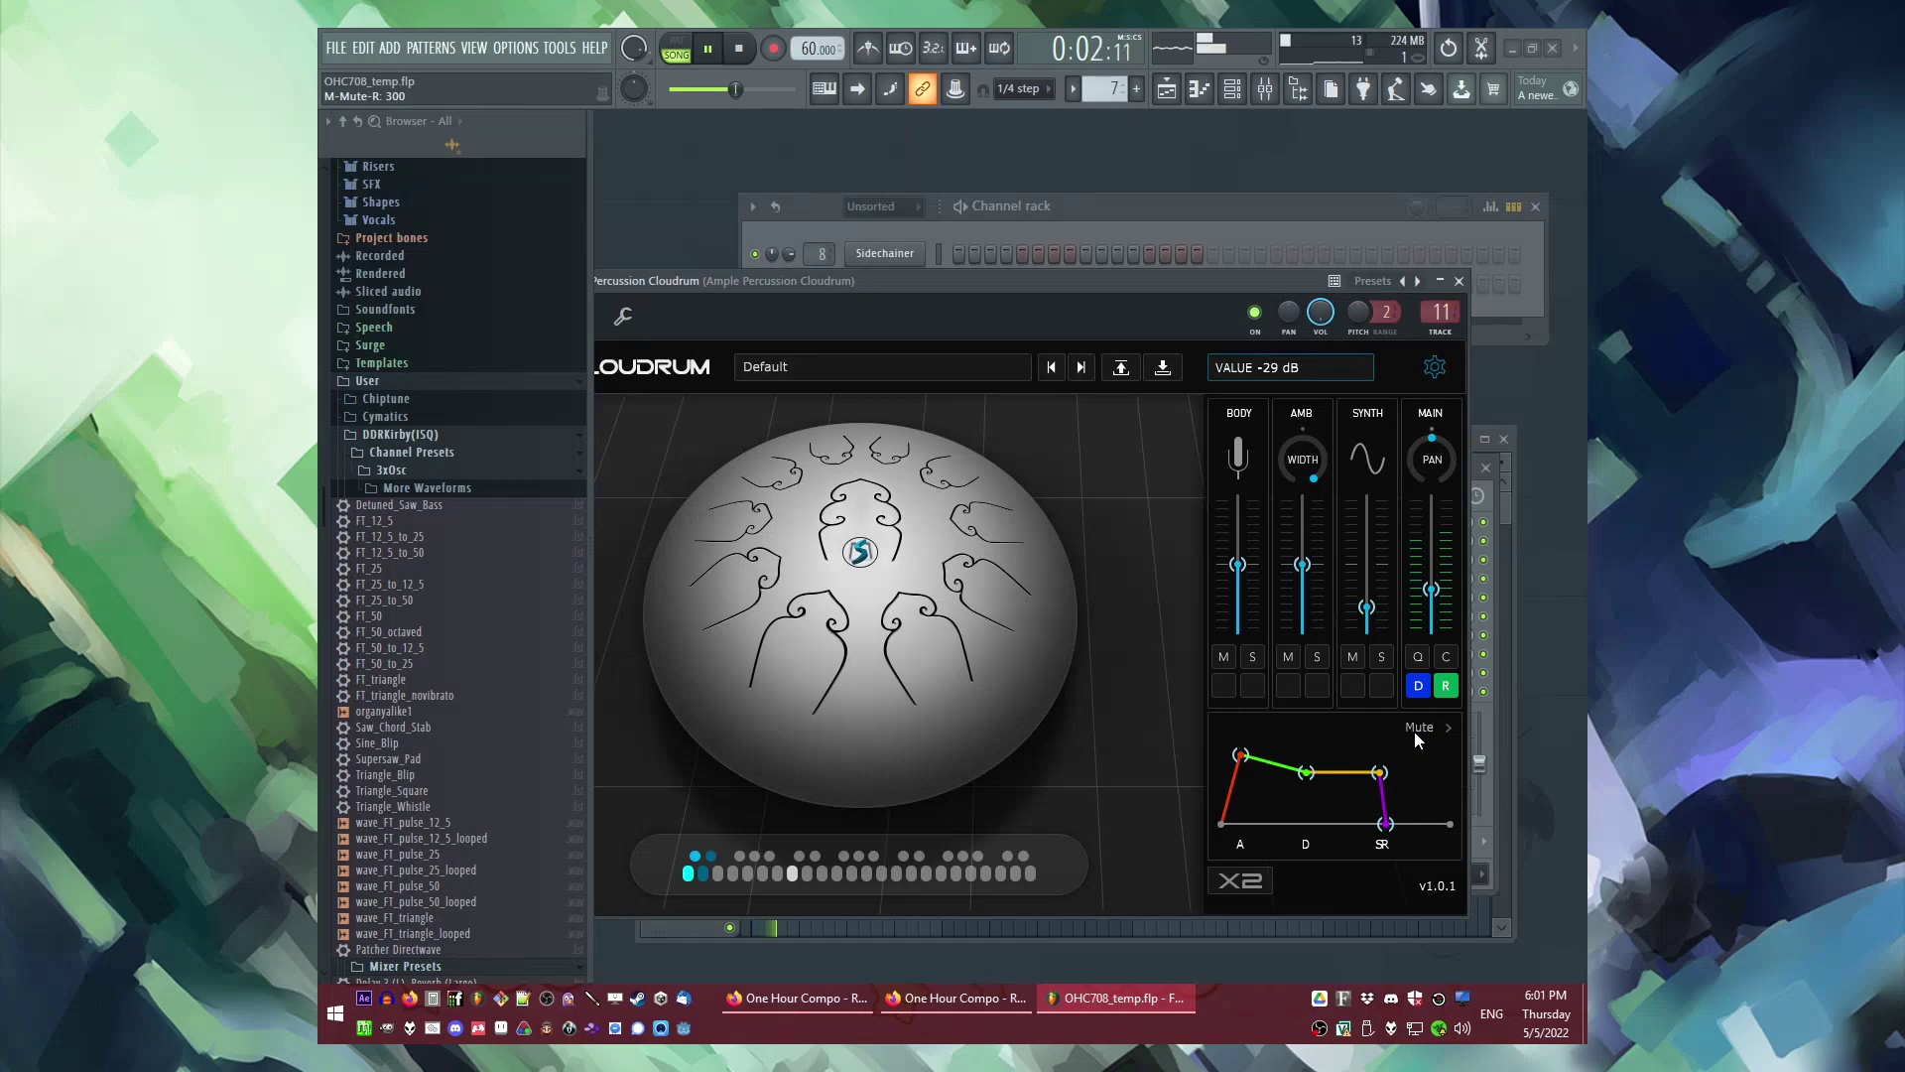
pyautogui.click(1414, 730)
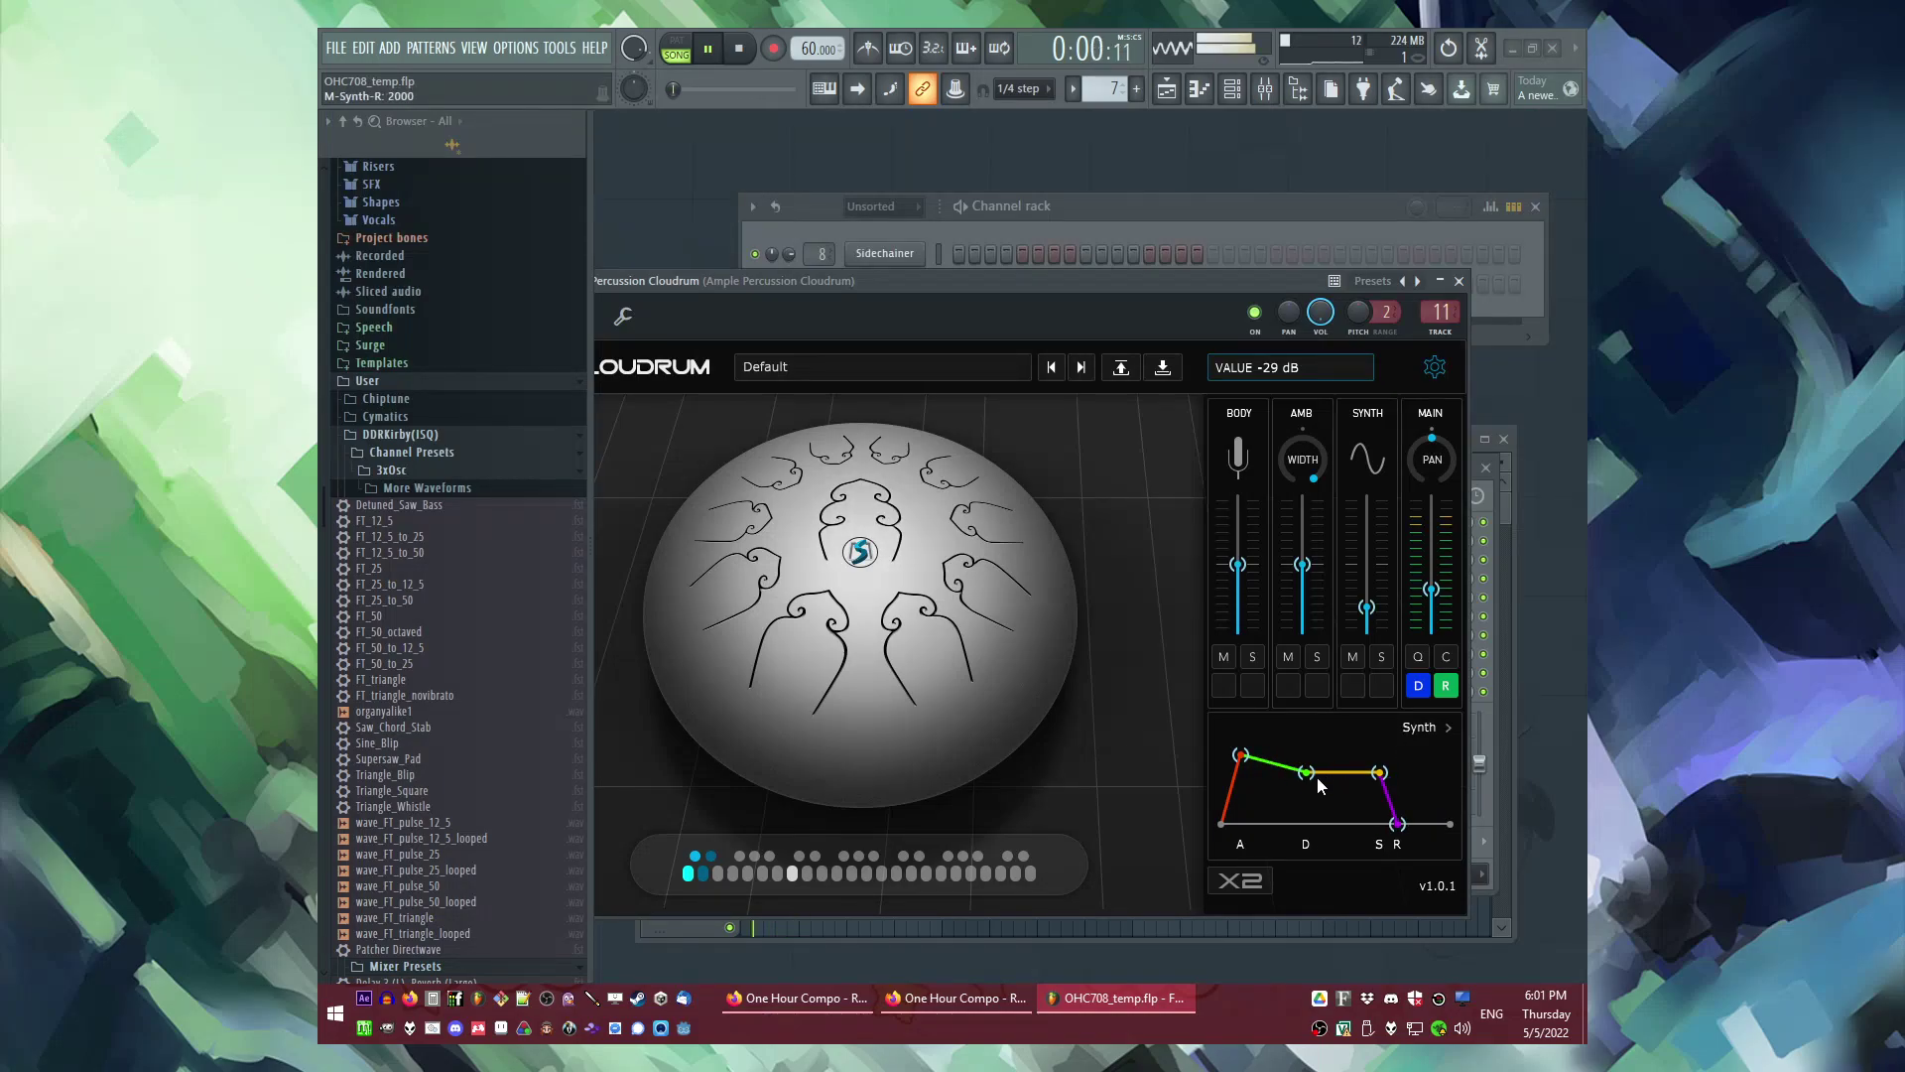
pyautogui.moveTo(1307, 775); pyautogui.dragTo(1382, 792)
pyautogui.click(1428, 725)
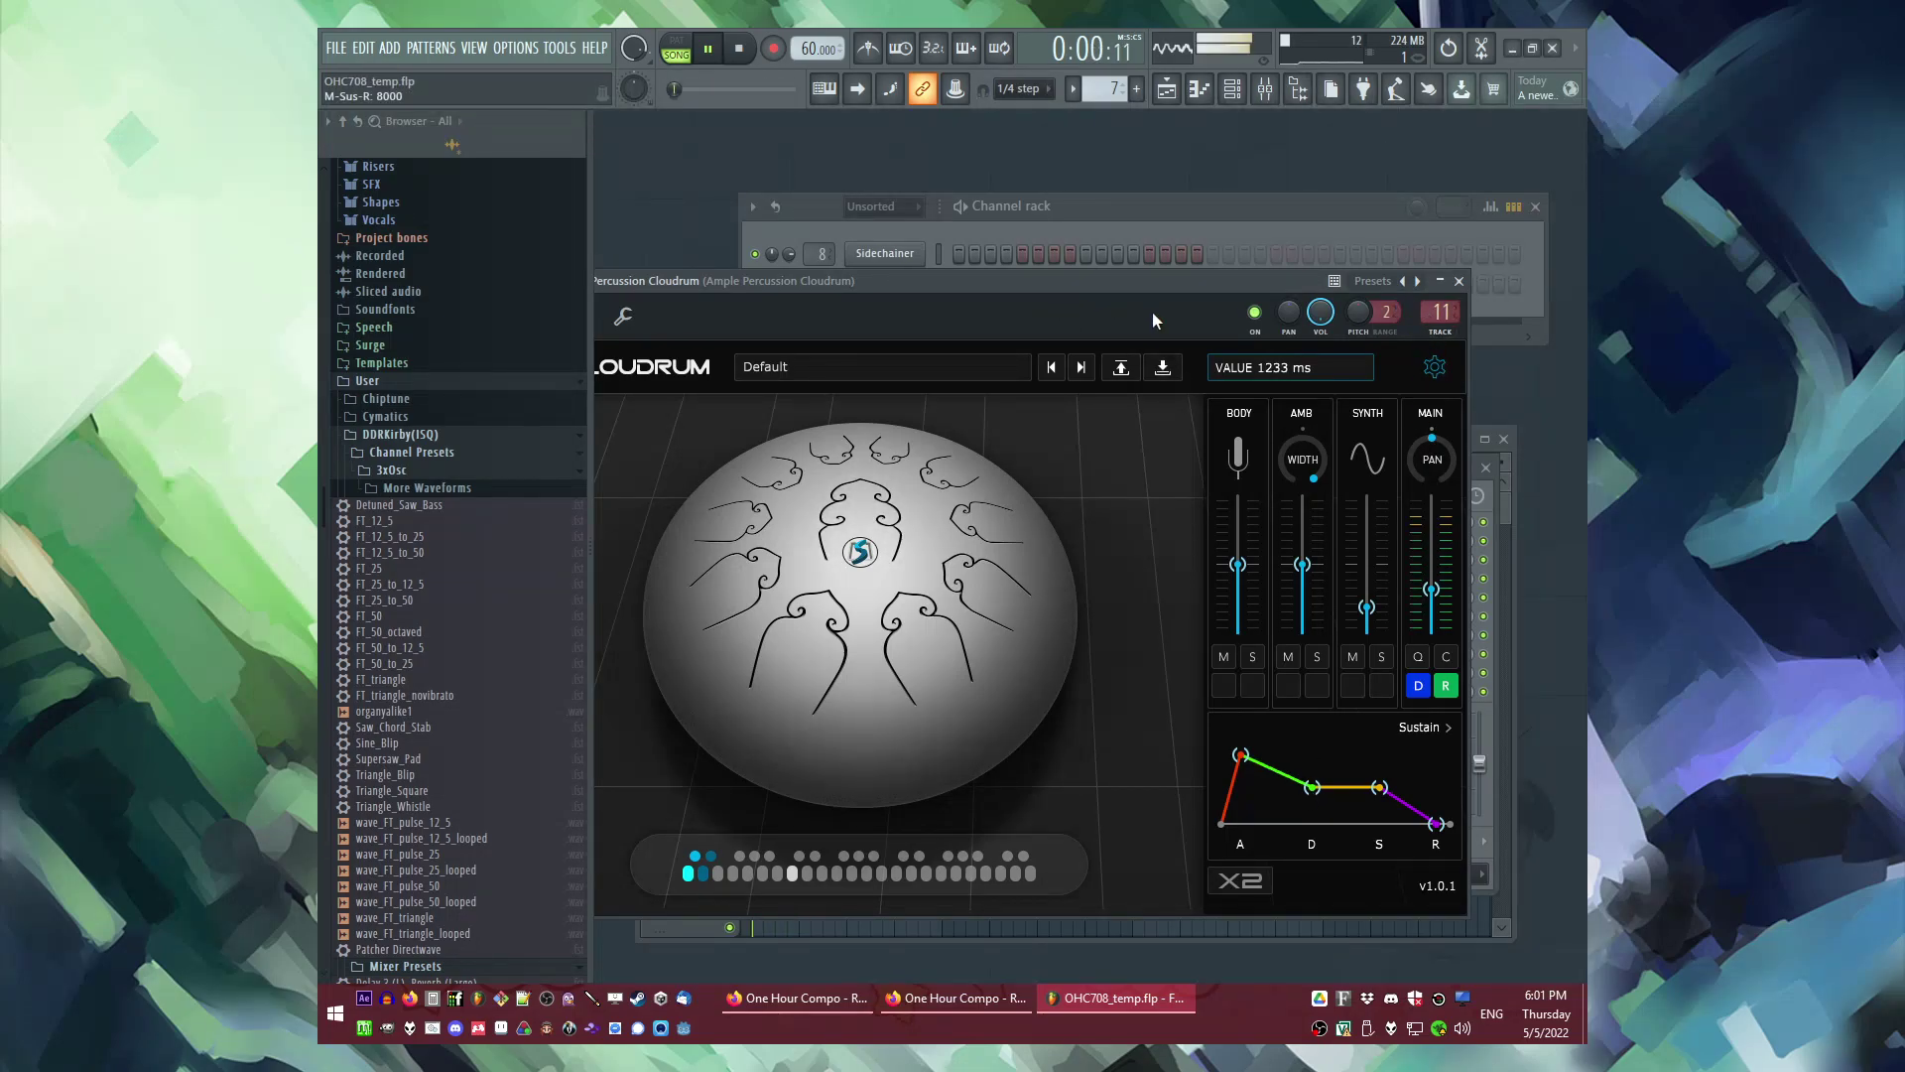
# Step: Add a Fruity Delay Bank to slot 4 of the Cloudrum mixer track, with ping-pong feedback and a slightly raised time stereo offset
pyautogui.press('F9')
pyautogui.click(1290, 524)
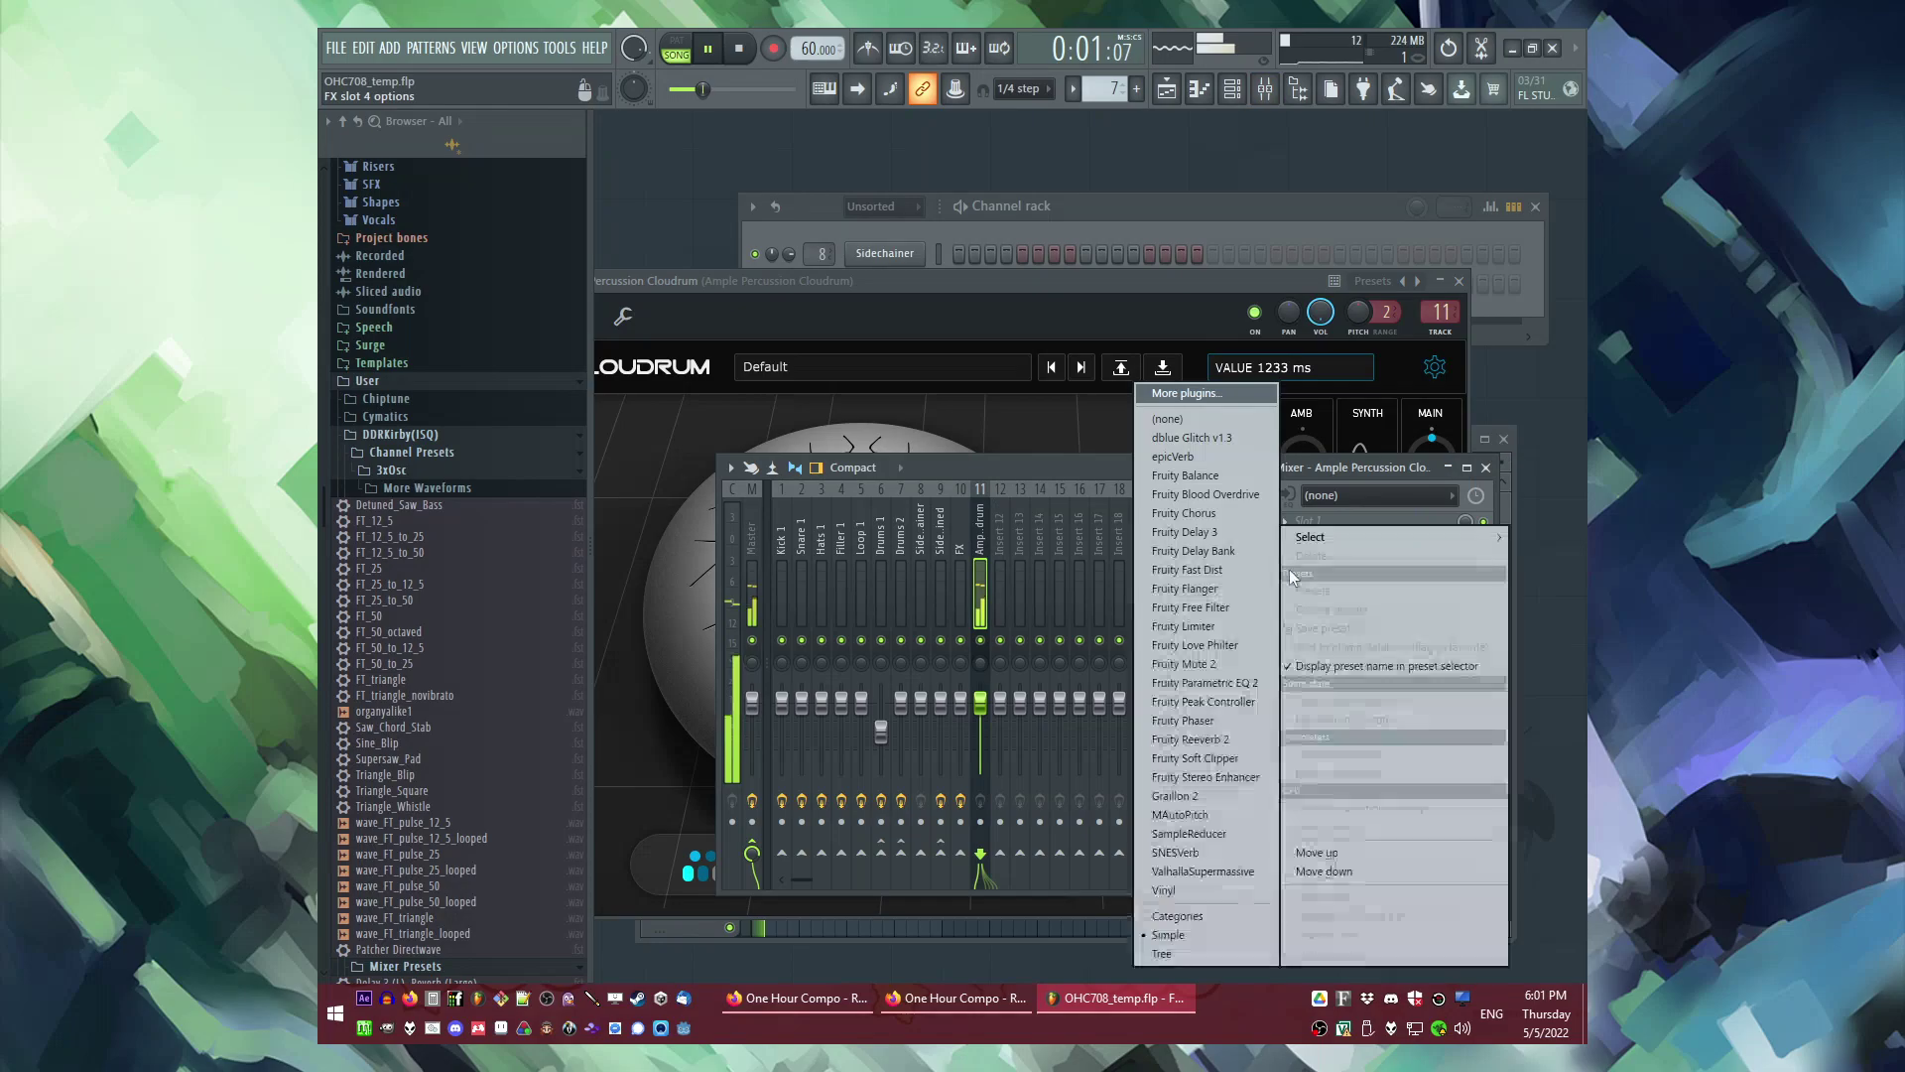
pyautogui.click(1214, 553)
pyautogui.click(974, 418)
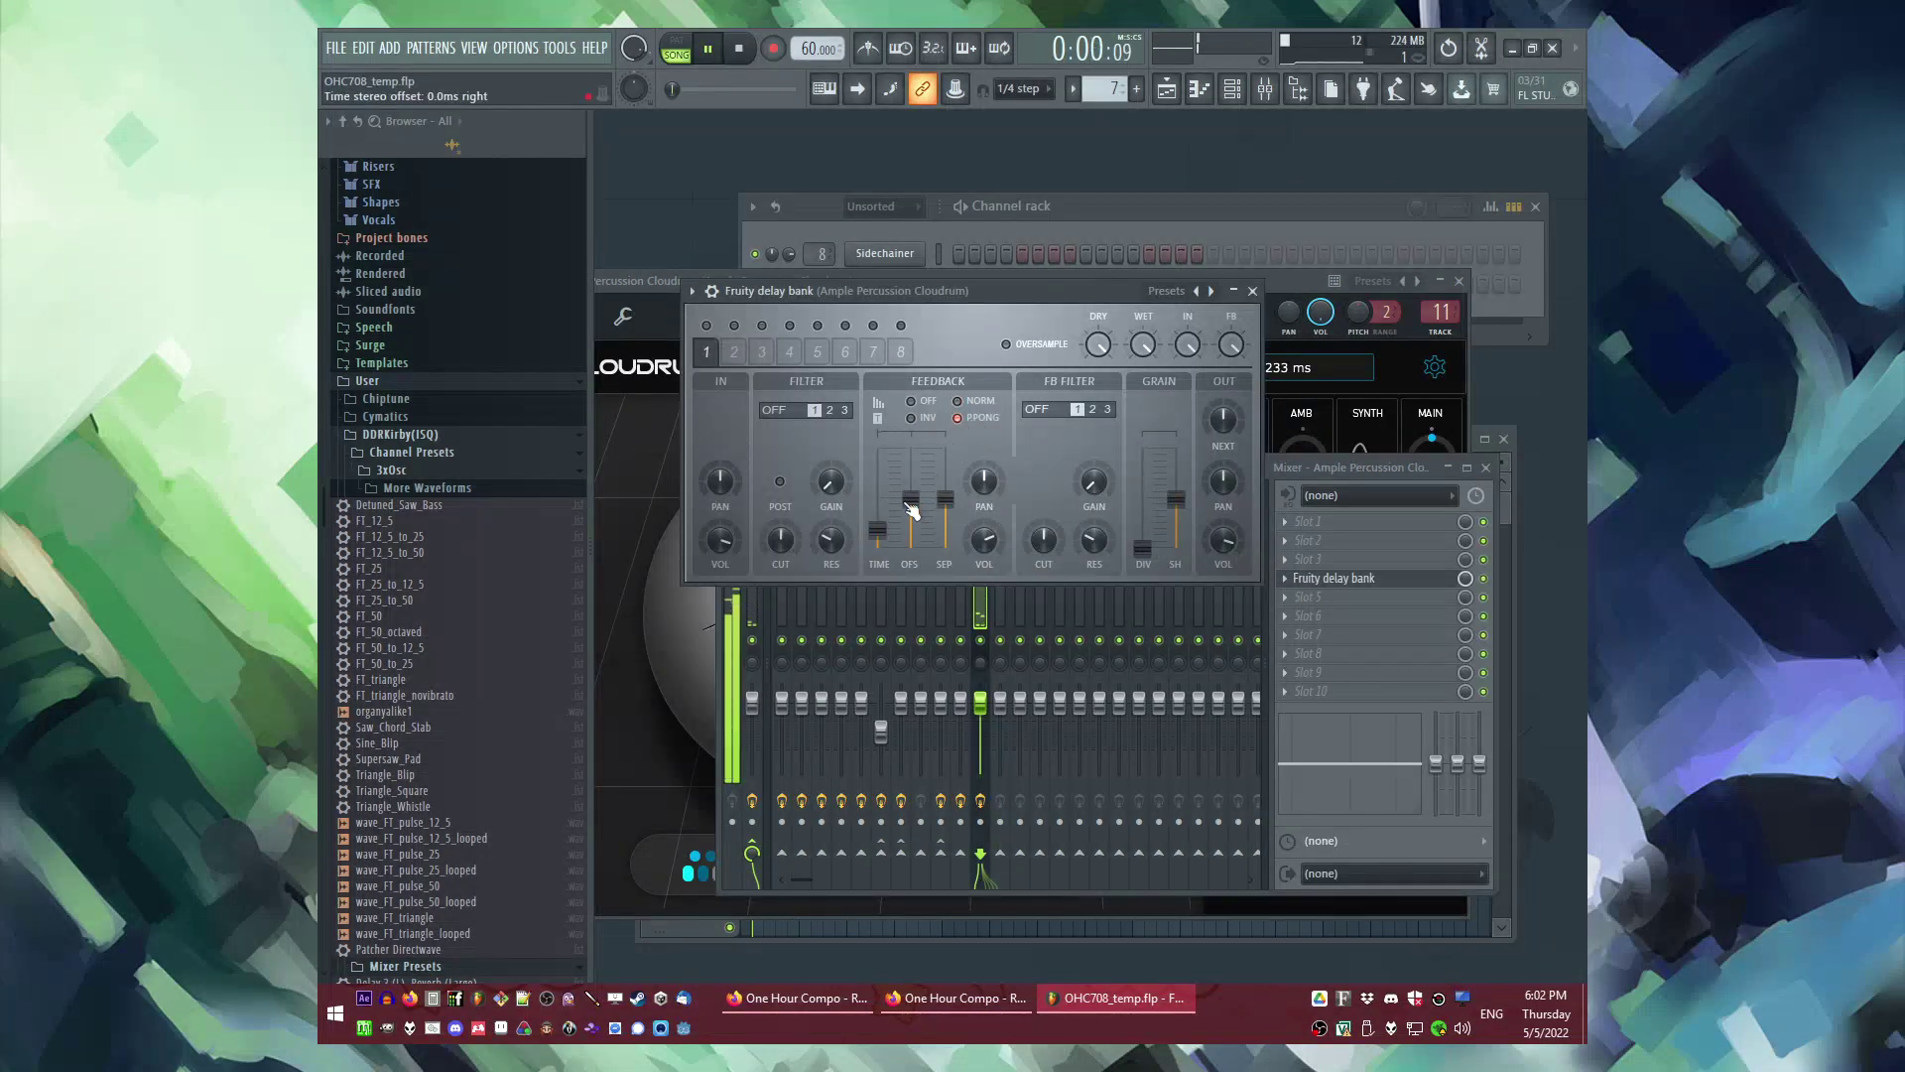
pyautogui.moveTo(910, 496); pyautogui.dragTo(910, 494)
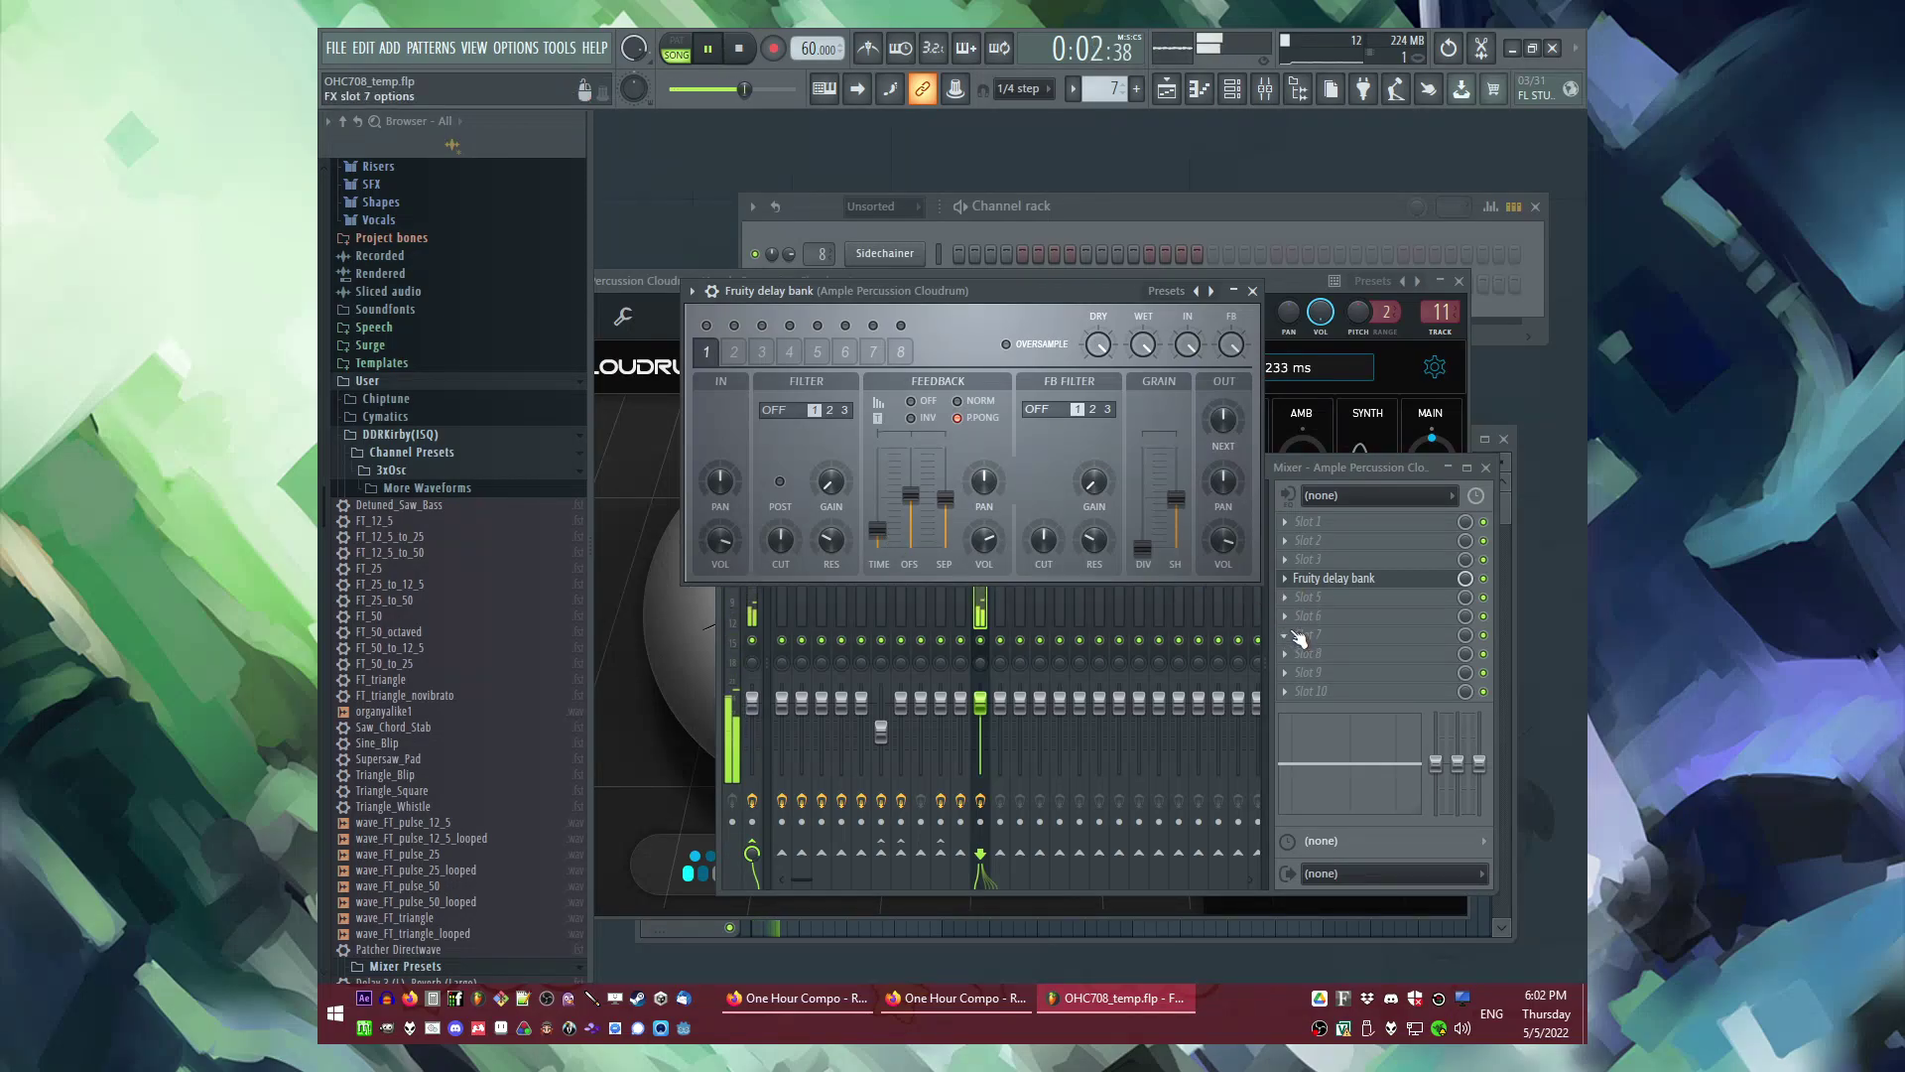
# Step: Add ValhallaSupermassive to slot 7 of the Cloudrum mixer track and adjust its effect settings
pyautogui.click(1297, 636)
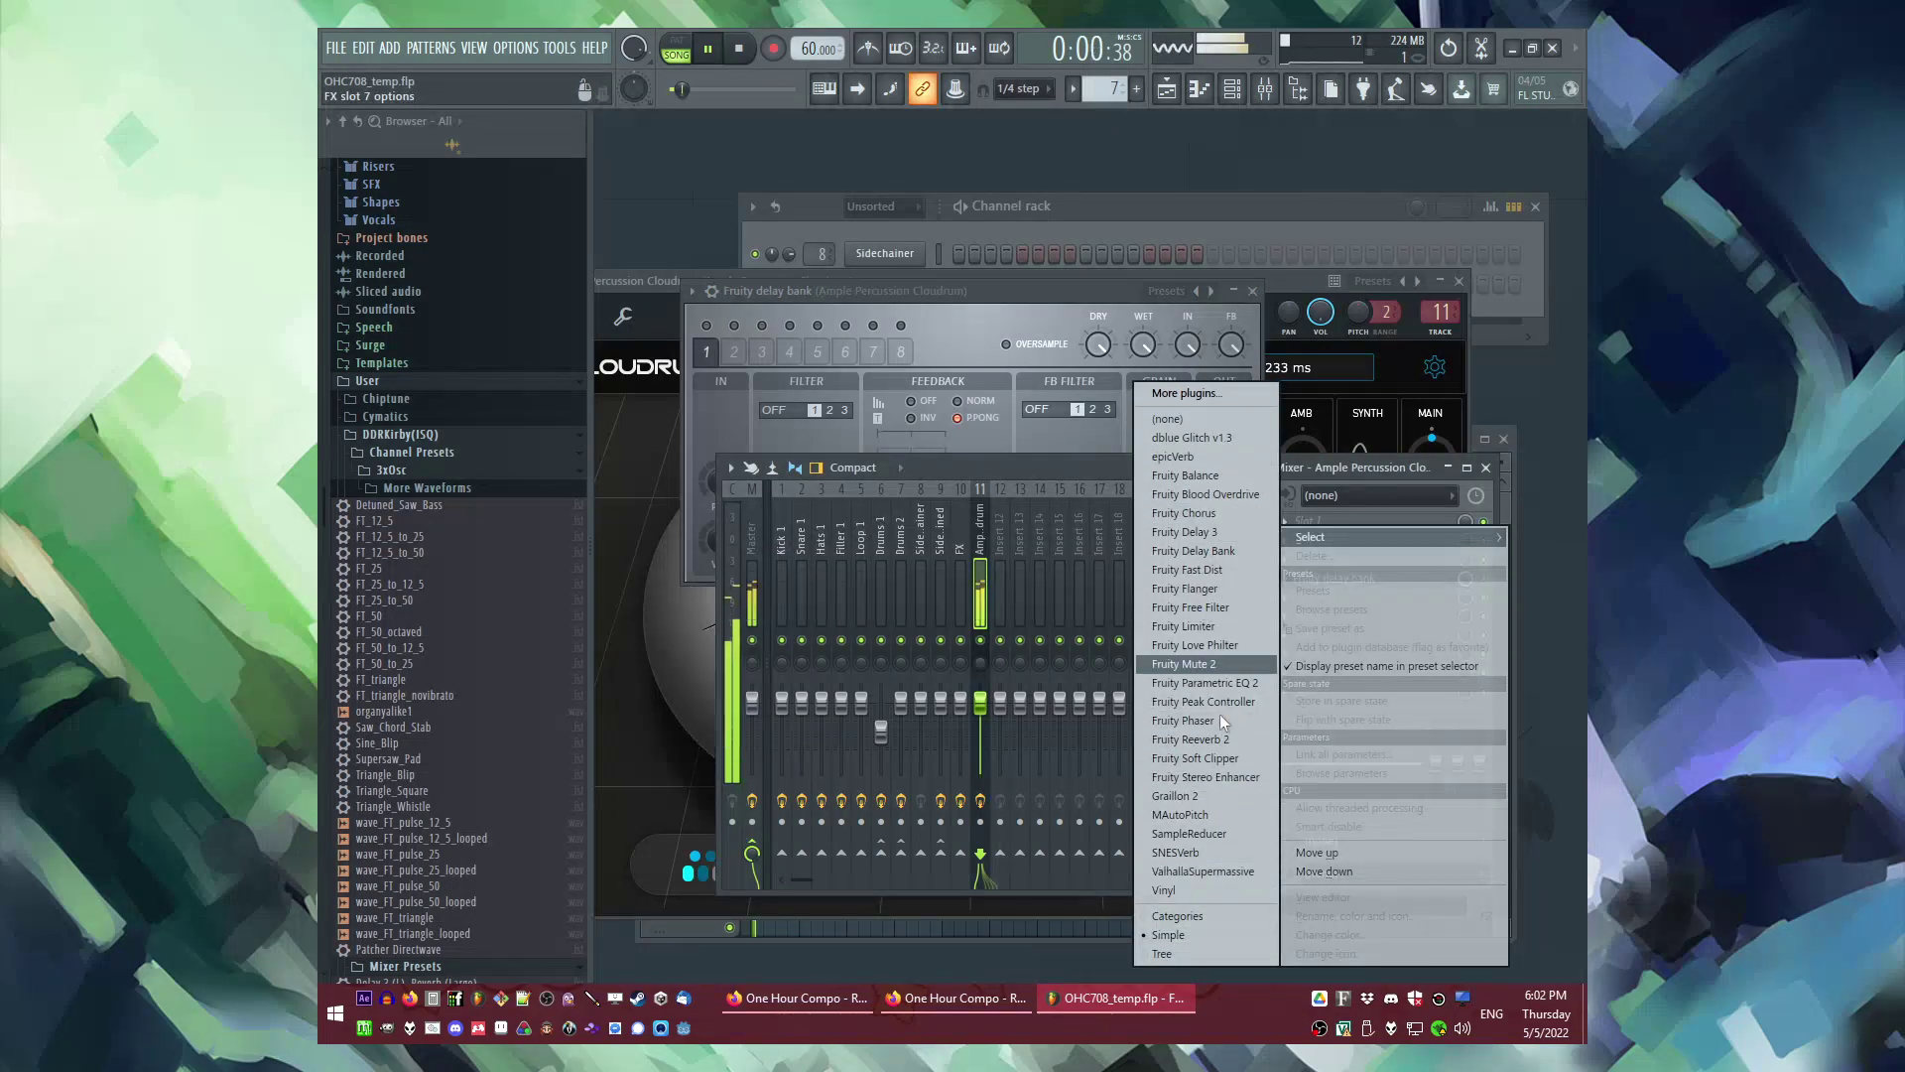
pyautogui.click(1212, 872)
pyautogui.moveTo(840, 539); pyautogui.dragTo(842, 551)
pyautogui.moveTo(1325, 370); pyautogui.dragTo(1160, 361)
# Step: Add a Fruity Parametric EQ 2 to slot 2 of the Cloudrum mixer track
pyautogui.click(1455, 530)
pyautogui.click(1295, 539)
pyautogui.click(1205, 682)
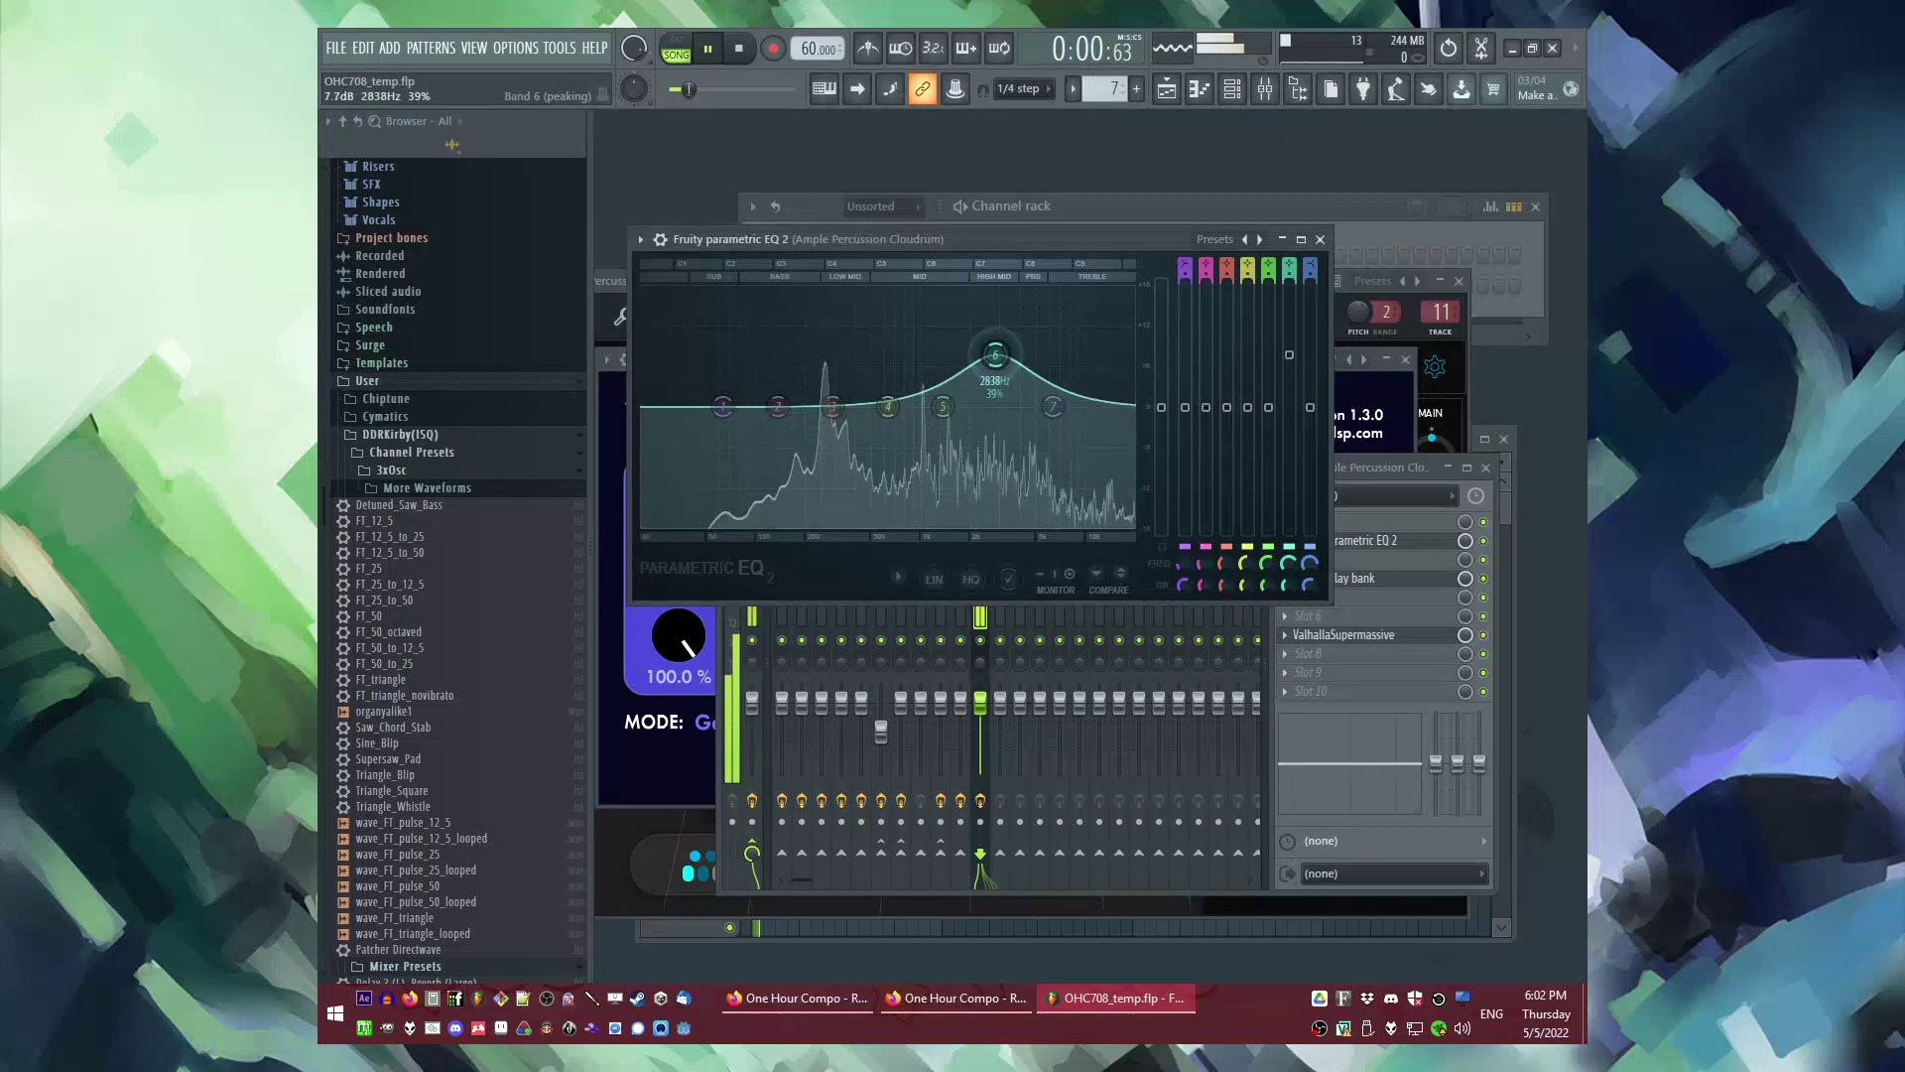
# Step: Cut the Cloudrum's low end with the lowest band of its parametric EQ and bring up the playlist
pyautogui.moveTo(724, 407); pyautogui.dragTo(710, 523)
pyautogui.press('F5')
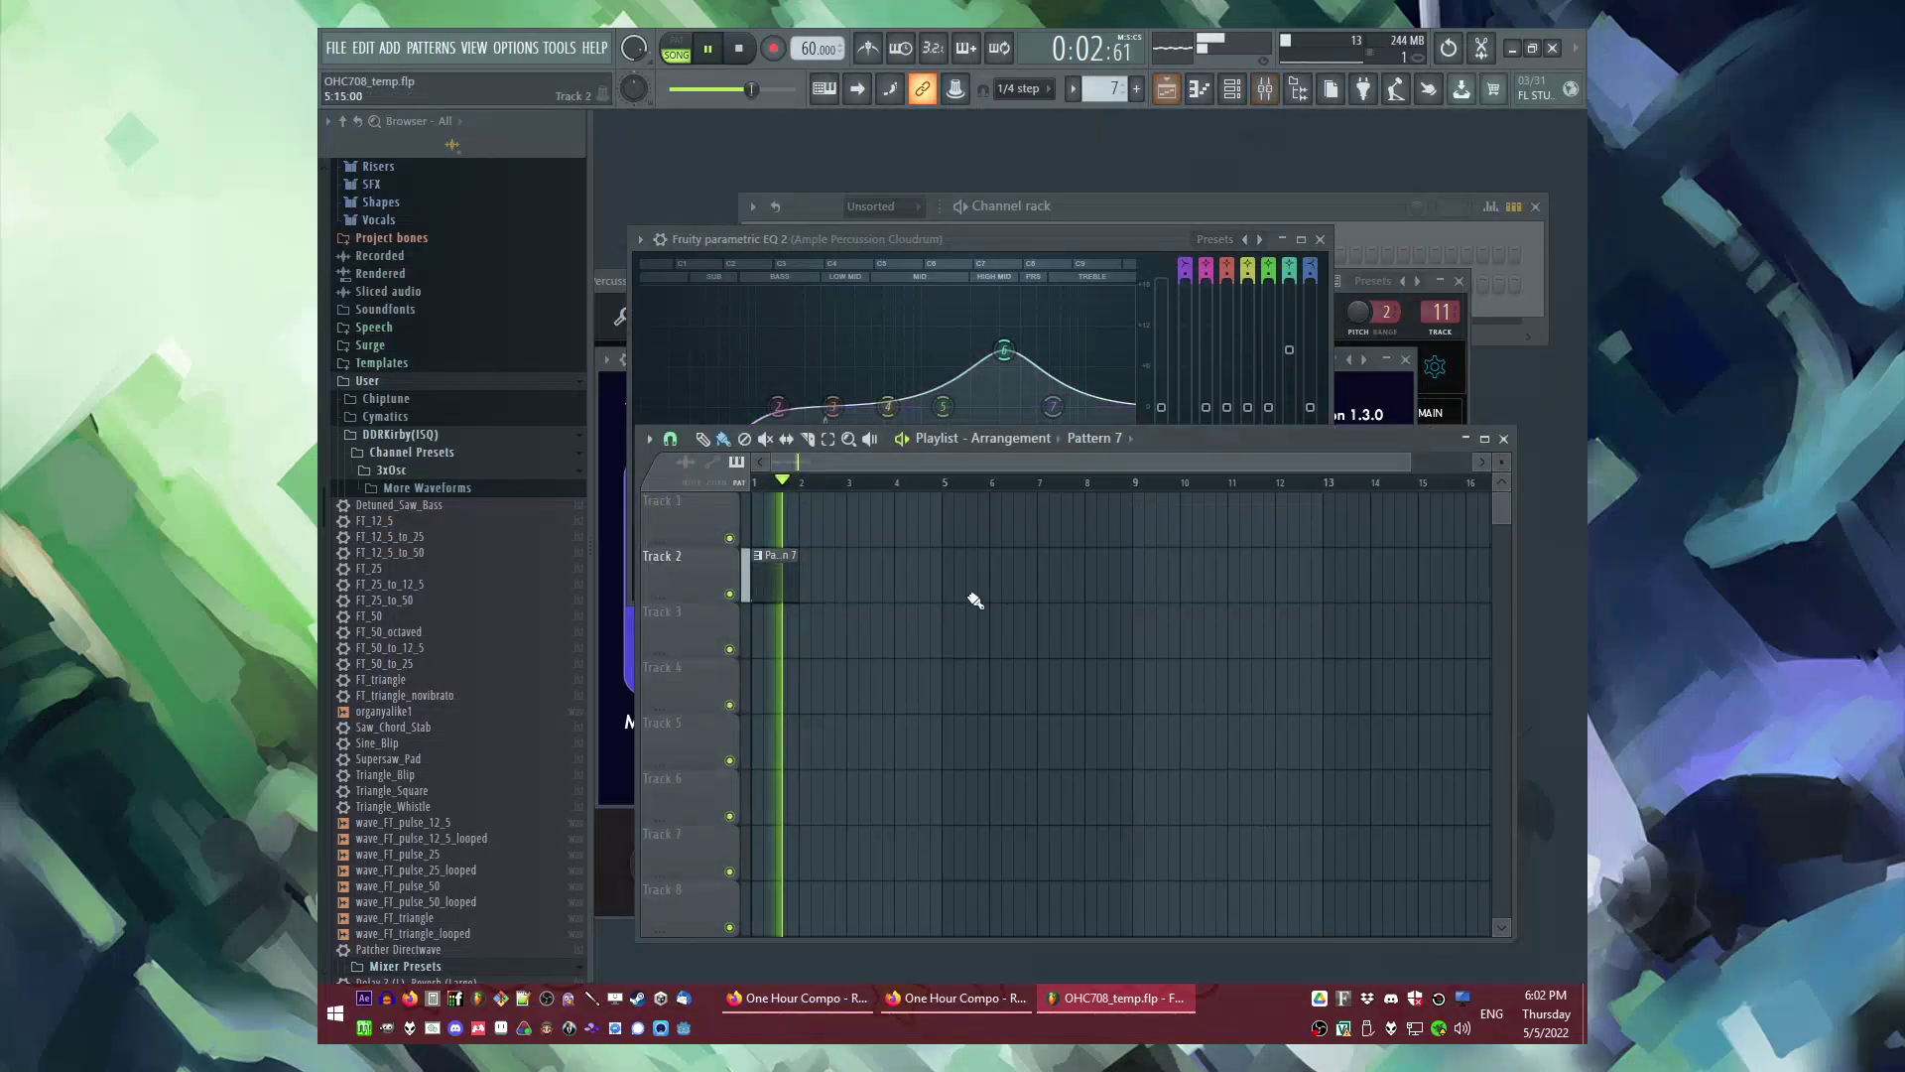
# Step: Rework the opening of Pattern 7 in the Cloudrum piano roll to a single note at the start of bar 1
pyautogui.doubleClick(778, 578)
pyautogui.press('space')
pyautogui.click(1171, 430)
pyautogui.rightClick(1173, 429)
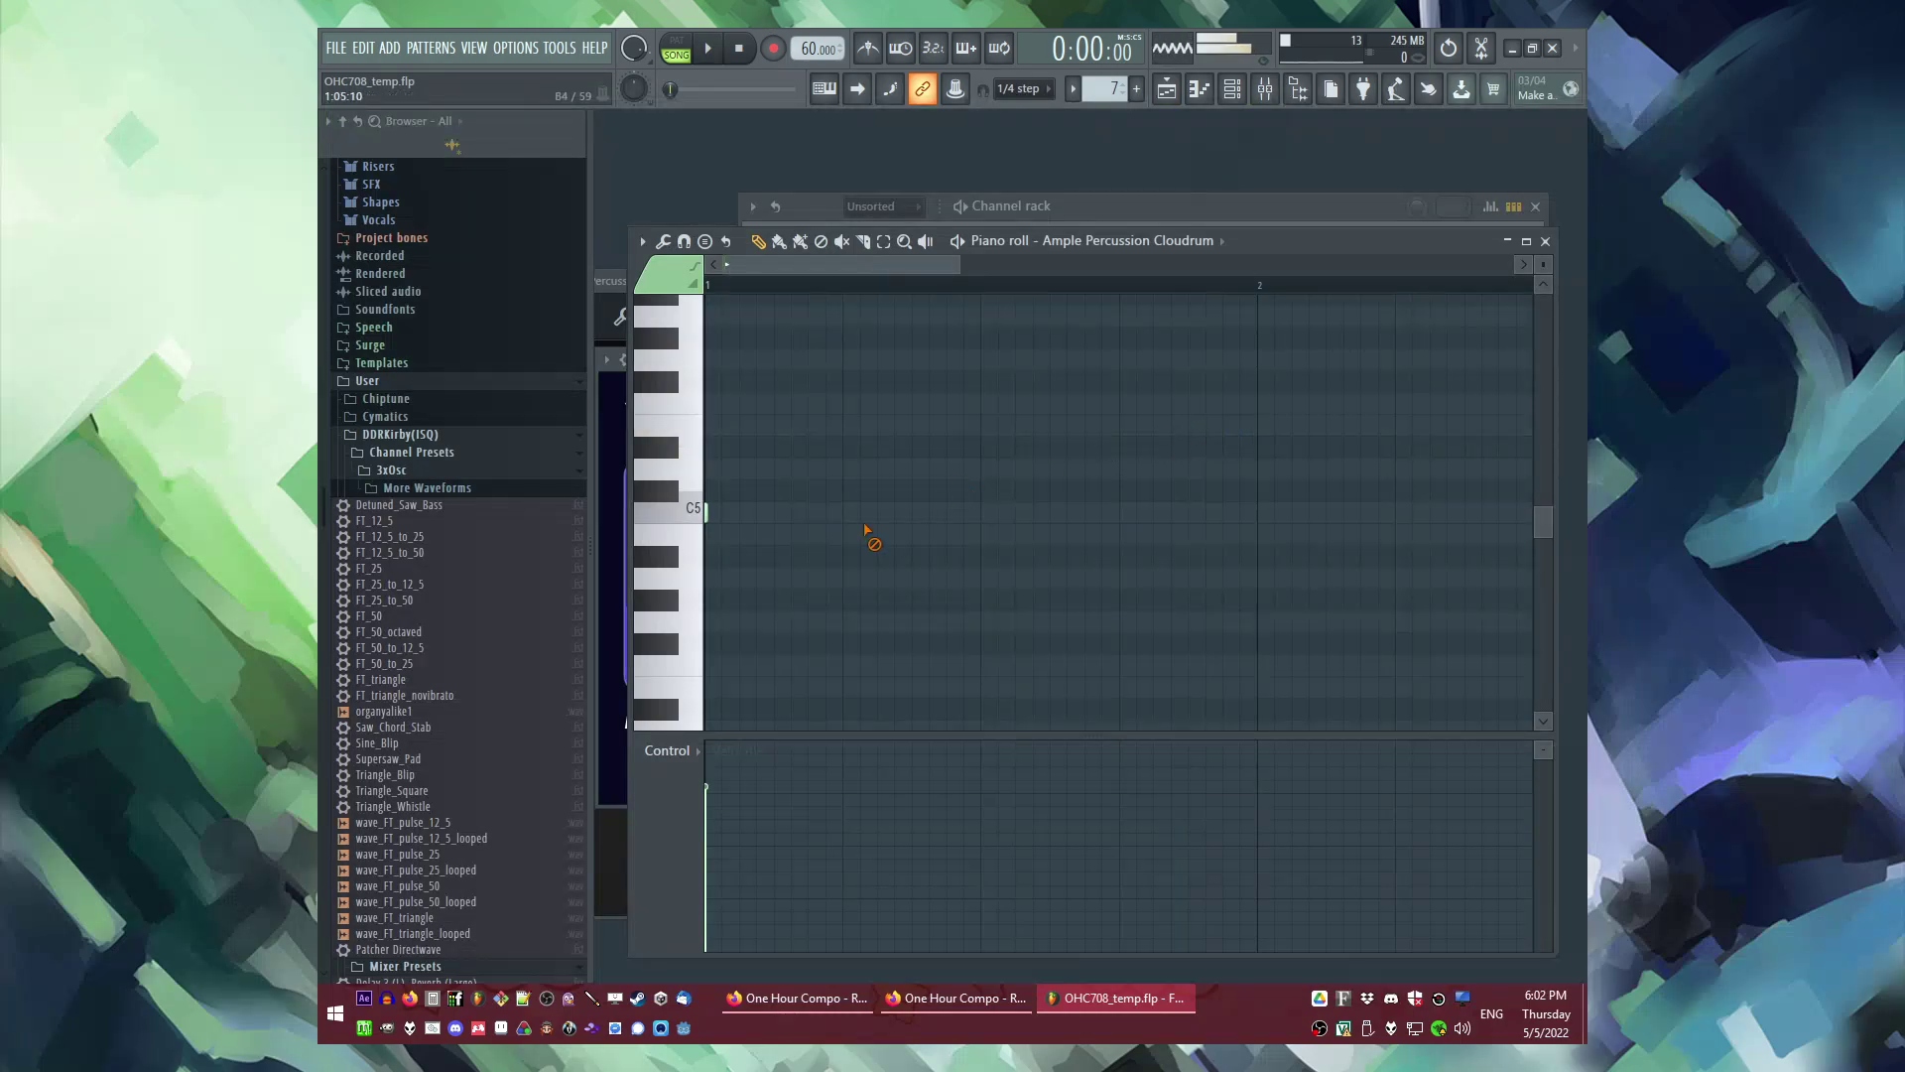
pyautogui.scroll(1, 710, 520)
pyautogui.moveTo(729, 426); pyautogui.dragTo(645, 413)
pyautogui.scroll(1, 794, 466)
pyautogui.rightClick(750, 490)
pyautogui.moveTo(749, 640); pyautogui.dragTo(681, 638)
pyautogui.press('space')
pyautogui.scroll(-2, 1152, 553)
pyautogui.scroll(1, 1141, 552)
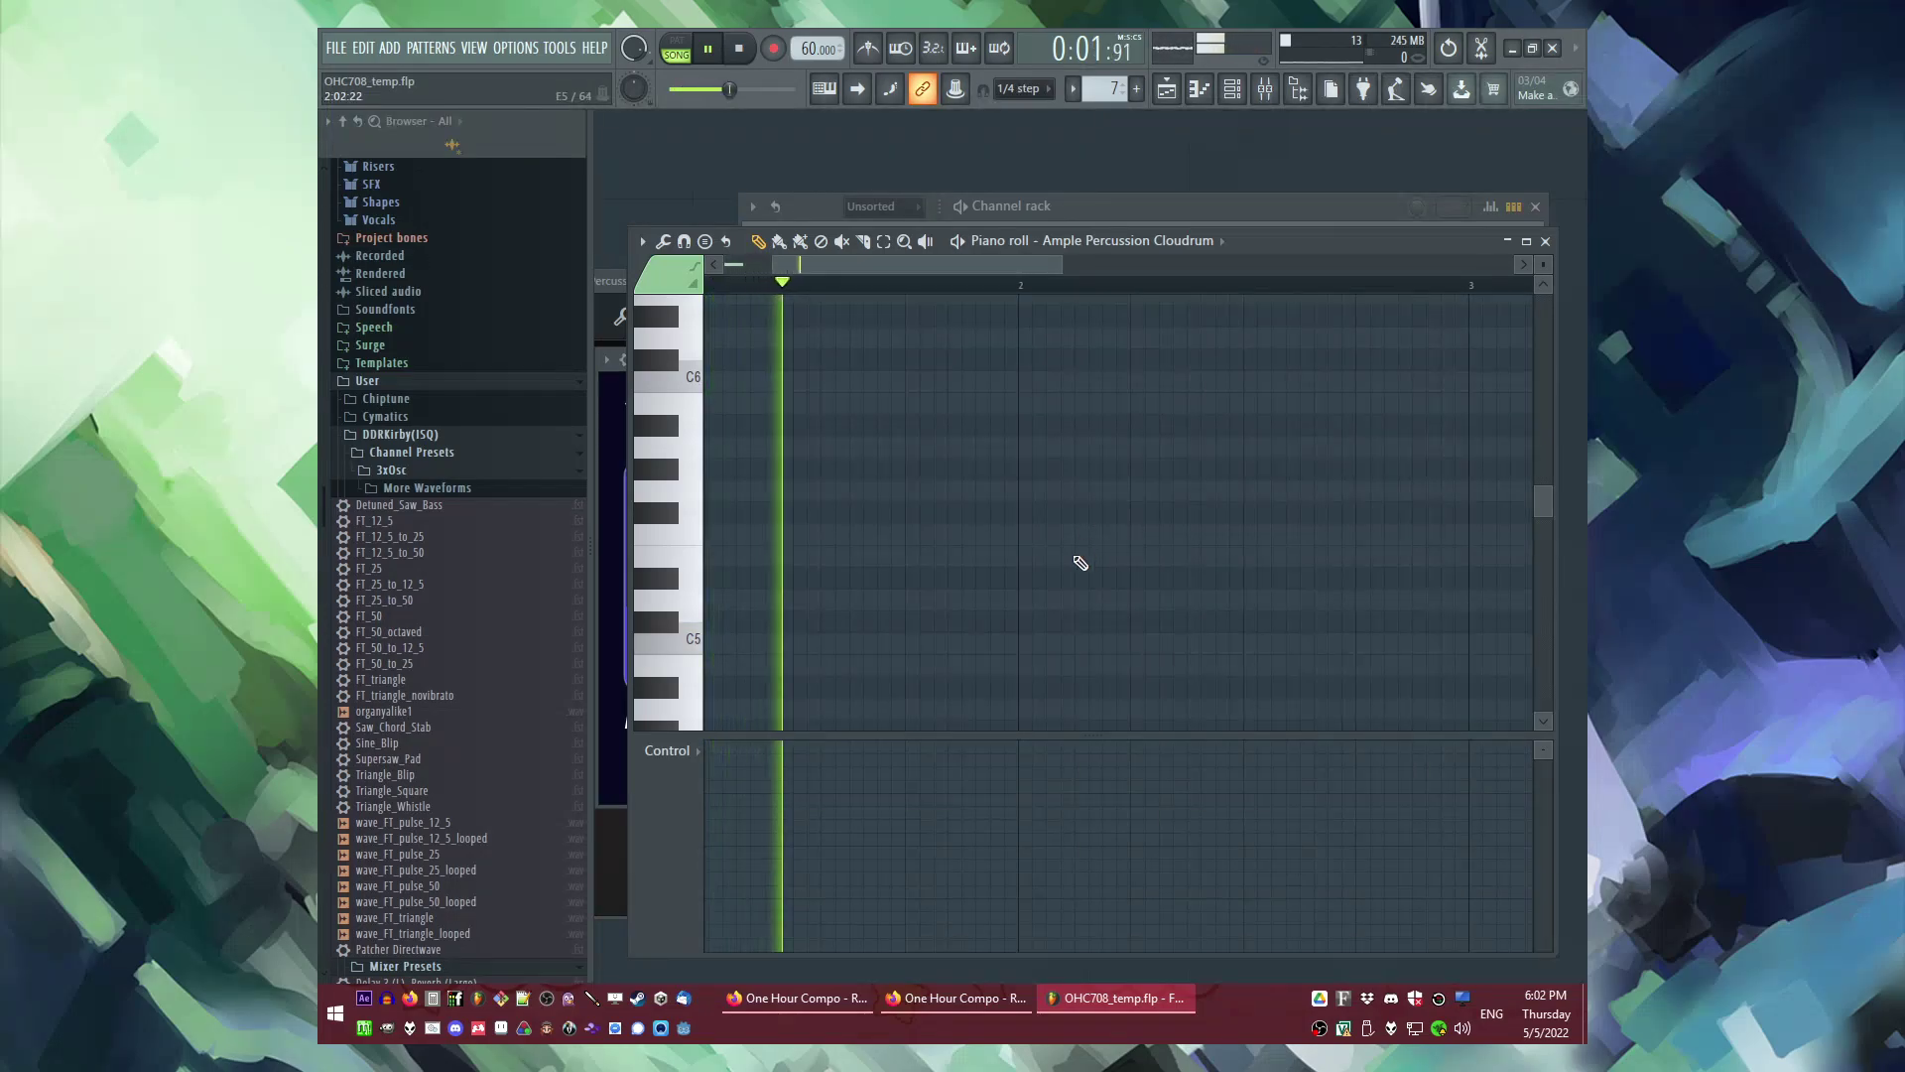
# Step: Place G4 and C5 notes together at the start of bar 2 in the Cloudrum pattern
pyautogui.scroll(-1, 1066, 551)
pyautogui.click(1022, 686)
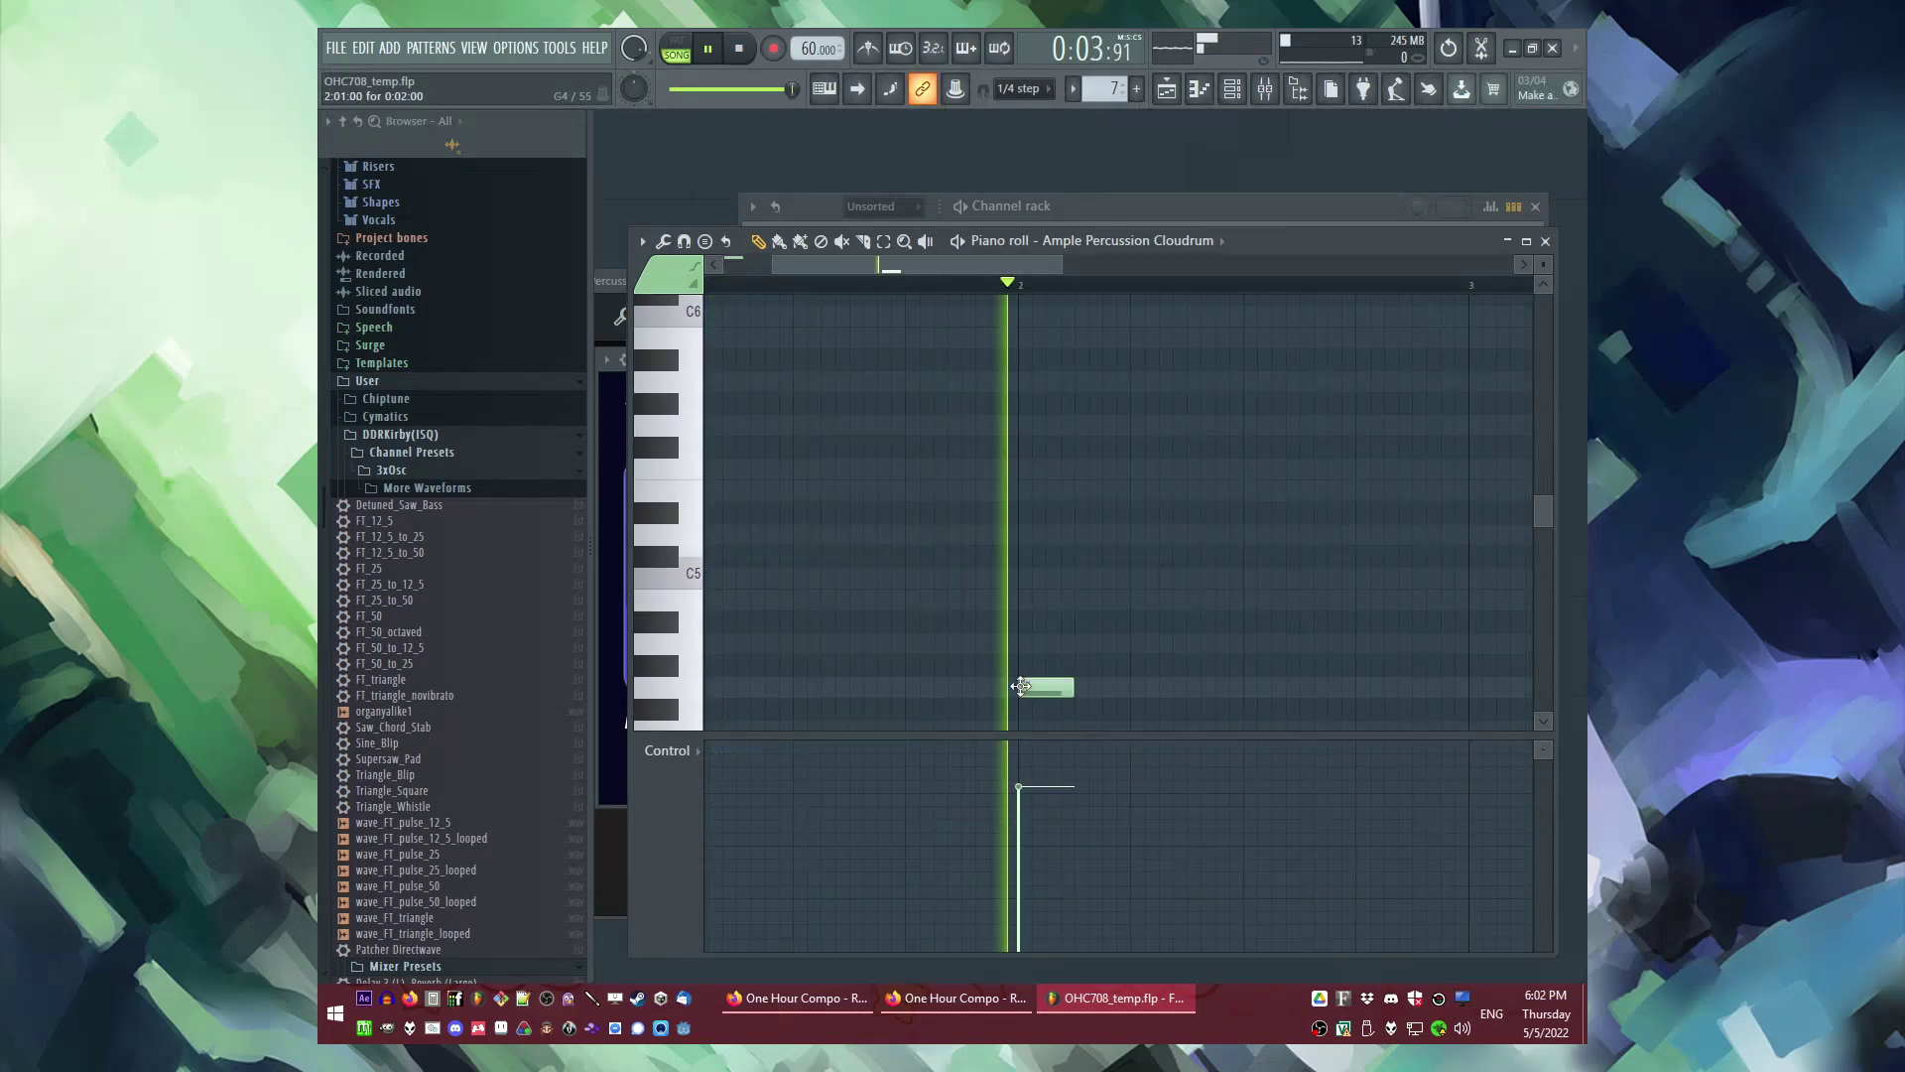
pyautogui.press('space')
pyautogui.click(1030, 577)
pyautogui.moveTo(1037, 577); pyautogui.dragTo(1044, 578)
pyautogui.press('space')
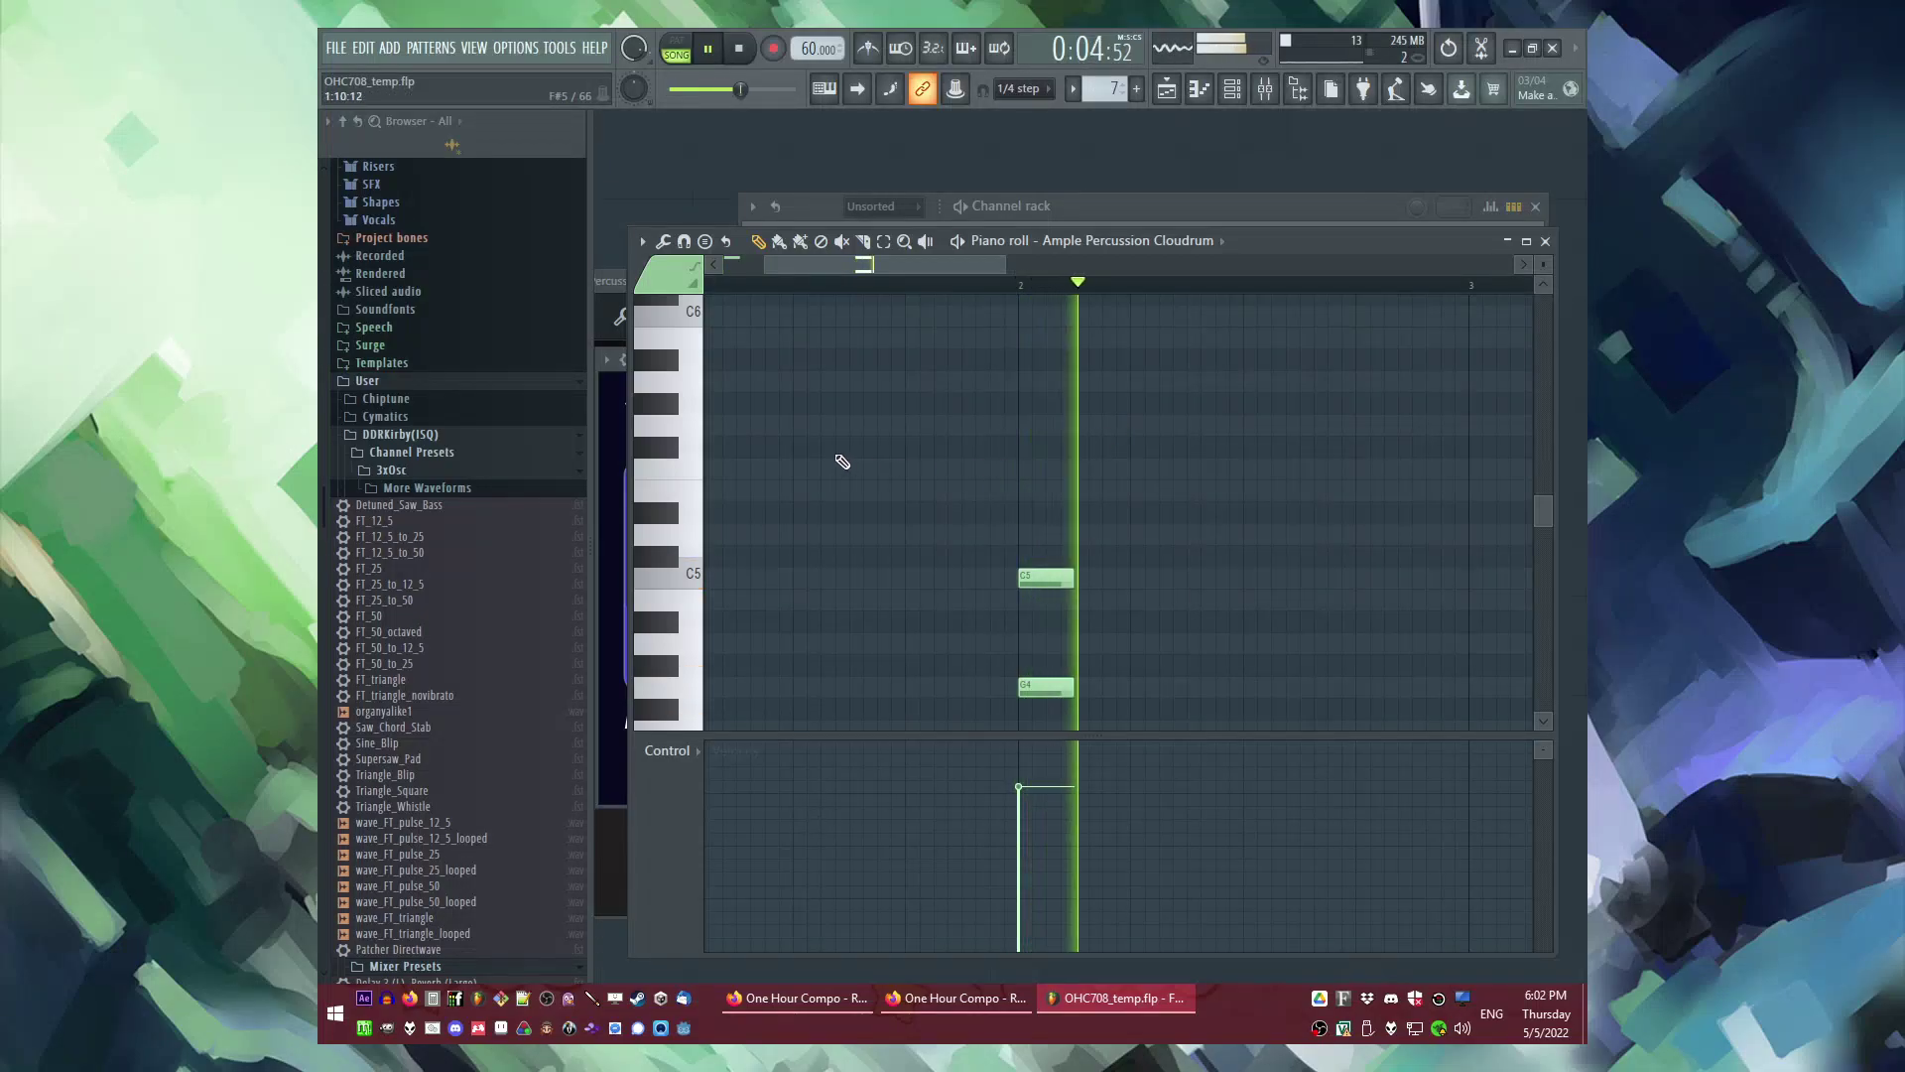
# Step: Place a D#5 note at bar 3 and an F5 and A#4 pair at bar 4 of the Cloudrum pattern
pyautogui.scroll(-3, 852, 463)
pyautogui.scroll(2, 1241, 528)
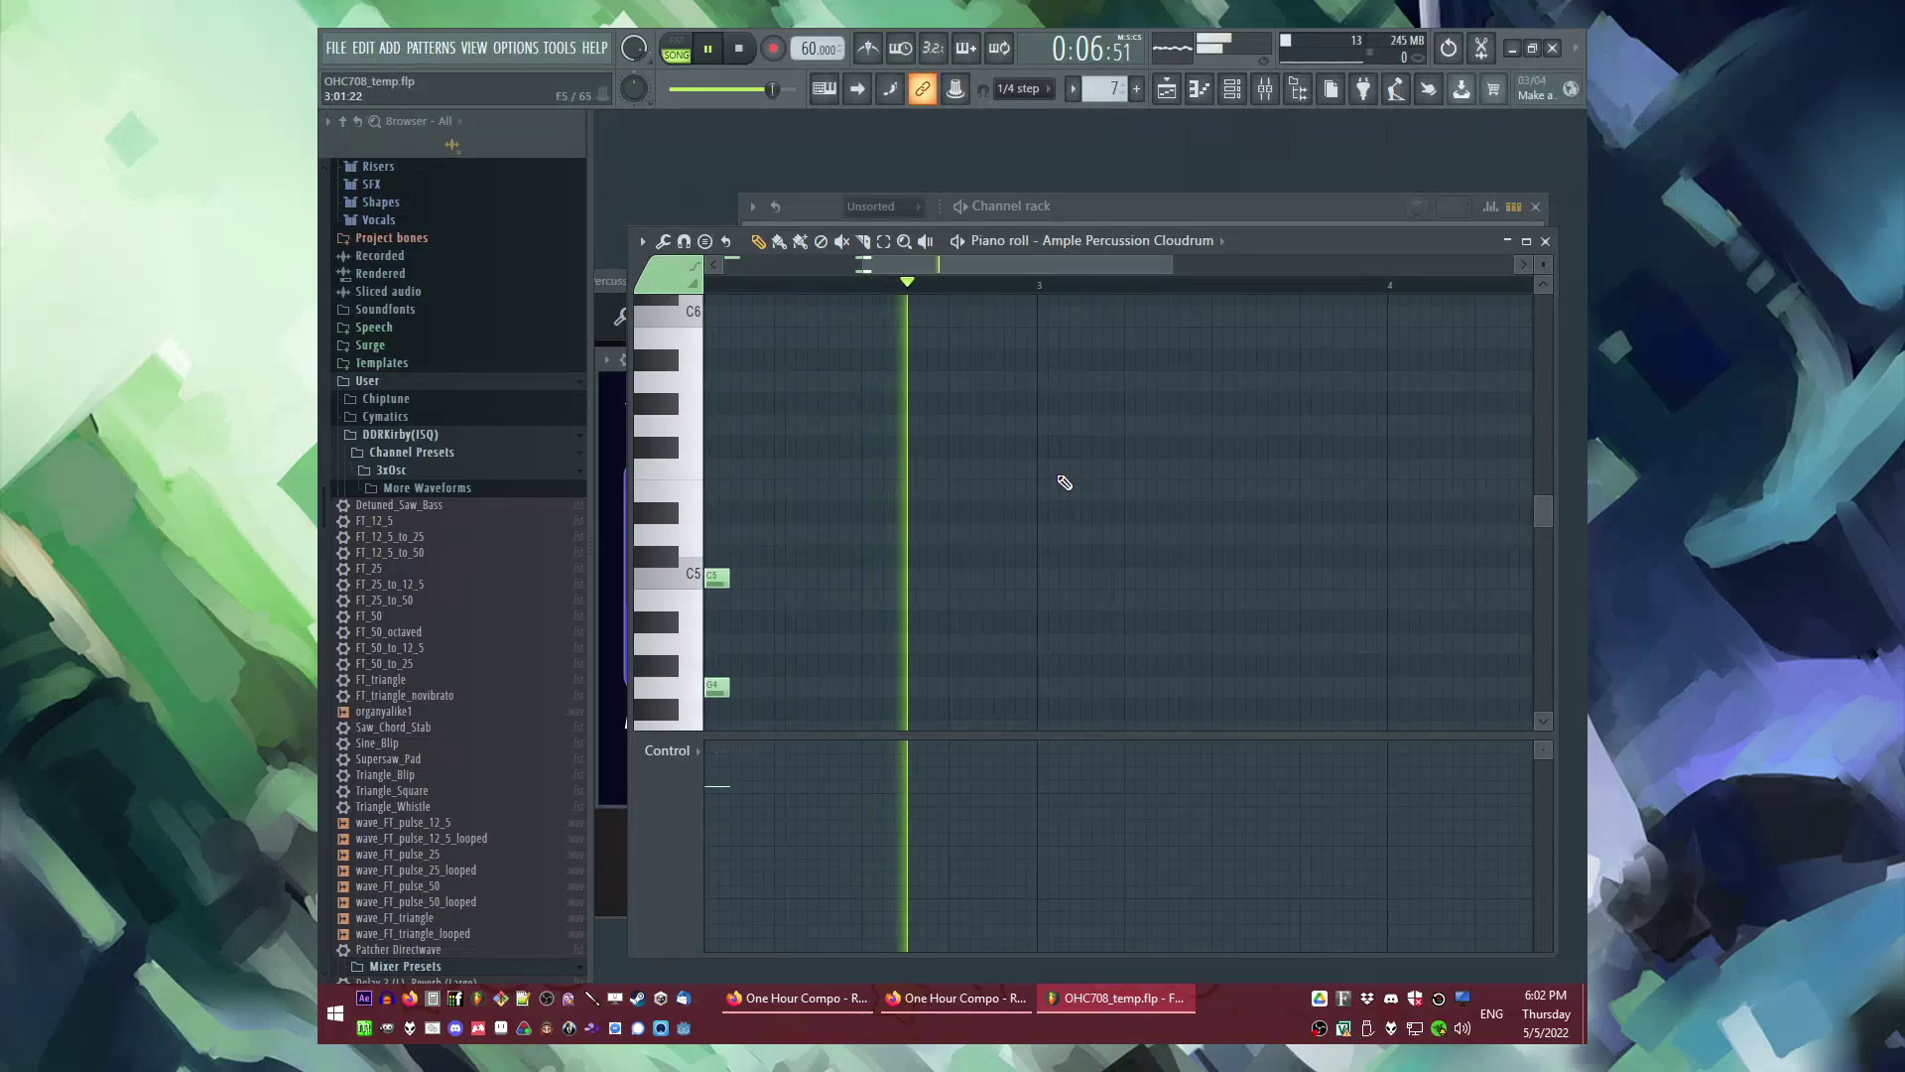
pyautogui.click(1042, 517)
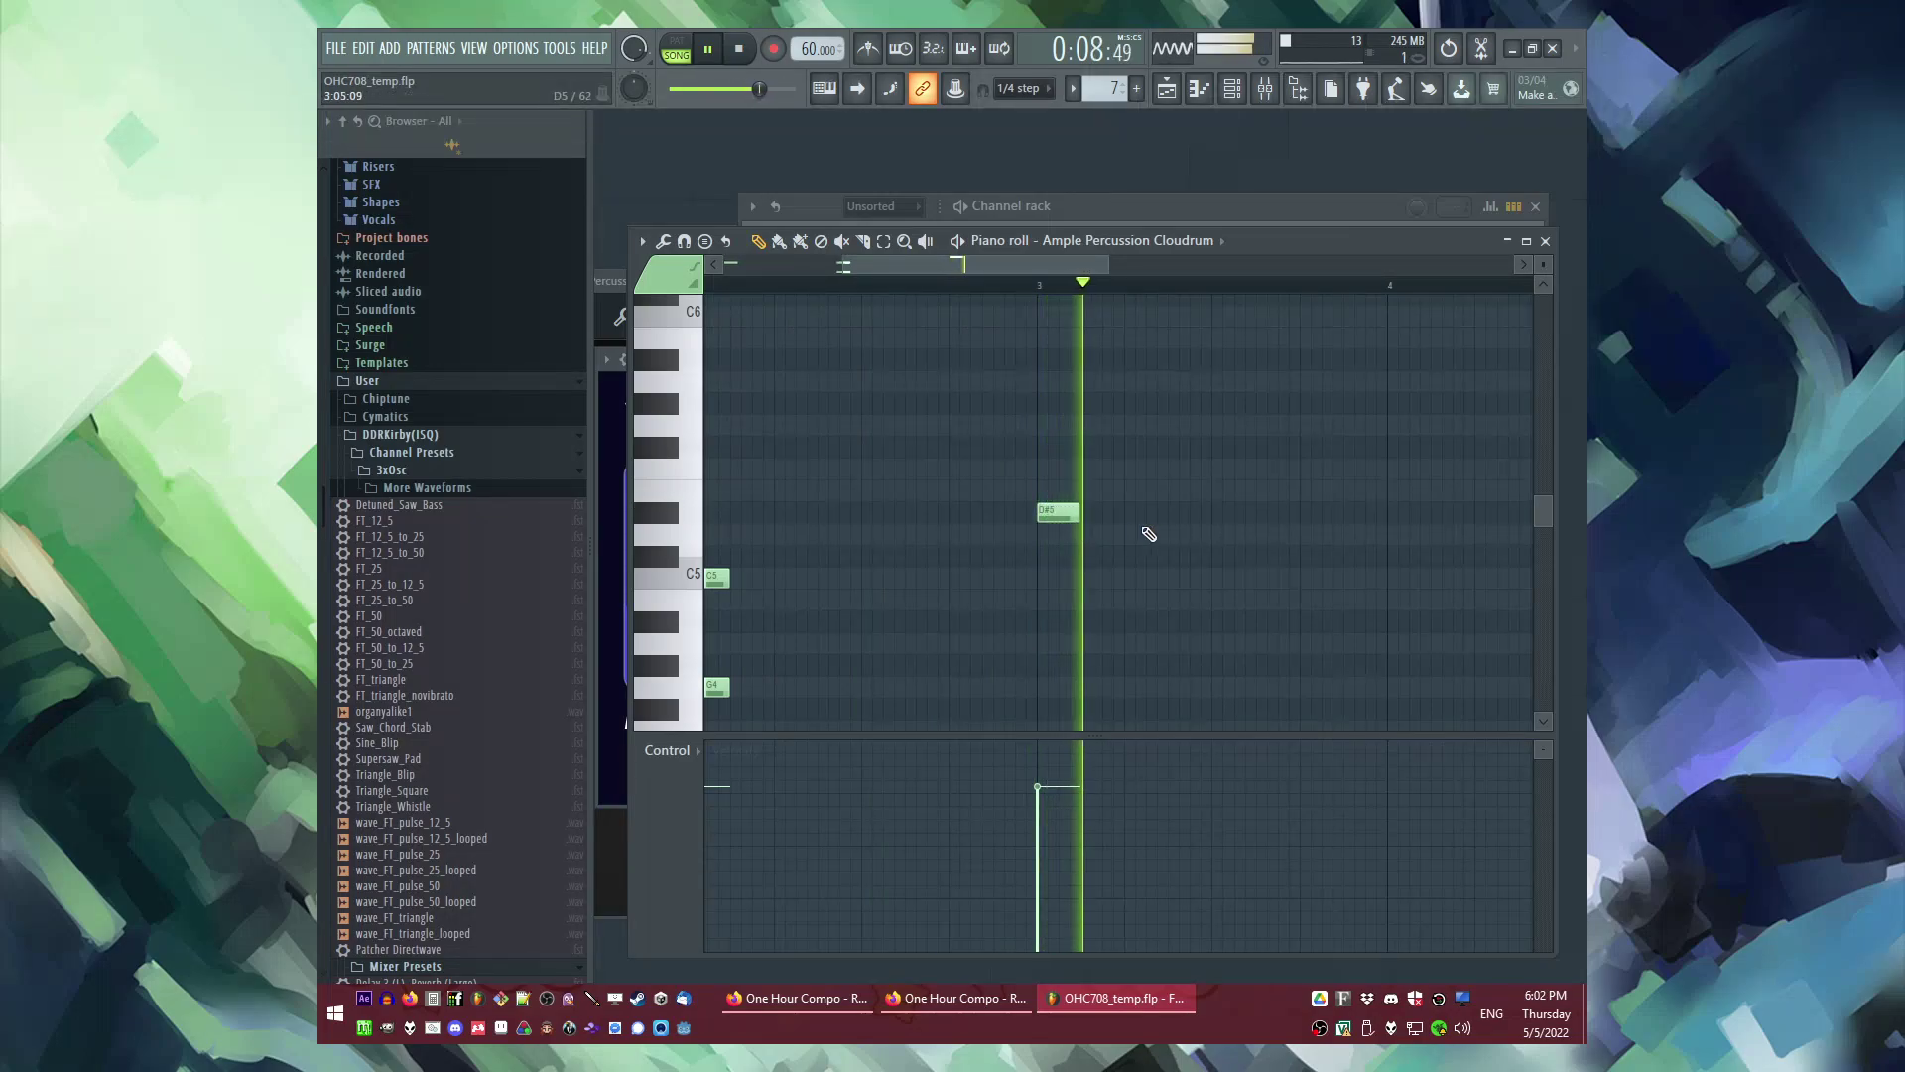
pyautogui.scroll(1, 1204, 532)
pyautogui.click(1090, 473)
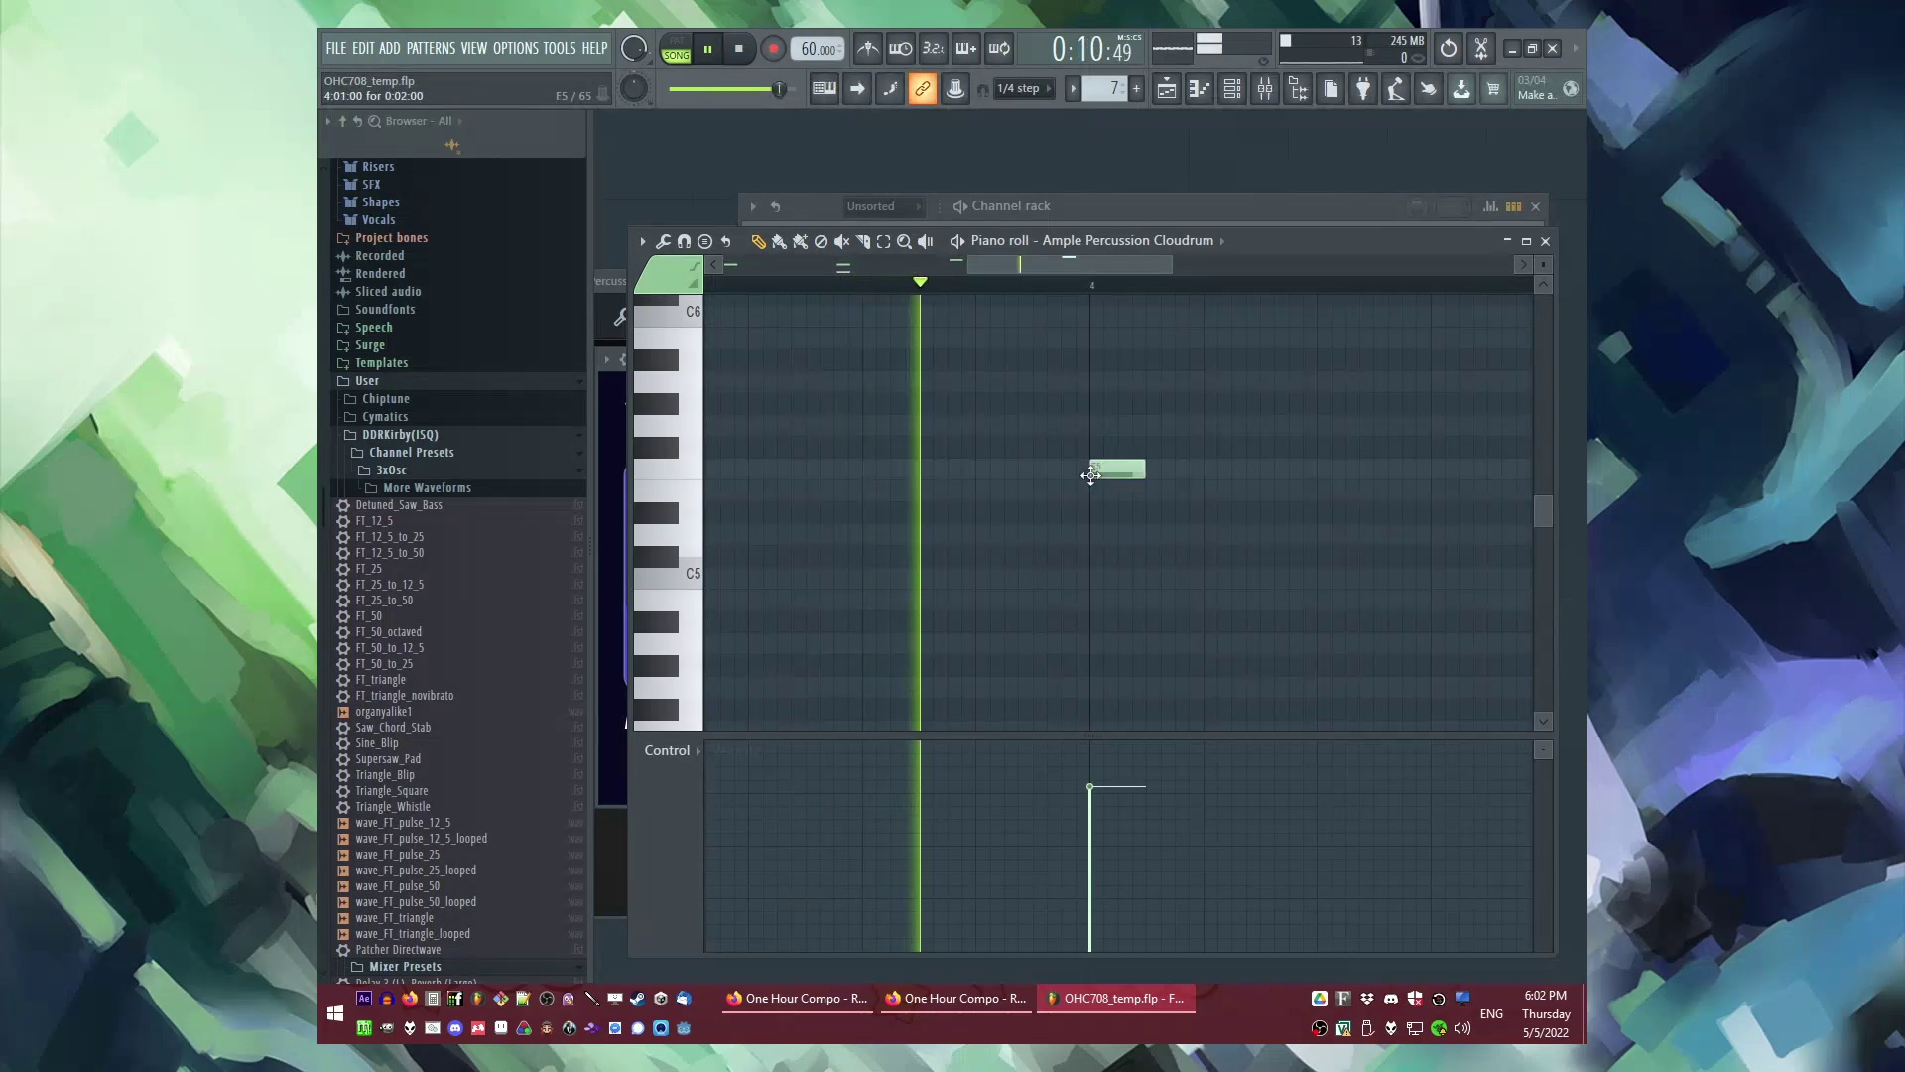
pyautogui.click(1096, 556)
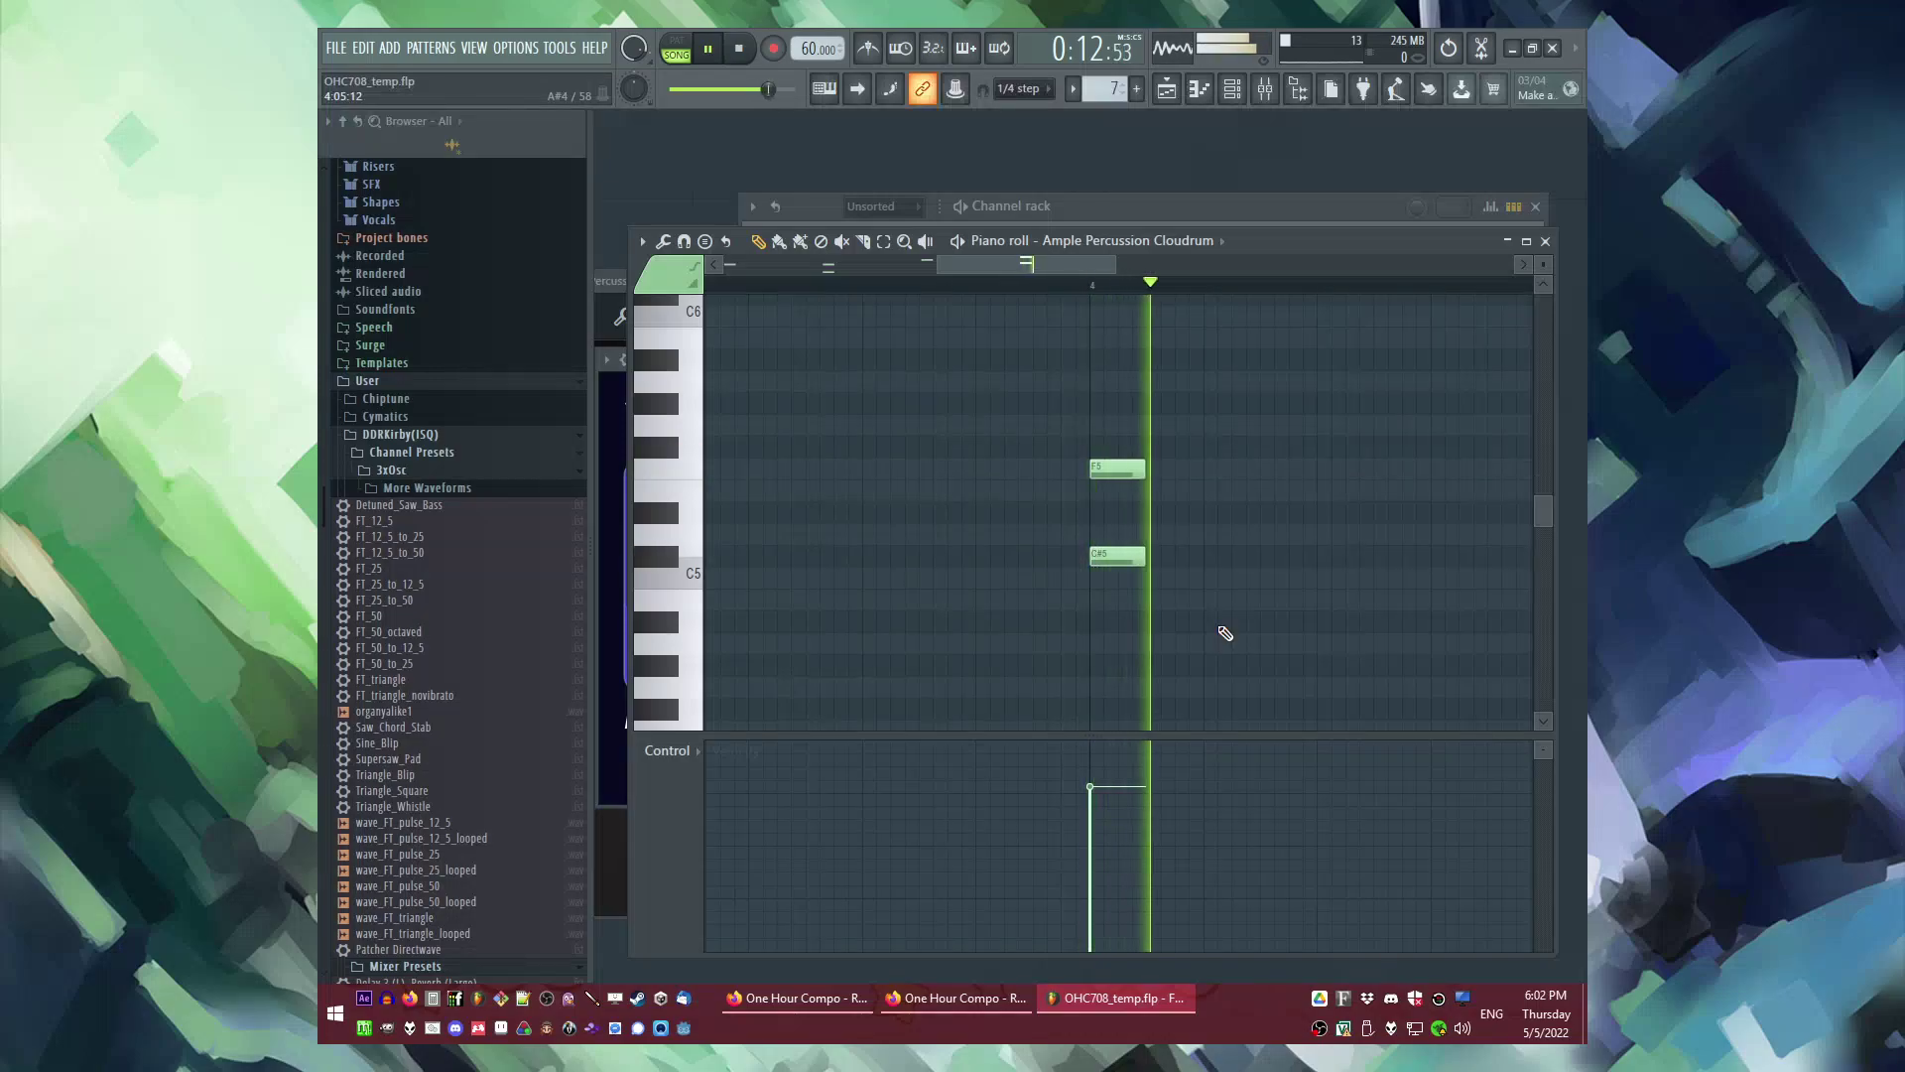
pyautogui.moveTo(1102, 556); pyautogui.dragTo(1080, 625)
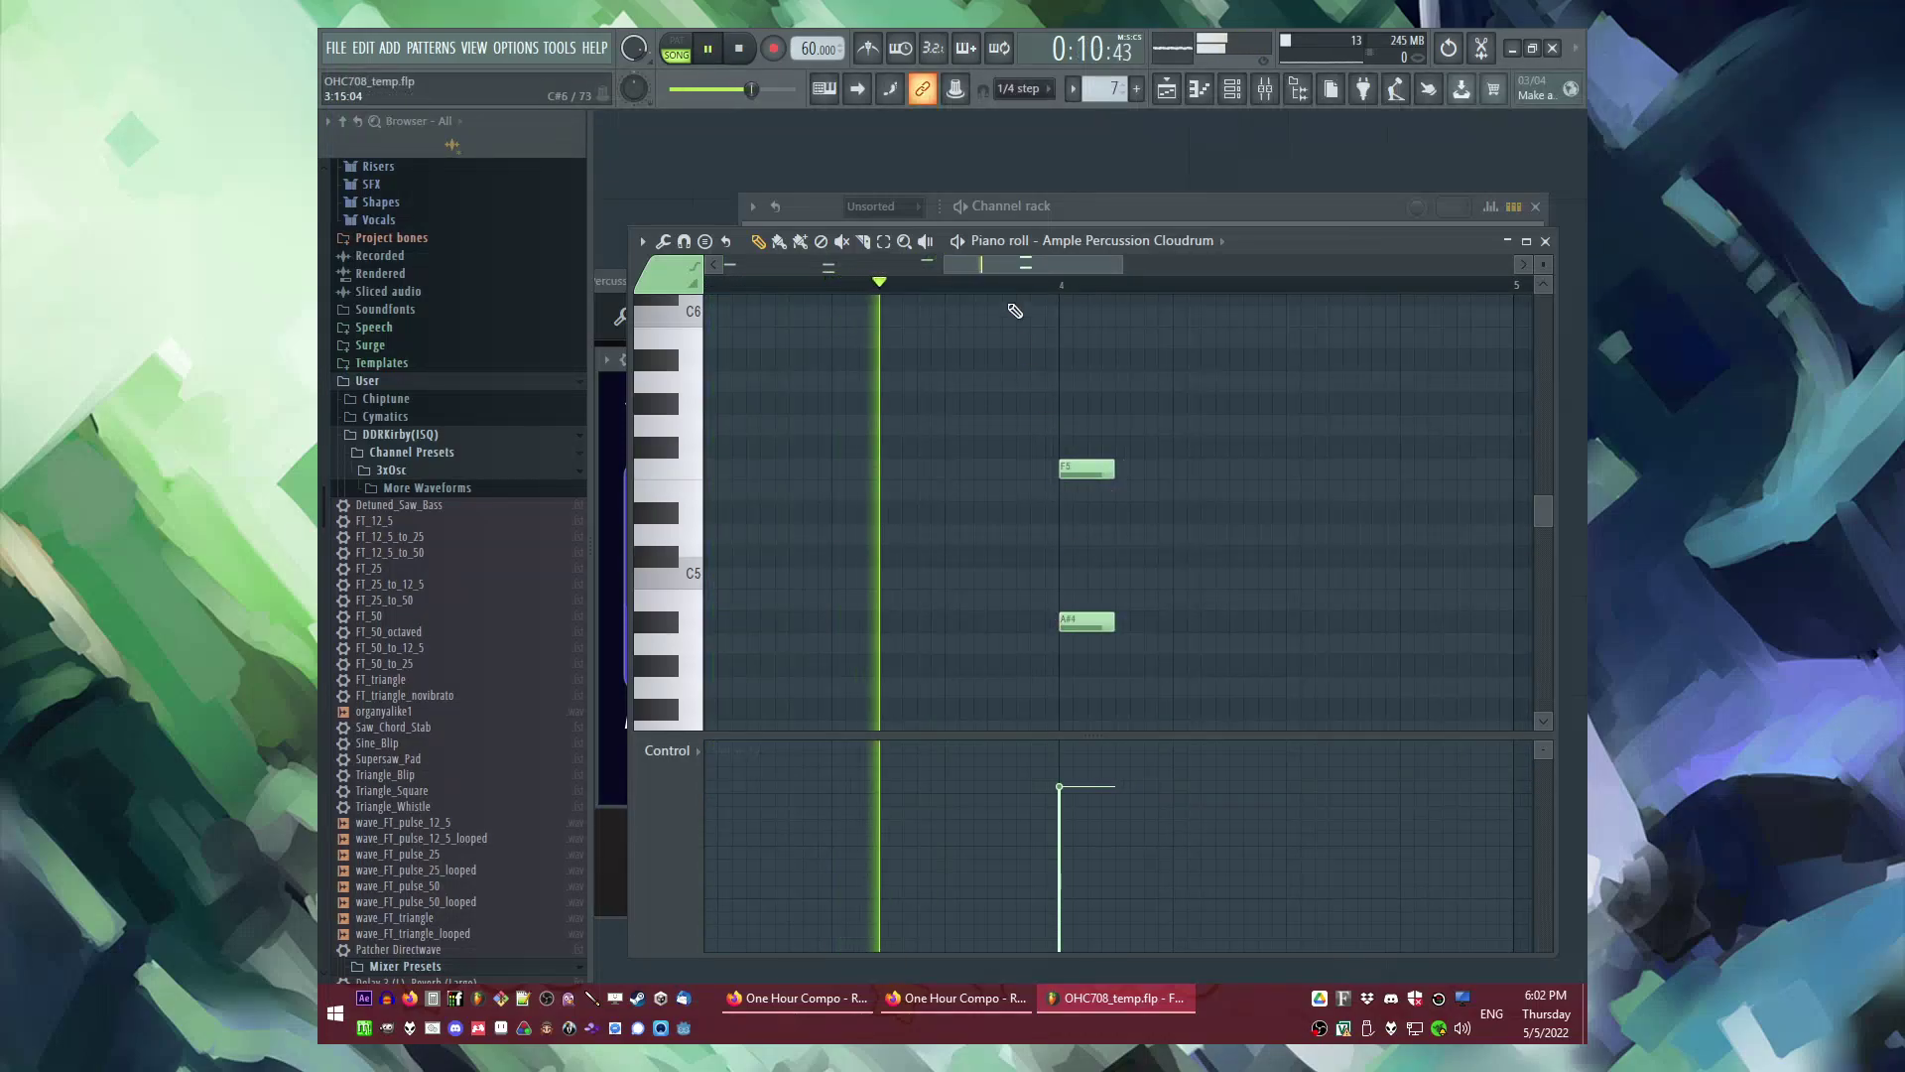
pyautogui.moveTo(1053, 266); pyautogui.dragTo(1140, 268)
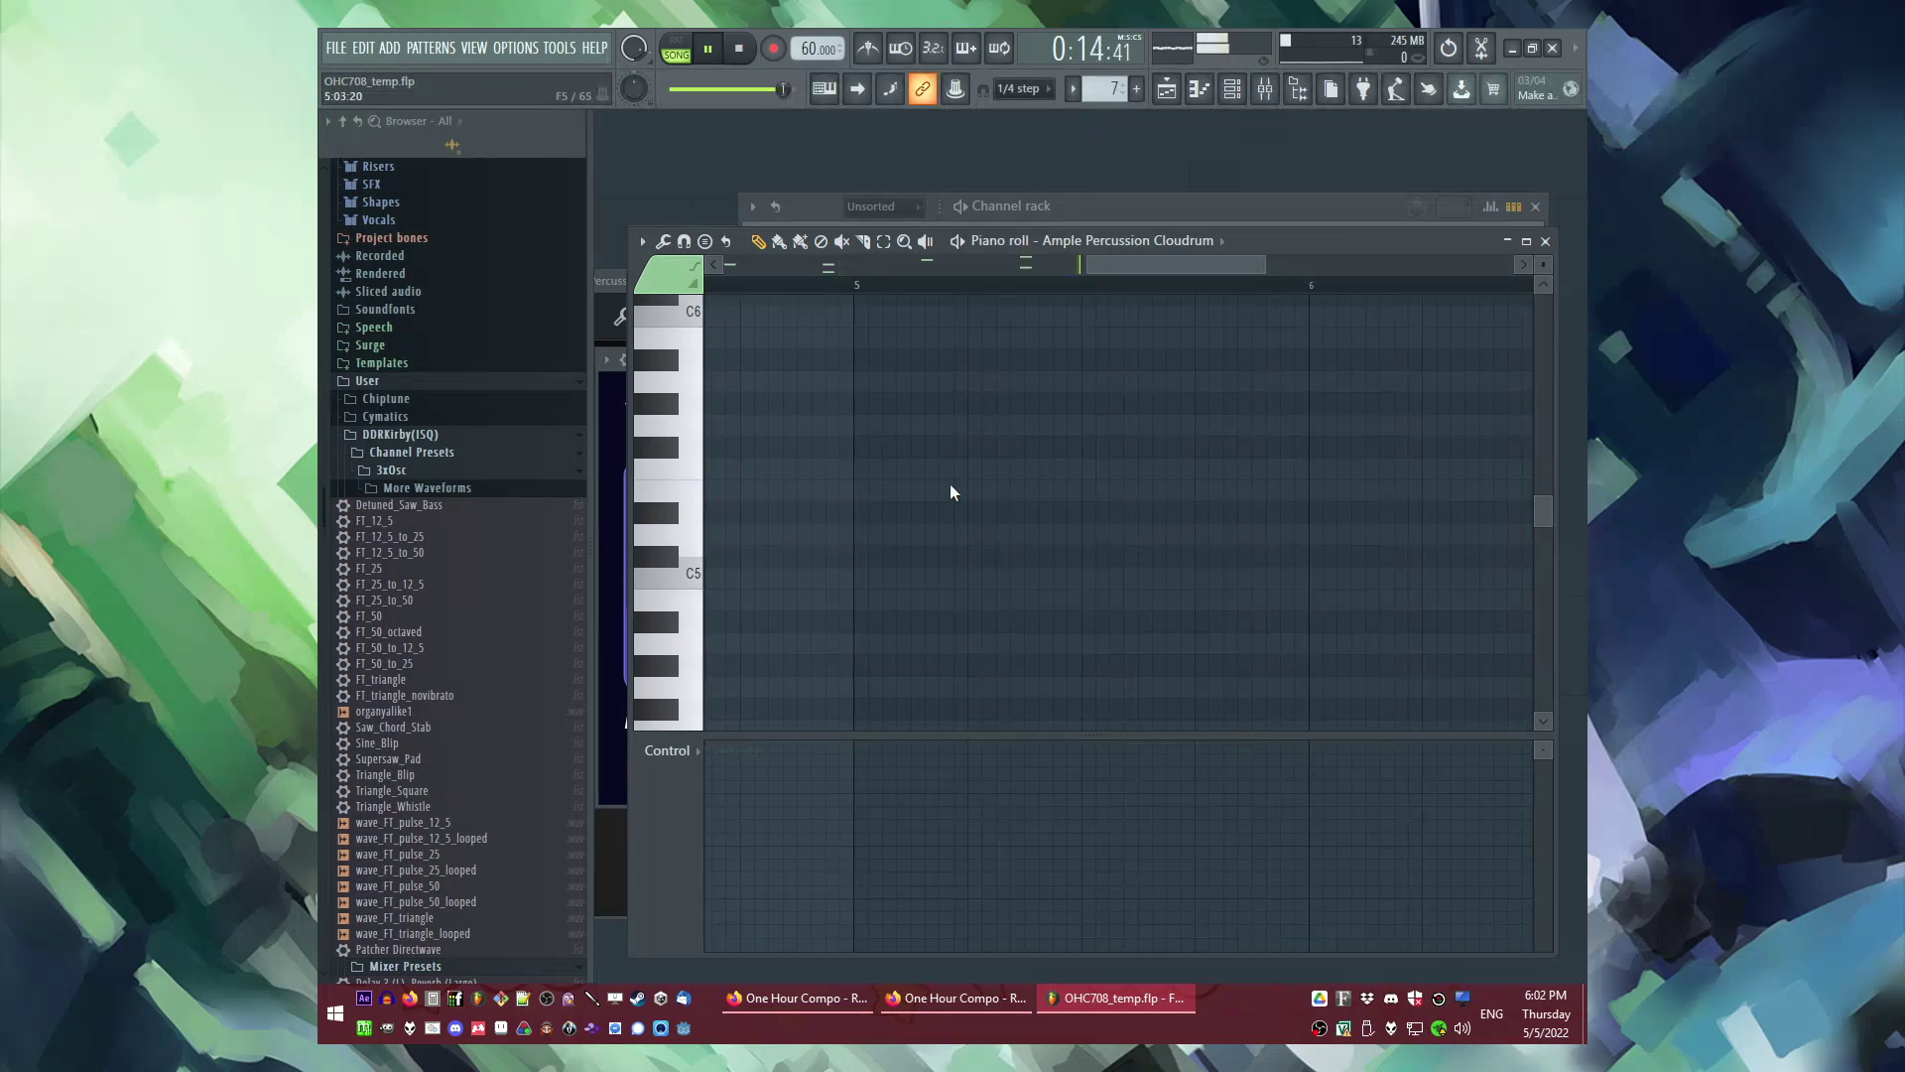
# Step: Place a second Pattern 7 clip at bar 5 on Track 2 and make it unique
pyautogui.press('F5')
pyautogui.click(968, 585)
pyautogui.click(948, 558)
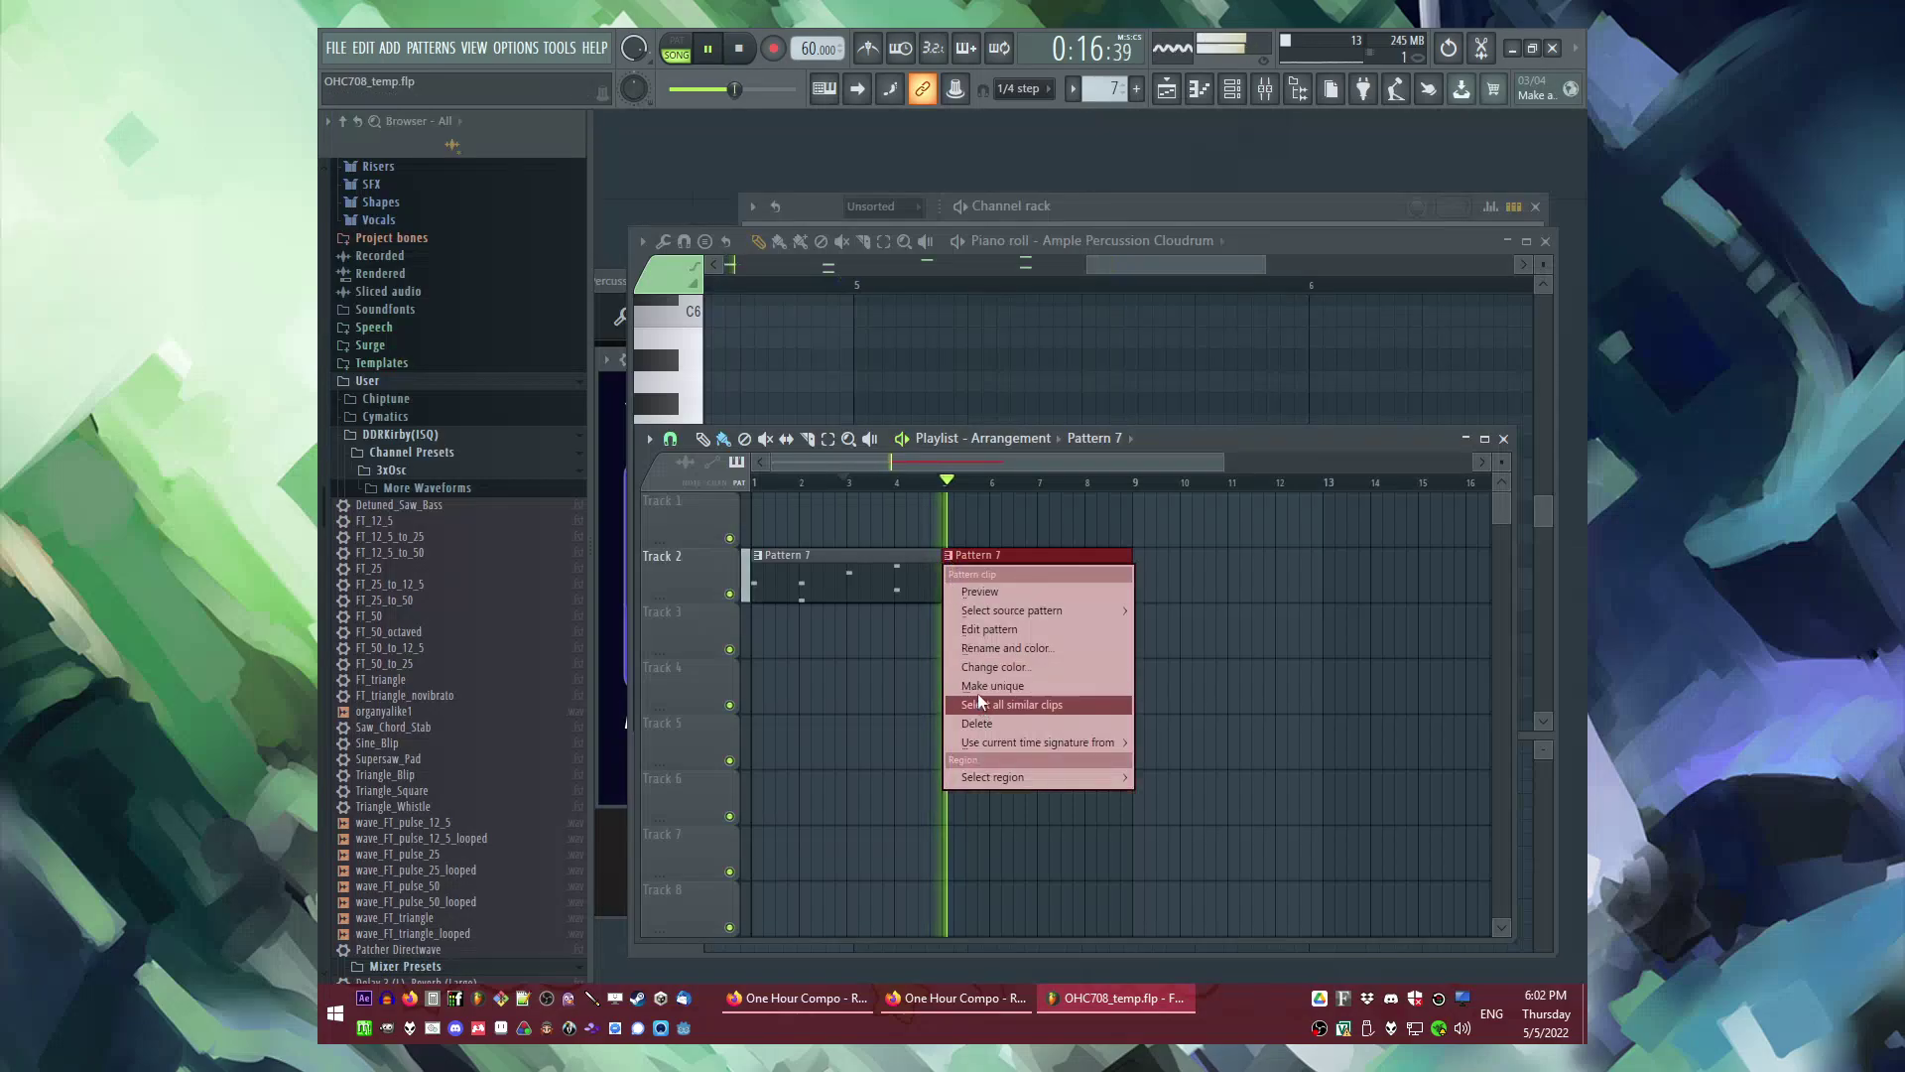
pyautogui.click(980, 687)
# Step: Add a G5 note above the opening C5 in Pattern 8 and delete the notes in the following bars
pyautogui.doubleClick(986, 571)
pyautogui.press('space')
pyautogui.hotkey('ctrl', 'a')
pyautogui.hotkey('ctrl', 'd')
pyautogui.click(720, 359)
pyautogui.press('space')
pyautogui.moveTo(853, 329); pyautogui.dragTo(1351, 675)
pyautogui.press('Delete')
pyautogui.press('space')
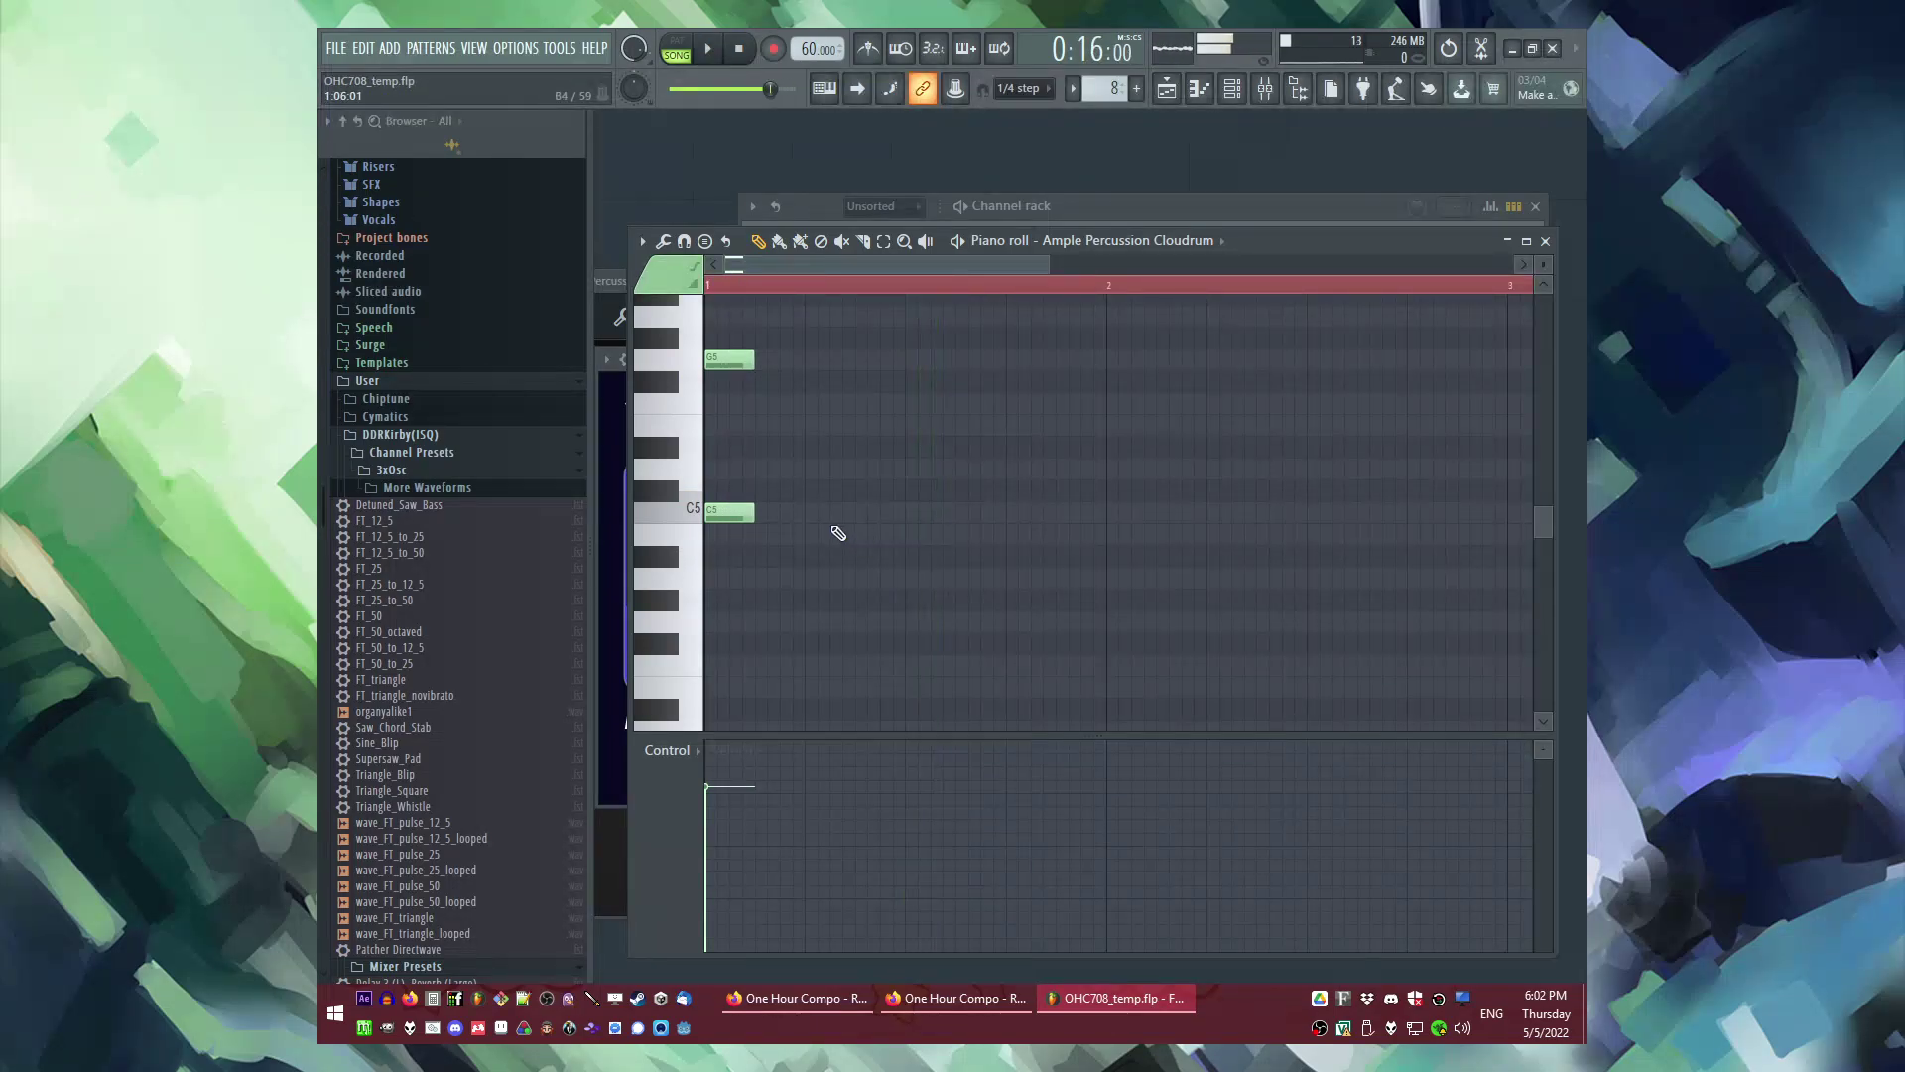
pyautogui.press('space')
pyautogui.click(803, 514)
pyautogui.click(803, 878)
pyautogui.press('space')
pyautogui.rightClick(813, 519)
pyautogui.moveTo(813, 333); pyautogui.dragTo(732, 531)
pyautogui.scroll(-3, 787, 531)
# Step: Place a new Pattern 9 clip at bar 5 on Track 3 and add a Komplete Kontrol (Yangqin) channel
pyautogui.press('F5')
pyautogui.click(960, 610)
pyautogui.press('F6')
pyautogui.click(389, 47)
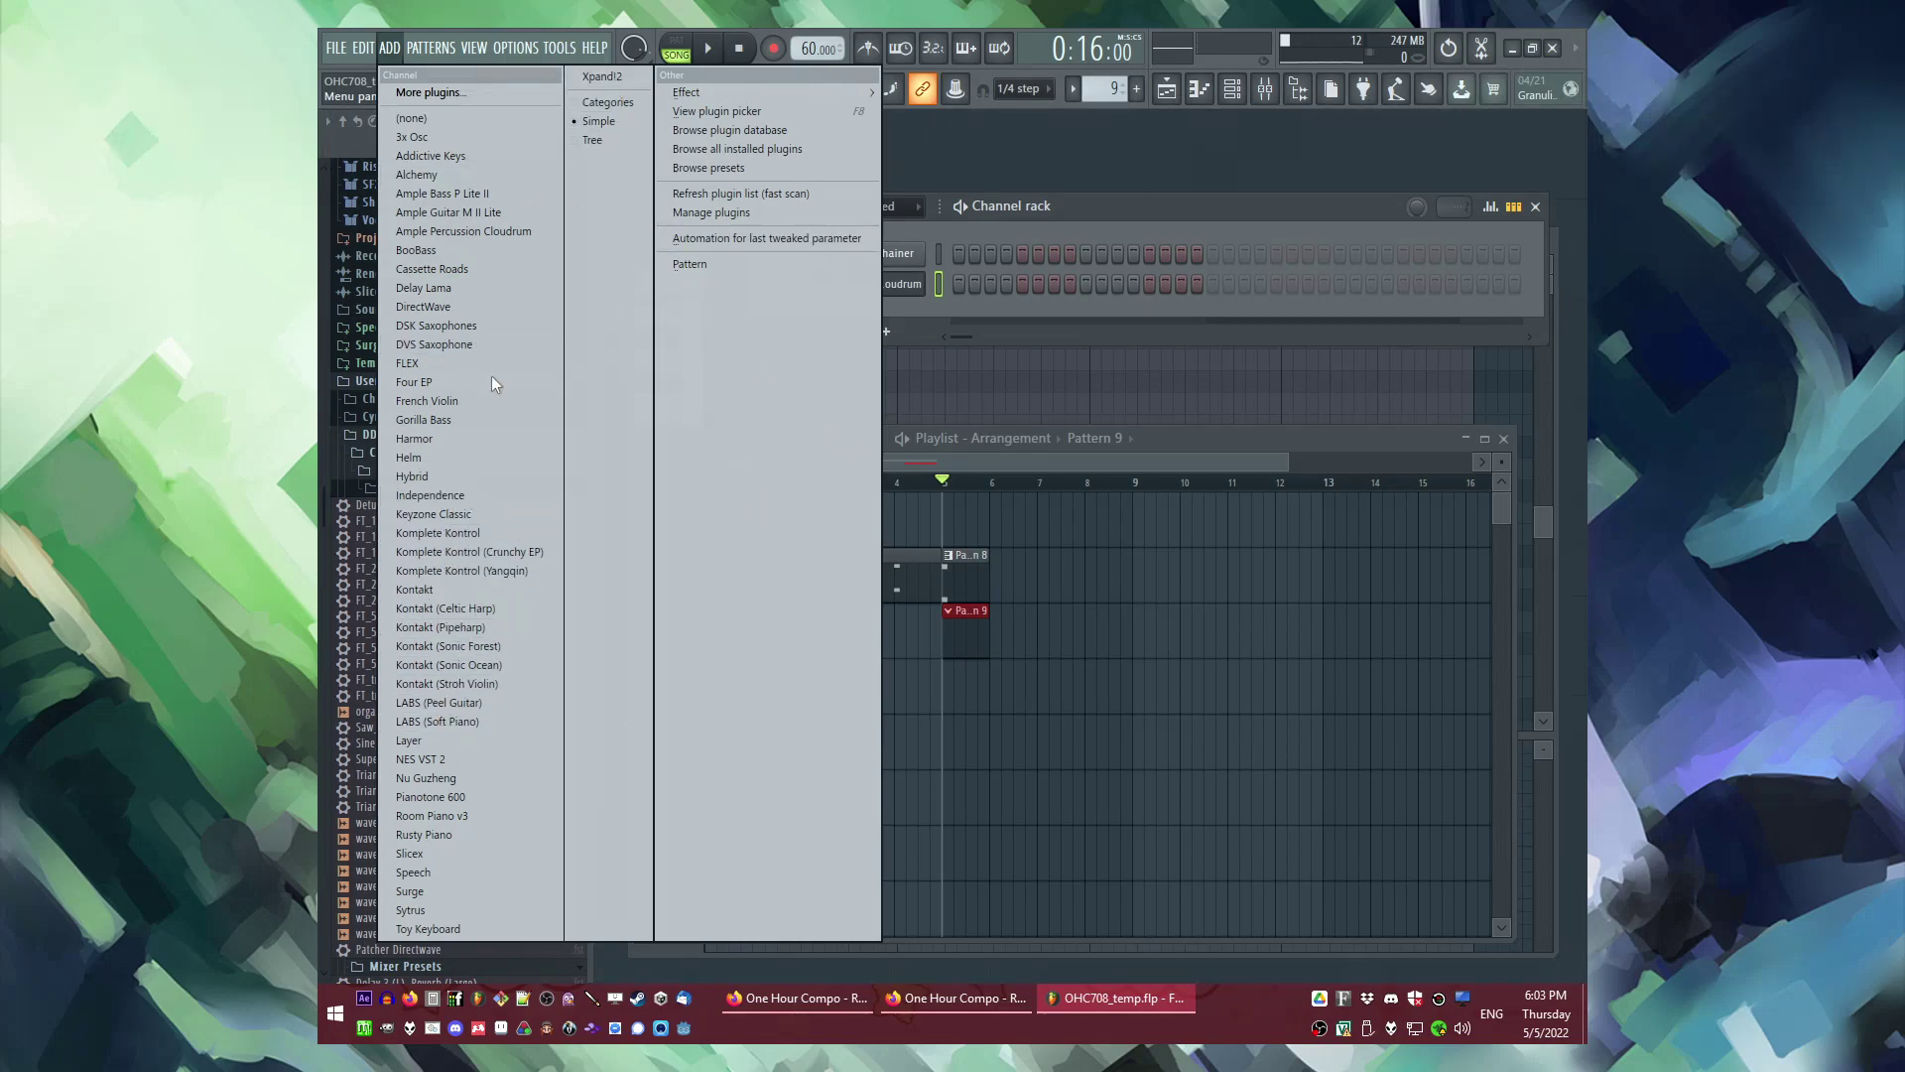
pyautogui.click(459, 571)
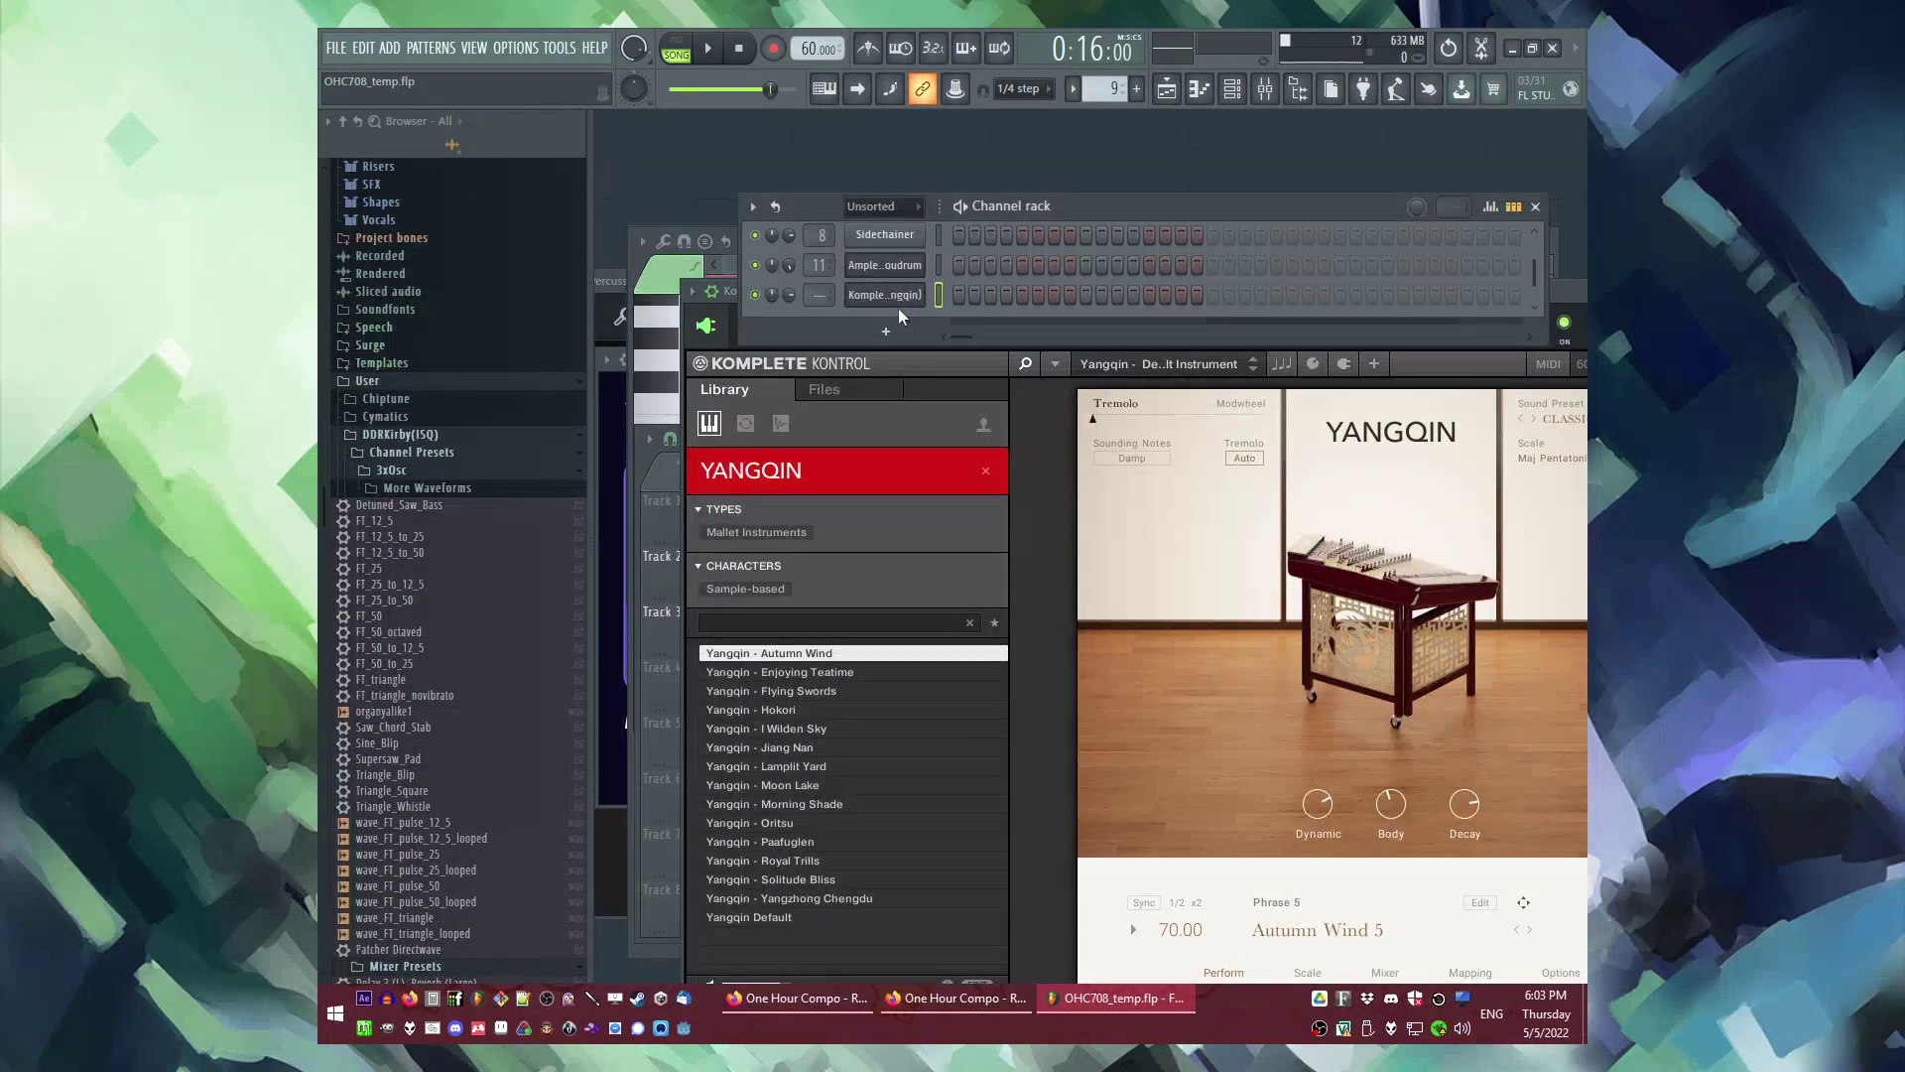
# Step: Place a C5 note on beat 2 of bar 1 in the Yangqin's piano roll and audition it
pyautogui.press('F5')
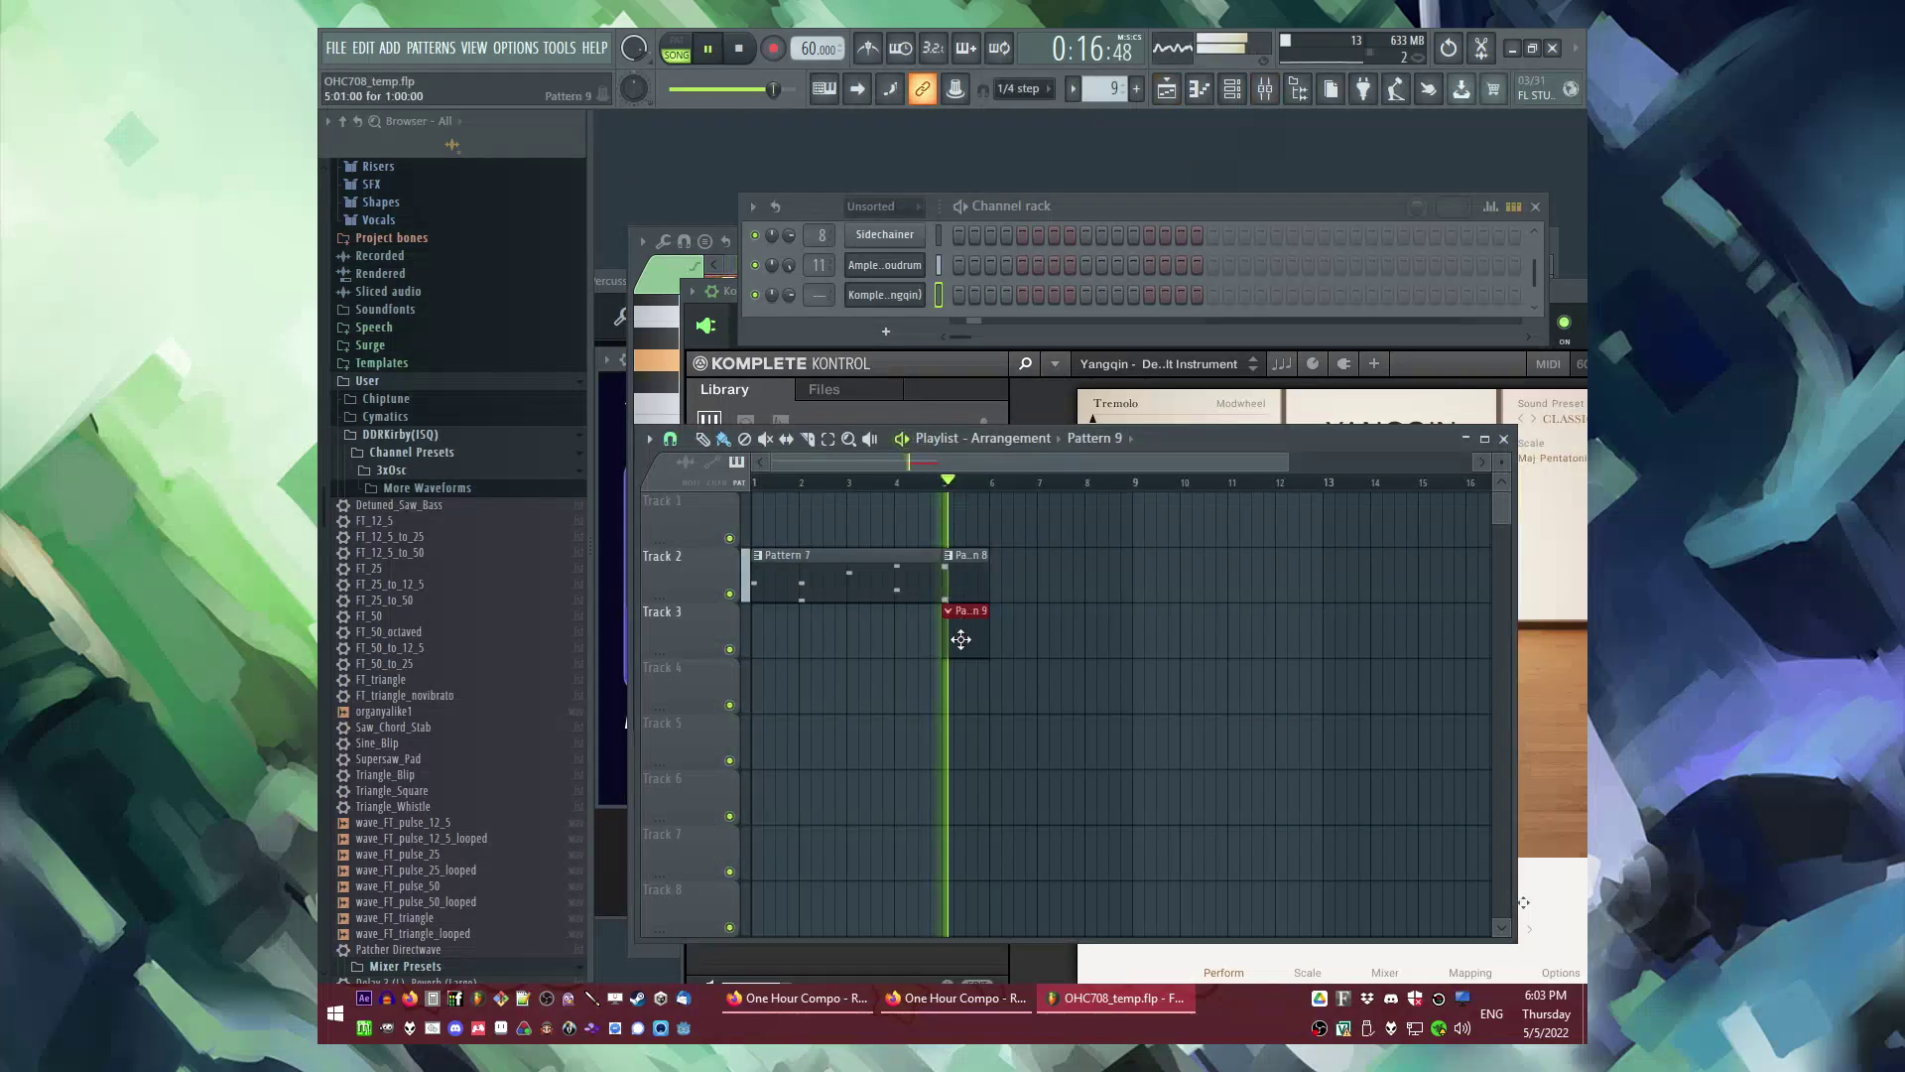
pyautogui.rightClick(920, 287)
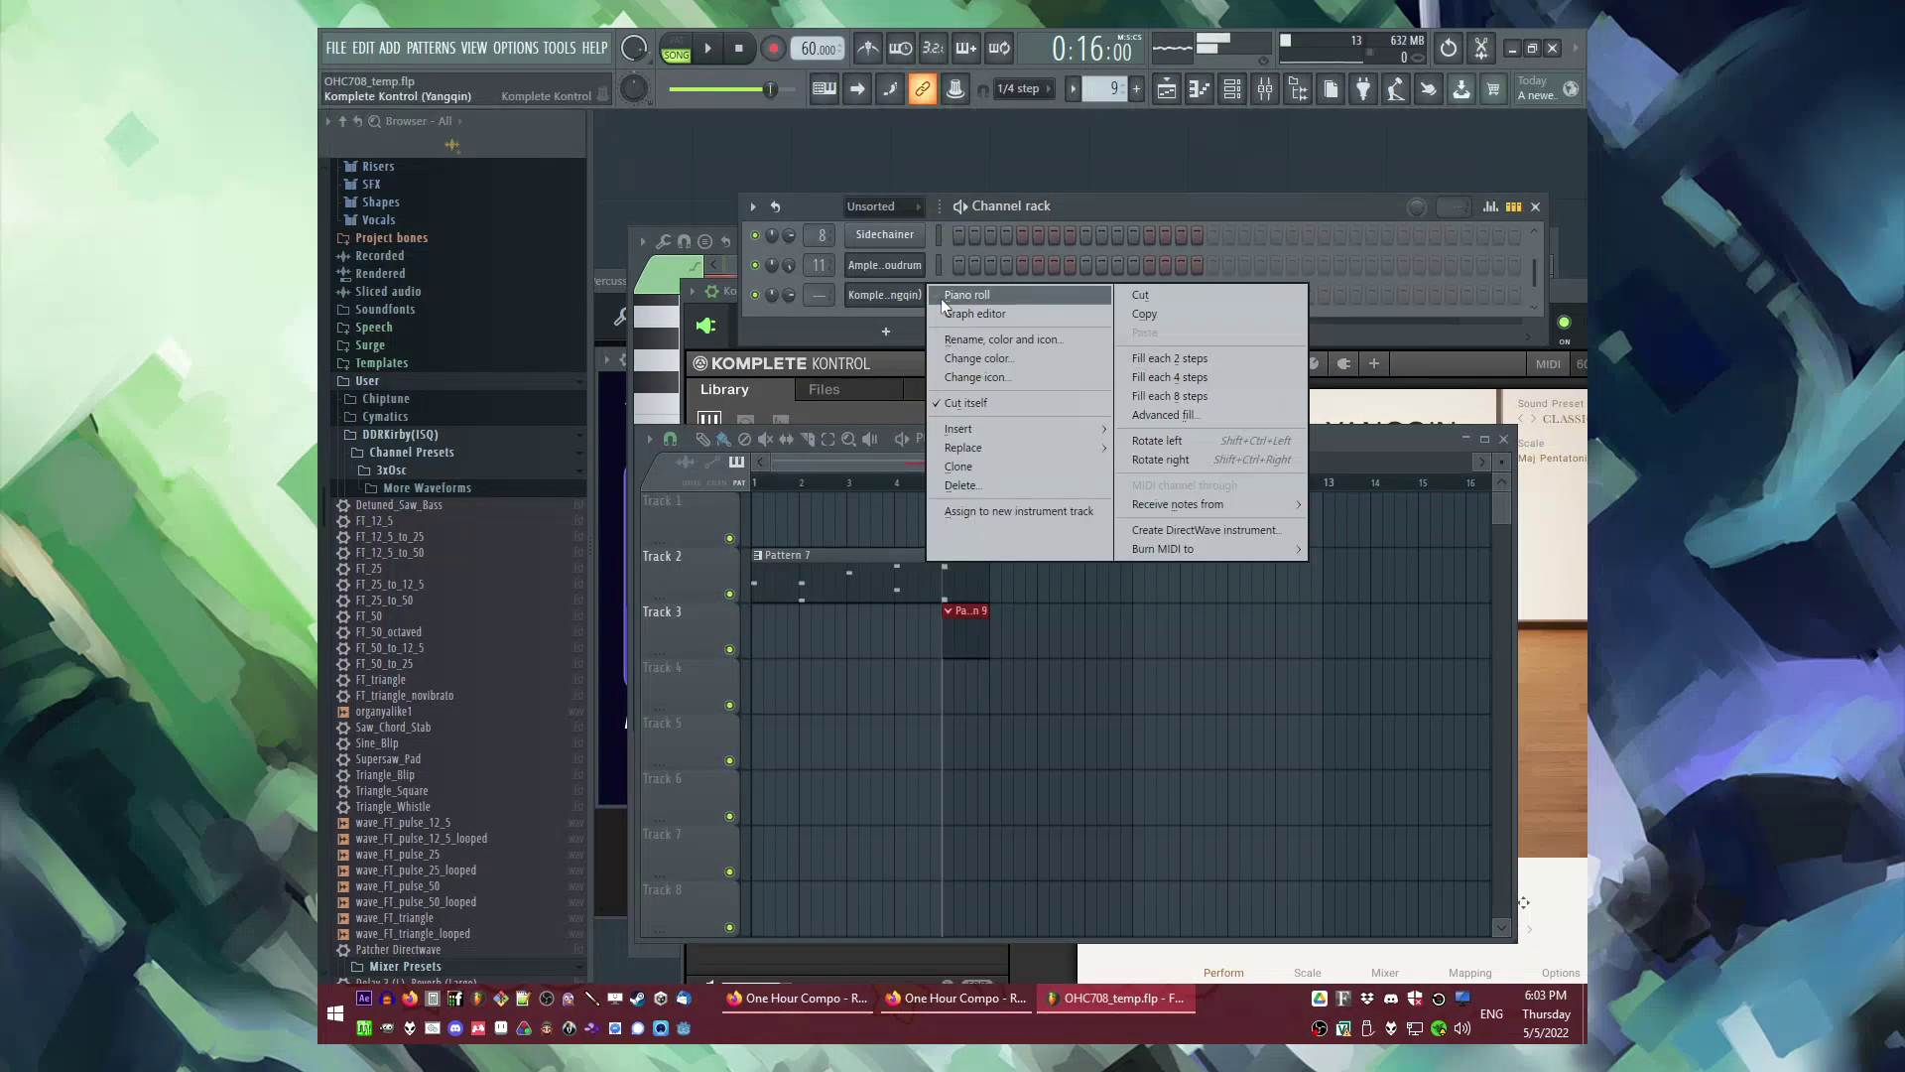
pyautogui.click(940, 297)
pyautogui.click(761, 525)
pyautogui.click(751, 508)
pyautogui.click(754, 785)
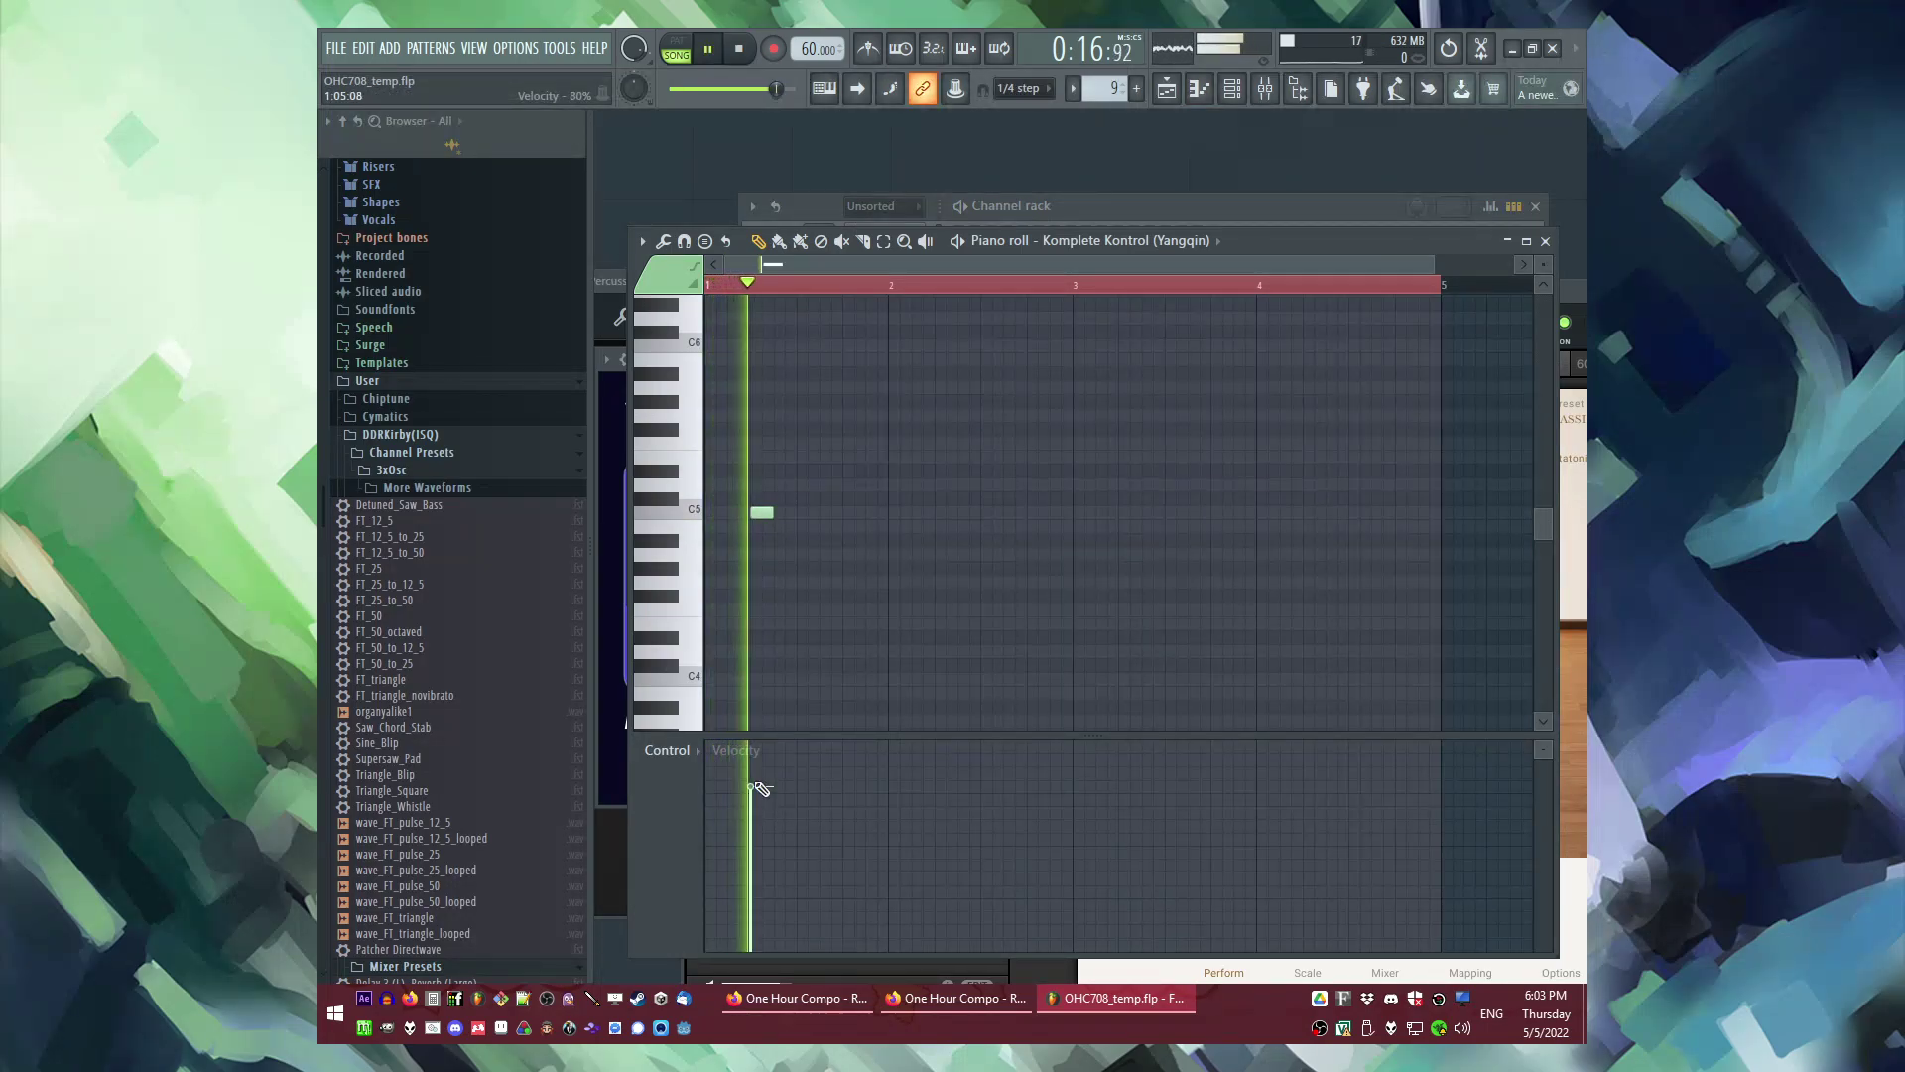
pyautogui.press('space')
# Step: Route the Komplete Kontrol (Yangqin) channel to mixer track 12
pyautogui.press('F6')
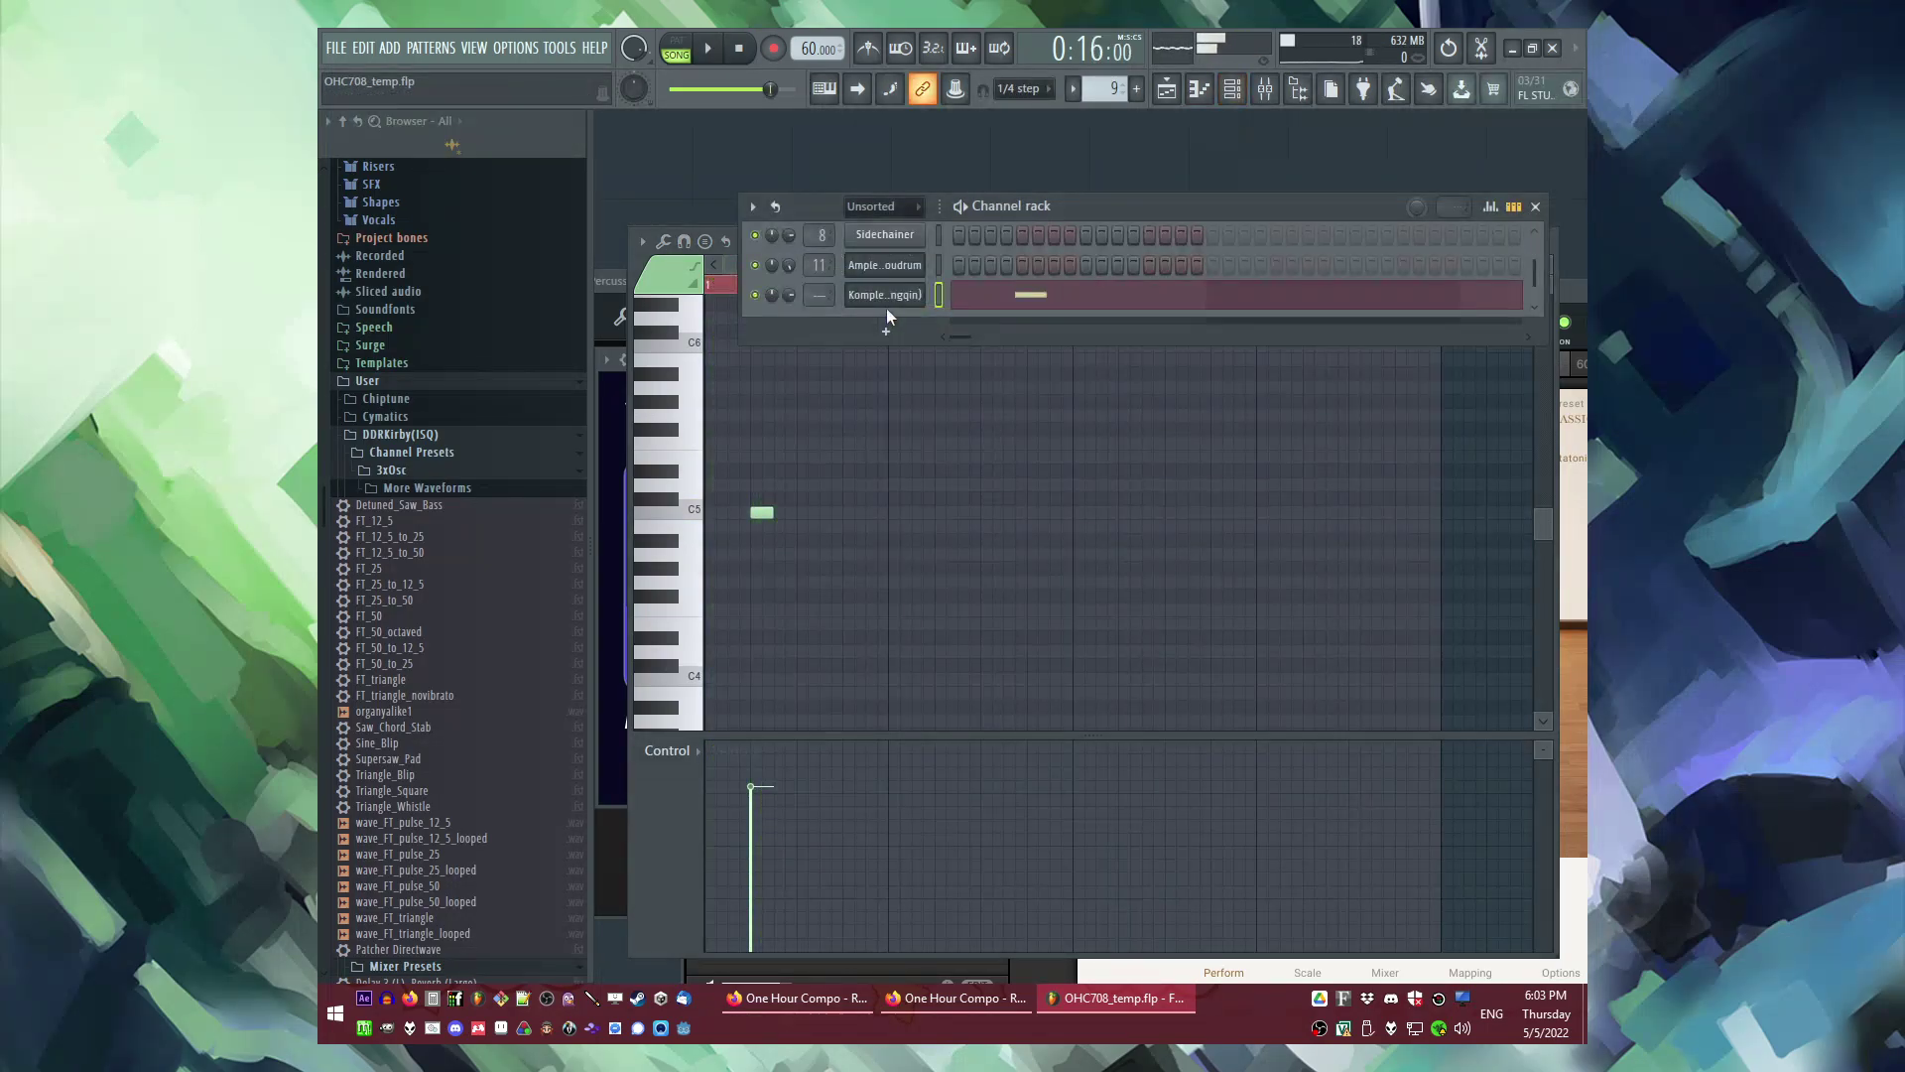
pyautogui.click(888, 293)
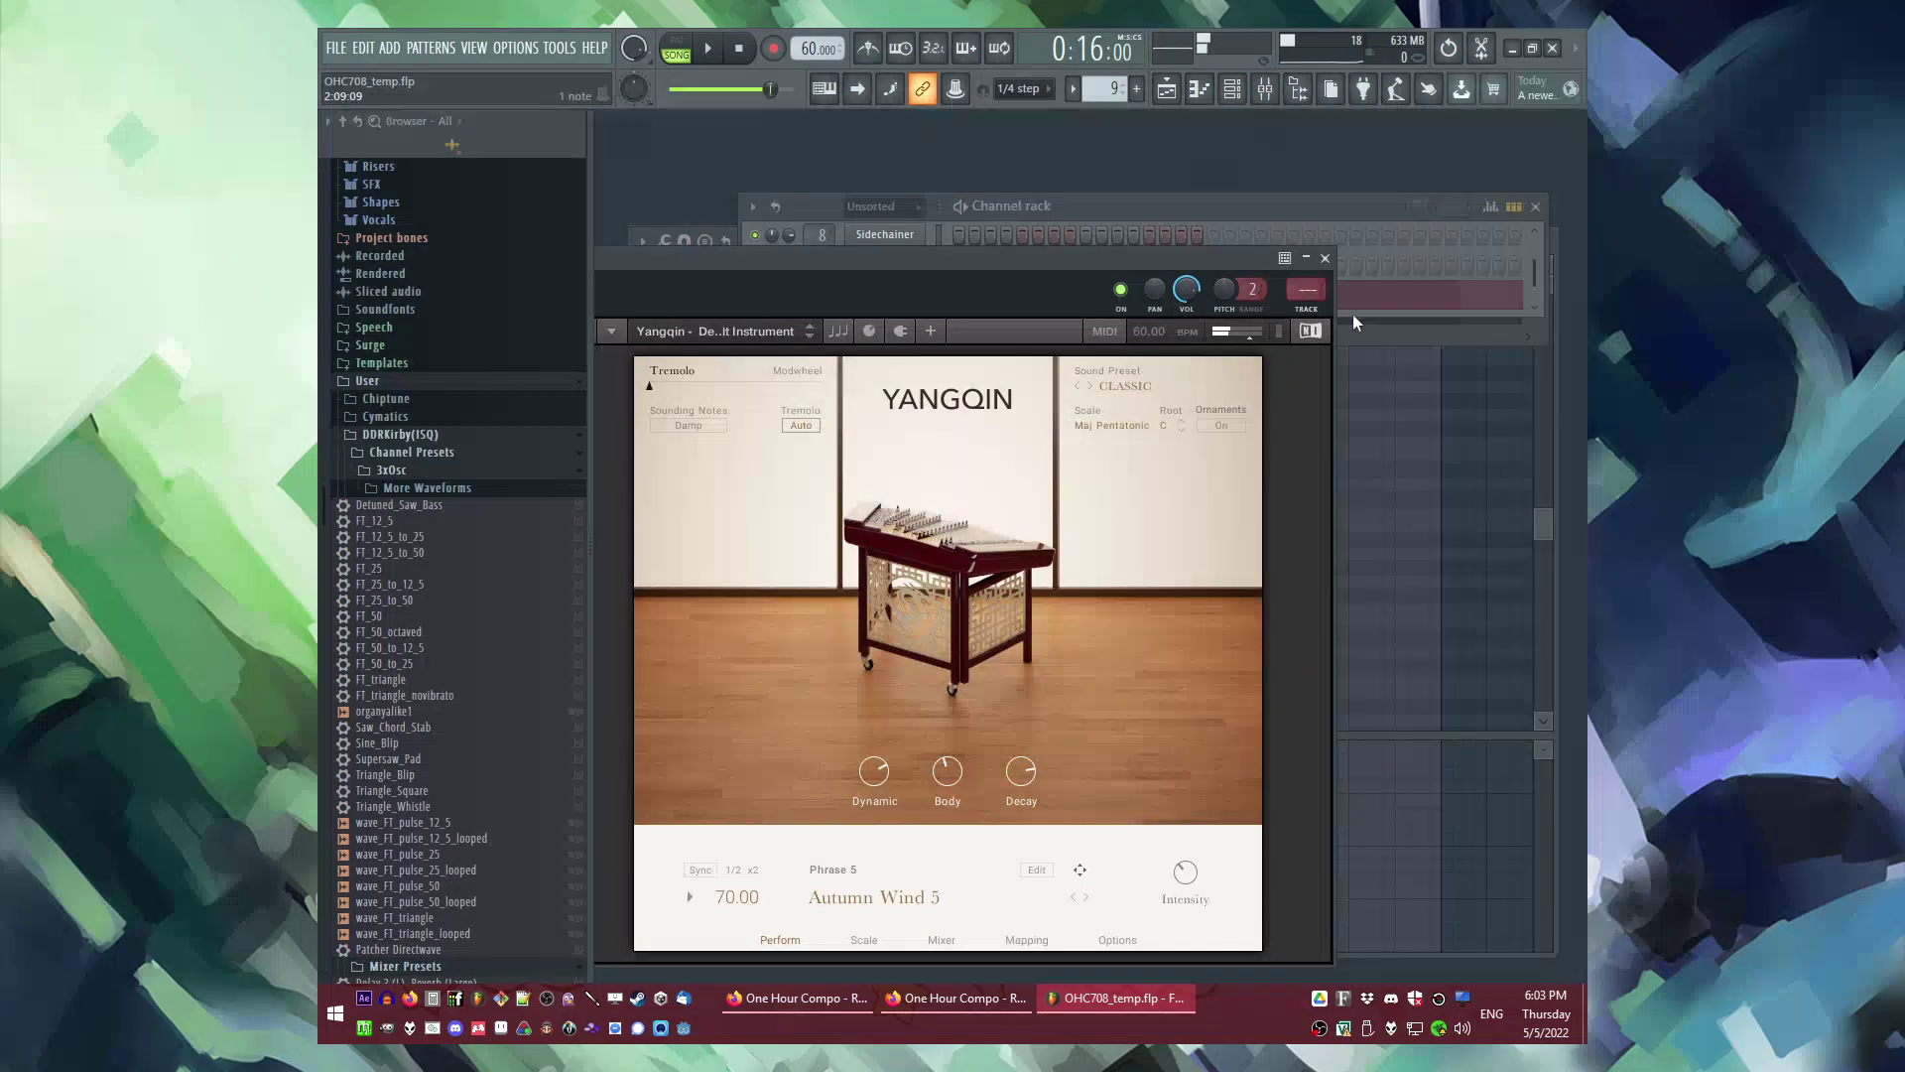
pyautogui.doubleClick(1308, 297)
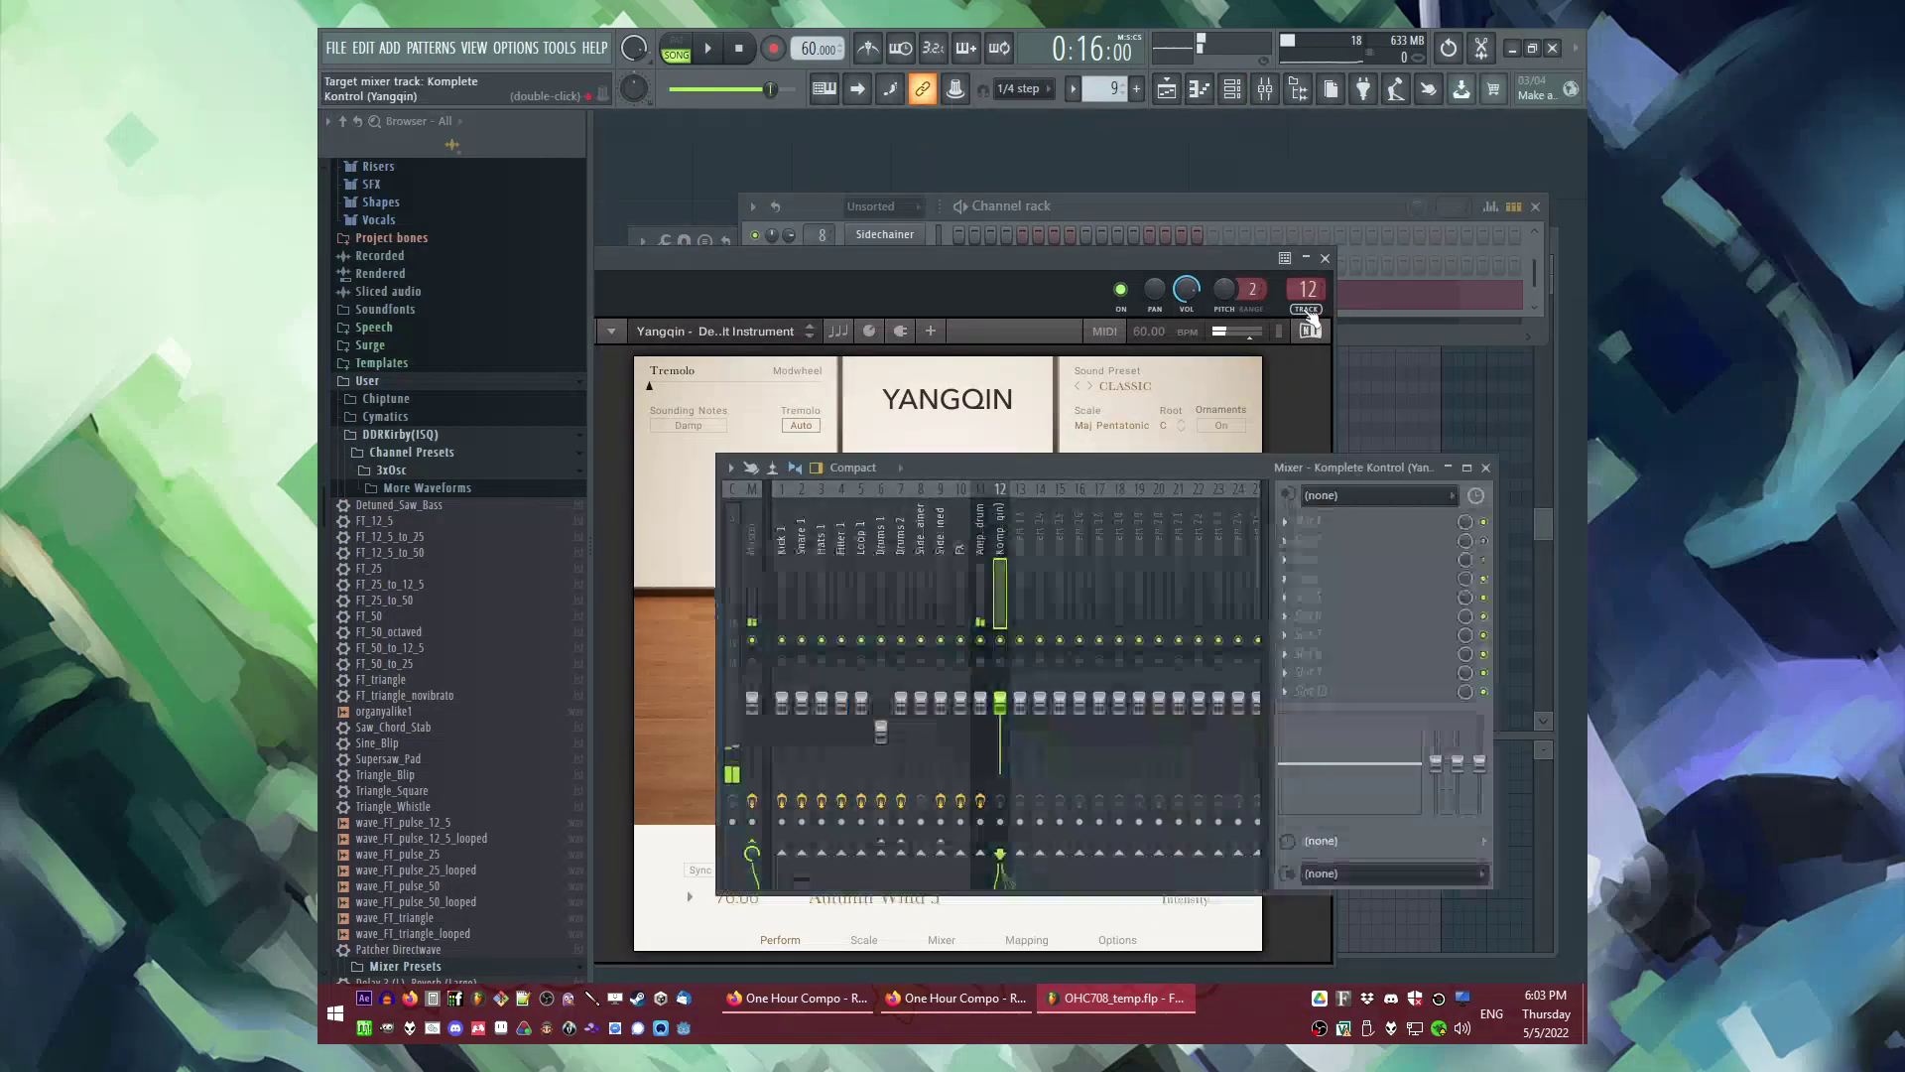
pyautogui.click(1288, 580)
pyautogui.click(1220, 870)
pyautogui.press('space')
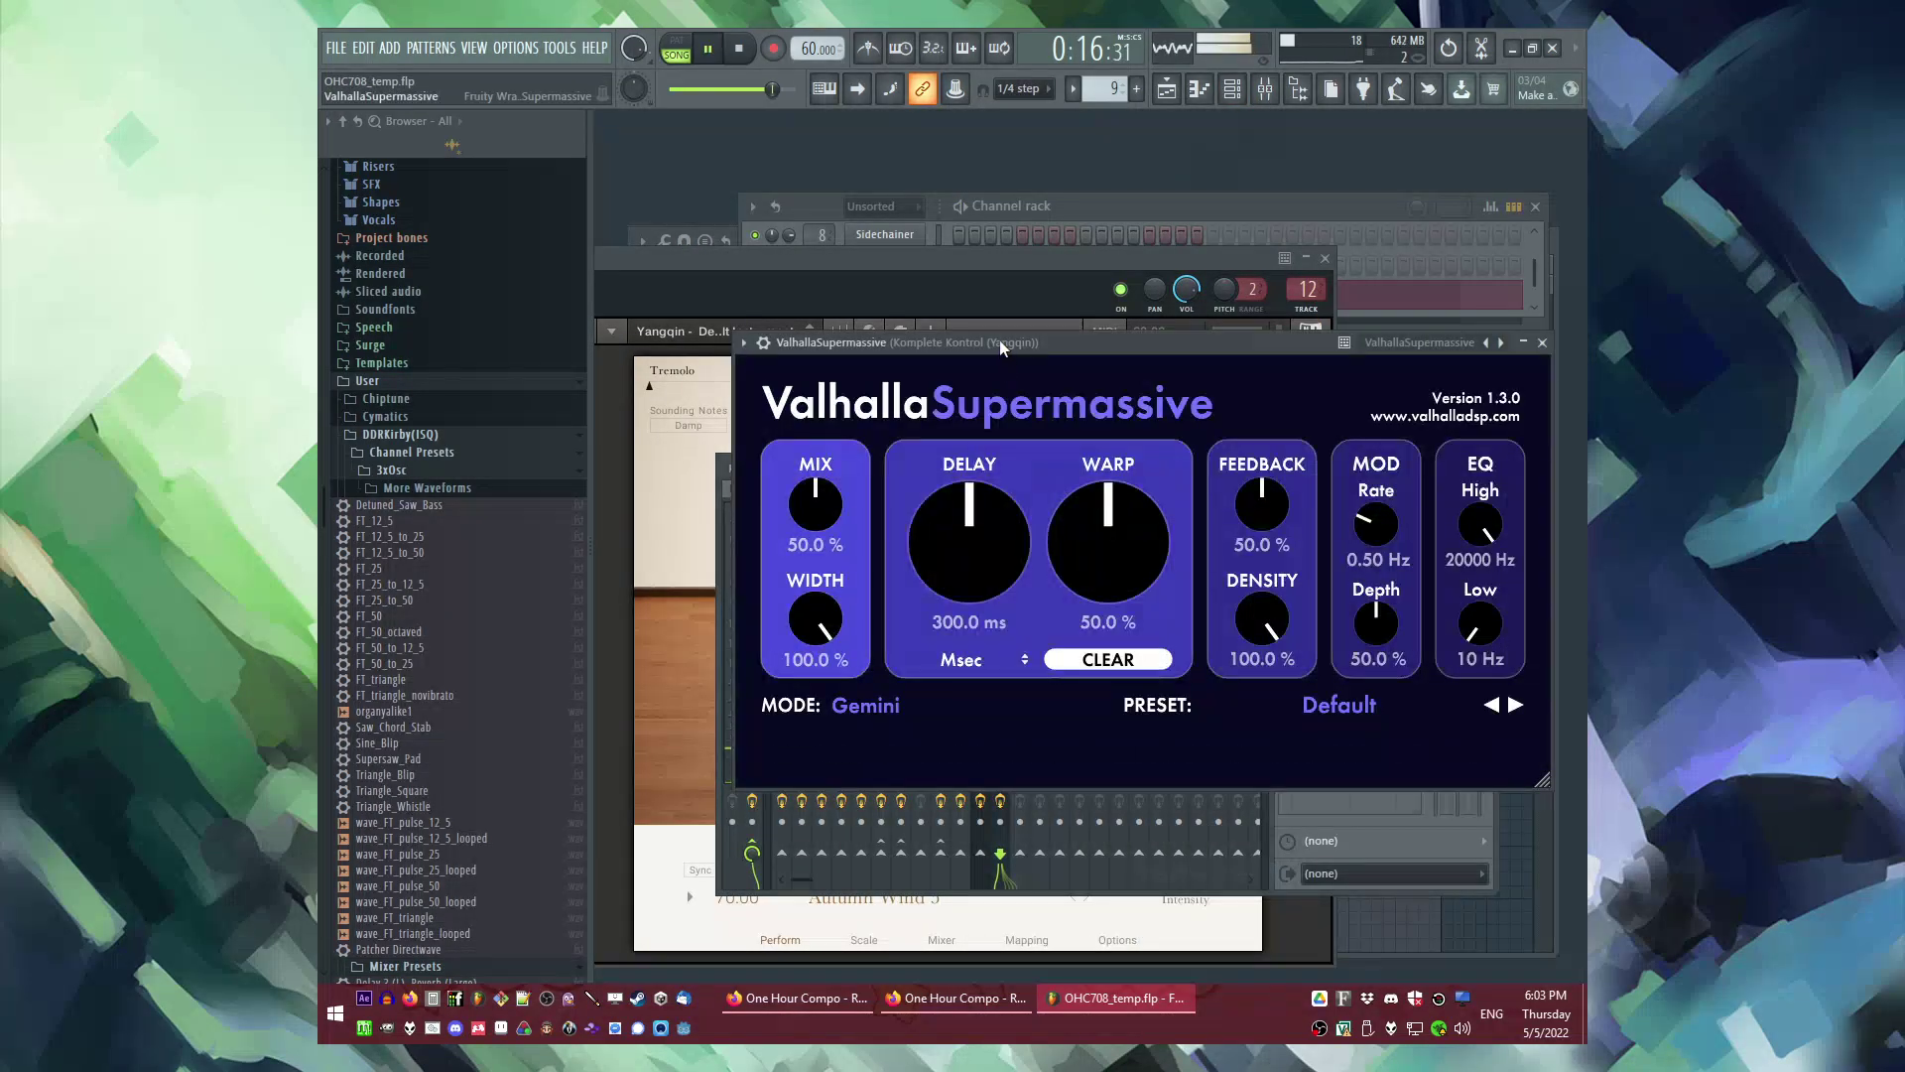
pyautogui.moveTo(1187, 289); pyautogui.dragTo(1187, 285)
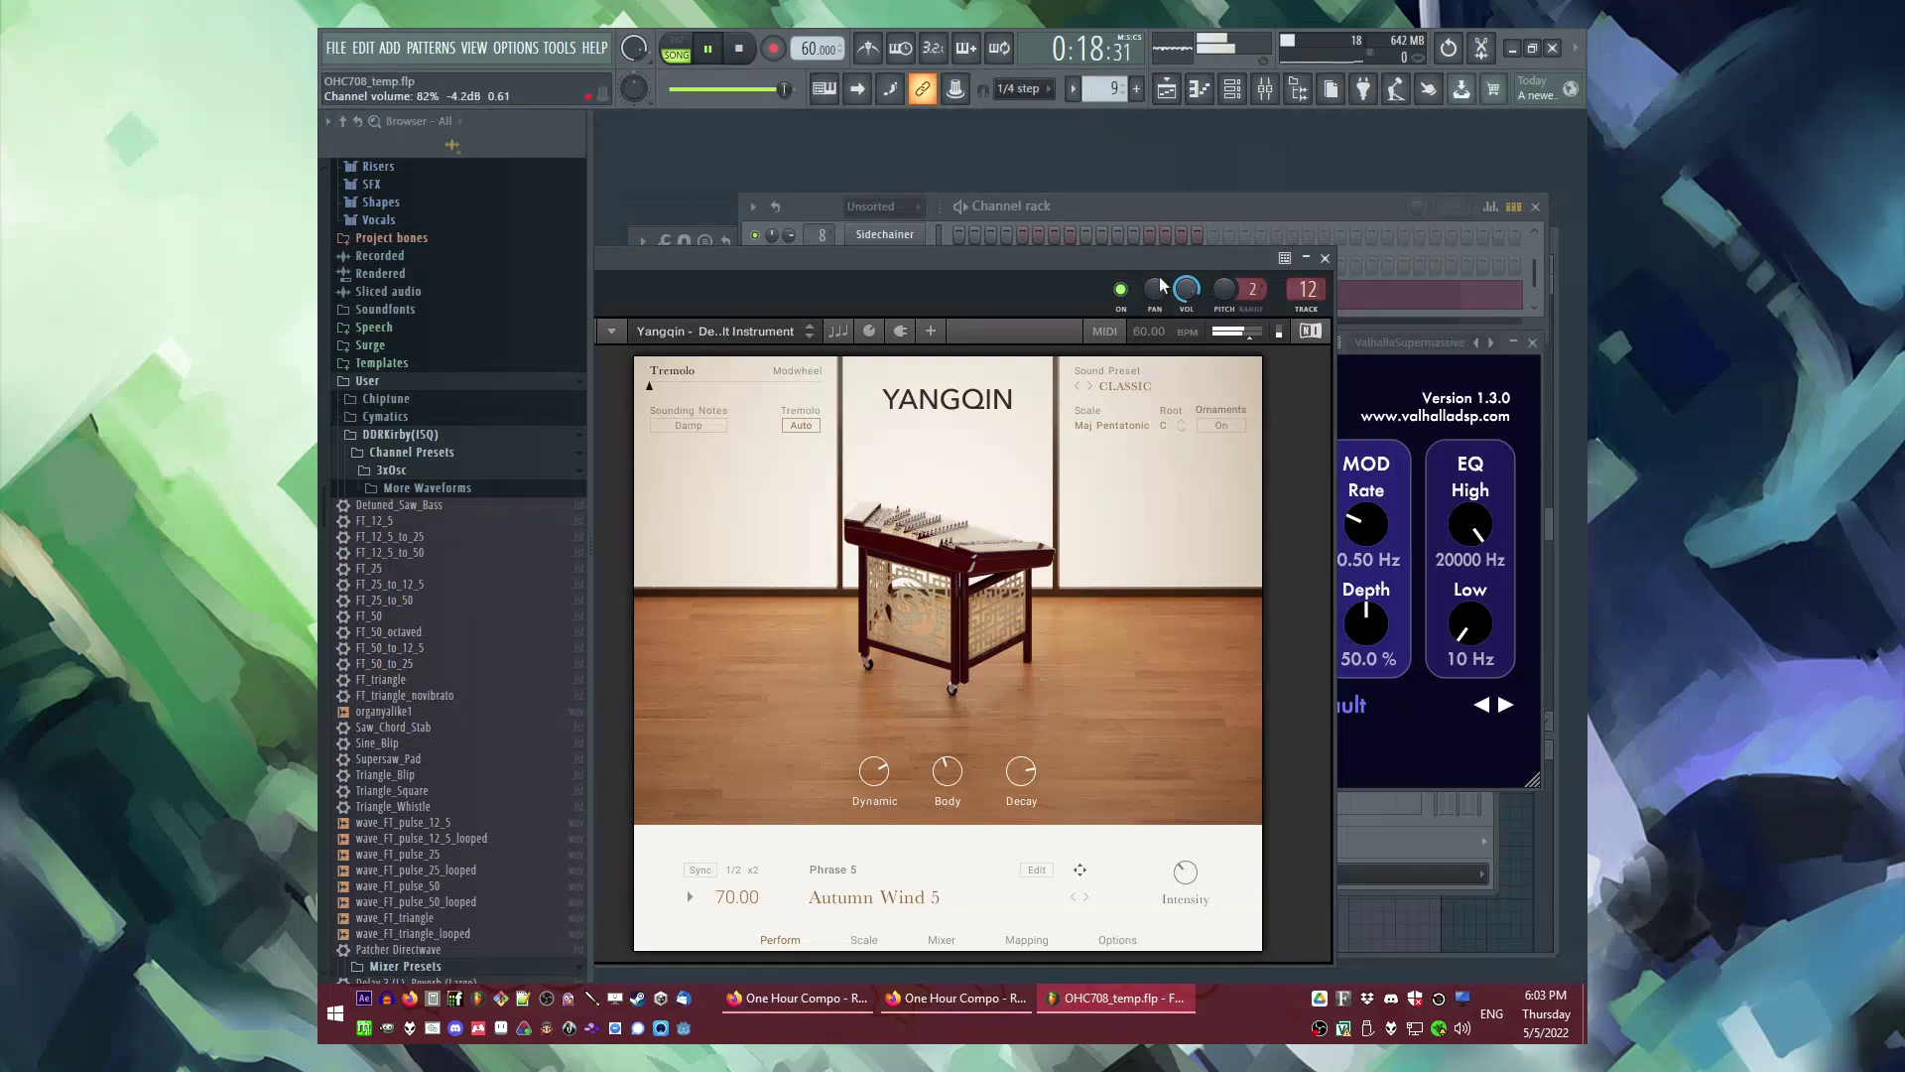
# Step: Move the Pattern 9 clip on Track 3 to the middle of bar 9
pyautogui.press('F5')
pyautogui.press('space')
pyautogui.moveTo(951, 627); pyautogui.dragTo(1173, 623)
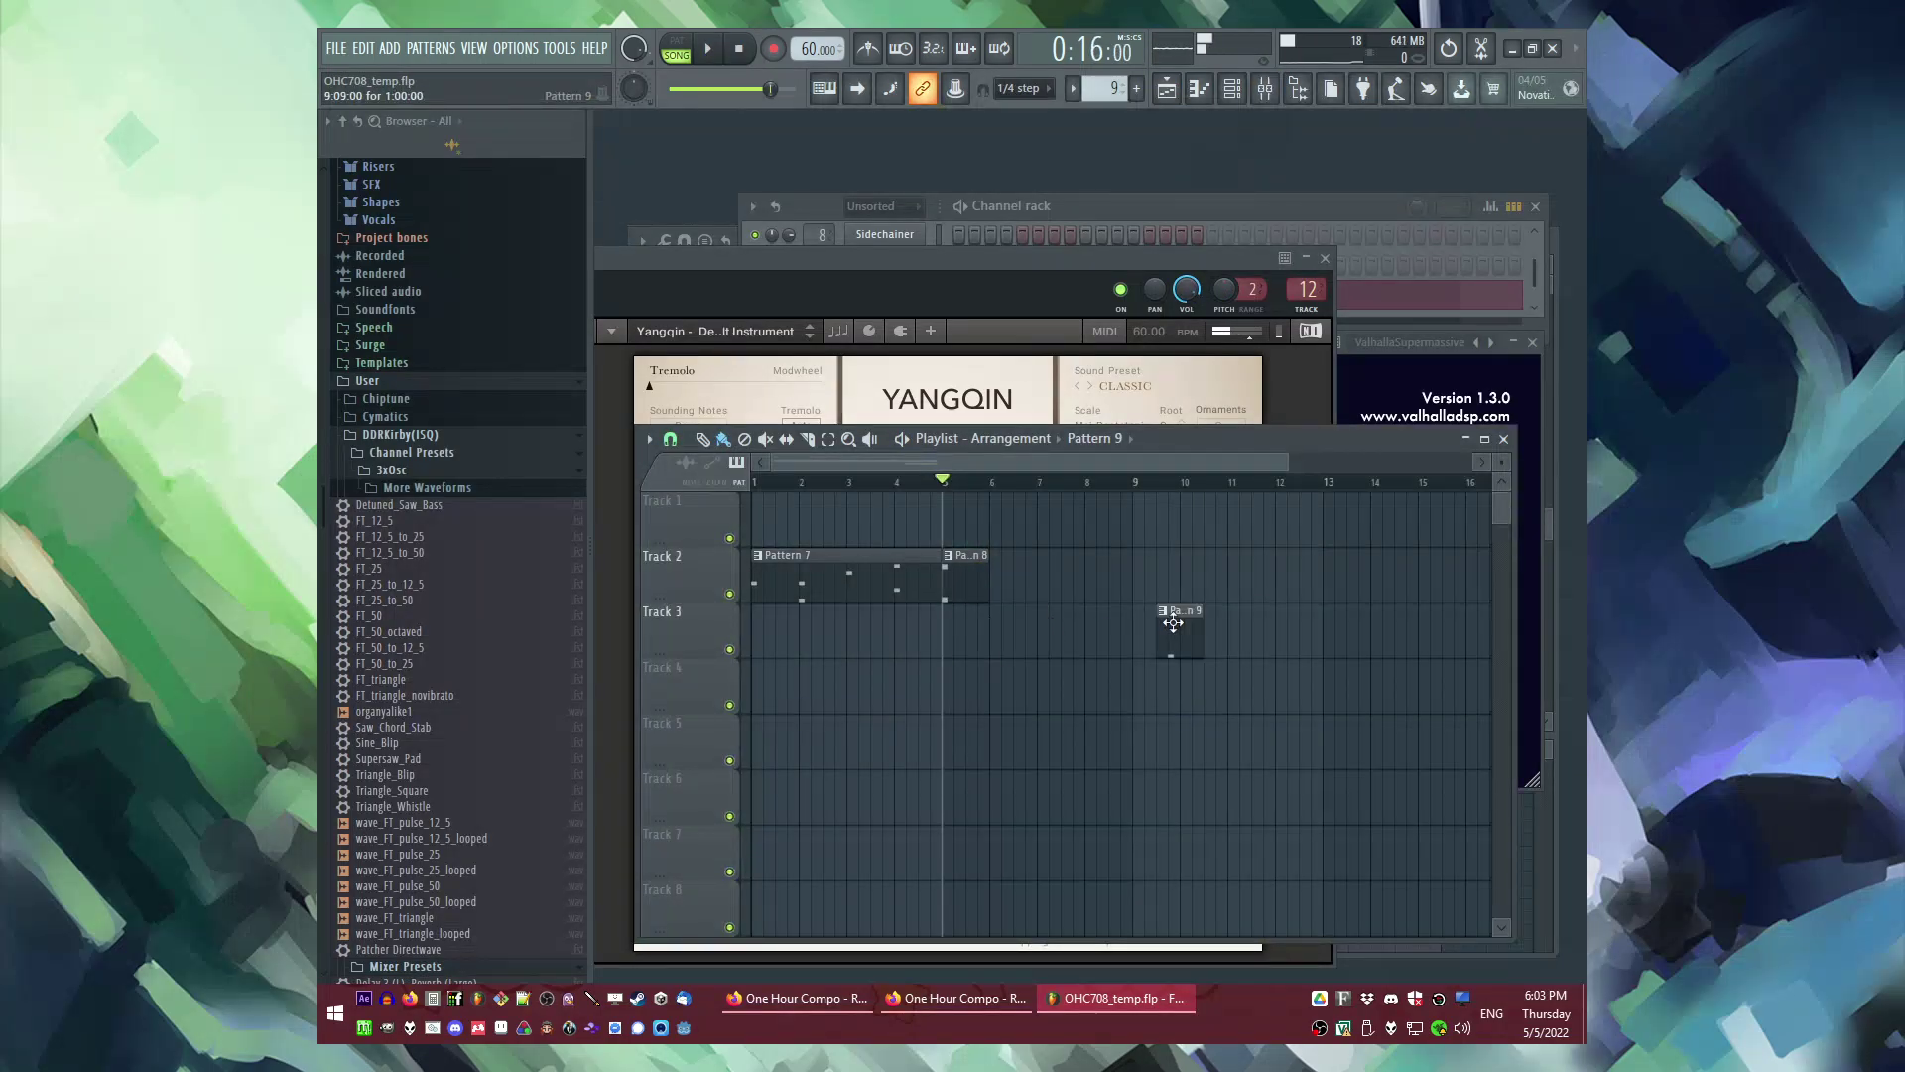
# Step: Place a new Pattern 10 clip at bar 5 on Track 3 and add a LABS (Peel Guitar) channel
pyautogui.press('F4')
pyautogui.press('Return')
pyautogui.click(953, 631)
pyautogui.scroll(5, 442, 434)
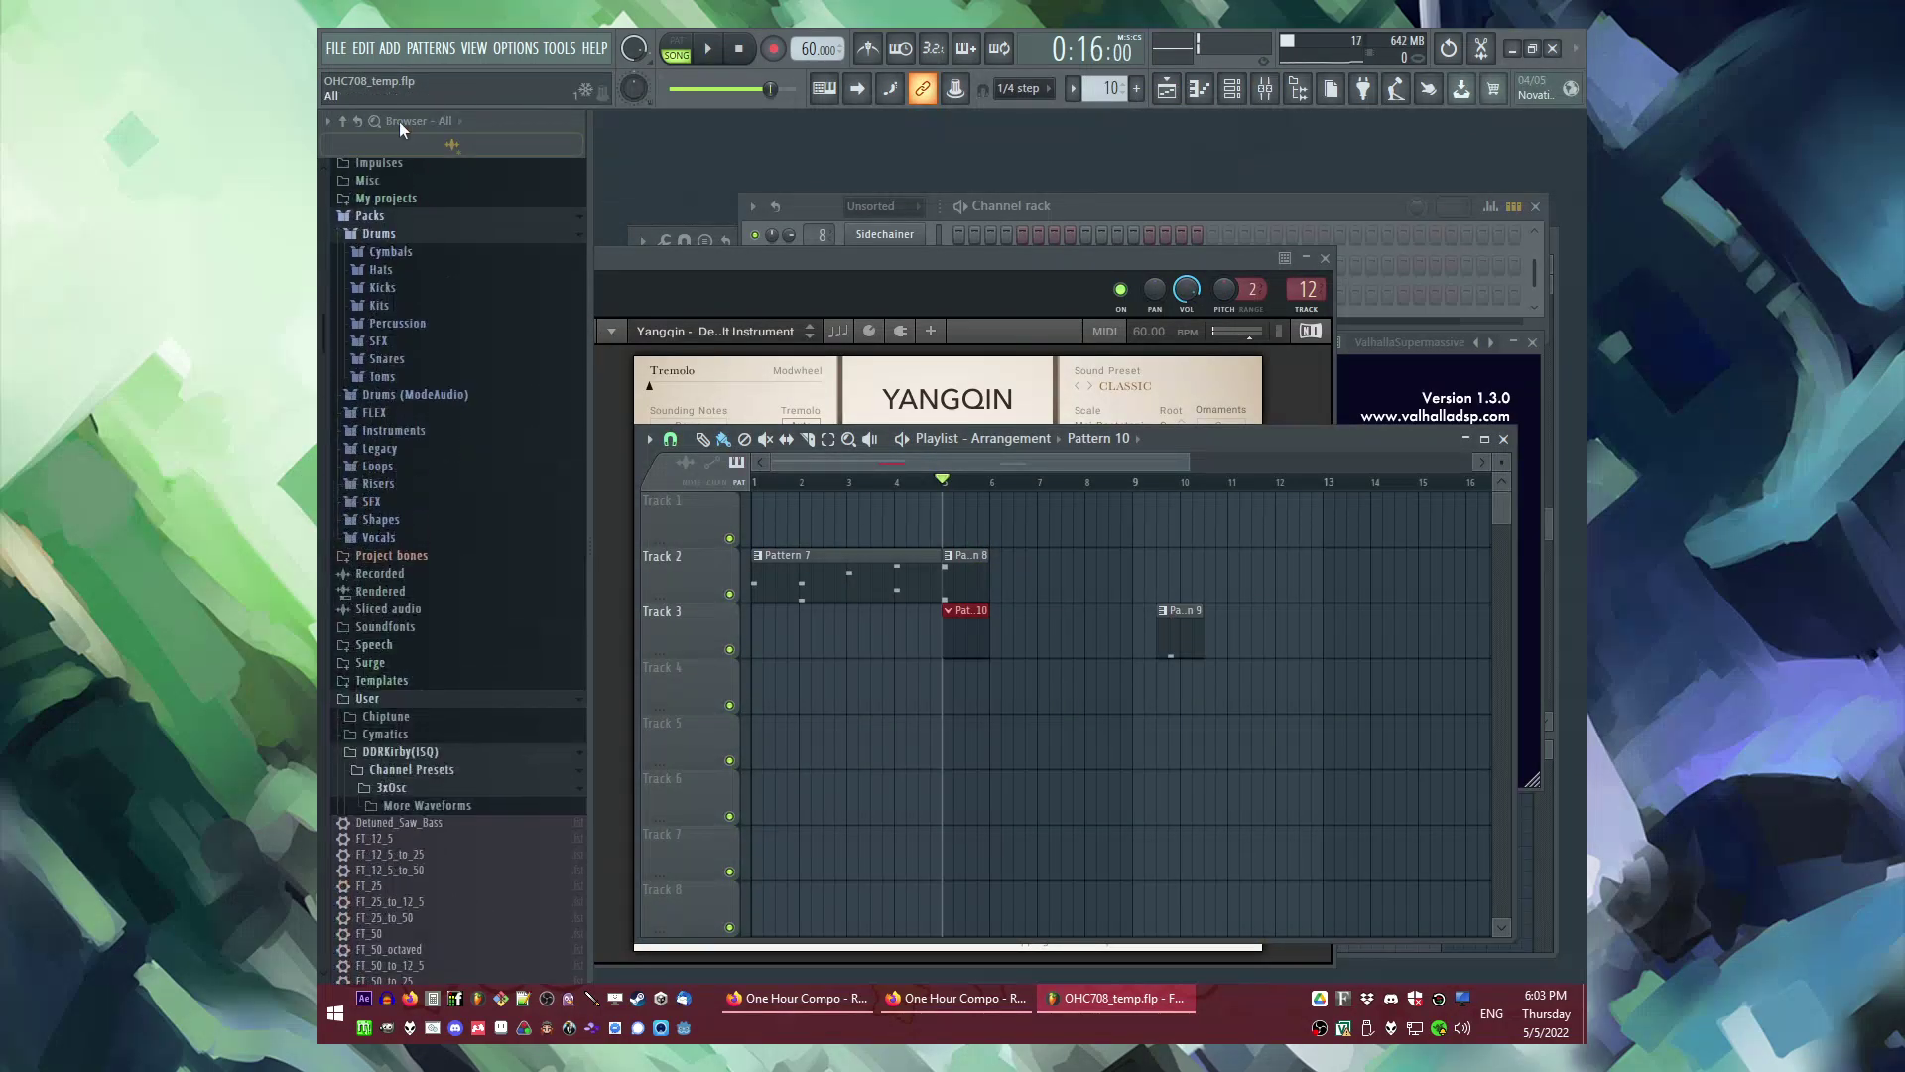
pyautogui.click(386, 50)
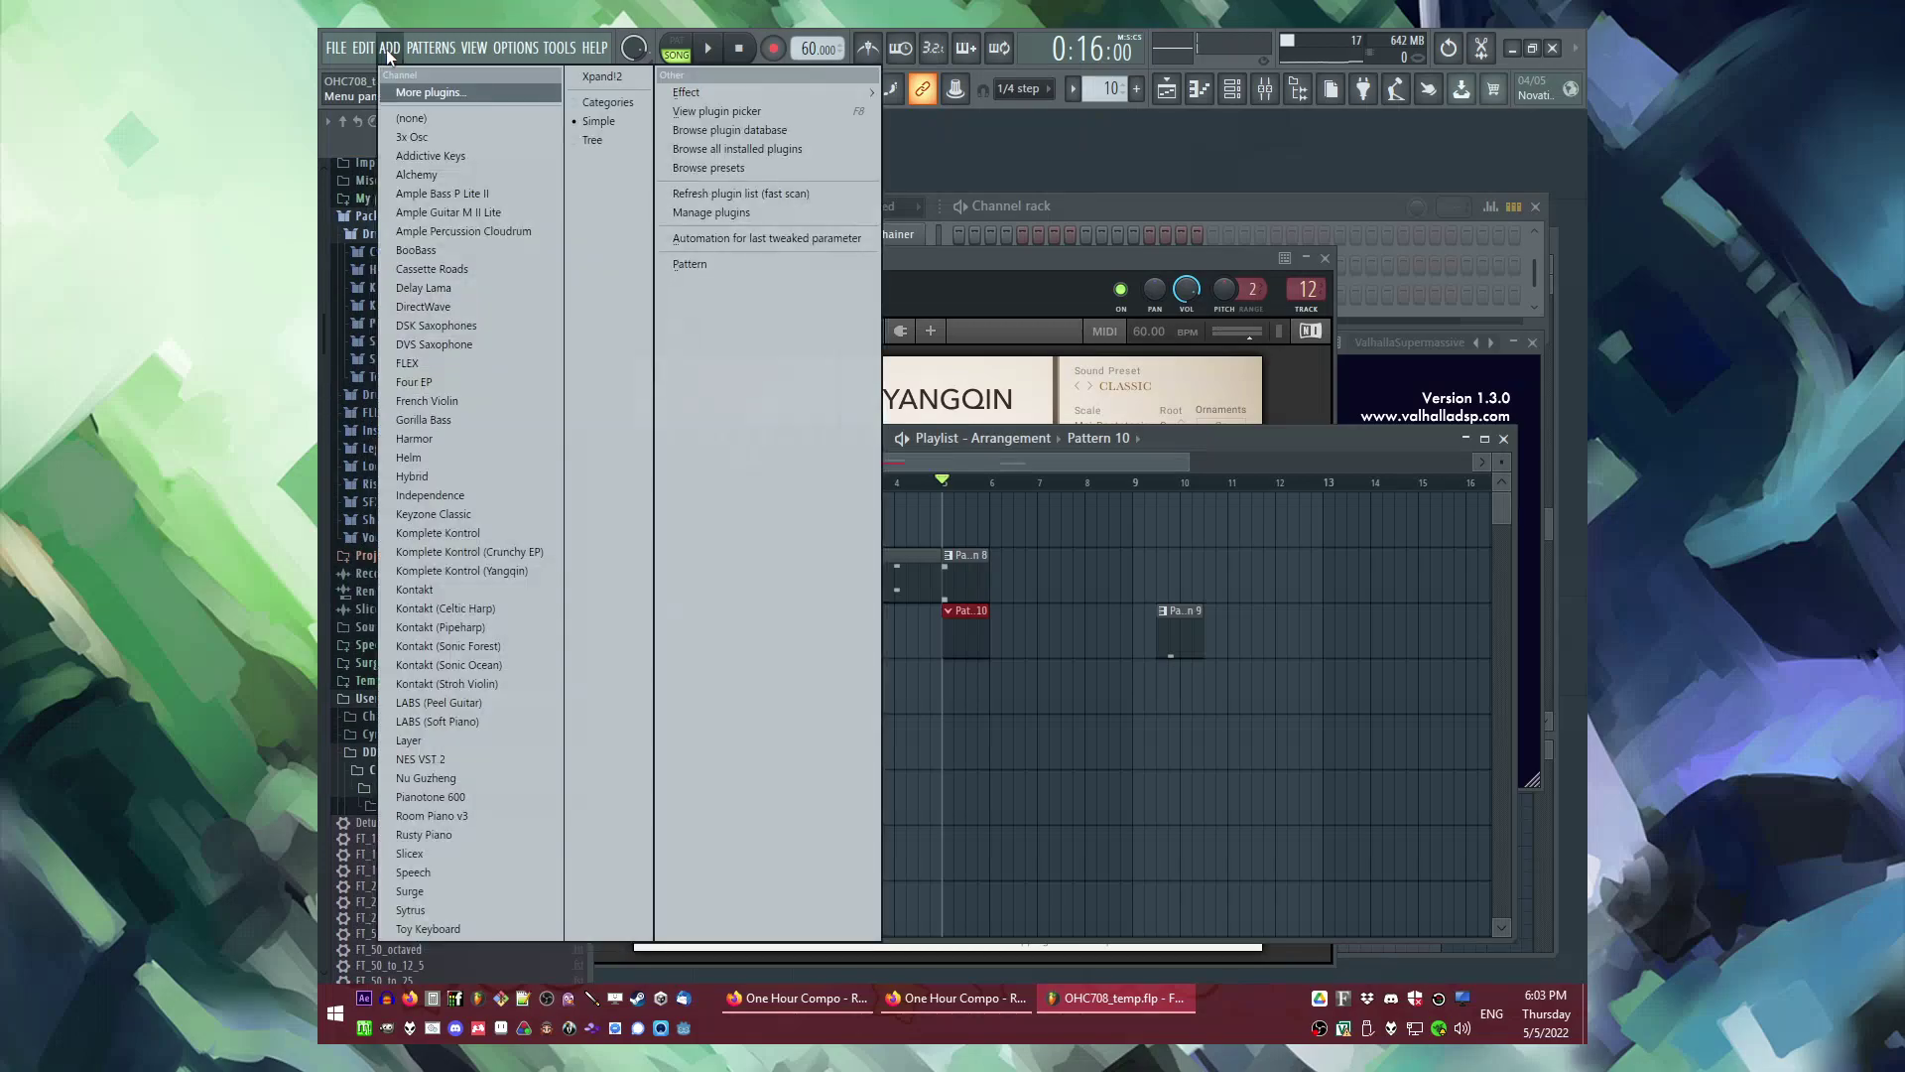
pyautogui.click(428, 698)
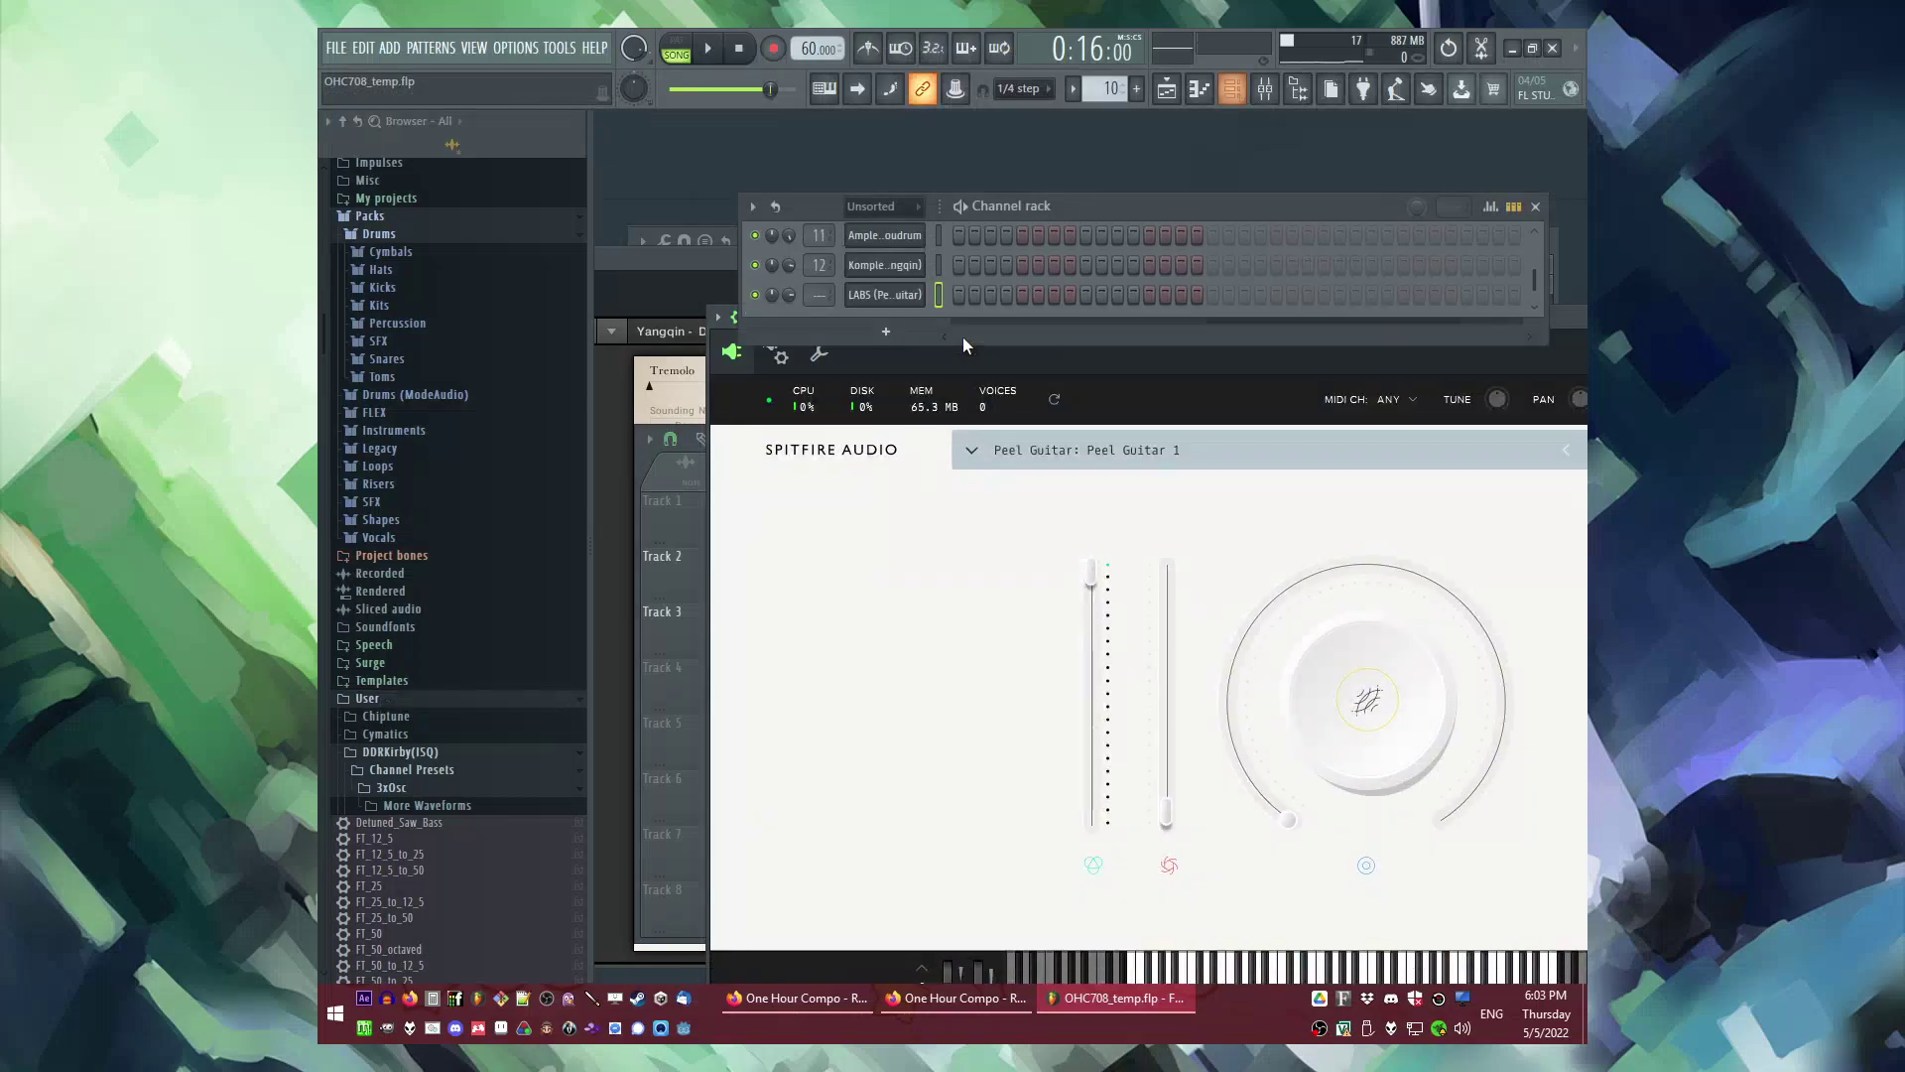
# Step: Enable the first step of the LABS channel and loop Pattern 10 in pattern mode
pyautogui.press('l')
pyautogui.press('space')
pyautogui.click(935, 541)
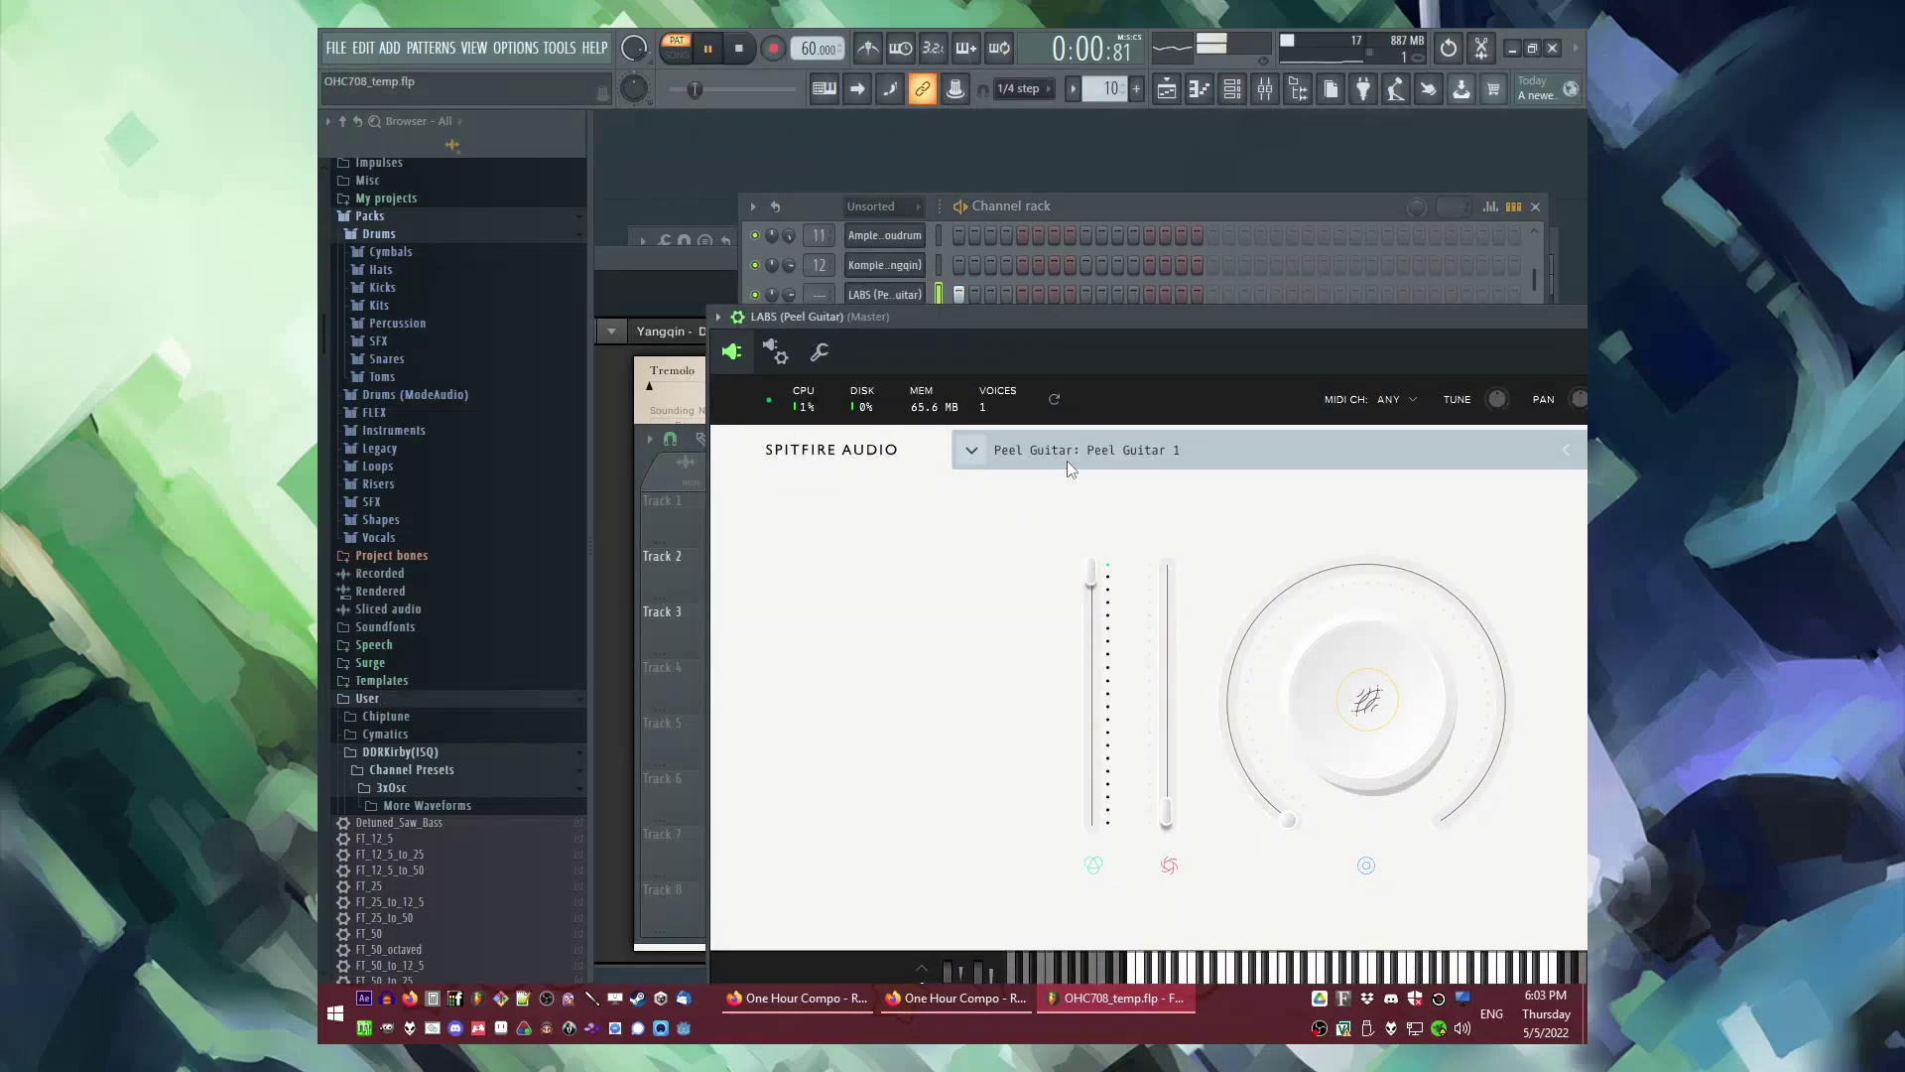
# Step: Load the Dulcimer: Hammered preset in LABS and audition it from the start of the pattern
pyautogui.click(975, 446)
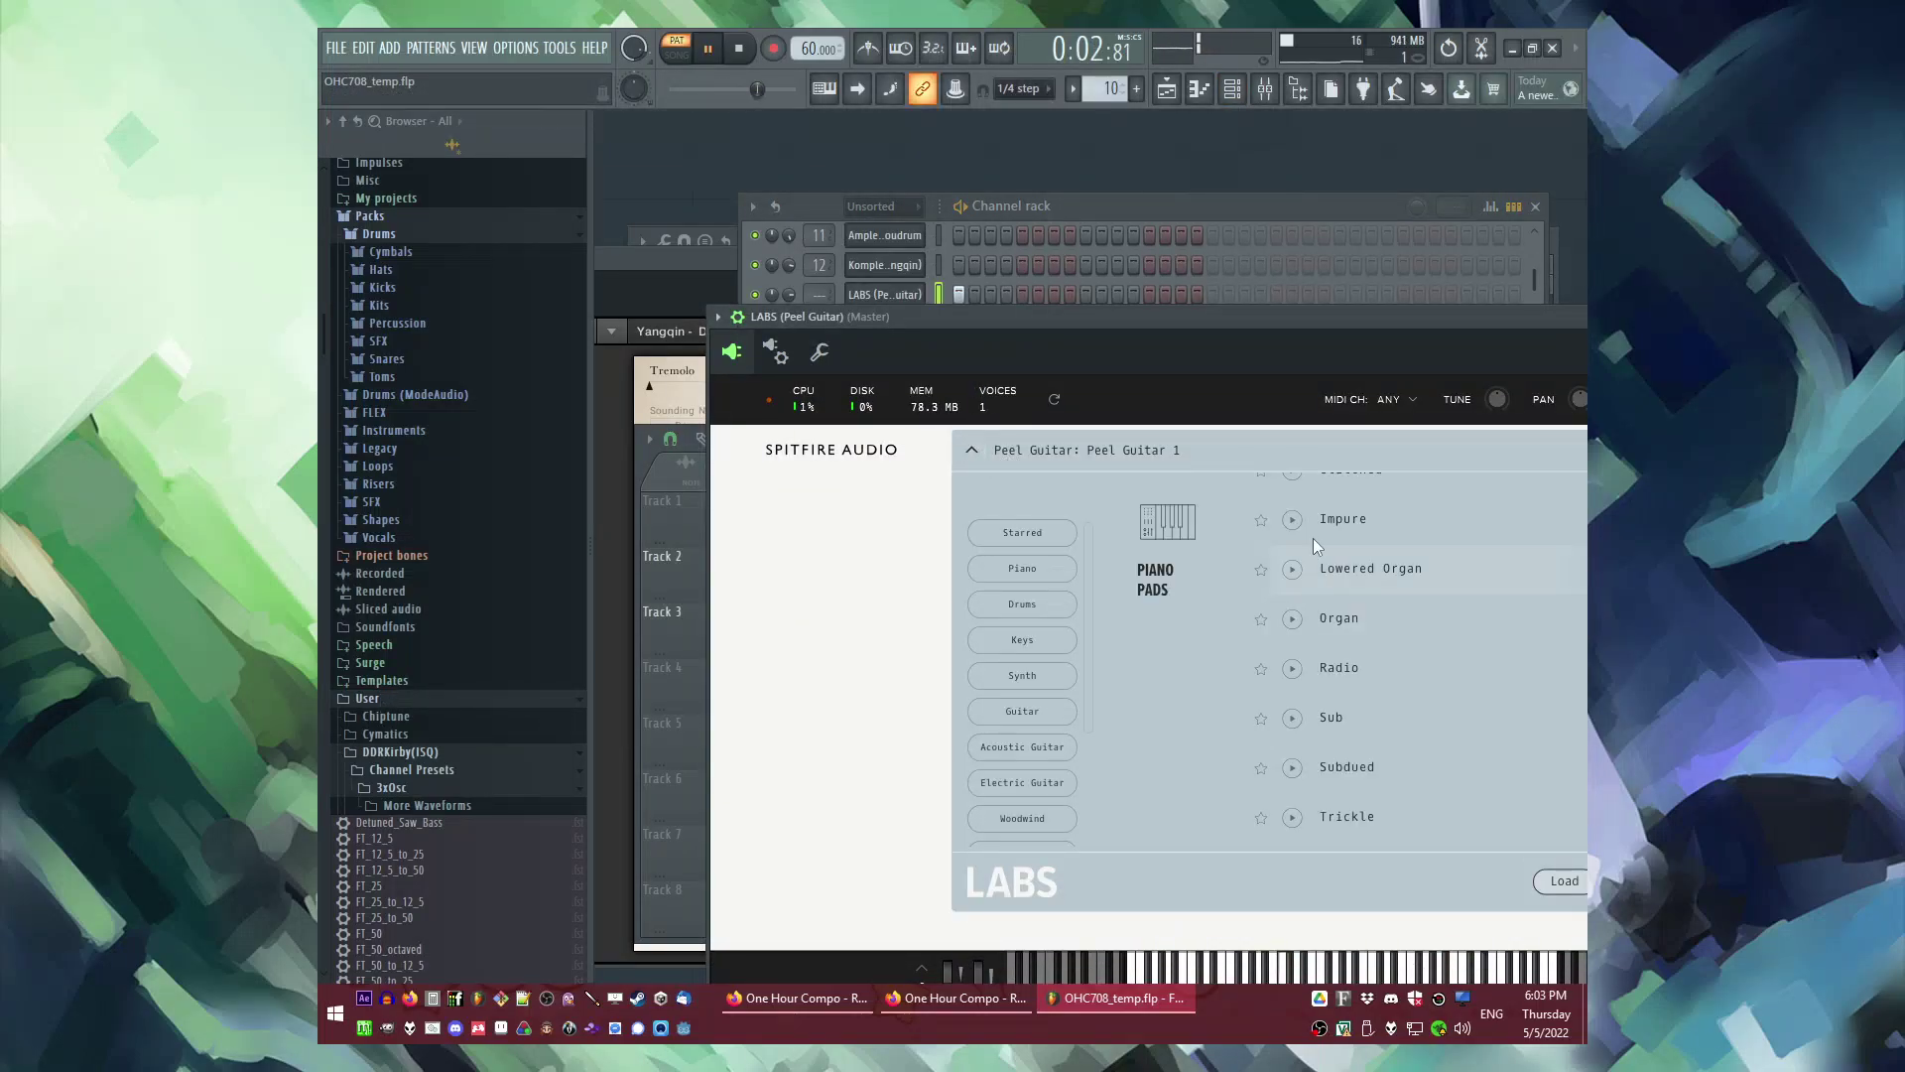
pyautogui.moveTo(1216, 324); pyautogui.dragTo(1122, 307)
pyautogui.scroll(5, 1309, 662)
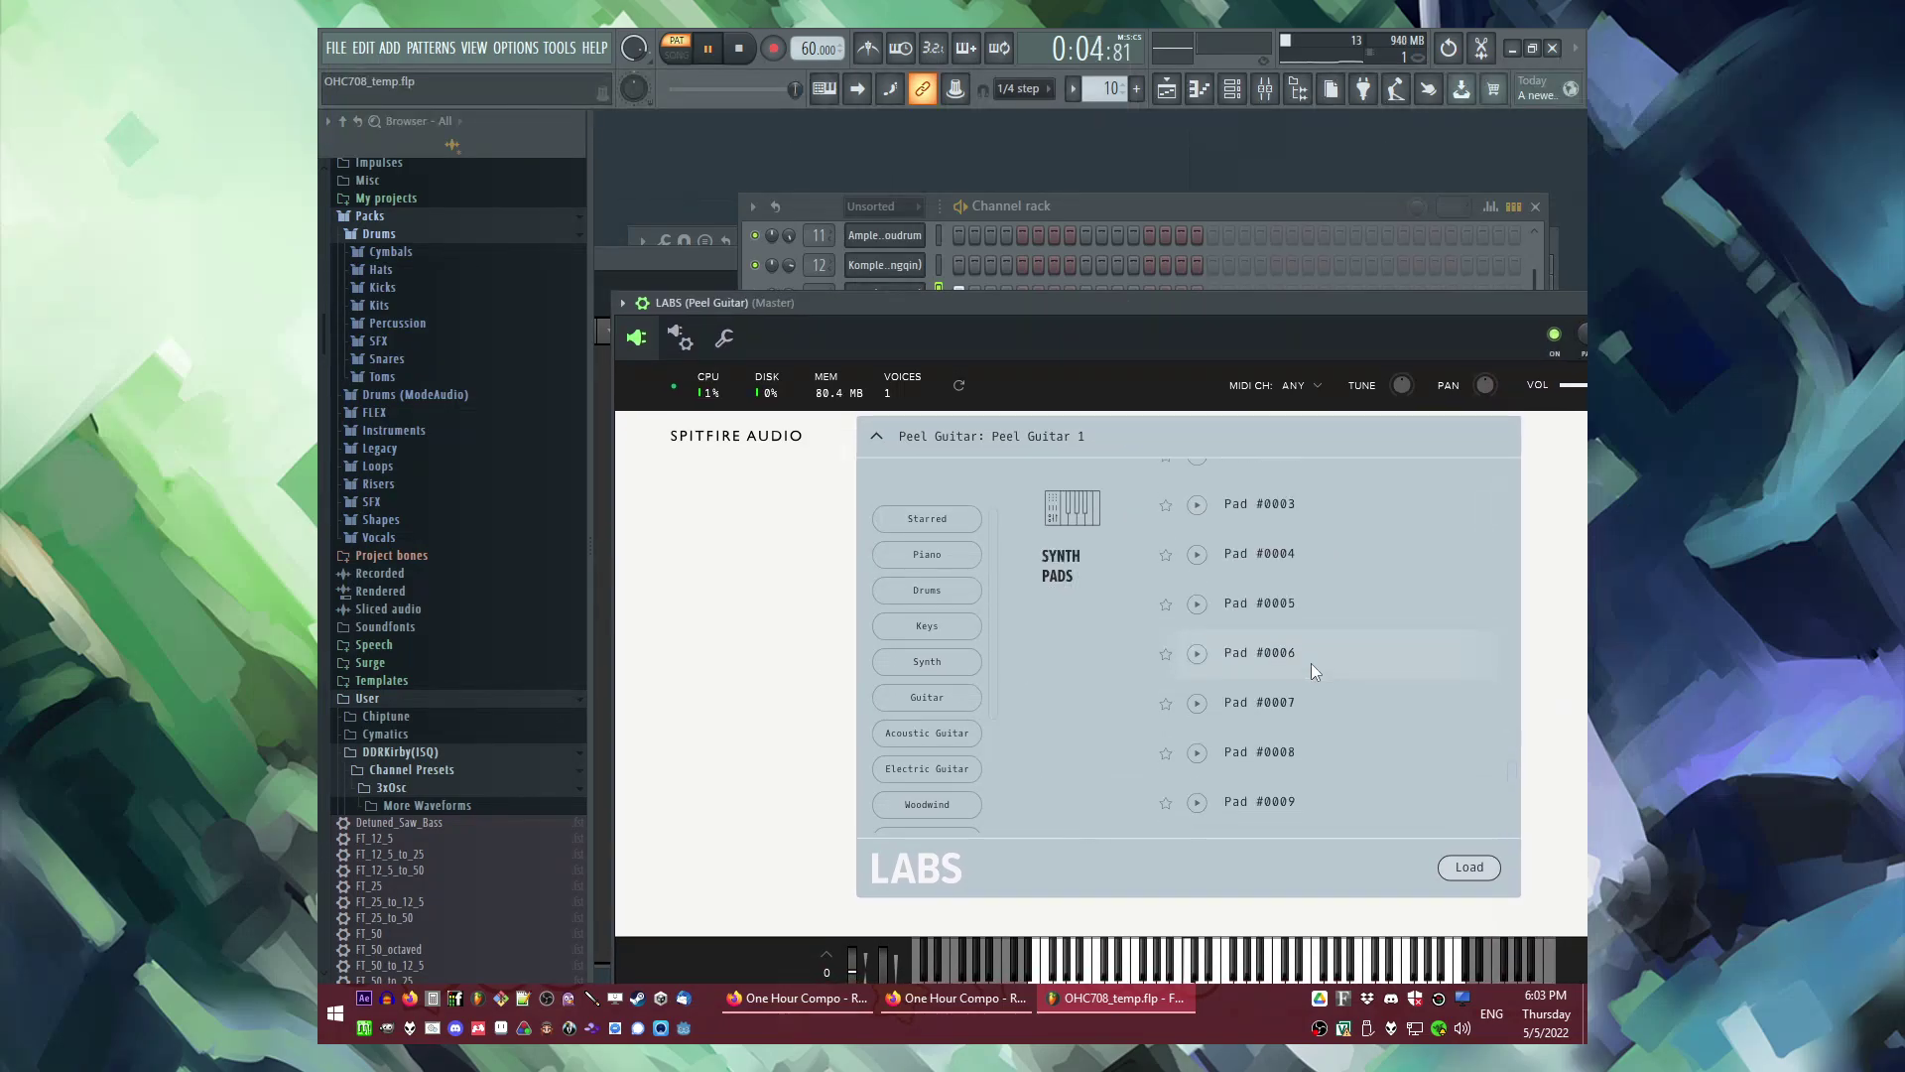
pyautogui.scroll(3, 1289, 595)
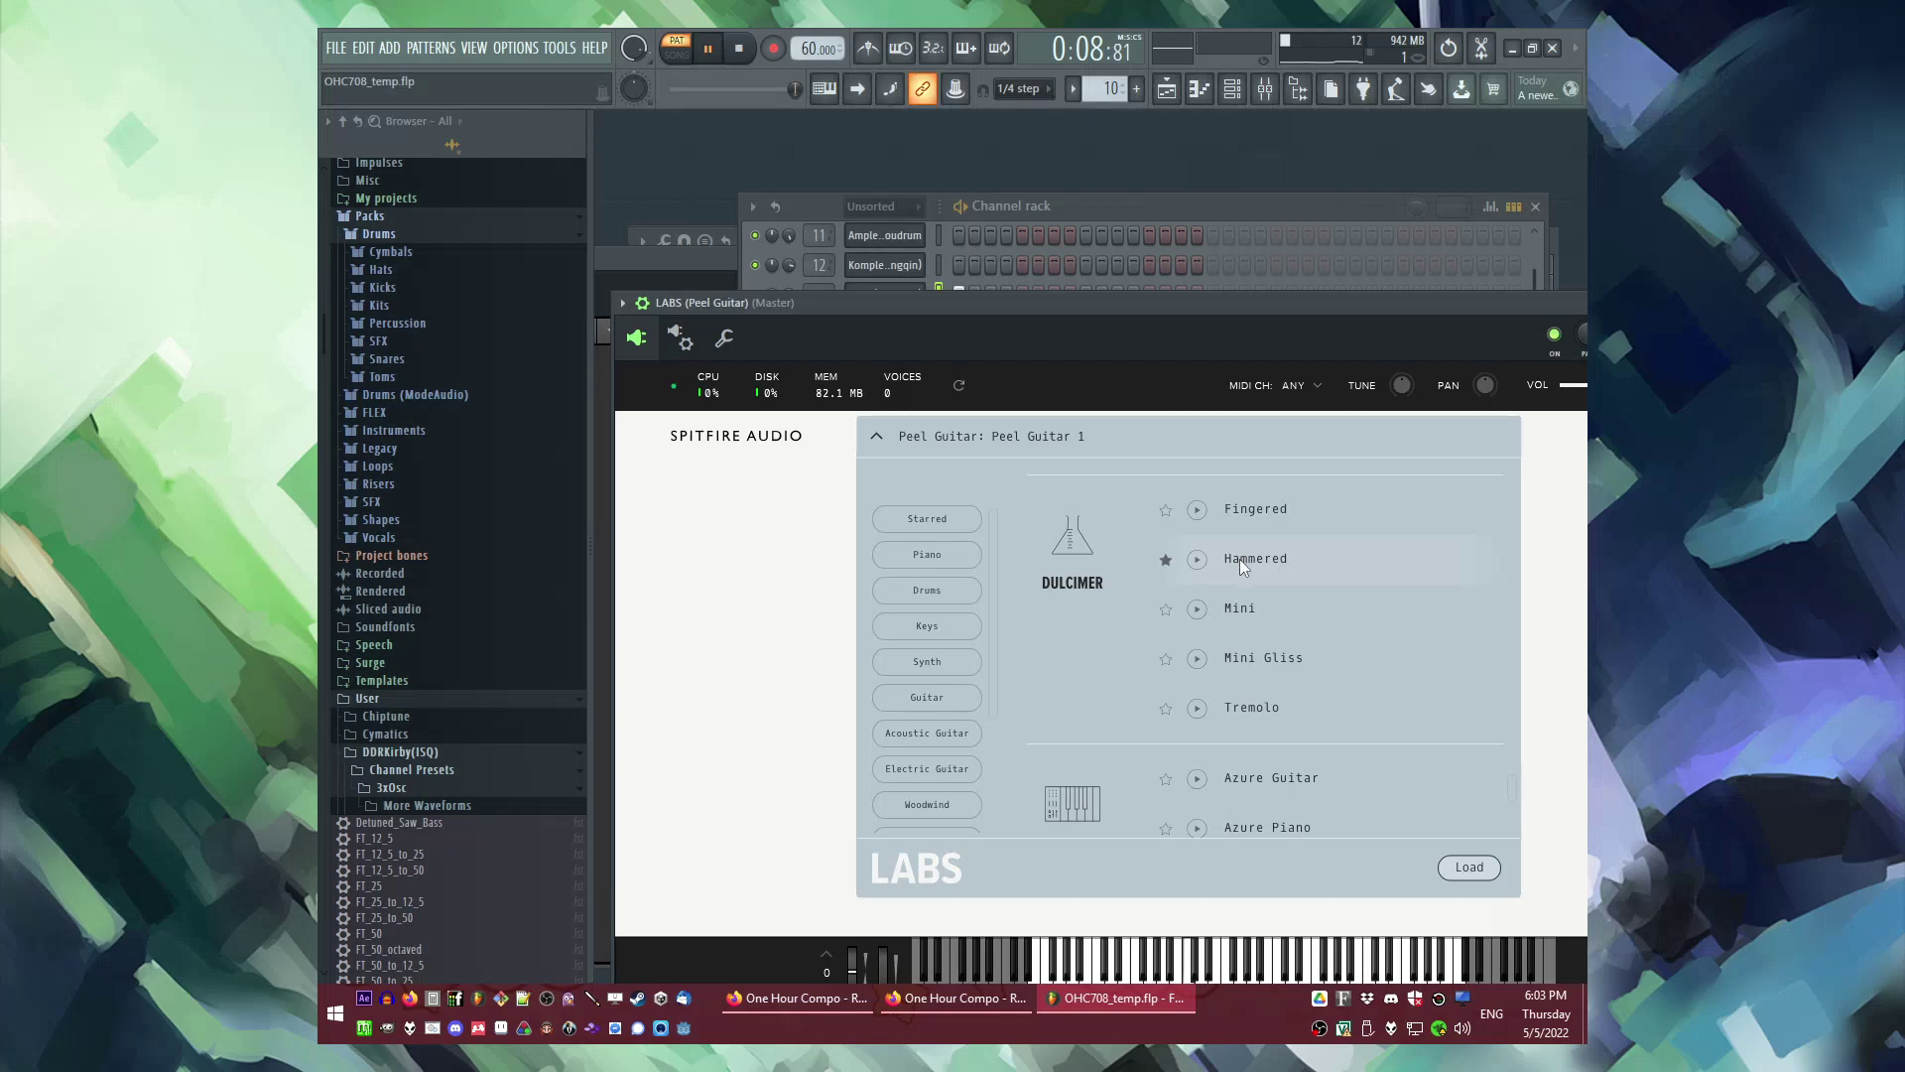
pyautogui.click(1240, 558)
pyautogui.click(1063, 206)
pyautogui.press('space')
pyautogui.press('space')
# Step: Try the Dulcimer: Fingered preset in LABS
pyautogui.click(864, 443)
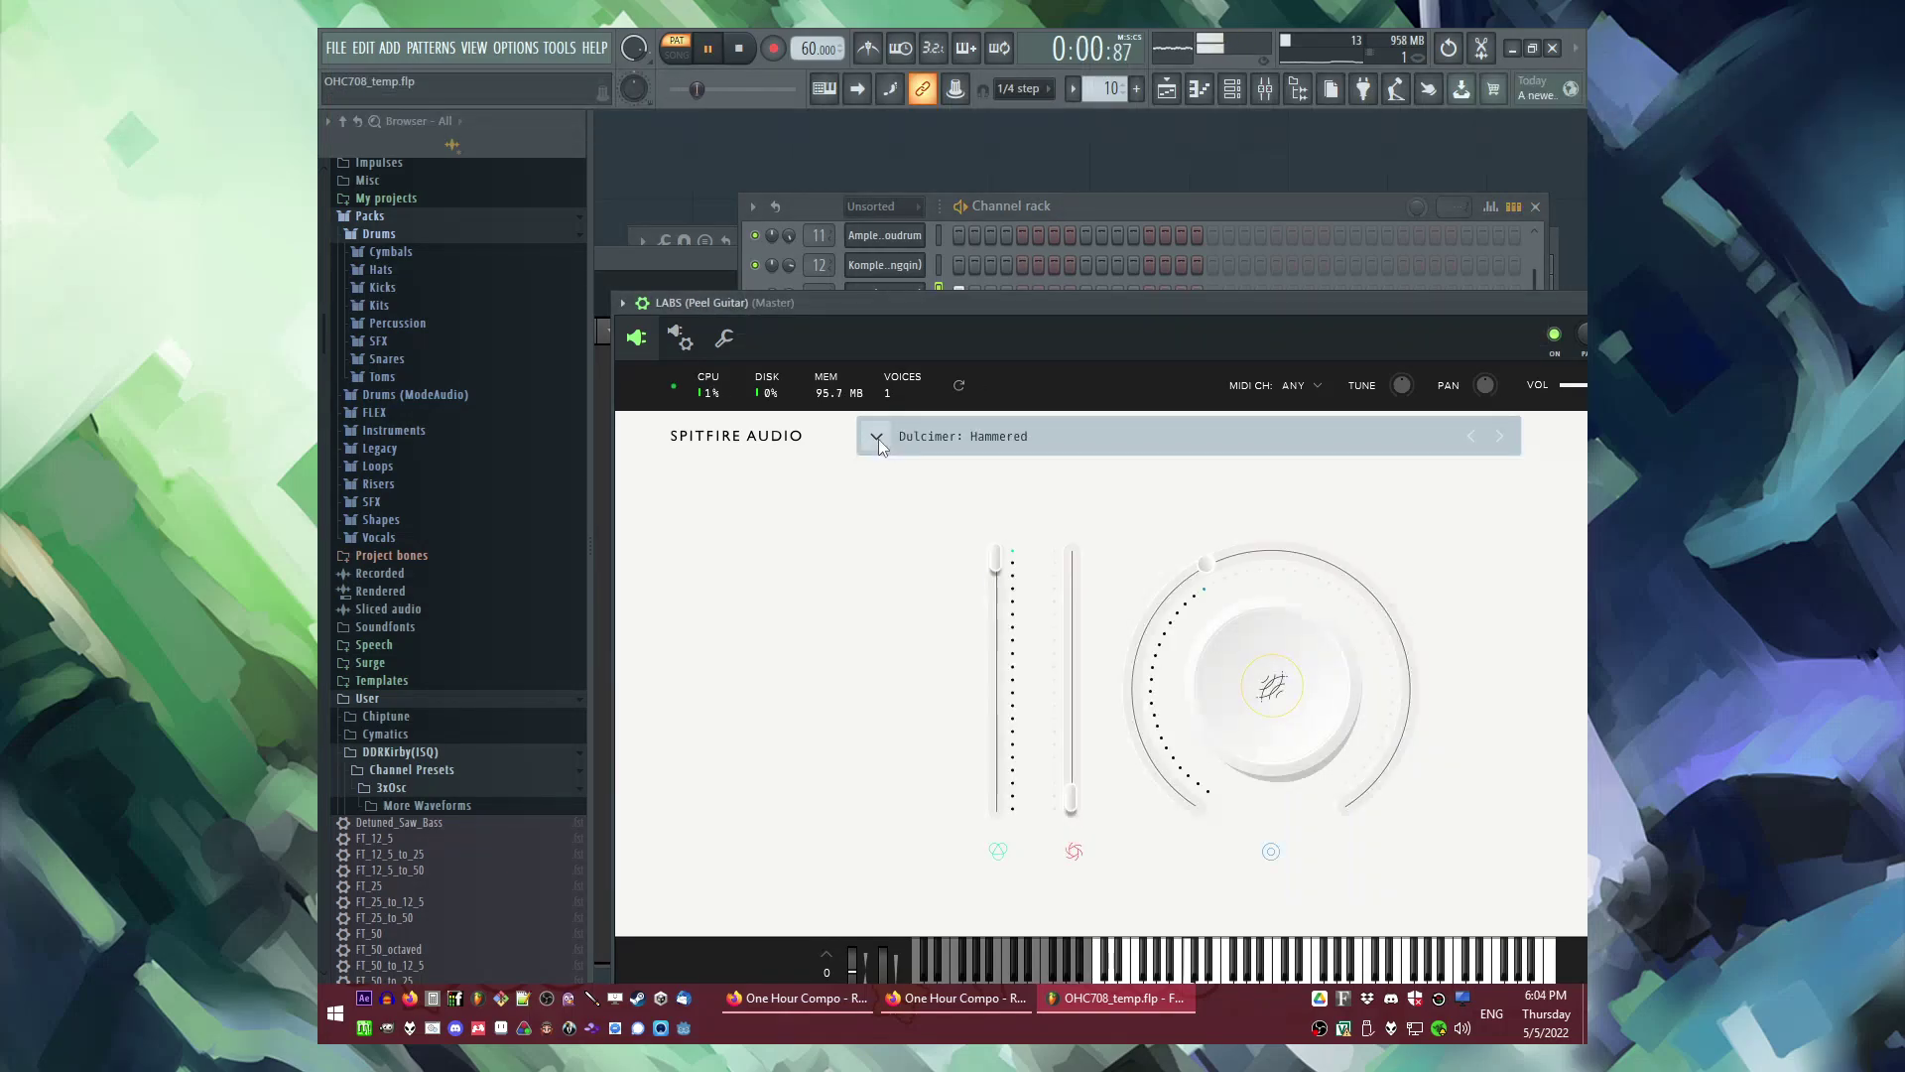
pyautogui.click(878, 438)
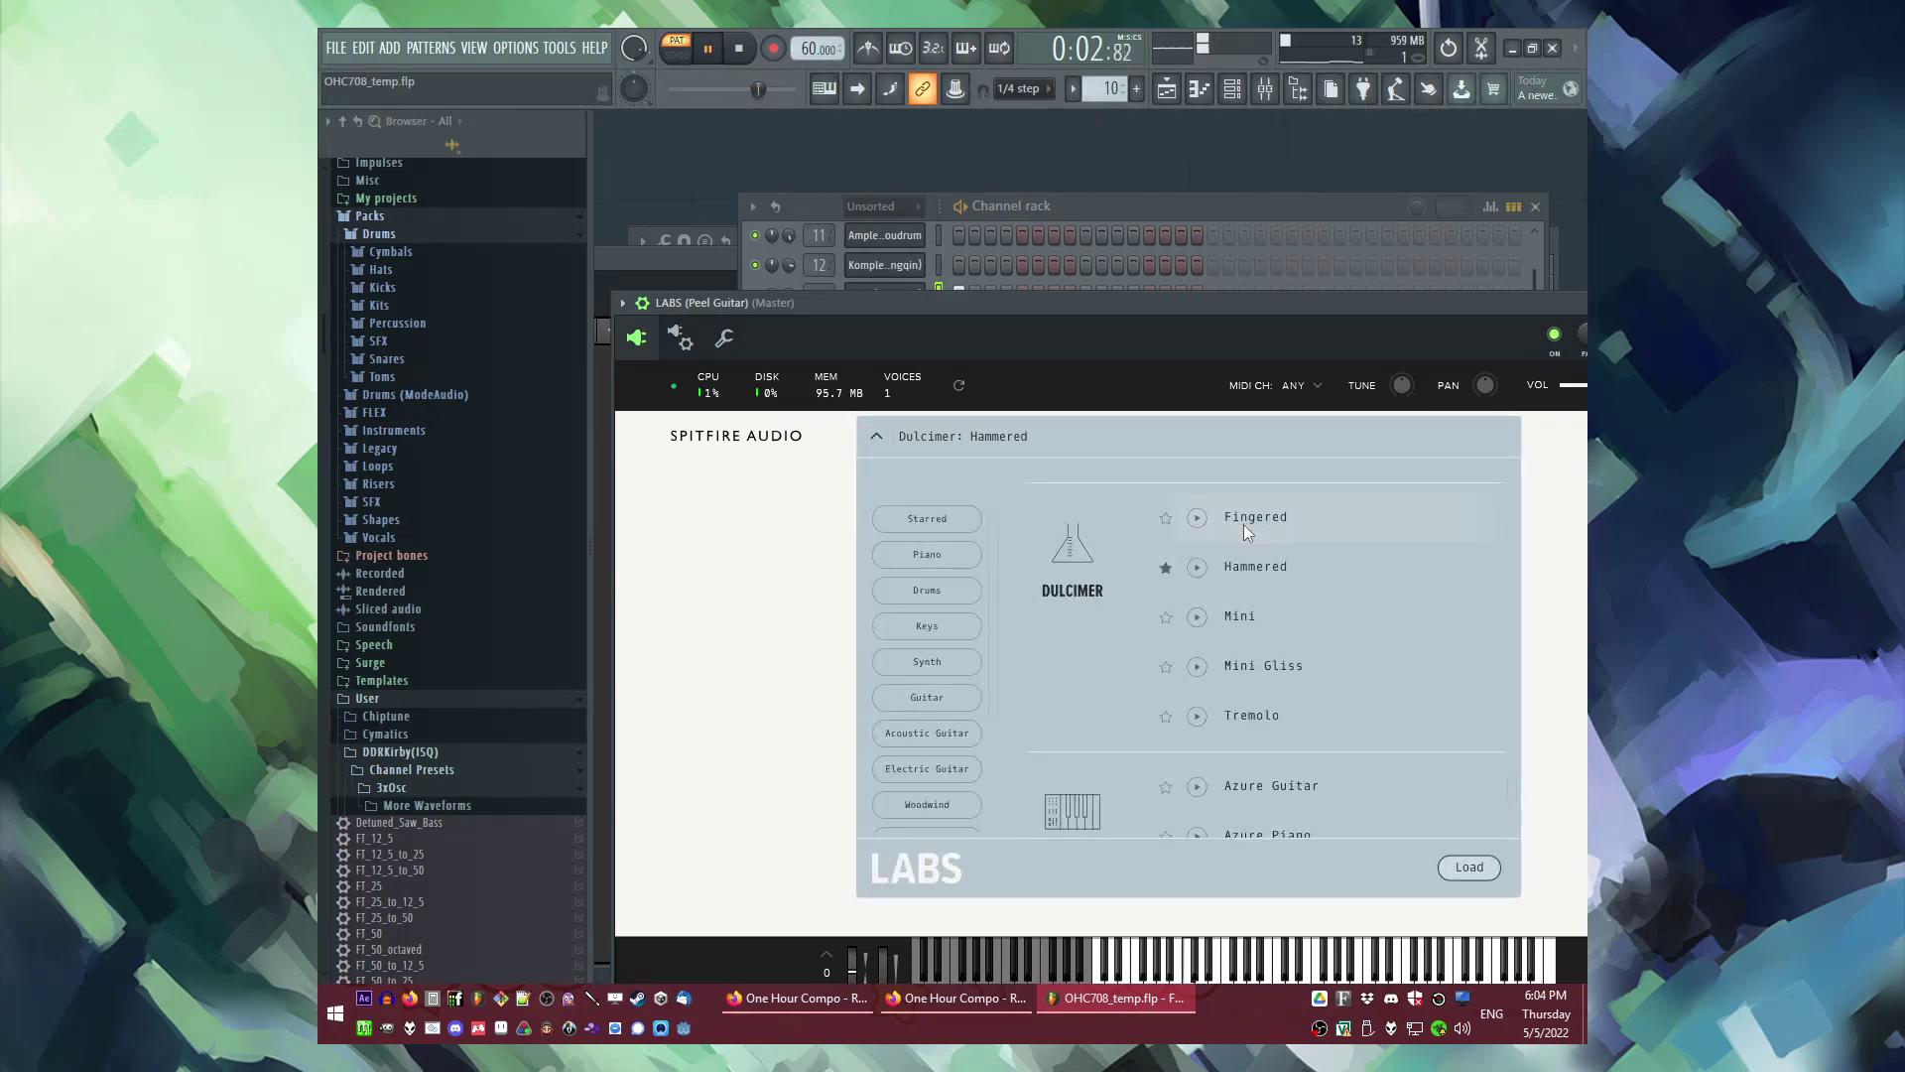
pyautogui.click(1243, 525)
pyautogui.press('space')
# Step: Load the Dulcimer: Mini preset in LABS and play the pattern to audition it
pyautogui.click(879, 439)
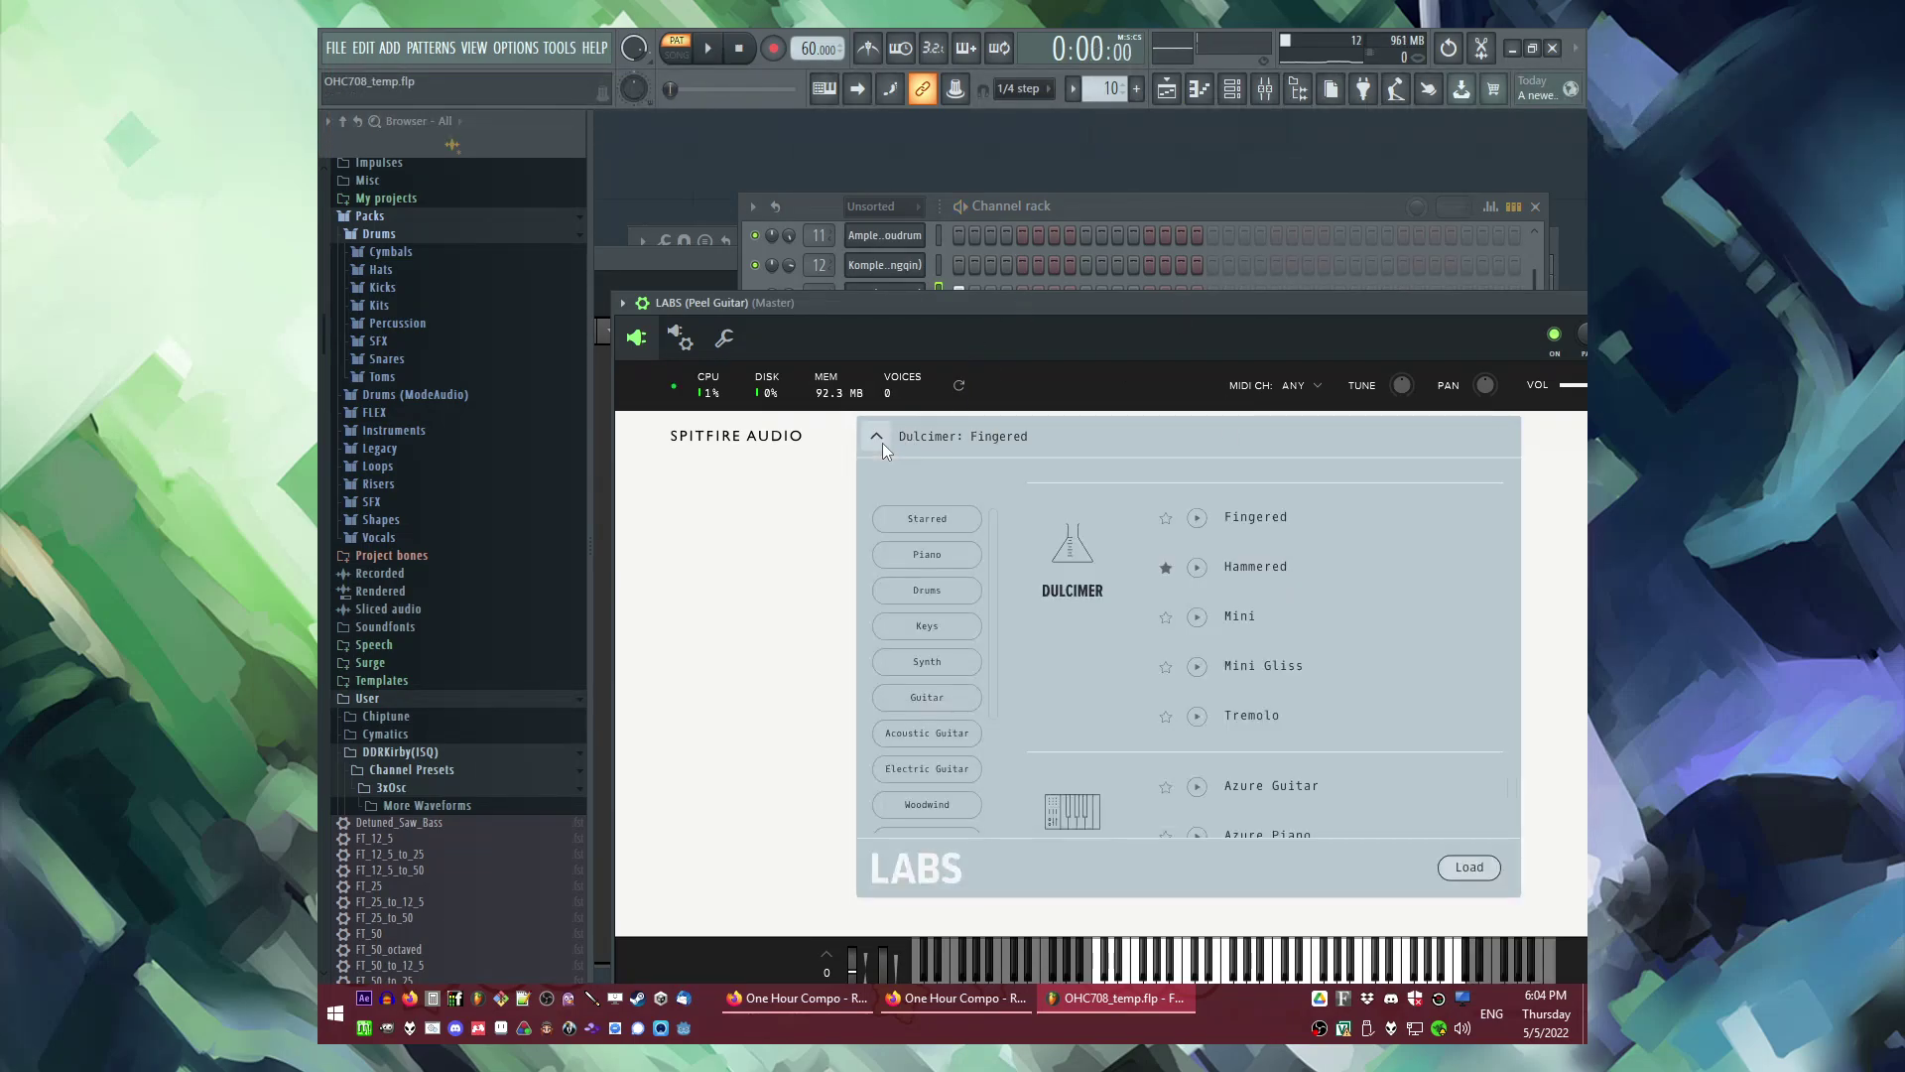
pyautogui.click(1236, 620)
pyautogui.press('space')
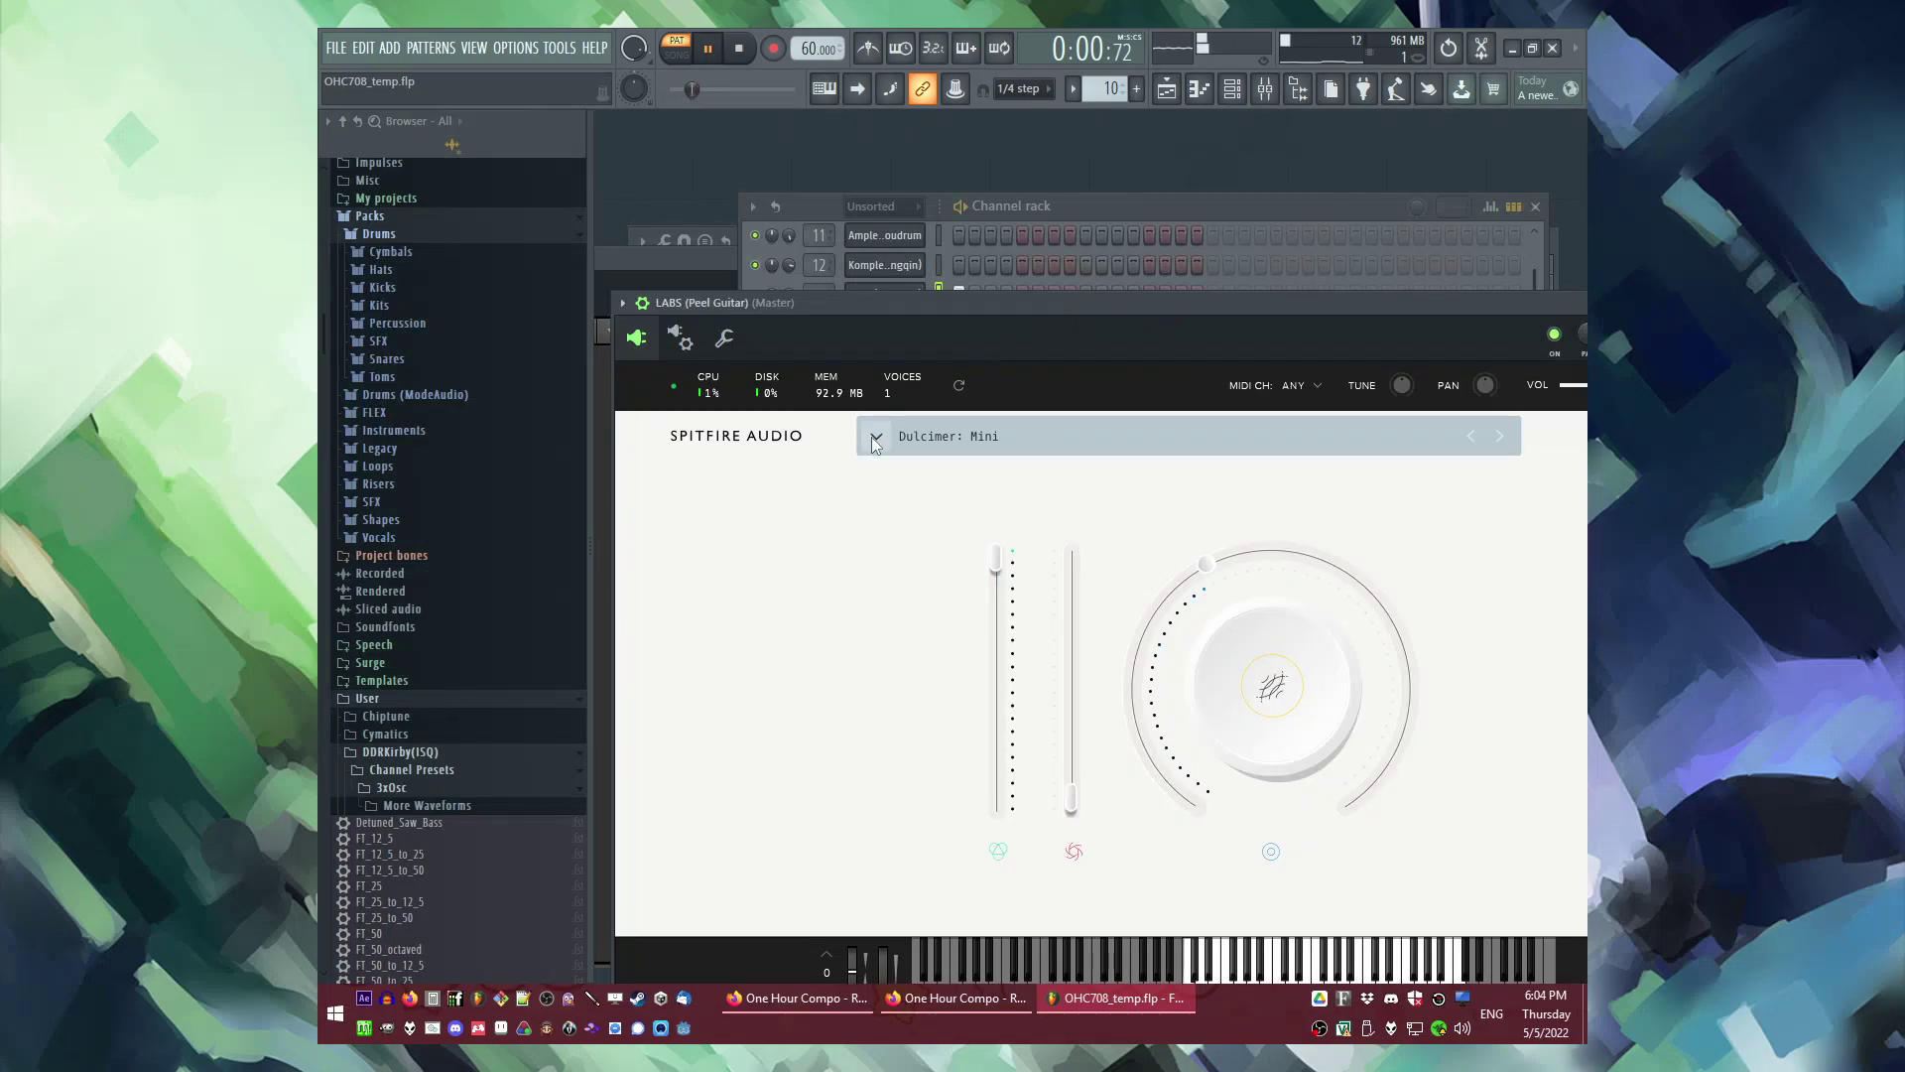
# Step: Open the LABS channel's piano roll in Pattern 10 and draw a C5 note at the start with a D#5 shortly after it
pyautogui.moveTo(1472, 302); pyautogui.dragTo(1394, 300)
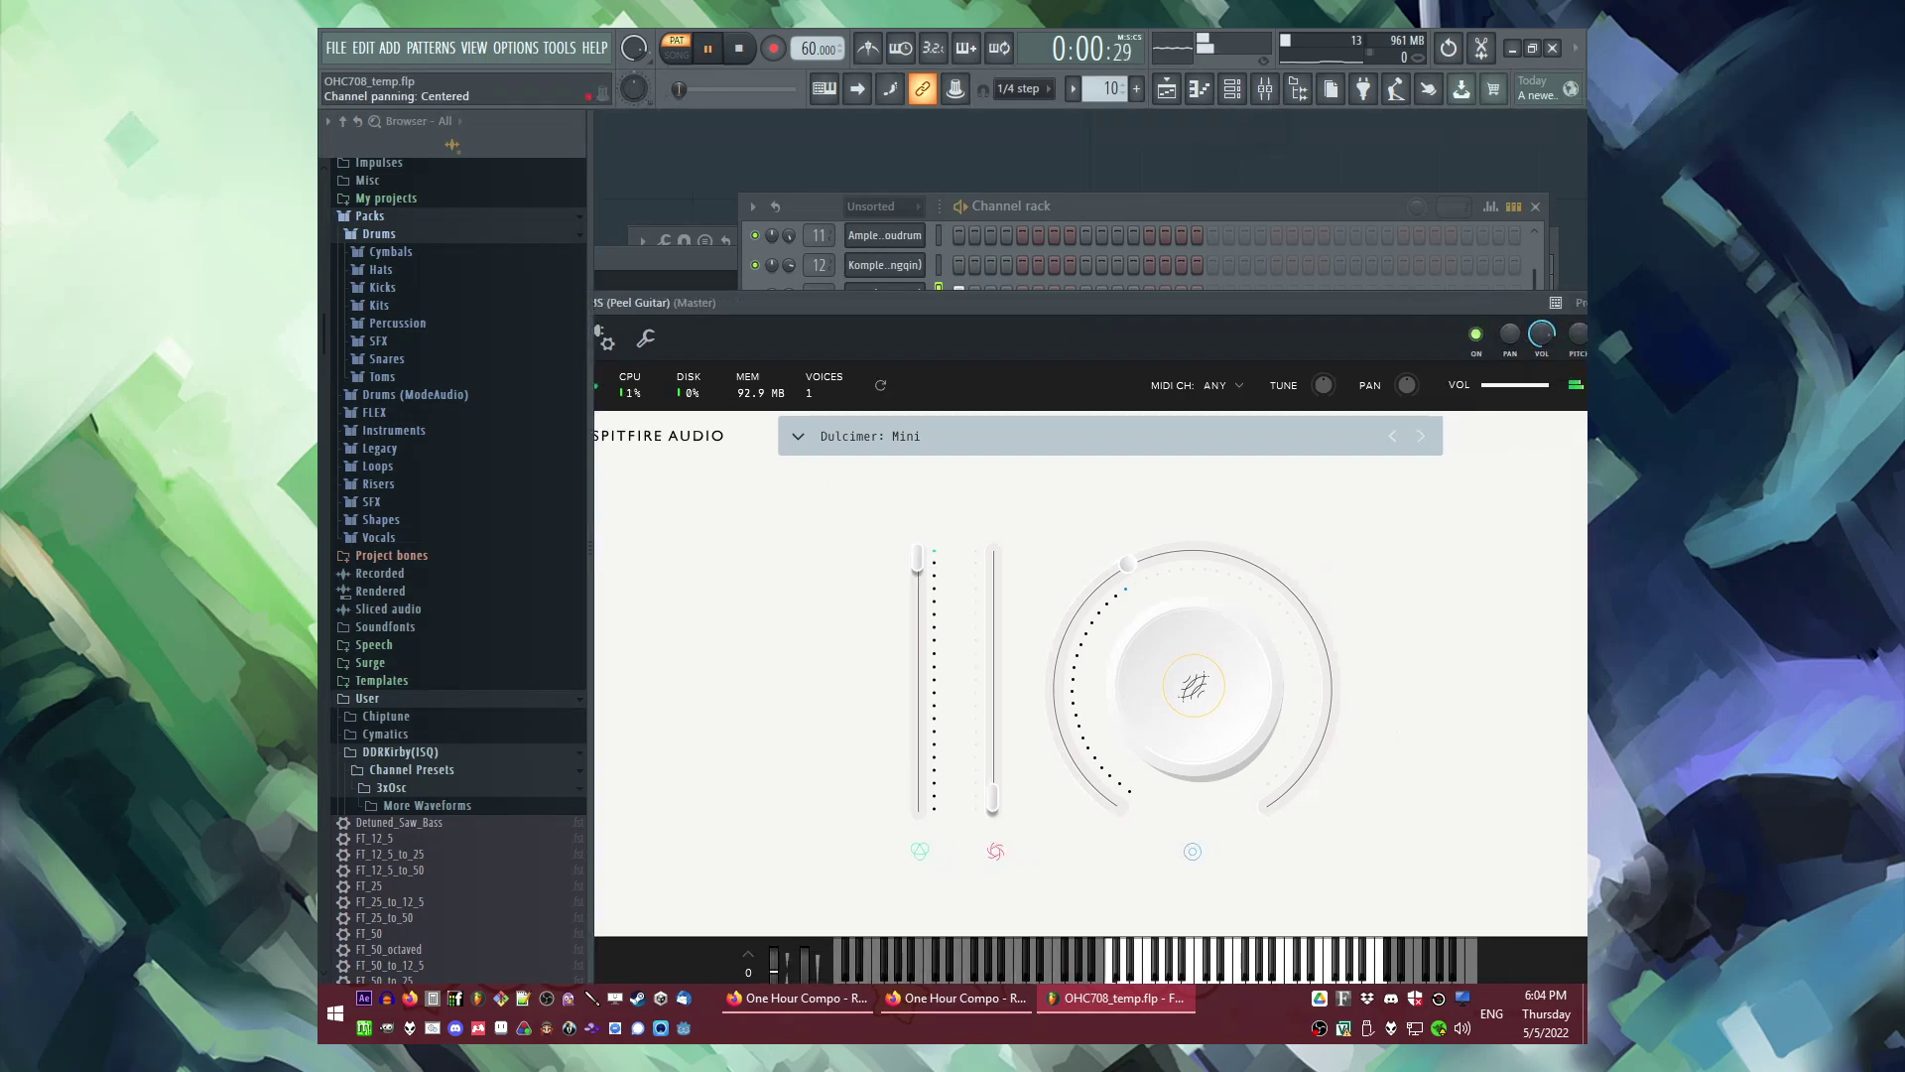
pyautogui.click(1094, 212)
pyautogui.rightClick(922, 293)
pyautogui.click(934, 295)
pyautogui.press('space')
pyautogui.click(712, 511)
pyautogui.click(749, 448)
pyautogui.press('space')
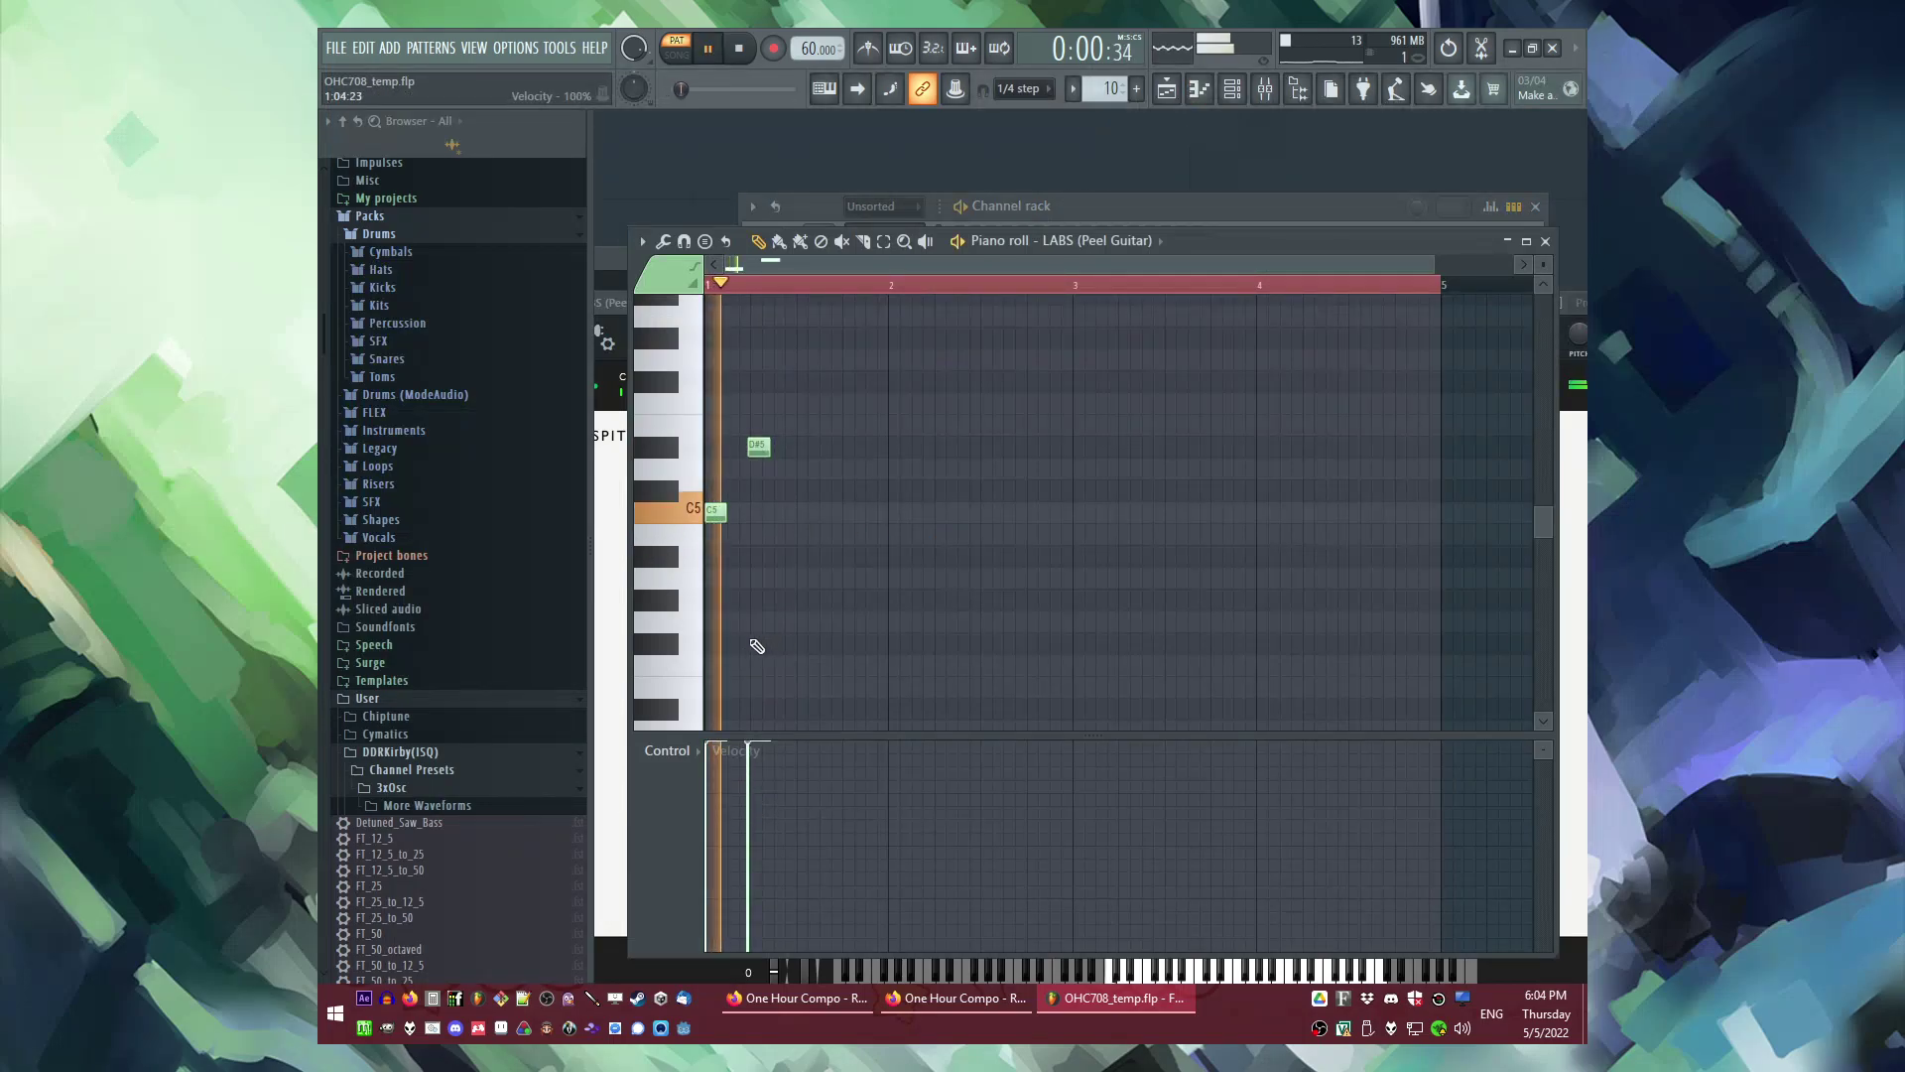
# Step: Reposition the D#5 note on beat 2 of bar 1 and add F5 on beat 3 and G5 on beat 4
pyautogui.moveTo(758, 447); pyautogui.dragTo(765, 467)
pyautogui.press('space')
pyautogui.press('space')
pyautogui.scroll(3, 739, 567)
pyautogui.rightClick(808, 471)
pyautogui.click(798, 446)
pyautogui.press('space')
pyautogui.press('space')
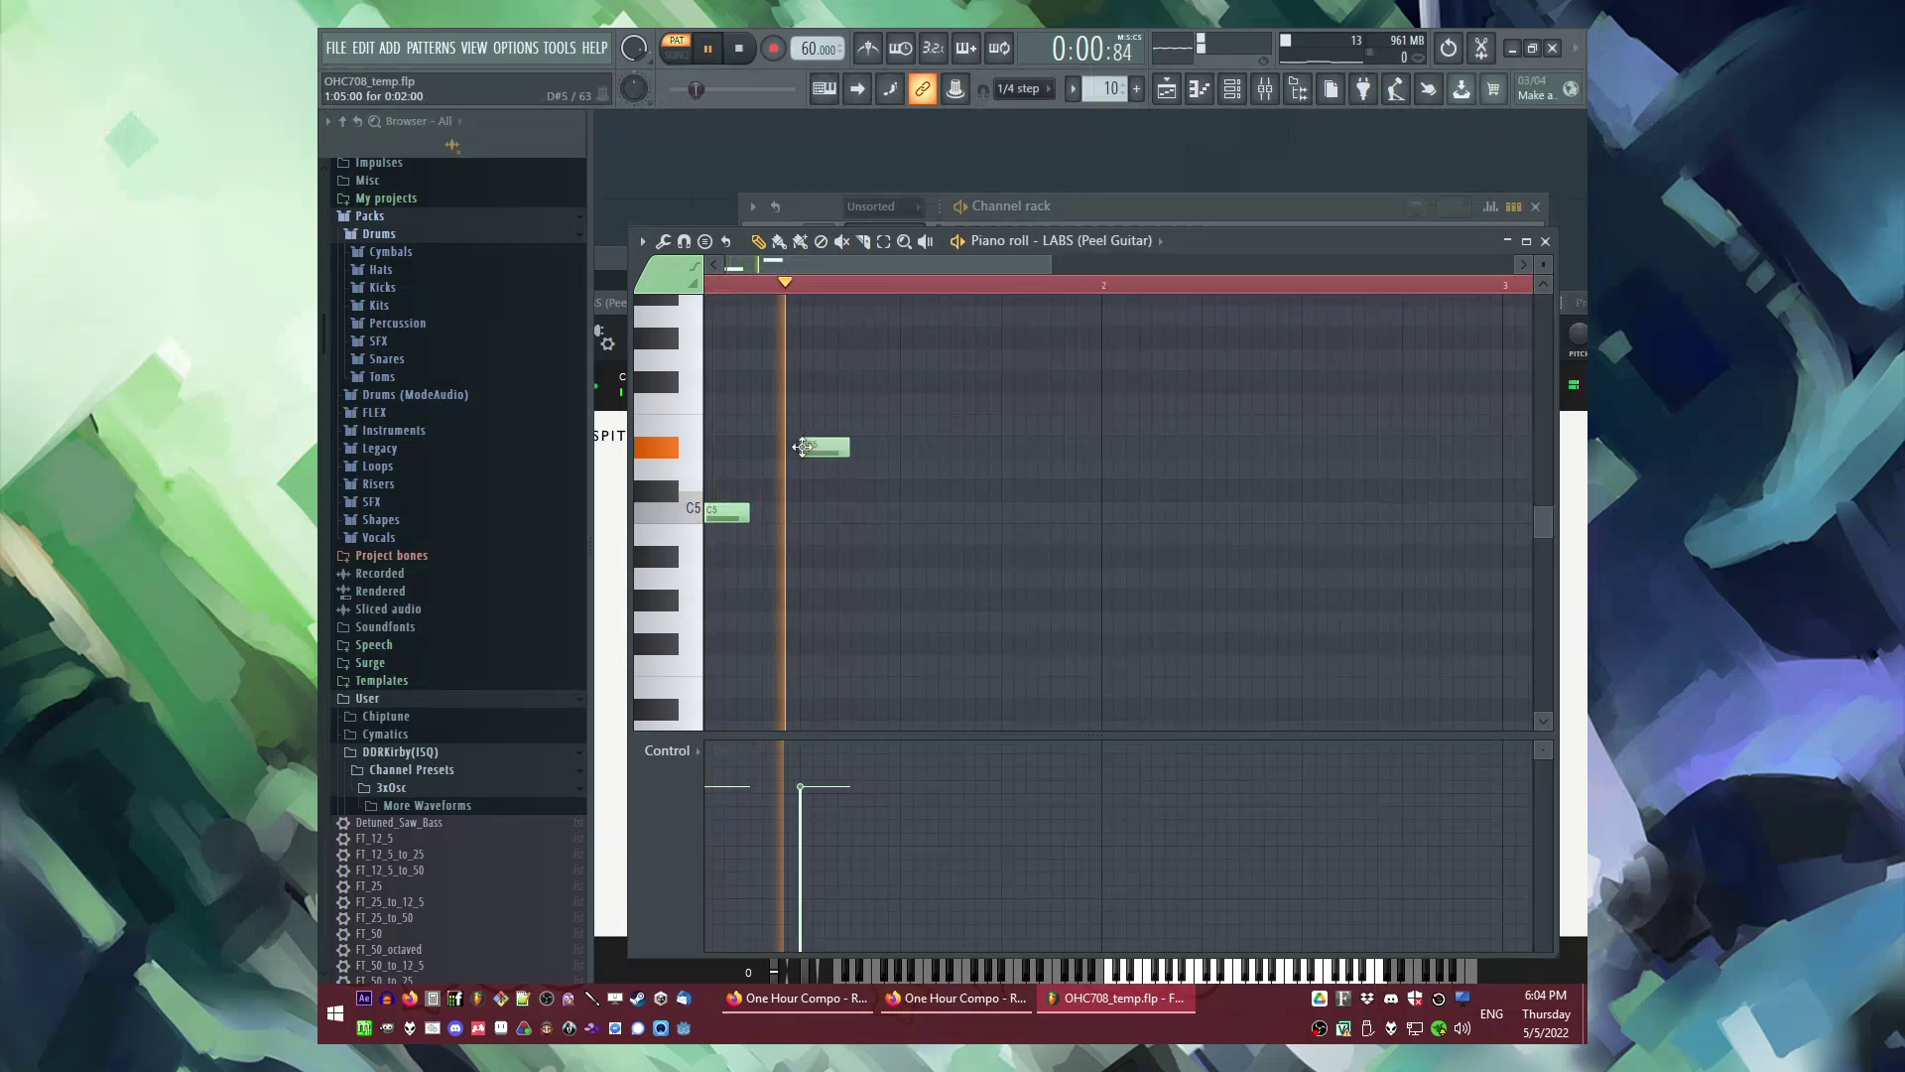
pyautogui.click(906, 403)
pyautogui.click(1005, 360)
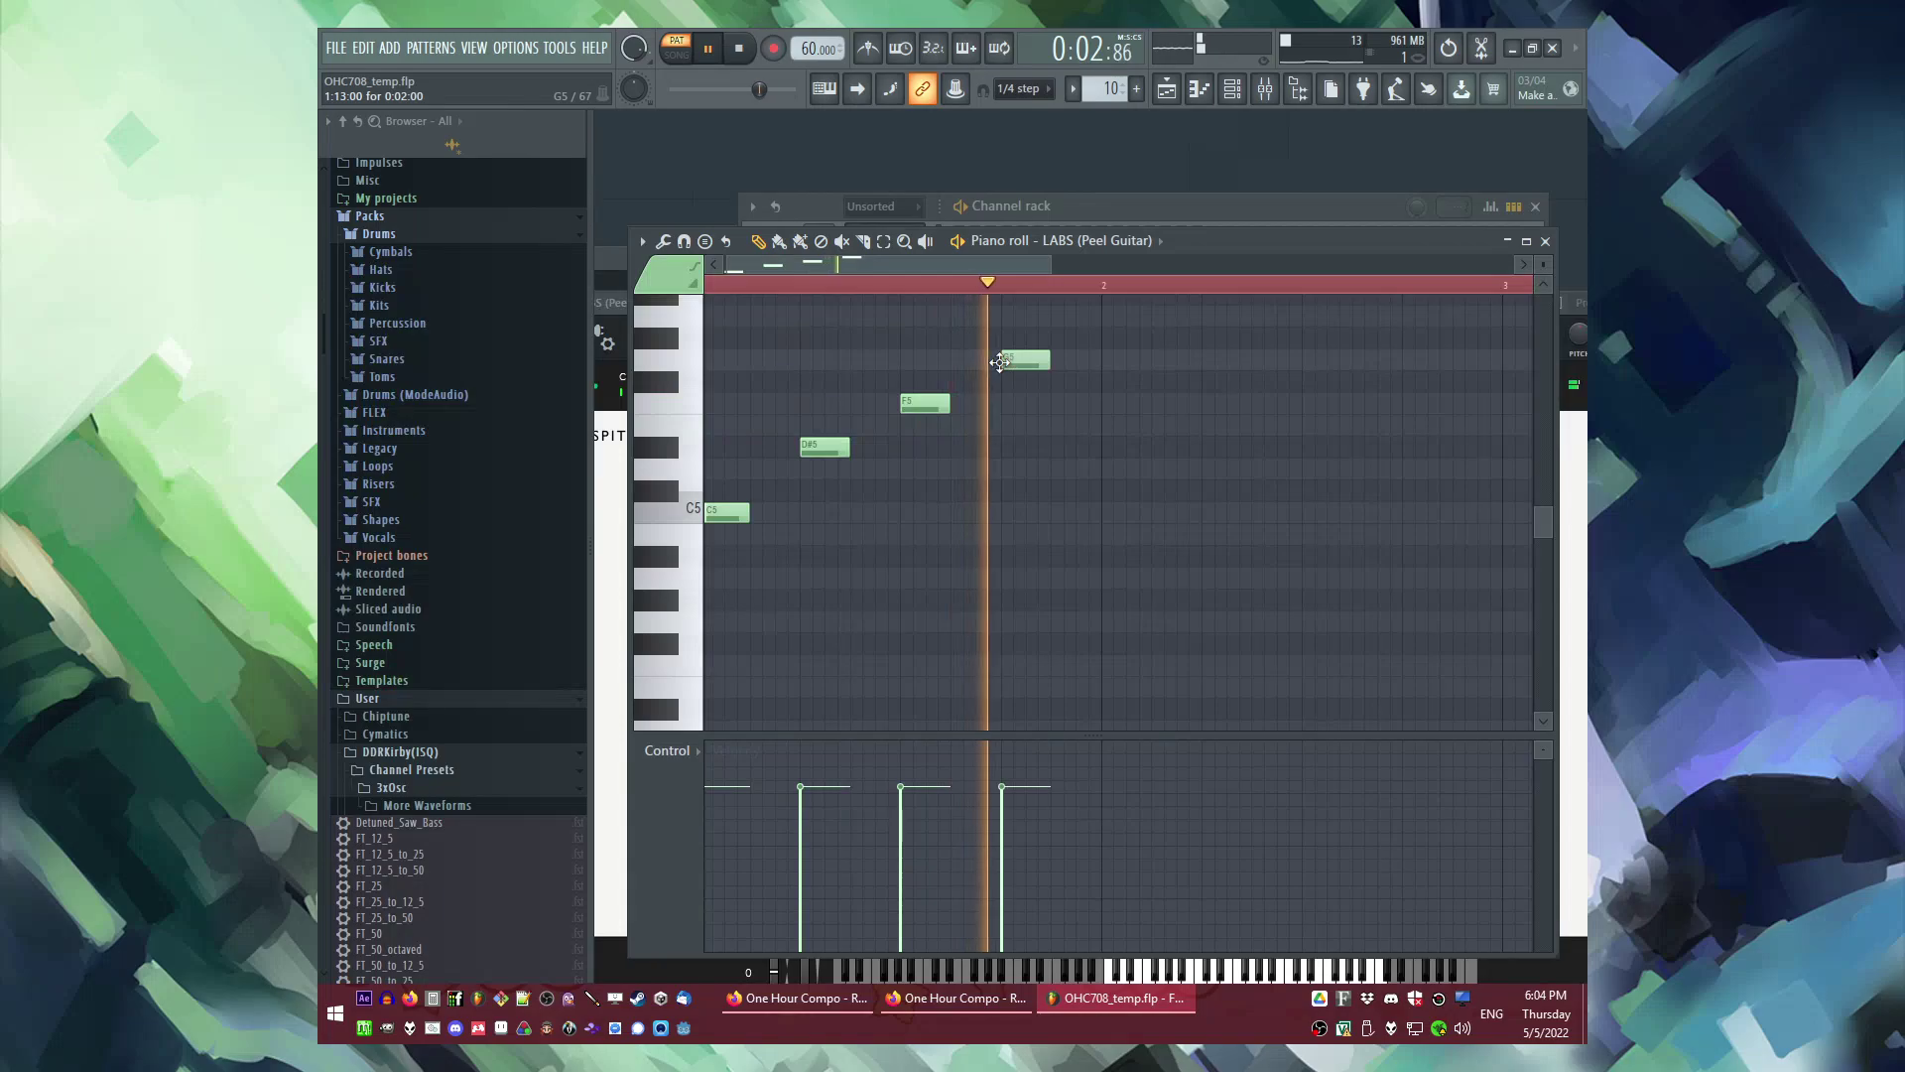
# Step: Switch to song mode and play the arrangement from bar 5
pyautogui.press('l')
pyautogui.press('F6')
pyautogui.press('F5')
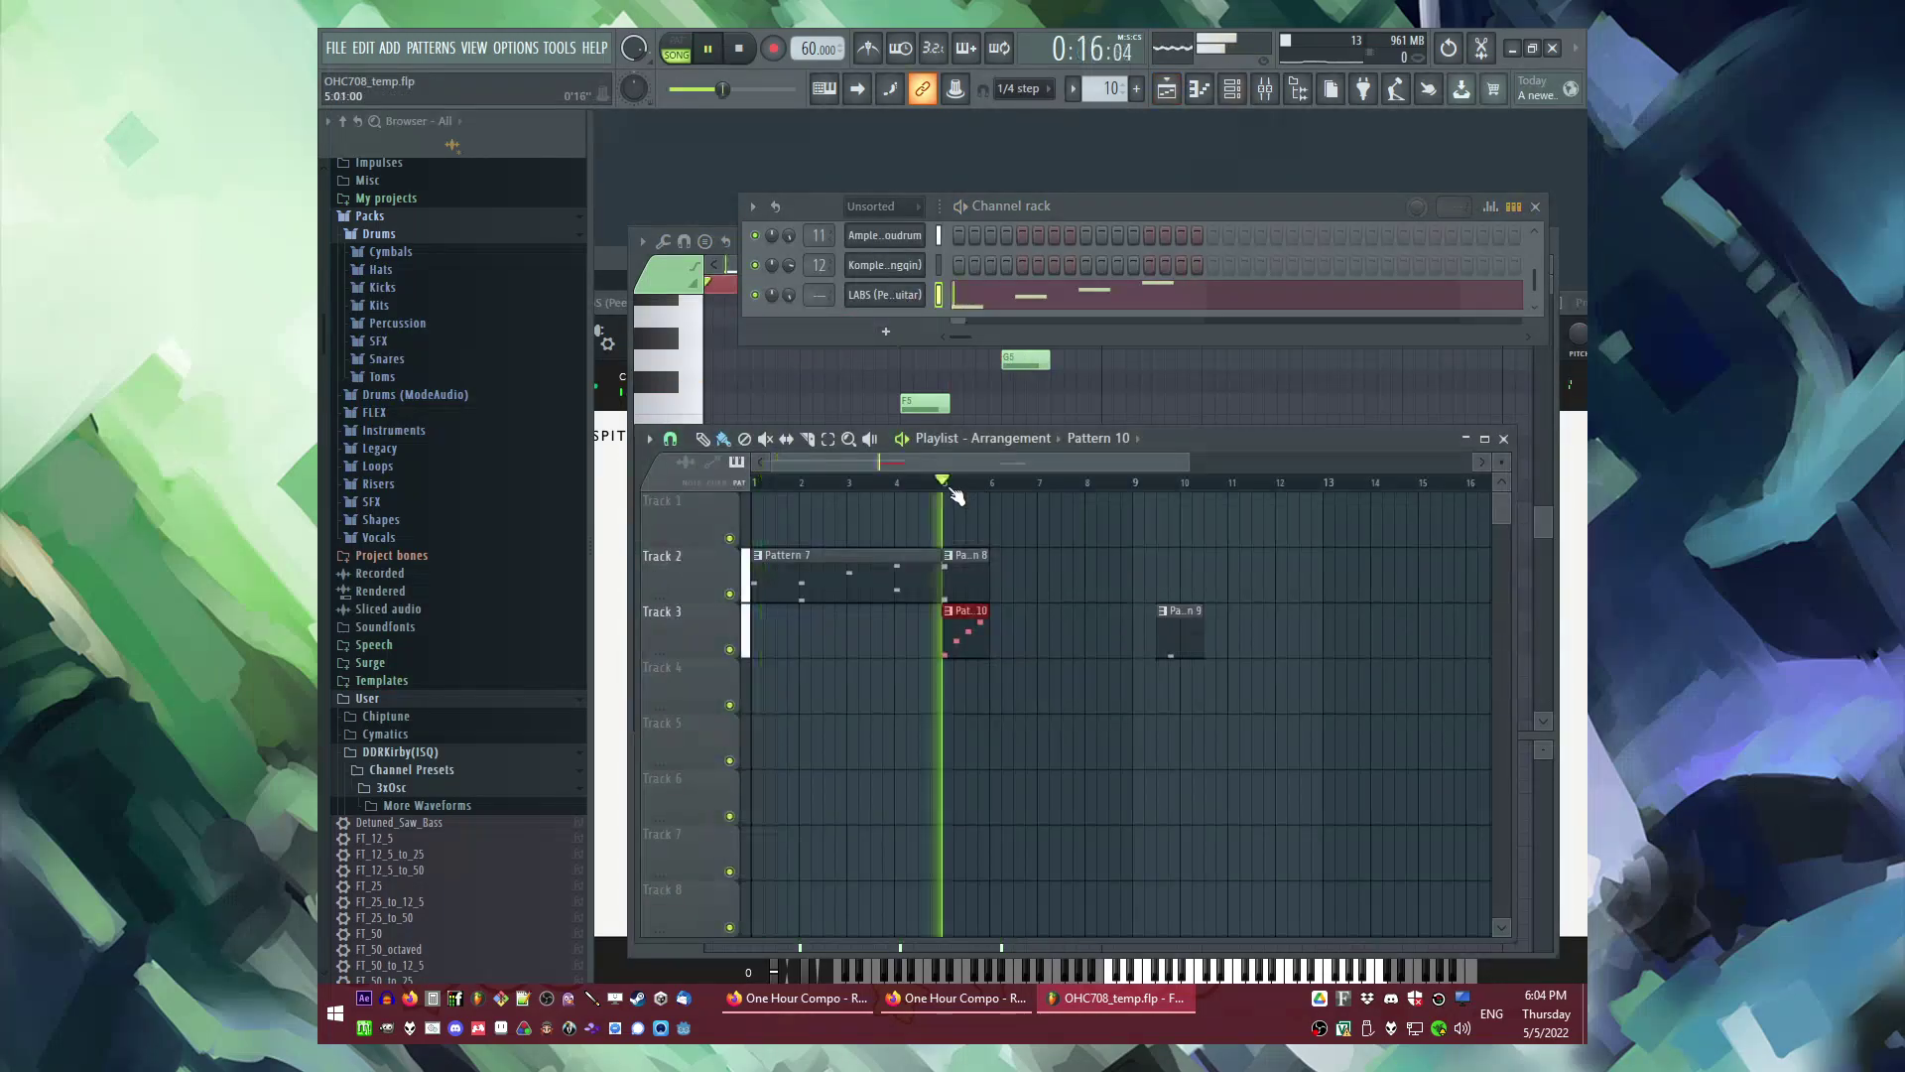
# Step: Route the LABS channel to mixer track 13 and load Fruity Delay Bank in its slot 4
pyautogui.click(868, 293)
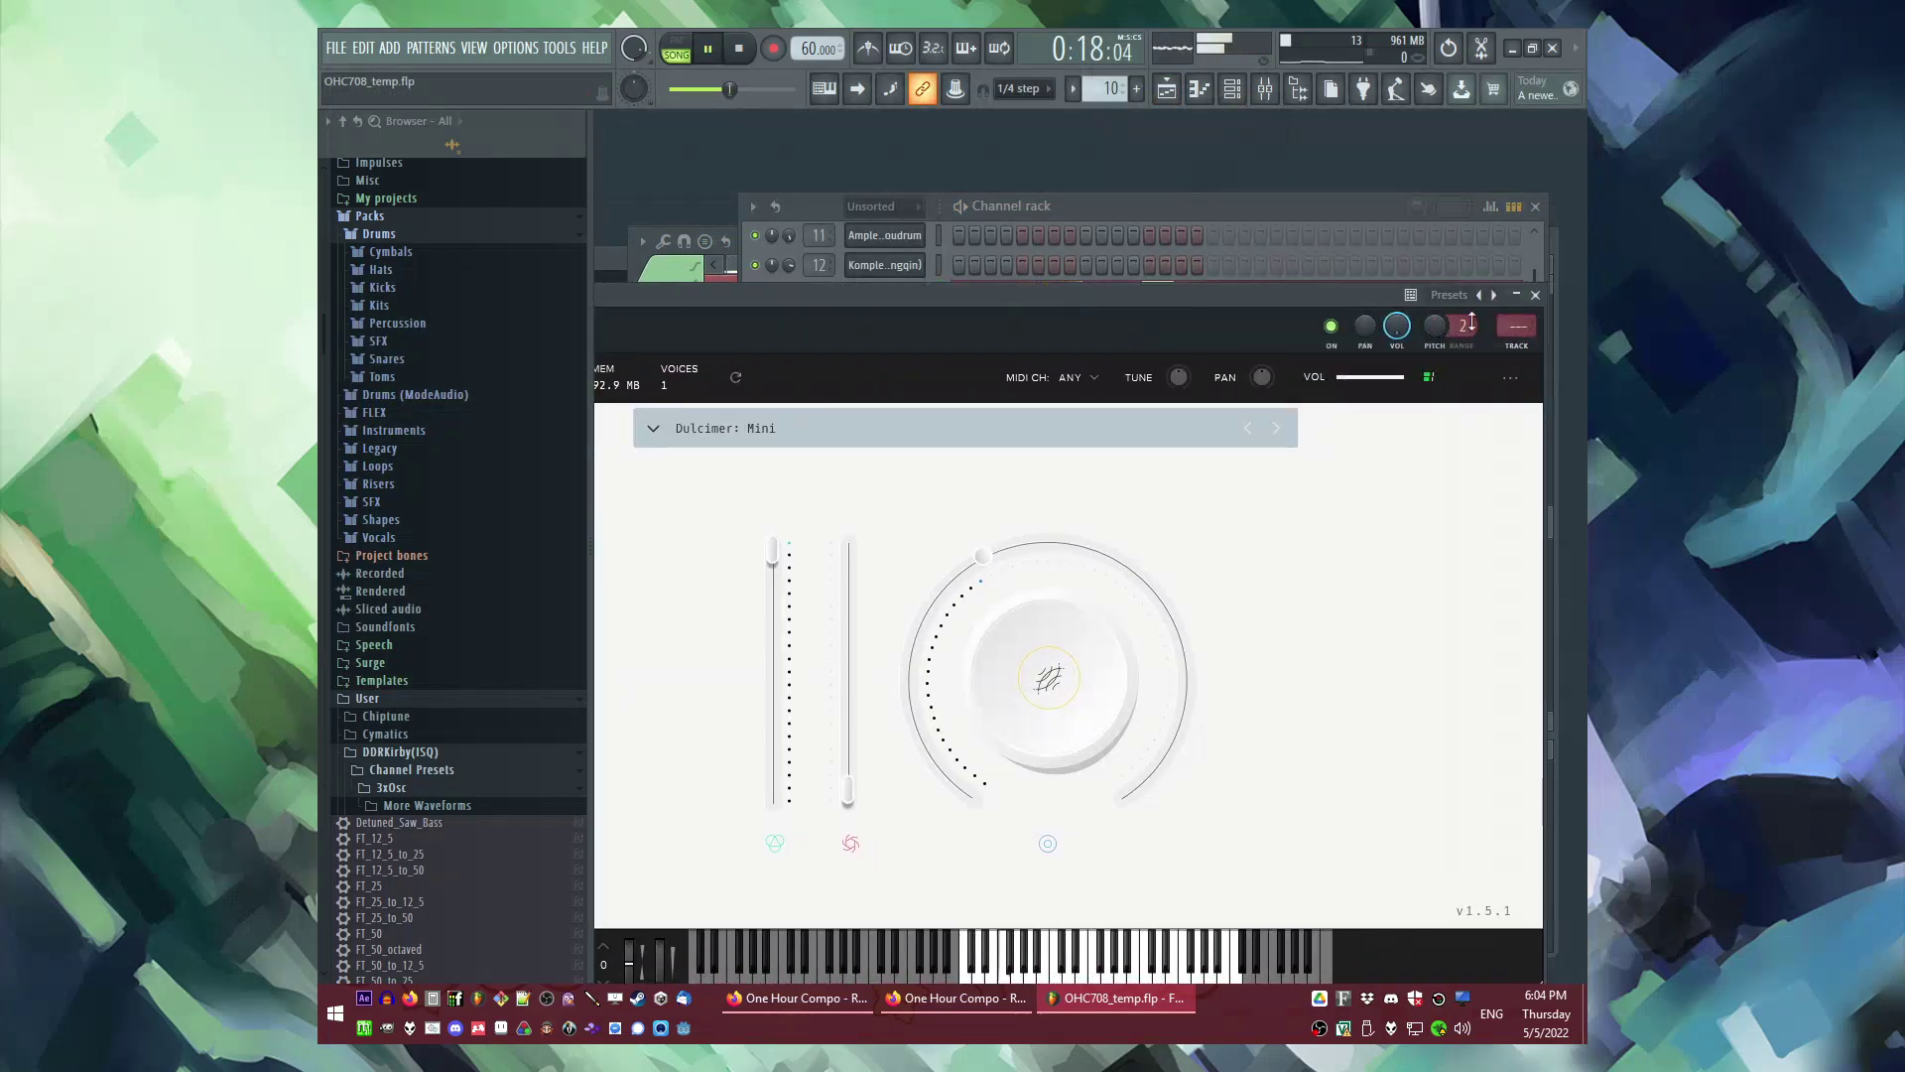
pyautogui.click(1518, 347)
pyautogui.click(1287, 577)
pyautogui.click(1218, 548)
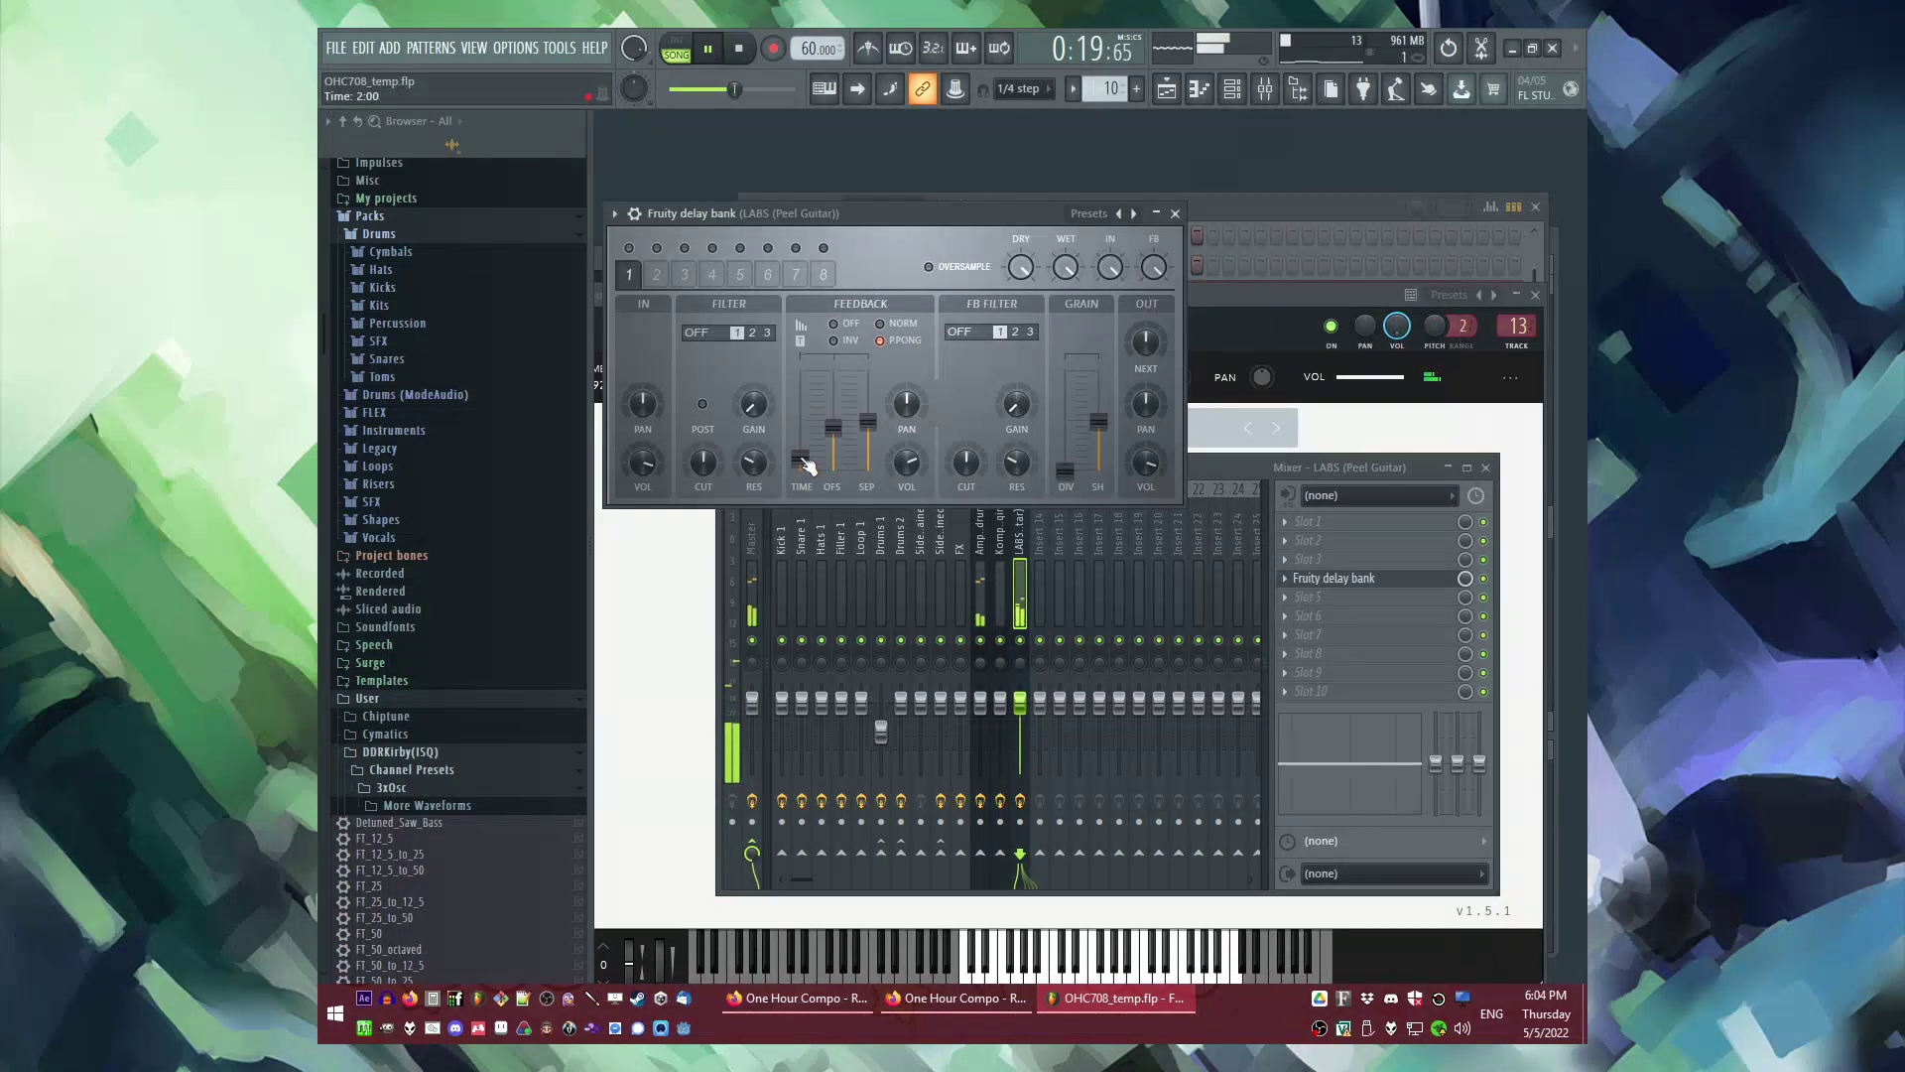
# Step: Add ValhallaSupermassive to slot 7 of the LABS mixer track and raise the track's fader slightly
pyautogui.click(1290, 636)
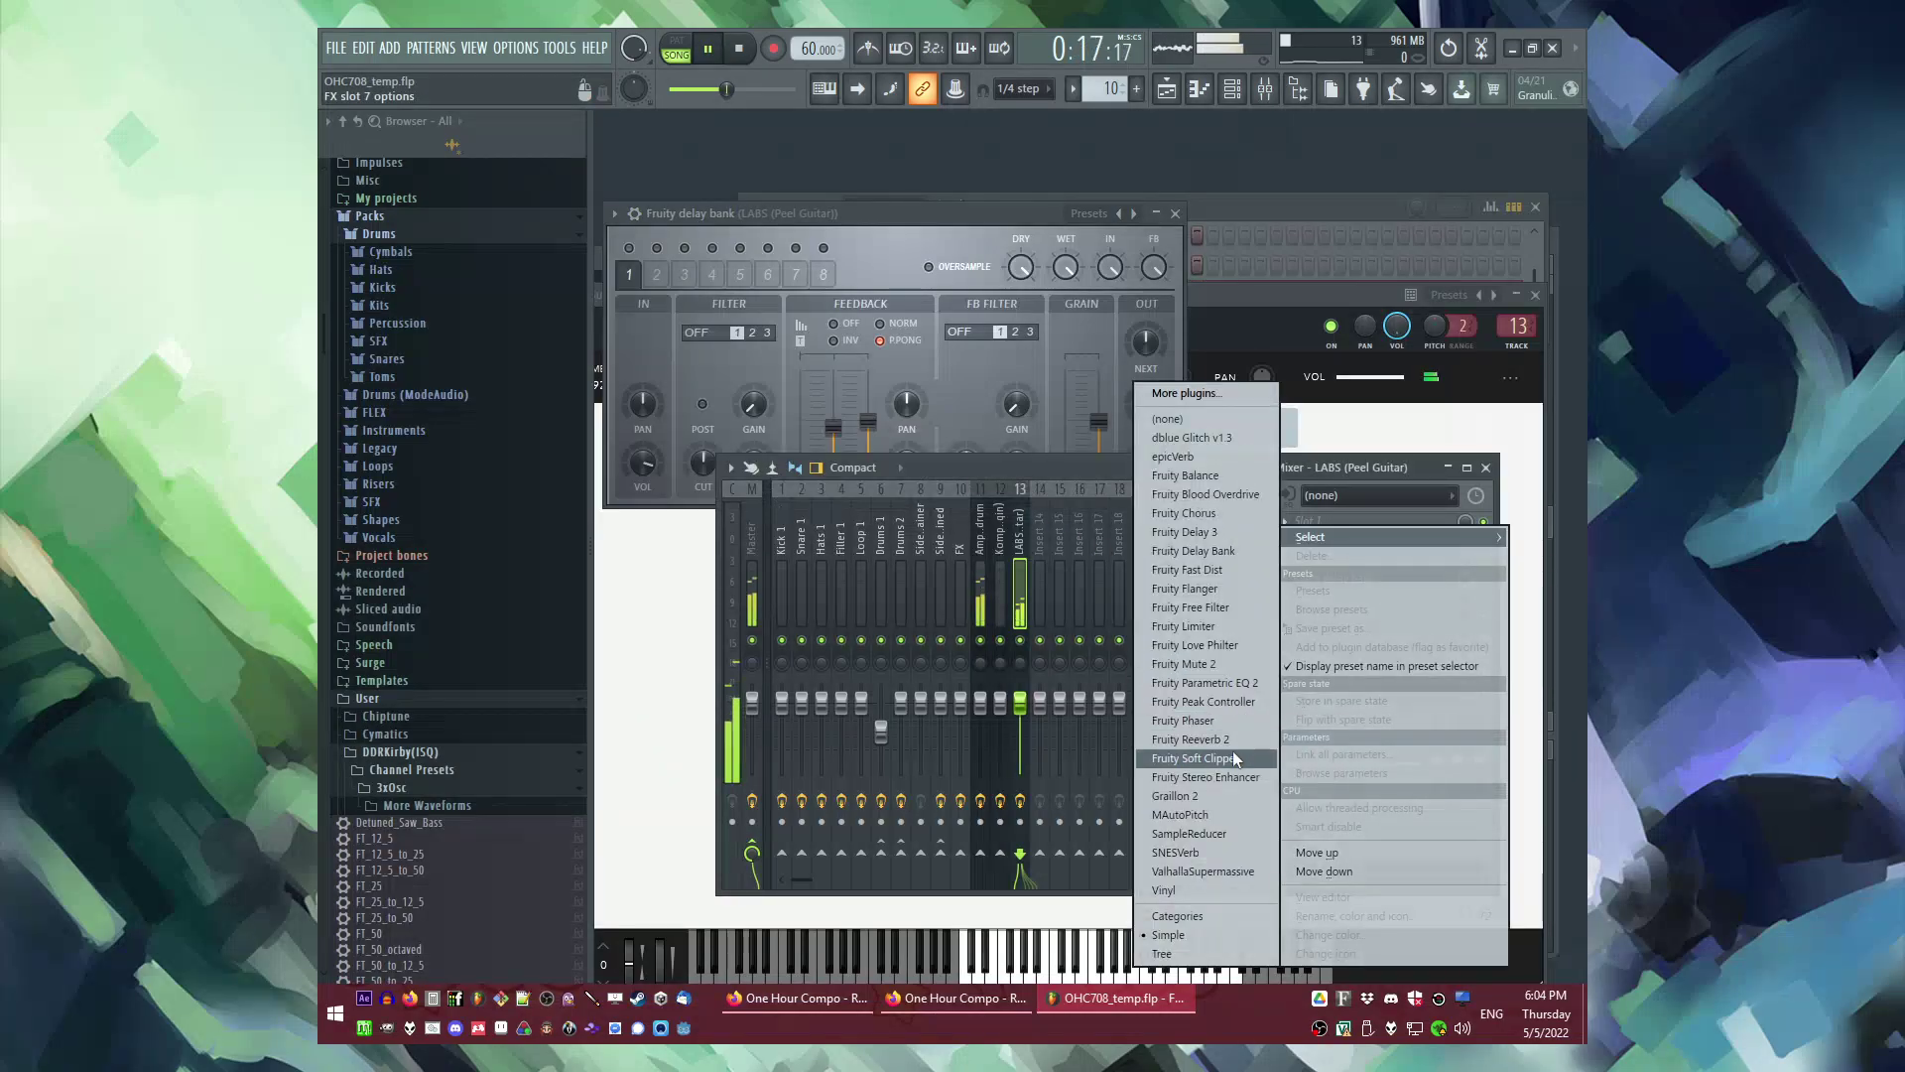
pyautogui.click(1210, 879)
pyautogui.moveTo(1031, 730); pyautogui.dragTo(1032, 739)
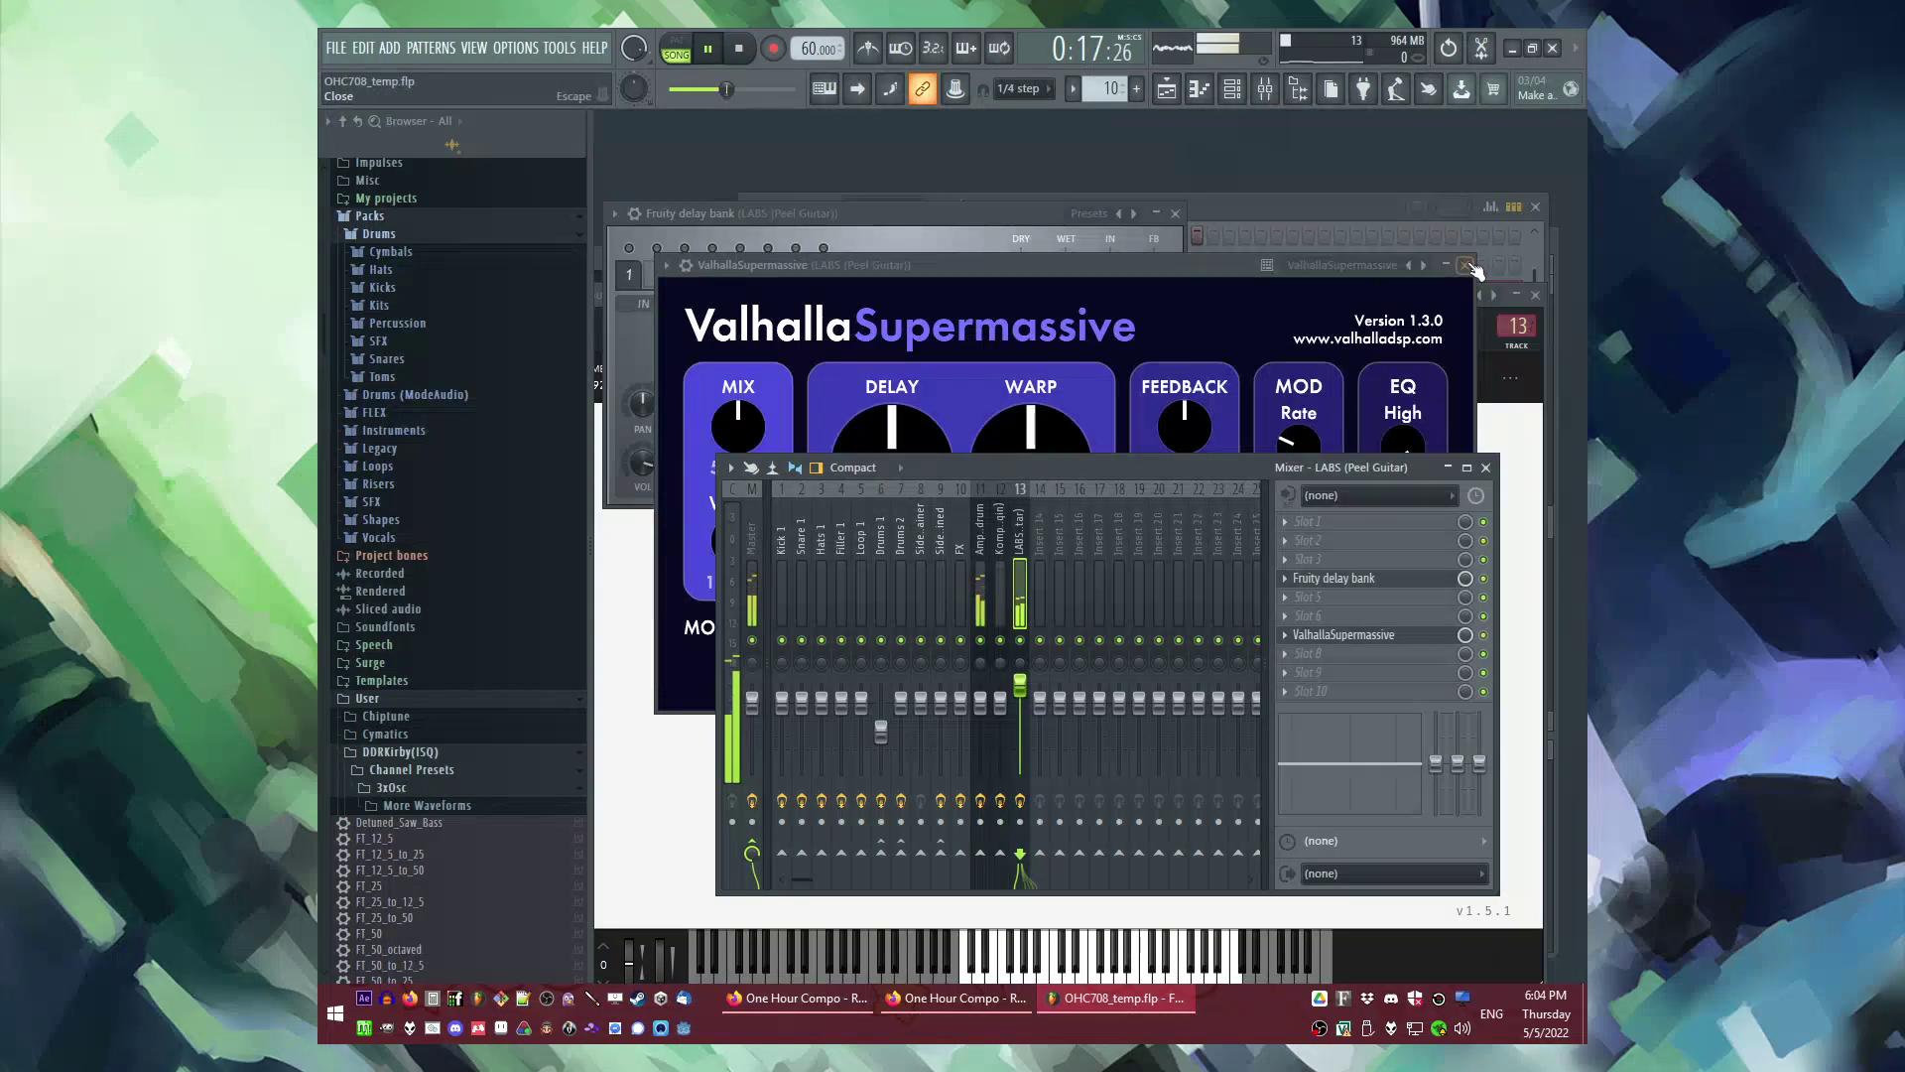
pyautogui.click(1465, 266)
# Step: Load Fruity Parametric EQ 2 in slot 2 of the LABS mixer track
pyautogui.click(1301, 541)
pyautogui.click(1213, 667)
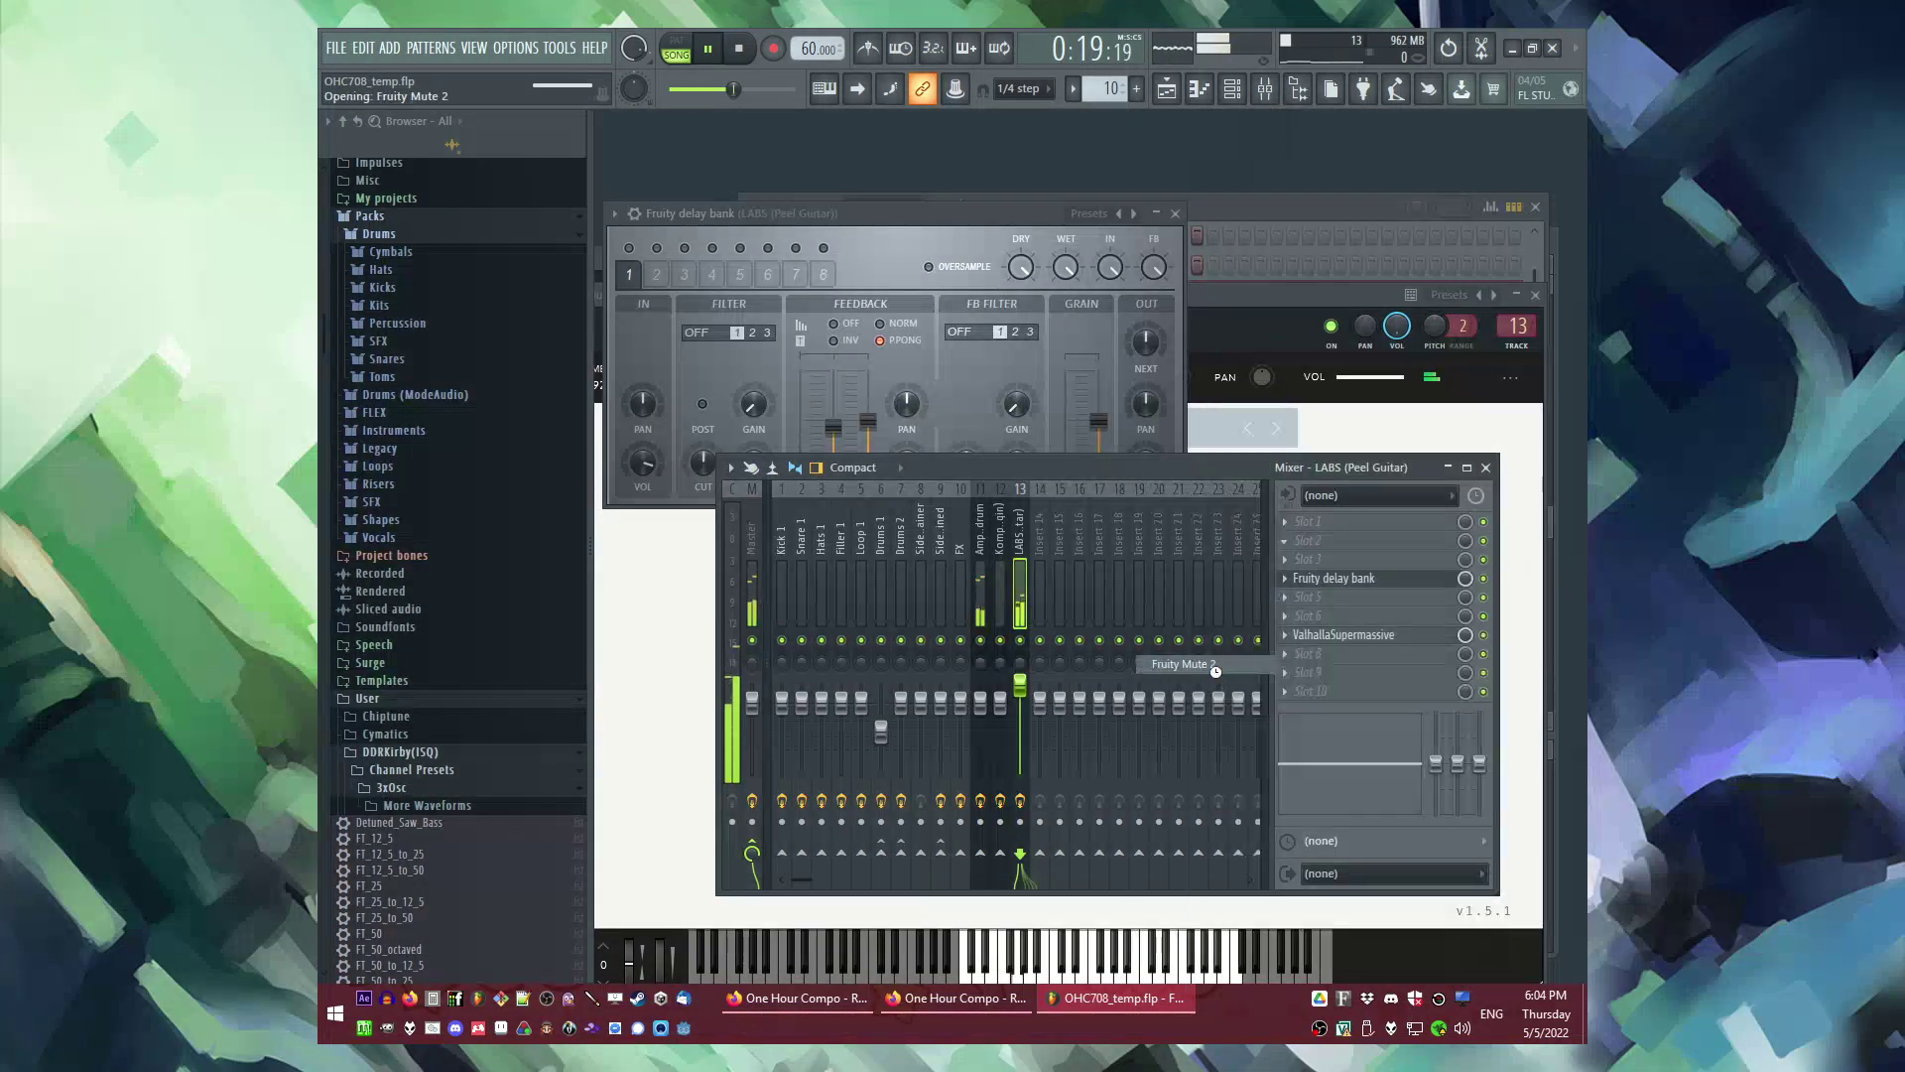
pyautogui.click(1302, 540)
pyautogui.moveTo(1316, 511)
pyautogui.click(1147, 681)
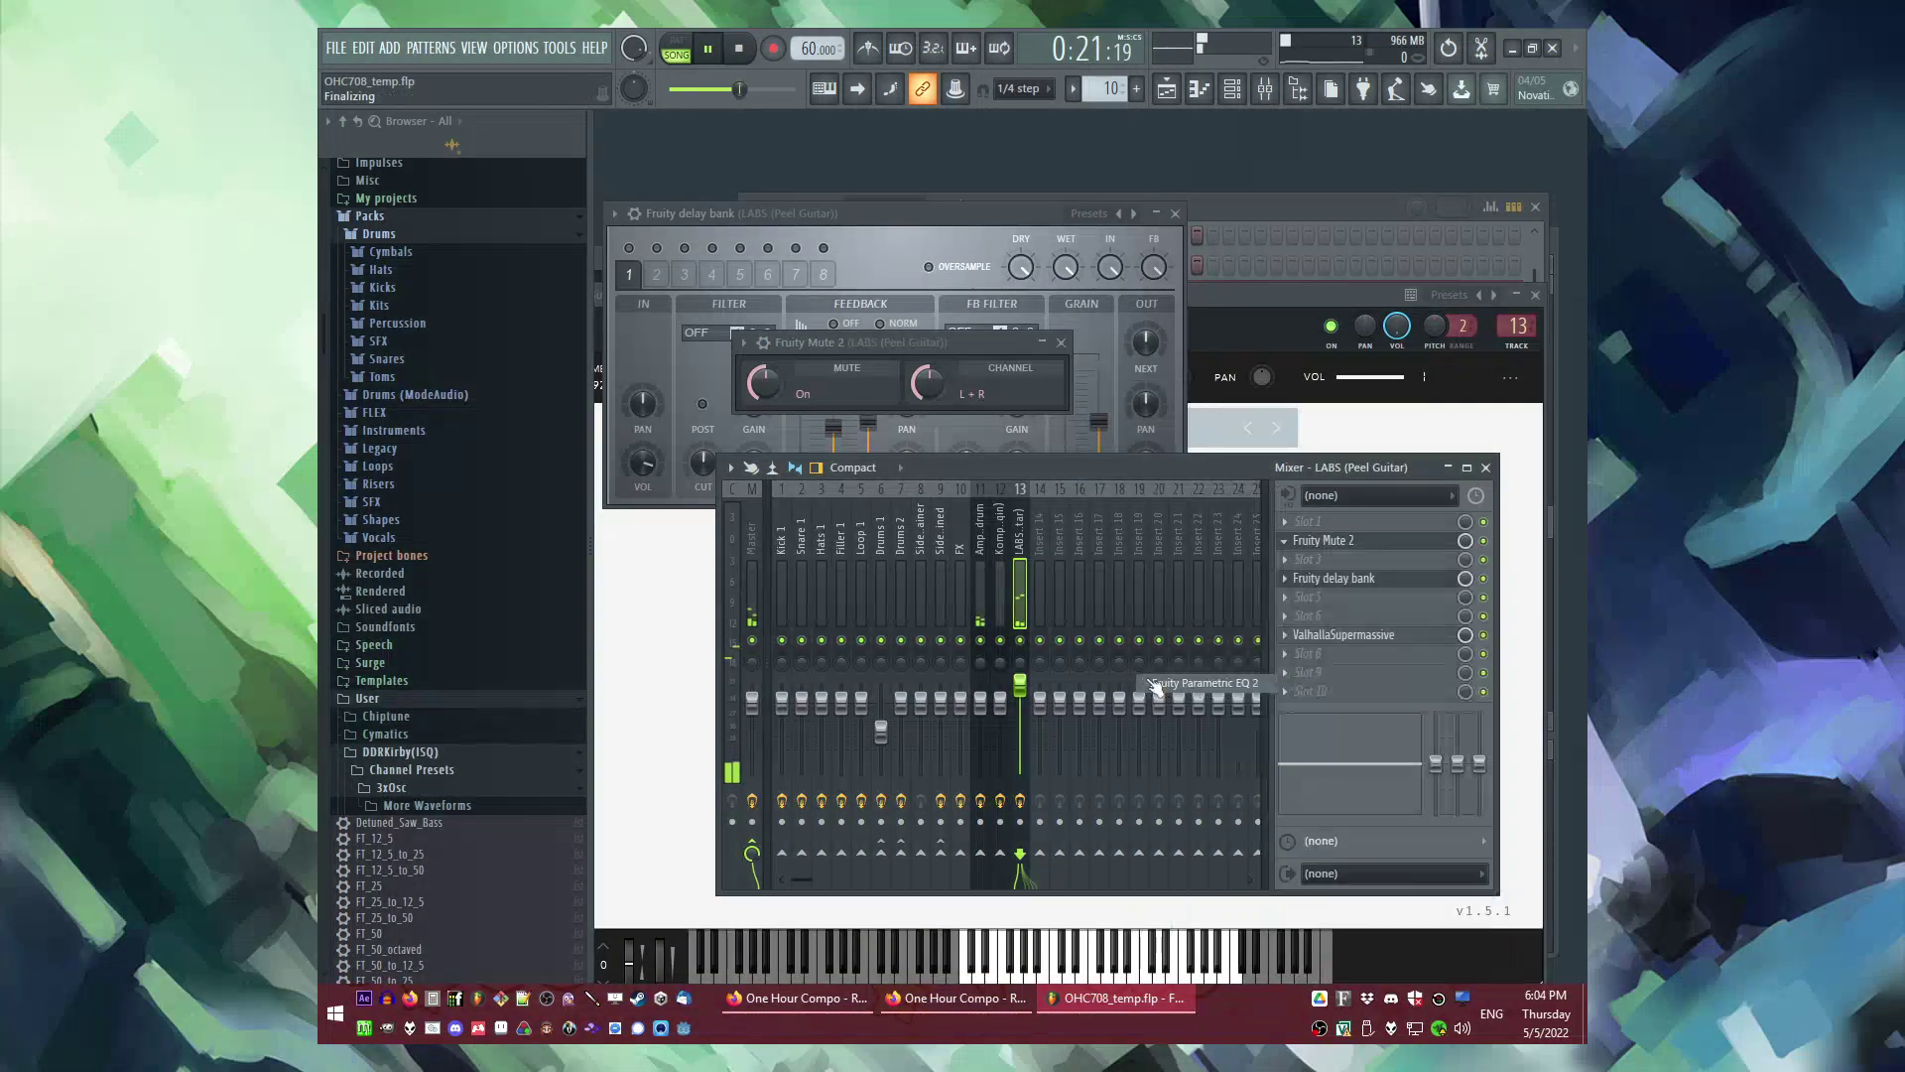
# Step: Cut the equalizer's band 1 low shelf to -18 dB near 81 Hz and boost band 6 in the highs
pyautogui.moveTo(1101, 510); pyautogui.dragTo(1131, 458)
pyautogui.moveTo(826, 510); pyautogui.dragTo(843, 627)
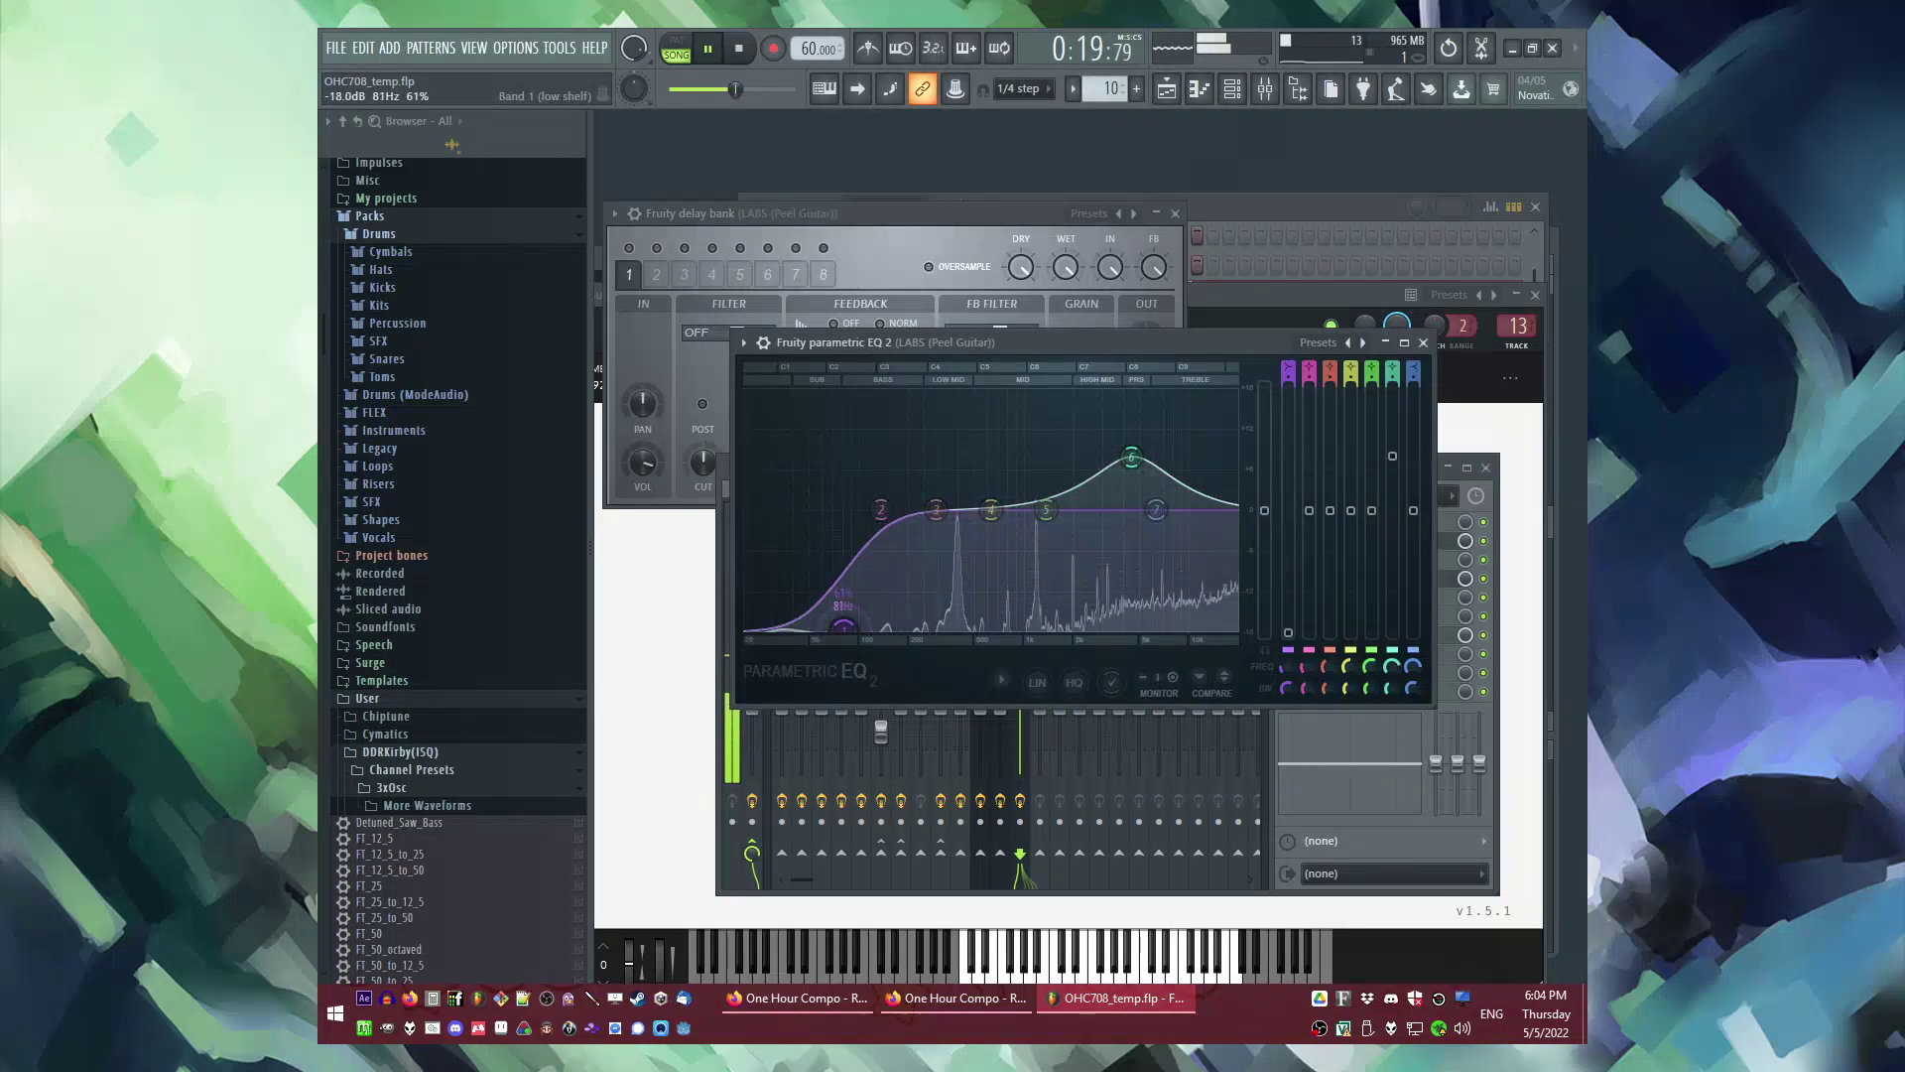
pyautogui.moveTo(1132, 458)
pyautogui.mouseDown()
pyautogui.moveTo(1176, 392)
pyautogui.moveTo(1138, 436)
pyautogui.mouseUp()
# Step: Raise the main level of the LABS track's equalizer to about 9.2 dB and replay the song from bar 4
pyautogui.press('F9')
pyautogui.press('F5')
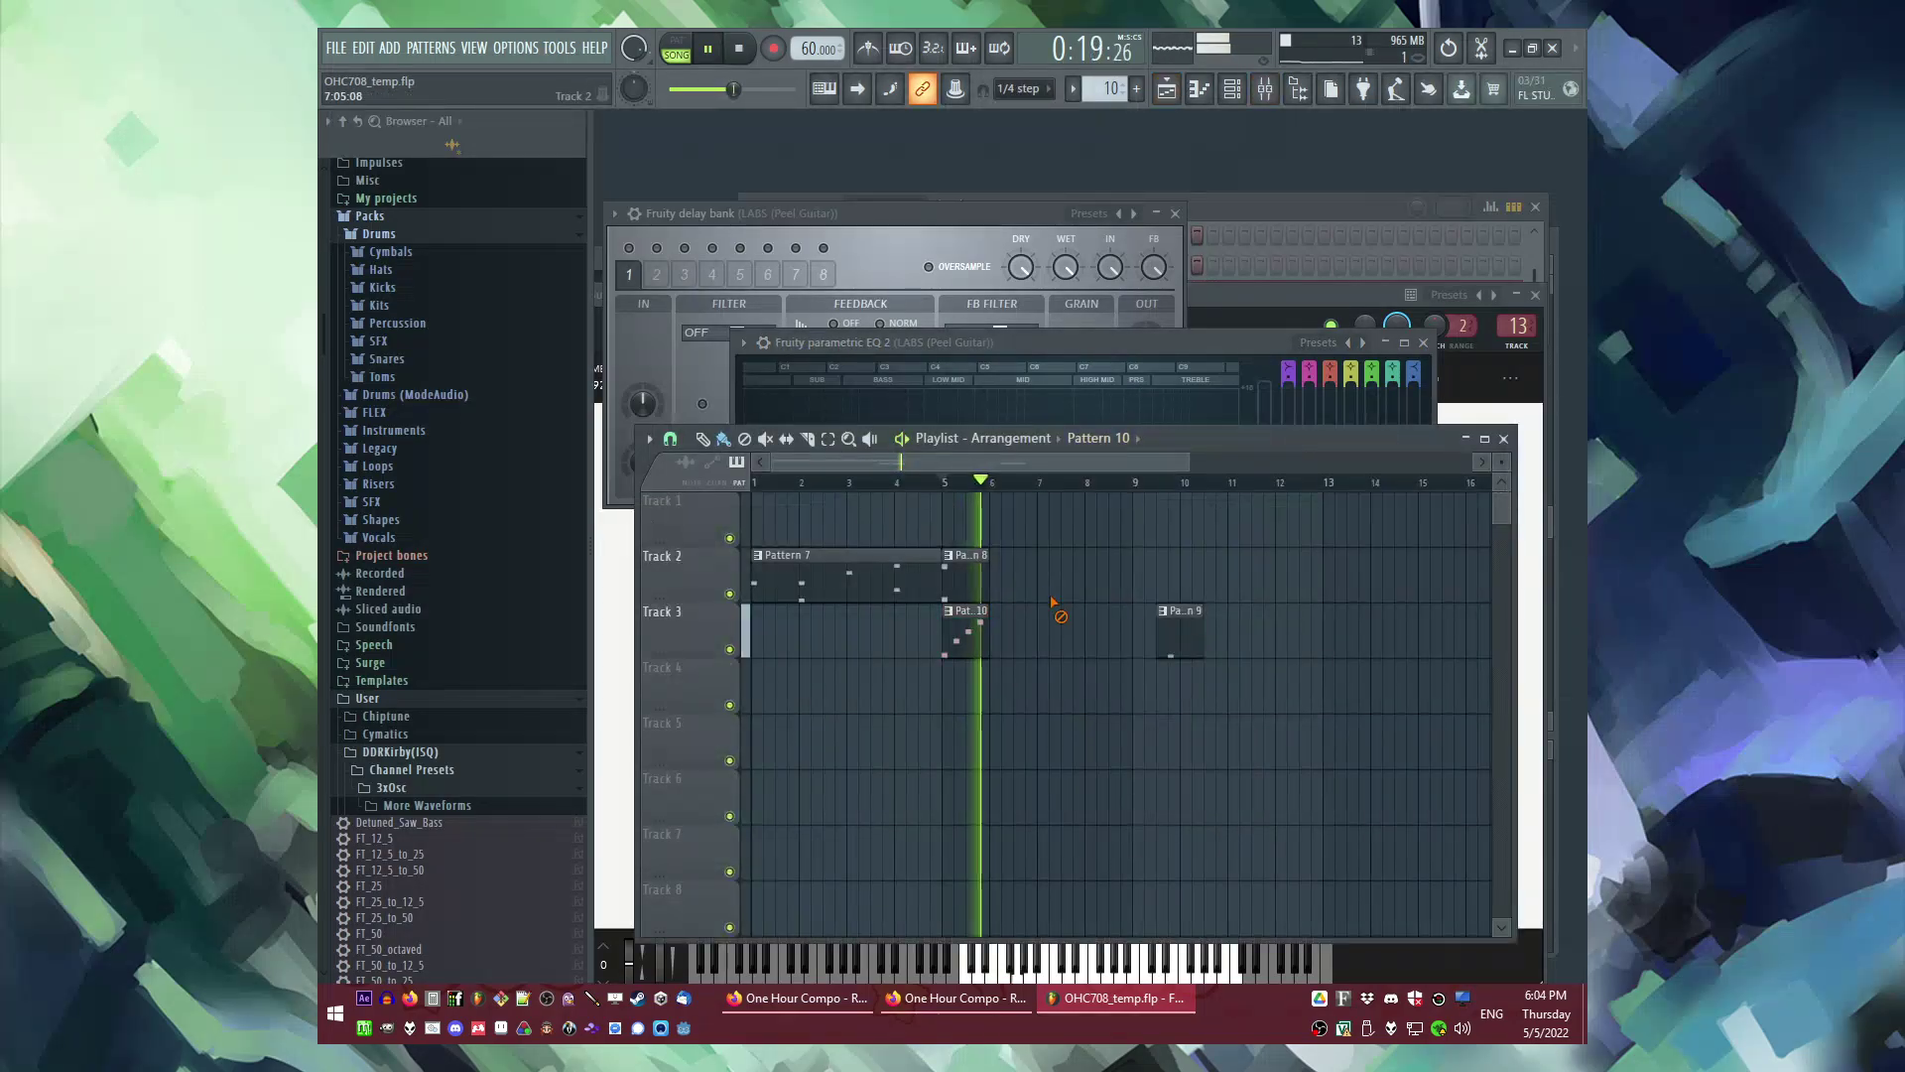
pyautogui.press('F9')
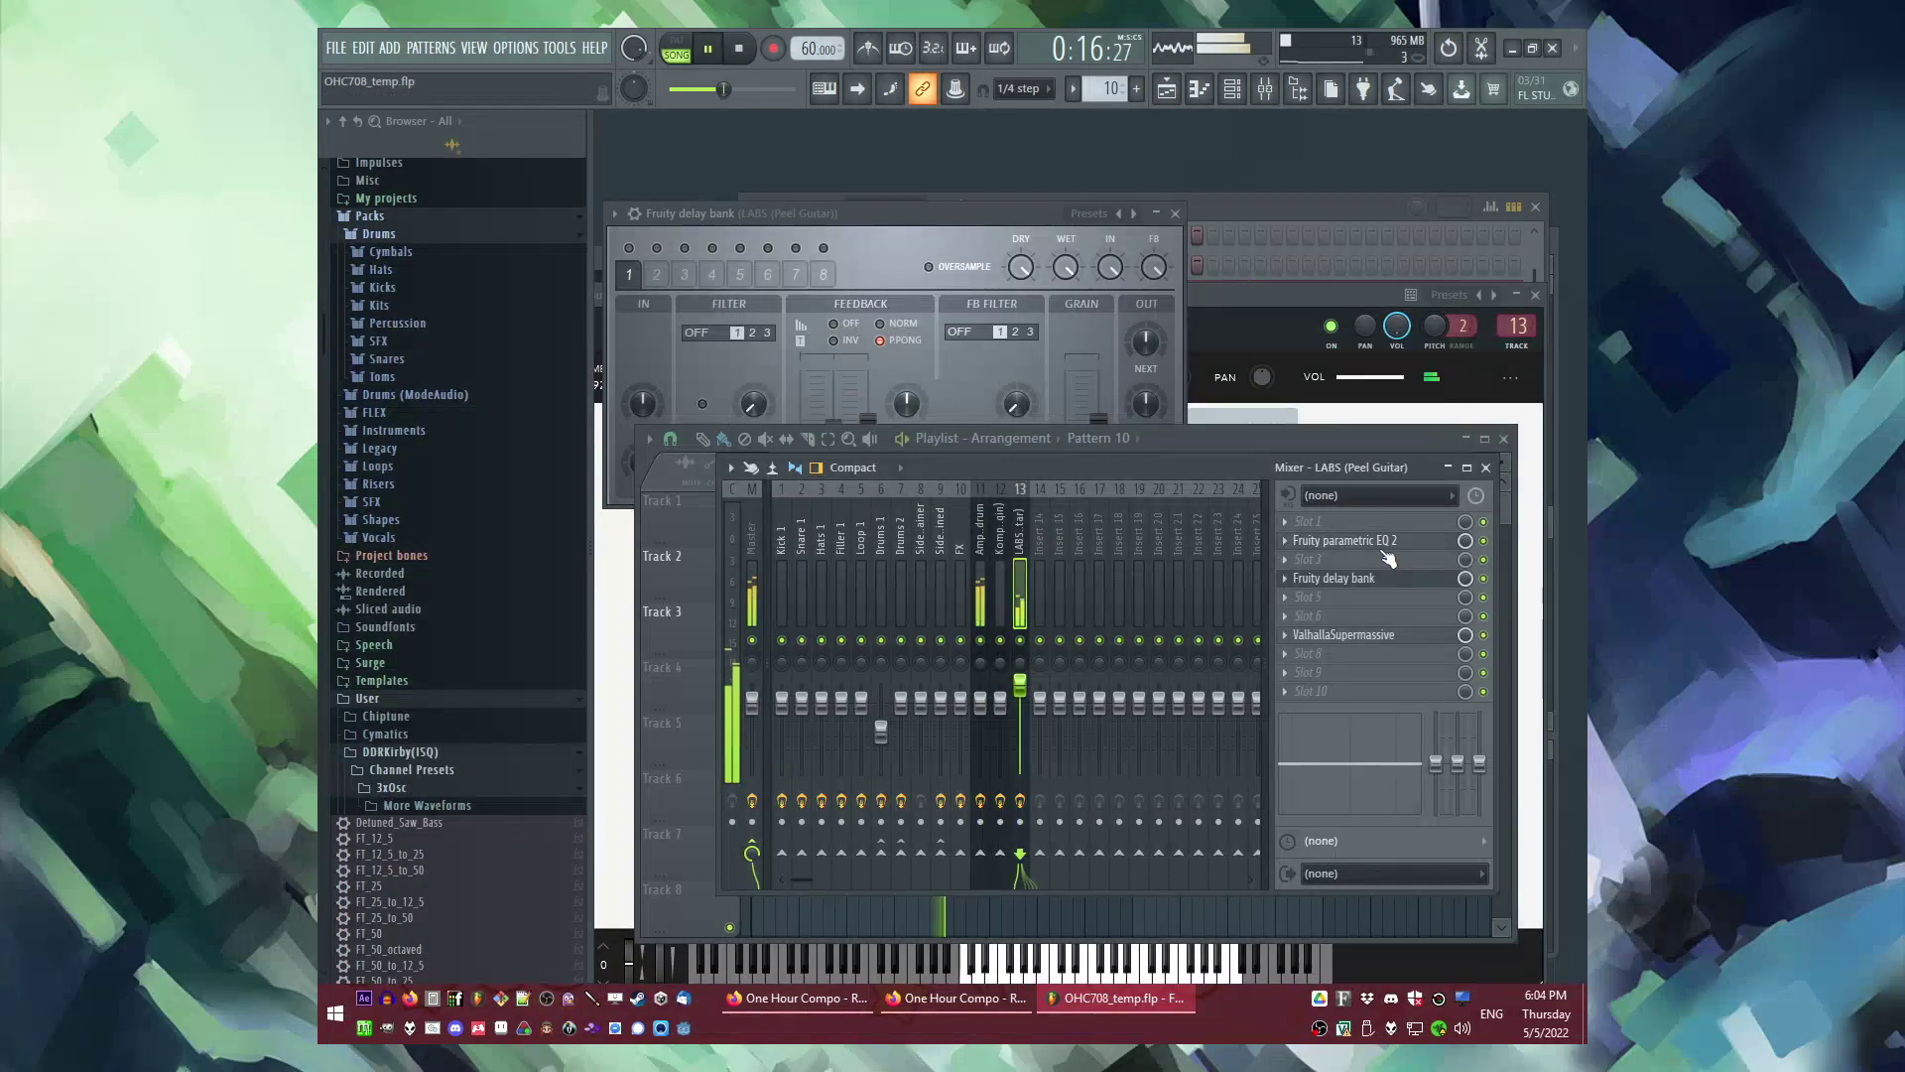
pyautogui.click(1382, 544)
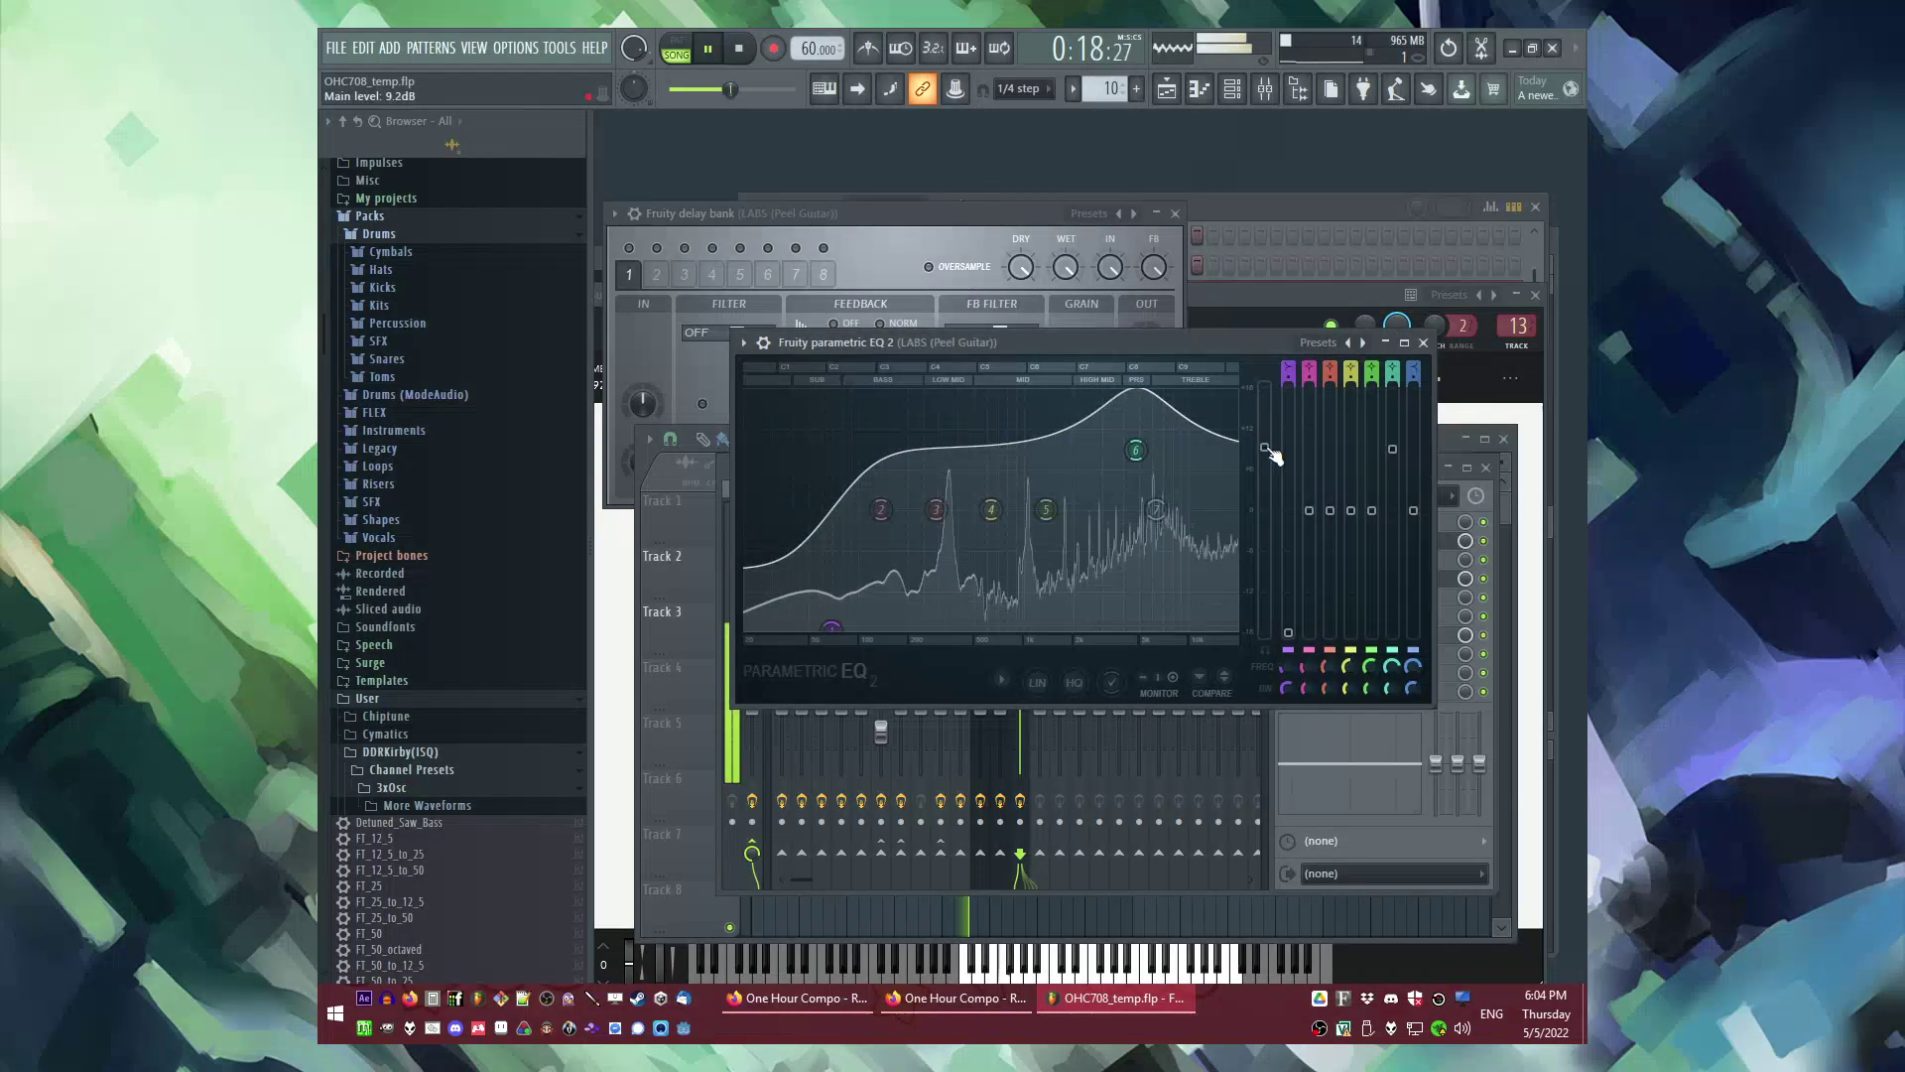
pyautogui.press('F5')
pyautogui.moveTo(931, 483); pyautogui.dragTo(896, 482)
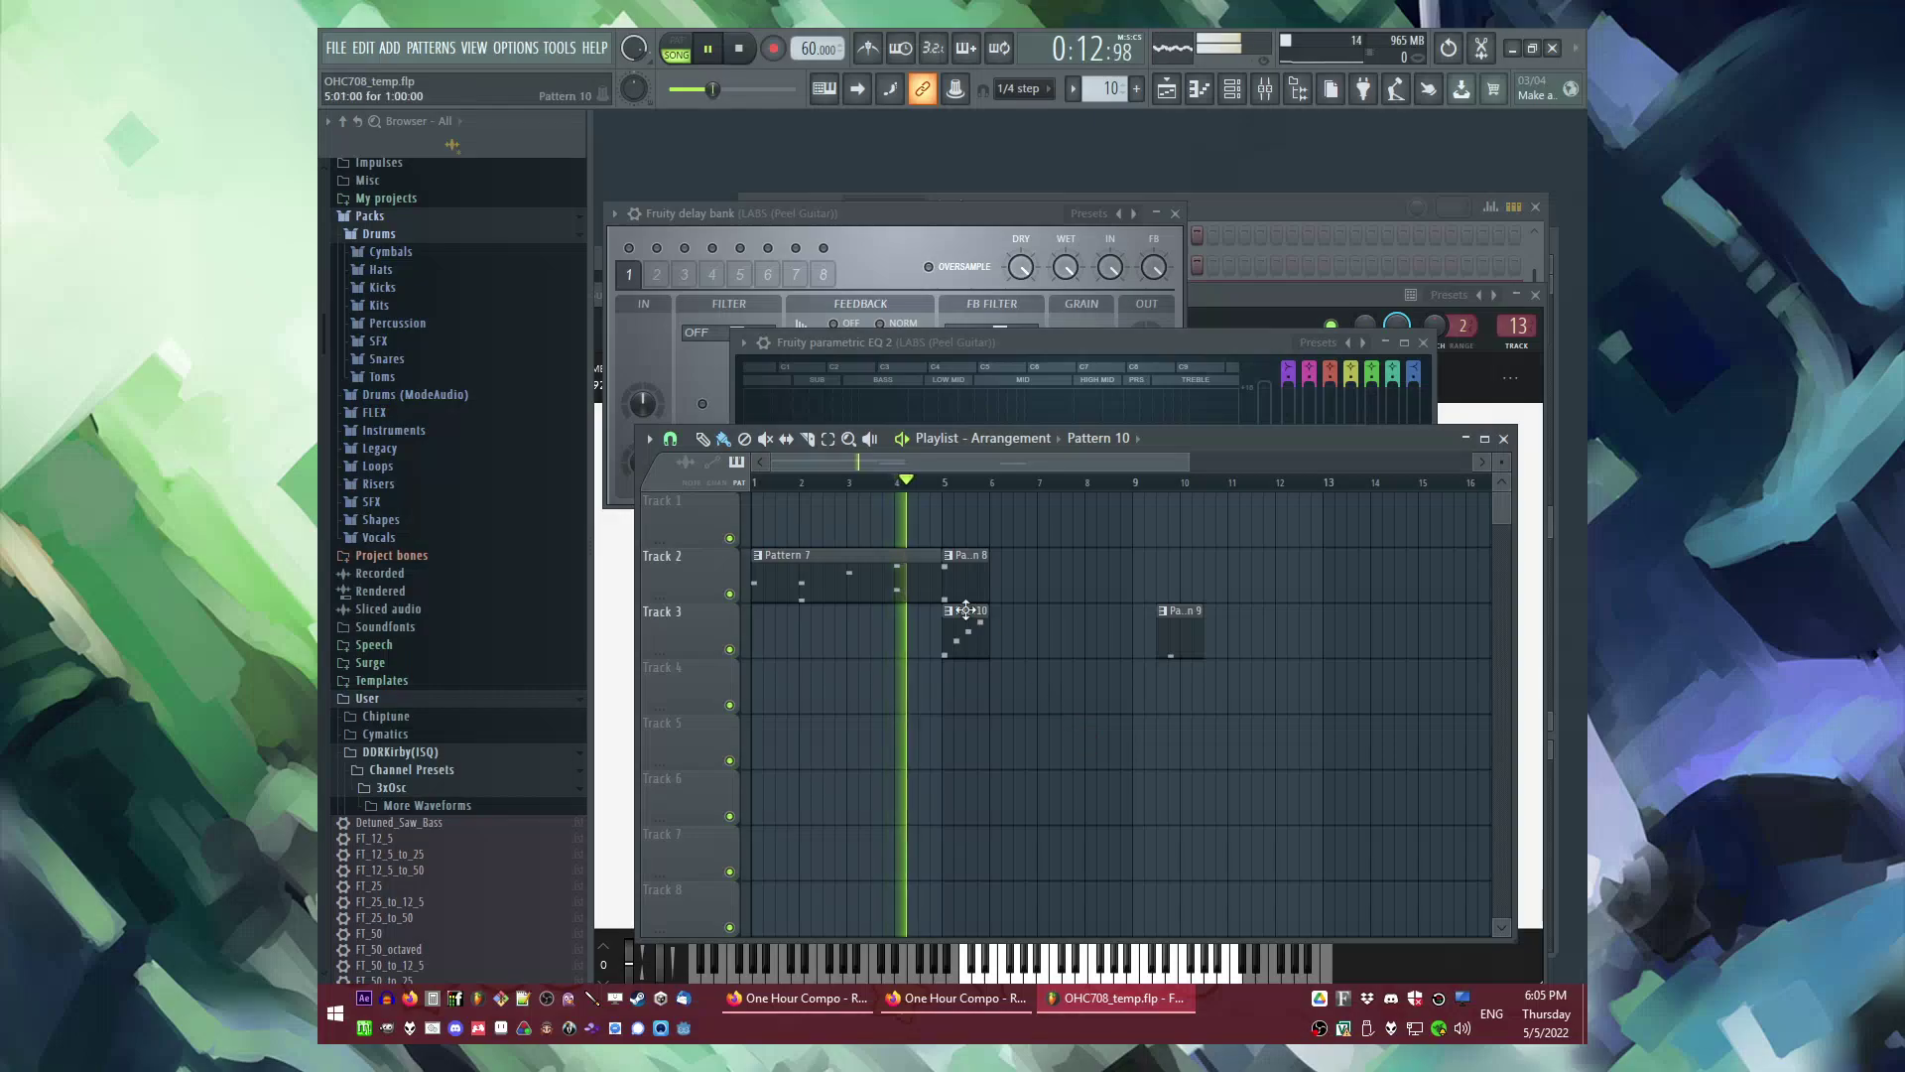
# Step: Create a new pattern and place its clip on Track 4 at bar 5
pyautogui.scroll(2, 959, 692)
pyautogui.press('F4')
pyautogui.press('Return')
pyautogui.click(957, 707)
# Step: Audition the arrangement from the start, skipping ahead through bars 2 to 4
pyautogui.scroll(-2, 834, 541)
pyautogui.moveTo(766, 483); pyautogui.dragTo(676, 502)
pyautogui.scroll(1, 769, 586)
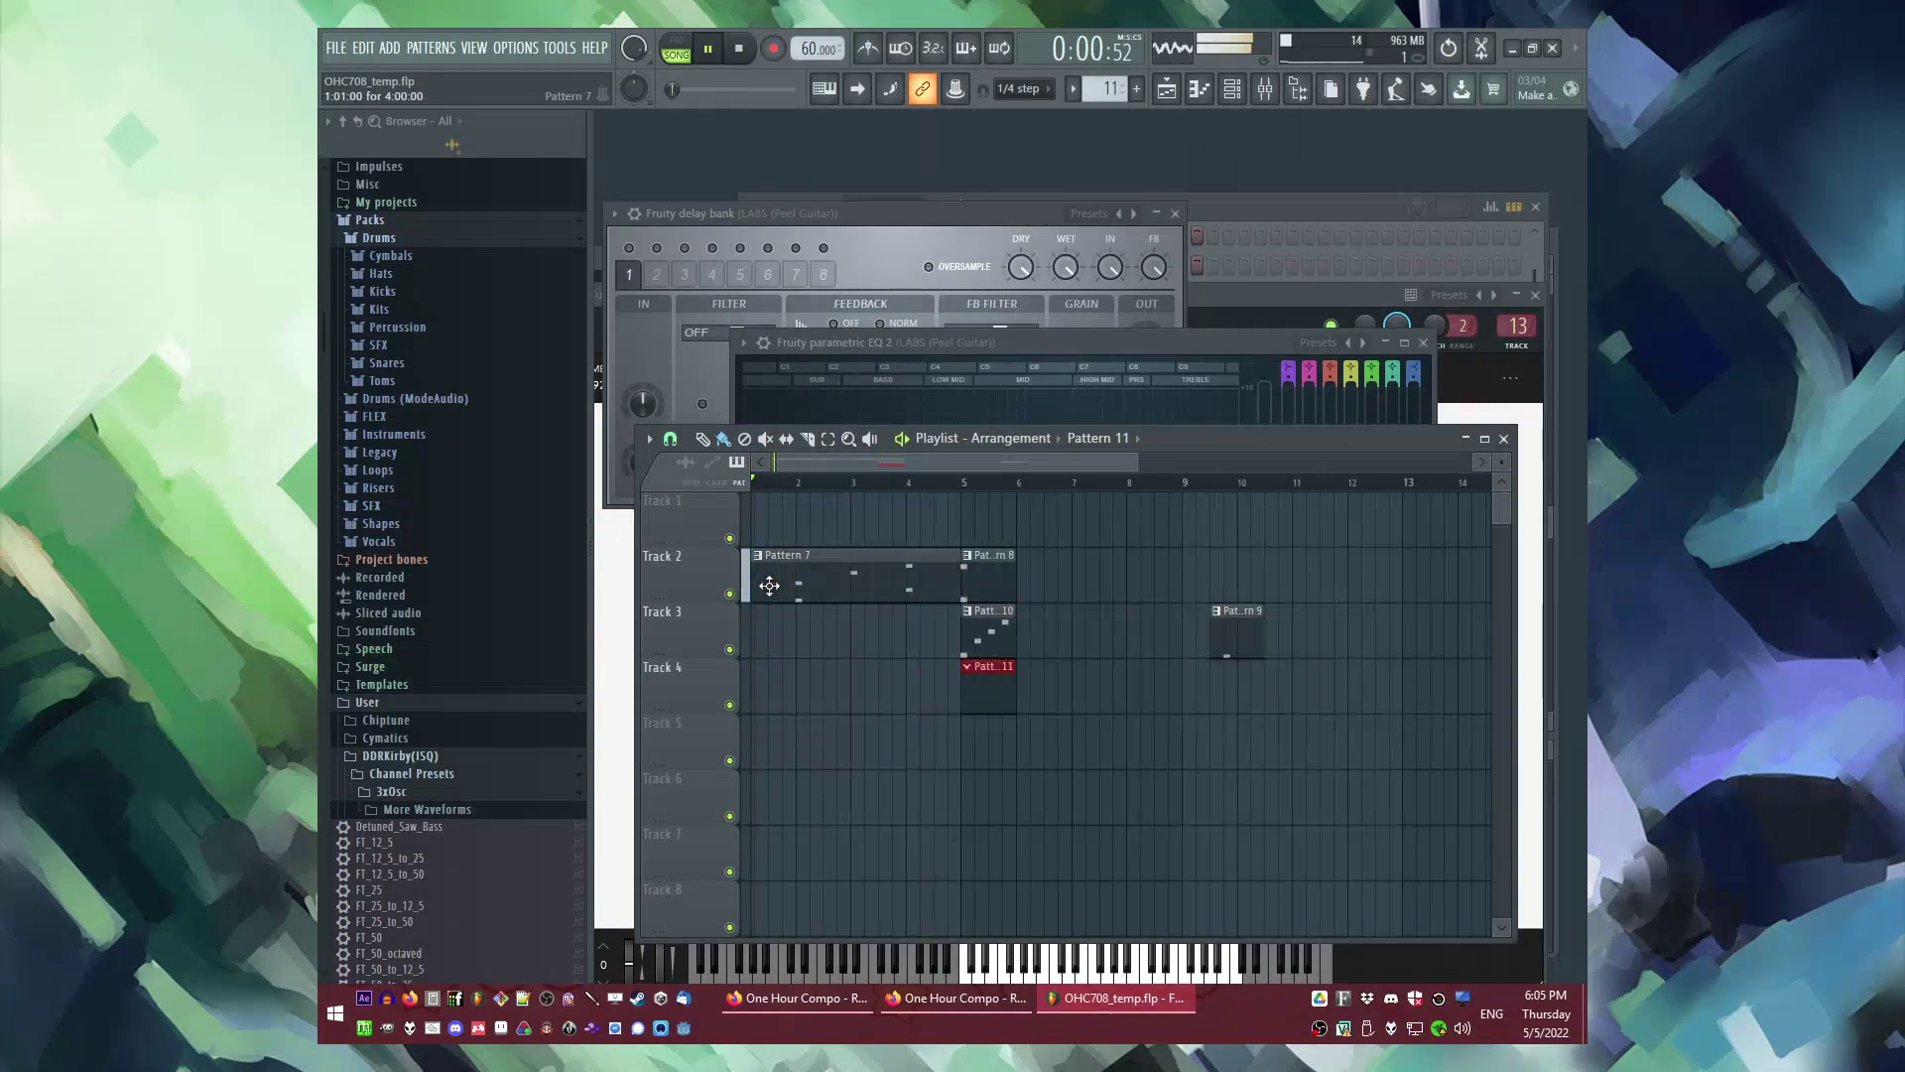
pyautogui.click(804, 484)
pyautogui.click(877, 484)
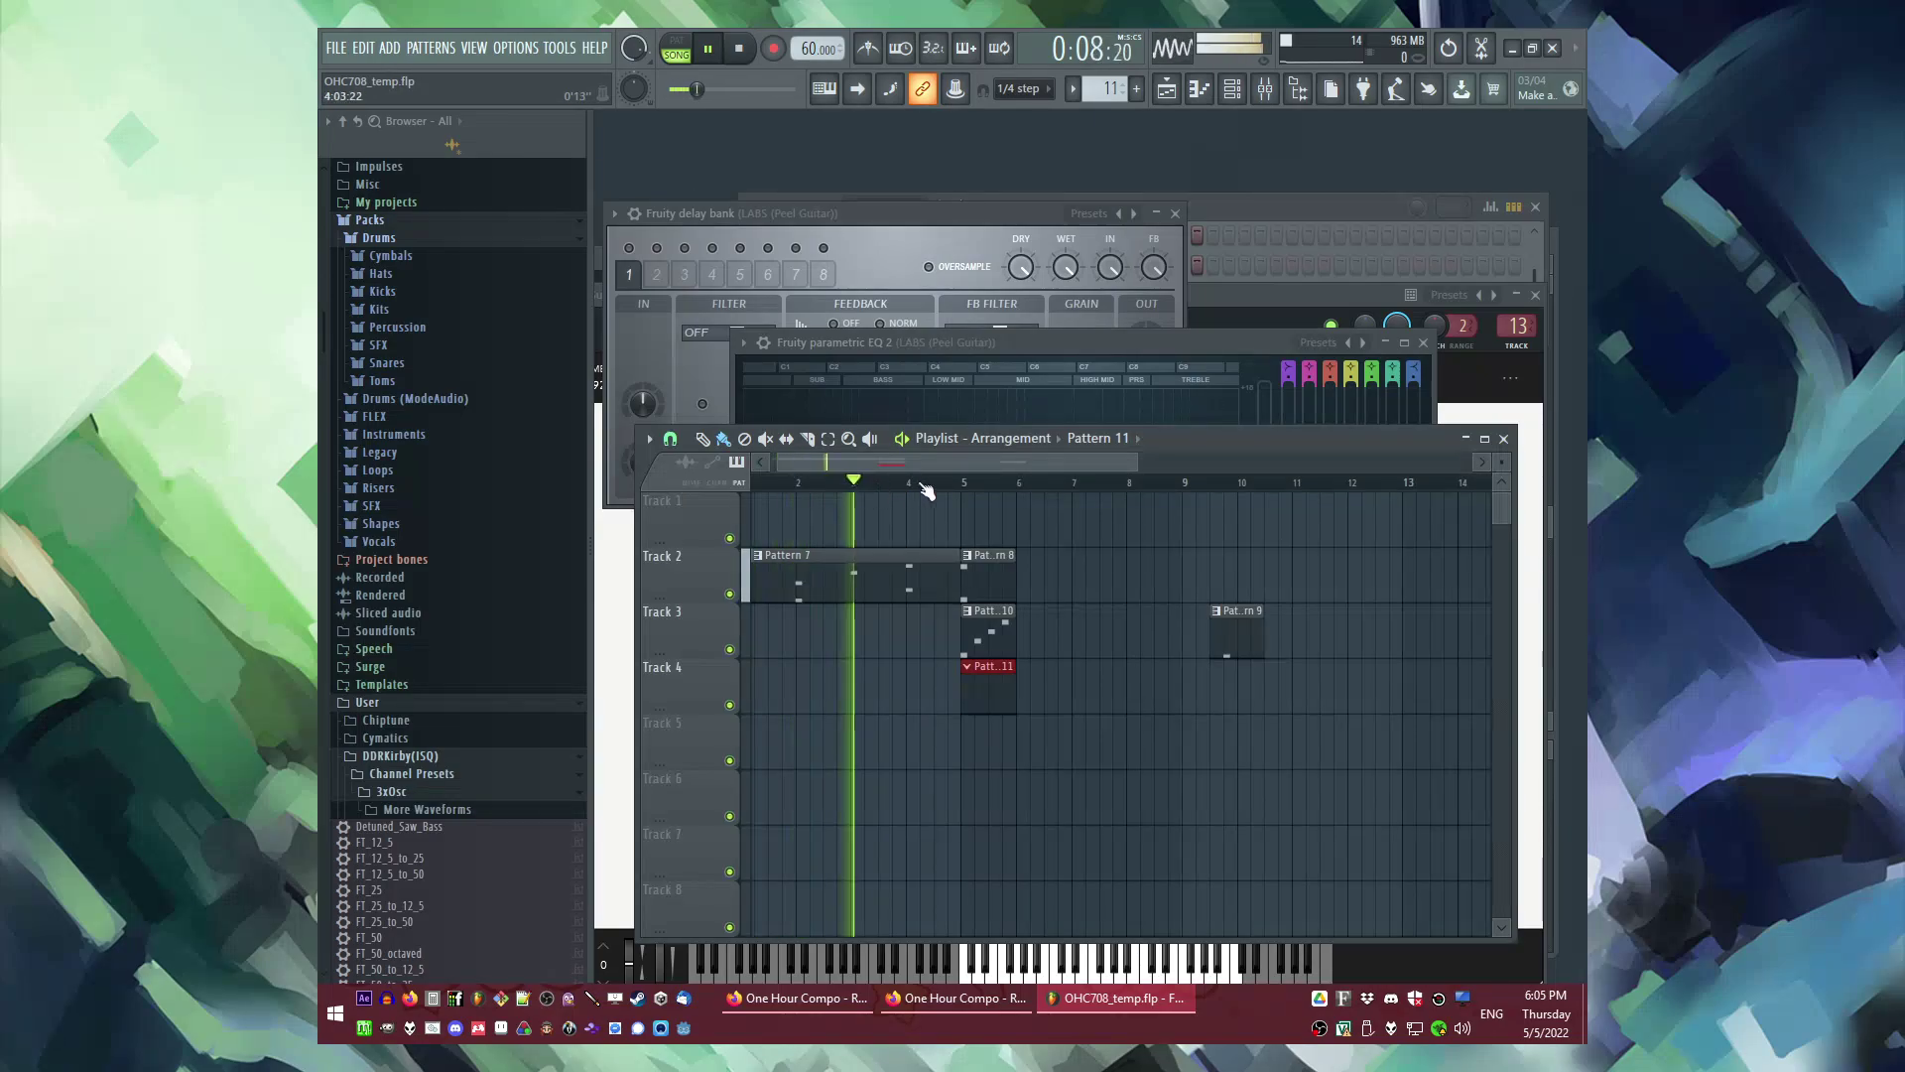
pyautogui.click(915, 484)
pyautogui.press('XF86AudioRaiseVolume')
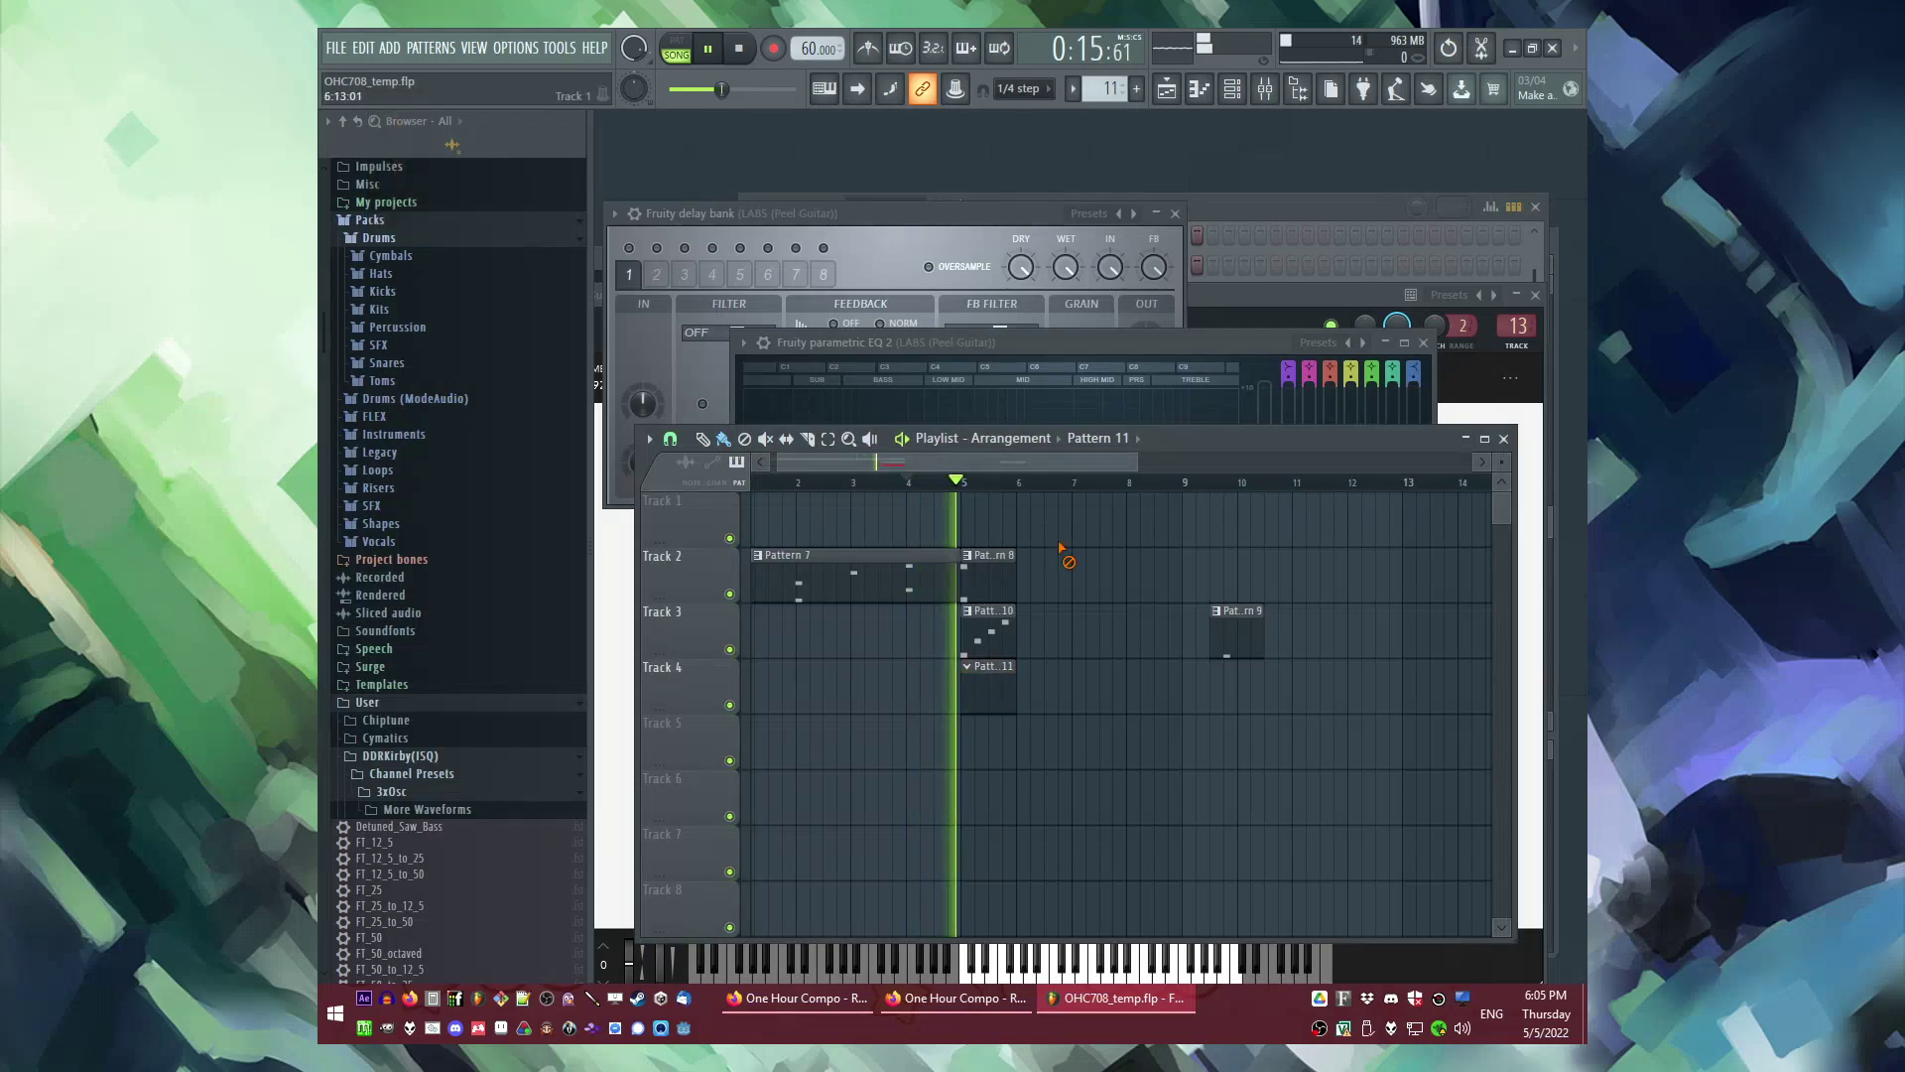
# Step: Stop playback and open iZotope Ozone 5 on the Master mixer track
pyautogui.press('space')
pyautogui.doubleClick(836, 579)
pyautogui.press('F6')
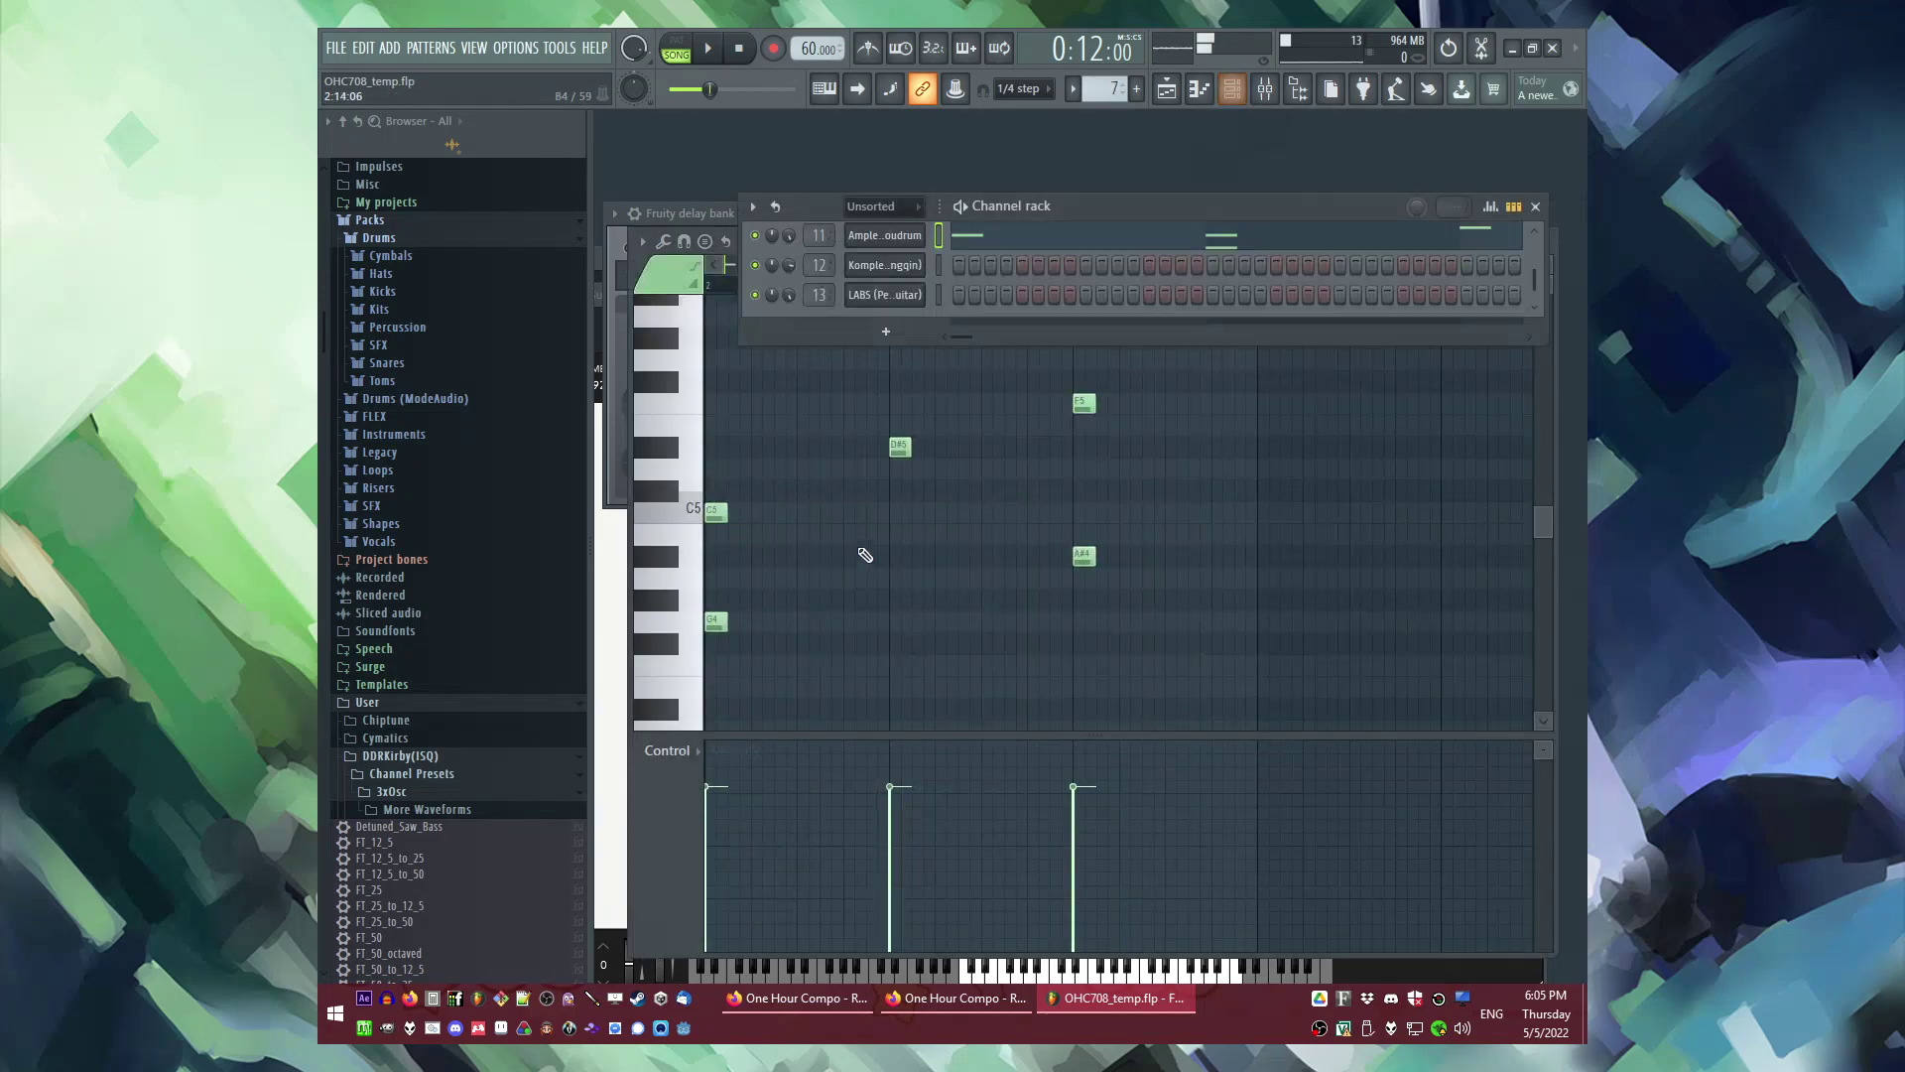
pyautogui.press('F9')
pyautogui.click(752, 594)
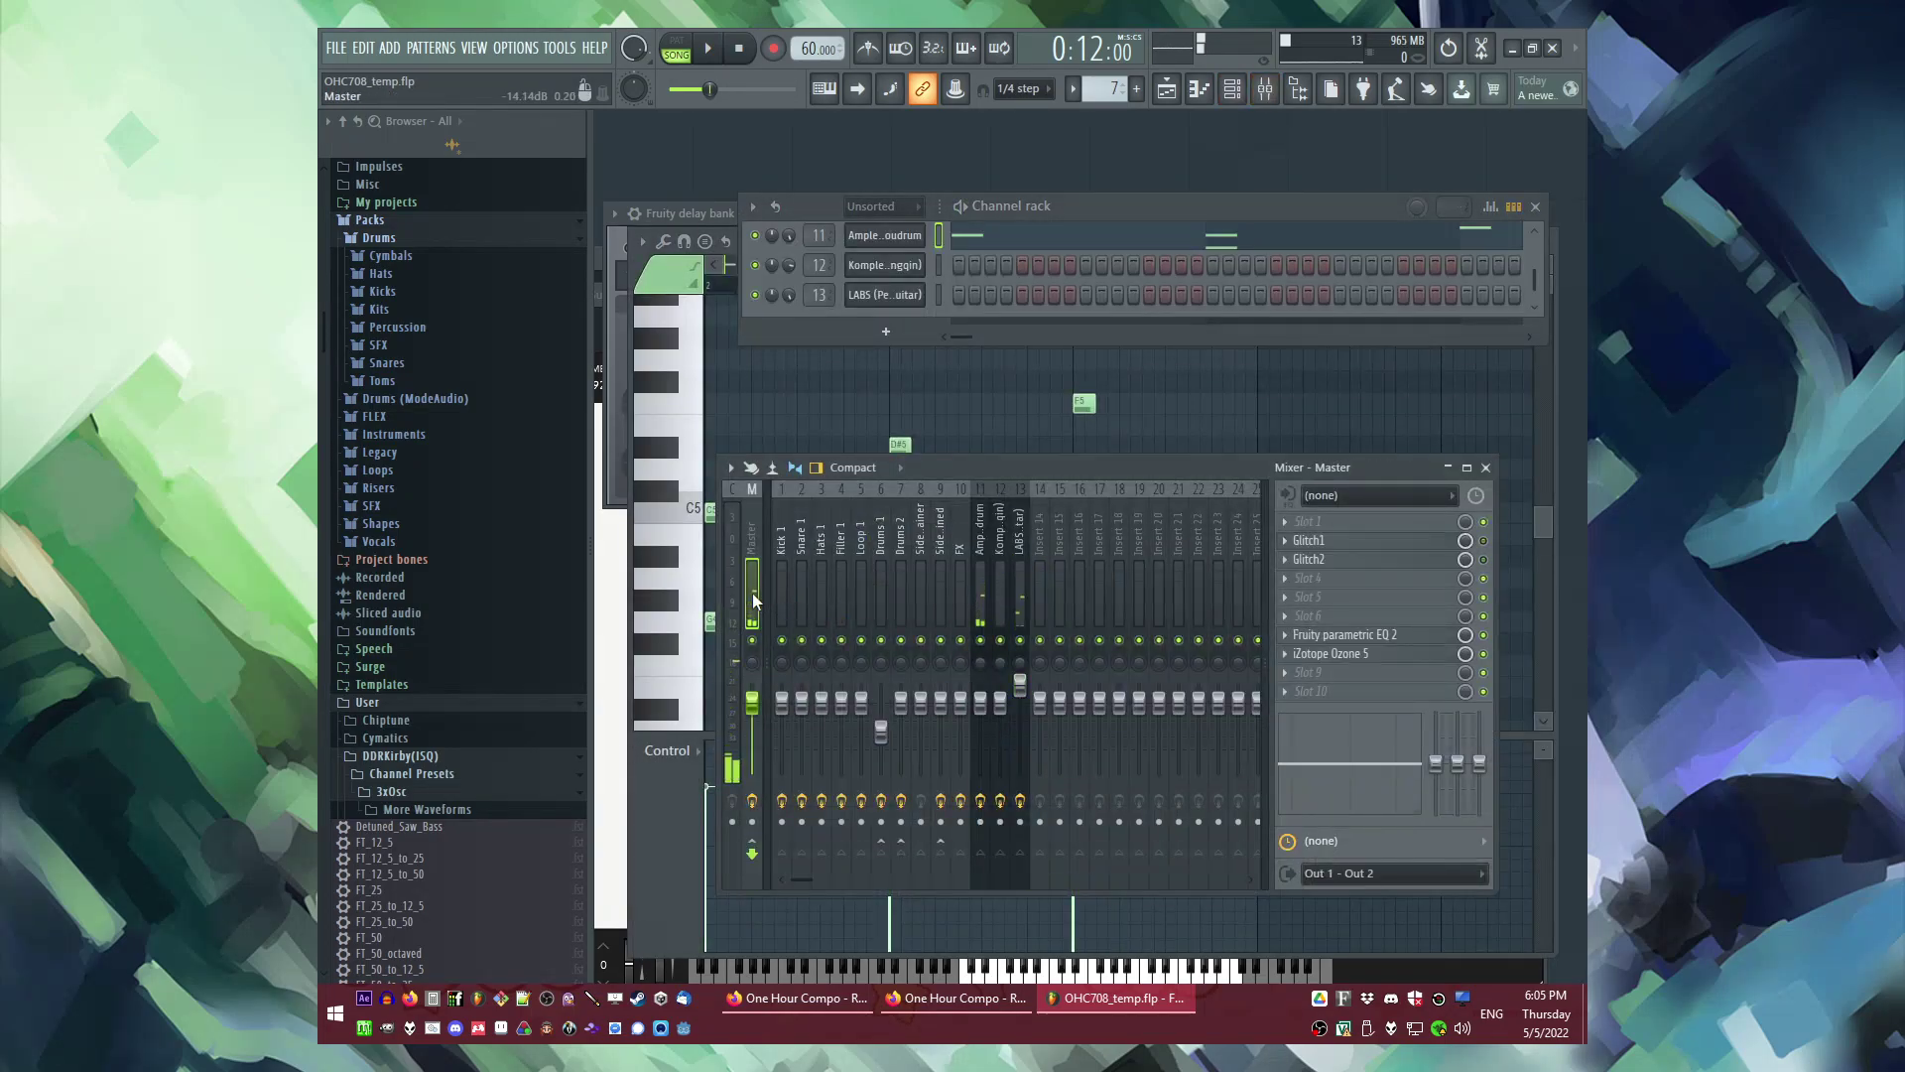
pyautogui.click(1336, 656)
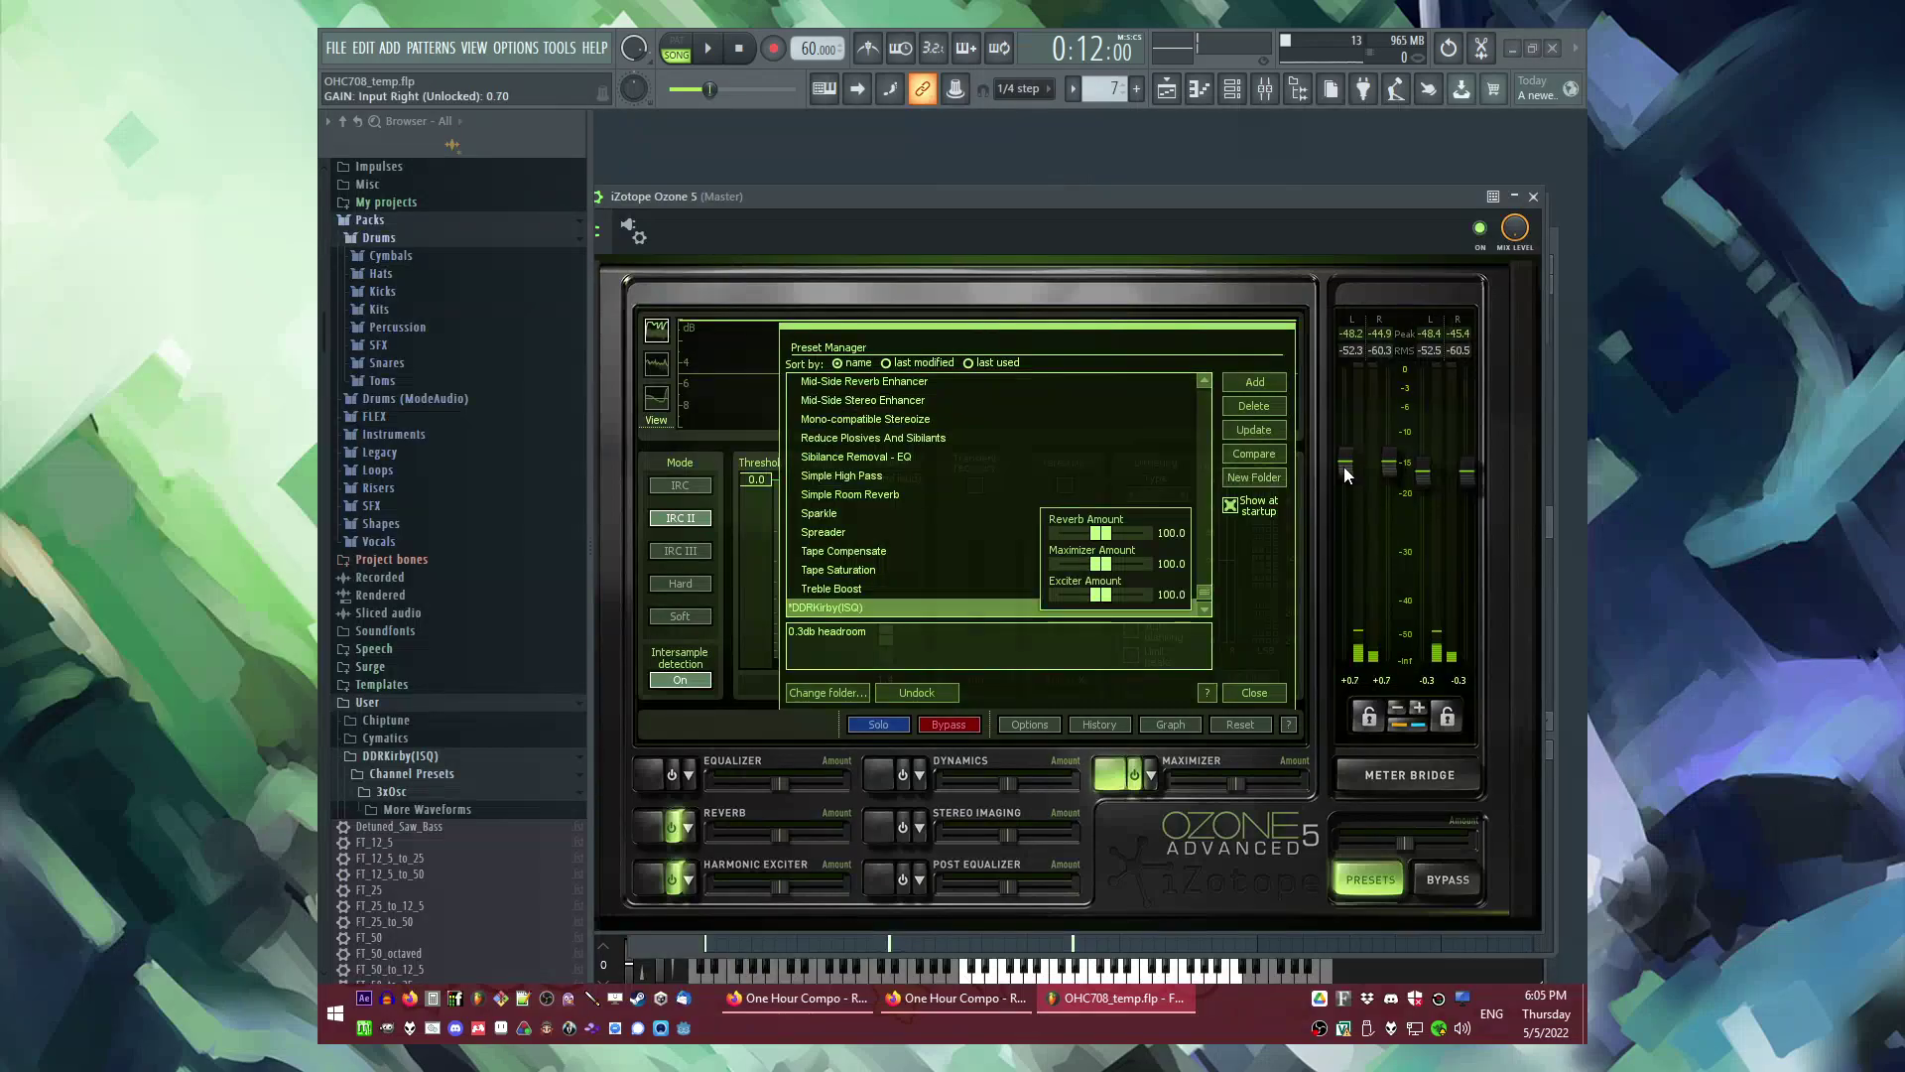
# Step: Raise the Ozone 5 input gain to 1.50 during playback and replay the arrangement to check the level
pyautogui.press('space')
pyautogui.scroll(2, 1349, 466)
pyautogui.scroll(-1, 1349, 466)
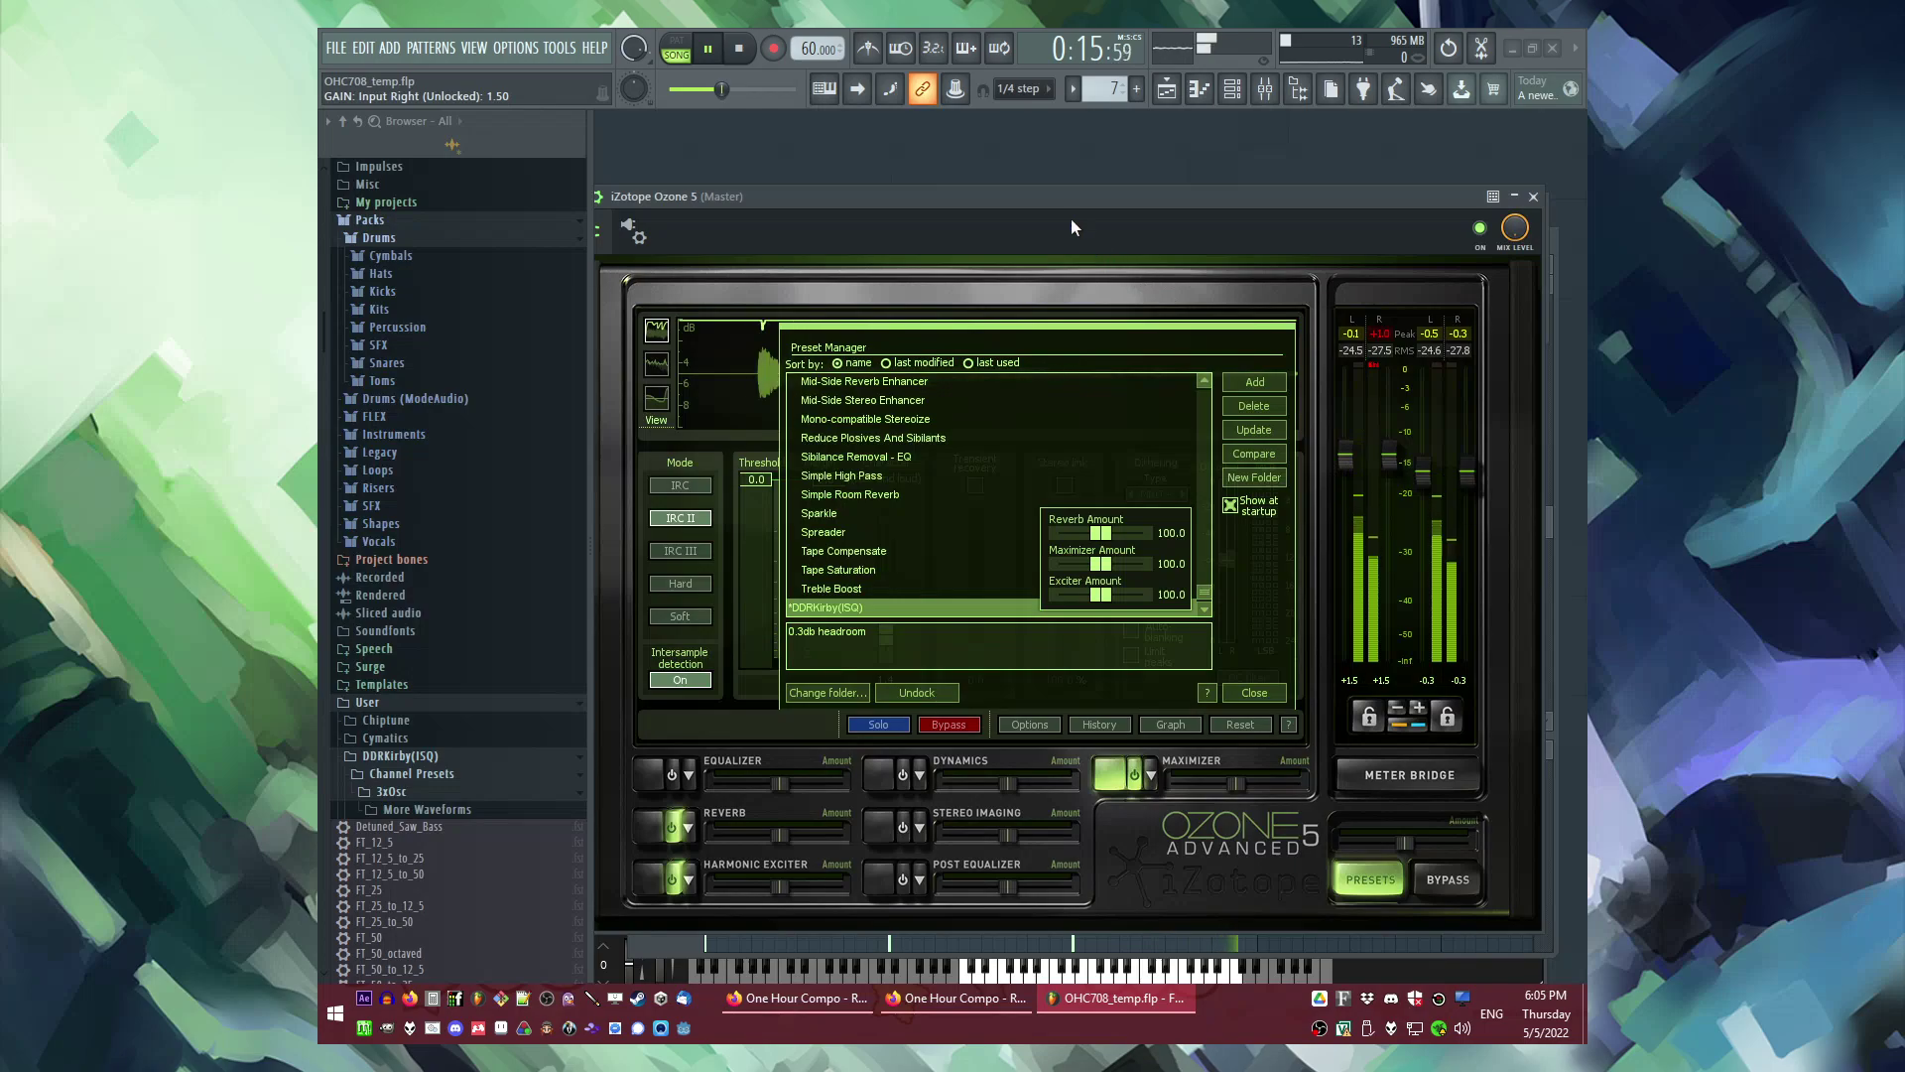
pyautogui.press('space')
pyautogui.press('space')
pyautogui.press('F5')
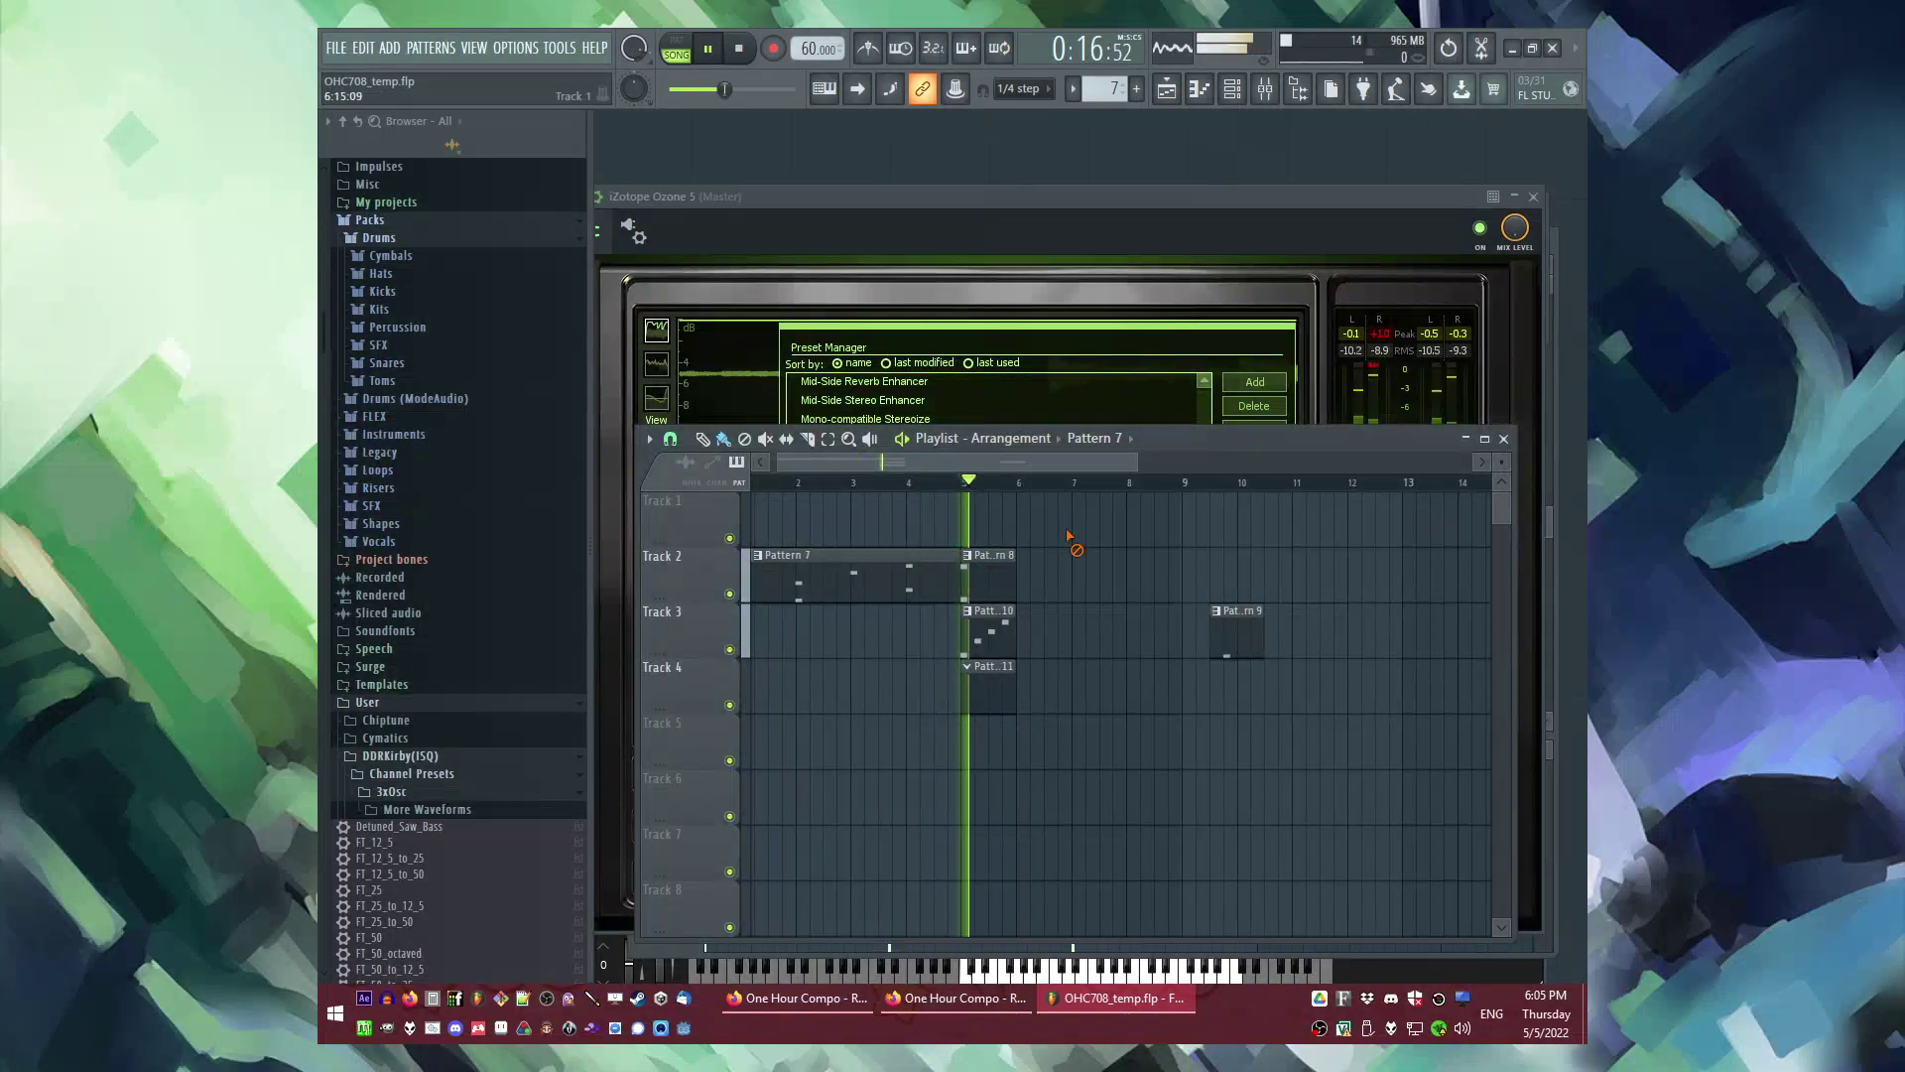
# Step: Set the Ozone maximizer's Character to 3.0 and threshold to -2.0, and reset the input gain to 0
pyautogui.moveTo(1157, 194); pyautogui.dragTo(1166, 193)
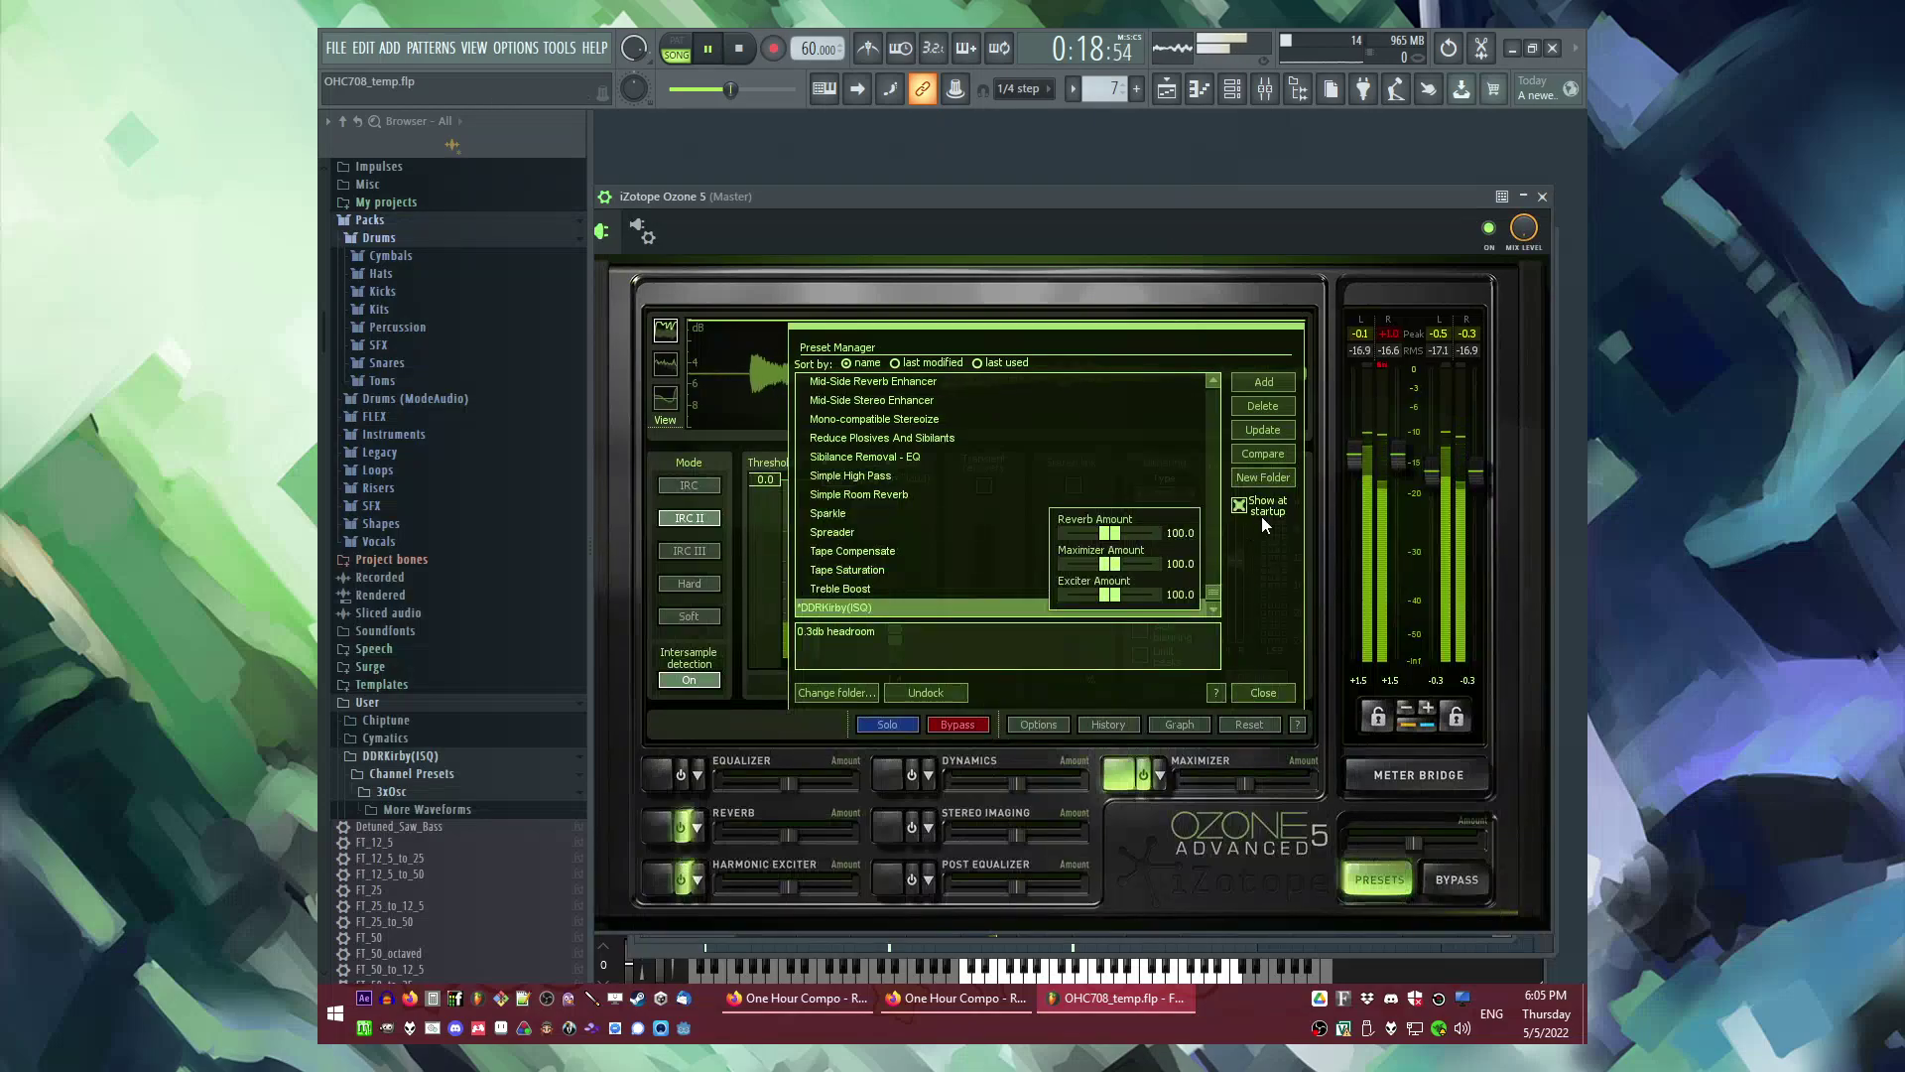
pyautogui.click(1262, 691)
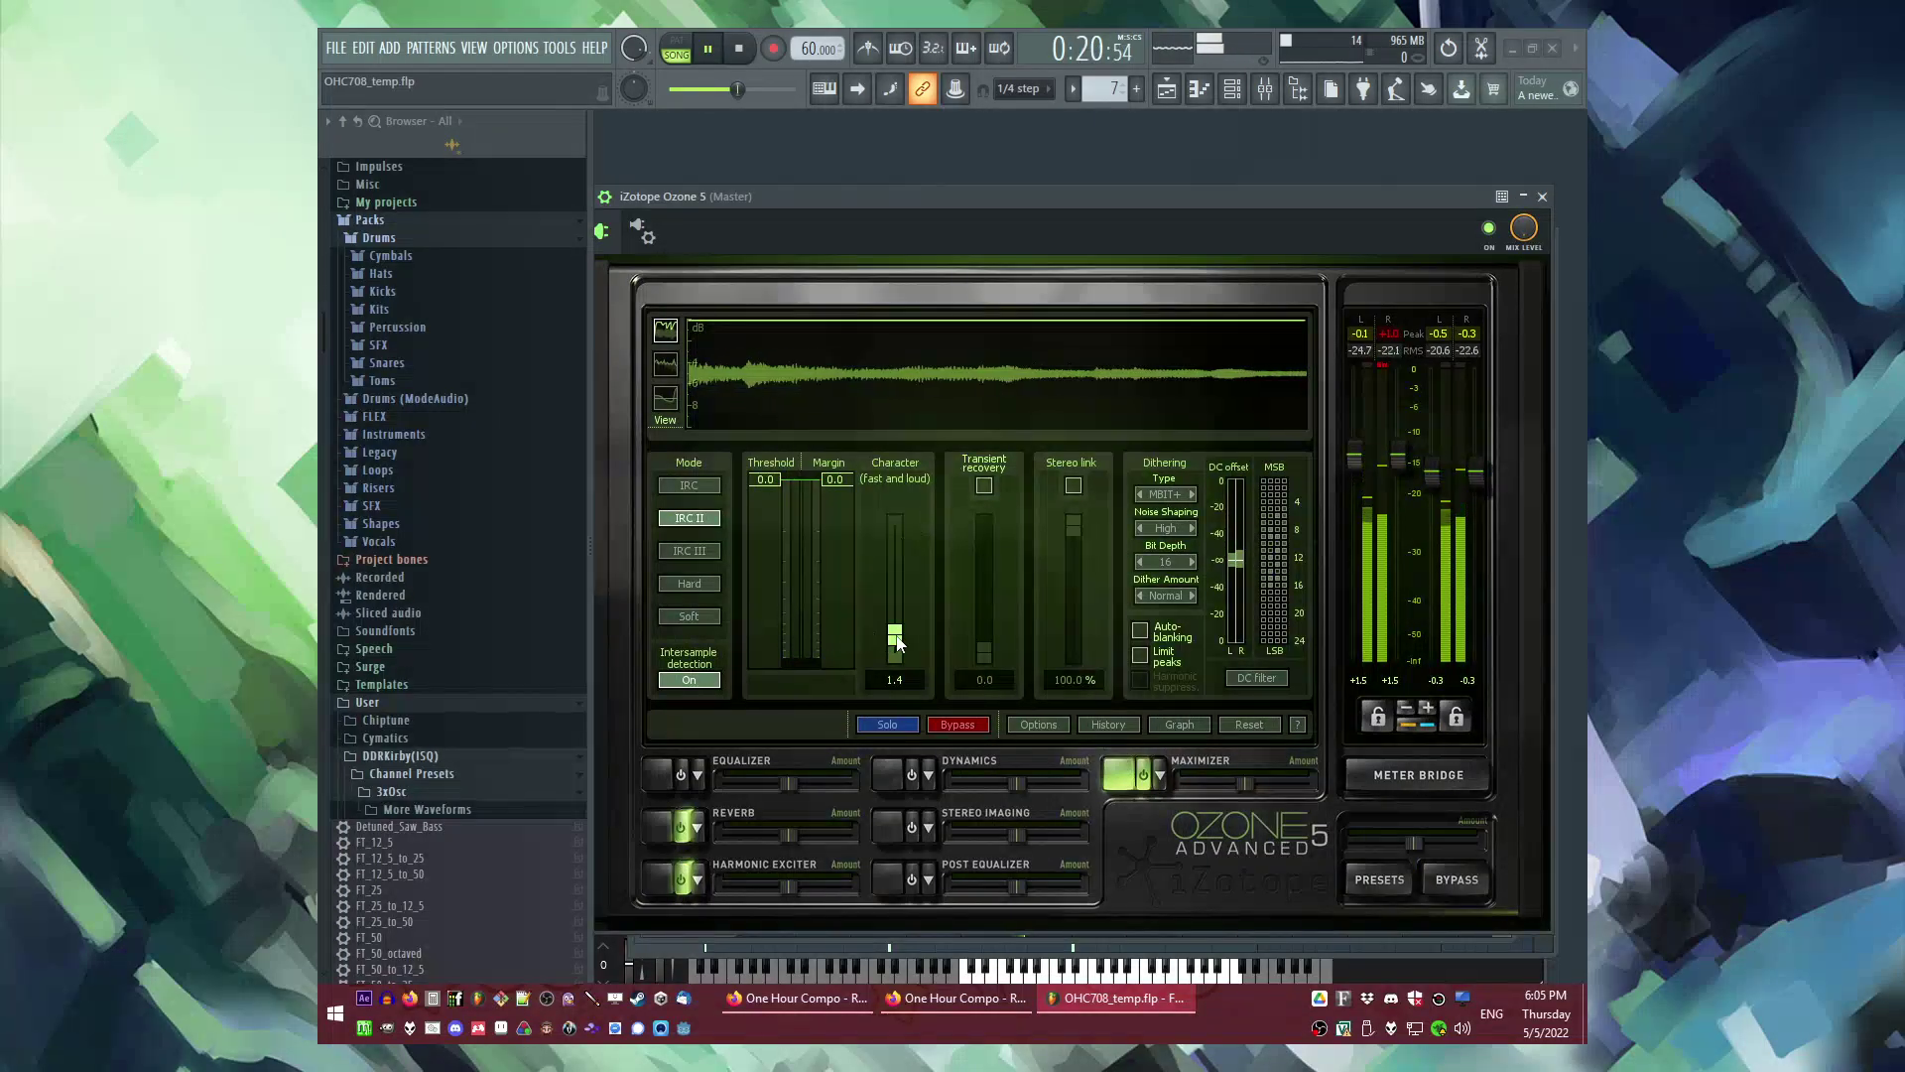
pyautogui.moveTo(898, 643); pyautogui.dragTo(898, 616)
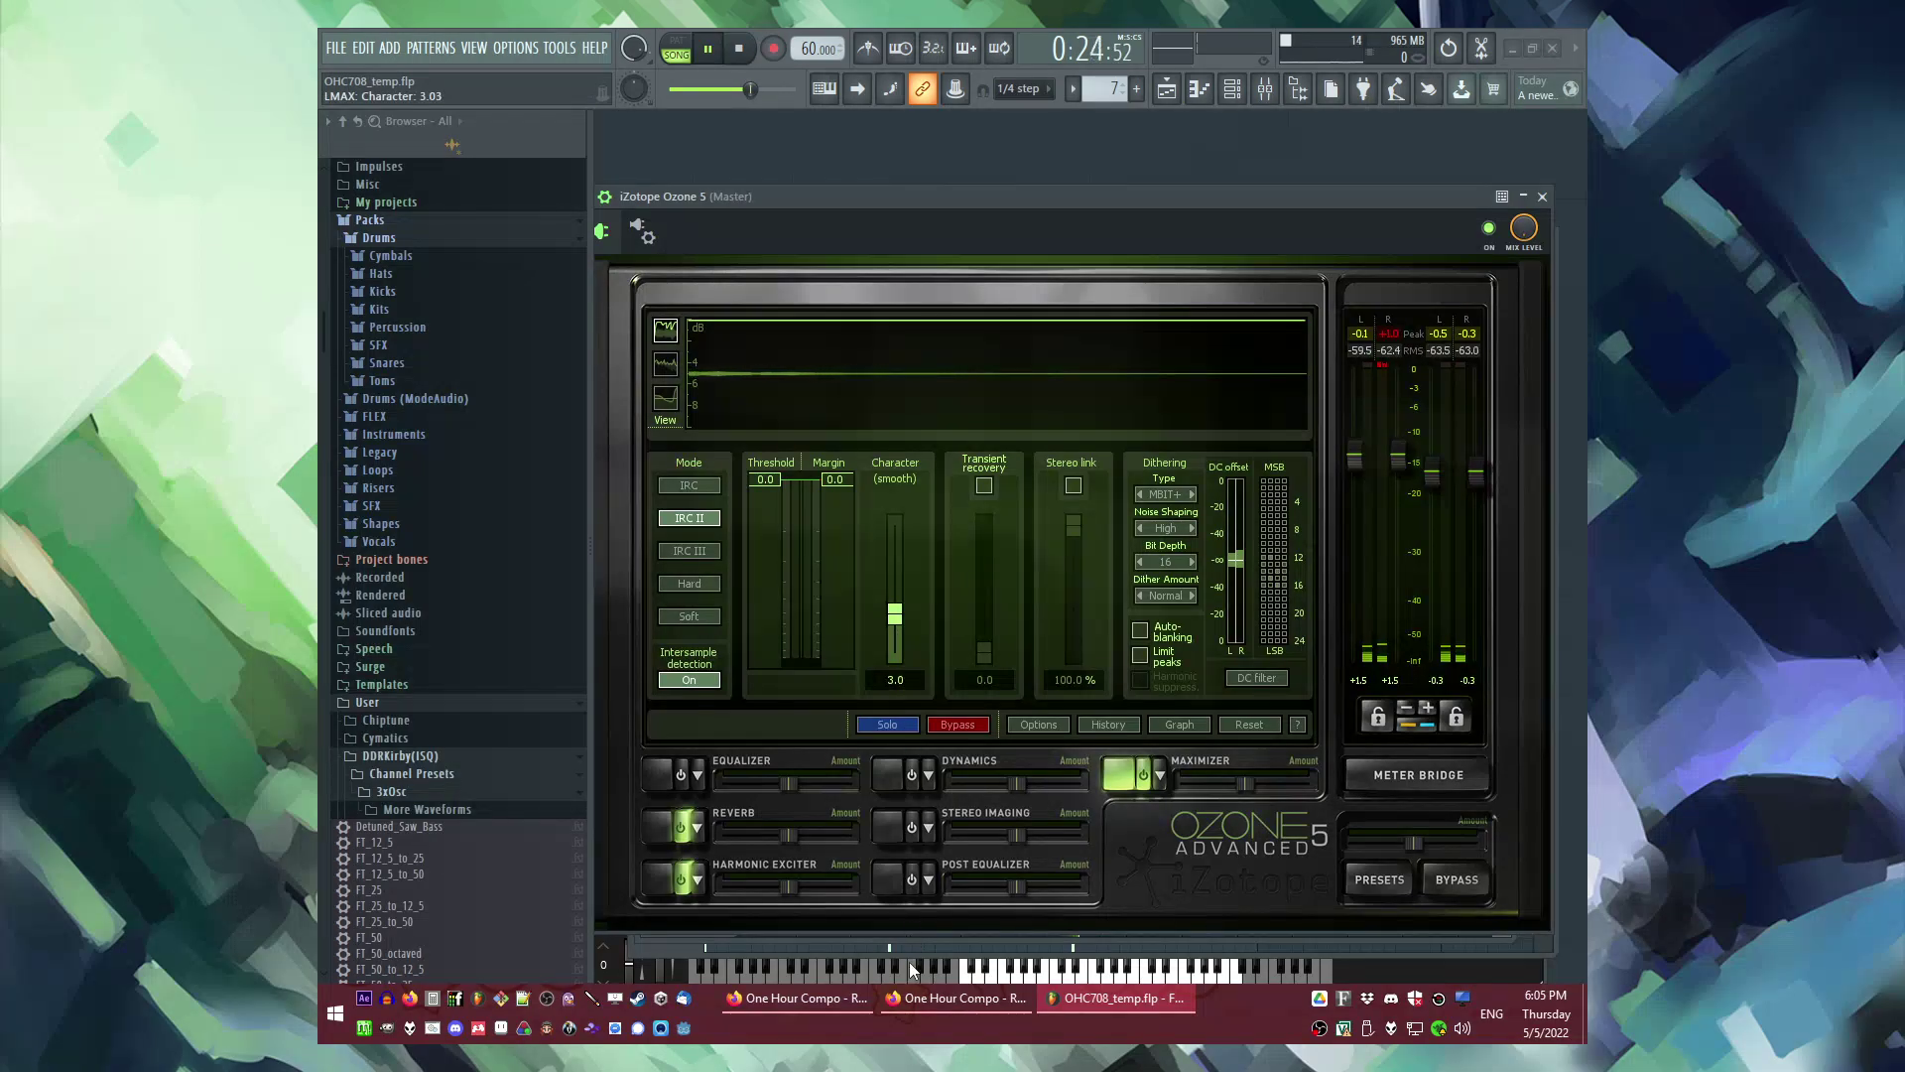
pyautogui.doubleClick(1359, 461)
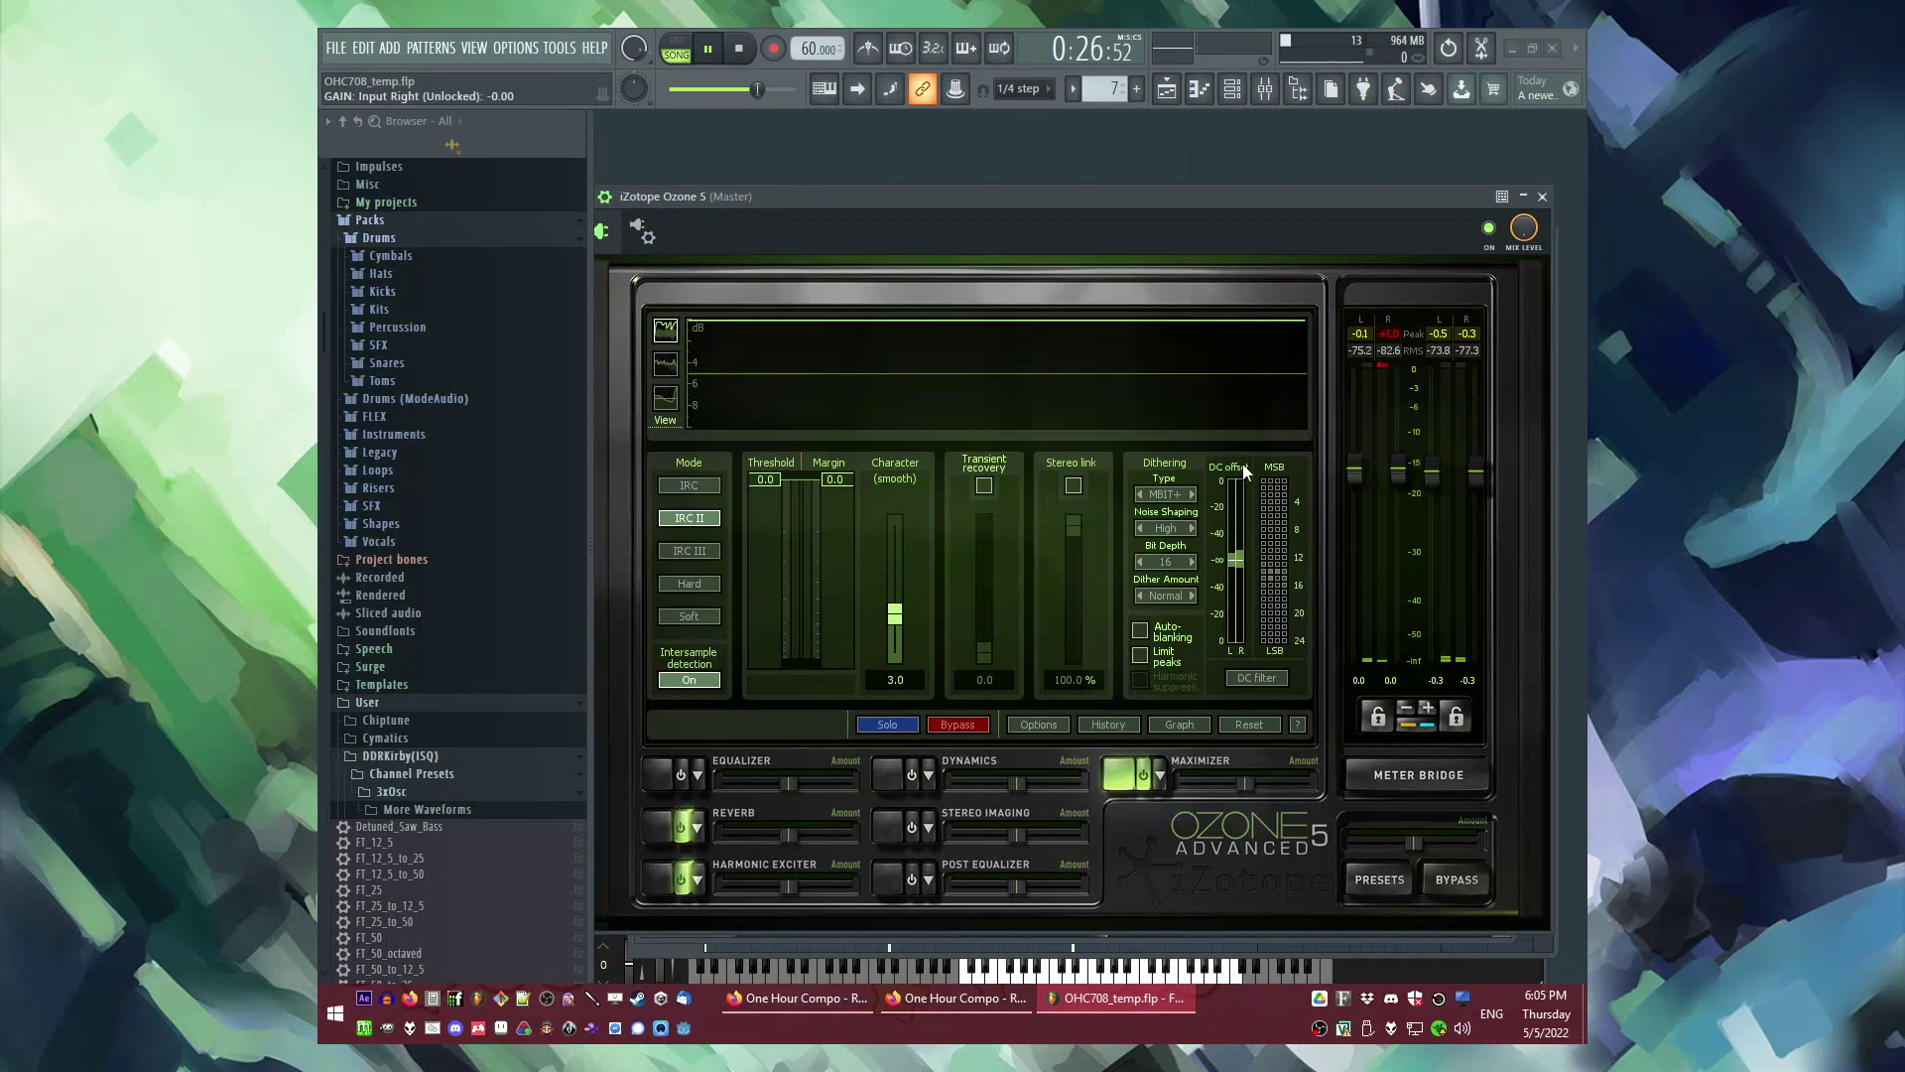
pyautogui.moveTo(775, 533); pyautogui.dragTo(776, 530)
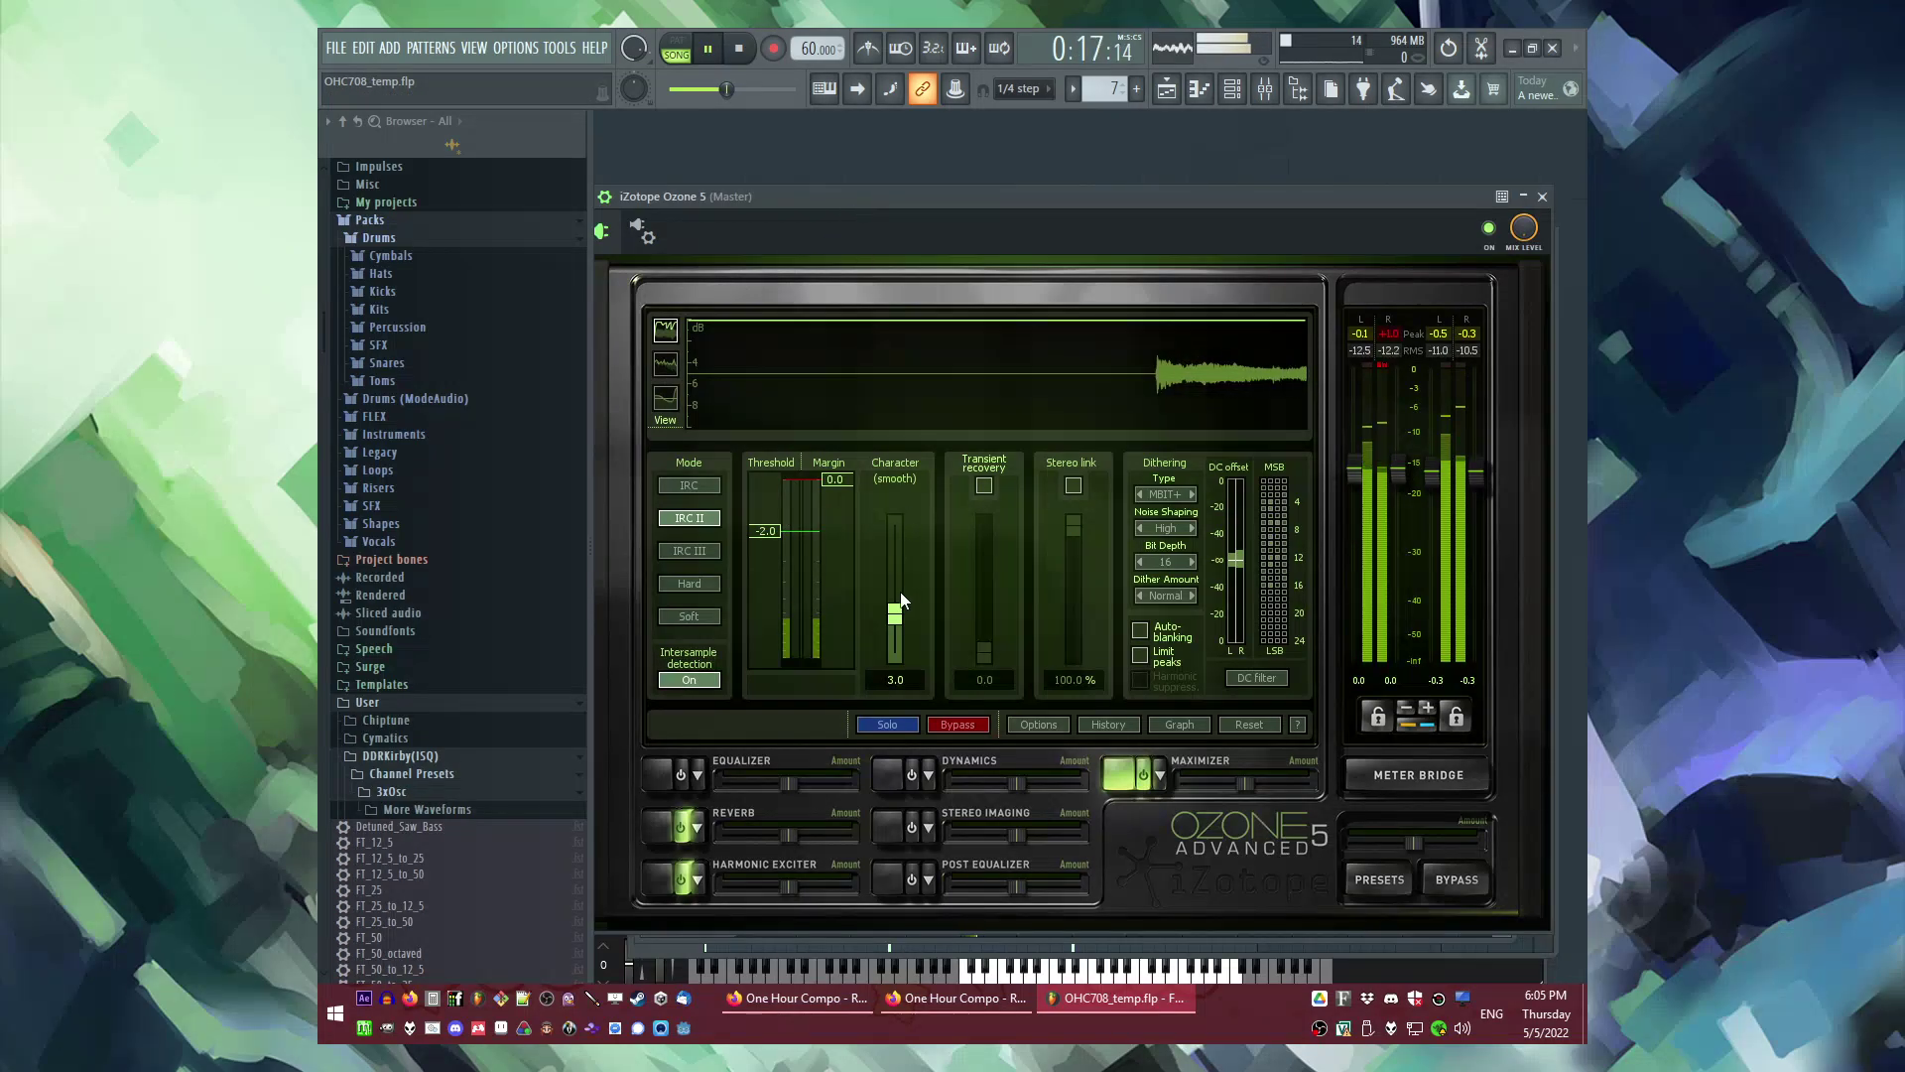
# Step: Move the Pattern 10 clip to Track 4 at bar 11 and the Pattern 11 clip up to Track 3 at bar 5
pyautogui.press('F5')
pyautogui.press('space')
pyautogui.click(936, 481)
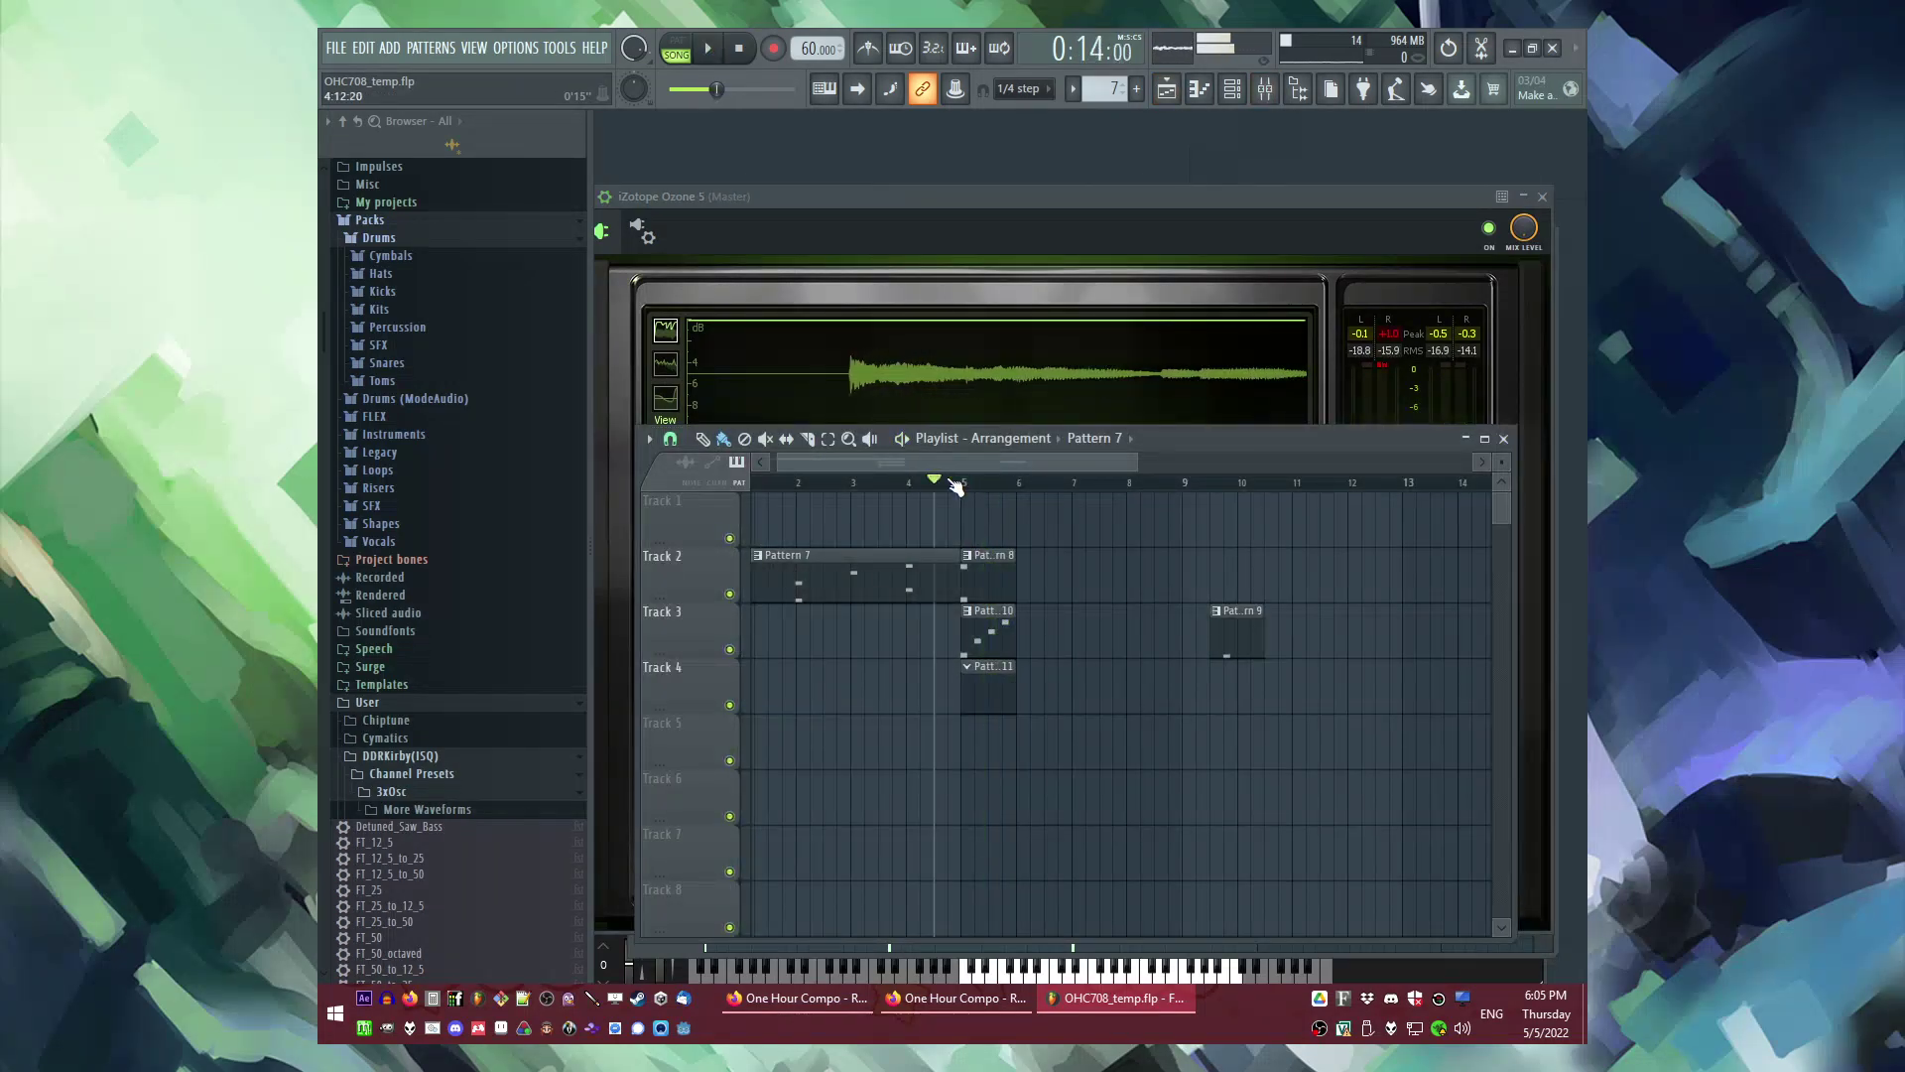
pyautogui.moveTo(987, 635); pyautogui.dragTo(1297, 702)
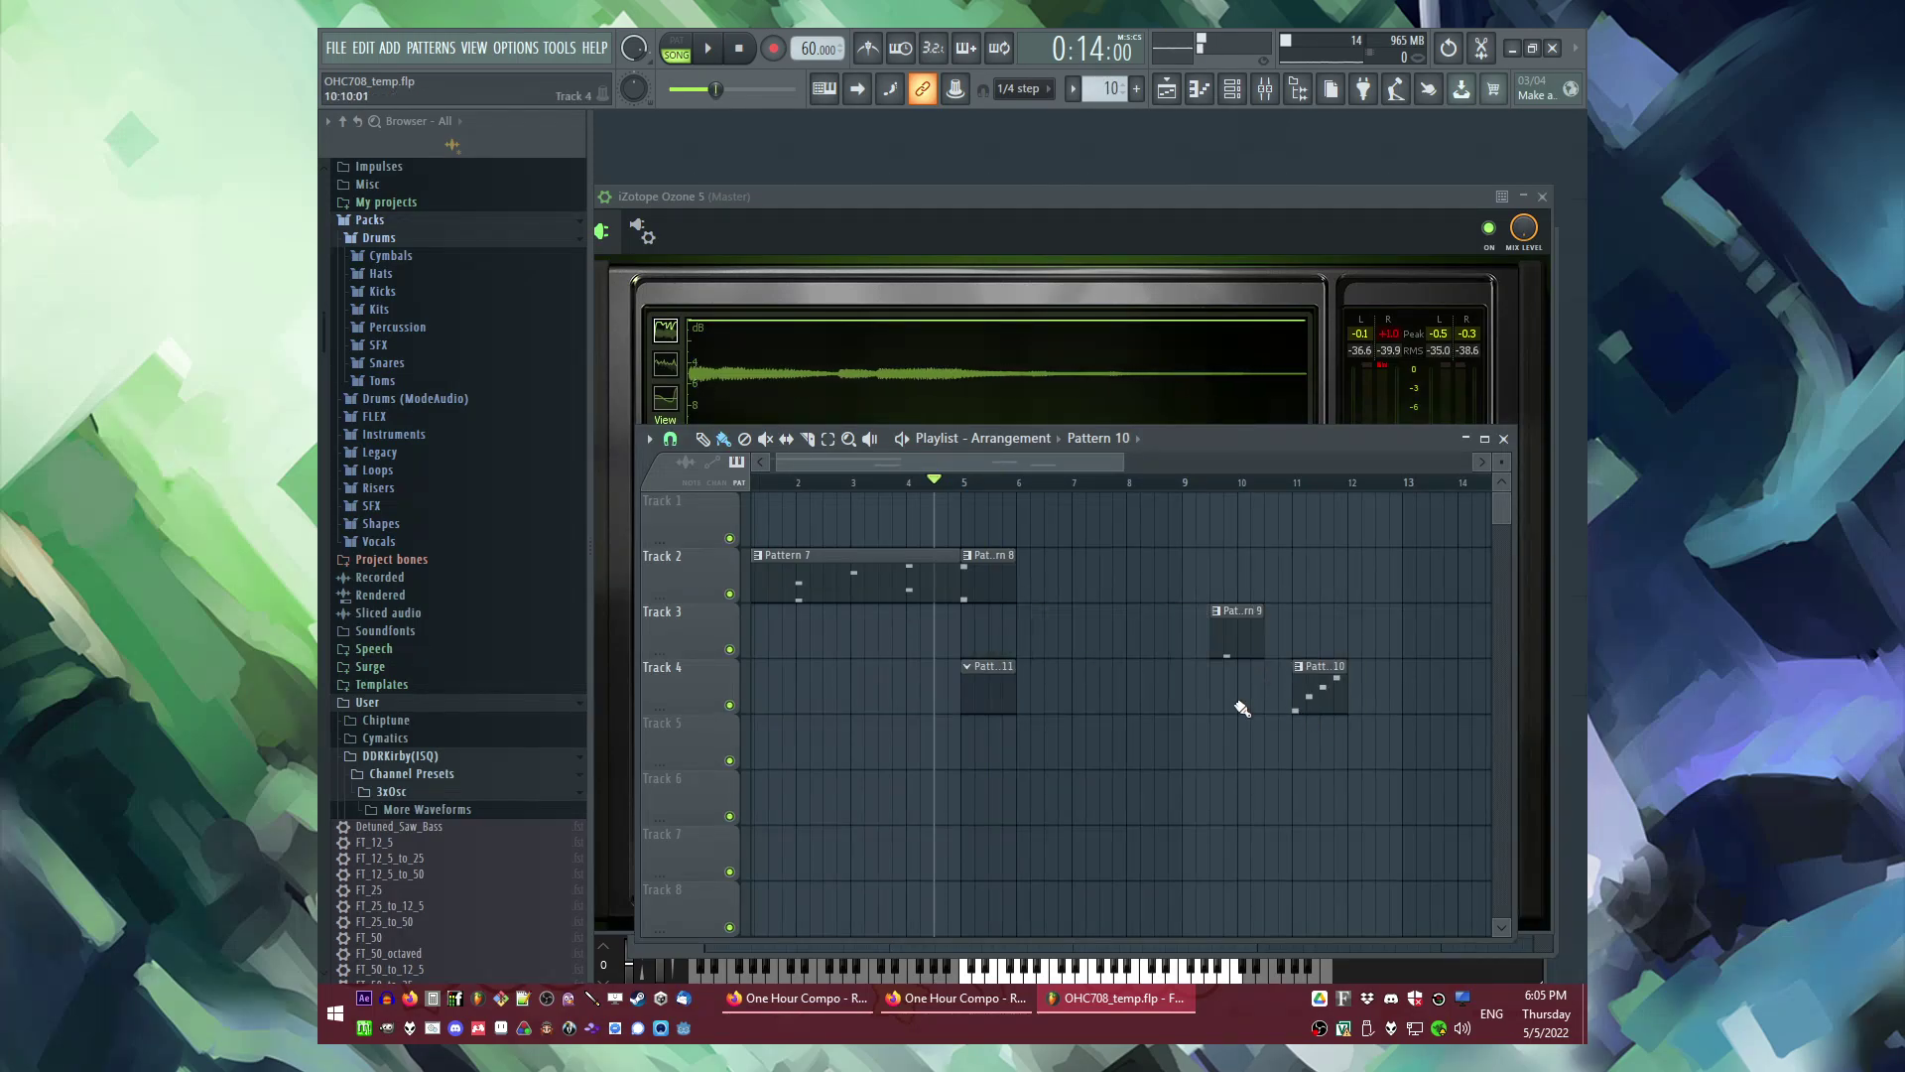
pyautogui.moveTo(1005, 700); pyautogui.dragTo(1005, 645)
# Step: Add a Kontakt (Pipeharp) channel and enable its first step in Pattern 11
pyautogui.press('F6')
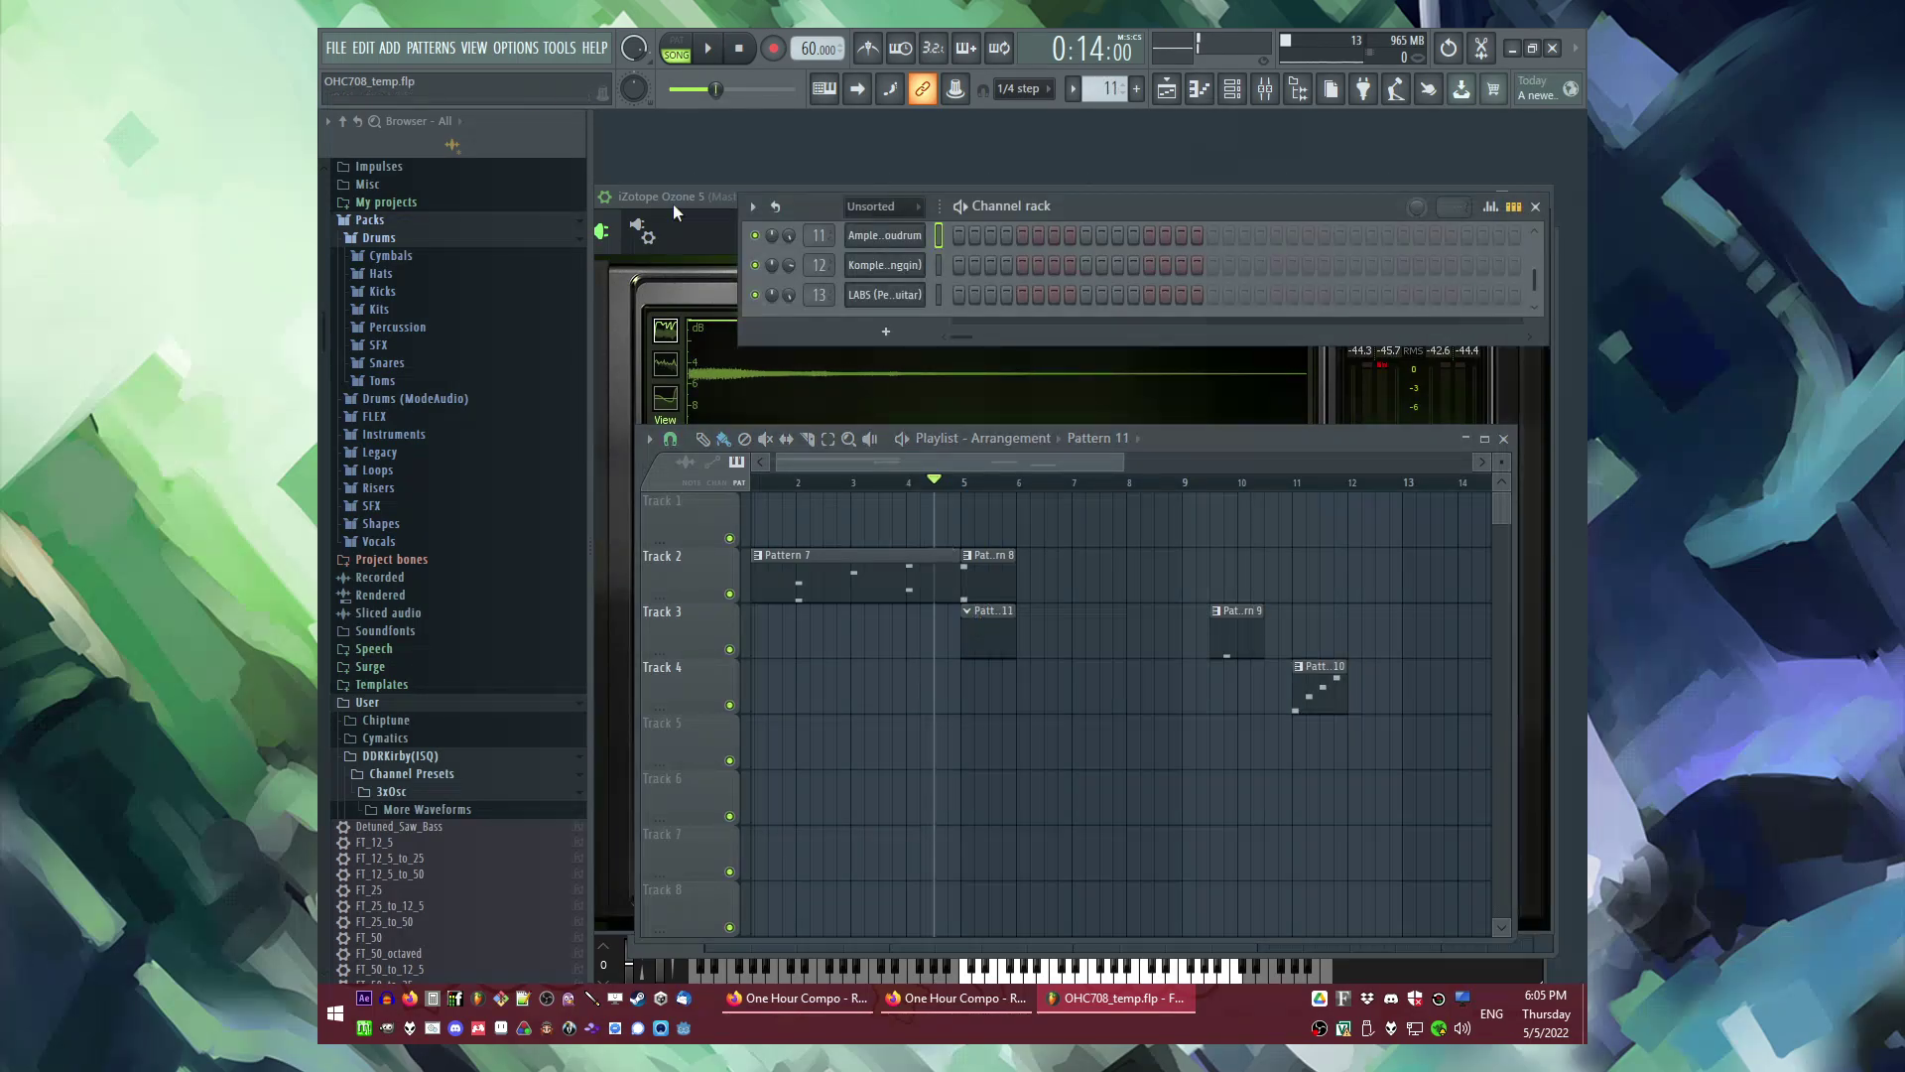
pyautogui.click(389, 47)
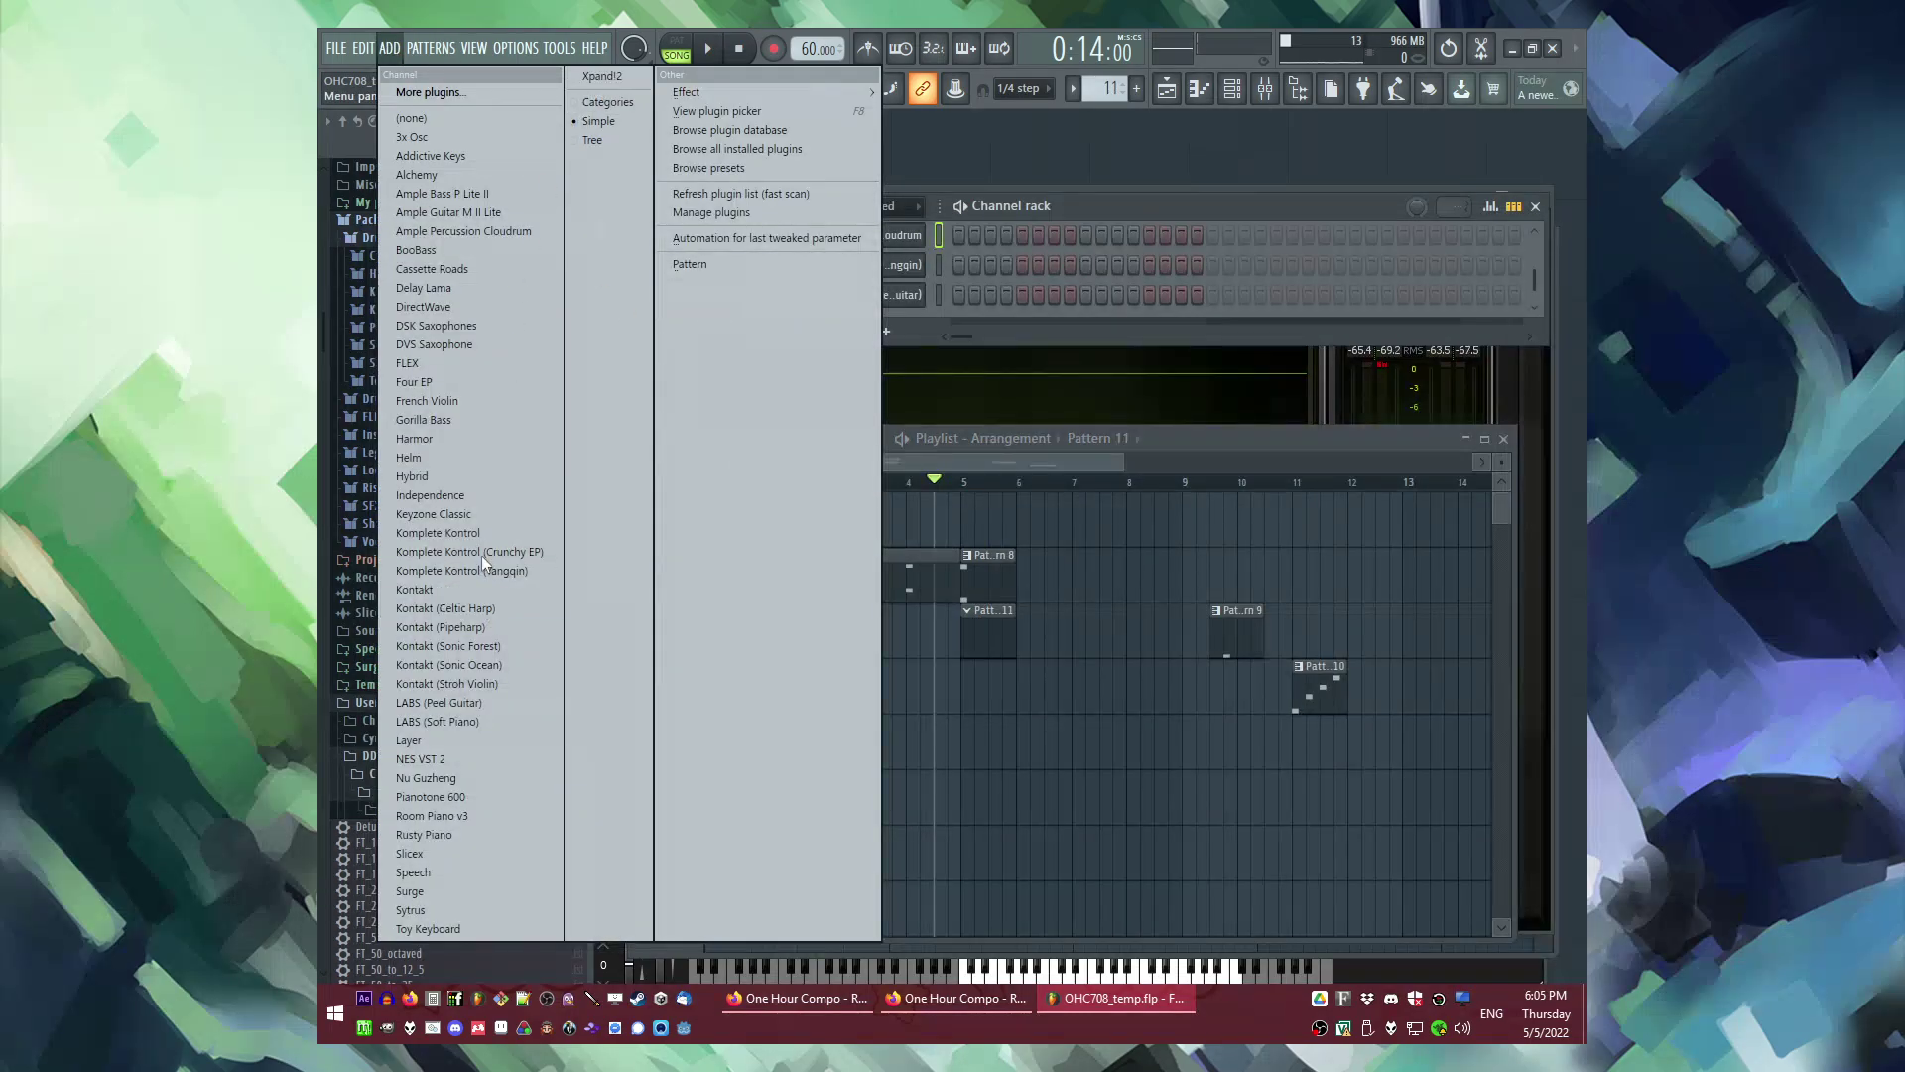
pyautogui.click(468, 627)
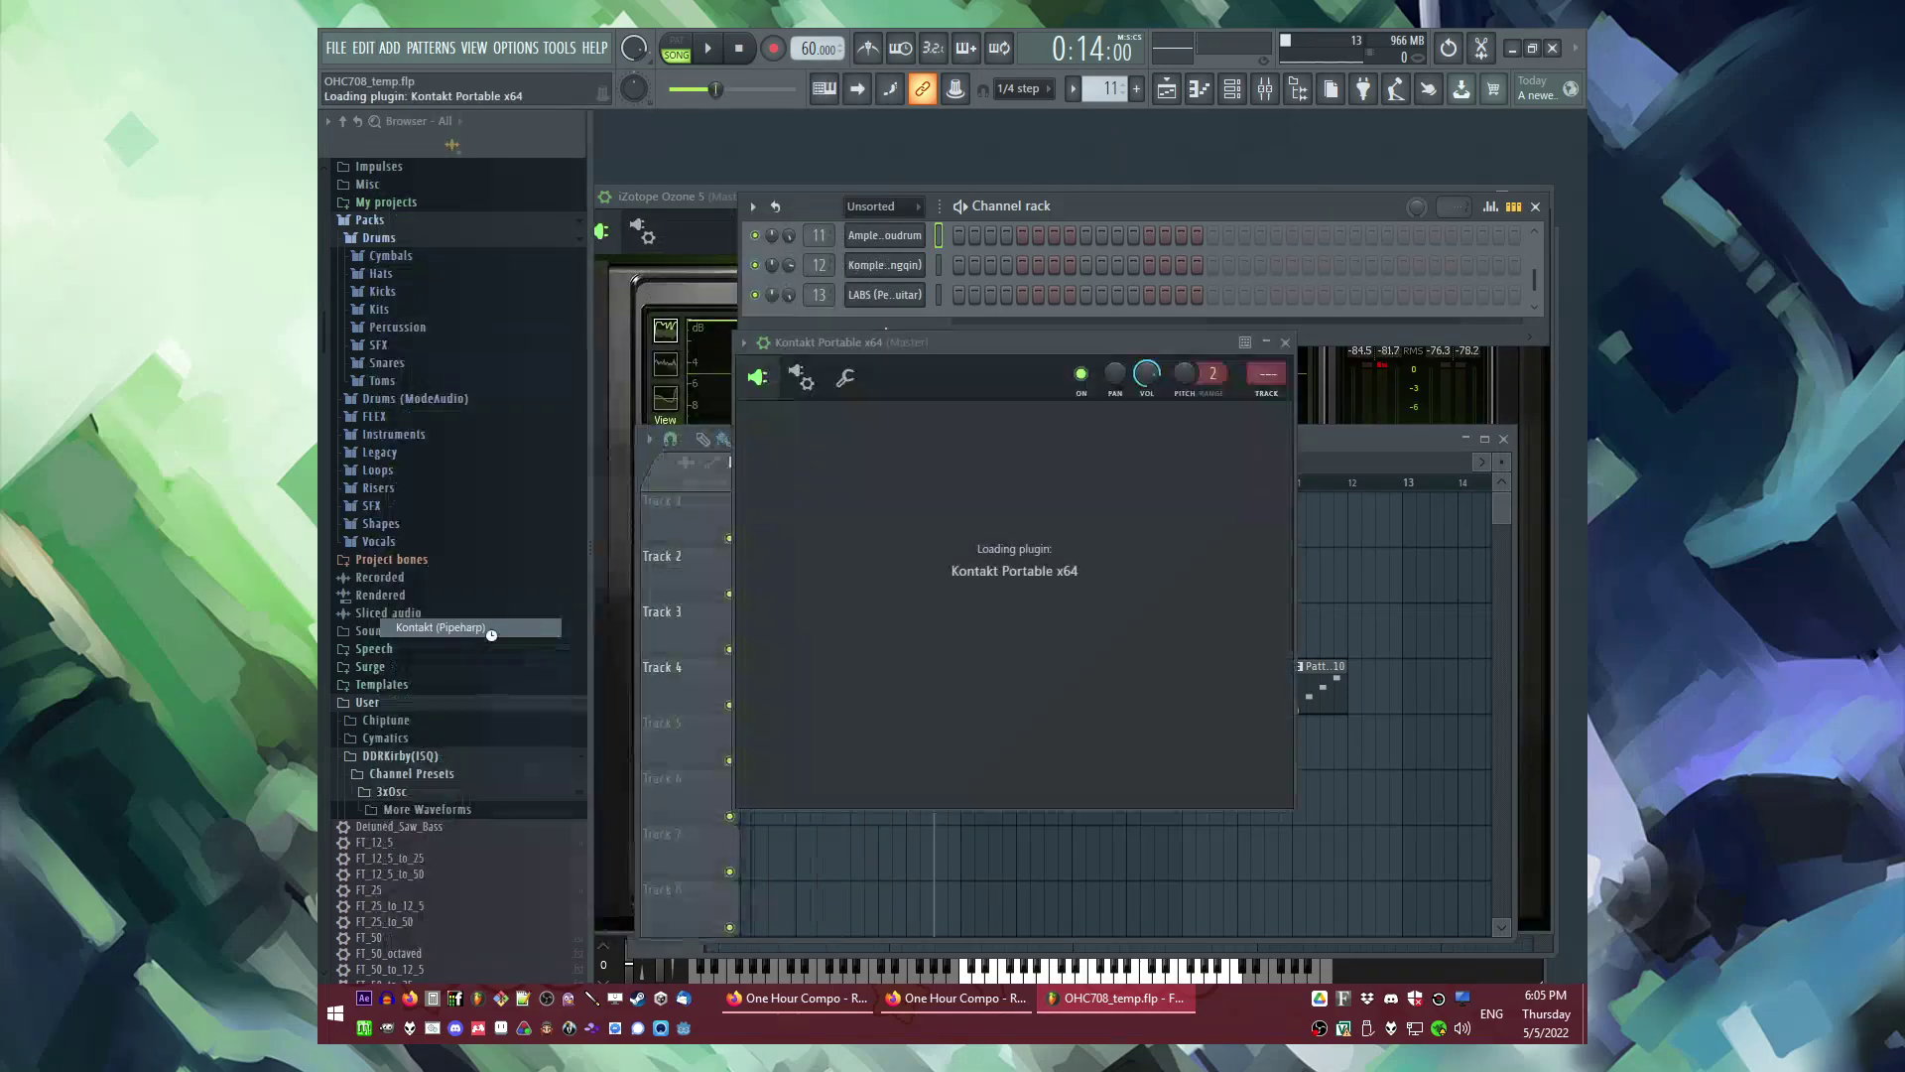
pyautogui.click(955, 295)
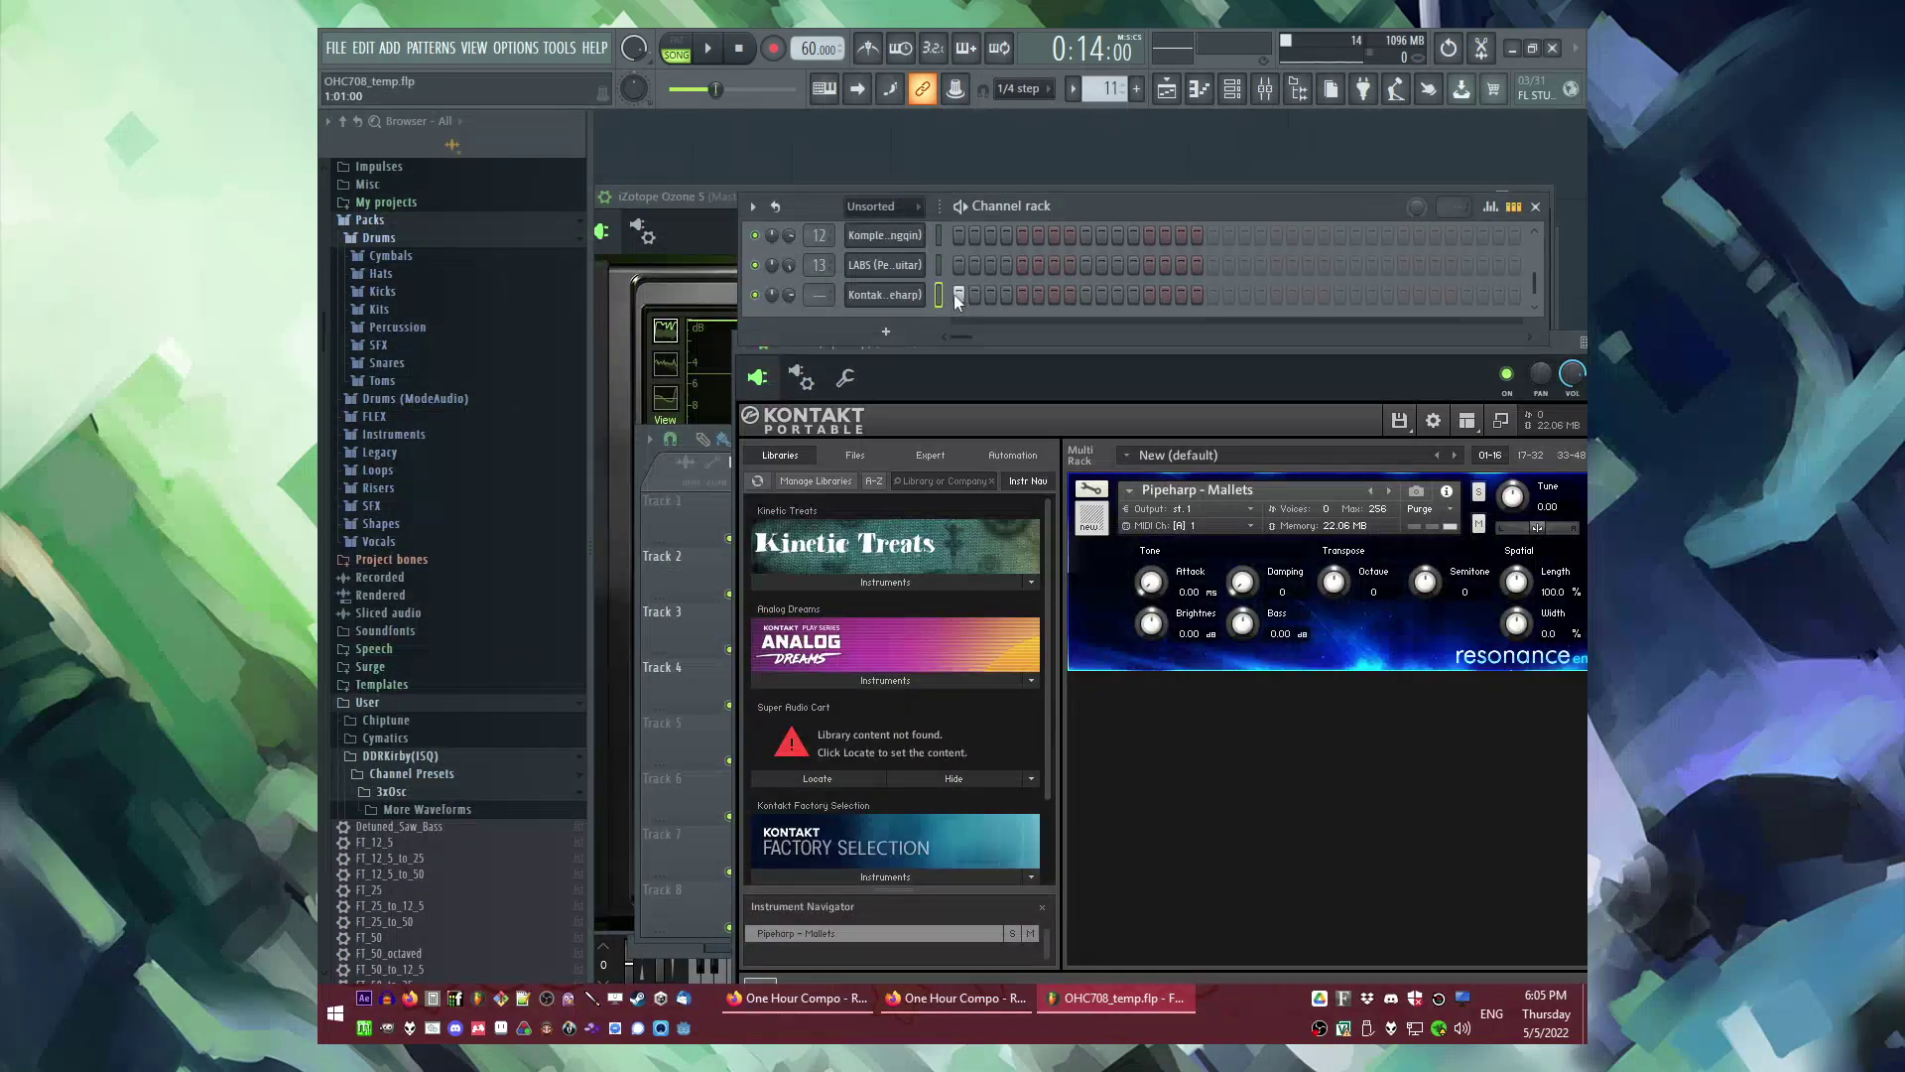
# Step: Route the Kontakt (Pipeharp) channel to mixer track 14 and load ValhallaSupermassive in its effect slot 5
pyautogui.rightClick(922, 294)
pyautogui.click(937, 296)
pyautogui.press('Escape')
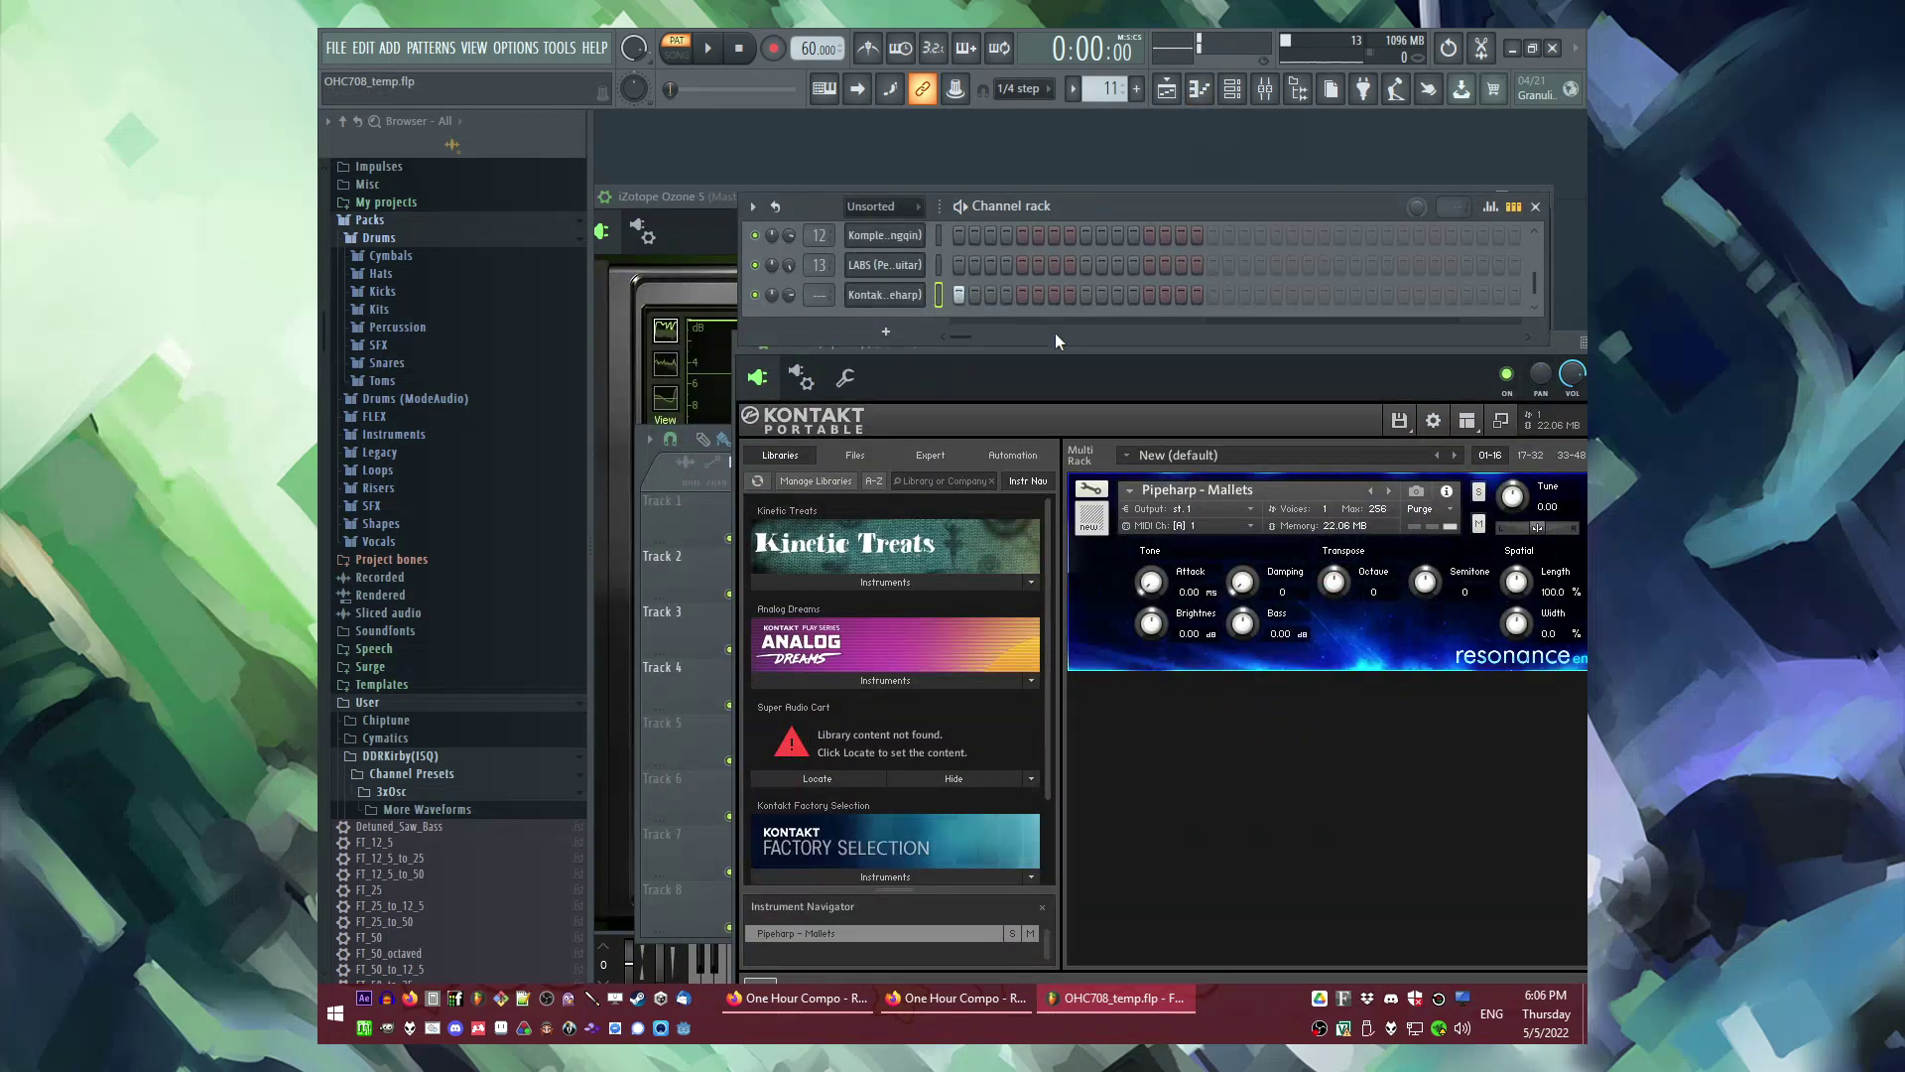
pyautogui.moveTo(1036, 339); pyautogui.dragTo(809, 307)
pyautogui.click(1478, 362)
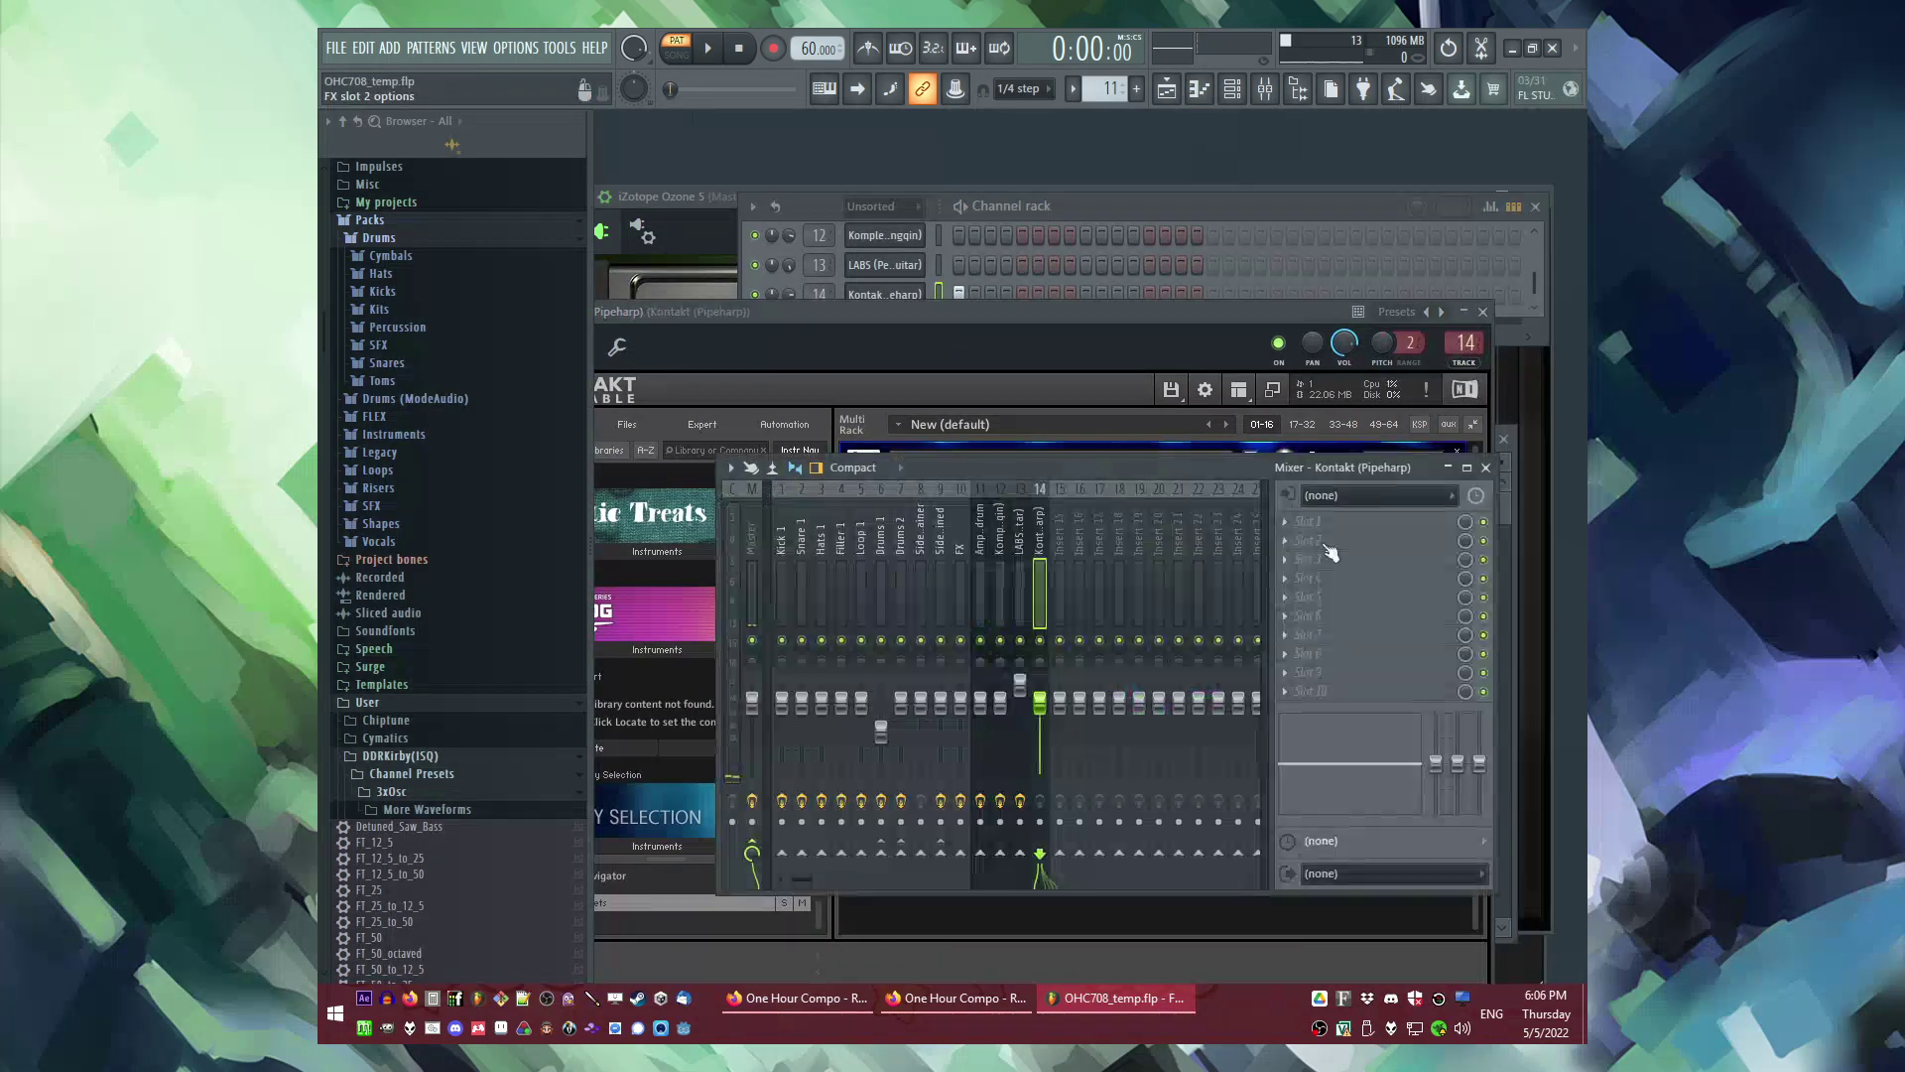
pyautogui.click(1287, 597)
pyautogui.click(1191, 871)
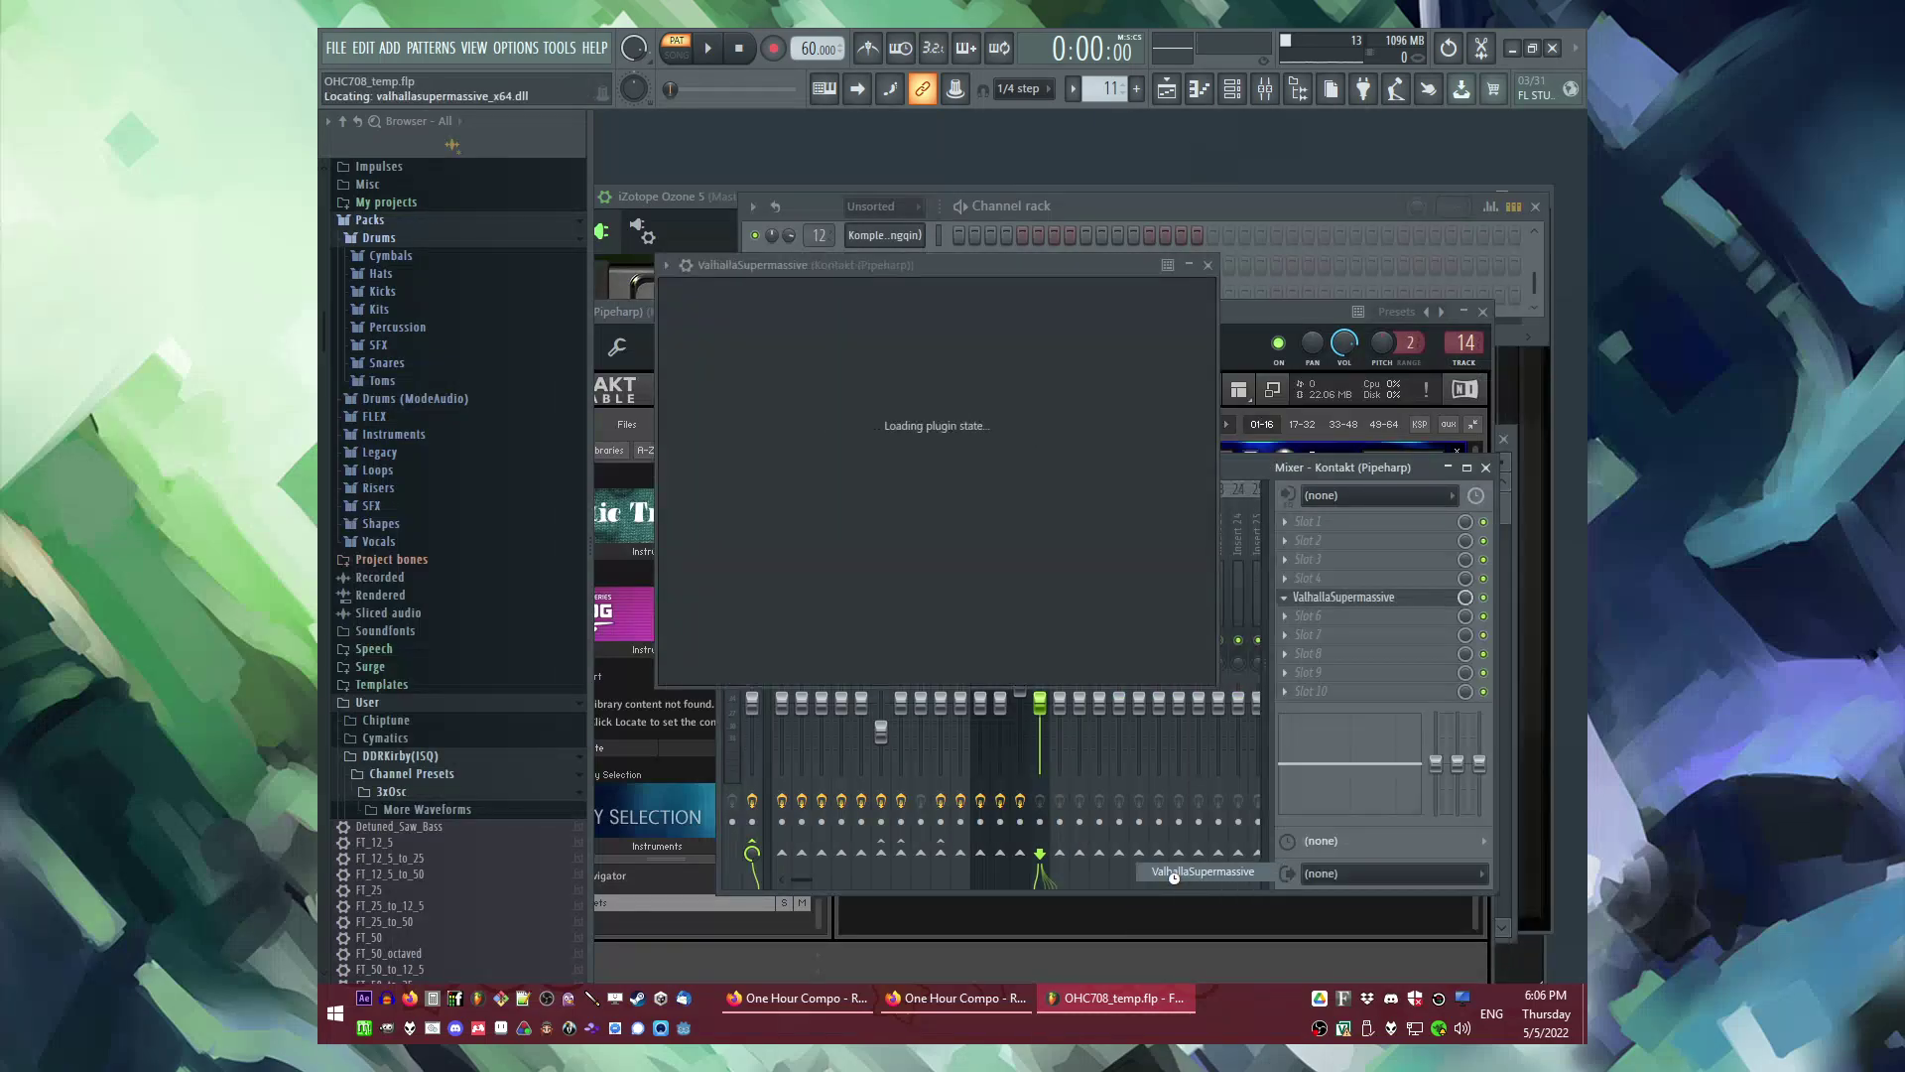
# Step: Load the TriangulumHall large reverb preset in ValhallaSupermassive, adjust Mix to 57.6% and audition it on the pattern
pyautogui.press('space')
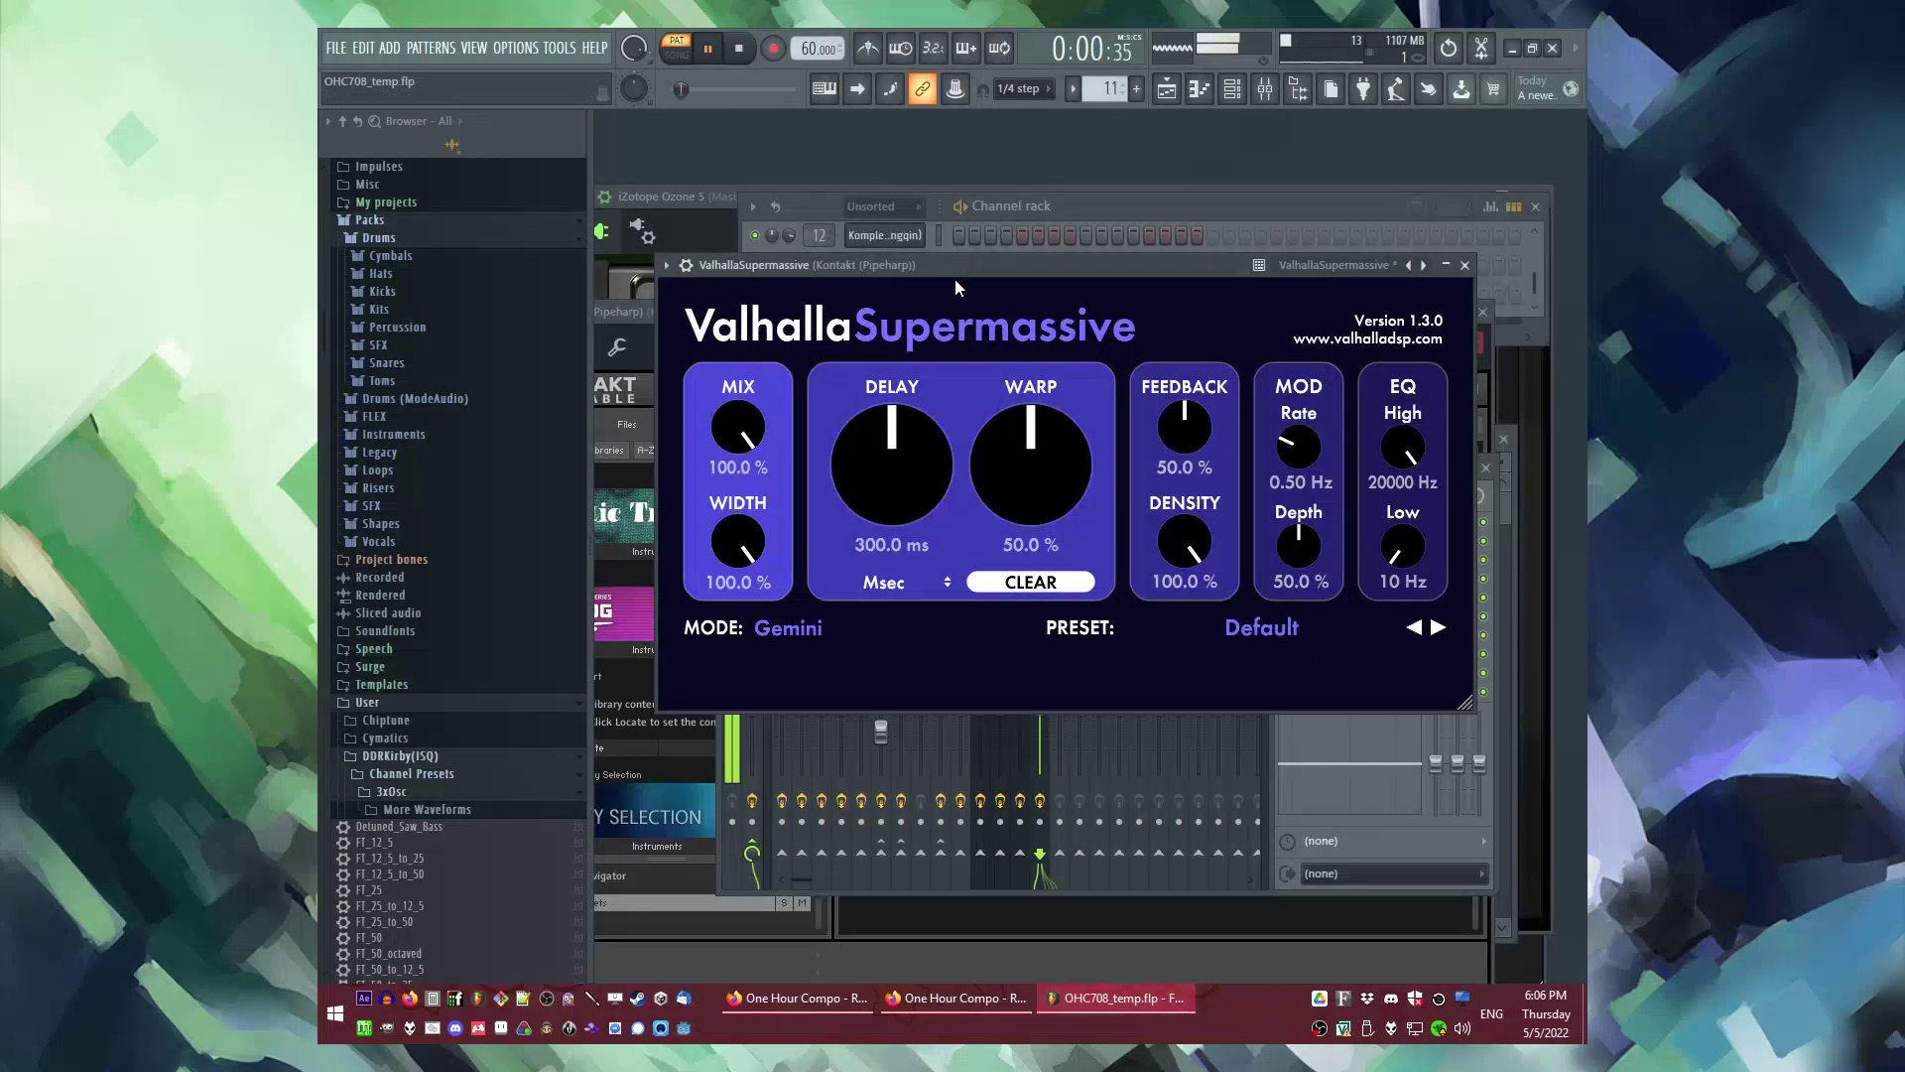
pyautogui.click(1464, 265)
pyautogui.press('space')
pyautogui.click(1330, 596)
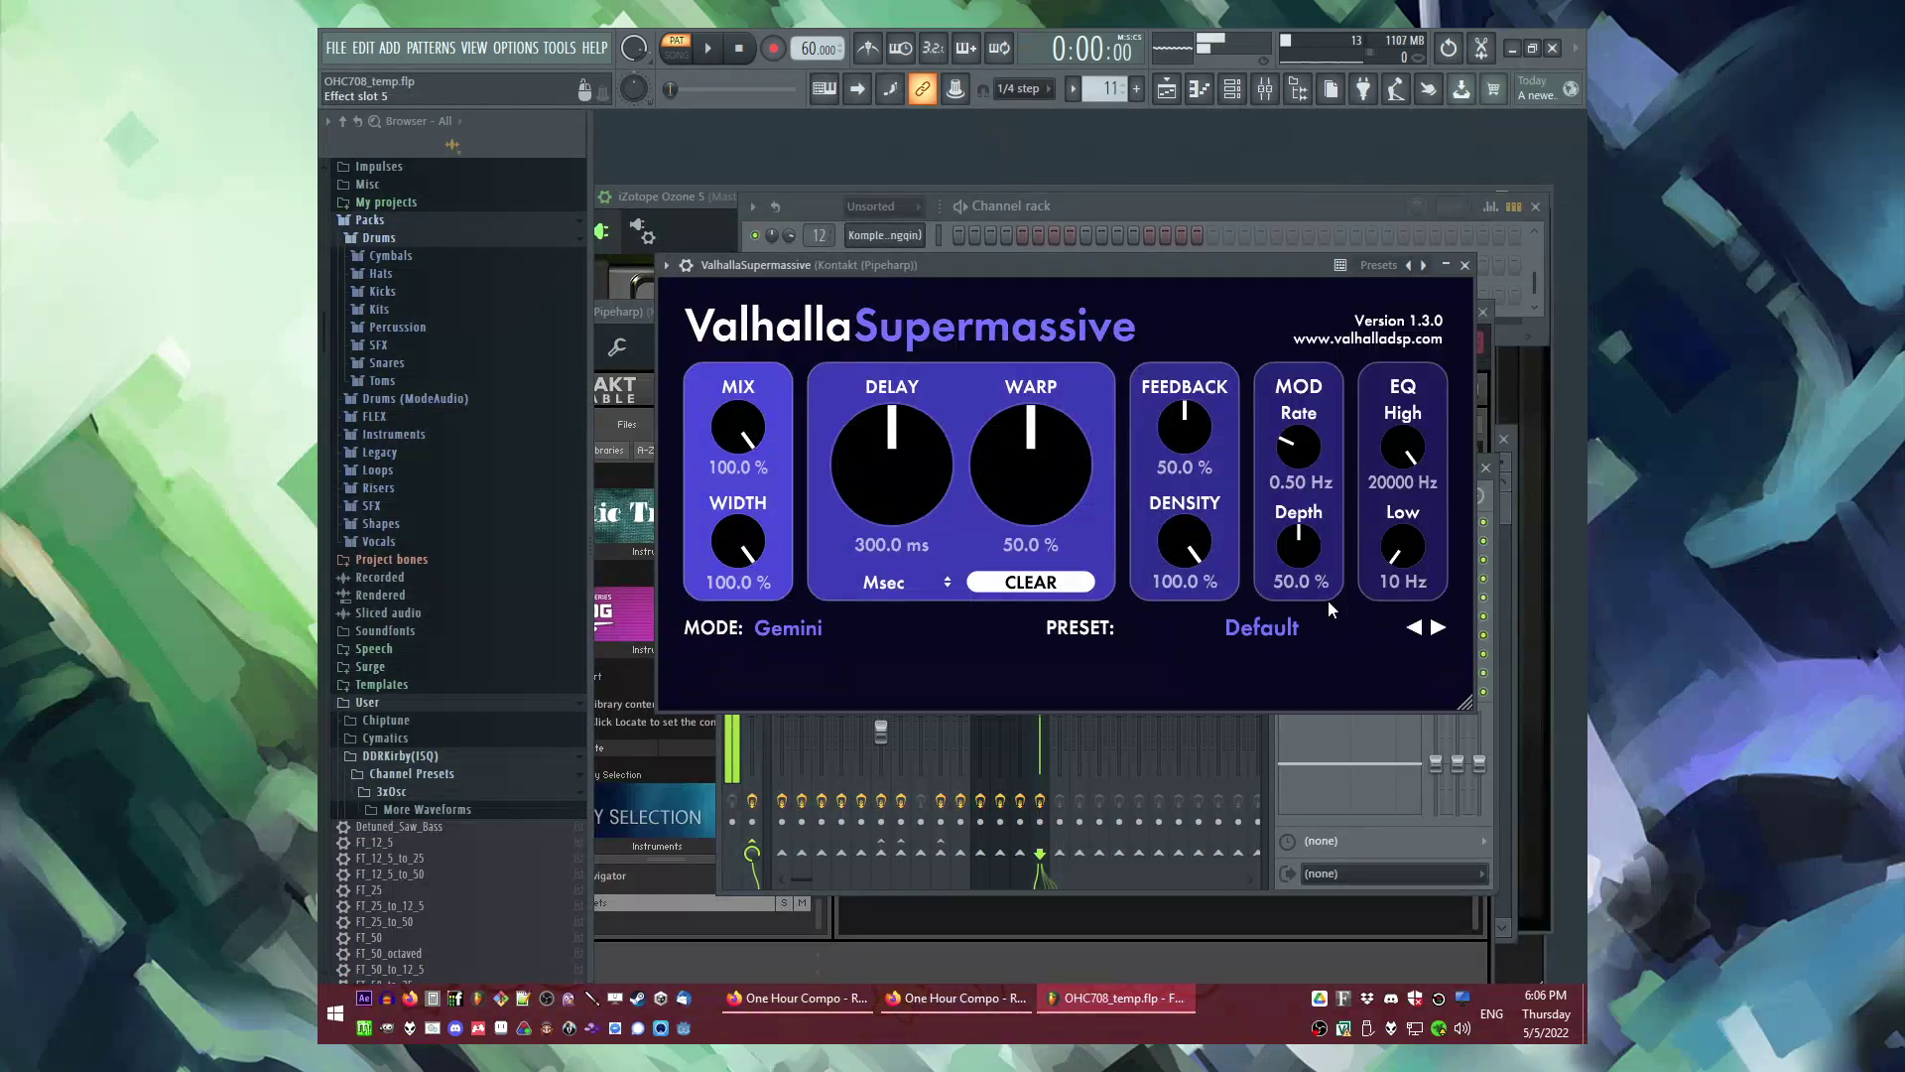
pyautogui.click(1375, 623)
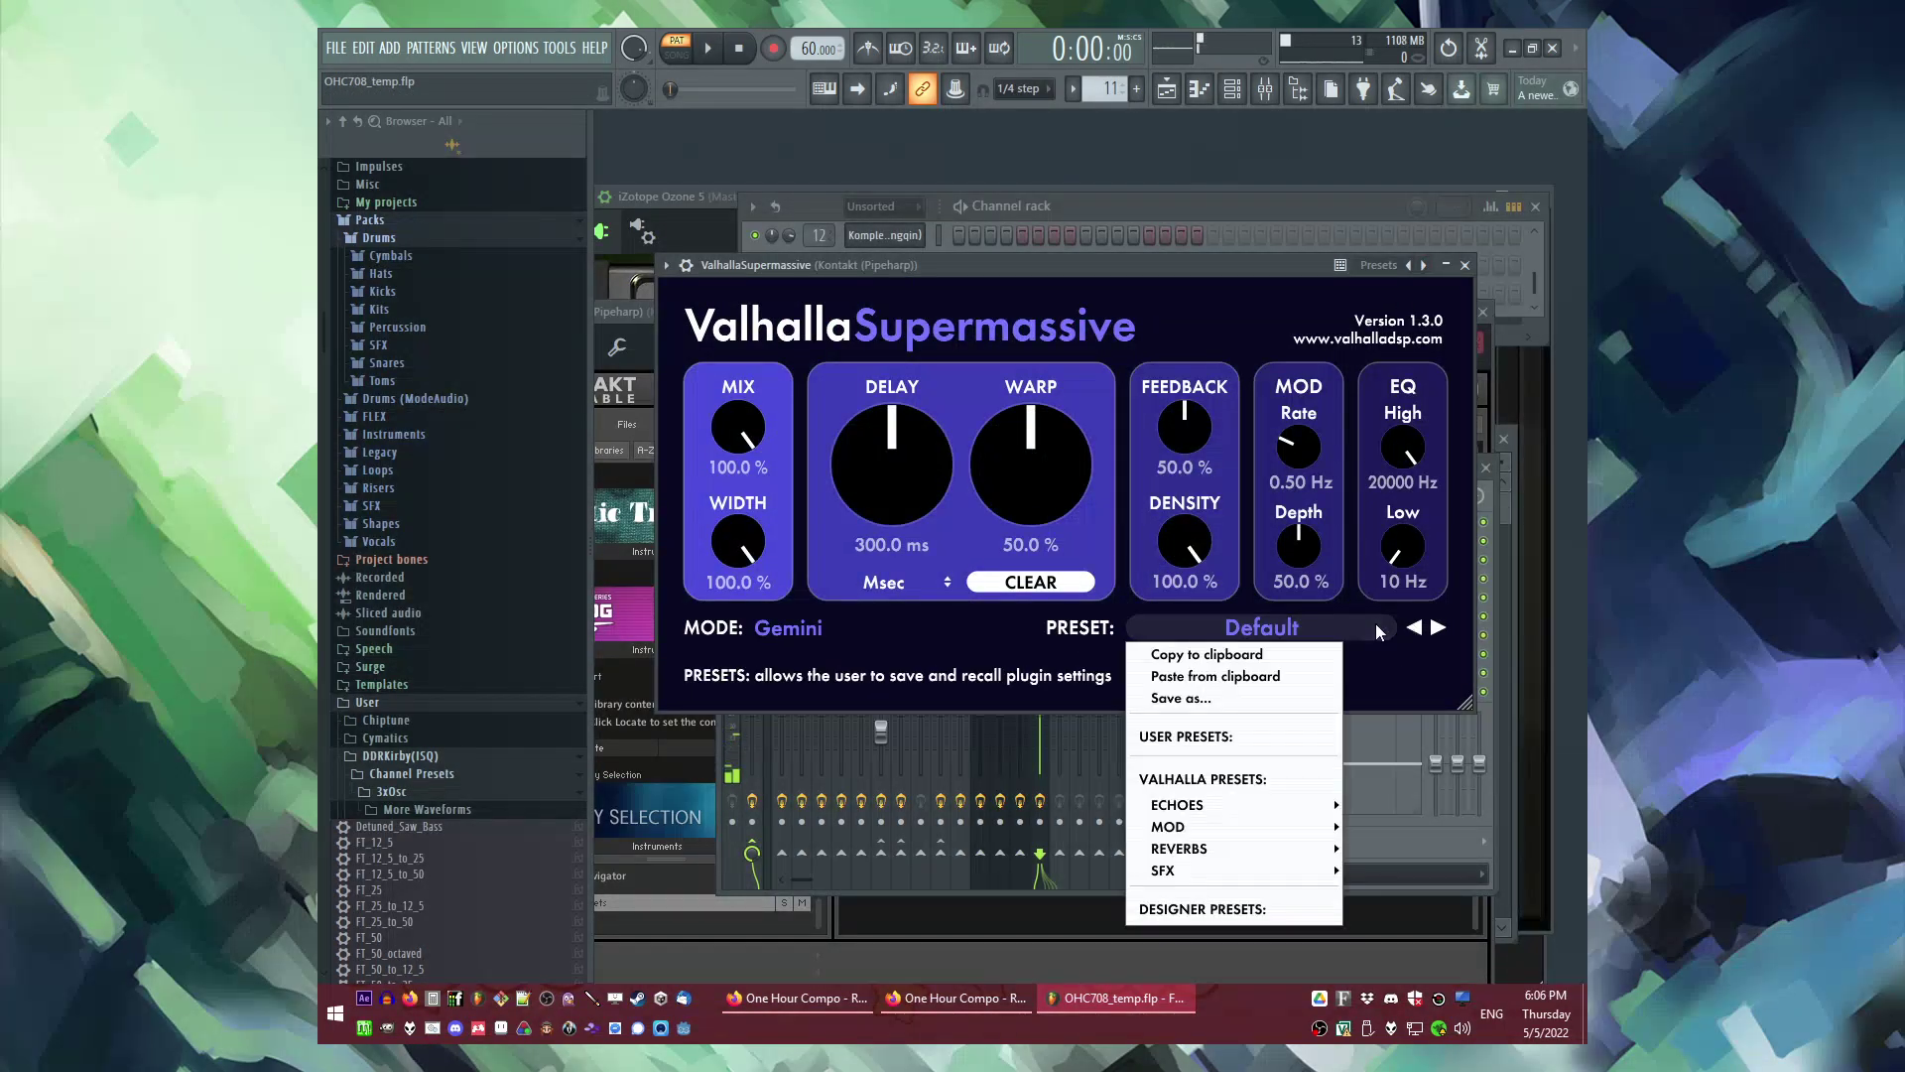
pyautogui.moveTo(1254, 854)
pyautogui.moveTo(1389, 843)
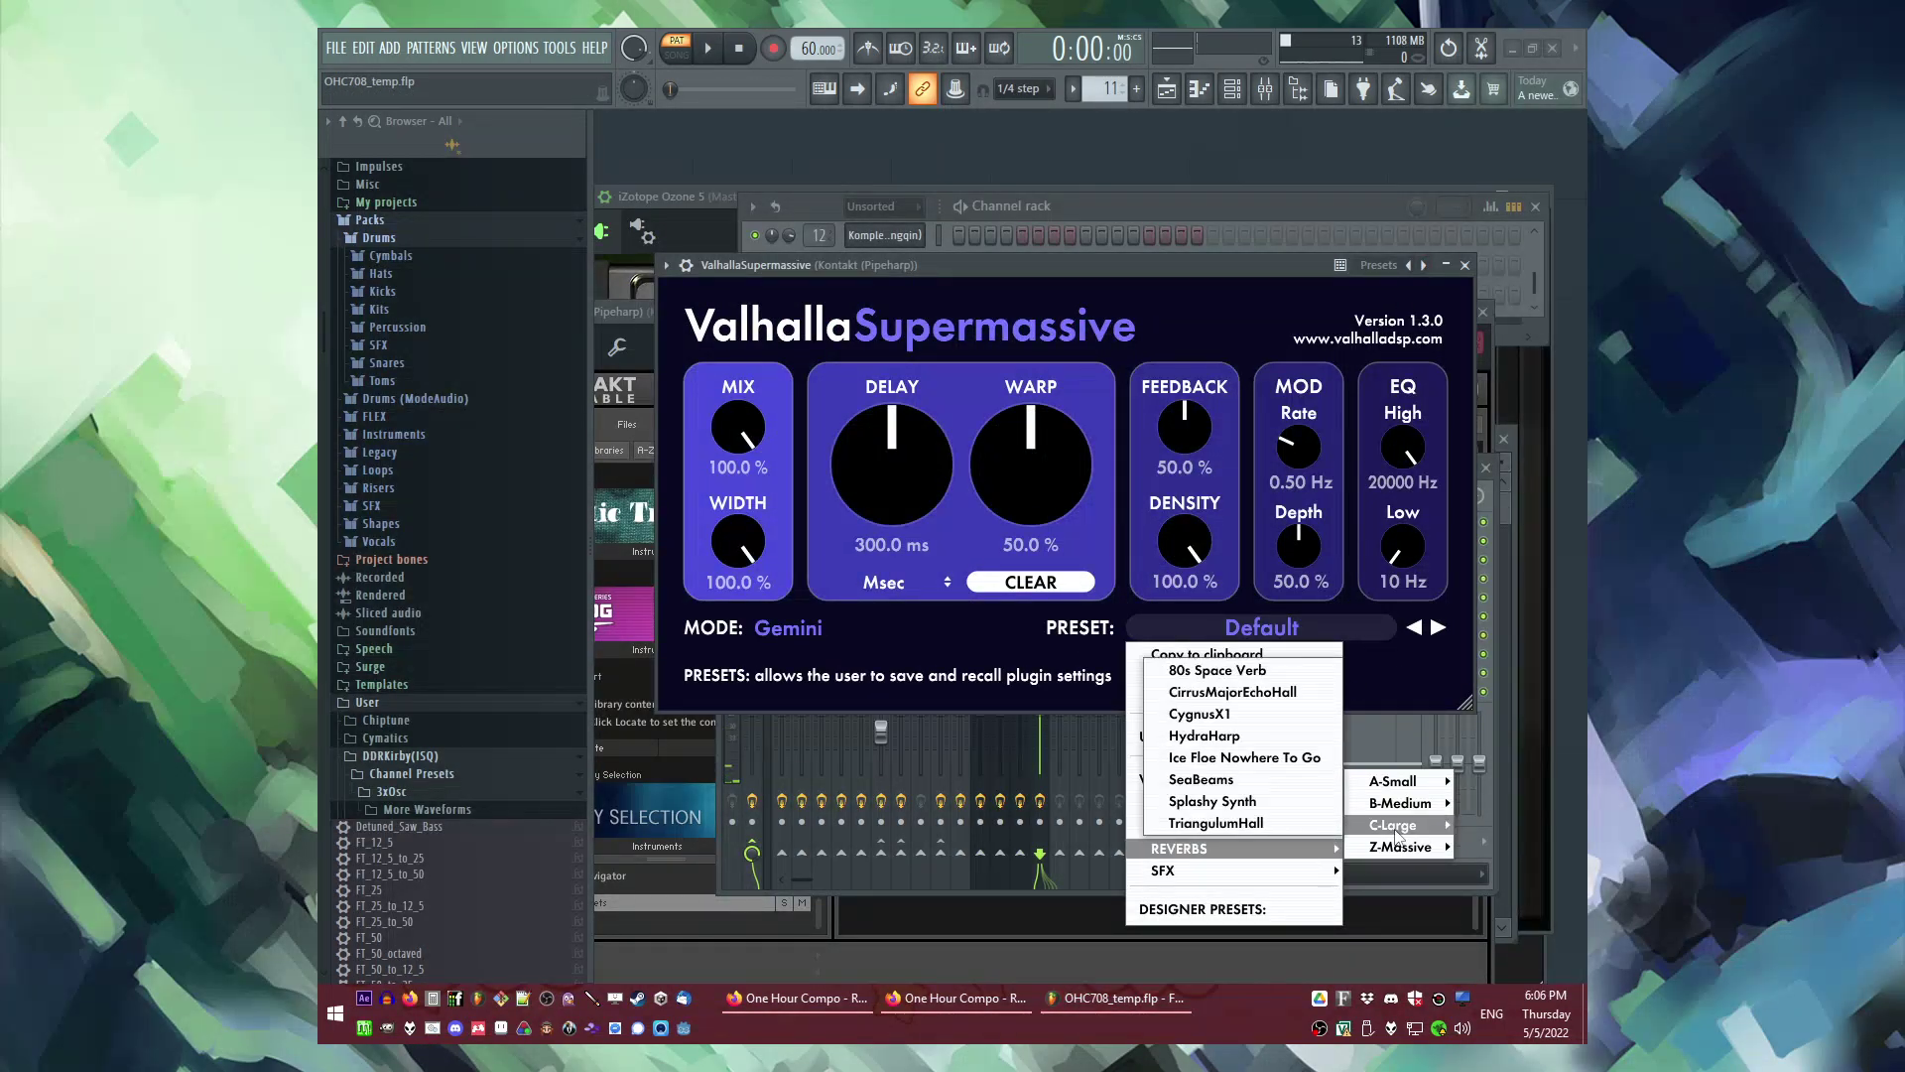
pyautogui.click(1226, 830)
pyautogui.press('space')
pyautogui.press('space')
pyautogui.moveTo(742, 427); pyautogui.dragTo(761, 477)
pyautogui.press('space')
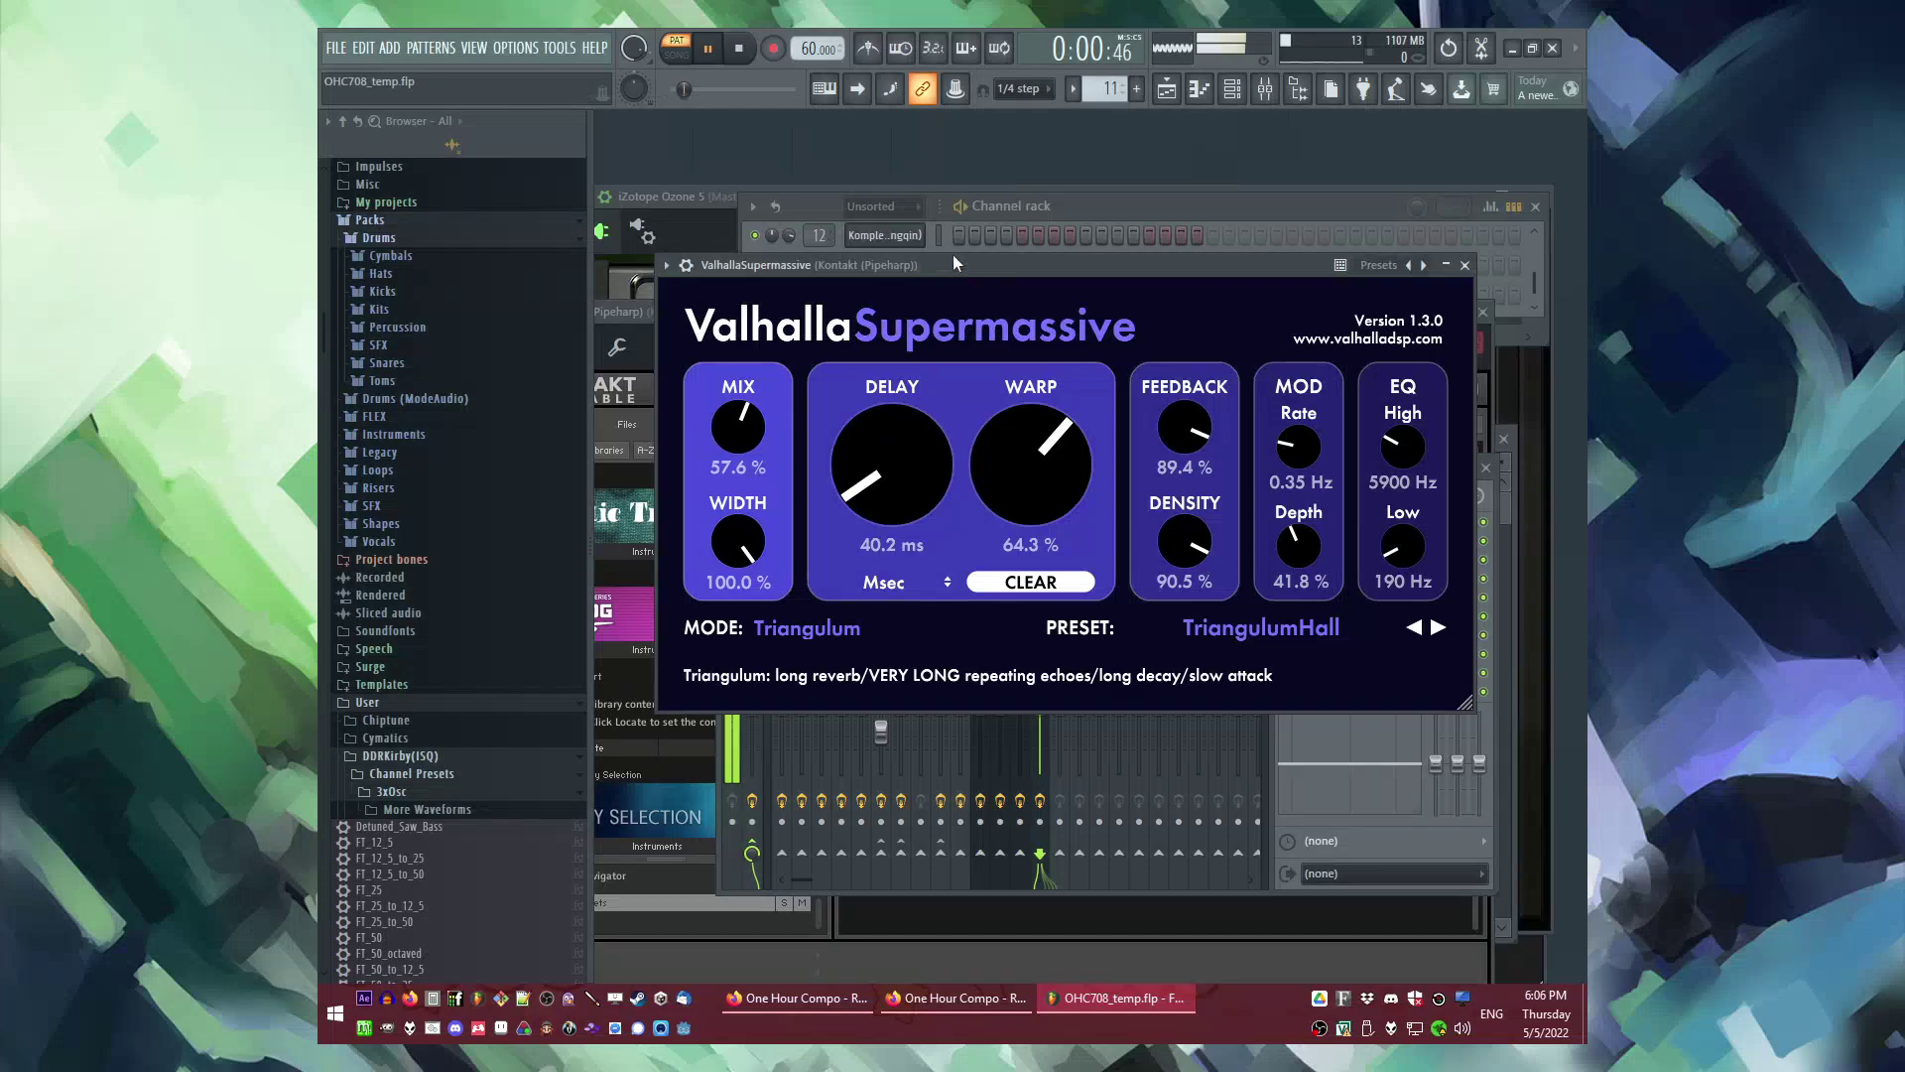
pyautogui.moveTo(953, 256); pyautogui.dragTo(954, 268)
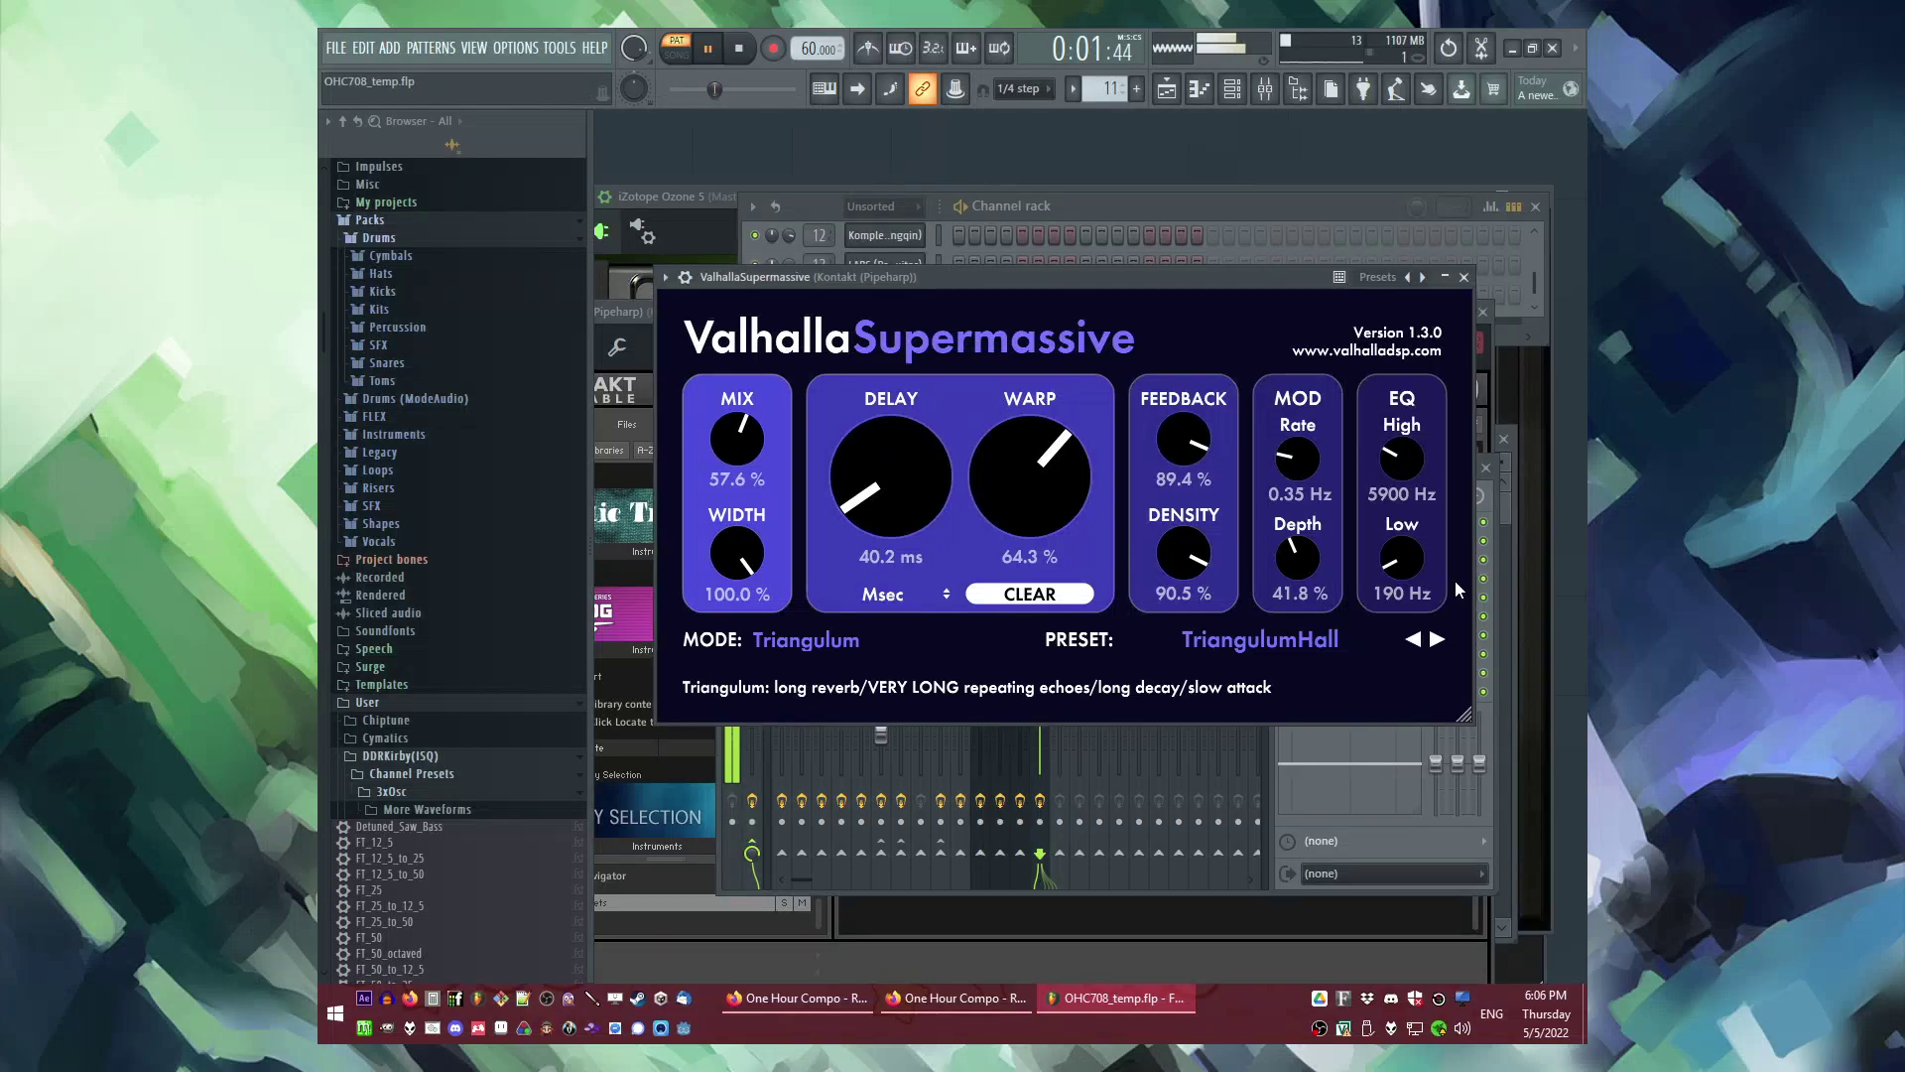
# Step: Audition the Splashy Synth, SeaBeams and Ice Floe Nowhere To Go presets in ValhallaSupermassive on the Pipeharp pattern
pyautogui.click(1437, 639)
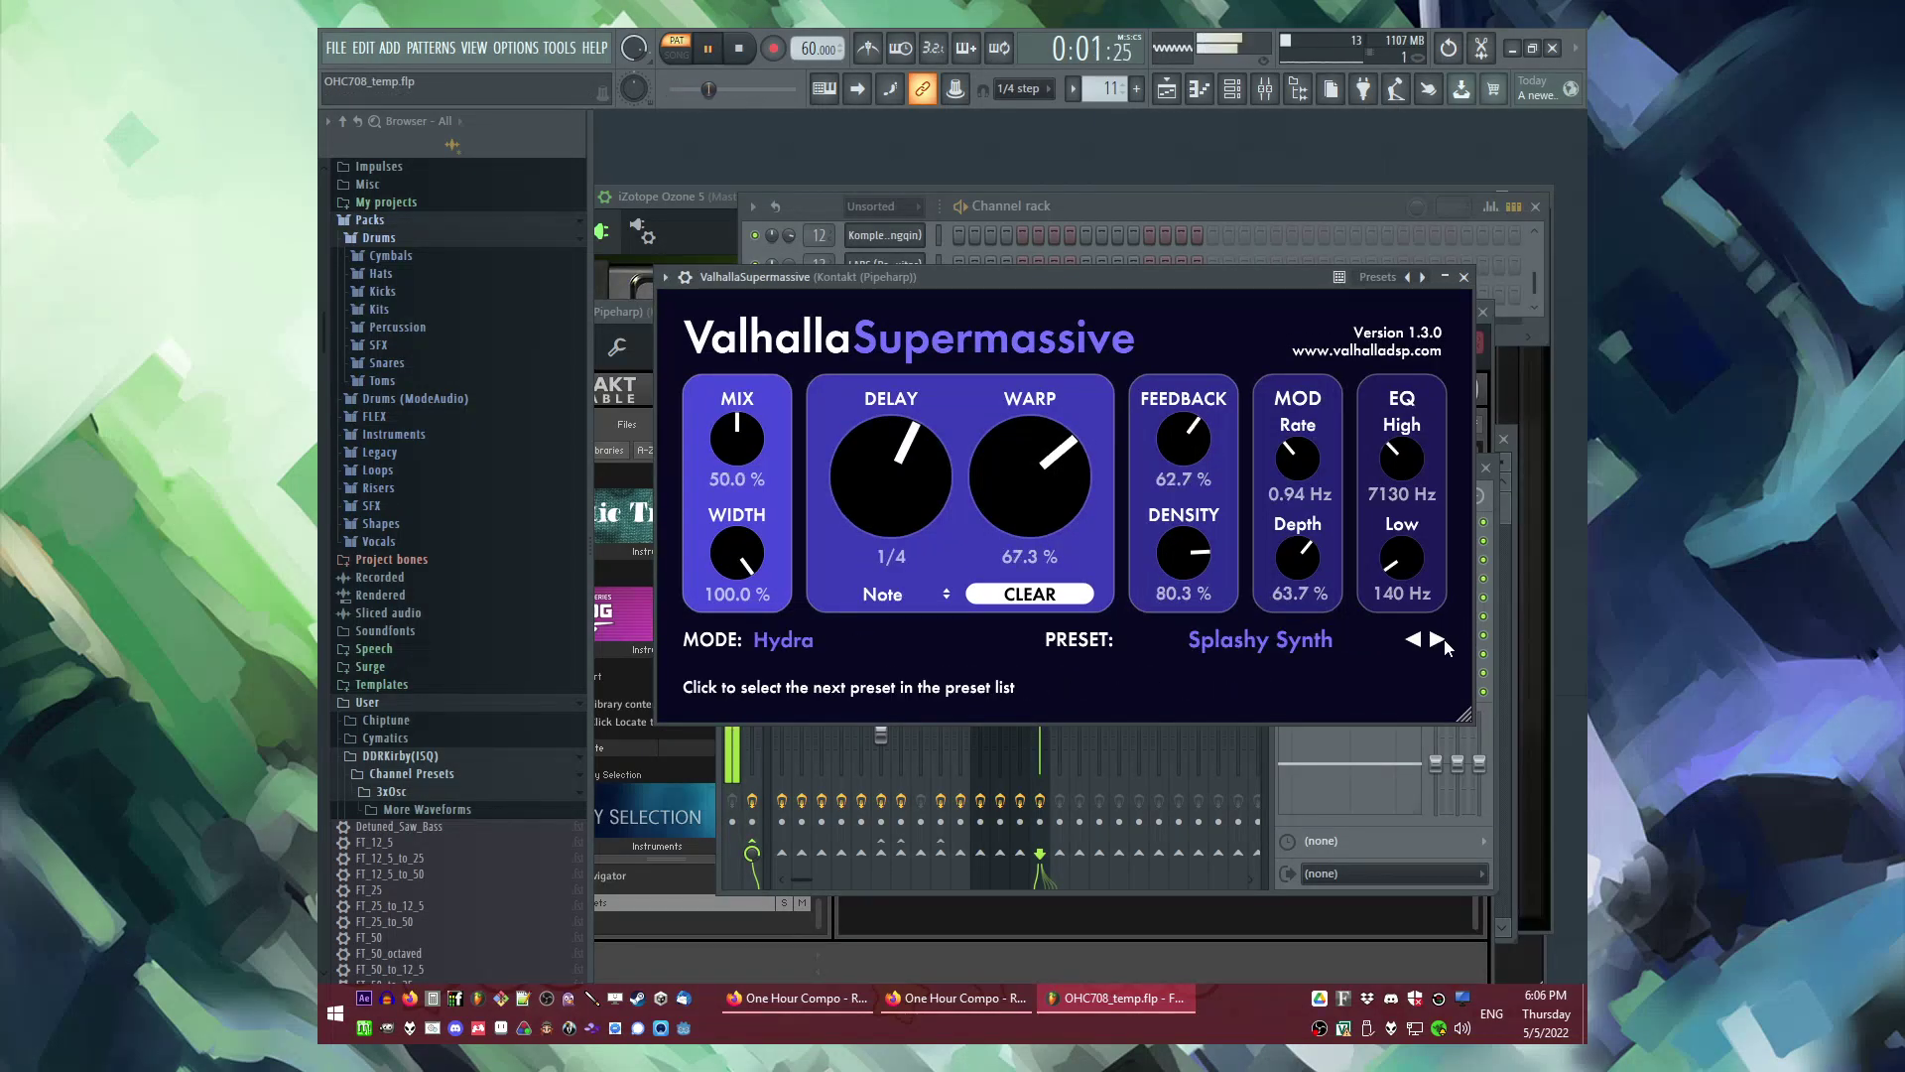
pyautogui.click(1419, 641)
pyautogui.press('space')
pyautogui.click(1419, 641)
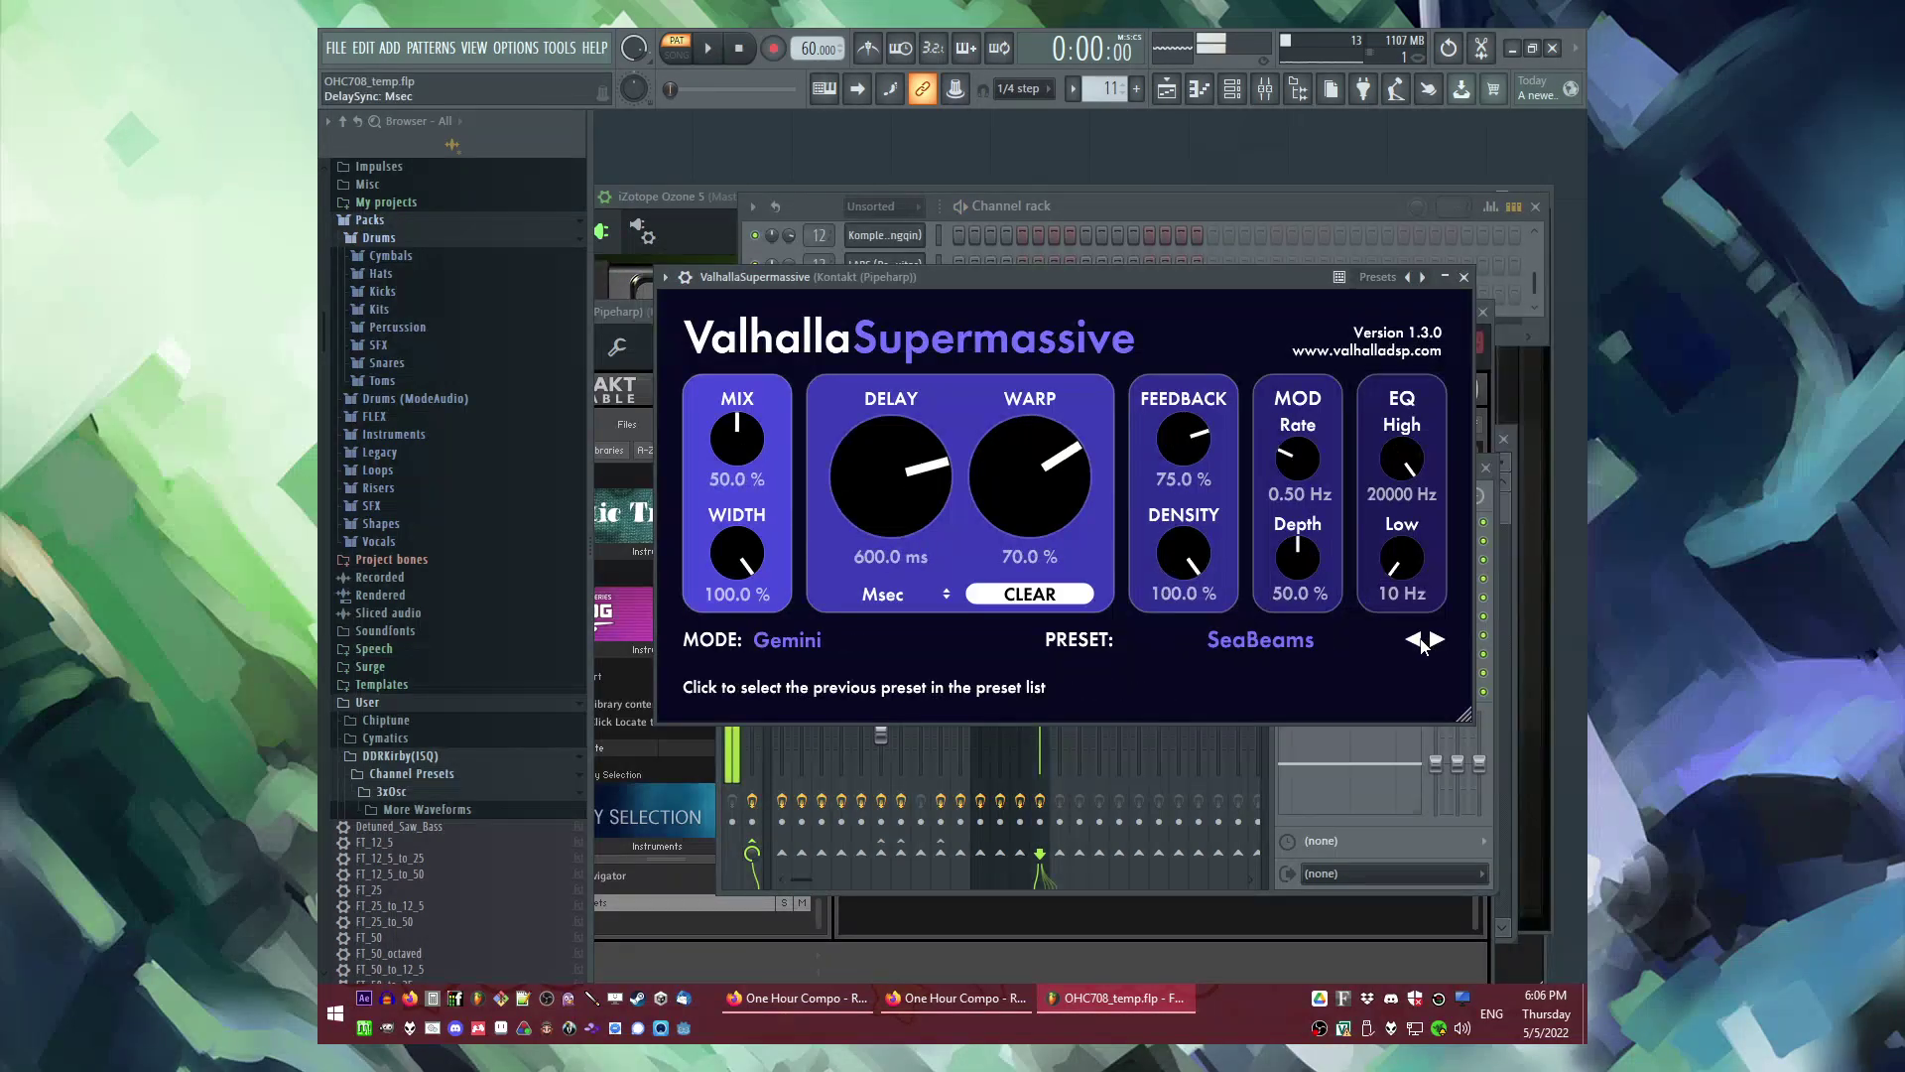
pyautogui.press('space')
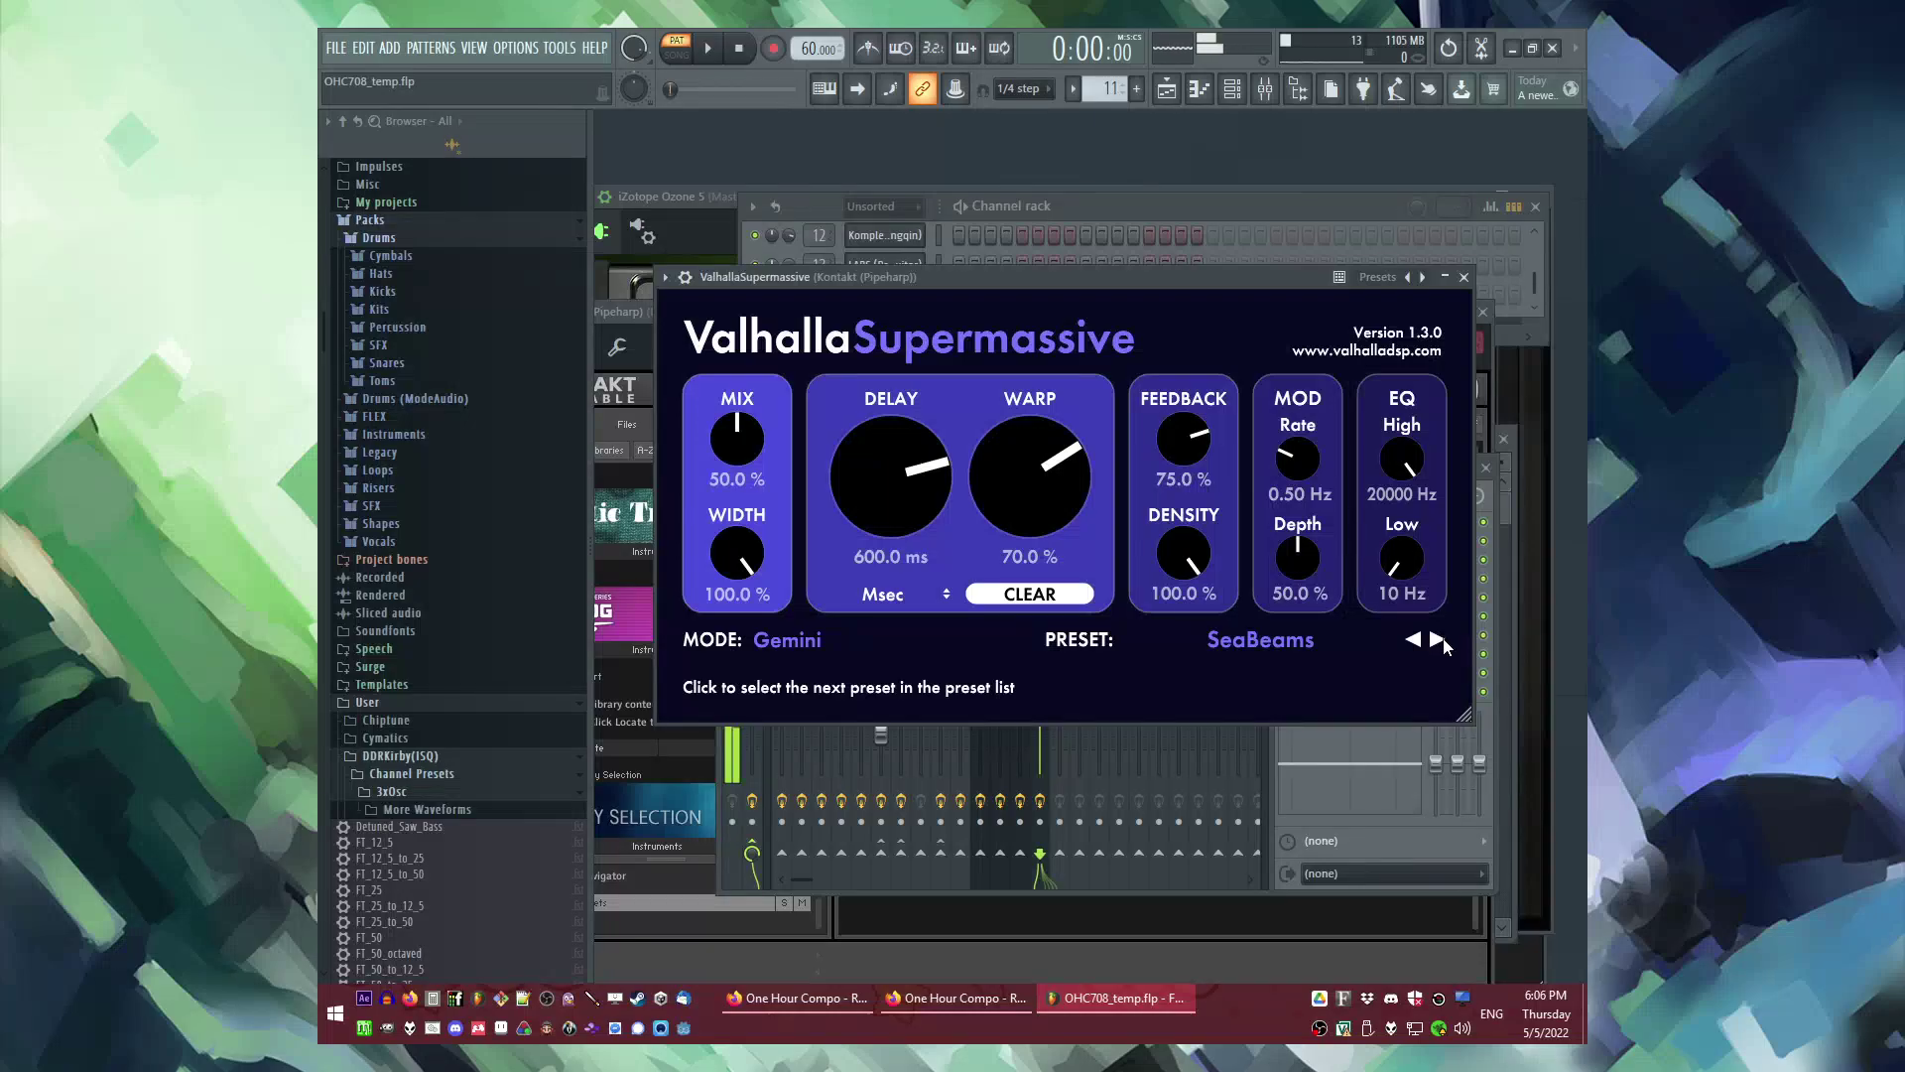
pyautogui.click(1438, 640)
pyautogui.press('space')
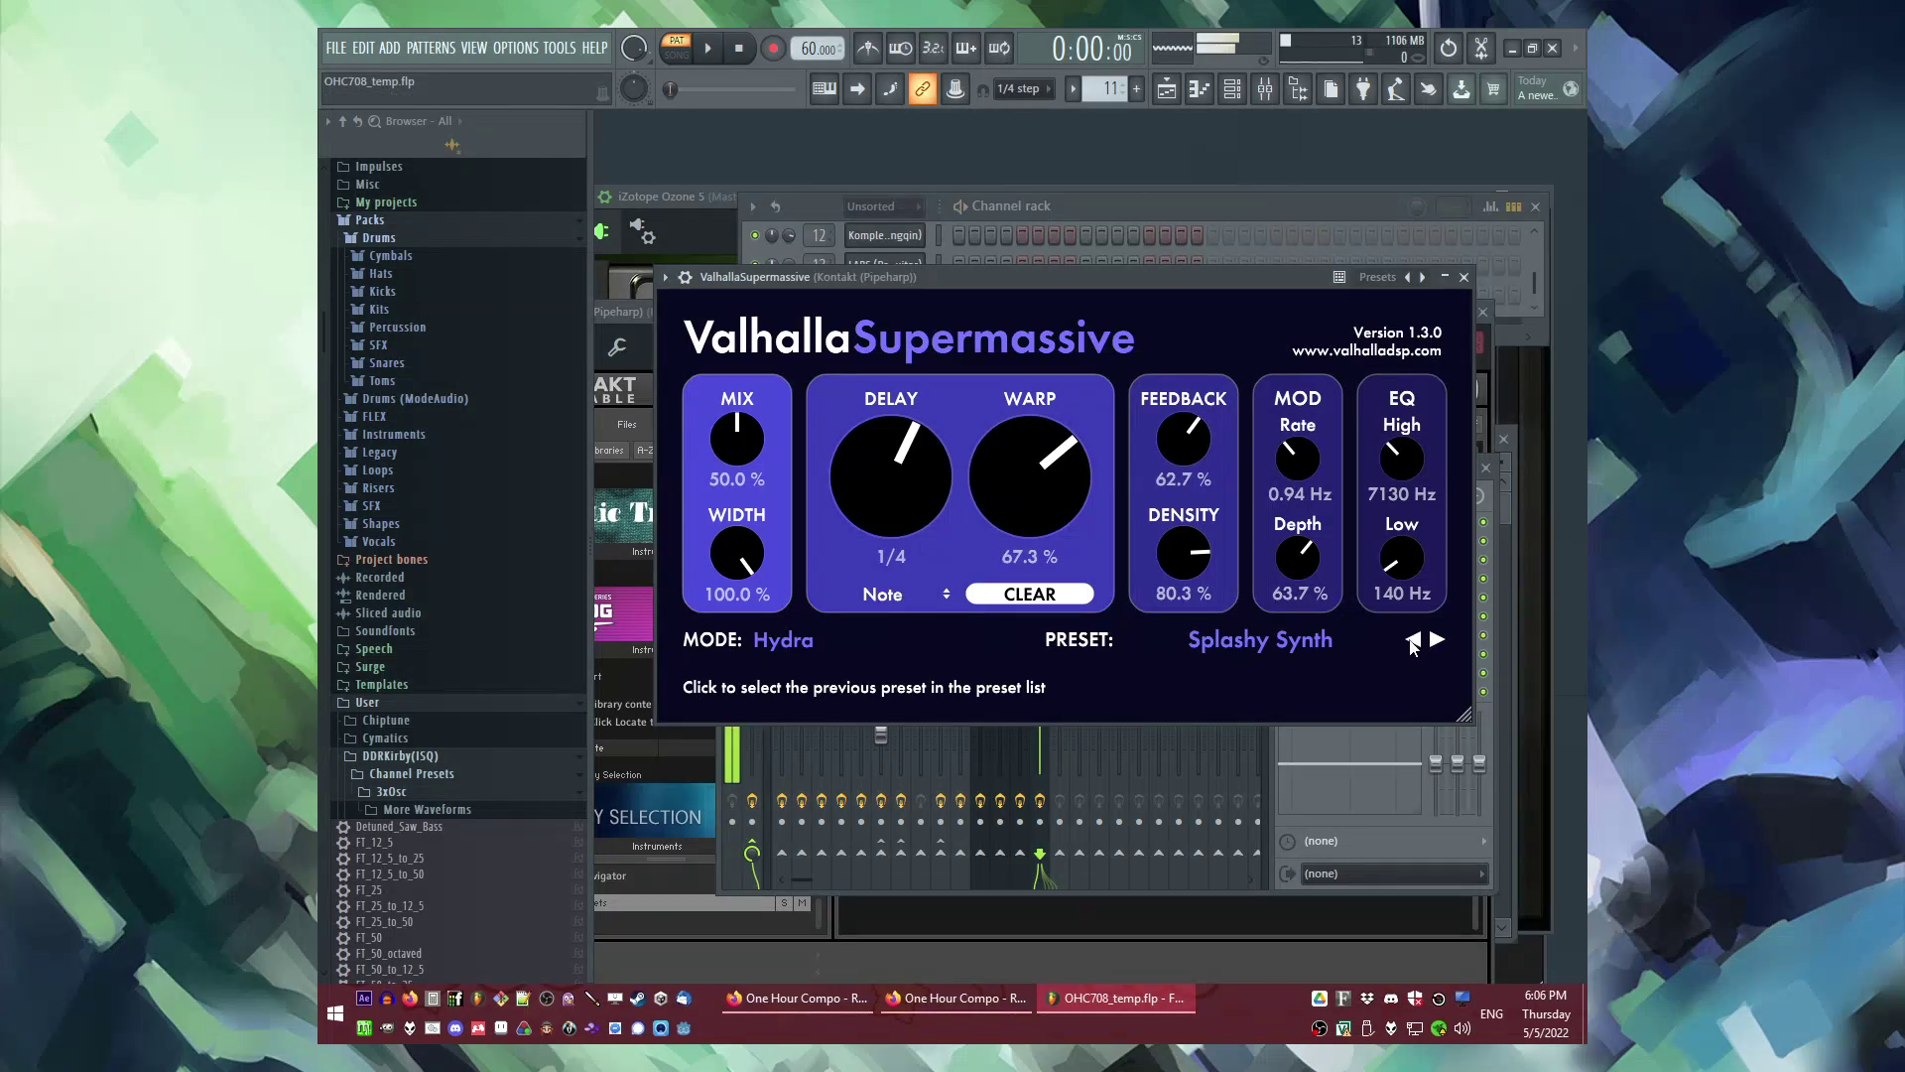
pyautogui.click(1412, 641)
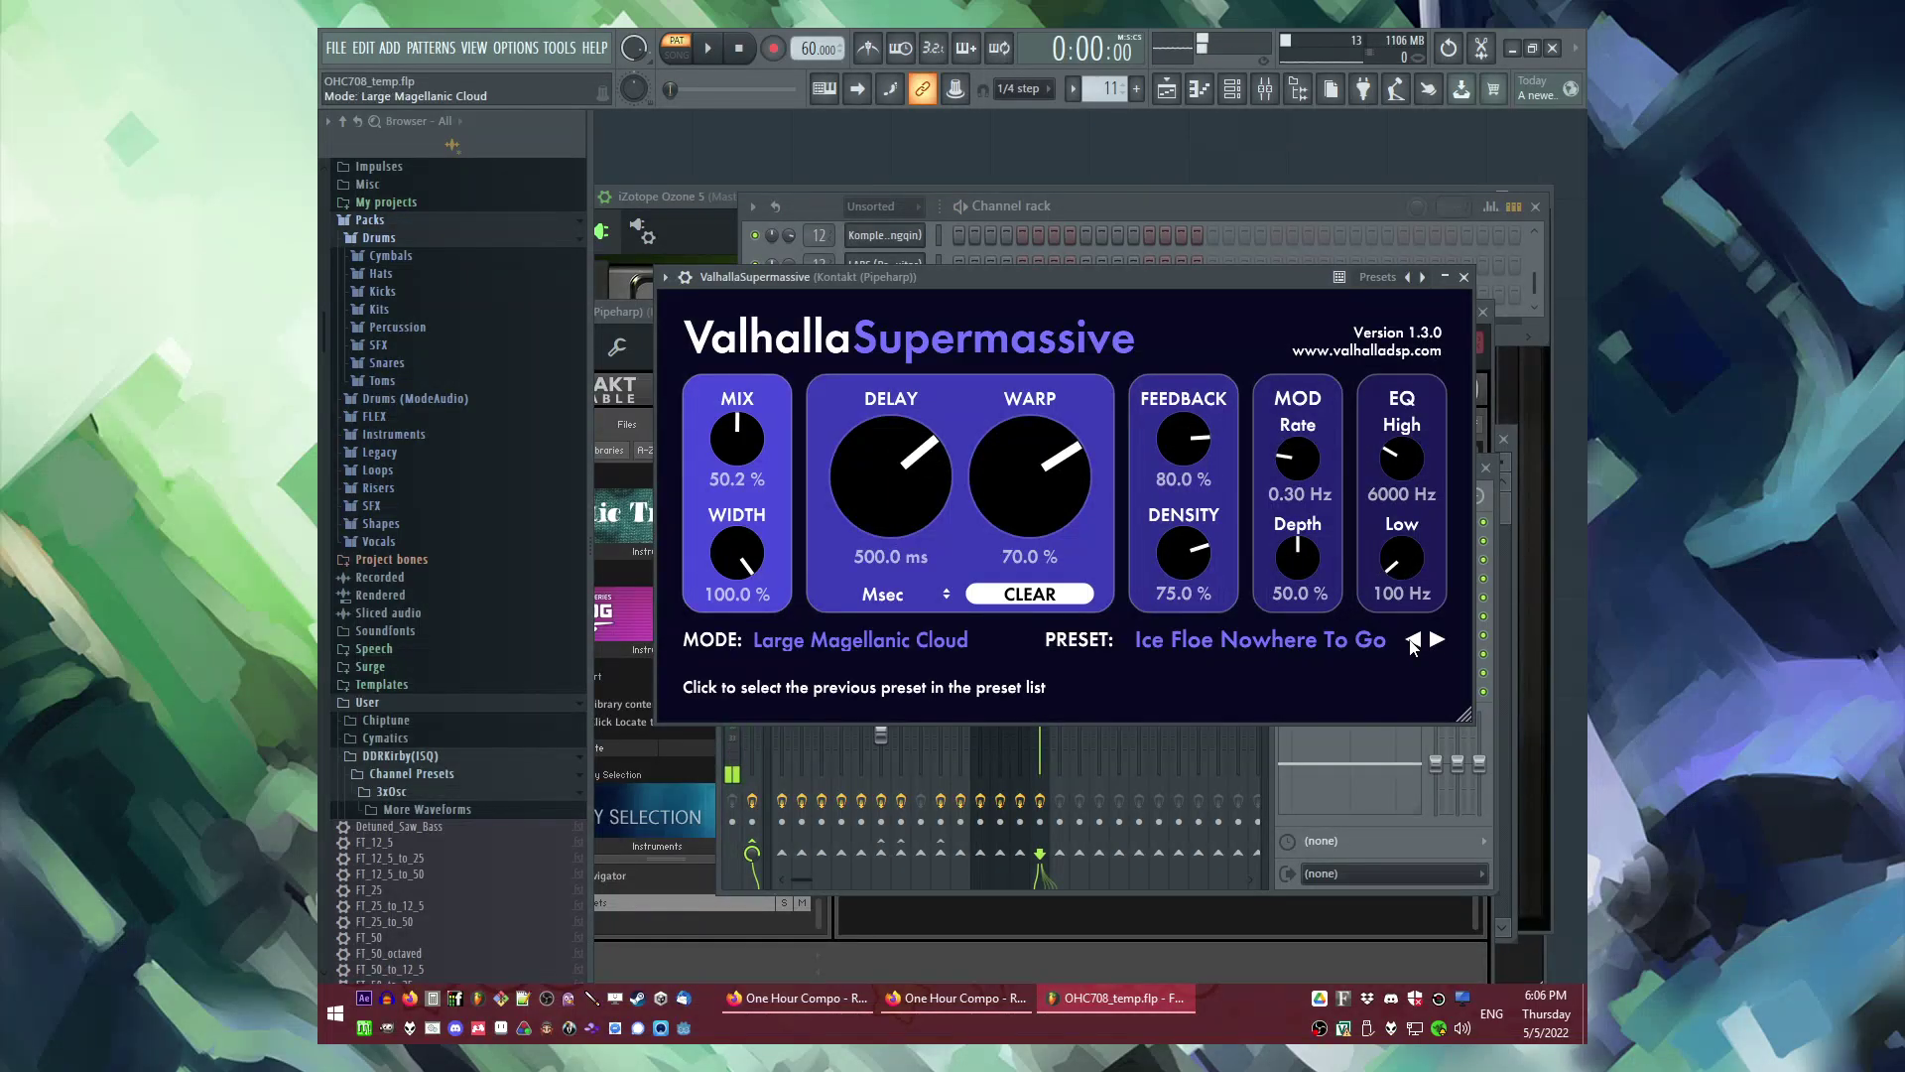
pyautogui.press('space')
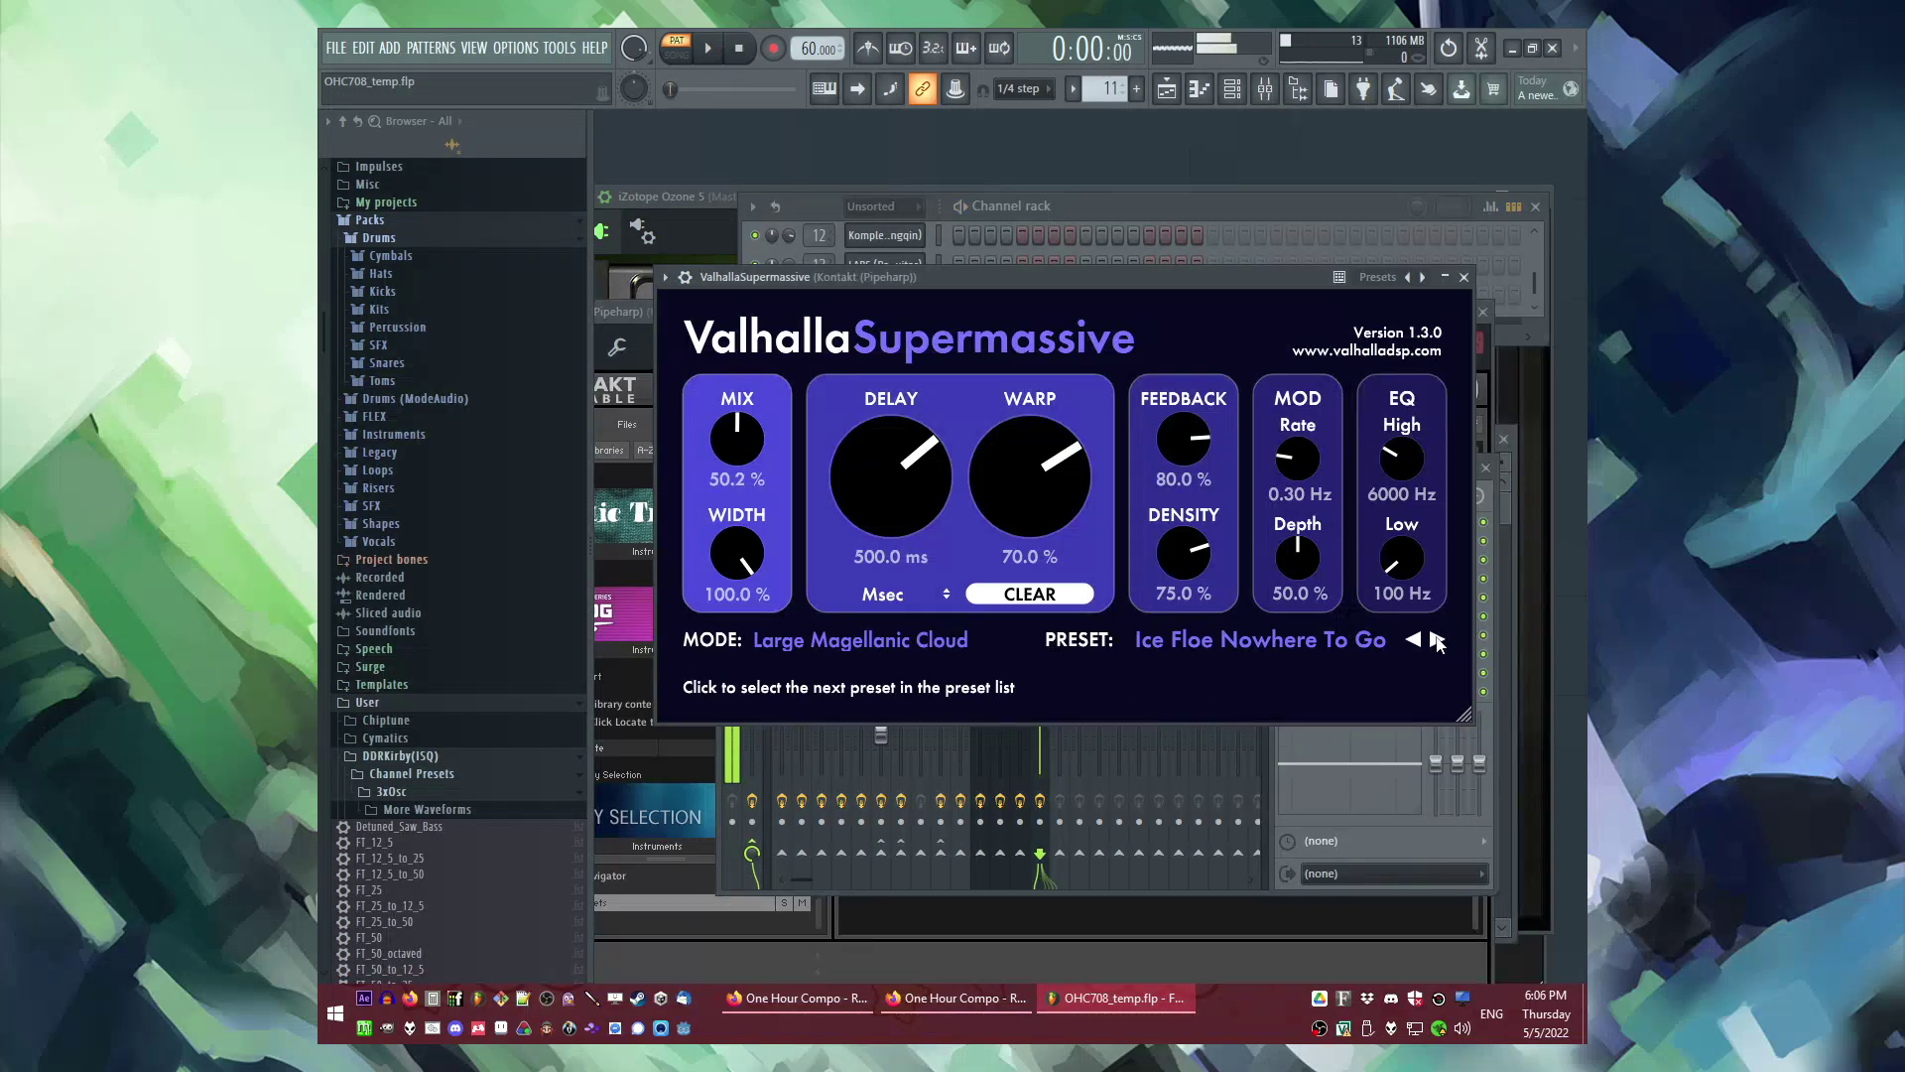
# Step: Select the SeaBeams preset in ValhallaSupermassive and raise its Mix to 72.4%
pyautogui.click(1438, 640)
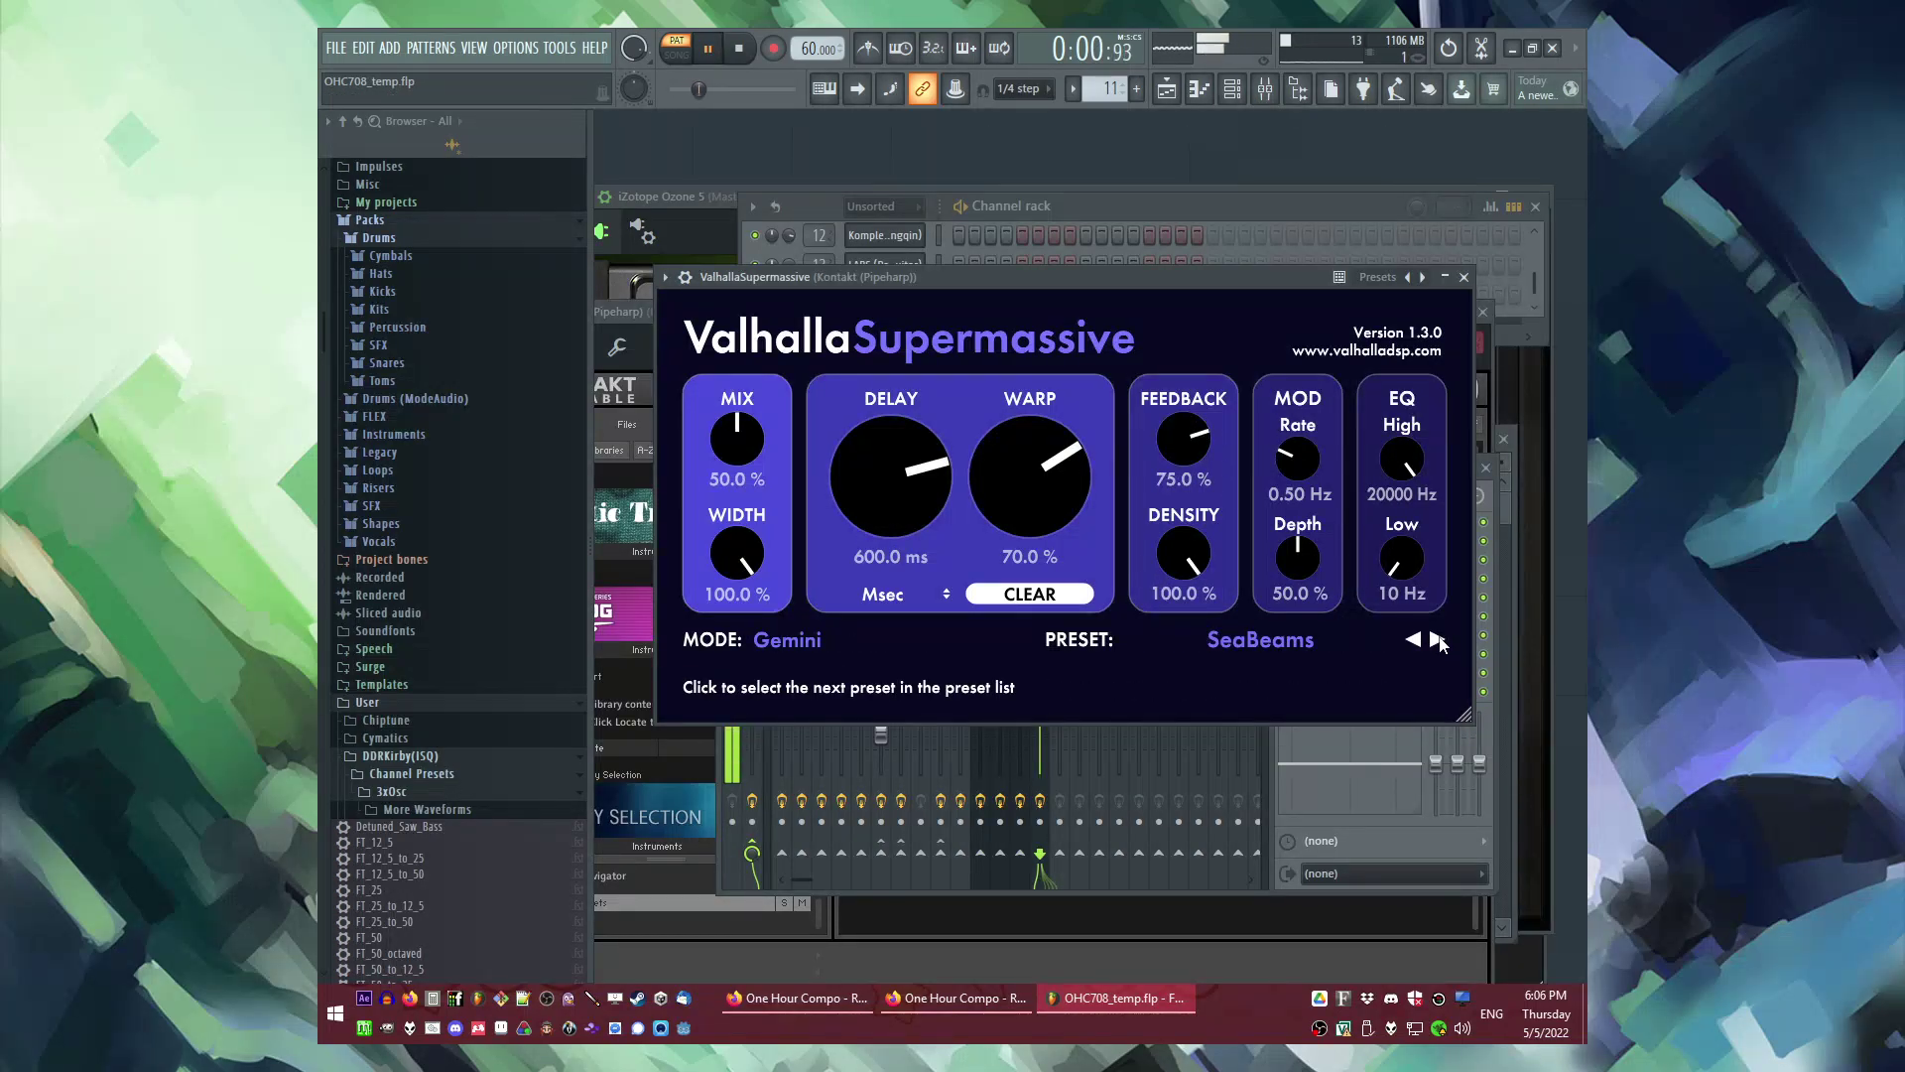
pyautogui.press('space')
pyautogui.moveTo(737, 439); pyautogui.dragTo(735, 390)
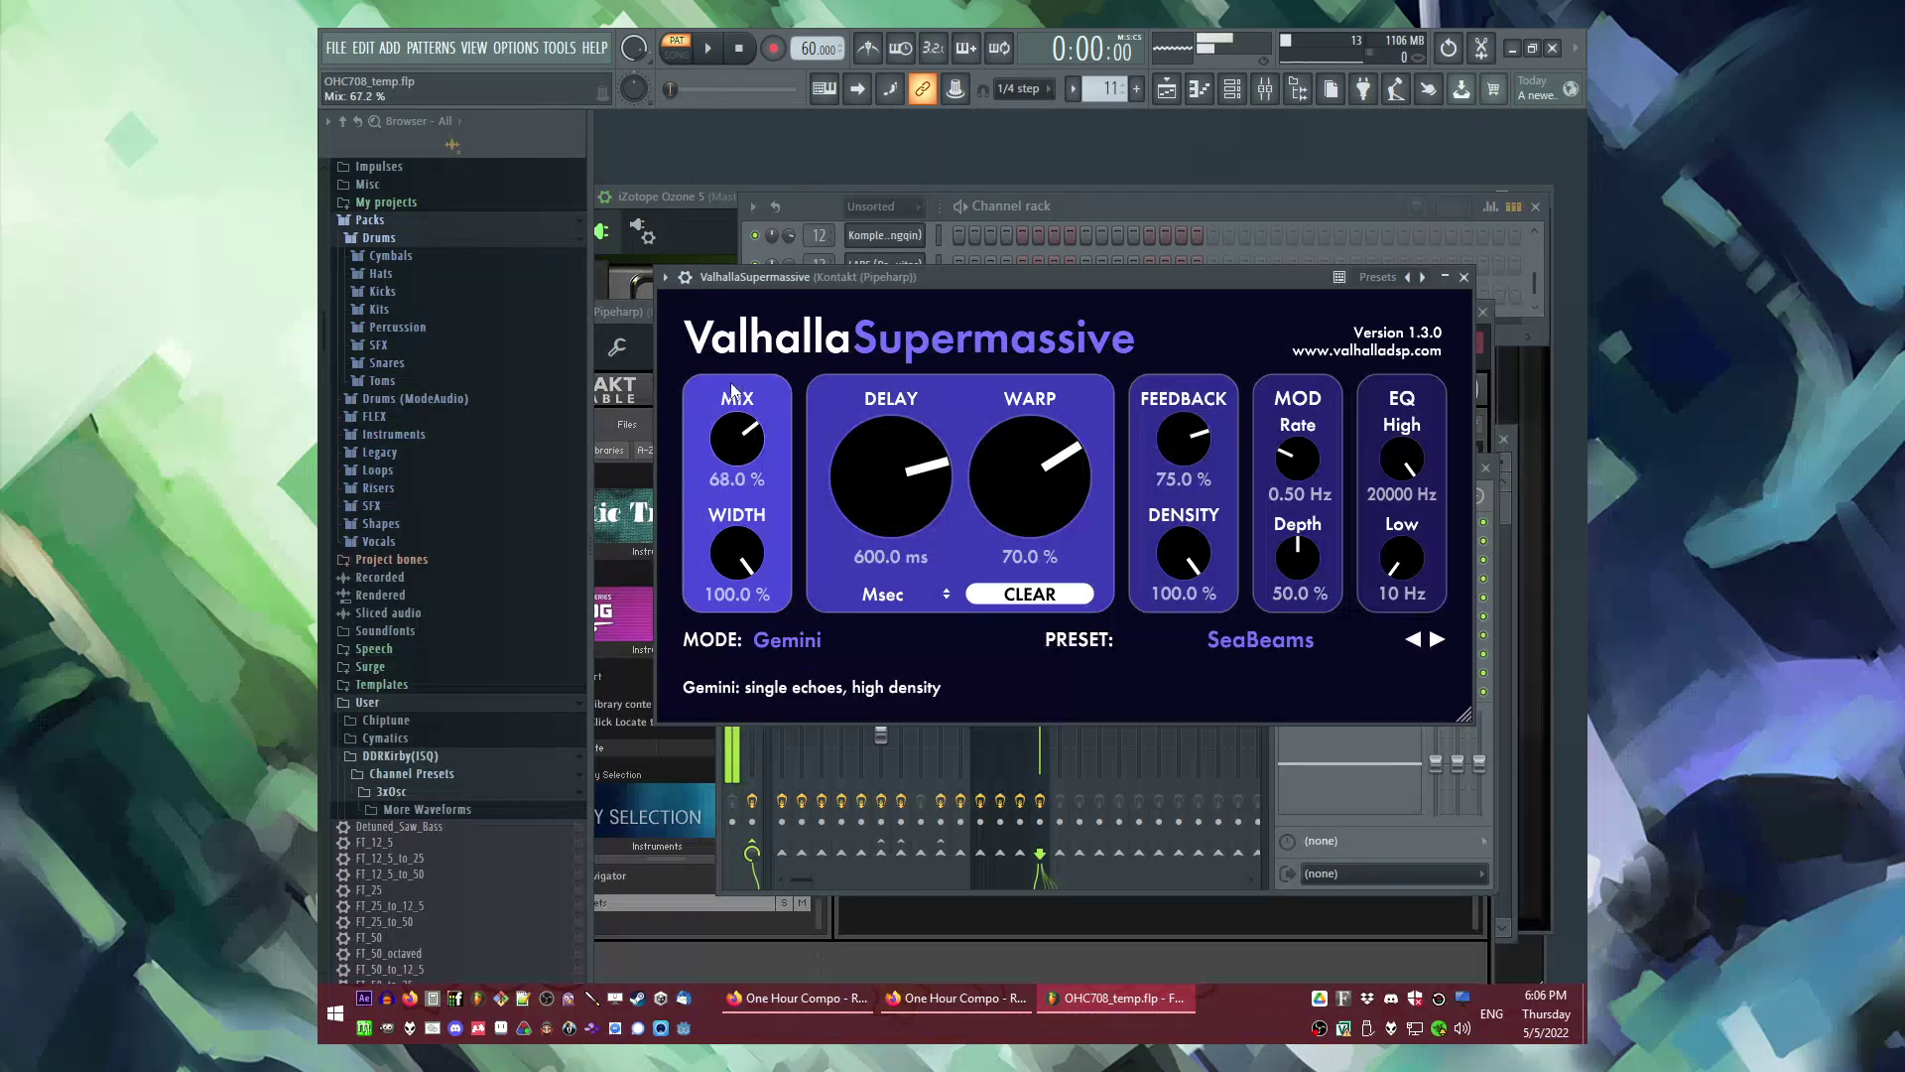
pyautogui.press('space')
# Step: Replace the Pipeharp note in Pattern 11's piano roll with a C4 note at the pattern's start
pyautogui.click(1085, 202)
pyautogui.rightClick(918, 285)
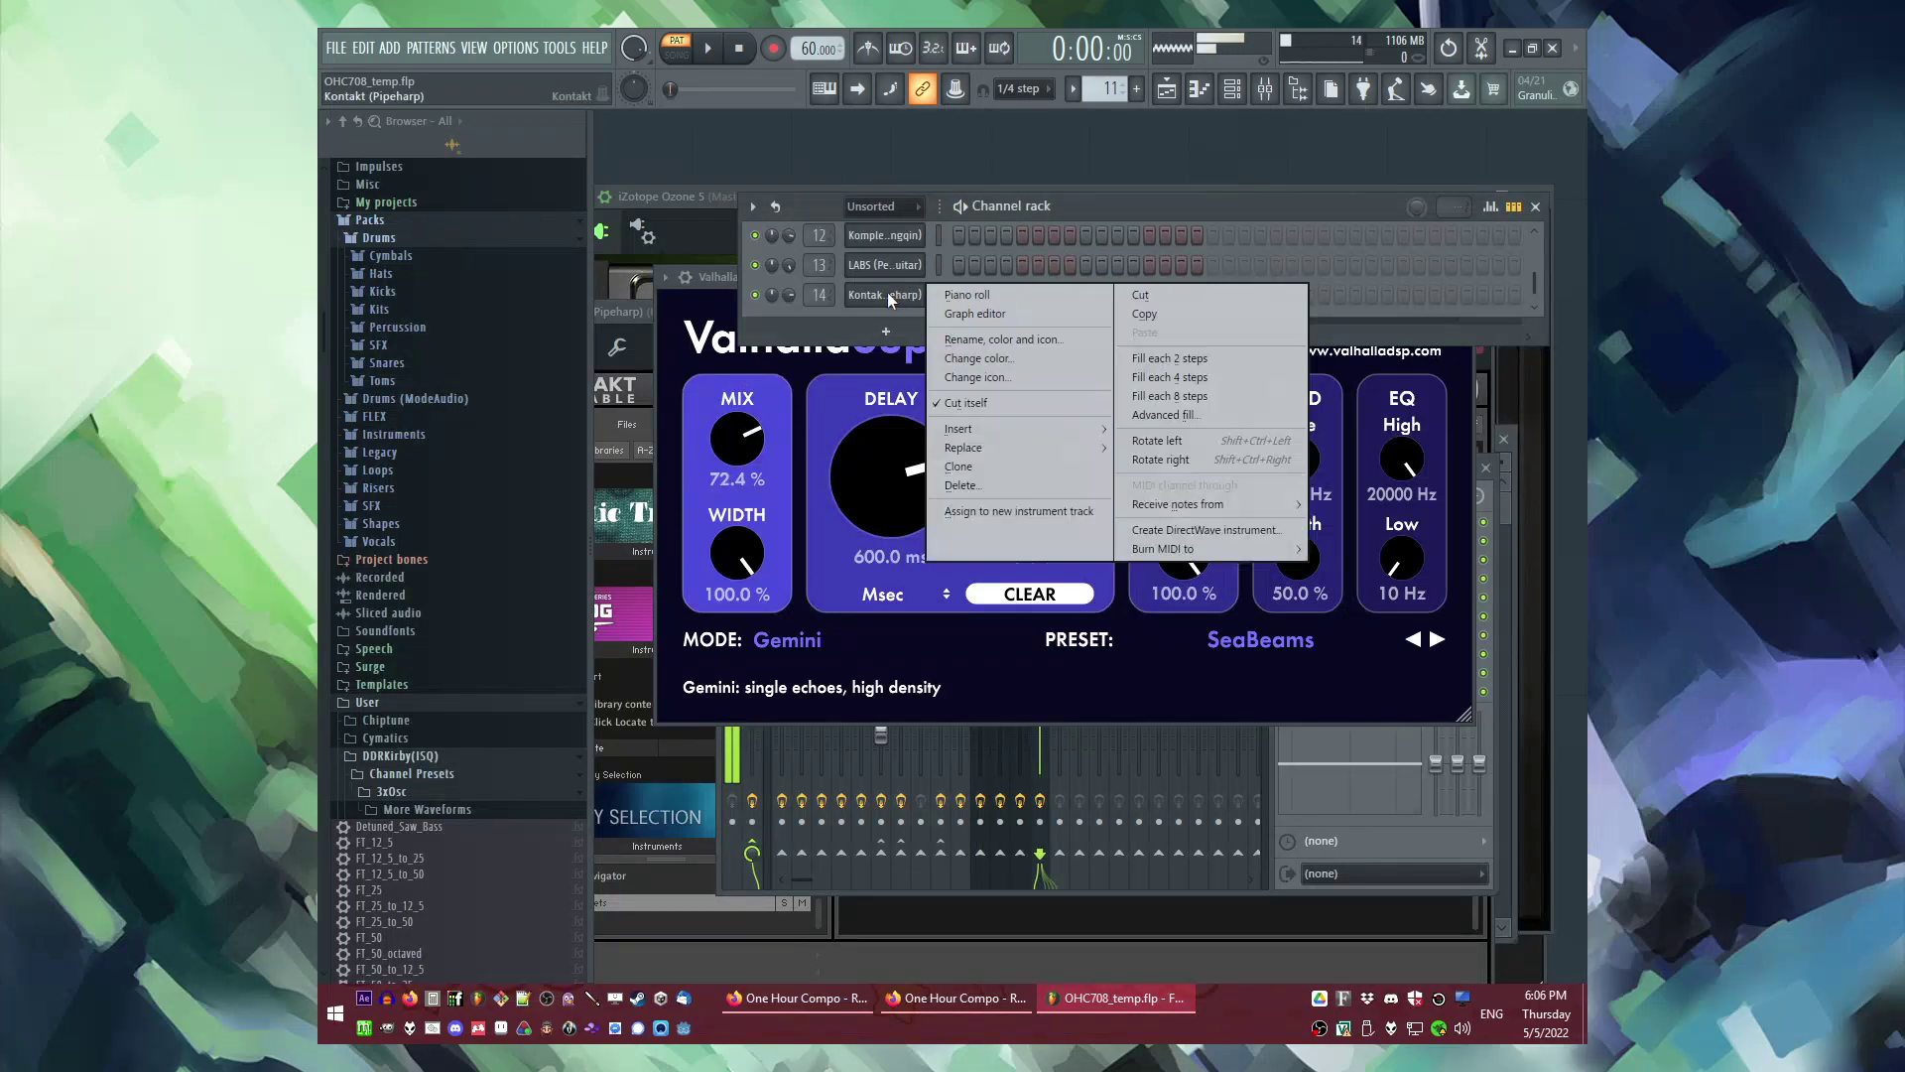
pyautogui.click(933, 467)
pyautogui.rightClick(707, 513)
pyautogui.click(710, 514)
# Step: Switch to song mode and play the arrangement from bar 5 to hear the Pipeharp C4 note in context
pyautogui.press('F5')
pyautogui.press('l')
pyautogui.click(927, 483)
pyautogui.press('space')
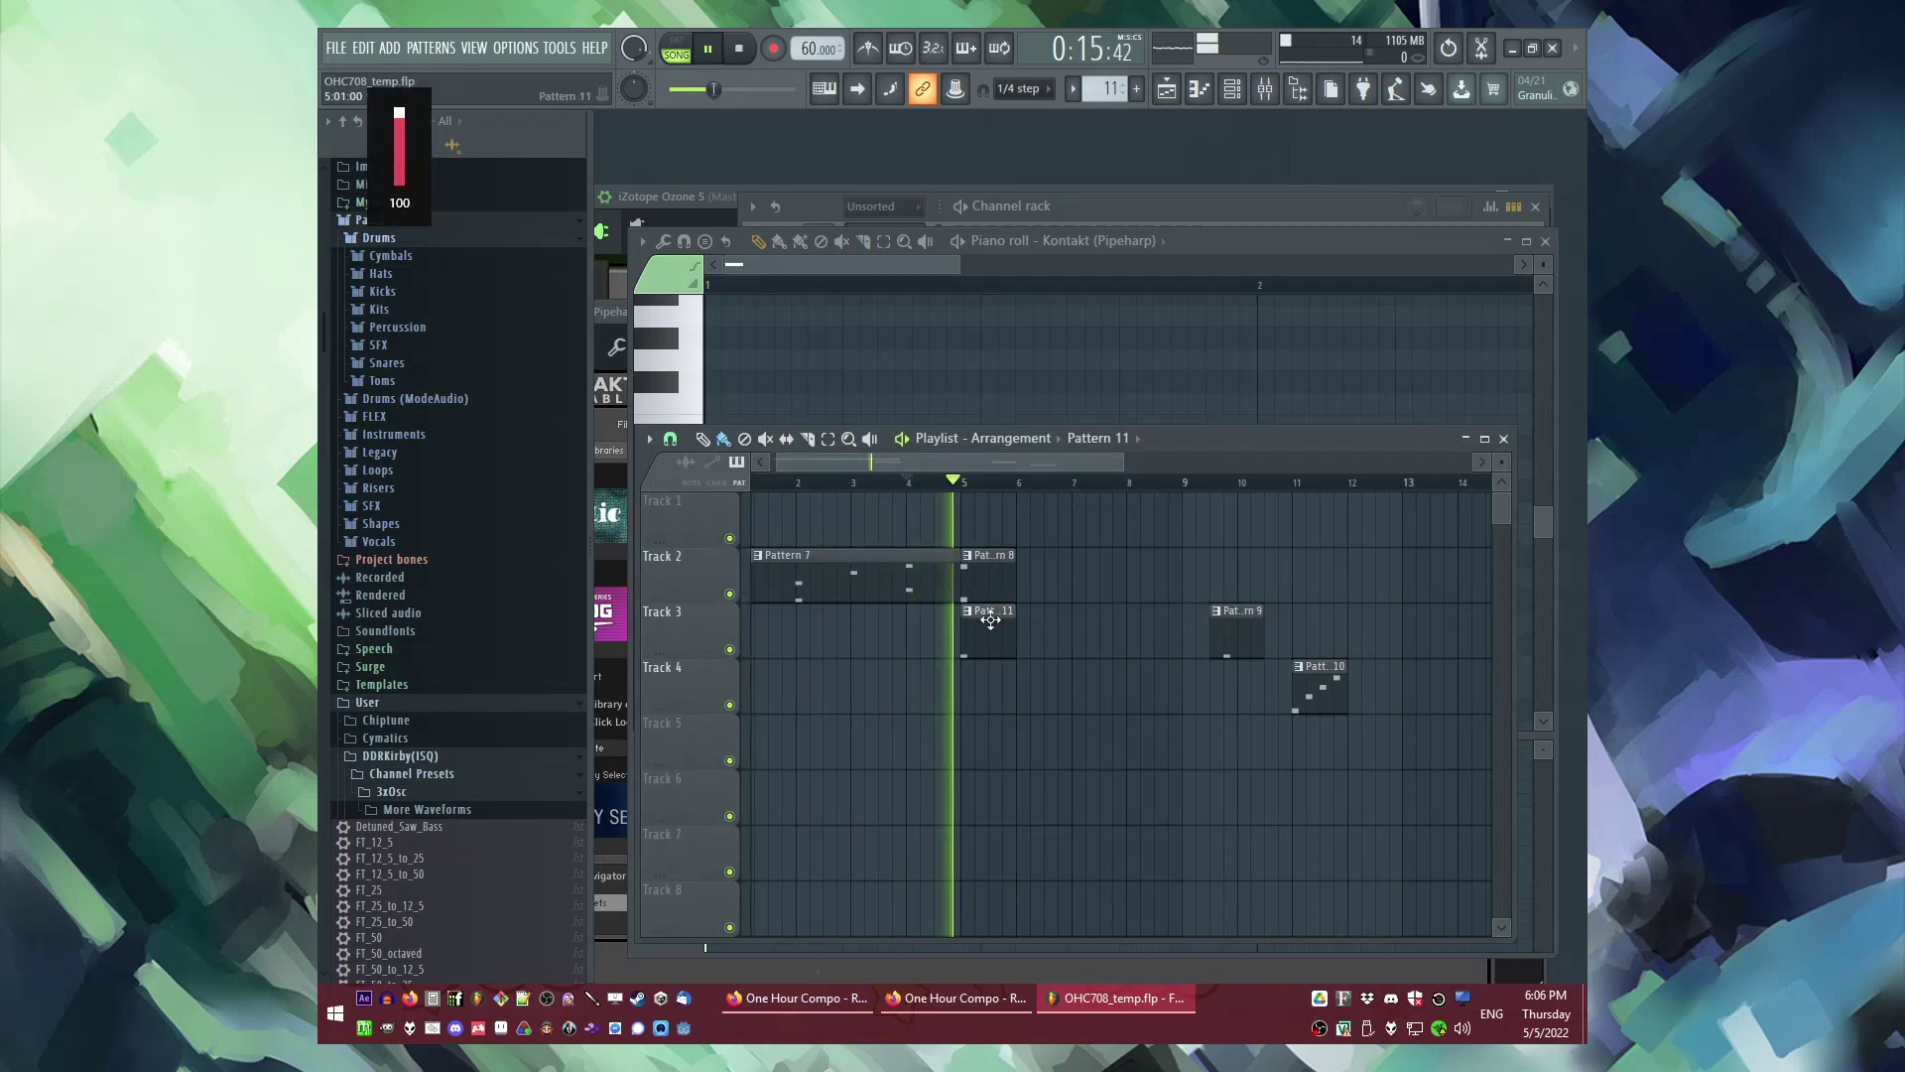
pyautogui.press('F5')
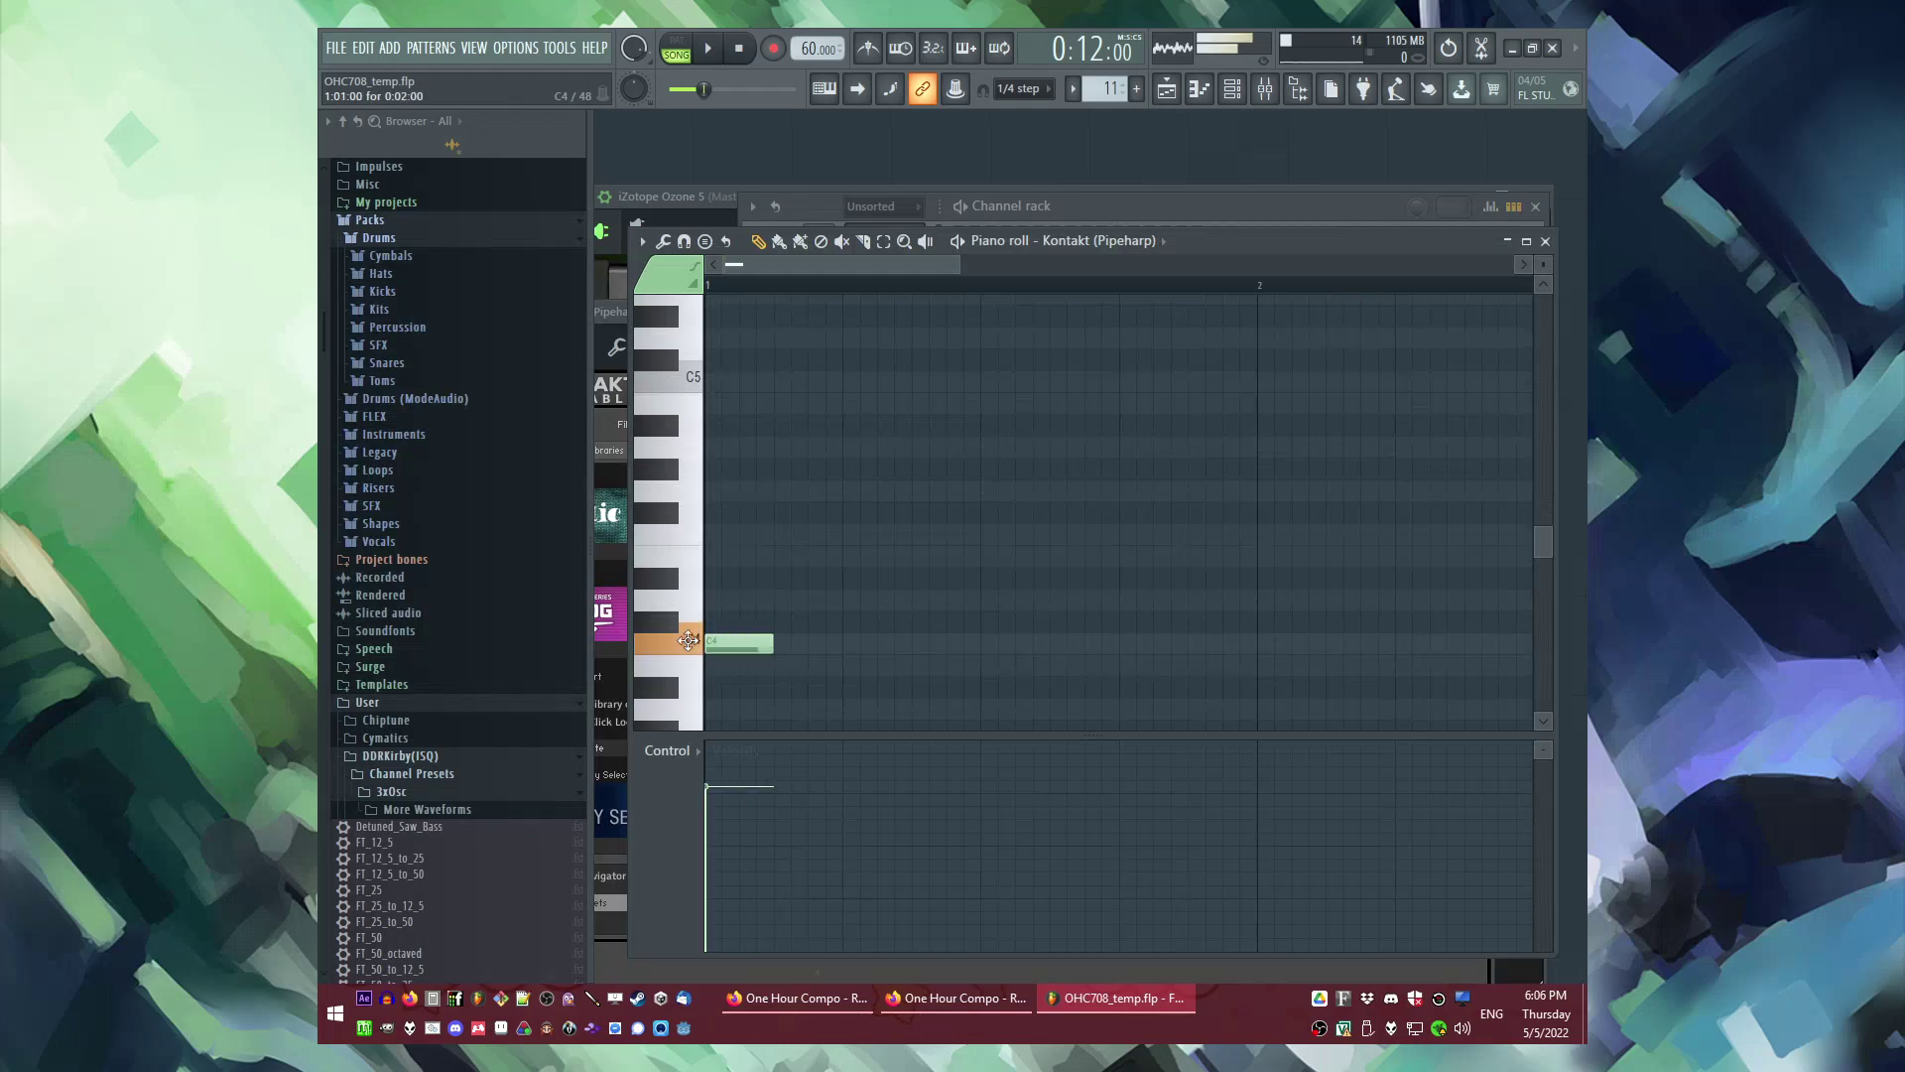
pyautogui.scroll(-2, 923, 441)
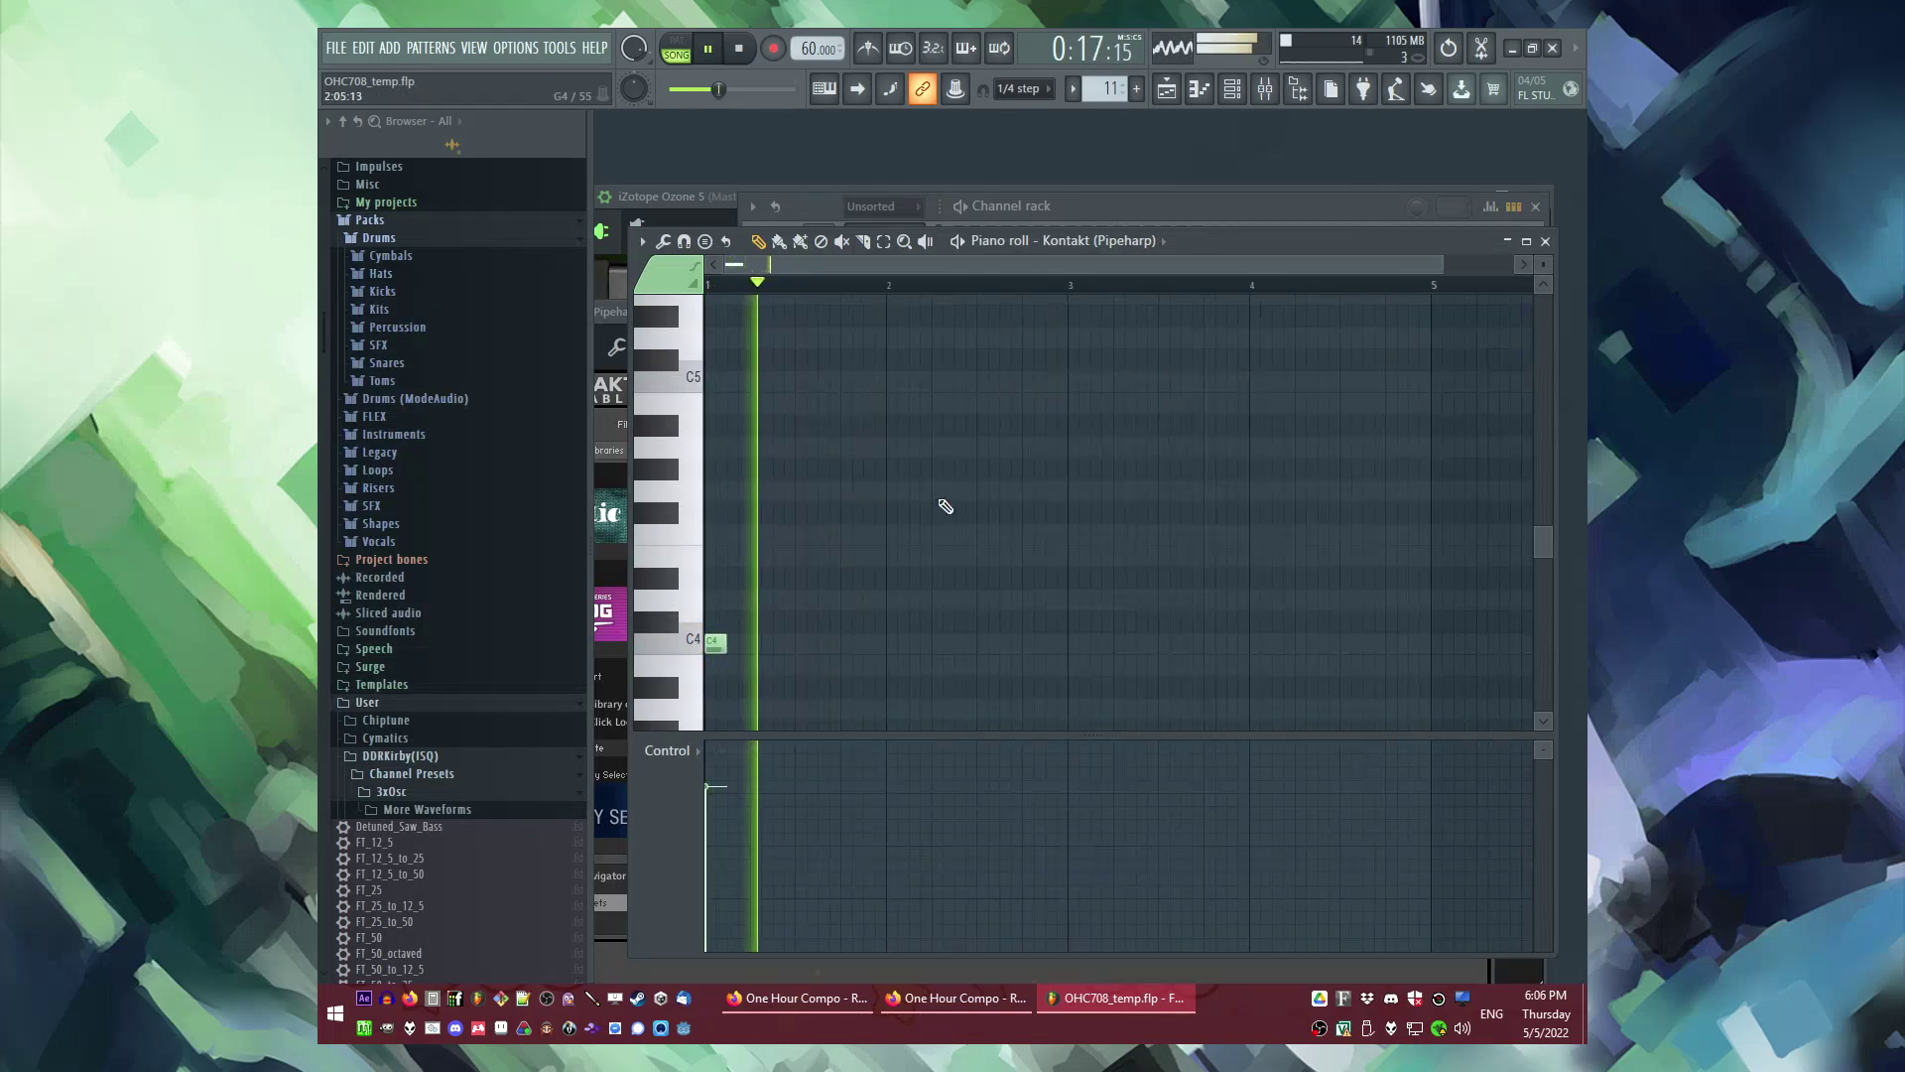
pyautogui.scroll(1, 817, 664)
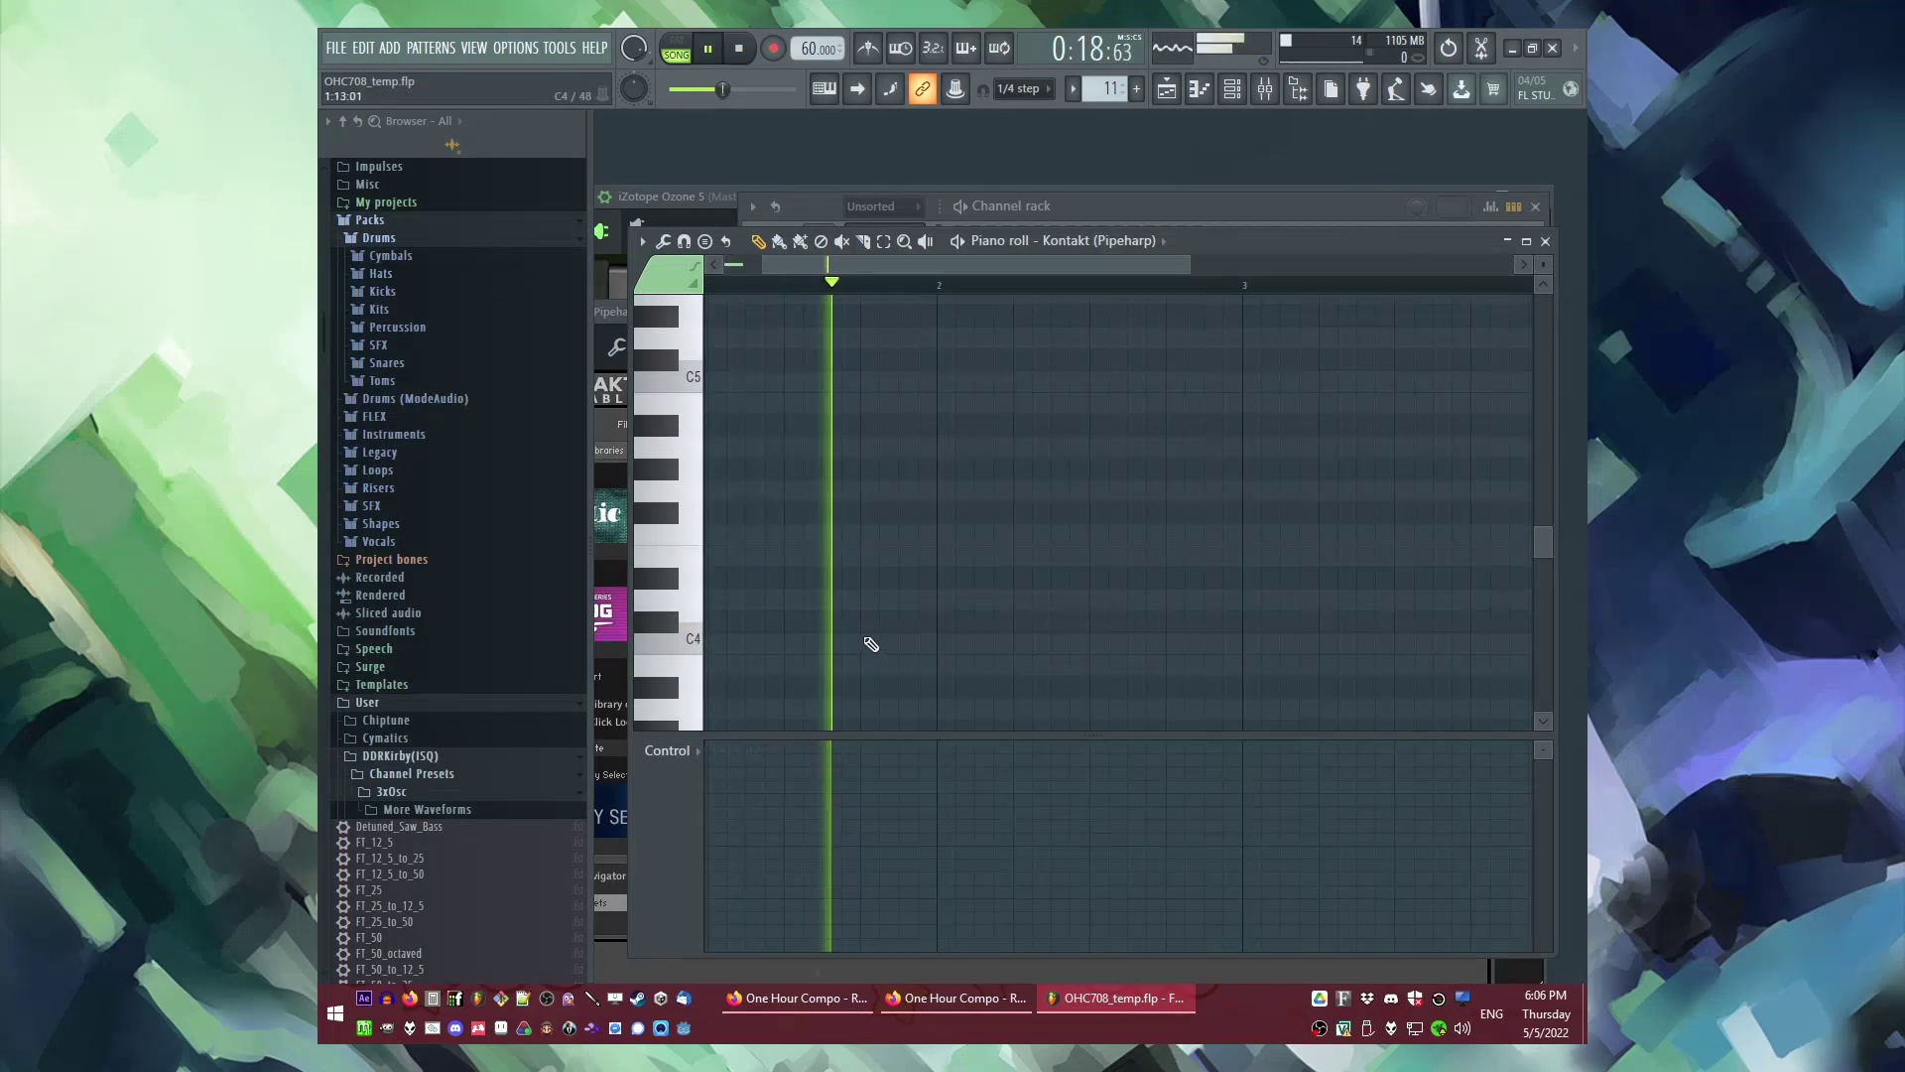
pyautogui.press('space')
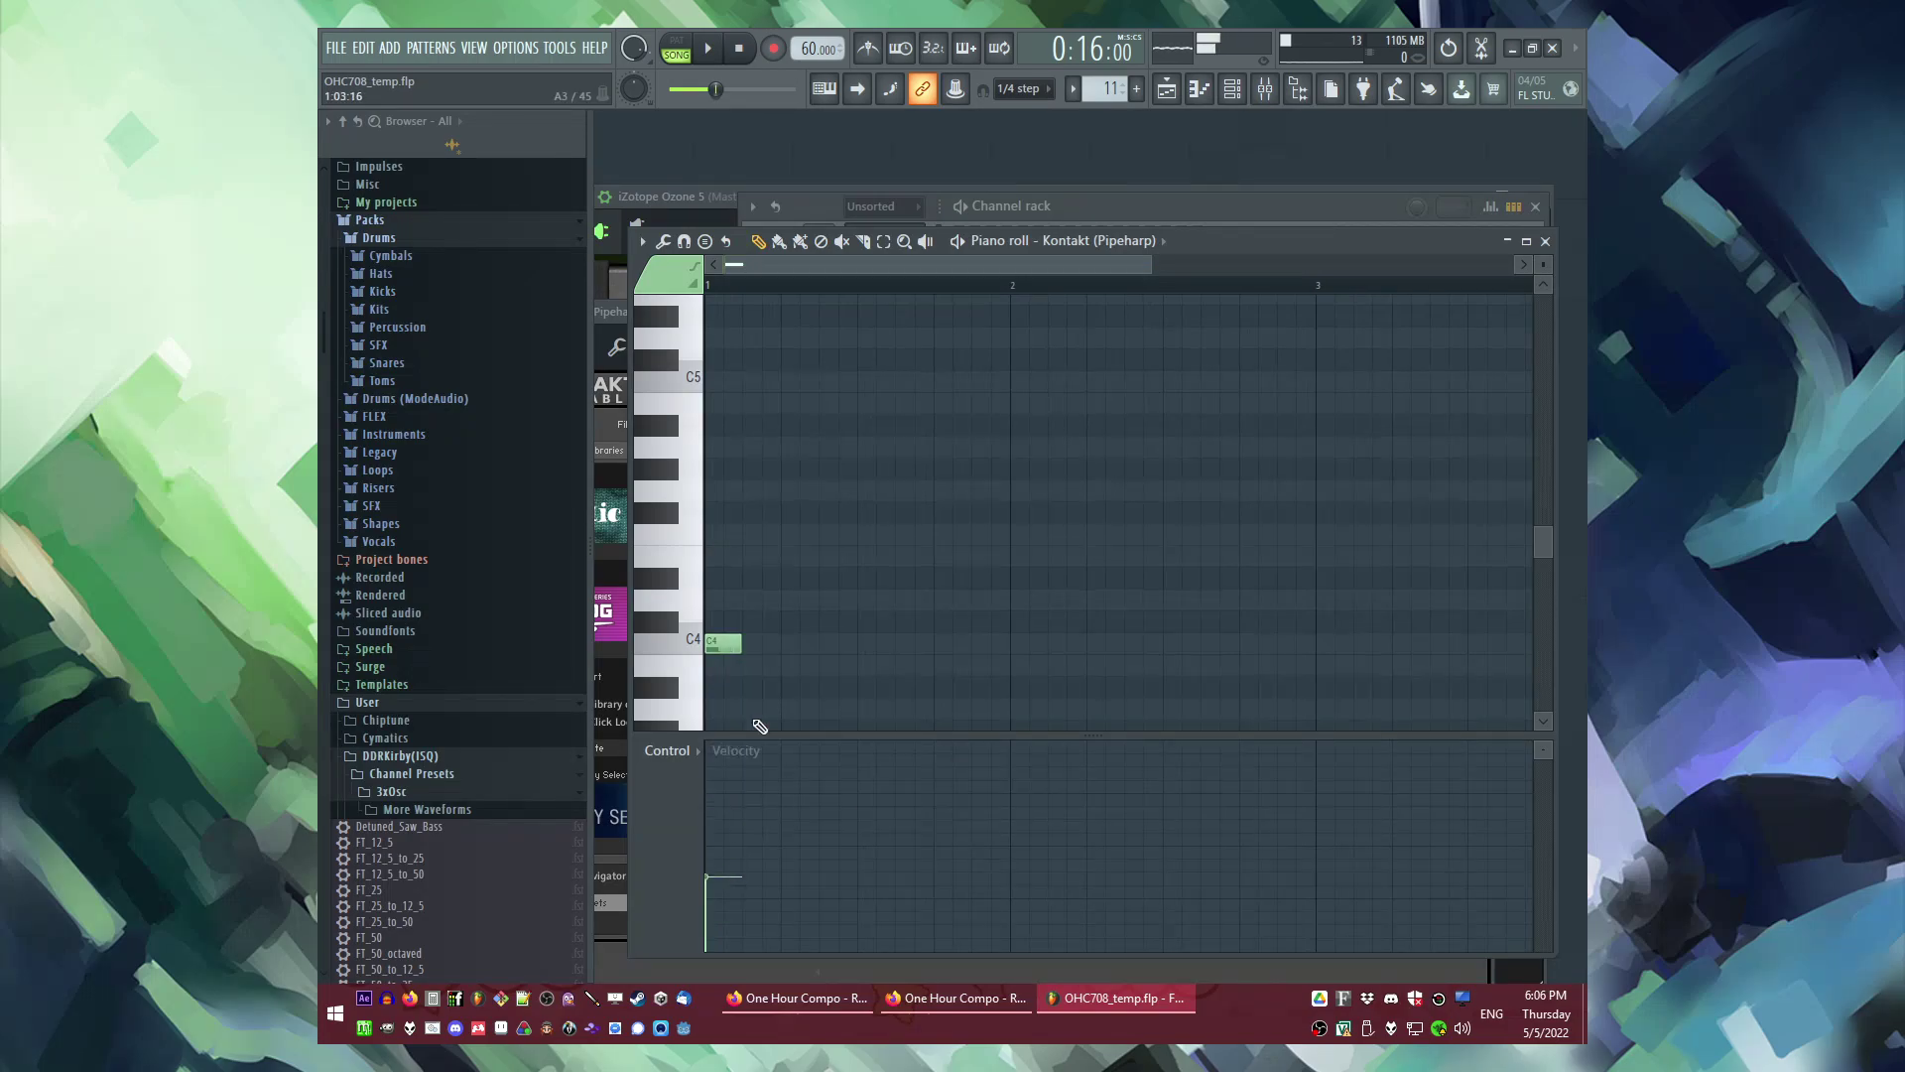
# Step: Fill bars 1 and 2 with repeated three-step C4 Pipeharp notes and shape their velocities into a rise and fall
pyautogui.press('space')
pyautogui.click(746, 644)
pyautogui.moveTo(784, 645); pyautogui.dragTo(775, 625)
pyautogui.press('space')
pyautogui.press('space')
pyautogui.rightClick(784, 644)
pyautogui.rightClick(759, 644)
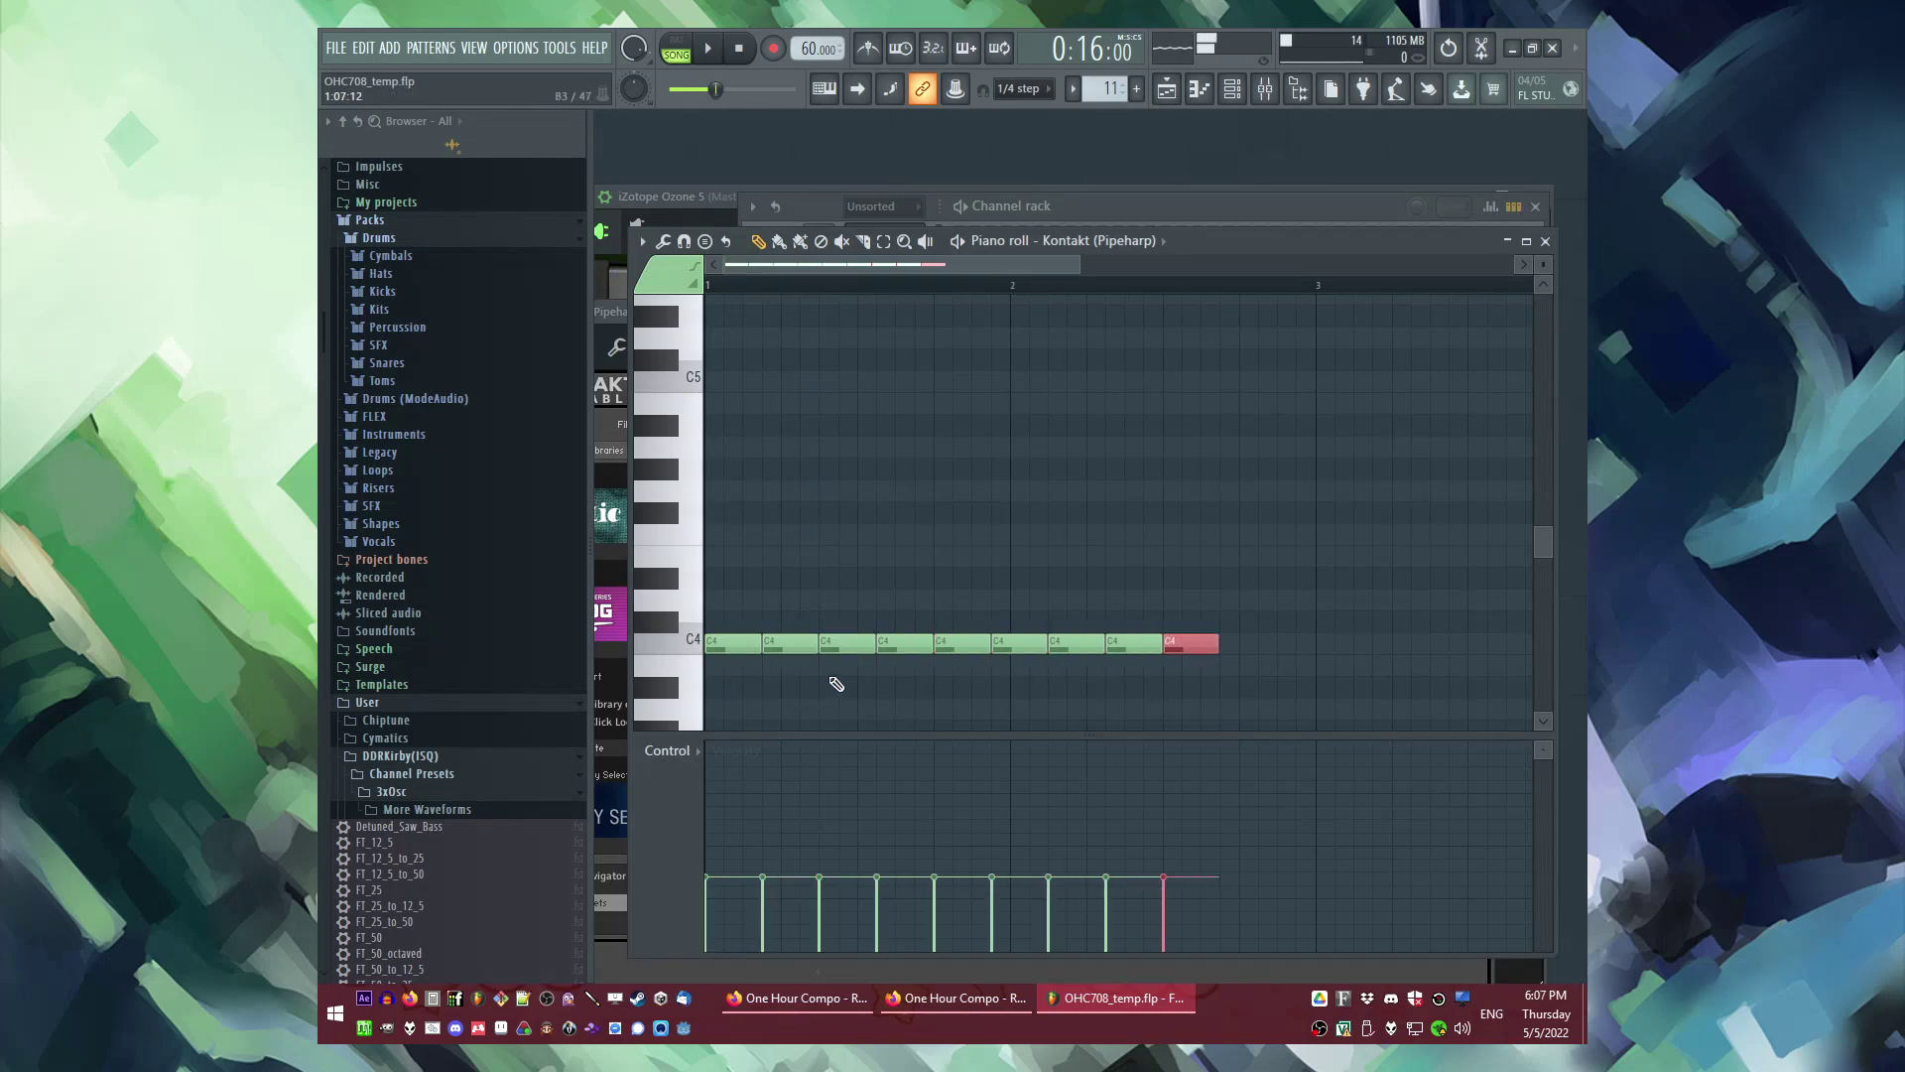
pyautogui.moveTo(1331, 643); pyautogui.dragTo(1314, 644)
pyautogui.moveTo(770, 863)
pyautogui.mouseDown()
pyautogui.moveTo(999, 795)
pyautogui.moveTo(1055, 843)
pyautogui.moveTo(1126, 841)
pyautogui.moveTo(1288, 906)
pyautogui.moveTo(1240, 880)
pyautogui.mouseUp()
# Step: Duplicate the two-bar C4 phrase into bars 3 and 4 and raise the copy to D#4
pyautogui.hotkey('ctrl', 'a')
pyautogui.hotkey('ctrl', 'b')
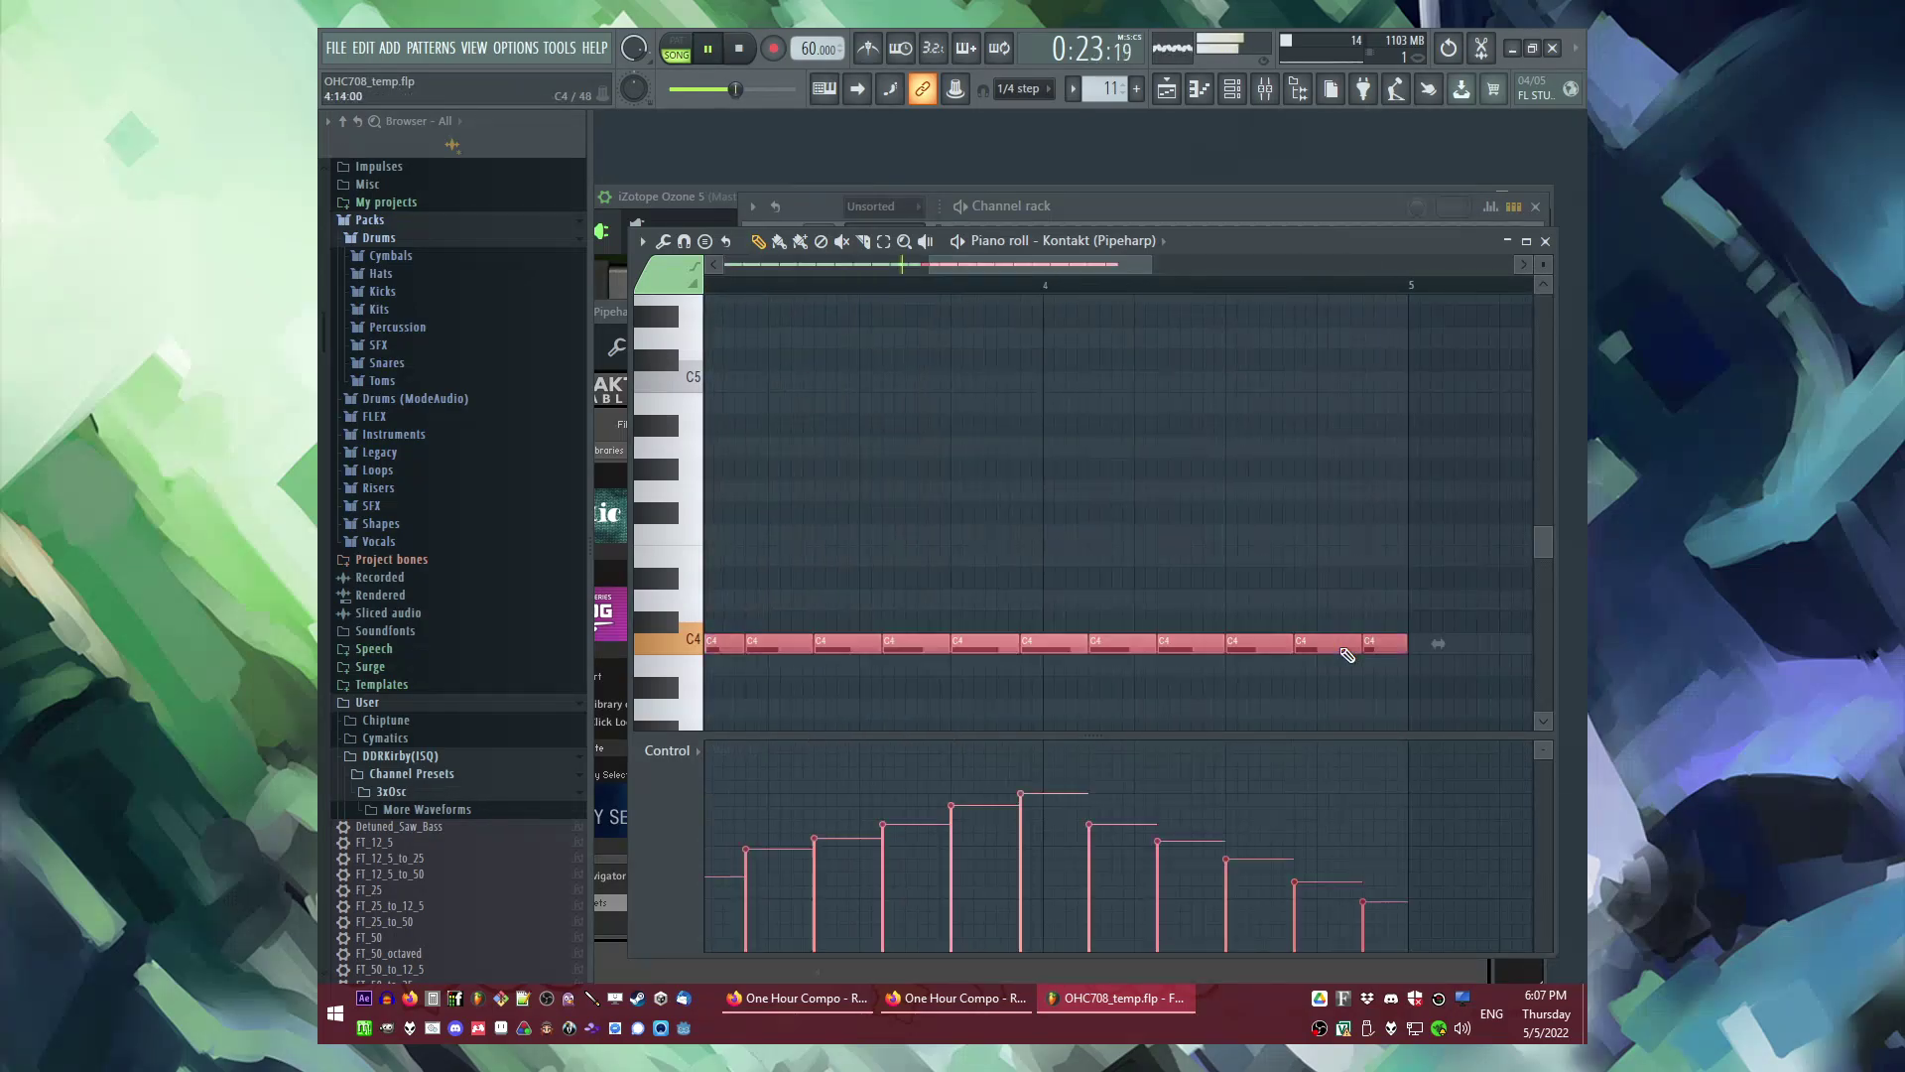
pyautogui.moveTo(861, 649); pyautogui.dragTo(861, 583)
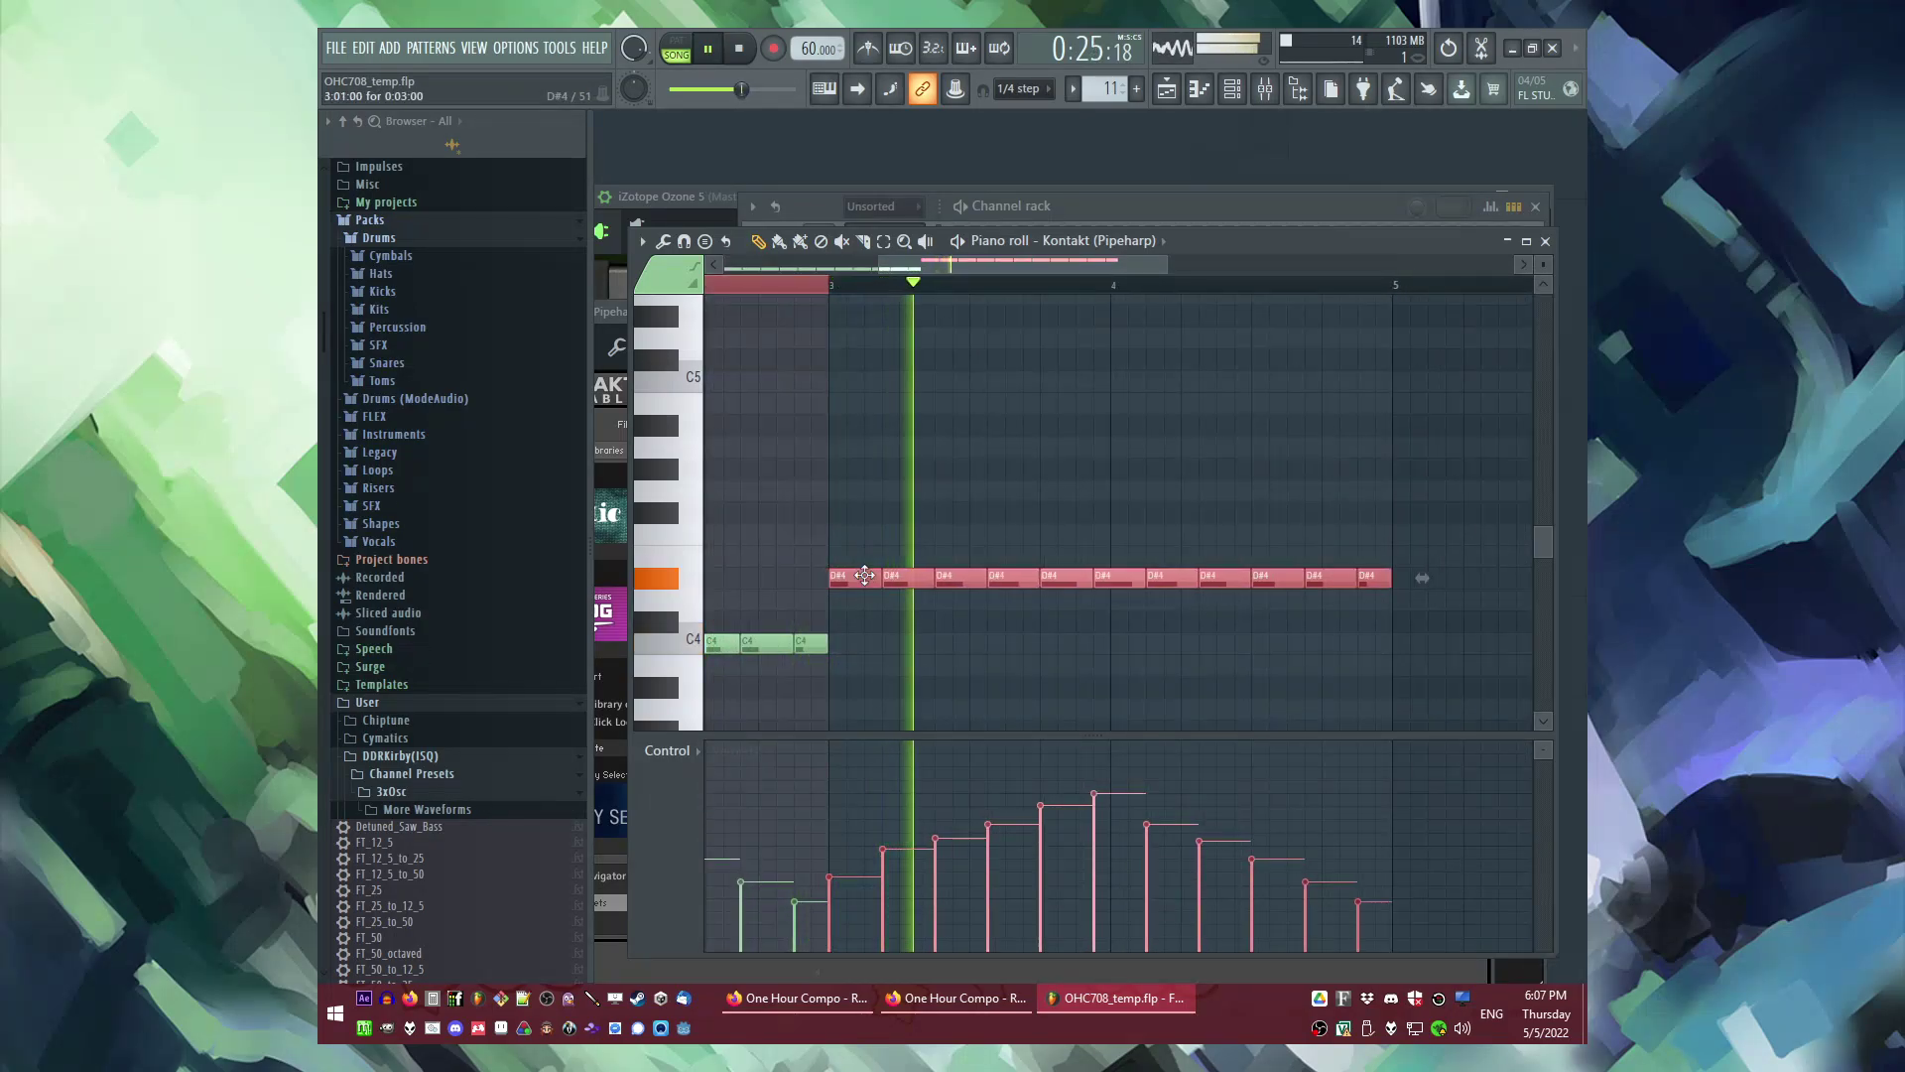
pyautogui.click(936, 430)
pyautogui.press('space')
# Step: Replay the Pipeharp phrase and lower ValhallaSupermassive's Feedback to 61.8% and Delay to about 503 ms
pyautogui.scroll(-3, 1119, 597)
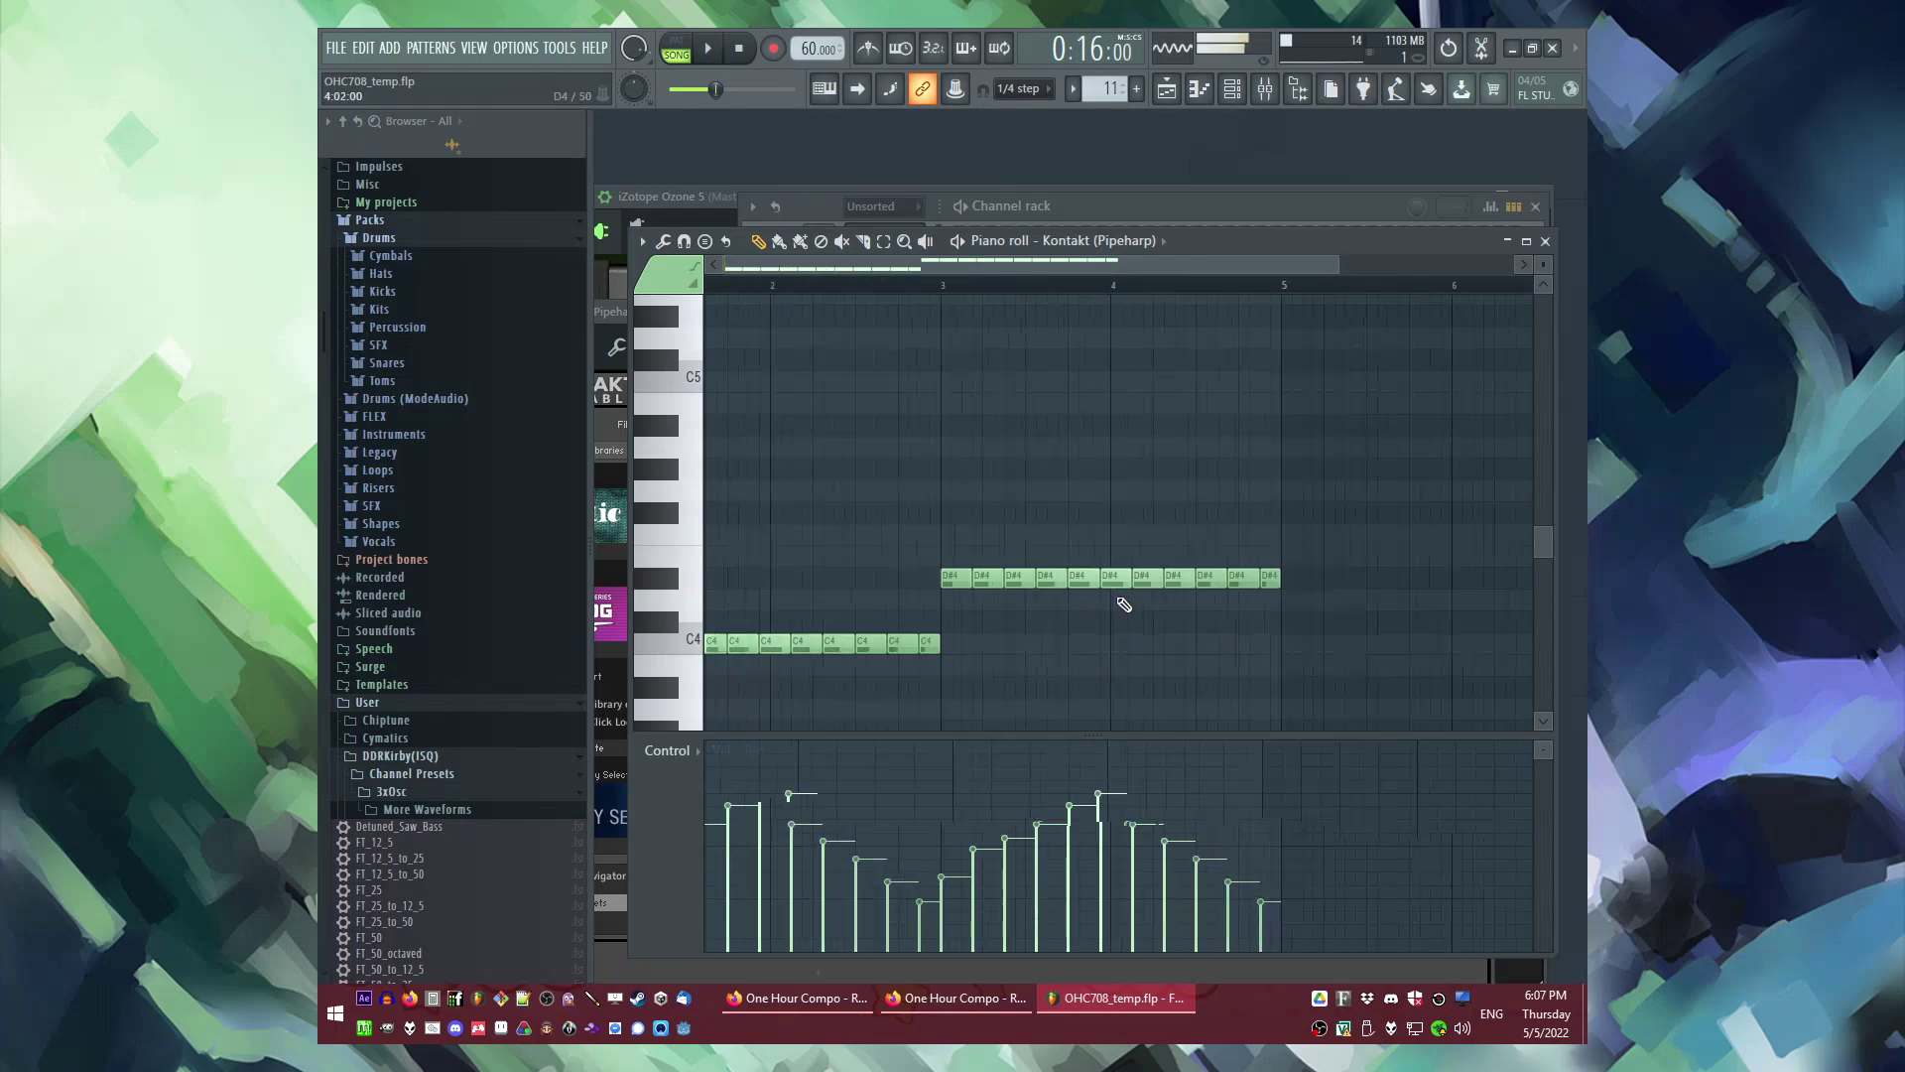
pyautogui.scroll(1, 723, 631)
pyautogui.moveTo(905, 269); pyautogui.dragTo(646, 284)
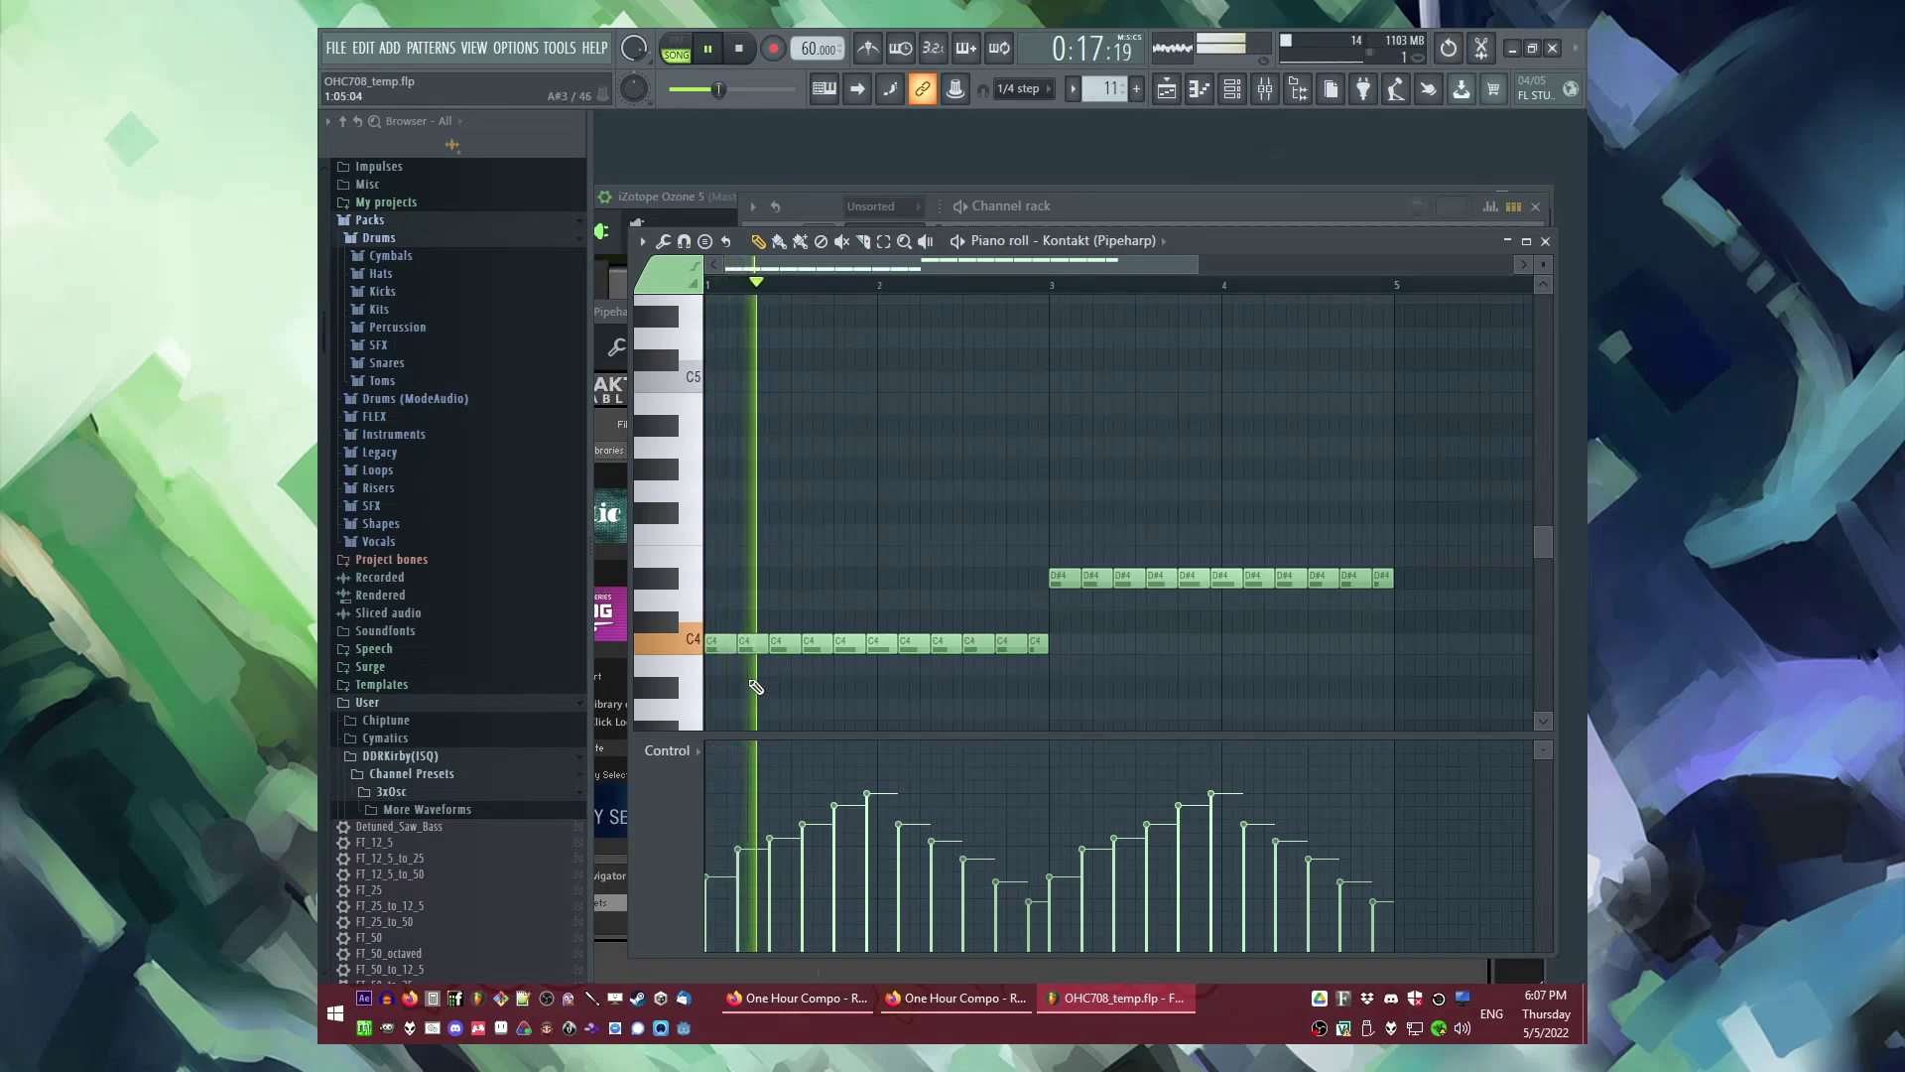
pyautogui.press('F9')
pyautogui.click(1376, 599)
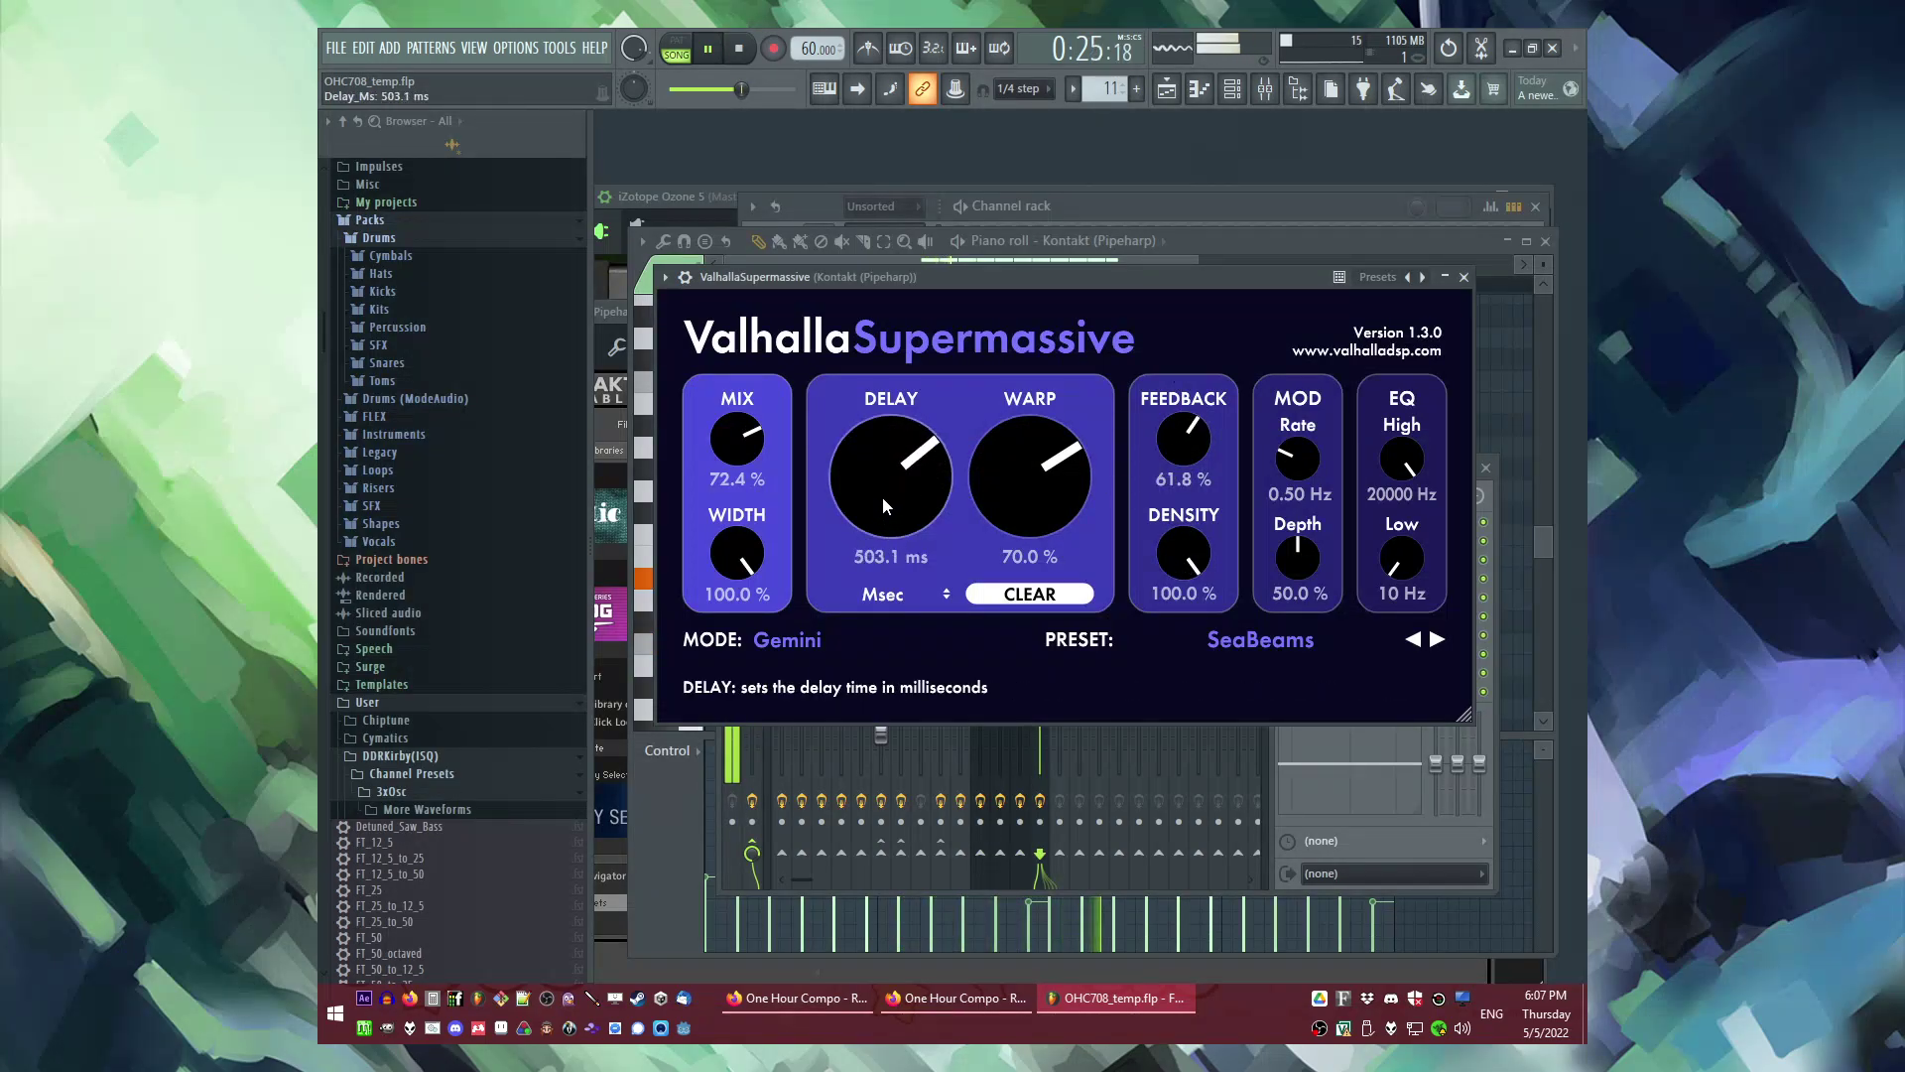
# Step: Reopen Pattern 11's Pipeharp notes and delete the last five notes of both the C4 and the D#4 phrase
pyautogui.press('F5')
pyautogui.doubleClick(1054, 649)
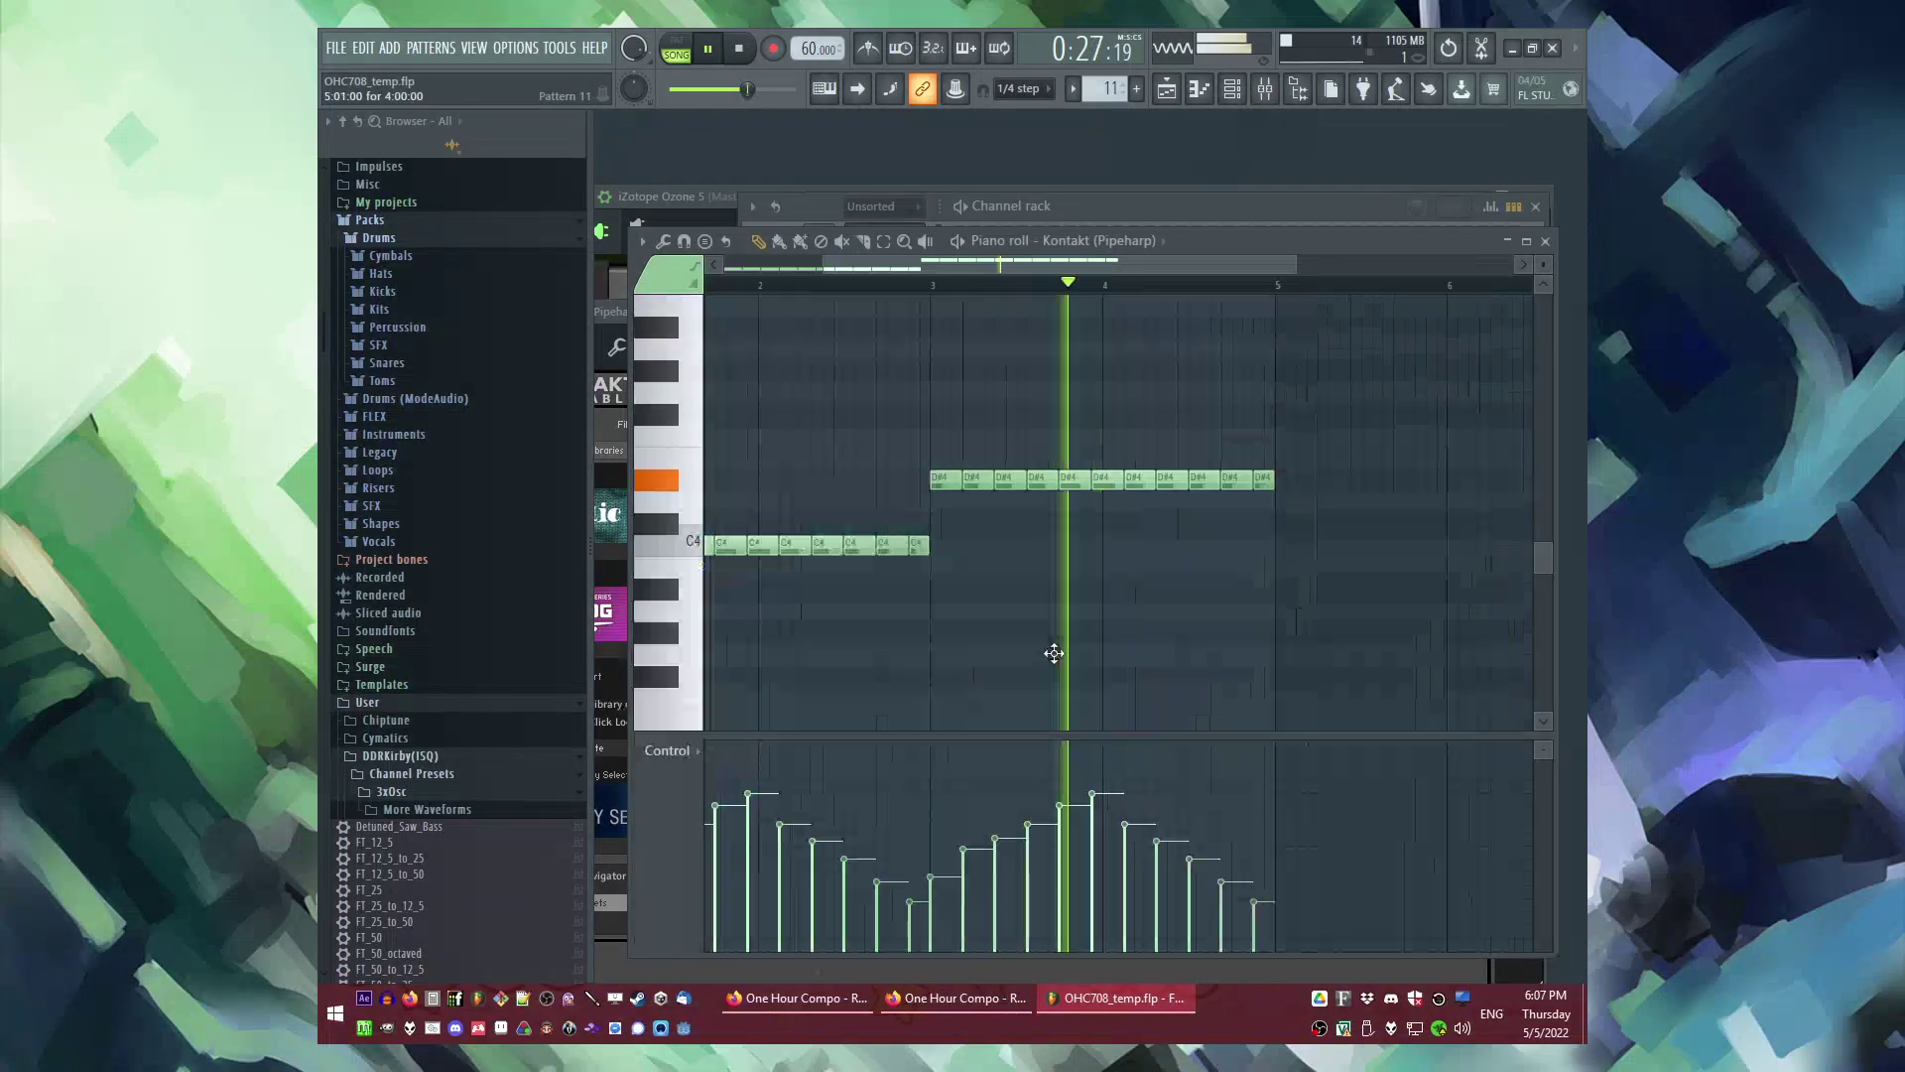
pyautogui.press('space')
pyautogui.moveTo(1018, 265); pyautogui.dragTo(418, 330)
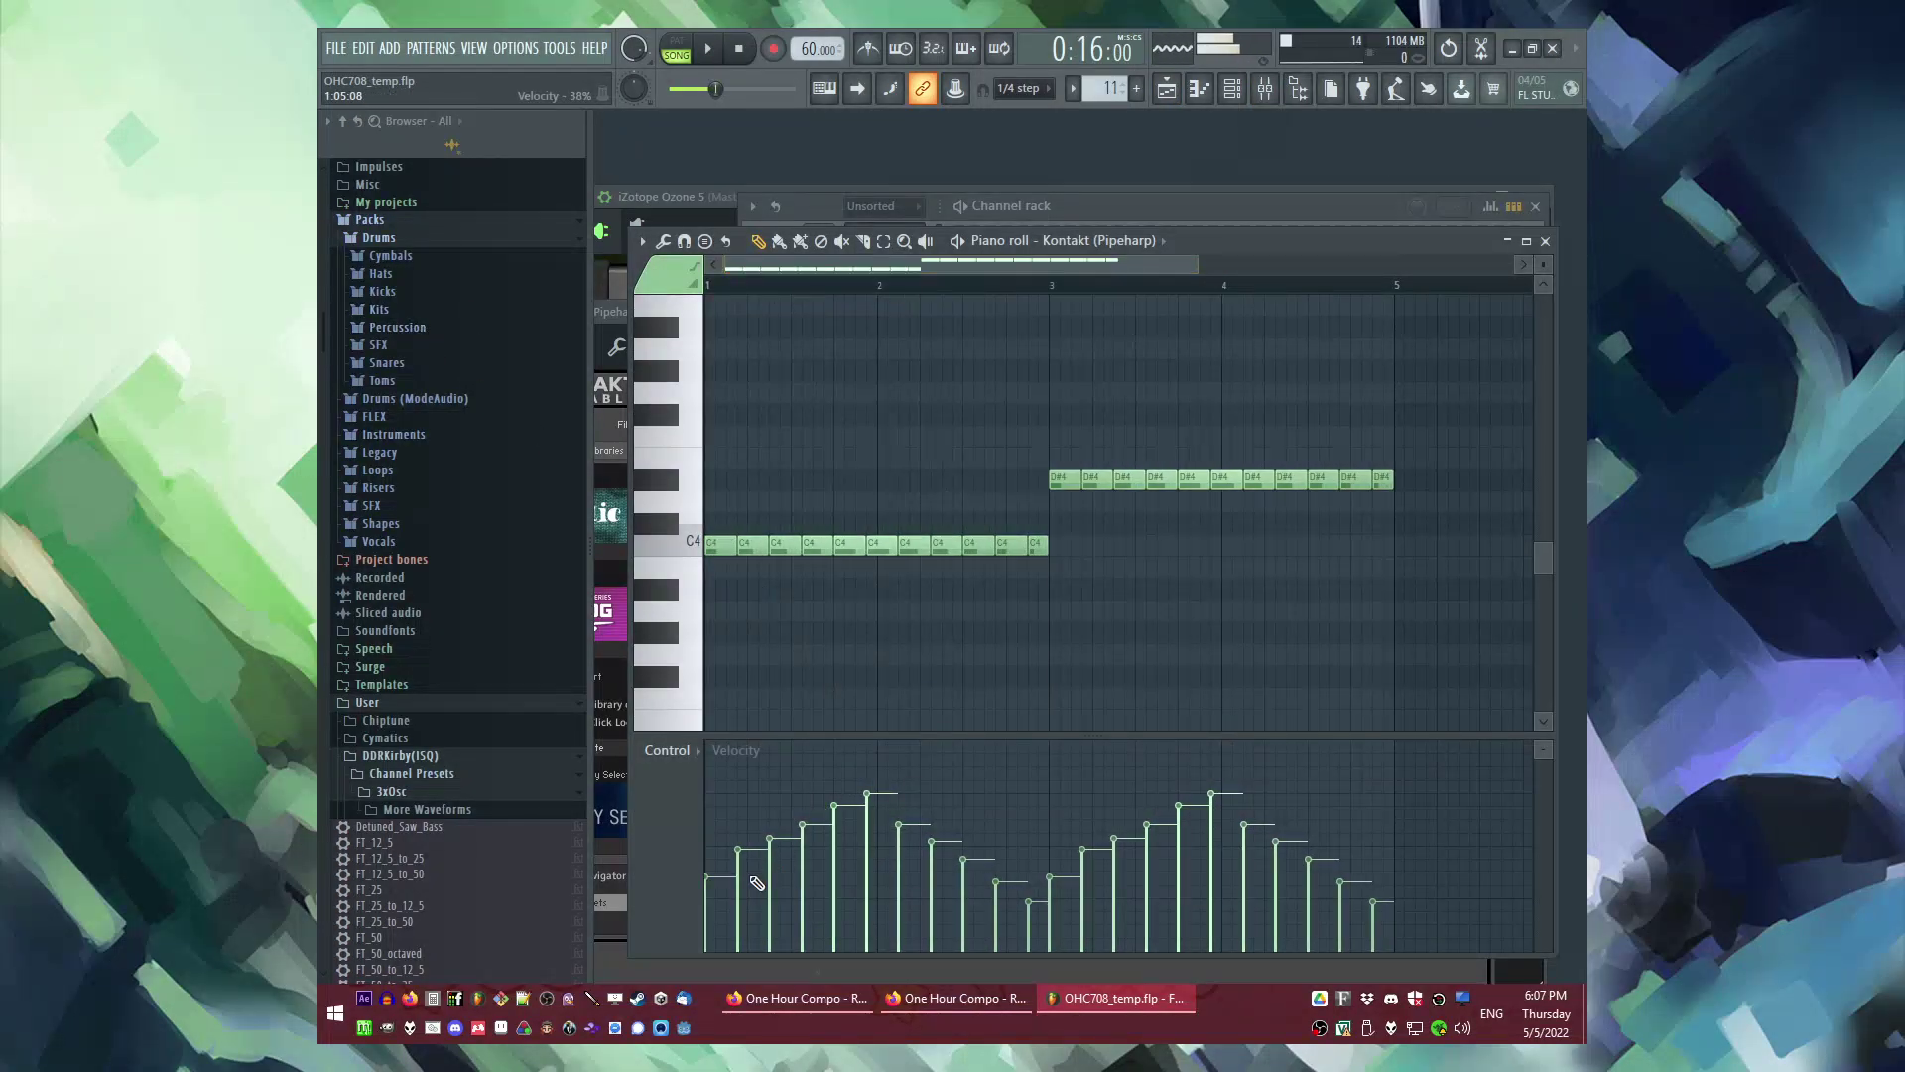
pyautogui.moveTo(911, 547); pyautogui.dragTo(1033, 558)
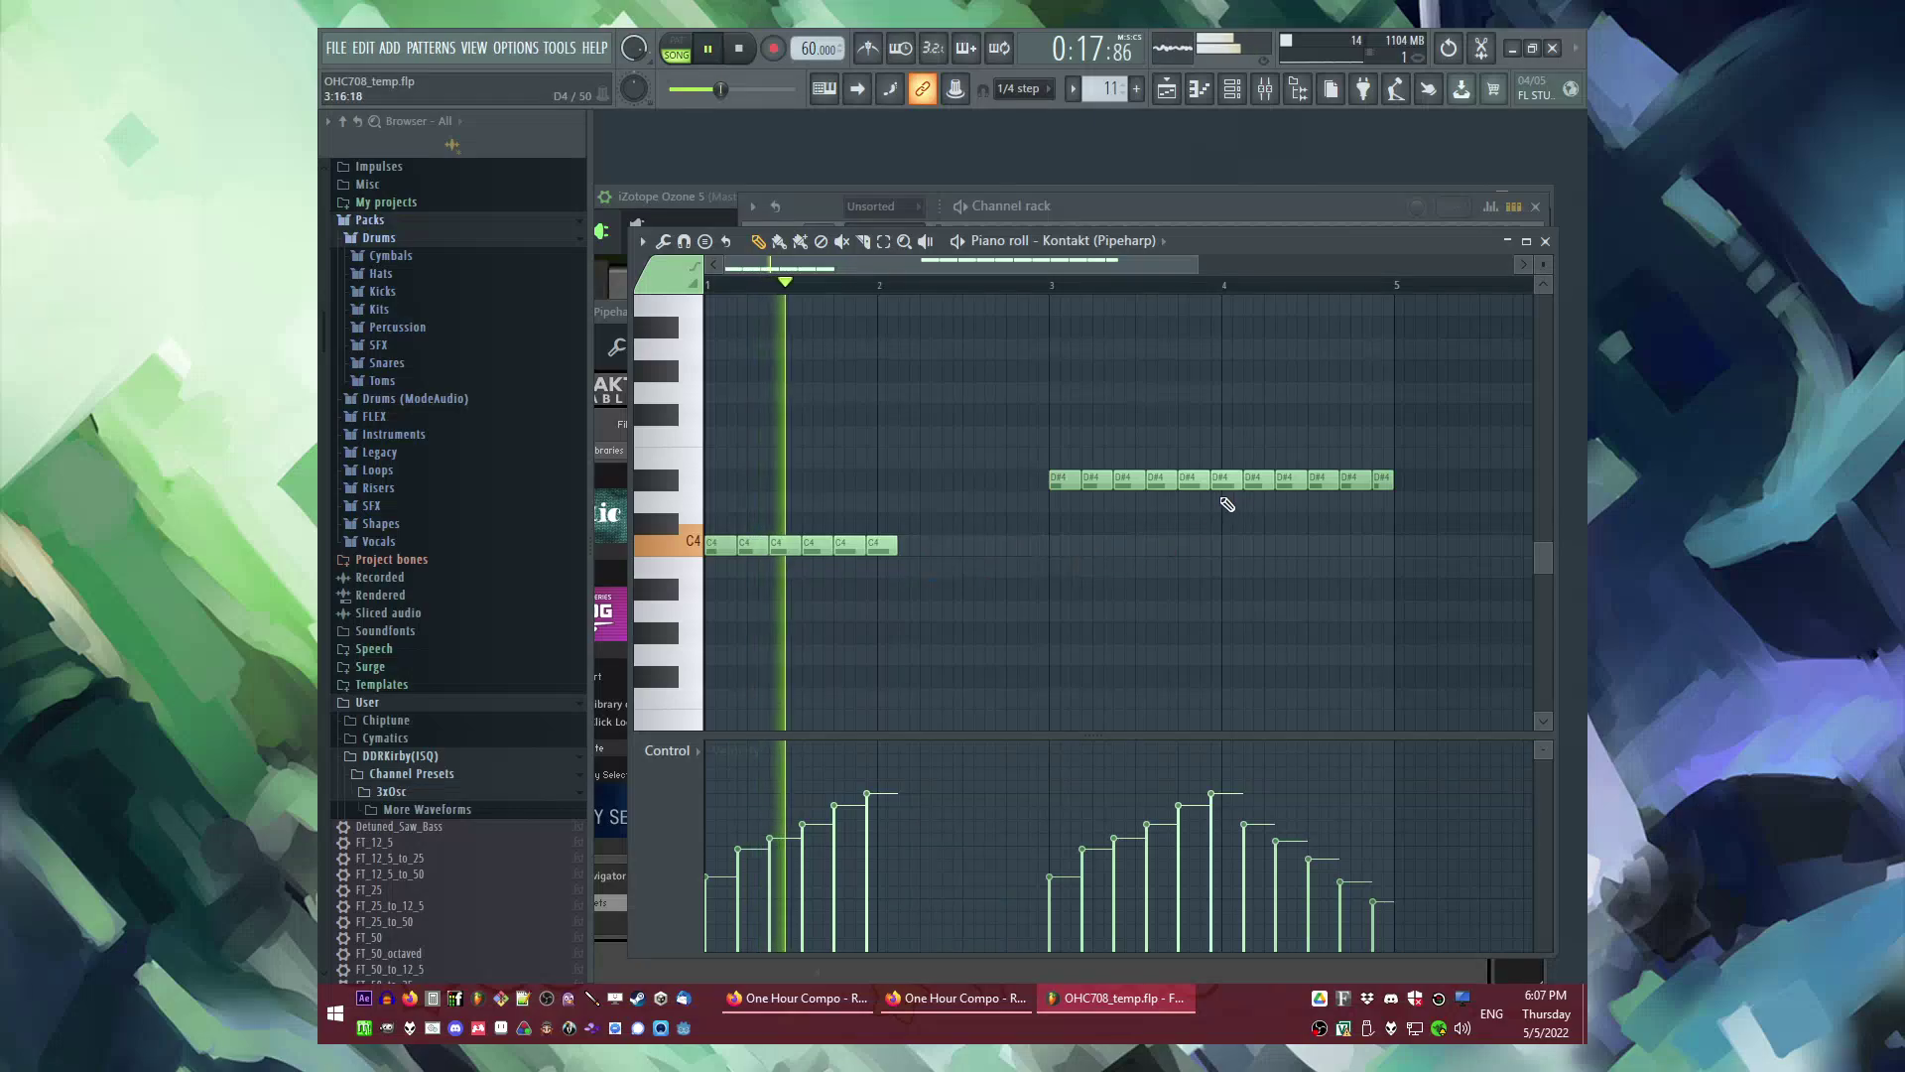
pyautogui.moveTo(1236, 484)
pyautogui.mouseDown()
pyautogui.moveTo(1352, 489)
pyautogui.moveTo(1382, 523)
pyautogui.mouseUp()
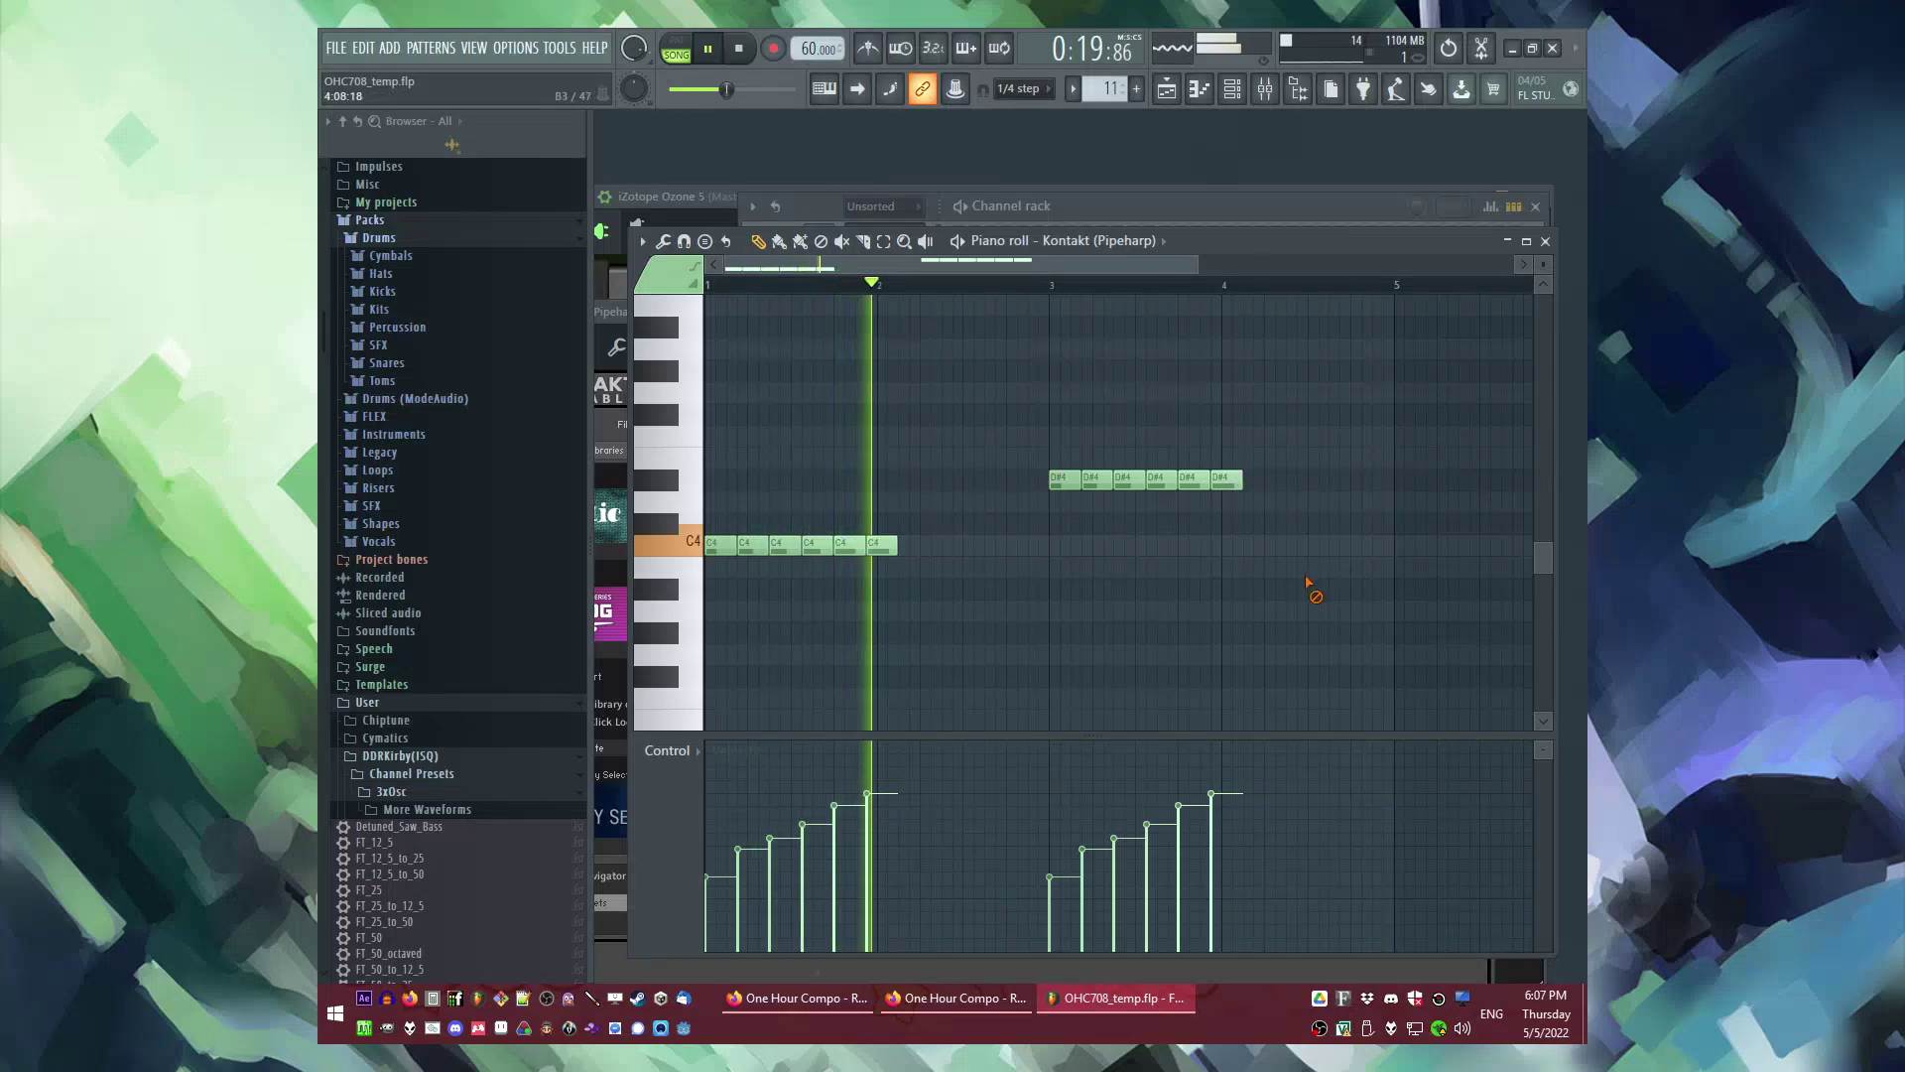
# Step: Add a Fruity parametric EQ 2 to the Kontakt (Pipeharp) mixer track
pyautogui.press('F9')
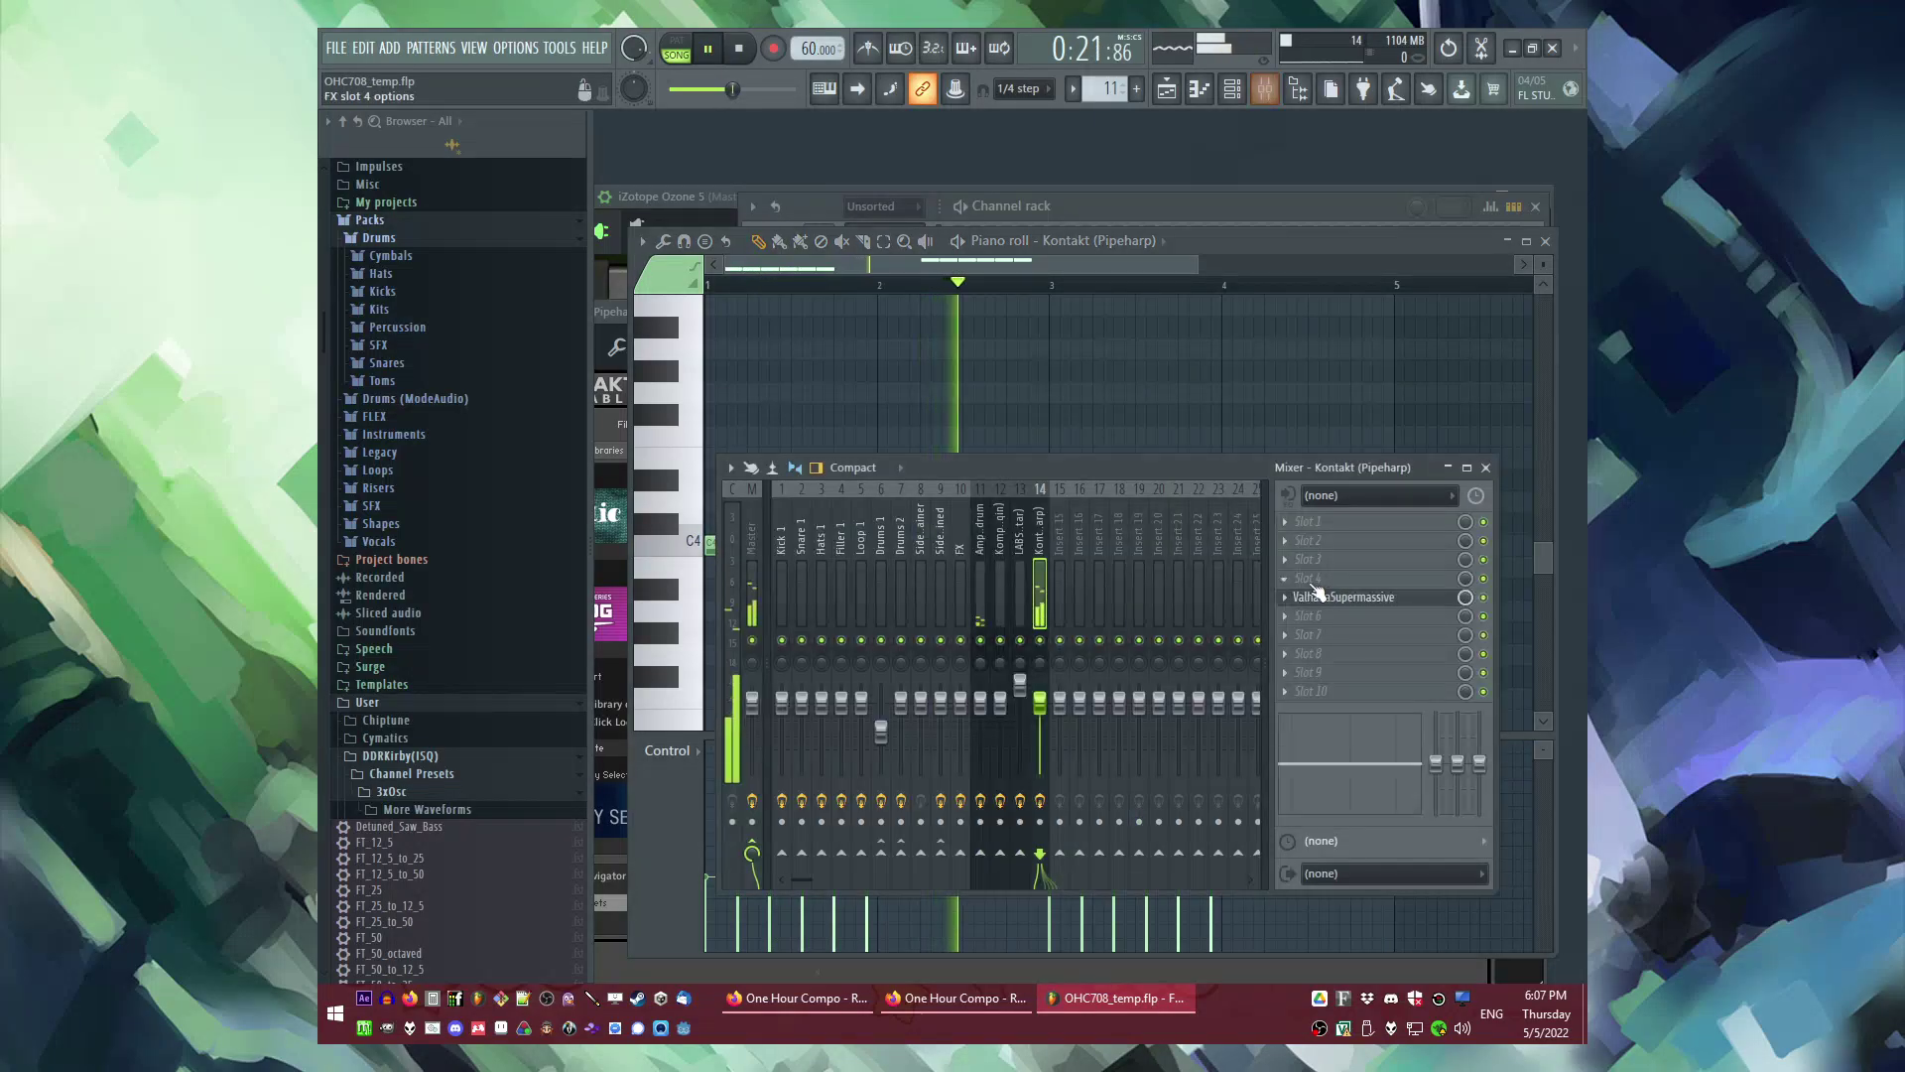
pyautogui.click(1287, 548)
pyautogui.click(1218, 689)
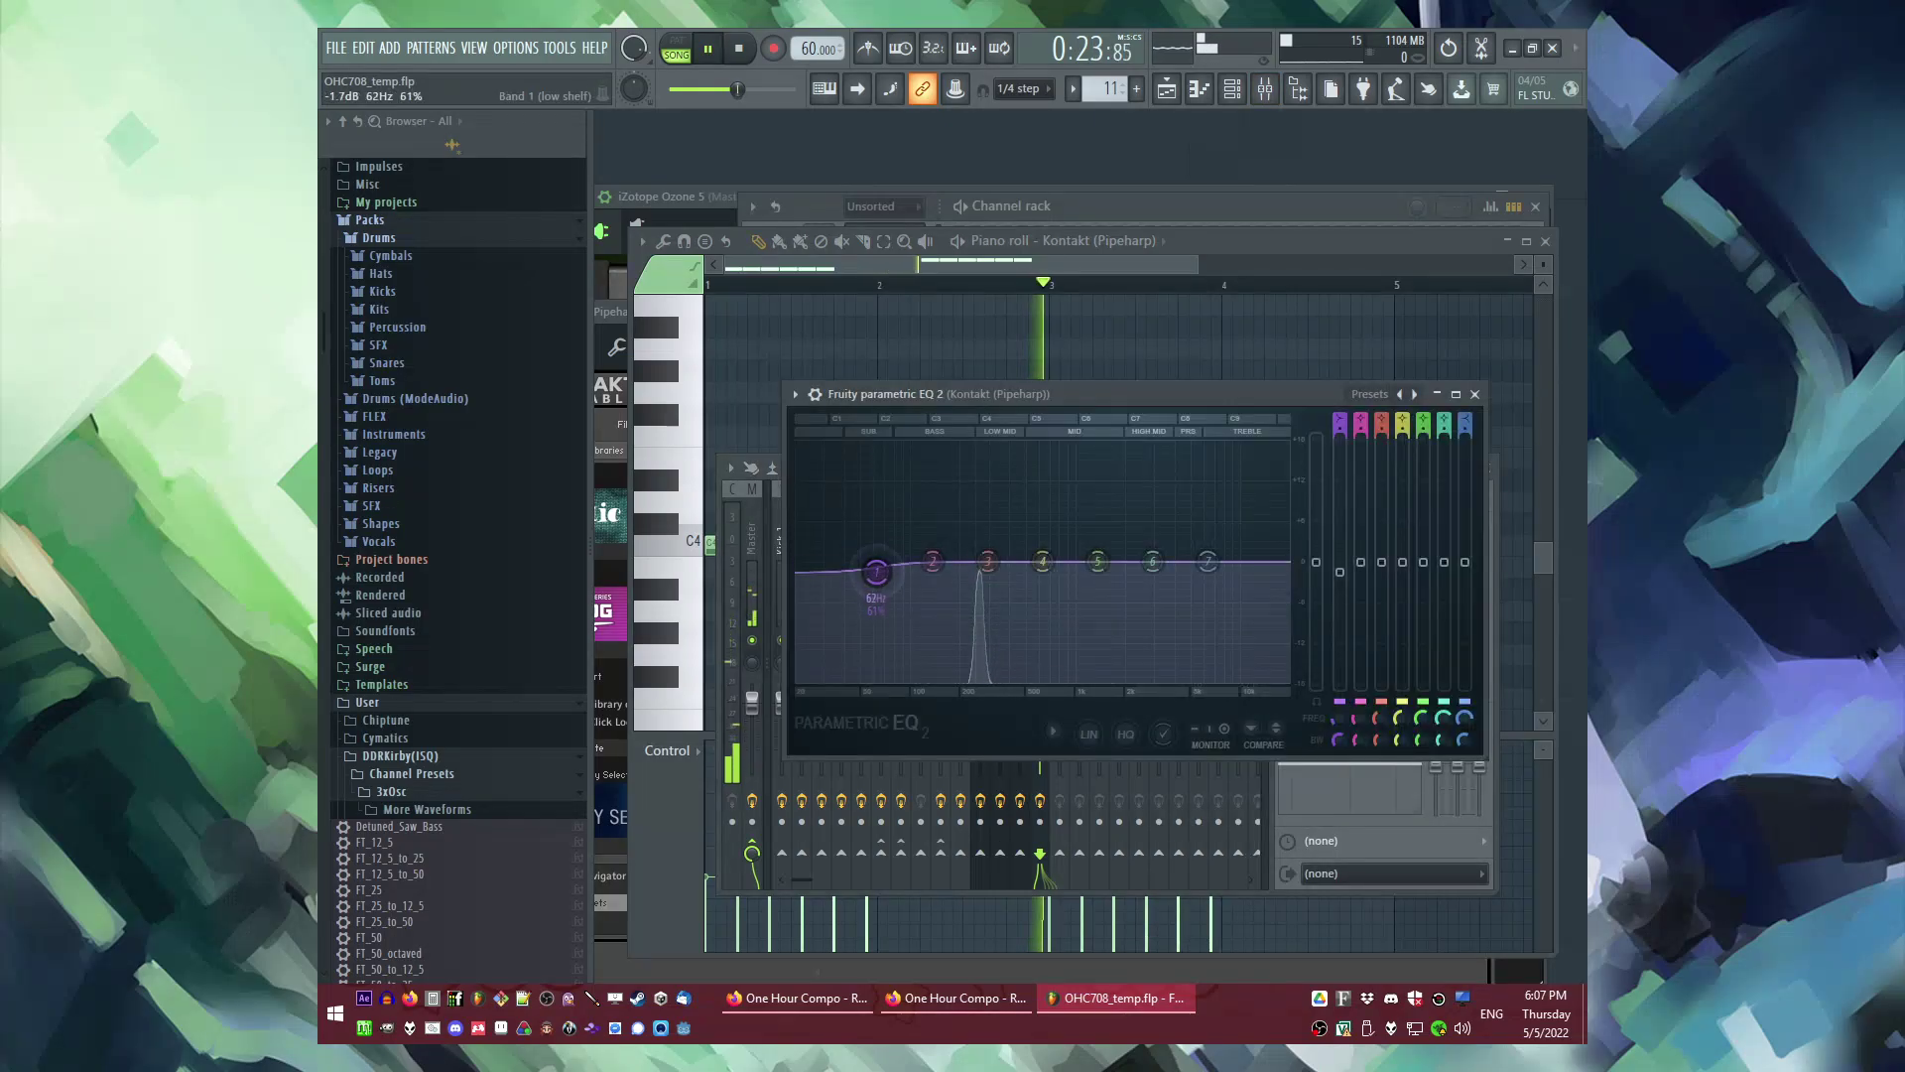
# Step: Cut band 3 of the Pipeharp parametric EQ to about -2.7 dB around 316 Hz
pyautogui.moveTo(988, 561); pyautogui.dragTo(989, 586)
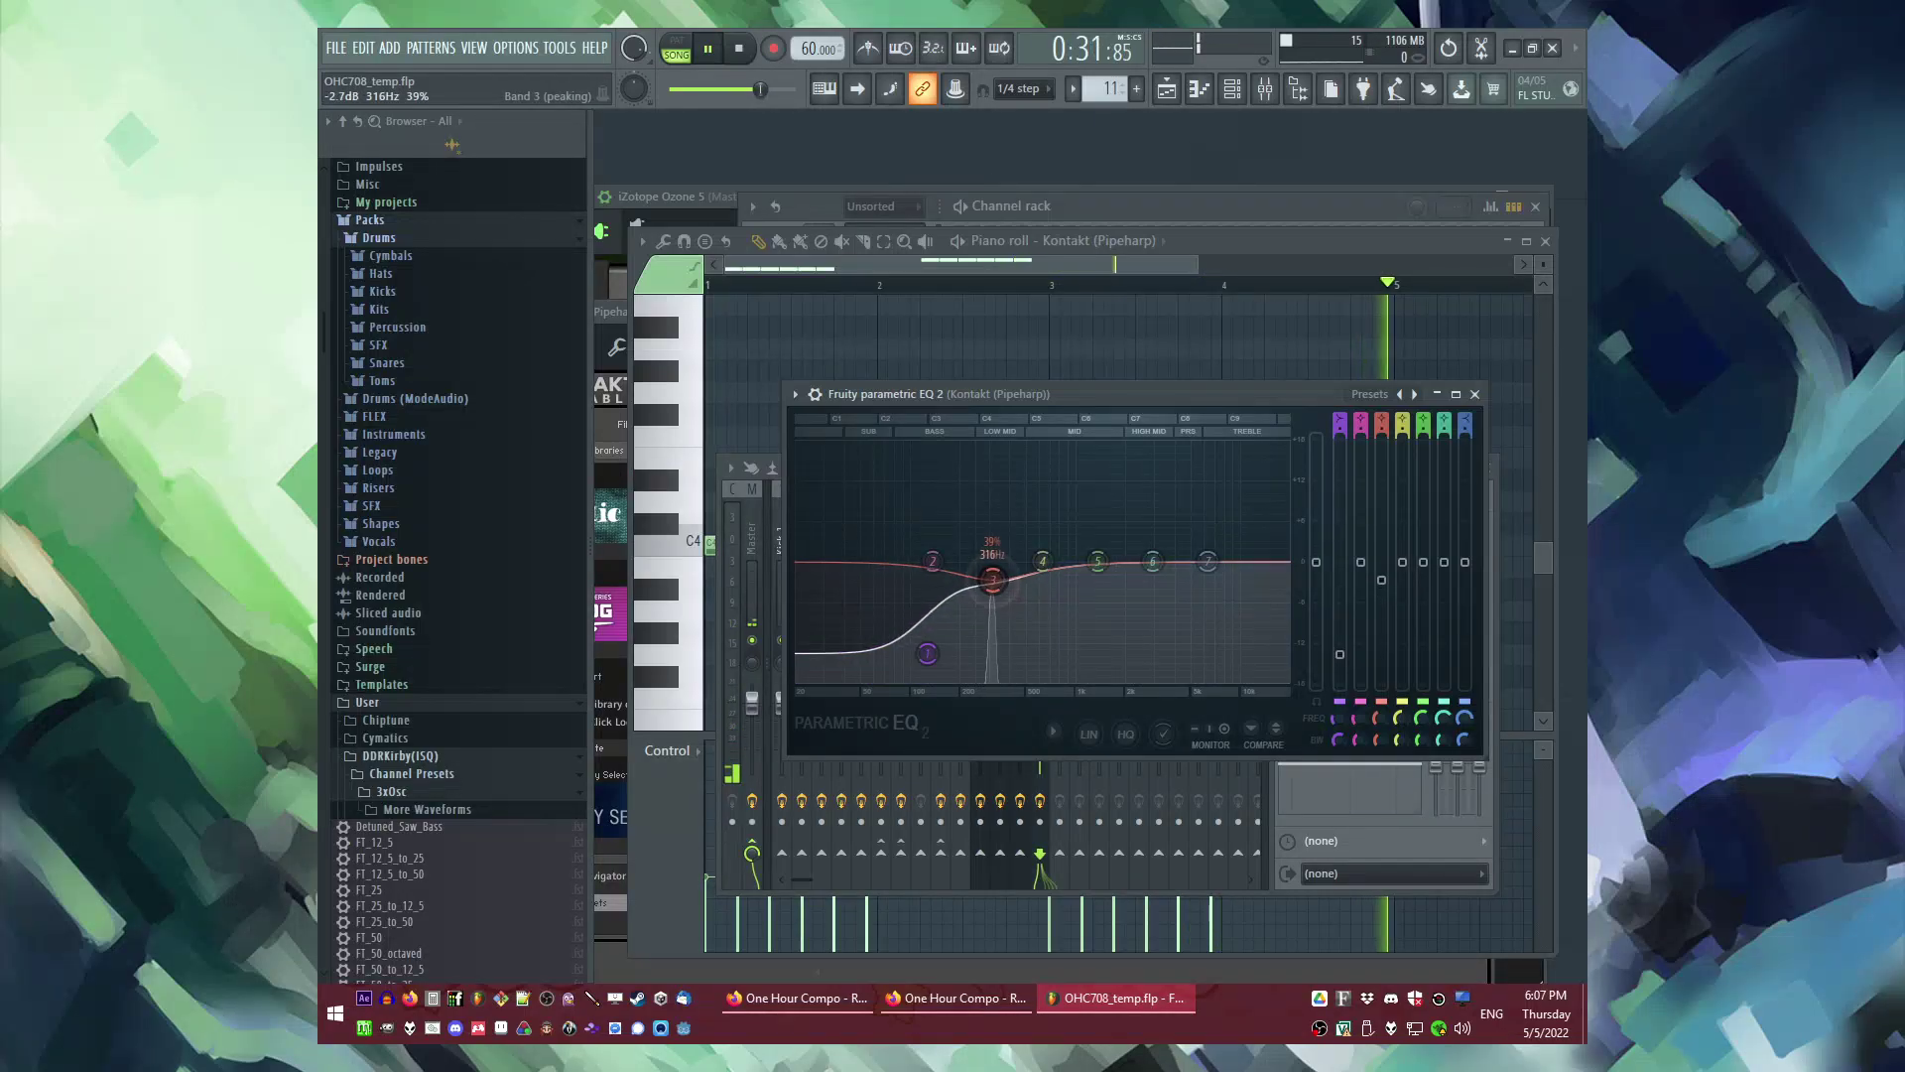
# Step: Move Patterns 9 and 10 to Tracks 5 and 6 from bar 13 onward and place a second Pattern 11 at bar 9 on Track 3
pyautogui.press('F5')
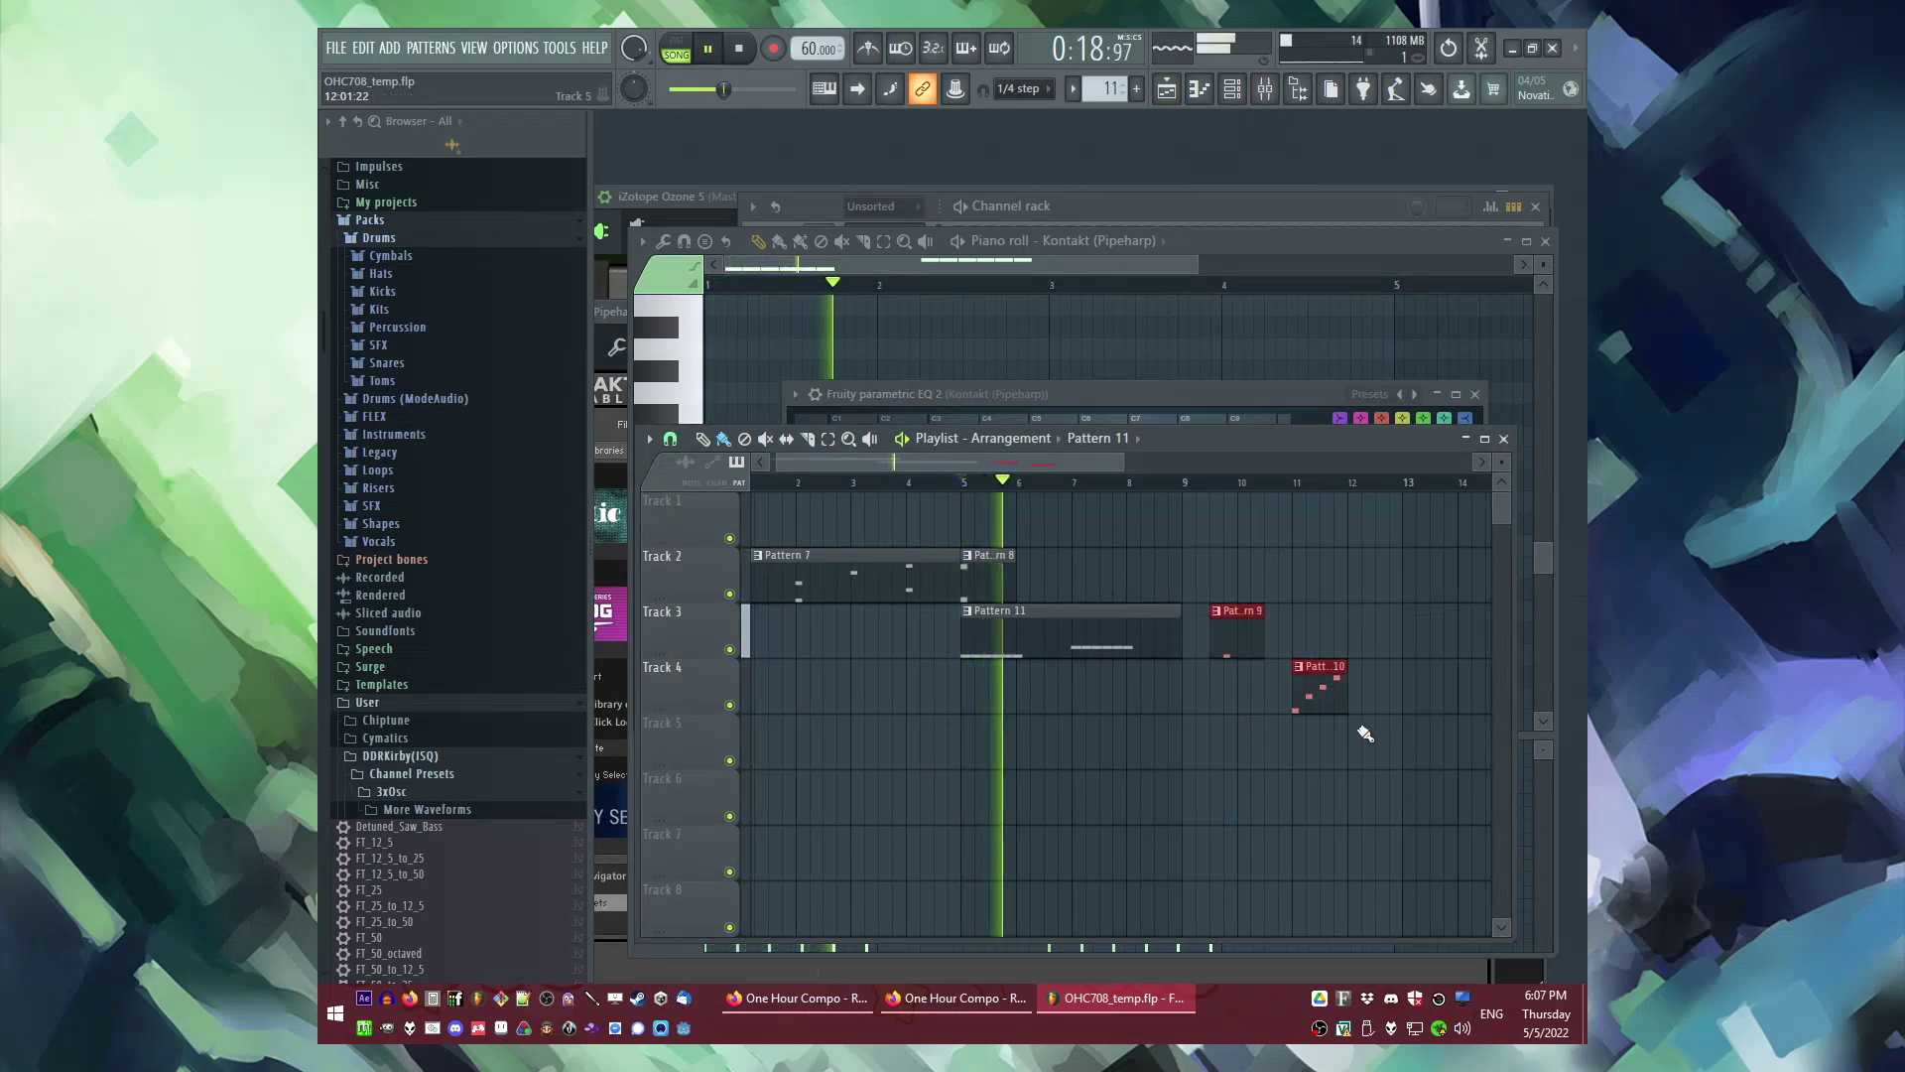
pyautogui.moveTo(1386, 745); pyautogui.dragTo(1394, 760)
pyautogui.press('F7')
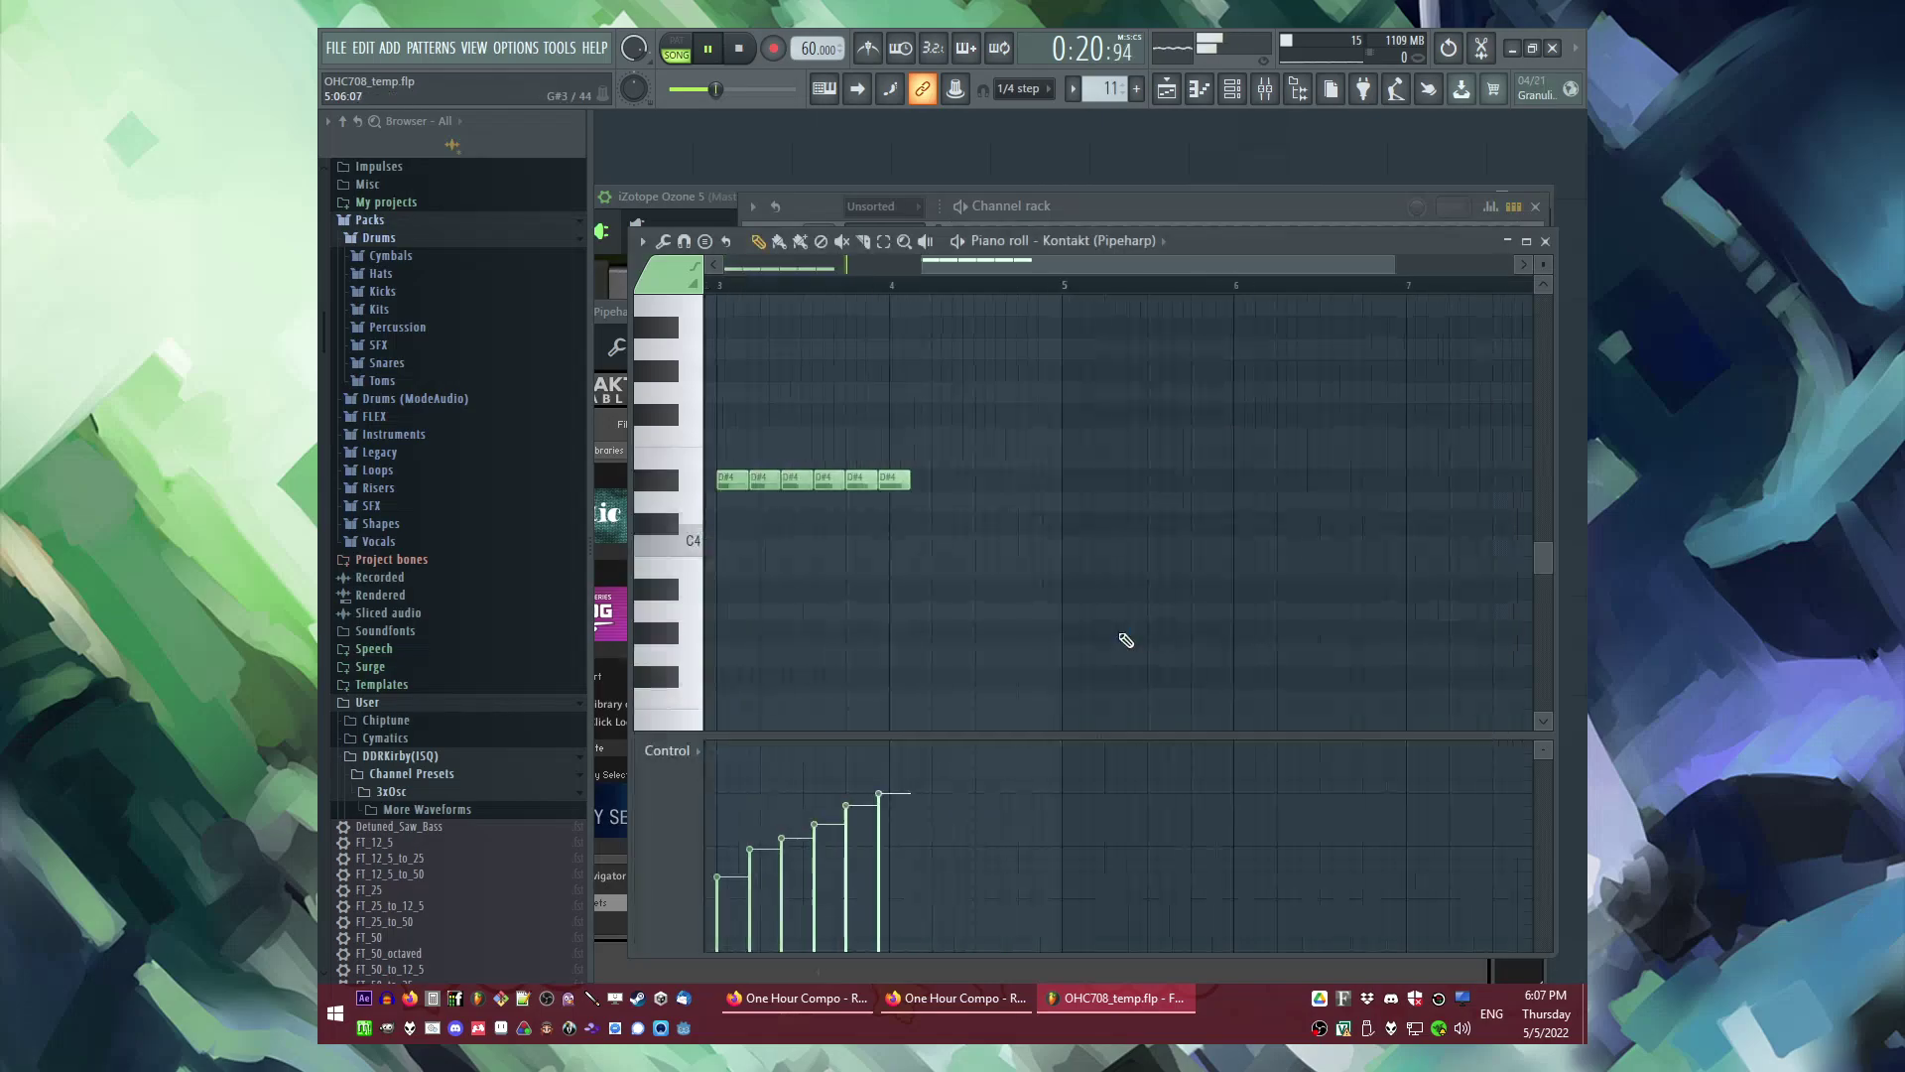
pyautogui.hotkey('ctrl', 'a')
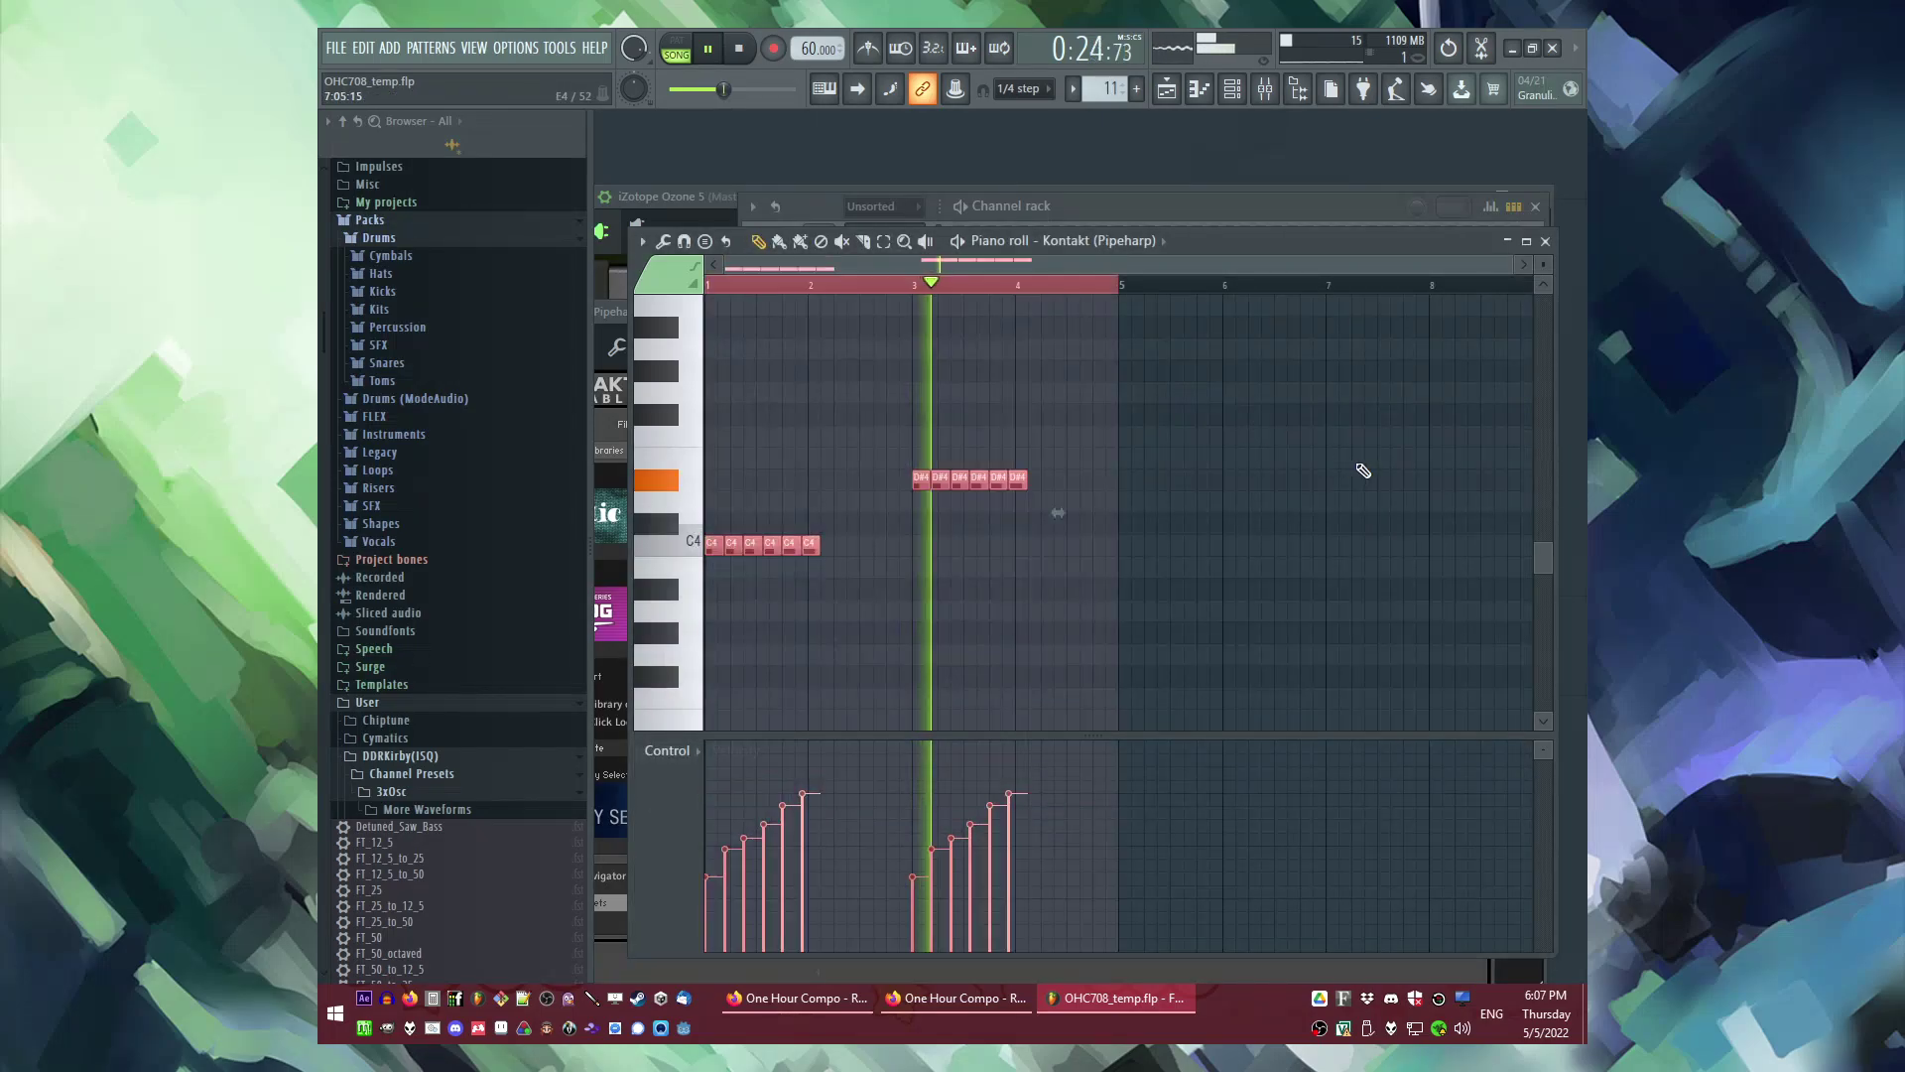
pyautogui.scroll(3, 1360, 467)
pyautogui.press('F5')
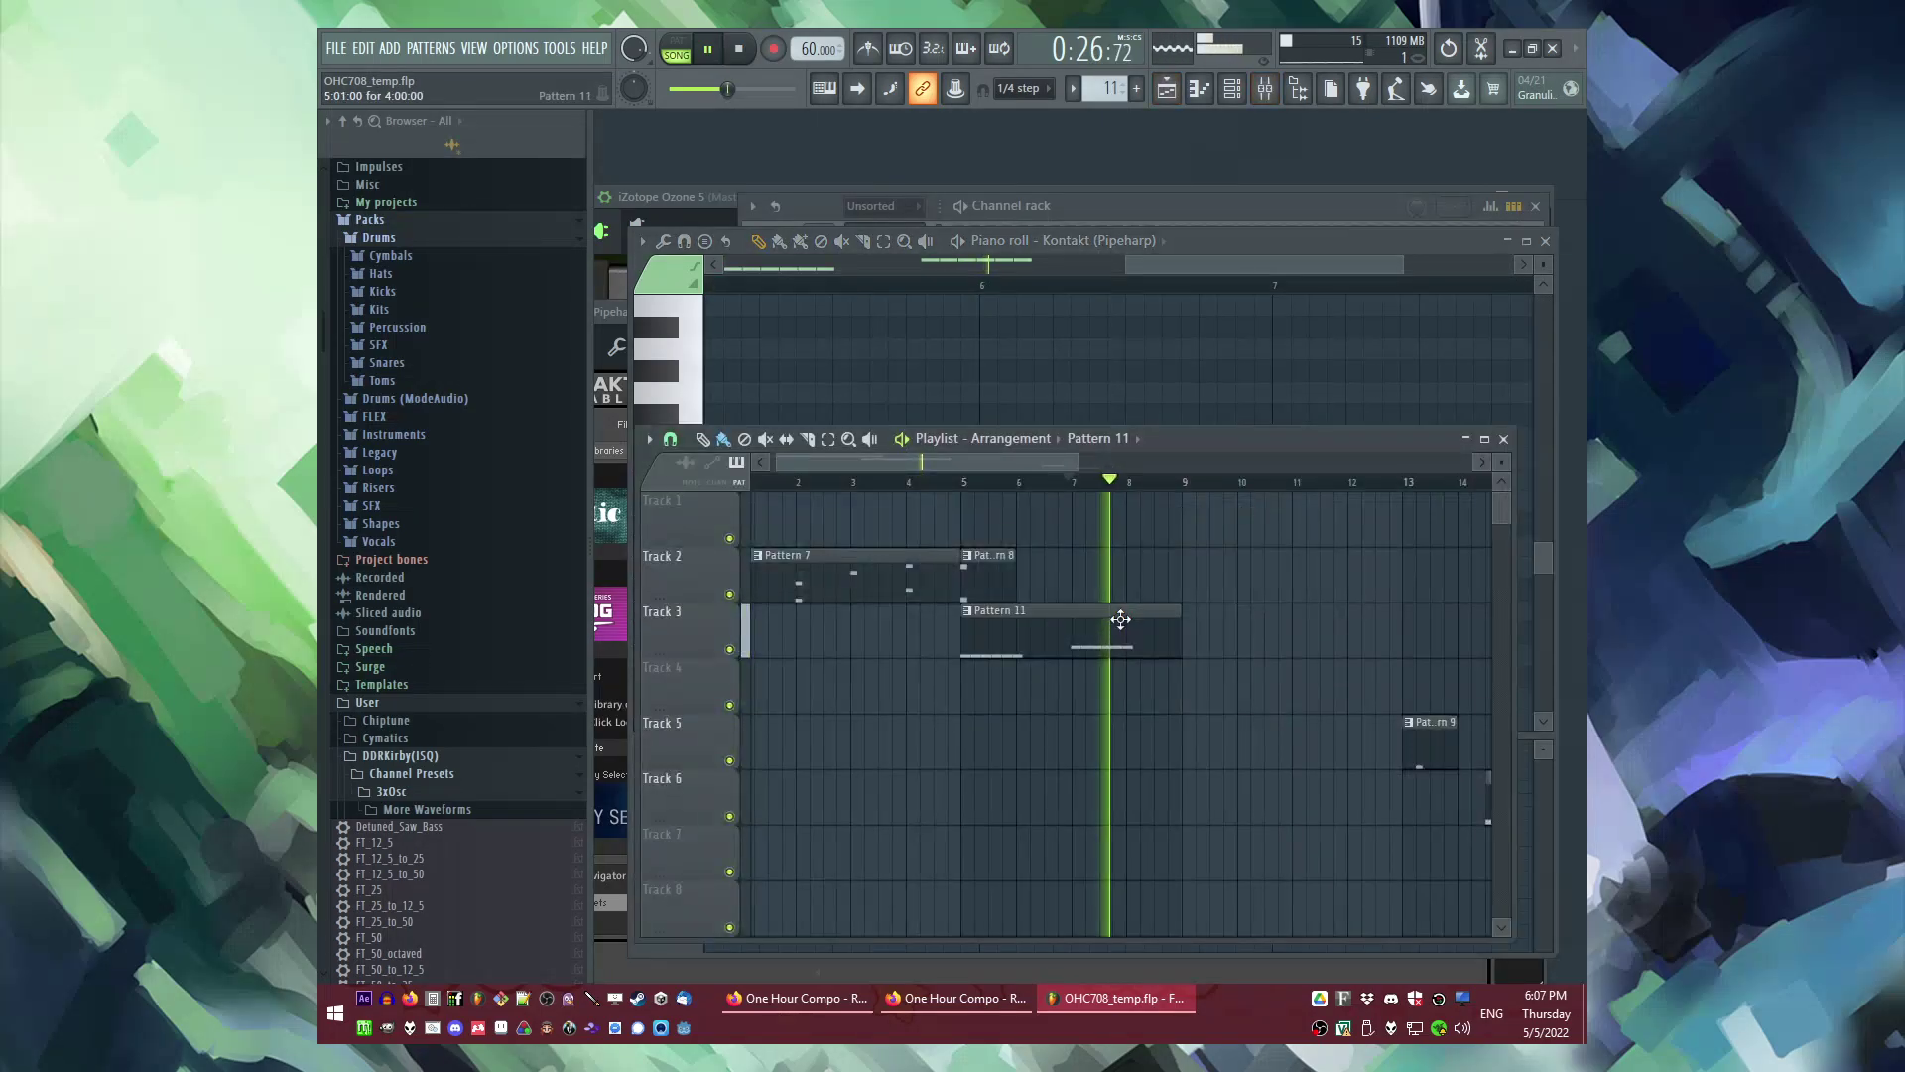
pyautogui.click(1196, 629)
pyautogui.press('space')
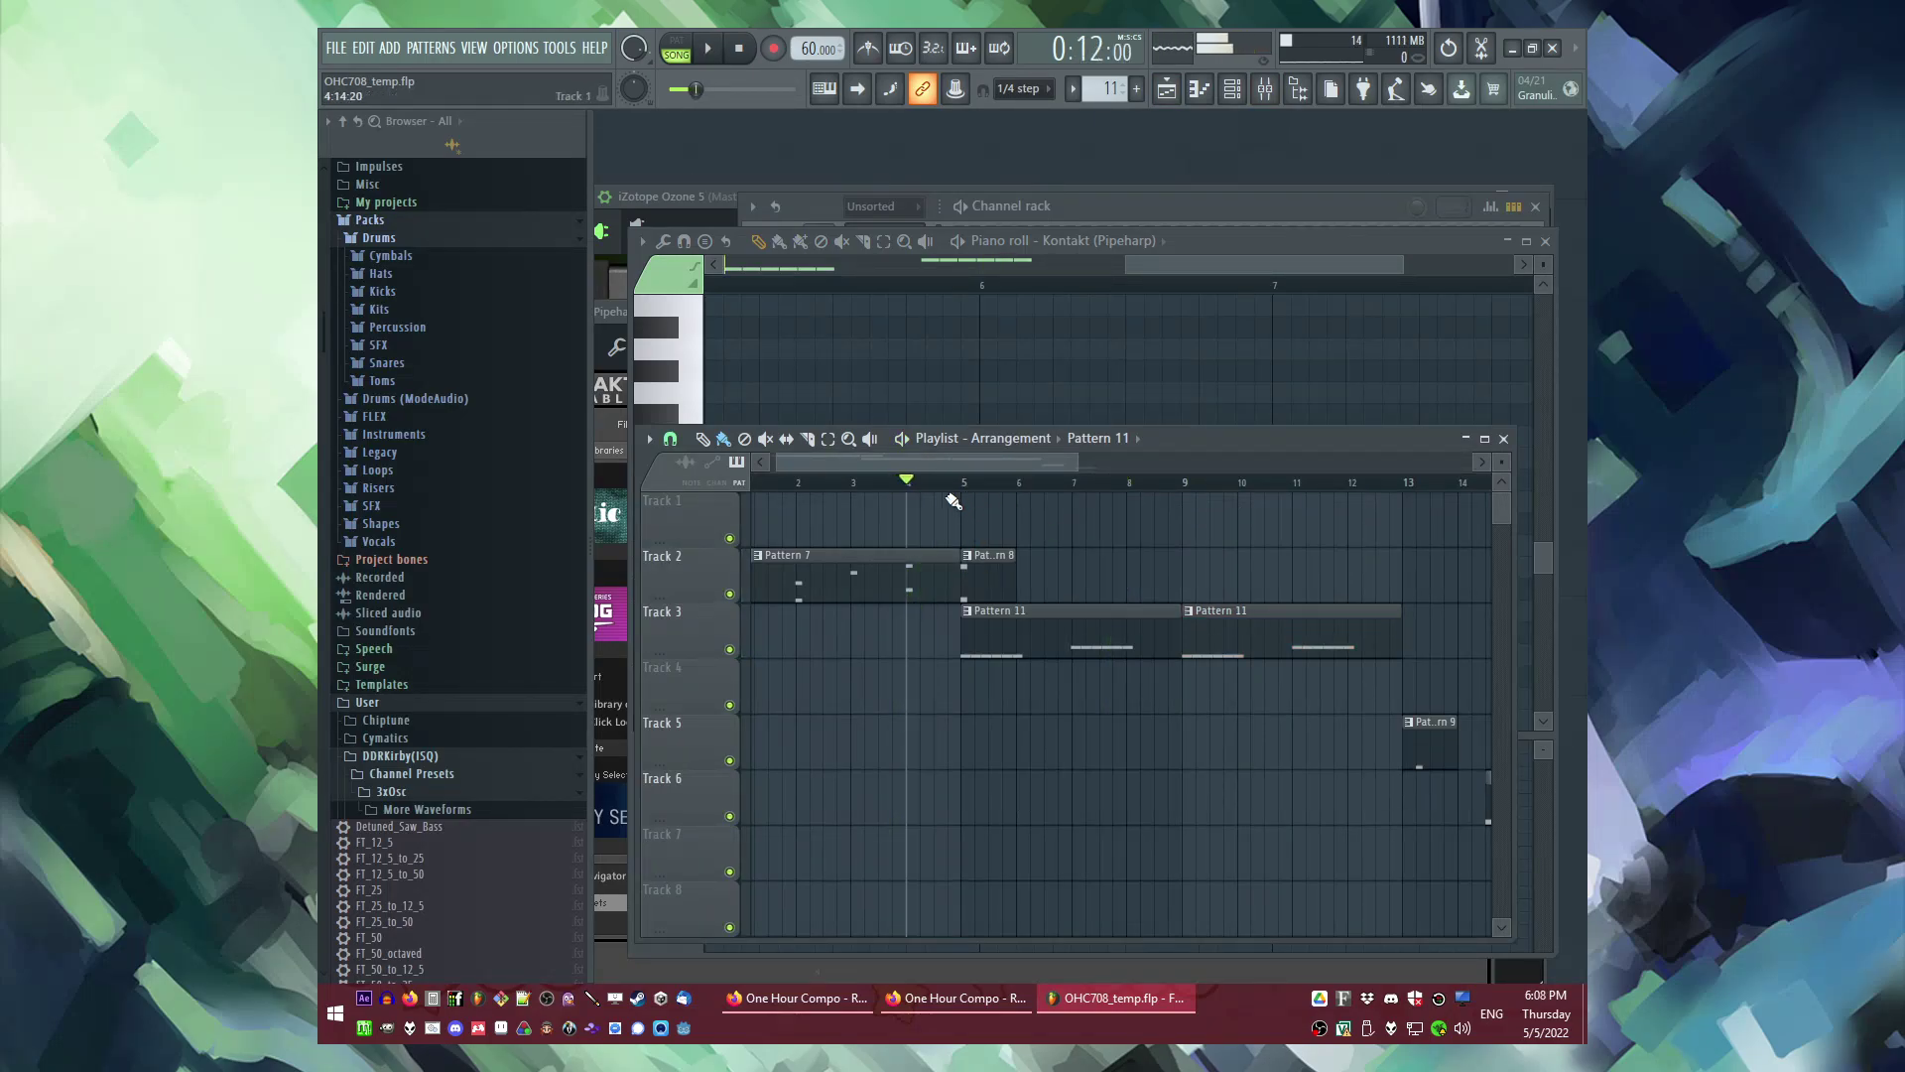
# Step: Open Pattern 8's Ample Percussion Cloudrum notes and repeat the opening C5 and G5 chord at the start of bar 2
pyautogui.doubleClick(989, 567)
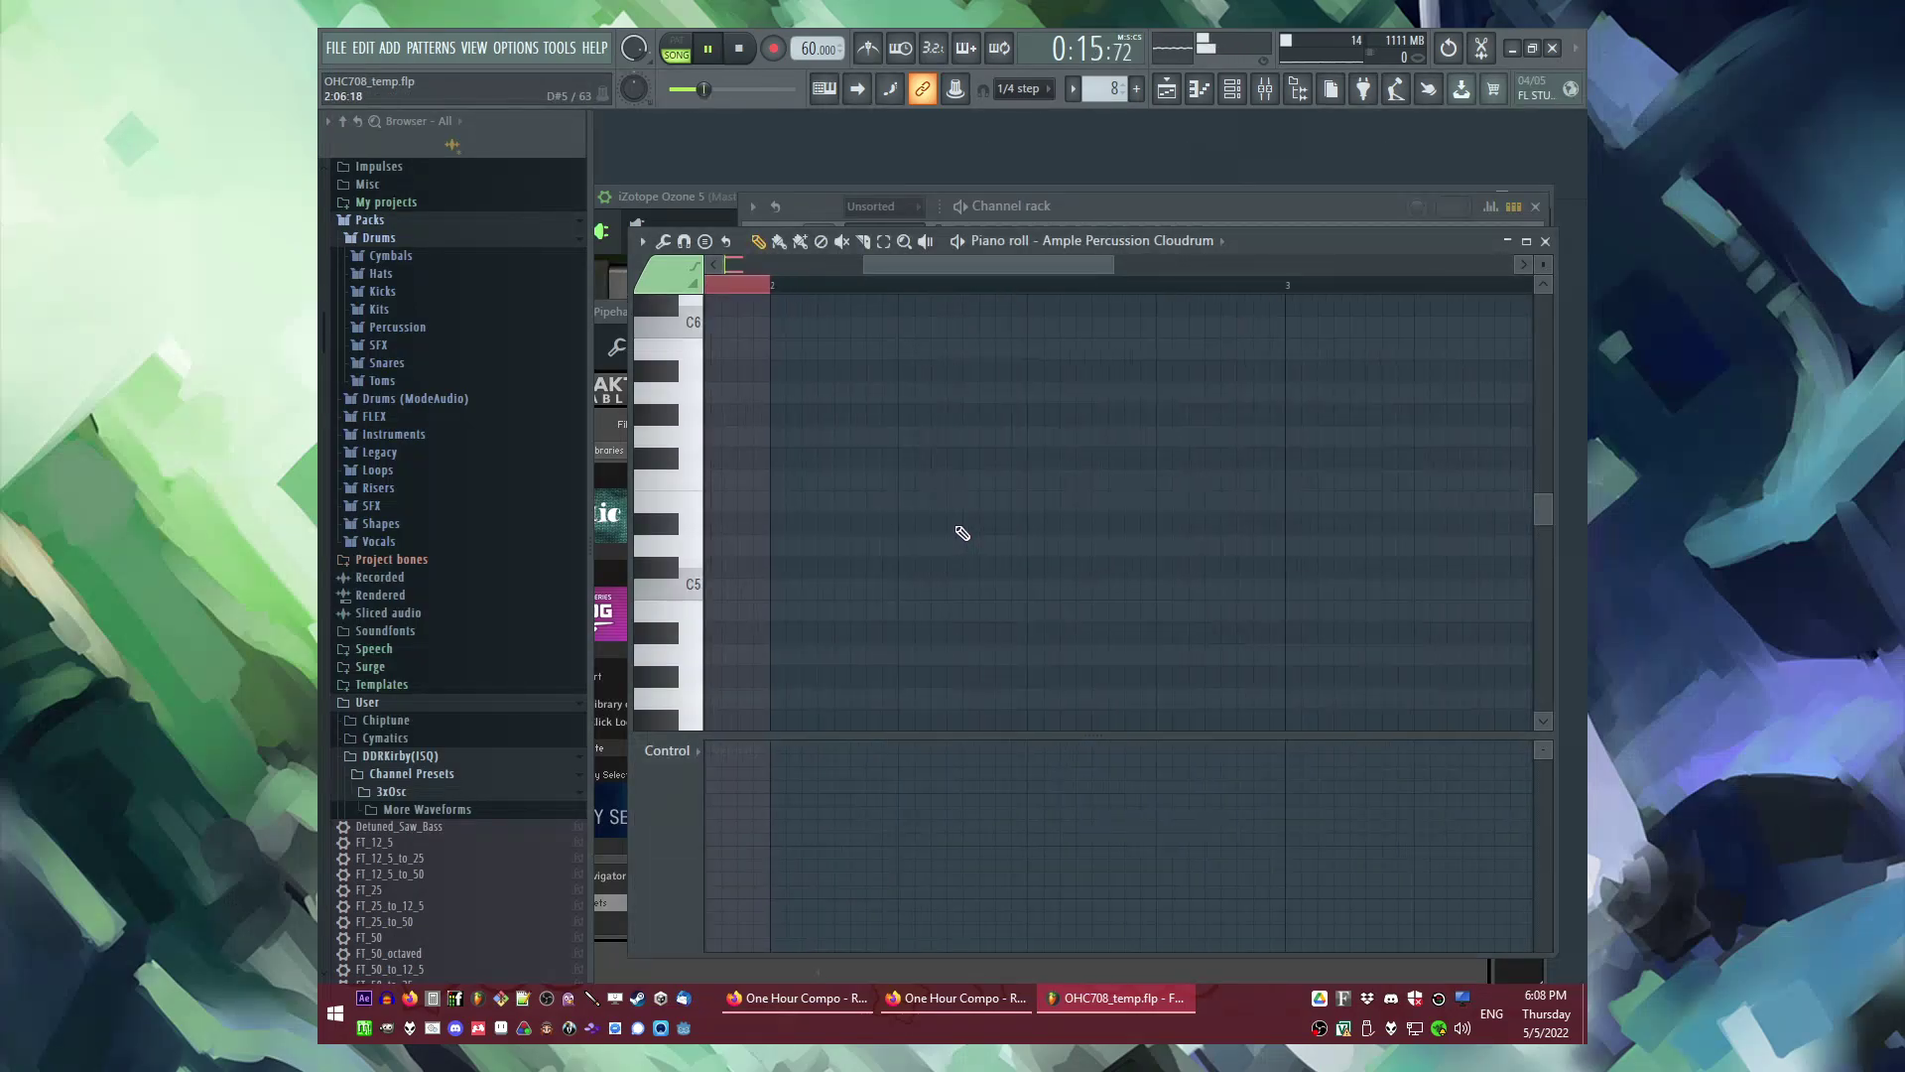
pyautogui.hotkey('ctrl', 'd')
pyautogui.scroll(2, 809, 484)
pyautogui.click(765, 585)
pyautogui.hscroll(-1, 784, 397)
pyautogui.press('space')
# Step: Add a softer A#5 note on beat 2 of bar 1 in the Cloudrum pattern
pyautogui.middleClick(841, 847)
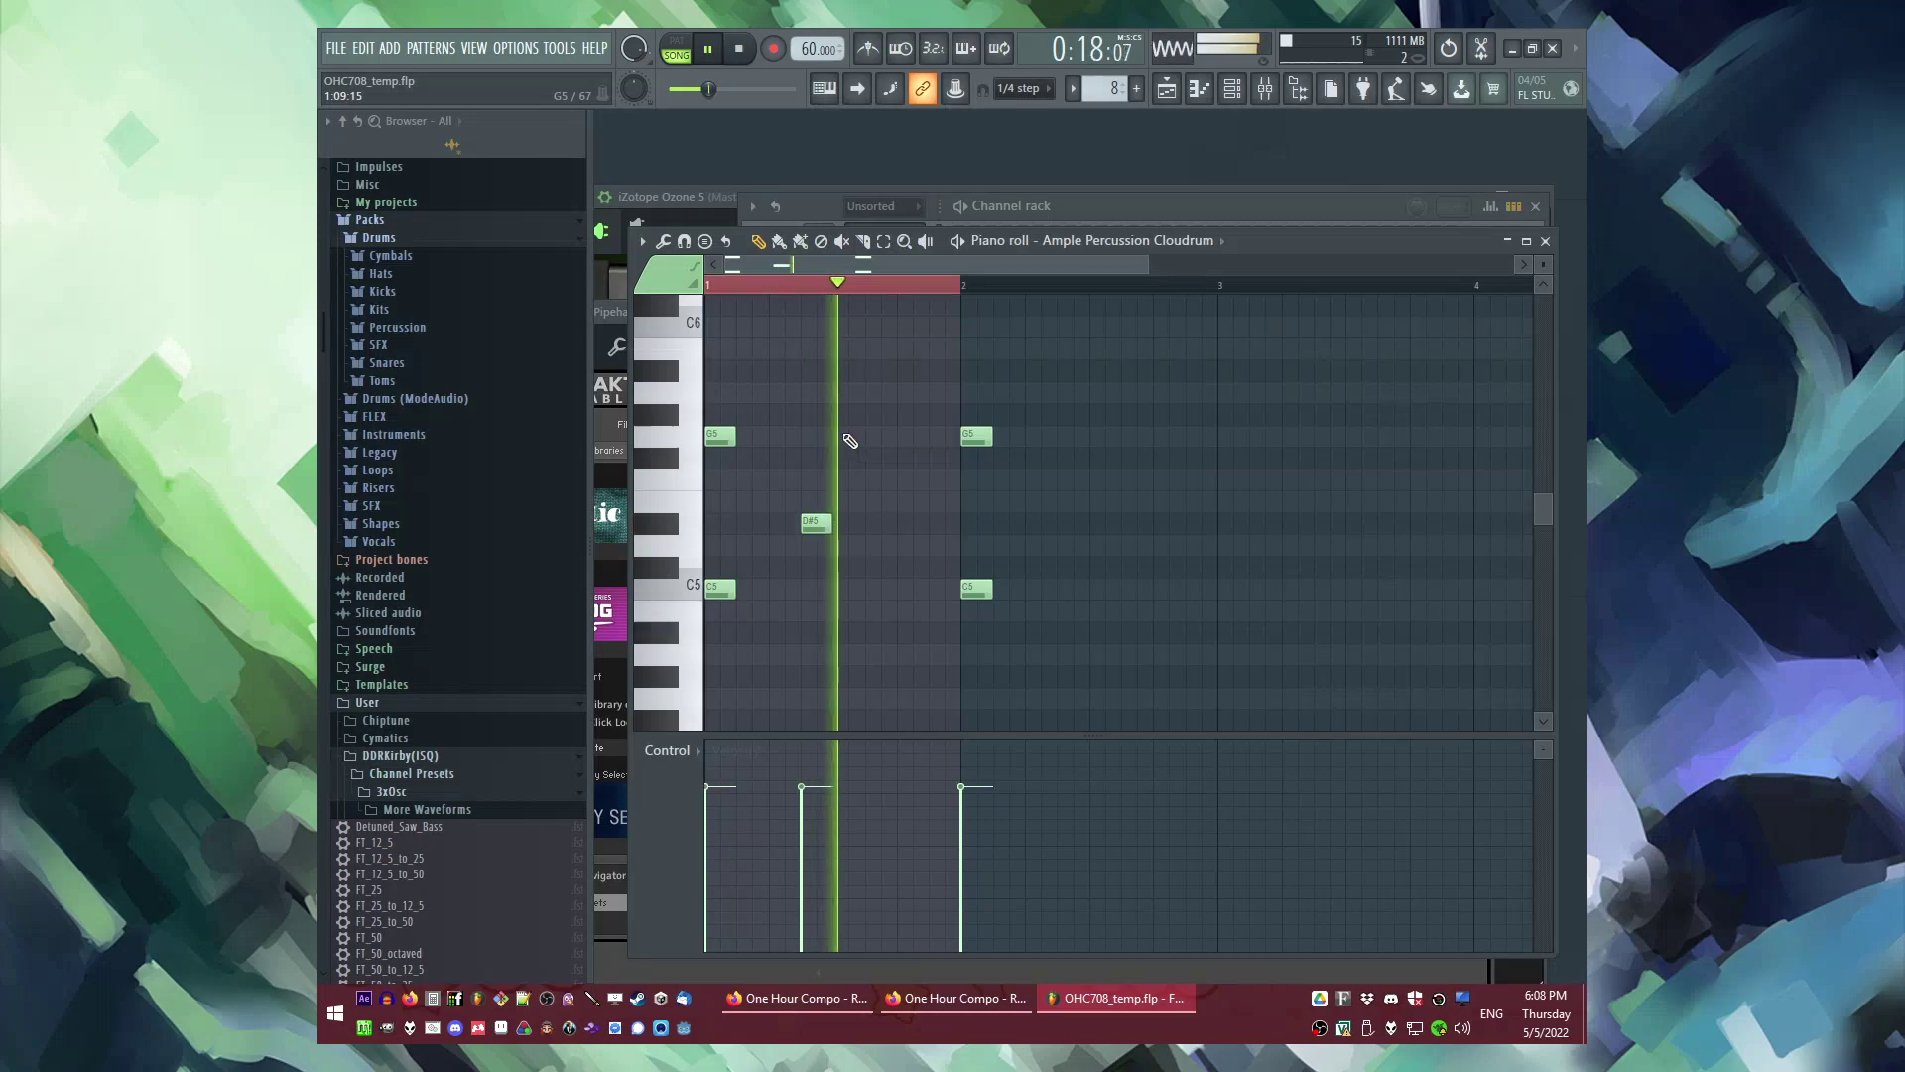
pyautogui.click(807, 839)
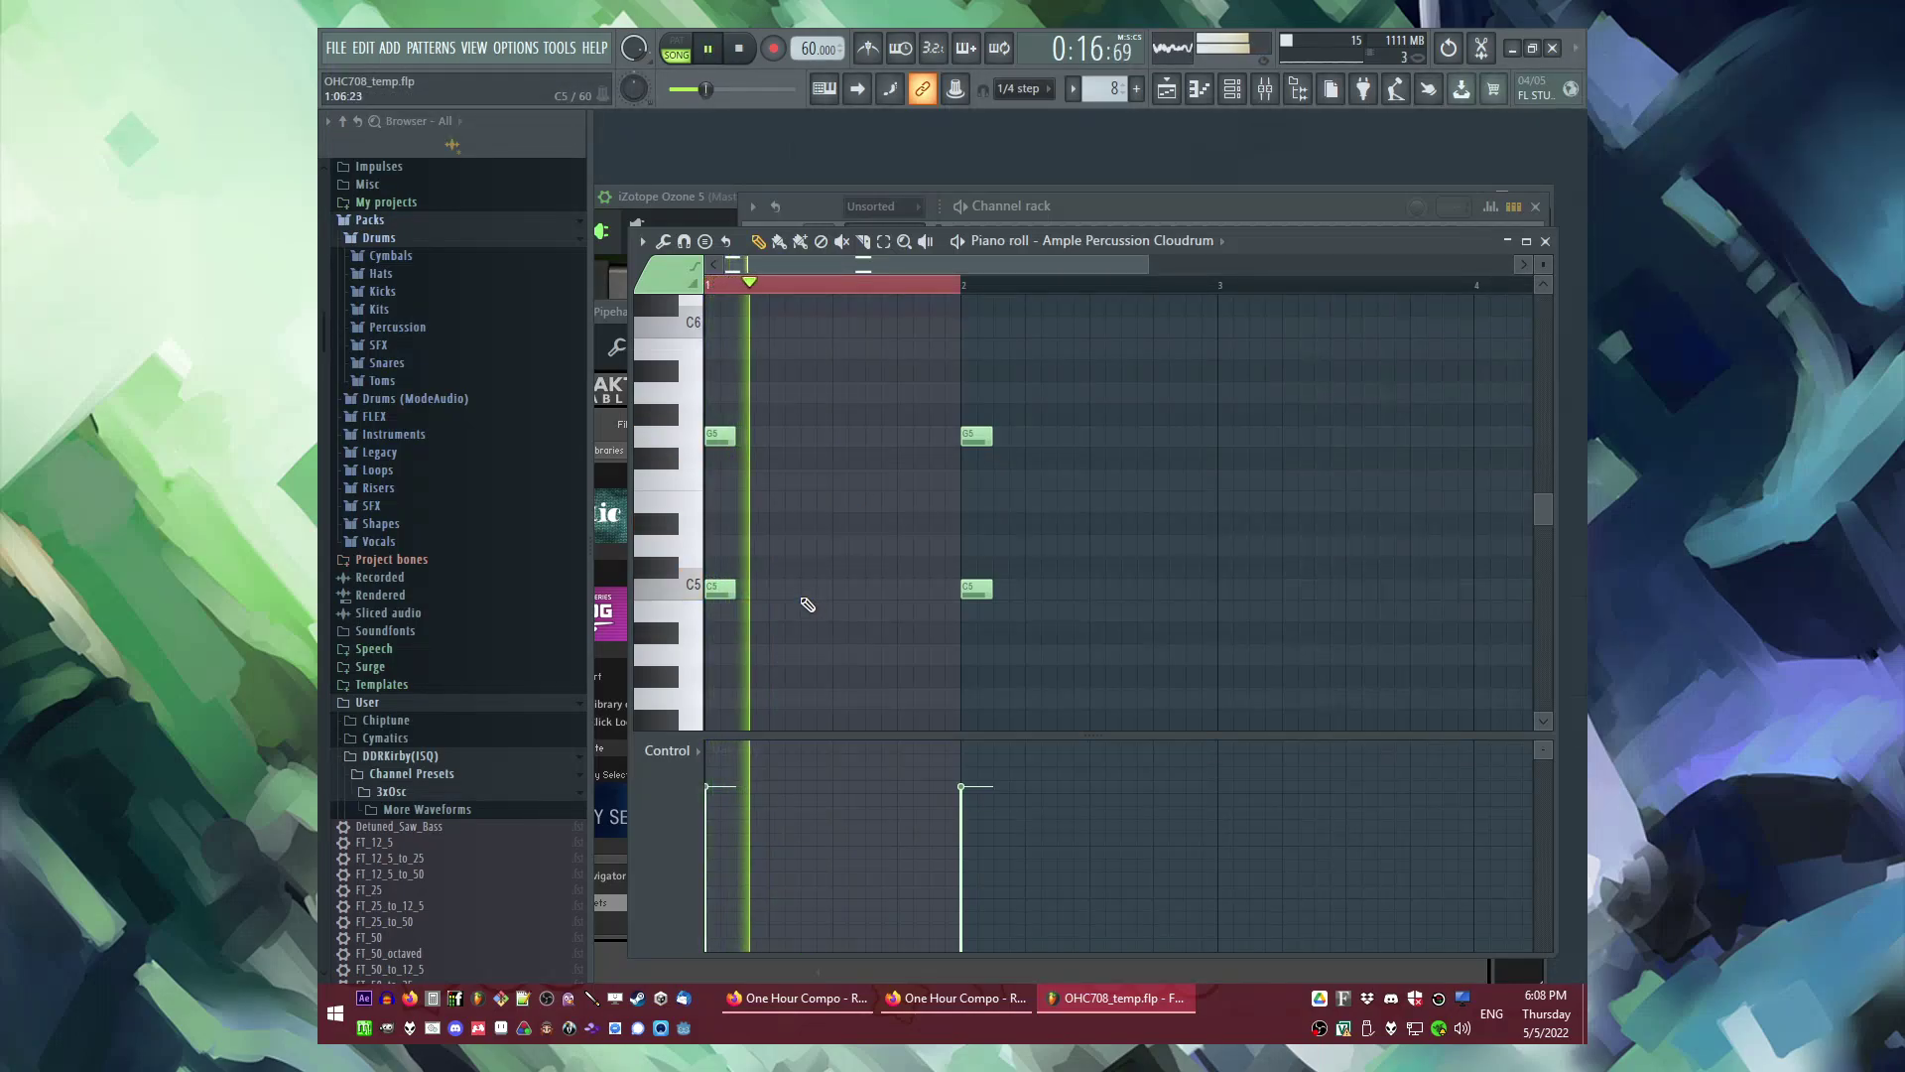
pyautogui.click(780, 589)
pyautogui.moveTo(780, 589)
pyautogui.mouseDown()
pyautogui.moveTo(765, 383)
pyautogui.moveTo(786, 372)
pyautogui.mouseUp()
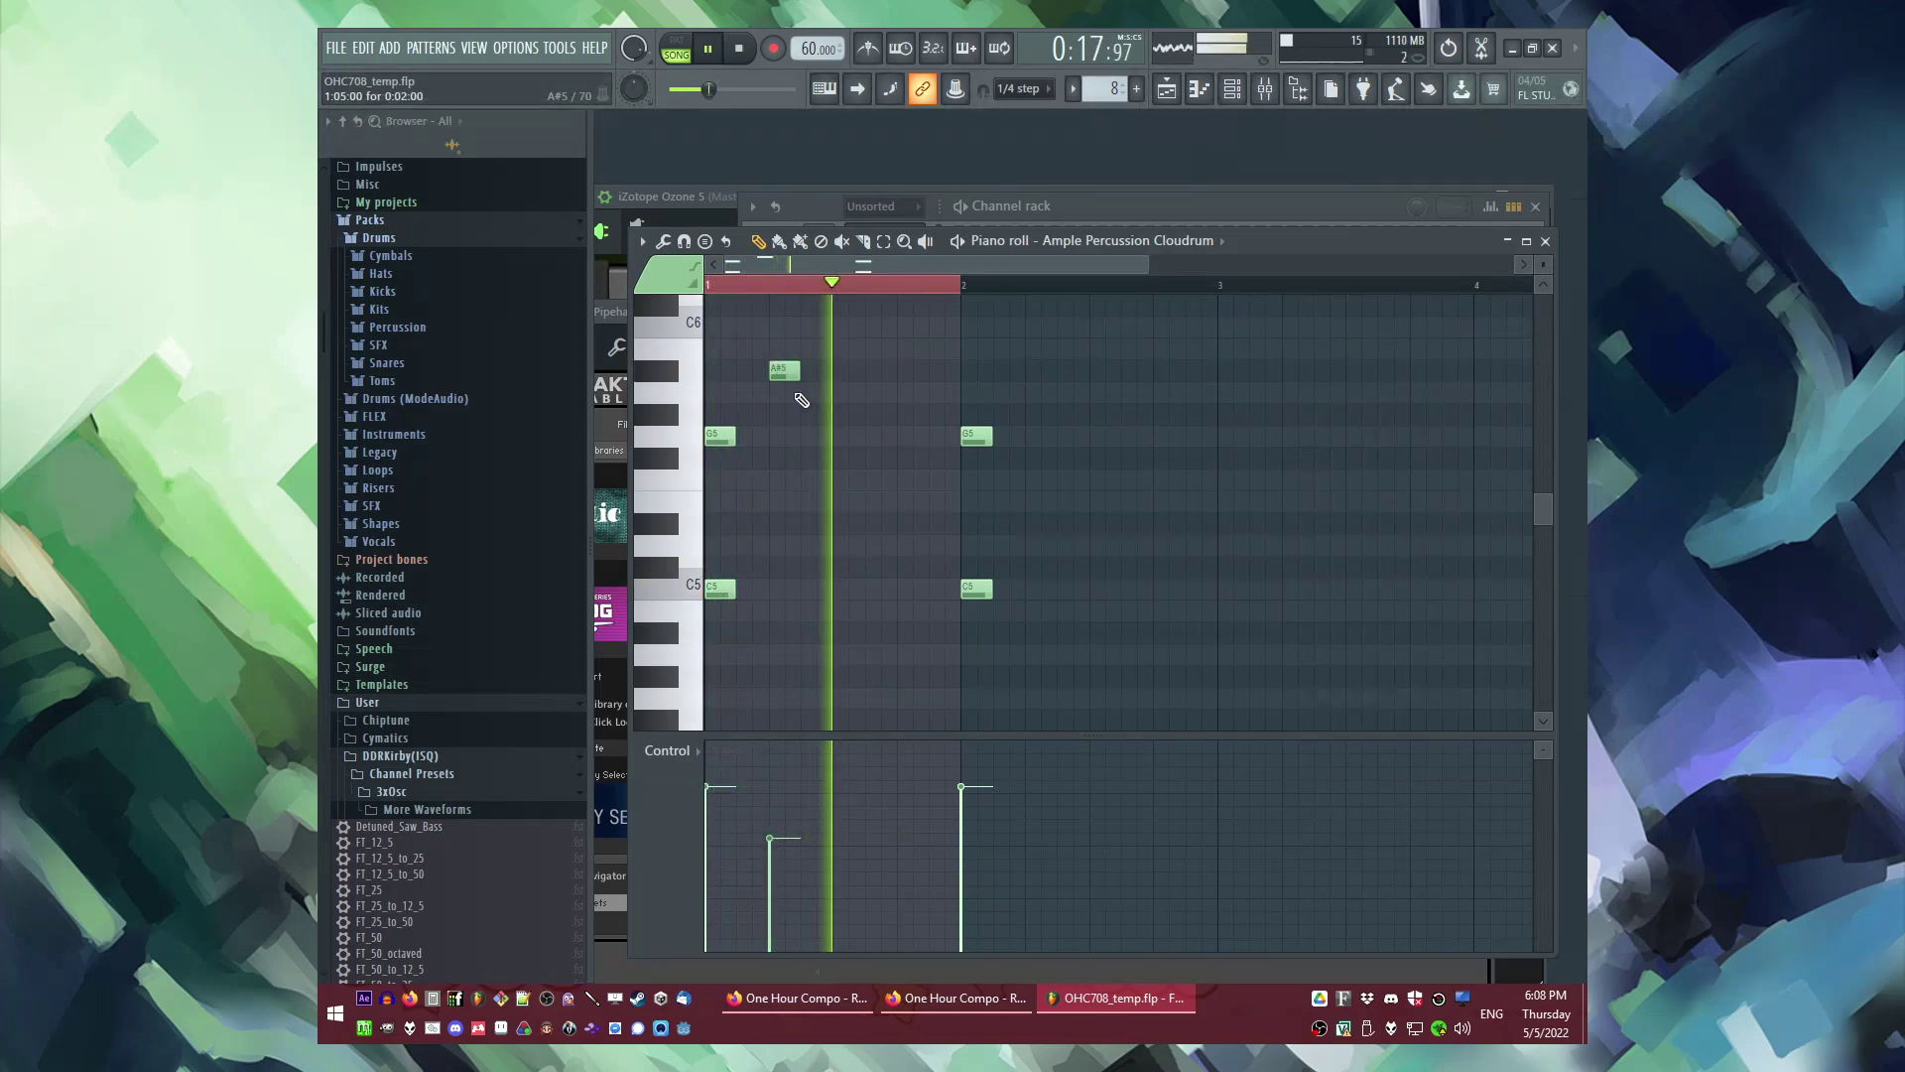
# Step: Replace the bar 2 chord with a single F5 note and add a G5 note at 2:07
pyautogui.moveTo(959, 362); pyautogui.dragTo(1020, 730)
pyautogui.hotkey('ctrl', 'd')
pyautogui.press('space')
pyautogui.rightClick(975, 419)
pyautogui.click(967, 458)
pyautogui.rightClick(980, 610)
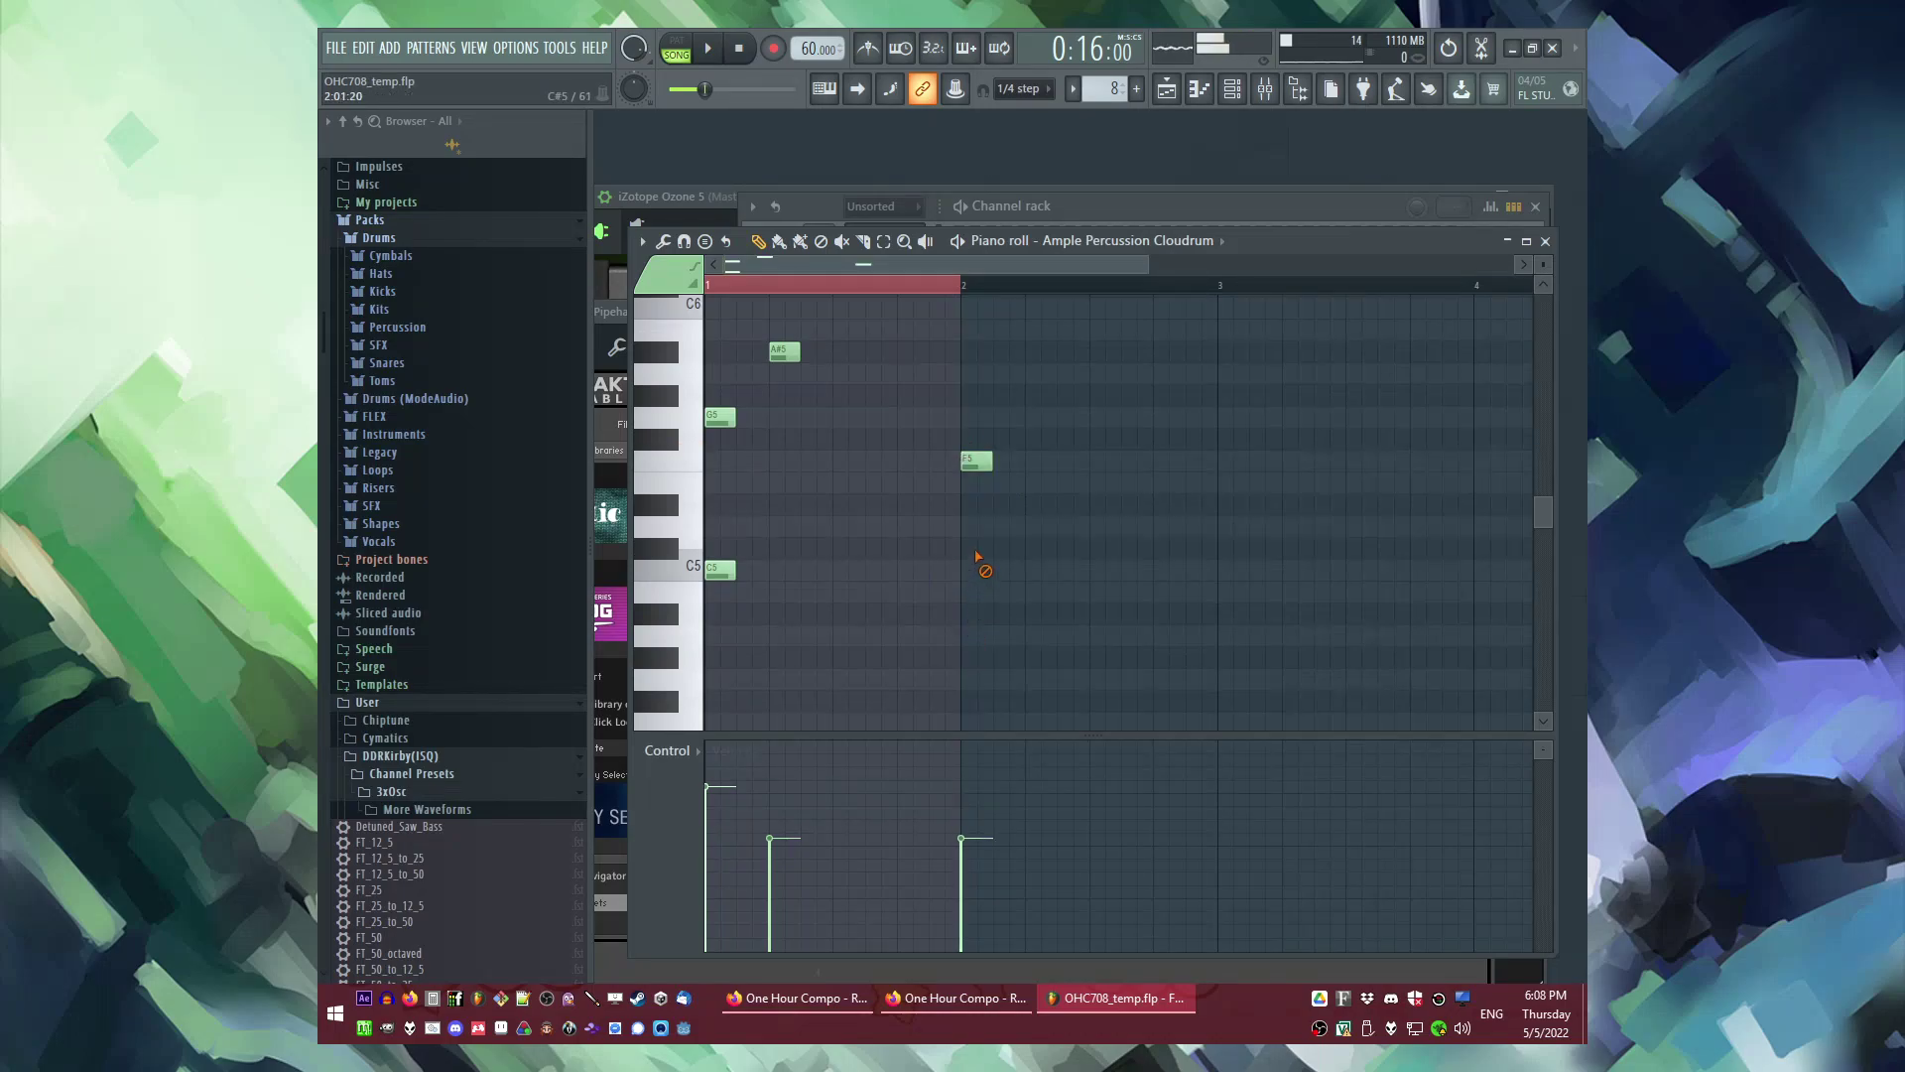
pyautogui.click(977, 460)
pyautogui.click(1058, 418)
pyautogui.press('space')
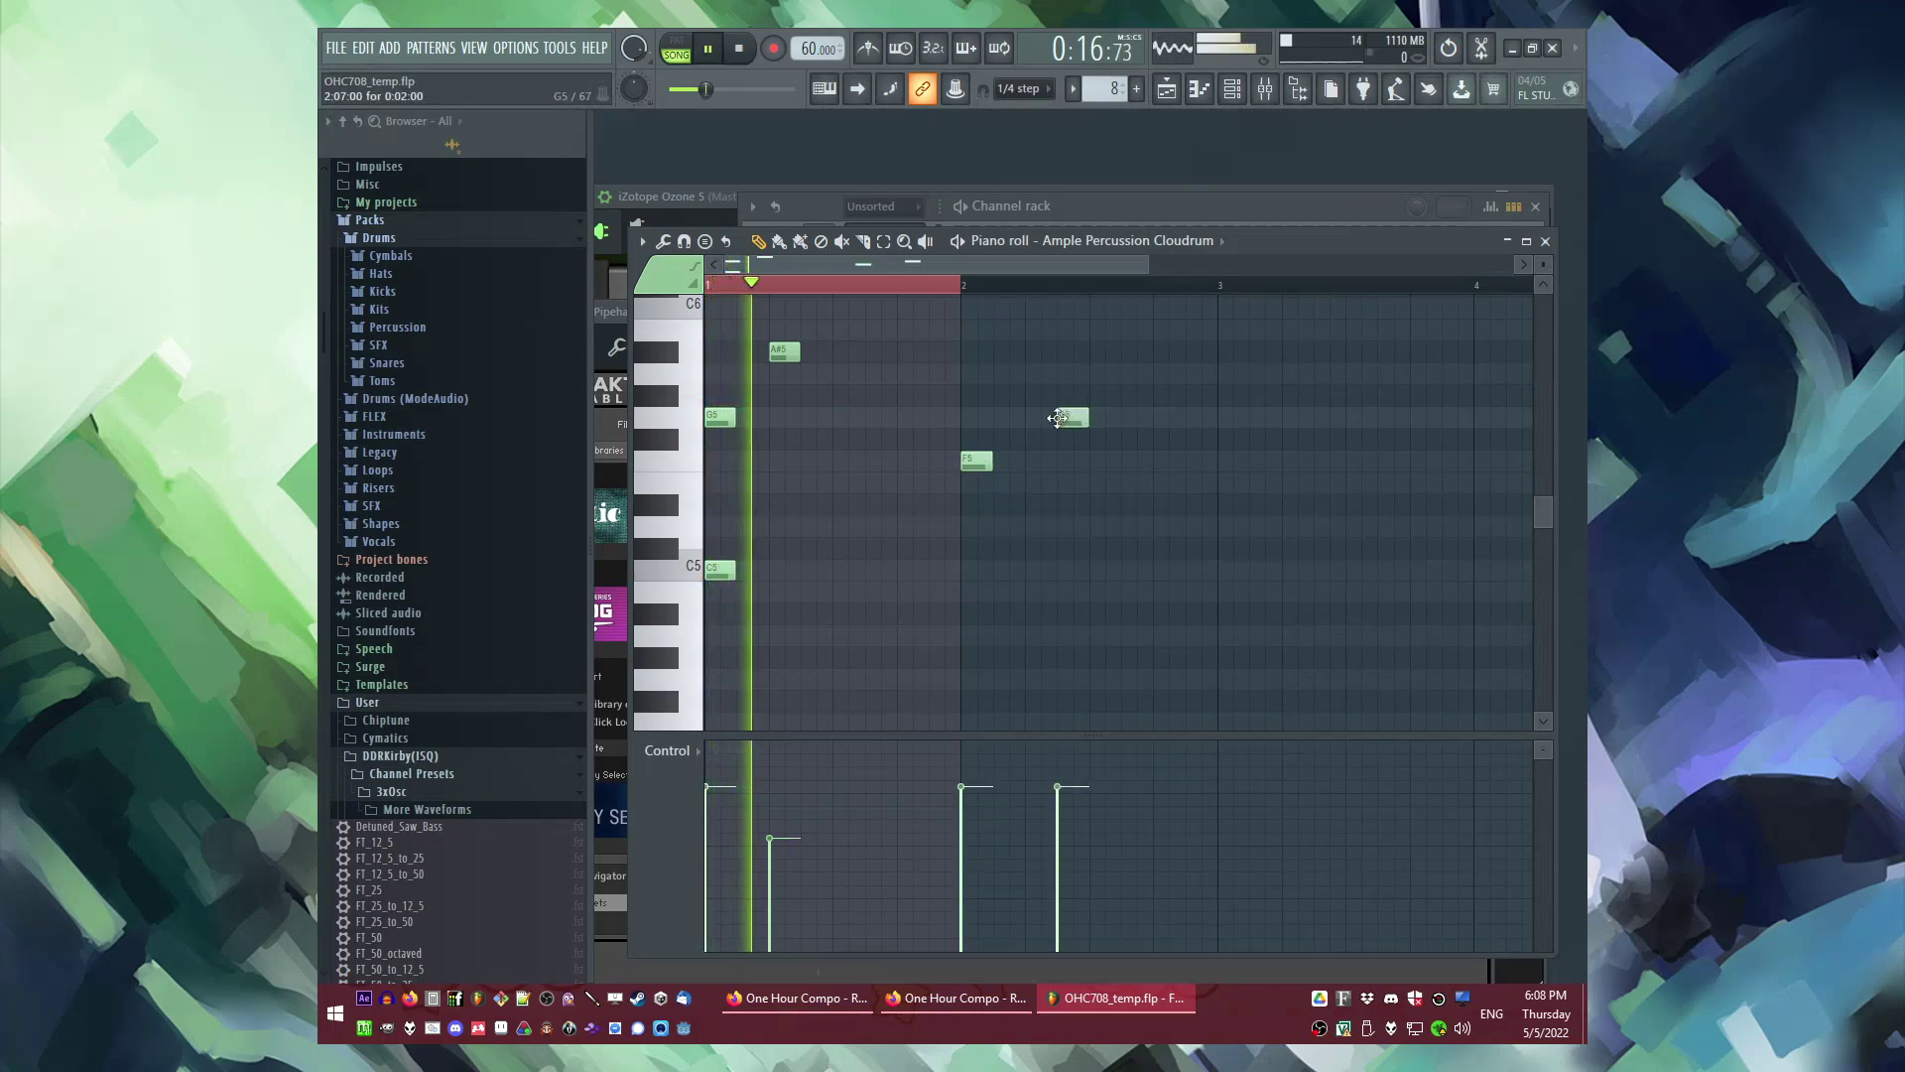
# Step: Replay the phrase and shift the G5 note in bar 2 earlier to 2:05
pyautogui.scroll(2, 1021, 390)
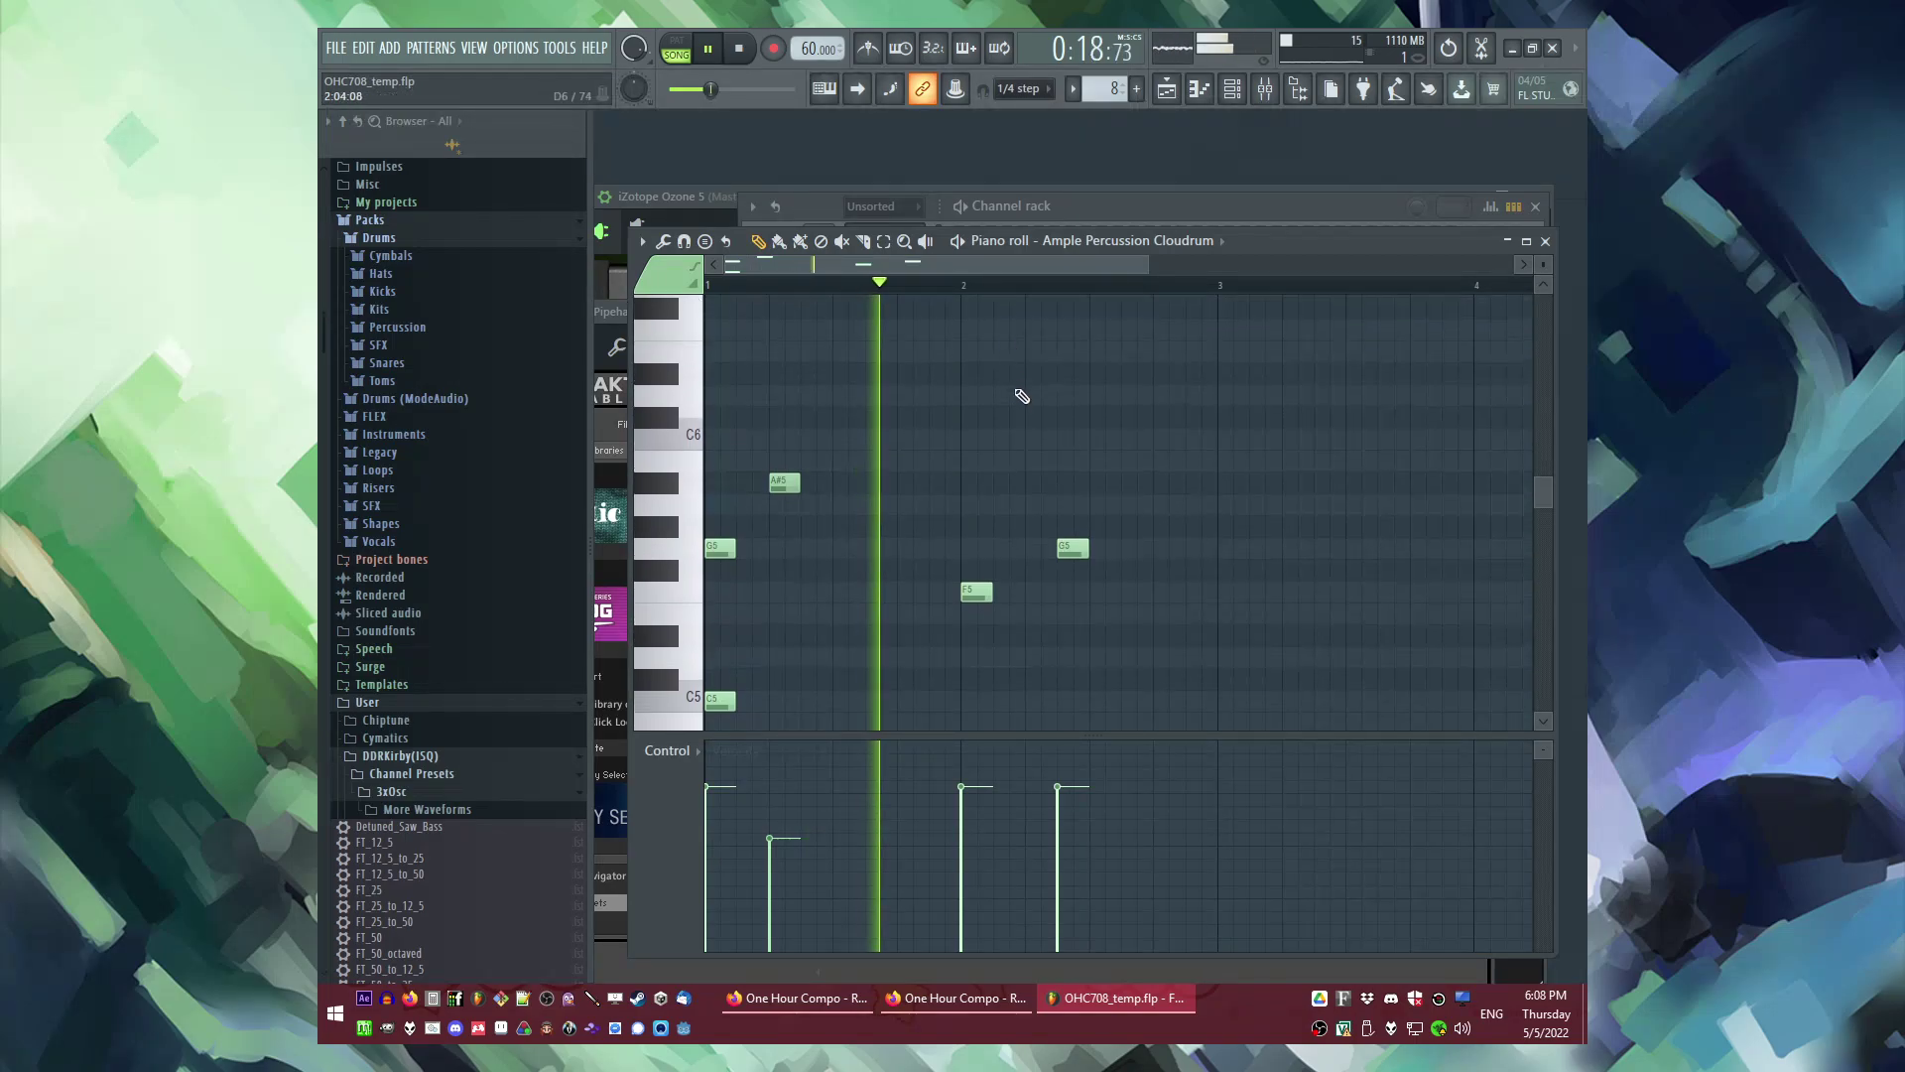
pyautogui.hscroll(2, 1042, 504)
pyautogui.scroll(-2, 1062, 511)
pyautogui.scroll(-1, 1042, 491)
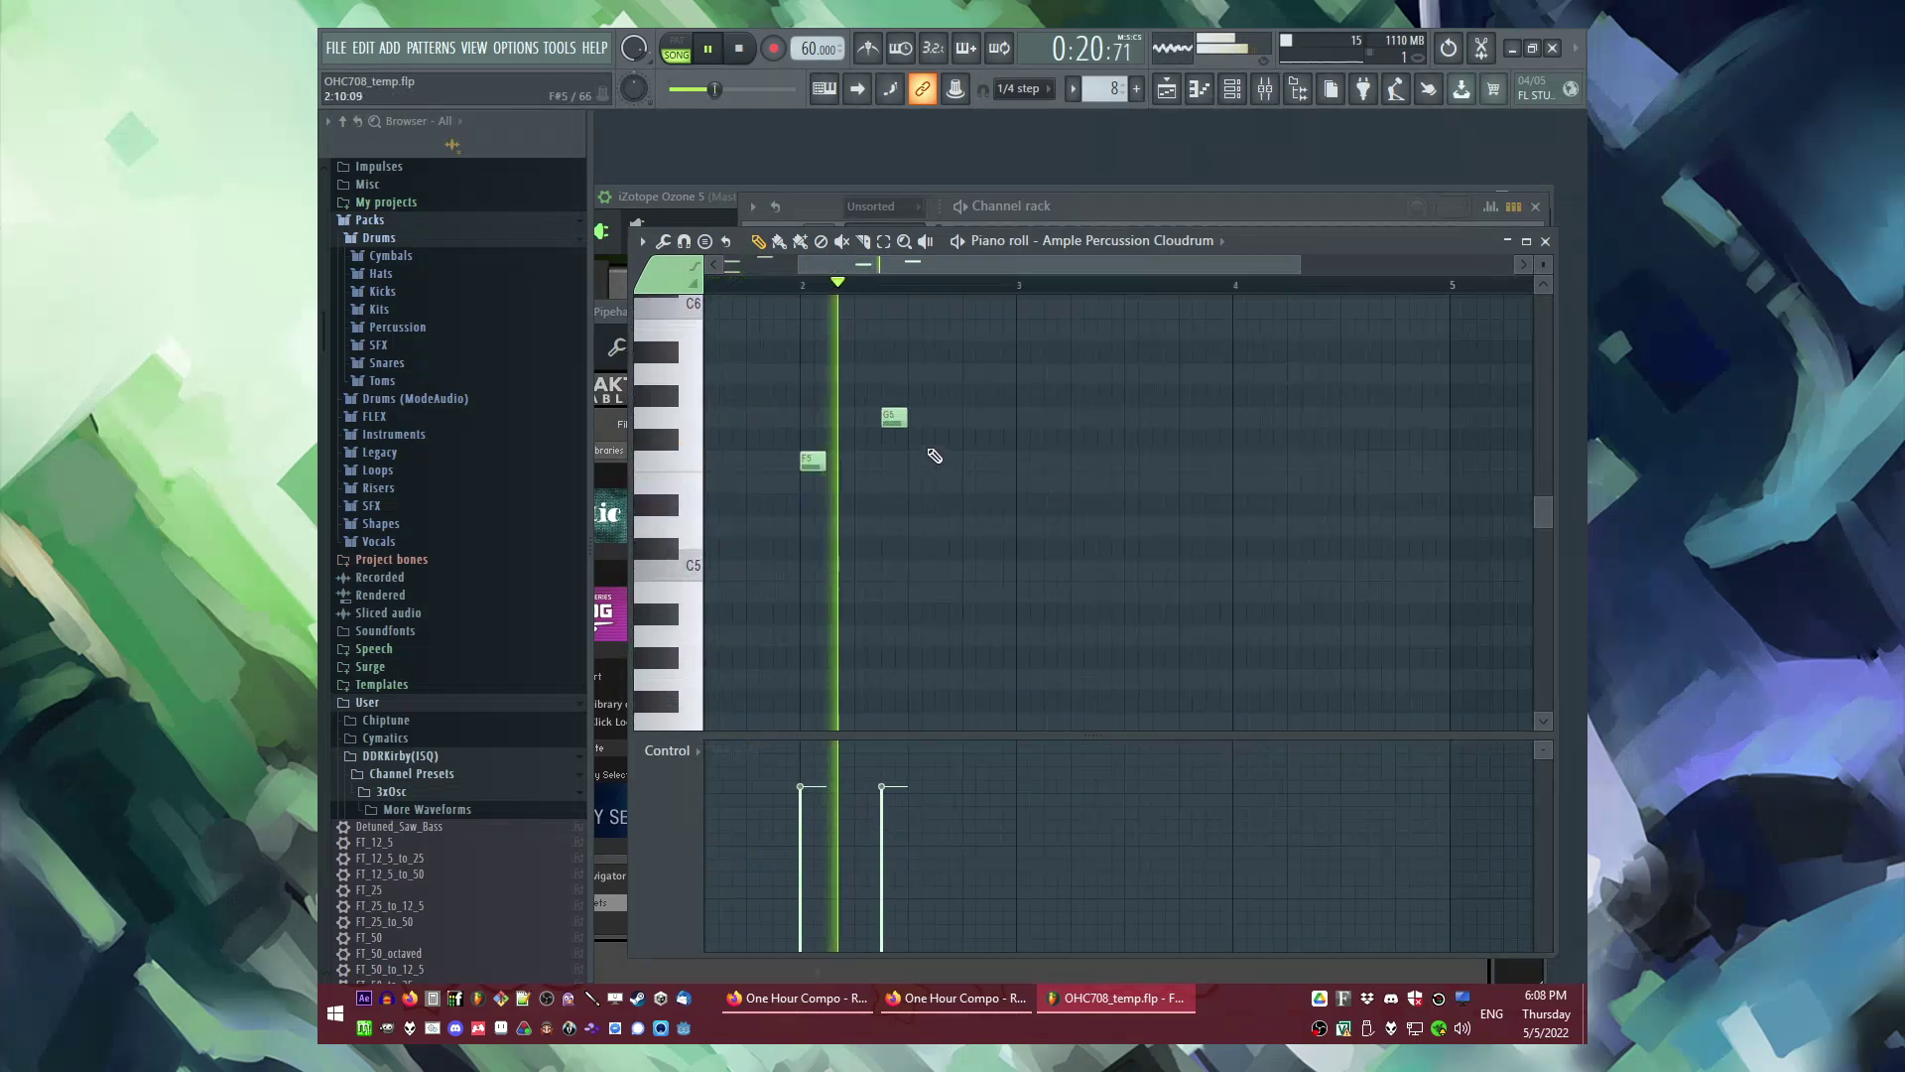
pyautogui.scroll(2, 934, 455)
pyautogui.hscroll(-1, 903, 378)
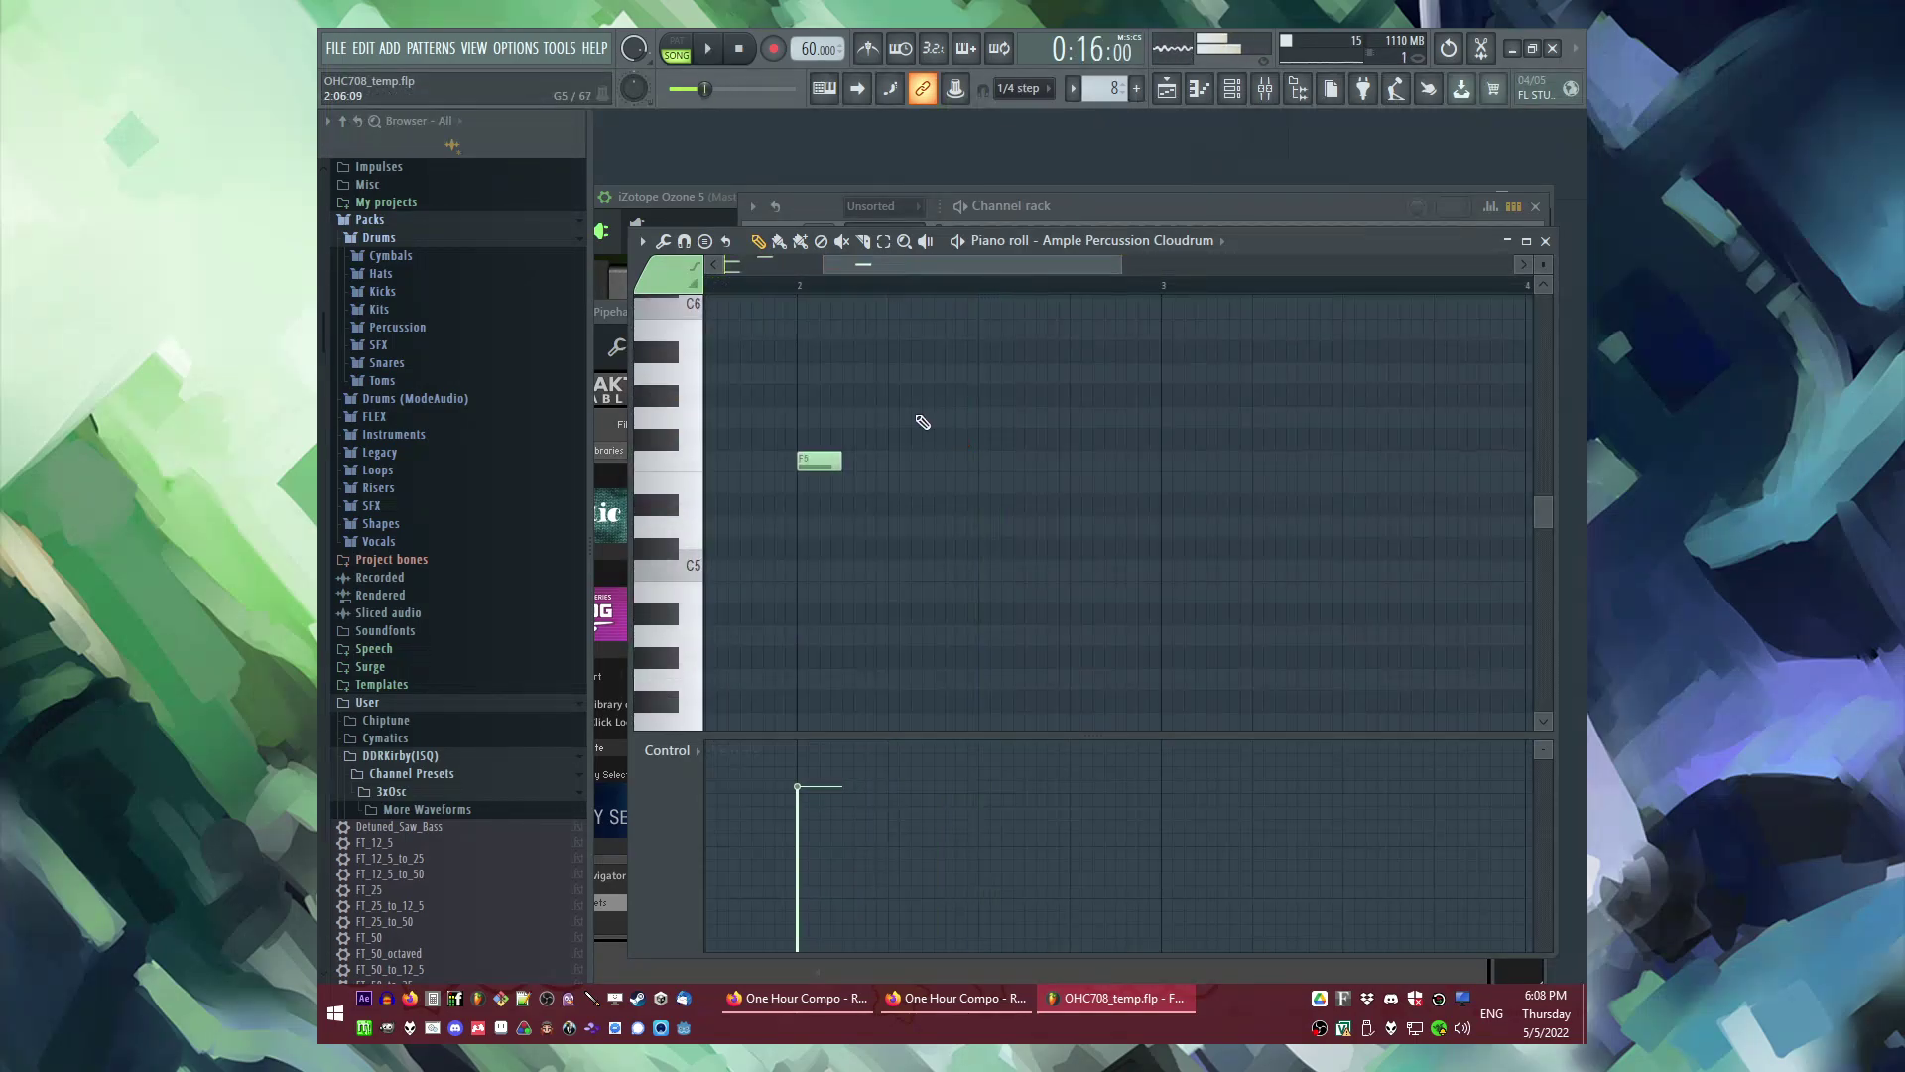
pyautogui.scroll(1, 1068, 425)
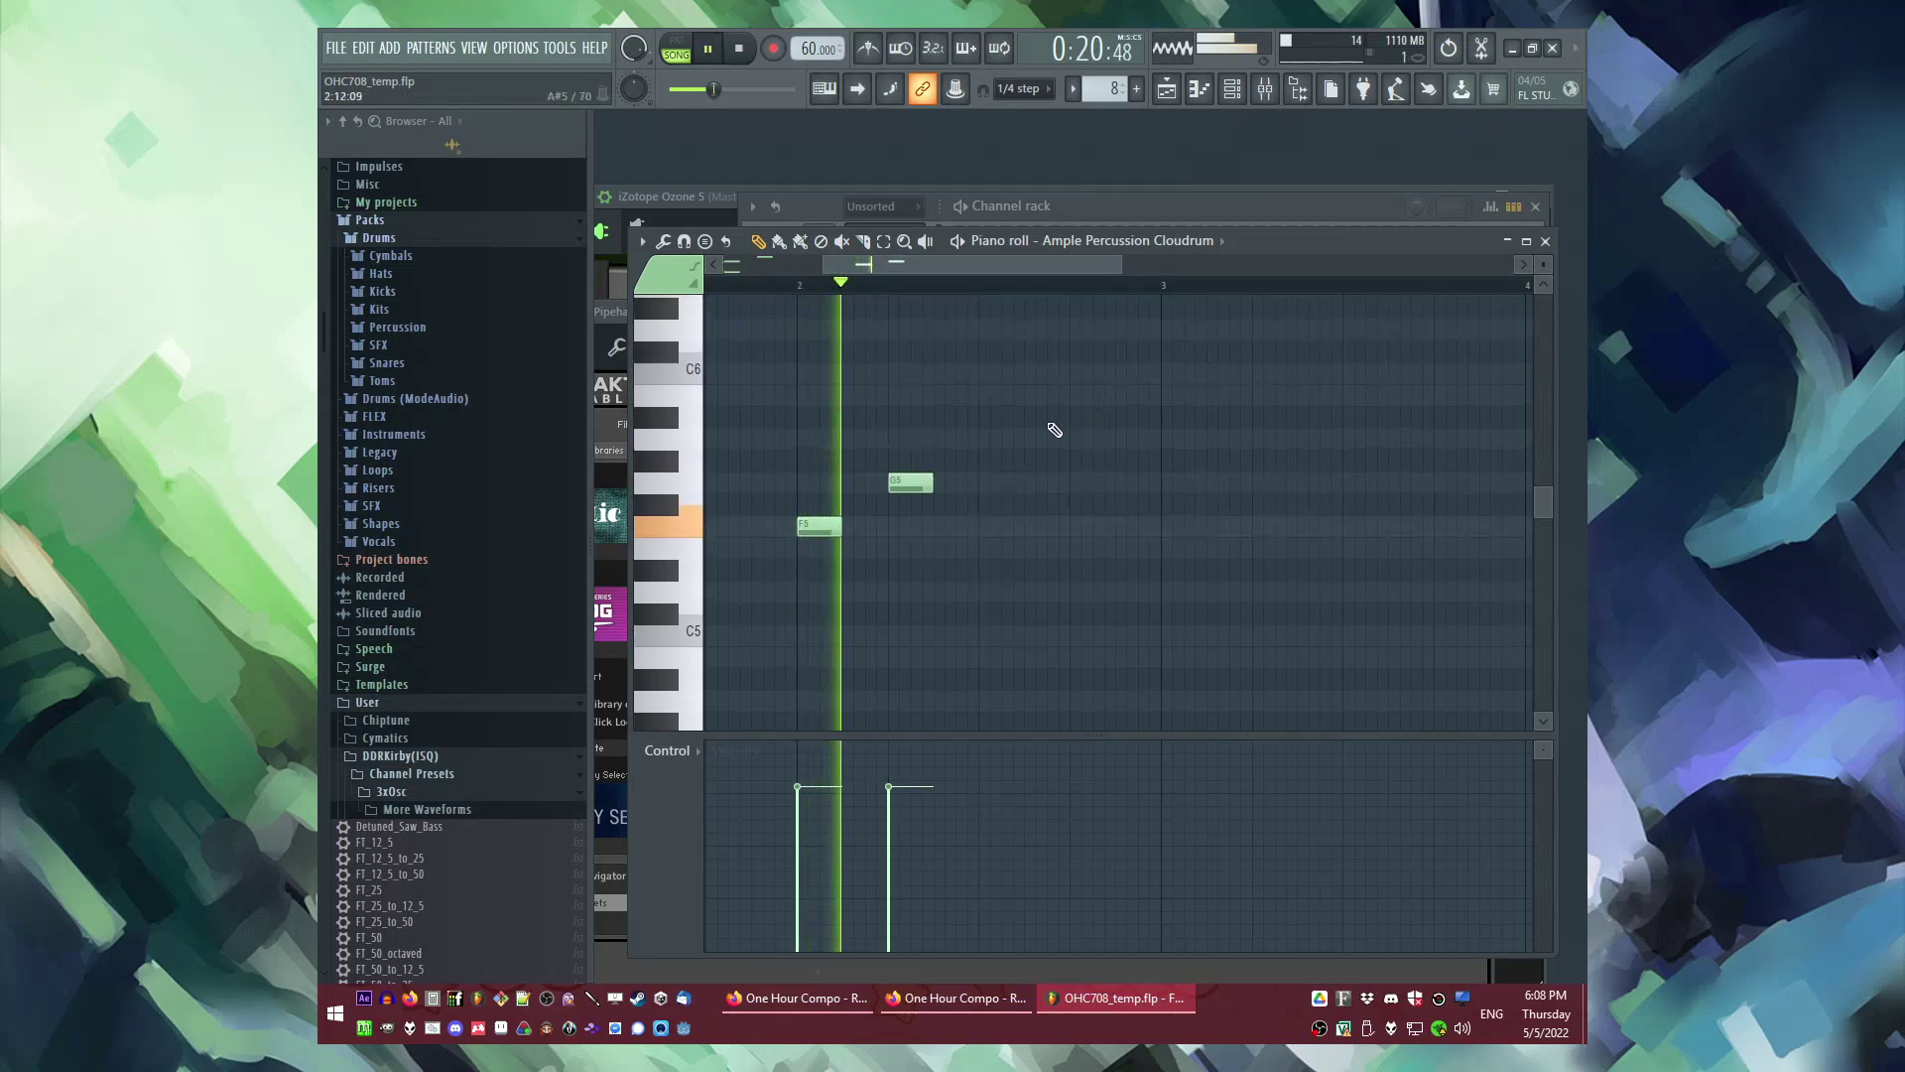
# Step: Duplicate the two-bar Cloudrum phrase into bars 3 and 4 and change the copy's opening chord to D#5 and A#5
pyautogui.scroll(-3, 1042, 437)
pyautogui.scroll(-1, 1042, 433)
pyautogui.scroll(-1, 1052, 436)
pyautogui.scroll(3, 1240, 476)
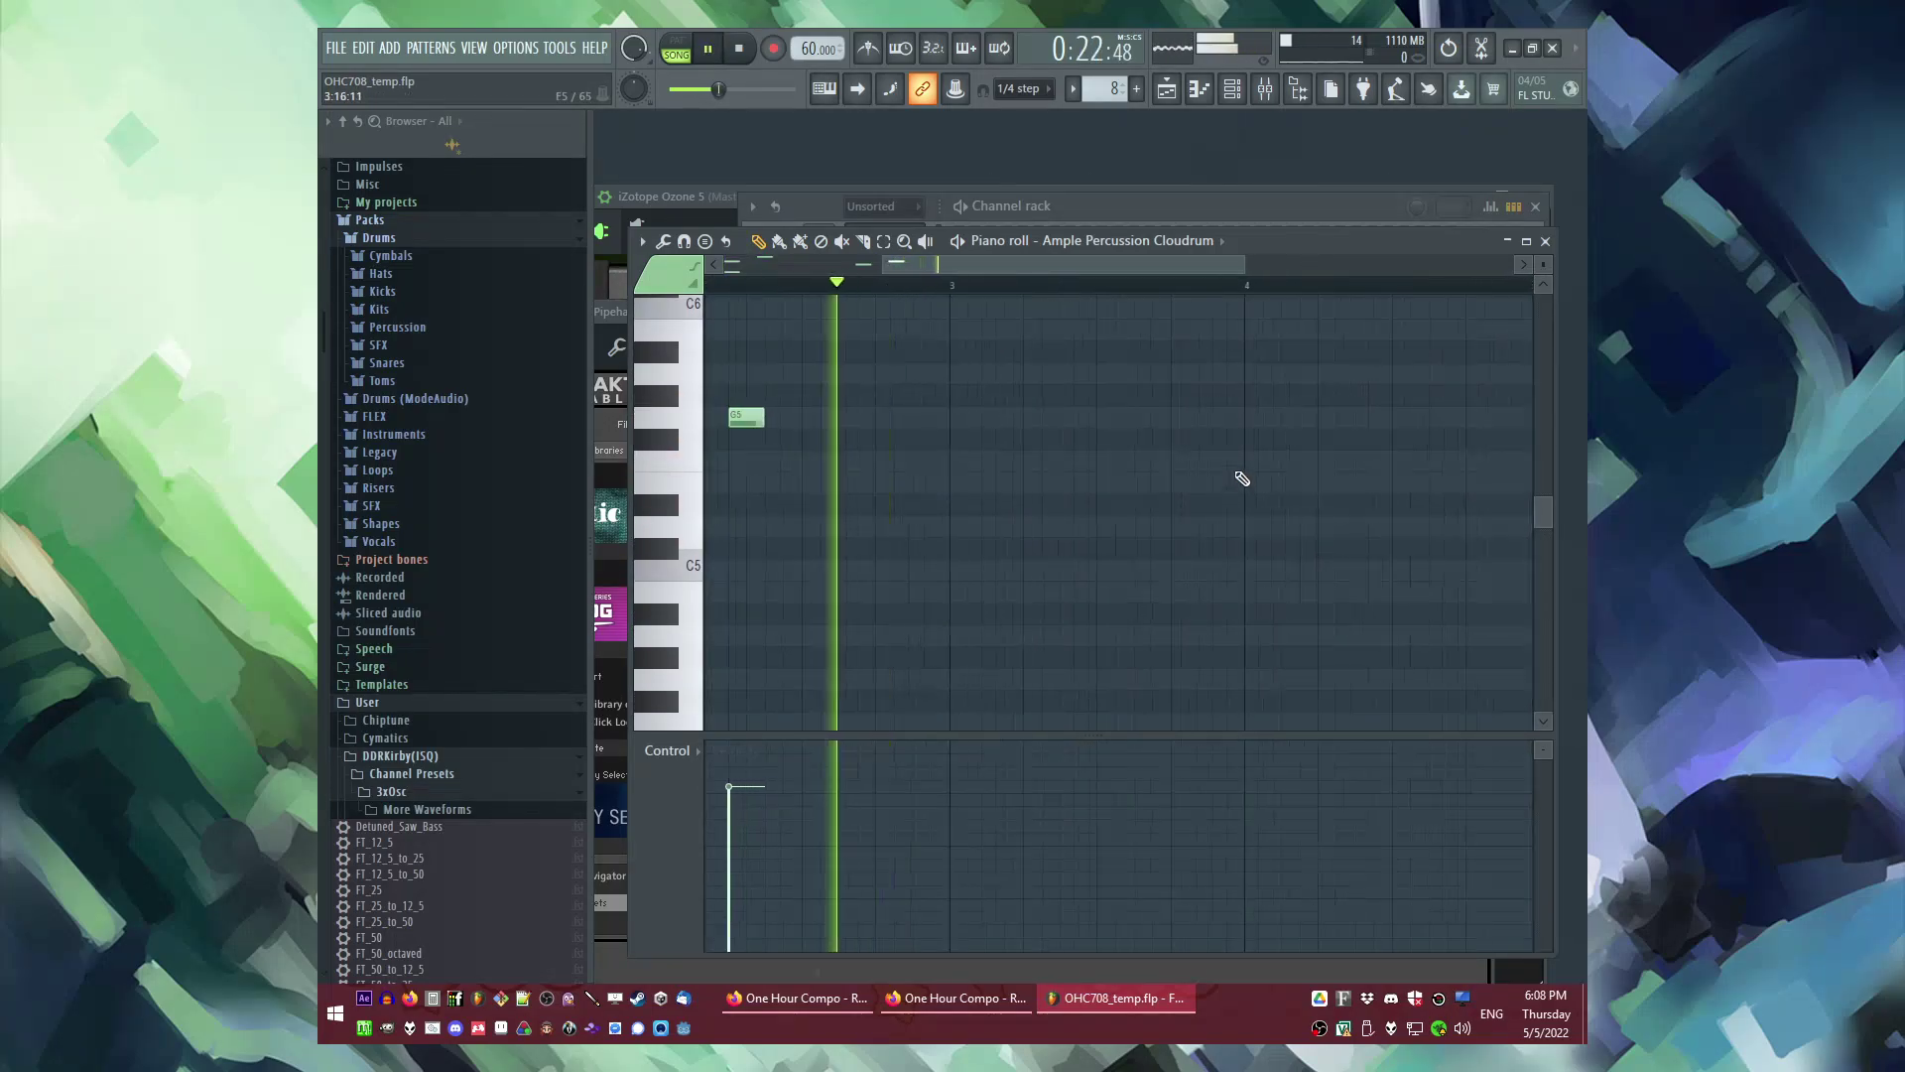
pyautogui.hotkey('ctrl', 'a')
pyautogui.hotkey('ctrl', 'b')
pyautogui.keyDown('ctrl'); pyautogui.click(907, 288); pyautogui.keyUp('ctrl')
pyautogui.press('space')
pyautogui.rightClick(865, 419)
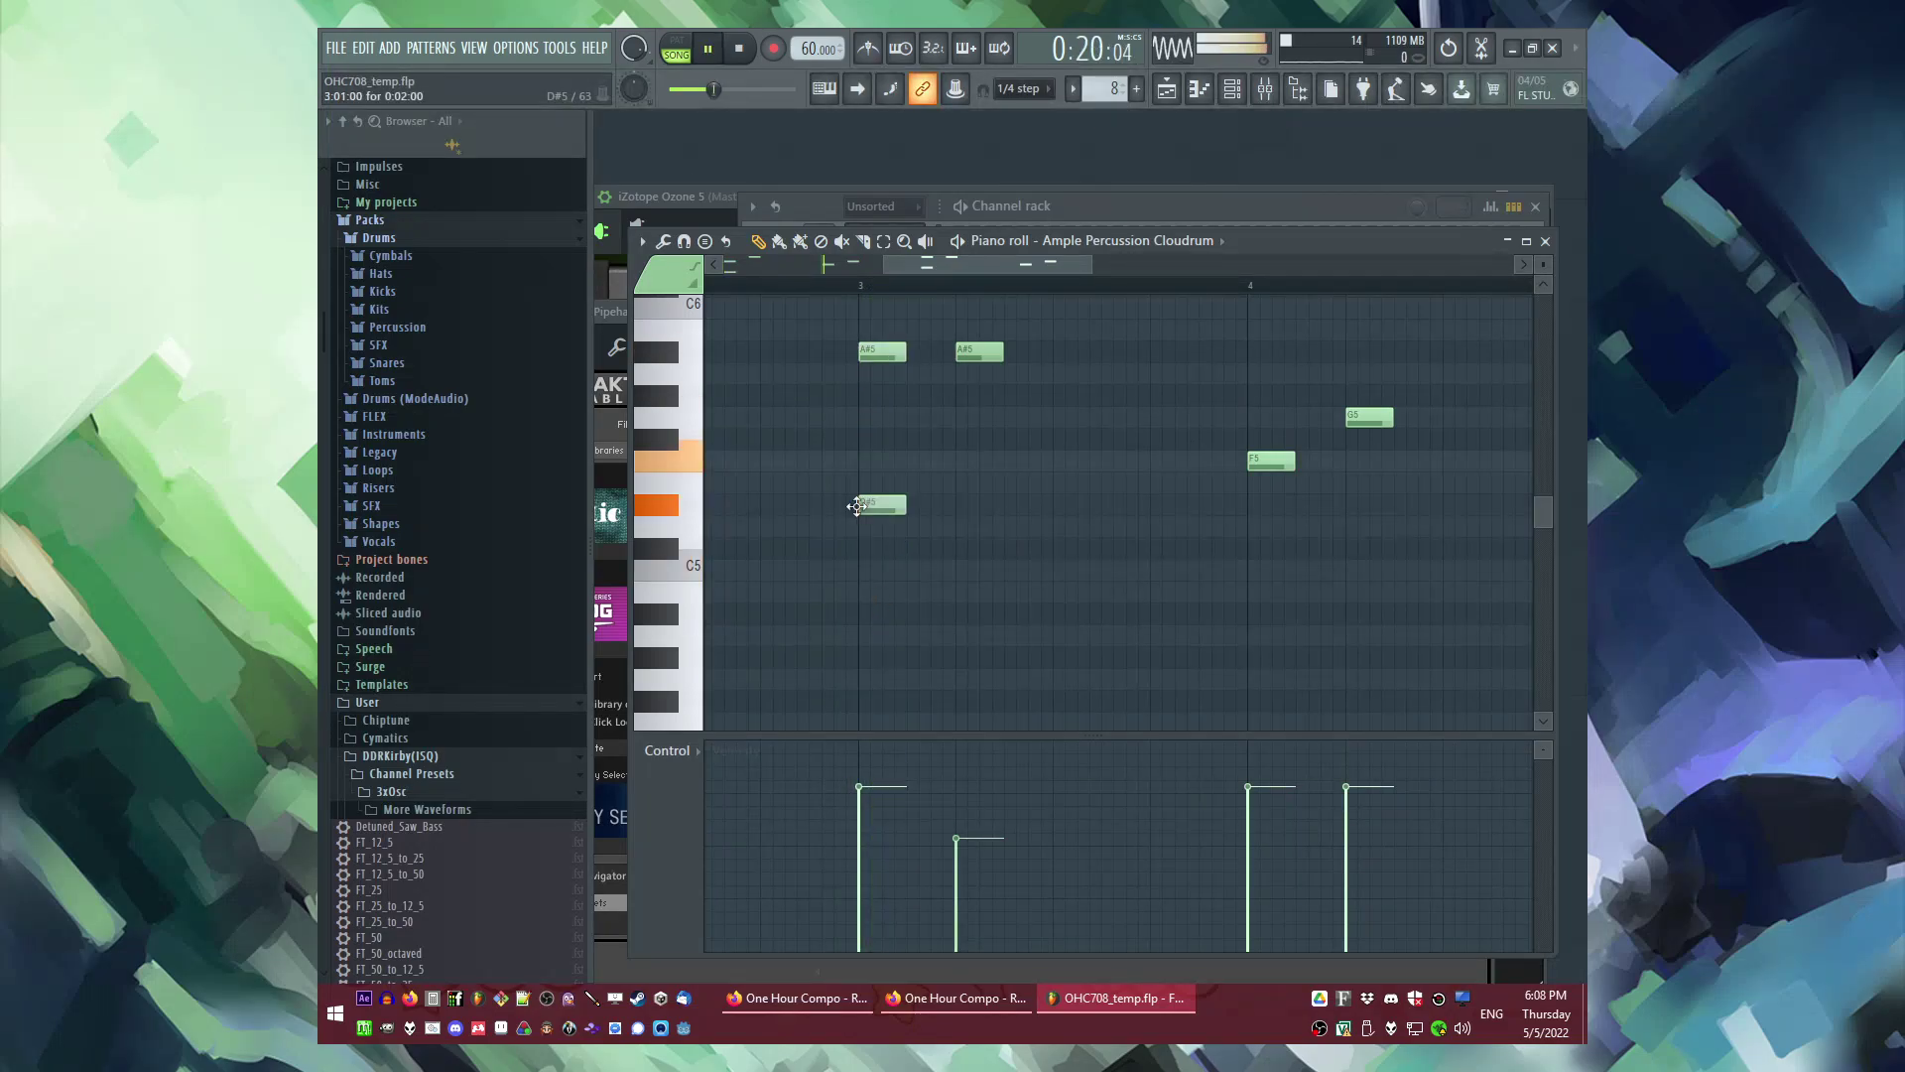
pyautogui.scroll(3, 863, 505)
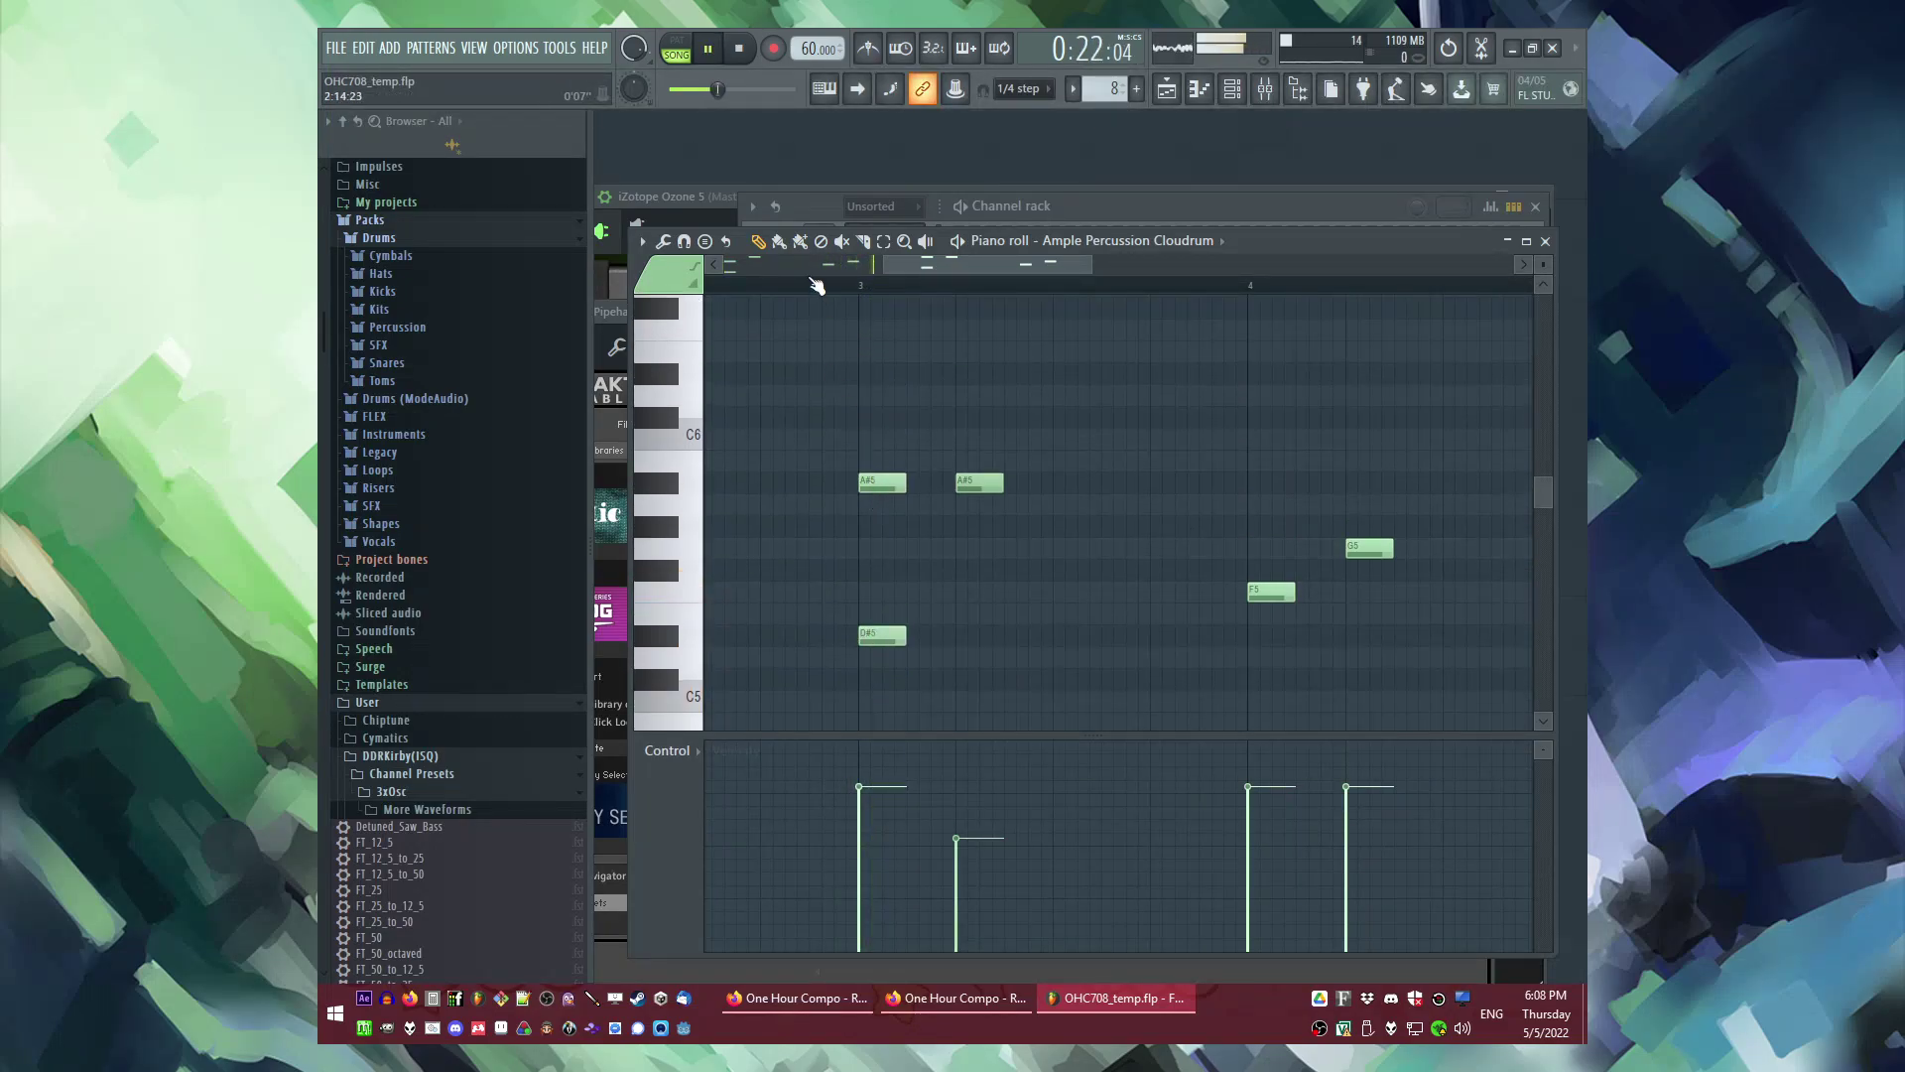
# Step: Replay Pattern 8 in the arrangement and lower the note on beat 2 of bar 3 to G5
pyautogui.press('F5')
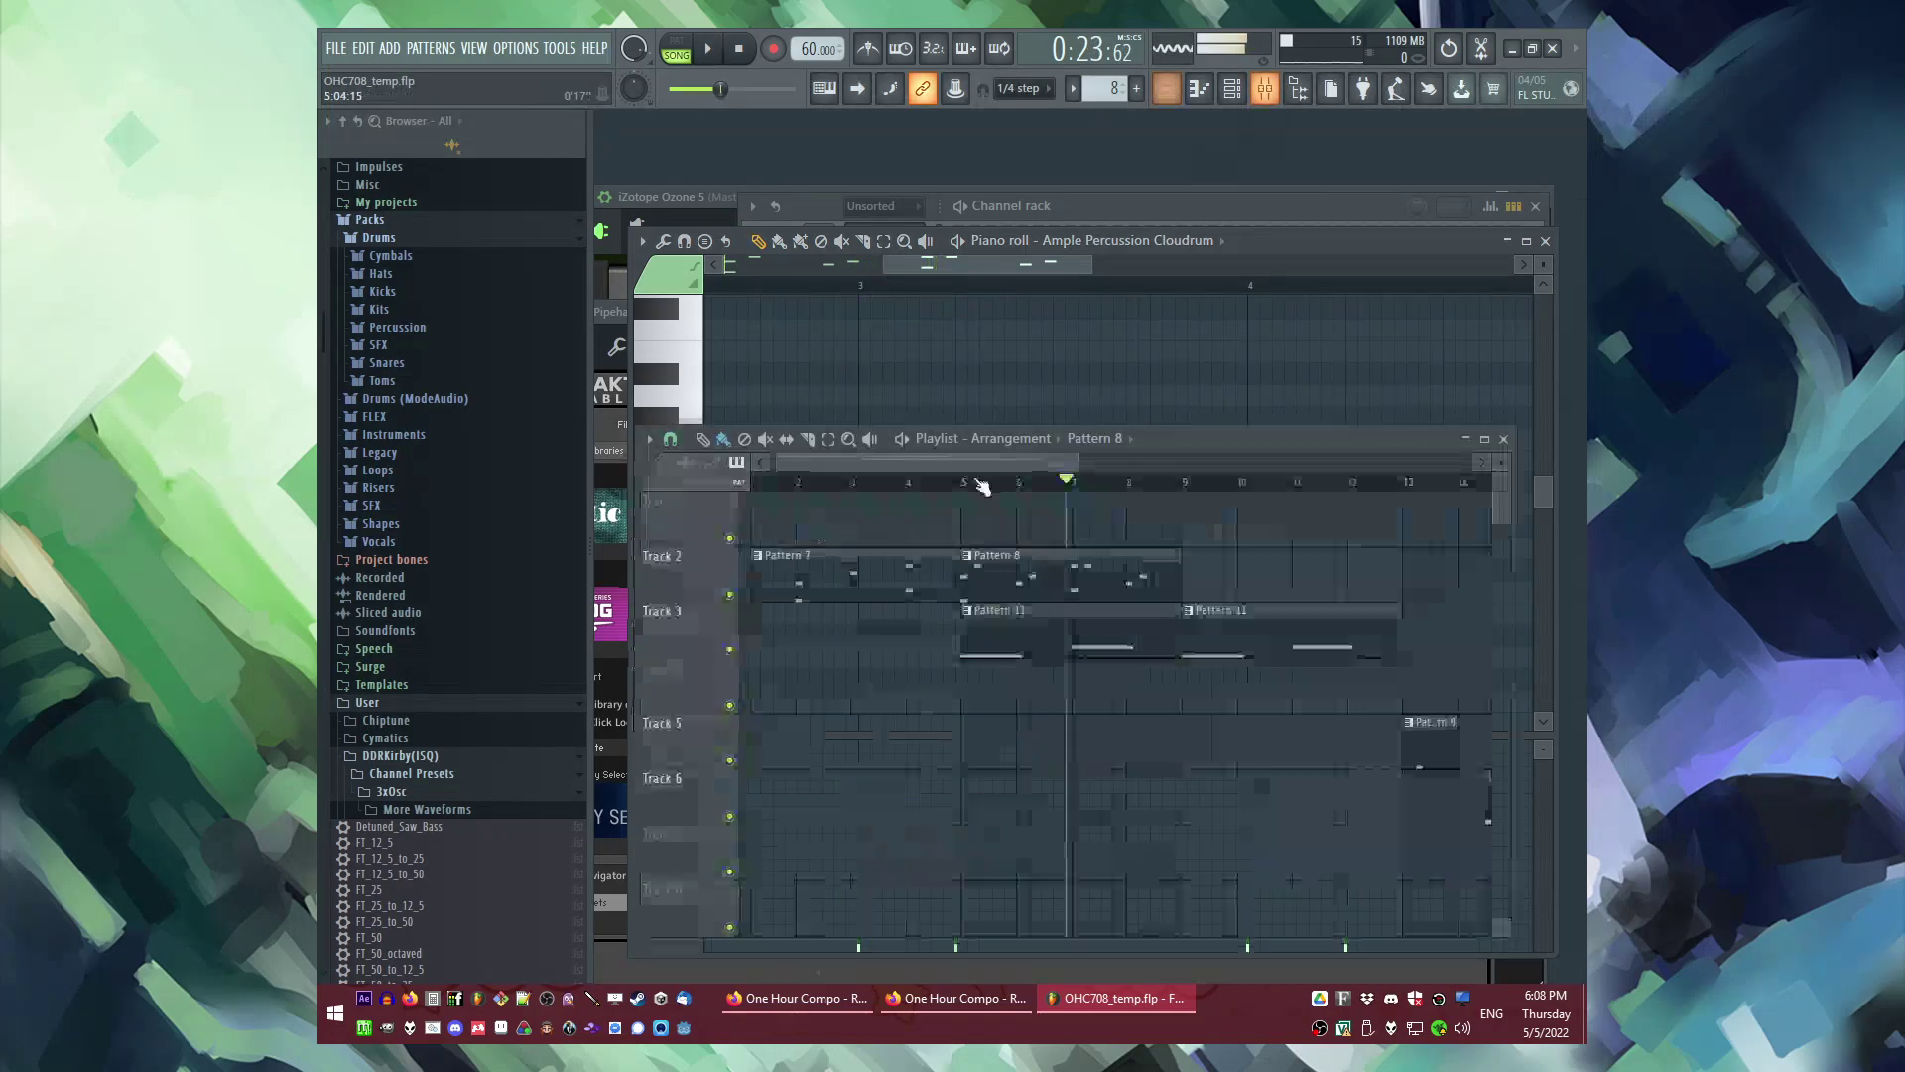
pyautogui.click(1004, 483)
pyautogui.click(1019, 485)
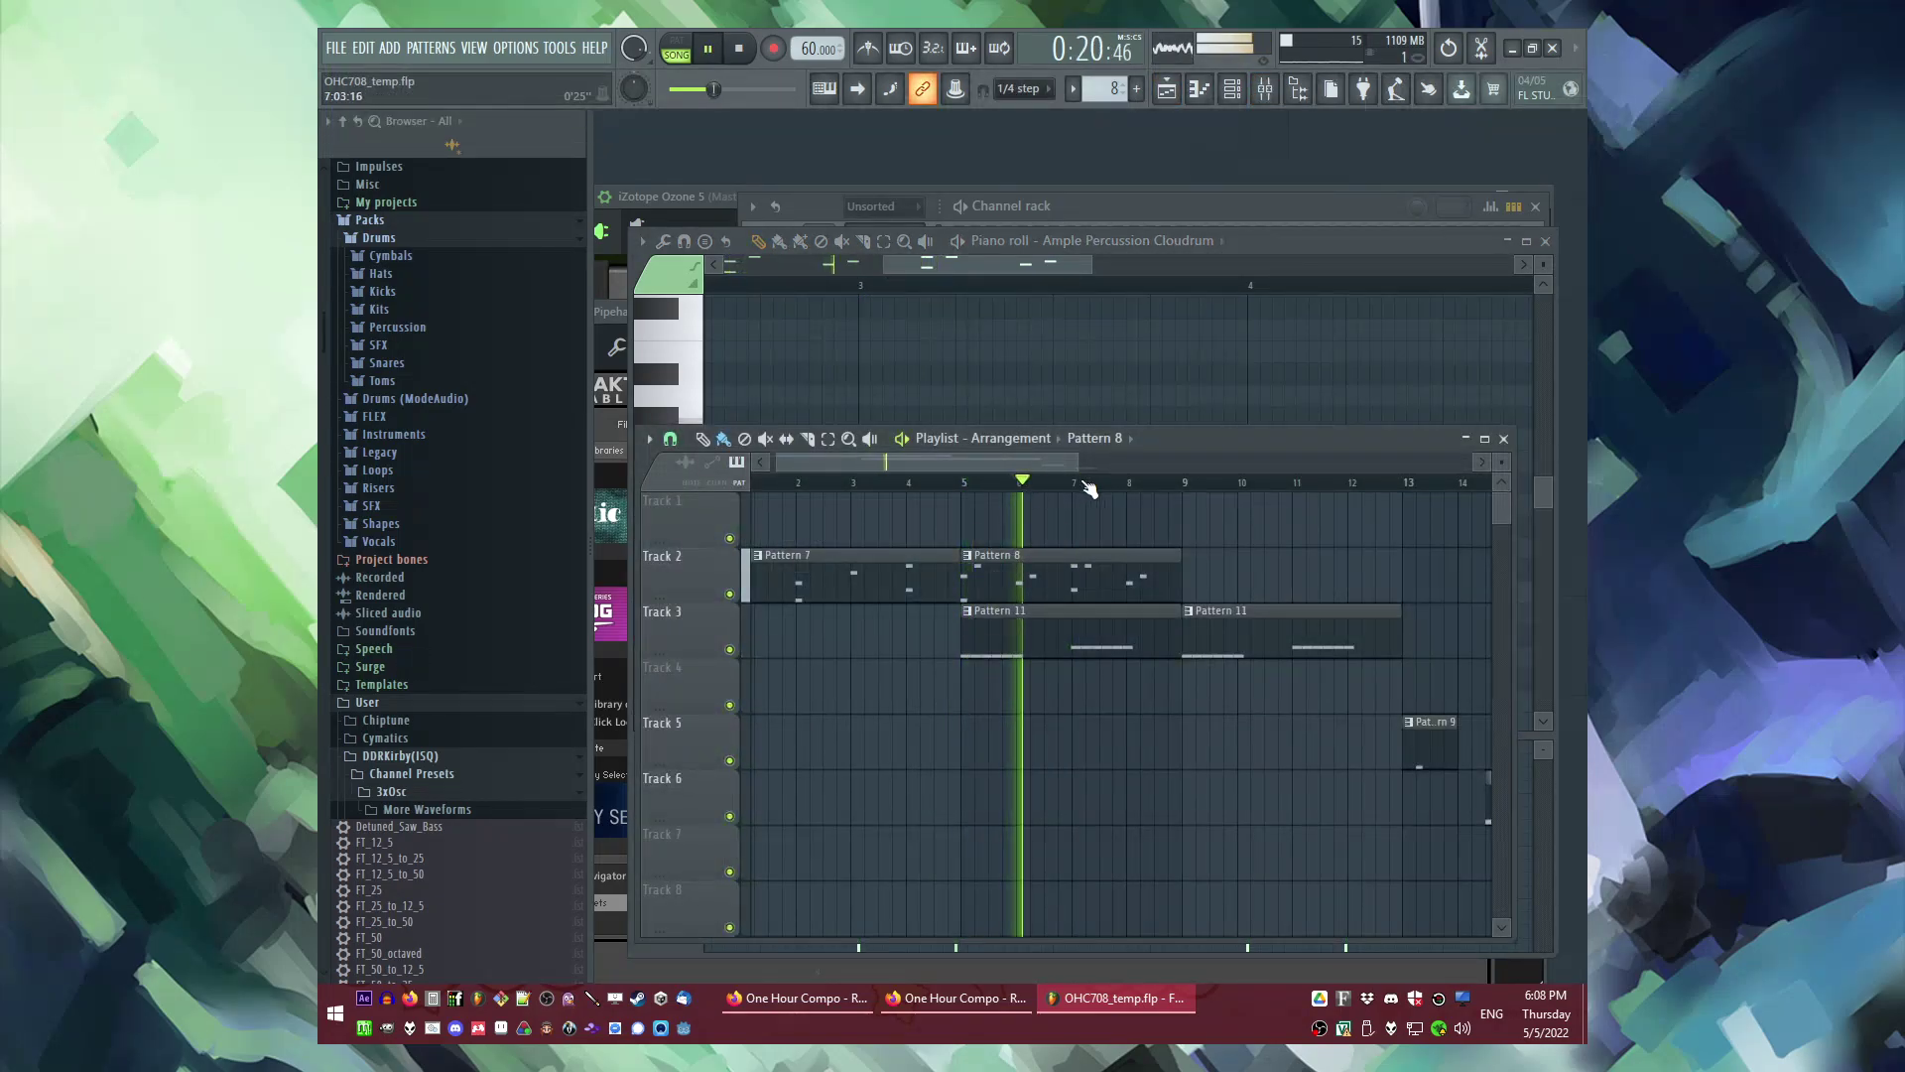
pyautogui.click(1087, 486)
pyautogui.press('F5')
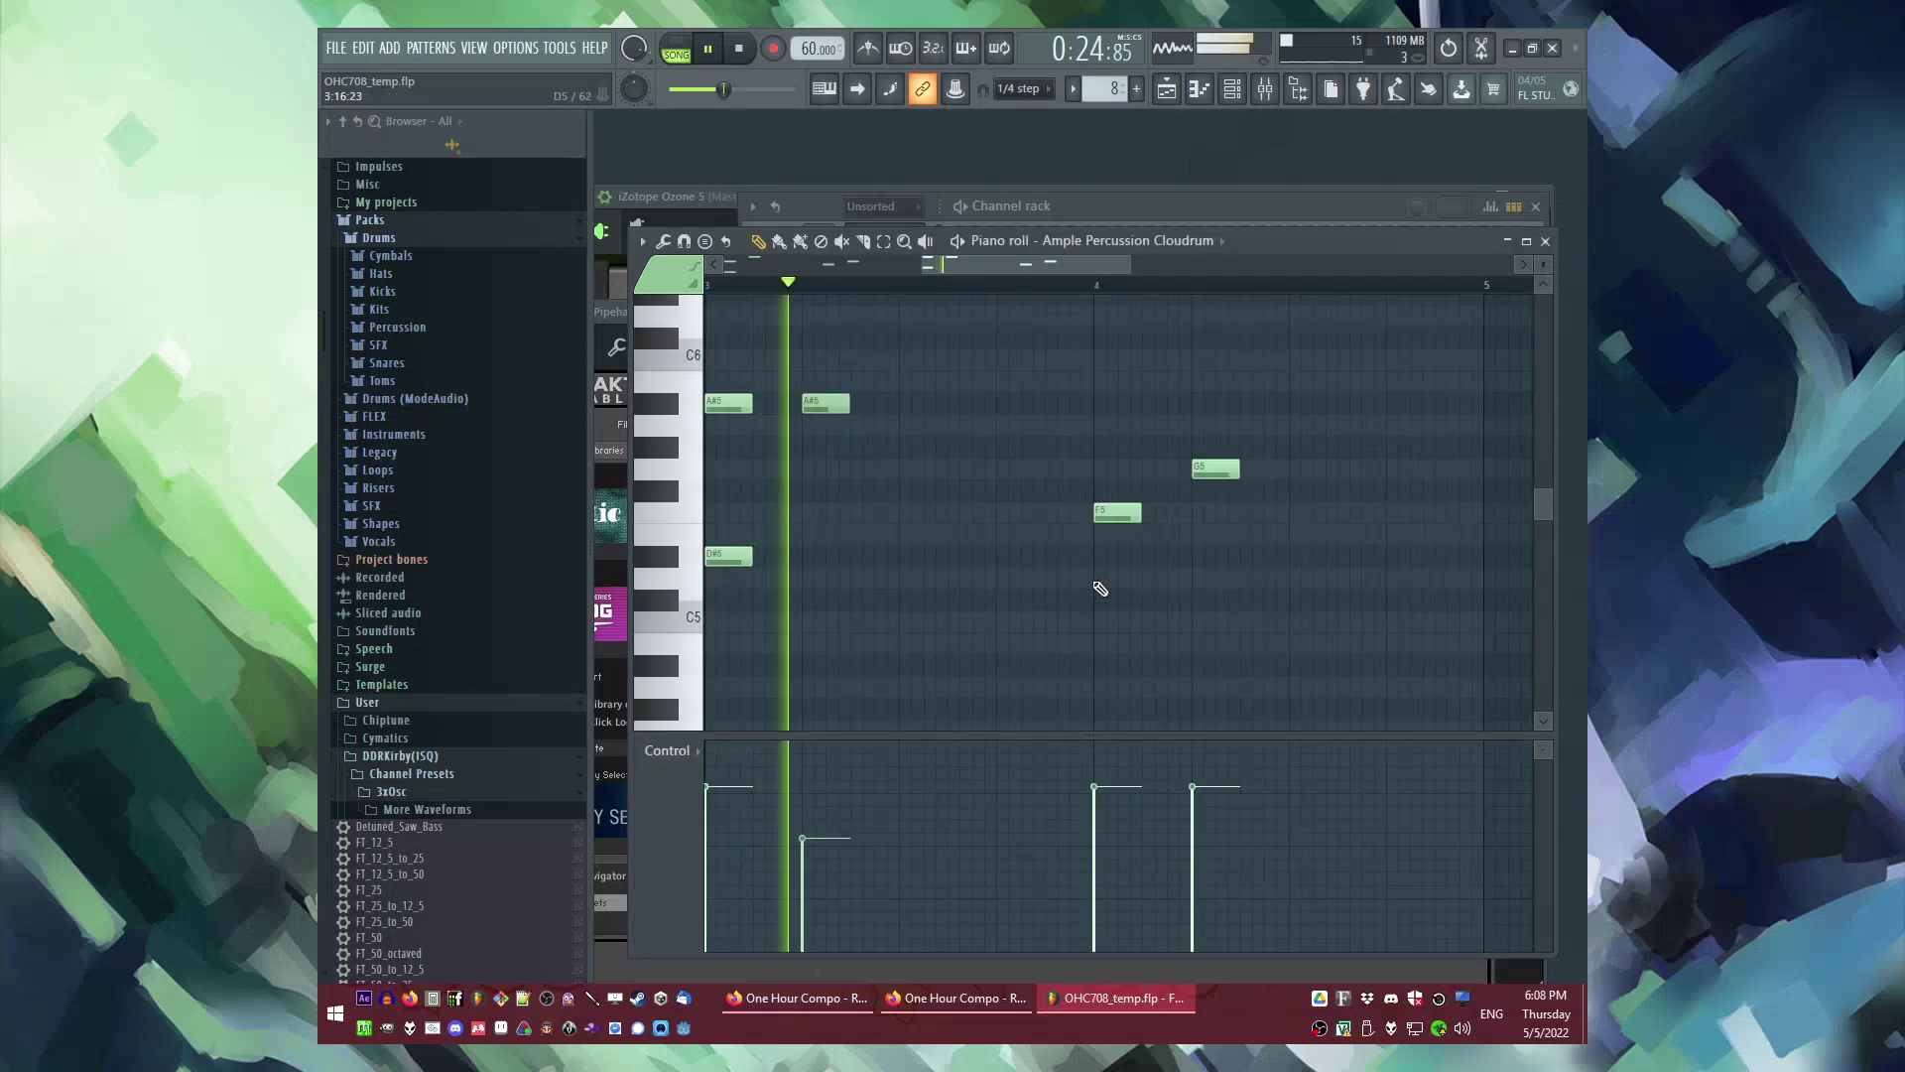
pyautogui.moveTo(955, 421); pyautogui.dragTo(968, 474)
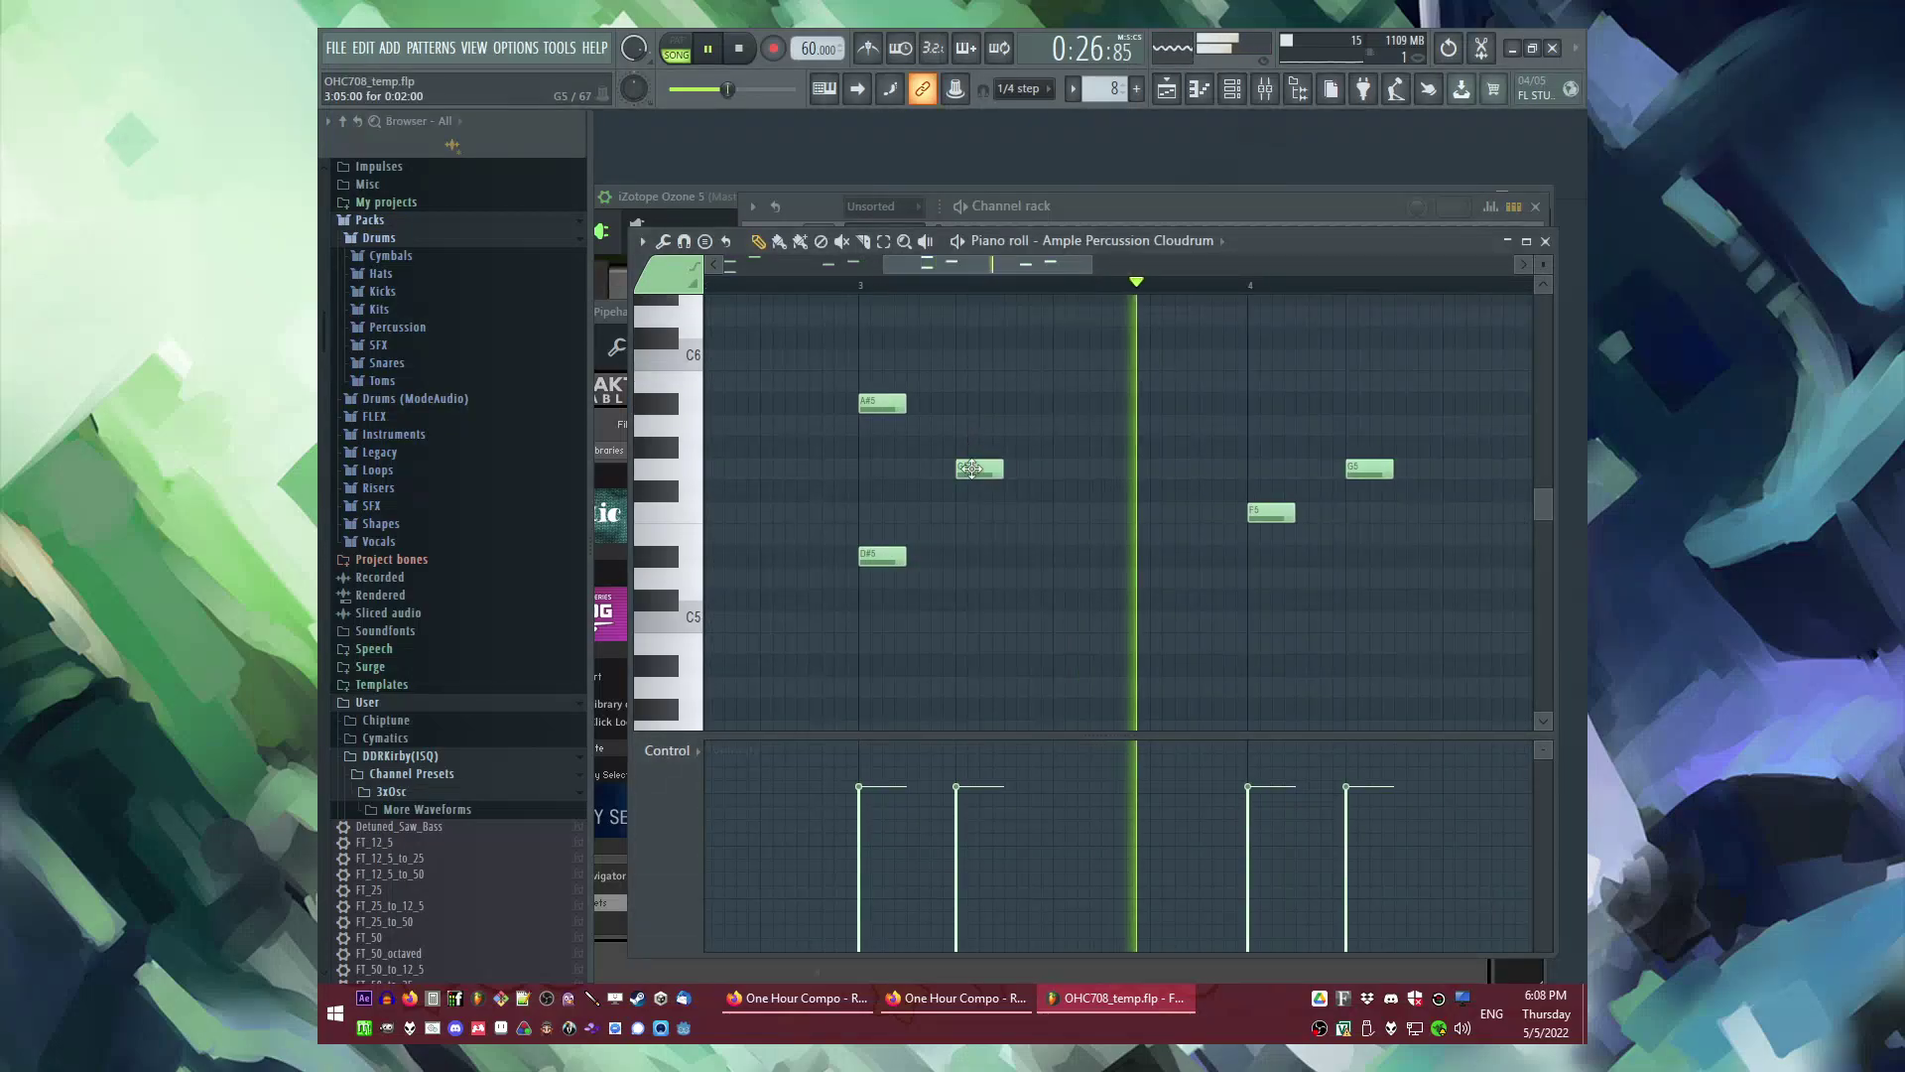
pyautogui.click(860, 286)
pyautogui.scroll(-4, 1030, 573)
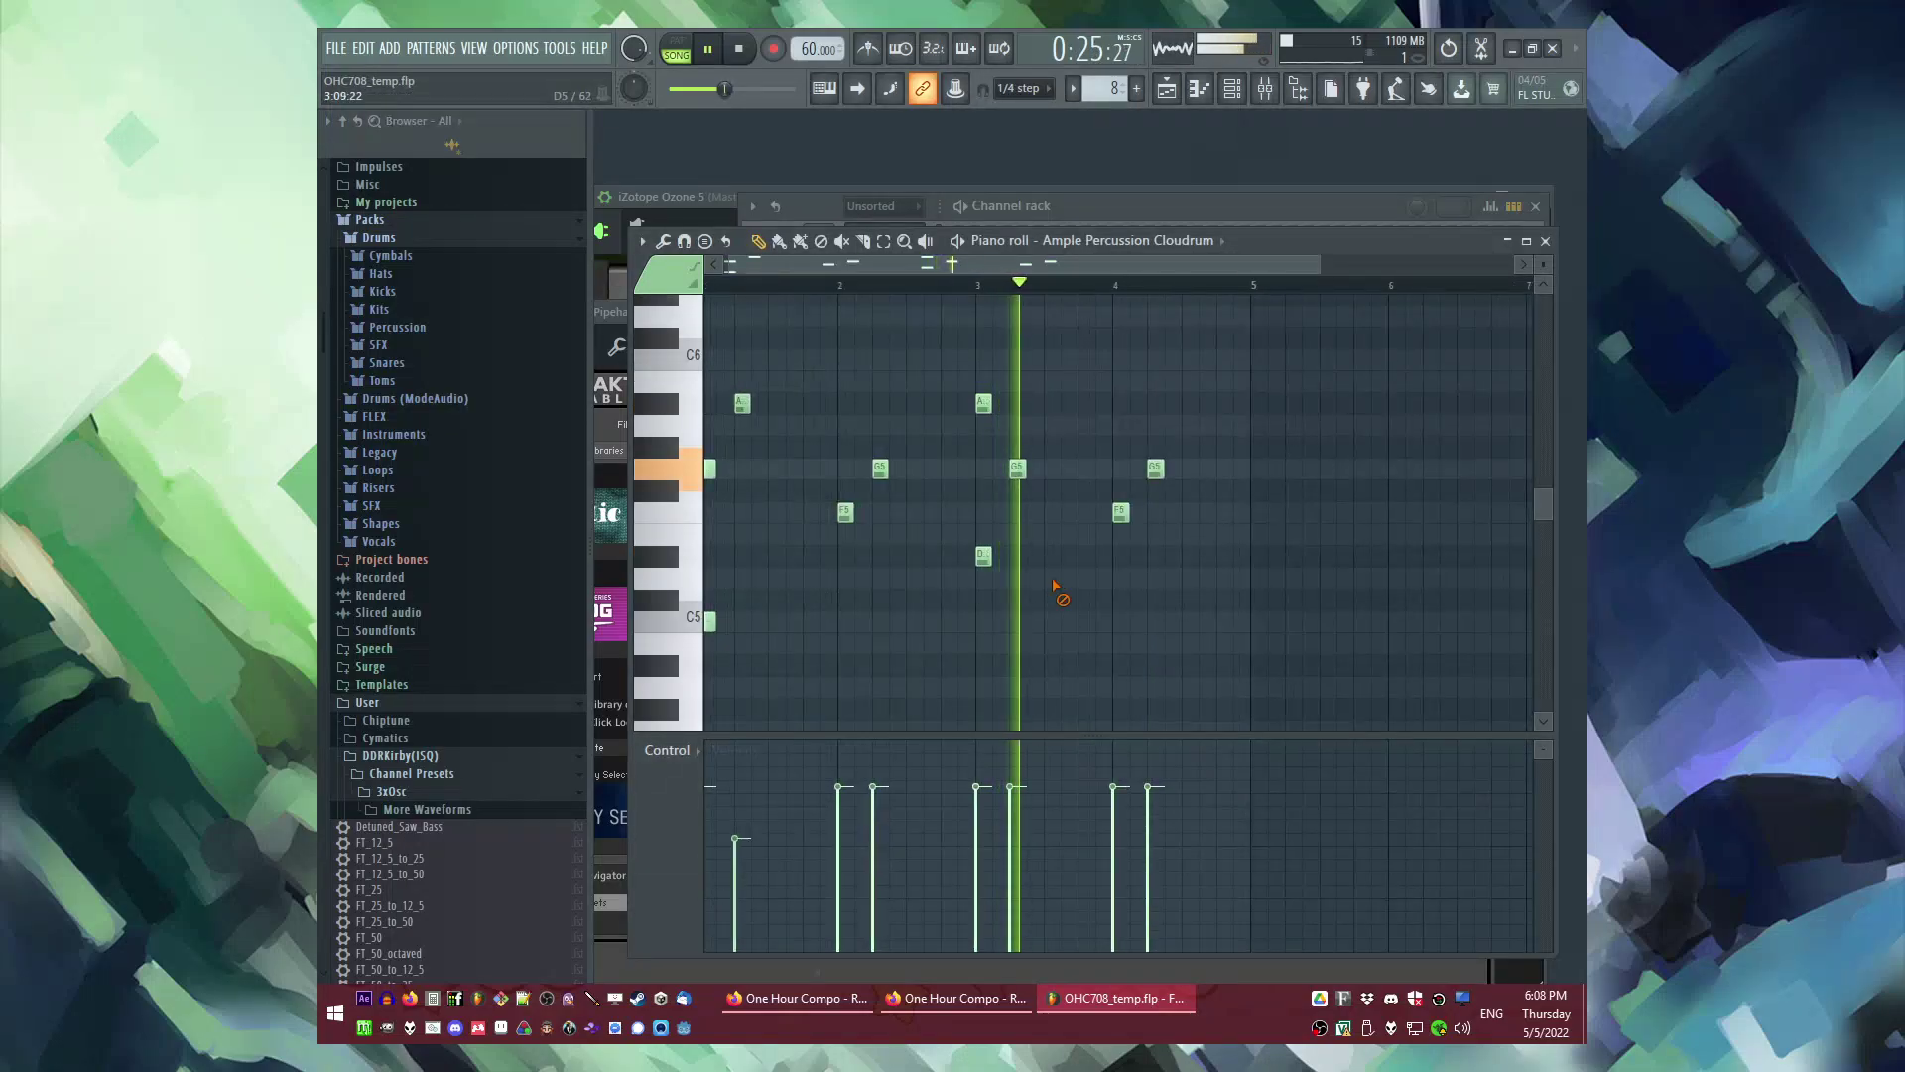
# Step: Open the Fruity parametric EQ 2 on the Pipeharp mixer track to check it during playback
pyautogui.scroll(3, 1101, 603)
pyautogui.press('F9')
pyautogui.click(1338, 553)
pyautogui.press('Escape')
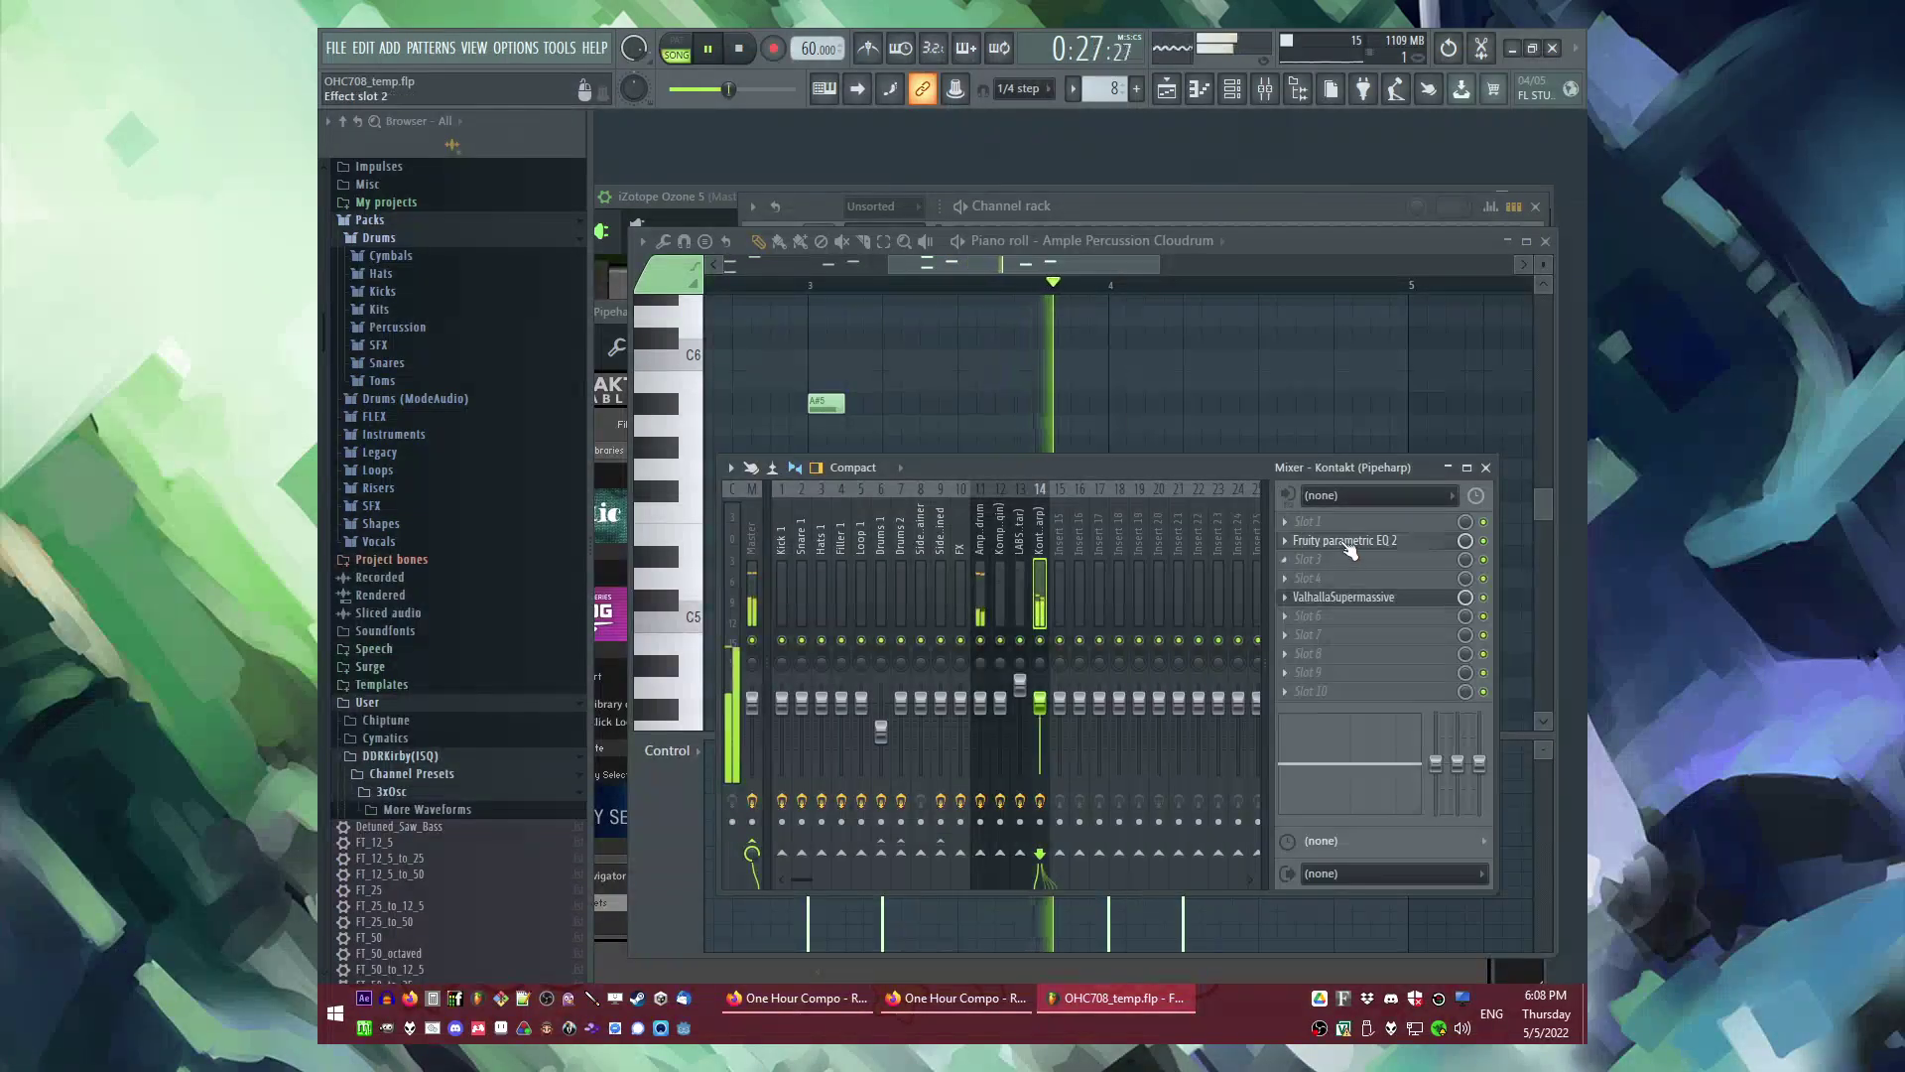
pyautogui.click(1346, 540)
pyautogui.press('F8')
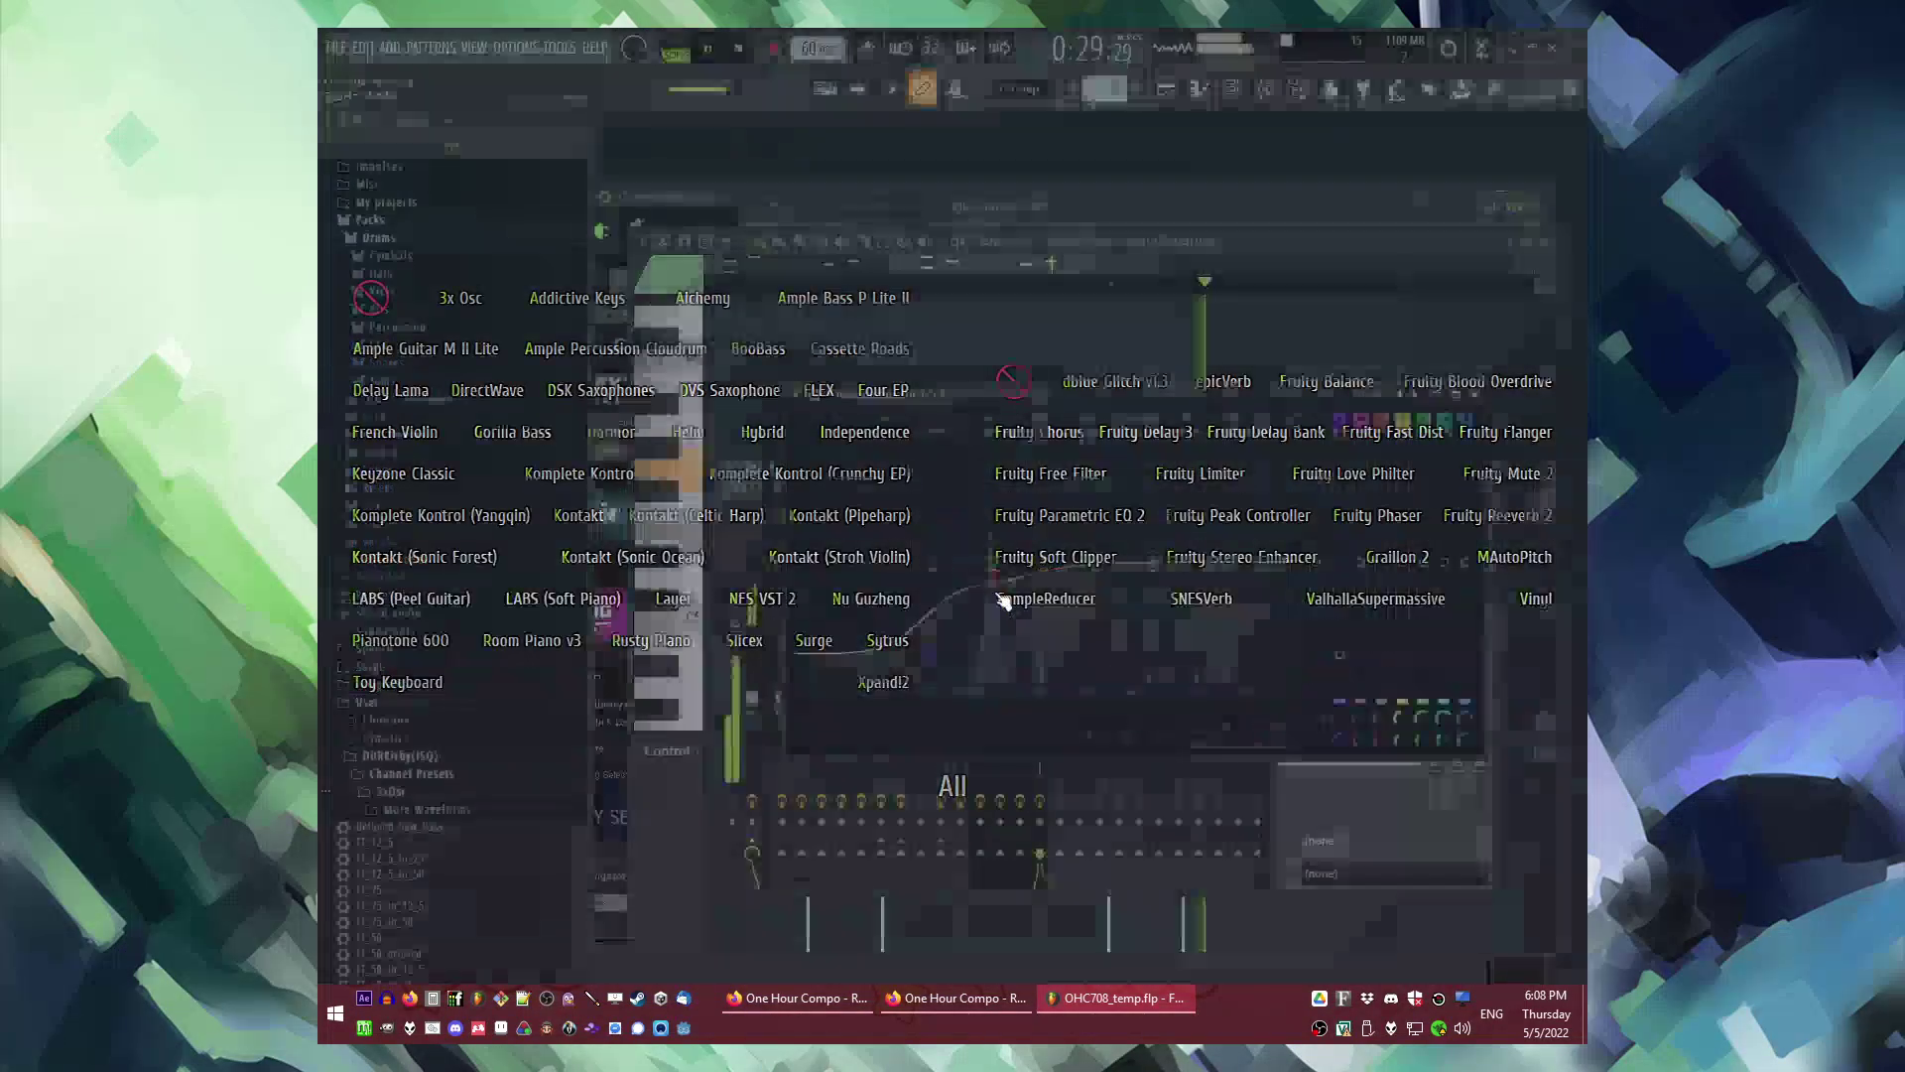
pyautogui.press('F5')
pyautogui.press('F9')
# Step: On the Ample Percussion Cloudrum track's parametric EQ 2, cut the low-frequency band 2 and slightly boost bands 5 and 7
pyautogui.click(982, 607)
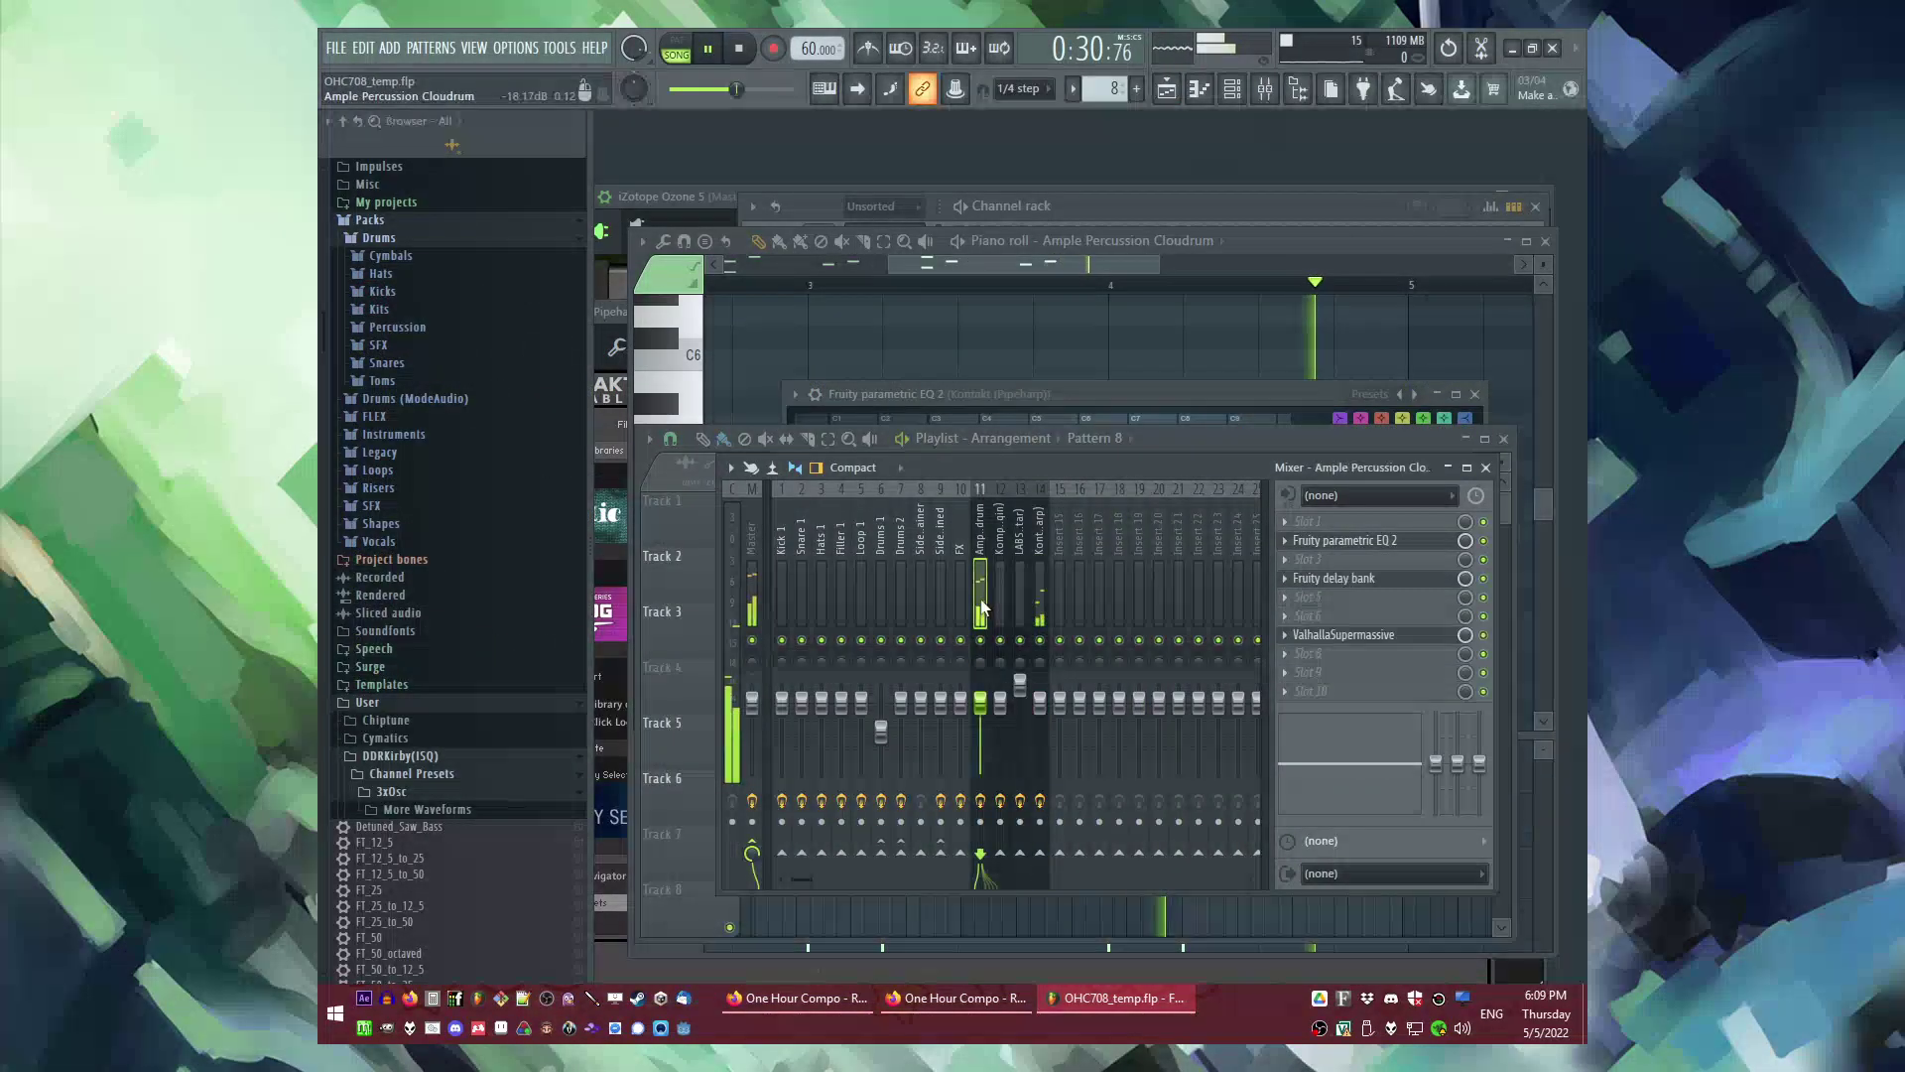
pyautogui.click(1396, 545)
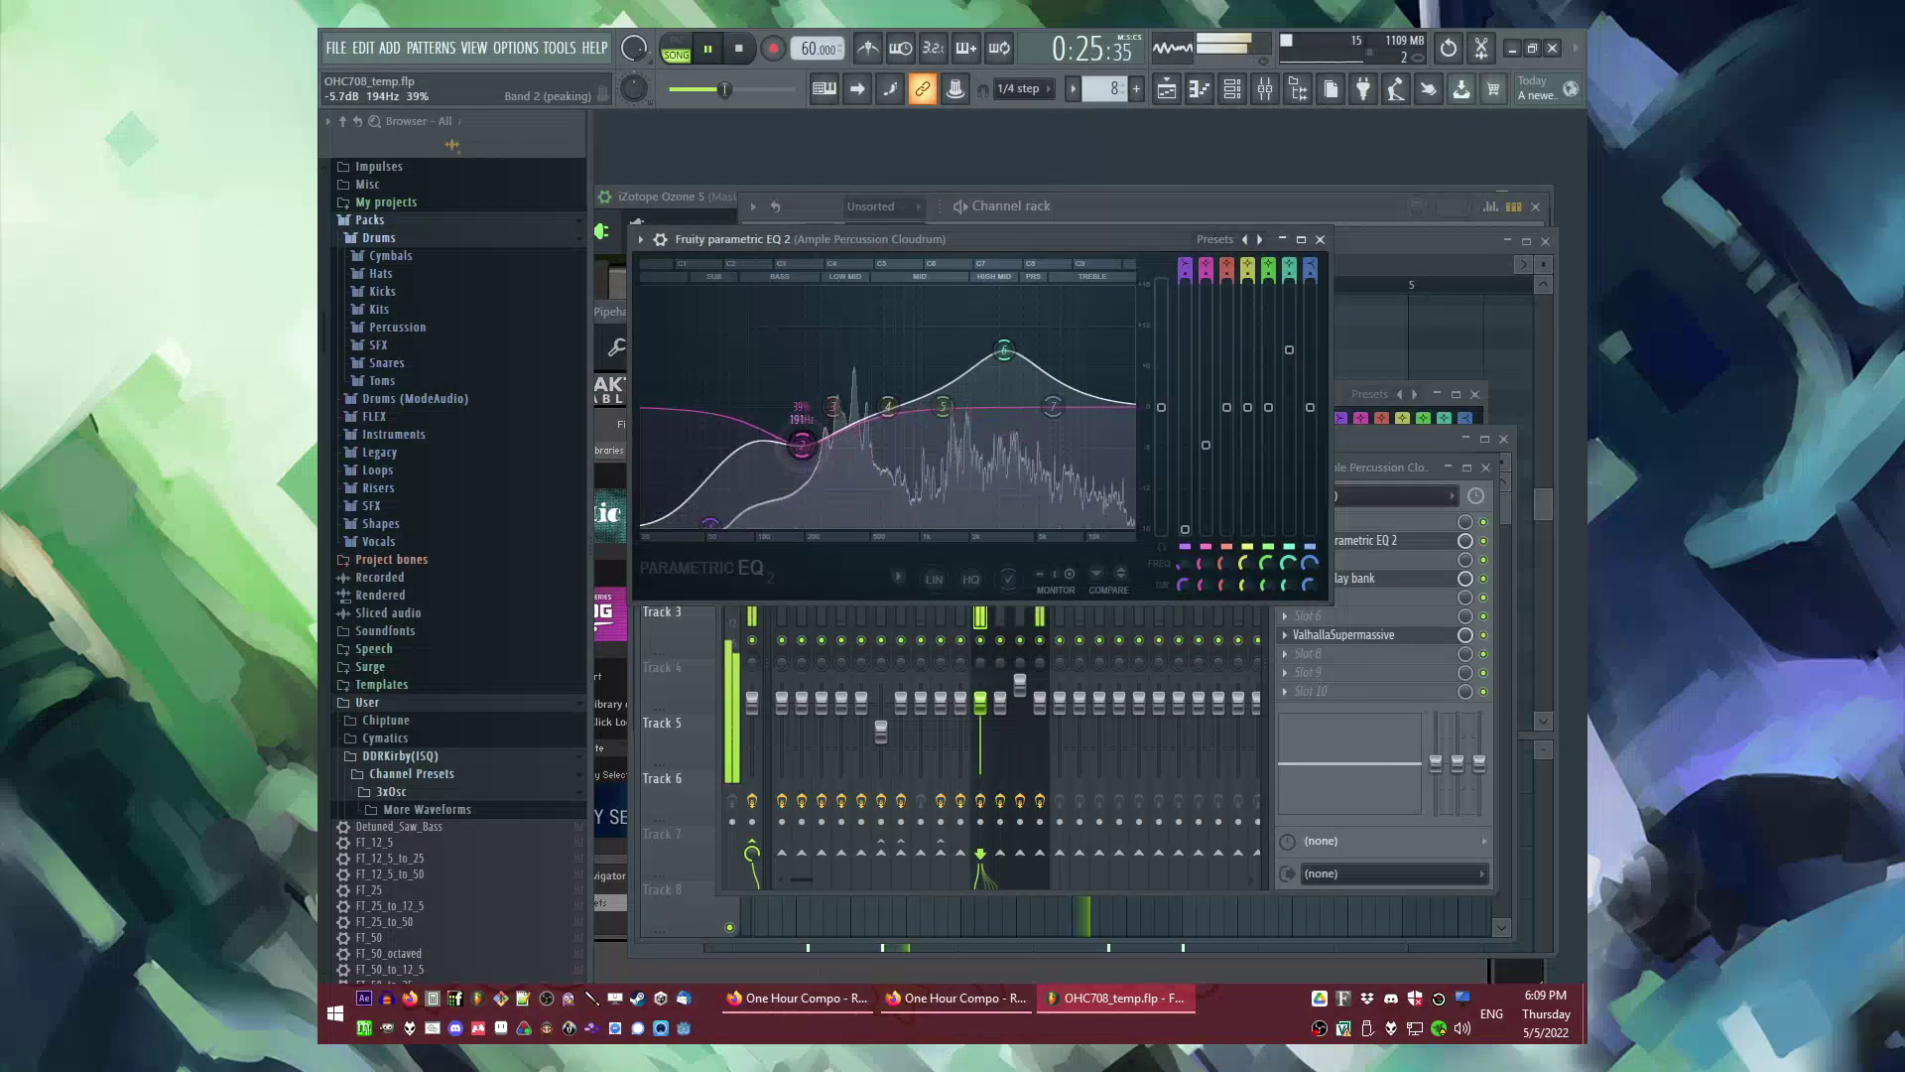
pyautogui.press('F5')
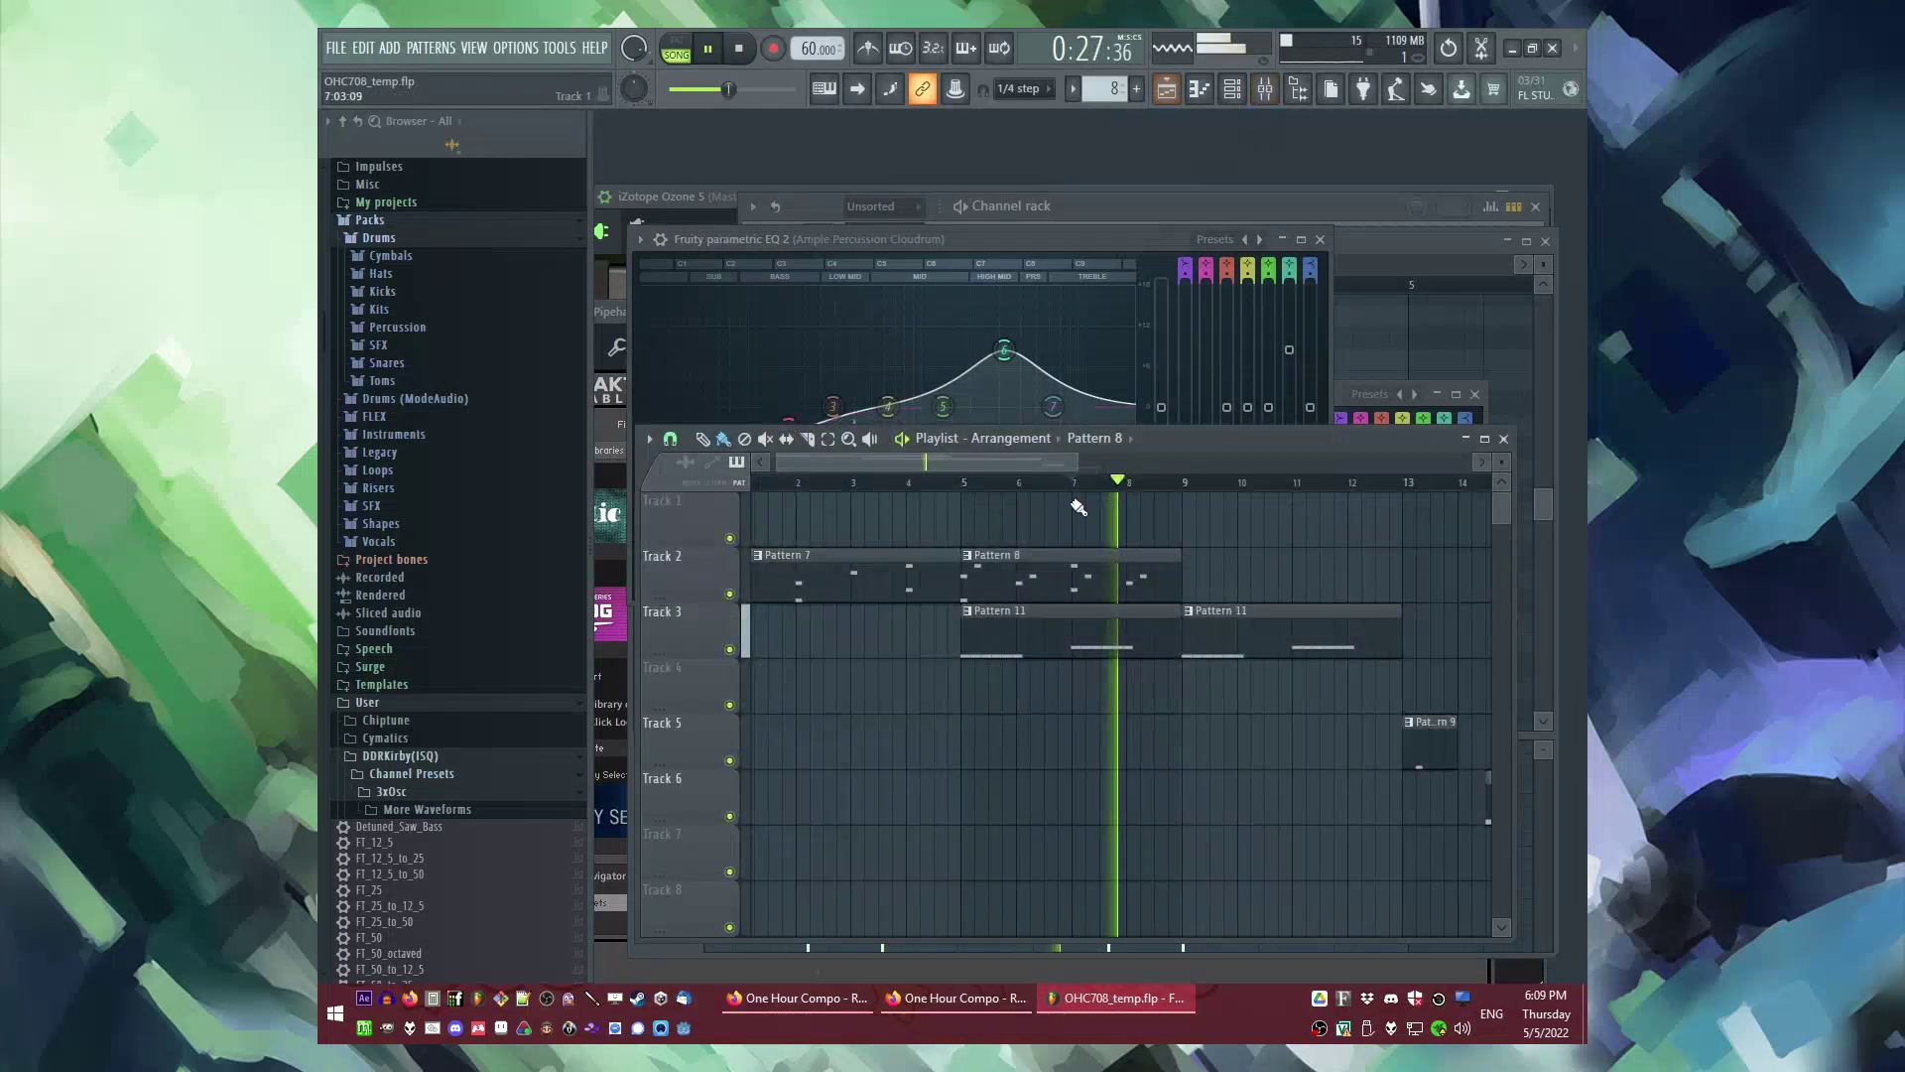
pyautogui.moveTo(1053, 406); pyautogui.dragTo(946, 401)
pyautogui.press('F9')
pyautogui.press('F5')
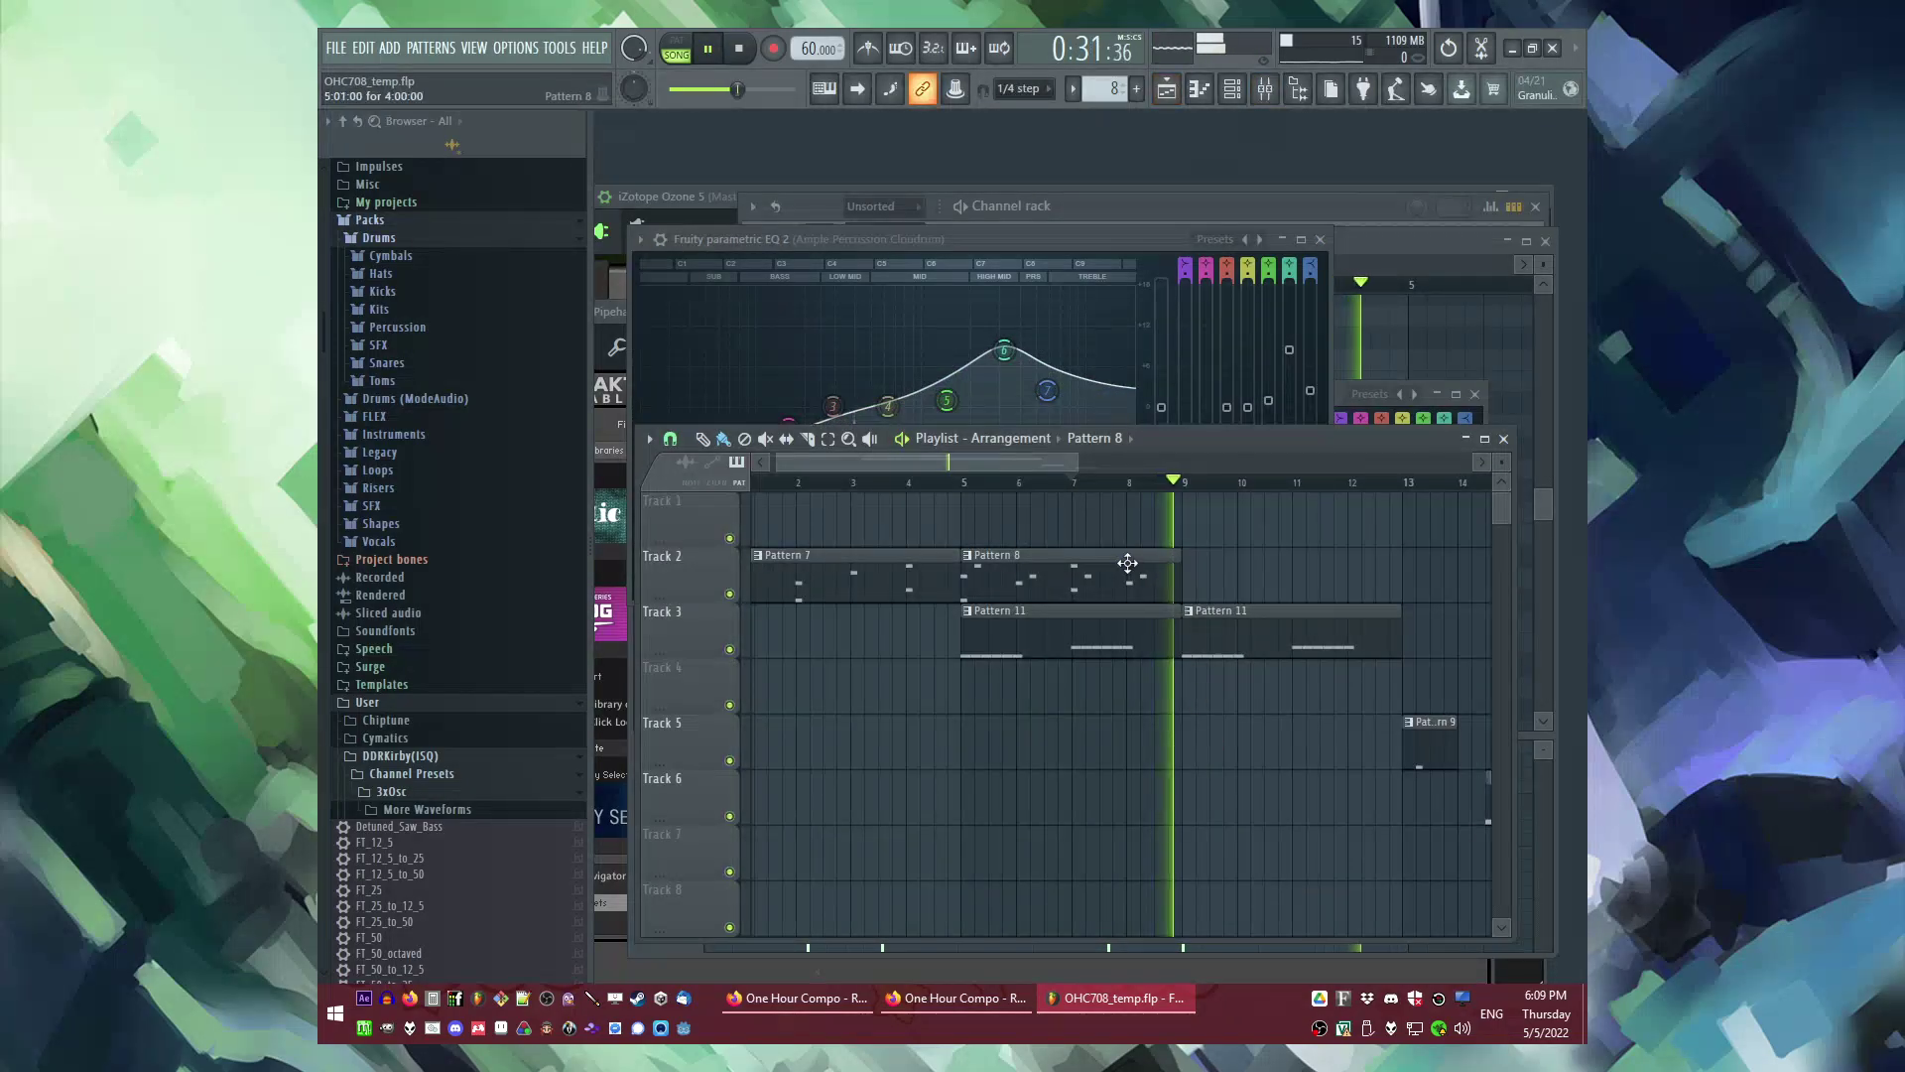
# Step: Place a second Pattern 8 at bar 9 on Track 2, and put Pattern 10 at bar 9 on Track 5 with Pattern 9 at bar 15
pyautogui.click(1197, 581)
pyautogui.scroll(-1, 1091, 724)
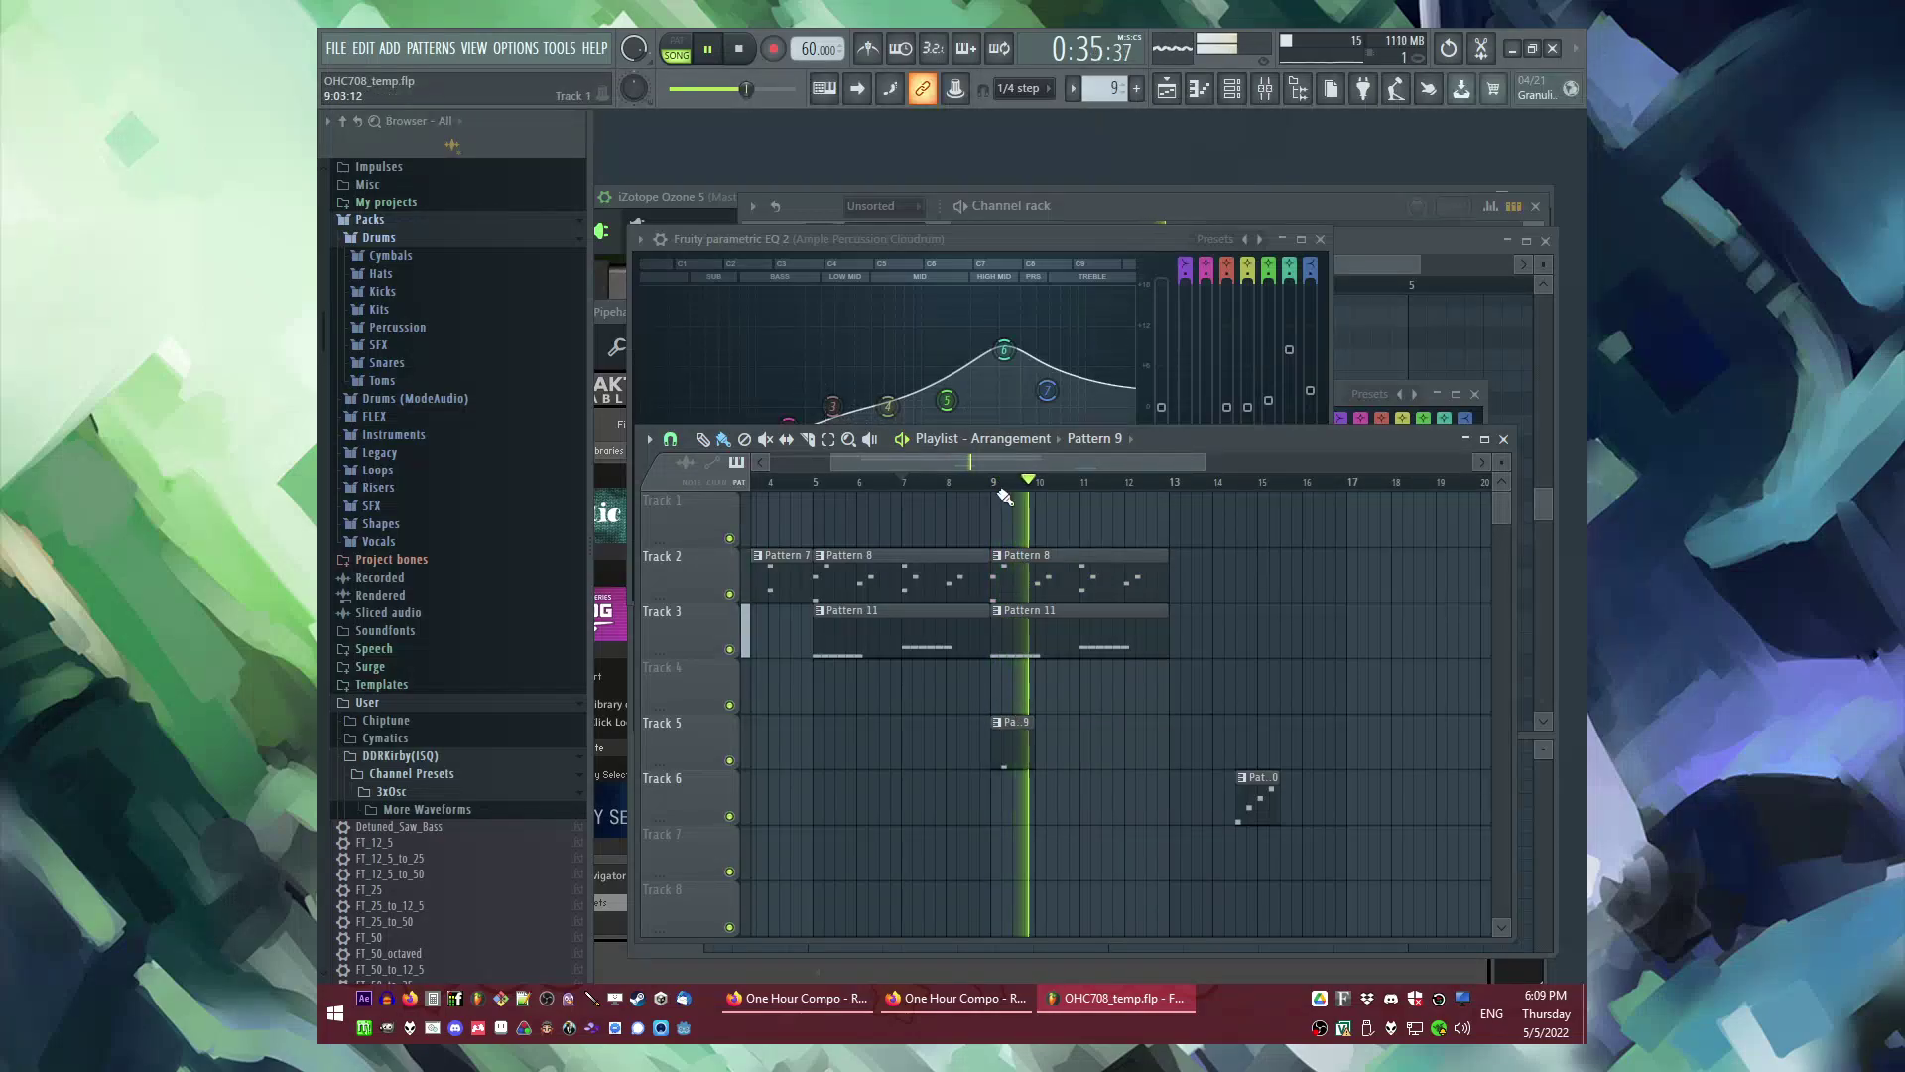
pyautogui.scroll(1, 1051, 635)
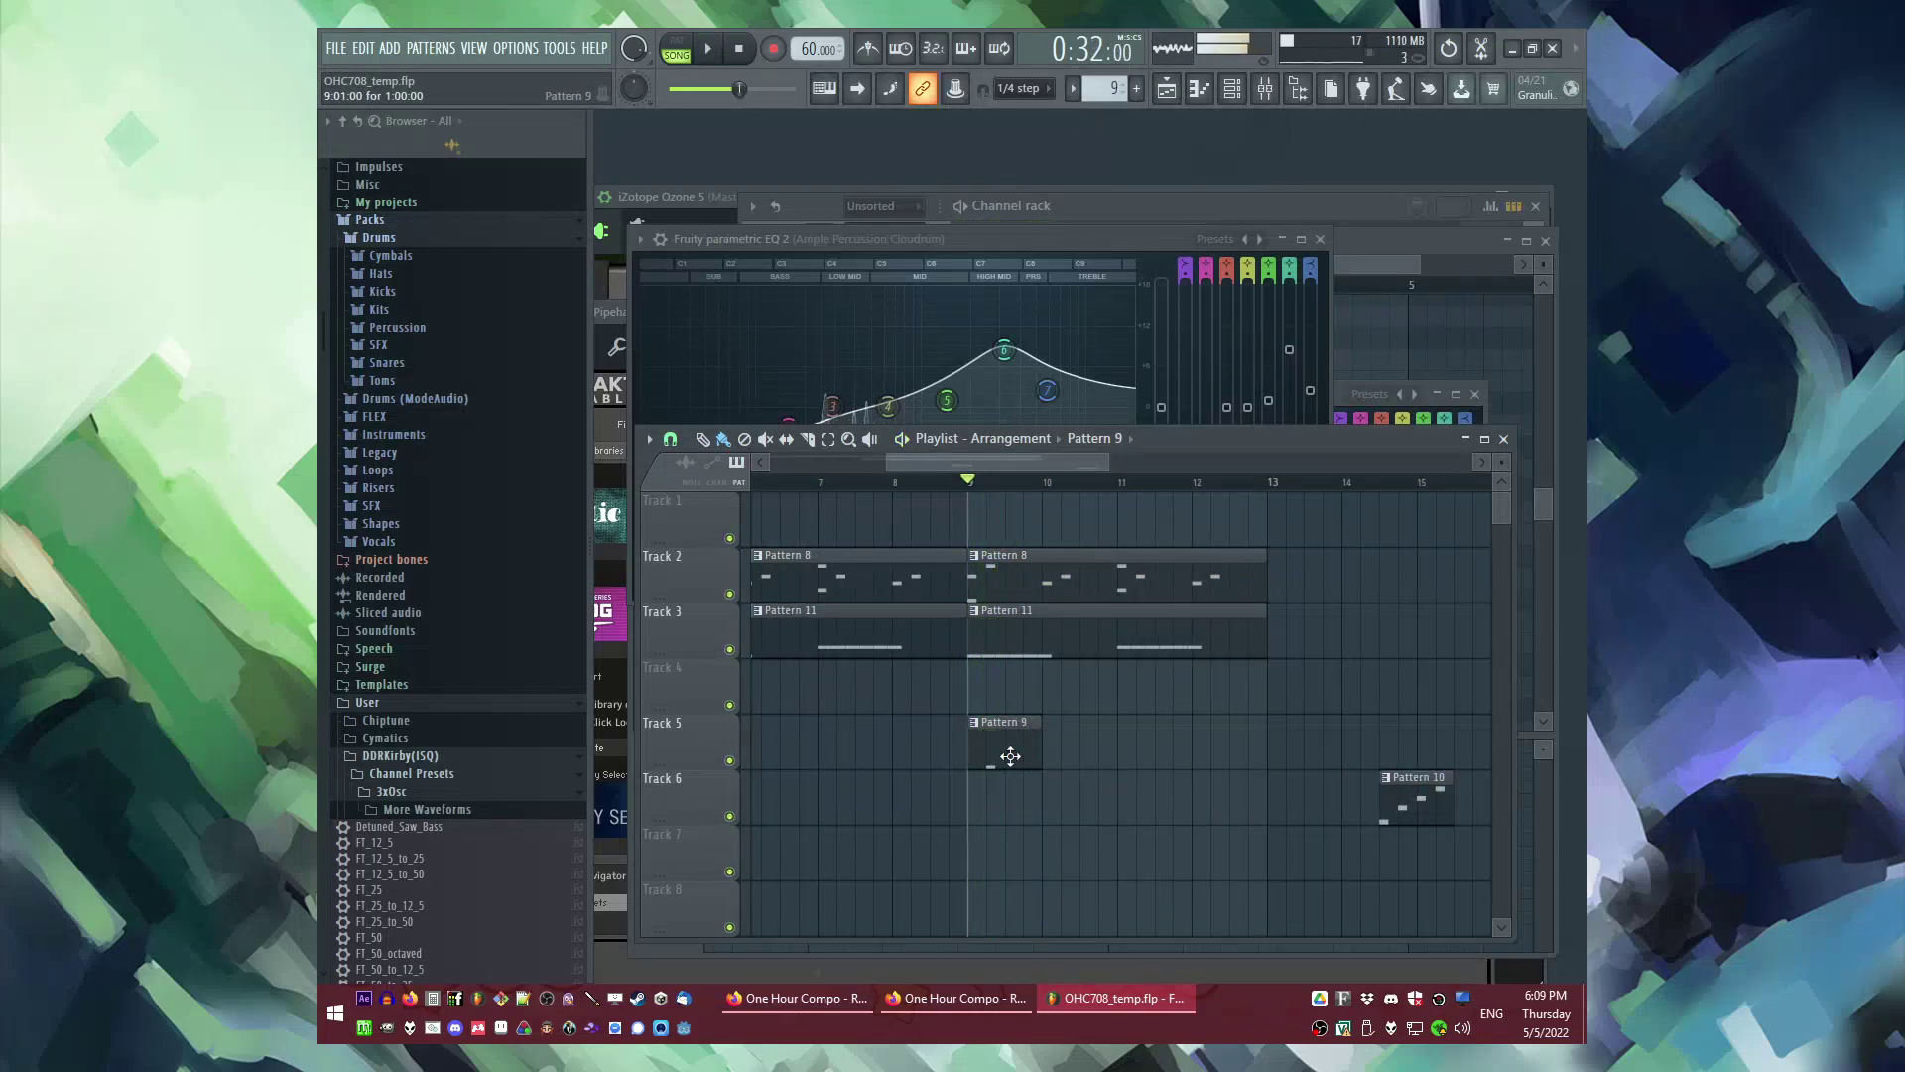
pyautogui.moveTo(1010, 756); pyautogui.dragTo(1433, 730)
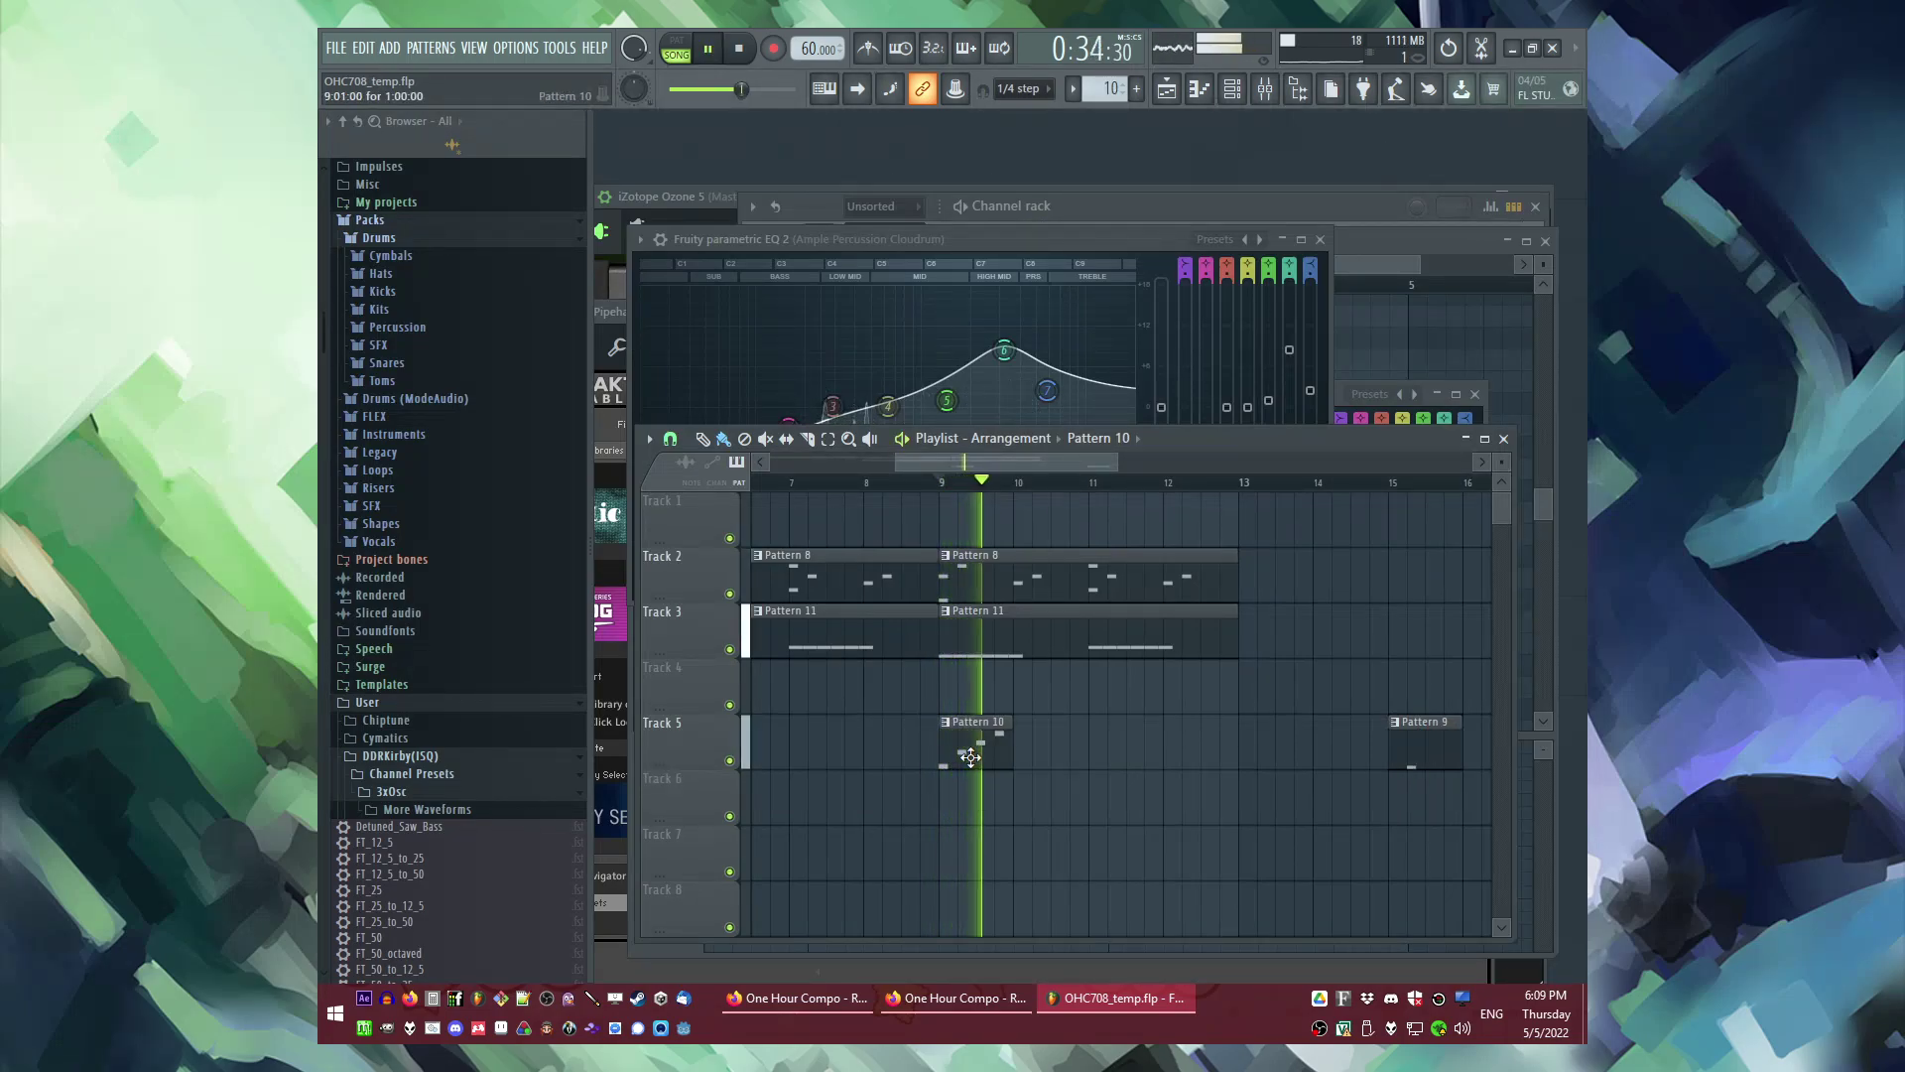
# Step: Open Pattern 10 from the arrangement and adjust the channel volume of LABS (Peel Guitar)
pyautogui.doubleClick(970, 756)
pyautogui.press('F6')
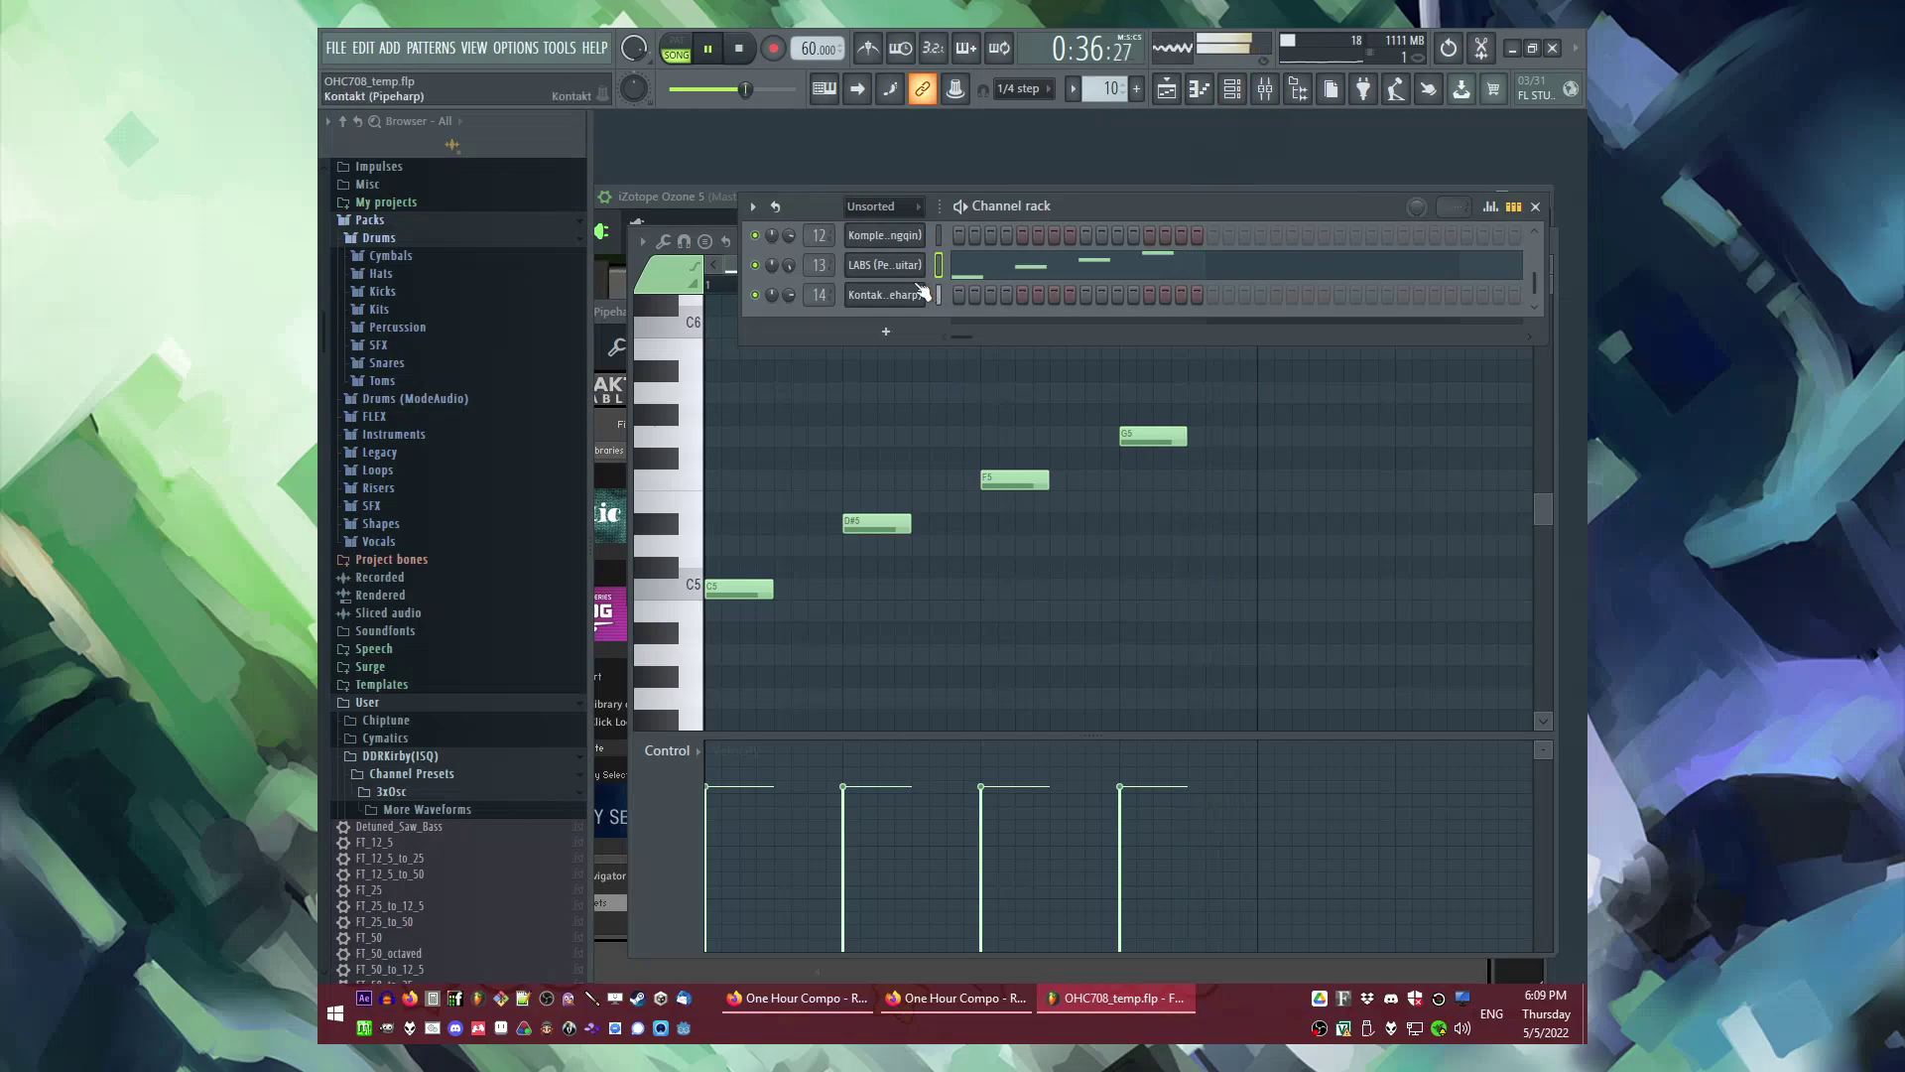
pyautogui.moveTo(788, 270); pyautogui.dragTo(788, 284)
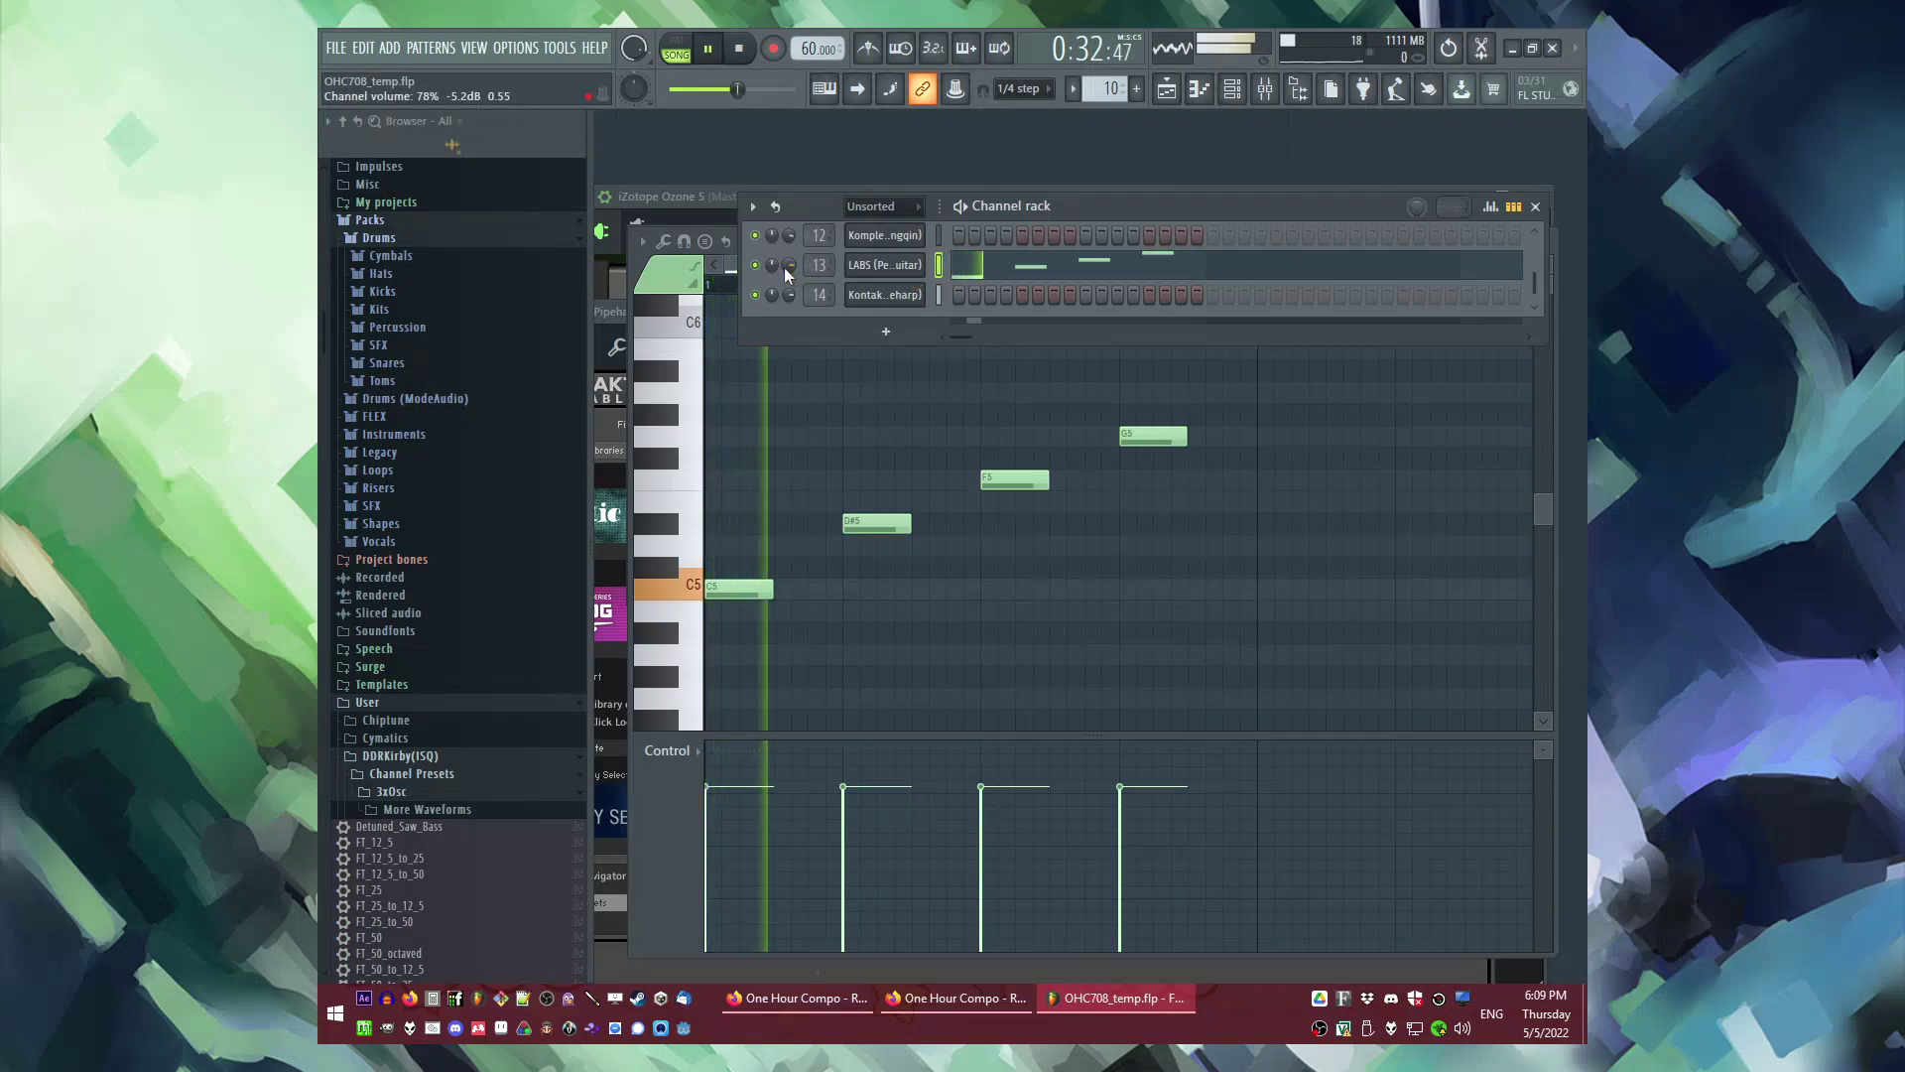
# Step: Compress the four guitar notes C5, D#5, F5 and G5 into sixteenth notes filling beat 1 of bar 1, and play them
pyautogui.click(950, 508)
pyautogui.hotkey('ctrl', 'a')
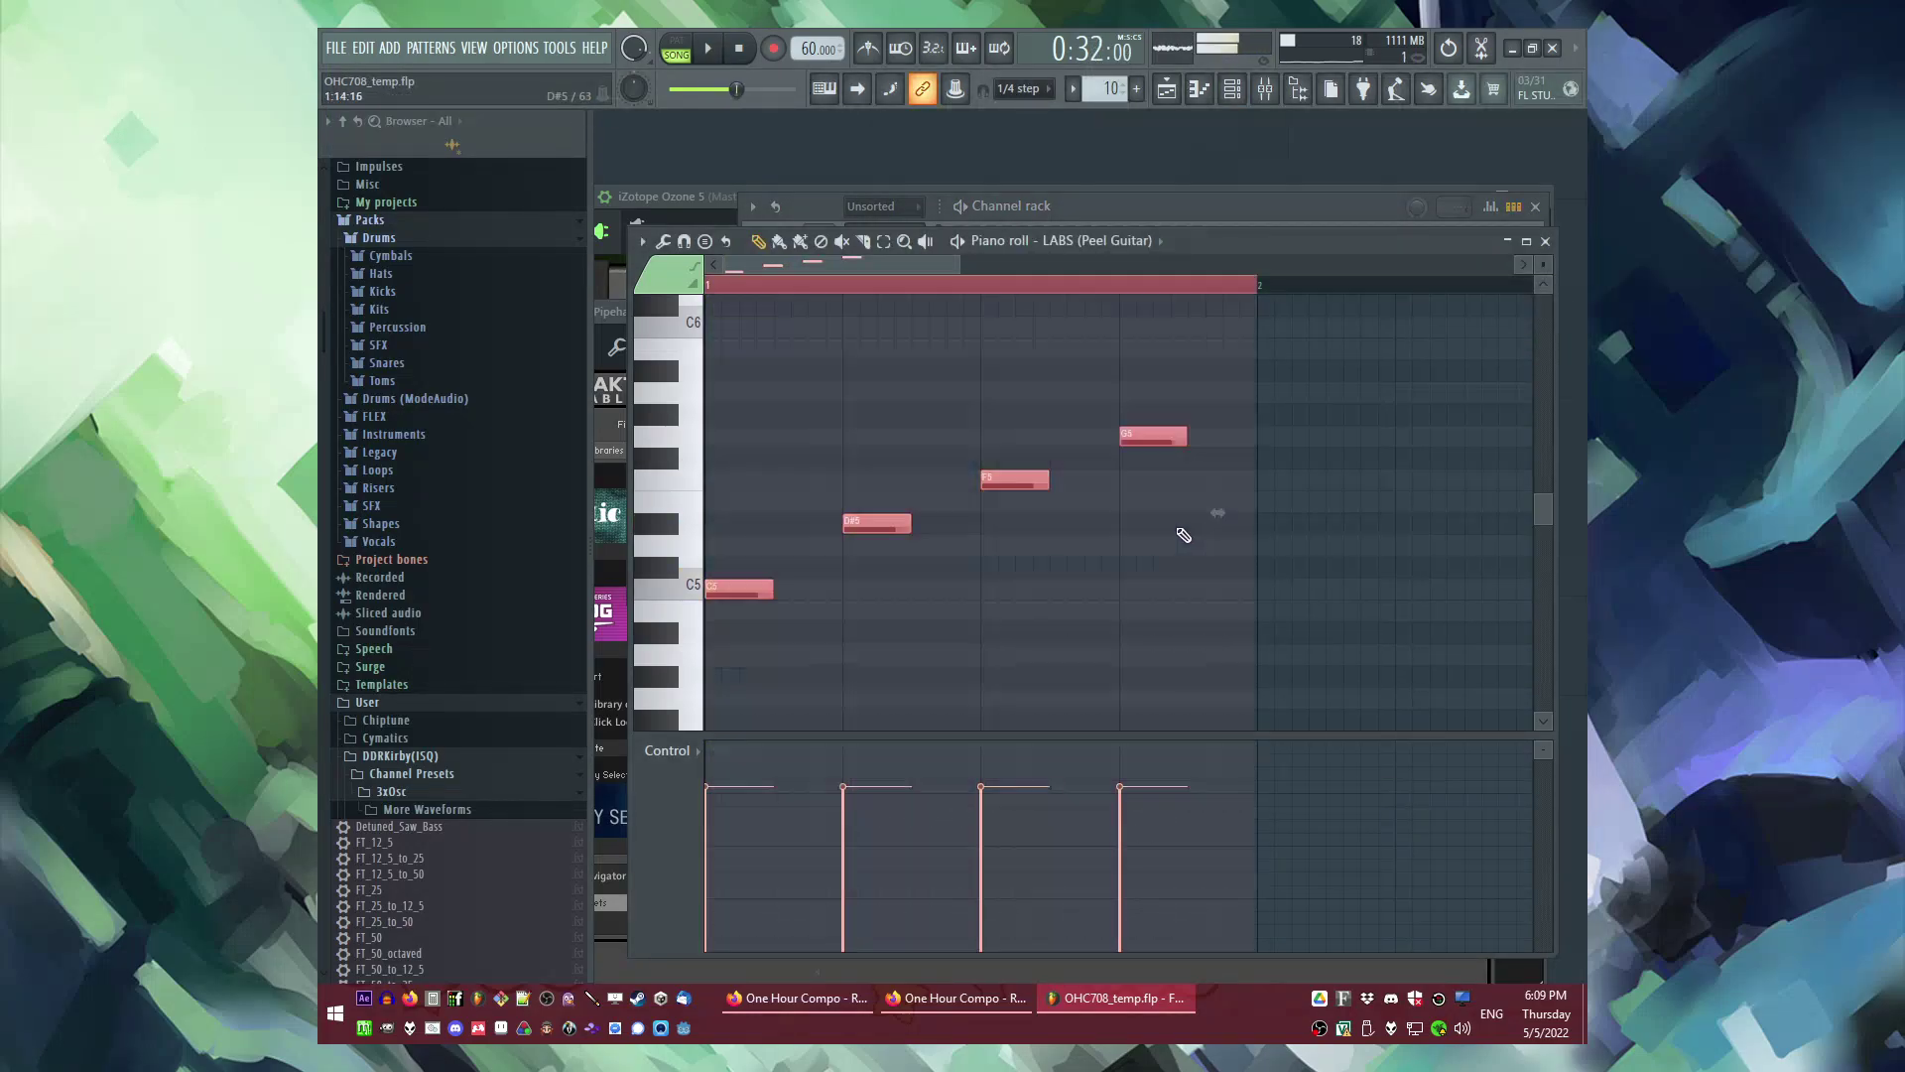
pyautogui.moveTo(1228, 510); pyautogui.dragTo(832, 514)
pyautogui.press('space')
pyautogui.press('space')
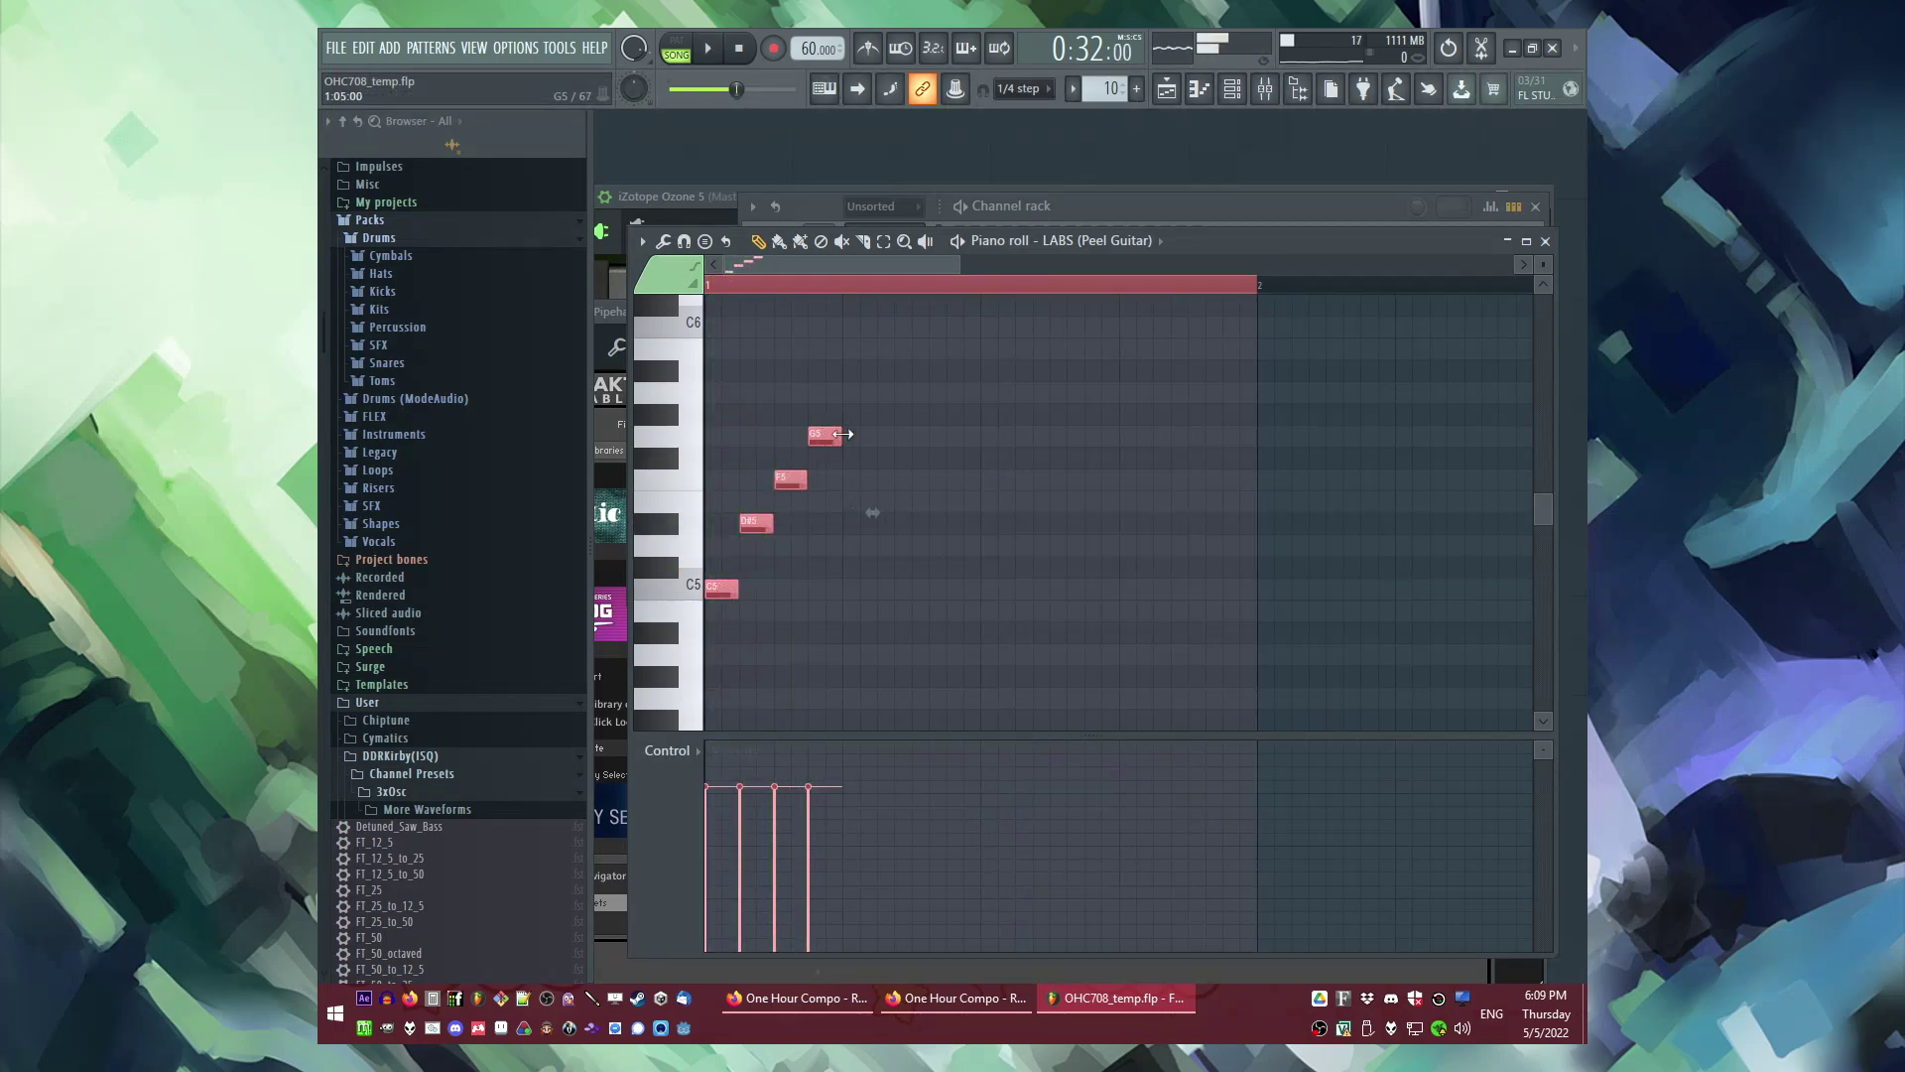
pyautogui.press('space')
# Step: Ramp the four notes' velocities upward and repeat the figure until it fills bar 1
pyautogui.moveTo(727, 910); pyautogui.dragTo(869, 770)
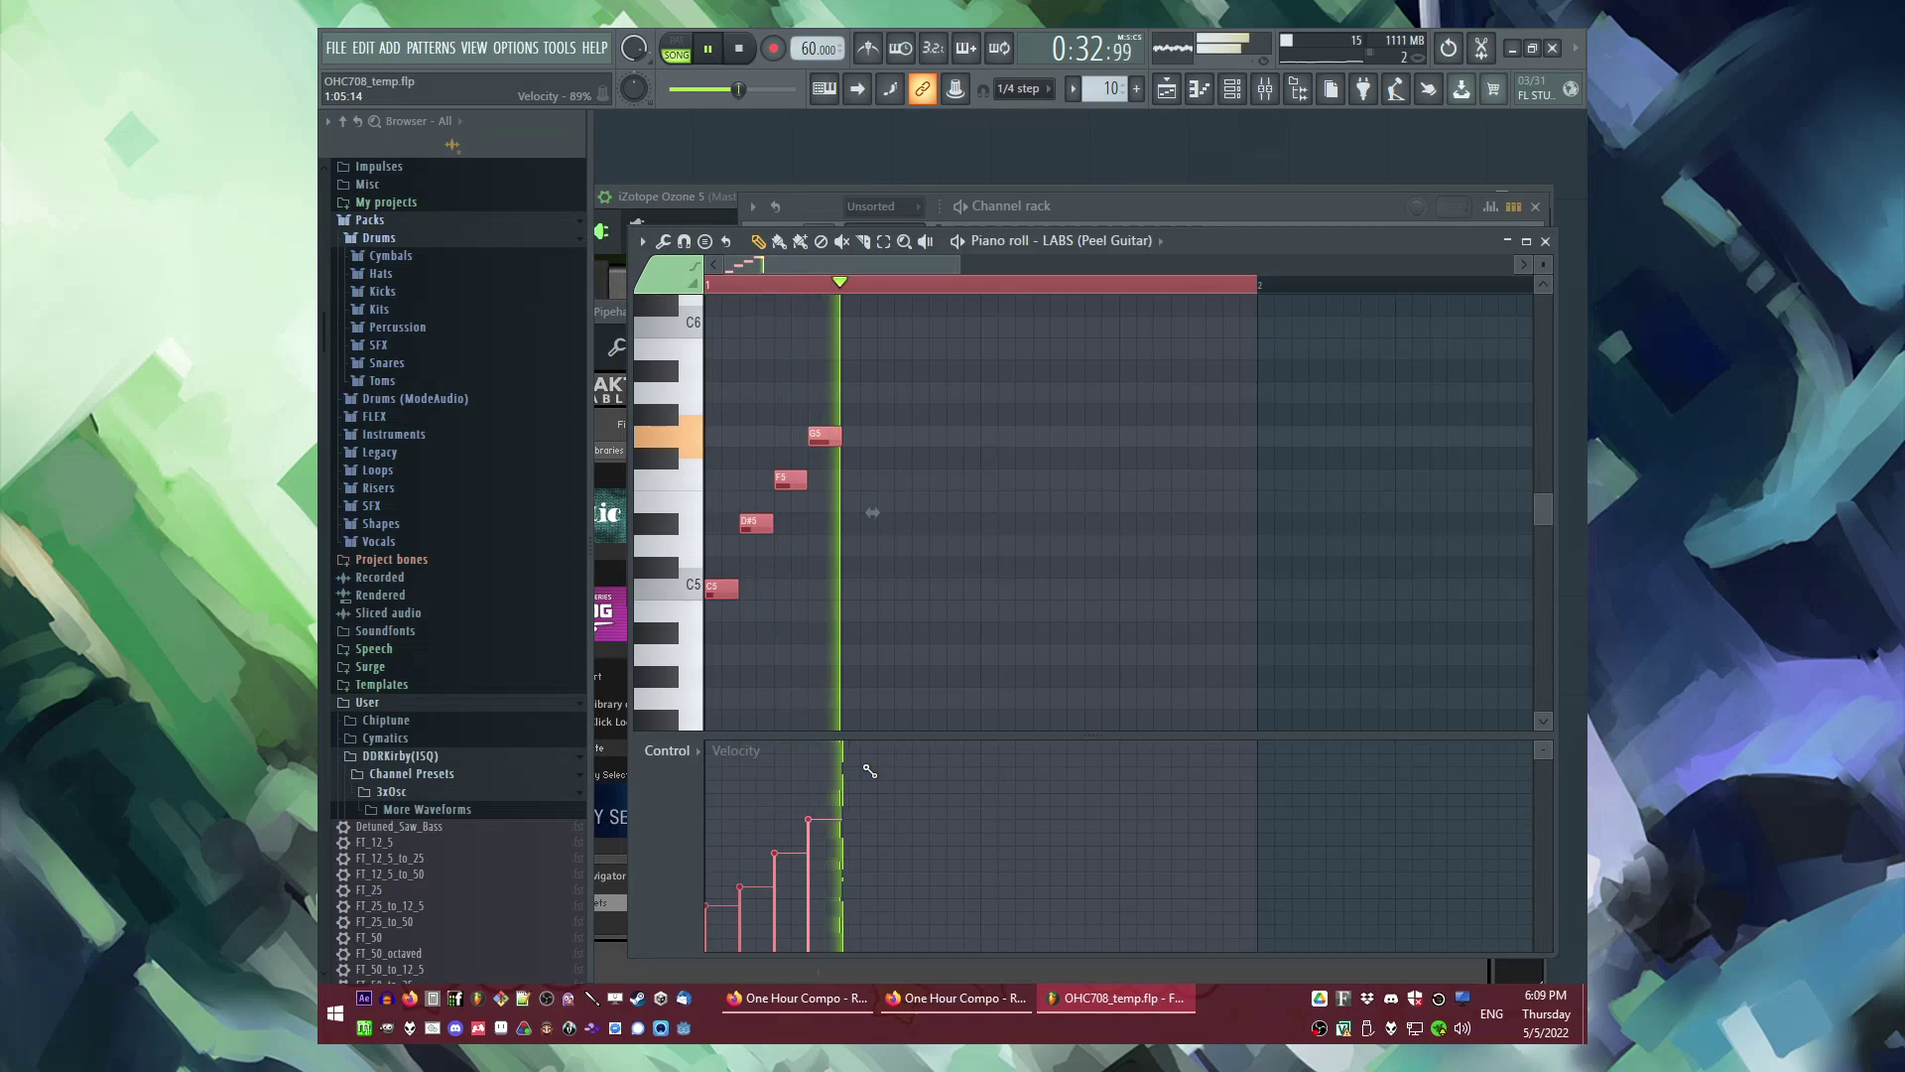
pyautogui.hotkey('ctrl', 'b')
pyautogui.hotkey('ctrl', 'b')
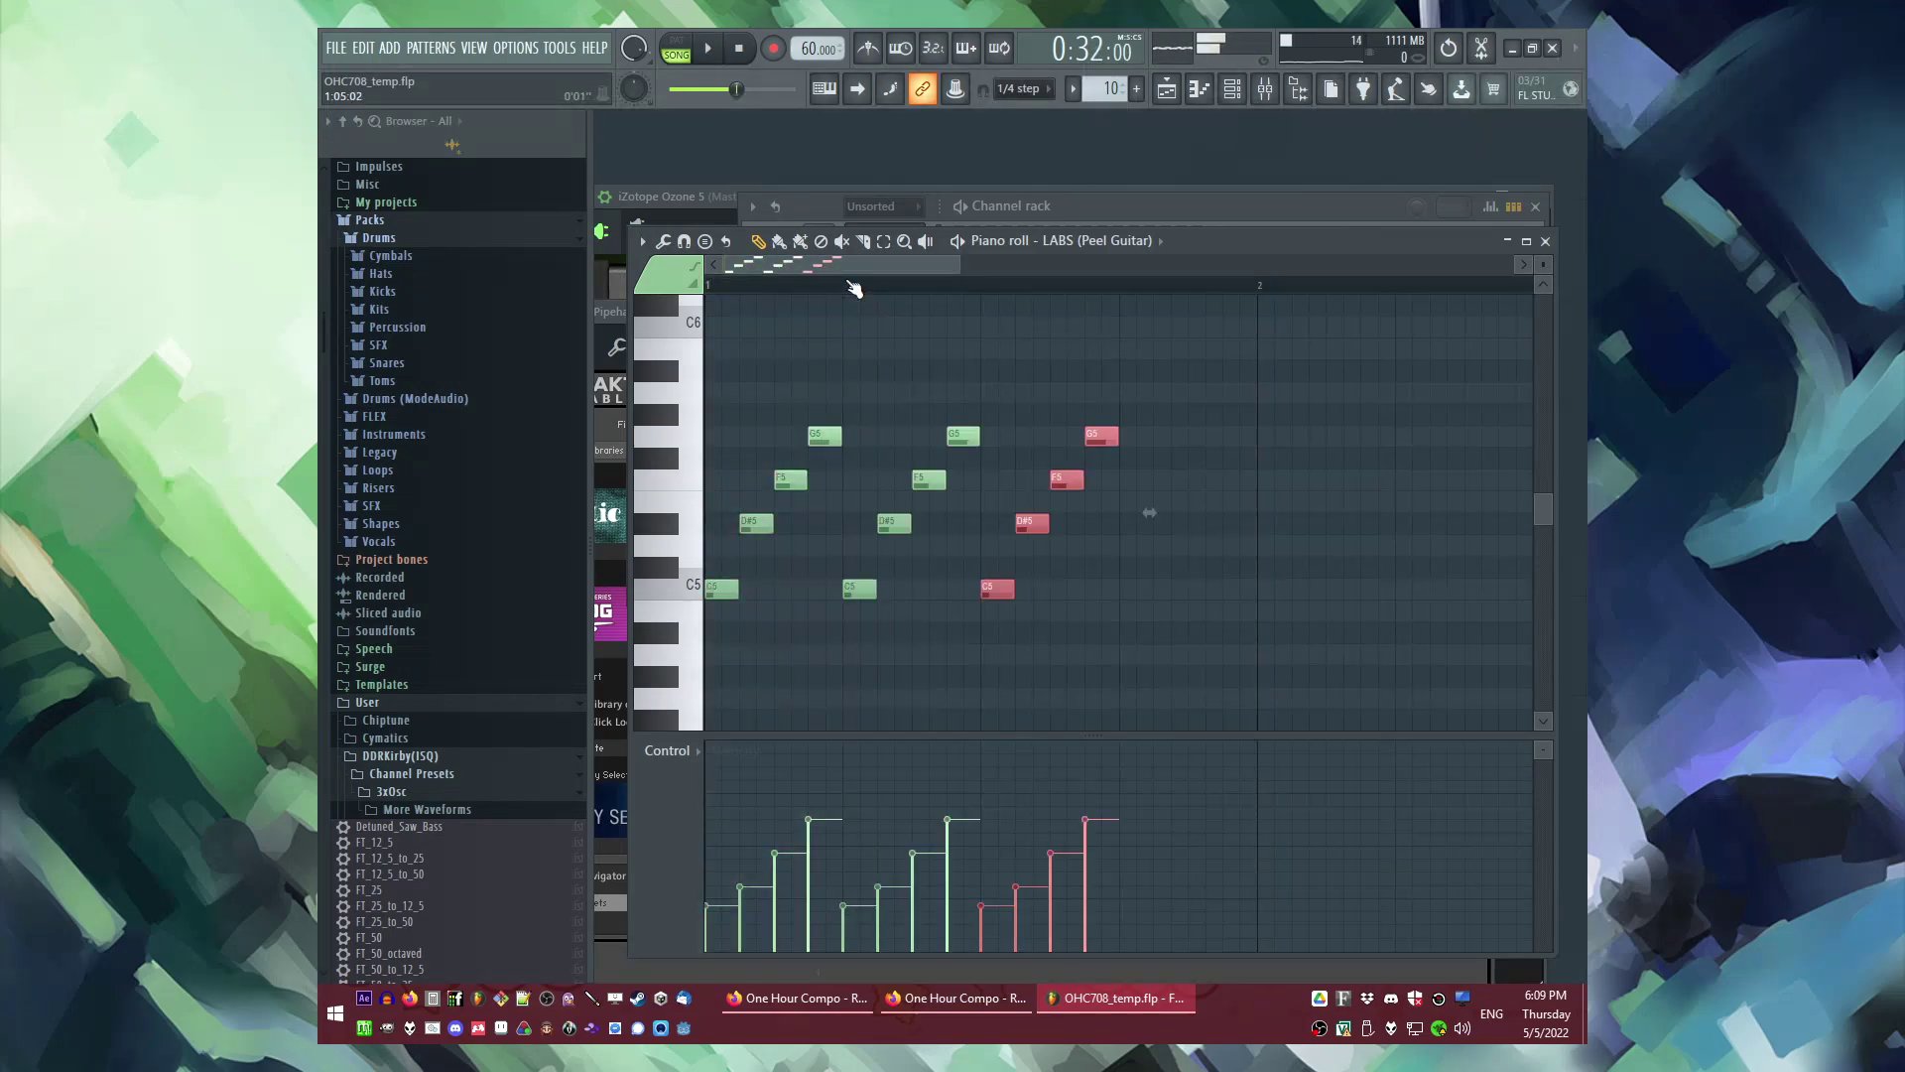
pyautogui.keyDown('ctrl'); pyautogui.click(850, 283); pyautogui.keyUp('ctrl')
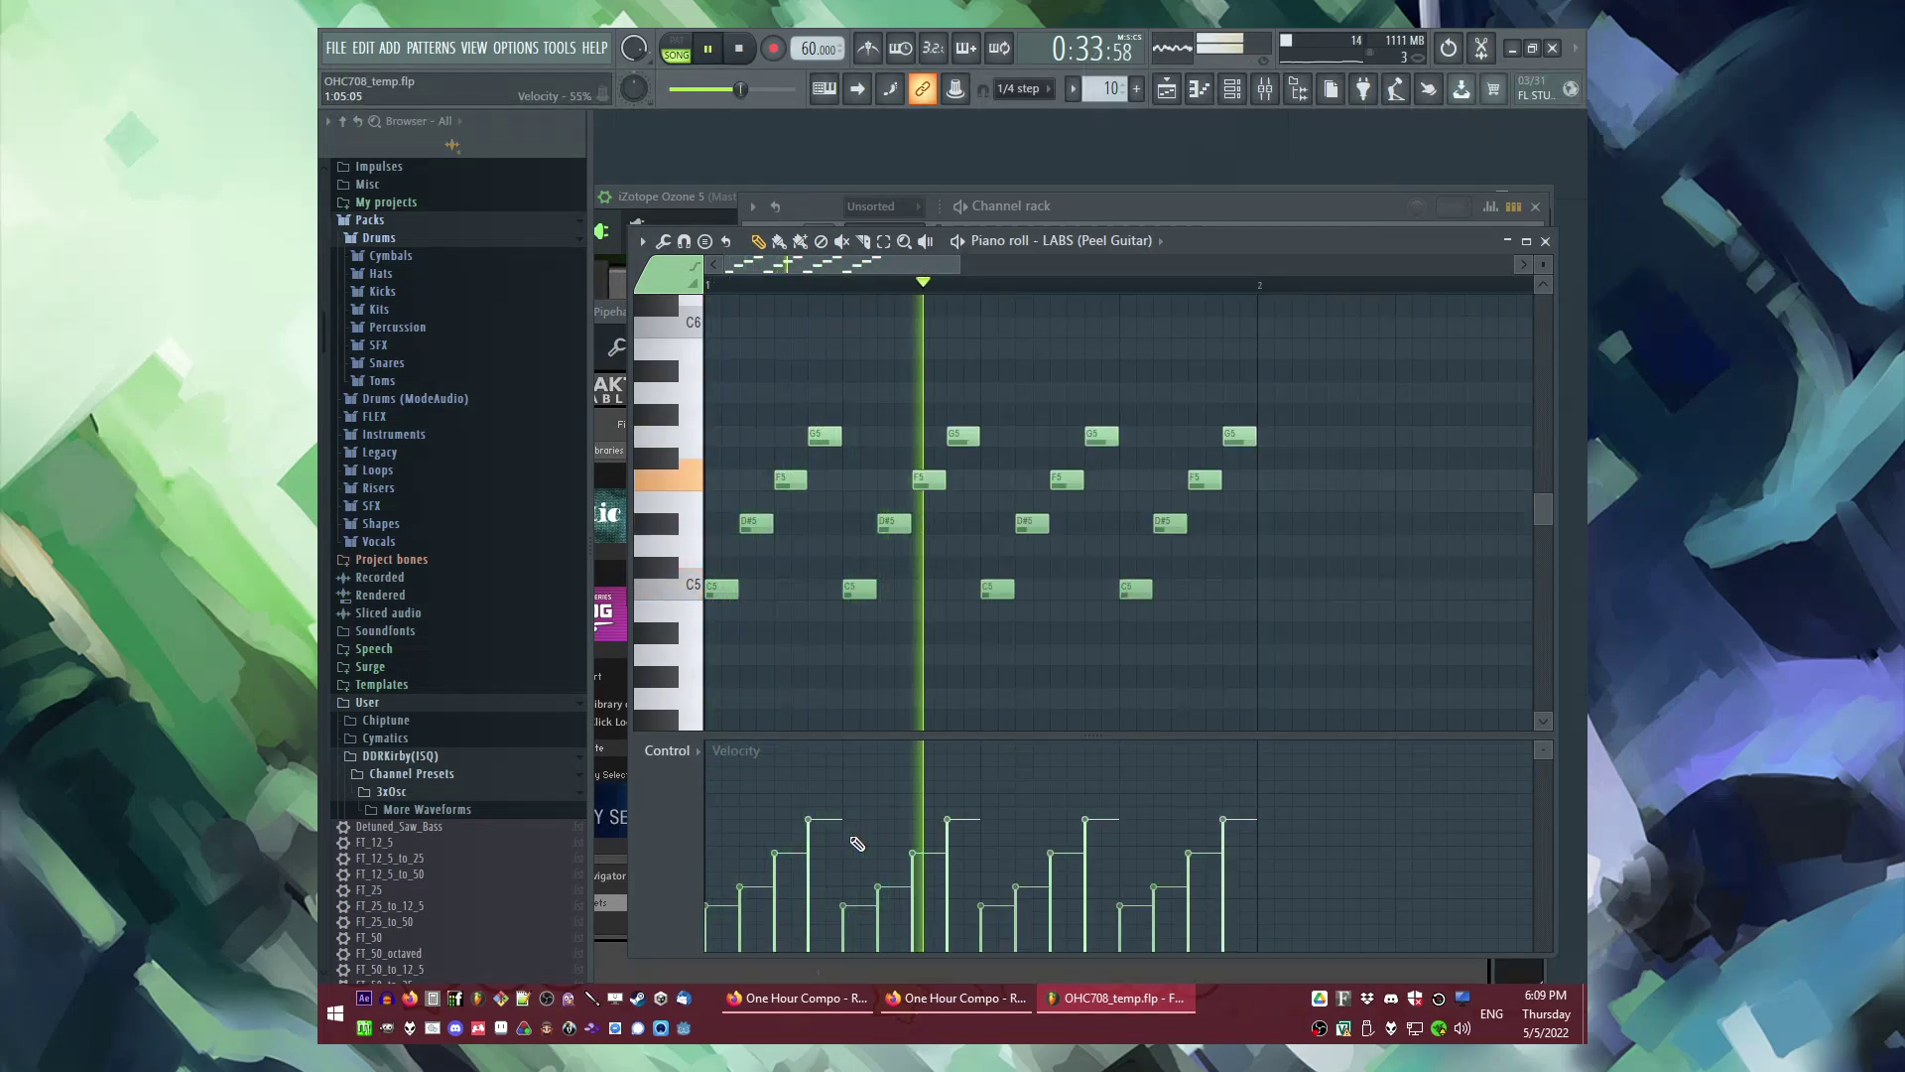
# Step: Draw a rising velocity ramp across all of bar 1 and duplicate the notes into bar 2
pyautogui.moveTo(719, 904)
pyautogui.mouseDown()
pyautogui.moveTo(1210, 788)
pyautogui.moveTo(1256, 797)
pyautogui.mouseUp()
pyautogui.scroll(-3, 1199, 667)
pyautogui.hotkey('ctrl', 'a')
pyautogui.scroll(2, 1176, 650)
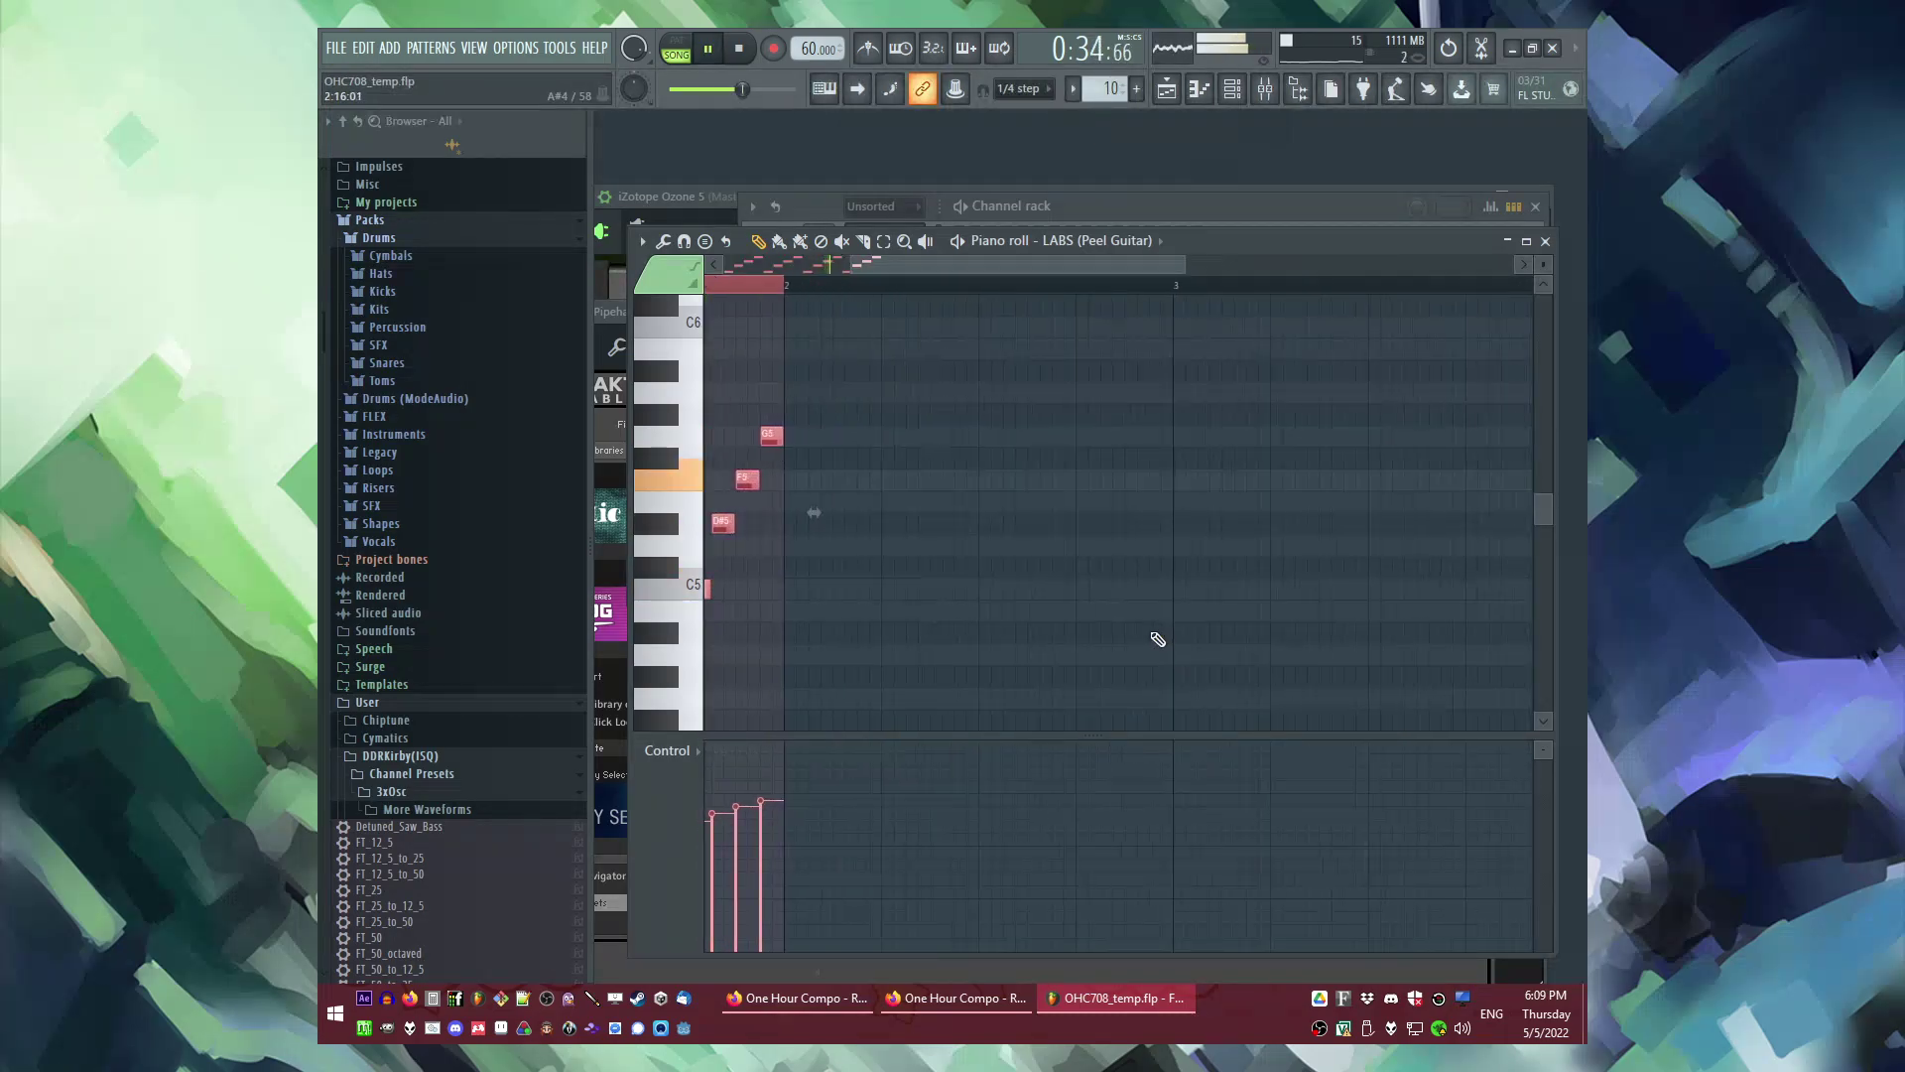
pyautogui.hotkey('ctrl', 'b')
pyautogui.hotkey('ctrl', 'd')
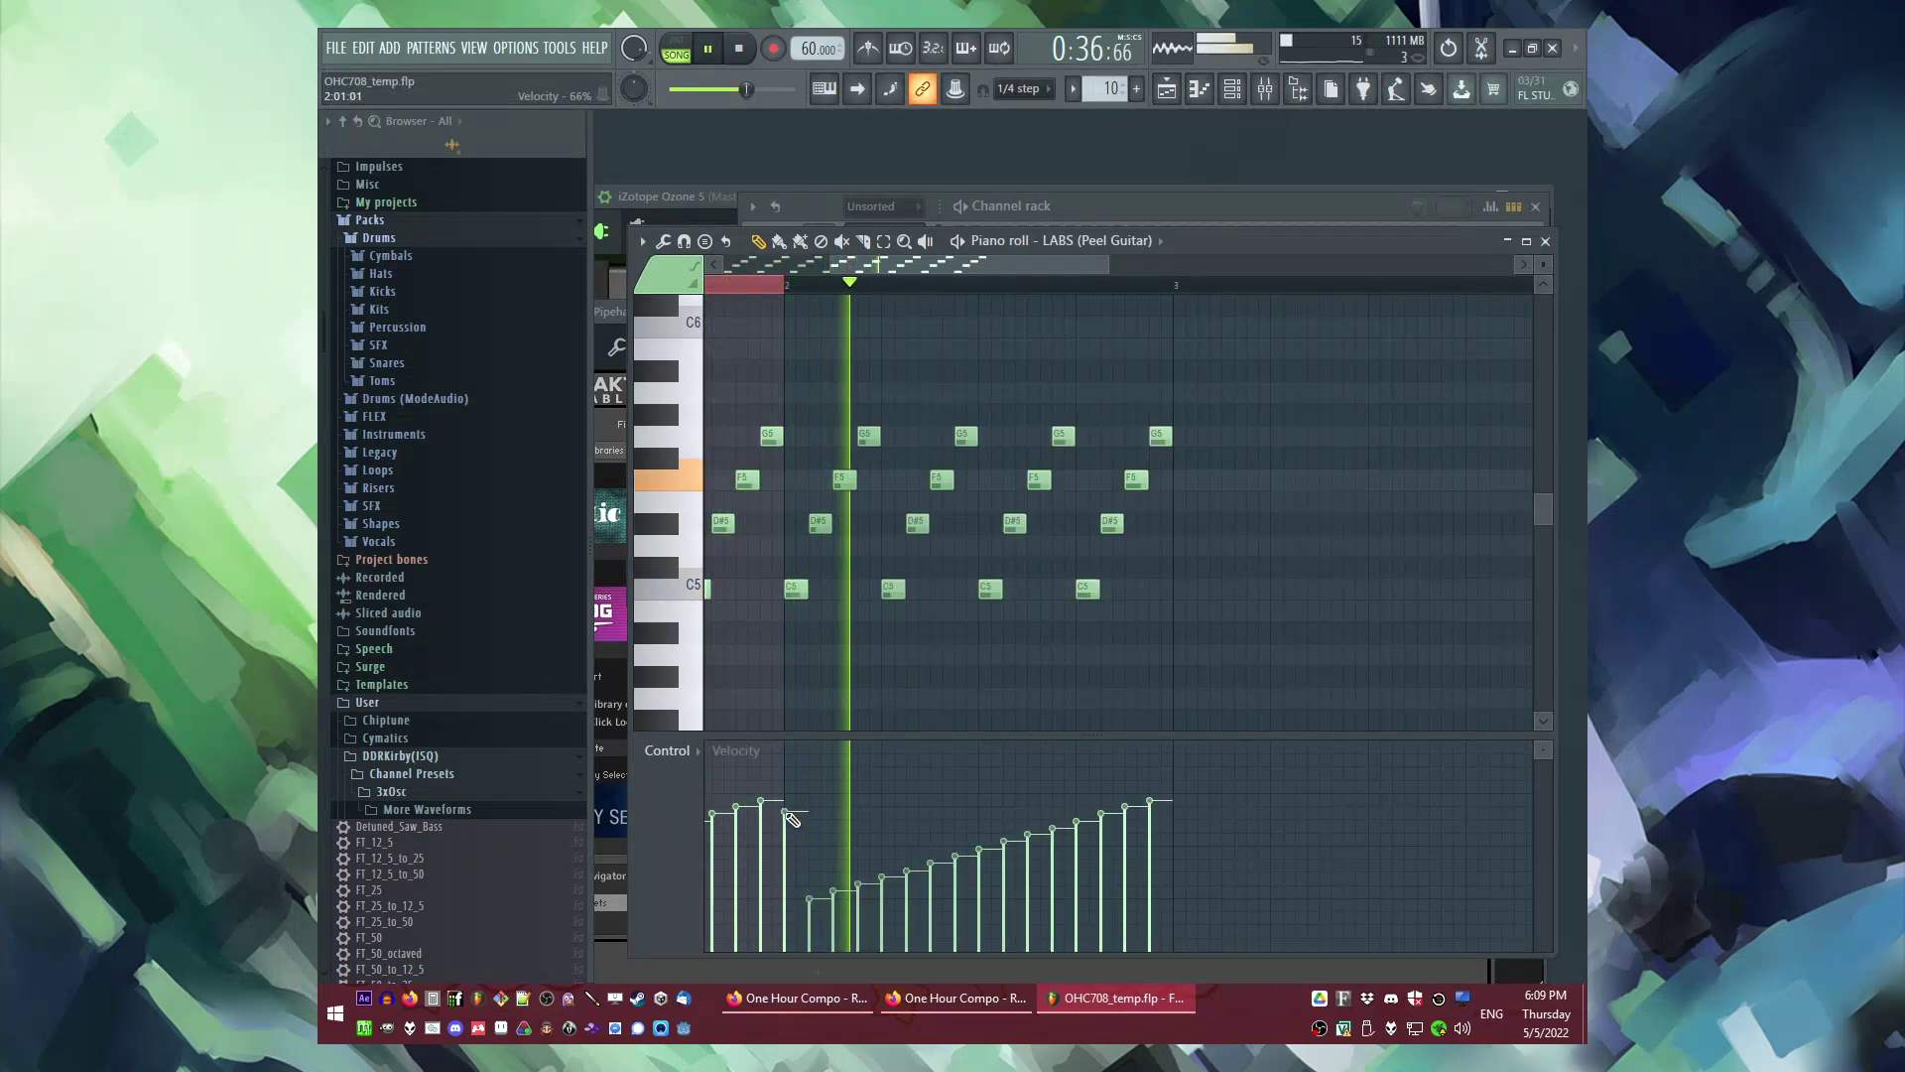
# Step: Draw a falling velocity ramp across bar 2 and duplicate the two-bar guitar arpeggio into bars 3 and 4
pyautogui.moveTo(785, 810); pyautogui.dragTo(1171, 910)
pyautogui.scroll(-3, 1112, 685)
pyautogui.hotkey('ctrl', 'a')
pyautogui.moveTo(909, 261)
pyautogui.mouseDown()
pyautogui.moveTo(1159, 255)
pyautogui.moveTo(914, 279)
pyautogui.mouseUp()
pyautogui.hotkey('ctrl', 'd')
pyautogui.hotkey('ctrl', 'b')
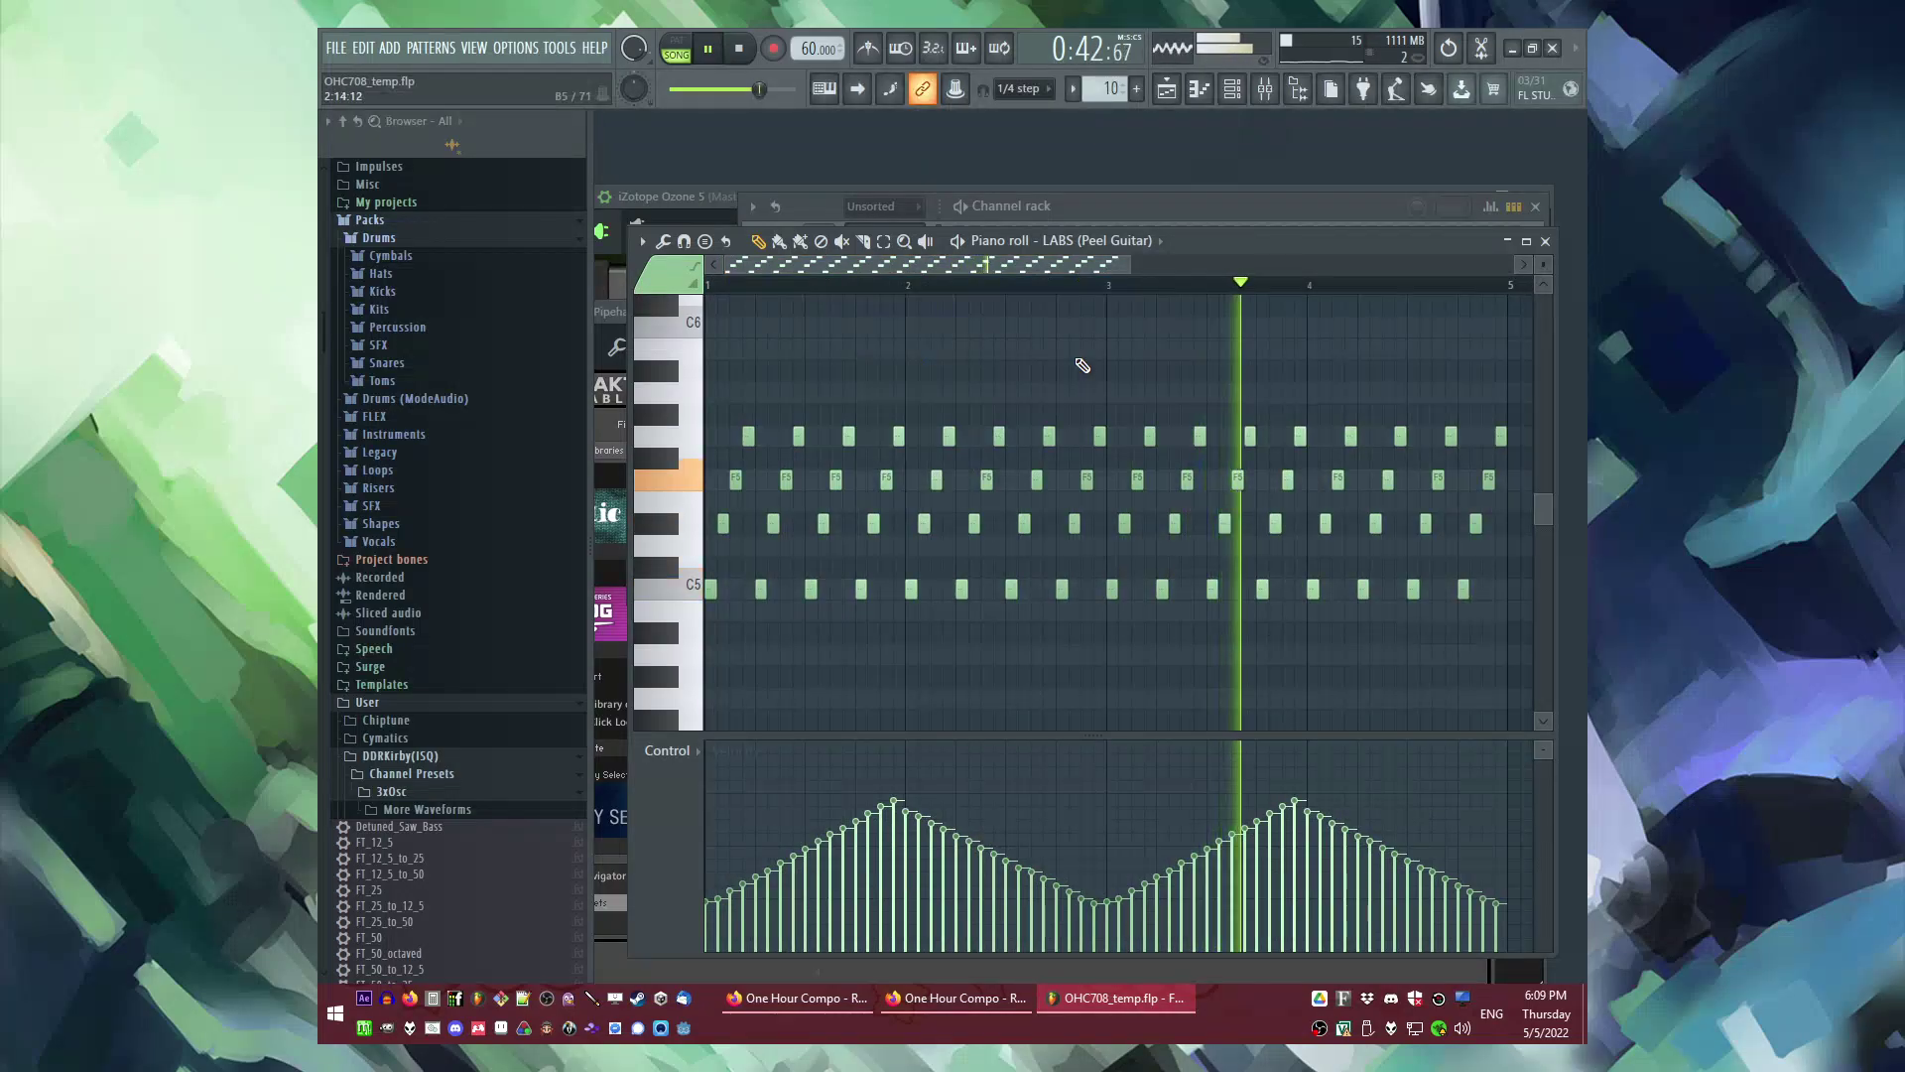
# Step: Raise the LABS (Peel Guitar) mixer track's volume to 118%
pyautogui.press('F9')
pyautogui.press('F10')
pyautogui.press('F10')
pyautogui.click(1022, 595)
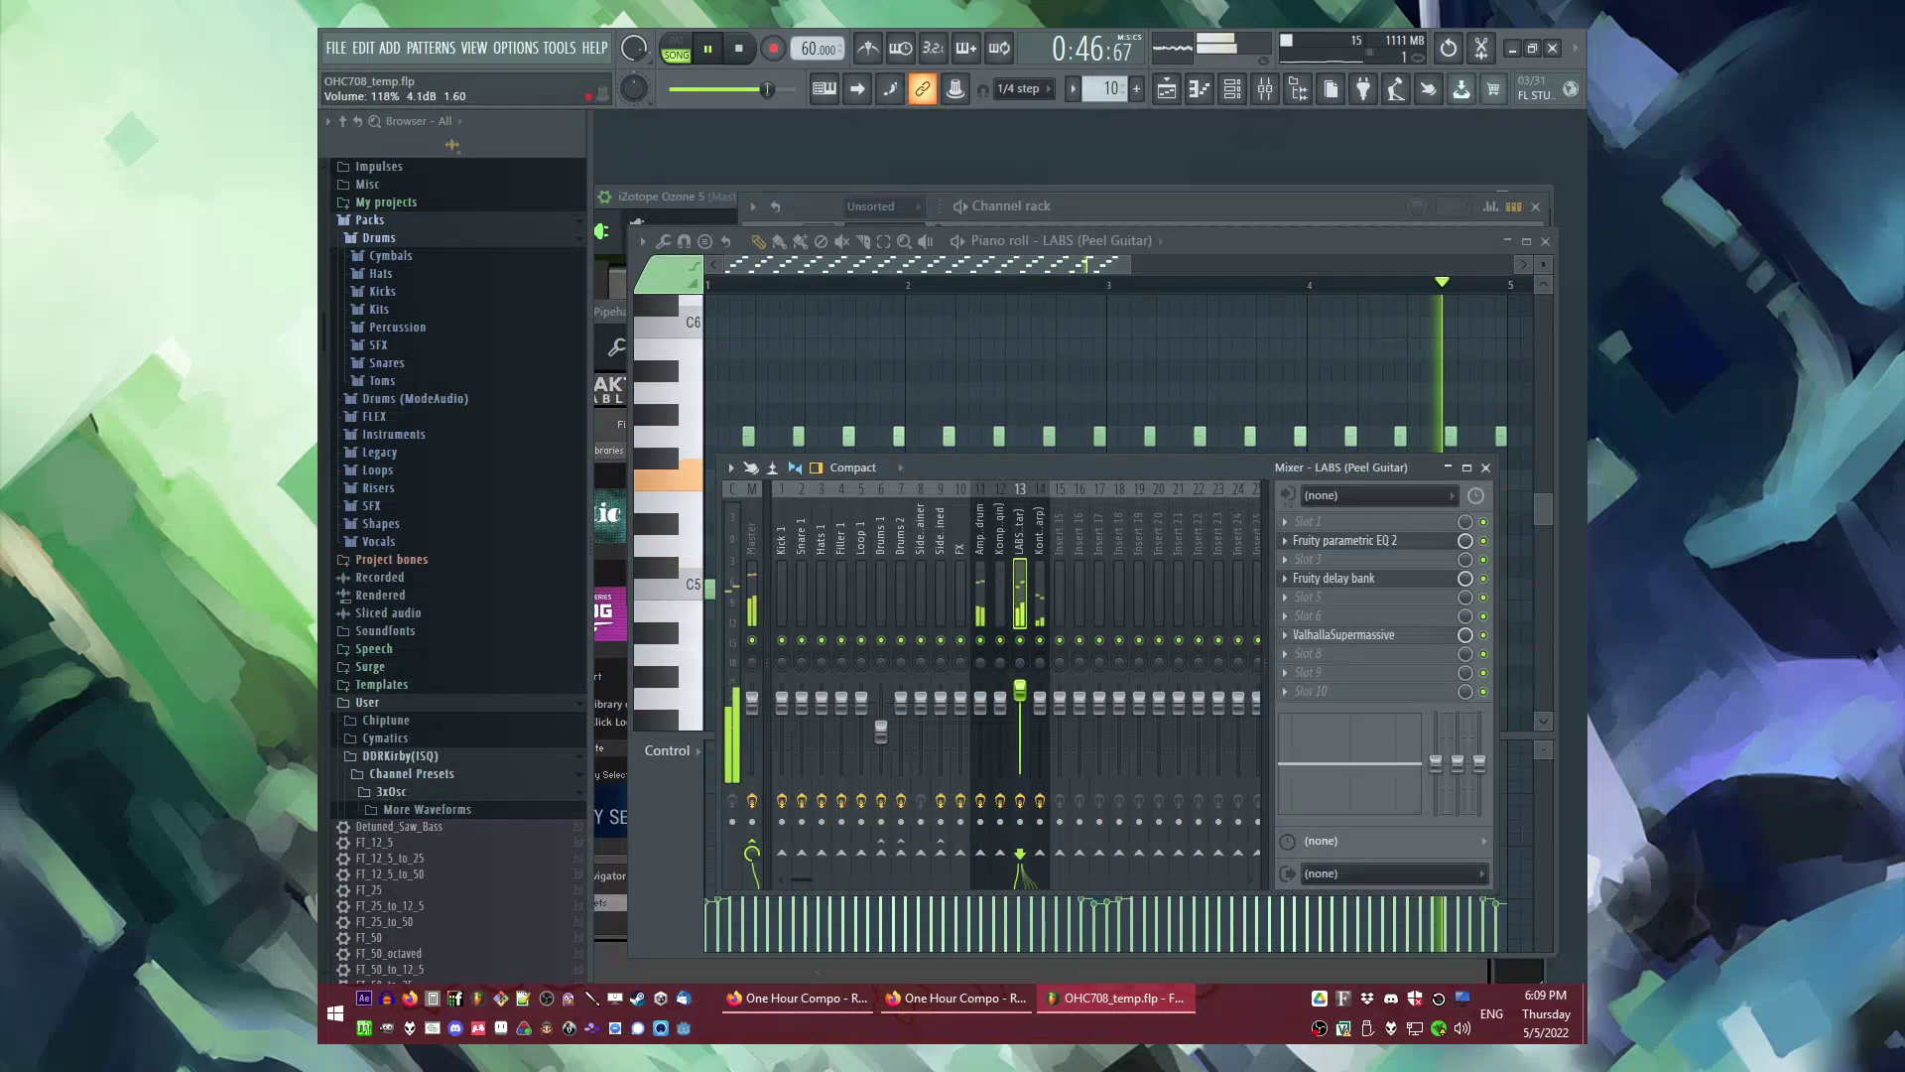
pyautogui.press('F9')
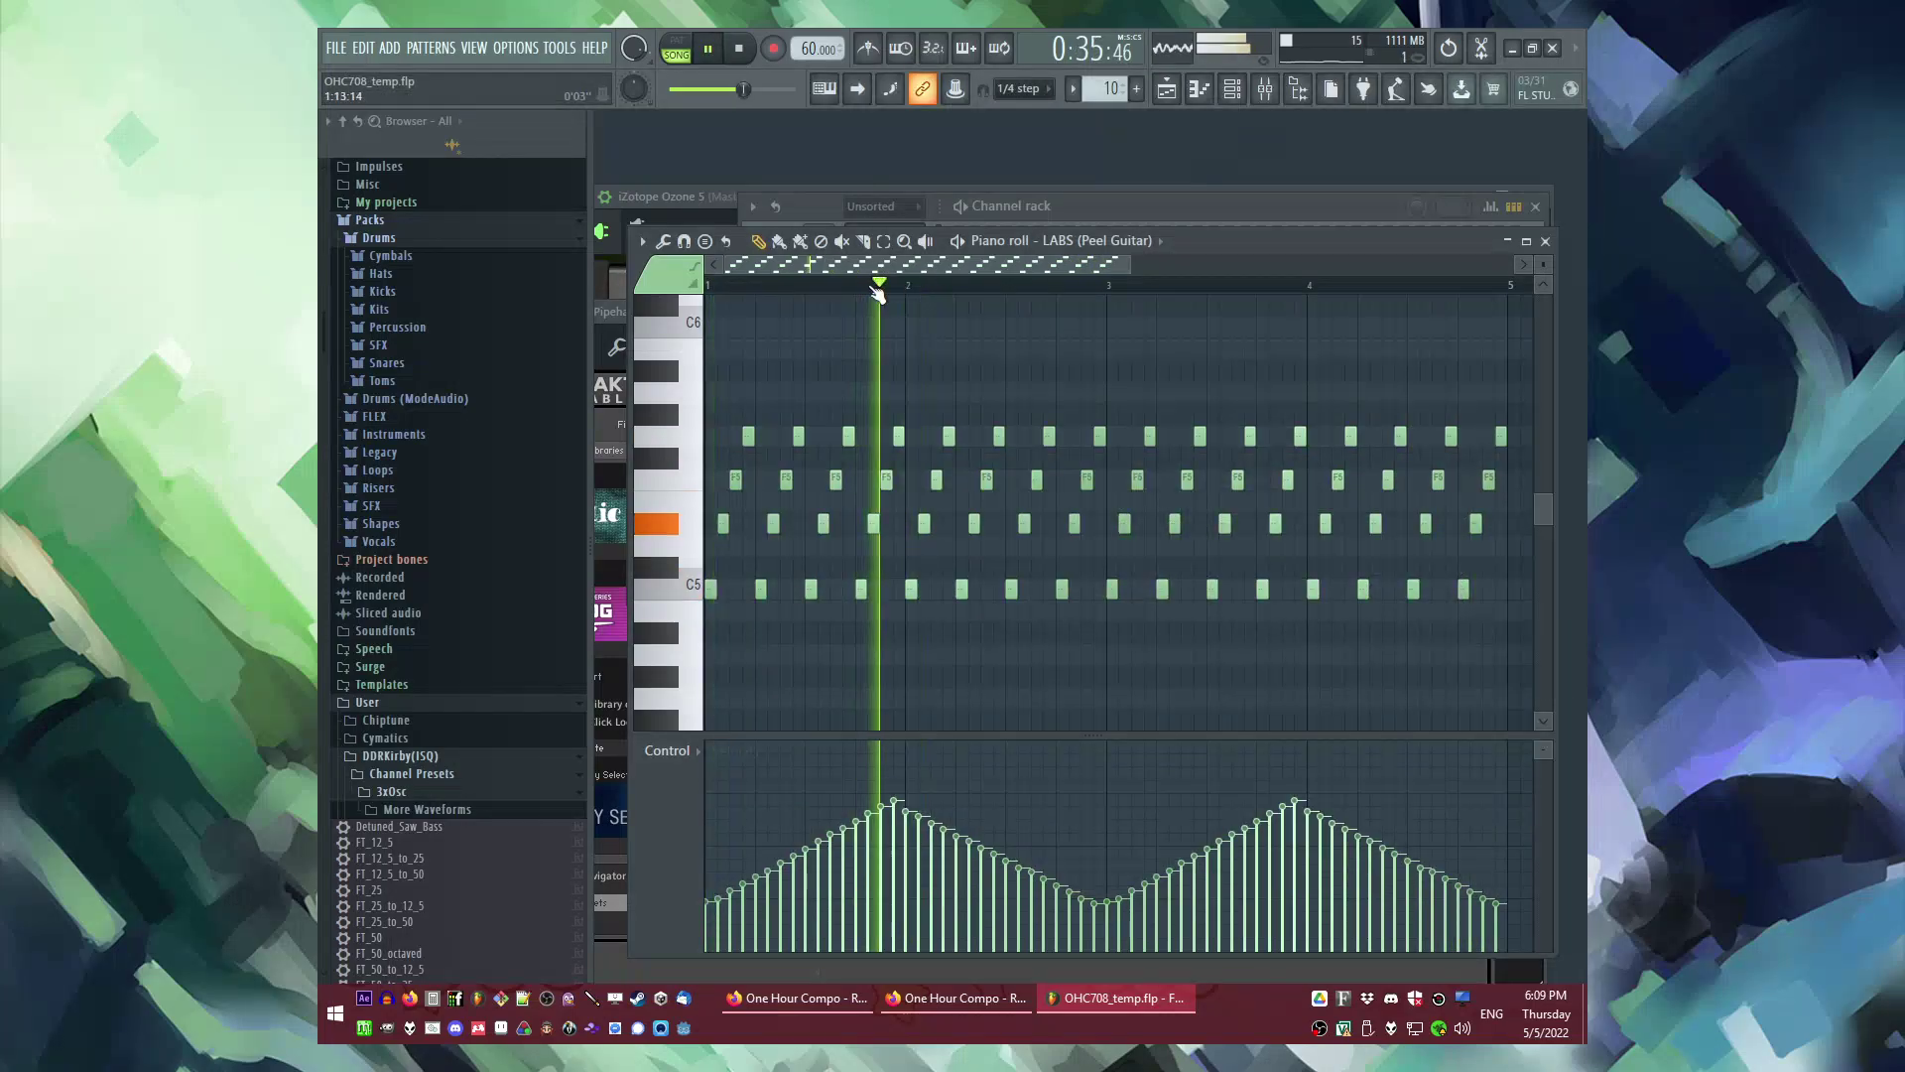
# Step: Set the mix of ValhallaSupermassive on the LABS (Peel Guitar) track to 62% and close the plugin
pyautogui.press('F9')
pyautogui.click(1342, 636)
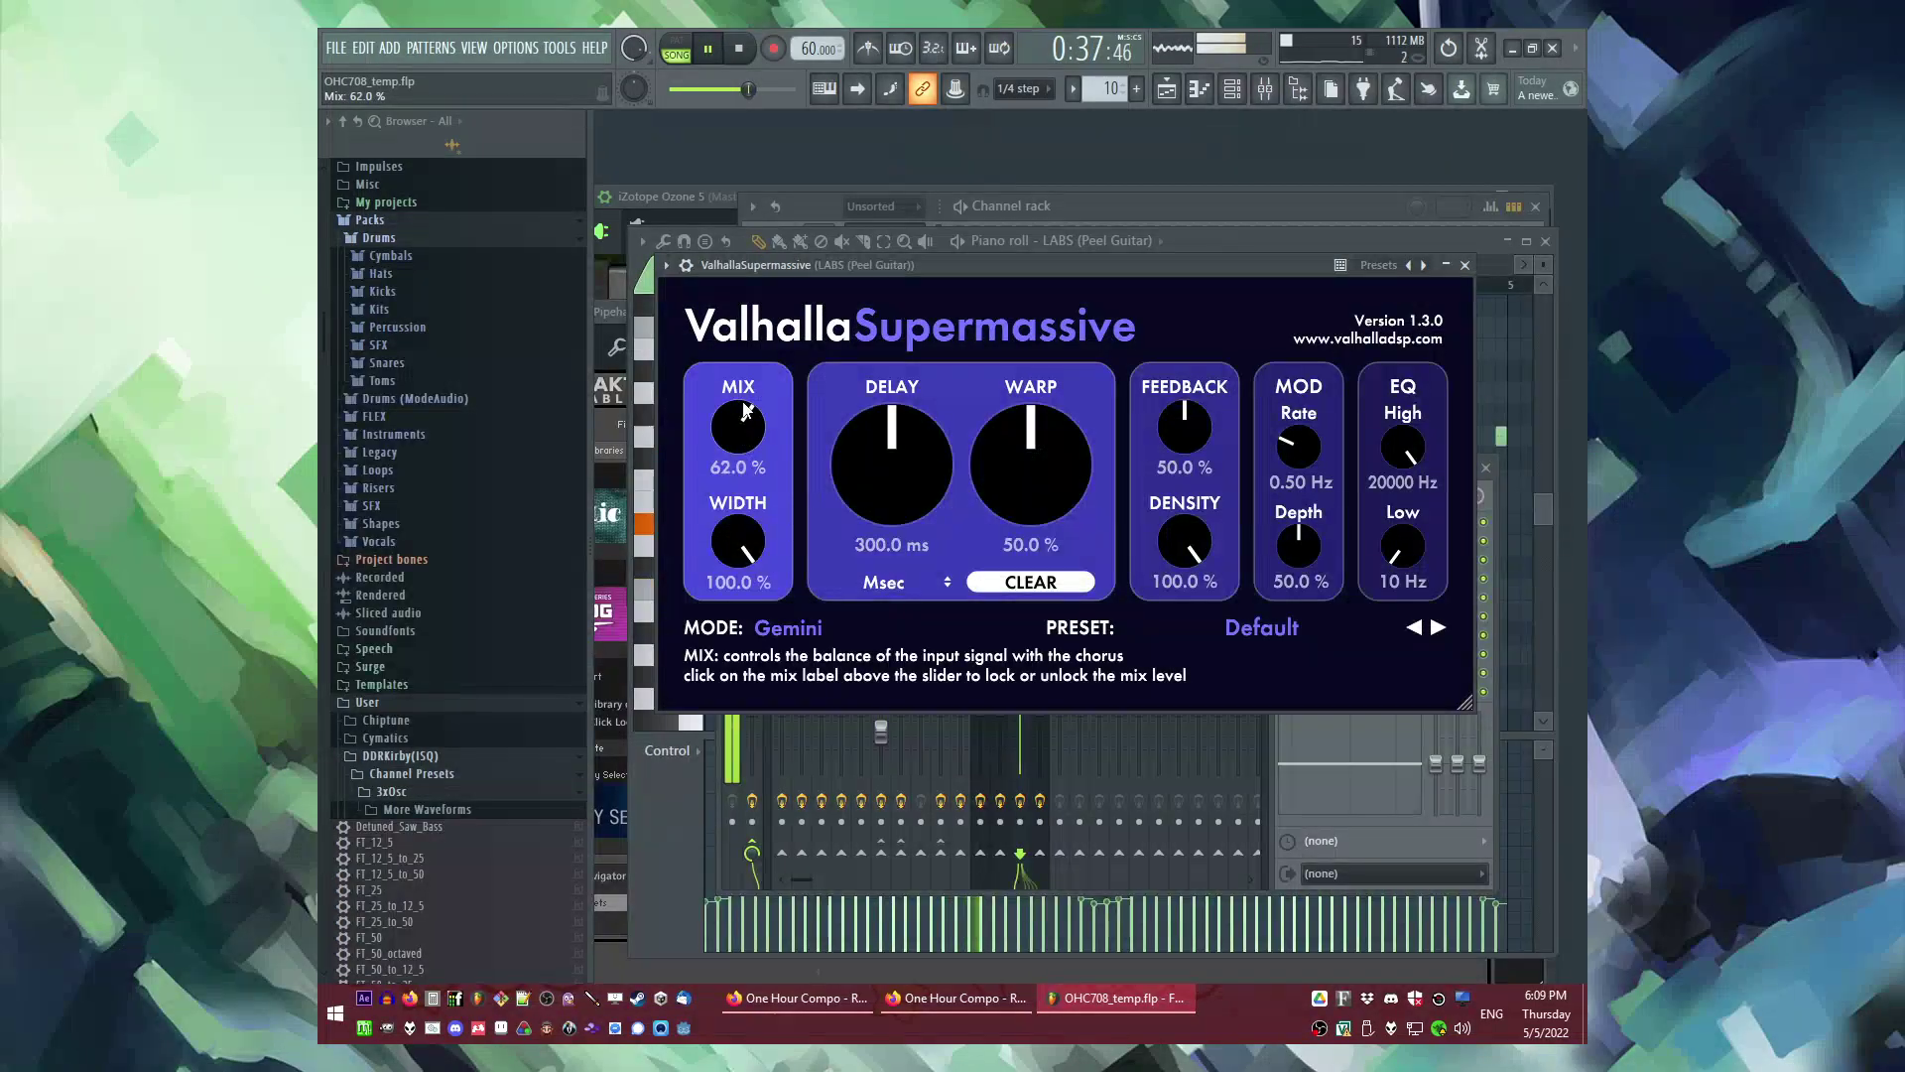
pyautogui.click(1464, 265)
pyautogui.press('F9')
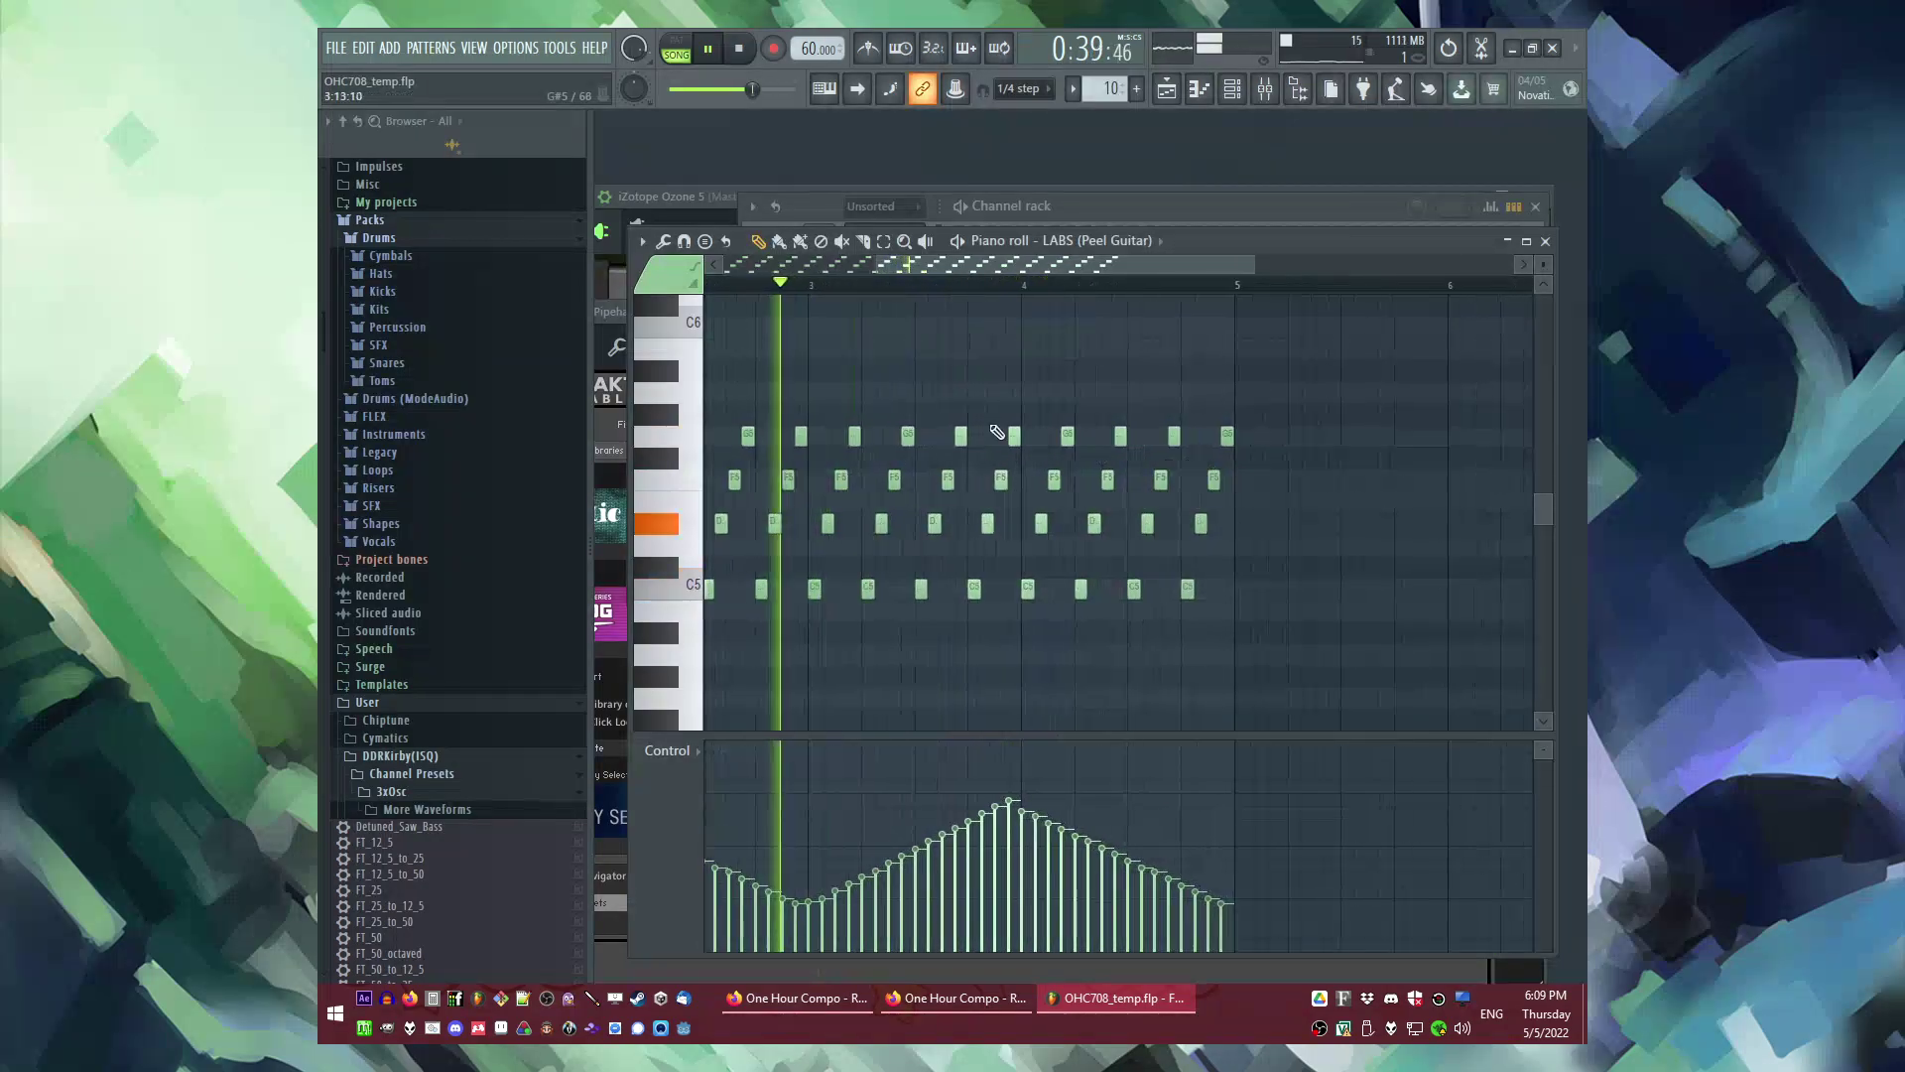
# Step: Move Pattern 9 onto Track 6 at bar 13 and duplicate the Pattern 8, 11 and 10 clips from bar 9 to bar 13
pyautogui.press('F5')
pyautogui.scroll(-2, 992, 783)
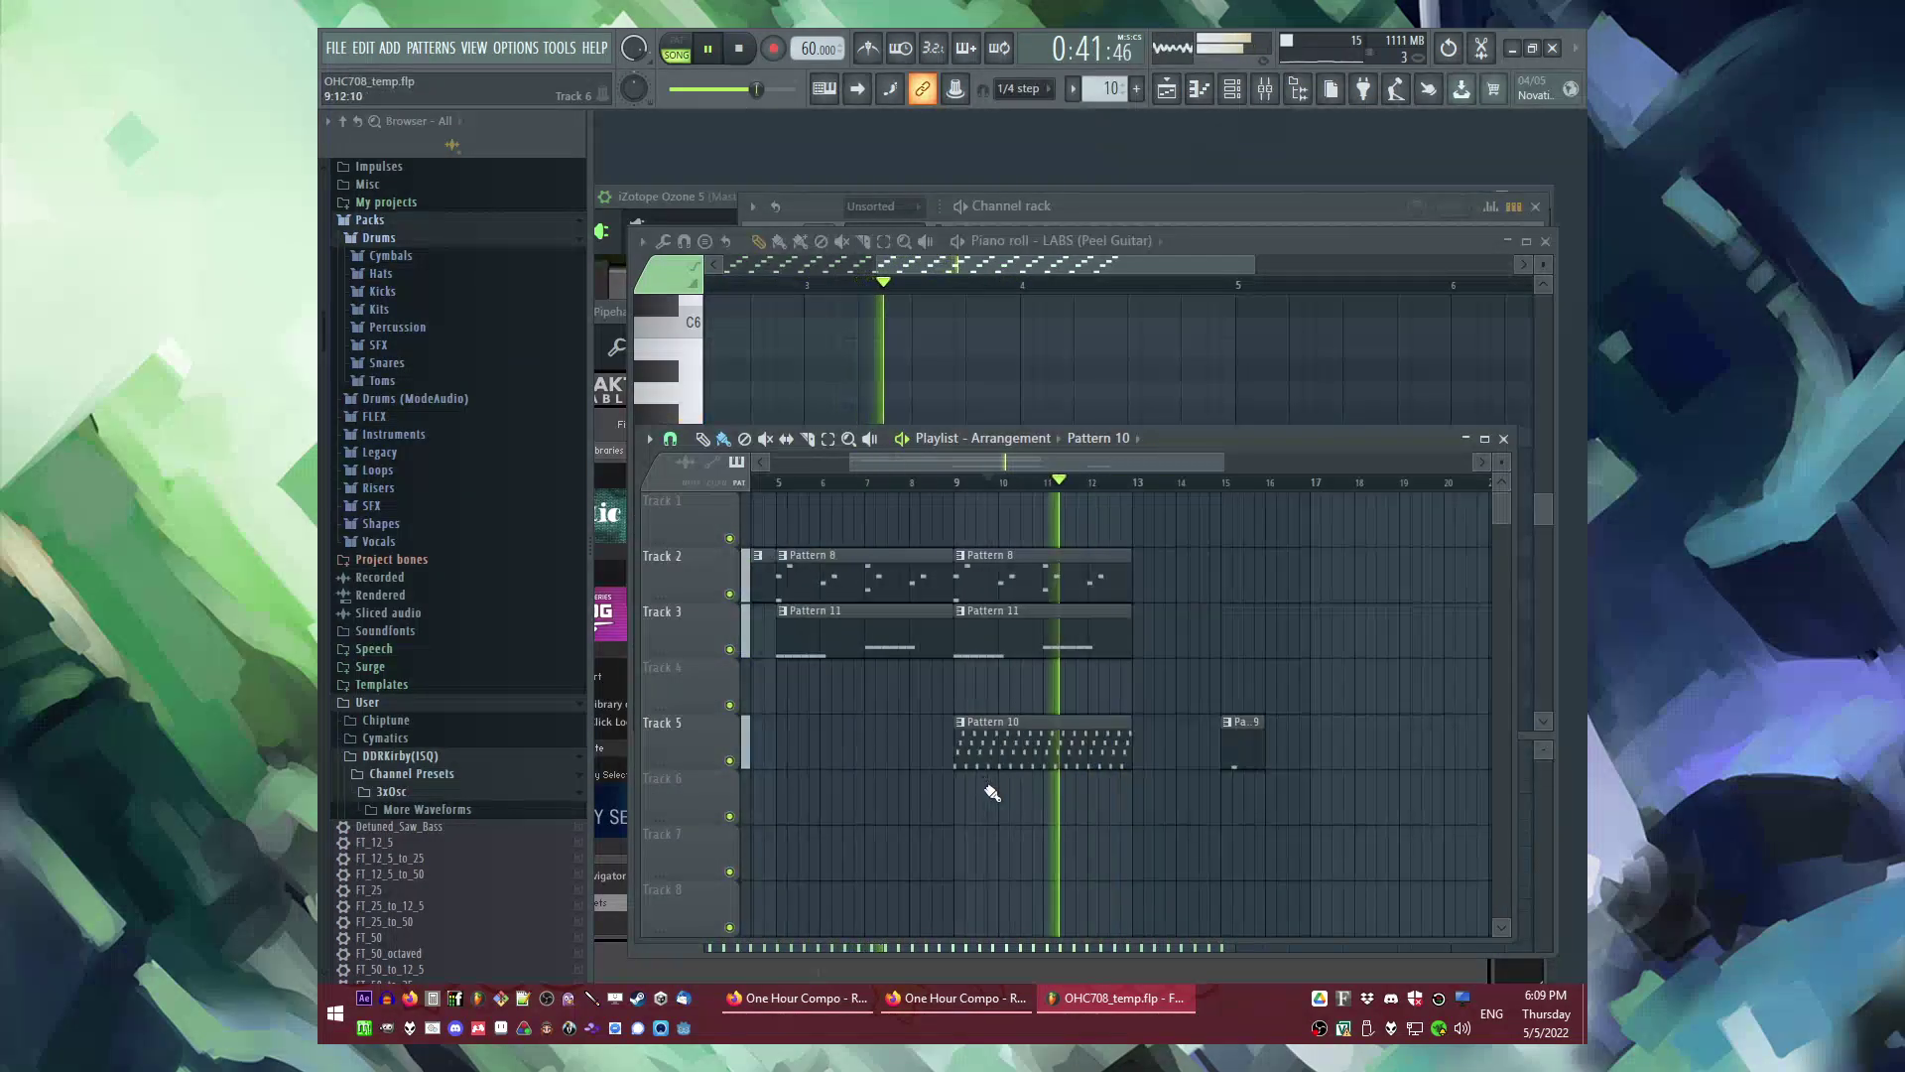
pyautogui.hscroll(2, 1278, 809)
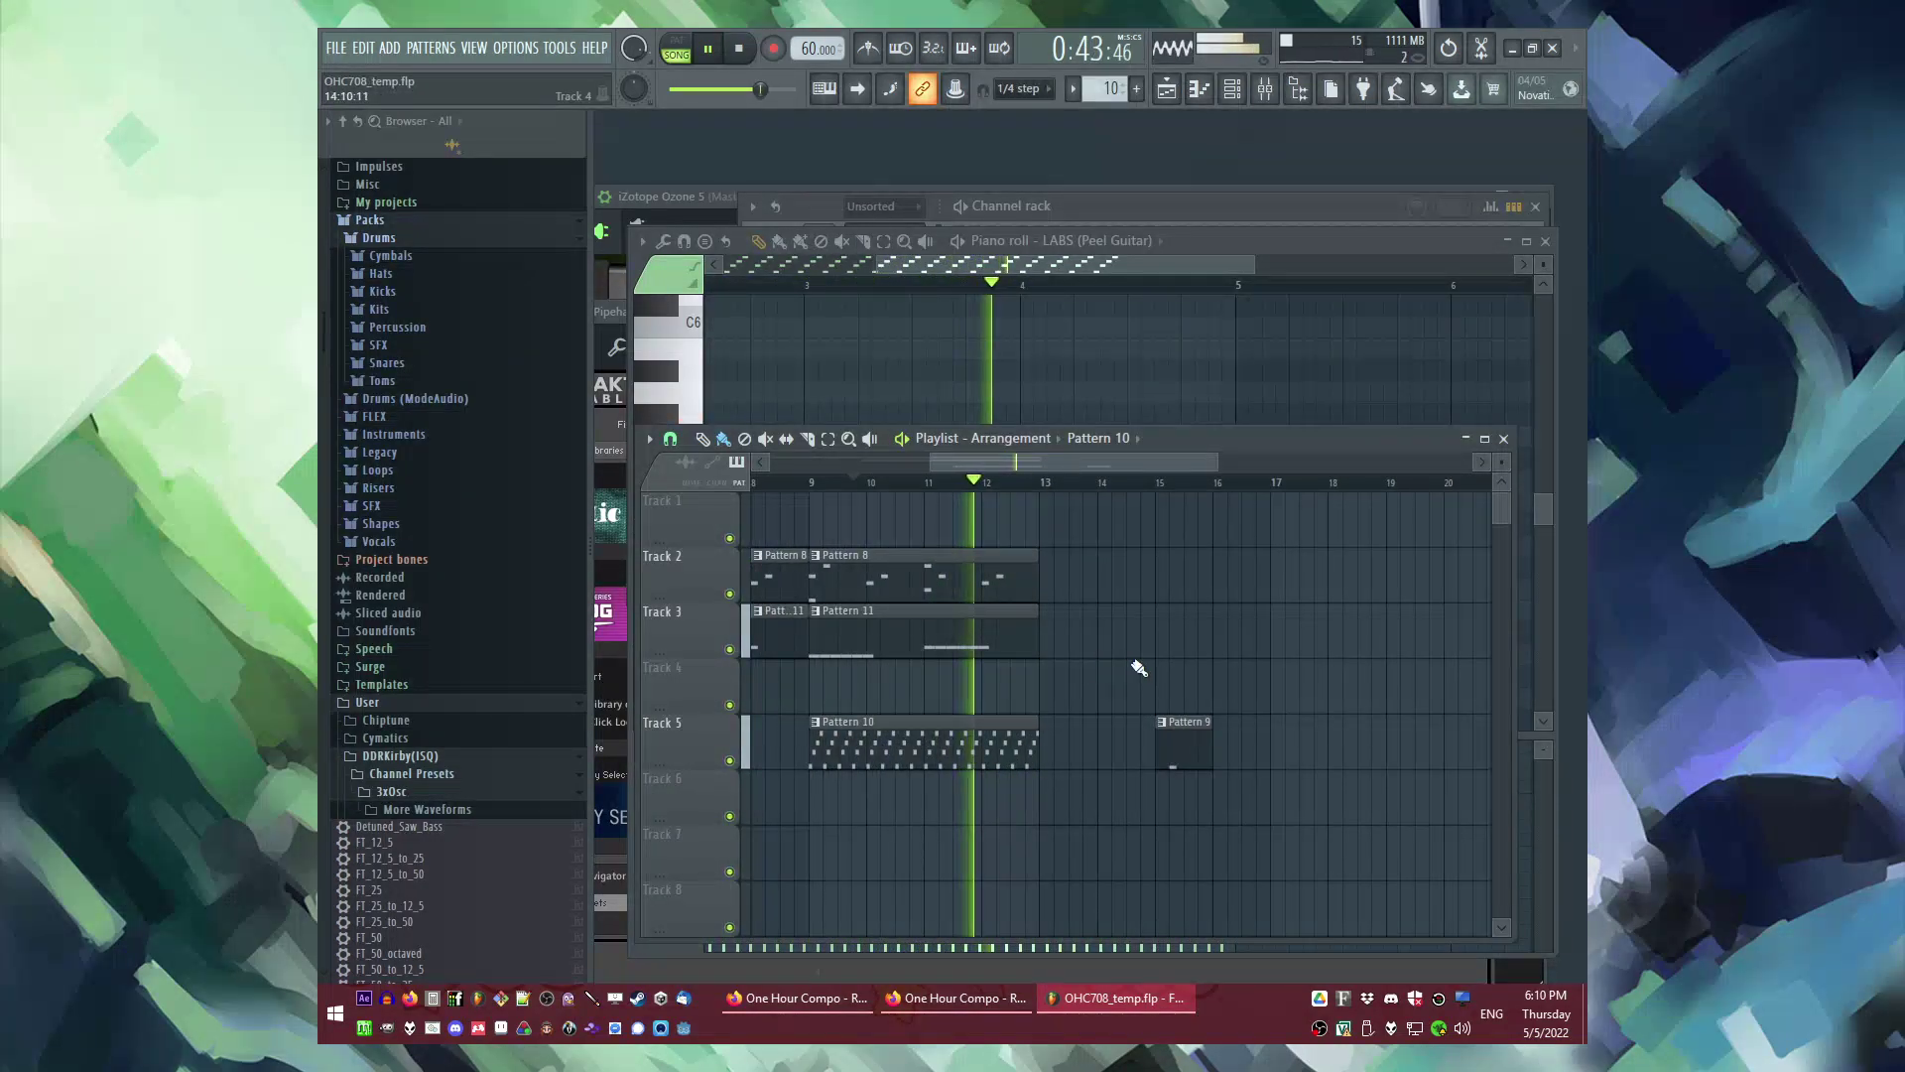
pyautogui.moveTo(1077, 558); pyautogui.dragTo(873, 758)
pyautogui.moveTo(1174, 748); pyautogui.dragTo(1059, 809)
pyautogui.moveTo(1080, 544); pyautogui.dragTo(932, 744)
pyautogui.hotkey('ctrl', 'b')
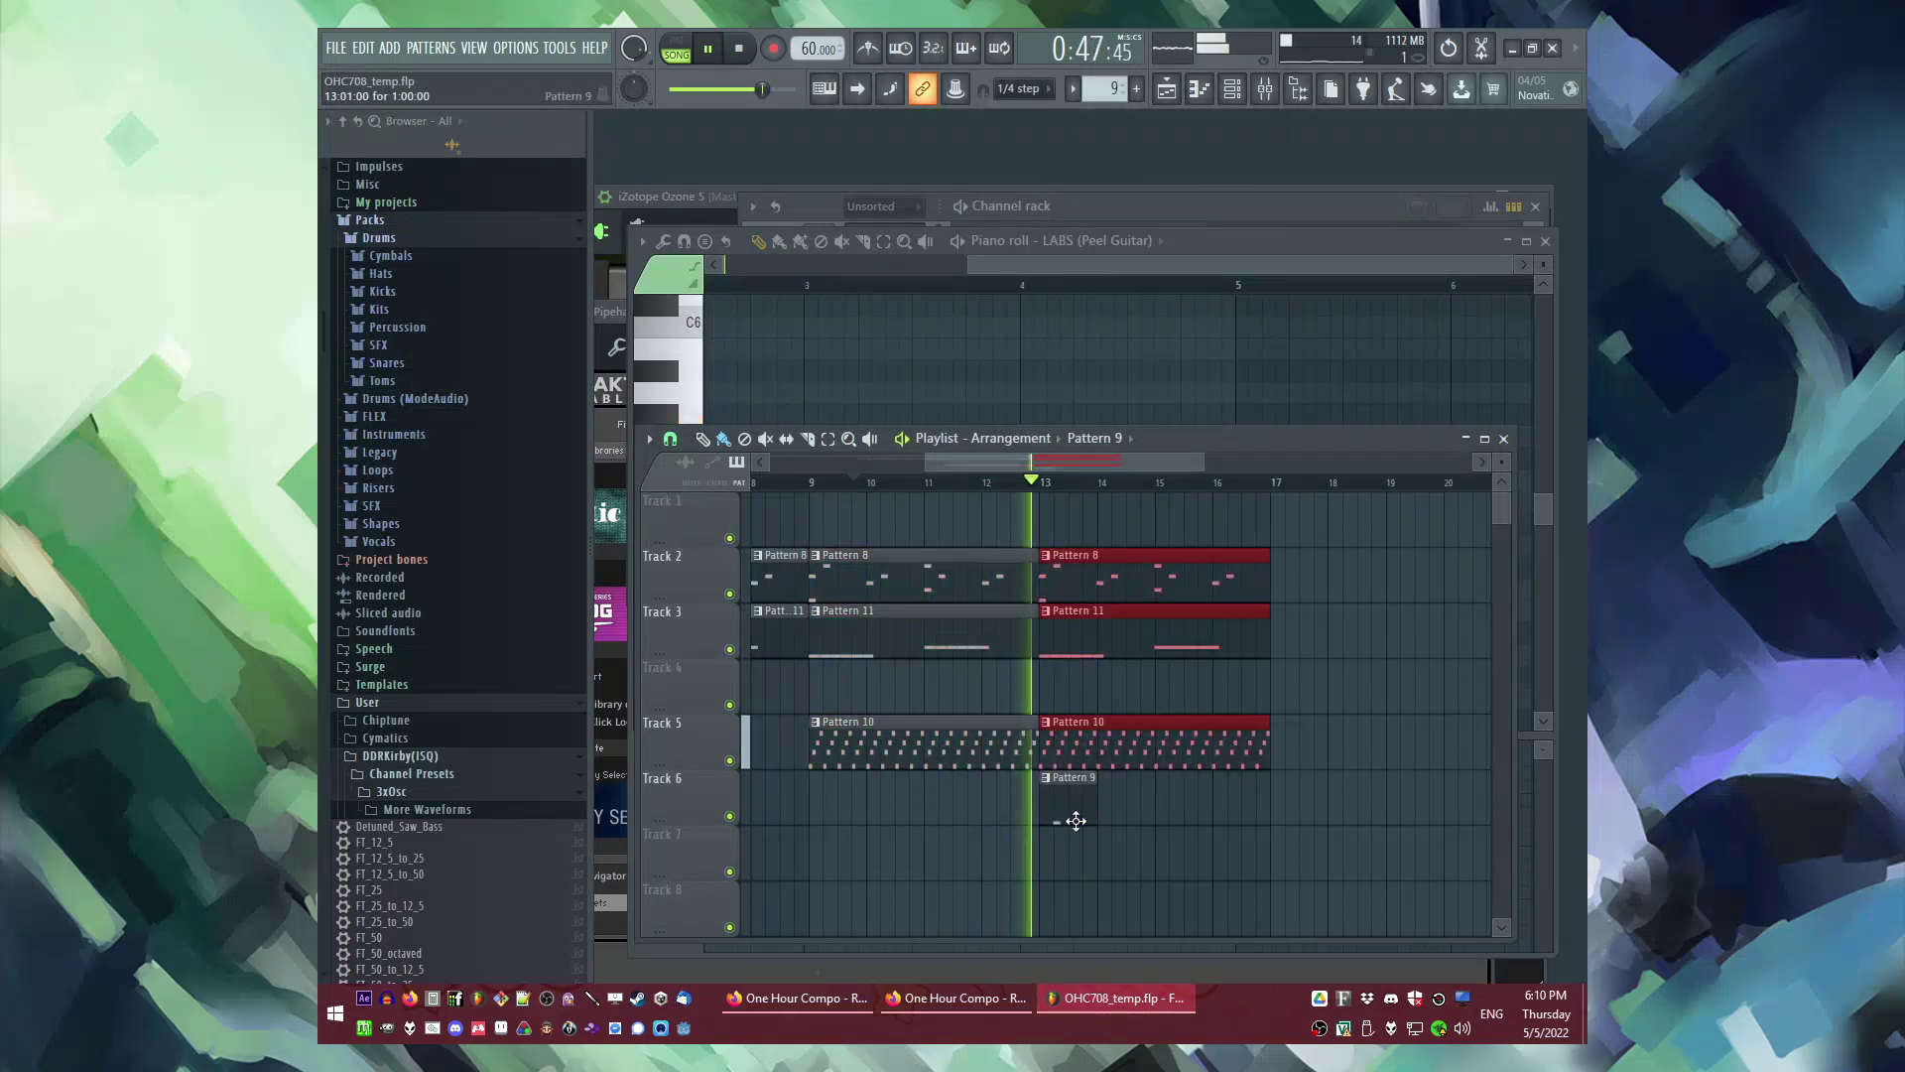
# Step: Move Pattern 9 along Track 6 to bar 19 and place an empty Pattern 12 at bar 13 in its place
pyautogui.moveTo(1075, 820); pyautogui.dragTo(1437, 820)
pyautogui.press('F9')
pyautogui.press('F9')
pyautogui.press('space')
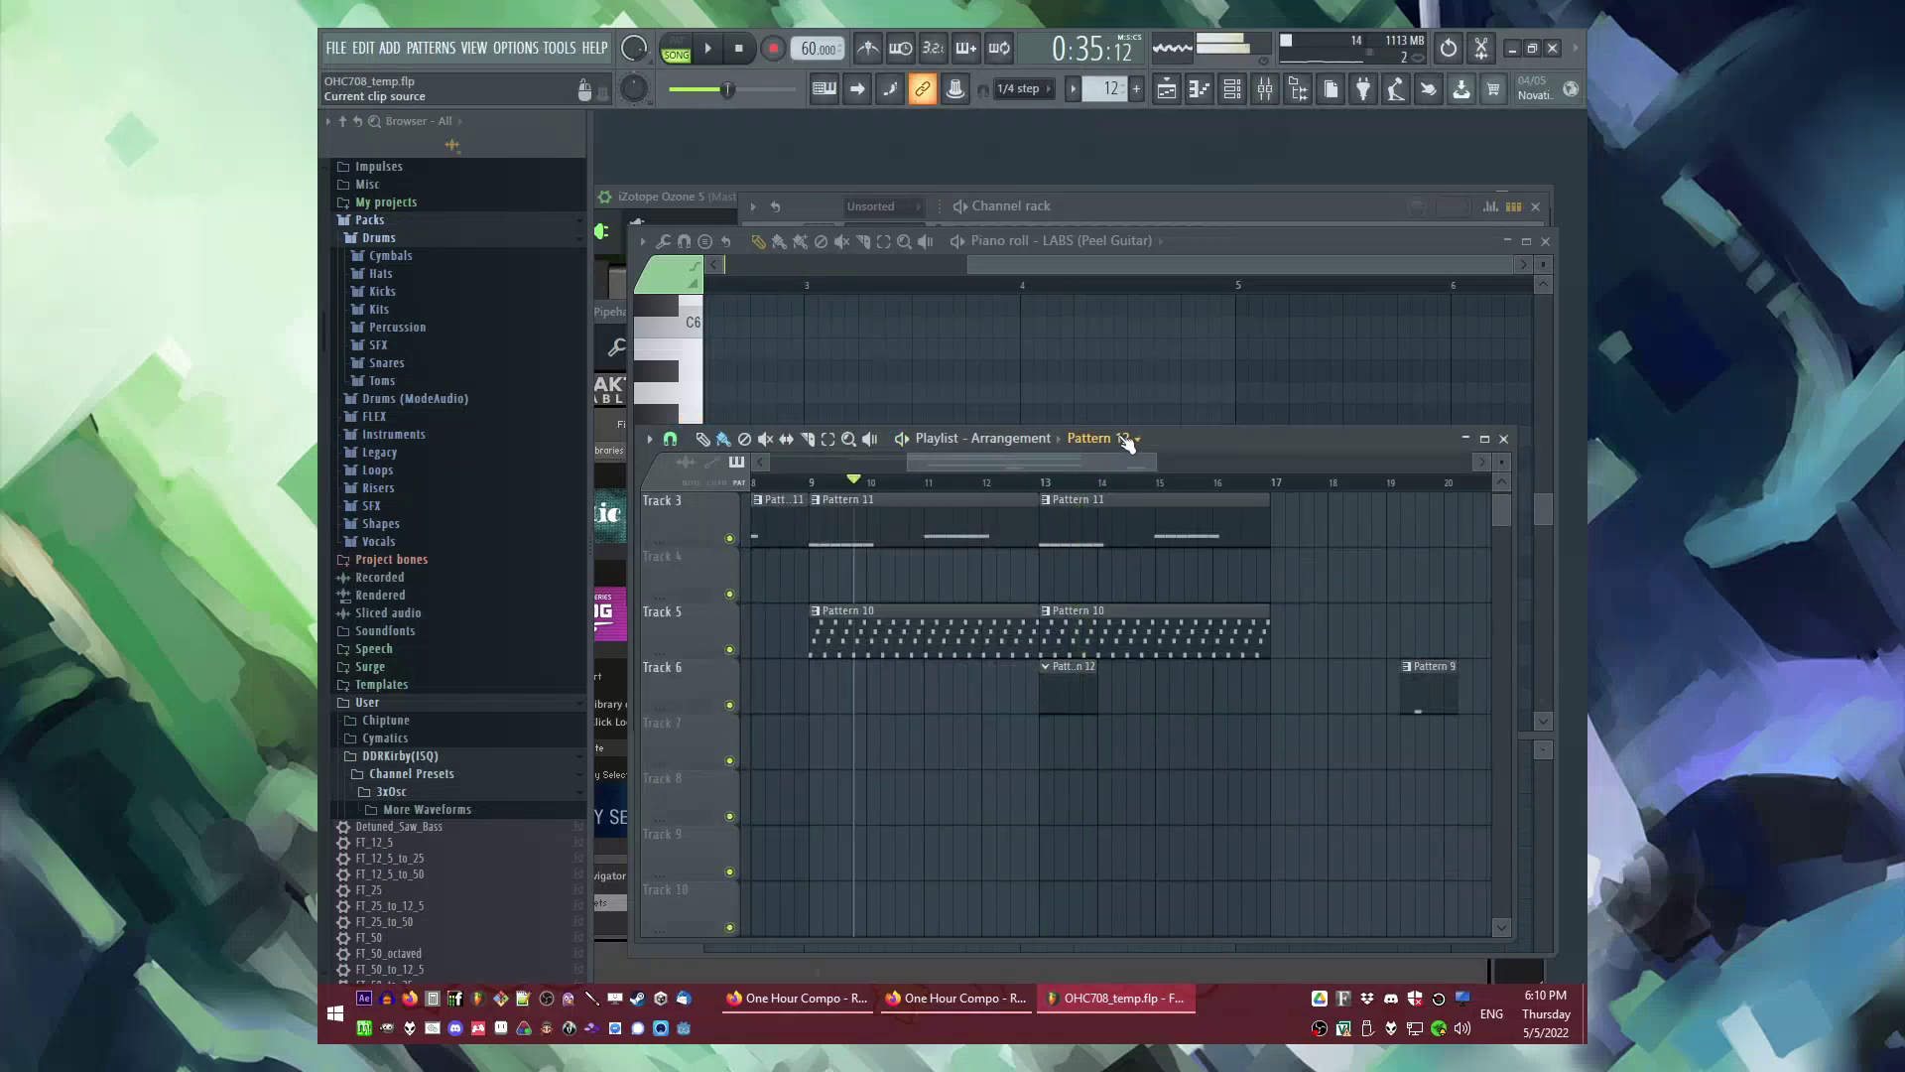
# Step: Place the reversed bell audio clip on Track 4 so it leads into bar 13, and play the arrangement
pyautogui.click(1127, 438)
pyautogui.click(1117, 497)
pyautogui.click(1002, 561)
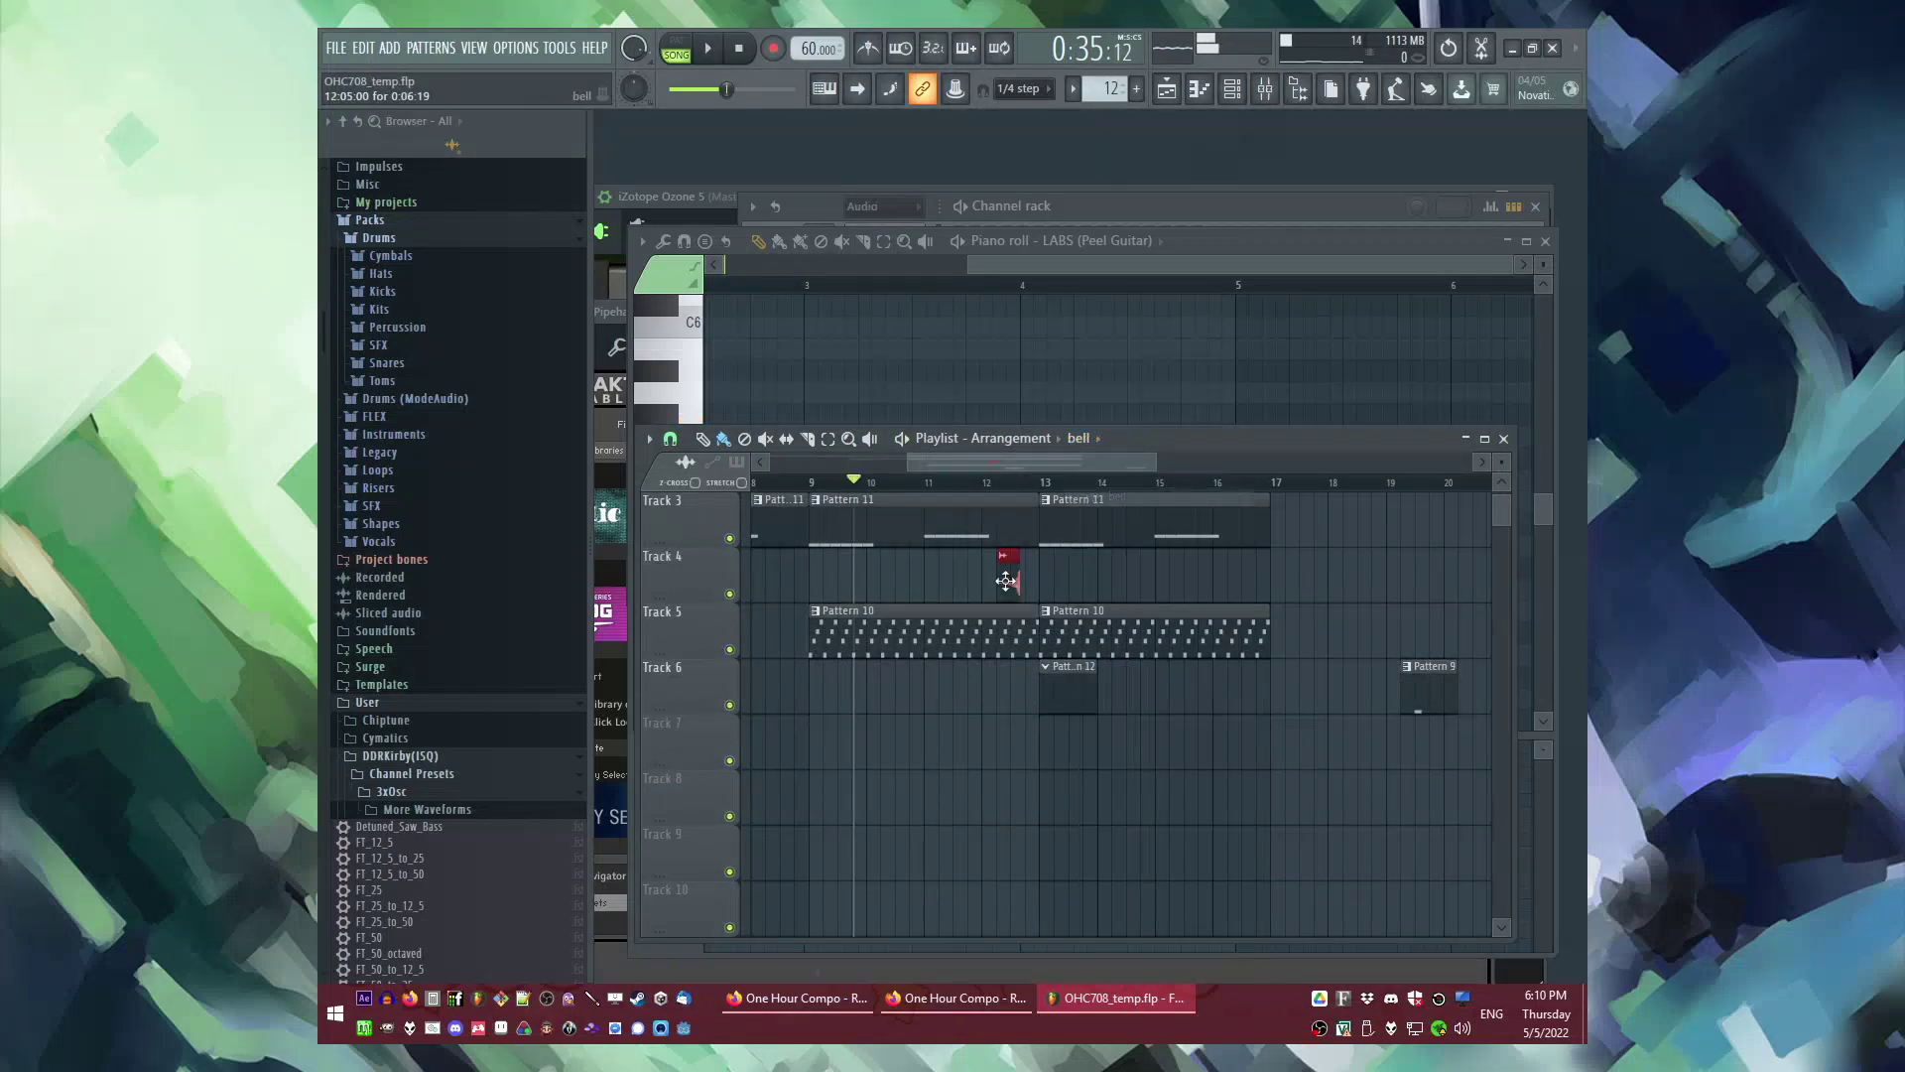
pyautogui.scroll(4, 1032, 574)
pyautogui.press('space')
pyautogui.scroll(4, 1102, 571)
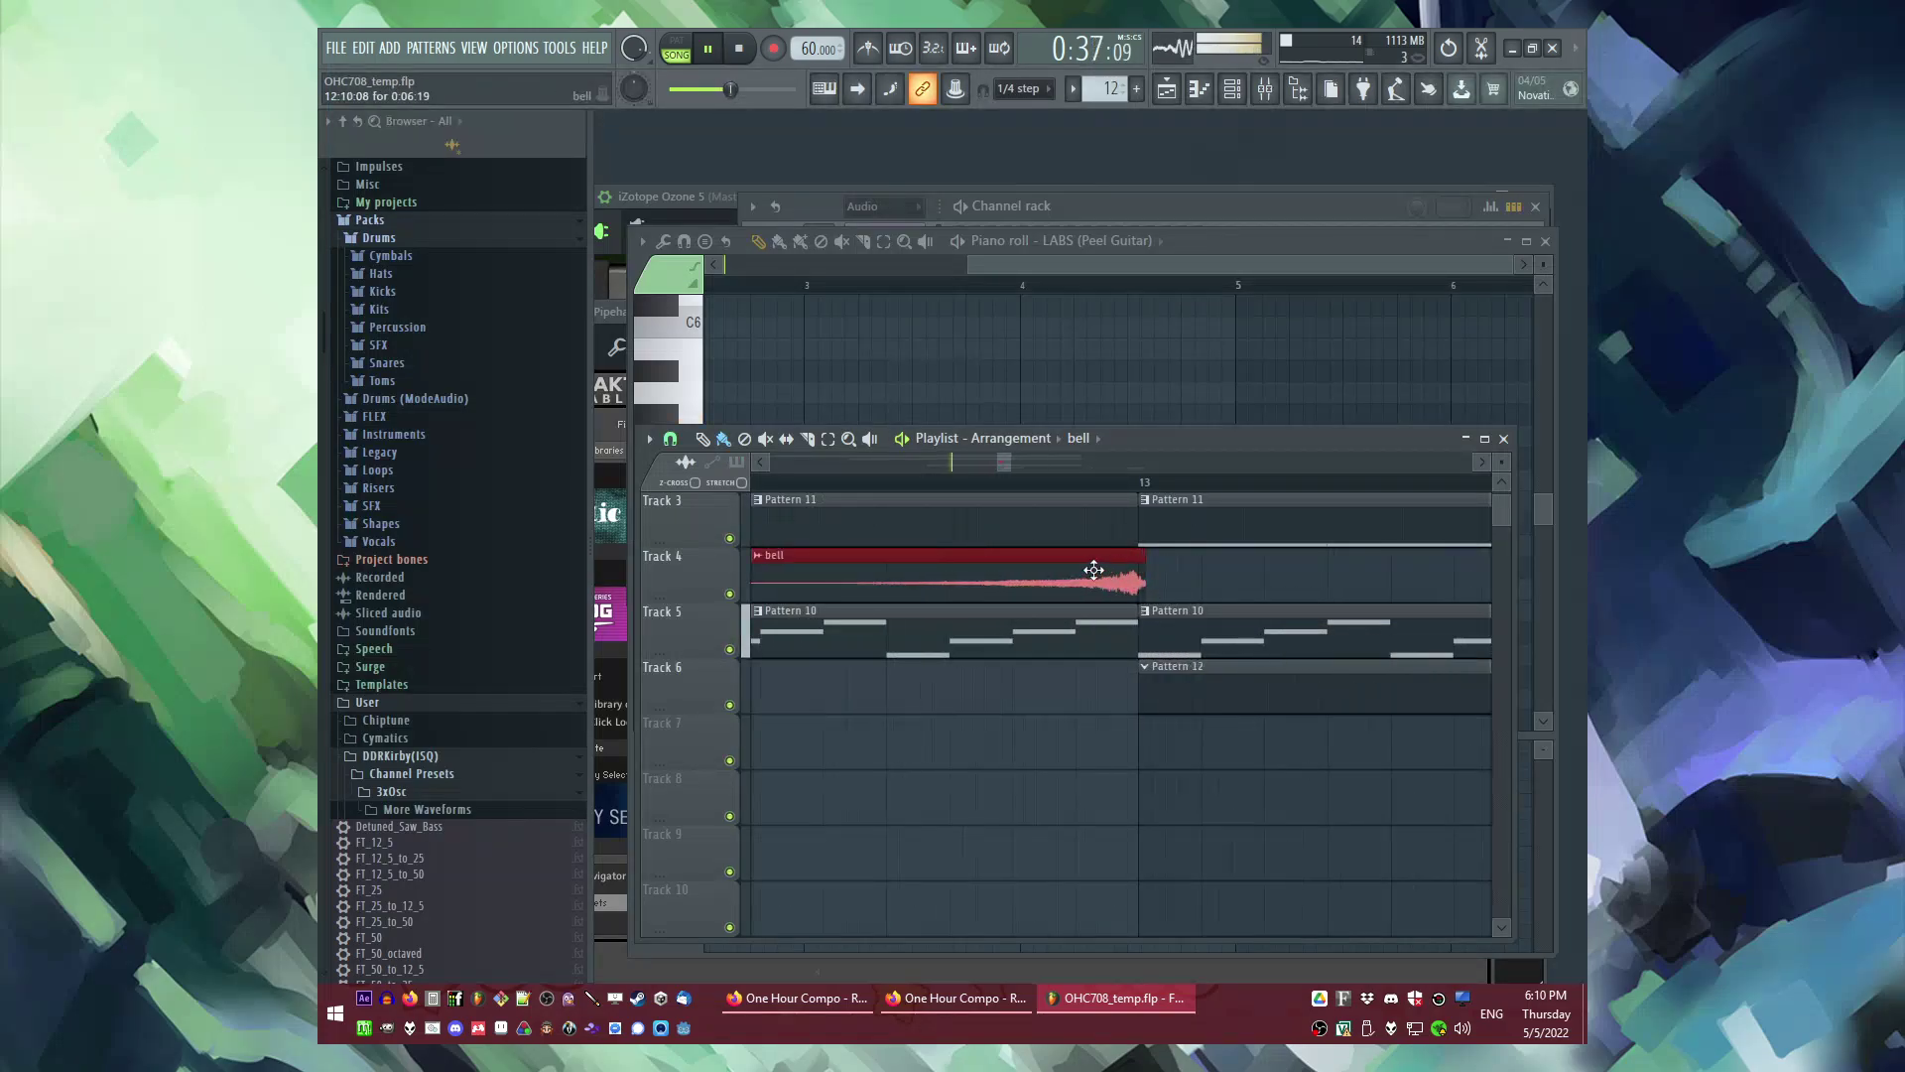
# Step: Replay the transition into bar 13, open the bell clip's settings and lower its FX mixer track to 89% volume
pyautogui.scroll(-6, 1095, 570)
pyautogui.scroll(2, 1052, 554)
pyautogui.click(1043, 483)
pyautogui.scroll(2, 1053, 685)
pyautogui.doubleClick(1040, 678)
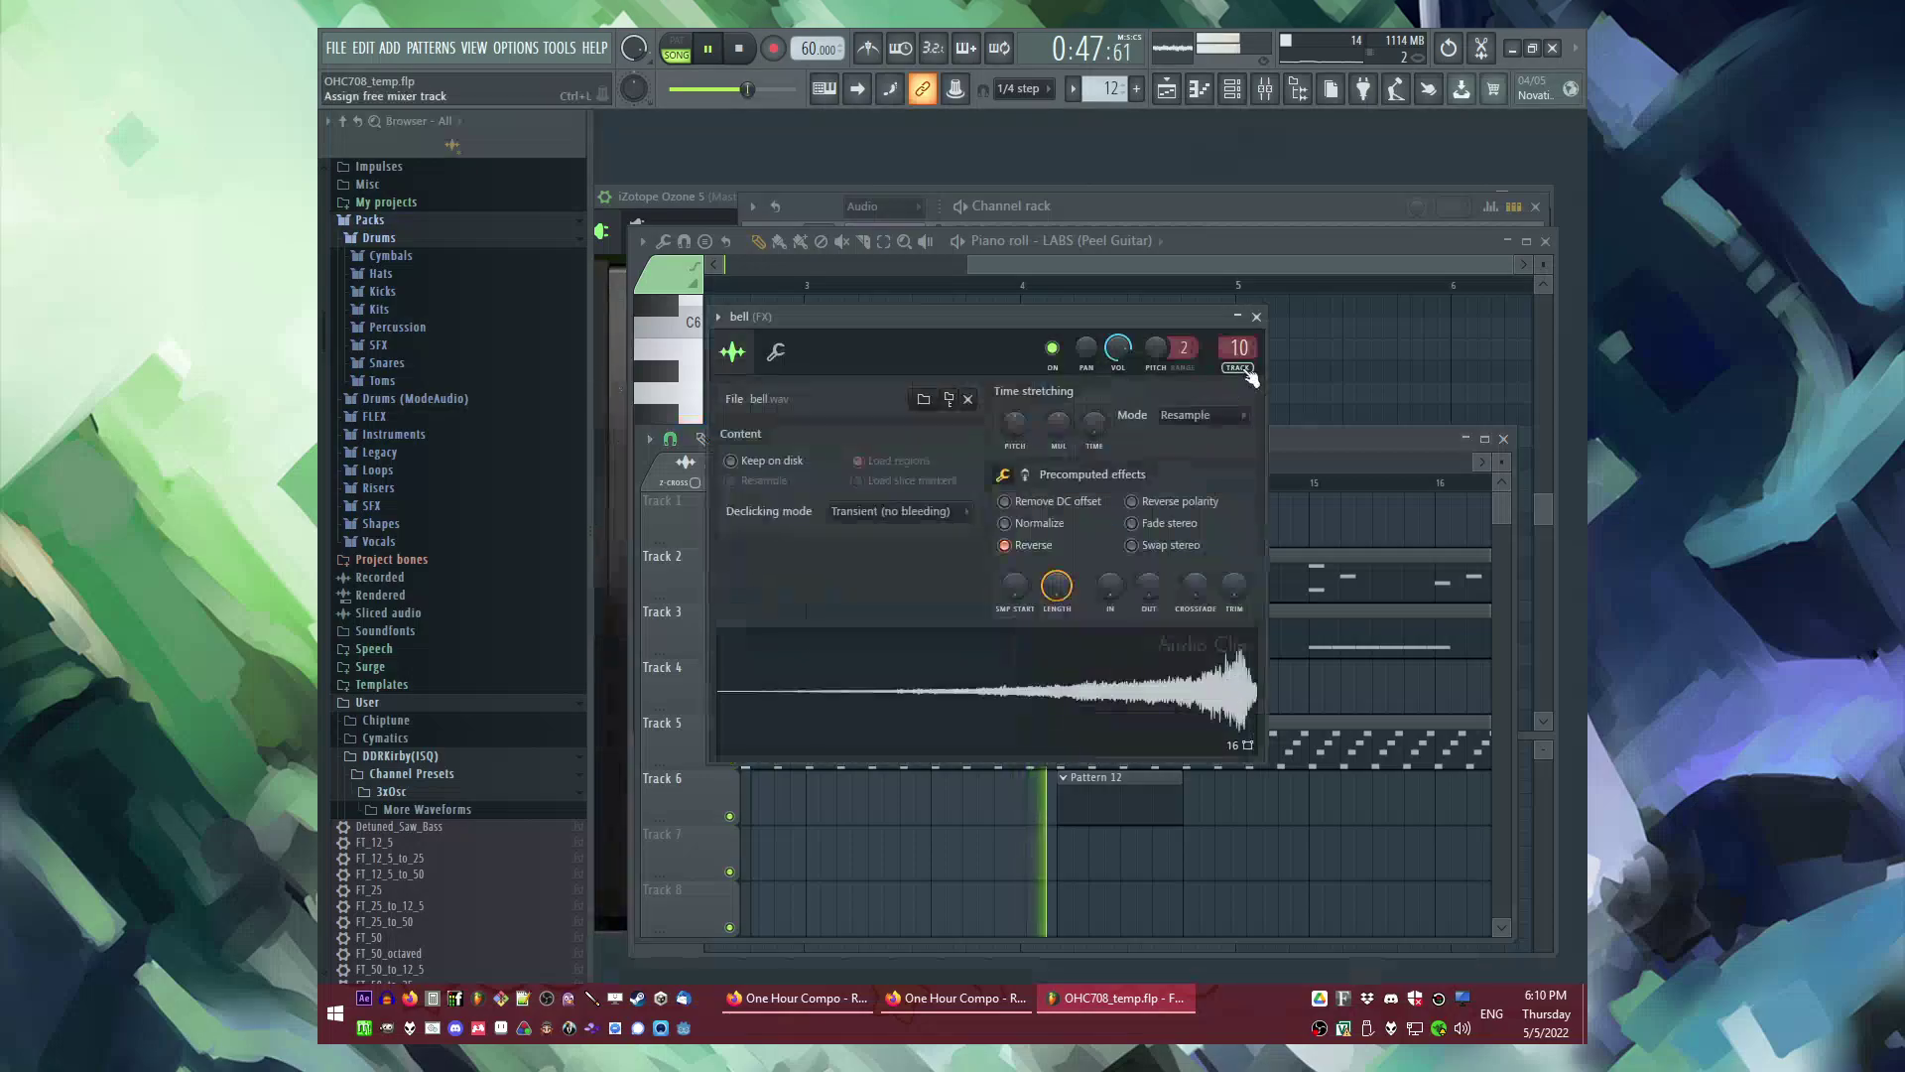
pyautogui.doubleClick(1240, 359)
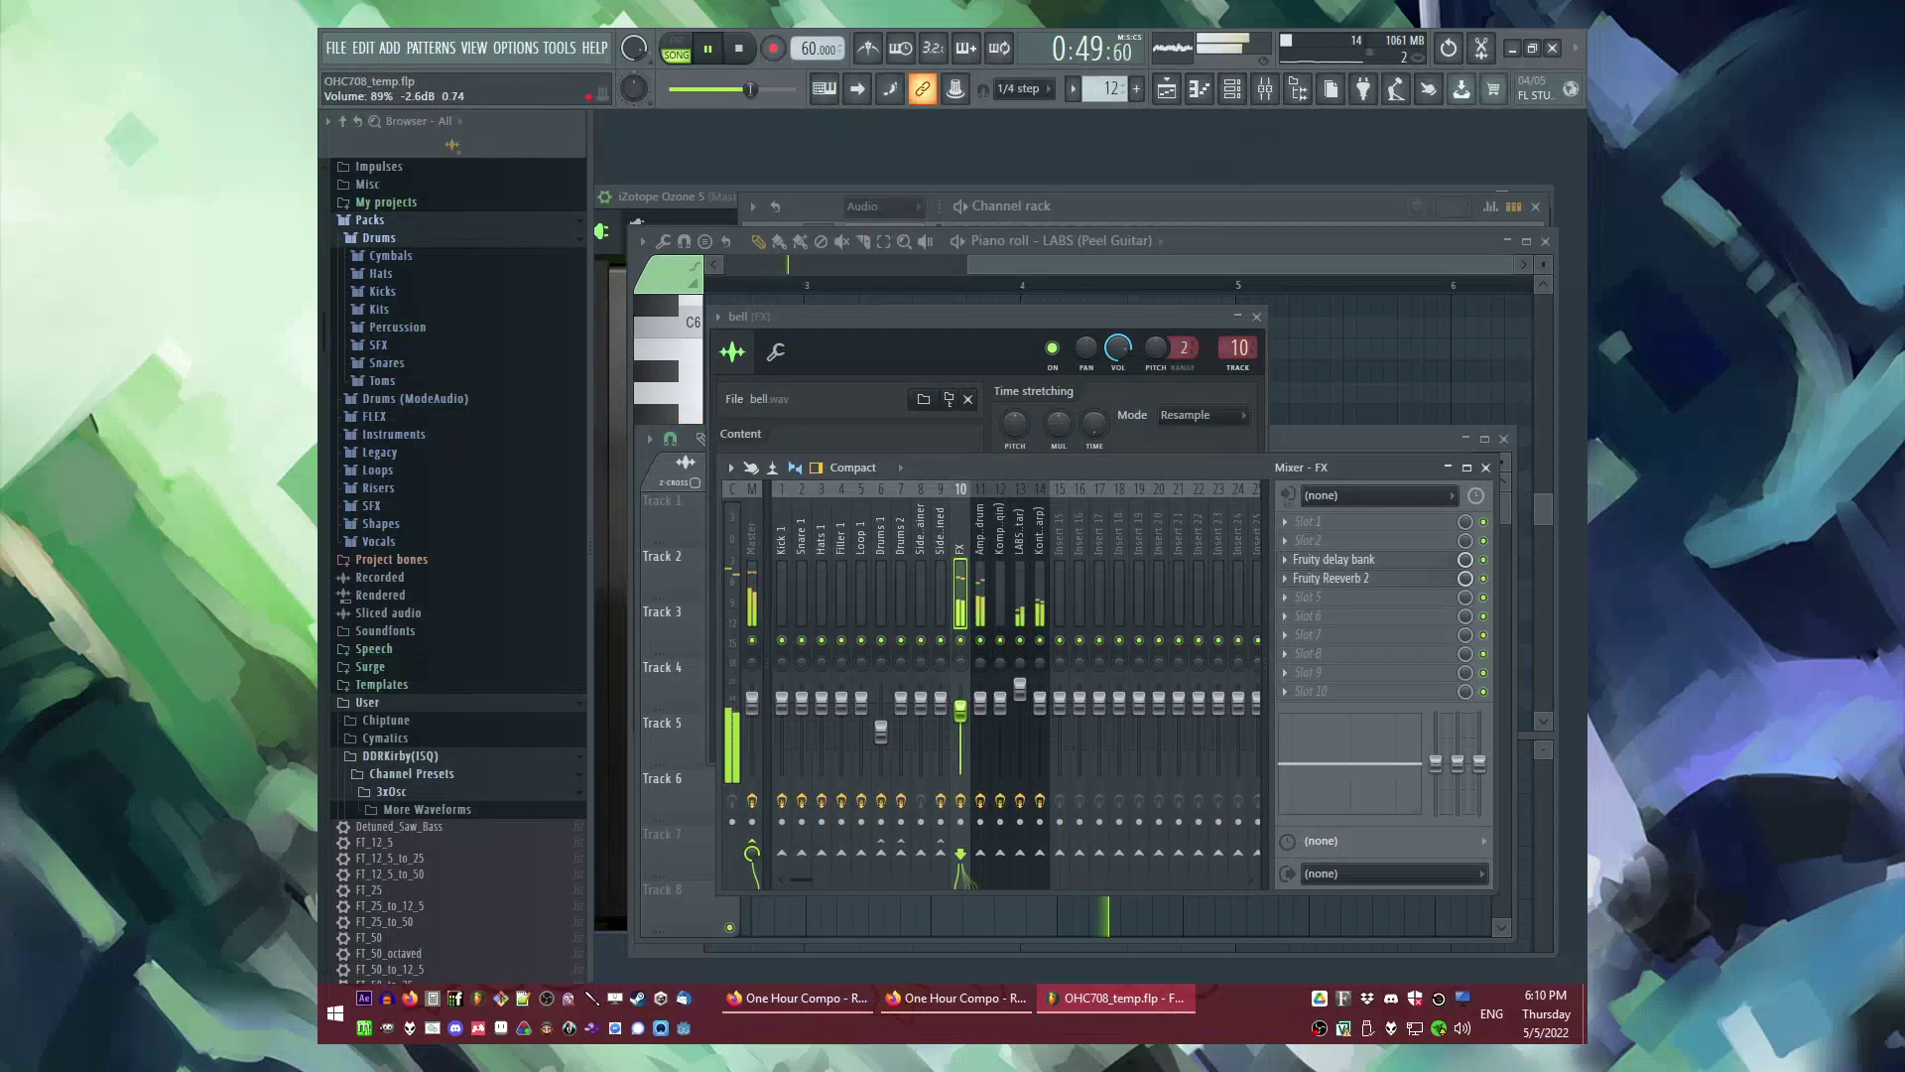
# Step: Add Fruity parametric EQ 2 in the FX track's first effect slot and check the settings of its Fruity delay bank
pyautogui.click(1303, 529)
pyautogui.moveTo(1310, 537)
pyautogui.click(1205, 683)
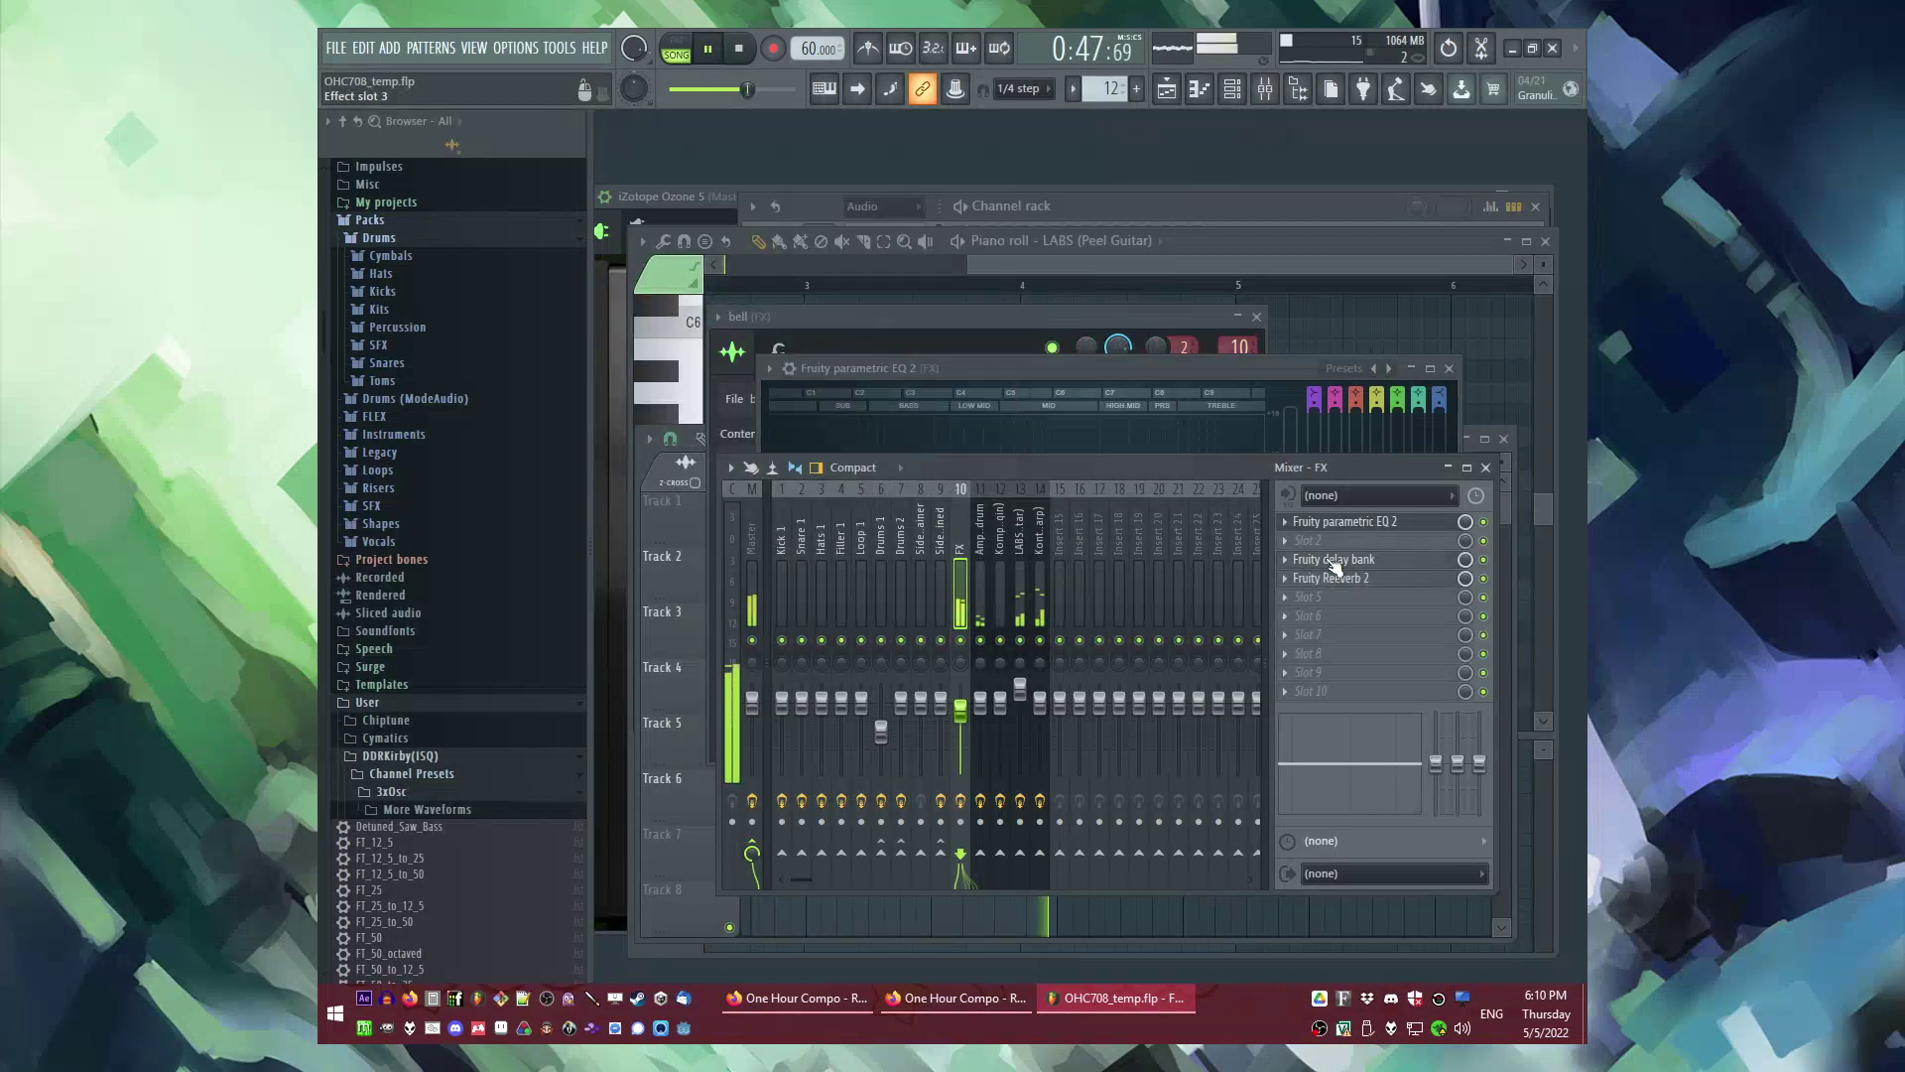
pyautogui.click(1335, 559)
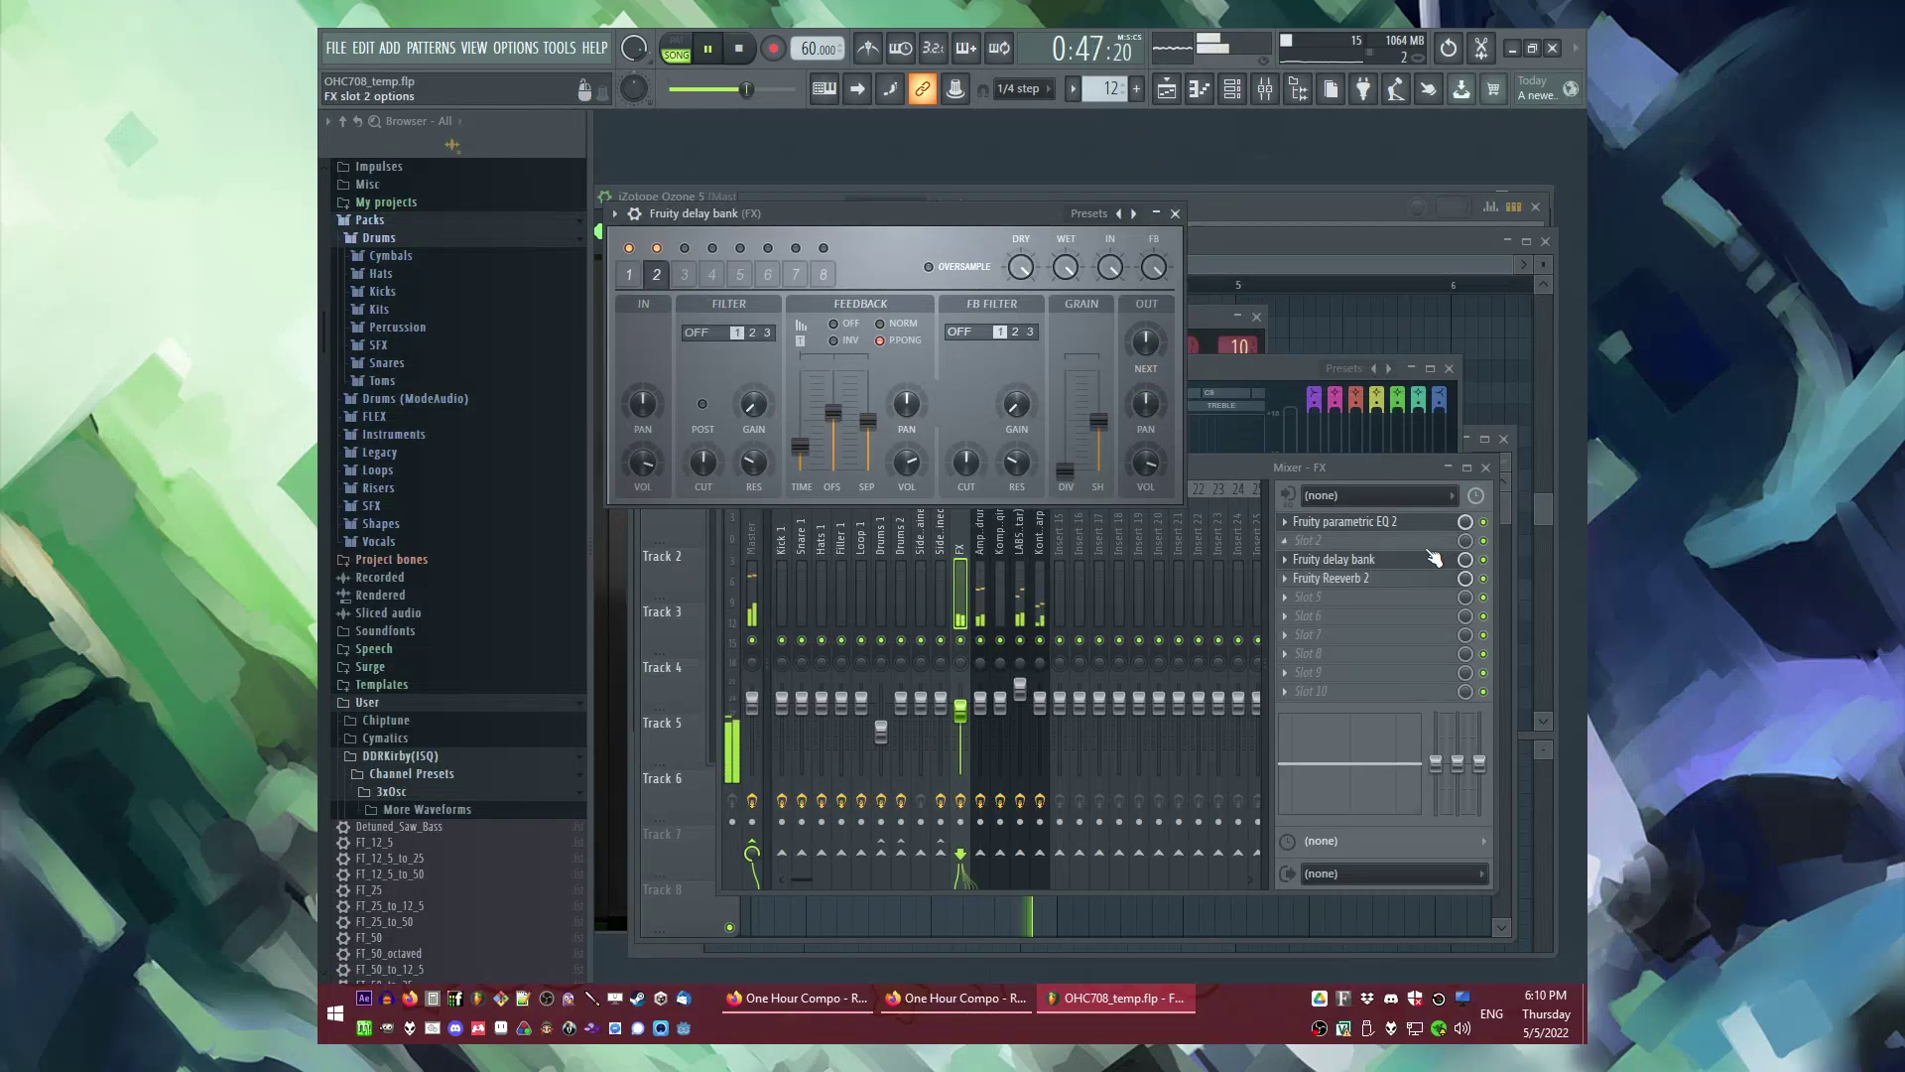
pyautogui.click(1177, 213)
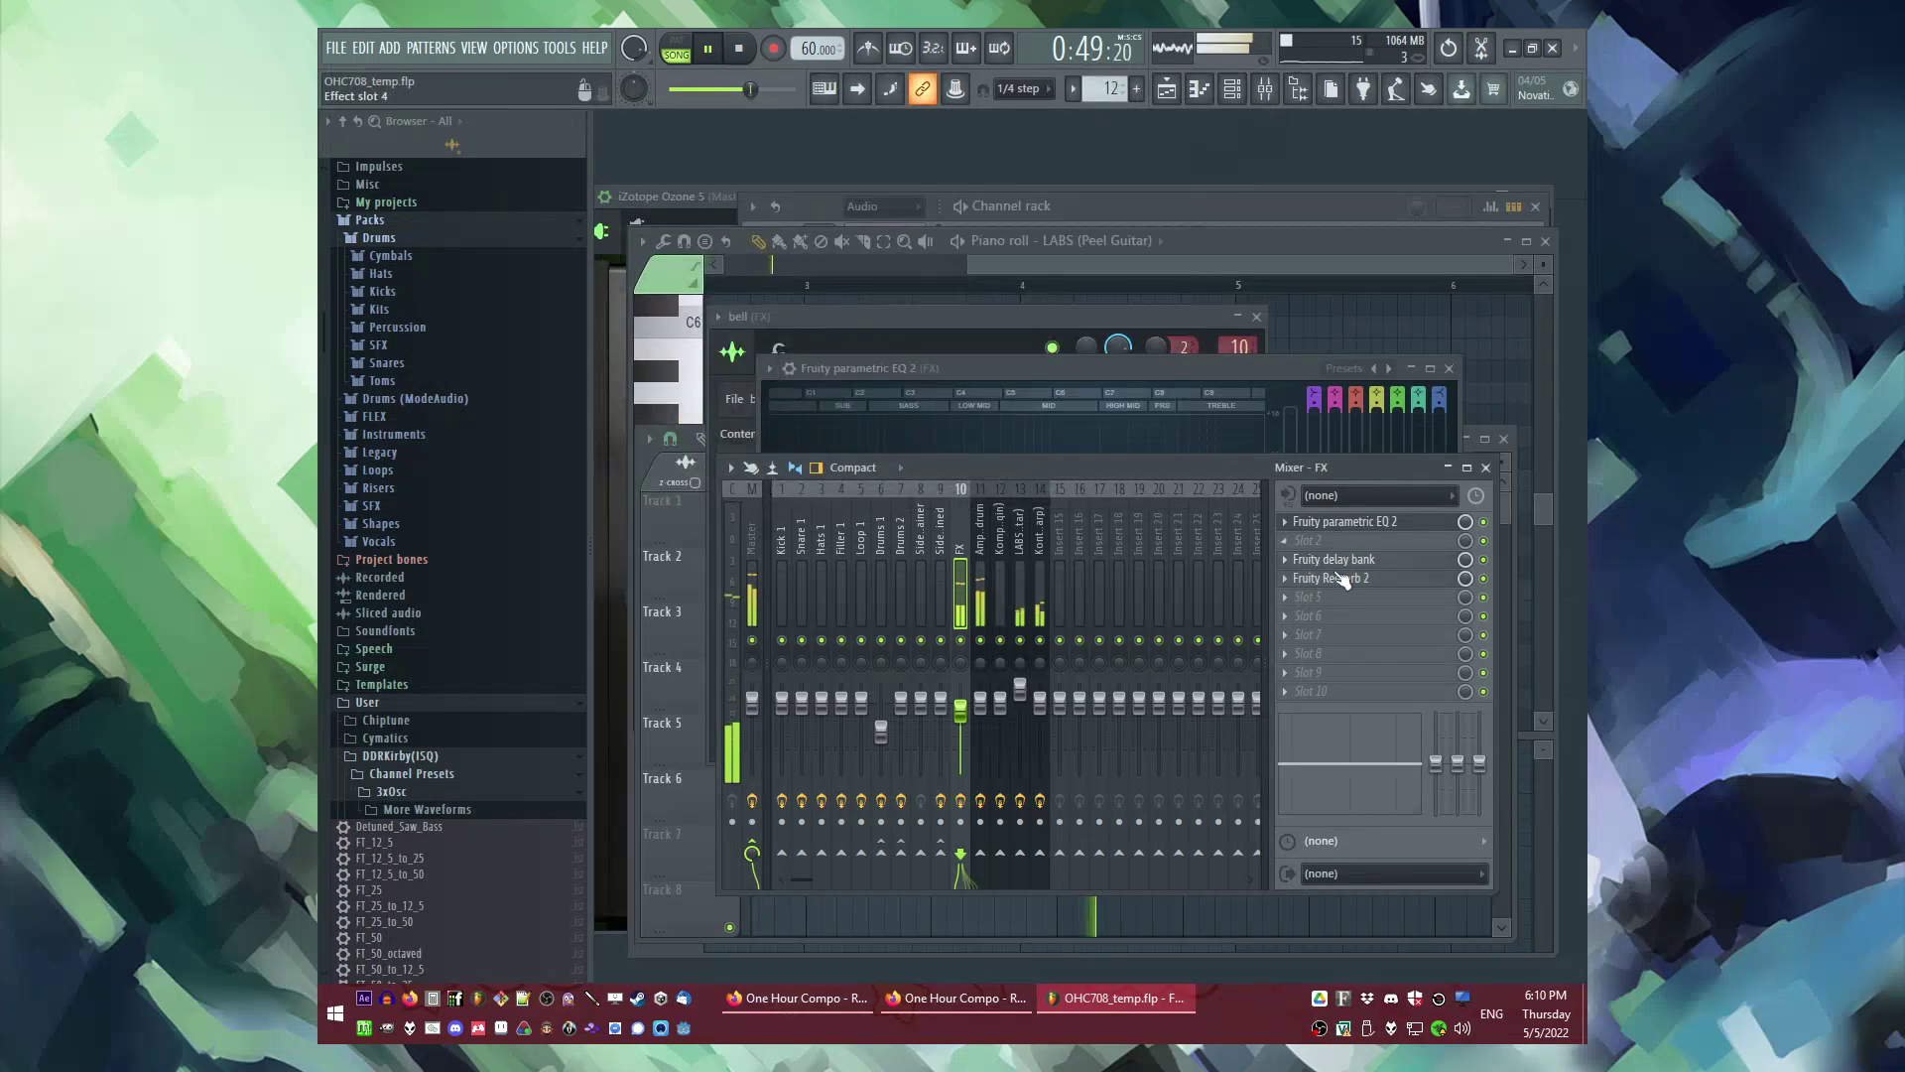
# Step: Adjust the decay time and raise the wet level of Fruity Reeverb 2 on the FX track
pyautogui.click(1335, 577)
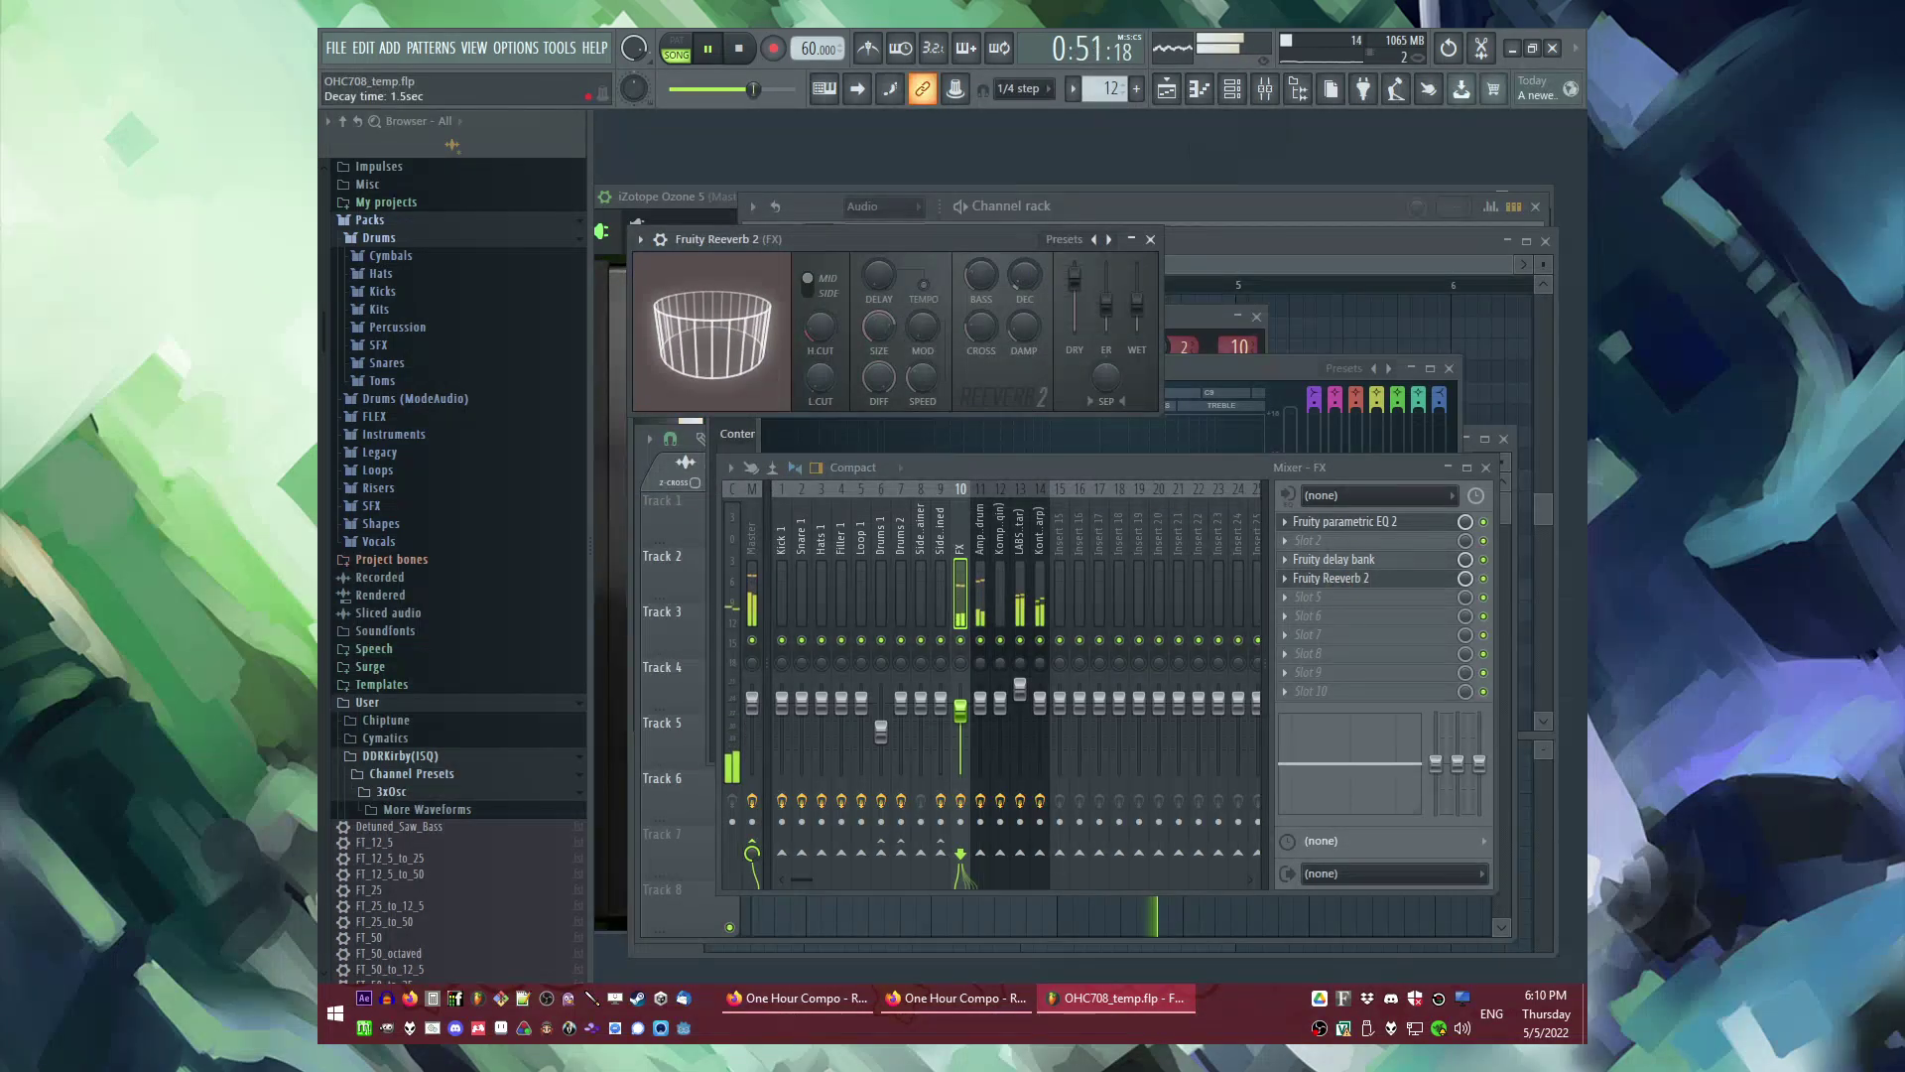
pyautogui.moveTo(1137, 306); pyautogui.dragTo(1137, 294)
pyautogui.press('F9')
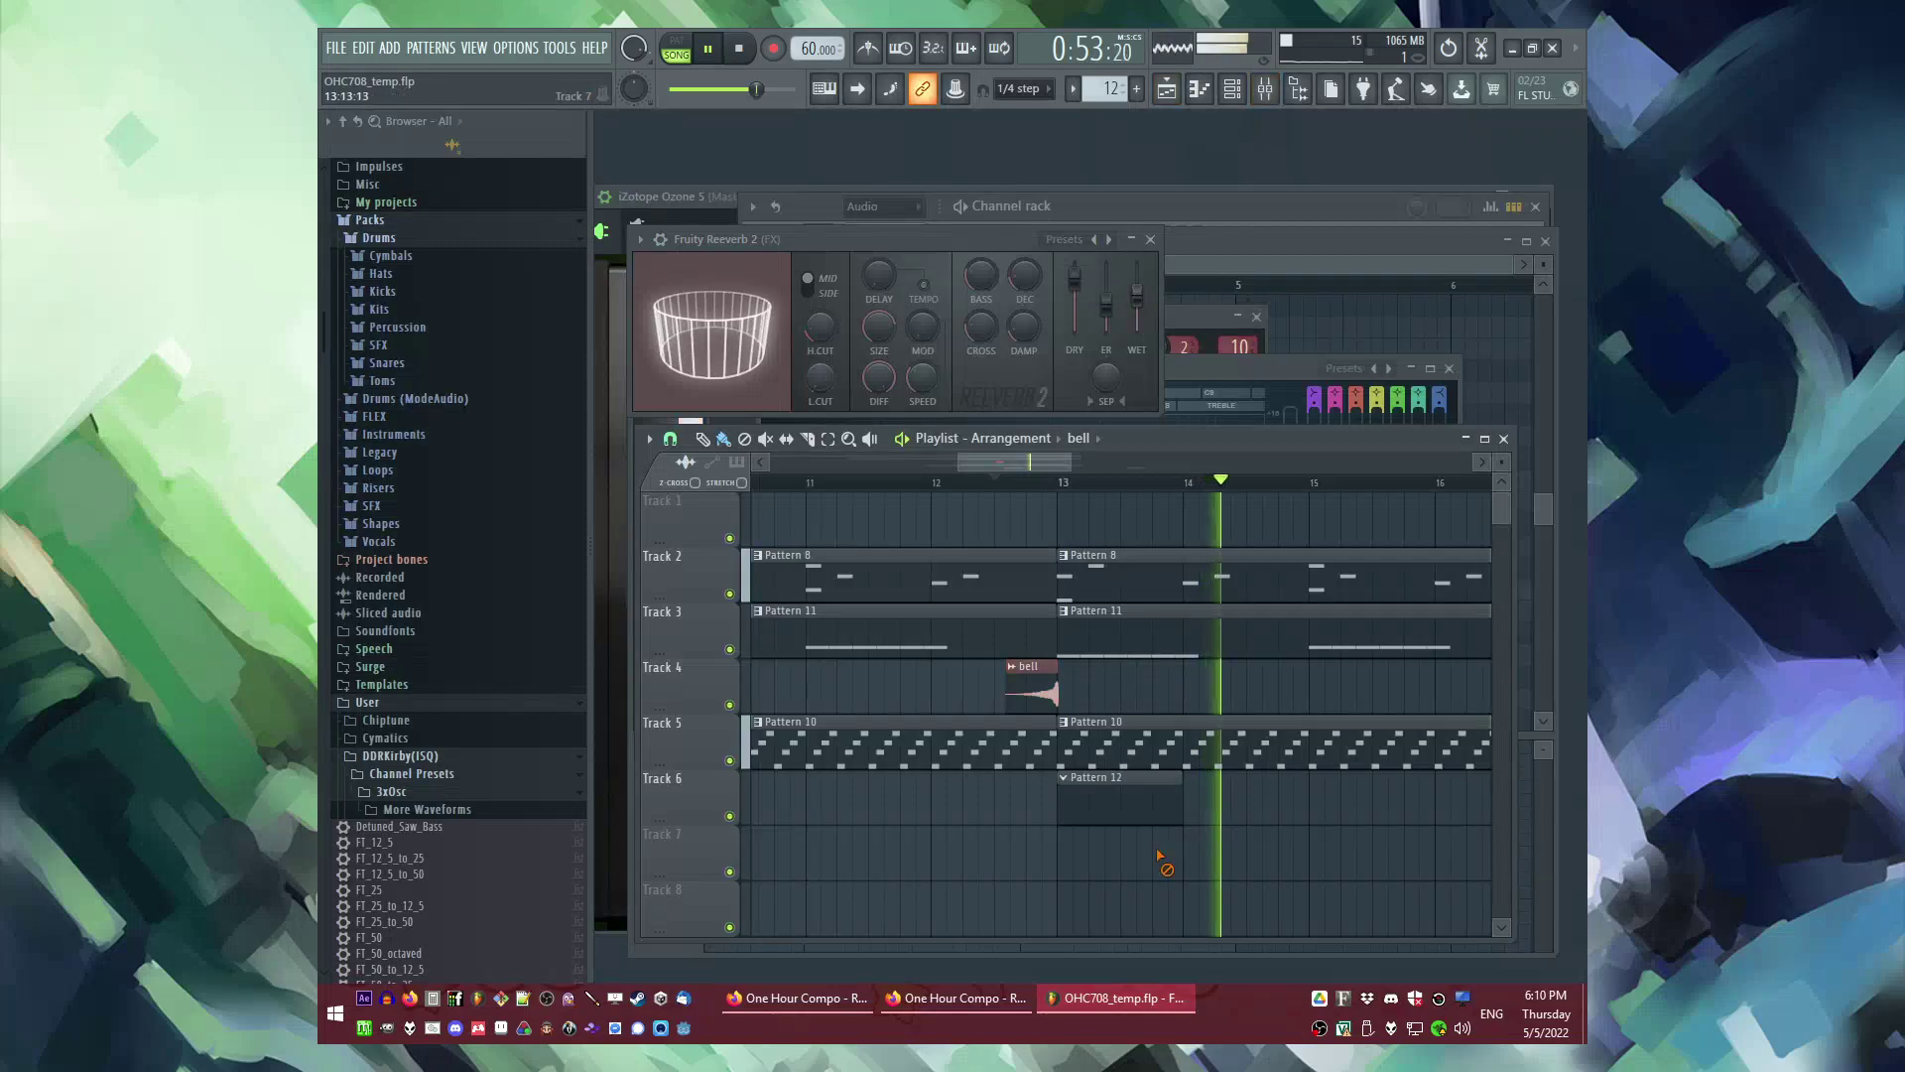
# Step: Open Pattern 12 from the arrangement and add an Xpand!2 instrument channel
pyautogui.scroll(-3, 1021, 778)
pyautogui.click(1107, 440)
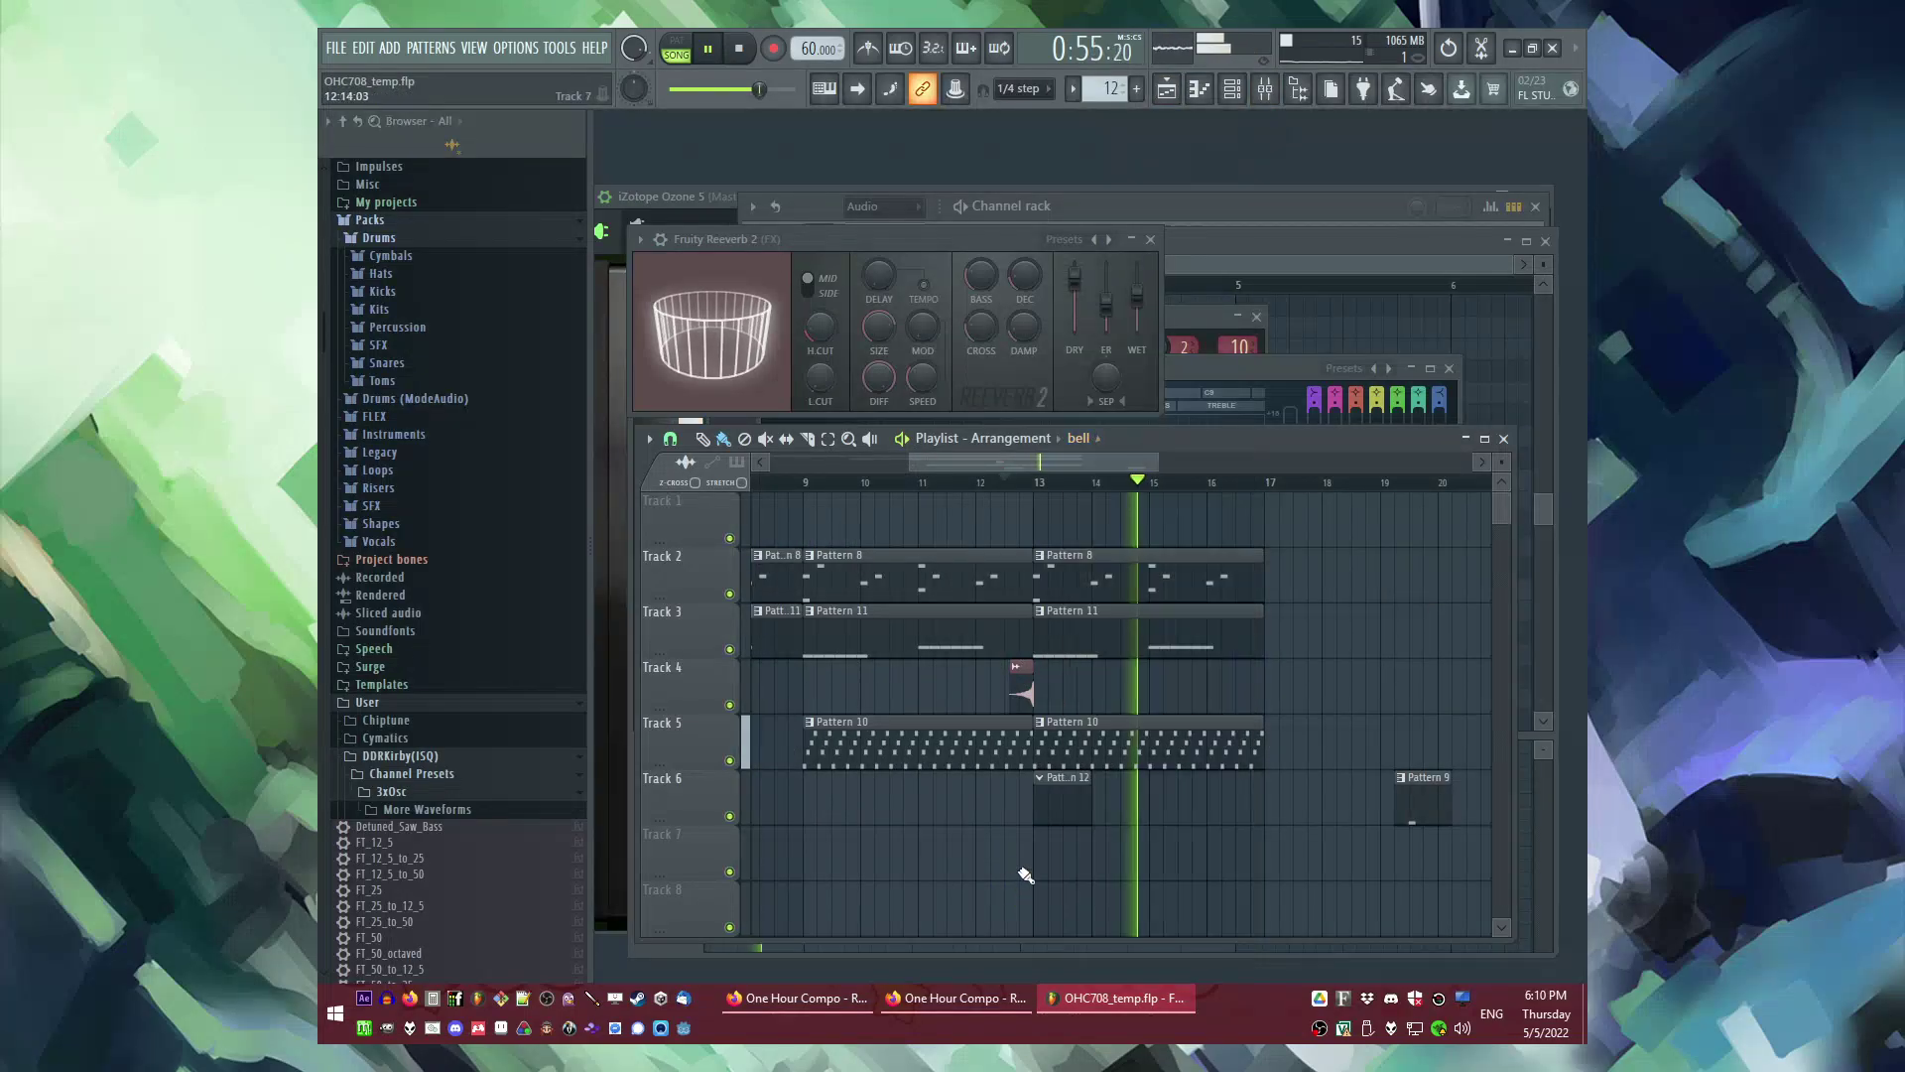
pyautogui.doubleClick(1045, 778)
pyautogui.click(389, 47)
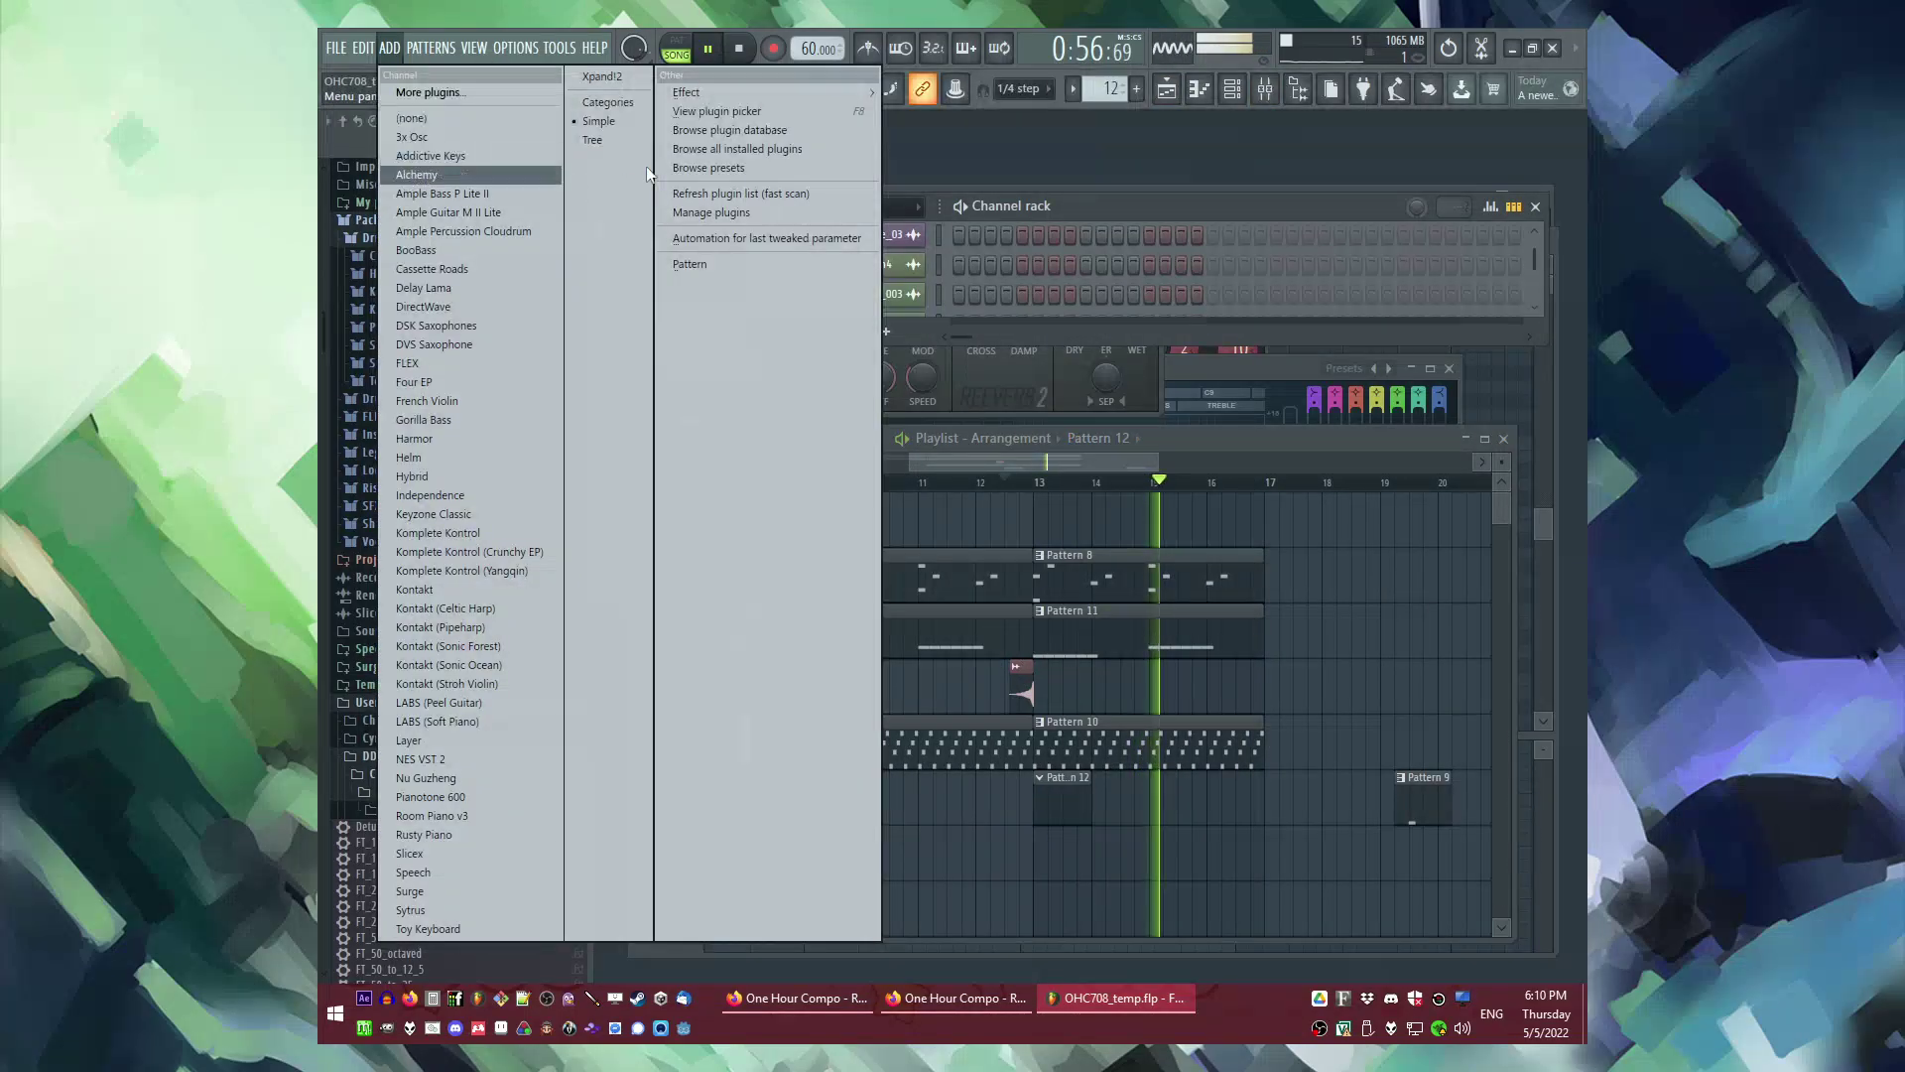
pyautogui.click(603, 76)
pyautogui.click(806, 998)
pyautogui.click(1096, 1000)
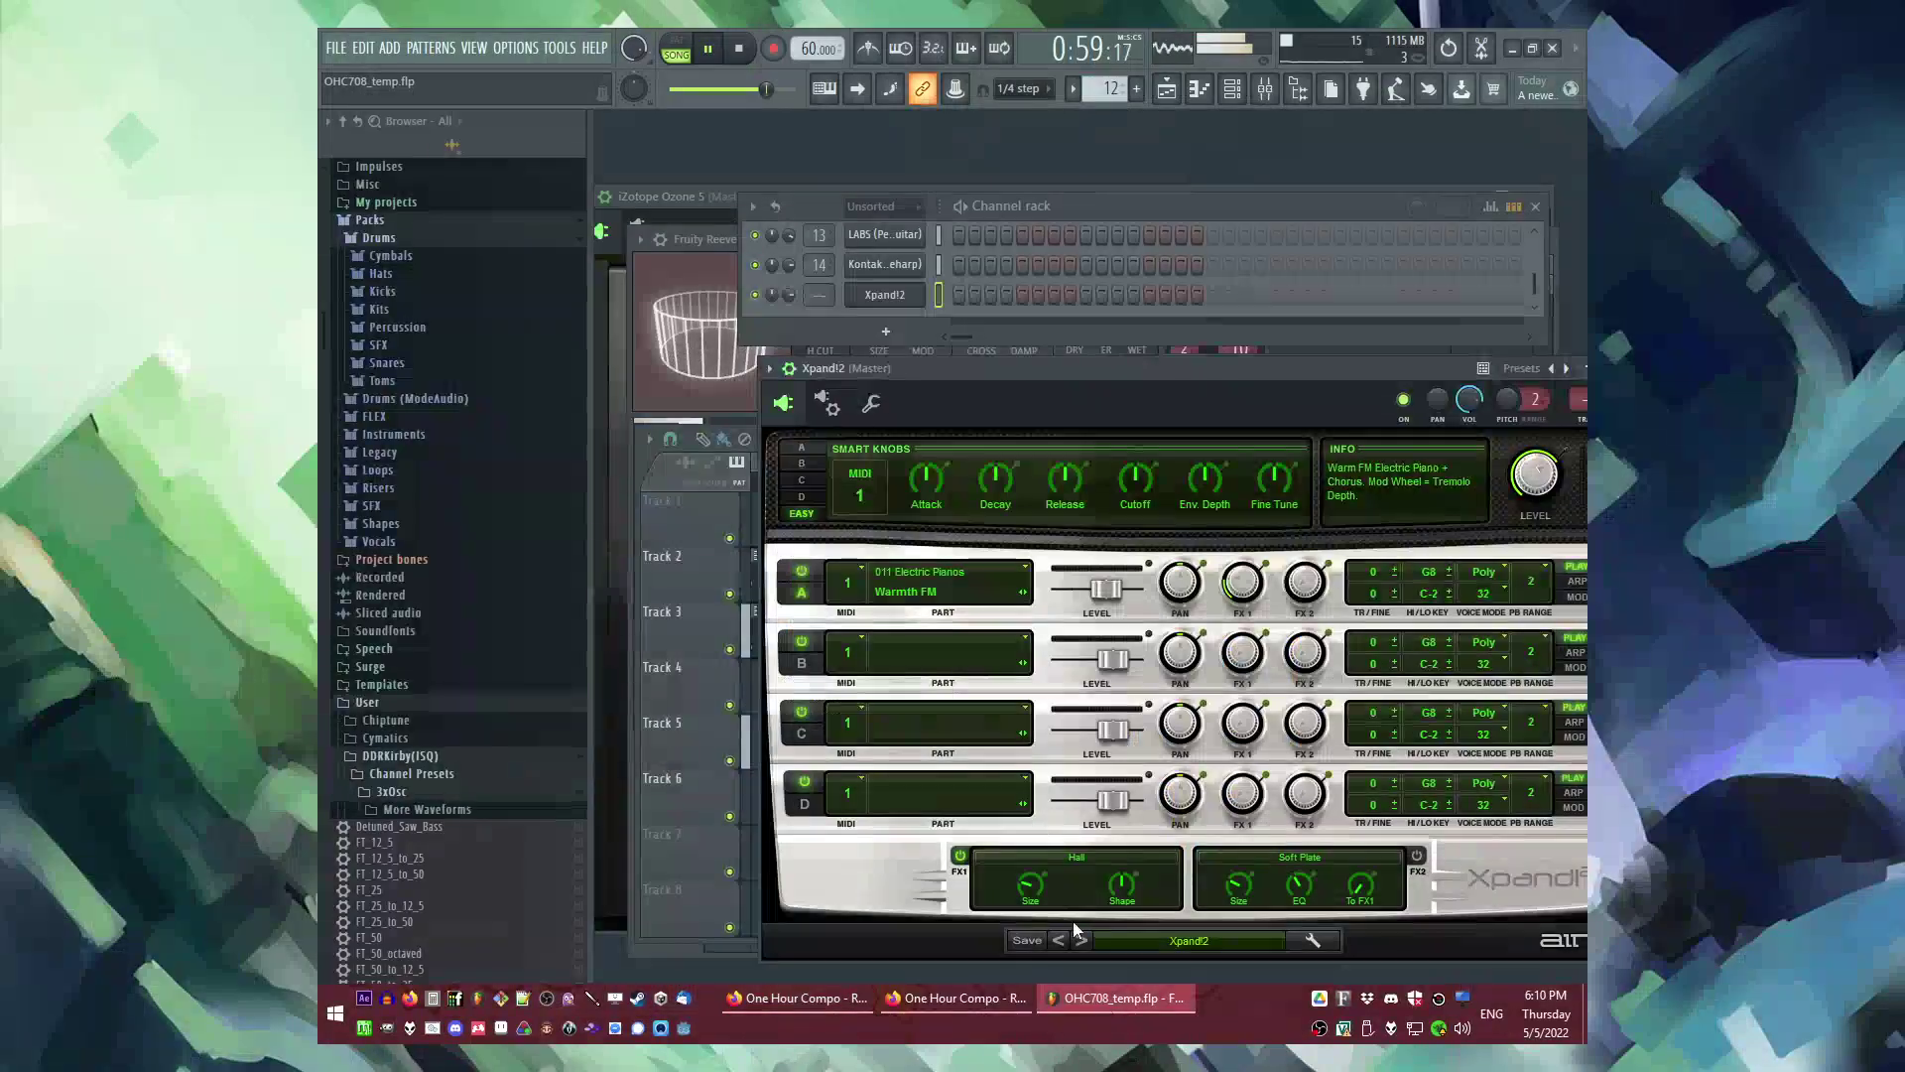
# Step: Open the Xpand!2 channel's piano roll for Pattern 12 and place a short note in bar 1
pyautogui.rightClick(903, 296)
pyautogui.click(955, 295)
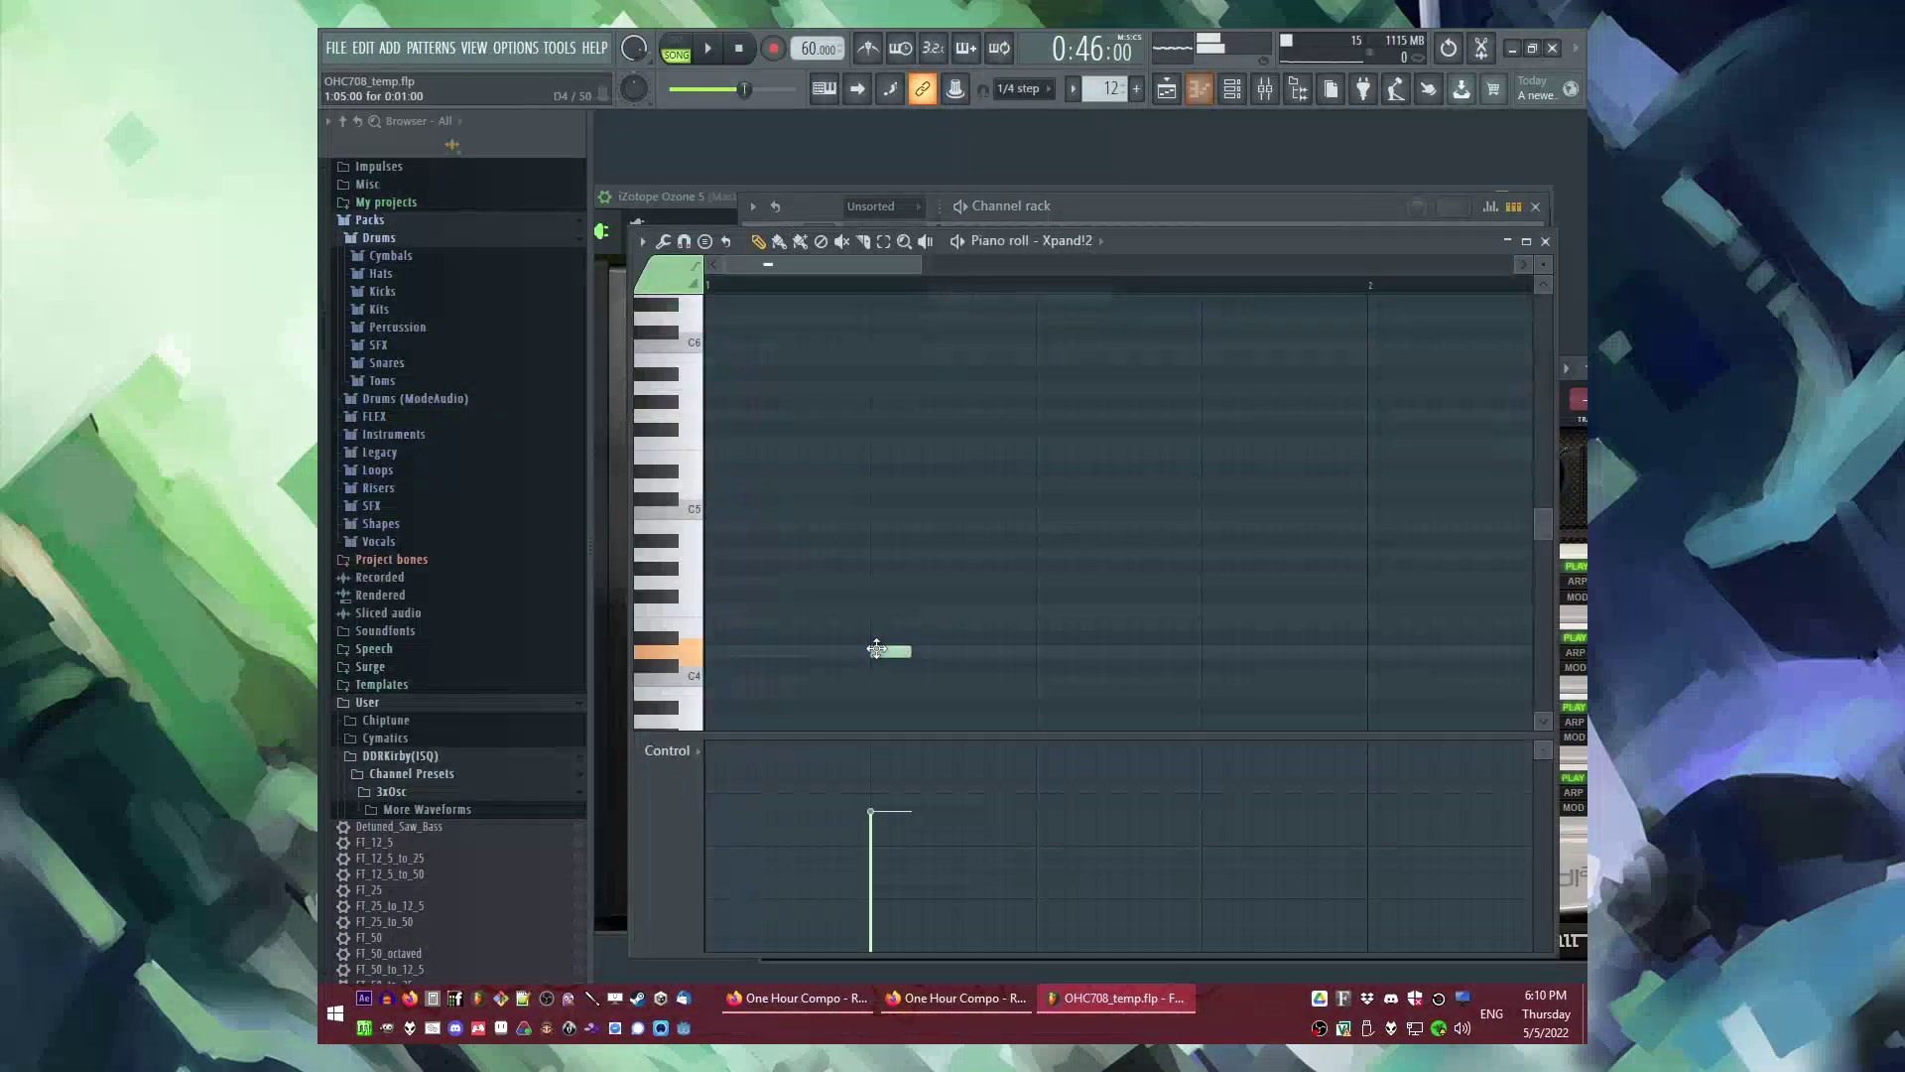
pyautogui.press('F6')
# Step: Load the percussion preset "+05 Taiko Drums Layer" in Xpand!2
pyautogui.click(884, 295)
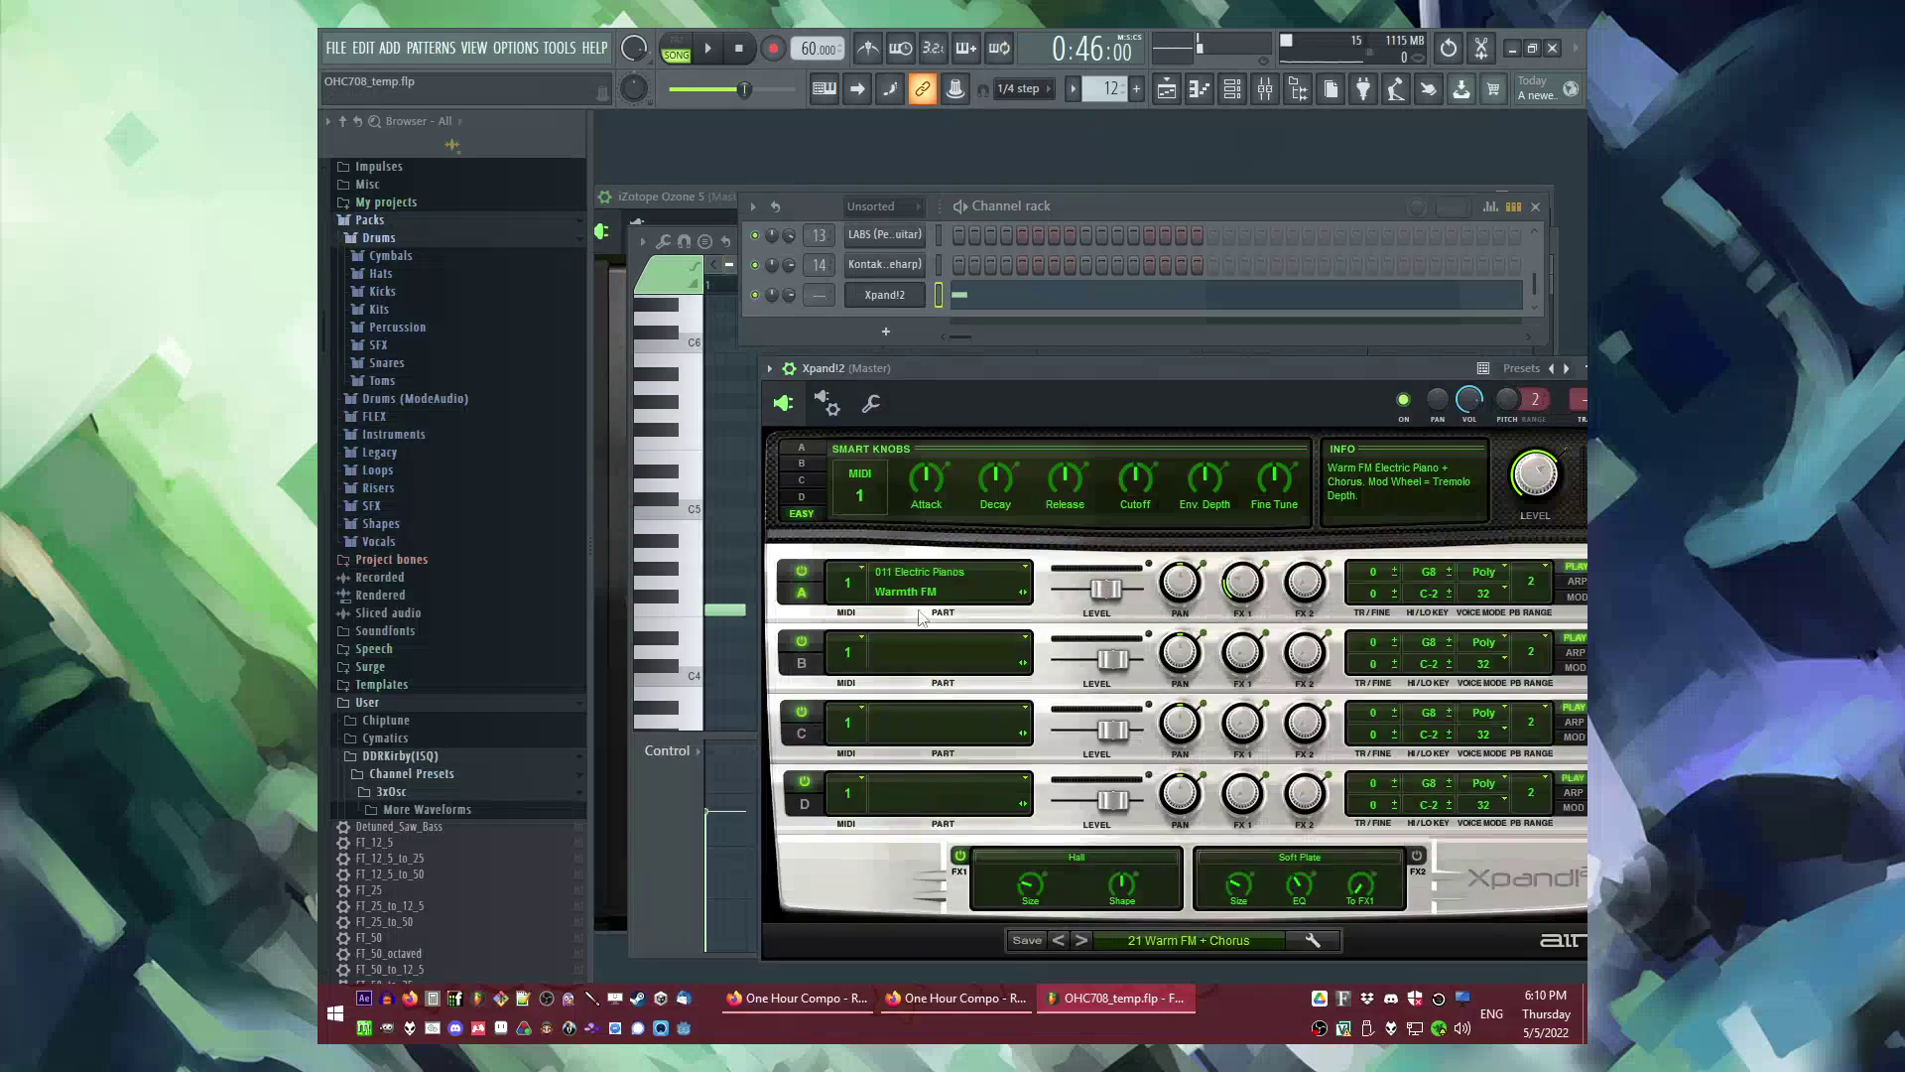
pyautogui.click(1135, 943)
pyautogui.moveTo(1146, 993)
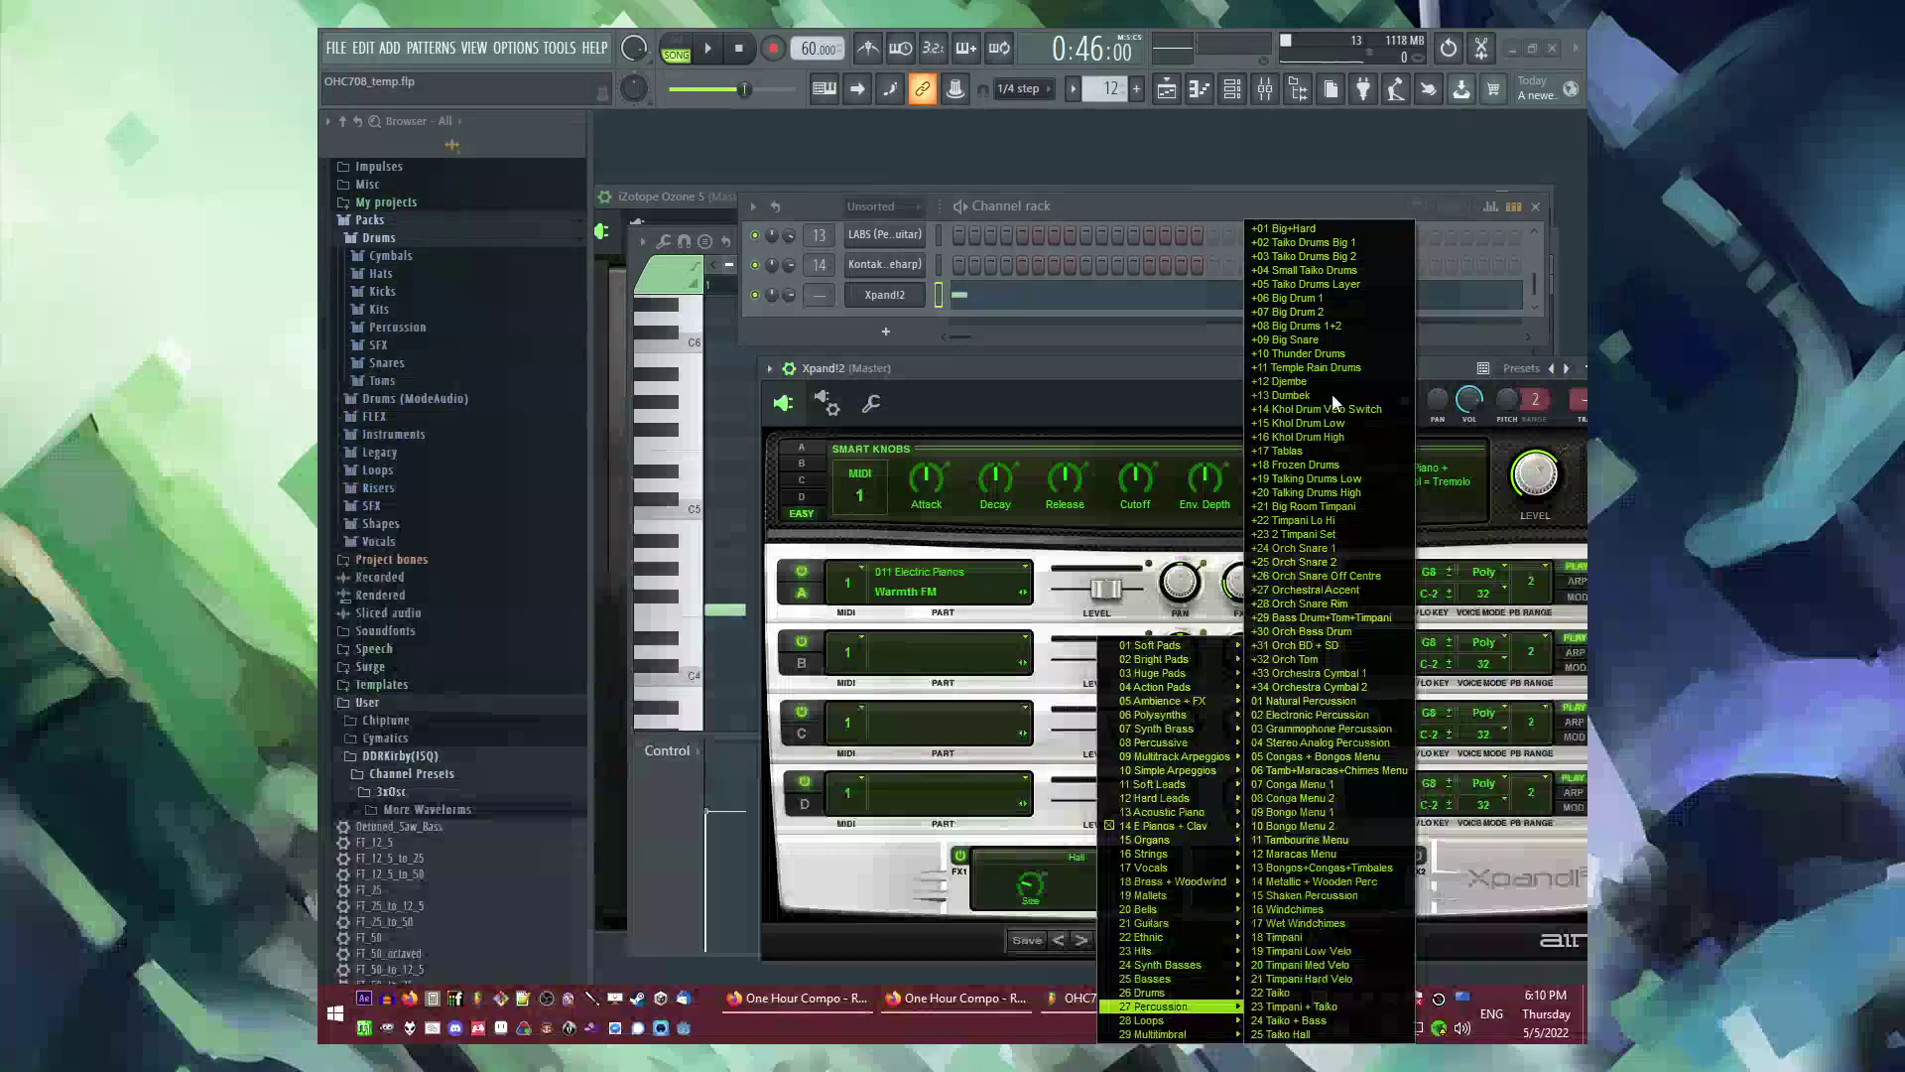
pyautogui.click(1317, 286)
# Step: Replace the existing Xpand!2 note with a one-beat C4 note at the start of bar 1 and play it
pyautogui.click(998, 300)
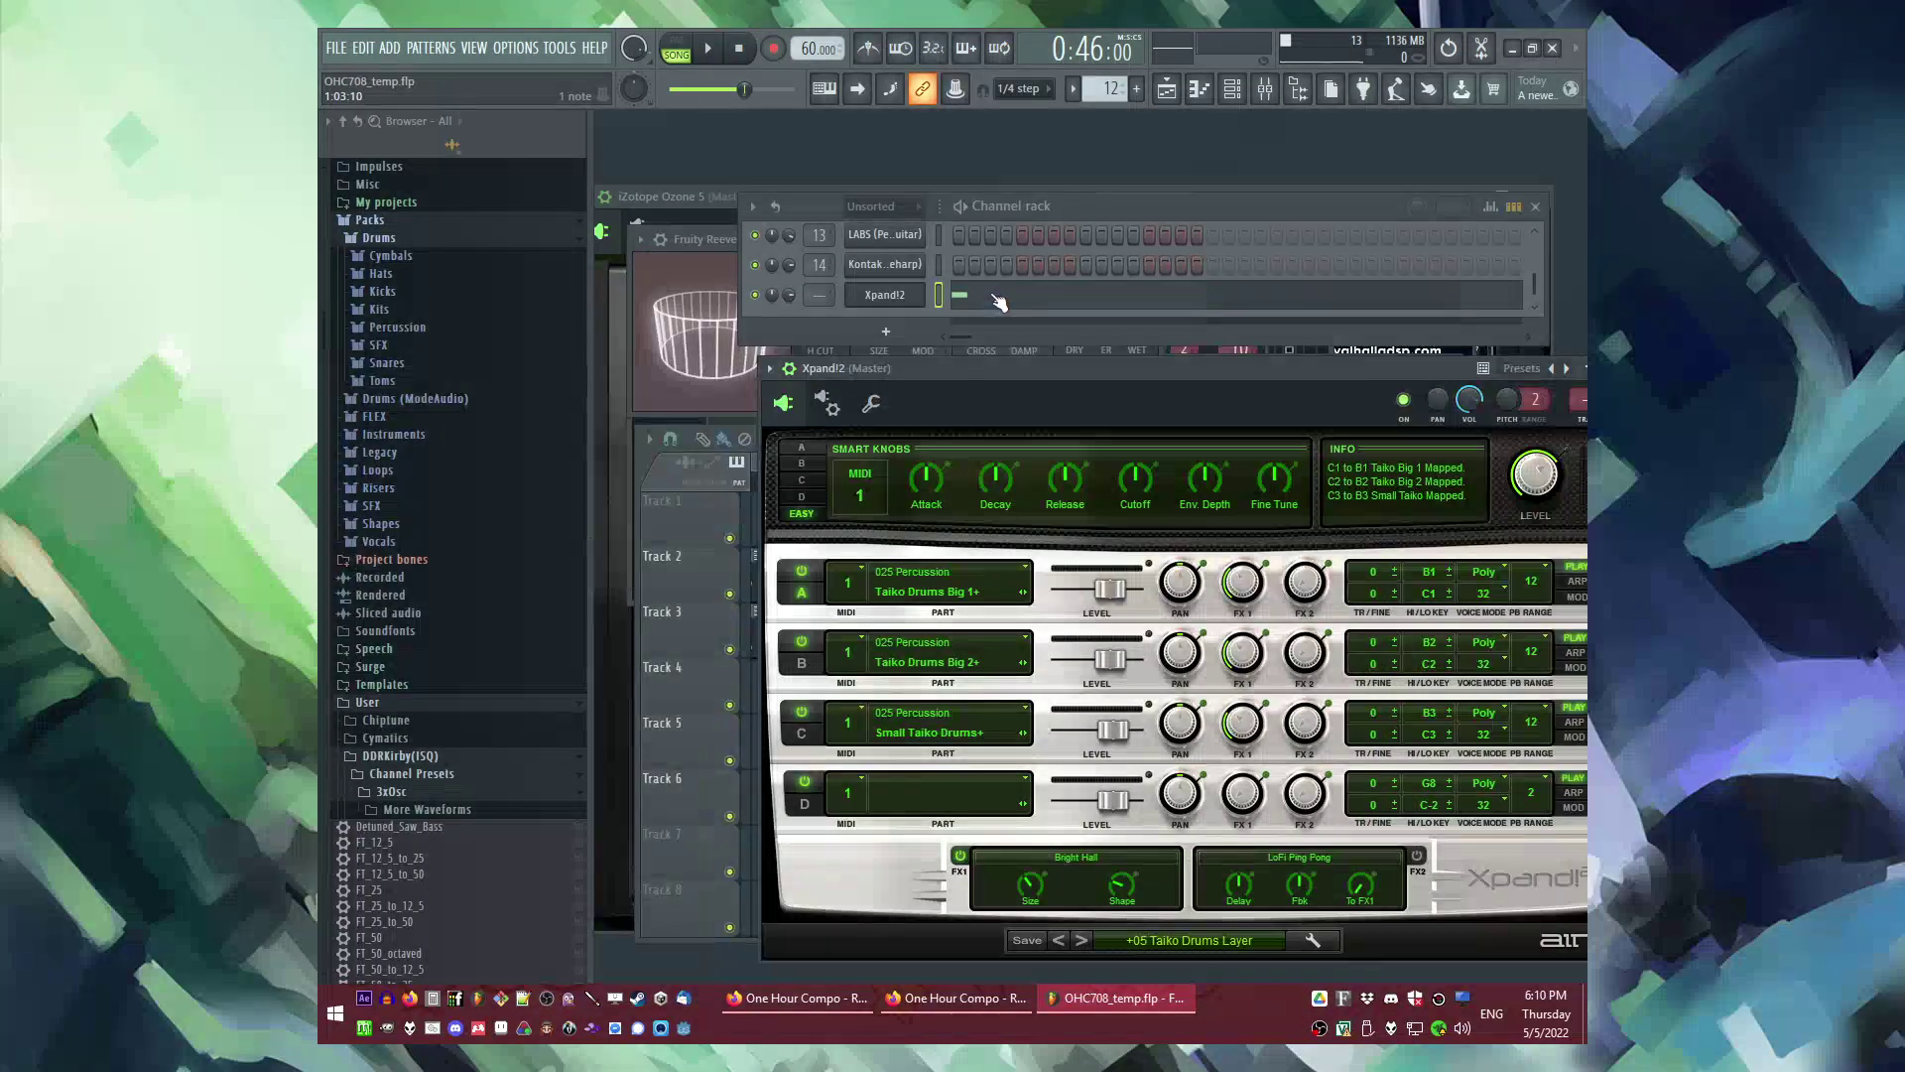
pyautogui.click(998, 299)
pyautogui.rightClick(722, 507)
pyautogui.scroll(-2, 751, 555)
pyautogui.moveTo(732, 471); pyautogui.dragTo(732, 490)
pyautogui.click(728, 785)
pyautogui.press('space')
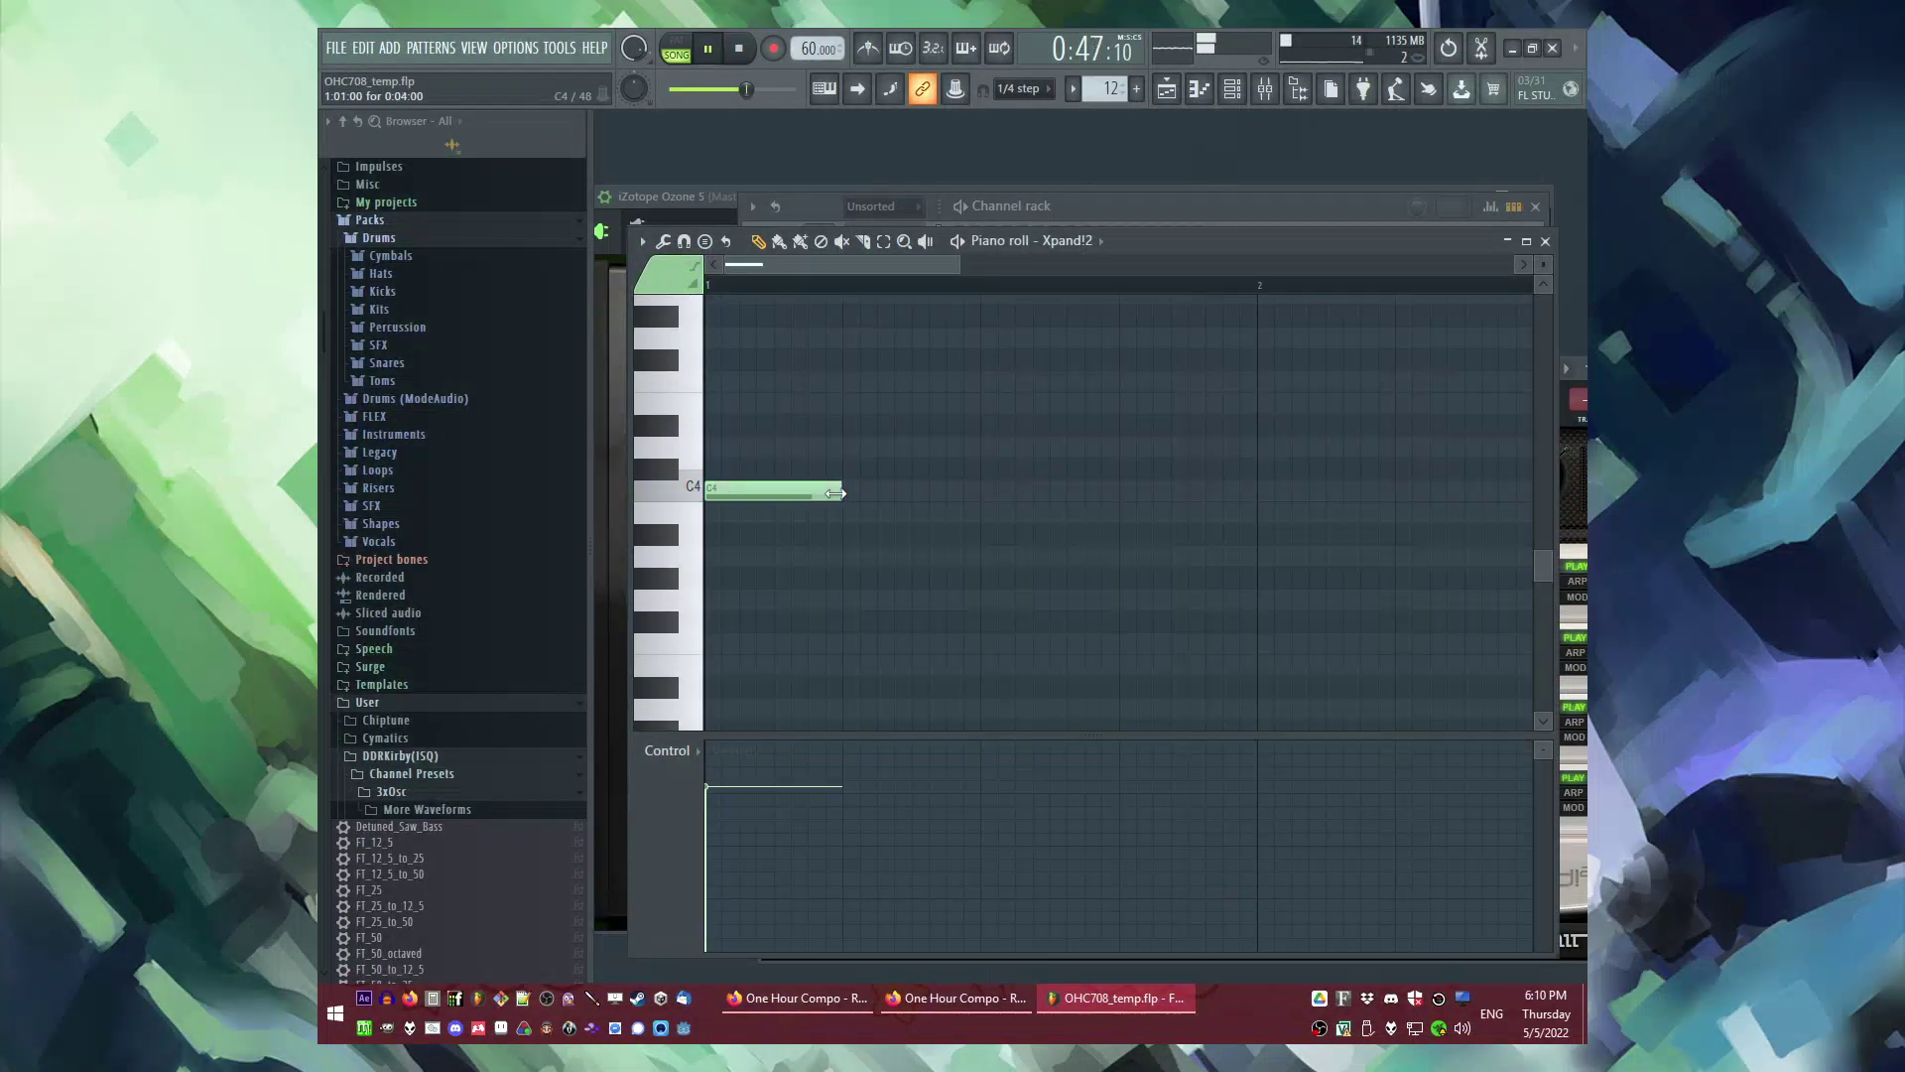
# Step: Route the Xpand!2 channel to mixer track 15
pyautogui.press('l')
pyautogui.click(1020, 210)
pyautogui.click(894, 297)
pyautogui.moveTo(1283, 376); pyautogui.dragTo(1033, 366)
pyautogui.hotkey('ctrl', 'l')
# Step: Load Fruity Reeverb 2 in effect slot 4 of the Xpand!2 mixer track, replace it with epicVerb, and shorten the reverb time
pyautogui.click(1288, 576)
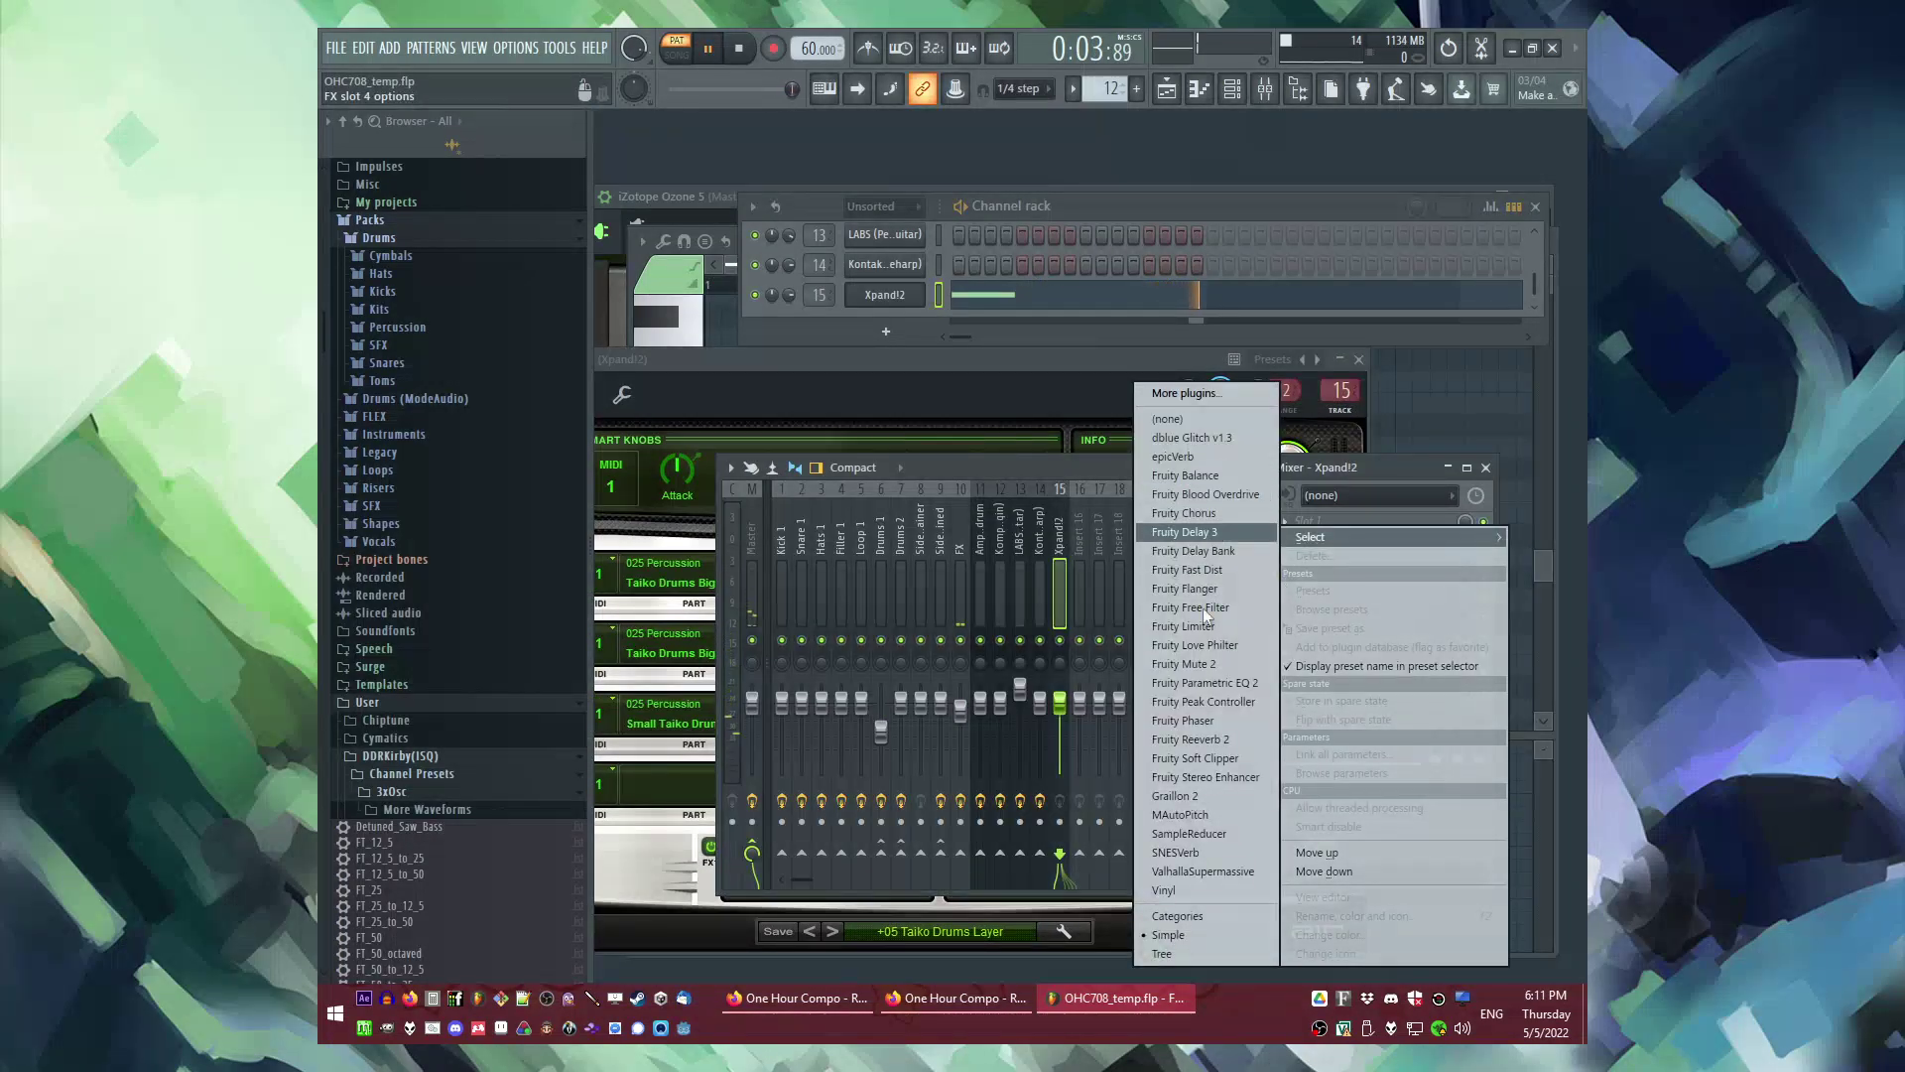
pyautogui.click(1191, 740)
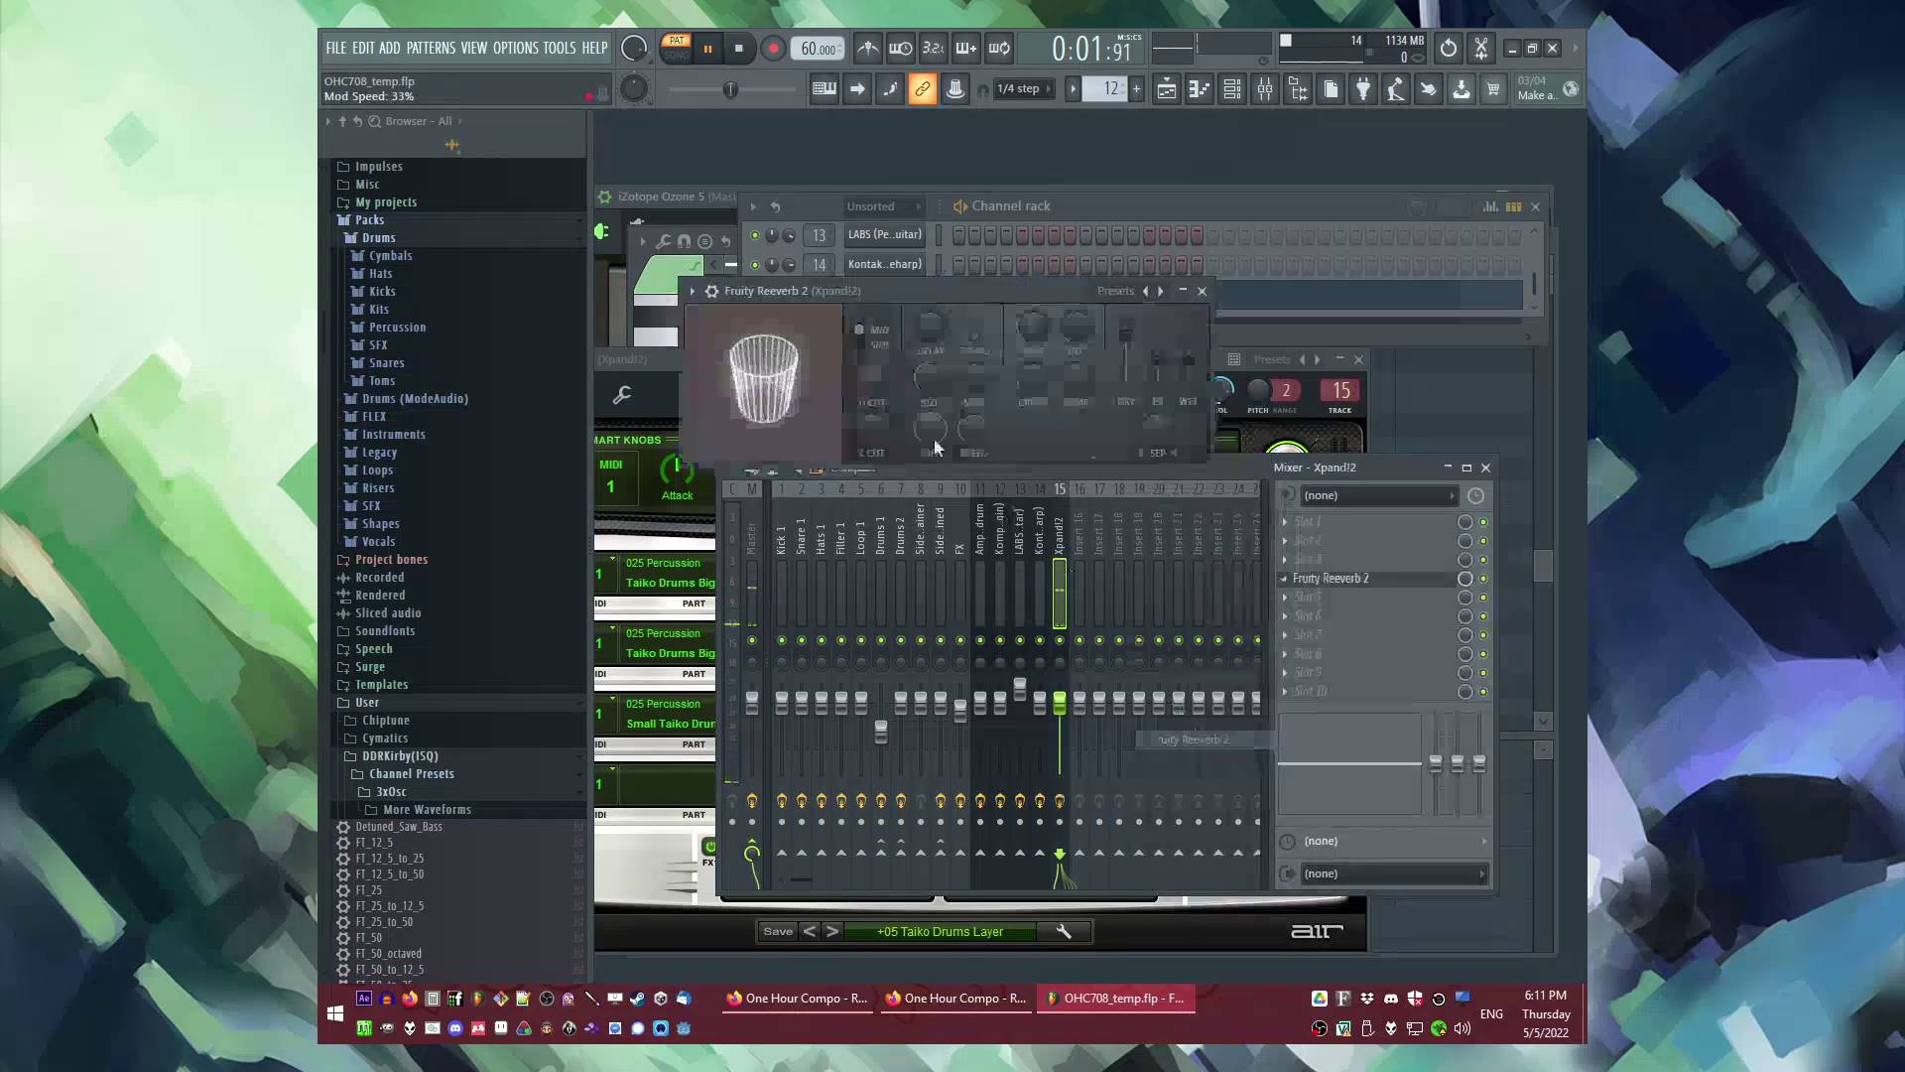
pyautogui.click(1287, 577)
pyautogui.moveTo(1310, 511)
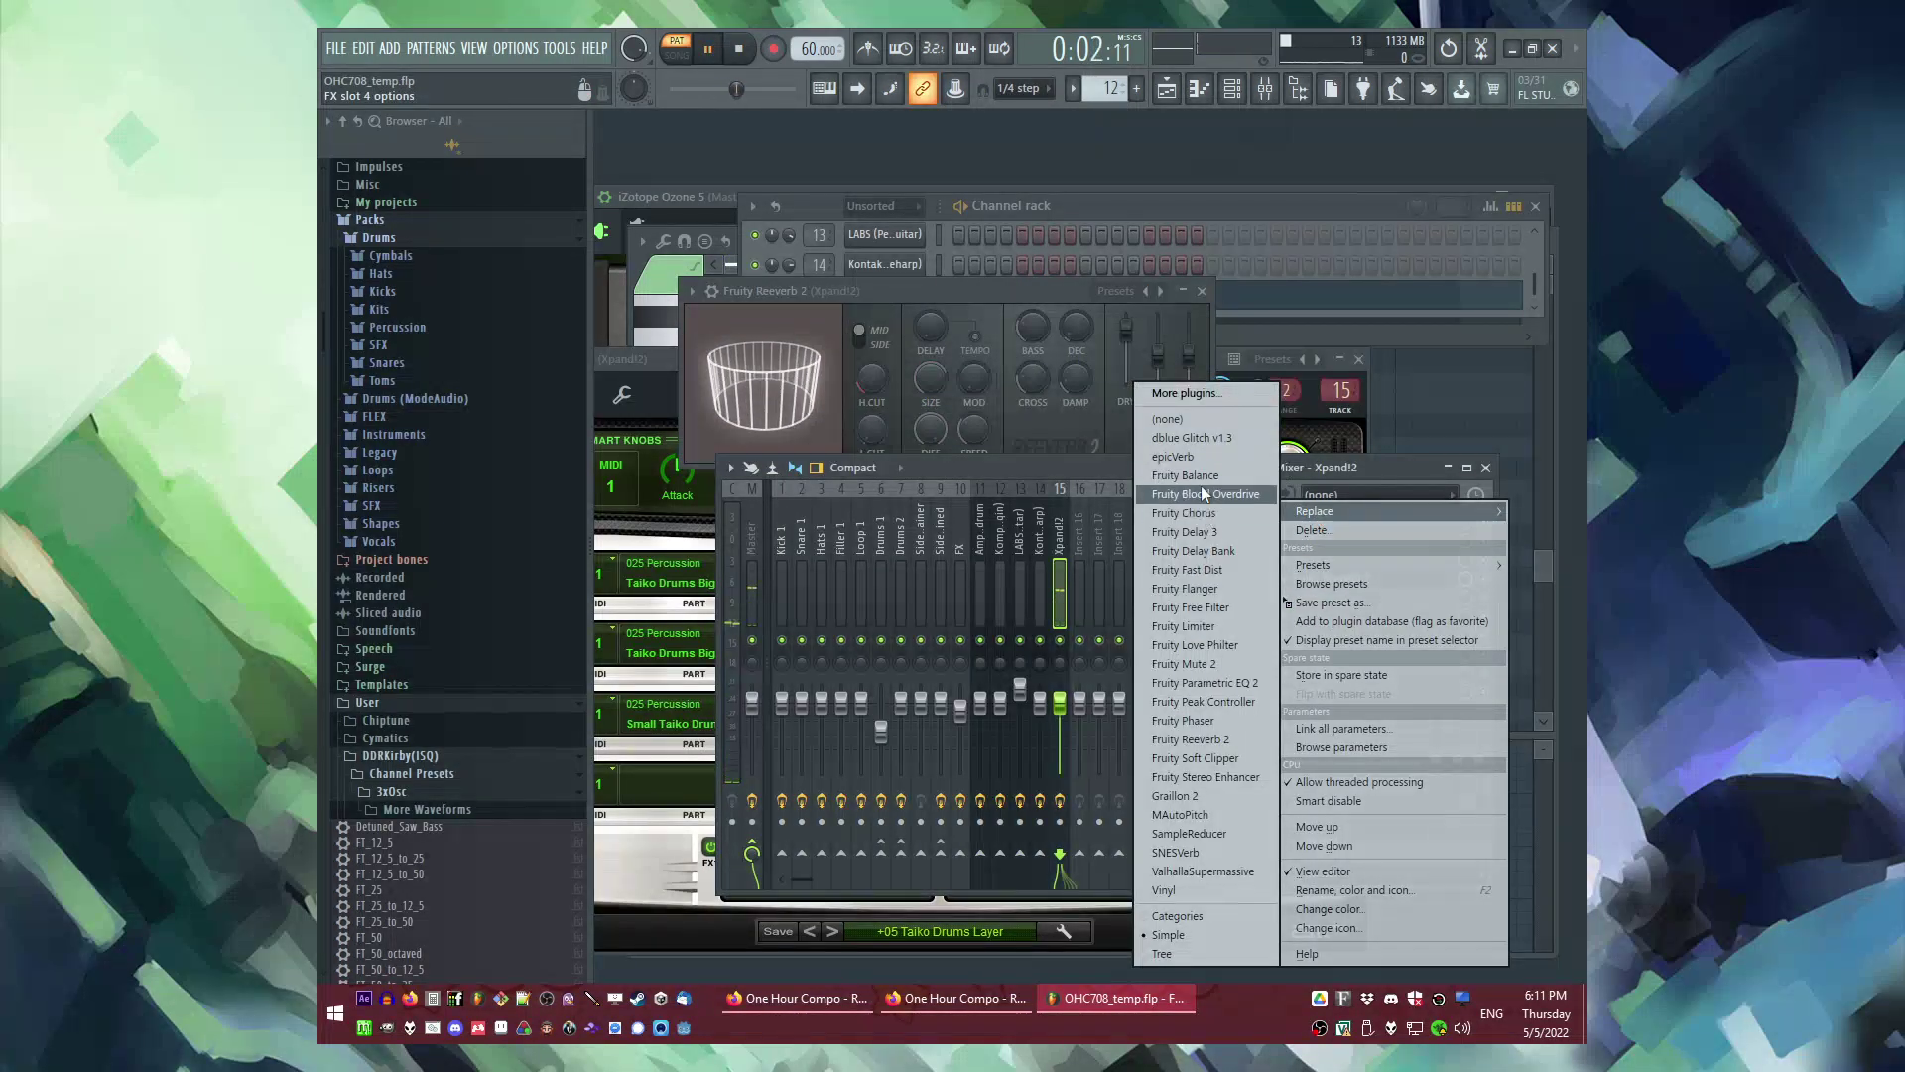
pyautogui.click(1172, 456)
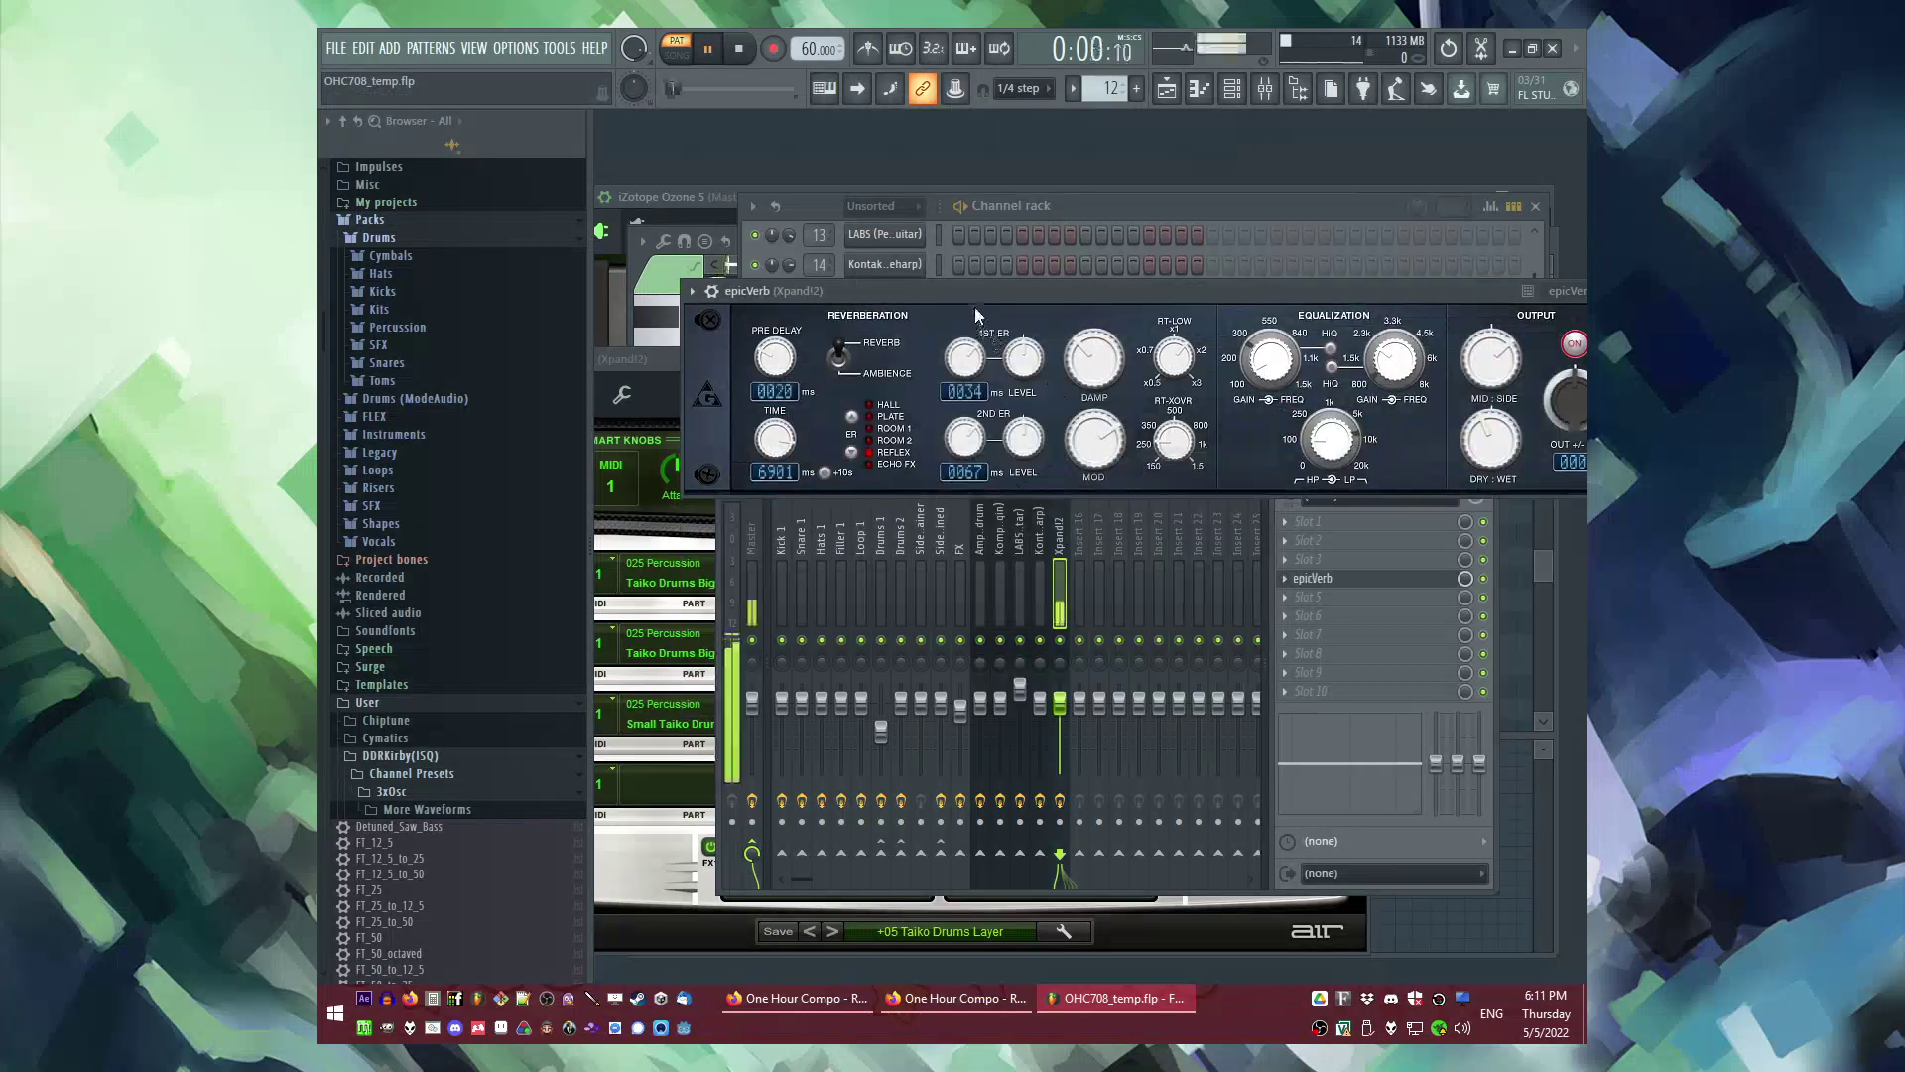
pyautogui.moveTo(982, 292); pyautogui.dragTo(896, 305)
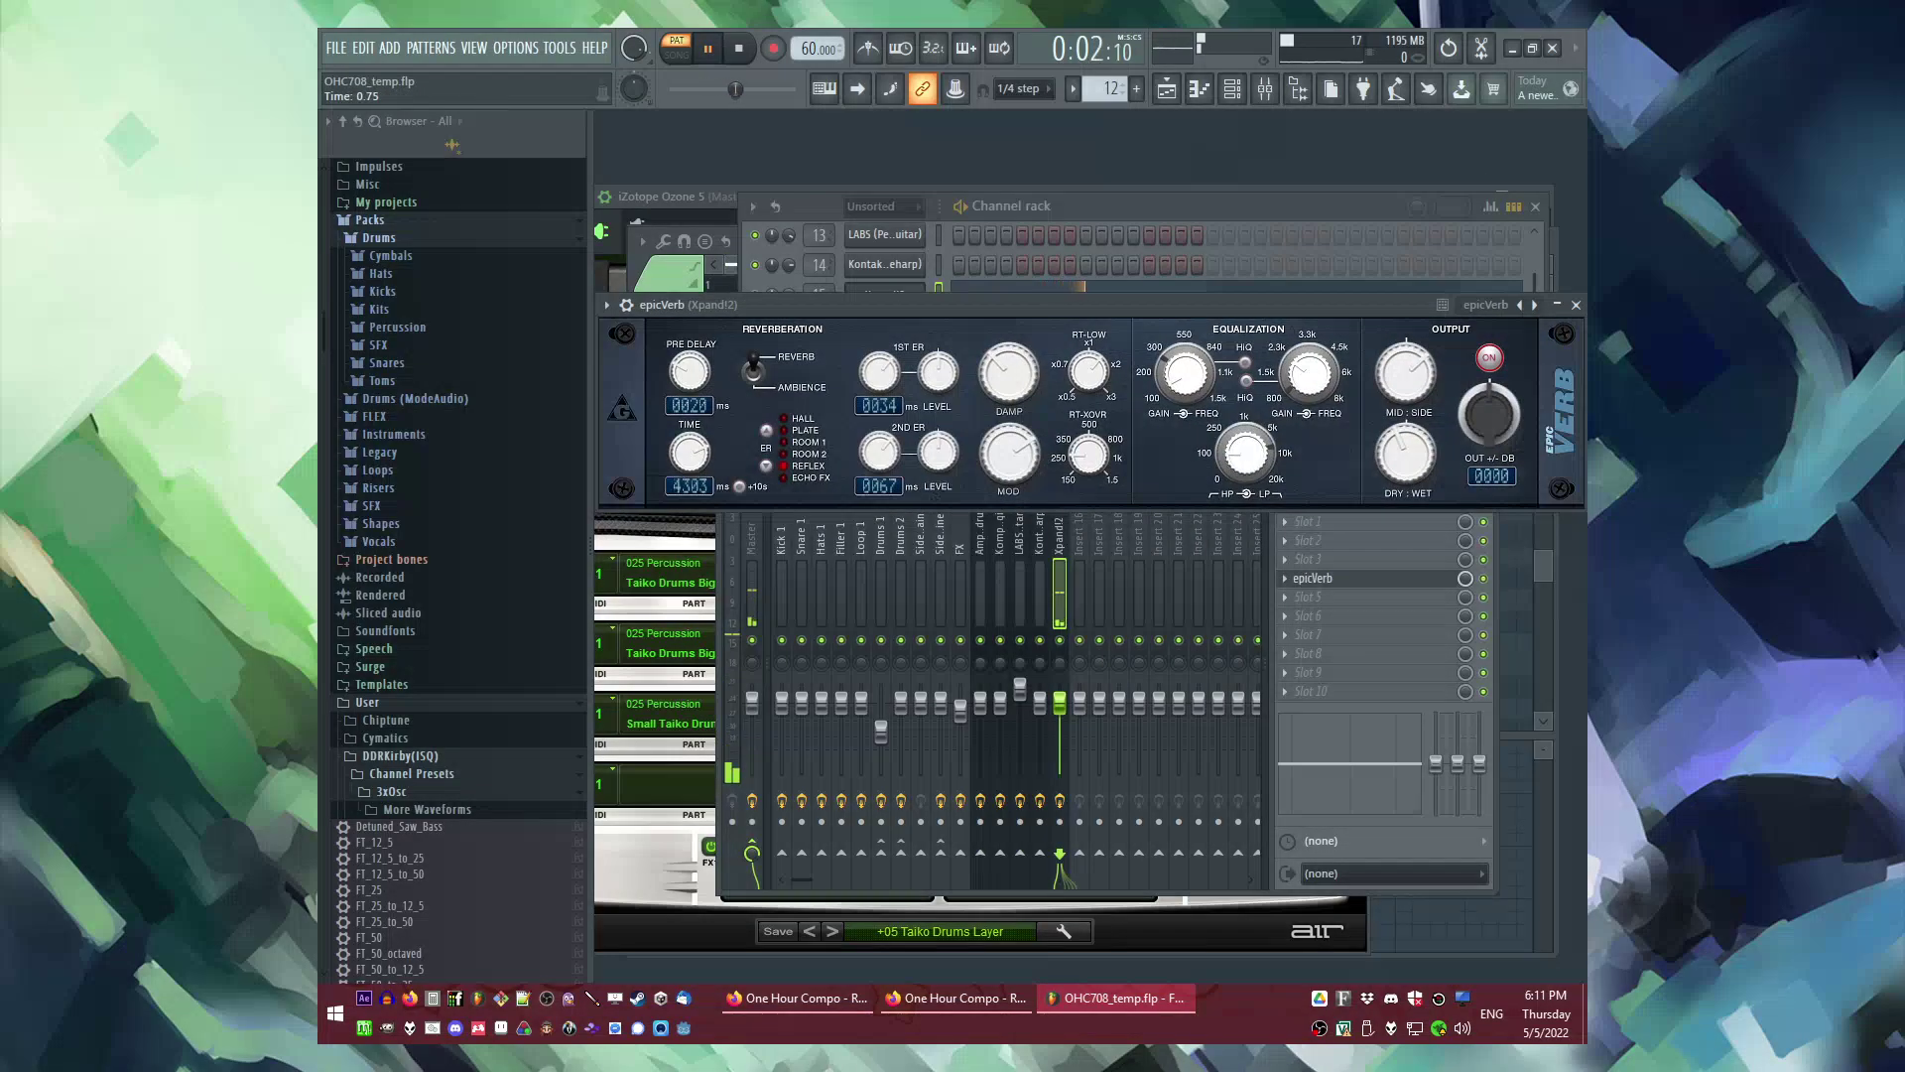
pyautogui.moveTo(1154, 302); pyautogui.dragTo(1127, 303)
# Step: Play the arrangement from just before bar 13 and open Pattern 12's Xpand!2 notes in the piano roll
pyautogui.press('F5')
pyautogui.click(1017, 484)
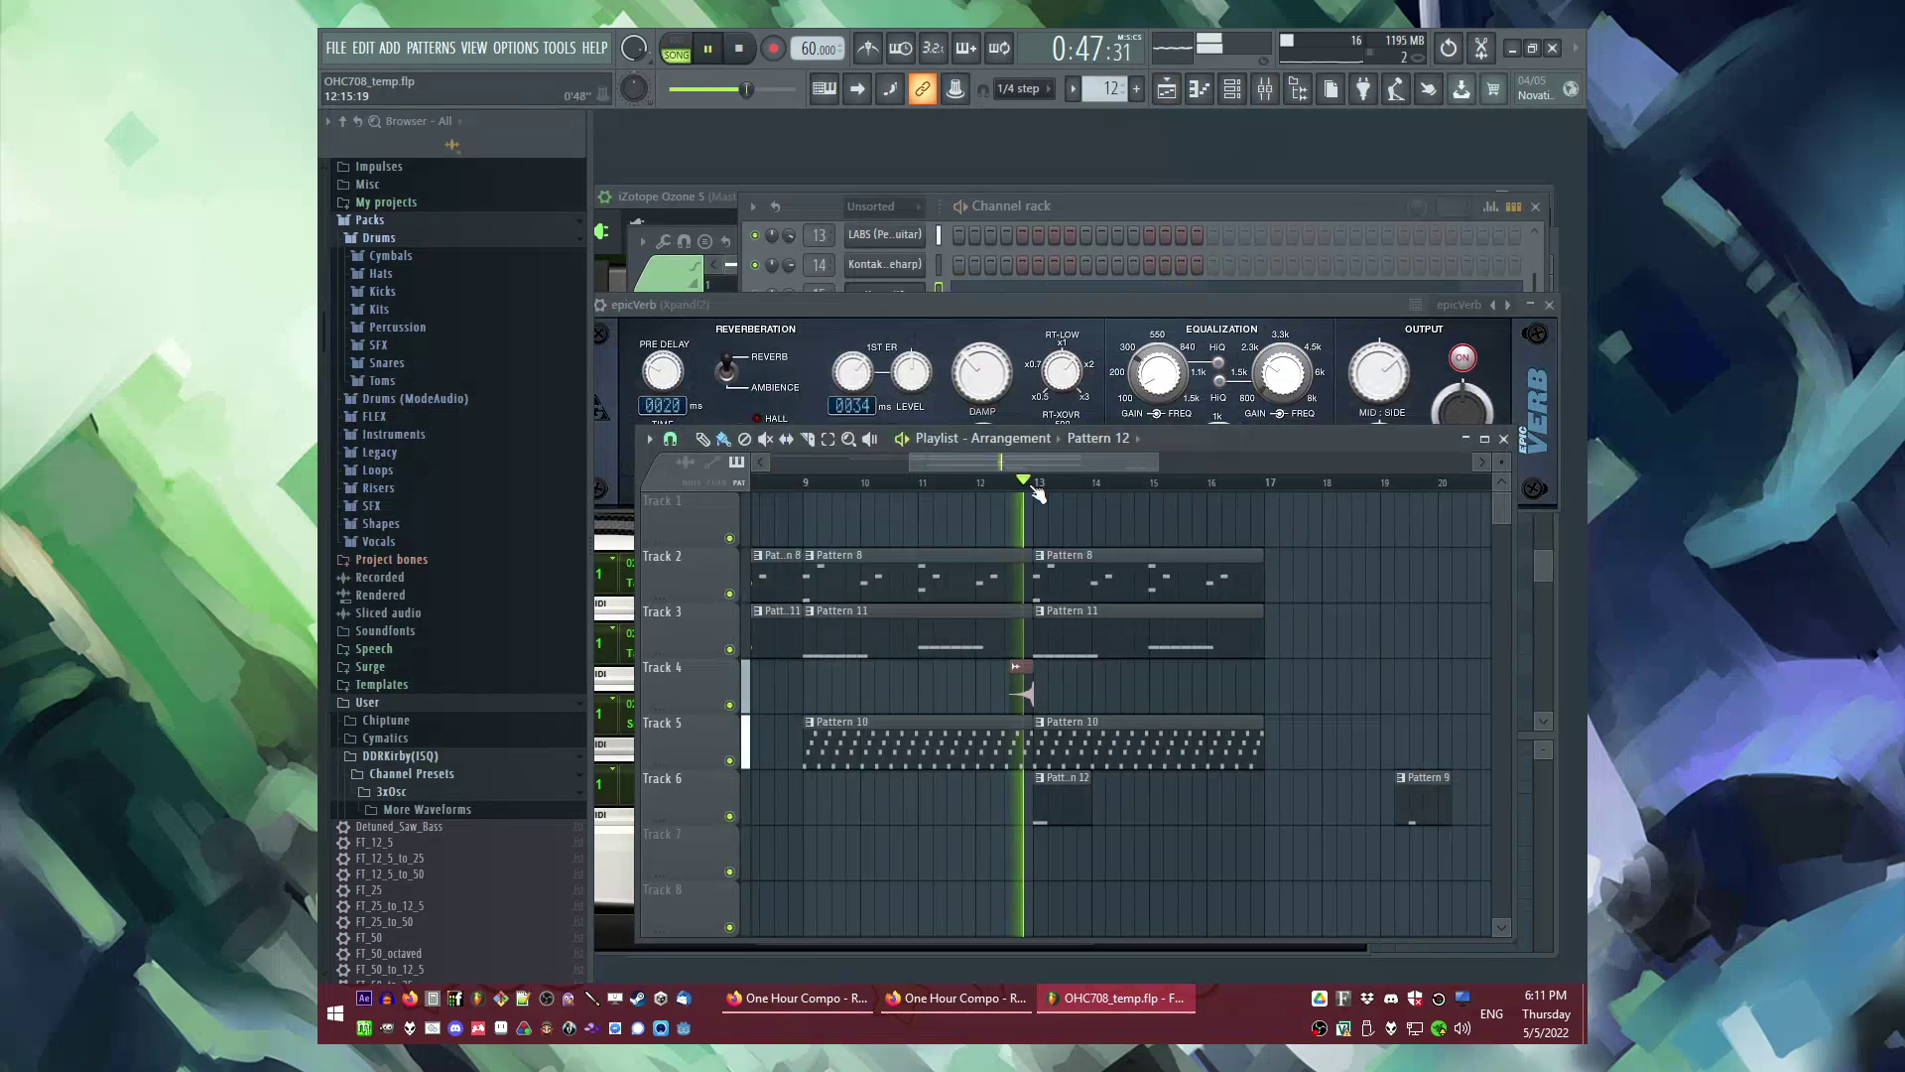
pyautogui.doubleClick(1059, 806)
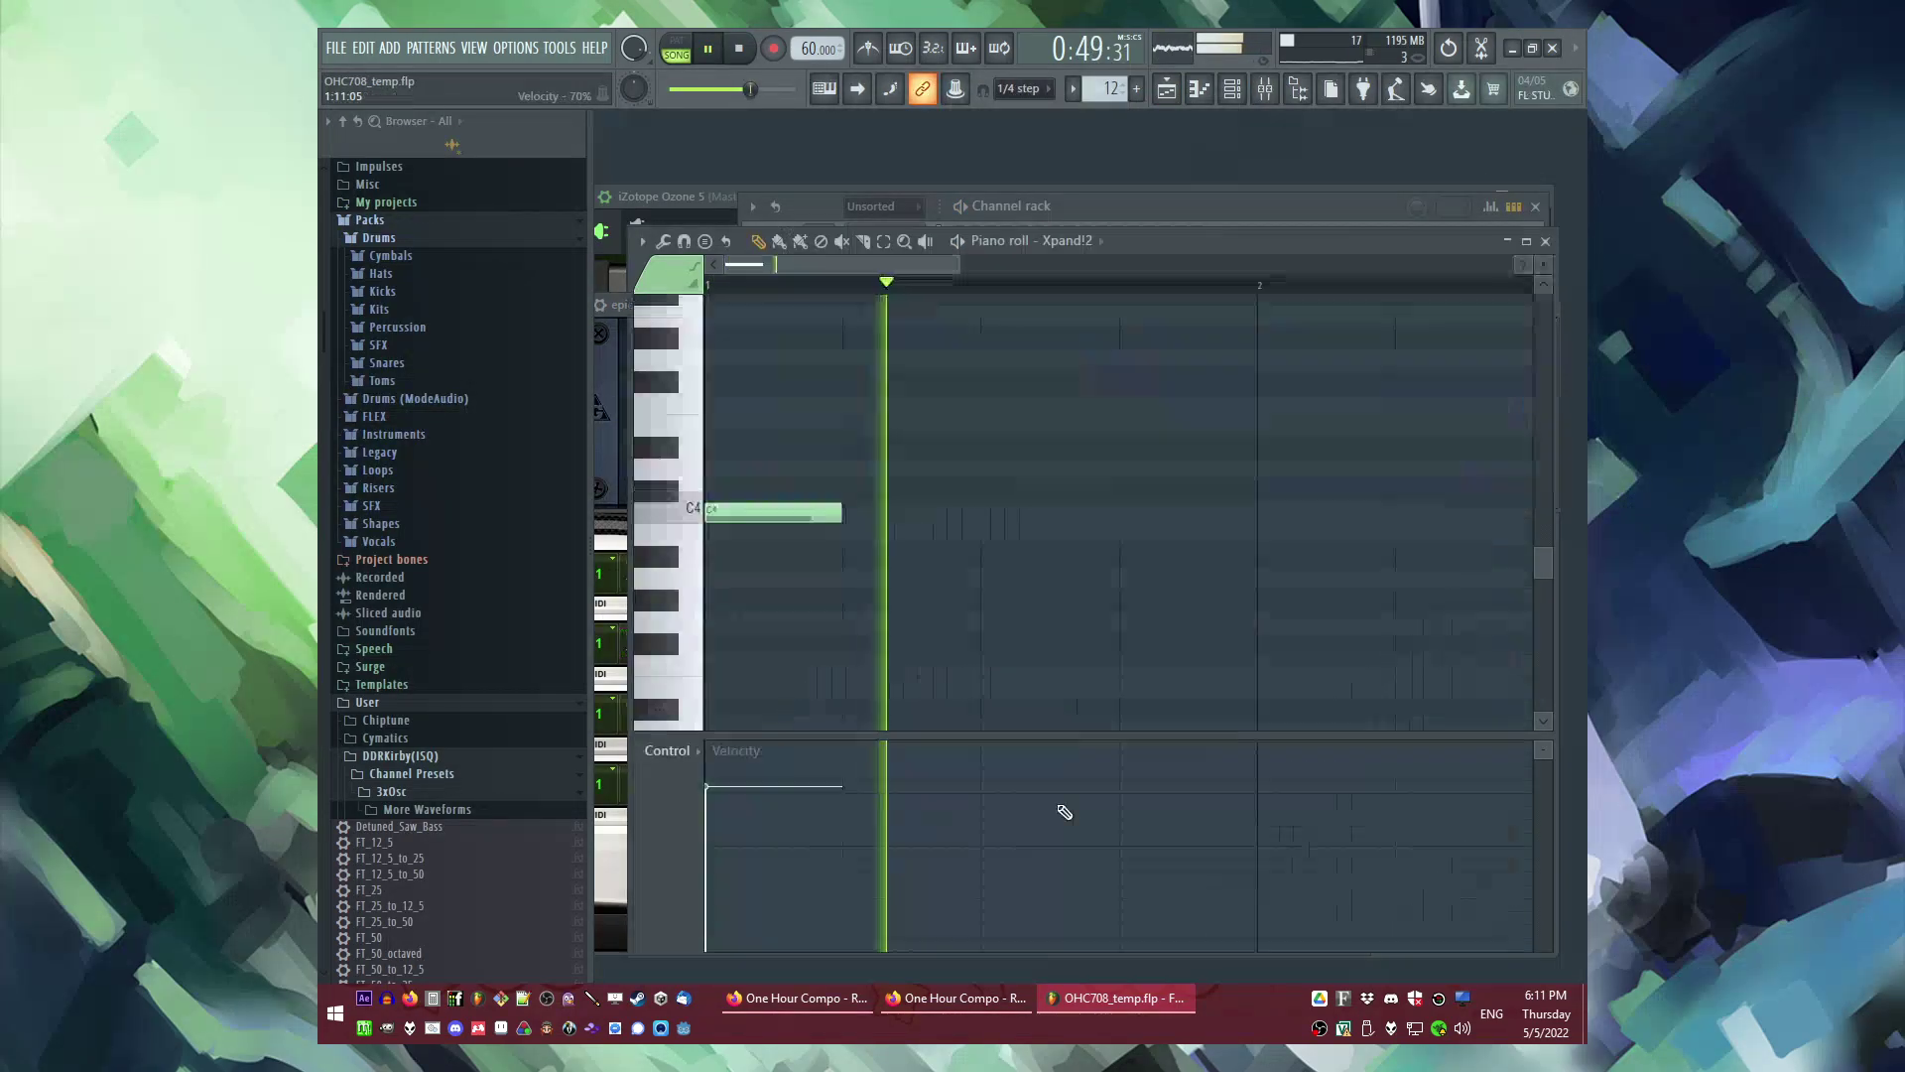
pyautogui.press('space')
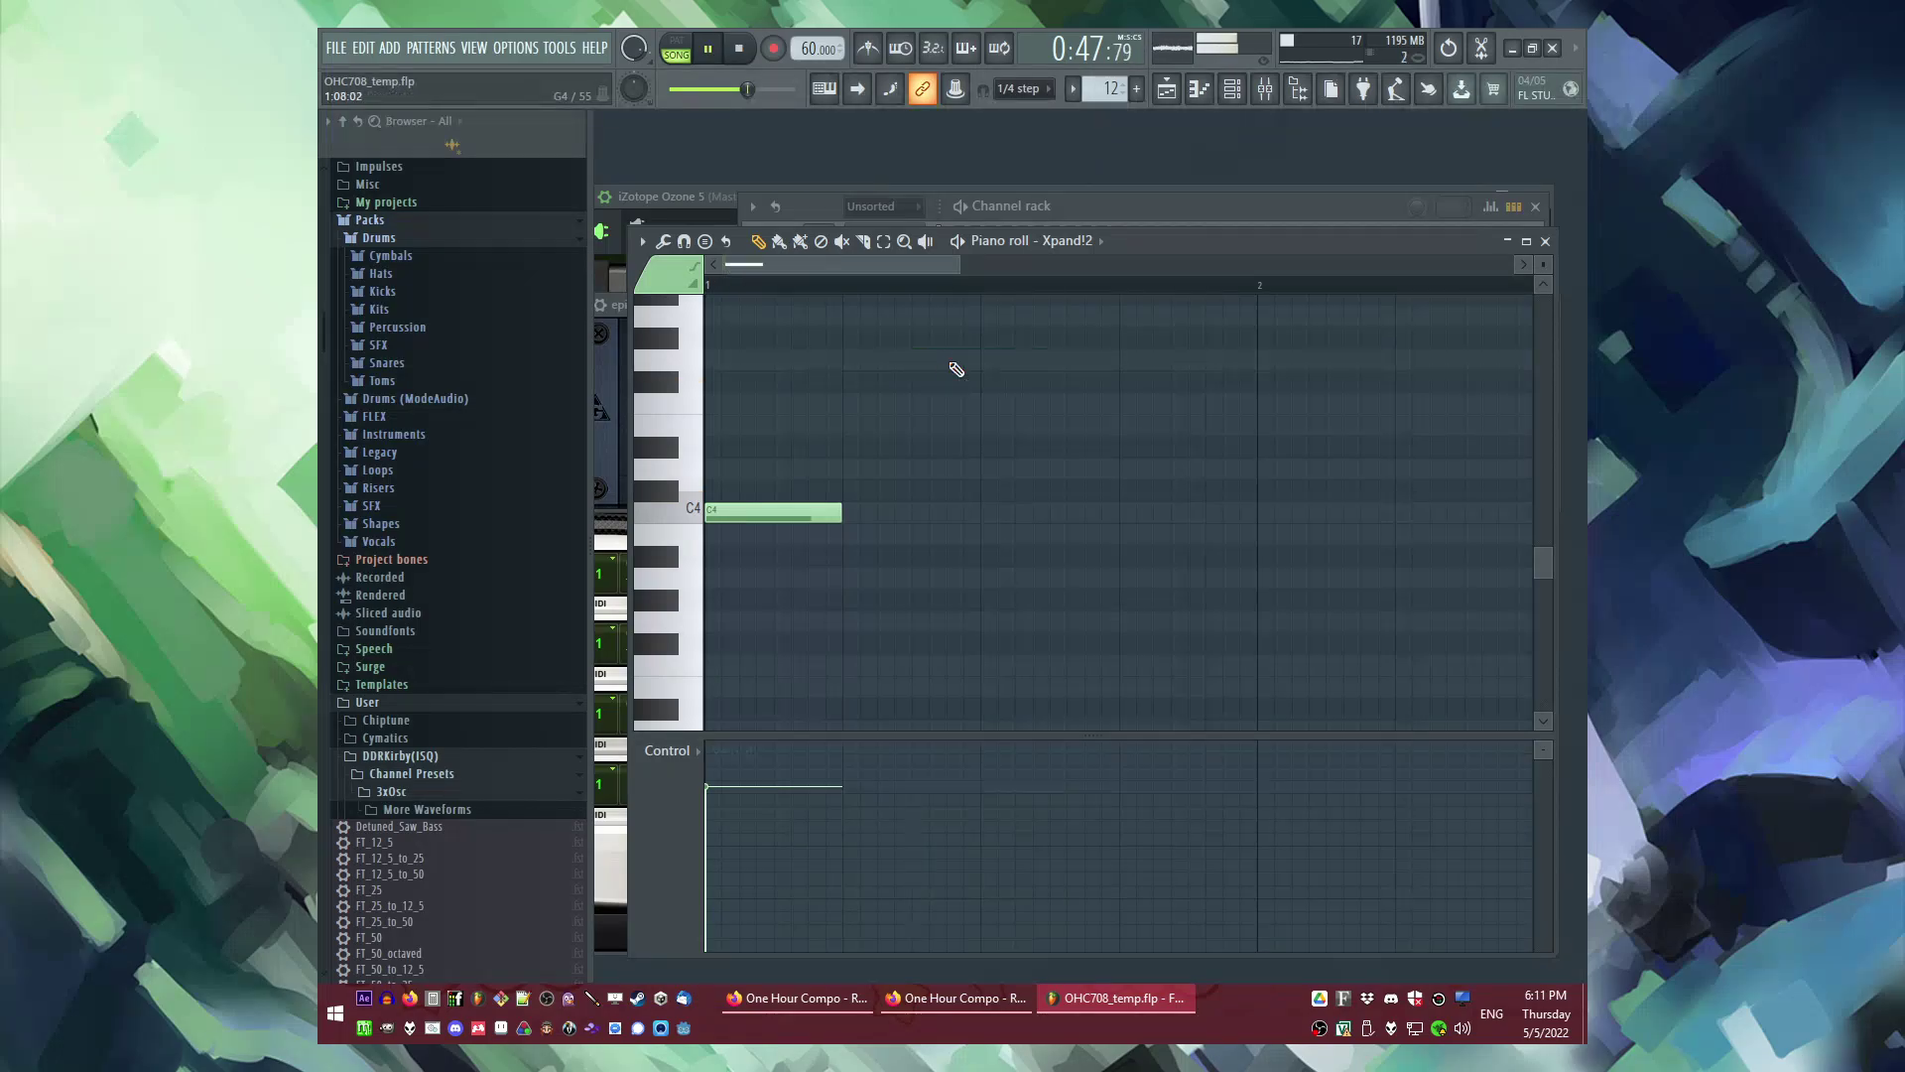
# Step: Add a lower-velocity G4 note just before beat 3 of bar 1 and a D4 note on beat 3, playing the phrase back
pyautogui.click(953, 361)
pyautogui.click(986, 513)
pyautogui.click(946, 852)
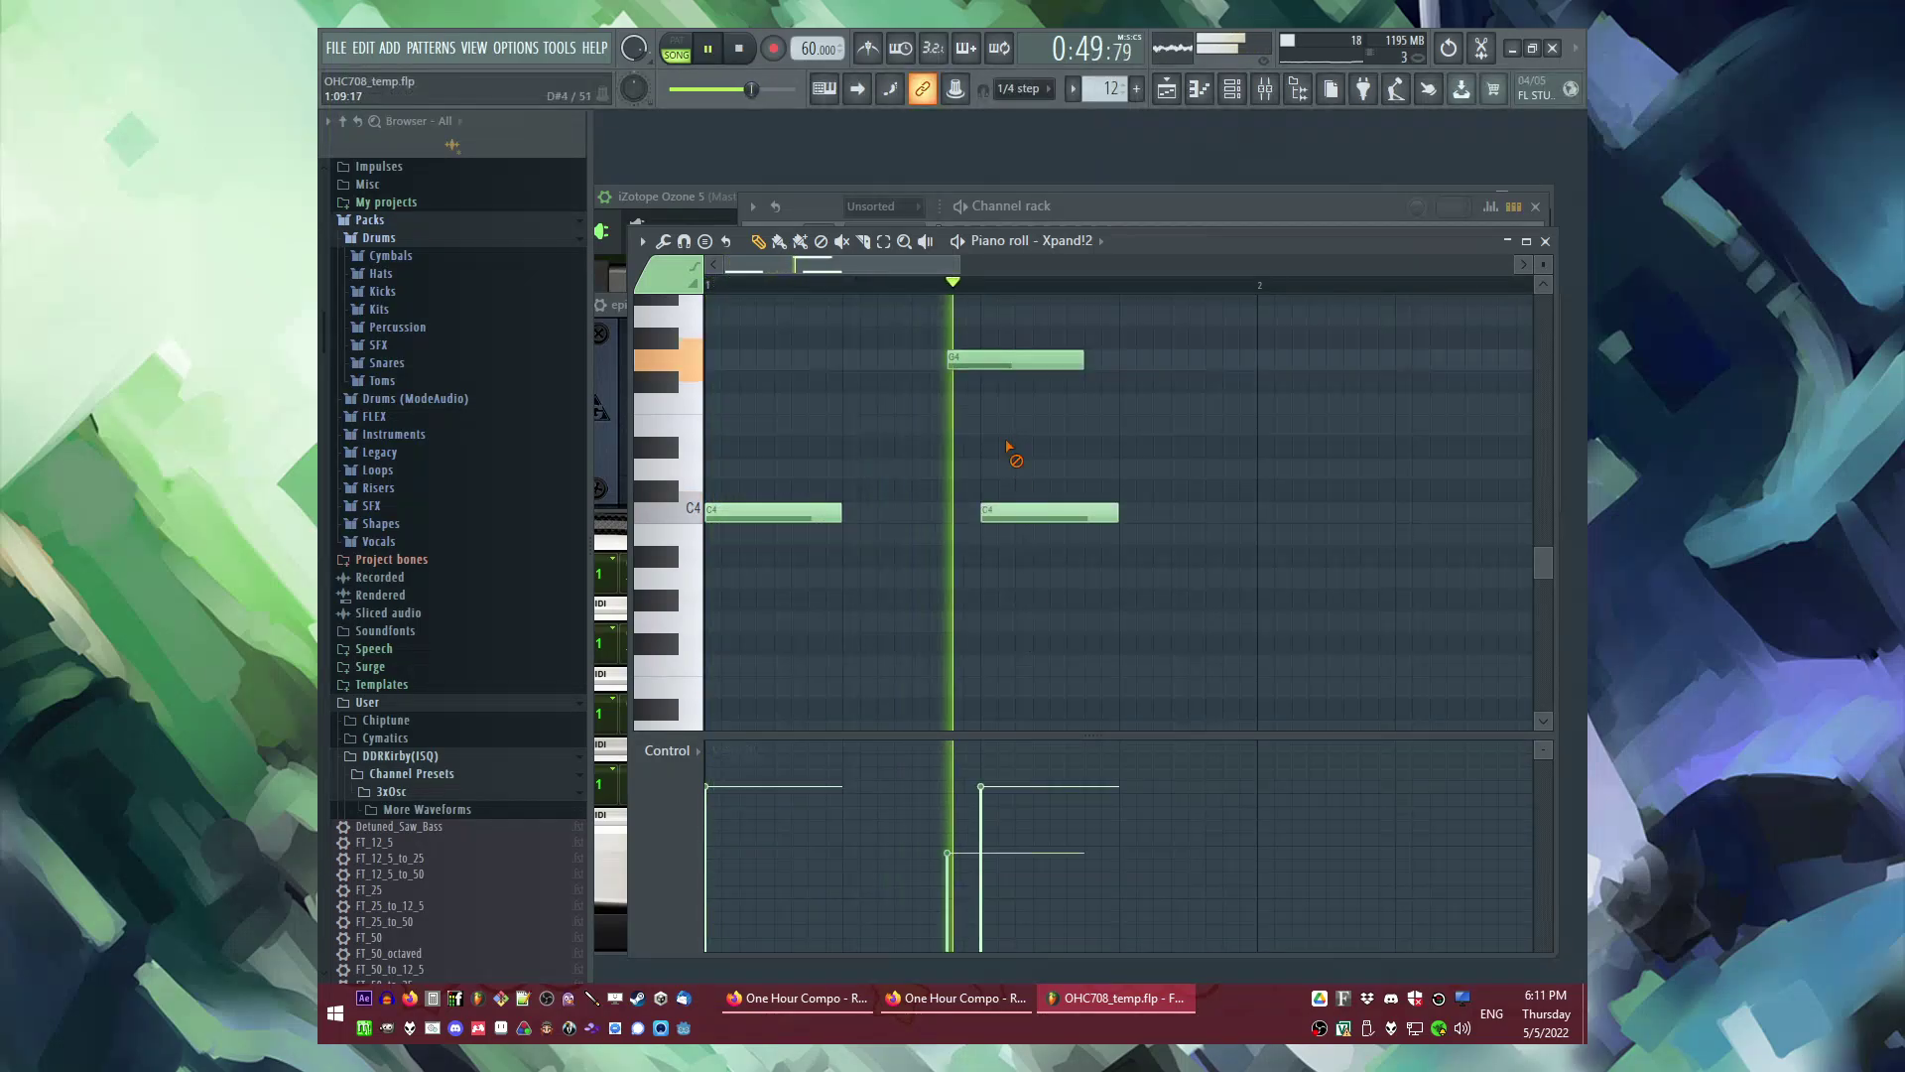
pyautogui.rightClick(1016, 510)
pyautogui.press('space')
pyautogui.moveTo(977, 473); pyautogui.dragTo(977, 495)
pyautogui.press('l')
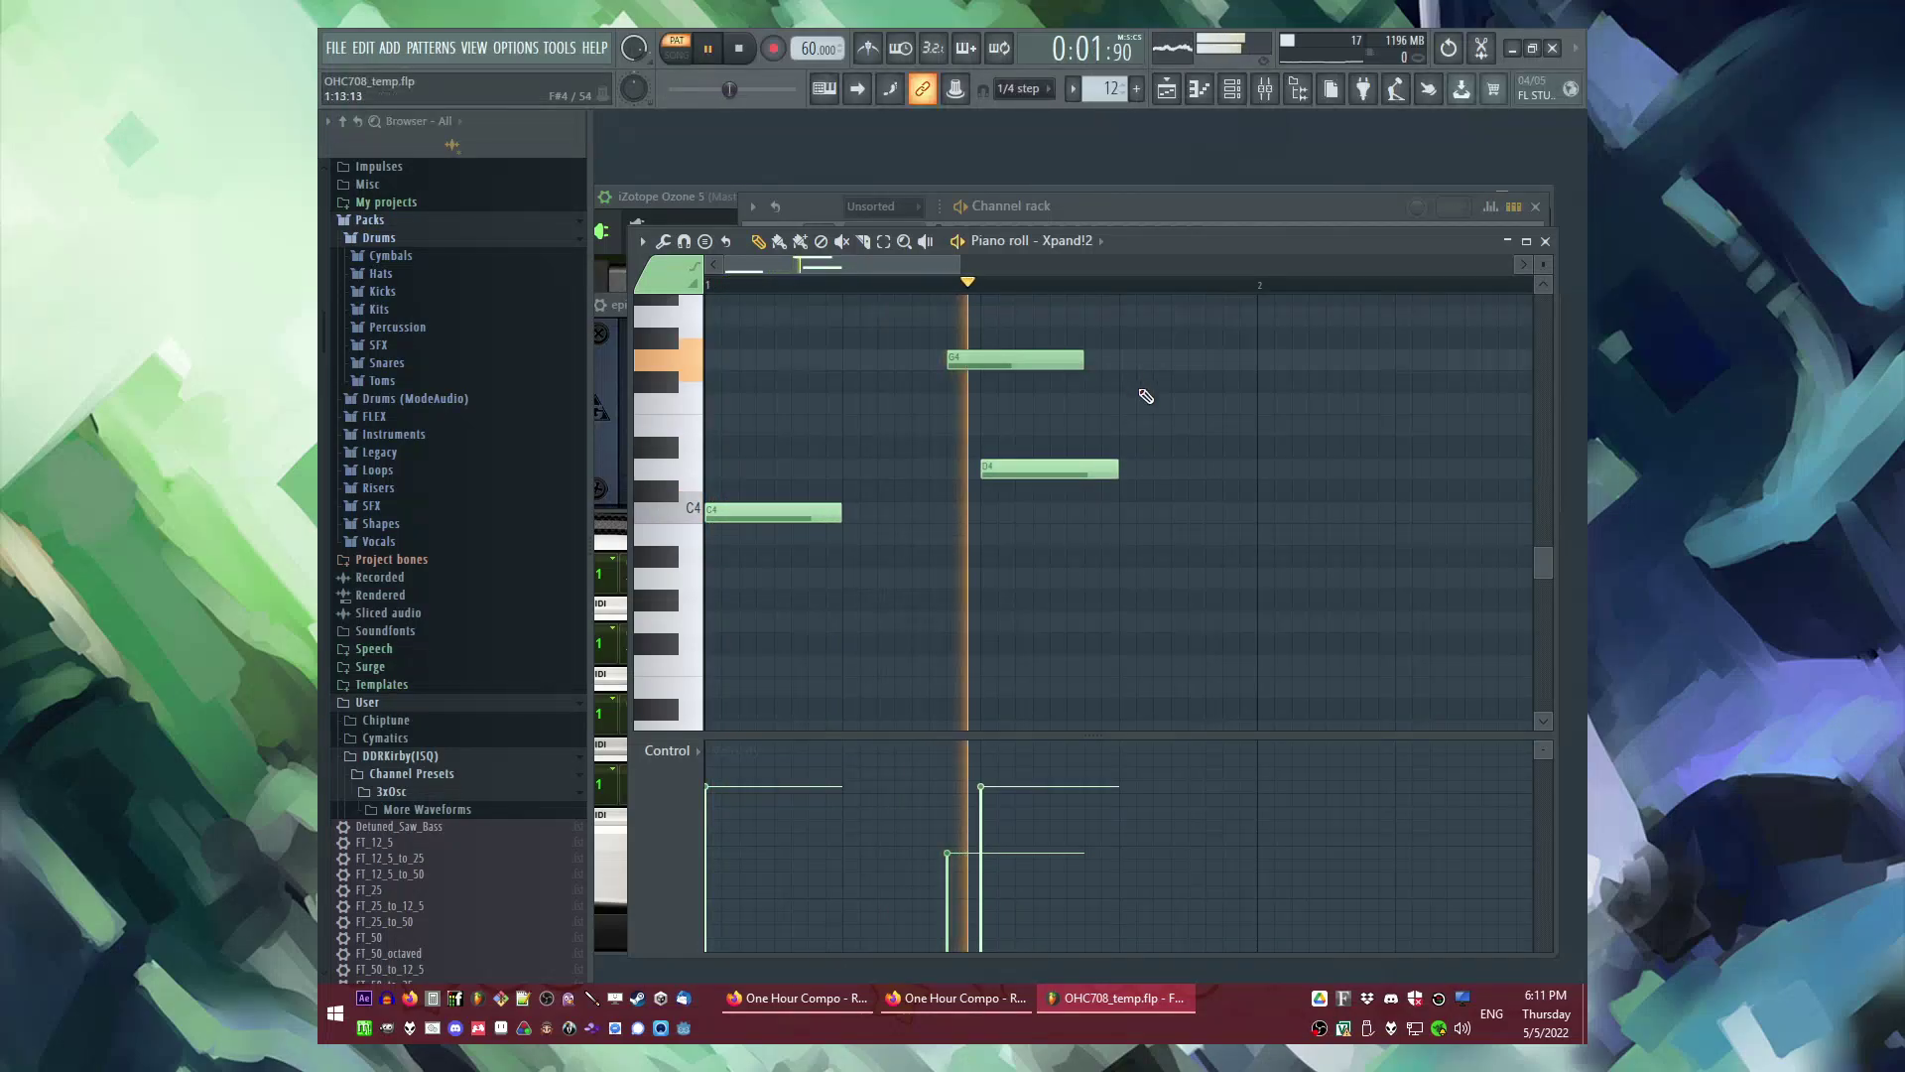
pyautogui.click(744, 285)
pyautogui.press('l')
# Step: Add an E4 note with slightly raised velocity at the start of bar 2 and a D4 note on its second beat
pyautogui.scroll(3, 853, 411)
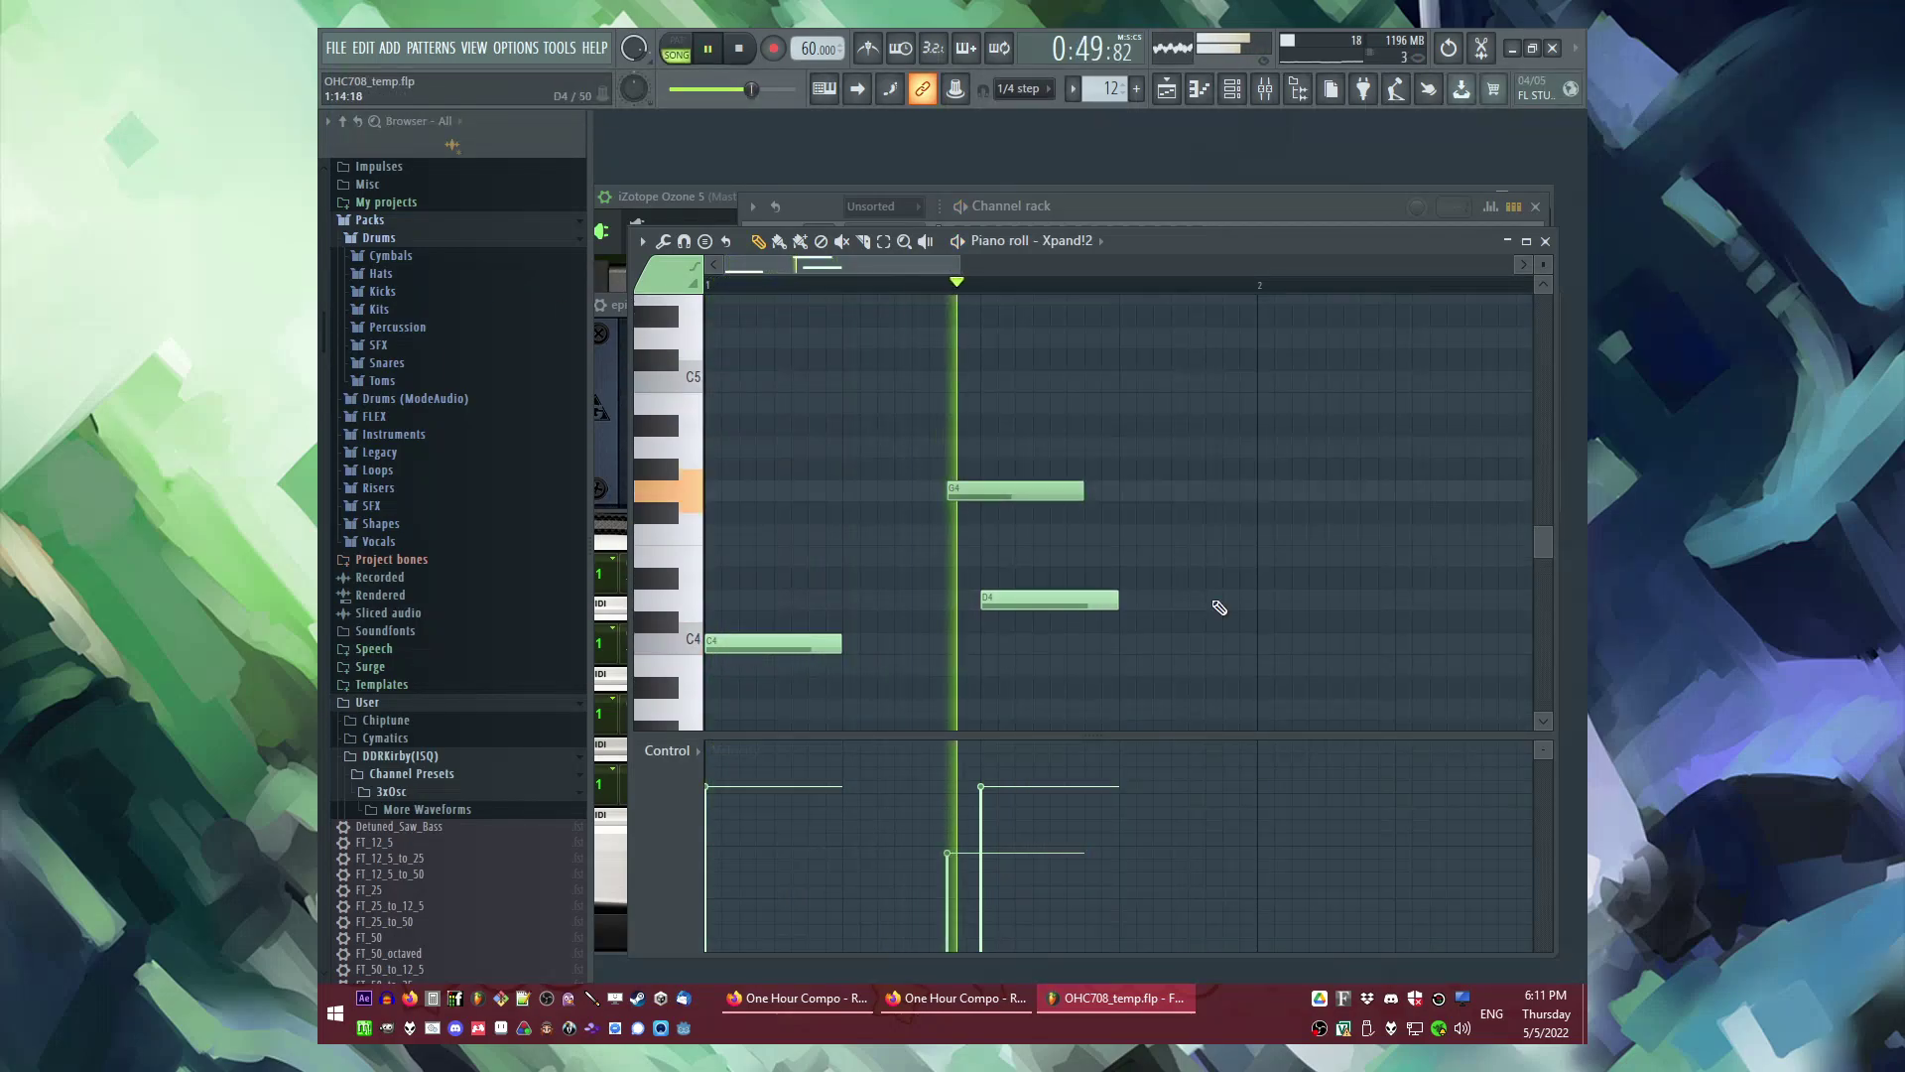
pyautogui.hscroll(2, 1046, 532)
pyautogui.click(1057, 555)
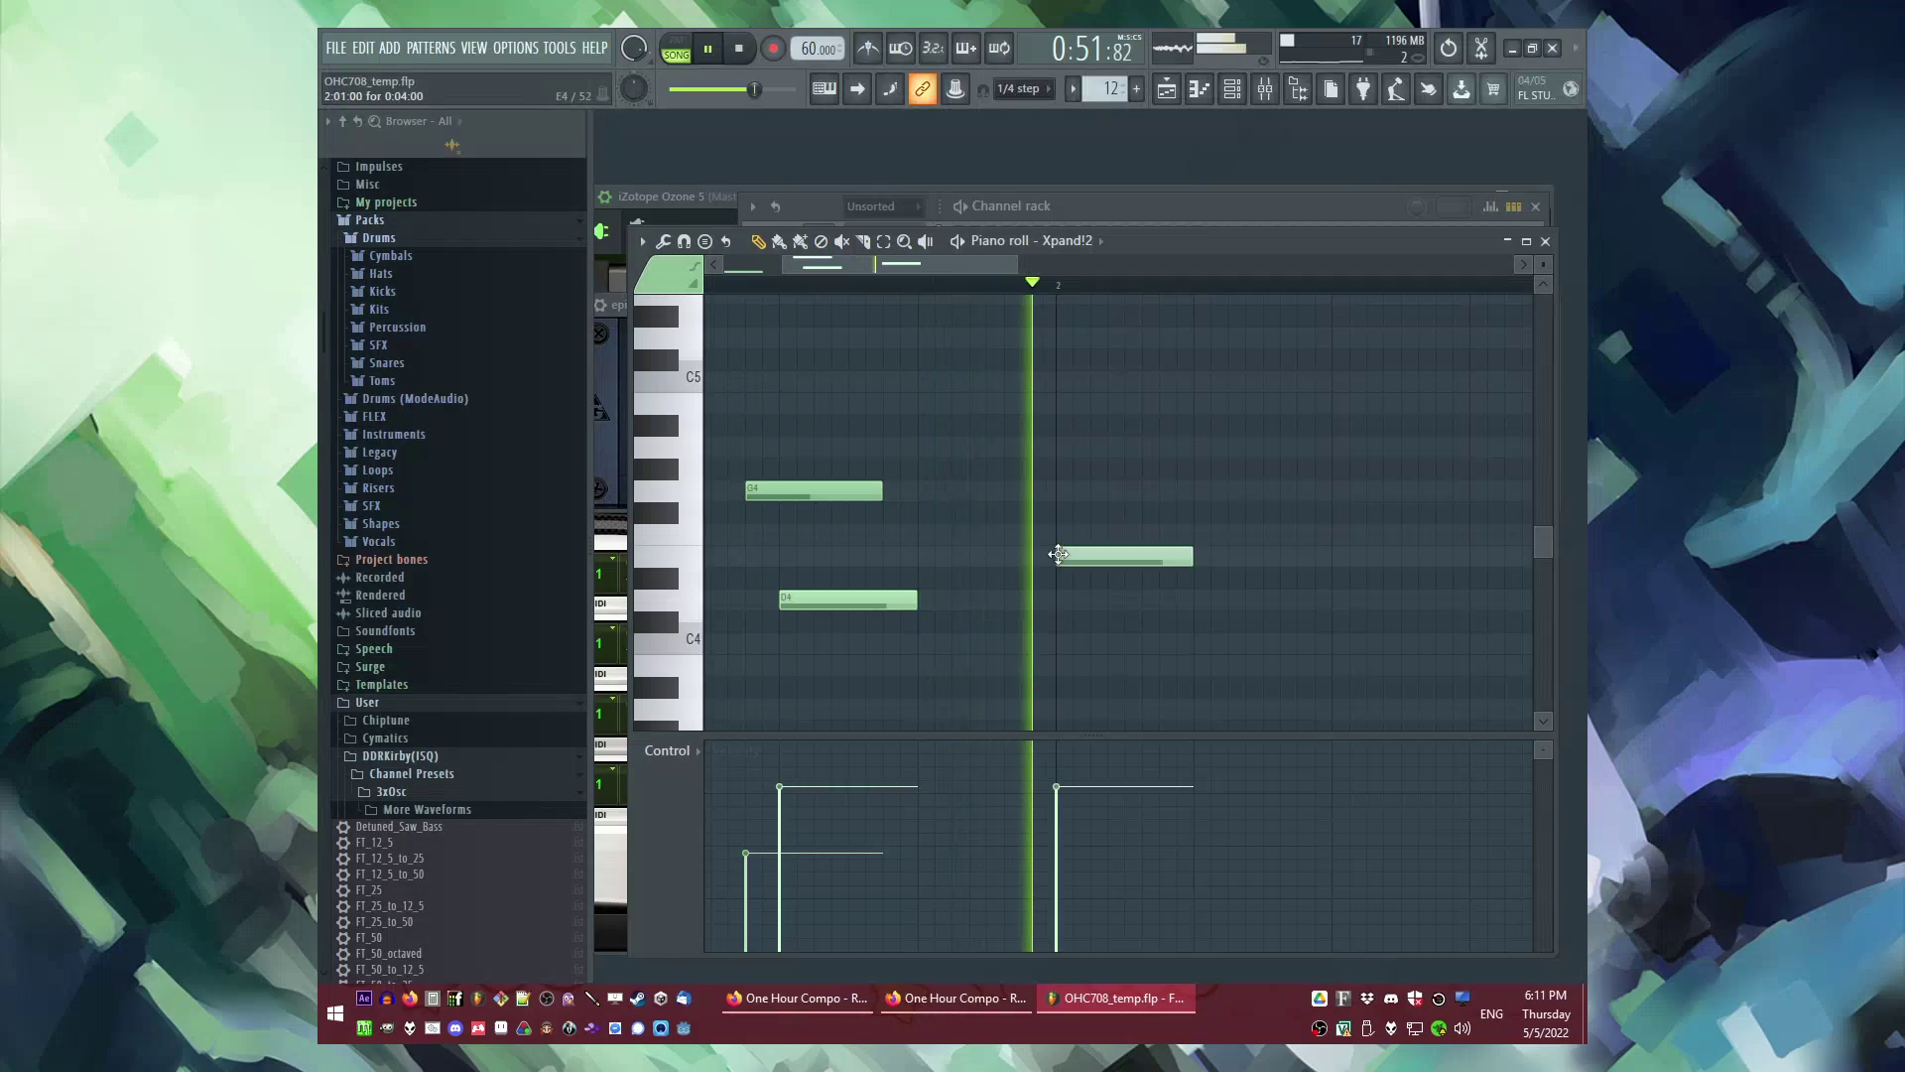
pyautogui.scroll(-3, 1133, 636)
pyautogui.scroll(2, 1131, 638)
pyautogui.press('space')
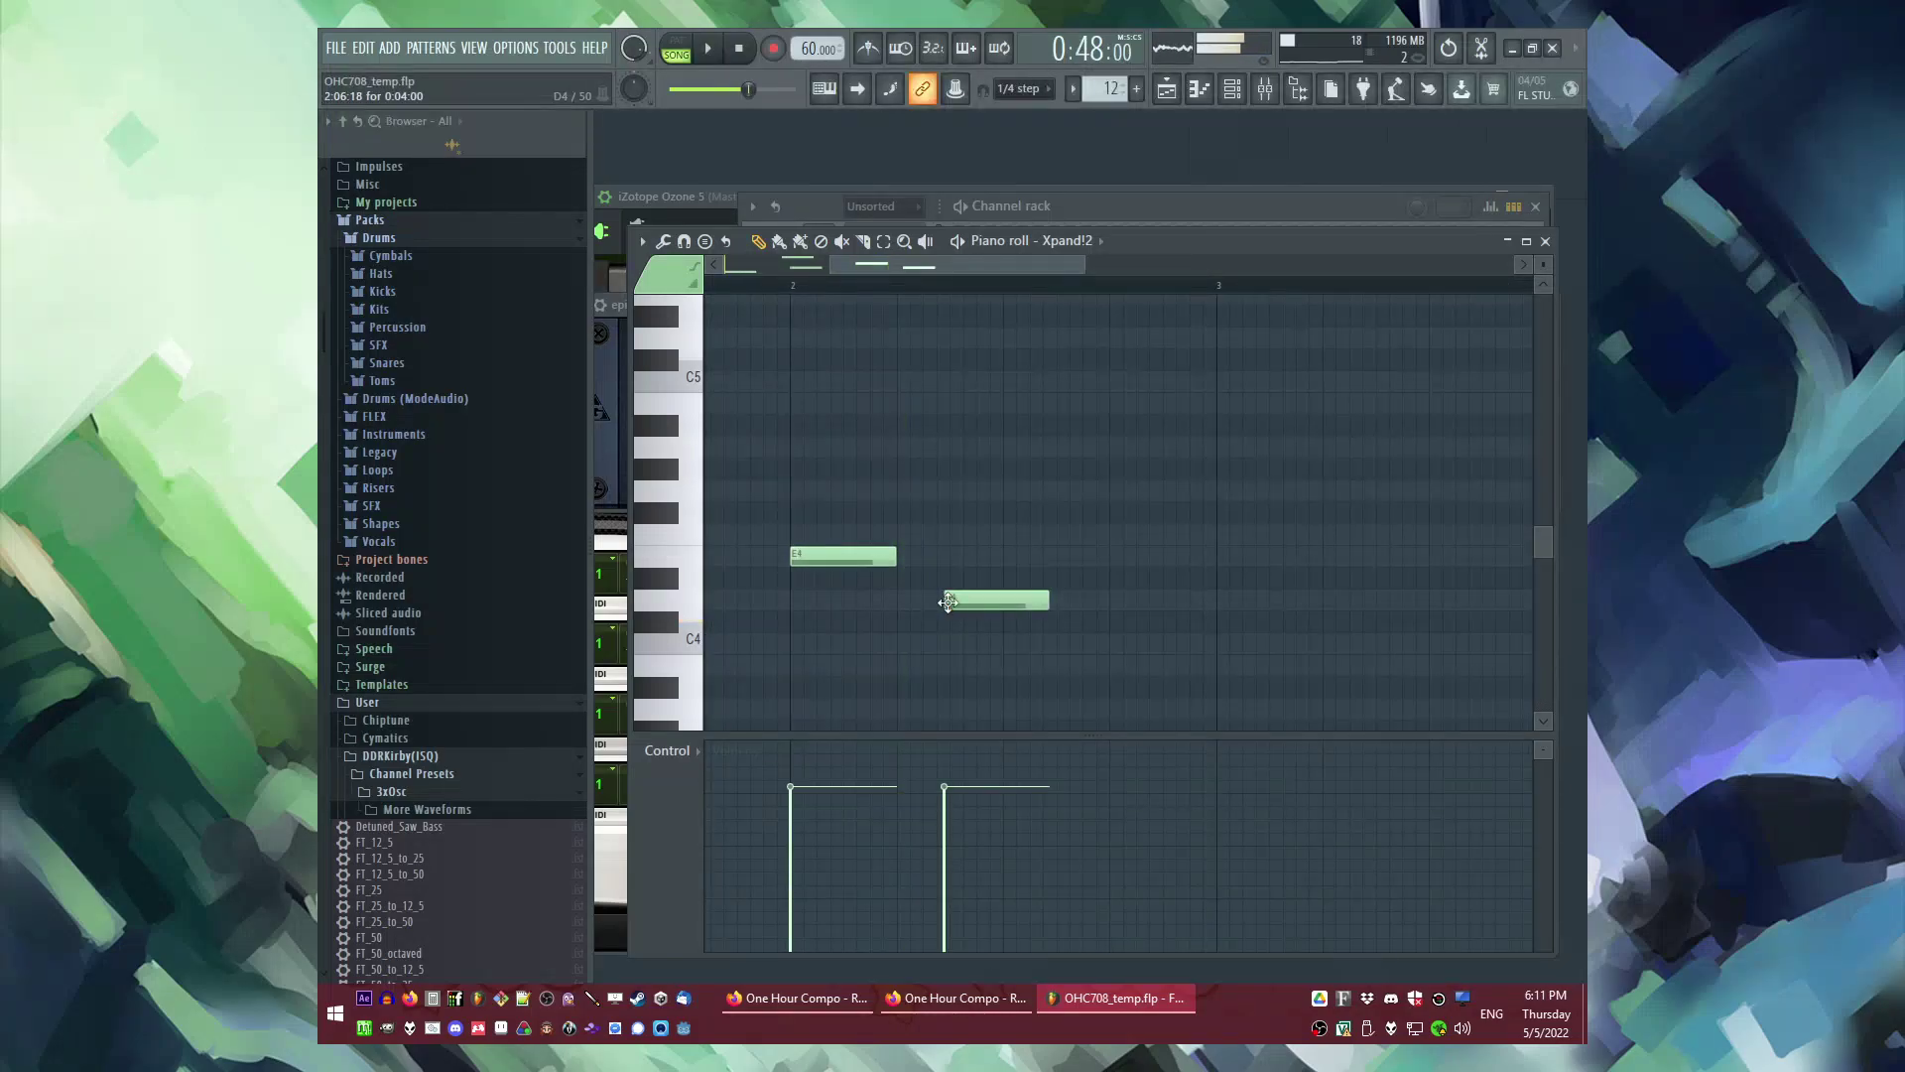
pyautogui.scroll(-2, 1004, 638)
pyautogui.press('space')
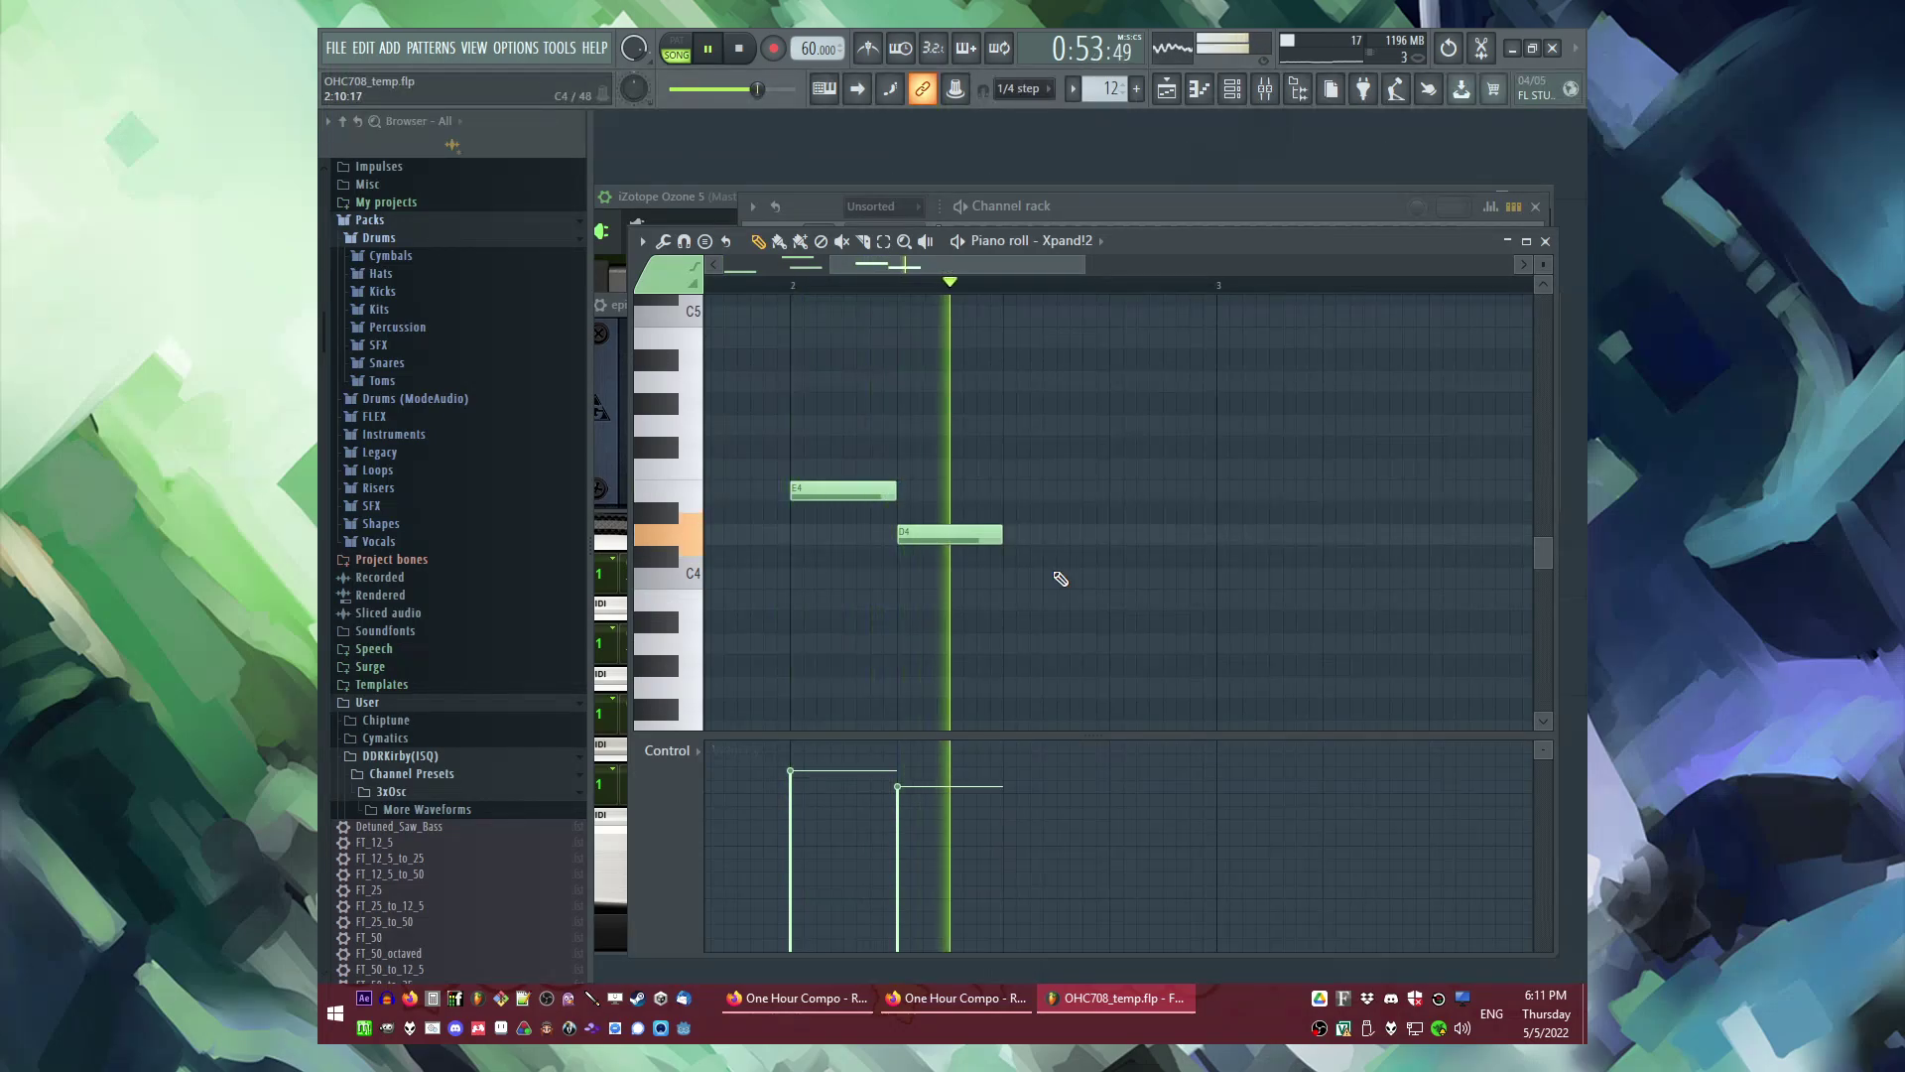
# Step: Add C4, E4 and F4 notes around beat 4 of bar 2 and reduce their velocities, making C4 the softest
pyautogui.click(1088, 579)
pyautogui.press('space')
pyautogui.click(1111, 489)
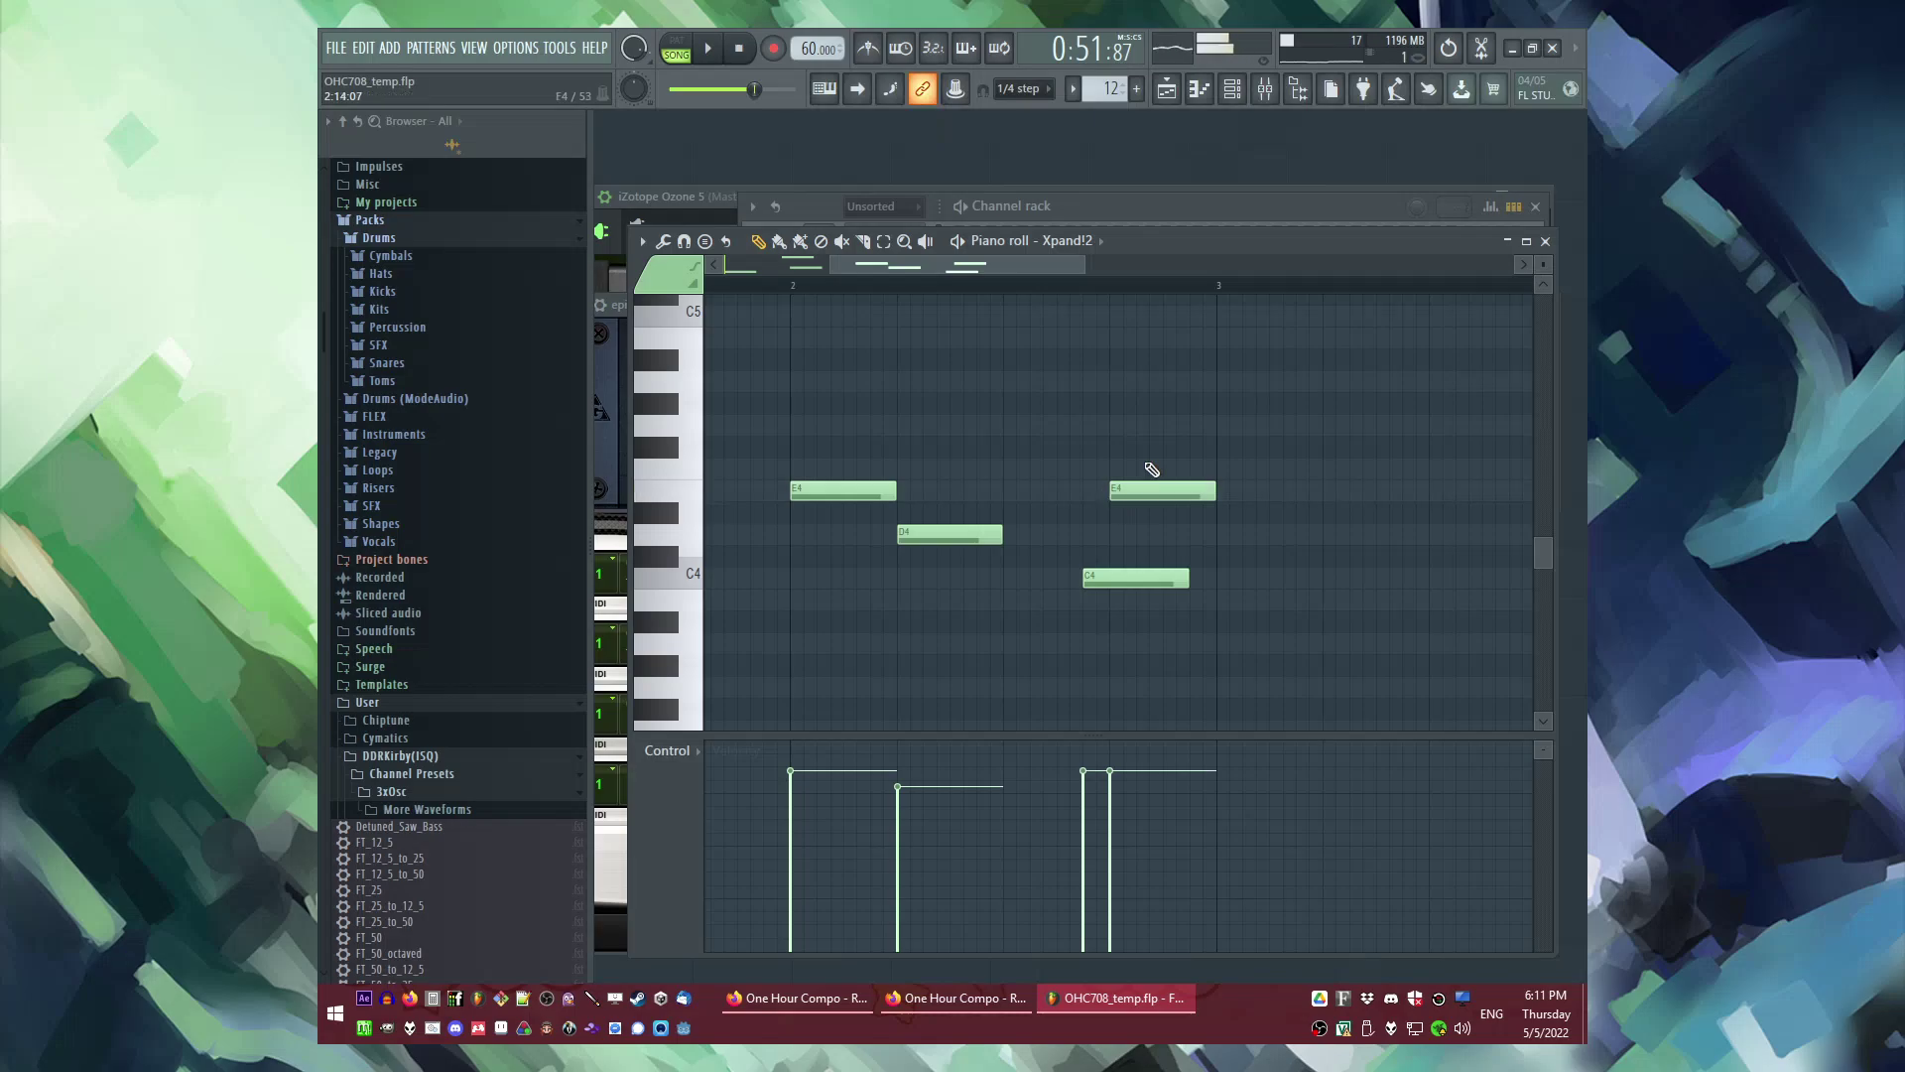
pyautogui.press('space')
pyautogui.click(1083, 851)
pyautogui.moveTo(1112, 807); pyautogui.dragTo(1111, 787)
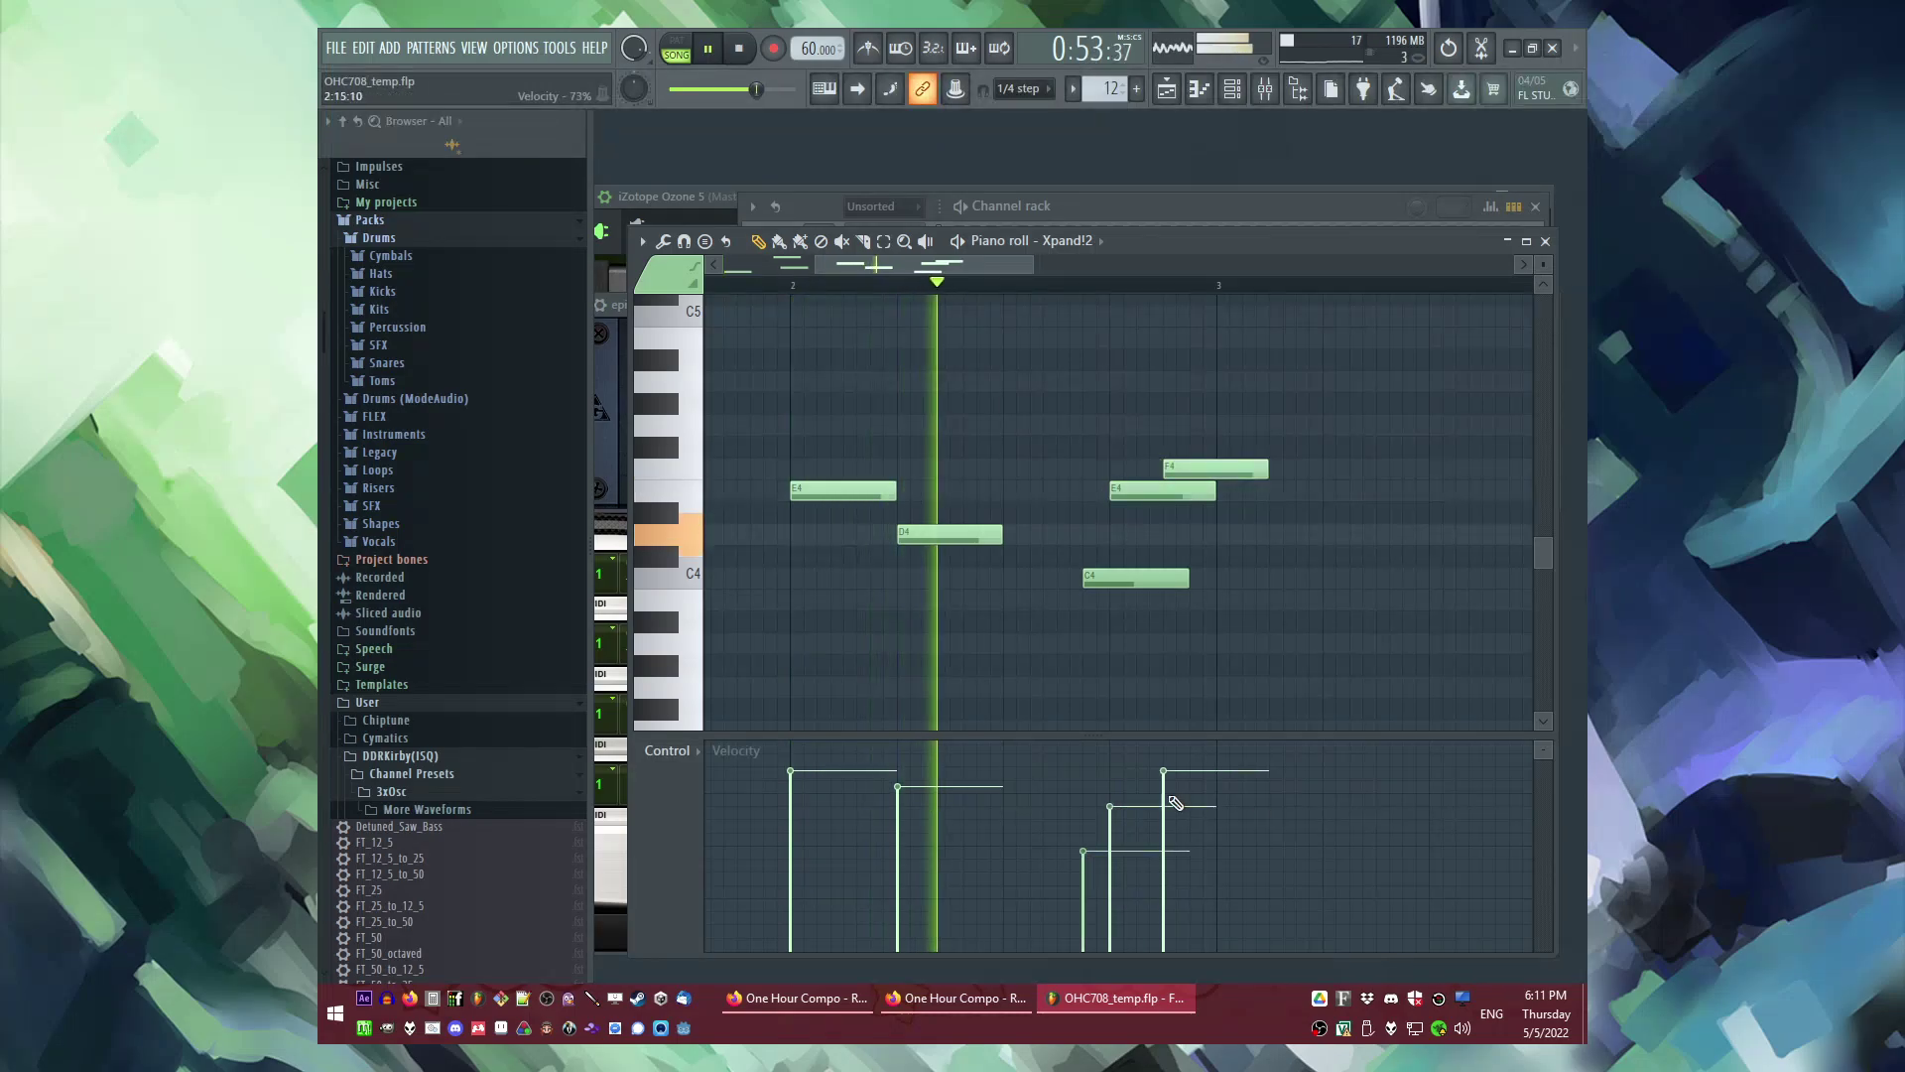
# Step: Load Fruity Delay Bank in effect slot 2 of the Xpand!2 mixer track and set its feedback volume to about 35%
pyautogui.press('F6')
pyautogui.press('F9')
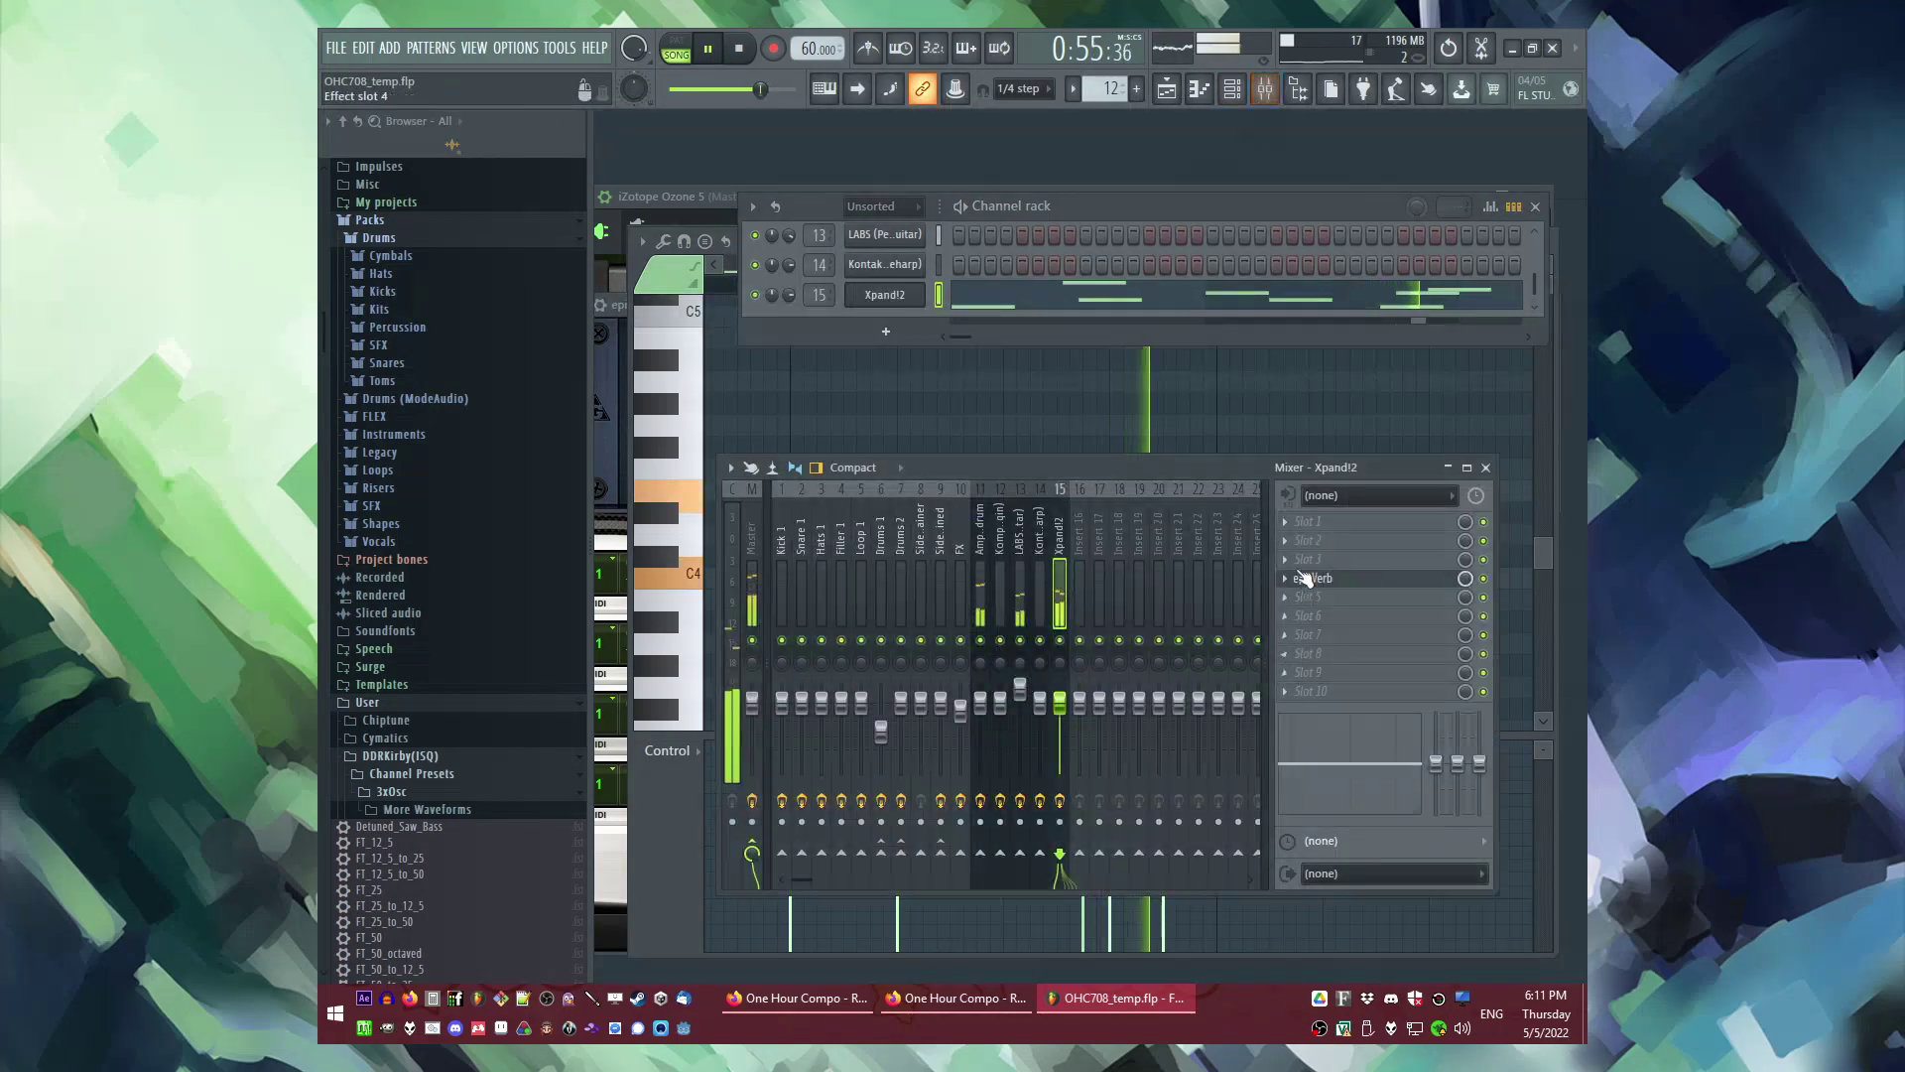
pyautogui.click(1286, 522)
pyautogui.moveTo(1286, 535)
pyautogui.click(1189, 551)
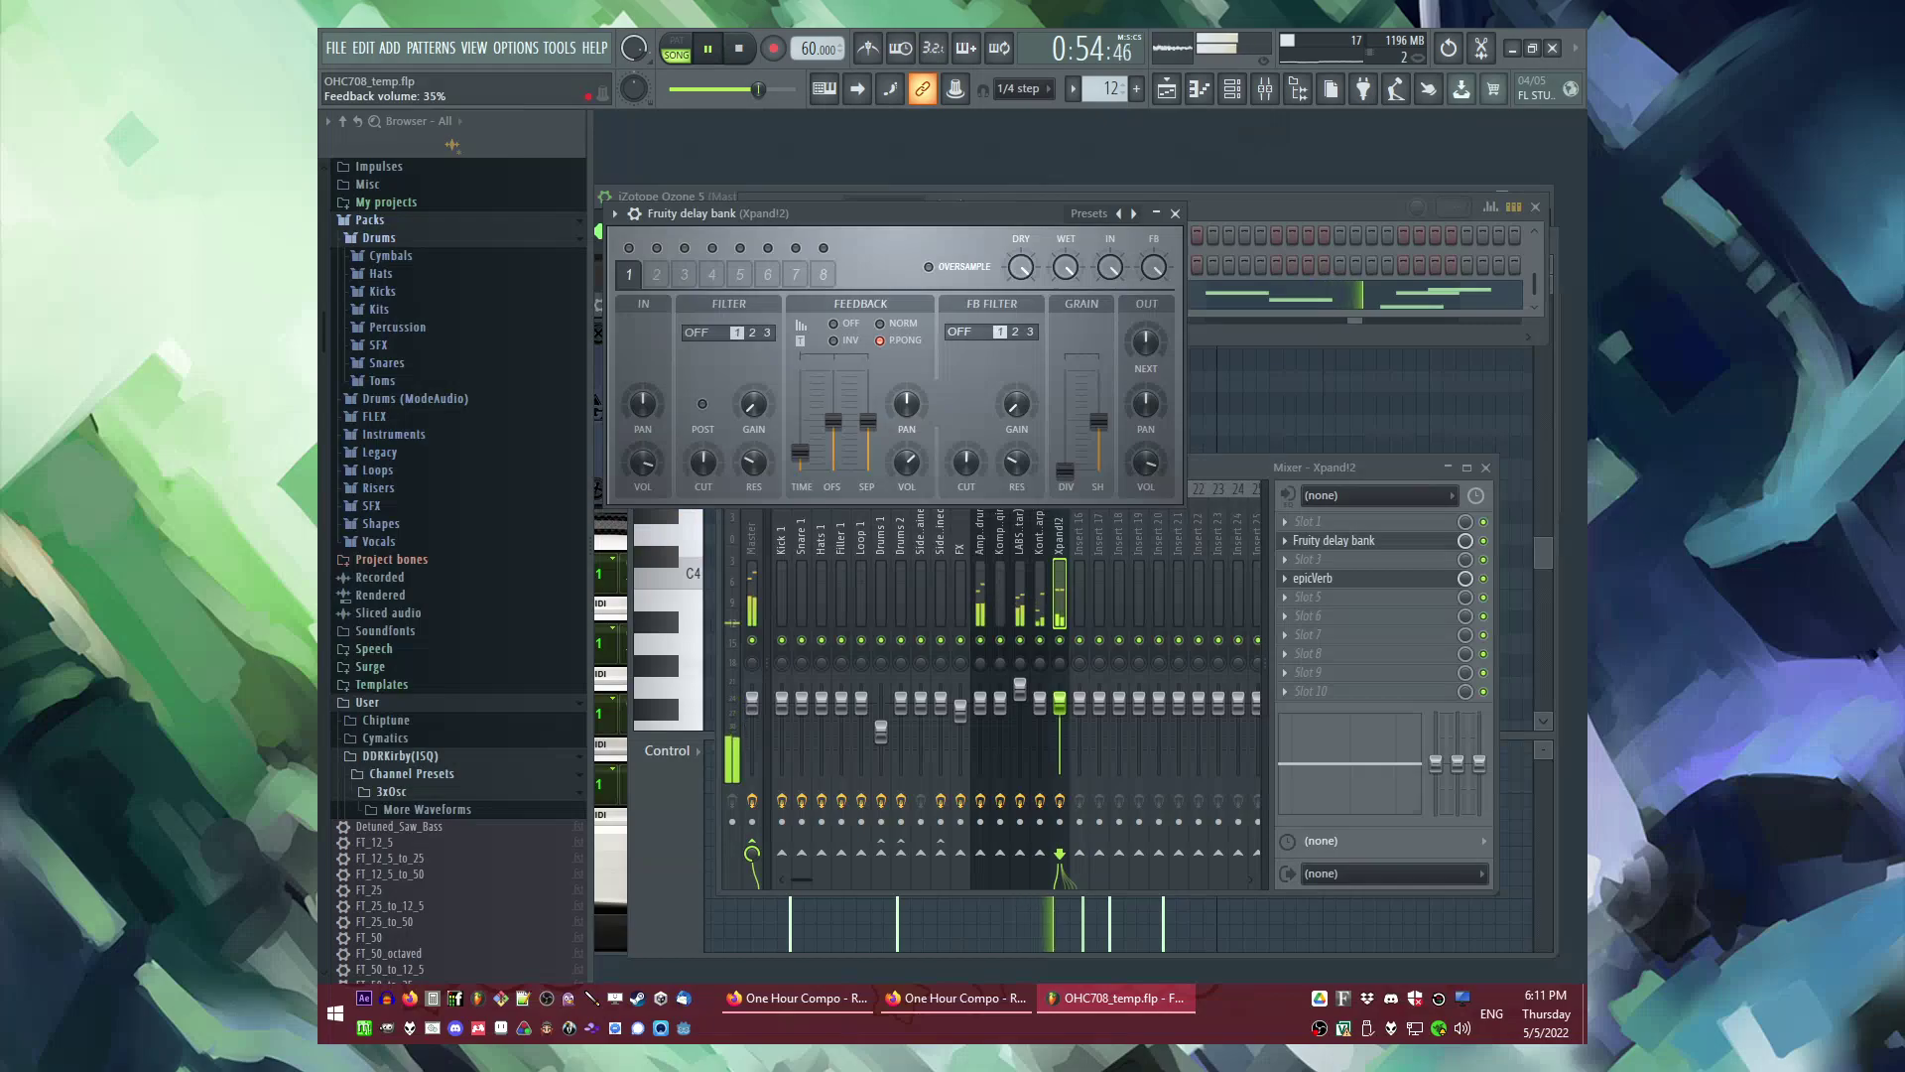
pyautogui.rightClick(1382, 430)
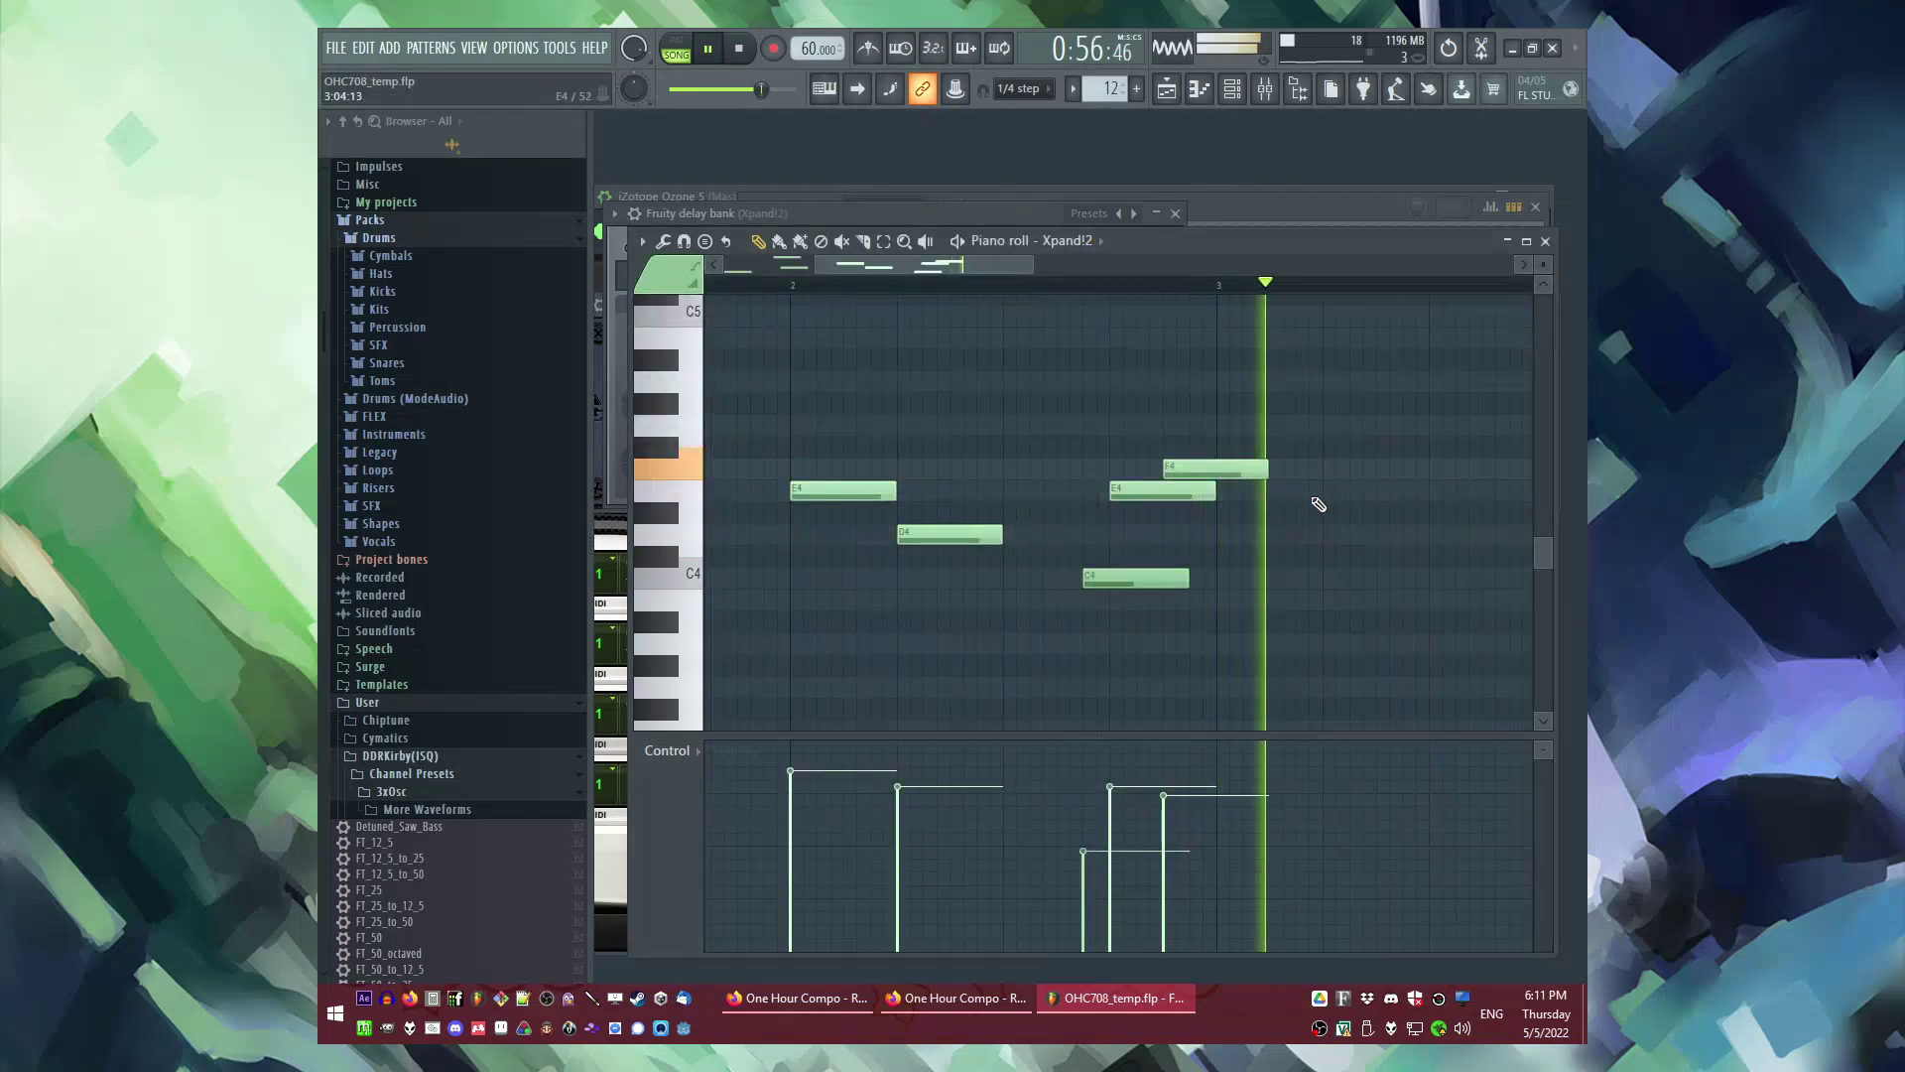
# Step: Load Fruity Blood Overdrive in effect slot 3 of the Xpand!2 mixer track
pyautogui.press('F6')
pyautogui.press('F6')
pyautogui.press('F9')
pyautogui.click(1316, 558)
pyautogui.click(1223, 488)
# Step: Play the arrangement from just before bar 13 to check the taiko pattern against the other tracks
pyautogui.press('F5')
pyautogui.click(1028, 484)
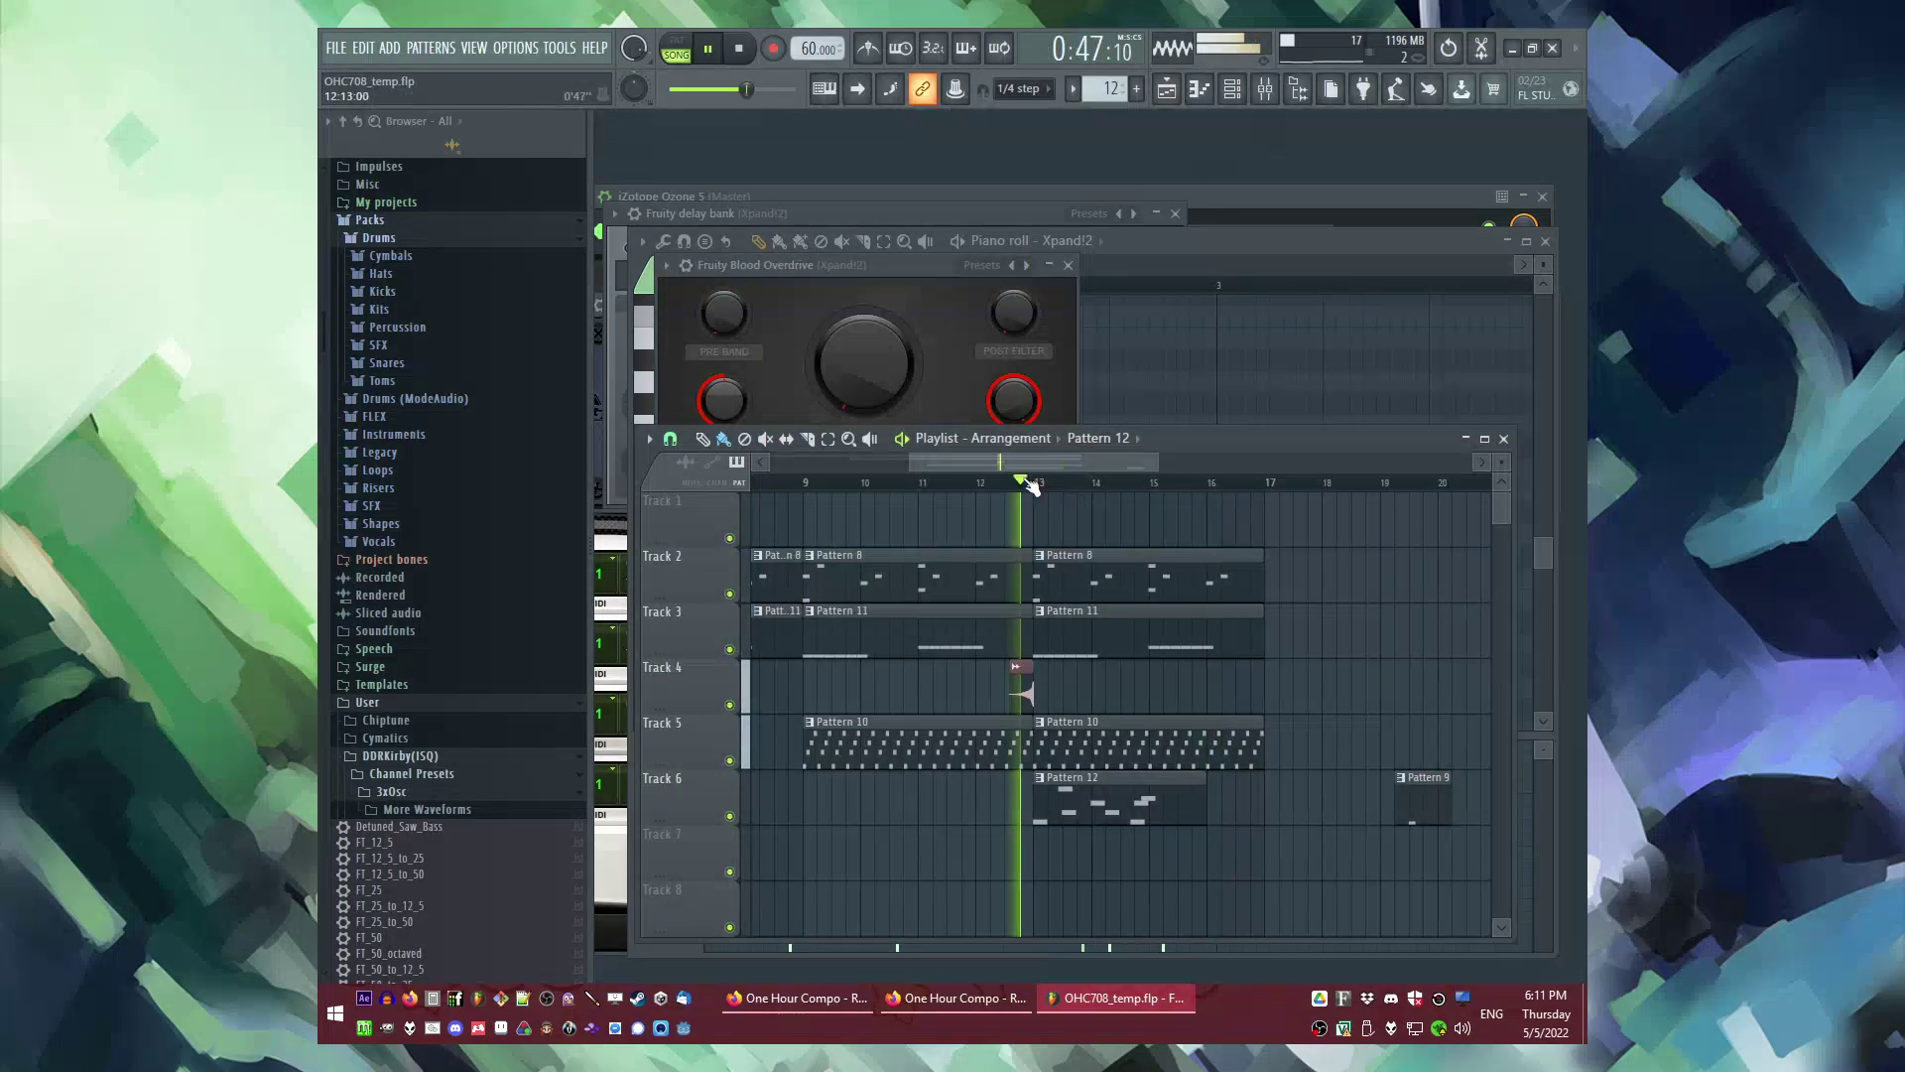
pyautogui.moveTo(1044, 526); pyautogui.dragTo(924, 560)
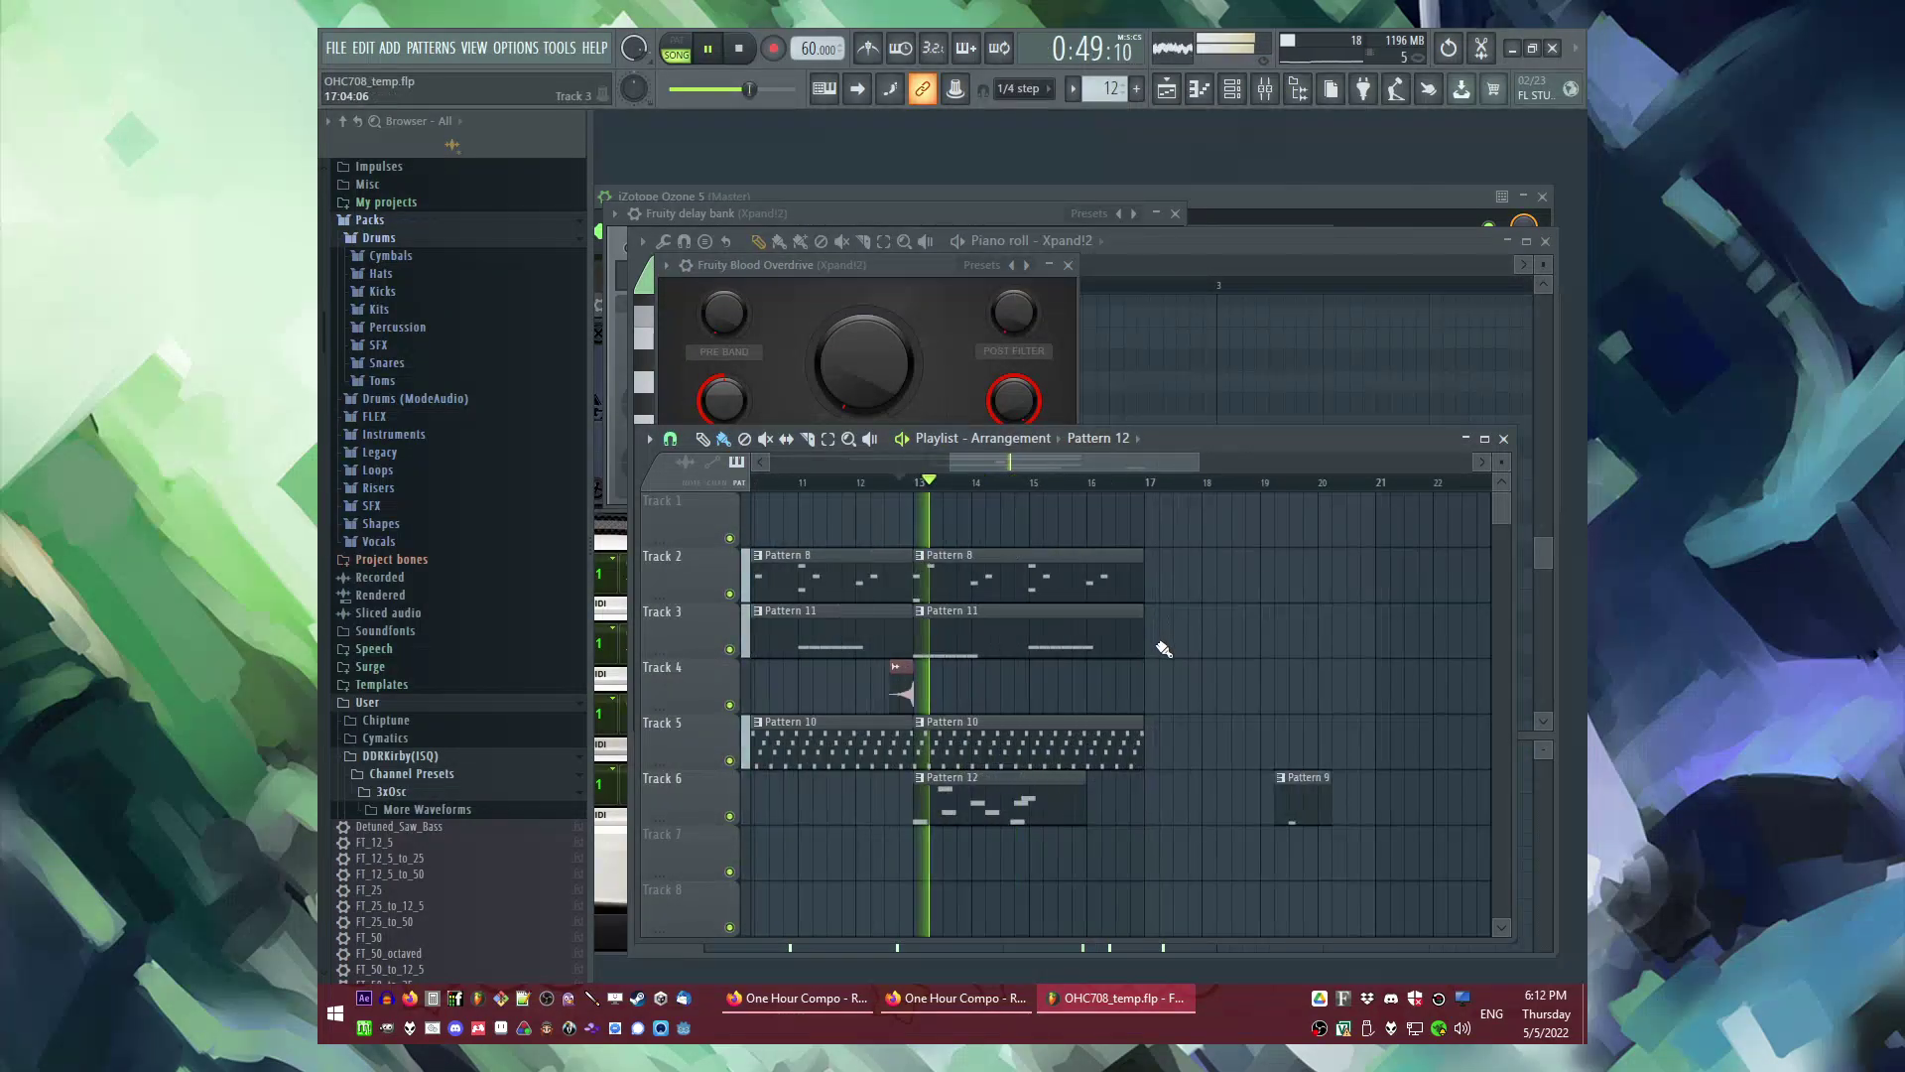
pyautogui.scroll(-1, 979, 809)
pyautogui.scroll(1, 981, 808)
pyautogui.scroll(2, 981, 807)
pyautogui.scroll(-1, 984, 788)
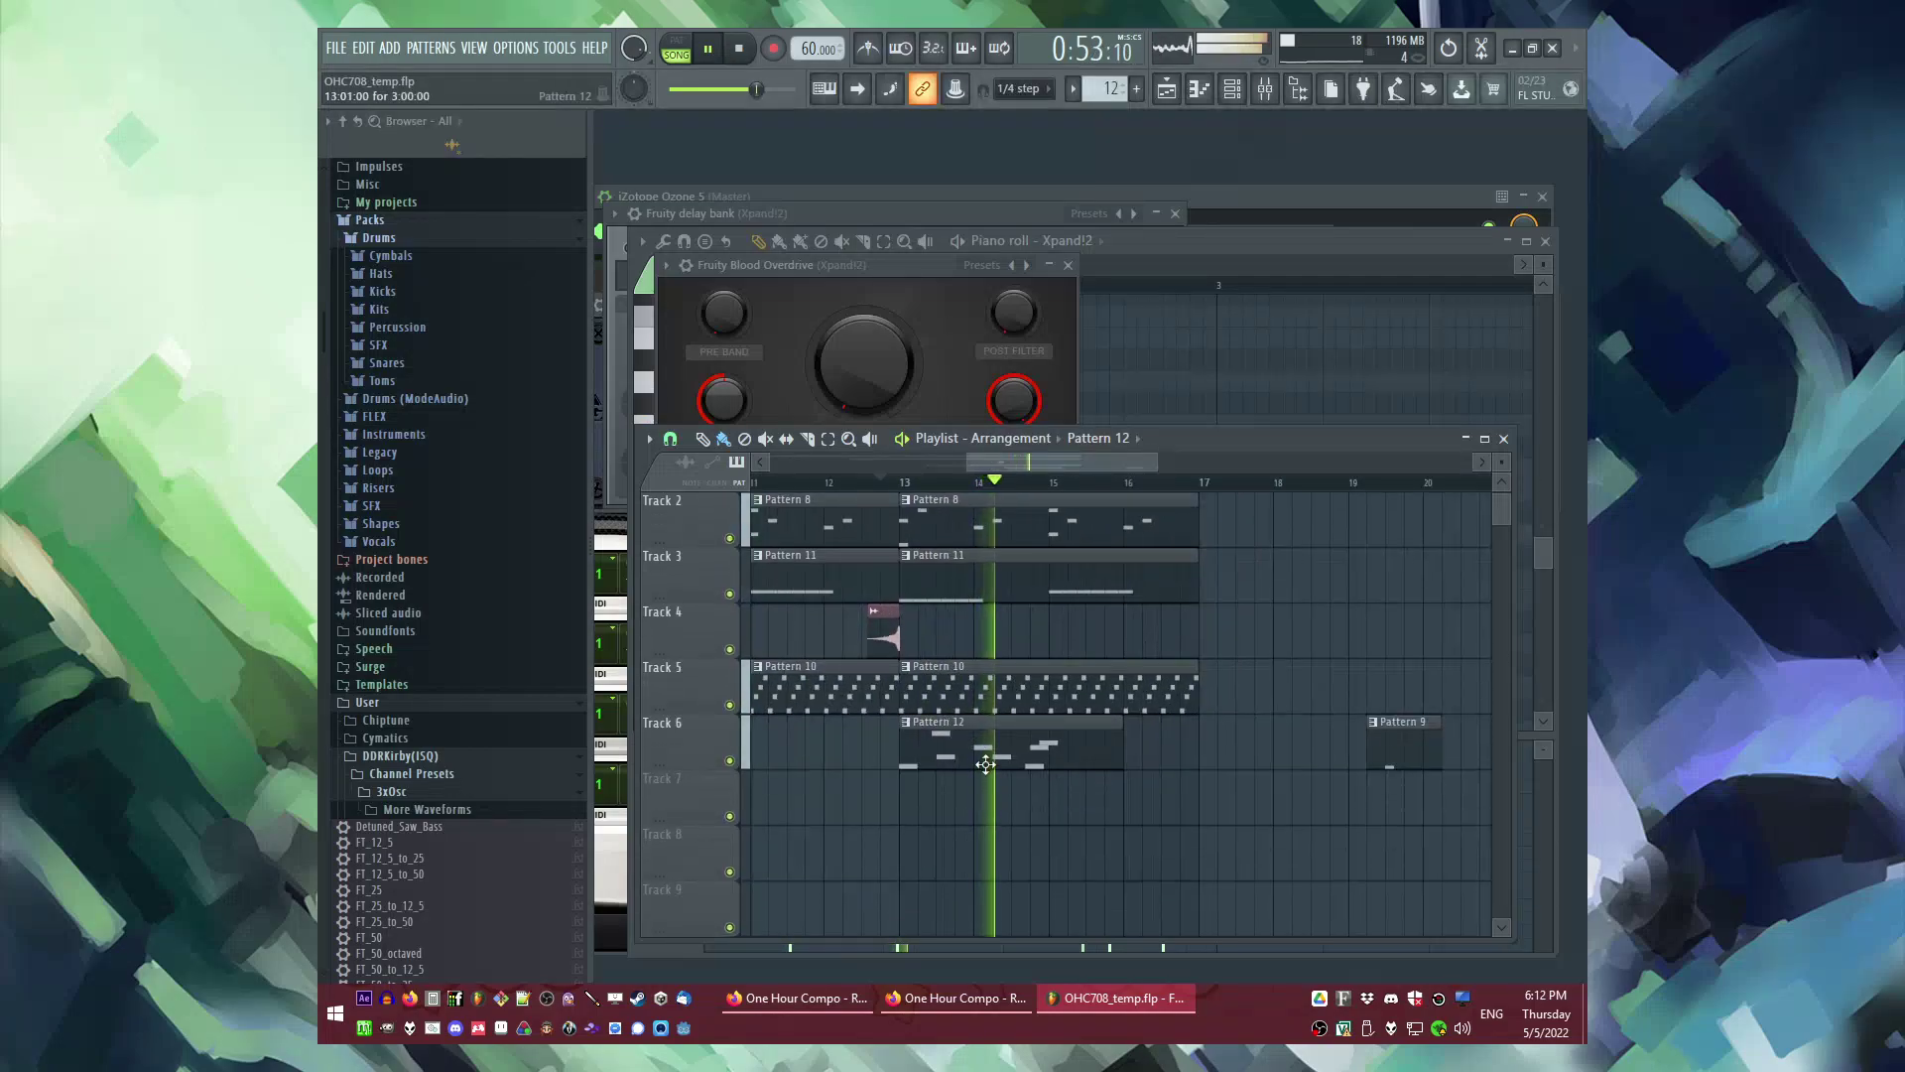
# Step: Repeat Pattern 12's two-bar taiko phrase in bars 3 and 4, and add an A#4 note on beat 2 of bar 3
pyautogui.doubleClick(979, 756)
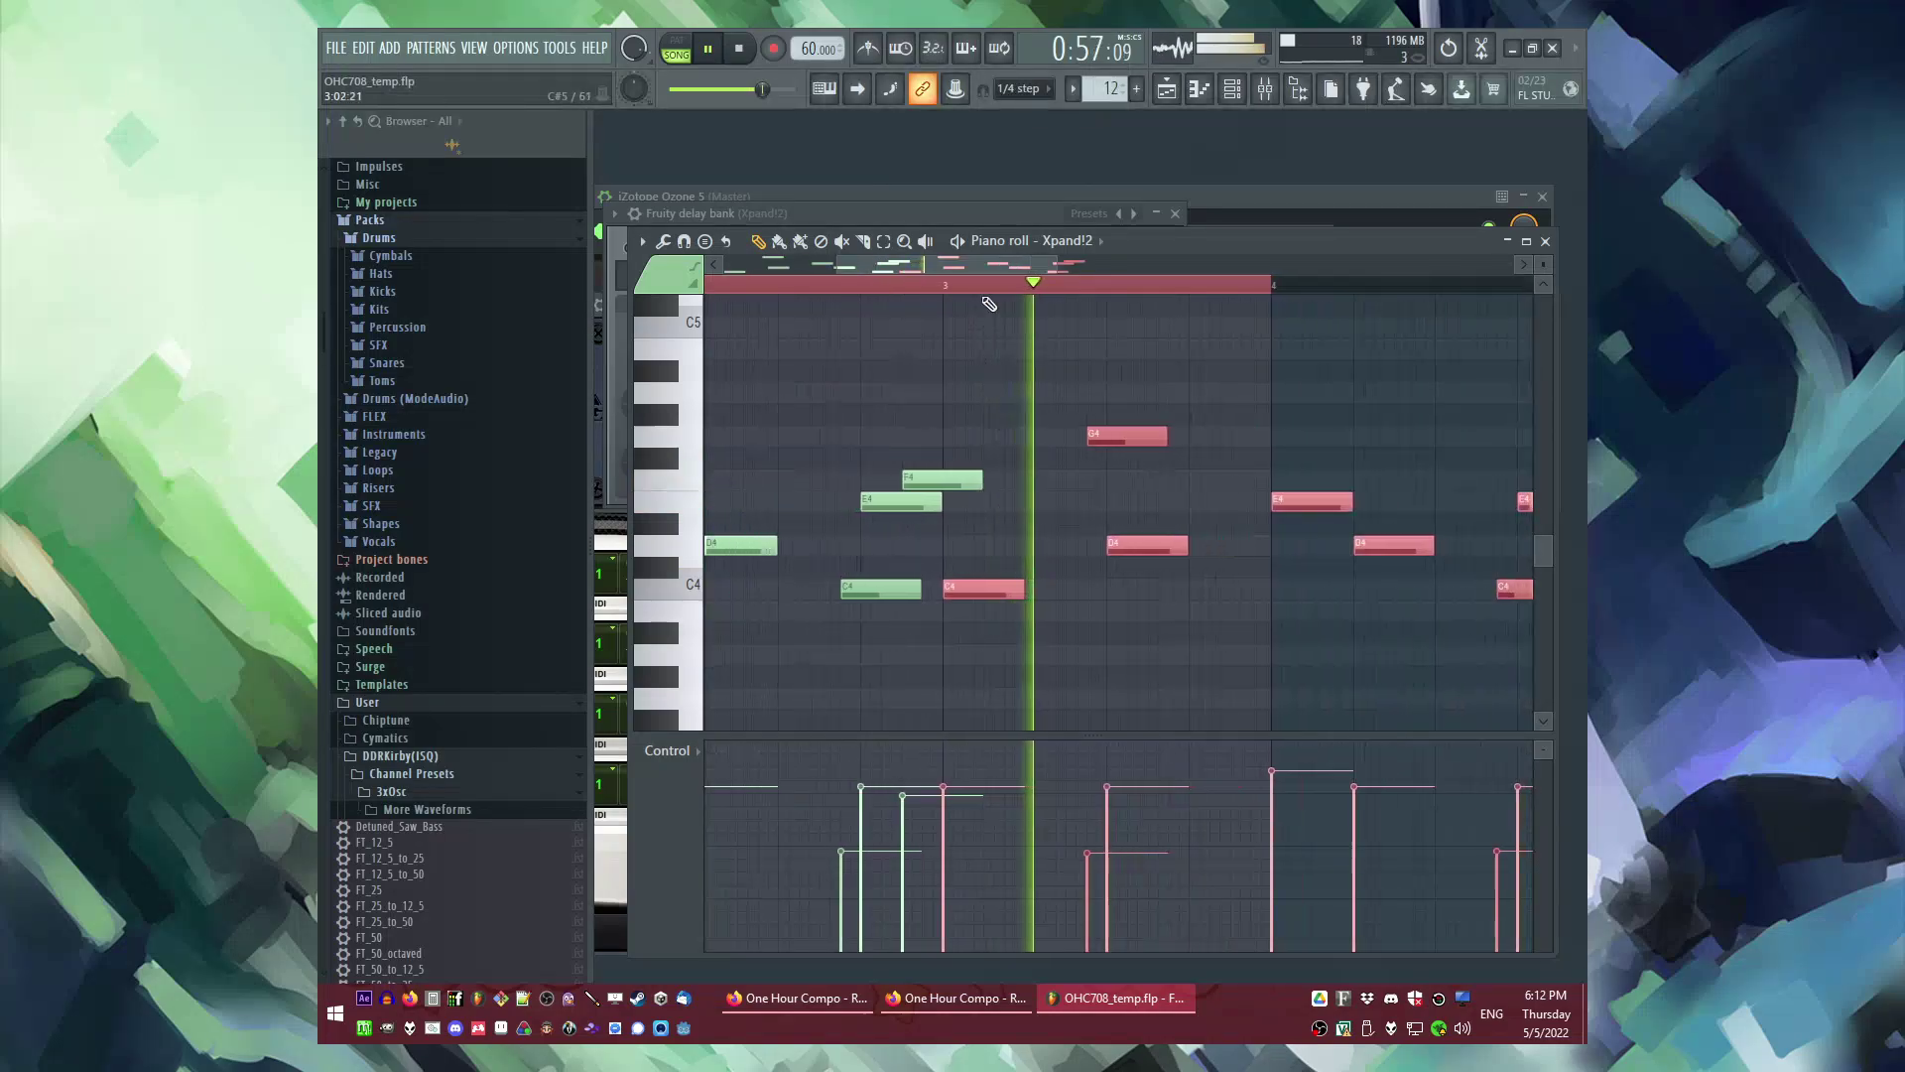
pyautogui.click(1038, 373)
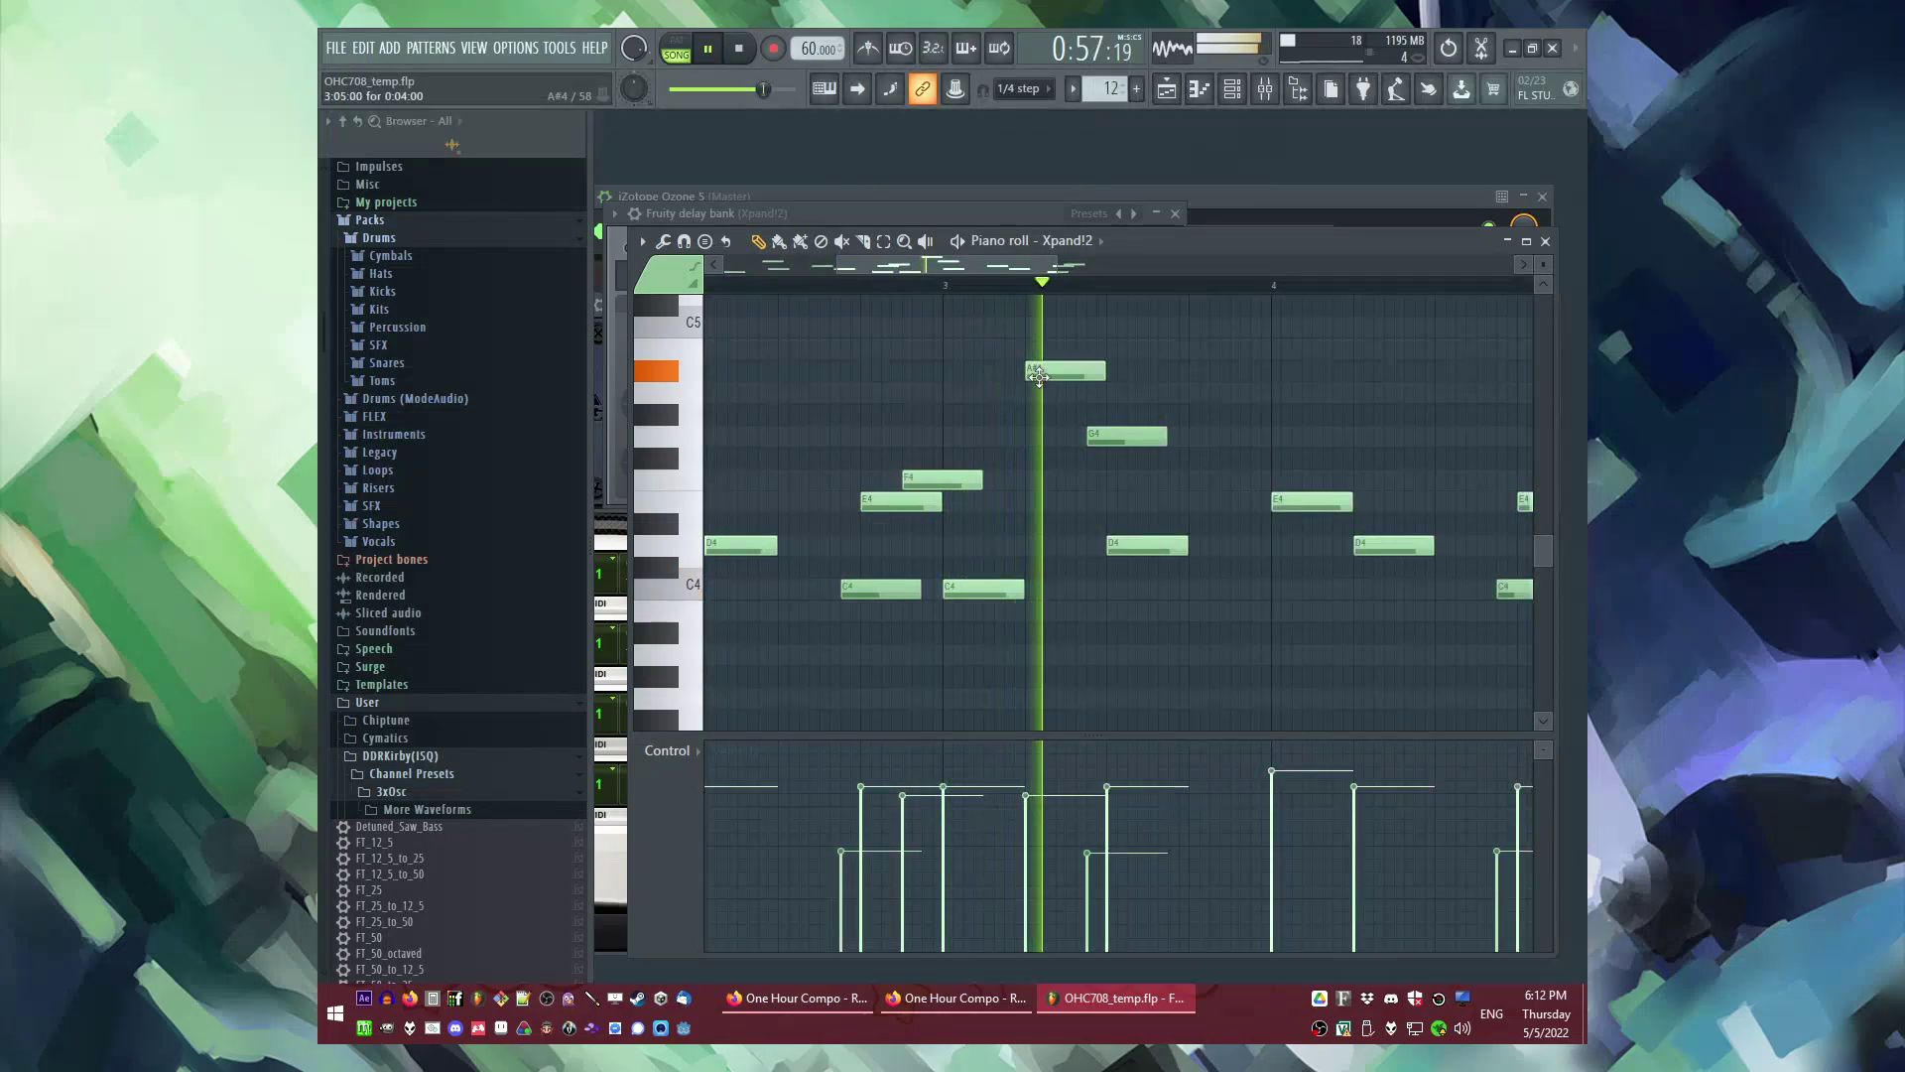
pyautogui.scroll(2, 1037, 385)
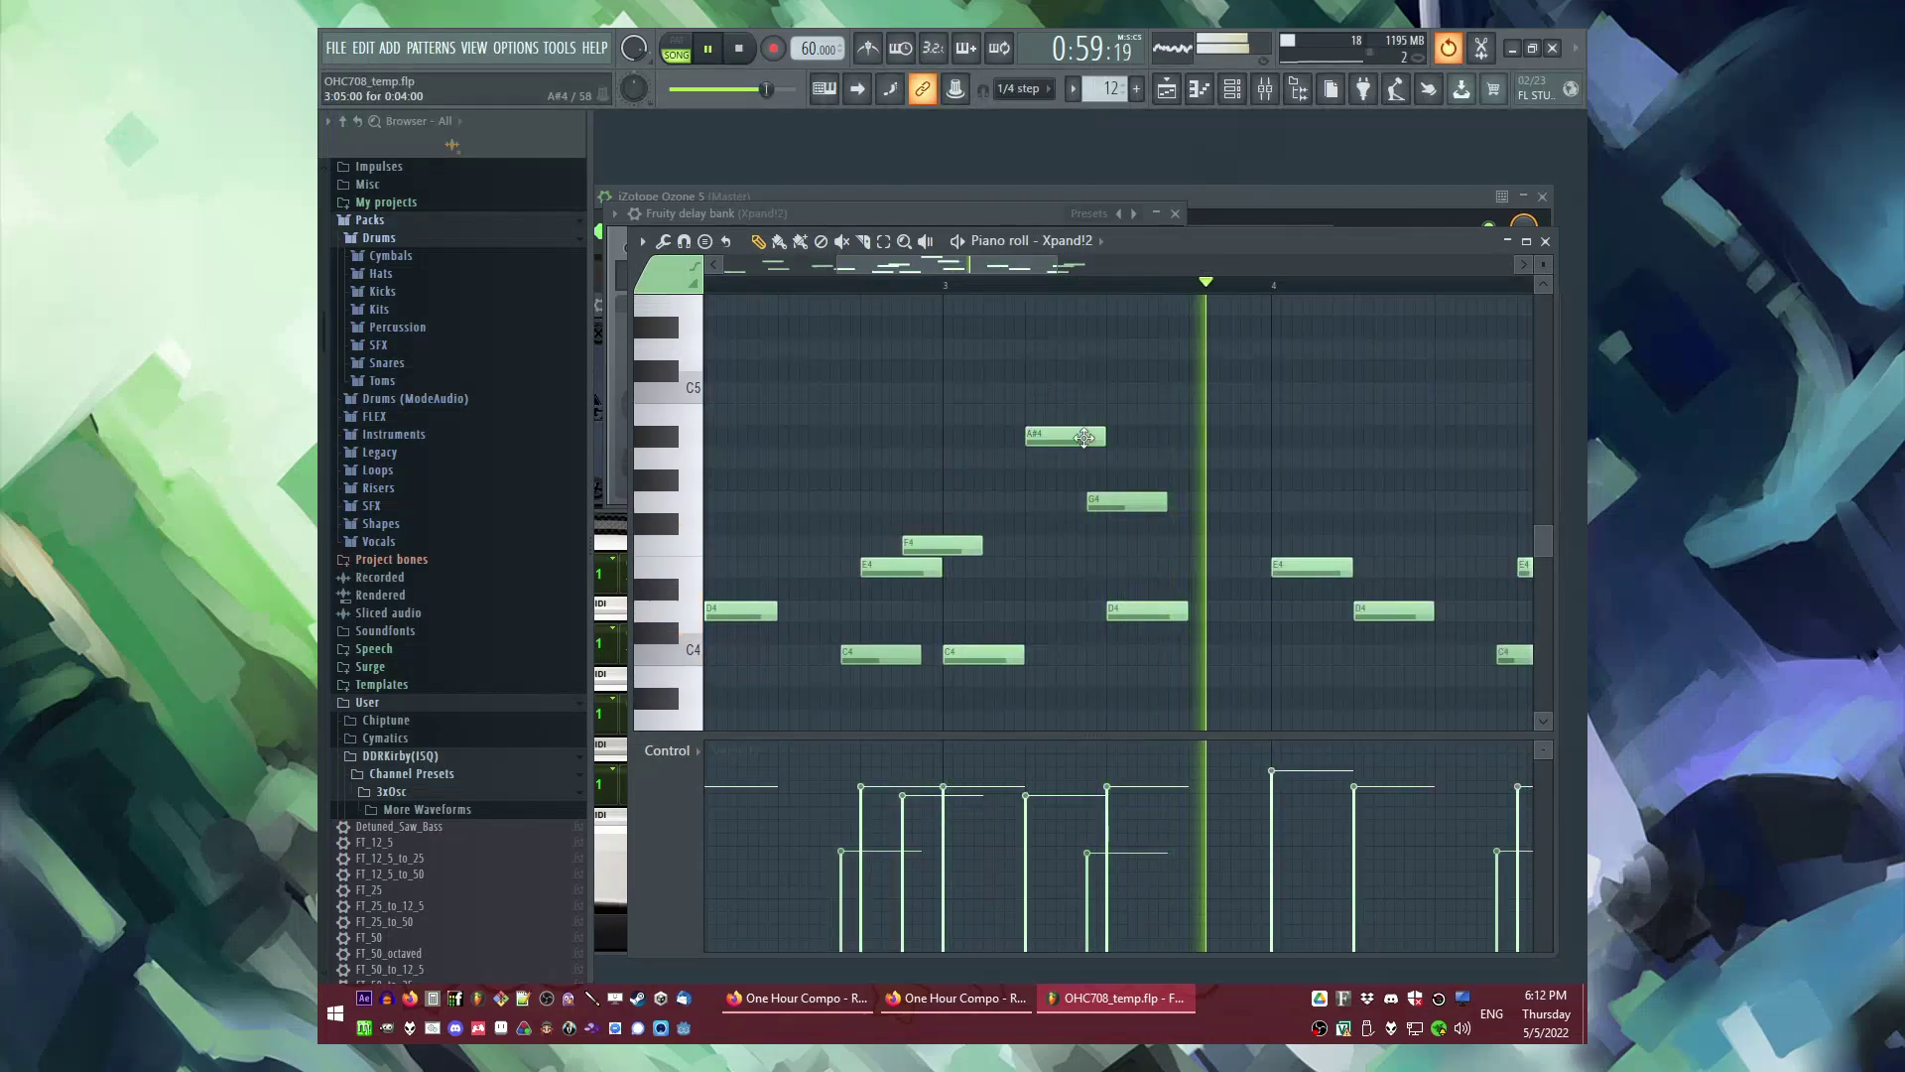
# Step: Add a D#5 note halfway through the first beat of bar 4 in the taiko pattern and play it
pyautogui.press('space')
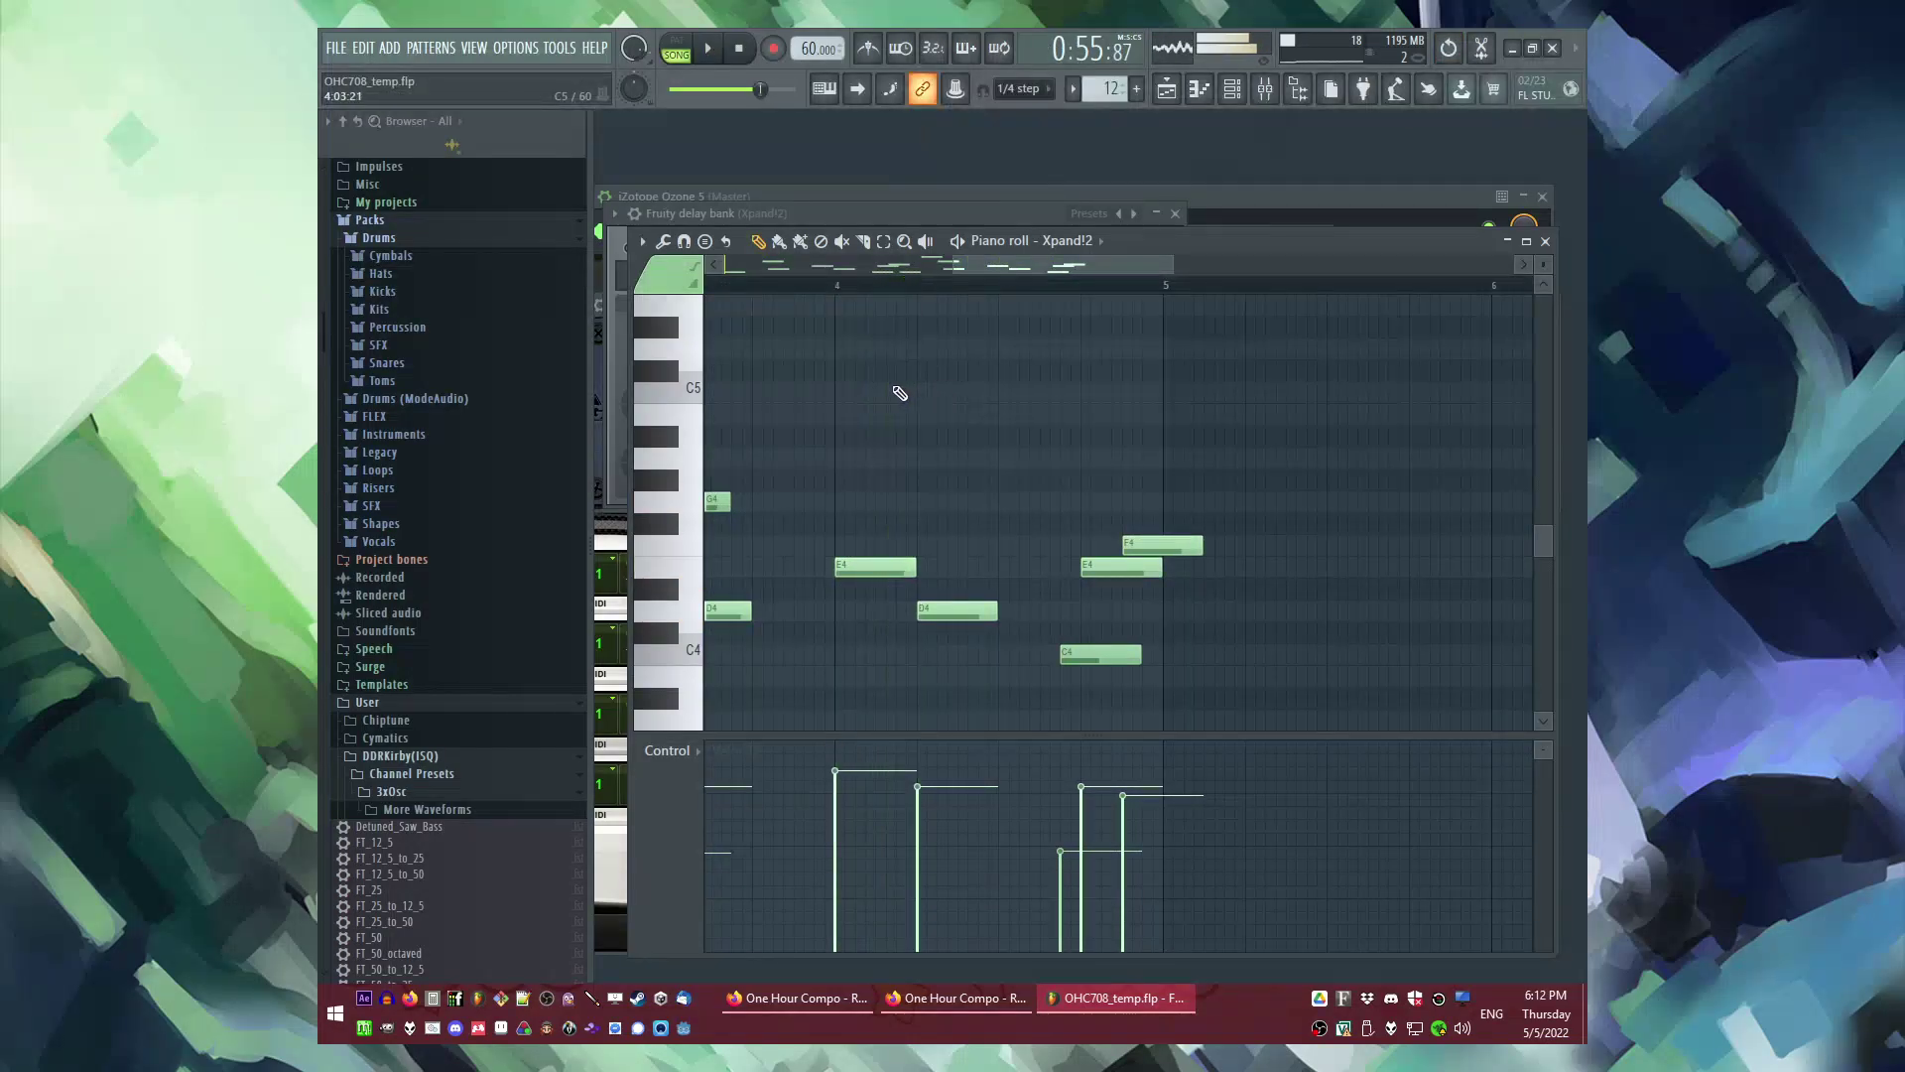
pyautogui.moveTo(877, 387); pyautogui.dragTo(868, 335)
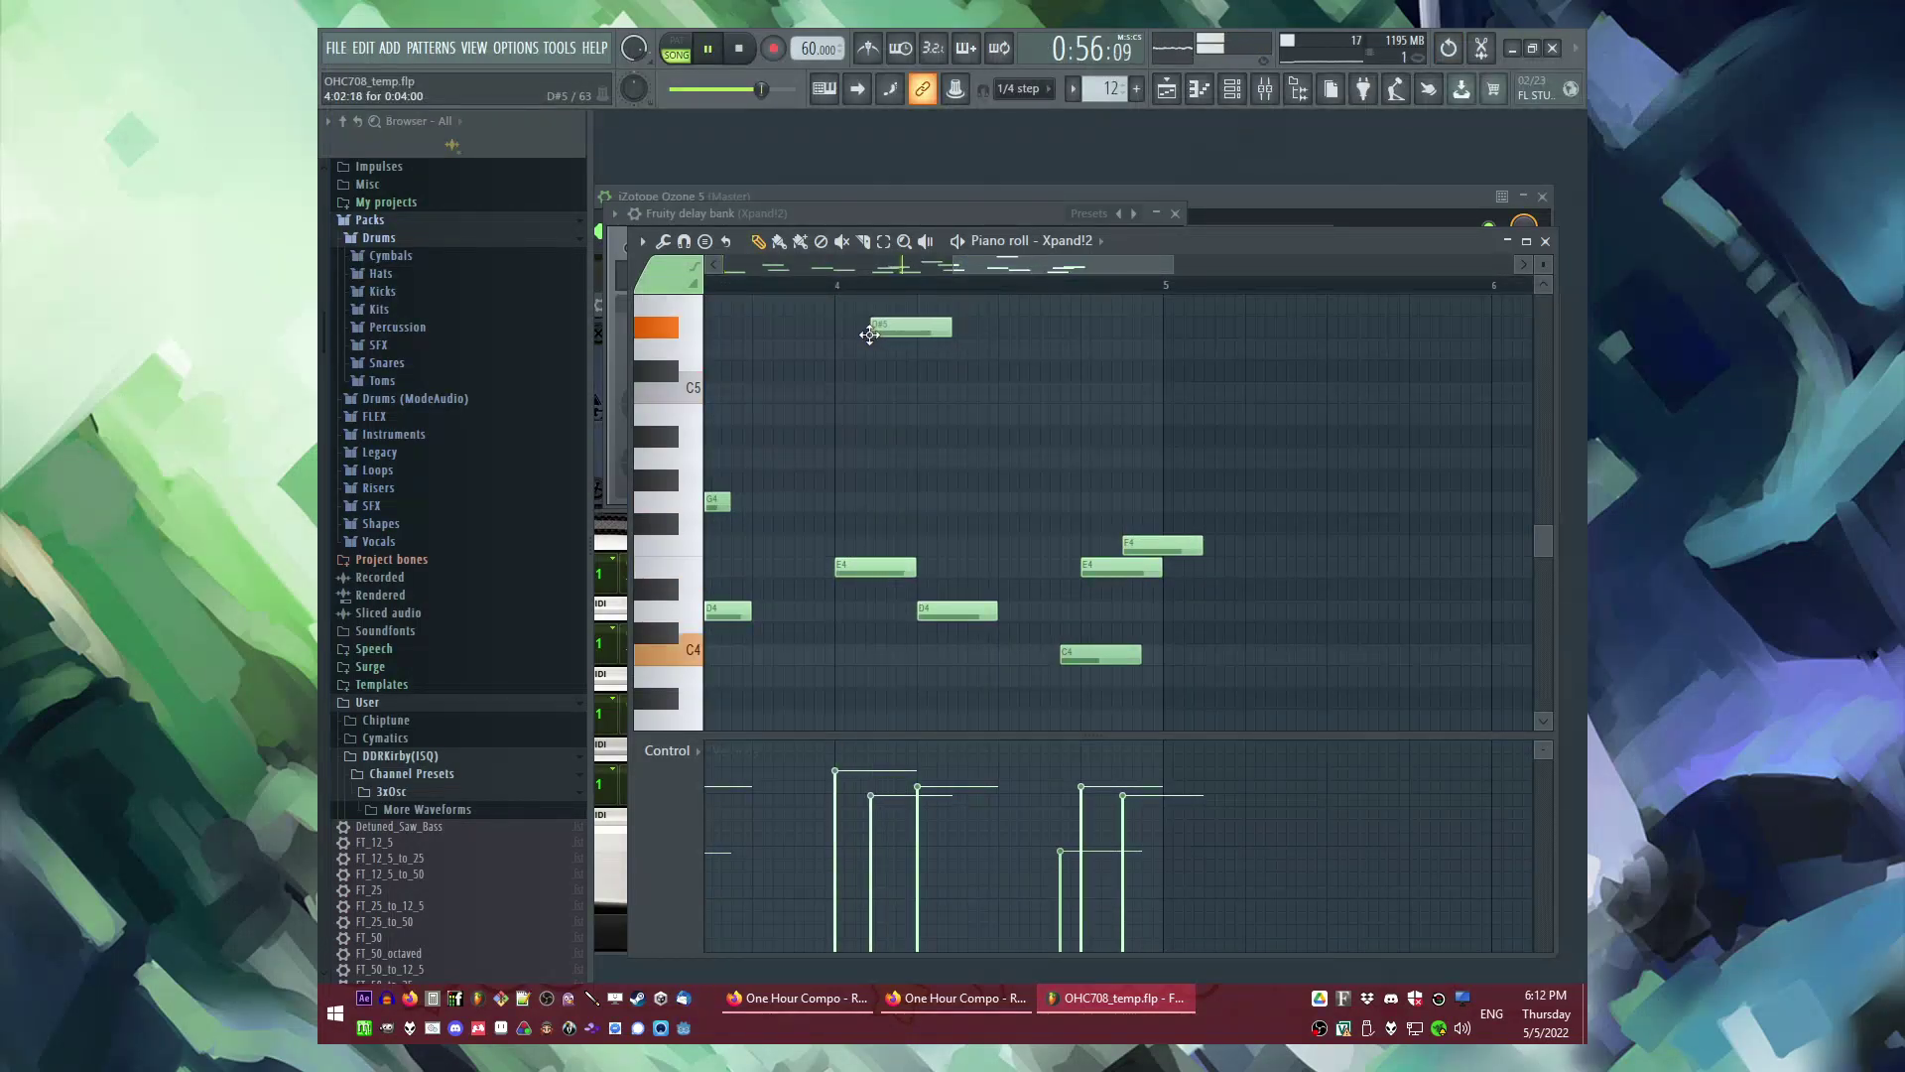
pyautogui.scroll(3, 837, 301)
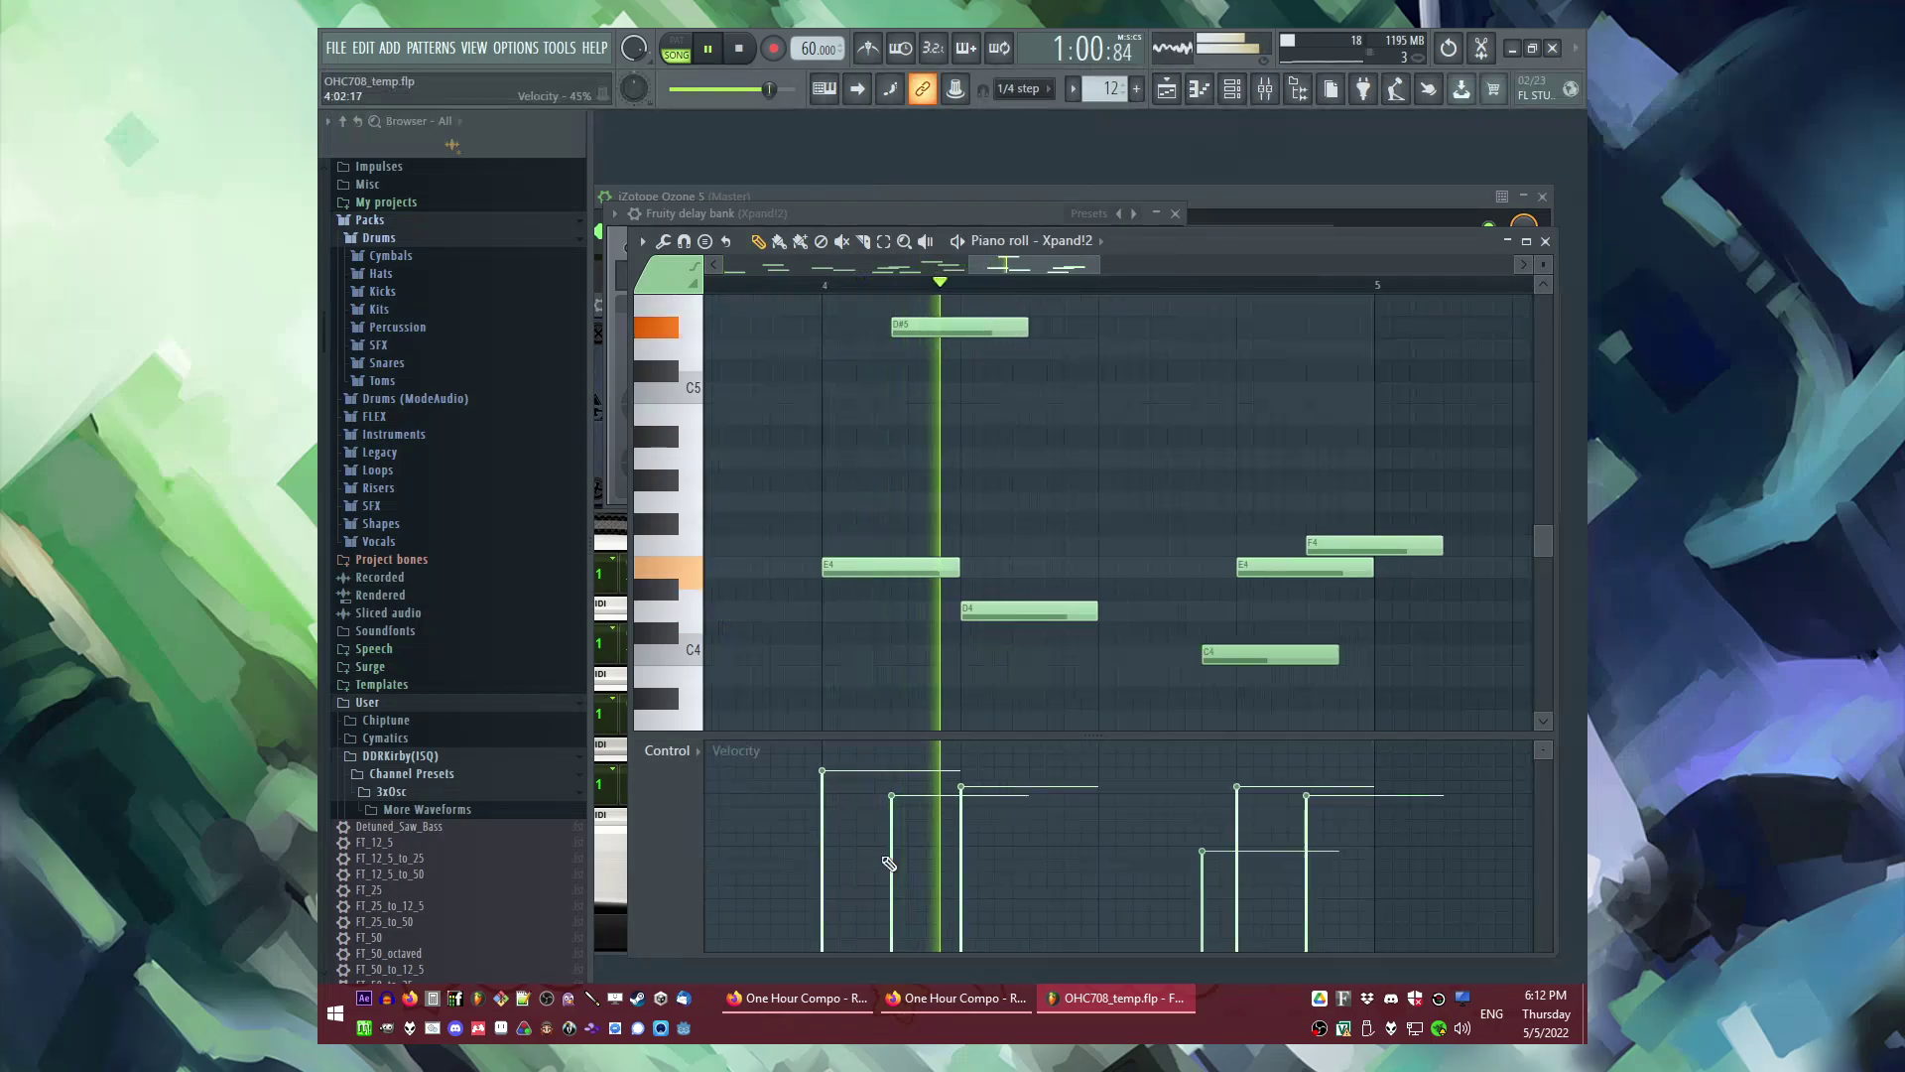
pyautogui.scroll(-4, 1139, 480)
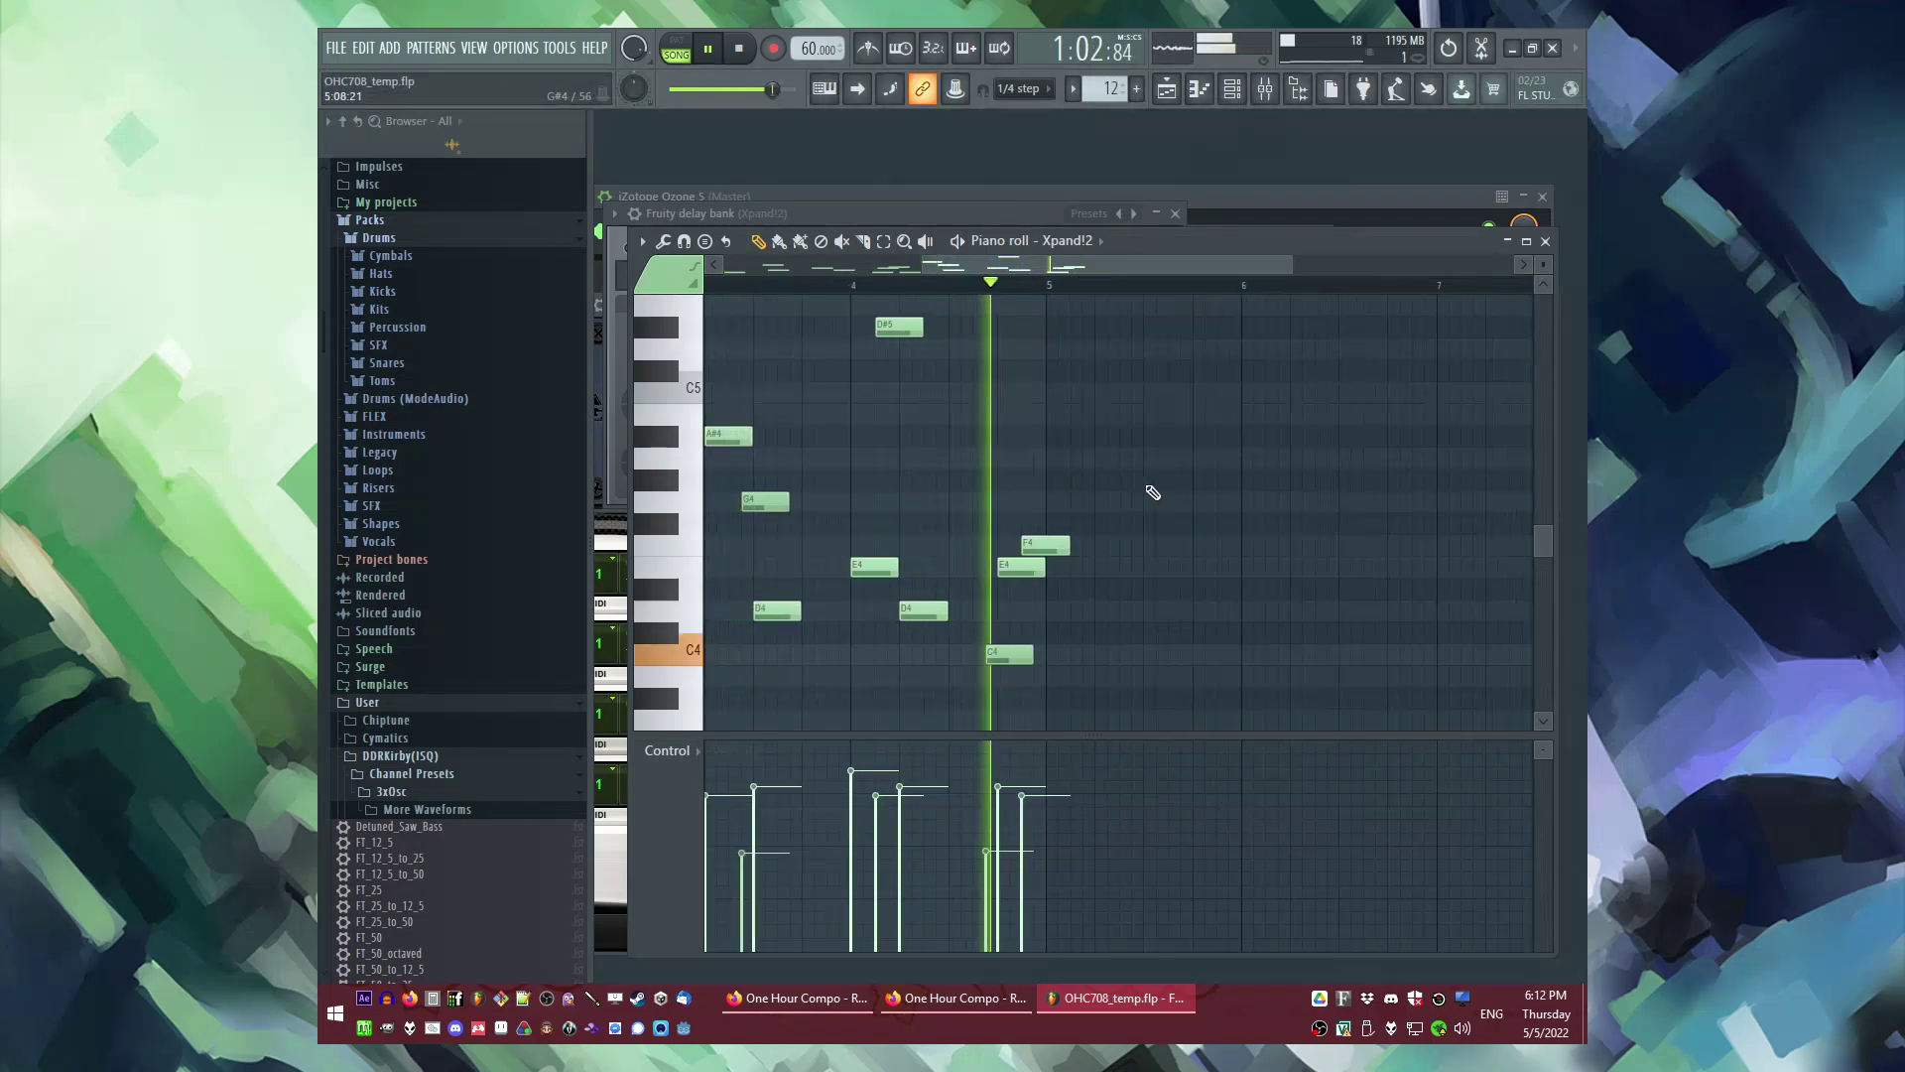
# Step: Place another Pattern 12 clip at bar 17 on Track 7 of the arrangement
pyautogui.press('F5')
pyautogui.click(1193, 731)
pyautogui.click(1207, 792)
pyautogui.click(1206, 777)
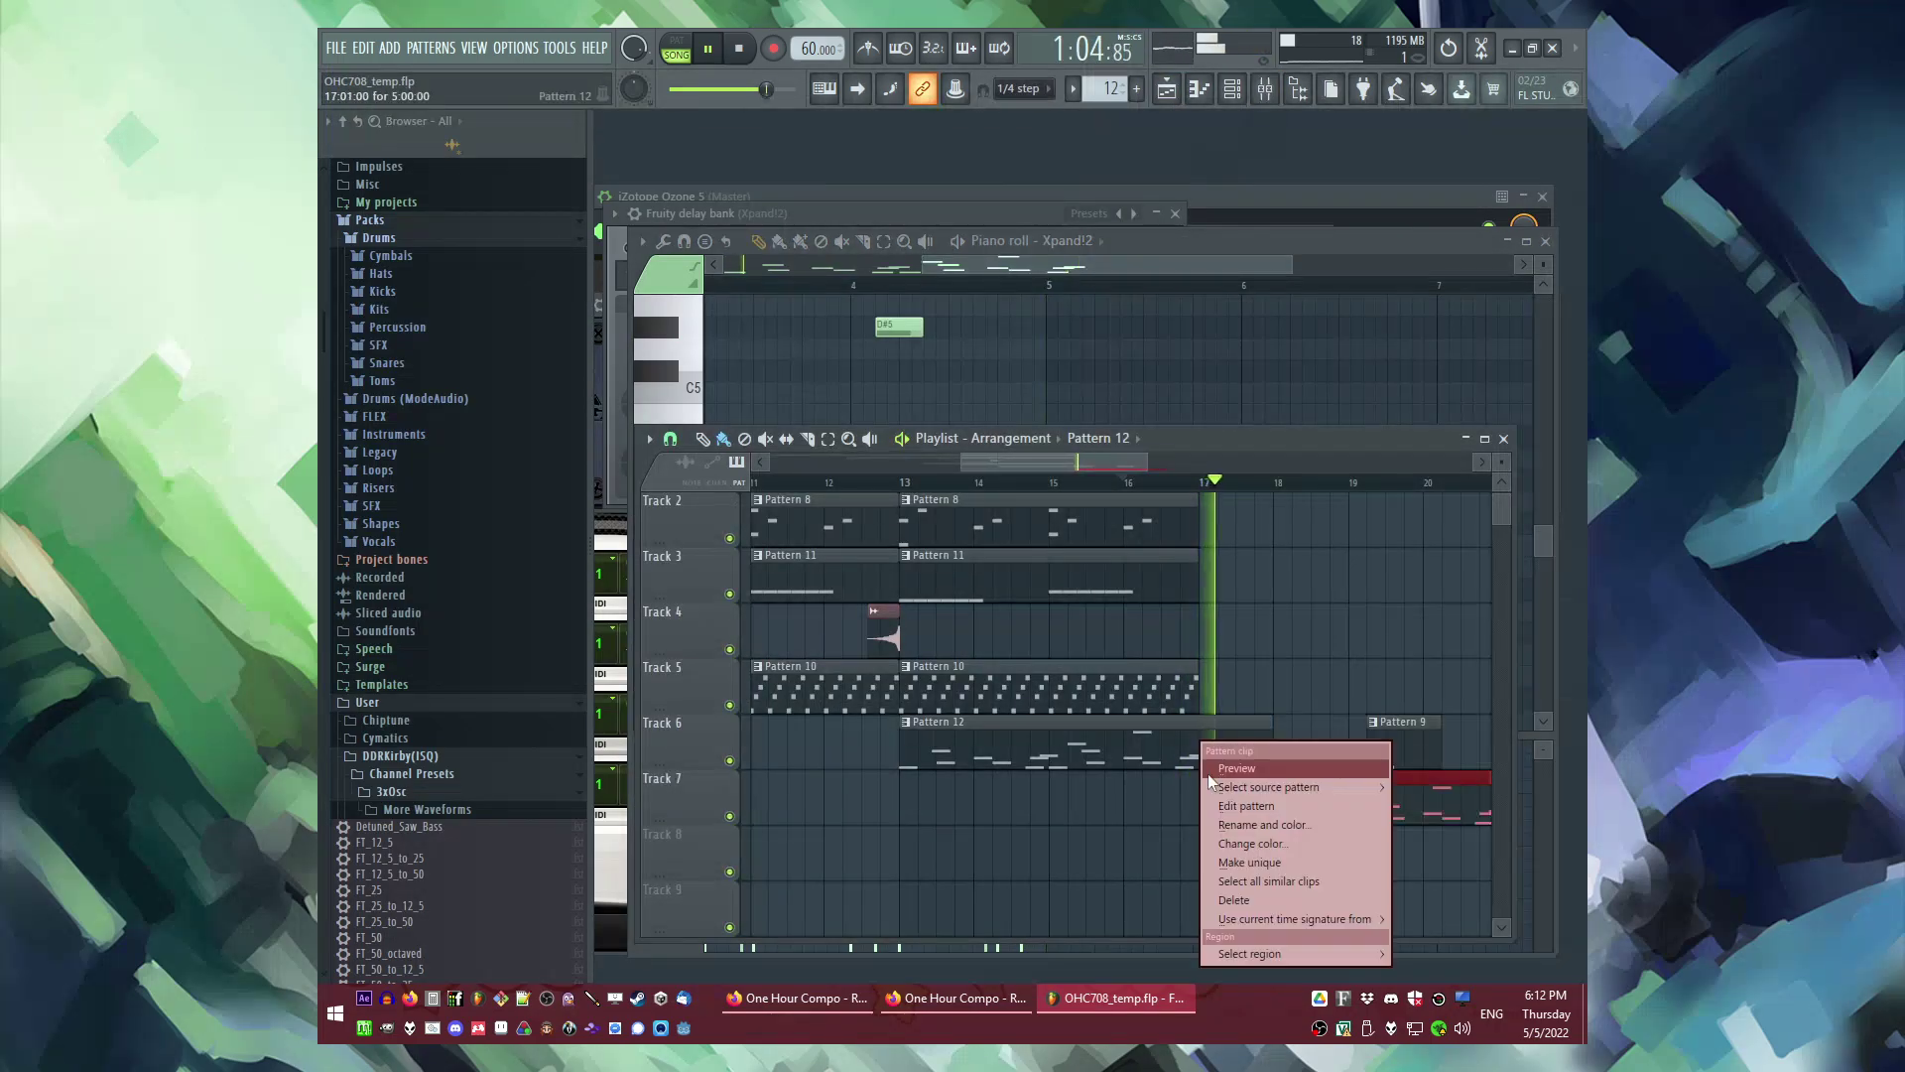
pyautogui.click(1138, 858)
pyautogui.scroll(-2, 1101, 735)
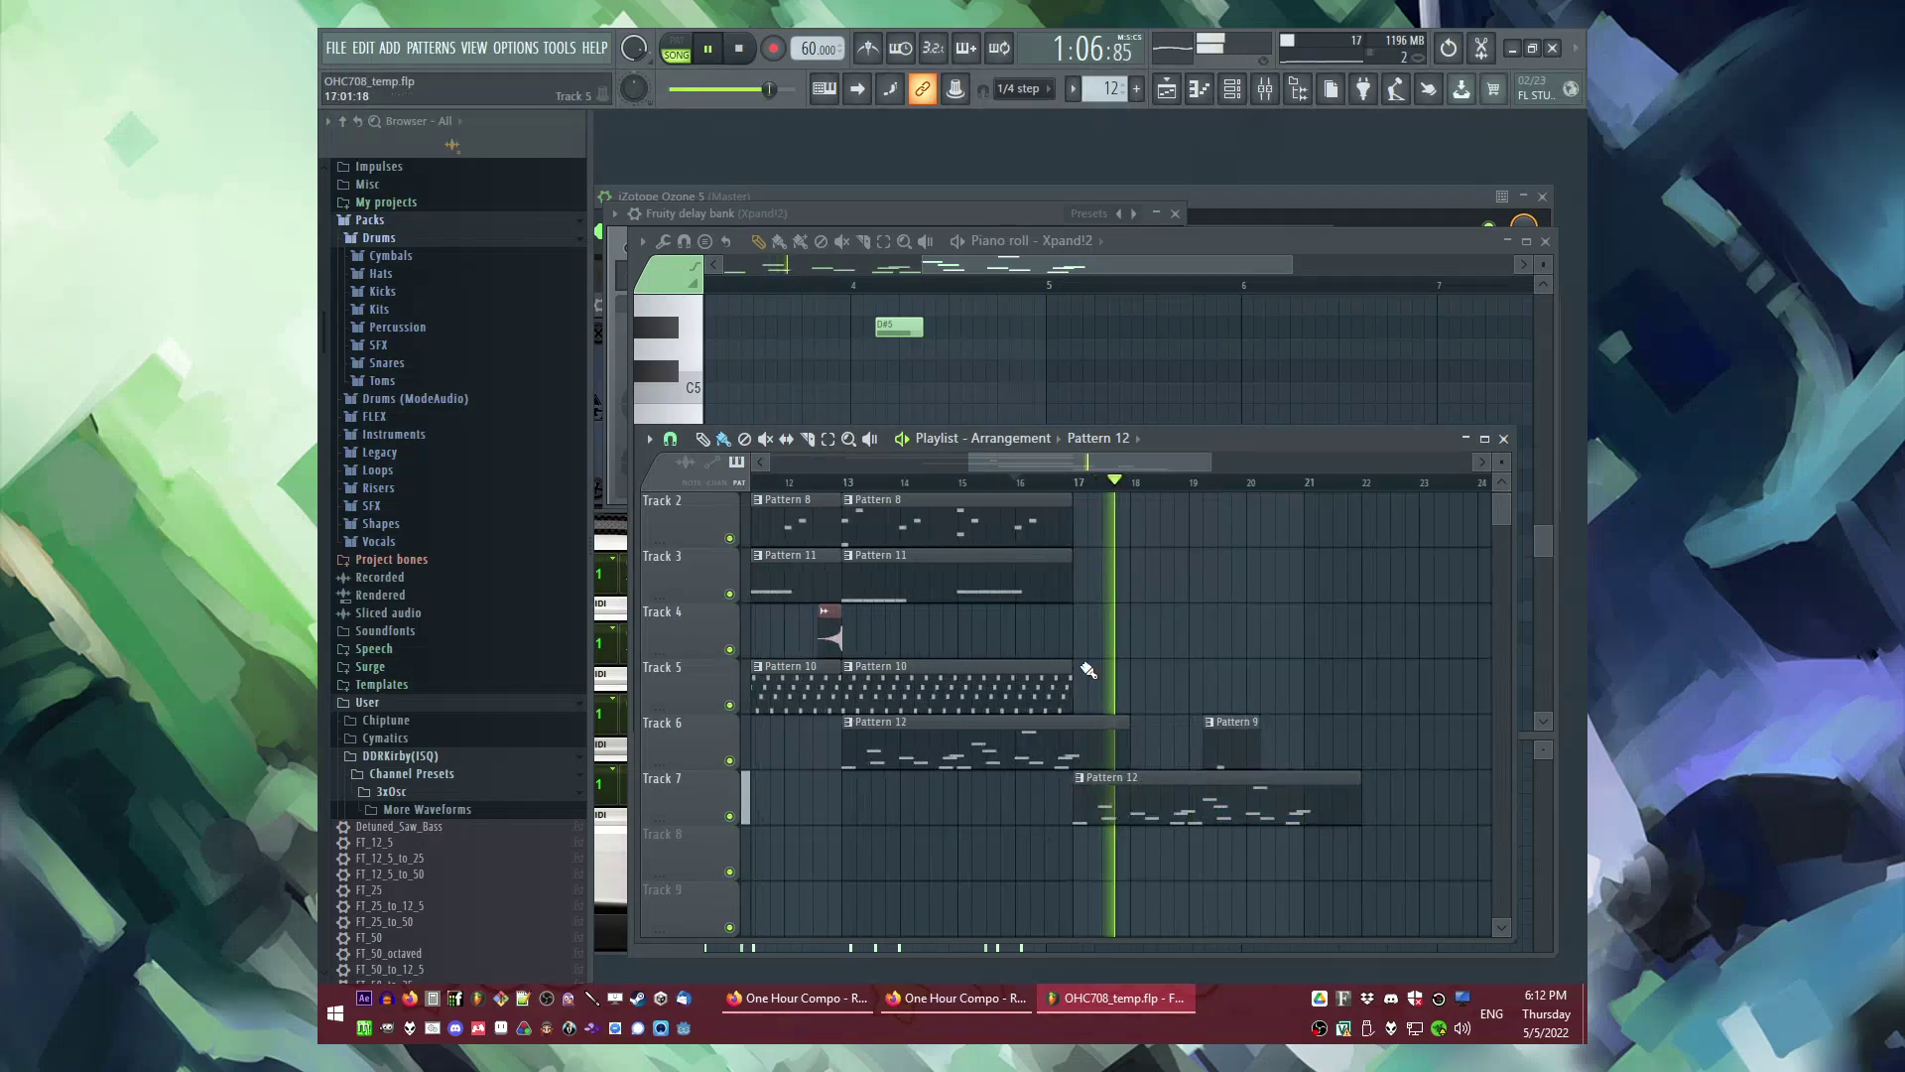
pyautogui.scroll(1, 1032, 596)
# Step: Place a Pattern 8 clip at bar 17 on Track 2 and make it a unique pattern
pyautogui.click(1020, 575)
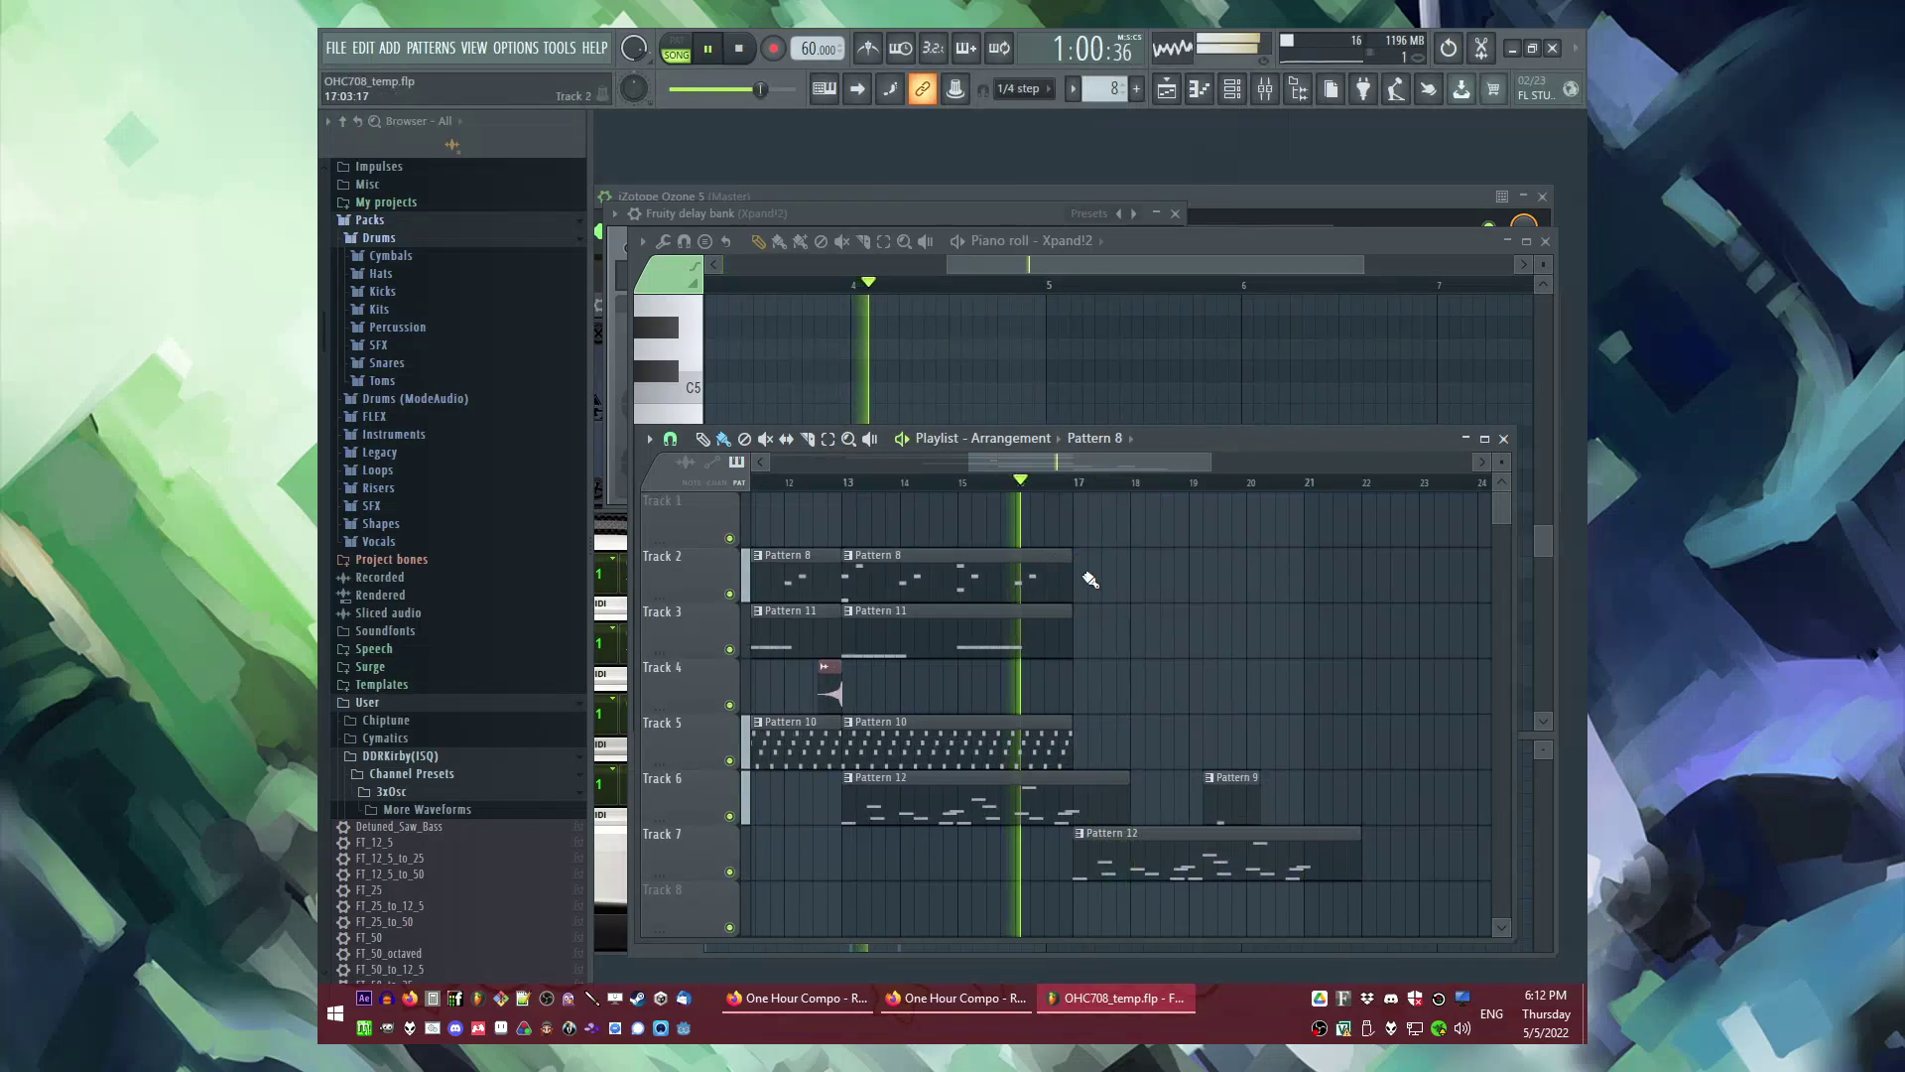
pyautogui.scroll(-3, 1091, 580)
pyautogui.scroll(2, 1102, 589)
pyautogui.click(1066, 575)
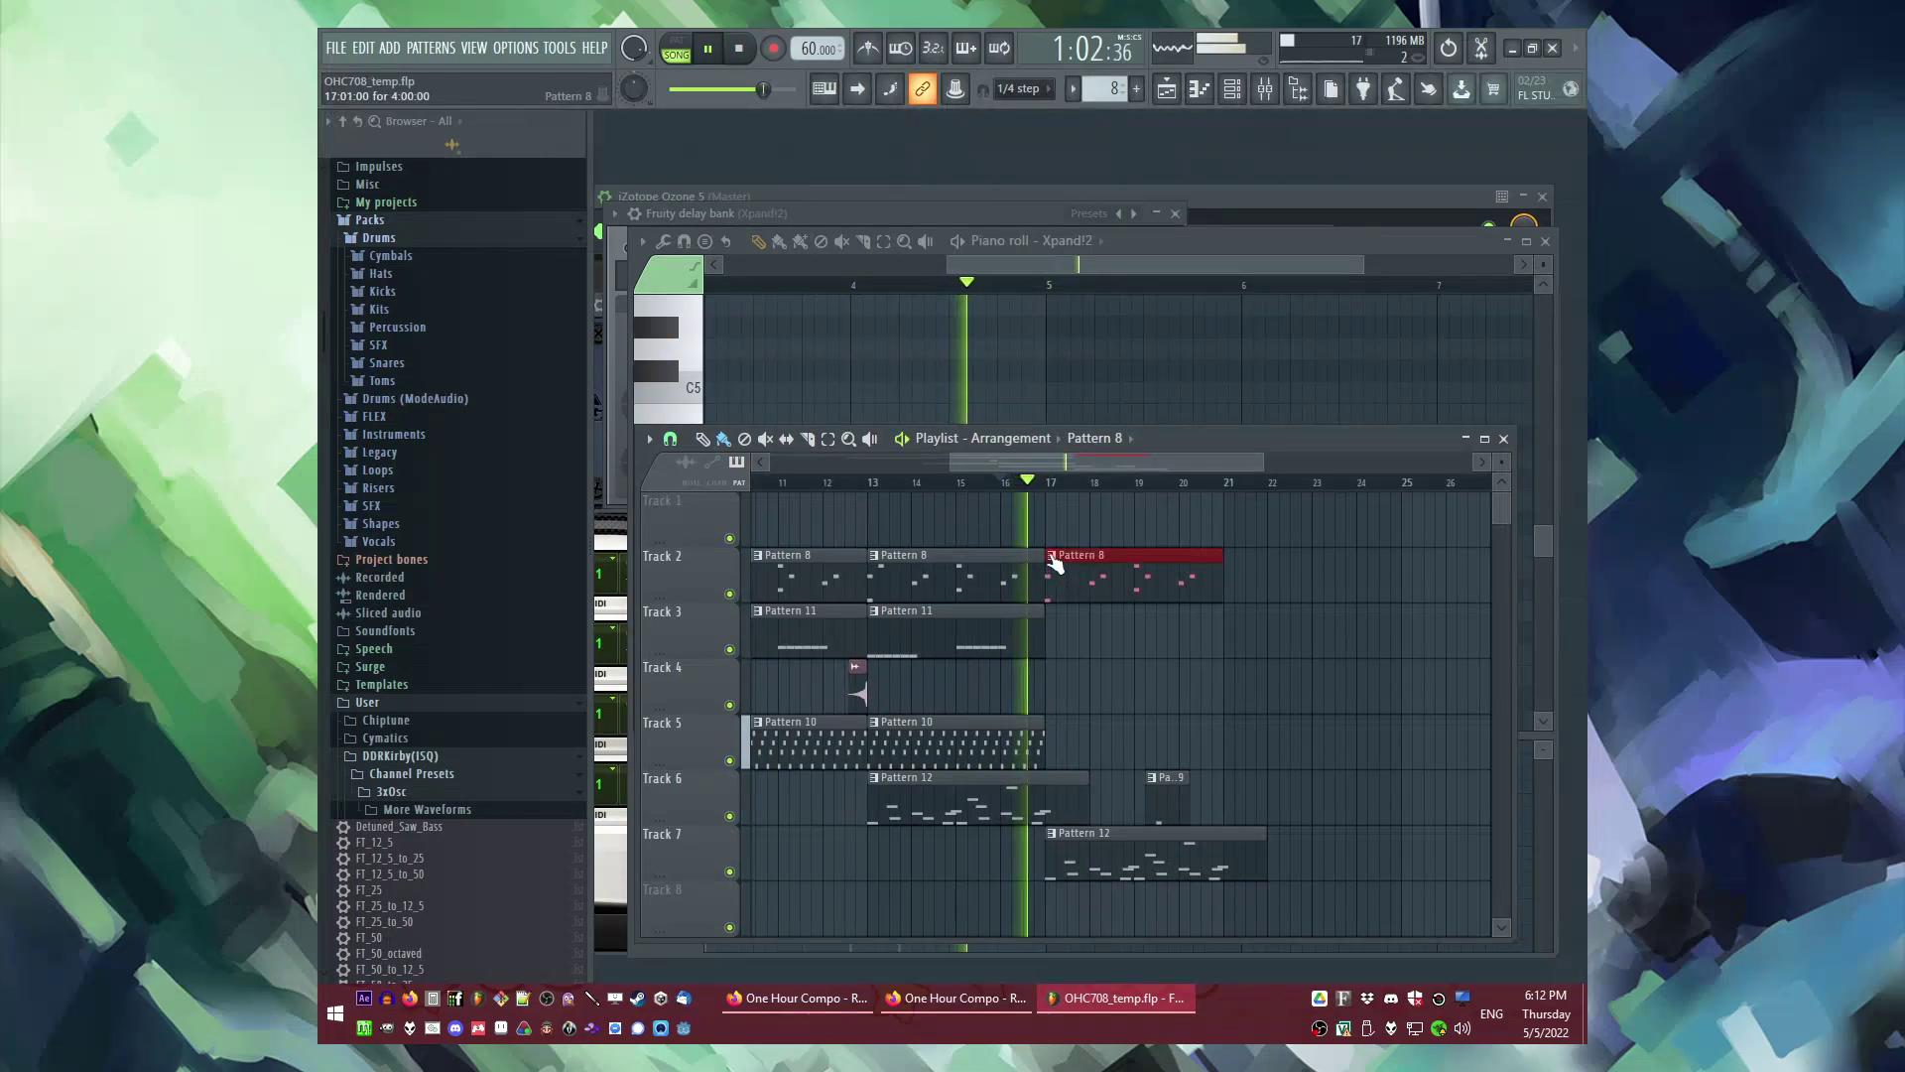
pyautogui.click(1052, 555)
pyautogui.click(1063, 687)
# Step: Open the unique clip's Cloudrum notes and delete everything after the opening hit, playing the result
pyautogui.rightClick(1082, 557)
pyautogui.click(1083, 561)
pyautogui.doubleClick(1082, 569)
pyautogui.press('space')
pyautogui.scroll(-2, 1056, 535)
pyautogui.moveTo(724, 322); pyautogui.dragTo(1250, 558)
pyautogui.press('Delete')
pyautogui.moveTo(1076, 357); pyautogui.dragTo(686, 514)
pyautogui.press('Delete')
pyautogui.press('space')
pyautogui.click(731, 287)
# Step: Place a Pattern 12 clip at bar 17 on Track 3 of the arrangement
pyautogui.press('F5')
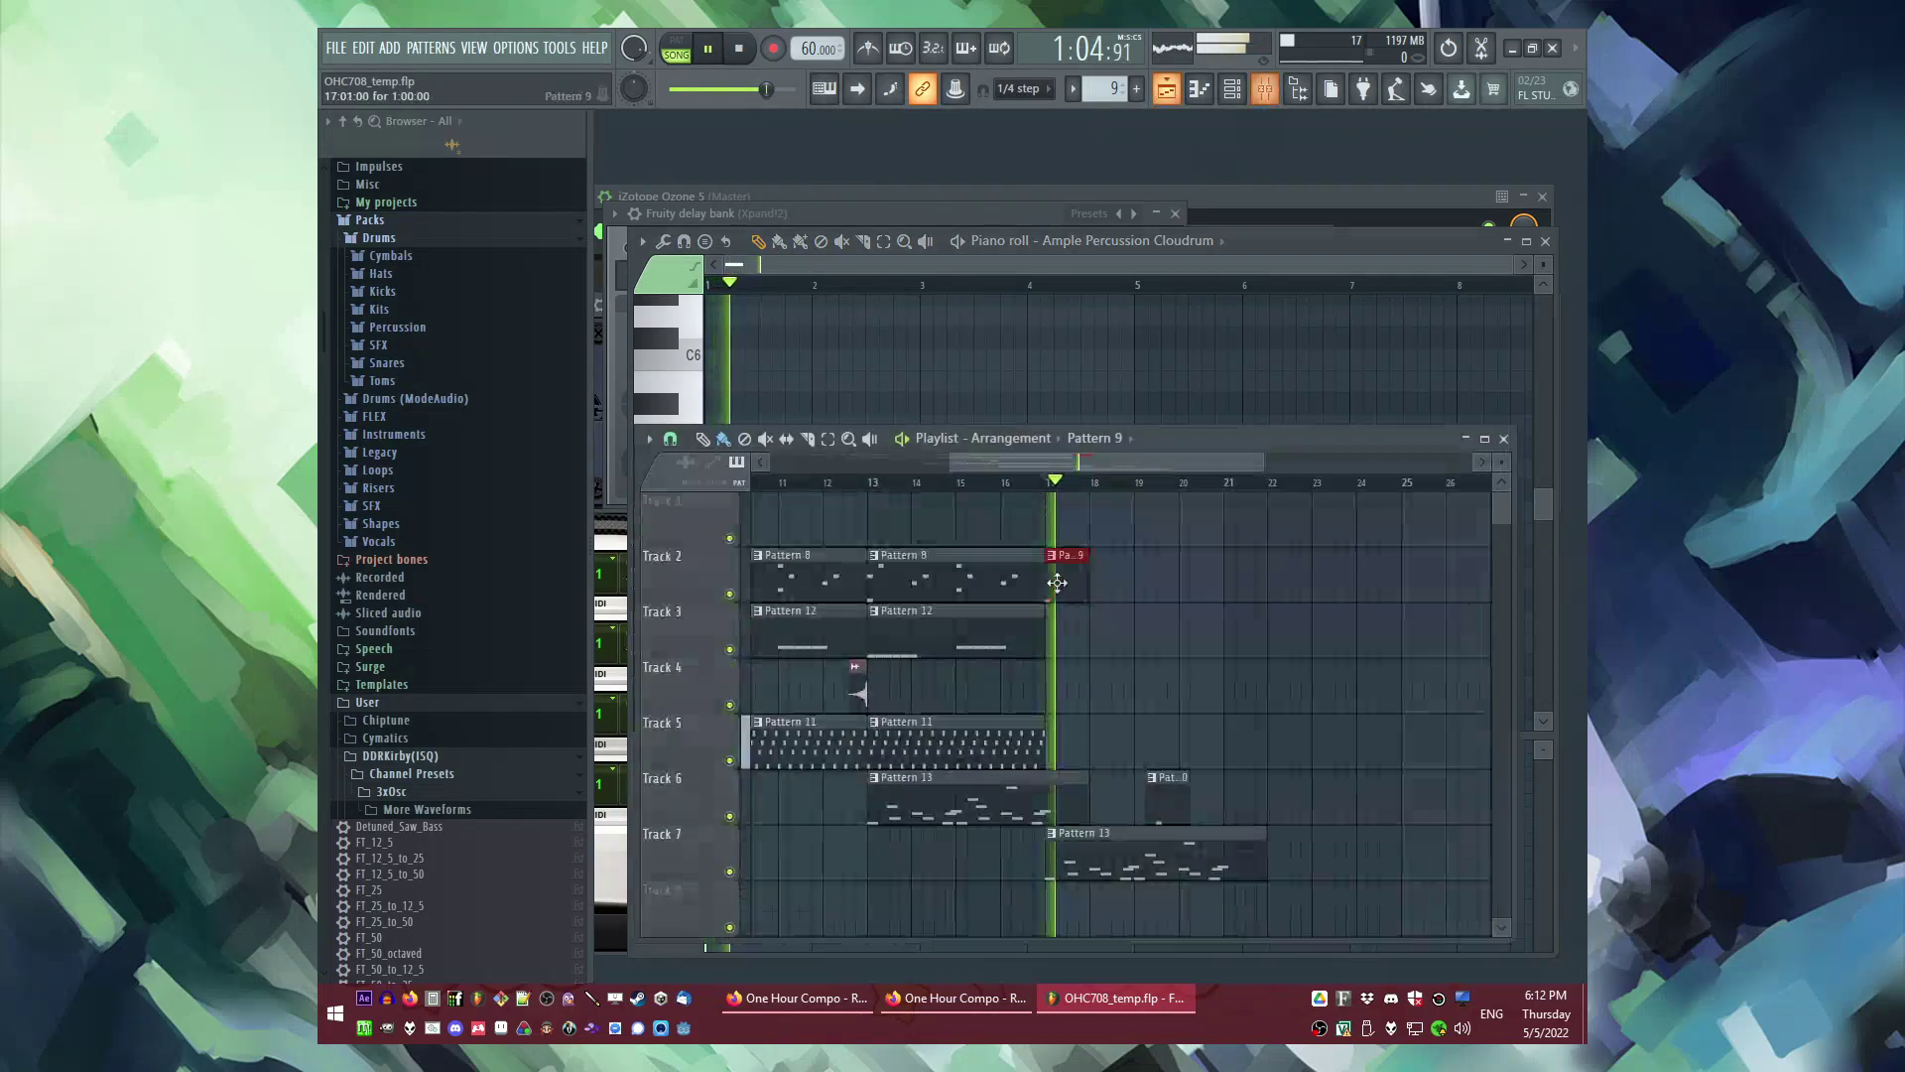
pyautogui.click(1057, 640)
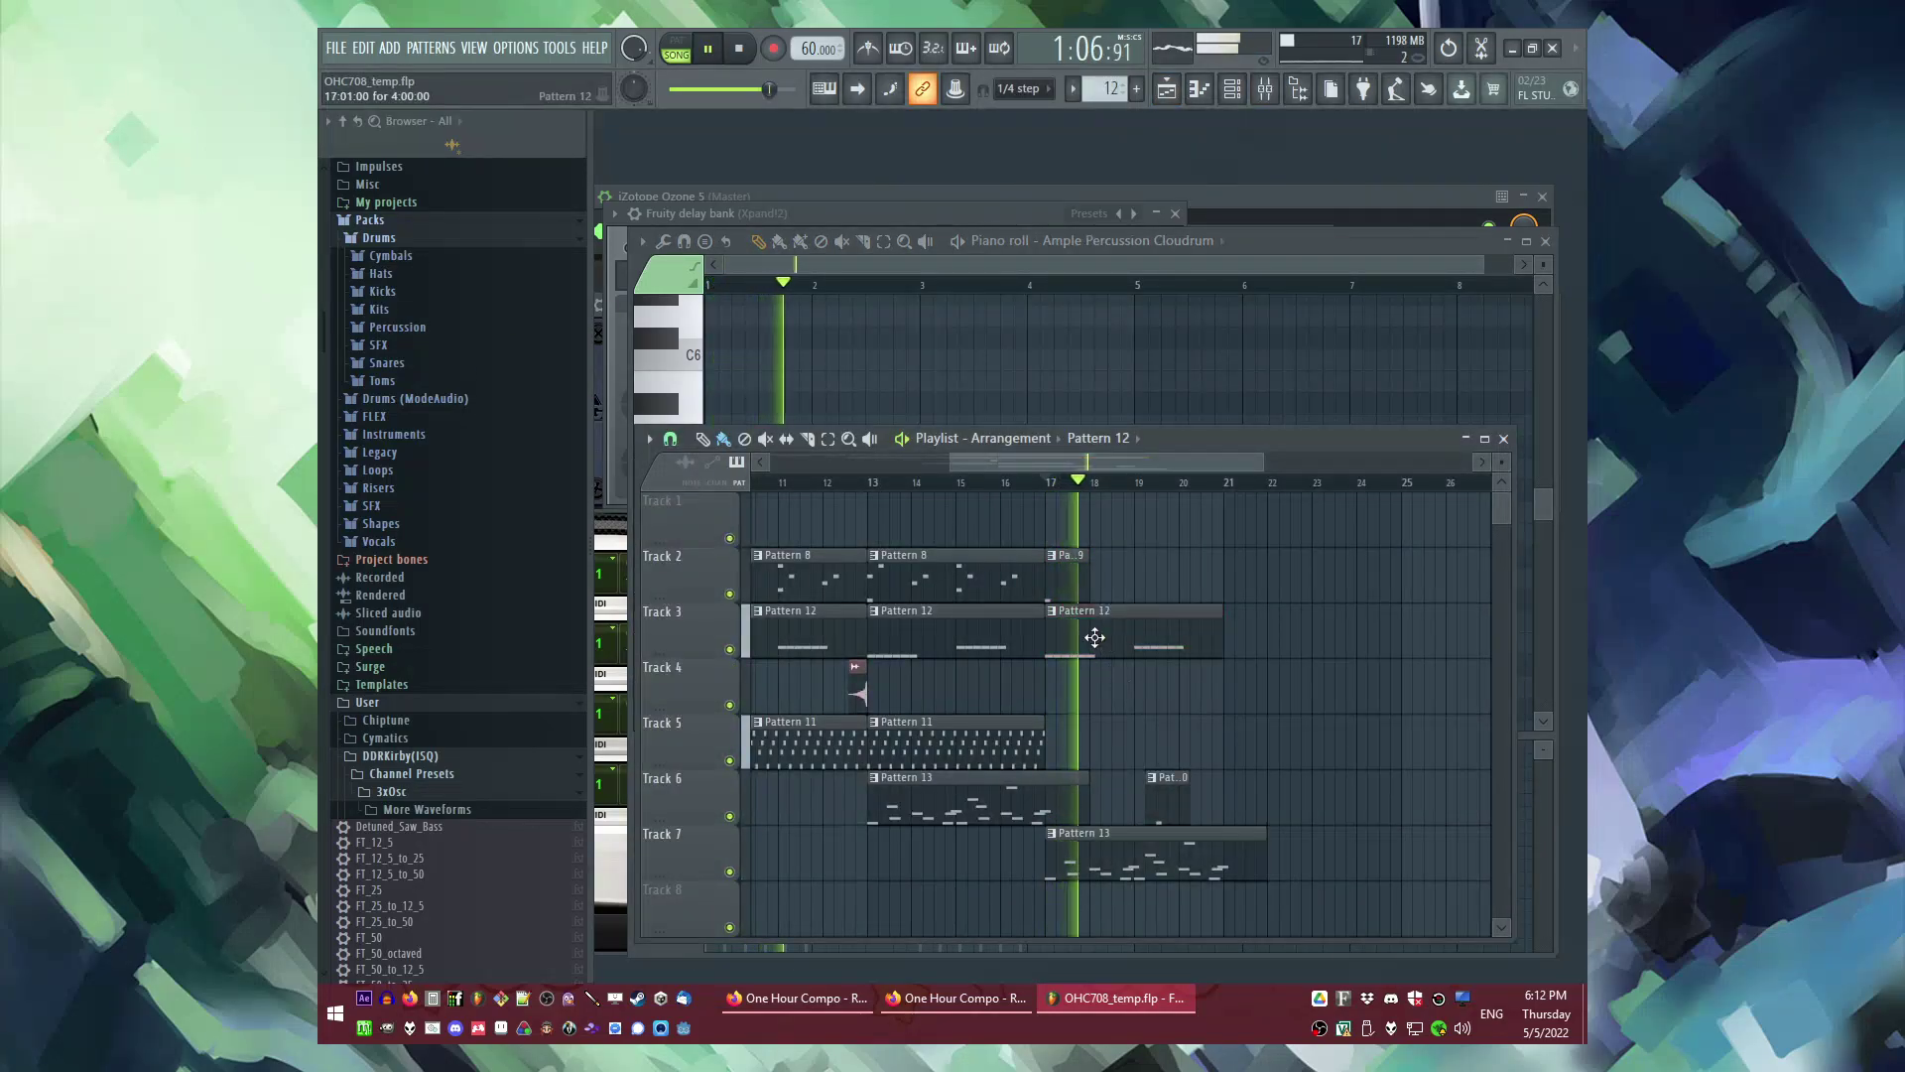
# Step: Move the Pattern 10 clip to bar 17 on Track 5 and save the project as new version OHC708_temp_2.flp
pyautogui.scroll(-2, 1066, 751)
pyautogui.moveTo(1158, 669); pyautogui.dragTo(1059, 613)
pyautogui.click(1032, 486)
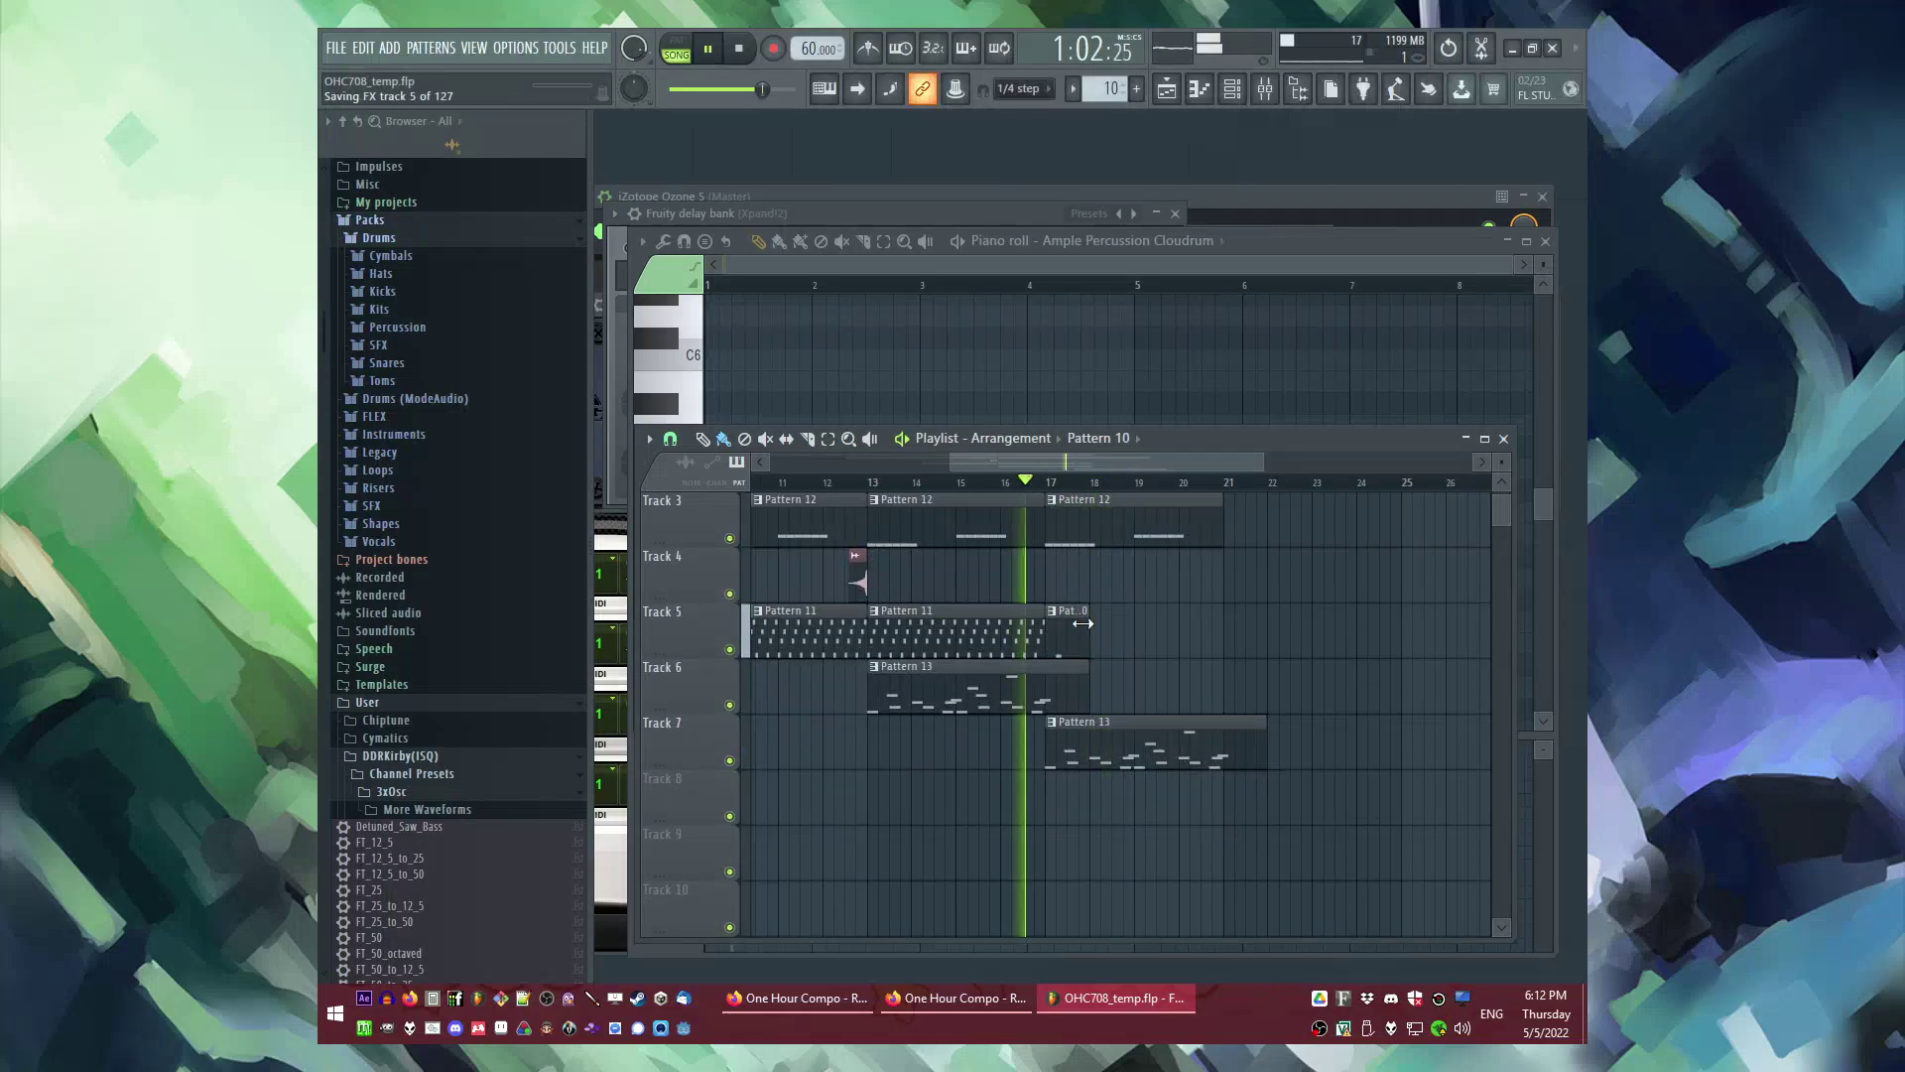
pyautogui.scroll(3, 1212, 629)
pyautogui.hotkey('ctrl', 'n')
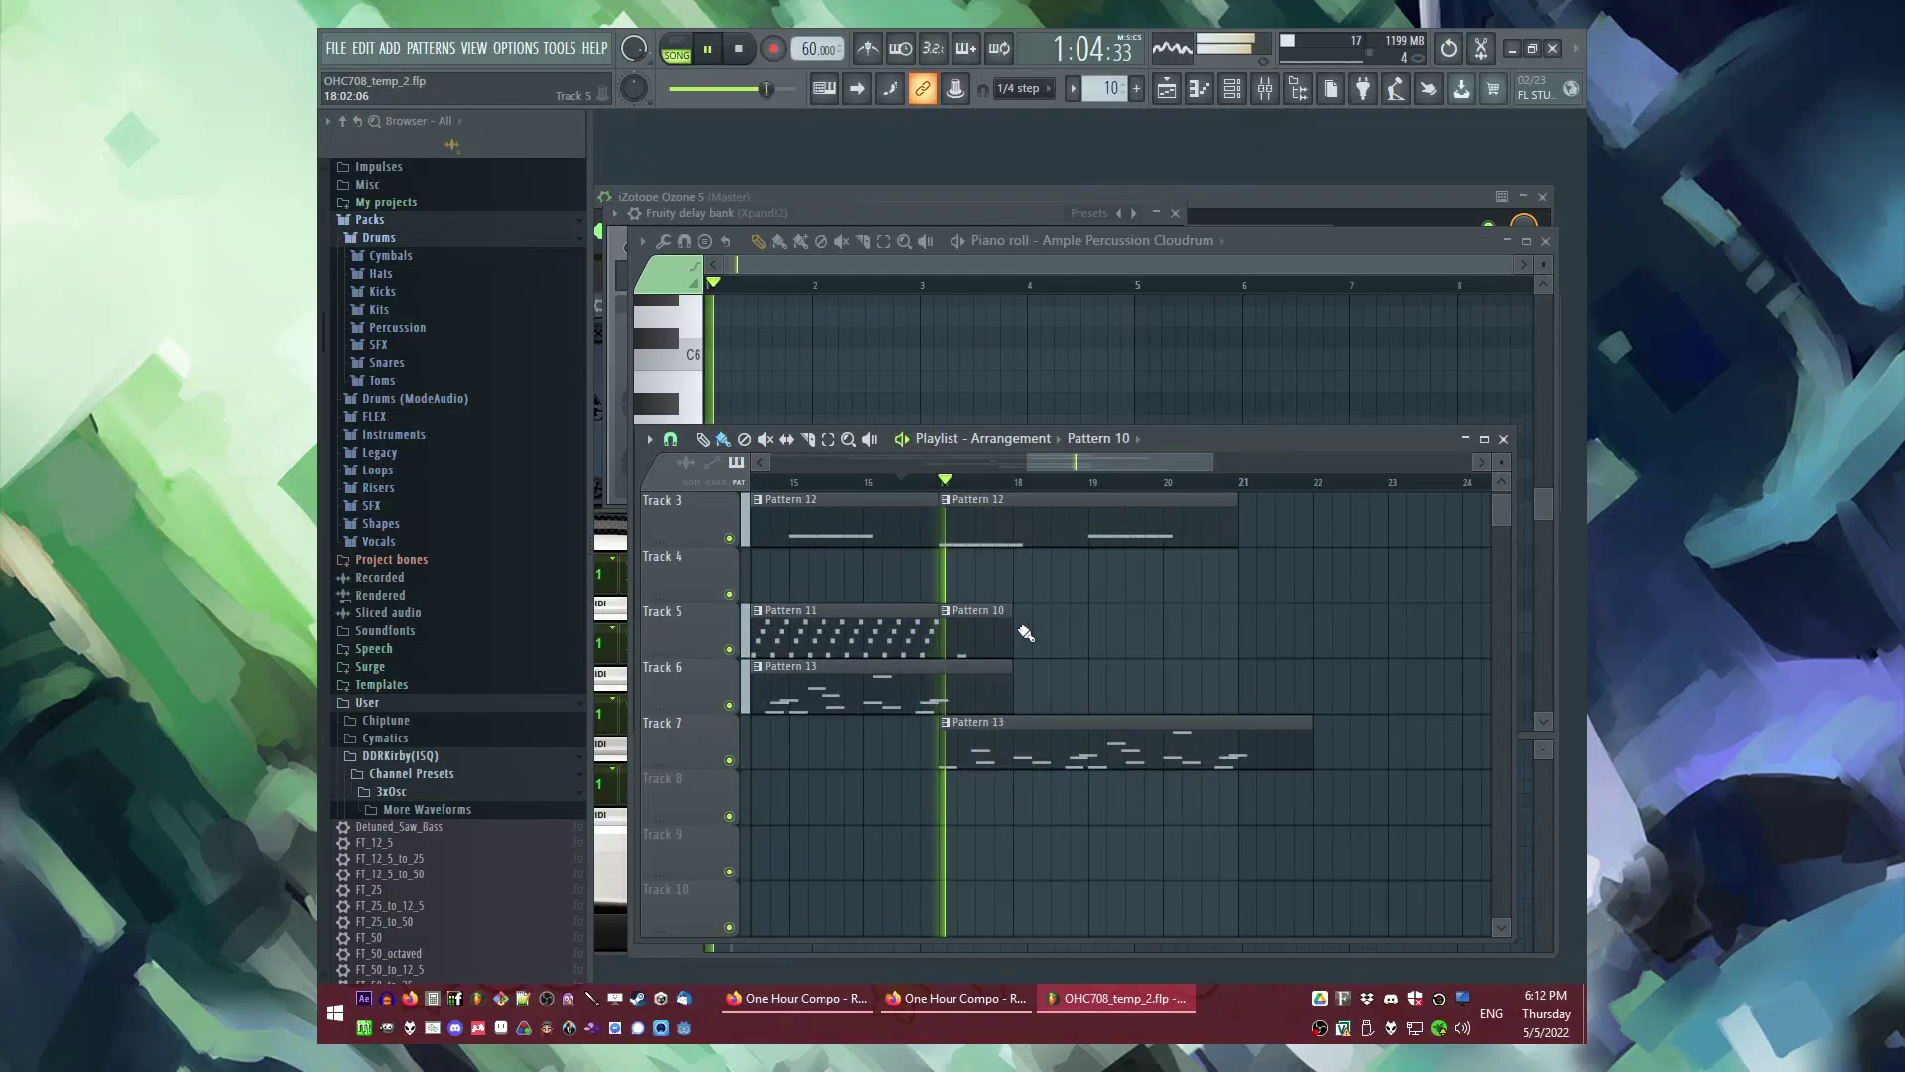
# Step: Open Pattern 10's Yangqin notes and add a C5 note on the second beat of bar 3
pyautogui.doubleClick(964, 627)
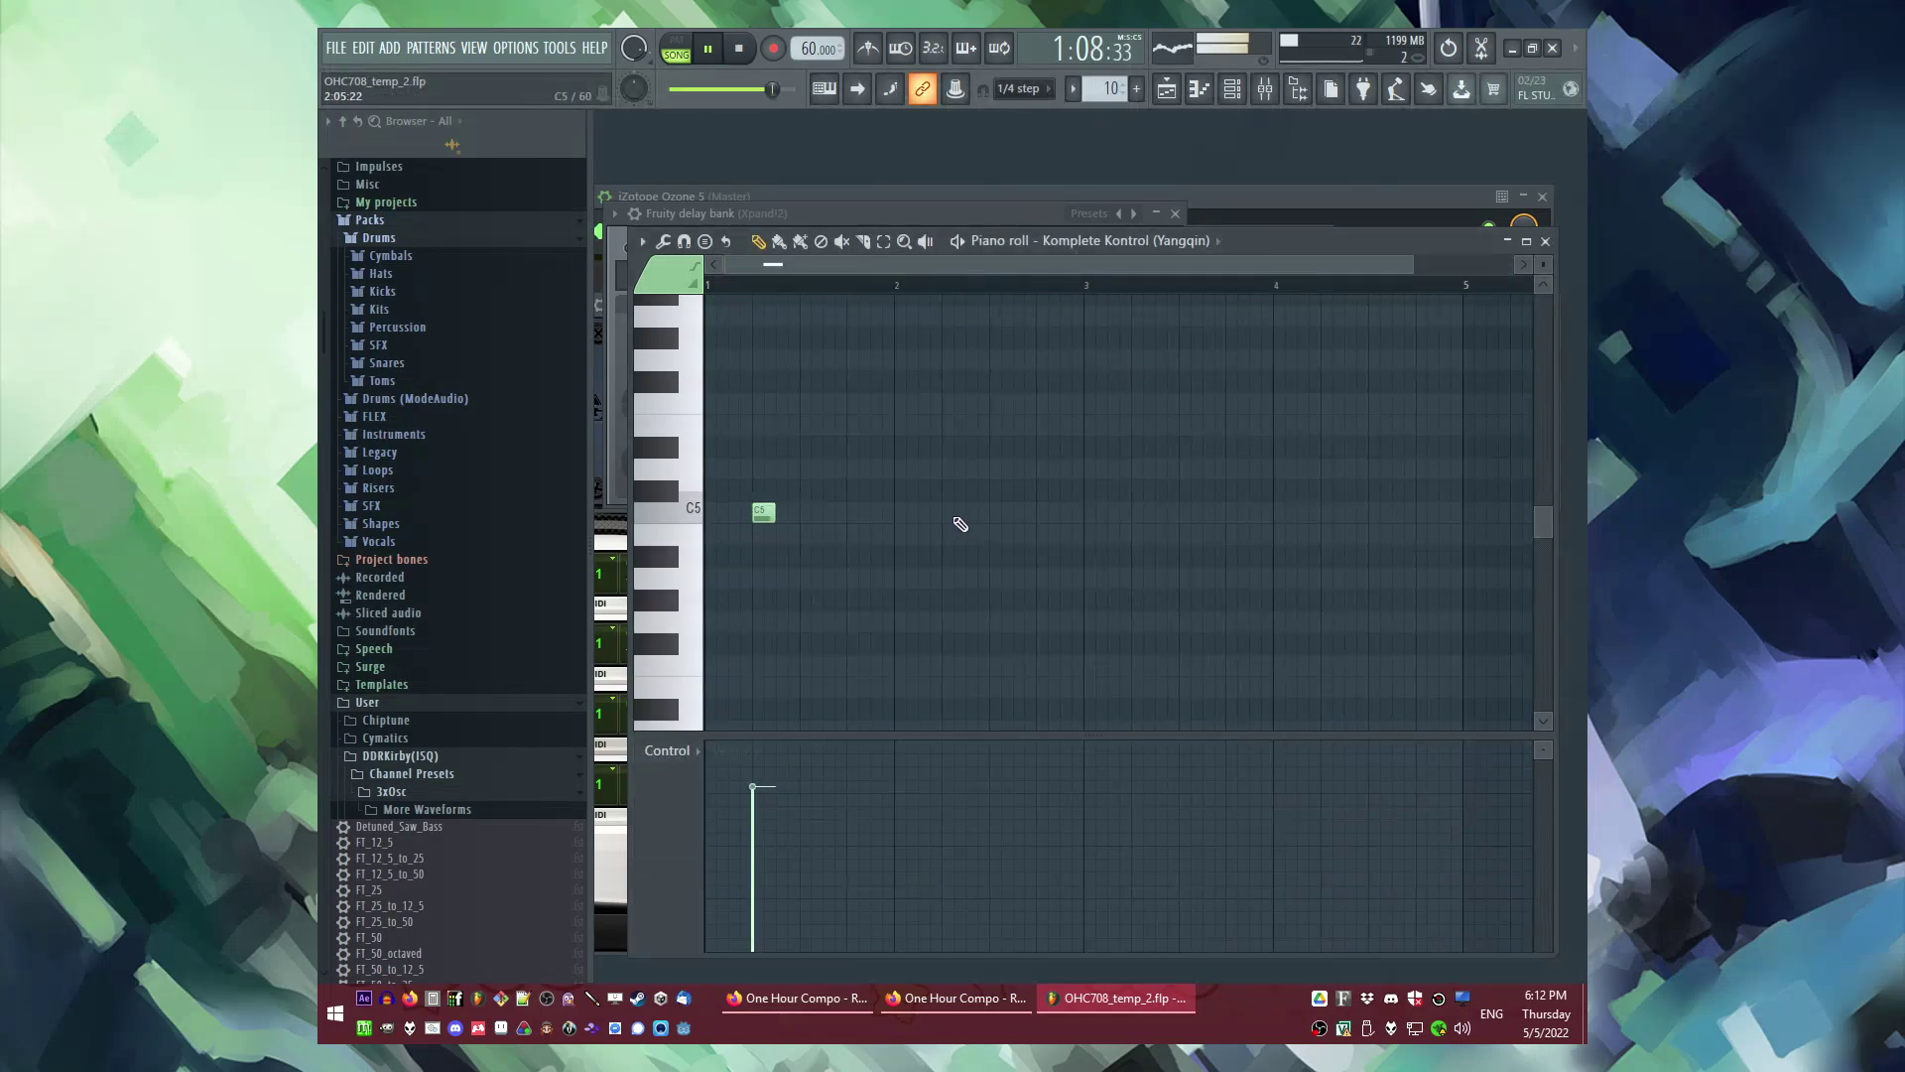
pyautogui.scroll(2, 951, 478)
pyautogui.click(1253, 511)
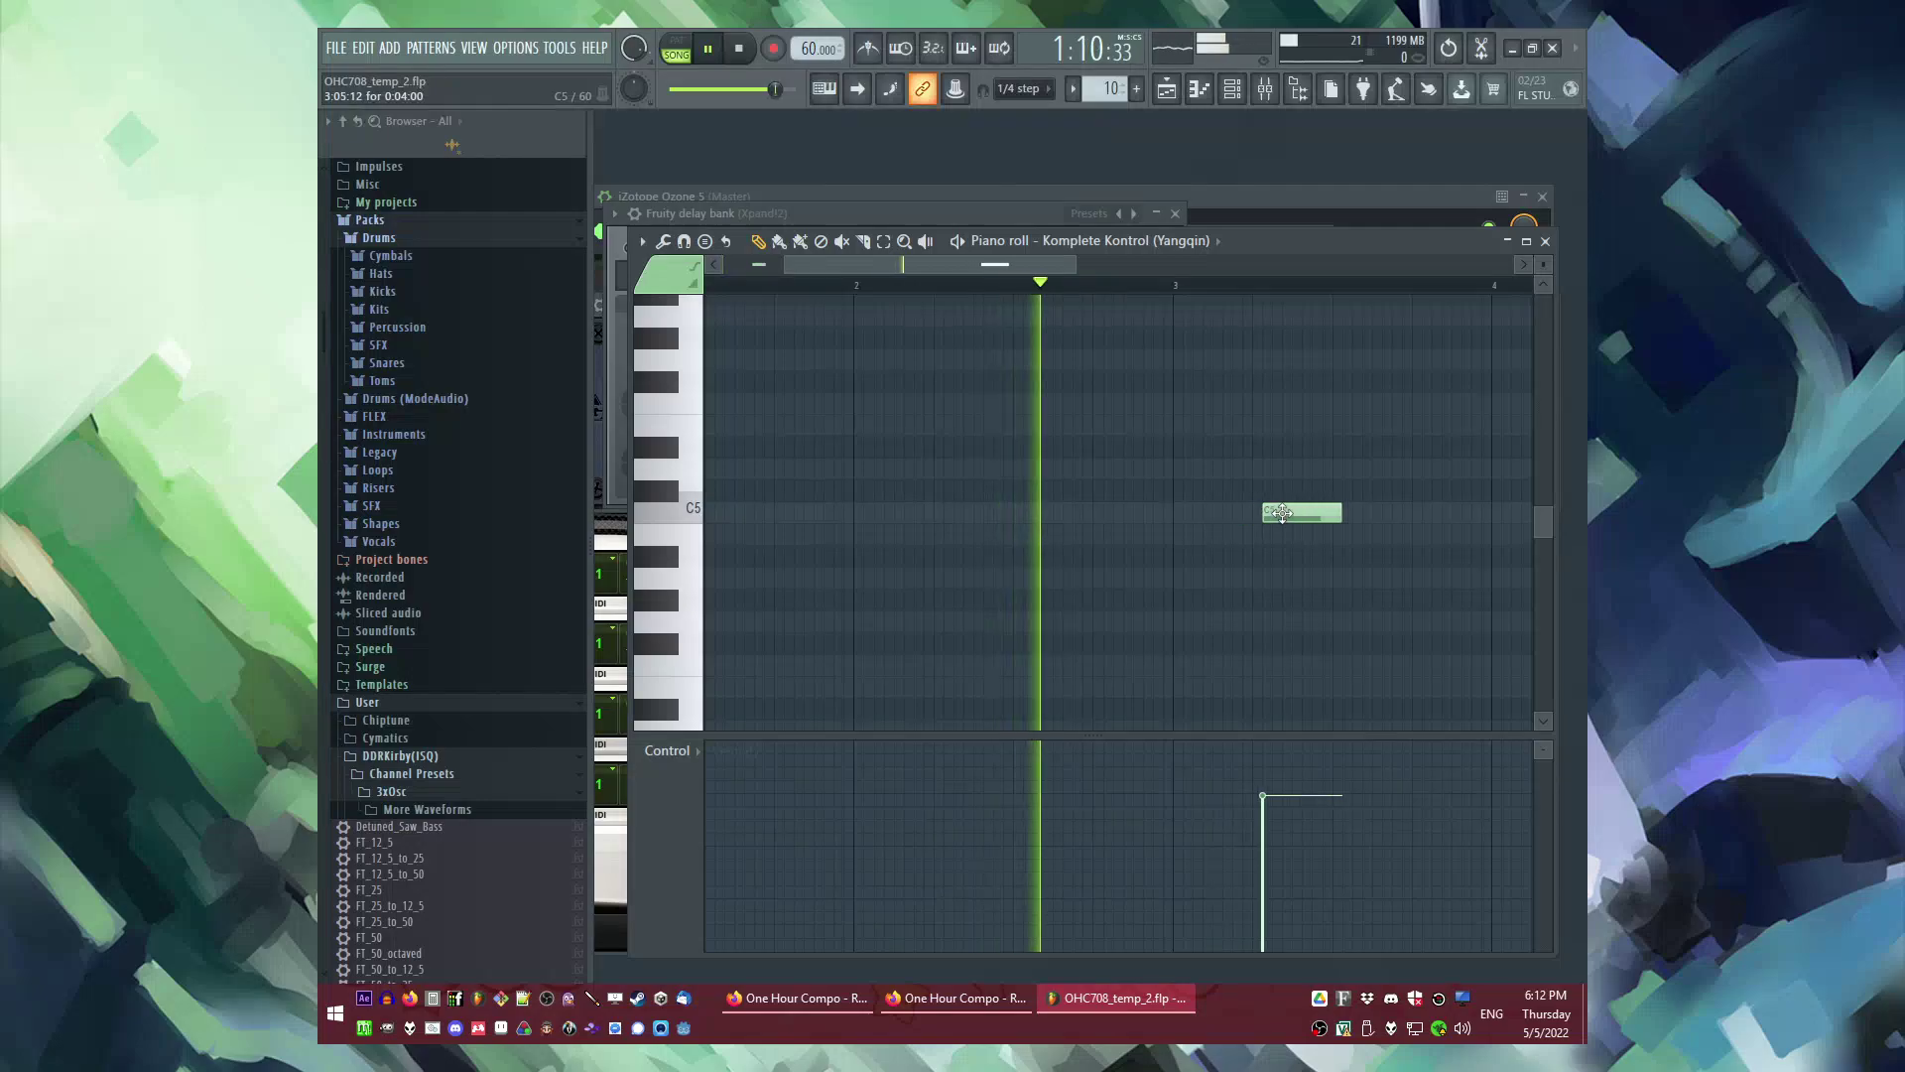
pyautogui.scroll(-2, 1201, 507)
# Step: Load Fruity Delay Bank into slot 2 of the Komplete Kontrol (Yangqin) mixer track
pyautogui.press('F9')
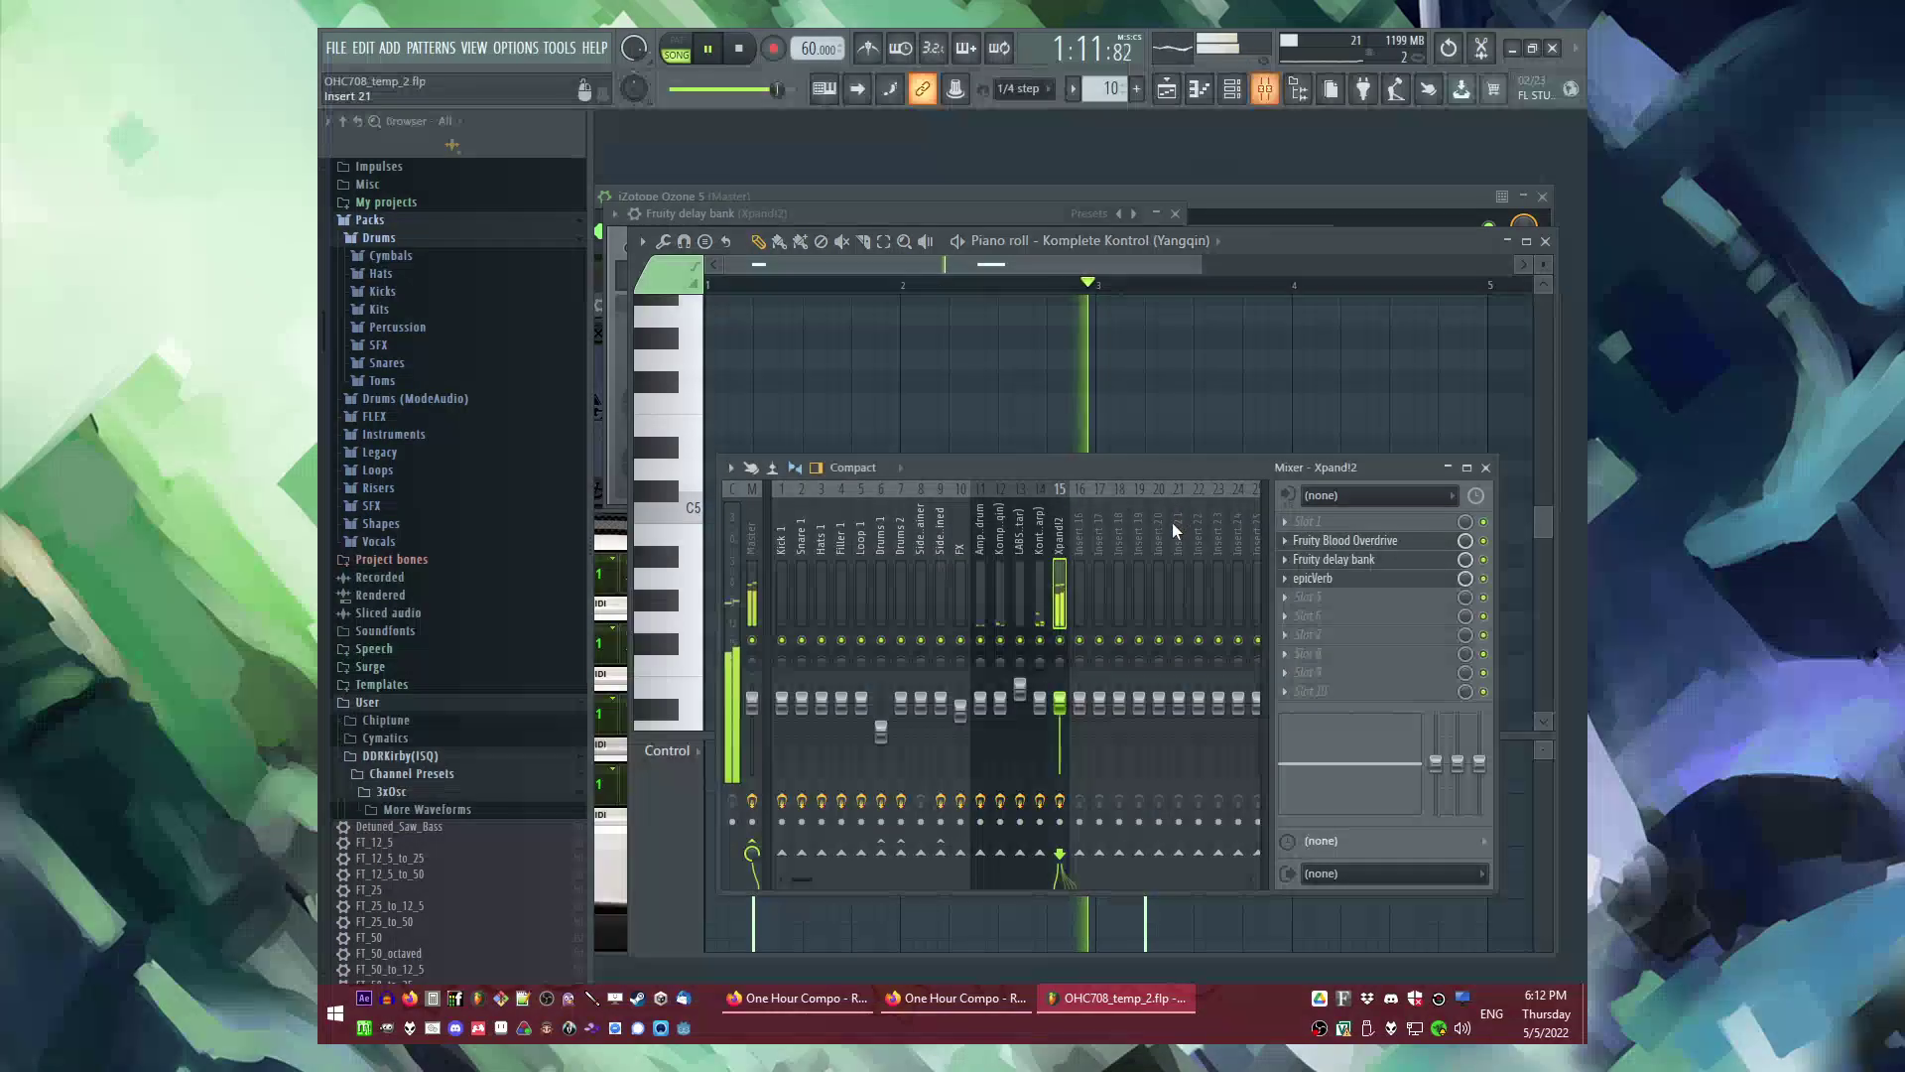
pyautogui.click(1039, 586)
pyautogui.click(1023, 581)
pyautogui.click(1002, 579)
pyautogui.press('s')
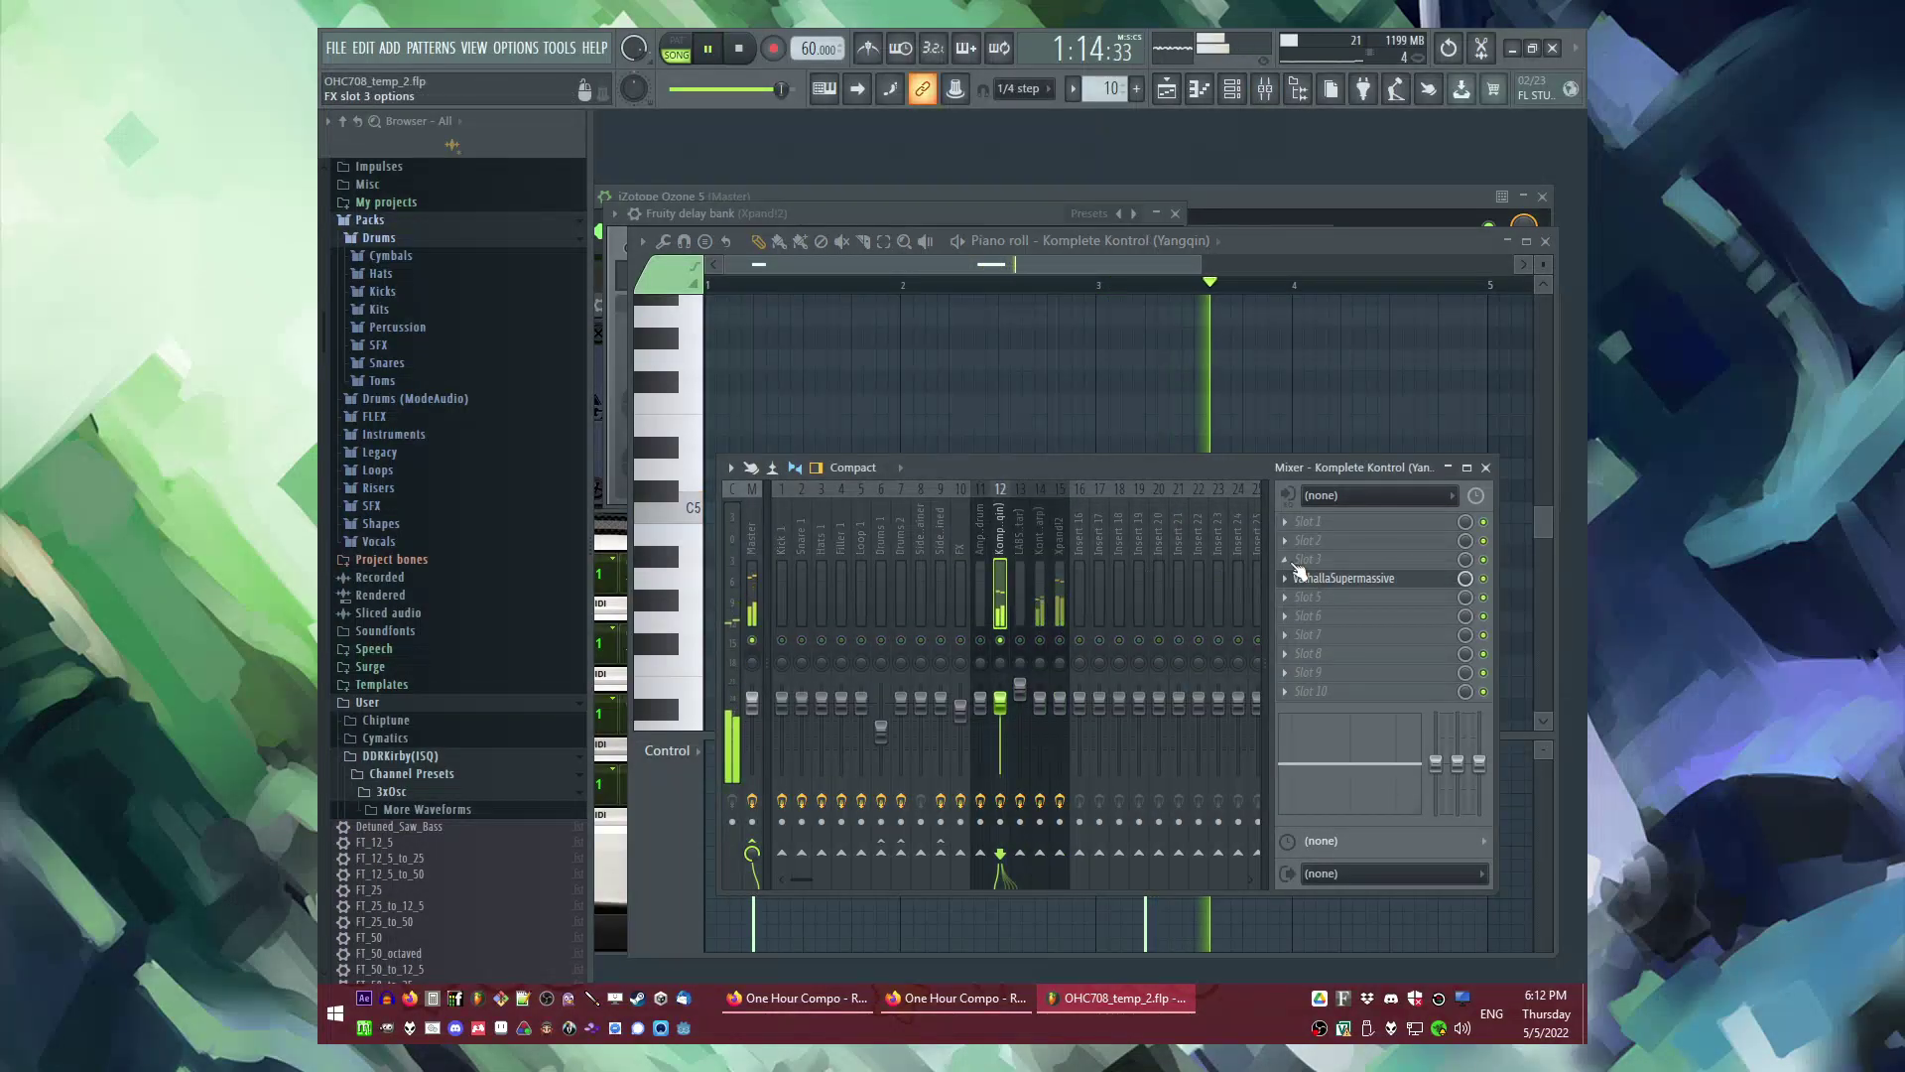
pyautogui.click(1310, 540)
pyautogui.click(1205, 548)
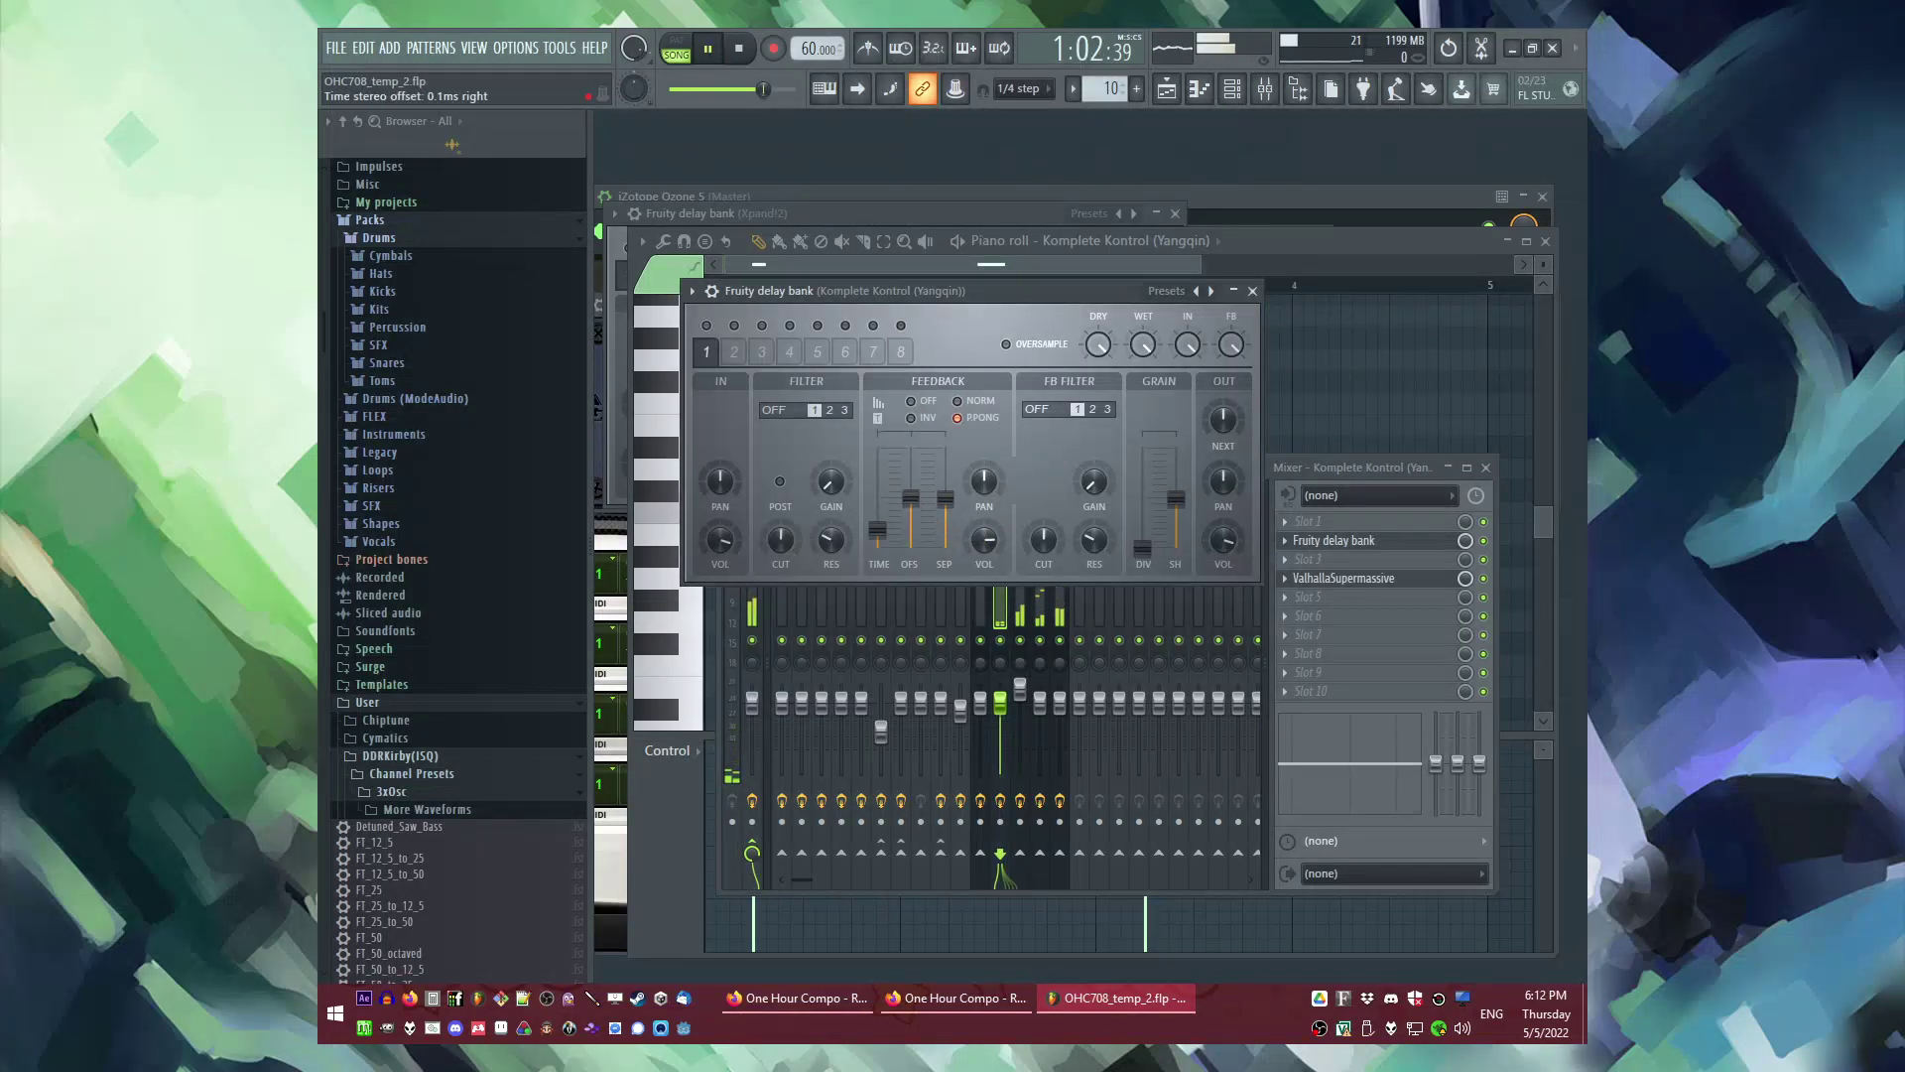
# Step: Create the new Pattern 14, place its clip at bar 17 on Track 8 of the arrangement, and save the project
pyautogui.press('F5')
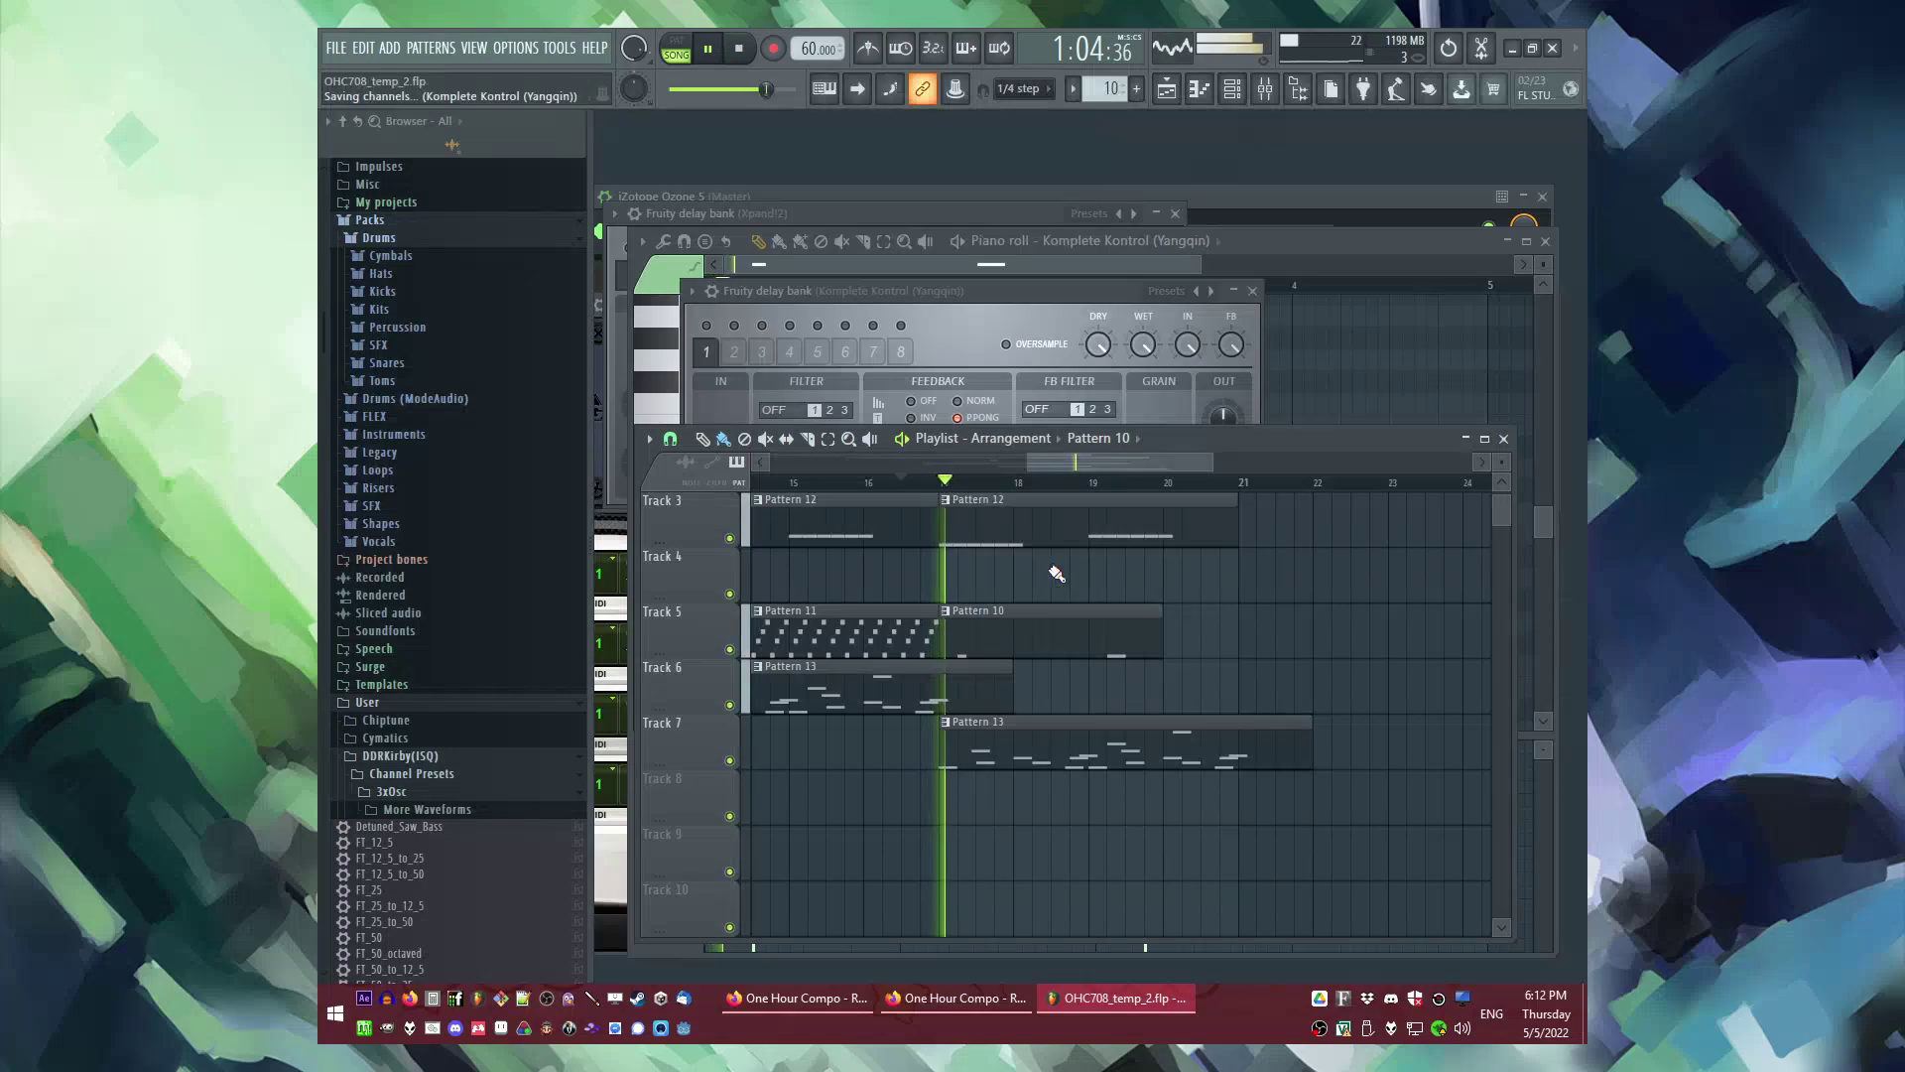
pyautogui.scroll(-2, 1102, 695)
pyautogui.press('F4')
pyautogui.click(946, 695)
pyautogui.scroll(-4, 1228, 715)
pyautogui.scroll(4, 1227, 716)
pyautogui.hotkey('ctrl', 's')
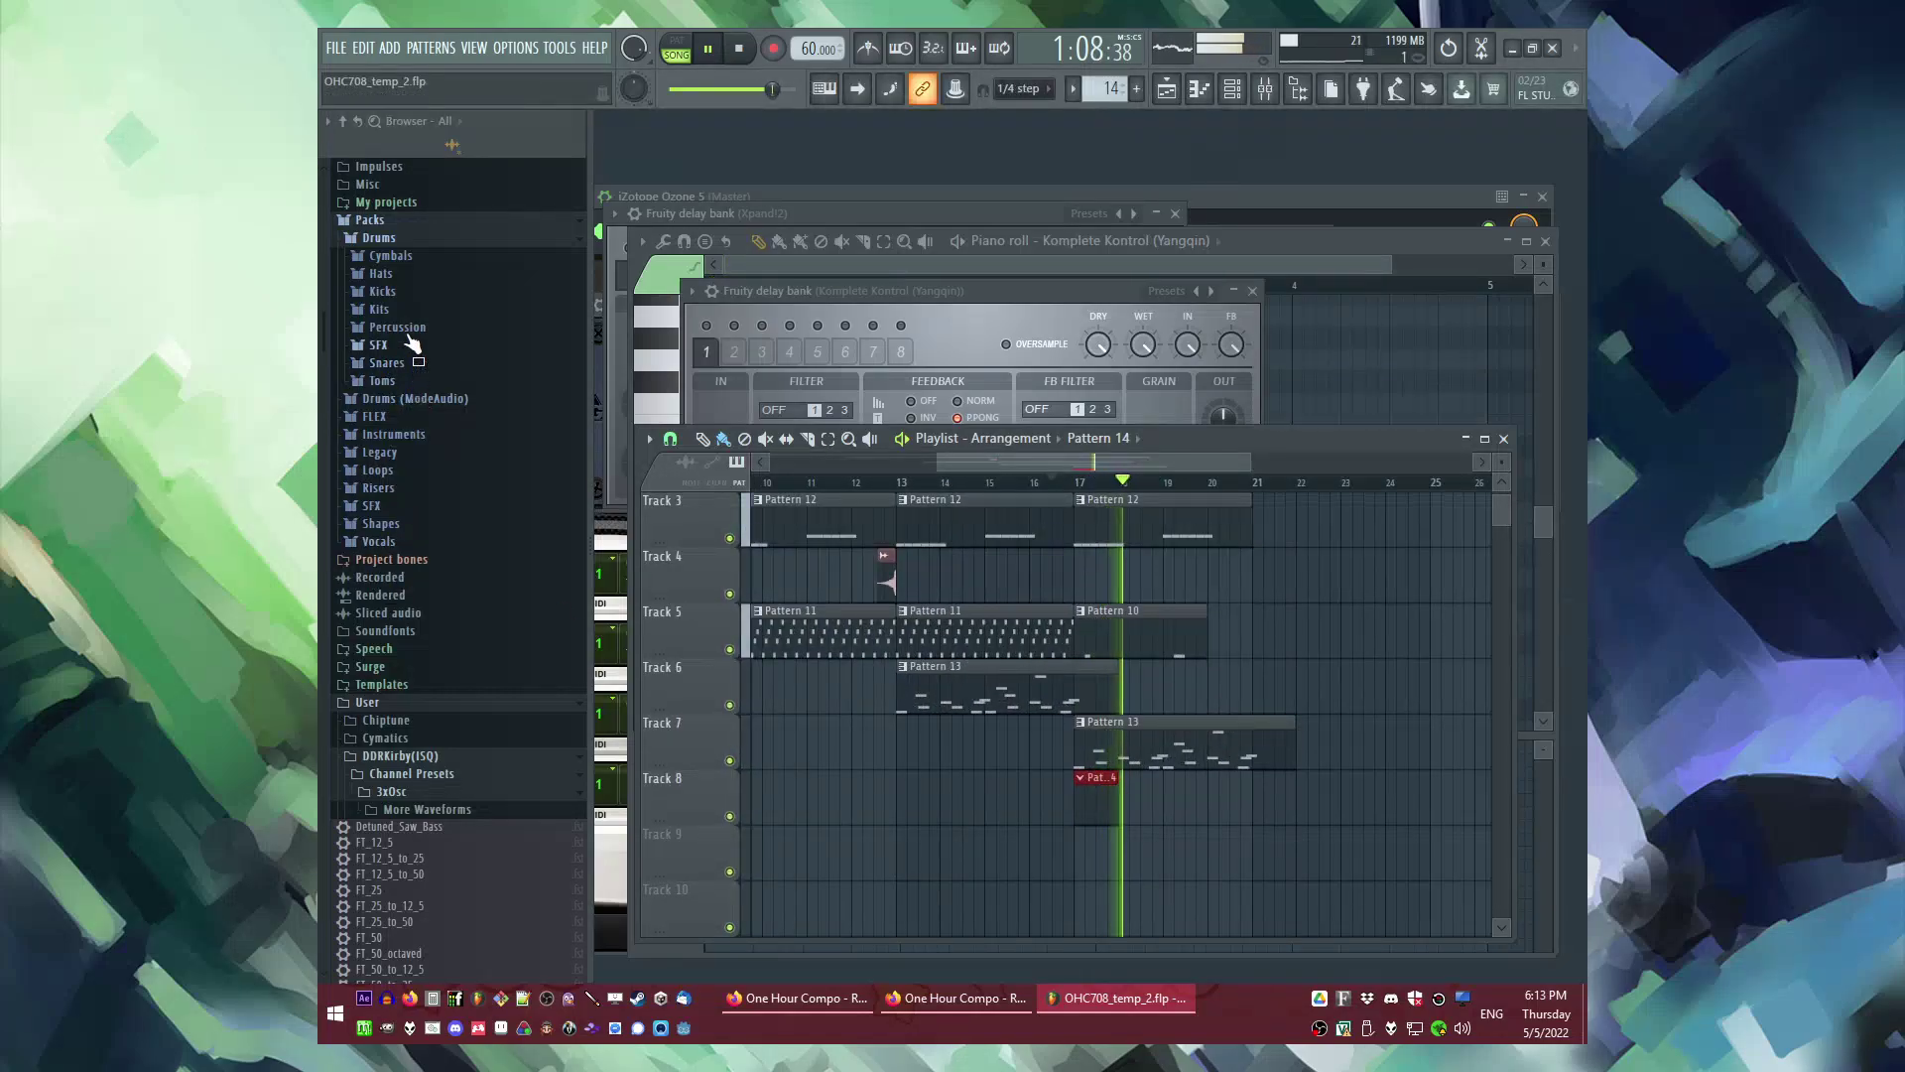
# Step: Add the 707 Tamb percussion sample as a channel, fill its first four steps, and route it to mixer track 4
pyautogui.click(397, 326)
pyautogui.press('space')
pyautogui.click(428, 473)
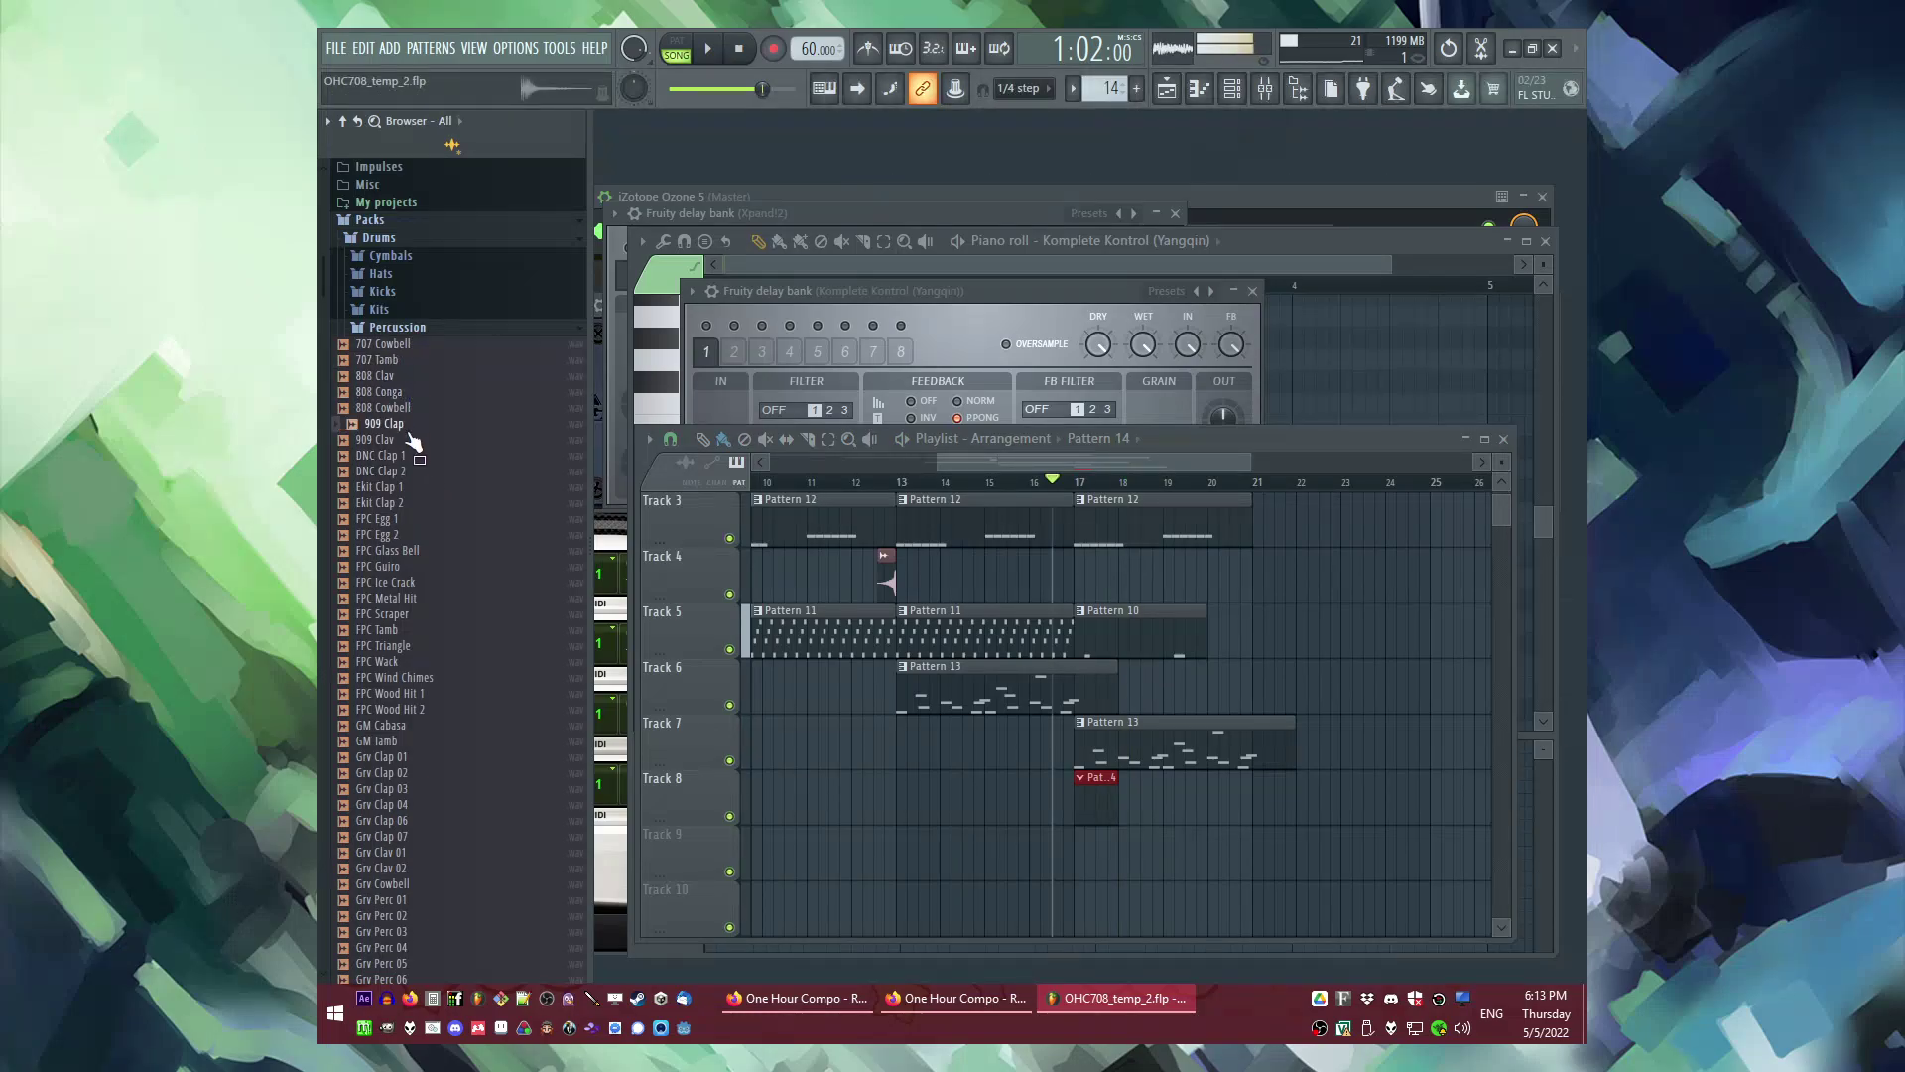
pyautogui.press('F6')
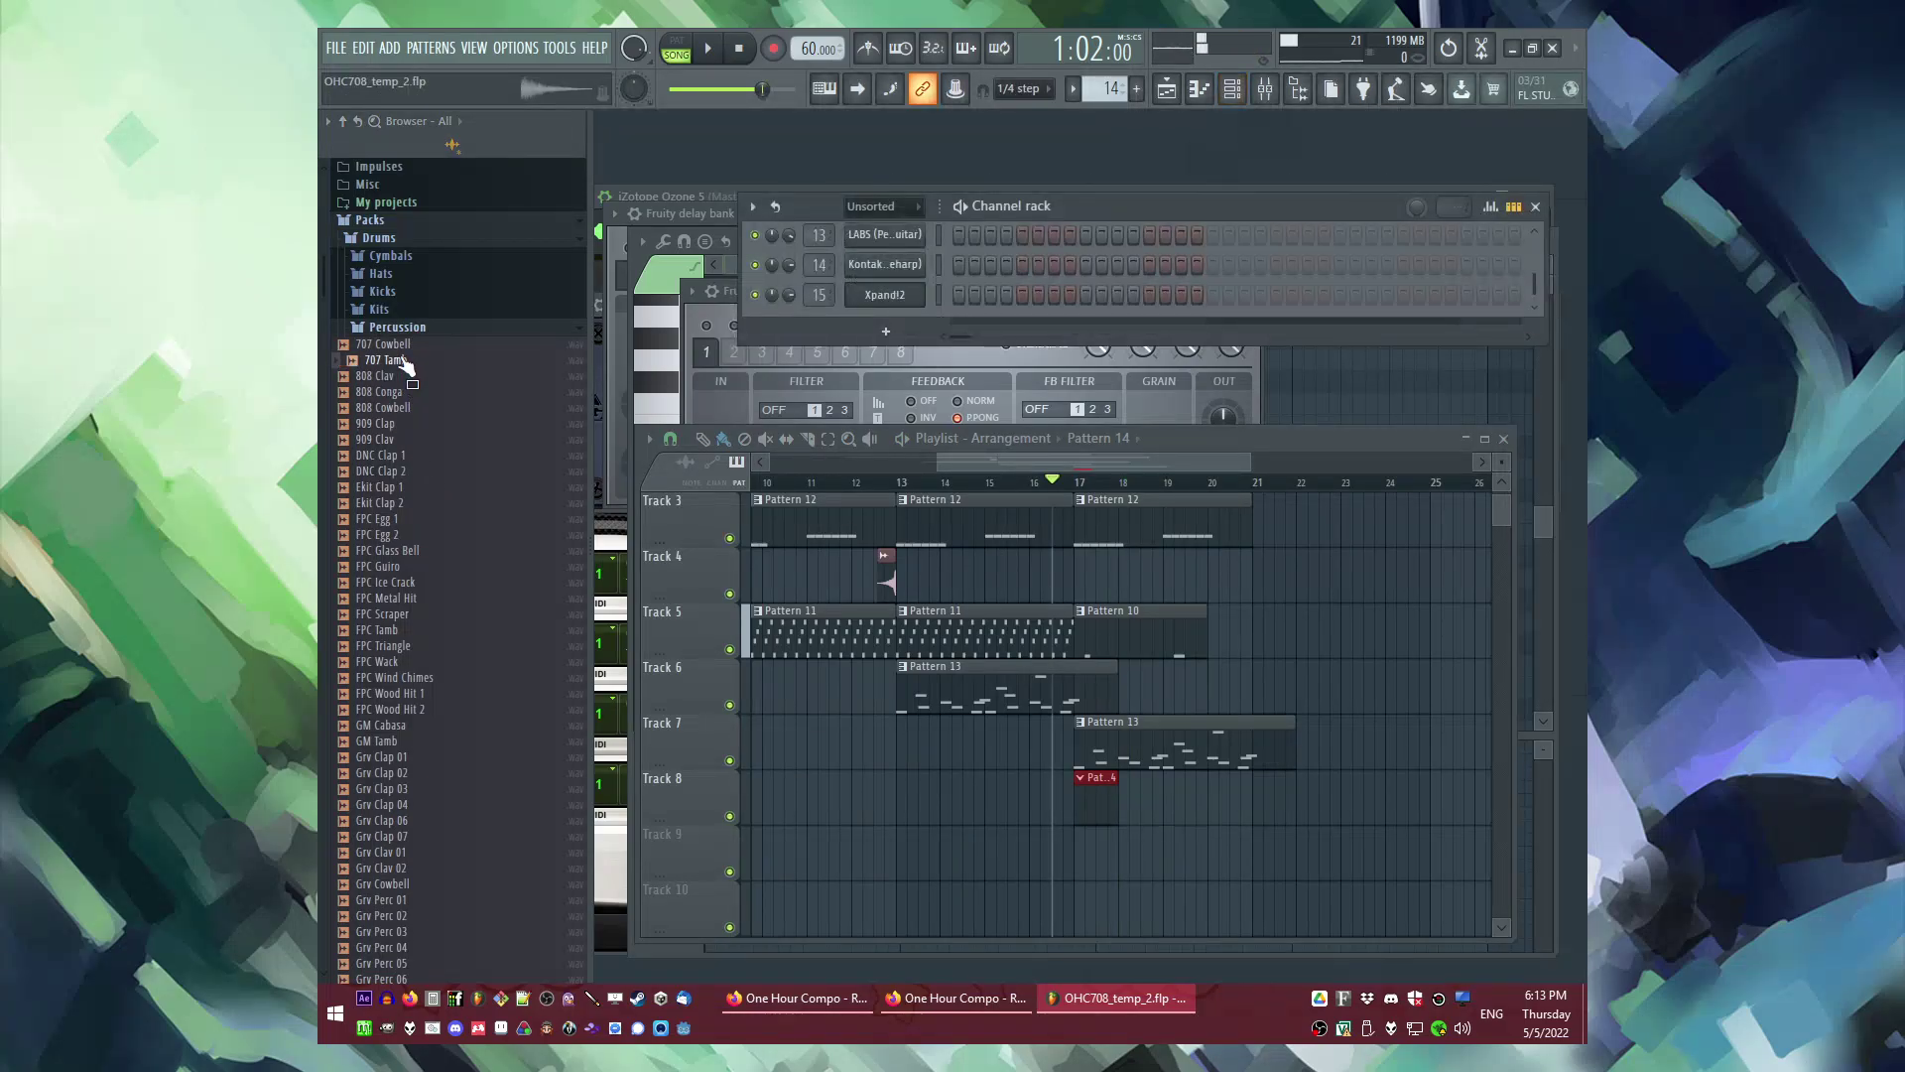
pyautogui.moveTo(911, 296)
pyautogui.mouseDown()
pyautogui.moveTo(879, 311)
pyautogui.moveTo(998, 296)
pyautogui.mouseUp()
pyautogui.press('space')
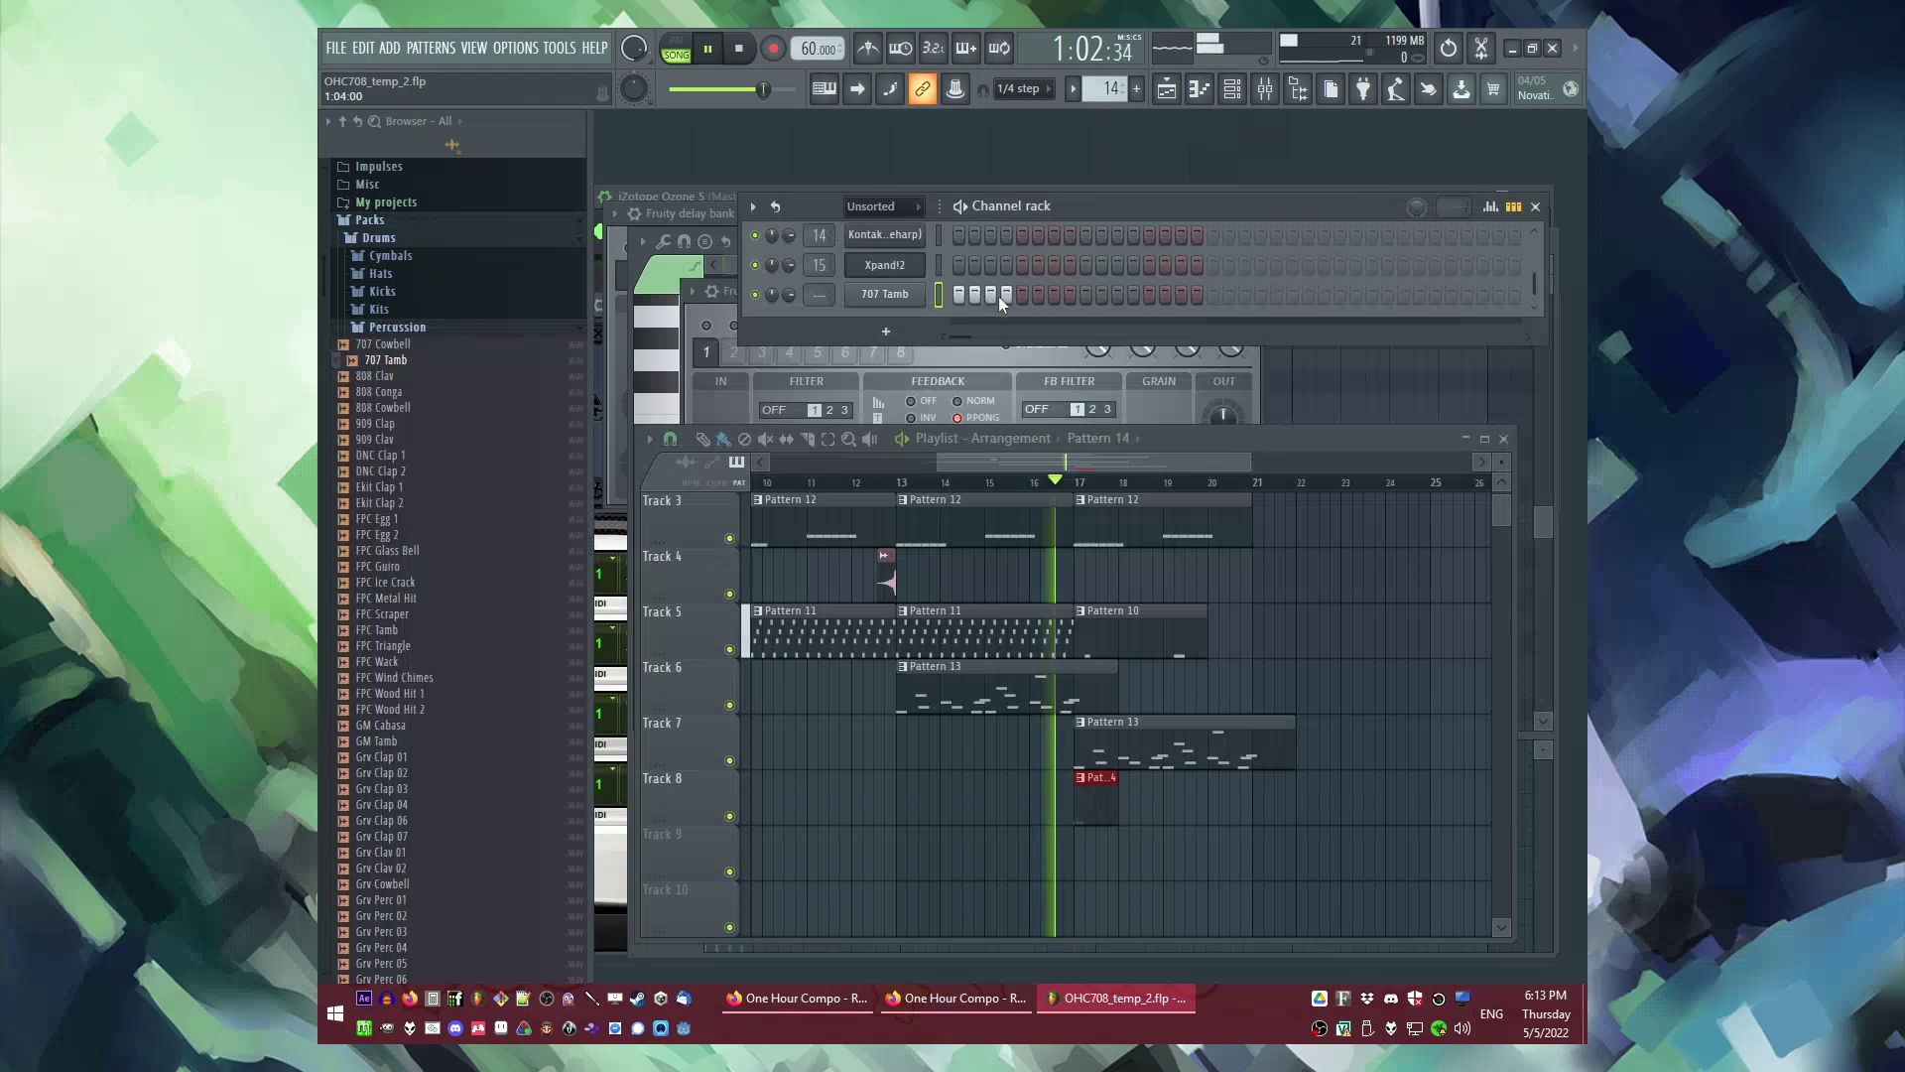
pyautogui.moveTo(817, 295); pyautogui.dragTo(789, 309)
# Step: Open the 707 Tamb notes in the piano roll and lower the velocities of the second and third hits
pyautogui.rightClick(905, 298)
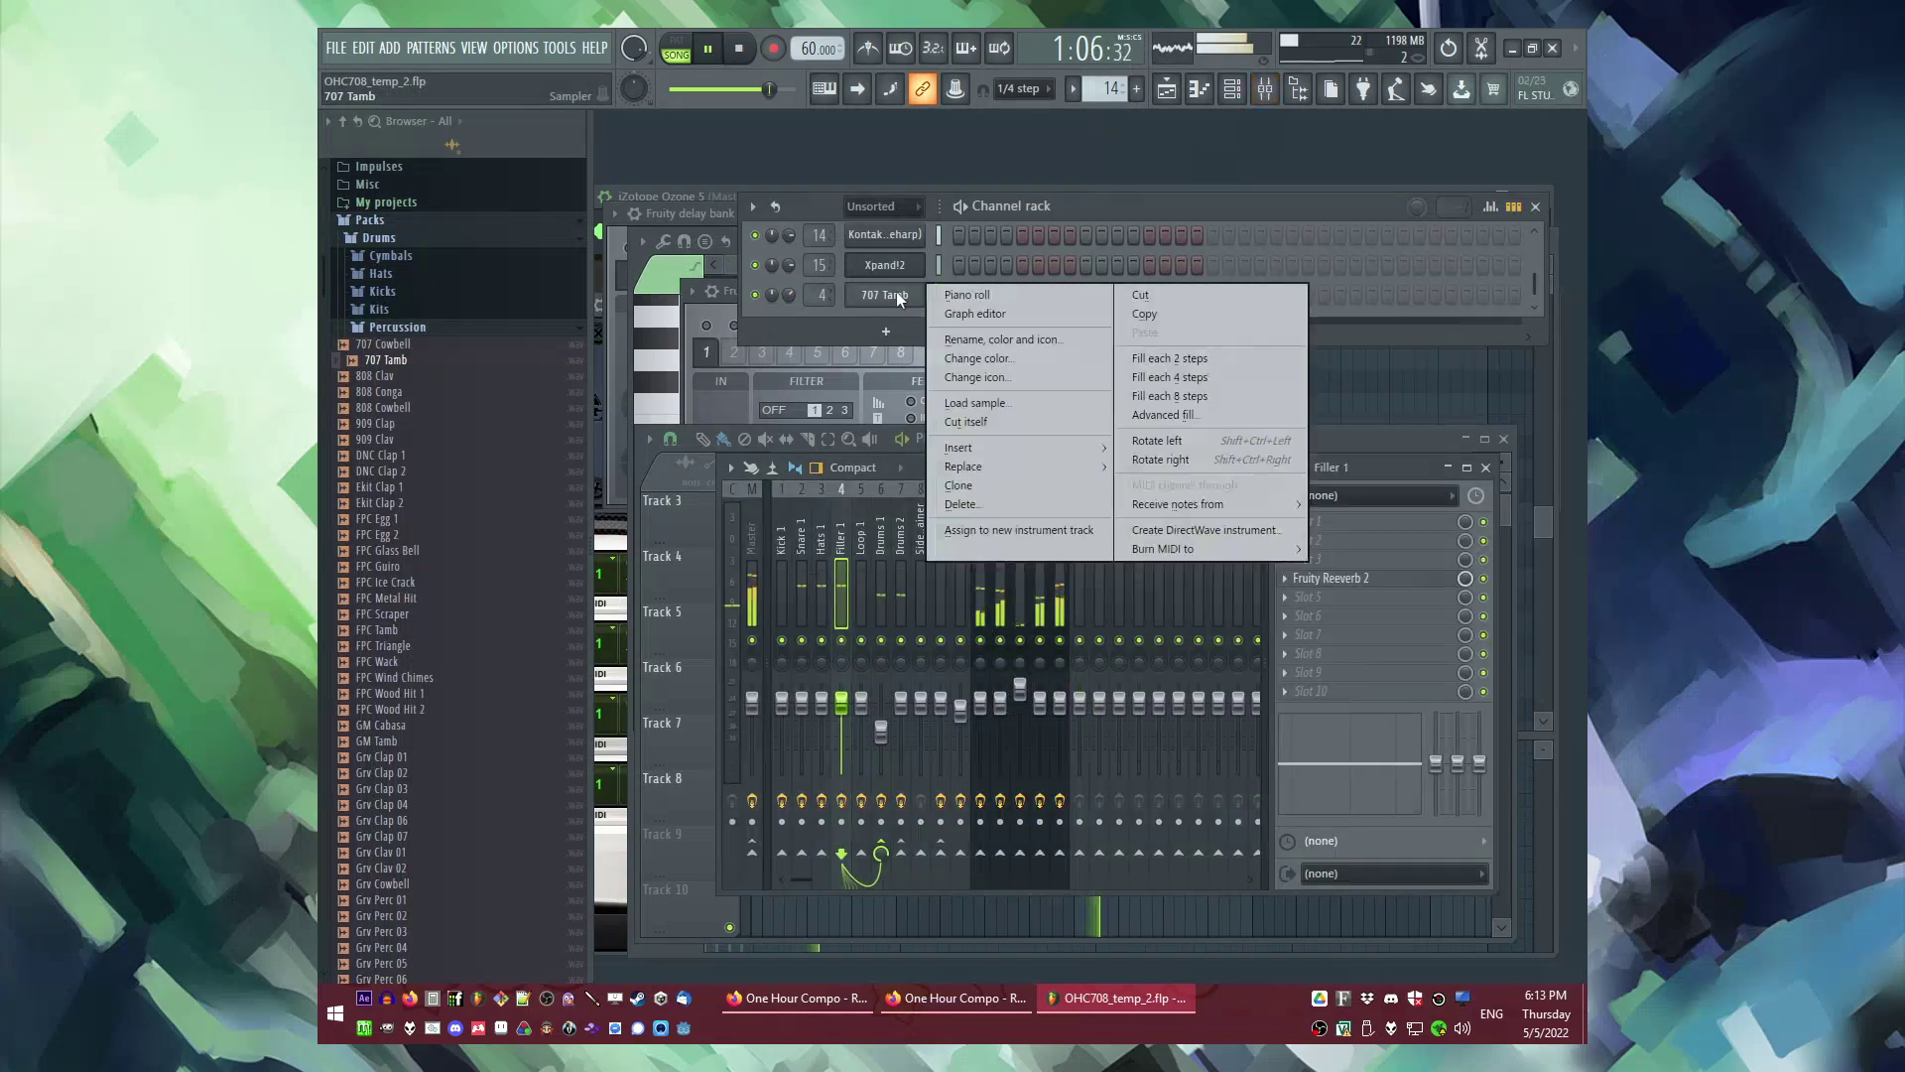
pyautogui.click(948, 289)
pyautogui.click(761, 871)
pyautogui.press('F6')
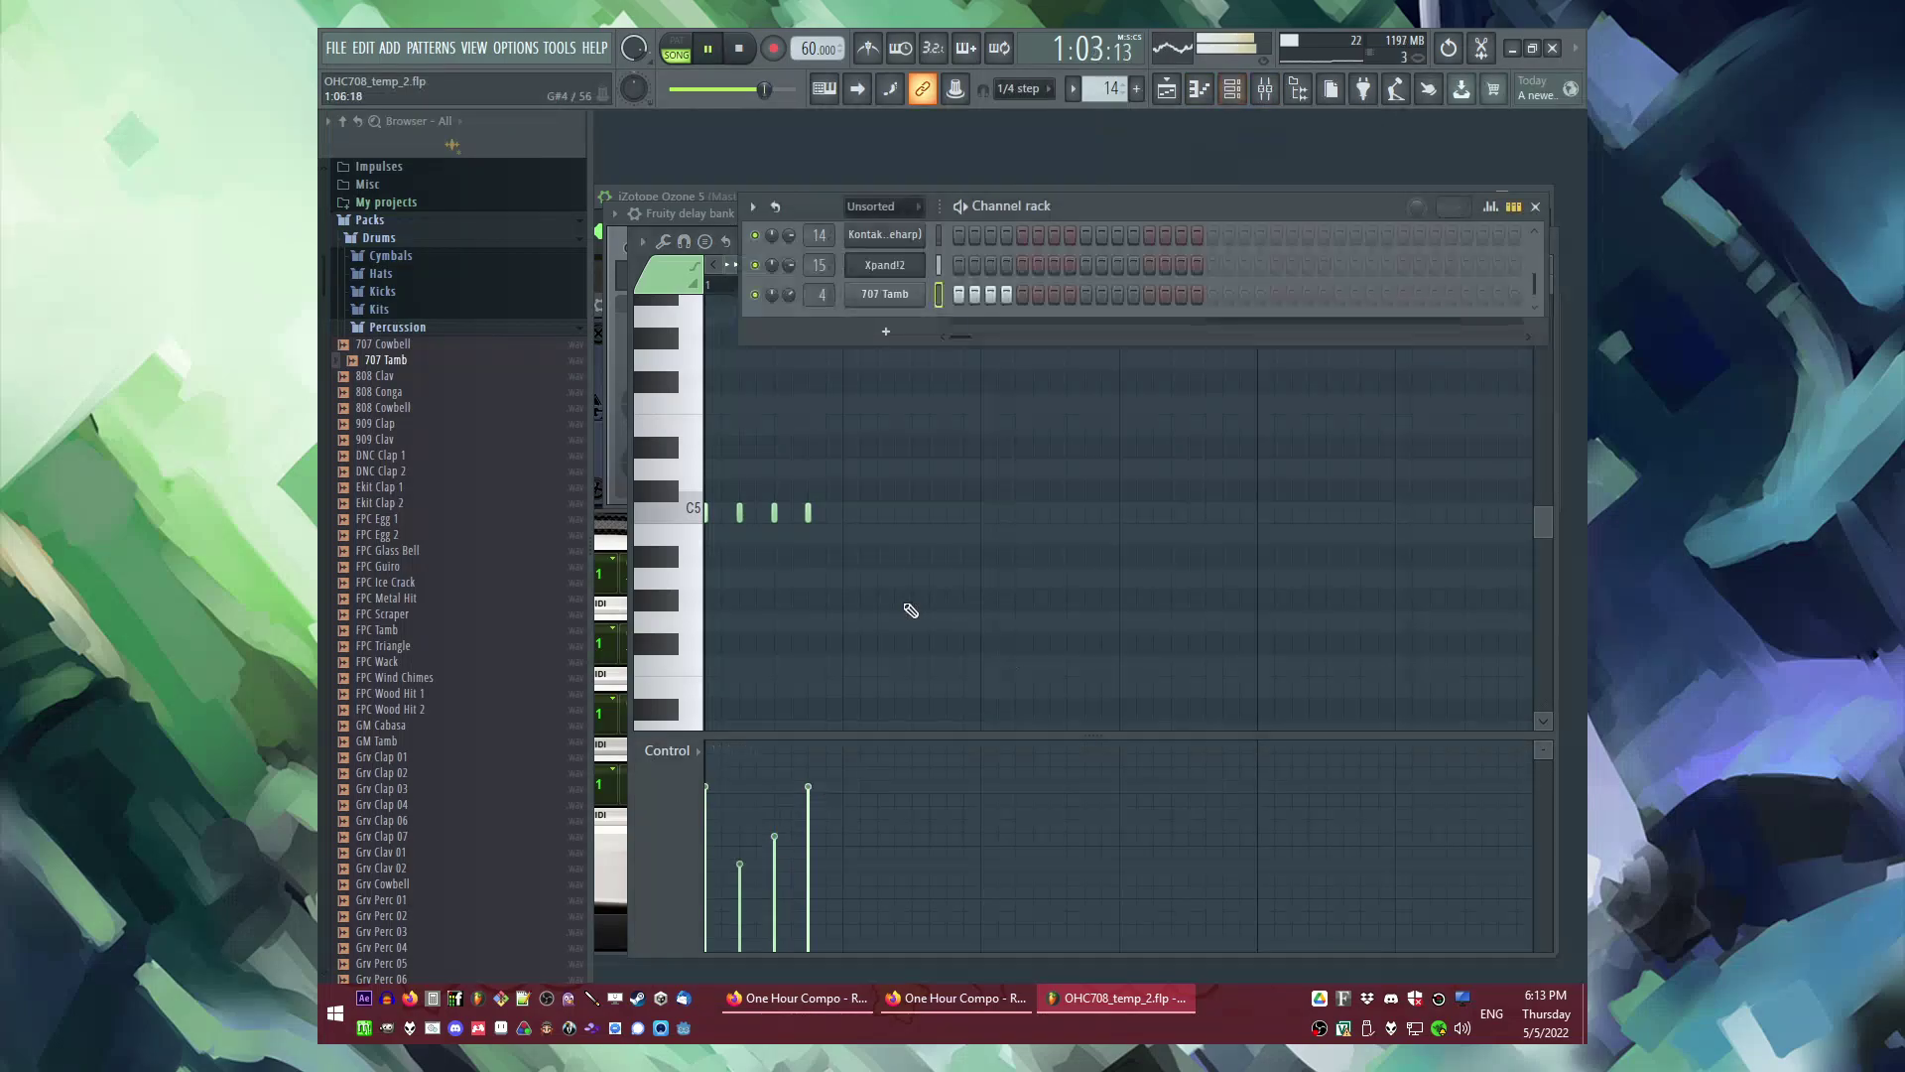
# Step: Load epicVerb into slot 3 and Fruity Delay Bank into slot 2 of the Filler 1 mixer track
pyautogui.press('F9')
pyautogui.click(1282, 563)
pyautogui.moveTo(1290, 537)
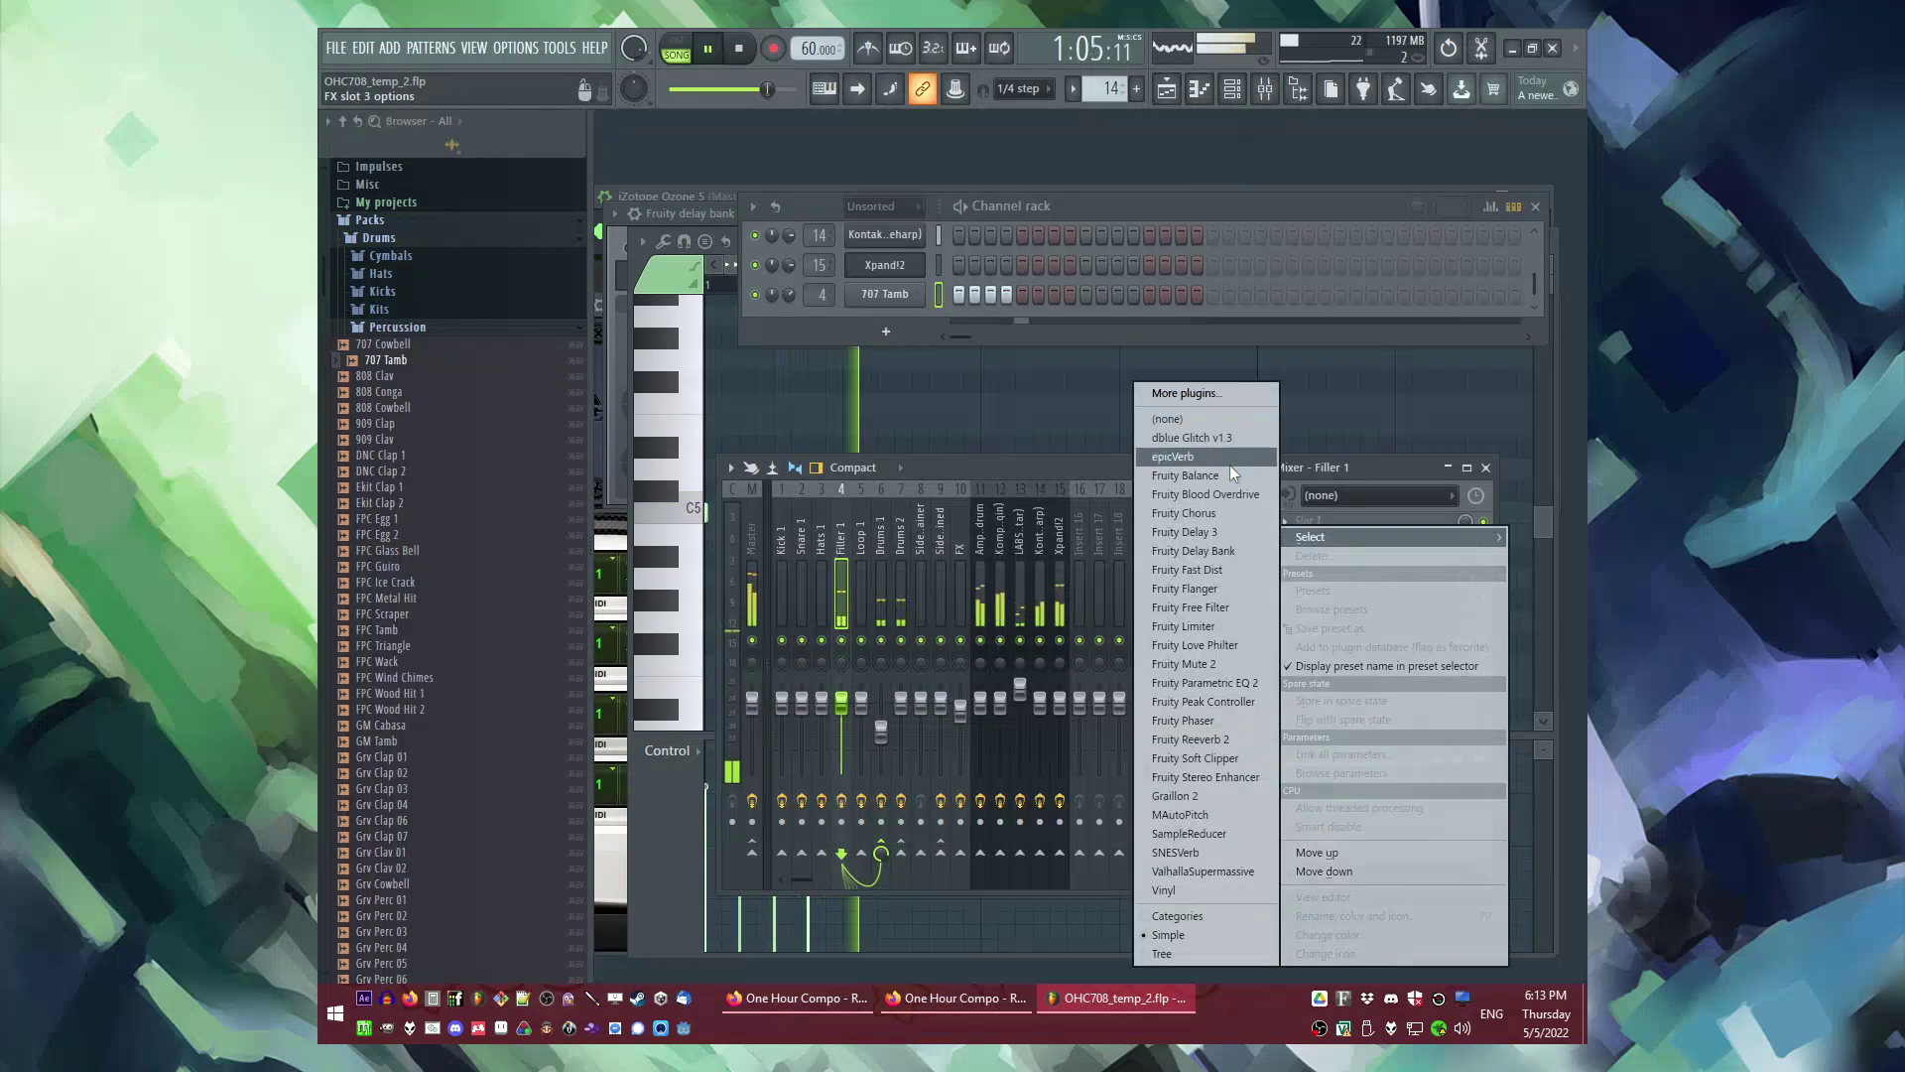
pyautogui.click(1217, 455)
pyautogui.click(1291, 540)
pyautogui.click(1200, 553)
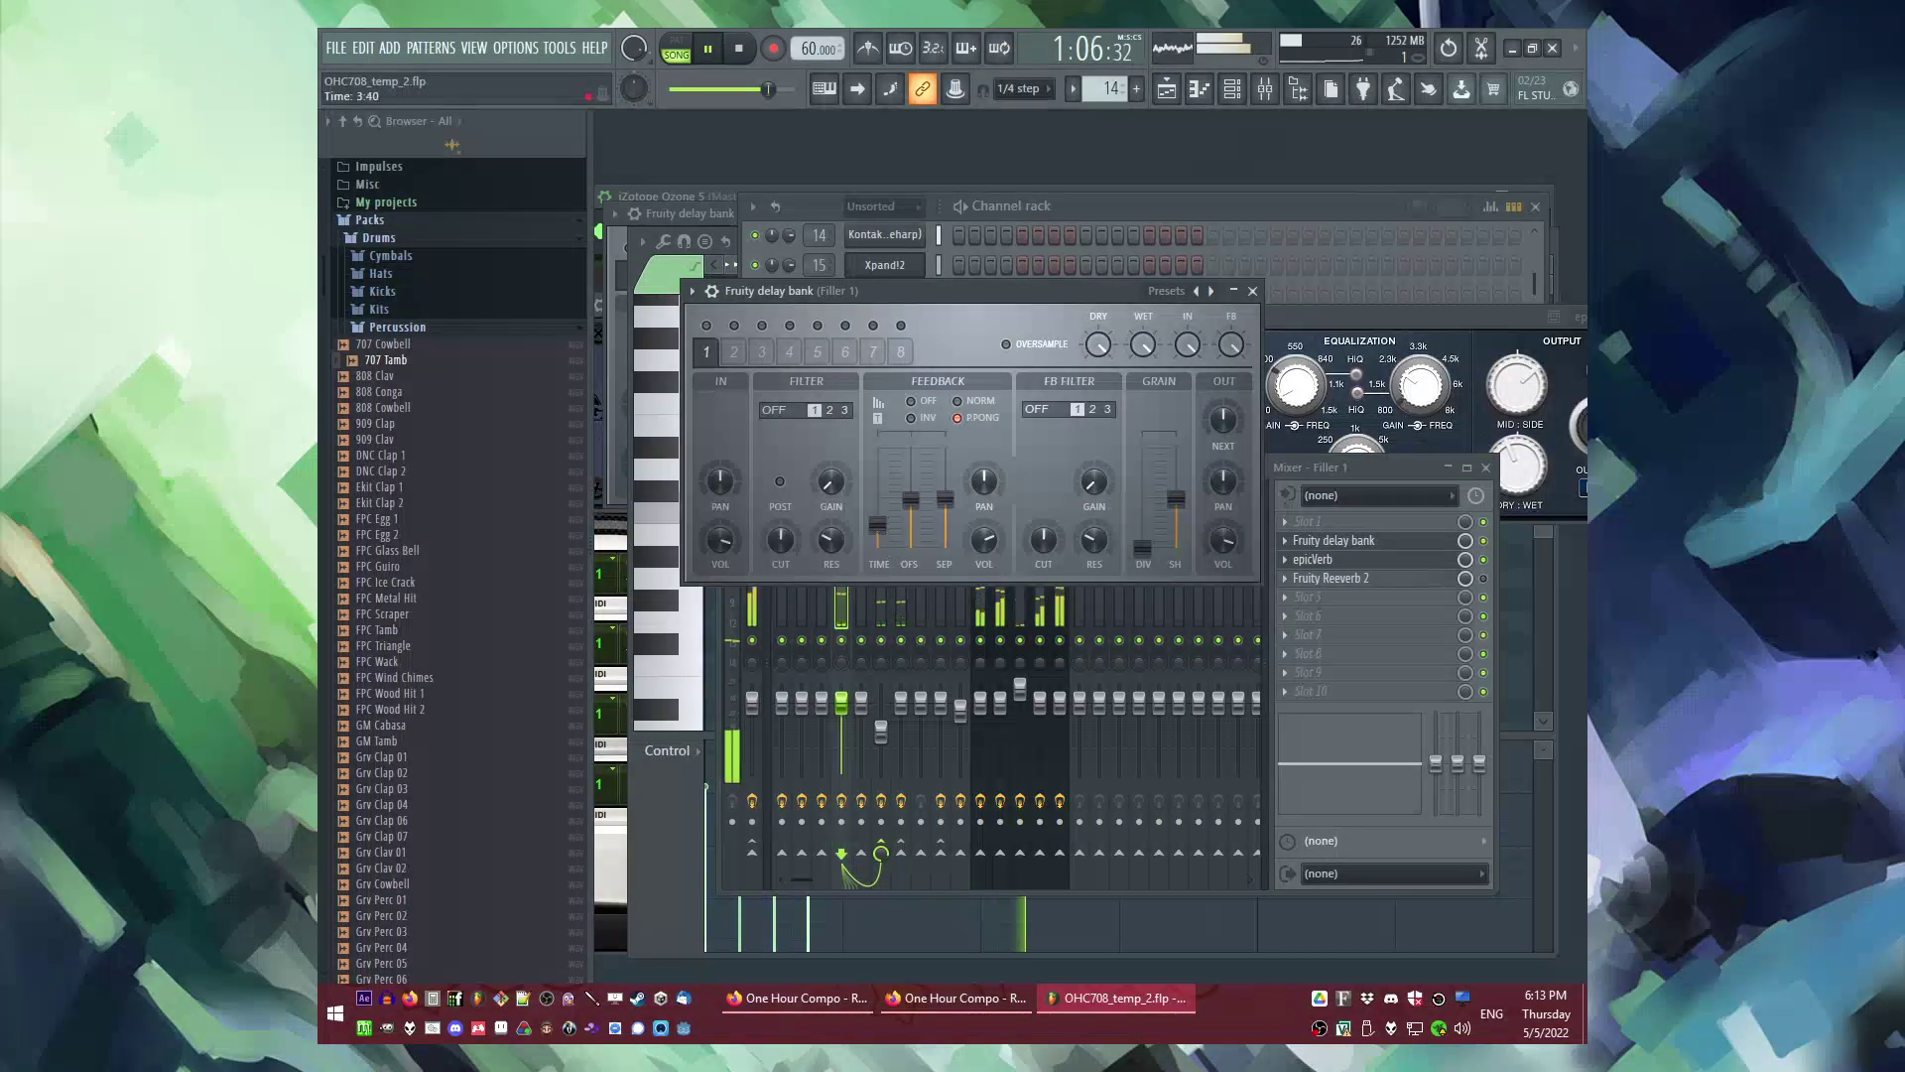
pyautogui.click(1251, 290)
# Step: Audition the percussion samples and place FPC Metal Hit at bar 18 on Track 9 of the arrangement
pyautogui.press('F5')
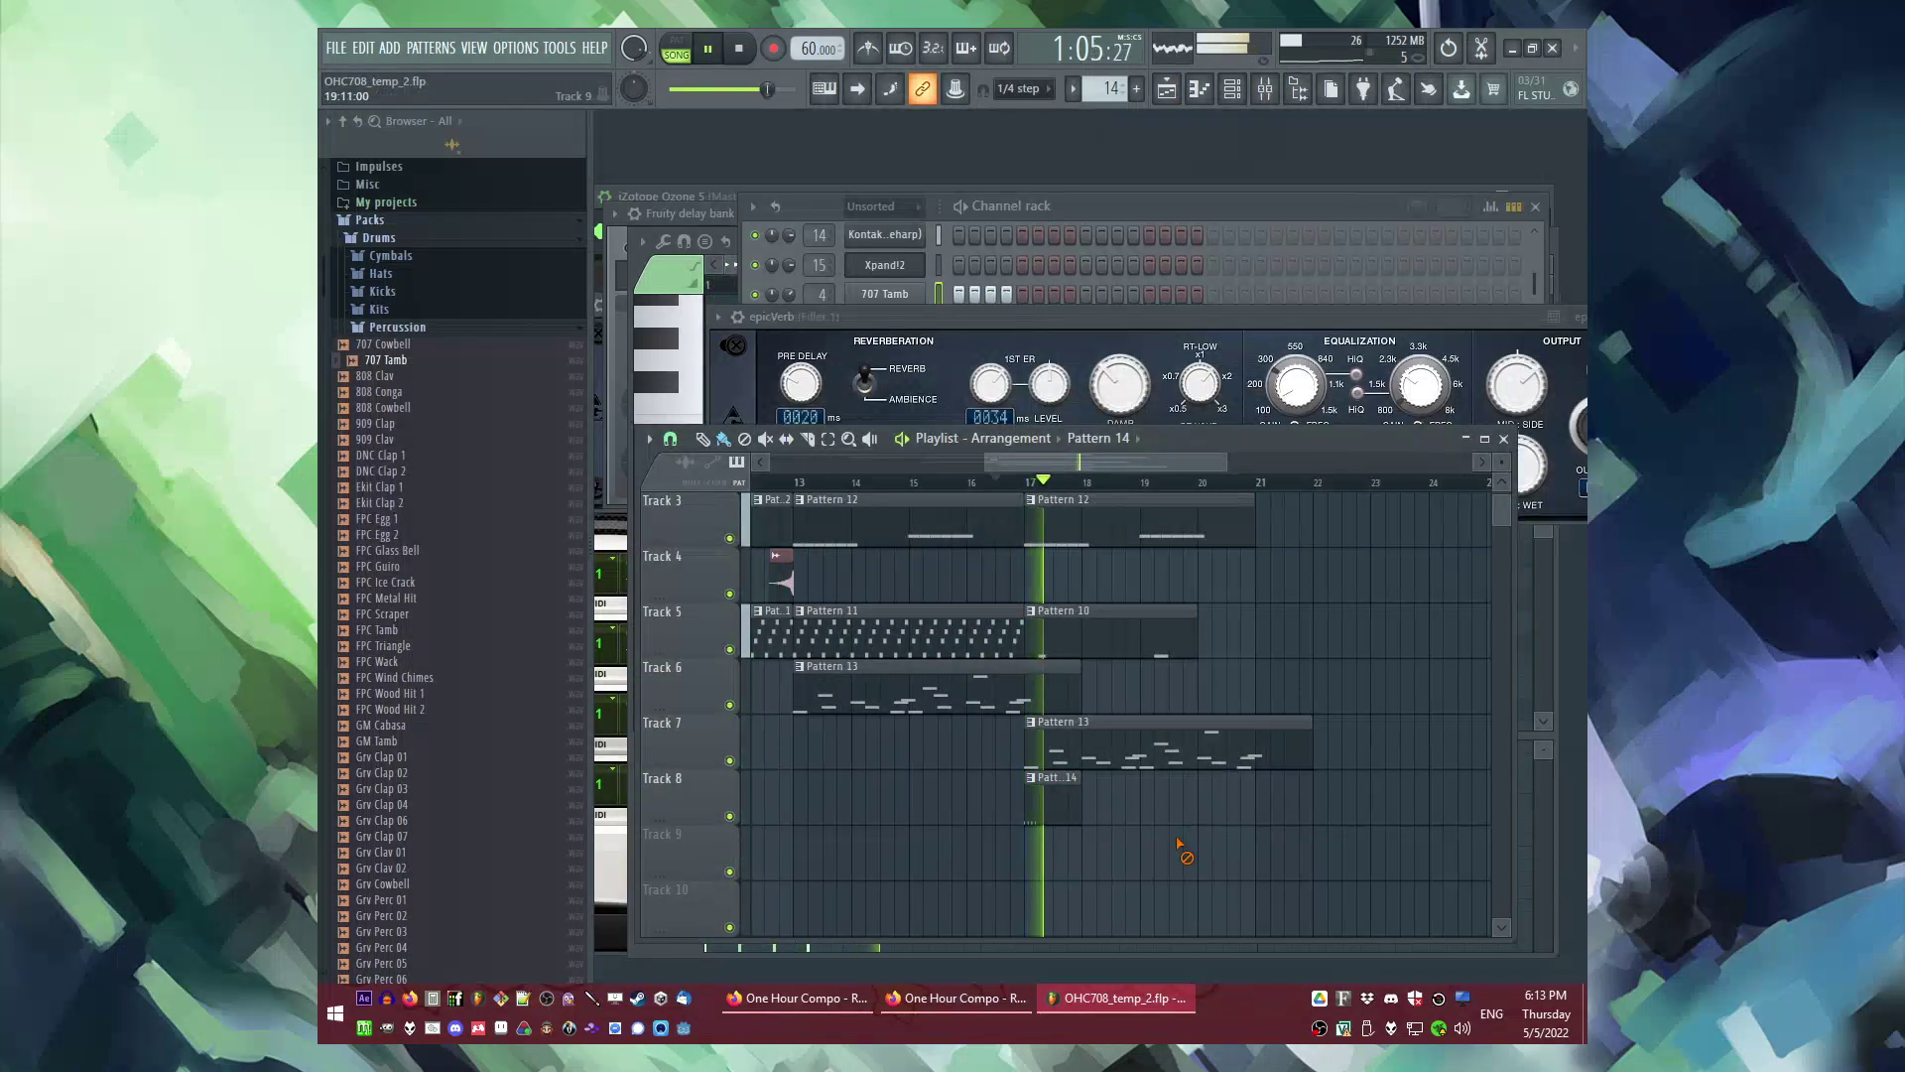
pyautogui.scroll(-1, 1186, 823)
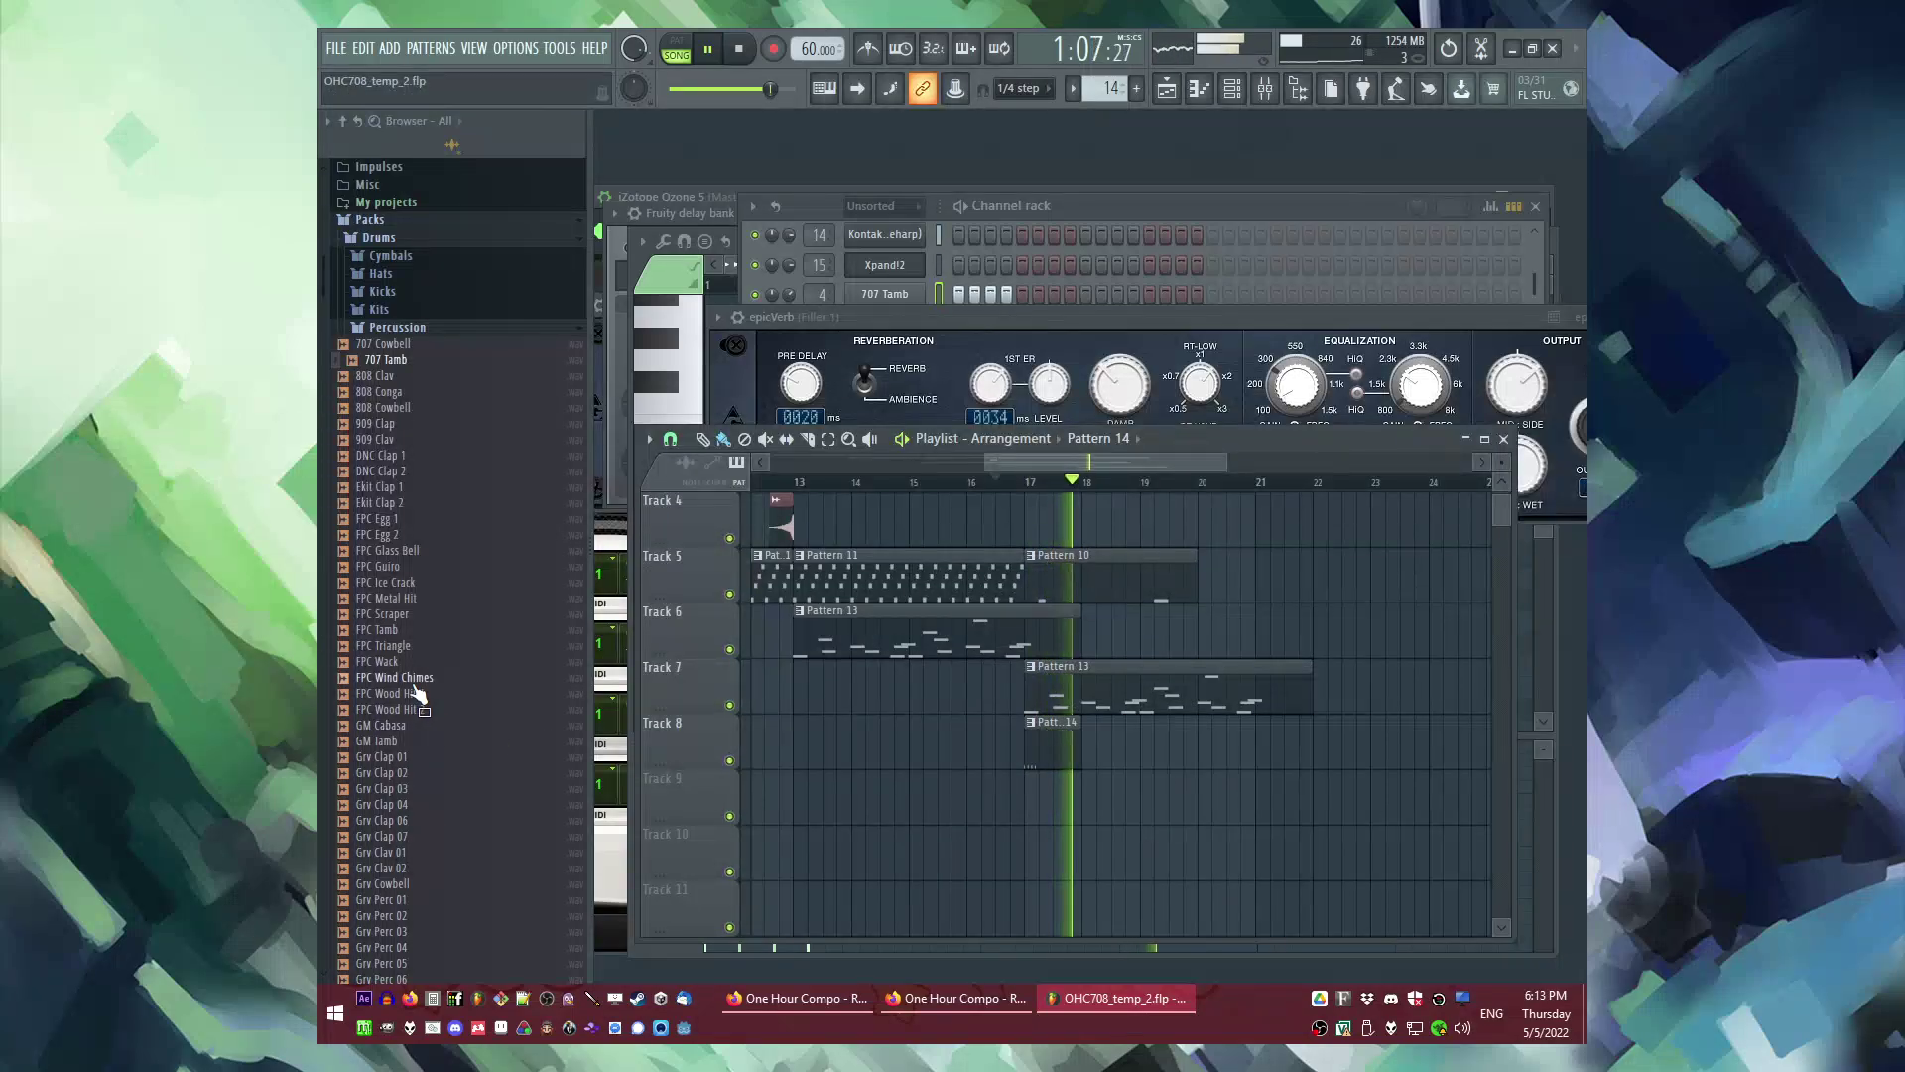
pyautogui.click(407, 820)
pyautogui.scroll(-2, 407, 820)
pyautogui.press('space')
pyautogui.rightClick(1245, 812)
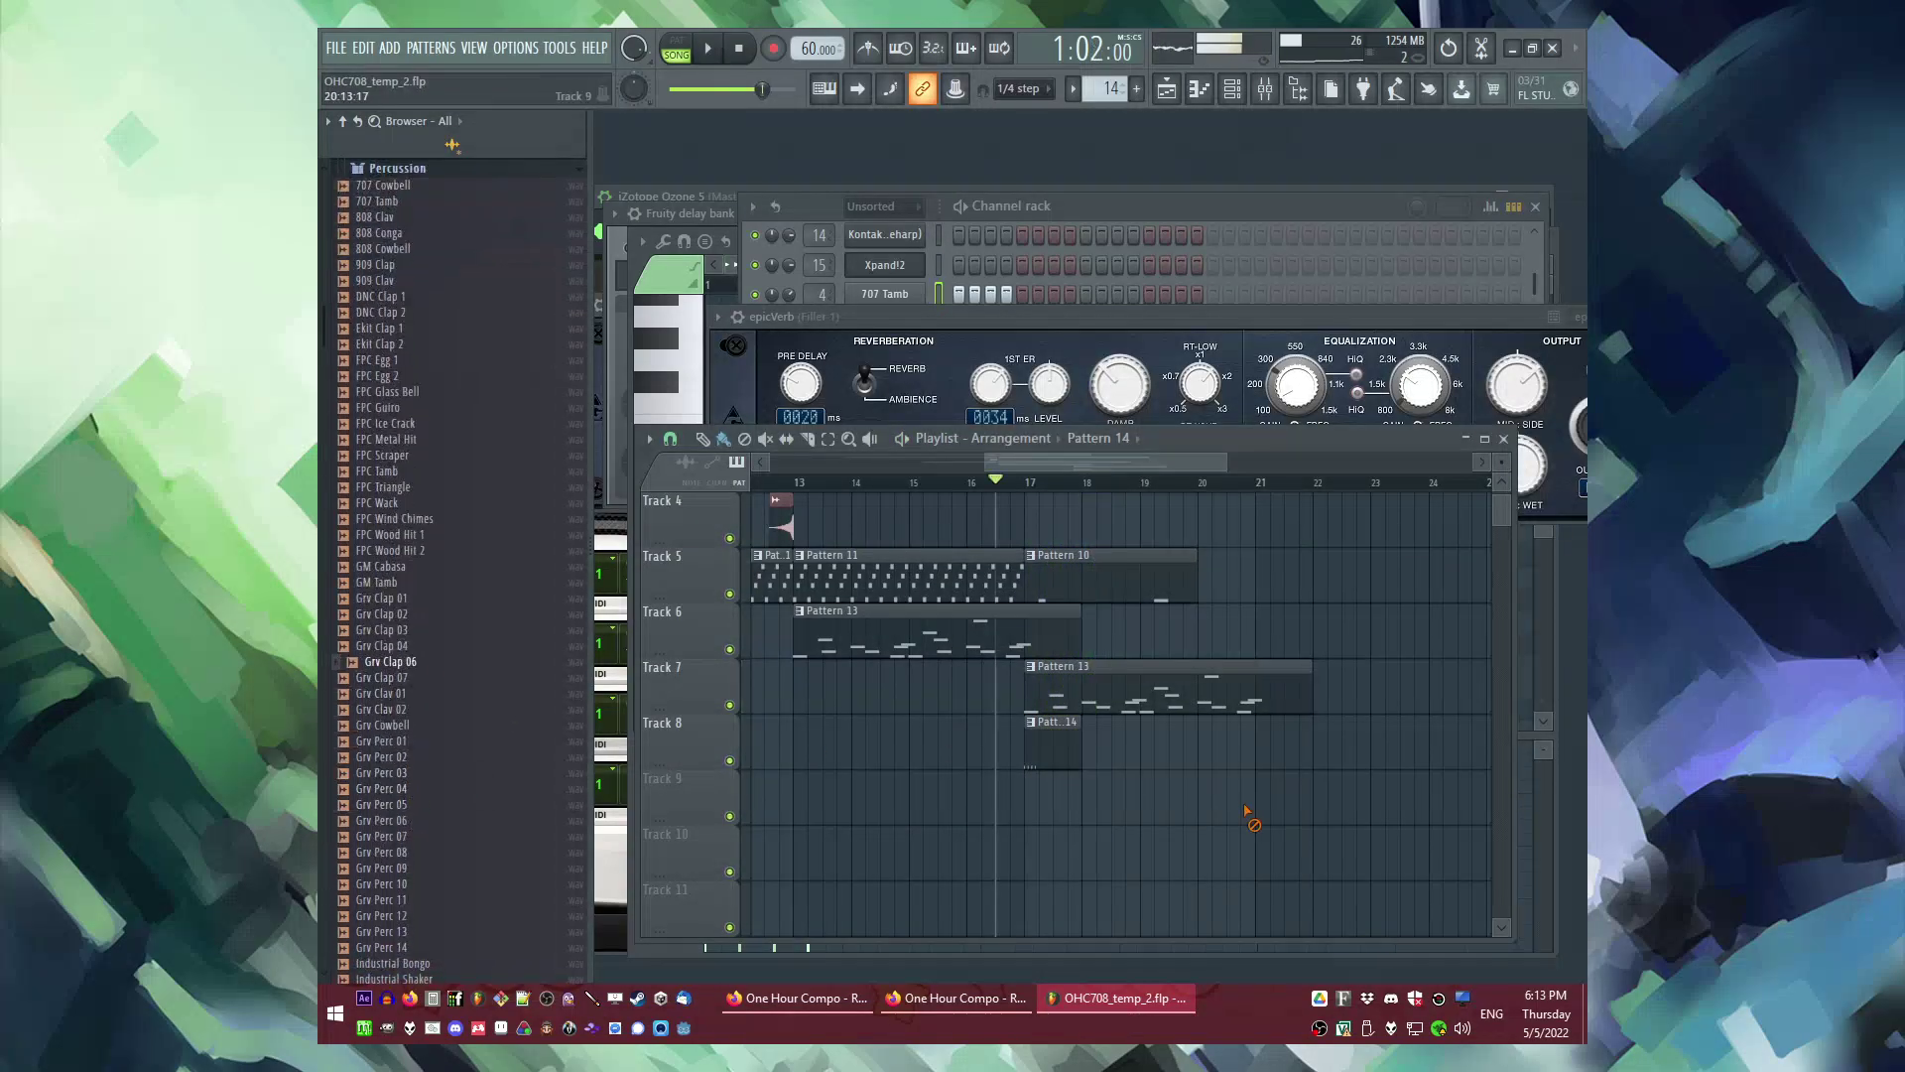
pyautogui.scroll(-5, 427, 774)
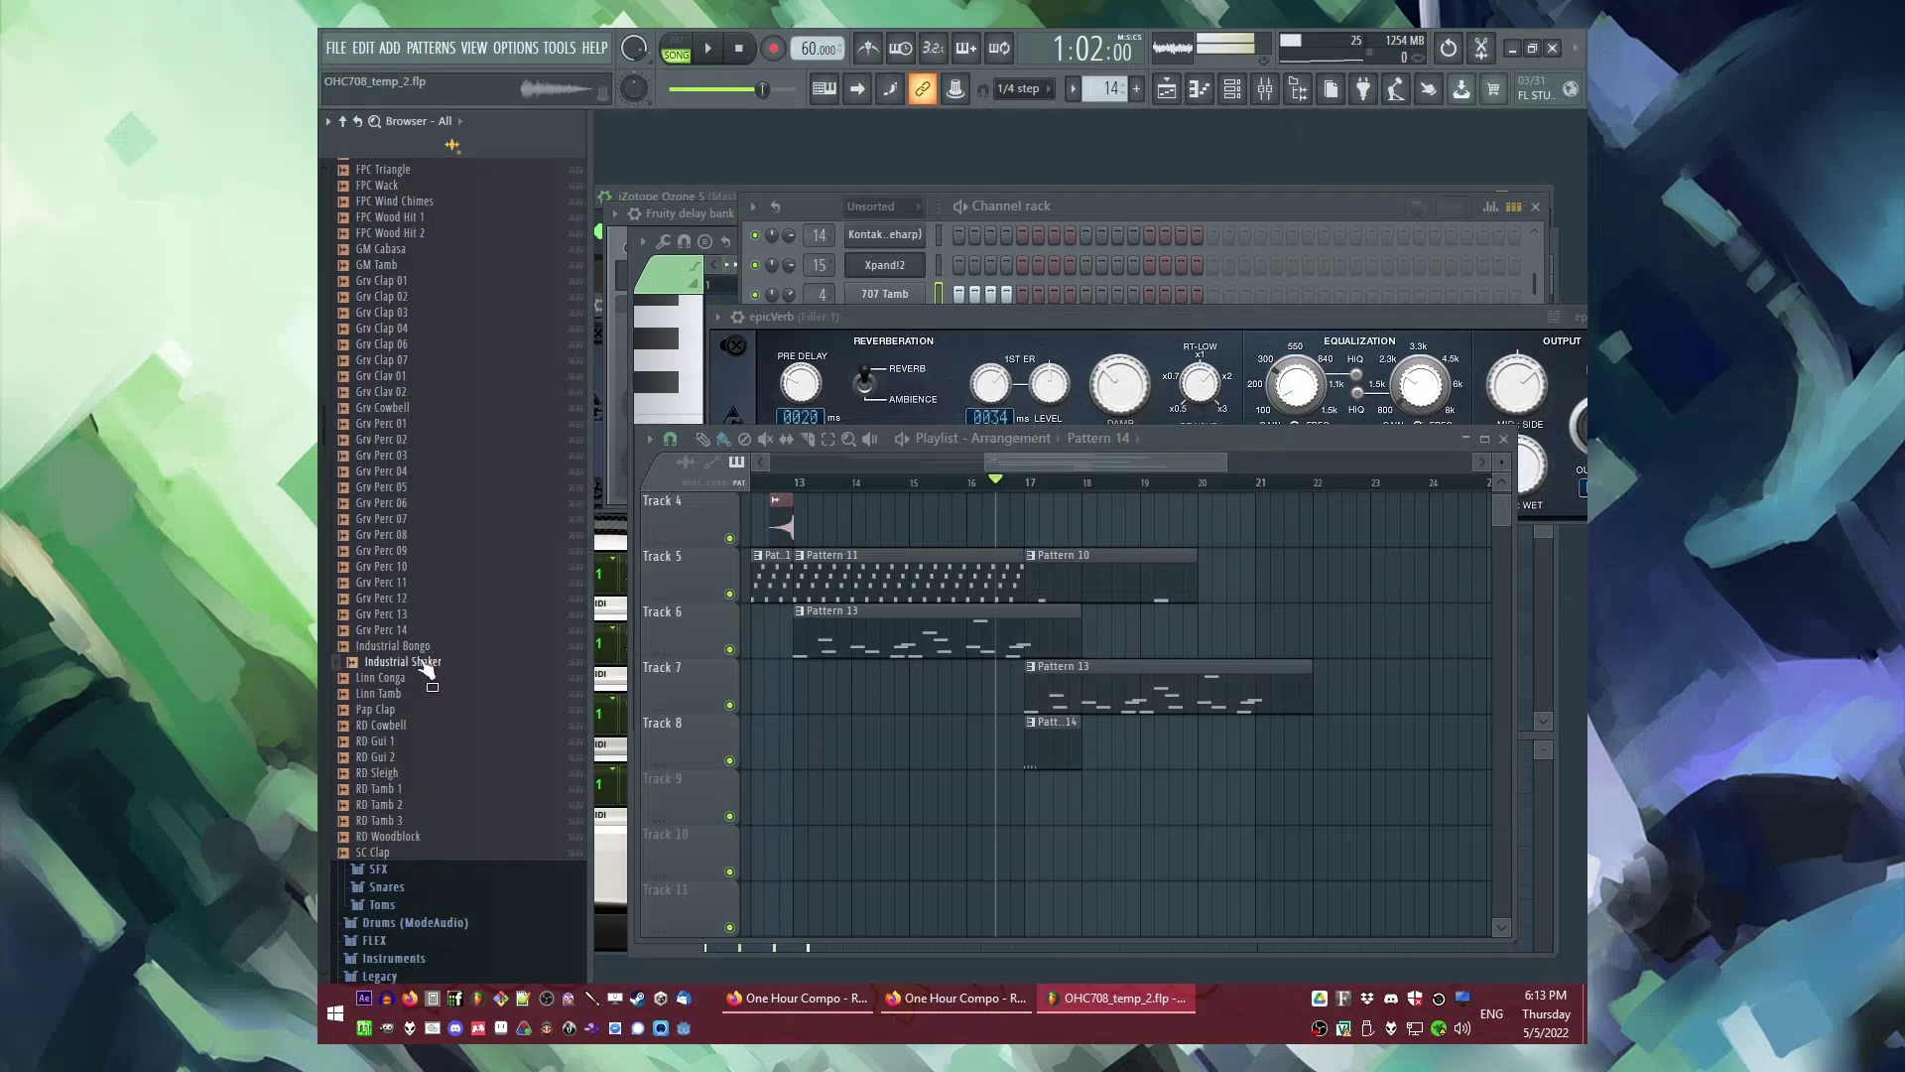
pyautogui.scroll(8, 455, 463)
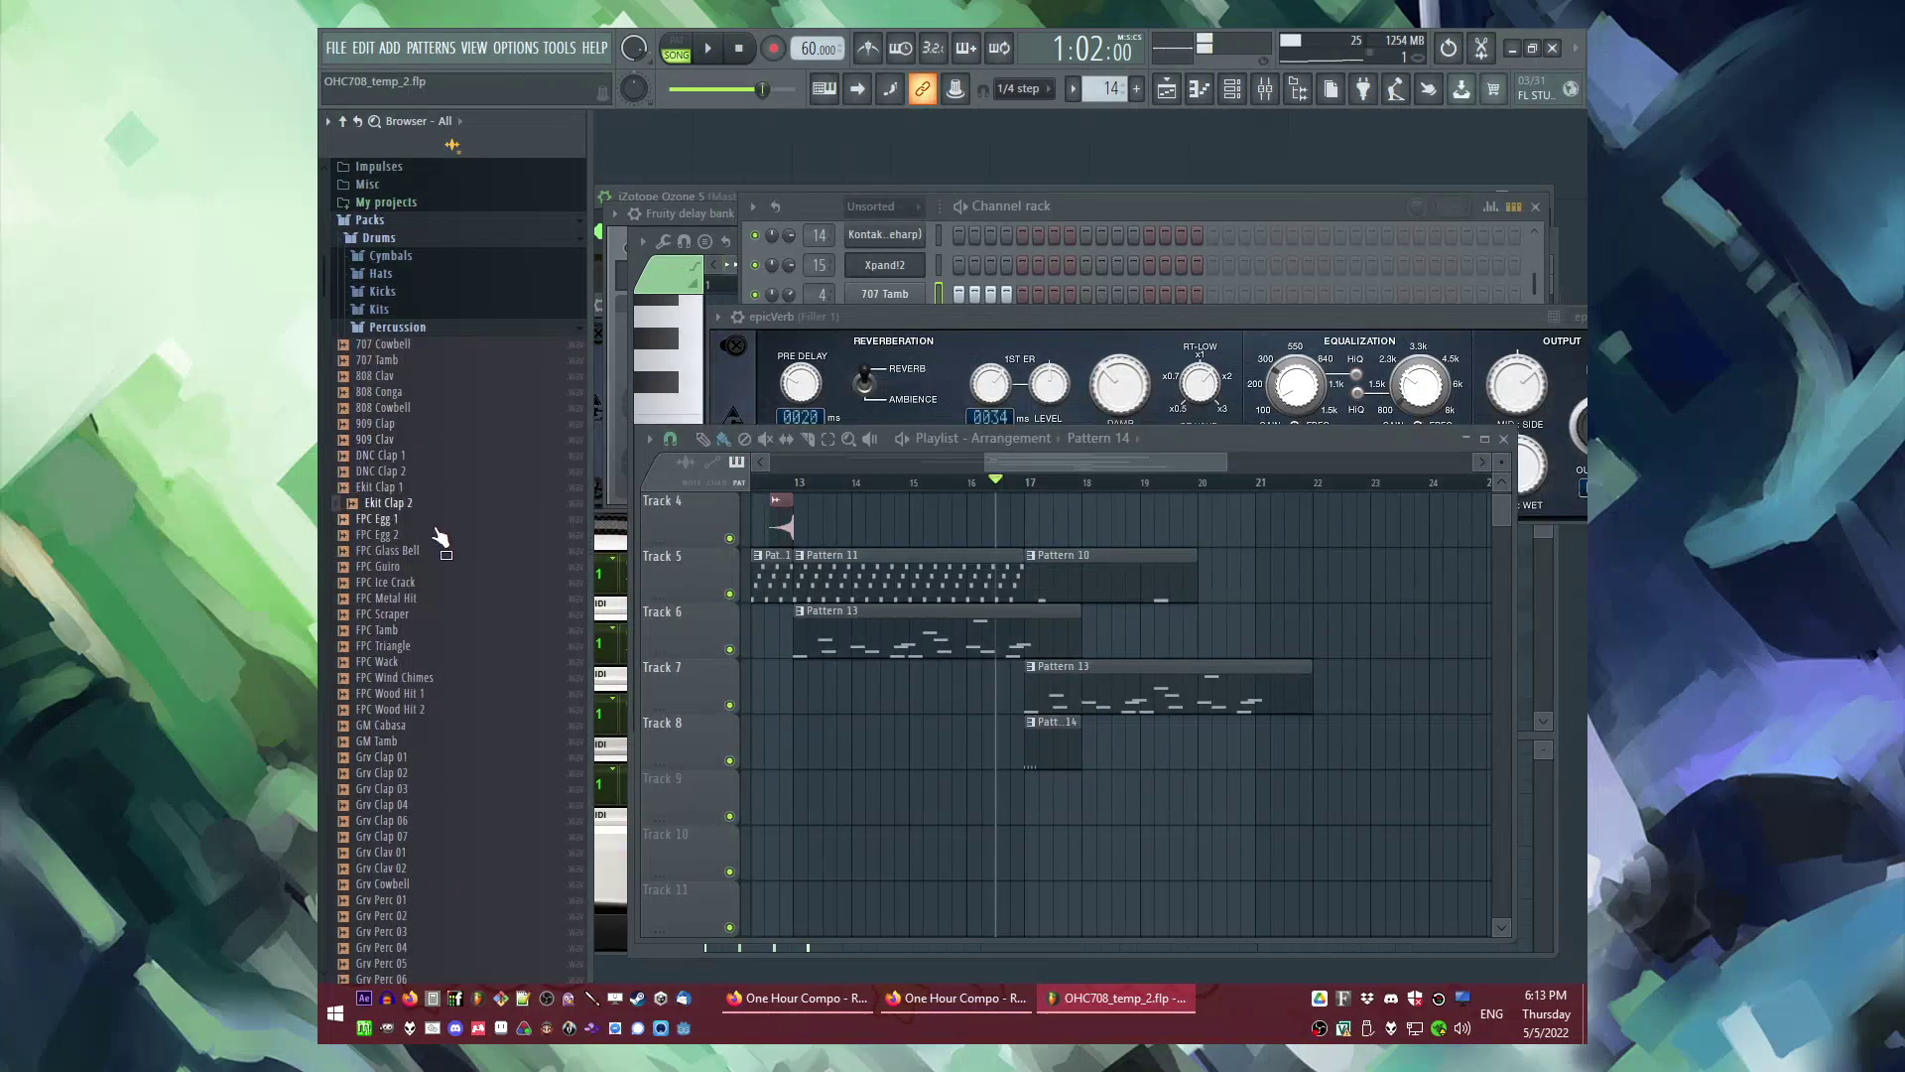
pyautogui.scroll(-3, 436, 525)
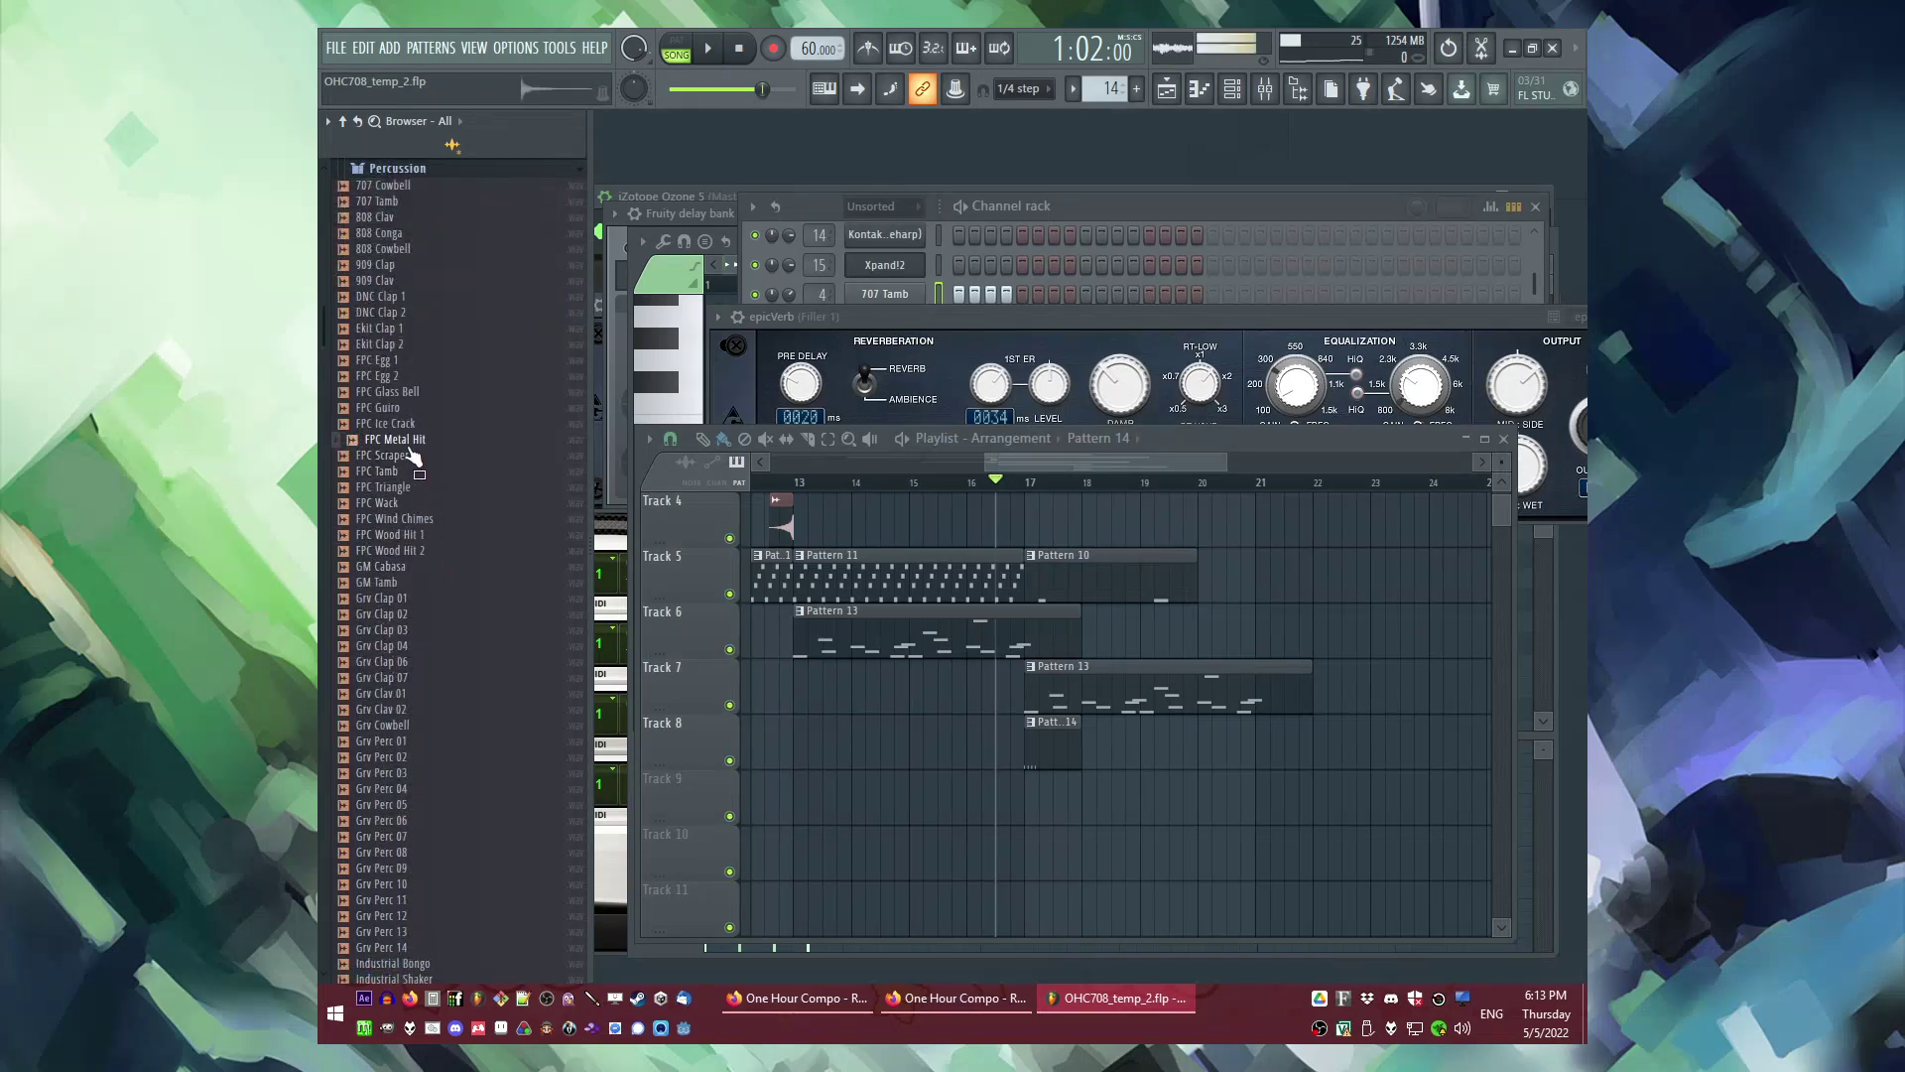
pyautogui.press('space')
pyautogui.moveTo(415, 443); pyautogui.dragTo(1088, 789)
pyautogui.scroll(3, 966, 466)
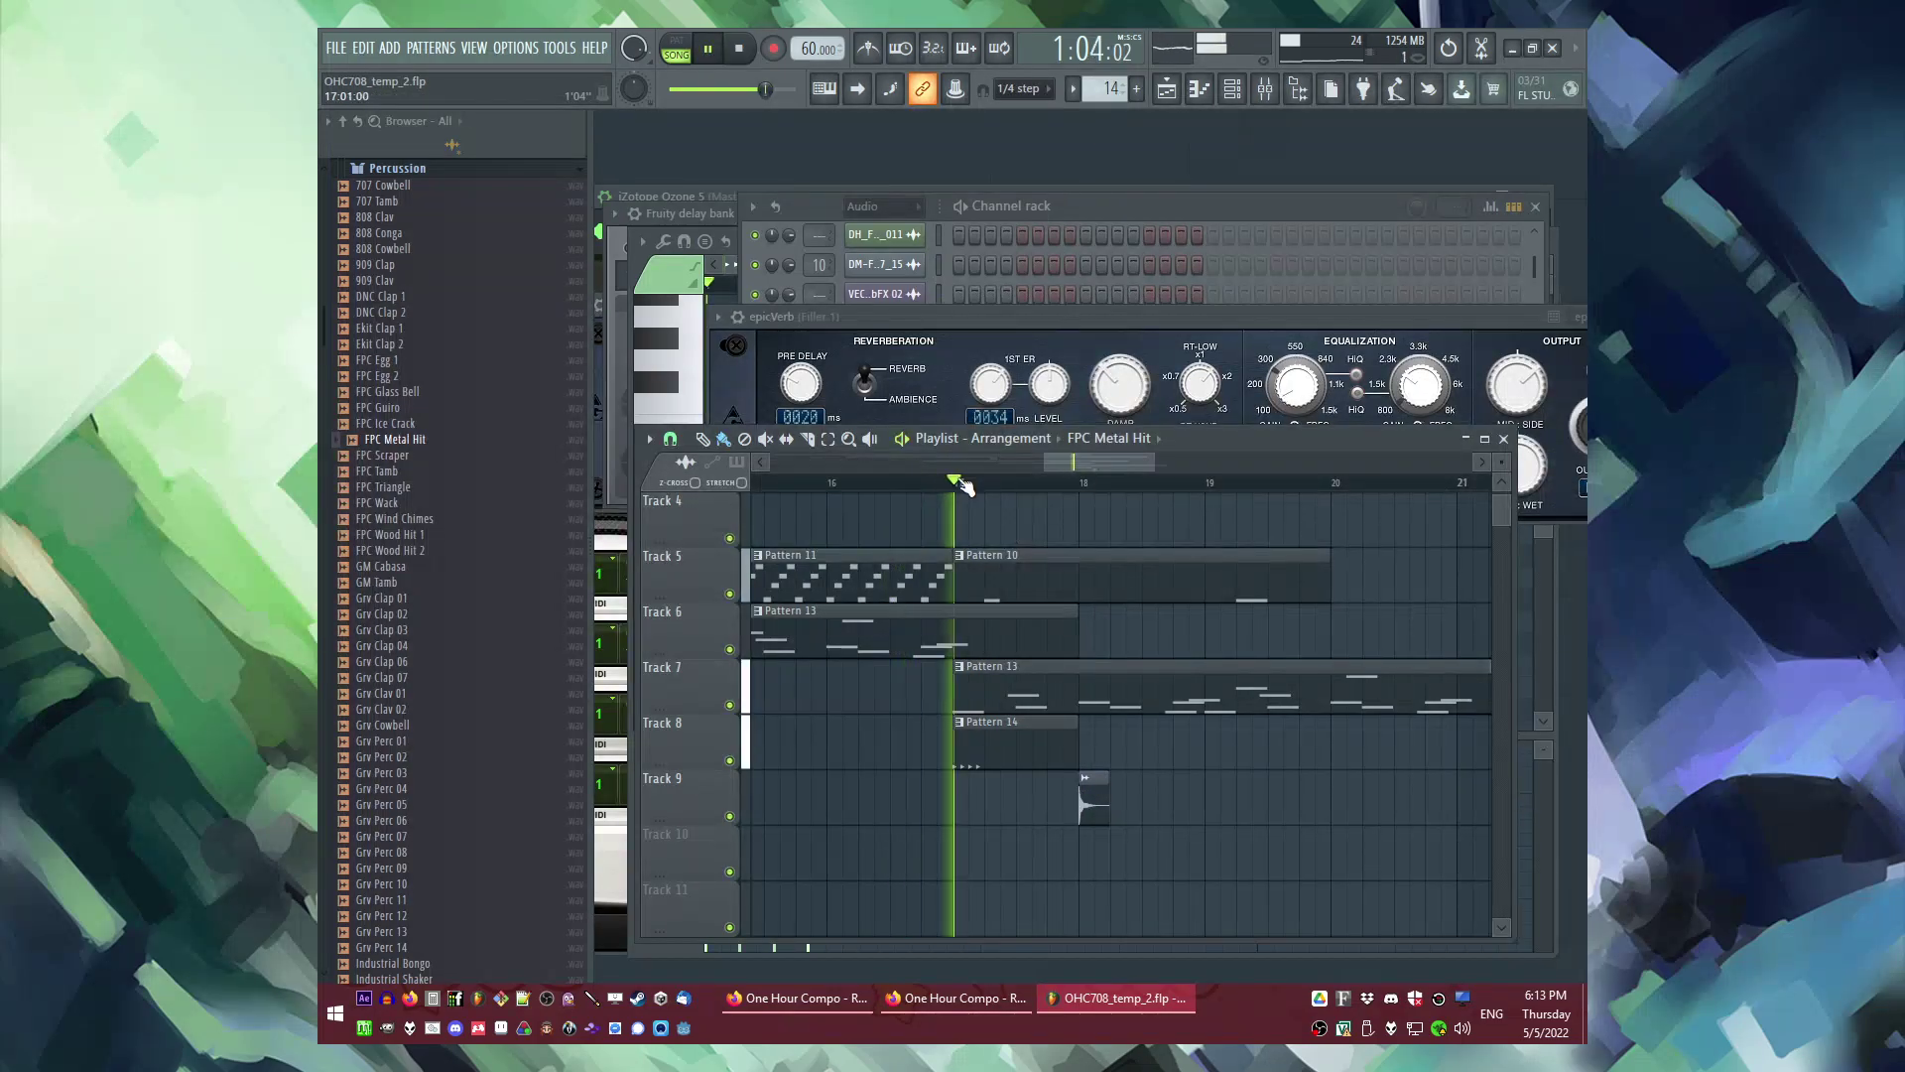
# Step: Open the FPC Metal Hit clip's settings and route it to mixer track 3
pyautogui.doubleClick(1096, 804)
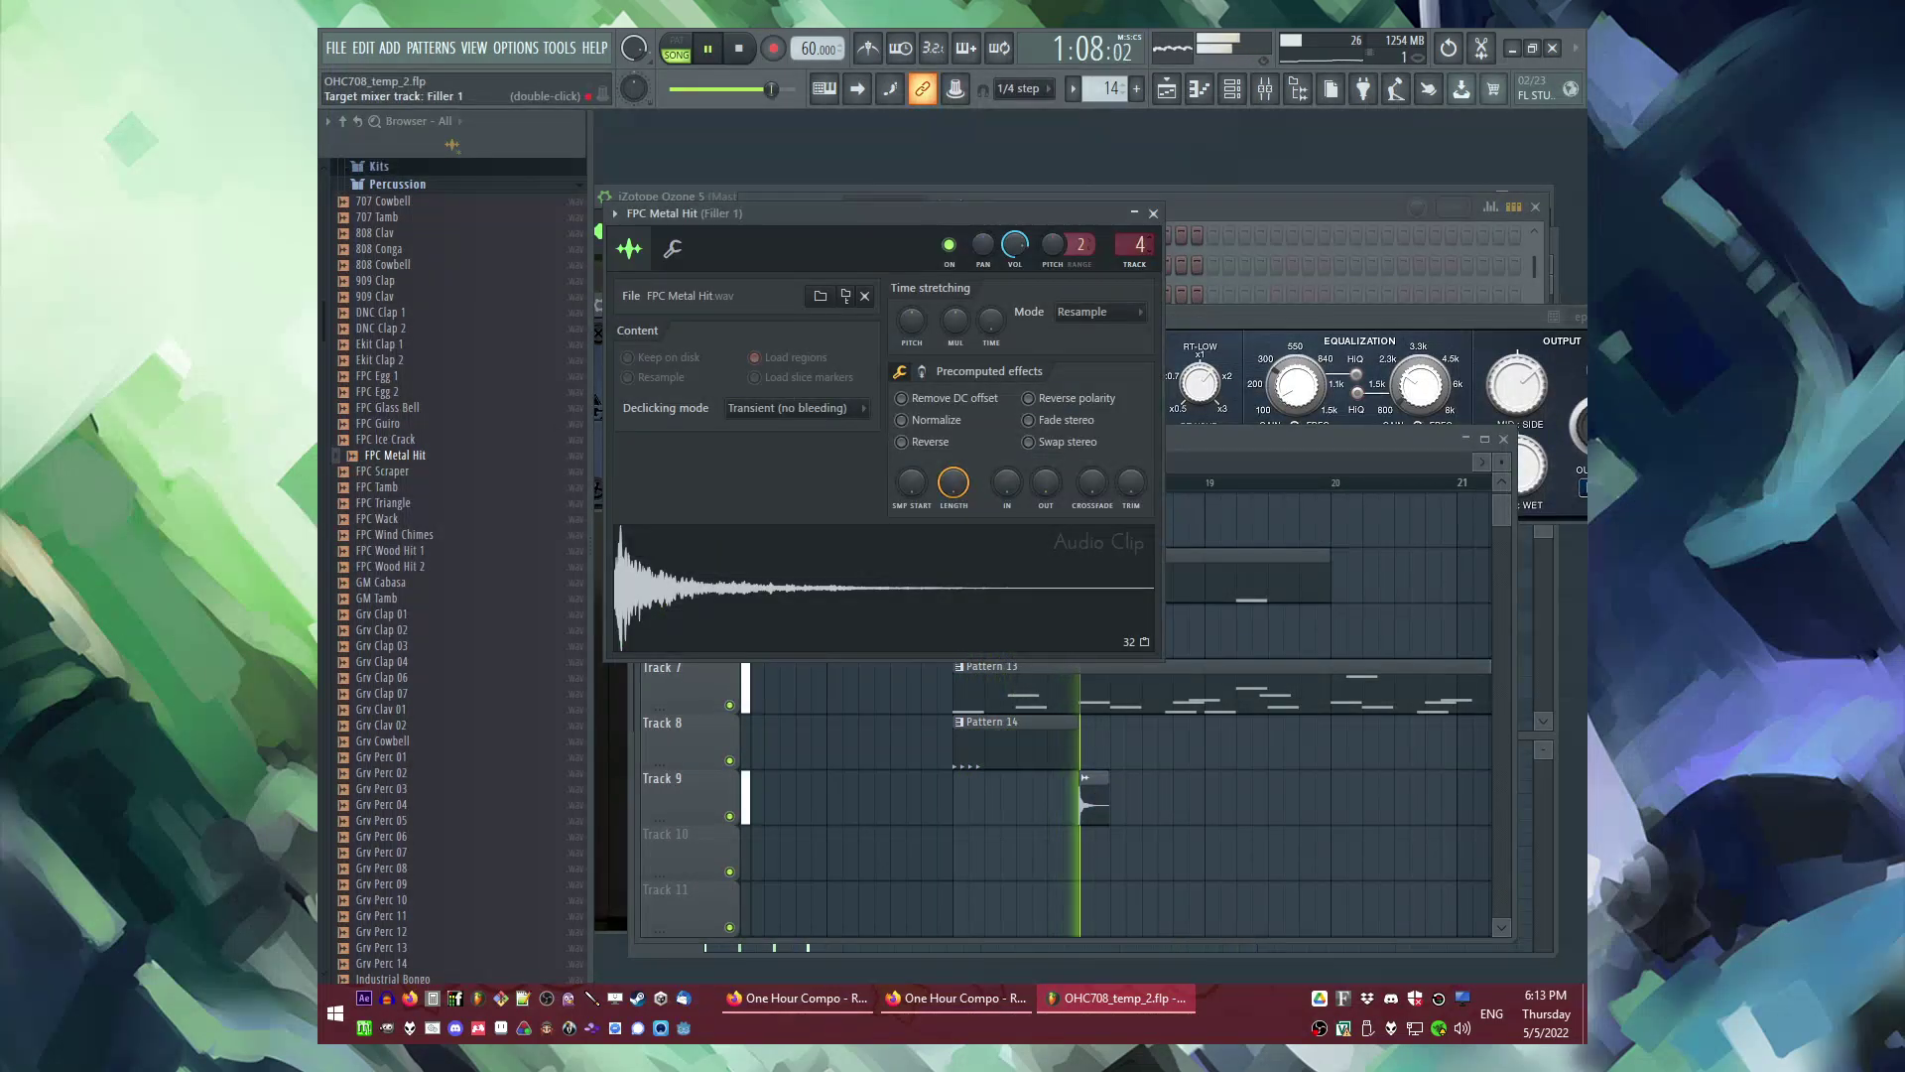
pyautogui.scroll(1, 1139, 244)
pyautogui.press('space')
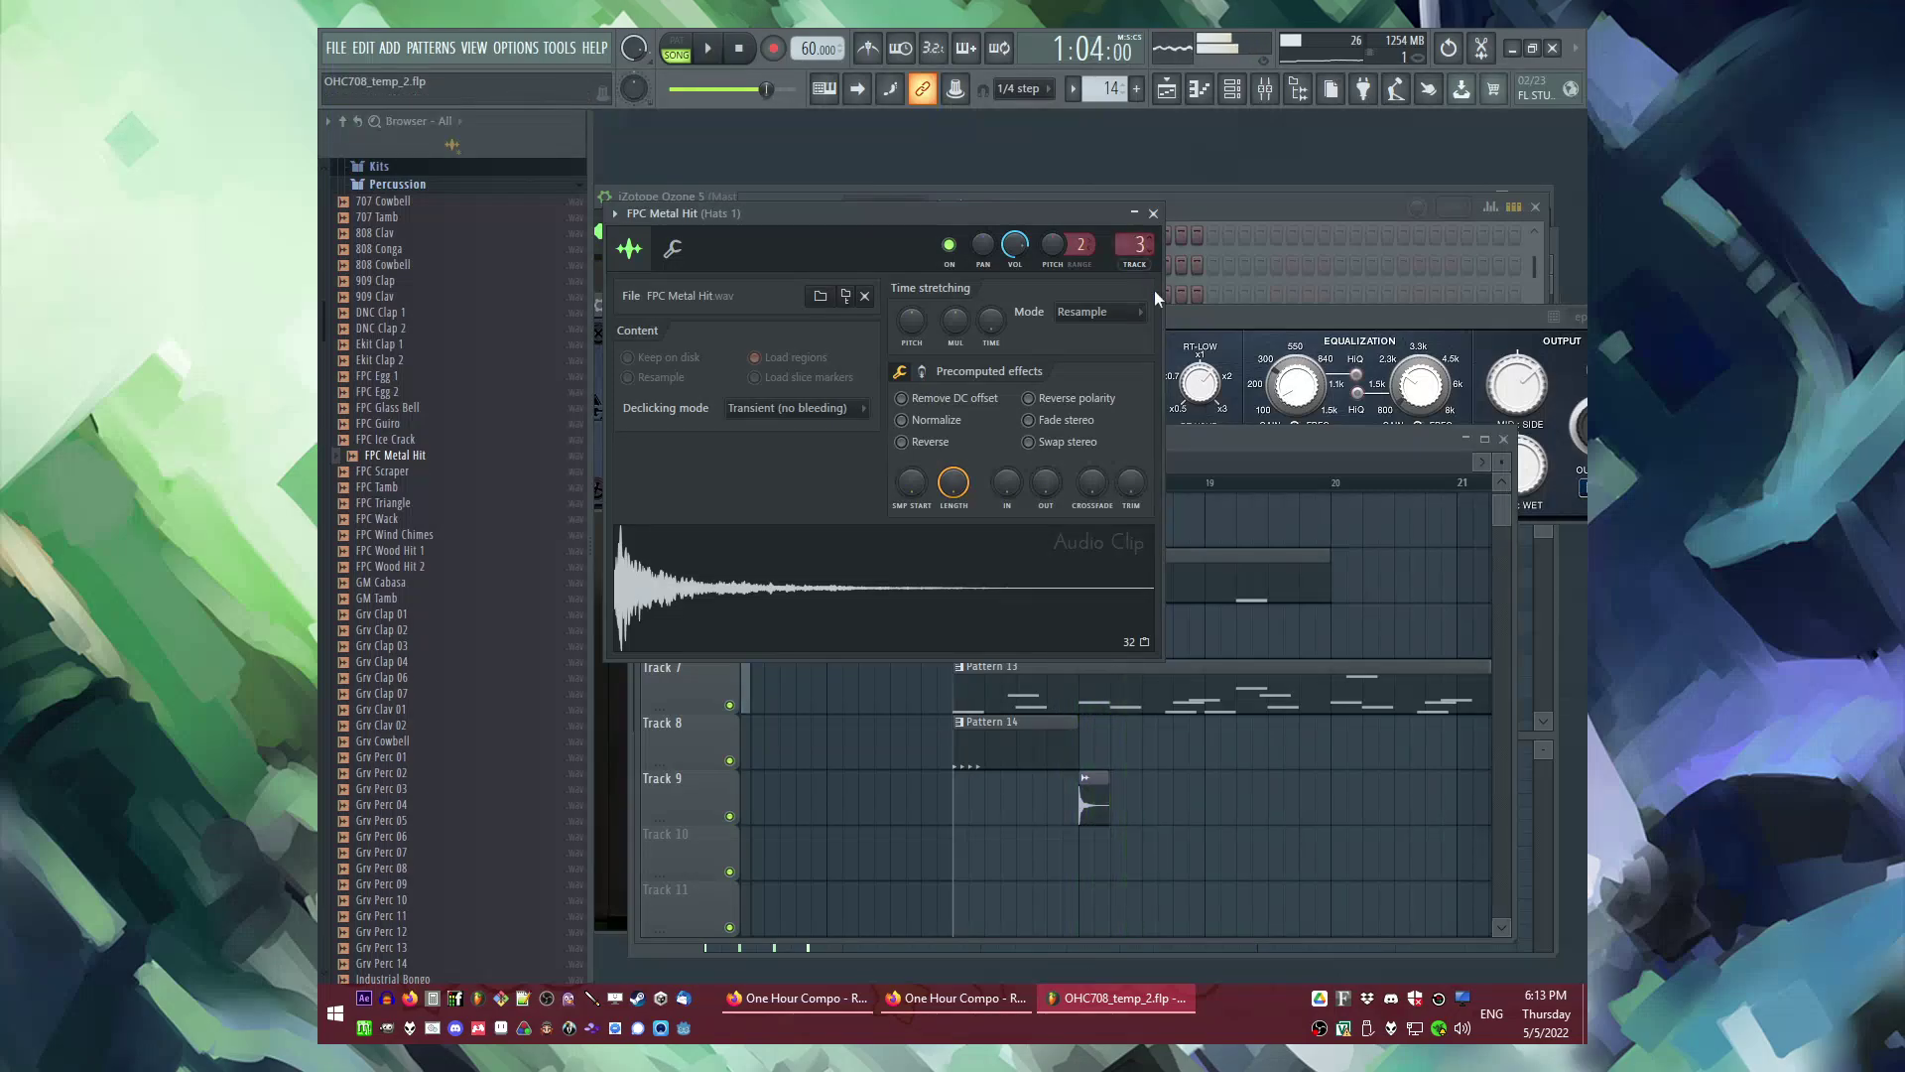
# Step: Open Fruity Reeverb 2 on the Hats 1 mixer track, adjust its reverb levels, and replay the metal hit from bar 18
pyautogui.press('F9')
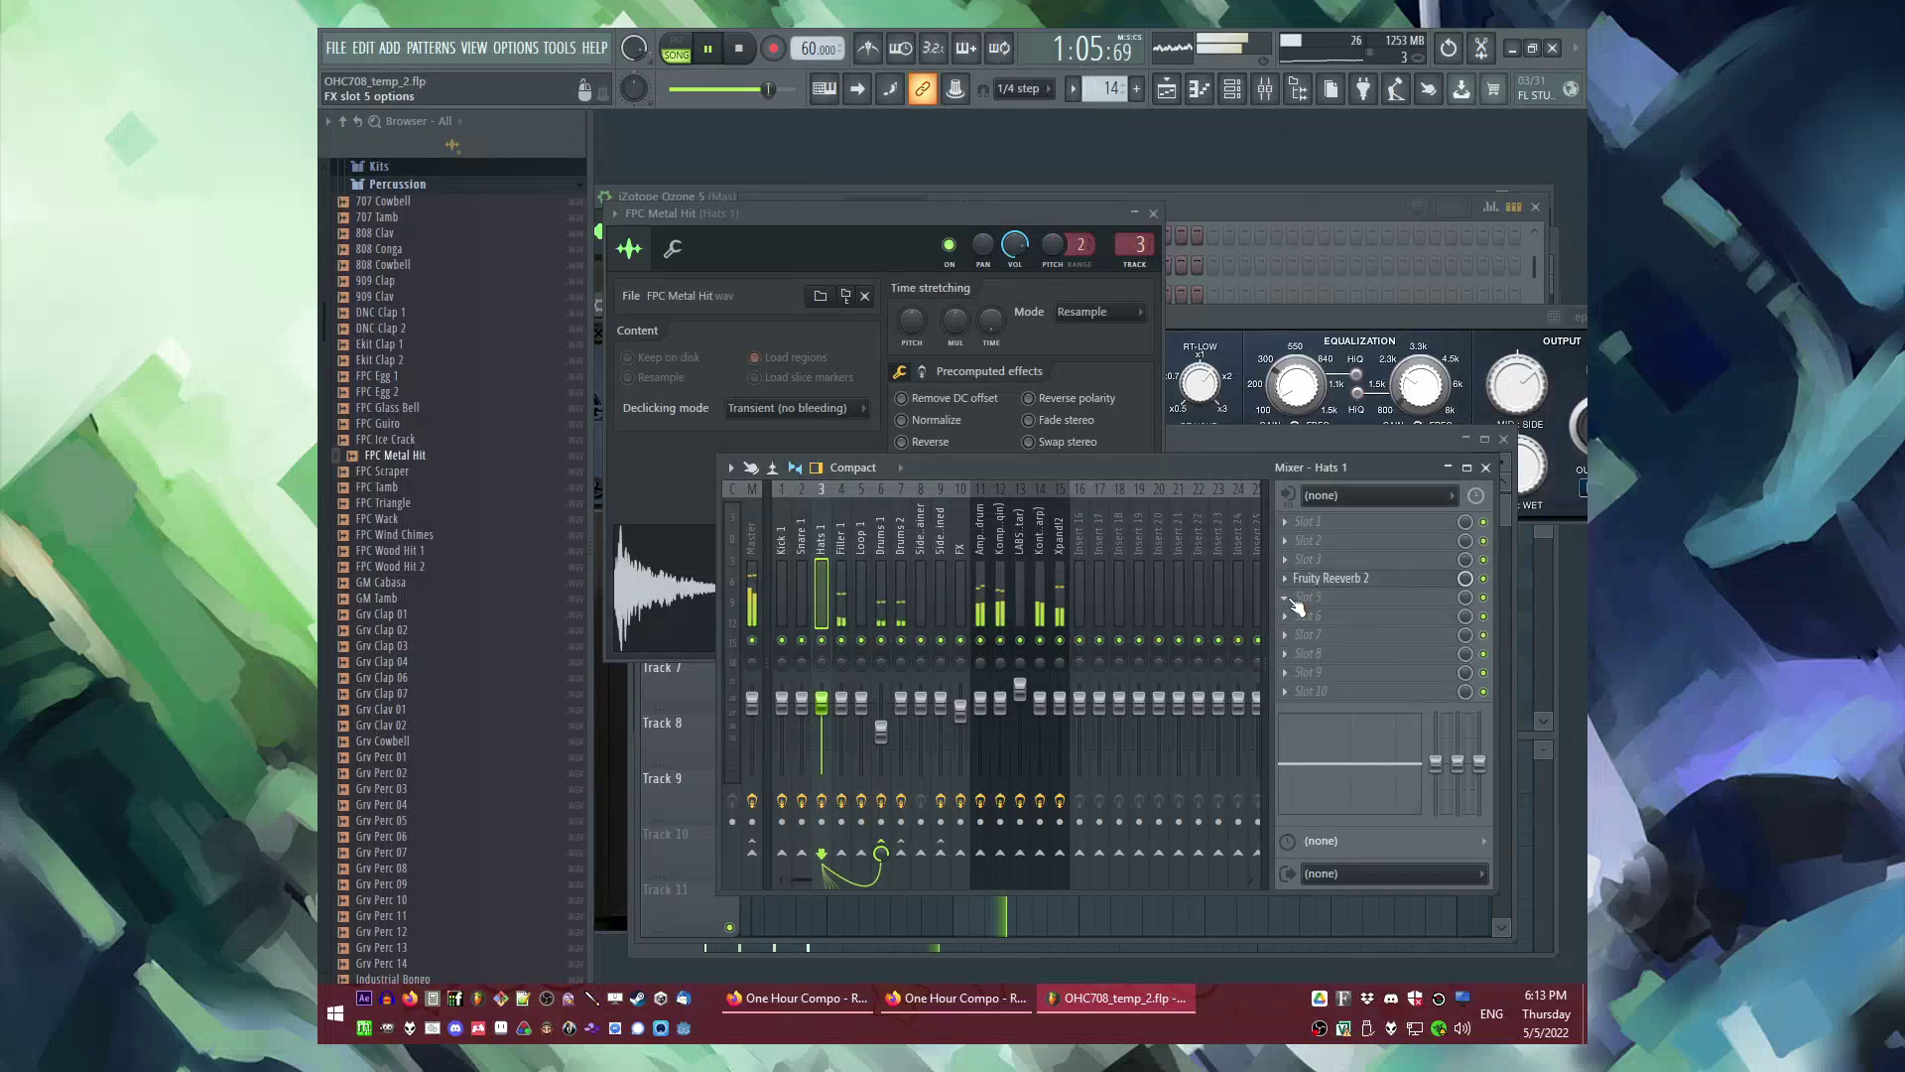
pyautogui.click(1309, 581)
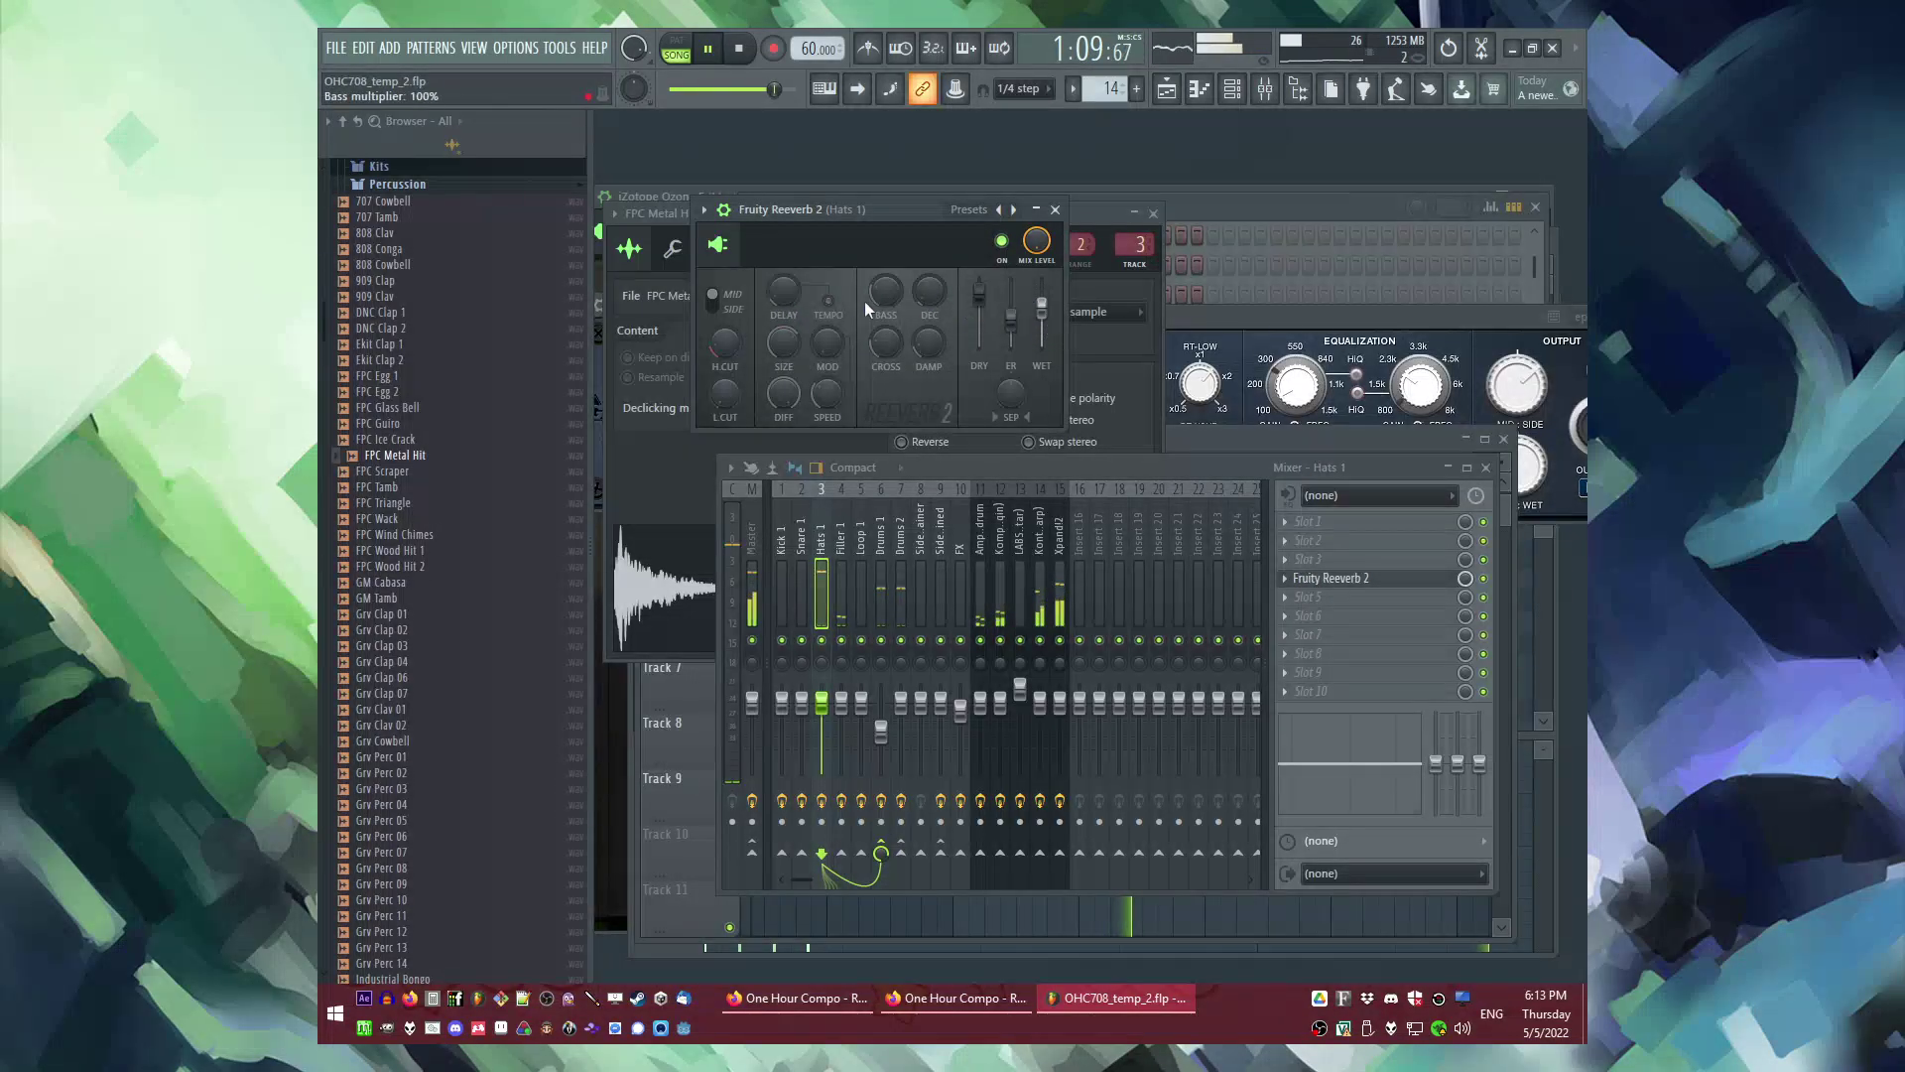
pyautogui.click(1198, 444)
pyautogui.click(1080, 483)
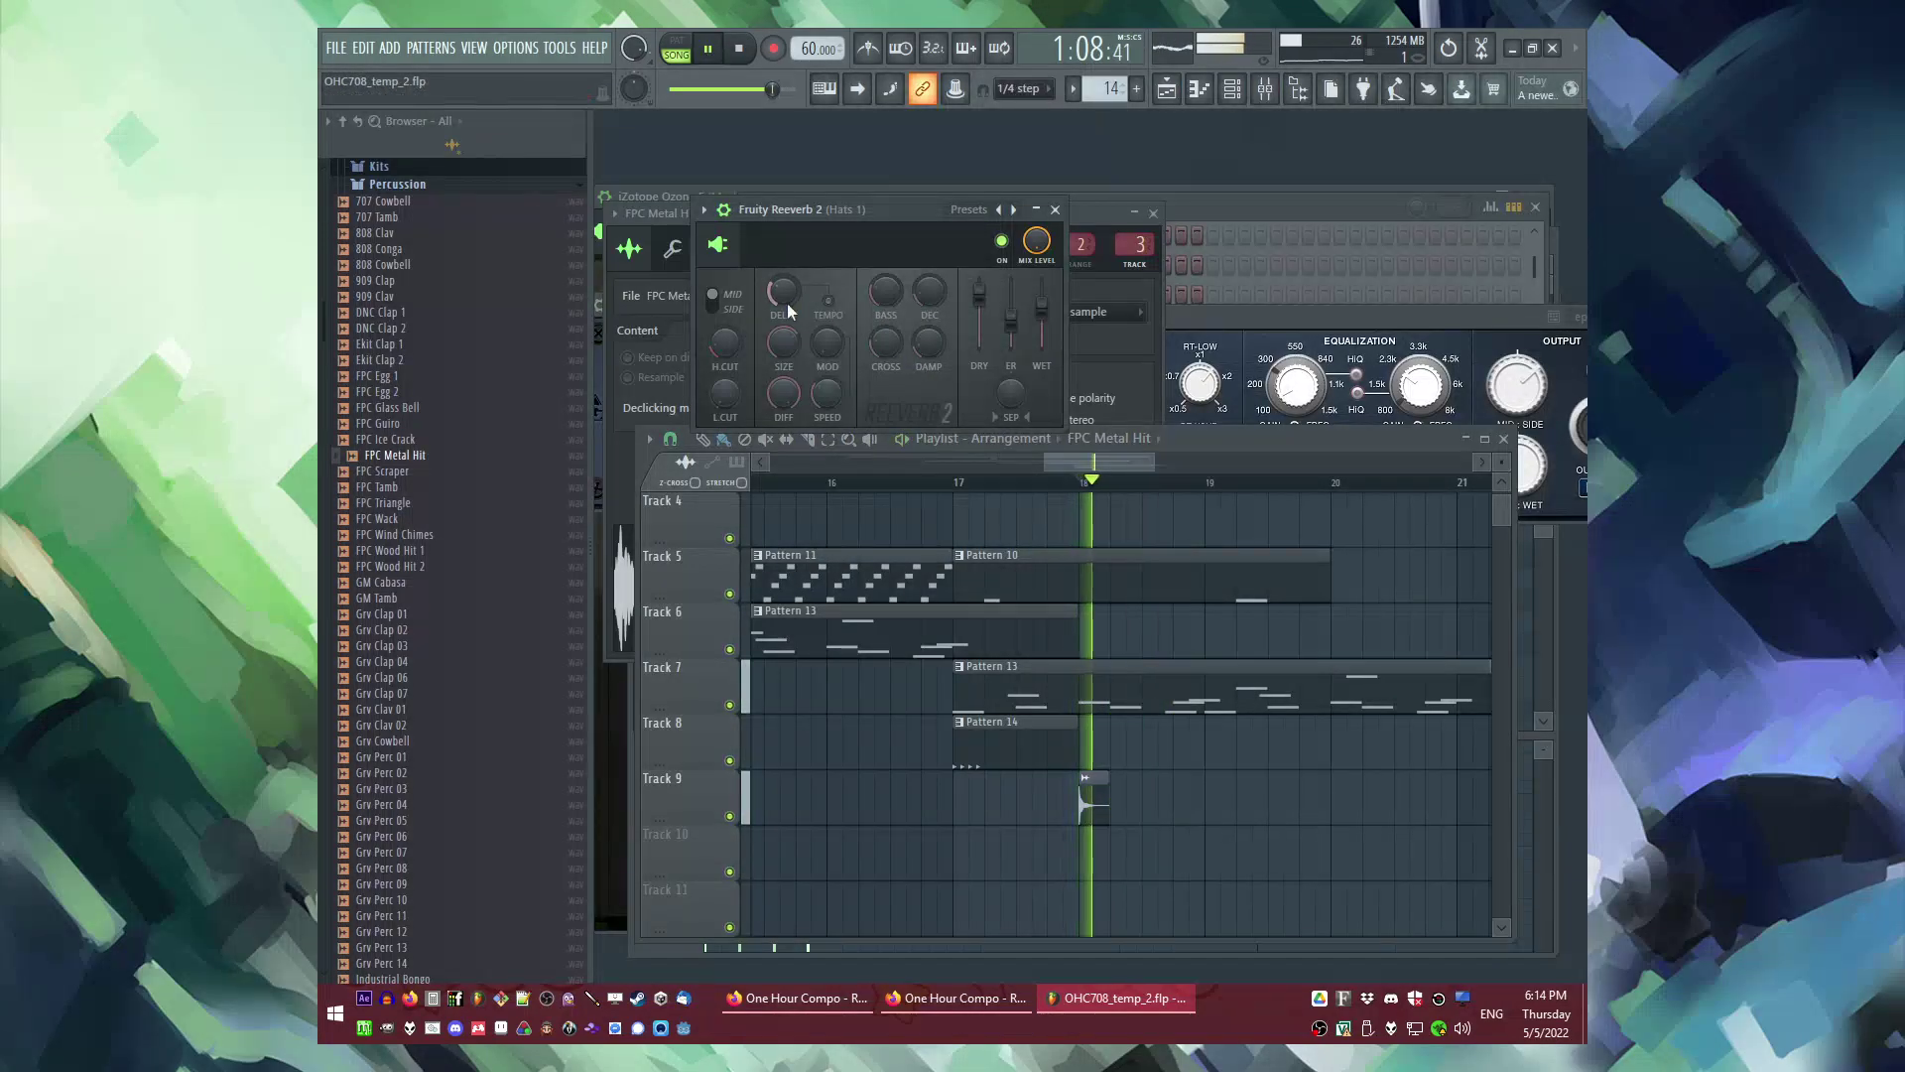
# Step: Stop playback and audition further samples in the Drums pack's Percussion folder
pyautogui.press('space')
pyautogui.click(434, 504)
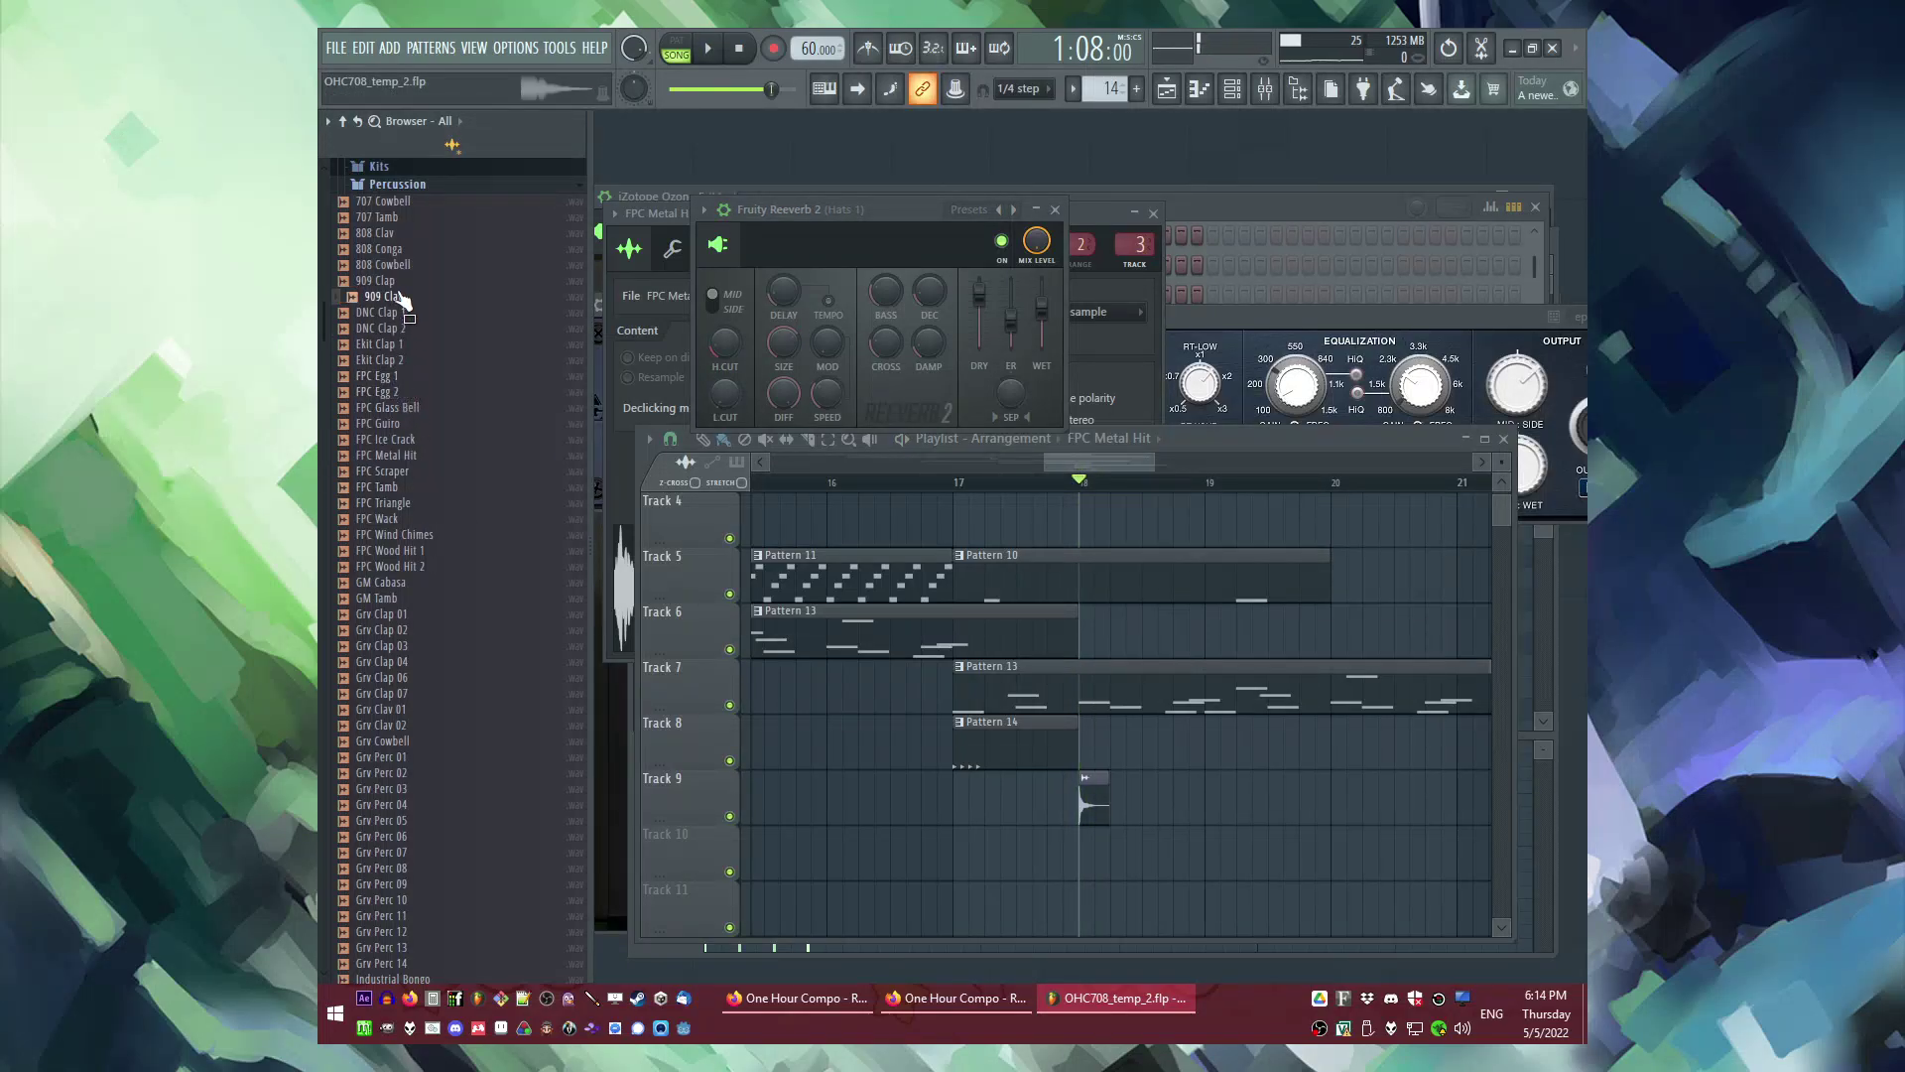
pyautogui.scroll(-10, 427, 506)
pyautogui.click(416, 457)
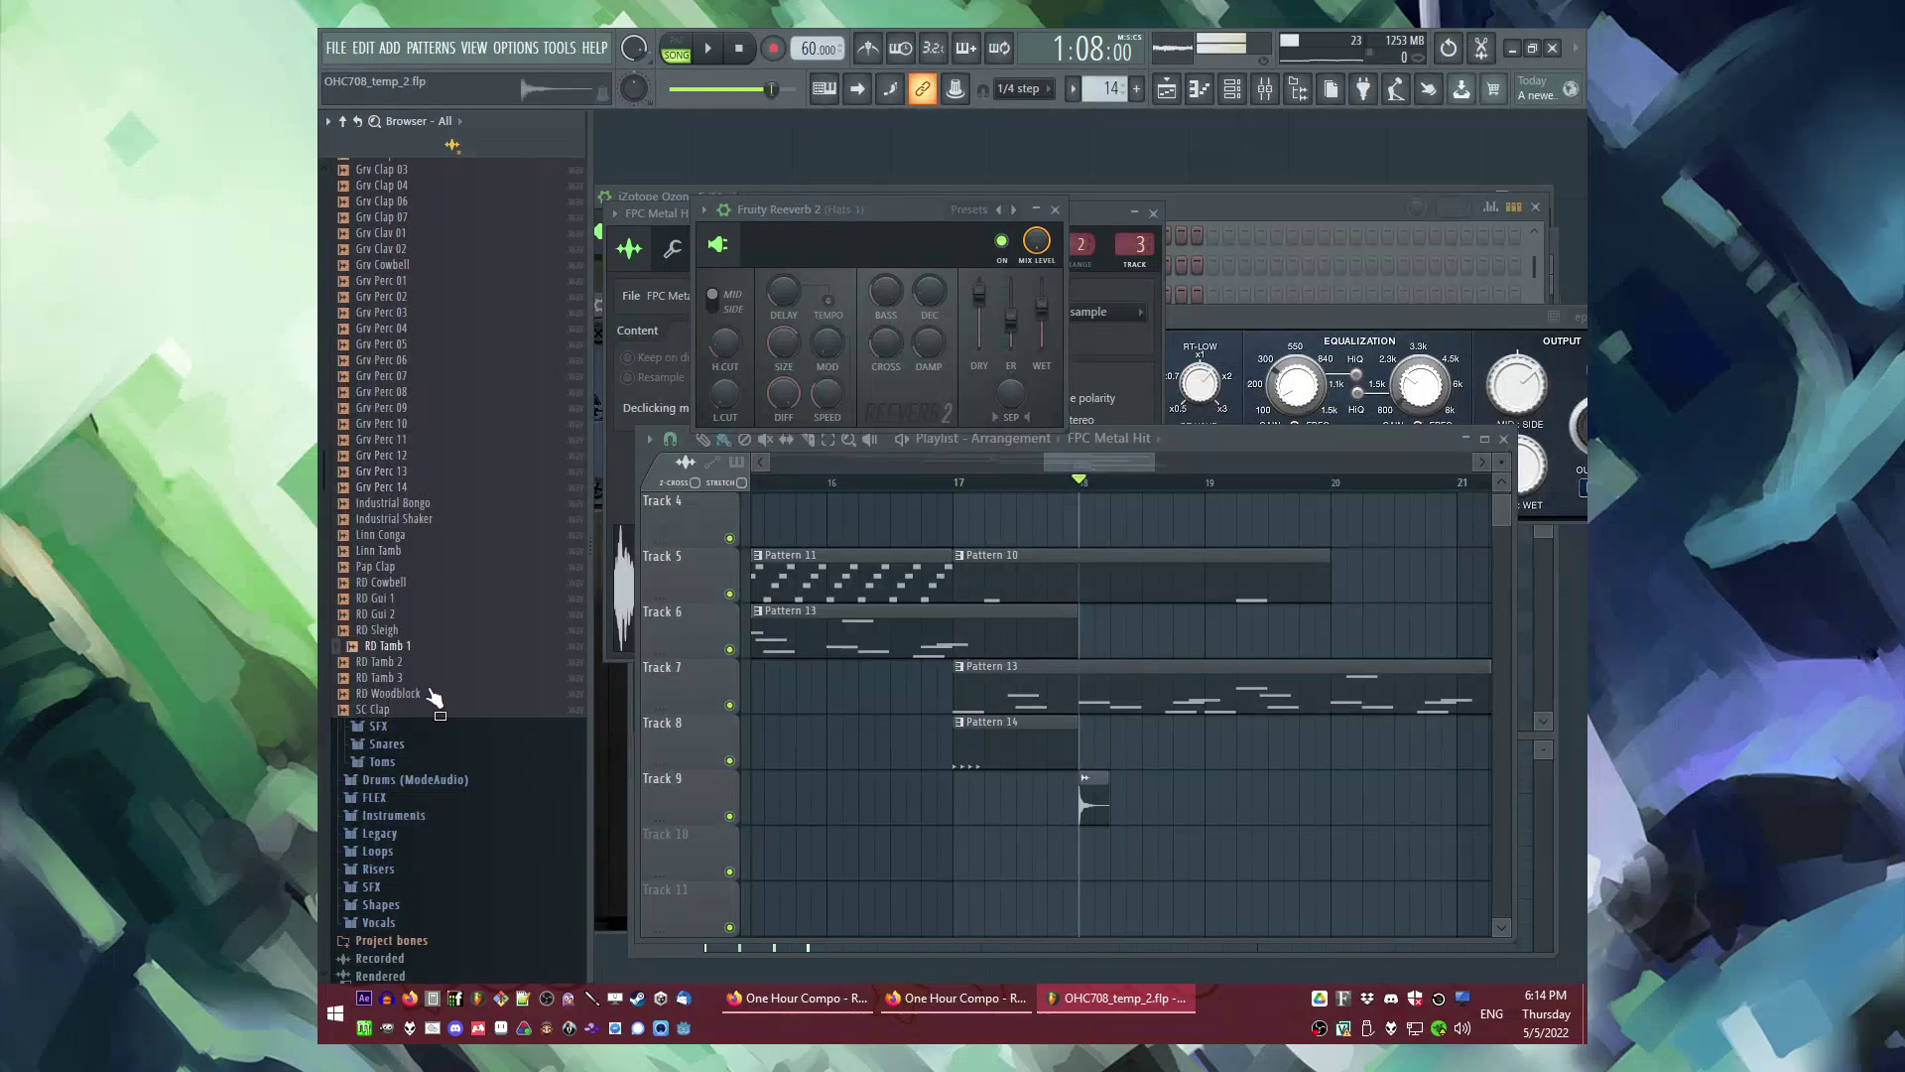
# Step: Audition the bottle, metal, toolbox and other sounds in the Foley folder of the Drums (ModeAudio) pack
pyautogui.click(412, 784)
pyautogui.scroll(-1, 412, 768)
pyautogui.click(398, 677)
pyautogui.click(411, 740)
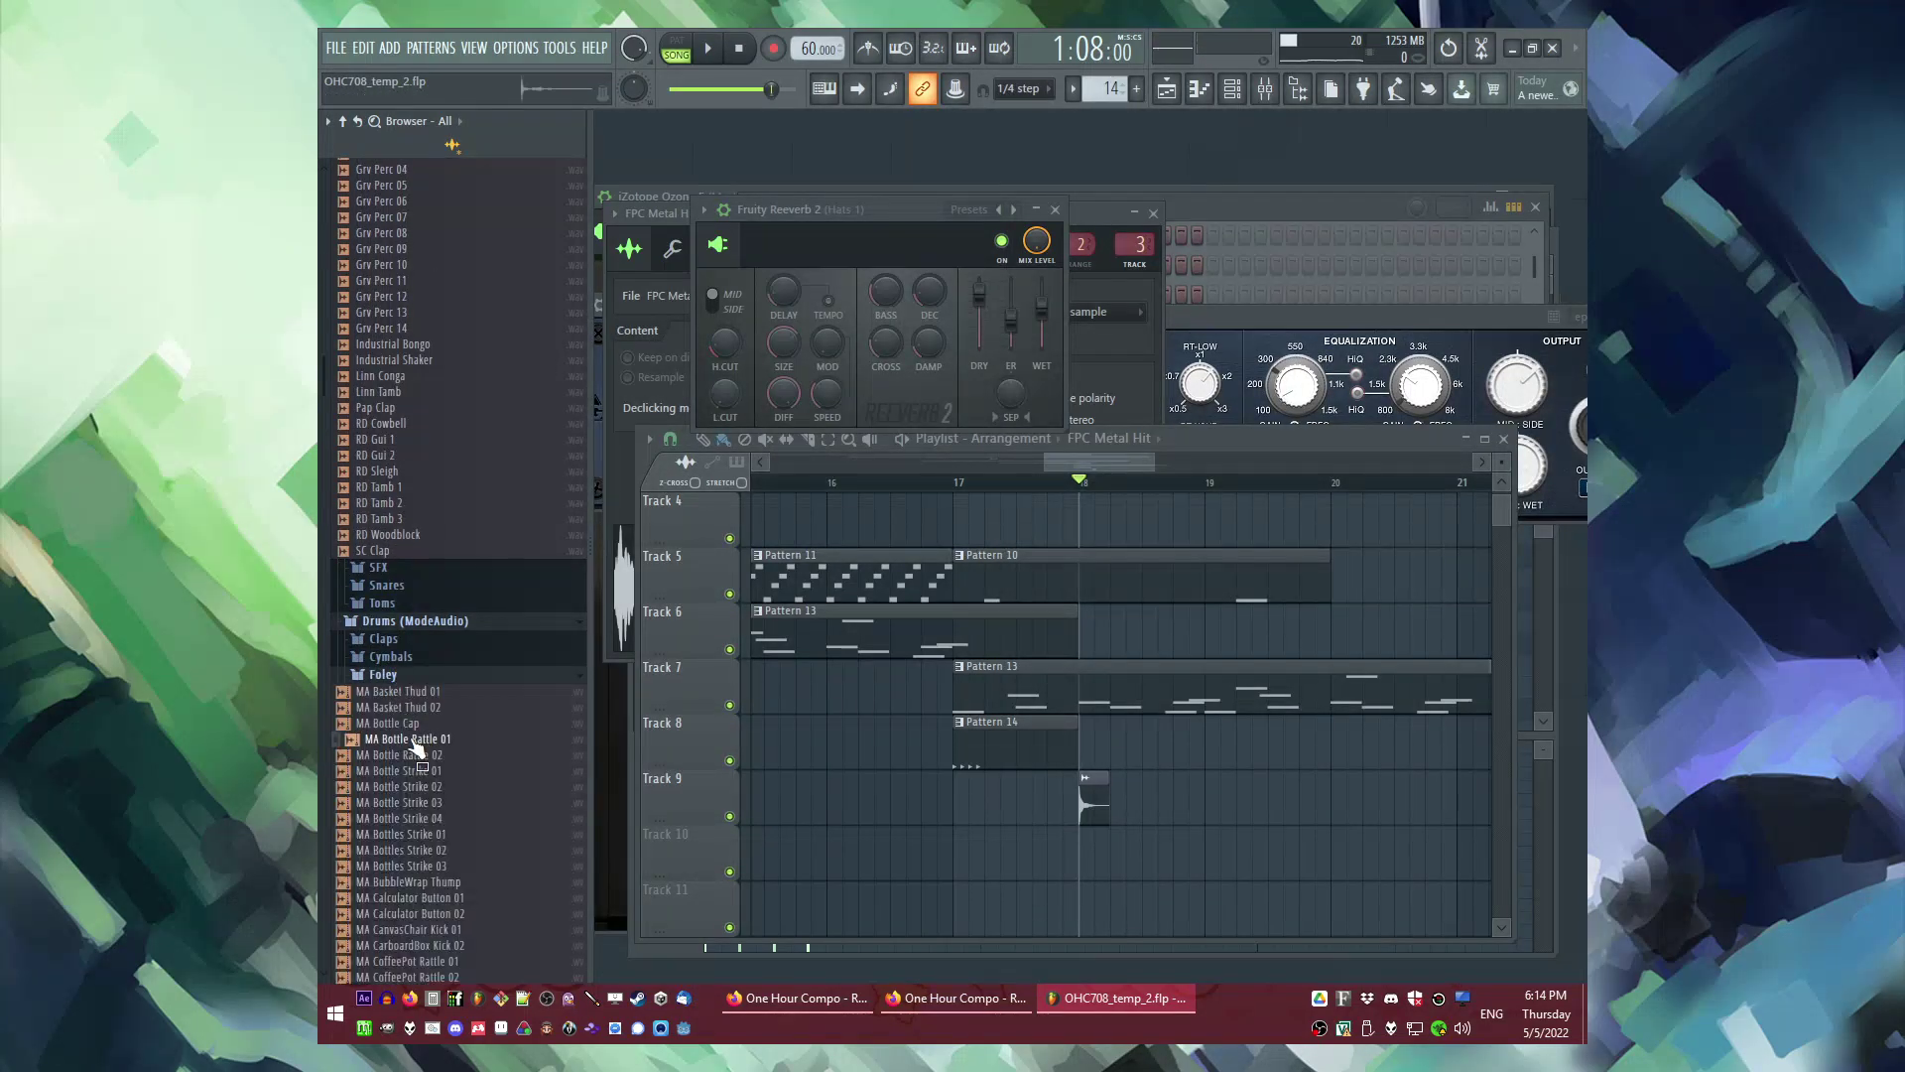
pyautogui.scroll(-1, 413, 694)
pyautogui.click(410, 614)
pyautogui.scroll(-10, 456, 695)
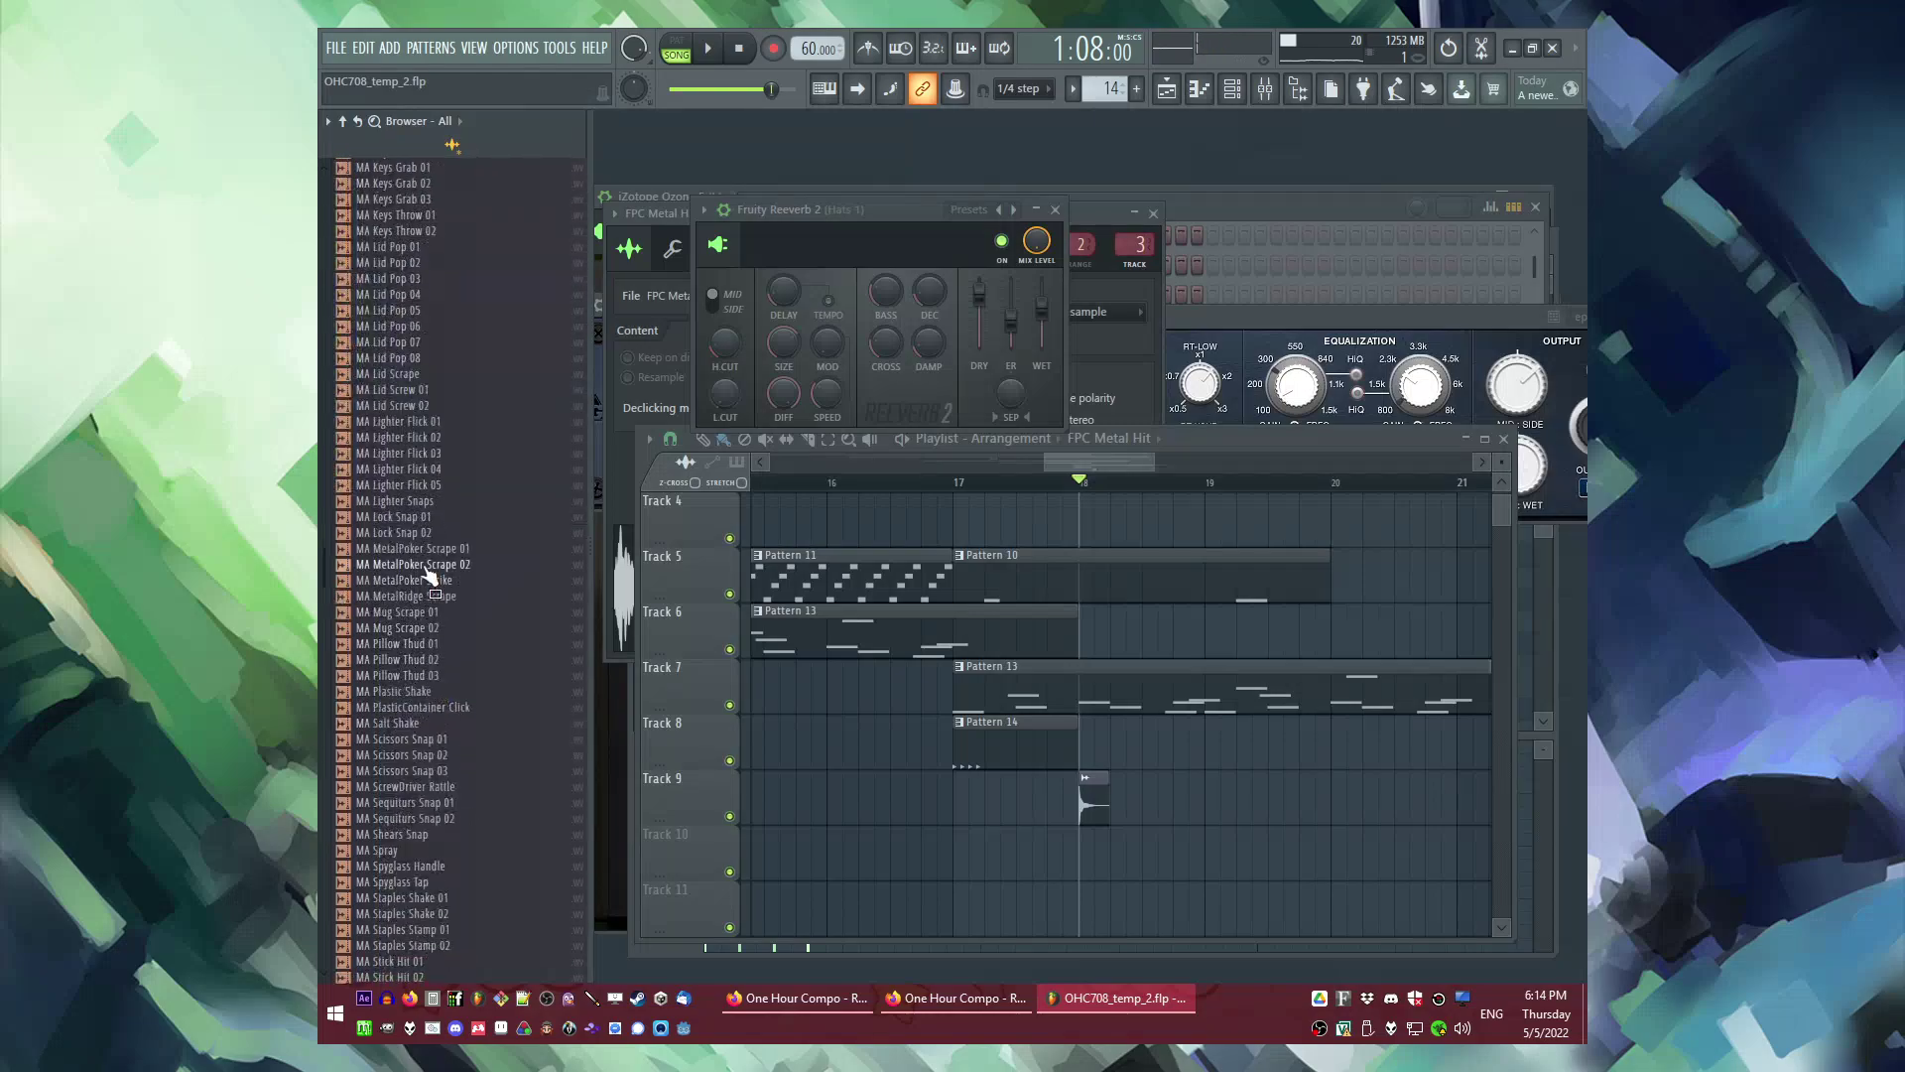
pyautogui.click(437, 564)
pyautogui.scroll(-5, 437, 564)
pyautogui.click(440, 549)
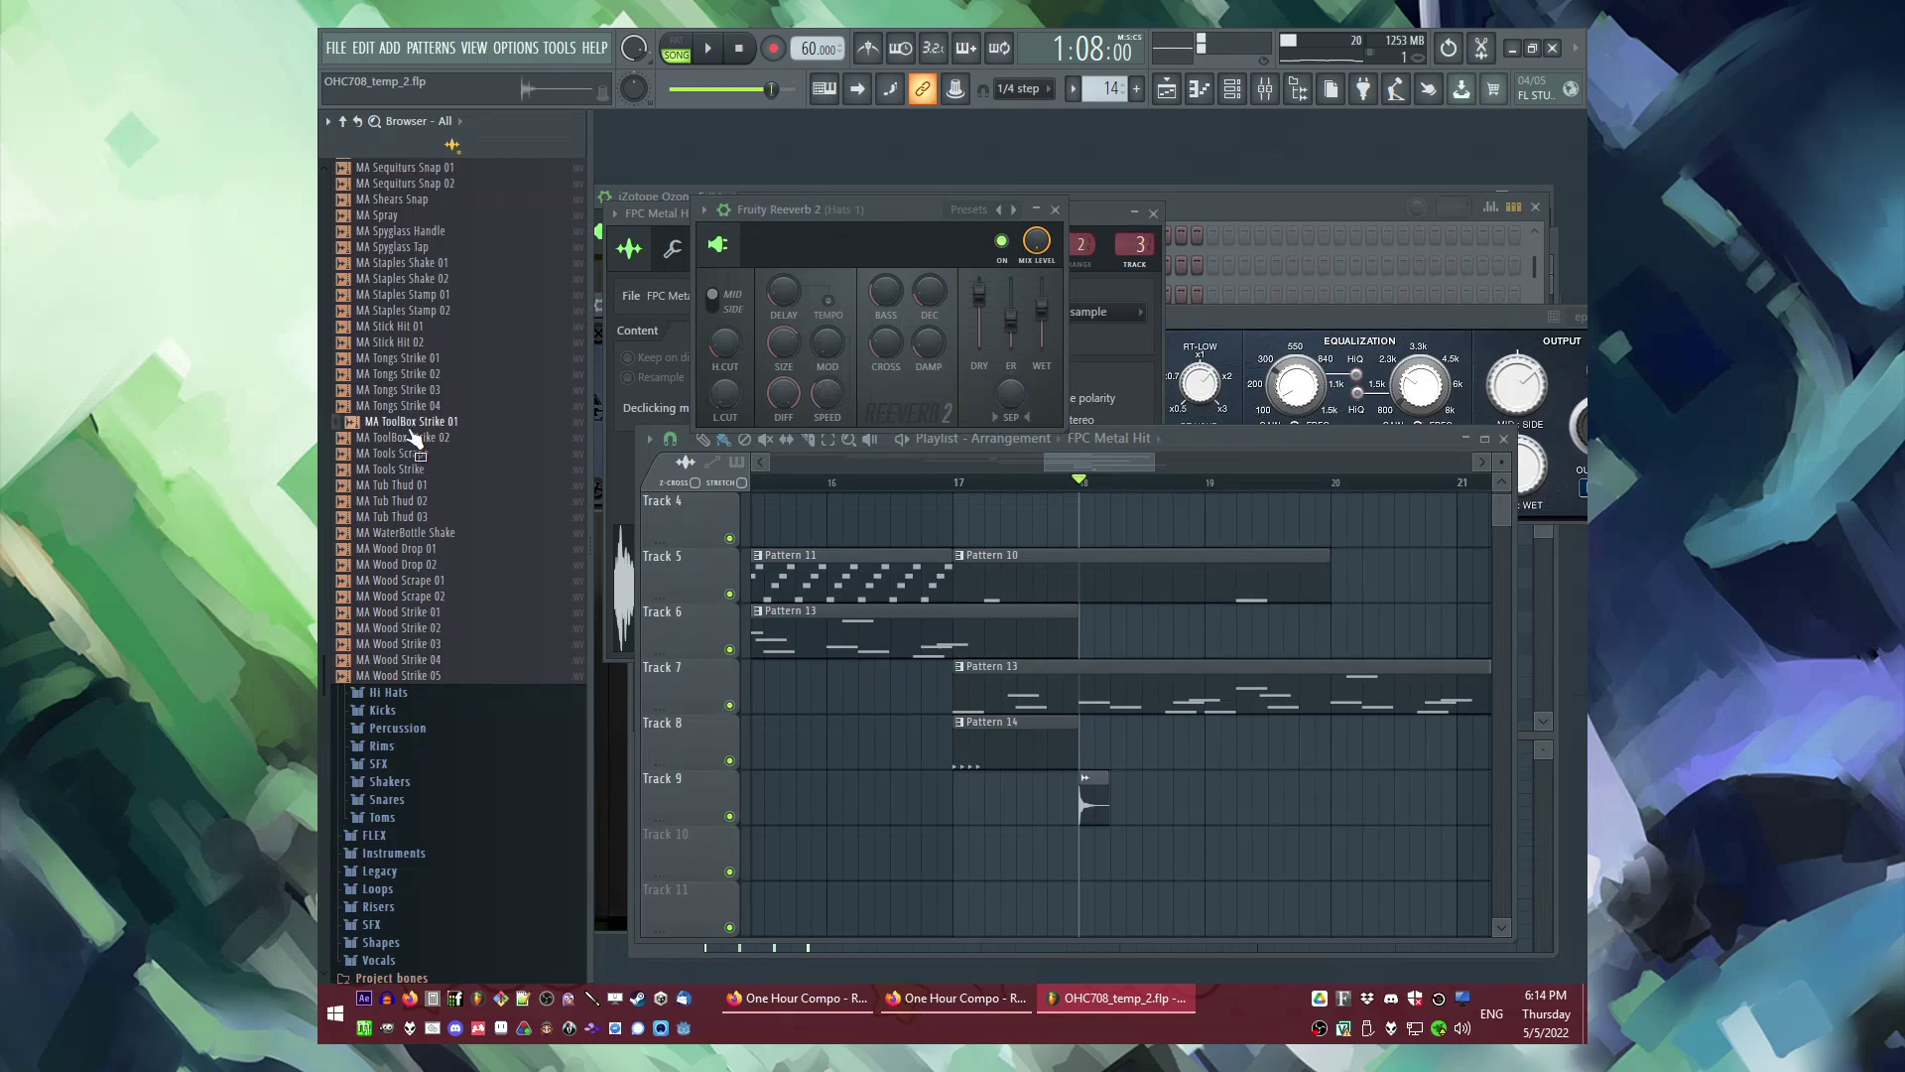
# Step: Replace the metal hit on Track 9 at bar 18 with Power Strike 01 from the ModeAudio Percussion folder and play it
pyautogui.click(412, 730)
pyautogui.scroll(-10, 419, 680)
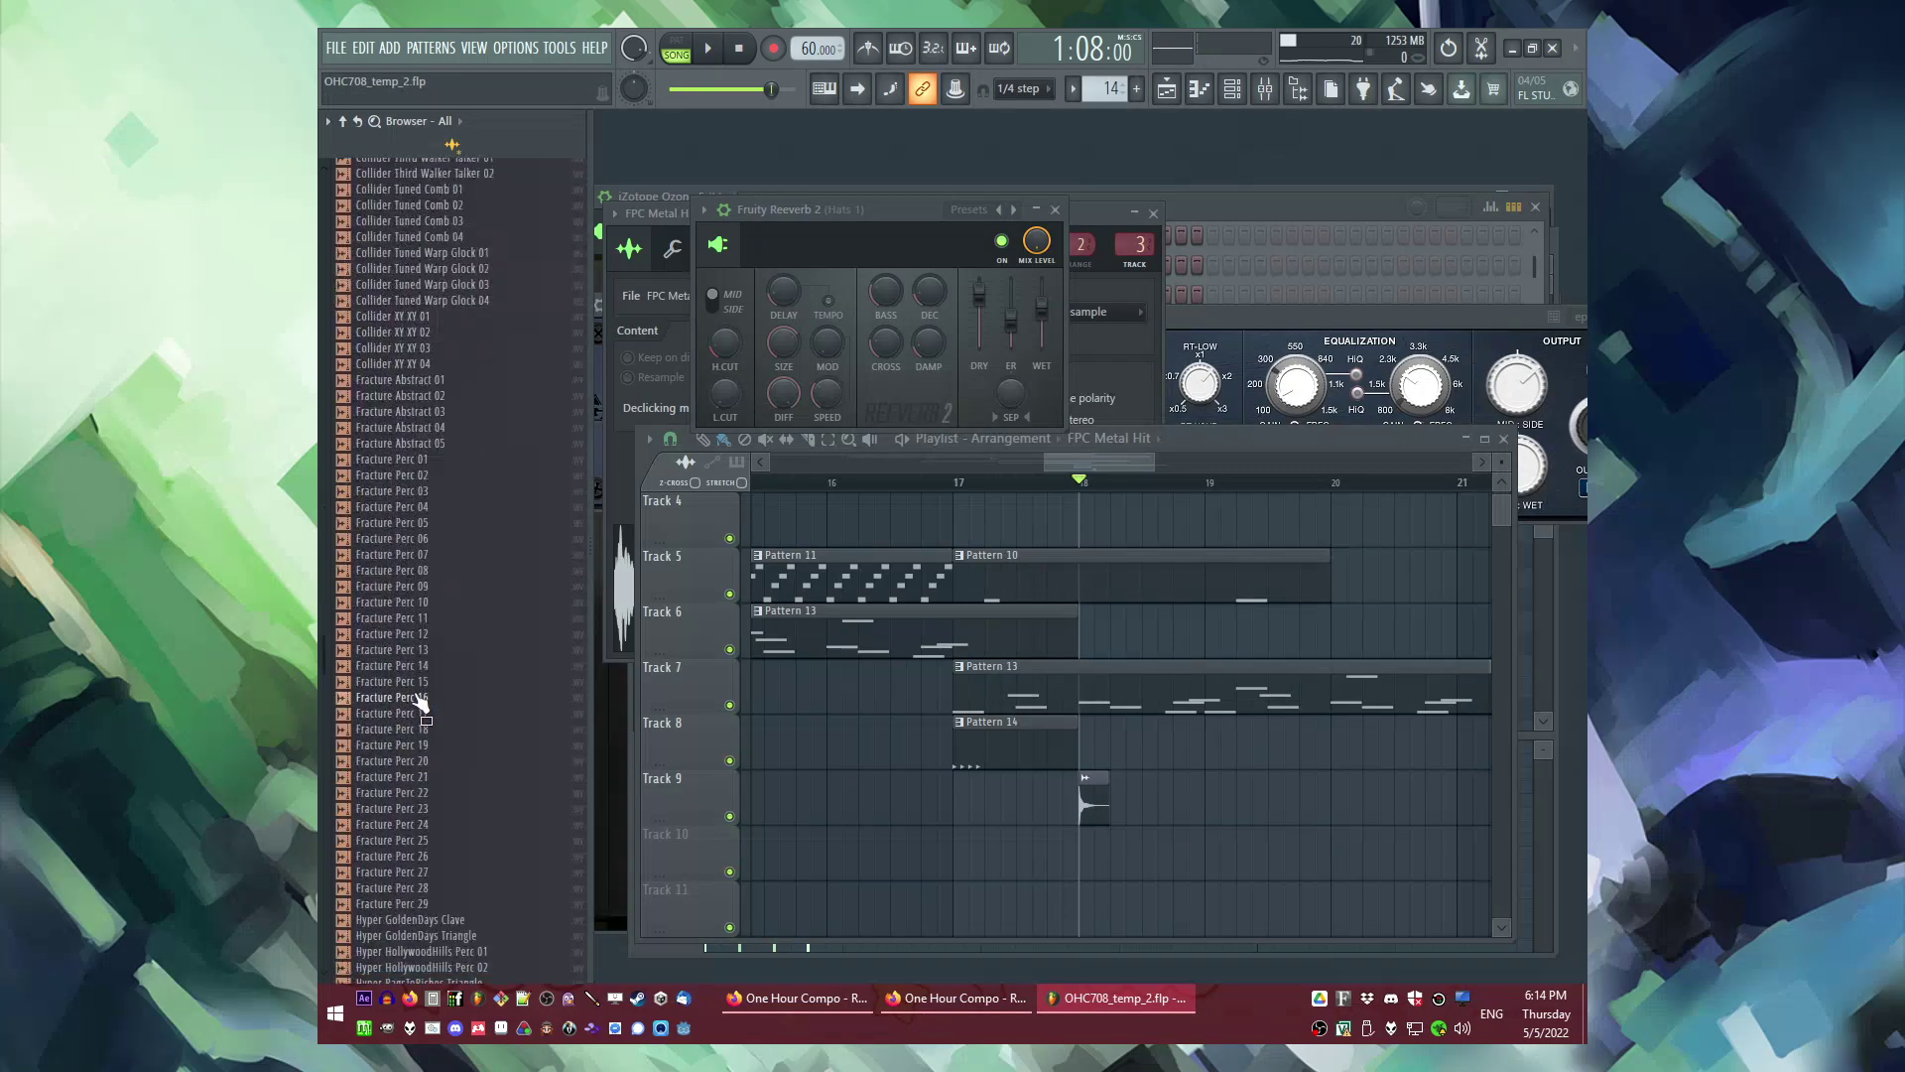
pyautogui.scroll(-10, 420, 675)
pyautogui.moveTo(434, 475); pyautogui.dragTo(441, 489)
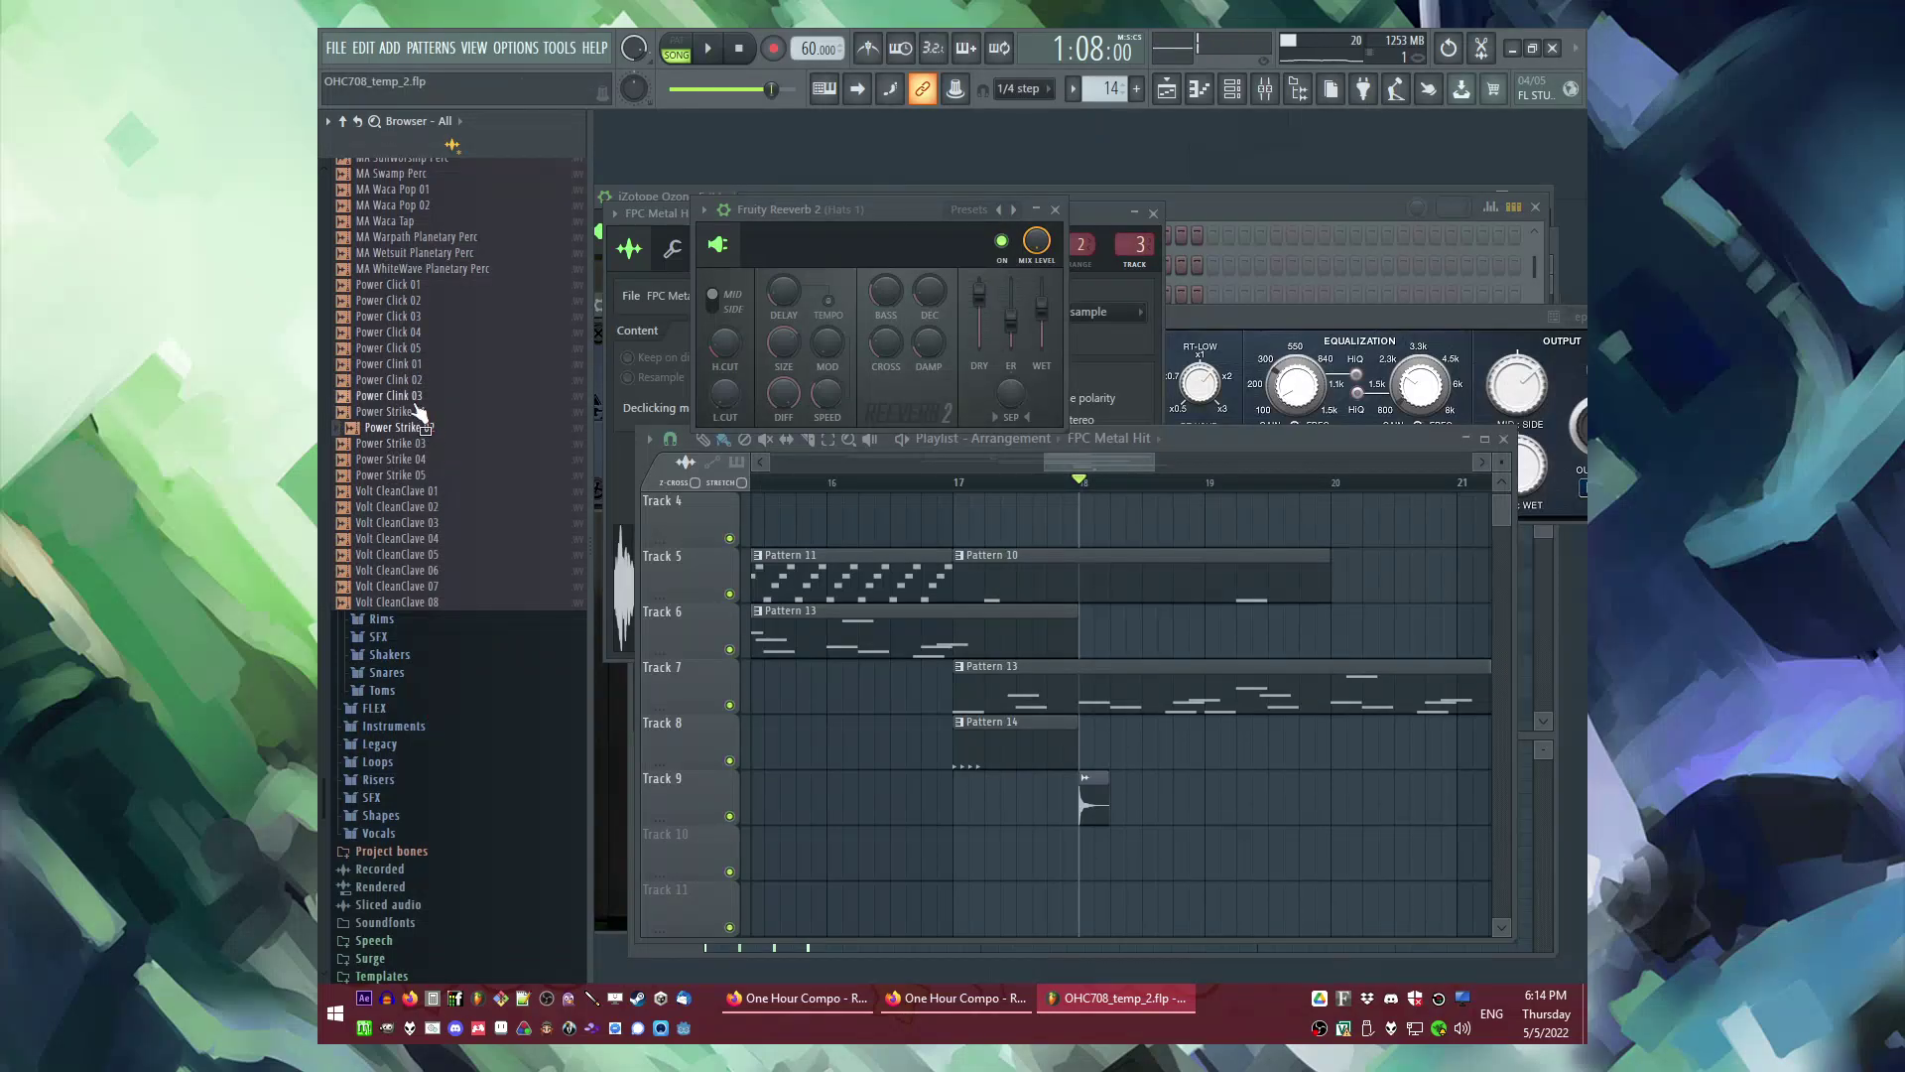
pyautogui.moveTo(1111, 827); pyautogui.dragTo(1085, 795)
pyautogui.press('space')
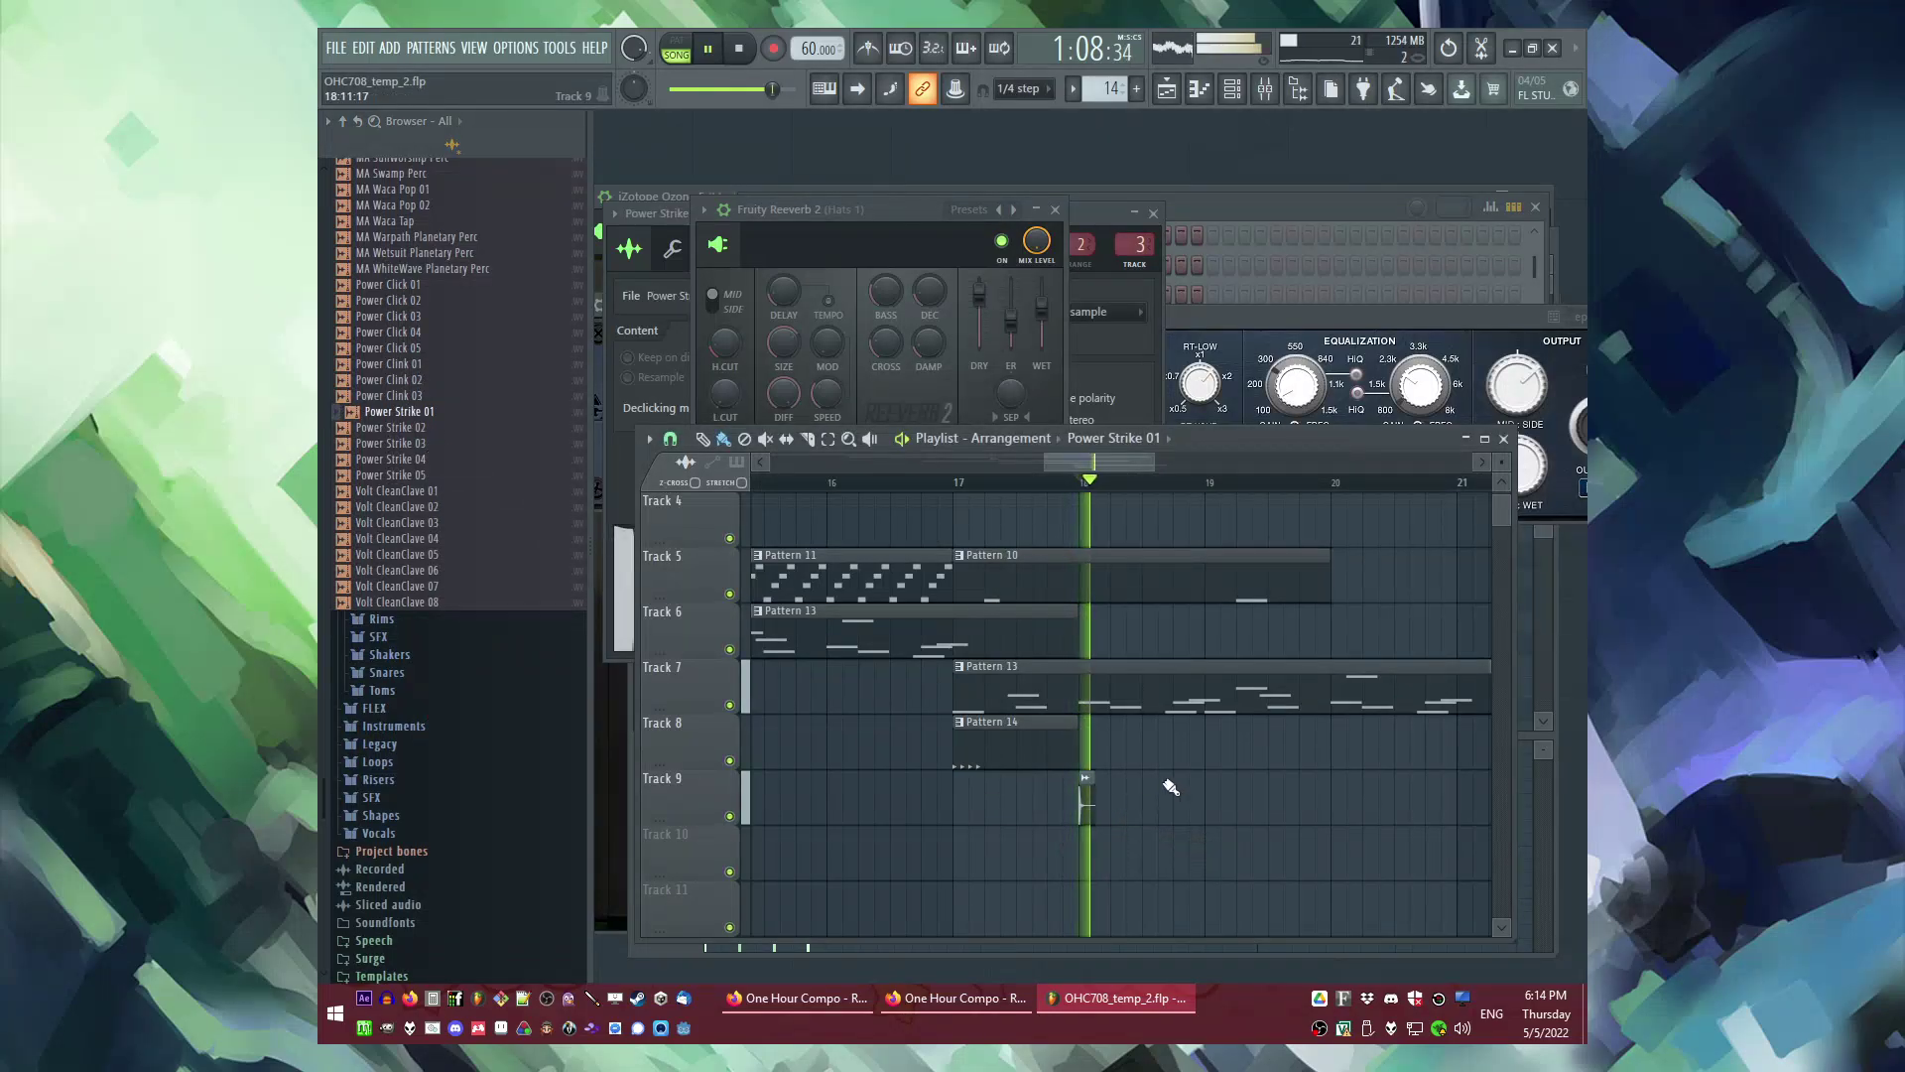
# Step: Lower the Power Strike 01 channel volume to 40% and replay the passage leading into bar 18
pyautogui.click(1012, 481)
pyautogui.click(1131, 293)
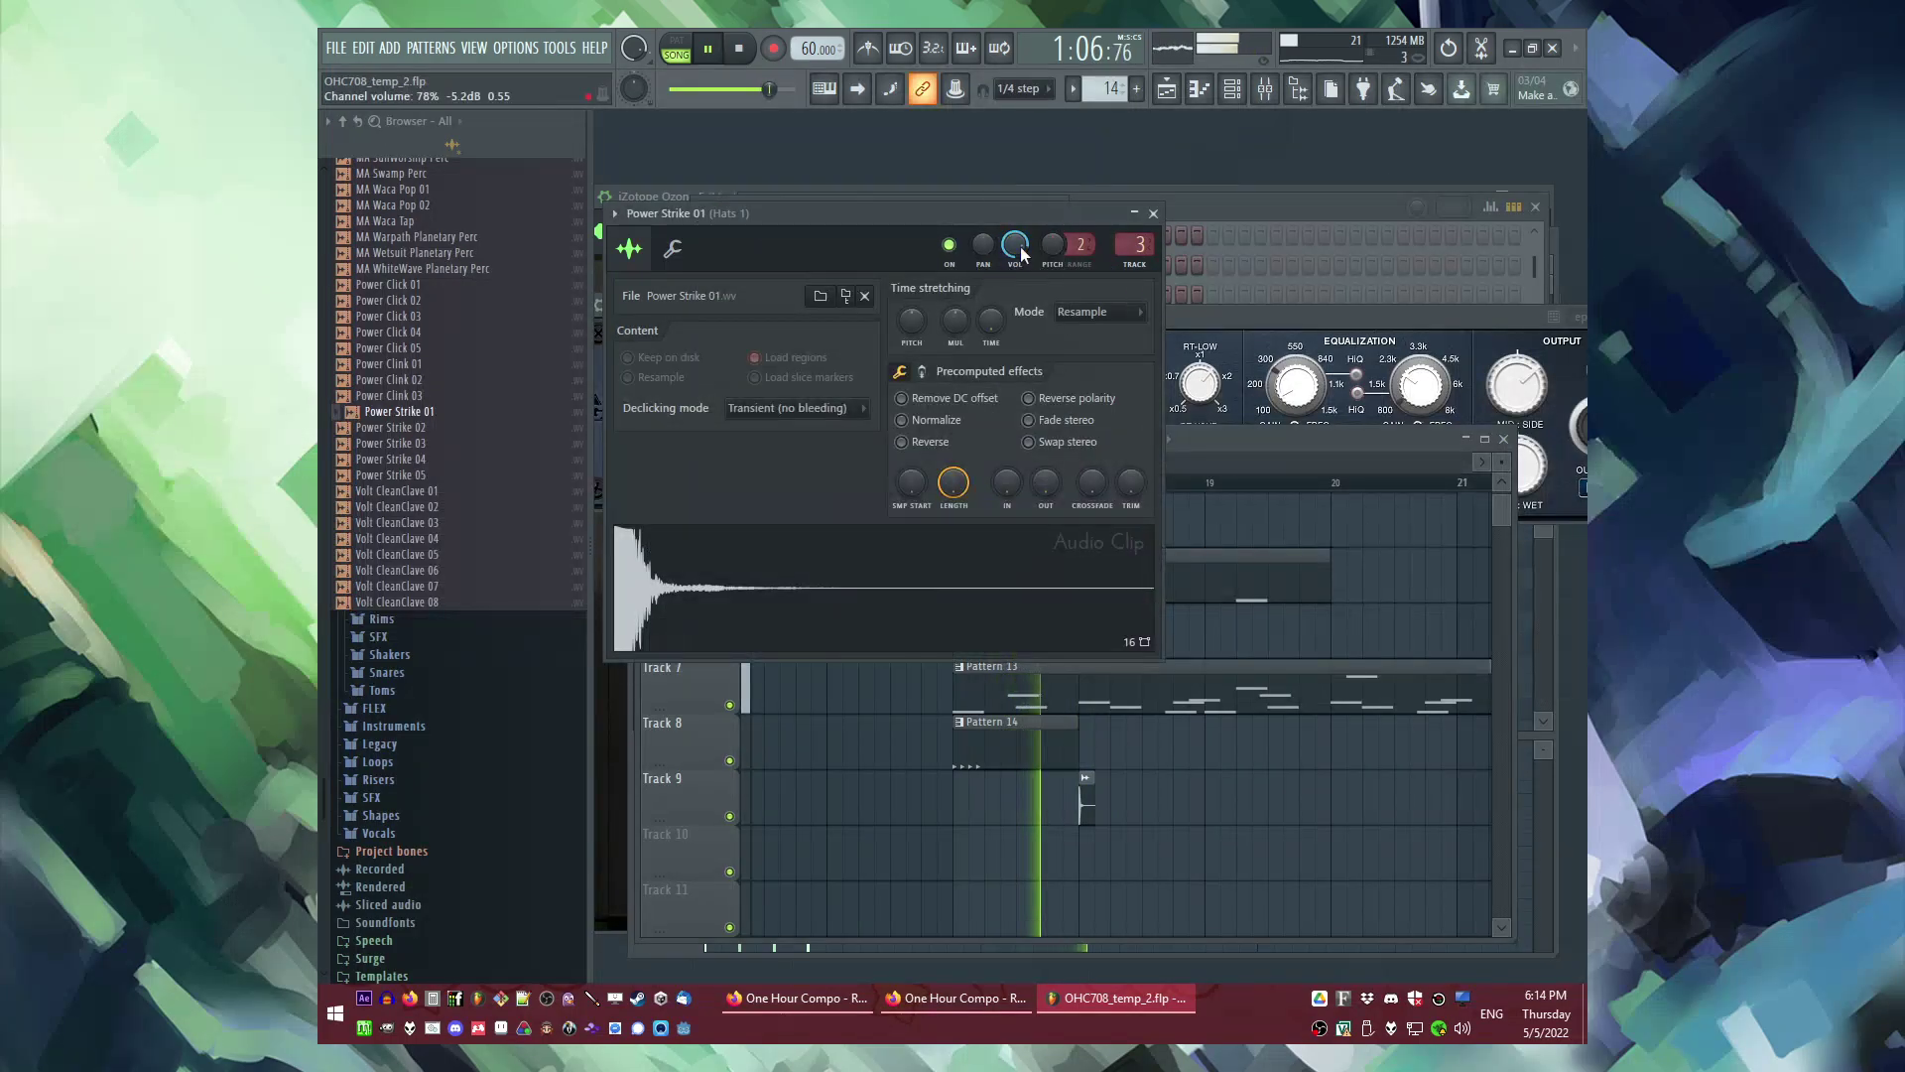
pyautogui.moveTo(1013, 245); pyautogui.dragTo(1013, 255)
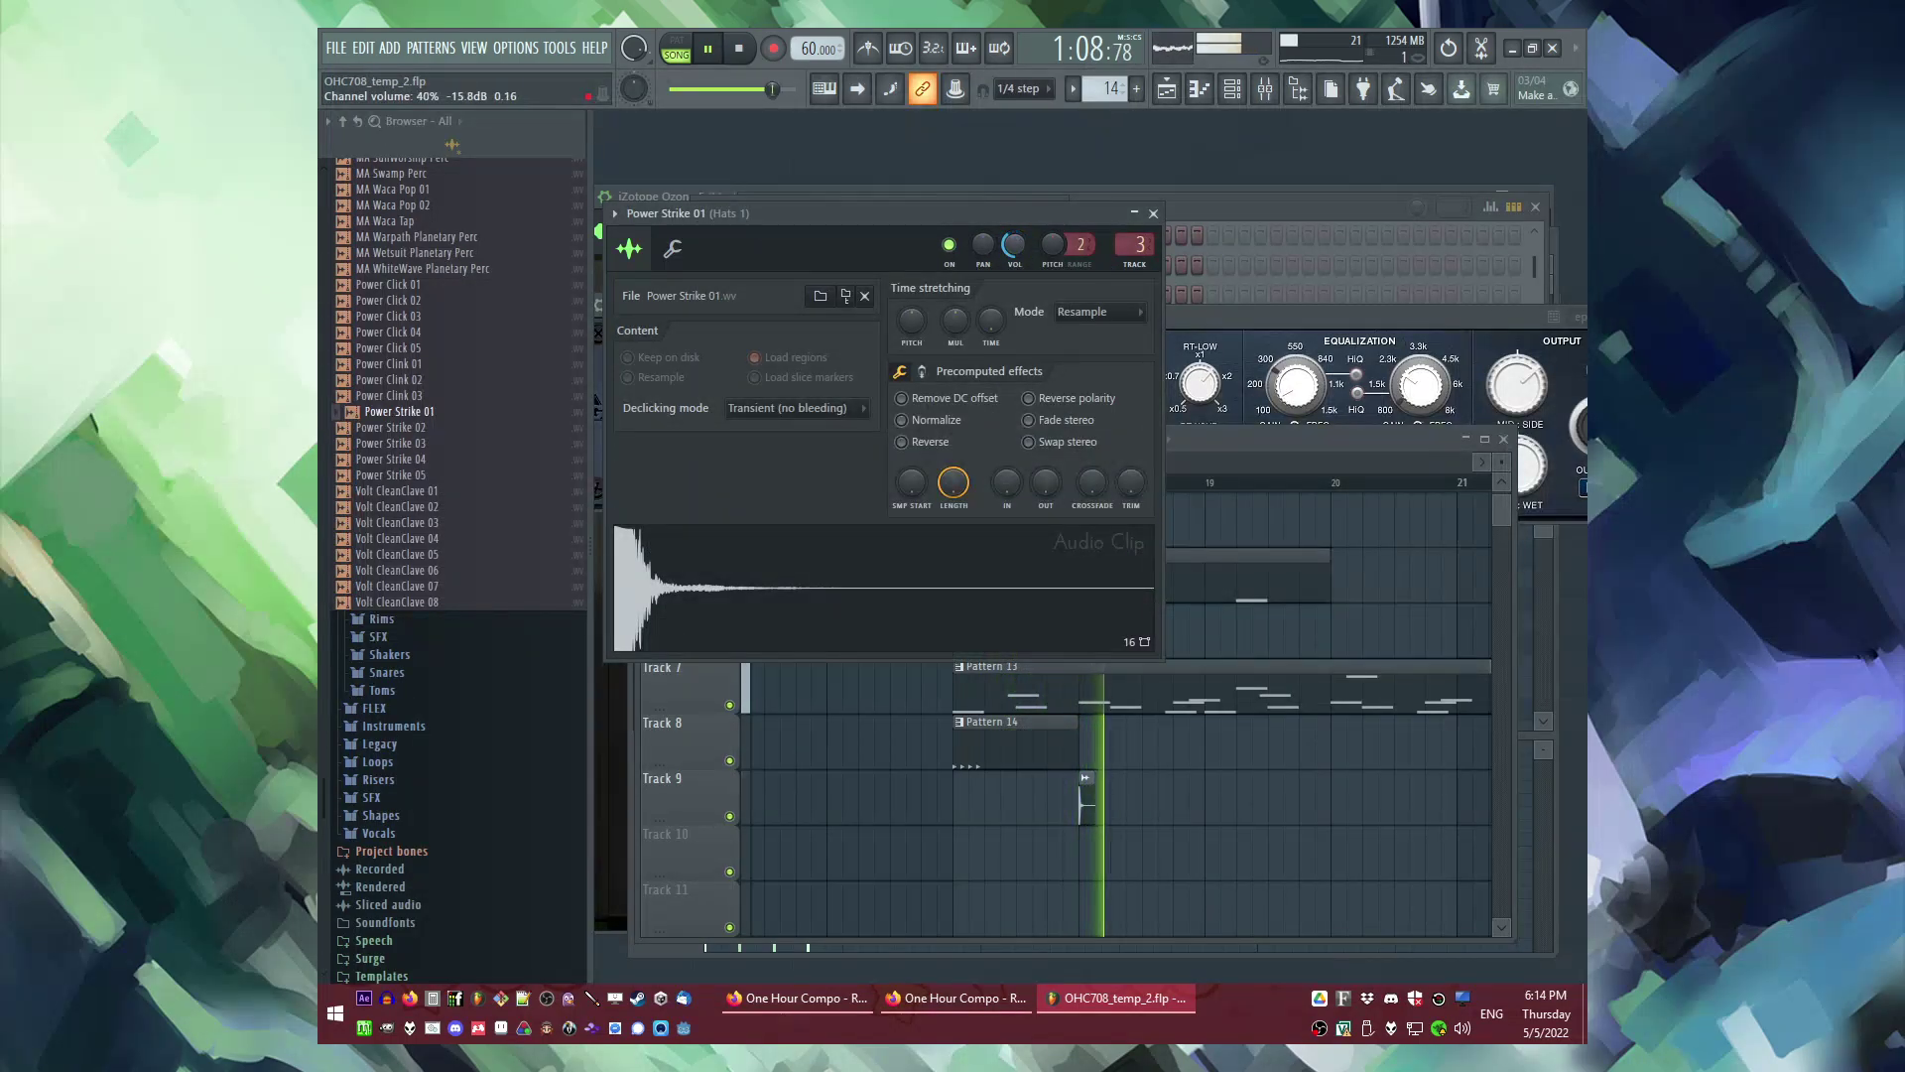
pyautogui.rightClick(1198, 657)
pyautogui.click(953, 483)
pyautogui.click(1061, 483)
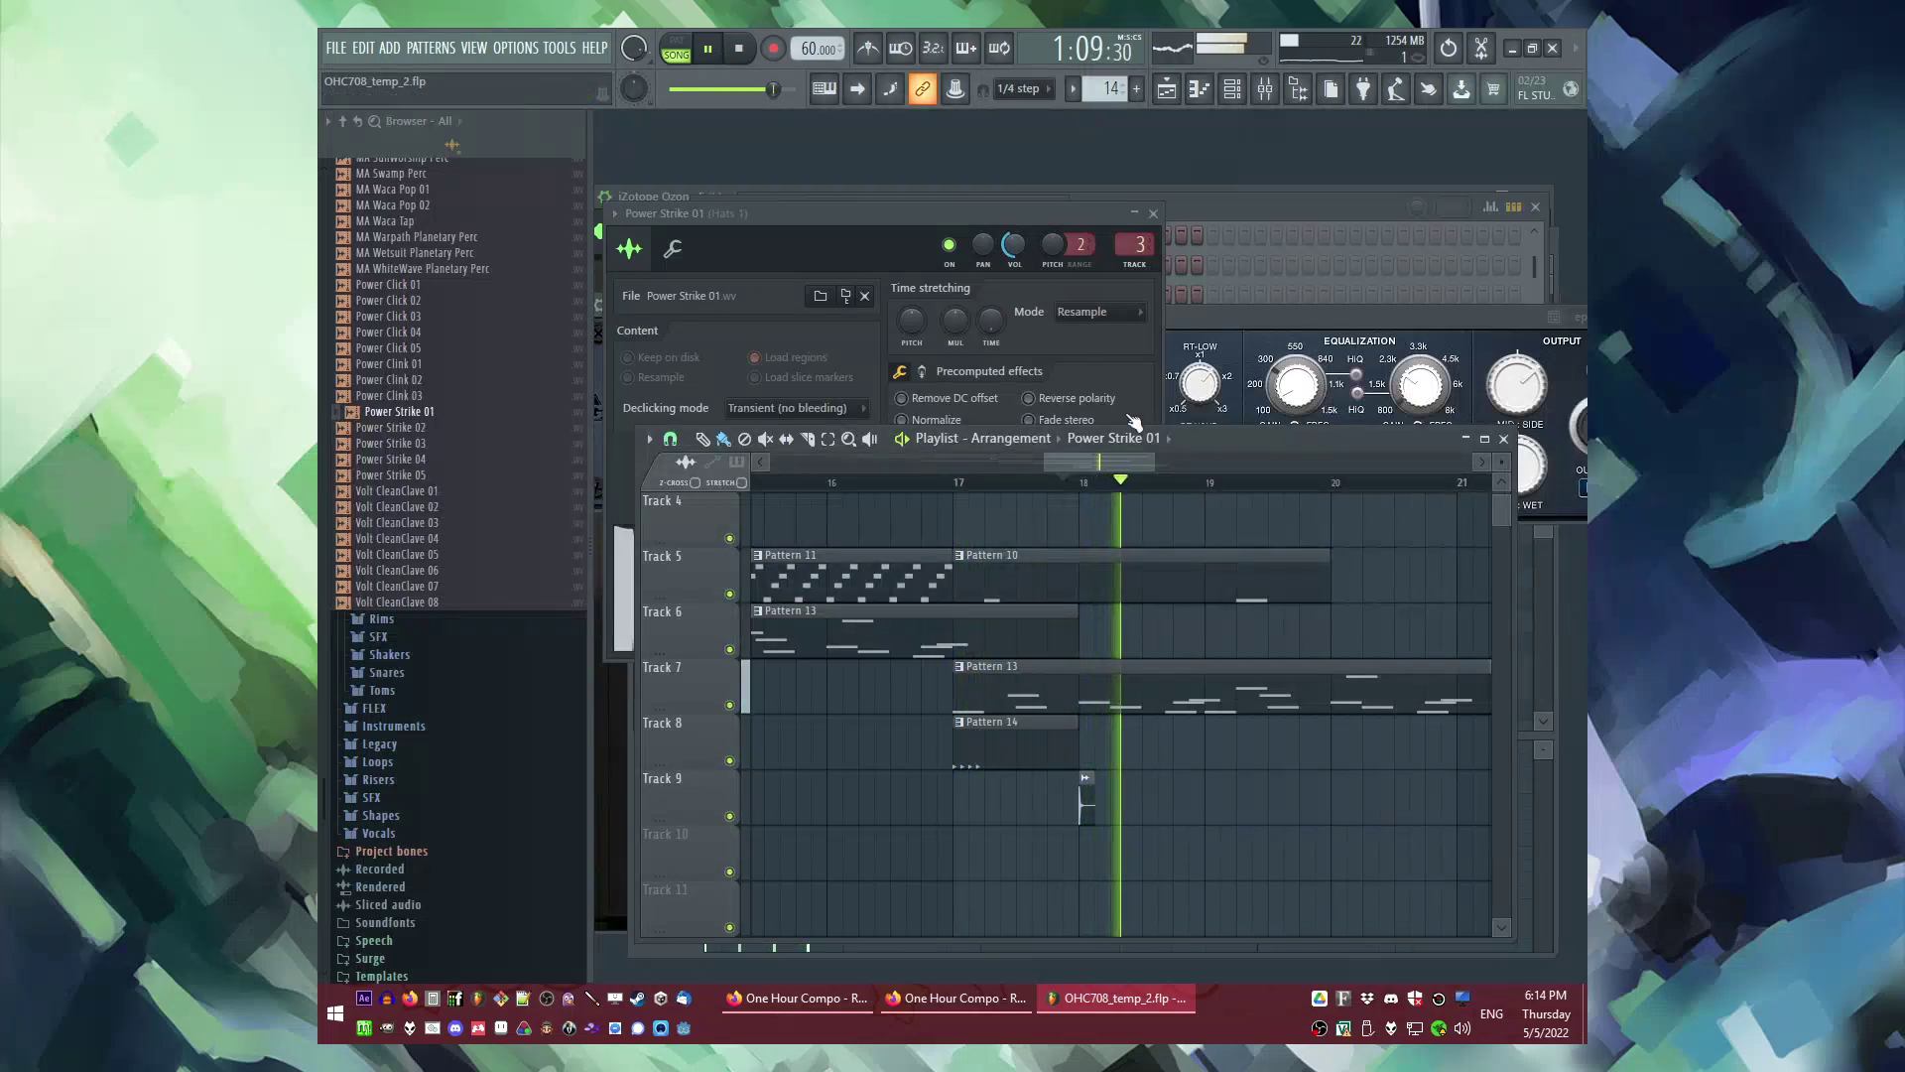
# Step: Add another Power Strike 01 clip on Track 9 at bar 20 and a new empty pattern on Track 8 at bar 19
pyautogui.click(1334, 799)
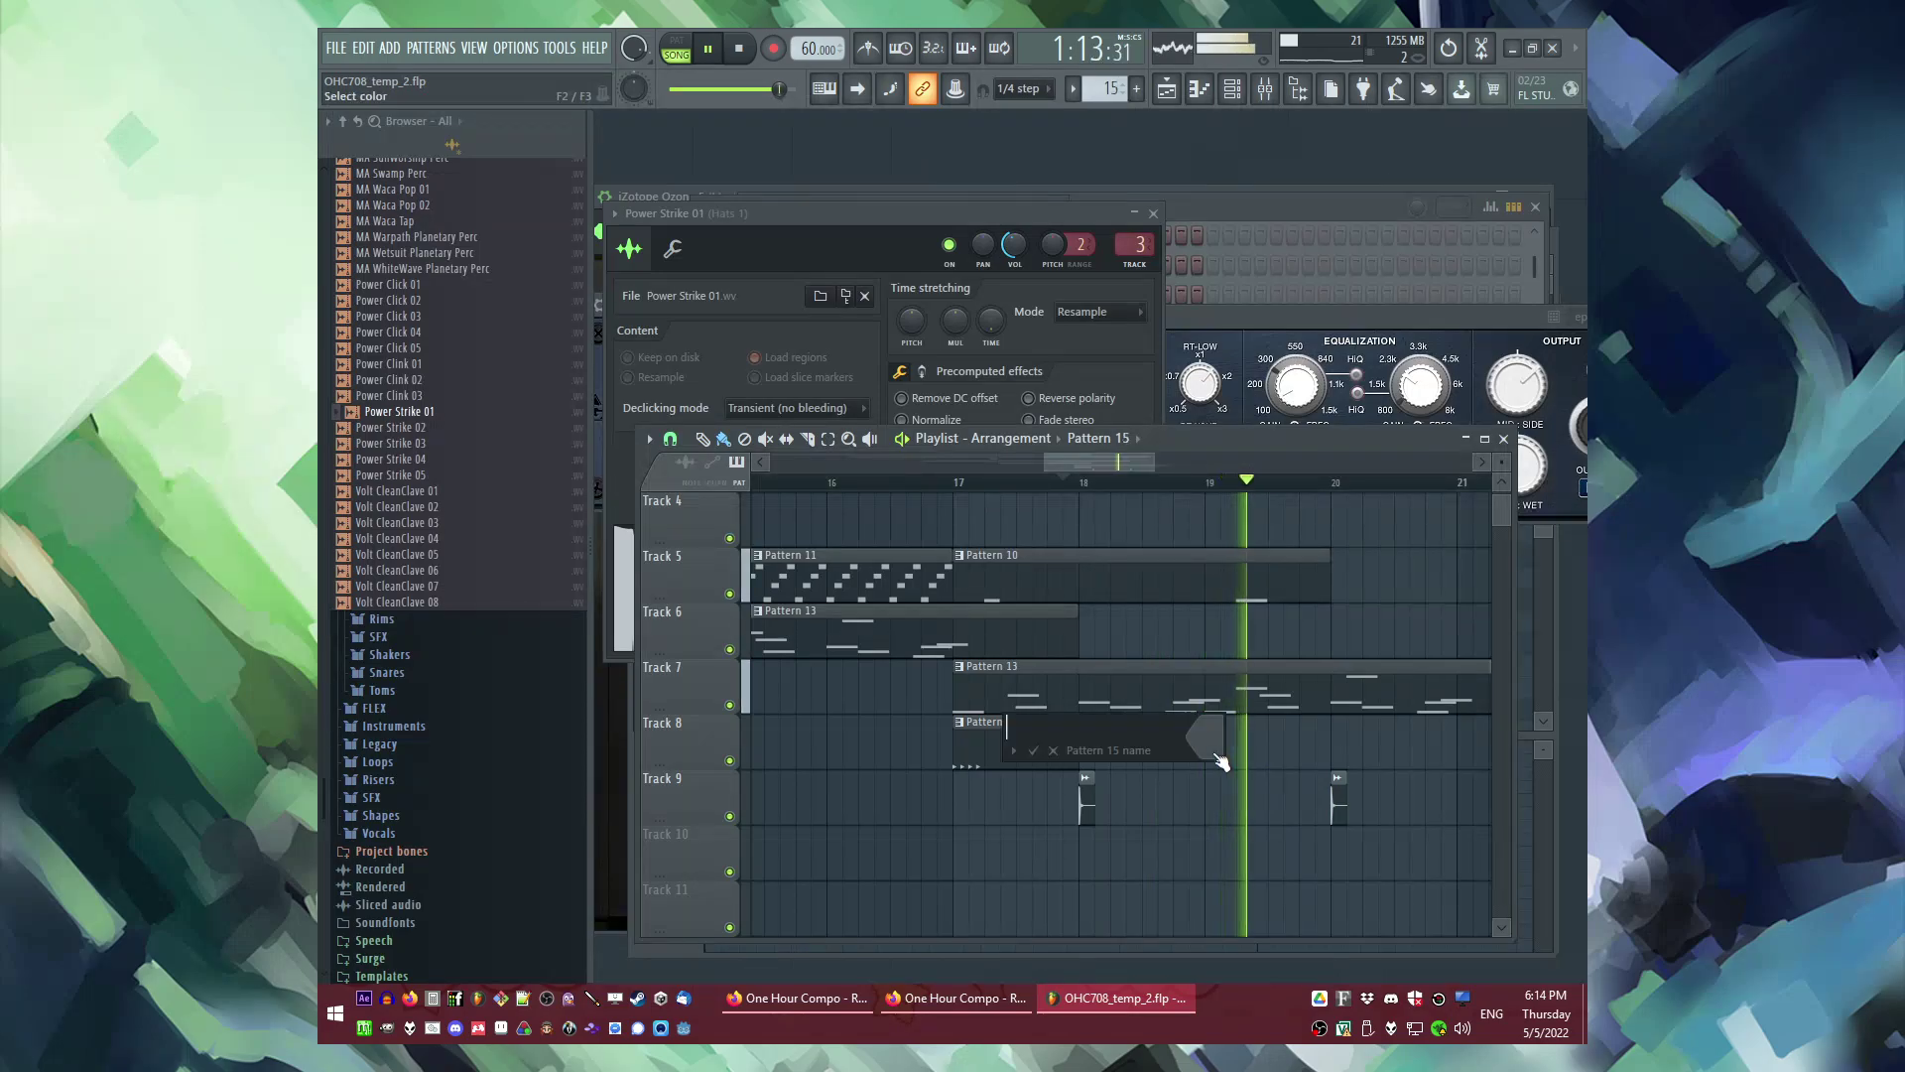
pyautogui.click(1226, 754)
pyautogui.press('space')
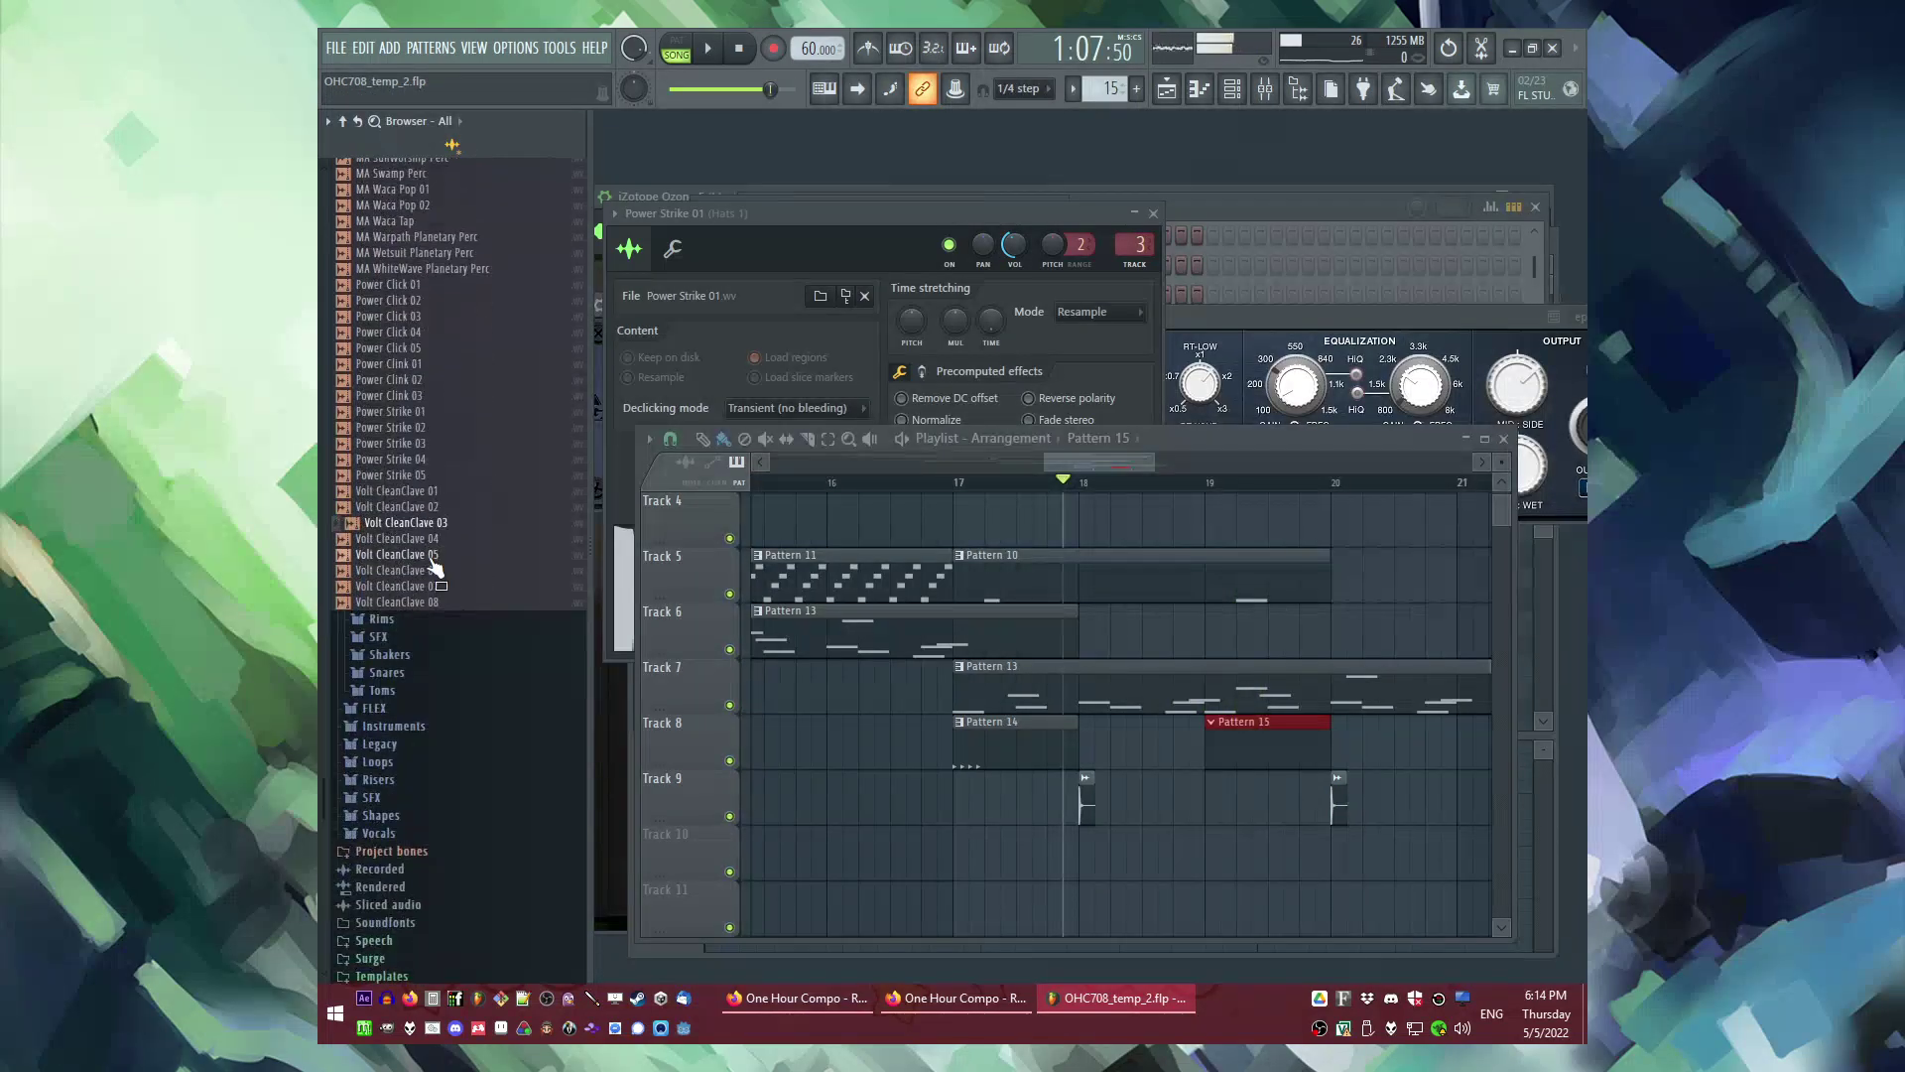
# Step: Load the Volt CleanClave 03 sample into a channel and open its piano roll
pyautogui.press('F6')
pyautogui.moveTo(865, 300); pyautogui.dragTo(877, 298)
pyautogui.rightClick(921, 242)
pyautogui.click(969, 244)
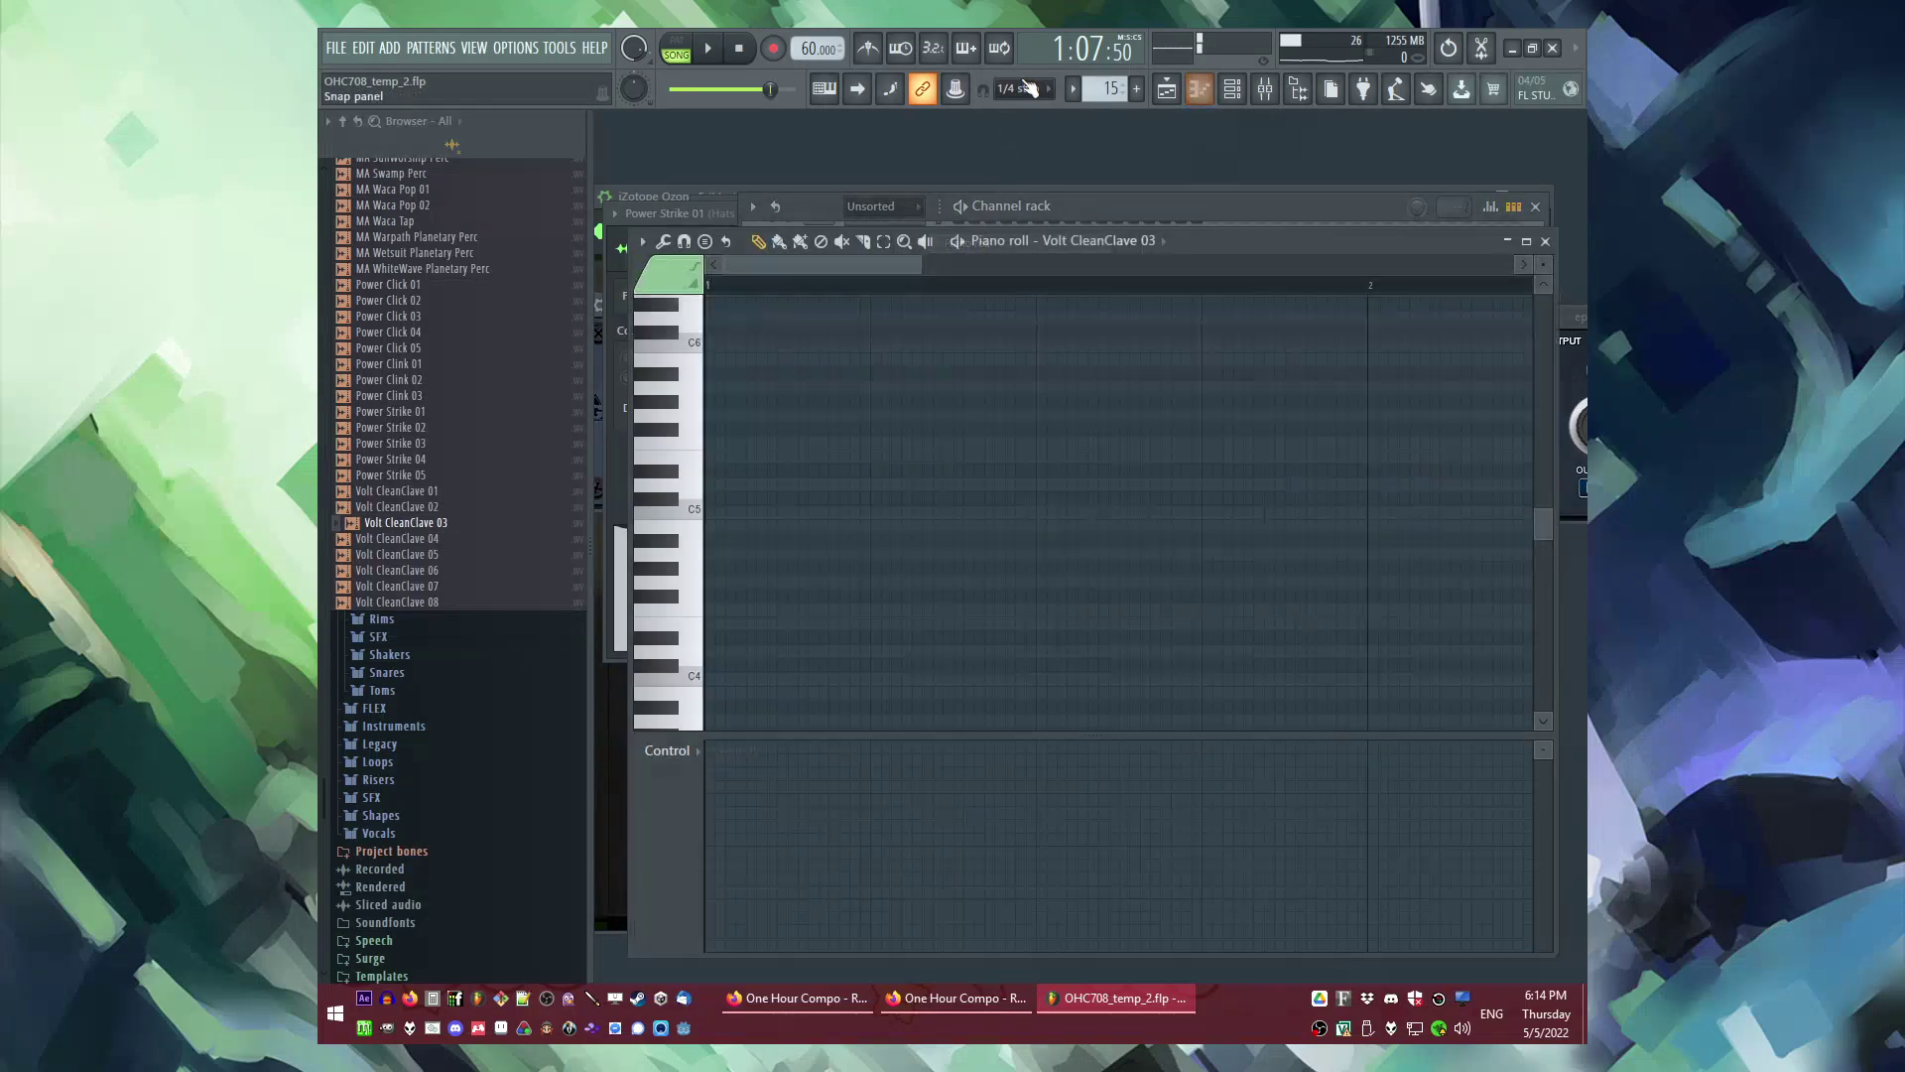
# Step: Set the snap to 1/6 beat, enter short C5 clave hits at the pattern's start and vary their velocities
pyautogui.click(1022, 88)
pyautogui.click(1022, 267)
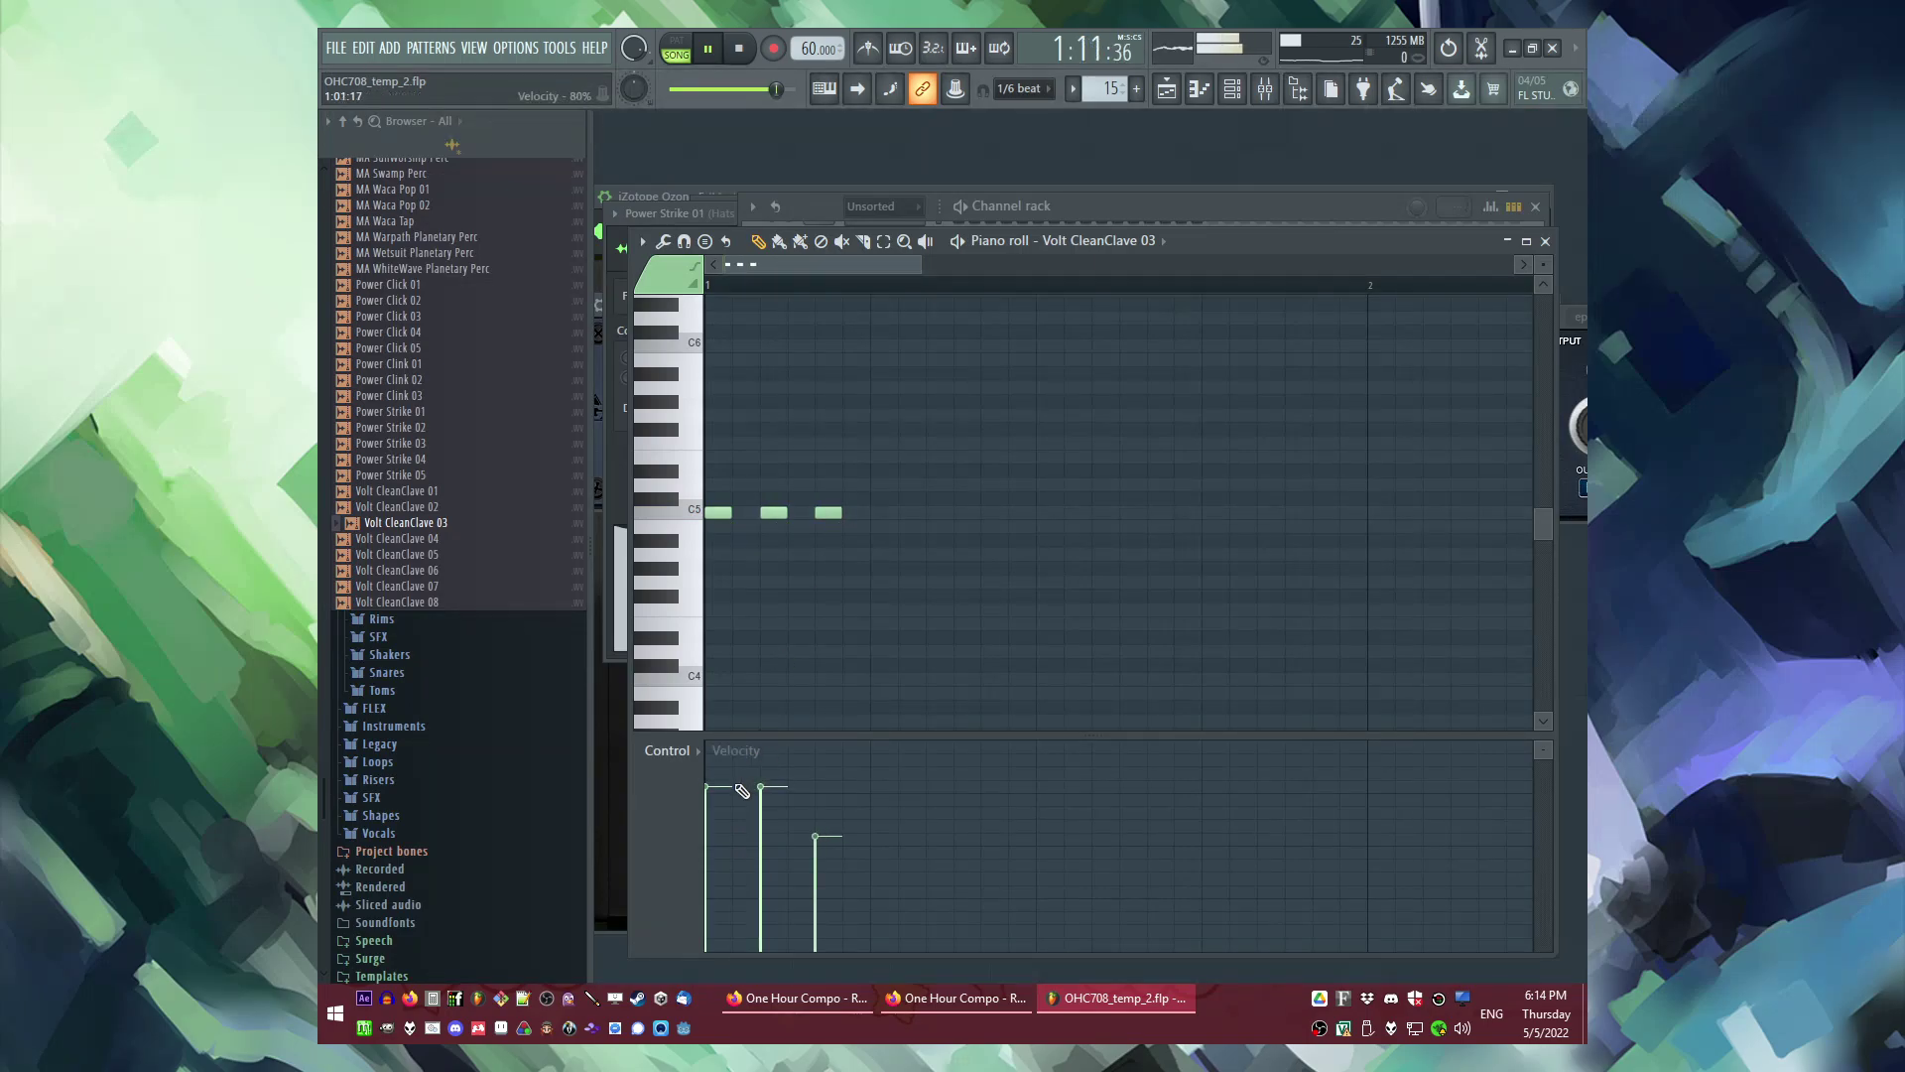
pyautogui.click(776, 814)
pyautogui.click(820, 795)
pyautogui.press('space')
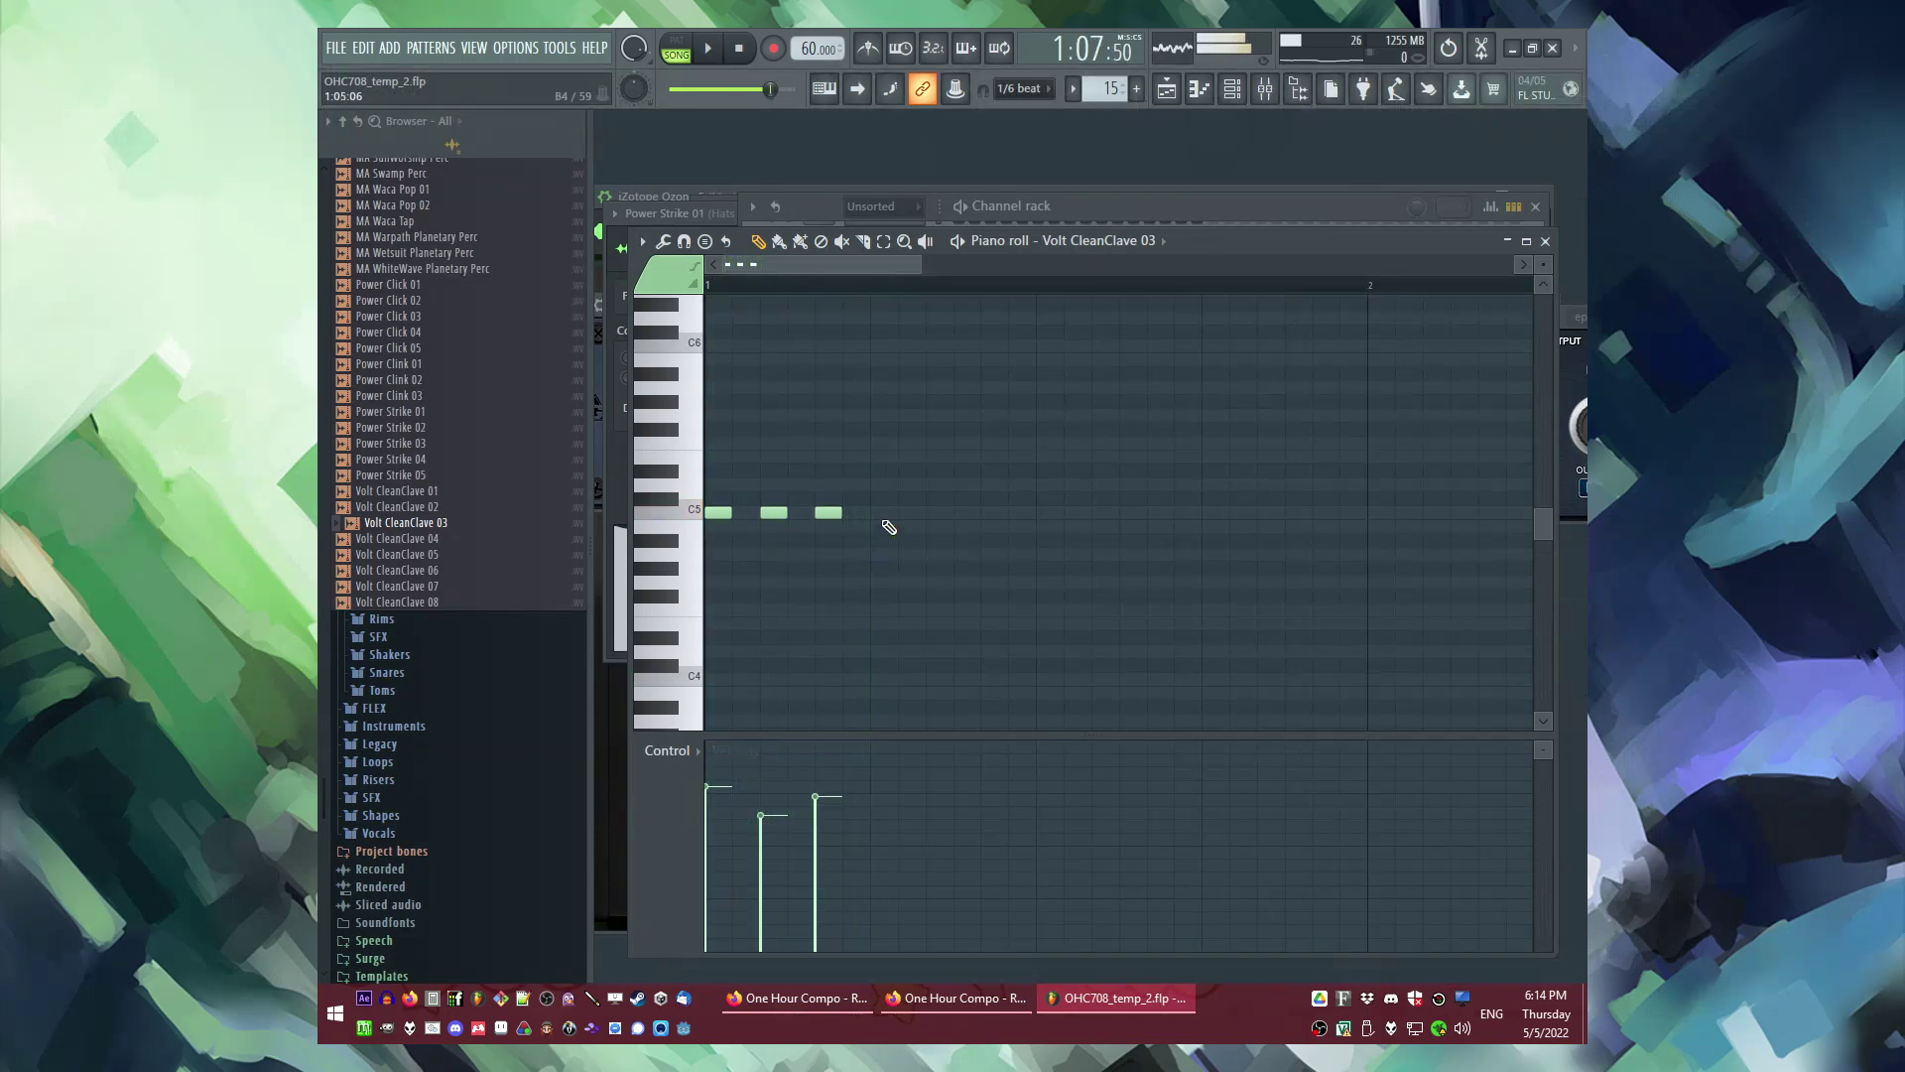
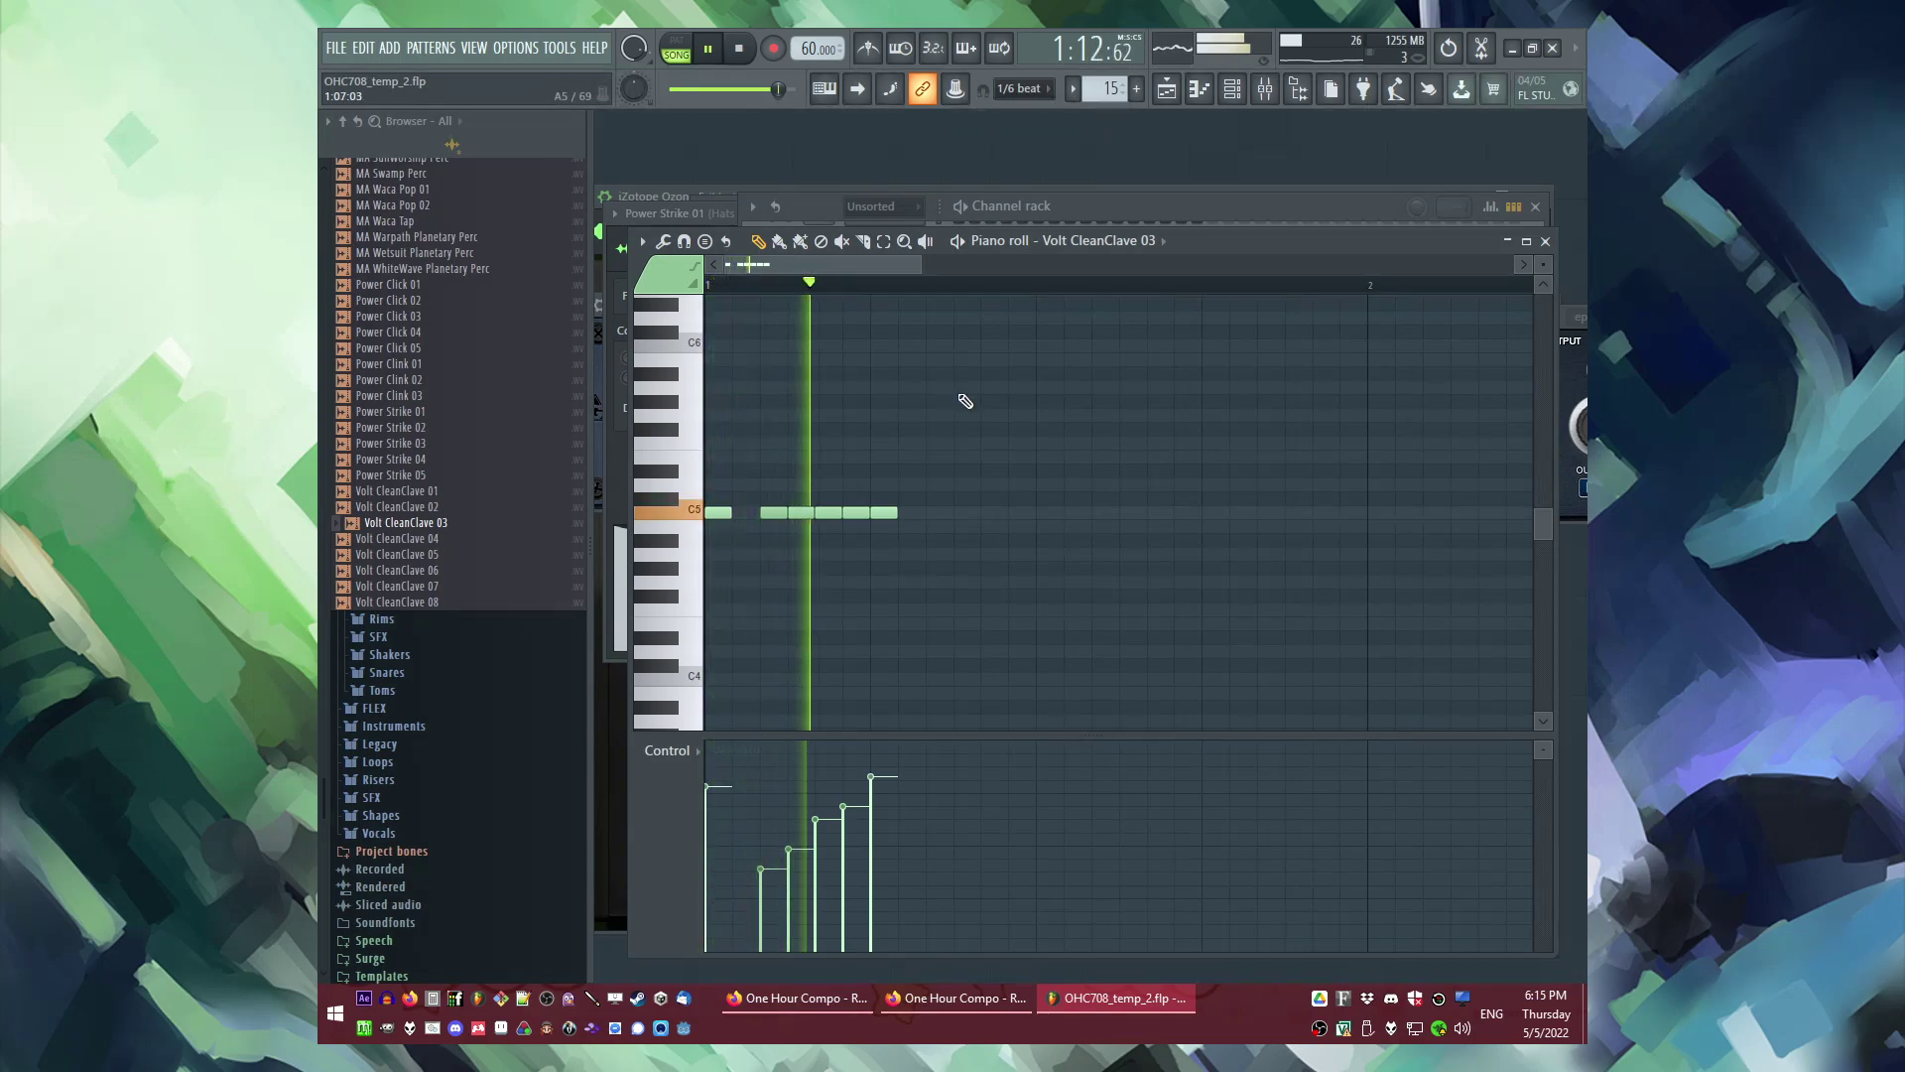
# Step: Play the clave pattern alone, route its channel to mixer track 4, and replay the song from bar 19
pyautogui.press('l')
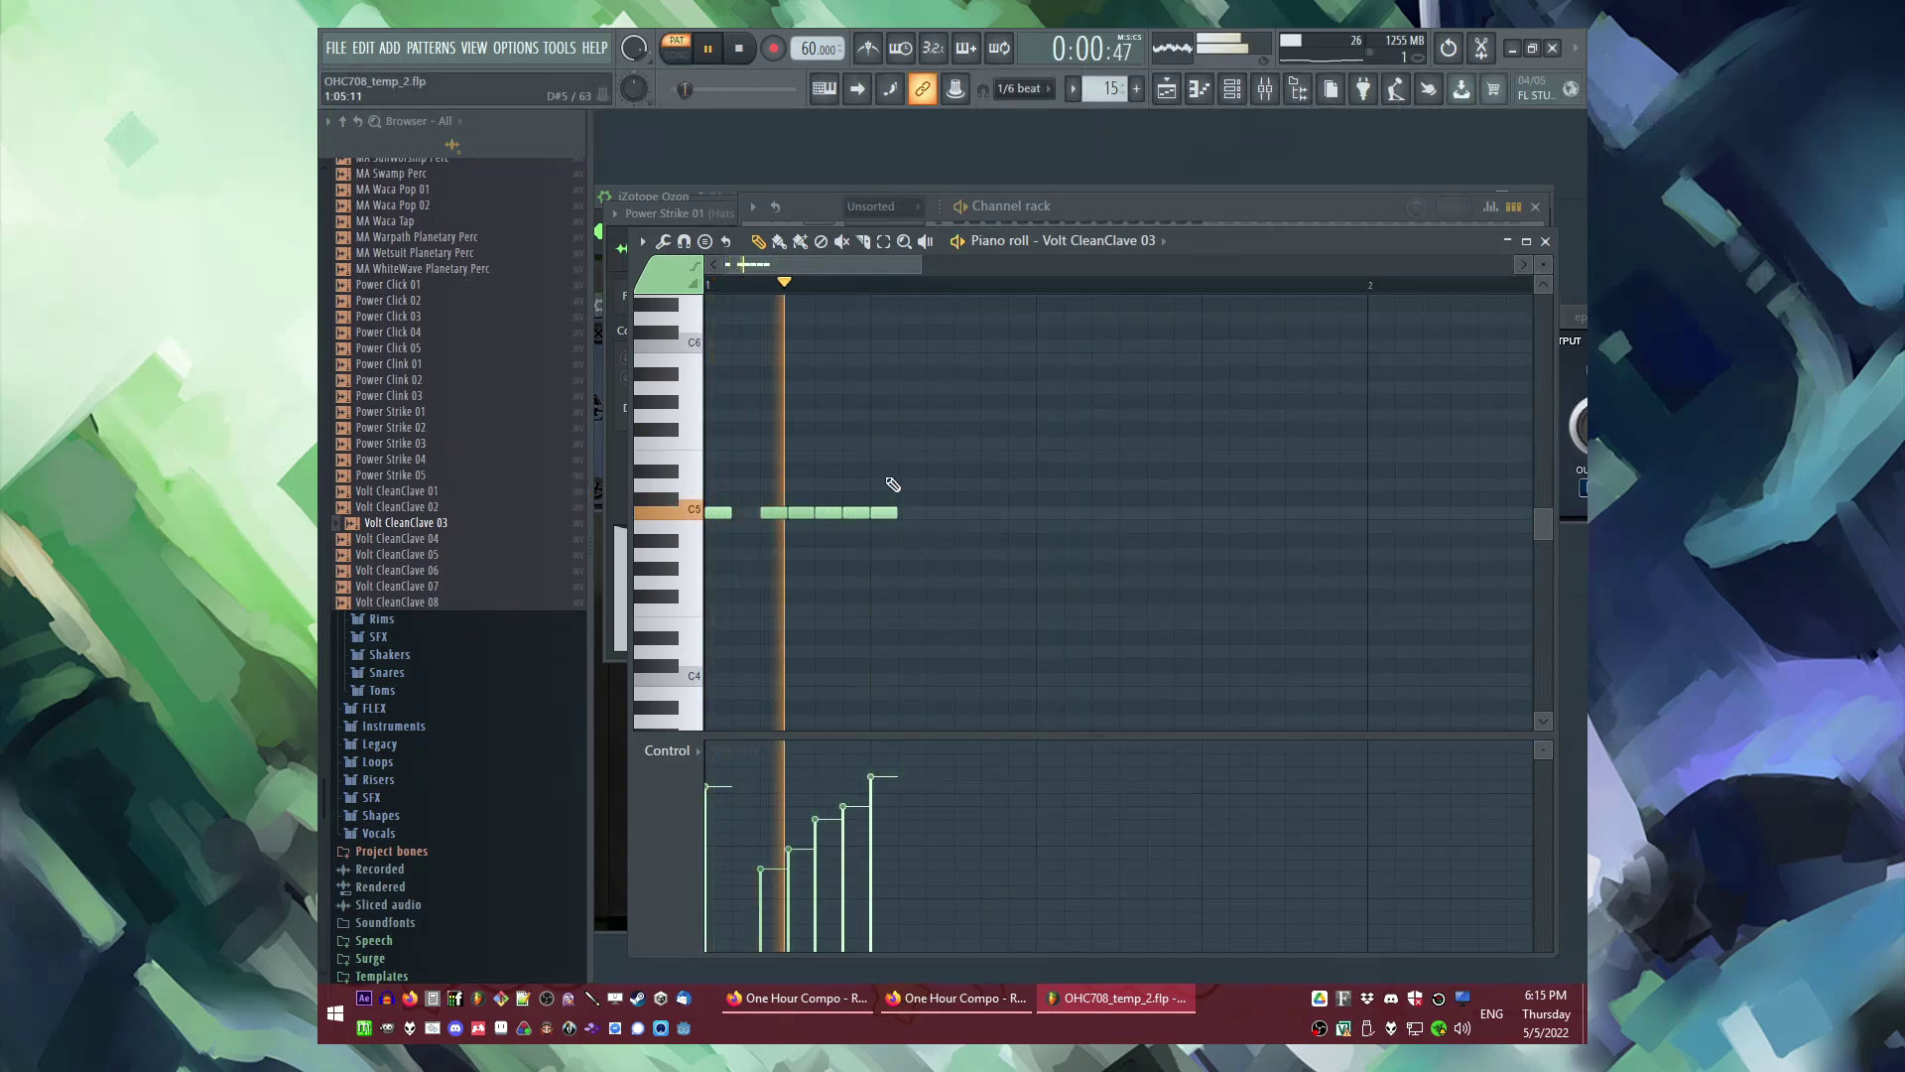
pyautogui.press('F6')
pyautogui.scroll(1, 819, 243)
pyautogui.press('space')
pyautogui.press('space')
pyautogui.press('F5')
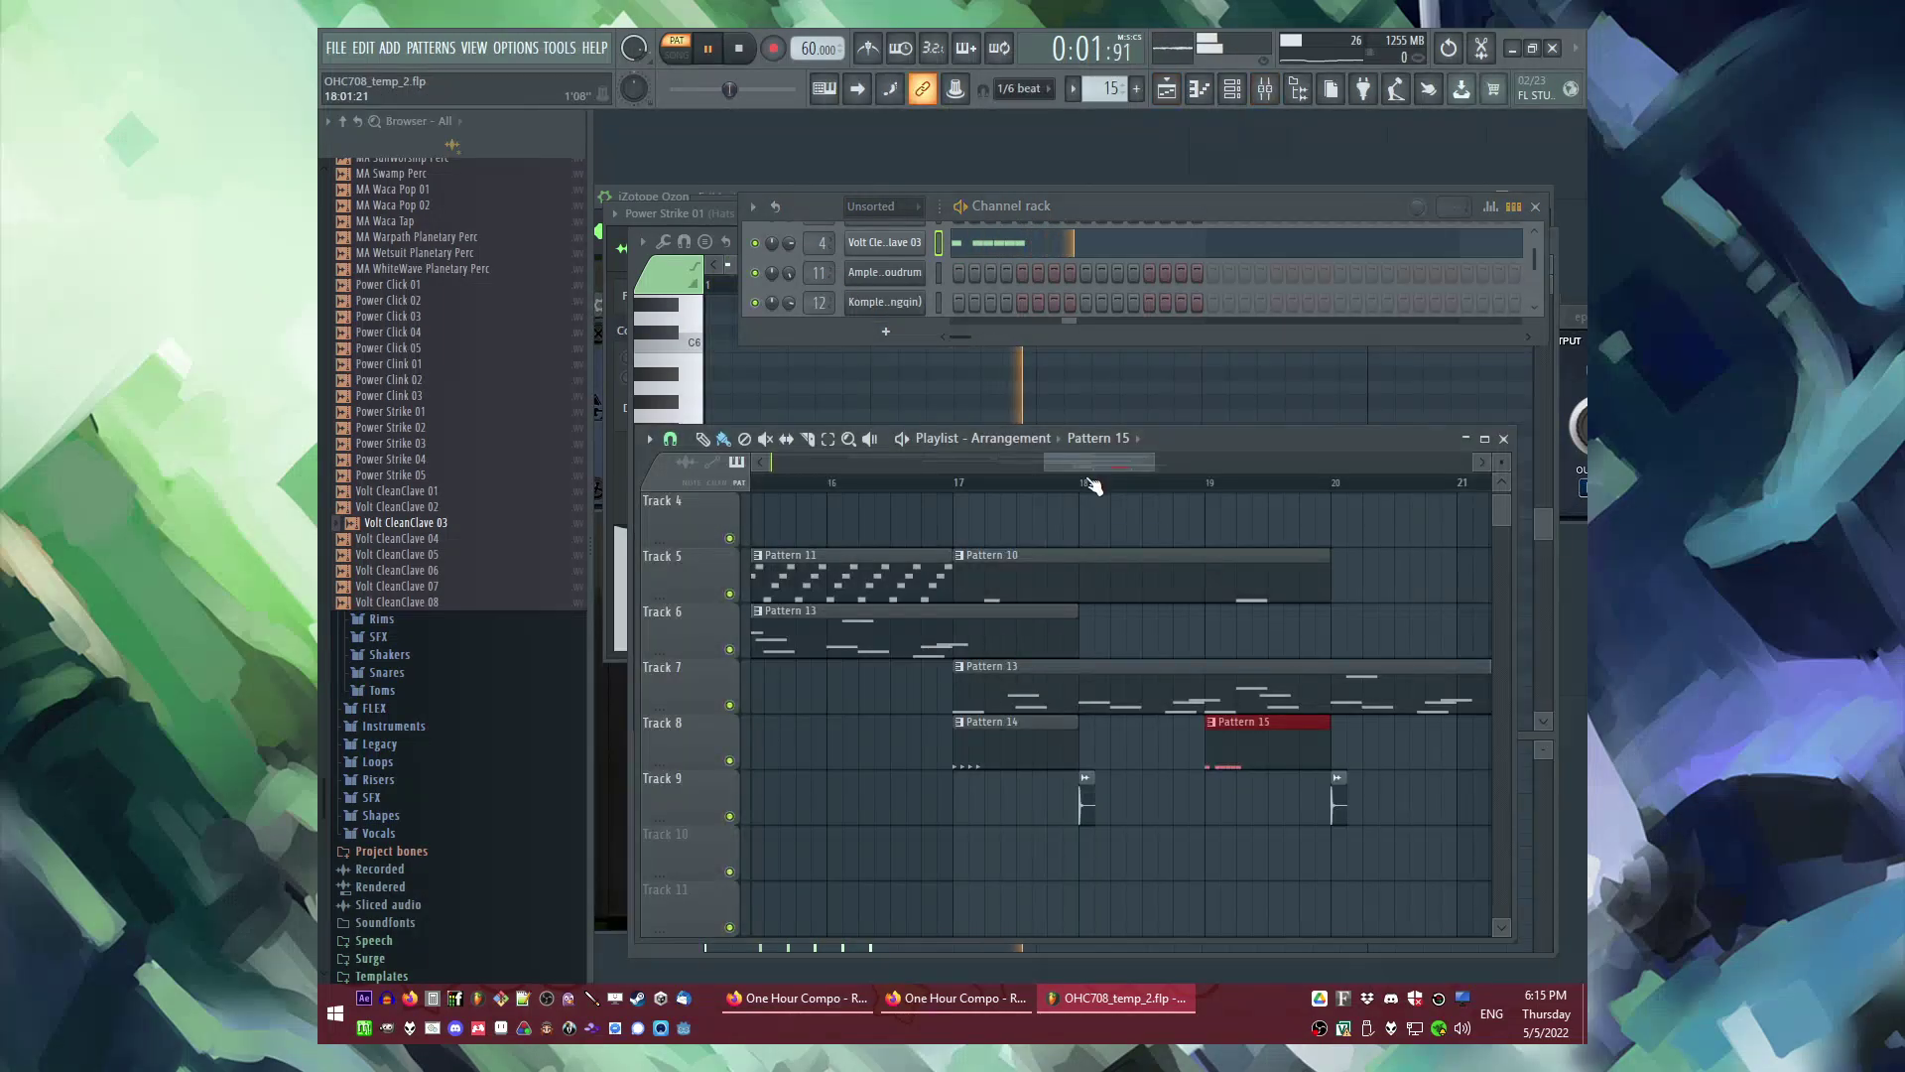
pyautogui.click(1224, 486)
pyautogui.scroll(-2, 1117, 692)
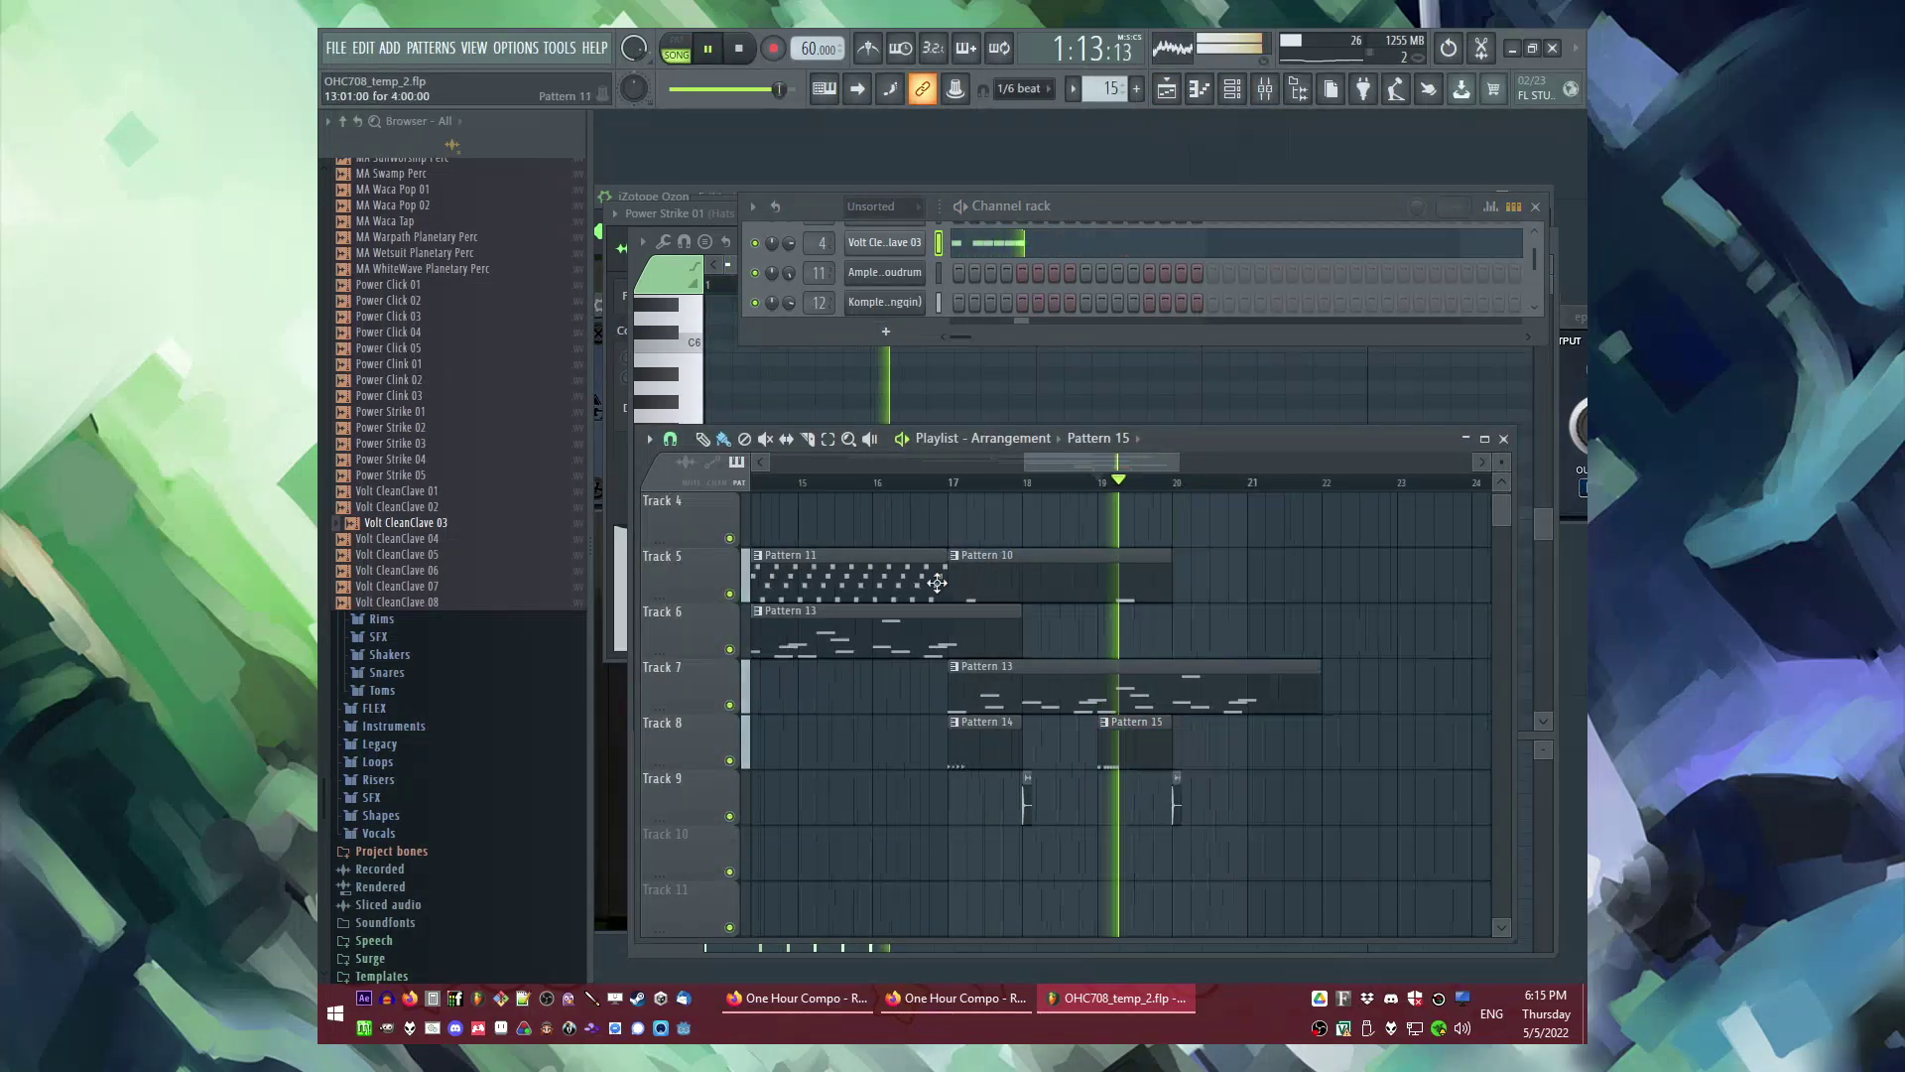
pyautogui.click(876, 762)
pyautogui.click(1169, 756)
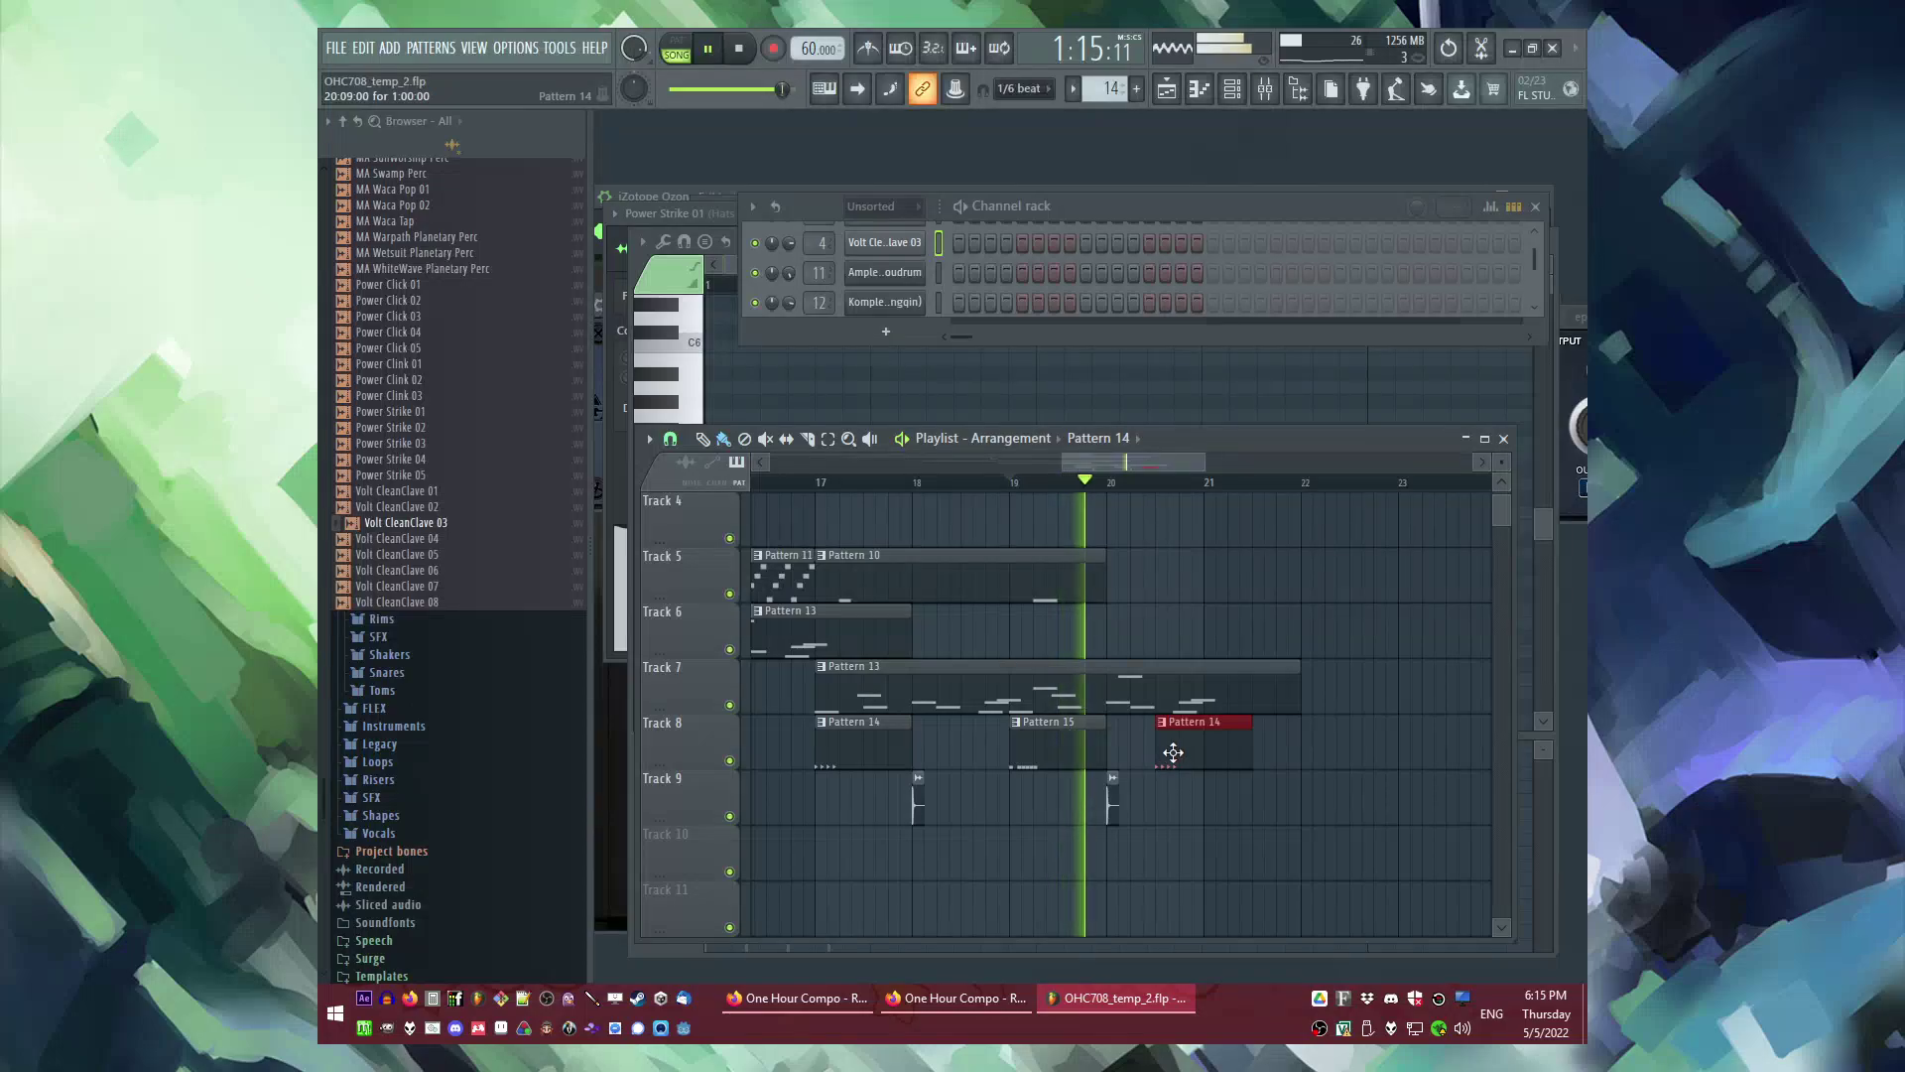
pyautogui.scroll(10, 506, 664)
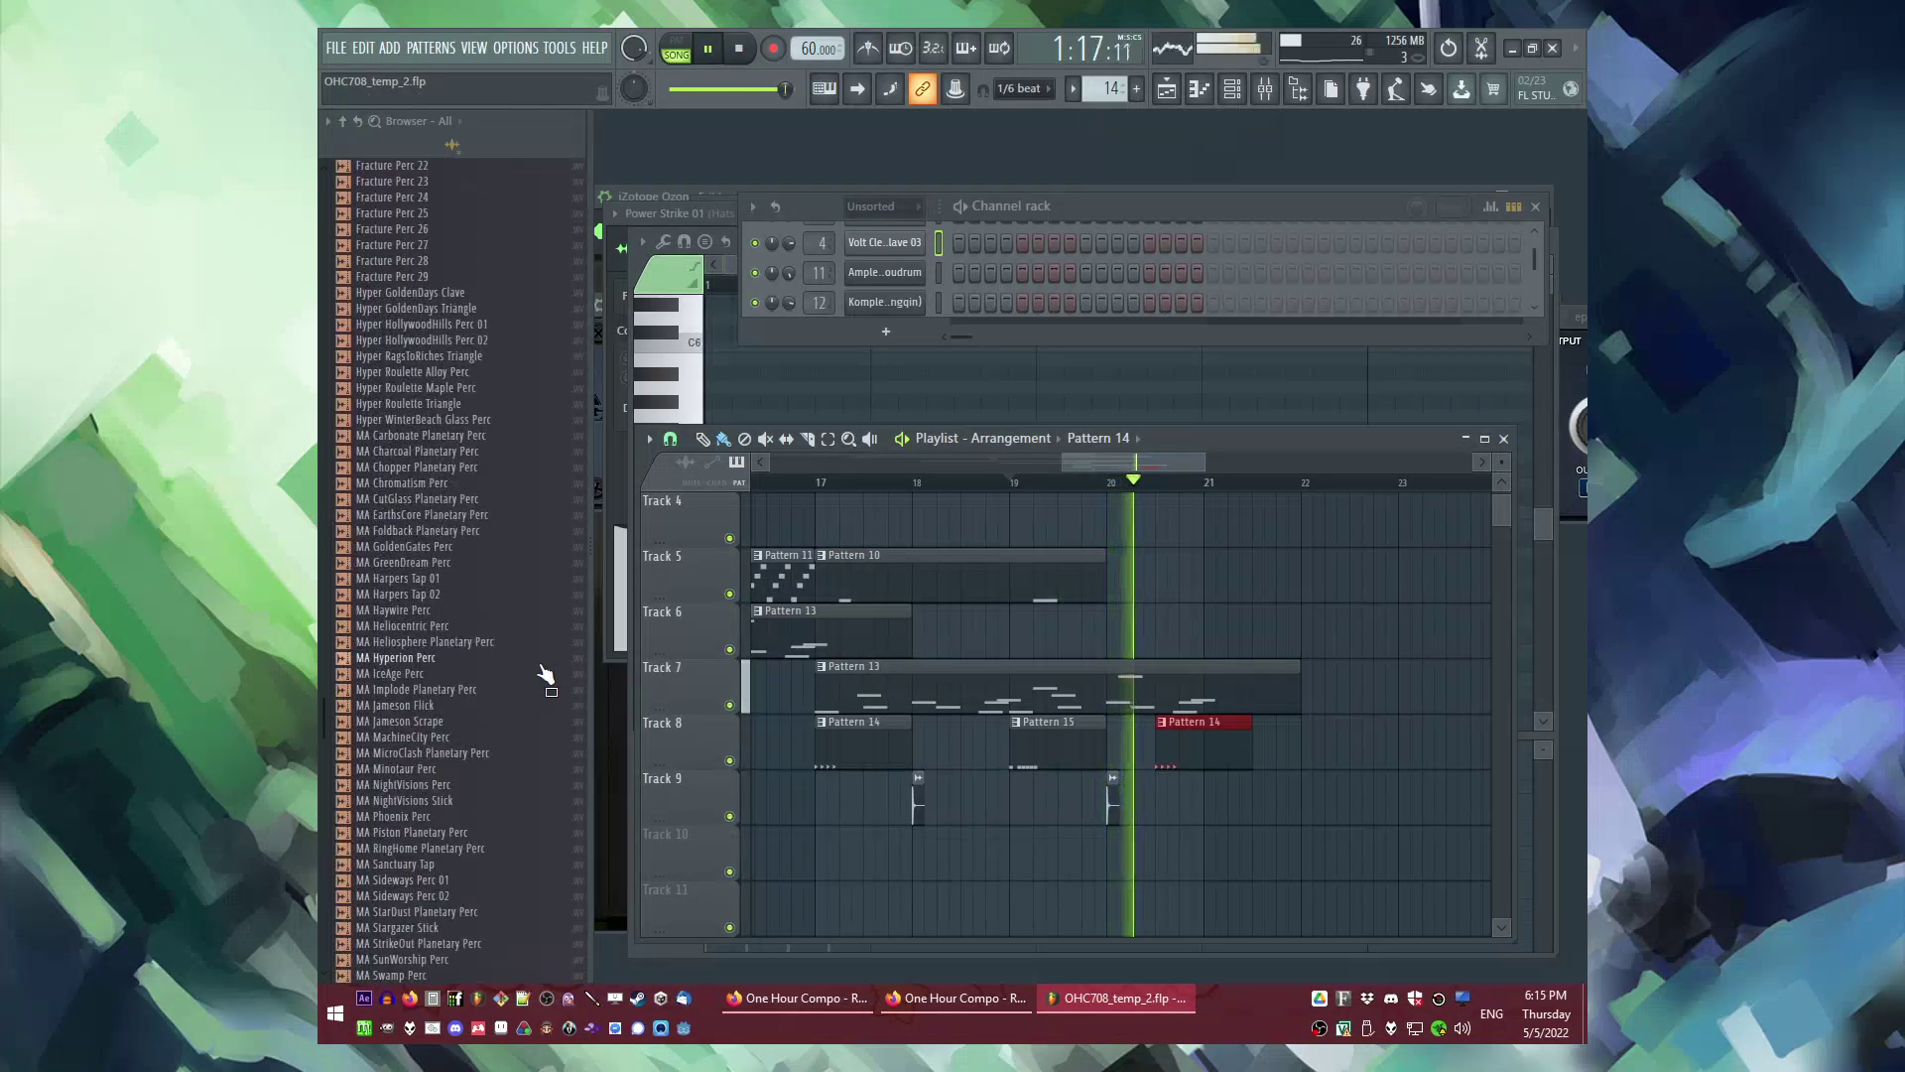
pyautogui.scroll(15, 482, 653)
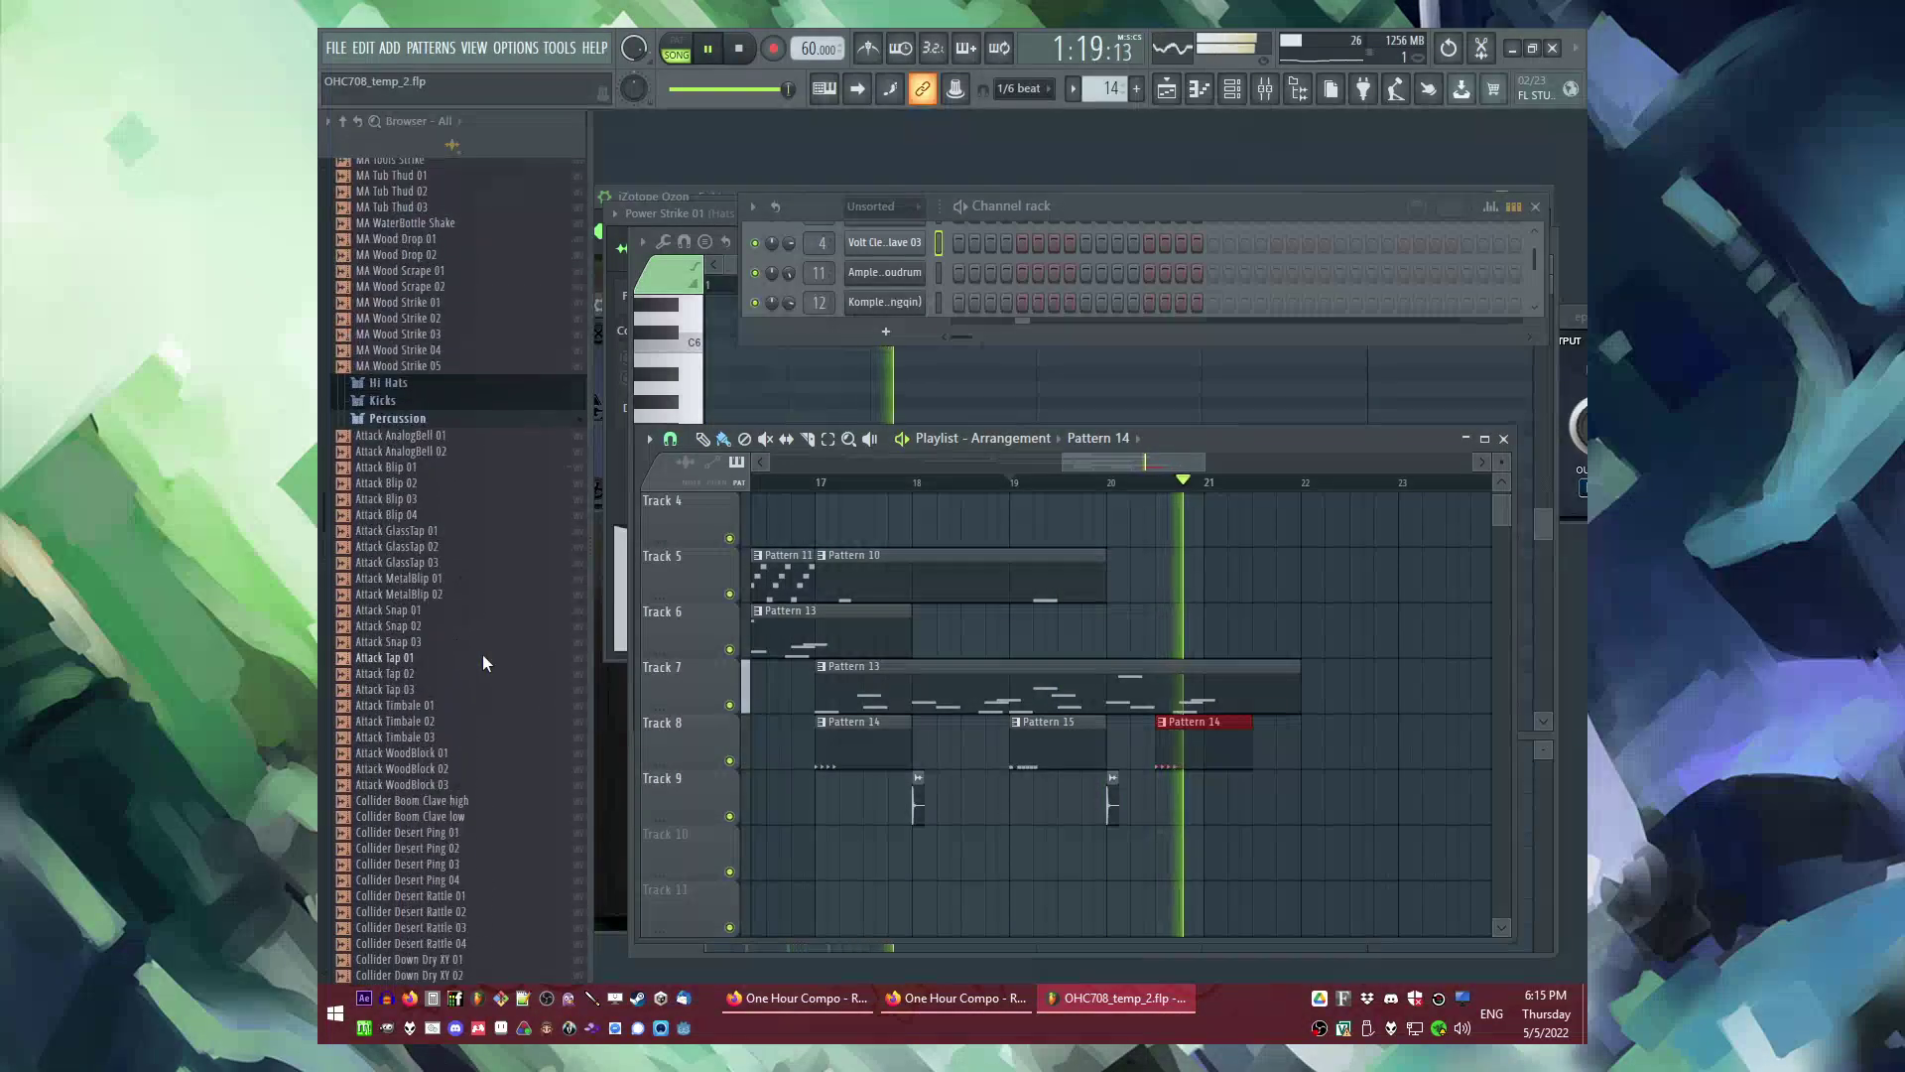
pyautogui.rightClick(1188, 756)
# Step: Place a new empty pattern on Track 8 midway through bar 20 and audition samples in the Drums pack's Percussion folder
pyautogui.press('space')
pyautogui.click(1171, 758)
pyautogui.scroll(15, 437, 579)
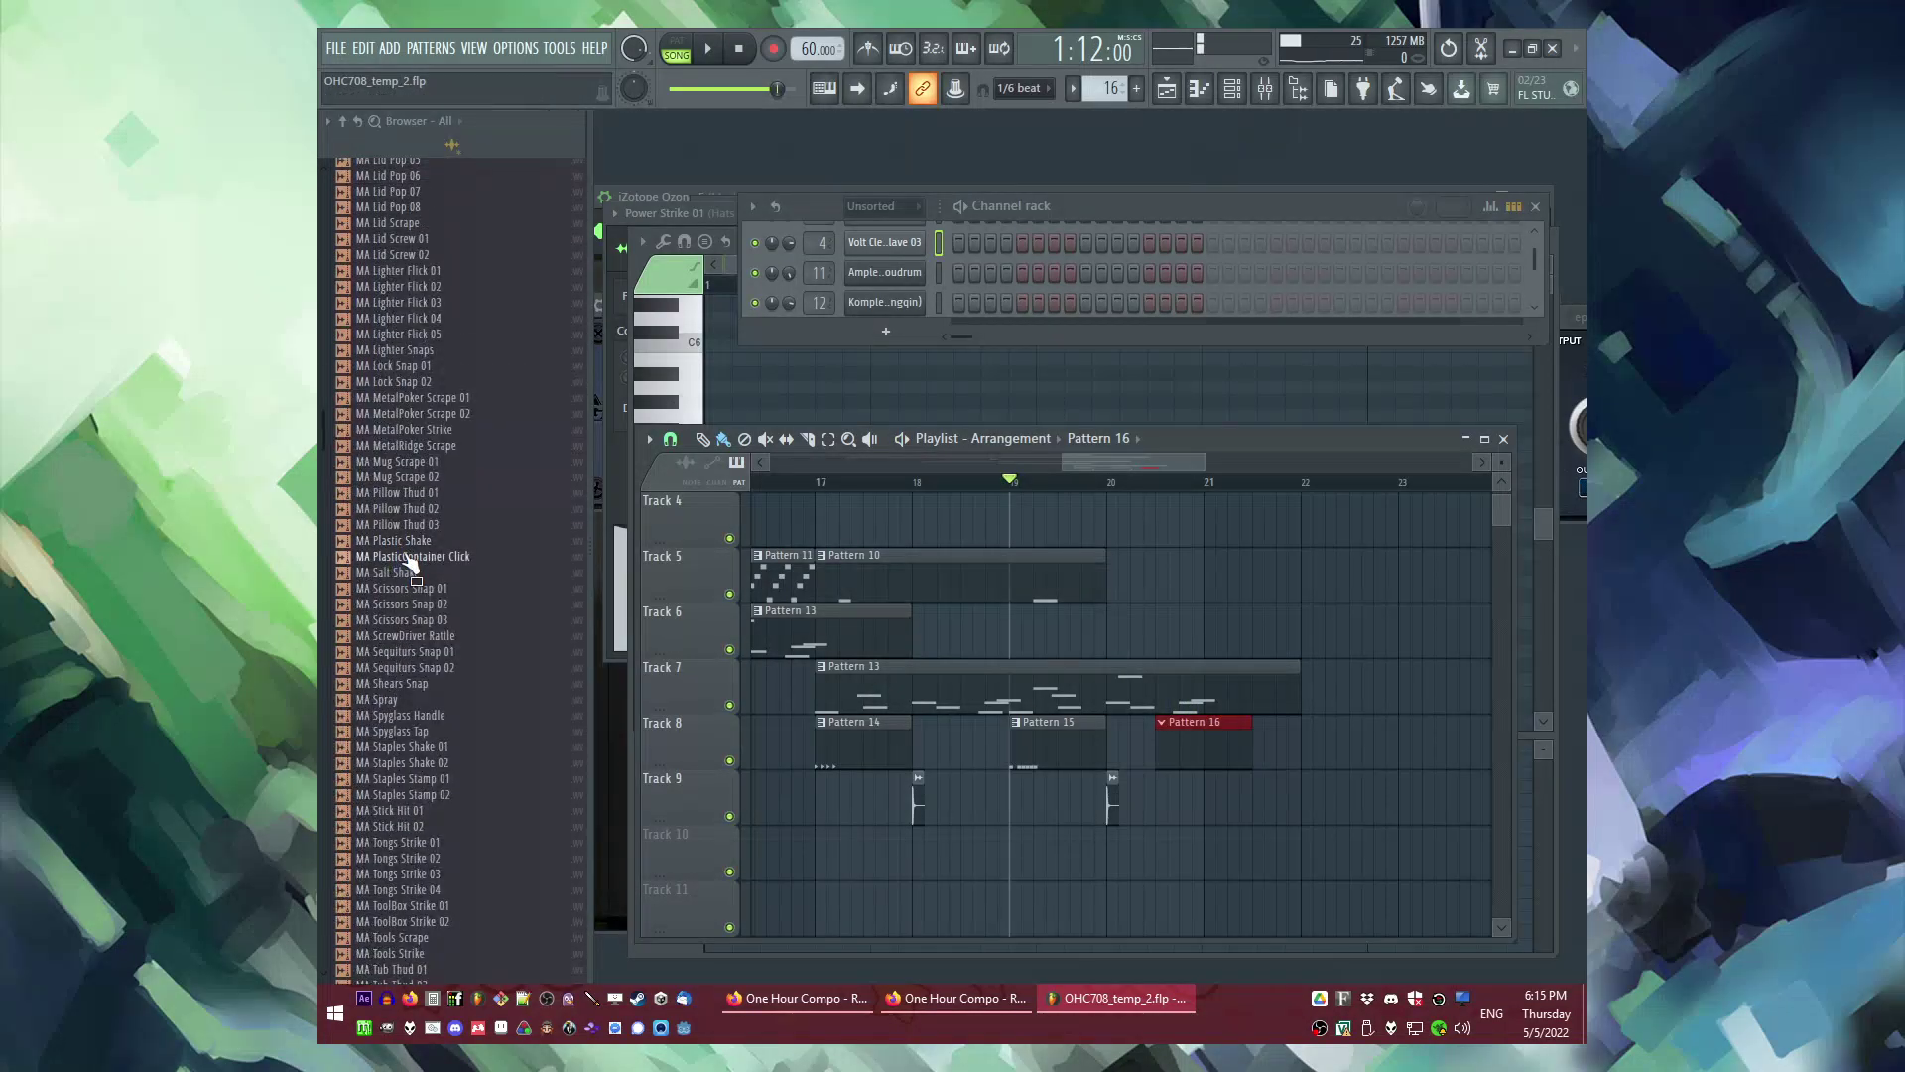
pyautogui.scroll(1, 426, 556)
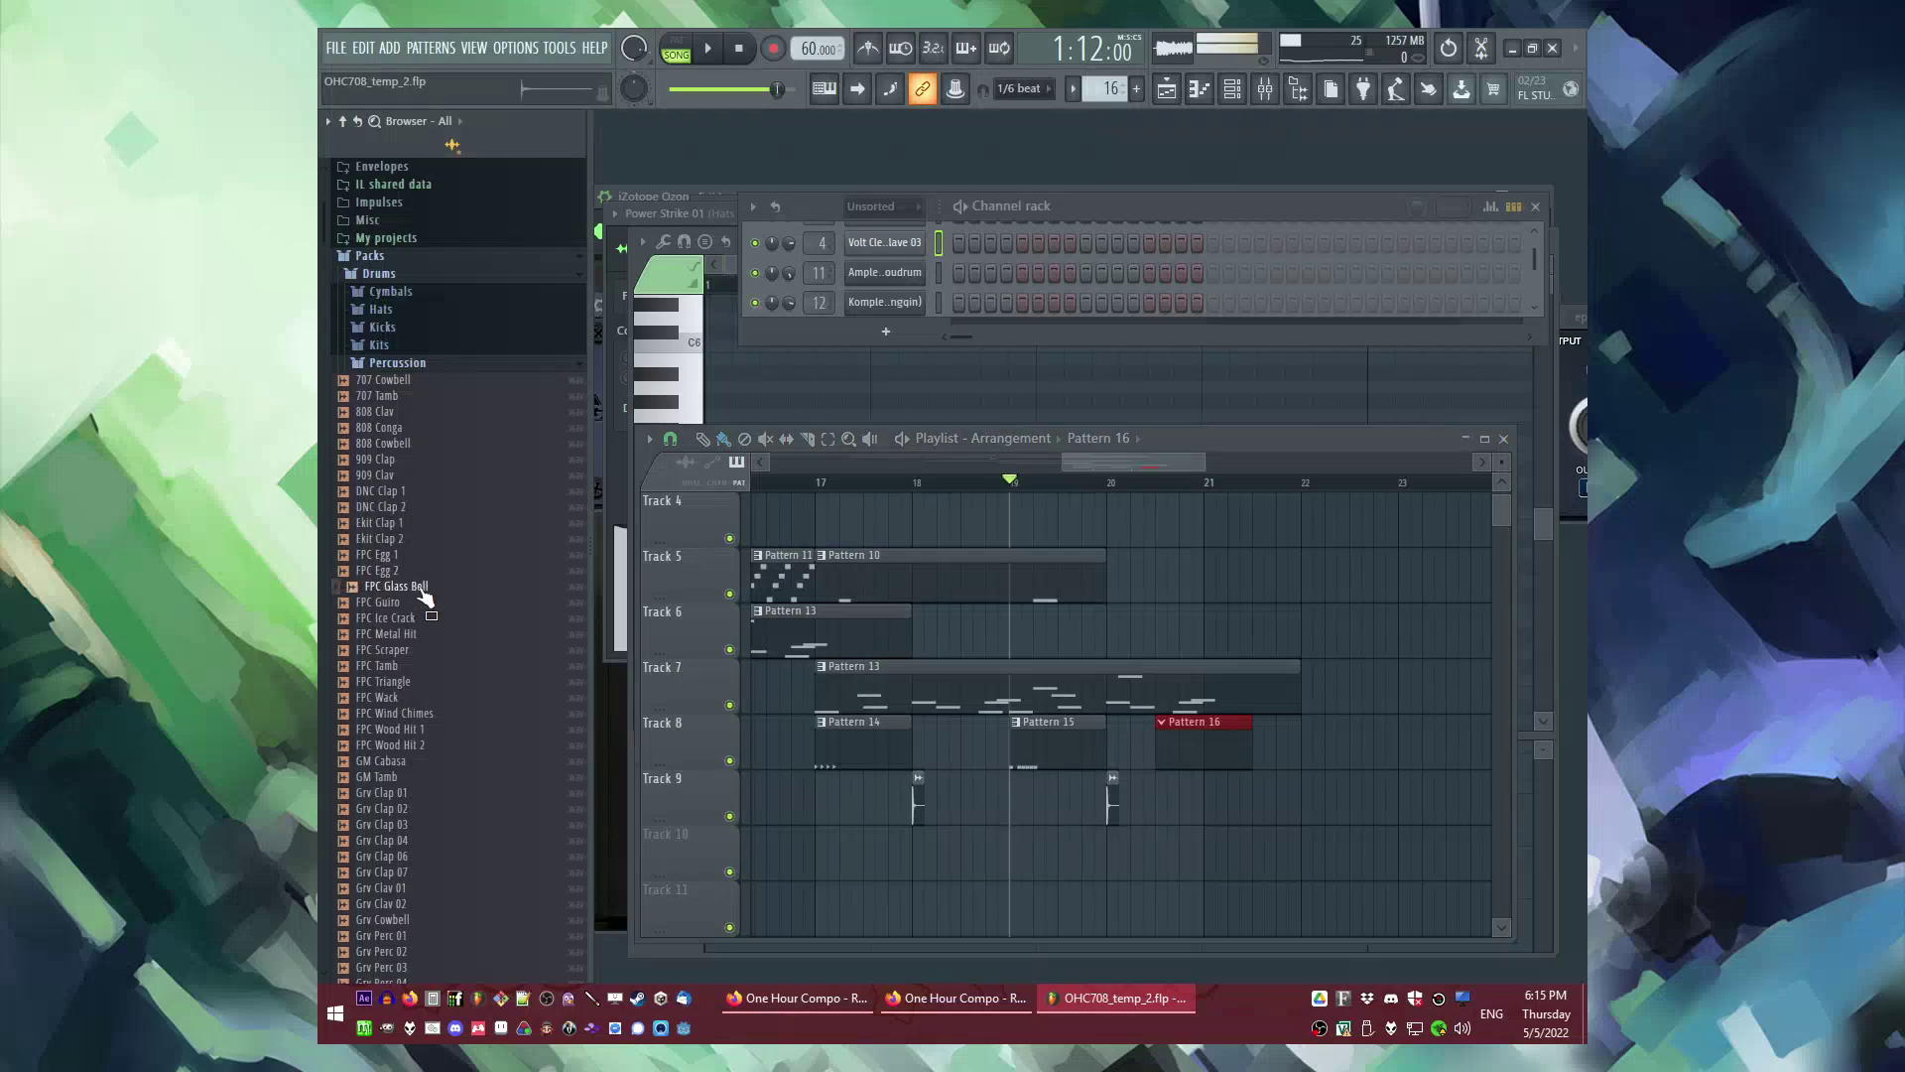
pyautogui.scroll(-7, 415, 684)
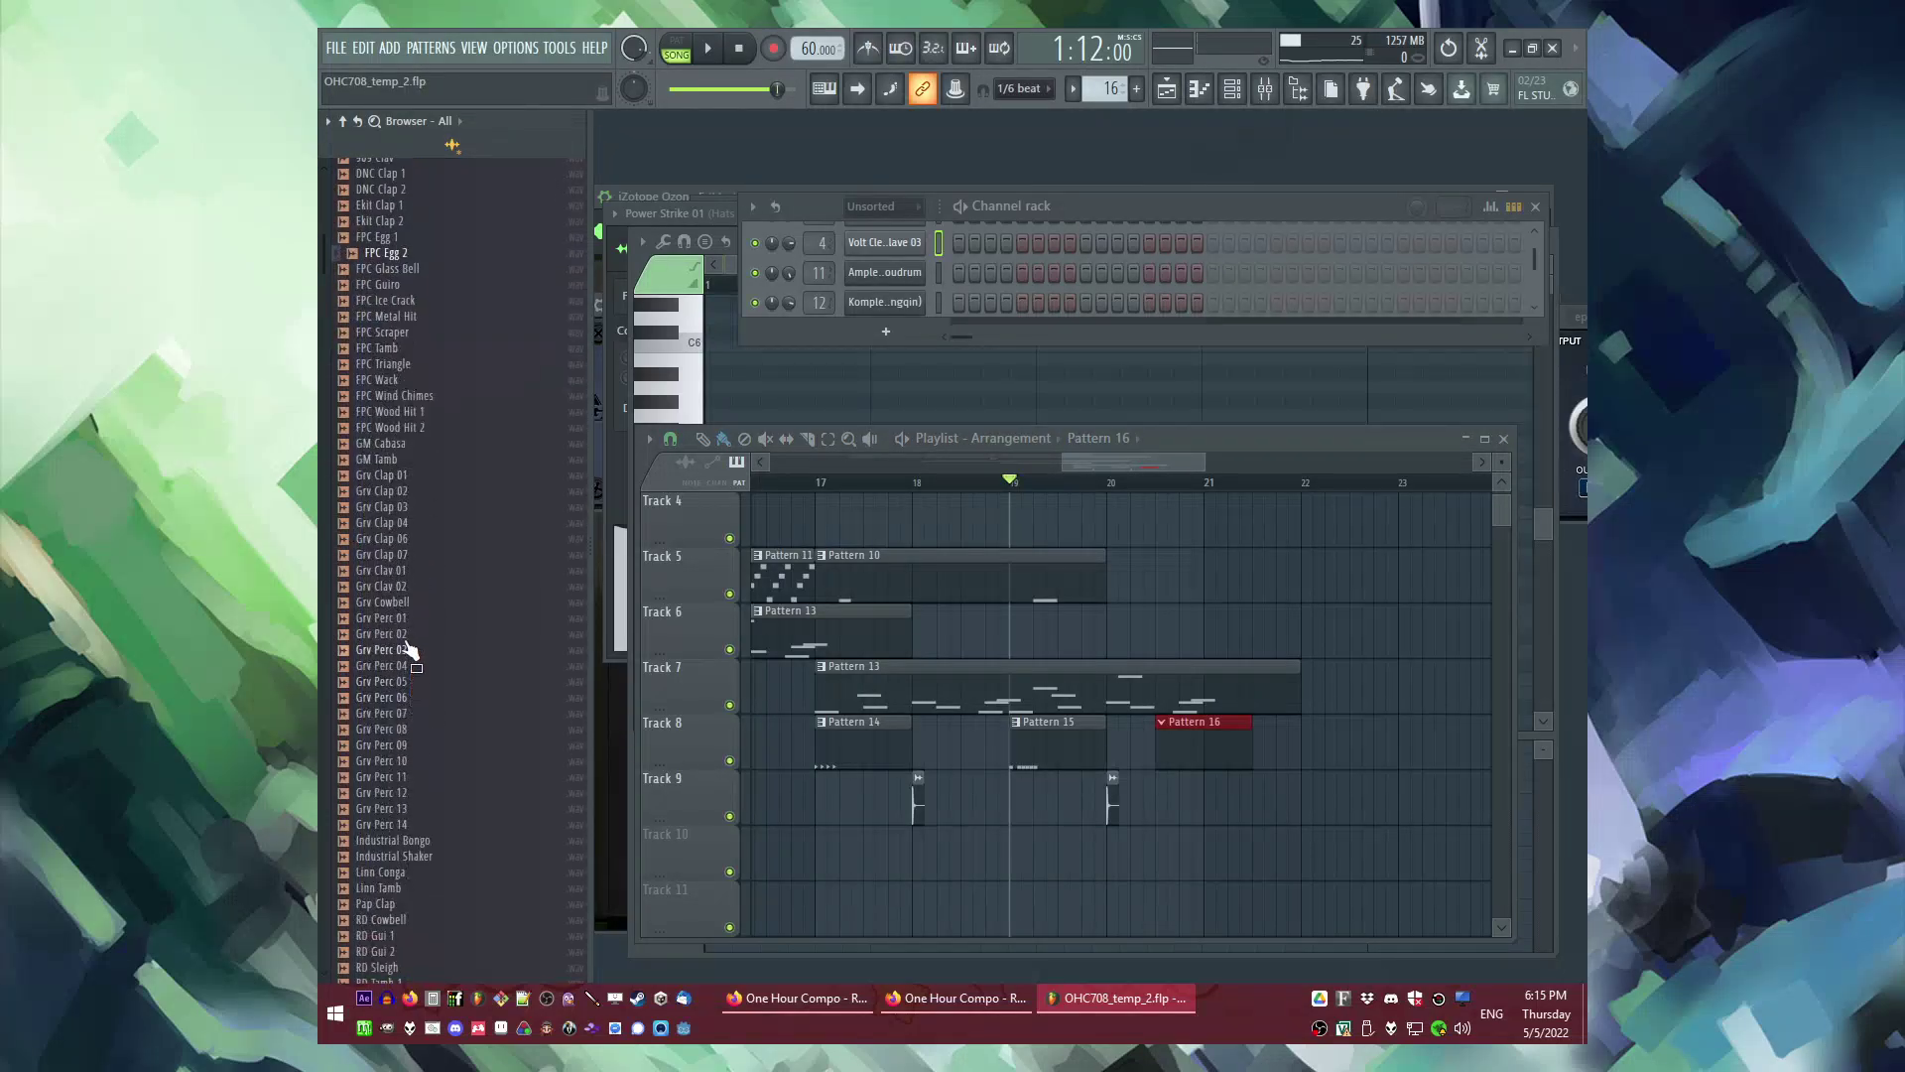
pyautogui.scroll(-10, 412, 640)
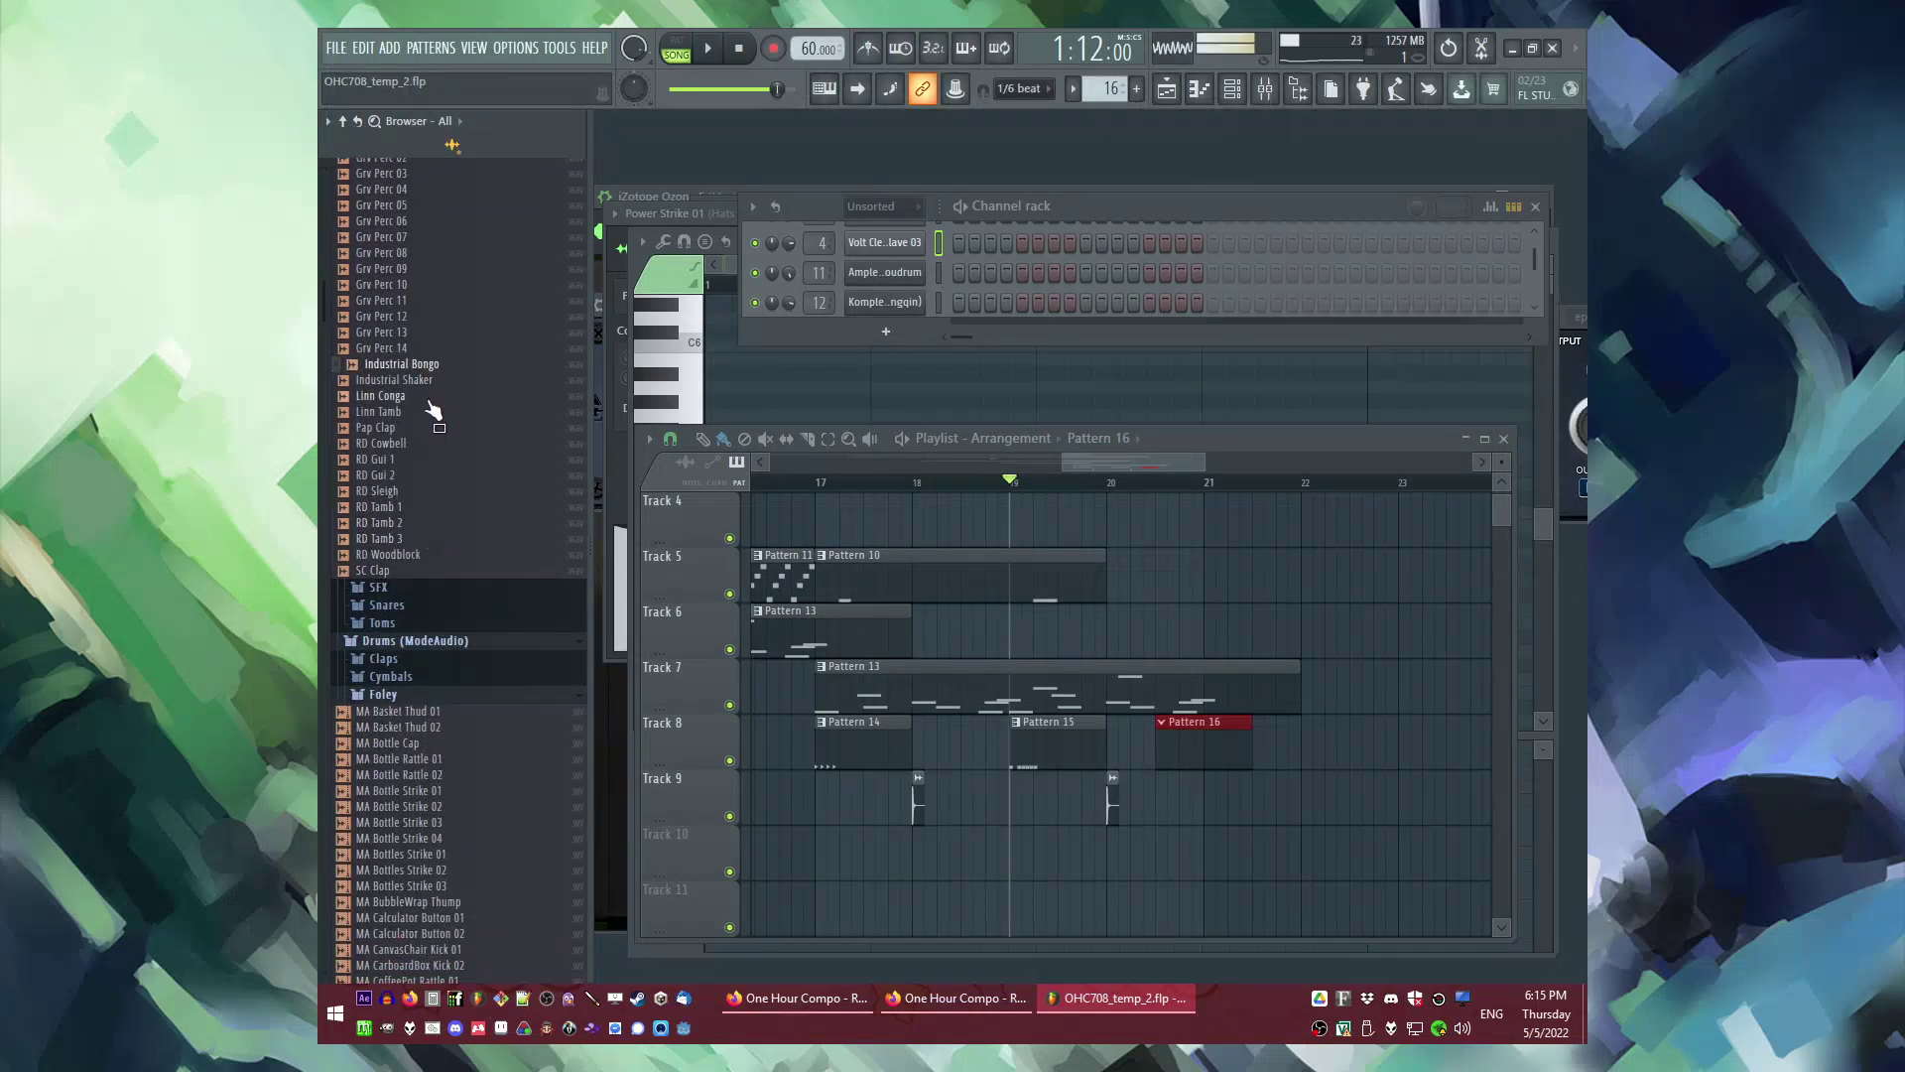
# Step: Audition samples in the Percussion and Shakers folders of the Drums (ModeAudio) pack
pyautogui.click(433, 695)
pyautogui.scroll(-6, 409, 792)
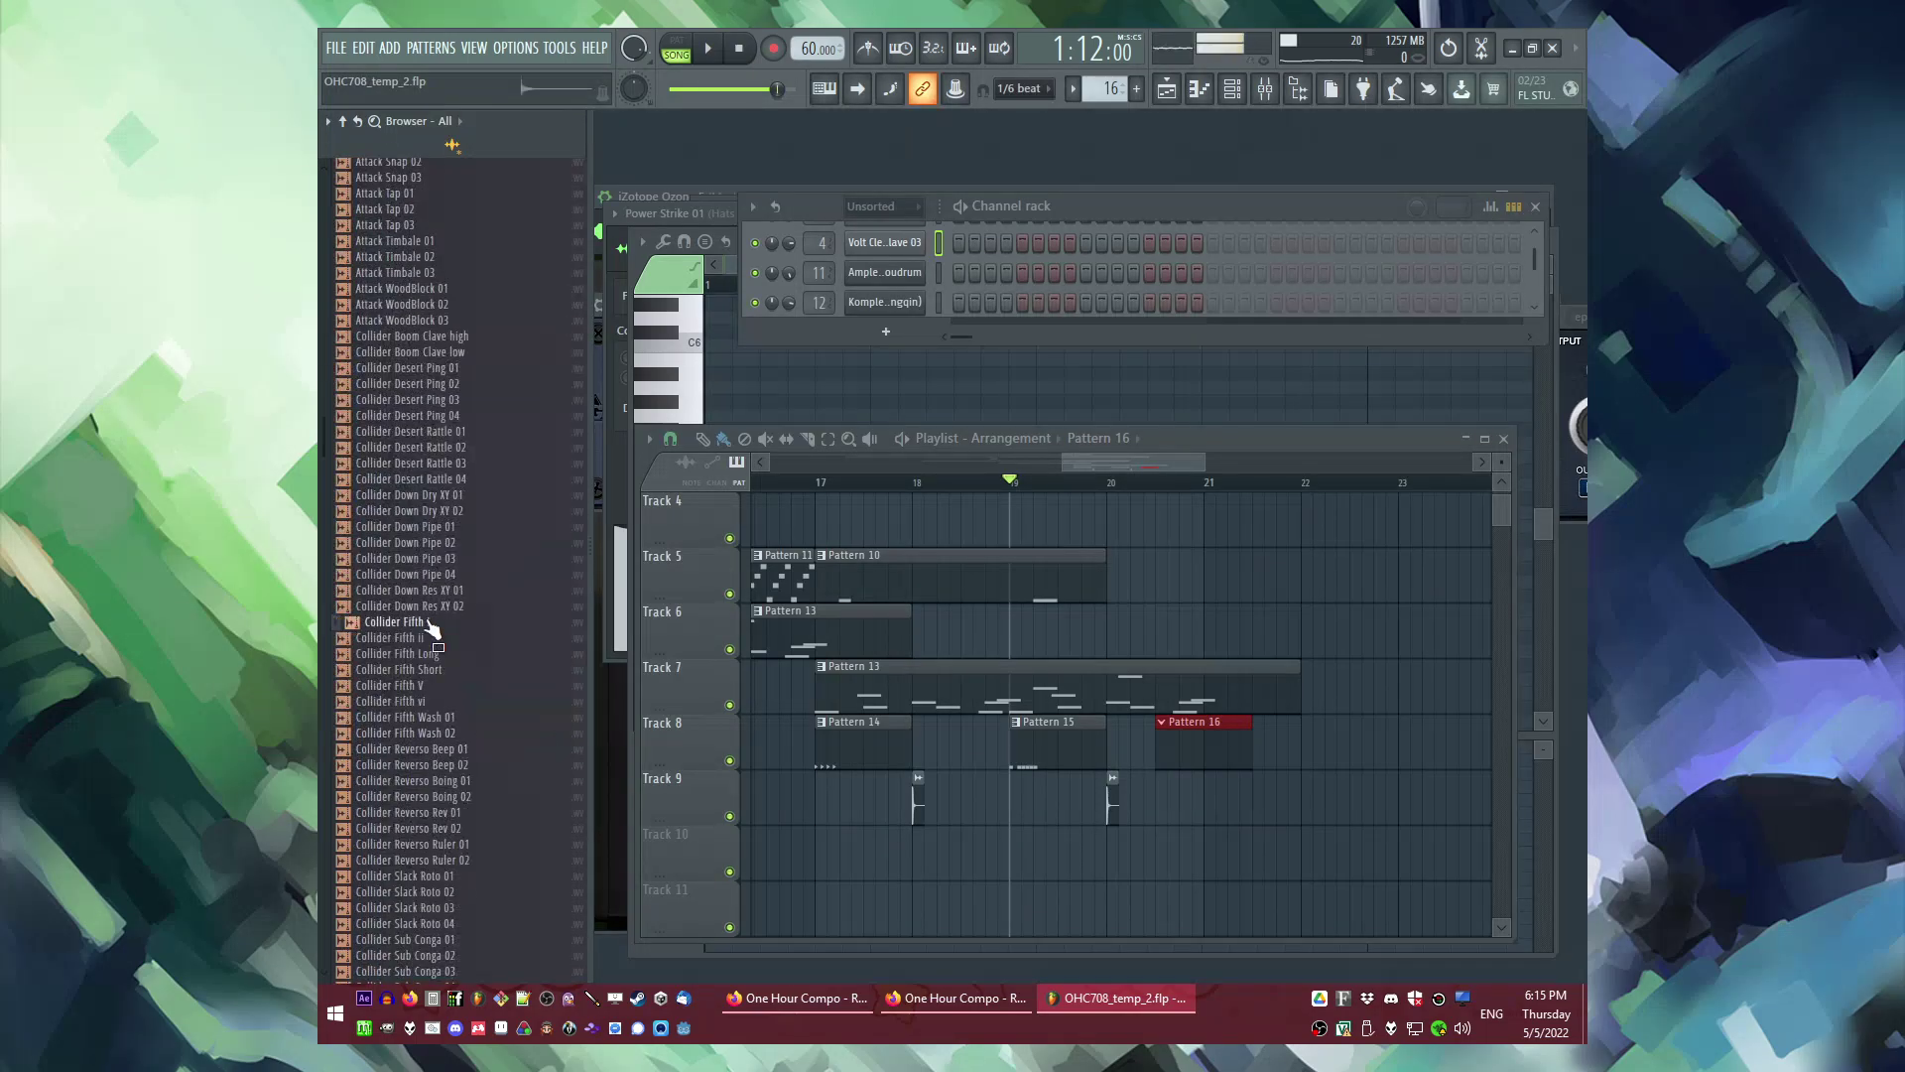
pyautogui.scroll(5, 430, 633)
pyautogui.click(412, 593)
pyautogui.click(422, 640)
pyautogui.click(409, 729)
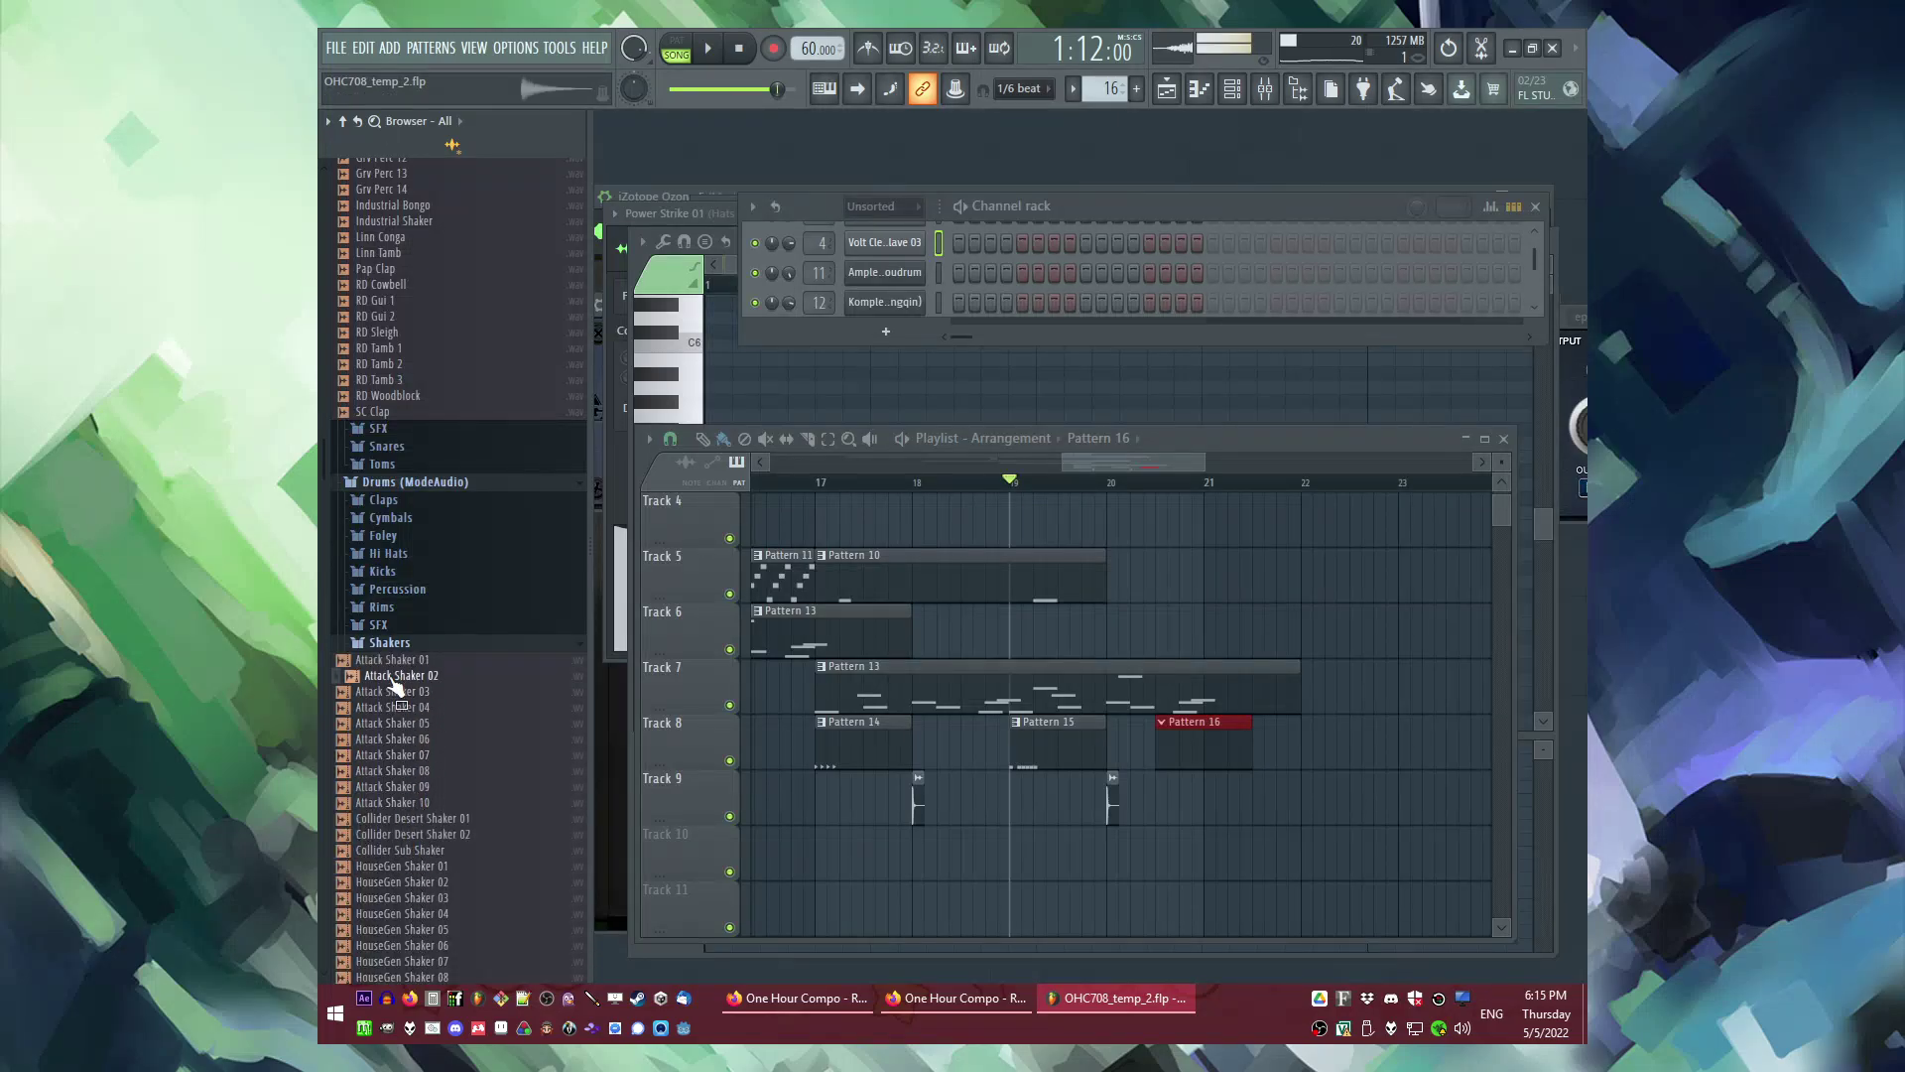
pyautogui.scroll(-10, 413, 694)
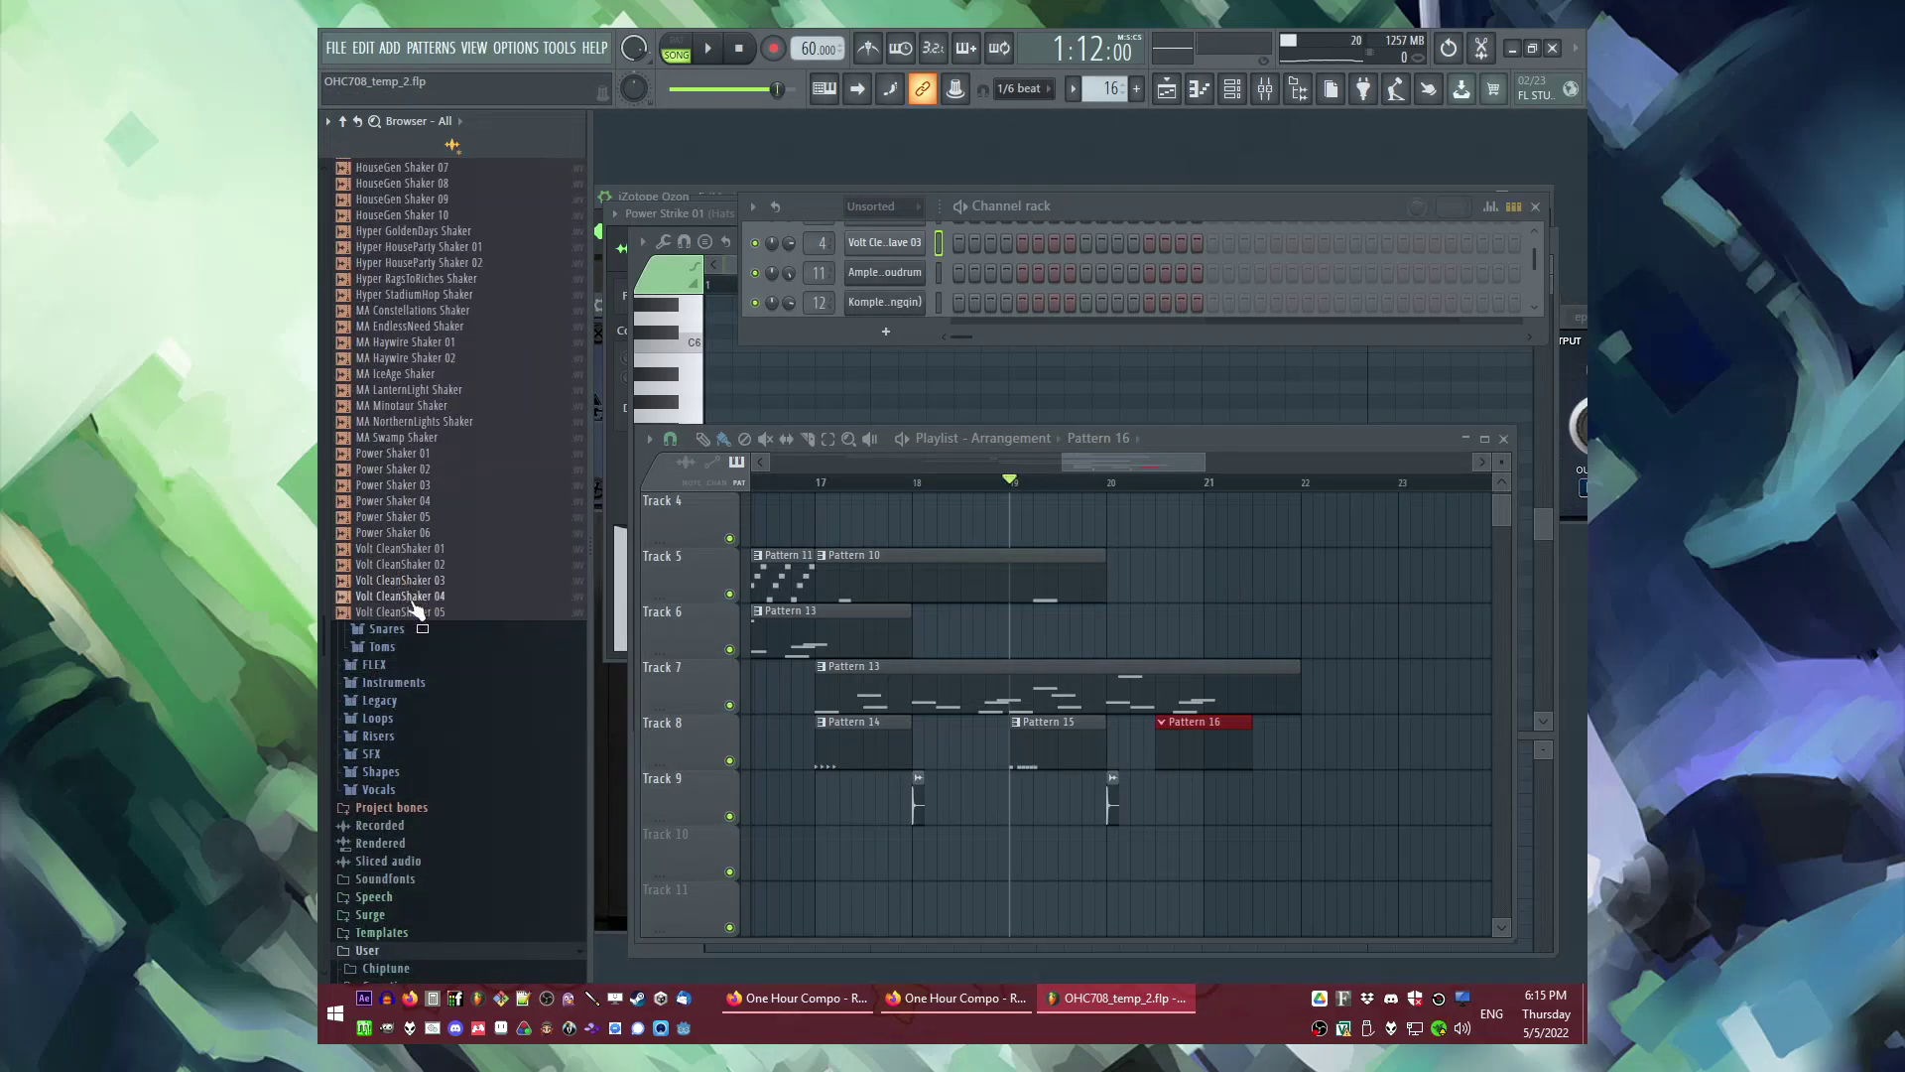
# Step: Load RD_Shaker from the Legacy RealDrumkits folder into a channel, set its mixer routing and open its piano roll
pyautogui.click(379, 700)
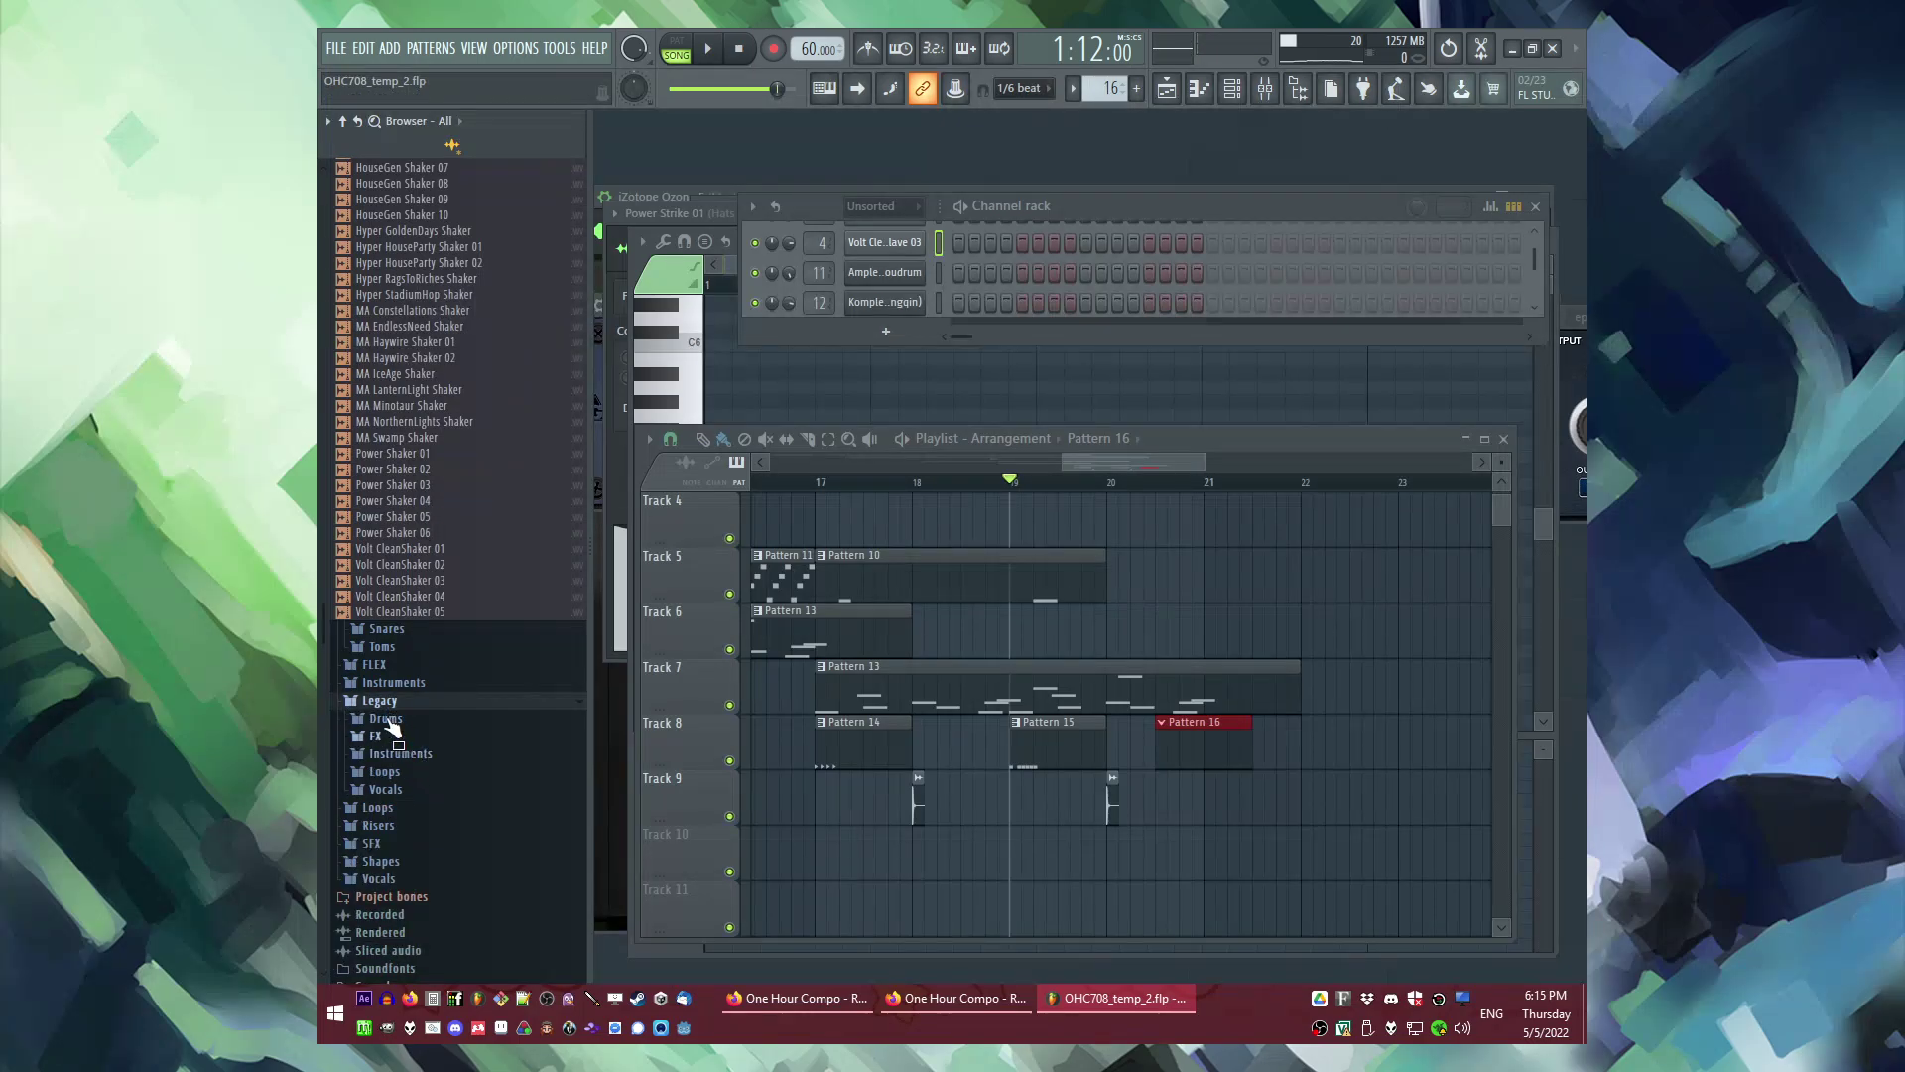
pyautogui.click(388, 720)
pyautogui.click(409, 806)
pyautogui.scroll(-3, 422, 772)
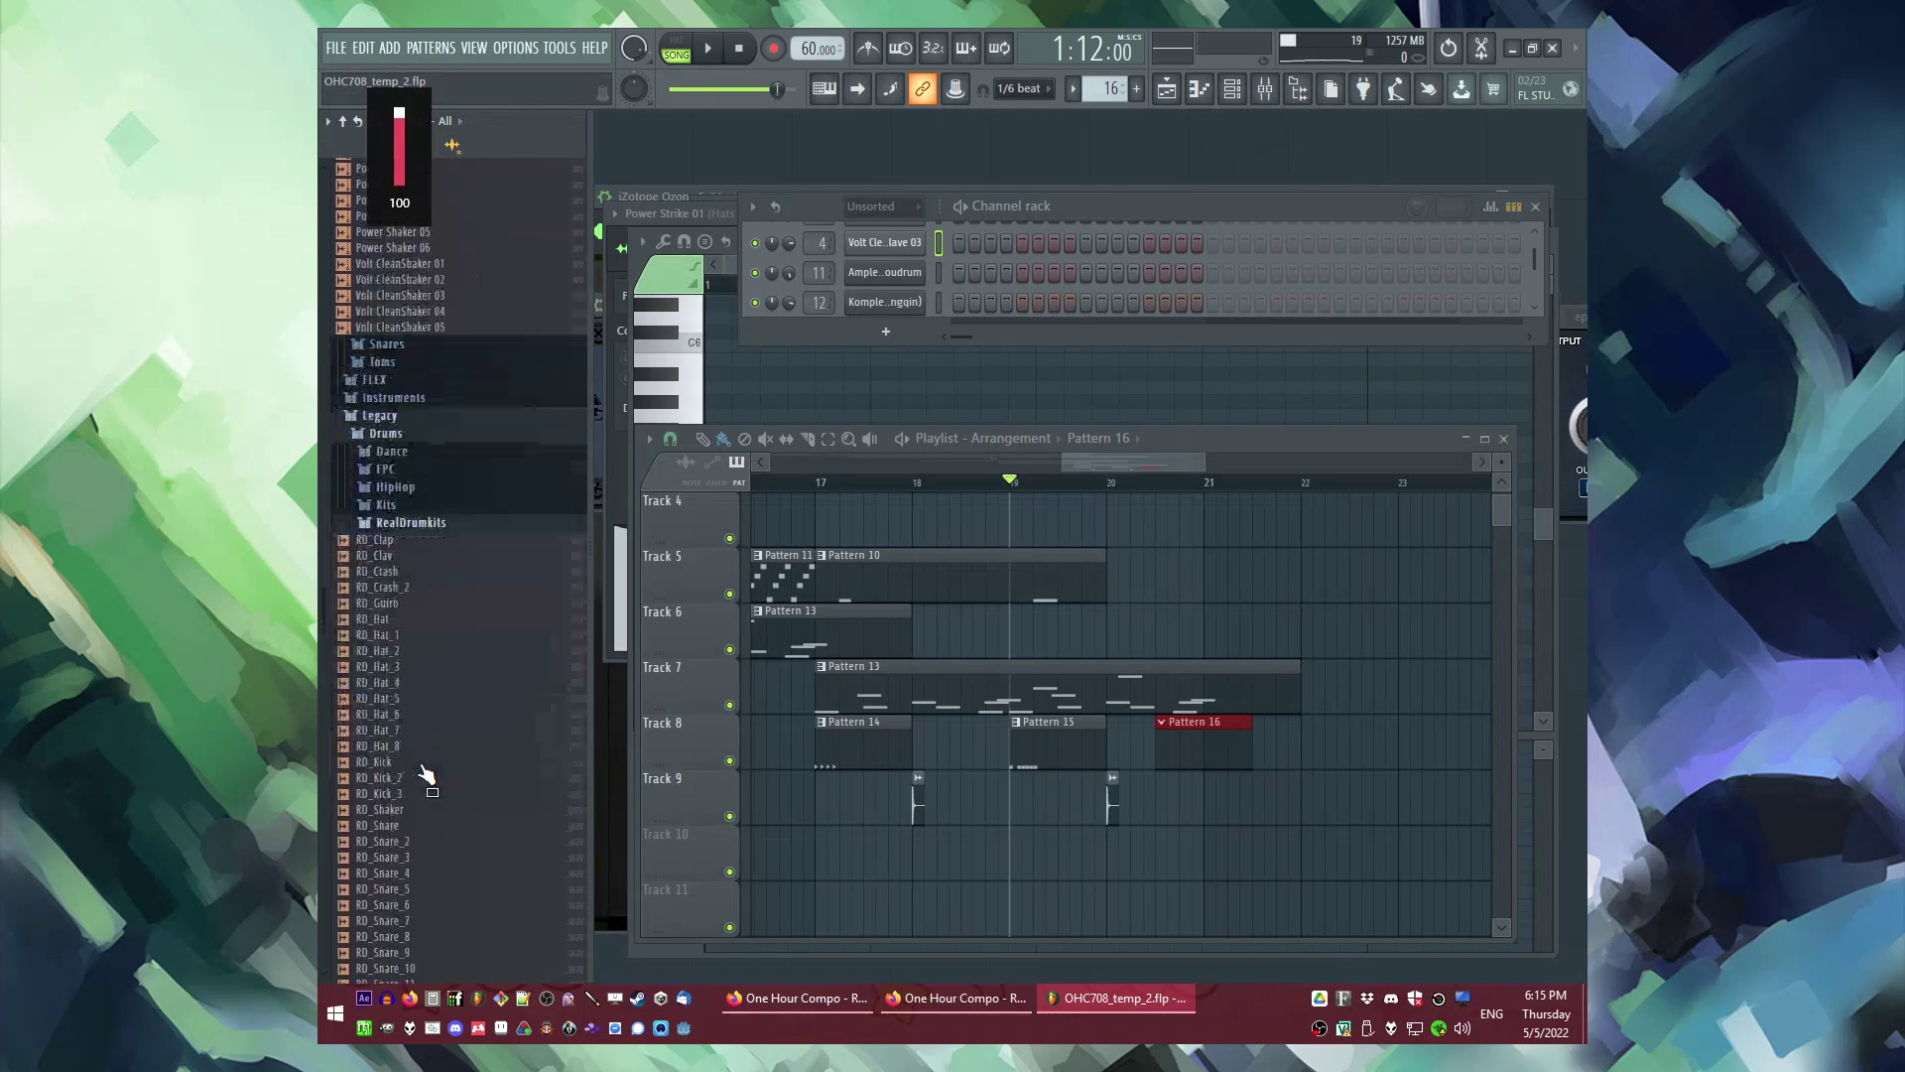
pyautogui.scroll(-4, 422, 768)
pyautogui.click(430, 762)
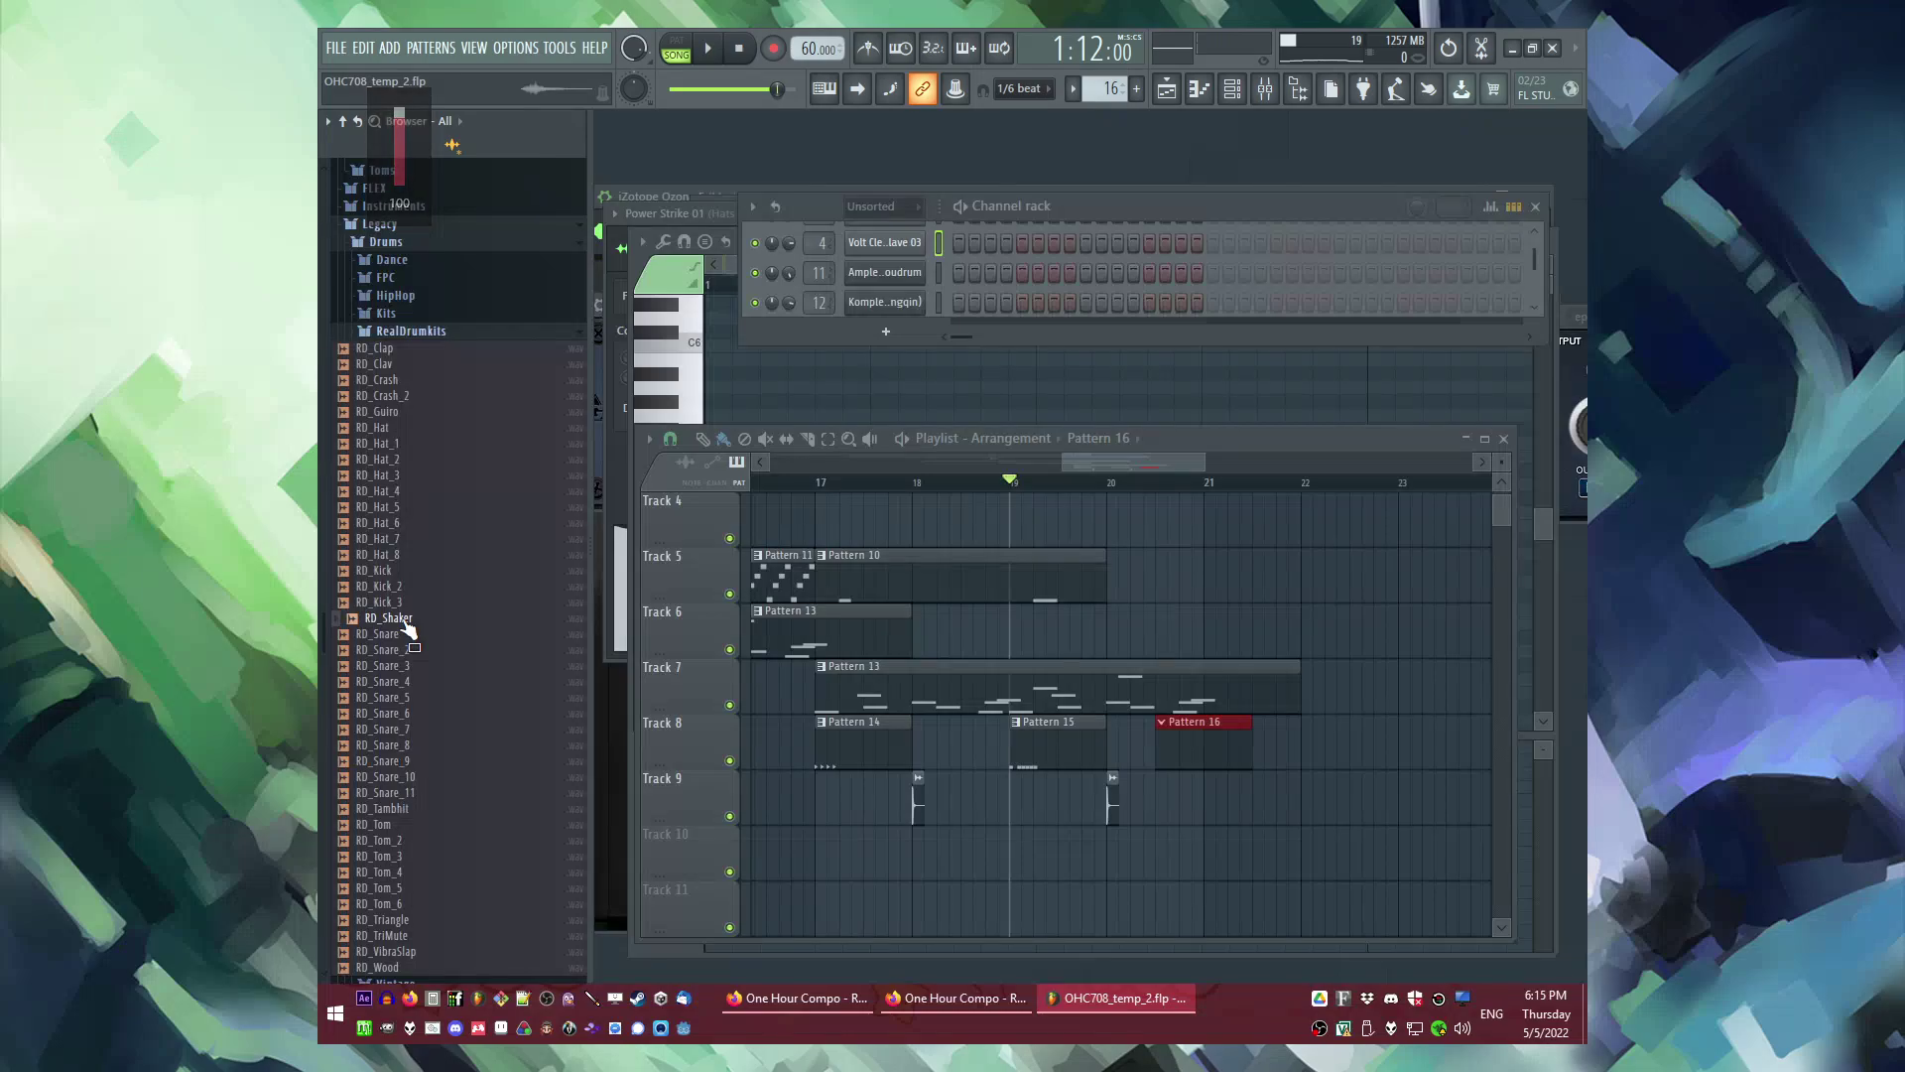
pyautogui.moveTo(965, 274); pyautogui.dragTo(1000, 272)
pyautogui.moveTo(821, 276); pyautogui.dragTo(822, 258)
pyautogui.rightClick(881, 272)
pyautogui.click(967, 271)
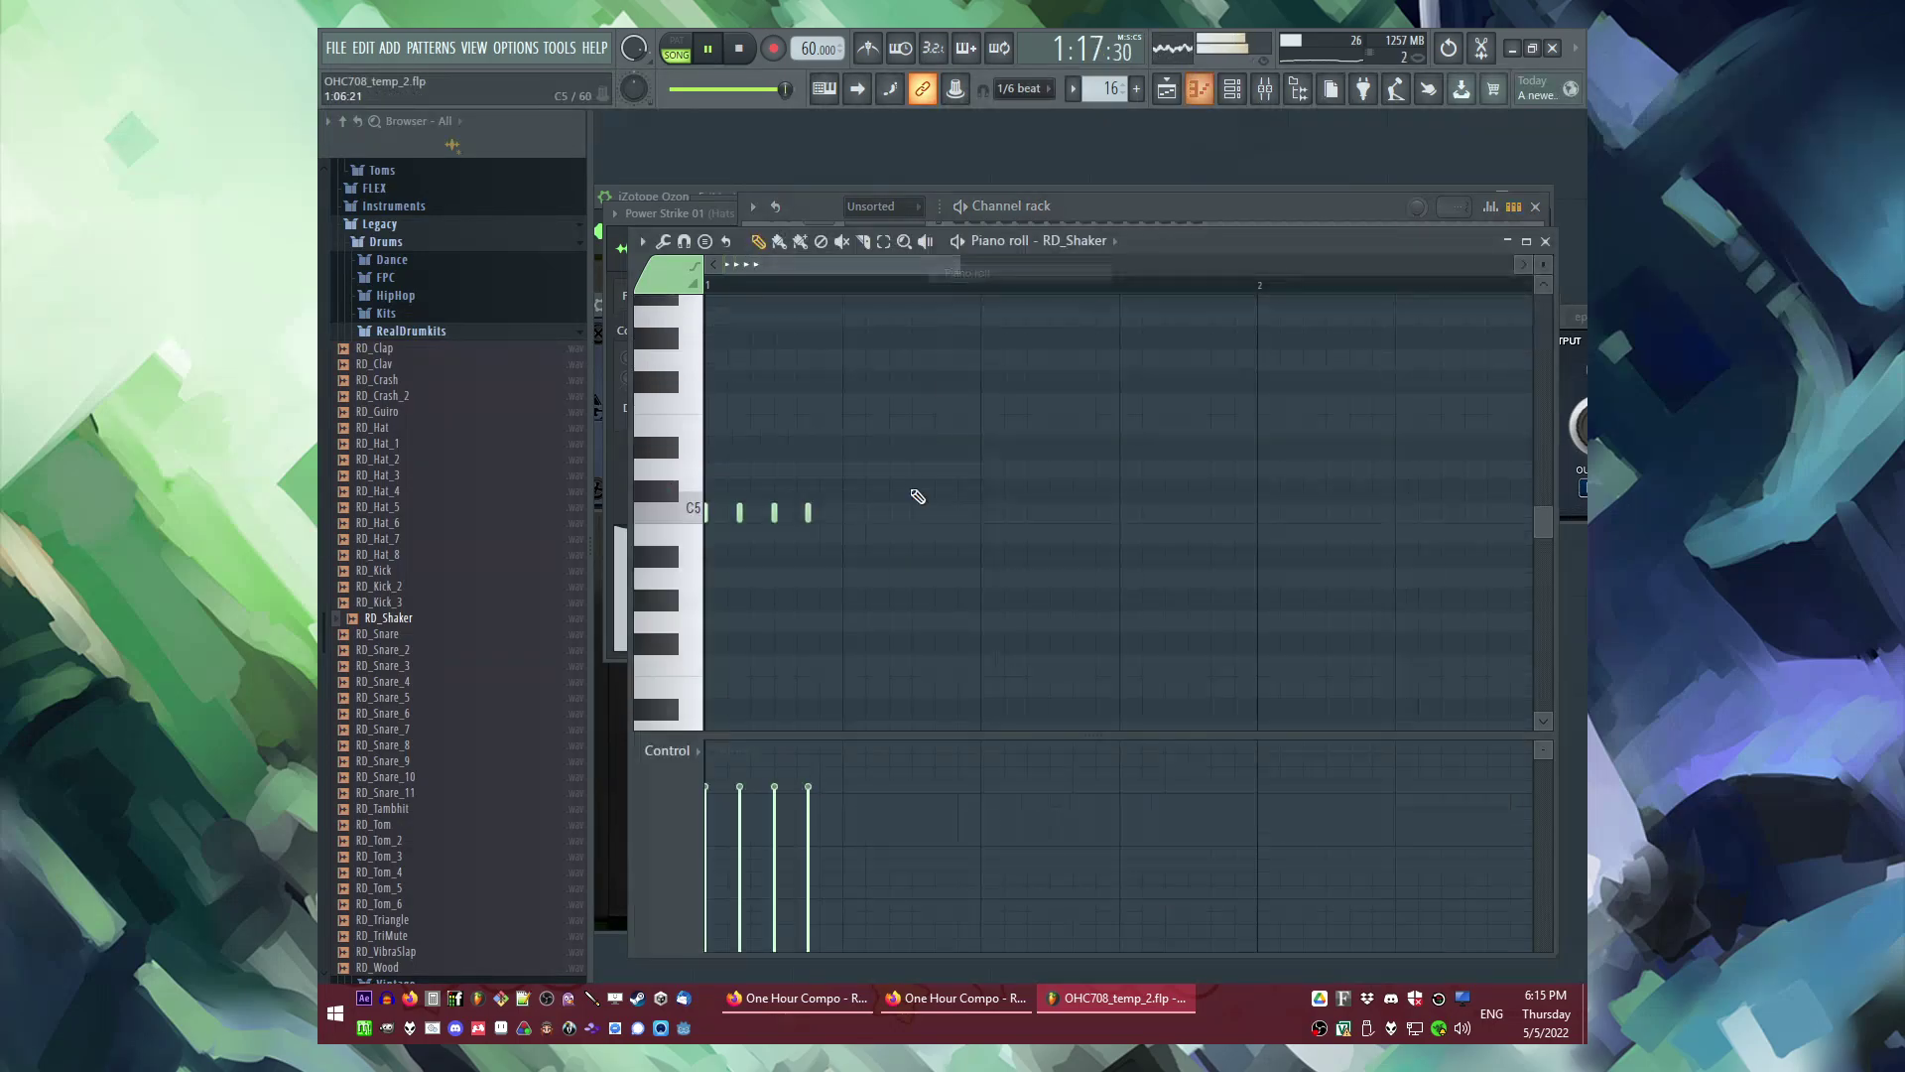
# Step: Set the snap to 1/4 step, taper the velocities of the four C5 shaker hits downward and play them back
pyautogui.click(1018, 88)
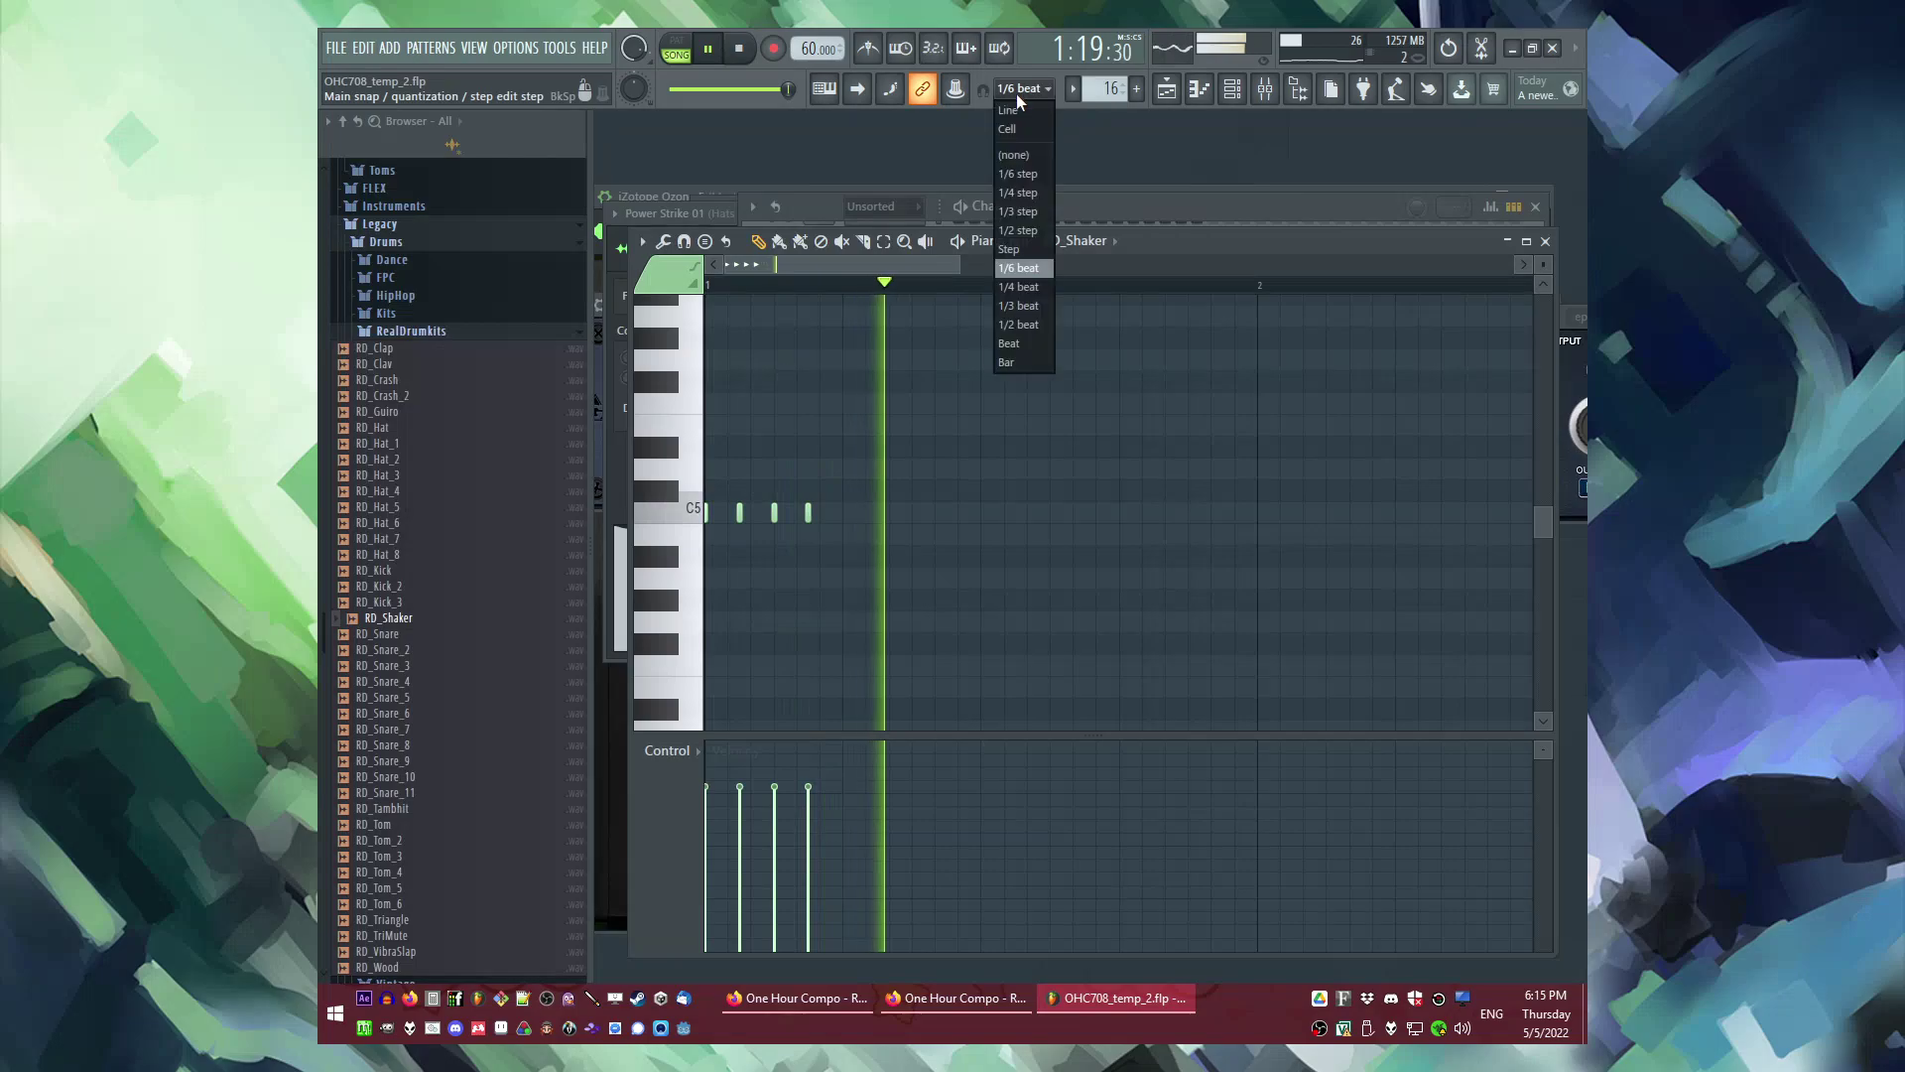
pyautogui.click(1030, 188)
pyautogui.press('space')
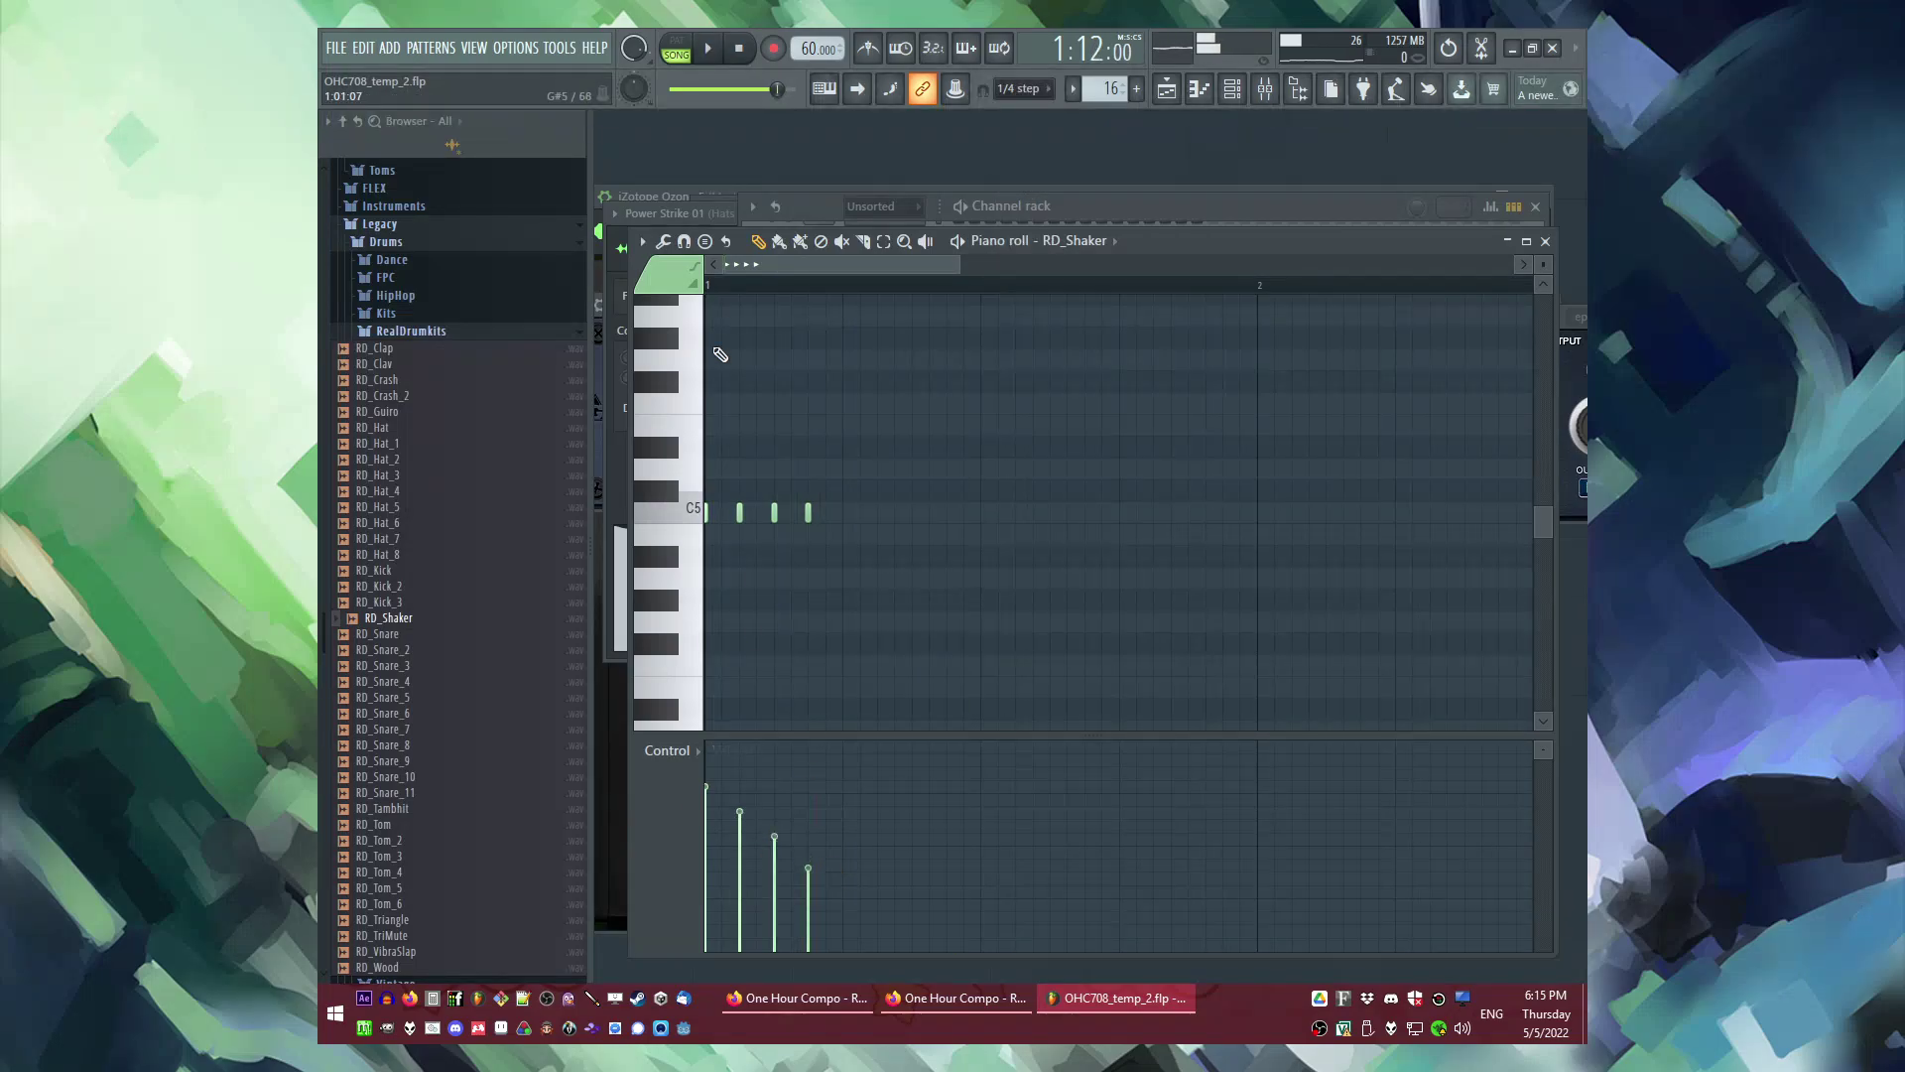
pyautogui.press('space')
pyautogui.press('space')
pyautogui.press('space')
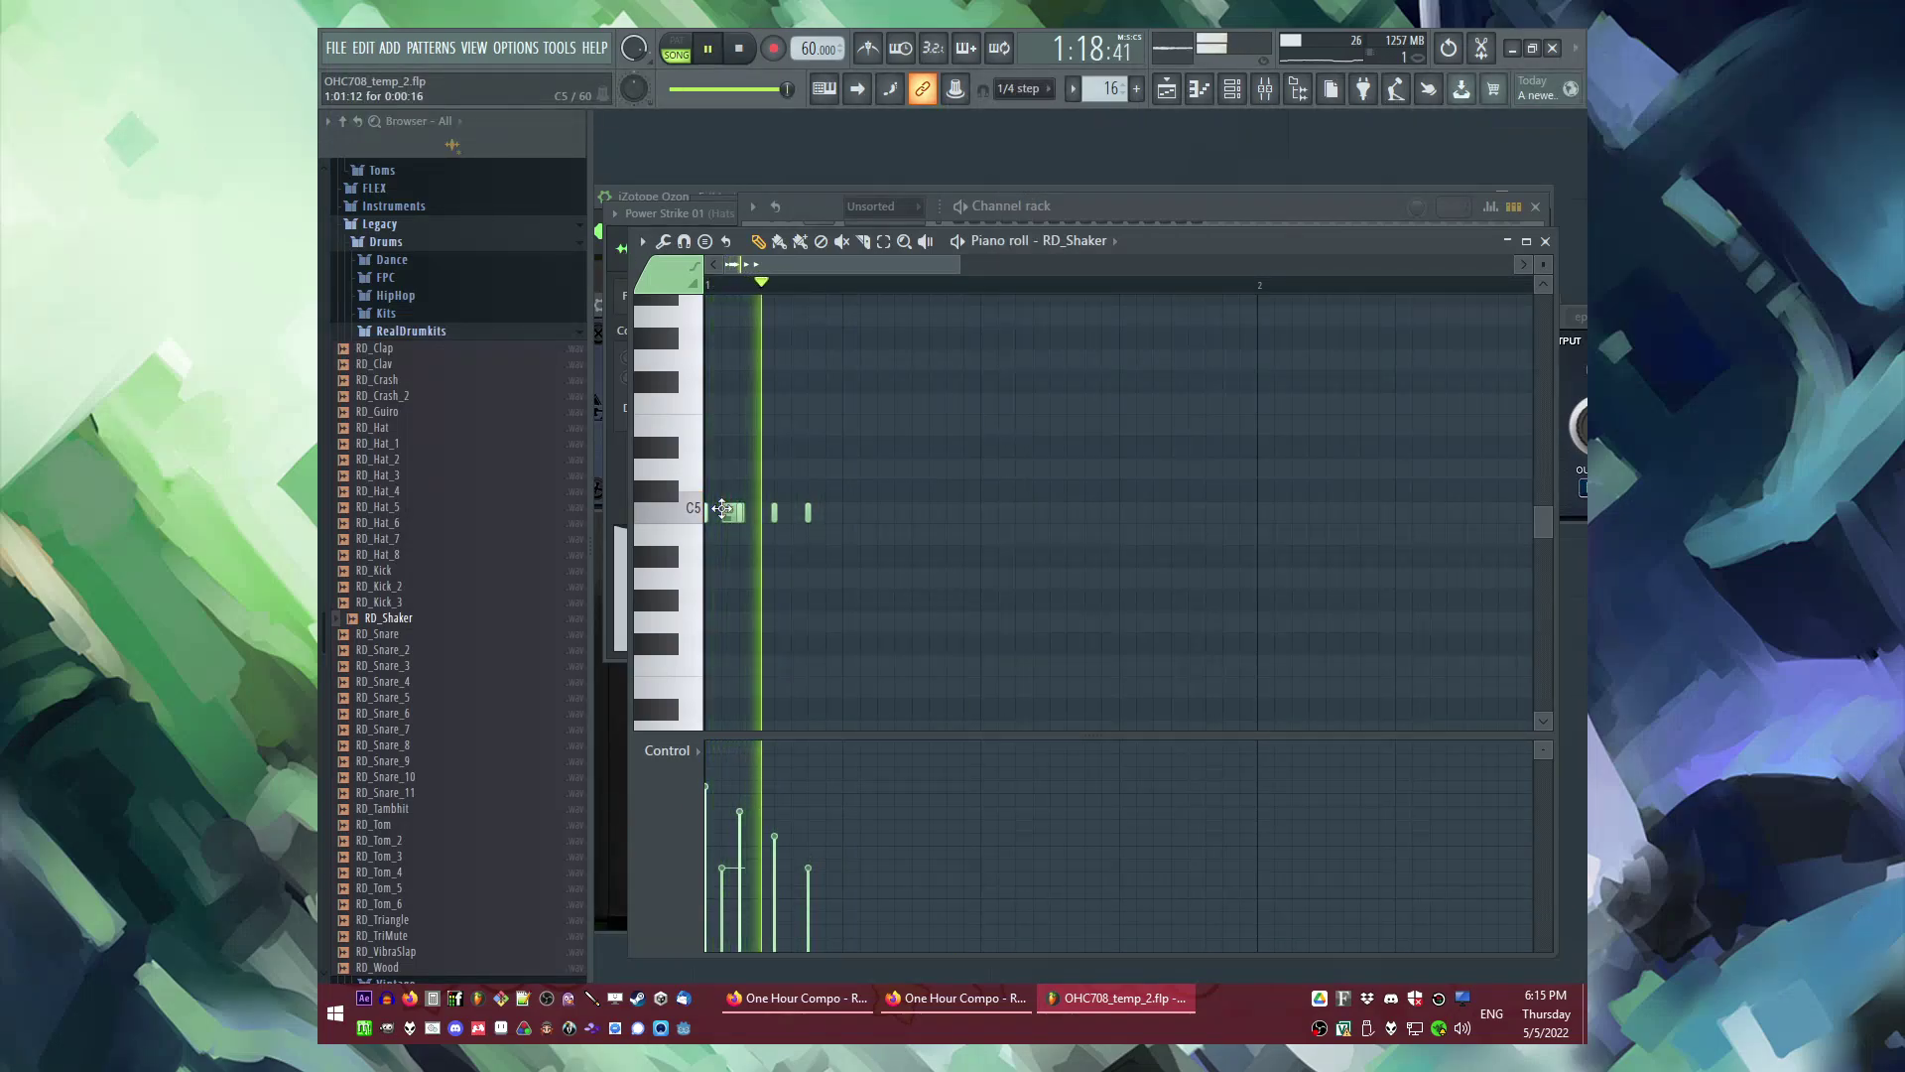
pyautogui.press('space')
# Step: Reshape the velocities to rise from the second to the fourth shaker hit, raise the first hit, and replay the pattern
pyautogui.moveTo(739, 859); pyautogui.dragTo(808, 776)
pyautogui.press('space')
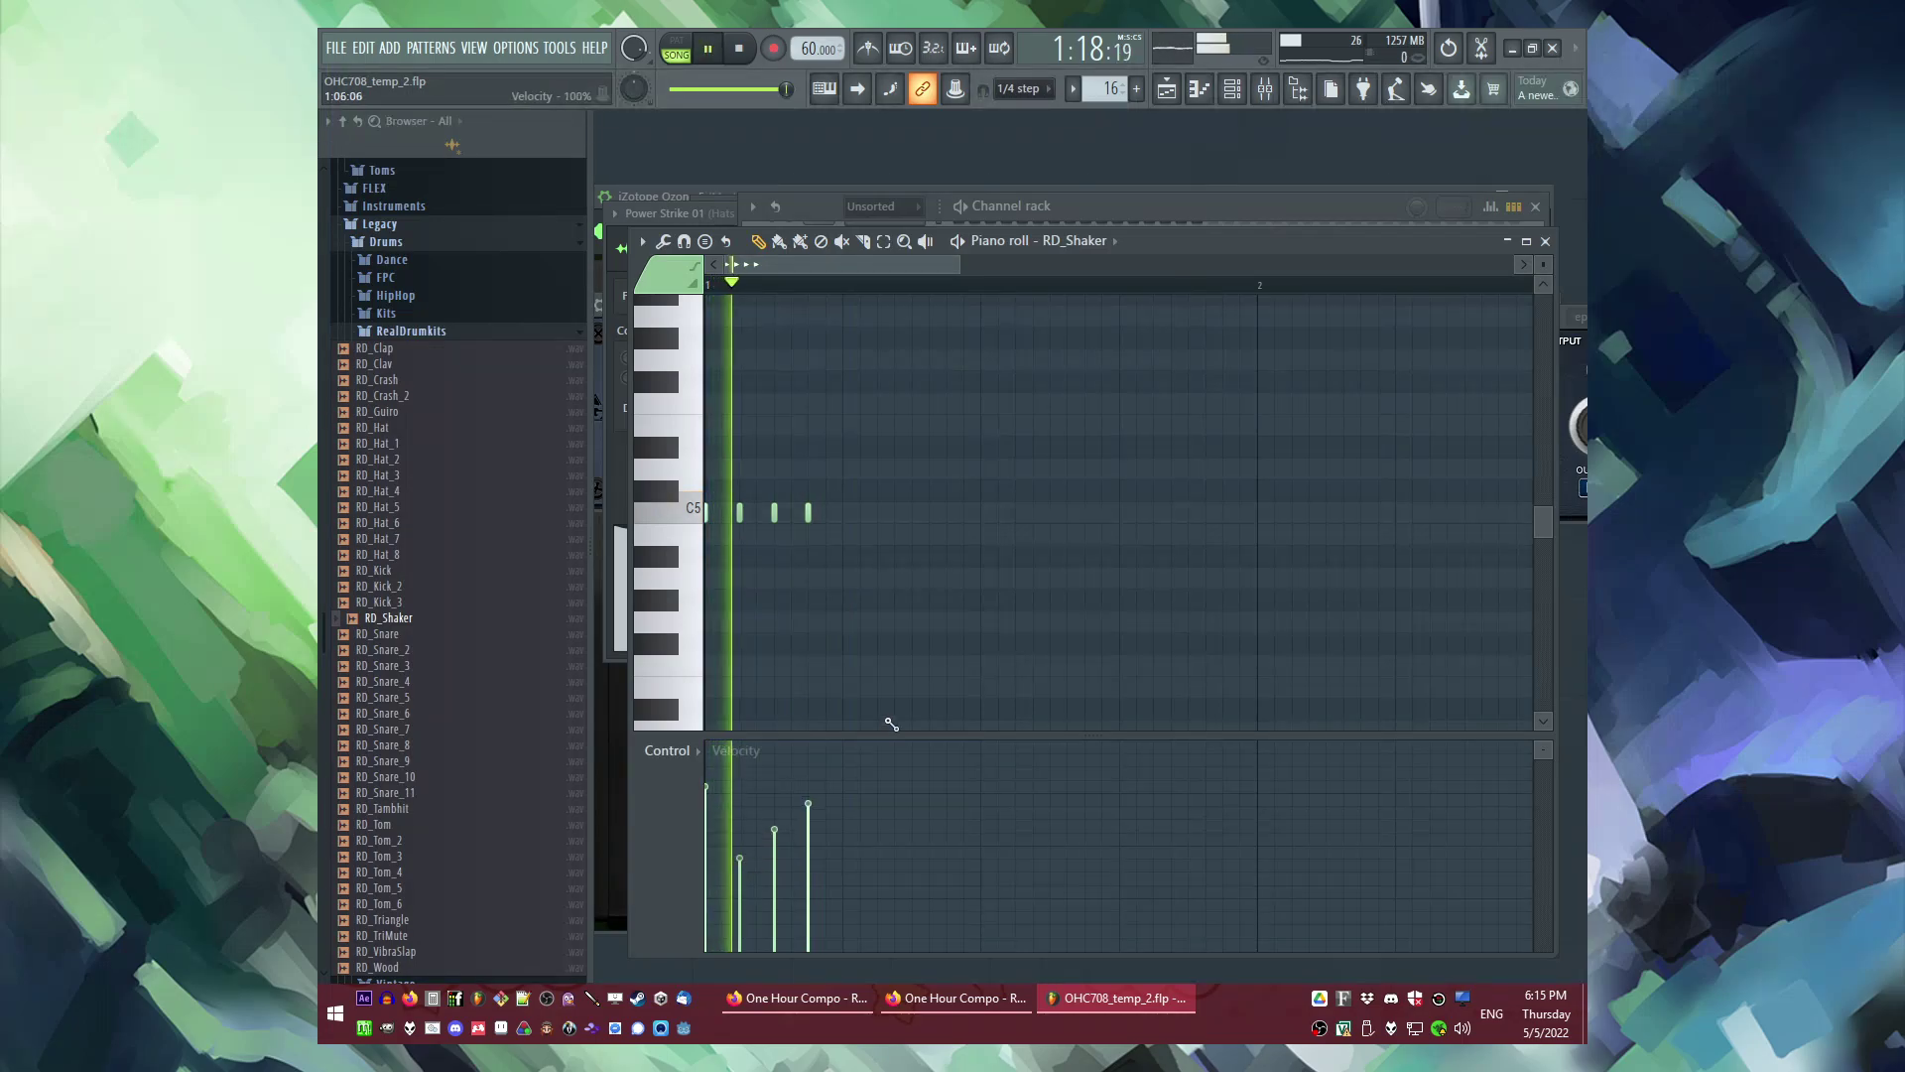
pyautogui.press('space')
pyautogui.press('space')
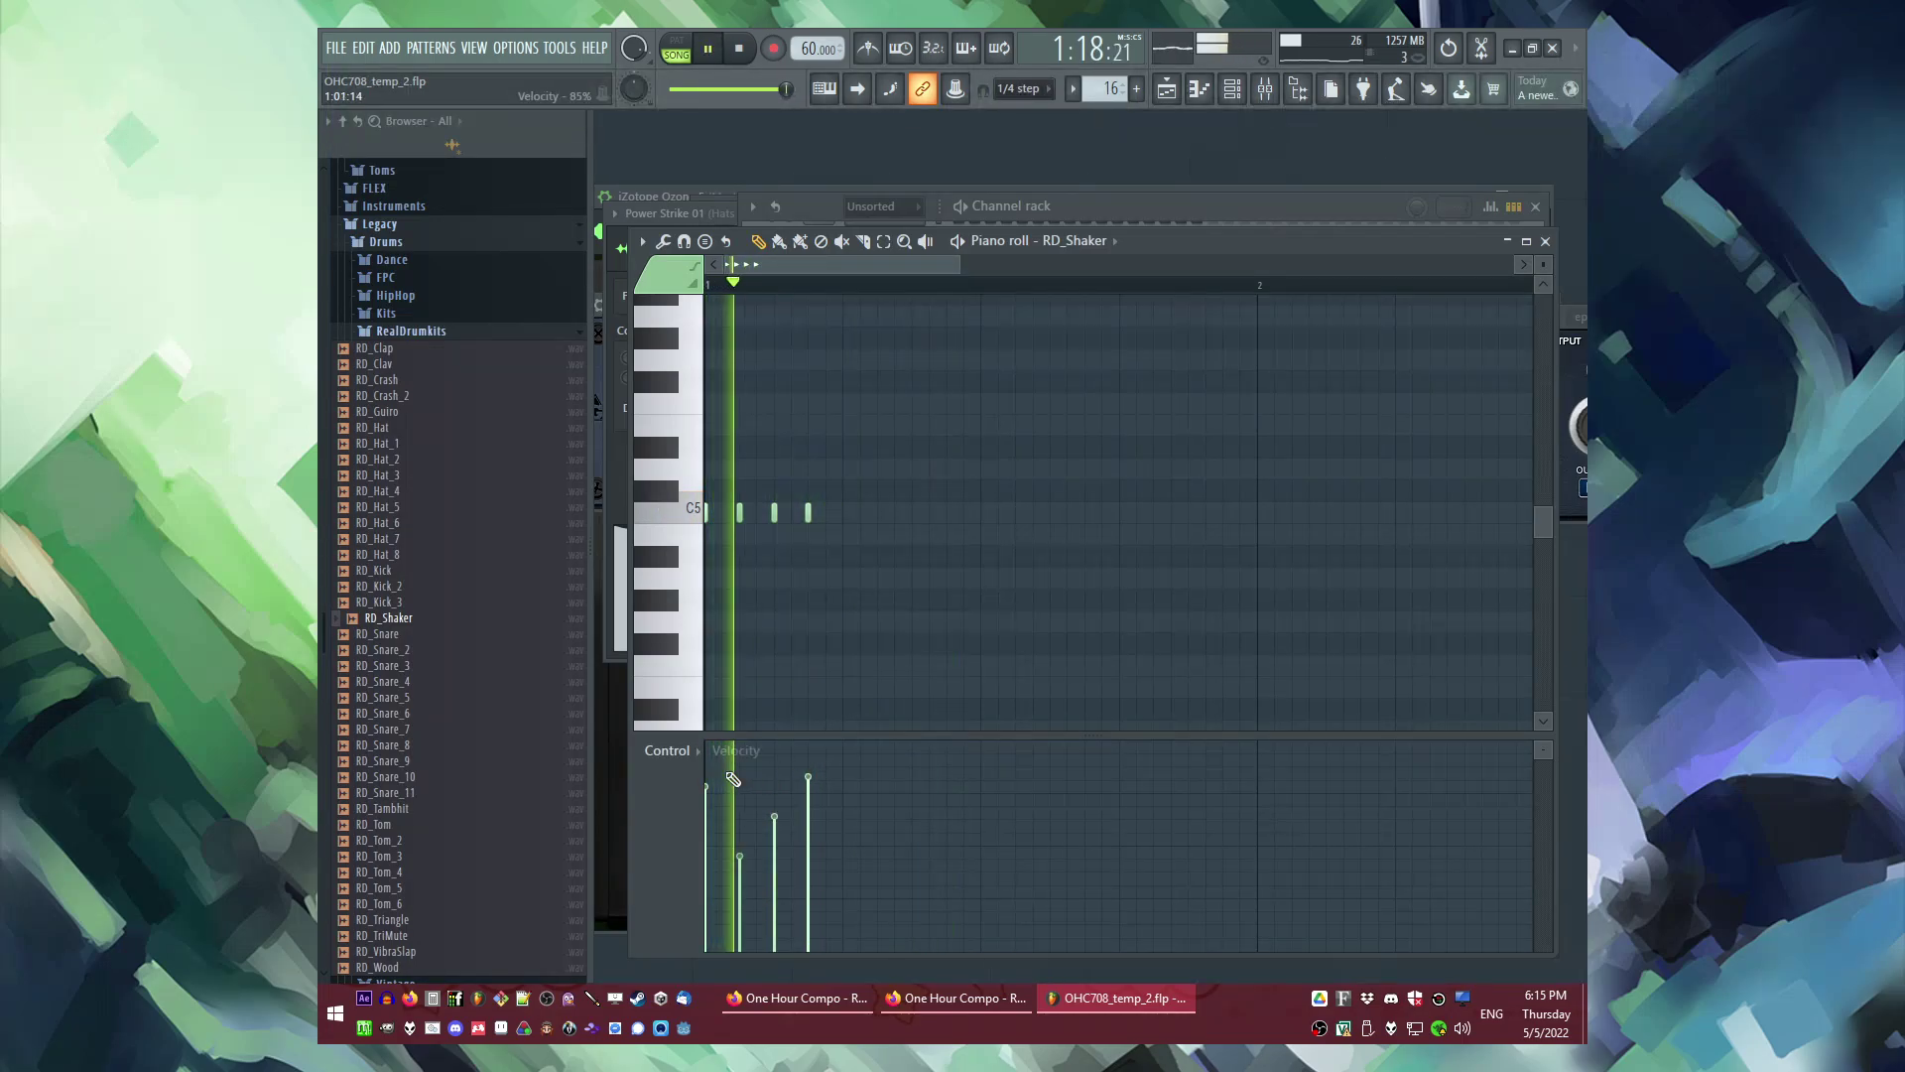
pyautogui.press('space')
pyautogui.click(706, 763)
pyautogui.press('space')
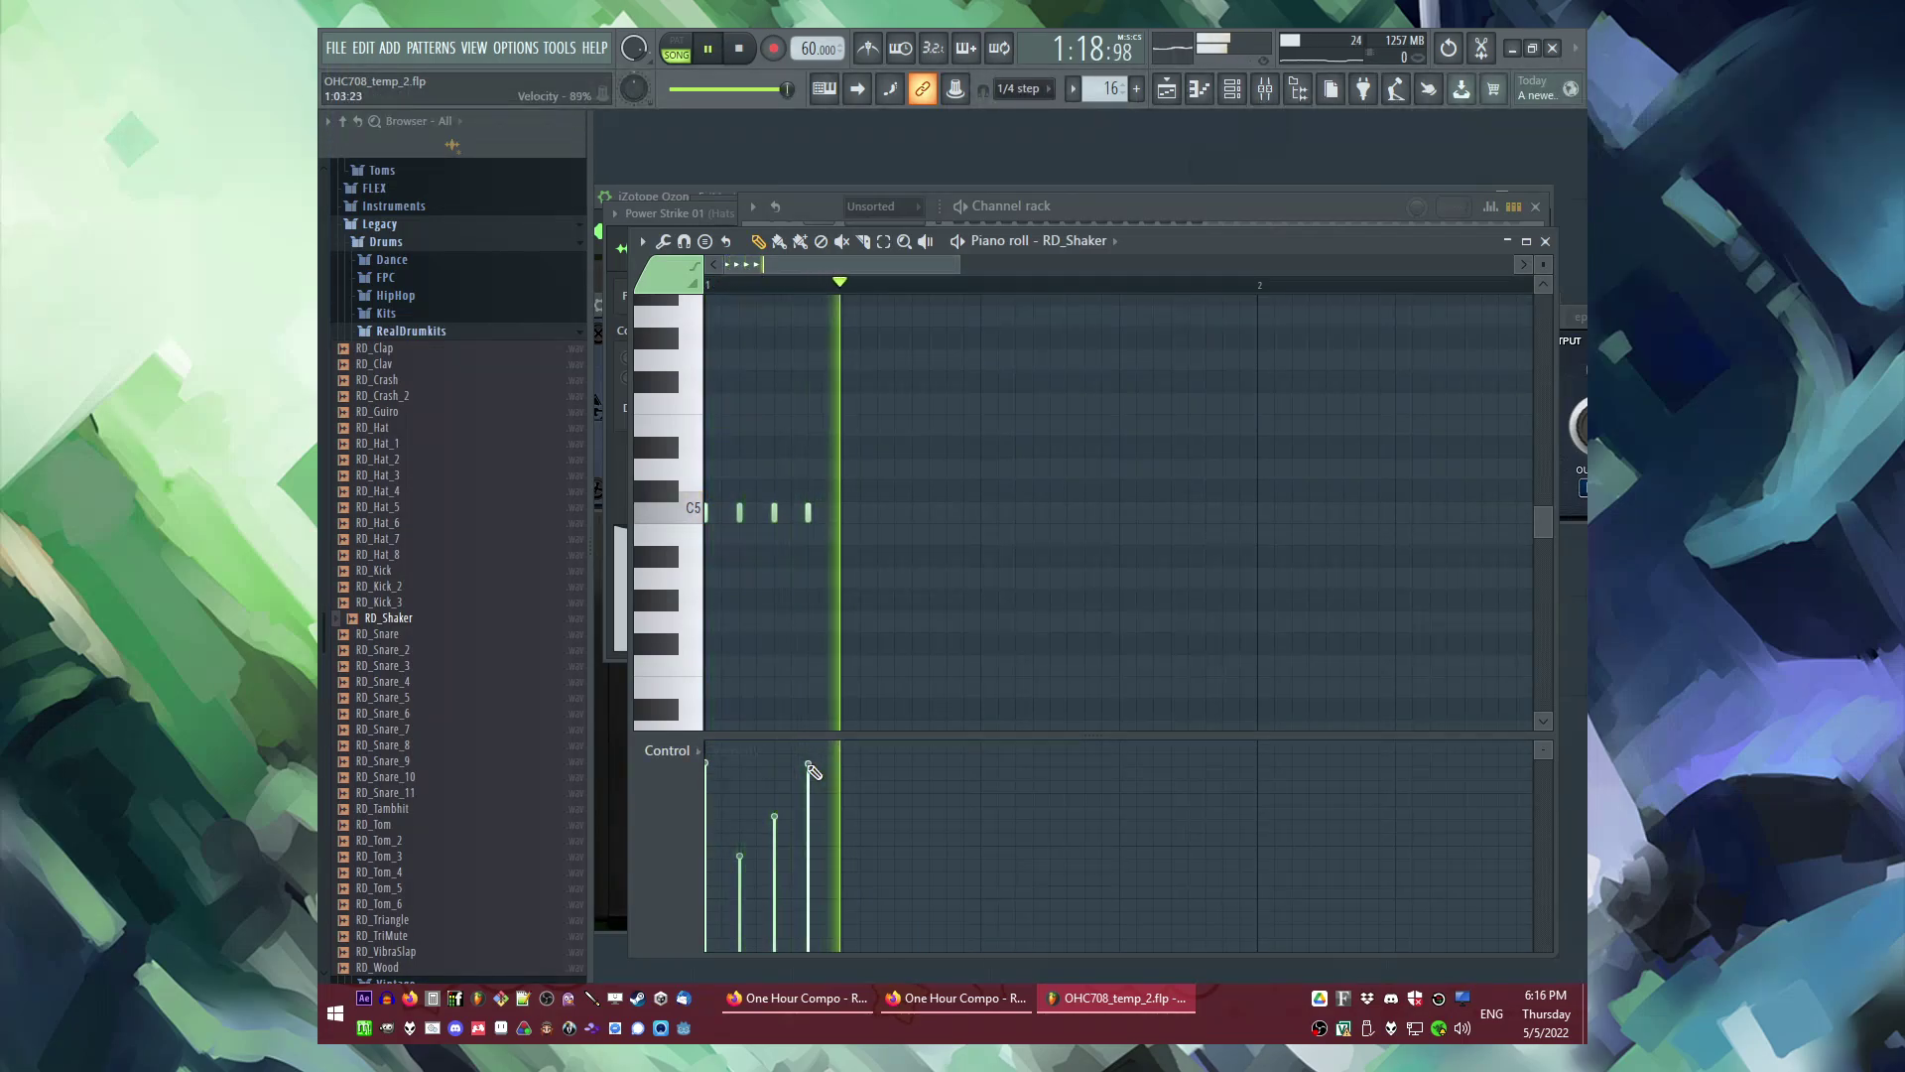
# Step: Repeat Pattern 13 on Track 6 starting at bar 21 of the playlist
pyautogui.press('F5')
pyautogui.click(864, 700)
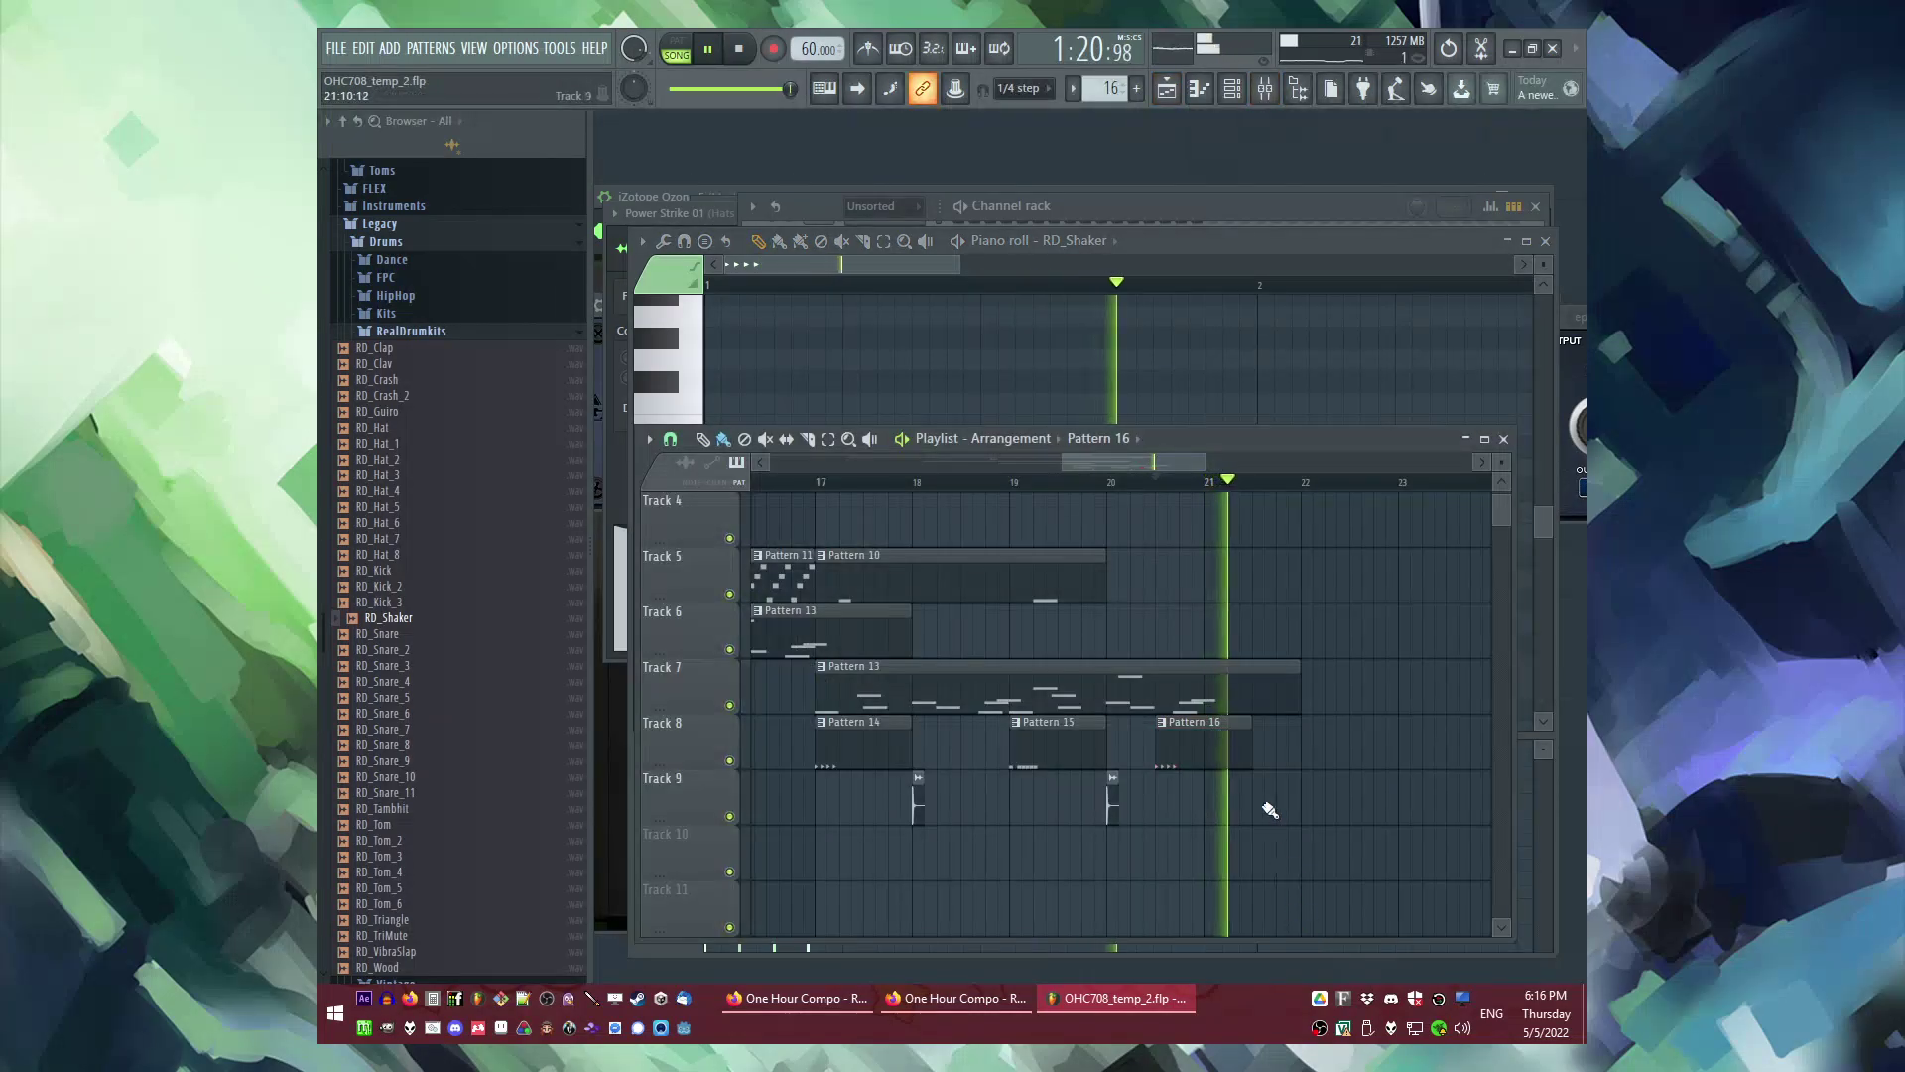
pyautogui.scroll(-3, 1260, 694)
pyautogui.click(1218, 640)
pyautogui.scroll(1, 1222, 650)
pyautogui.rightClick(1236, 692)
pyautogui.press('space')
pyautogui.press('space')
pyautogui.click(1233, 689)
# Step: Repeat Pattern 10 on Track 5, Pattern 12 on Track 3 and Pattern 9 on Track 2 at bar 21, and play from there
pyautogui.click(1159, 637)
pyautogui.click(1224, 634)
pyautogui.scroll(2, 1222, 635)
pyautogui.click(1201, 638)
pyautogui.click(1236, 642)
pyautogui.click(1069, 581)
pyautogui.click(1238, 582)
pyautogui.click(1209, 483)
pyautogui.moveTo(1180, 464); pyautogui.dragTo(1197, 464)
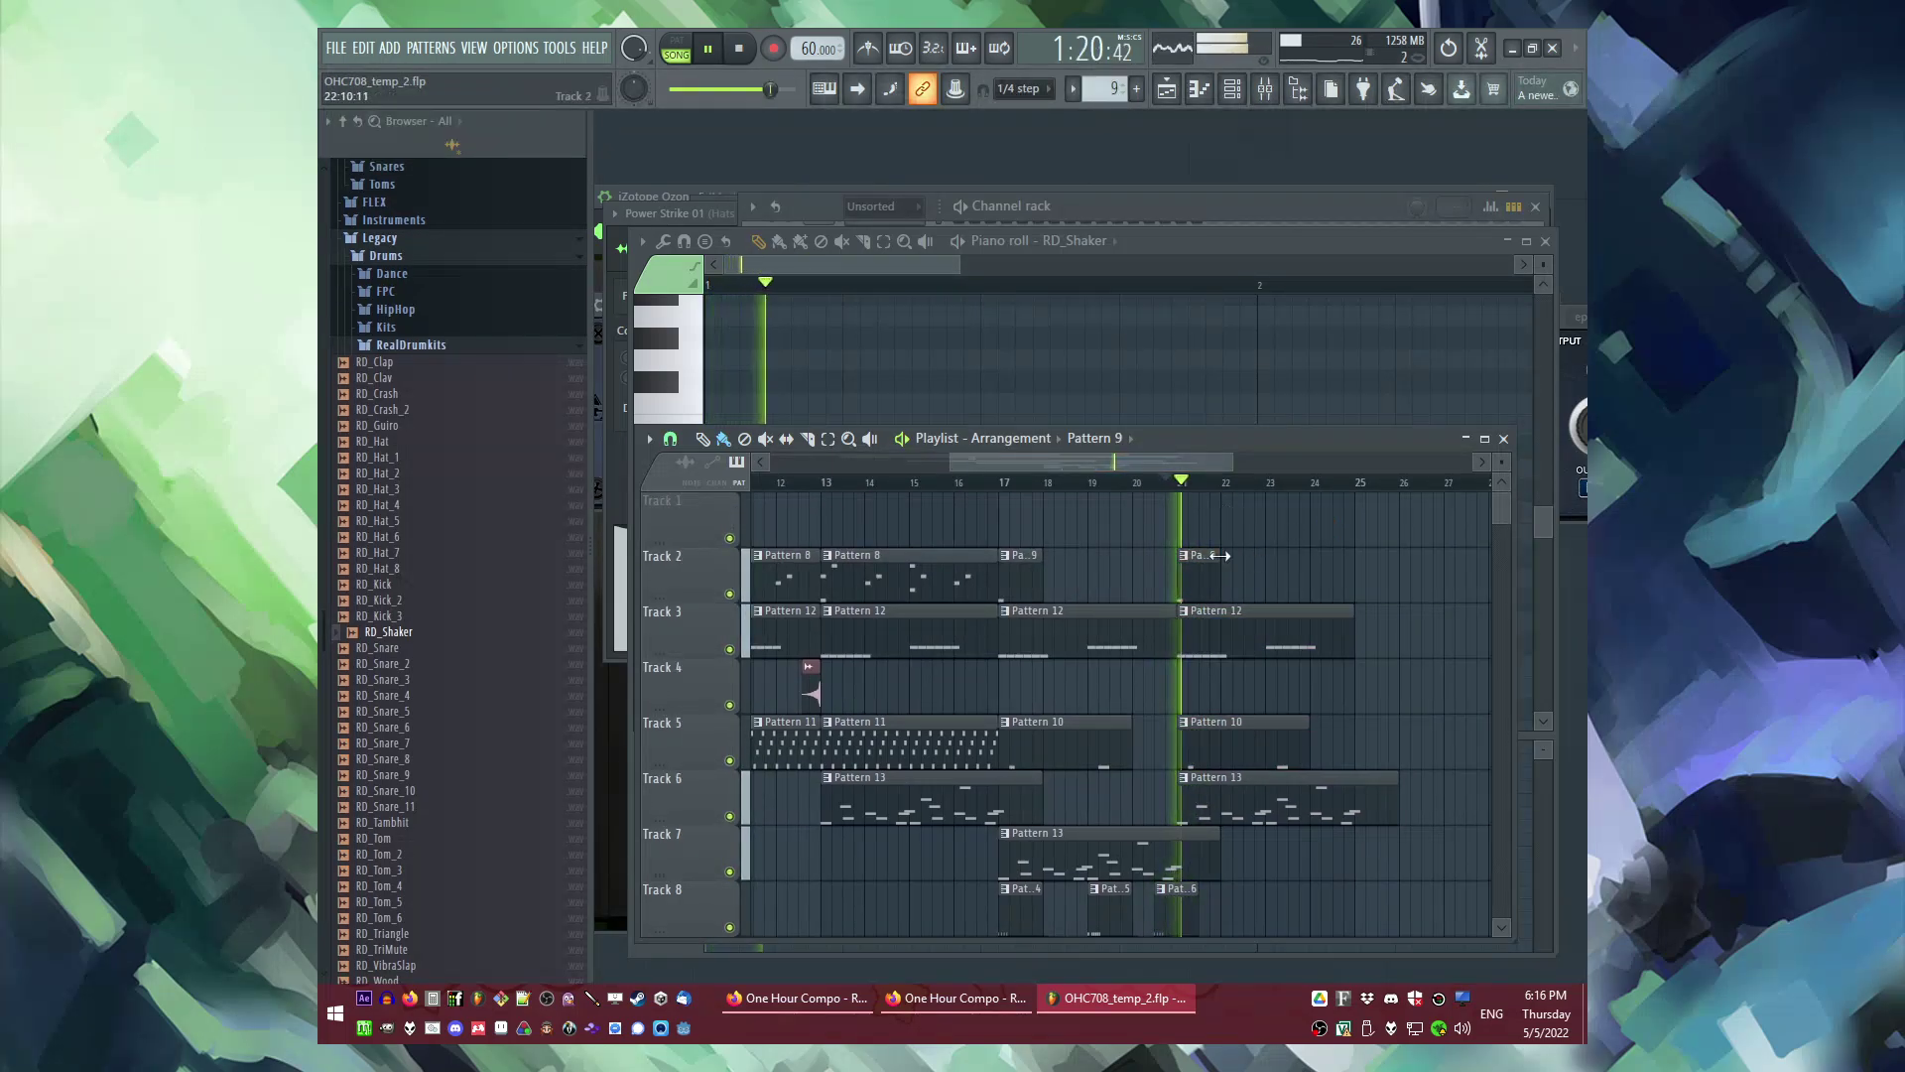
pyautogui.click(1076, 440)
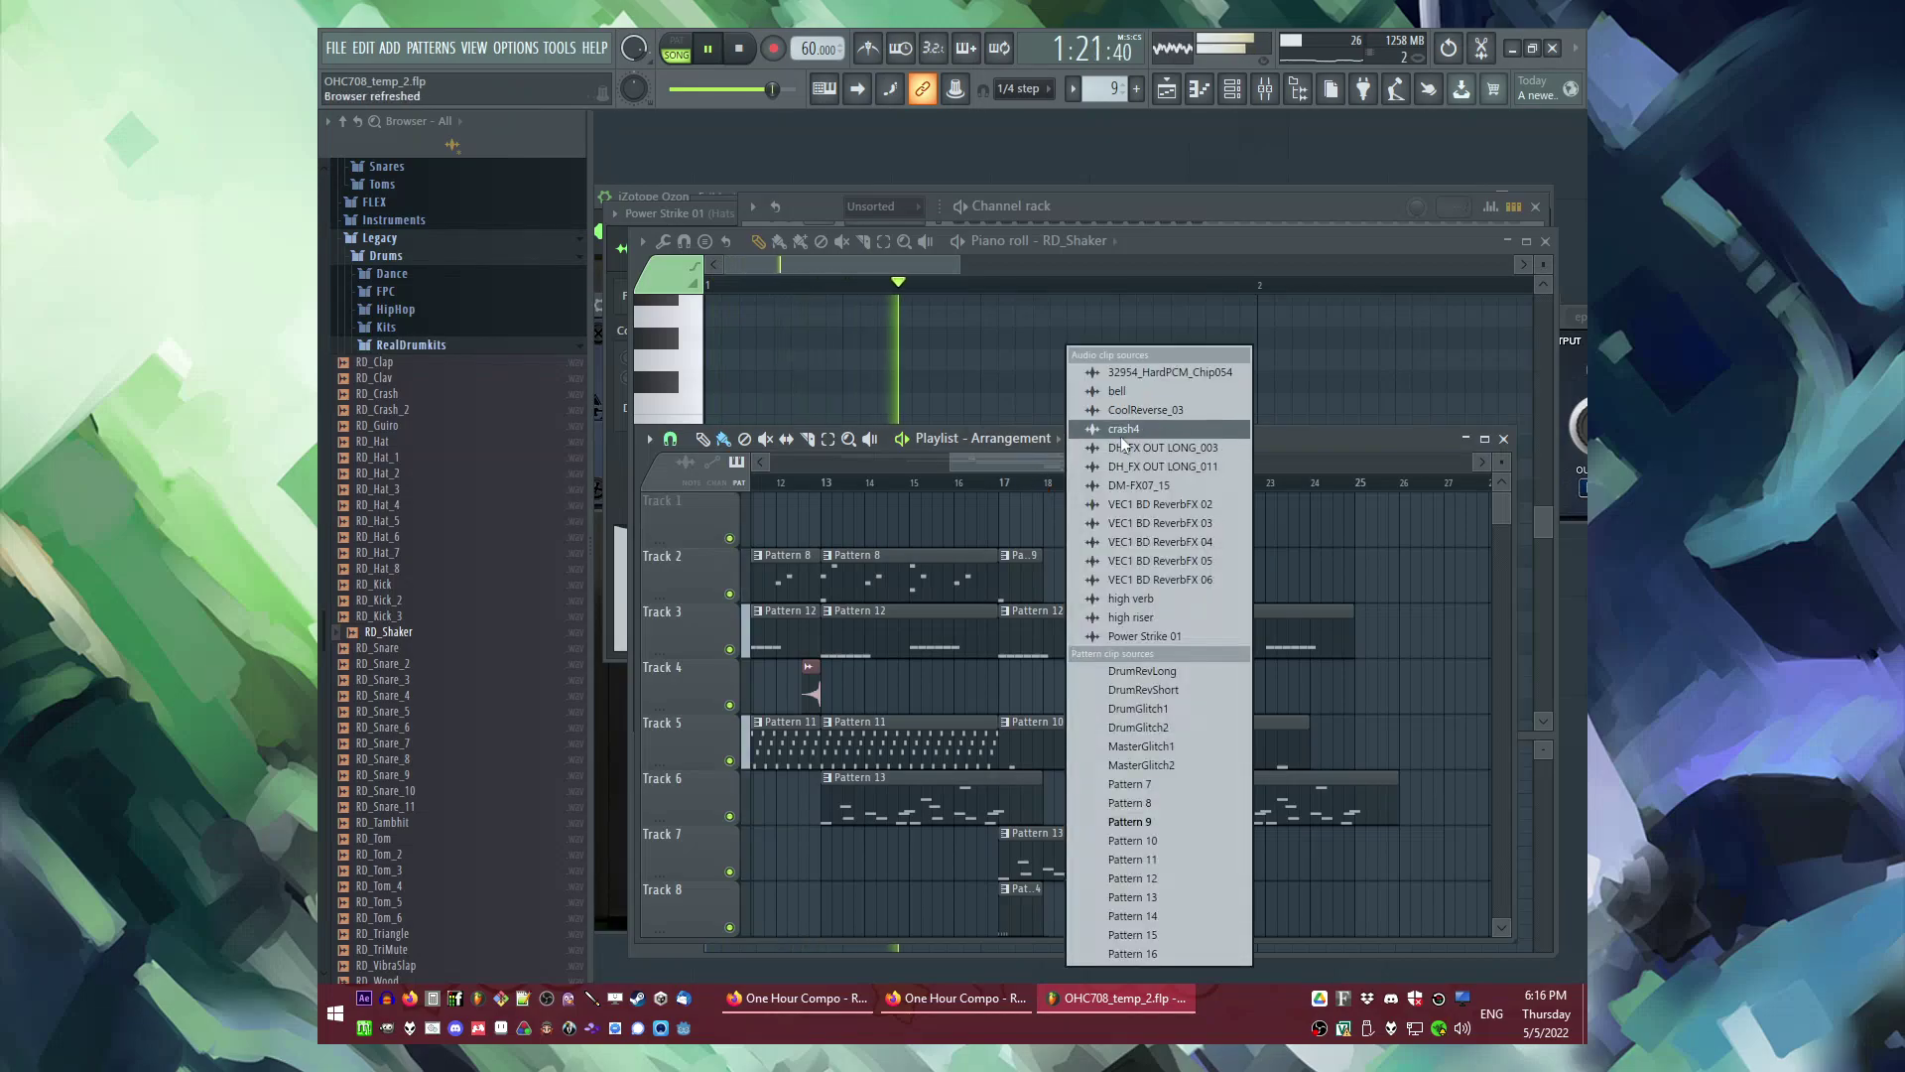
pyautogui.click(1131, 617)
pyautogui.click(1149, 684)
pyautogui.press('space')
pyautogui.rightClick(1171, 688)
# Step: Place the high verb audio clip on Track 4 so it leads into bar 21
pyautogui.click(1108, 439)
pyautogui.click(1157, 617)
pyautogui.click(1176, 685)
pyautogui.scroll(3, 1190, 685)
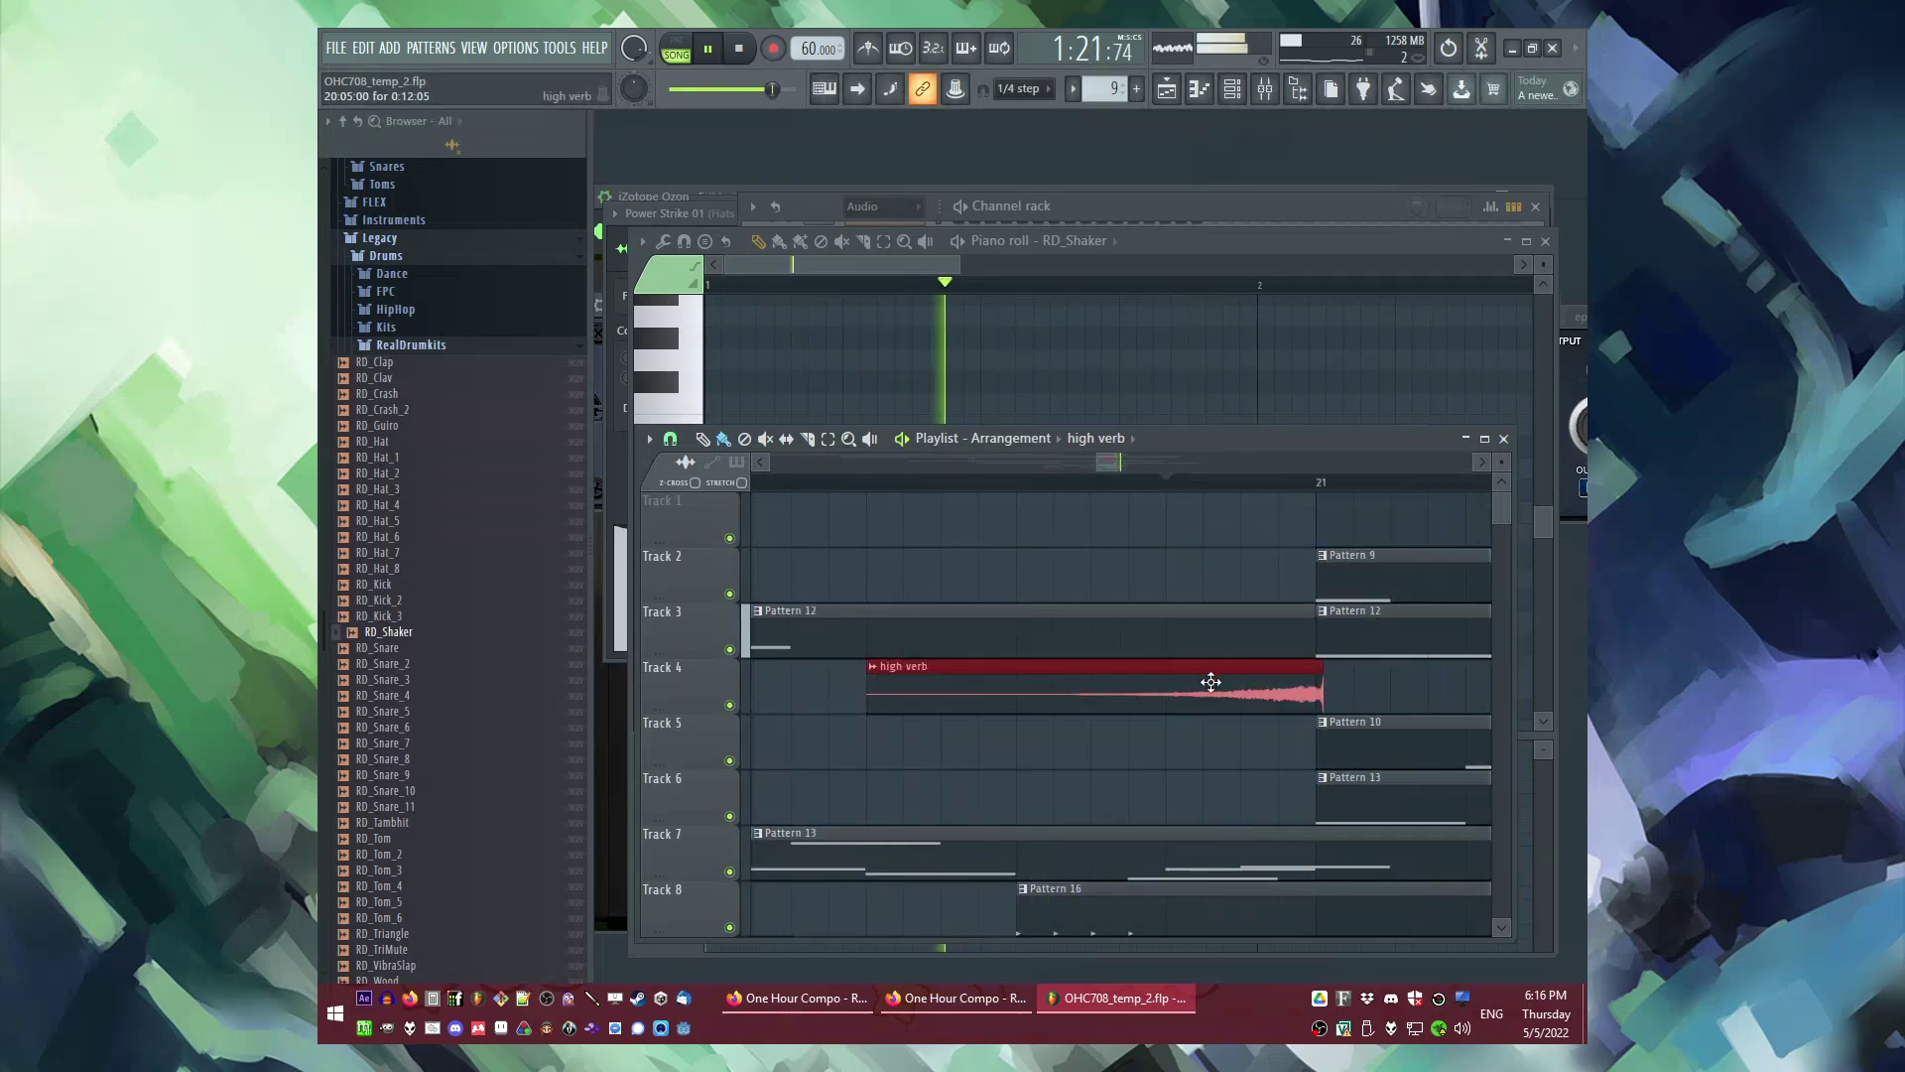
# Step: Move the high verb clip on Track 4 slightly earlier so that it ends exactly at bar 21
pyautogui.press('space')
pyautogui.press('space')
pyautogui.scroll(4, 1373, 701)
pyautogui.moveTo(1173, 700); pyautogui.dragTo(1141, 701)
pyautogui.scroll(-4, 1146, 700)
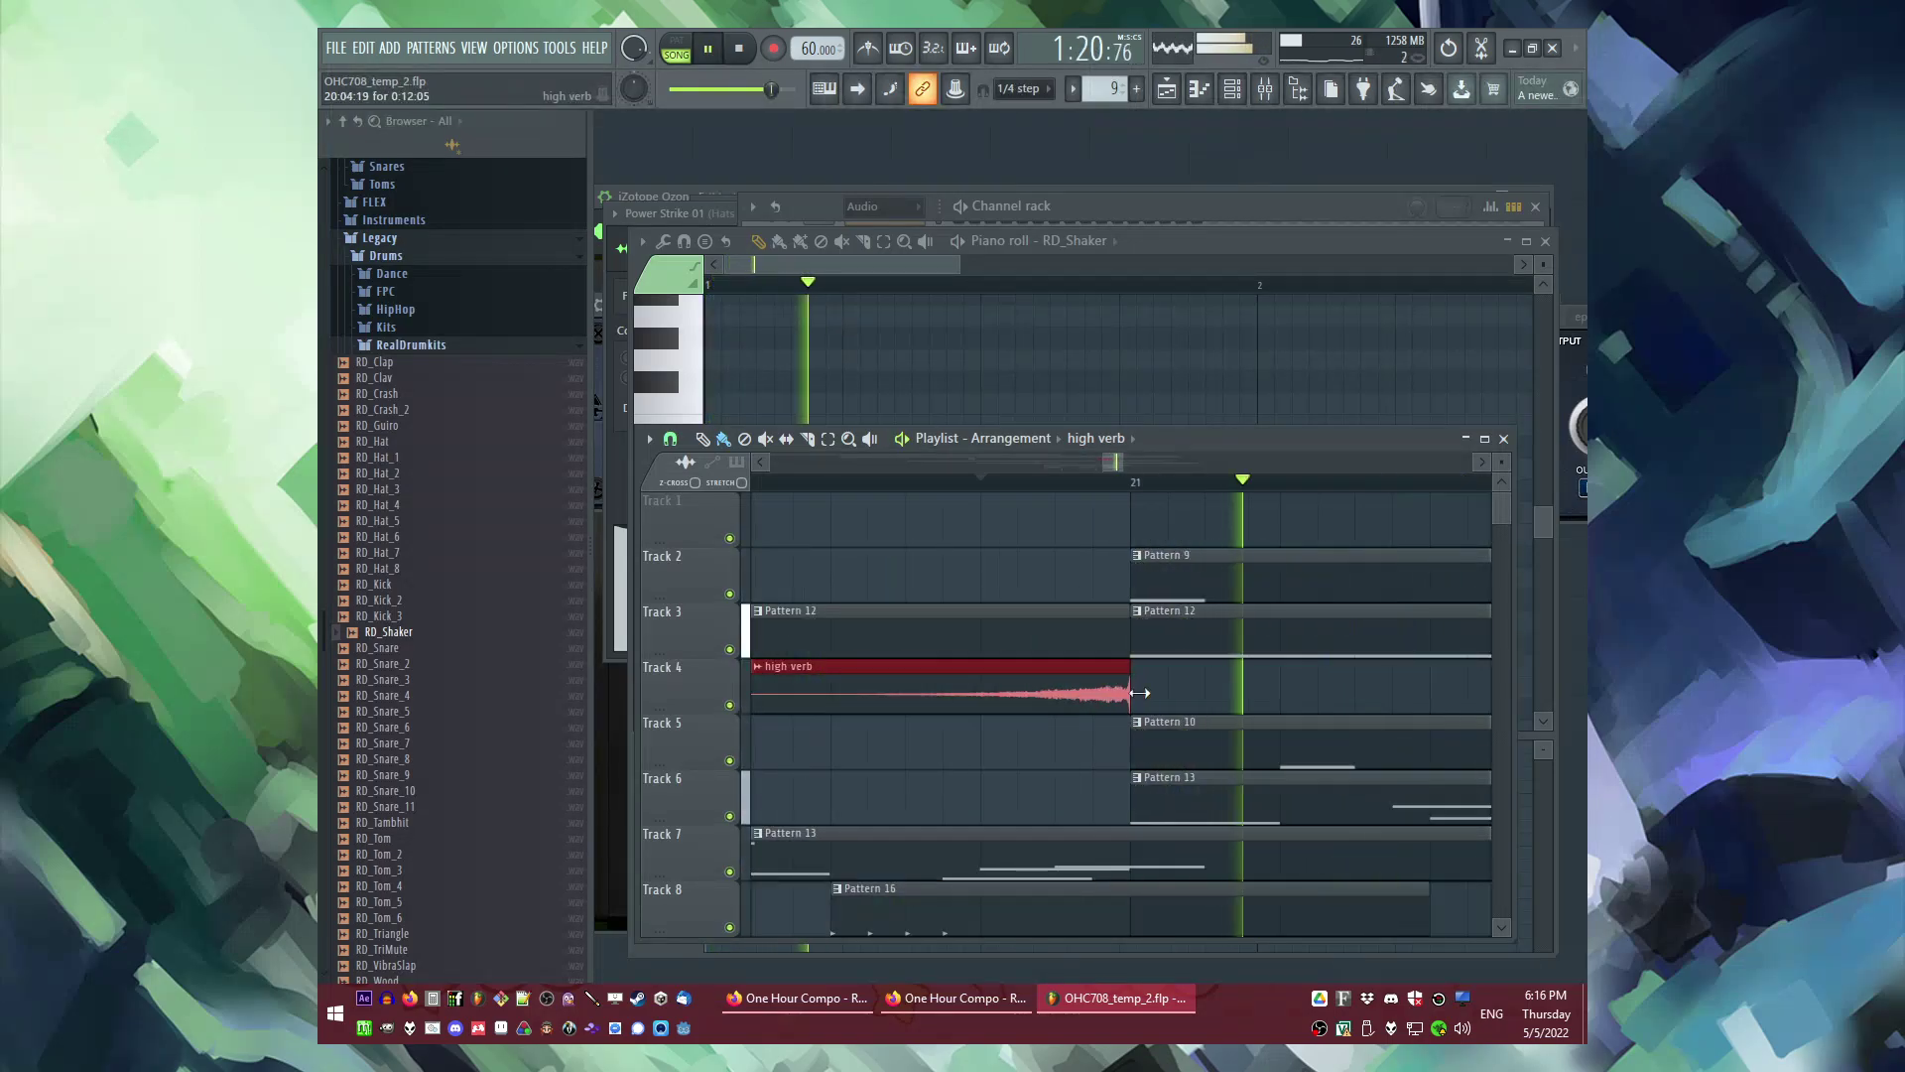
# Step: Place a new, empty Pattern 17 clip on Track 9 at bar 21
pyautogui.scroll(-4, 1139, 685)
pyautogui.scroll(-4, 1044, 655)
pyautogui.press('space')
pyautogui.press('space')
pyautogui.scroll(2, 1111, 764)
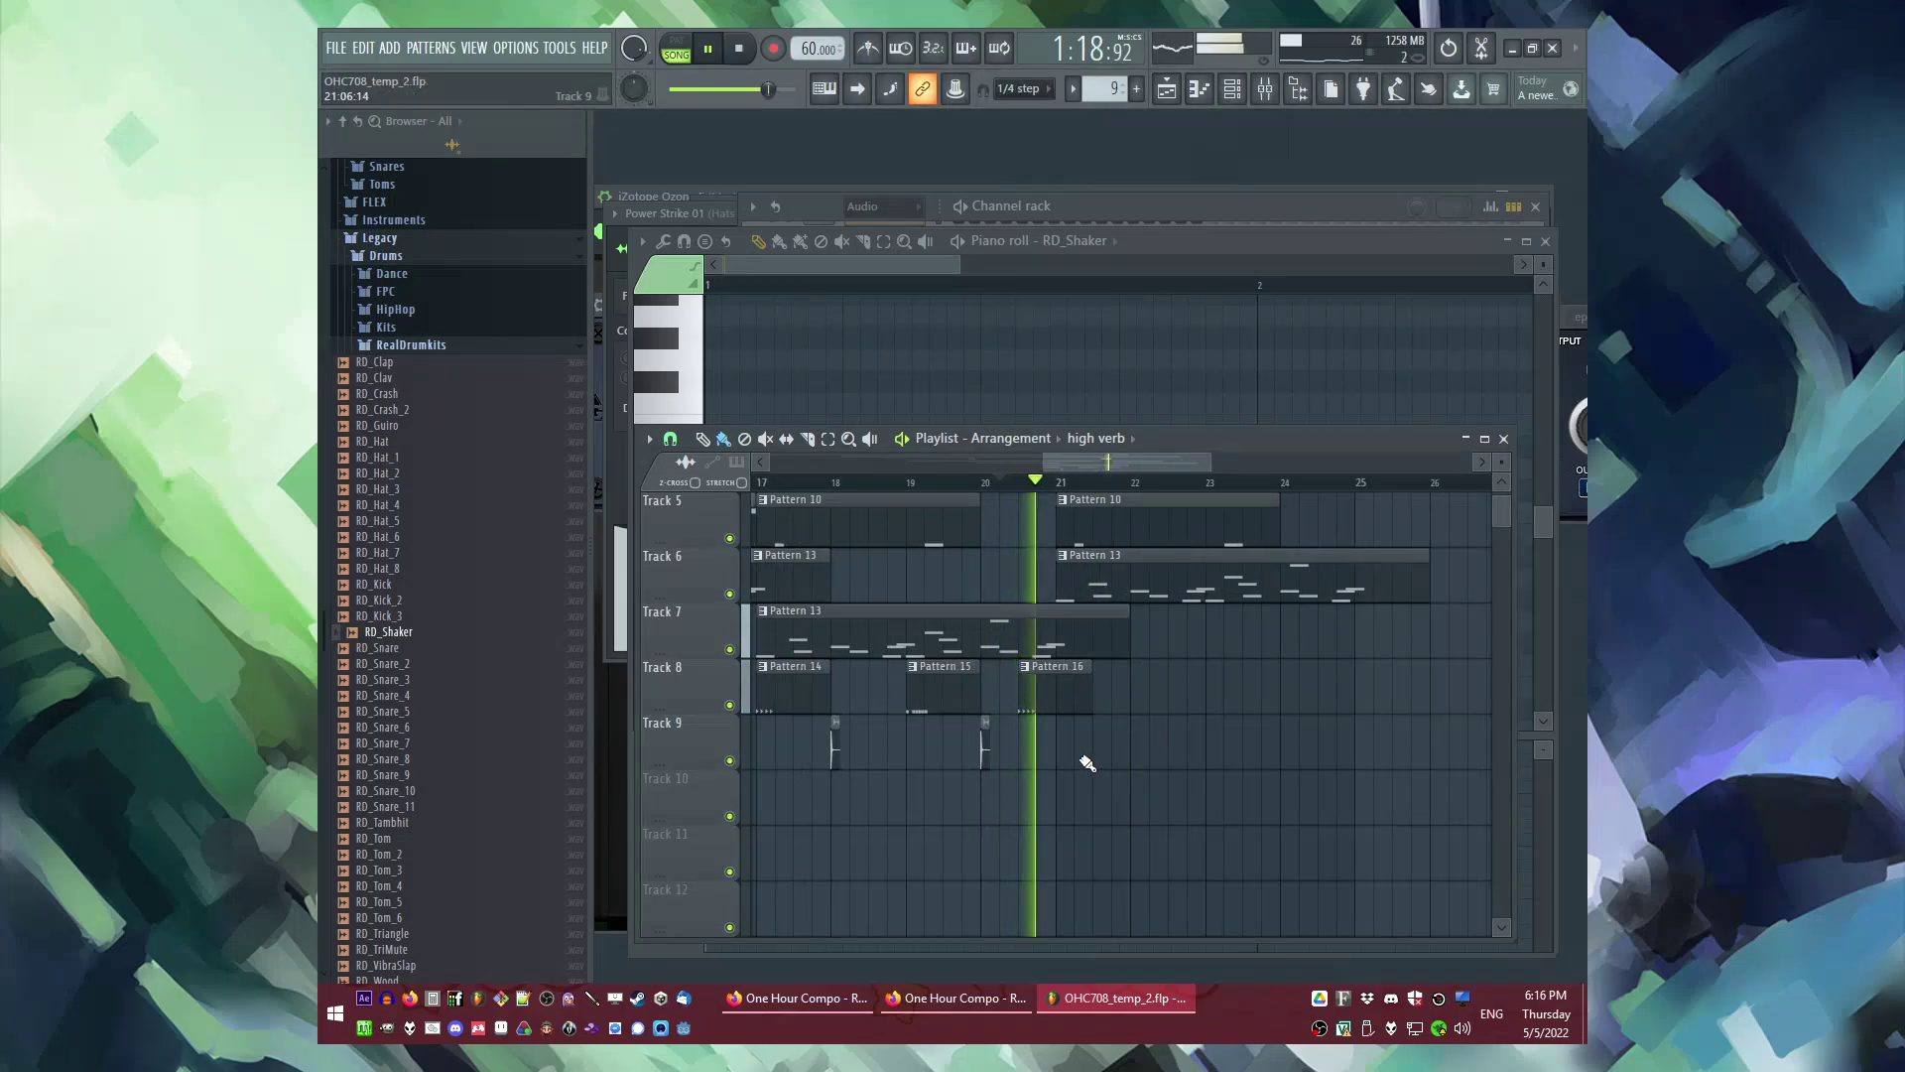
pyautogui.click(1067, 749)
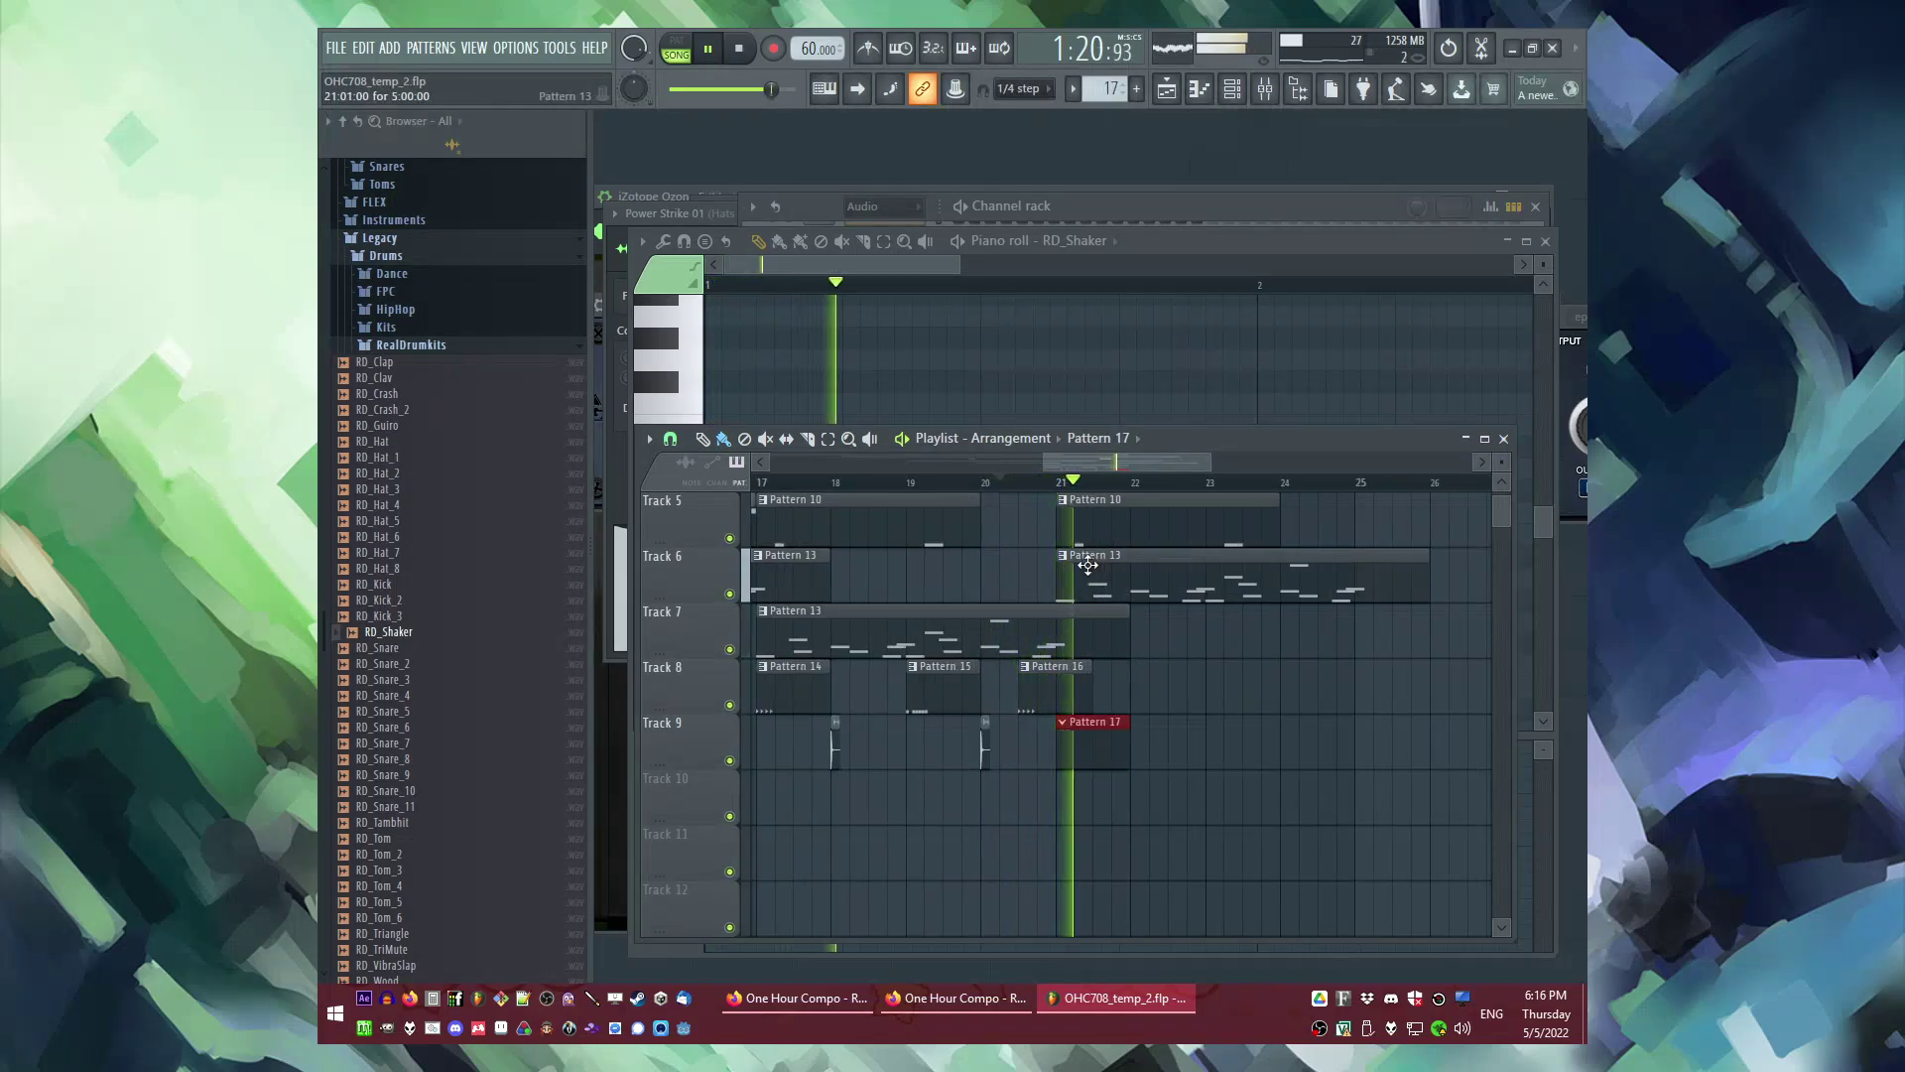
pyautogui.scroll(-3, 1235, 689)
pyautogui.scroll(2, 1235, 689)
# Step: Play the arrangement from around bars 11, 12 and 13, and save the project as new version OHC708_temp_3.flp
pyautogui.press('space')
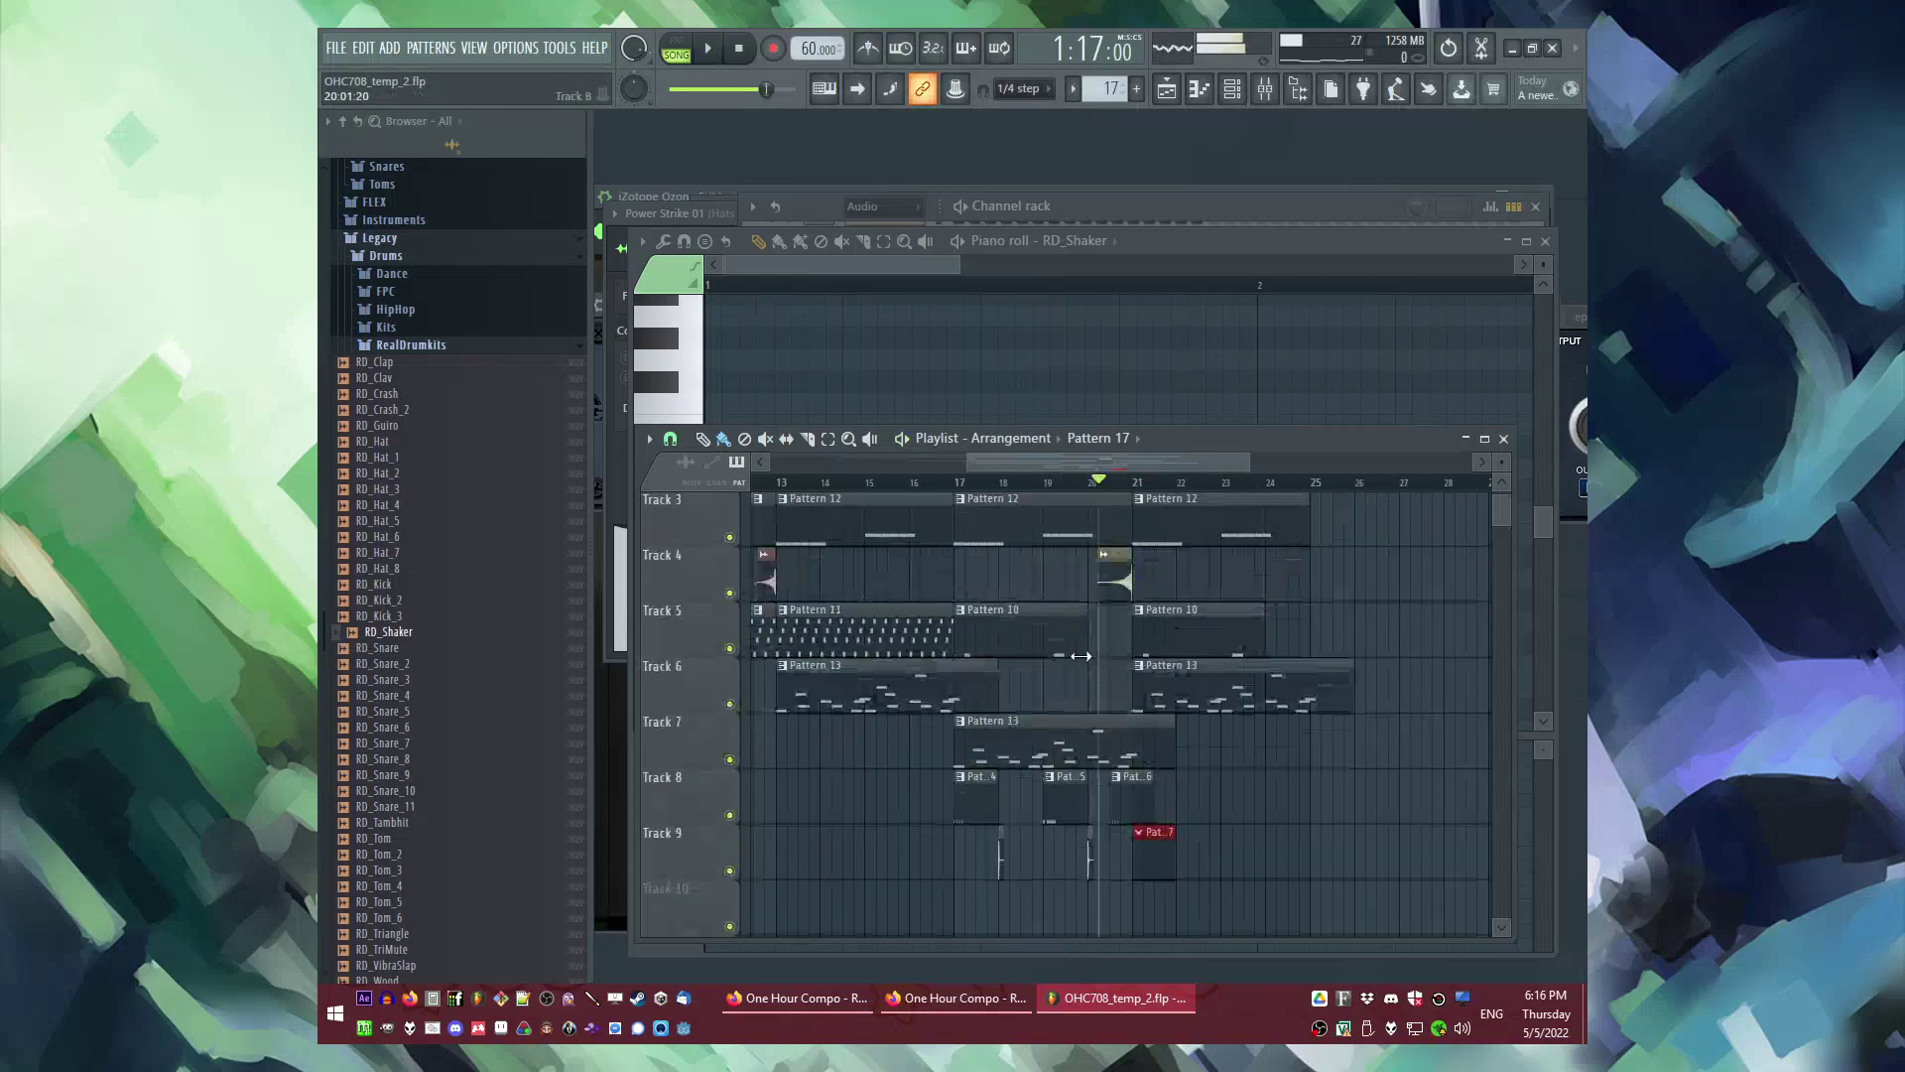
pyautogui.scroll(2, 883, 571)
pyautogui.moveTo(1044, 460); pyautogui.dragTo(953, 462)
pyautogui.scroll(3, 923, 486)
pyautogui.click(905, 483)
pyautogui.press('space')
pyautogui.scroll(-4, 896, 631)
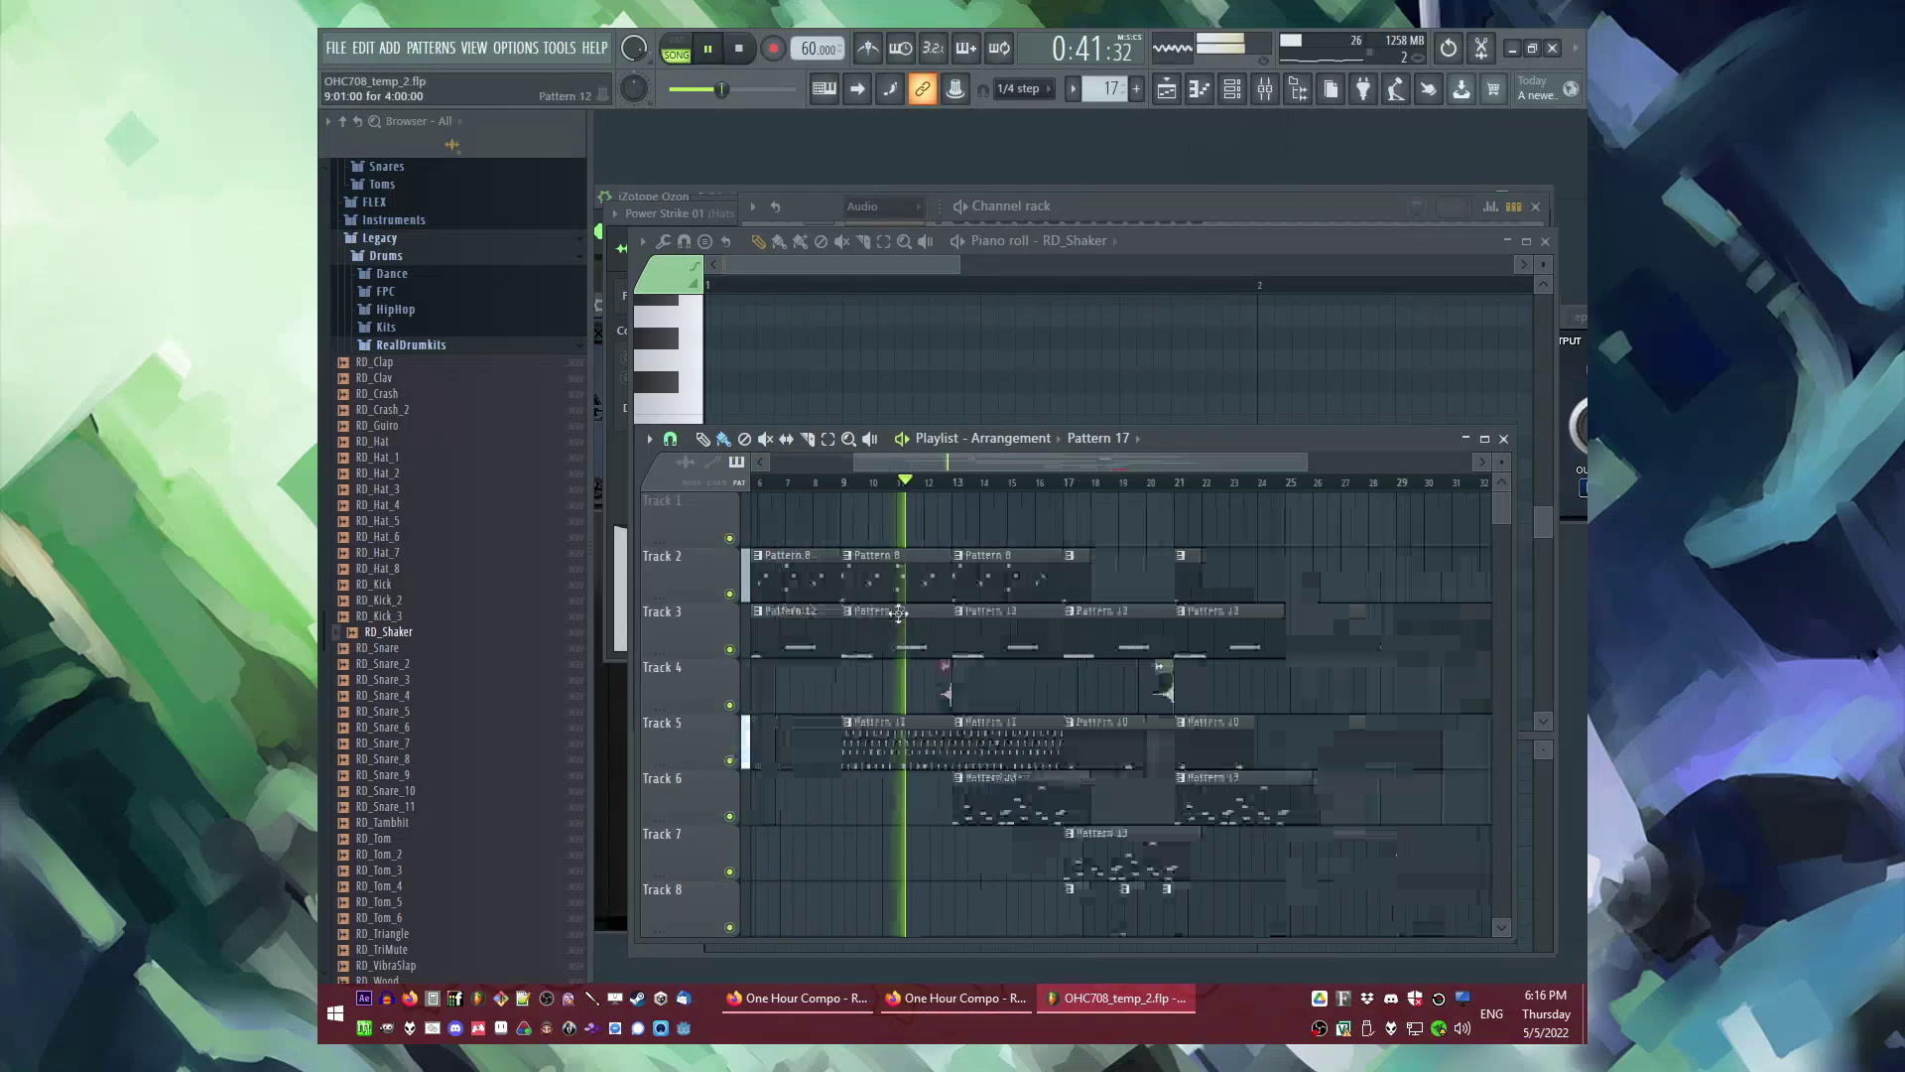
pyautogui.click(930, 485)
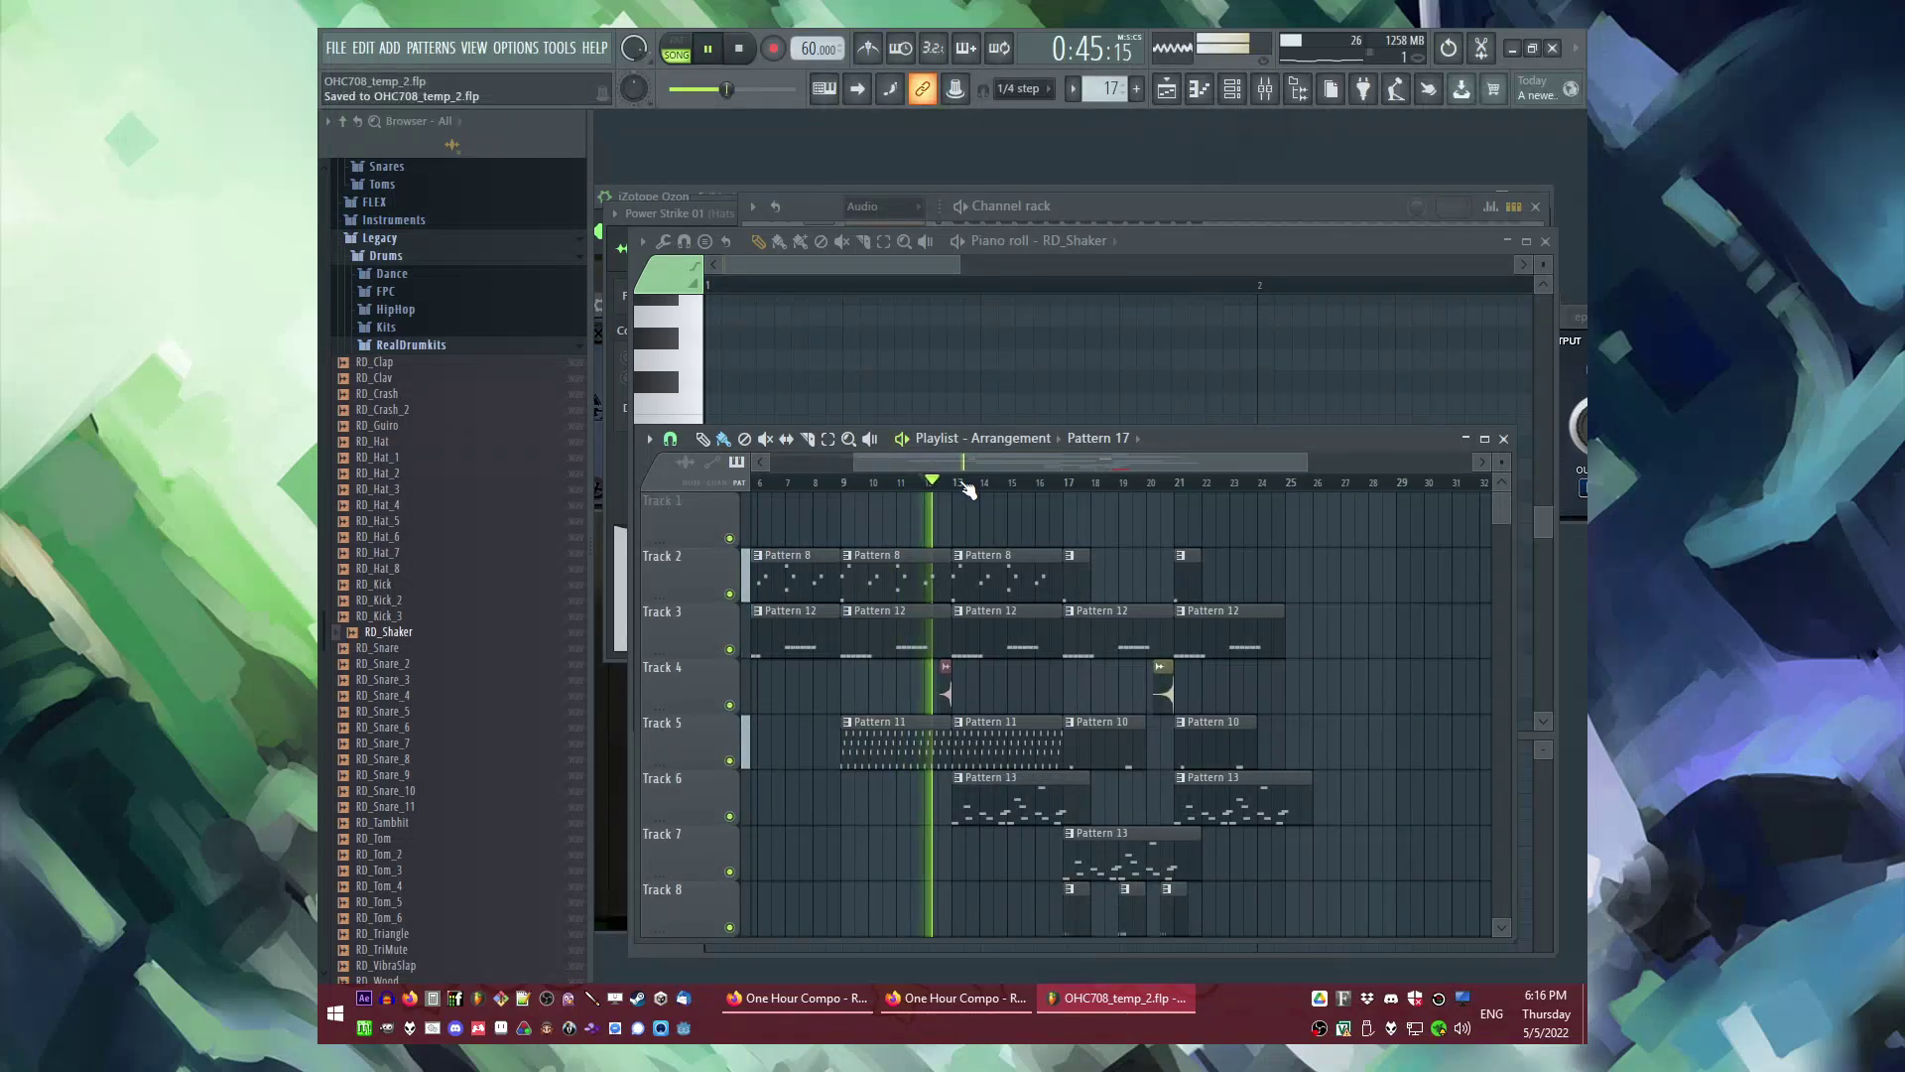
pyautogui.click(967, 486)
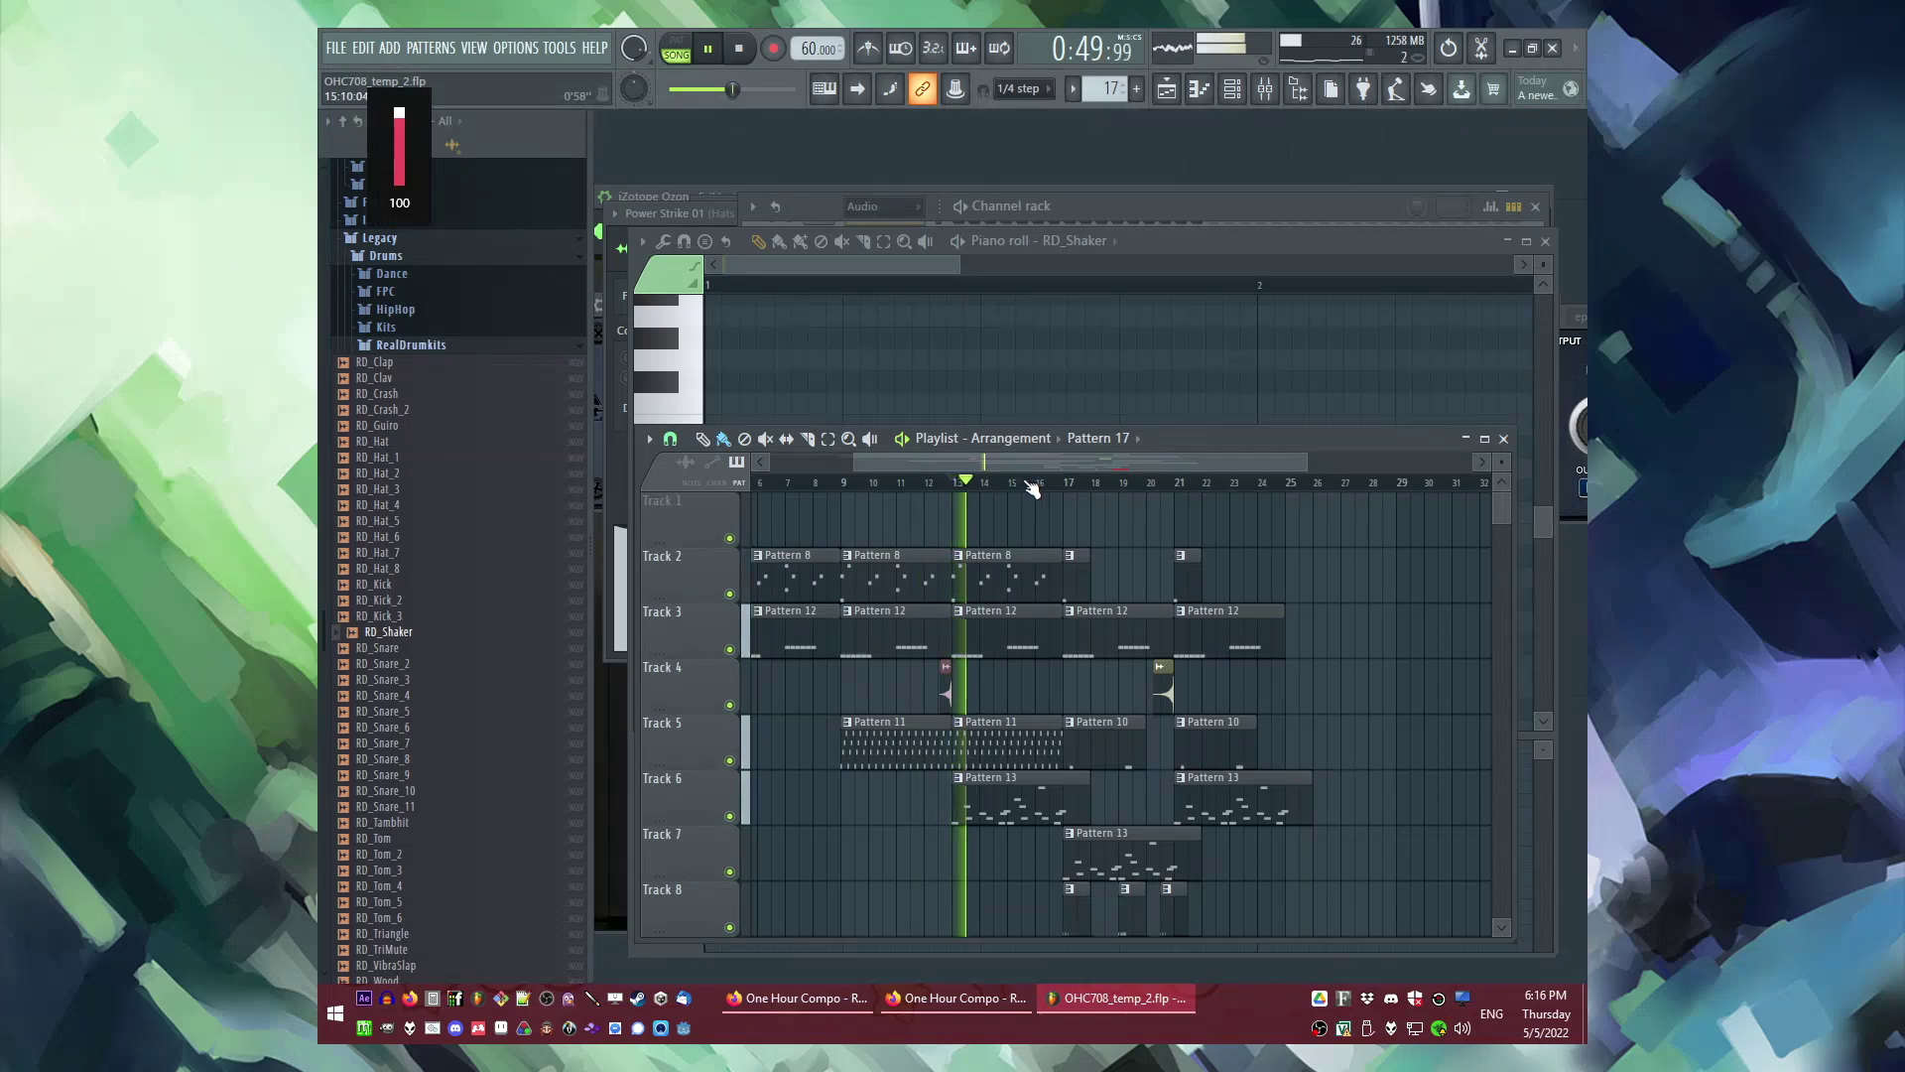
pyautogui.hotkey('ctrl', 'n')
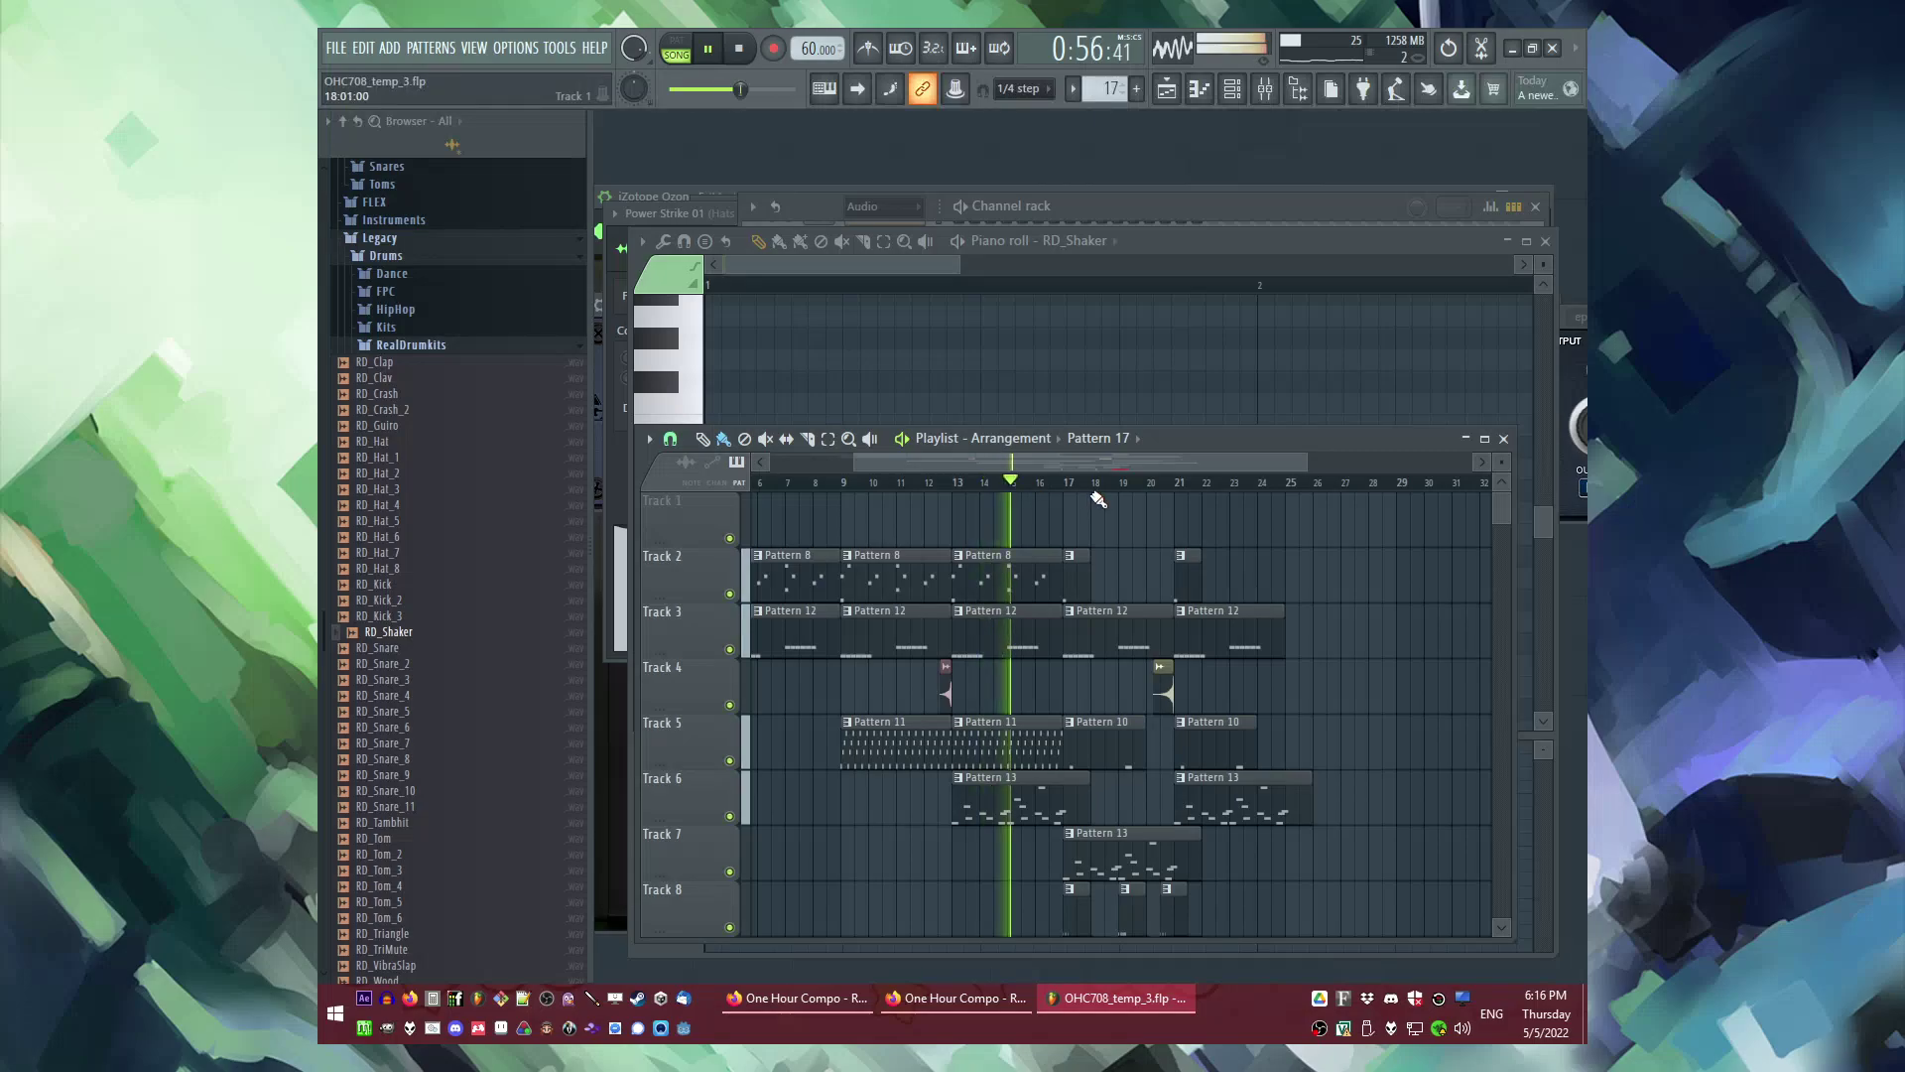
# Step: Lower the Maximizer threshold to -3.0 in the iZotope Ozone 5 effect on the Master mixer track
pyautogui.press('F9')
pyautogui.click(753, 597)
pyautogui.click(1349, 652)
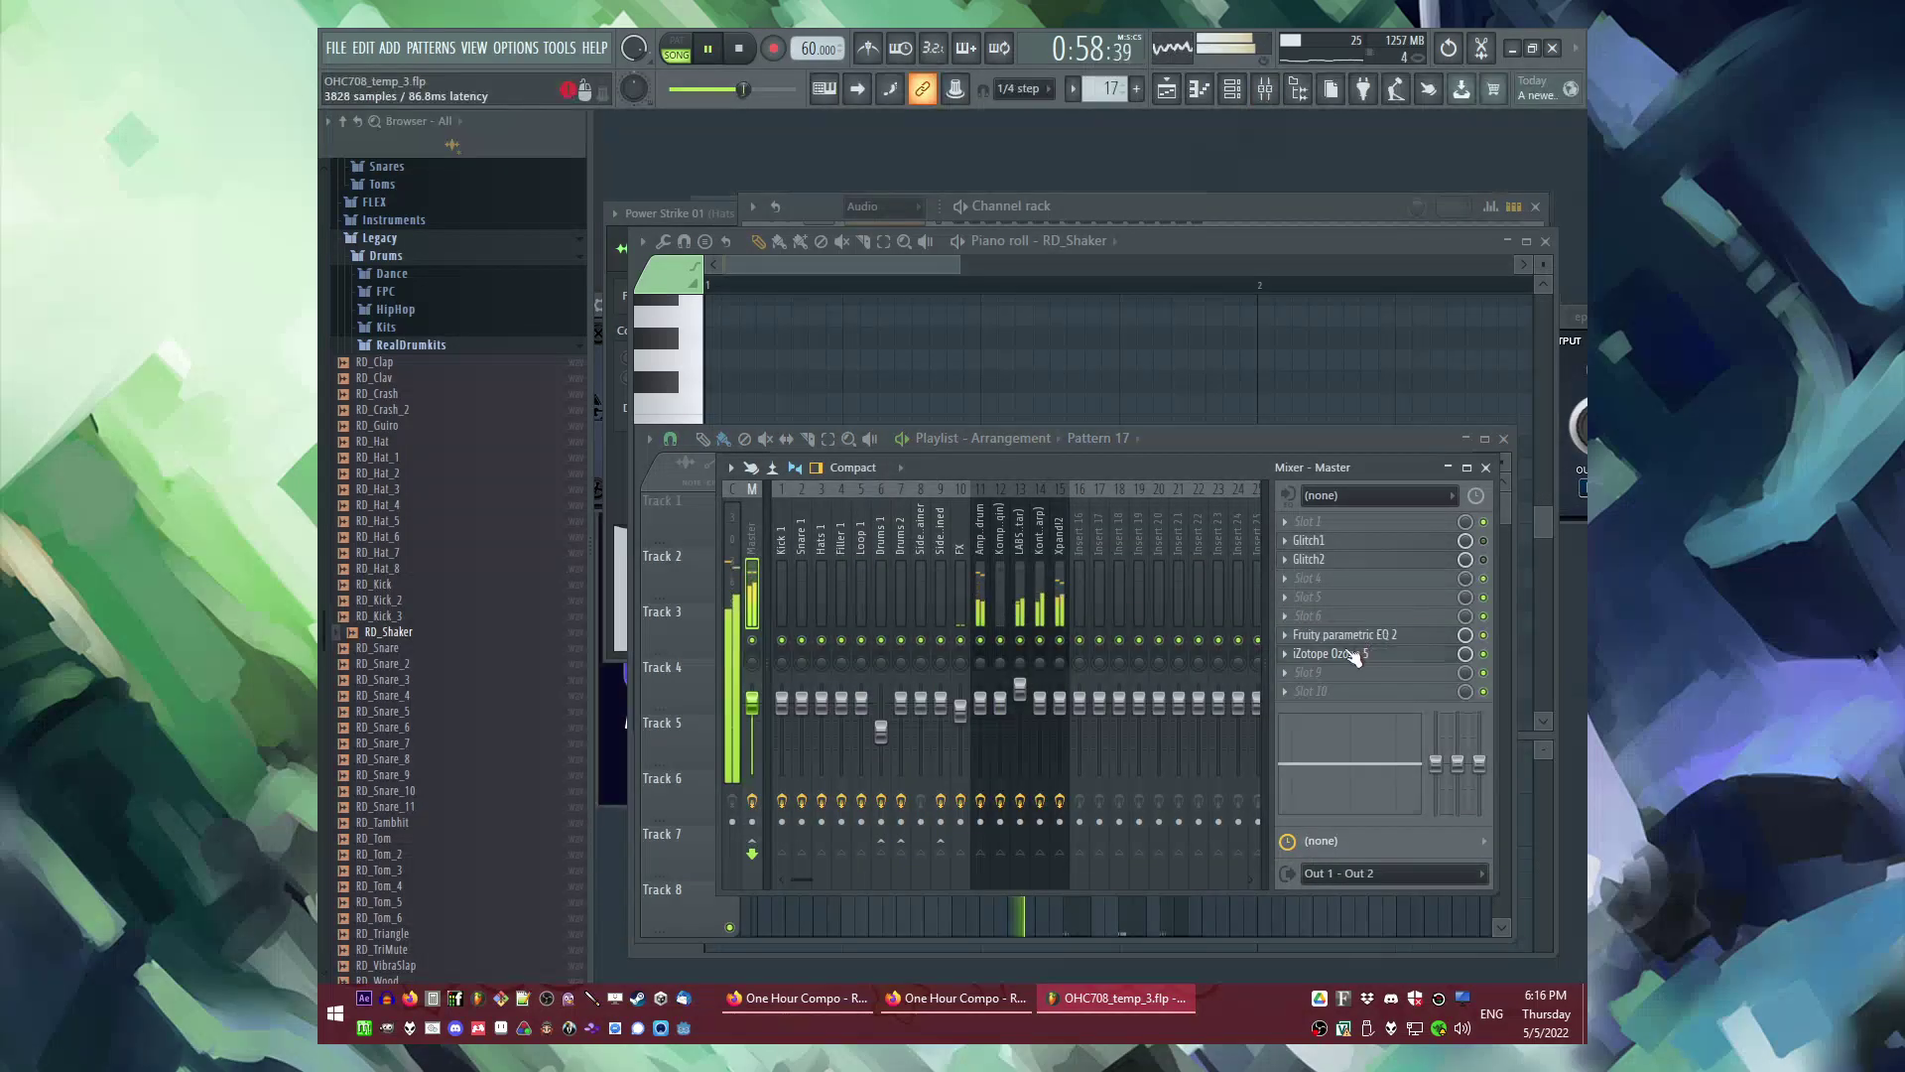
pyautogui.click(1352, 654)
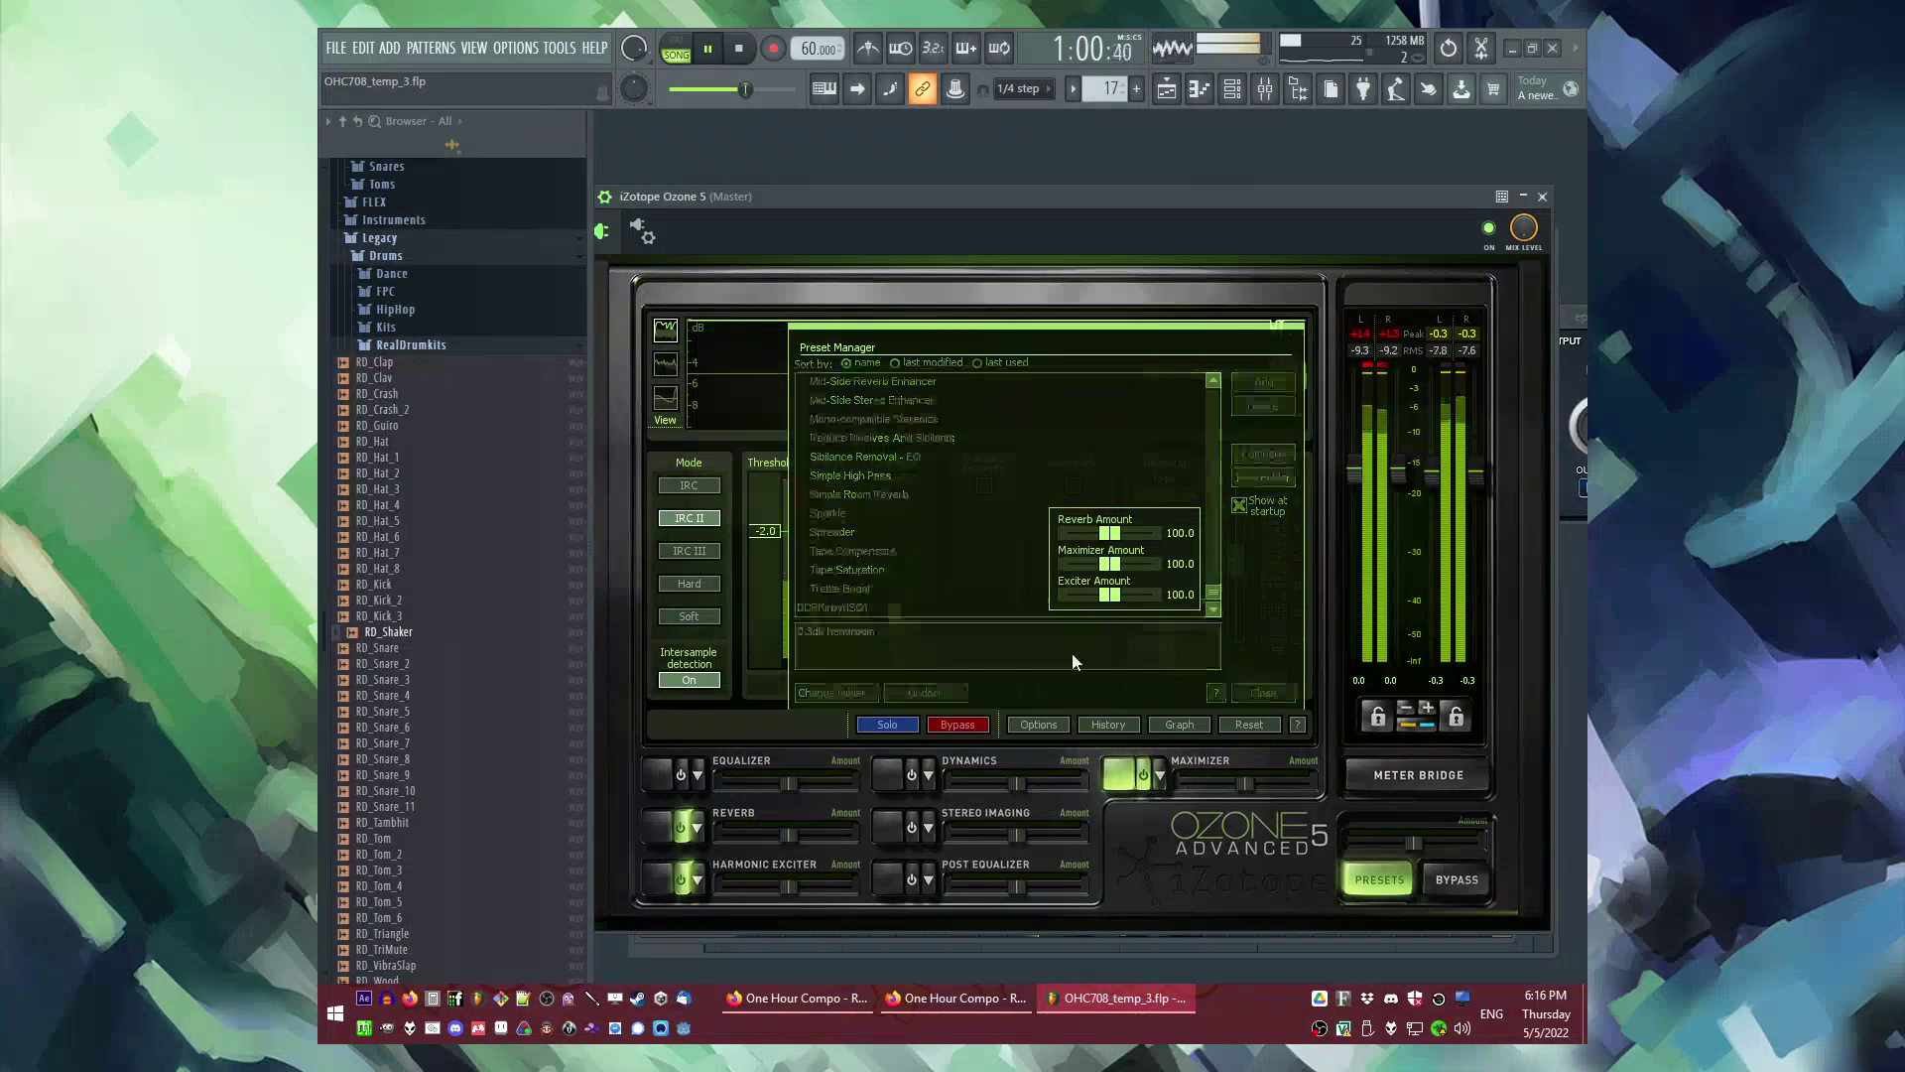
pyautogui.moveTo(771, 533); pyautogui.dragTo(777, 542)
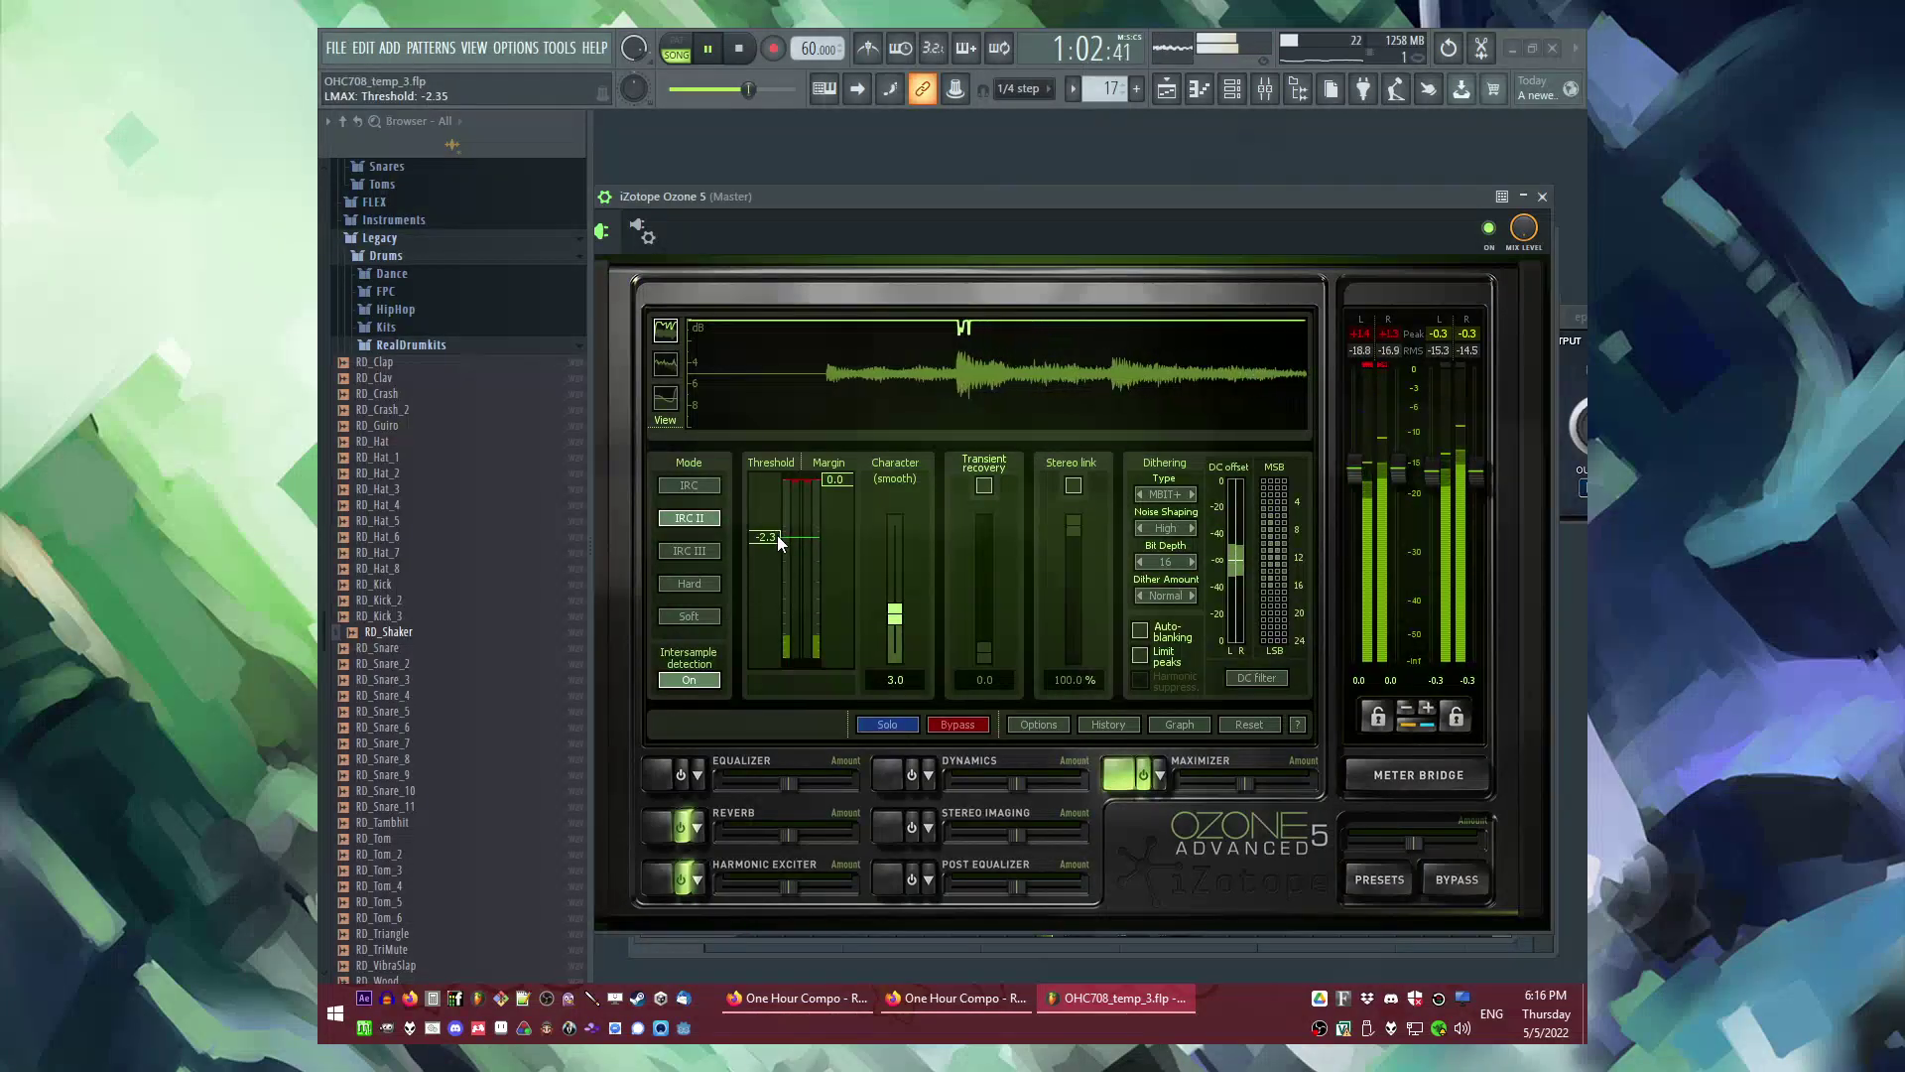
pyautogui.moveTo(786, 637); pyautogui.dragTo(788, 711)
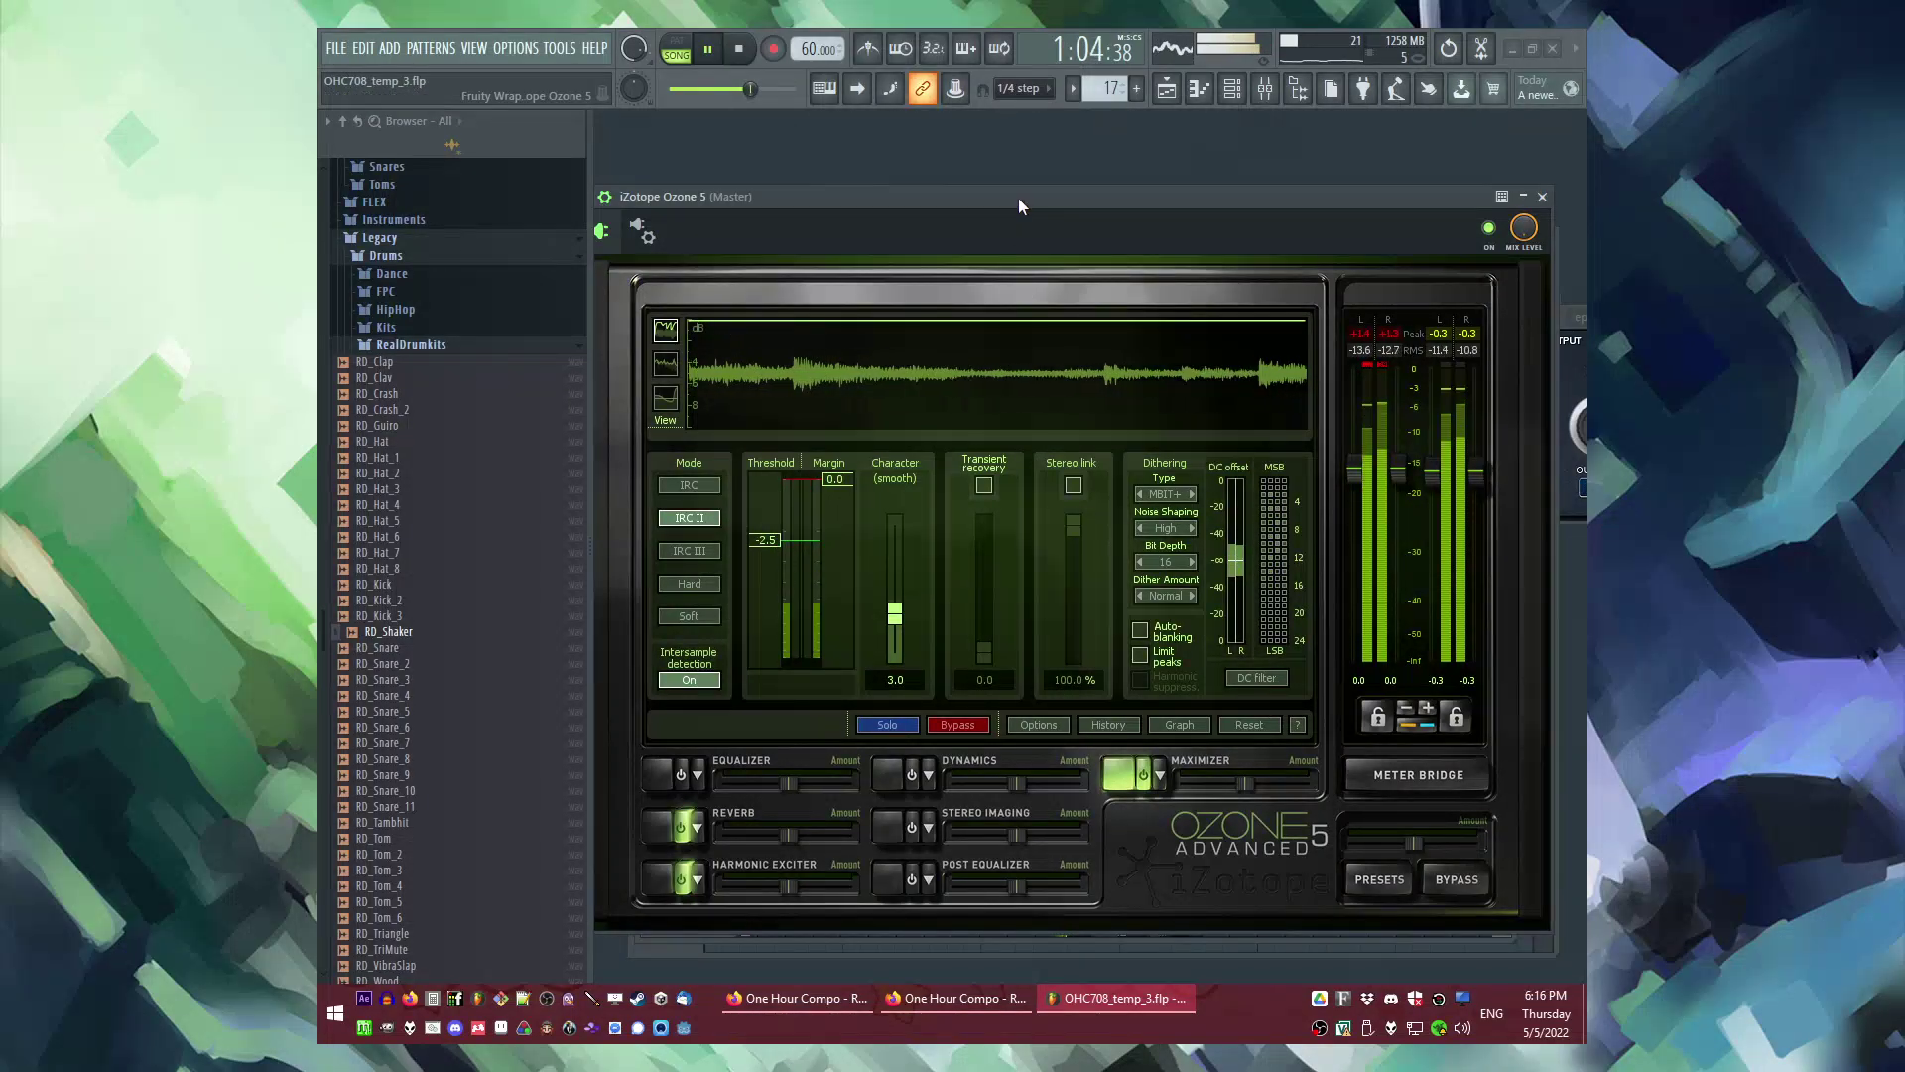
pyautogui.moveTo(774, 545); pyautogui.dragTo(776, 554)
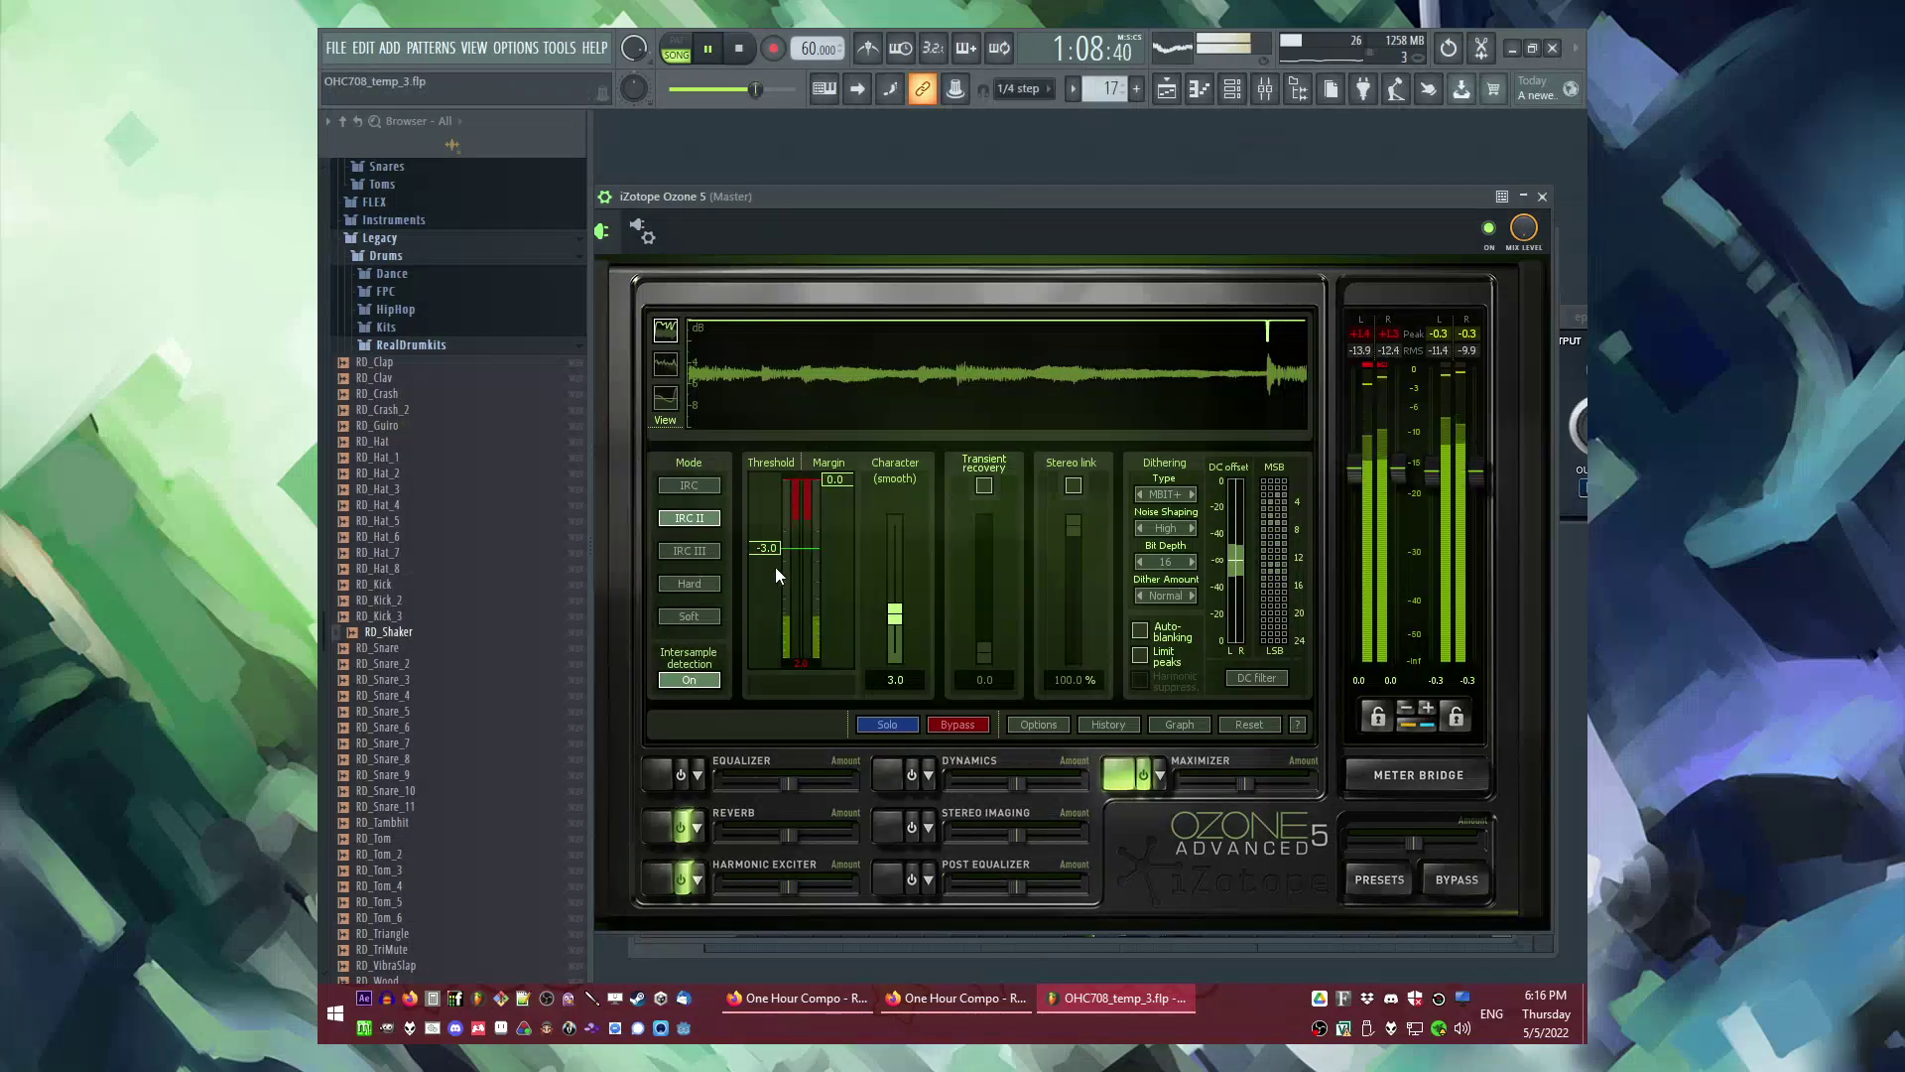
# Step: Check the Power Strike 01 clip's channel settings and the Fruity Reeverb 2 effect on its Hats 1 mixer track
pyautogui.press('F5')
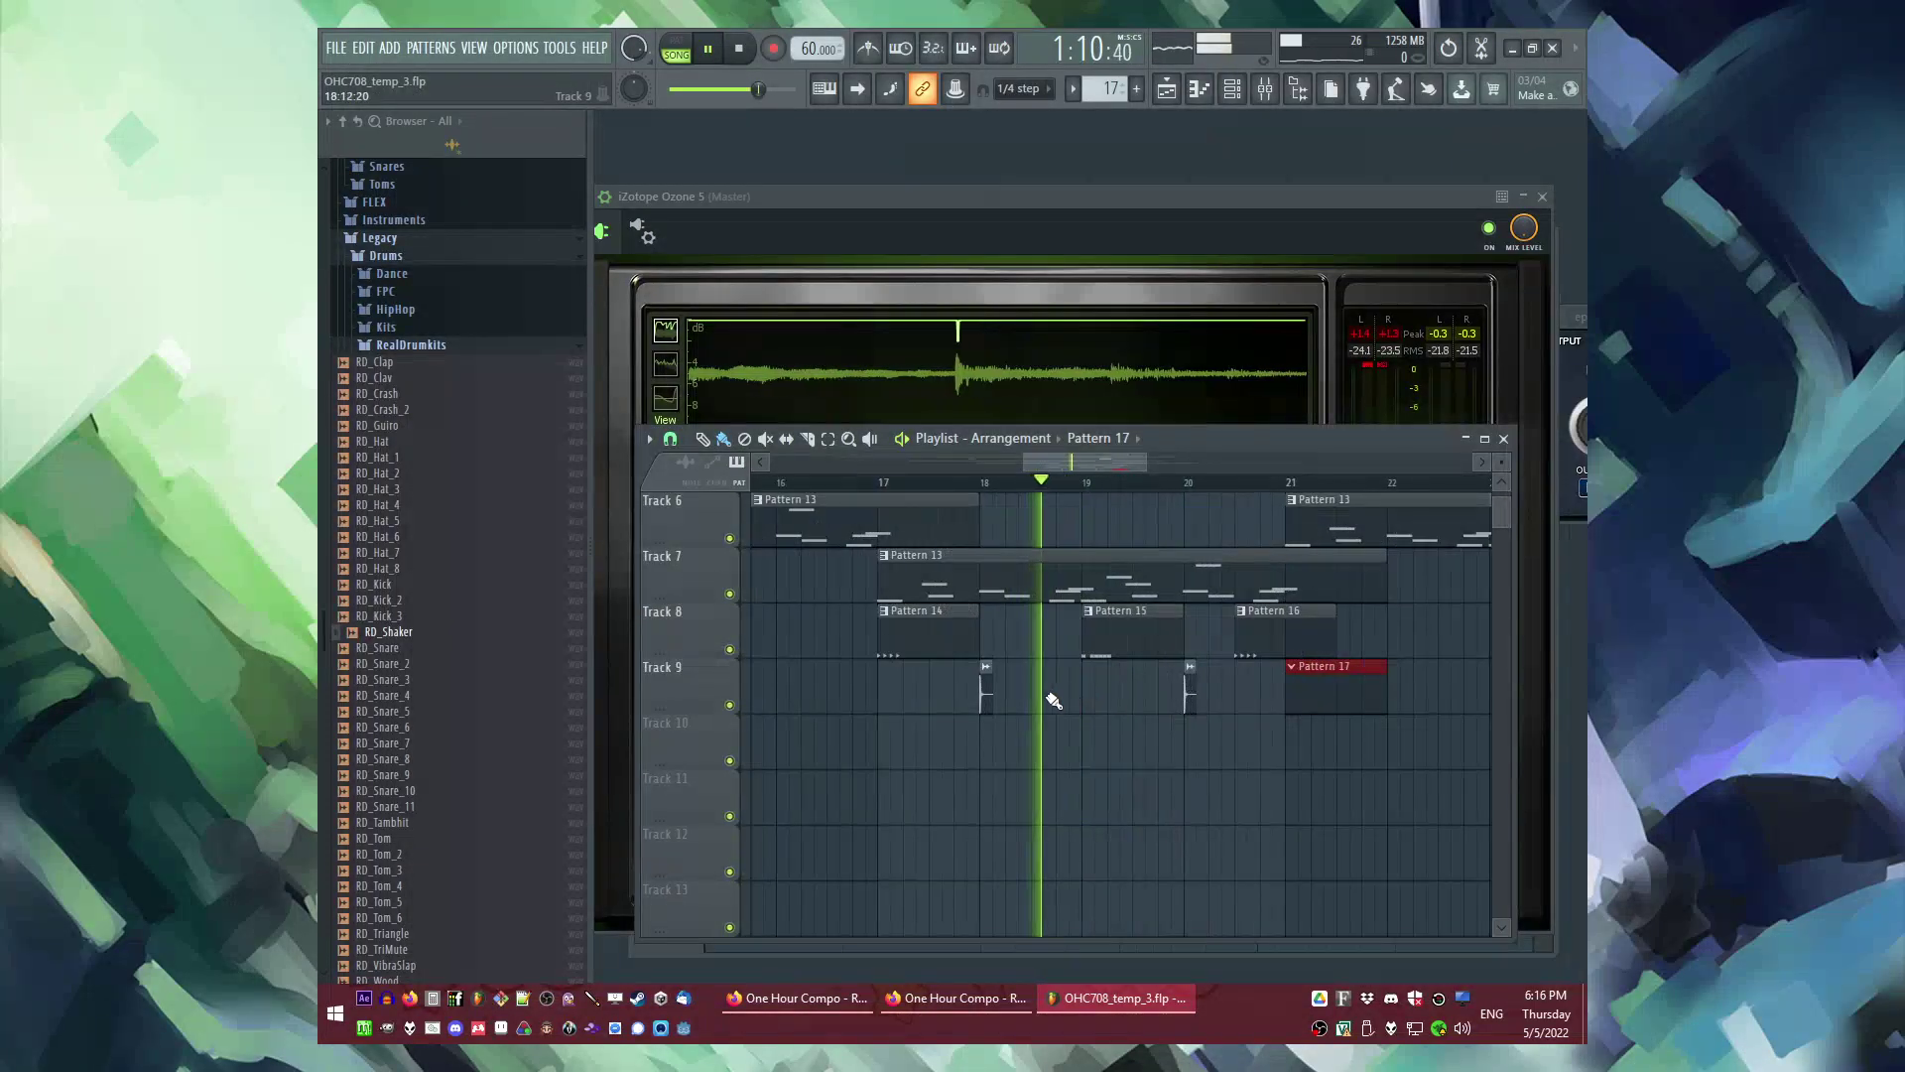
pyautogui.doubleClick(986, 692)
pyautogui.press('F9')
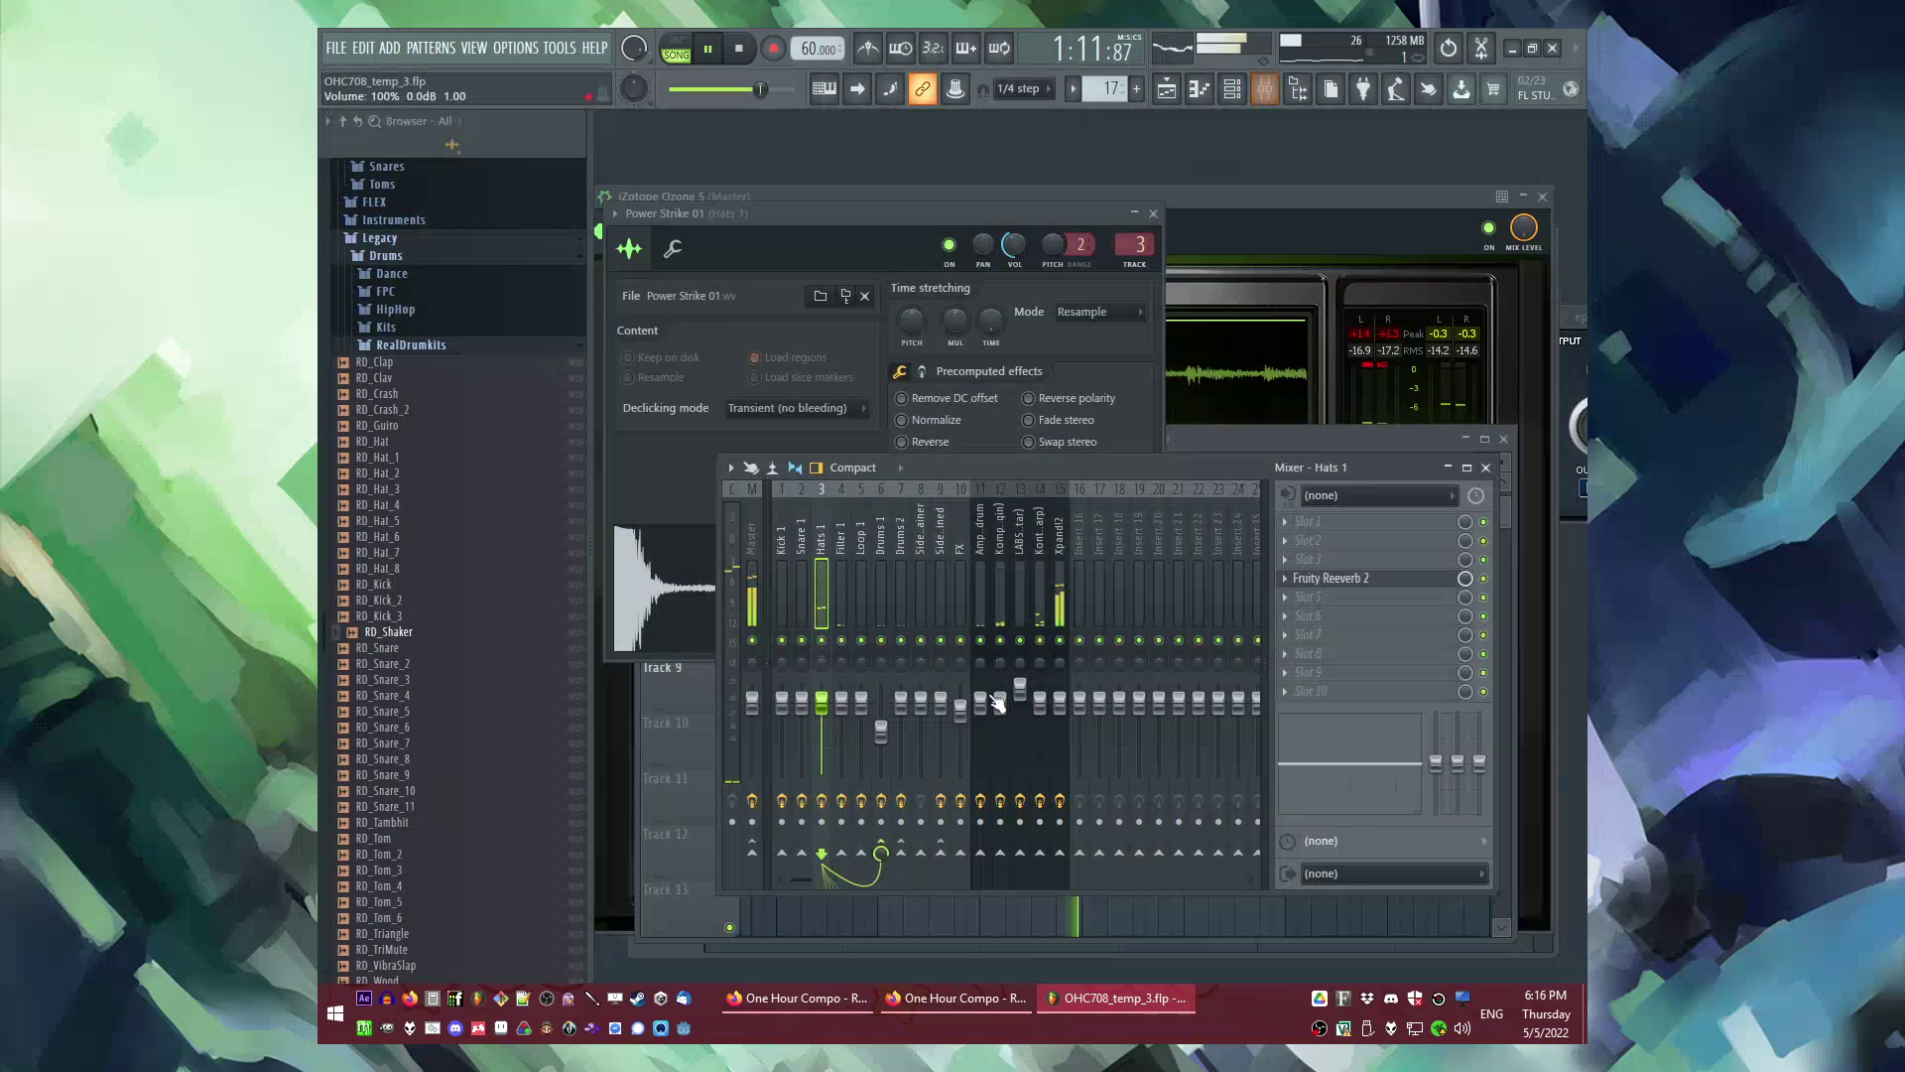
pyautogui.click(996, 295)
pyautogui.click(1207, 474)
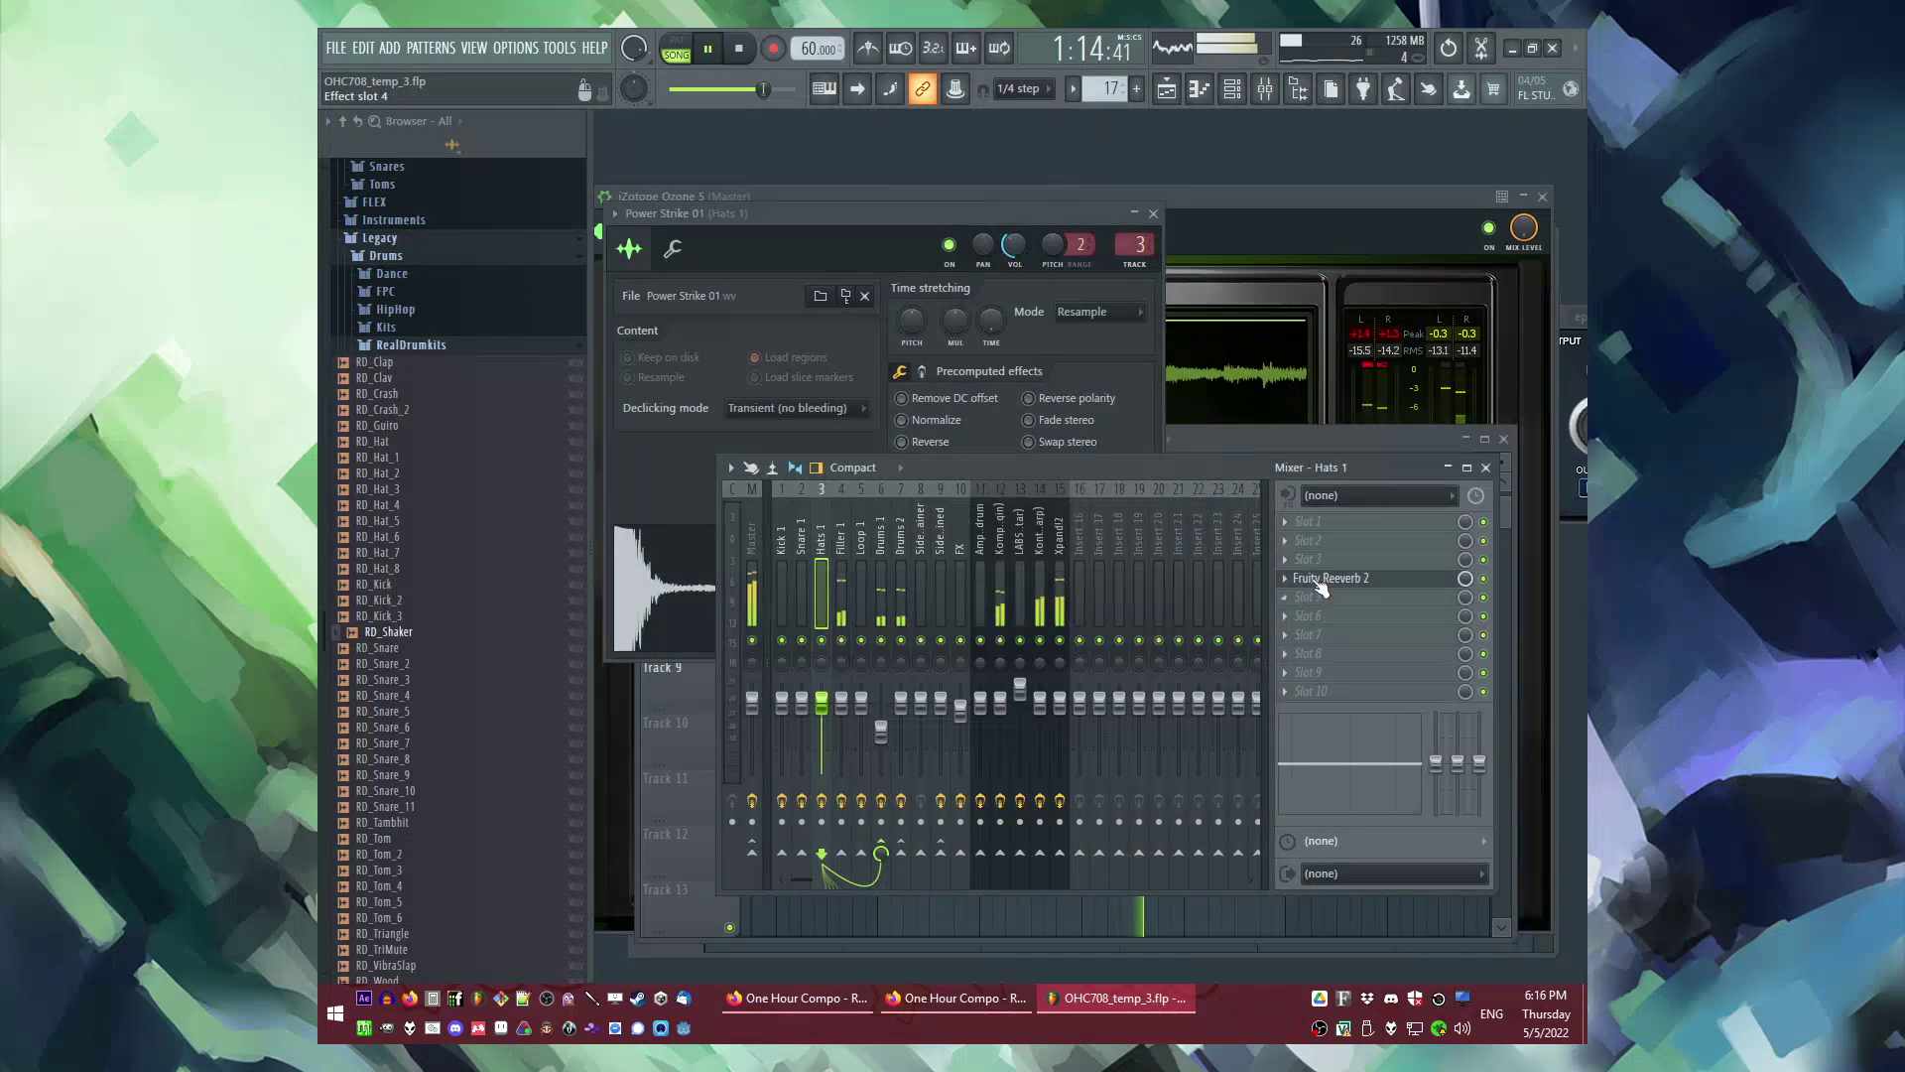
pyautogui.click(1318, 579)
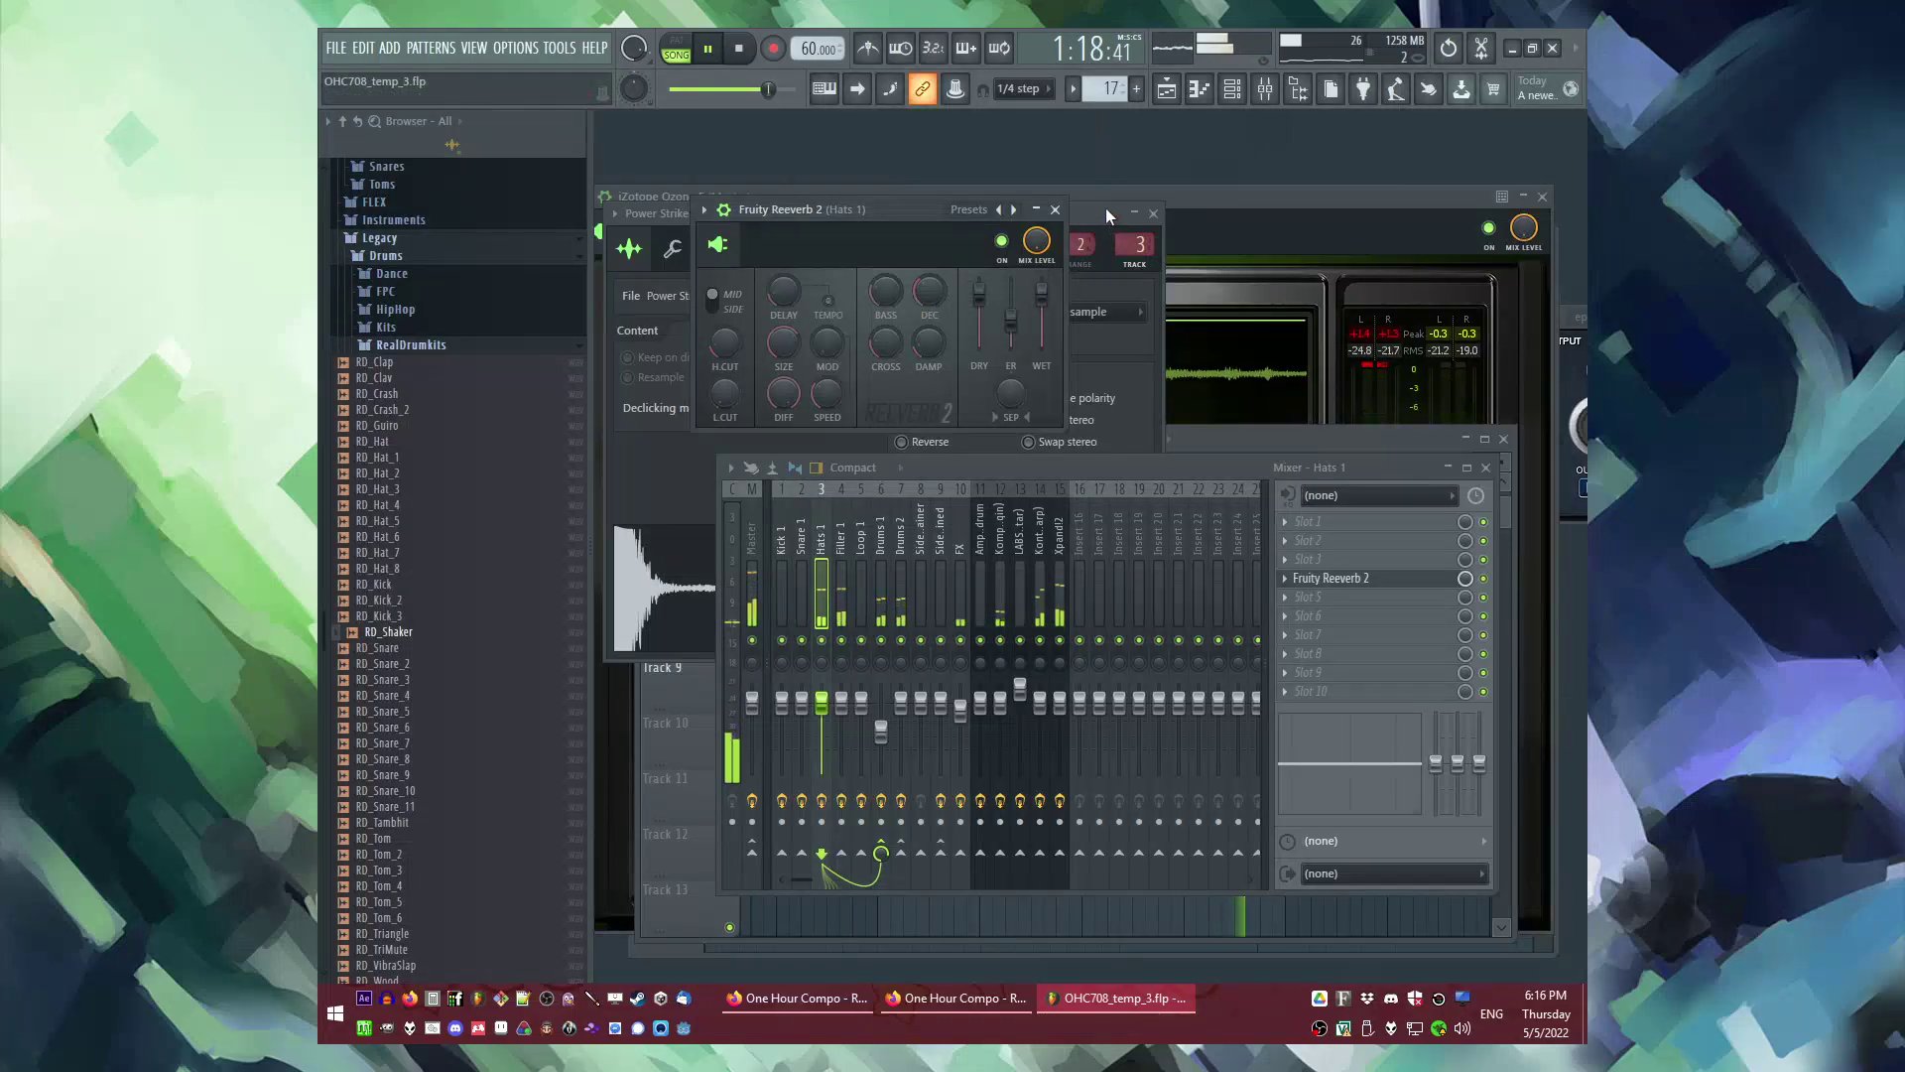
pyautogui.click(1057, 210)
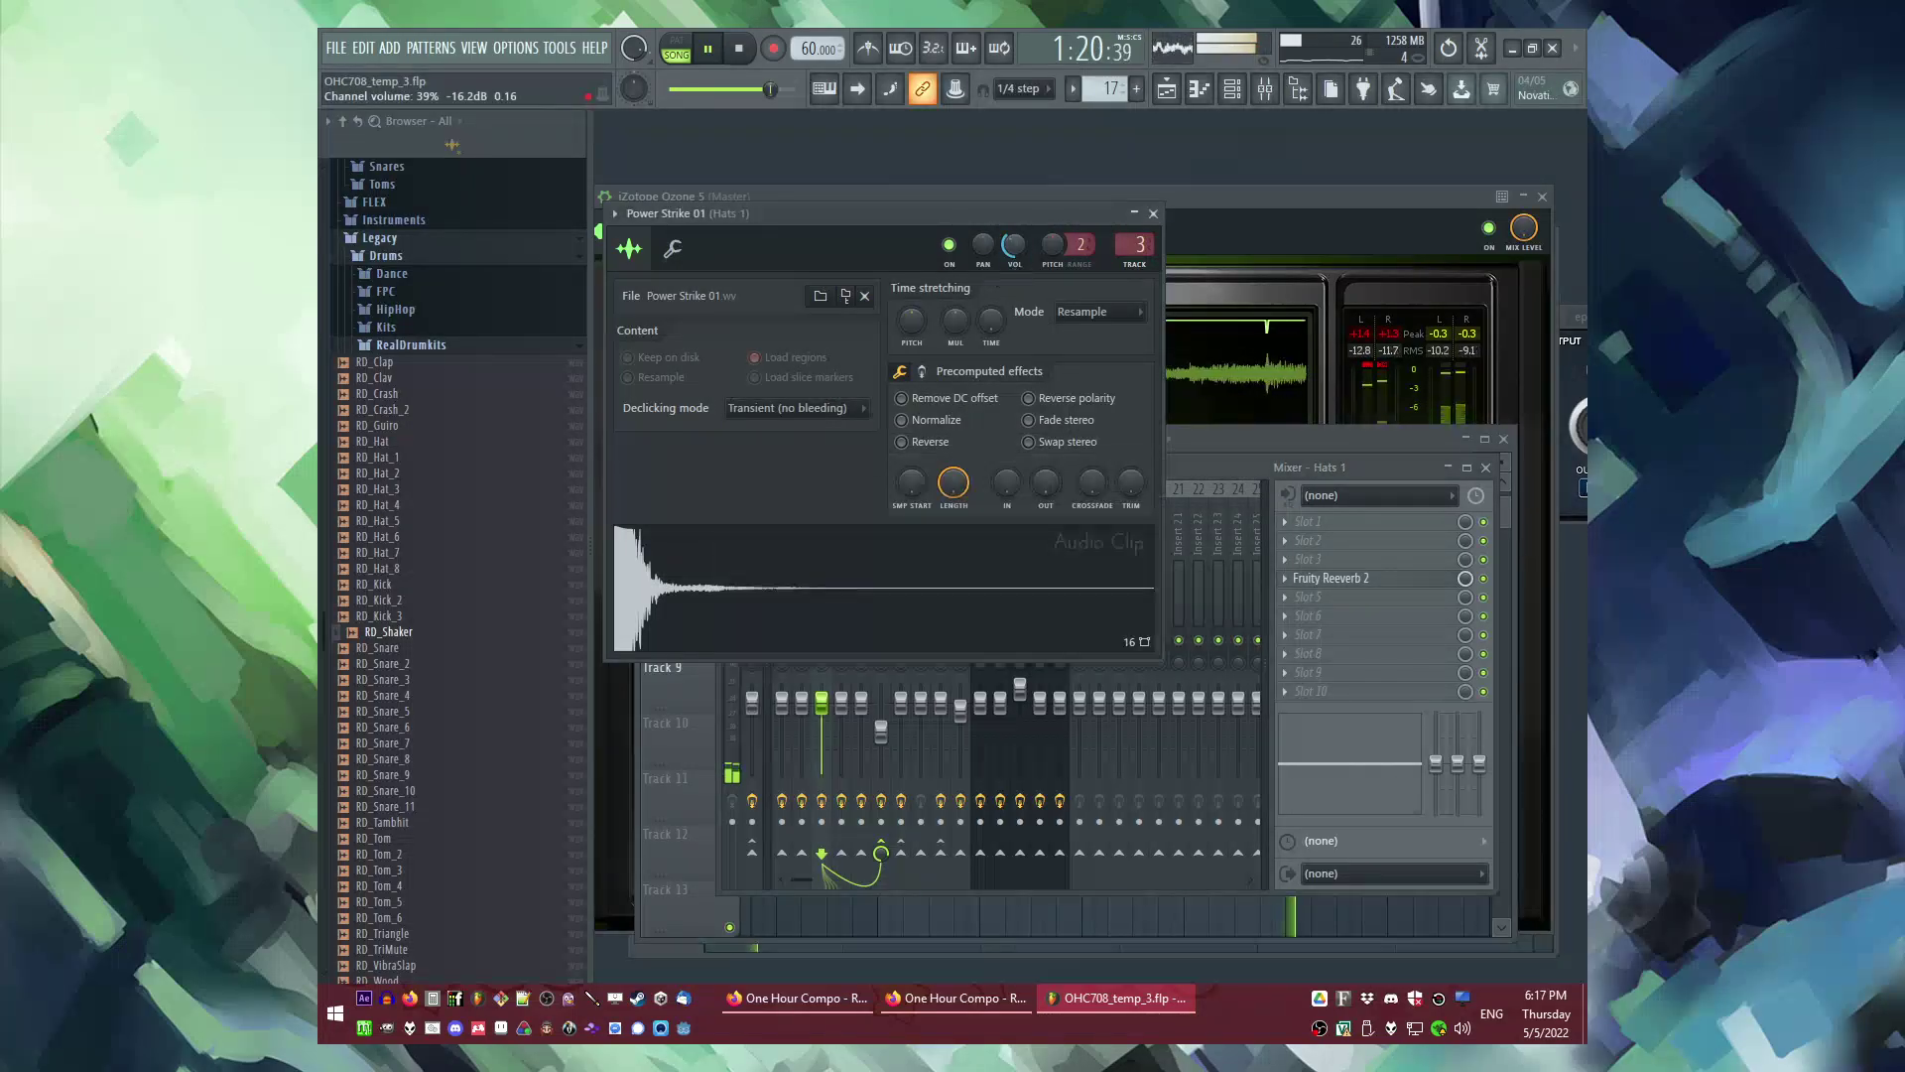
# Step: Stop playback and open the Pattern 17 clip on Track 9 in the channel rack
pyautogui.press('F5')
pyautogui.scroll(3, 865, 737)
pyautogui.keyDown('ctrl'); pyautogui.scroll(-4, 865, 737); pyautogui.keyUp('ctrl')
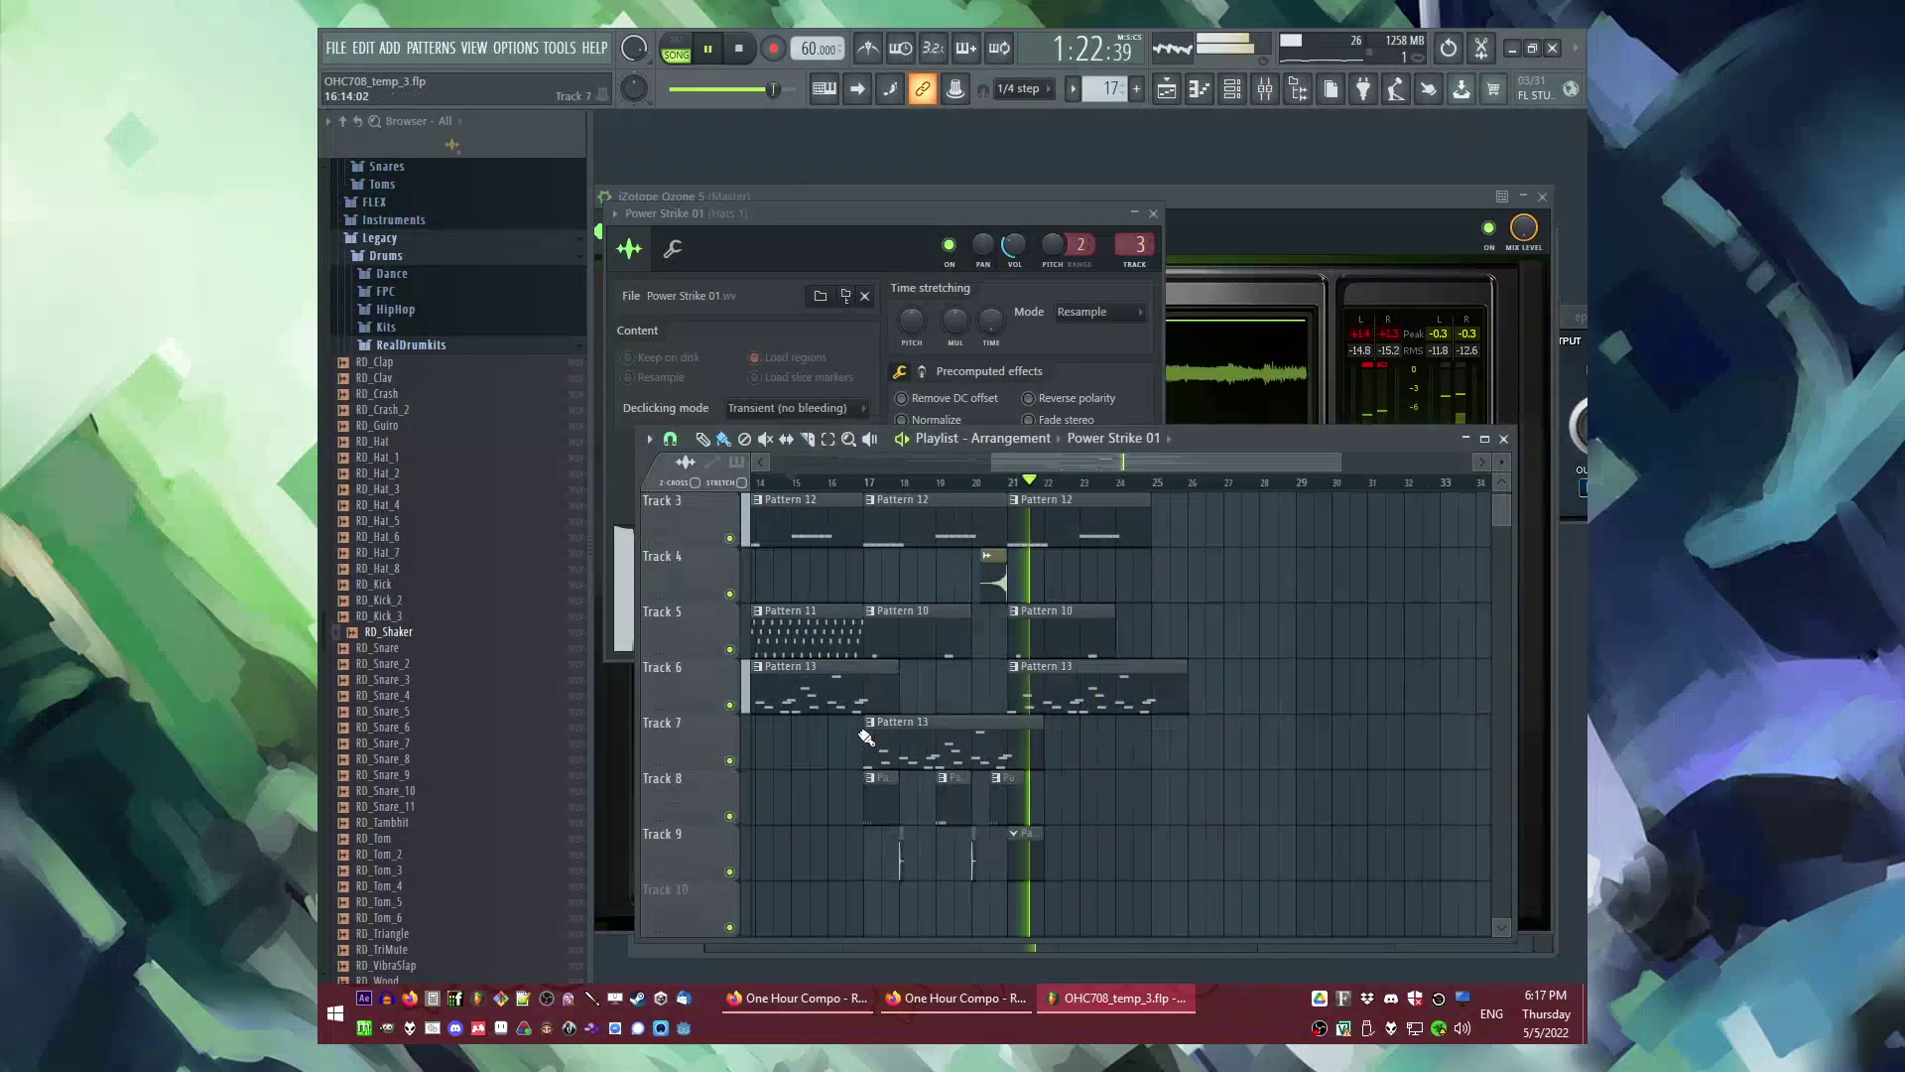
pyautogui.keyDown('ctrl'); pyautogui.scroll(4, 1032, 857); pyautogui.keyUp('ctrl')
pyautogui.scroll(-2, 1031, 760)
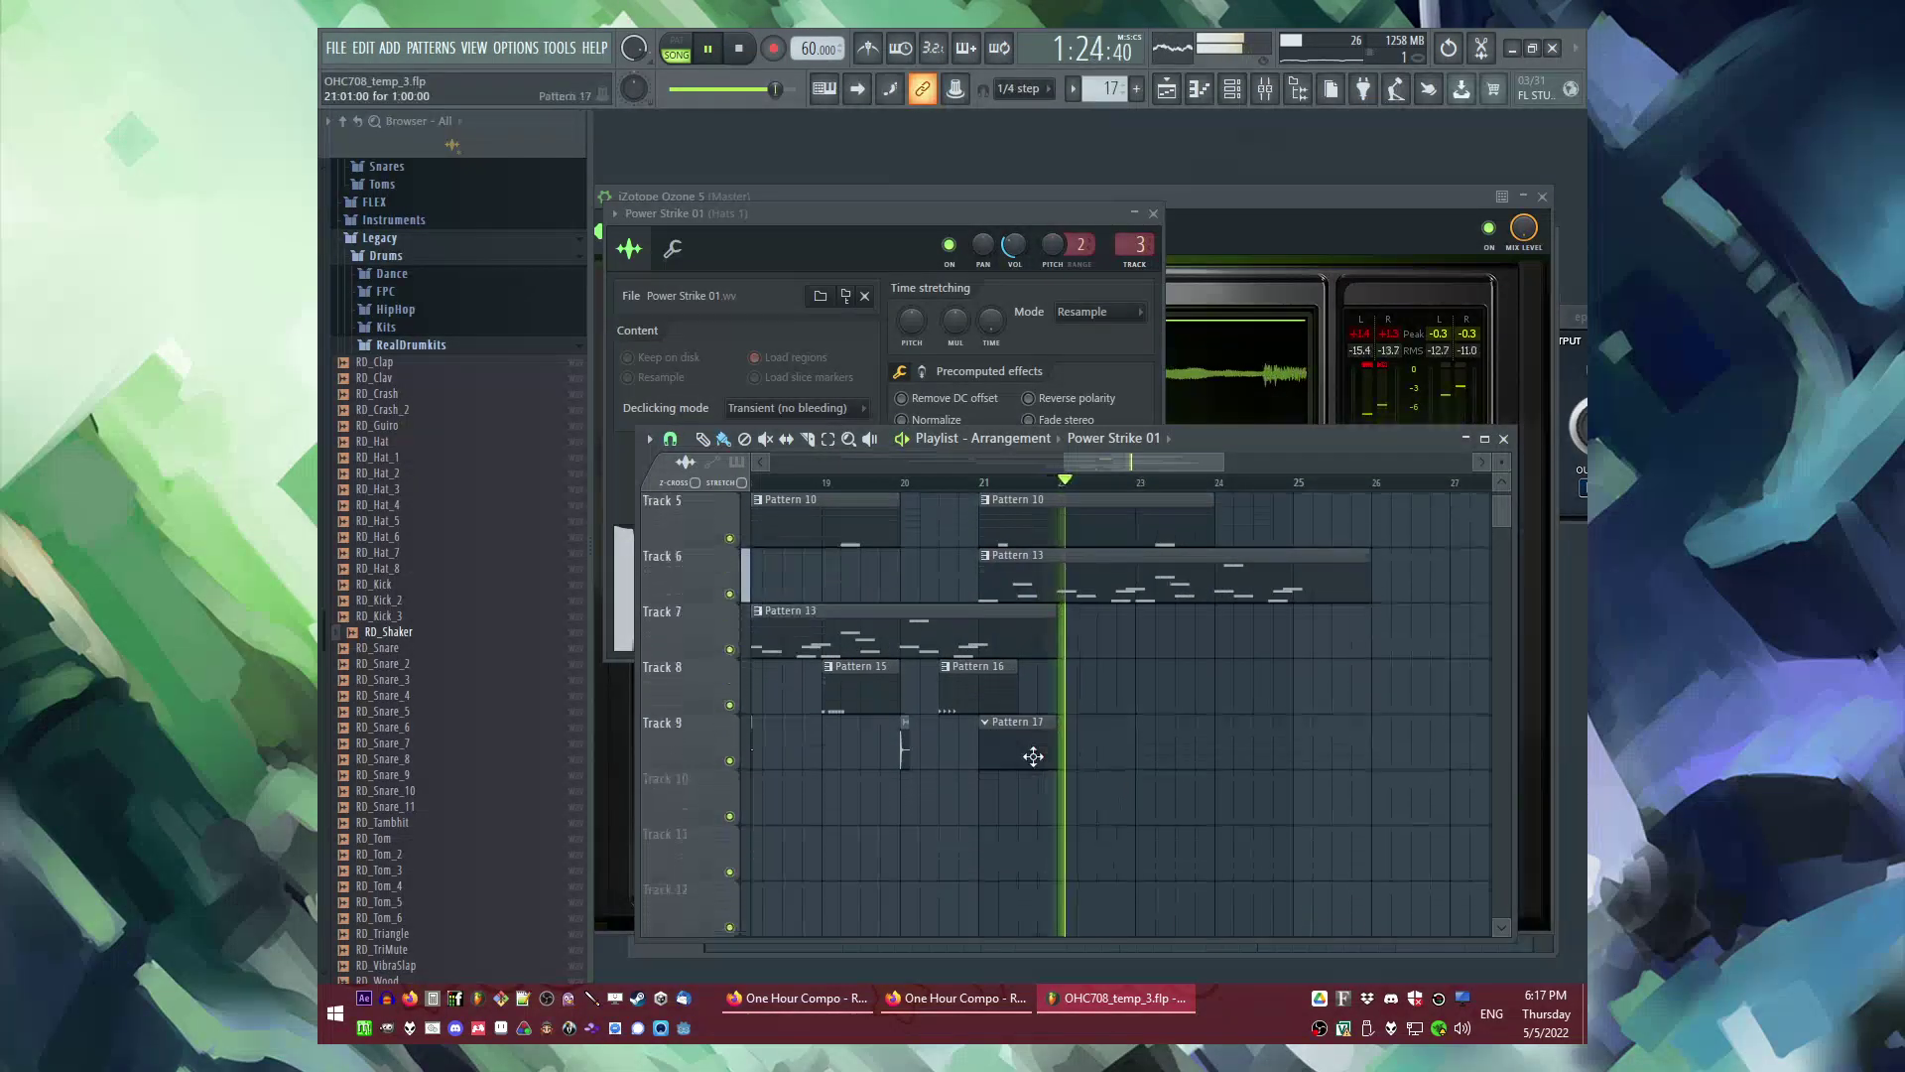
pyautogui.press('space')
pyautogui.doubleClick(1026, 756)
pyautogui.click(387, 48)
pyautogui.click(387, 48)
pyautogui.click(386, 47)
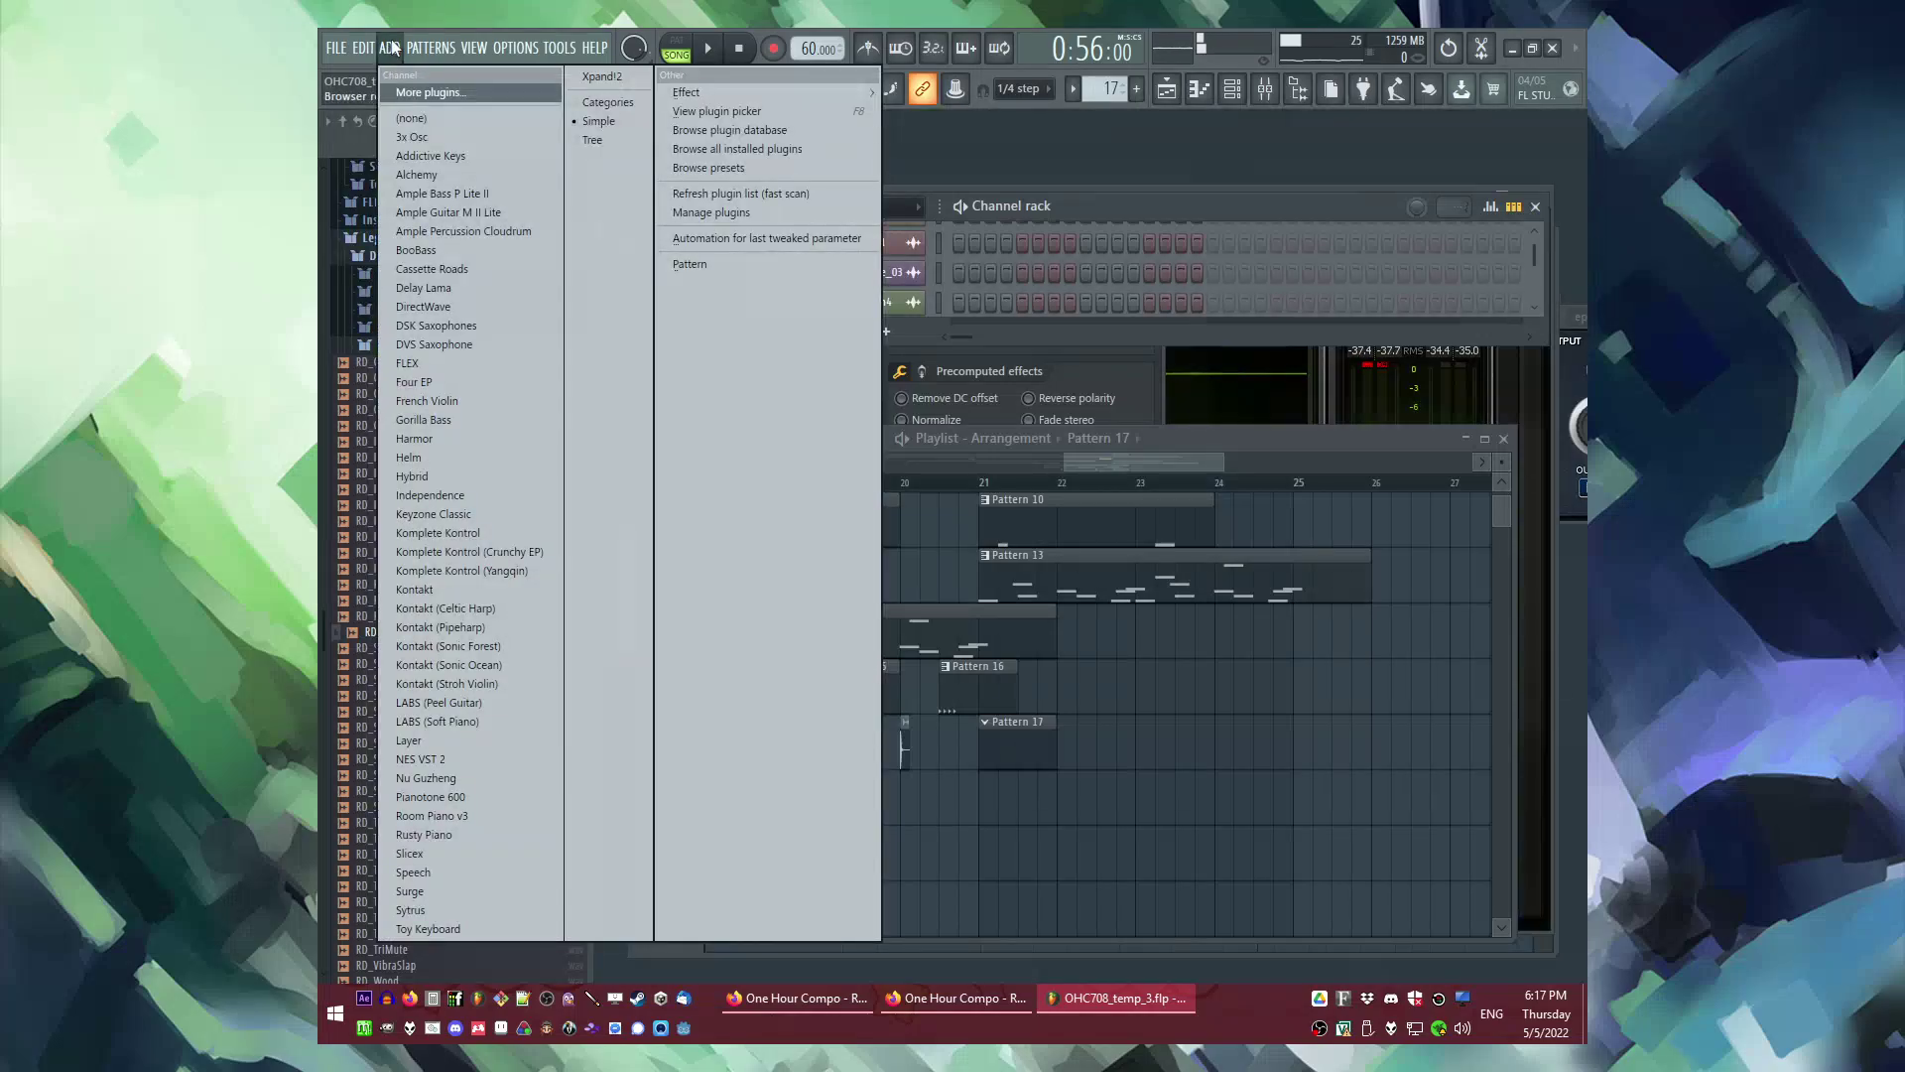
pyautogui.click(407, 49)
pyautogui.click(395, 51)
pyautogui.click(398, 50)
# Step: Play the arrangement from bar 21
pyautogui.press('space')
pyautogui.click(977, 486)
pyautogui.click(993, 487)
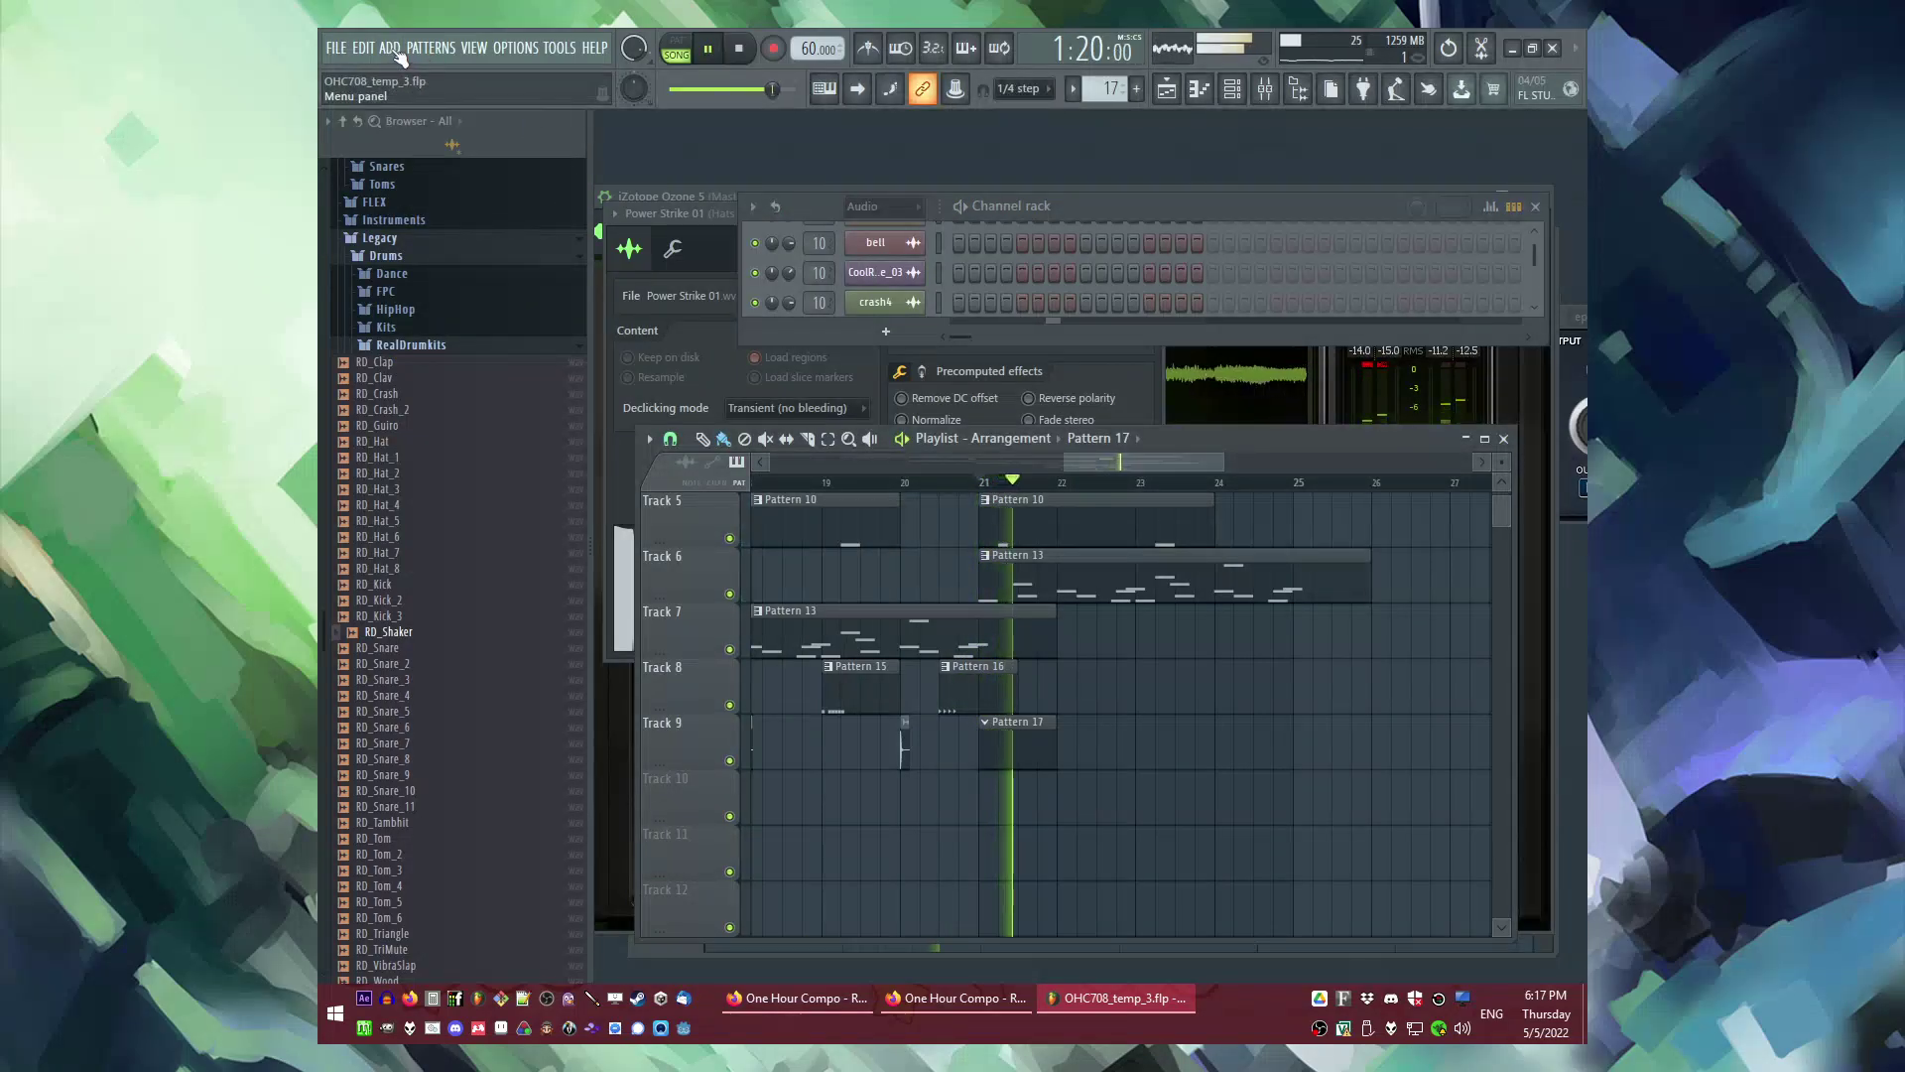
pyautogui.press('F6')
pyautogui.press('F6')
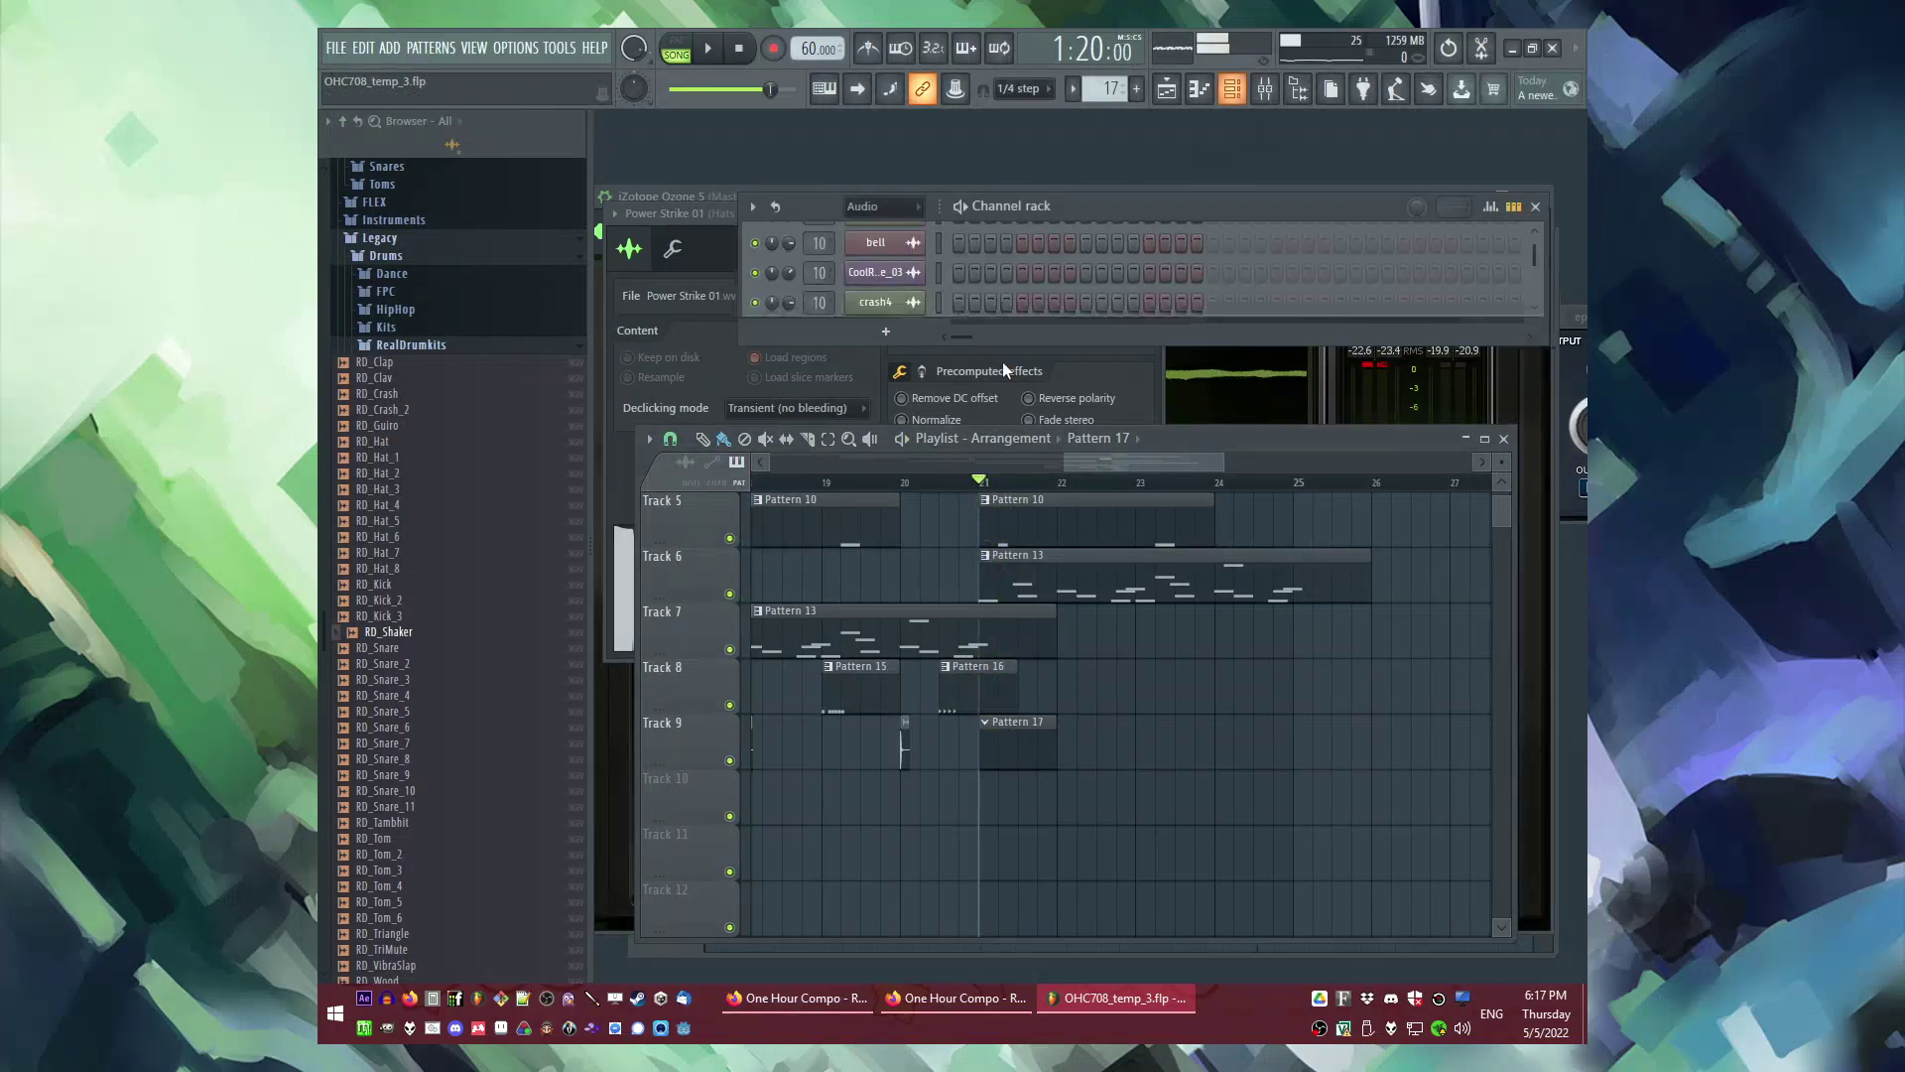
# Step: Make the channel rack window taller and set its channel filter to All
pyautogui.moveTo(872, 344); pyautogui.dragTo(859, 657)
pyautogui.scroll(-1, 926, 429)
pyautogui.click(854, 228)
pyautogui.press('space')
# Step: Replace the Pattern 17 clip on Track 9 with a unique copy of Pattern 13 at bar 21 and open its piano roll
pyautogui.press('F5')
pyautogui.click(1016, 593)
pyautogui.rightClick(998, 758)
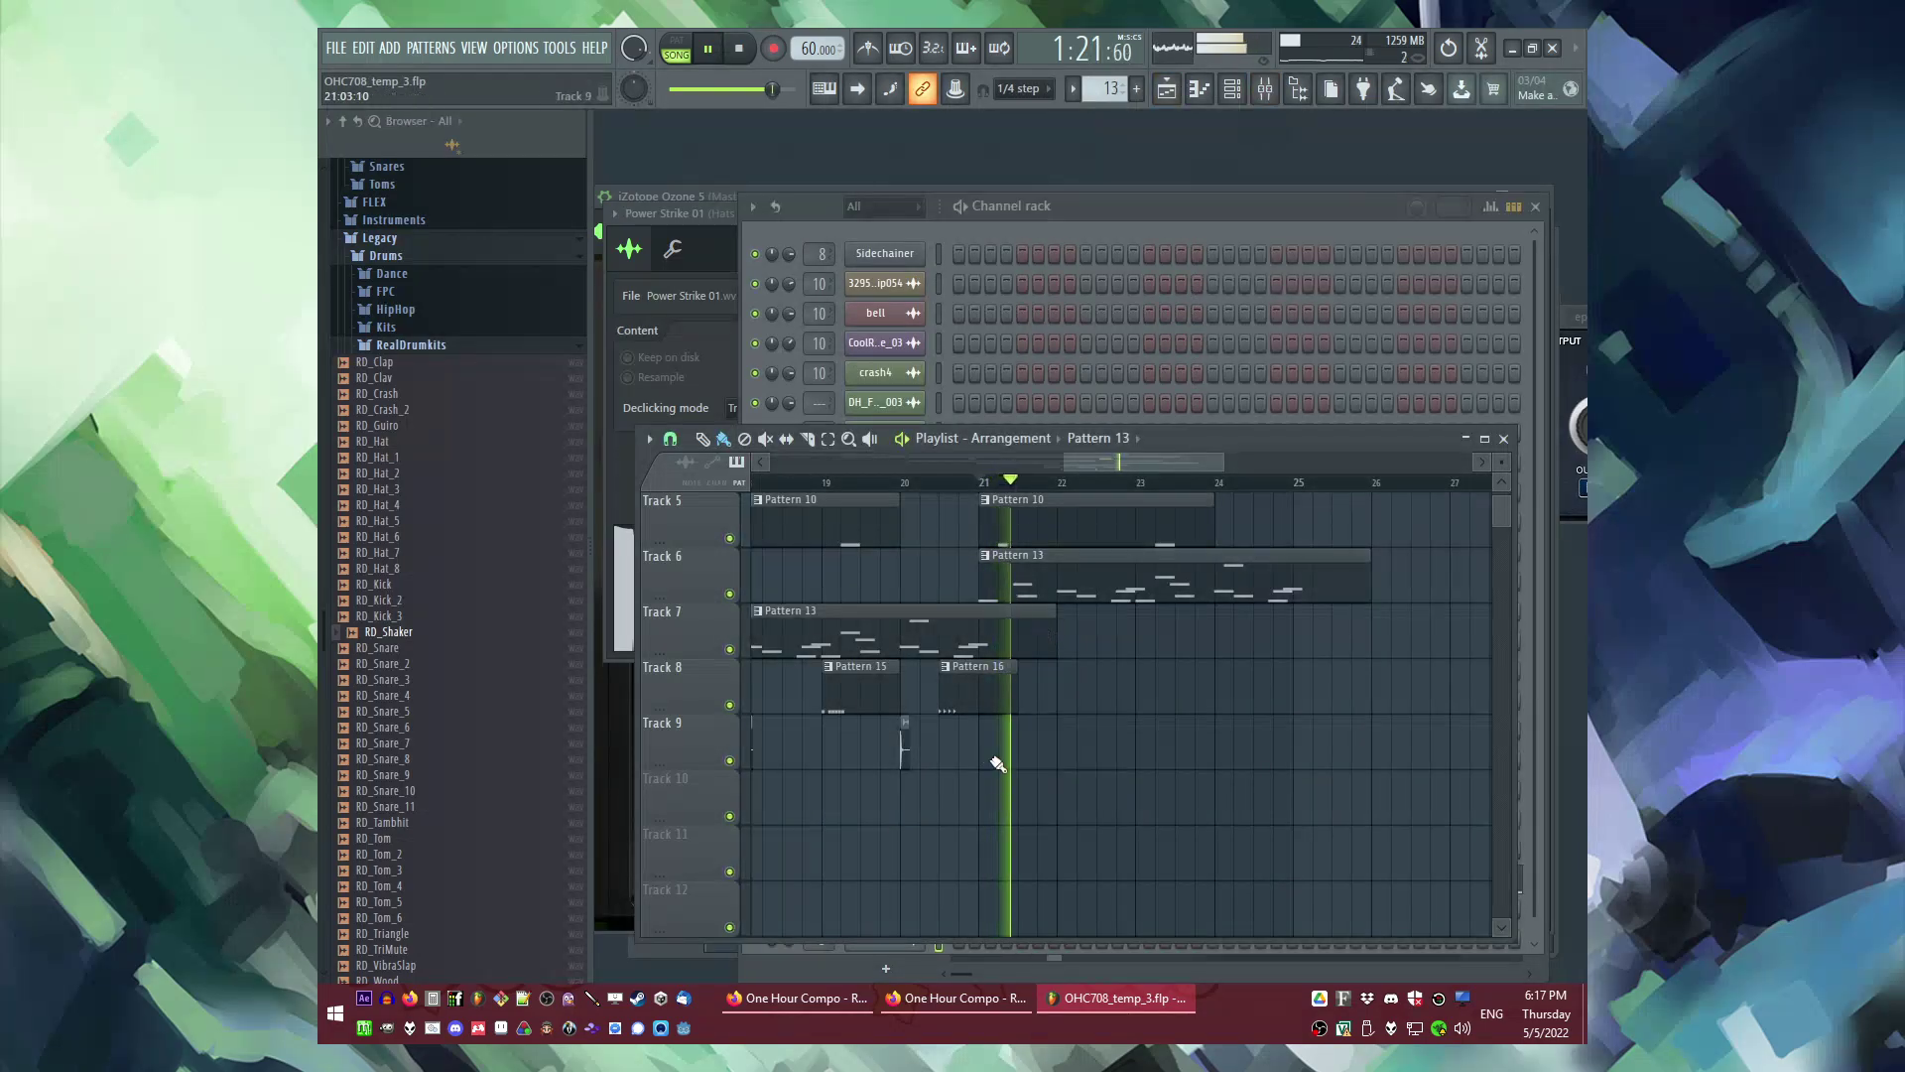
pyautogui.click(995, 752)
pyautogui.click(986, 723)
pyautogui.click(1012, 855)
pyautogui.doubleClick(1021, 749)
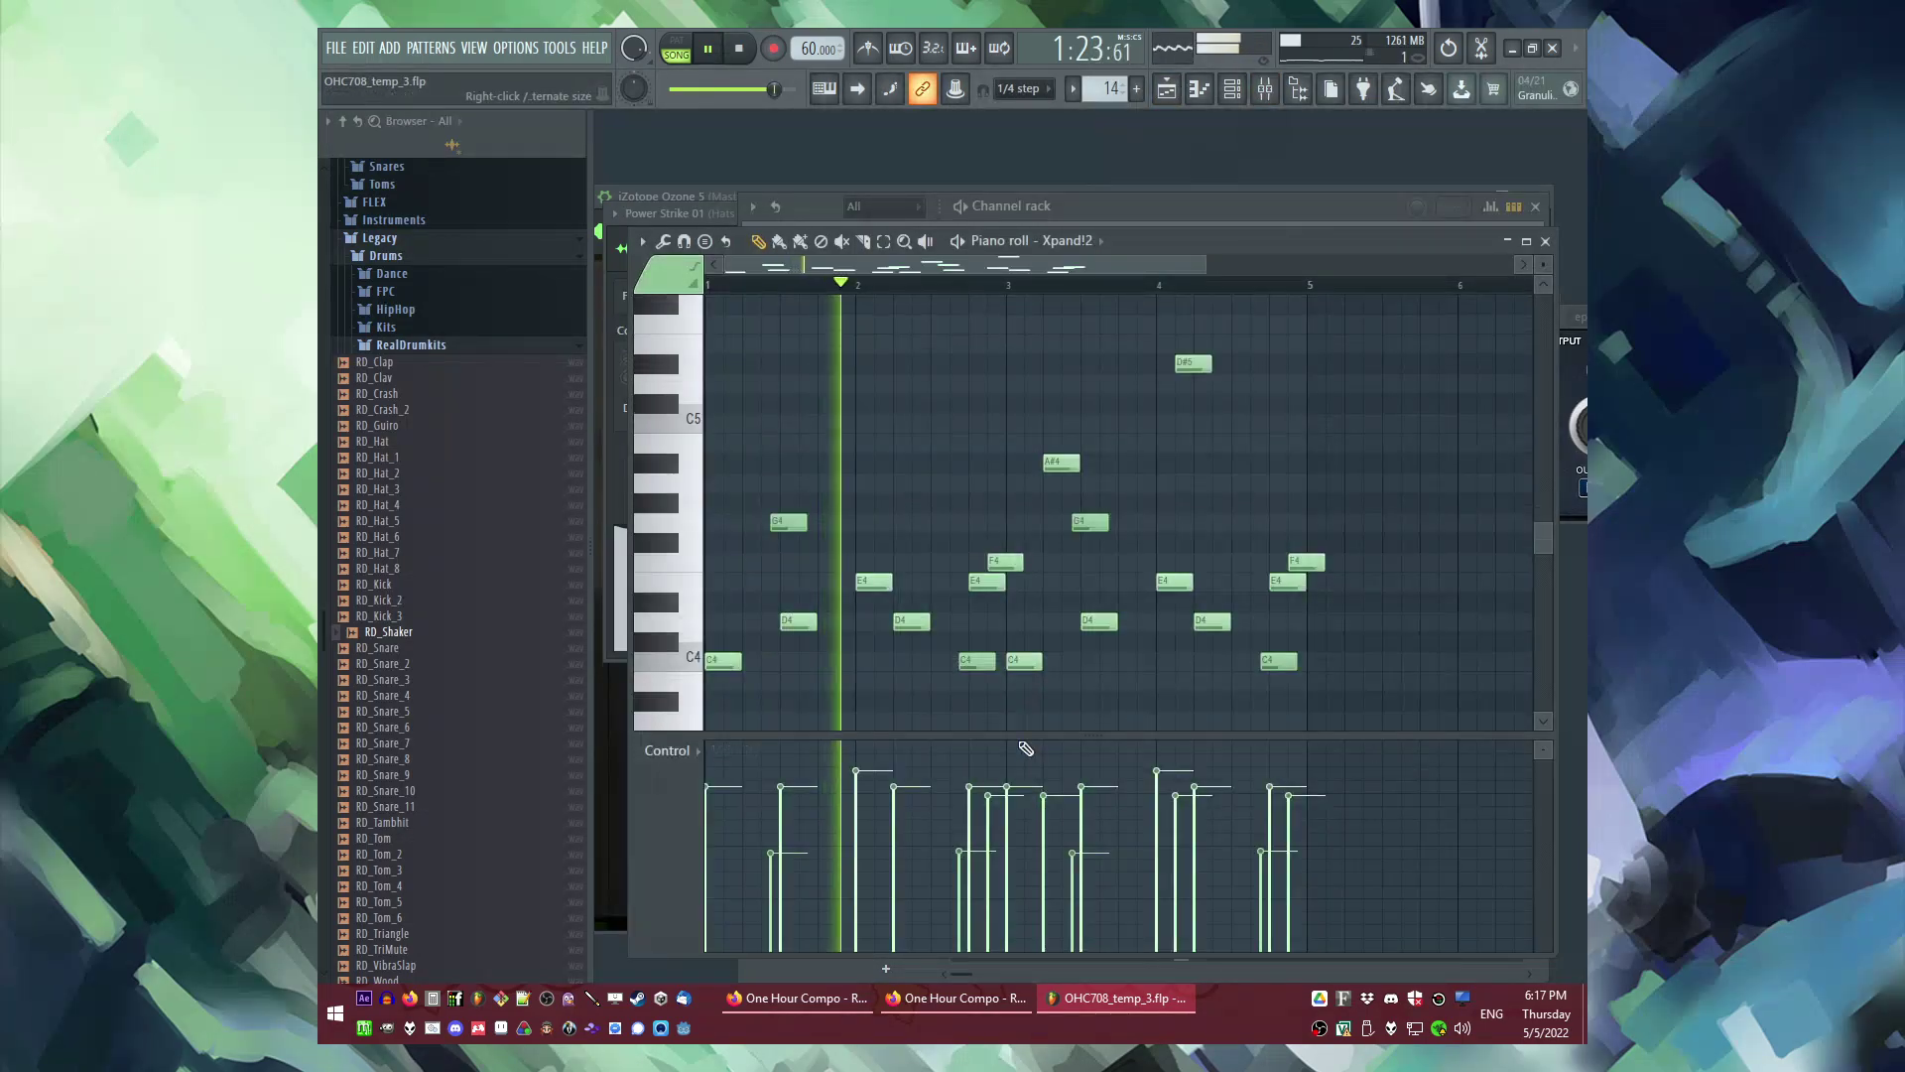
# Step: Switch to pattern mode and delete all the notes in the Xpand!2 piano roll
pyautogui.press('l')
pyautogui.hotkey('ctrl', 'a')
pyautogui.press('Delete')
pyautogui.press('space')
# Step: Add an F#5 note at step 3 of bar 1 and lengthen it to 0:04:04
pyautogui.scroll(3, 742, 476)
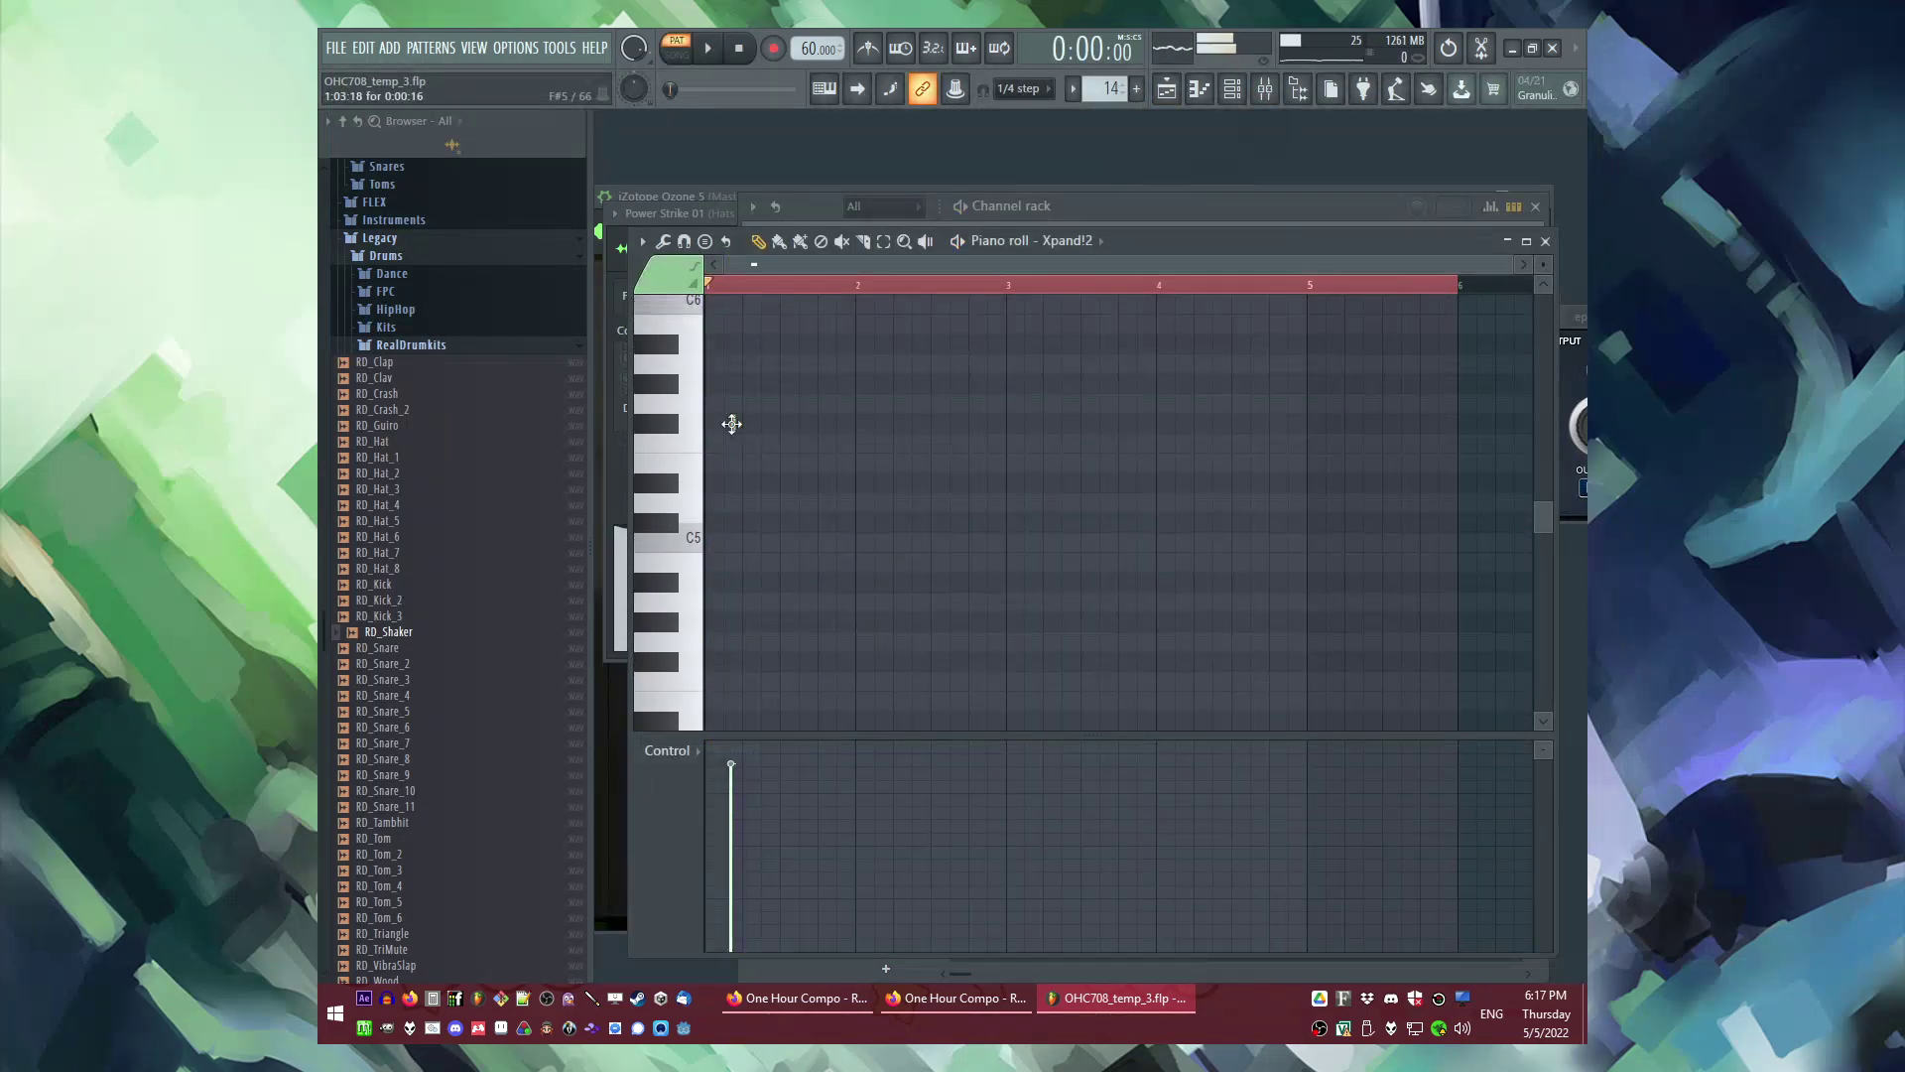
pyautogui.scroll(3, 725, 424)
pyautogui.moveTo(749, 425); pyautogui.dragTo(844, 427)
pyautogui.scroll(2, 766, 423)
# Step: Try out a second note at D6 just after the start of the F#5 note
pyautogui.click(748, 381)
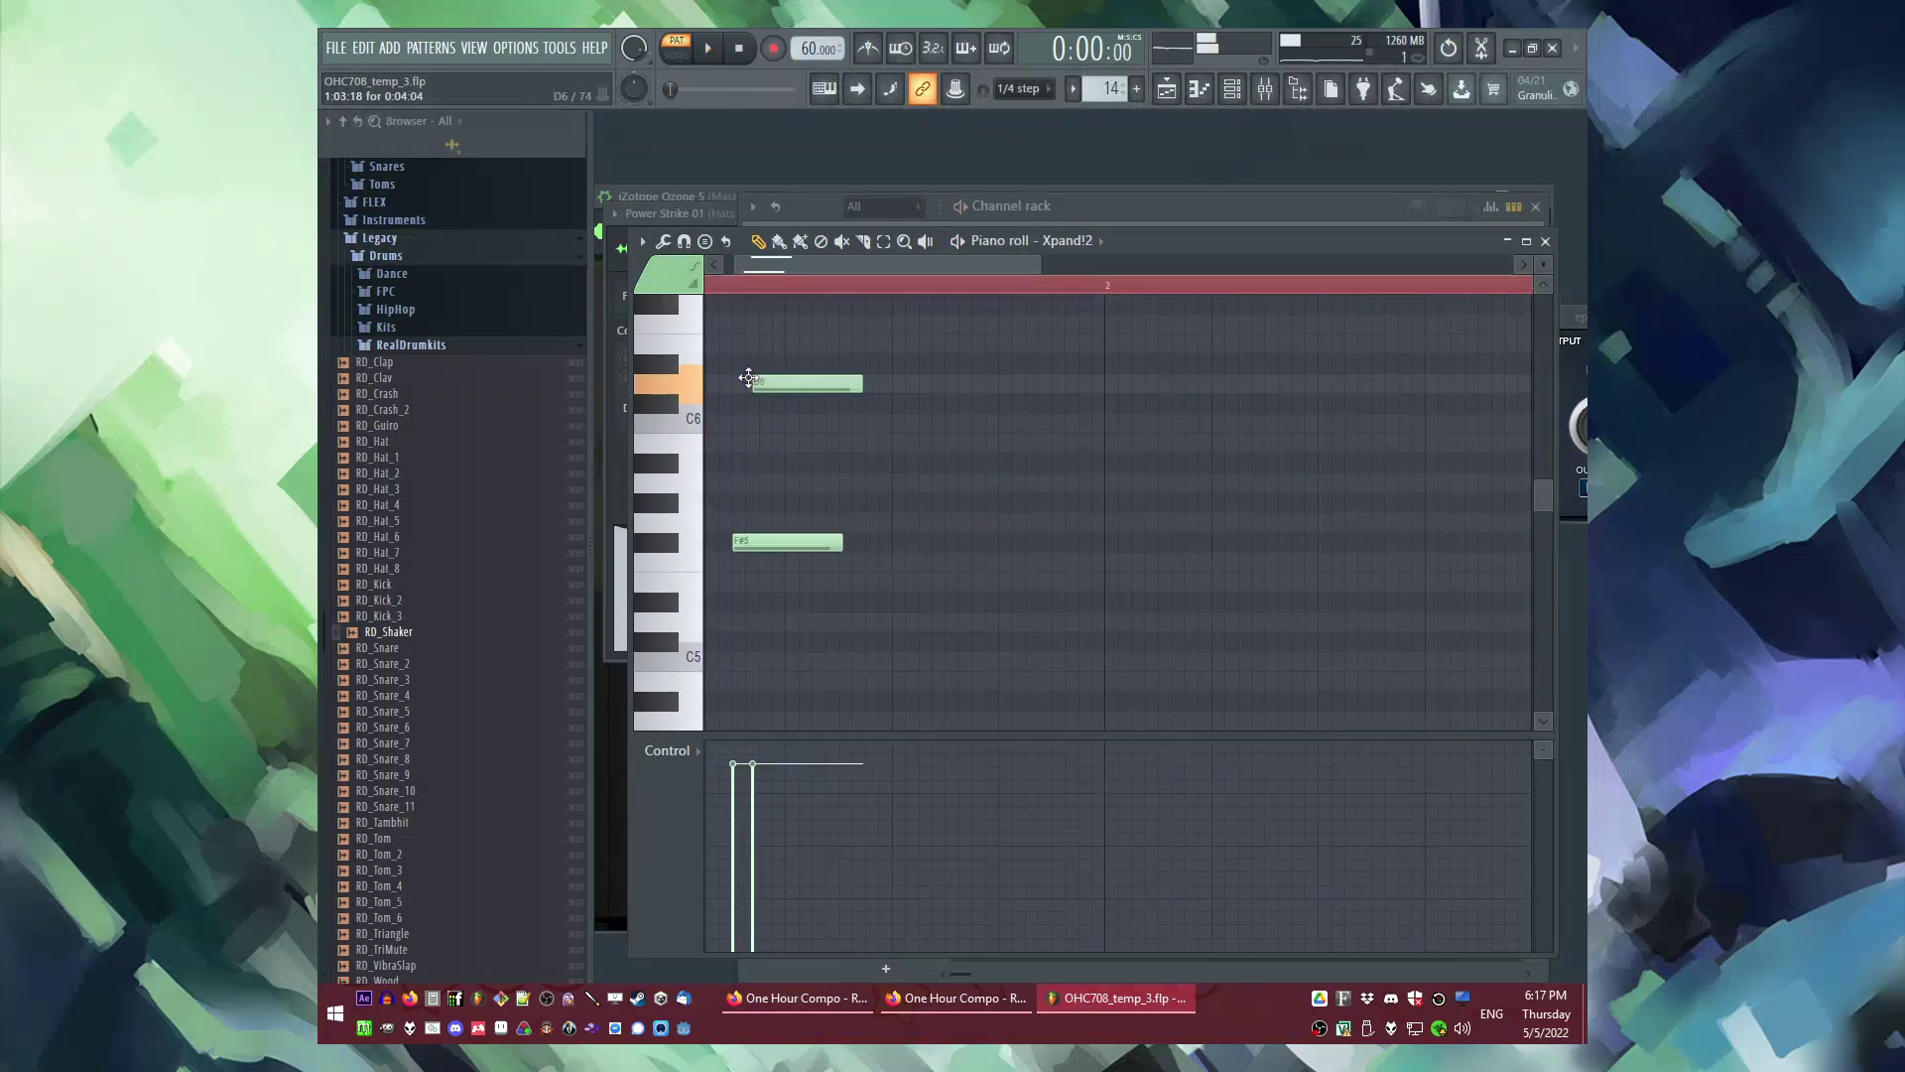
pyautogui.scroll(-5, 751, 665)
pyautogui.scroll(-2, 766, 645)
pyautogui.click(749, 660)
pyautogui.scroll(8, 756, 662)
pyautogui.press('space')
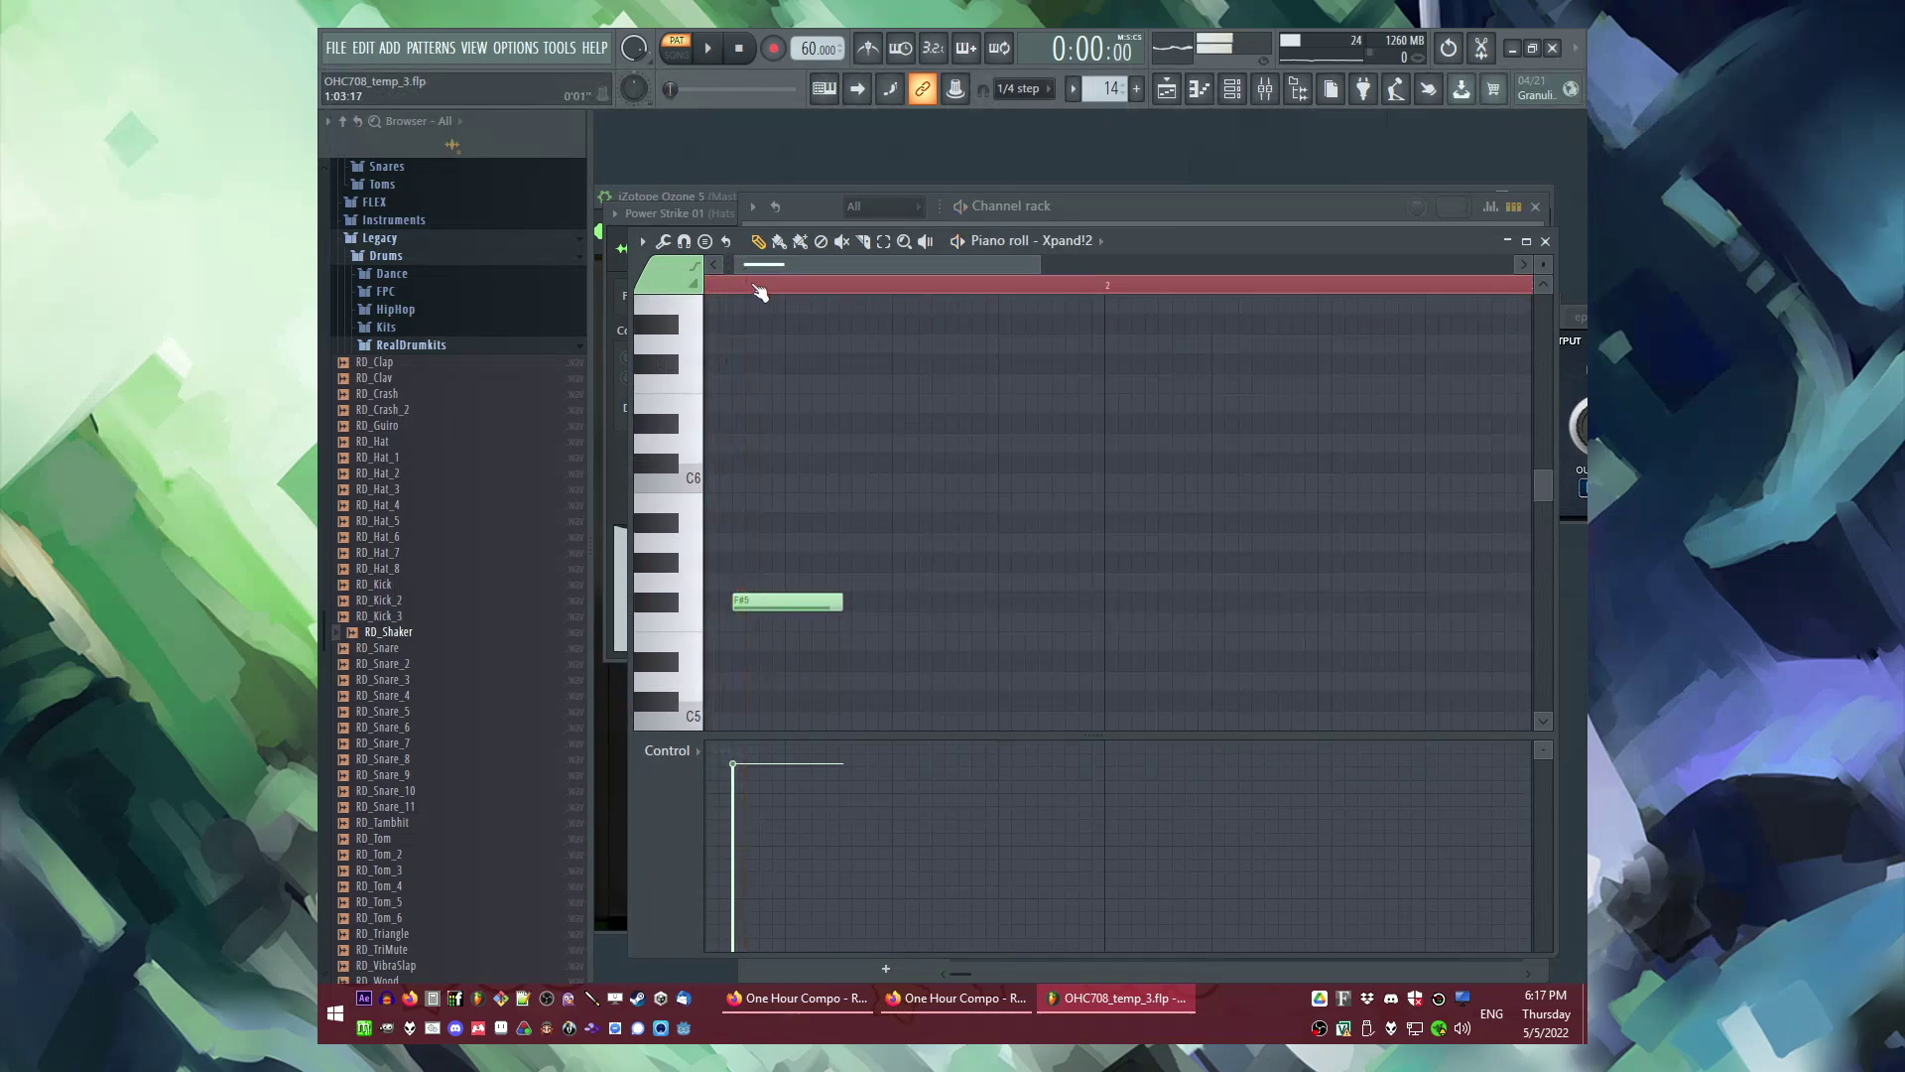
# Step: Return to song mode and shorten the F#5 note to 0:02:16 during playback
pyautogui.press('l')
pyautogui.press('space')
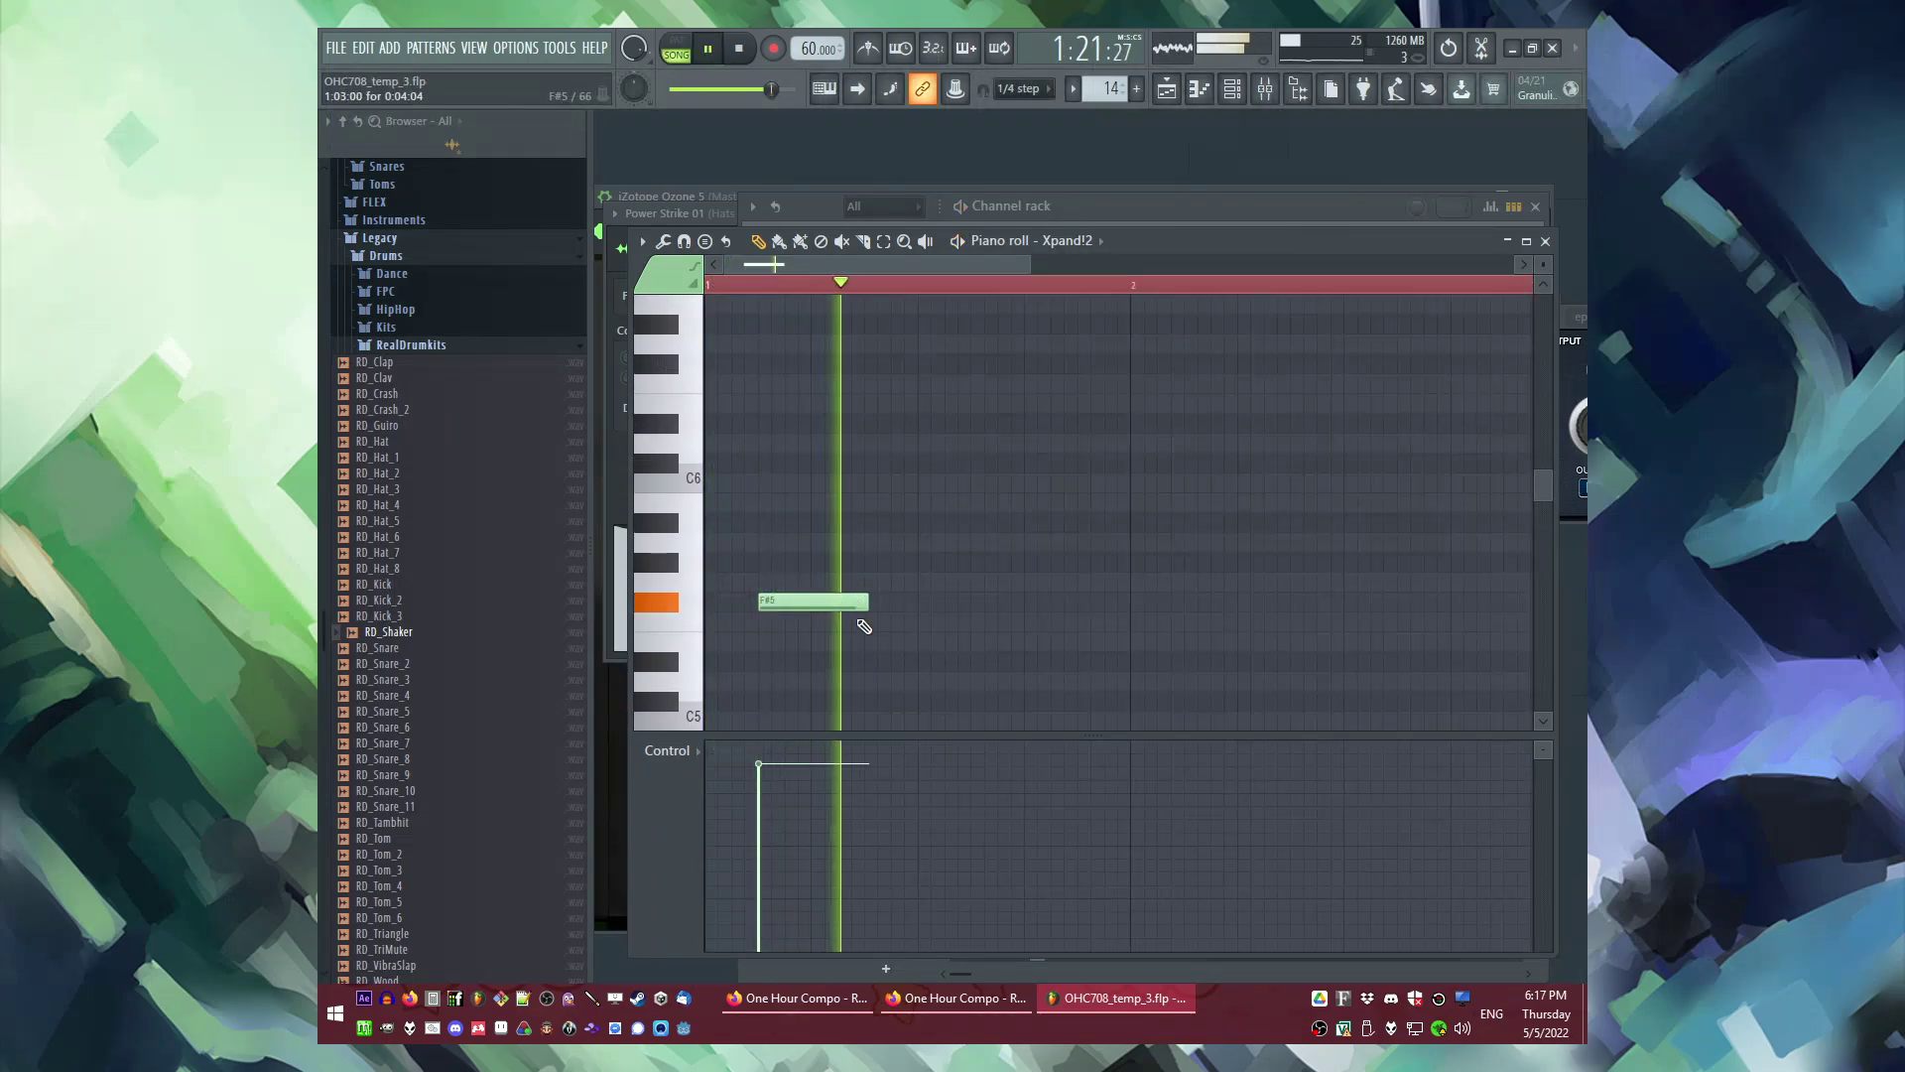
pyautogui.moveTo(866, 601); pyautogui.dragTo(826, 601)
pyautogui.press('space')
# Step: Try out a second note around step 7 of bar 1 at several pitches, including C#5 and B2
pyautogui.click(877, 543)
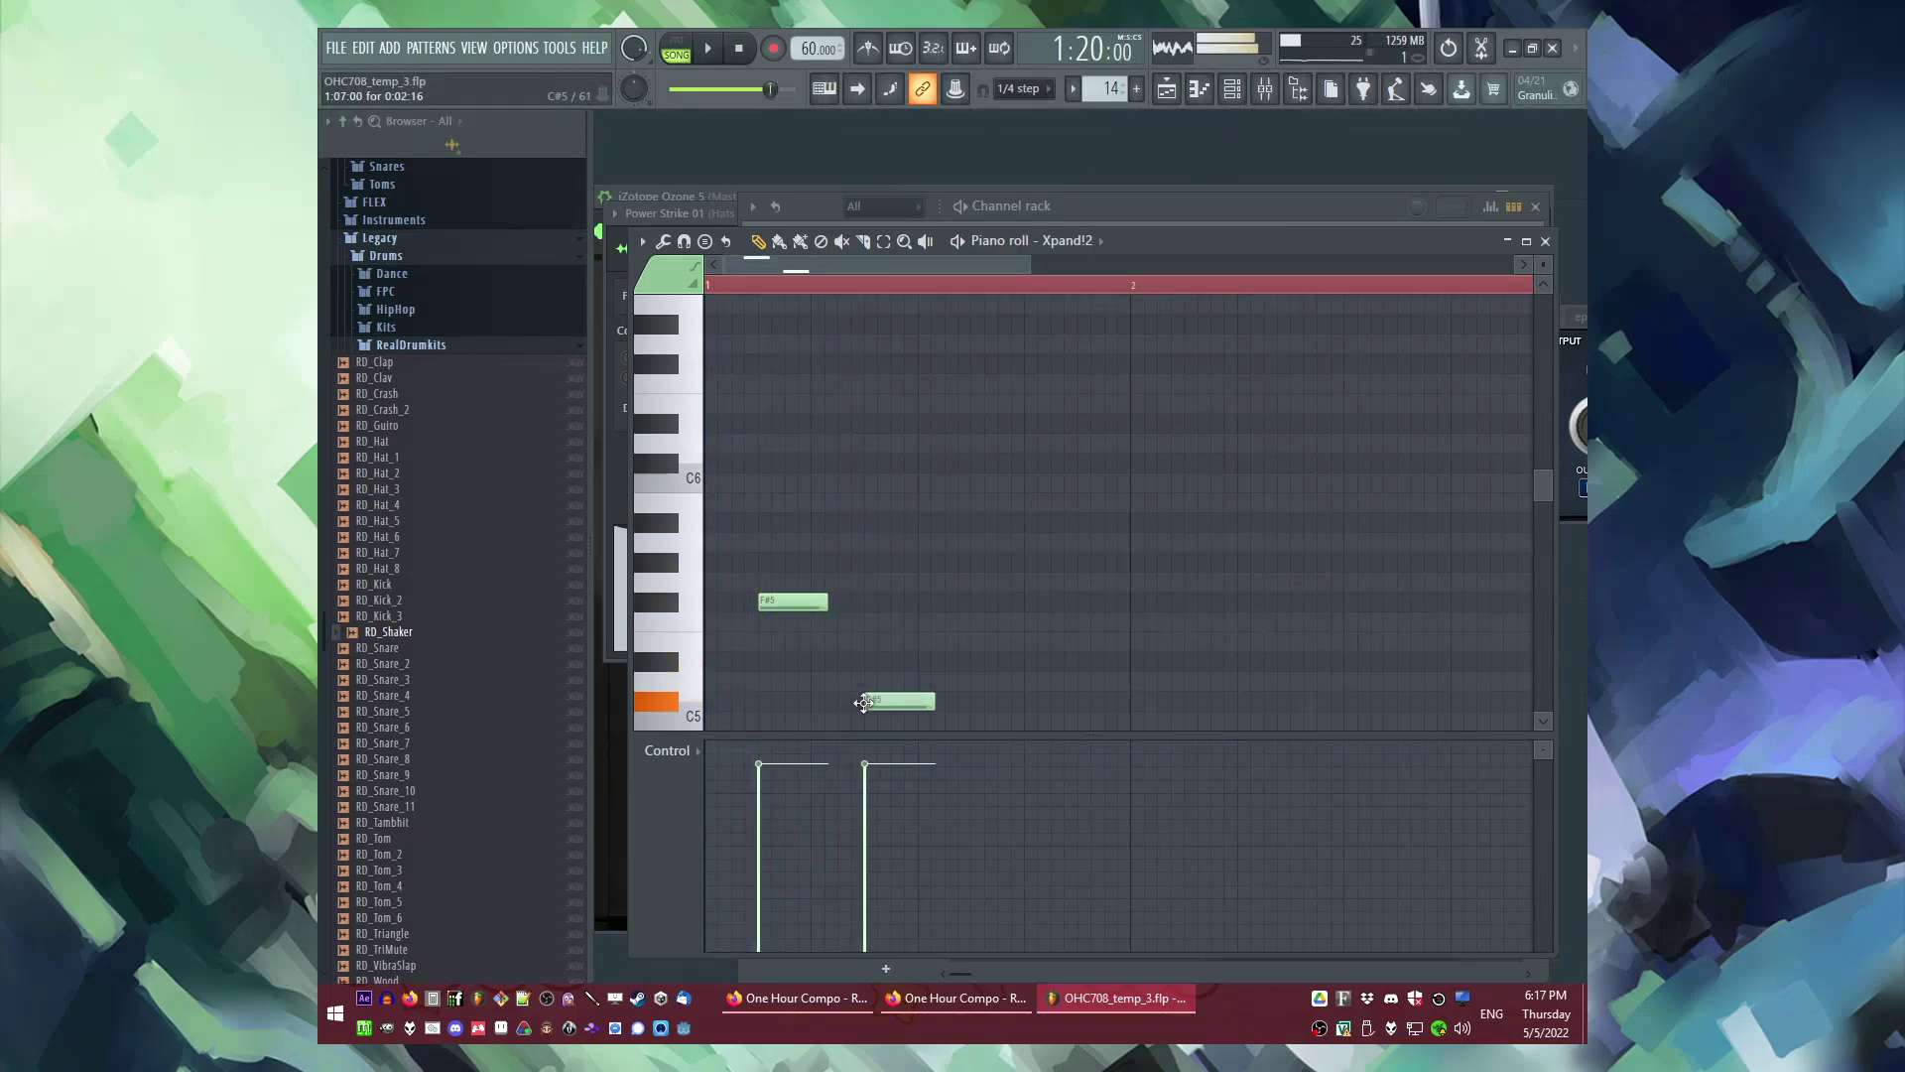
pyautogui.moveTo(861, 732); pyautogui.dragTo(866, 645)
pyautogui.moveTo(876, 402); pyautogui.dragTo(901, 505)
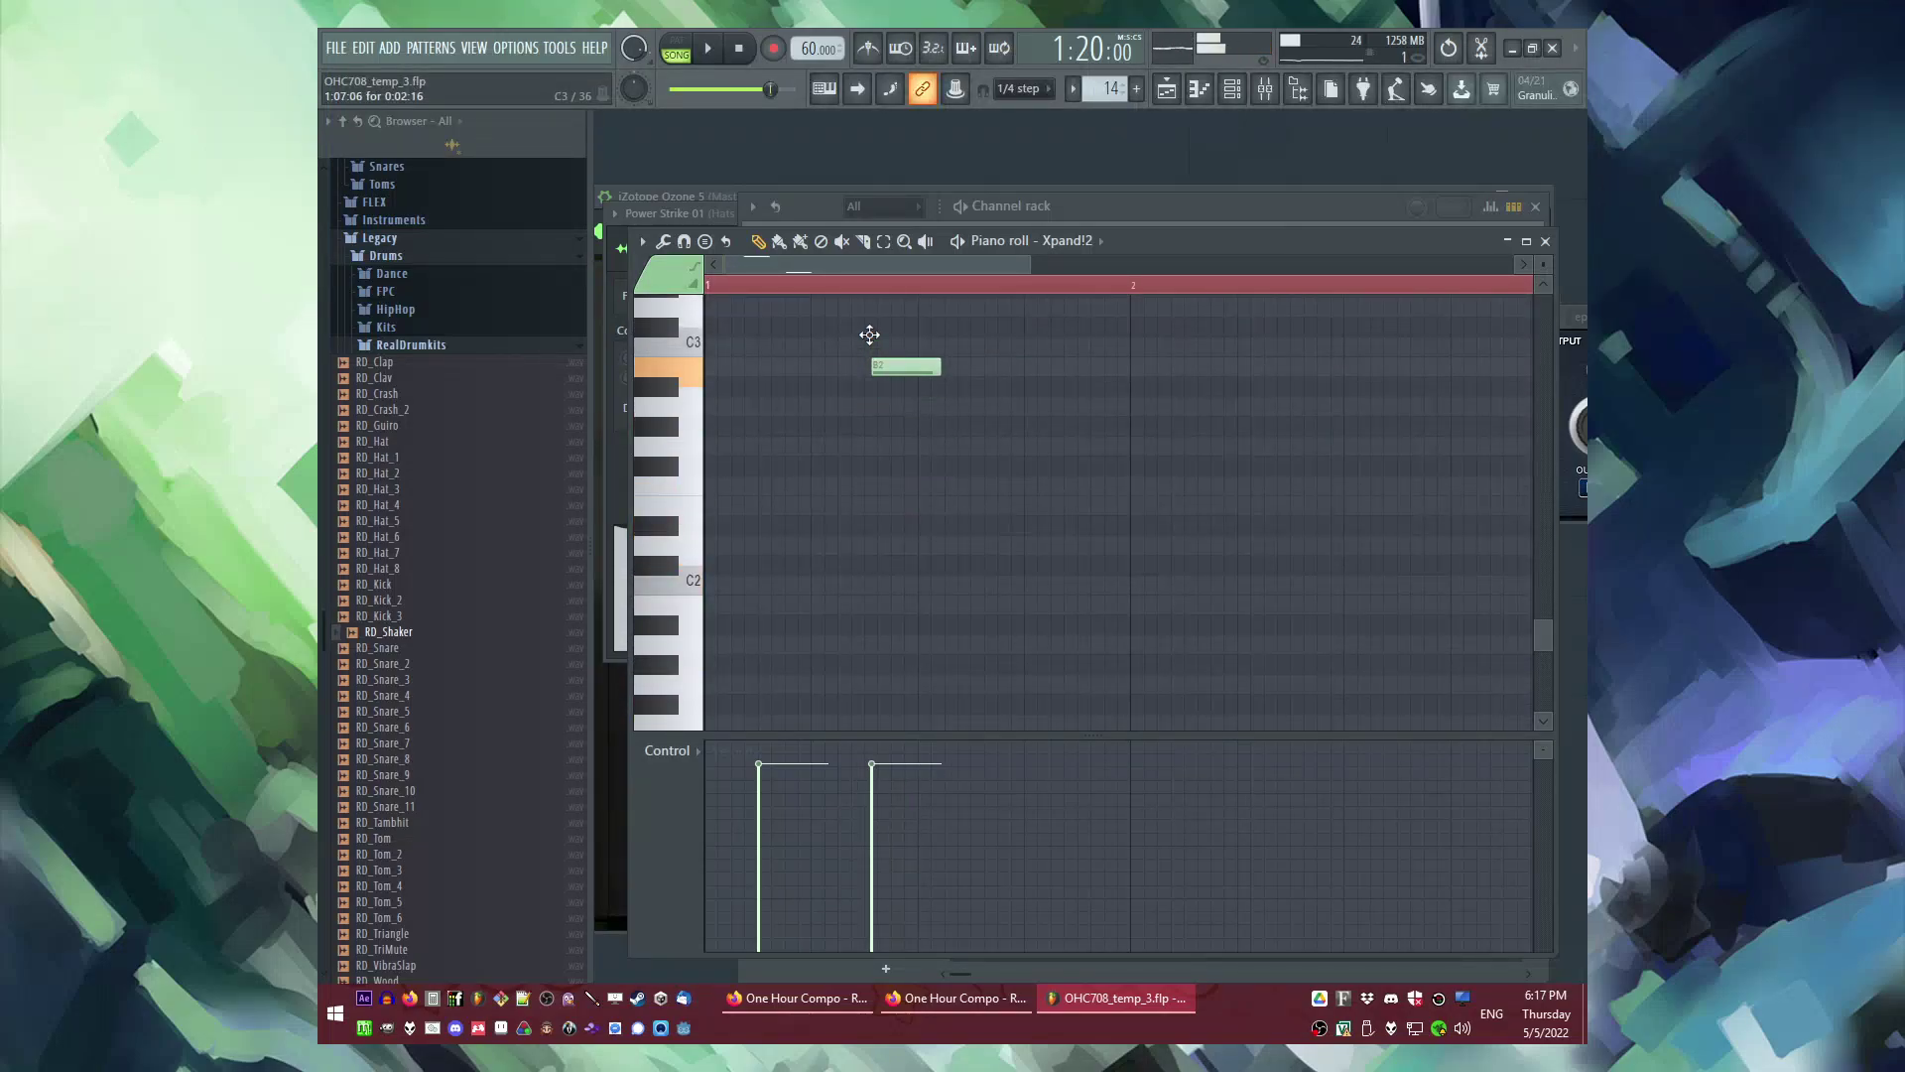
pyautogui.moveTo(870, 343); pyautogui.dragTo(869, 309)
pyautogui.press('space')
pyautogui.scroll(12, 865, 517)
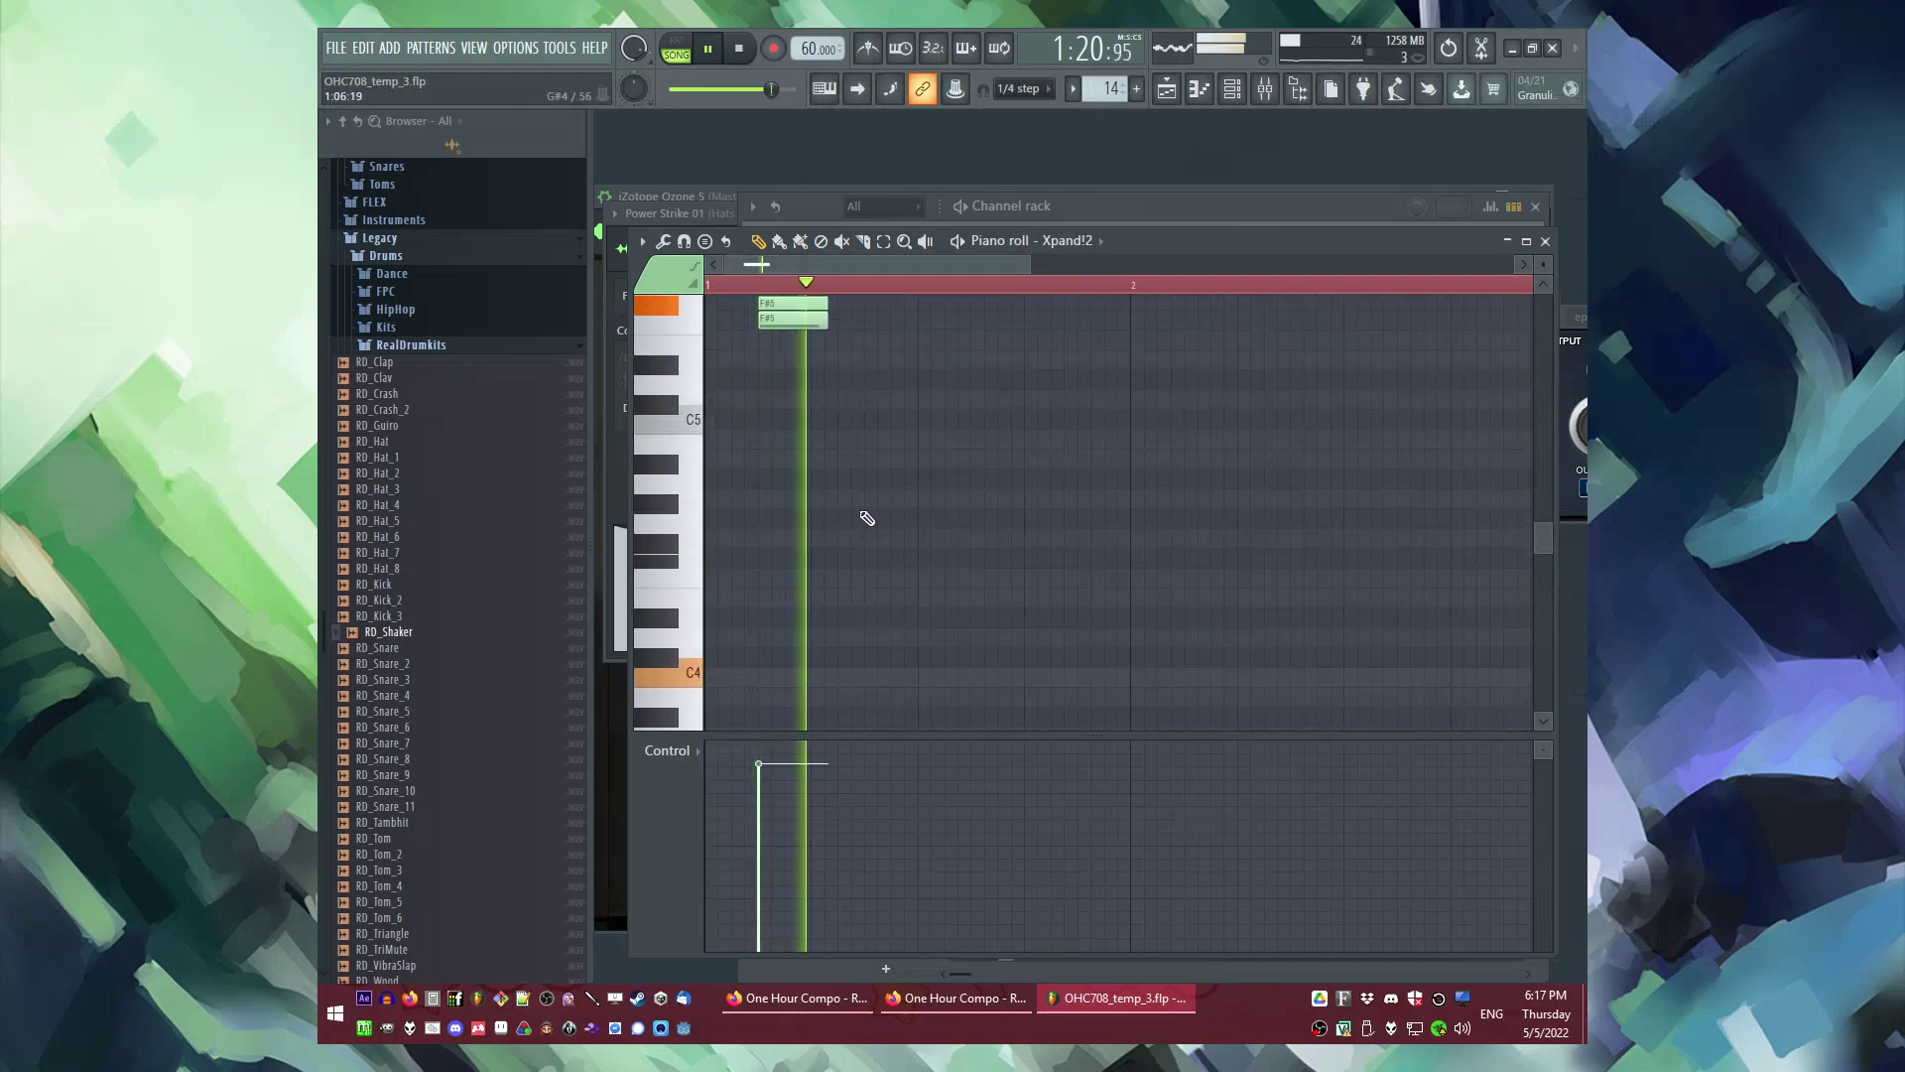
pyautogui.press('space')
pyautogui.press('space')
# Step: Add a G5 note at step 7 and a G#5 note at step 15 of bar 1, each 0:02:16 long
pyautogui.click(873, 463)
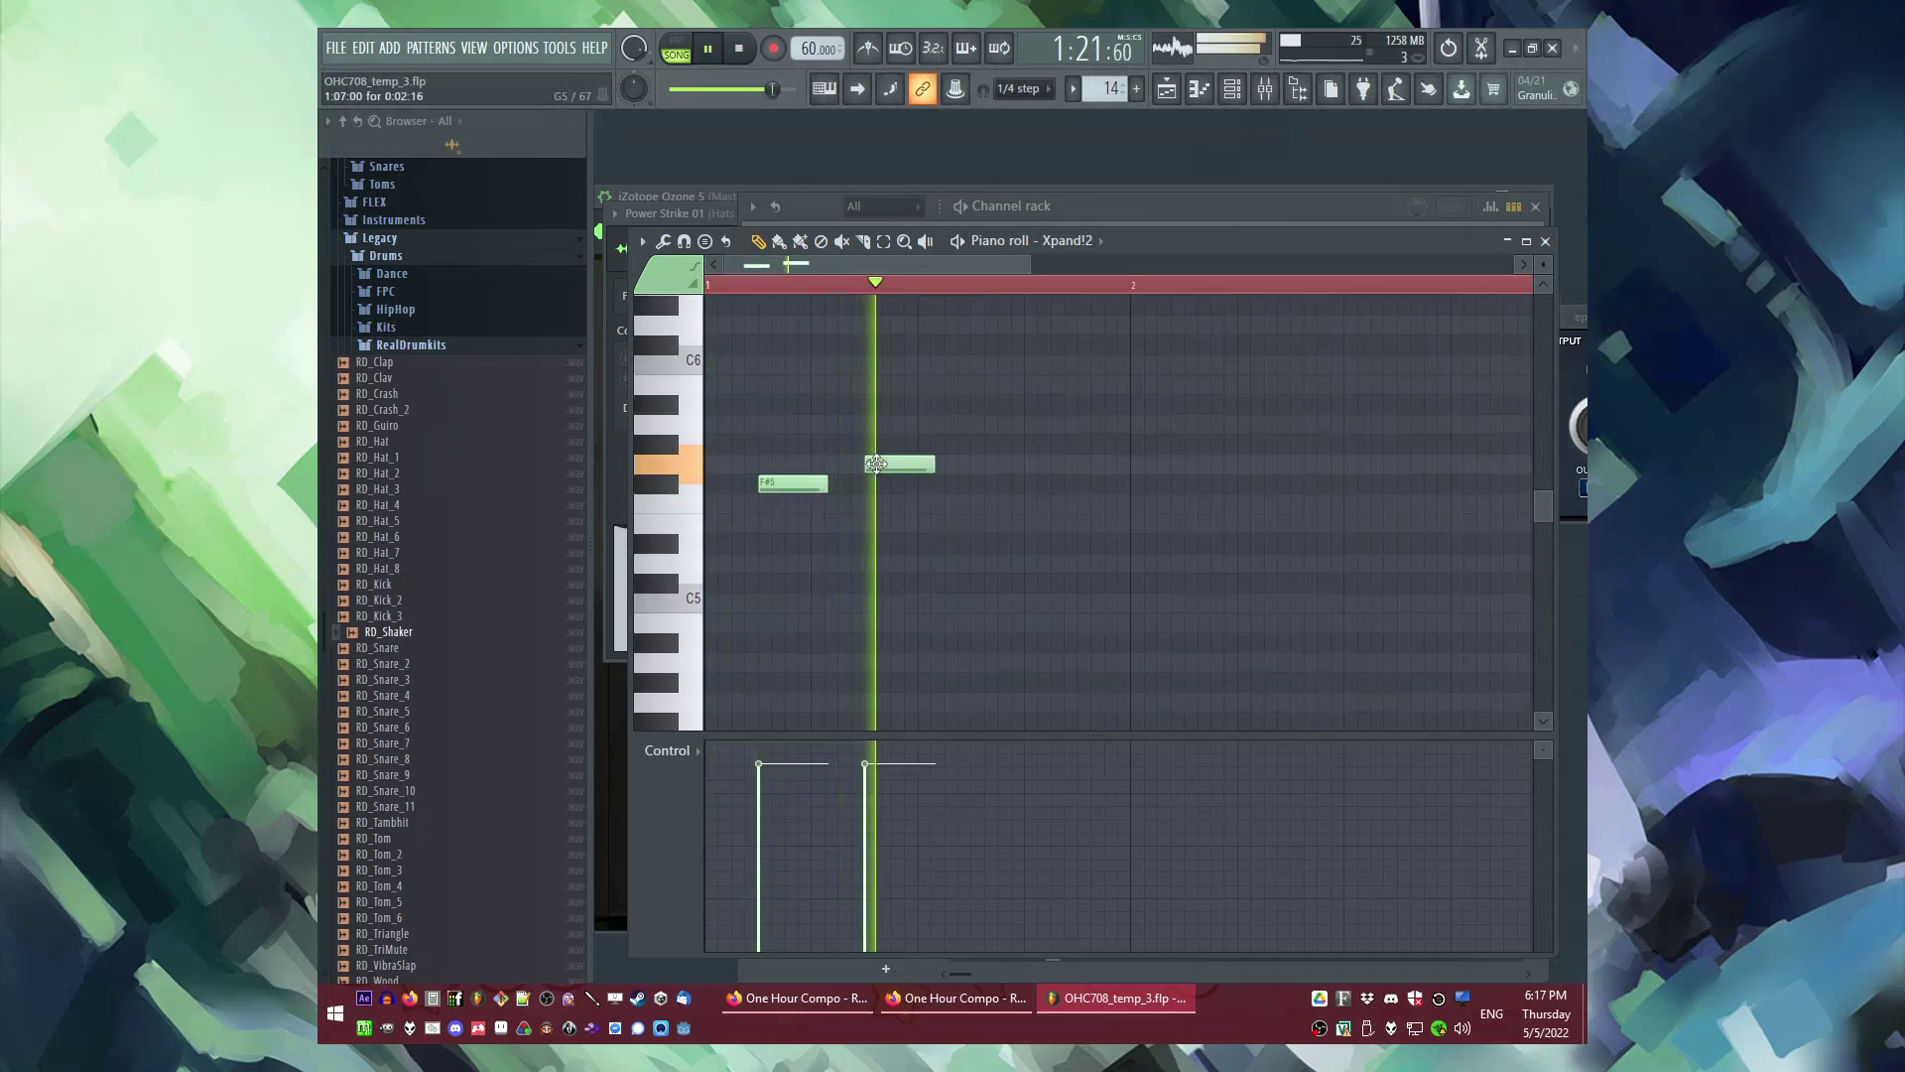
pyautogui.press('space')
pyautogui.press('space')
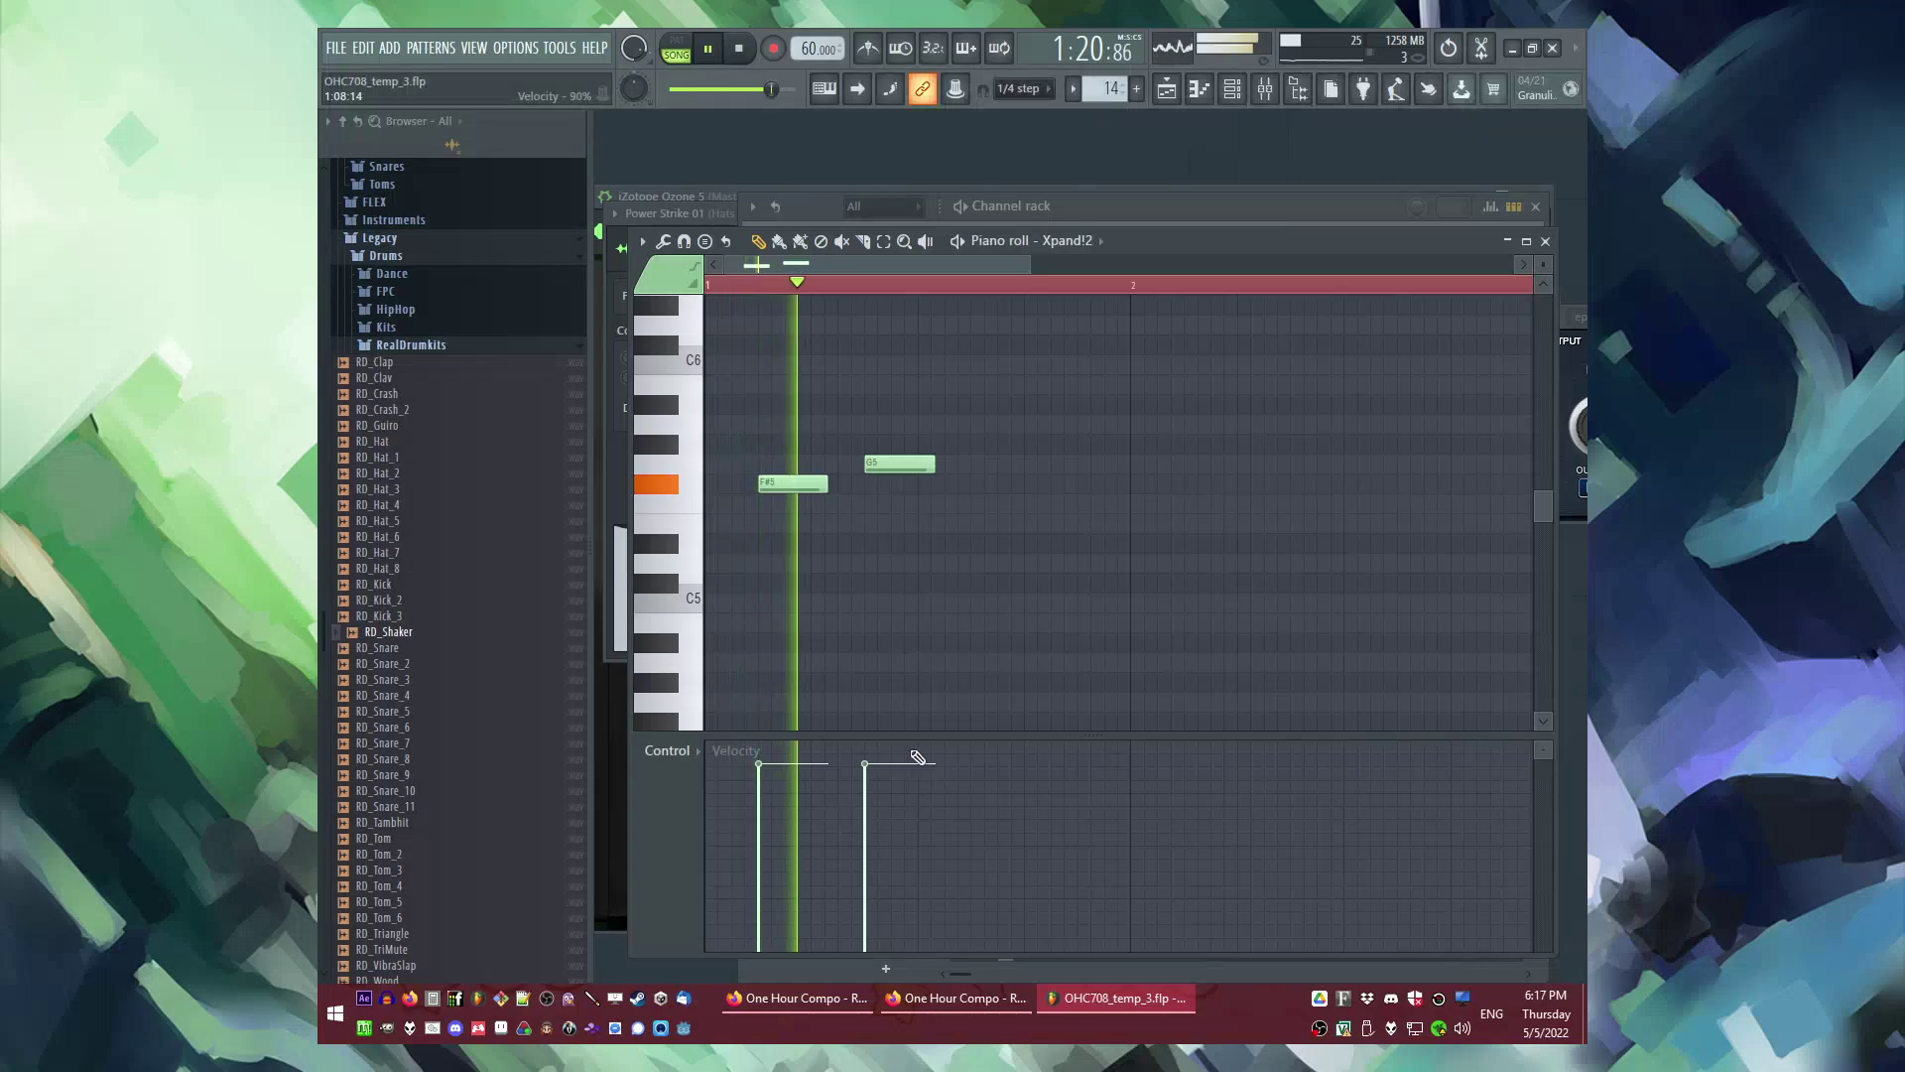
pyautogui.click(1084, 443)
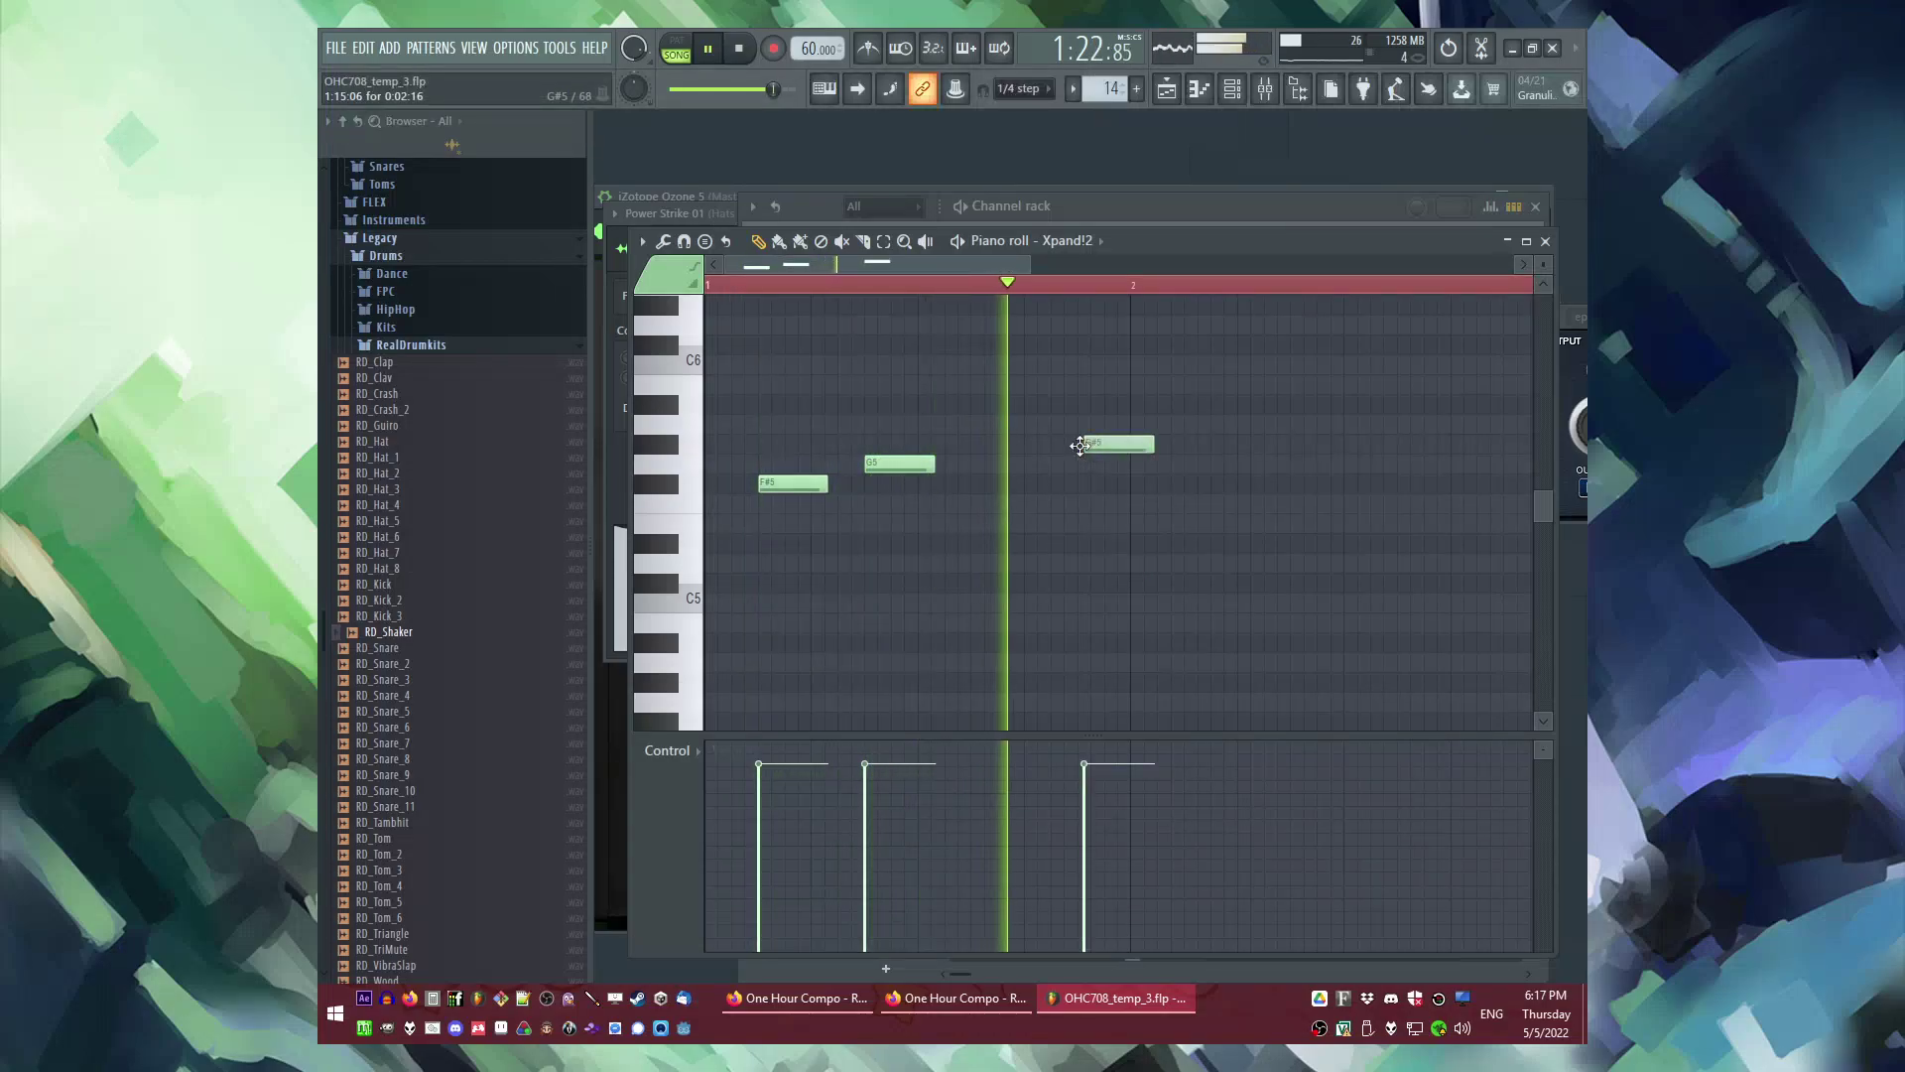
# Step: Add an F#3 note 0:02:16 long at the start of bar 1
pyautogui.press('space')
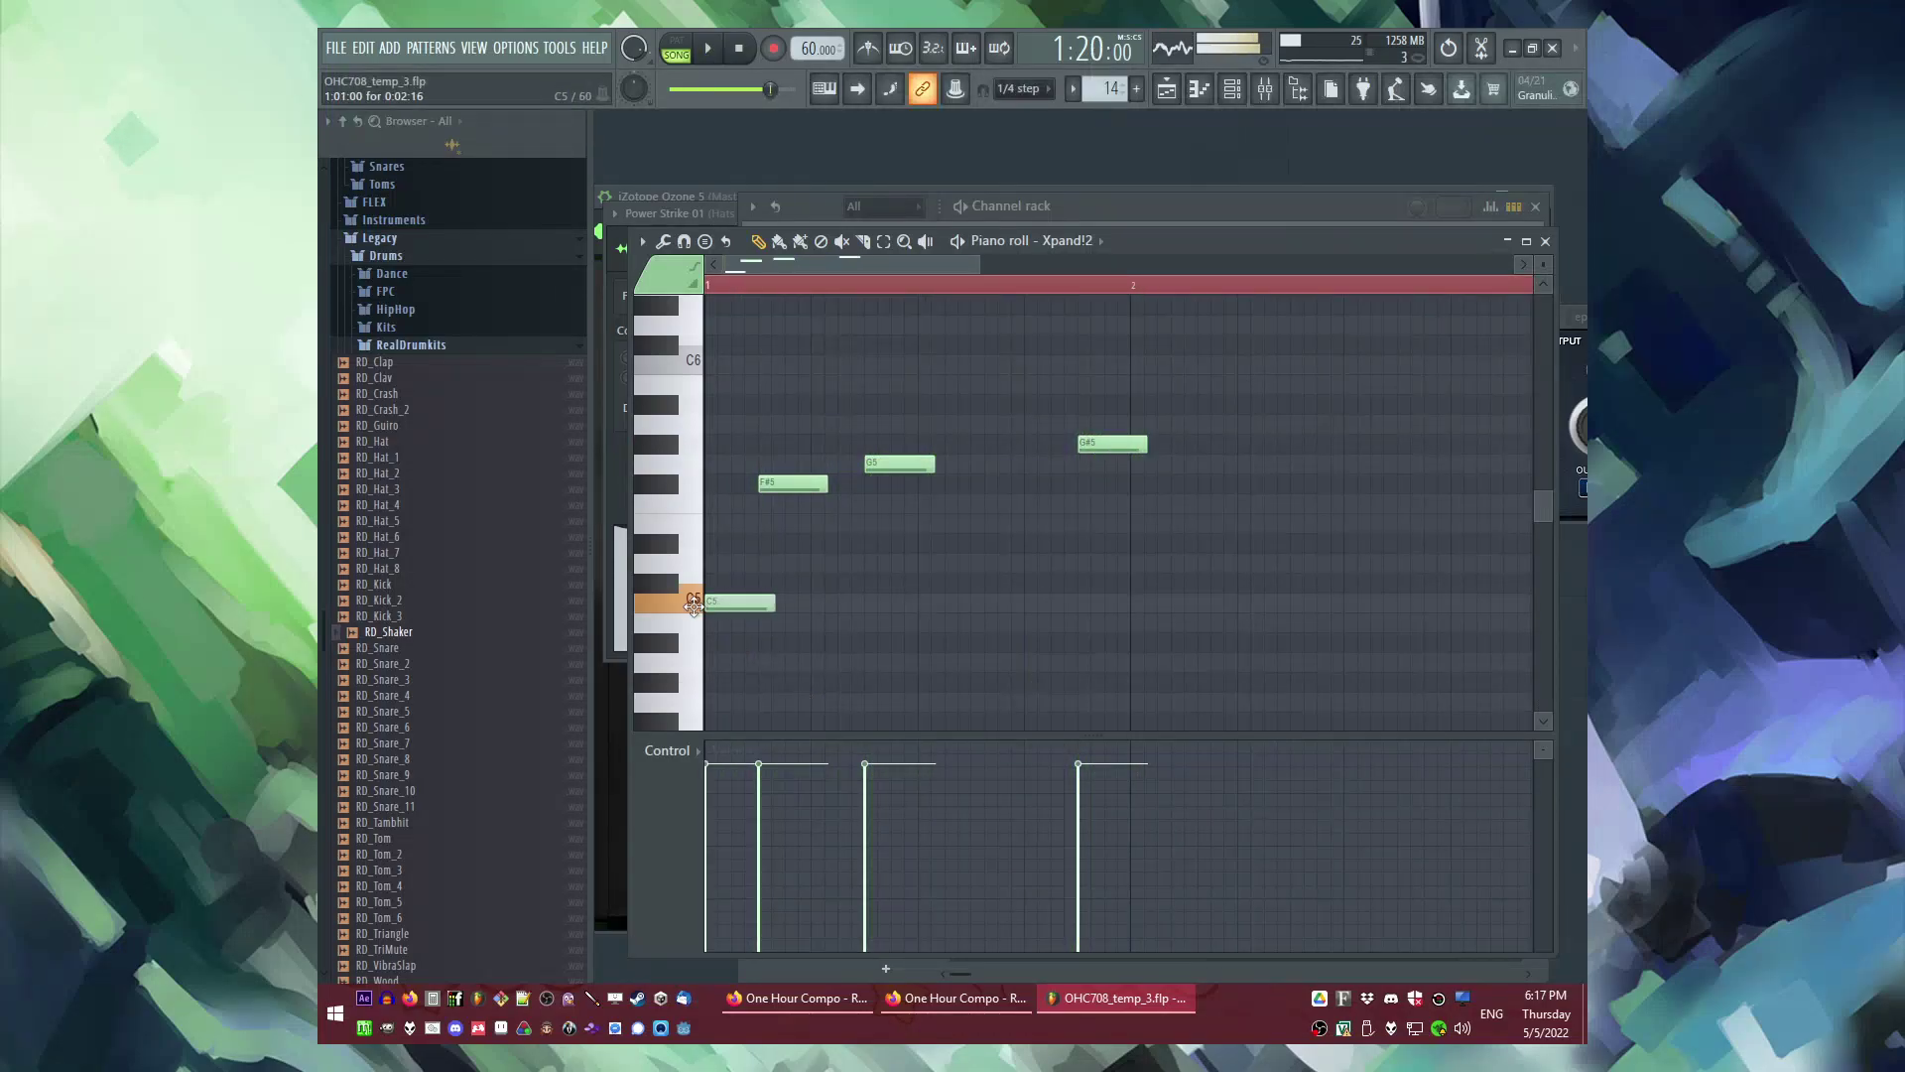
pyautogui.scroll(-5, 732, 639)
pyautogui.rightClick(698, 625)
pyautogui.scroll(-1, 728, 636)
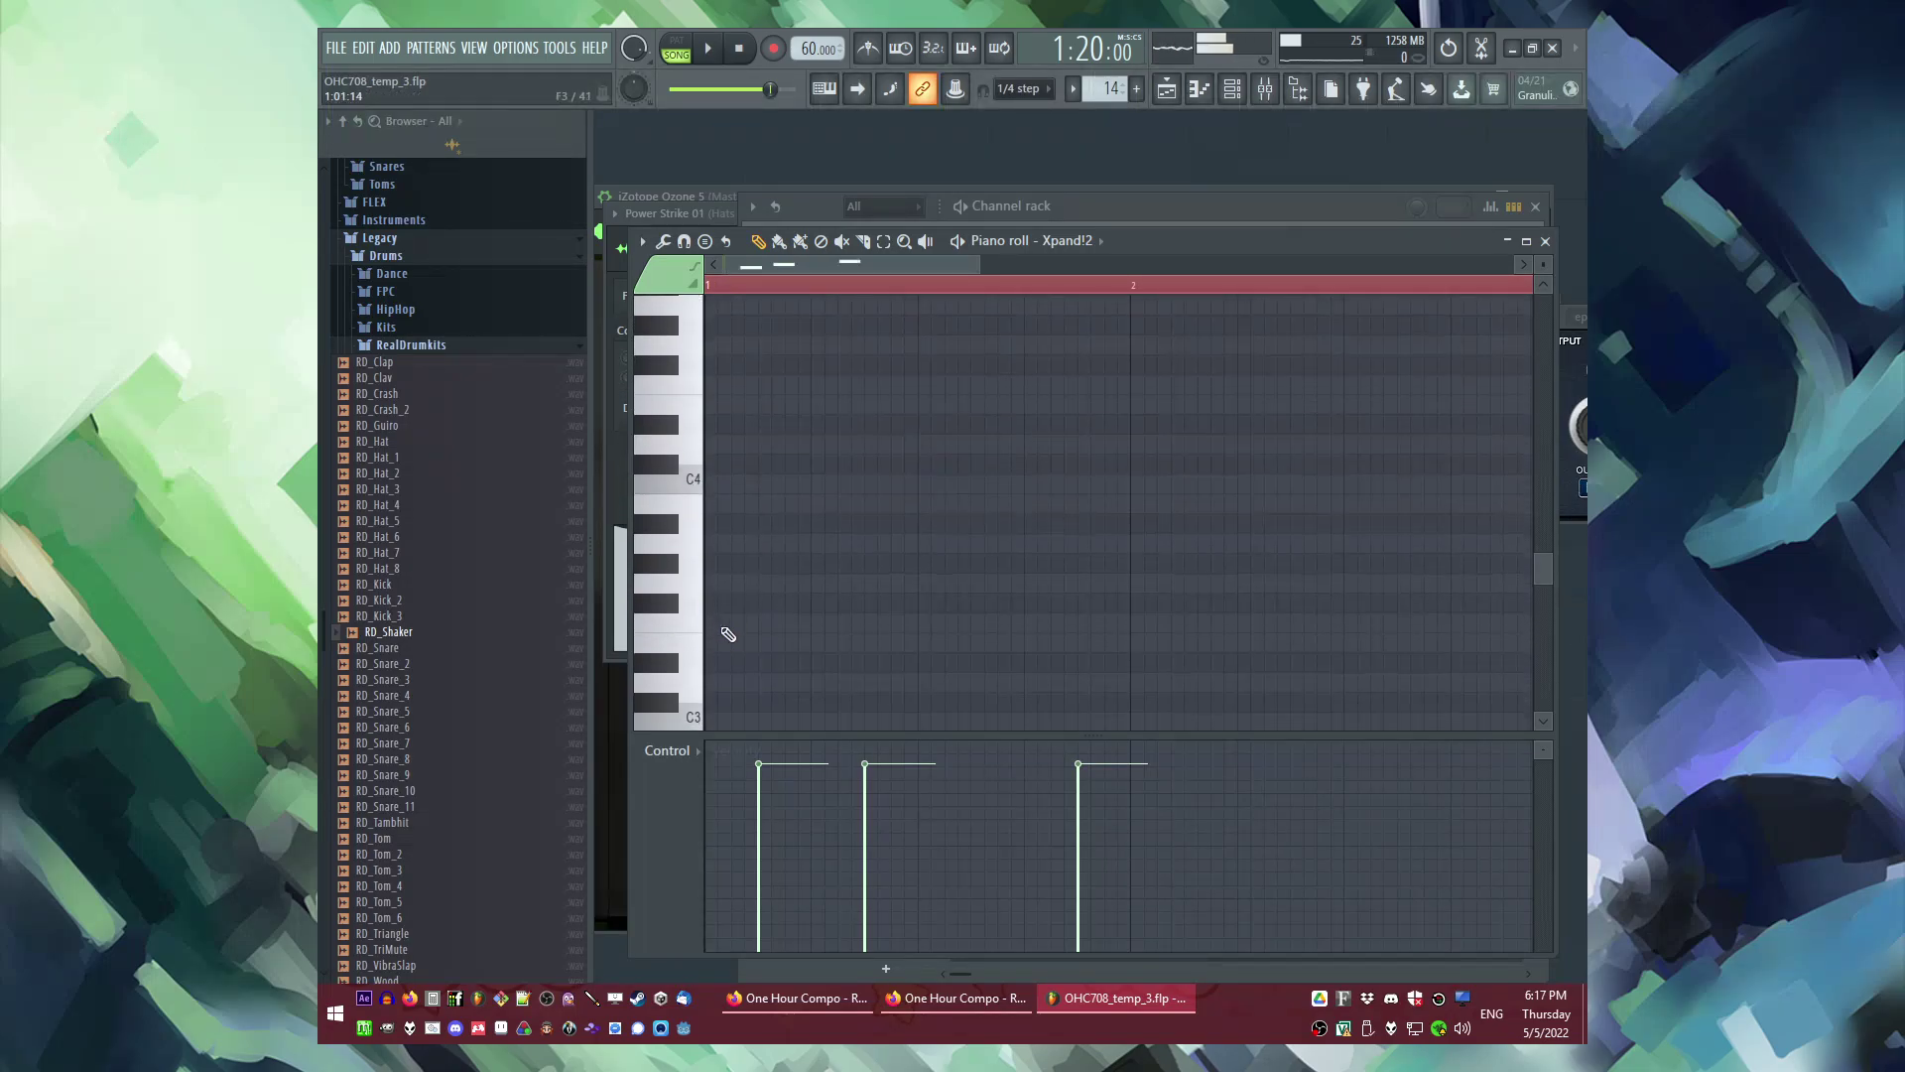
pyautogui.scroll(8, 863, 556)
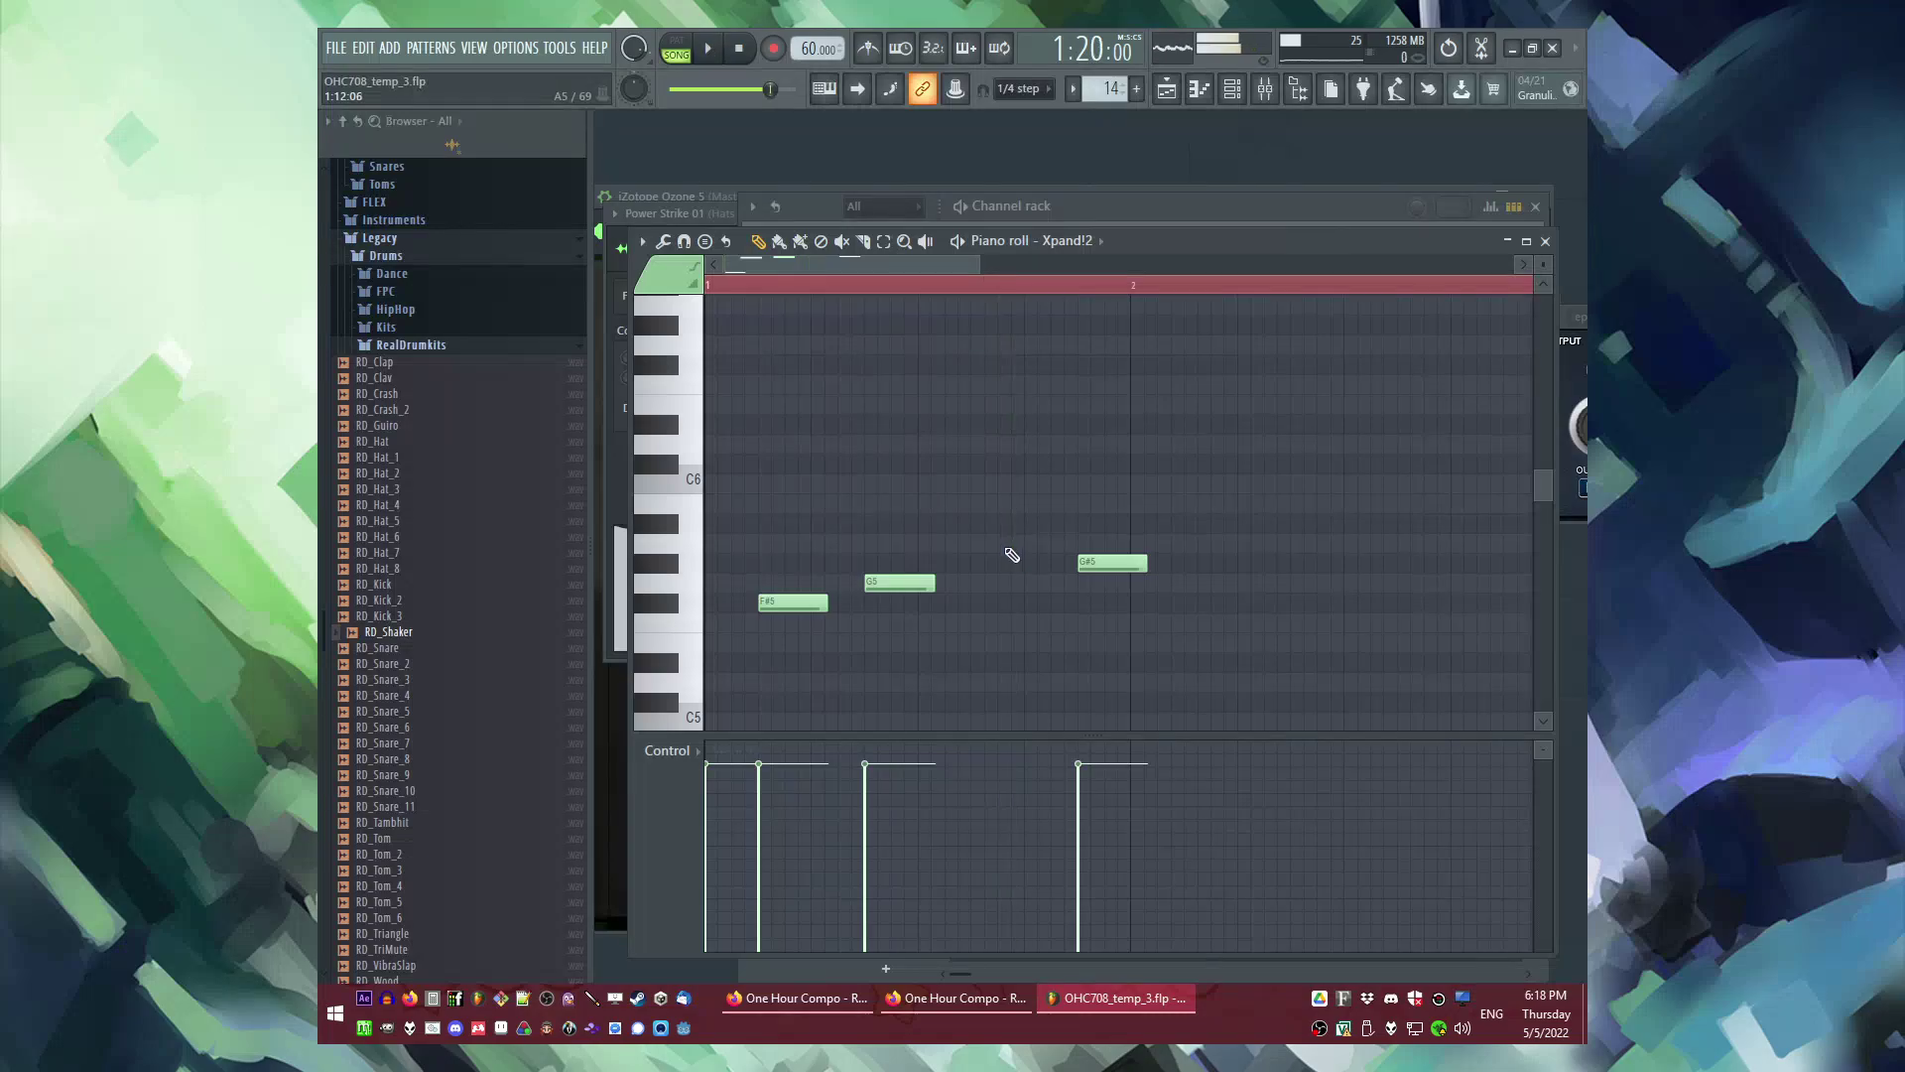
# Step: Add short rising A5, A#5 and C6 notes from step 12 of bar 1, with velocity climbing from 60%
pyautogui.moveTo(1065, 545); pyautogui.dragTo(1012, 542)
pyautogui.scroll(2, 1012, 543)
pyautogui.click(1017, 523)
pyautogui.click(1040, 484)
pyautogui.moveTo(989, 828); pyautogui.dragTo(1012, 790)
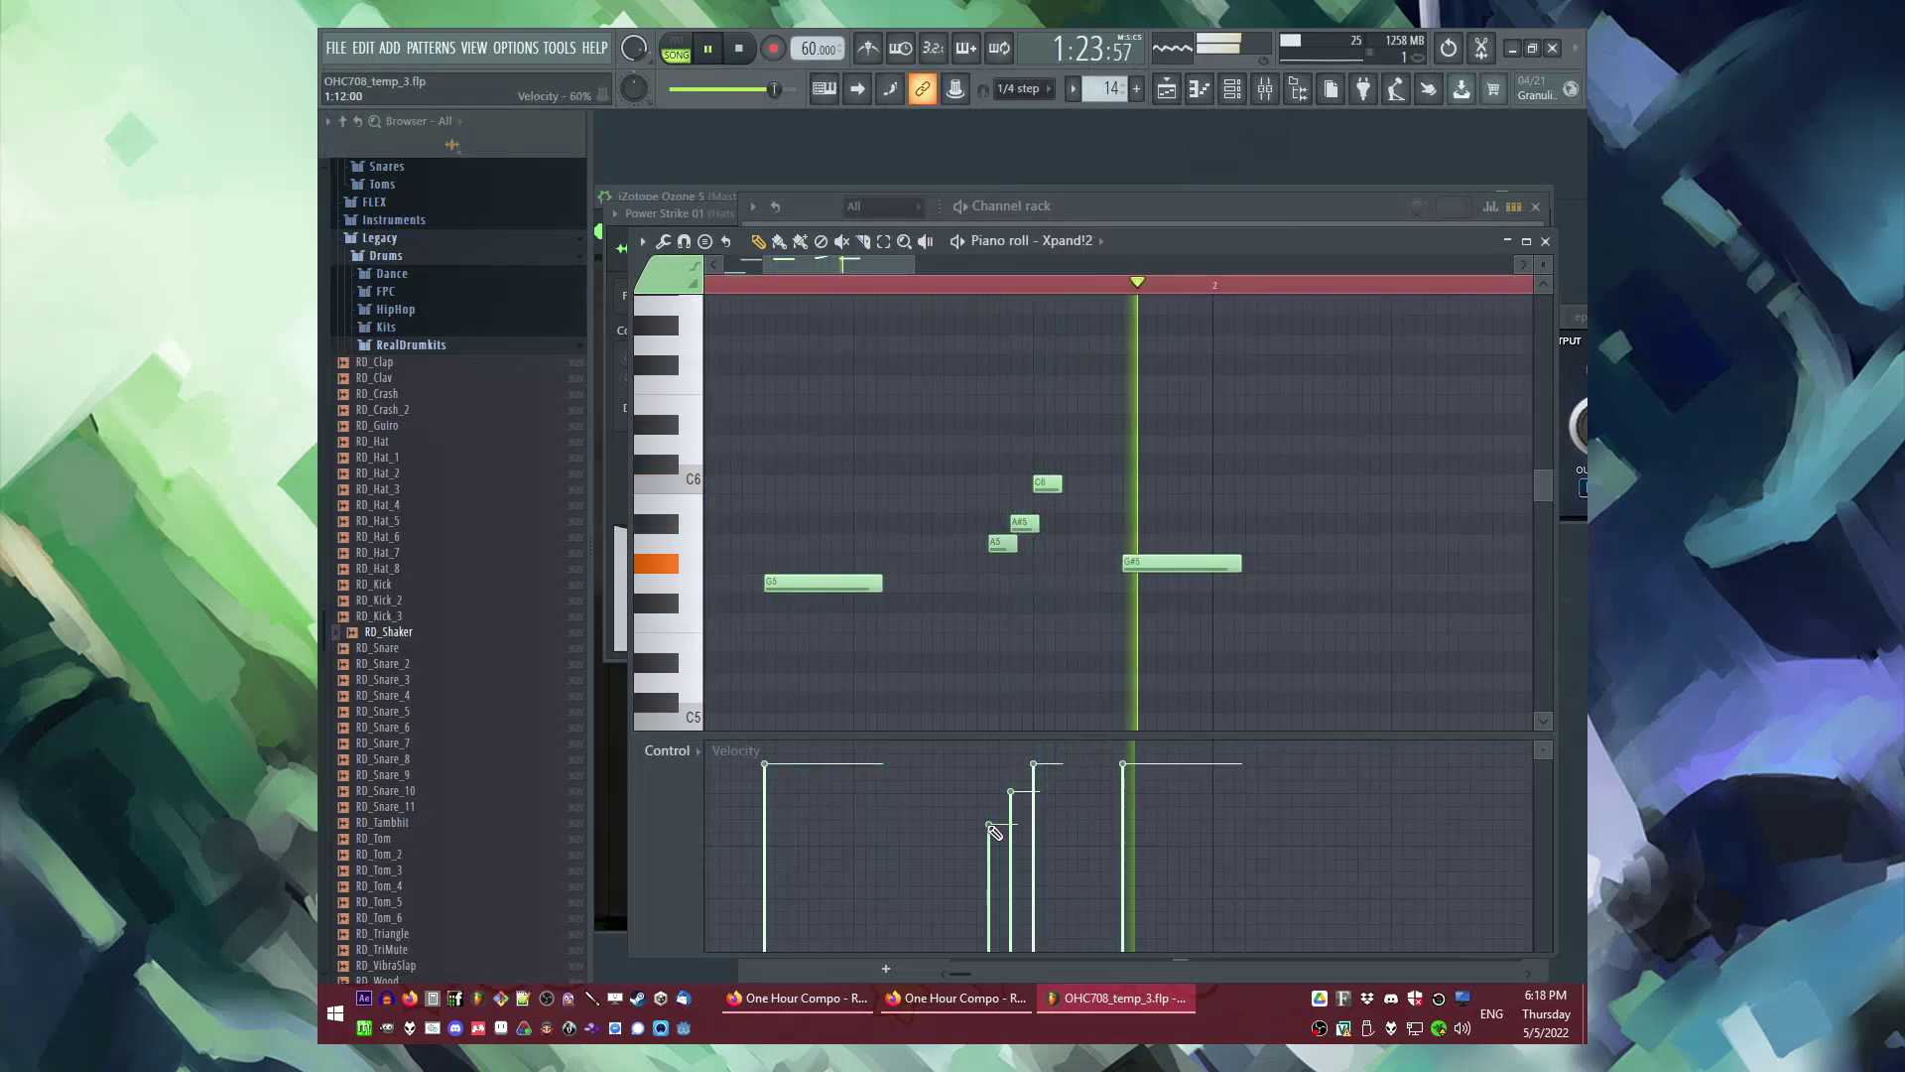
# Step: Add an A4 note 0:02:16 long at step 3 of bar 2 during playback
pyautogui.scroll(-3, 952, 591)
pyautogui.press('space')
pyautogui.click(809, 296)
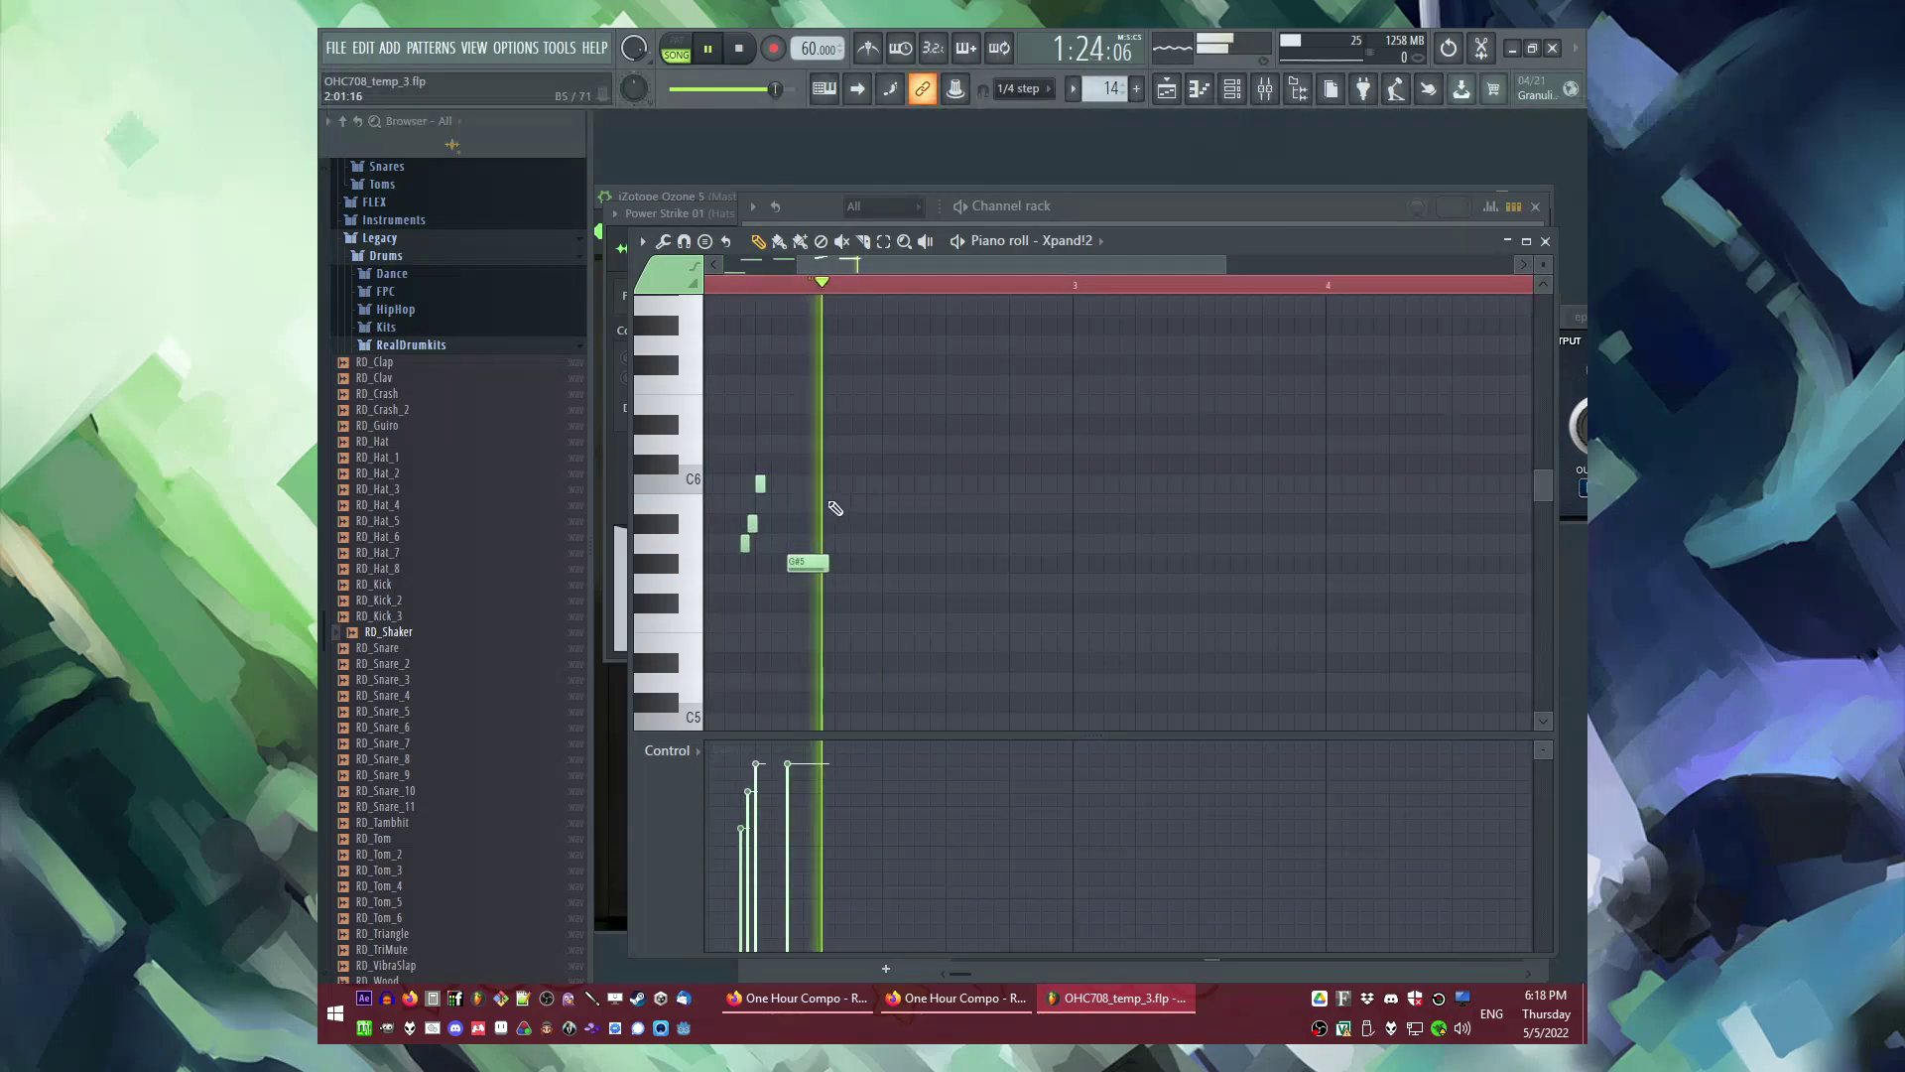
pyautogui.scroll(-3, 863, 568)
pyautogui.click(871, 594)
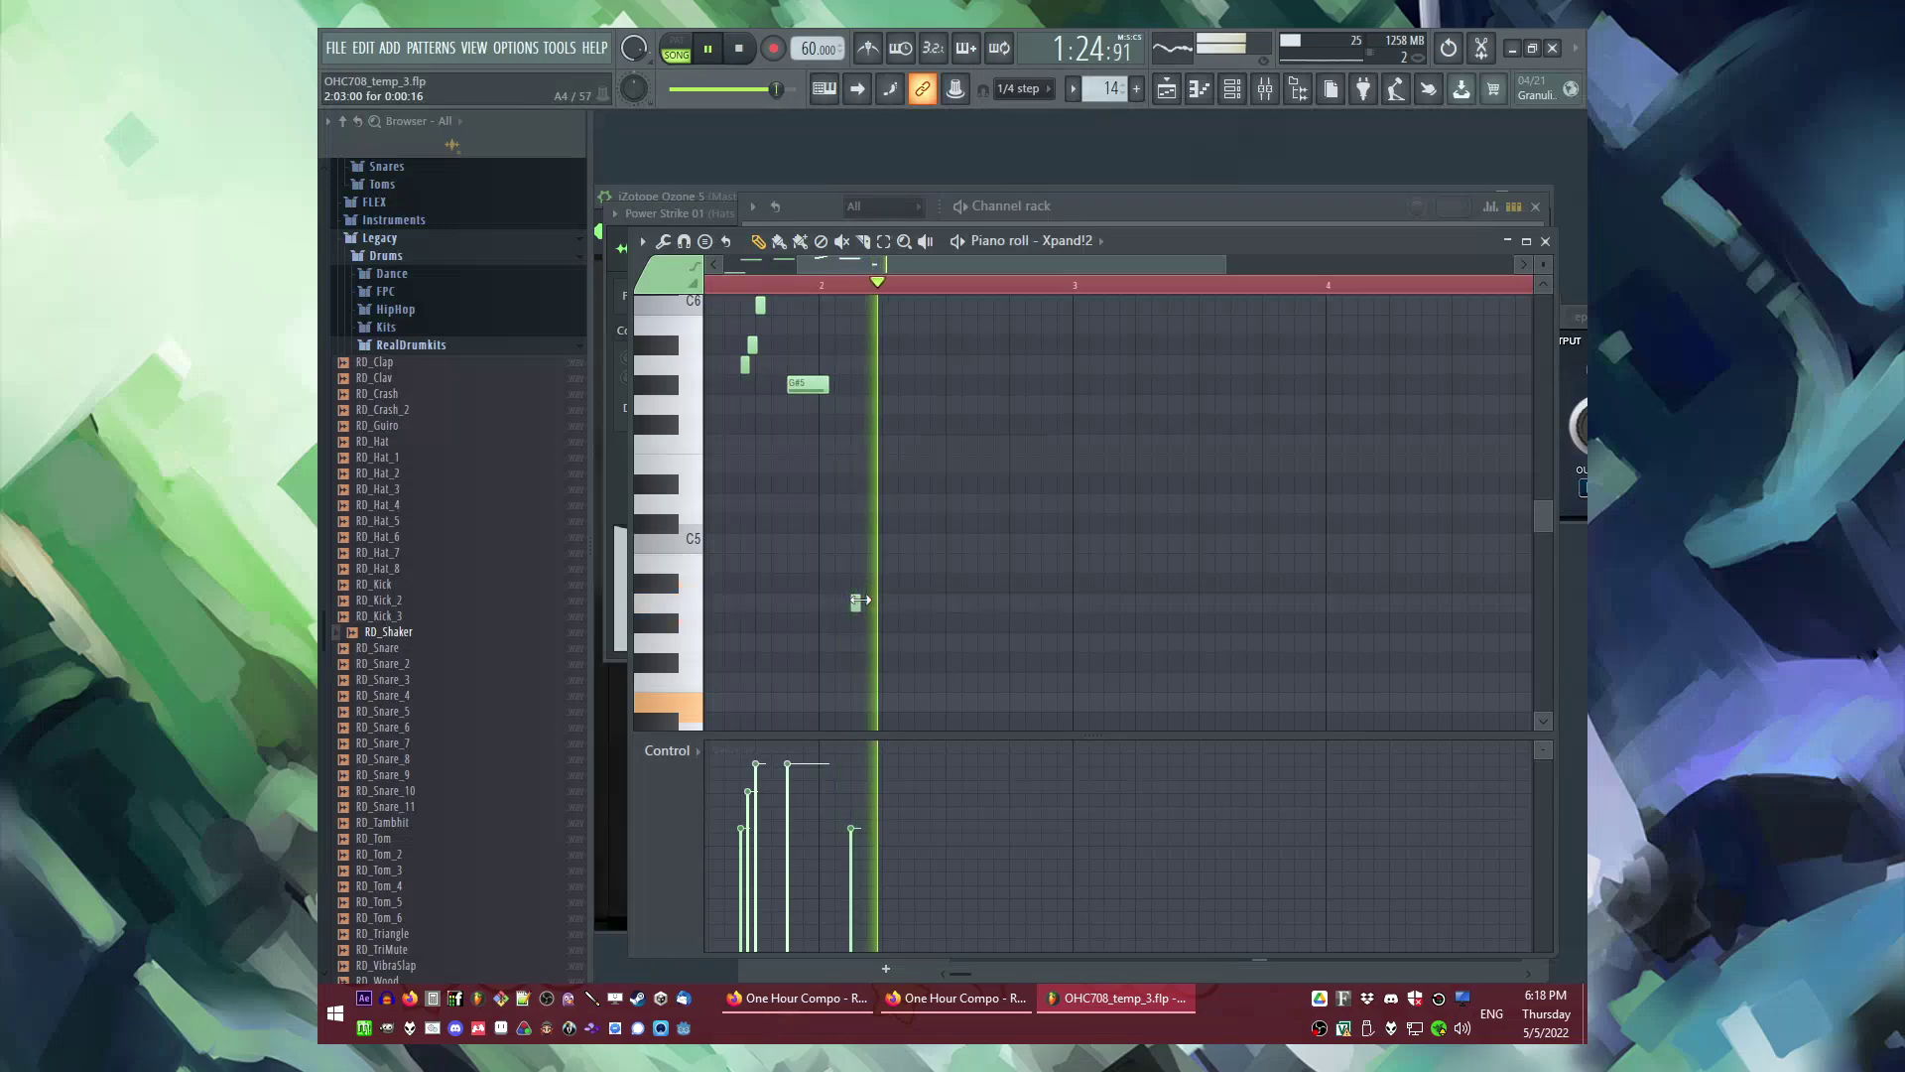
pyautogui.press('space')
pyautogui.scroll(2, 887, 507)
pyautogui.press('space')
# Step: Try out a D#6 note just after step 5 of bar 2
pyautogui.scroll(3, 888, 487)
pyautogui.click(893, 356)
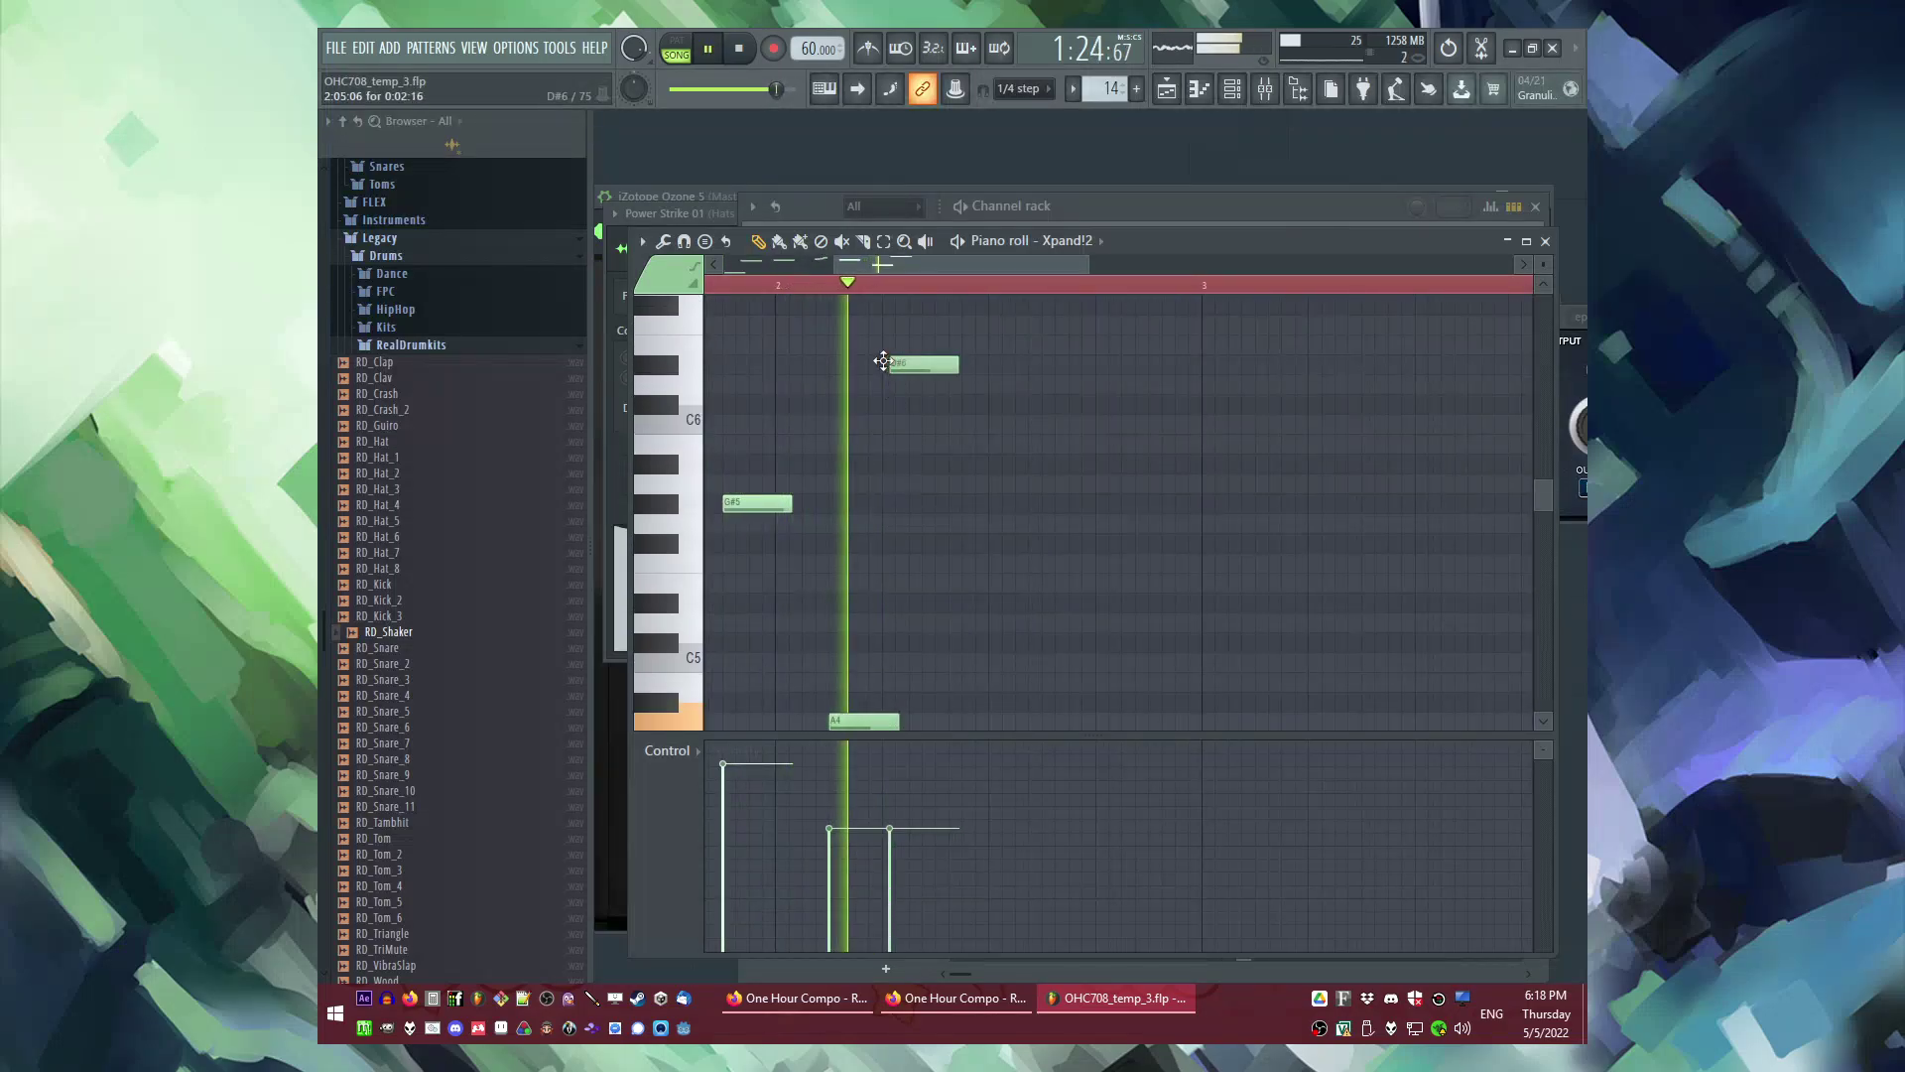
pyautogui.scroll(2, 913, 466)
pyautogui.rightClick(909, 486)
# Step: Place a B5 note 0:02:16 long at step 5 of bar 2 and adjust its velocity
pyautogui.press('space')
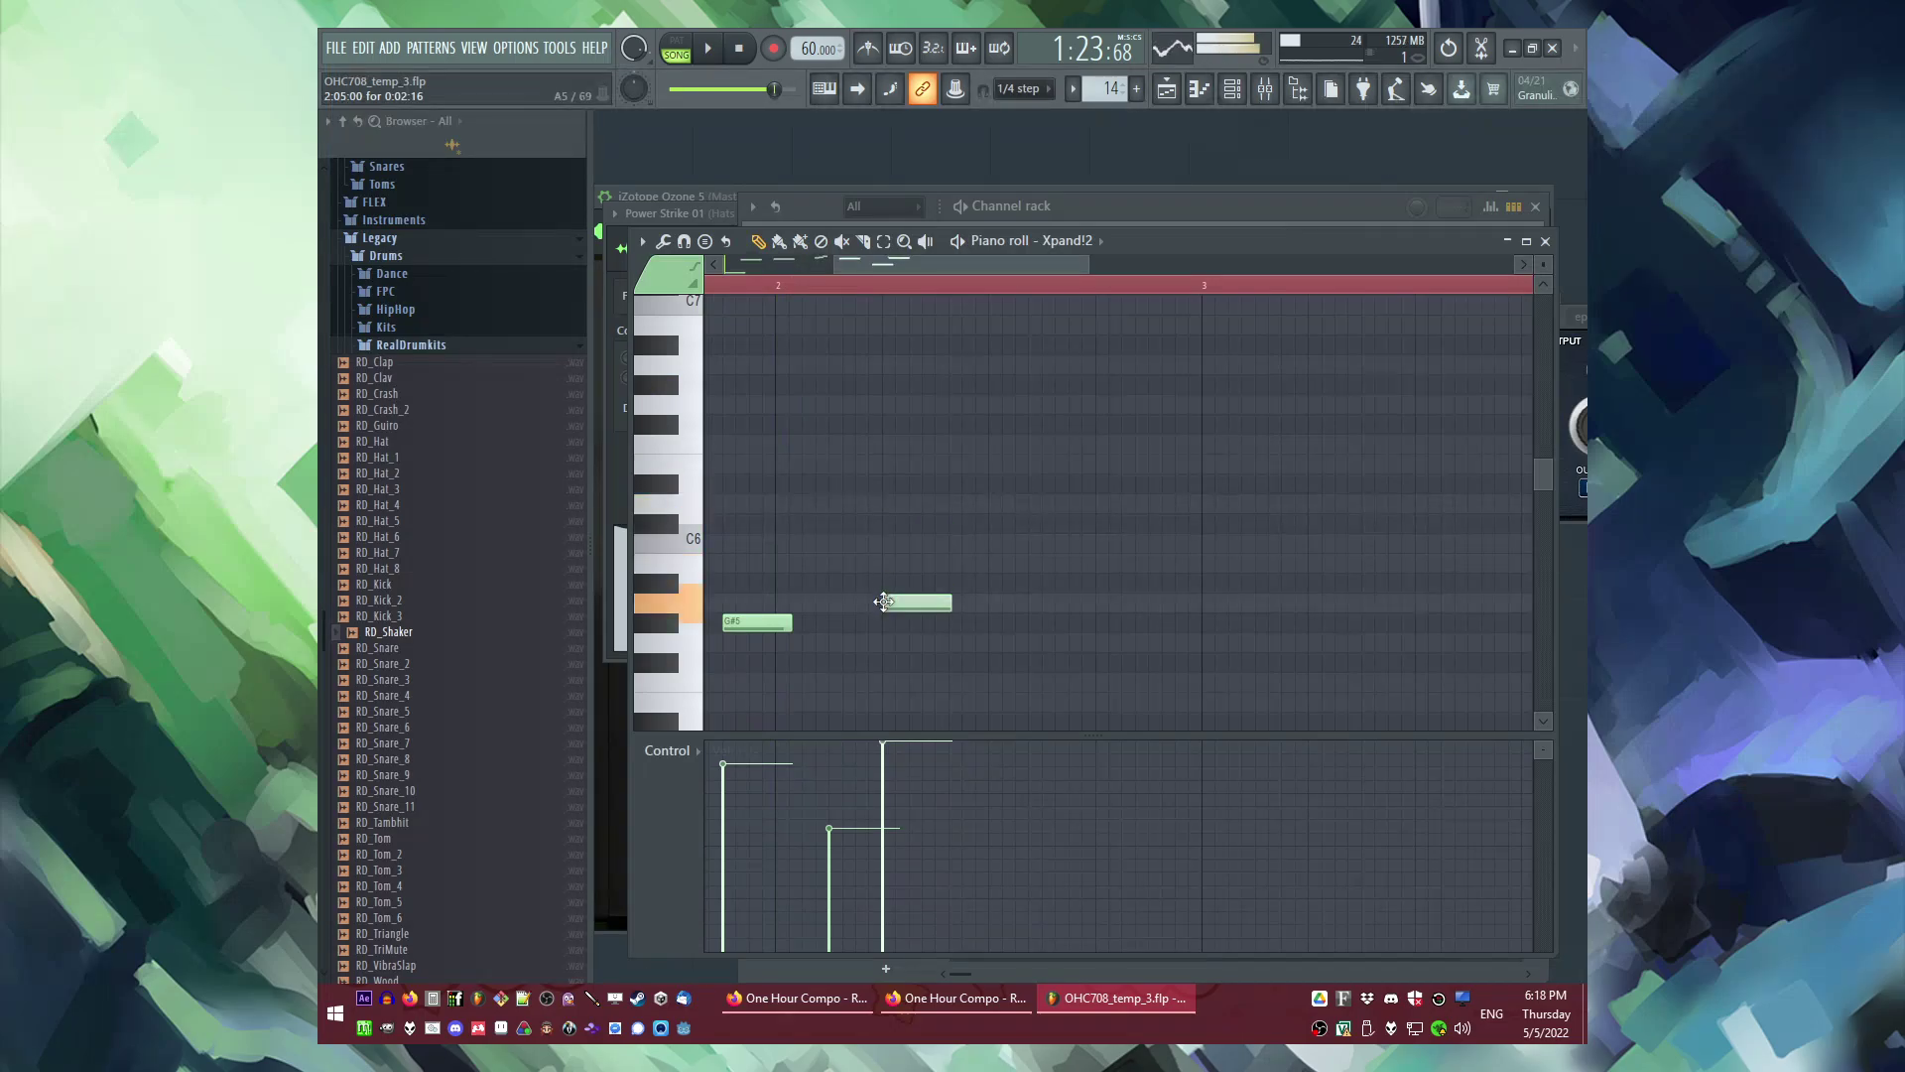
pyautogui.press('space')
pyautogui.scroll(-3, 933, 545)
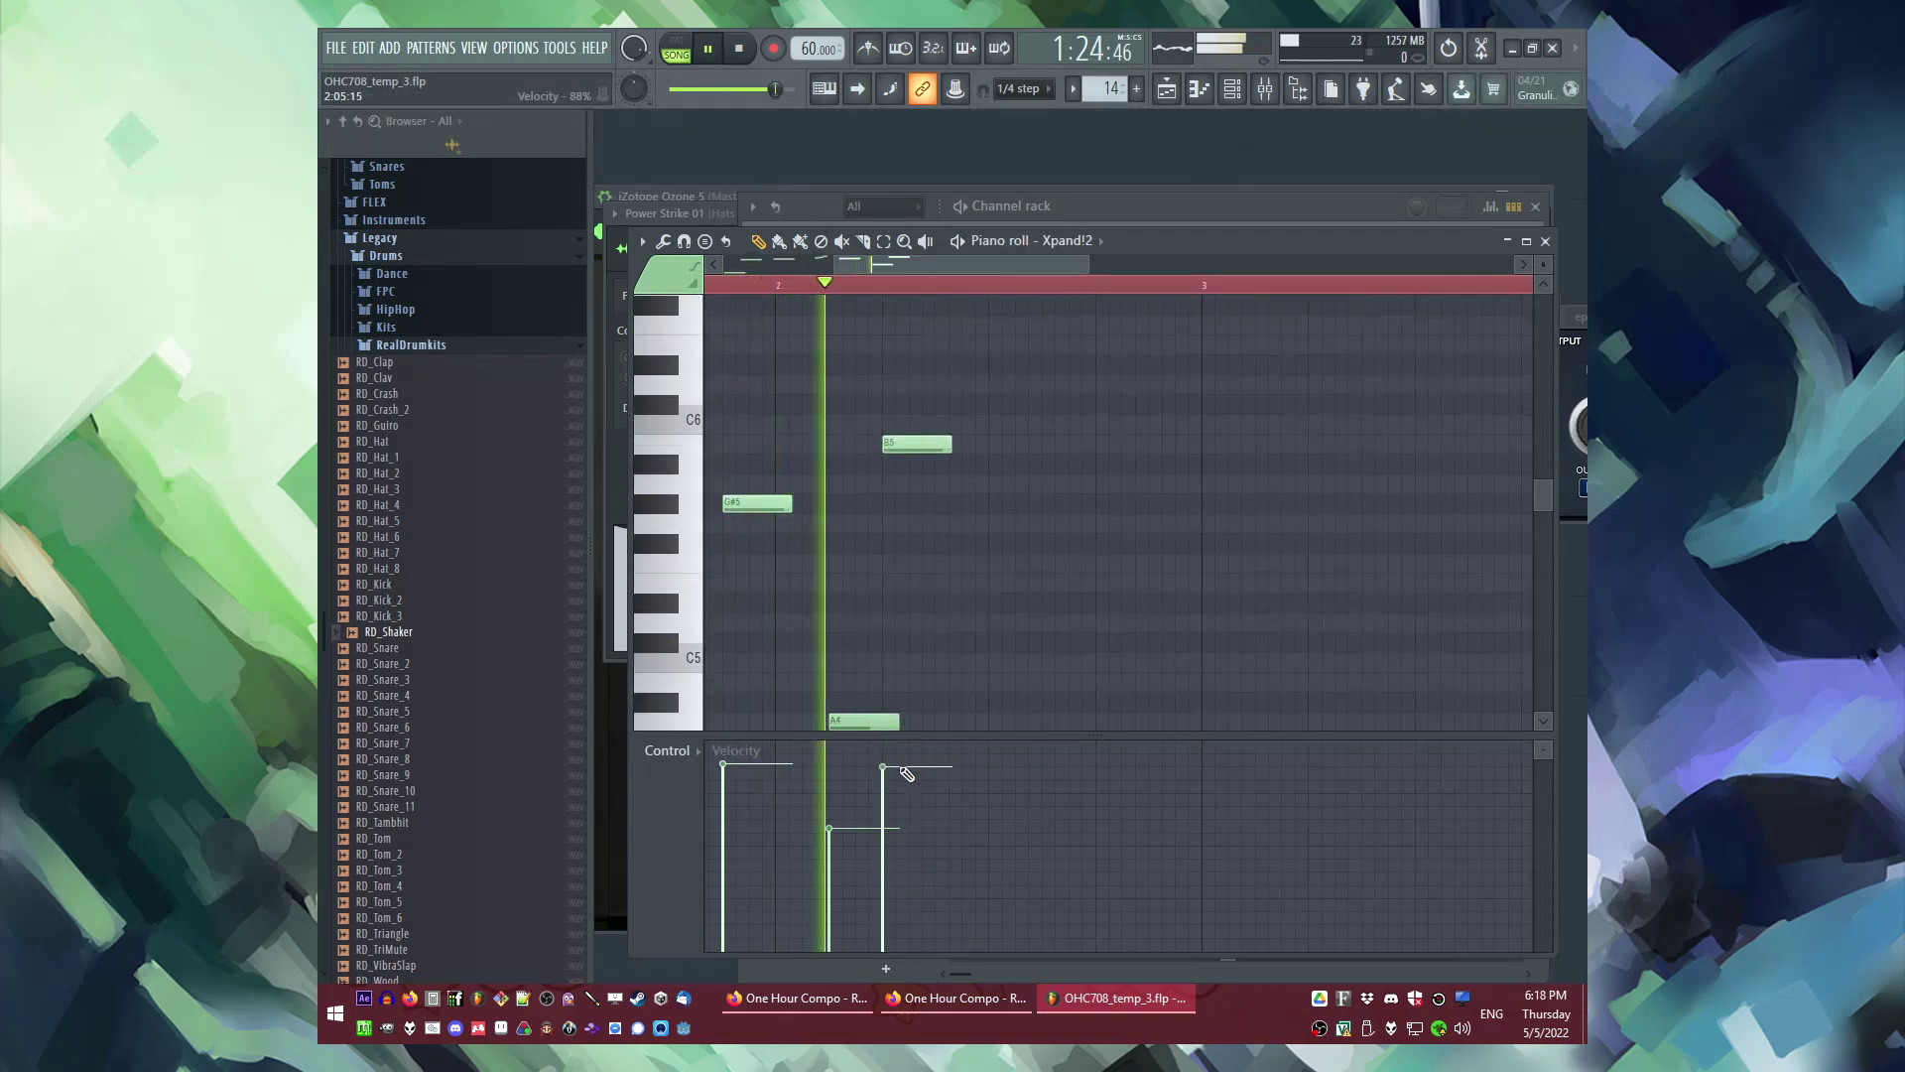
# Step: Place a G5 note at step 9 of bar 2 and reopen the notes of Pattern 14 from the playlist
pyautogui.click(1071, 526)
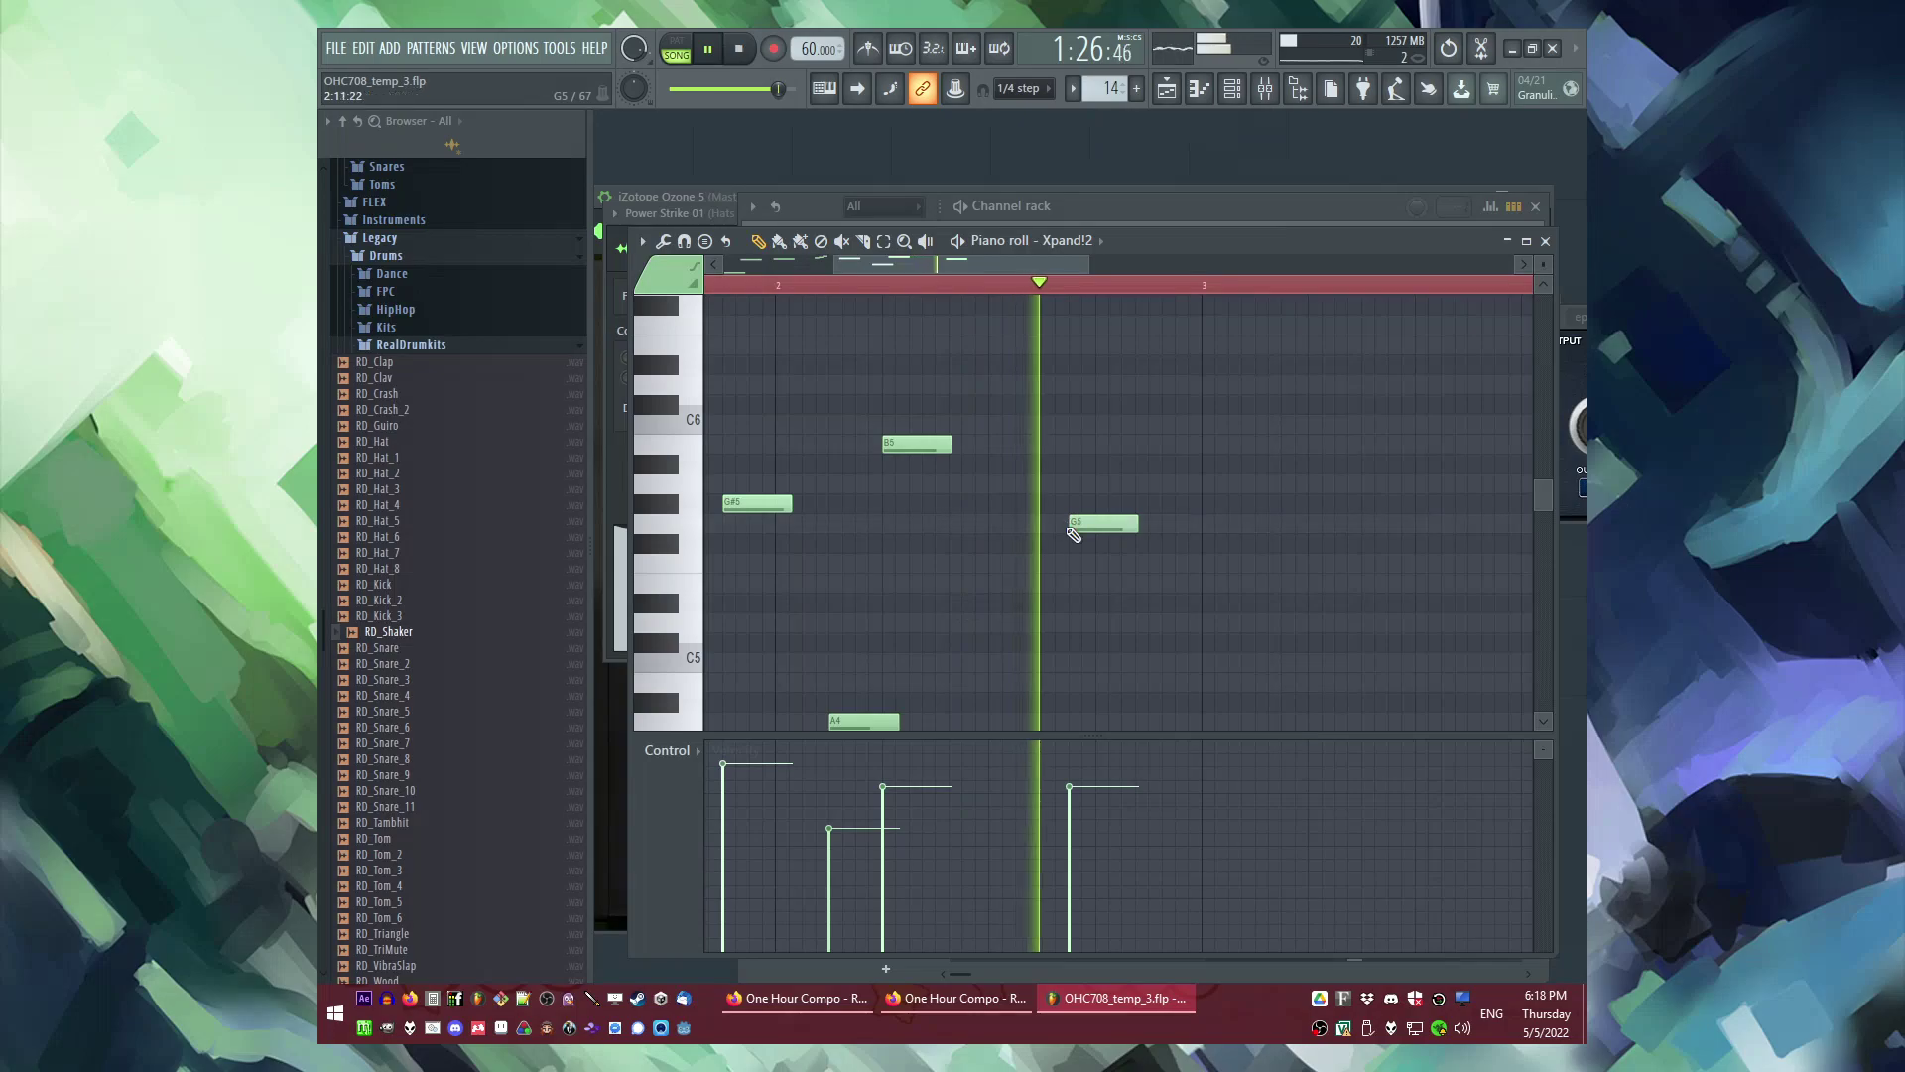
pyautogui.click(992, 521)
pyautogui.press('F5')
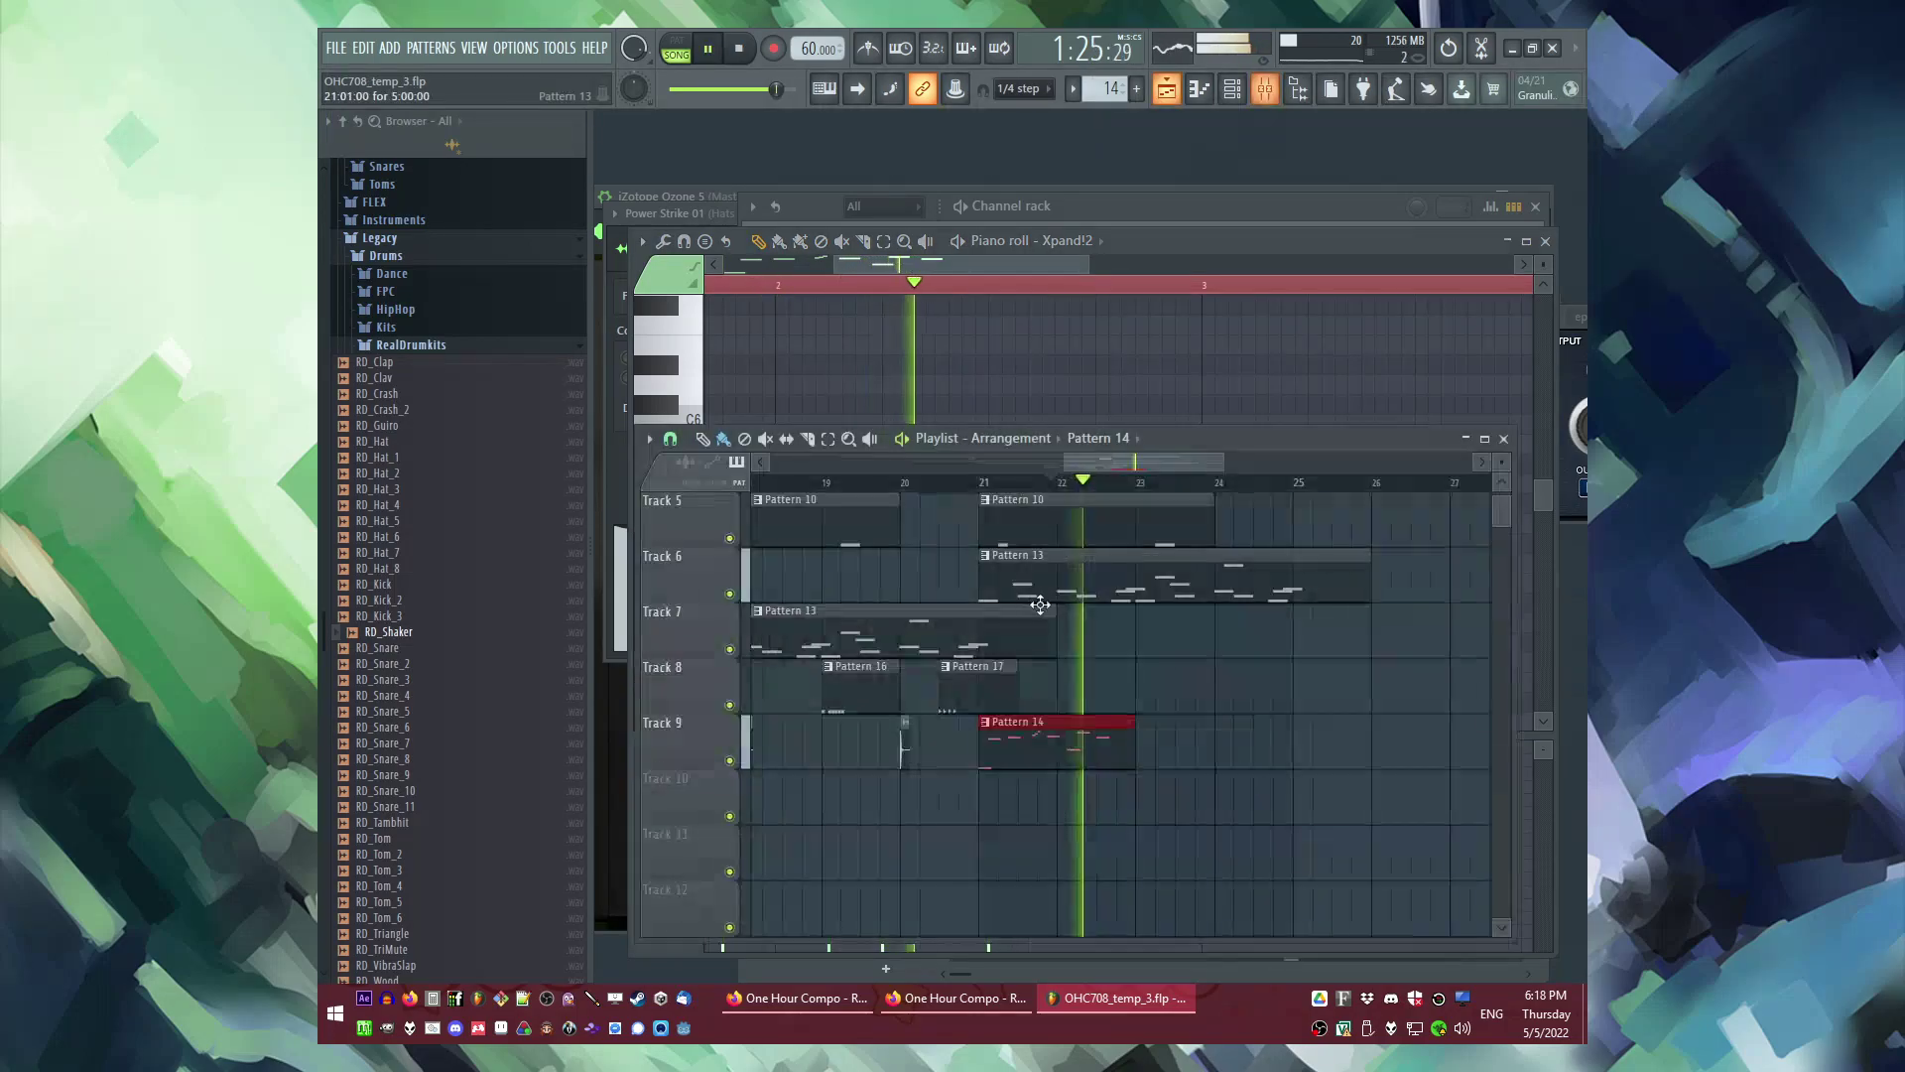
pyautogui.doubleClick(1081, 760)
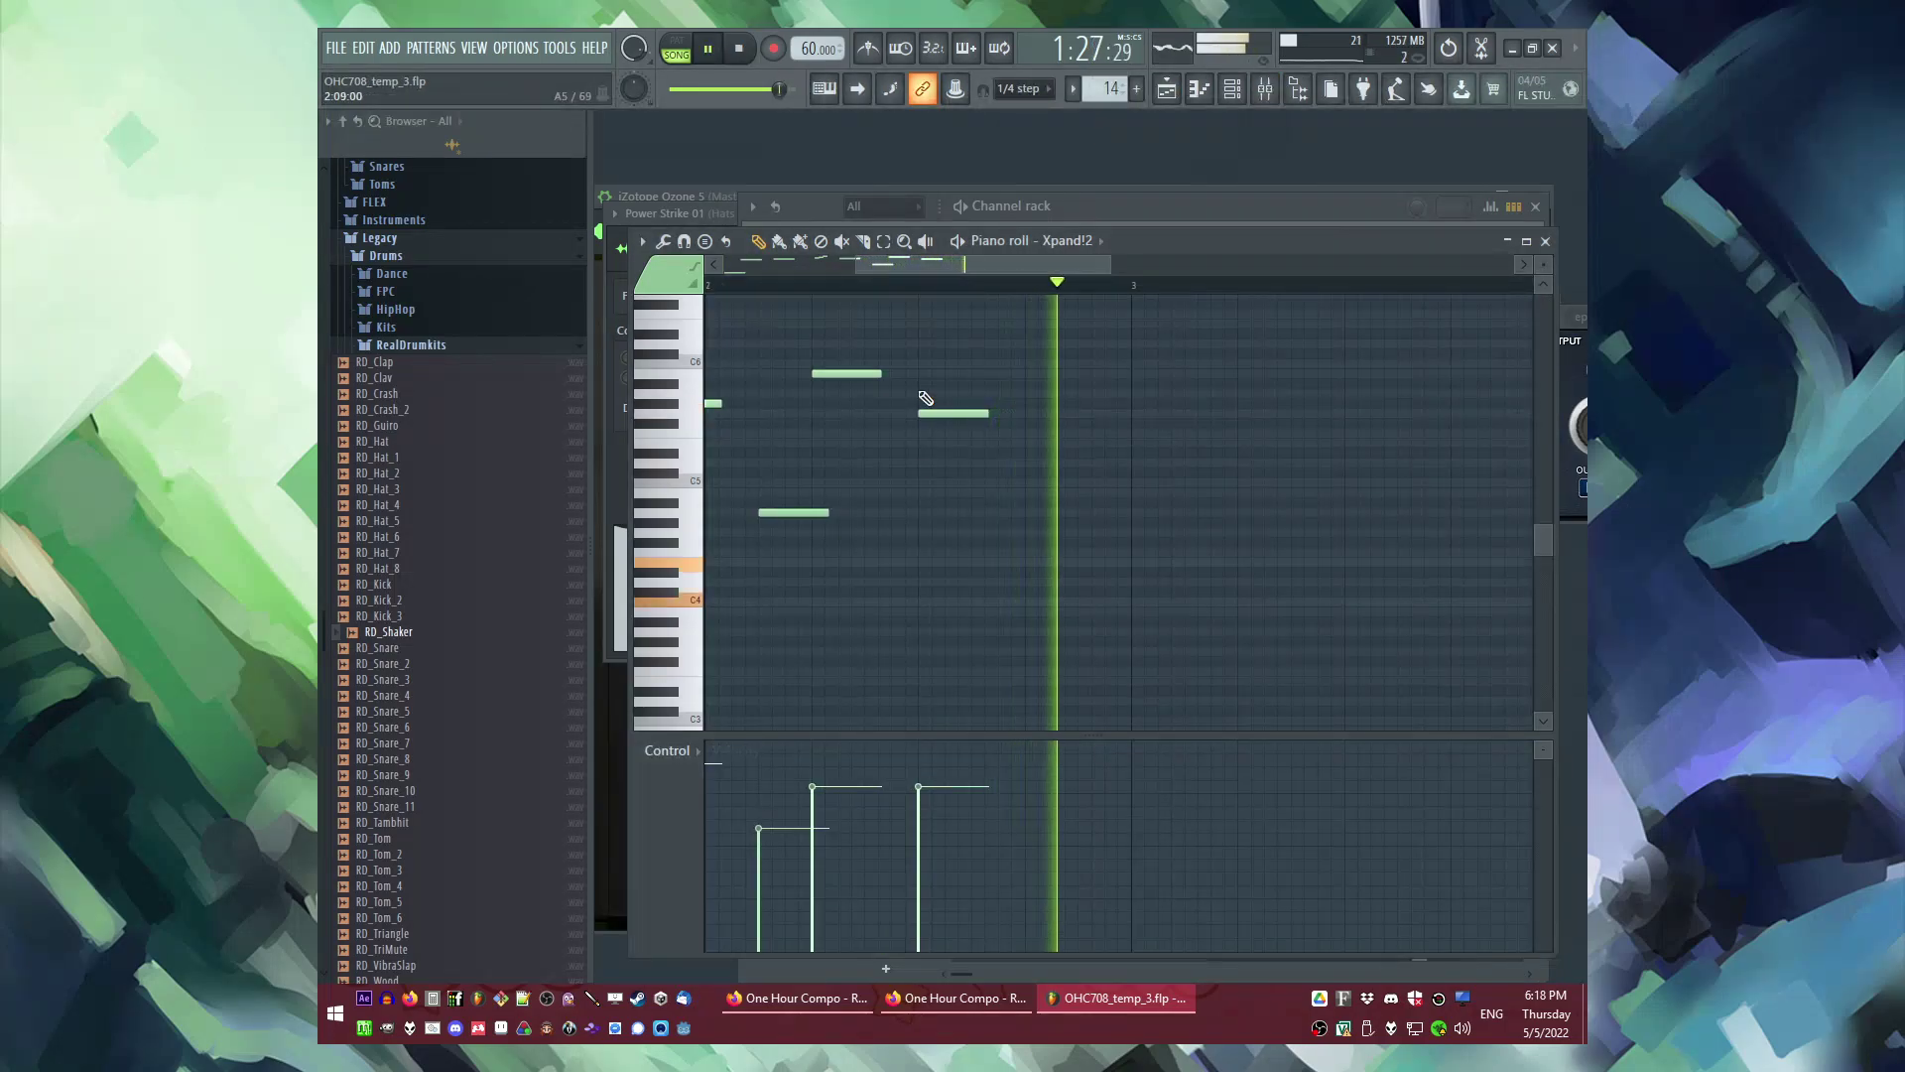
# Step: Add an F#3 note at step 7 of bar 2 with 40% velocity and move the G5 note to step 11
pyautogui.click(870, 660)
pyautogui.click(865, 870)
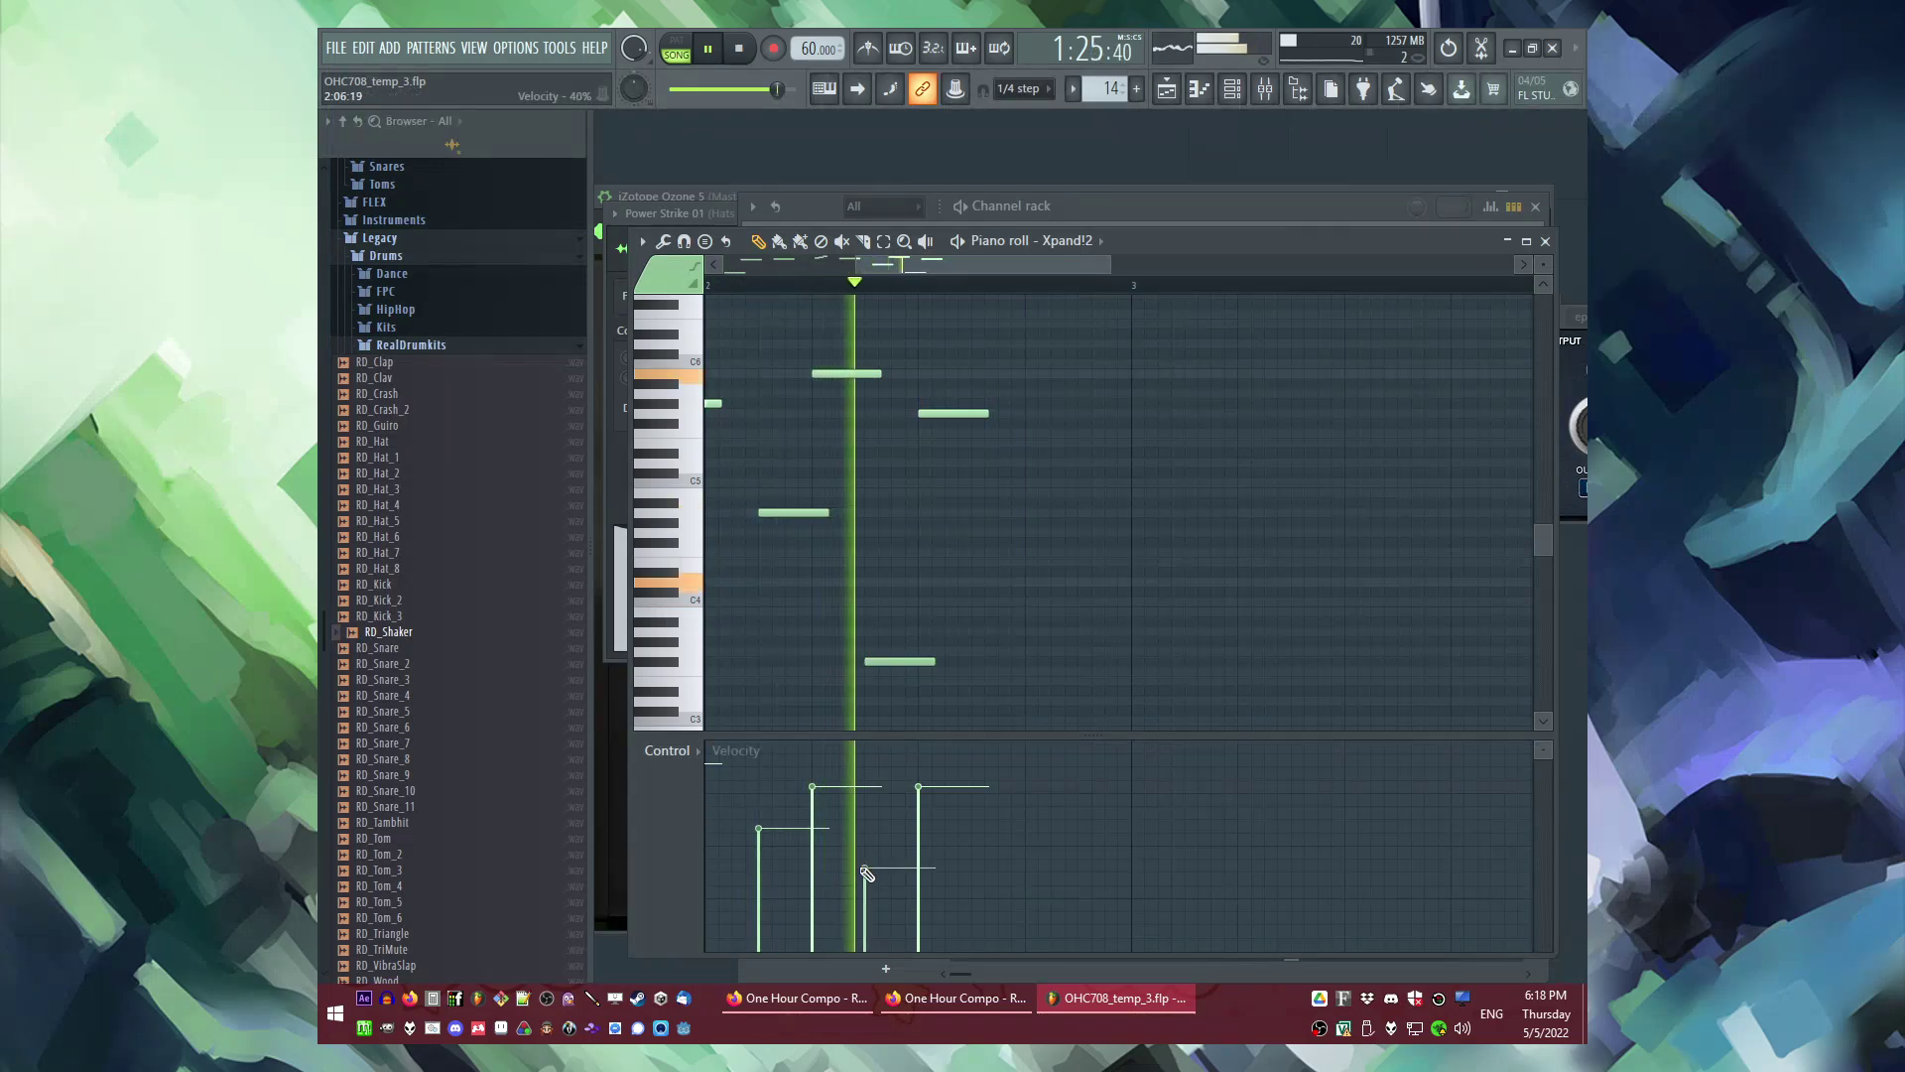
pyautogui.scroll(1, 954, 416)
pyautogui.moveTo(943, 413); pyautogui.dragTo(1034, 414)
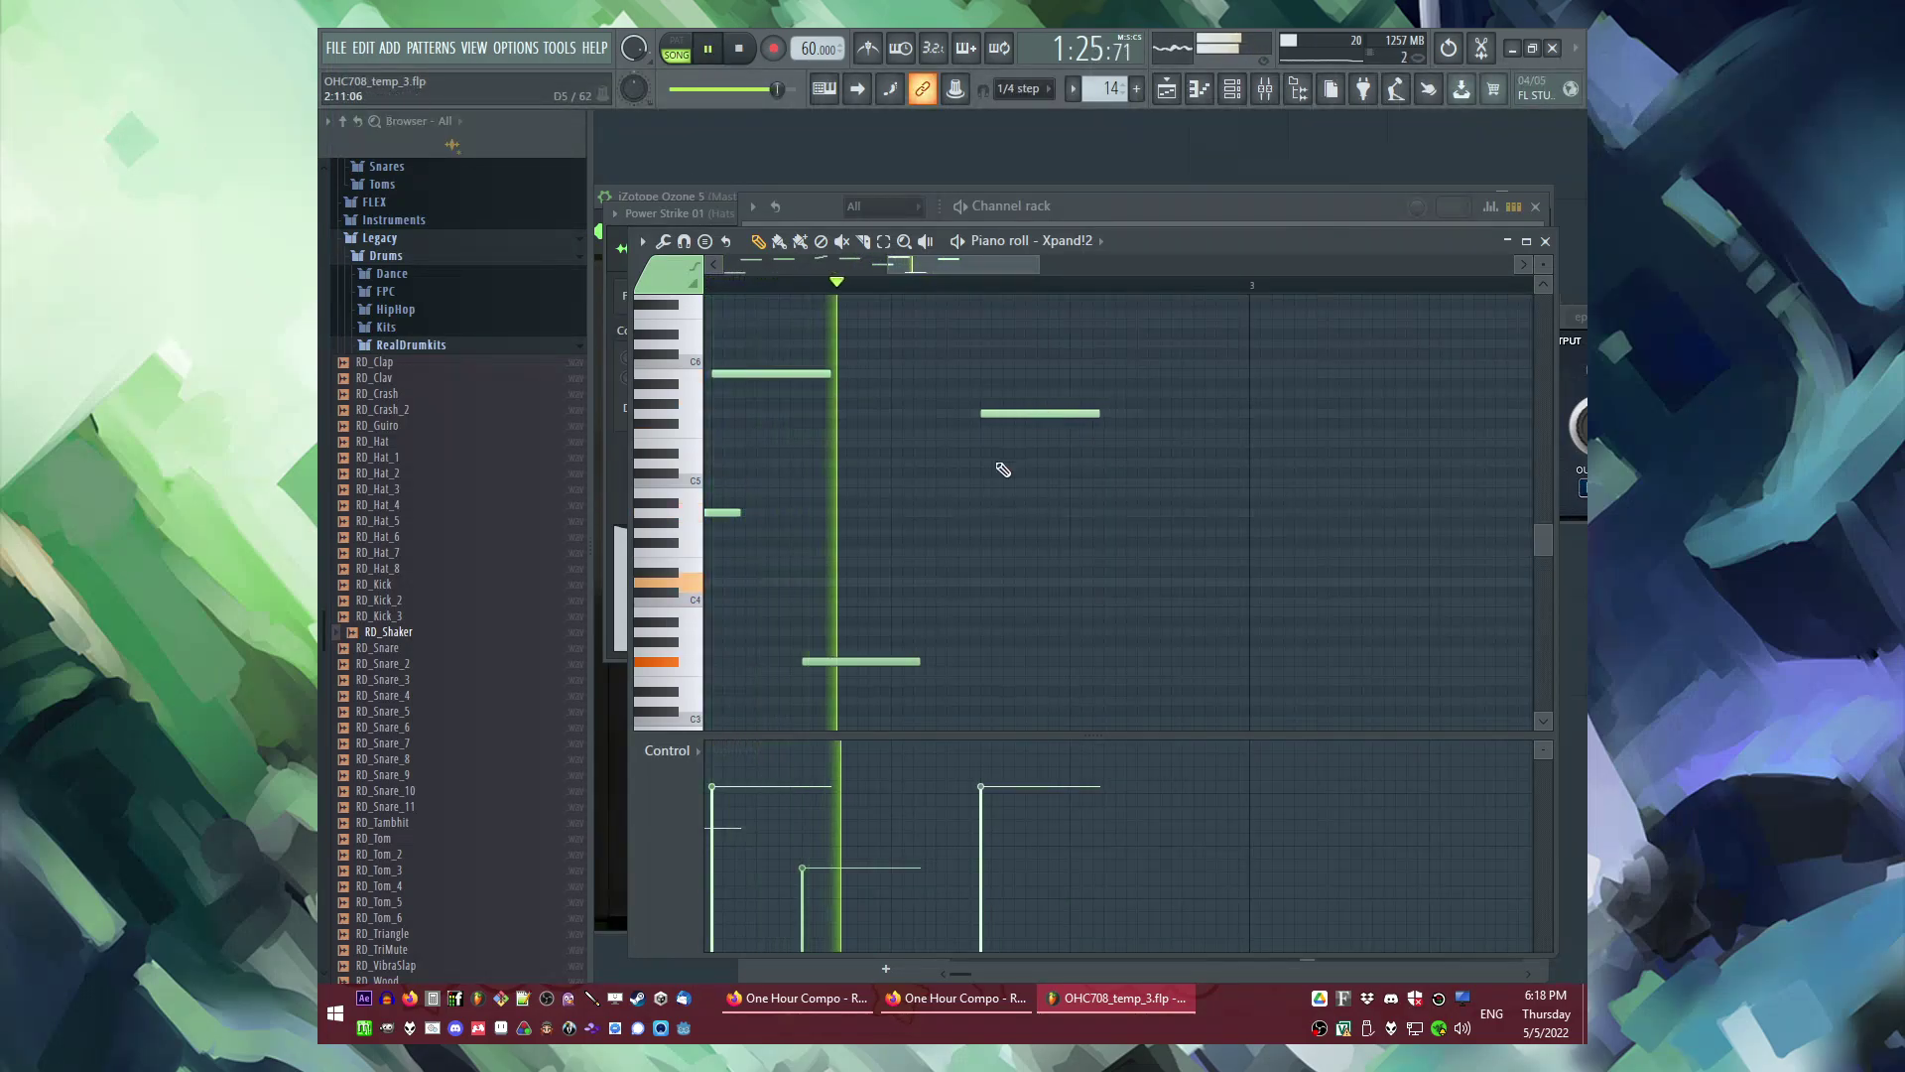
# Step: Try out an F#4 note at step 9 of bar 2
pyautogui.click(923, 533)
pyautogui.scroll(-1, 926, 536)
pyautogui.rightClick(926, 535)
pyautogui.press('space')
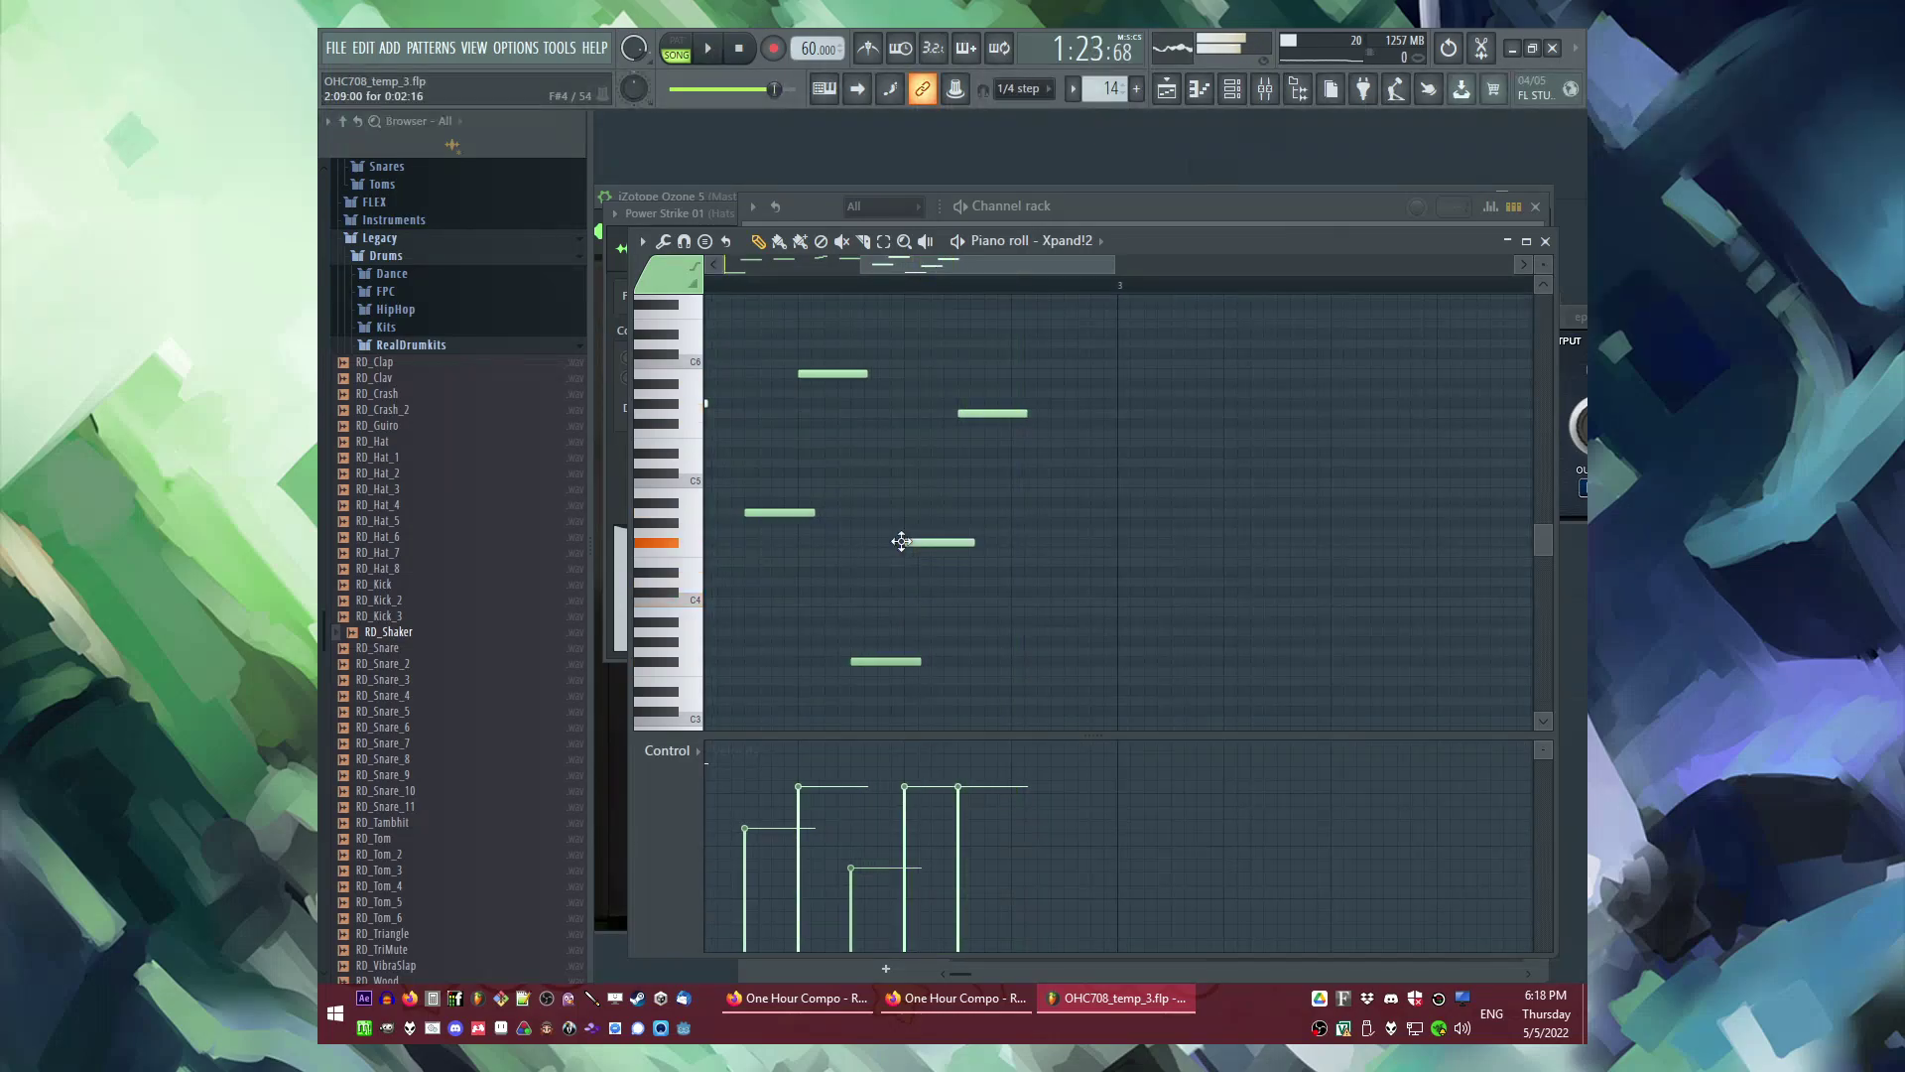
pyautogui.rightClick(917, 544)
# Step: Add a C#3 note at step 9 of bar 2 and move the G5 note to step 10
pyautogui.scroll(-2, 927, 569)
pyautogui.click(907, 652)
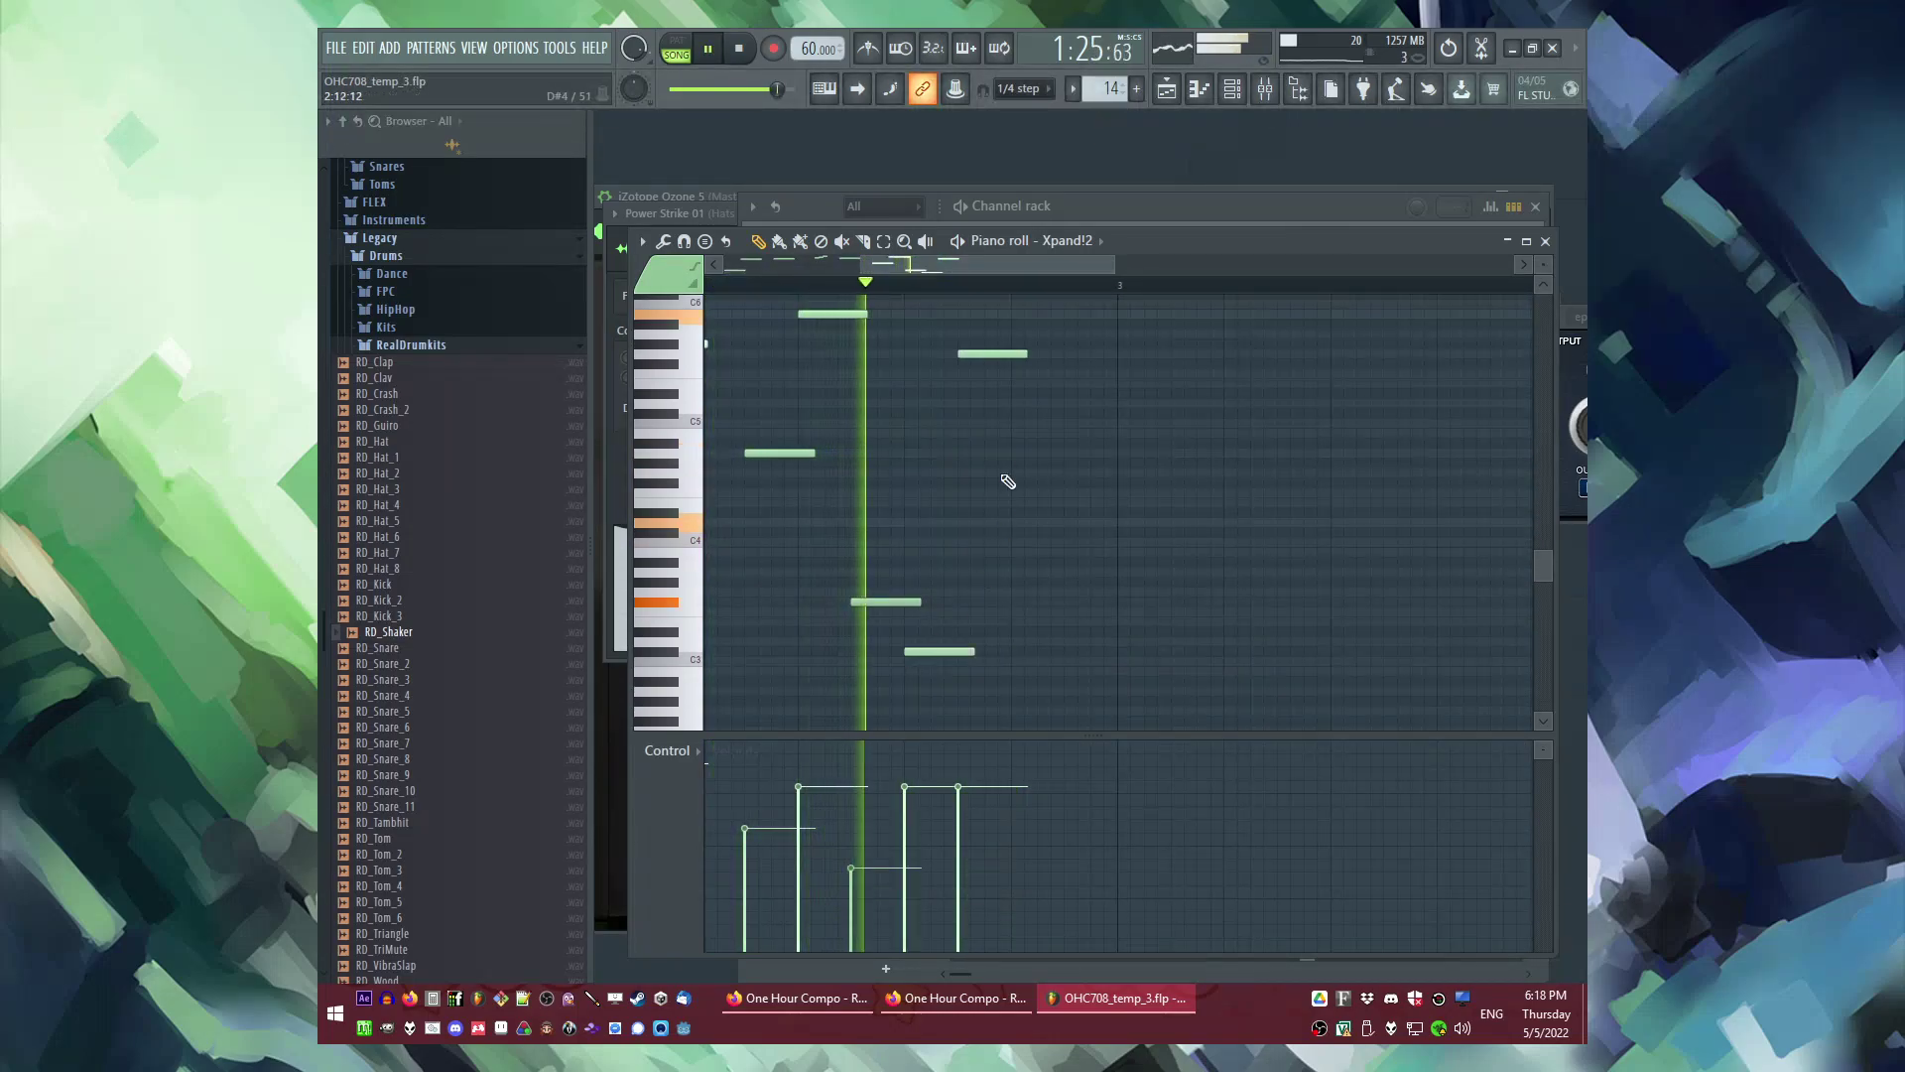
pyautogui.moveTo(988, 350); pyautogui.dragTo(960, 351)
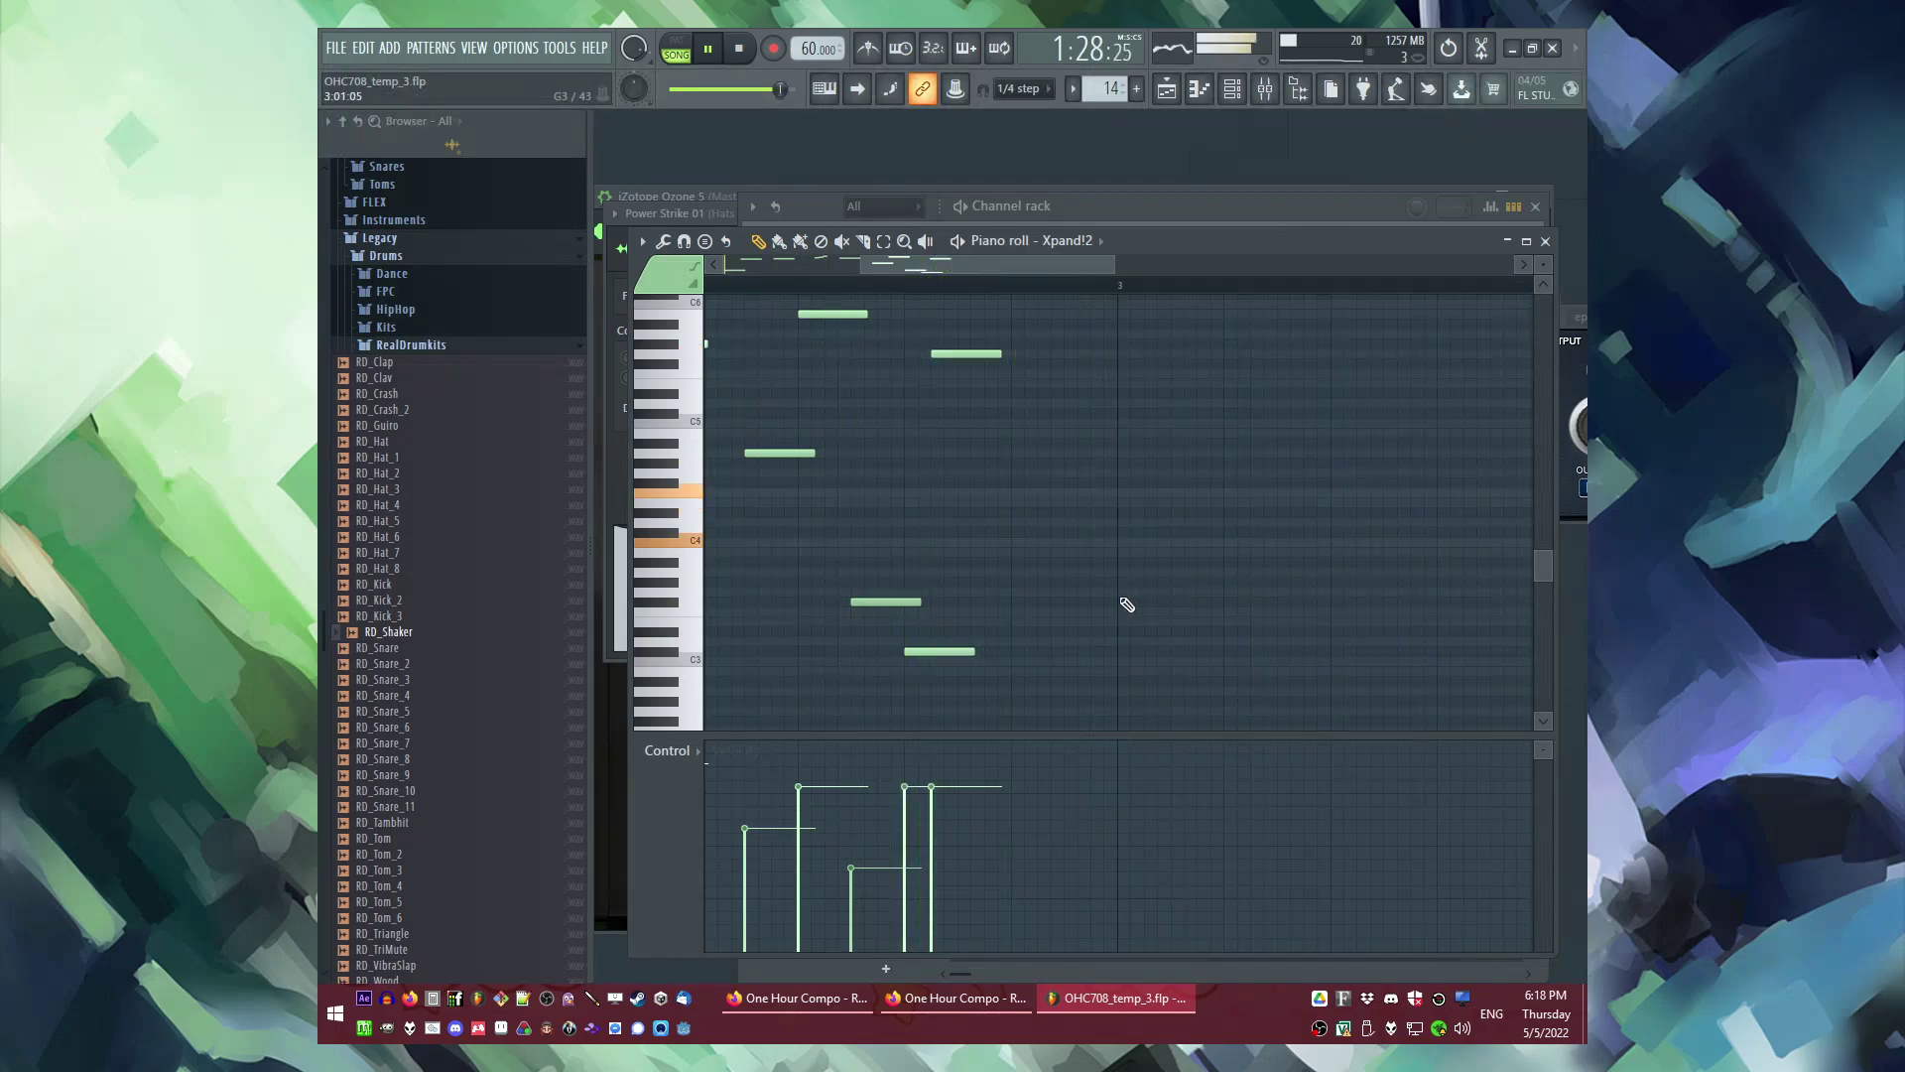
# Step: Duplicate the whole two-bar melody into bars 3 and 4, clear the selection and play from bar 3
pyautogui.scroll(-4, 1120, 598)
pyautogui.hotkey('ctrl', 'a')
pyautogui.scroll(5, 1004, 470)
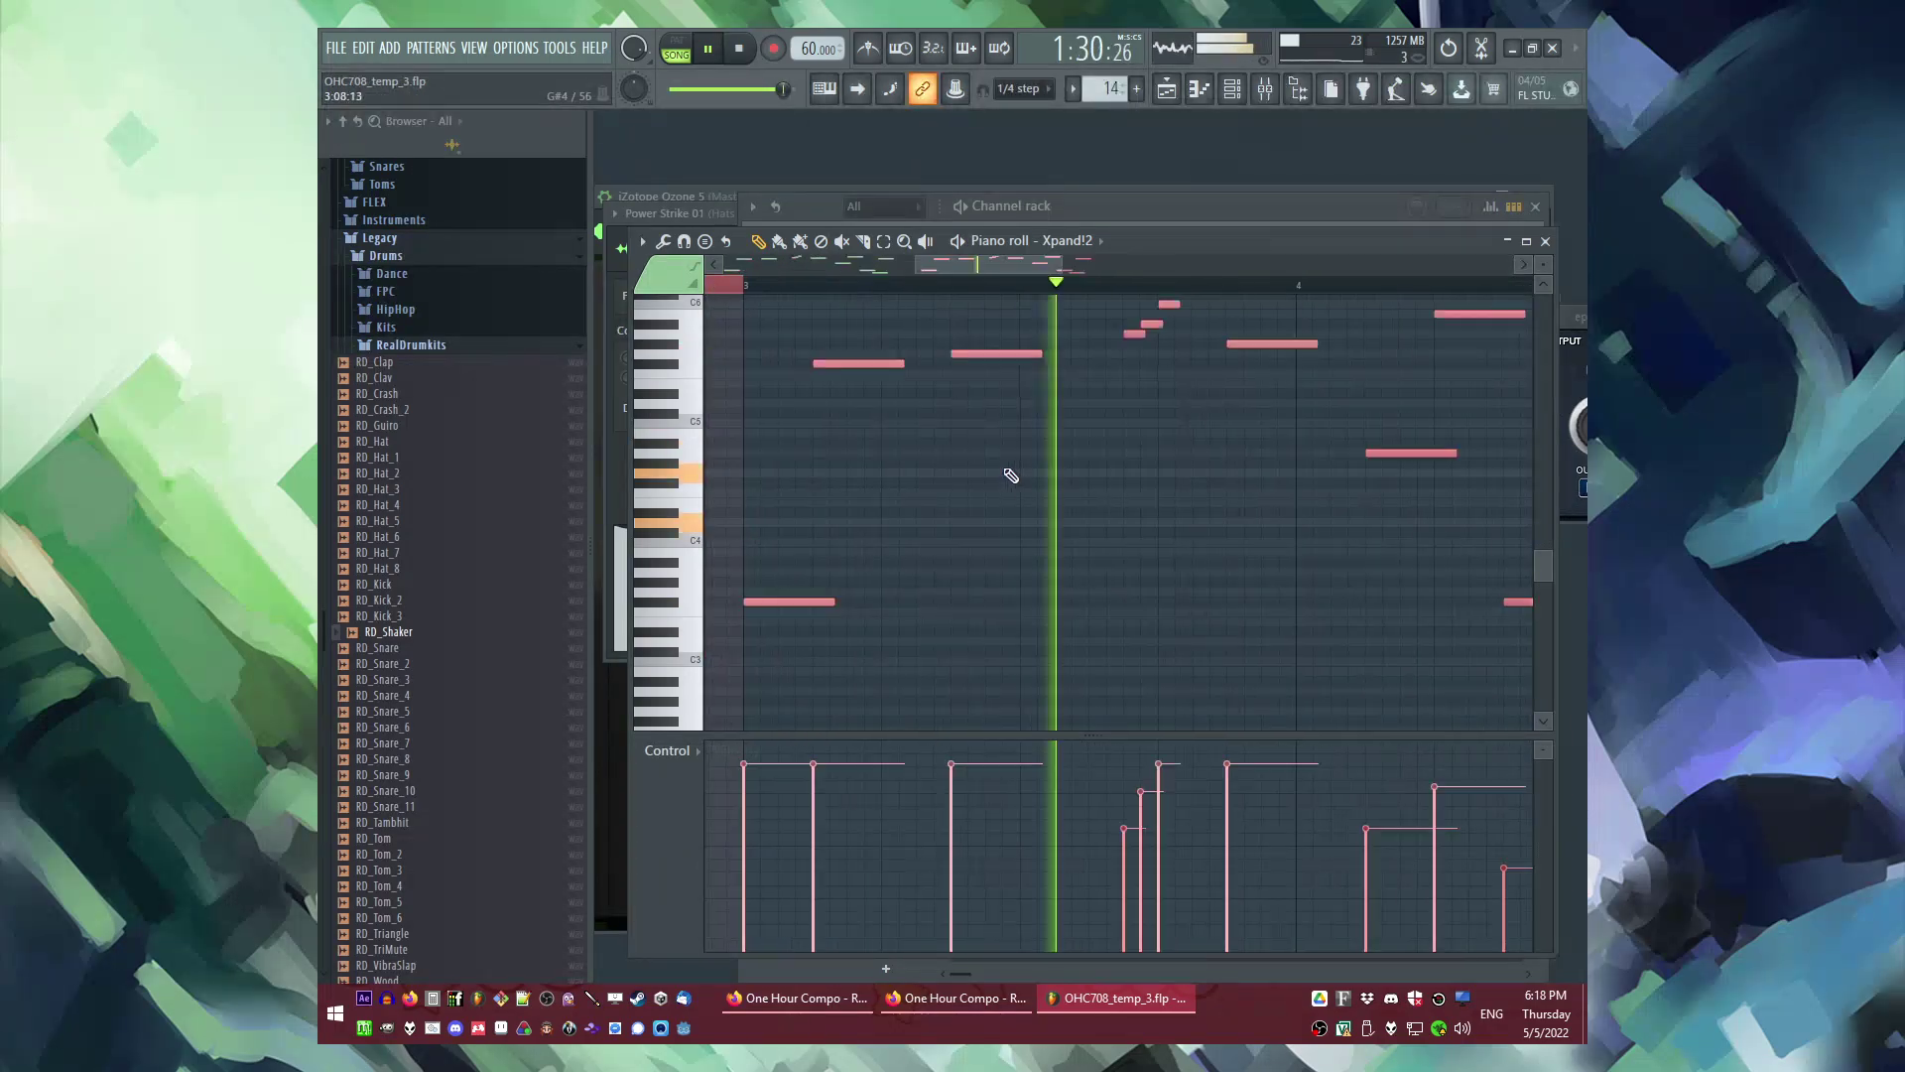
pyautogui.hotkey('ctrl', 'b')
pyautogui.scroll(2, 1003, 496)
pyautogui.scroll(-3, 1002, 498)
pyautogui.scroll(-1, 970, 413)
pyautogui.hotkey('ctrl', 'd')
pyautogui.click(901, 286)
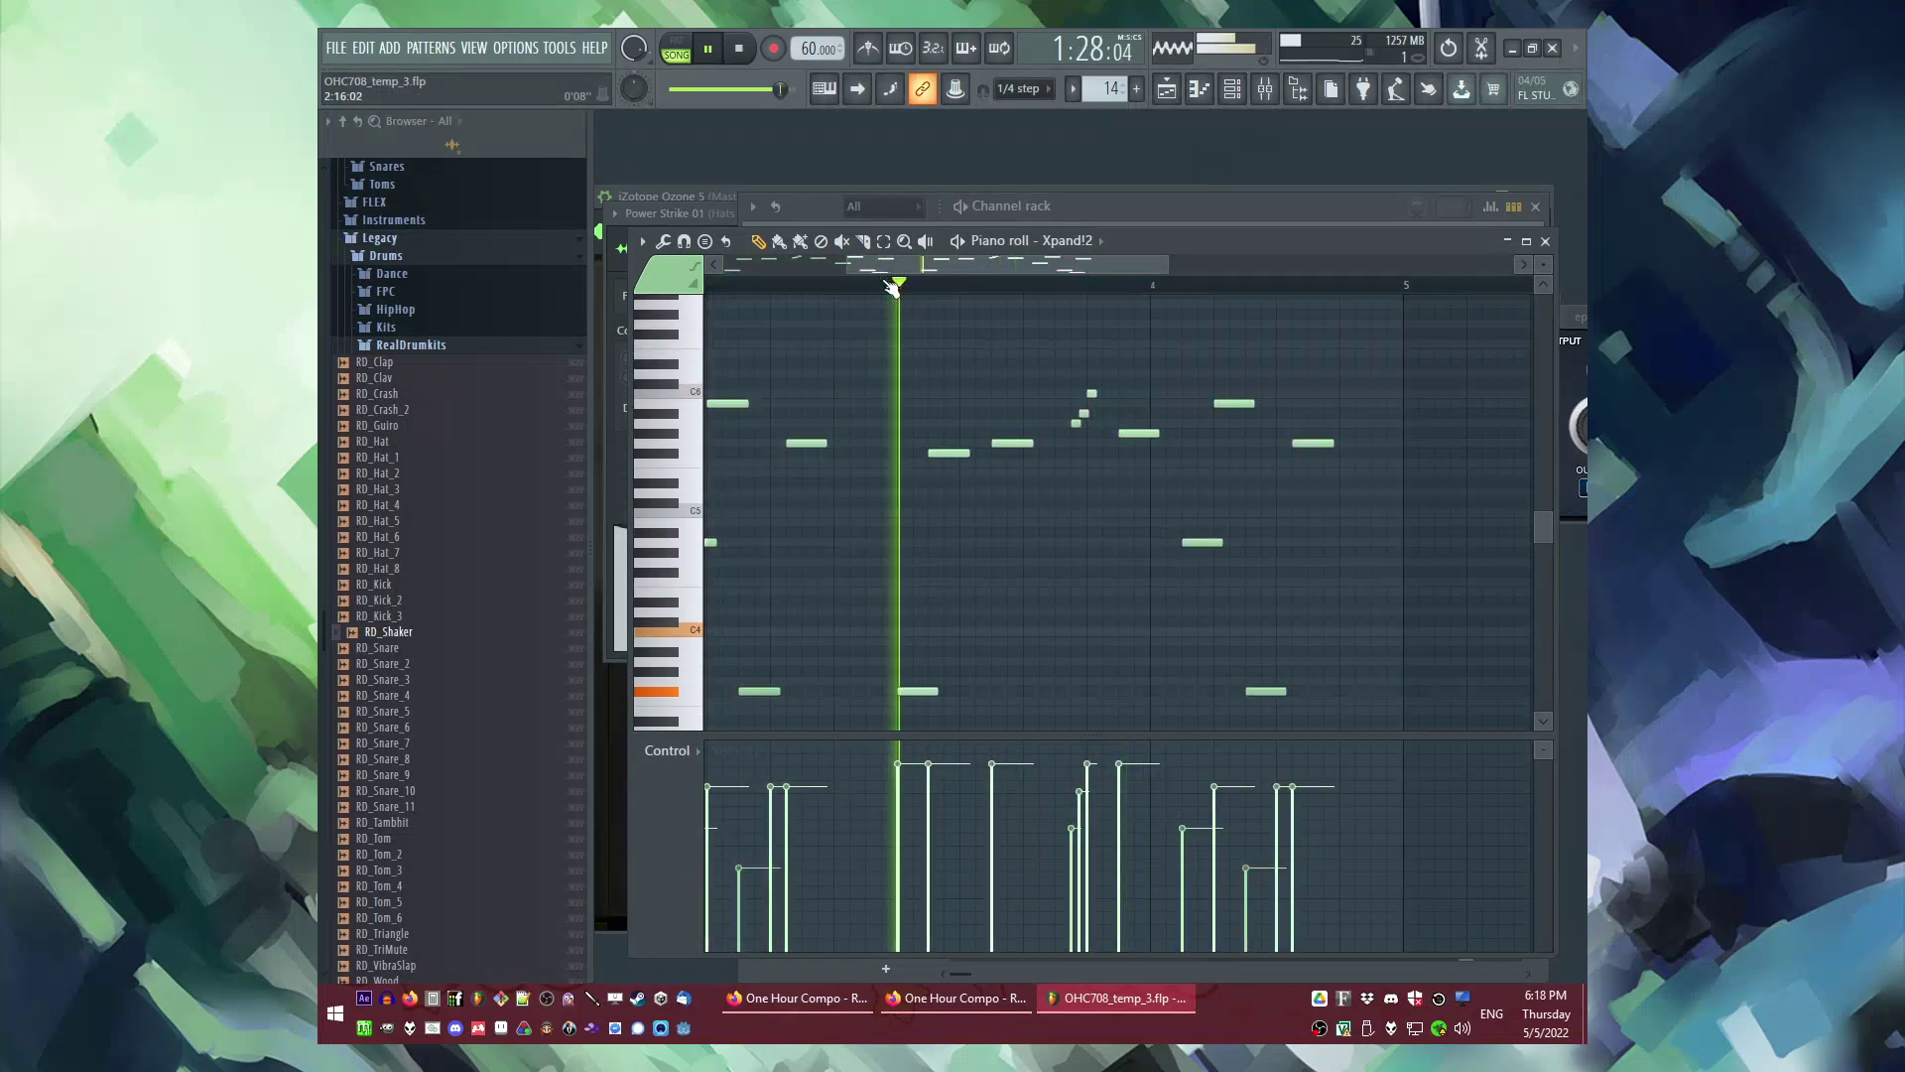
# Step: Replace the short A5 and A#5 notes in bar 3 with G5 at step 11 and D#5 at step 12, at reduced velocities
pyautogui.scroll(2, 1127, 595)
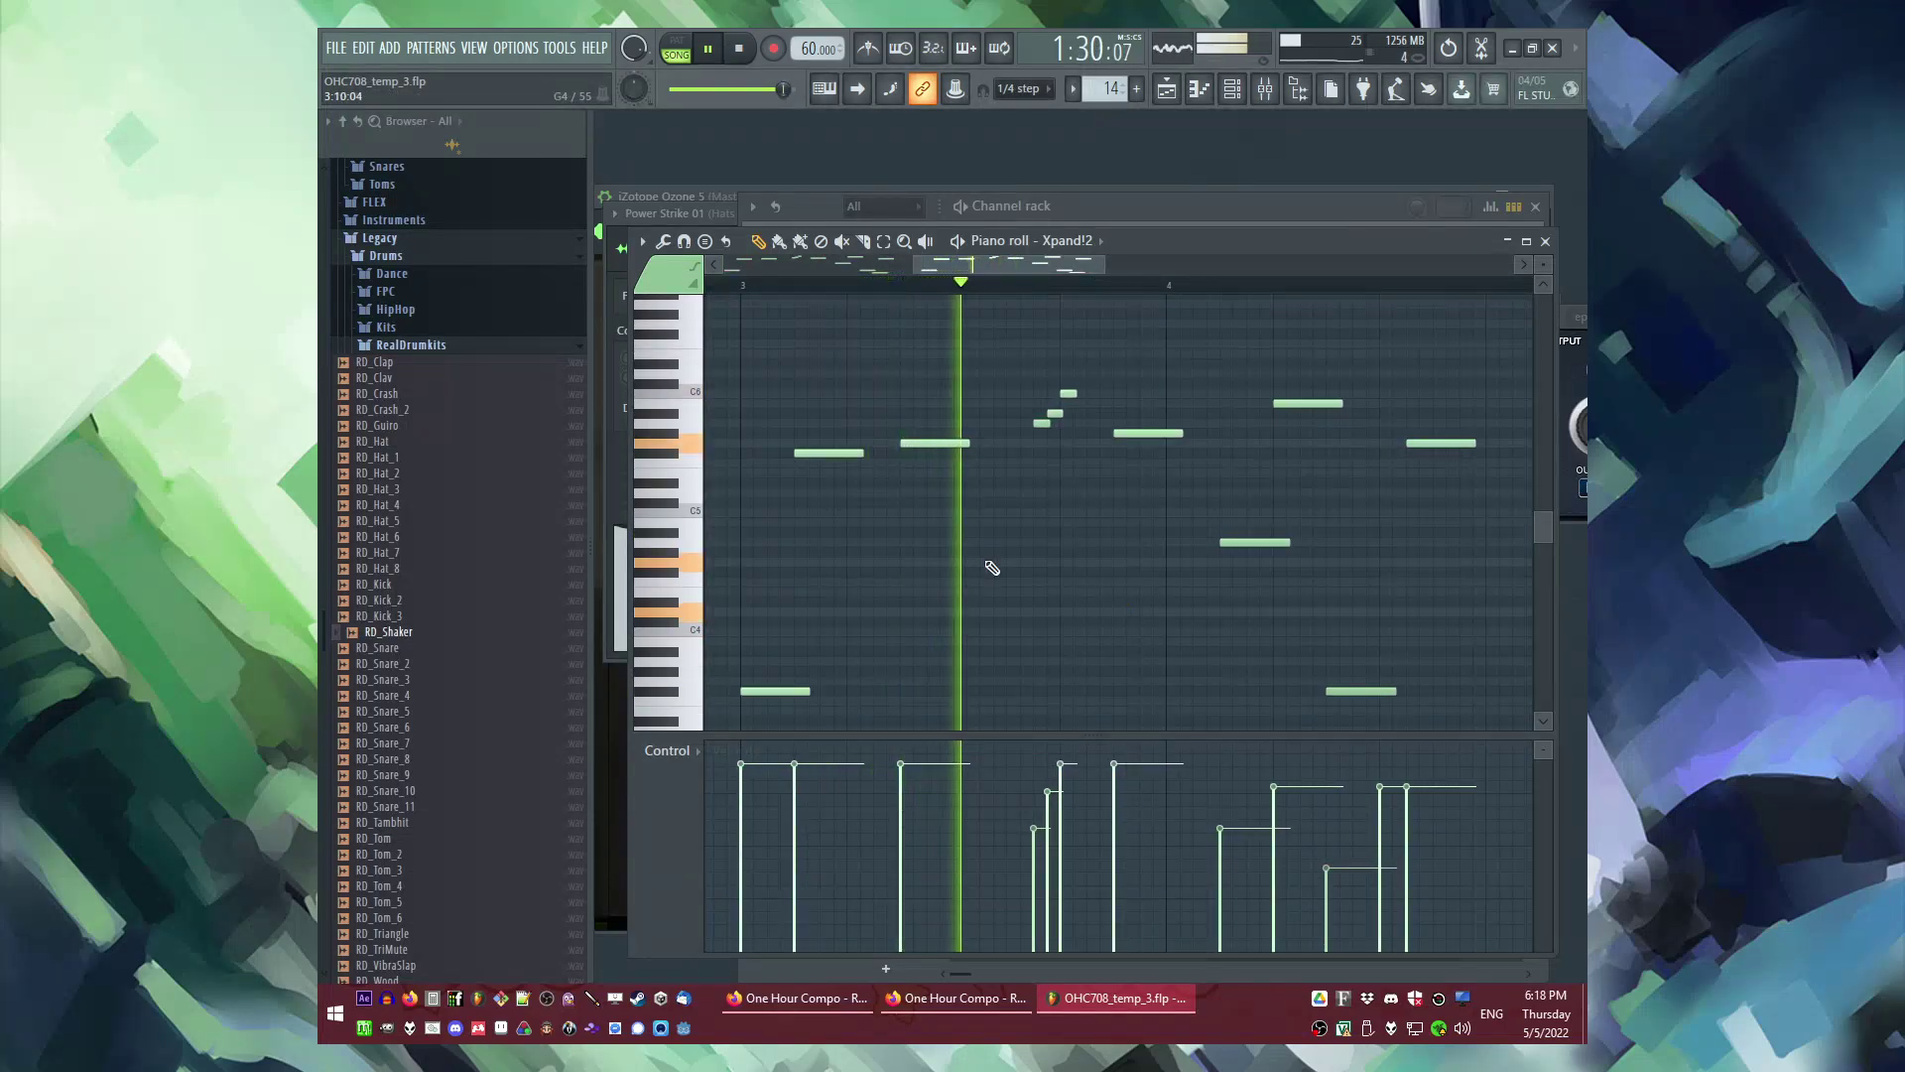
pyautogui.press('space')
pyautogui.rightClick(1040, 423)
pyautogui.click(1010, 445)
pyautogui.rightClick(1053, 413)
pyautogui.click(1035, 485)
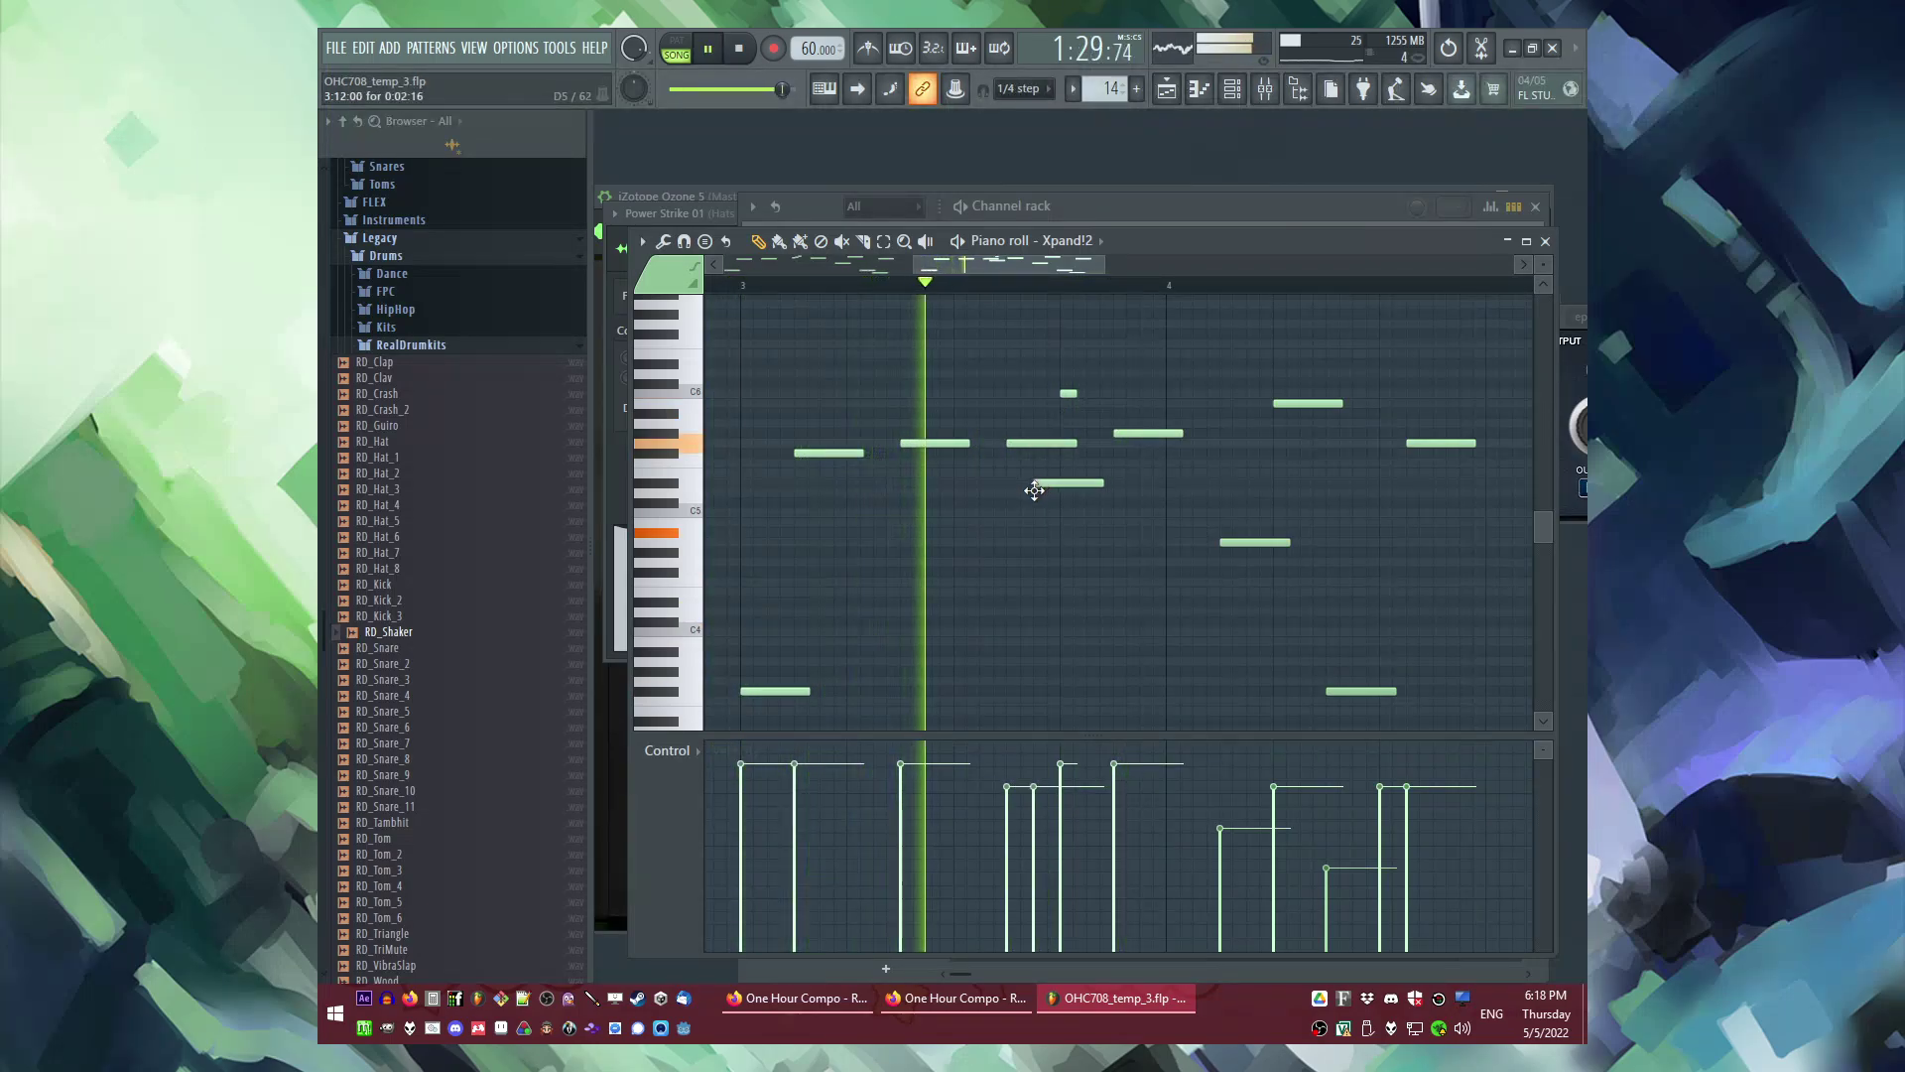
pyautogui.moveTo(1004, 851); pyautogui.dragTo(1033, 869)
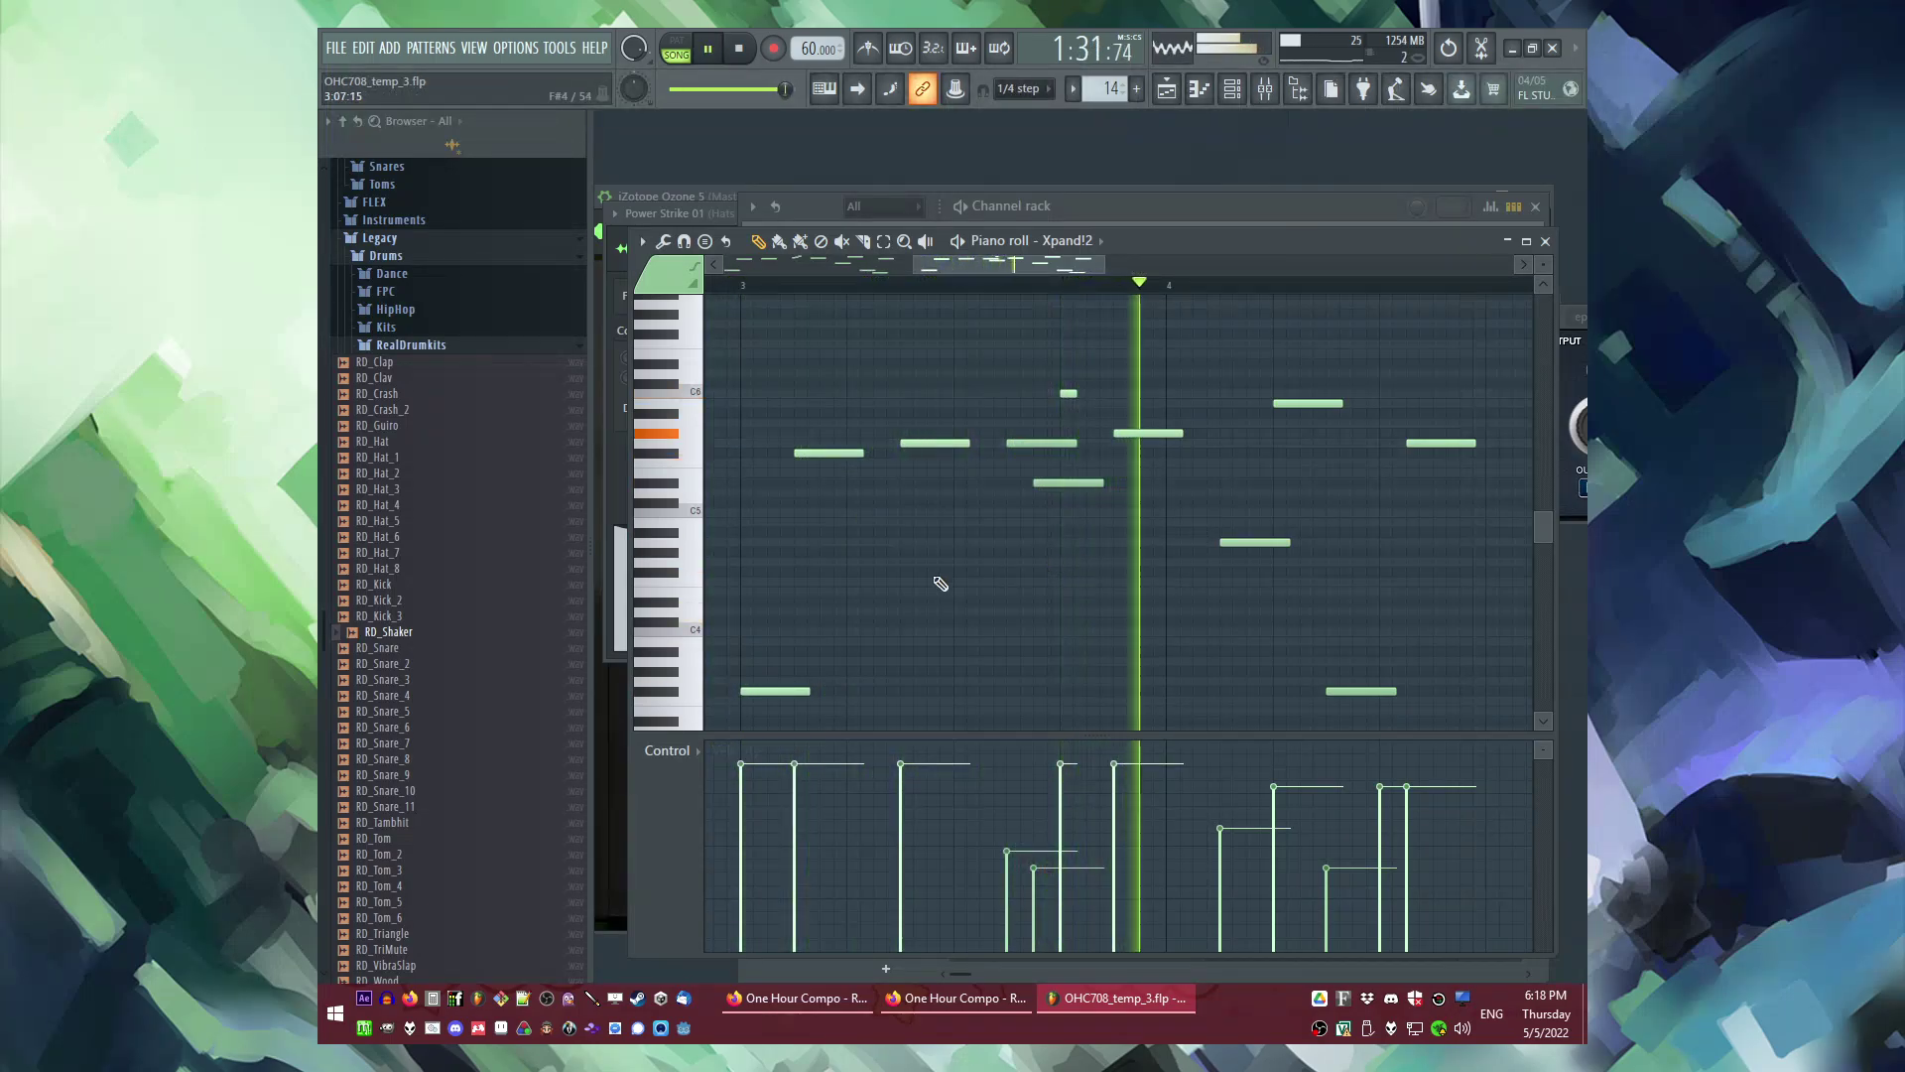
# Step: Add A#4, G#5 and A#5 notes at steps 13, 14 and 15 of bar 4, shortening the A#5 to 0:01:22
pyautogui.scroll(-4, 1010, 578)
pyautogui.scroll(5, 1145, 586)
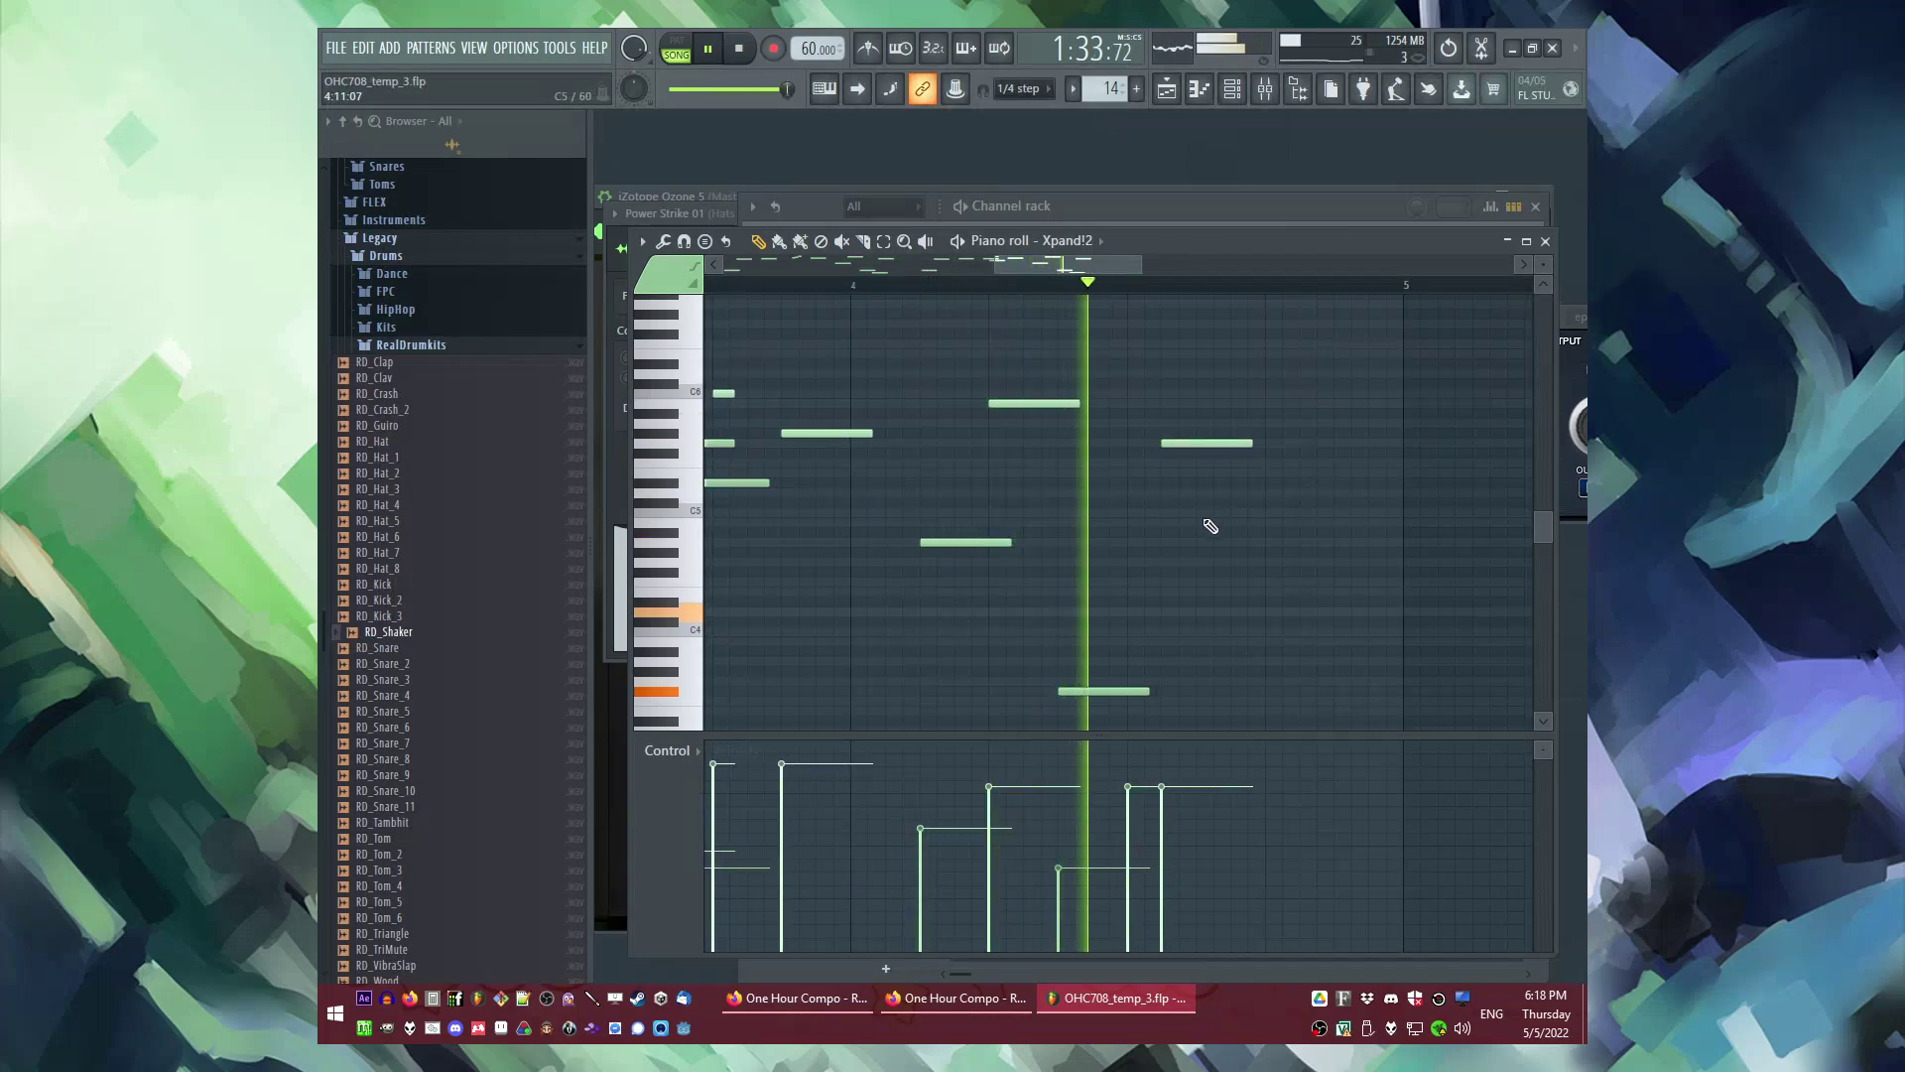
pyautogui.click(1278, 552)
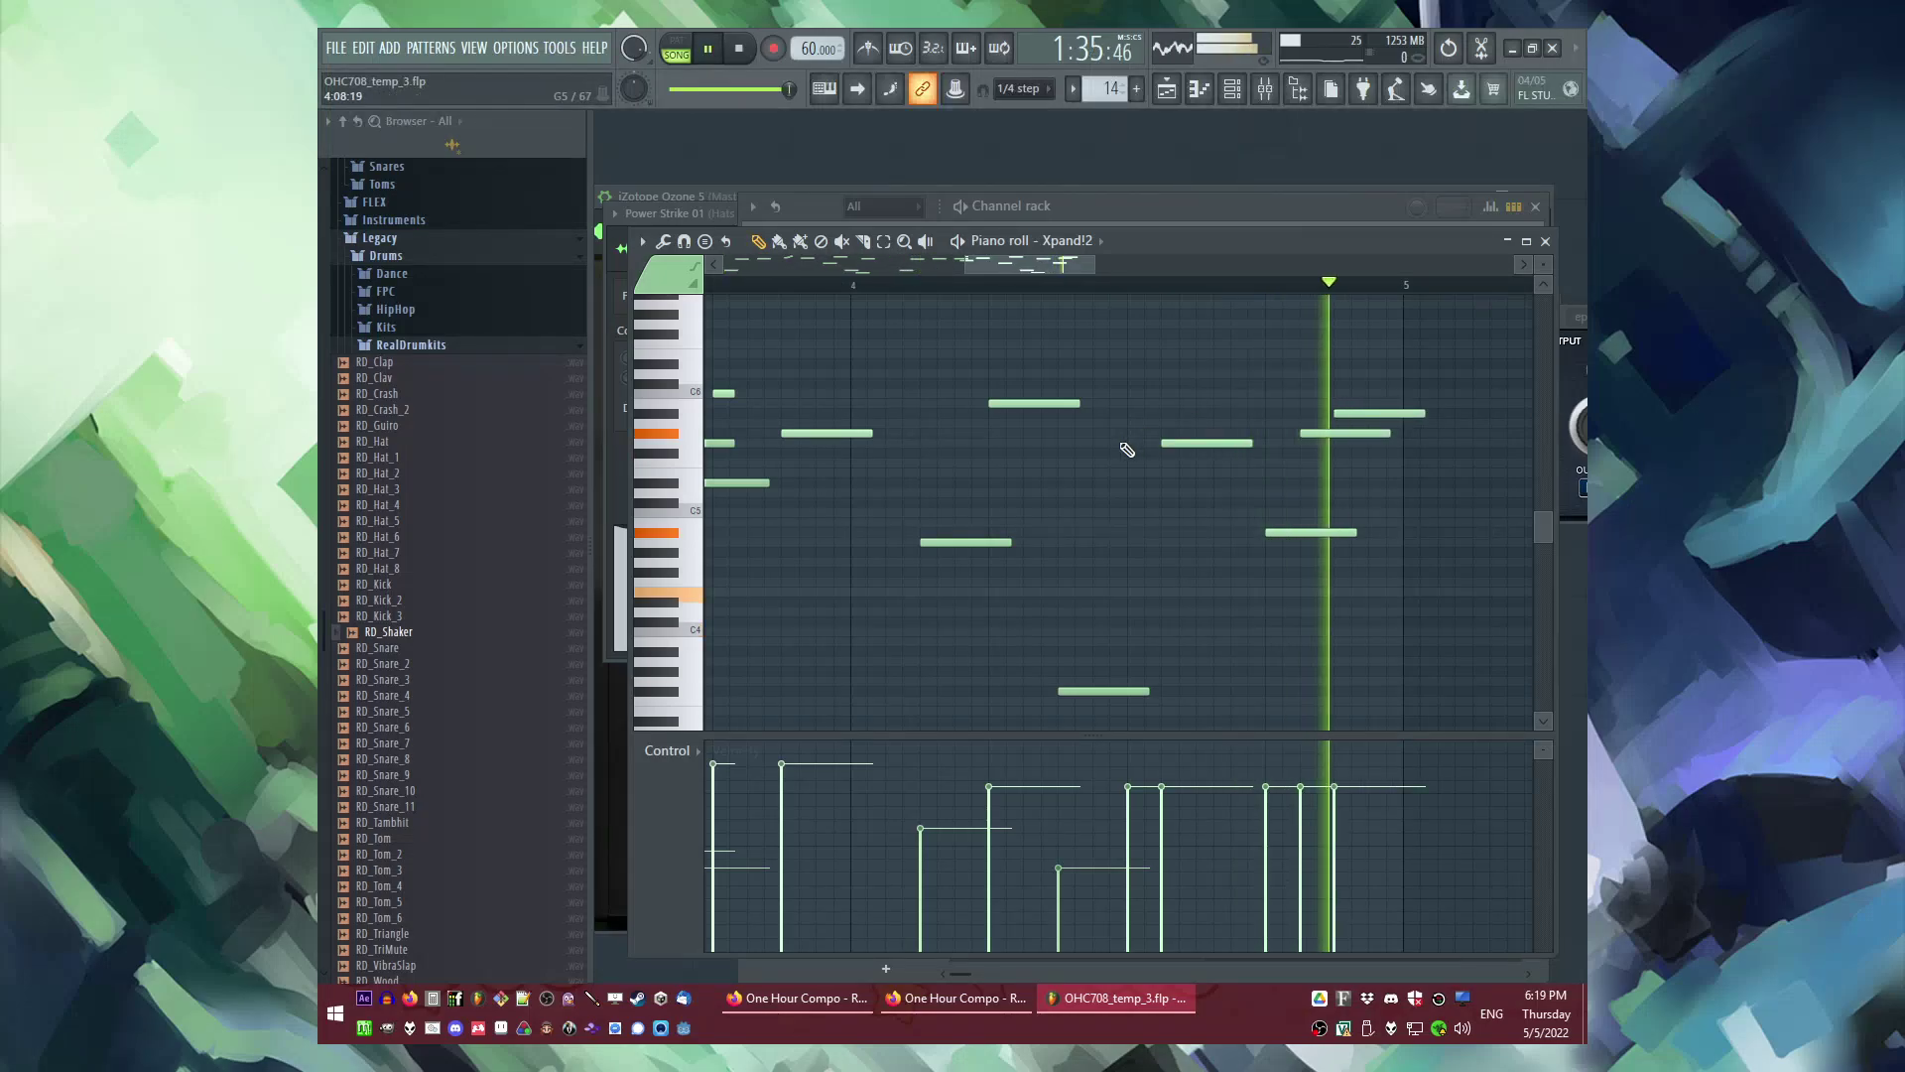
pyautogui.hscroll(3, 1429, 518)
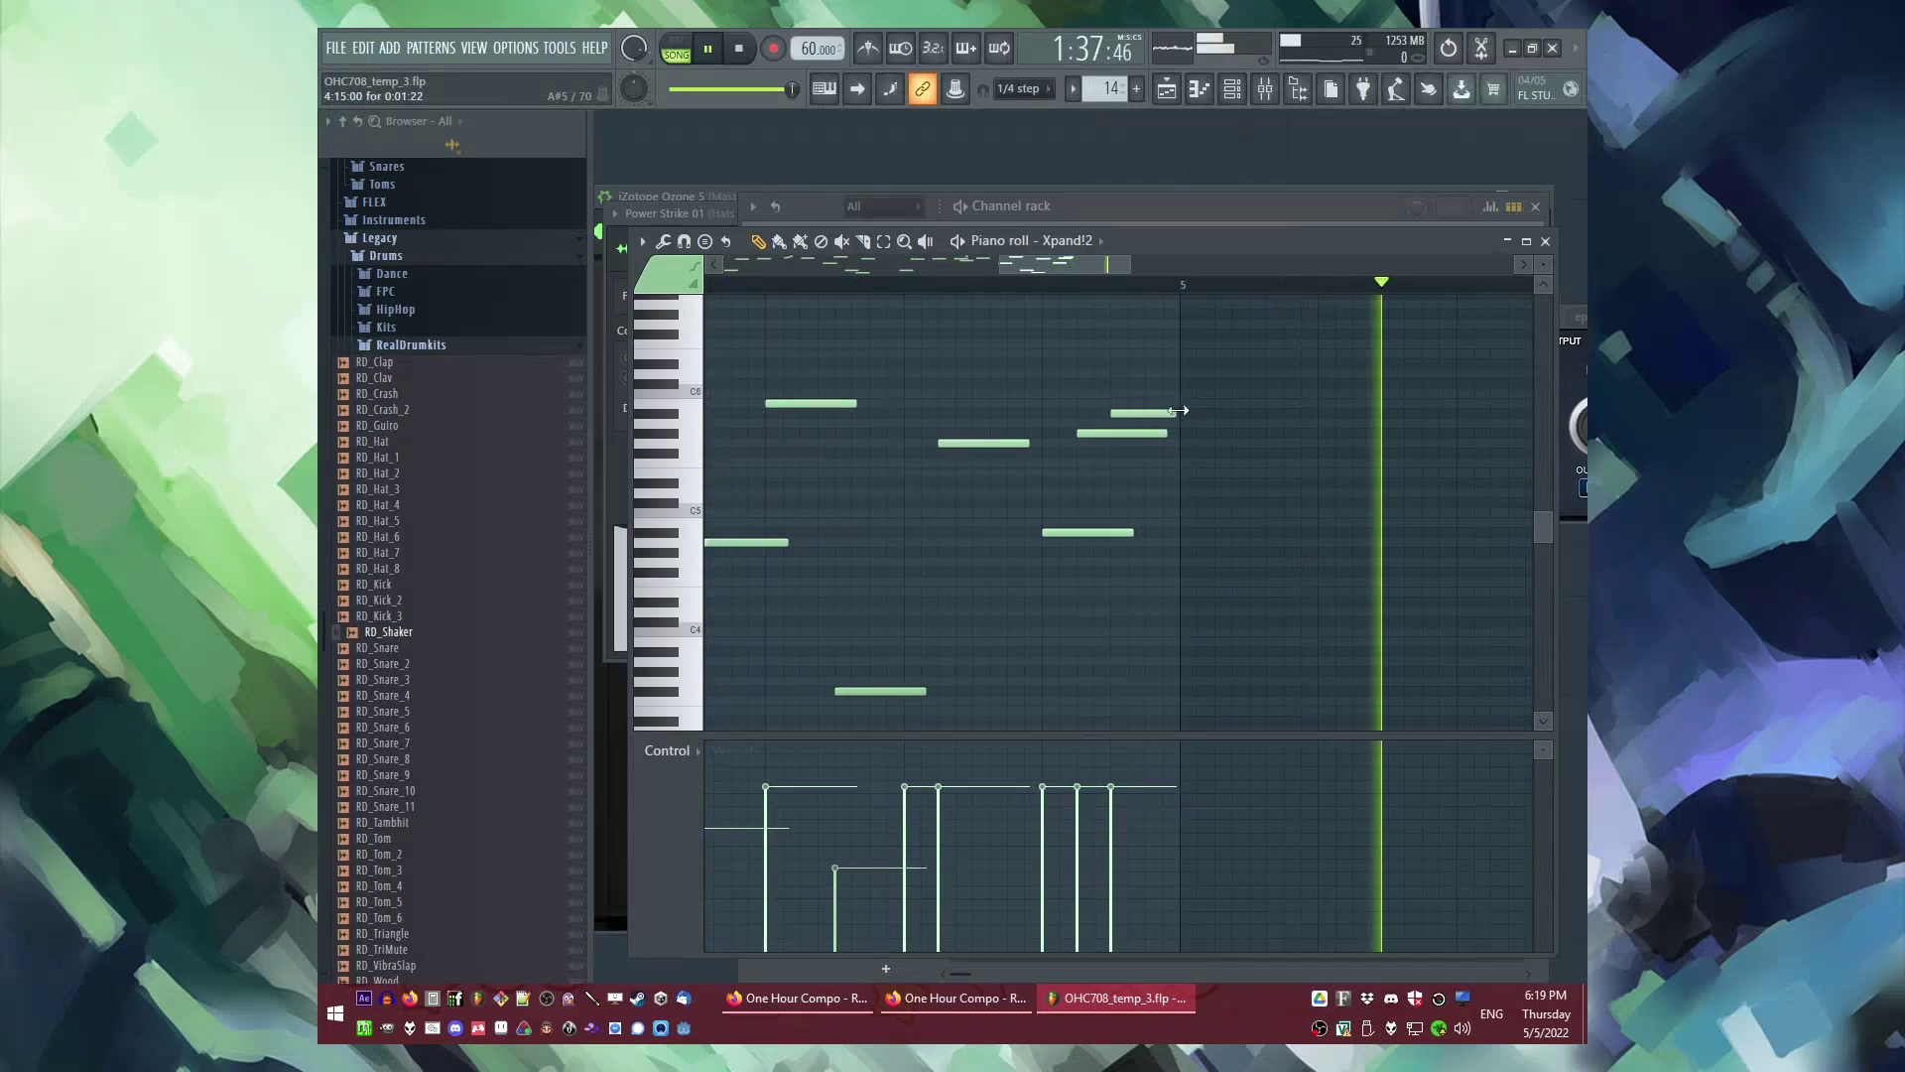
# Step: Play the arrangement from bar 21 while looking over its tracks, and save the project as OHC708_temp_4.flp
pyautogui.press('F5')
pyautogui.click(984, 484)
pyautogui.scroll(4, 1138, 601)
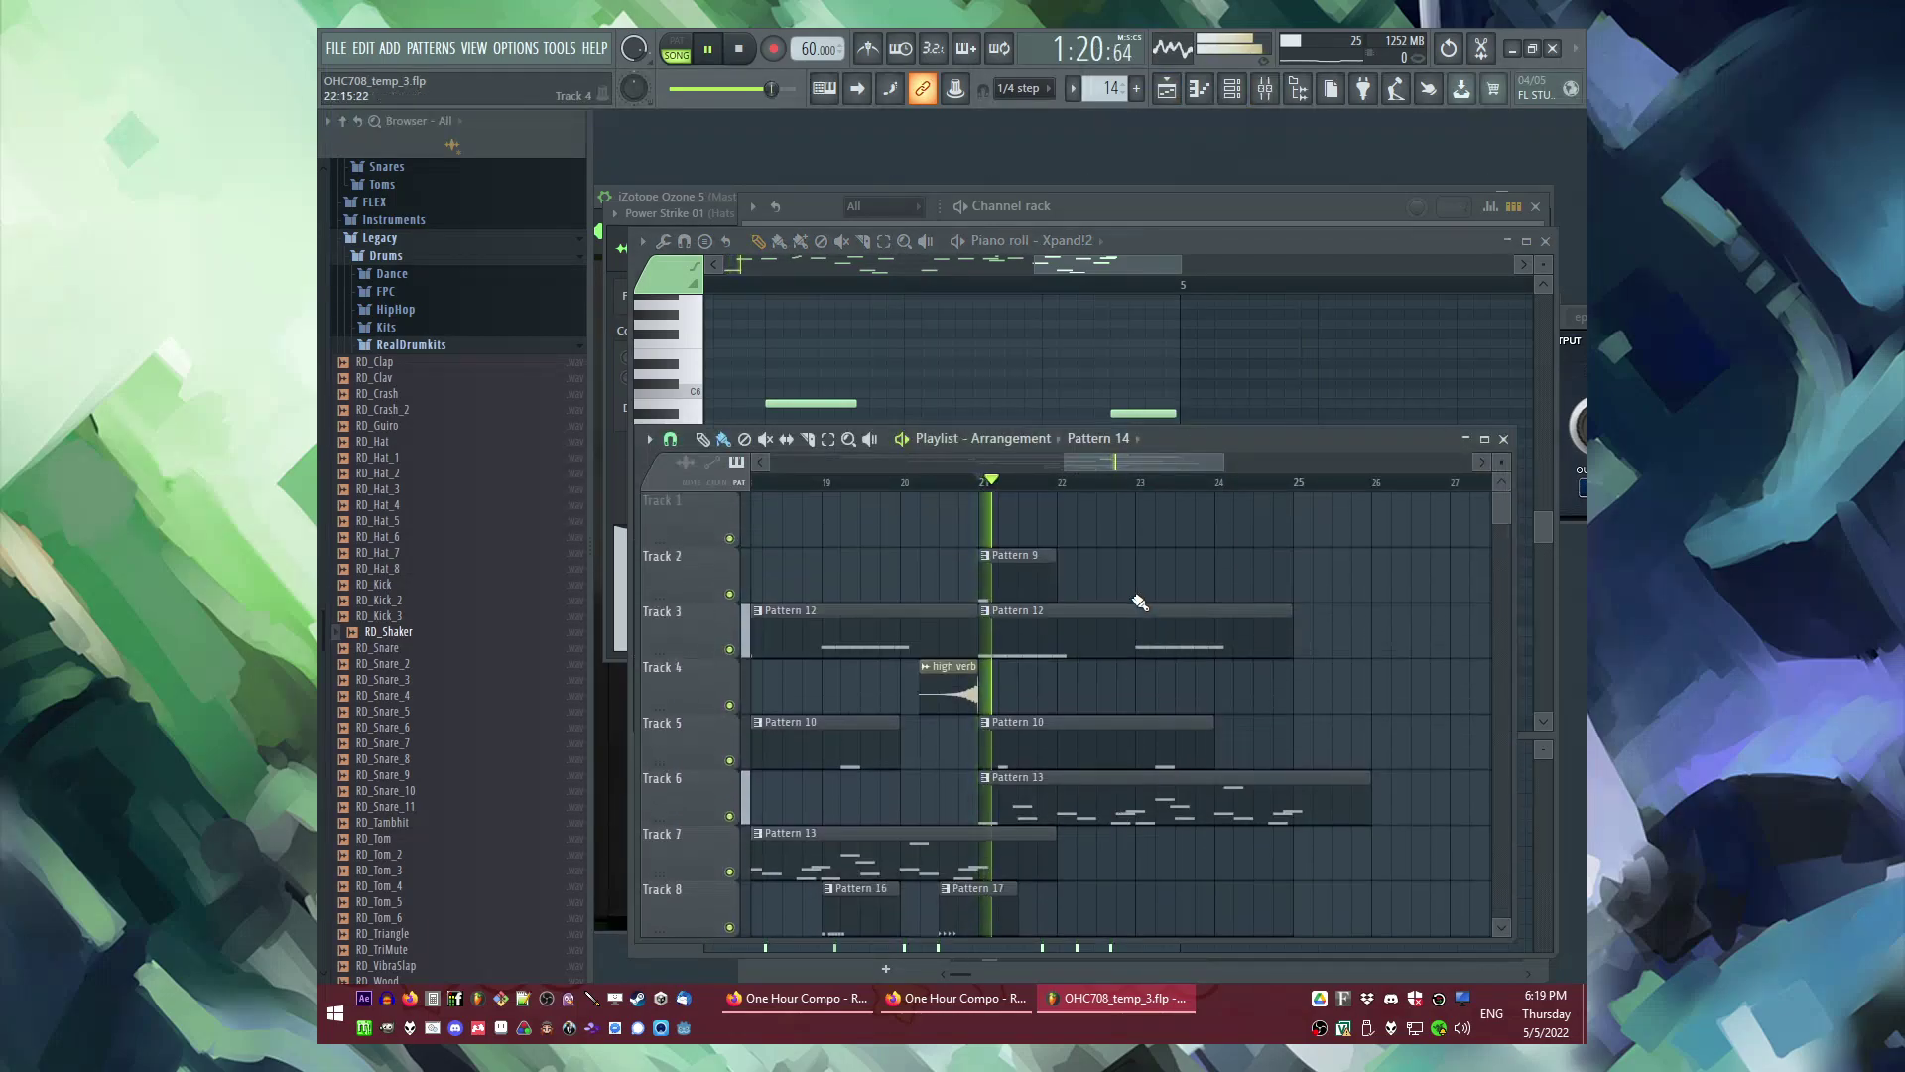
pyautogui.scroll(-5, 1180, 568)
pyautogui.scroll(-3, 1186, 586)
pyautogui.scroll(4, 1201, 640)
pyautogui.scroll(1, 1191, 707)
pyautogui.scroll(-1, 1189, 699)
pyautogui.scroll(1, 1188, 696)
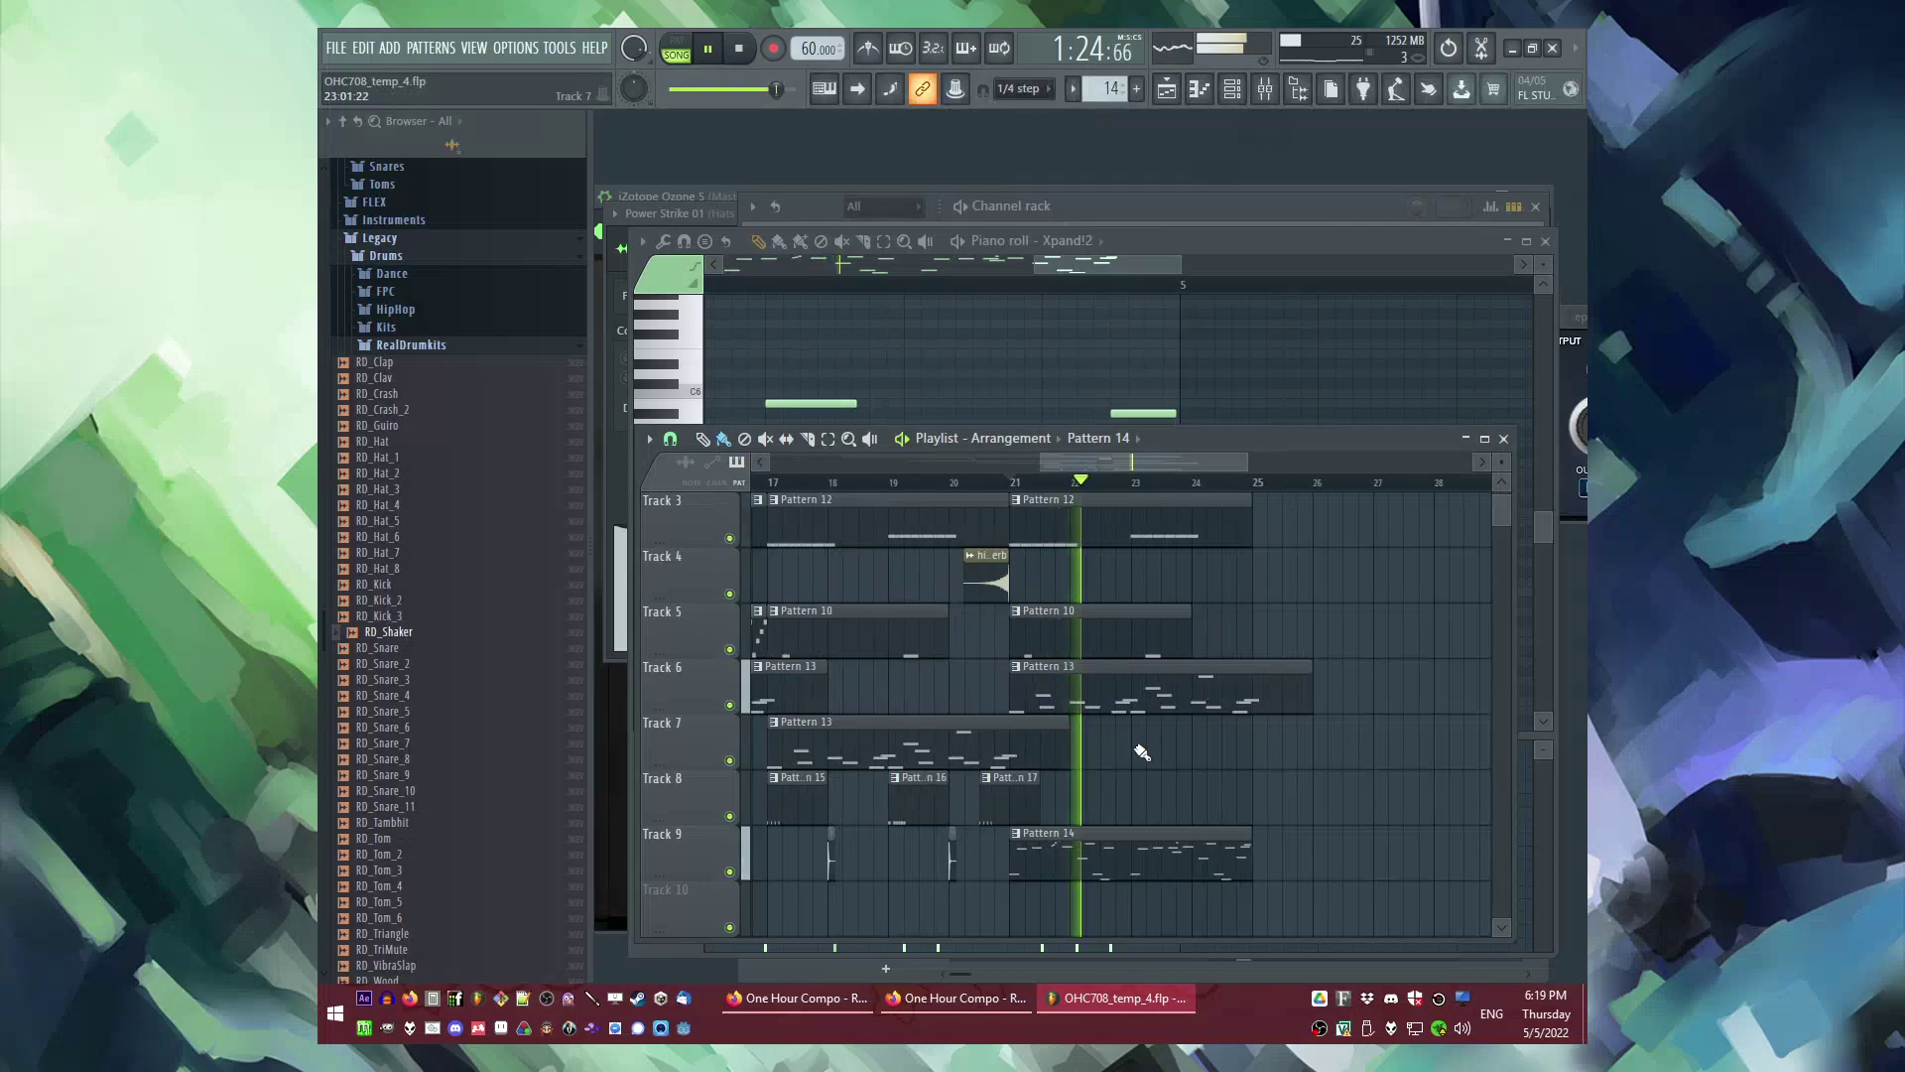
# Step: Duplicate the Pattern 15, 16 and 17 clips and the two short audio clips, placing the copies on tracks 10 and 11 from bar 21
pyautogui.moveTo(782, 806); pyautogui.dragTo(989, 856)
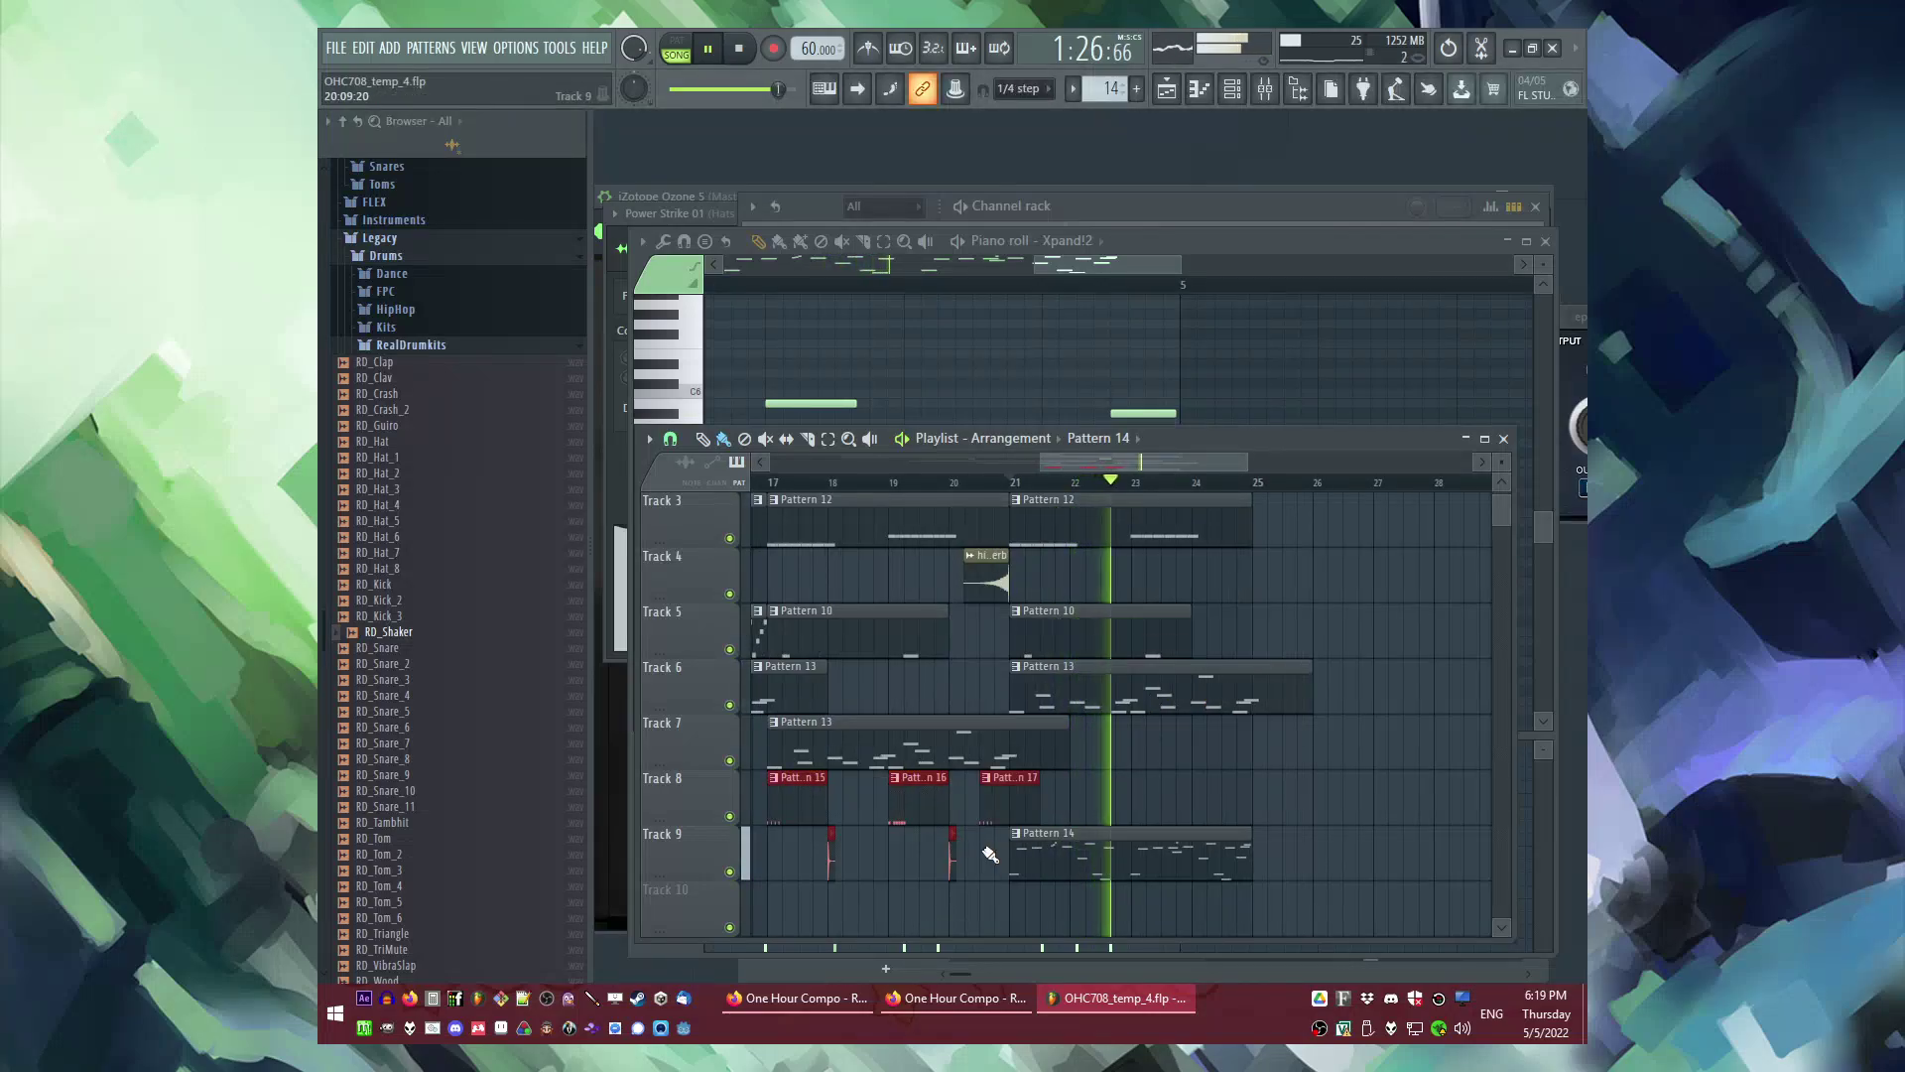
pyautogui.scroll(-3, 1220, 770)
pyautogui.scroll(4, 1230, 762)
pyautogui.hotkey('ctrl', 'b')
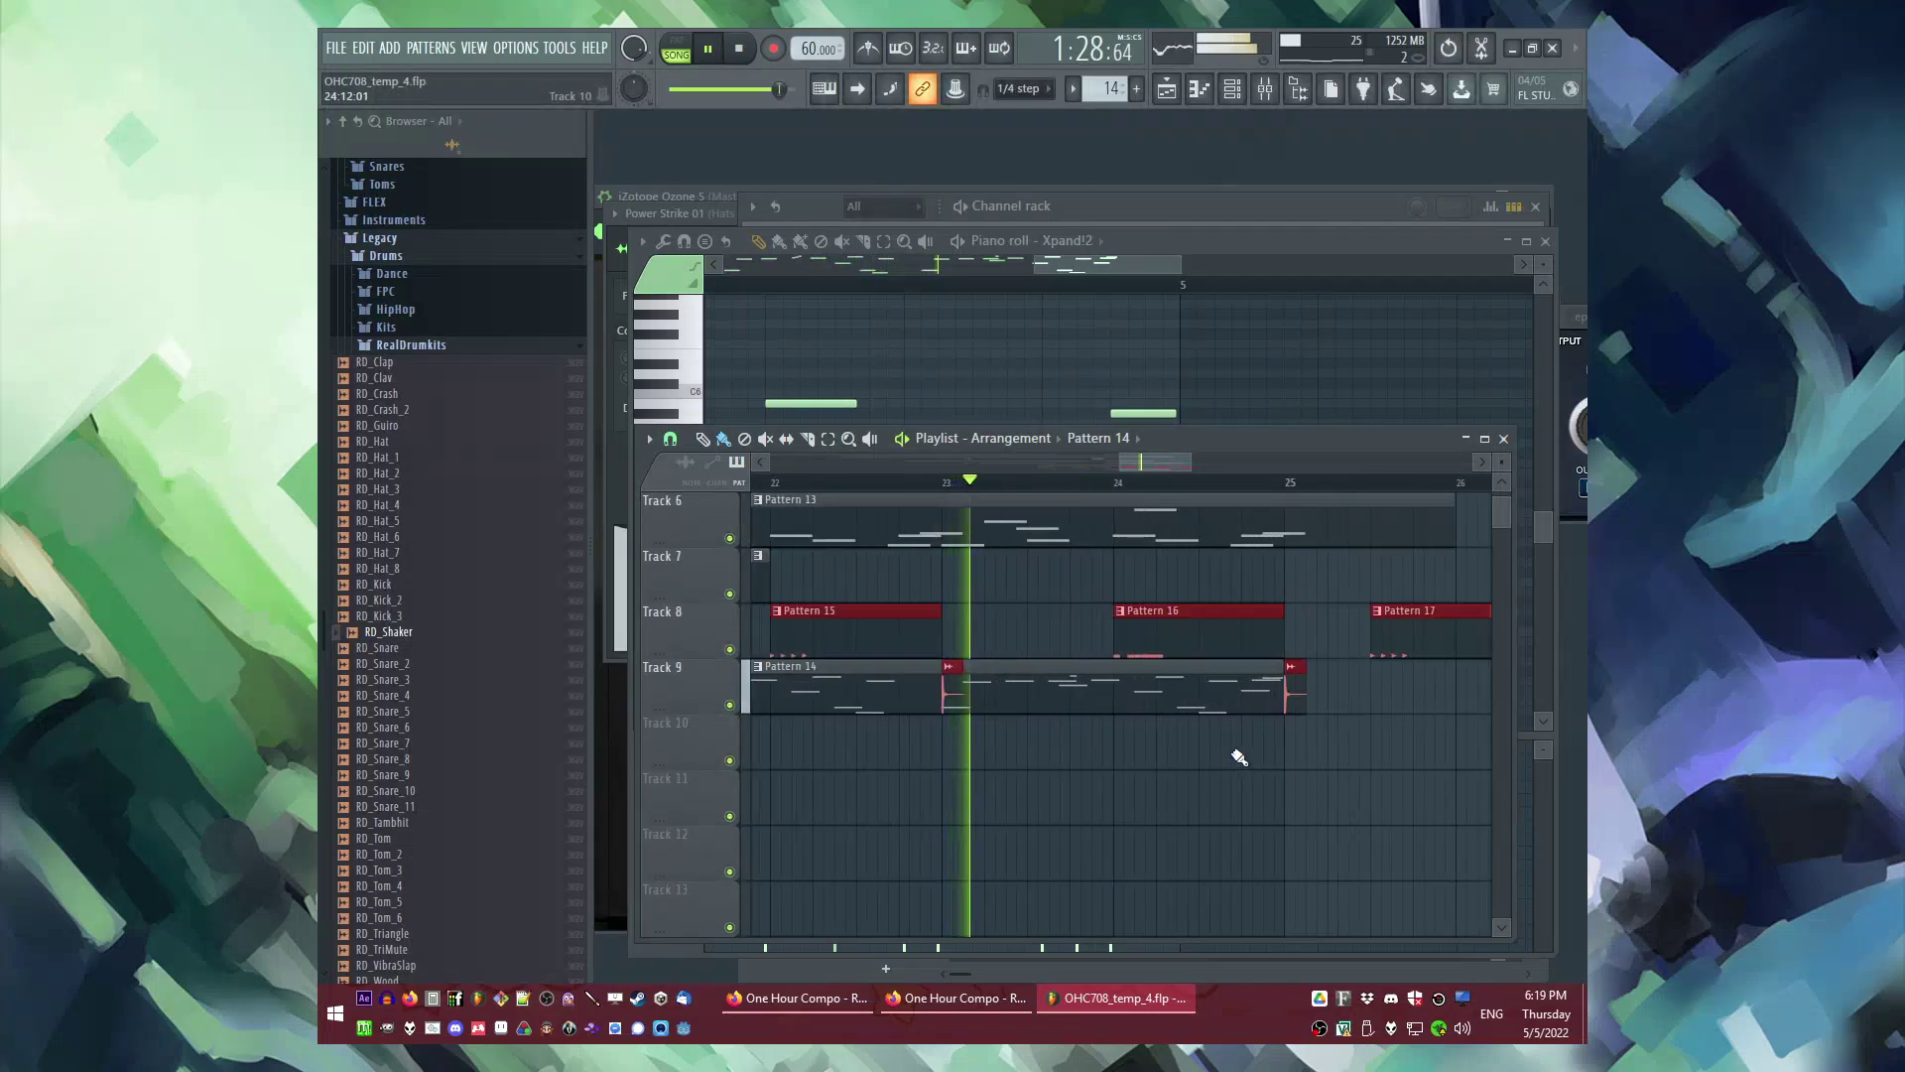
pyautogui.scroll(-2, 1229, 749)
pyautogui.moveTo(1016, 633); pyautogui.dragTo(913, 746)
pyautogui.press('space')
pyautogui.press('space')
pyautogui.scroll(5, 1021, 723)
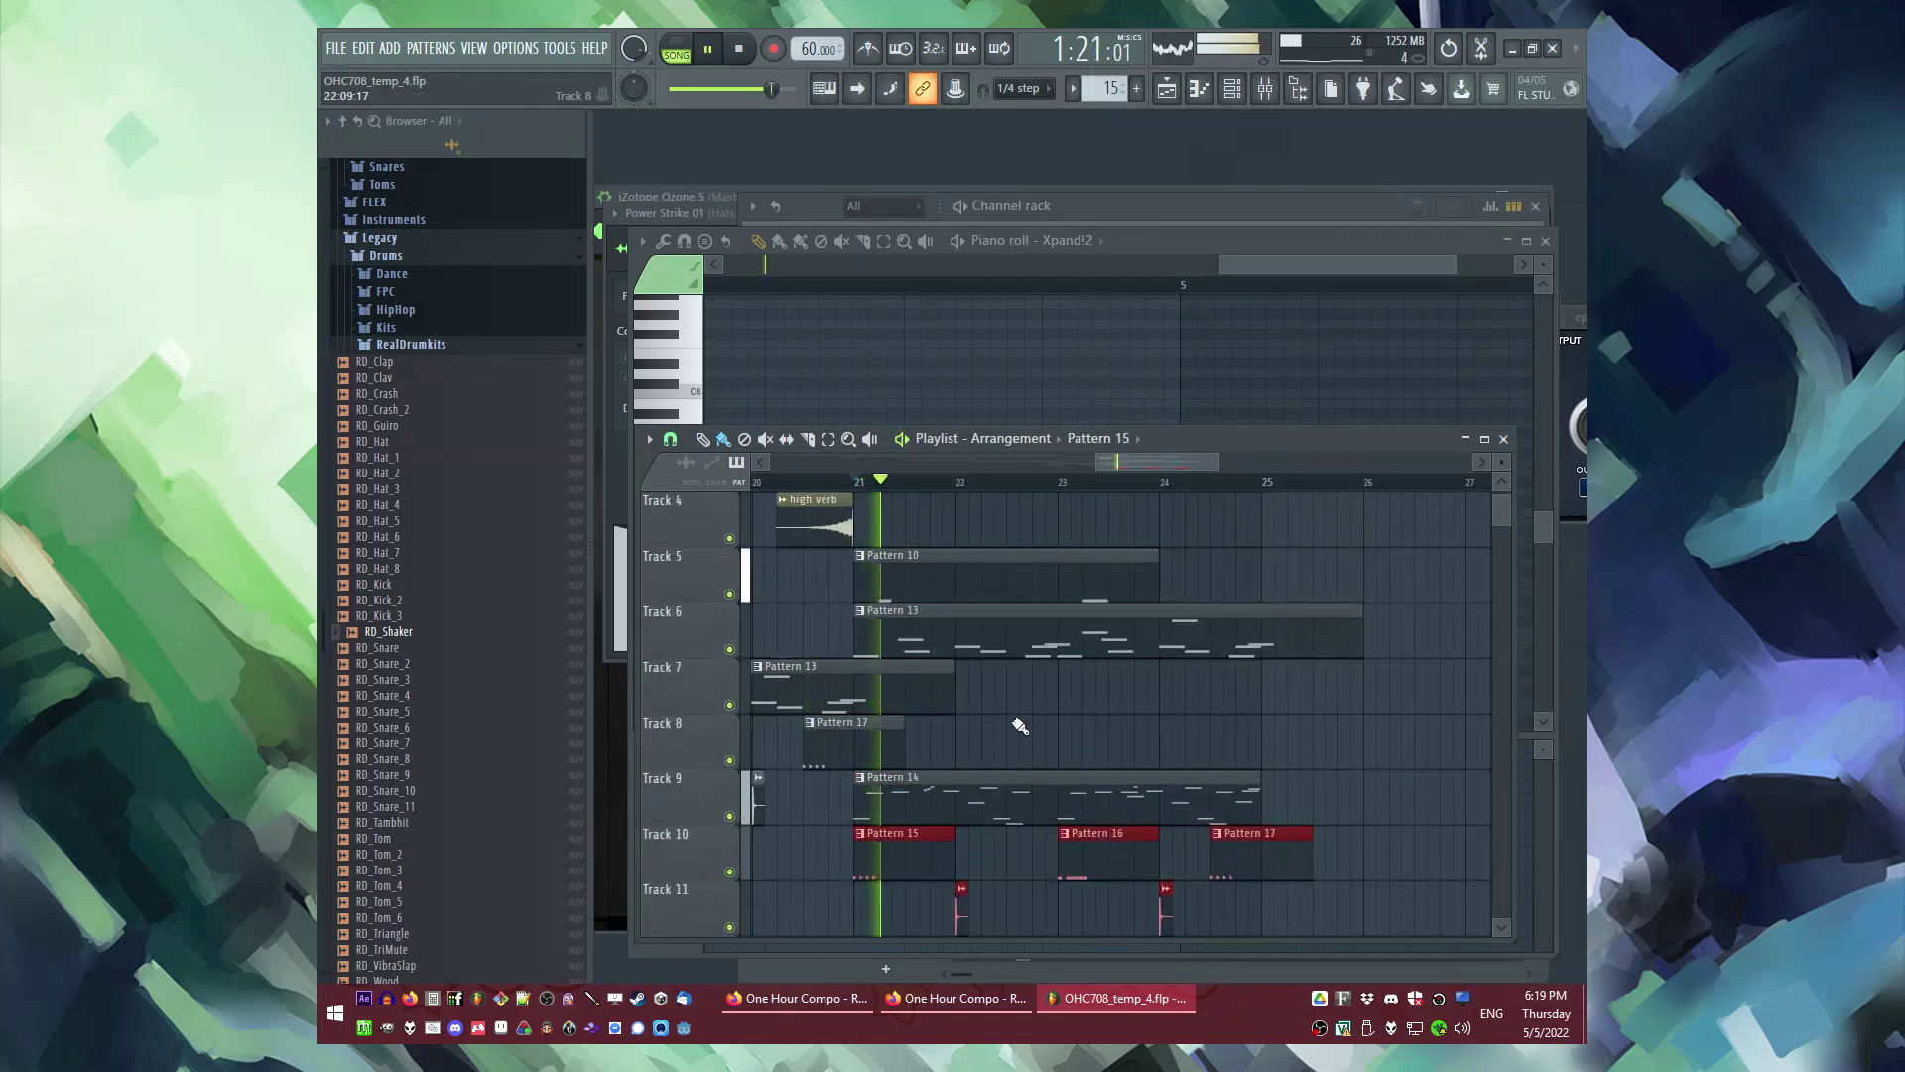
# Step: Add a new Pattern 18 clip on track 13 at bar 21 and load the RD_TriMute sample into the channel rack
pyautogui.scroll(-6, 1028, 715)
pyautogui.click(904, 838)
pyautogui.scroll(-6, 427, 426)
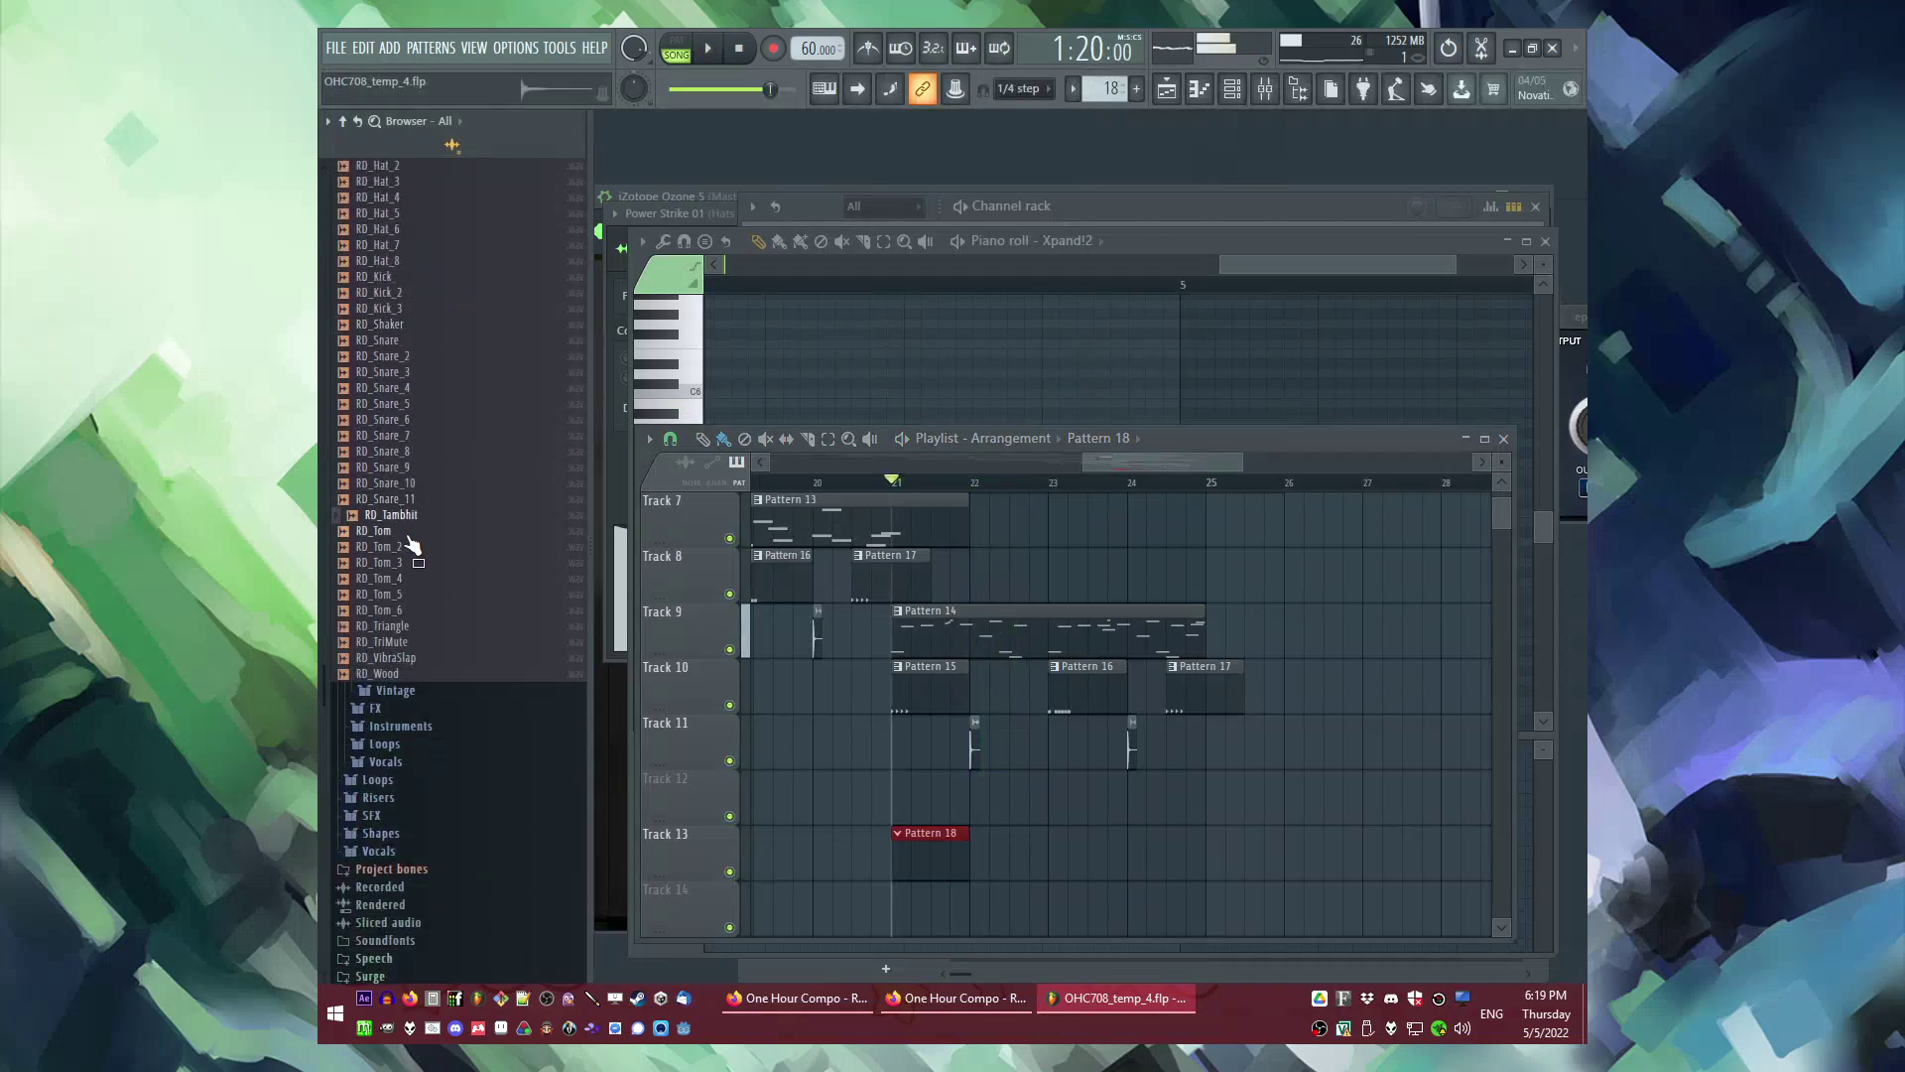
pyautogui.press('F6')
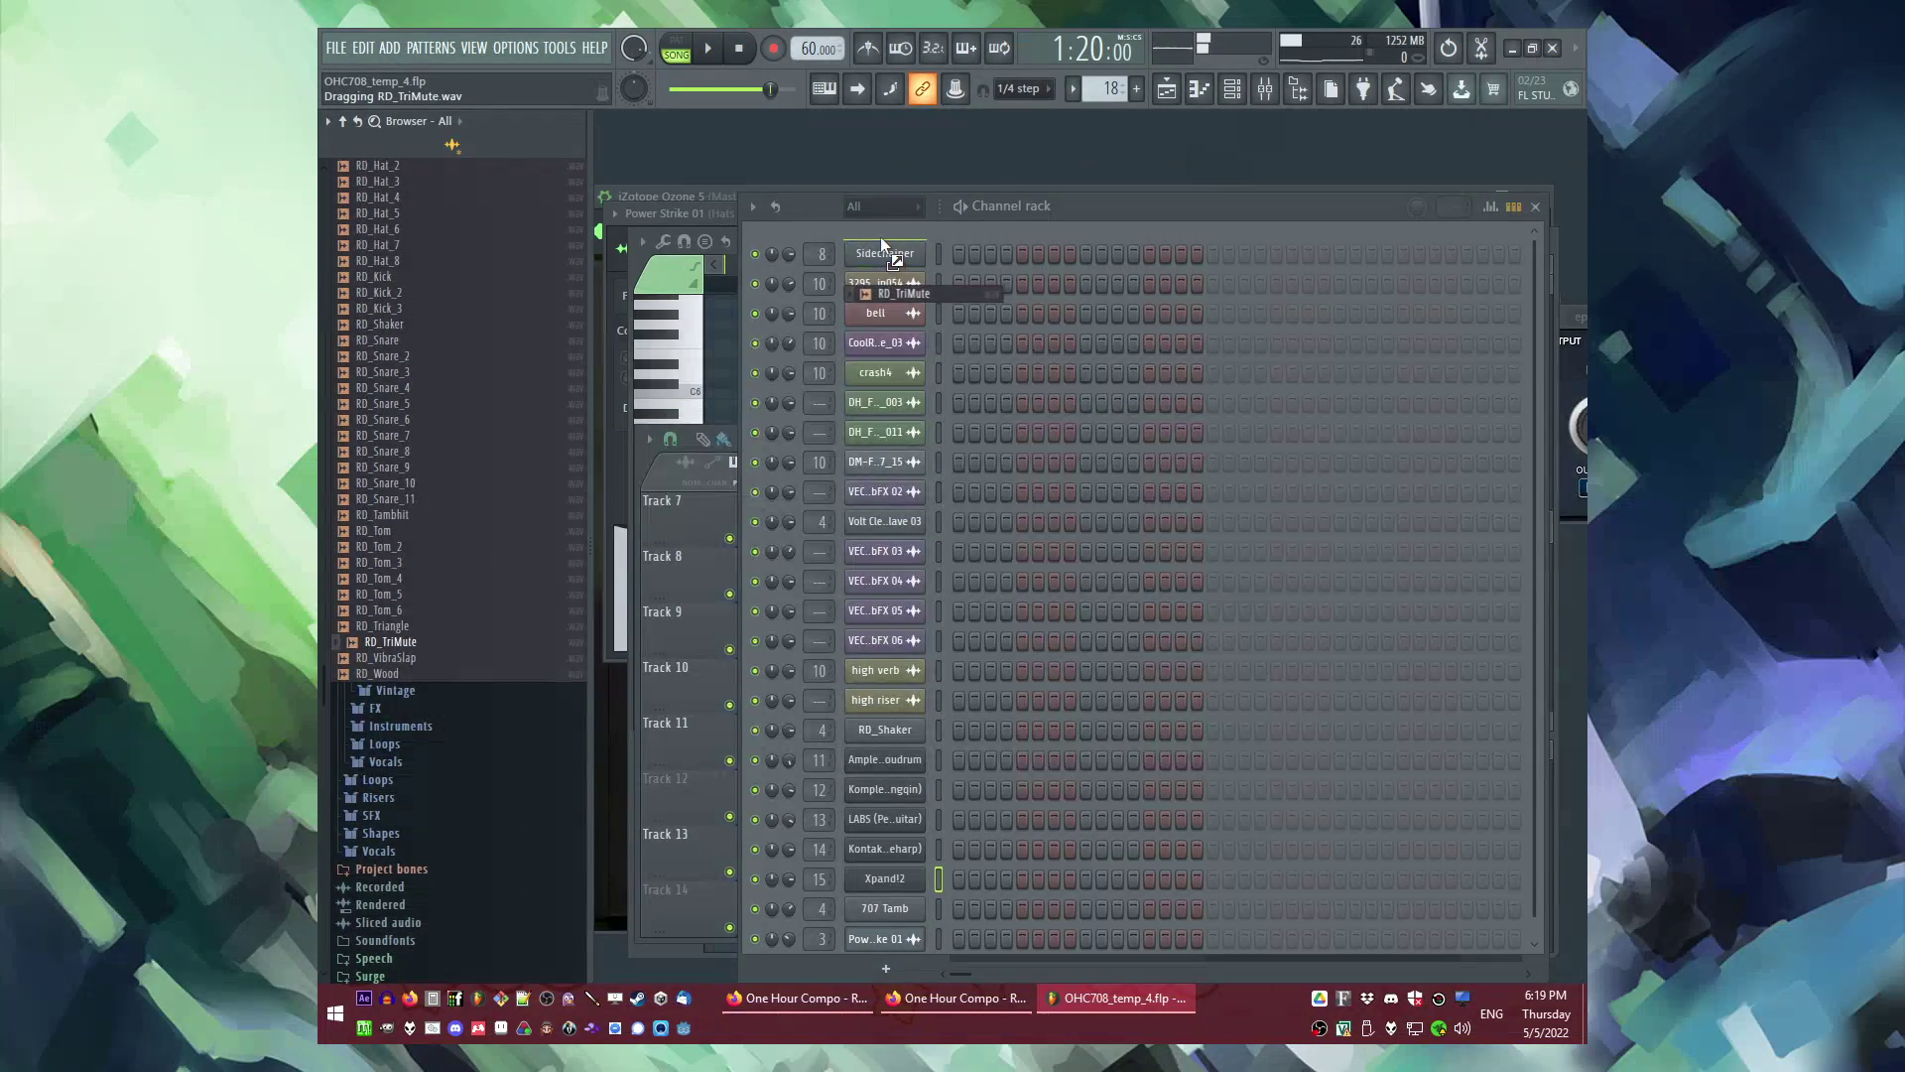
pyautogui.moveTo(881, 239); pyautogui.dragTo(882, 240)
# Step: Write F#3, A3 and C#4 notes for RD_TriMute at steps 1, 3 and 5 of bar 1, each 0:01:22 long
pyautogui.rightClick(893, 254)
pyautogui.click(948, 254)
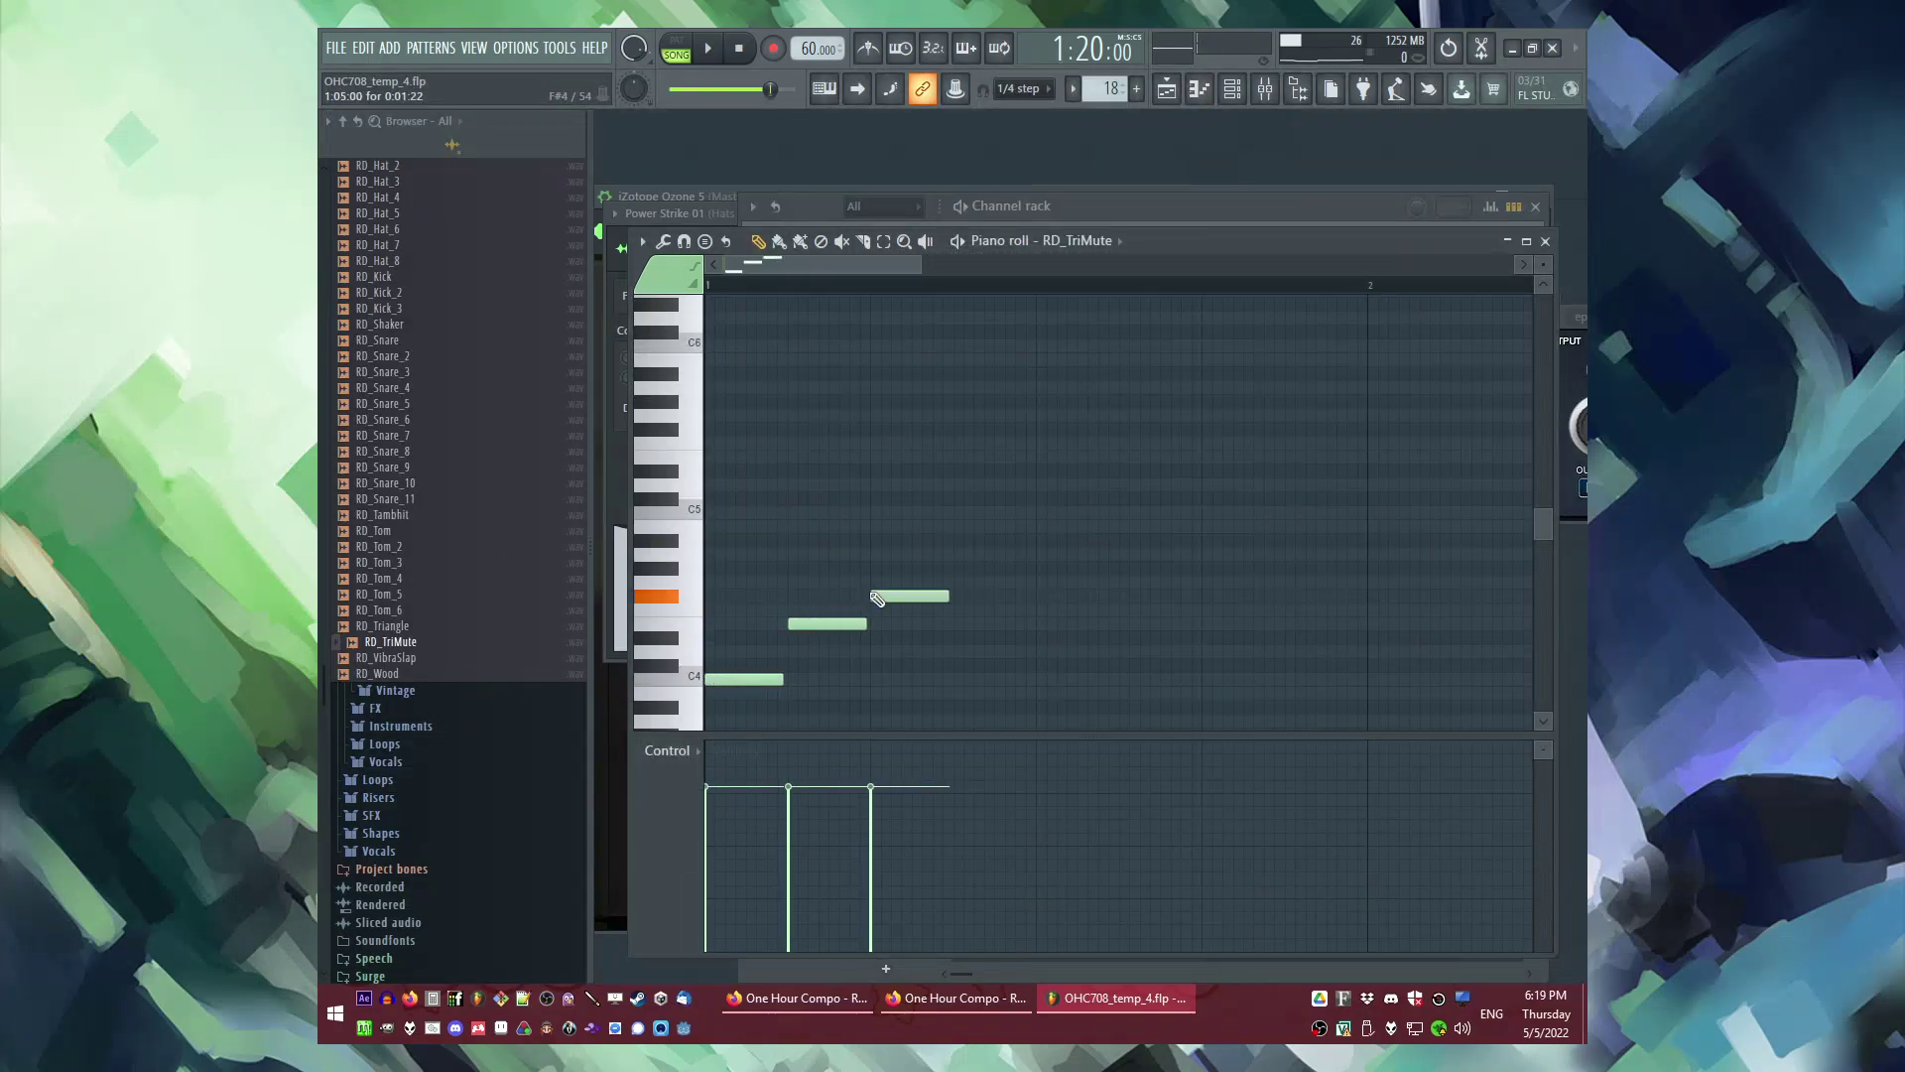
pyautogui.press('space')
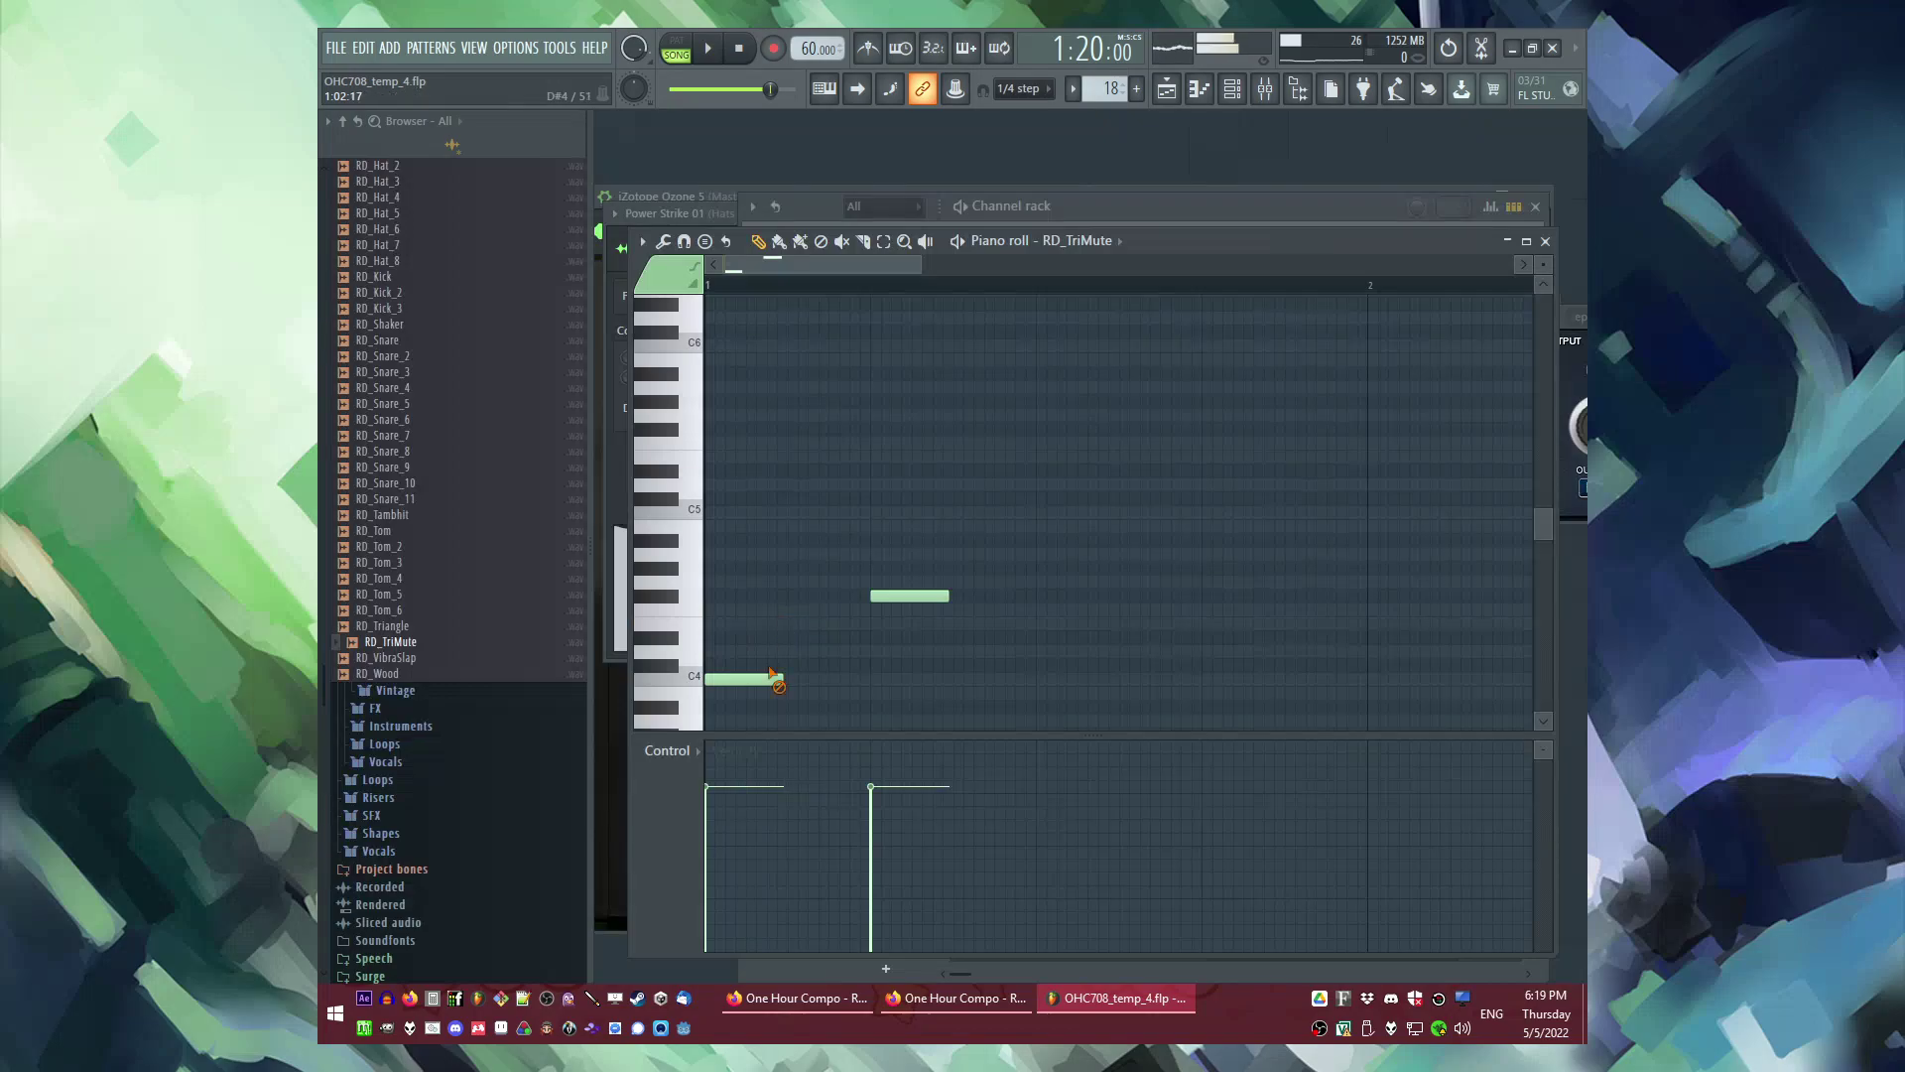
pyautogui.moveTo(684, 512); pyautogui.dragTo(717, 662)
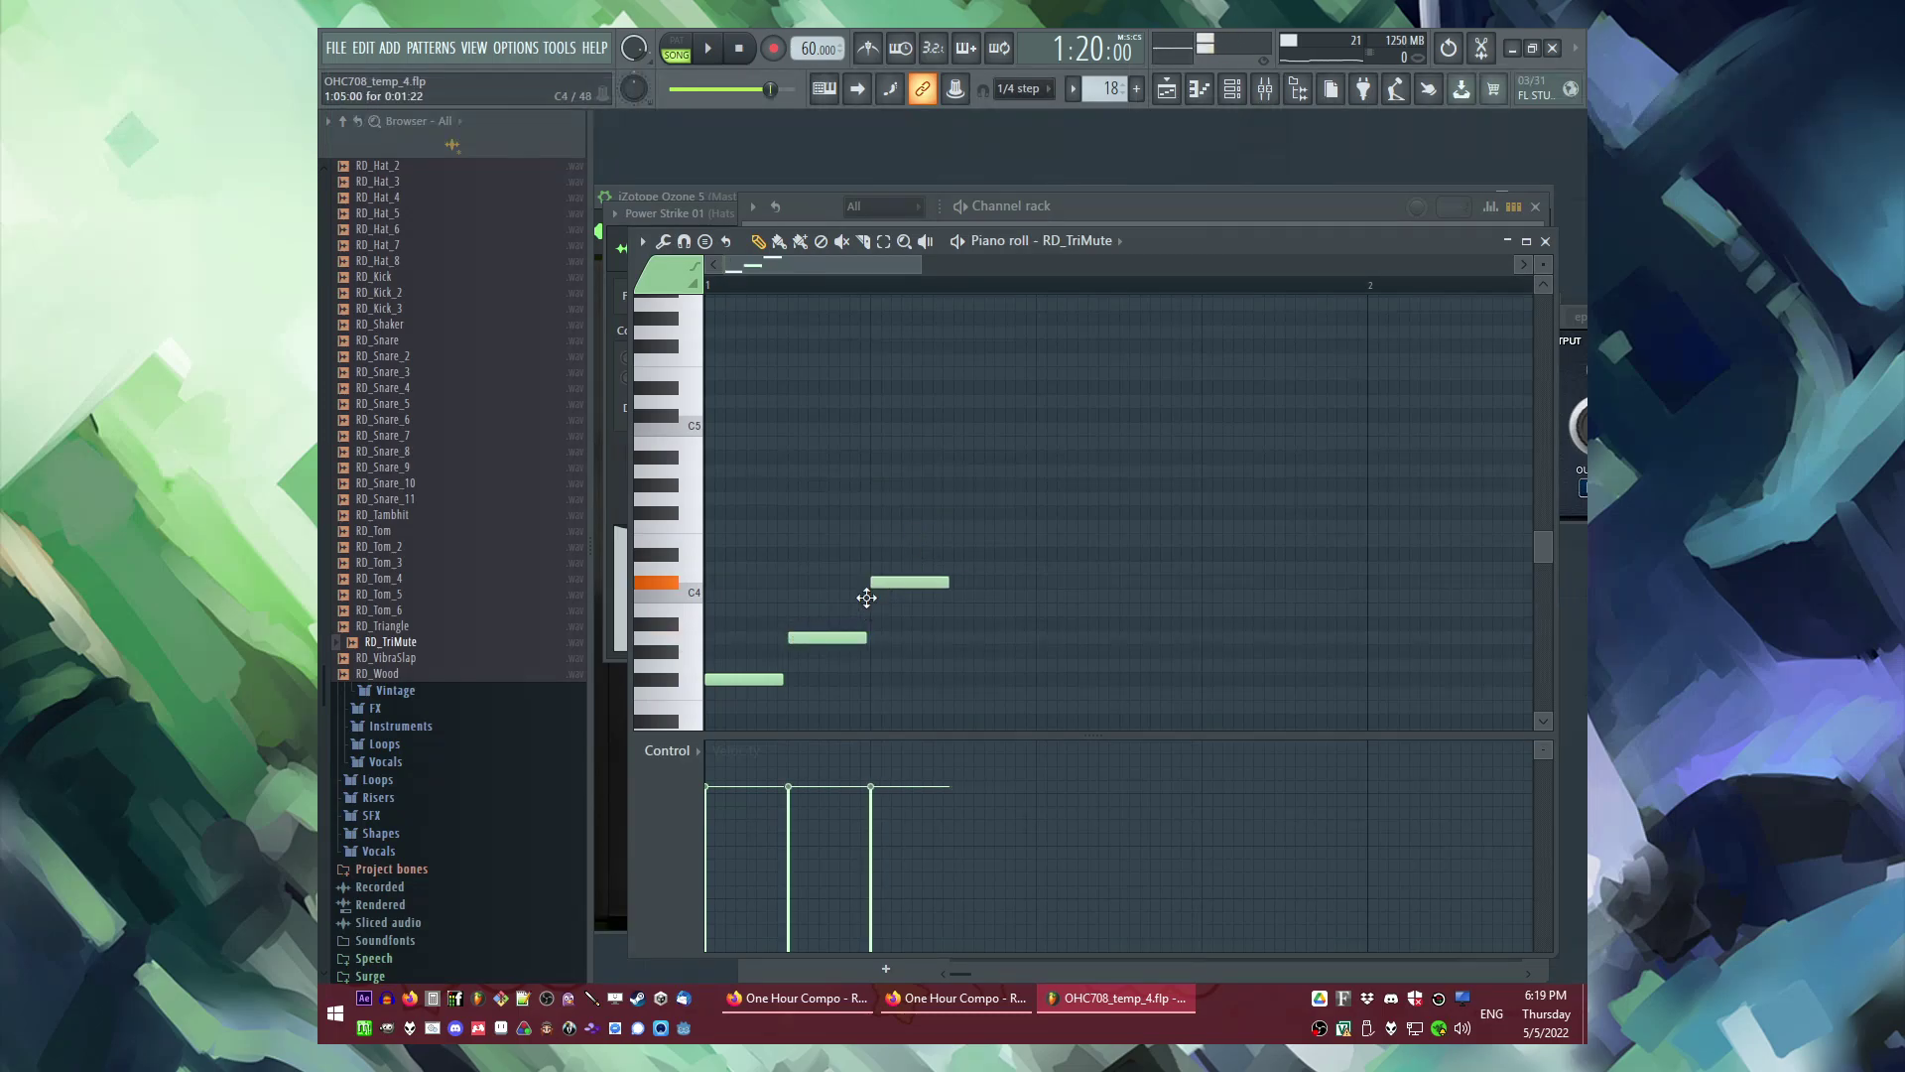
# Step: Scale all the RD_TriMute notes to 50% so their lengths and spacing are halved
pyautogui.hotkey('ctrl', 'a')
pyautogui.moveTo(978, 638); pyautogui.dragTo(873, 638)
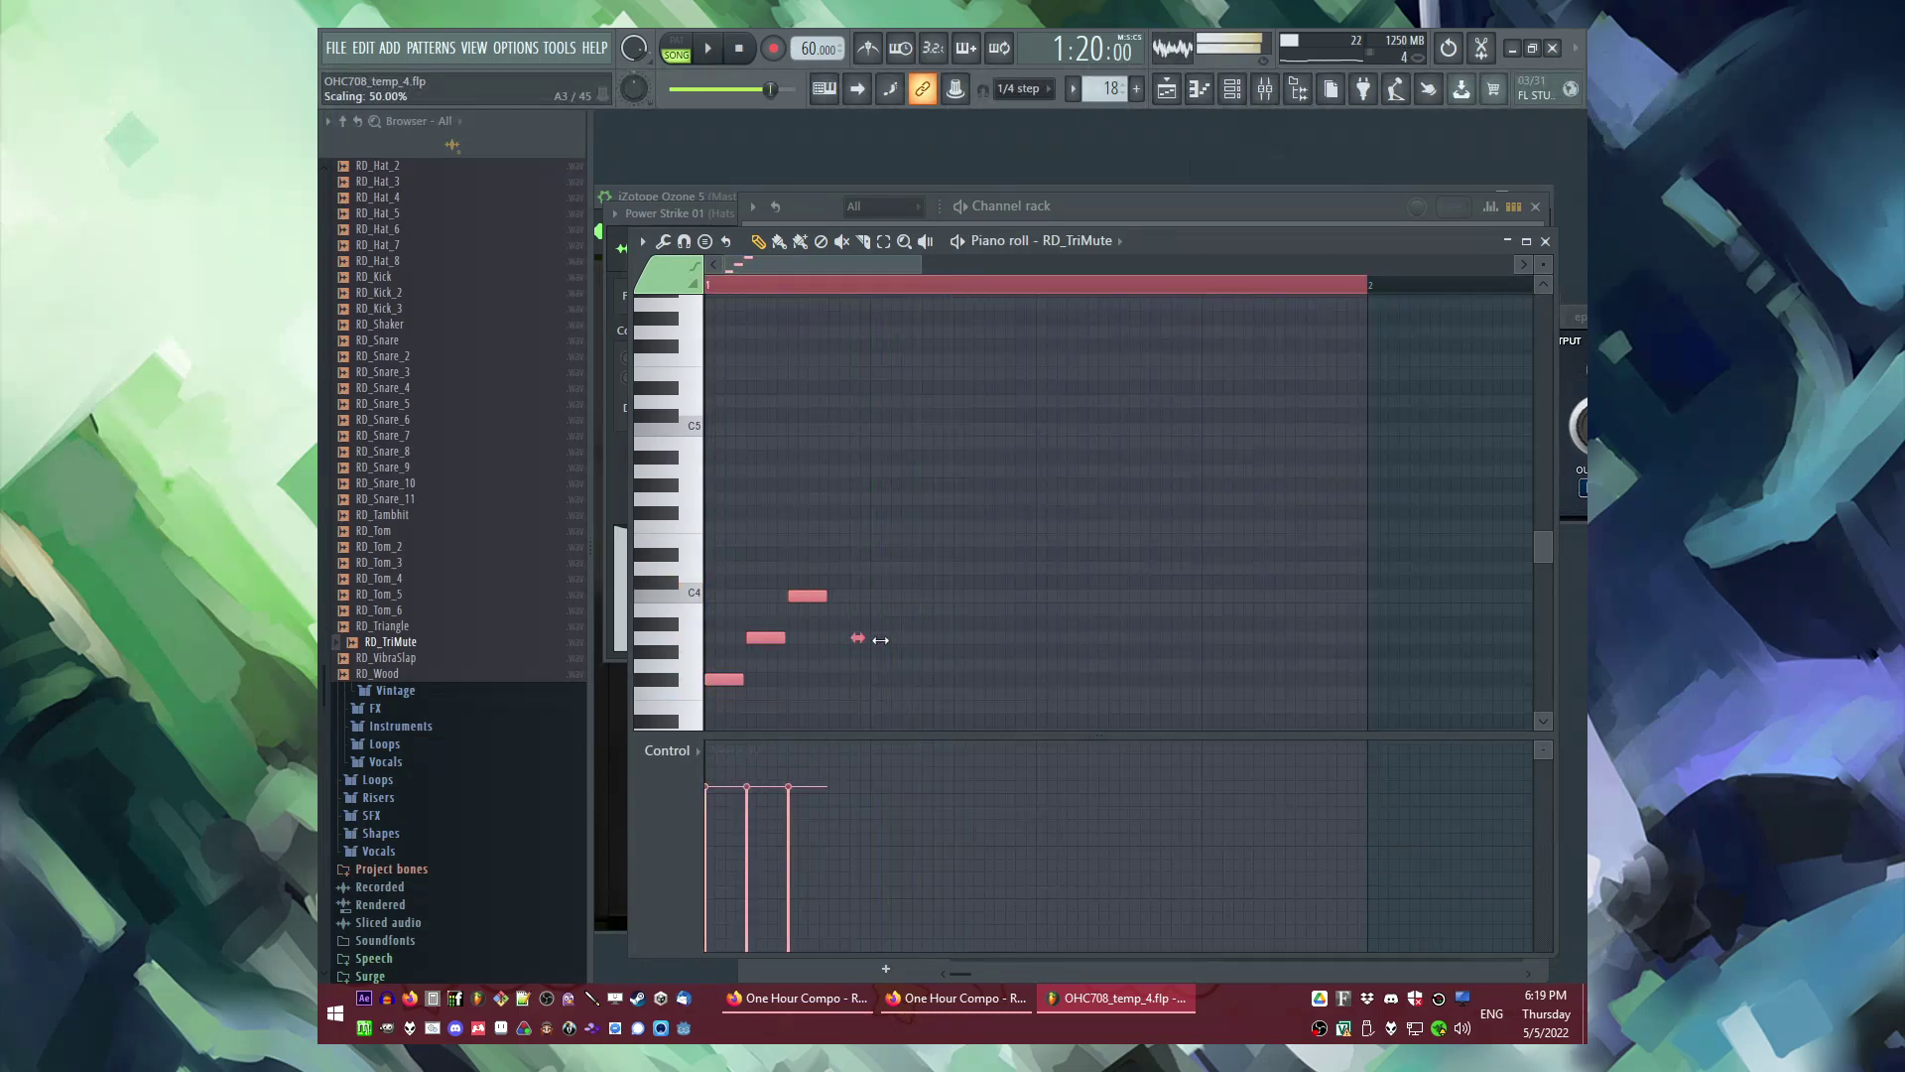
pyautogui.click(843, 668)
pyautogui.press('space')
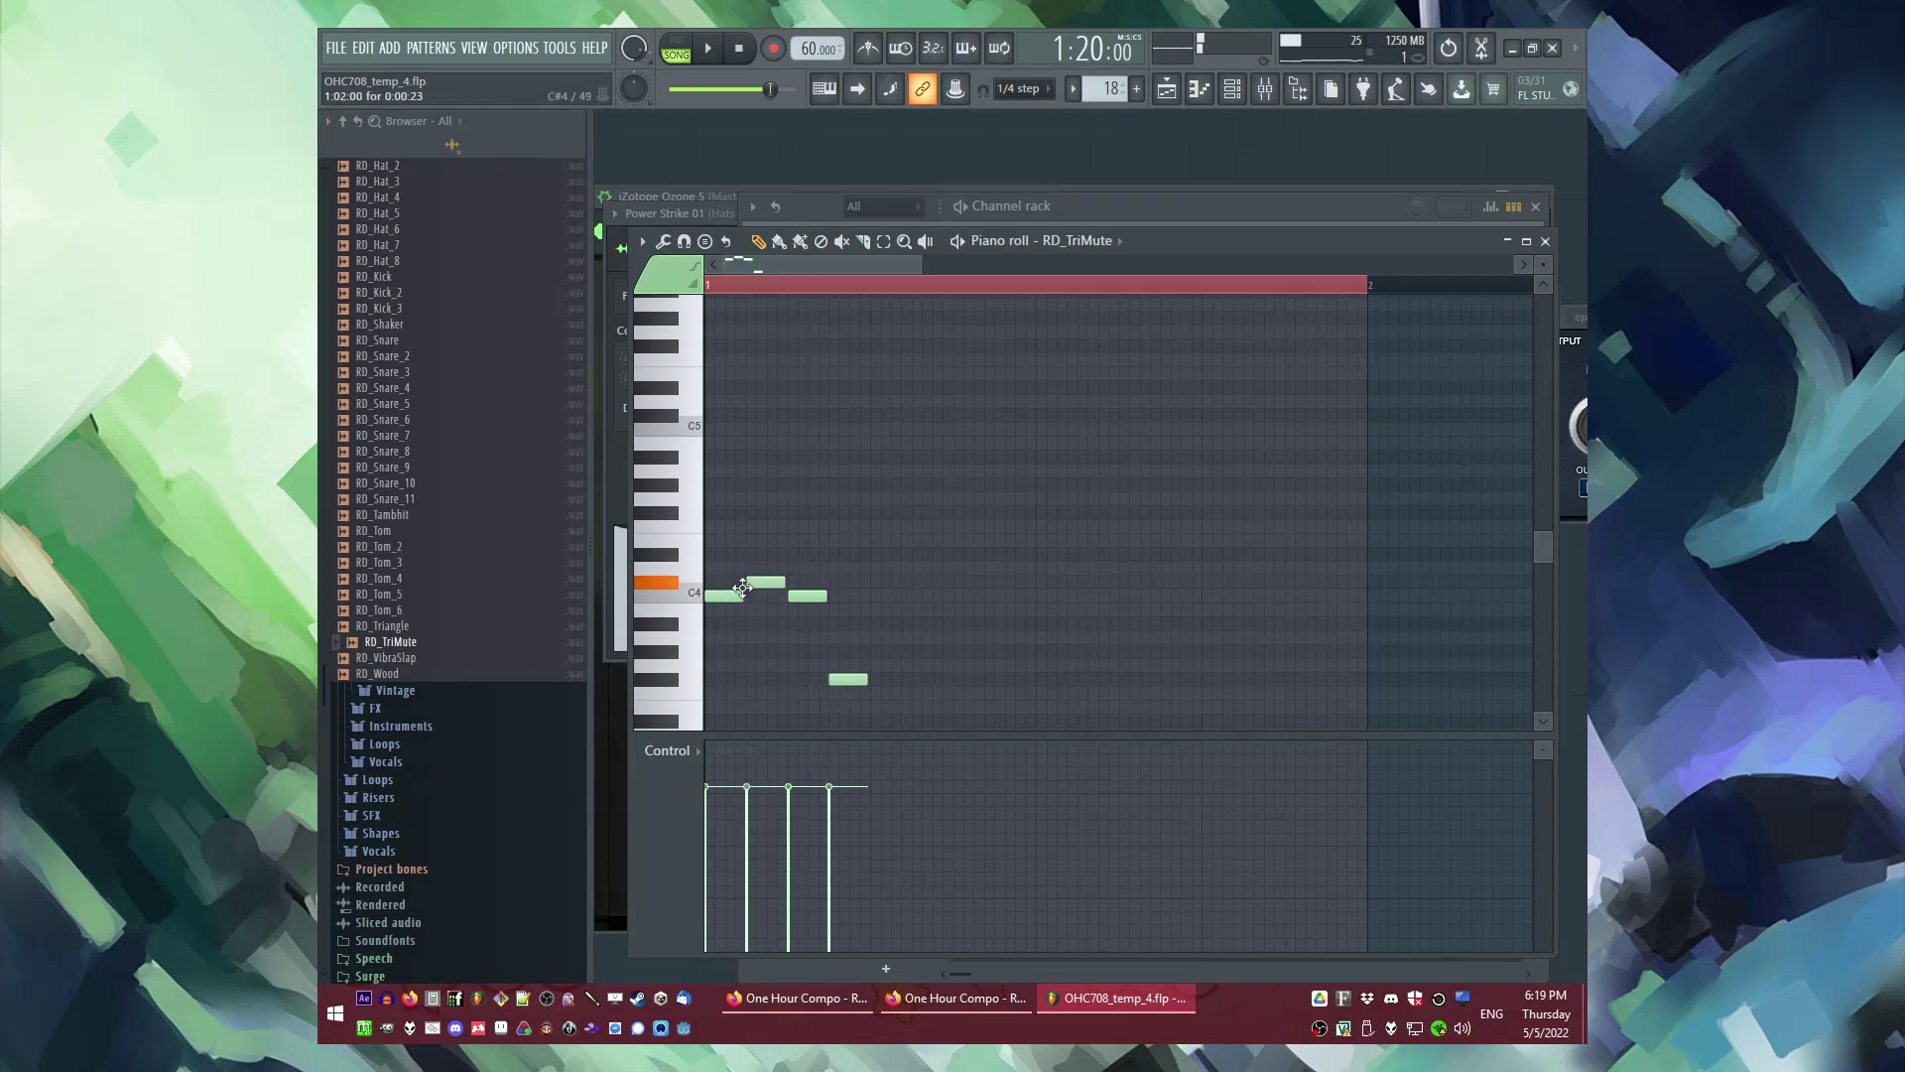
# Step: Remove the trailing F#3 note, shape the rest into a C4, C#4, D4 run and place a copy of it right behind
pyautogui.rightClick(843, 681)
pyautogui.press('space')
pyautogui.press('space')
pyautogui.moveTo(842, 557); pyautogui.dragTo(676, 625)
pyautogui.click(854, 294)
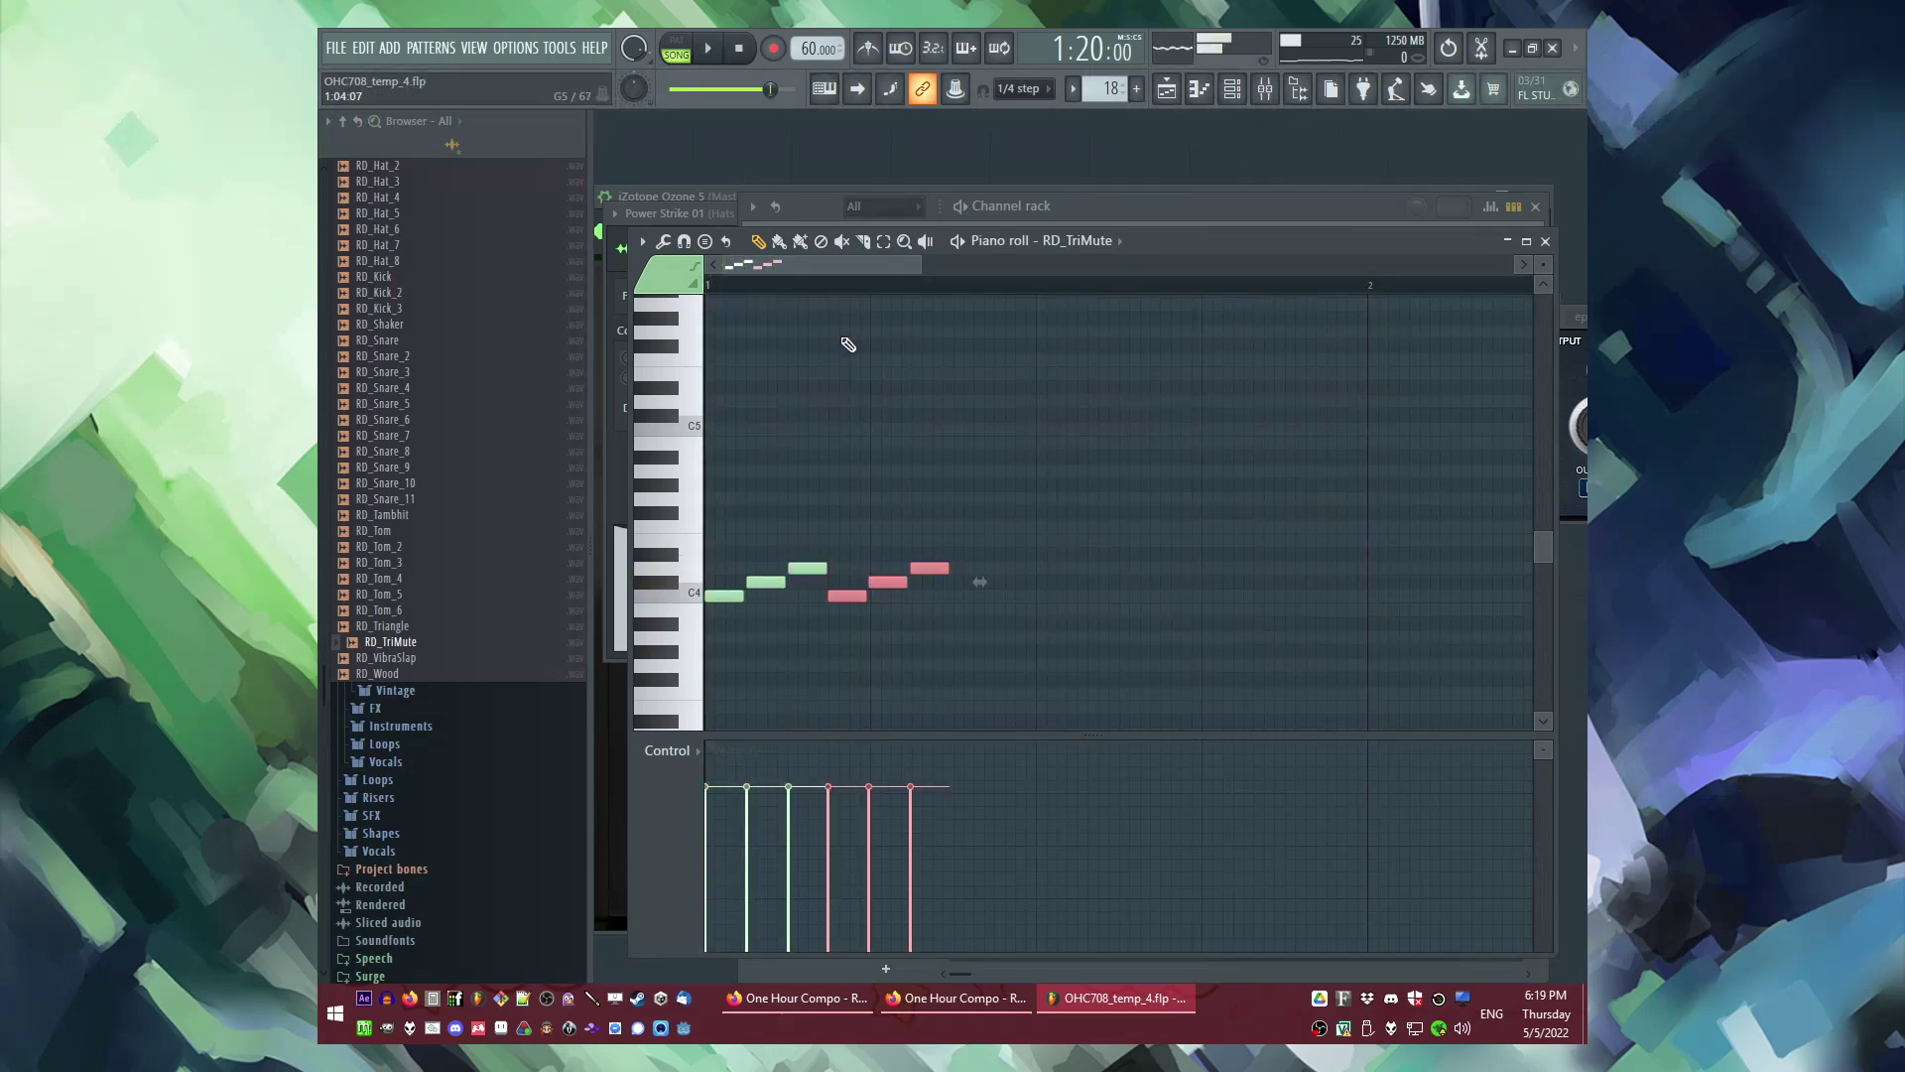
# Step: Duplicate the C4, C#4, D4 runs so that four of them play back to back in bar 1
pyautogui.hotkey('ctrl', 'a')
pyautogui.moveTo(817, 569)
pyautogui.mouseDown()
pyautogui.moveTo(858, 574)
pyautogui.moveTo(854, 602)
pyautogui.mouseUp()
pyautogui.press('space')
pyautogui.keyDown('ctrl'); pyautogui.rightClick(866, 627); pyautogui.keyUp('ctrl')
pyautogui.hotkey('ctrl', 'a')
pyautogui.moveTo(819, 536)
pyautogui.mouseDown()
pyautogui.moveTo(1175, 534)
pyautogui.moveTo(1028, 526)
pyautogui.mouseUp()
pyautogui.keyDown('ctrl'); pyautogui.click(1051, 565); pyautogui.keyUp('ctrl')
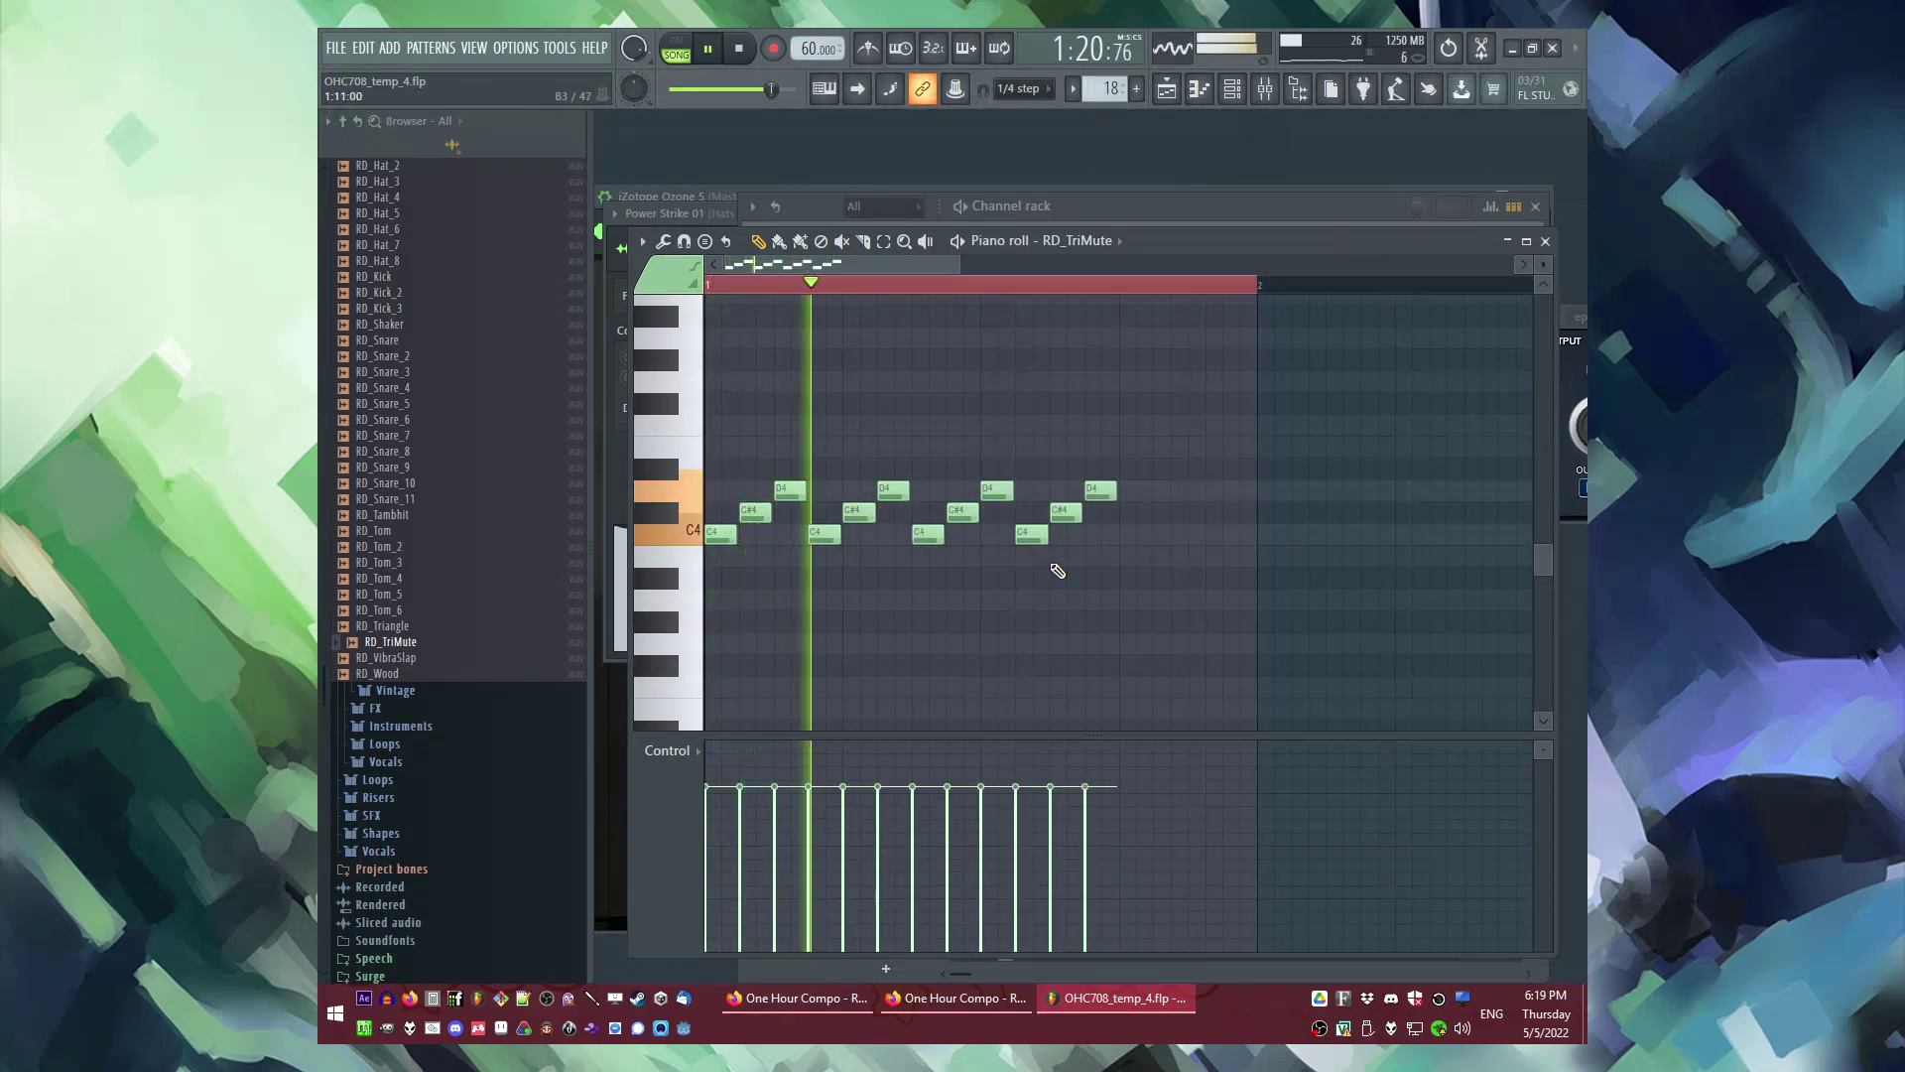
# Step: Copy the repeating C4, C#4, D4 notes onward so they fill bars 1 and 2
pyautogui.hotkey('ctrl', 'v')
pyautogui.moveTo(847, 538); pyautogui.dragTo(1226, 536)
pyautogui.keyDown('ctrl'); pyautogui.click(1253, 581); pyautogui.keyUp('ctrl')
pyautogui.press('space')
pyautogui.scroll(-4, 995, 541)
pyautogui.hotkey('ctrl', 'b')
pyautogui.scroll(4, 1030, 553)
pyautogui.scroll(-4, 1030, 554)
pyautogui.scroll(4, 871, 542)
pyautogui.press('space')
pyautogui.moveTo(847, 541); pyautogui.dragTo(886, 544)
pyautogui.keyDown('ctrl'); pyautogui.click(1086, 606); pyautogui.keyUp('ctrl')
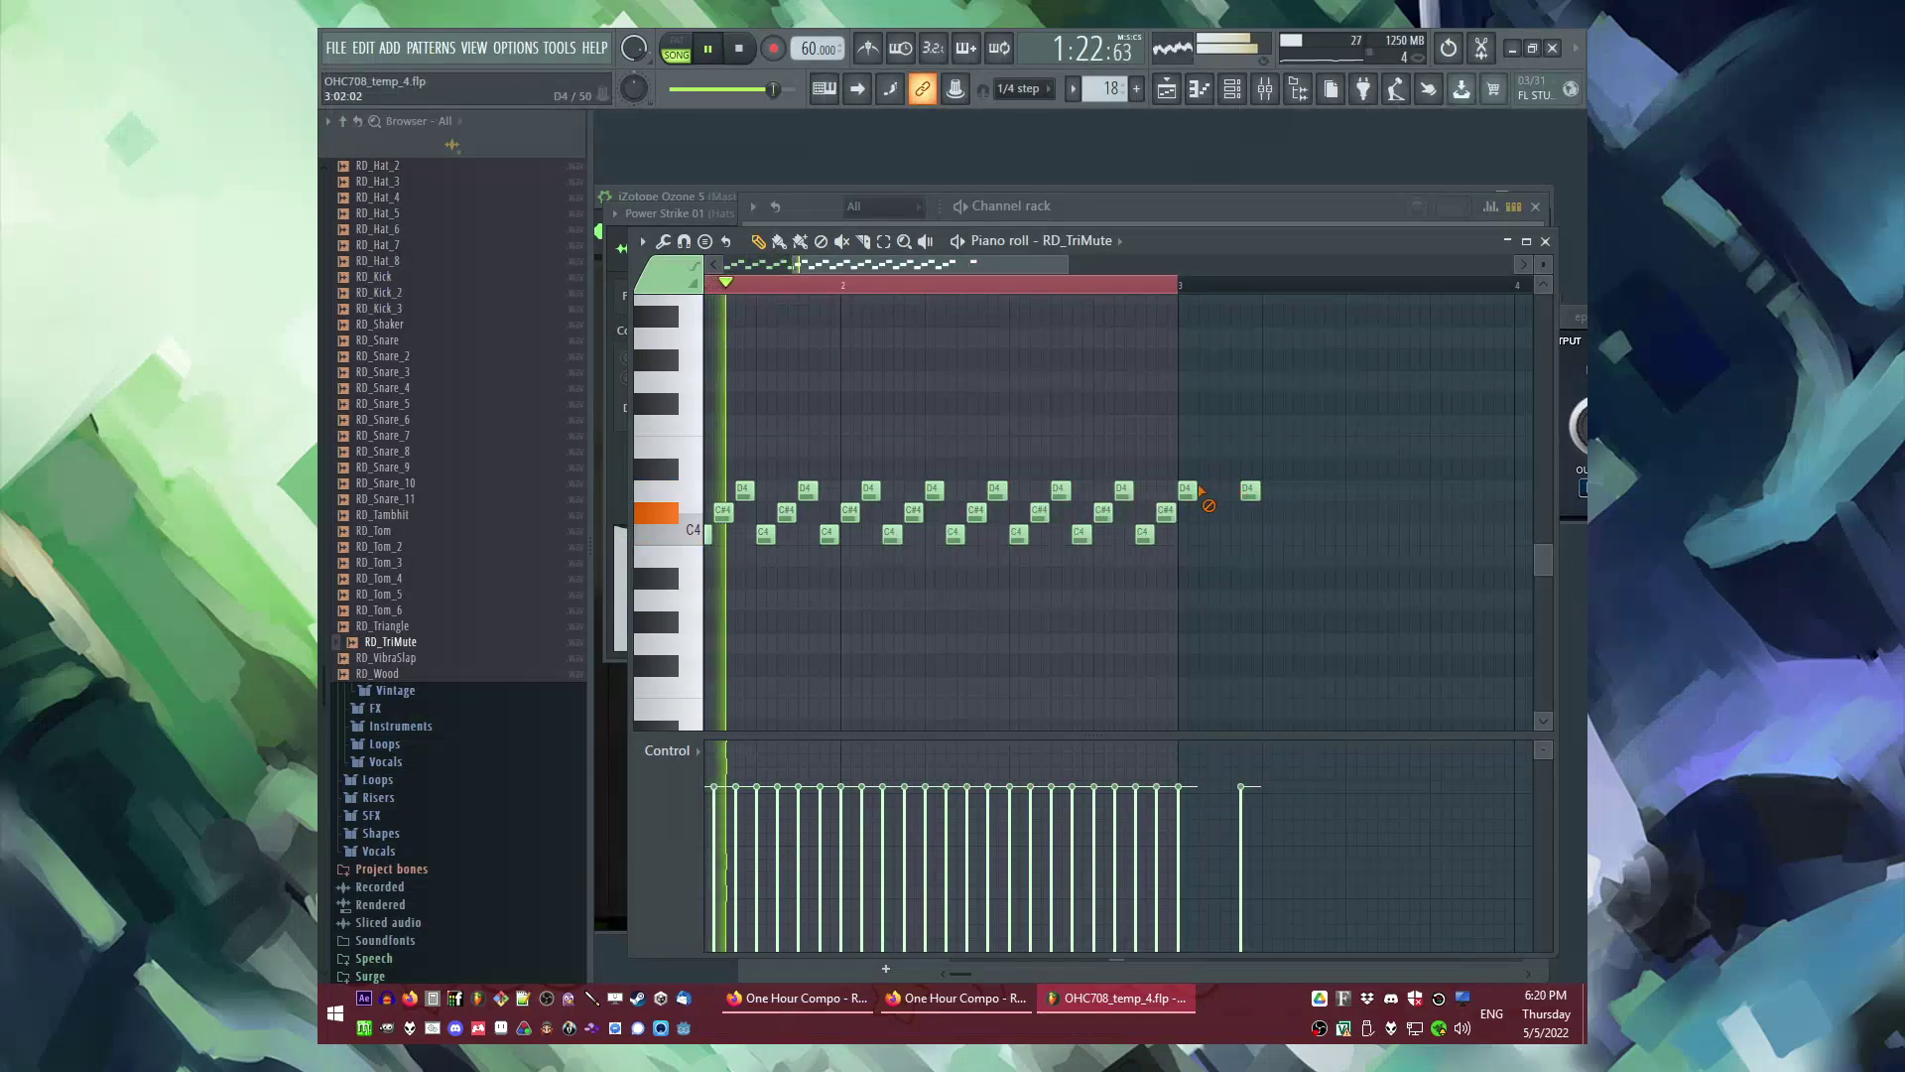
# Step: Delete the two D4 notes that lie past the start of bar 3 and audition the end of the pattern
pyautogui.rightClick(1187, 490)
pyautogui.rightClick(1251, 490)
pyautogui.doubleClick(1036, 285)
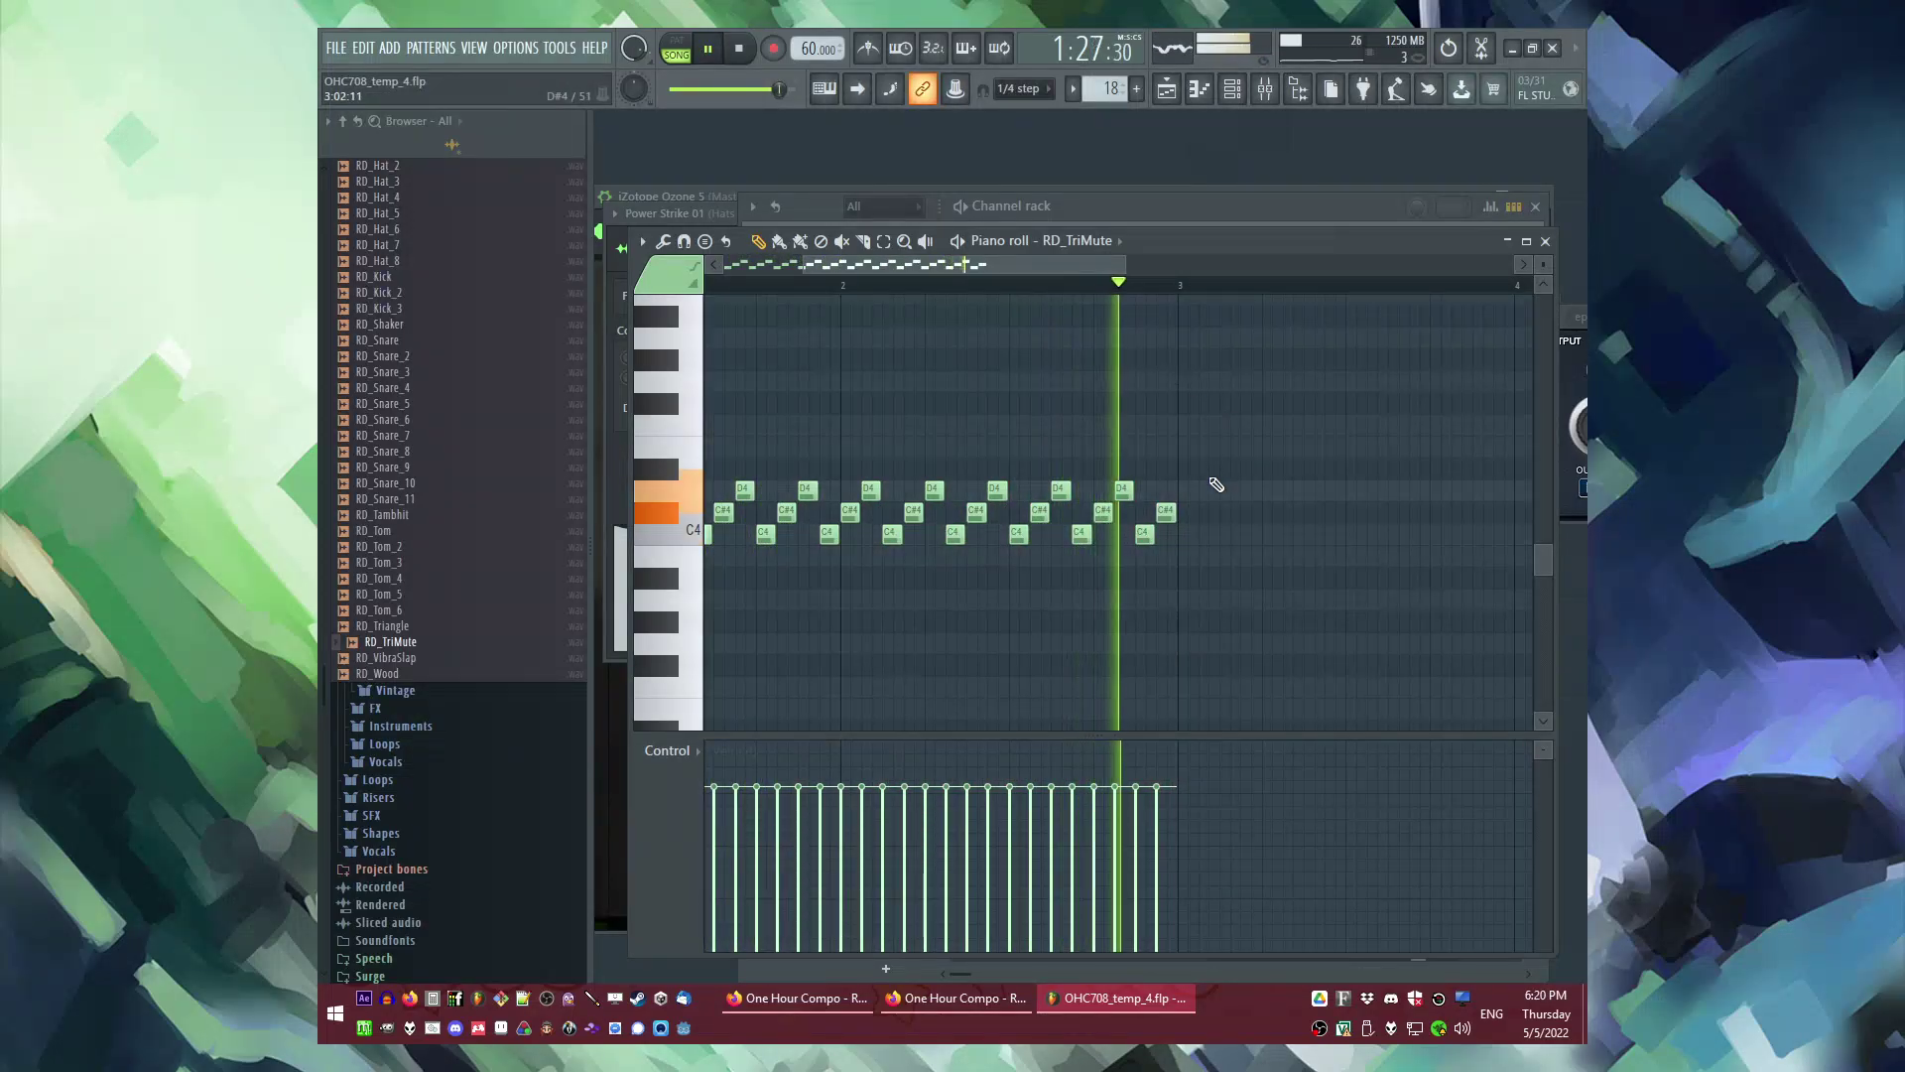
pyautogui.scroll(-1, 1166, 510)
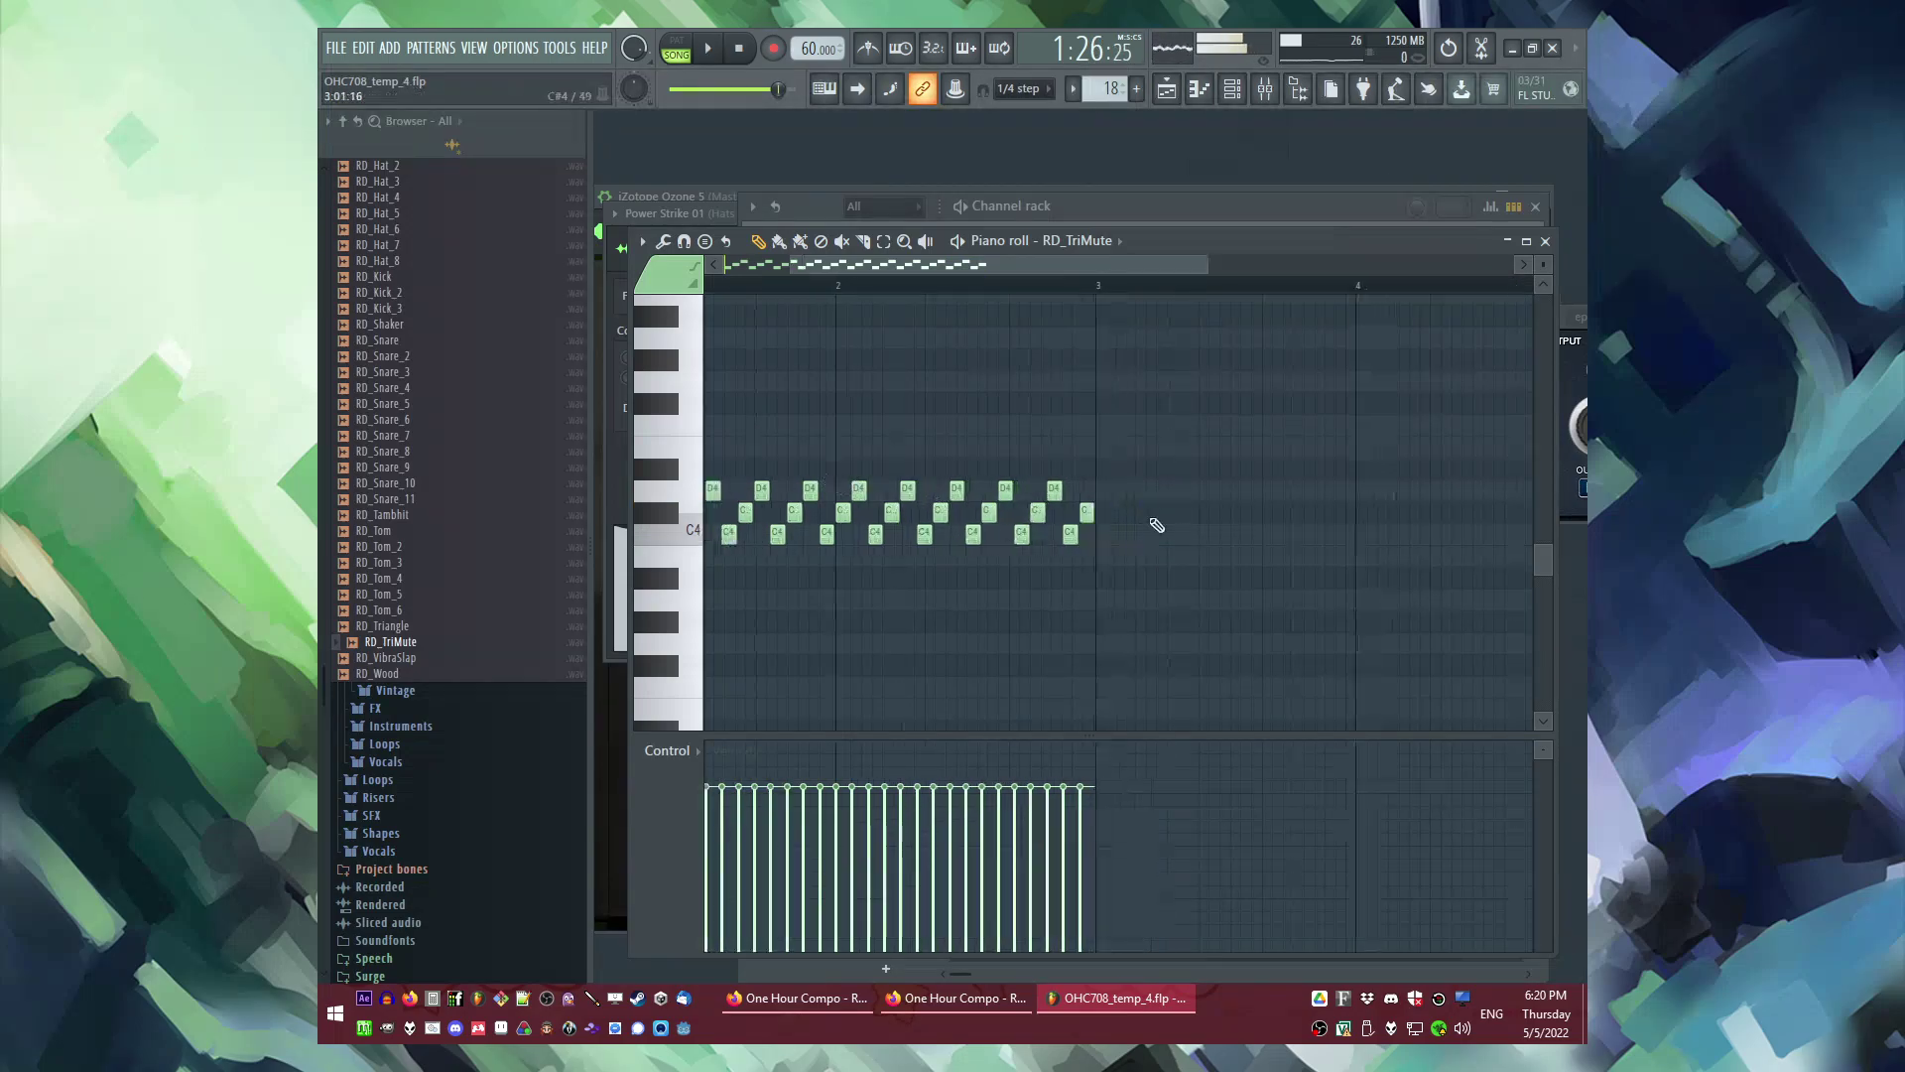
# Step: Replace the RD_TriMute channel's sample with RD_Wood, keeping its notes
pyautogui.press('F6')
pyautogui.click(873, 253)
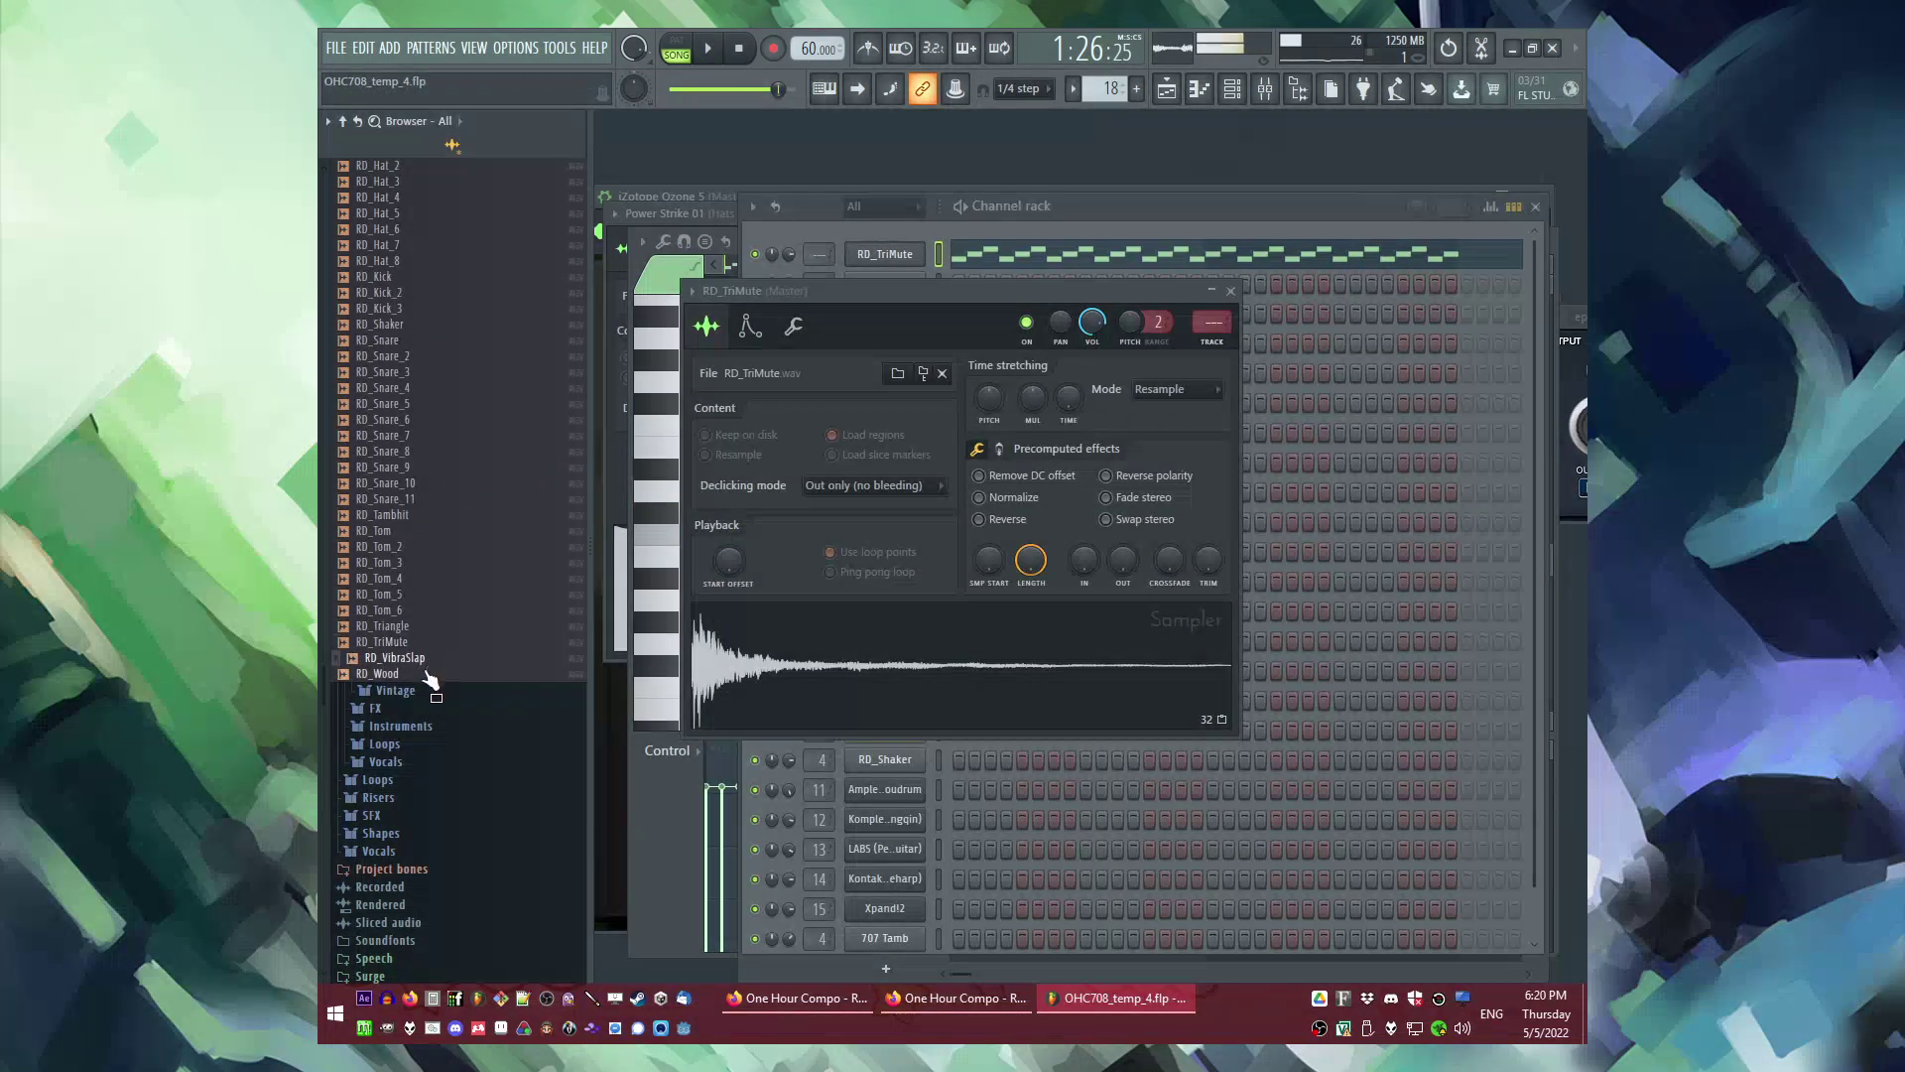
pyautogui.moveTo(922, 651); pyautogui.dragTo(922, 655)
pyautogui.scroll(-3, 444, 649)
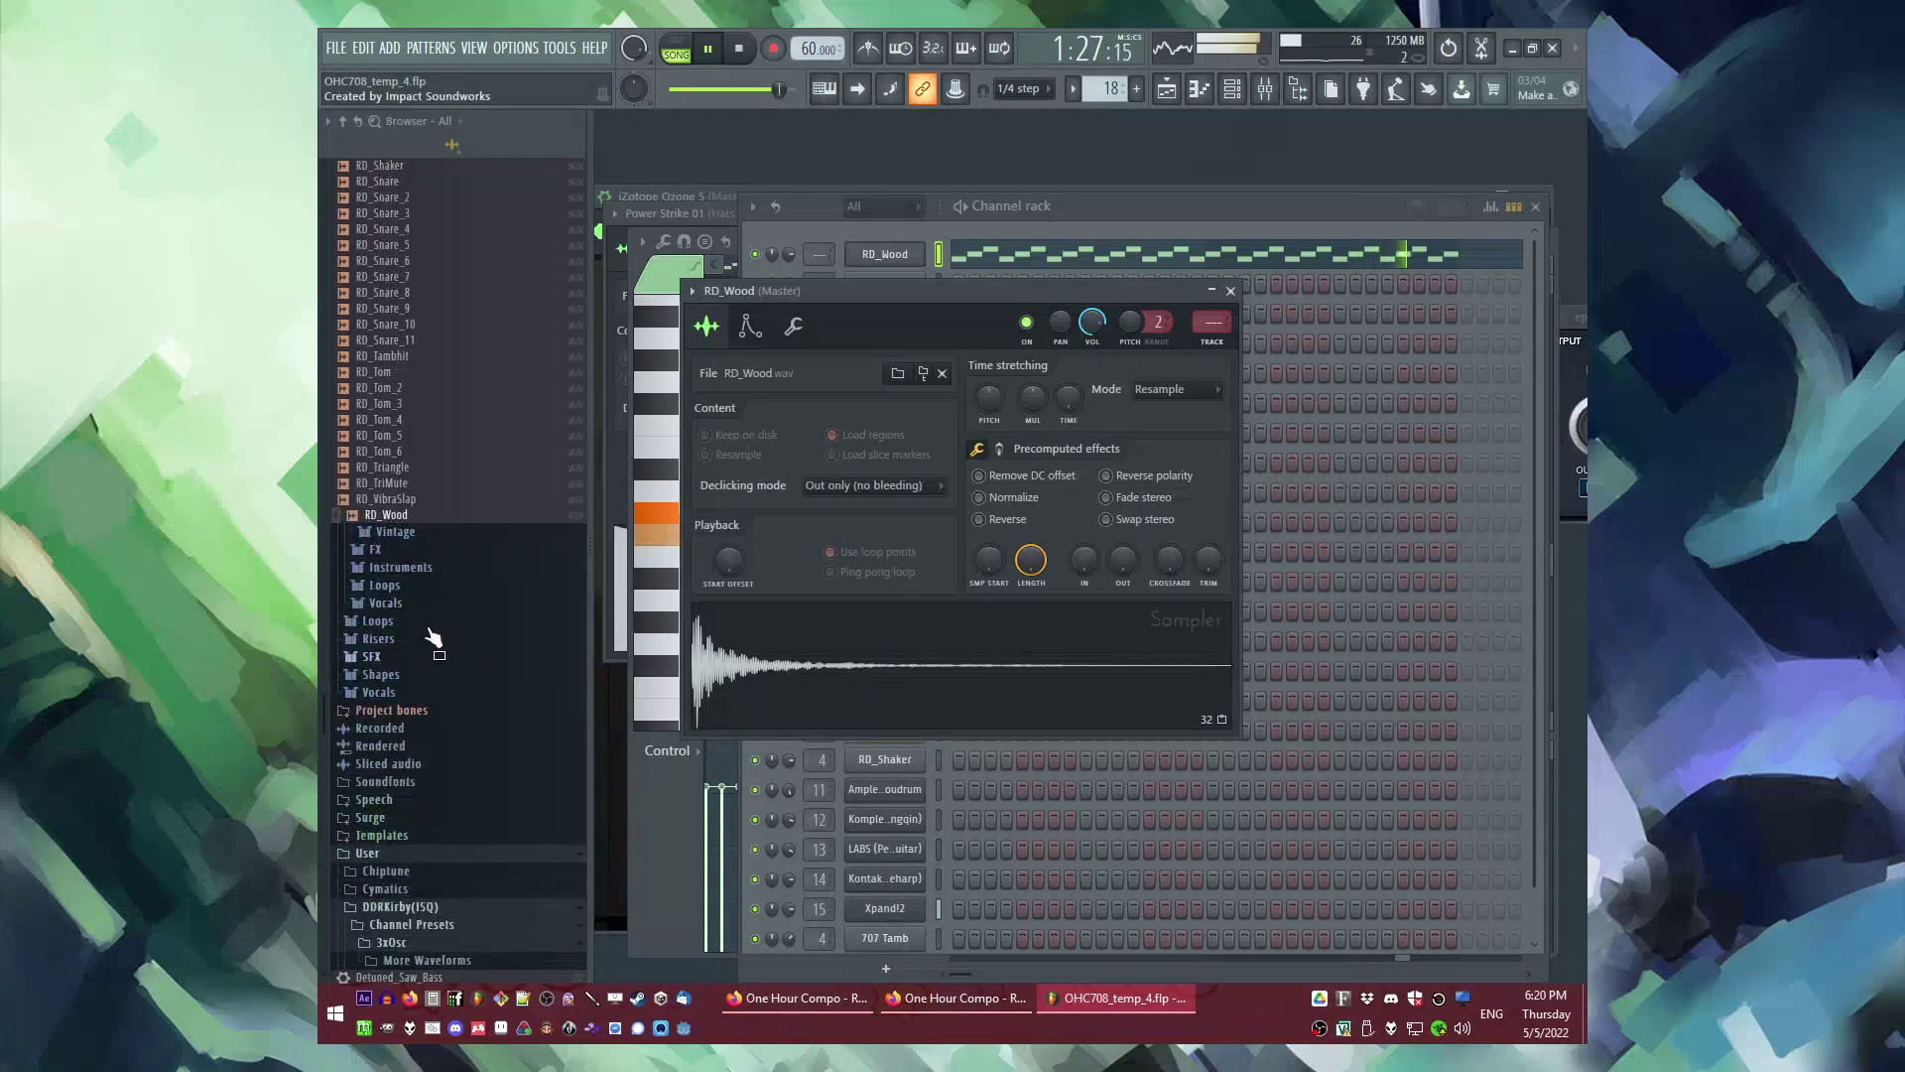
# Step: Transpose all RD_Wood notes up one octave to start from C5, and replay the section
pyautogui.click(992, 256)
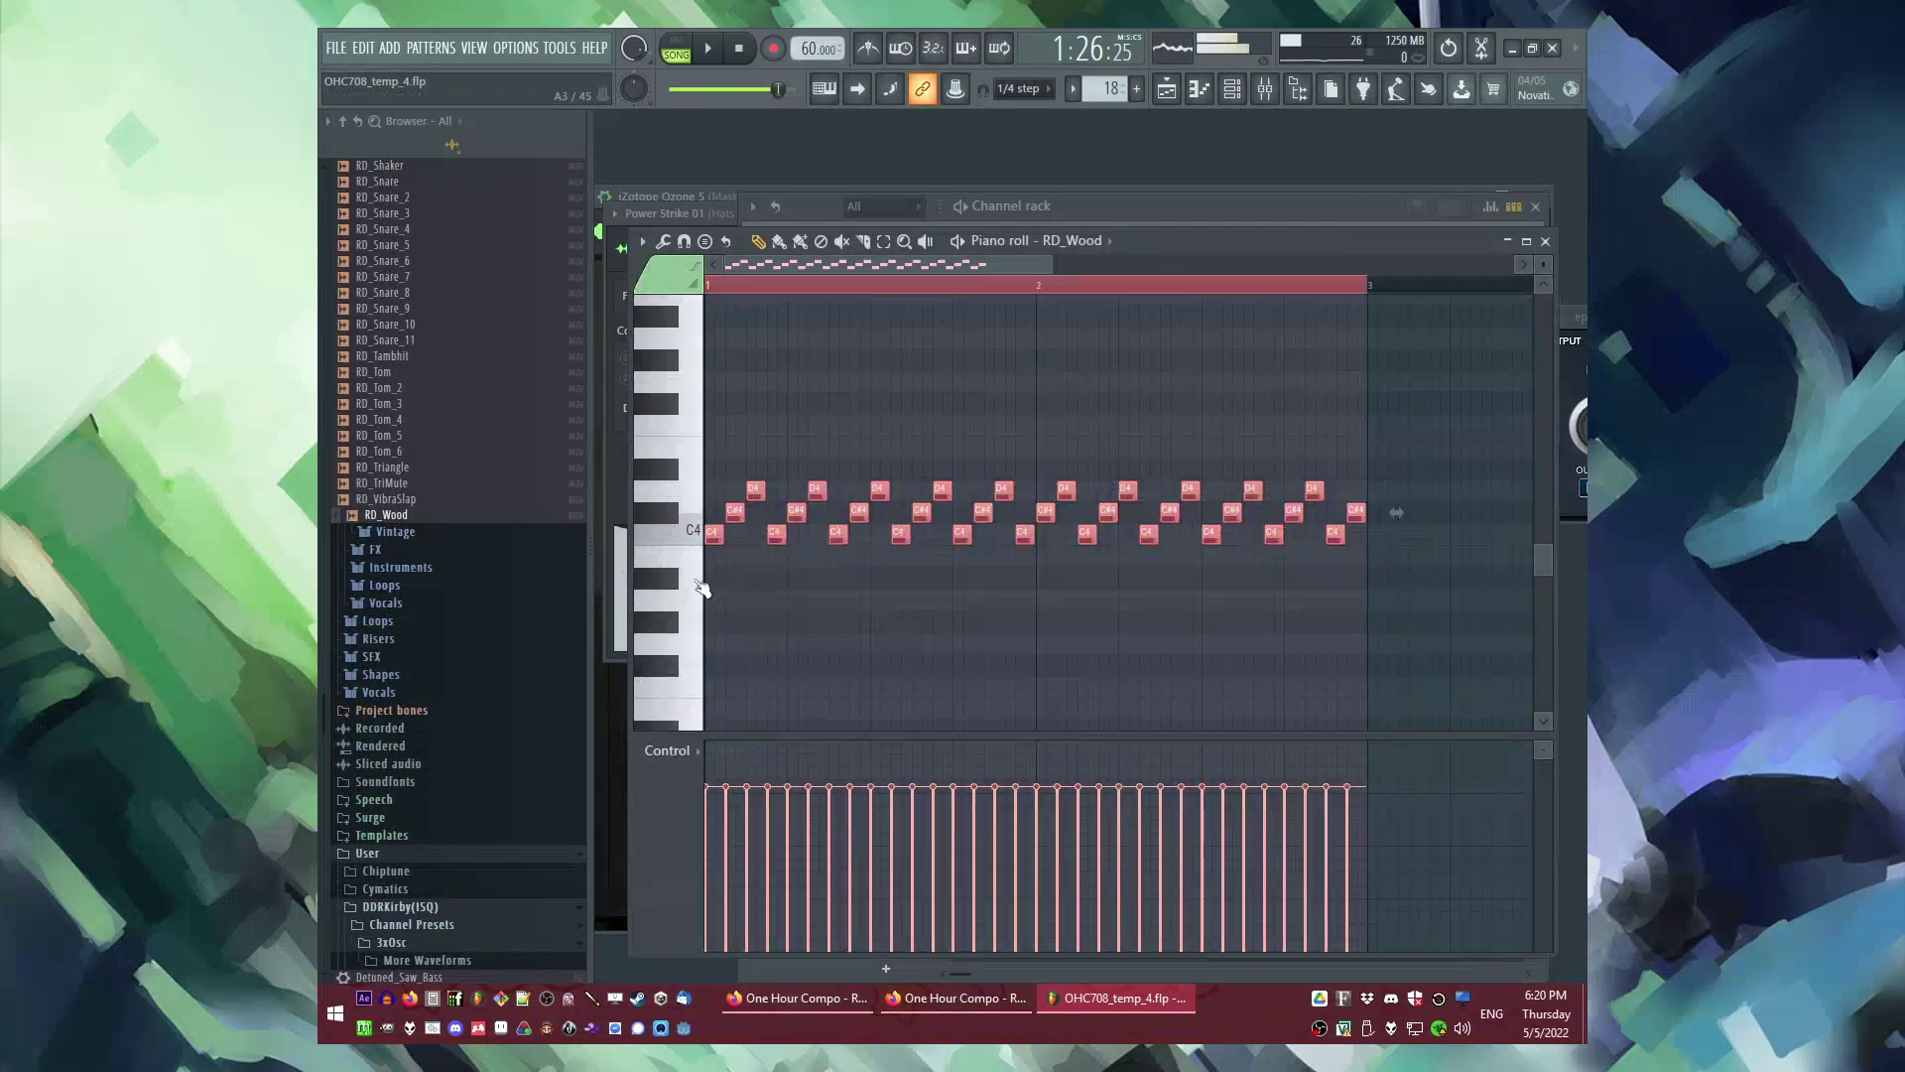
pyautogui.hotkey('shift', 'Up')
pyautogui.hotkey('shift', 'Up')
pyautogui.scroll(4, 800, 433)
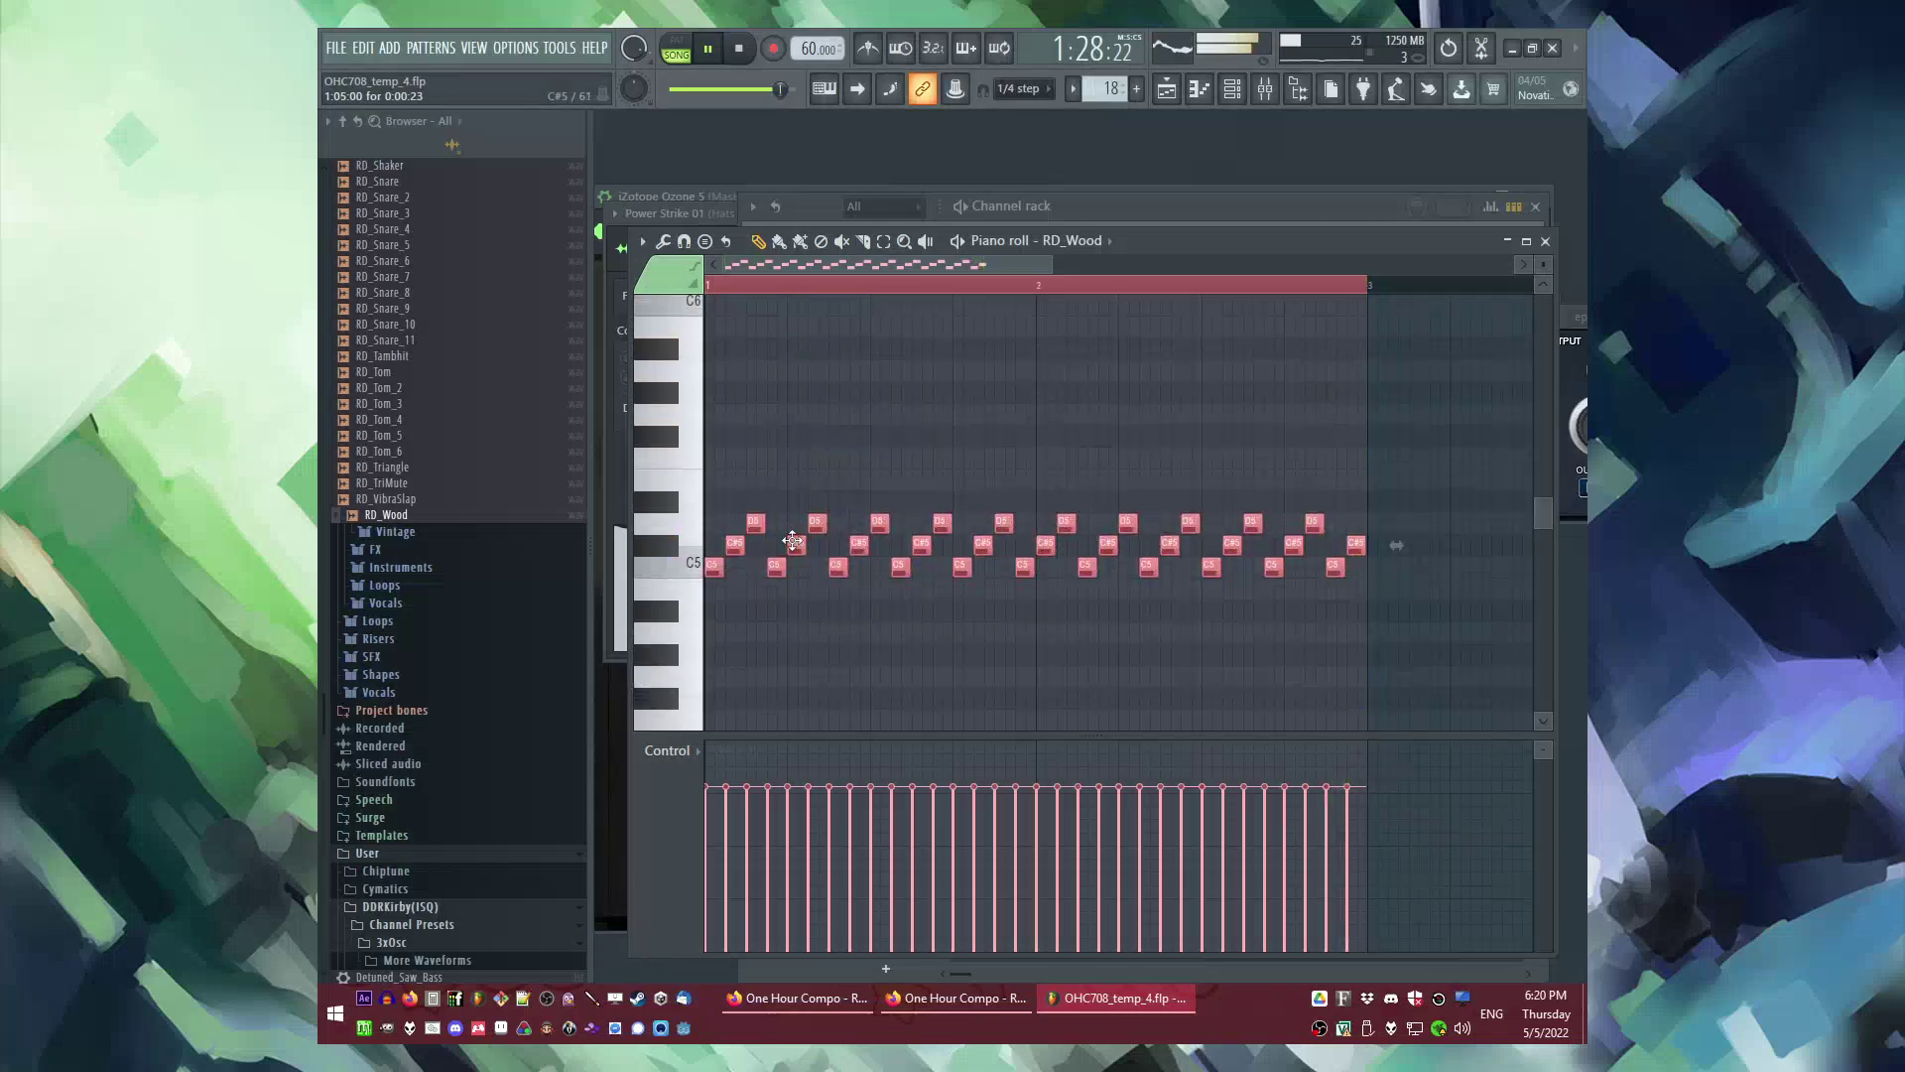
pyautogui.press('space')
pyautogui.press('space')
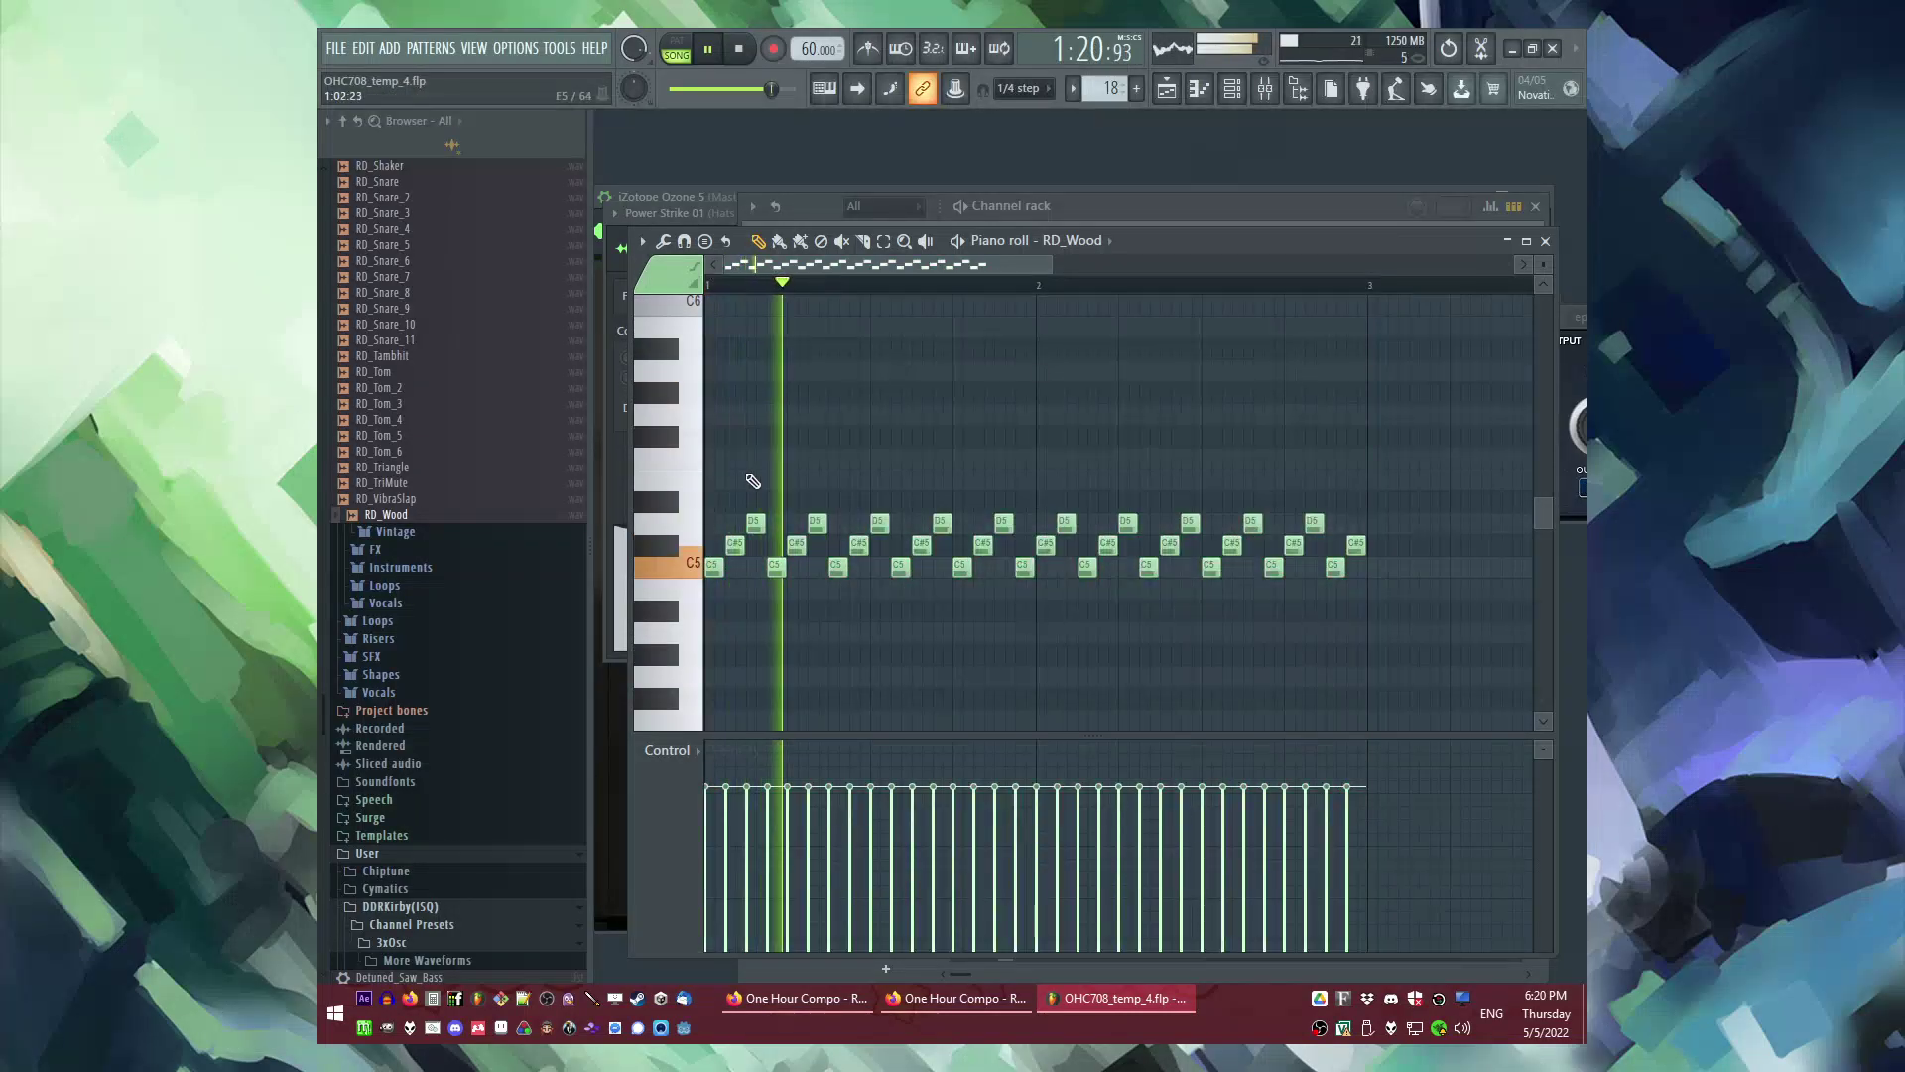
# Step: Route RD_Wood to mixer track 16 and load epicVerb in its effect slot 6
pyautogui.press('F6')
pyautogui.click(876, 254)
pyautogui.doubleClick(1210, 333)
pyautogui.click(1278, 616)
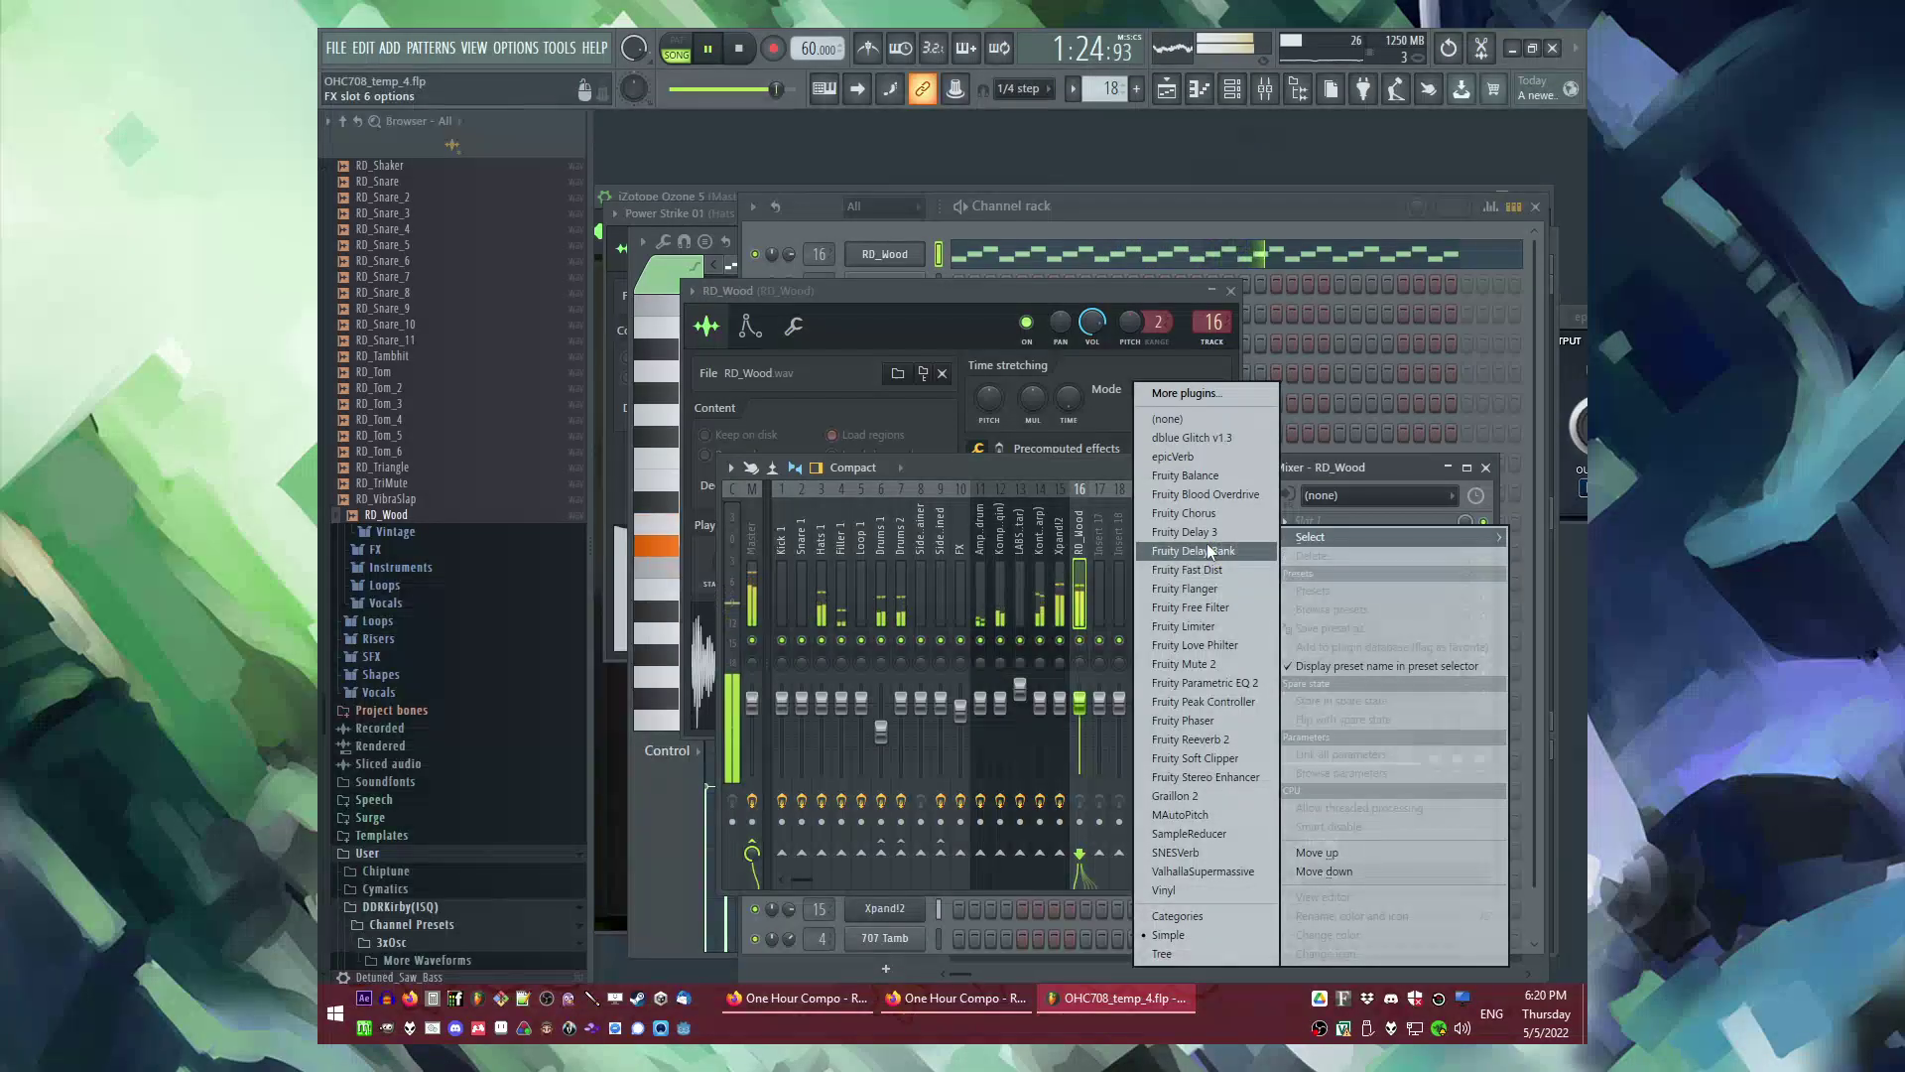
pyautogui.click(1206, 457)
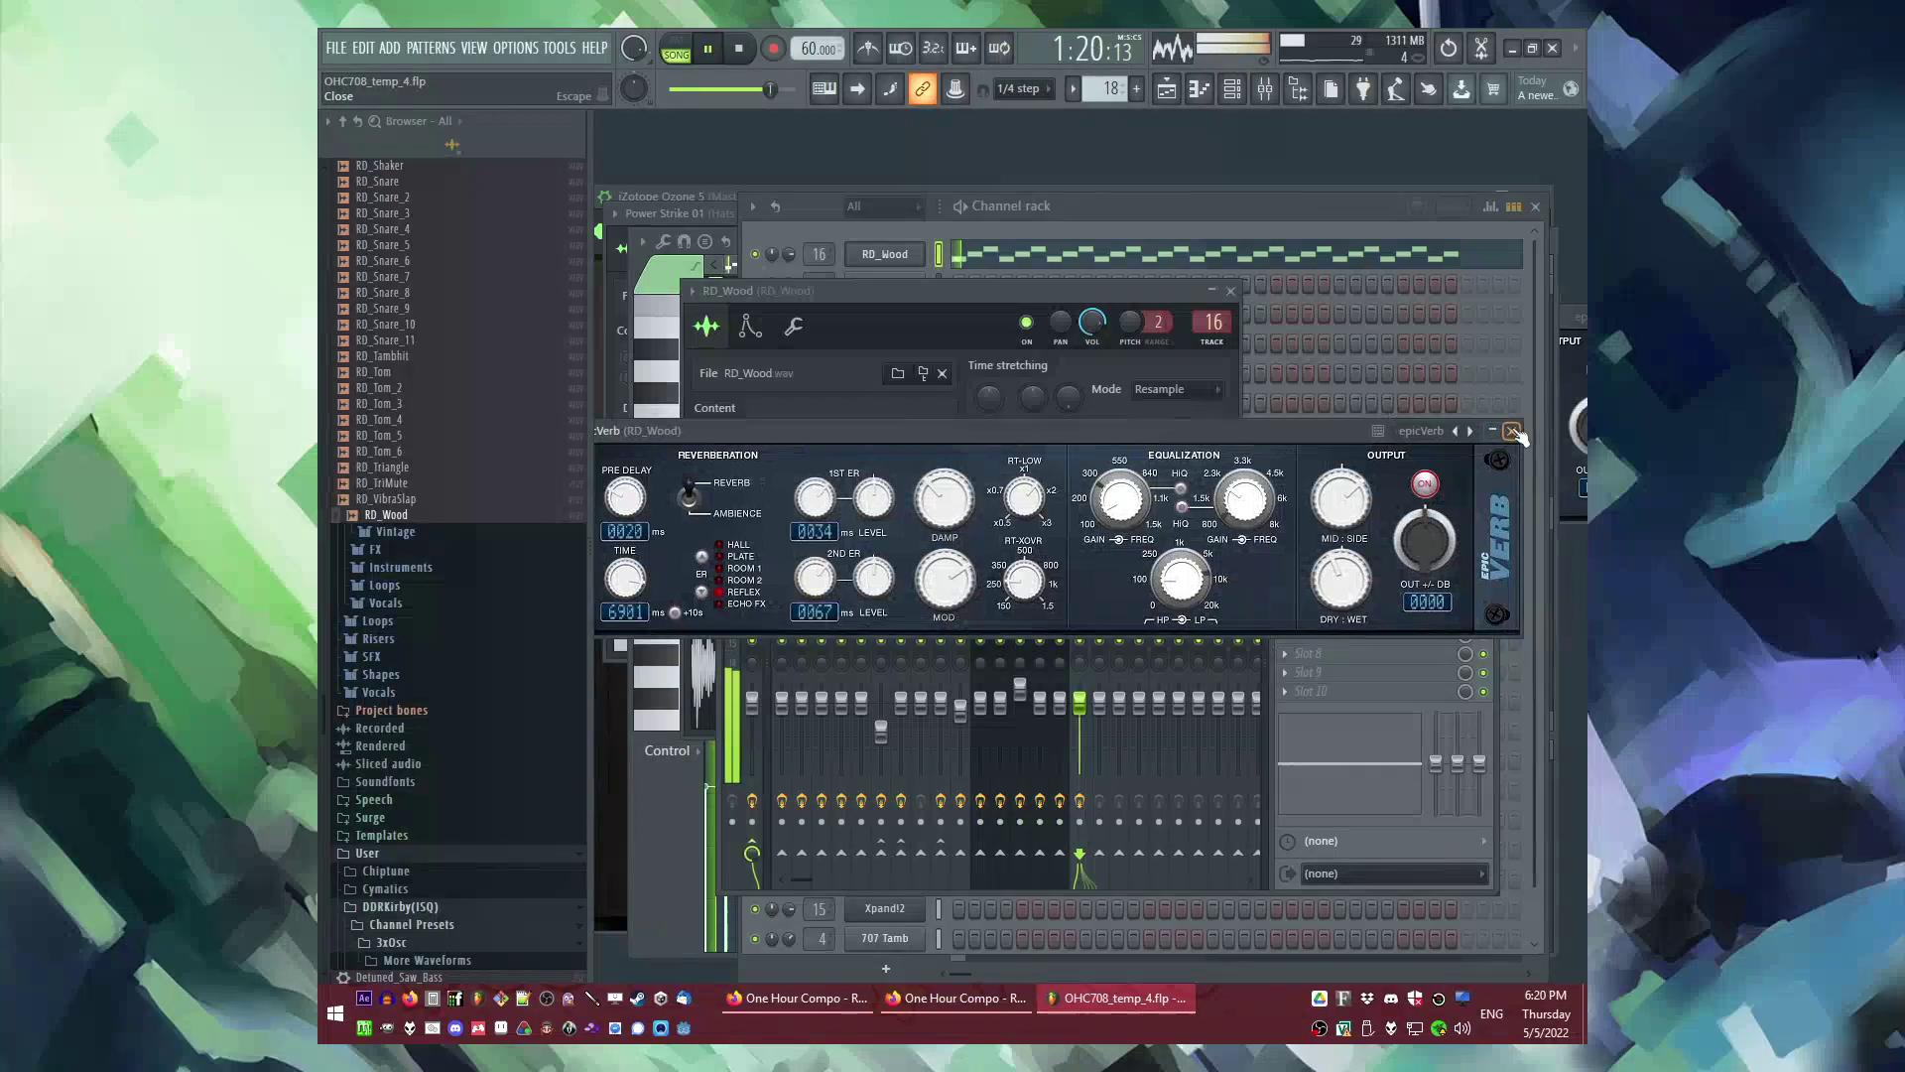
pyautogui.click(1512, 432)
# Step: Set the RD_Wood channel volume to about 62% and shape its velocities to dip toward bar 2 and rise to about 85% at bar 3
pyautogui.moveTo(794, 261); pyautogui.dragTo(793, 283)
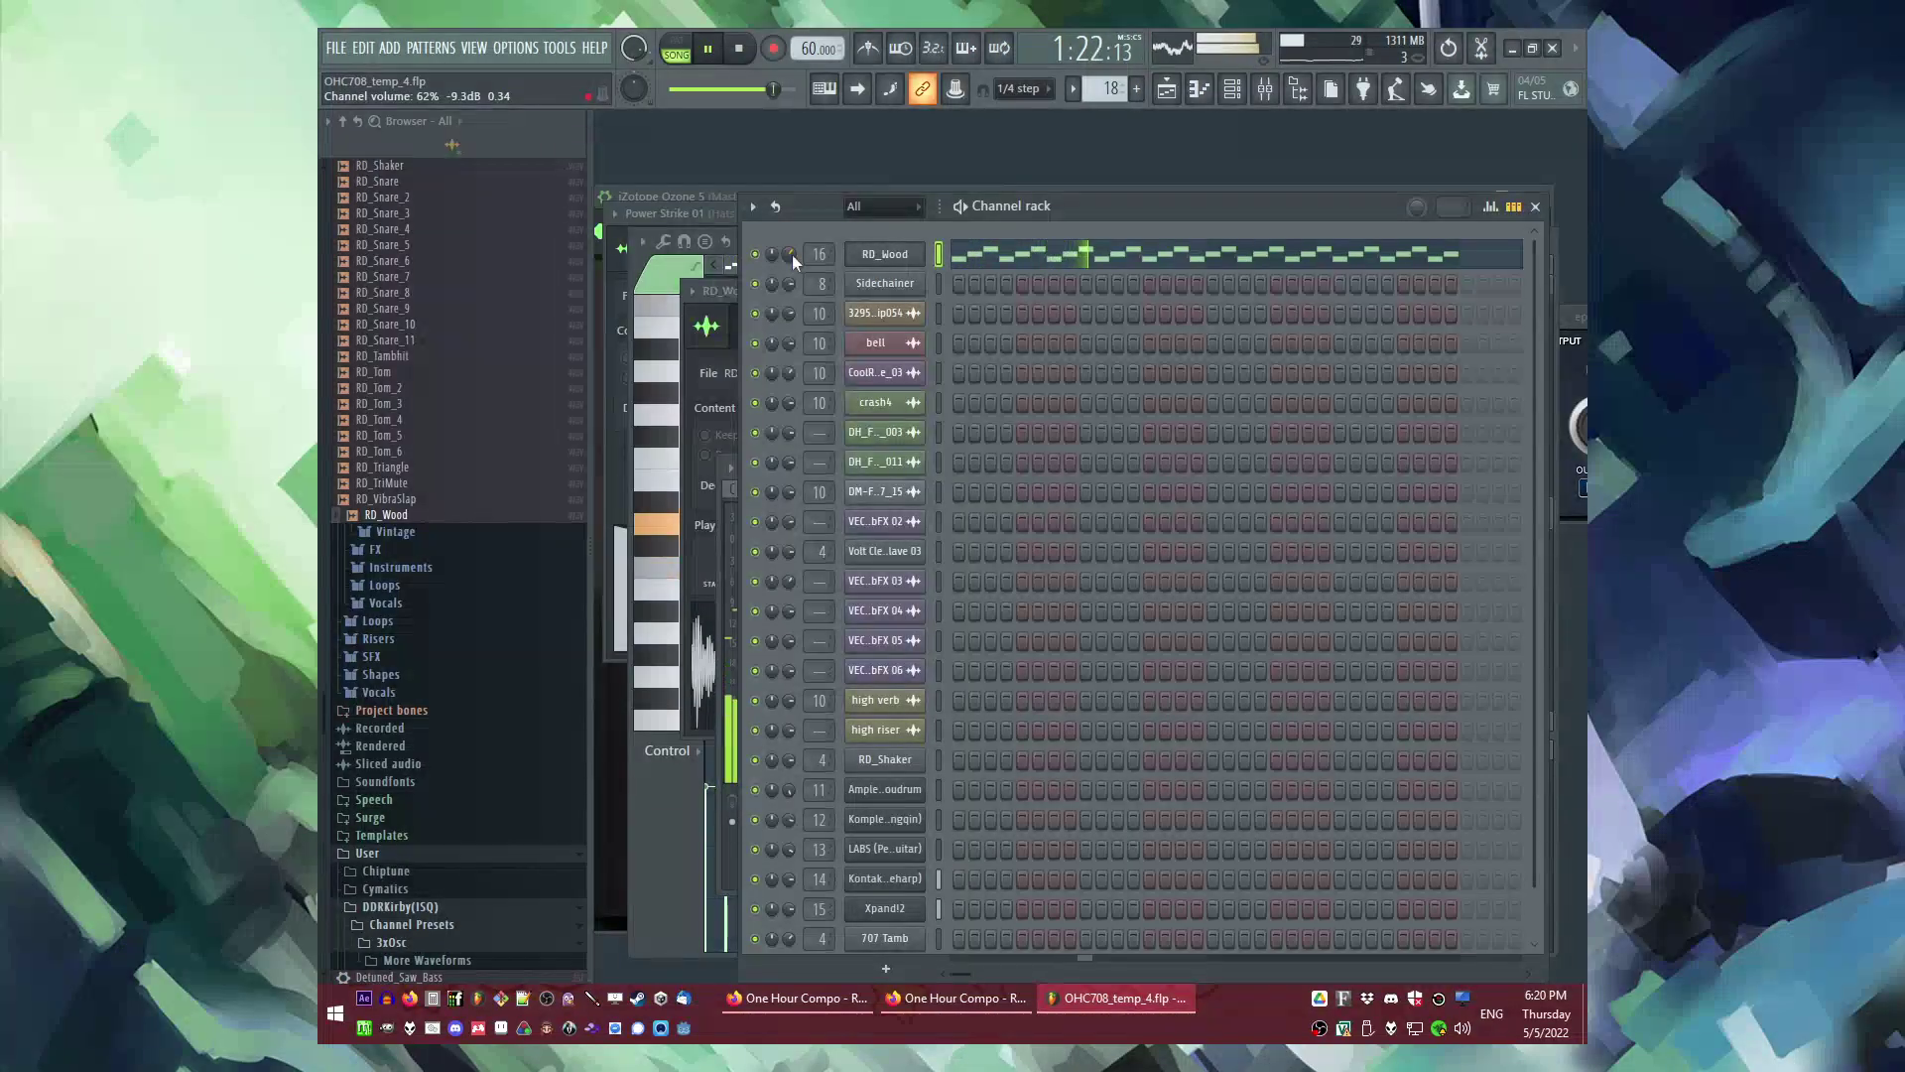
pyautogui.click(720, 791)
pyautogui.moveTo(719, 791)
pyautogui.mouseDown()
pyautogui.moveTo(1051, 866)
pyautogui.moveTo(1372, 779)
pyautogui.mouseUp()
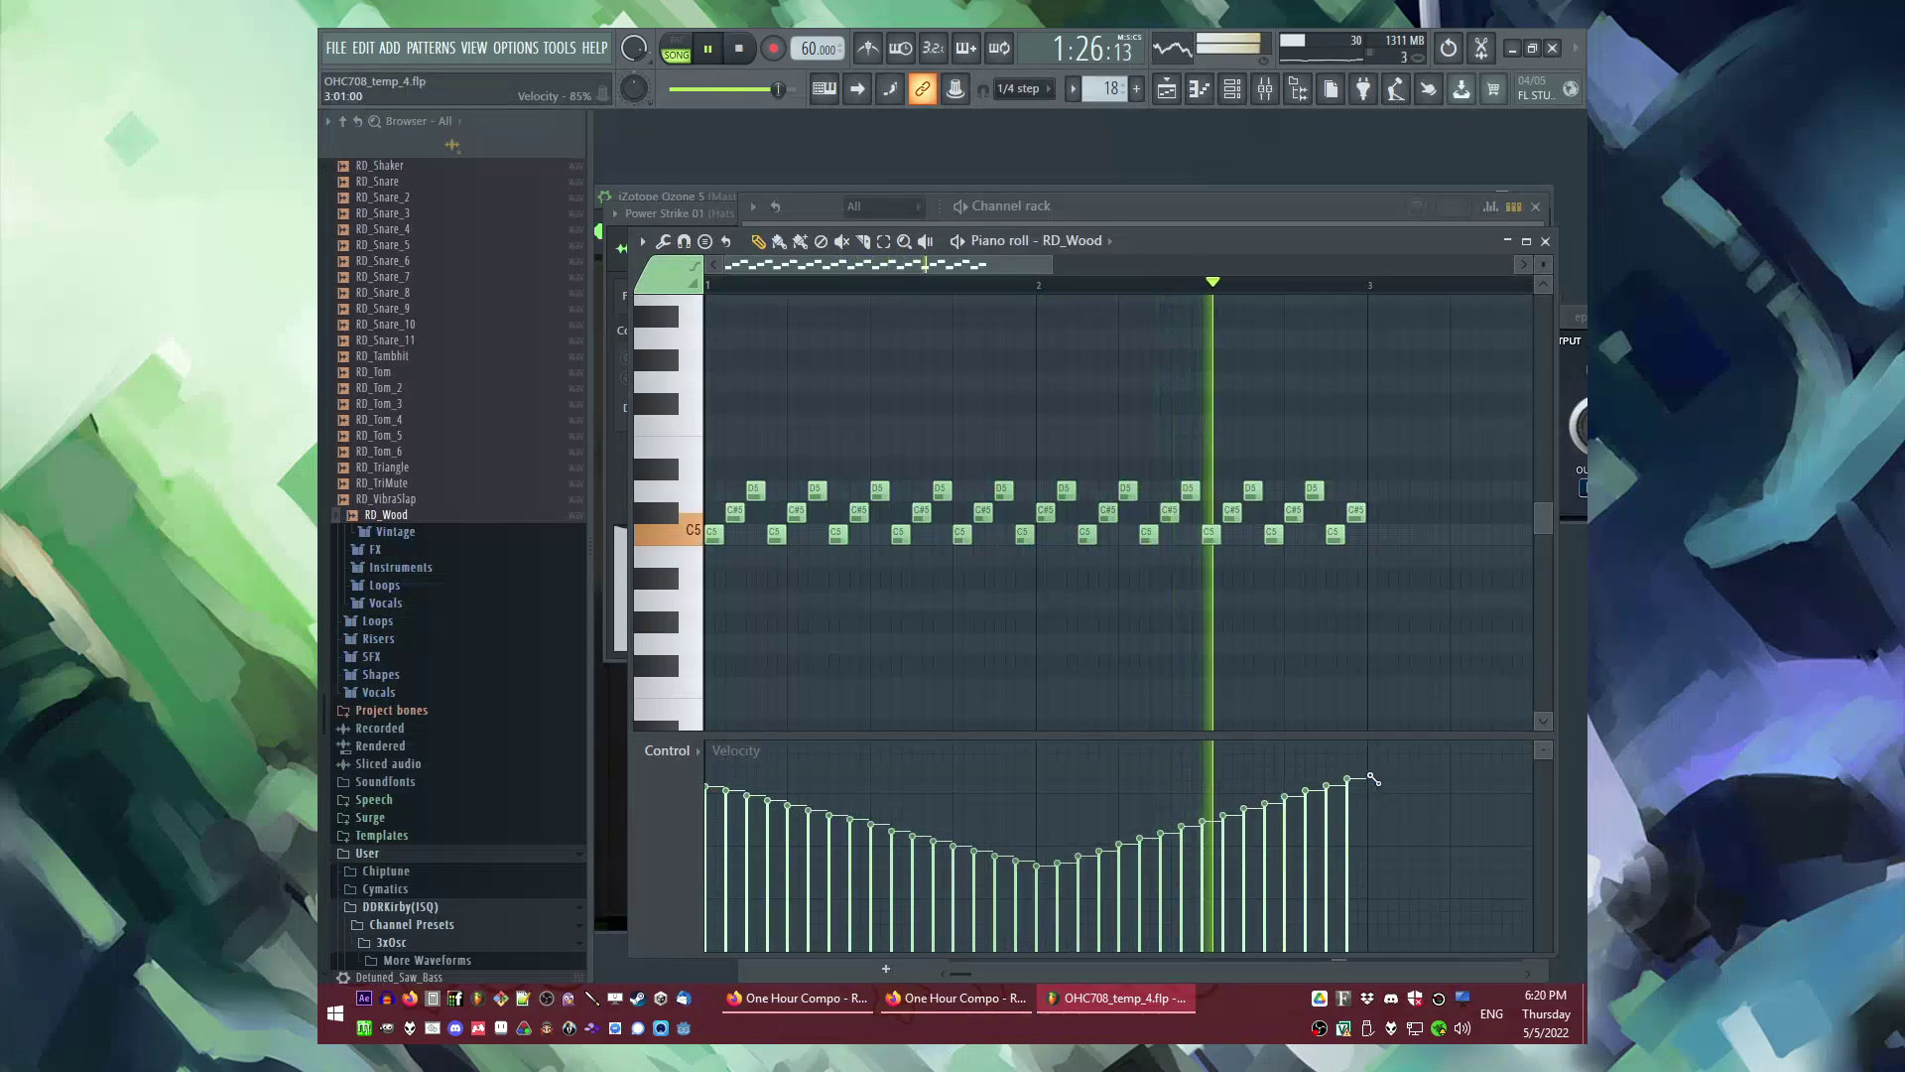
# Step: Repeat the Pattern 18 clip on track 13 at bar 23 while replaying the section
pyautogui.press('F6')
pyautogui.press('space')
pyautogui.press('space')
pyautogui.press('F9')
pyautogui.press('F5')
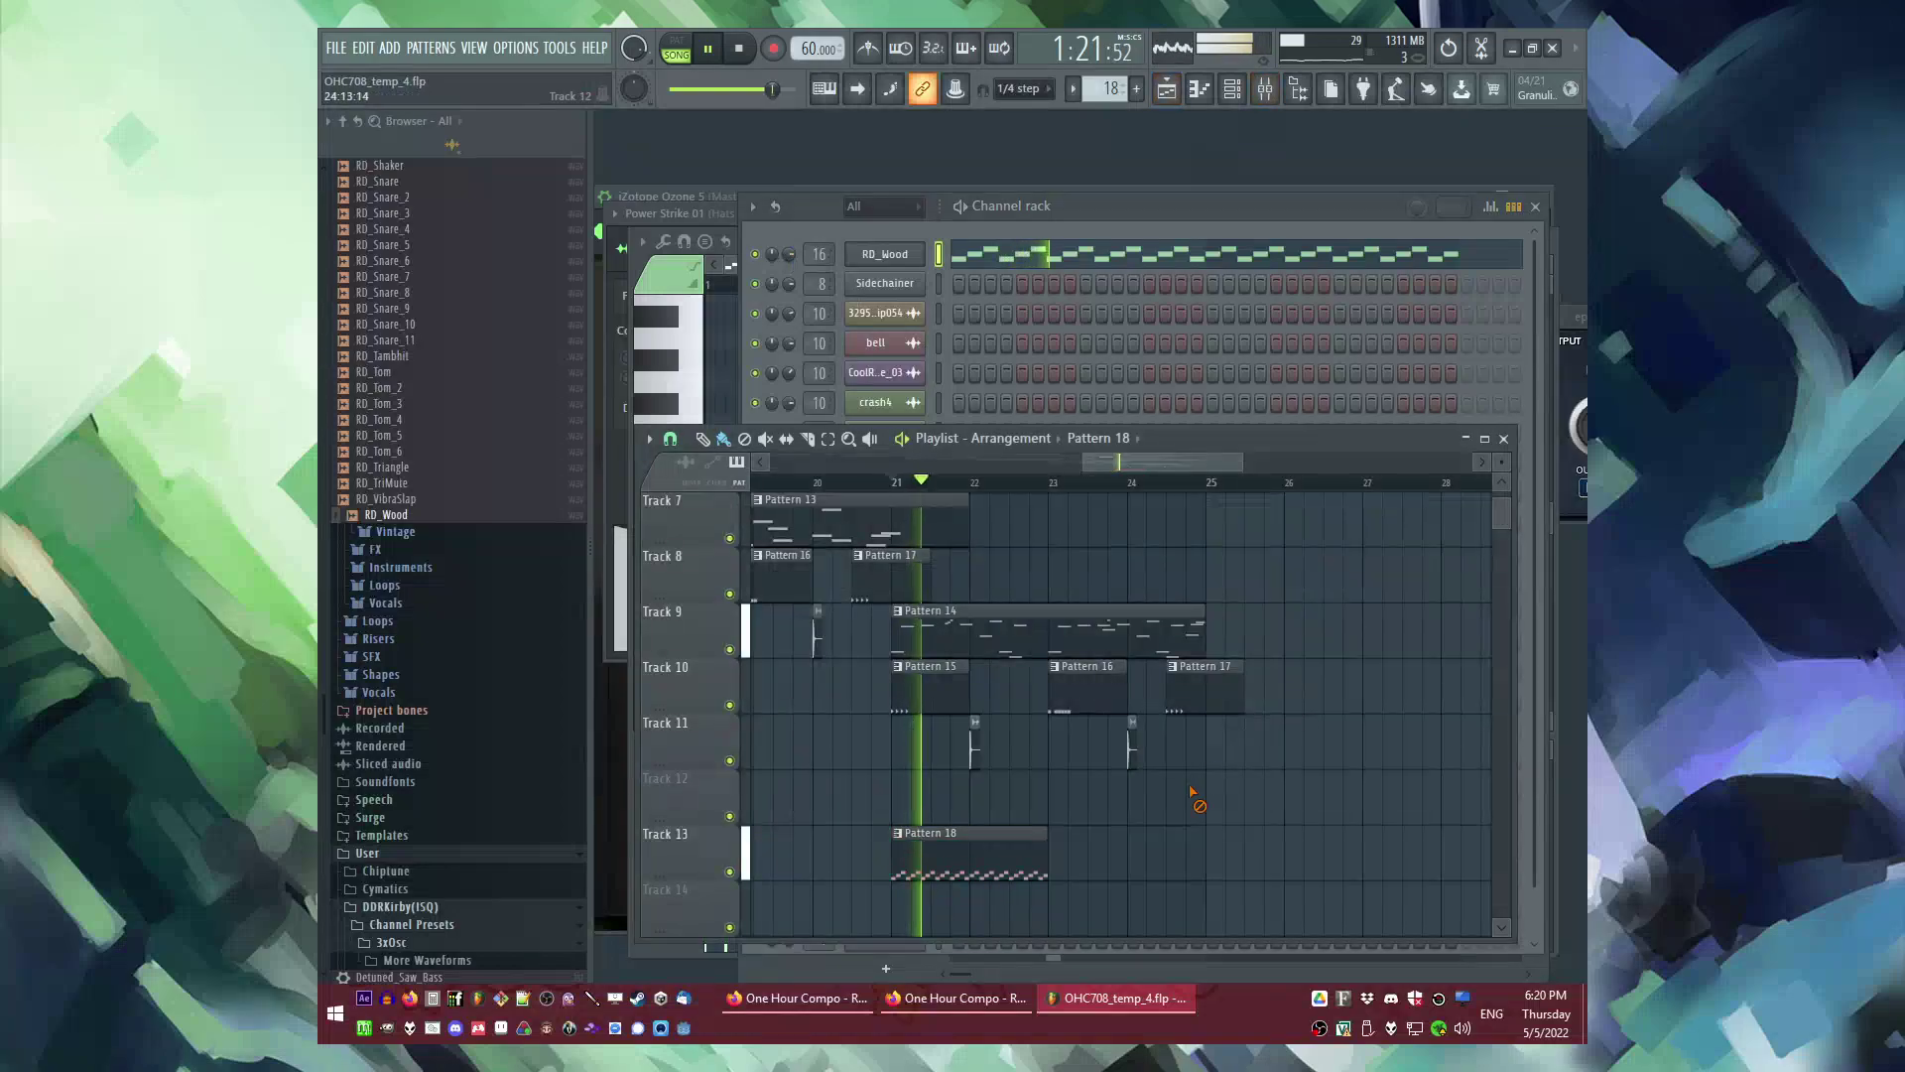
pyautogui.click(1054, 855)
pyautogui.scroll(1, 1049, 801)
pyautogui.scroll(-2, 1048, 798)
pyautogui.scroll(3, 1027, 784)
pyautogui.scroll(-1, 1000, 756)
pyautogui.scroll(1, 896, 748)
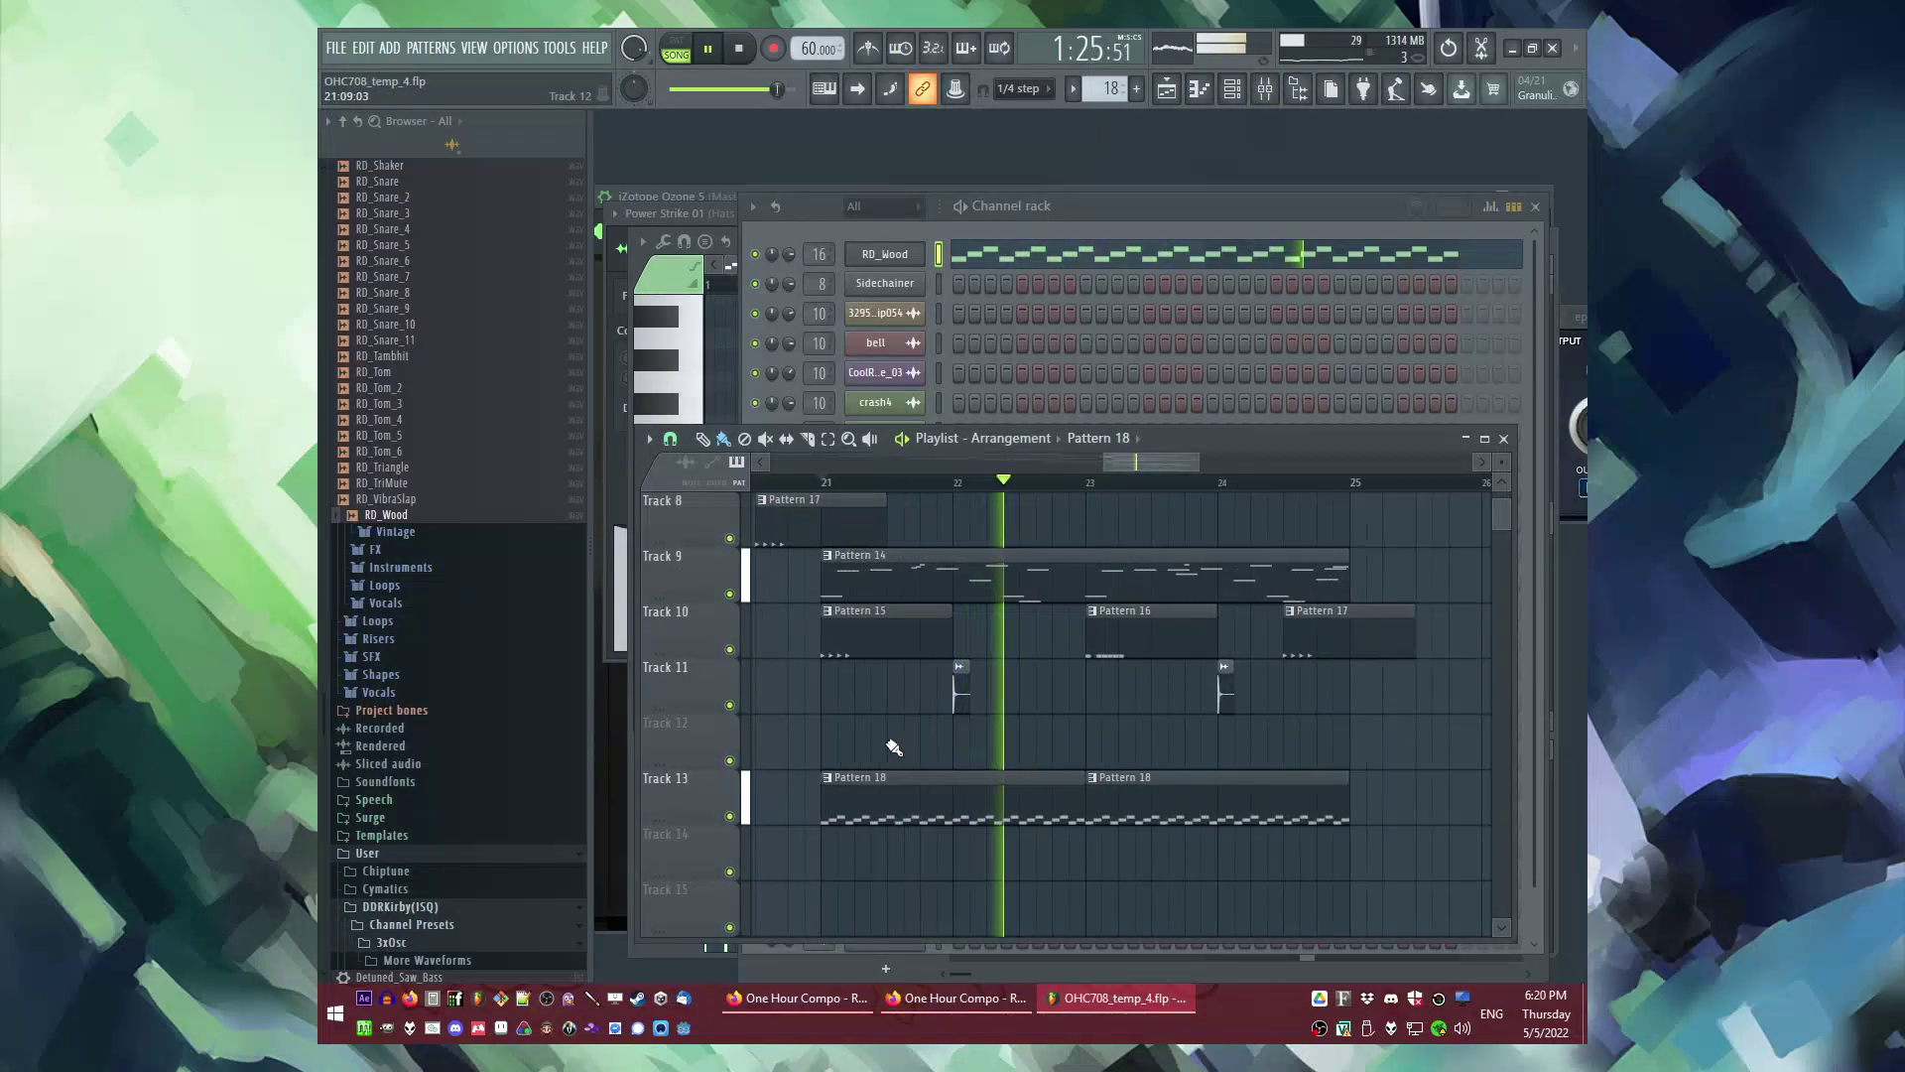
pyautogui.scroll(-1, 842, 794)
# Step: Place a new empty pattern clip on track 14 at bar 21 and load the RD_Kick sample into the channel rack
pyautogui.press('F4')
pyautogui.click(829, 806)
pyautogui.scroll(15, 474, 565)
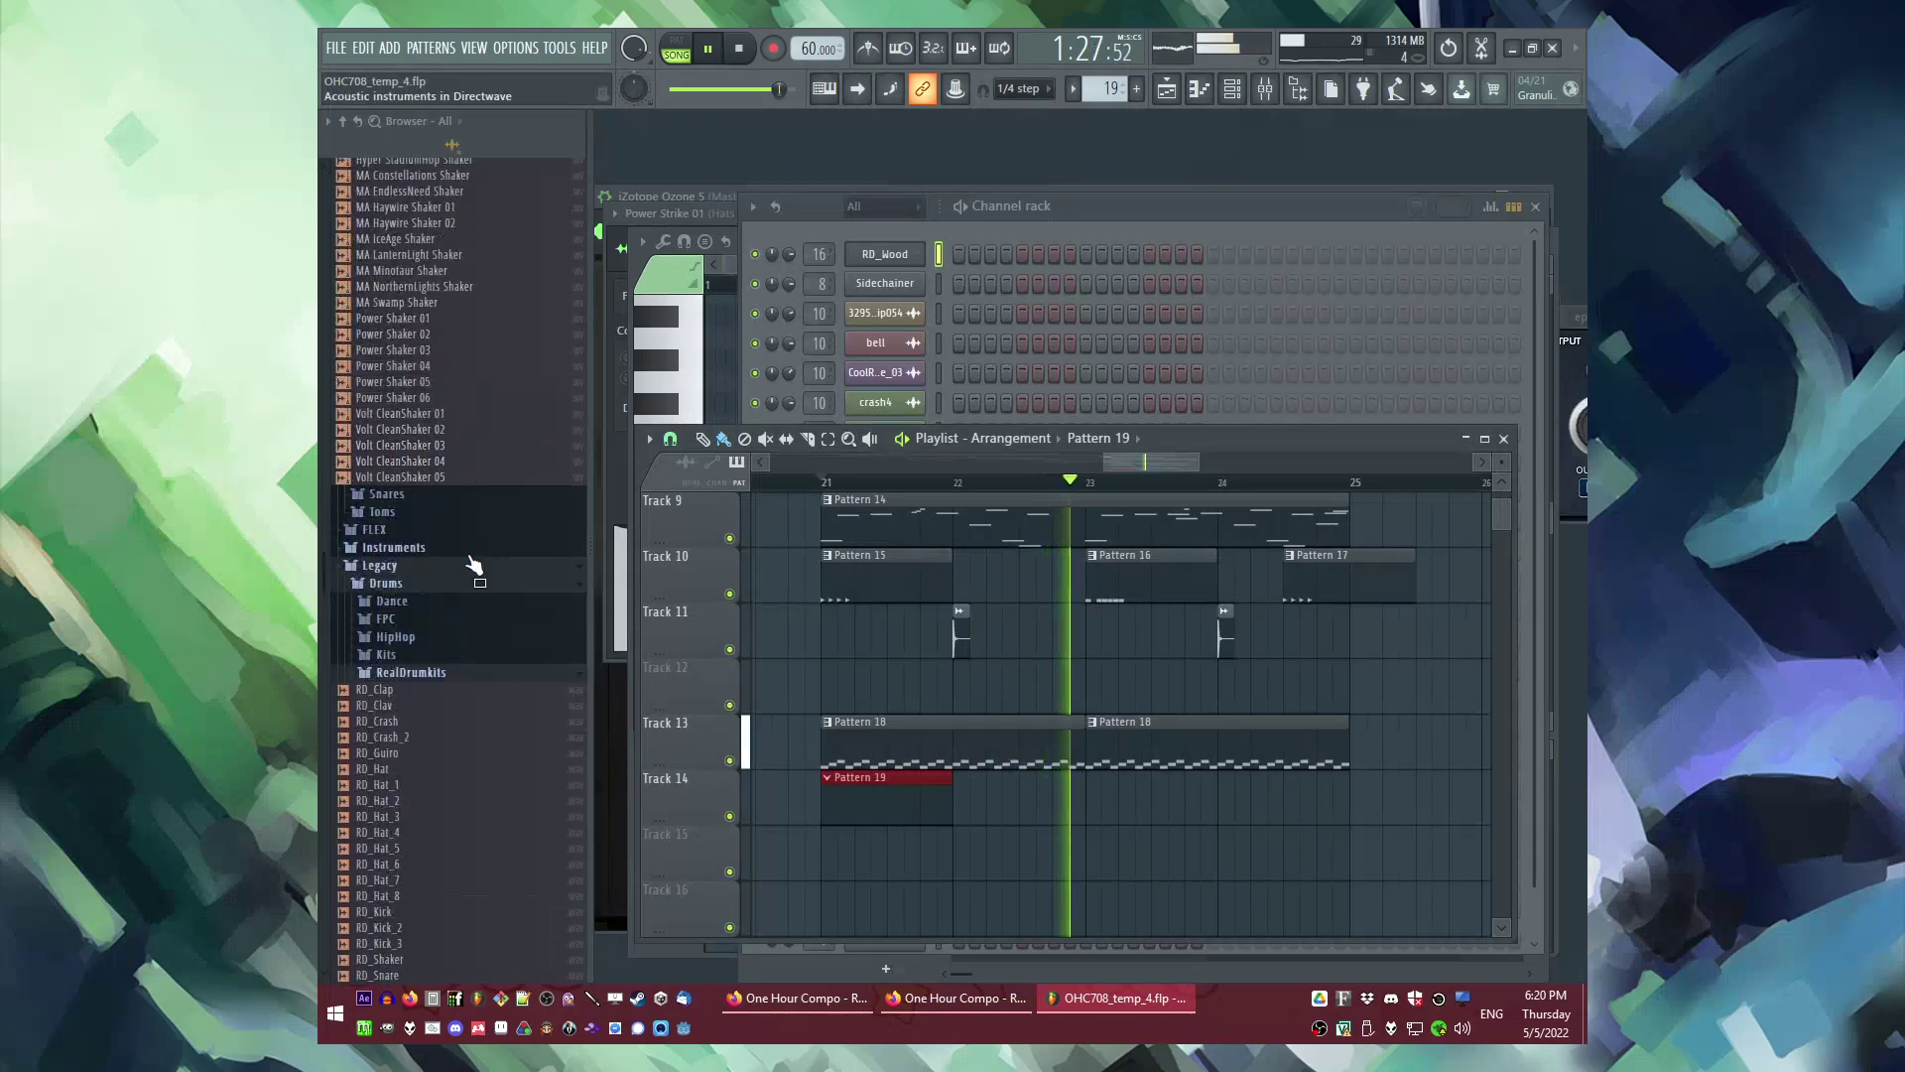
pyautogui.scroll(-5, 437, 757)
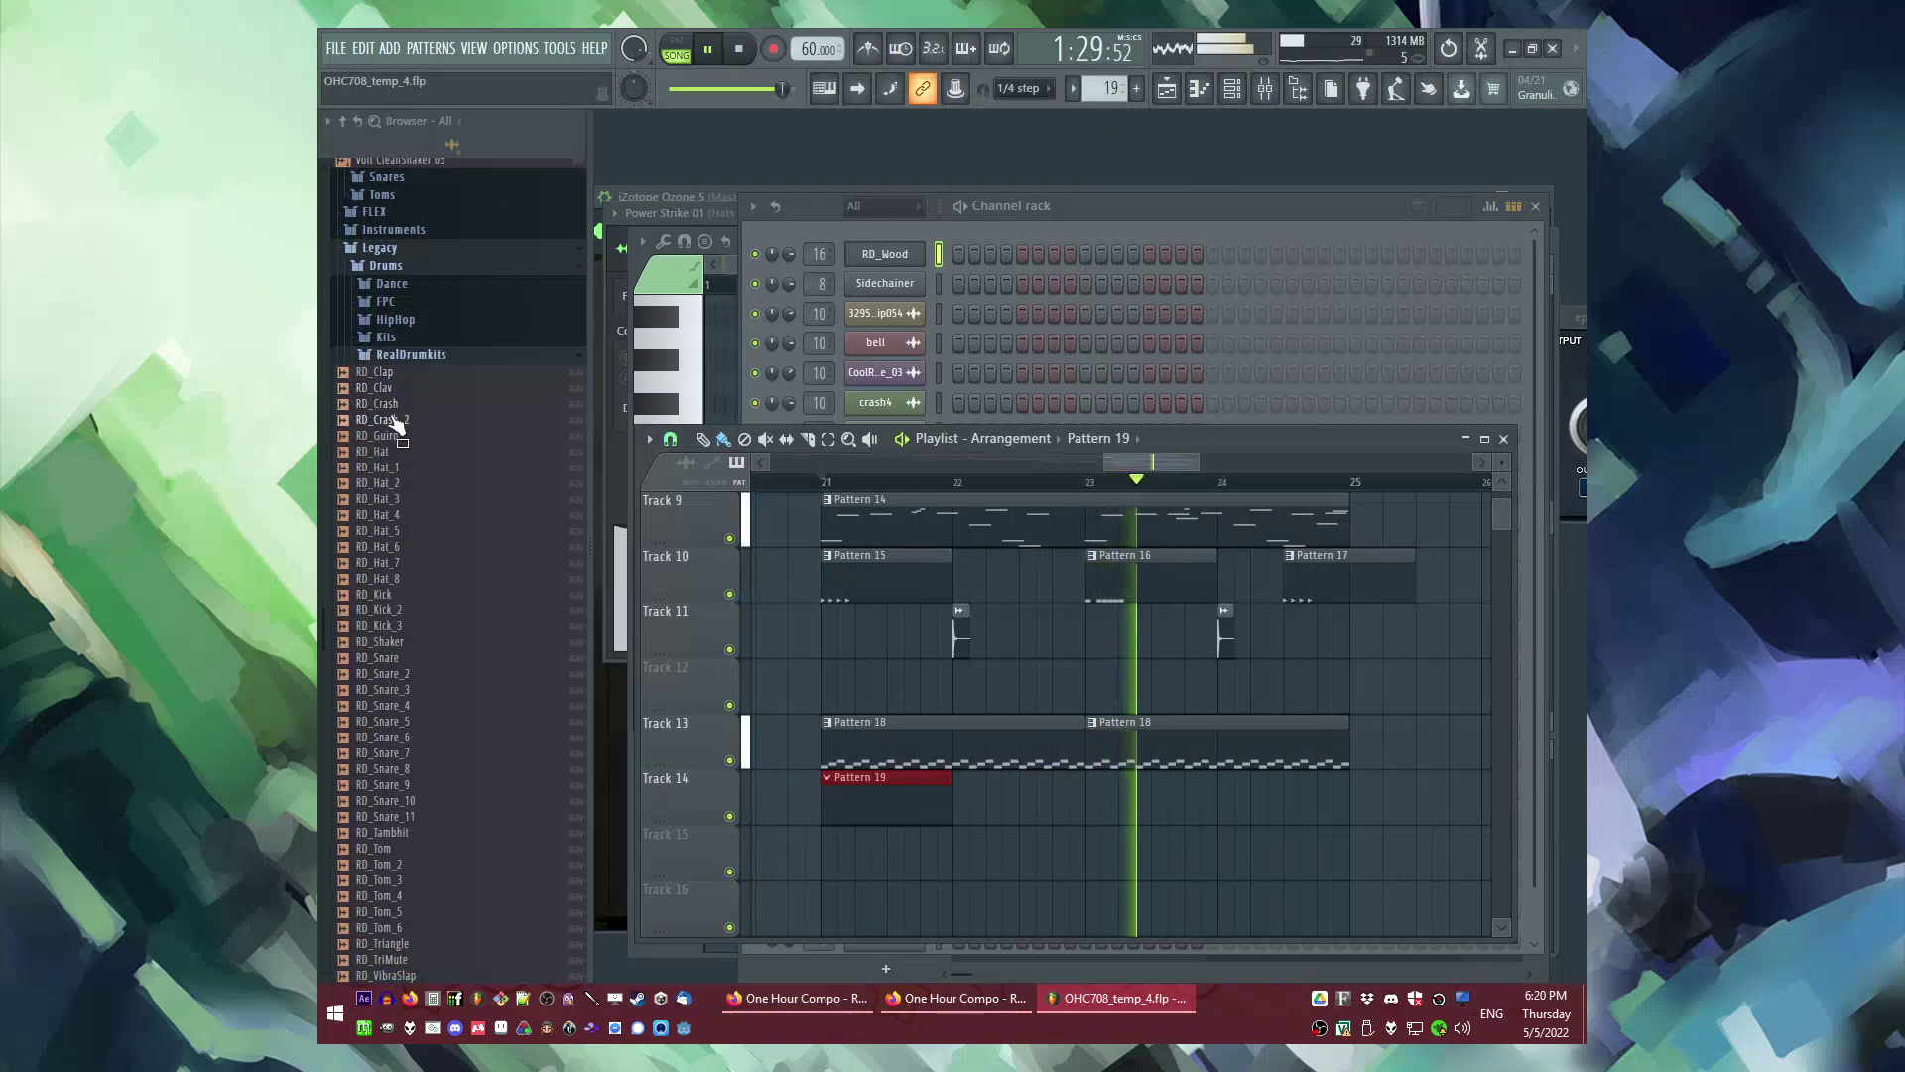
pyautogui.click(396, 436)
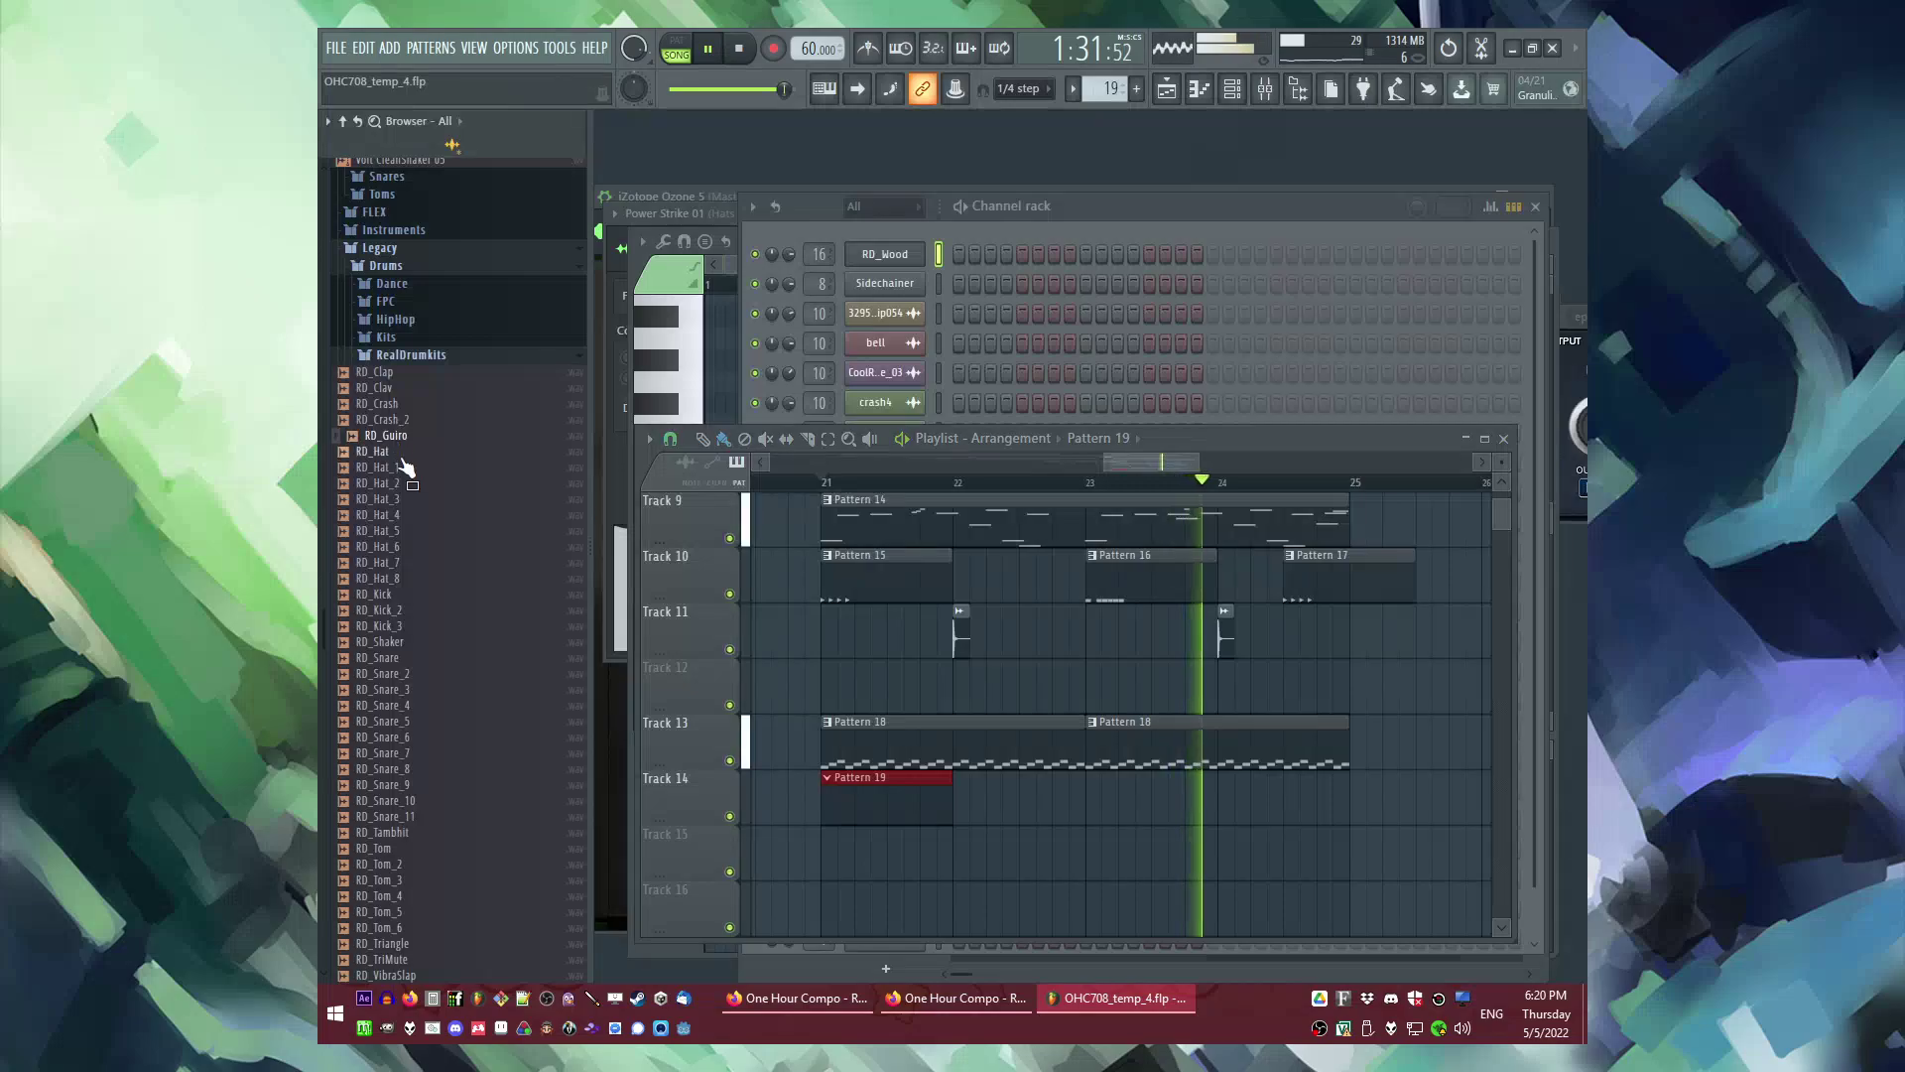
pyautogui.press('space')
pyautogui.press('Down')
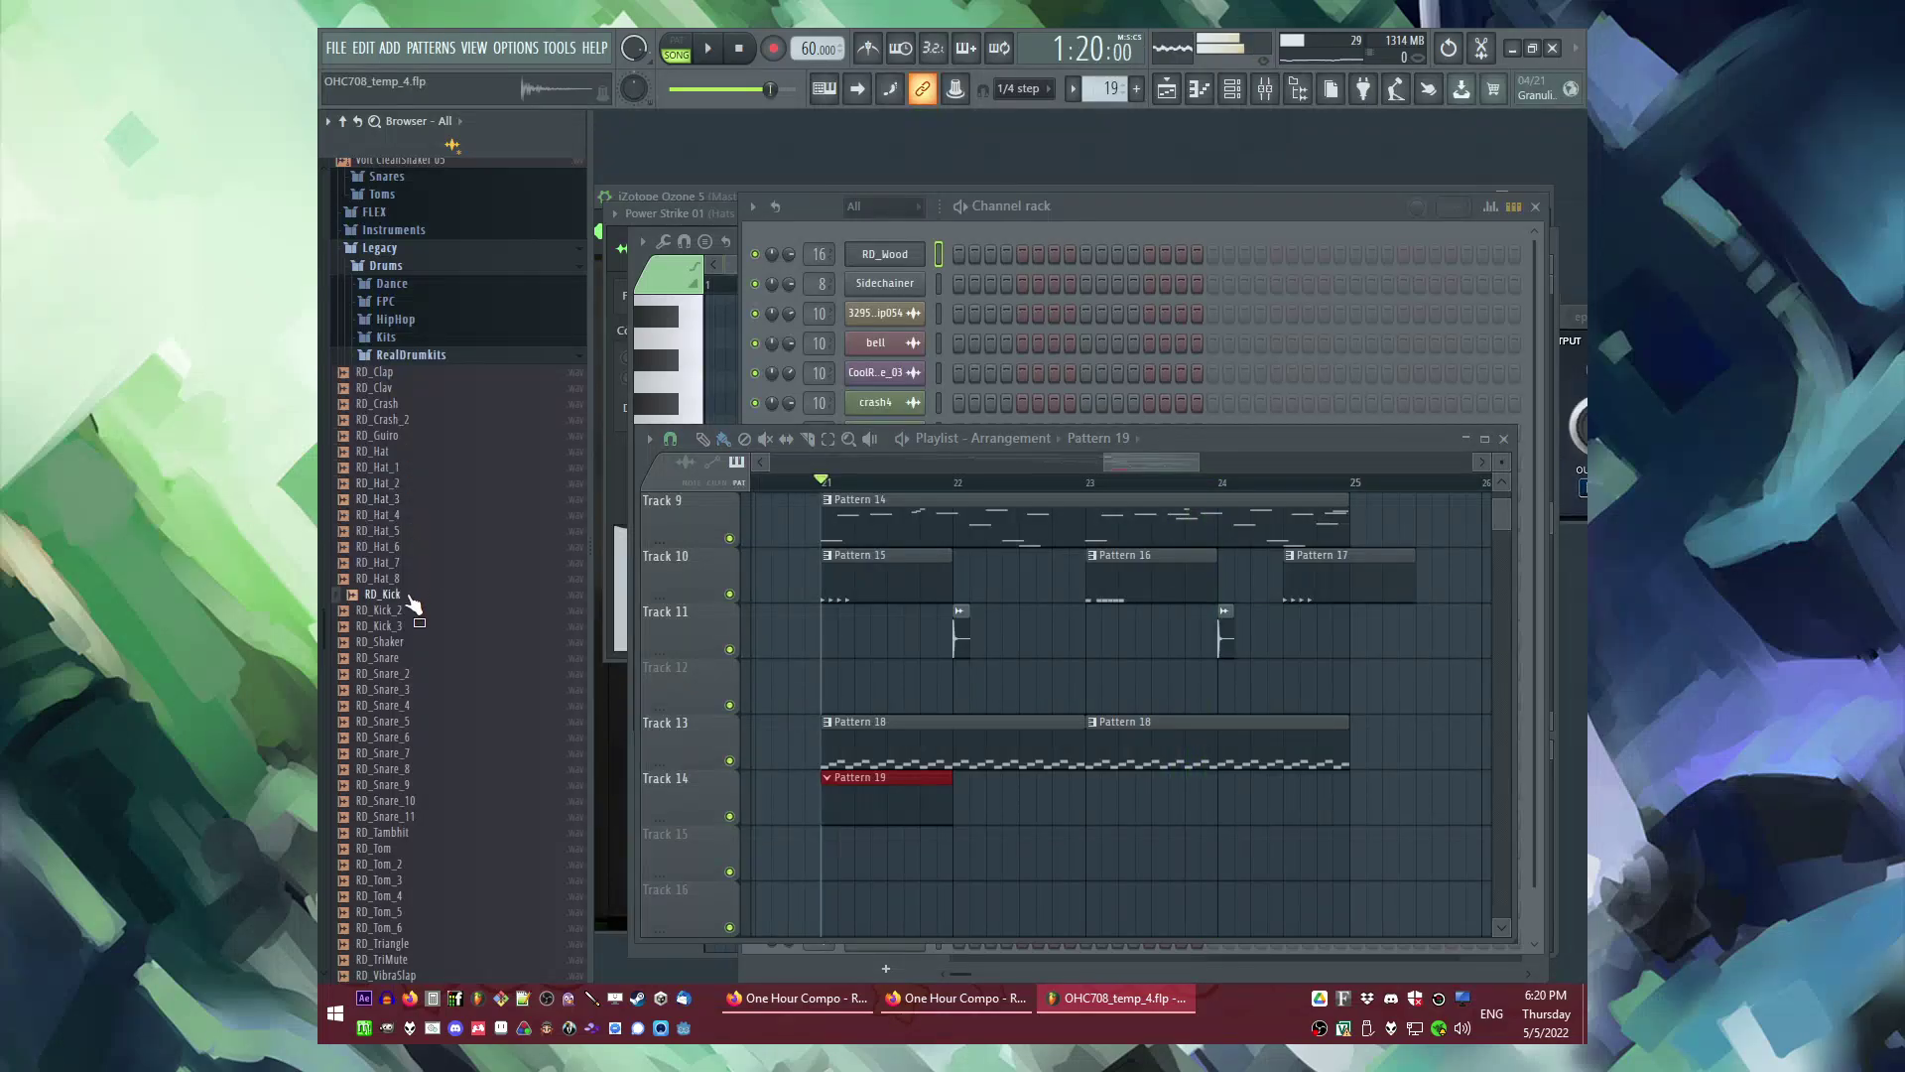
pyautogui.moveTo(402, 595); pyautogui.dragTo(906, 250)
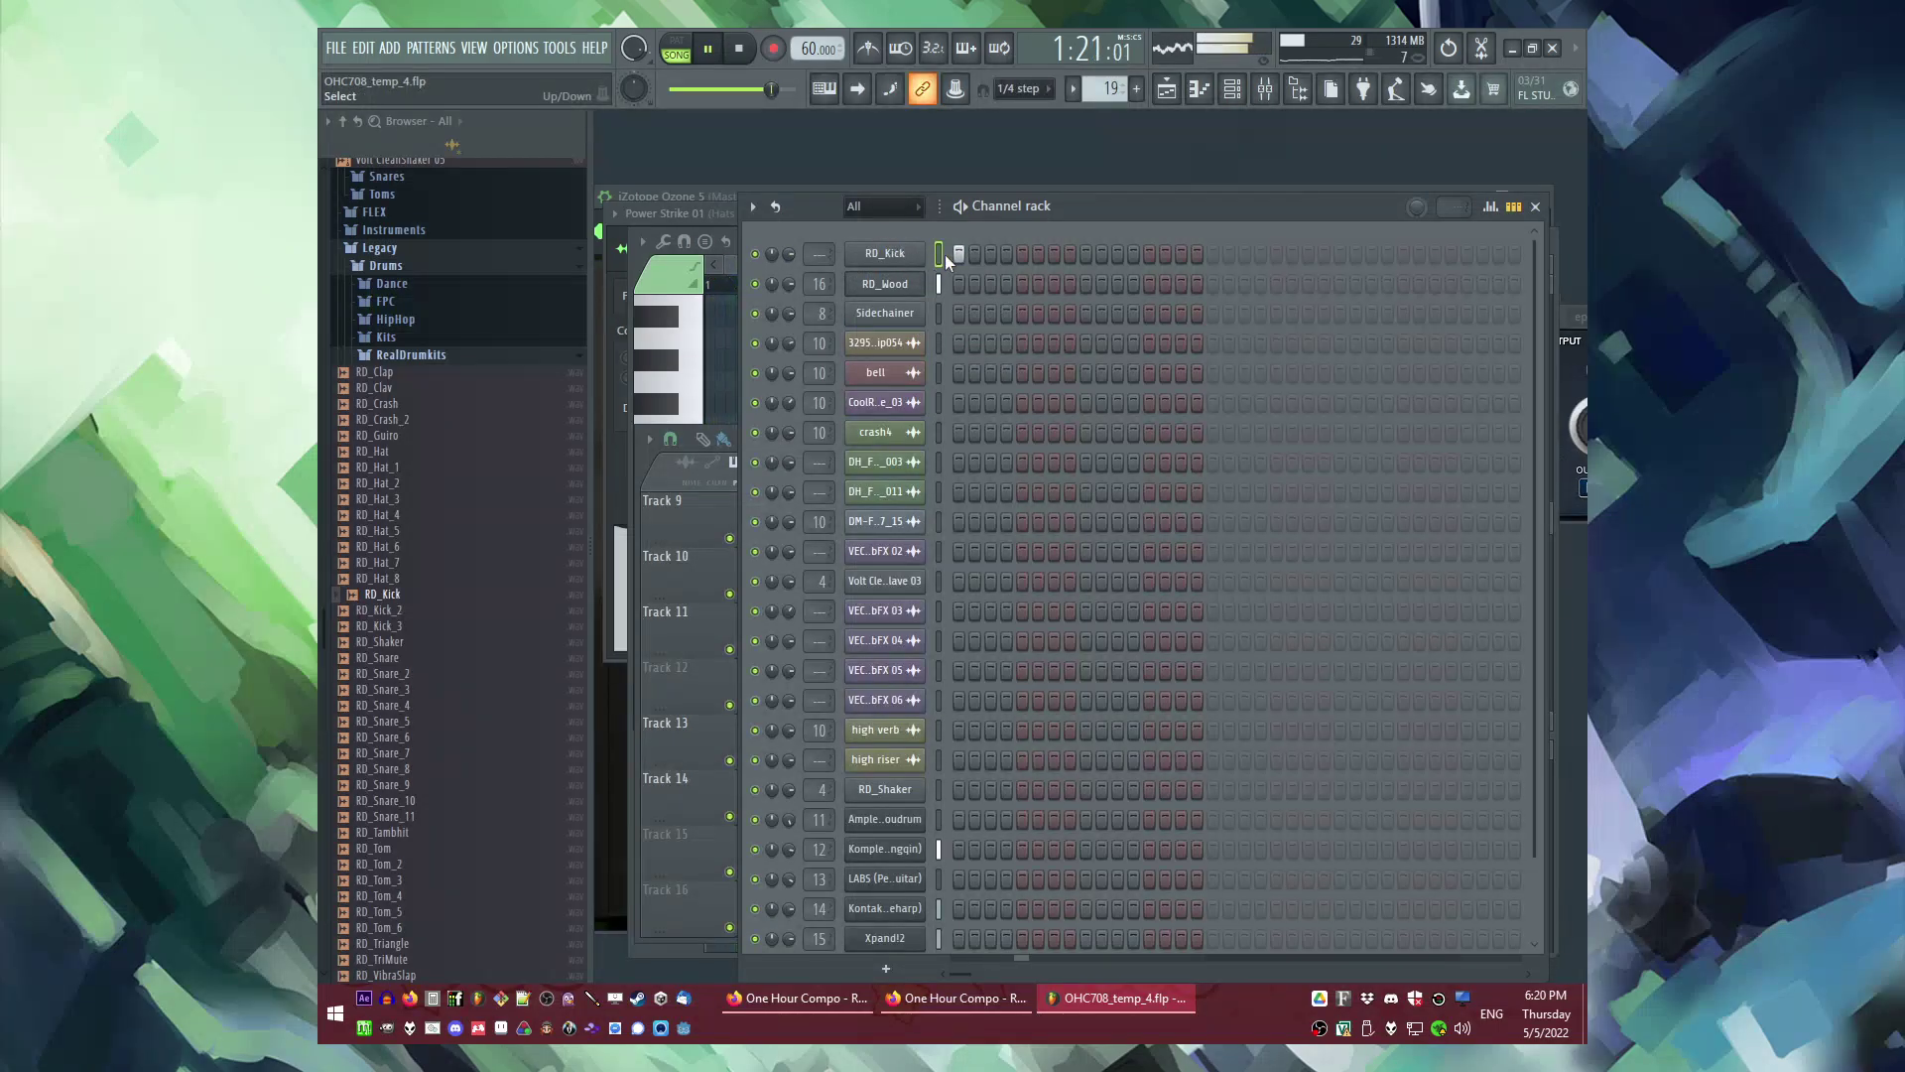
pyautogui.press('F6')
# Step: Place RD_Kick as an audio clip on track 15 at bar 21 and run it through ValhallaSupermassive on mixer track 17
pyautogui.moveTo(402, 596); pyautogui.dragTo(835, 847)
pyautogui.press('space')
pyautogui.doubleClick(826, 859)
pyautogui.doubleClick(1274, 373)
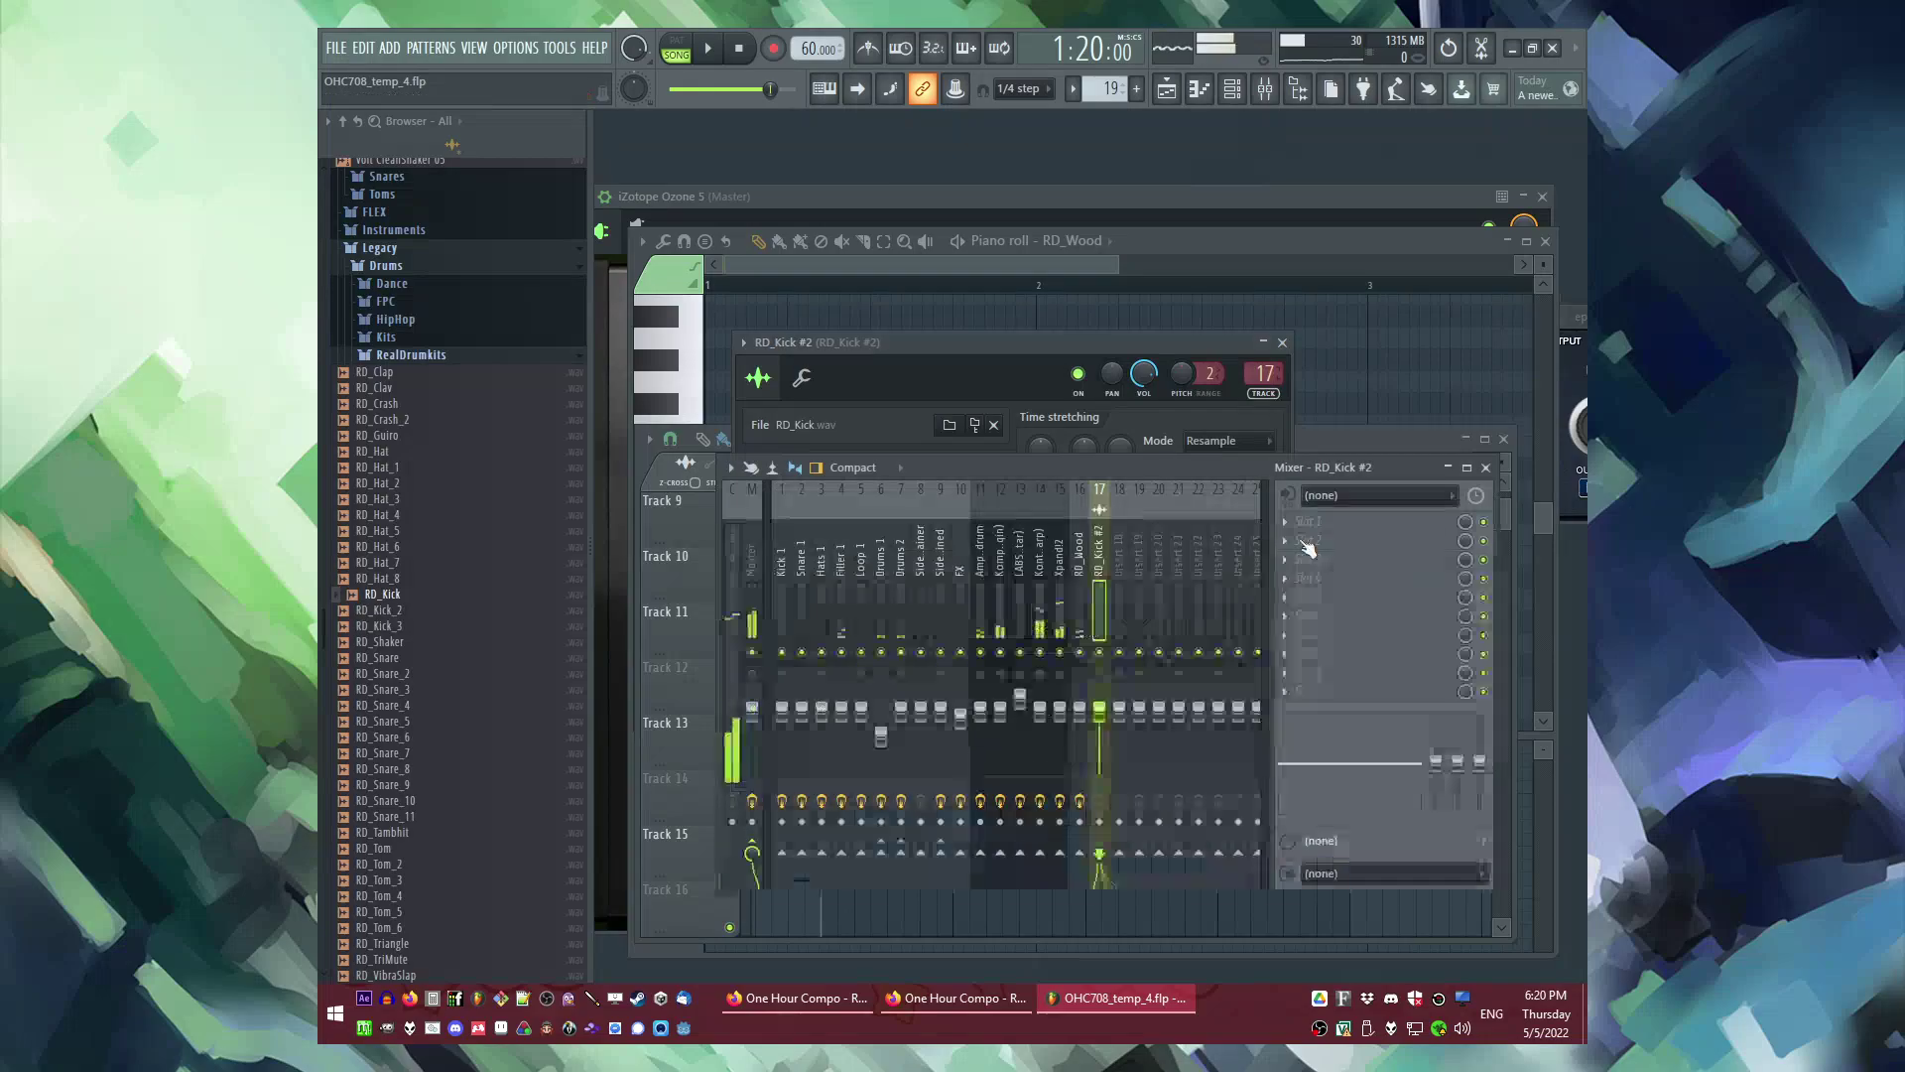
pyautogui.click(1288, 613)
pyautogui.click(1198, 871)
pyautogui.press('space')
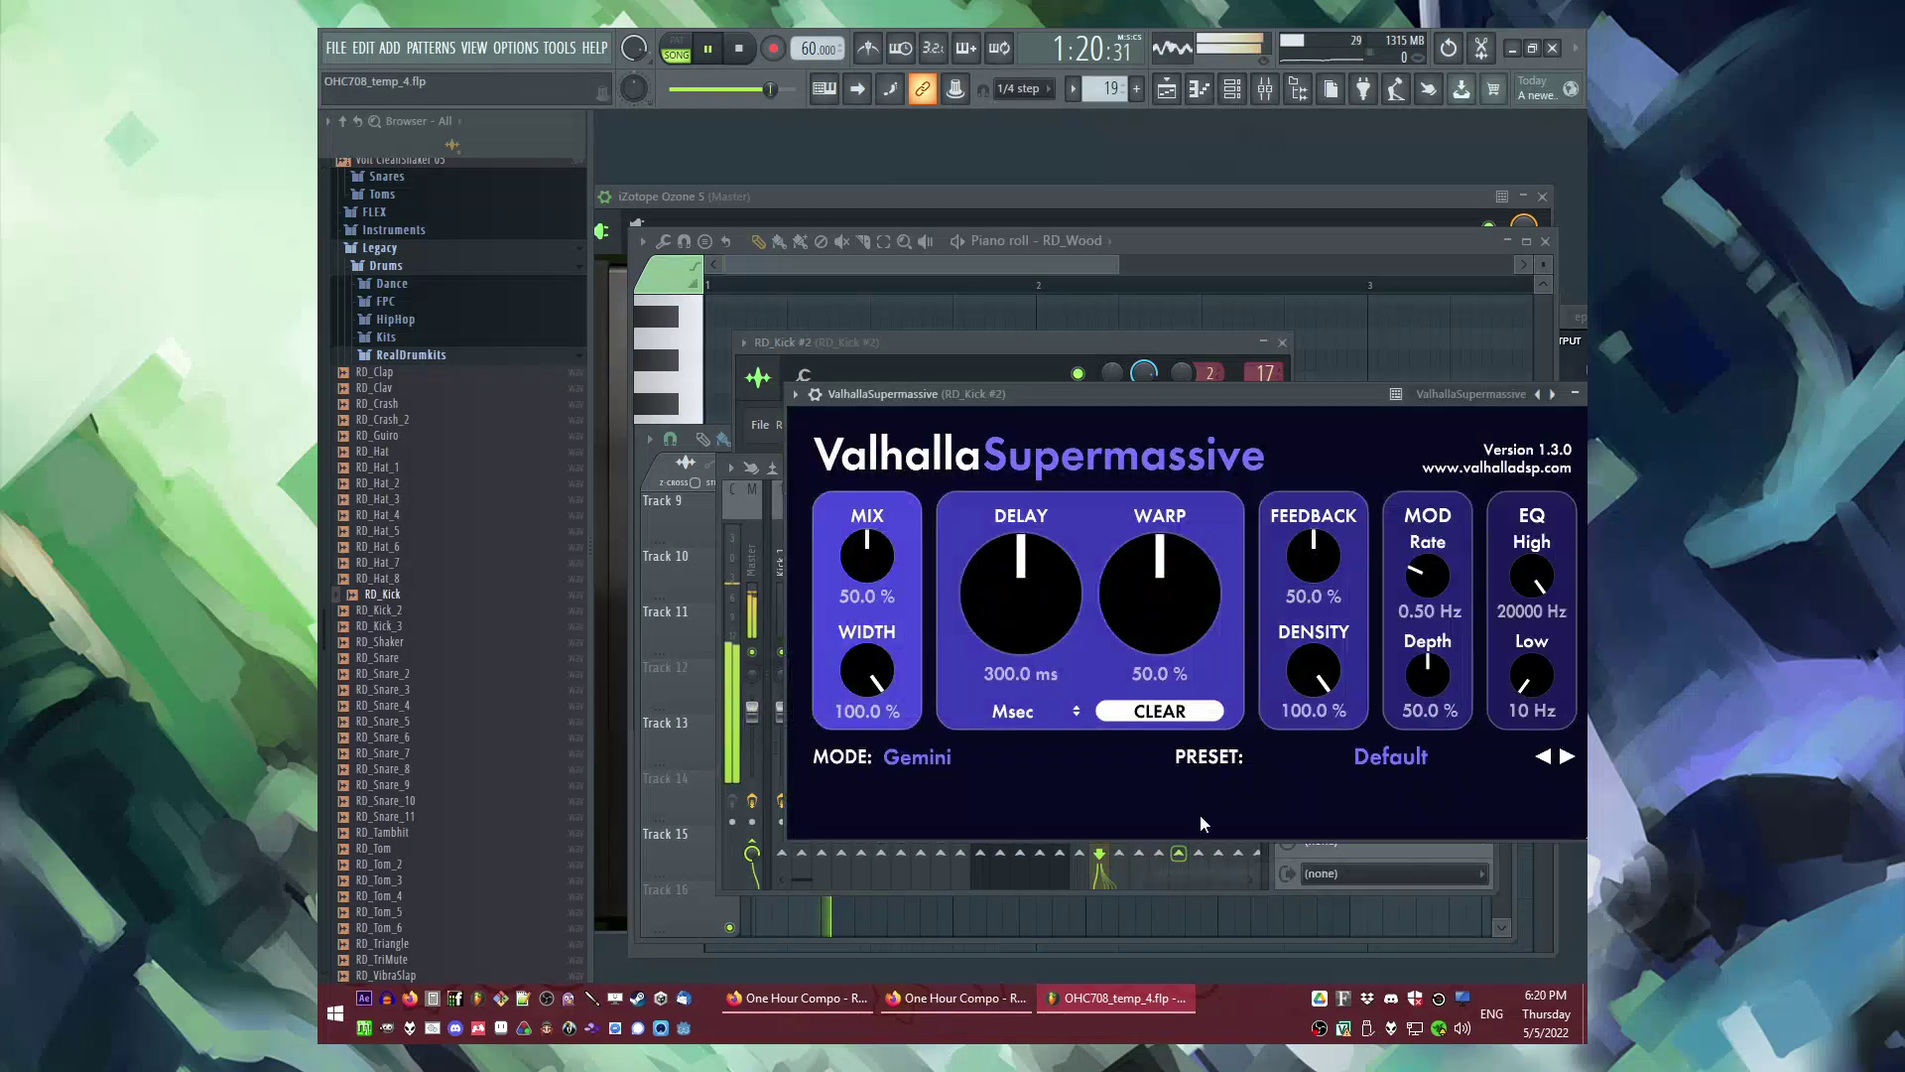
pyautogui.moveTo(1255, 397); pyautogui.dragTo(1153, 408)
pyautogui.press('F9')
pyautogui.press('F5')
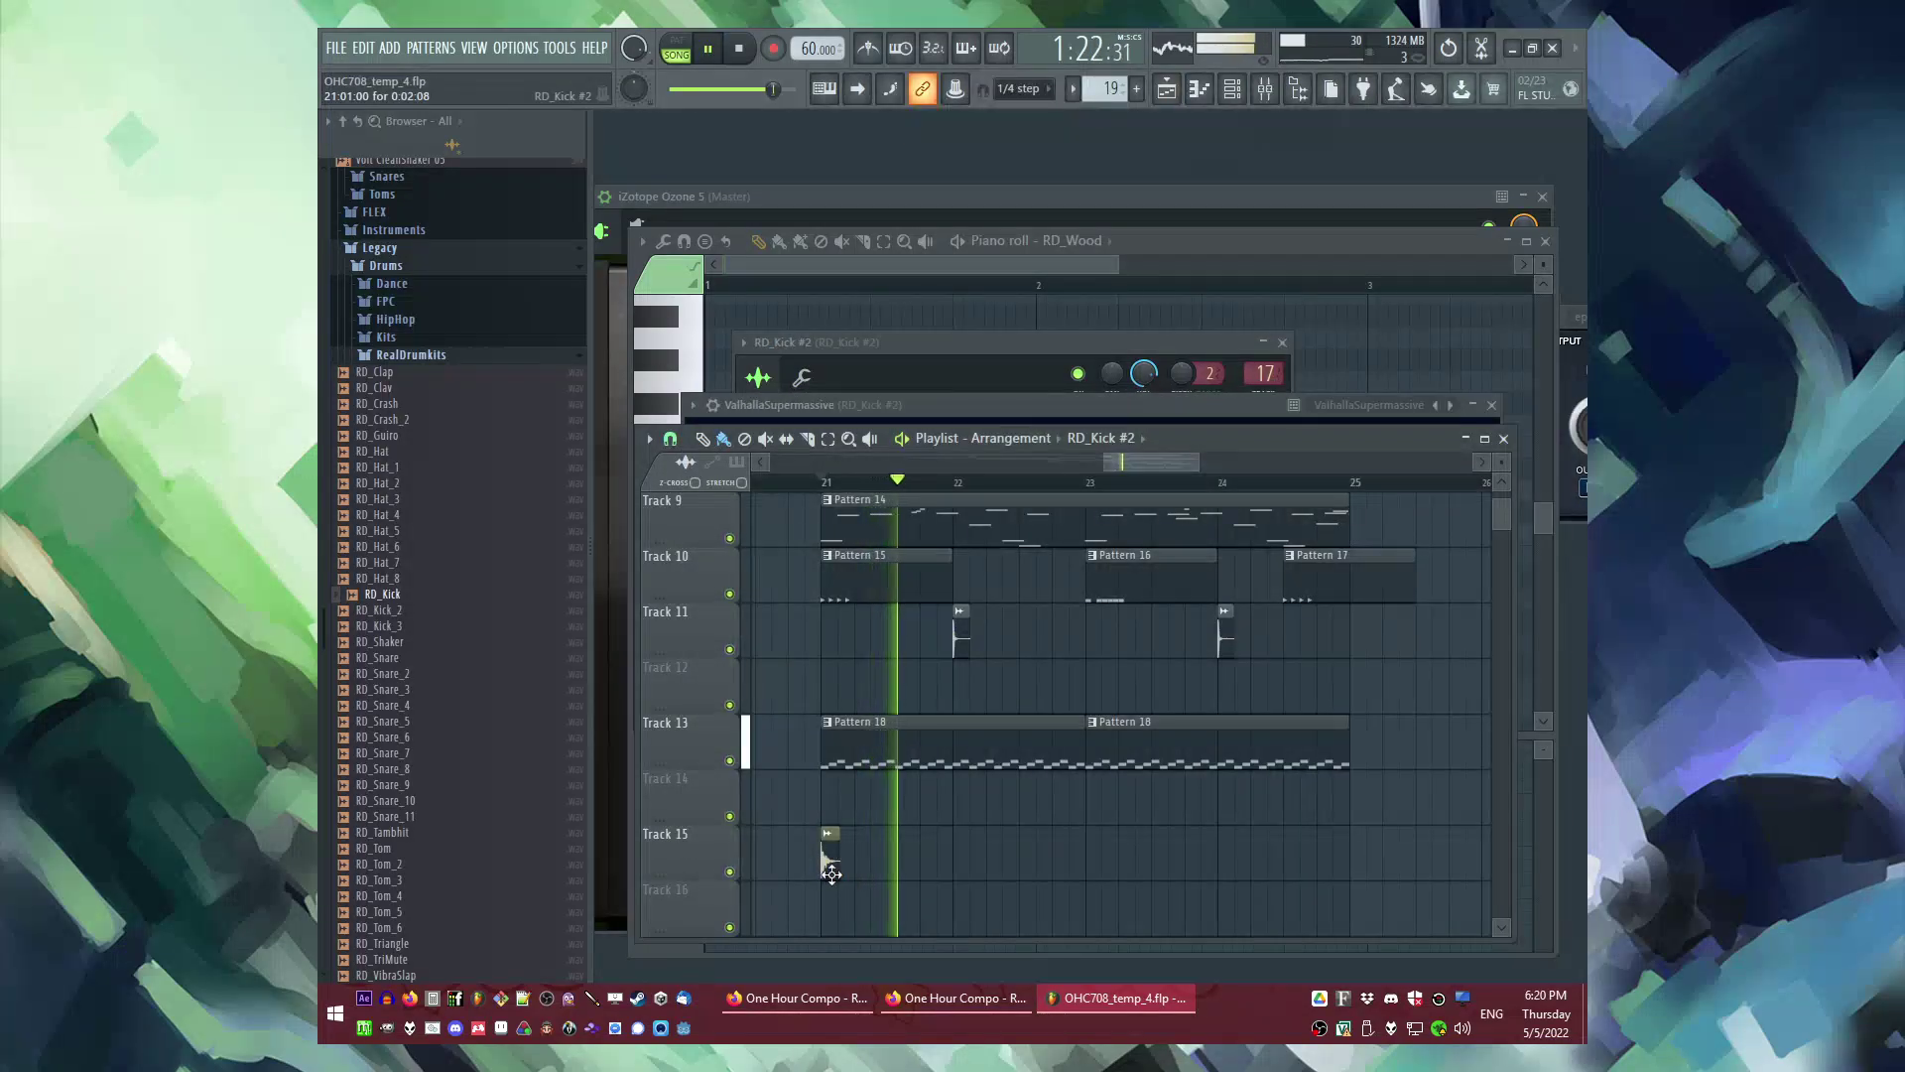
# Step: Place a second RD_Kick clip on track 15 at bar 23 and play the arrangement from there
pyautogui.click(1101, 854)
pyautogui.click(1087, 482)
pyautogui.keyDown('ctrl'); pyautogui.click(1301, 830); pyautogui.keyUp('ctrl')
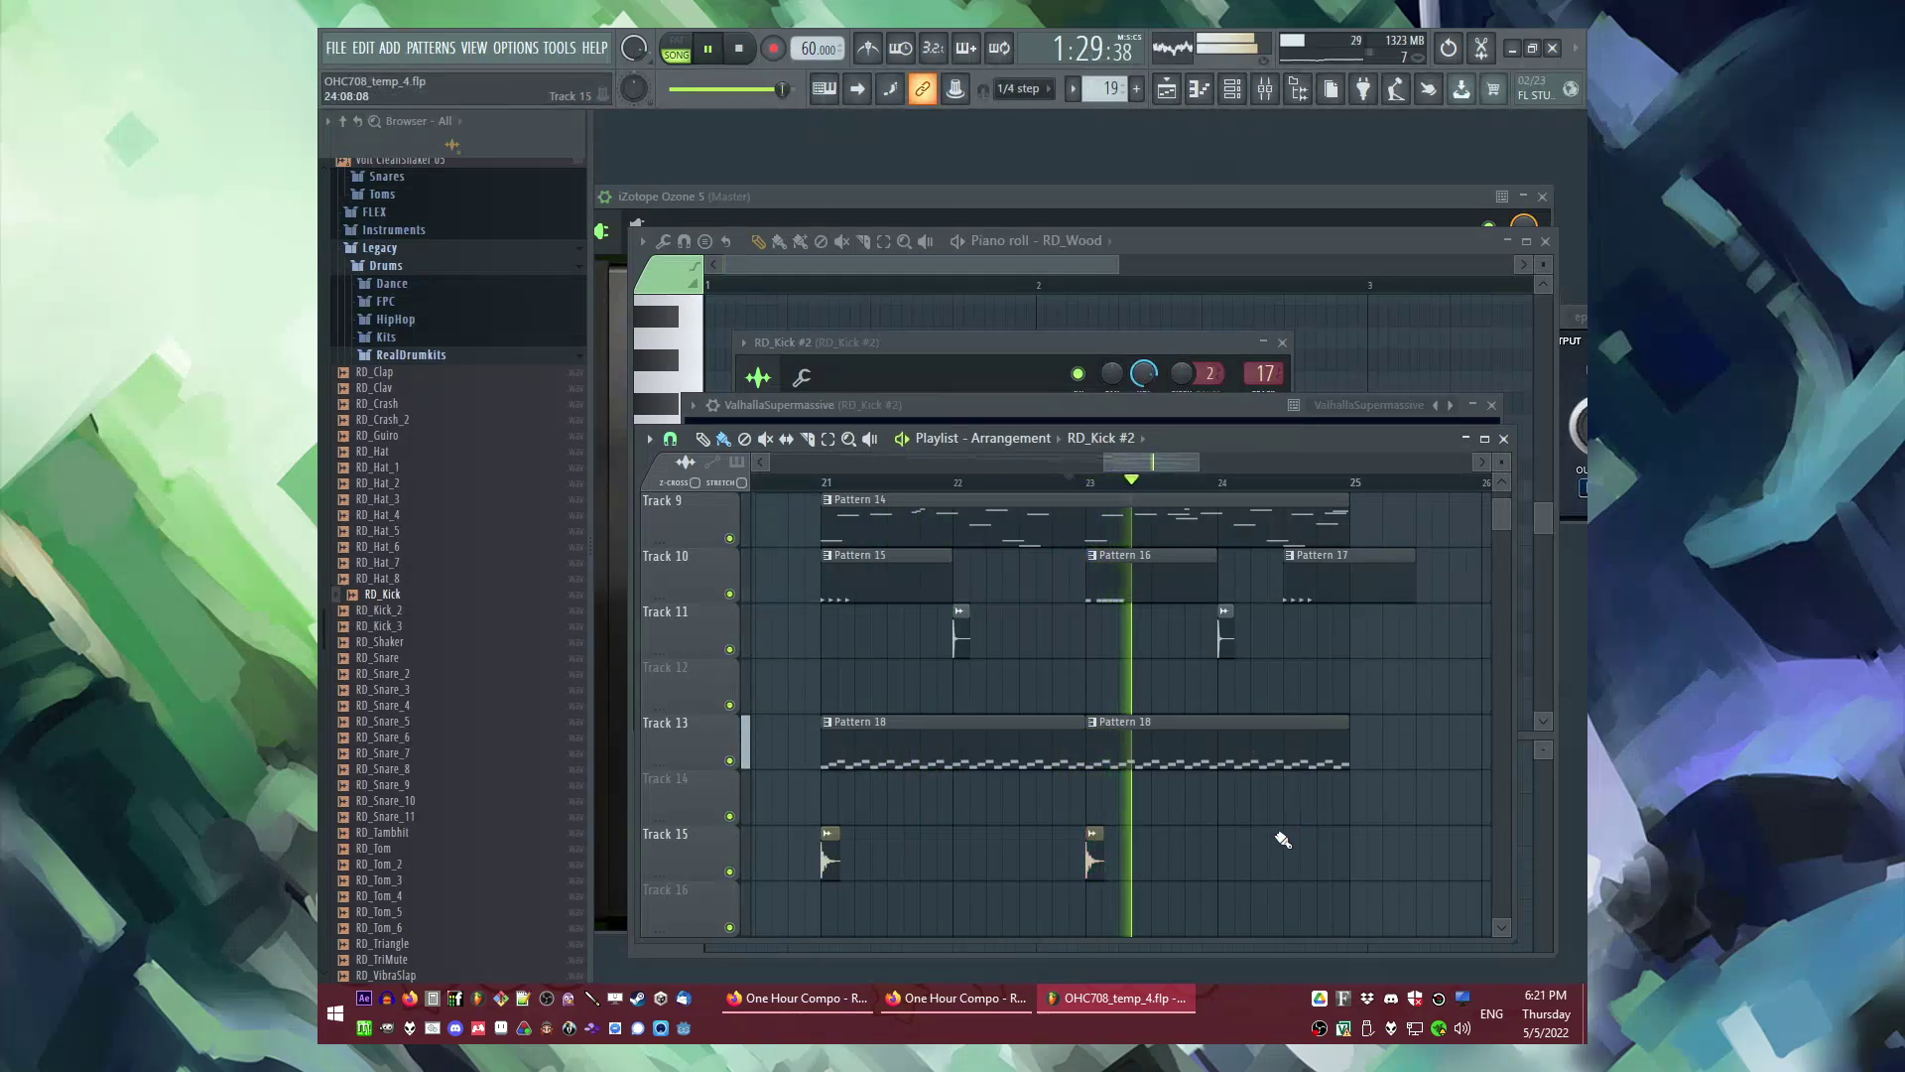
pyautogui.scroll(-2, 1290, 824)
pyautogui.scroll(3, 1230, 800)
pyautogui.scroll(-3, 1036, 742)
pyautogui.scroll(5, 1174, 765)
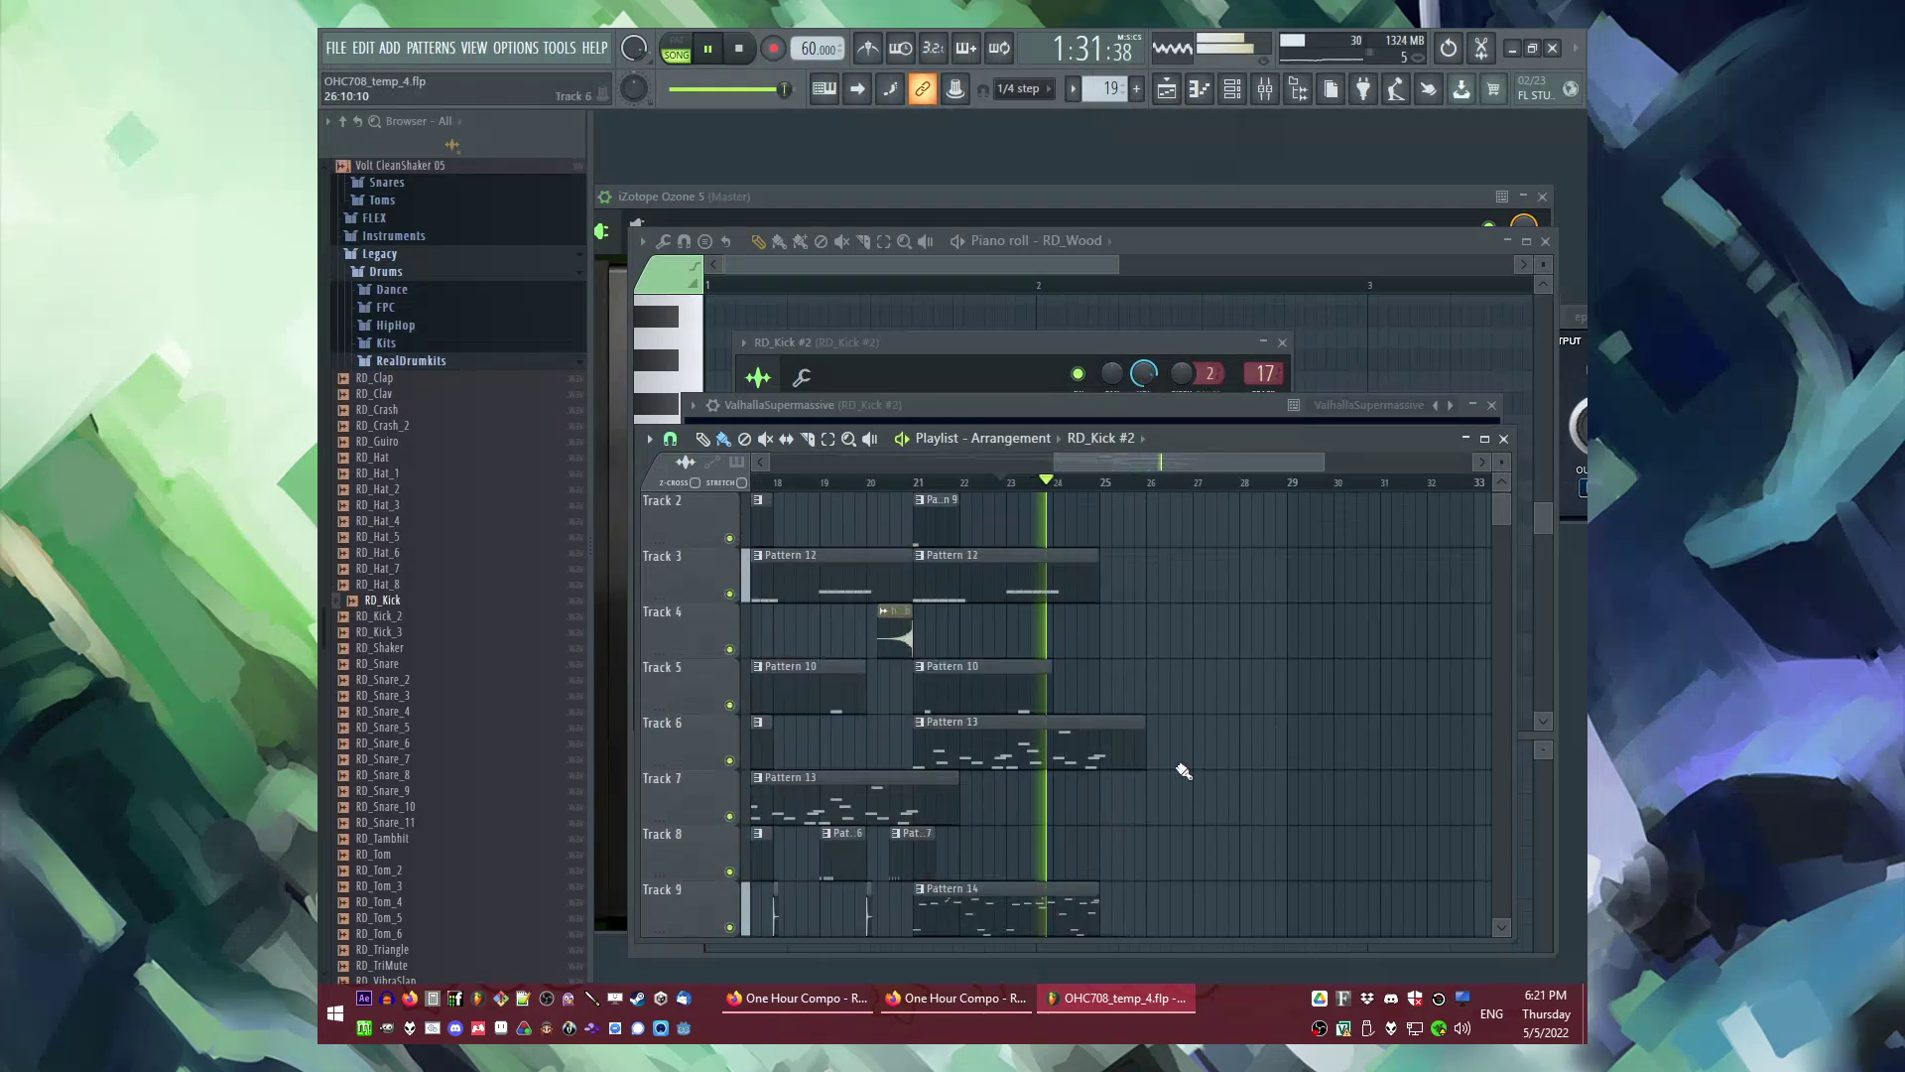
# Step: Place a copy of the Pattern 10 clip on track 5 at bar 24 and make it a unique pattern
pyautogui.scroll(2, 1179, 763)
pyautogui.click(966, 747)
pyautogui.click(1093, 731)
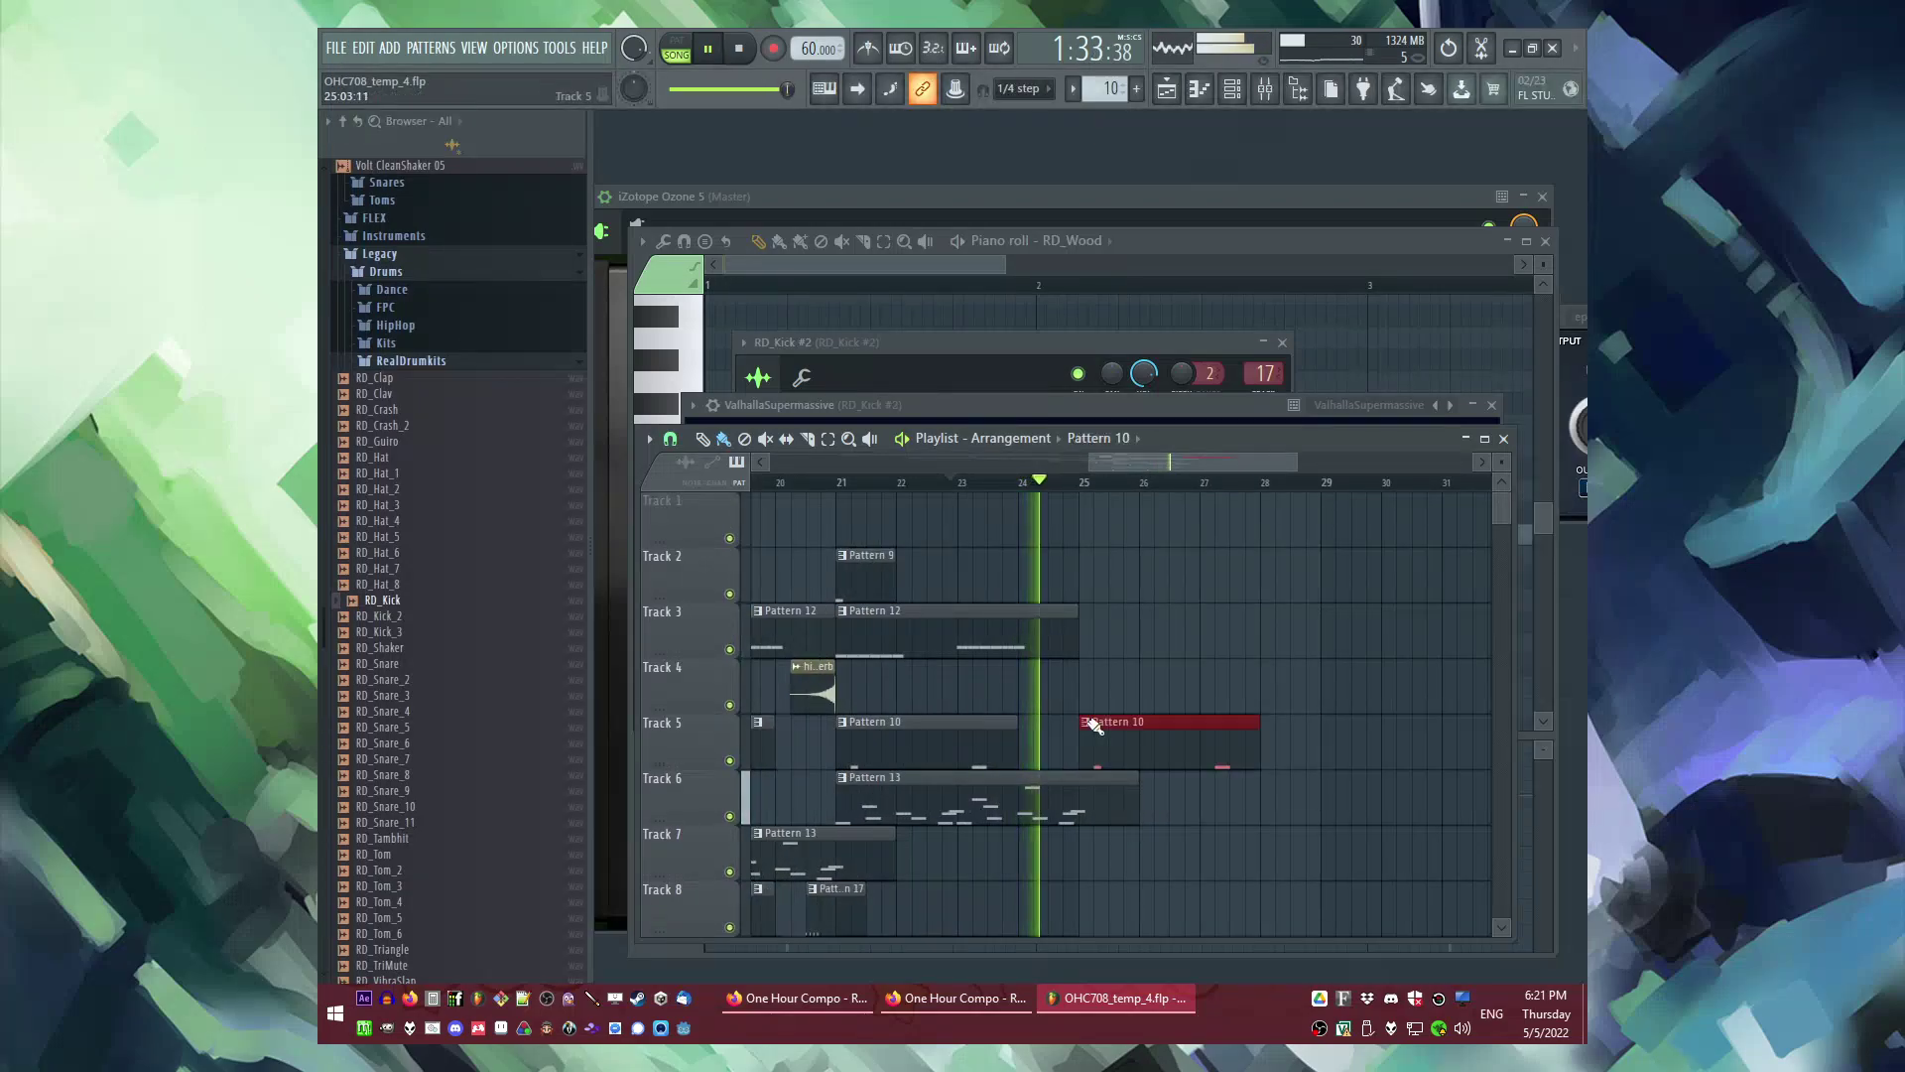
pyautogui.click(1086, 723)
pyautogui.click(1129, 852)
pyautogui.moveTo(1130, 740); pyautogui.dragTo(1069, 740)
pyautogui.press('space')
# Step: Set the new pattern's Yangqin notes to A#4 two steps before bar 2 and C5 at 2:01:00, each 0:00:23 long, and play them
pyautogui.doubleClick(1068, 740)
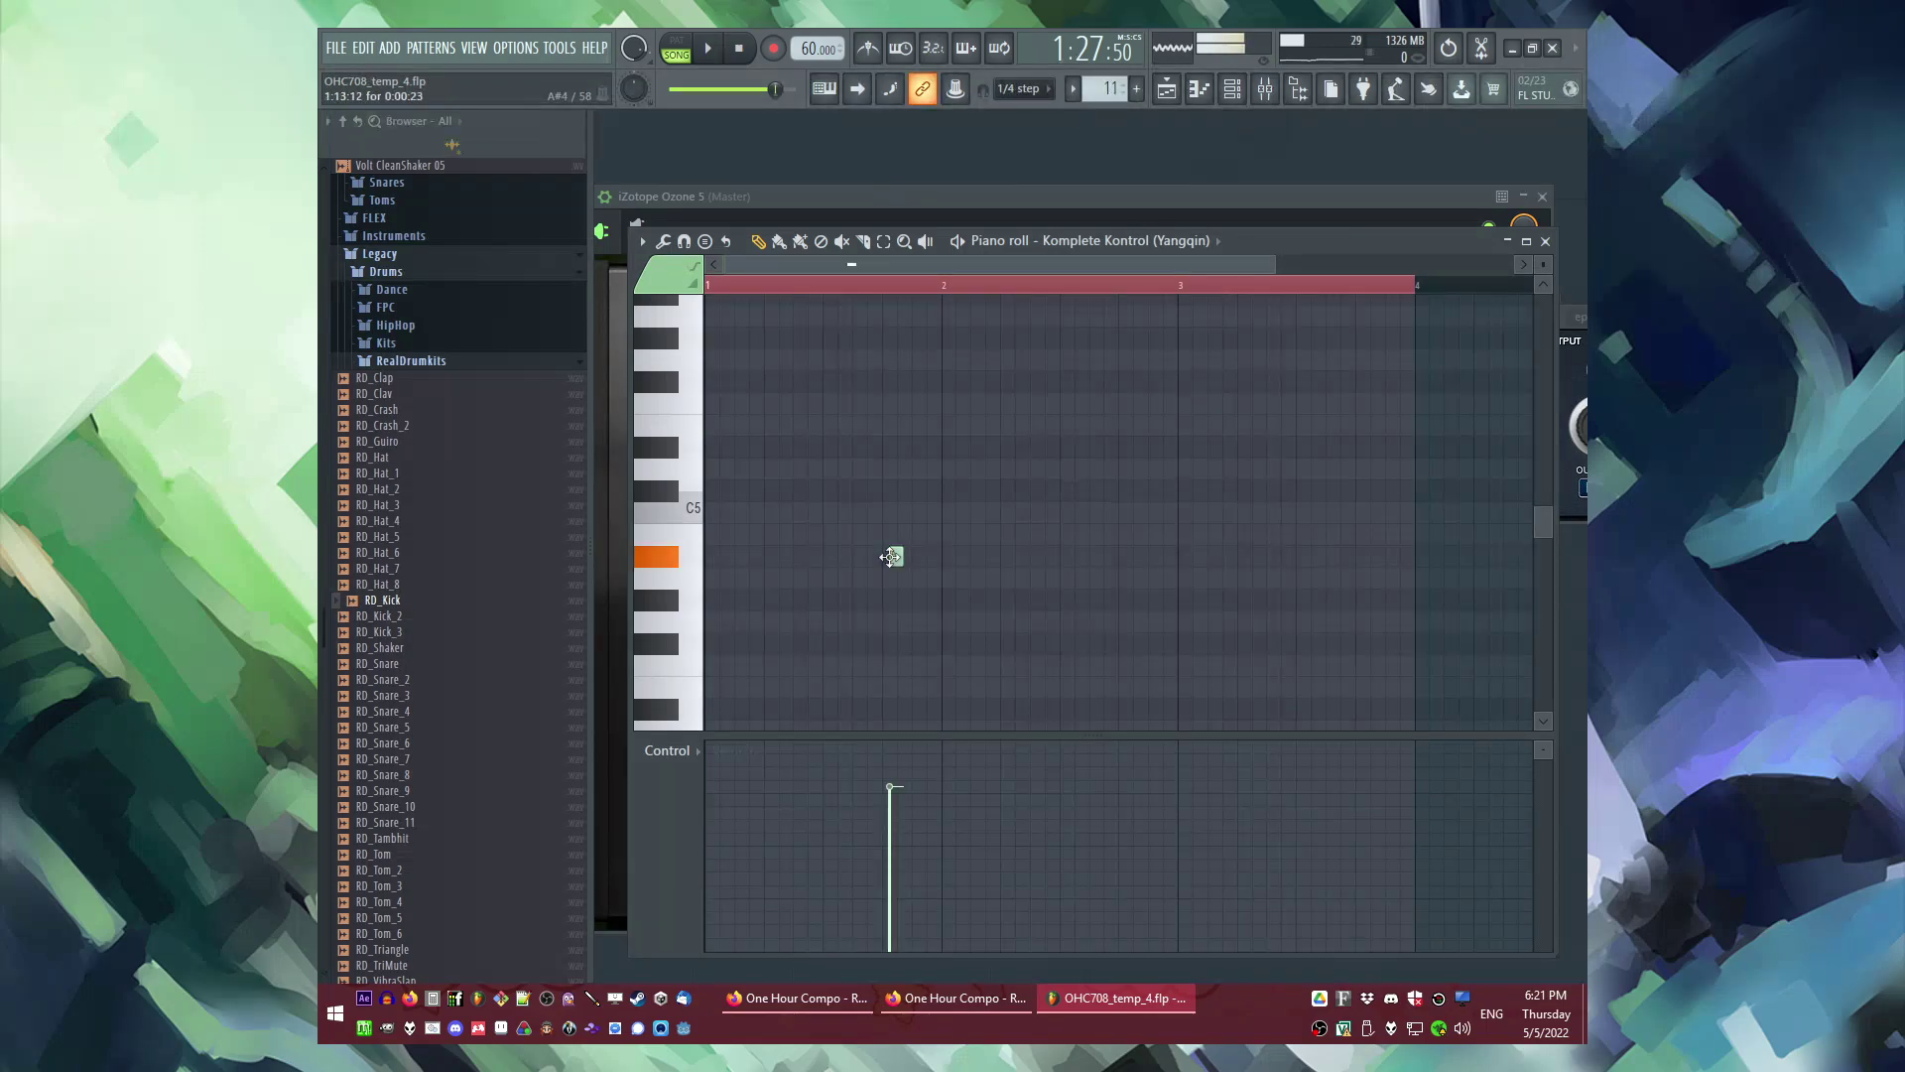
pyautogui.scroll(2, 916, 559)
pyautogui.click(915, 513)
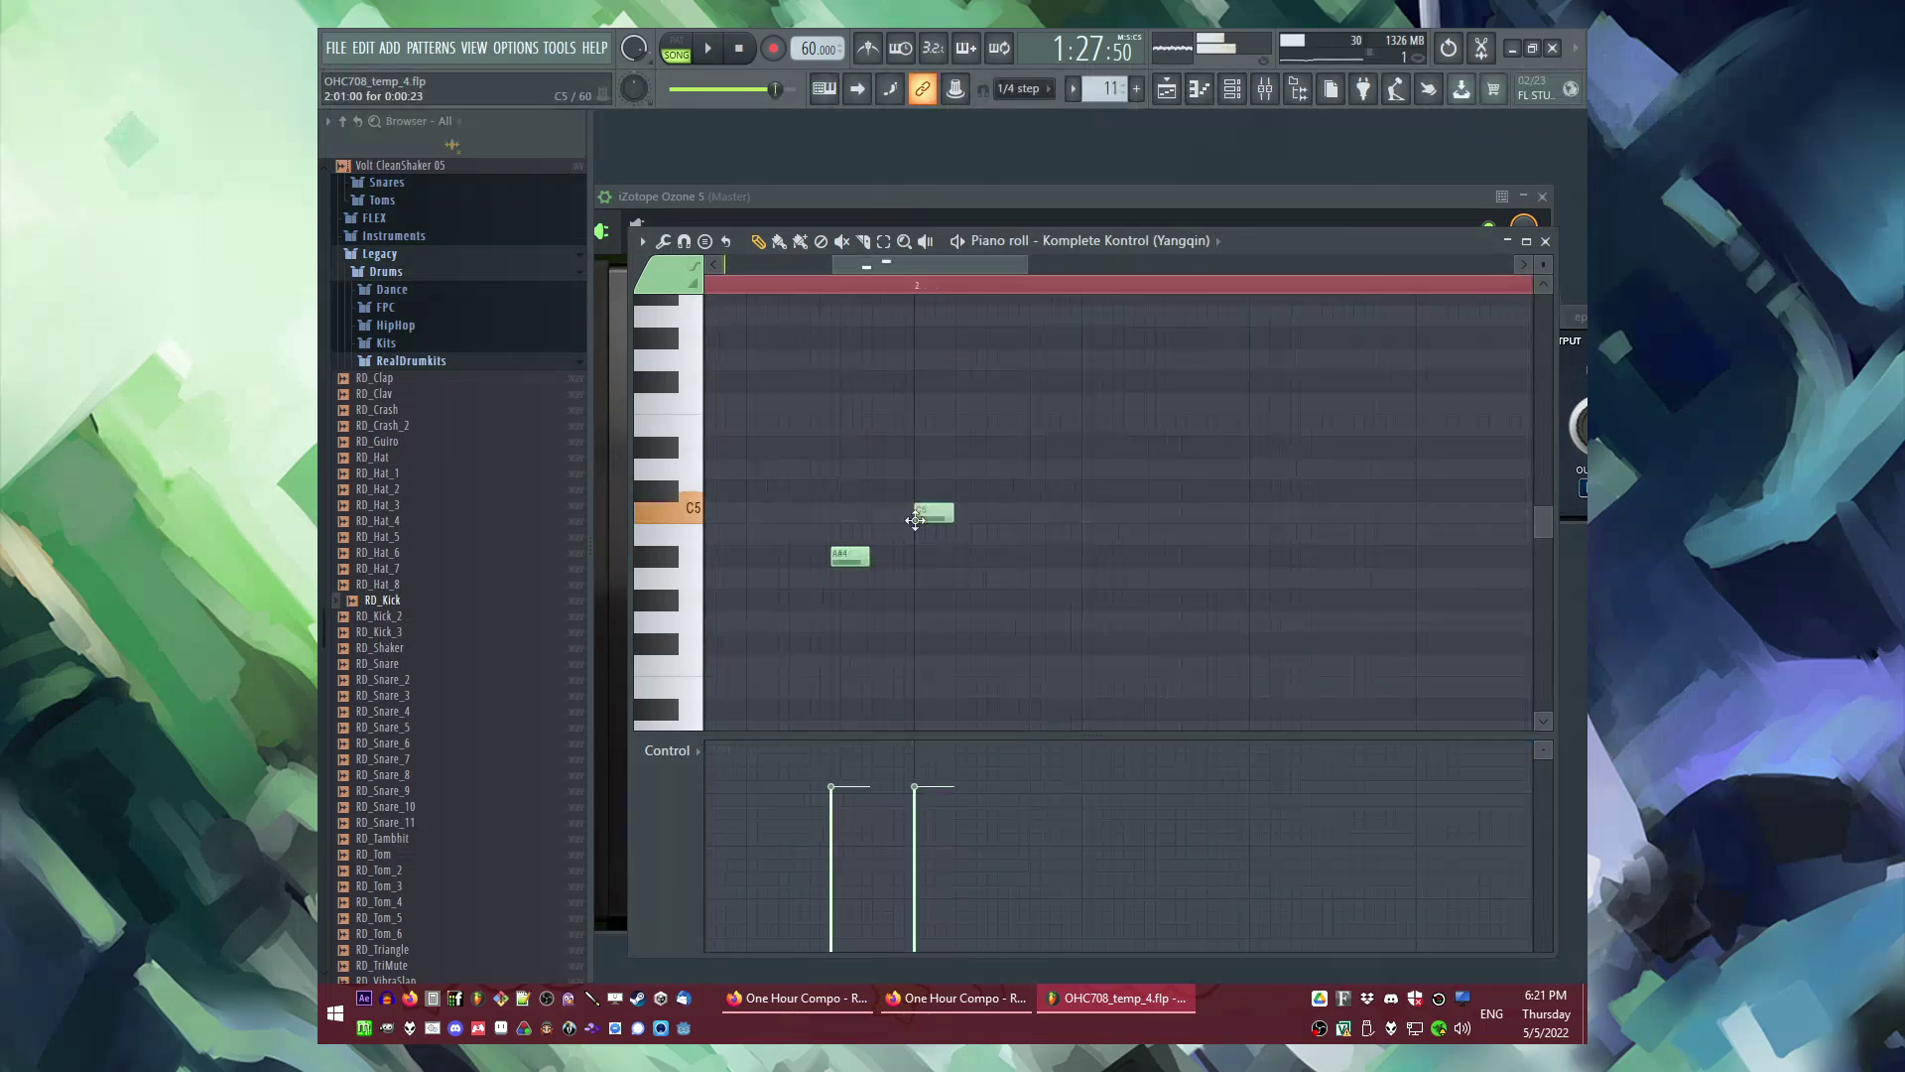
pyautogui.scroll(-4, 809, 326)
pyautogui.click(787, 286)
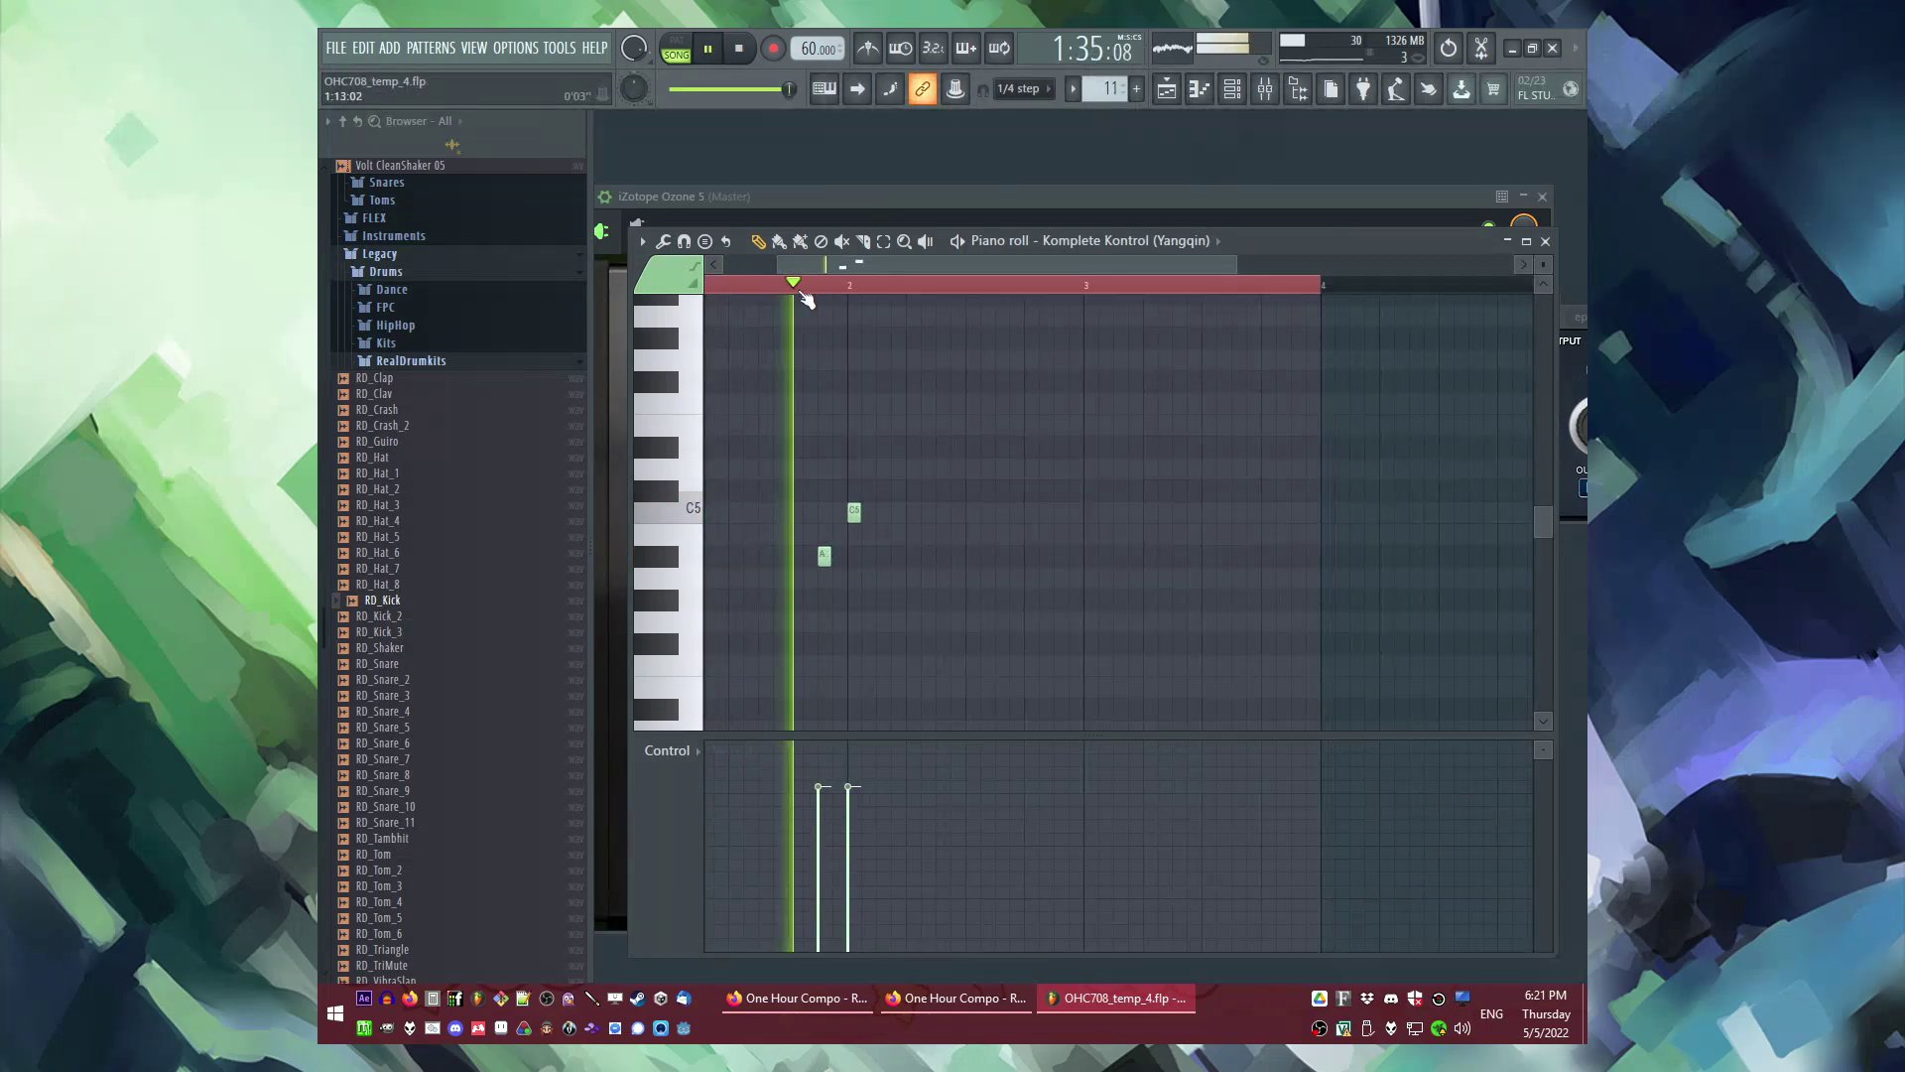
pyautogui.scroll(3, 900, 441)
pyautogui.scroll(-1, 914, 452)
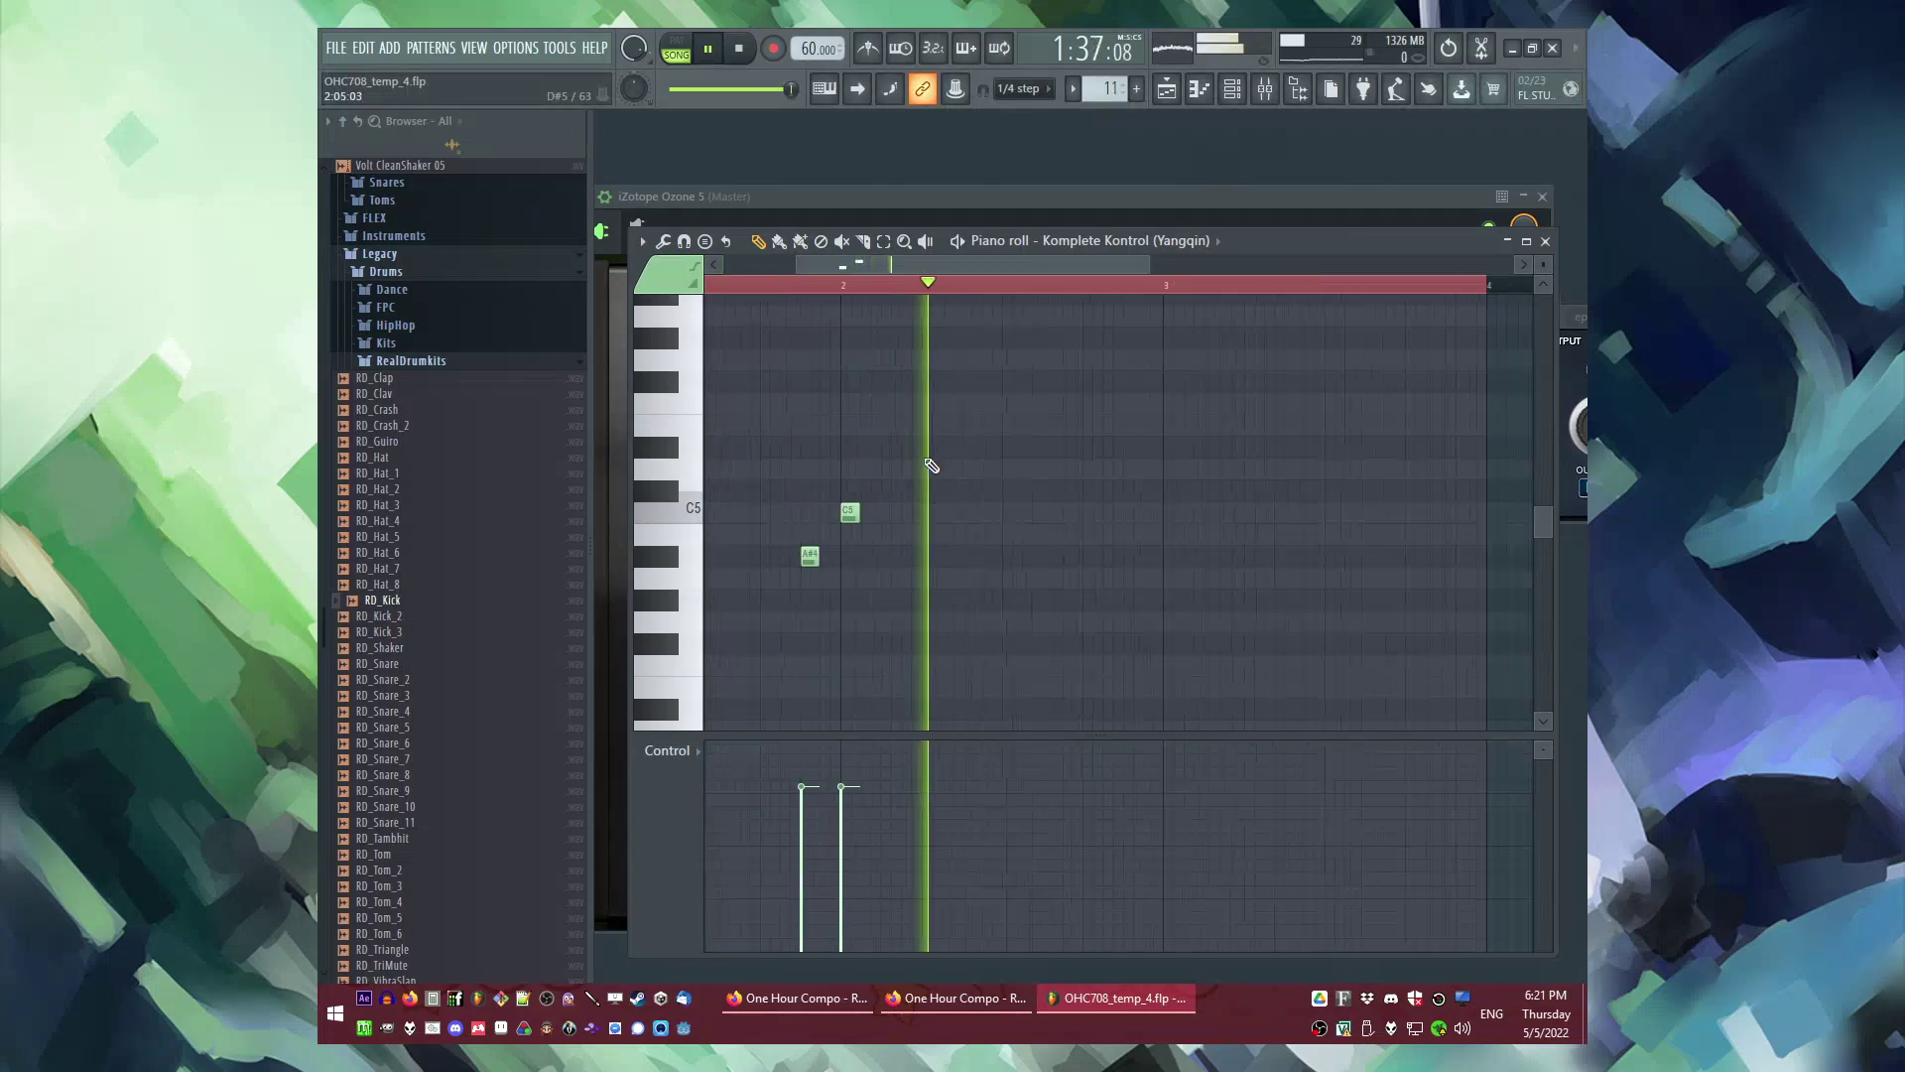
# Step: Repeat the short track 2 pattern clip at bar 25 in the playlist and save the project
pyautogui.press('space')
pyautogui.press('F9')
pyautogui.press('F5')
pyautogui.press('space')
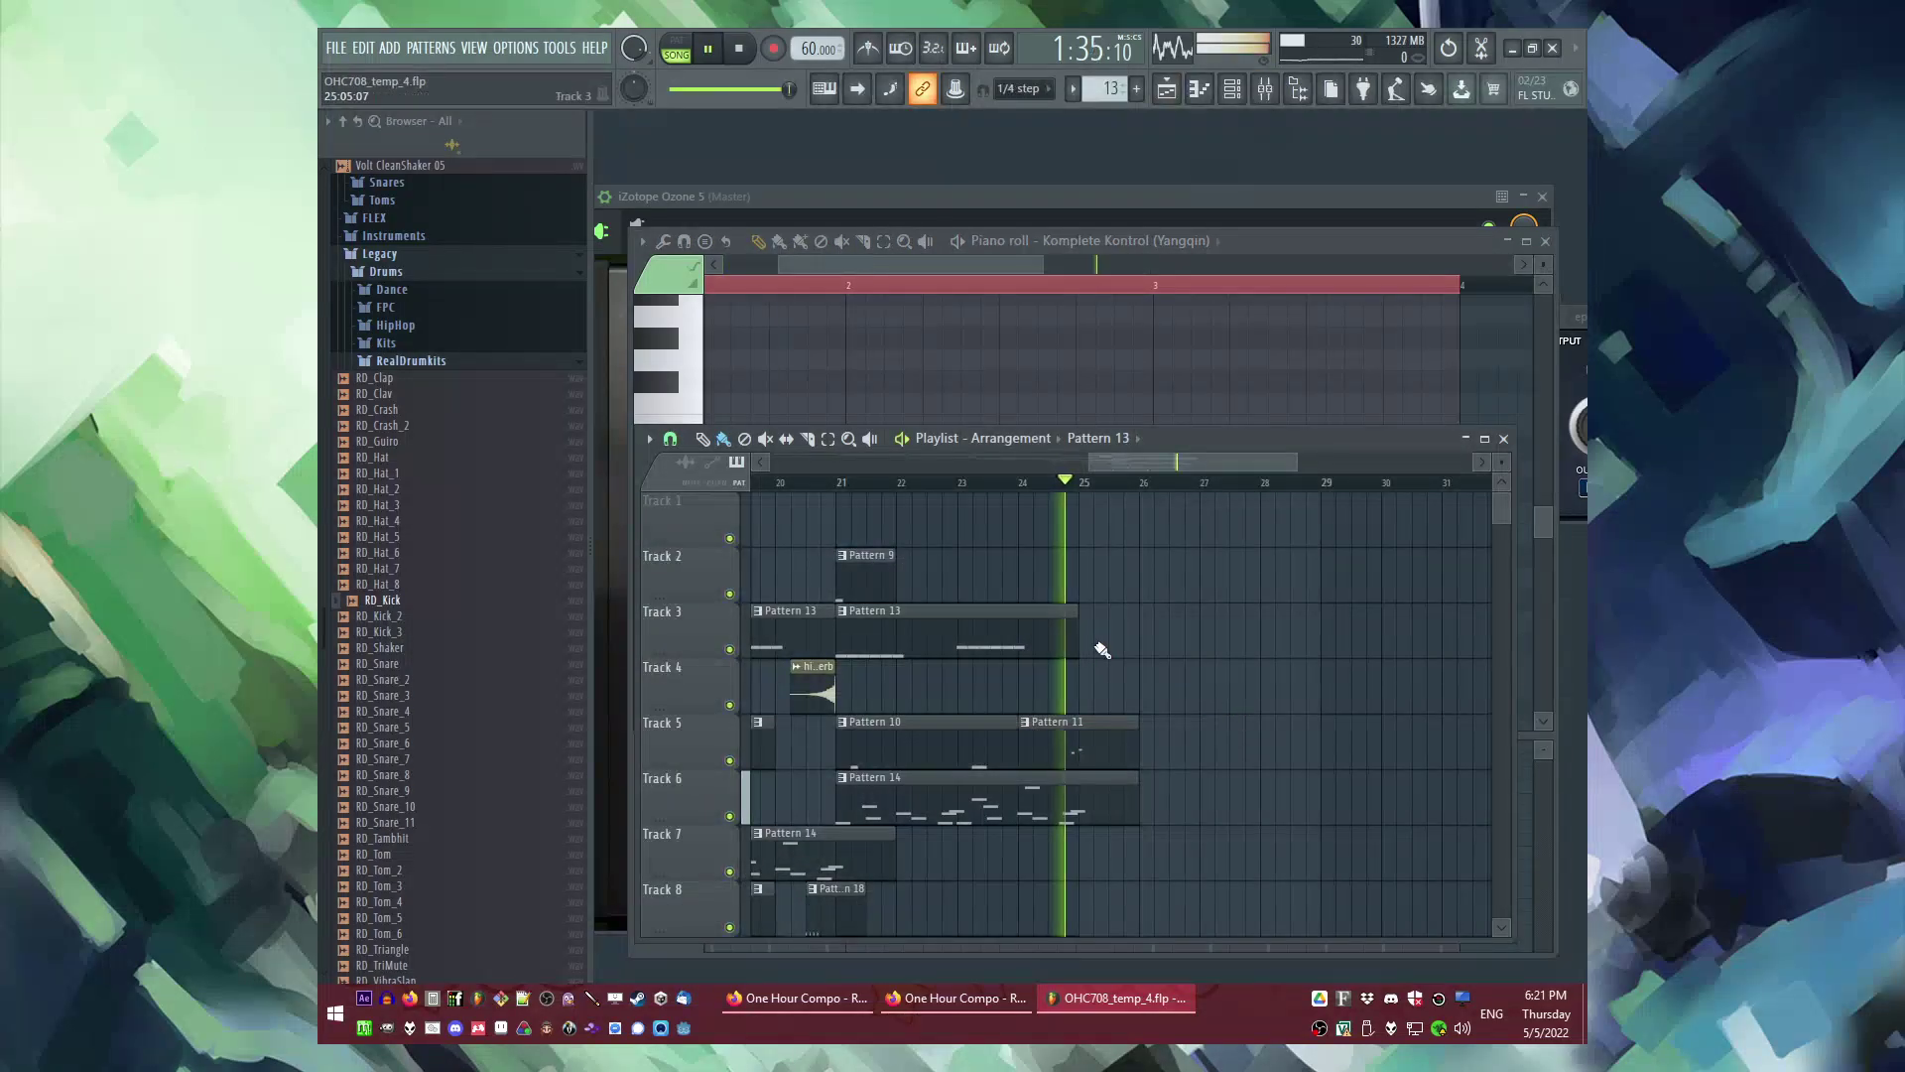
pyautogui.click(1087, 575)
pyautogui.hotkey('ctrl', 's')
pyautogui.scroll(-1, 1183, 692)
pyautogui.scroll(-3, 1183, 691)
pyautogui.scroll(1, 1183, 691)
pyautogui.click(1126, 751)
pyautogui.scroll(1, 1127, 645)
pyautogui.scroll(-2, 1129, 649)
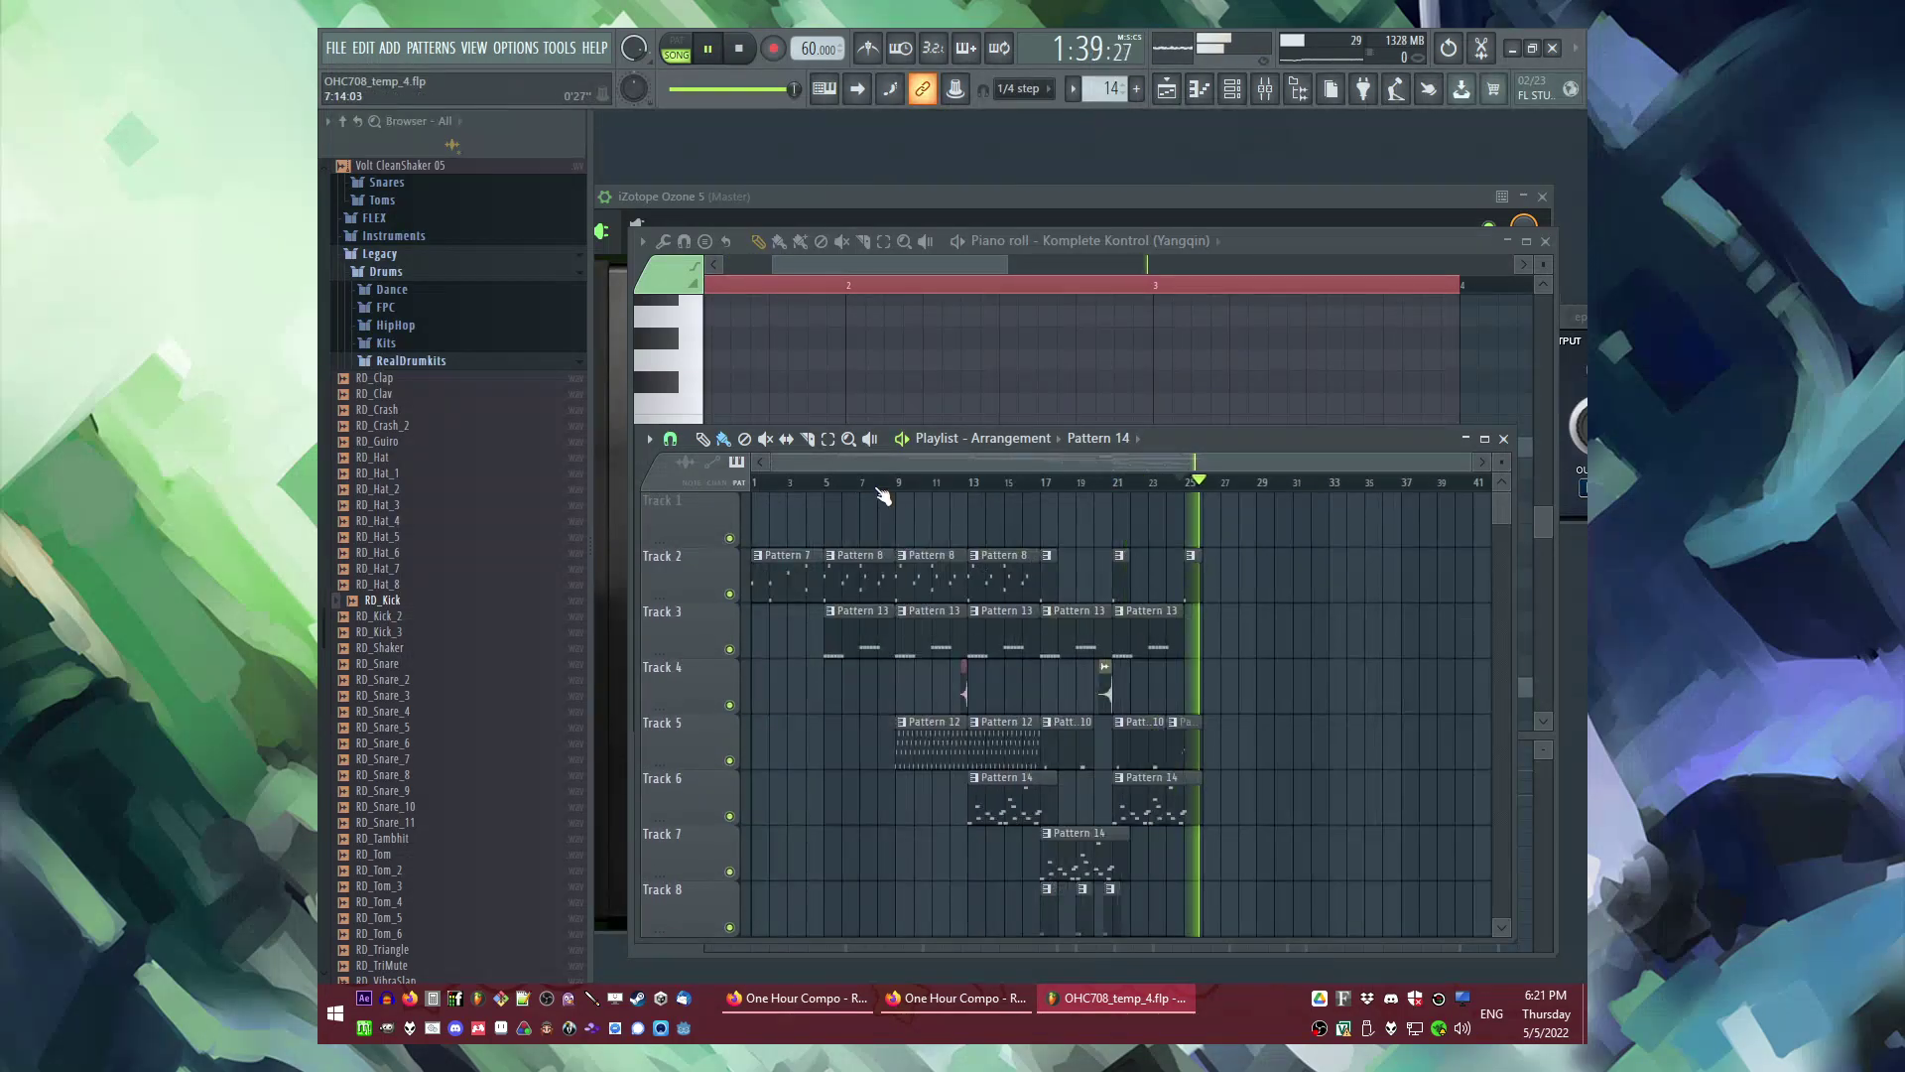
# Step: Place a Pattern 12 clip on track 4 at bar 25, play from just before it and save a new version of the project
pyautogui.click(911, 486)
pyautogui.scroll(2, 1220, 685)
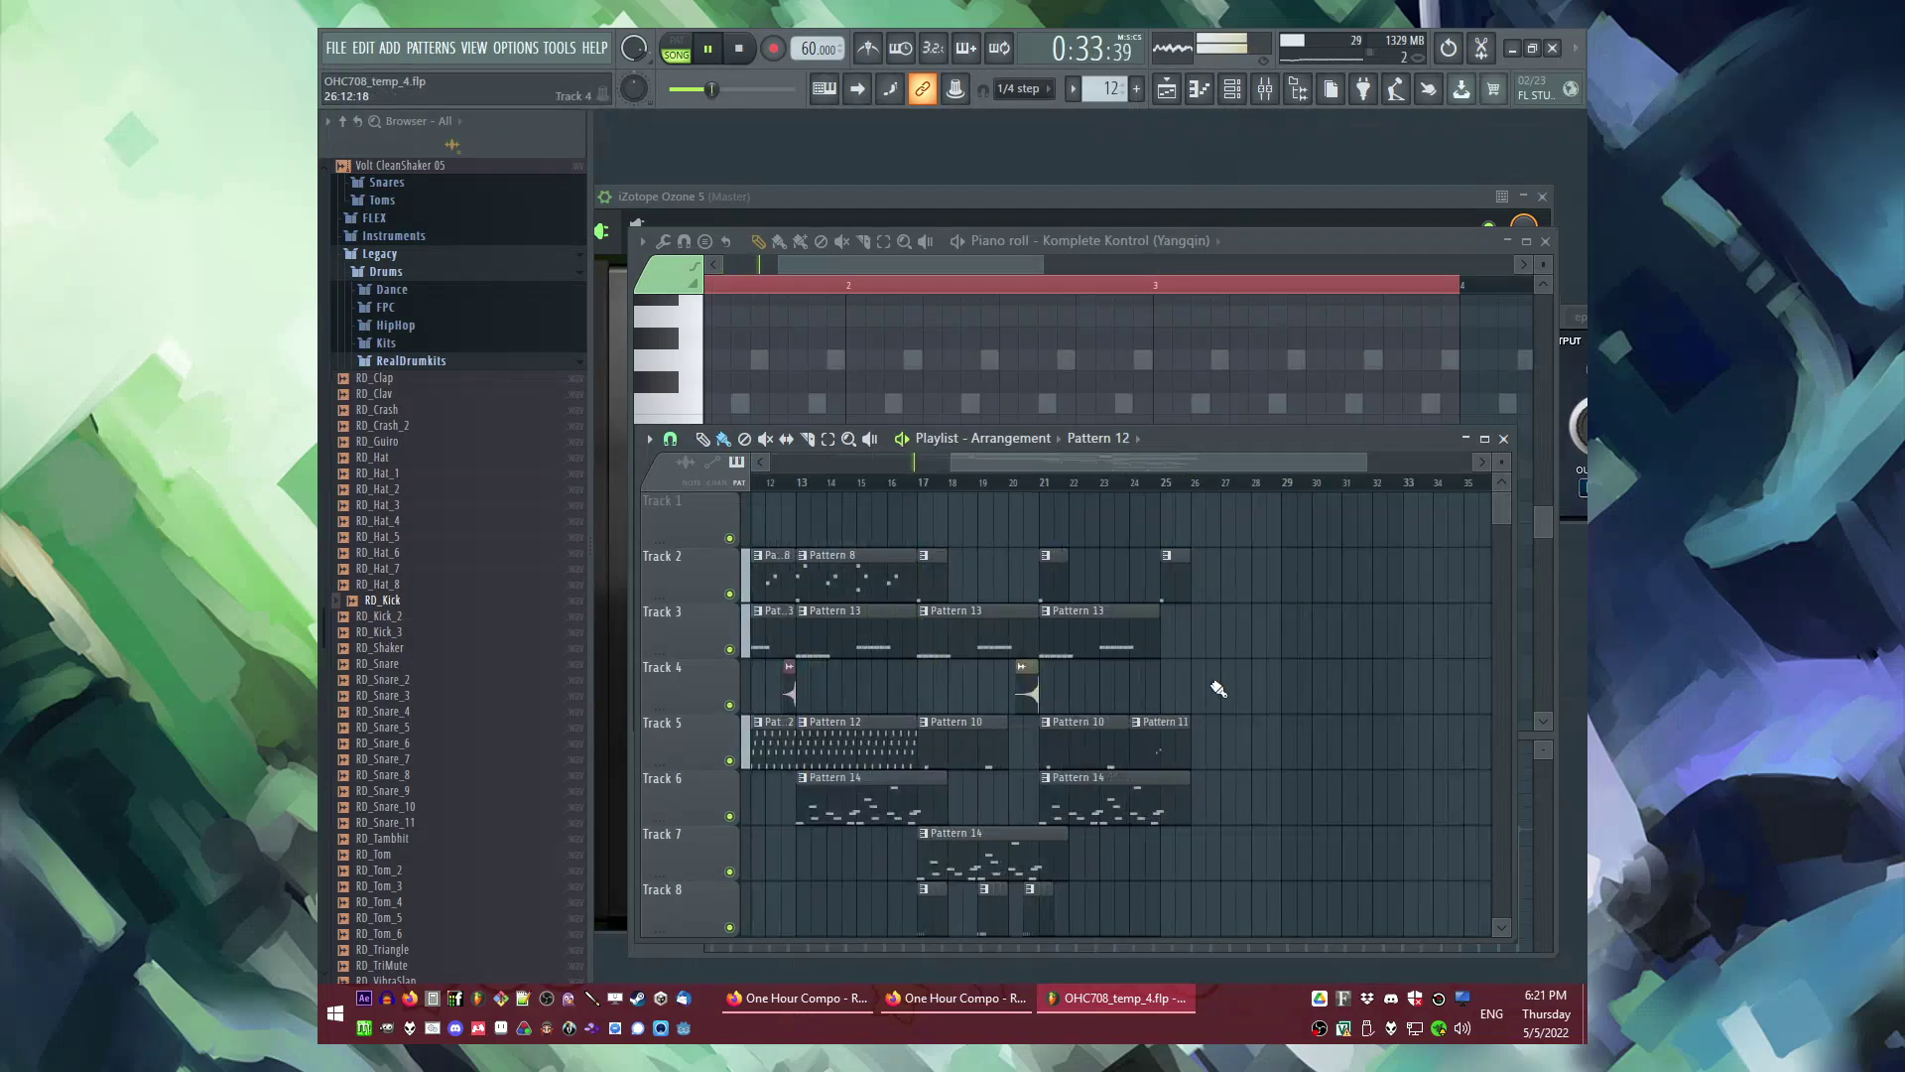
pyautogui.click(1174, 692)
pyautogui.click(1149, 483)
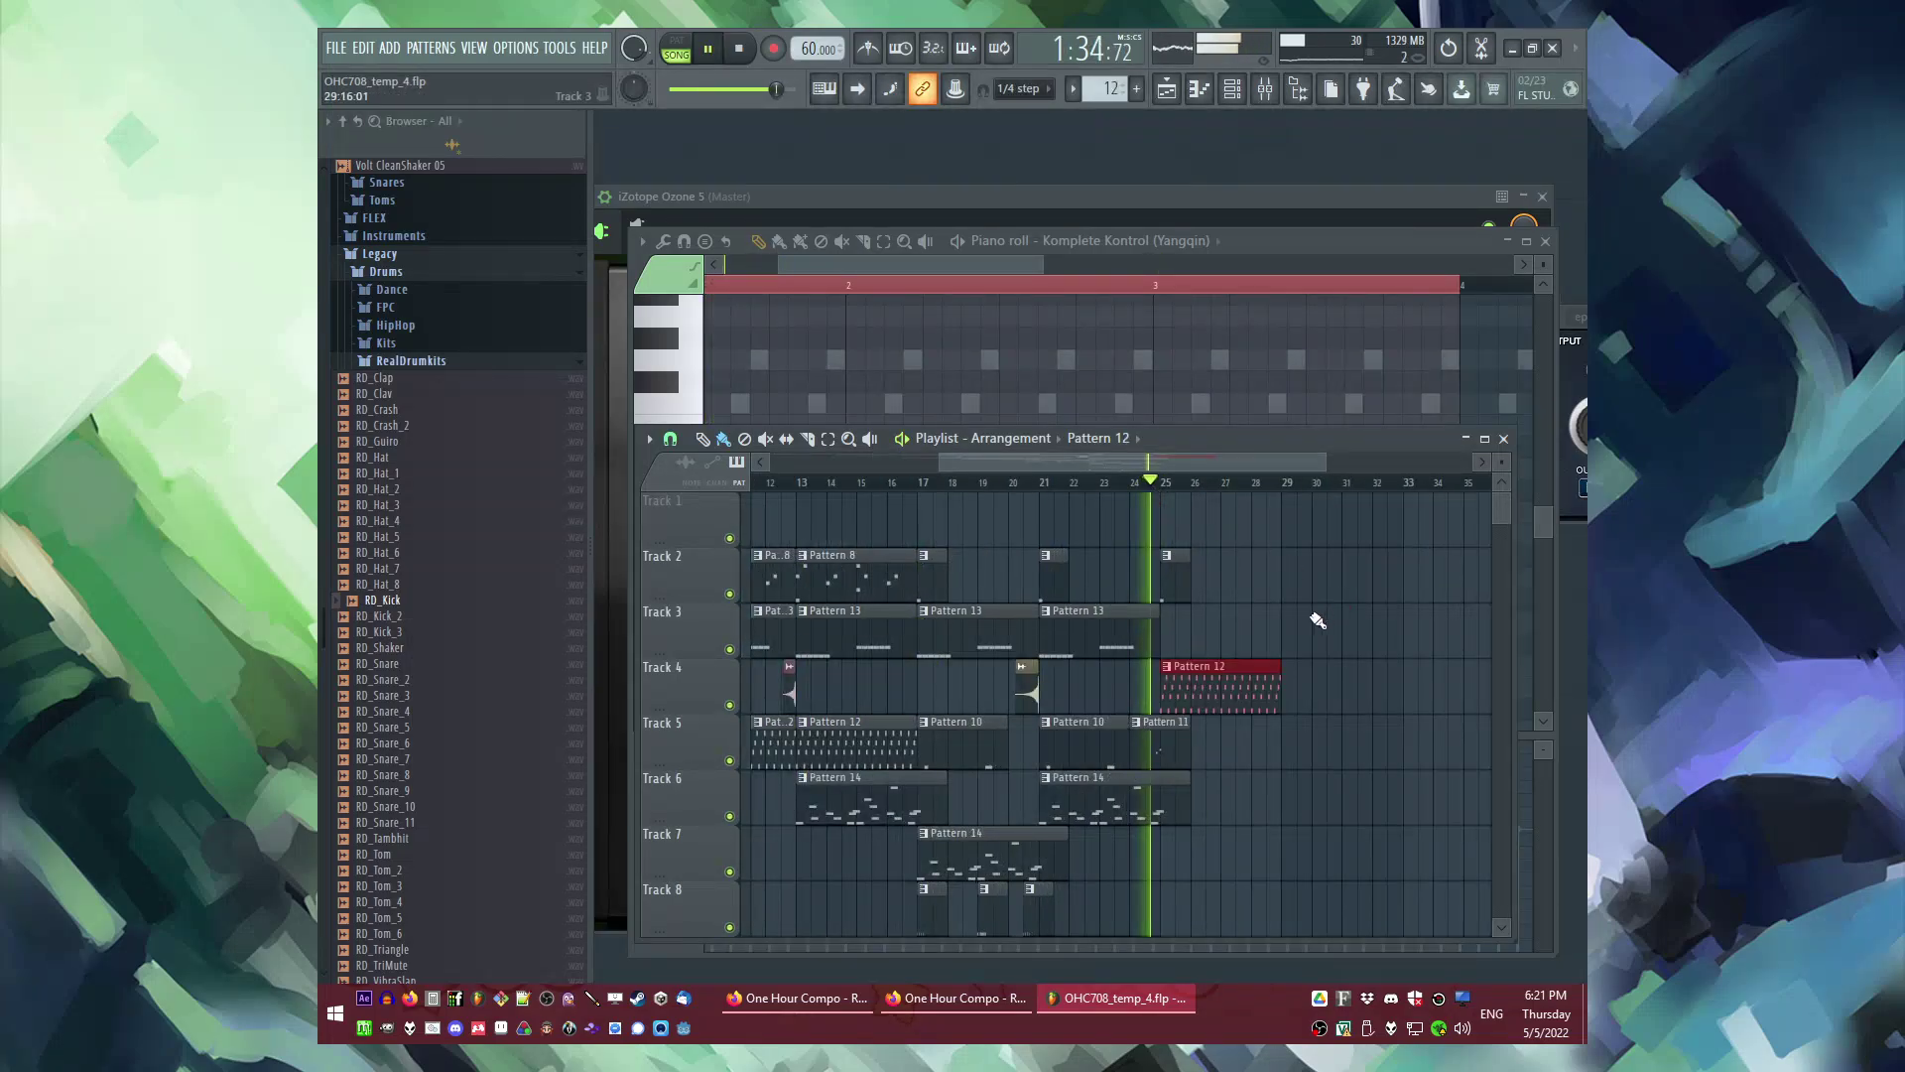
pyautogui.hotkey('ctrl', 'n')
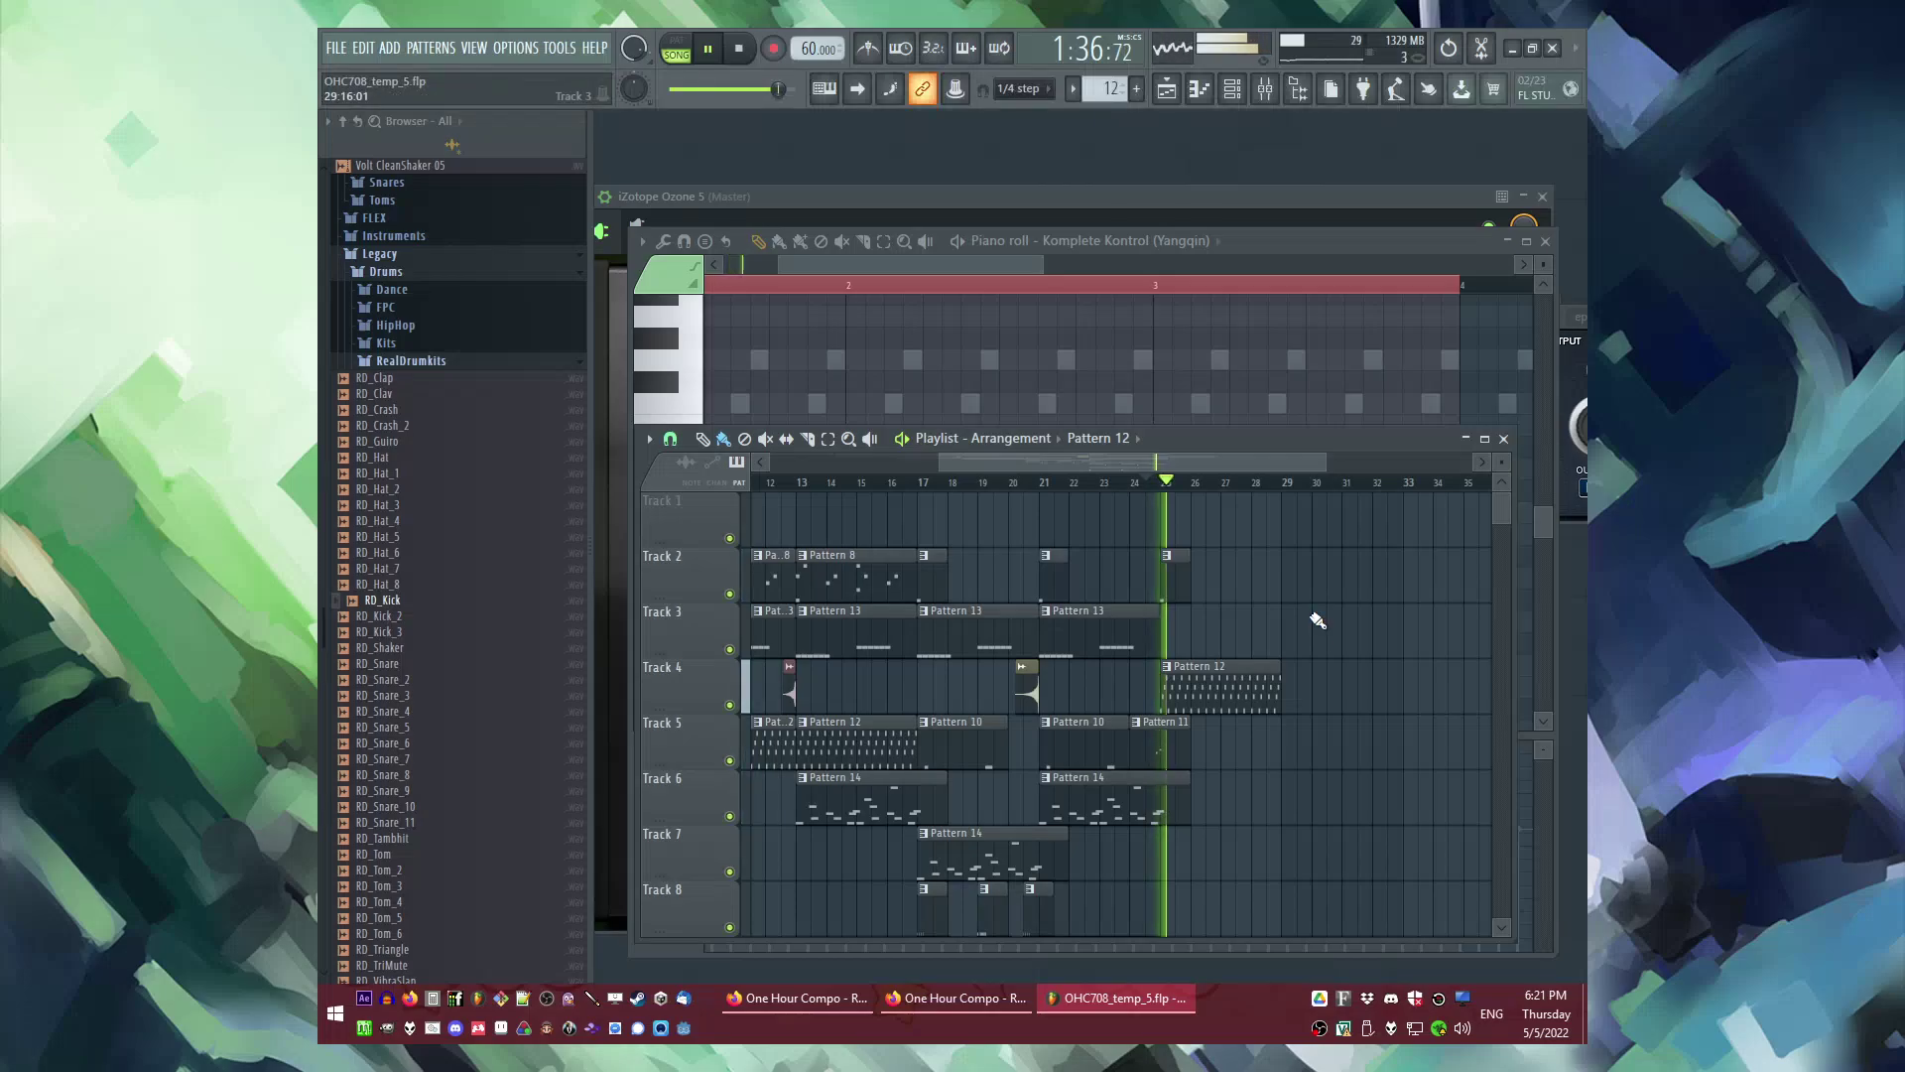
# Step: Create the new Pattern 20 and place its clip on track 7 at bar 25
pyautogui.scroll(10, 395, 657)
pyautogui.scroll(-1, 1240, 730)
pyautogui.scroll(2, 1246, 733)
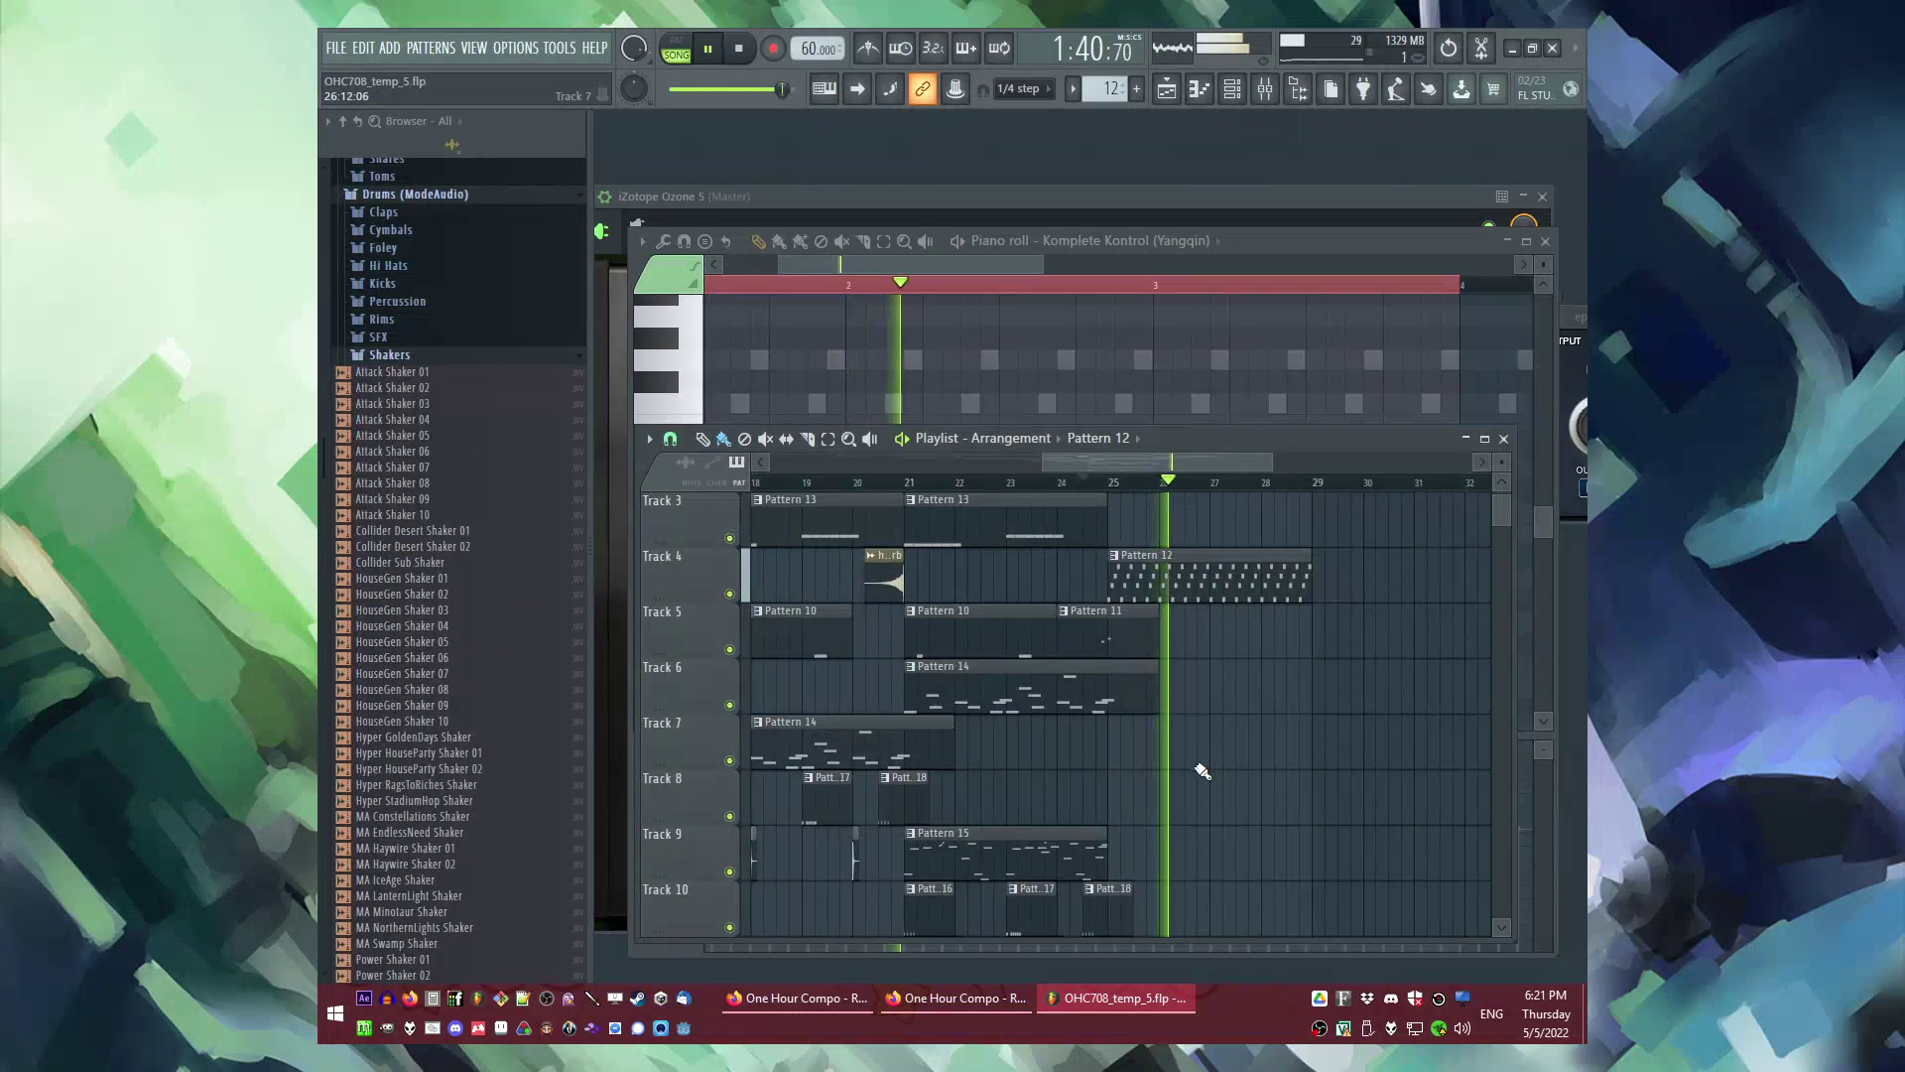
pyautogui.press('F4')
pyautogui.click(1121, 827)
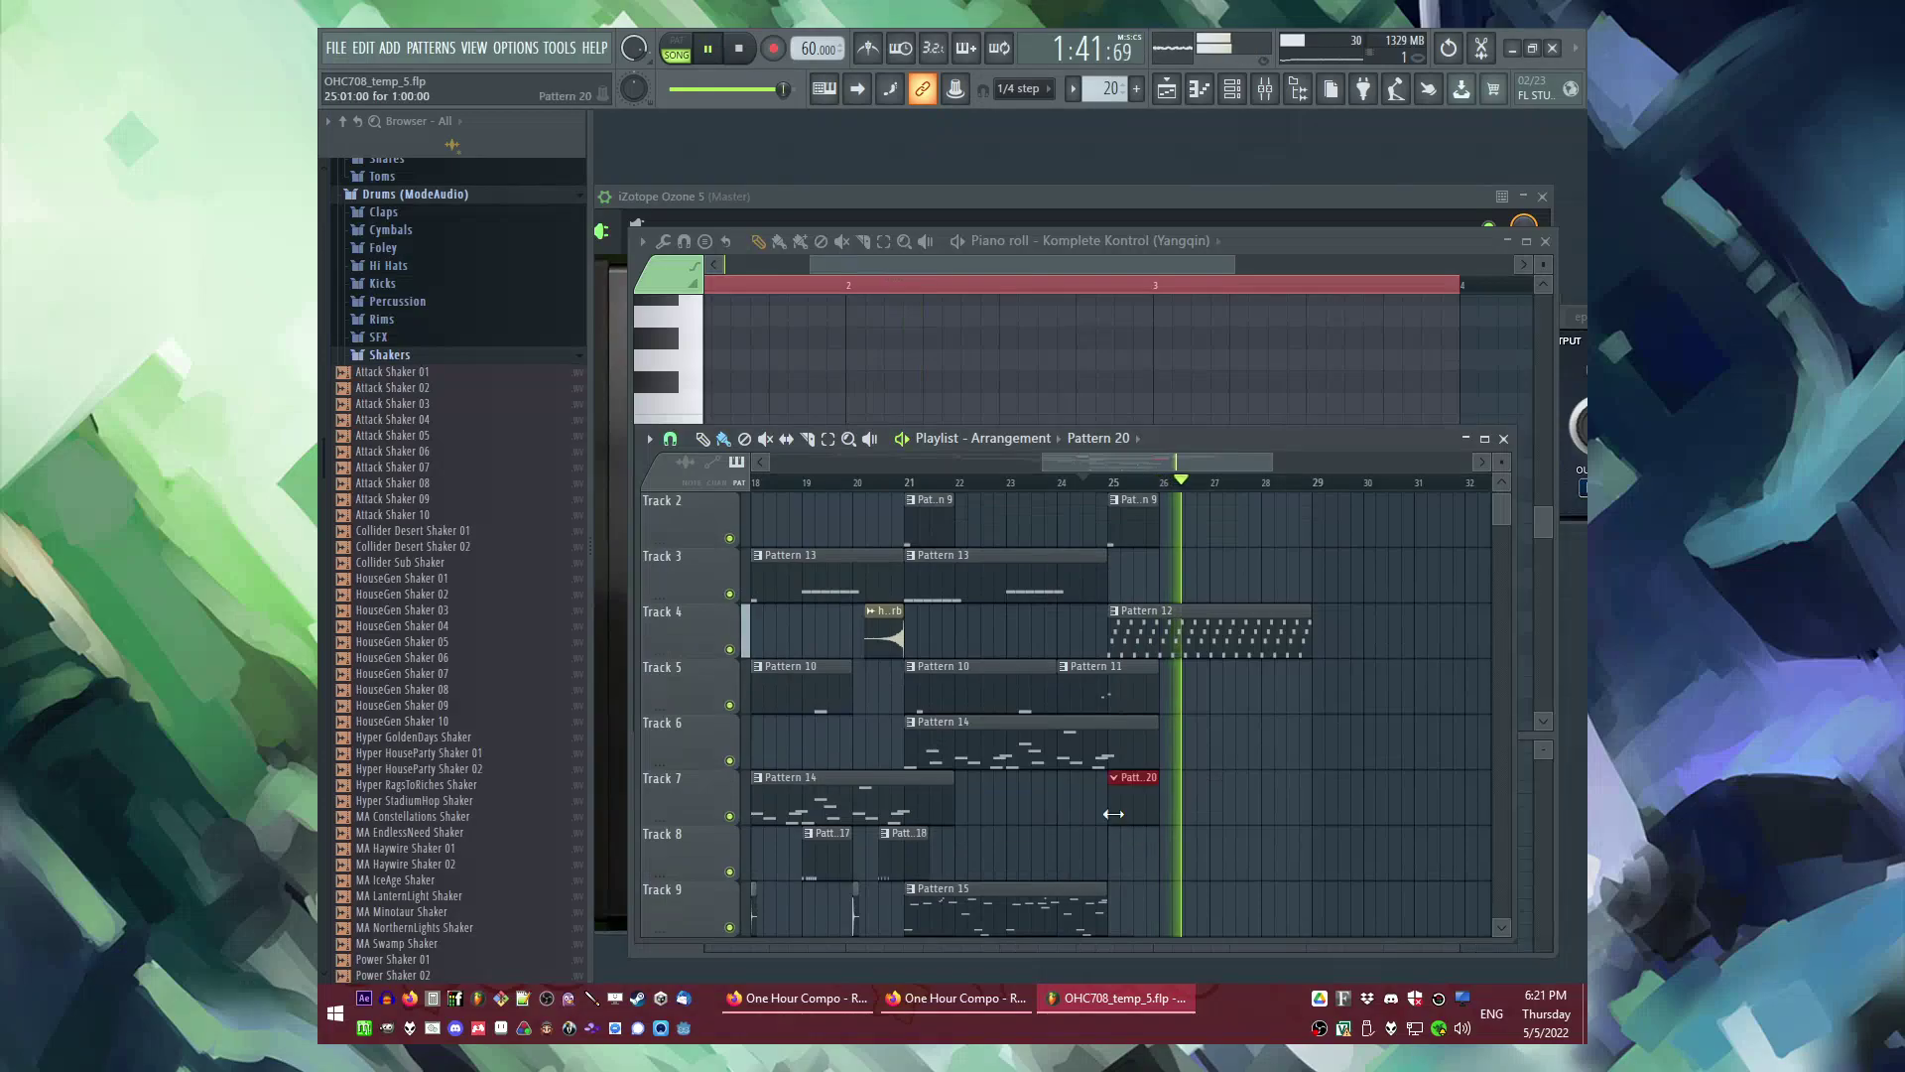
# Step: Add another Kontakt (Pipeharp) instrument channel and reposition its window so the patch controls are visible
pyautogui.click(389, 48)
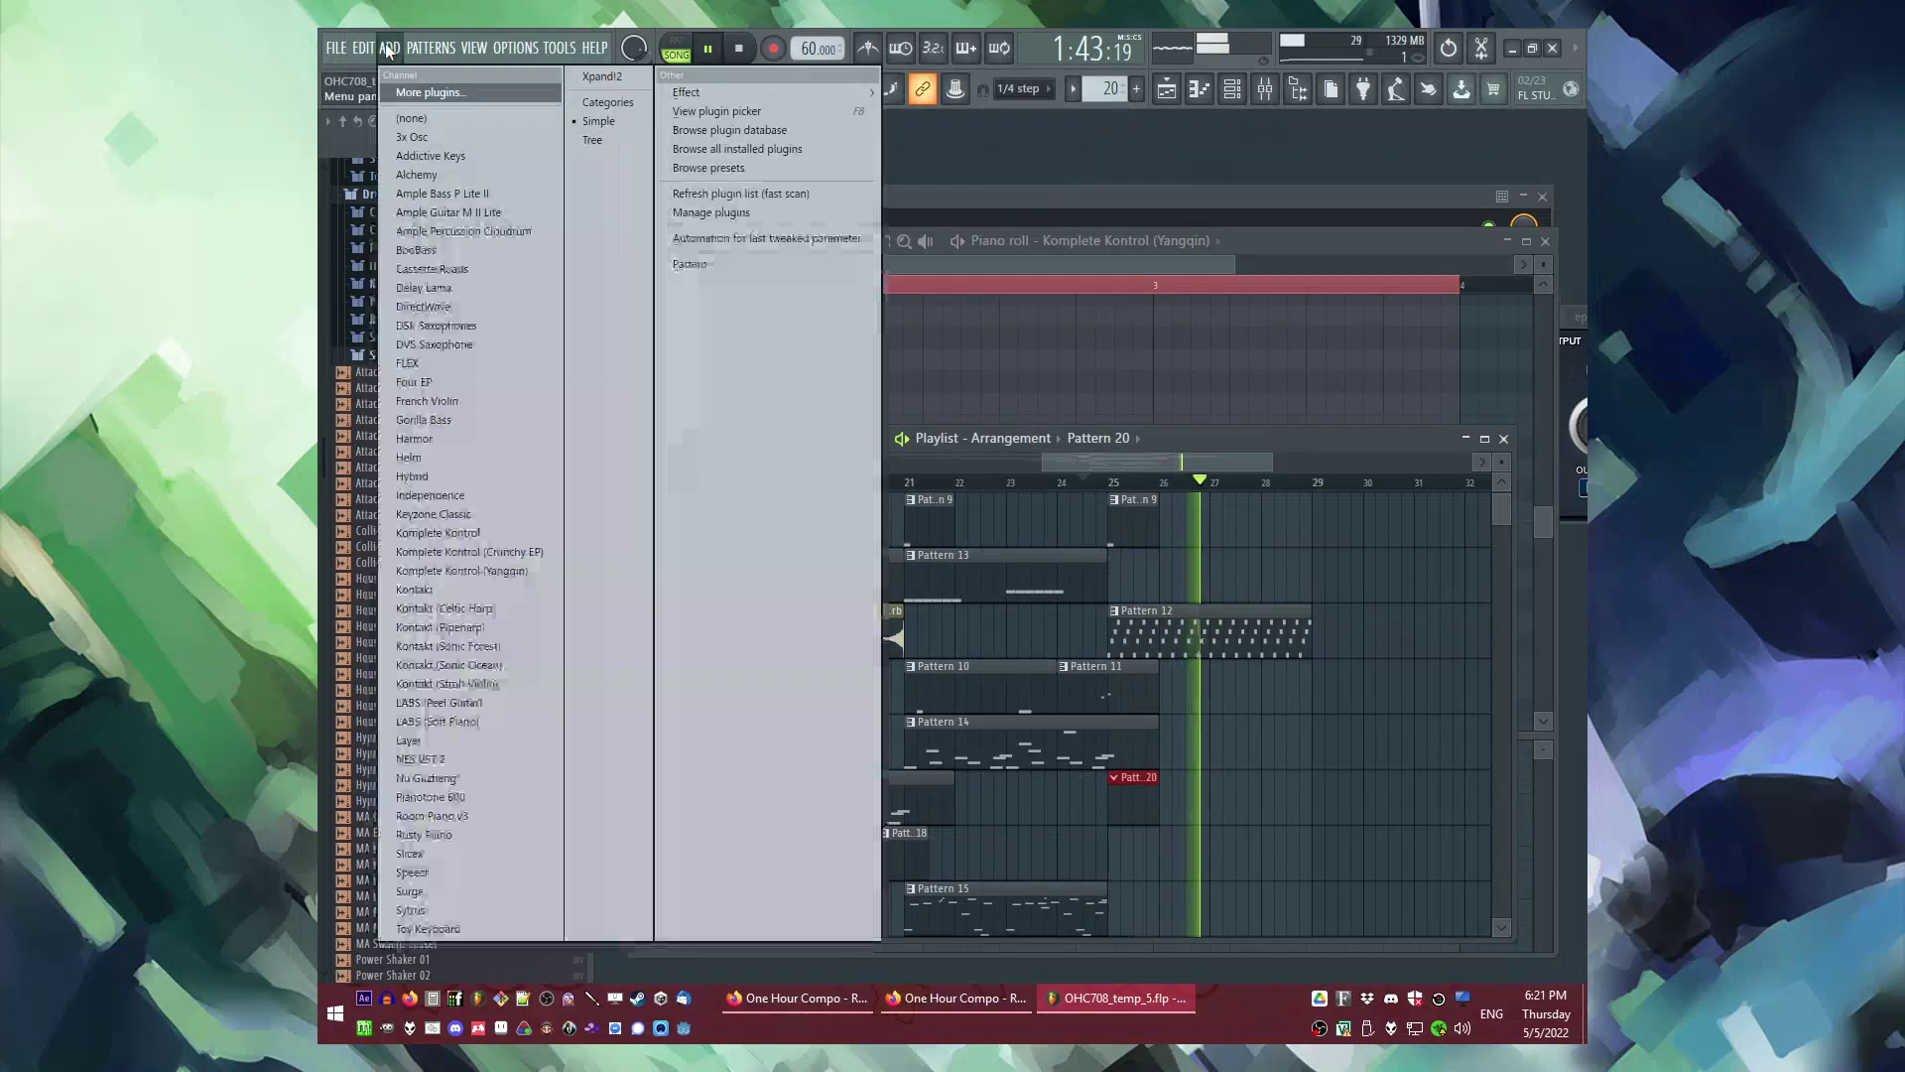
pyautogui.click(483, 629)
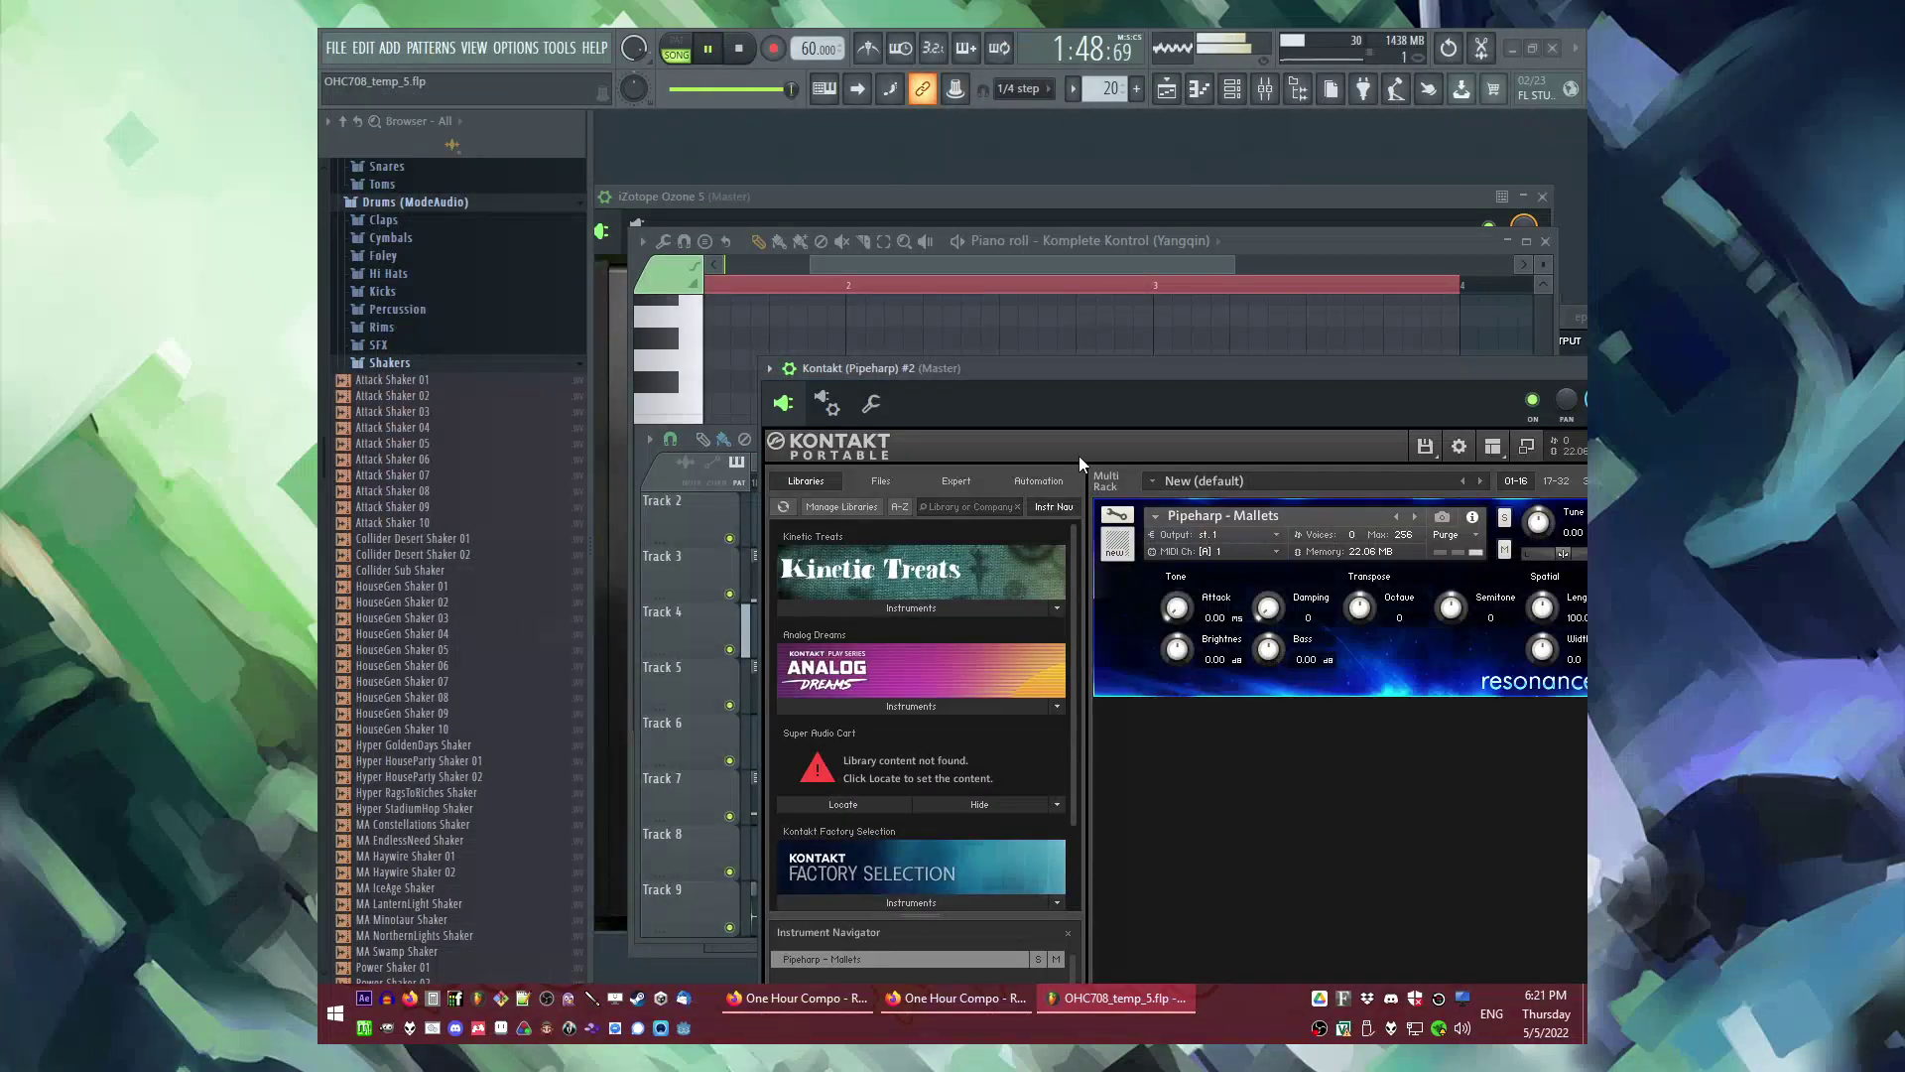
pyautogui.moveTo(1034, 371); pyautogui.dragTo(897, 267)
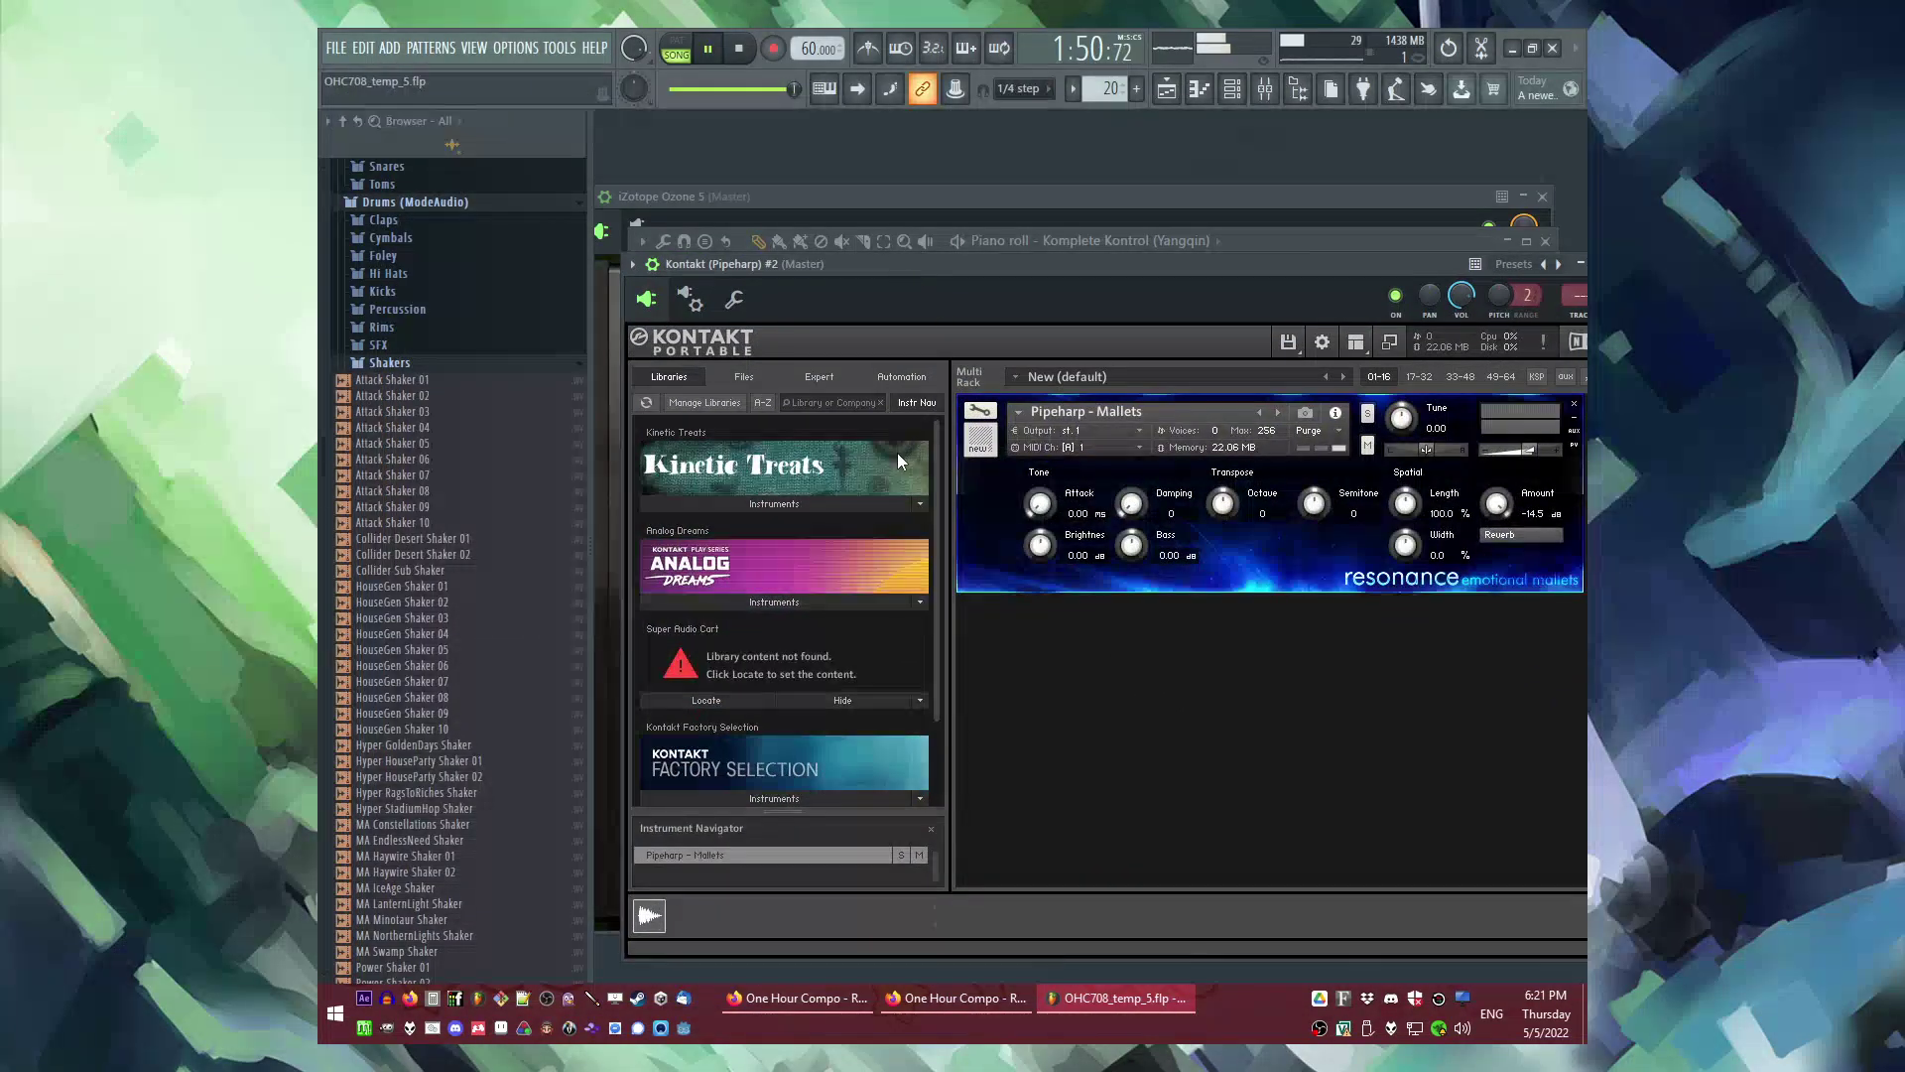
# Step: Browse the sample library to the Natural instruments of Impact Soundworks' Resonance - Emotional Mallets
pyautogui.click(359, 121)
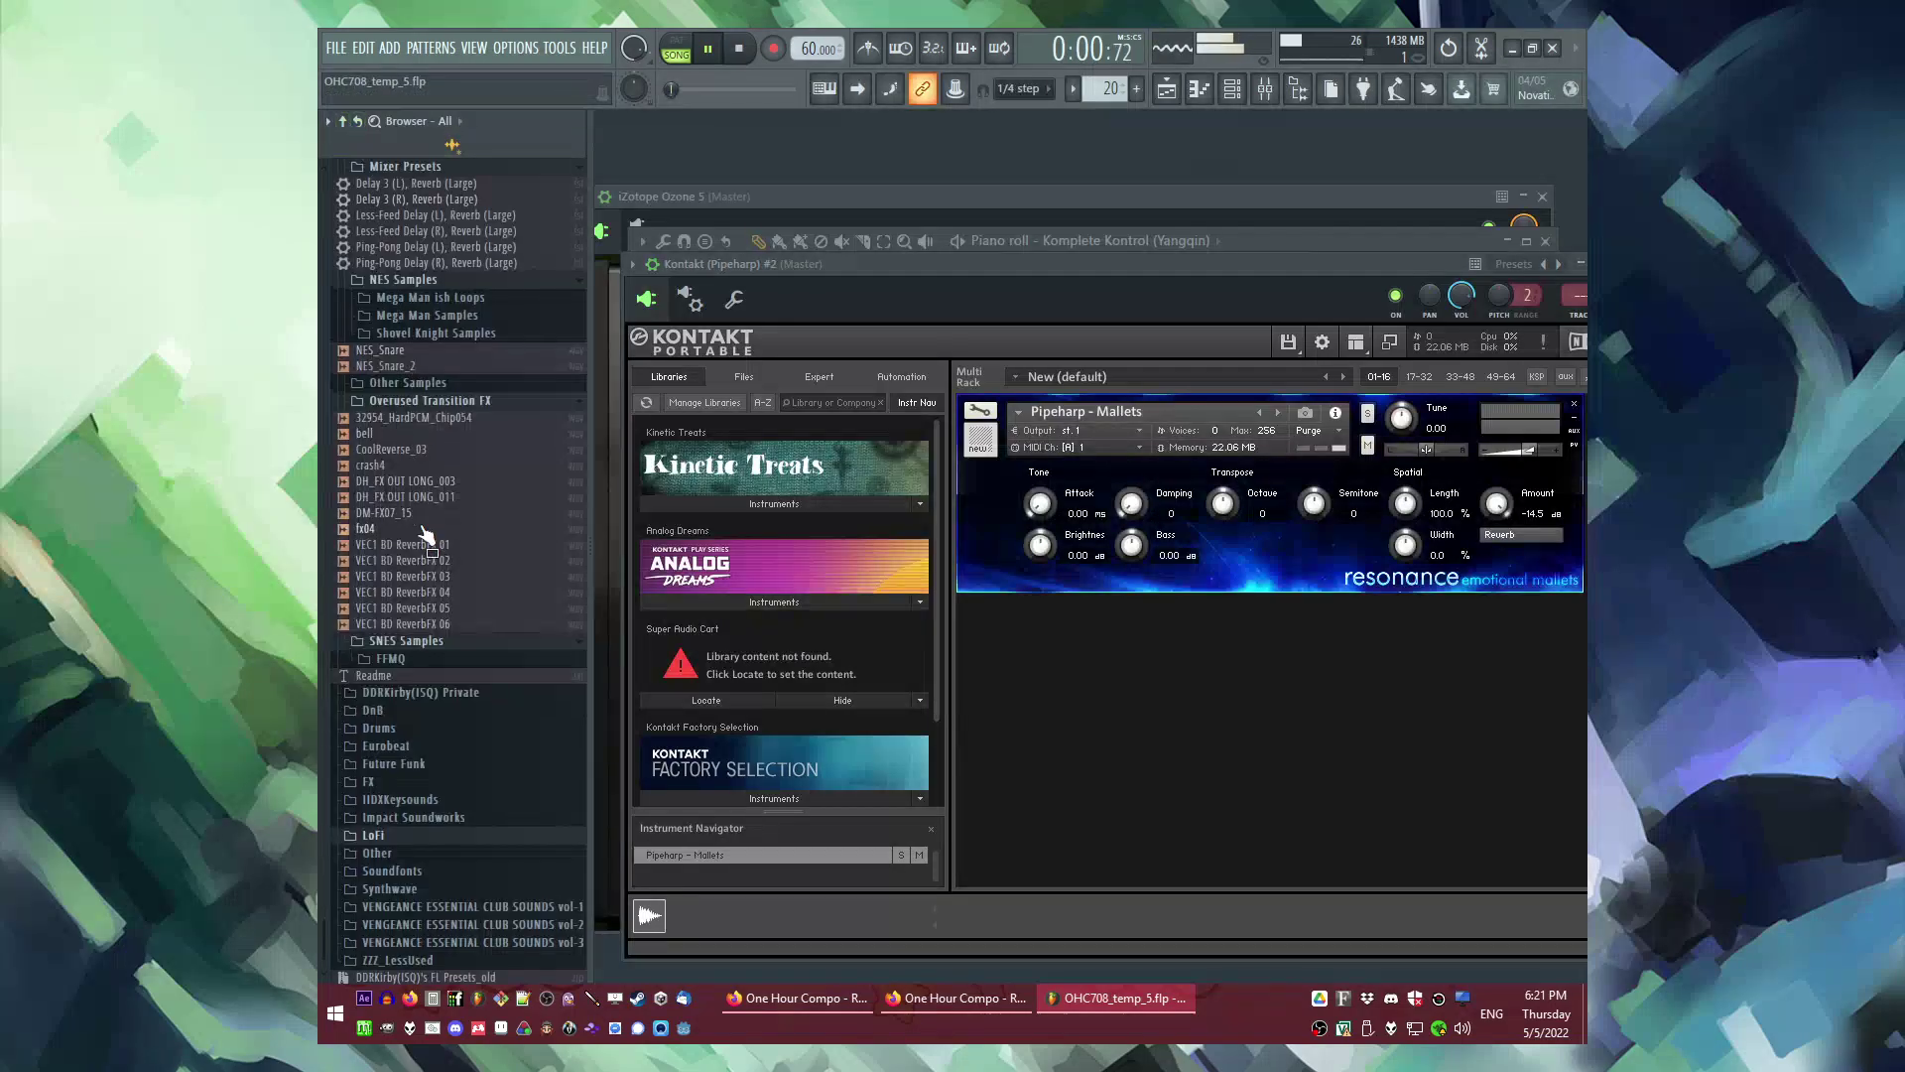
pyautogui.click(424, 815)
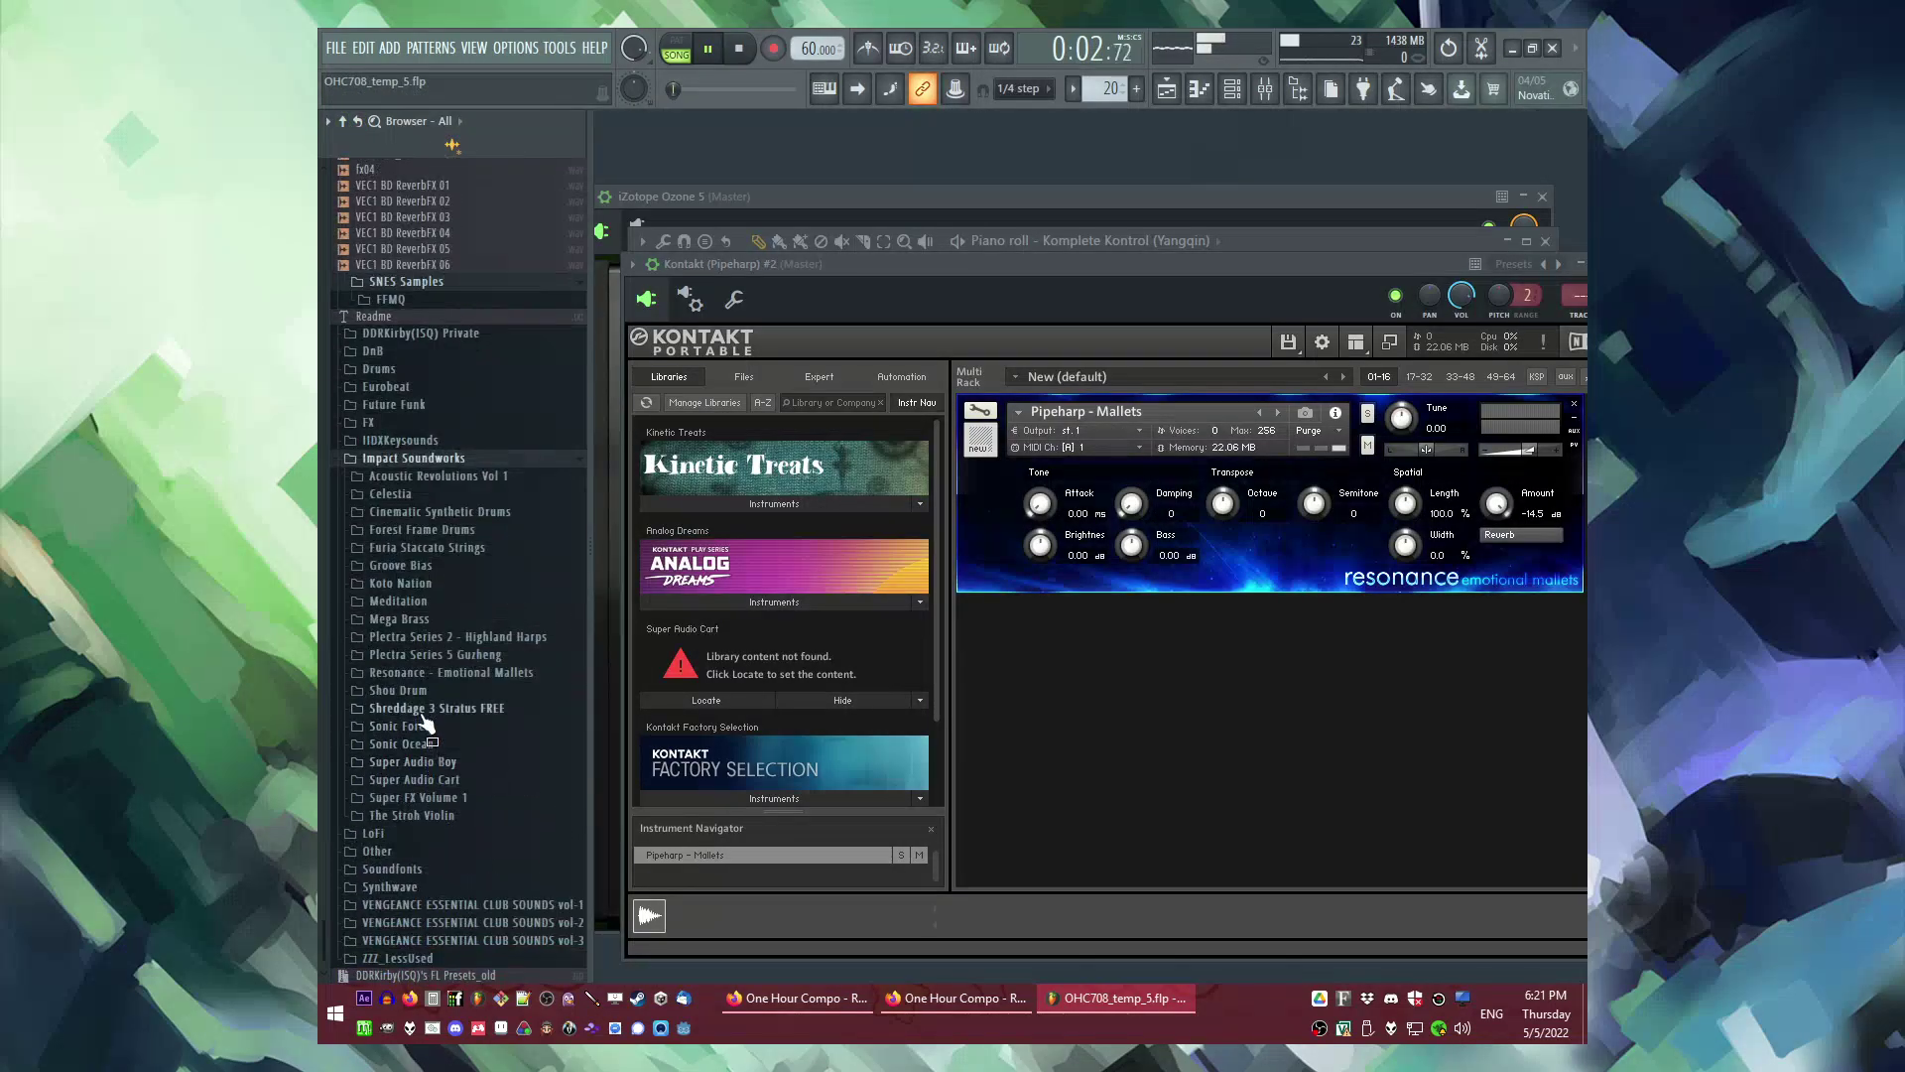
pyautogui.click(422, 673)
pyautogui.click(407, 690)
pyautogui.click(402, 725)
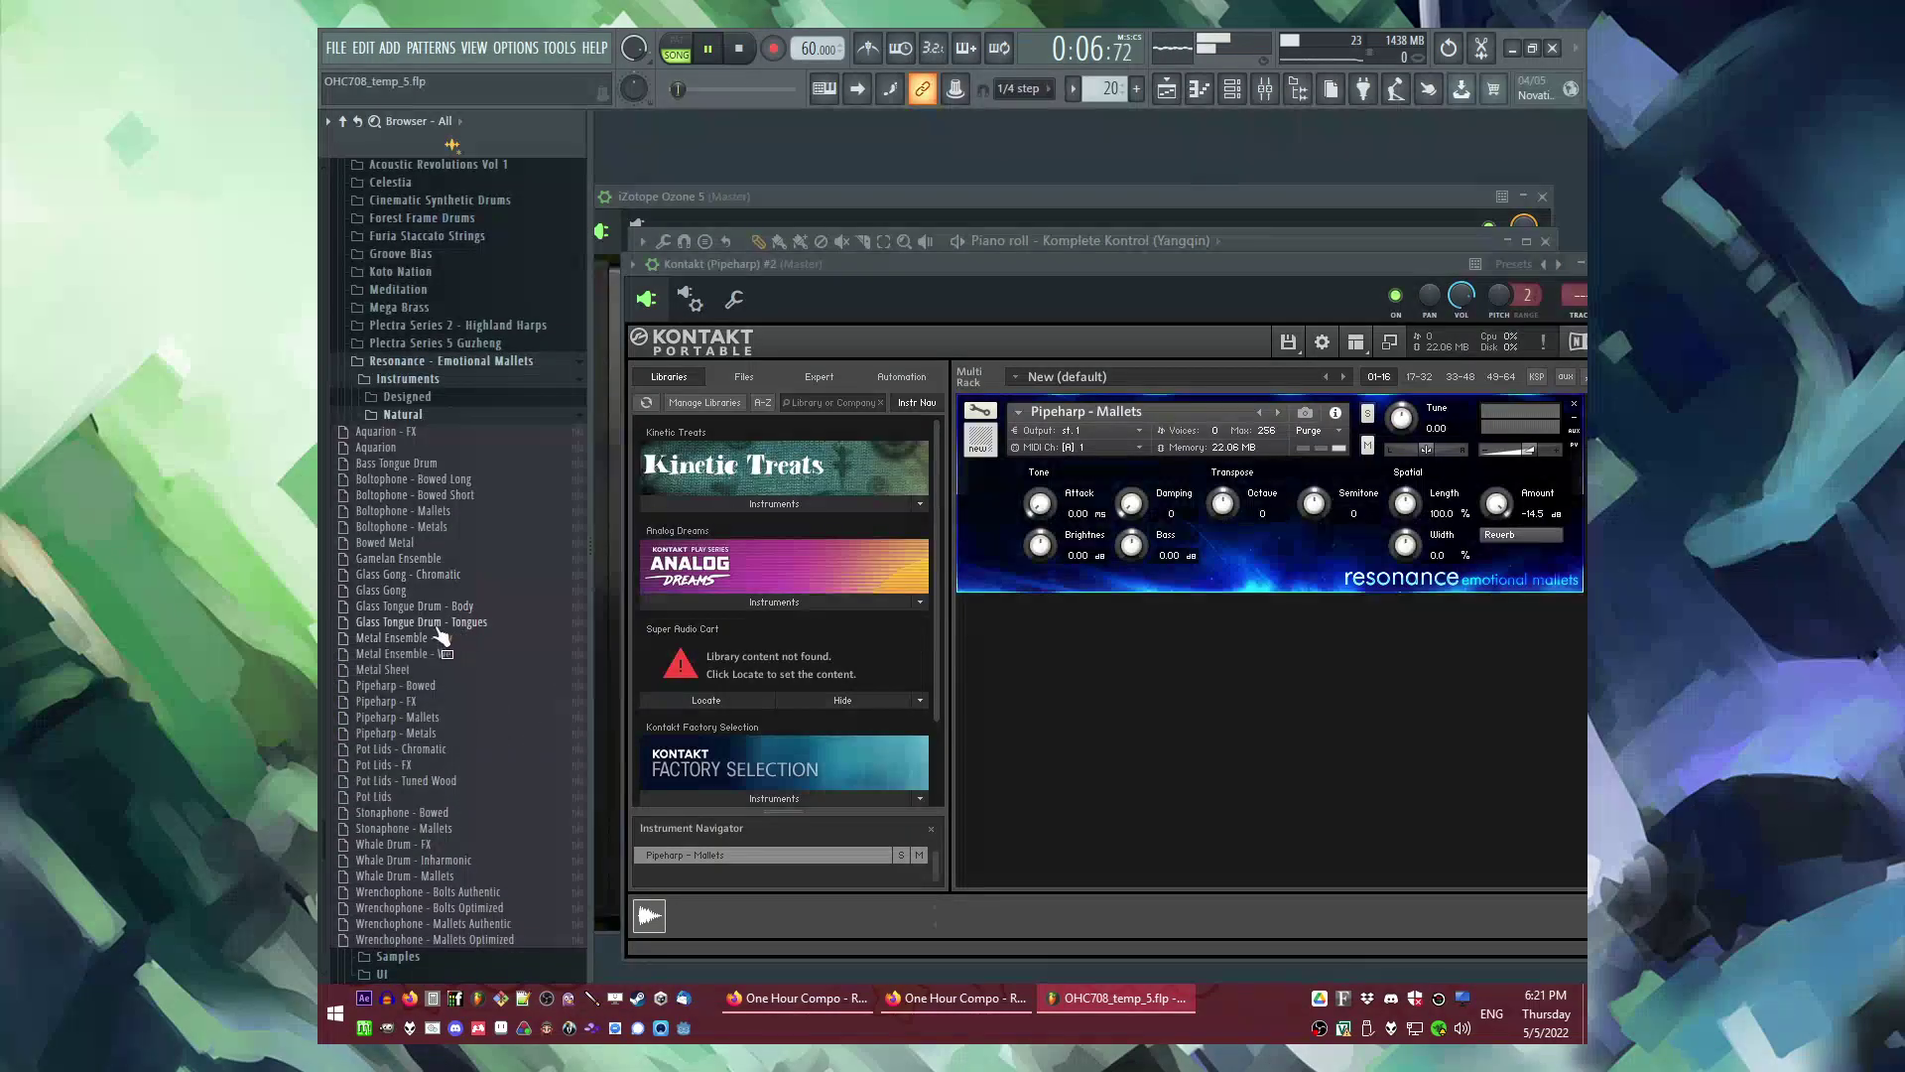
# Step: Set the ValhallaSupermassive mix on the Ample Percussion Cloudrum mixer track to 48.4 % and play the arrangement from bar 25
pyautogui.press('F6')
pyautogui.press('F9')
pyautogui.click(968, 595)
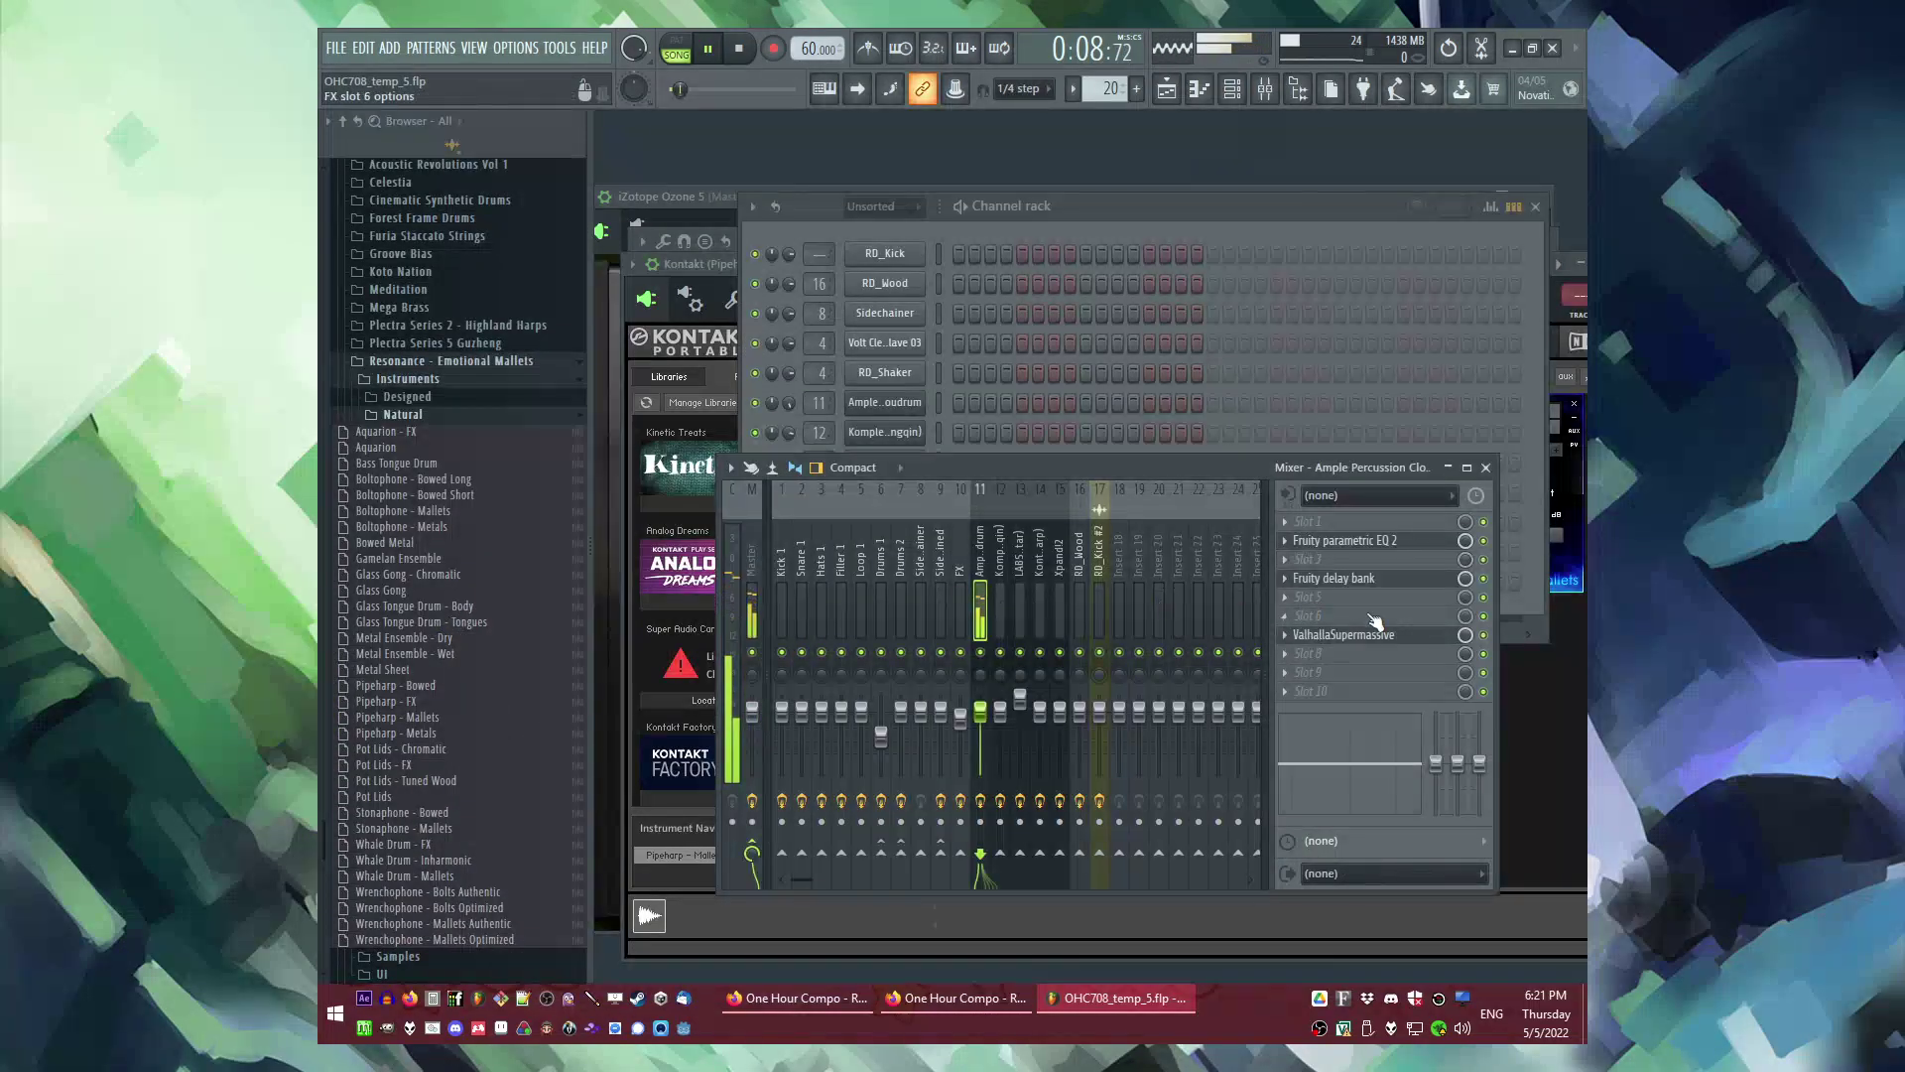
pyautogui.click(1346, 638)
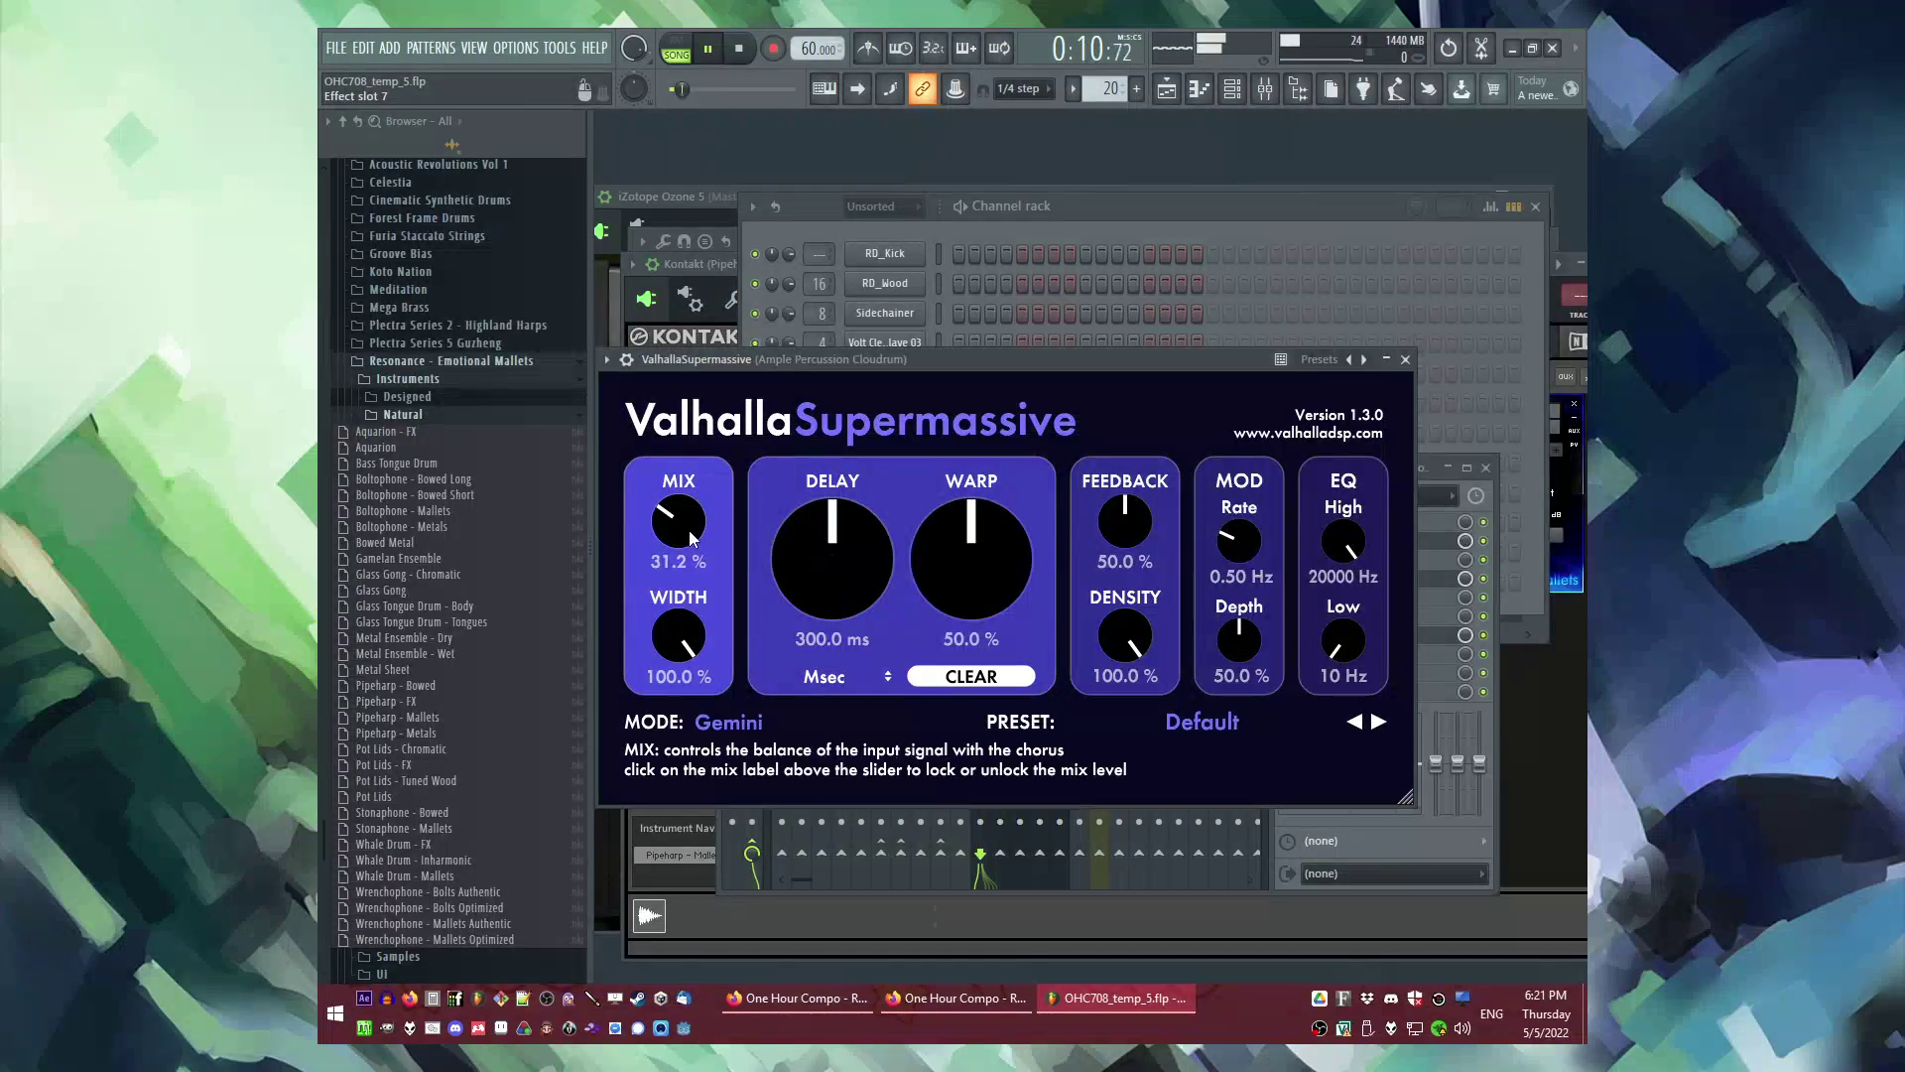
pyautogui.moveTo(692, 526); pyautogui.dragTo(687, 596)
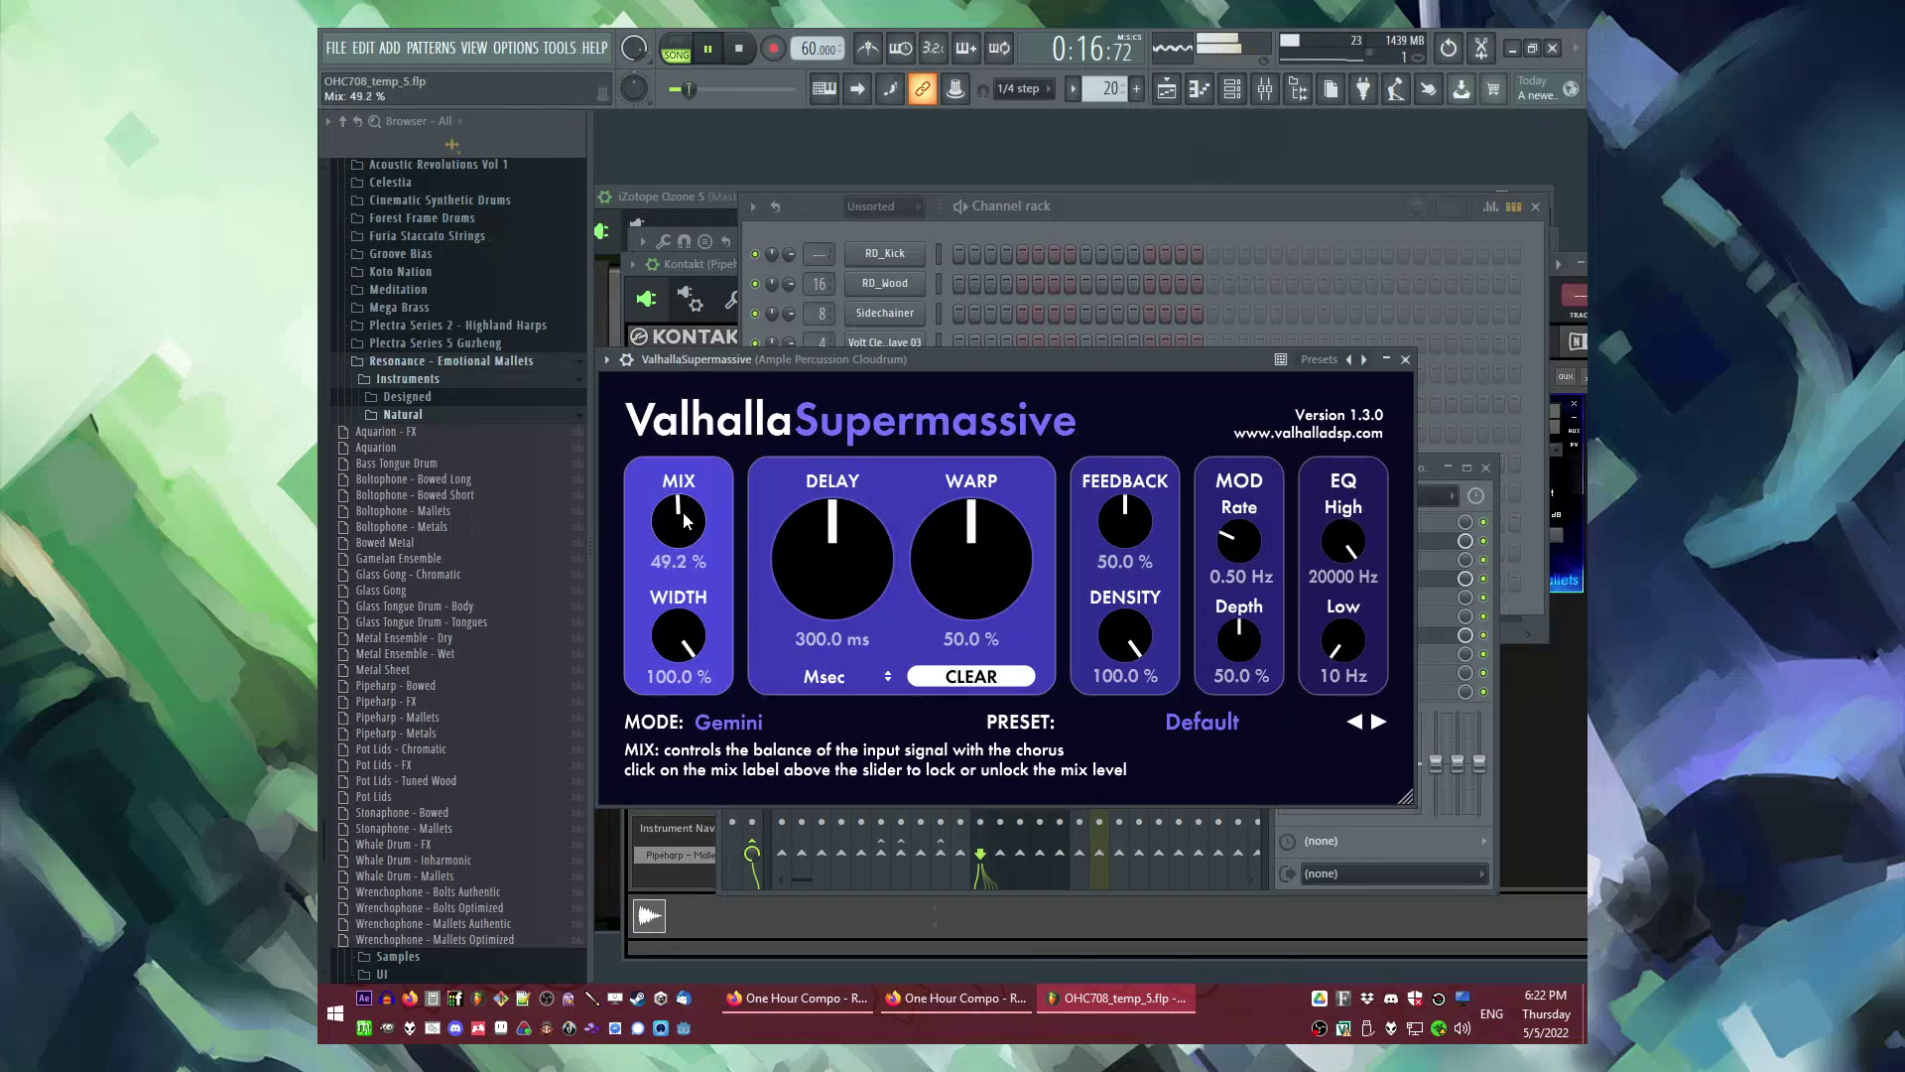
pyautogui.press('F9')
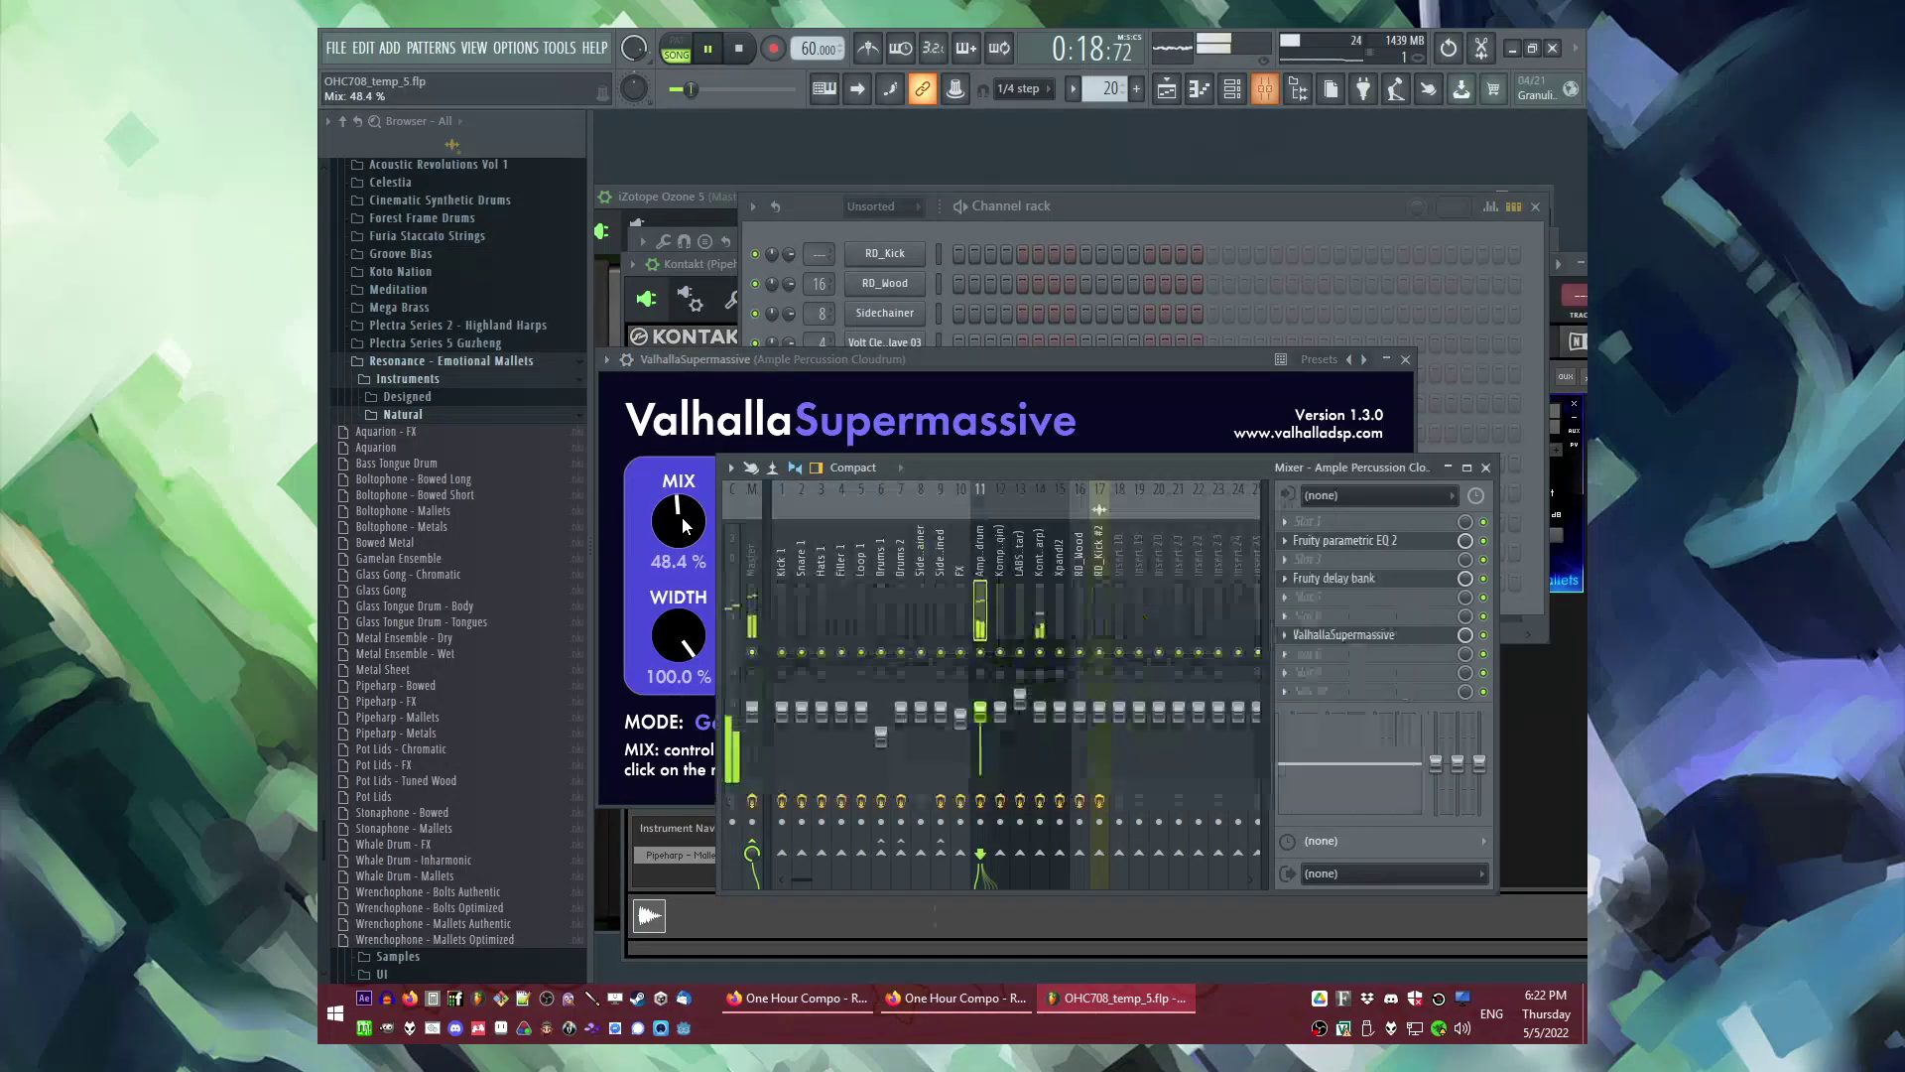
pyautogui.press('F5')
pyautogui.press('F6')
pyautogui.press('F5')
pyautogui.click(1116, 483)
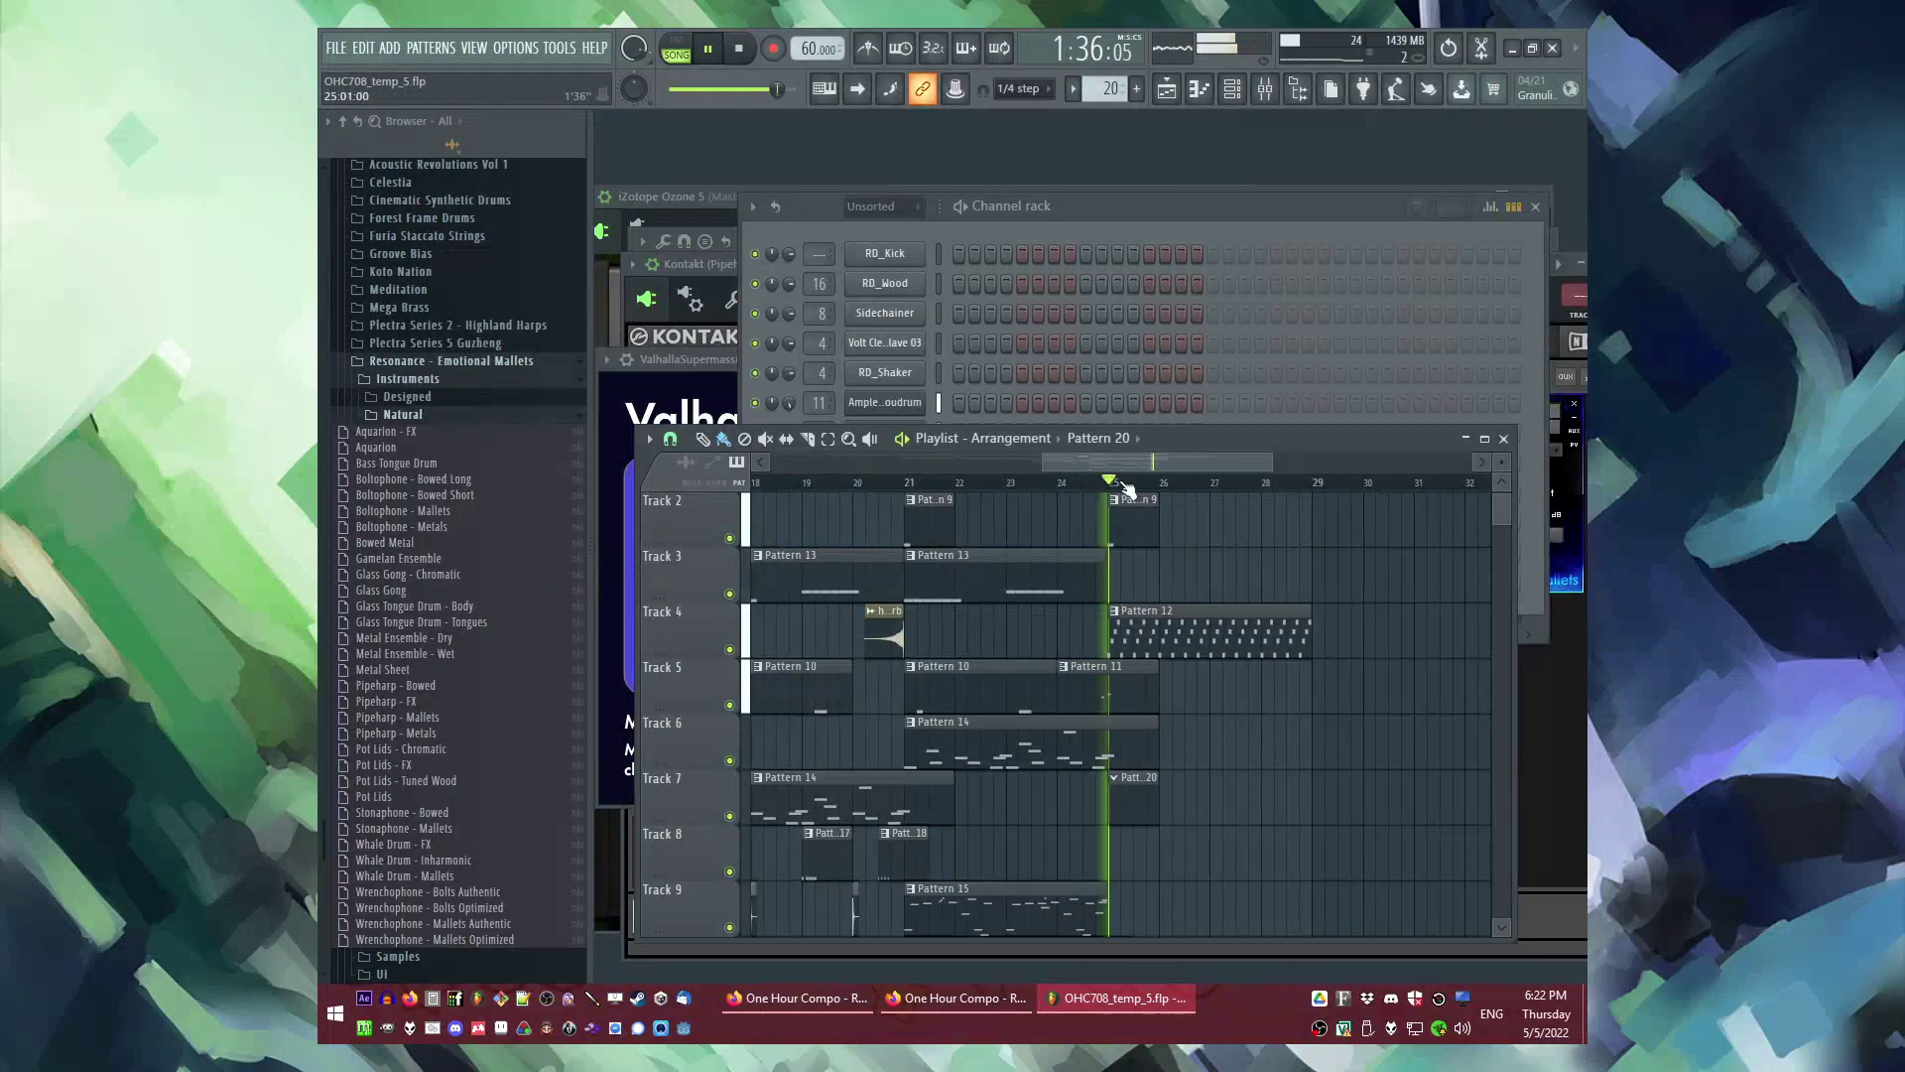
# Step: Add a first-step hit for the new Kontakt channel in Pattern 20, load the Glass Gong patch into it and play the pattern
pyautogui.press('F6')
pyautogui.press('F6')
pyautogui.press('F6')
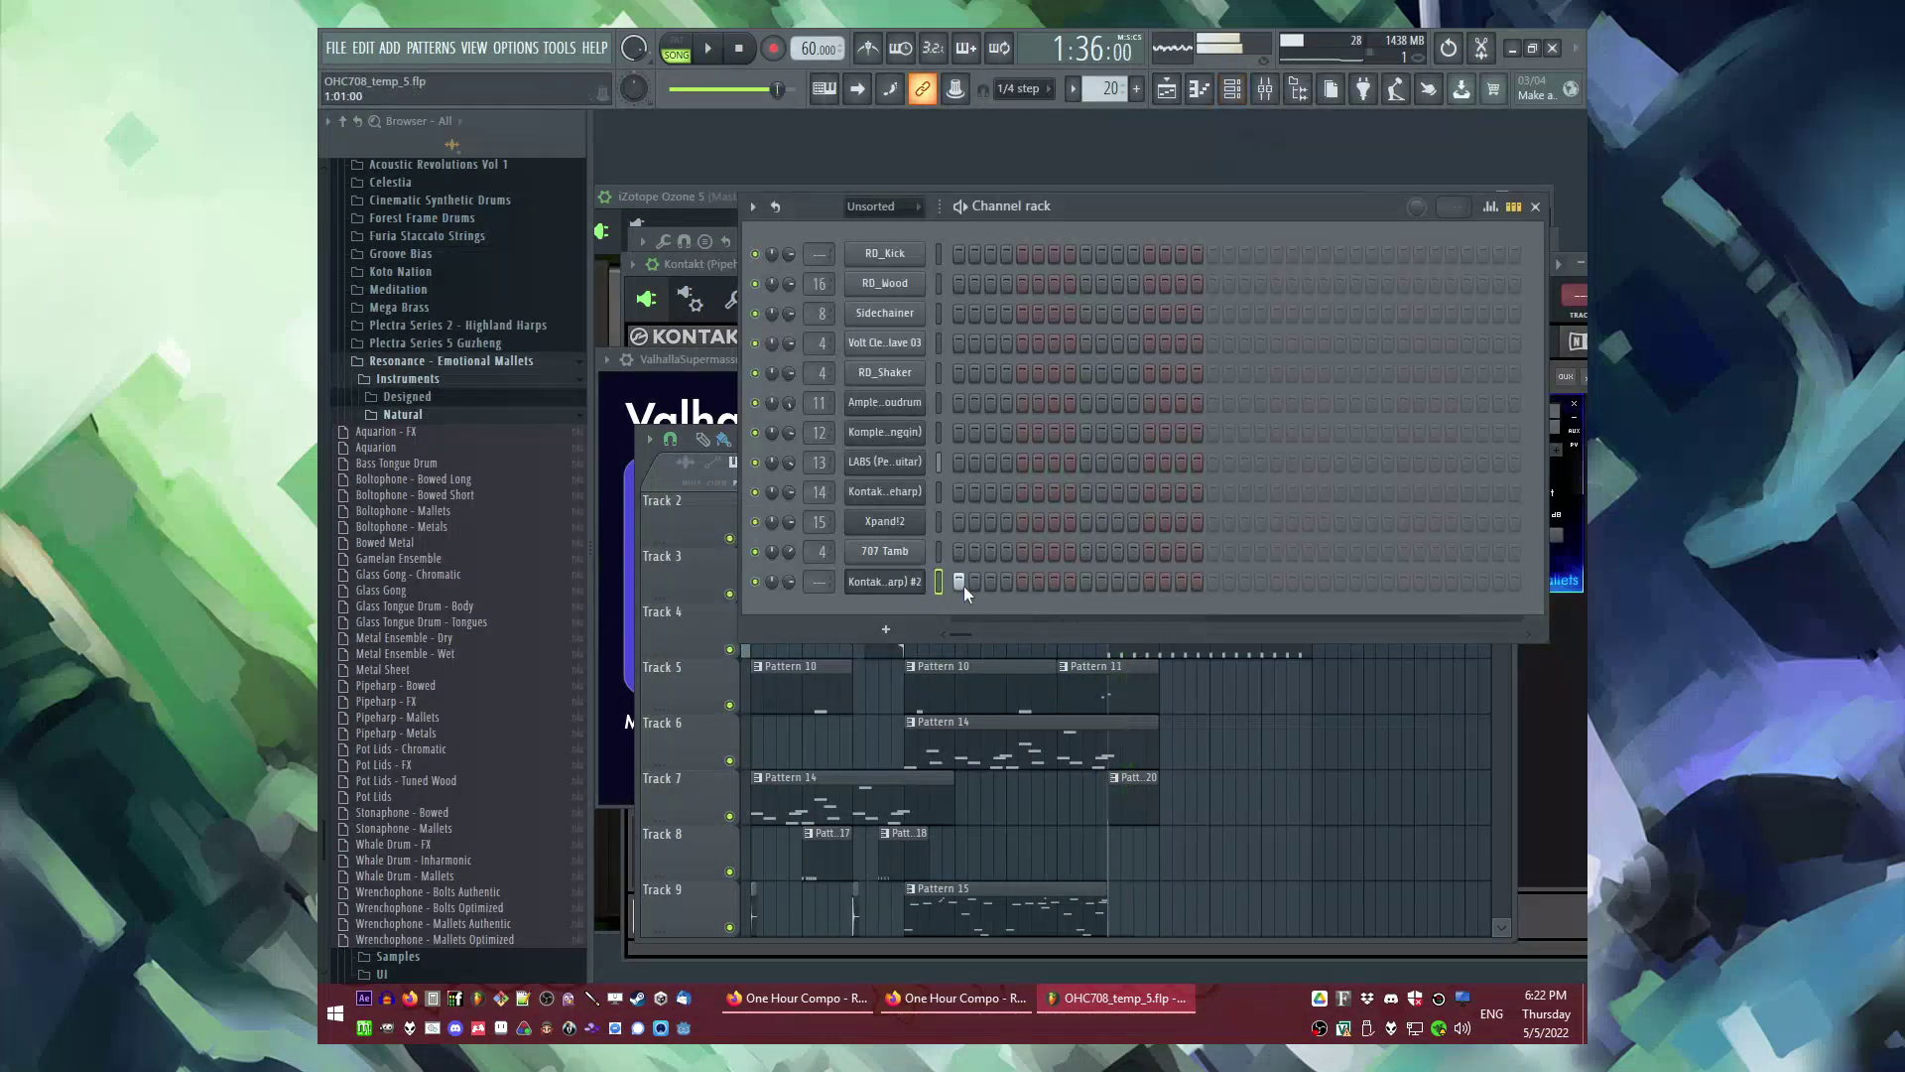
pyautogui.press('l')
pyautogui.moveTo(404, 599); pyautogui.dragTo(902, 592)
pyautogui.press('space')
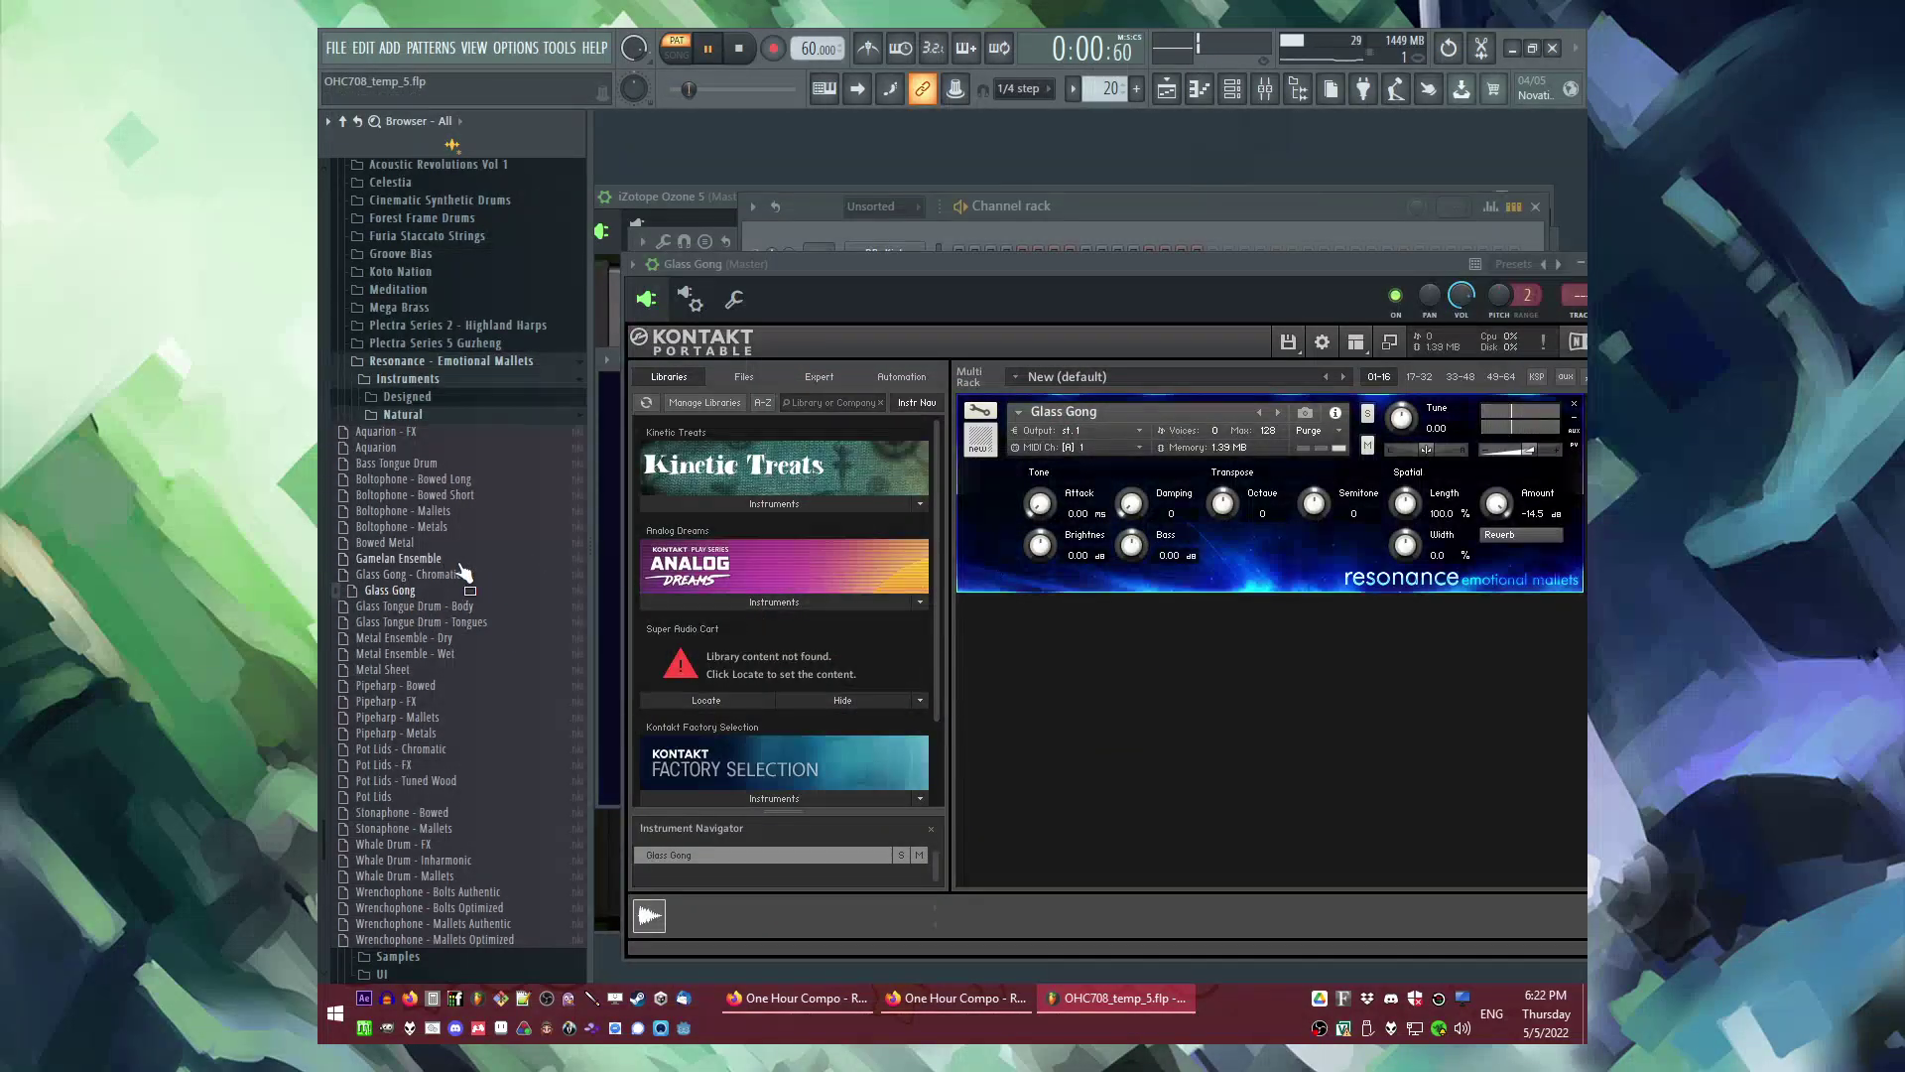
pyautogui.press('space')
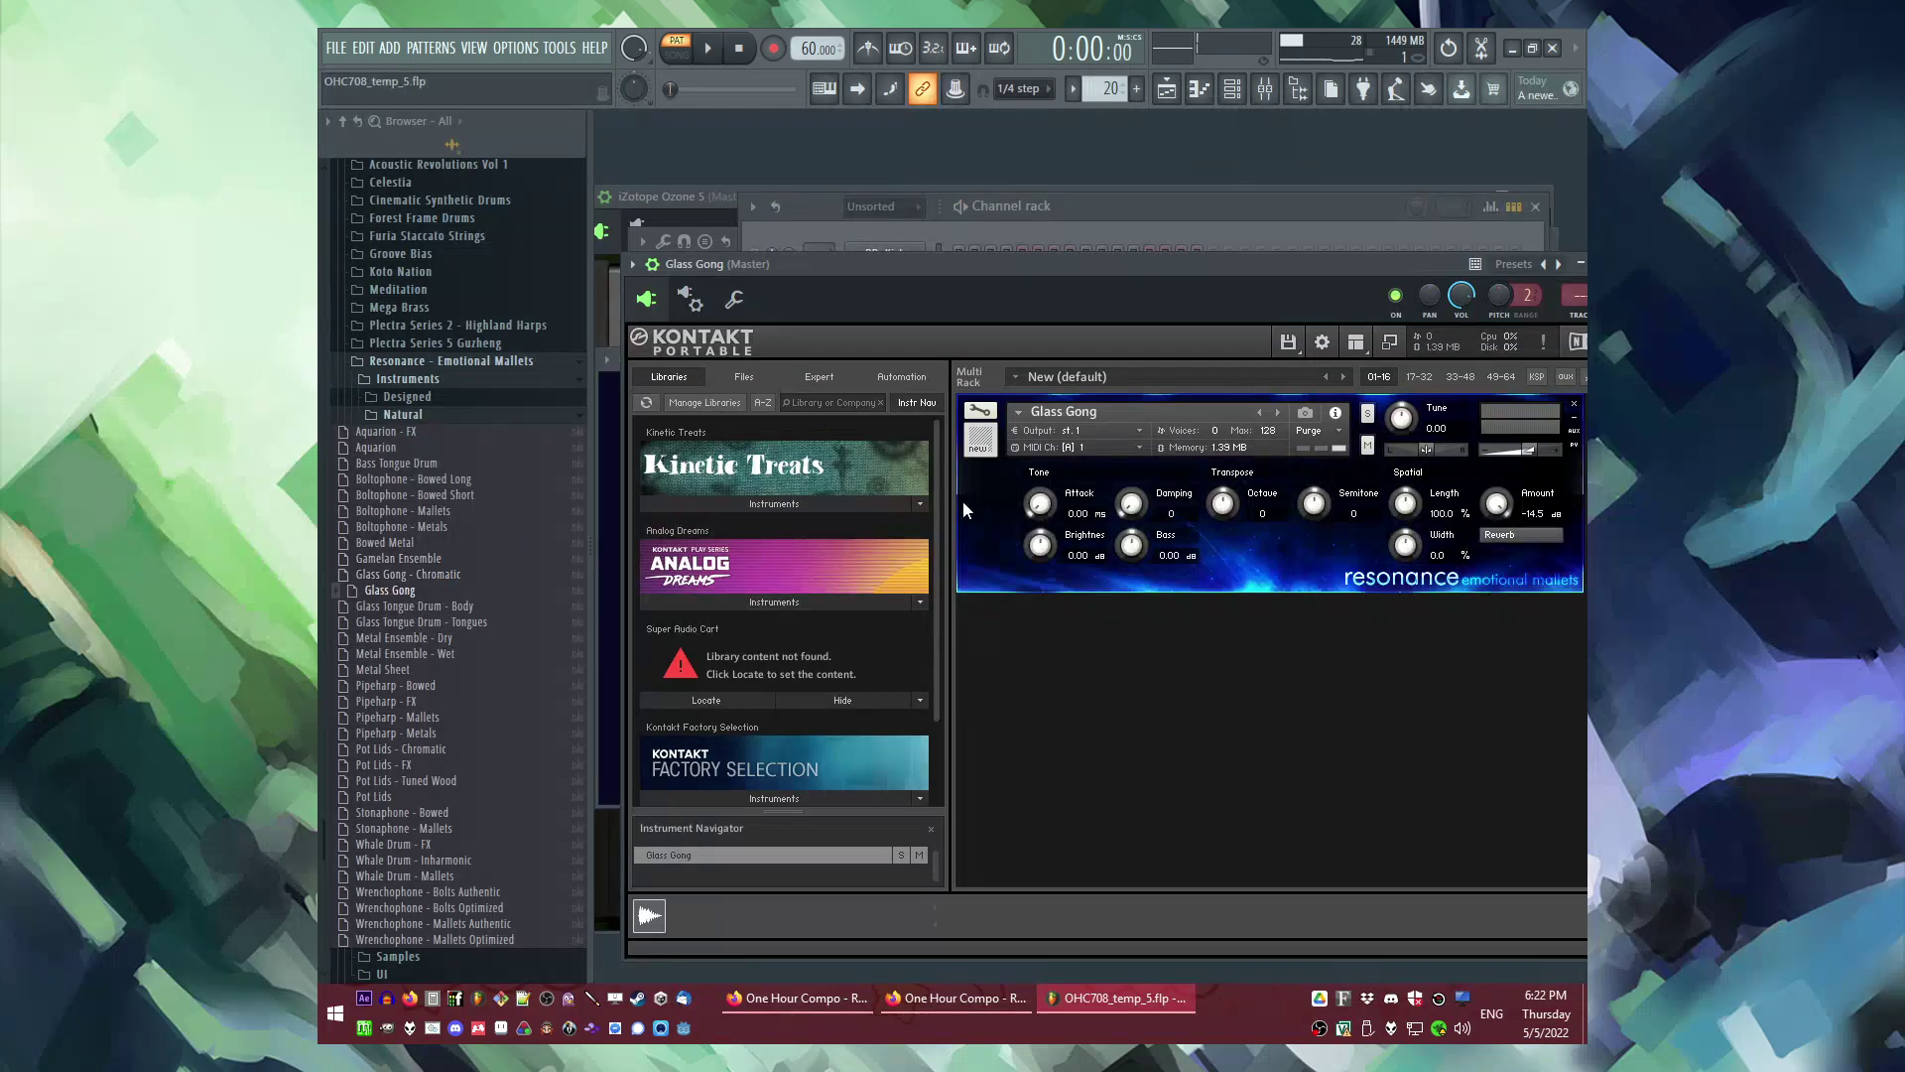
# Step: Try out Glass Gong notes at different pitches in the piano roll
pyautogui.click(1143, 216)
pyautogui.rightClick(955, 578)
pyautogui.click(982, 587)
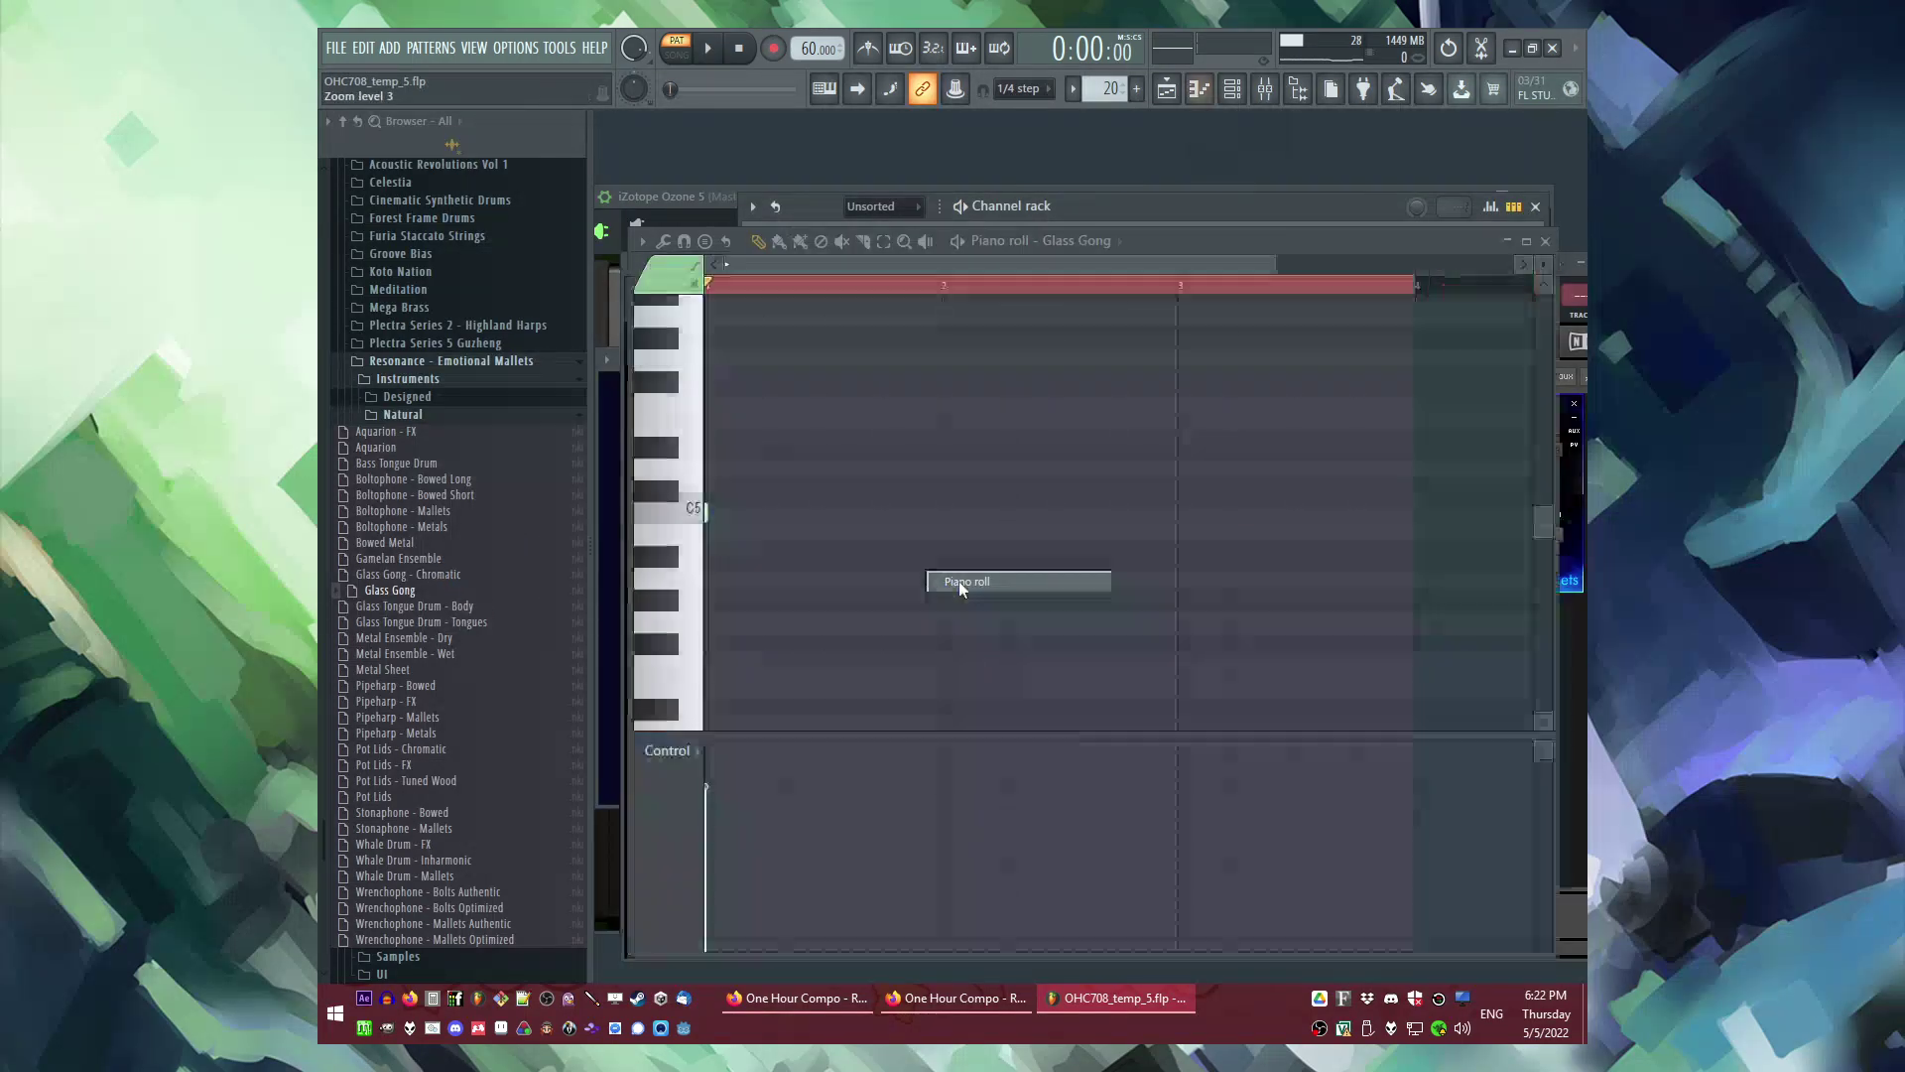
pyautogui.moveTo(634, 783); pyautogui.dragTo(716, 618)
pyautogui.rightClick(732, 617)
pyautogui.moveTo(724, 517); pyautogui.dragTo(711, 465)
pyautogui.rightClick(717, 533)
pyautogui.scroll(-5, 719, 541)
pyautogui.rightClick(706, 467)
pyautogui.scroll(12, 729, 459)
pyautogui.moveTo(715, 345); pyautogui.dragTo(764, 552)
pyautogui.rightClick(769, 567)
pyautogui.rightClick(762, 552)
pyautogui.scroll(-5, 761, 548)
# Step: Try the Glass Gong - Chromatic and Bass Tongue Drum patches in the new Kontakt channel and play the pattern with each
pyautogui.press('F6')
pyautogui.click(851, 583)
pyautogui.moveTo(435, 577); pyautogui.dragTo(1072, 289)
pyautogui.click(1078, 203)
pyautogui.press('space')
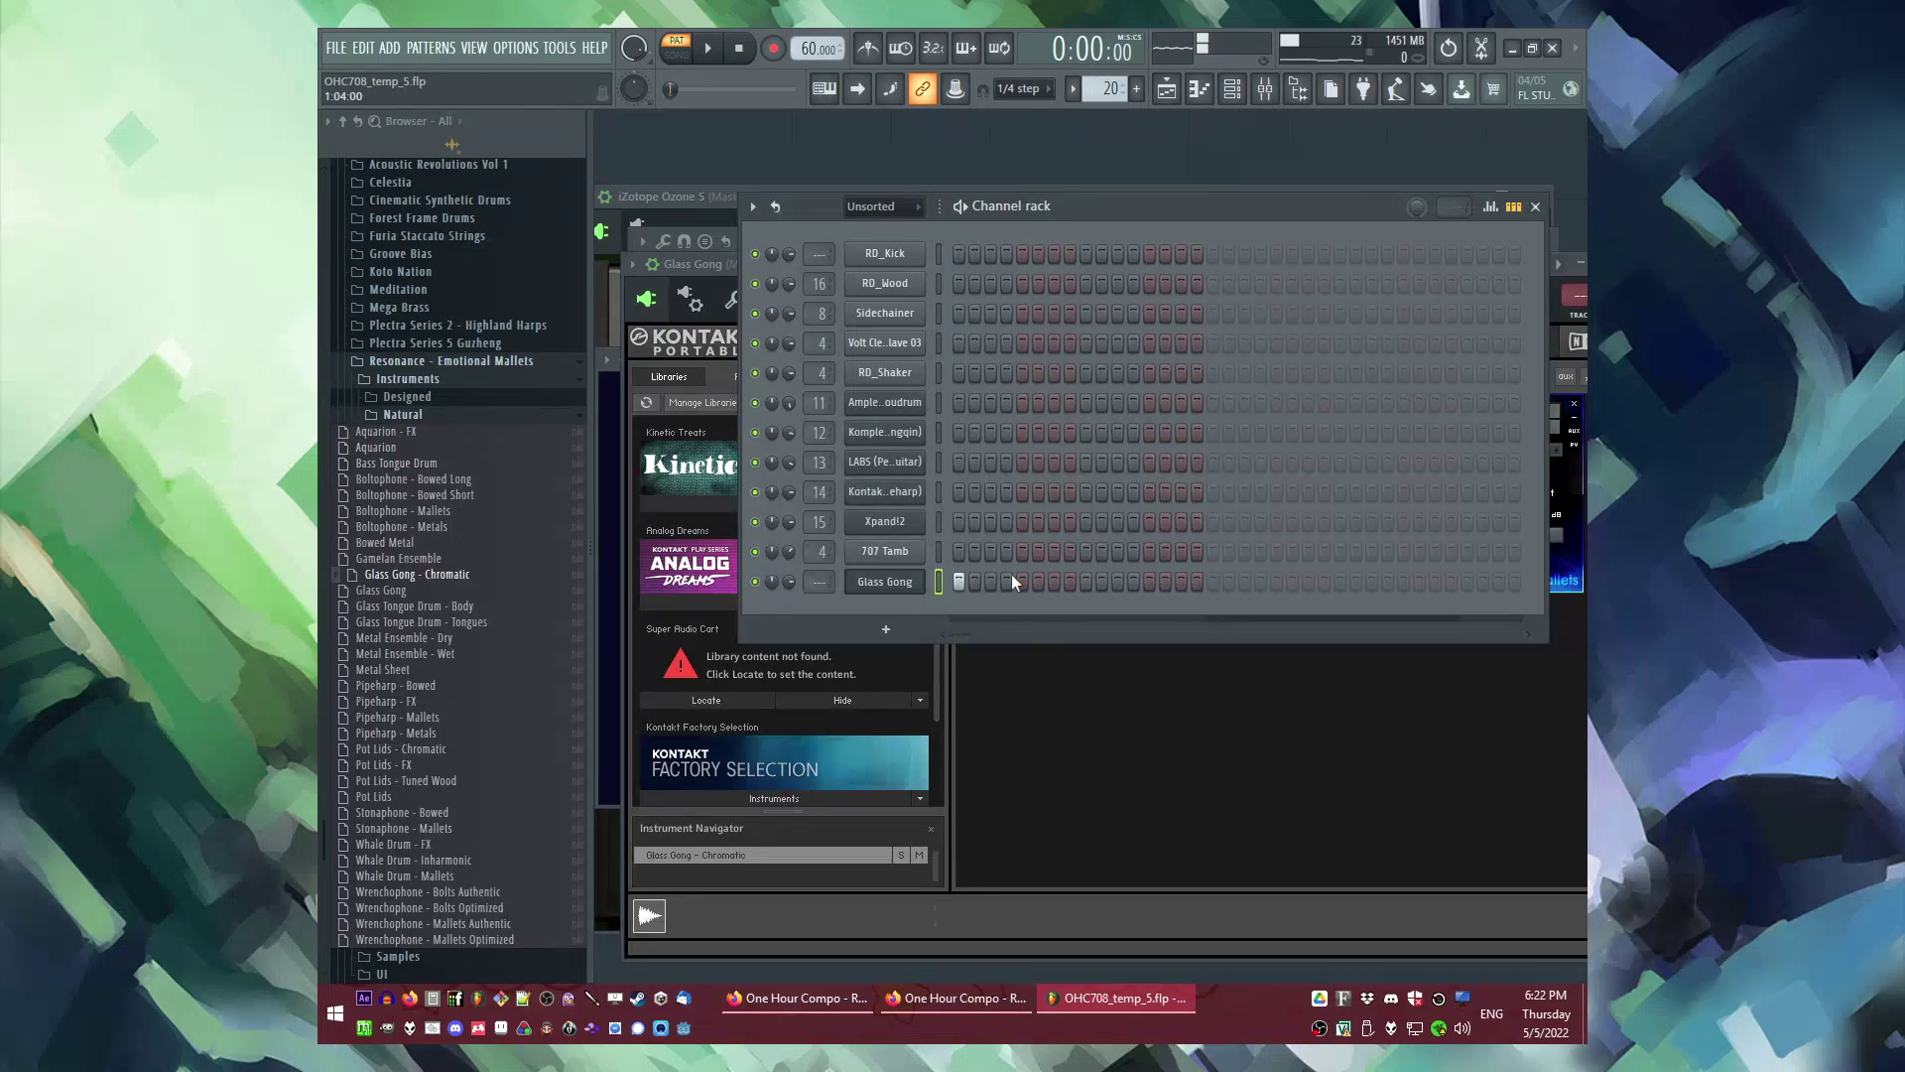
pyautogui.moveTo(394, 477); pyautogui.dragTo(1193, 711)
pyautogui.moveTo(422, 477); pyautogui.dragTo(1150, 535)
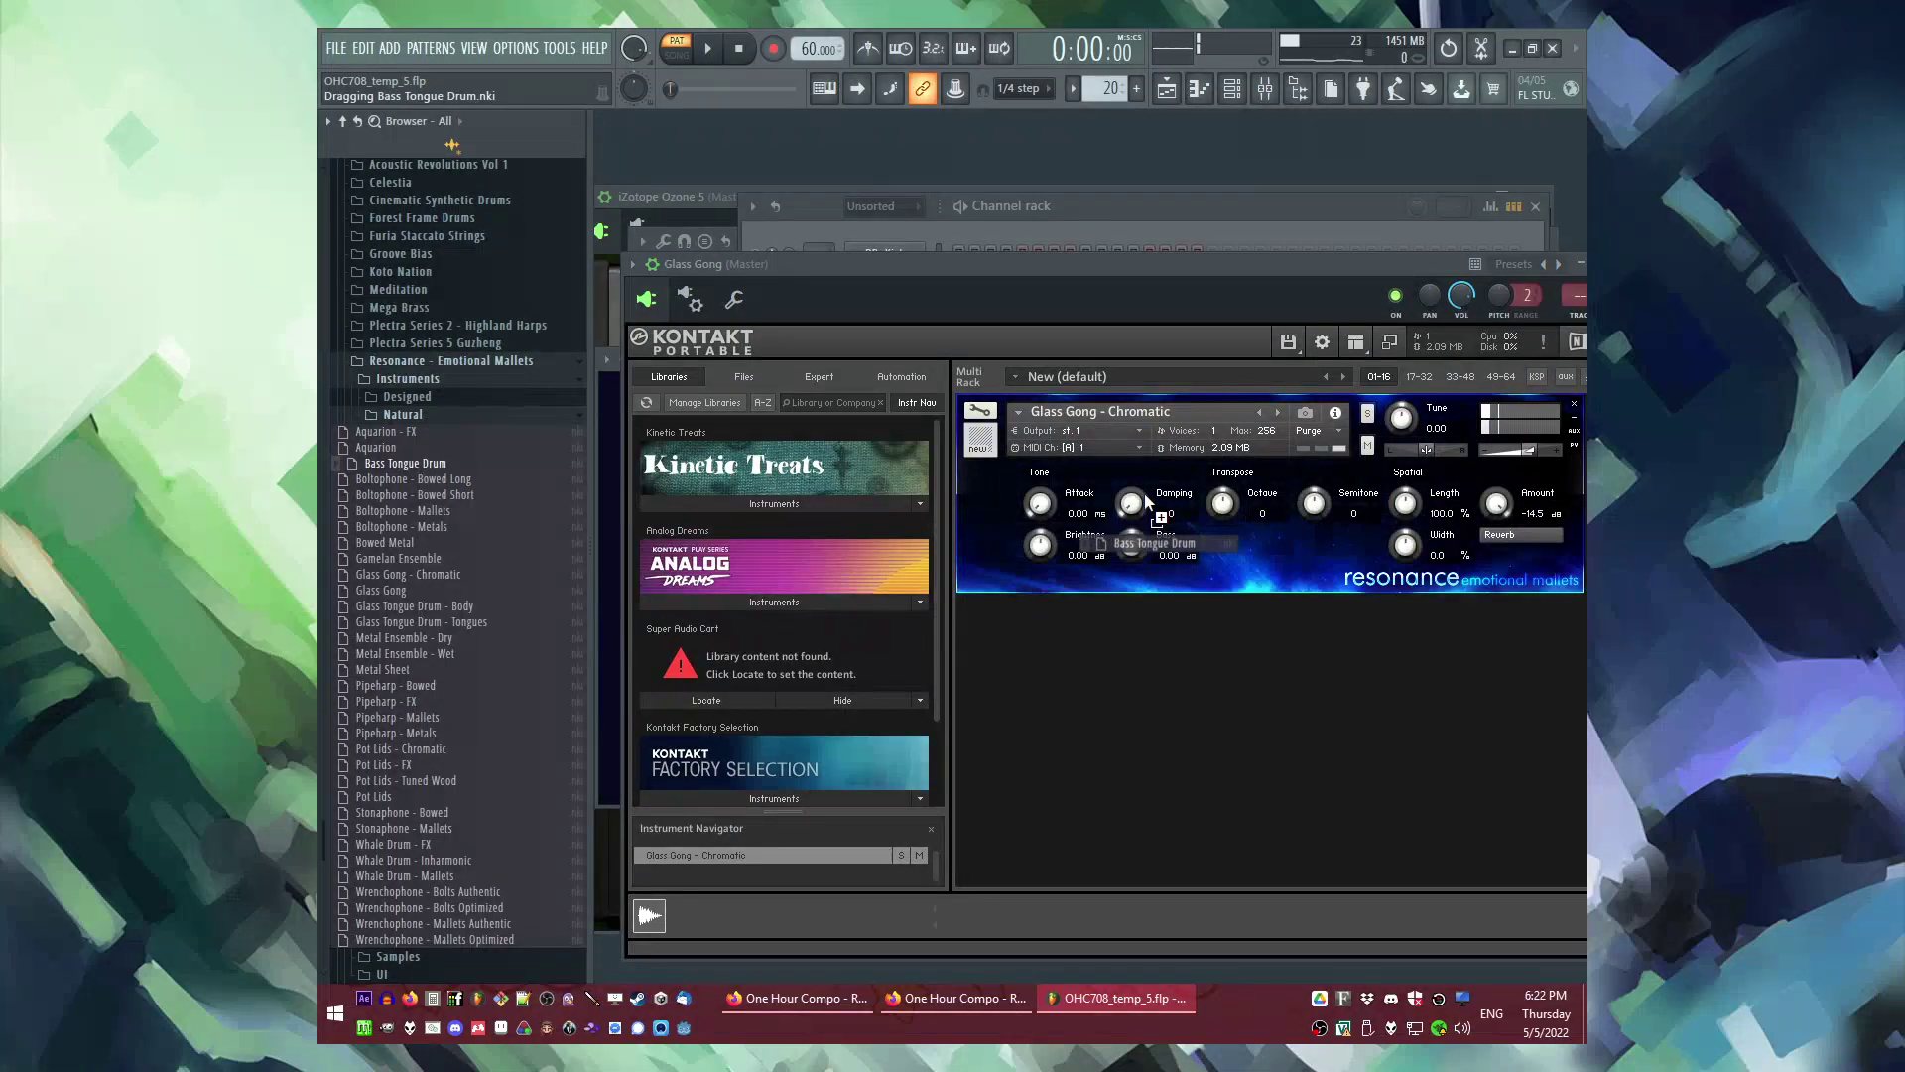
pyautogui.click(1074, 202)
pyautogui.press('space')
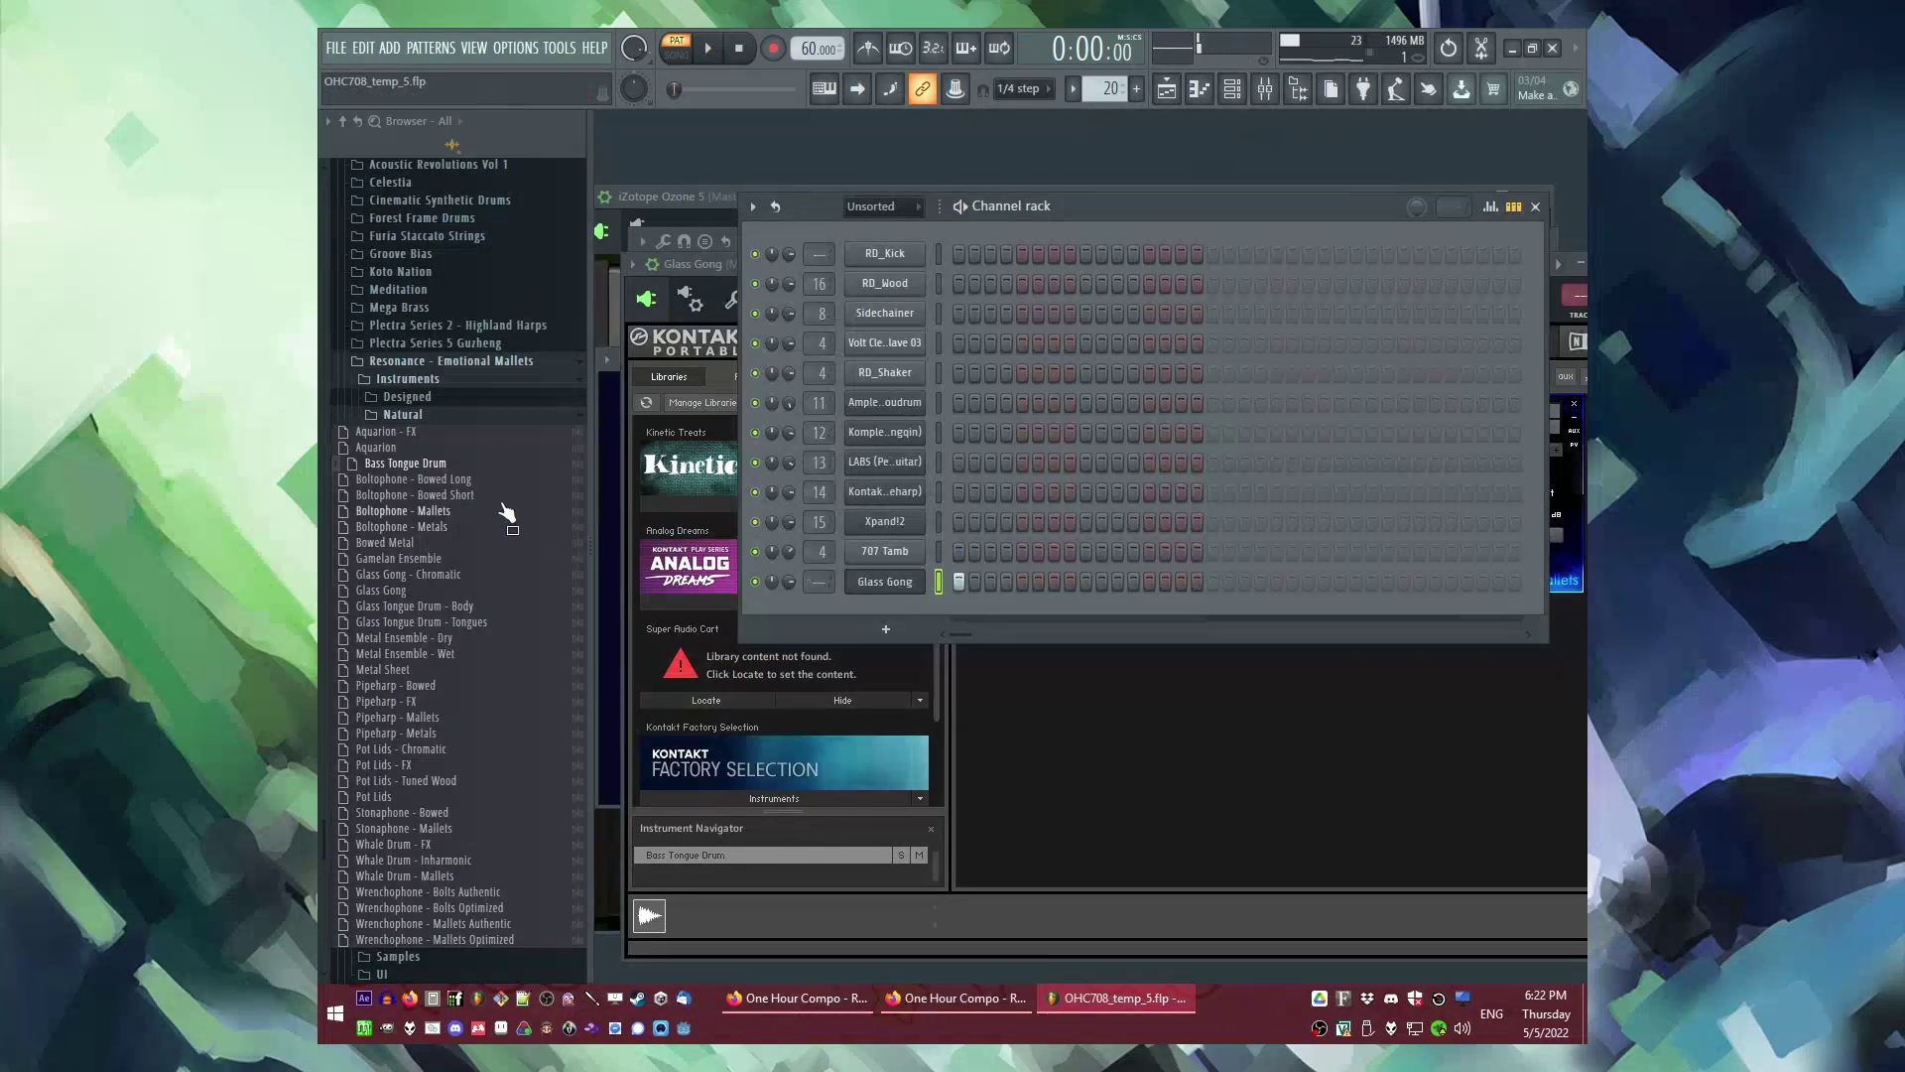
# Step: Try the Glass Tongue Drum - Body and Glass Tongue Drum - Tongues patches in Kontakt and play the pattern
pyautogui.click(1250, 715)
pyautogui.moveTo(418, 578); pyautogui.dragTo(635, 552)
pyautogui.moveTo(1170, 523); pyautogui.dragTo(1171, 463)
pyautogui.moveTo(433, 635); pyautogui.dragTo(1092, 467)
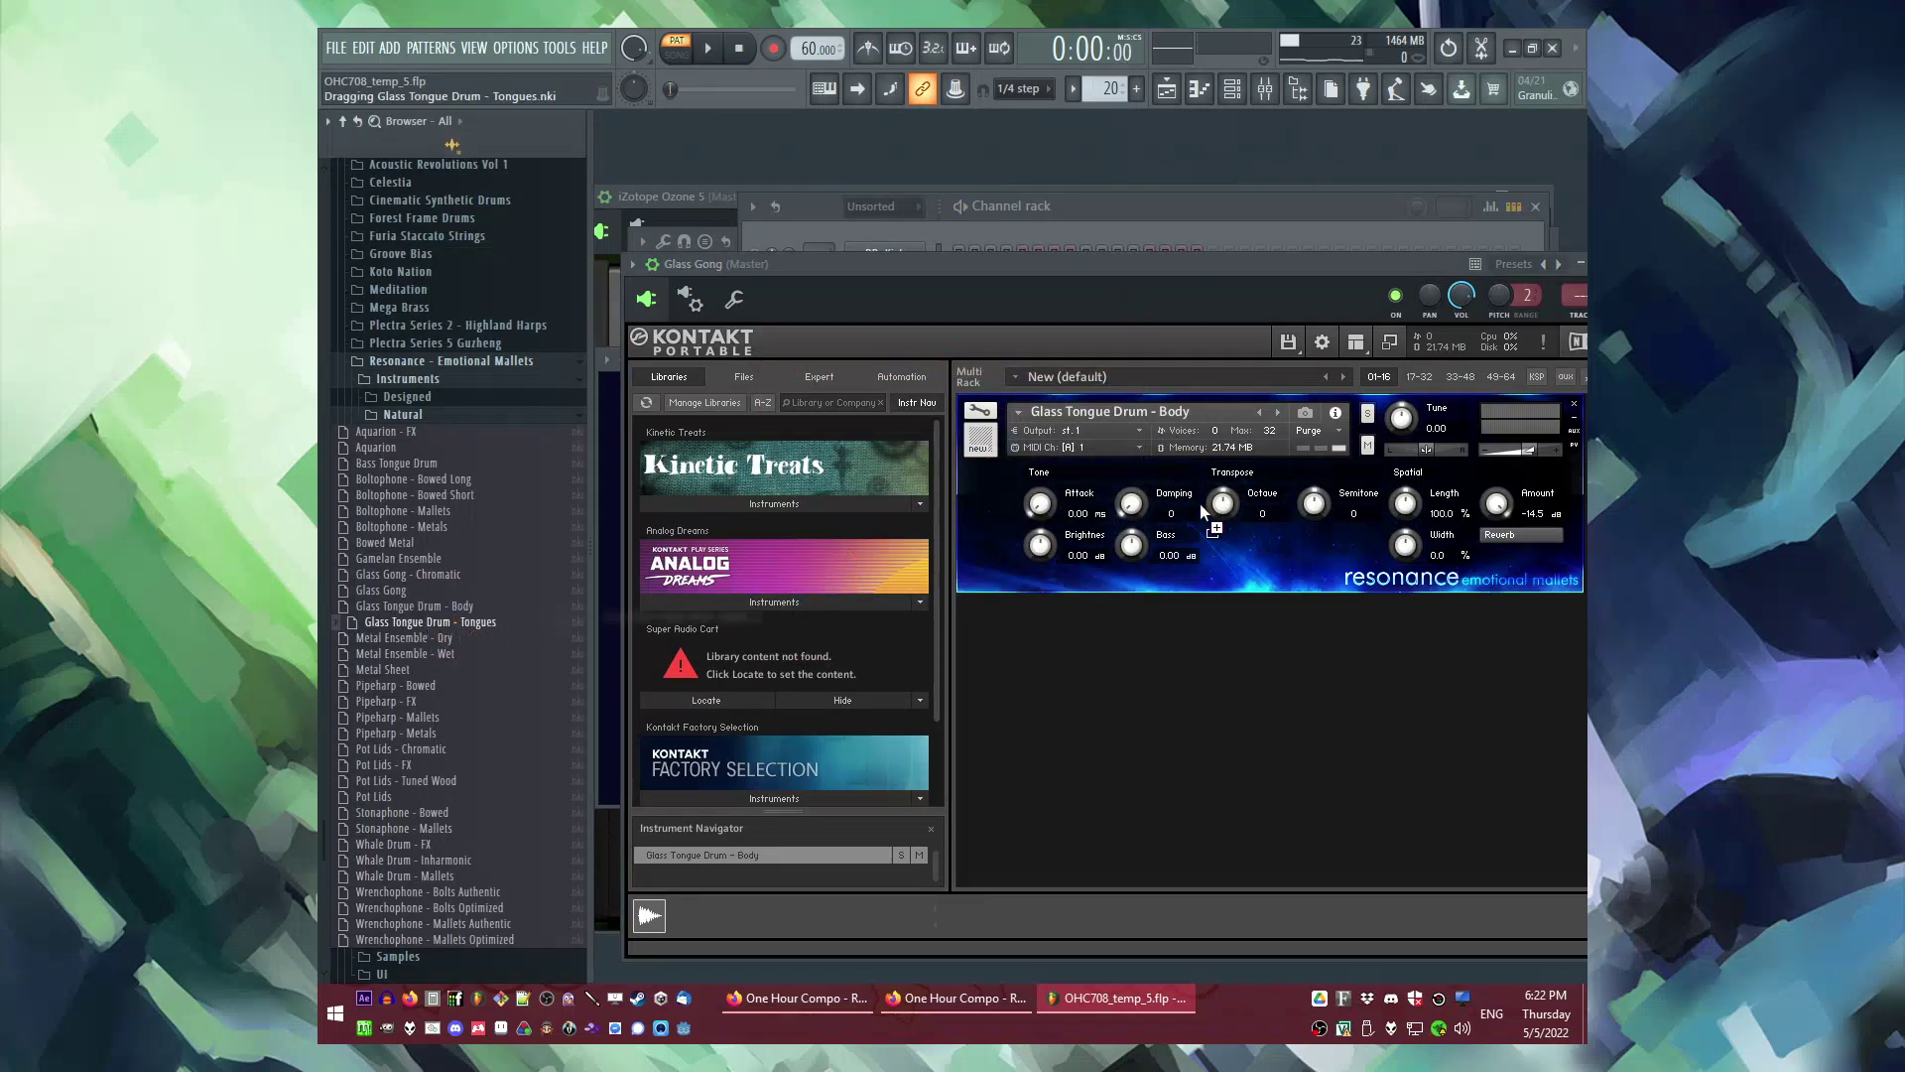
pyautogui.press('space')
pyautogui.press('space')
# Step: Audition the Metal Ensemble - Wet, Boltophone - Bowed Short and Boltophone - Bowed Long patches on the pattern's single note
pyautogui.moveTo(427, 655); pyautogui.dragTo(1091, 466)
pyautogui.press('space')
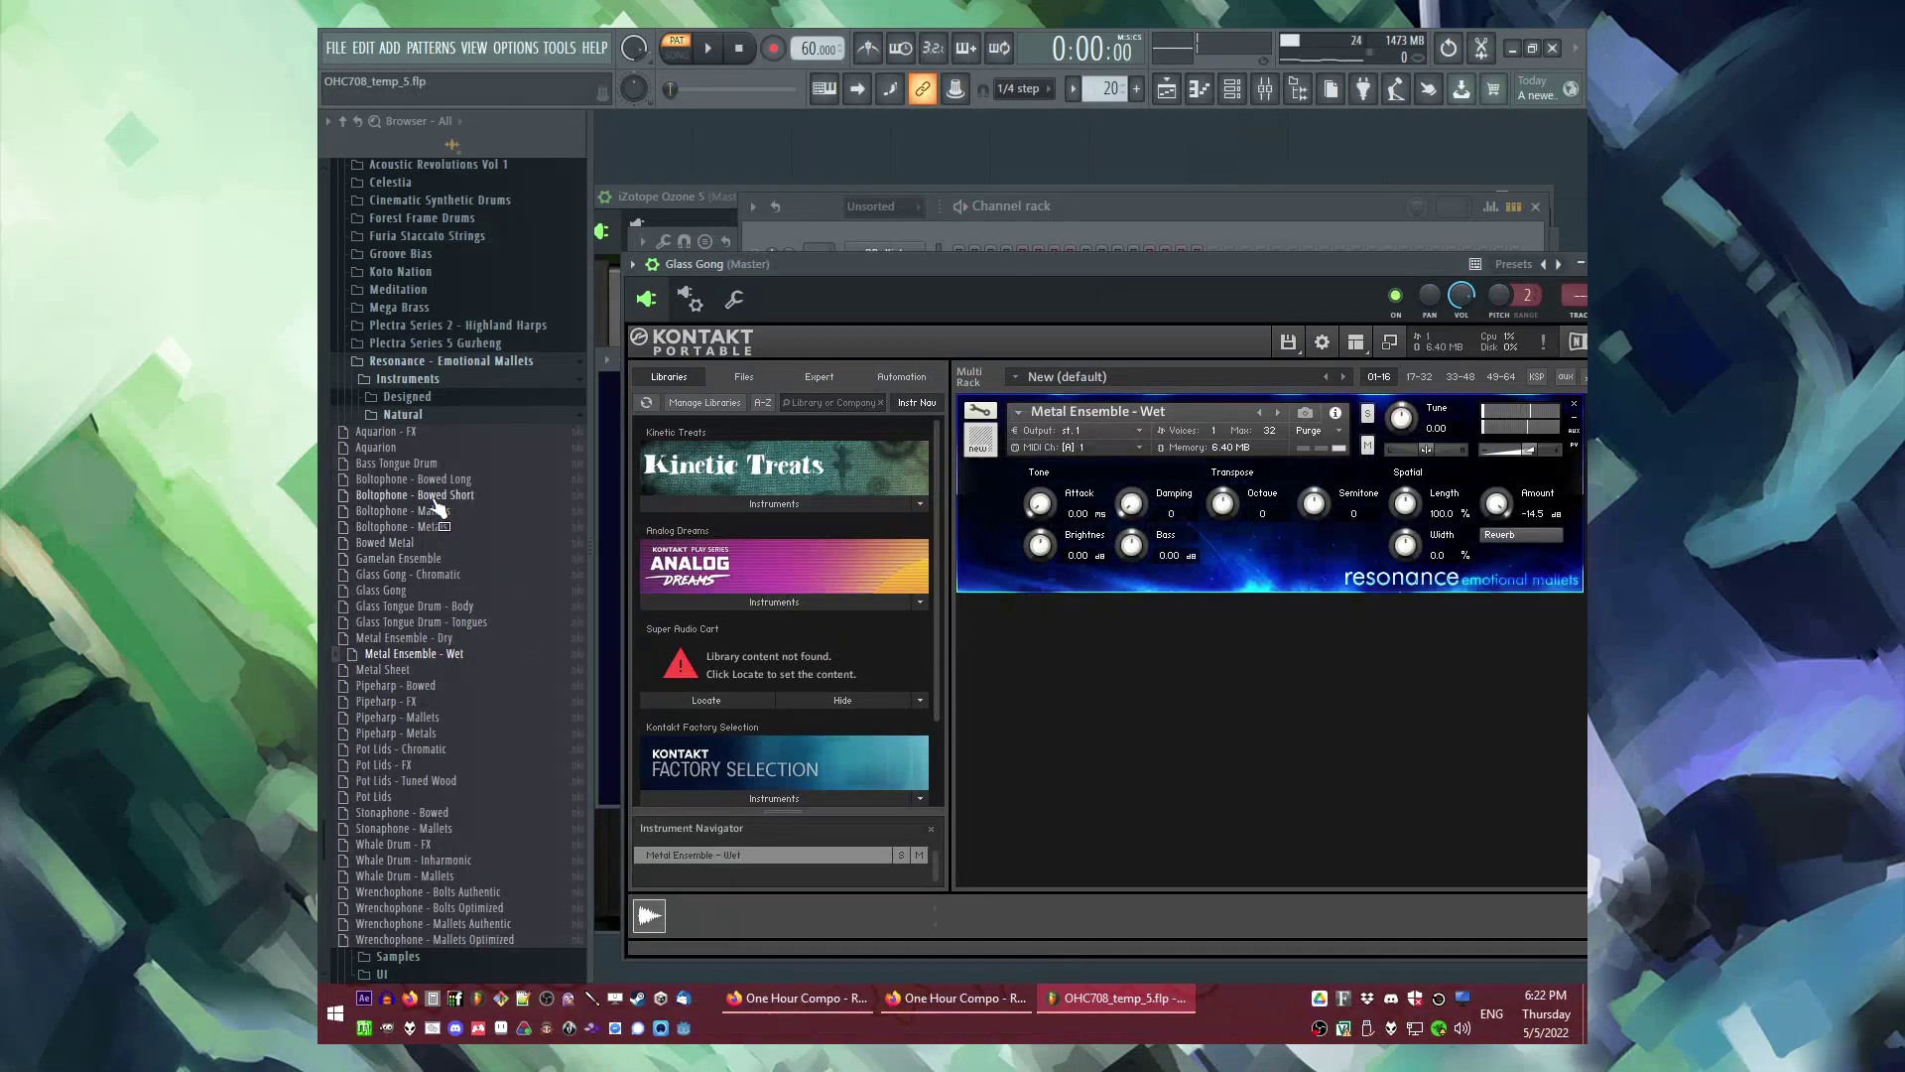
pyautogui.moveTo(434, 507); pyautogui.dragTo(1091, 466)
pyautogui.press('space')
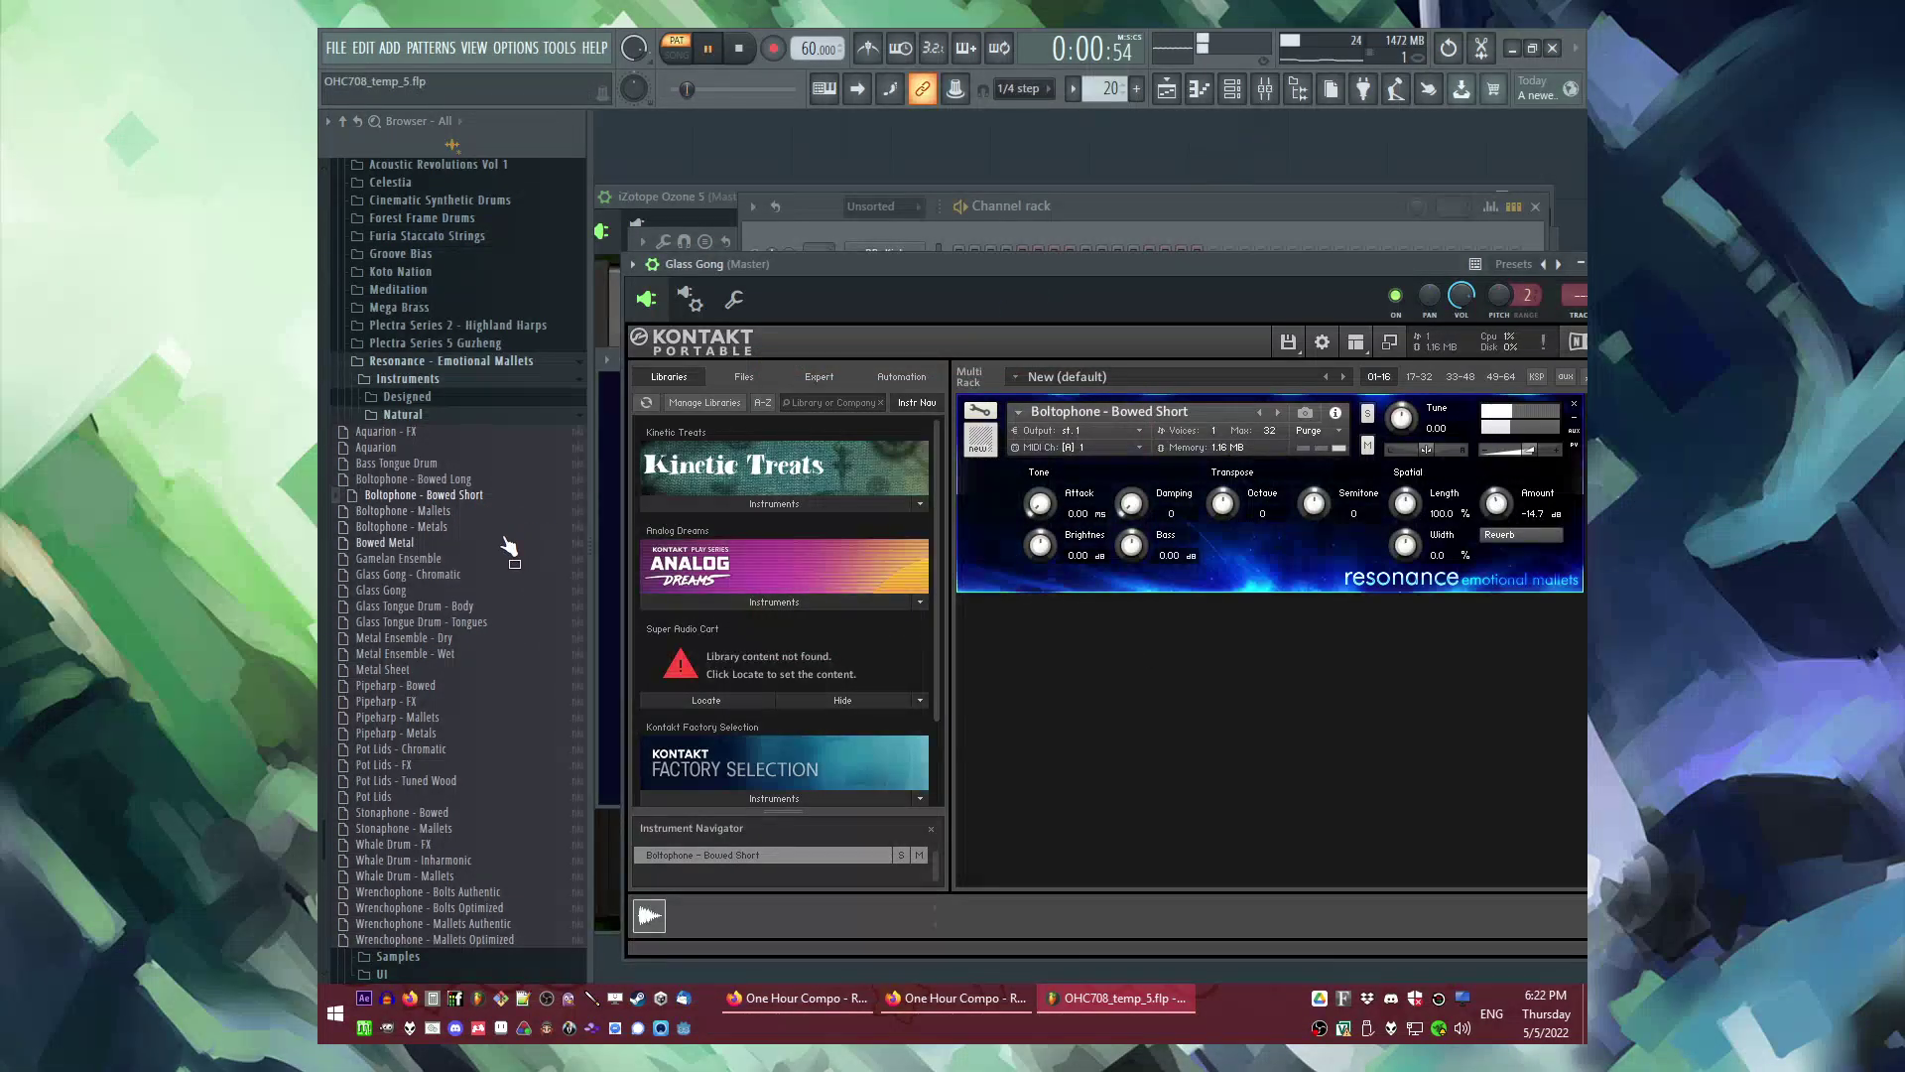
pyautogui.moveTo(447, 486); pyautogui.dragTo(1027, 264)
pyautogui.press('space')
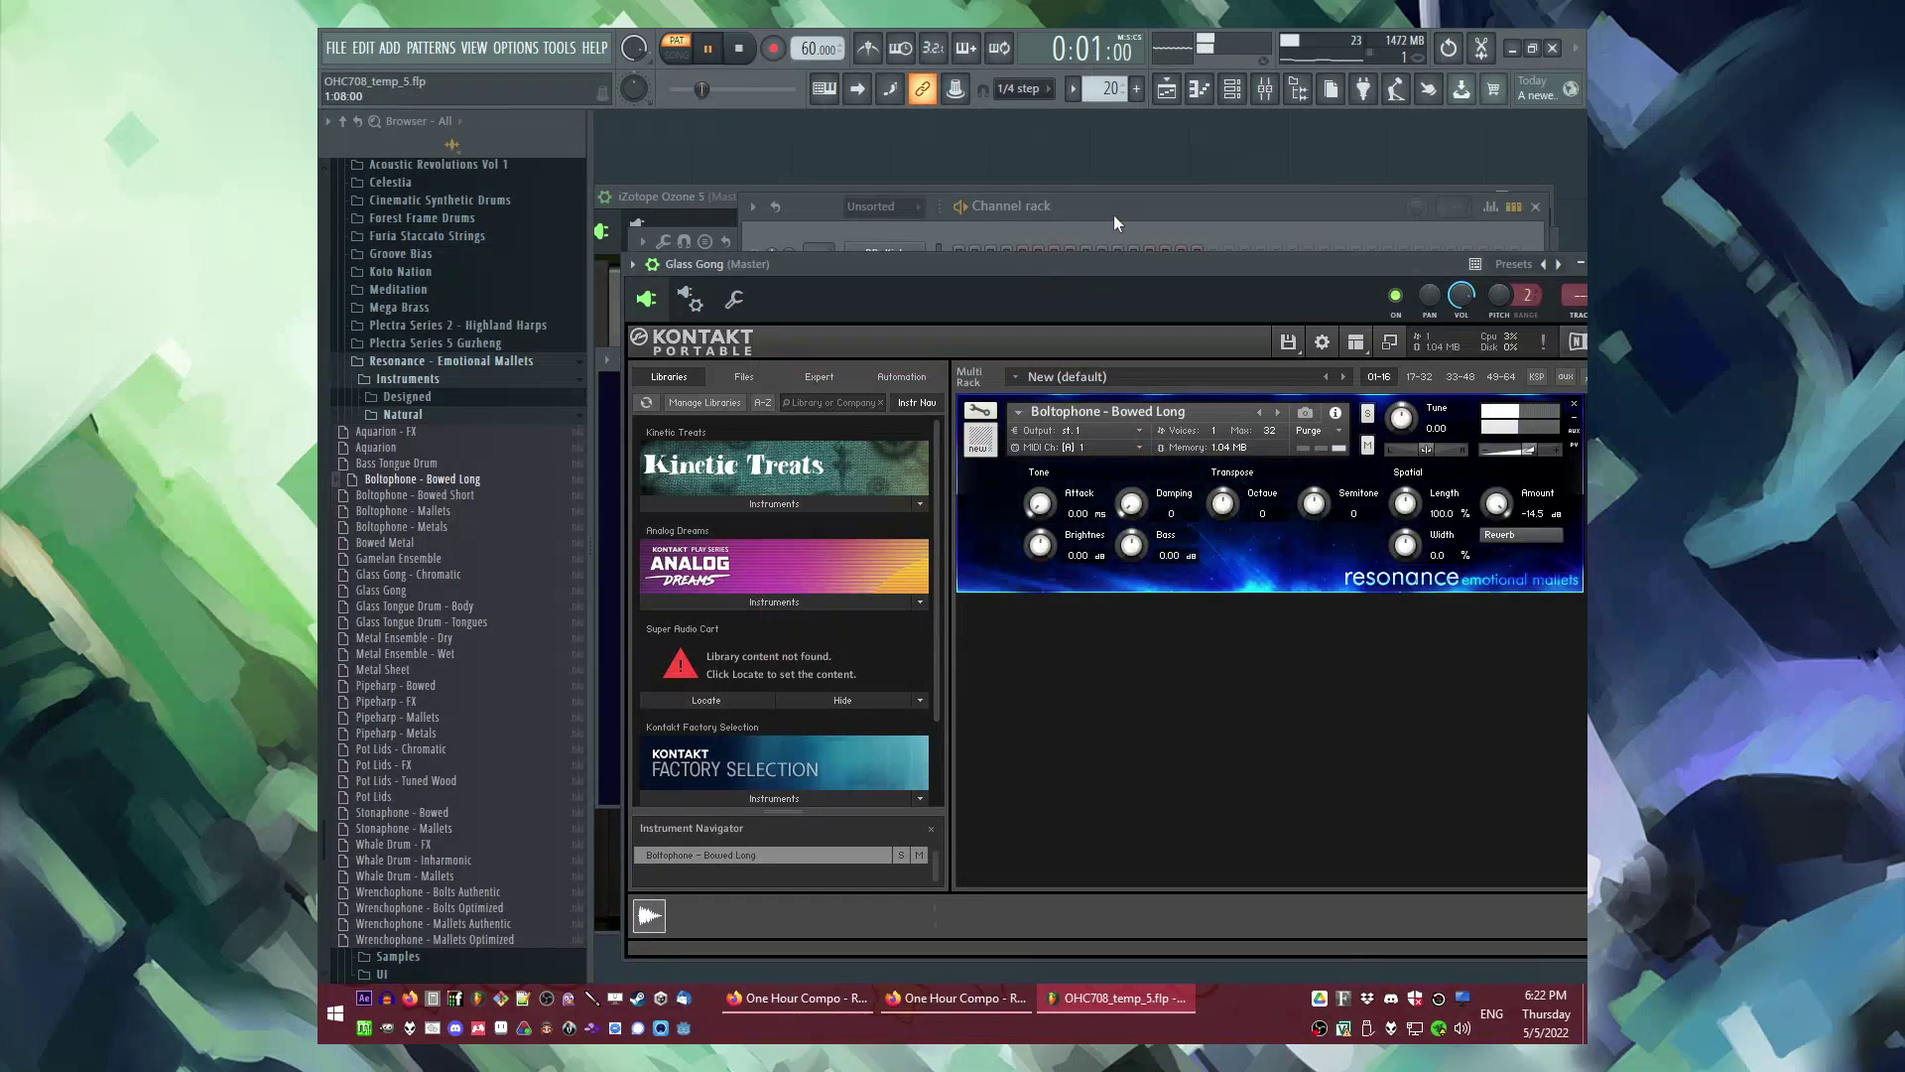
# Step: Try the Pipeharp - Bowed and Stonaphone - Bowed patches in the same Kontakt channel
pyautogui.moveTo(451, 700); pyautogui.dragTo(1063, 285)
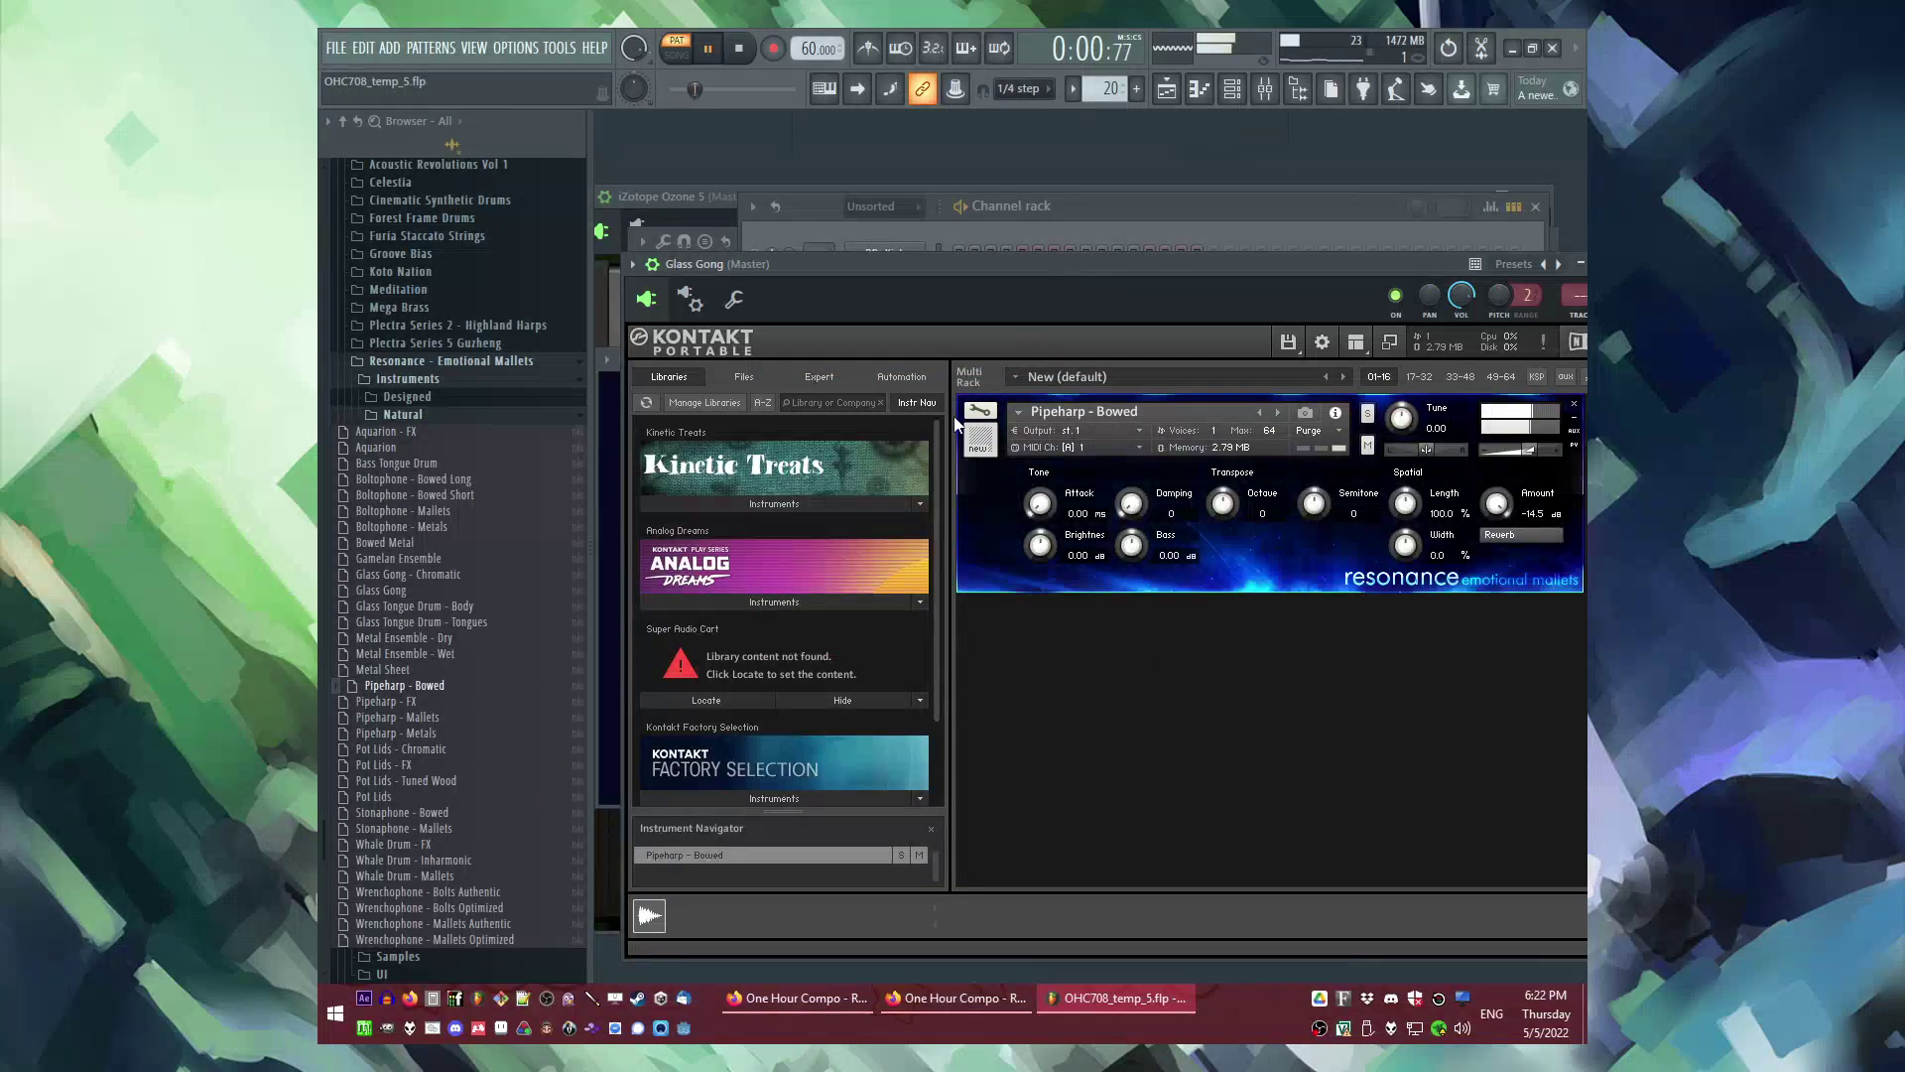
pyautogui.press('space')
pyautogui.moveTo(428, 826); pyautogui.dragTo(1037, 282)
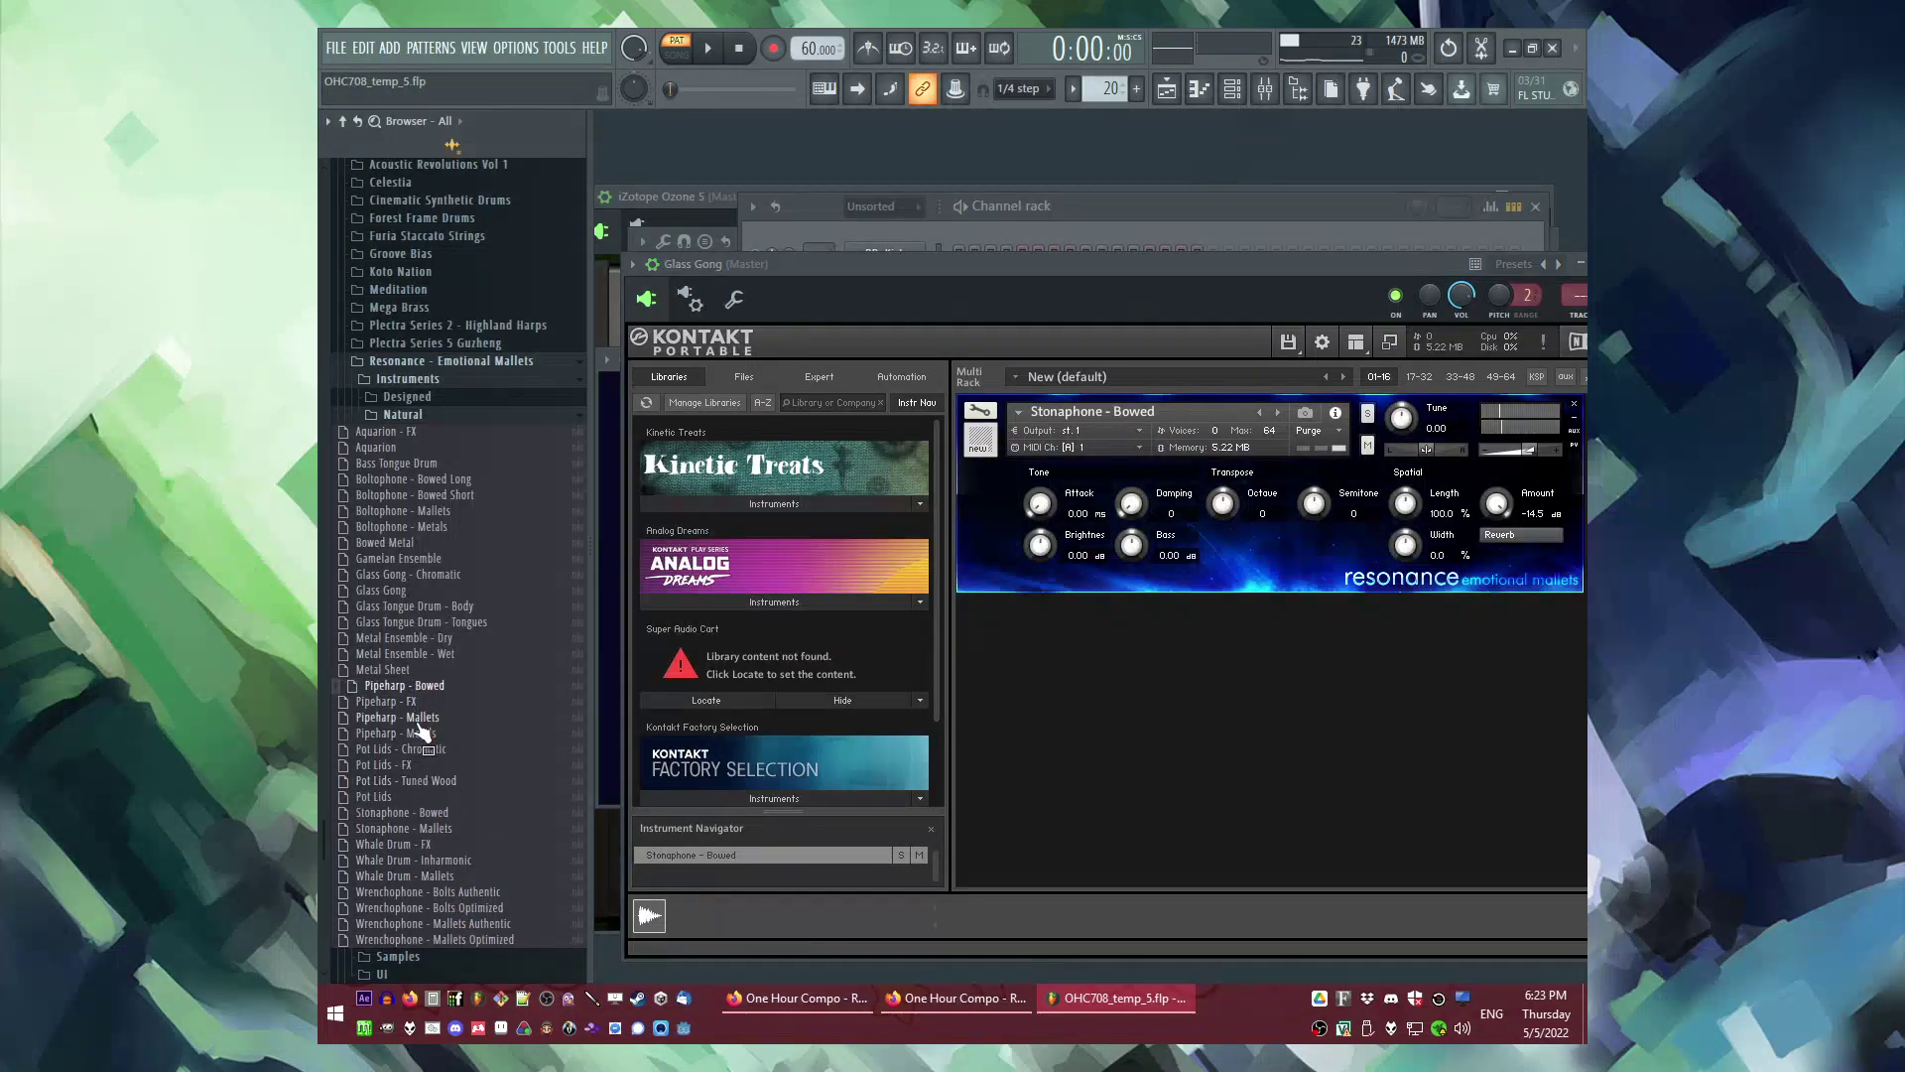
# Step: Load the Pot Lids - Chromatic patch into the Kontakt channel and play the arrangement from just after bar 24
pyautogui.moveTo(409, 752); pyautogui.dragTo(1015, 272)
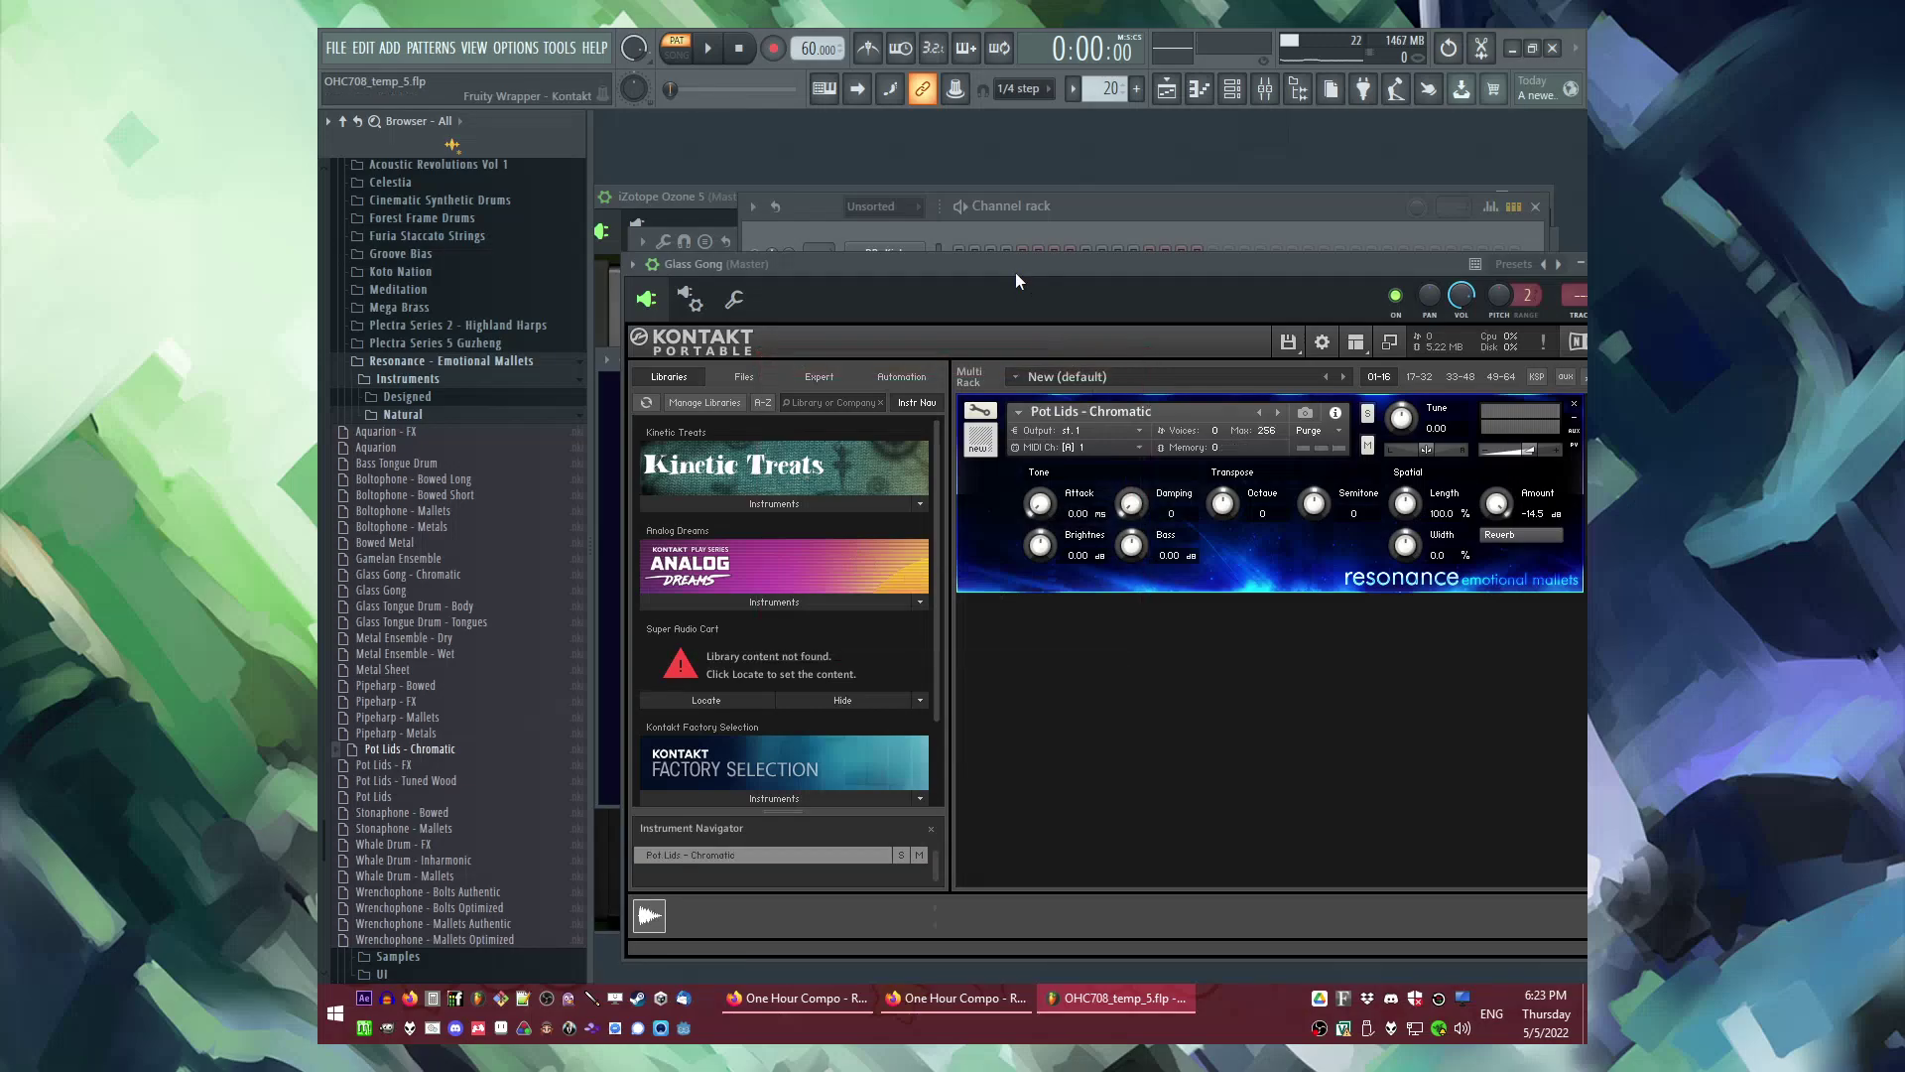
pyautogui.click(1087, 216)
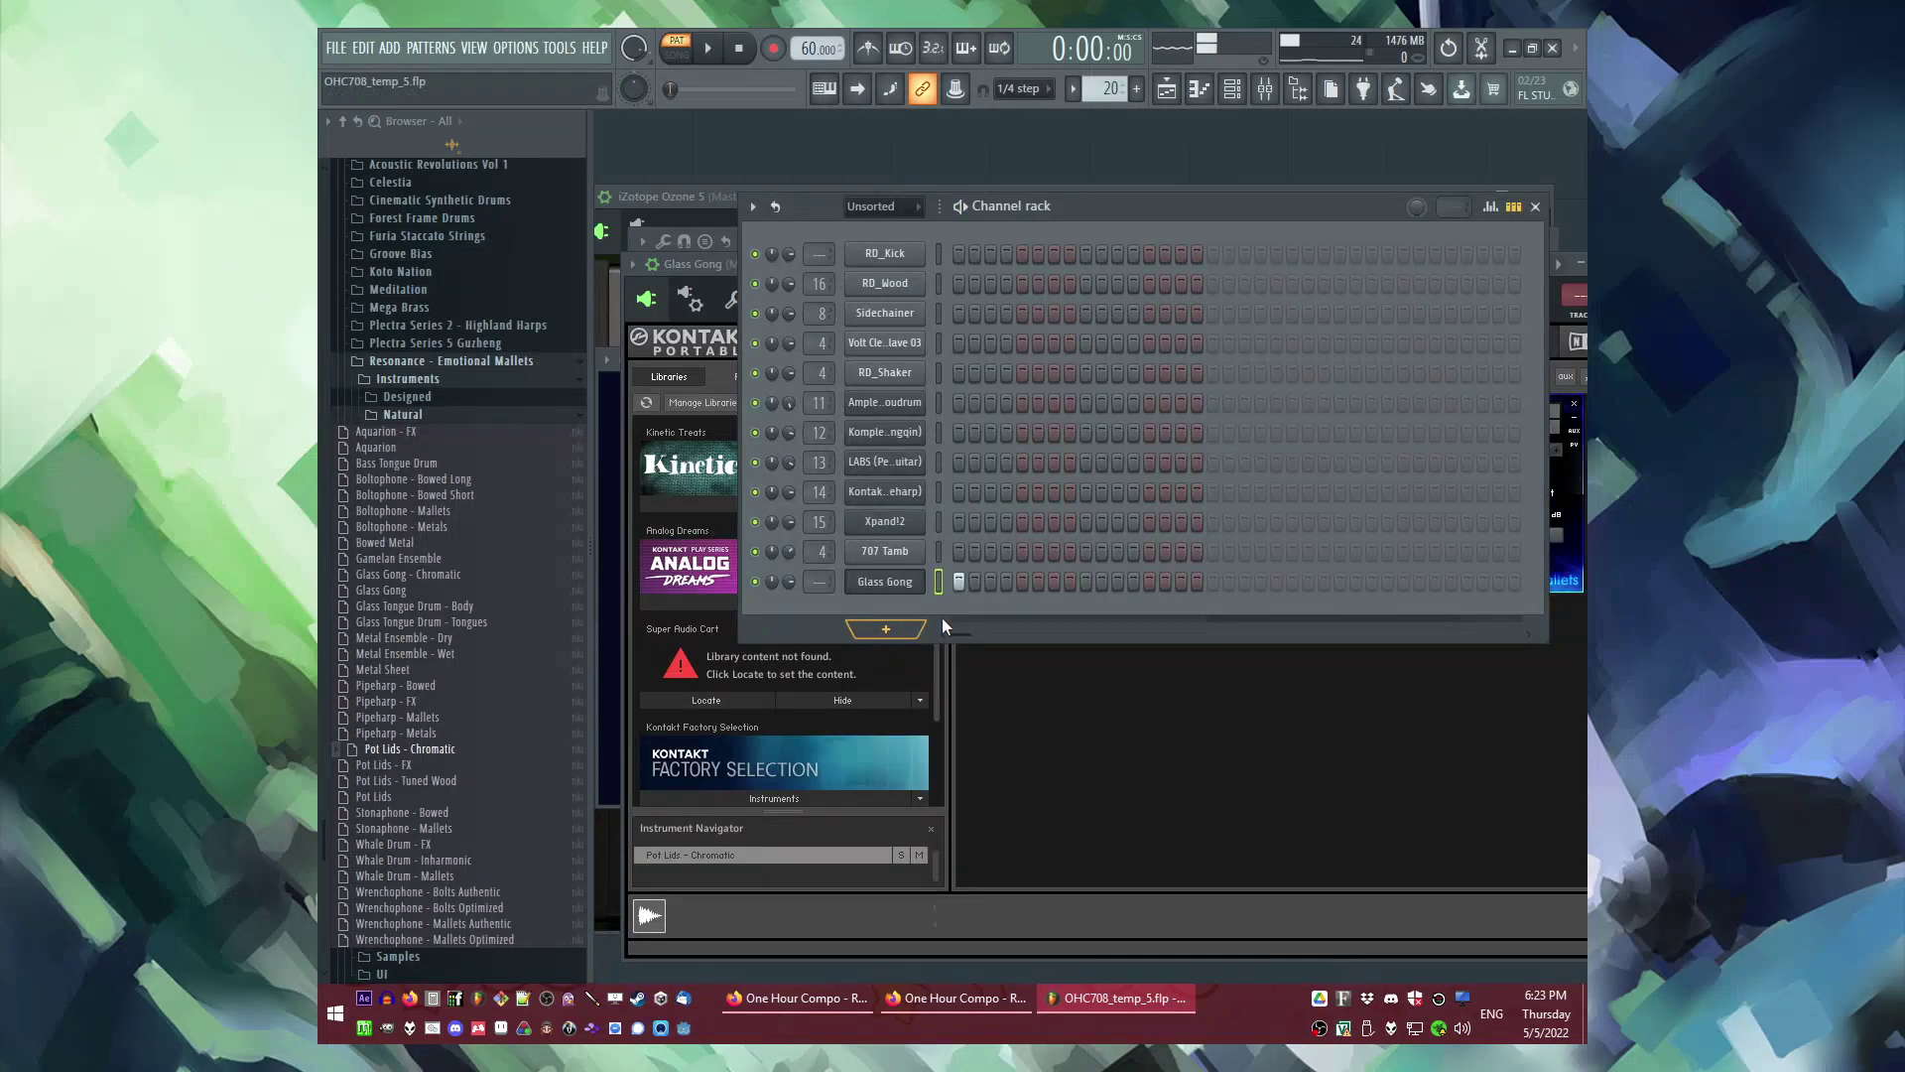
pyautogui.press('F5')
pyautogui.press('space')
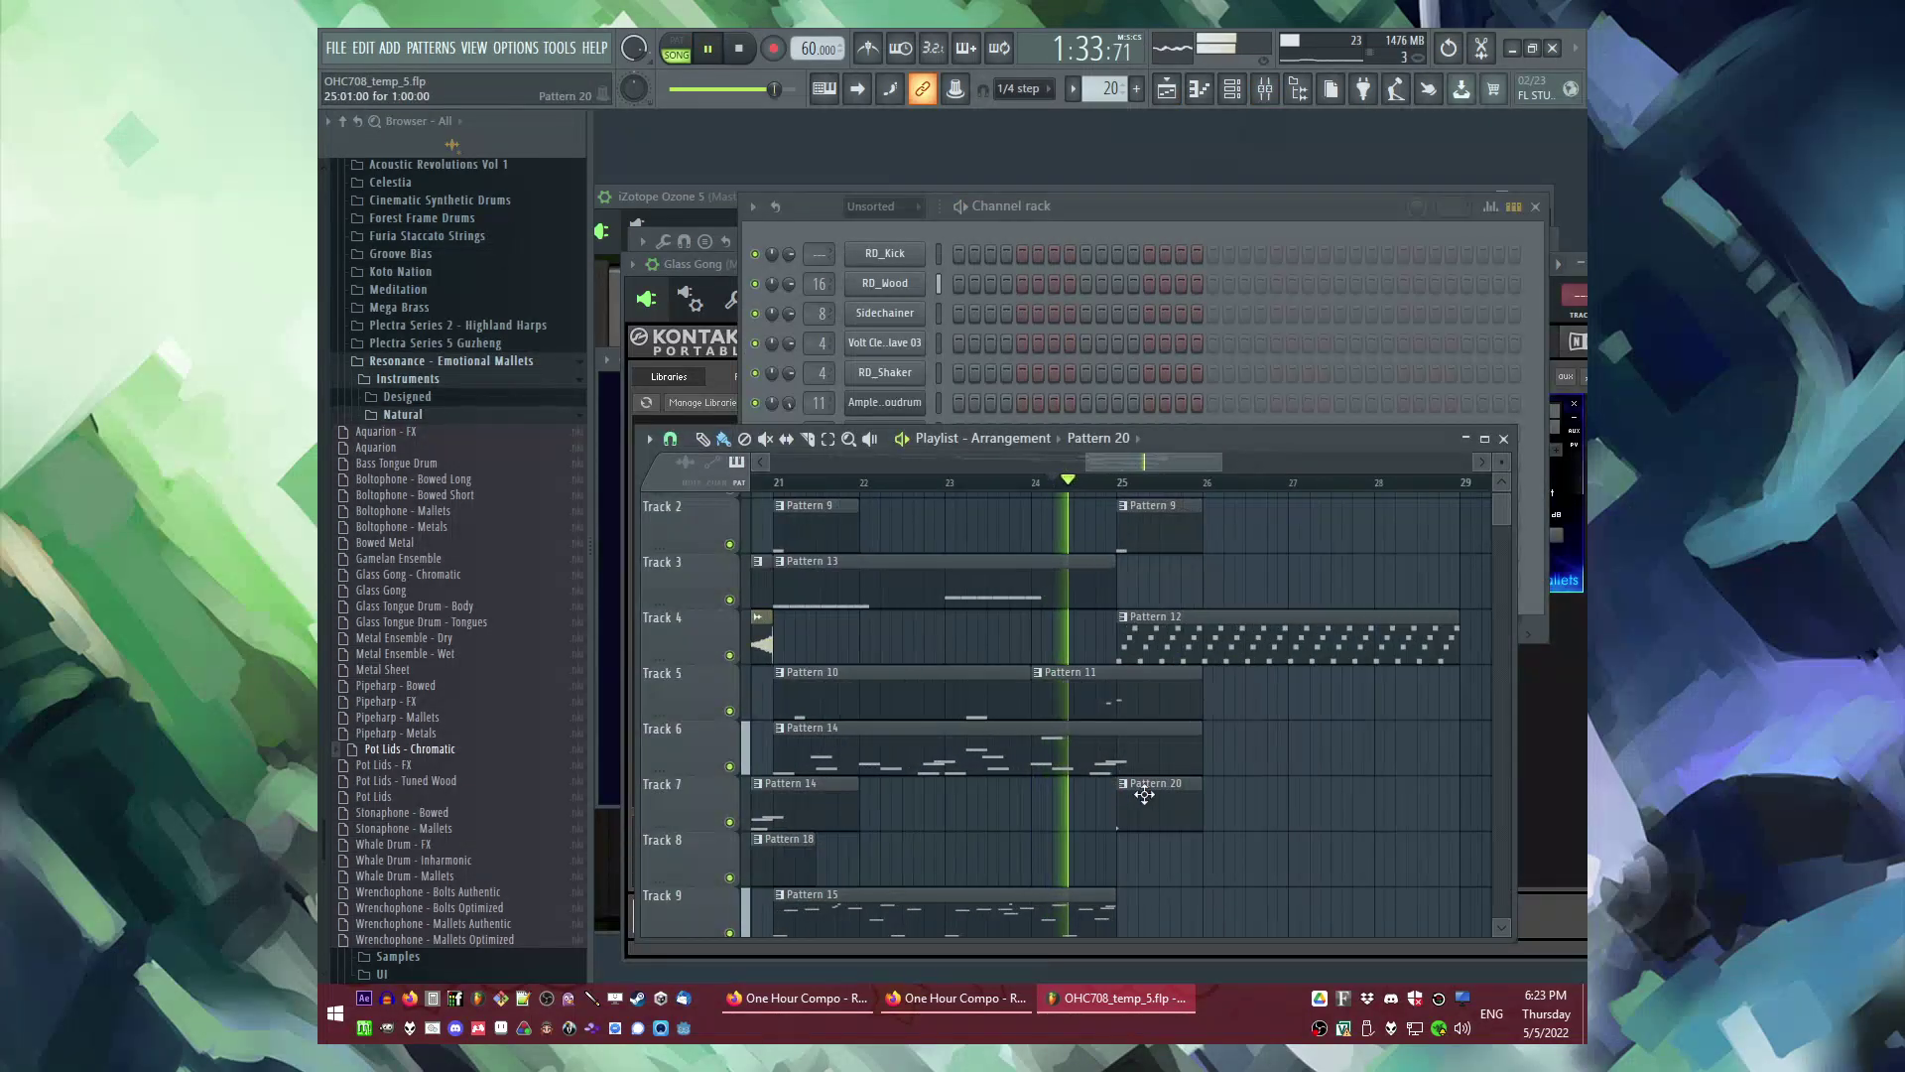
# Step: Lengthen Pattern 20's C5 note to about one beat, add D#5 and F5 notes of similar length after it, and play them
pyautogui.doubleClick(1139, 793)
pyautogui.click(708, 510)
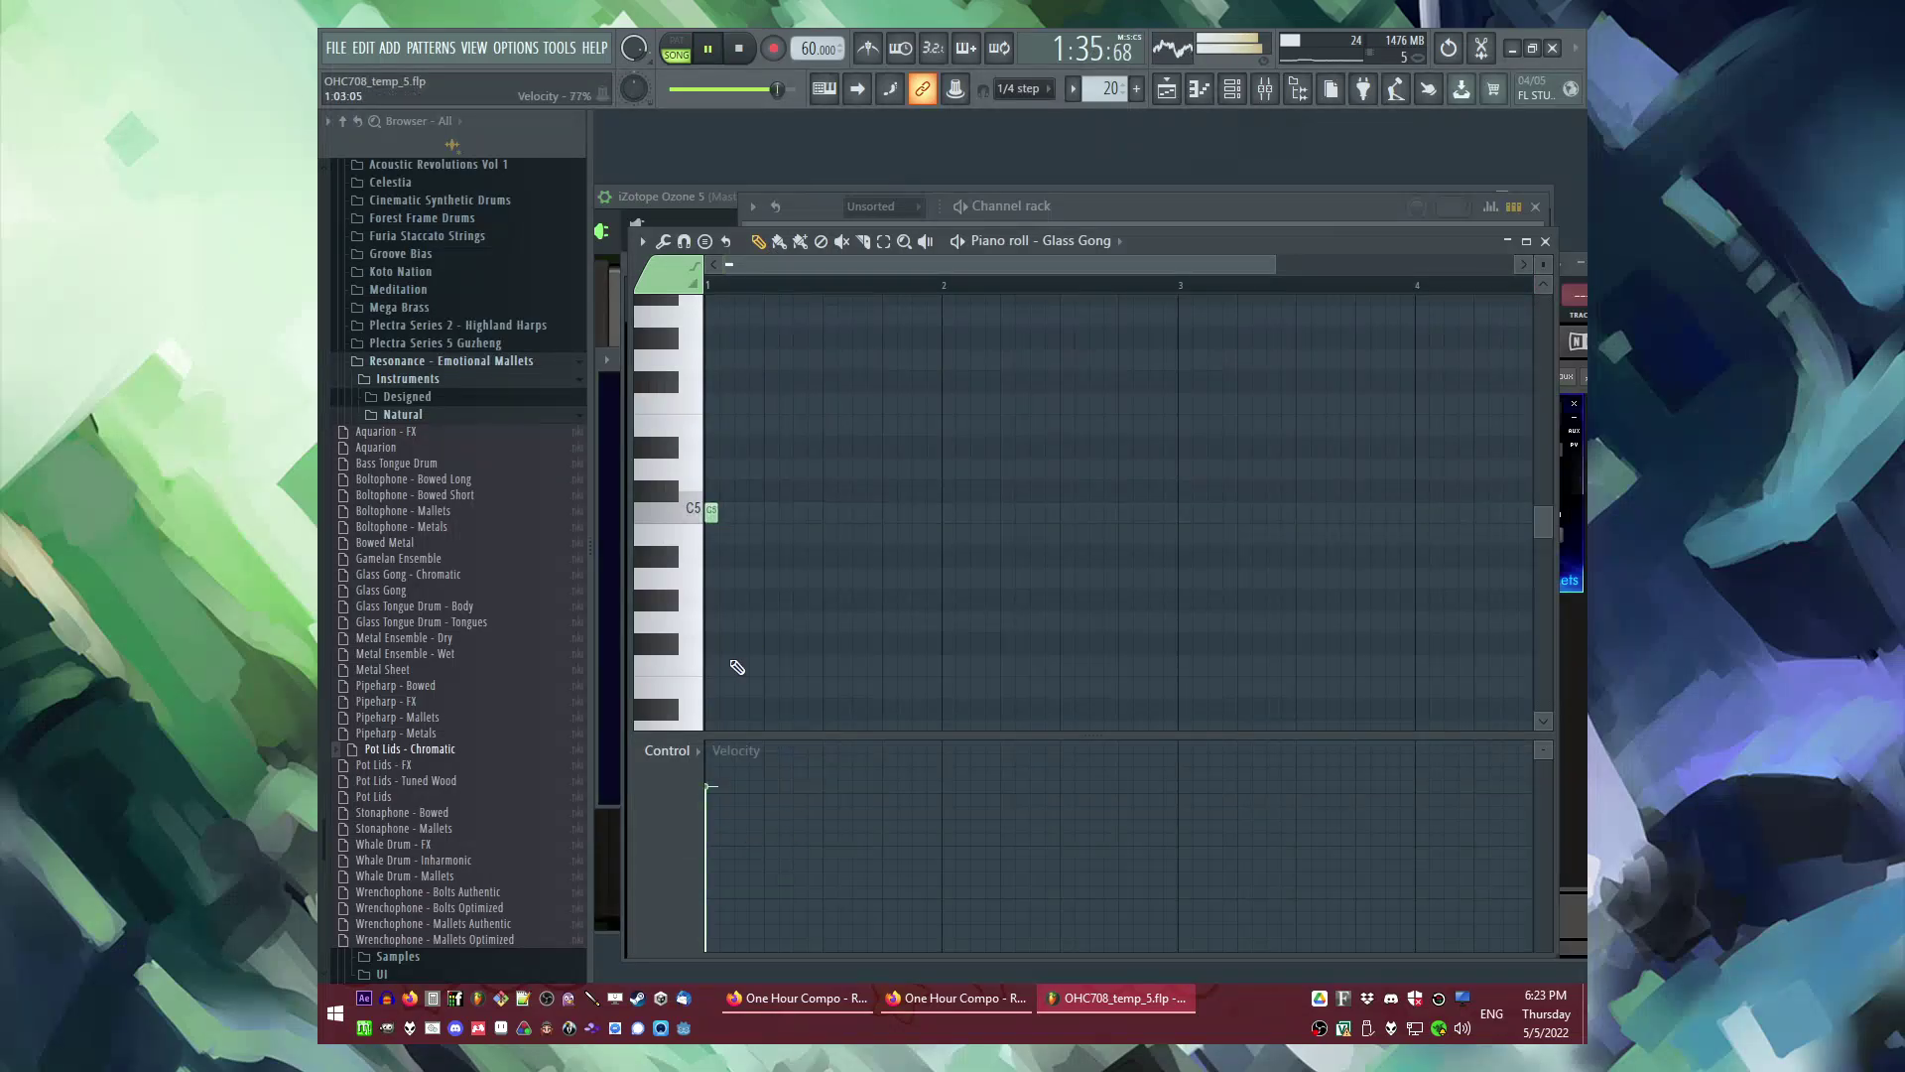
pyautogui.scroll(3, 781, 582)
pyautogui.press('space')
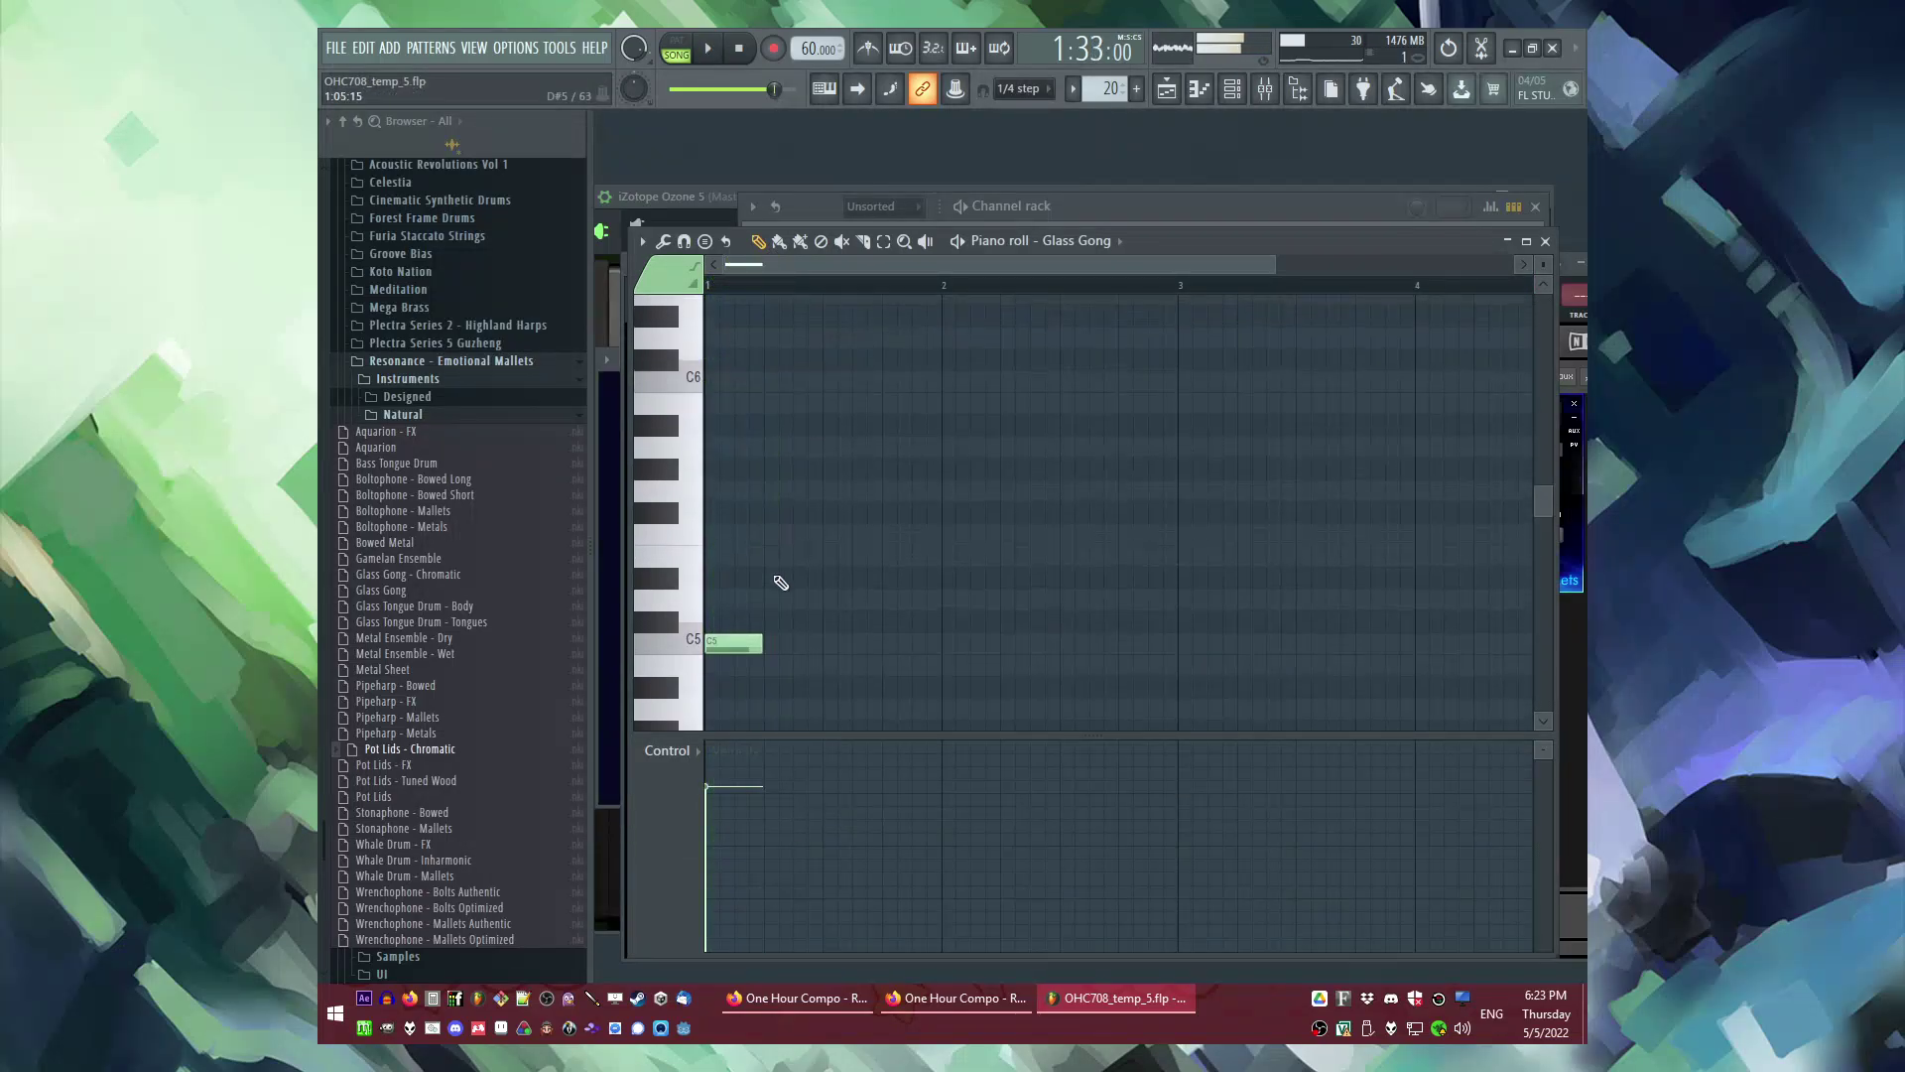
pyautogui.scroll(1, 735, 605)
pyautogui.click(788, 578)
pyautogui.click(832, 533)
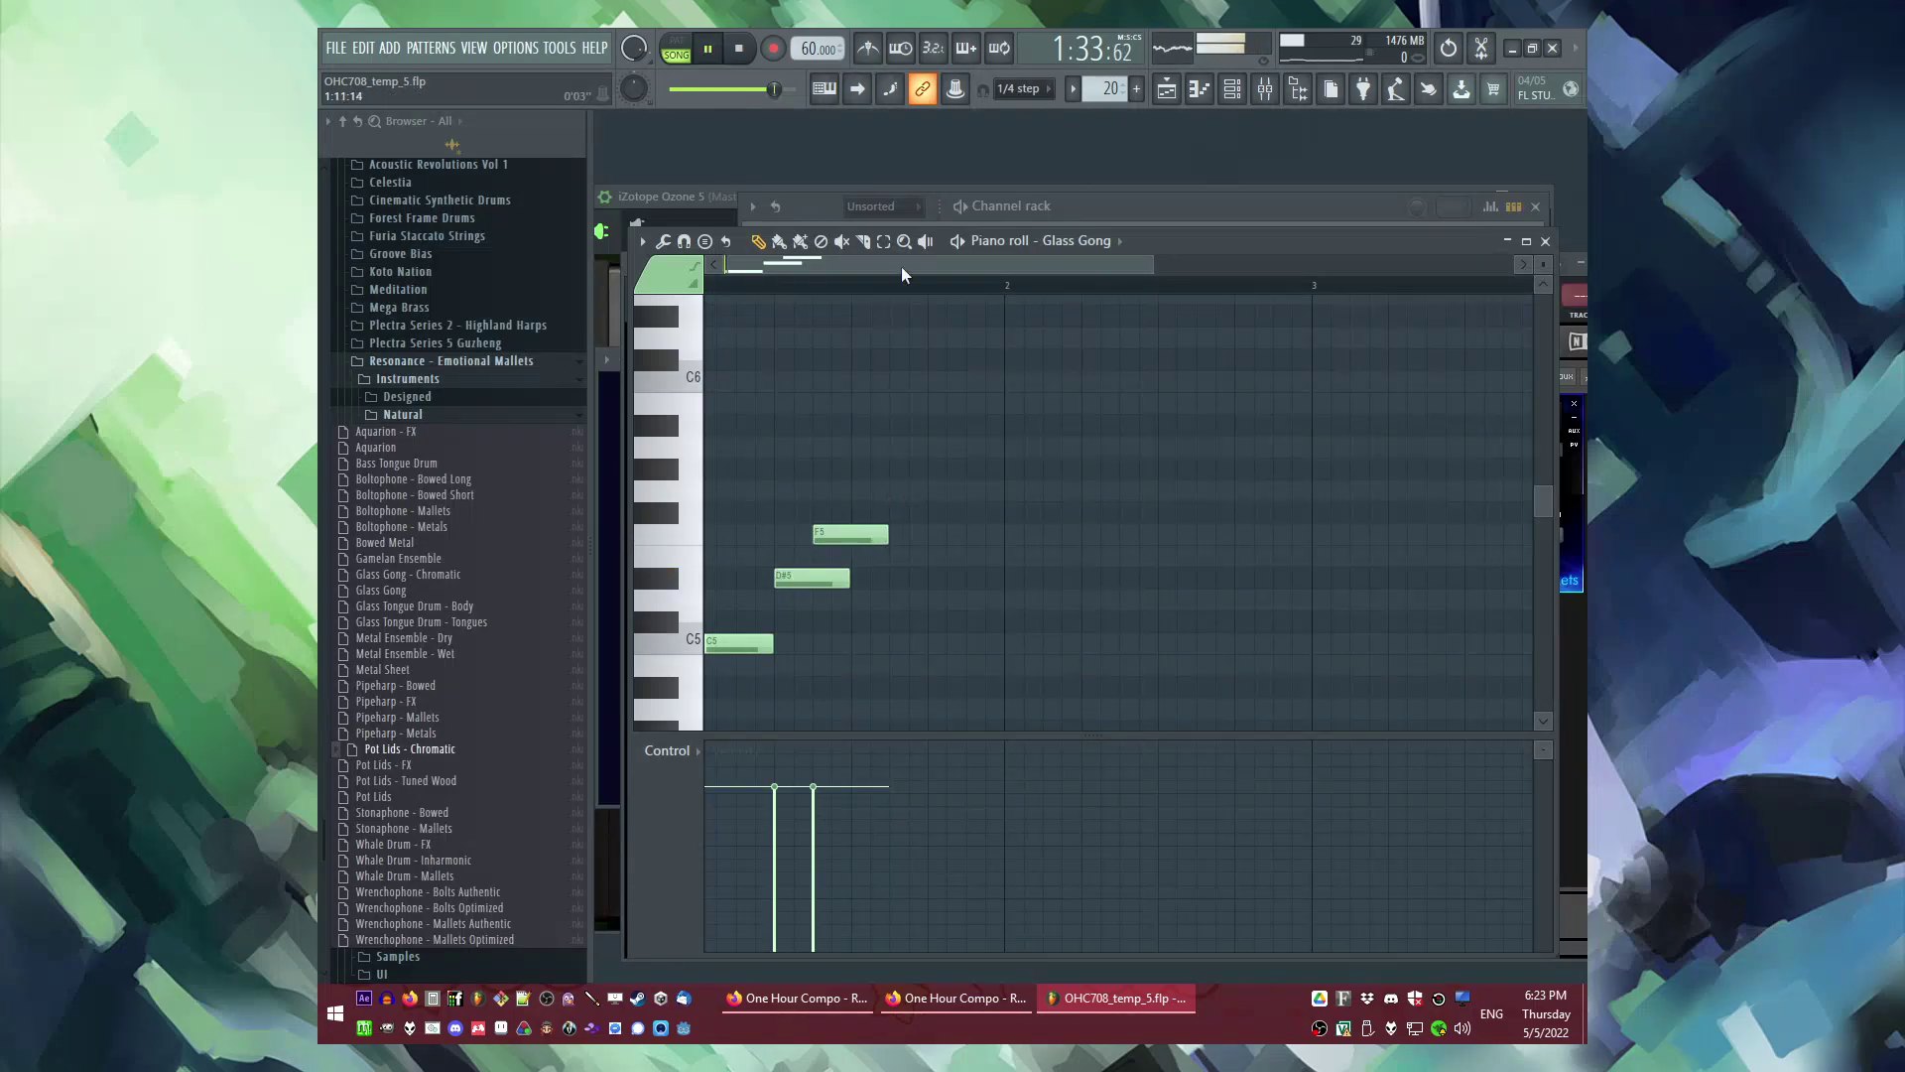
# Step: Replace the pattern's F5 note with A#5, add F5 and G5 notes after it, and play the pattern on its own
pyautogui.moveTo(901, 268); pyautogui.dragTo(895, 270)
pyautogui.rightClick(941, 410)
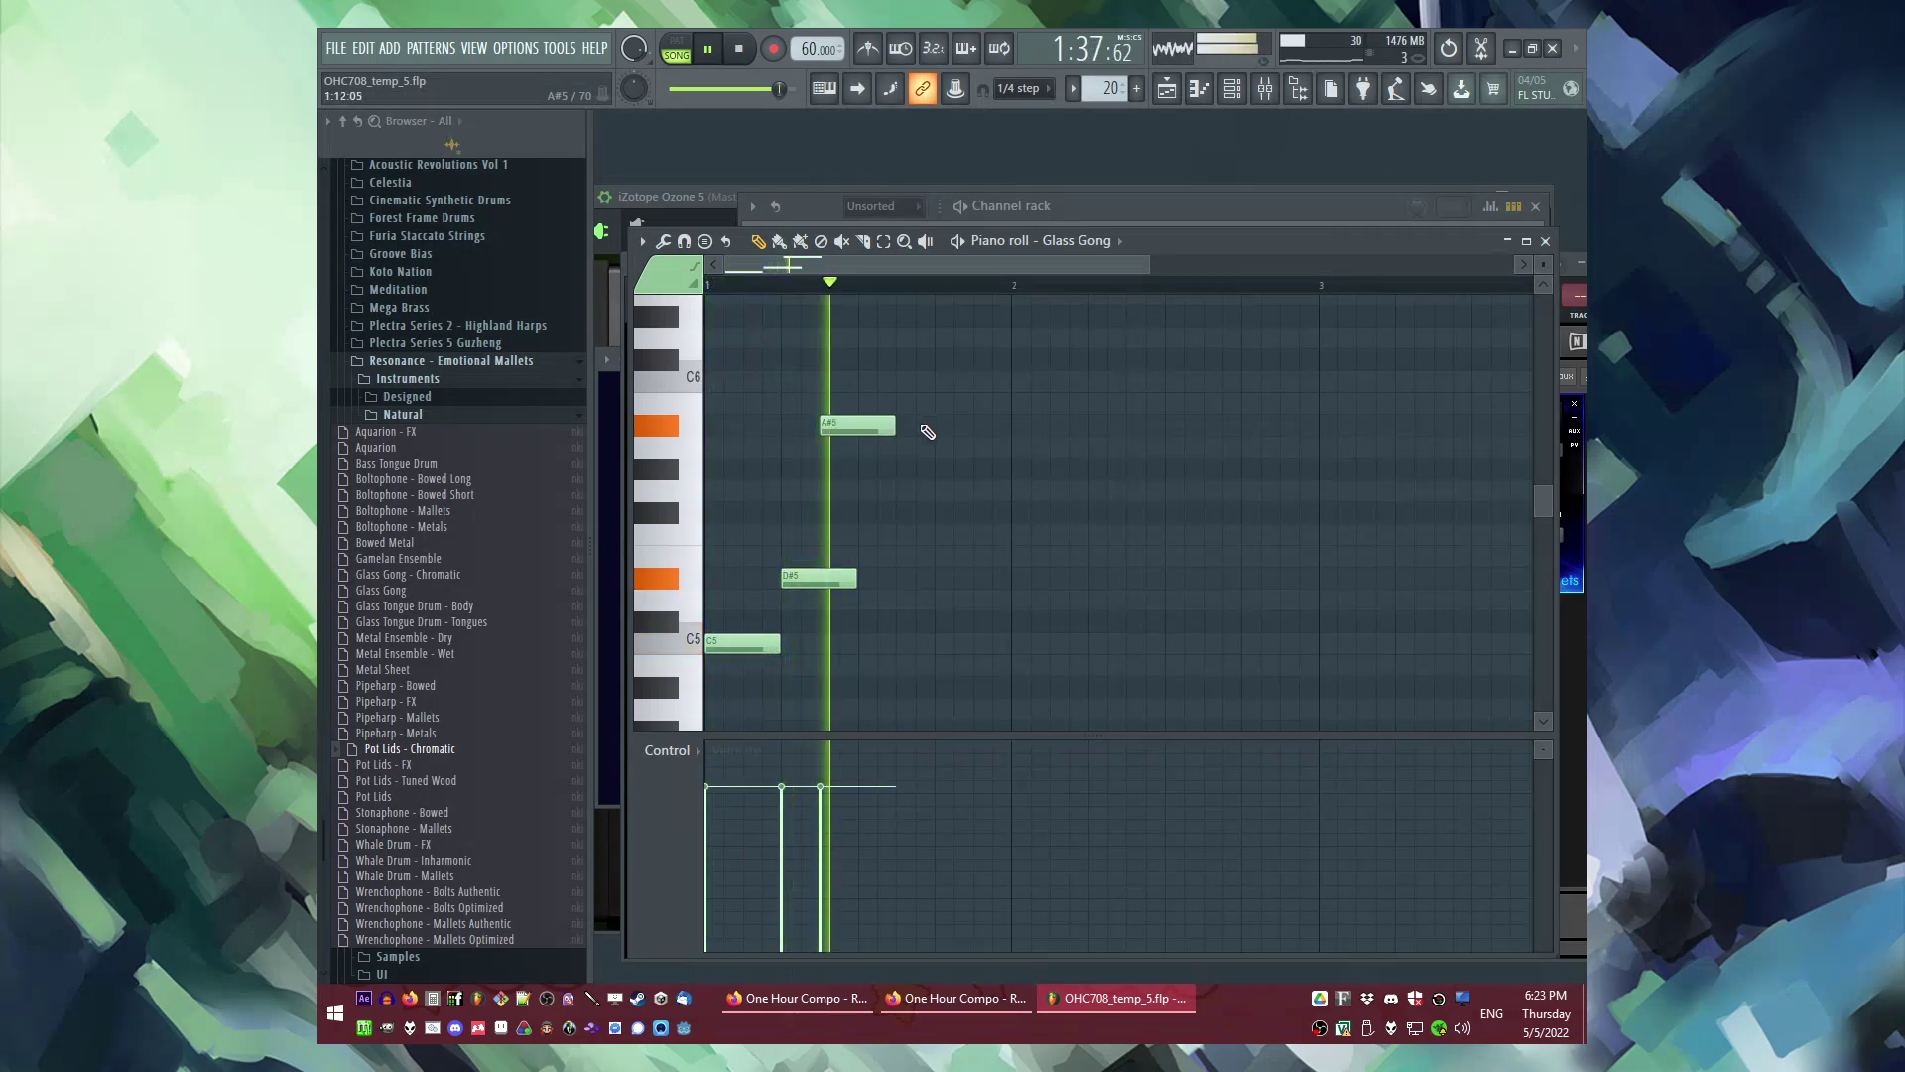
pyautogui.press('l')
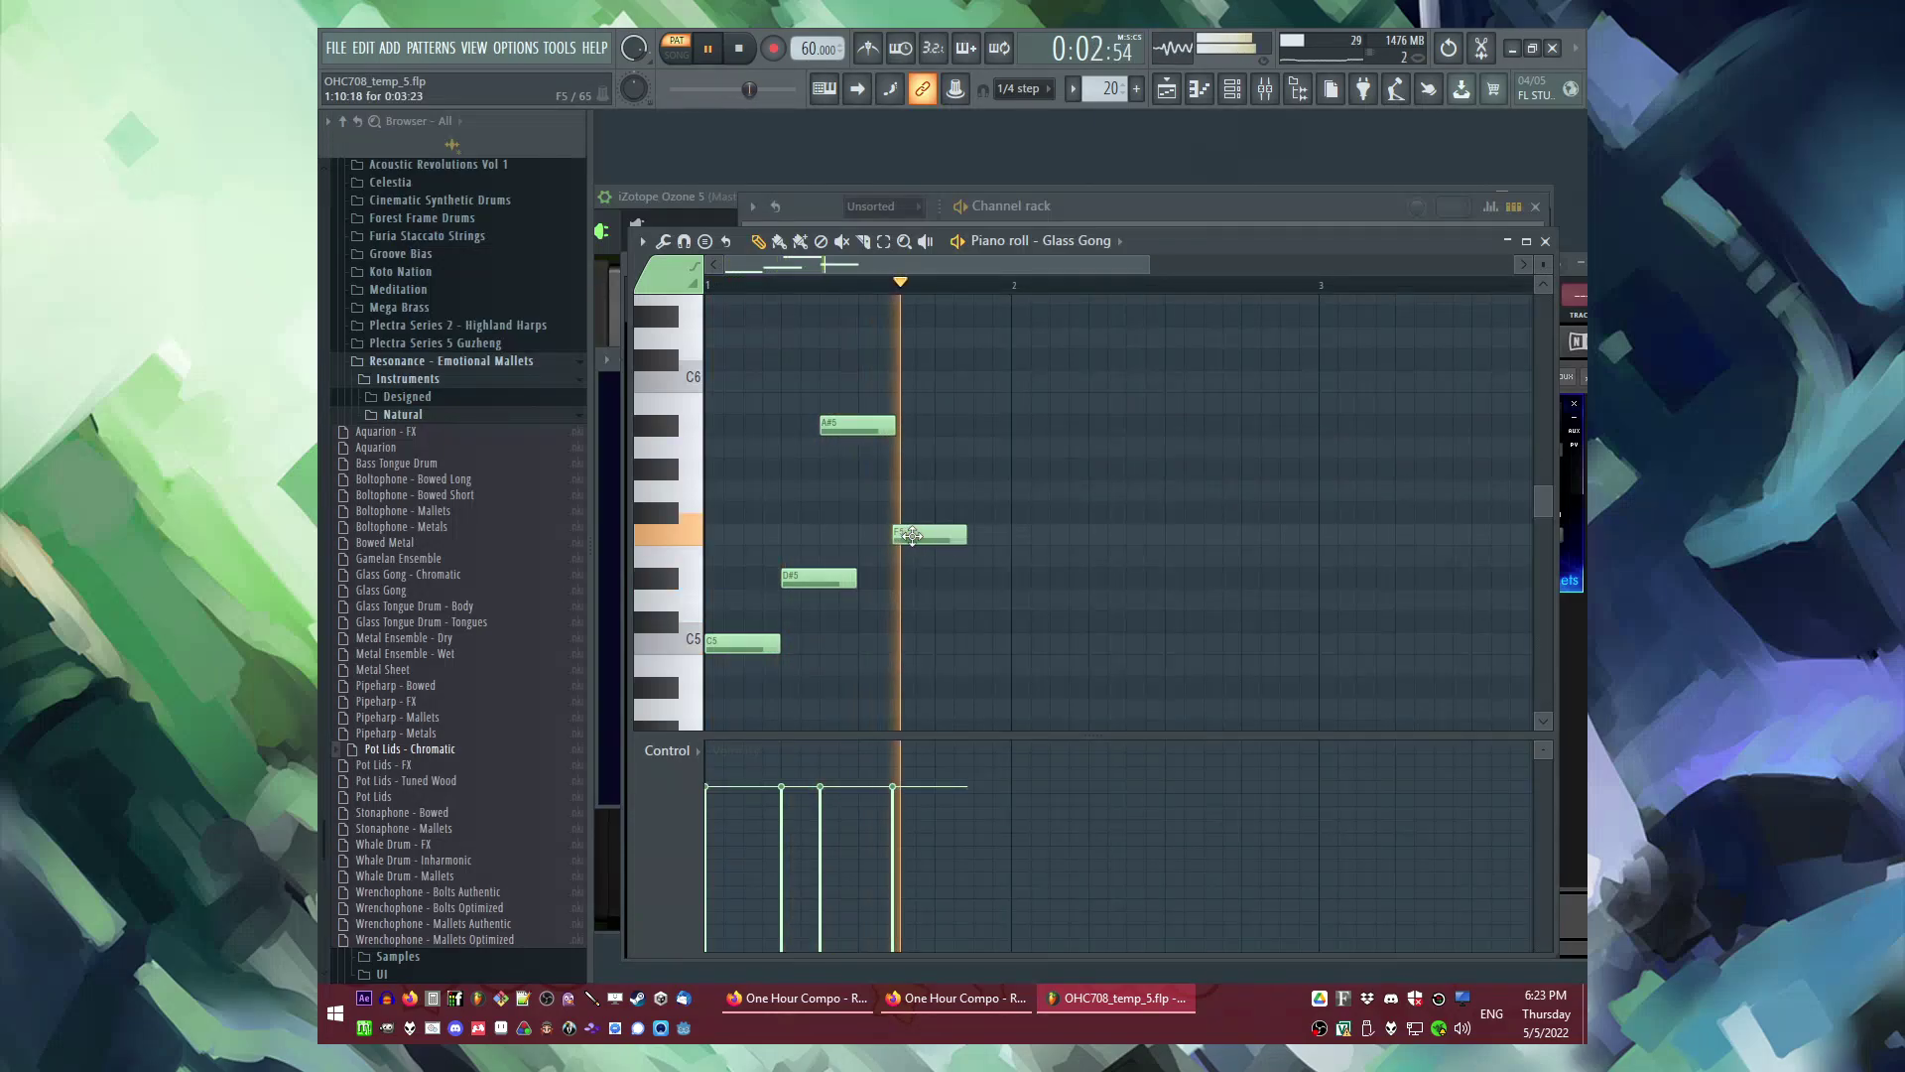
pyautogui.click(980, 491)
pyautogui.press('space')
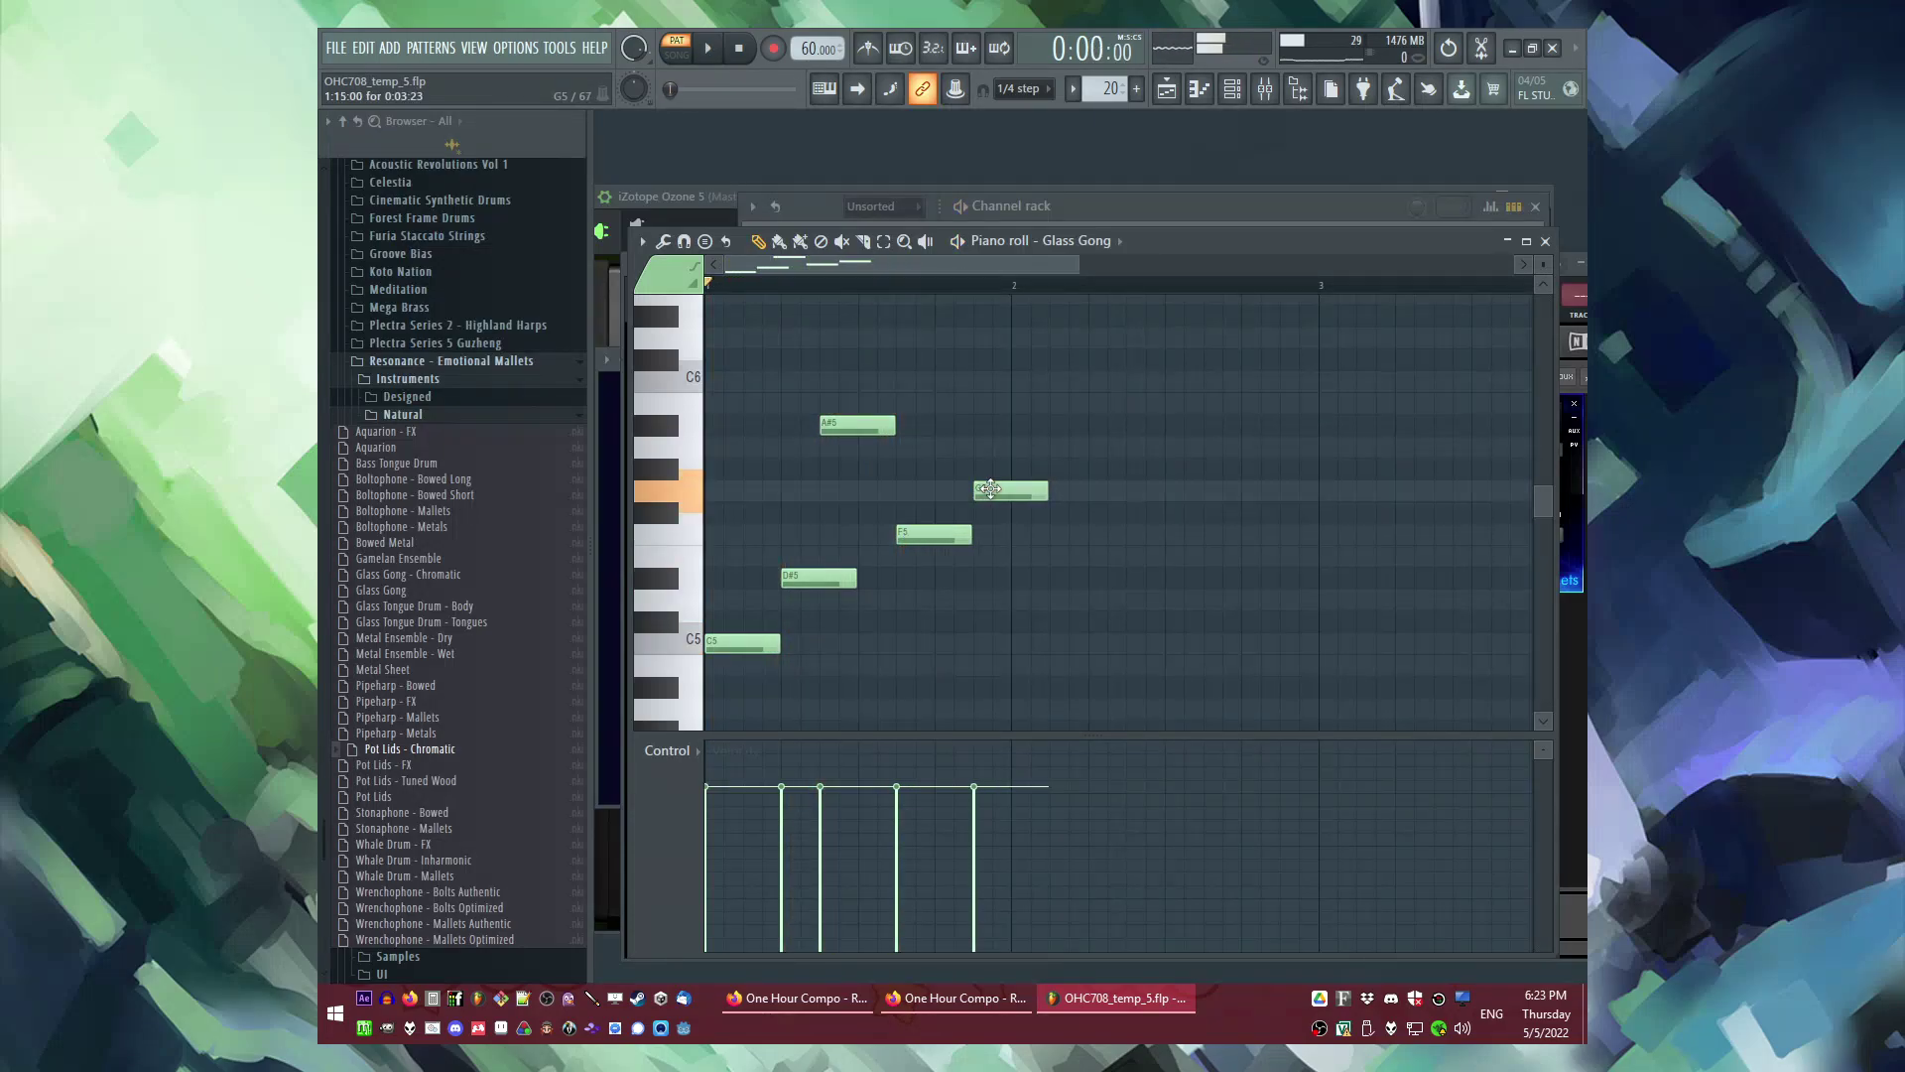
# Step: Continue the melody through bar 2 with A#5, D#5, F5, C5 and G5 notes, ending on A#5 at bar 3
pyautogui.click(1091, 580)
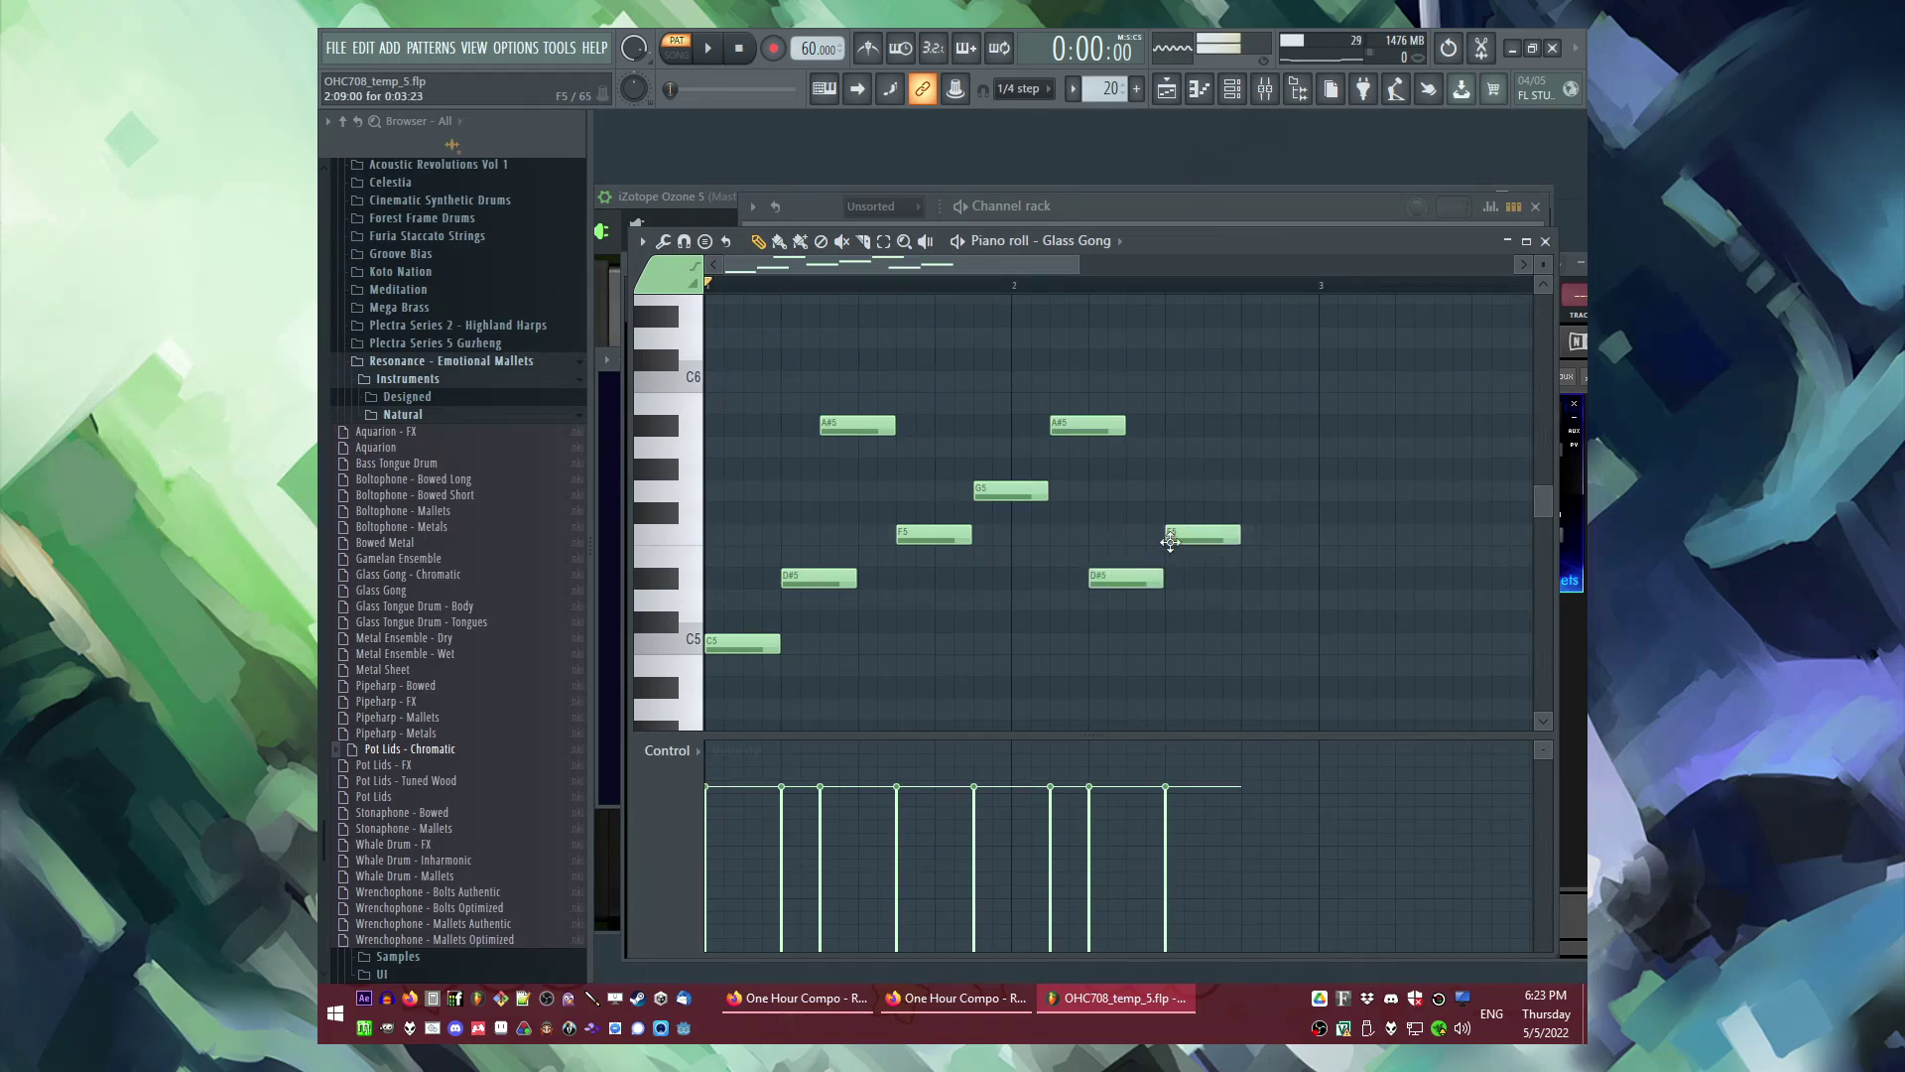
pyautogui.click(1201, 647)
pyautogui.click(1283, 491)
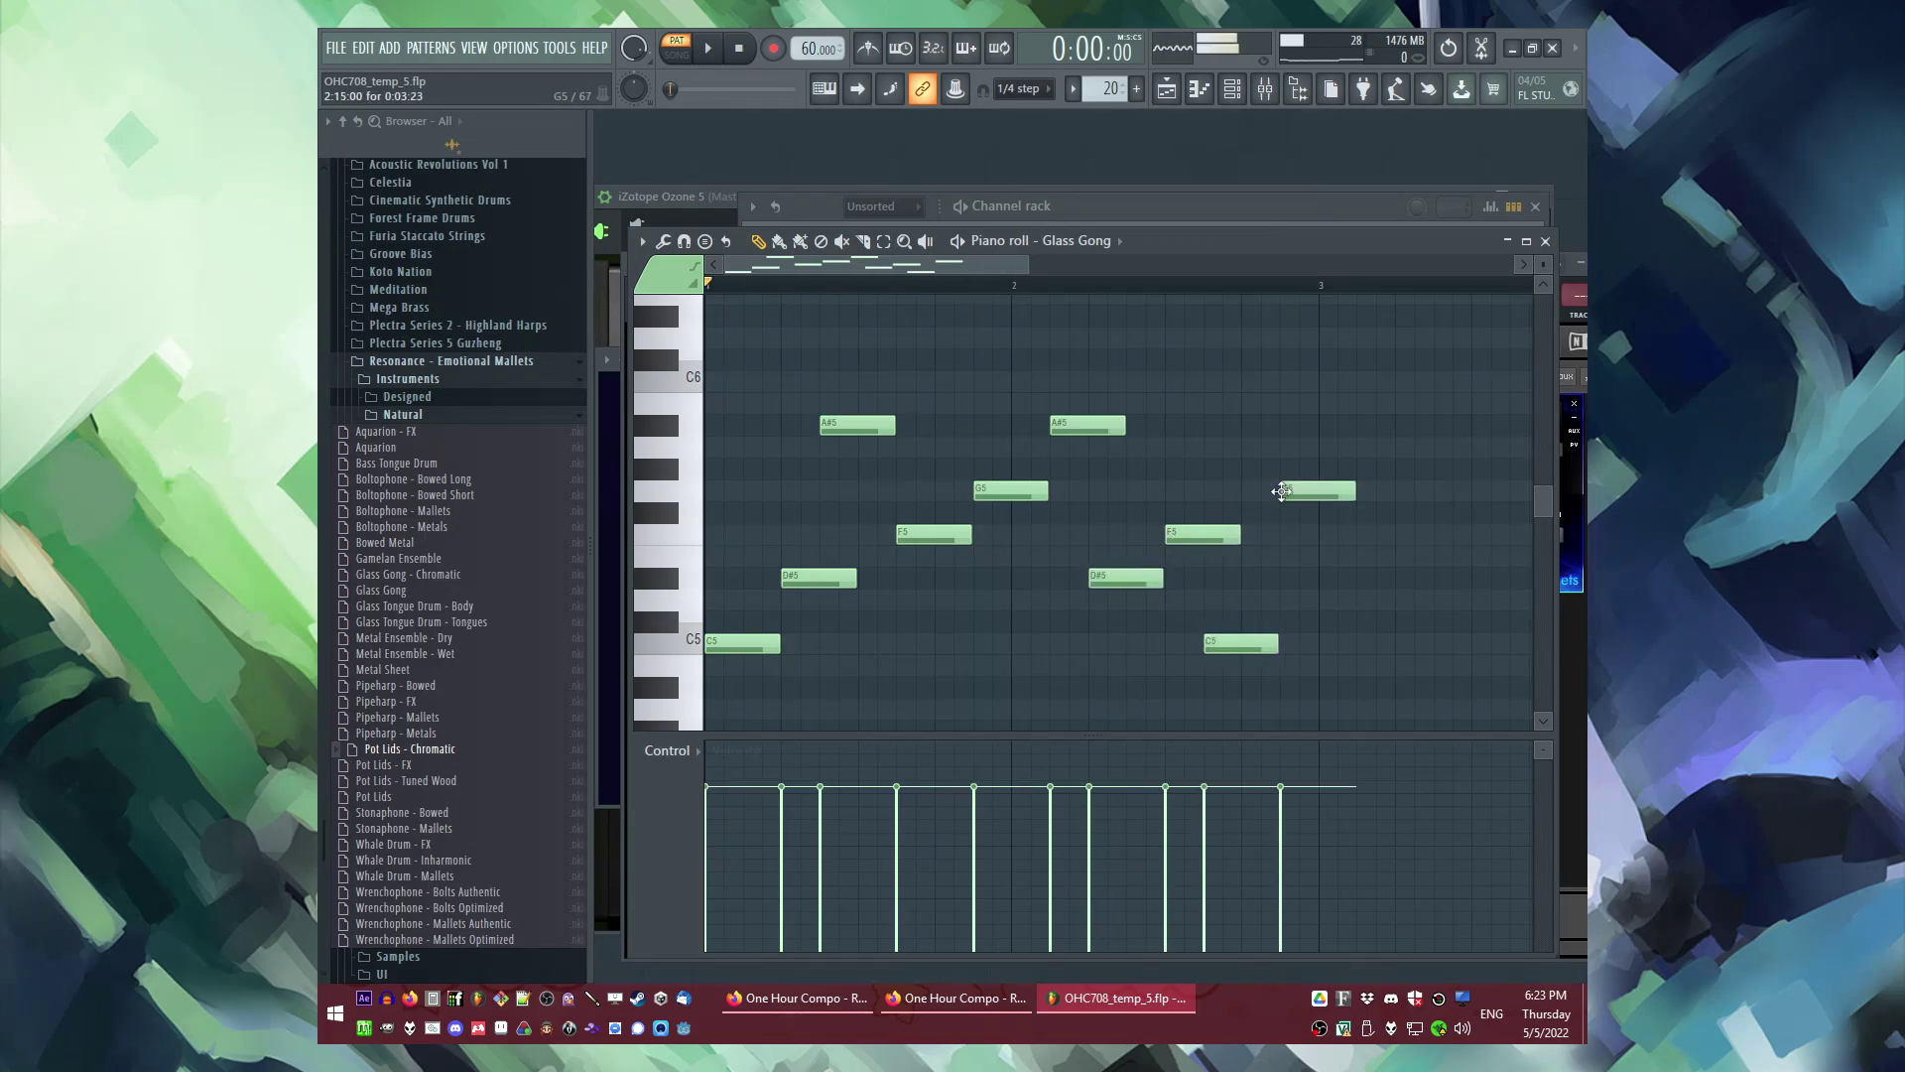
pyautogui.click(1320, 426)
# Step: Add a D#5 note at the start of bar 3 and an F5 a beat after it, and play the passage
pyautogui.moveTo(871, 271); pyautogui.dragTo(993, 290)
pyautogui.rightClick(1020, 427)
pyautogui.click(988, 426)
pyautogui.click(992, 583)
pyautogui.press('space')
pyautogui.click(945, 287)
pyautogui.moveTo(962, 265); pyautogui.dragTo(995, 282)
pyautogui.click(984, 536)
pyautogui.press('space')
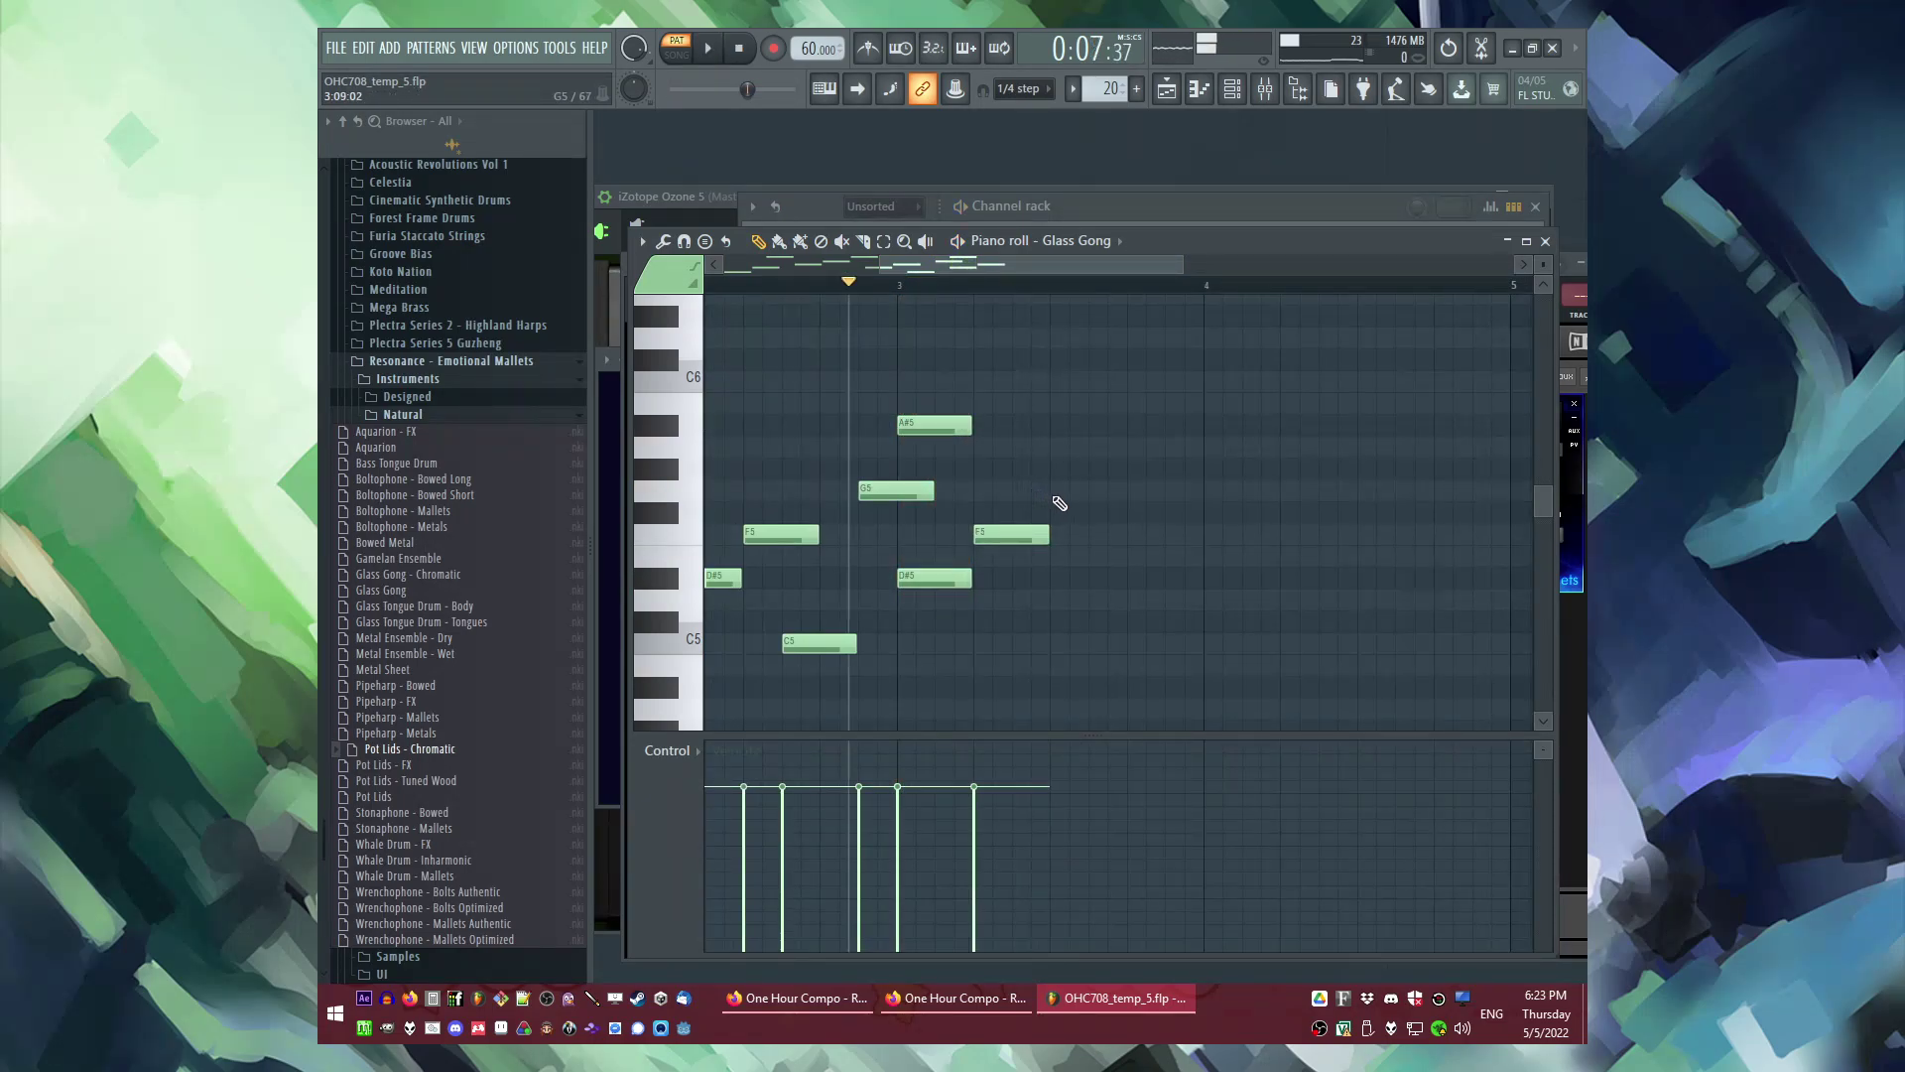
# Step: Extend the melody through bars 3 and 4 with G5, A#5, C5, D#5, F5 and G5 notes
pyautogui.click(1060, 491)
pyautogui.click(1088, 427)
pyautogui.click(1176, 643)
pyautogui.click(1252, 579)
pyautogui.click(1290, 536)
pyautogui.click(1363, 492)
# Step: End bar 4 with A#4 and D5 notes, and shorten all the pattern's notes to about half a beat
pyautogui.scroll(-3, 1296, 565)
pyautogui.scroll(3, 1305, 599)
pyautogui.click(1155, 685)
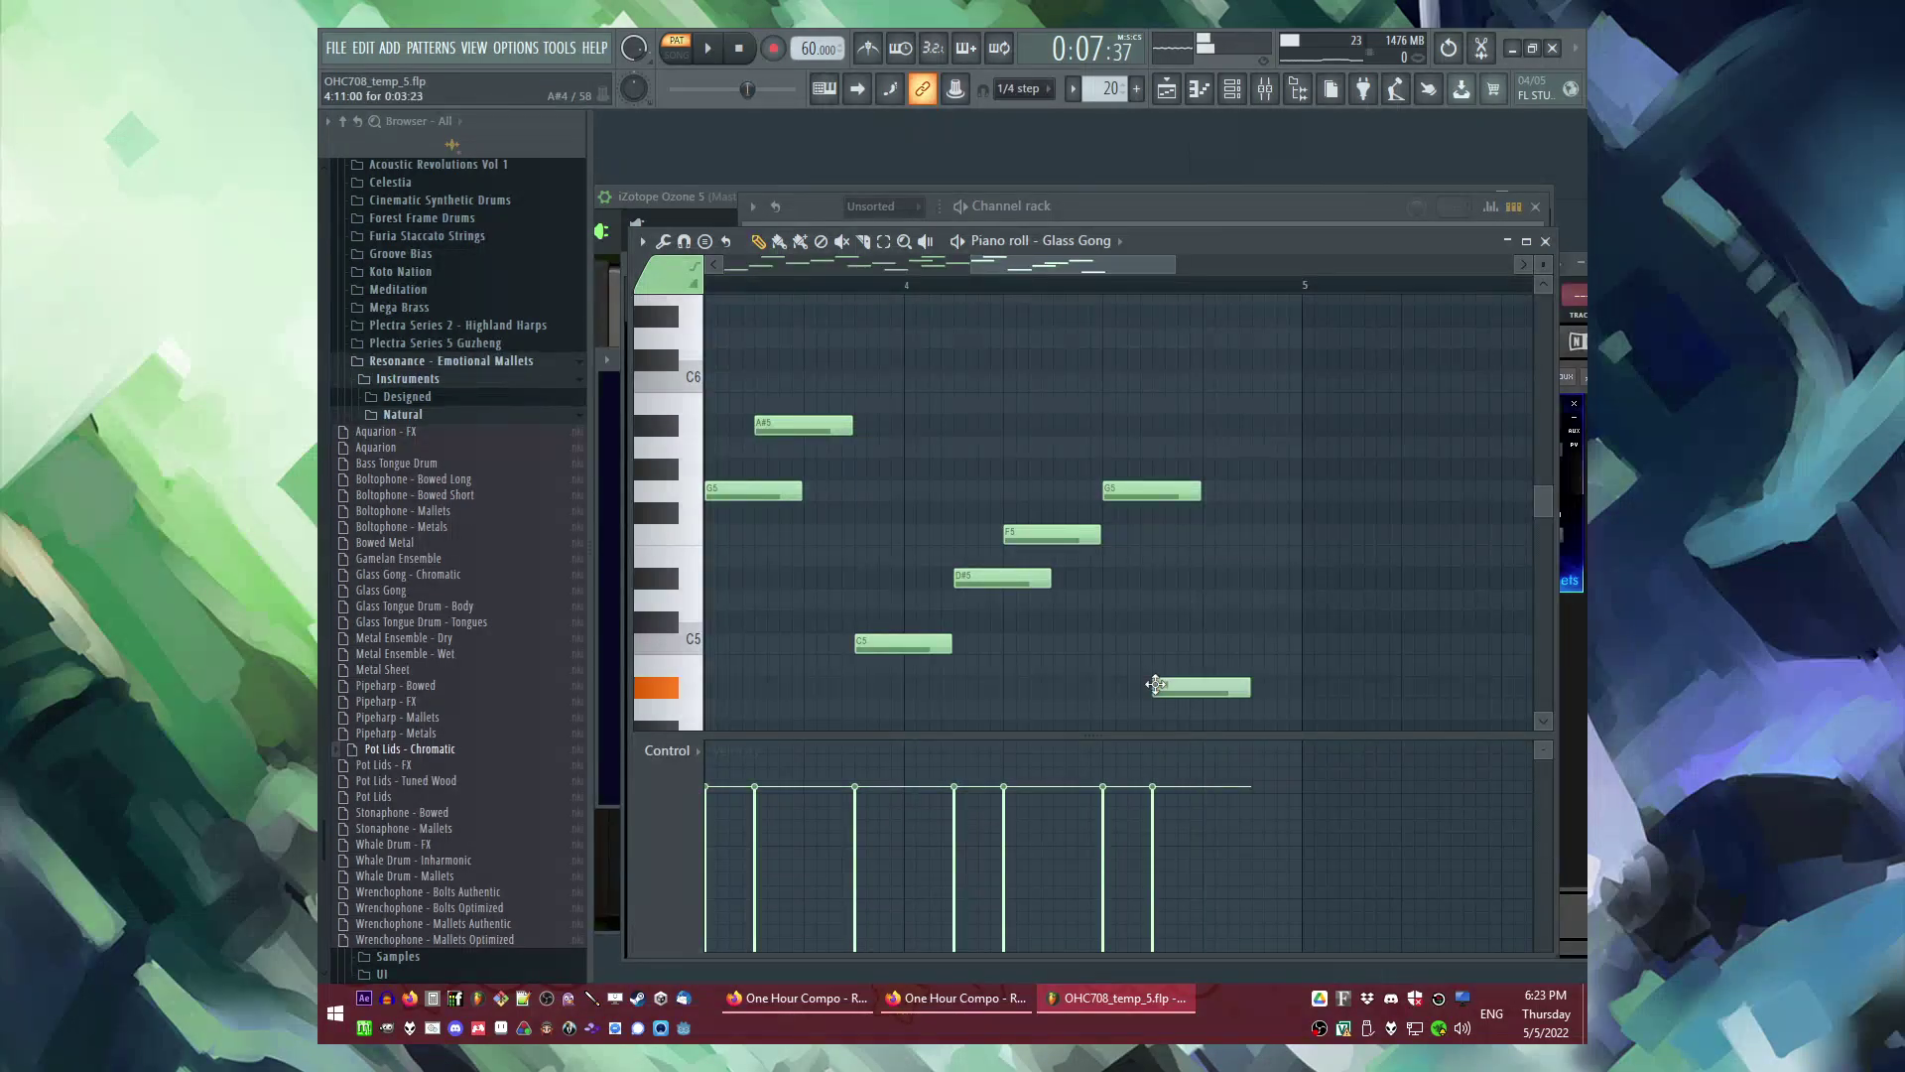
pyautogui.click(1251, 596)
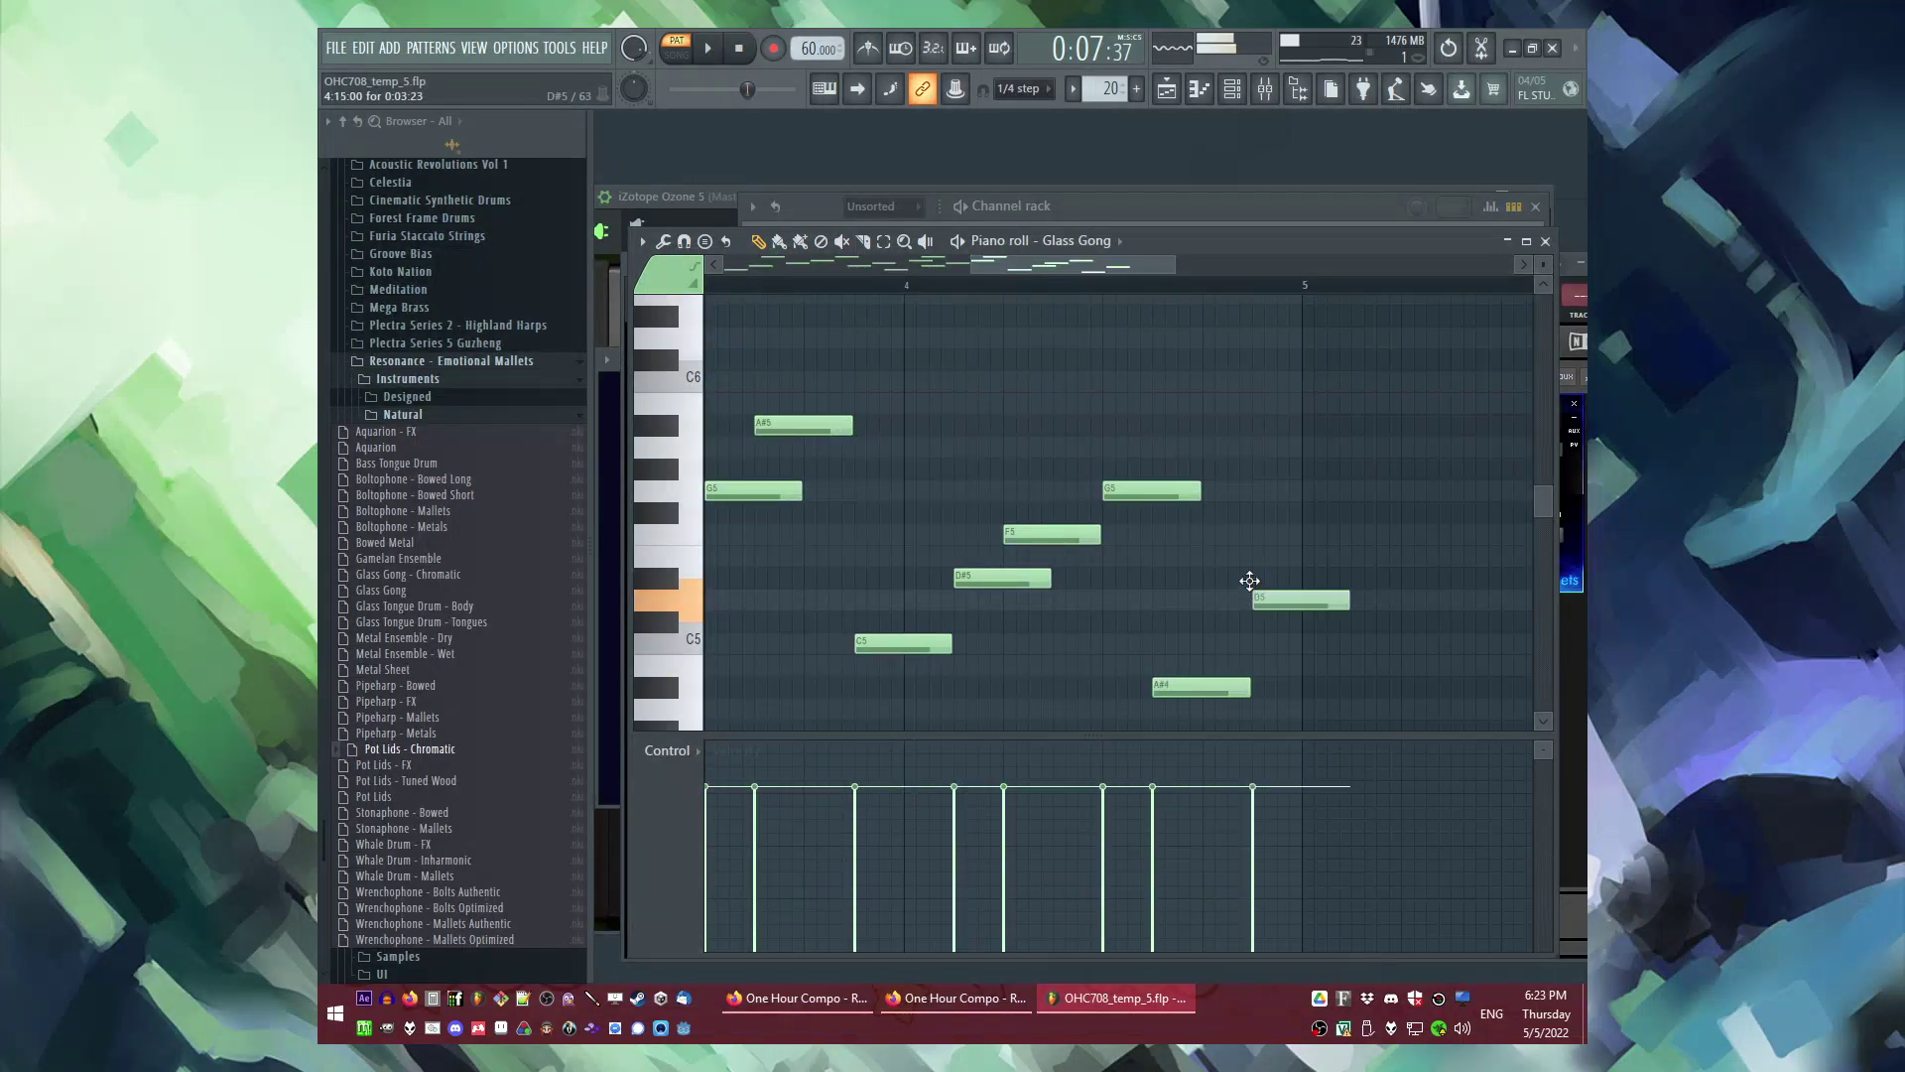
pyautogui.moveTo(1245, 575); pyautogui.dragTo(1301, 583)
pyautogui.press('space')
pyautogui.hotkey('ctrl', 'a')
pyautogui.hotkey('ctrl', 'd')
# Step: Route the Glass Gong channel to mixer track 18 and load ValhallaSupermassive in its effect slot 4
pyautogui.press('F6')
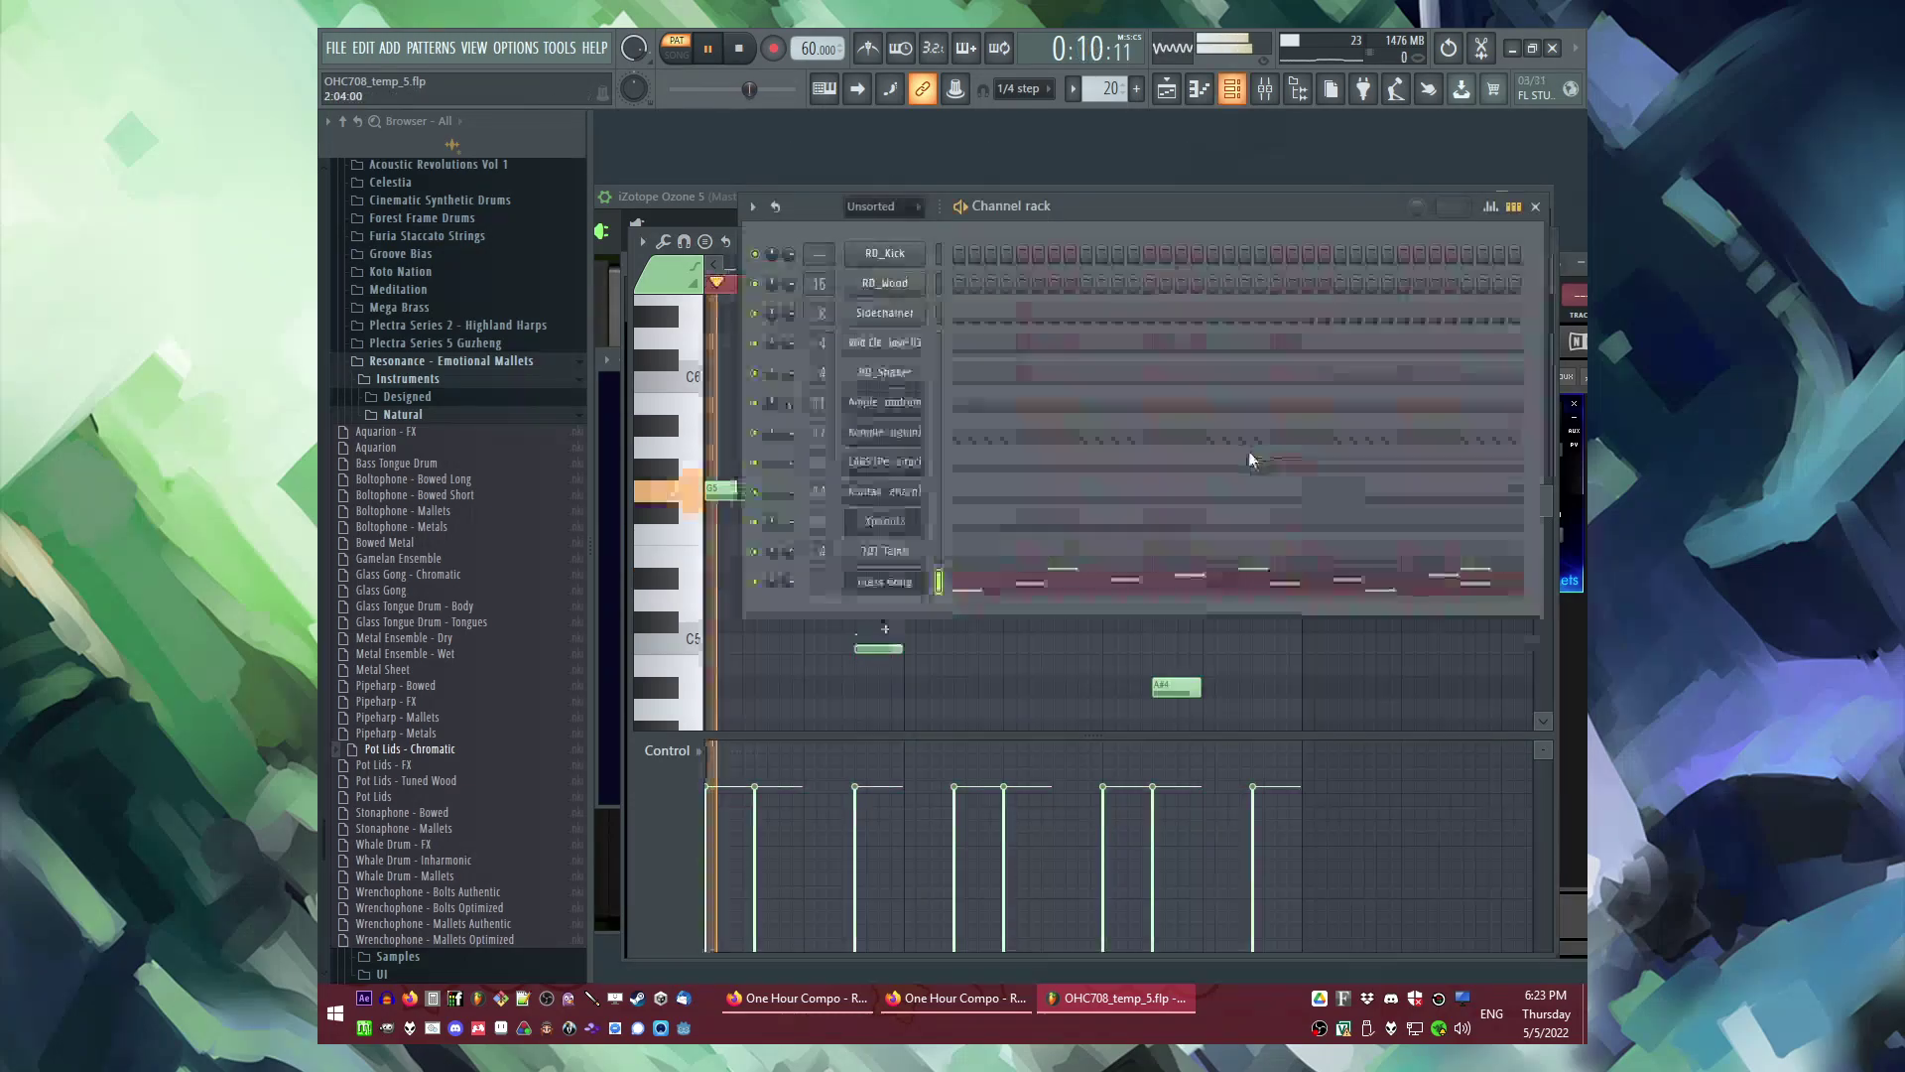
pyautogui.click(899, 585)
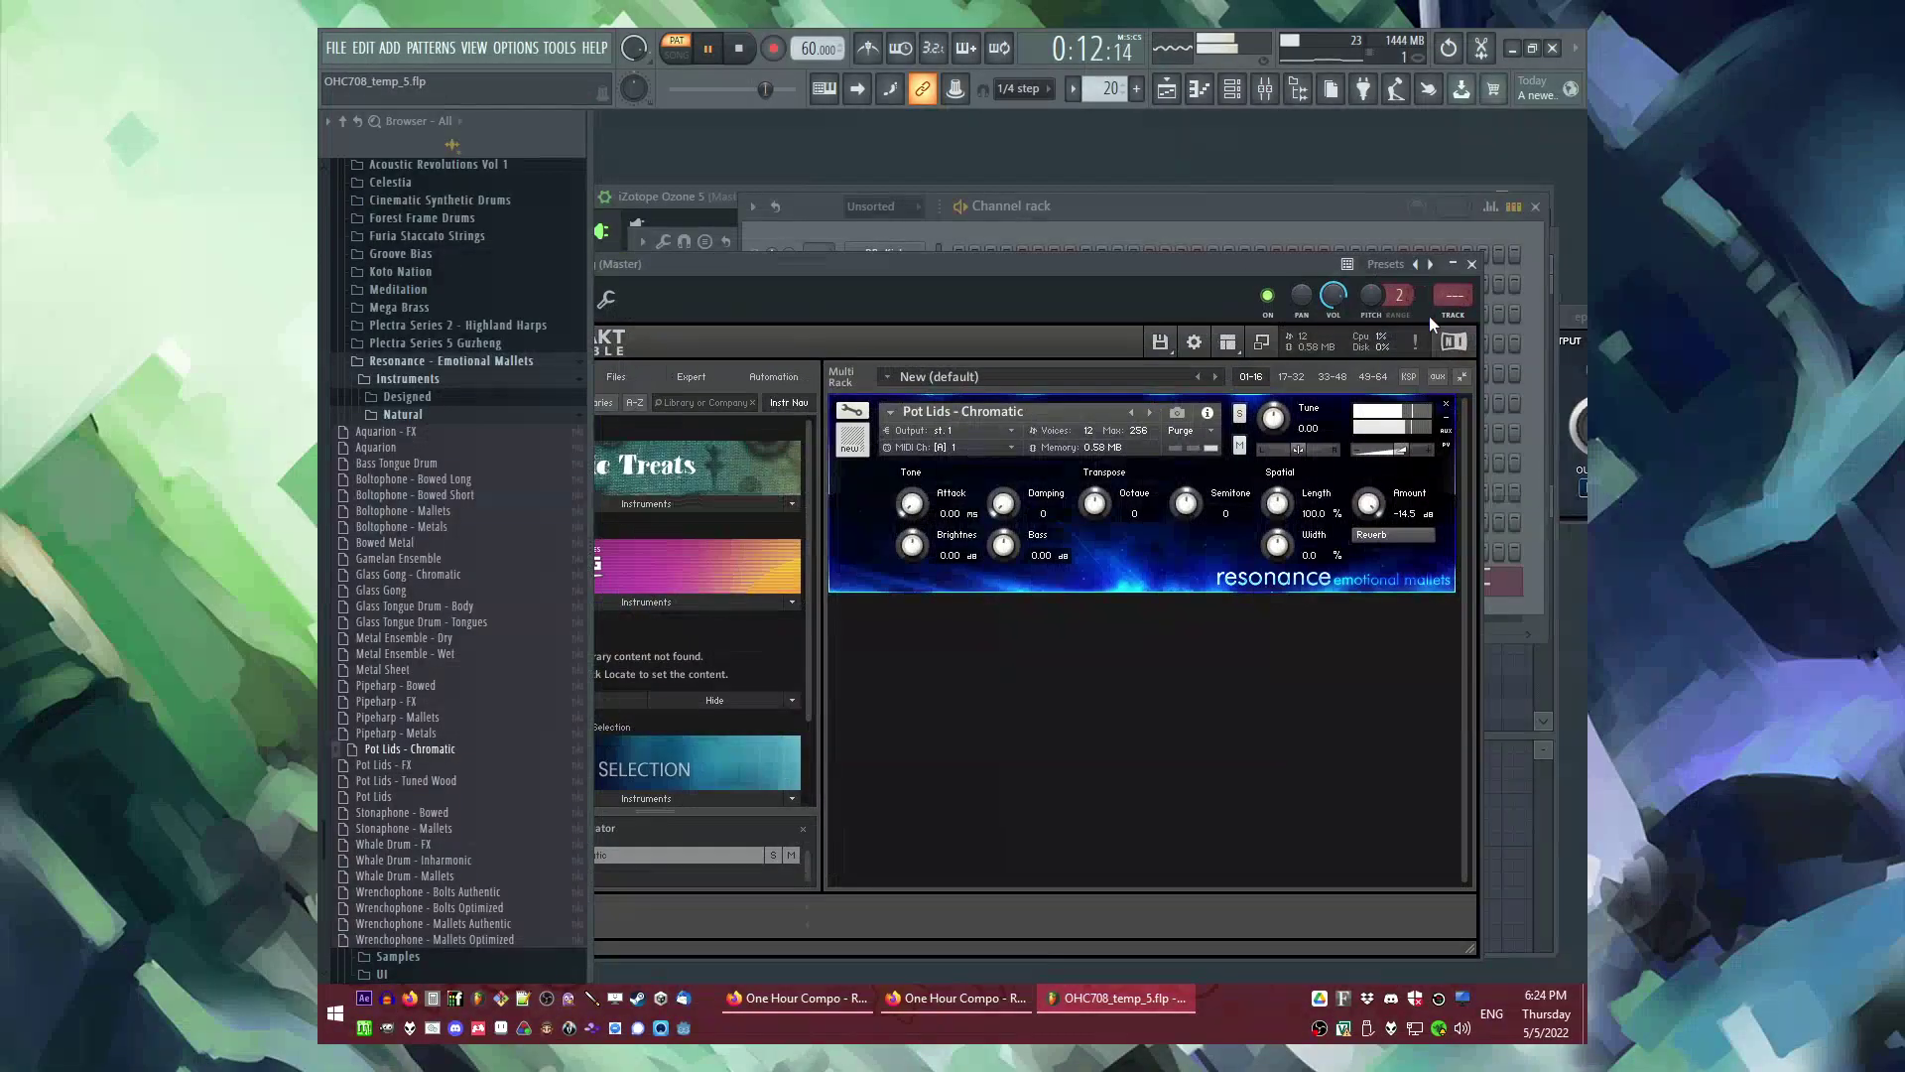
pyautogui.click(1439, 302)
pyautogui.click(1295, 578)
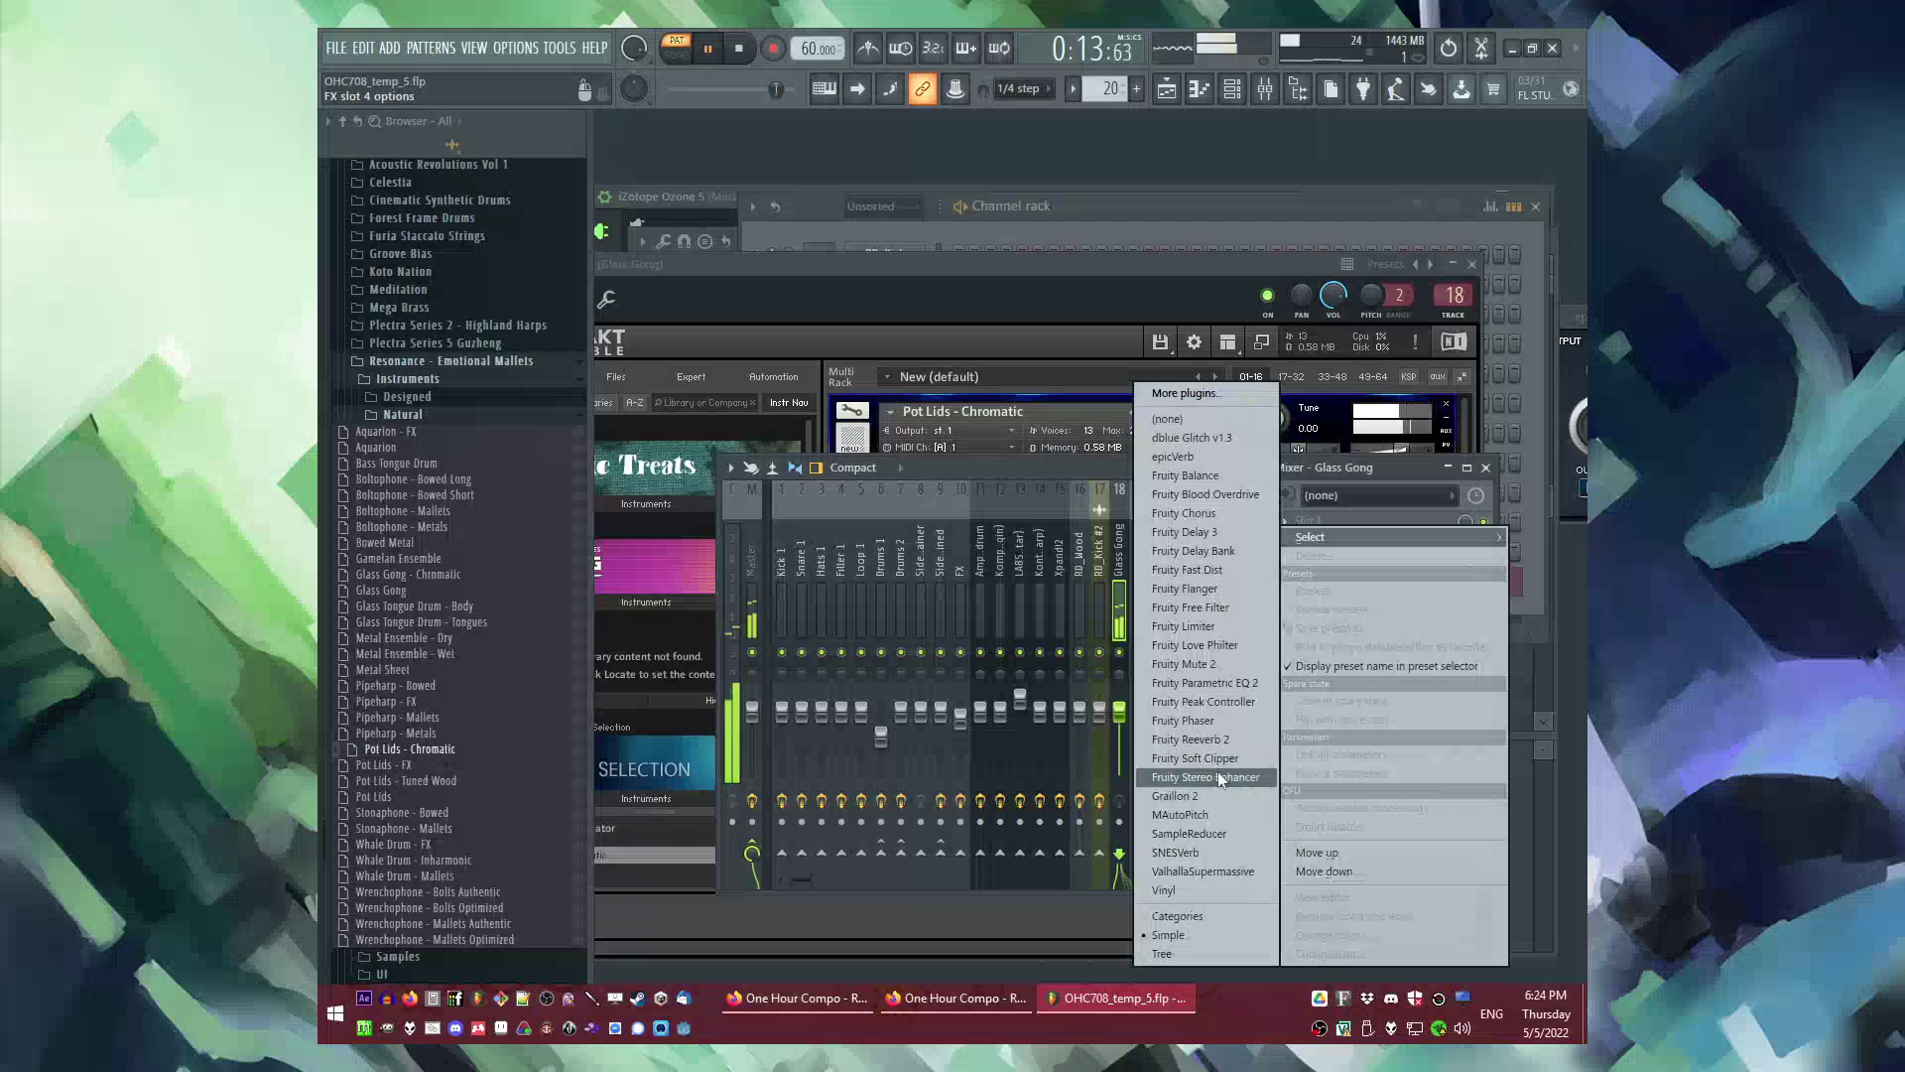
pyautogui.click(1203, 871)
pyautogui.click(1439, 239)
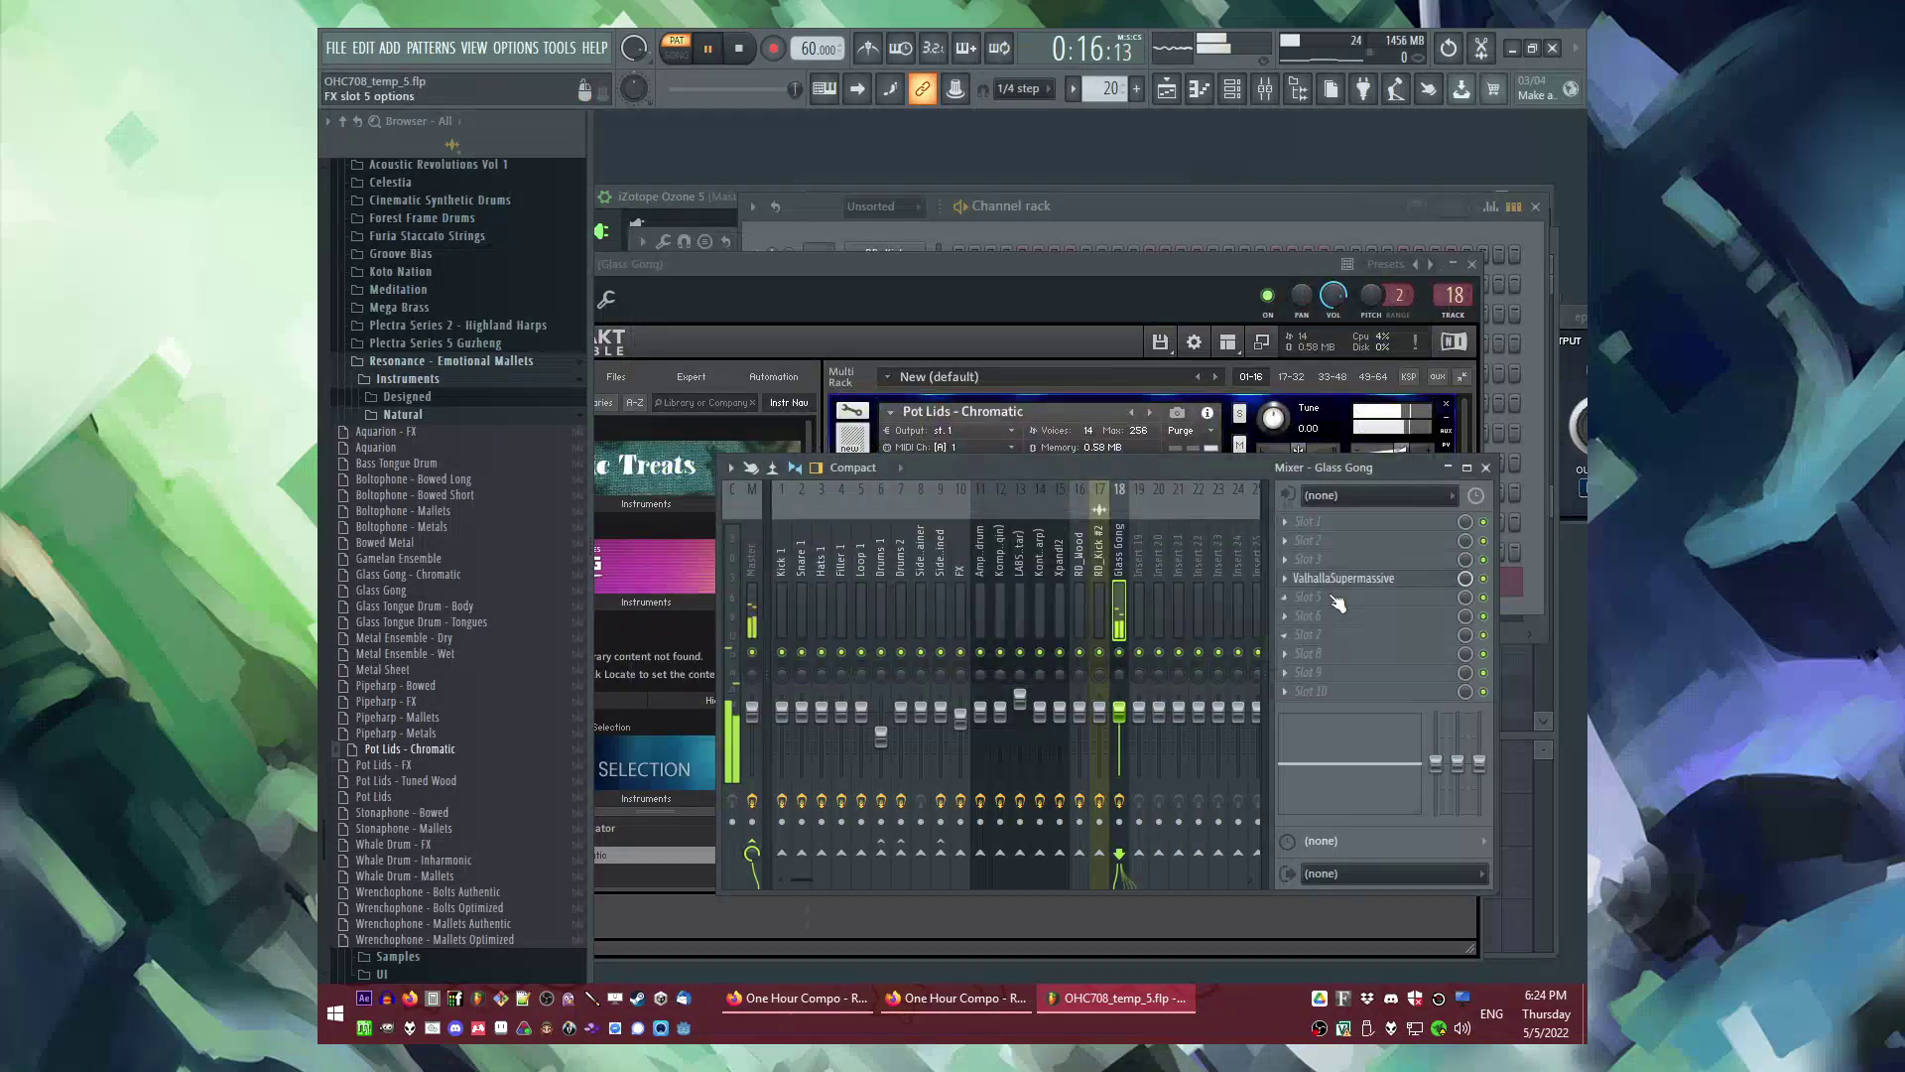
# Step: Raise the Glass Gong mixer track to 125% and add Fruity Parametric EQ 2 in slot 3 with band 6 boosted
pyautogui.click(1098, 725)
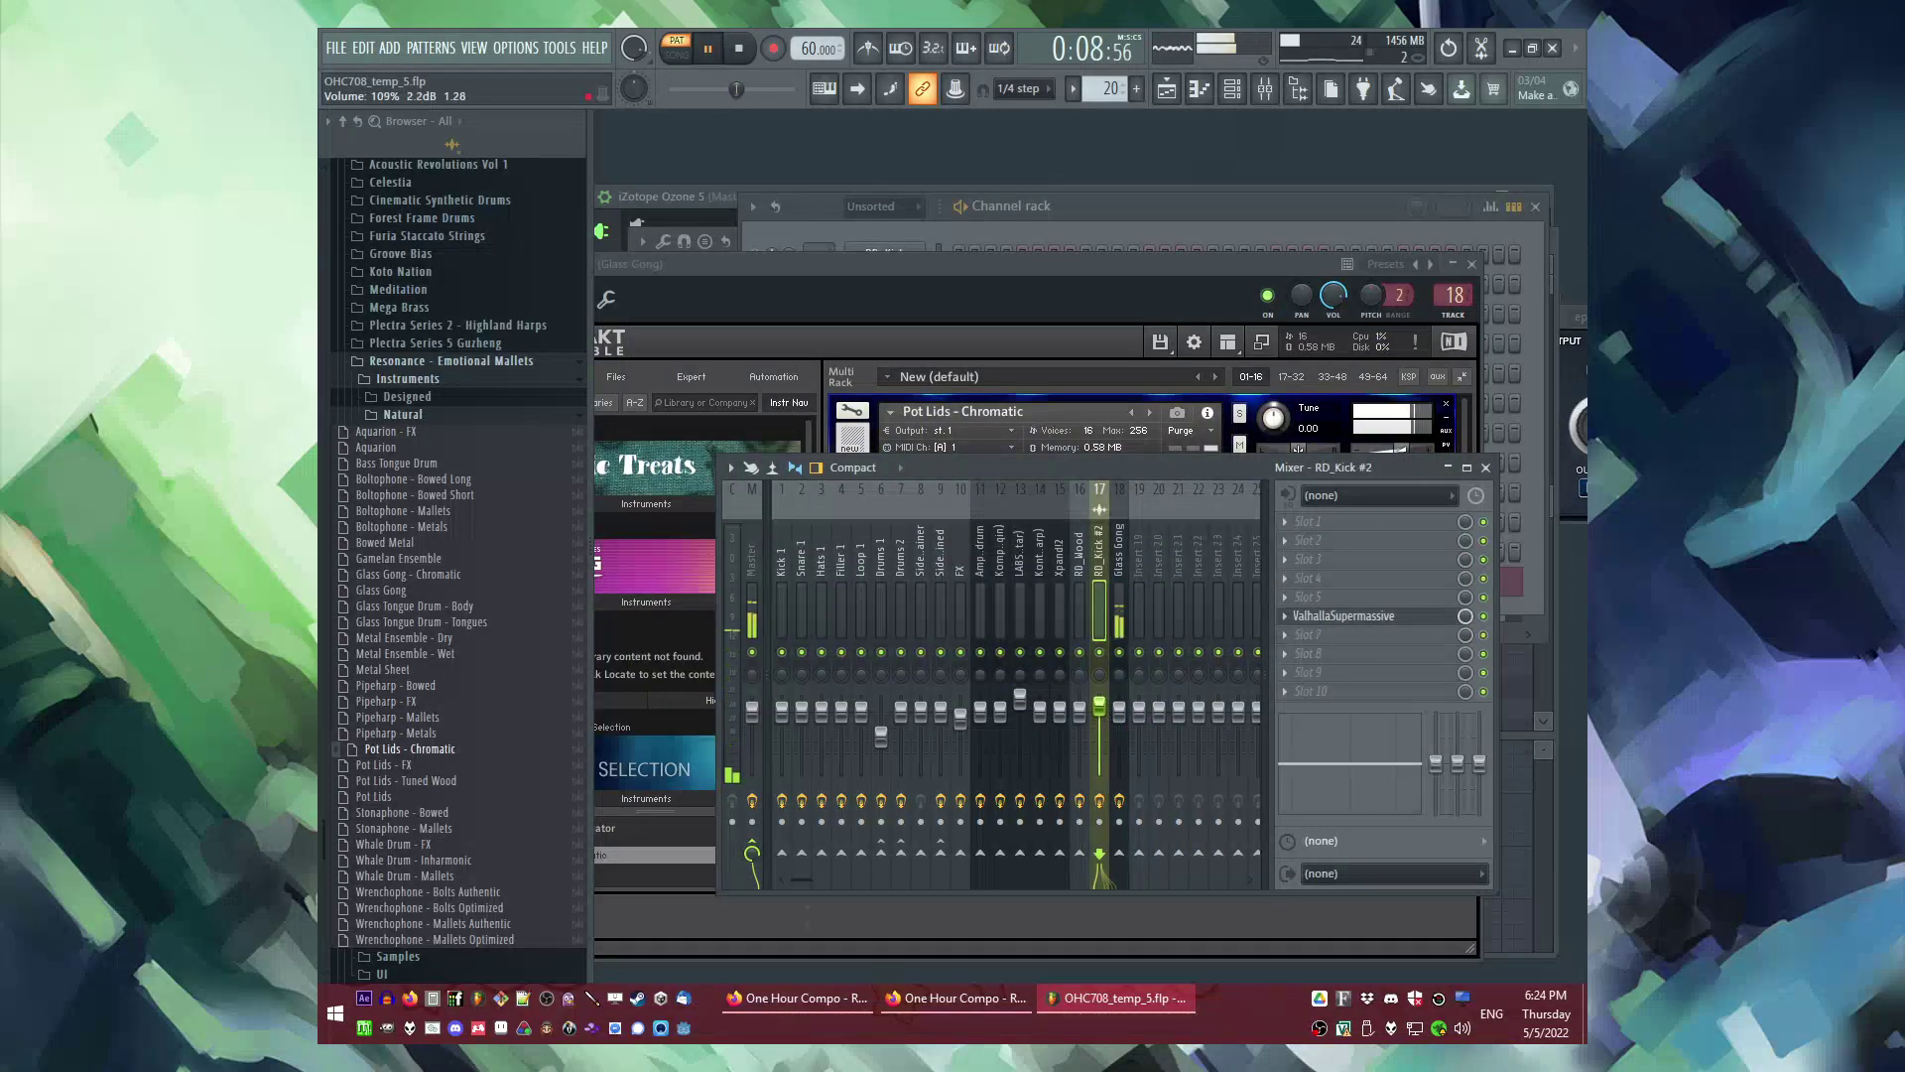
pyautogui.moveTo(1128, 721); pyautogui.dragTo(1128, 705)
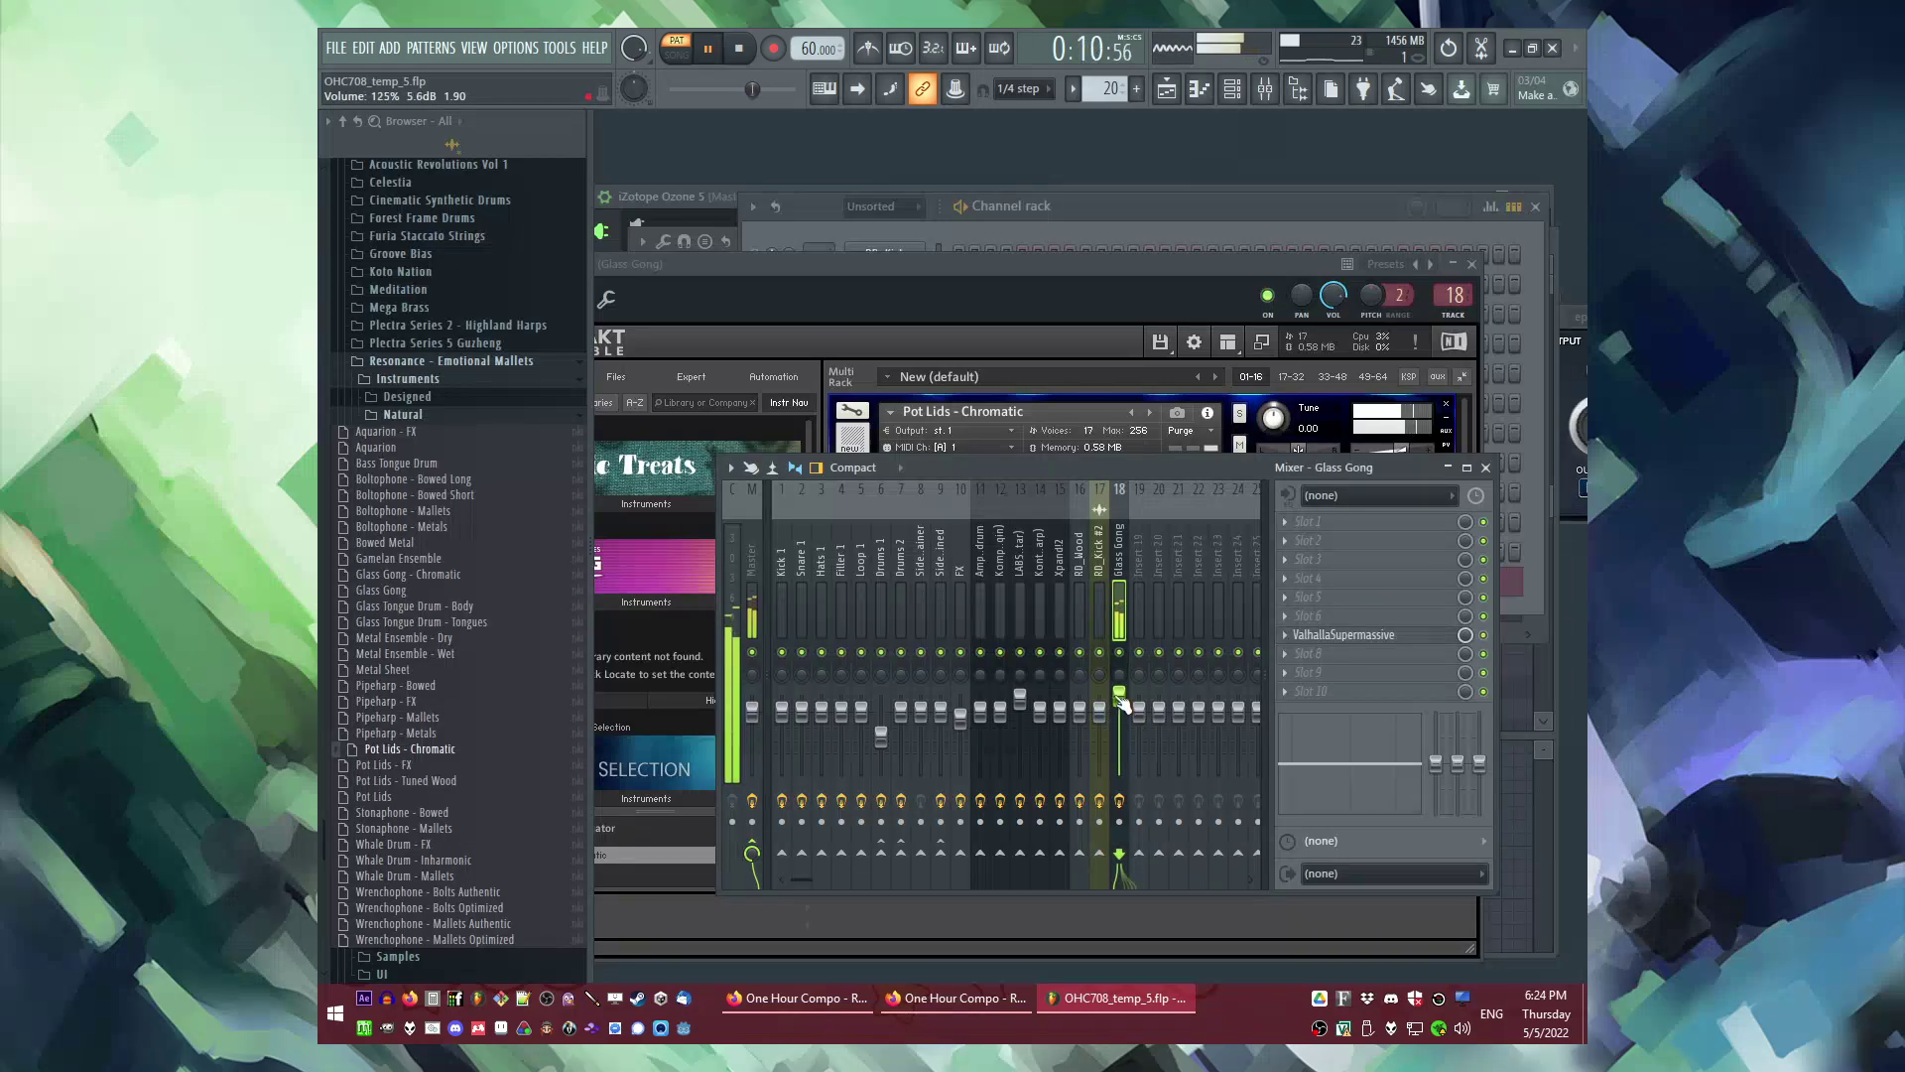
pyautogui.click(1294, 562)
pyautogui.click(1207, 676)
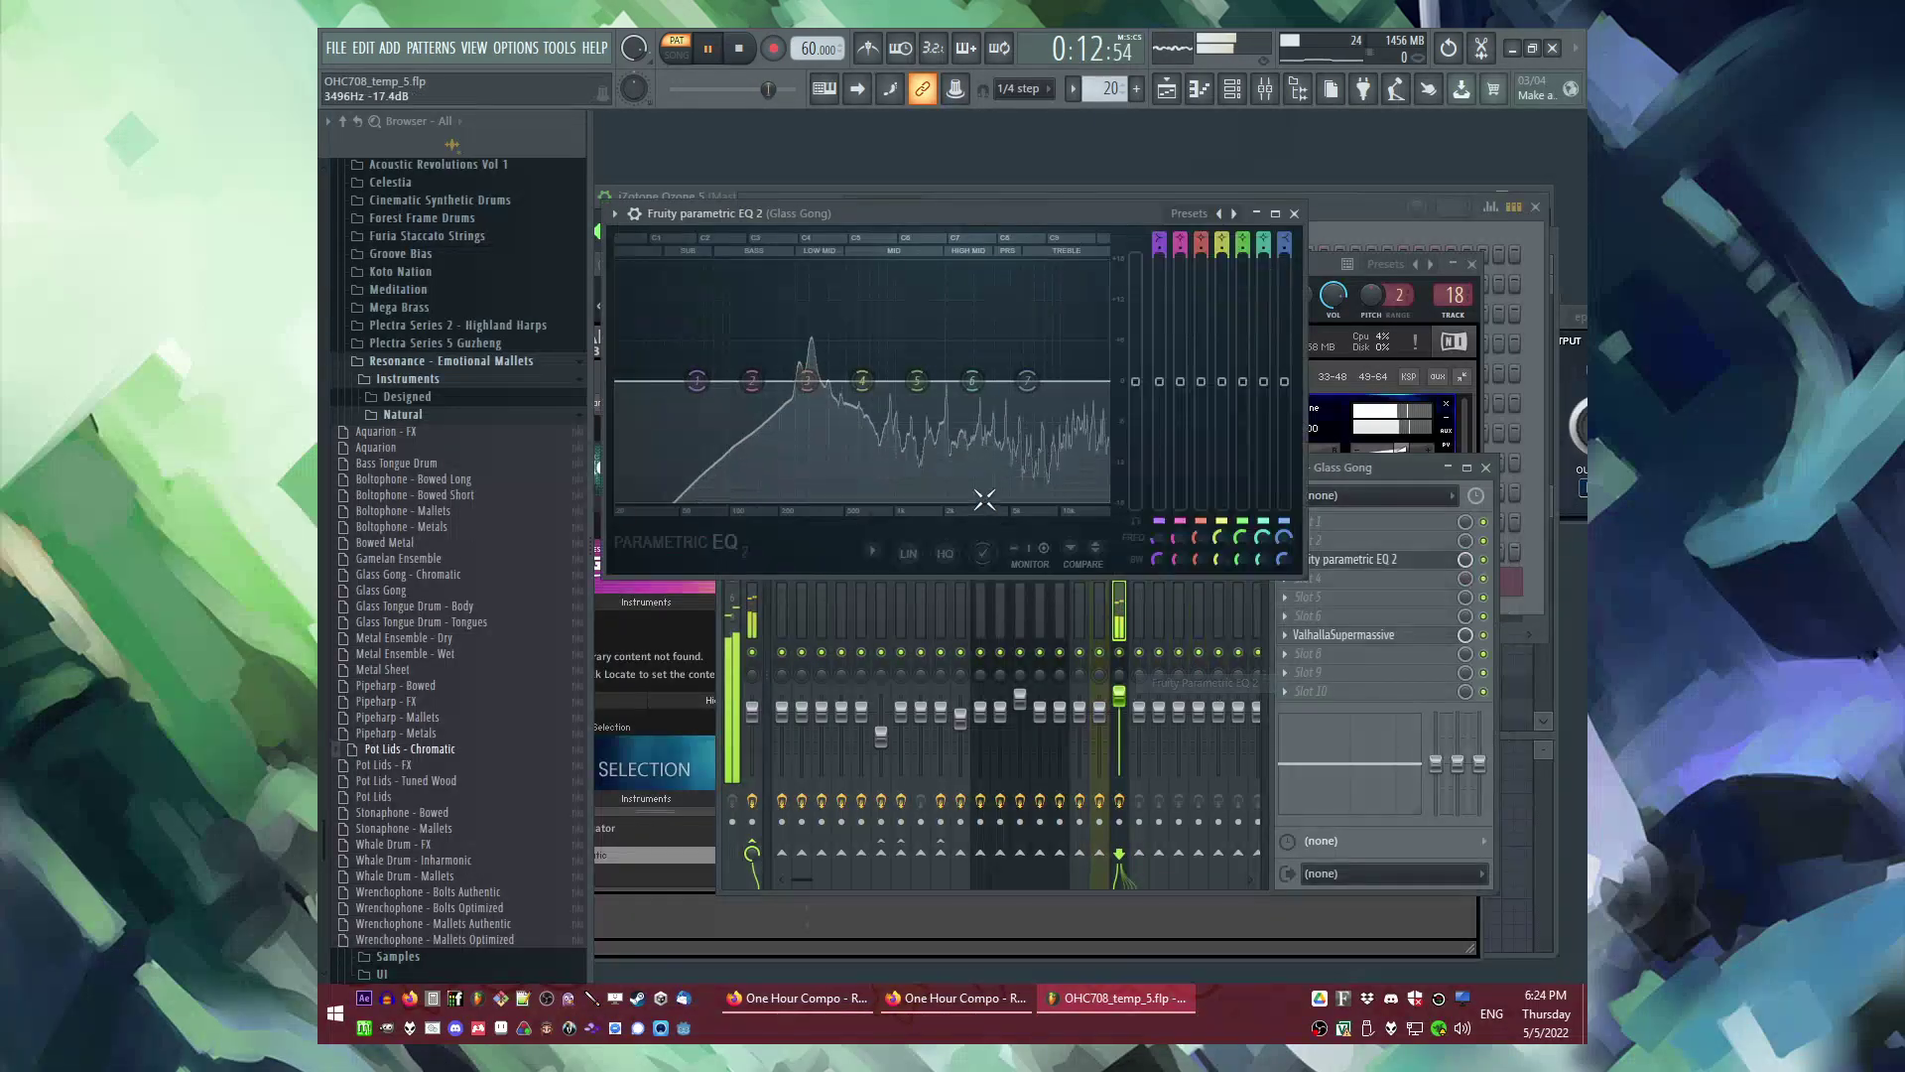
pyautogui.moveTo(982, 380)
pyautogui.mouseDown()
pyautogui.moveTo(986, 320)
pyautogui.moveTo(980, 353)
pyautogui.mouseUp()
# Step: Play the arrangement in song mode from just before bar 25 to hear the mallet part in context
pyautogui.press('F5')
pyautogui.click(1100, 483)
pyautogui.press('l')
pyautogui.hscroll(2, 1152, 640)
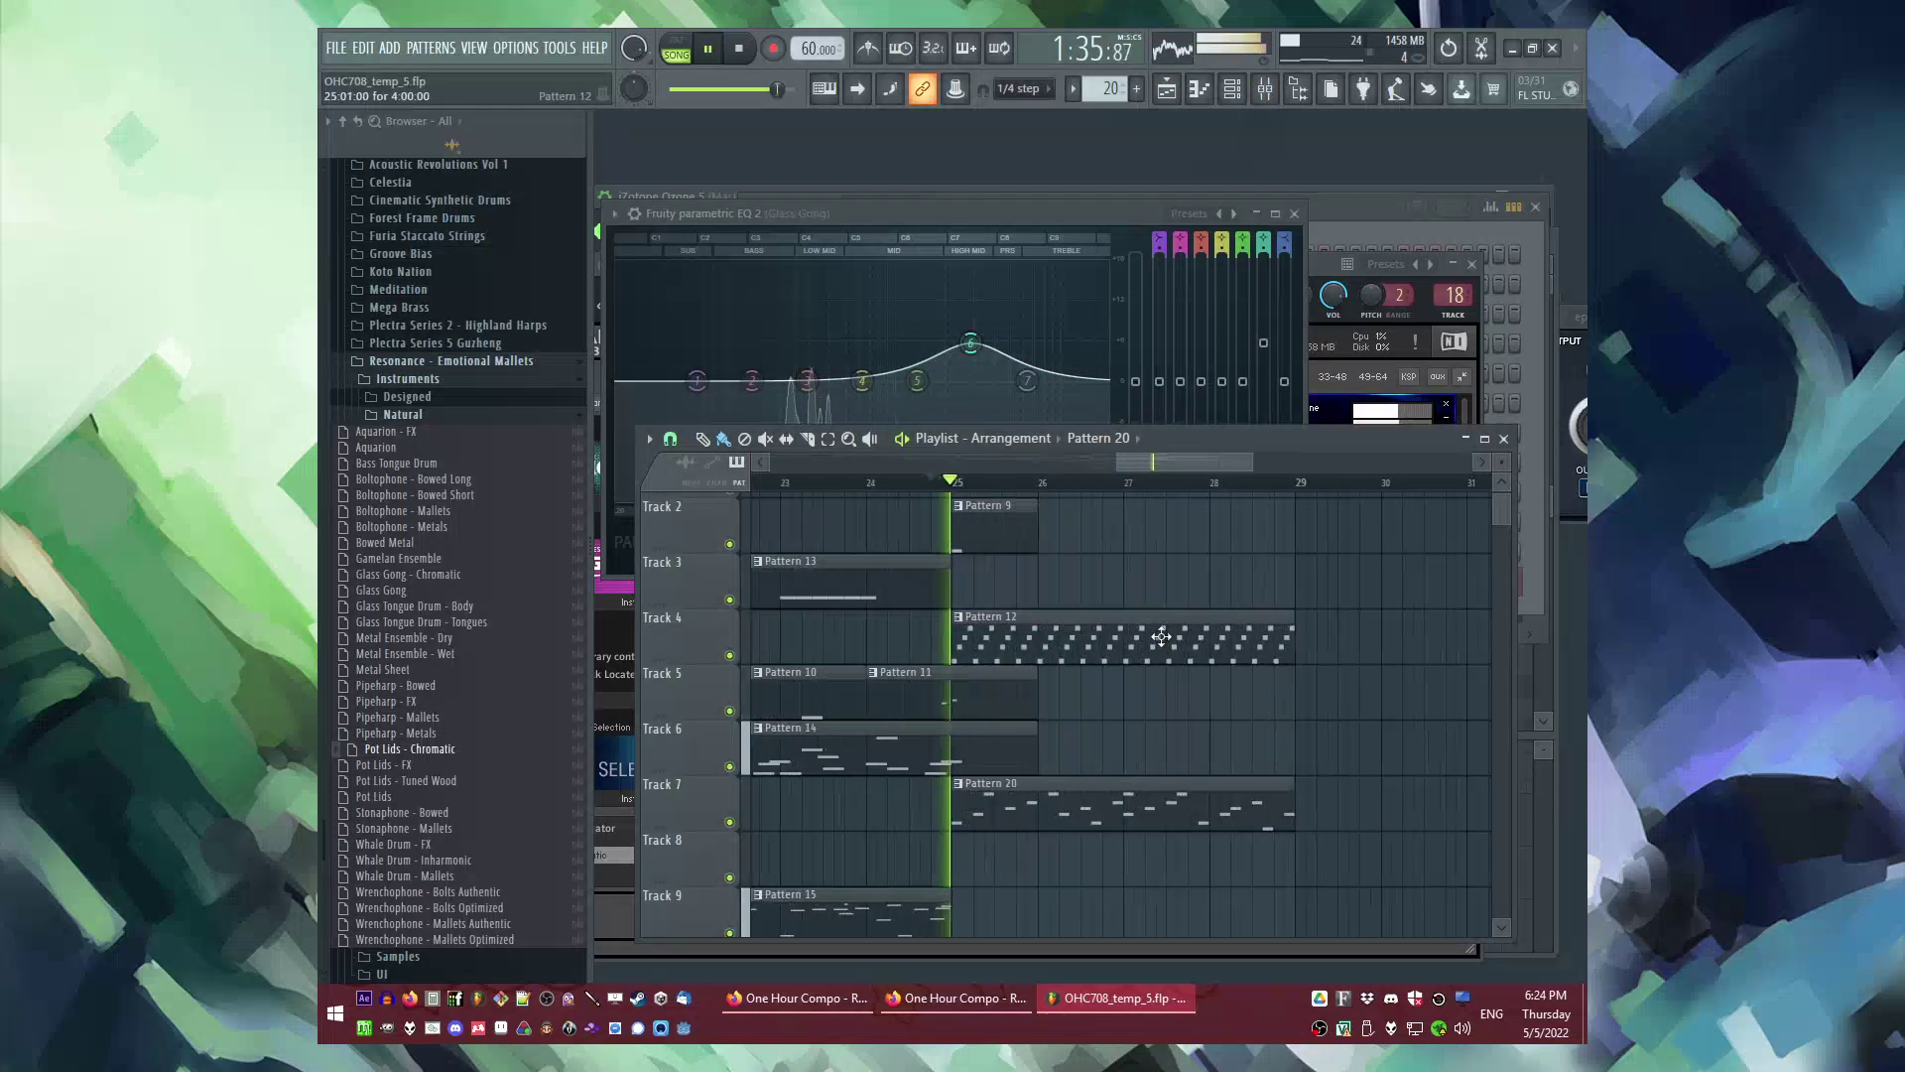
pyautogui.scroll(1, 1161, 633)
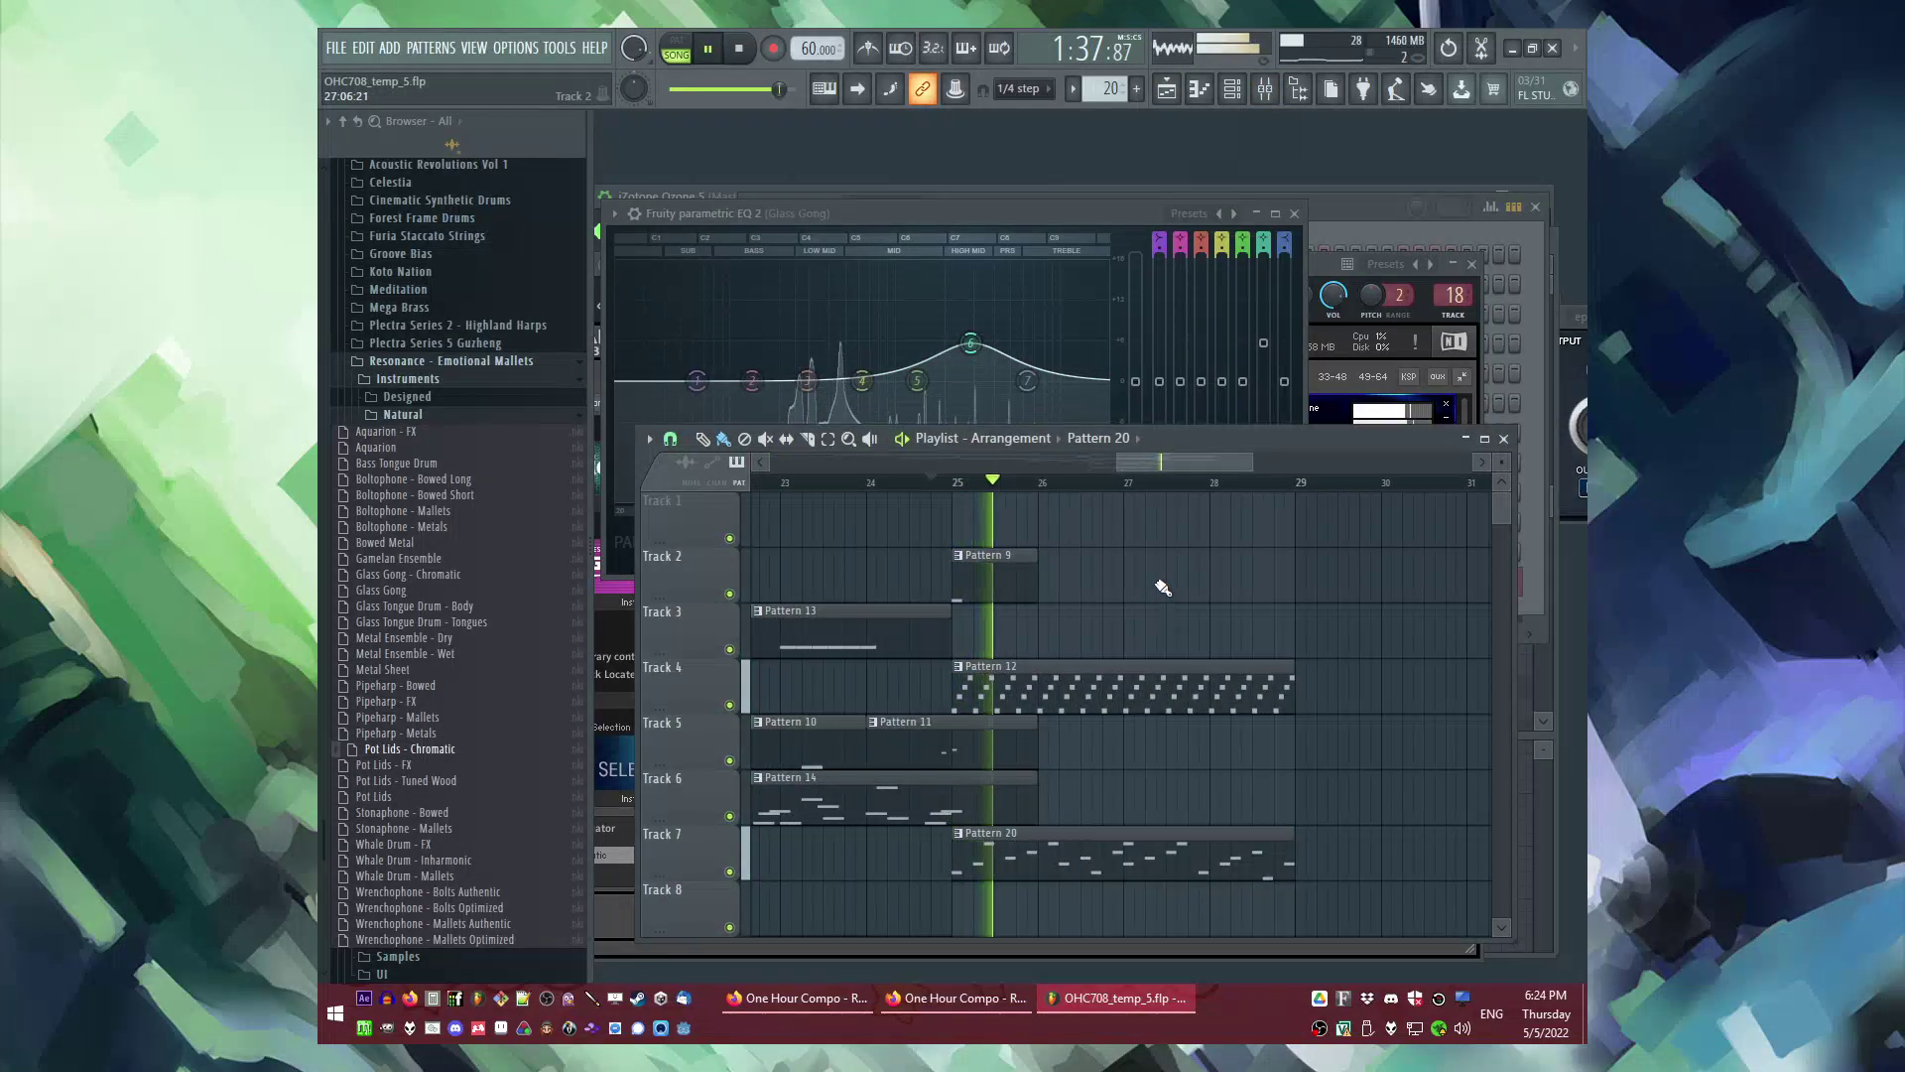
pyautogui.scroll(-2, 1190, 635)
# Step: Load Fruity Delay Bank into slot 5 of the Glass Gong mixer track and return to the playlist
pyautogui.press('F9')
pyautogui.click(1300, 520)
pyautogui.moveTo(1320, 537)
pyautogui.click(1190, 551)
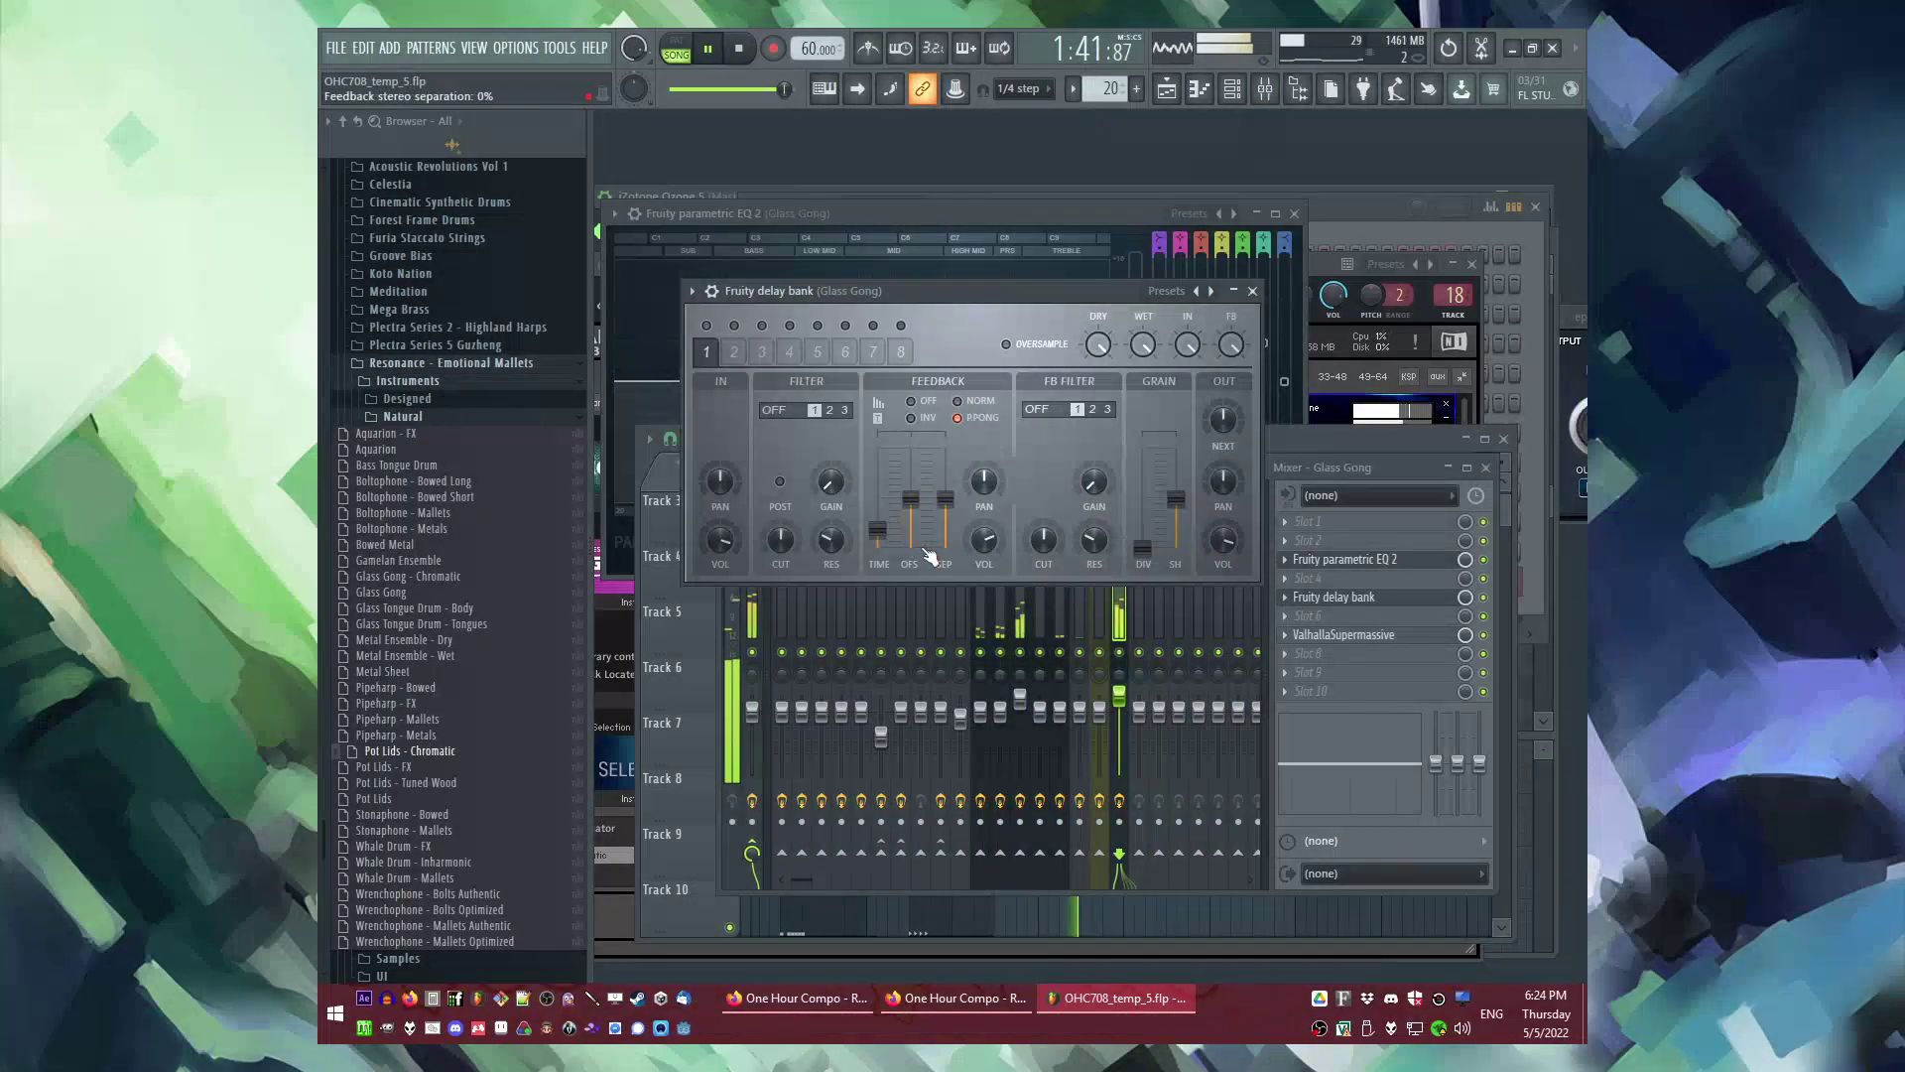
pyautogui.click(1253, 290)
pyautogui.press('F9')
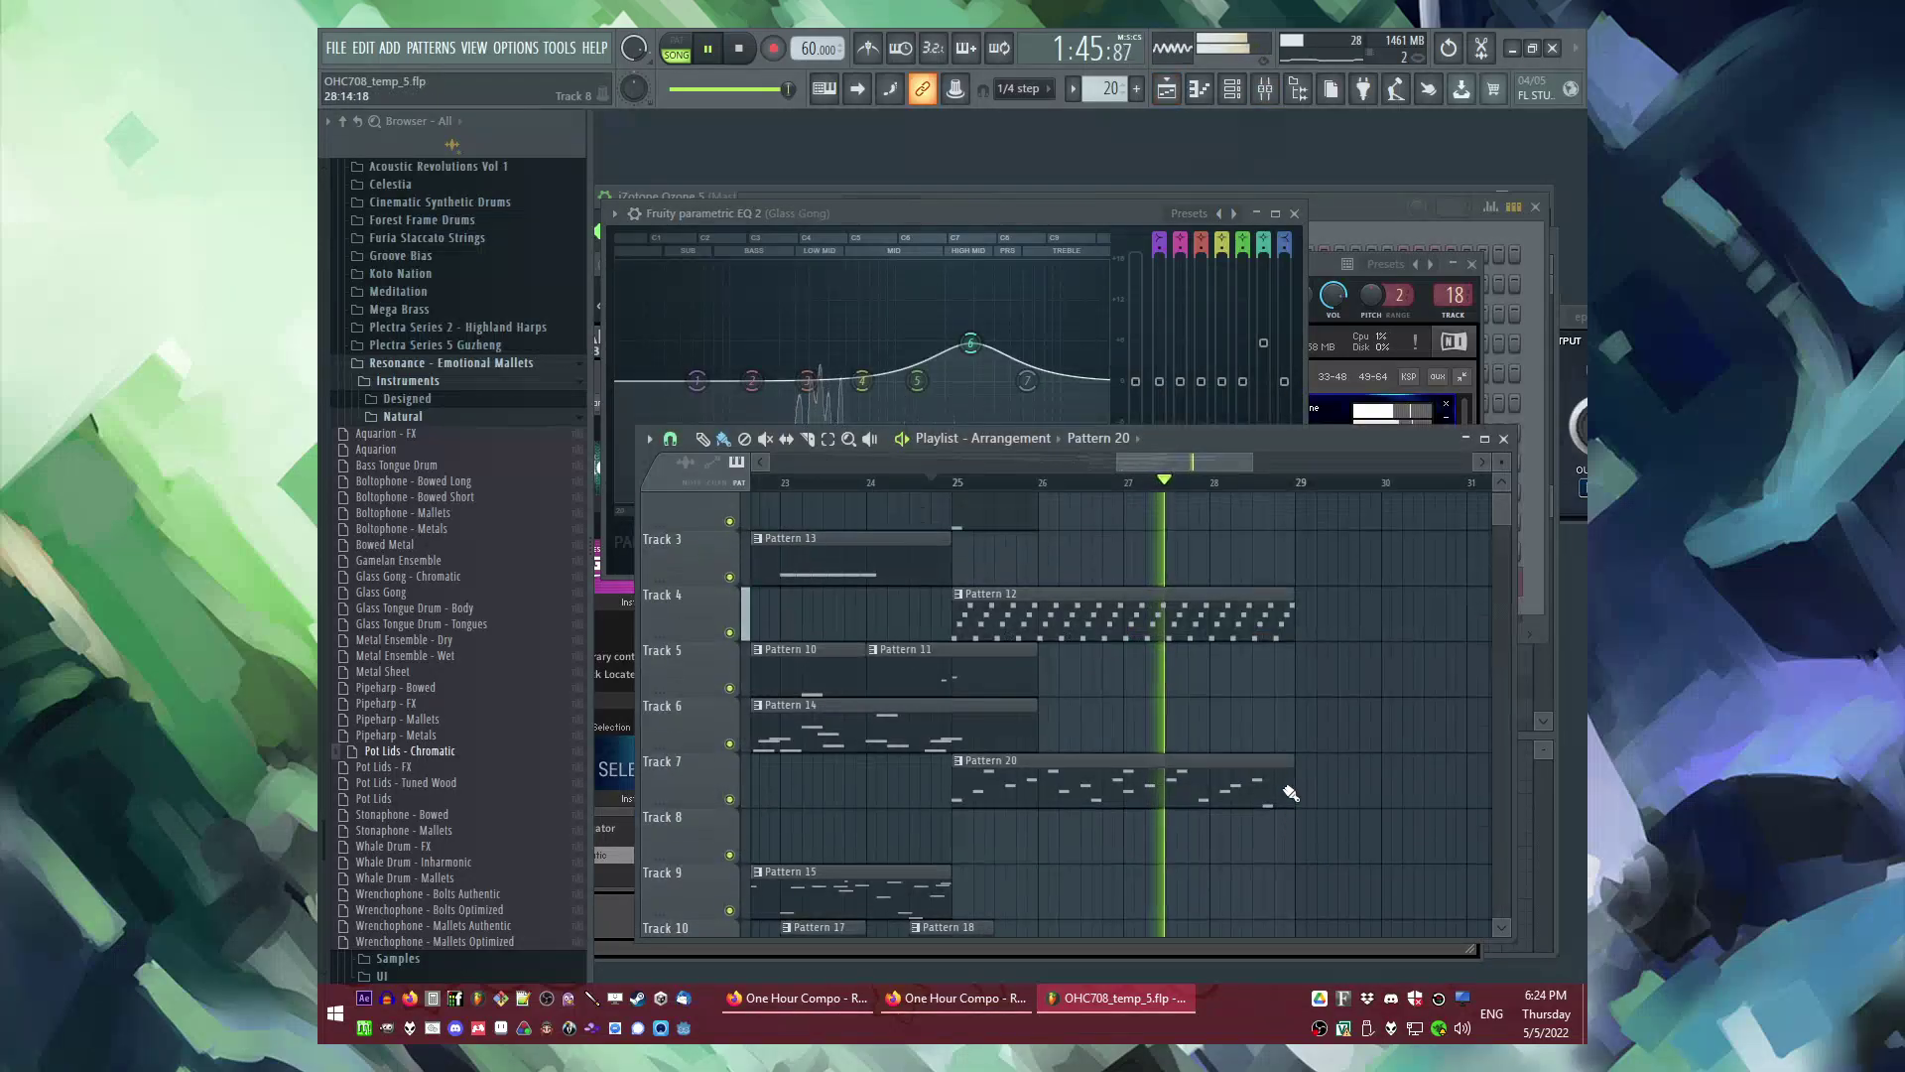
# Step: Add Pattern 20 on Track 7 and Pattern 12 on Track 4 again at bar 29
pyautogui.scroll(1, 1290, 792)
pyautogui.click(1307, 799)
pyautogui.moveTo(1336, 802); pyautogui.dragTo(1326, 799)
pyautogui.scroll(-1, 1335, 748)
pyautogui.scroll(1, 1081, 711)
pyautogui.click(1151, 701)
pyautogui.click(1173, 694)
pyautogui.scroll(-2, 1116, 747)
pyautogui.scroll(2, 1164, 779)
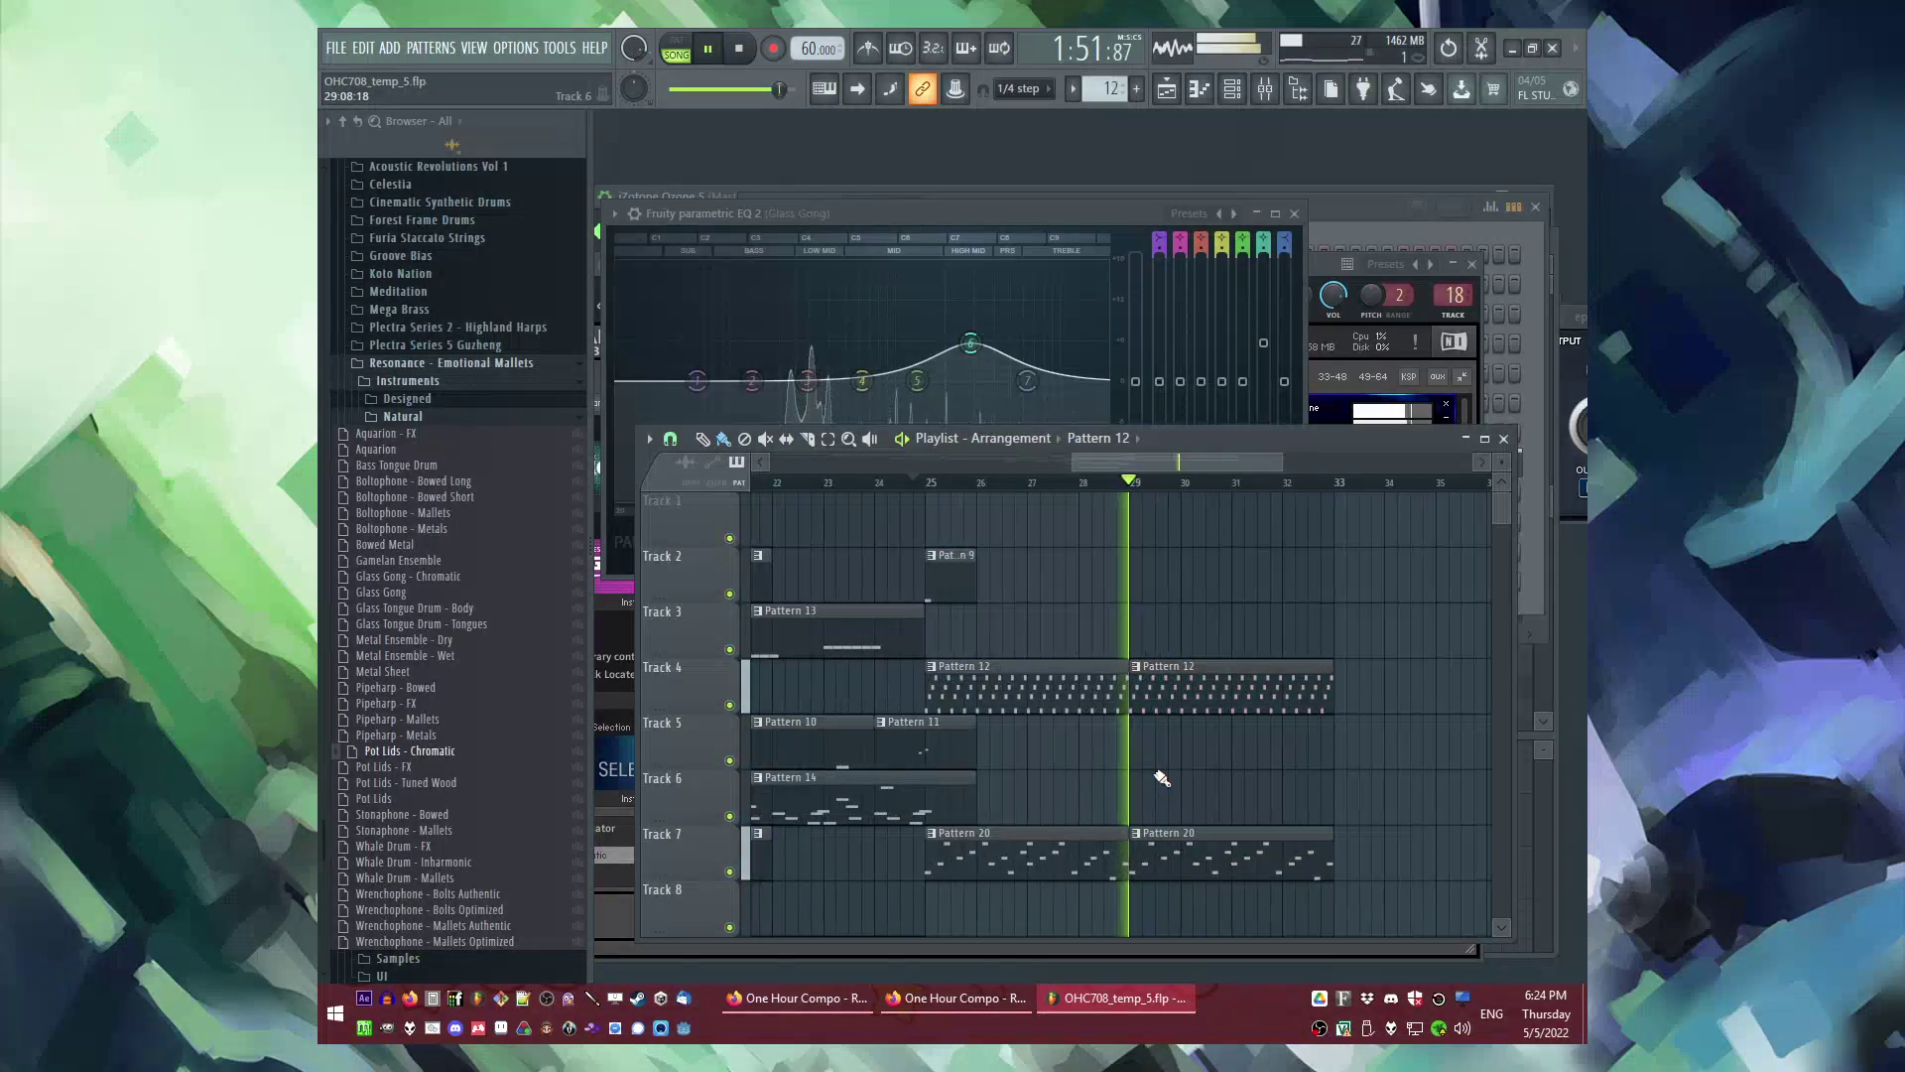
# Step: Copy the Pattern 16, 17 and 18 clips and their audio hits from bar 17 to bar 29 on Tracks 8 and 9, and save
pyautogui.scroll(-3, 1159, 777)
pyautogui.scroll(-2, 1091, 744)
pyautogui.scroll(1, 935, 725)
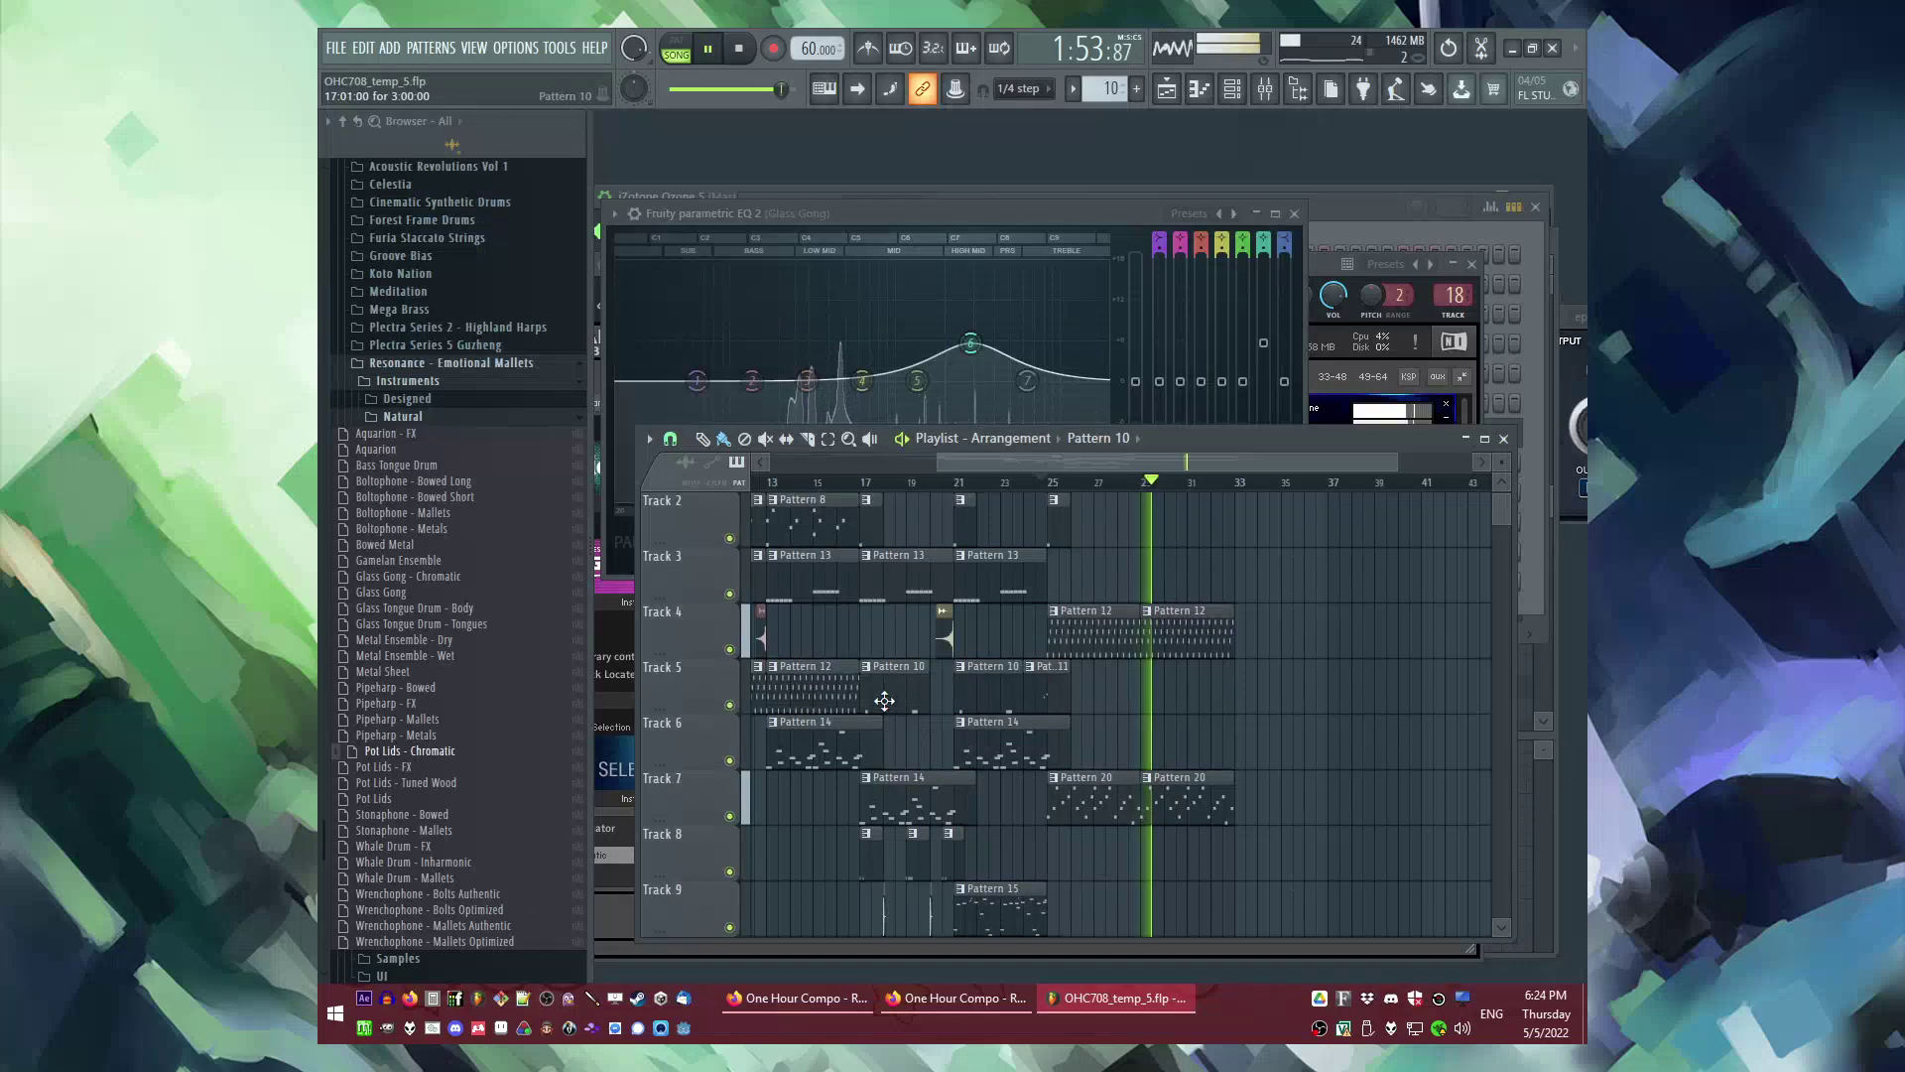
pyautogui.scroll(-3, 936, 725)
pyautogui.moveTo(855, 661); pyautogui.dragTo(1065, 705)
pyautogui.hotkey('ctrl', 'c')
pyautogui.scroll(3, 1278, 711)
pyautogui.hotkey('ctrl', 'v')
pyautogui.hotkey('ctrl', 'd')
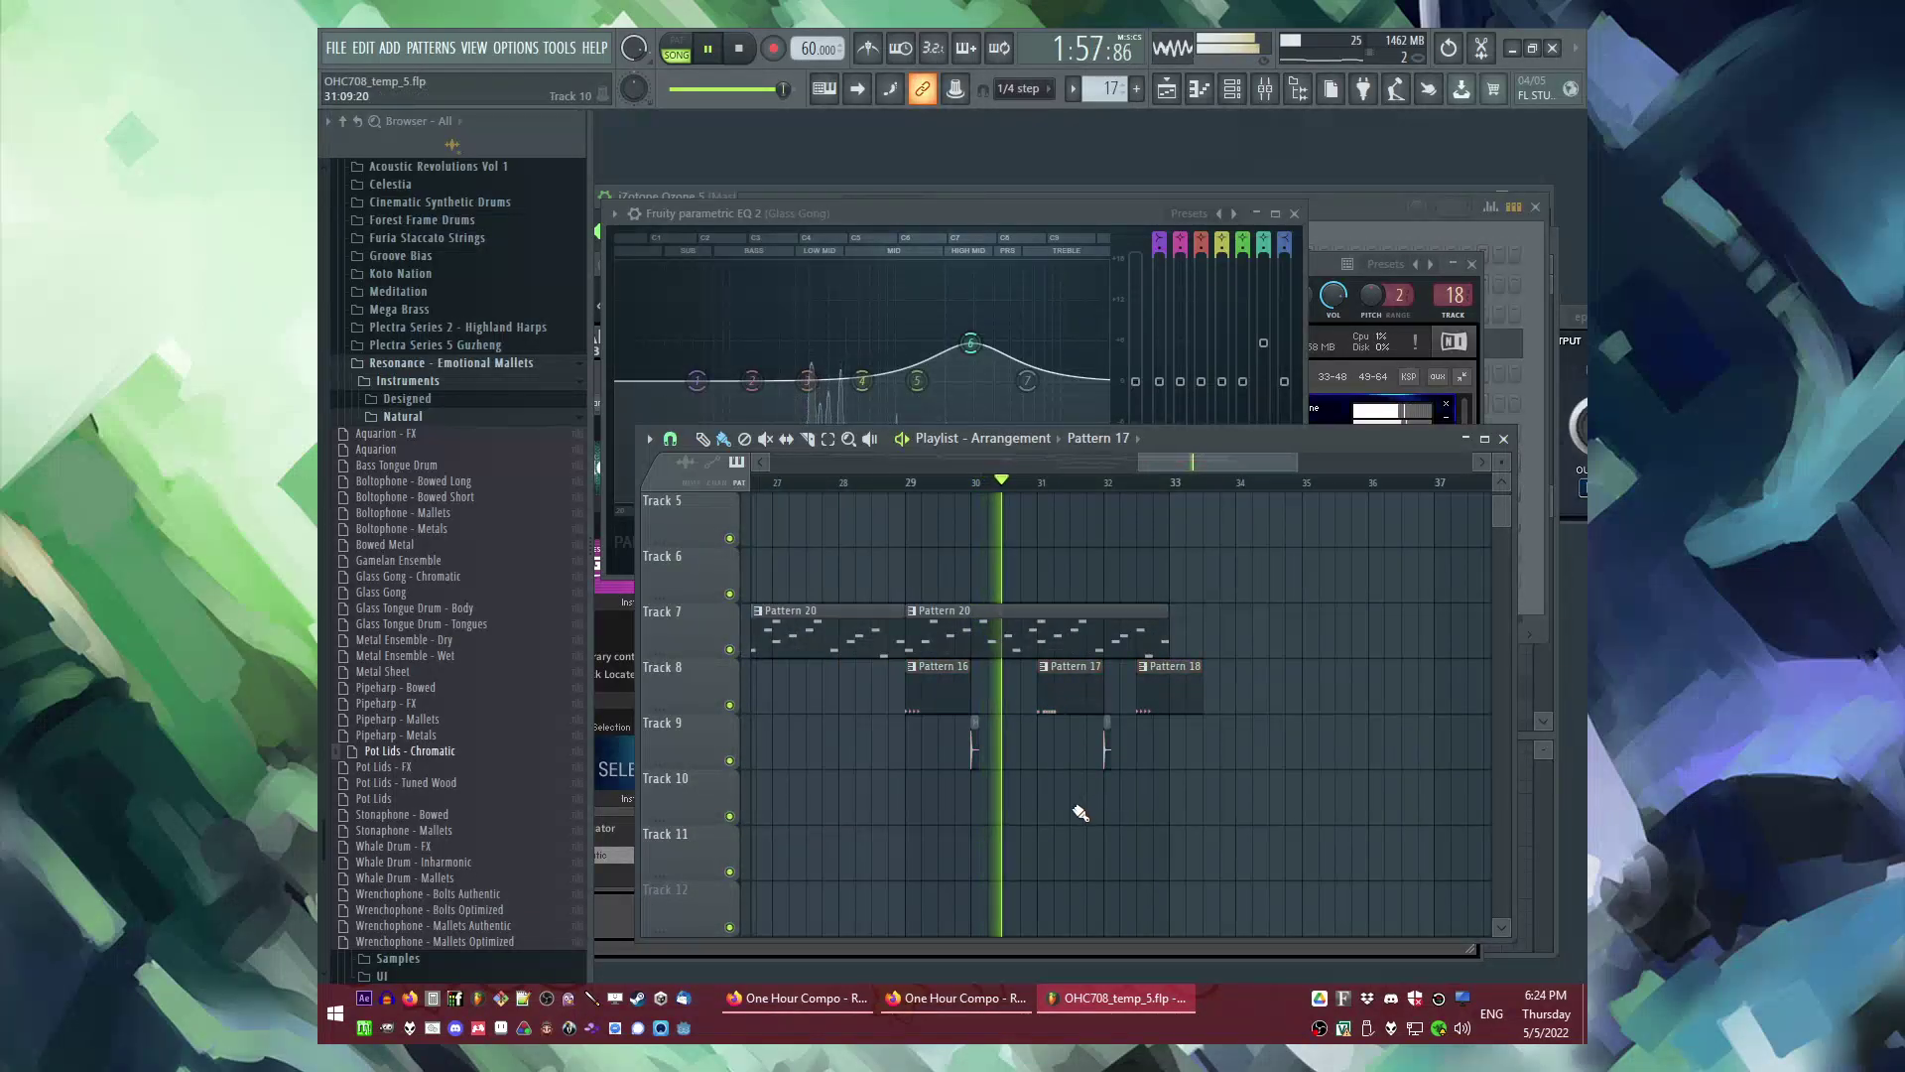
pyautogui.scroll(3, 1101, 754)
pyautogui.hotkey('ctrl', 's')
# Step: Place Pattern 13 on Track 3 at bar 29 and play the arrangement from there
pyautogui.scroll(-3, 1122, 693)
pyautogui.scroll(1, 1044, 692)
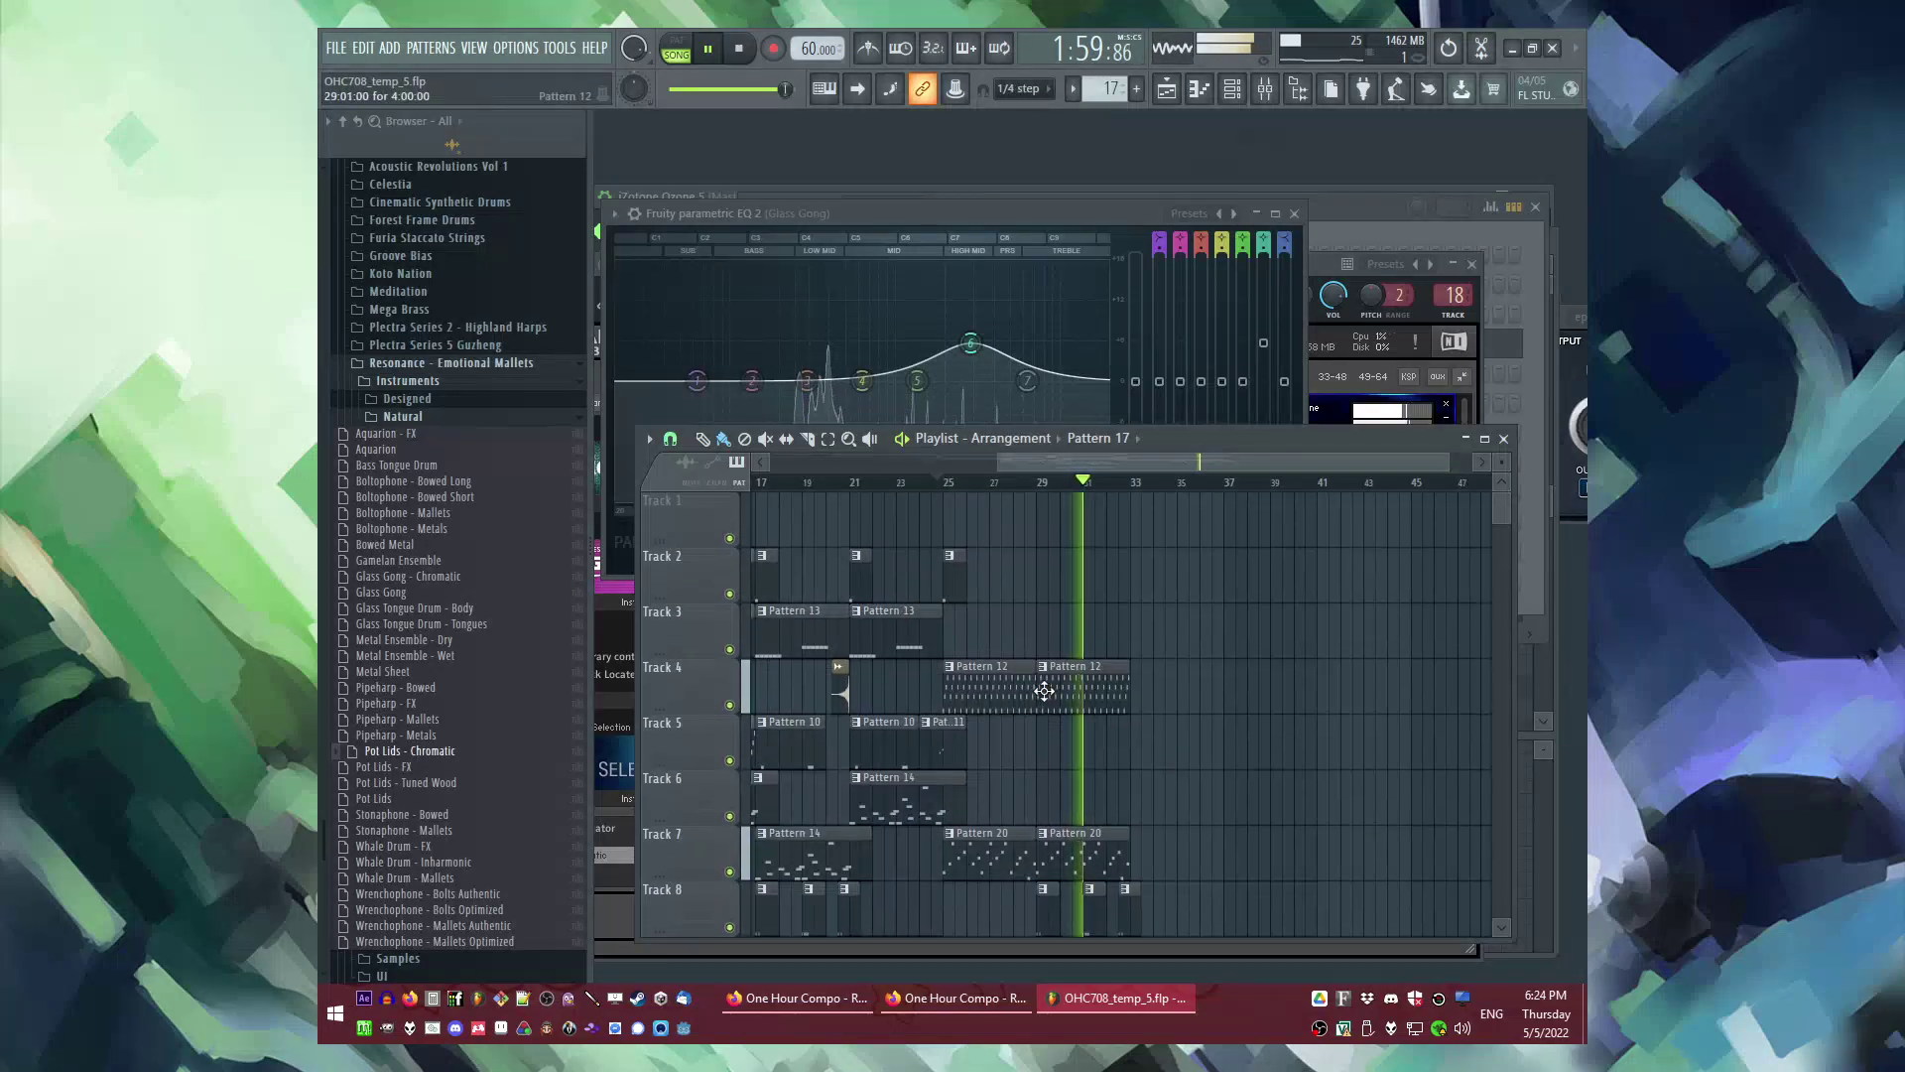
pyautogui.click(875, 647)
pyautogui.click(1047, 641)
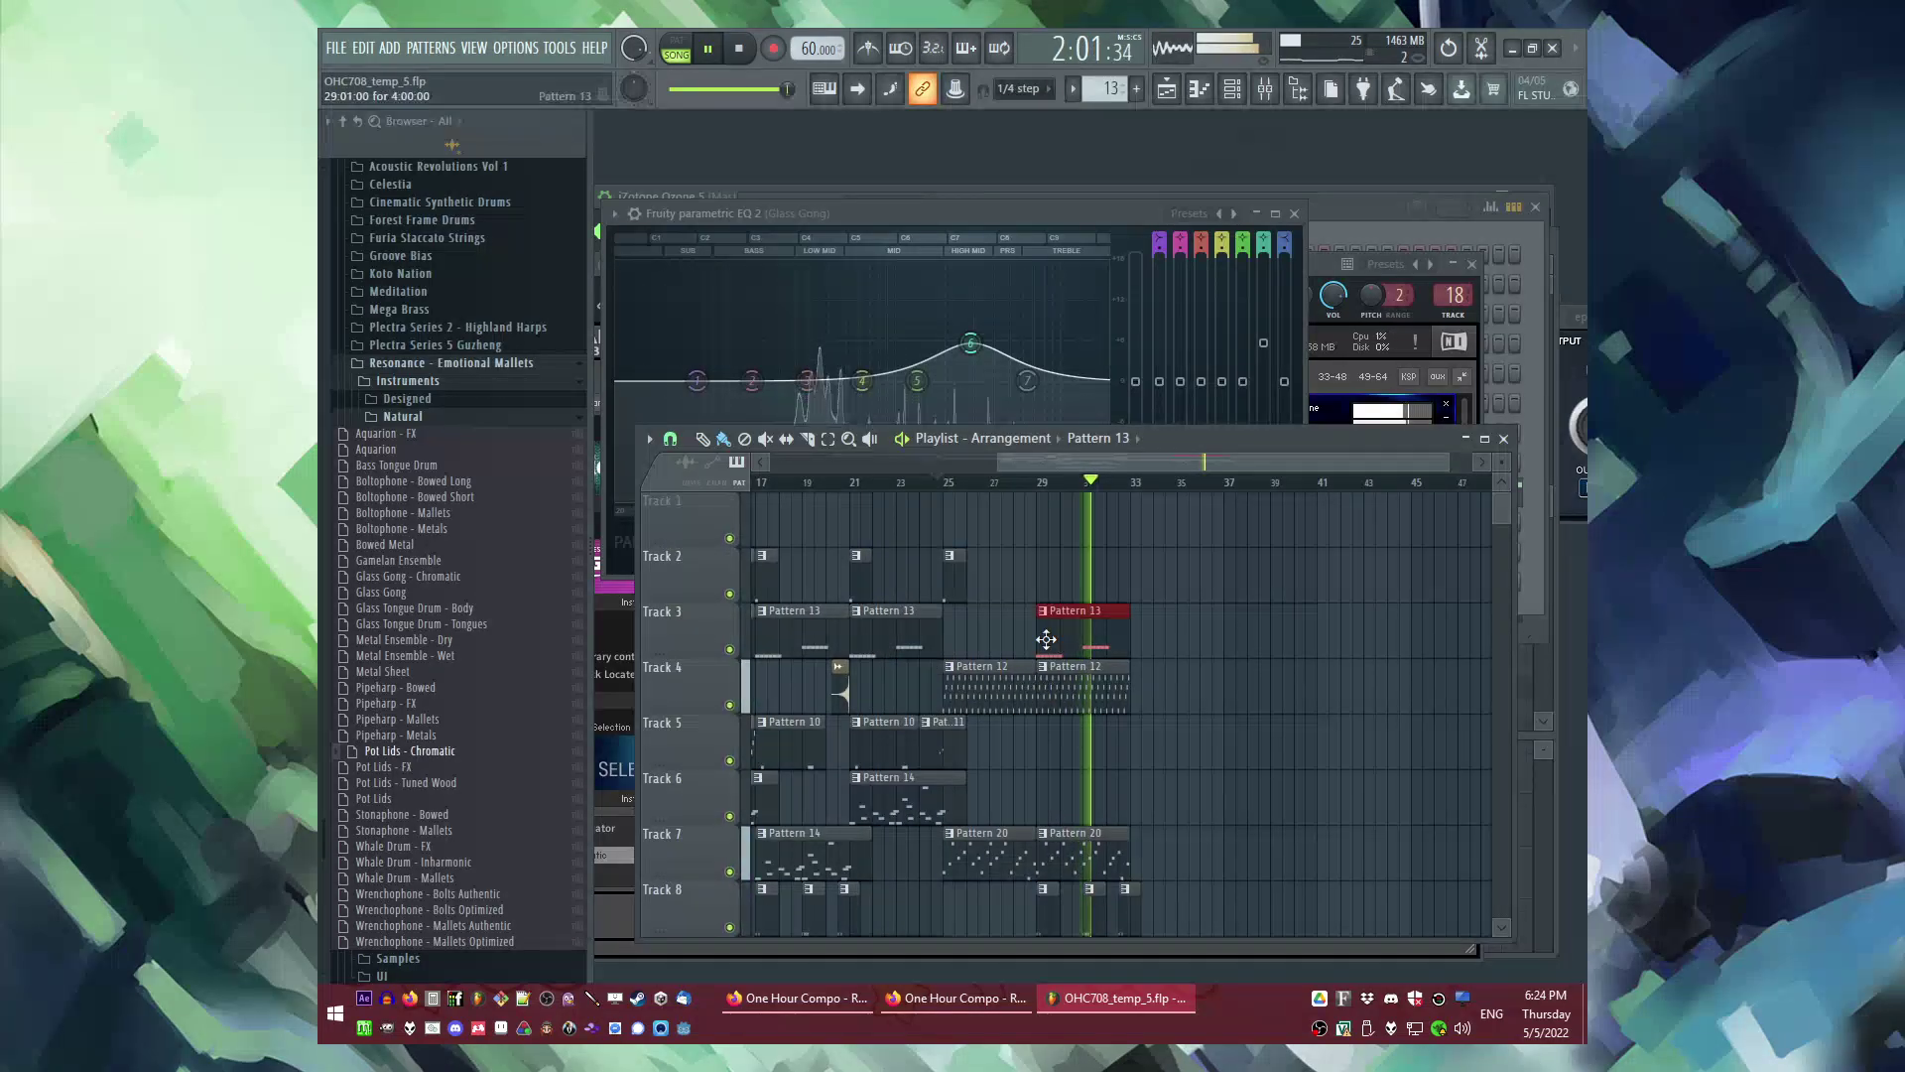
pyautogui.click(1045, 483)
pyautogui.scroll(2, 1043, 603)
pyautogui.scroll(-2, 1139, 645)
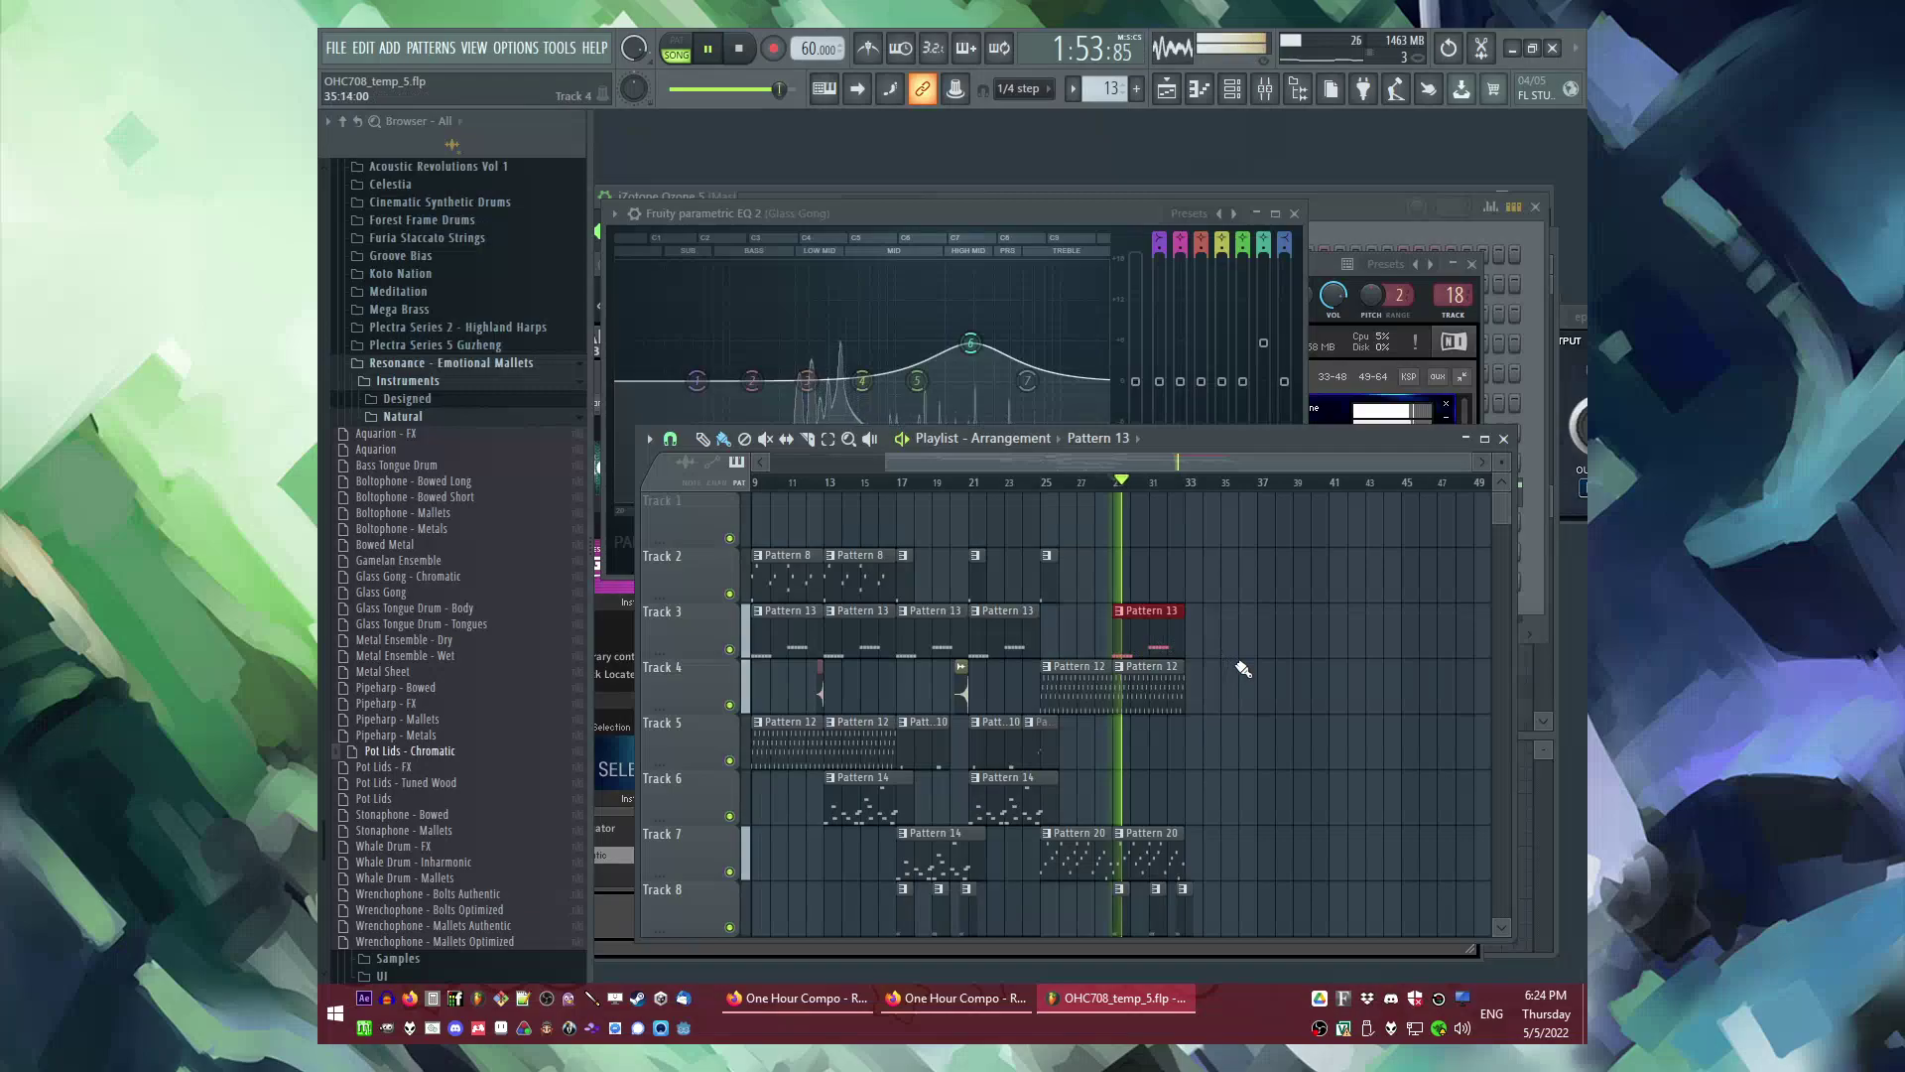
pyautogui.scroll(2, 1200, 655)
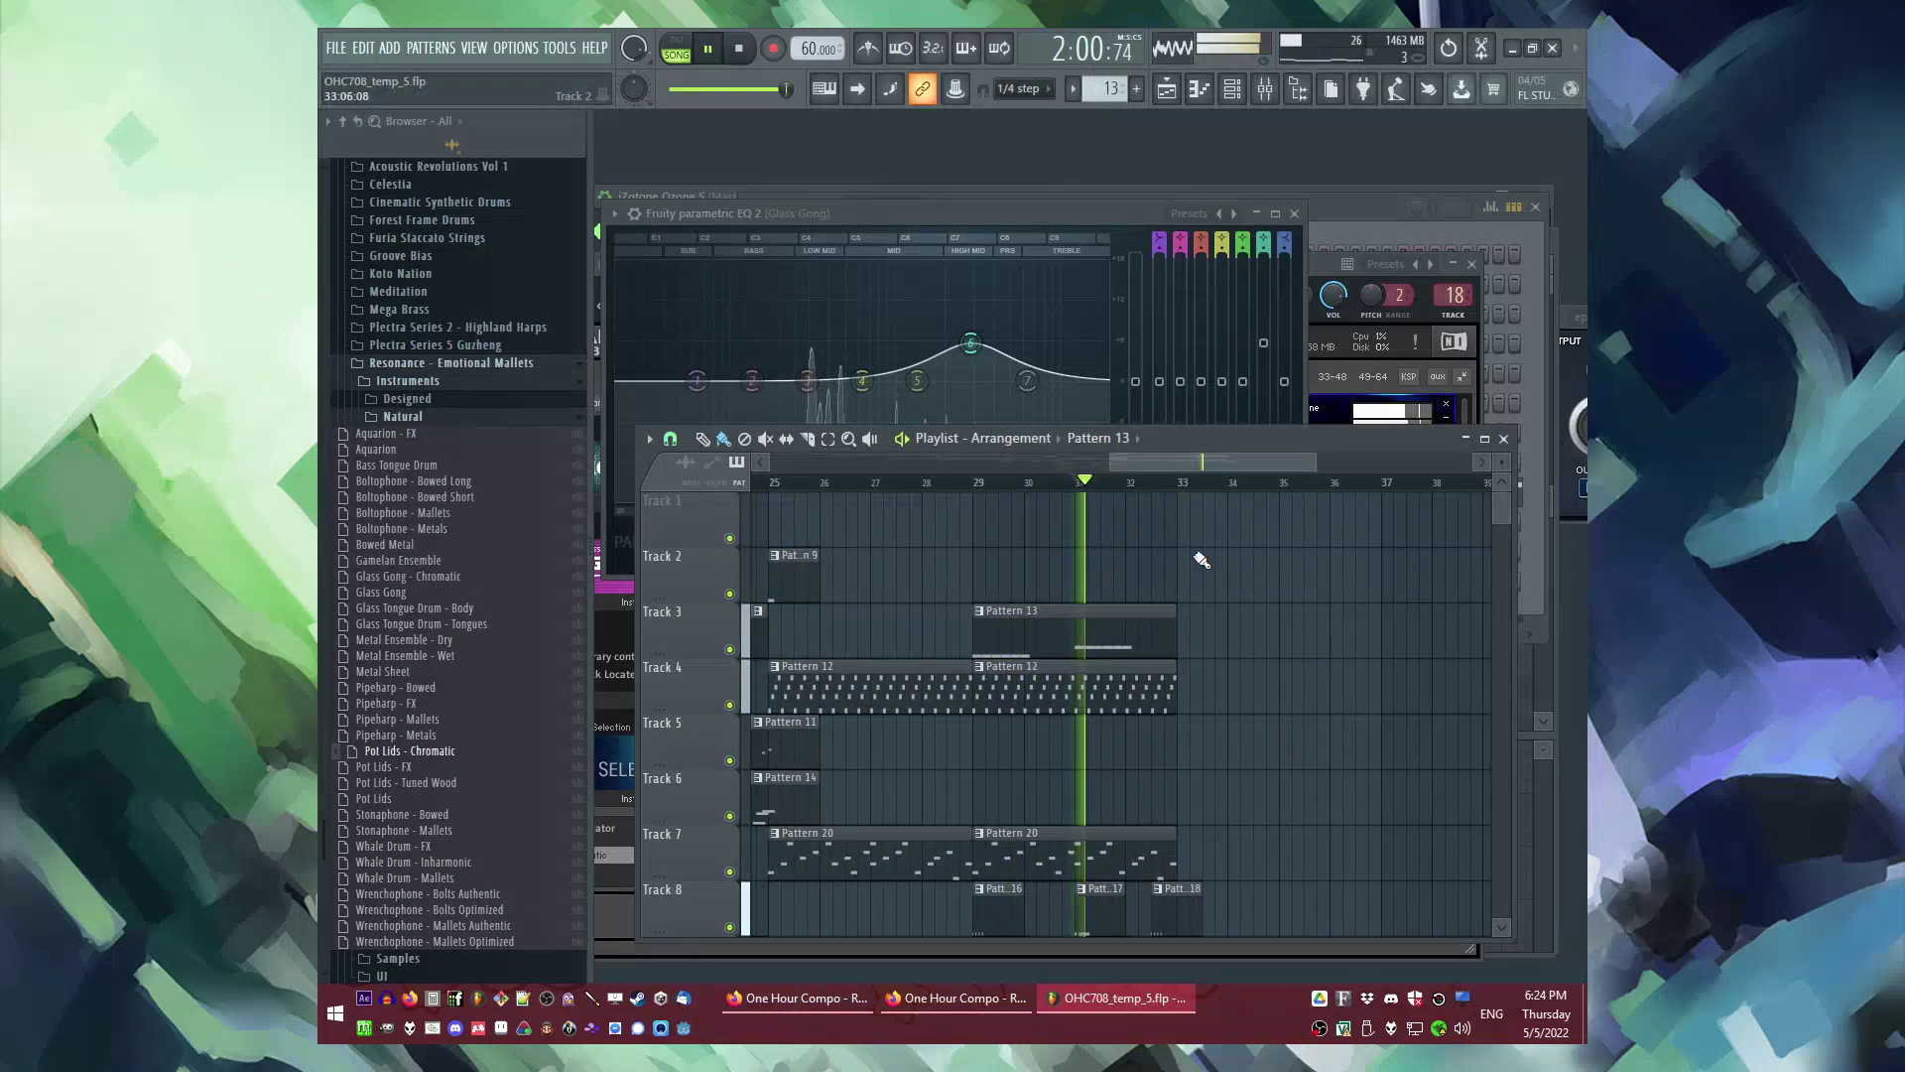
pyautogui.scroll(-2, 1206, 595)
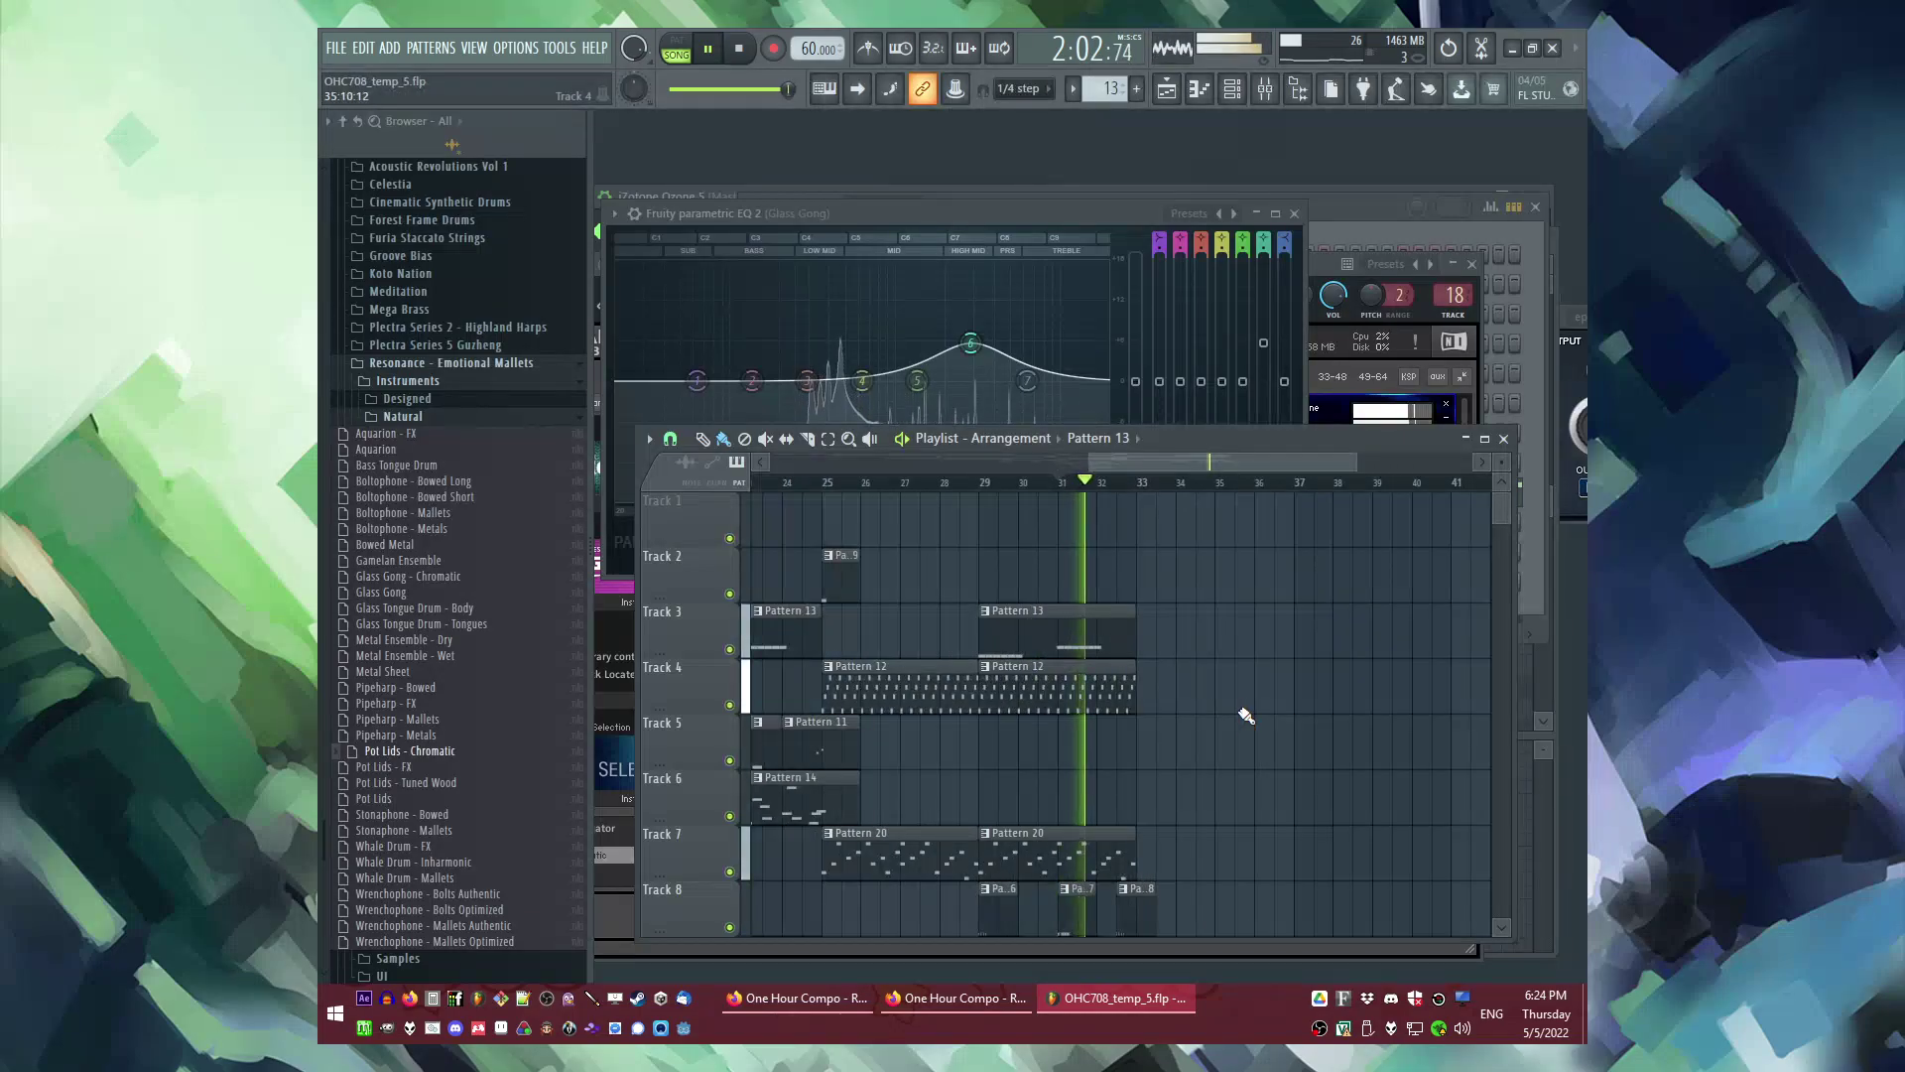
# Step: Place Pattern 20 on Track 7 at bar 33 and make that clip a unique pattern
pyautogui.click(1072, 705)
pyautogui.click(1113, 855)
pyautogui.click(1149, 854)
pyautogui.scroll(3, 1263, 854)
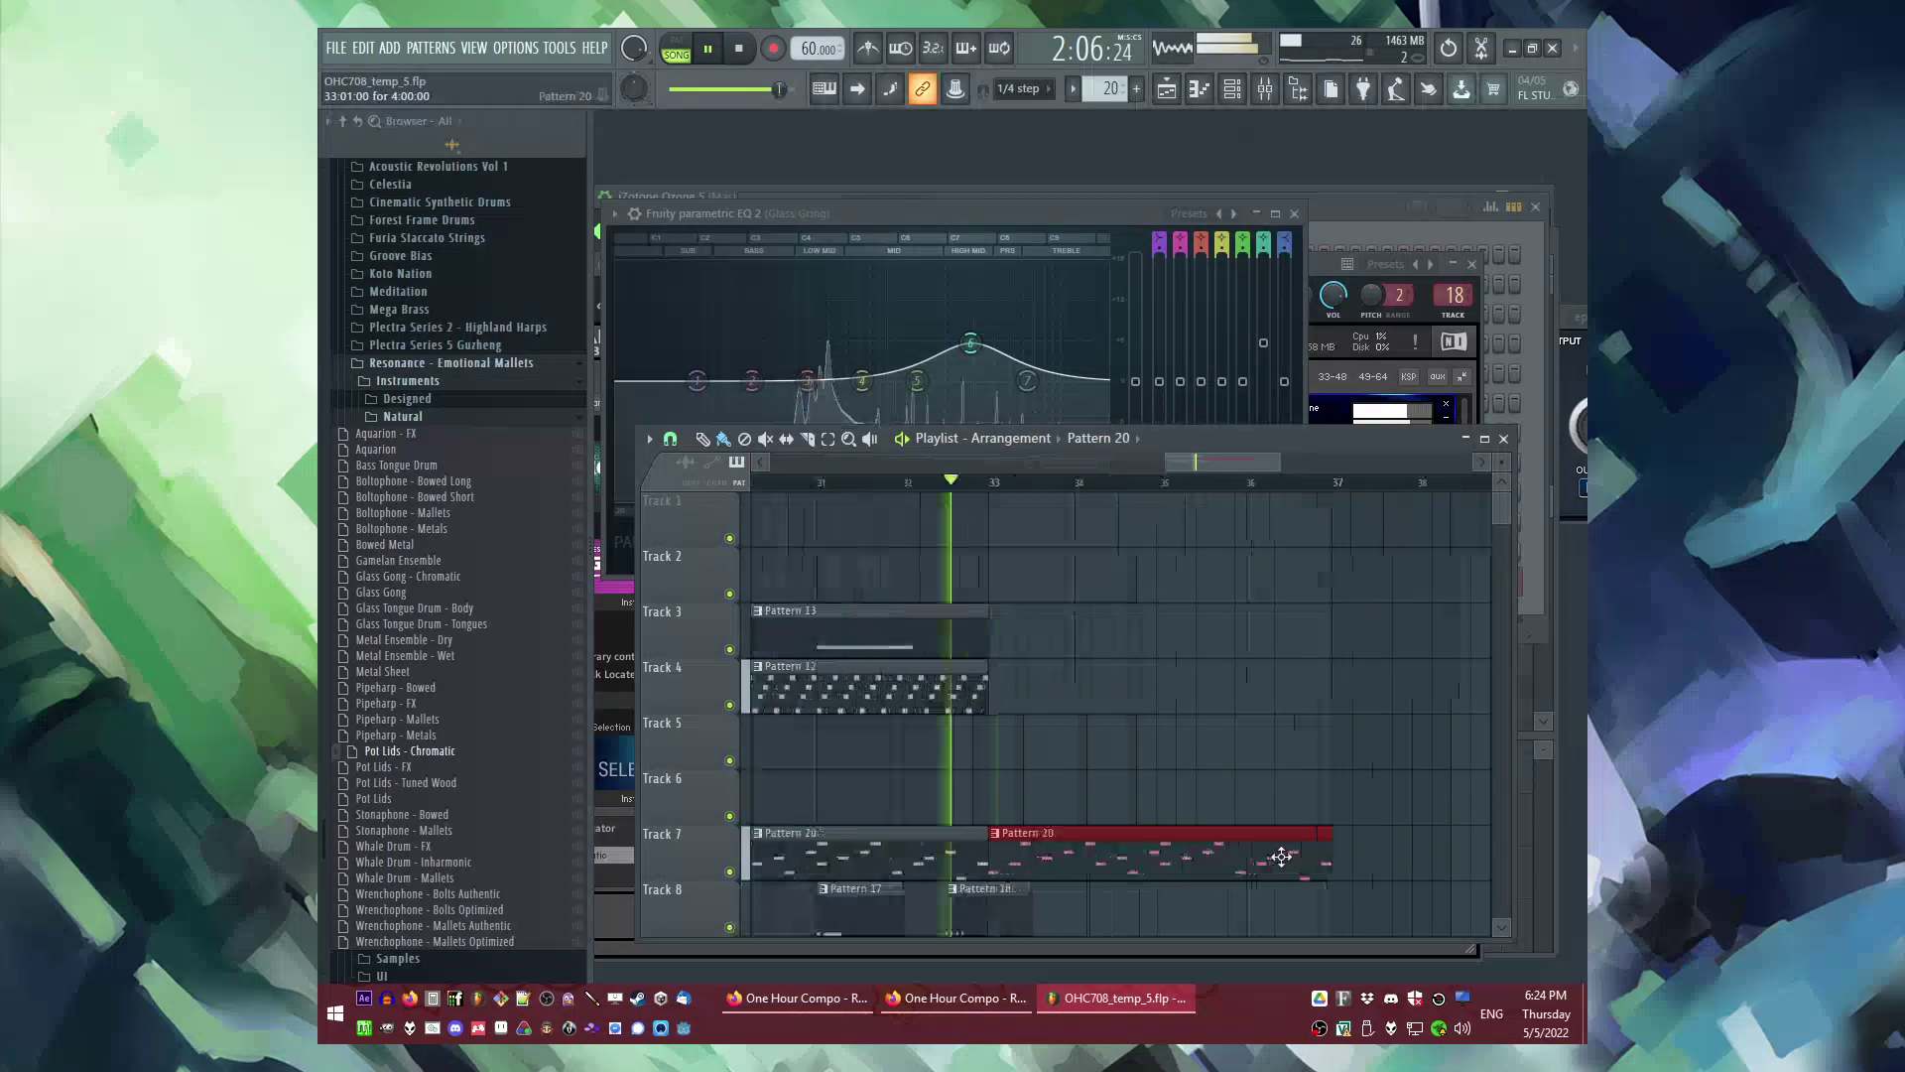
pyautogui.click(996, 833)
pyautogui.click(1052, 873)
# Step: Delete every note after the opening one in the unique copy at bar 33, and play from mid-bar 32
pyautogui.press('space')
pyautogui.moveTo(759, 334); pyautogui.dragTo(1510, 736)
pyautogui.press('Delete')
pyautogui.press('F5')
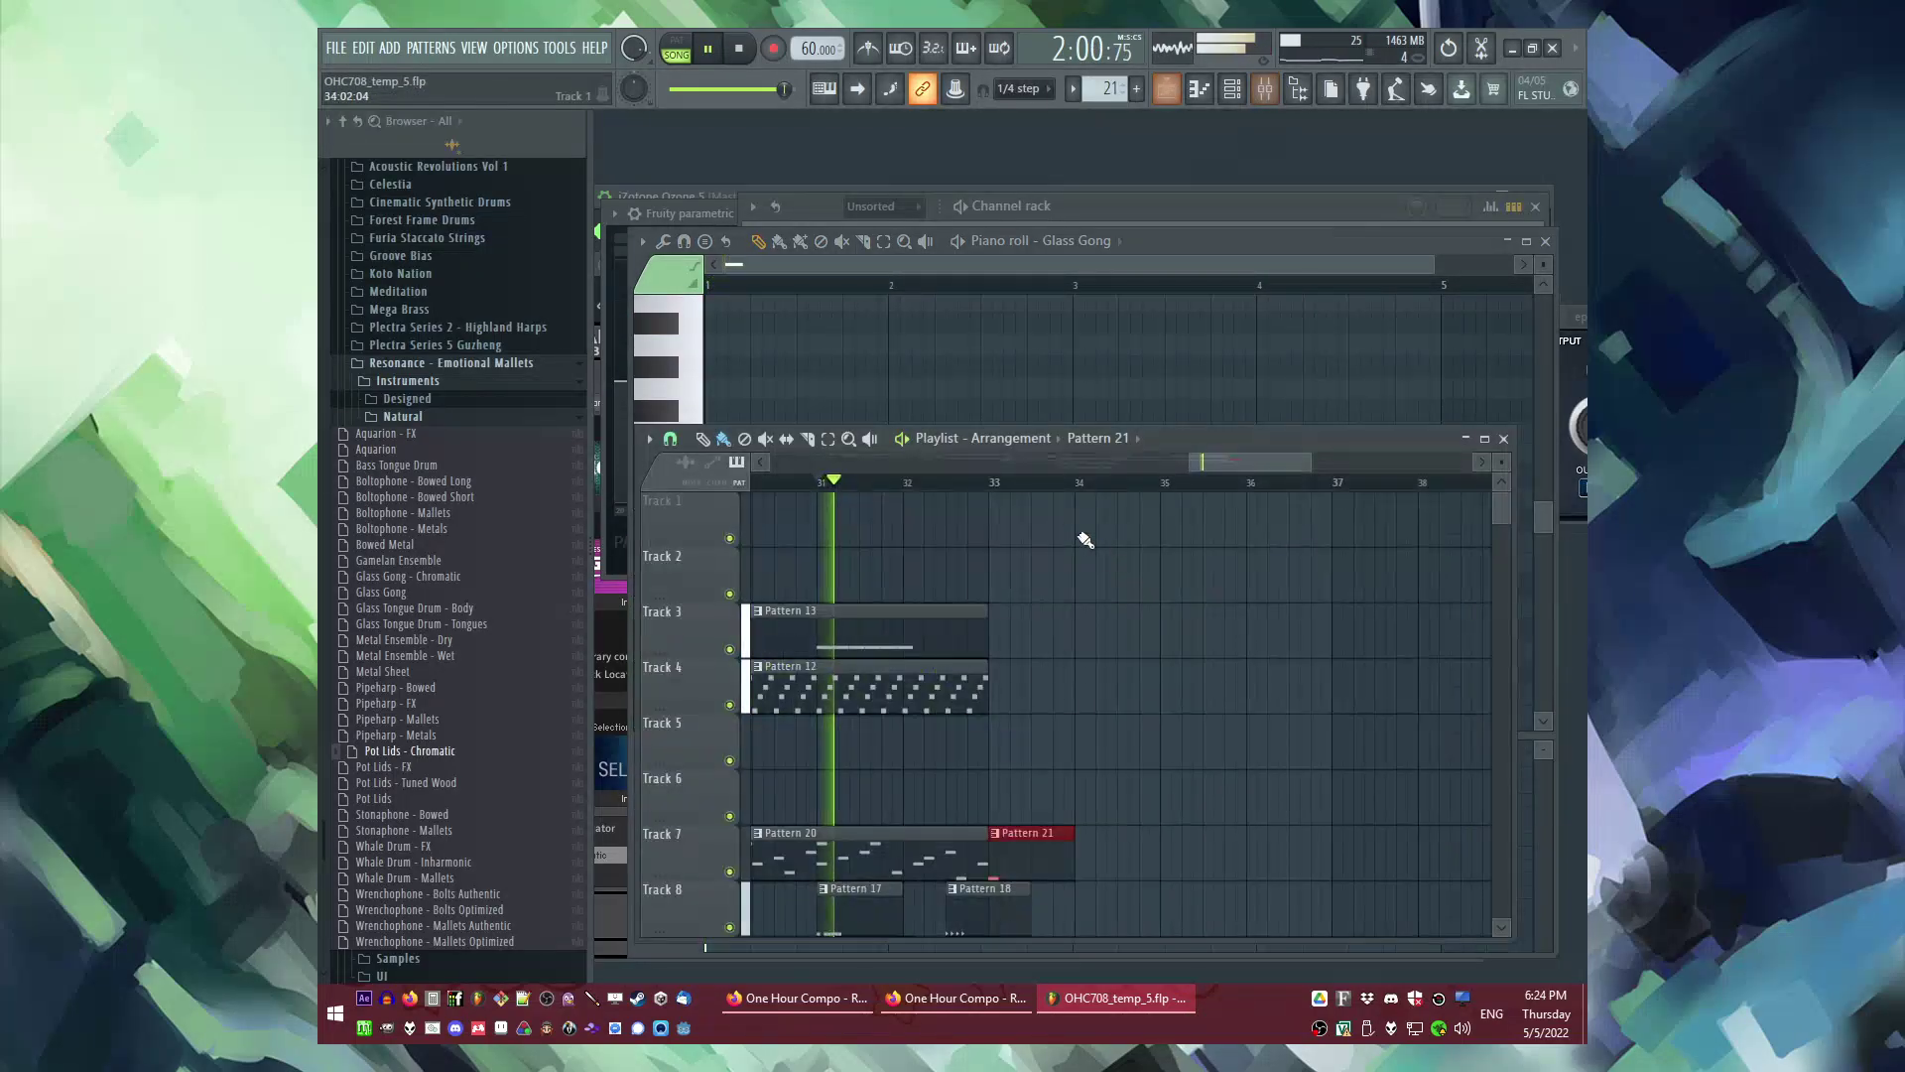
pyautogui.click(950, 482)
pyautogui.scroll(-3, 1218, 727)
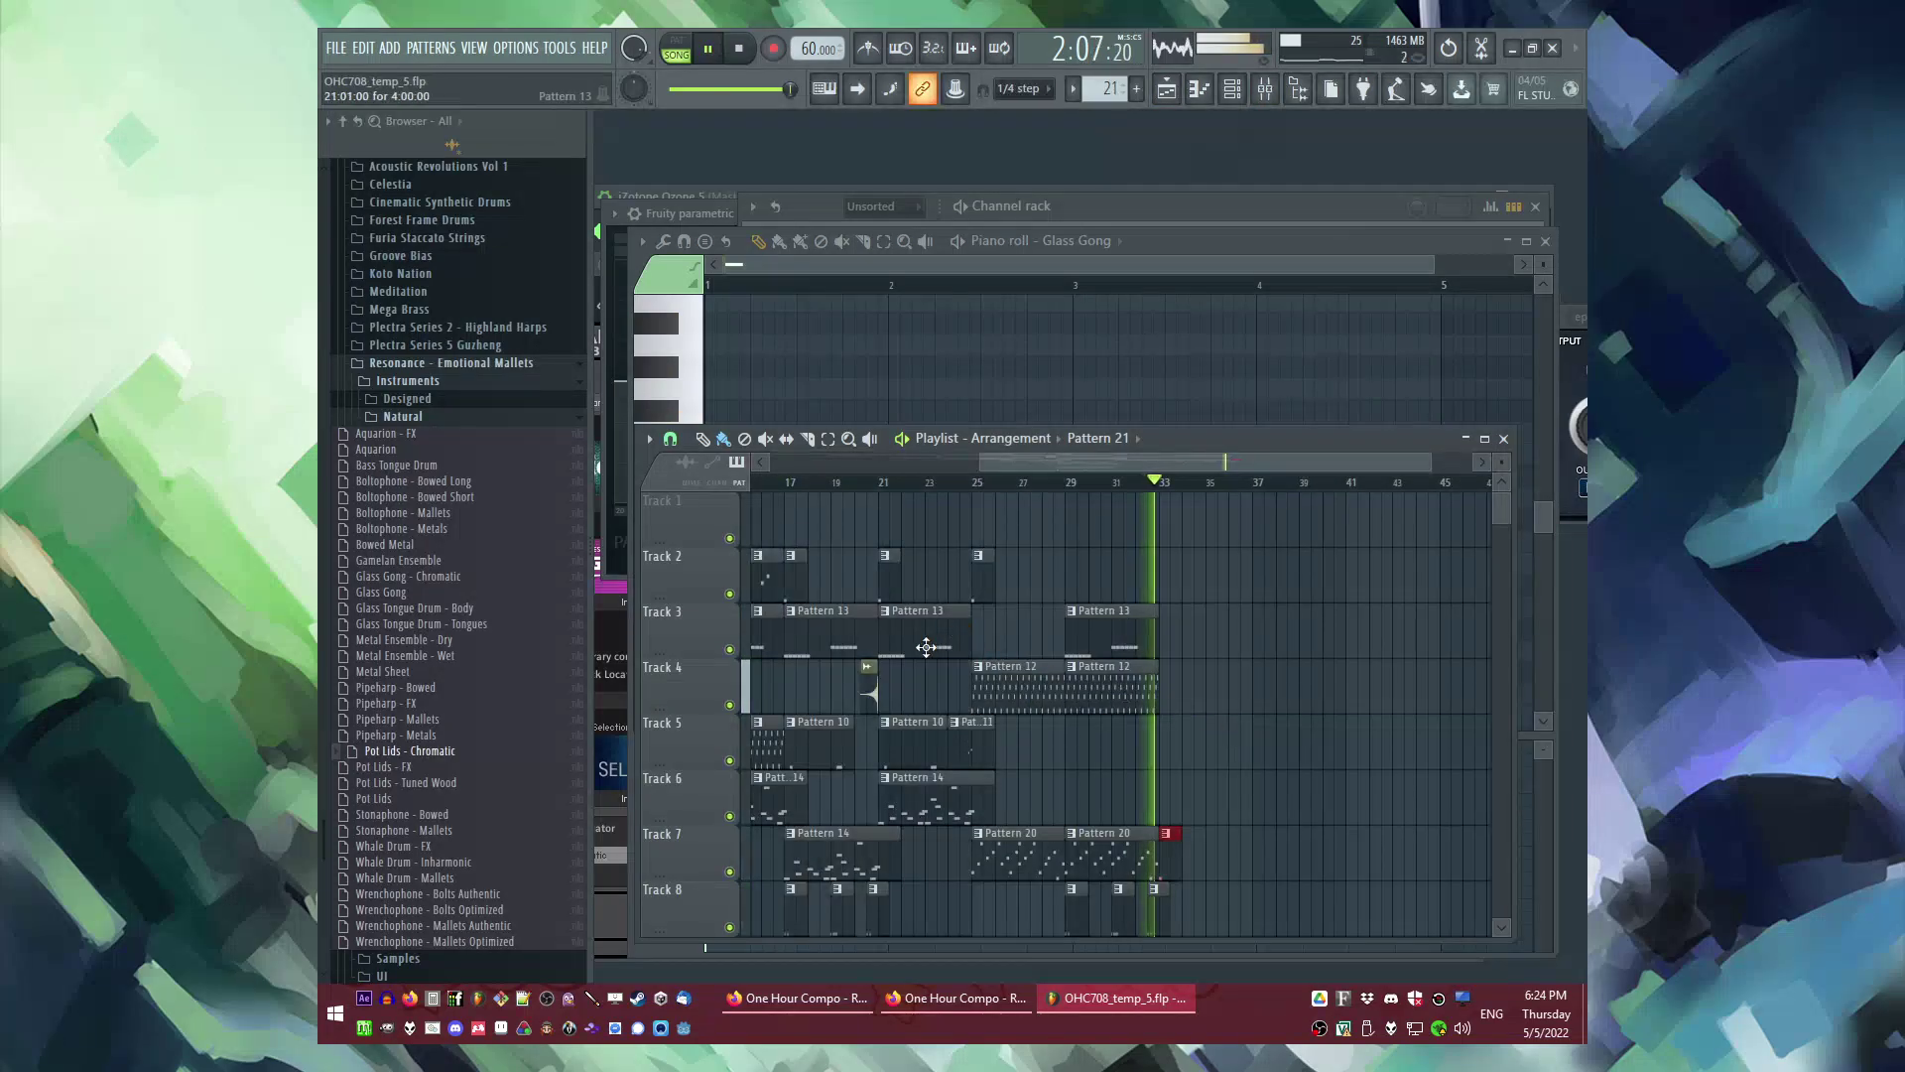
# Step: Create a new empty pattern, place it on Track 5 at bar 33, and show its channels
pyautogui.scroll(-1, 926, 647)
pyautogui.scroll(-2, 925, 685)
pyautogui.click(927, 746)
pyautogui.scroll(3, 1222, 692)
pyautogui.press('F4')
pyautogui.press('Return')
pyautogui.click(1155, 643)
pyautogui.press('space')
pyautogui.press('F6')
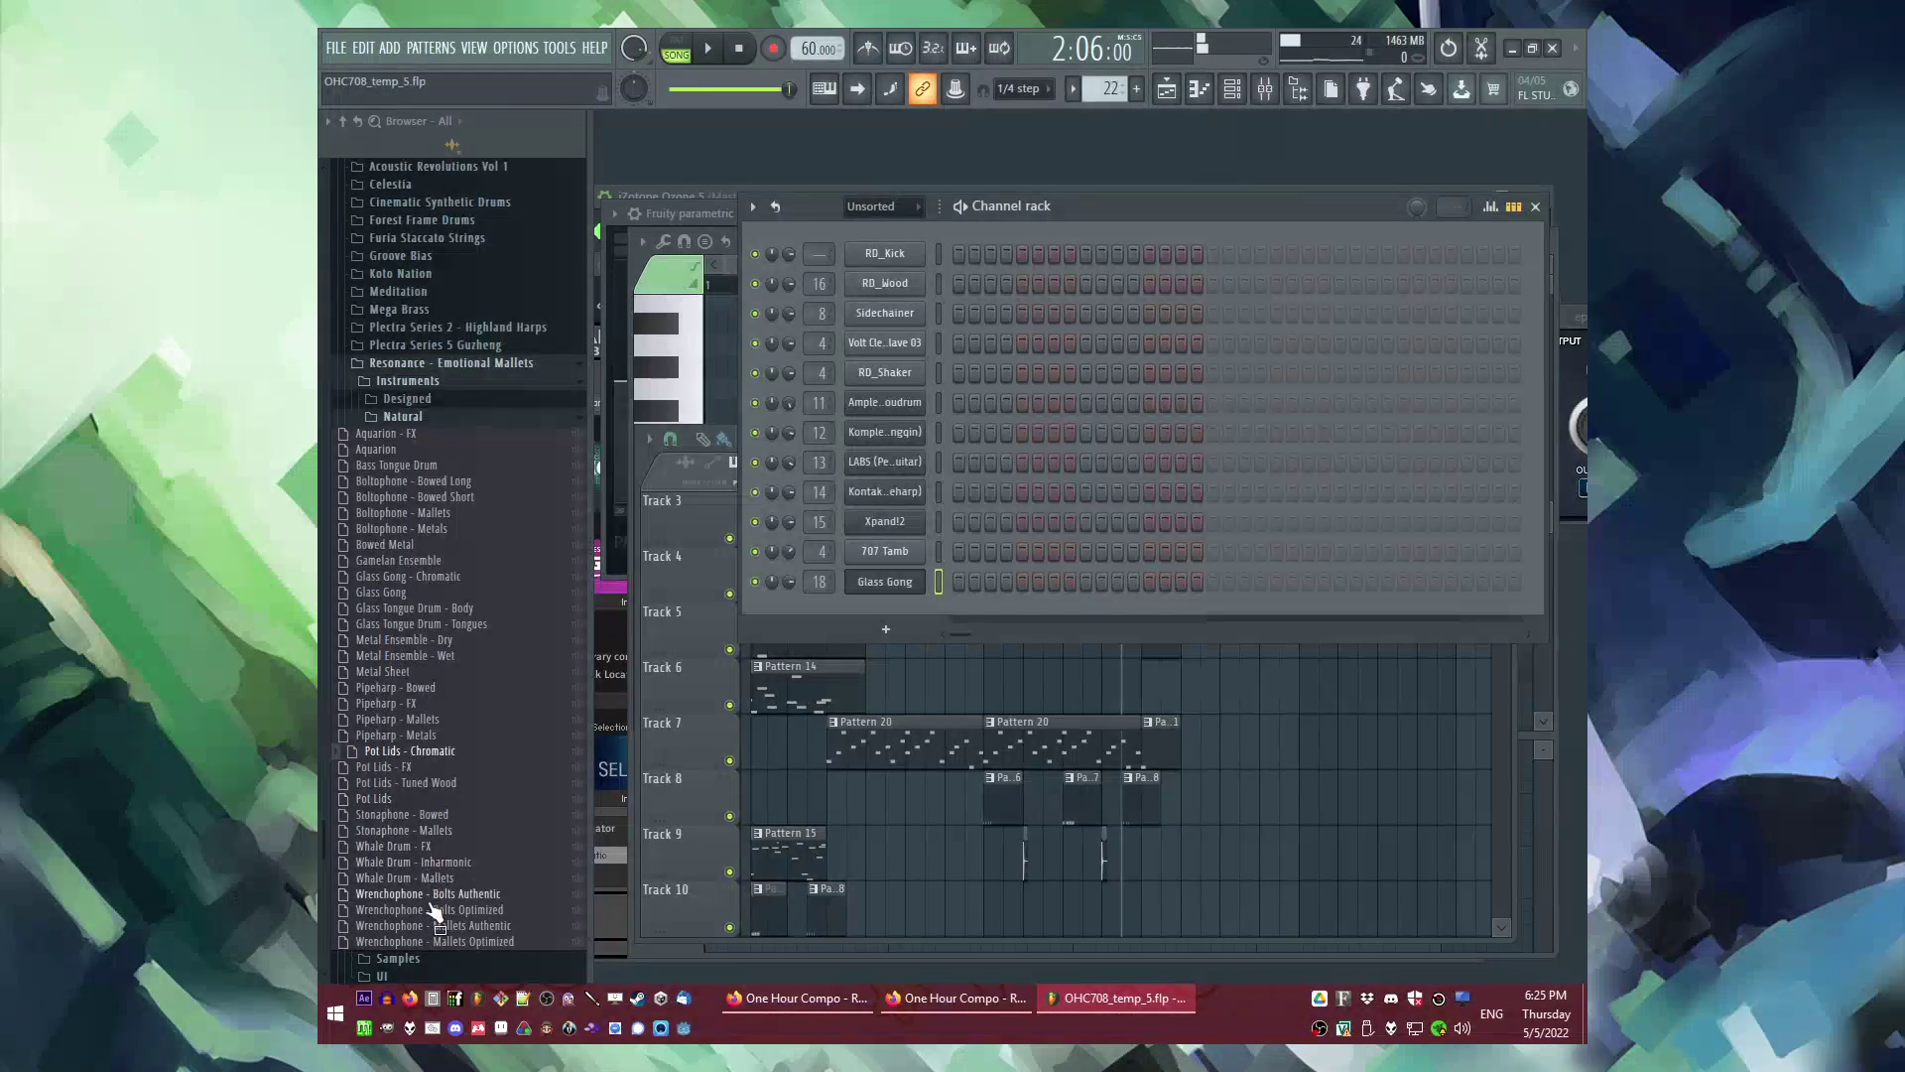
# Step: Place a copy of Track 2's Pattern 7 on Track 6 at bar 33 and play the ending
pyautogui.rightClick(1410, 761)
pyautogui.scroll(-3, 1241, 761)
pyautogui.scroll(2, 1242, 761)
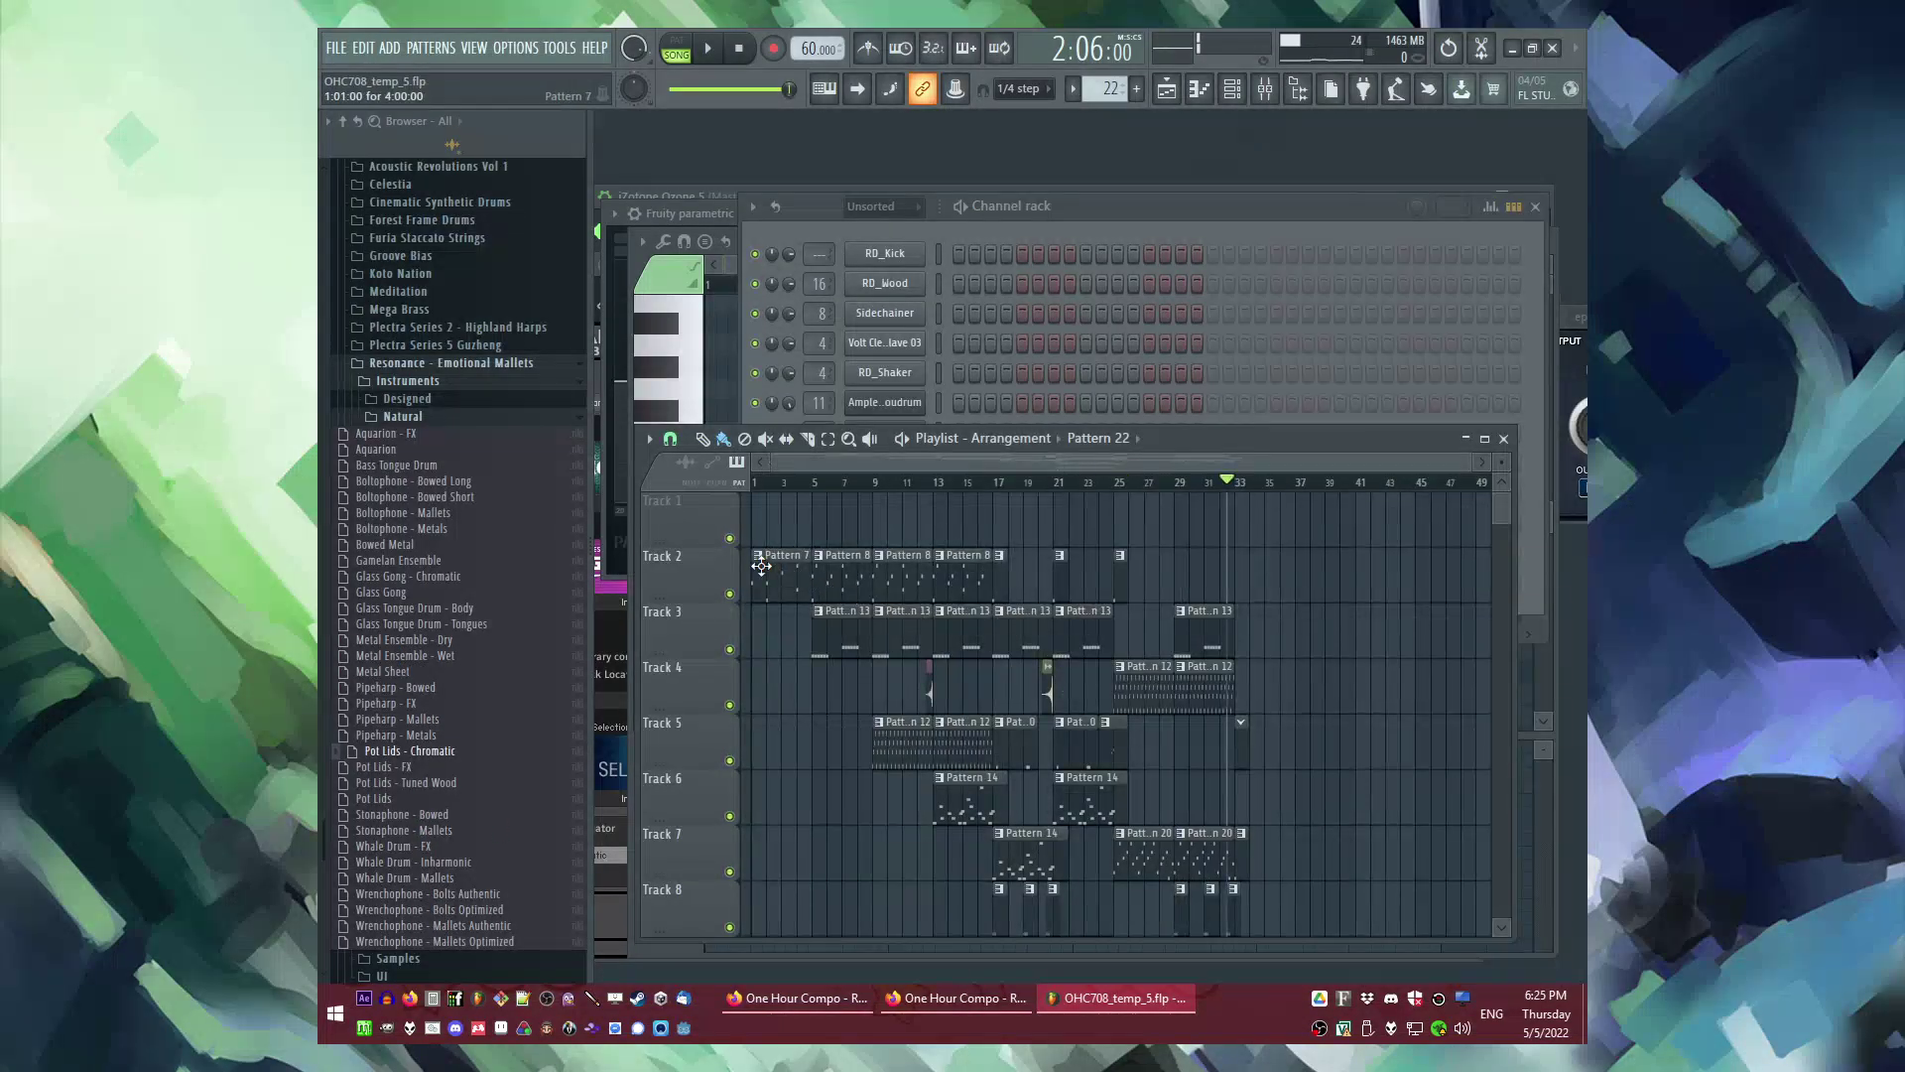
pyautogui.click(767, 567)
pyautogui.press('space')
pyautogui.scroll(3, 1268, 749)
pyautogui.click(1164, 793)
# Step: Open the empty pattern at bar 33, save the project as new version OHC708_temp_6.flp, and stop playback
pyautogui.doubleClick(1178, 740)
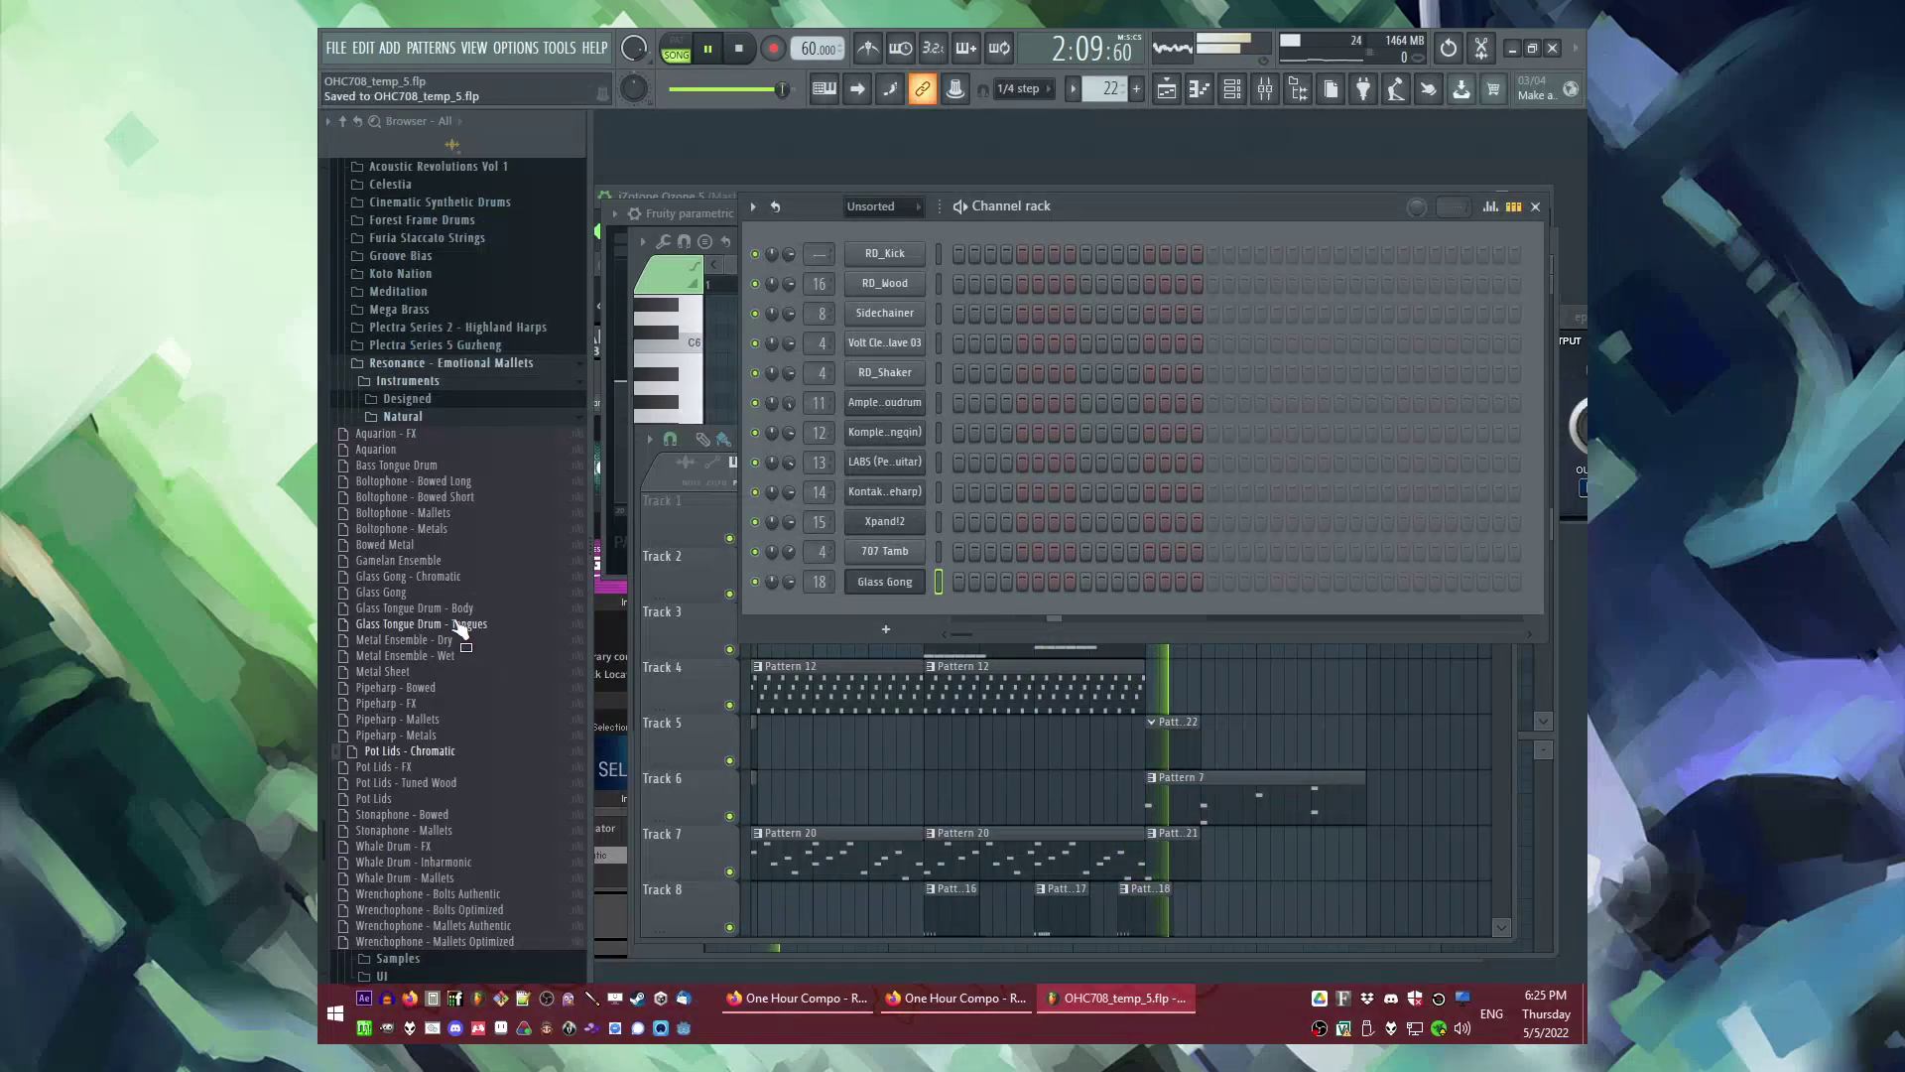
pyautogui.hotkey('ctrl', 'n')
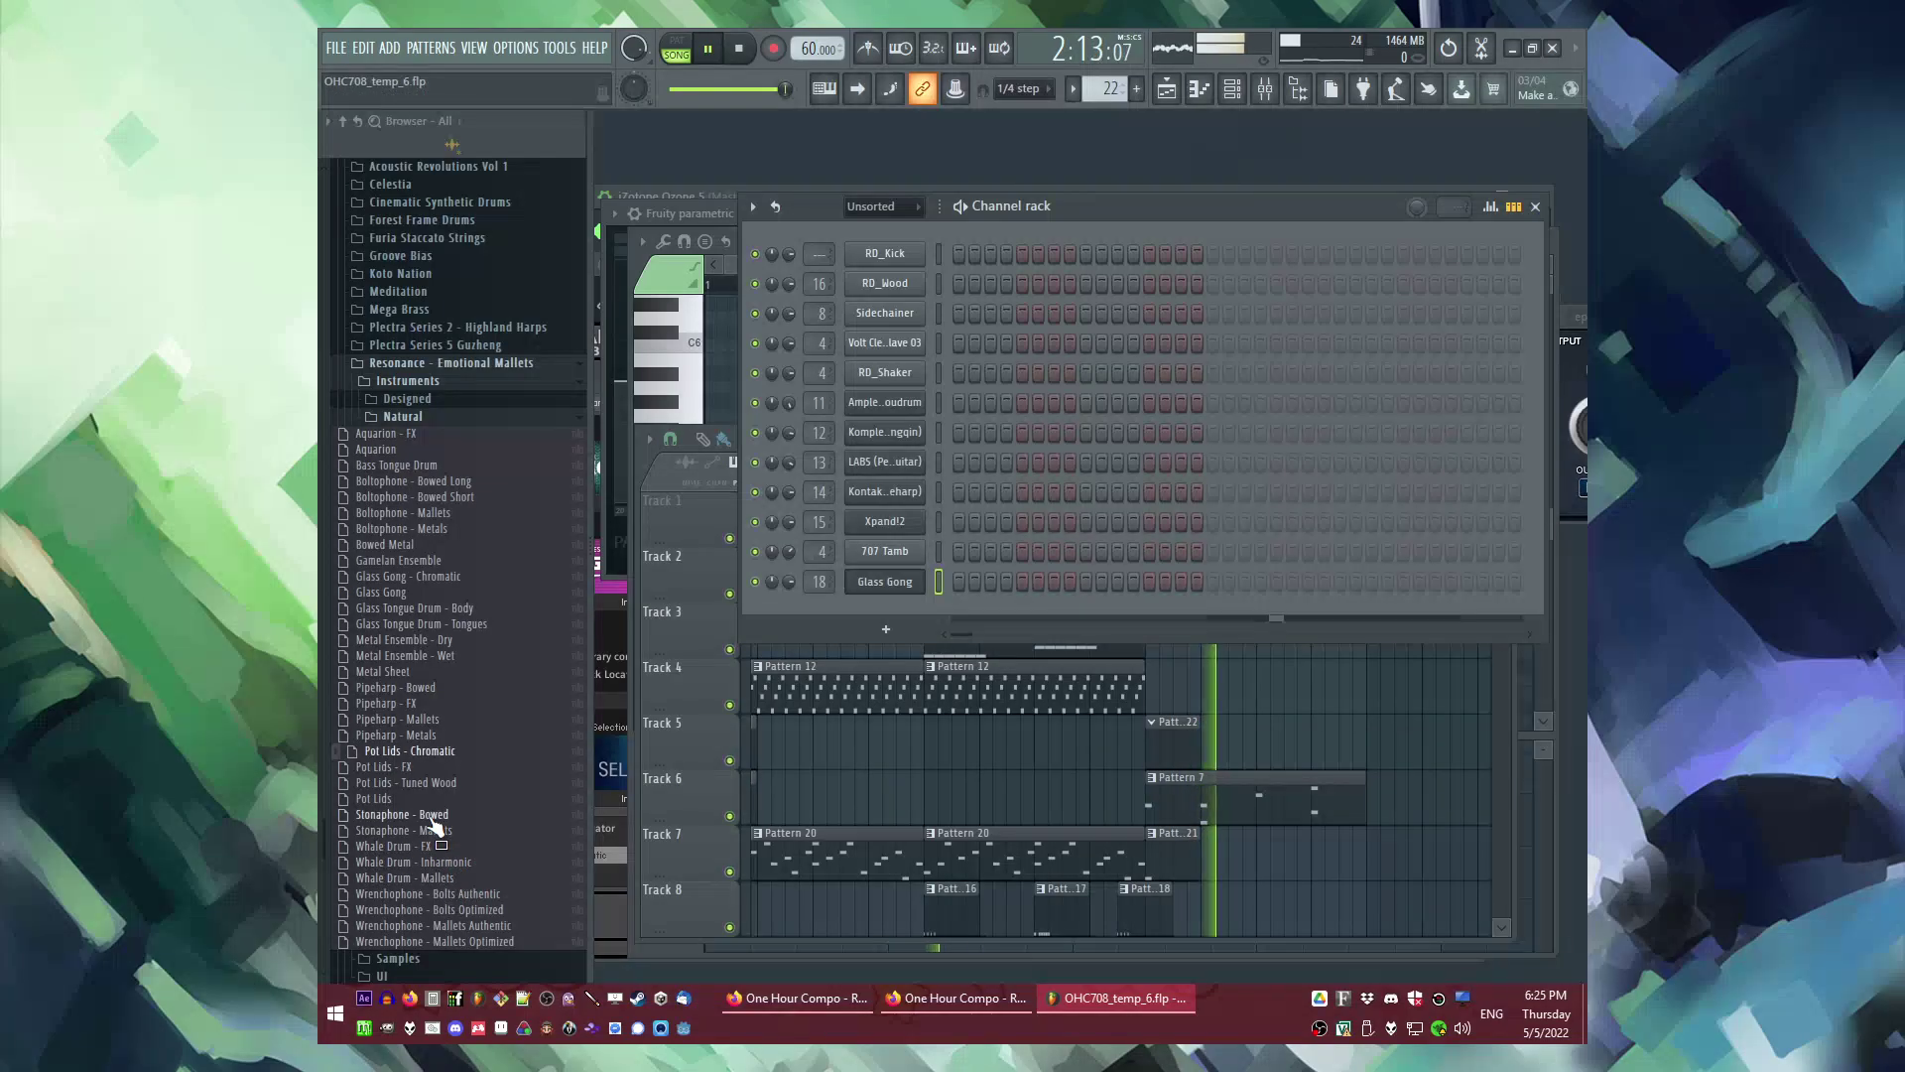
pyautogui.press('space')
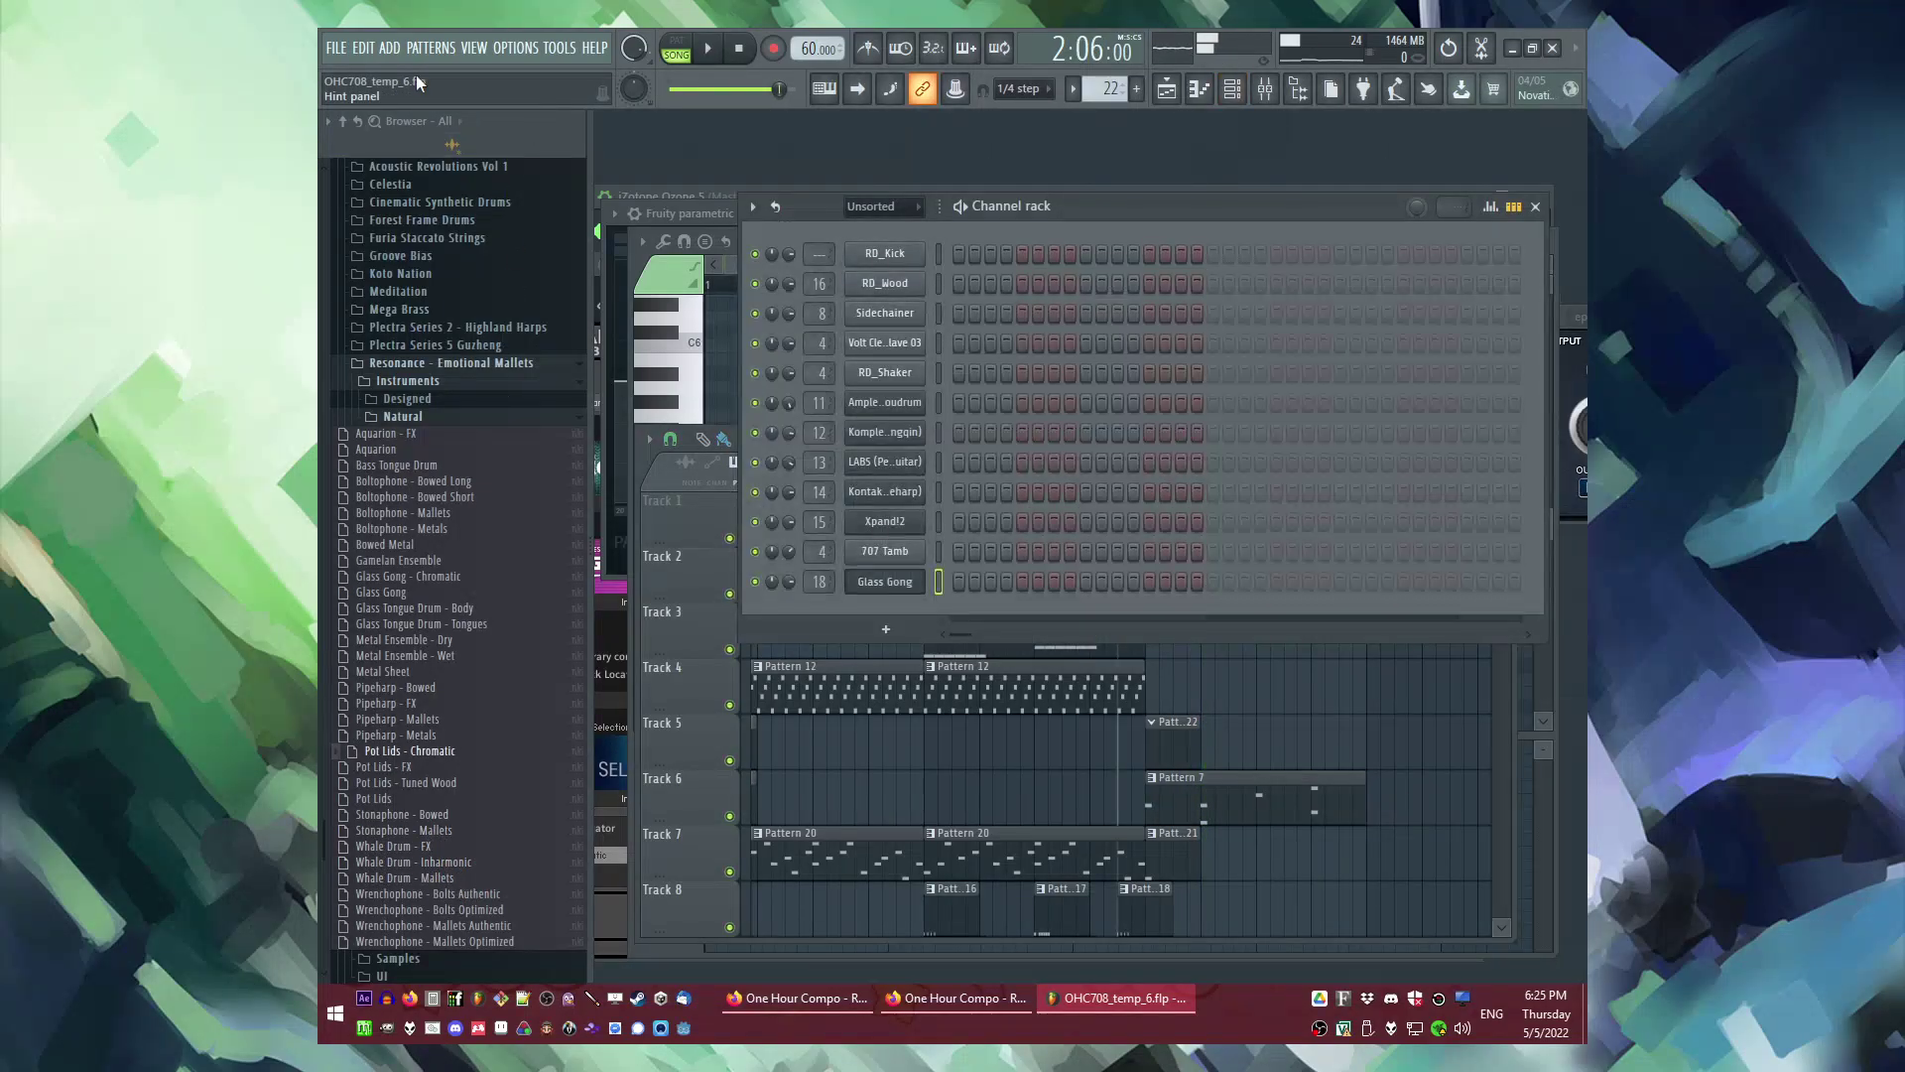
# Step: Add a Kontakt channel, load the Resonance Gamelan Ensemble instrument into it, and start playback
pyautogui.click(389, 47)
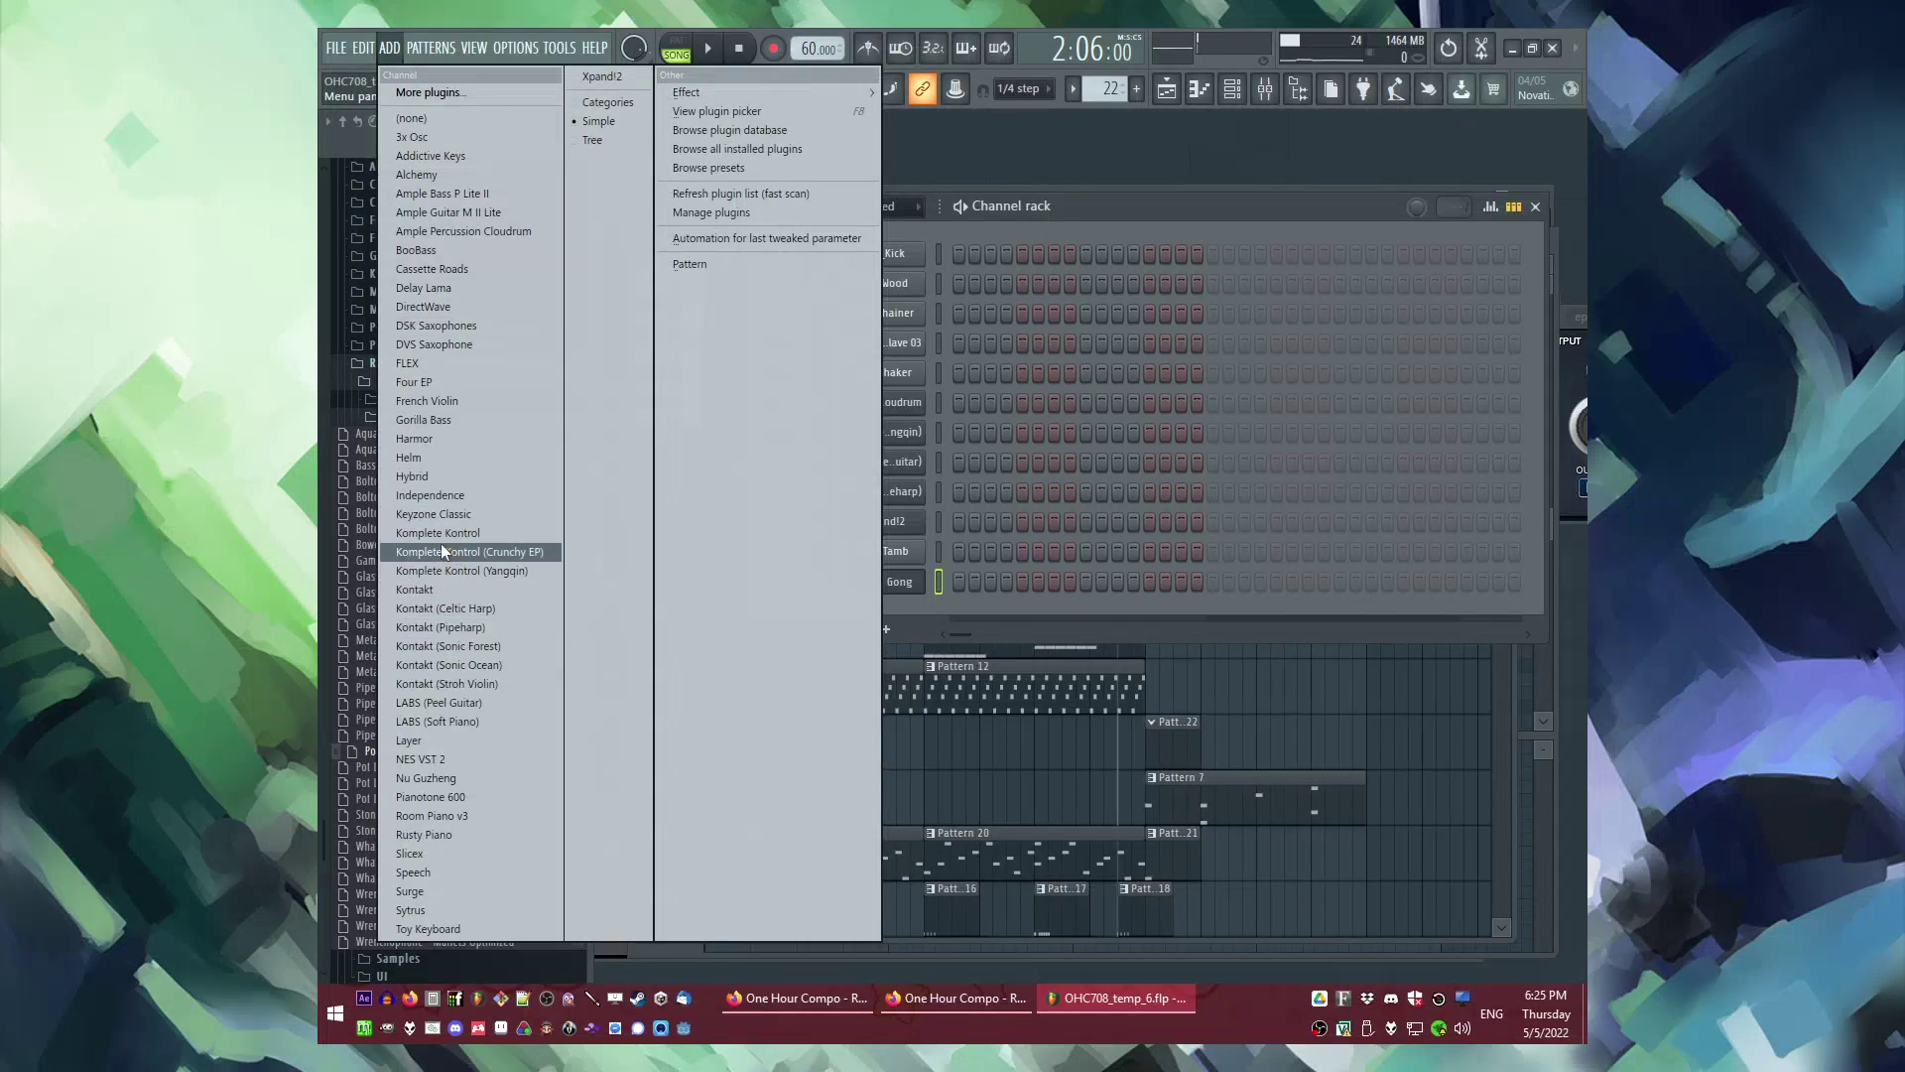
pyautogui.click(432, 592)
pyautogui.moveTo(421, 567); pyautogui.dragTo(1425, 746)
pyautogui.click(1169, 265)
pyautogui.press('space')
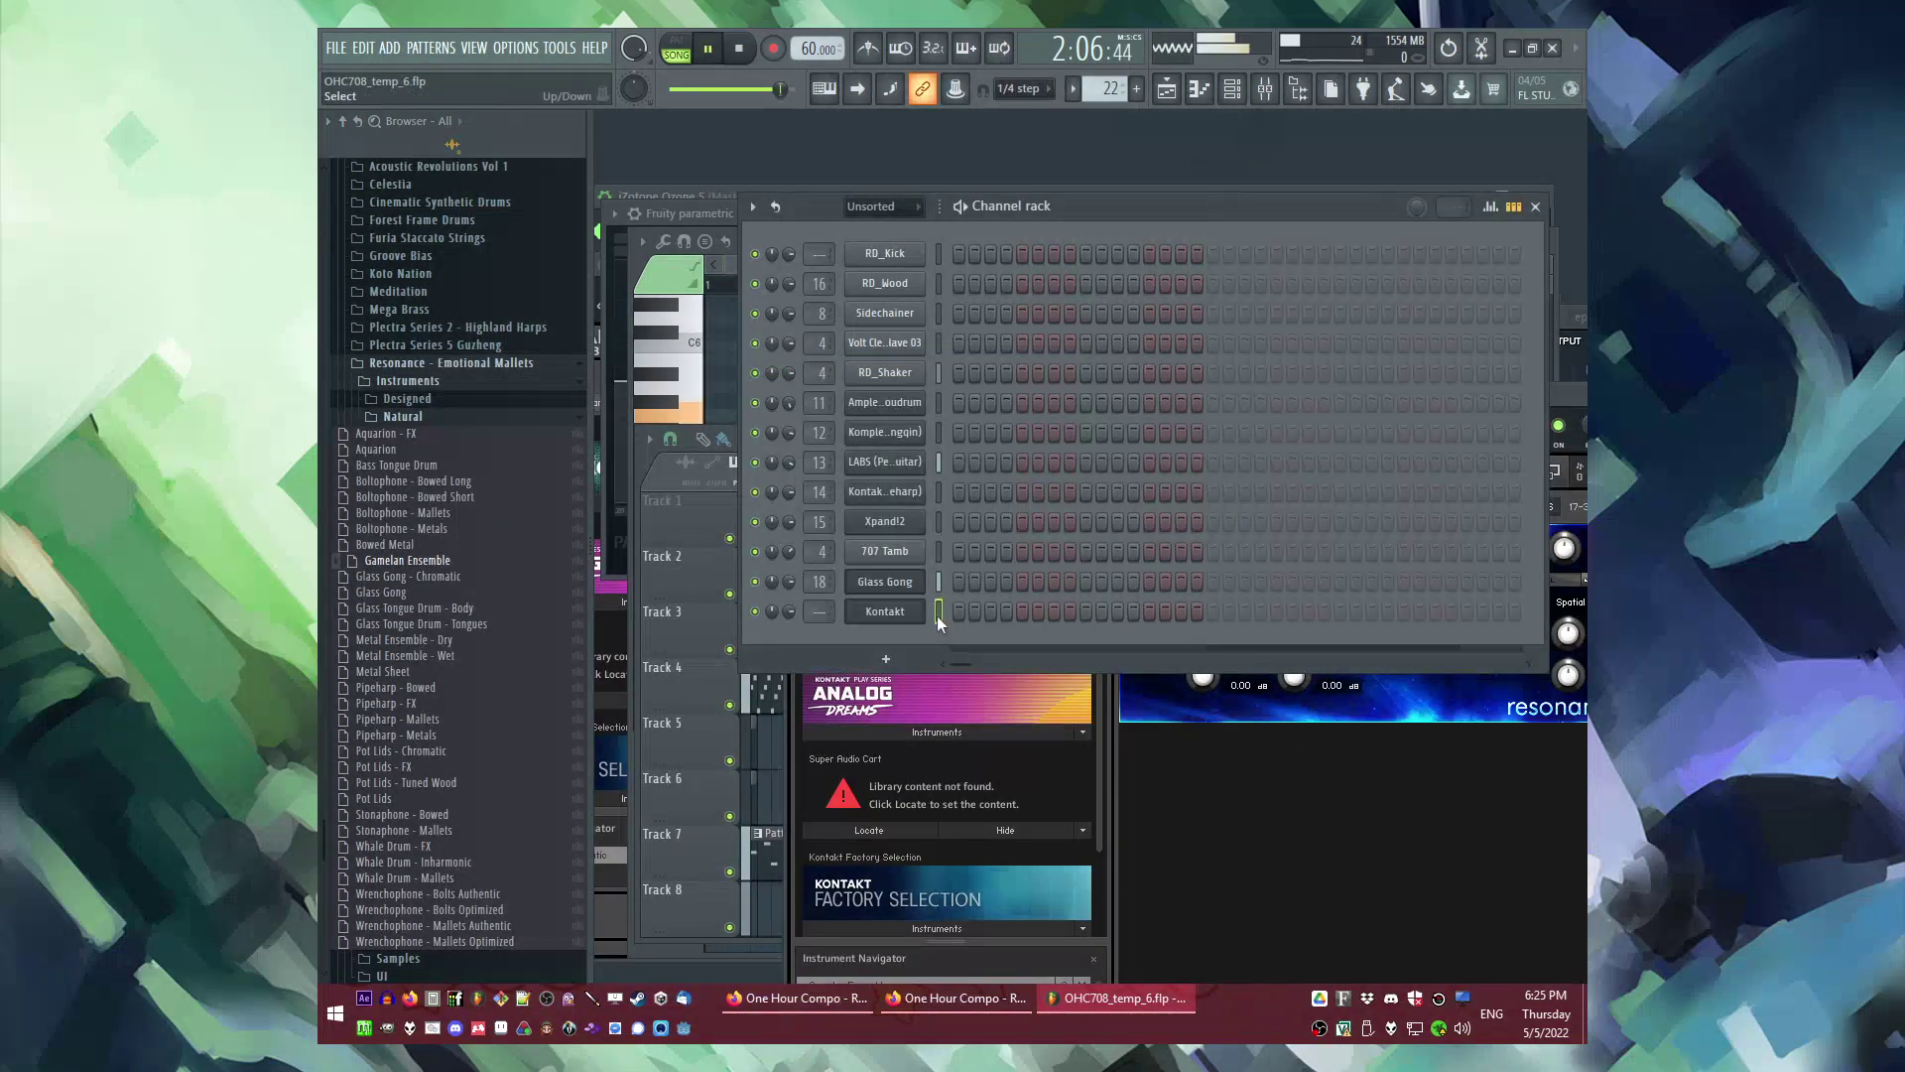
pyautogui.click(1332, 883)
pyautogui.moveTo(1165, 430); pyautogui.dragTo(988, 367)
# Step: Route the new Kontakt channel to mixer track 19 and show that track in the mixer
pyautogui.moveTo(1097, 212); pyautogui.dragTo(1064, 216)
pyautogui.click(855, 614)
pyautogui.click(854, 613)
pyautogui.moveTo(1395, 365); pyautogui.dragTo(1350, 360)
pyautogui.click(1509, 406)
pyautogui.press('F9')
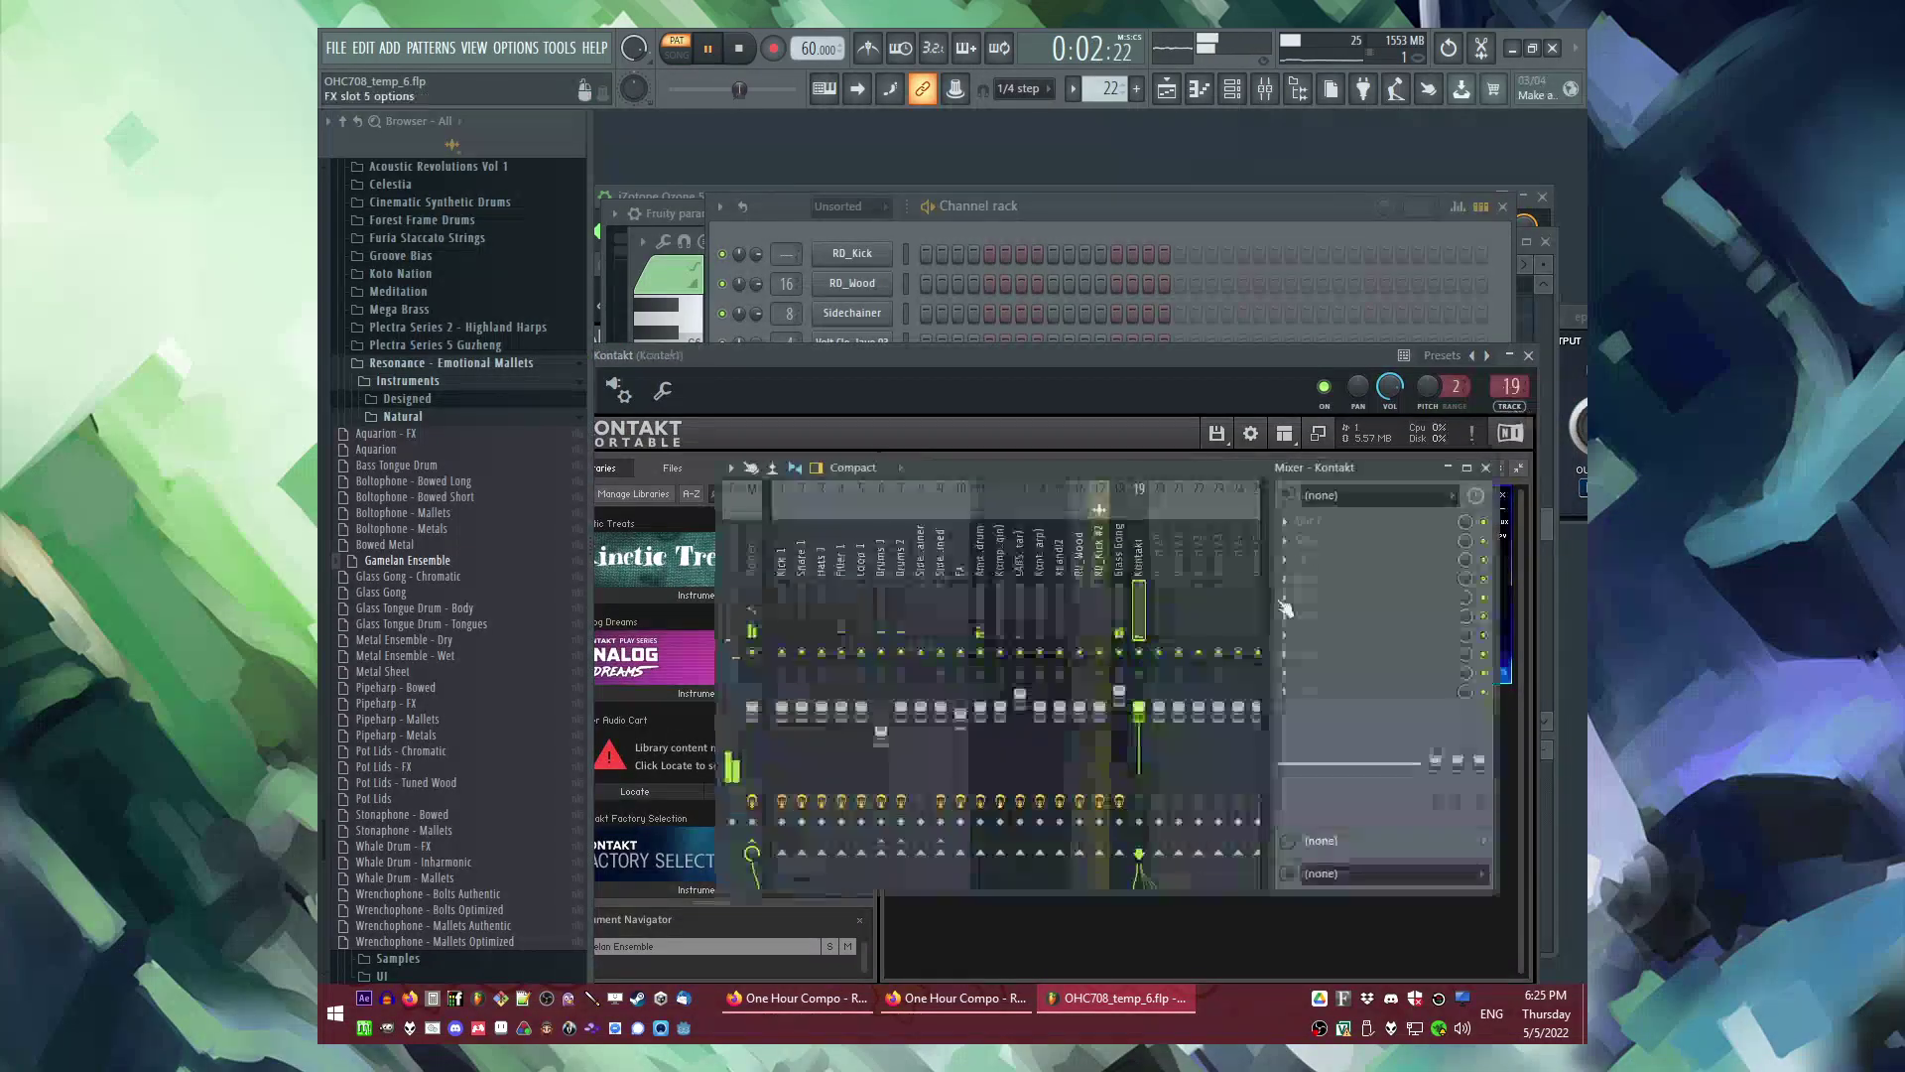
# Step: Insert ValhallaSupermassive in effect slot 6 of the Kontakt mixer track, audition ForeverVerb, and return to the RingsAroundTheWorld preset
pyautogui.click(1300, 595)
pyautogui.click(1185, 867)
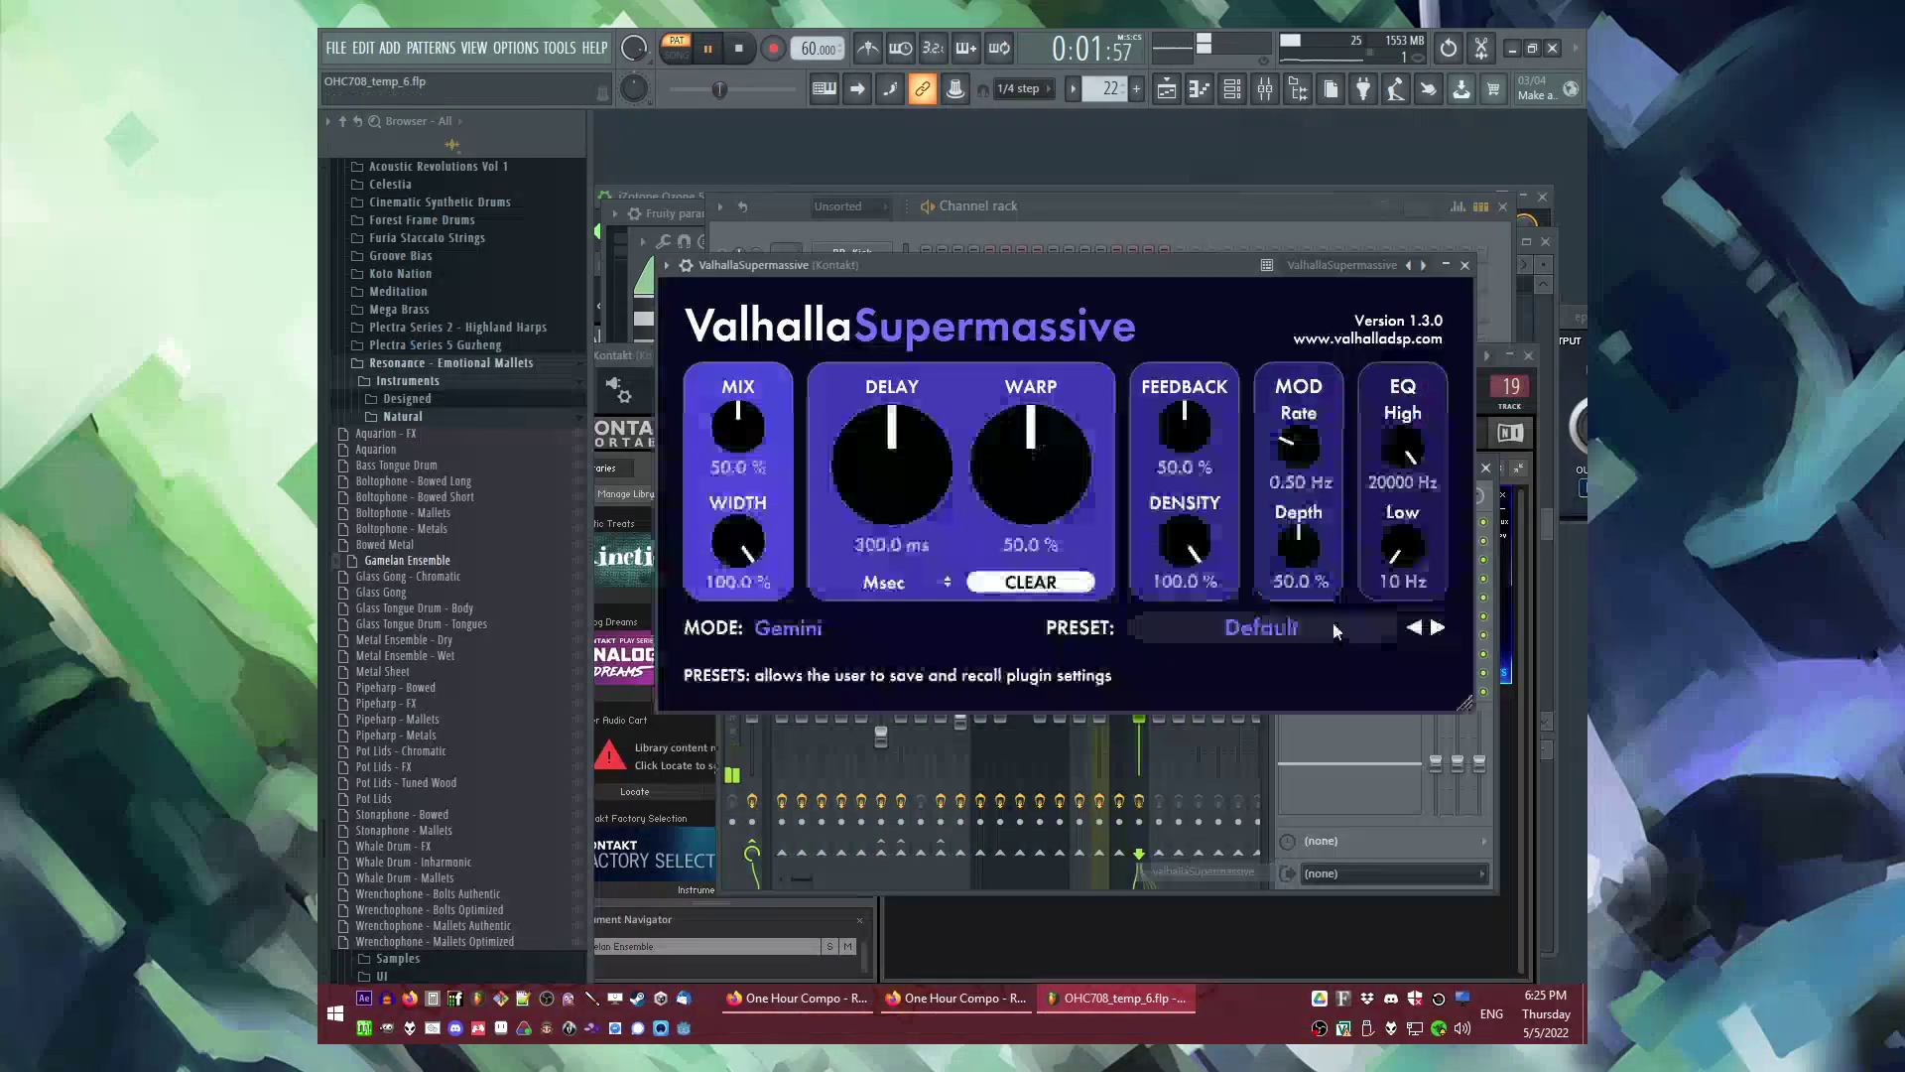
pyautogui.click(1261, 627)
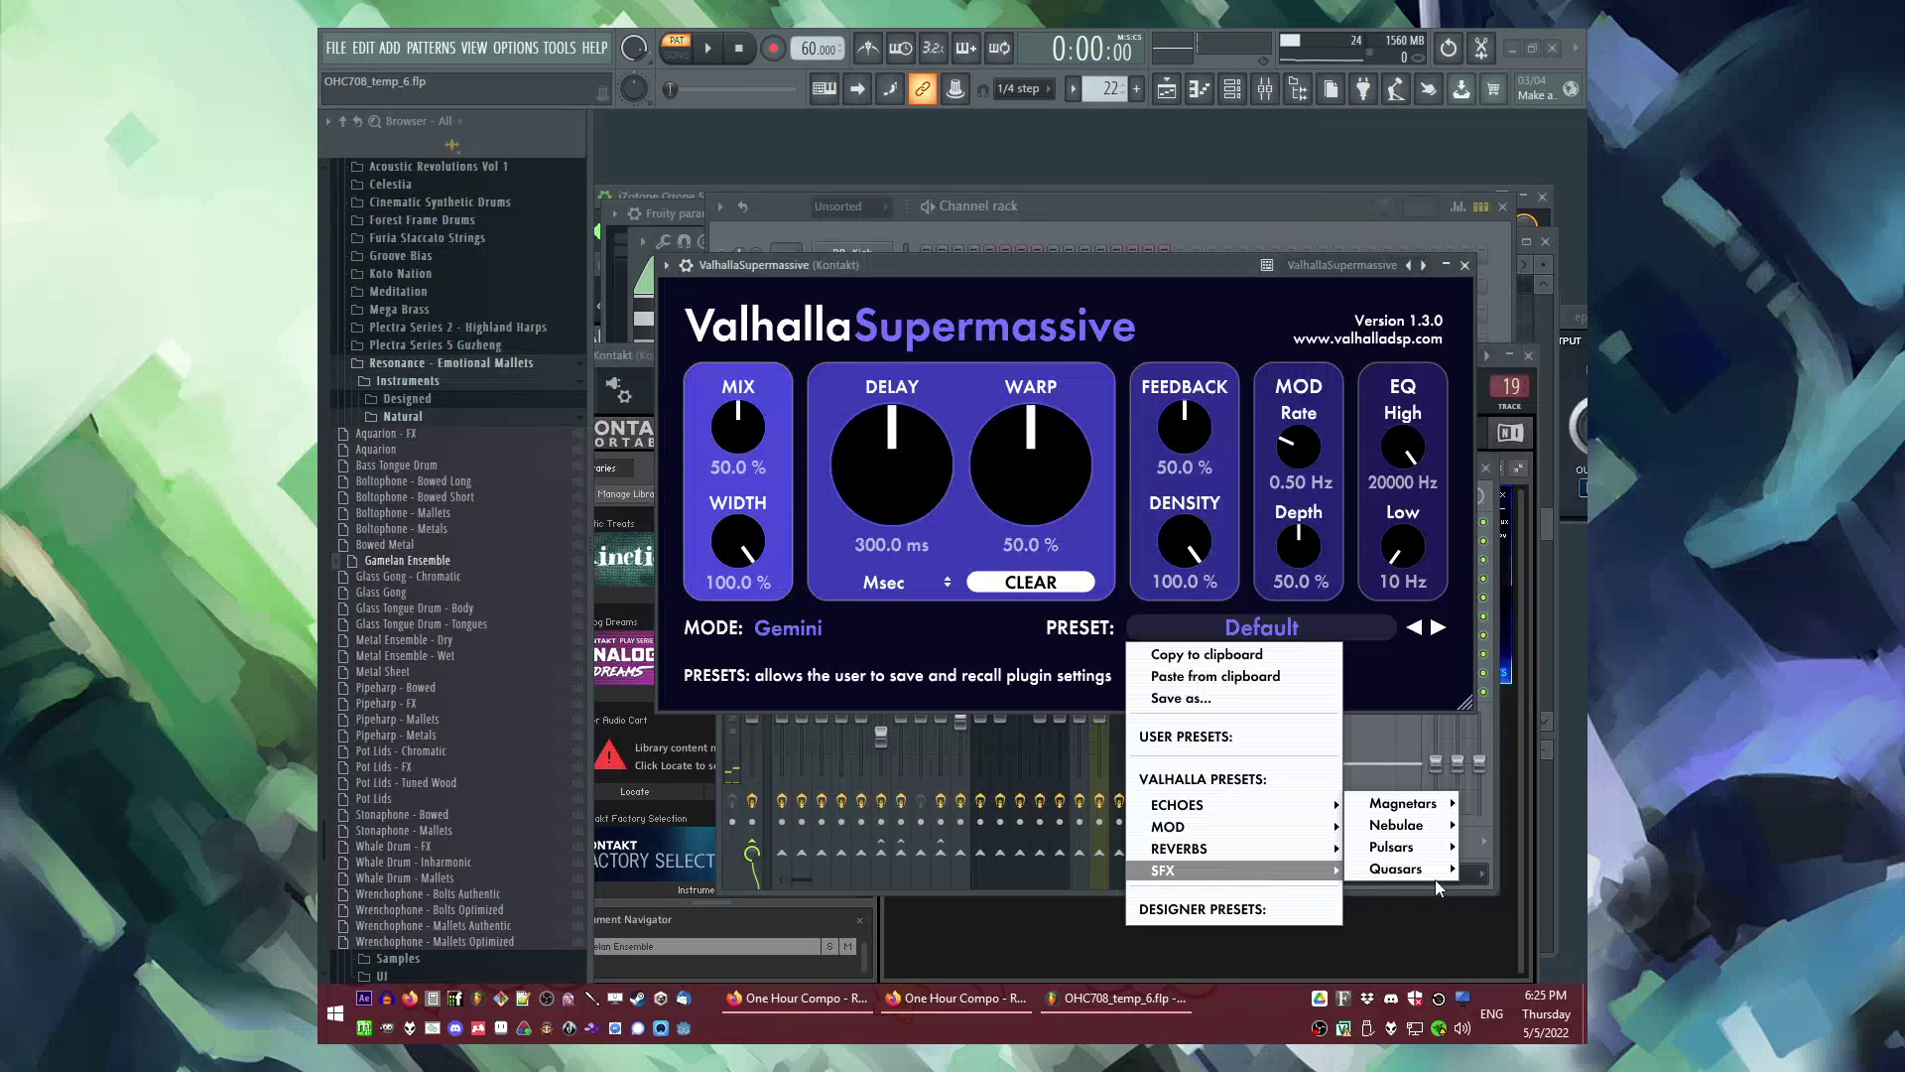
pyautogui.click(1262, 870)
pyautogui.press('space')
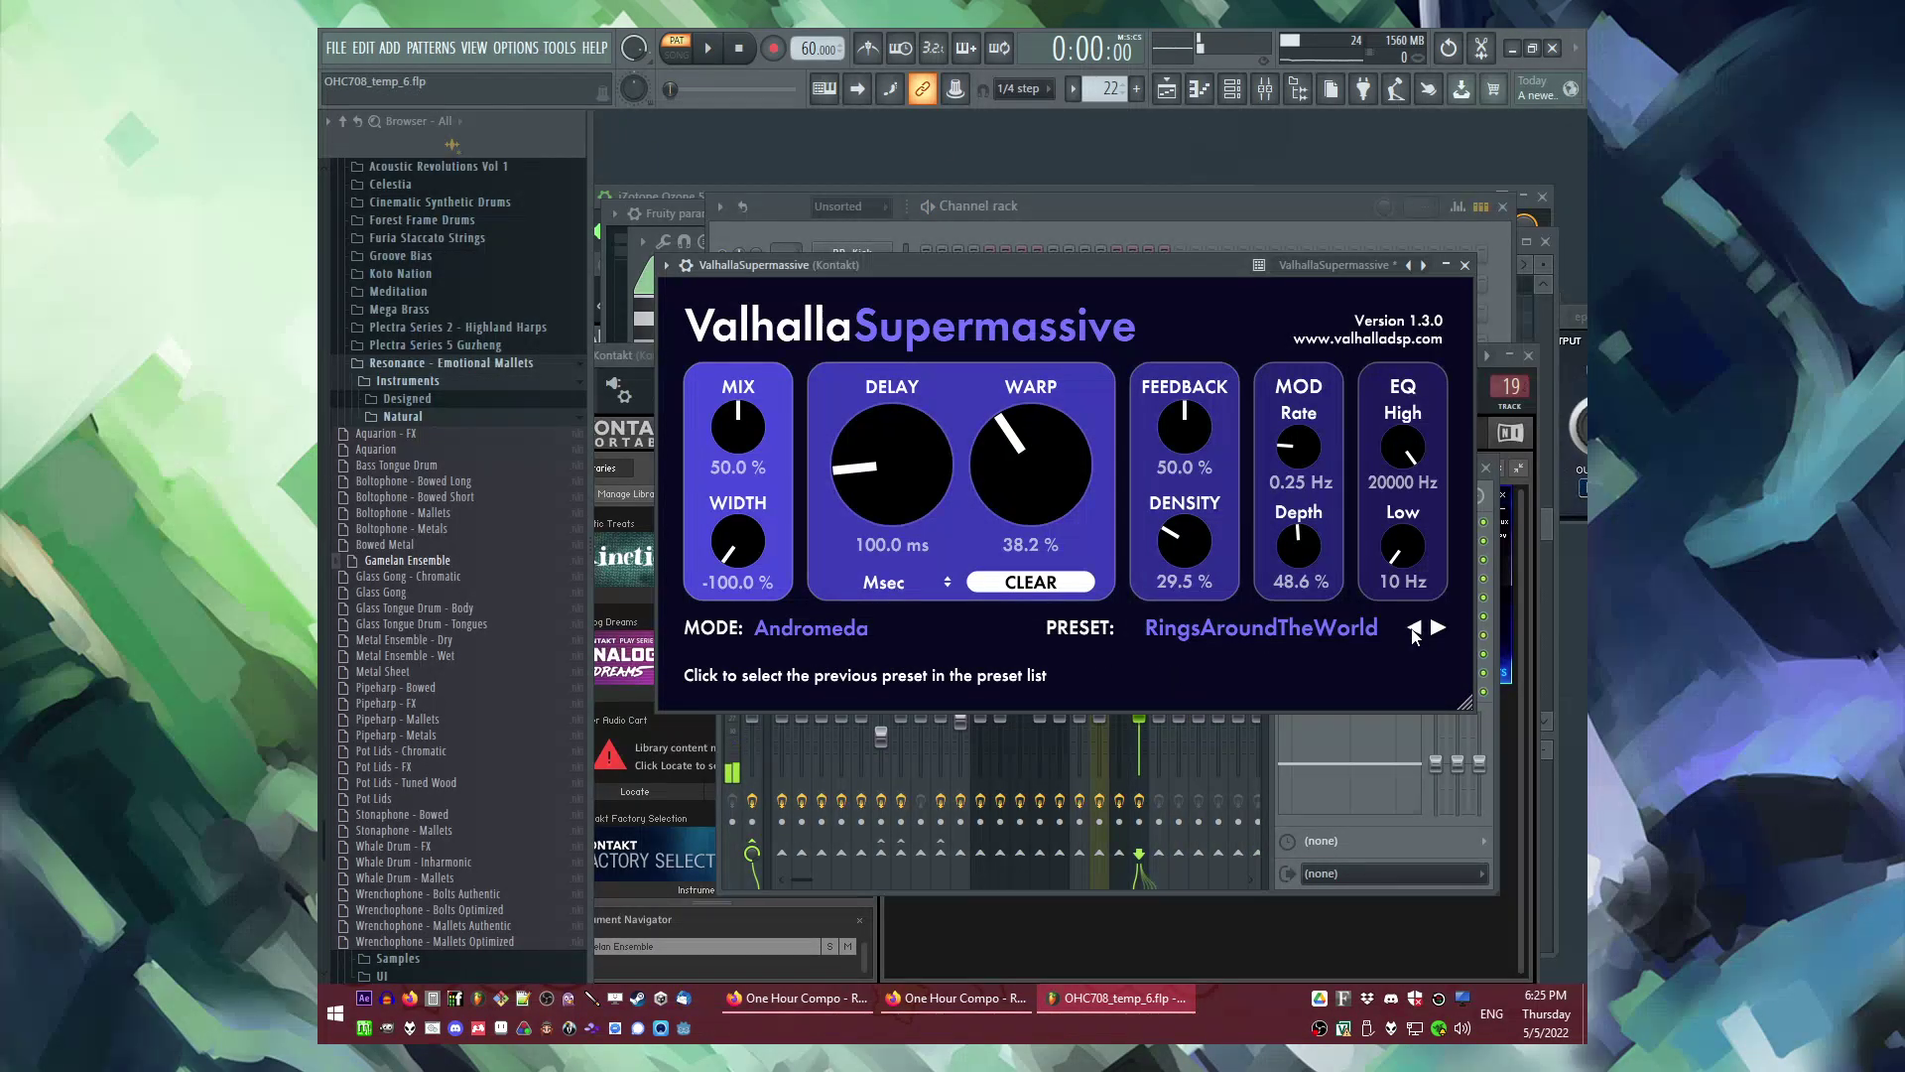
pyautogui.click(1416, 629)
pyautogui.press('space')
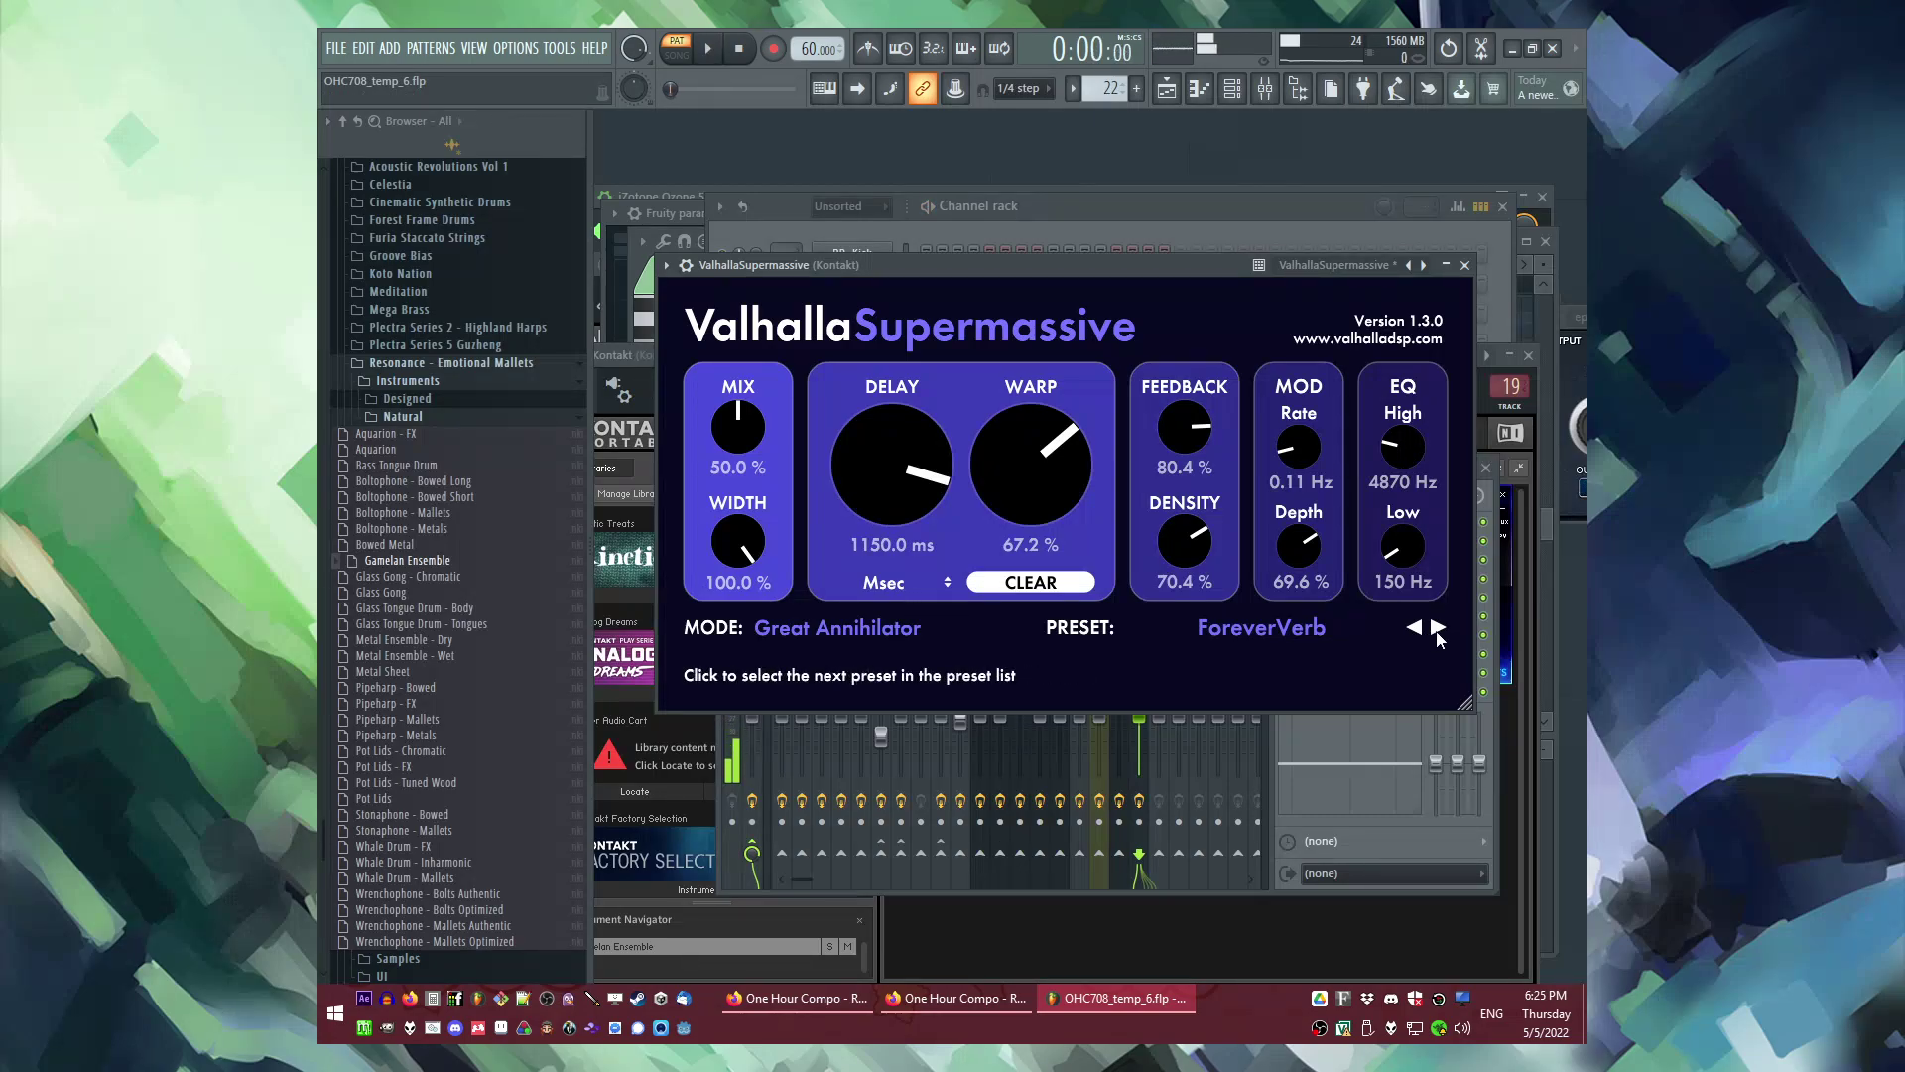
pyautogui.click(1439, 632)
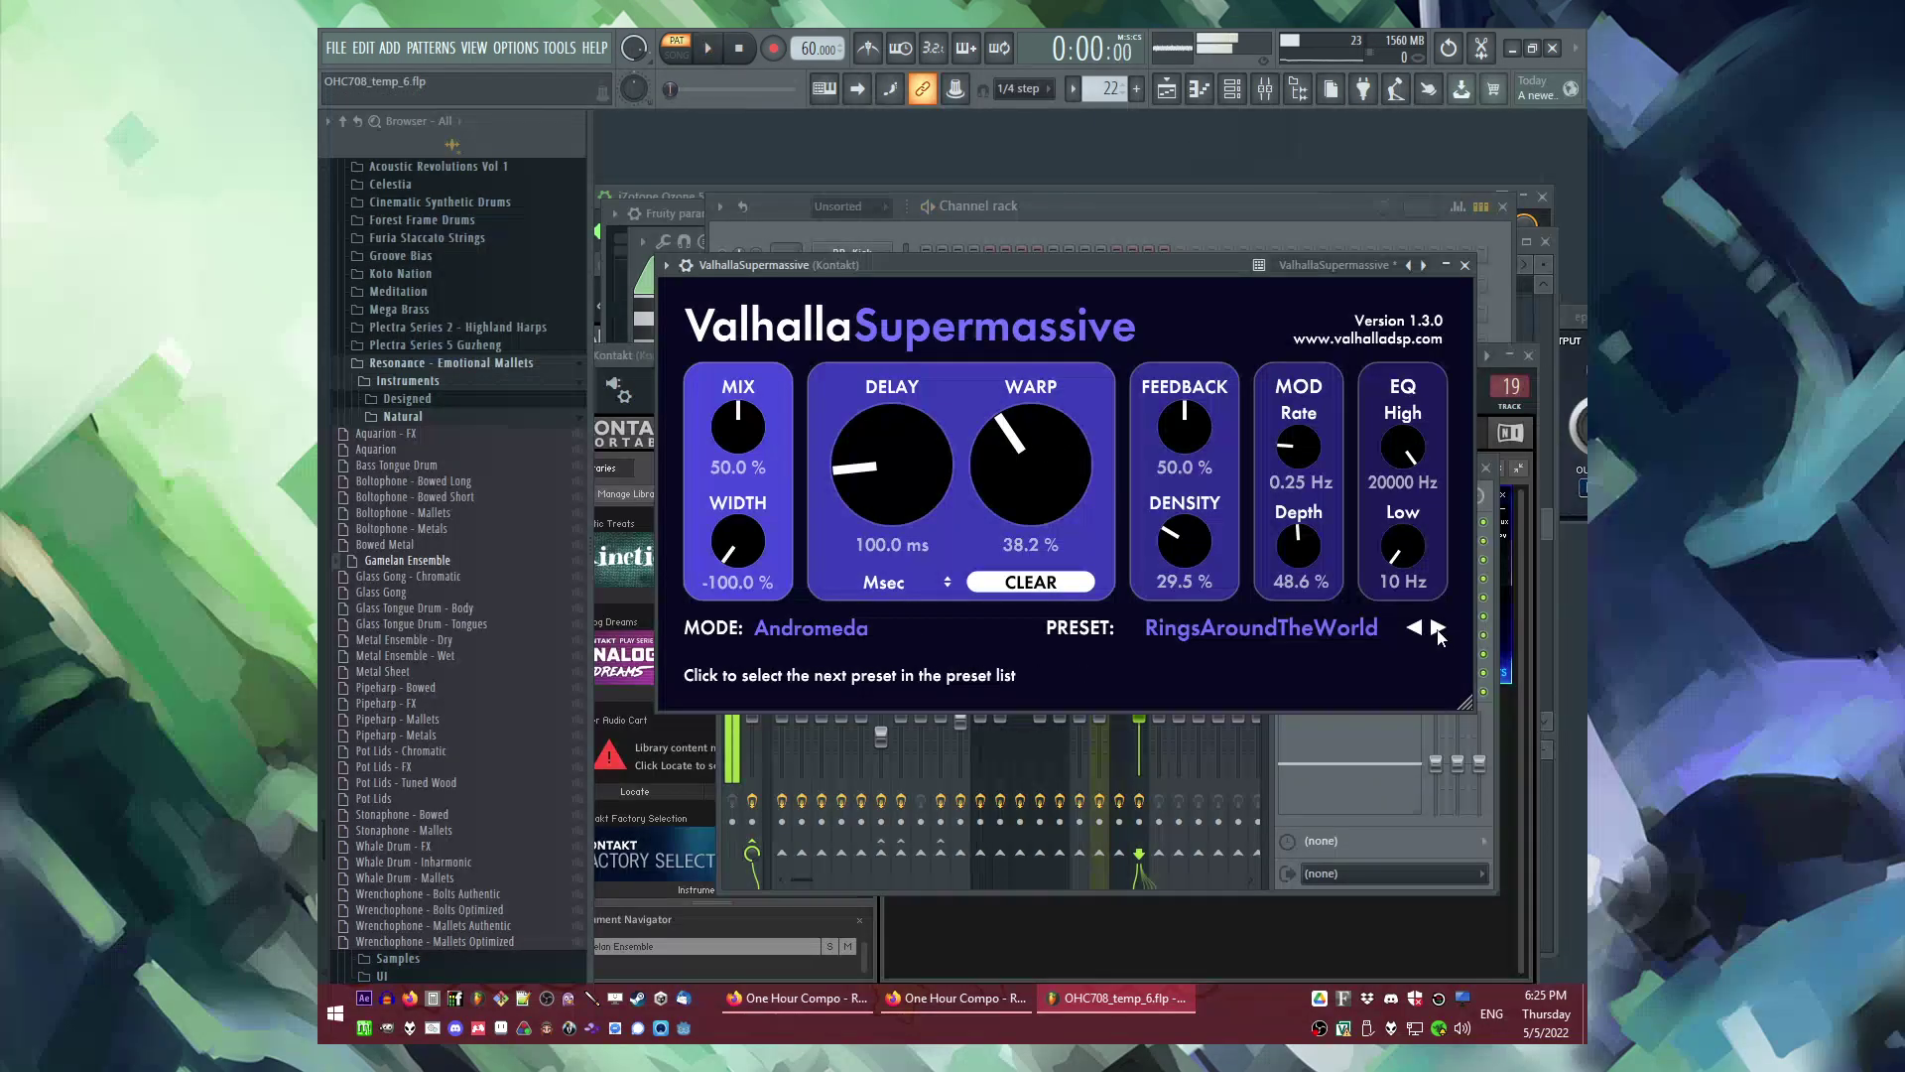
# Step: Insert Fruity Delay Bank in effect slot 4 of the Kontakt mixer track
pyautogui.click(1464, 265)
pyautogui.click(1302, 582)
pyautogui.click(1190, 457)
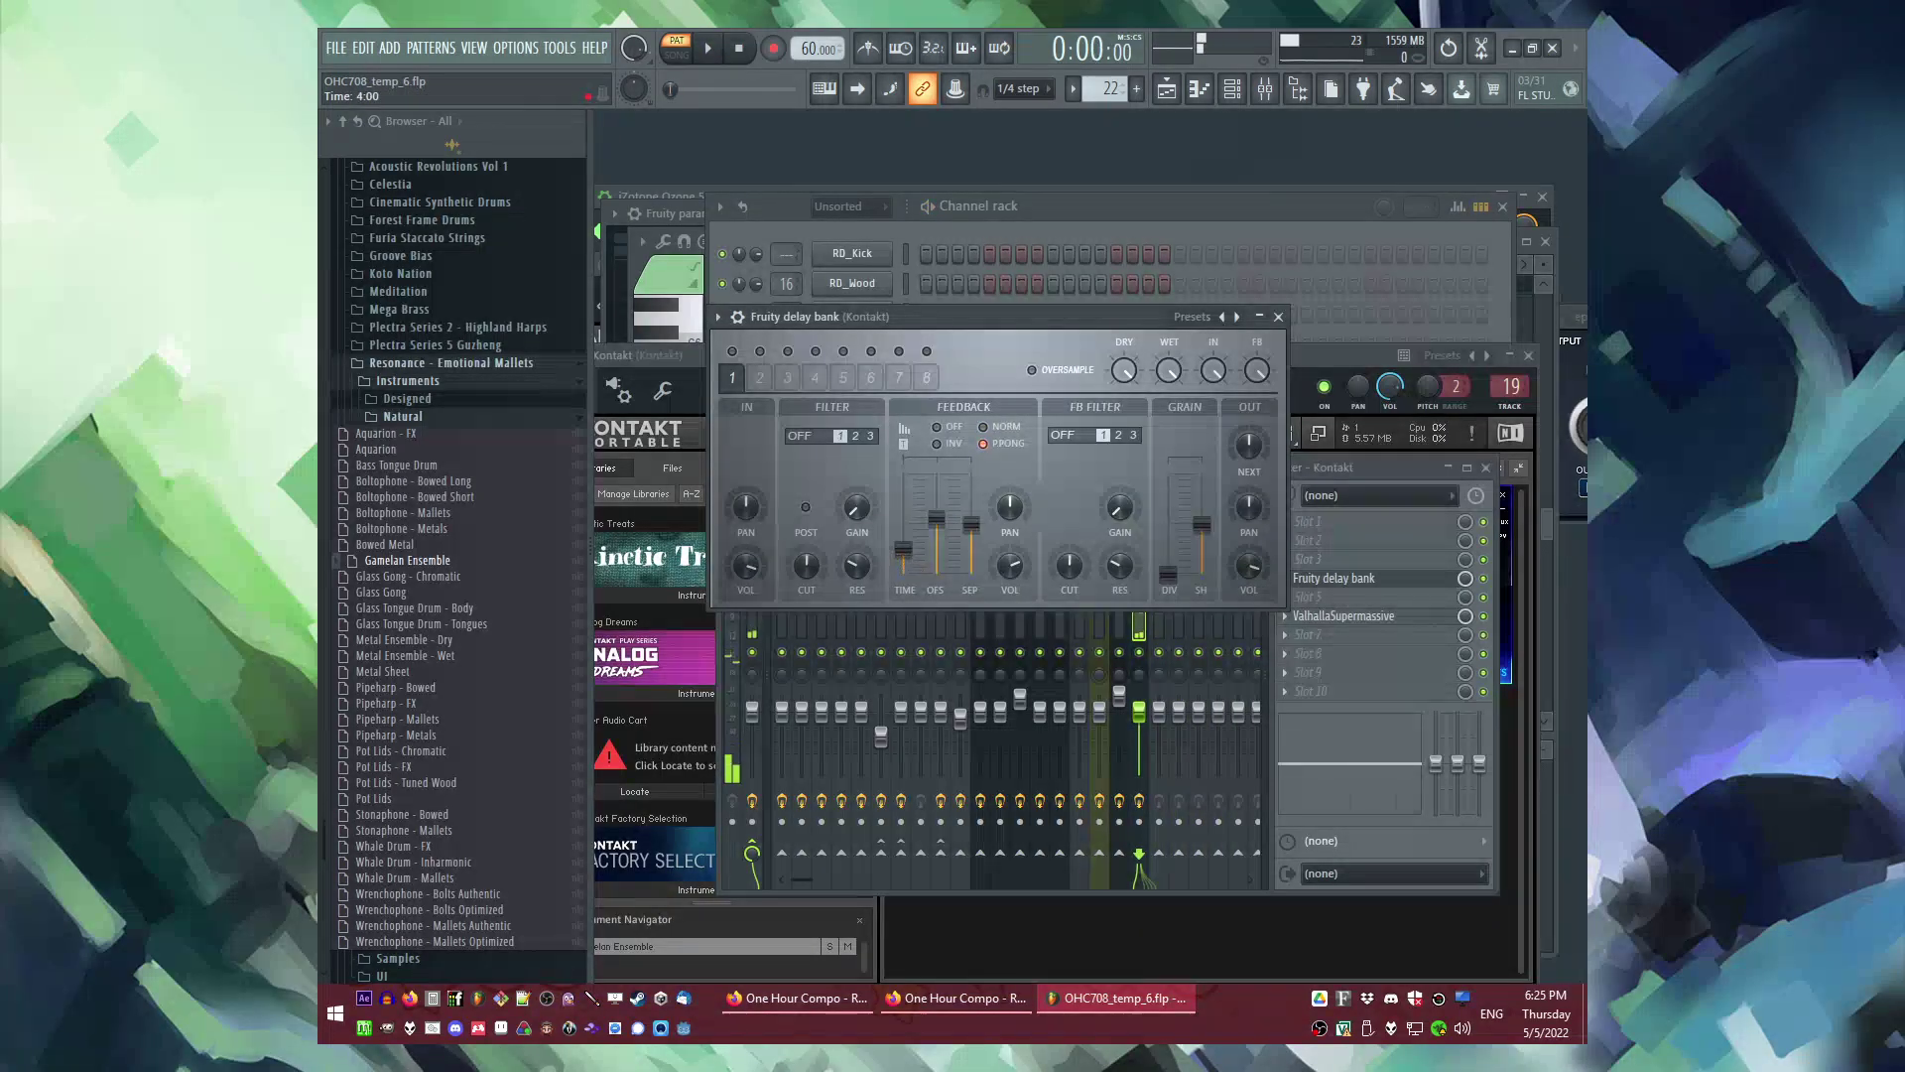
# Step: Replace the short note in Pattern 22 at bar 33 with a one-beat Kontakt note on C5, playing from mid-bar 32
pyautogui.press('F5')
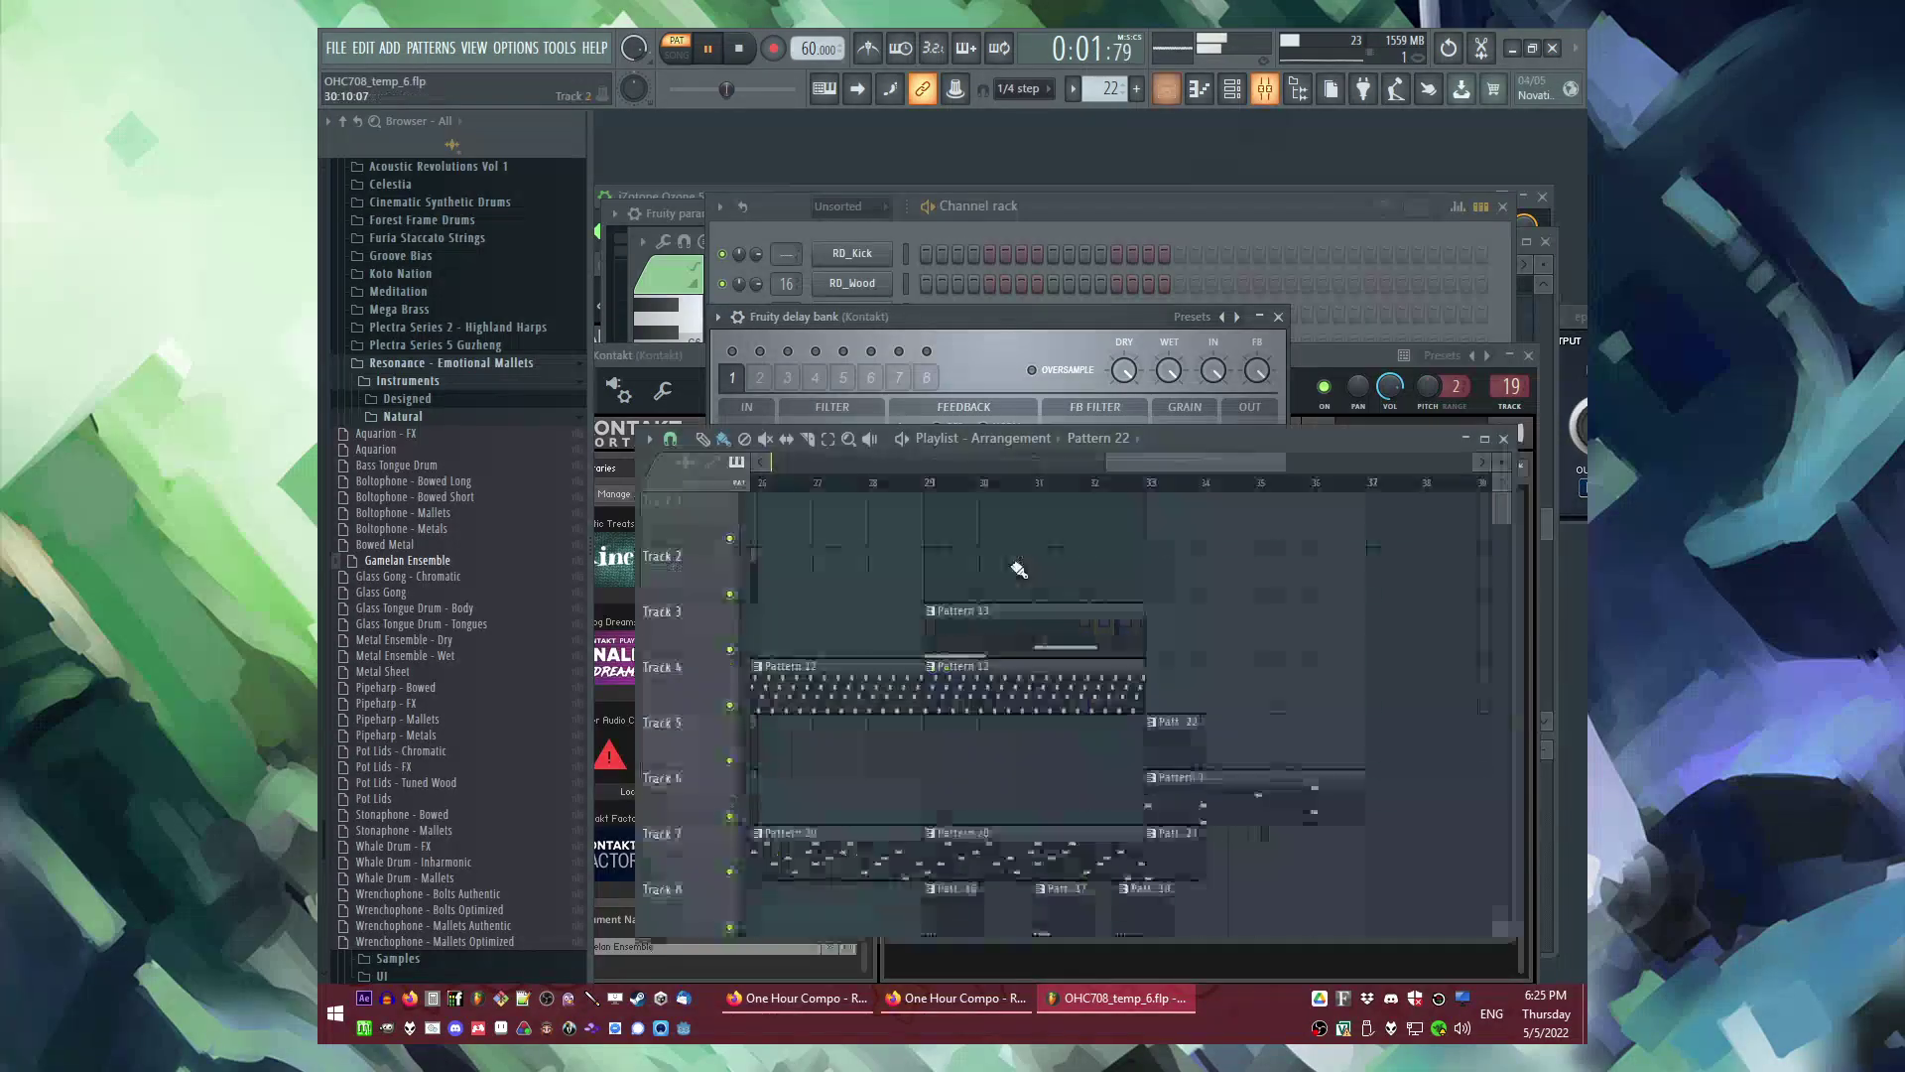
pyautogui.click(1121, 483)
pyautogui.doubleClick(1156, 747)
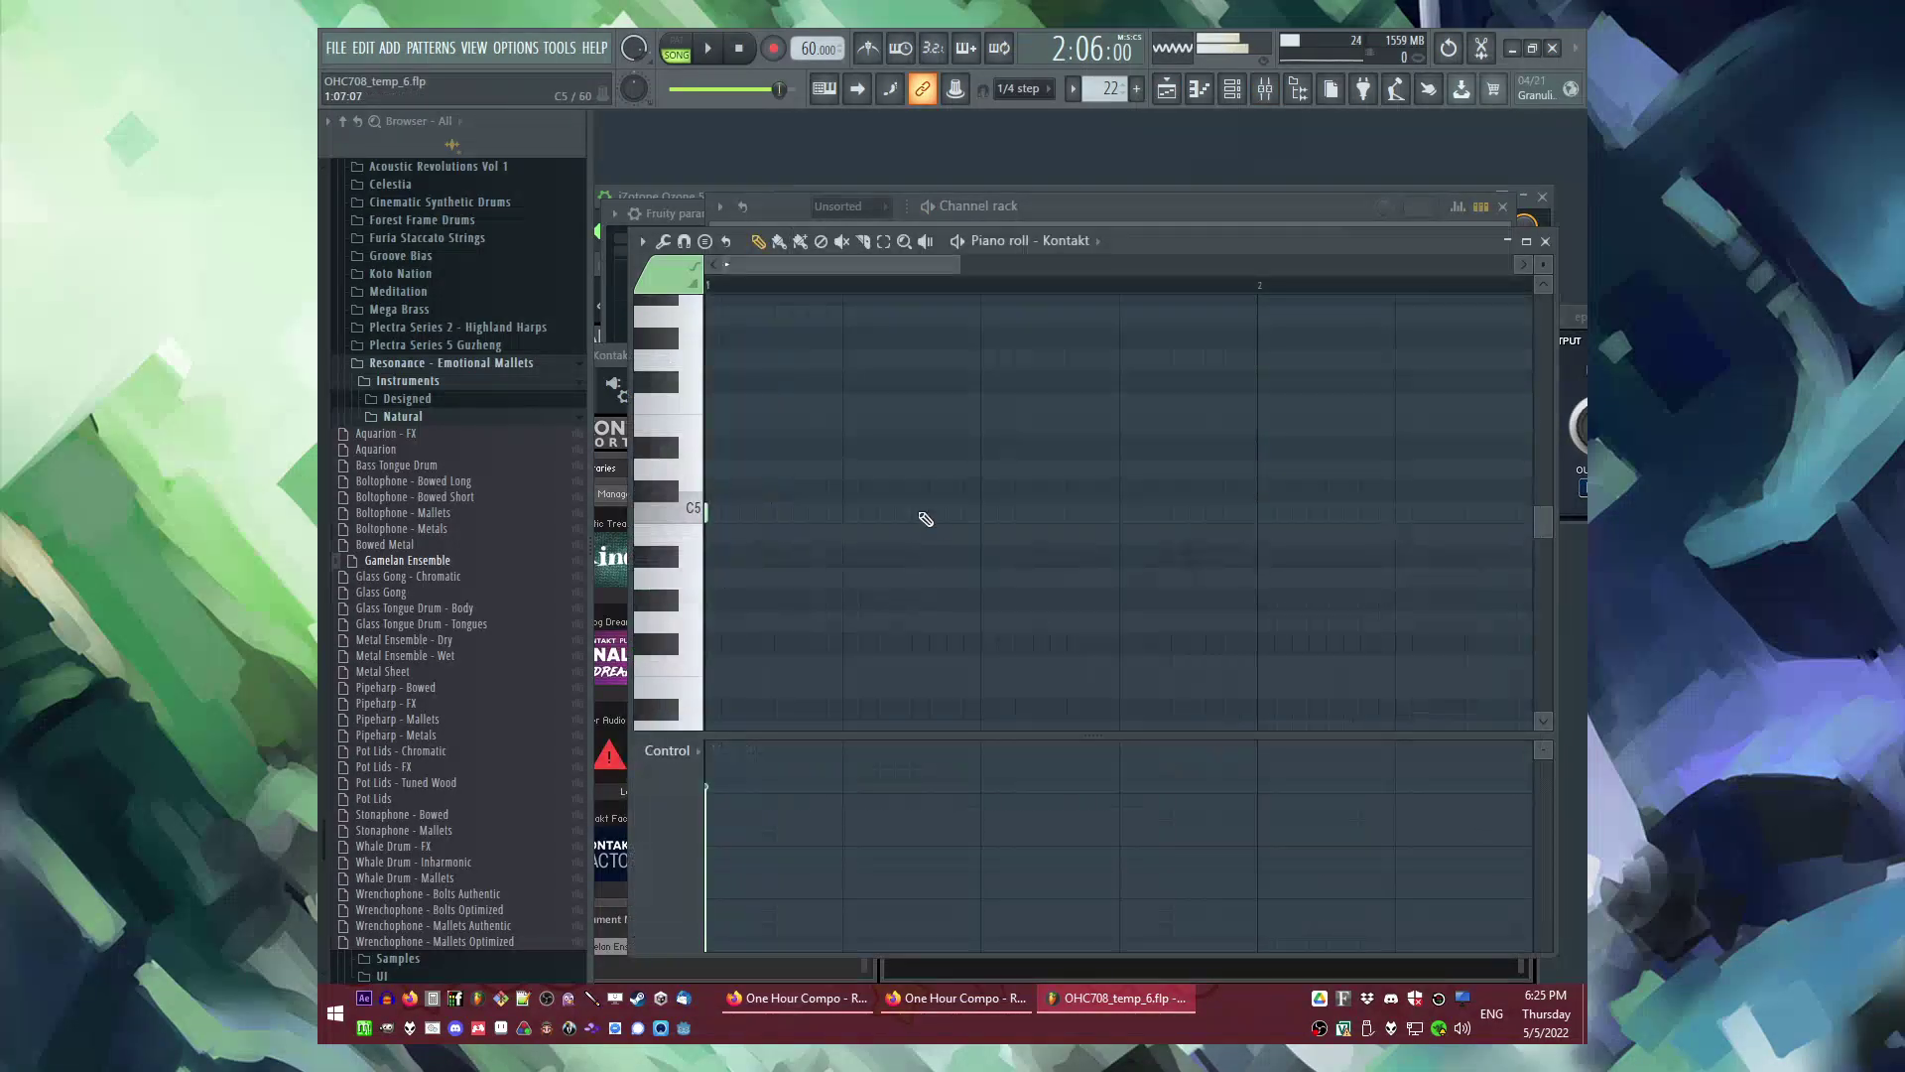
pyautogui.rightClick(712, 517)
pyautogui.scroll(3, 774, 511)
pyautogui.moveTo(751, 647); pyautogui.dragTo(657, 645)
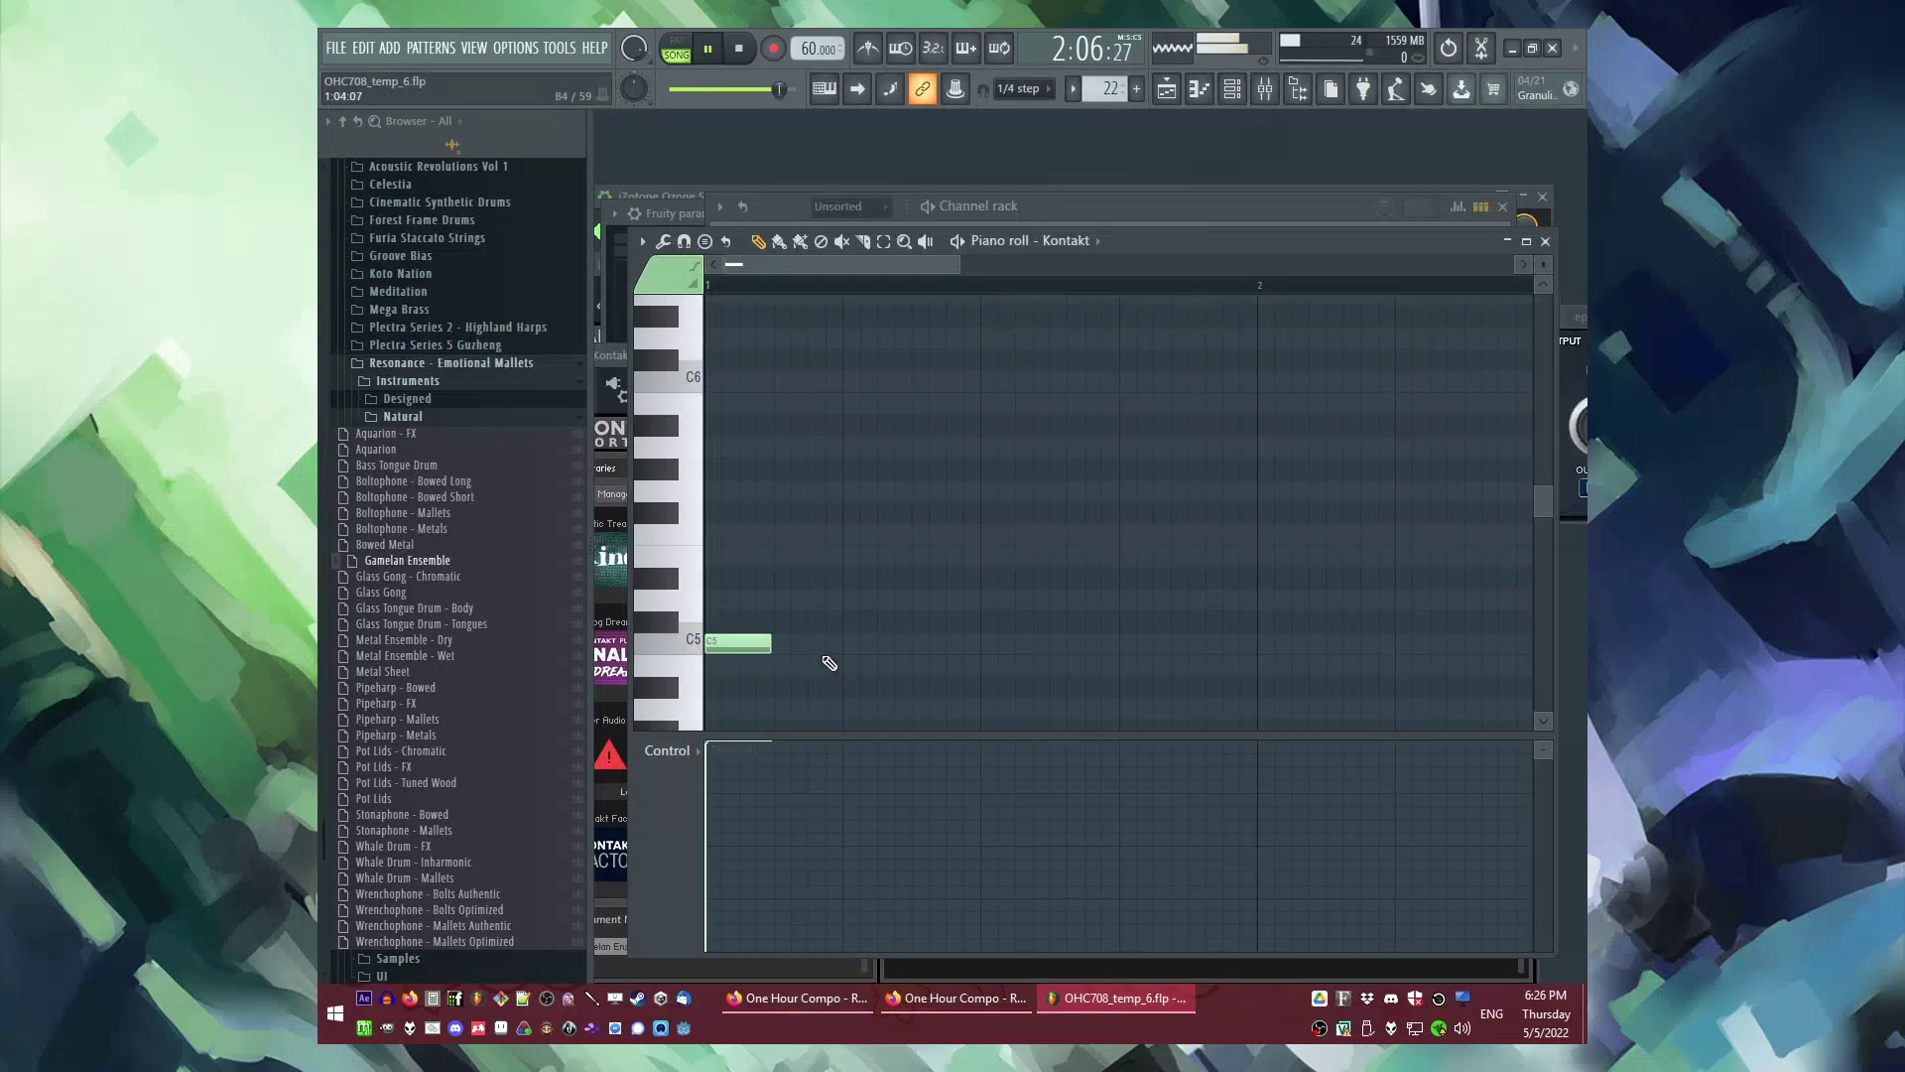
pyautogui.press('F5')
pyautogui.doubleClick(1161, 737)
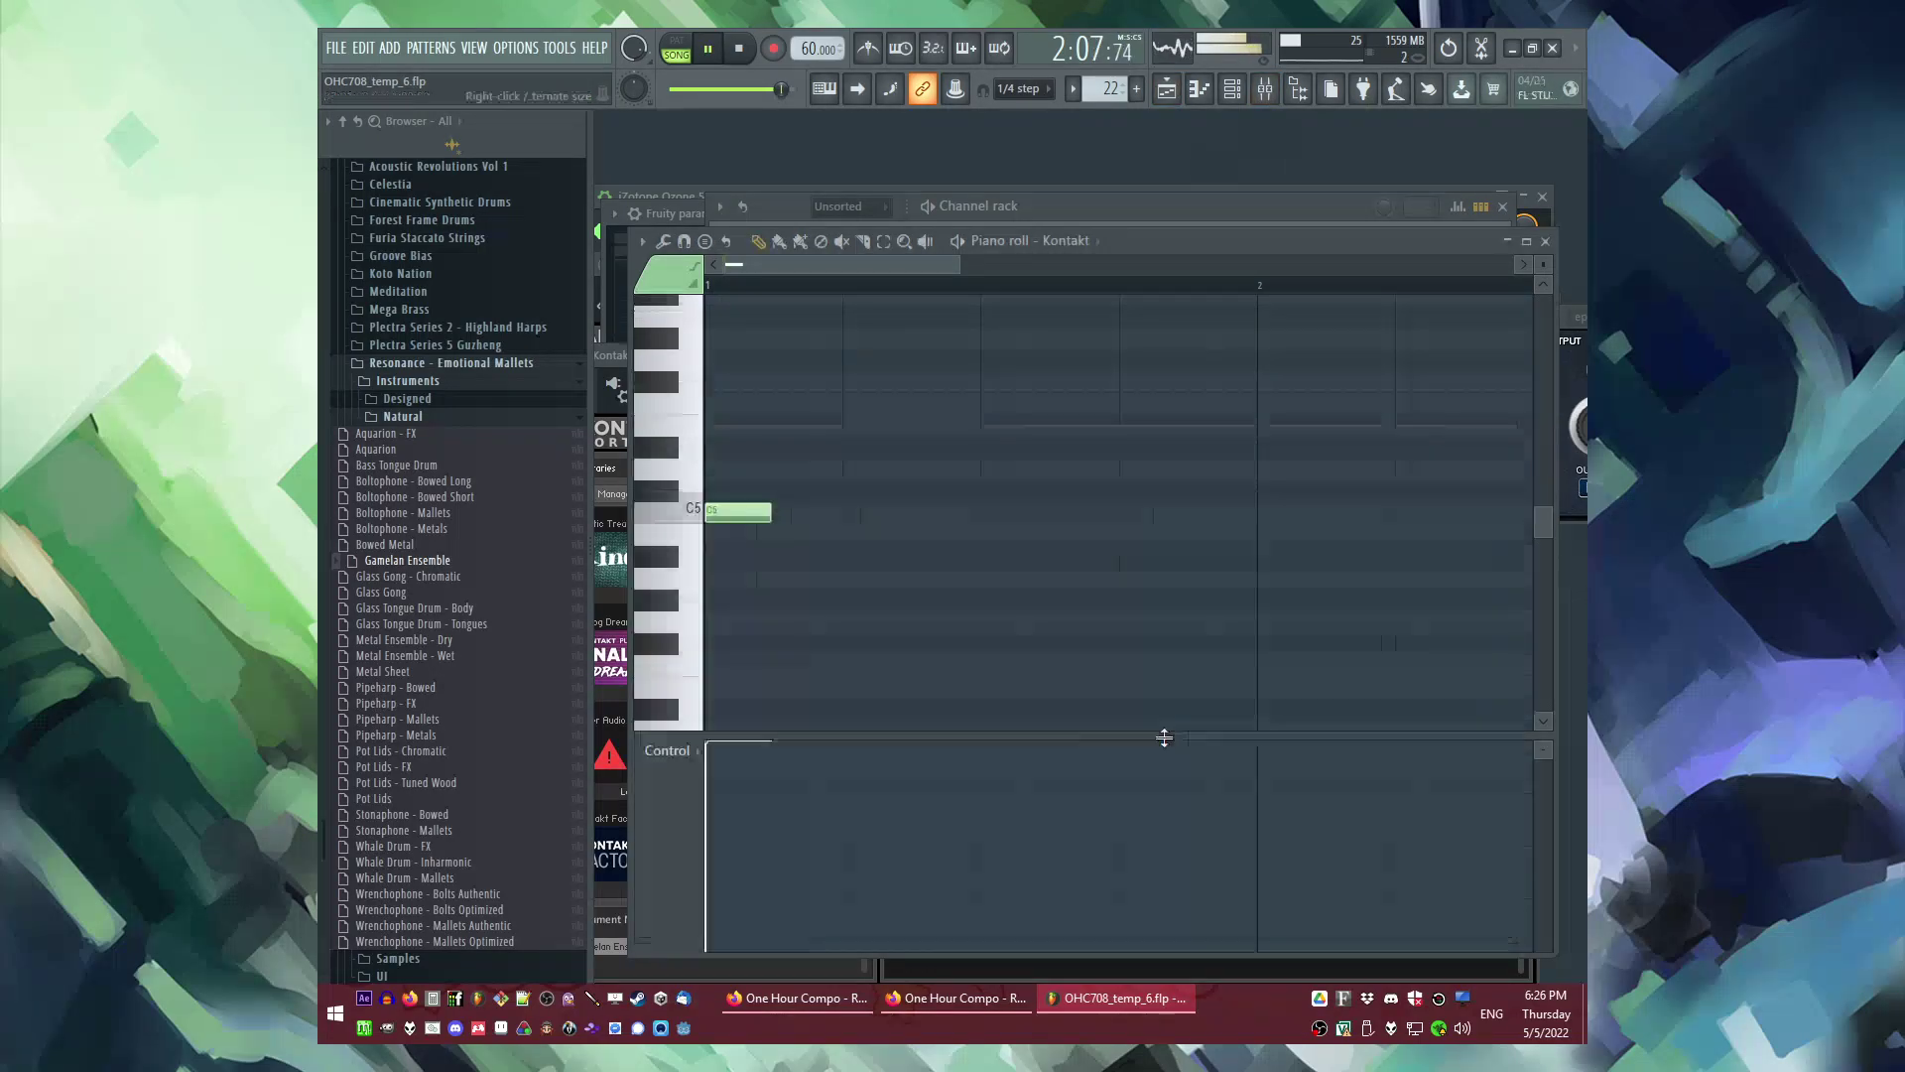
pyautogui.doubleClick(753, 514)
pyautogui.click(1044, 625)
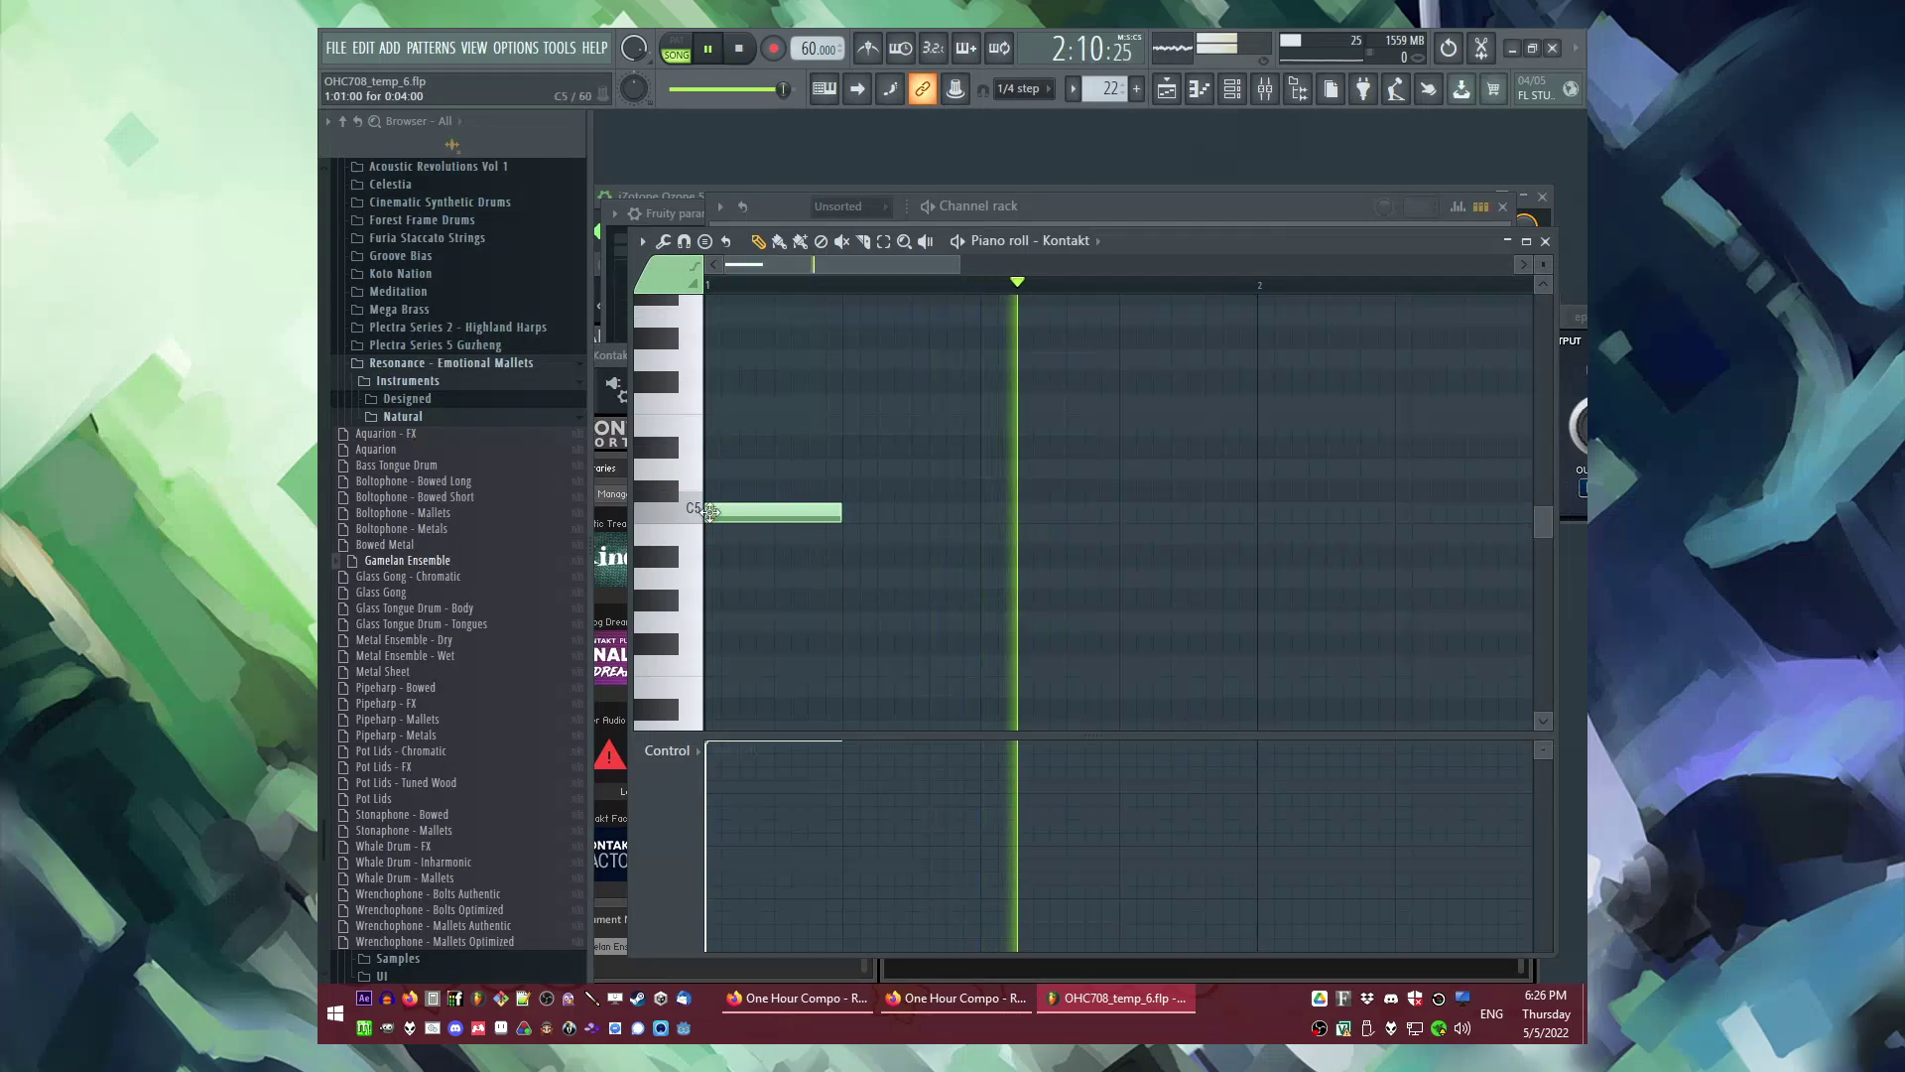
# Step: Change the ValhallaSupermassive preset on the Kontakt mixer track to BillionsAndBillions, after trying BensonArizona
pyautogui.press('F5')
pyautogui.press('F9')
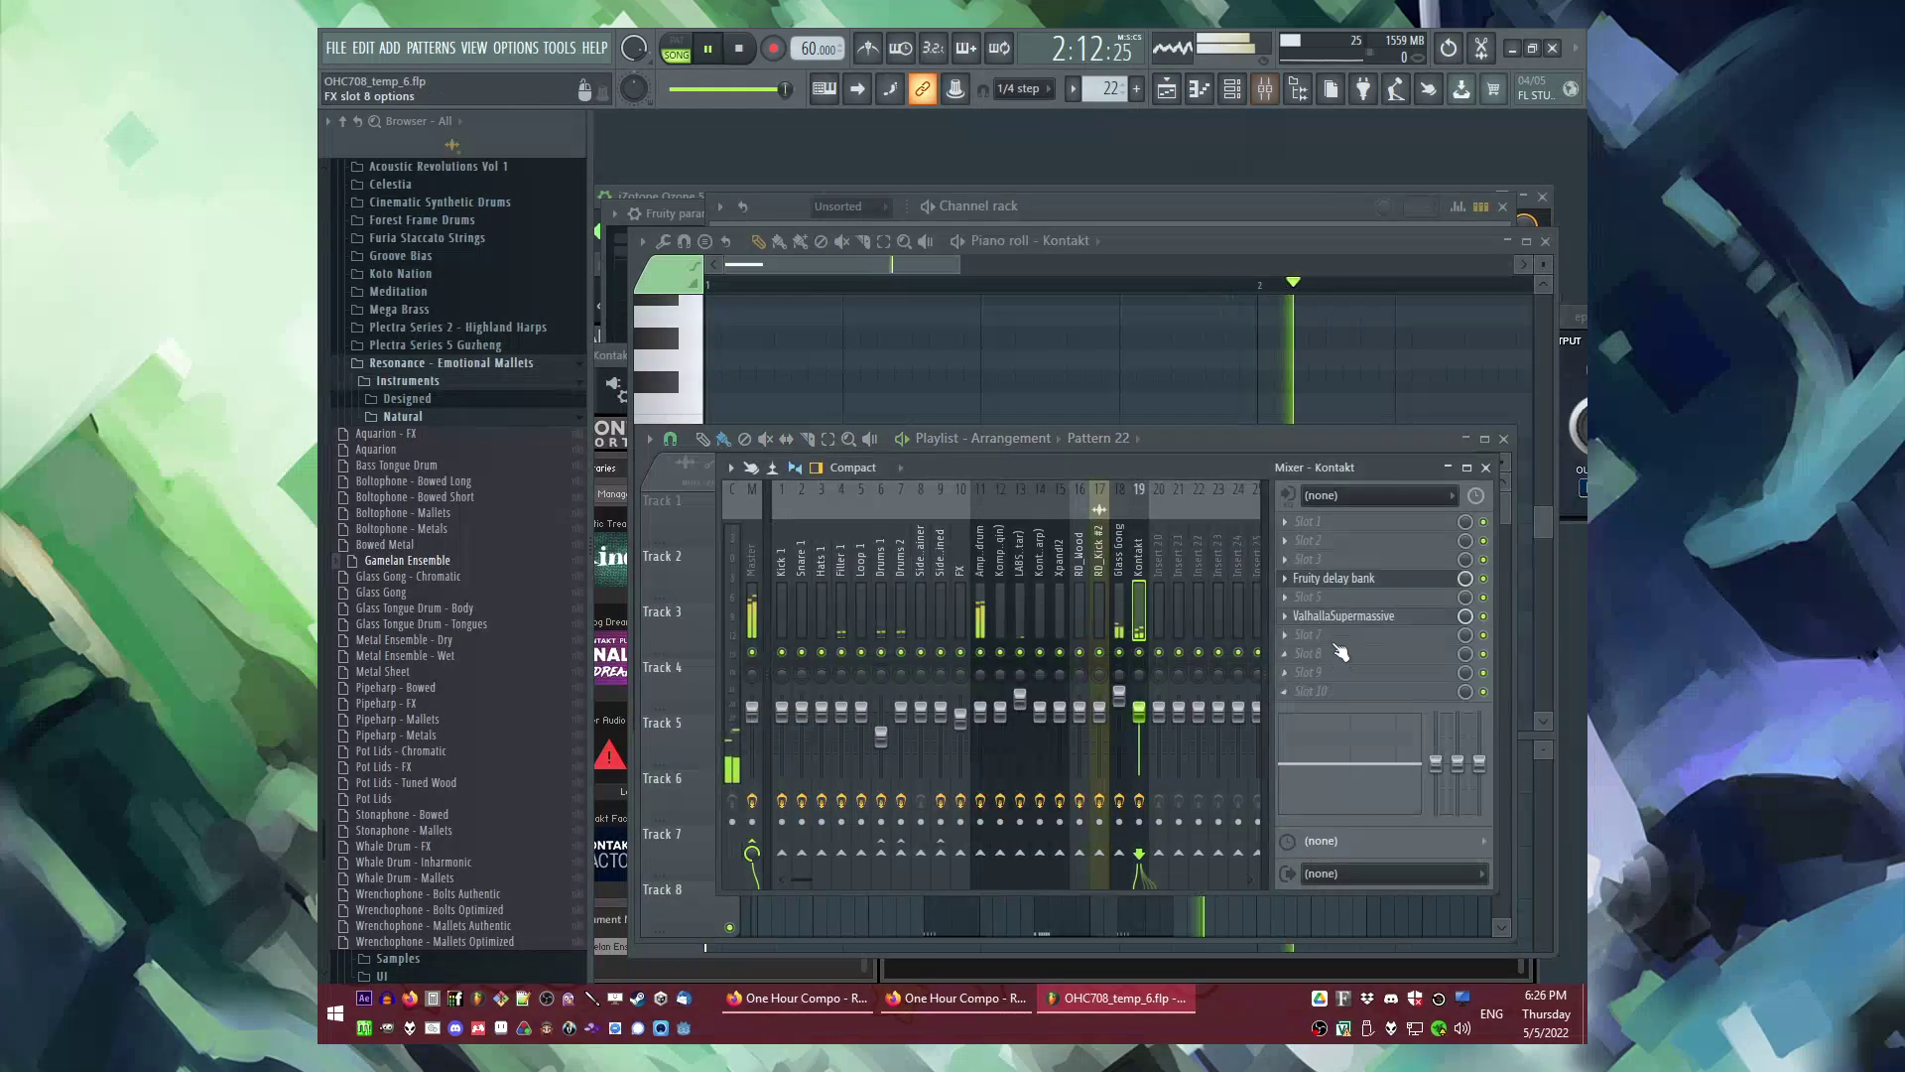
pyautogui.click(1333, 617)
pyautogui.click(1328, 625)
pyautogui.click(1328, 625)
pyautogui.click(1320, 627)
pyautogui.moveTo(1263, 859)
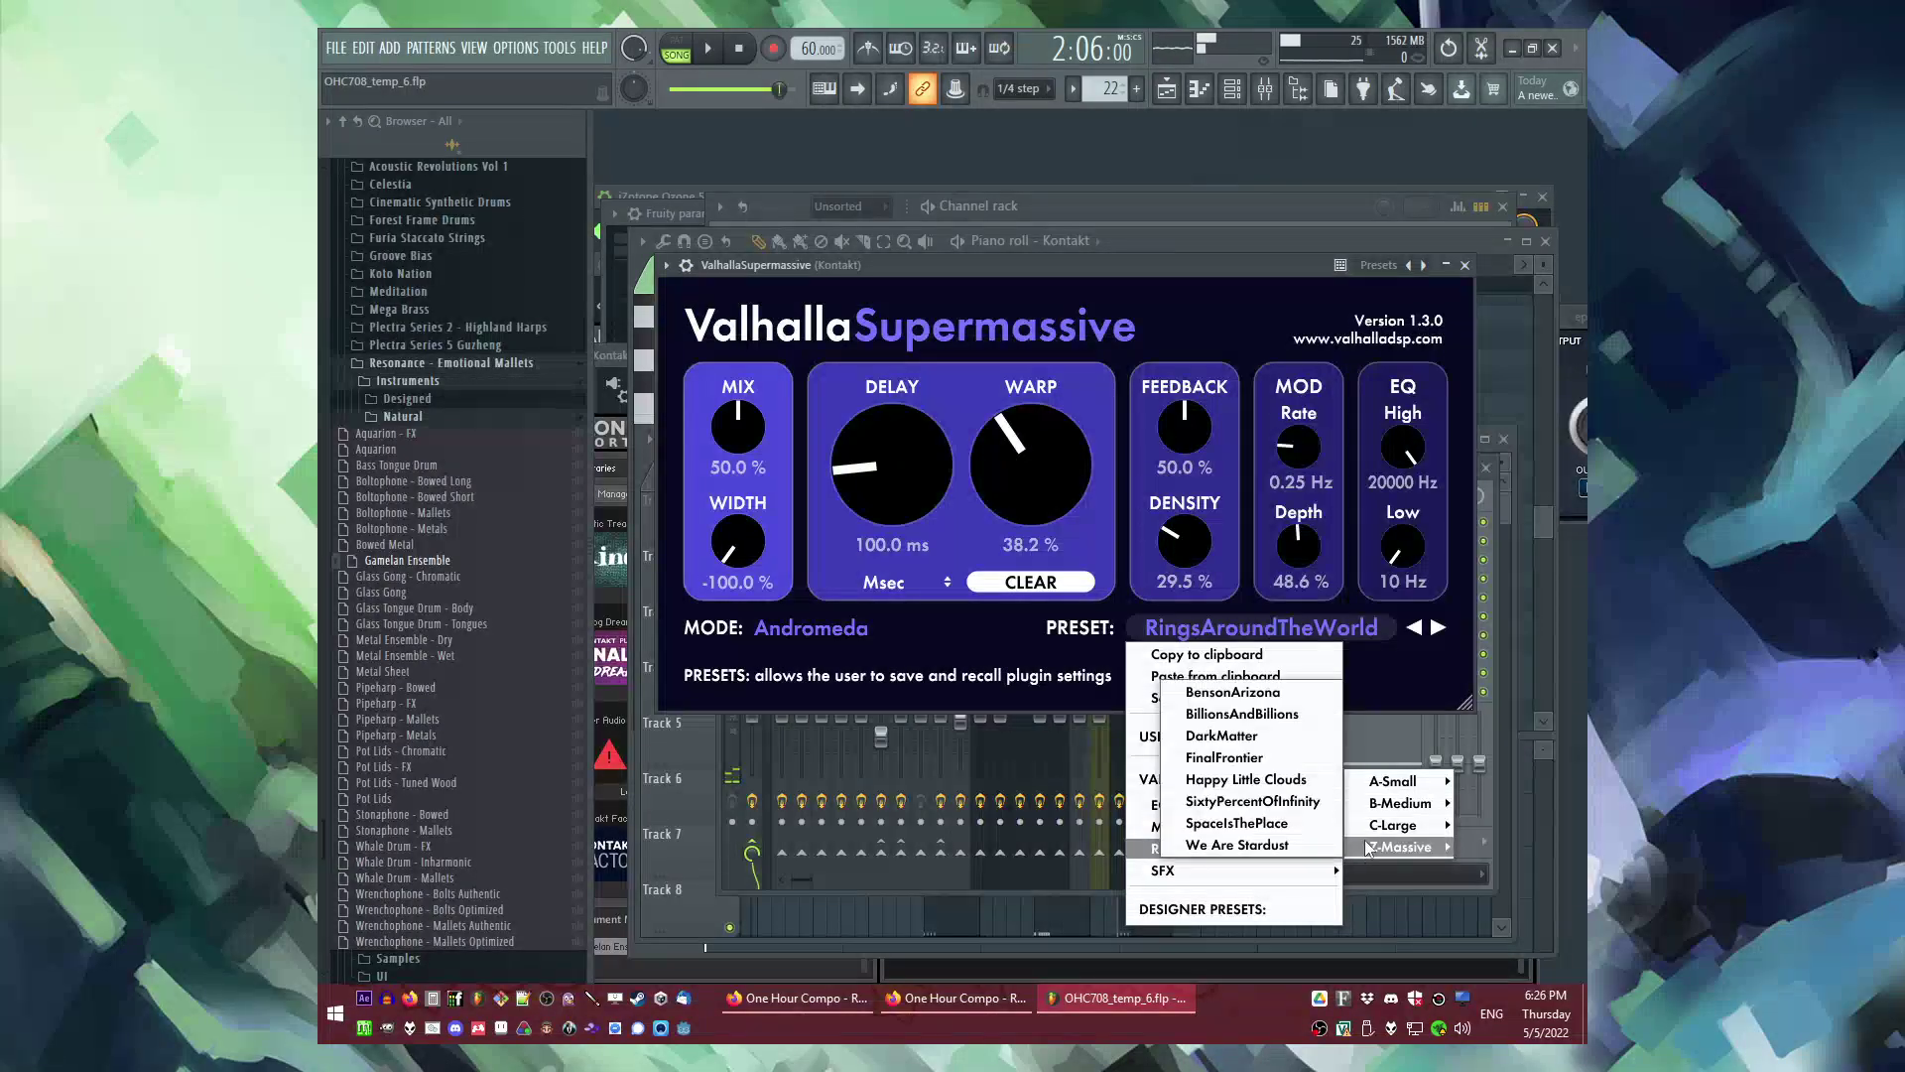
pyautogui.click(1241, 695)
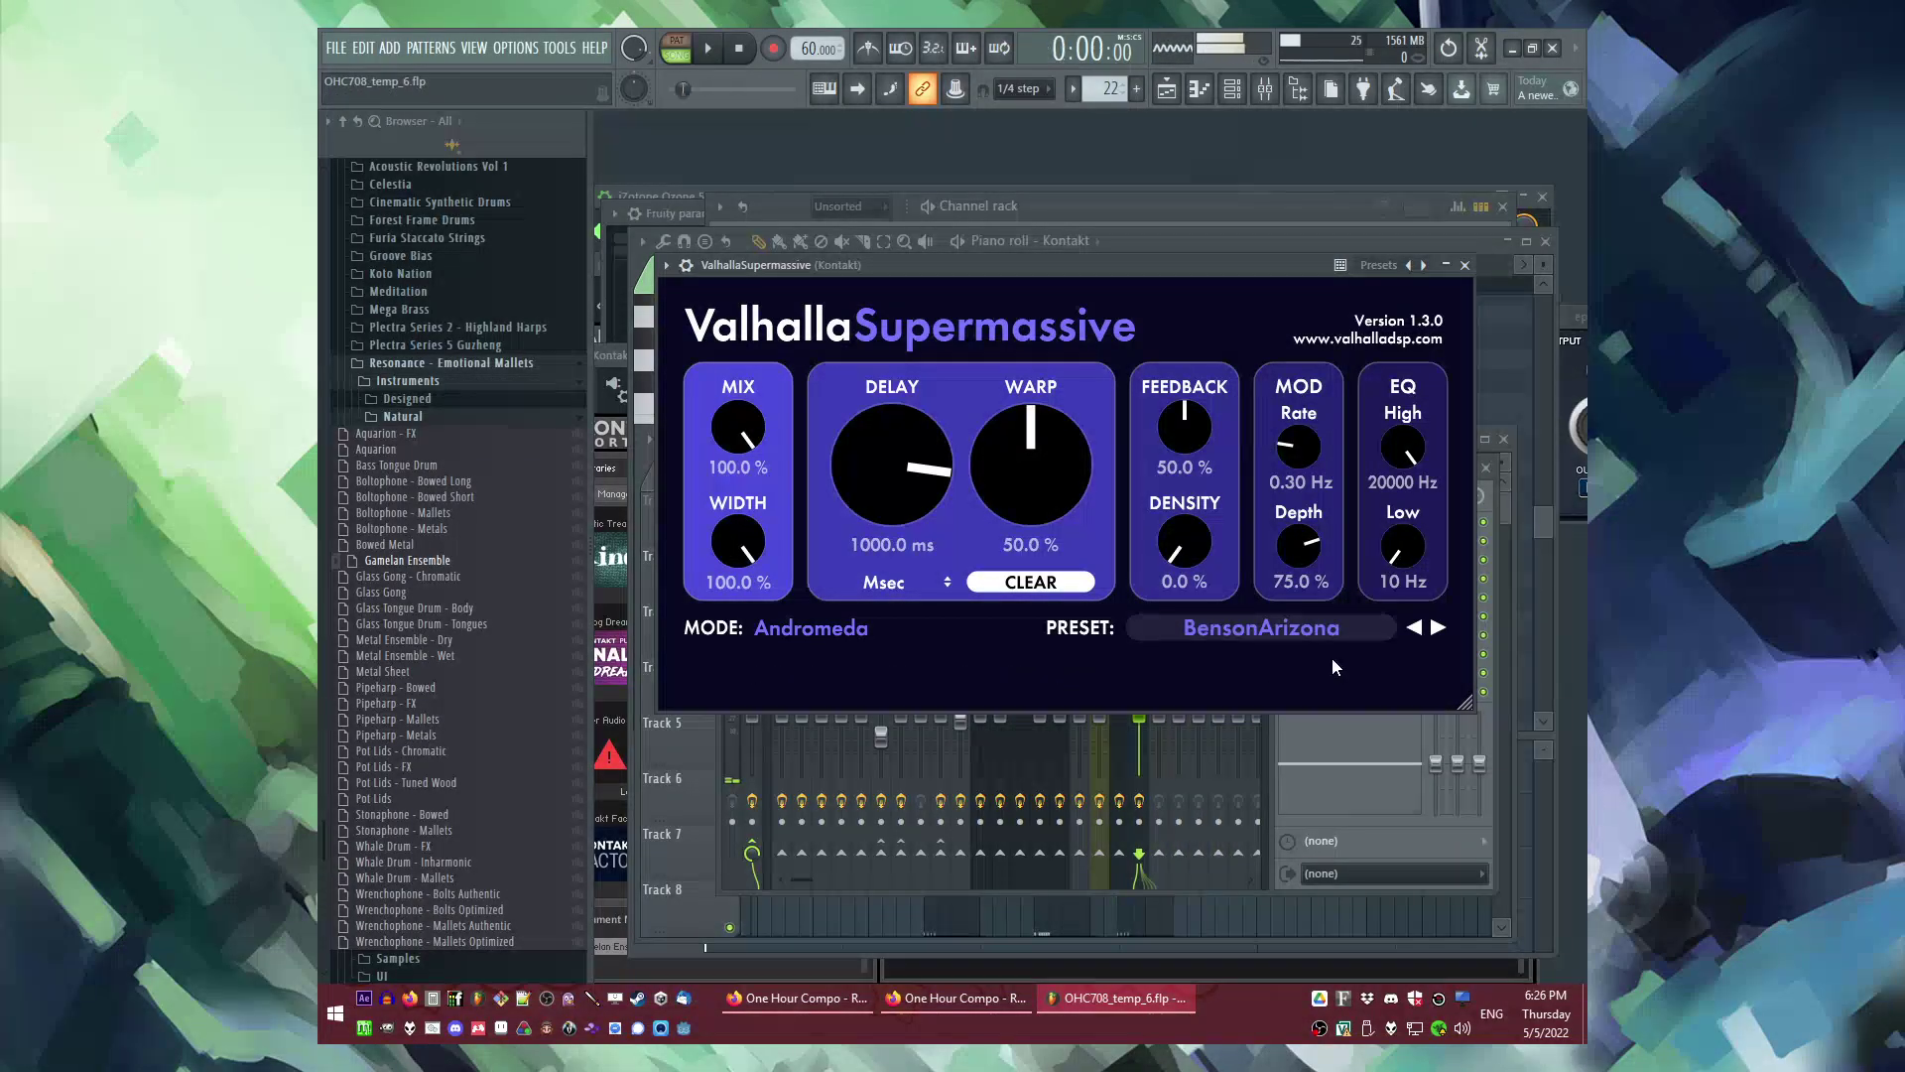
pyautogui.click(1438, 628)
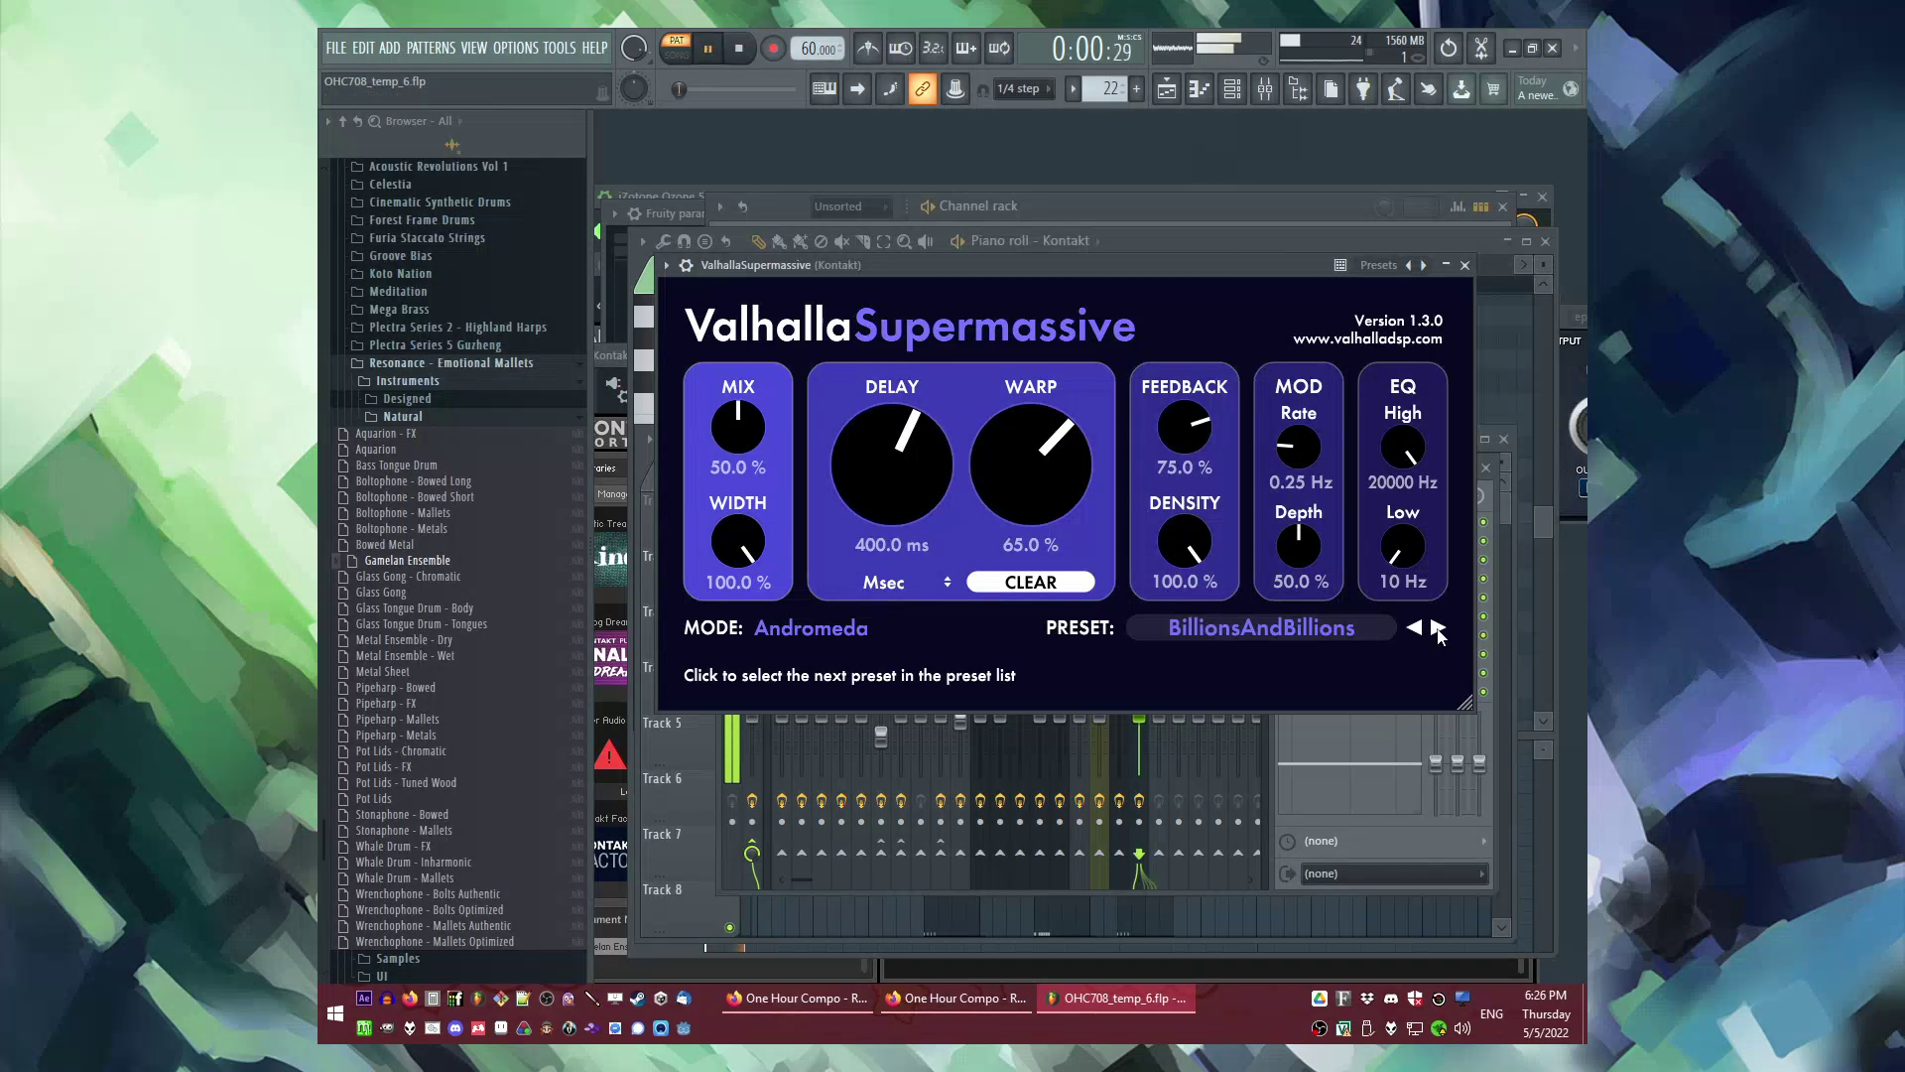
# Step: Play the ending from mid-bar 32, and place a unique copy of Pattern 22 on Track 5 at bar 35
pyautogui.press('F5')
pyautogui.click(1122, 482)
pyautogui.press('space')
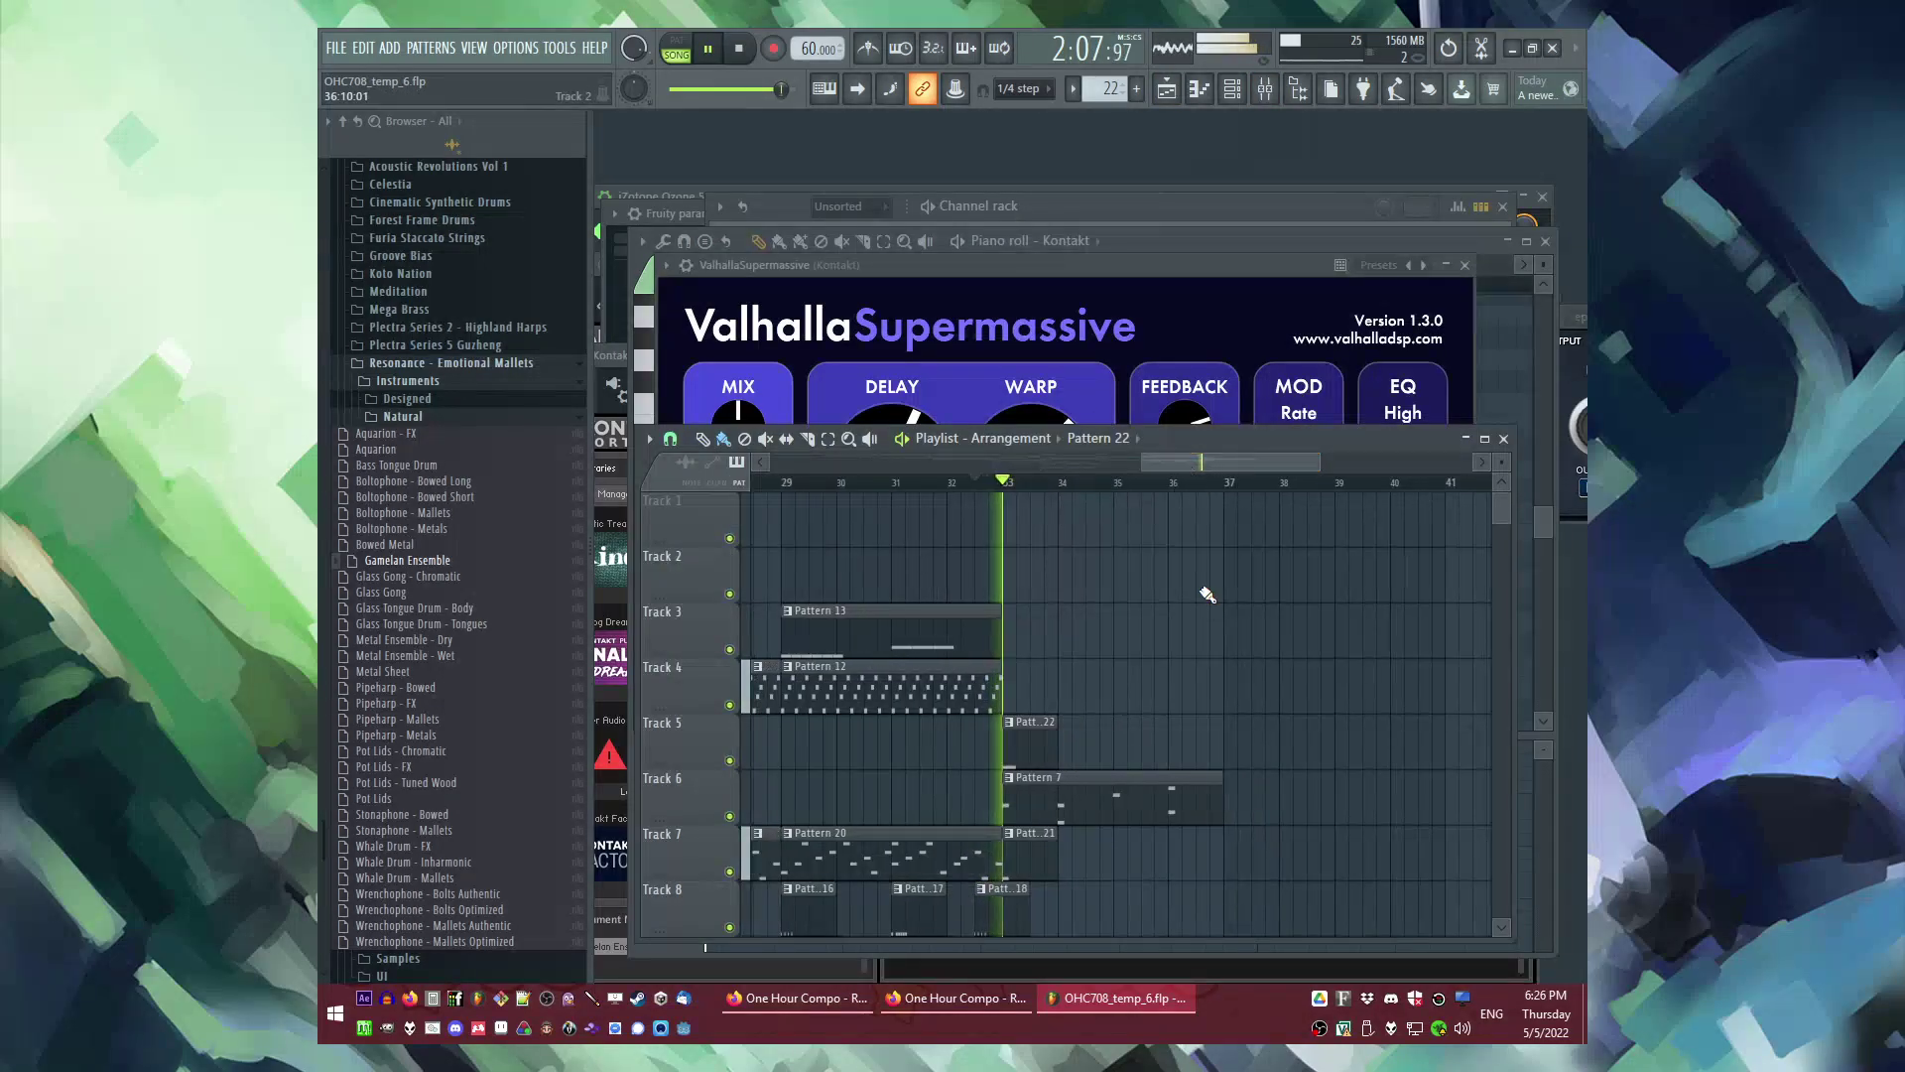
pyautogui.scroll(-2, 1200, 591)
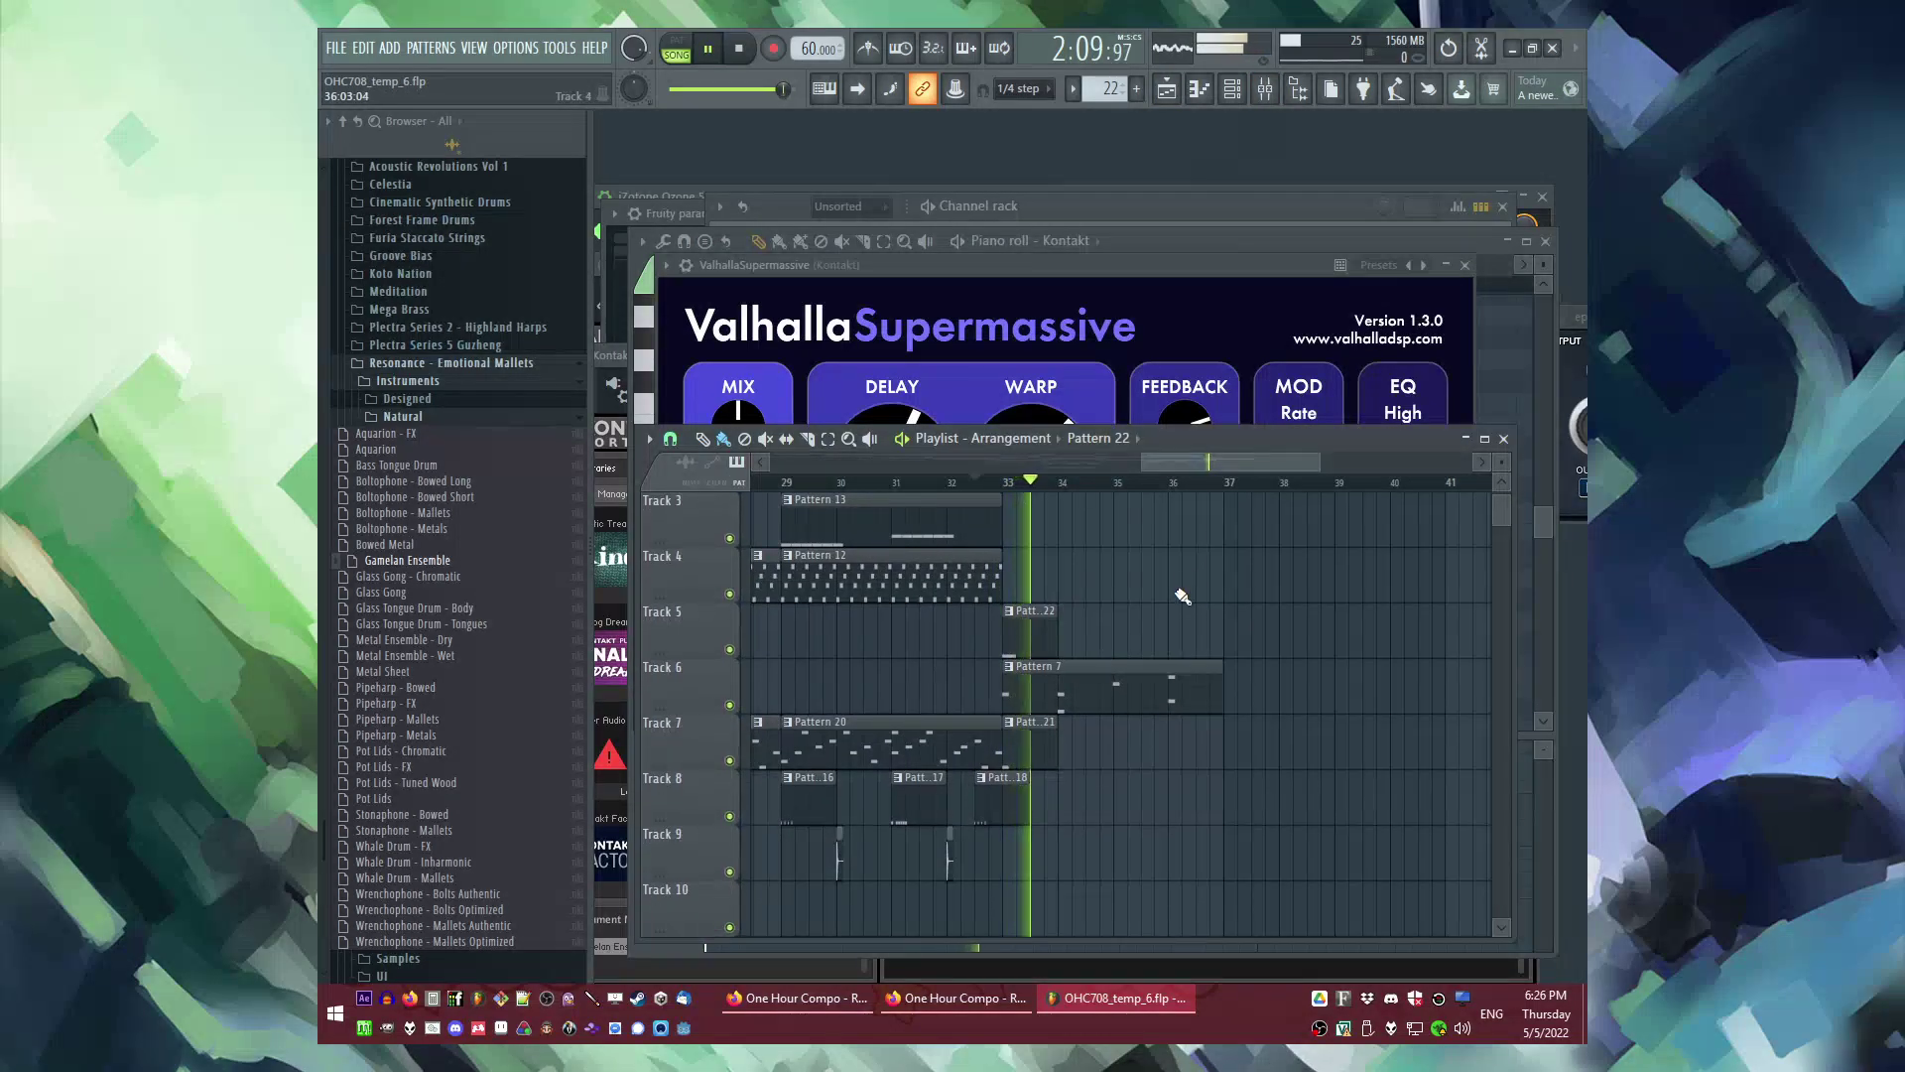
pyautogui.click(1129, 642)
pyautogui.click(1120, 610)
pyautogui.click(1164, 741)
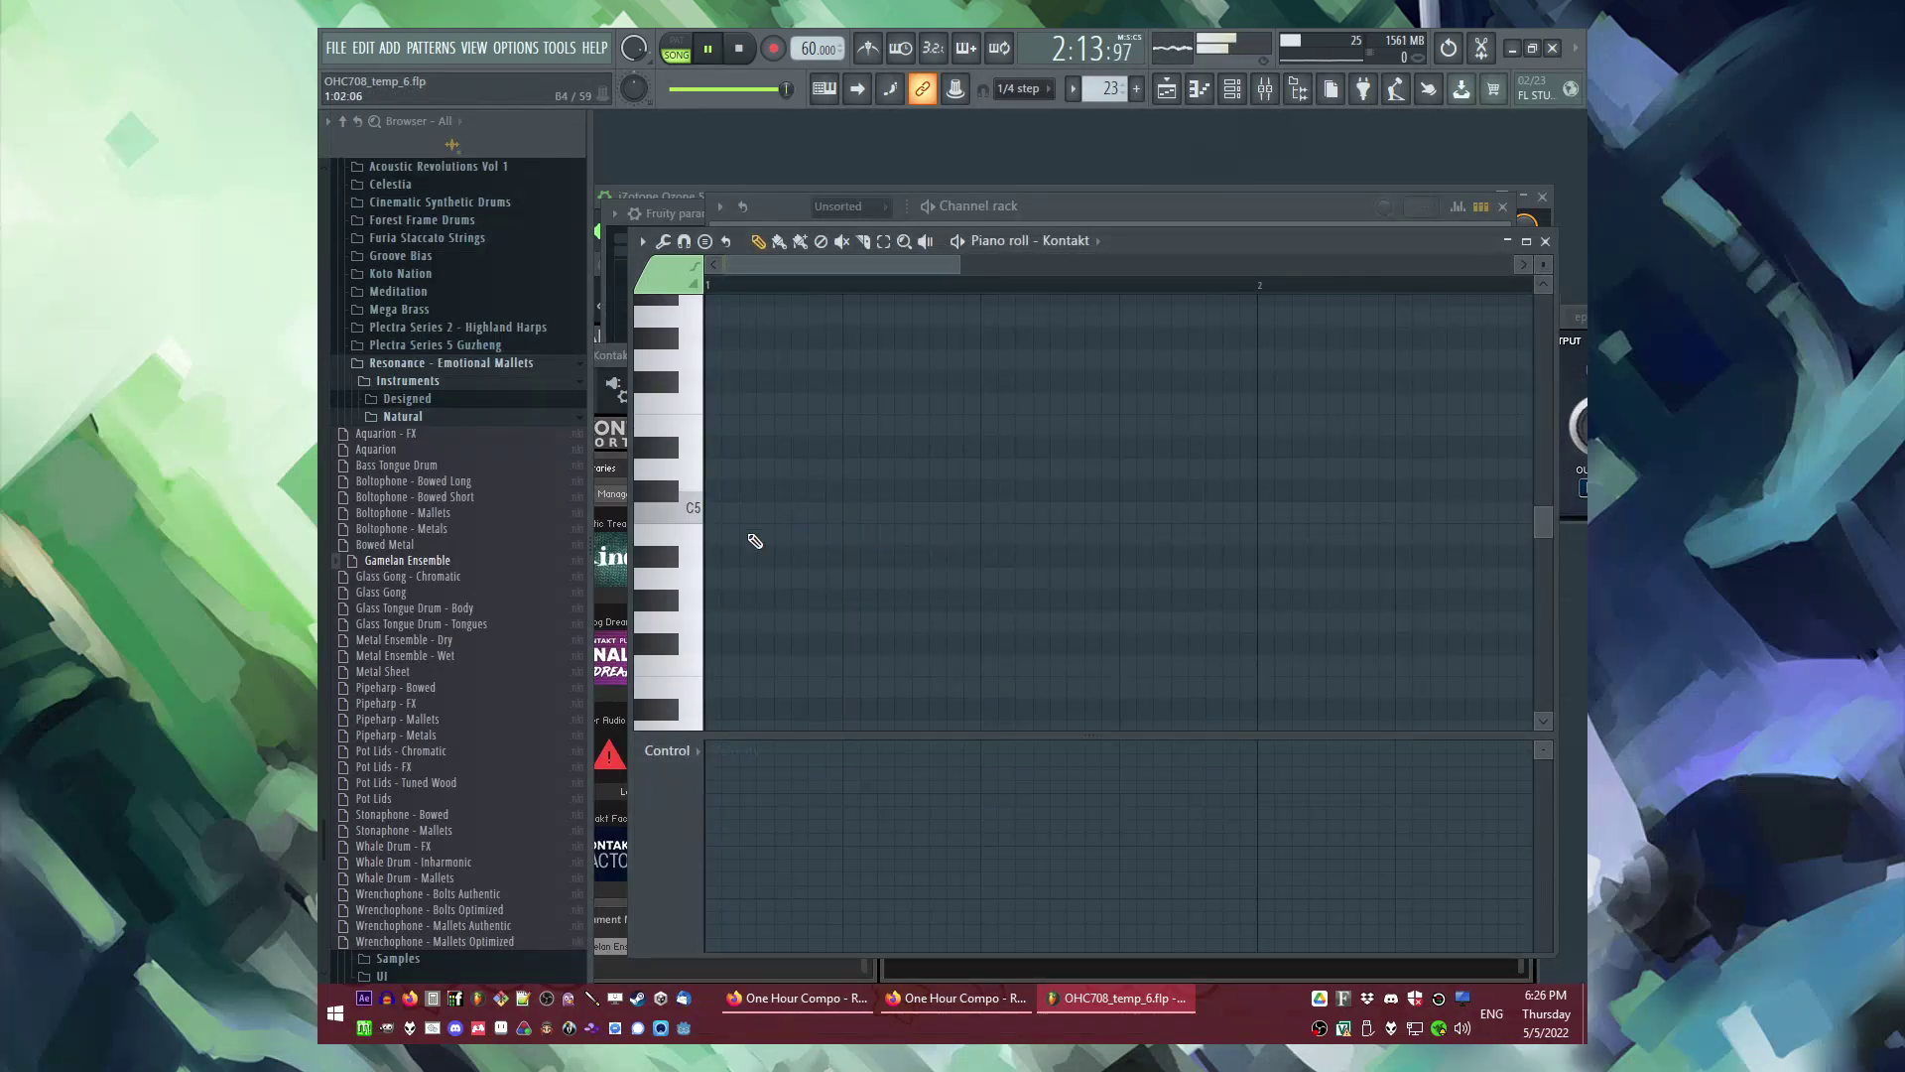
# Step: Try G#4 and D#4 as the single note of the unique copy at bar 35, and play from there
pyautogui.click(732, 599)
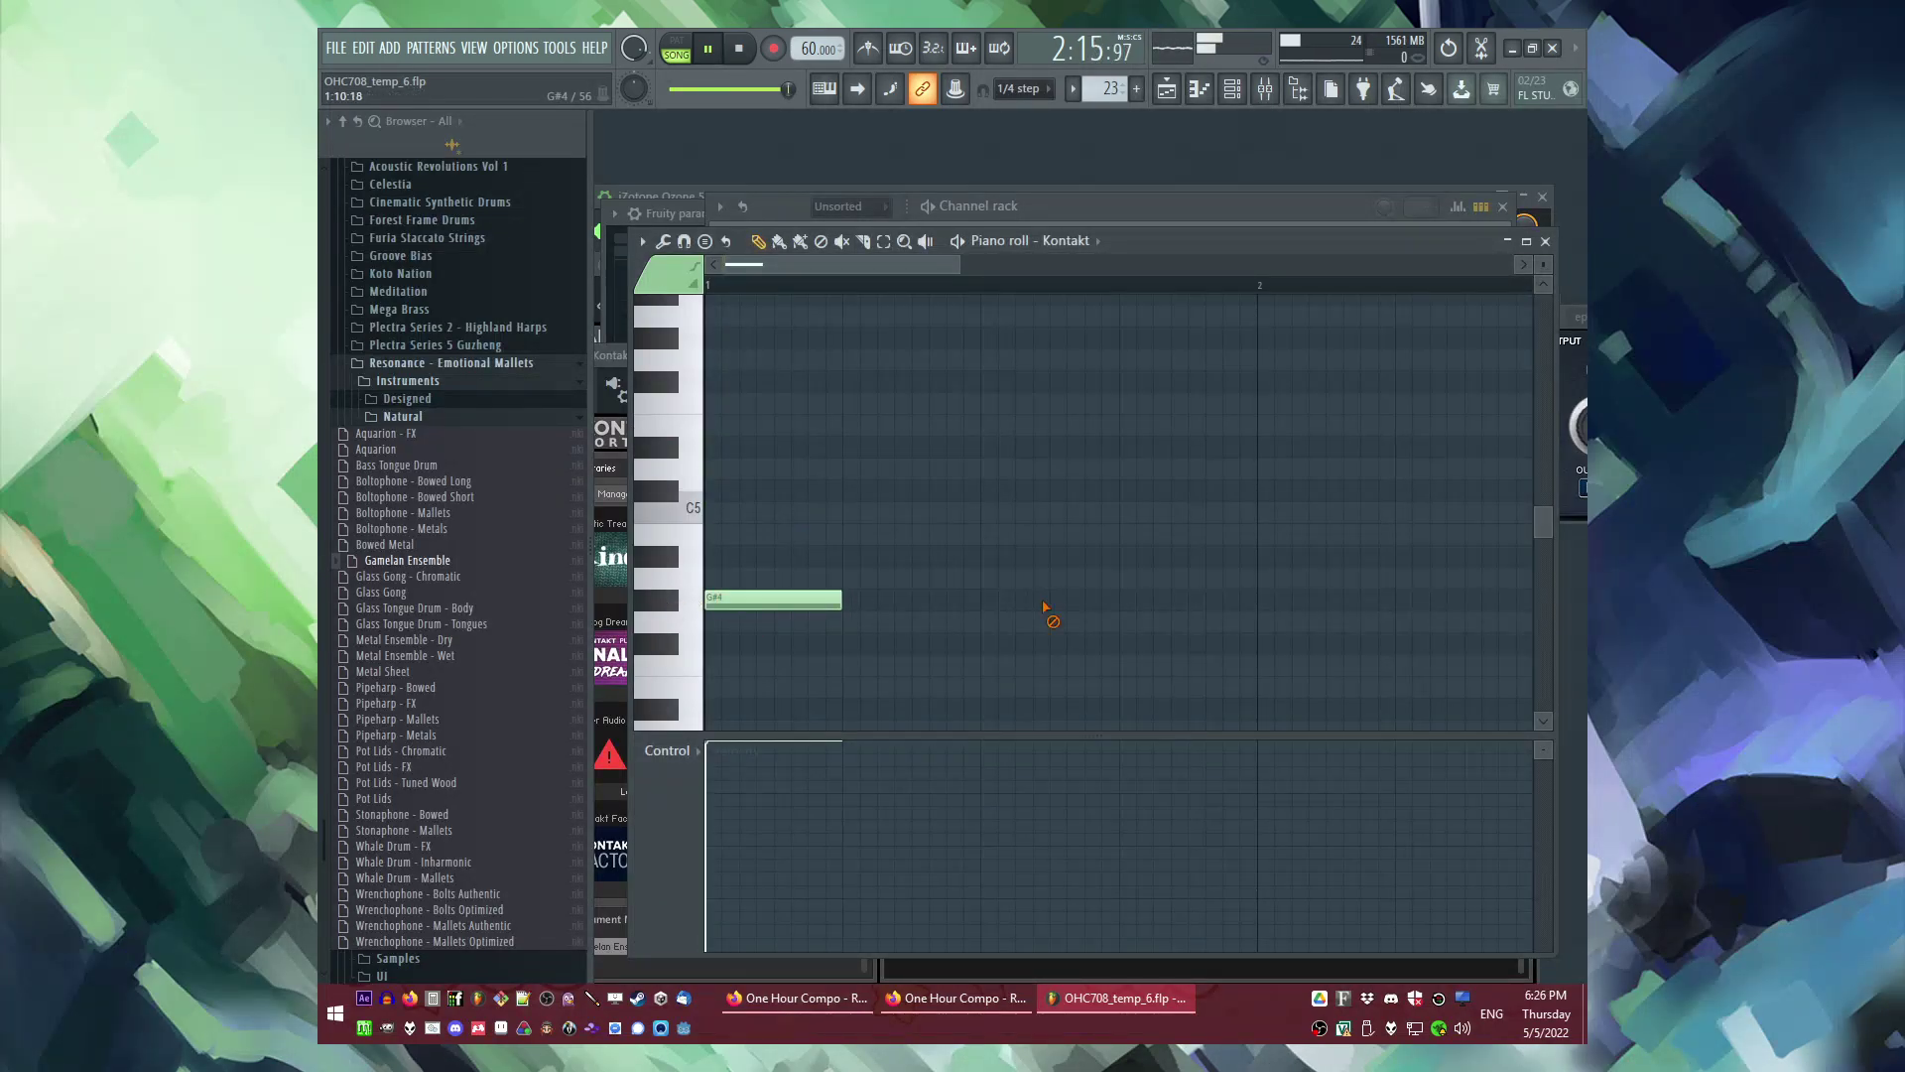
pyautogui.press('space')
pyautogui.rightClick(770, 599)
pyautogui.scroll(-3, 766, 585)
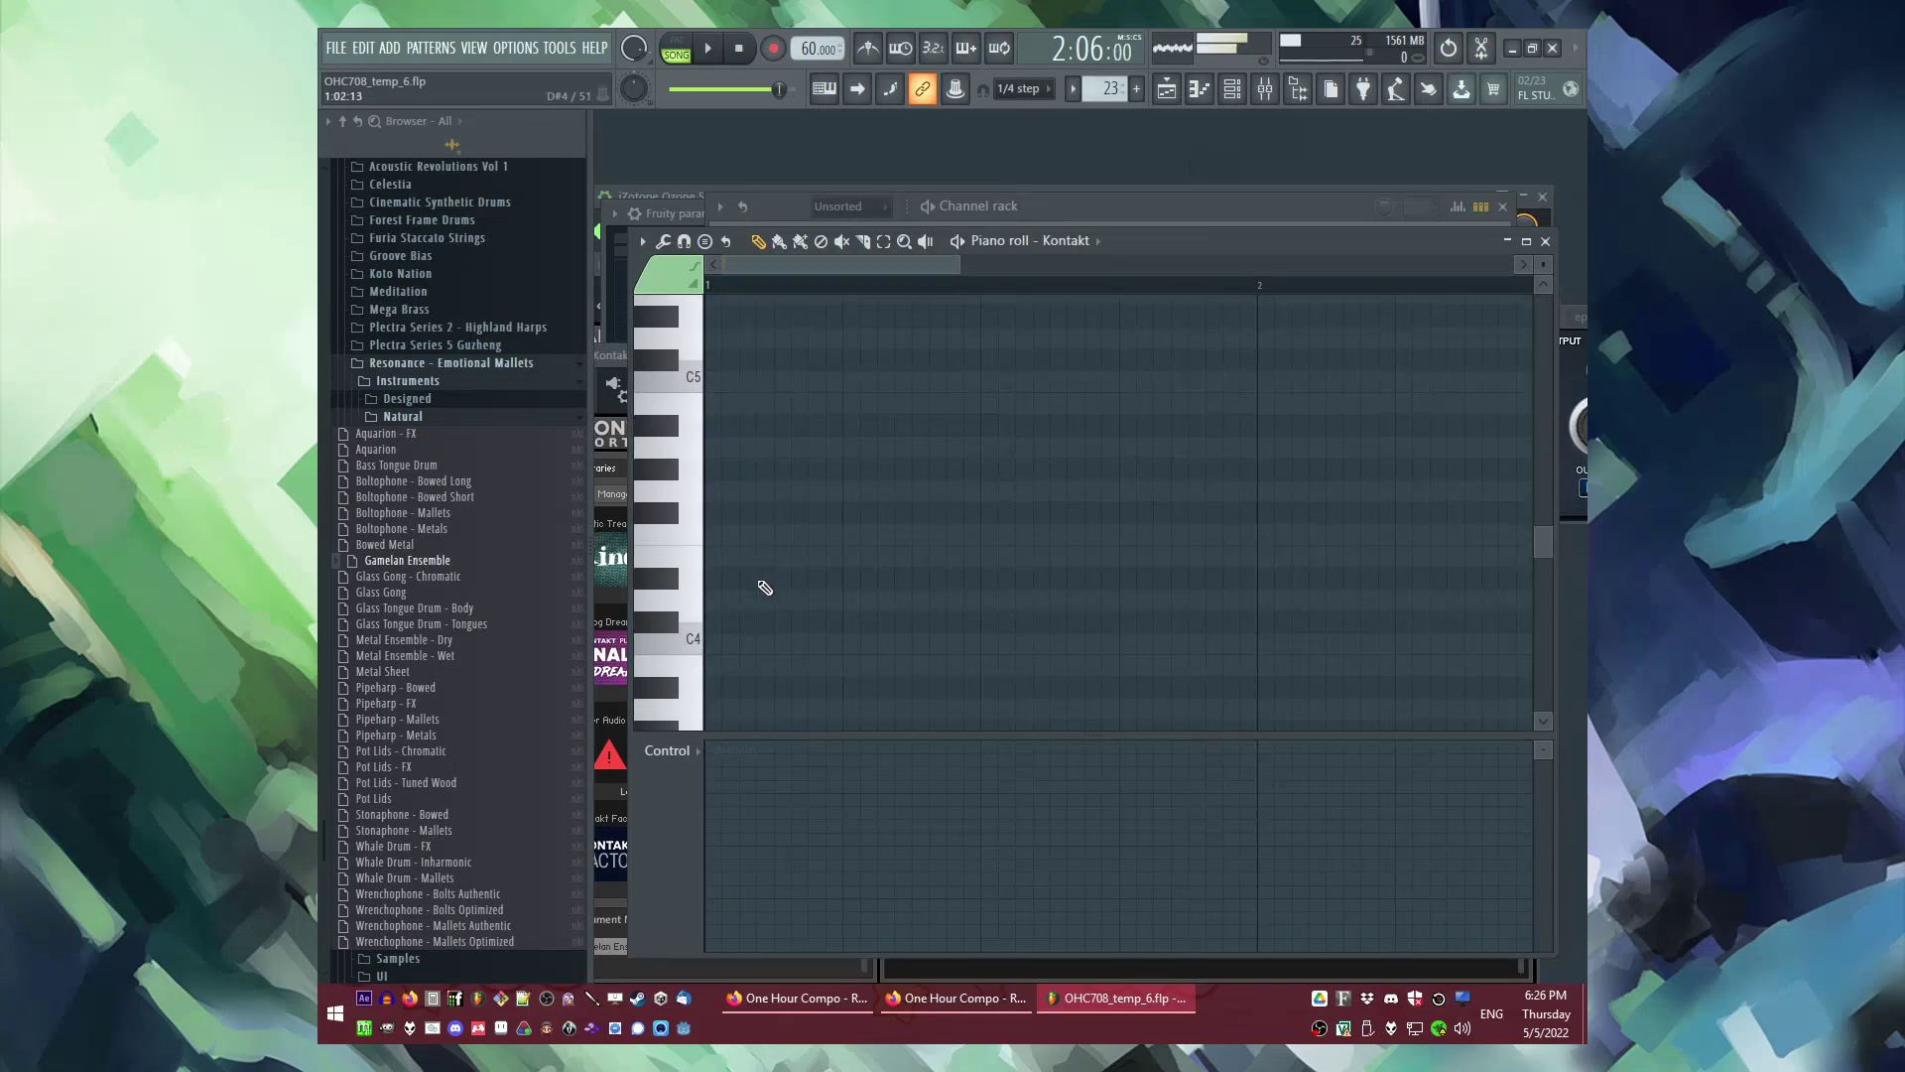
pyautogui.click(764, 580)
pyautogui.press('F9')
pyautogui.press('F5')
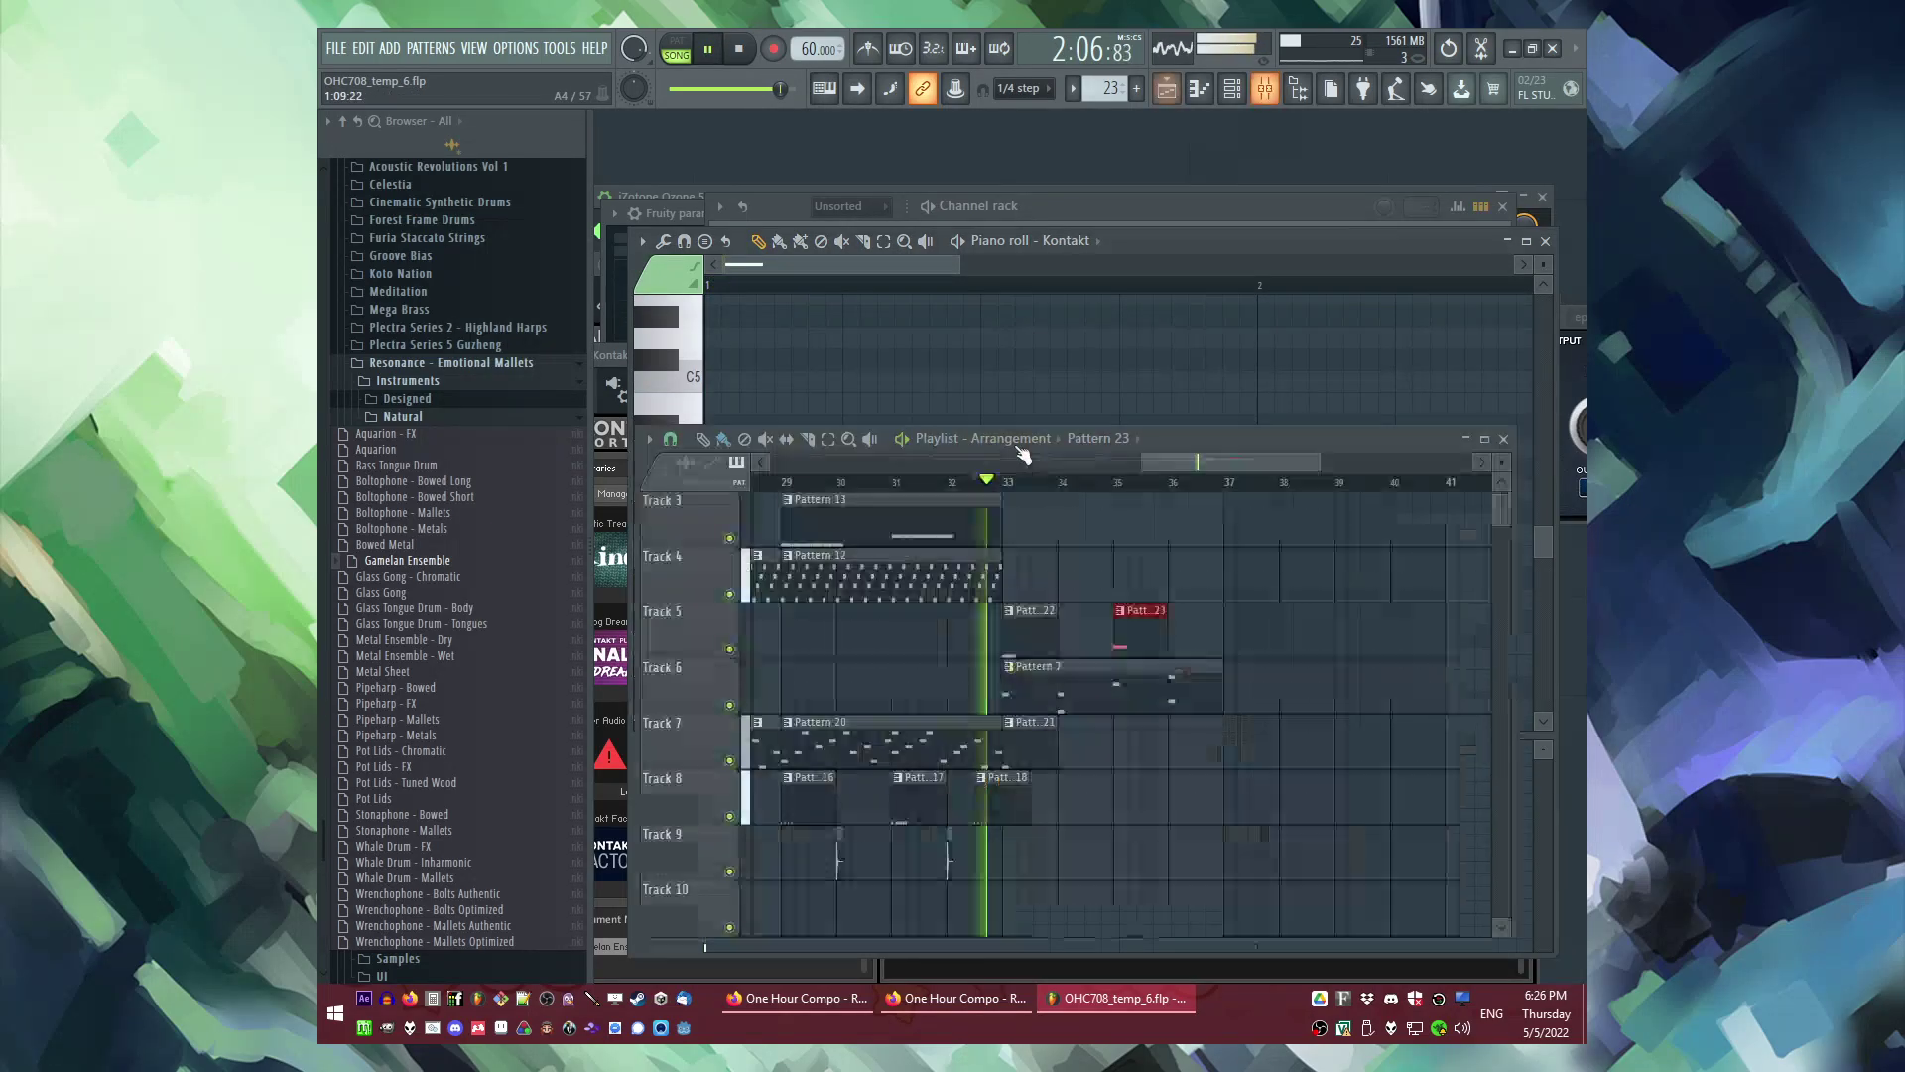
pyautogui.click(1131, 487)
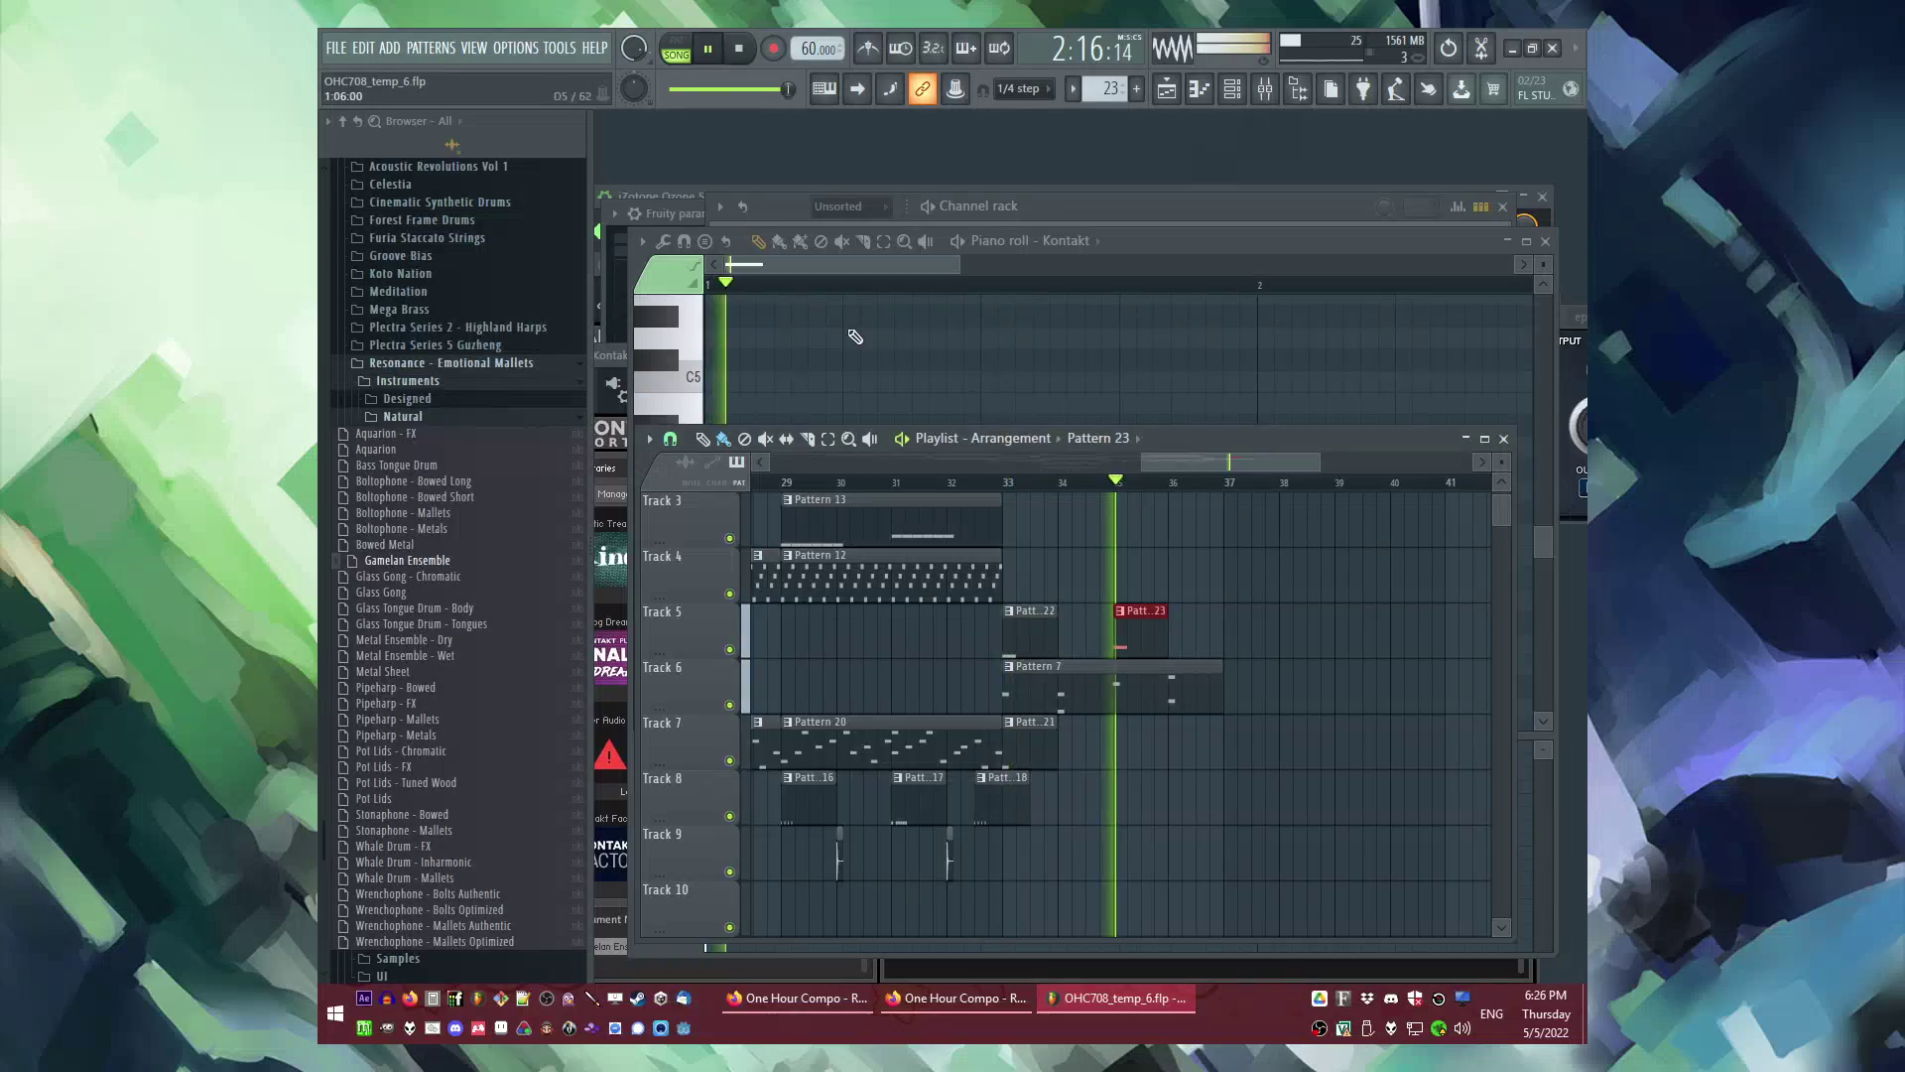
# Step: Replace the D#4 note in the bar 35 copy with a higher one-beat note, and resume playback
pyautogui.press('F5')
pyautogui.press('space')
pyautogui.rightClick(822, 574)
pyautogui.scroll(4, 784, 585)
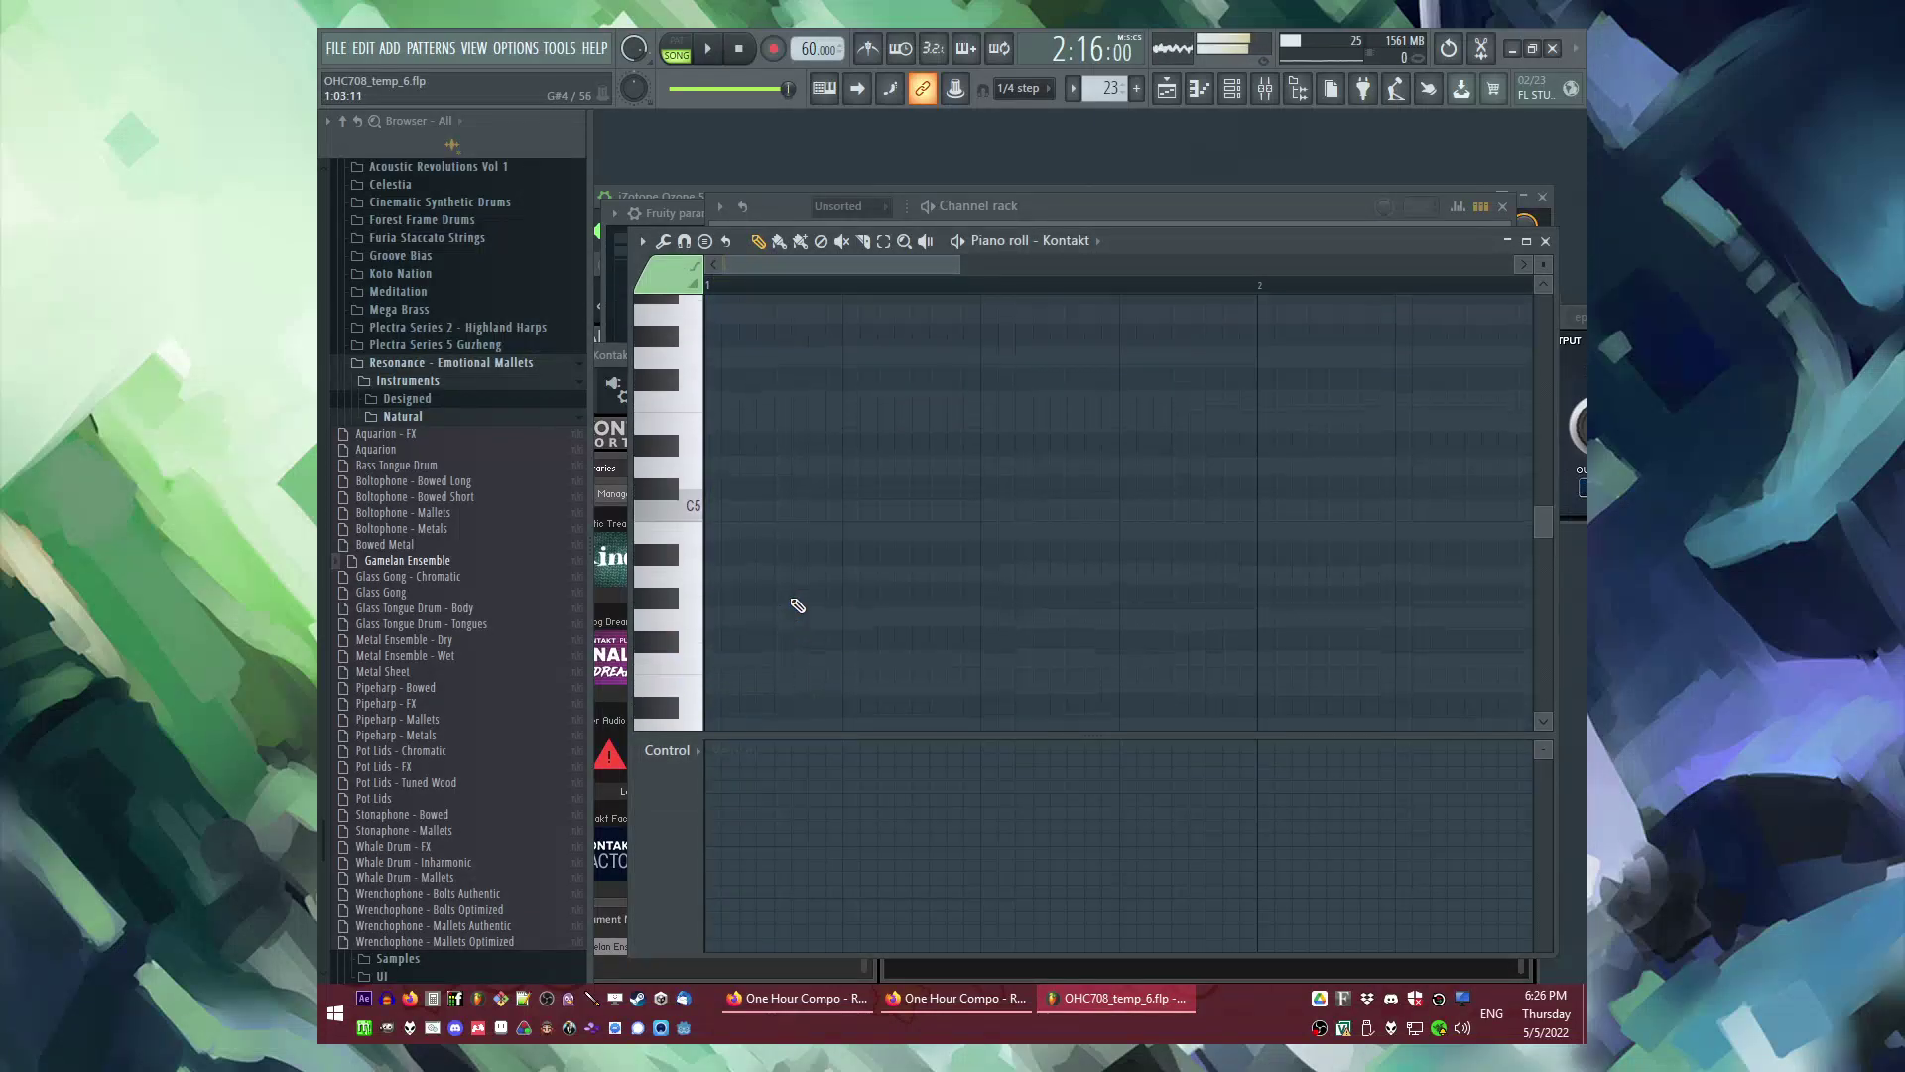
pyautogui.click(742, 427)
pyautogui.rightClick(754, 427)
pyautogui.scroll(-2, 764, 496)
pyautogui.click(734, 557)
pyautogui.press('space')
# Step: Place a unique copy of Pattern 23 on Track 5 at bar 37, and replace its note with a one-beat G4
pyautogui.press('F5')
pyautogui.click(1230, 637)
pyautogui.click(1230, 610)
pyautogui.click(1246, 742)
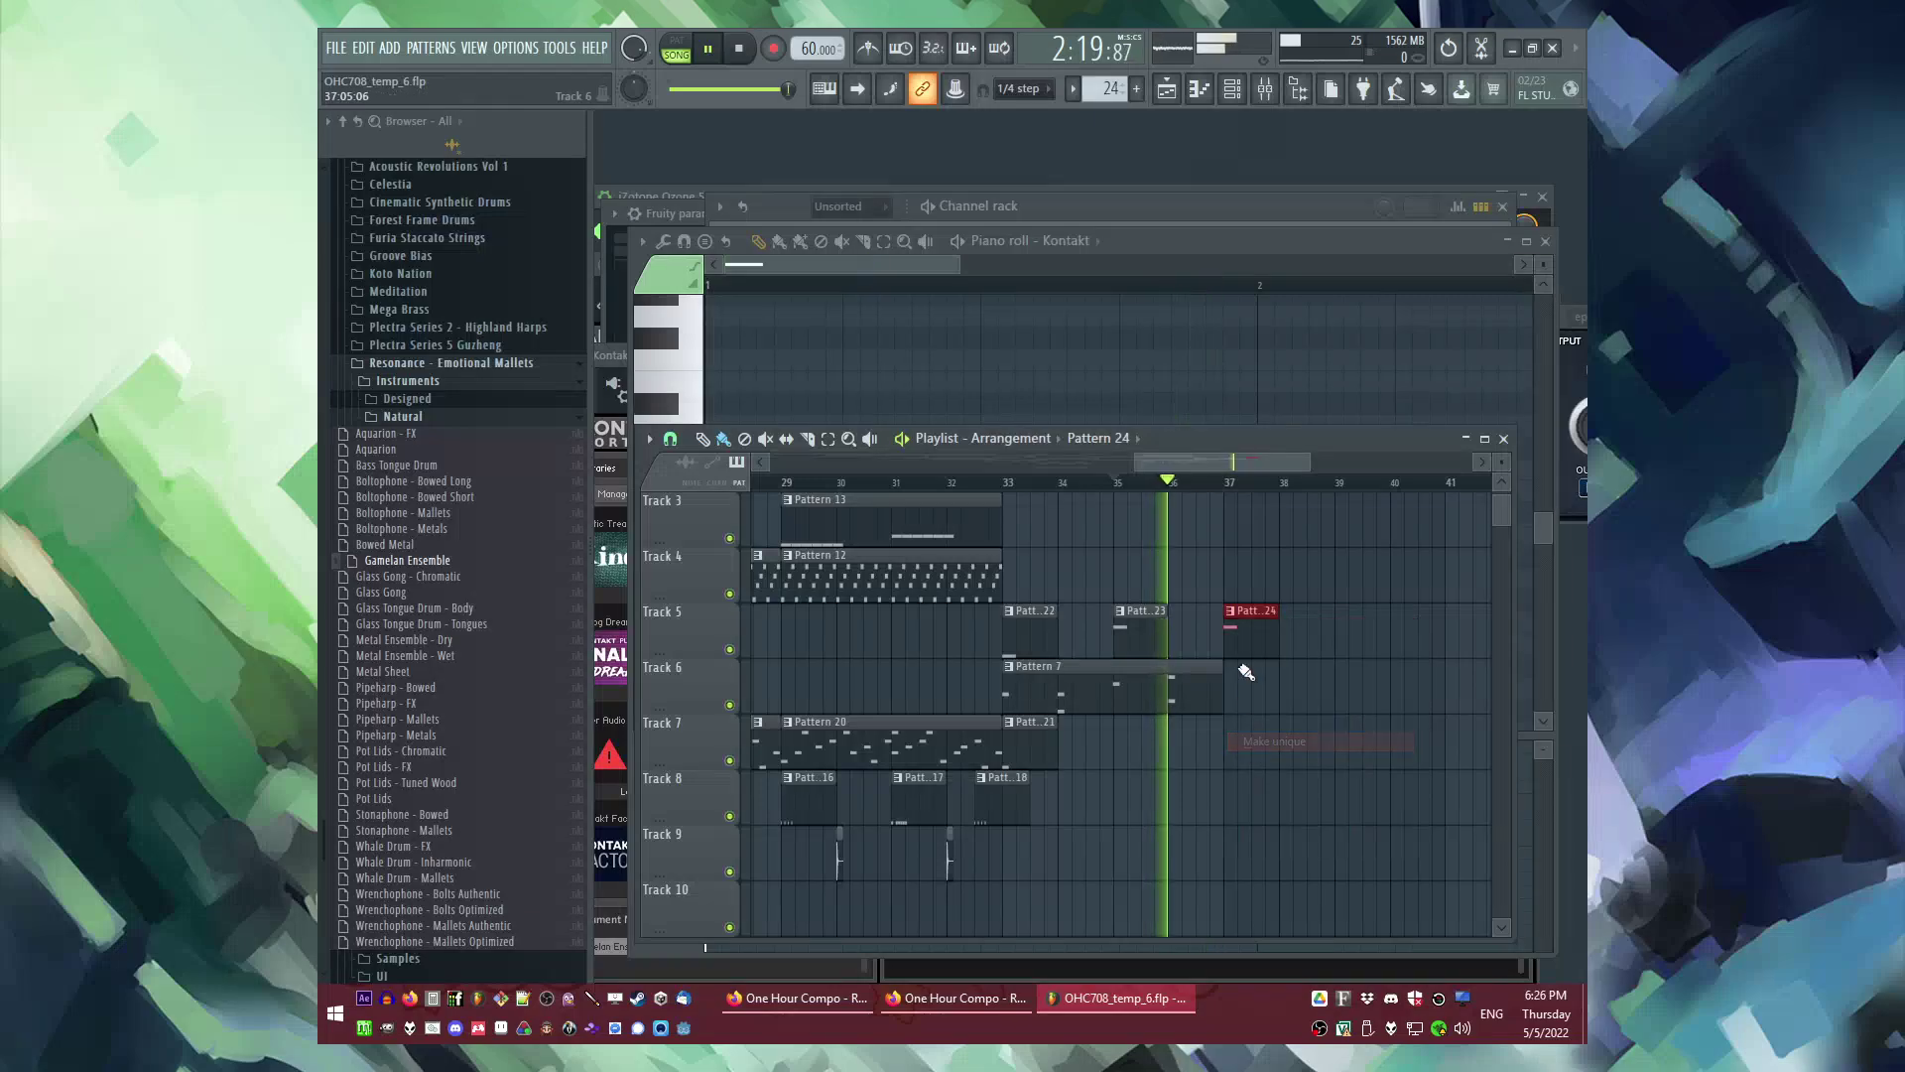
pyautogui.doubleClick(1239, 646)
pyautogui.rightClick(829, 512)
pyautogui.scroll(-2, 806, 560)
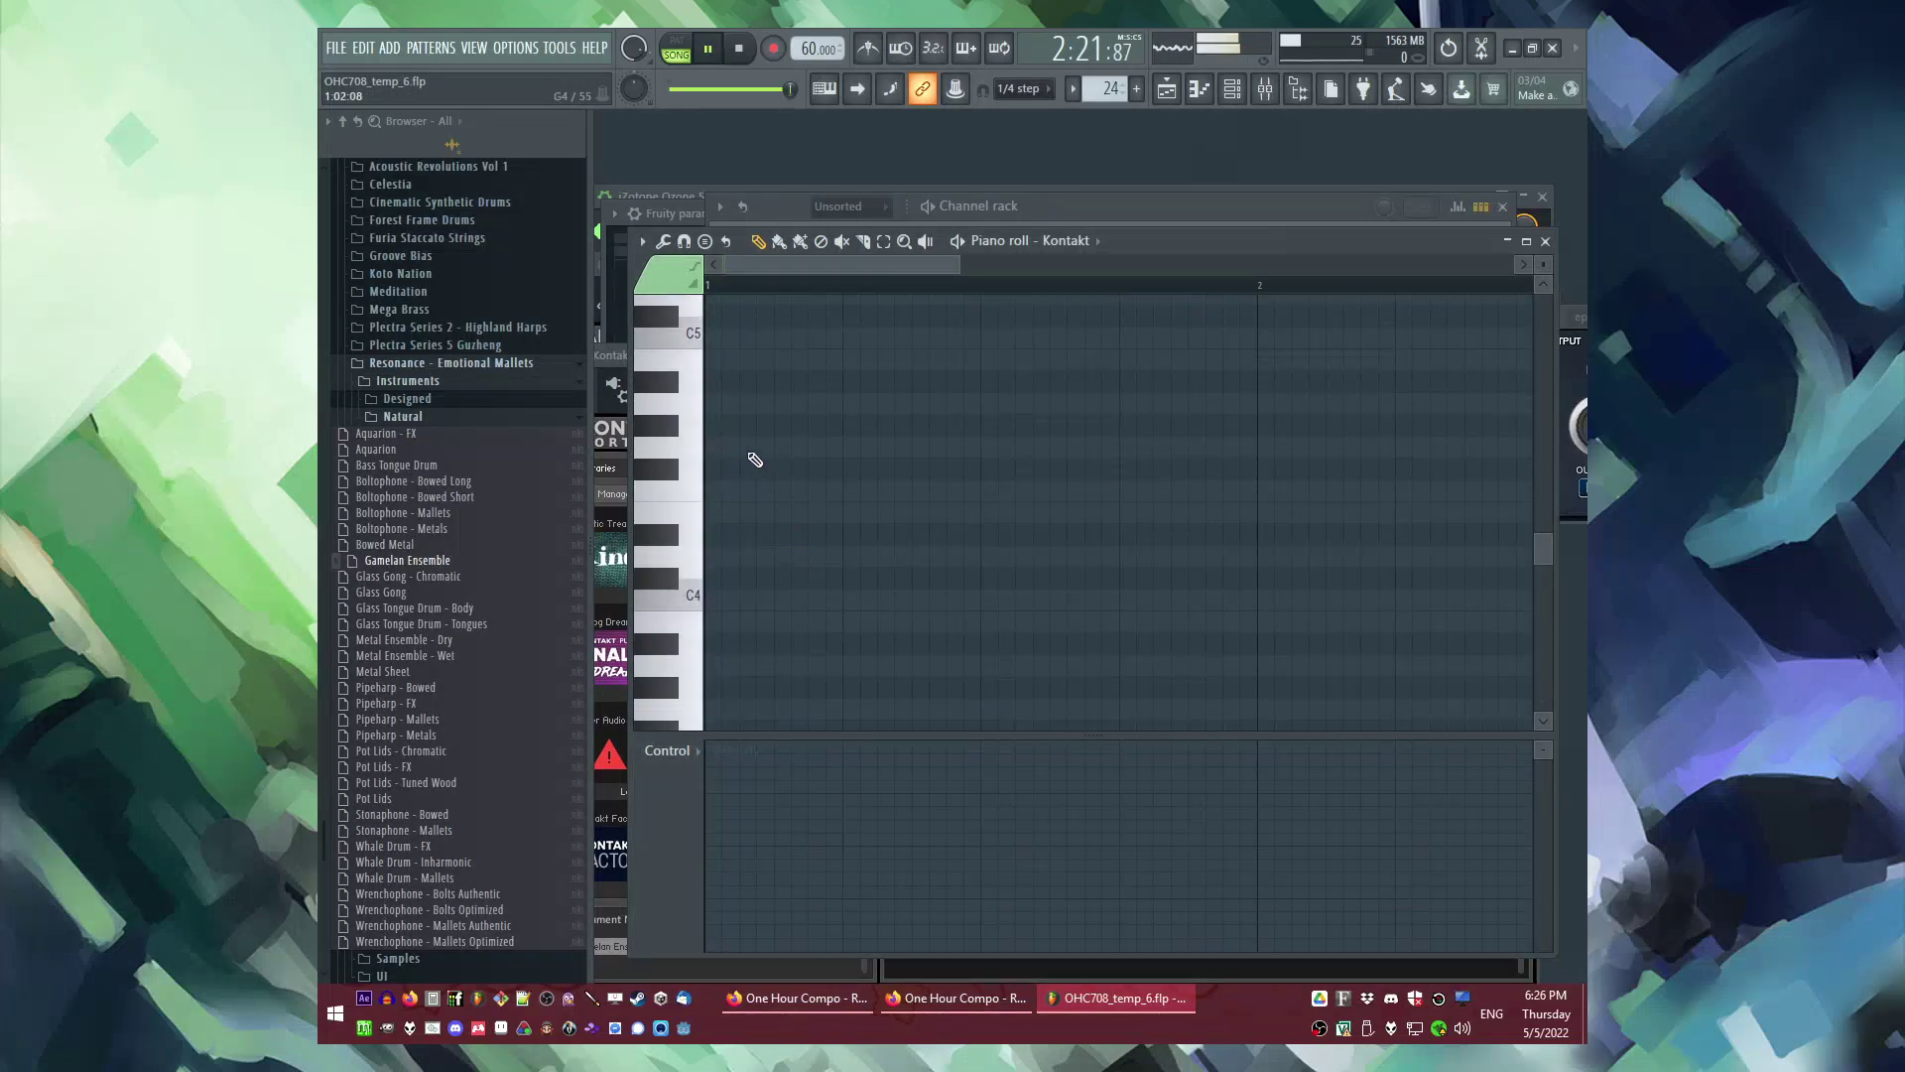
pyautogui.click(721, 448)
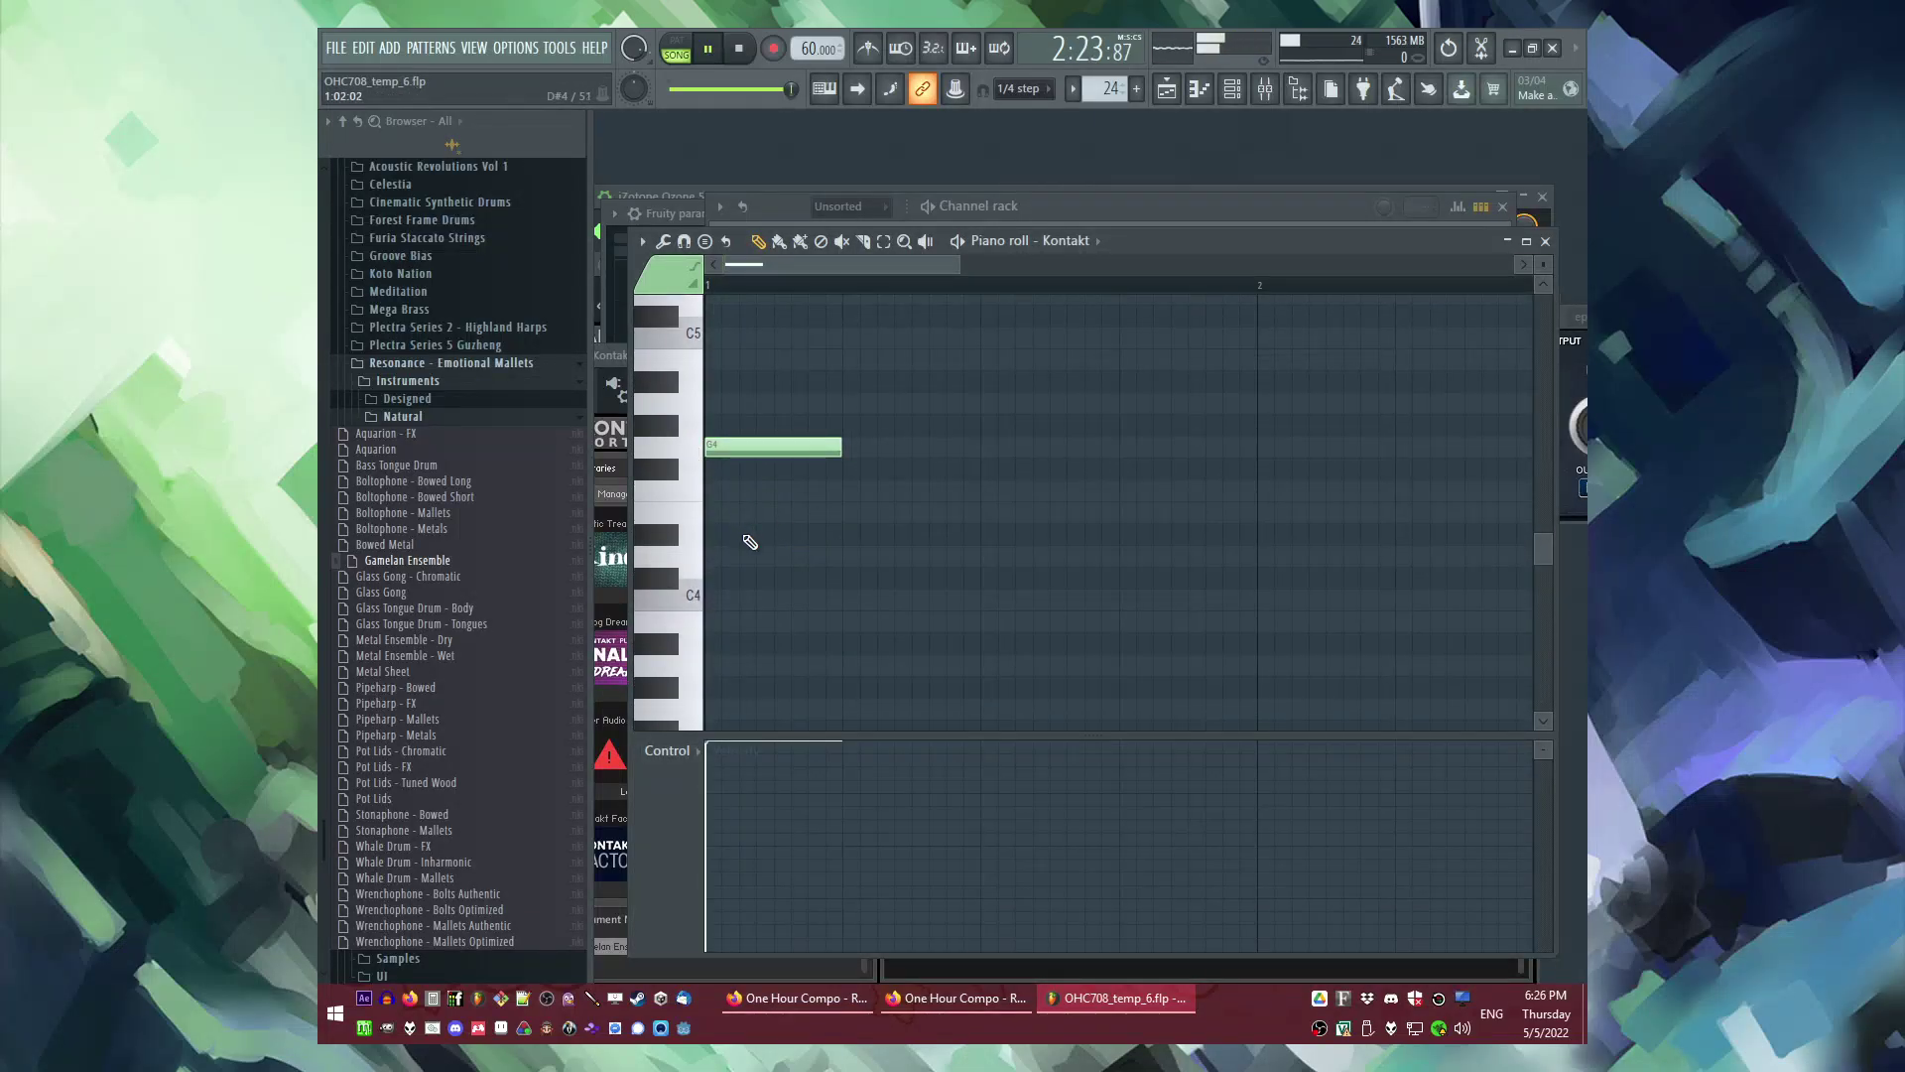
# Step: Place a second copy of Pattern 7 on Track 6 at bar 37, and play from there
pyautogui.press('F5')
pyautogui.press('space')
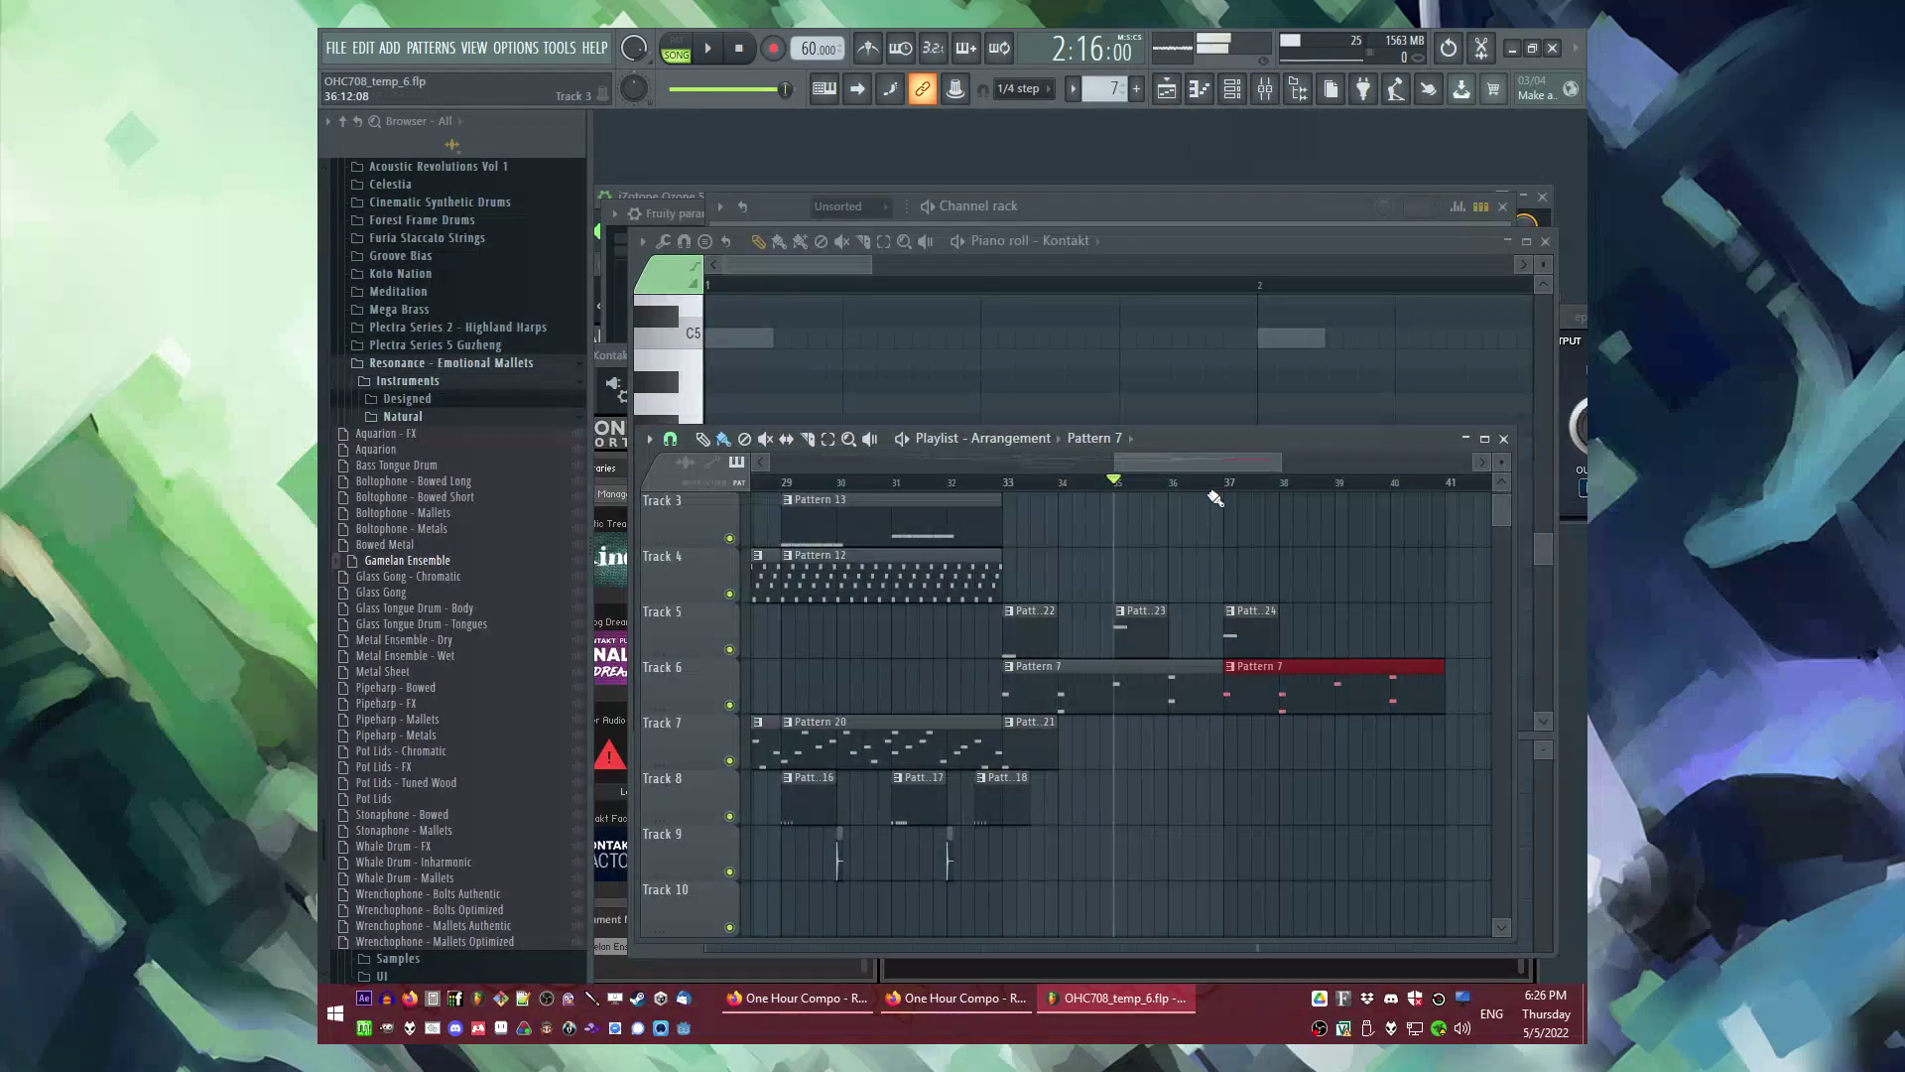
pyautogui.click(1229, 486)
pyautogui.press('space')
pyautogui.scroll(-4, 1237, 466)
pyautogui.keyDown('ctrl'); pyautogui.click(1218, 631); pyautogui.keyUp('ctrl')
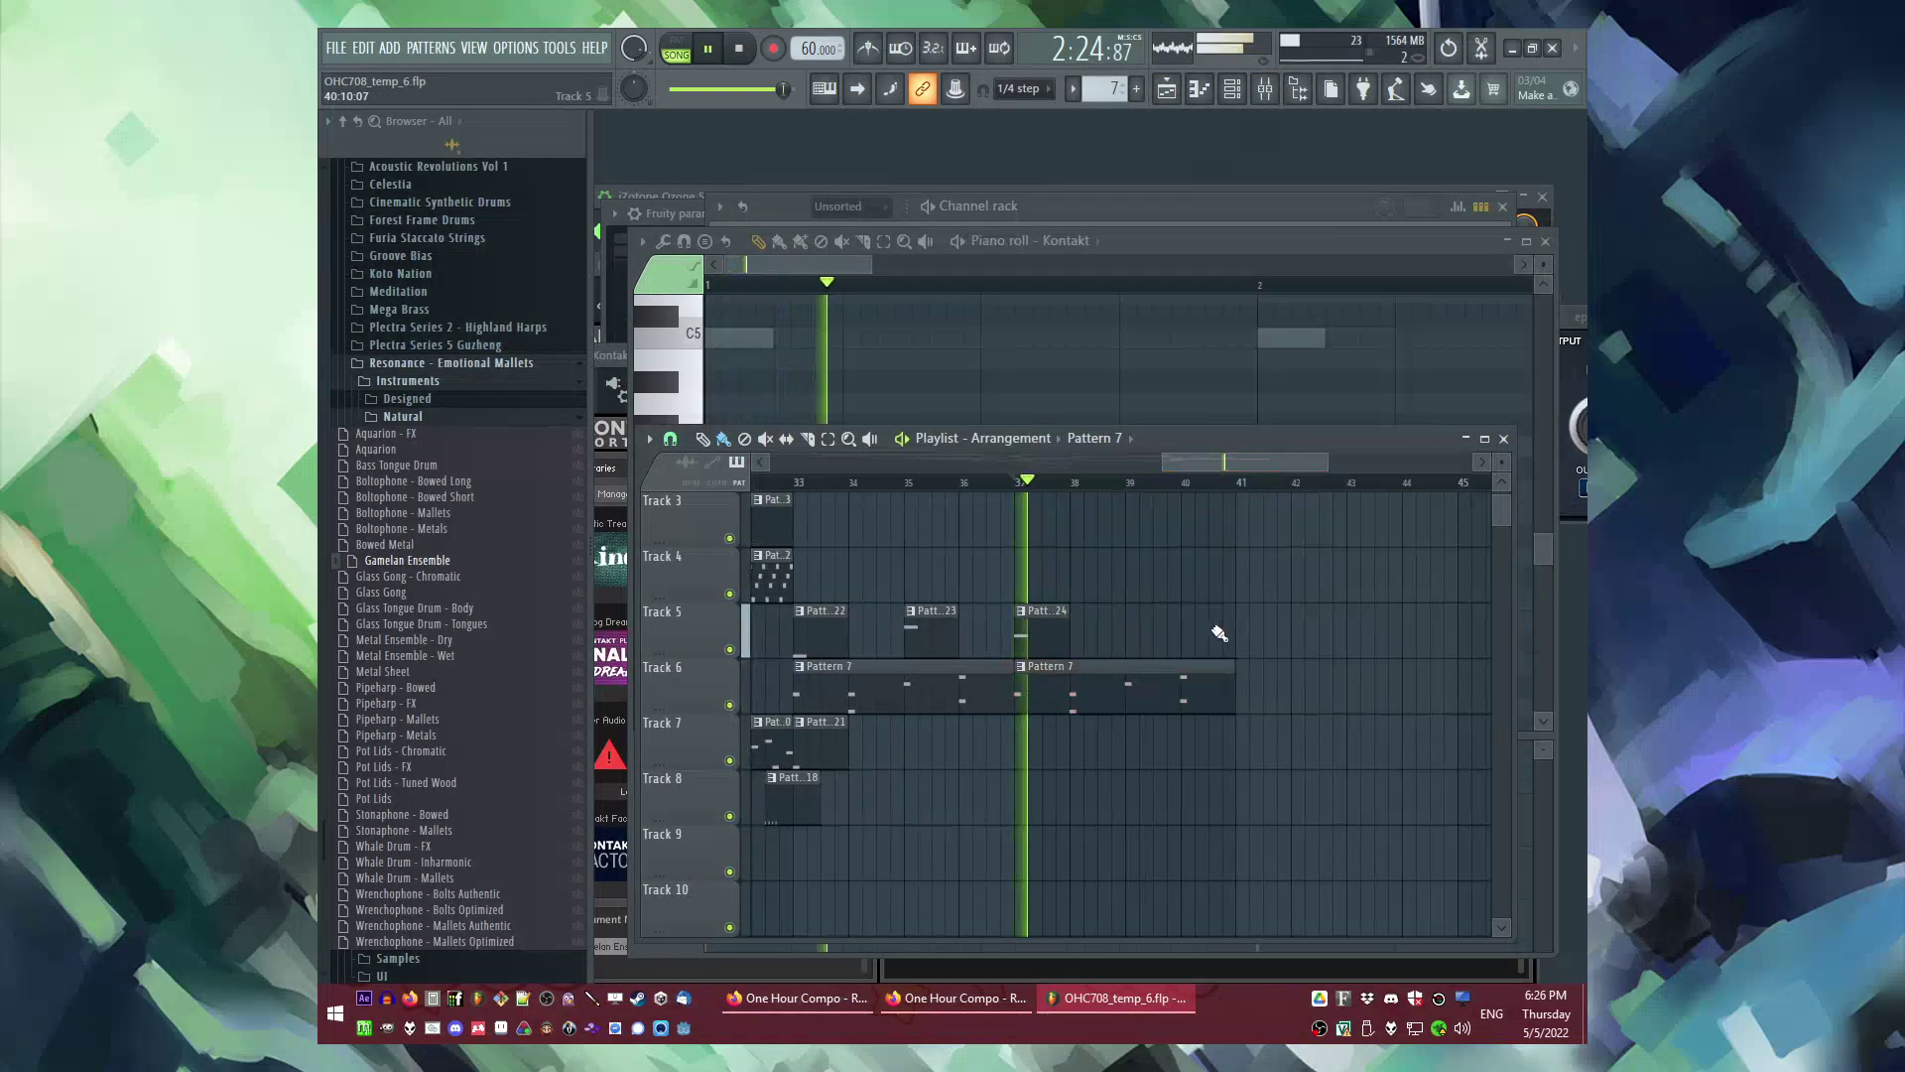
# Step: Place a unique copy of Pattern 24 on Track 5 at bar 39, and replace its note with a one-beat D#4
pyautogui.scroll(2, 1190, 655)
pyautogui.click(1046, 753)
pyautogui.click(1144, 752)
pyautogui.click(1133, 723)
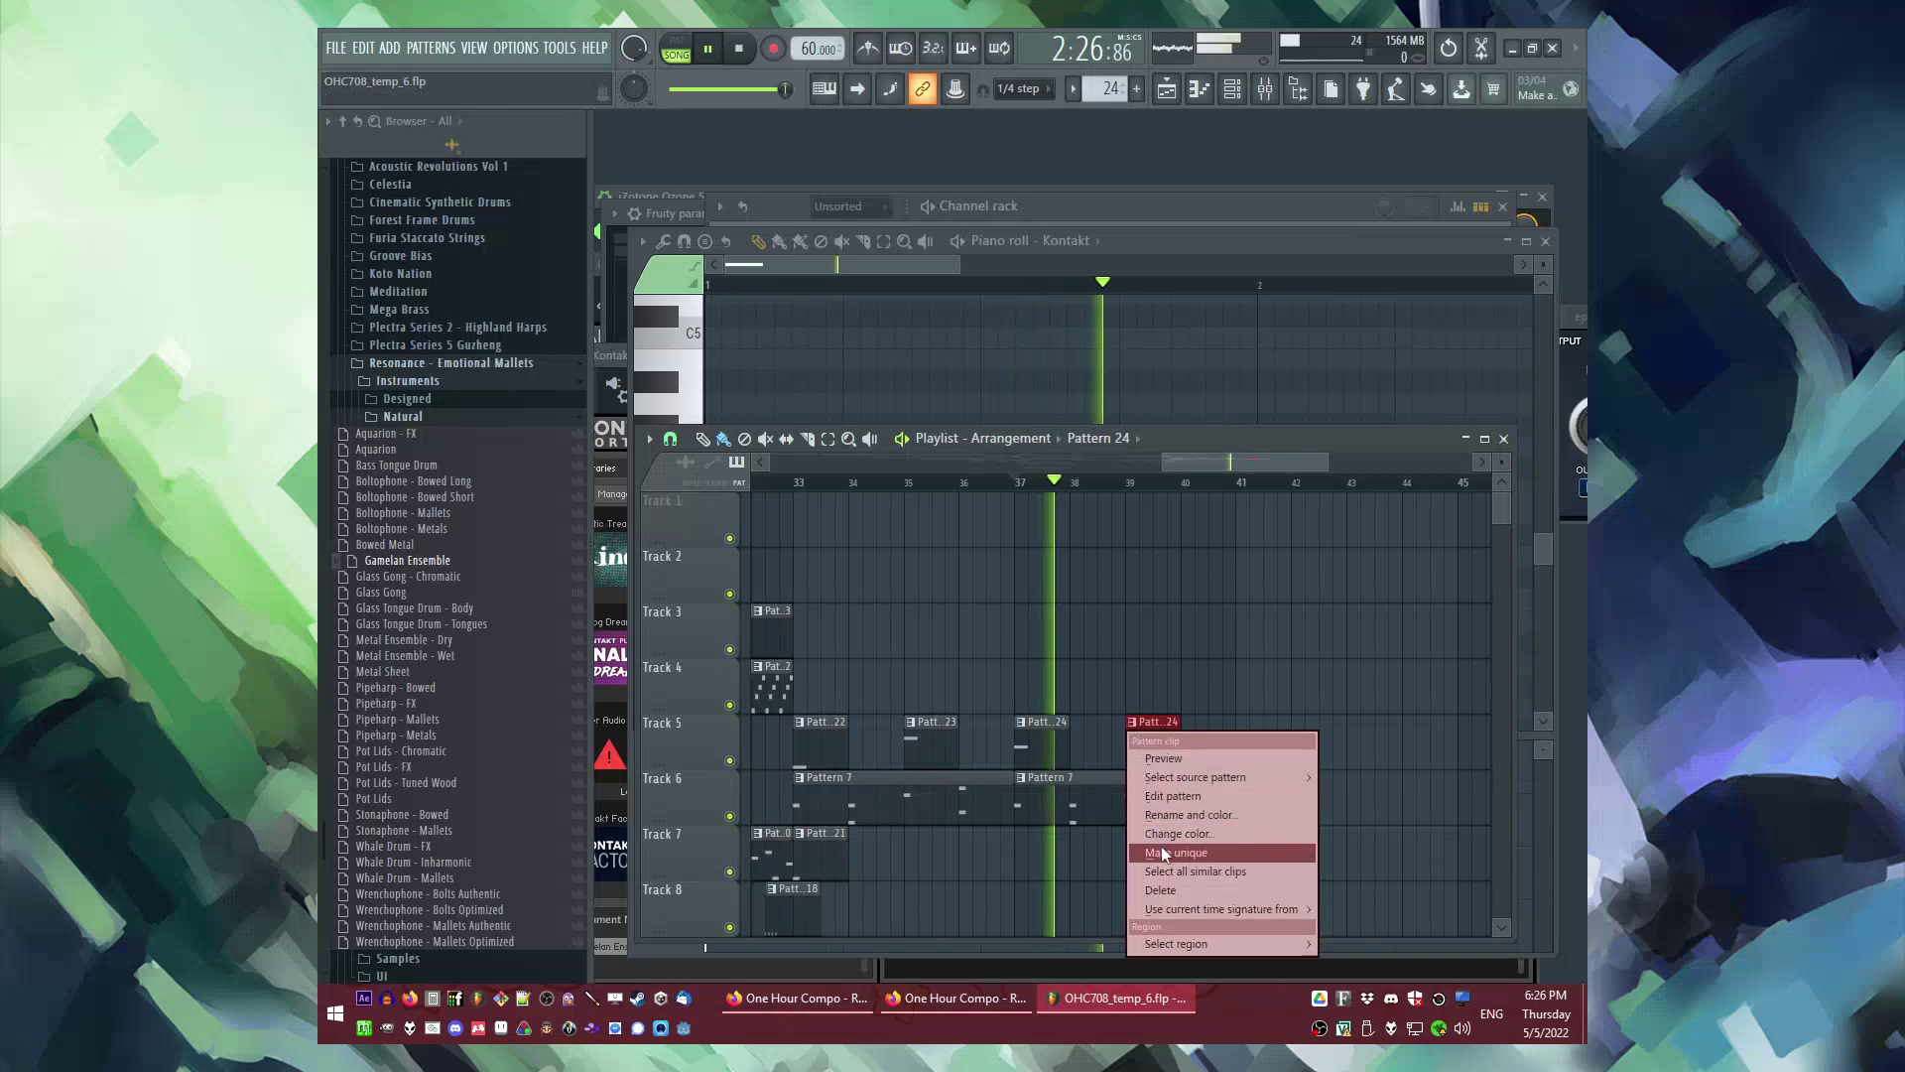
pyautogui.click(1161, 853)
pyautogui.press('F5')
pyautogui.rightClick(806, 514)
pyautogui.scroll(-1, 786, 567)
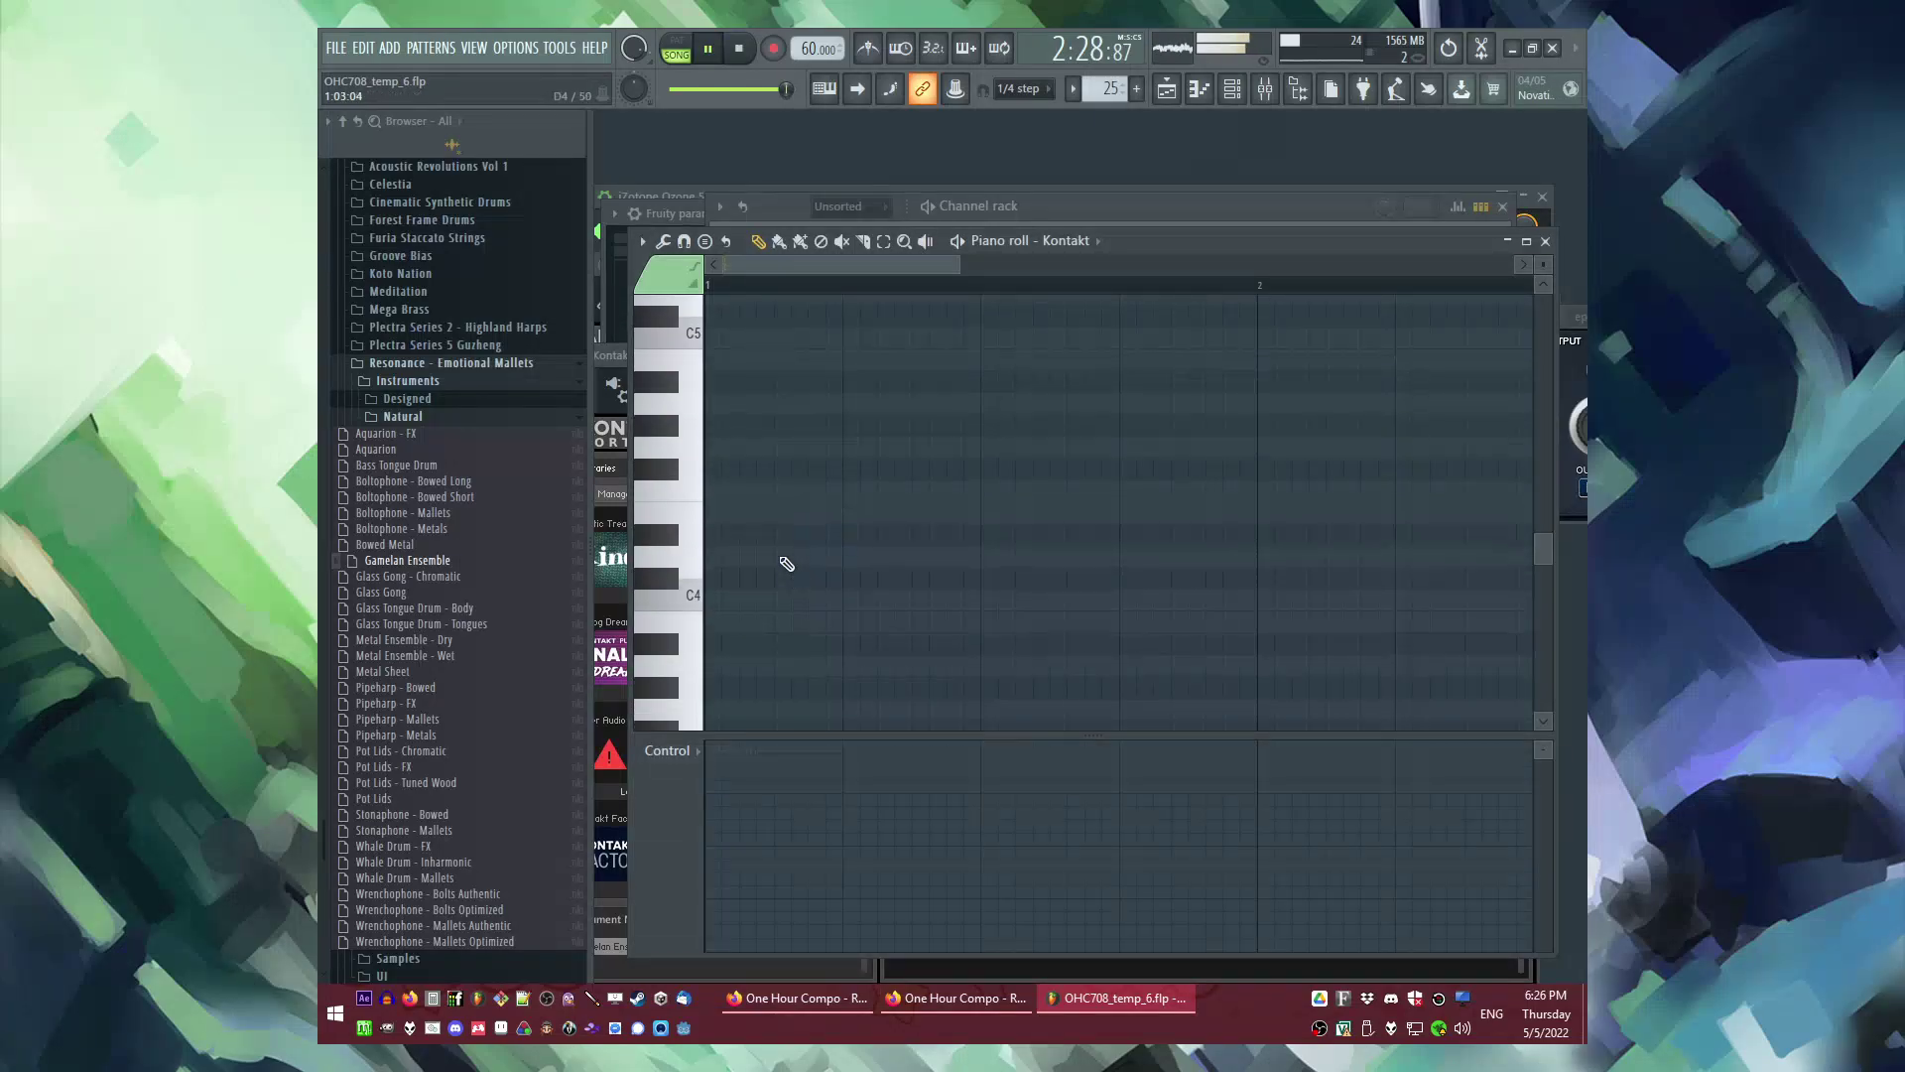
pyautogui.click(733, 538)
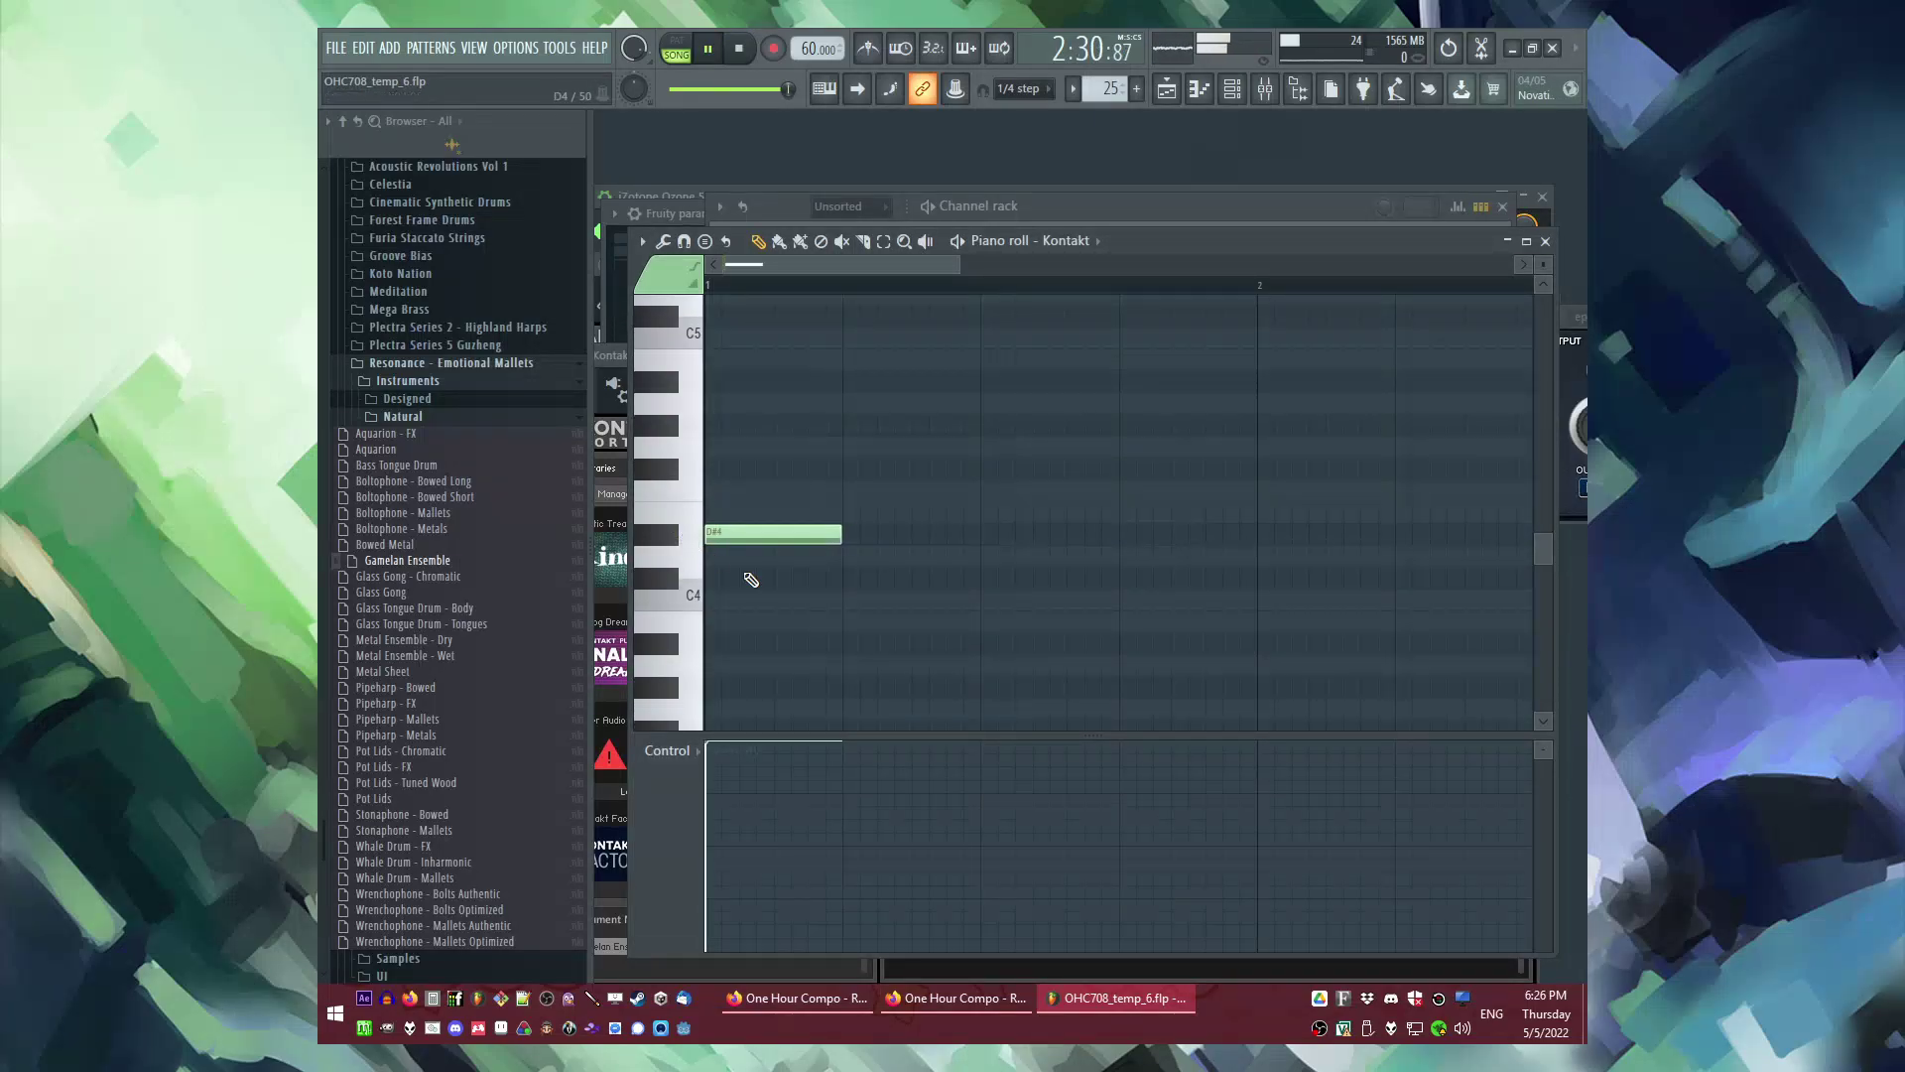
# Step: Place a unique copy of Pattern 22 on Track 5 at bar 41, and replace its note with a C4
pyautogui.press('F5')
pyautogui.click(815, 749)
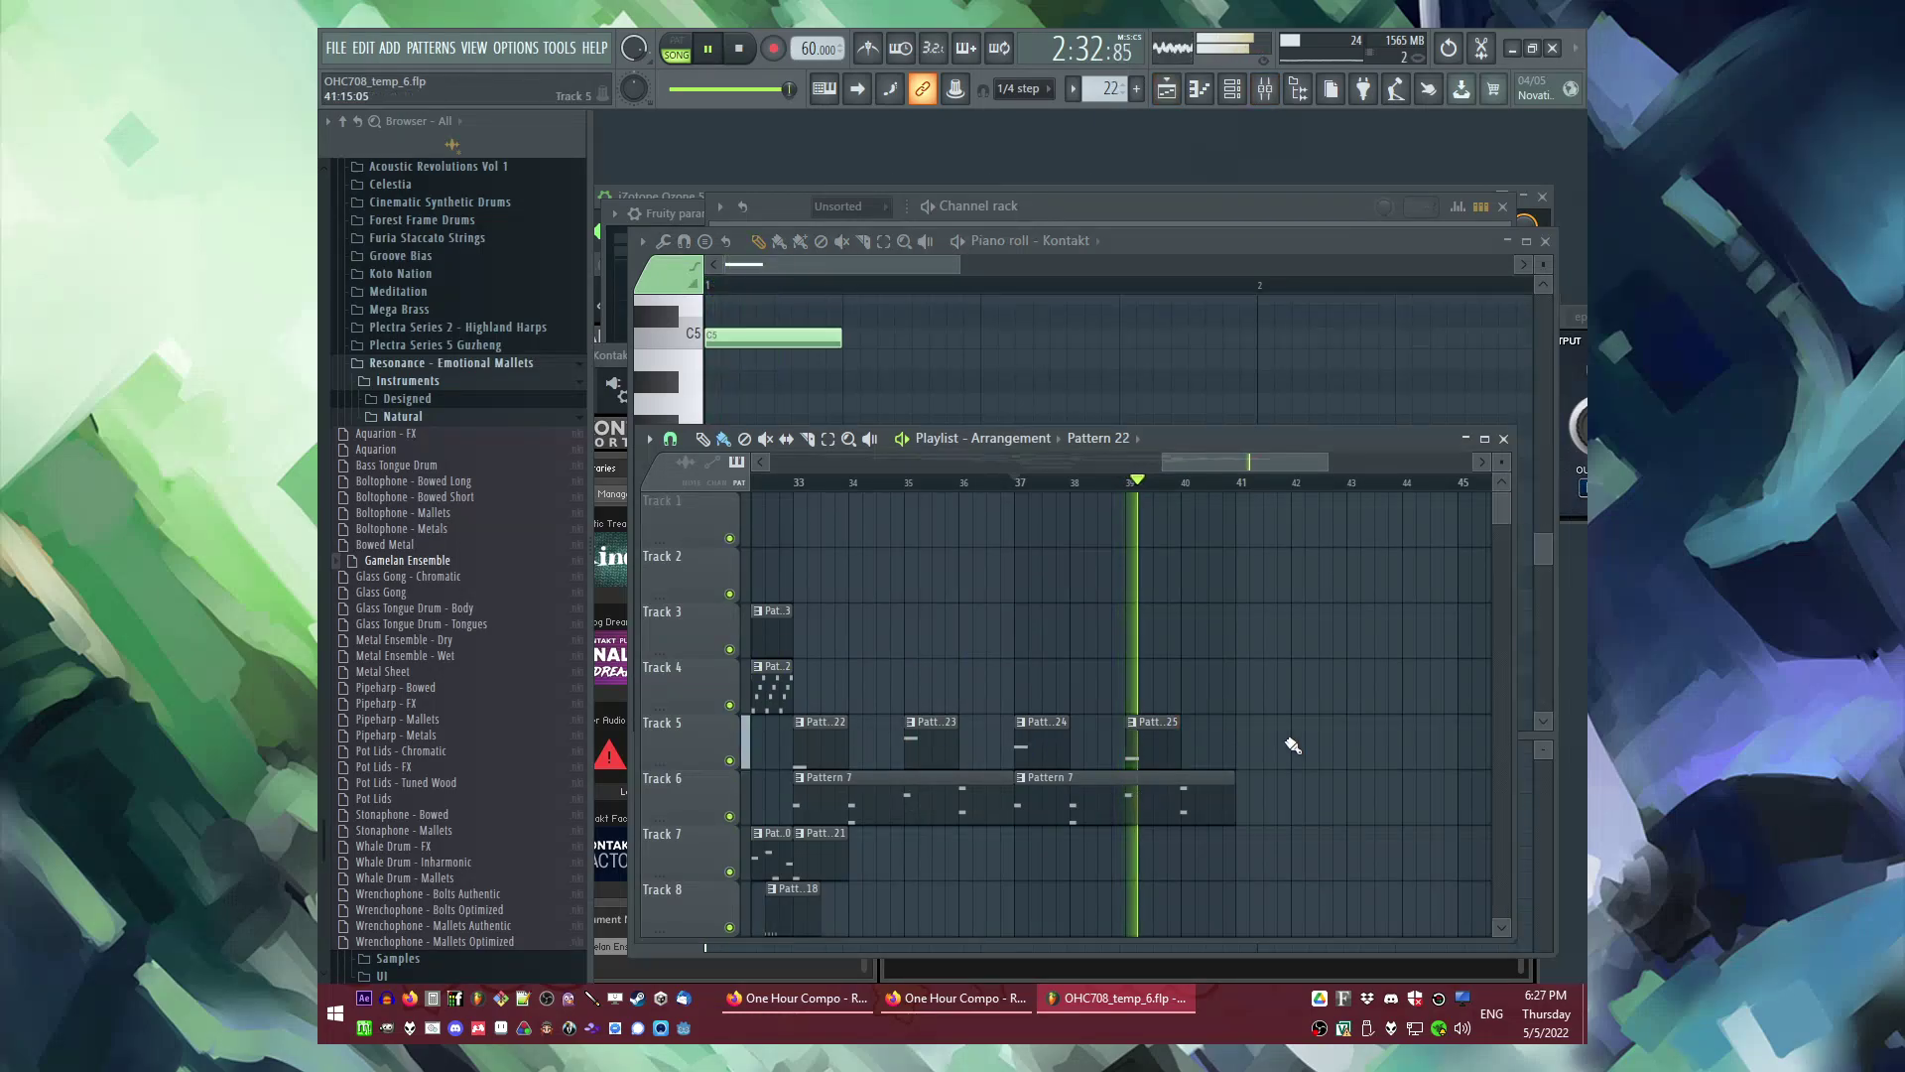
pyautogui.click(1242, 754)
pyautogui.click(1243, 724)
pyautogui.click(1255, 856)
pyautogui.press('F5')
pyautogui.rightClick(806, 513)
pyautogui.scroll(-3, 751, 570)
pyautogui.click(751, 573)
pyautogui.press('F5')
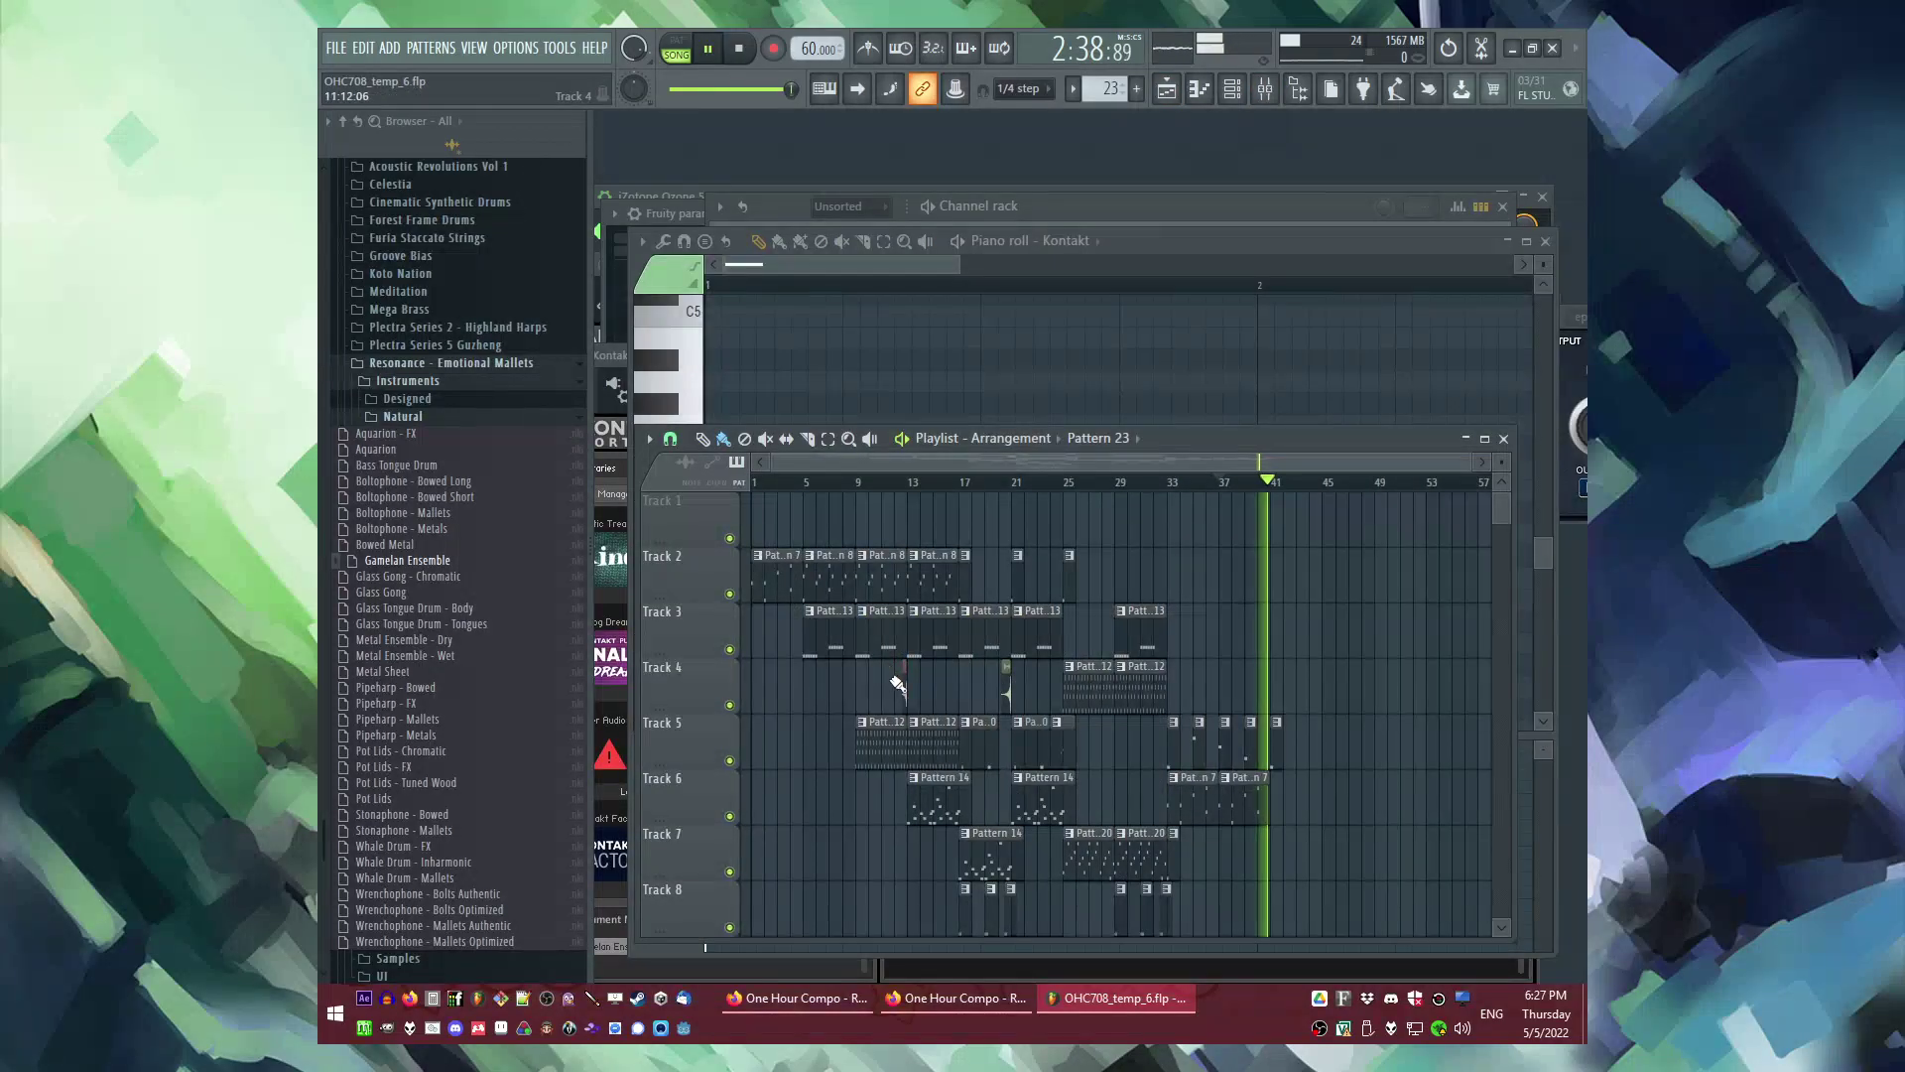
# Step: Create a new pattern, place it on Track 9 at bar 33, and stop playback
pyautogui.scroll(4, 1196, 722)
pyautogui.scroll(-3, 876, 659)
pyautogui.scroll(2, 1166, 663)
pyautogui.scroll(-2, 944, 657)
pyautogui.scroll(-1, 933, 669)
pyautogui.scroll(3, 896, 615)
pyautogui.scroll(-1, 855, 764)
pyautogui.press('F4')
pyautogui.press('Return')
pyautogui.click(832, 806)
pyautogui.press('space')
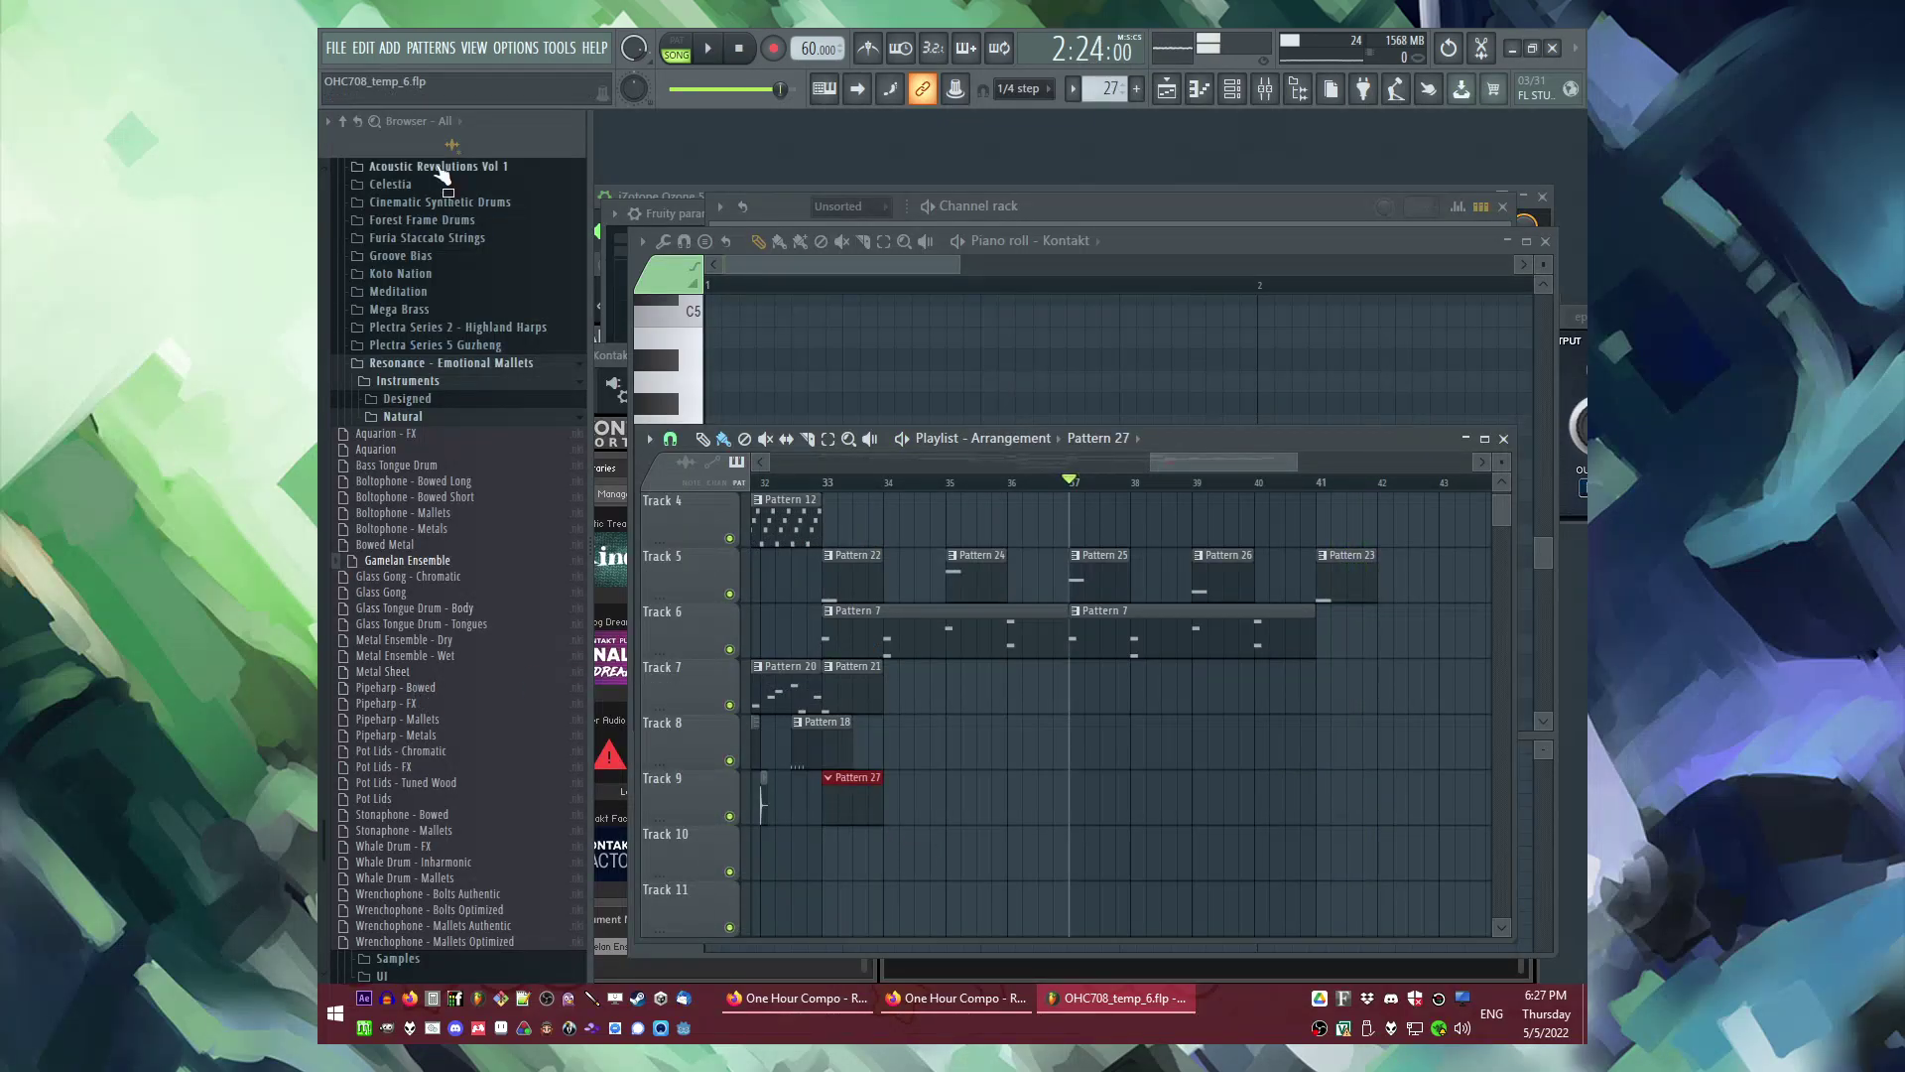
# Step: Add another Kontakt channel and load the Pot Lids - Tuned Wood instrument into it
pyautogui.click(388, 48)
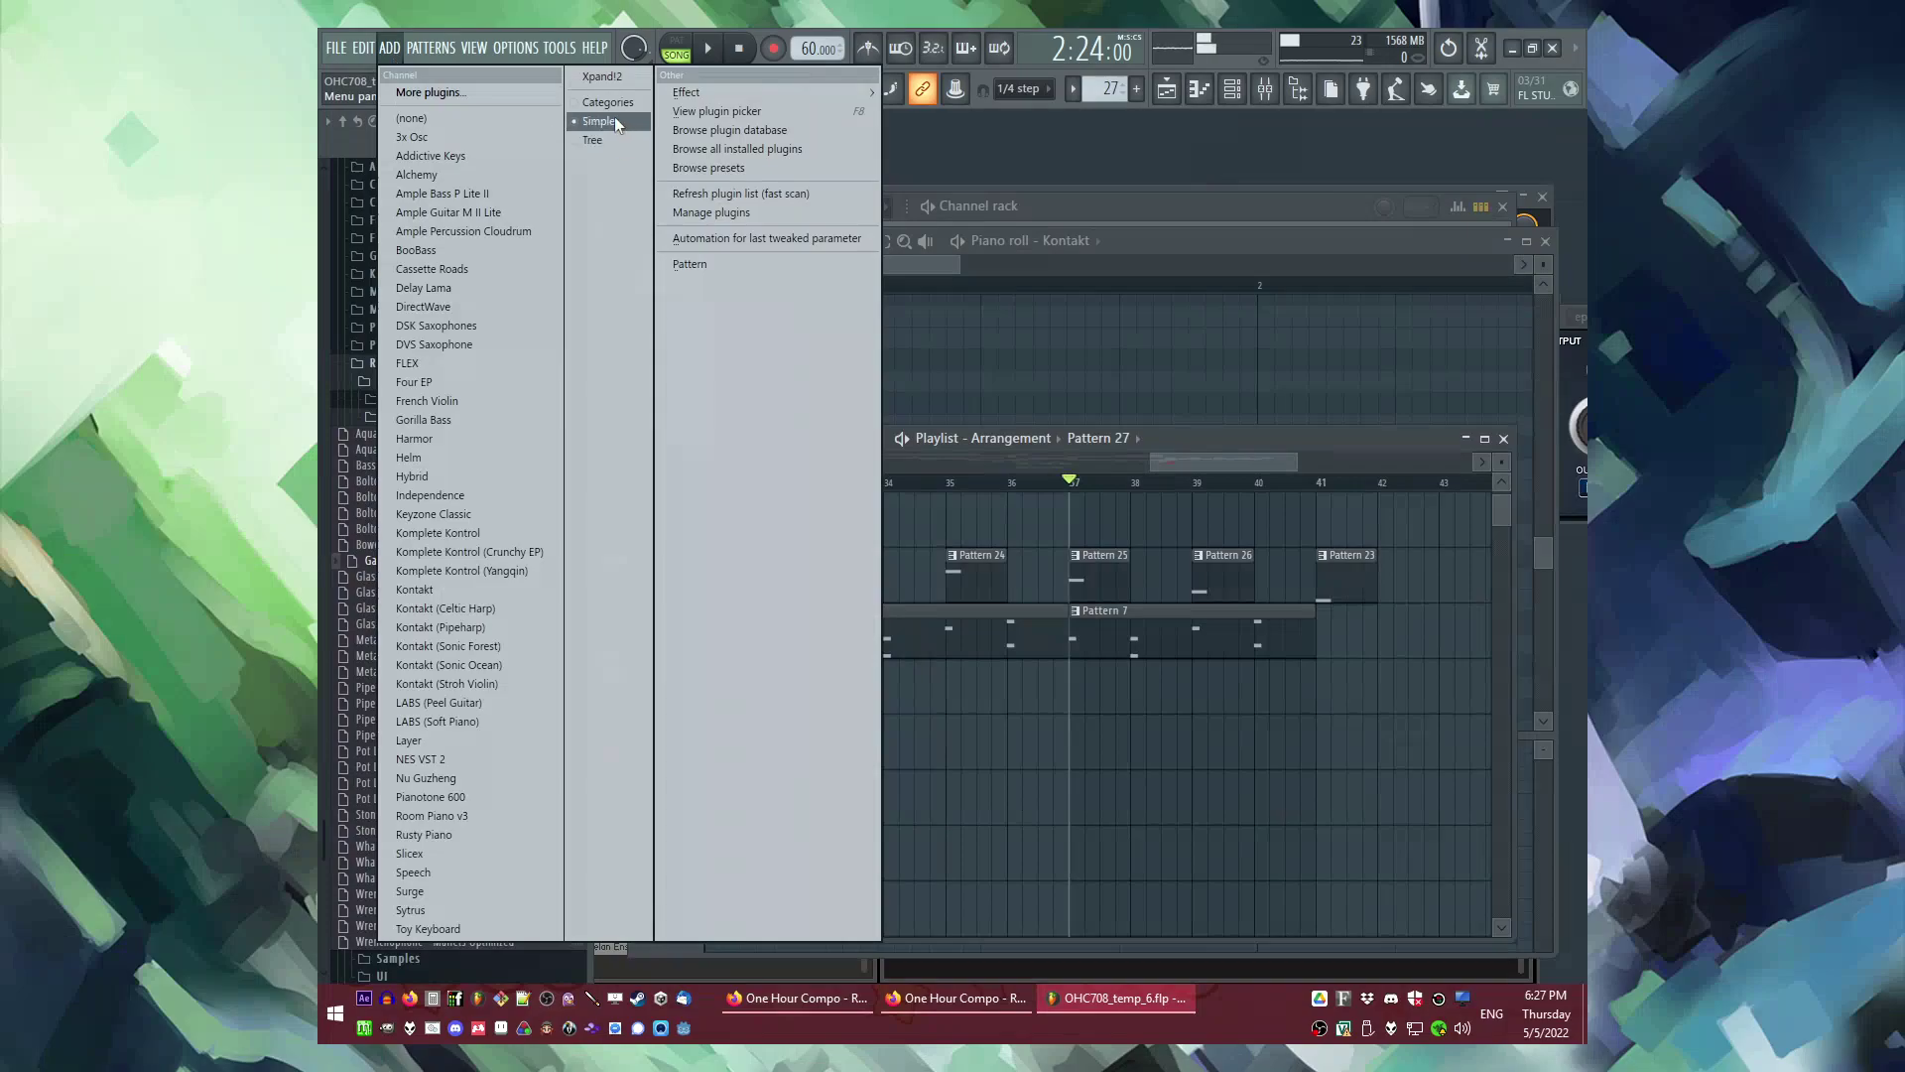
pyautogui.click(480, 590)
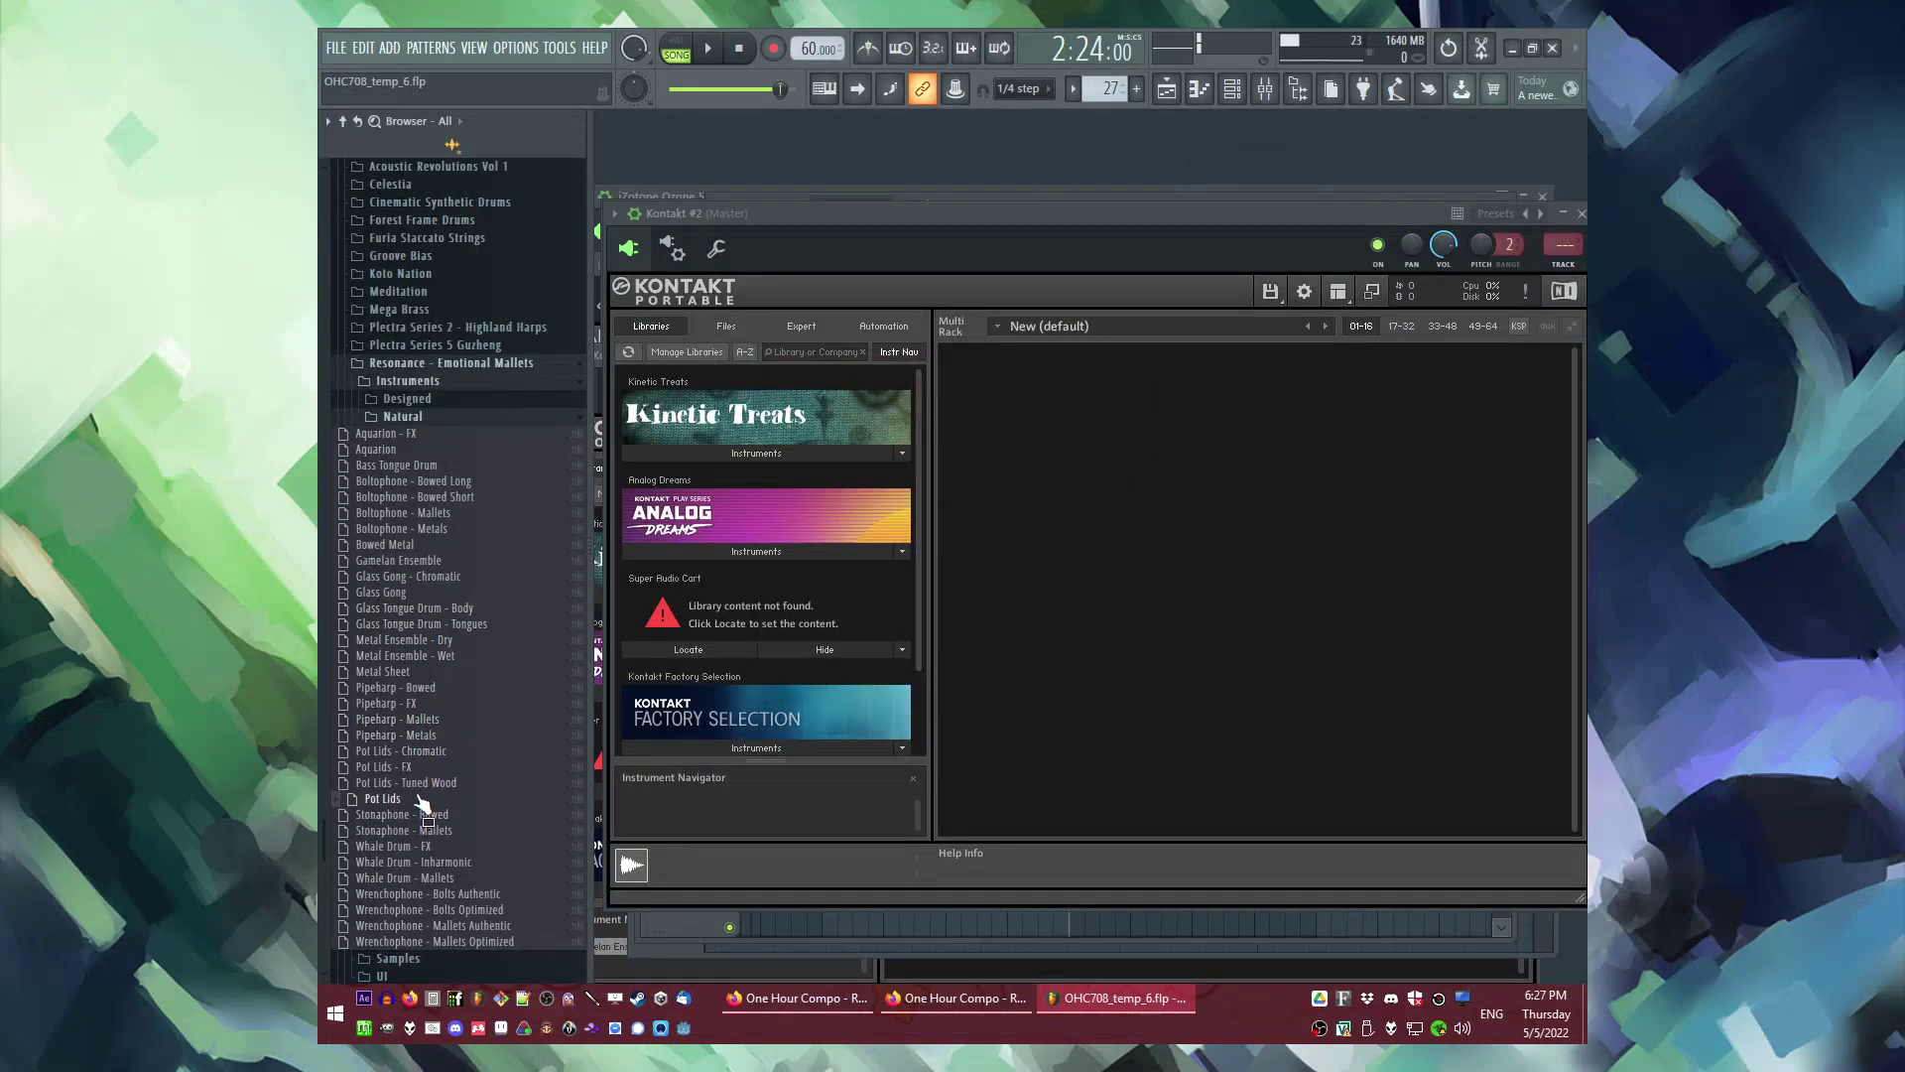
pyautogui.moveTo(1202, 609); pyautogui.dragTo(1202, 609)
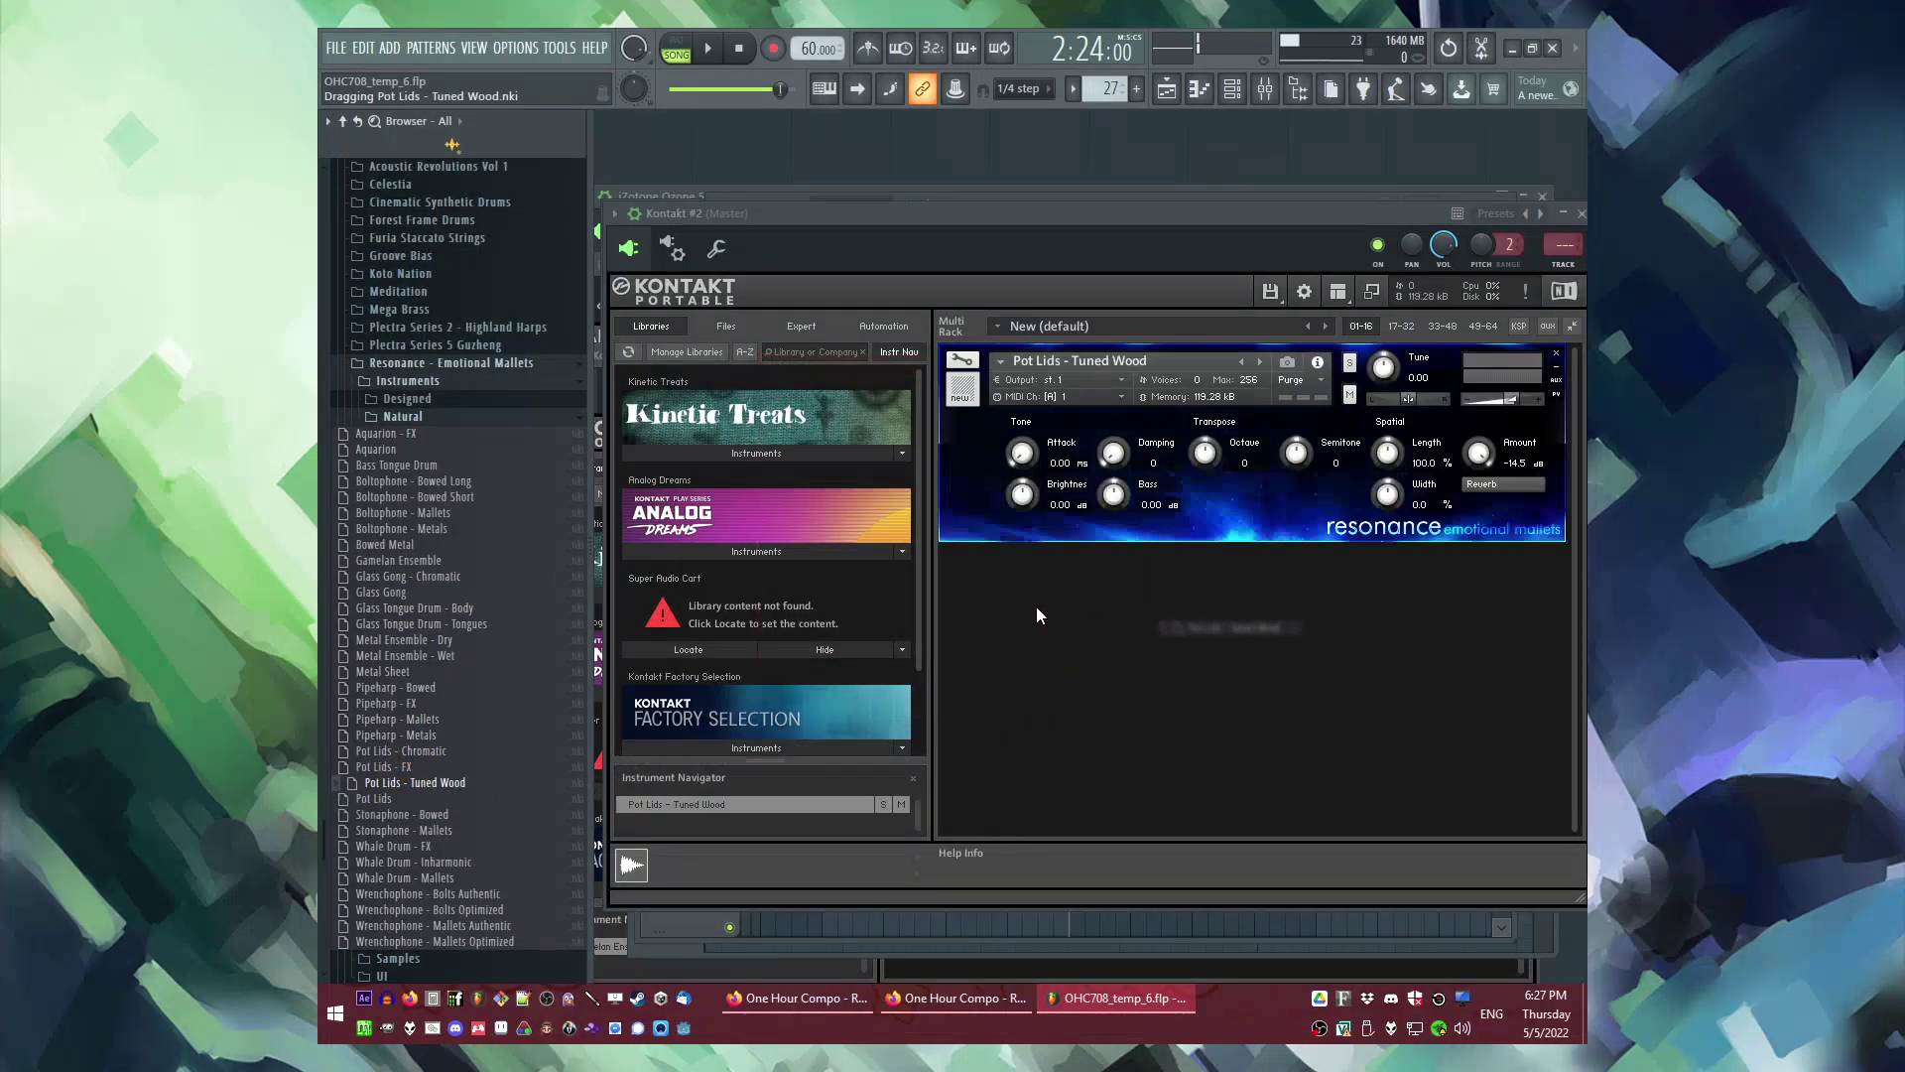
# Step: Add a one-beat C5 note for the Kontakt #2 channel, and lower its velocity
pyautogui.press('F6')
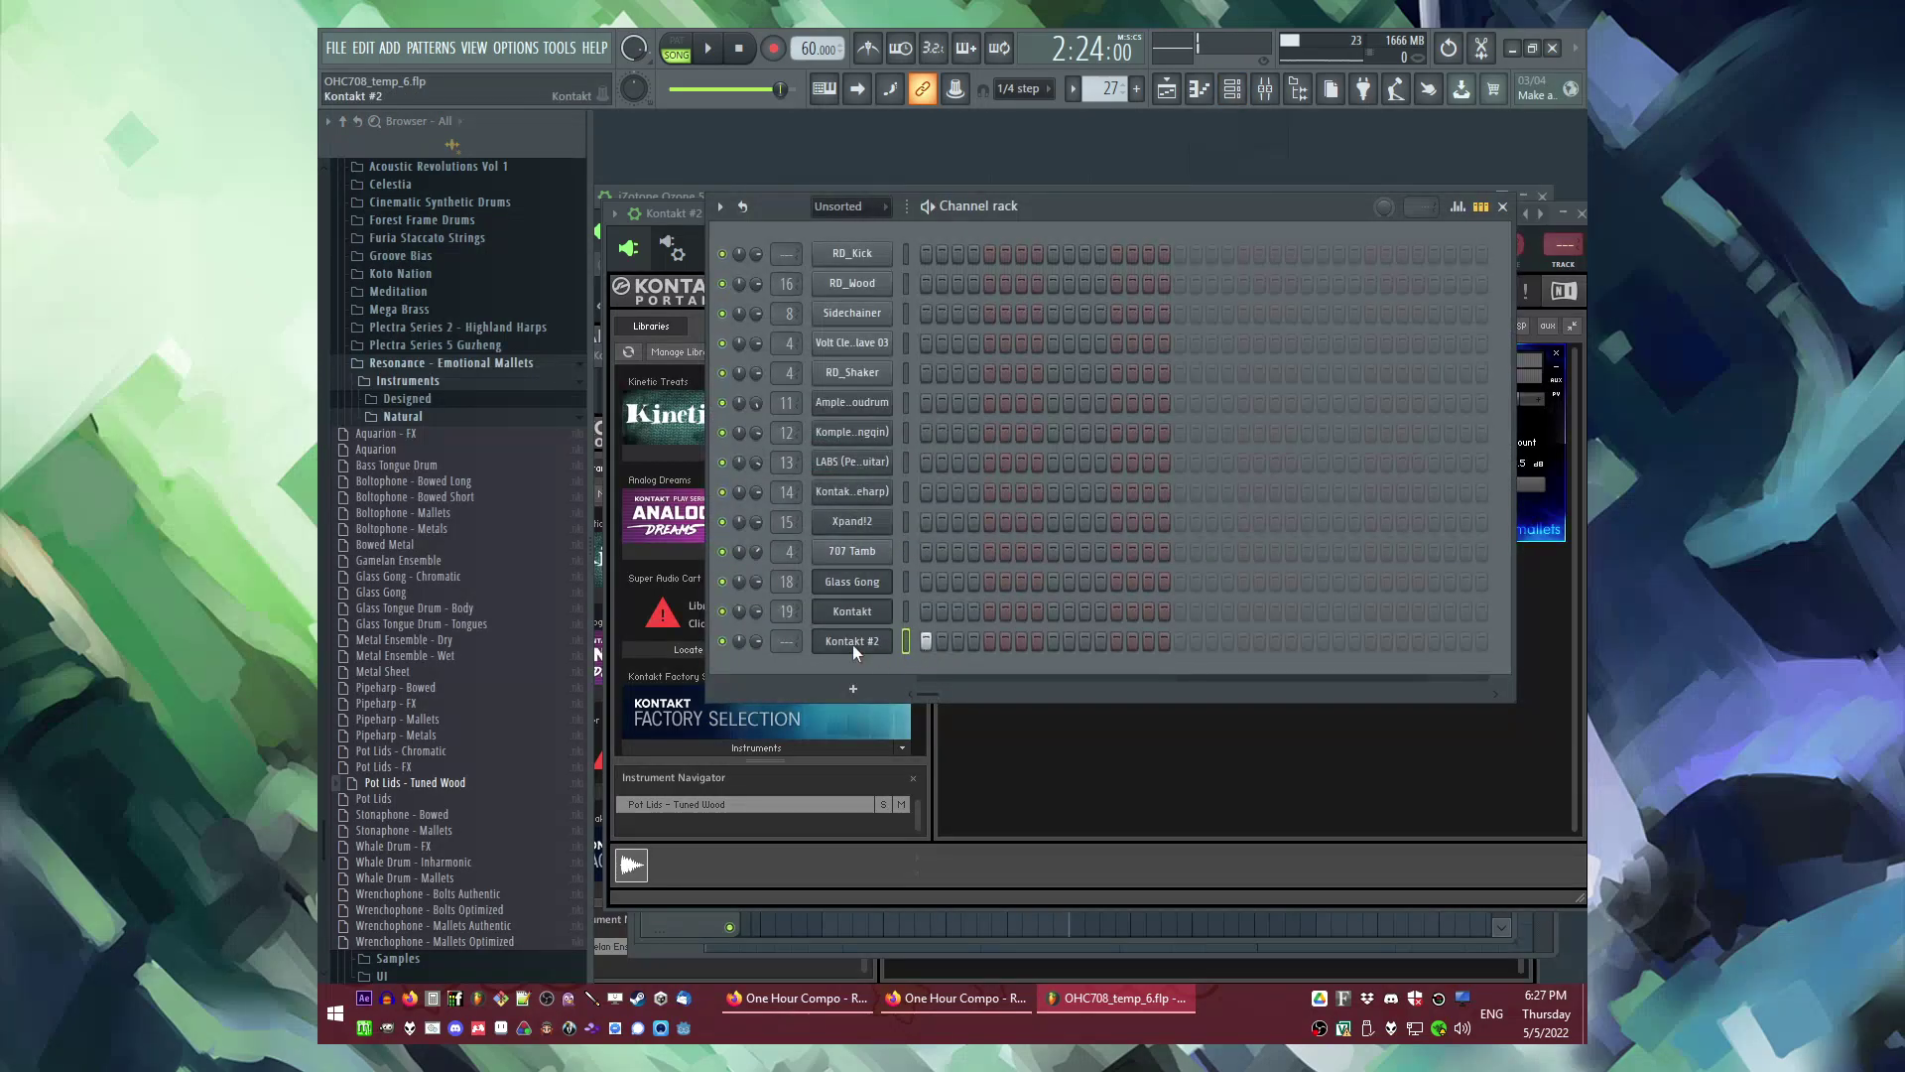
pyautogui.rightClick(853, 641)
pyautogui.click(903, 642)
pyautogui.rightClick(806, 514)
pyautogui.click(708, 510)
pyautogui.click(708, 787)
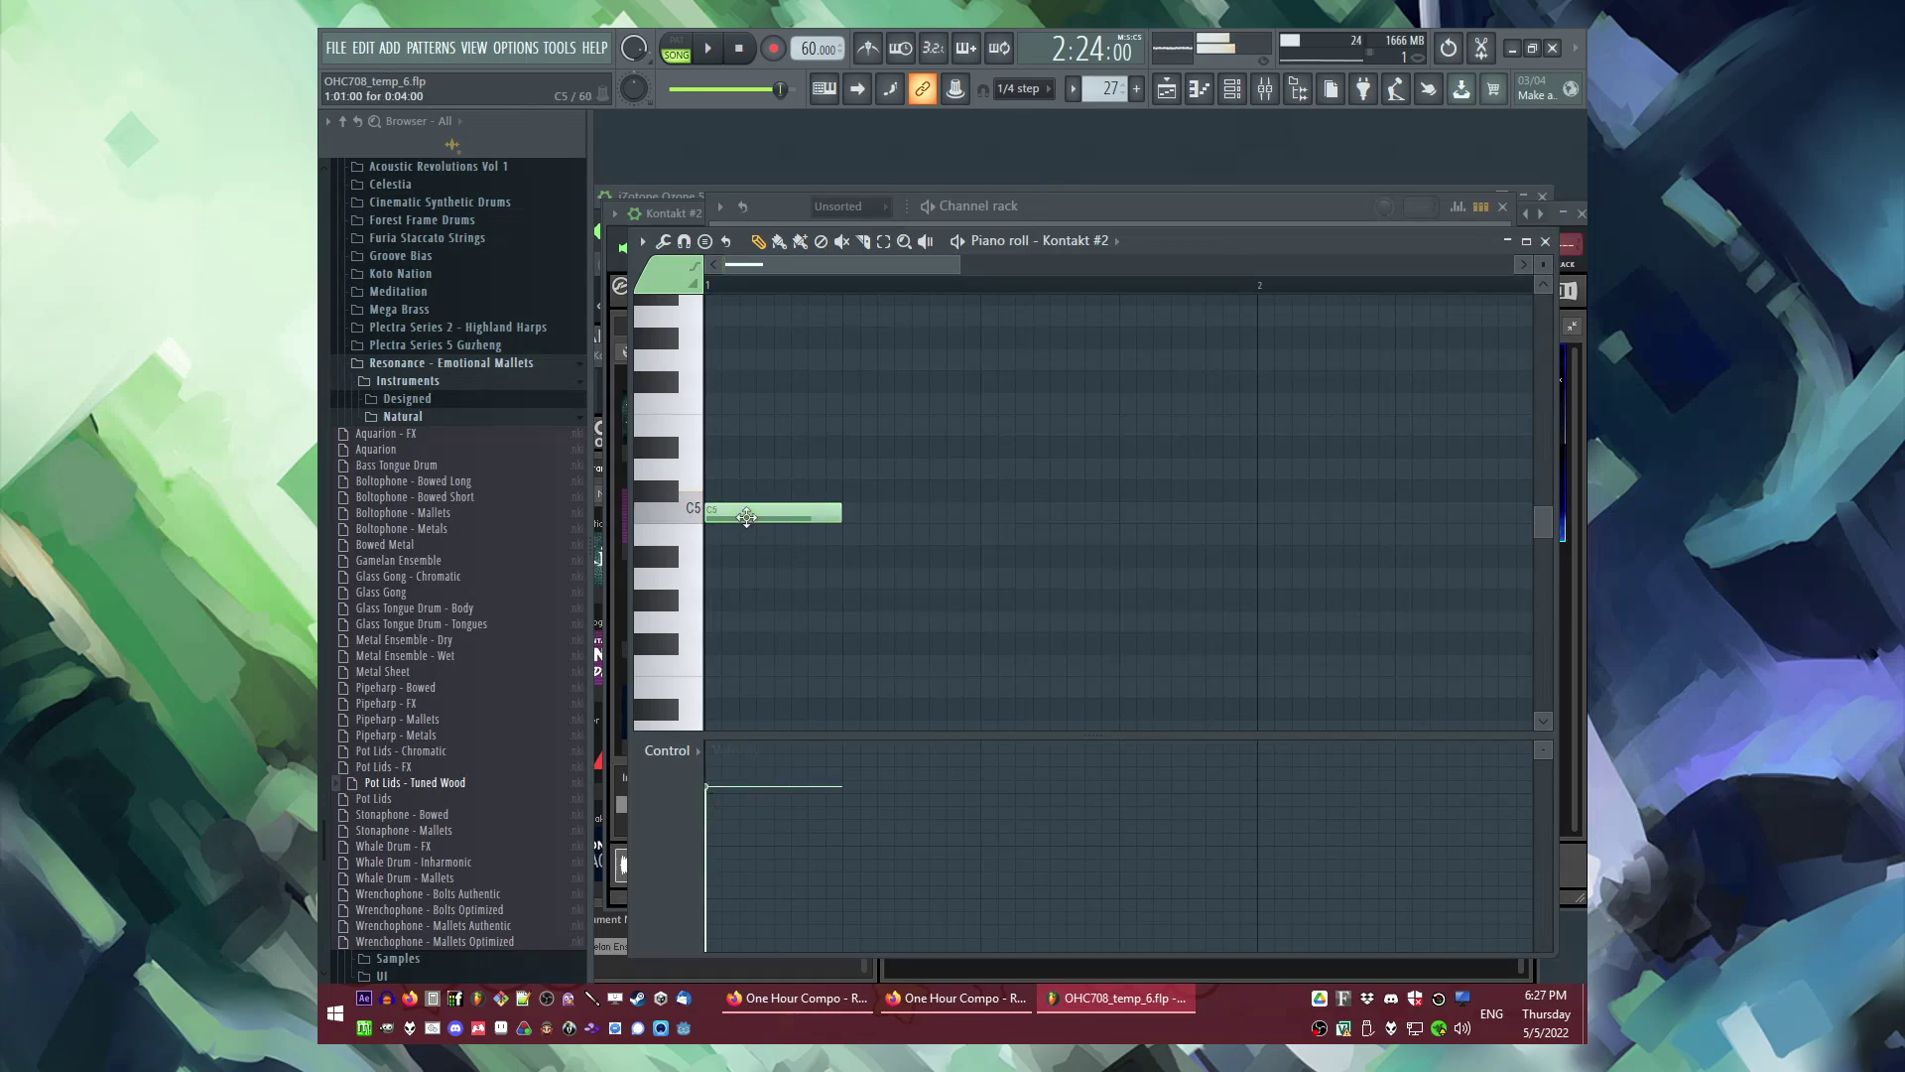
# Step: Load Pot Lids - Chromatic into Kontakt #2, and audition it in pattern playback mode
pyautogui.press('F6')
pyautogui.click(842, 650)
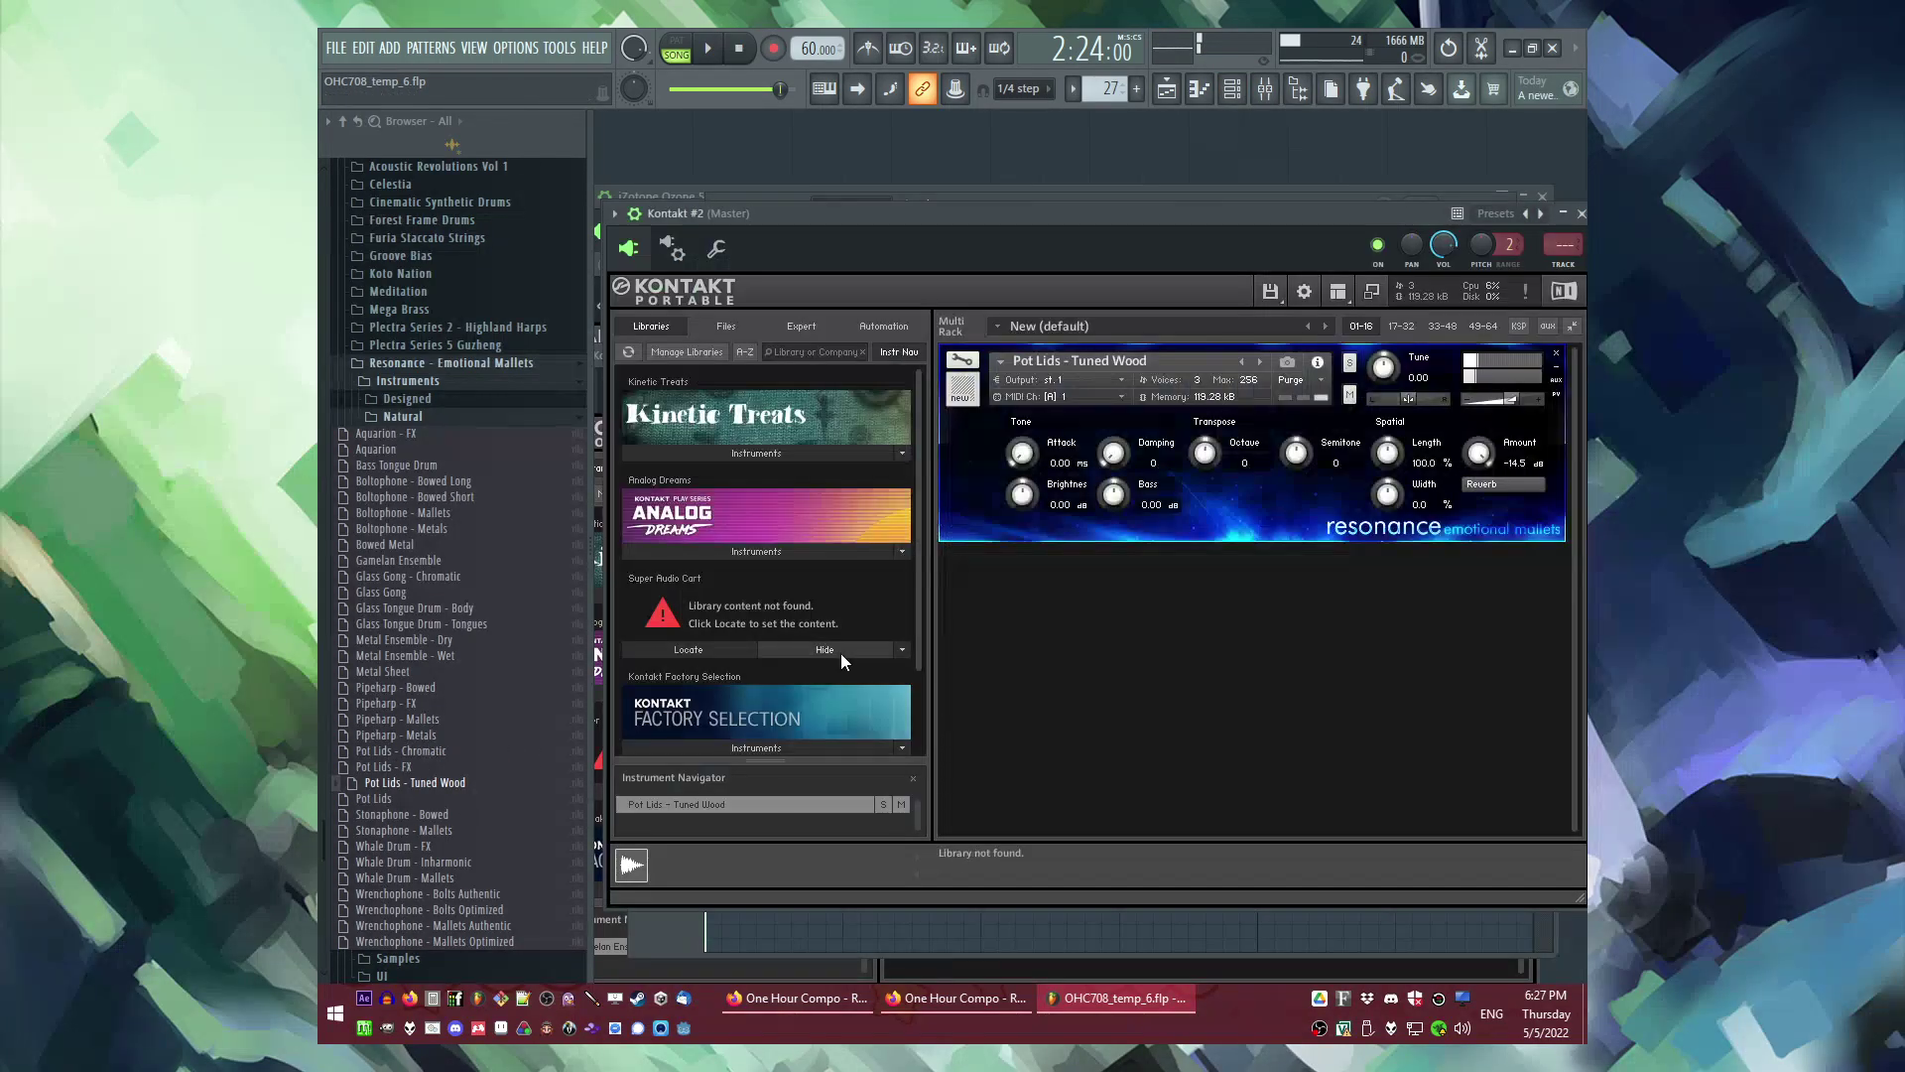
pyautogui.moveTo(439, 757); pyautogui.dragTo(1101, 467)
pyautogui.click(1040, 222)
pyautogui.press('l')
pyautogui.press('space')
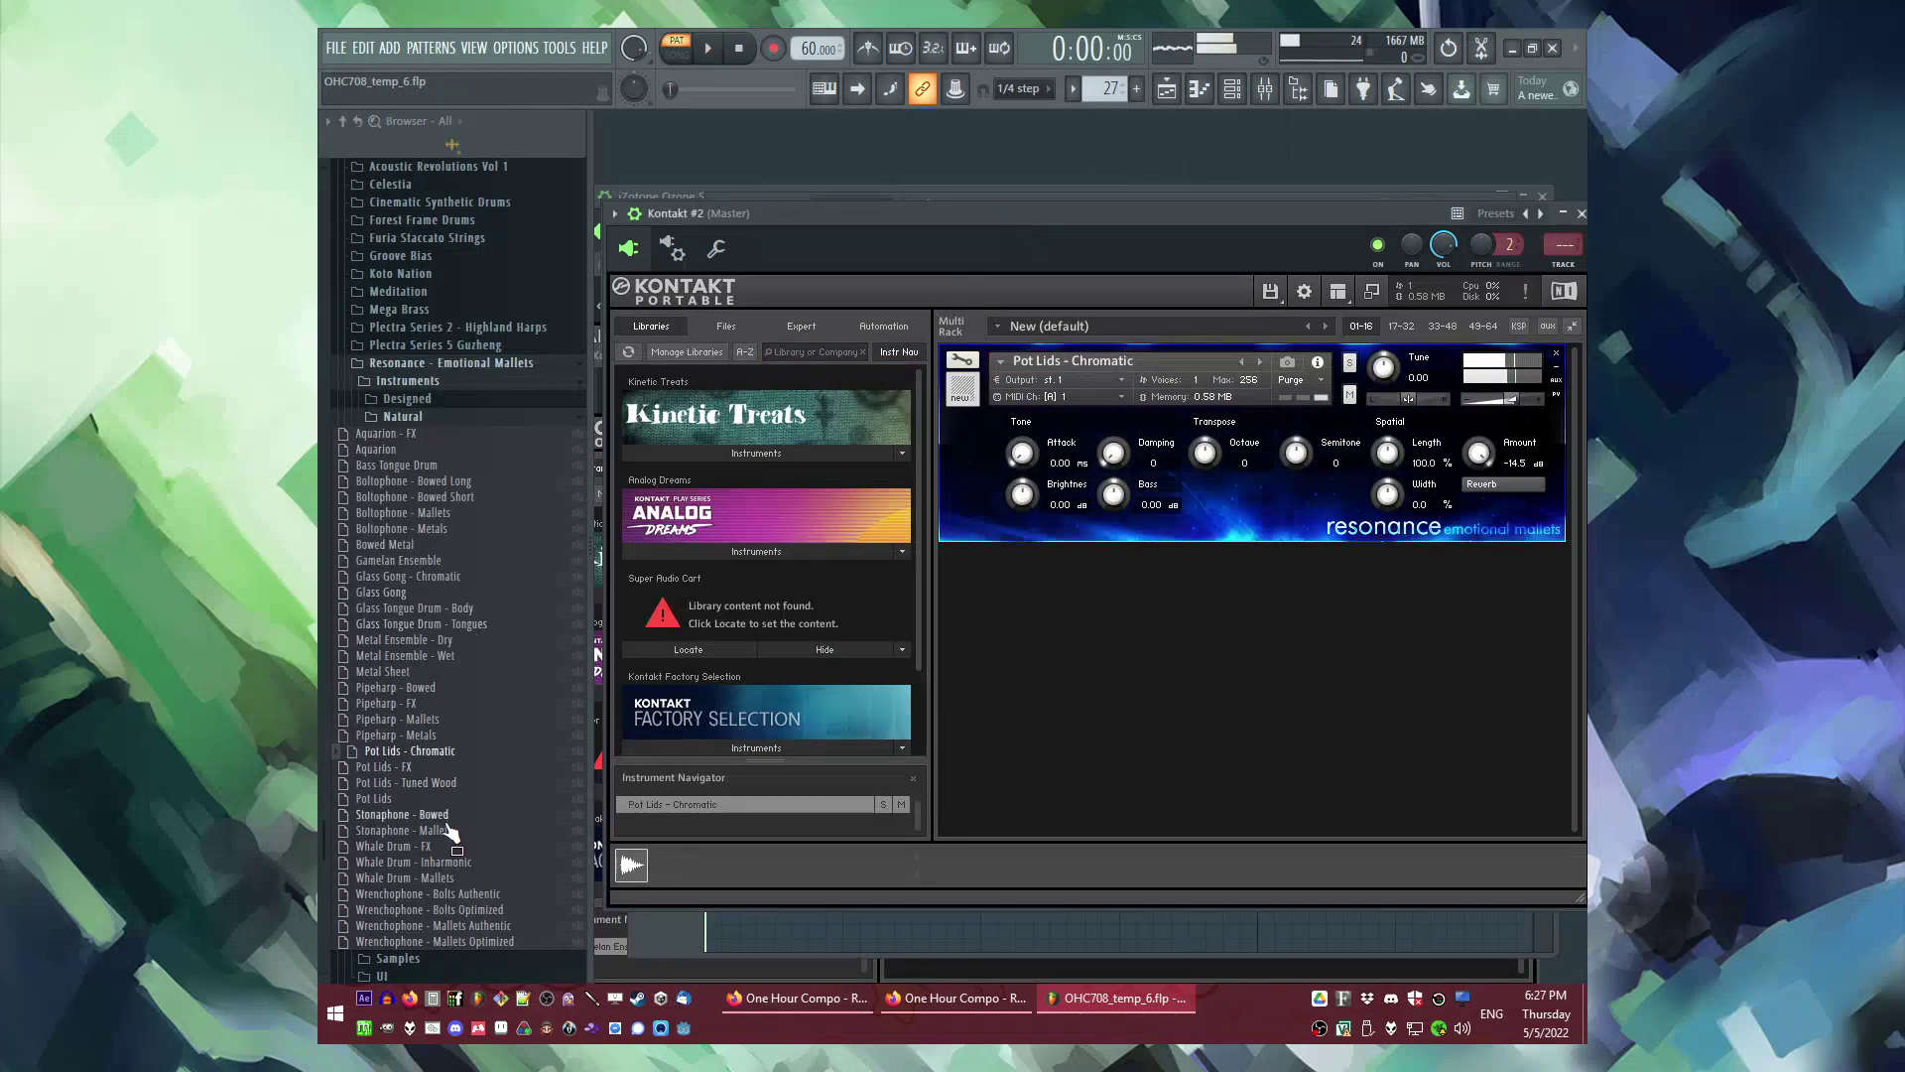
# Step: Replace the Kontakt #2 instrument with Stonaphone - Mallets, and audition it
pyautogui.moveTo(429, 839); pyautogui.dragTo(1092, 466)
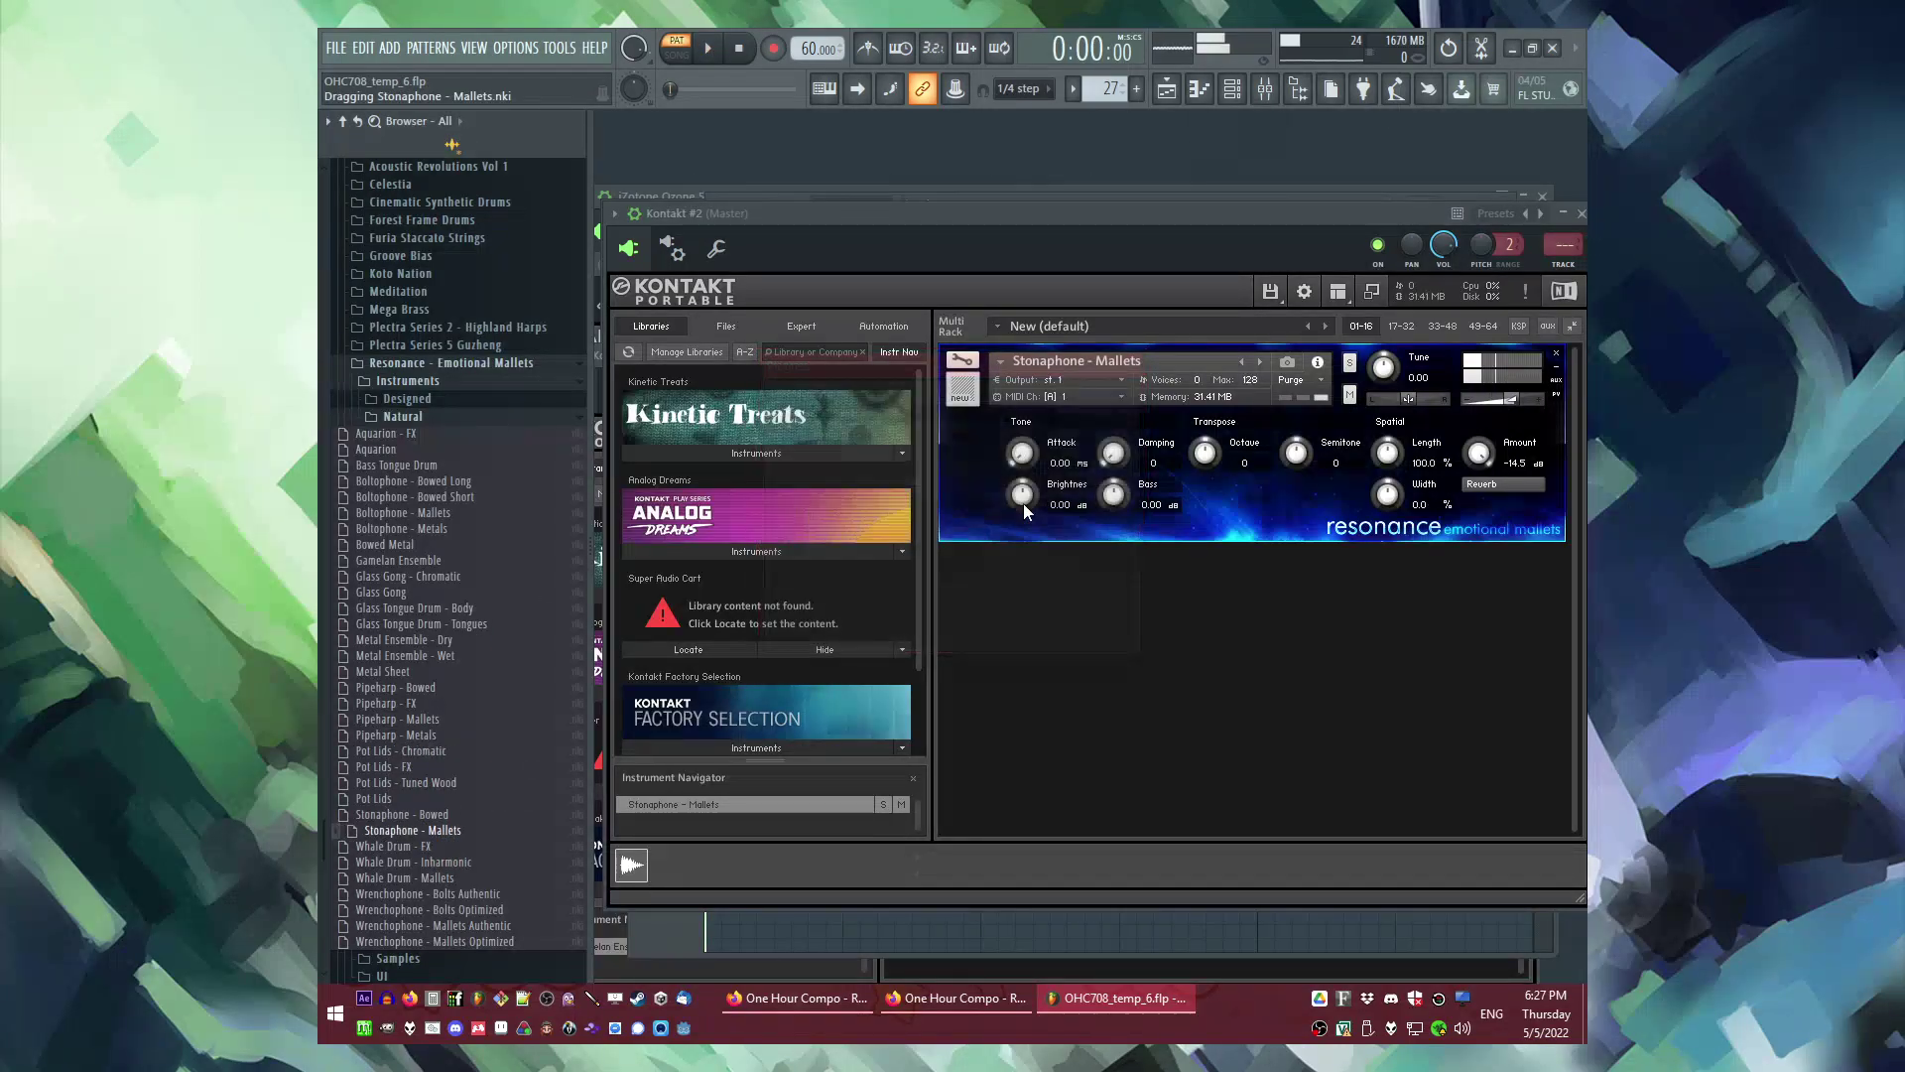
pyautogui.click(998, 227)
pyautogui.press('space')
pyautogui.press('space')
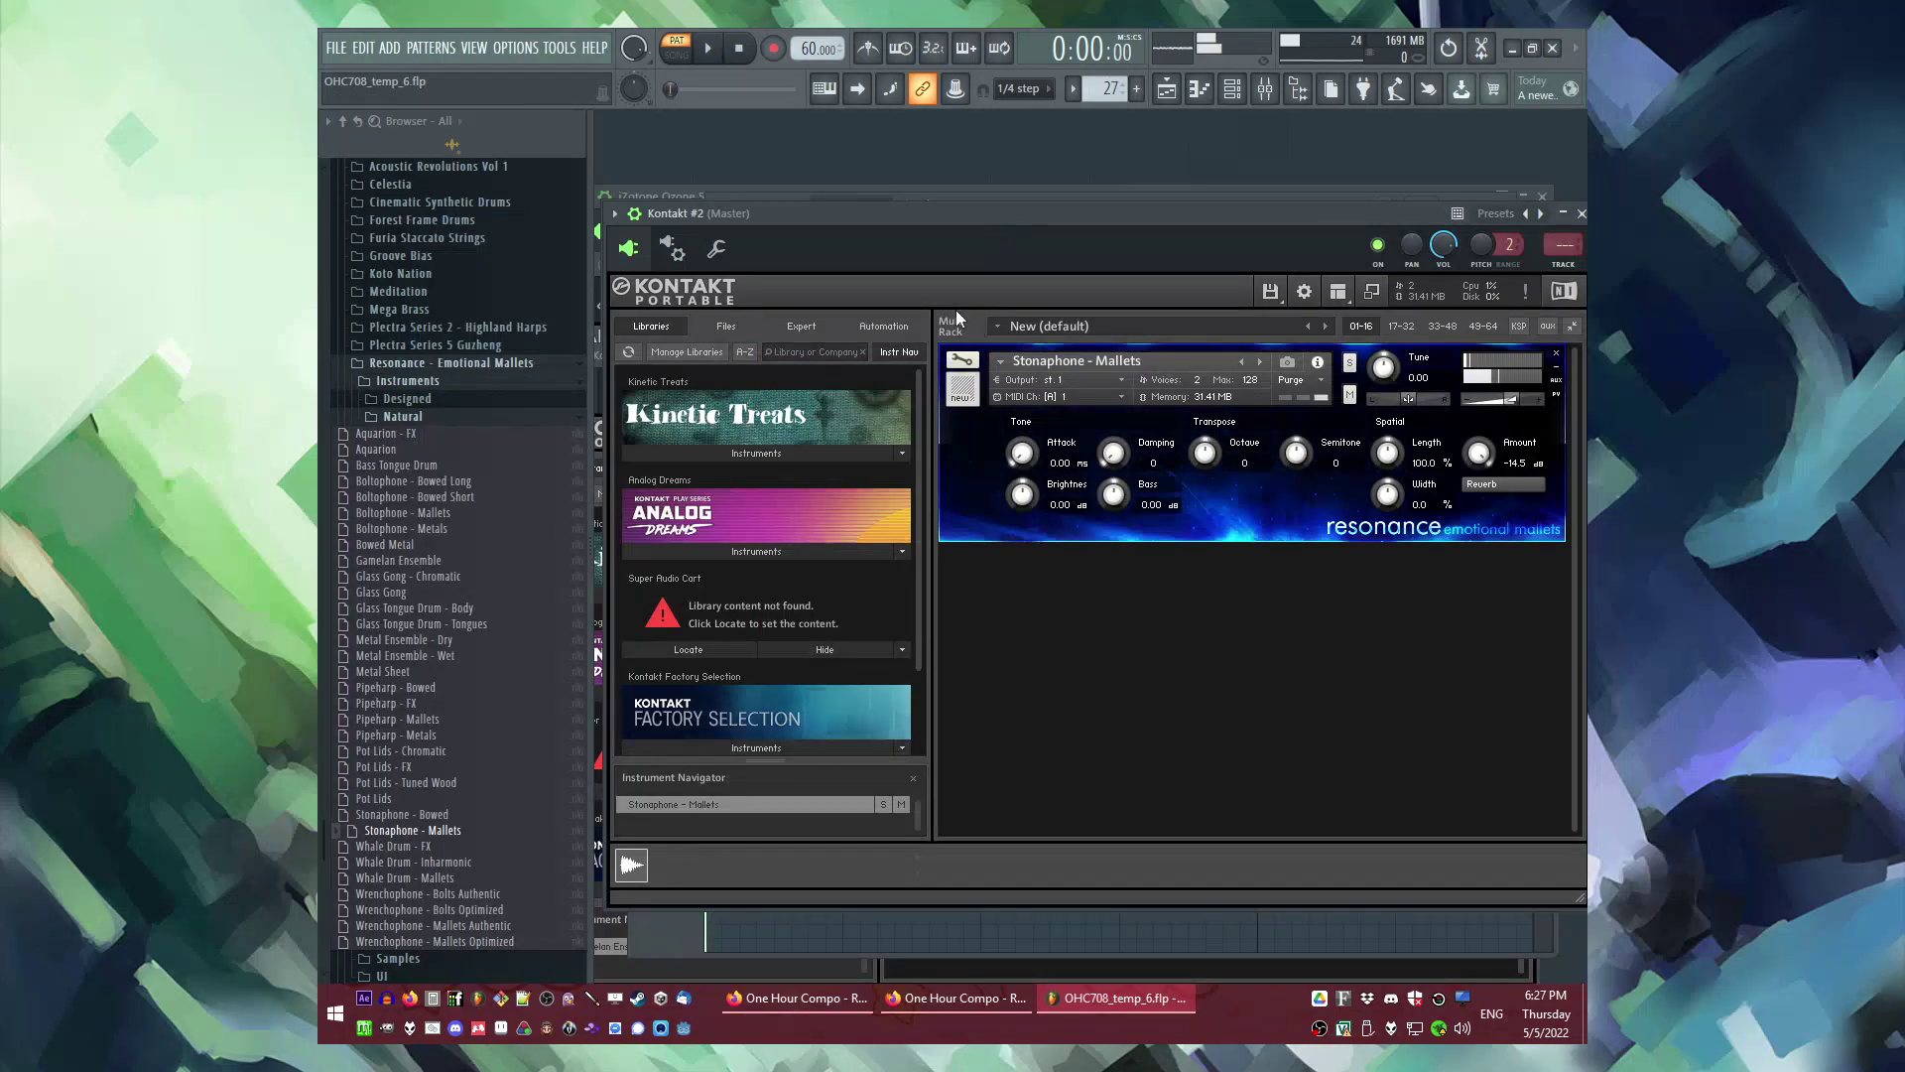
# Step: Try Whale Drum - Mallets and Wrenchophone - Mallets Authentic as the Kontakt #2 instrument
pyautogui.moveTo(428, 886); pyautogui.dragTo(1092, 466)
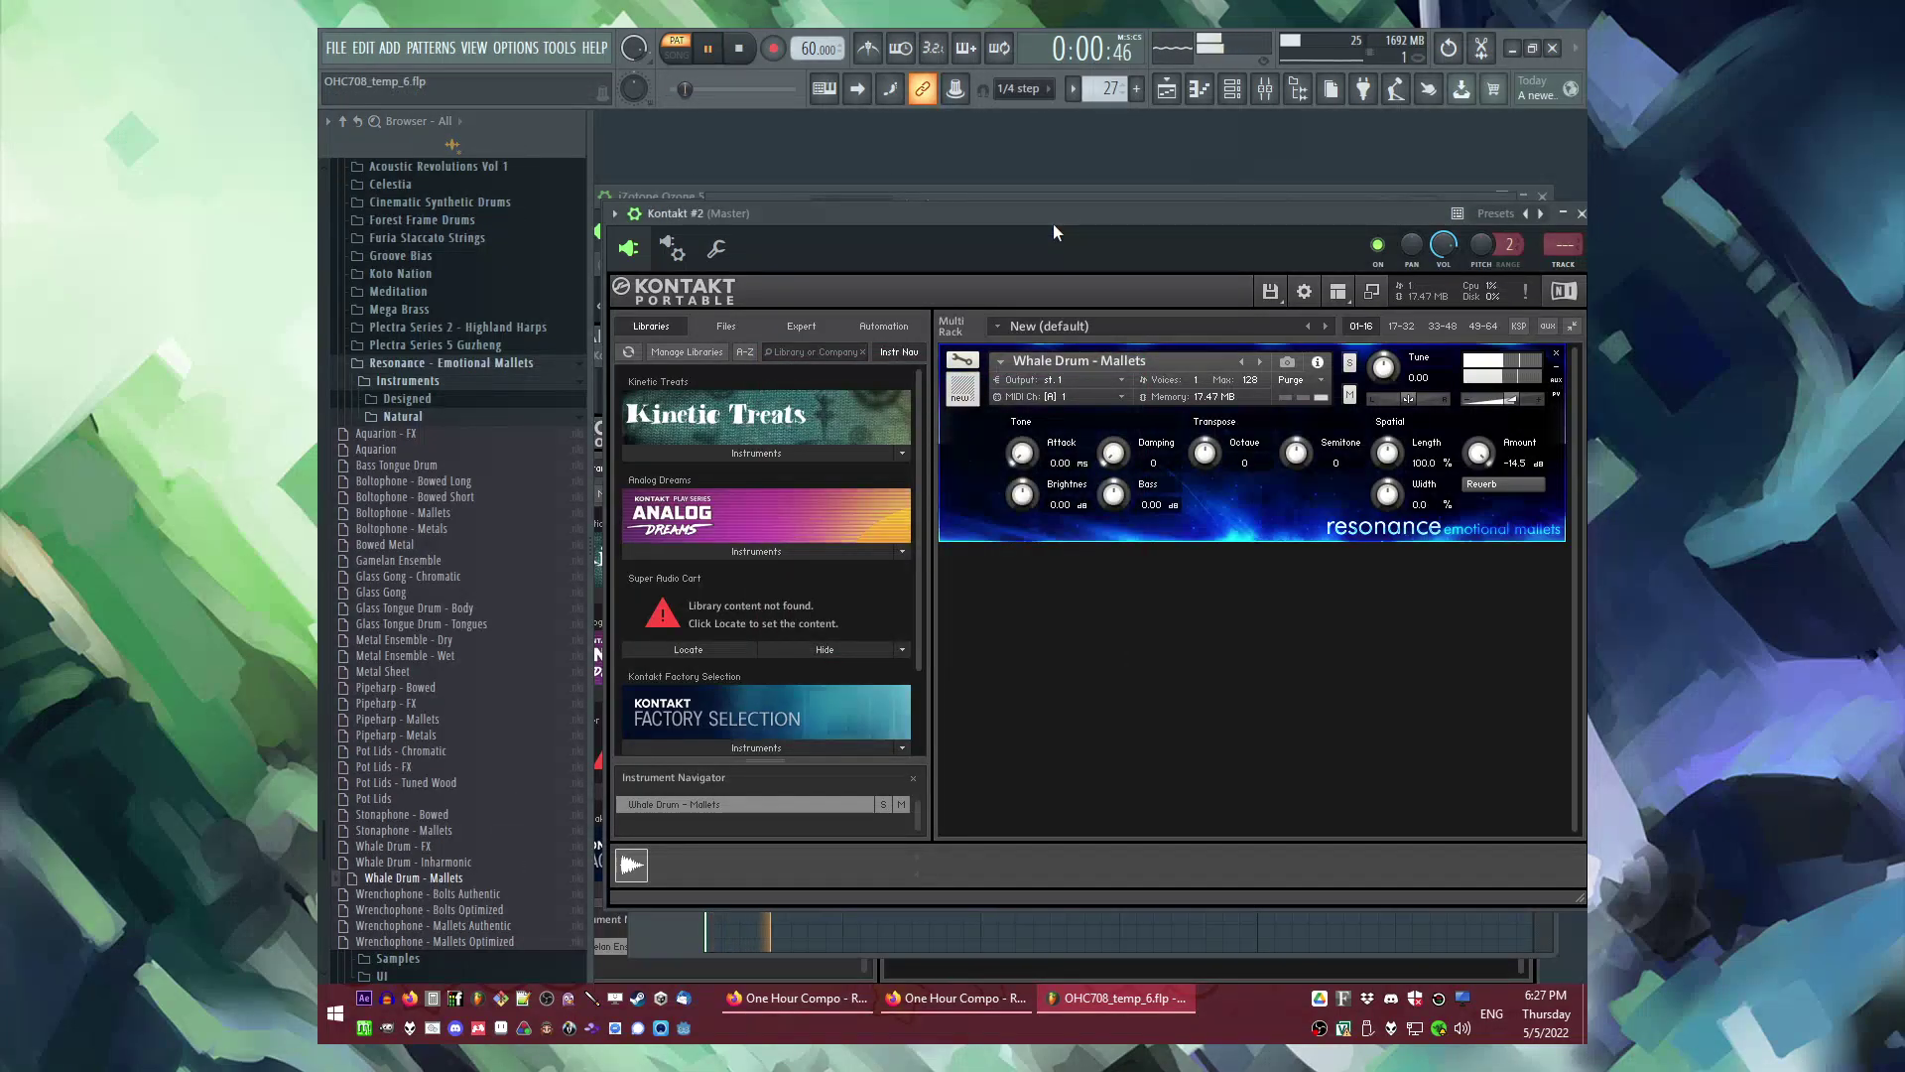
pyautogui.moveTo(439, 933); pyautogui.dragTo(1092, 456)
pyautogui.press('space')
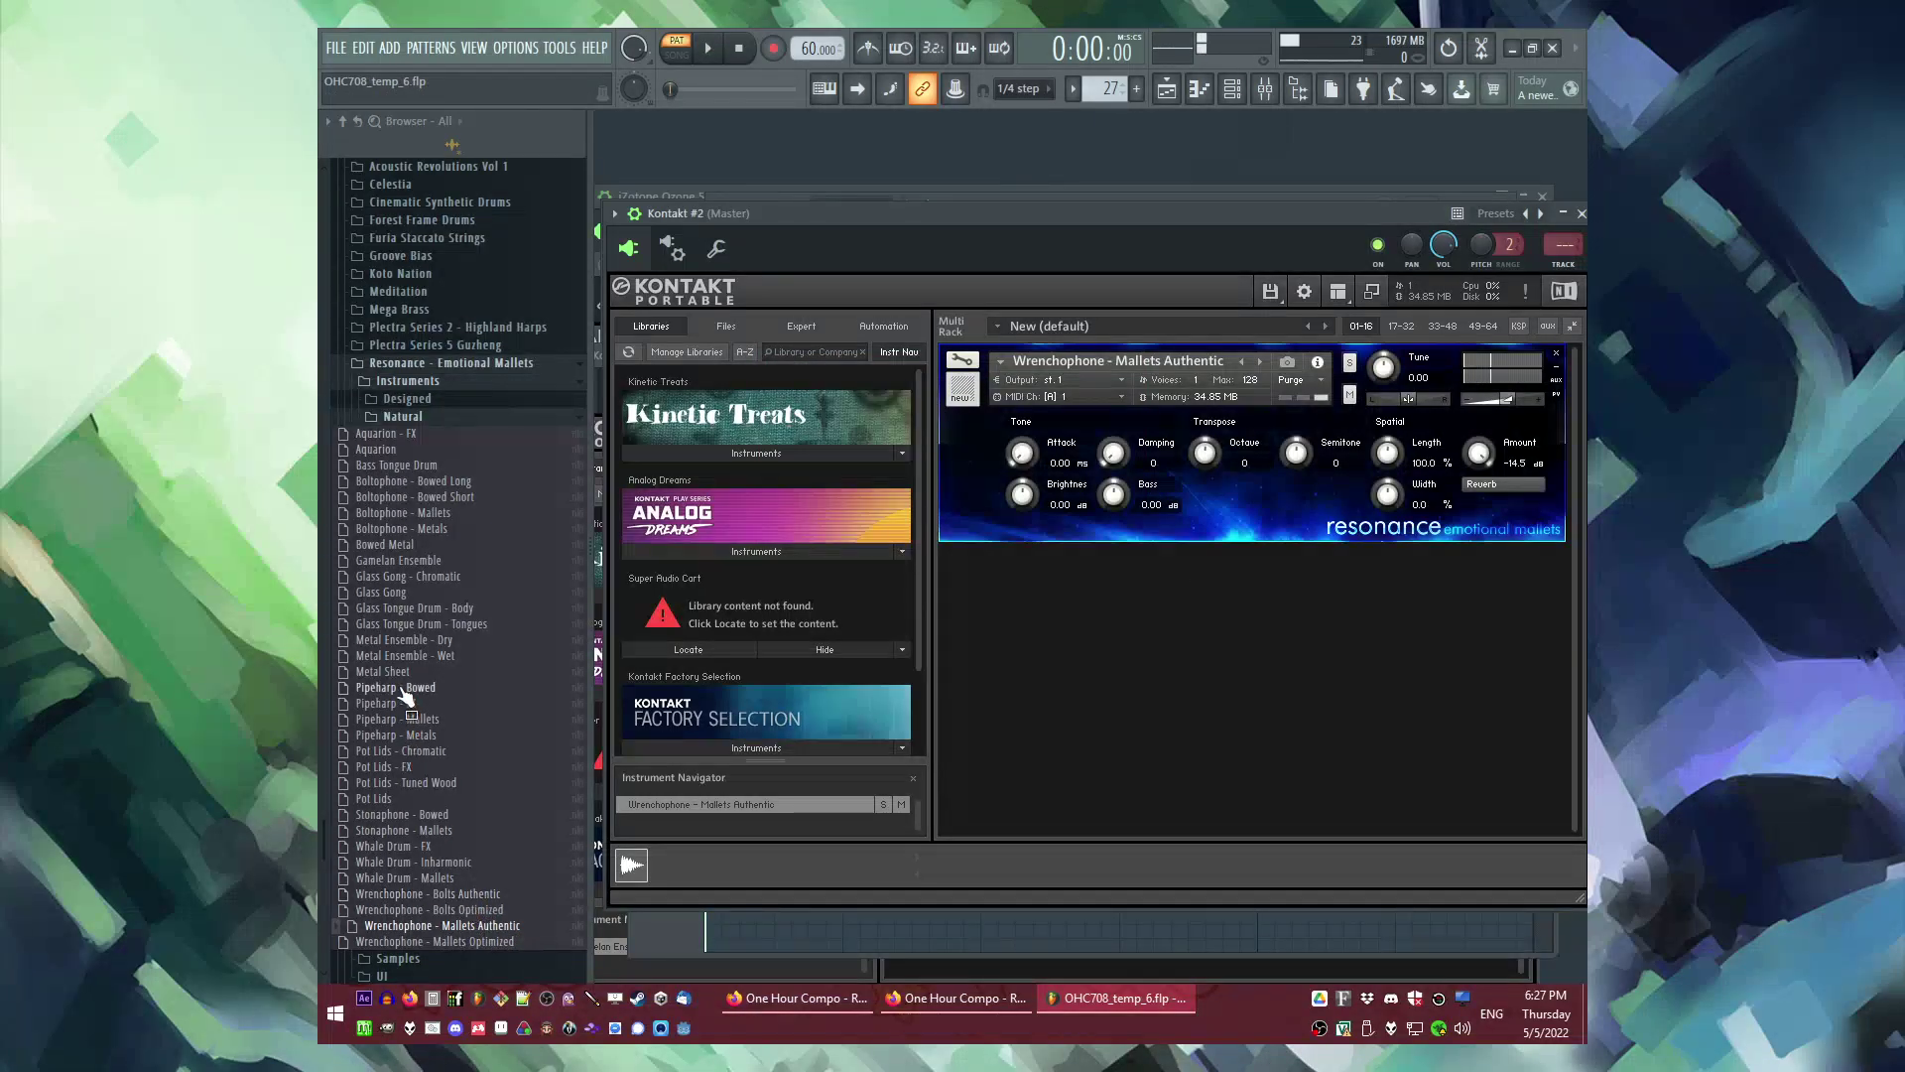
# Step: Load the Aquarion instrument into Kontakt #2, and audition it
pyautogui.moveTo(383, 449); pyautogui.dragTo(1010, 216)
pyautogui.press('space')
pyautogui.press('space')
# Step: Route Kontakt #2 to mixer track 20, and insert Fruity Delay Bank in slot 5 with ping-pong feedback
pyautogui.press('F6')
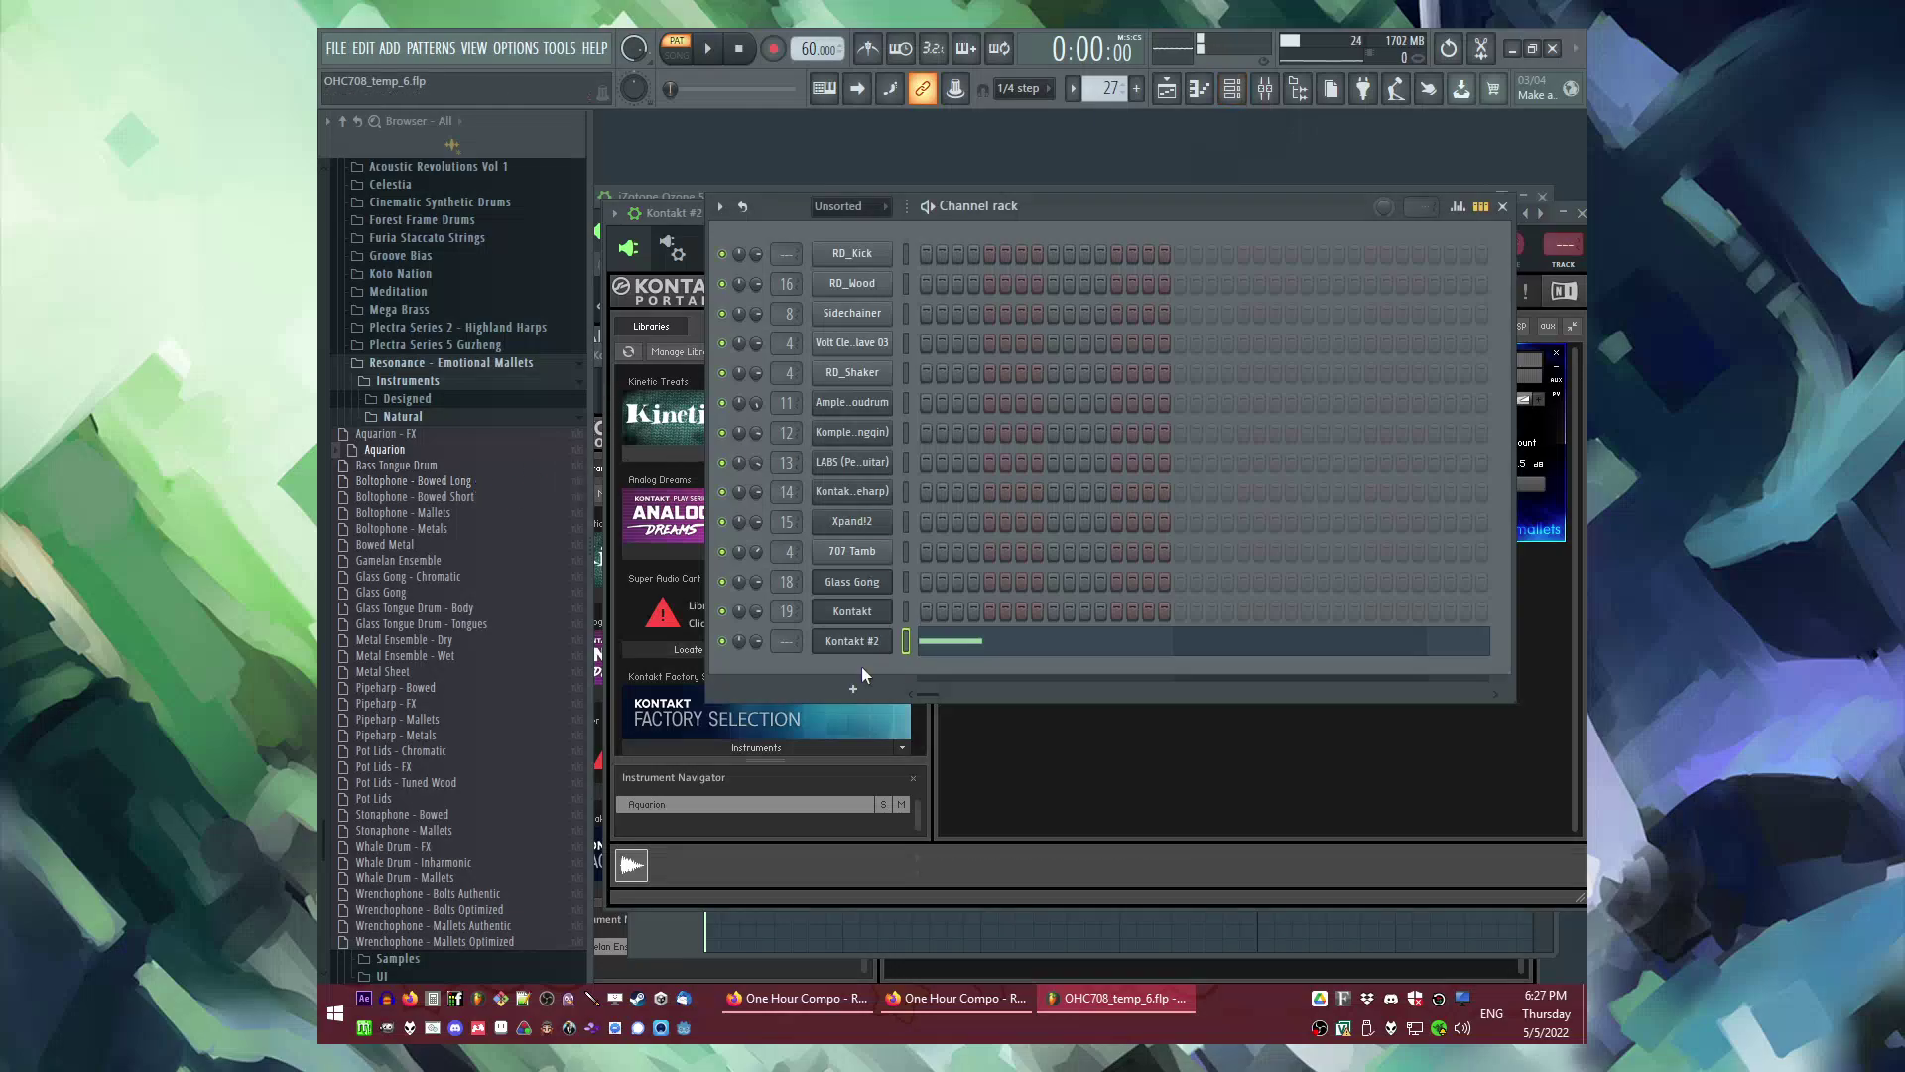
pyautogui.click(853, 640)
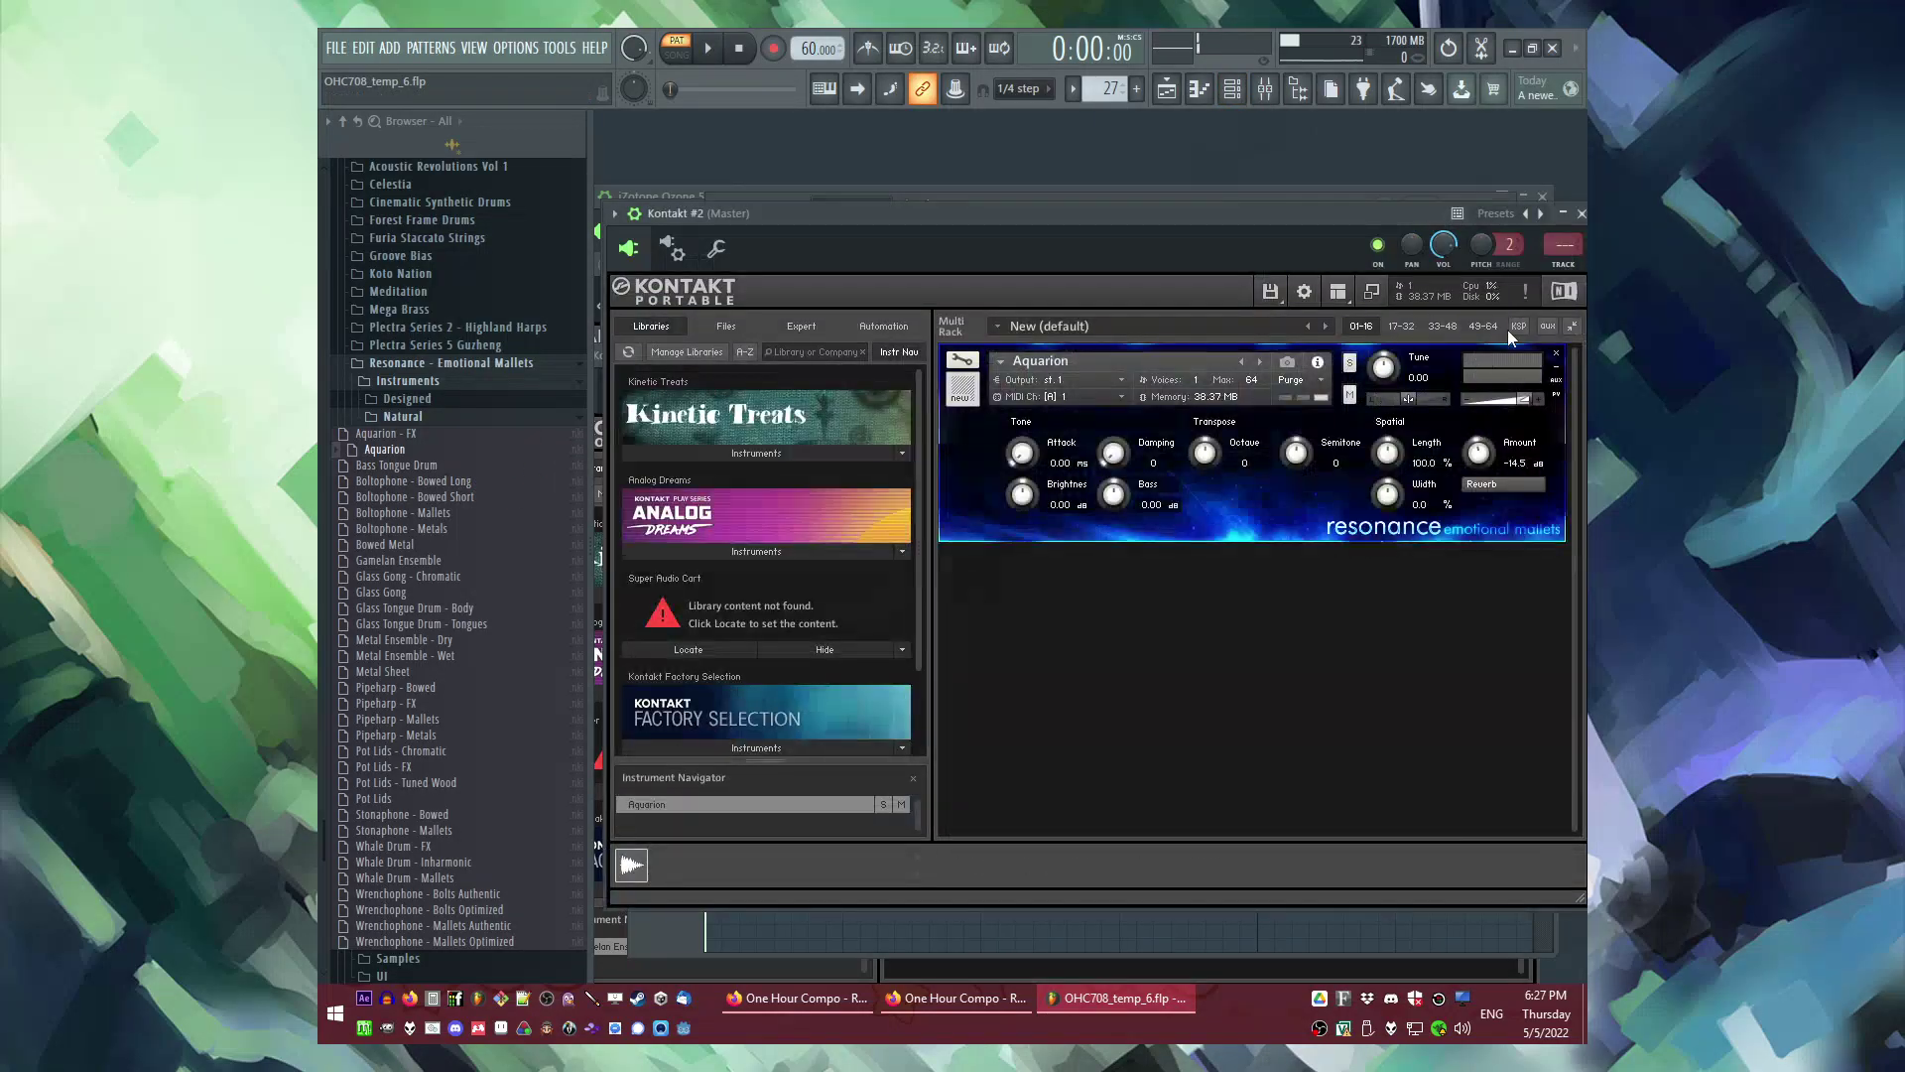
pyautogui.click(1561, 266)
pyautogui.click(1286, 607)
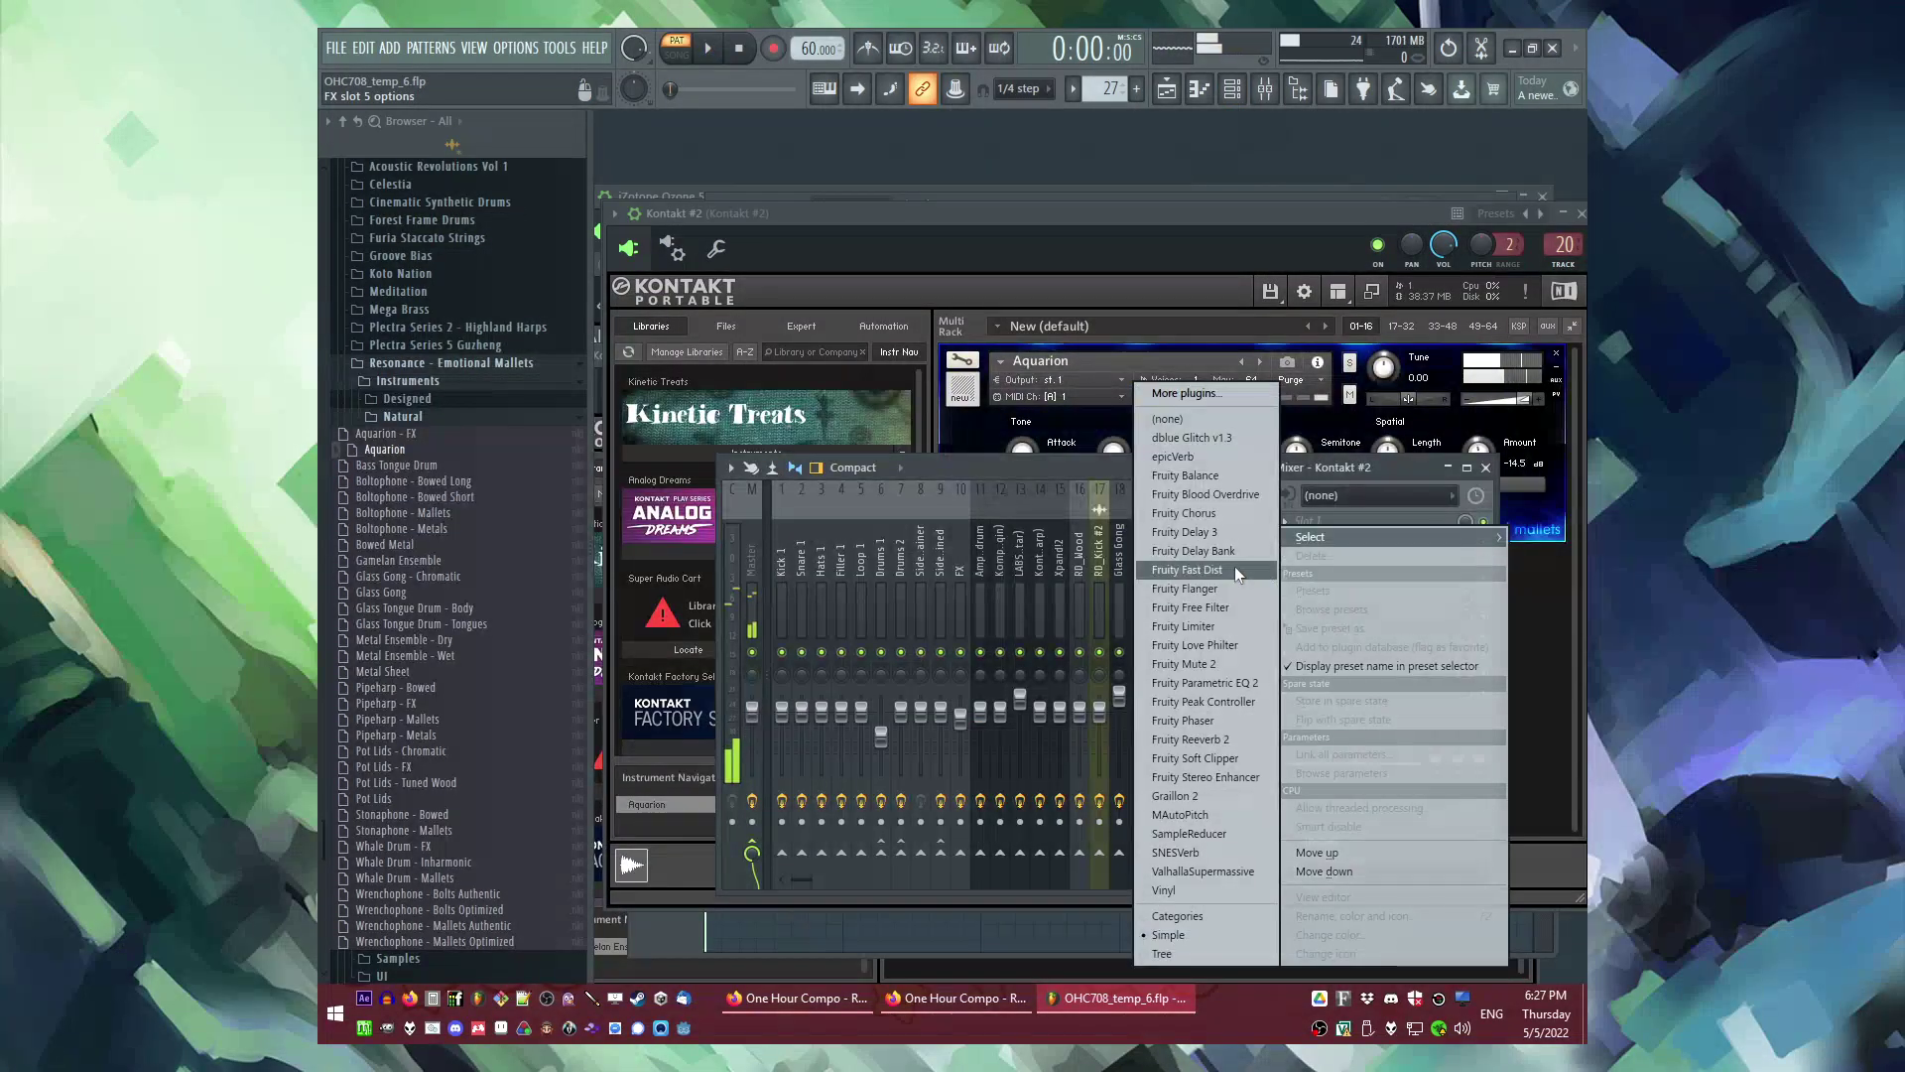
pyautogui.click(1204, 550)
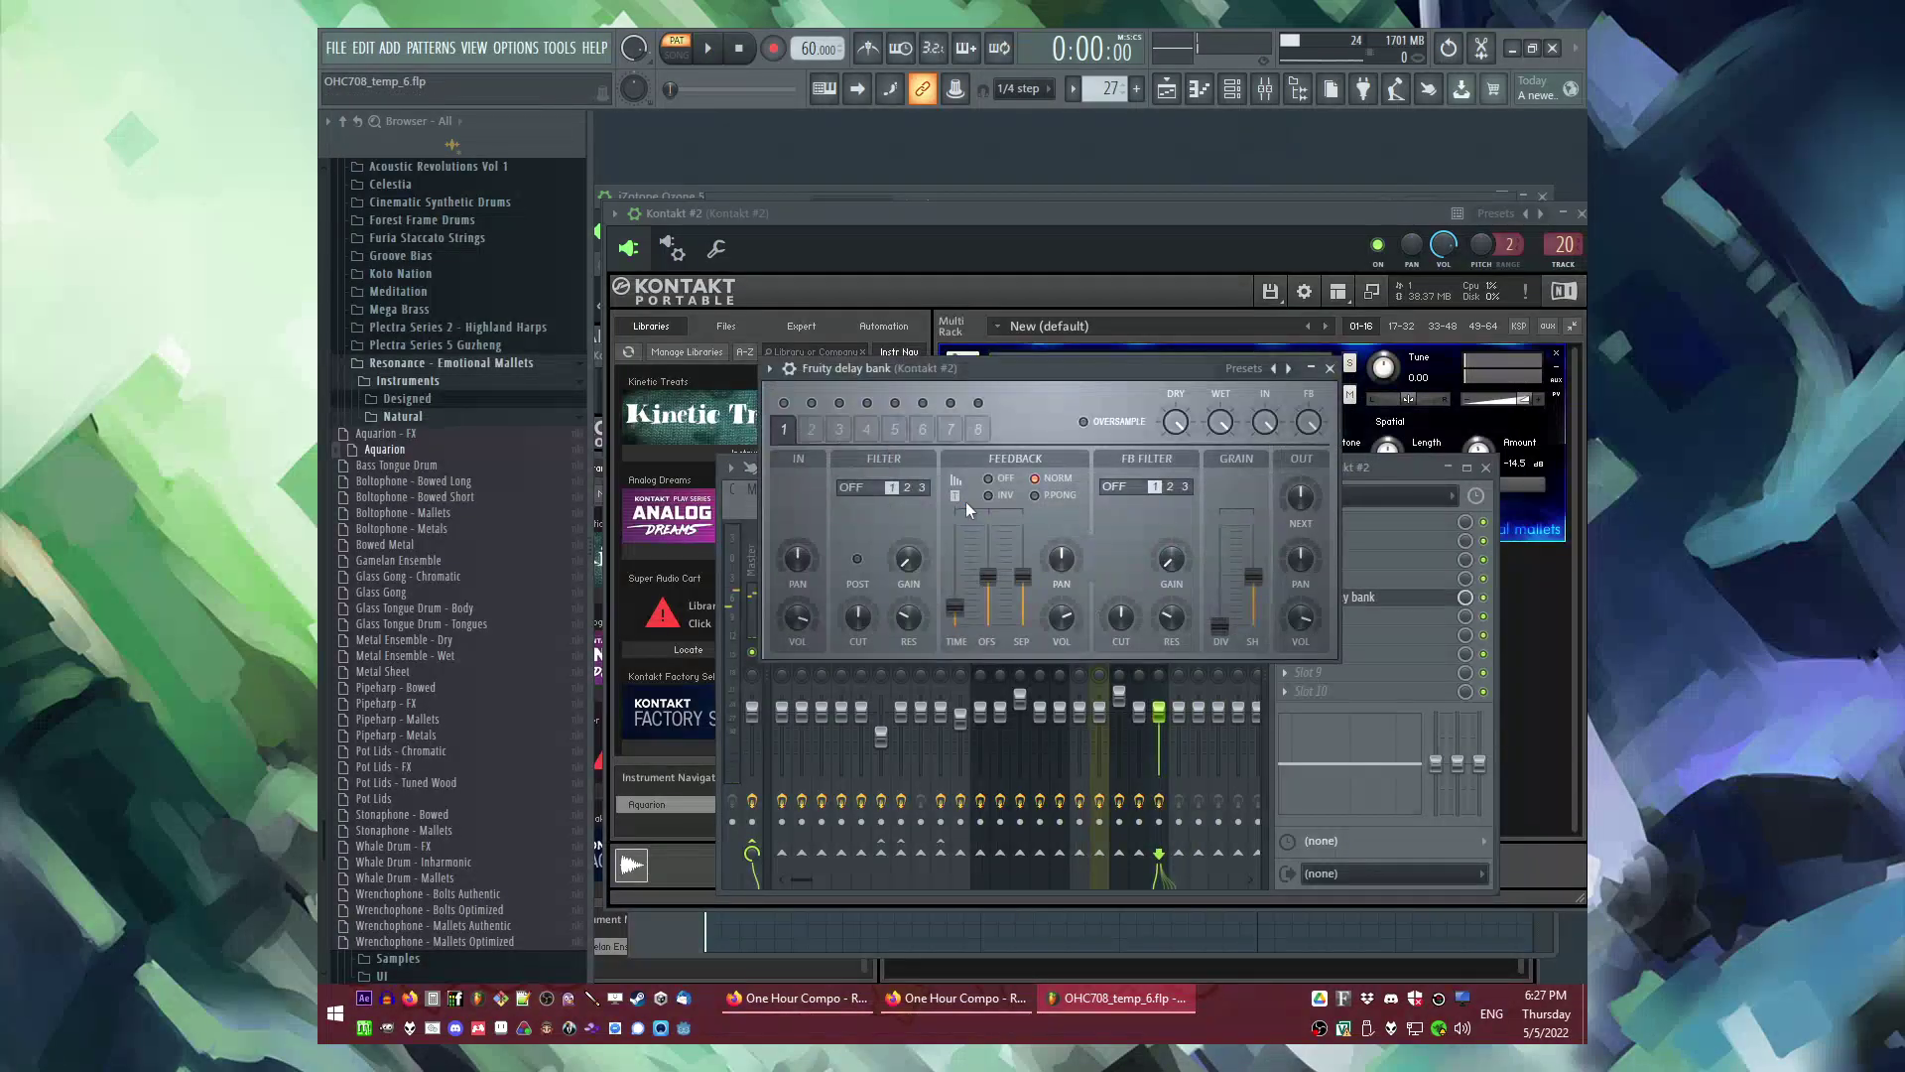
pyautogui.press('space')
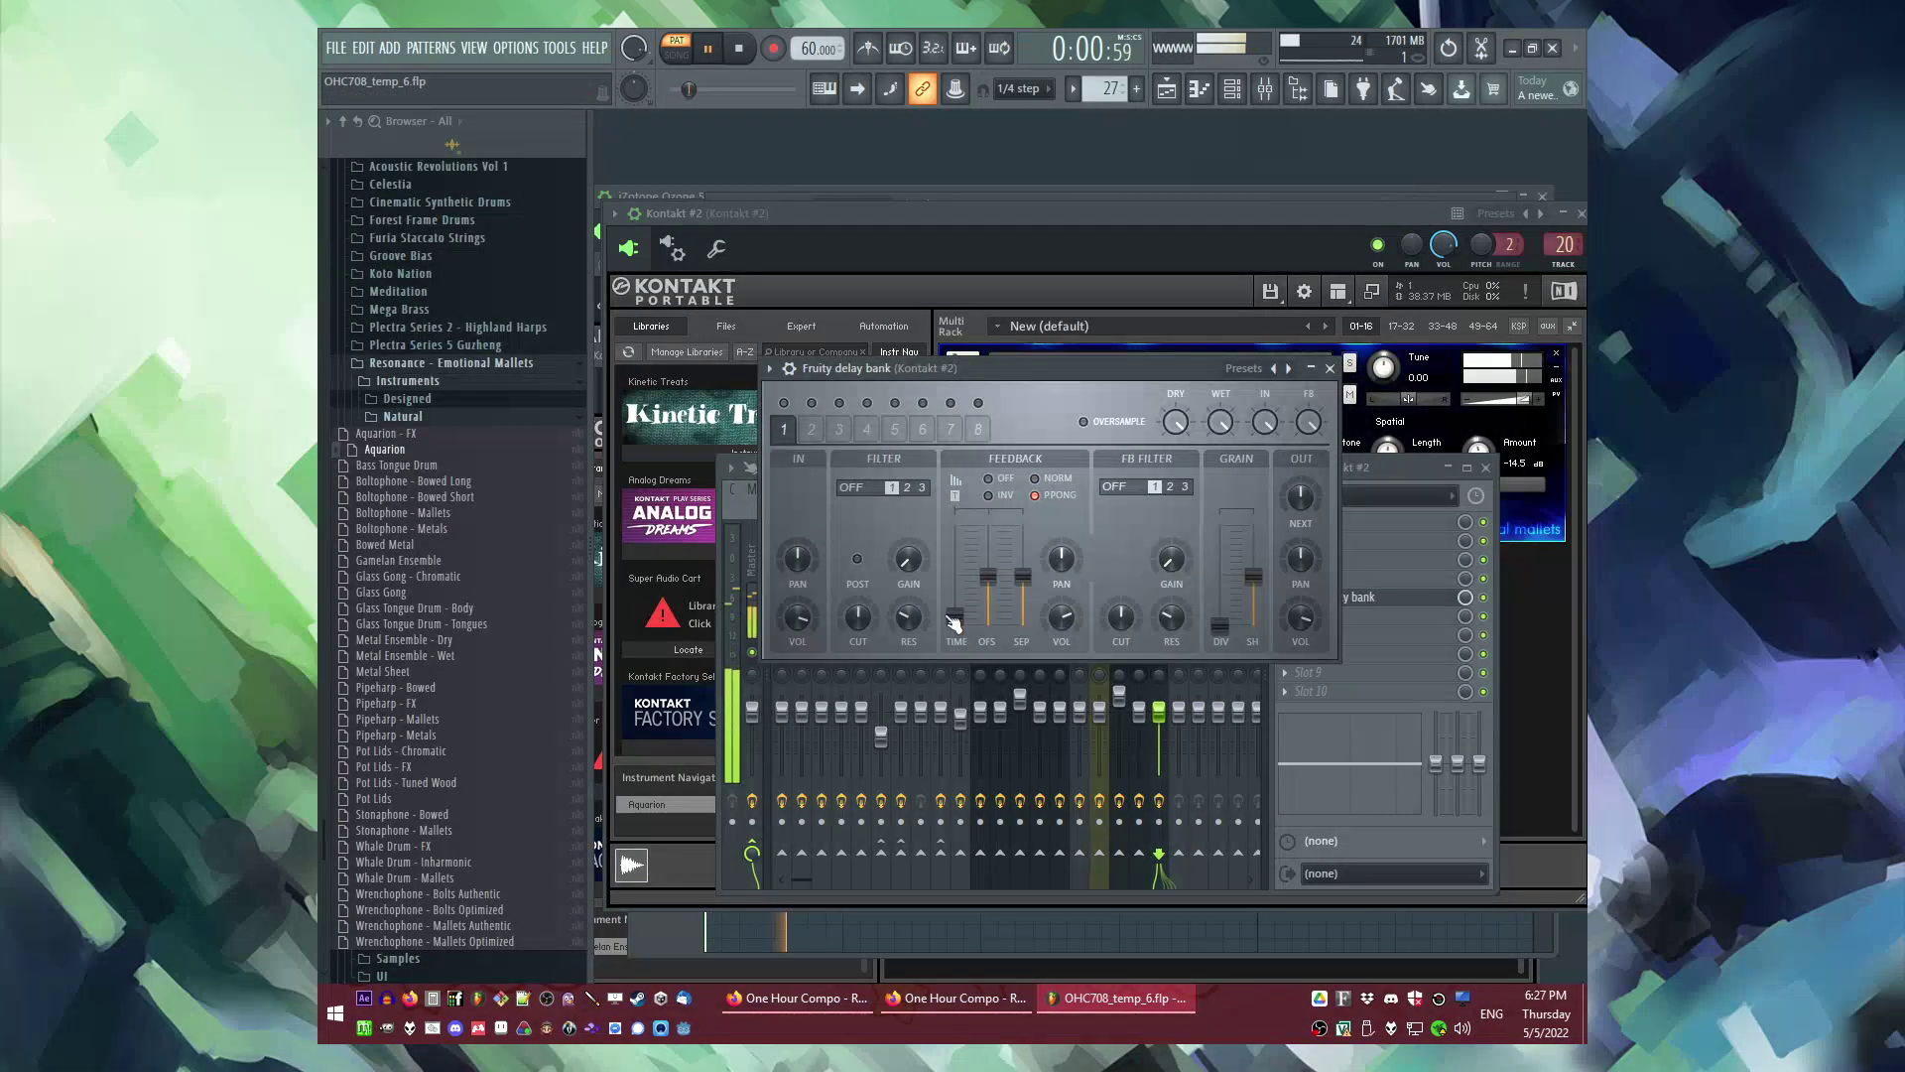
# Step: Insert ValhallaSupermassive in slot 9 of the Kontakt #2 mixer track, and audition the sound
pyautogui.click(1285, 676)
pyautogui.click(1194, 867)
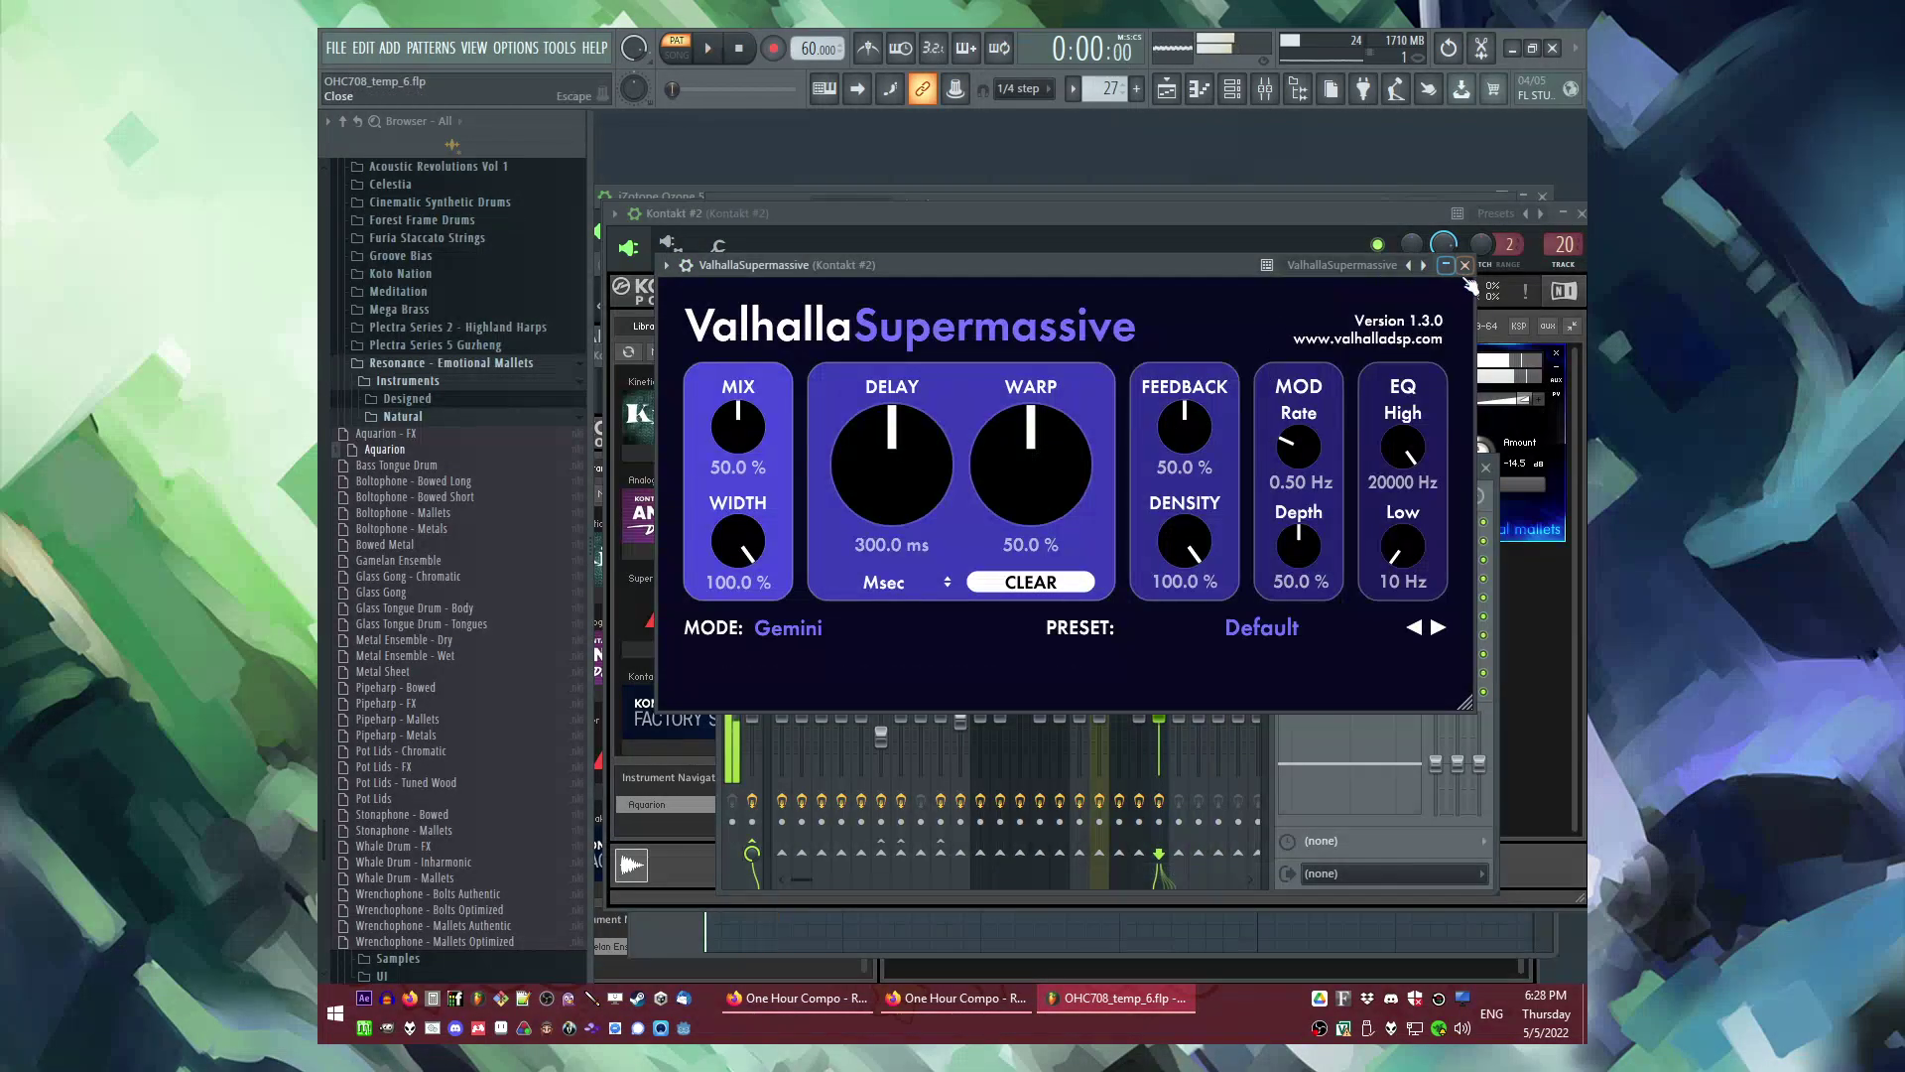
pyautogui.click(1464, 265)
pyautogui.press('space')
pyautogui.click(986, 365)
pyautogui.press('space')
# Step: Replace the C5 note in the Kontakt #2 piano roll with consecutive one-step C4 and G4 notes
pyautogui.press('F9')
pyautogui.press('F6')
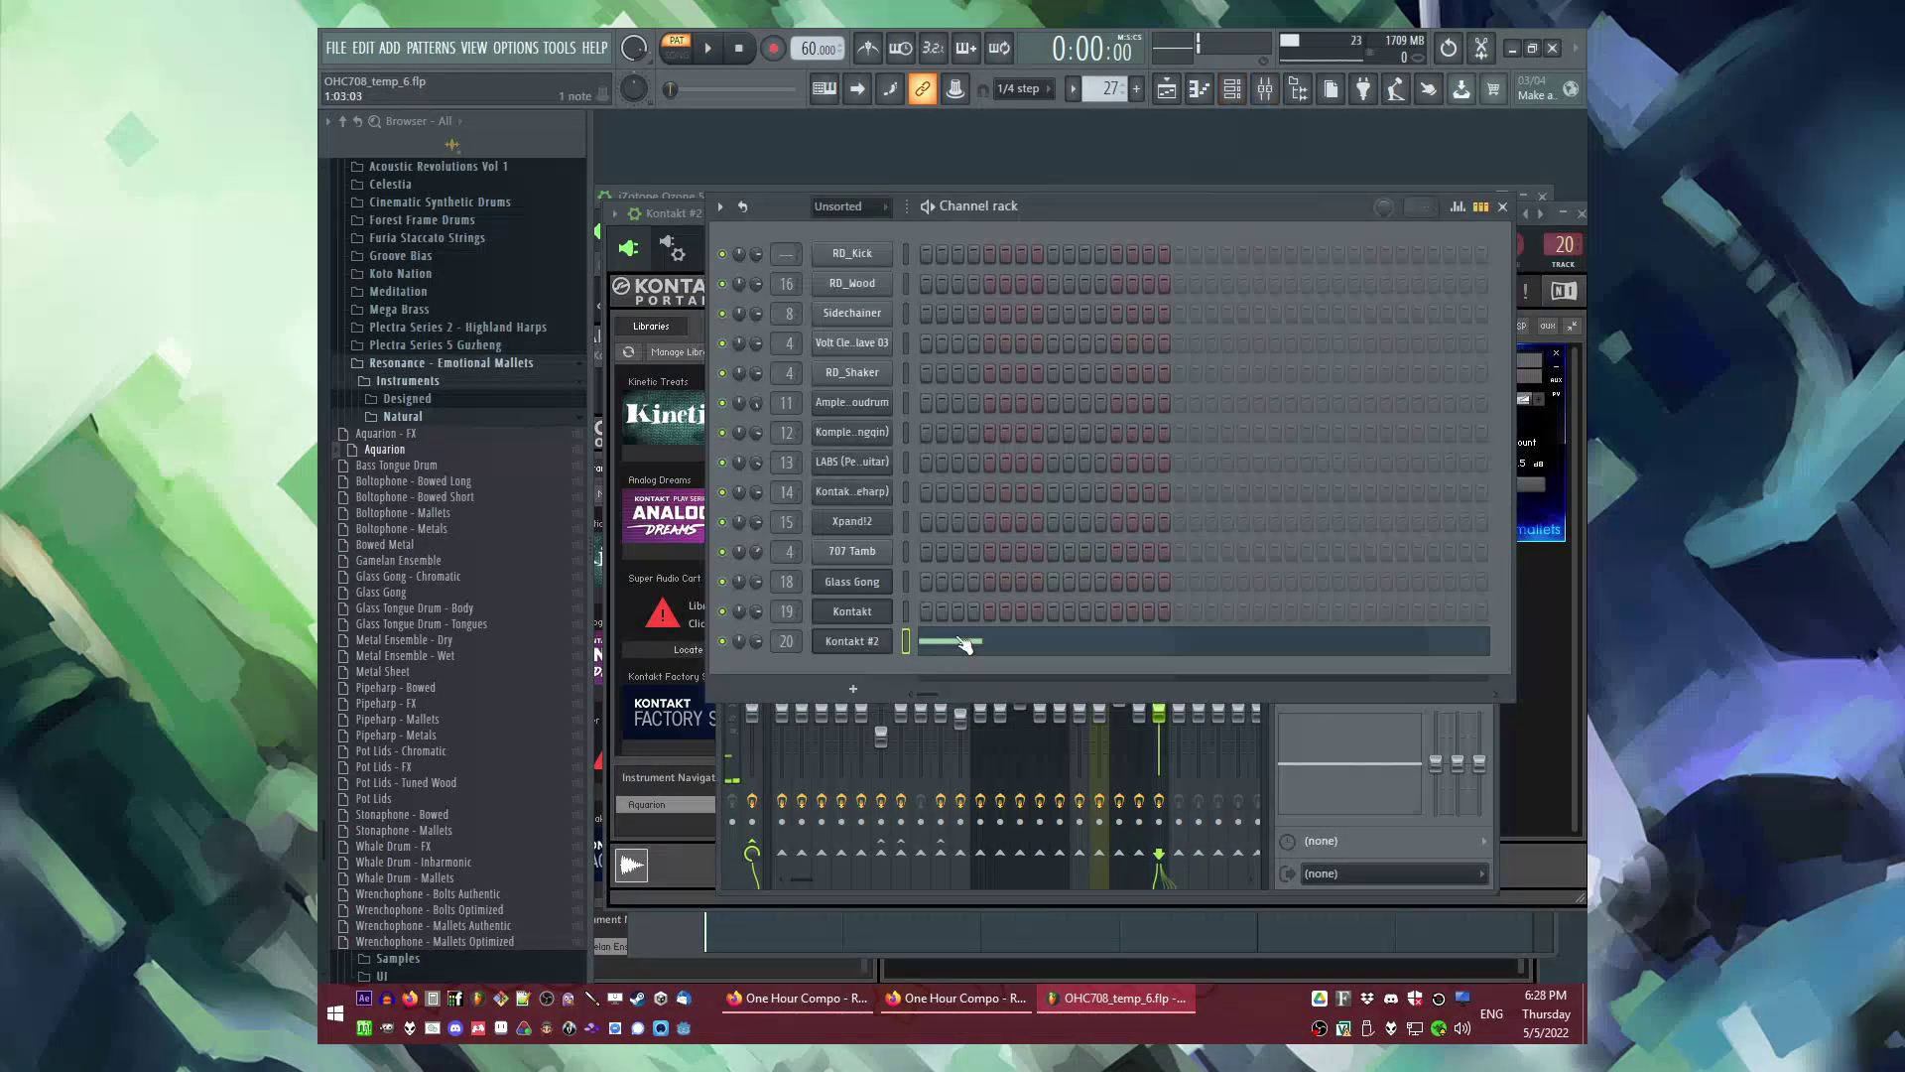
pyautogui.click(957, 641)
pyautogui.rightClick(782, 513)
pyautogui.scroll(-1, 764, 599)
pyautogui.moveTo(722, 646); pyautogui.dragTo(684, 649)
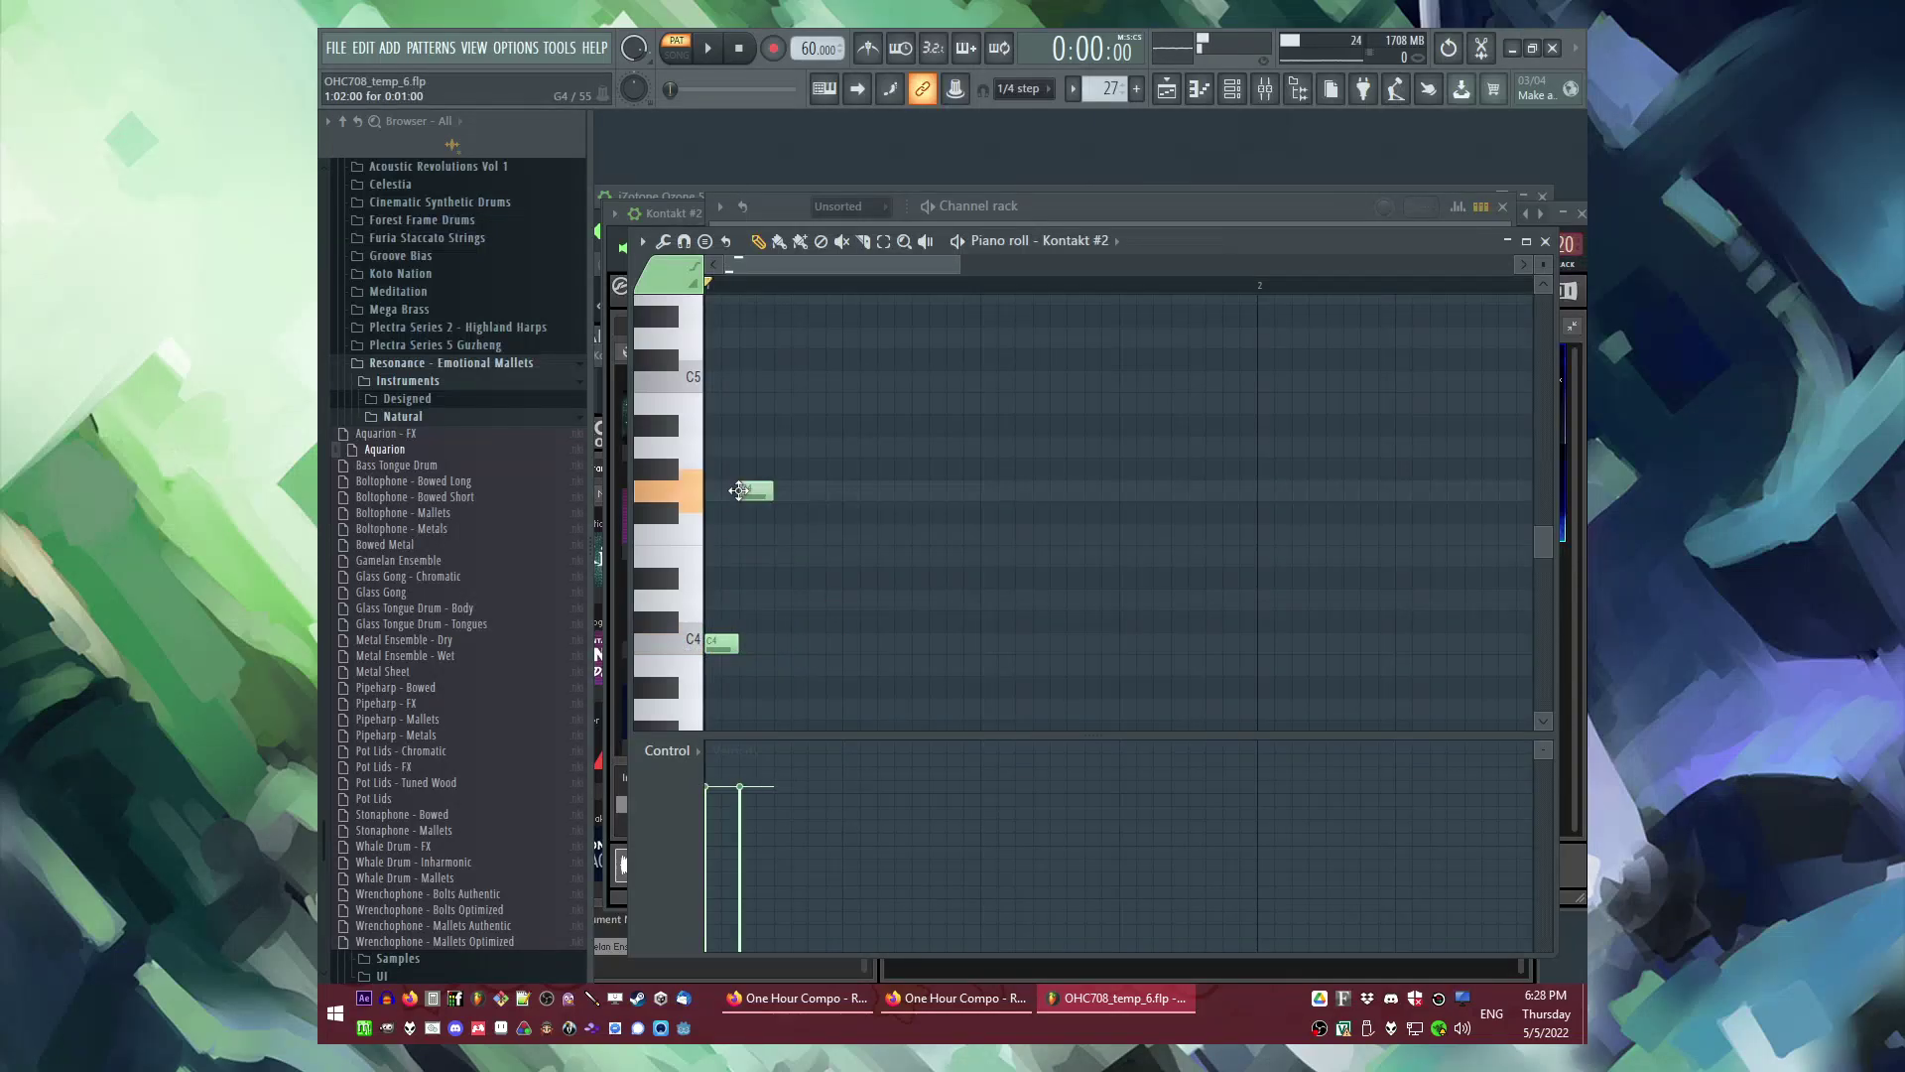
pyautogui.click(746, 490)
pyautogui.scroll(3, 802, 561)
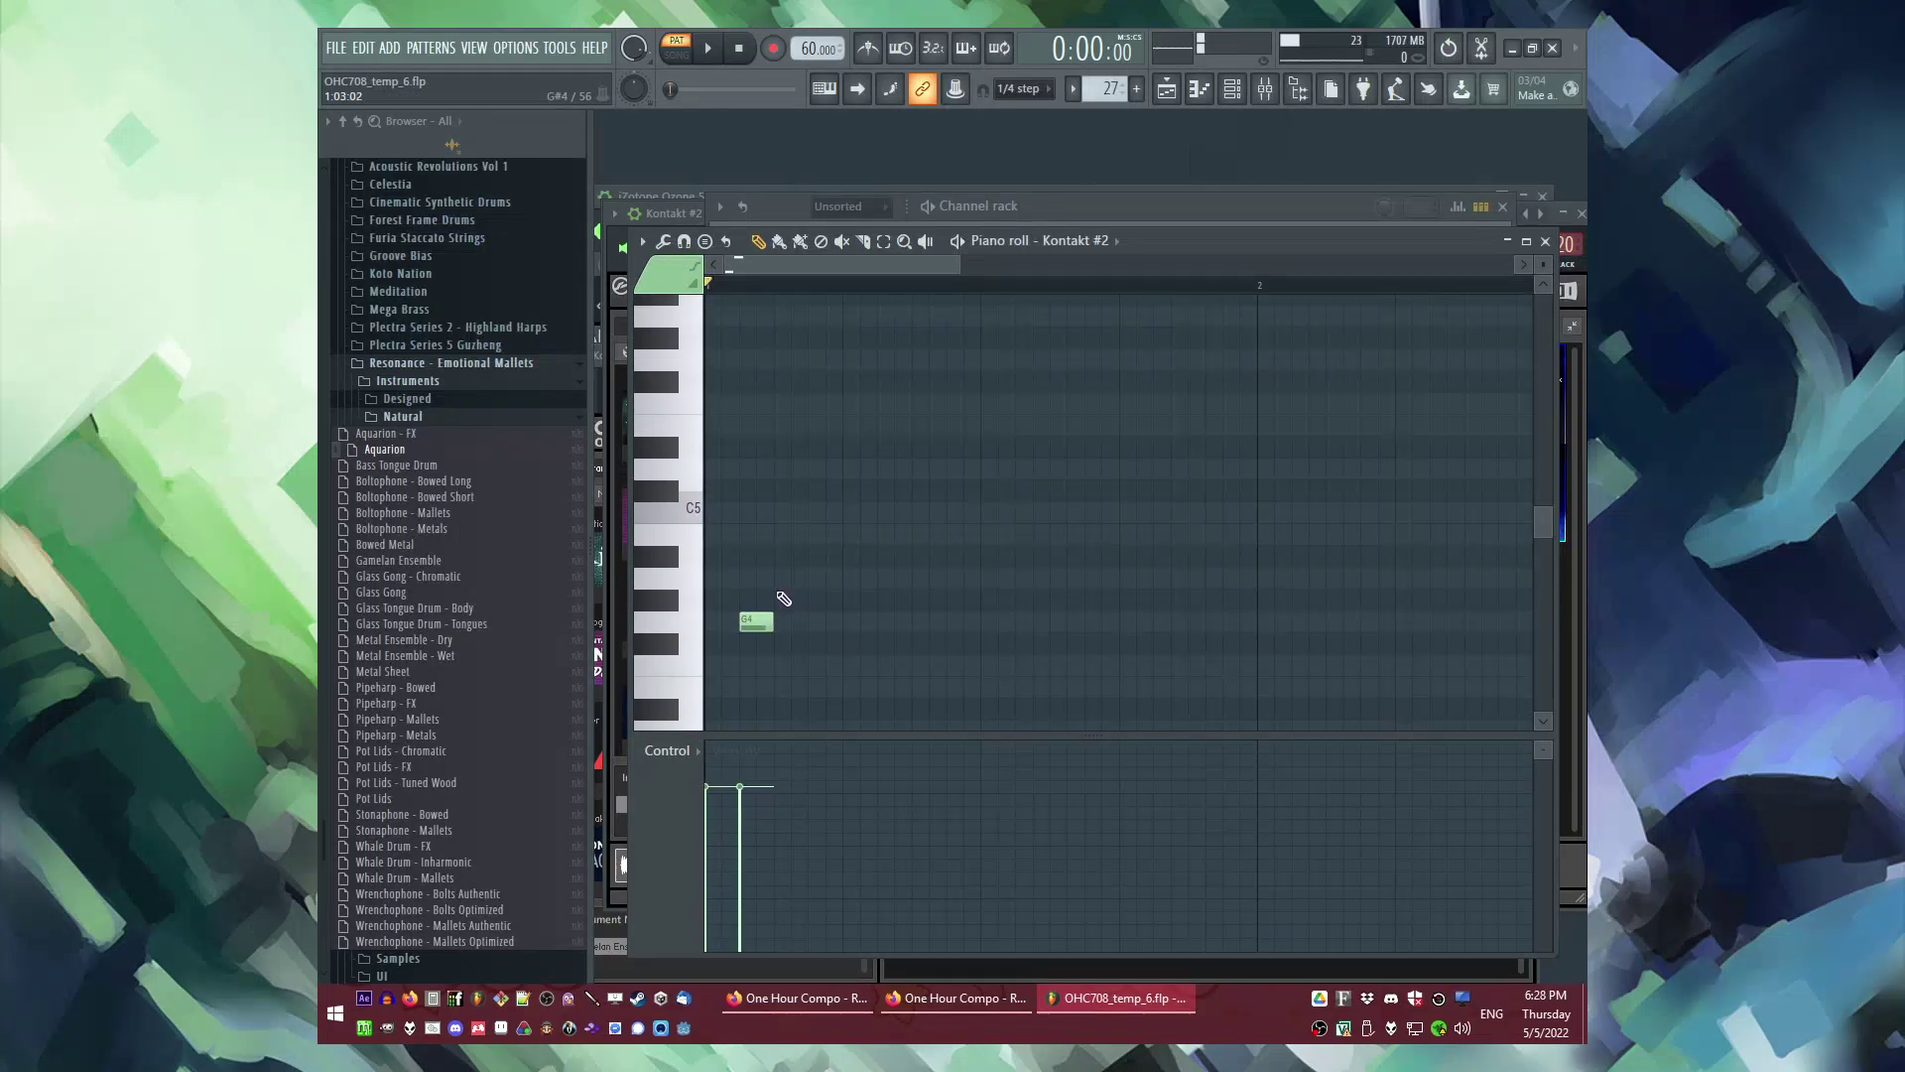
# Step: Continue the rising run with one-step A#4, C5, and D#5 notes
pyautogui.click(781, 556)
pyautogui.click(819, 512)
pyautogui.click(812, 512)
pyautogui.click(845, 447)
pyautogui.click(880, 404)
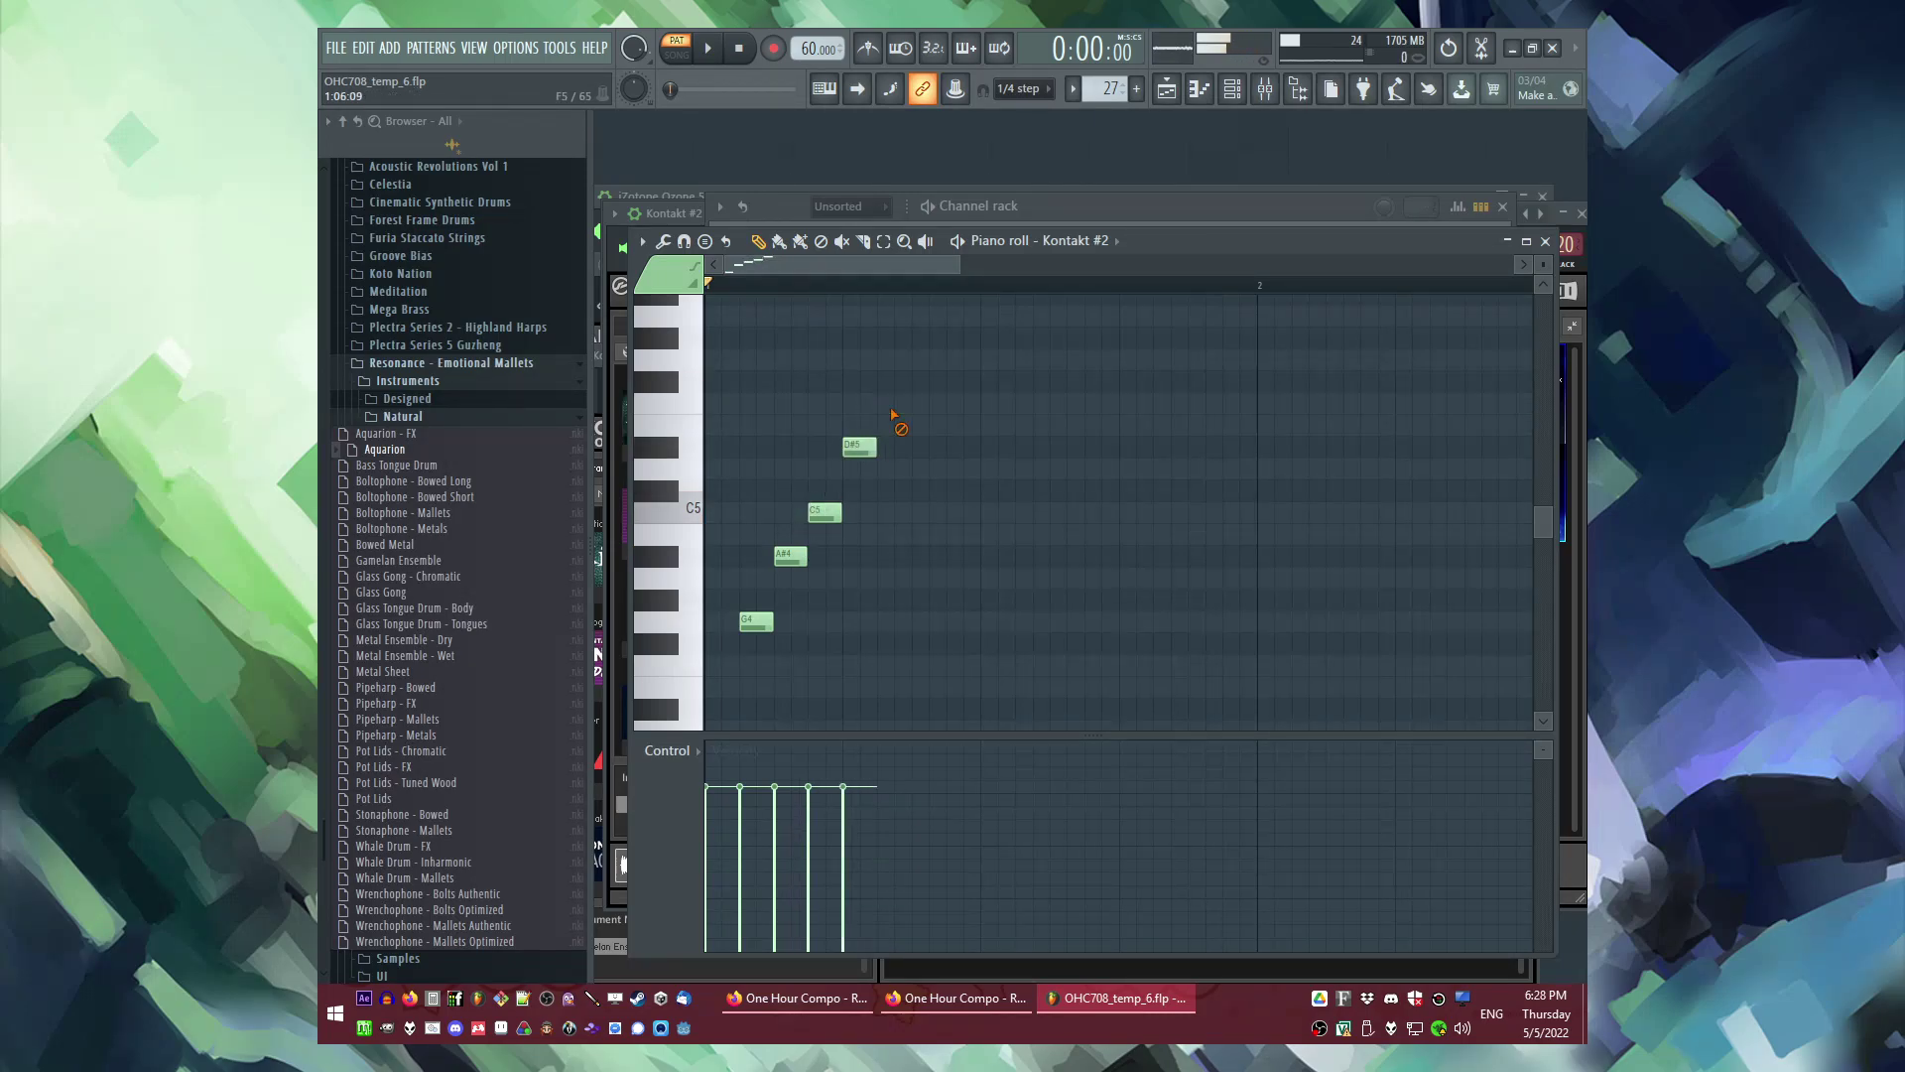
# Step: Duplicate the five-note run back to back until it plays four times in a row, and audition the pattern
pyautogui.hotkey('ctrl', 'a')
pyautogui.hotkey('ctrl', 'b')
pyautogui.press('space')
pyautogui.scroll(-3, 931, 580)
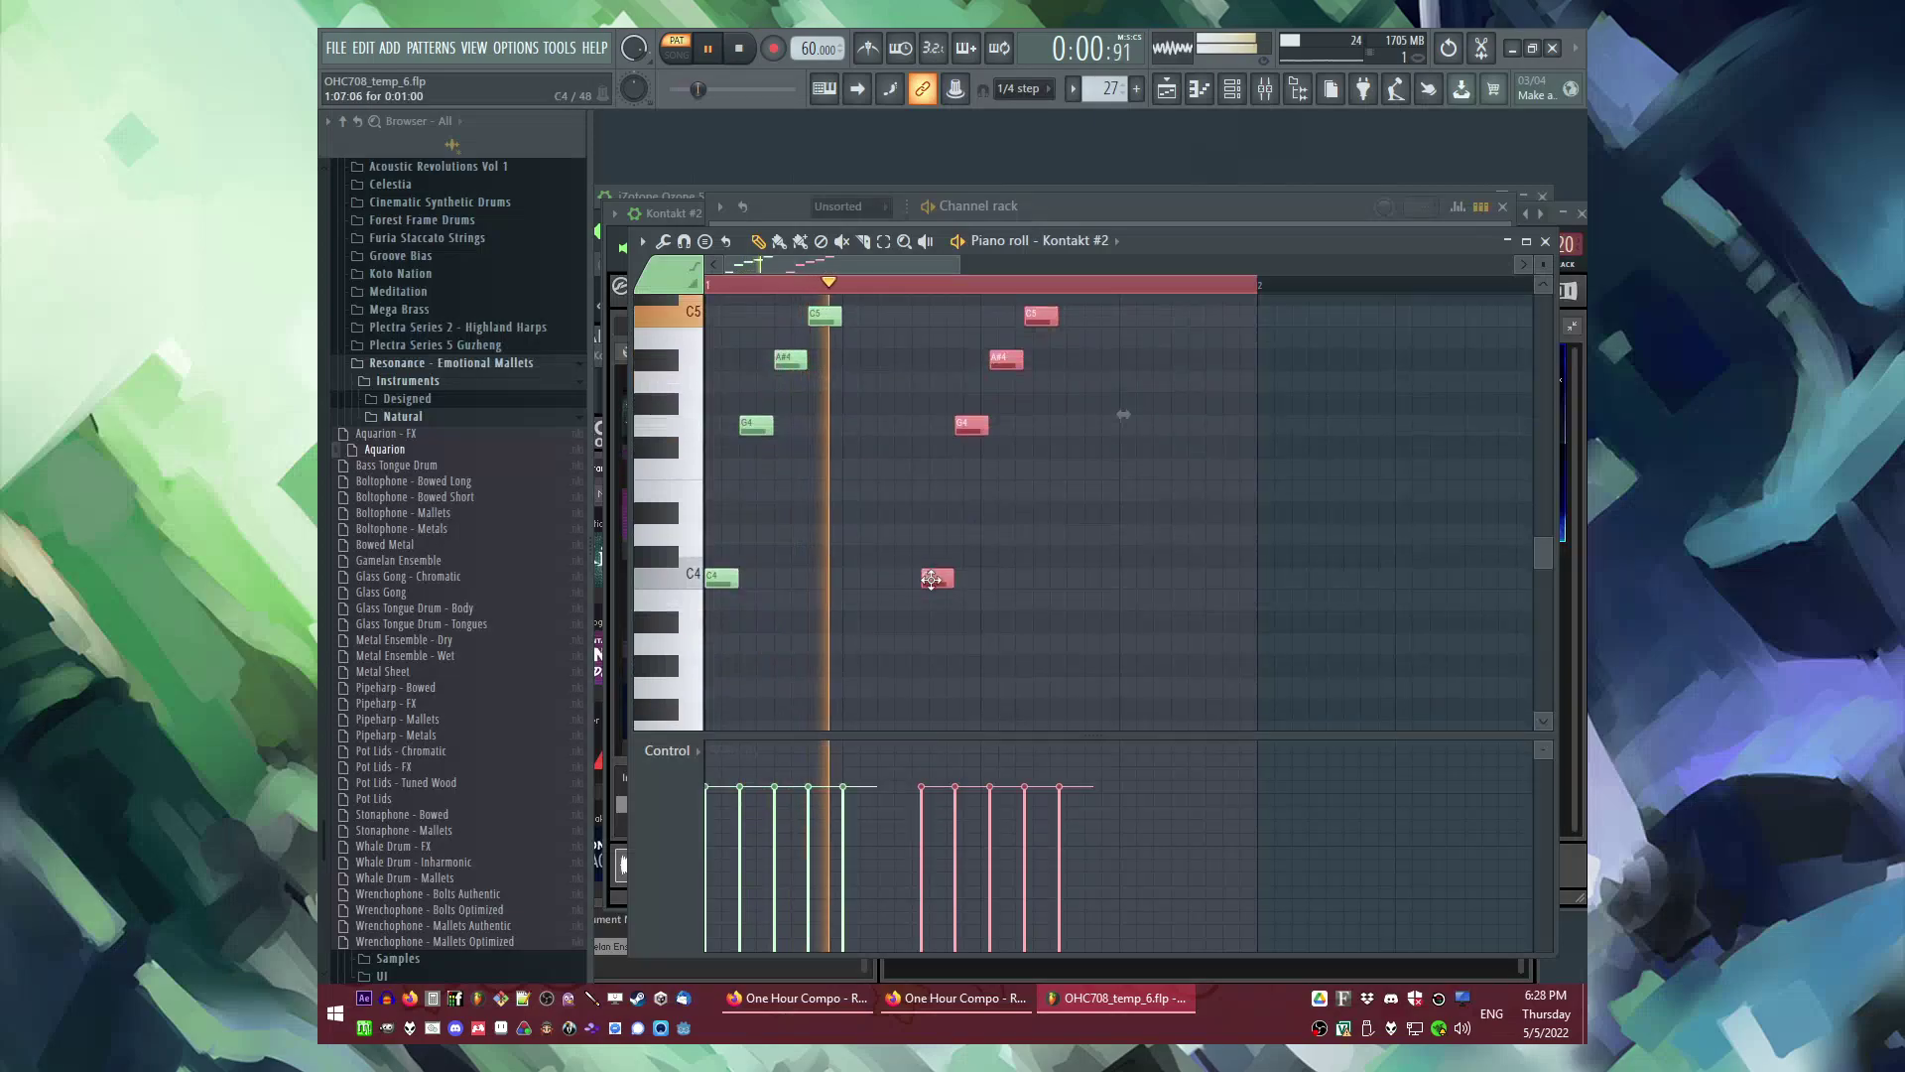
pyautogui.scroll(3, 943, 608)
pyautogui.press('space')
pyautogui.scroll(-1, 1154, 582)
pyautogui.hotkey('ctrl', 'a')
pyautogui.hotkey('ctrl', 'b')
pyautogui.press('space')
pyautogui.moveTo(885, 712); pyautogui.dragTo(1139, 705)
pyautogui.hotkey('ctrl', 'd')
# Step: Load the WideVocalSwell preset in ValhallaSupermassive on the Kontakt #2 mixer track, and audition it
pyautogui.press('F9')
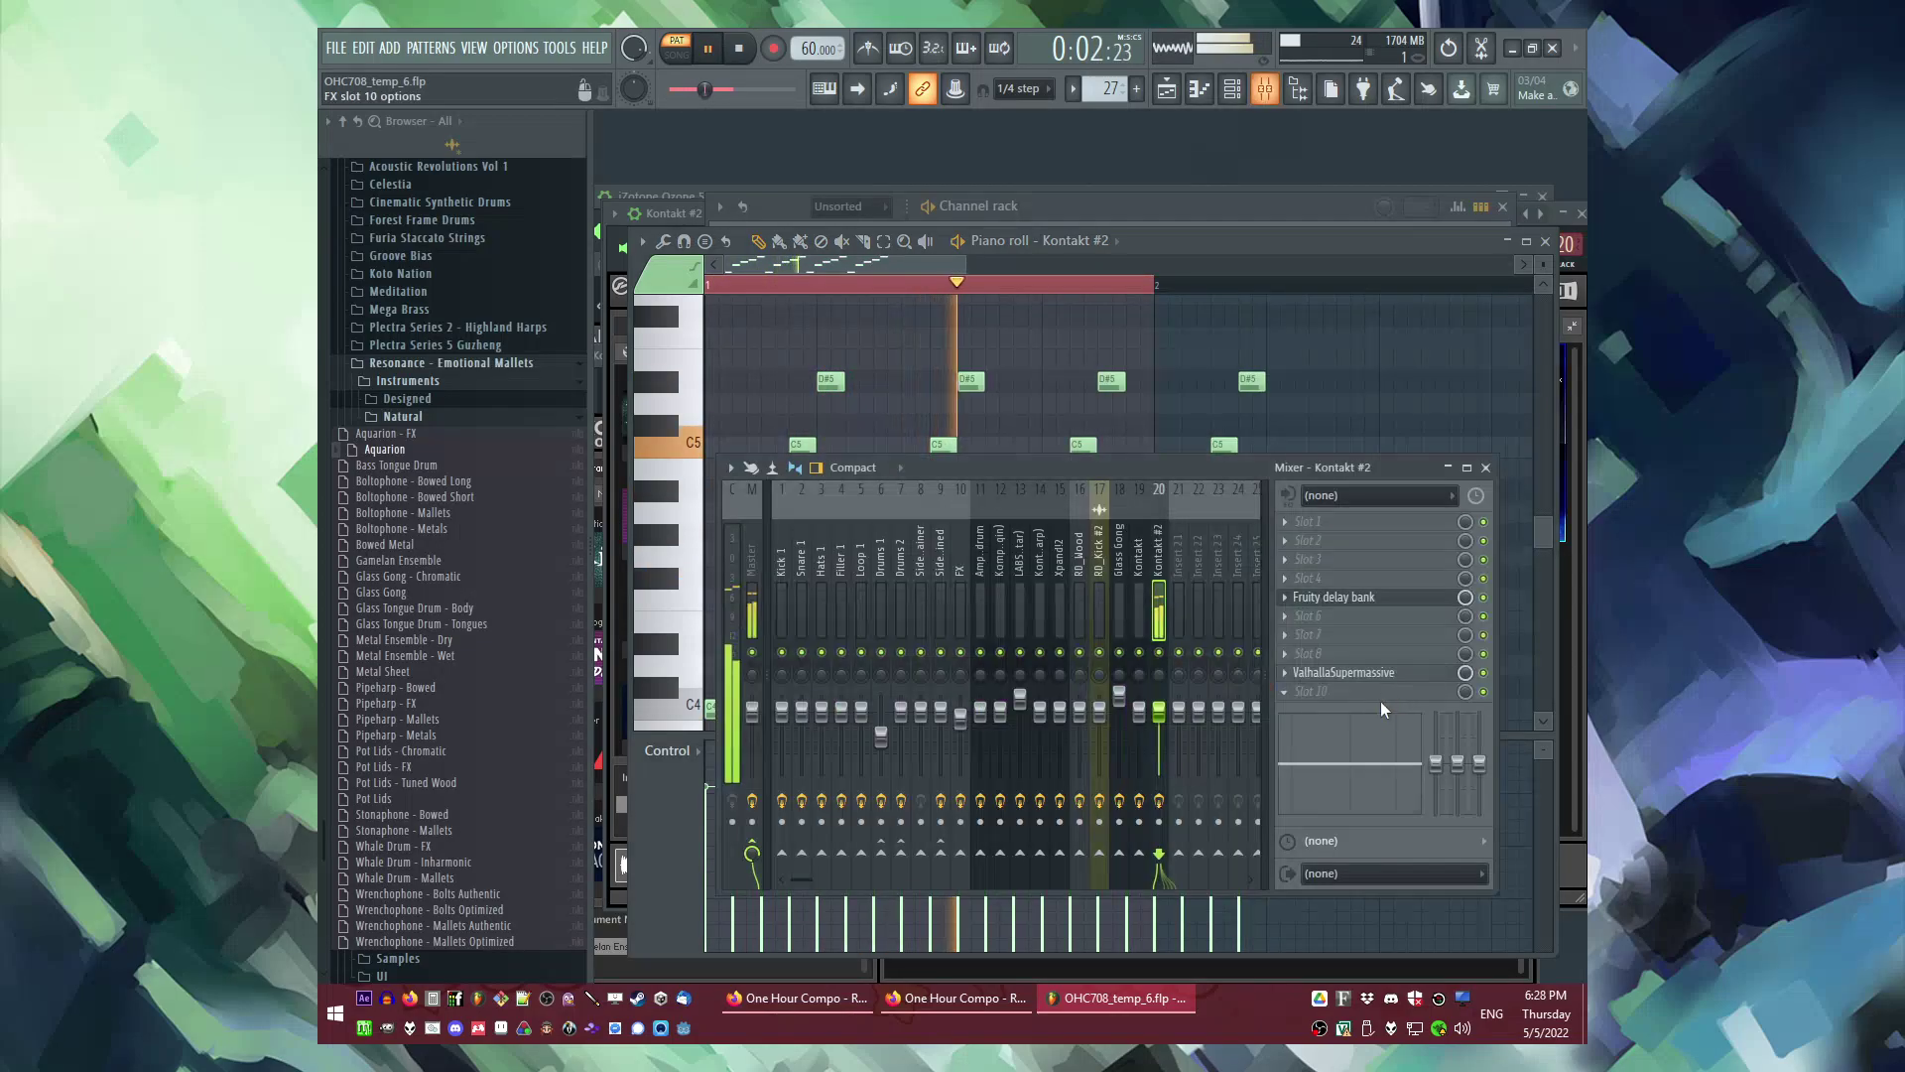
pyautogui.click(1346, 671)
pyautogui.press('space')
pyautogui.click(1330, 625)
pyautogui.moveTo(1222, 817)
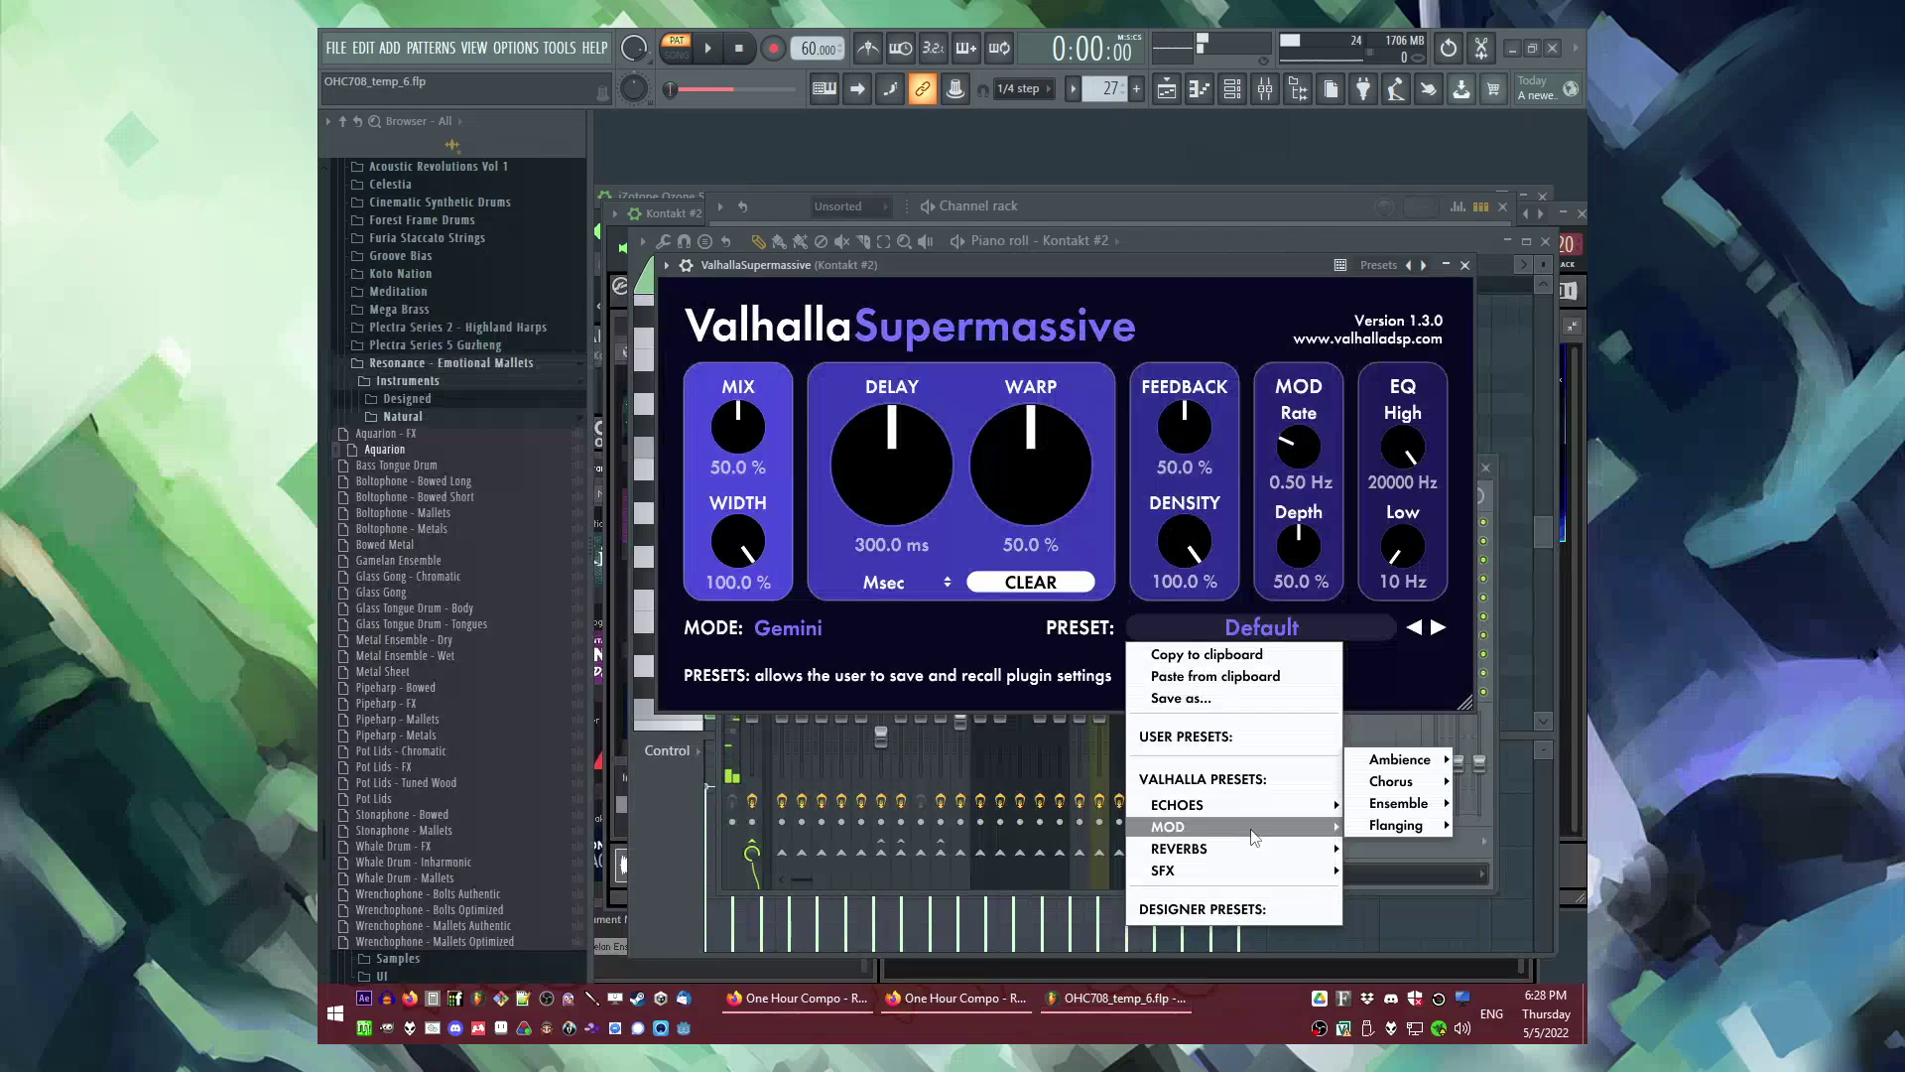
pyautogui.moveTo(1241, 849)
pyautogui.moveTo(1399, 803)
pyautogui.click(1288, 801)
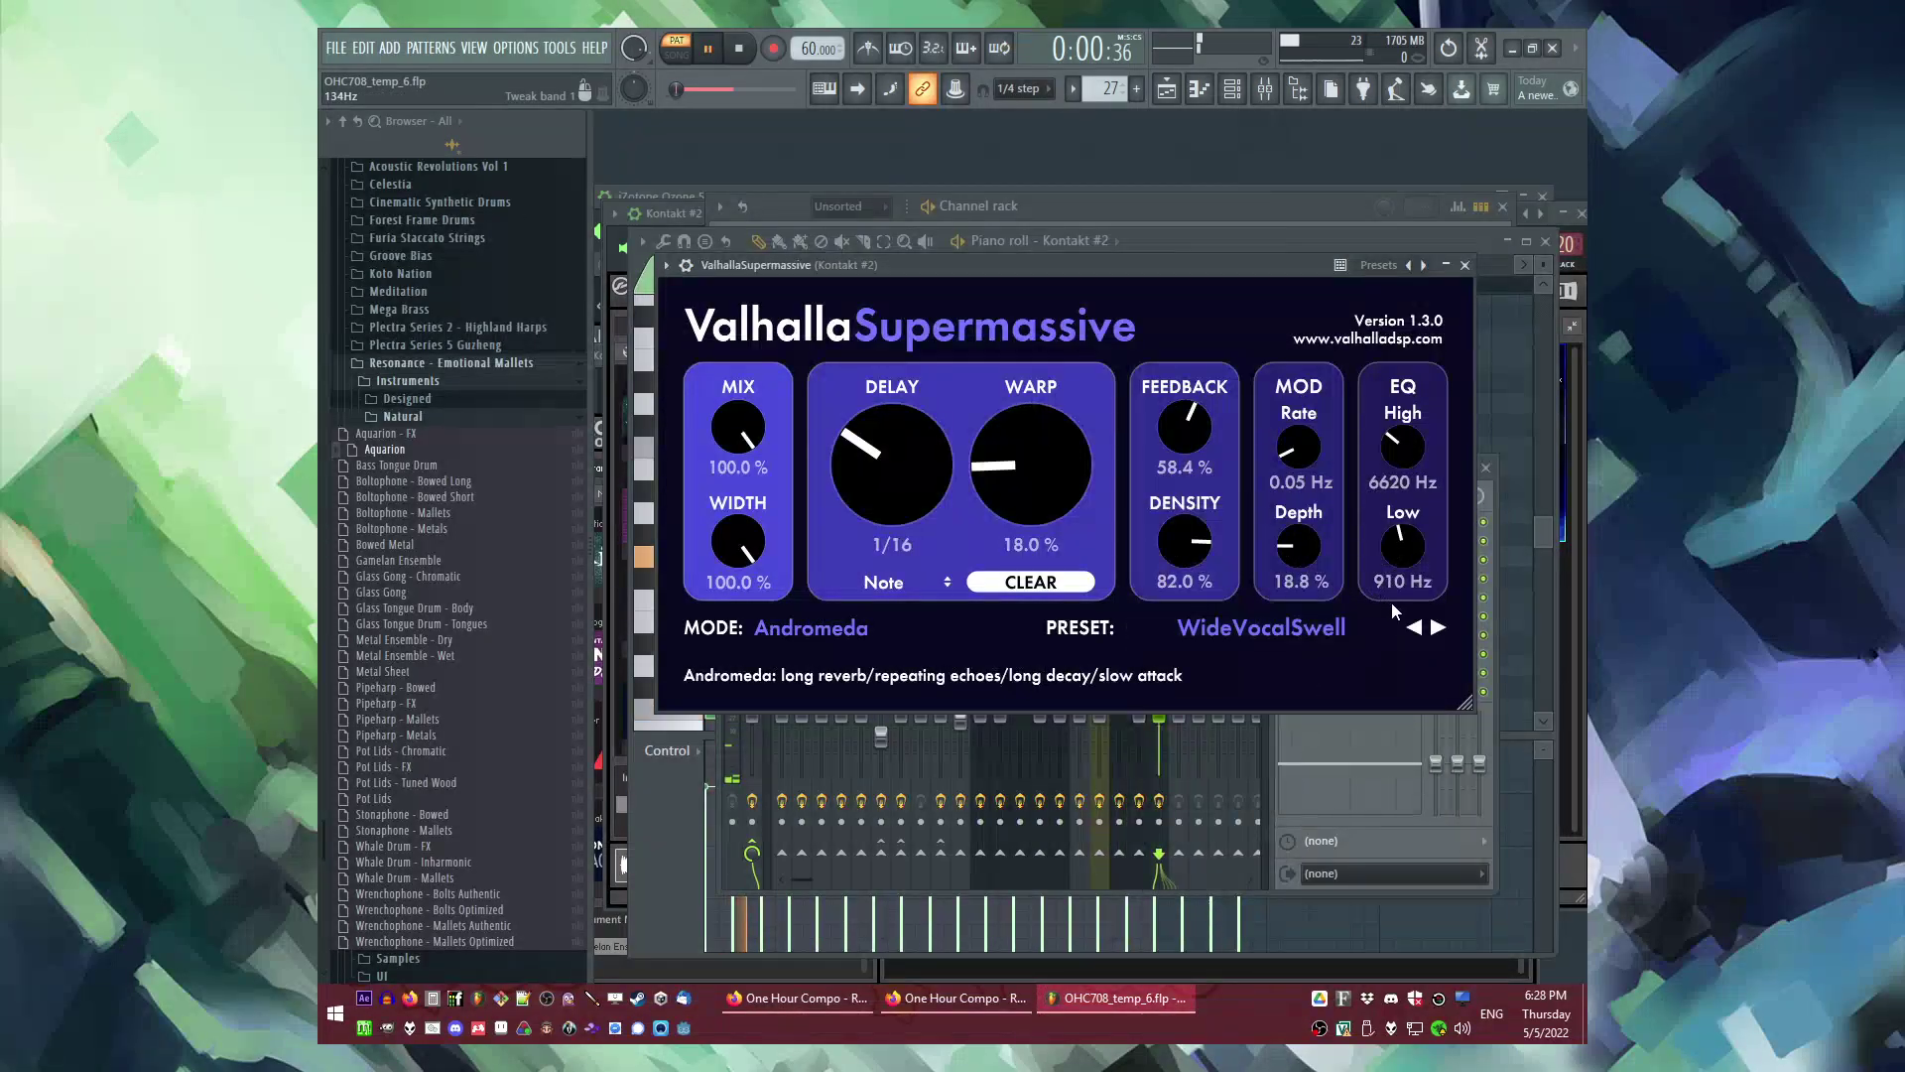
pyautogui.press('space')
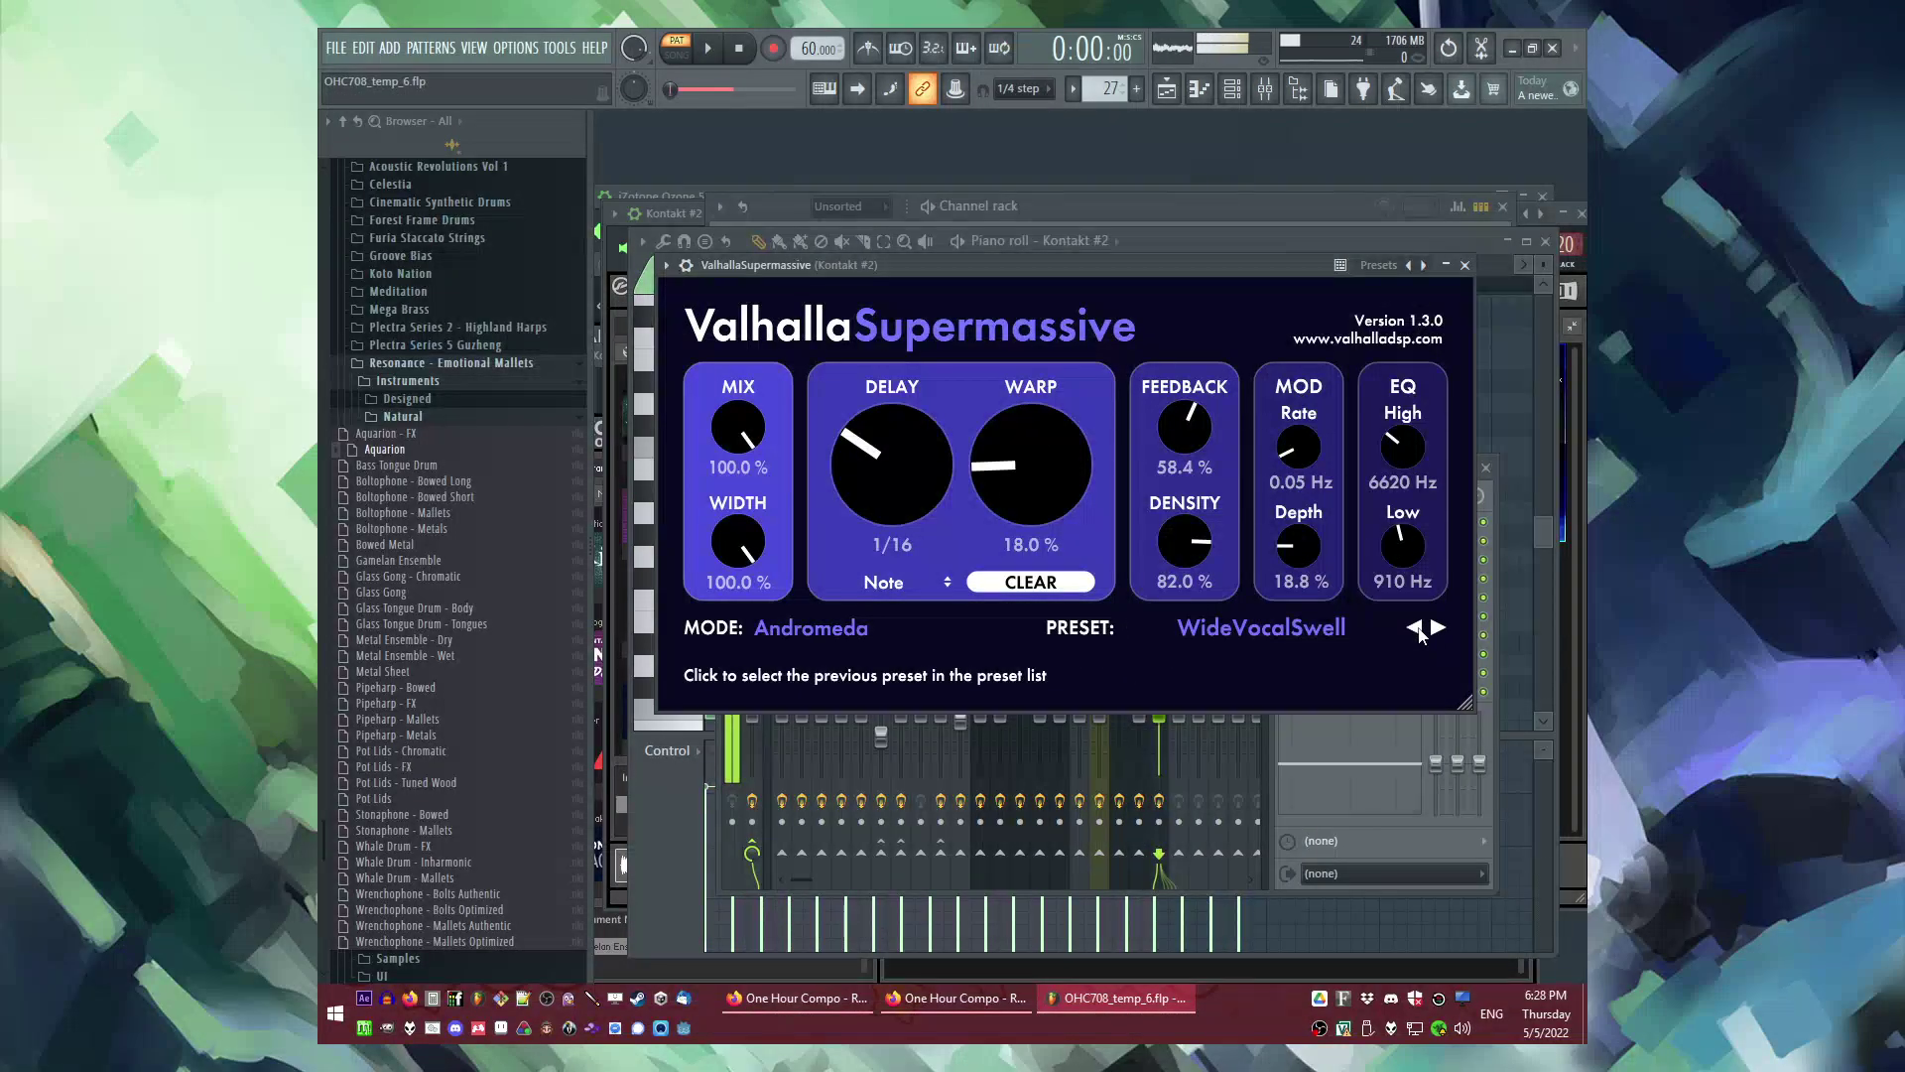
# Step: Step back through the ValhallaSupermassive presets to Going Wide, auditioning them on the pattern
pyautogui.click(1417, 629)
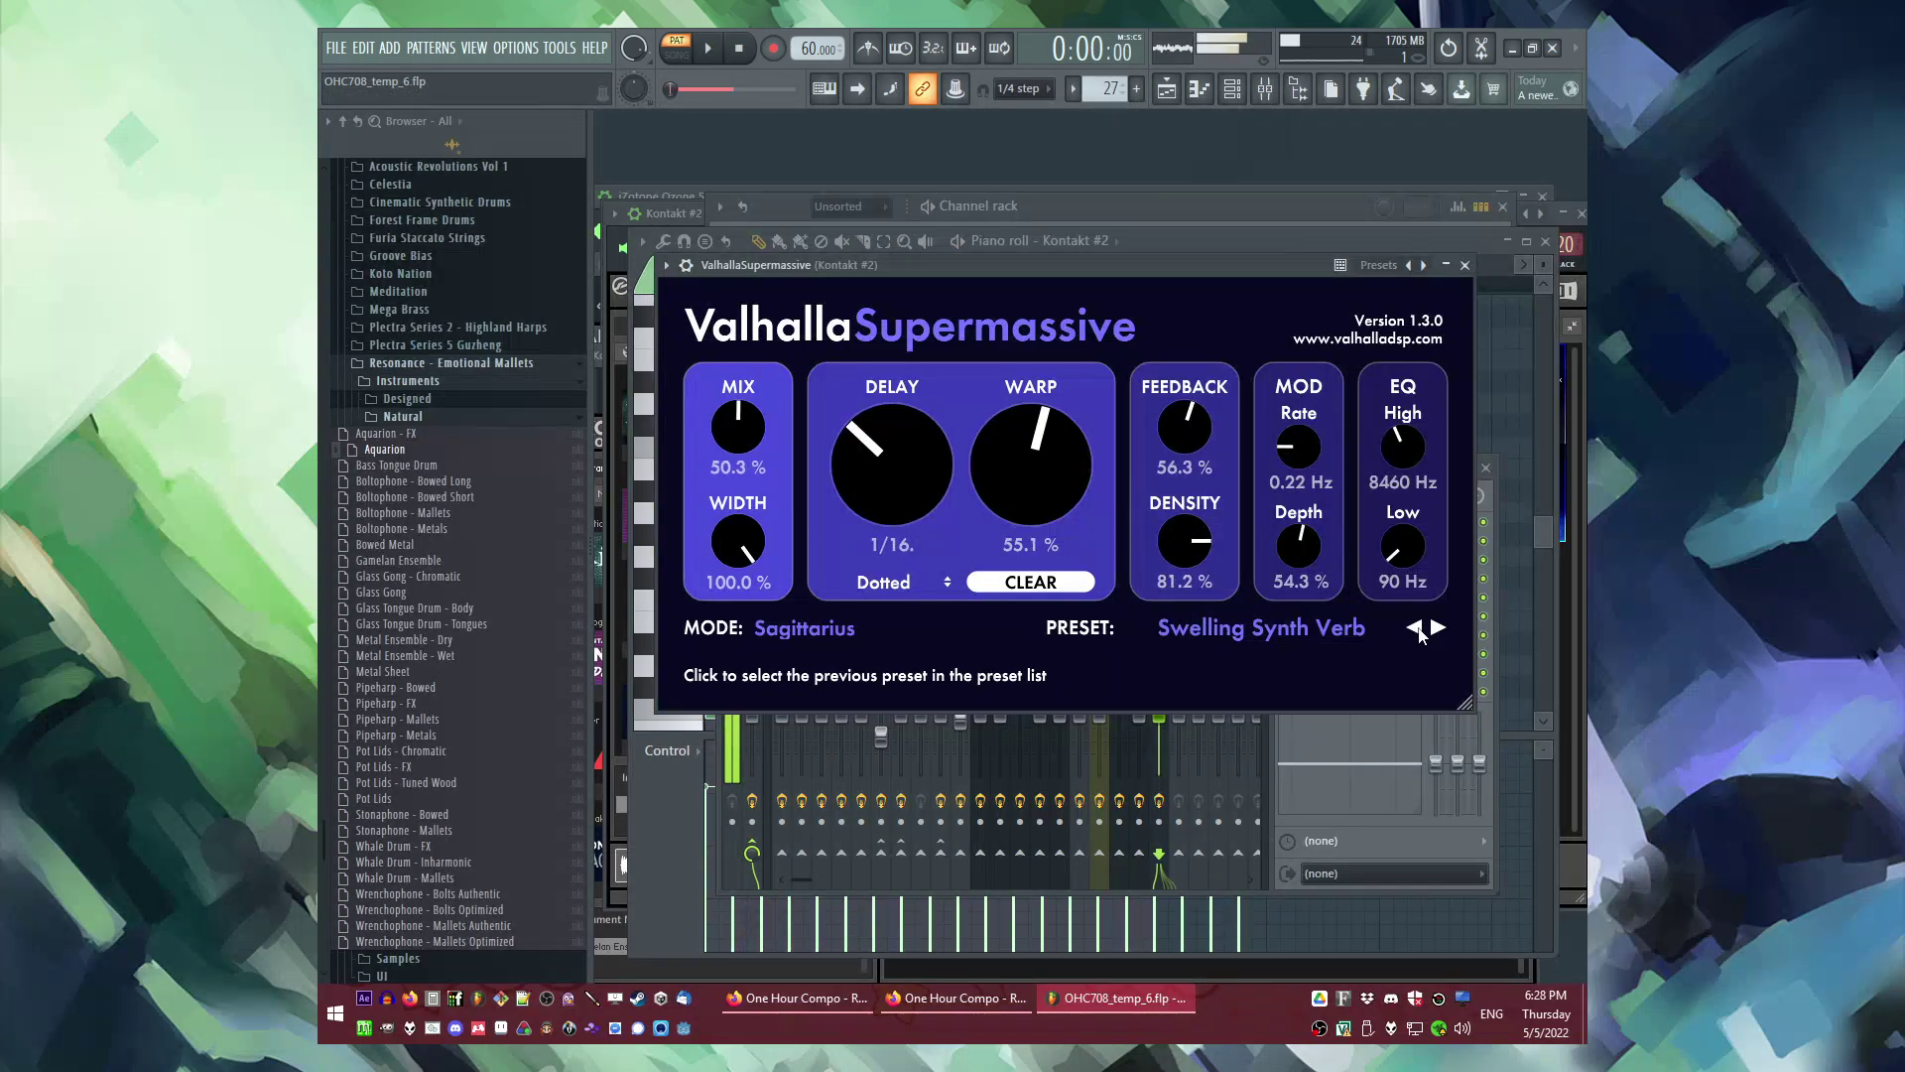
pyautogui.click(1416, 629)
pyautogui.click(1419, 631)
pyautogui.press('space')
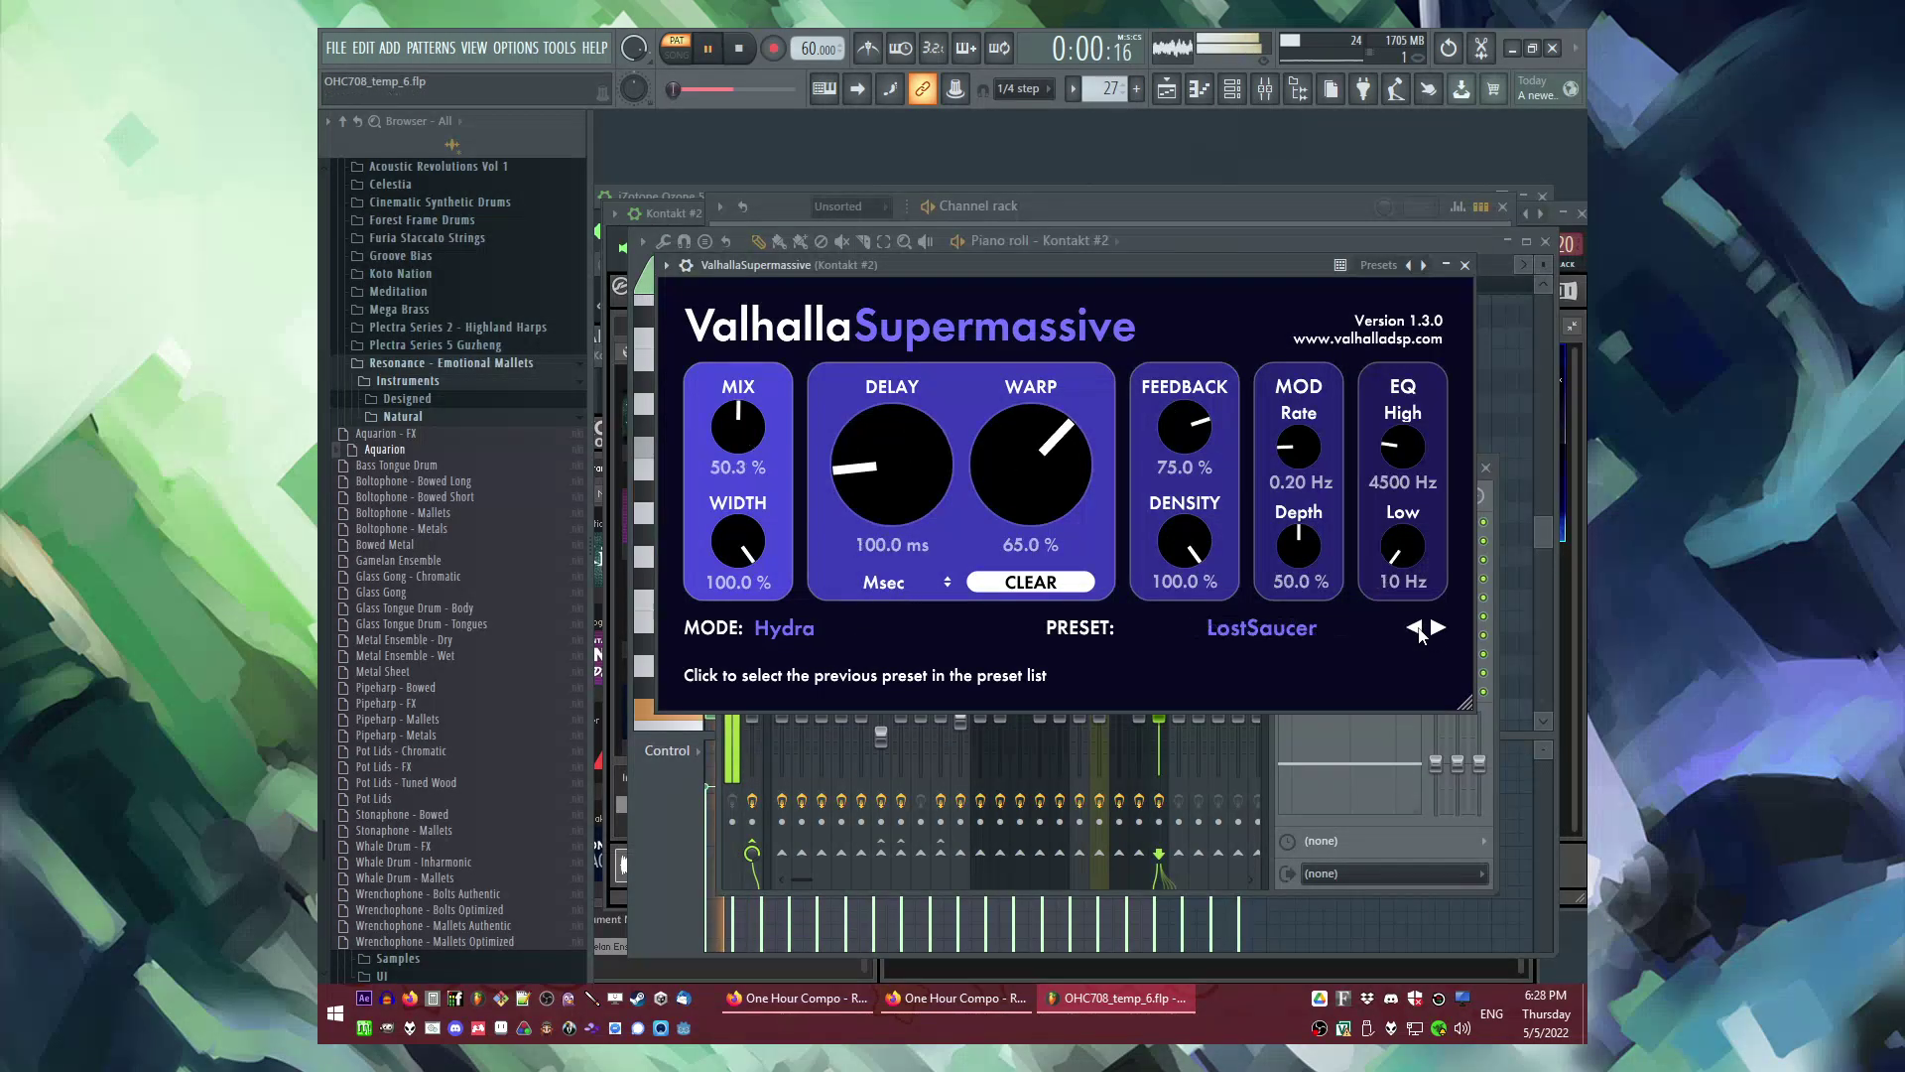
pyautogui.click(1418, 631)
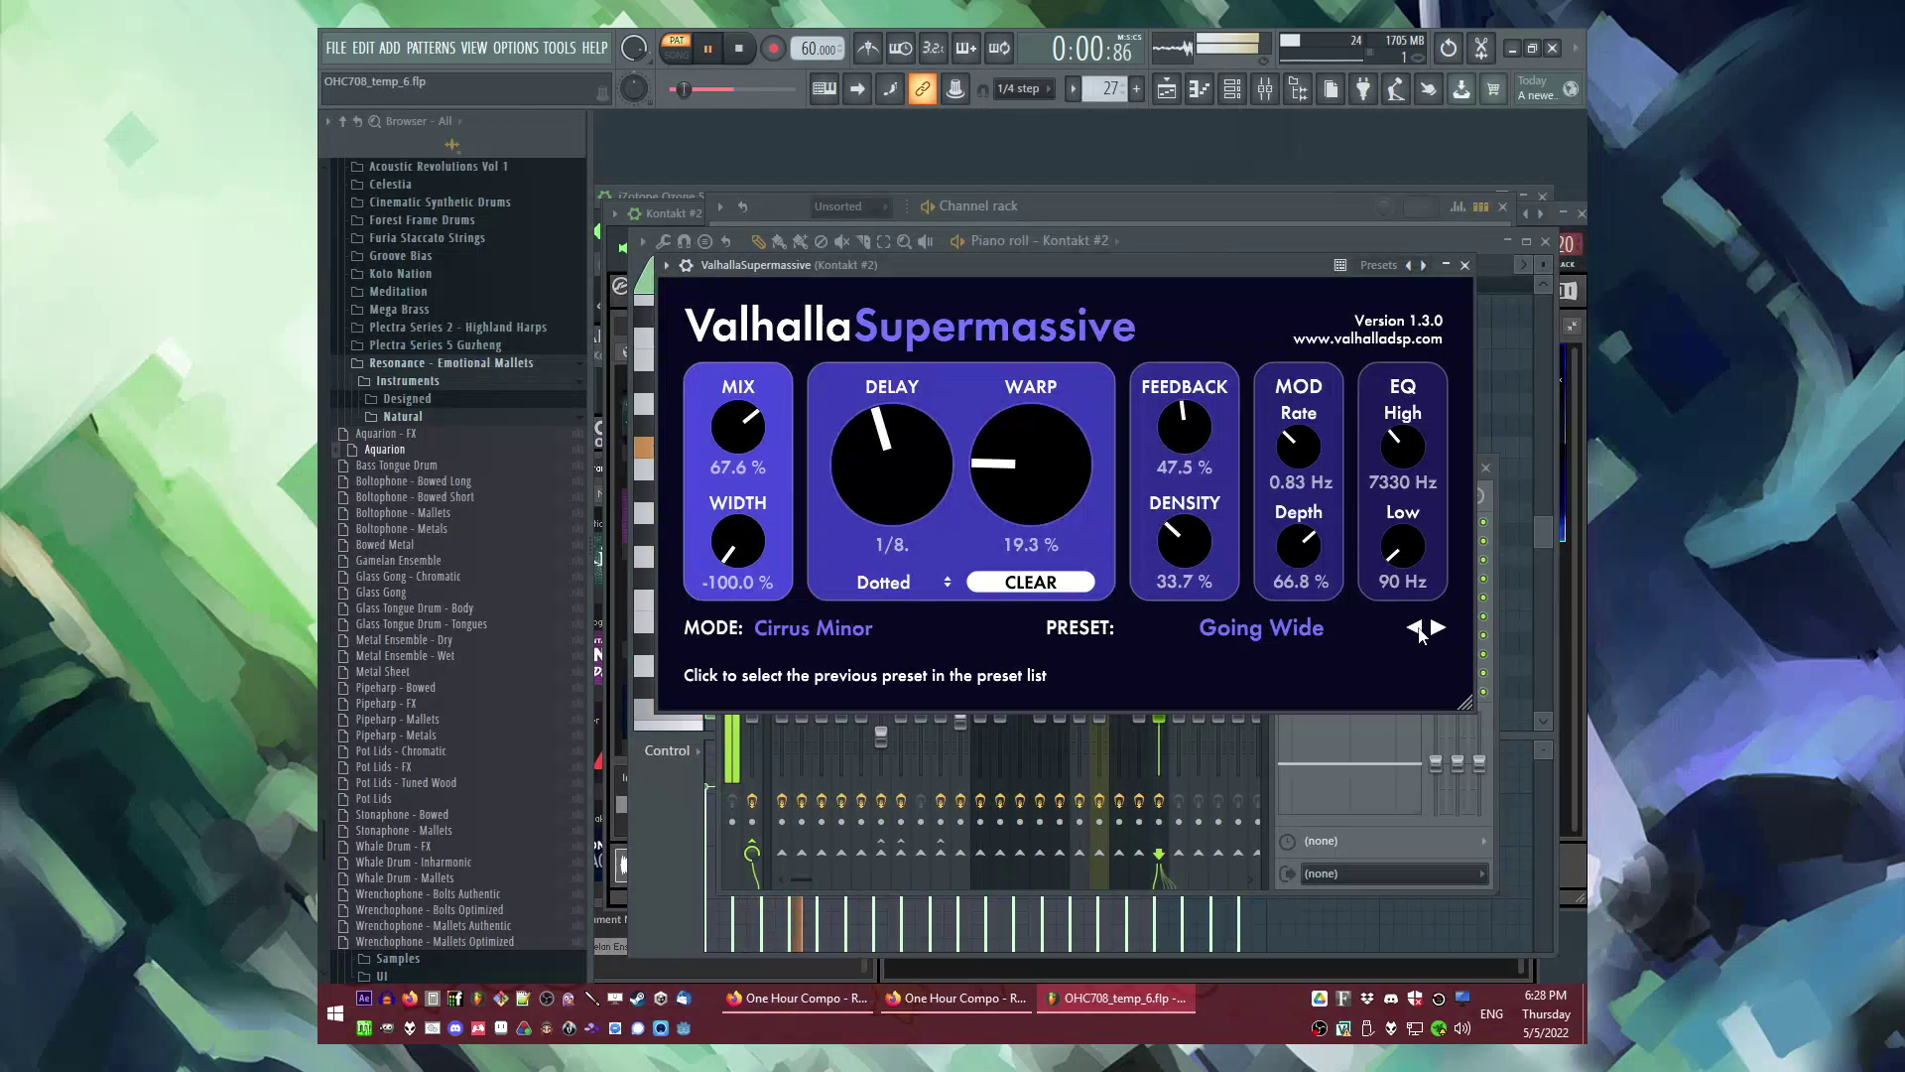
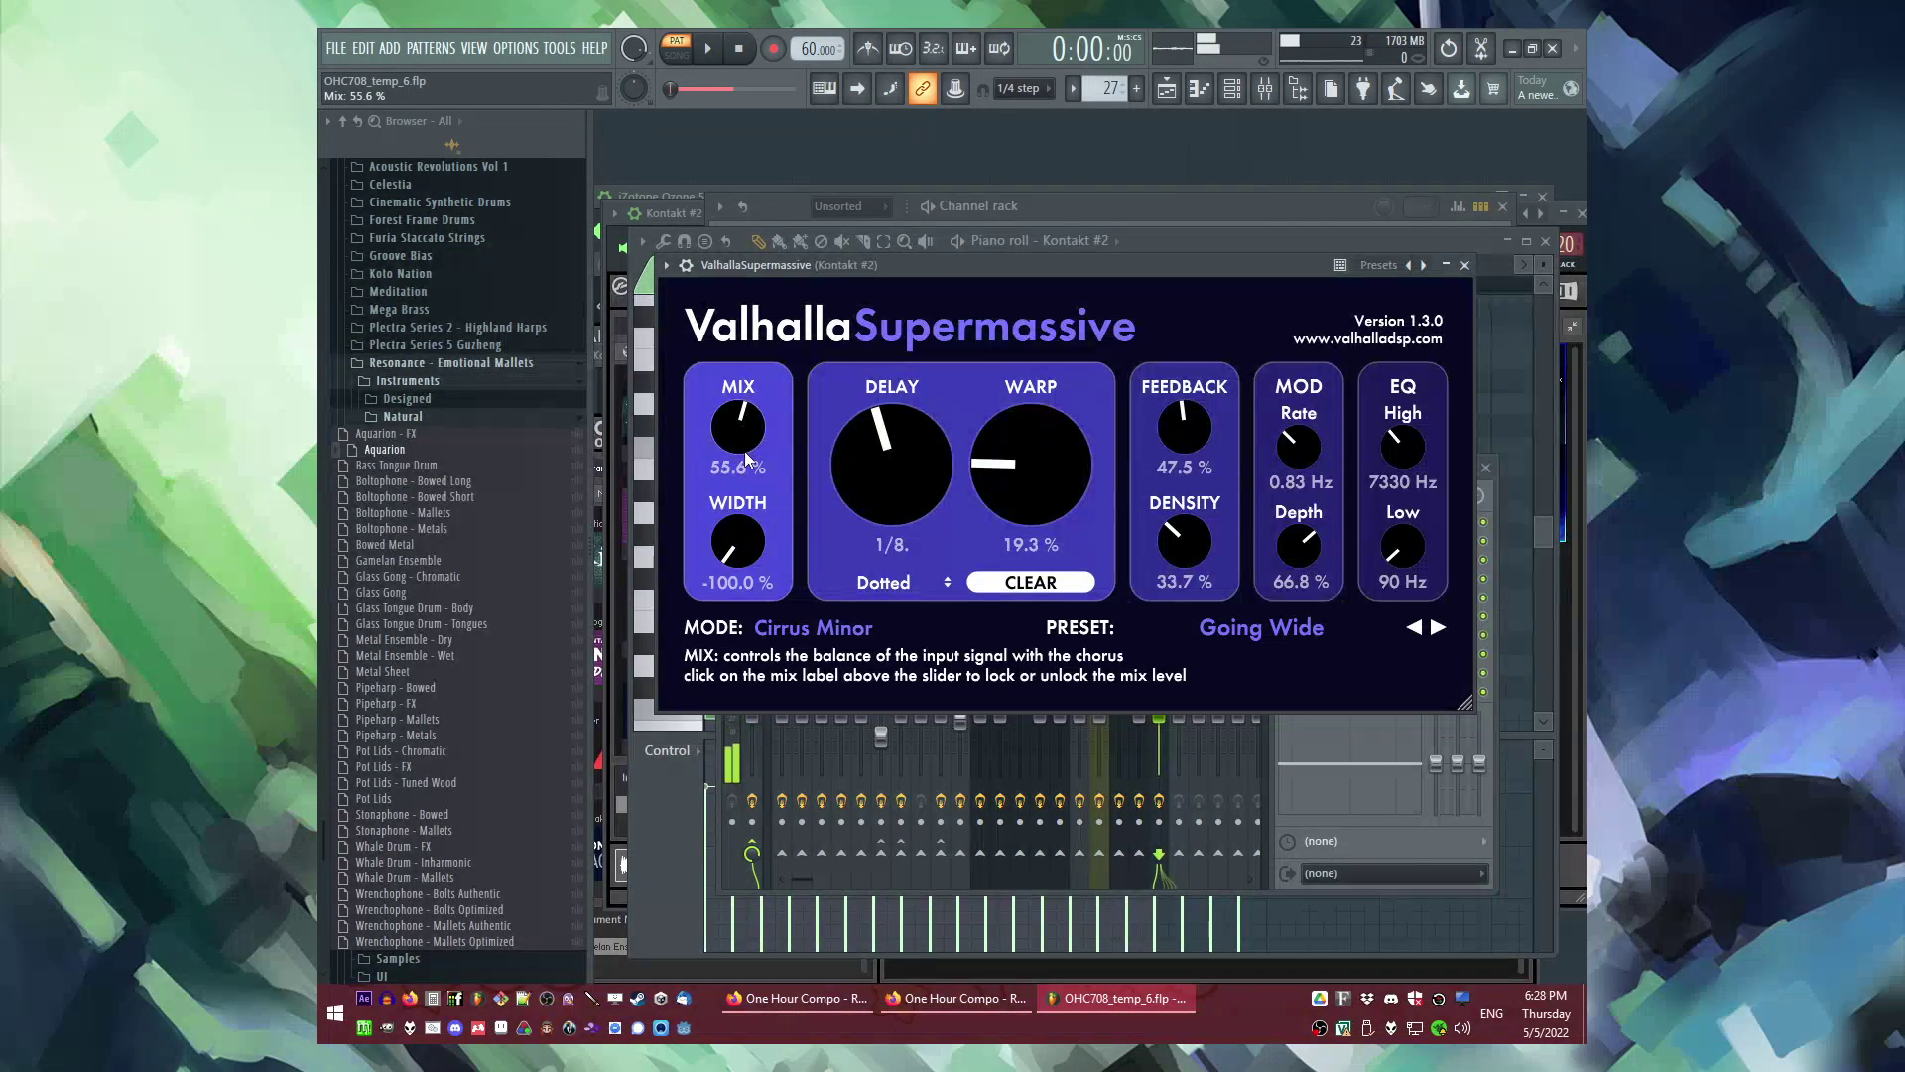
# Step: Set ValhallaSupermassive's Mix to 55.6 % and Feedback to 27.9 %, play the pattern, and return to the mixer
pyautogui.scroll(-5, 1181, 431)
pyautogui.press('space')
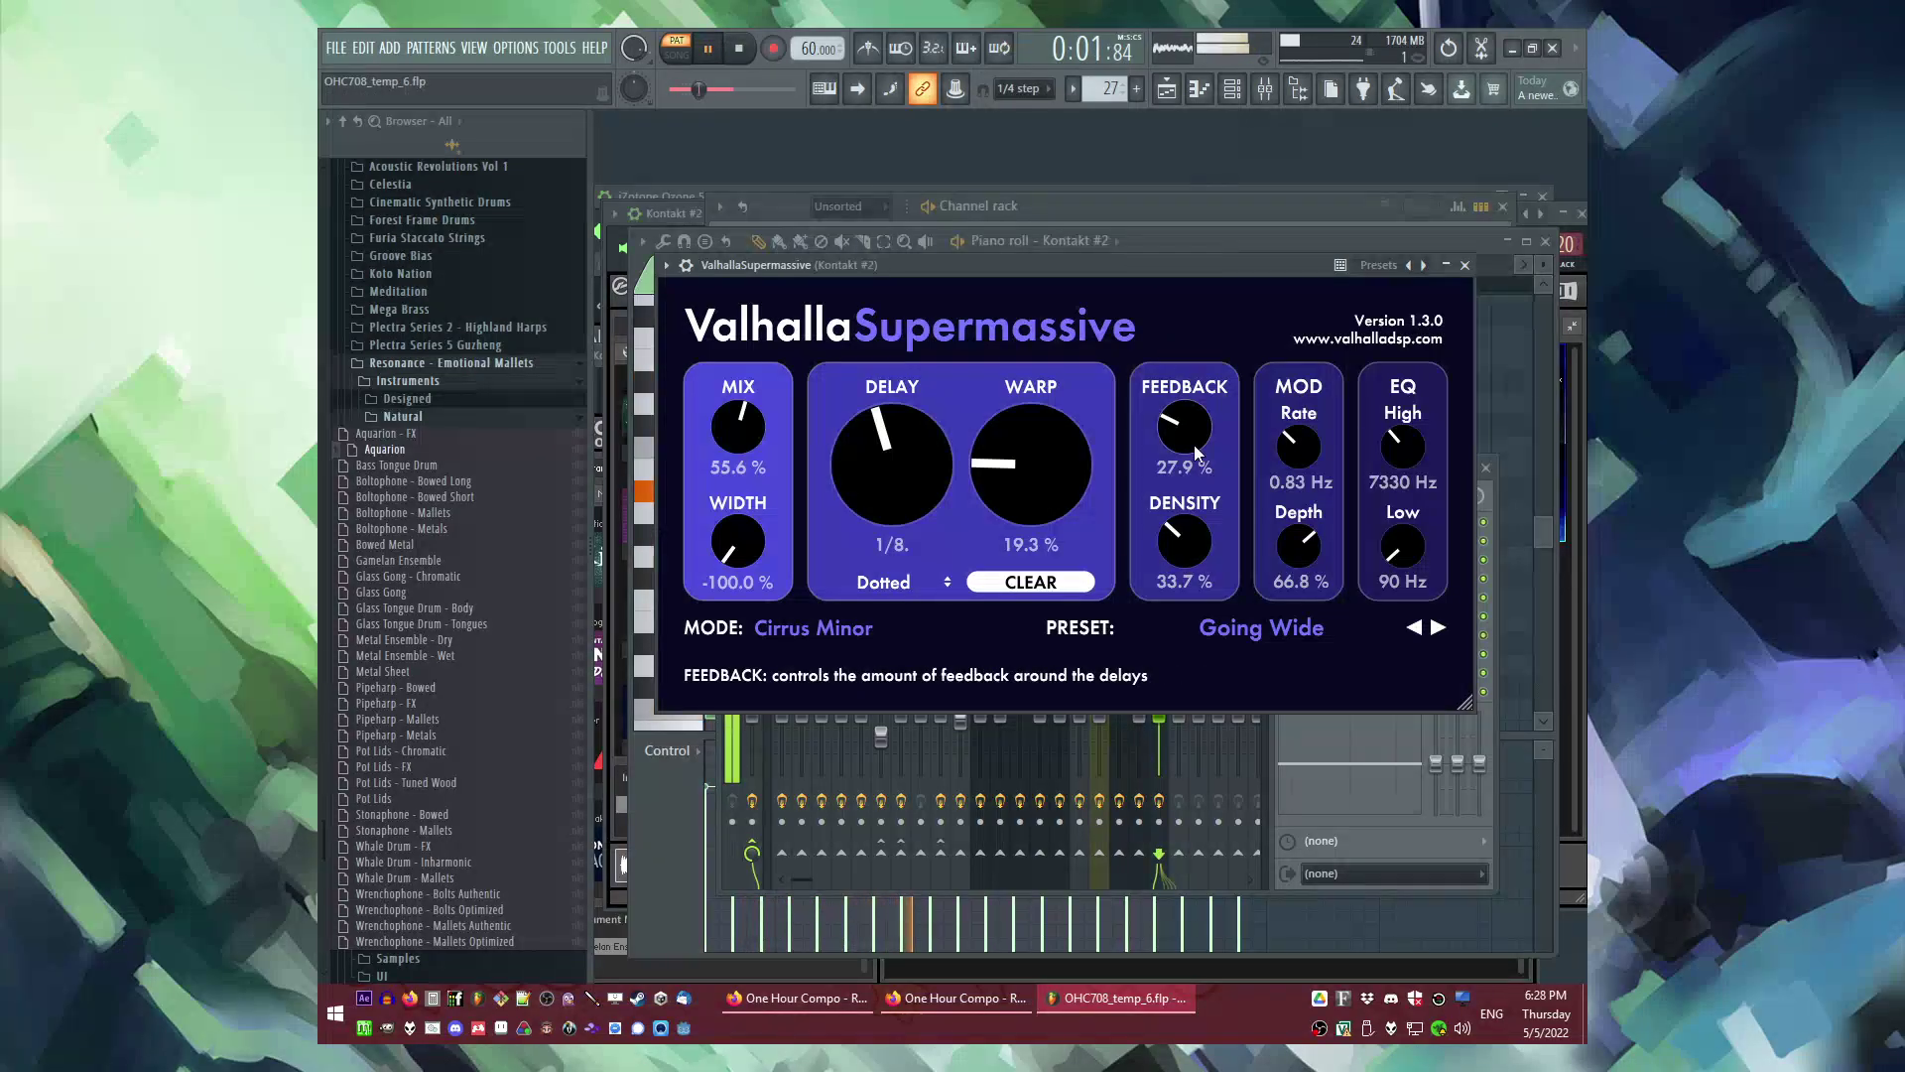
pyautogui.press('F9')
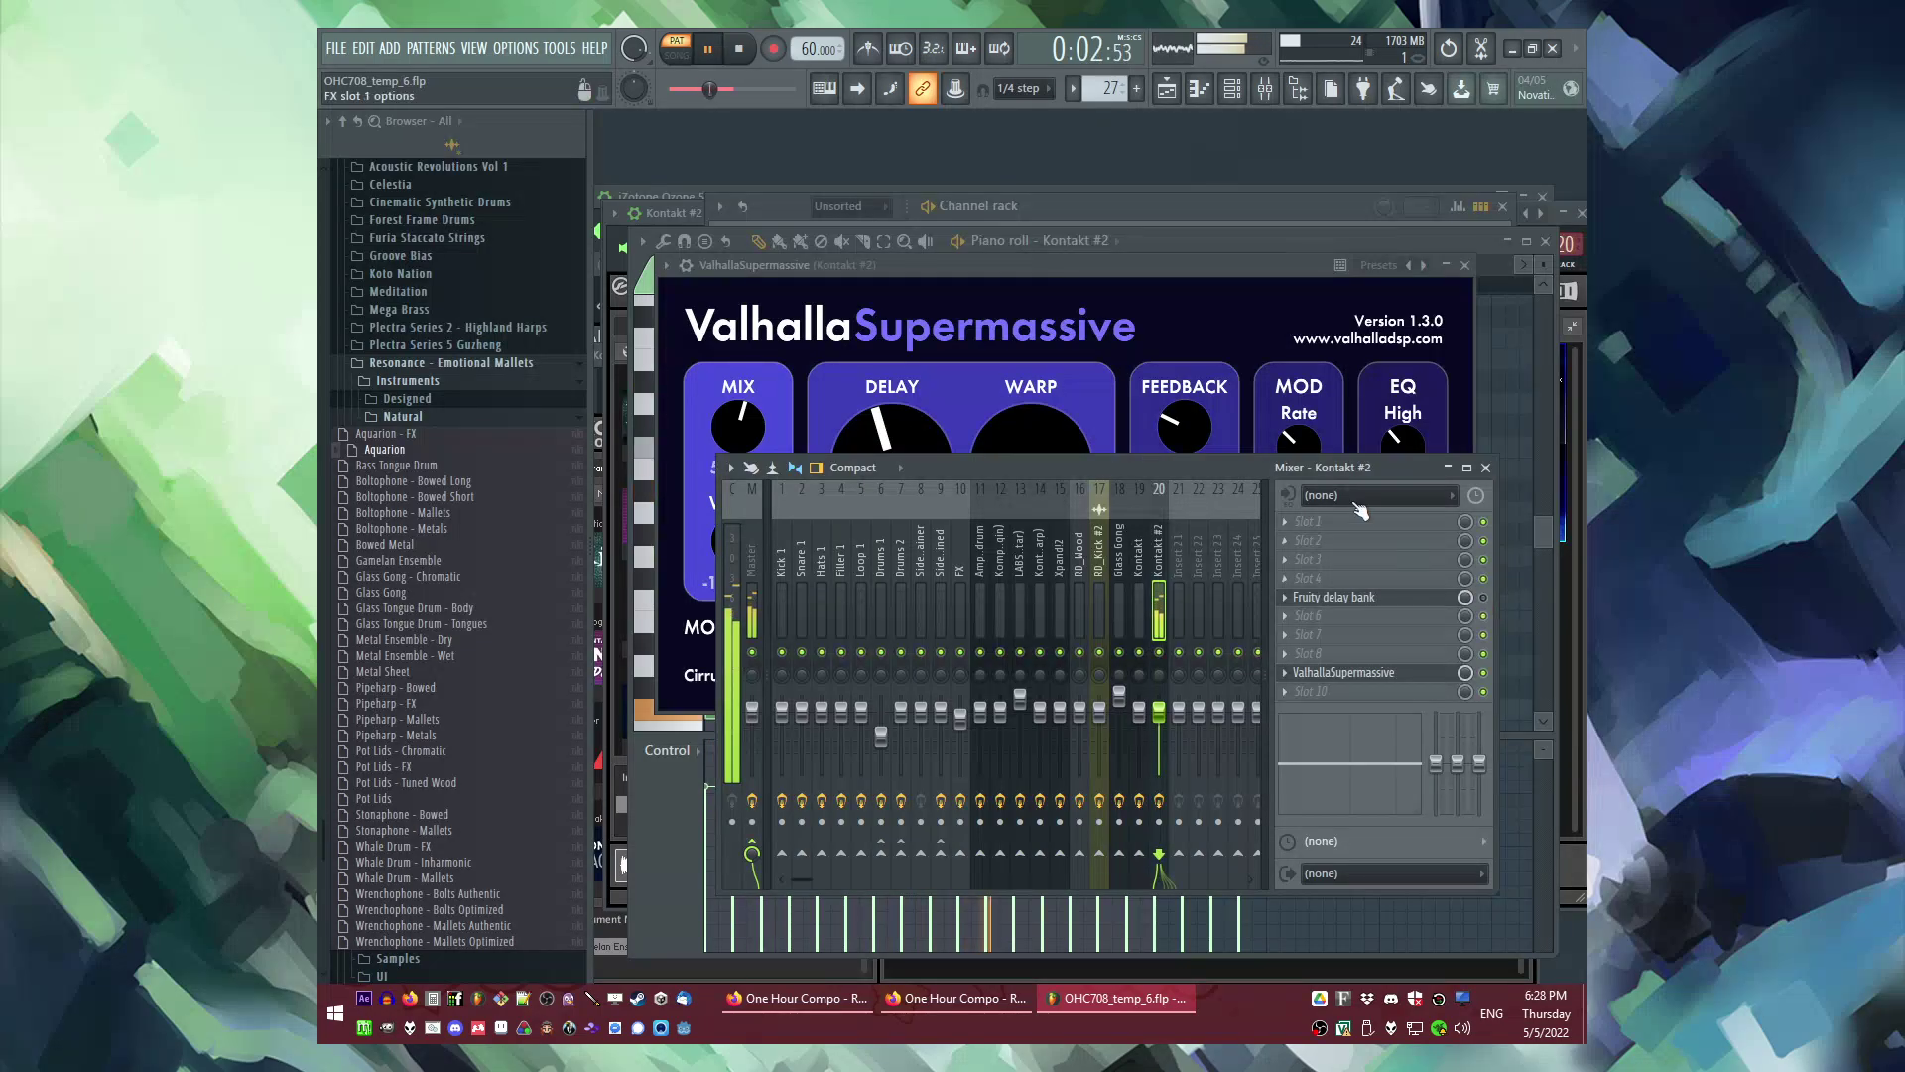
# Step: Return to the playlist and play the arrangement from bar 33
pyautogui.press('F9')
pyautogui.press('F5')
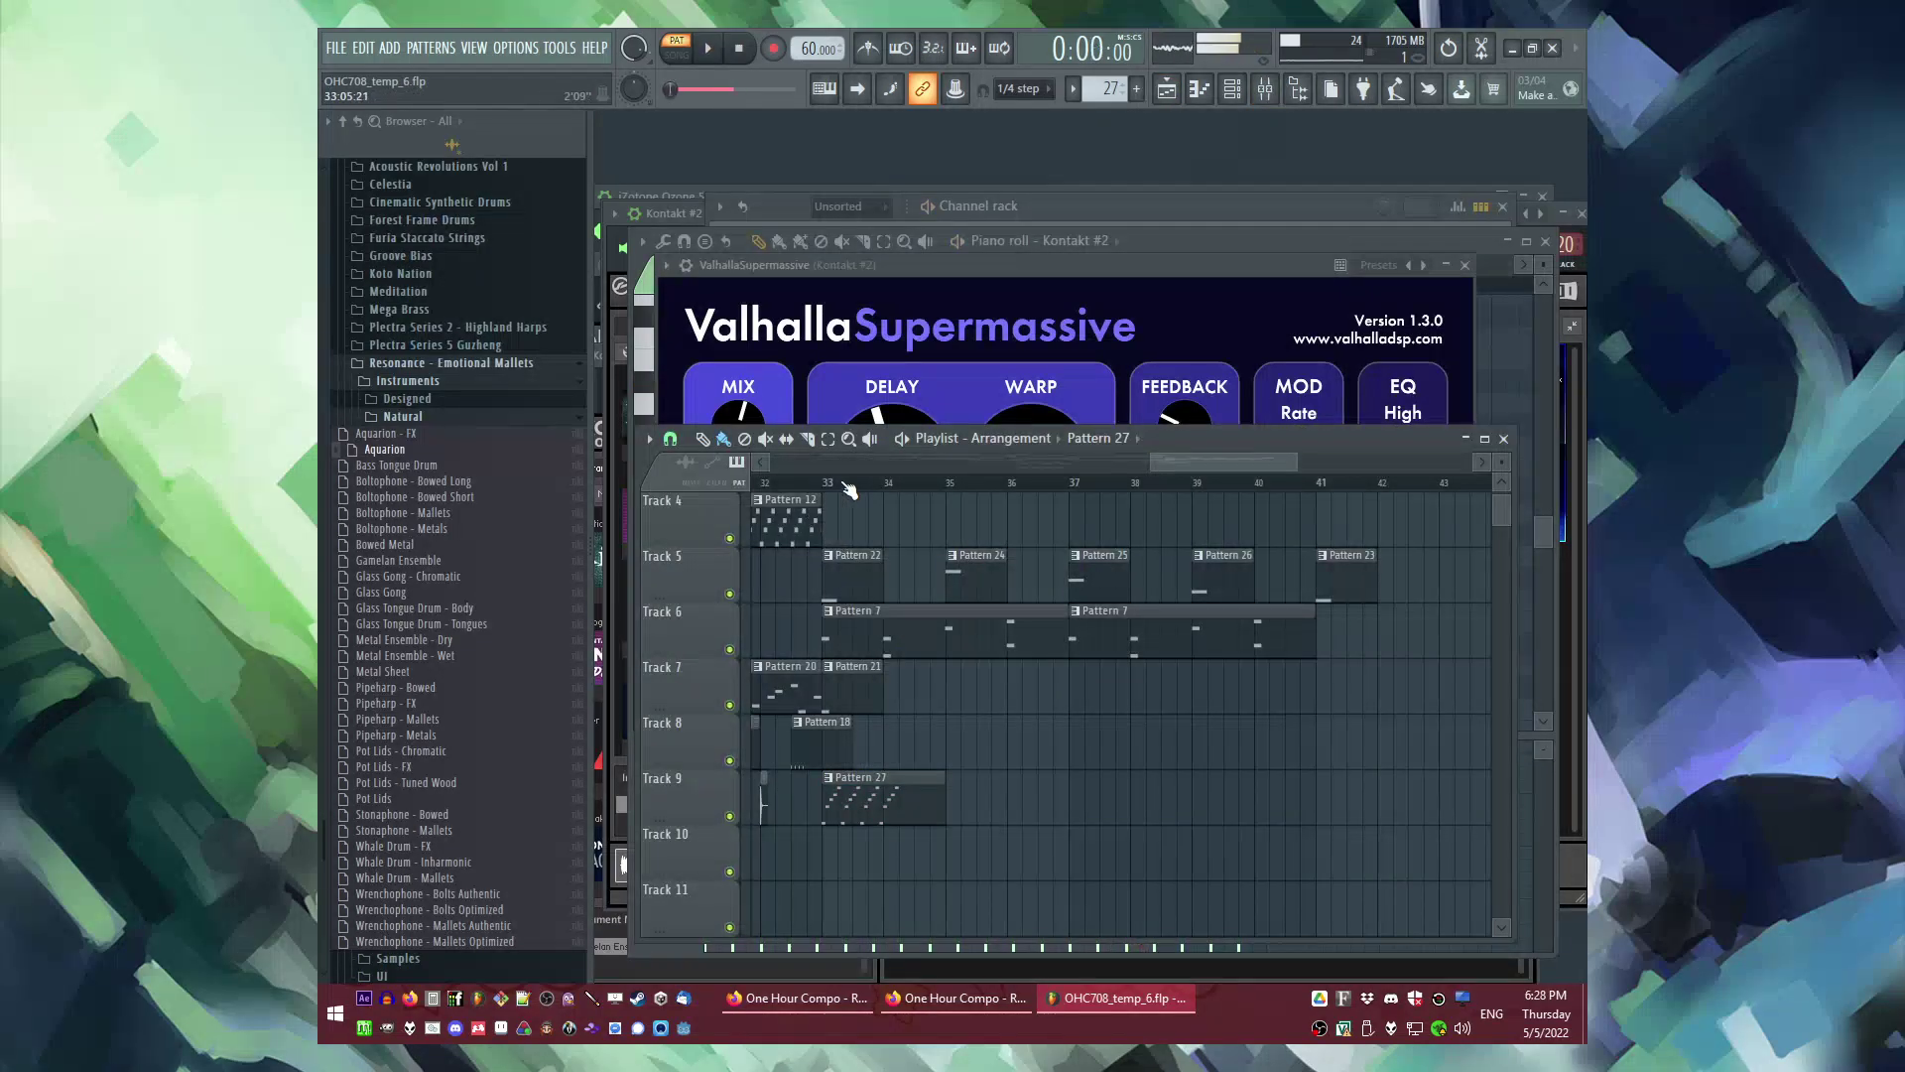
pyautogui.press('space')
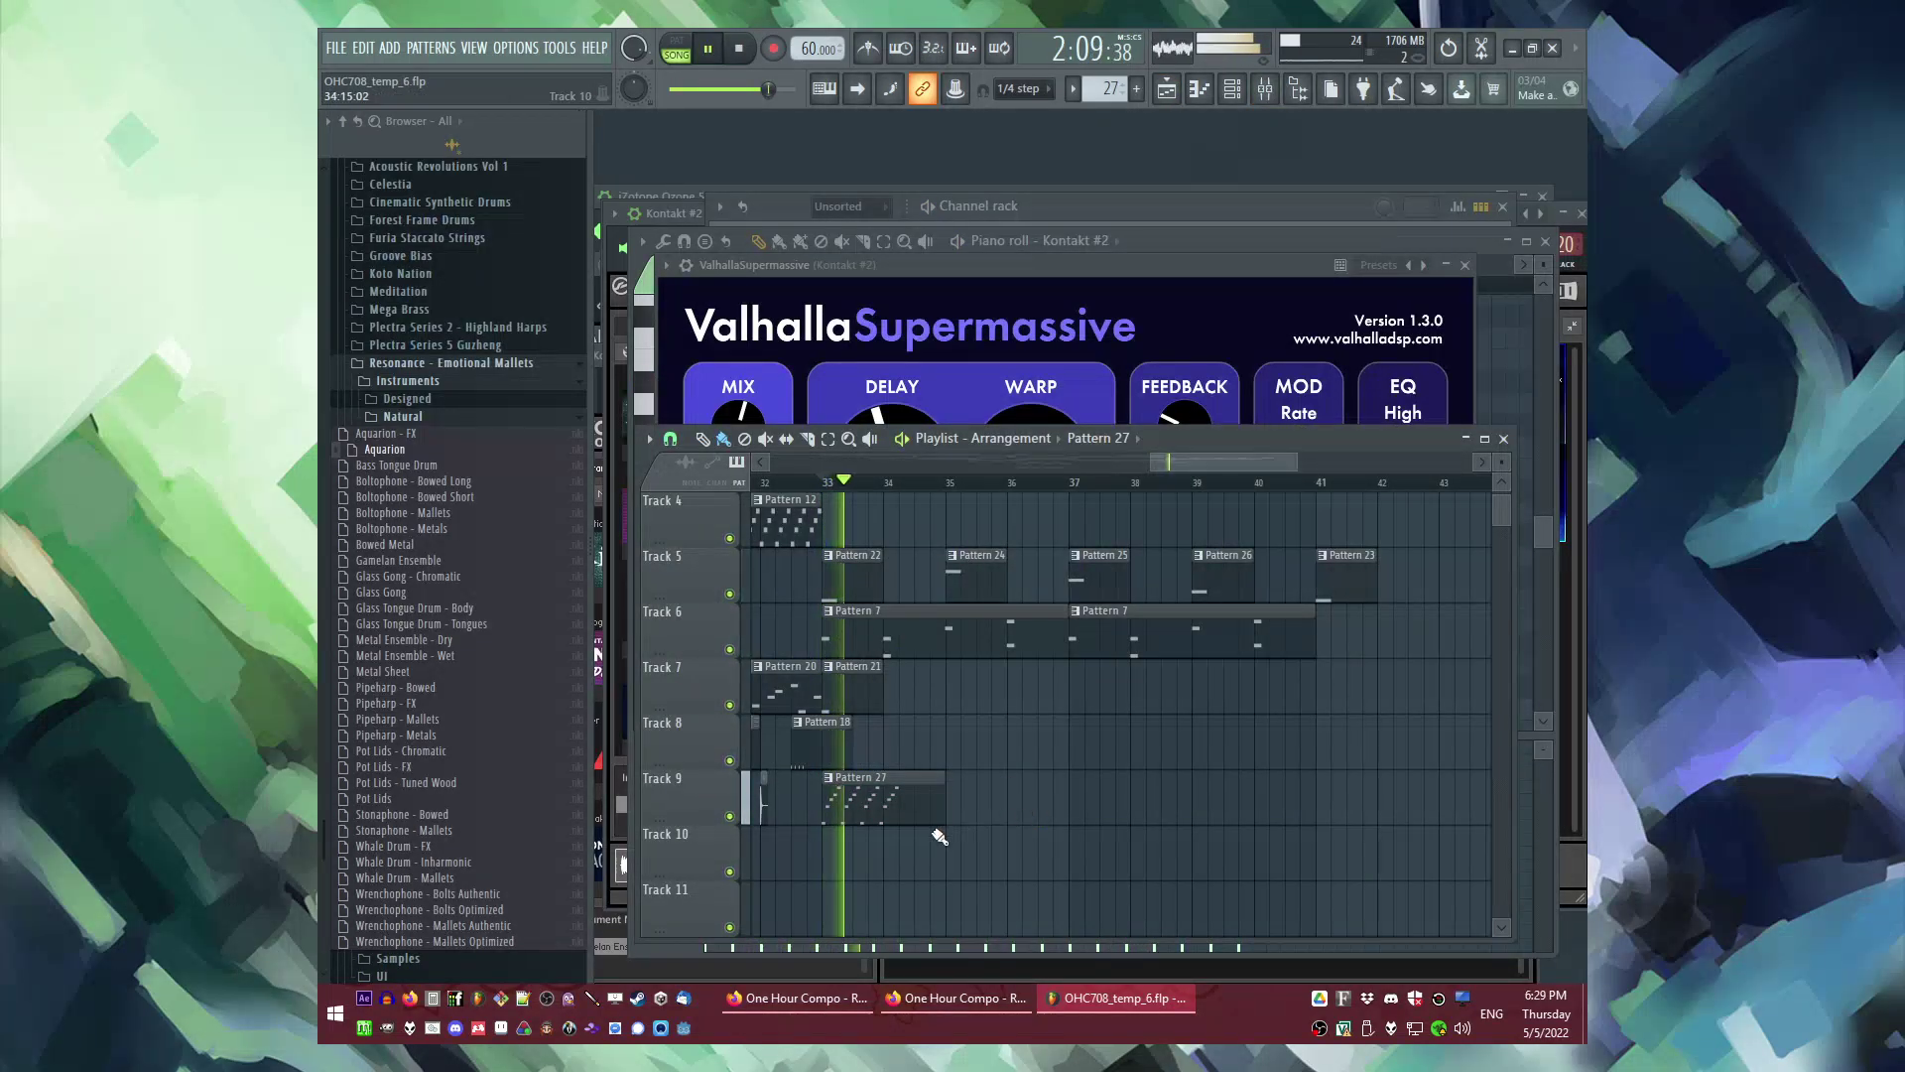
# Step: Load Fruity Reeverb 2 in slot 7 of the Kontakt #2 mixer track and adjust its size, decay and wet level
pyautogui.press('F9')
pyautogui.click(1330, 634)
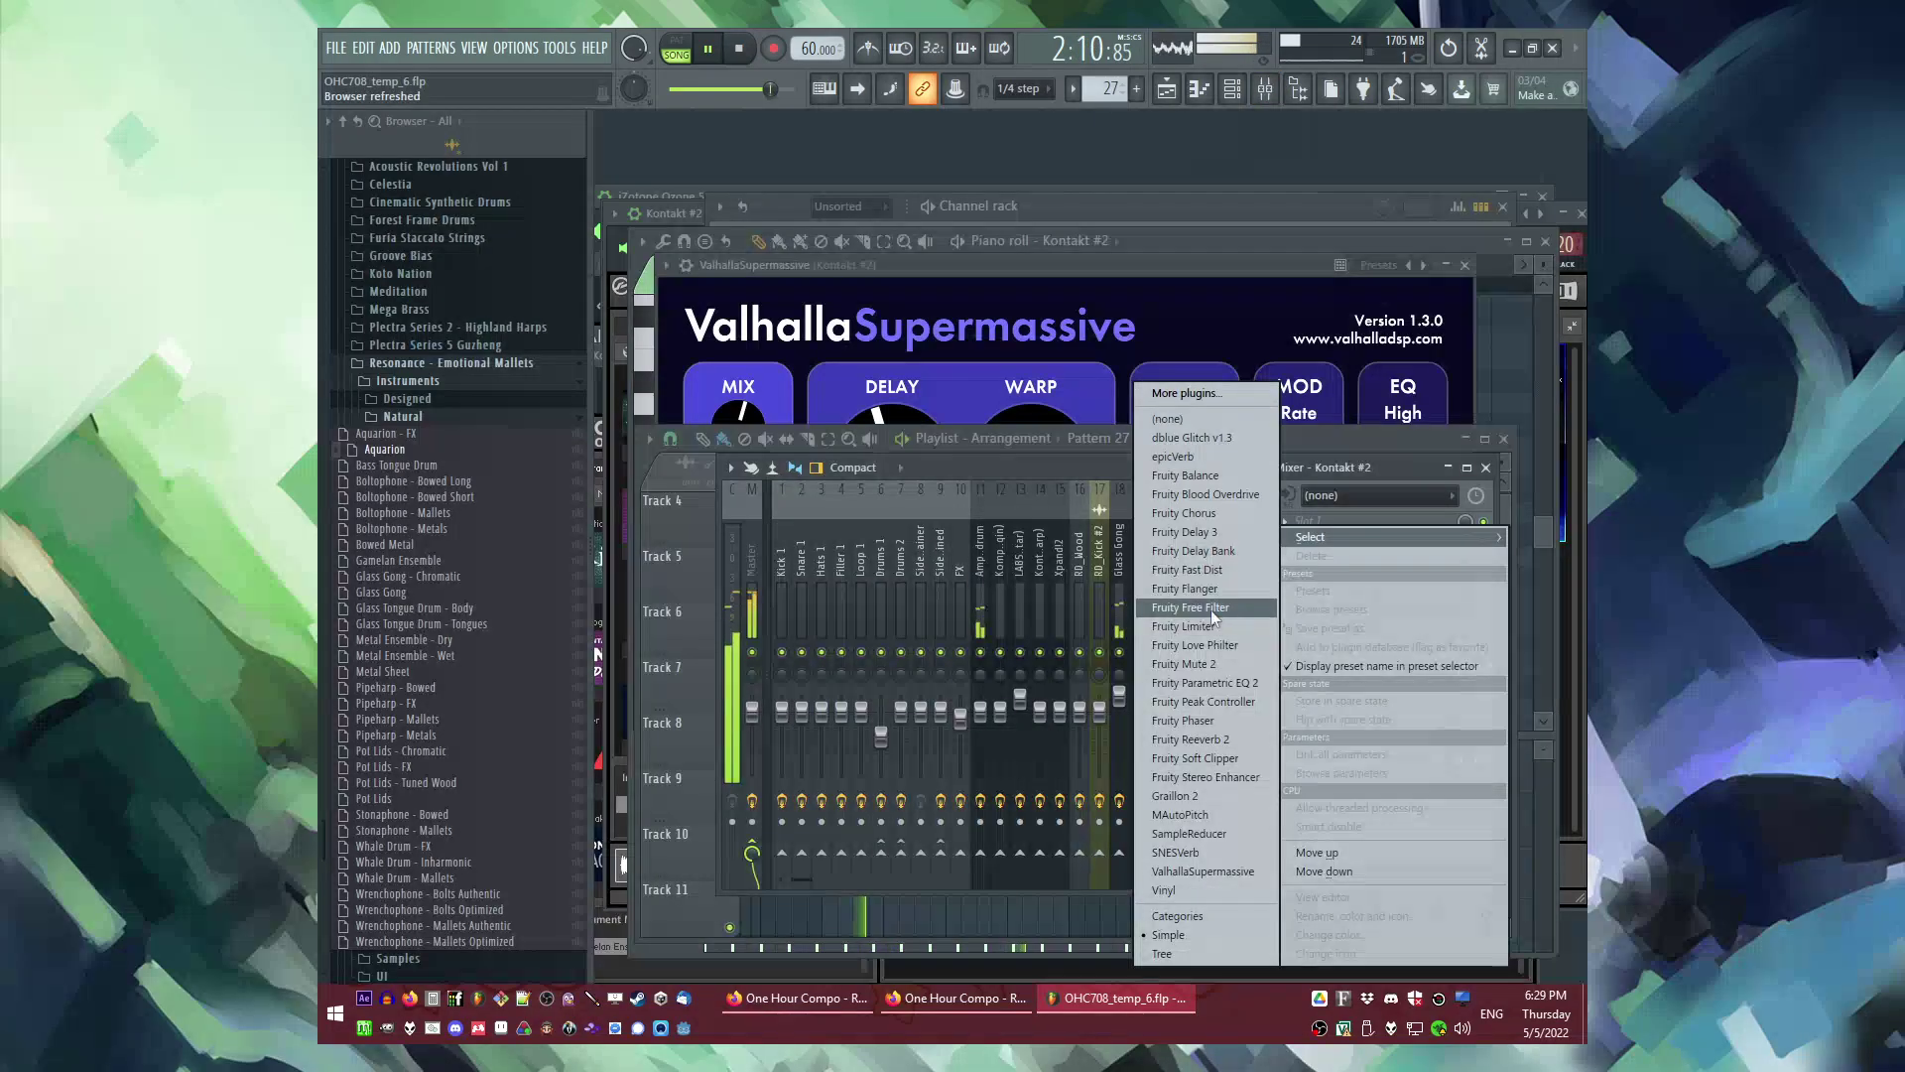
pyautogui.click(1194, 729)
pyautogui.moveTo(852, 298); pyautogui.dragTo(851, 268)
pyautogui.moveTo(999, 250); pyautogui.dragTo(999, 244)
pyautogui.moveTo(1112, 277)
pyautogui.mouseDown()
pyautogui.moveTo(1097, 266)
pyautogui.moveTo(1113, 275)
pyautogui.mouseUp()
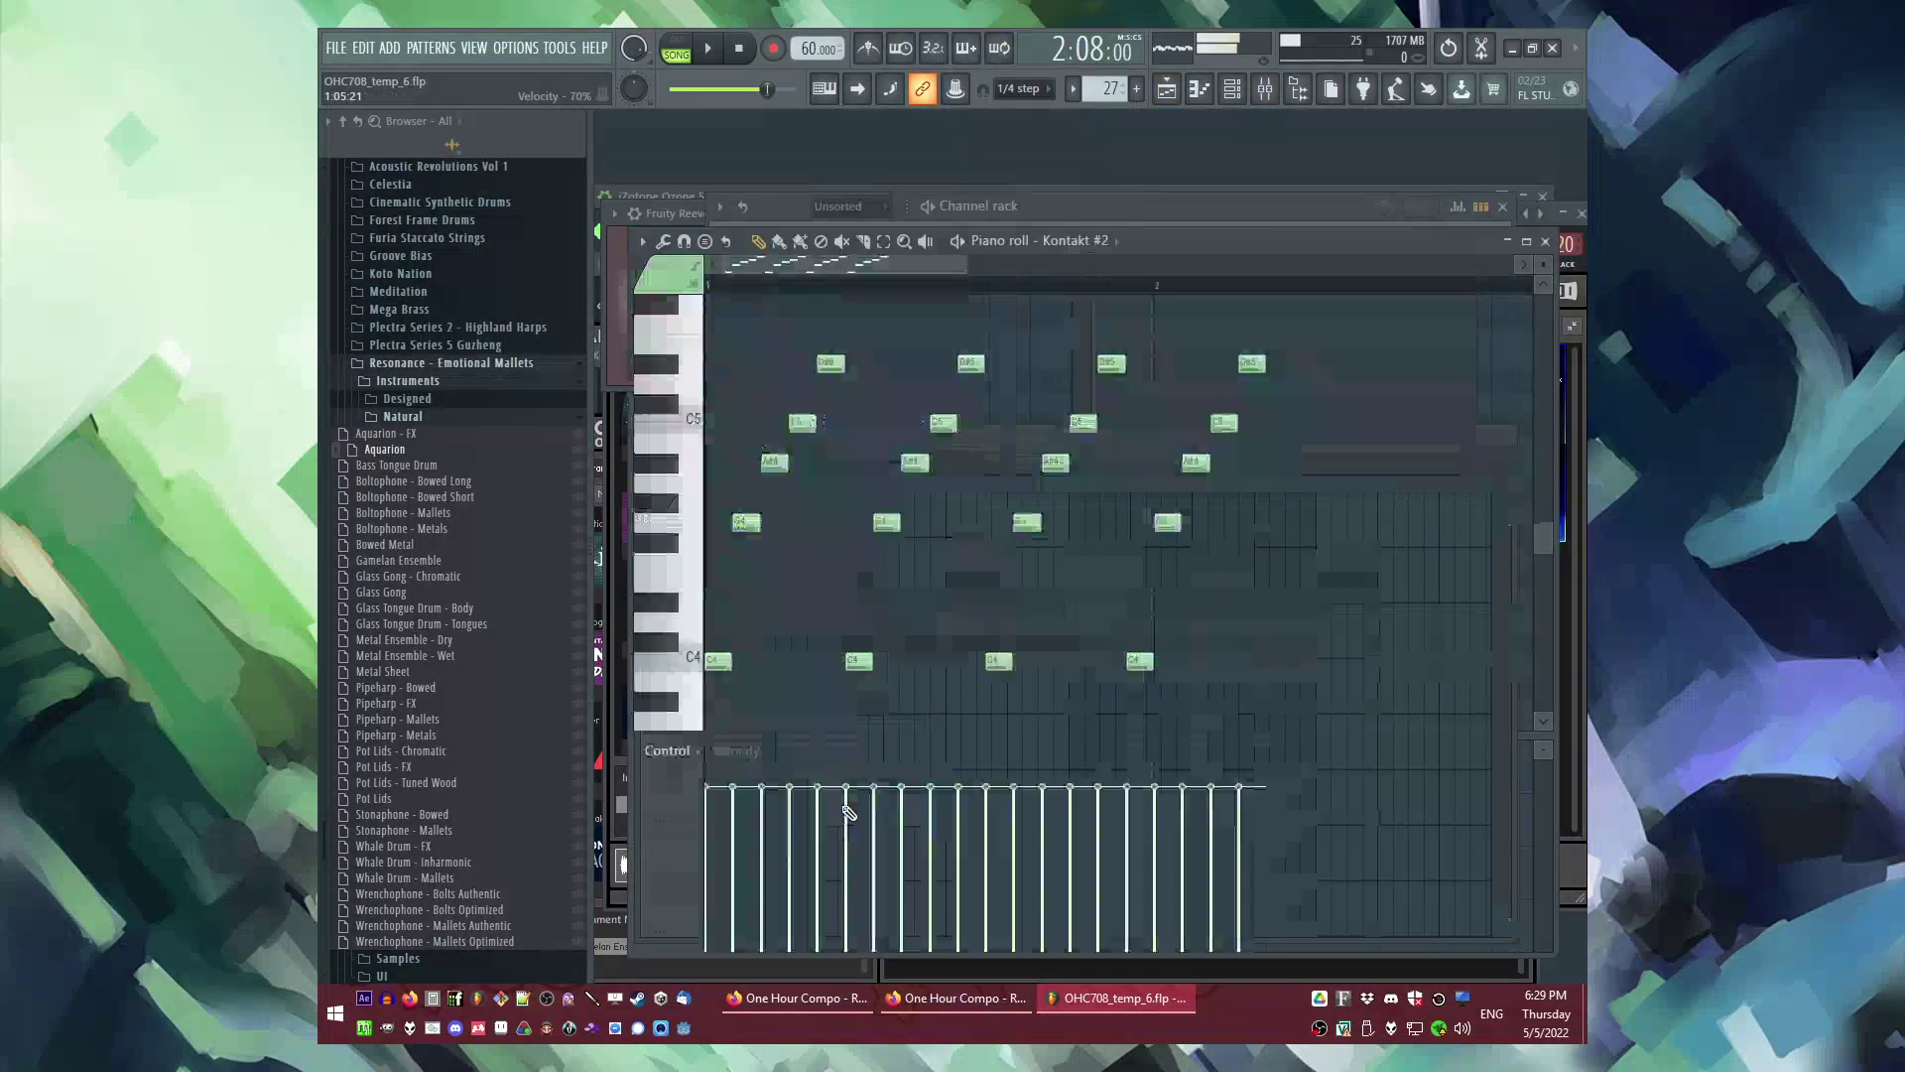
# Step: Replace the last two notes of the fourth run with F4, D#4 and C4, auditioning the melody
pyautogui.scroll(-3, 997, 612)
pyautogui.hotkey('ctrl', 'a')
pyautogui.hotkey('ctrl', 'Return')
pyautogui.scroll(3, 1161, 456)
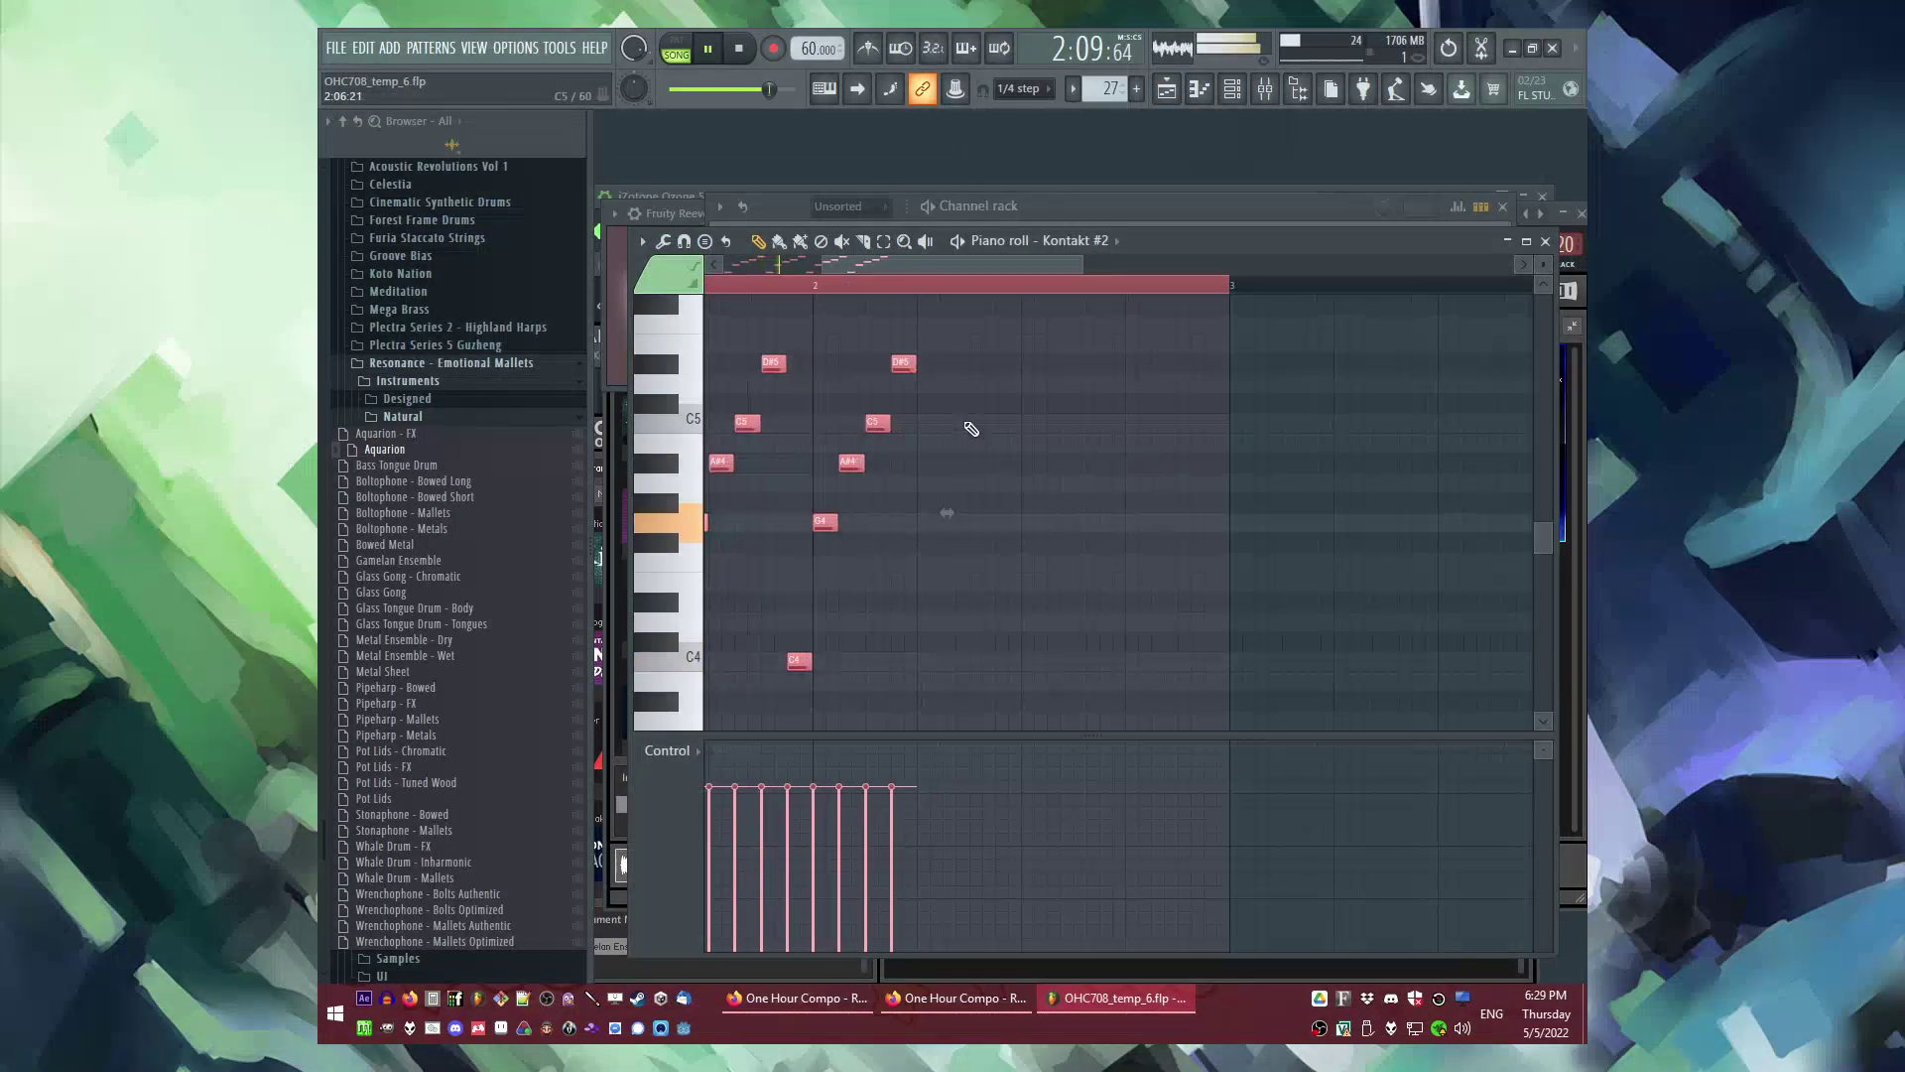
pyautogui.hotkey('ctrl', 'd')
pyautogui.press('space')
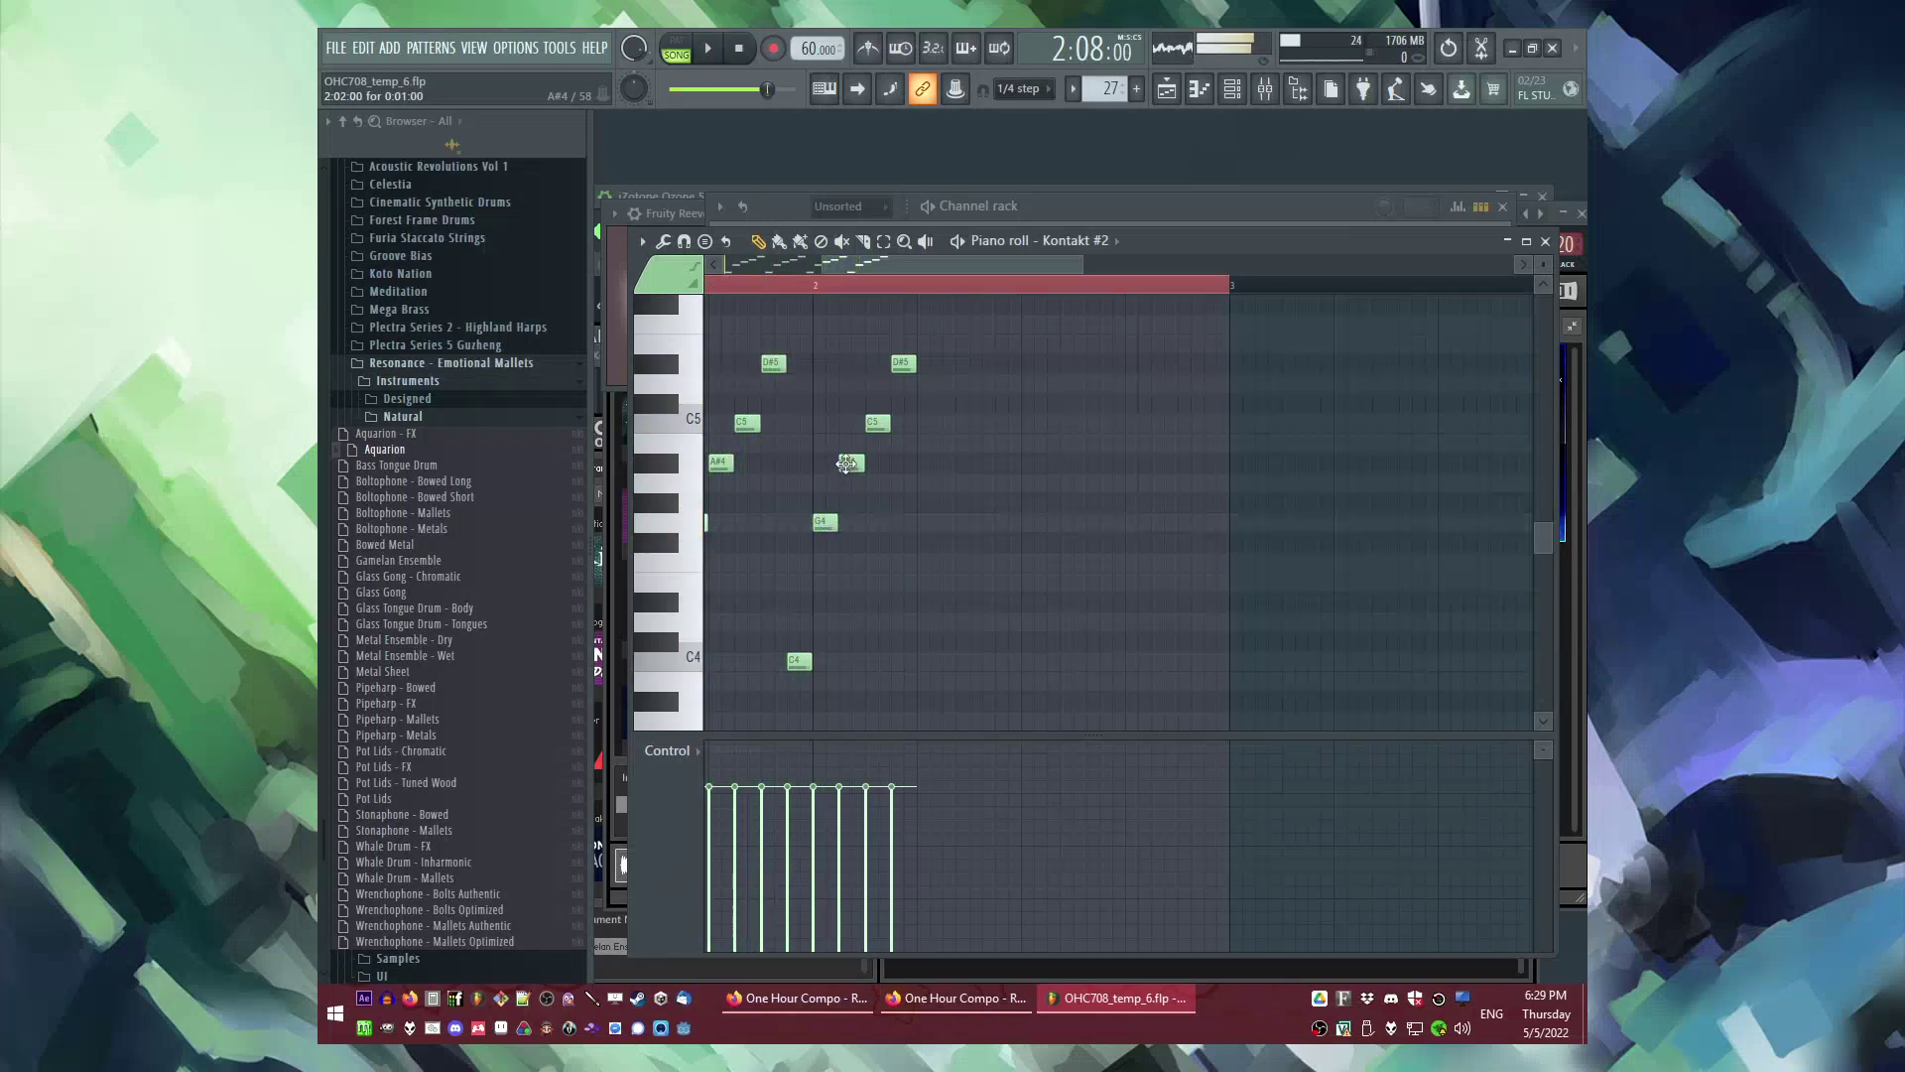
pyautogui.click(869, 563)
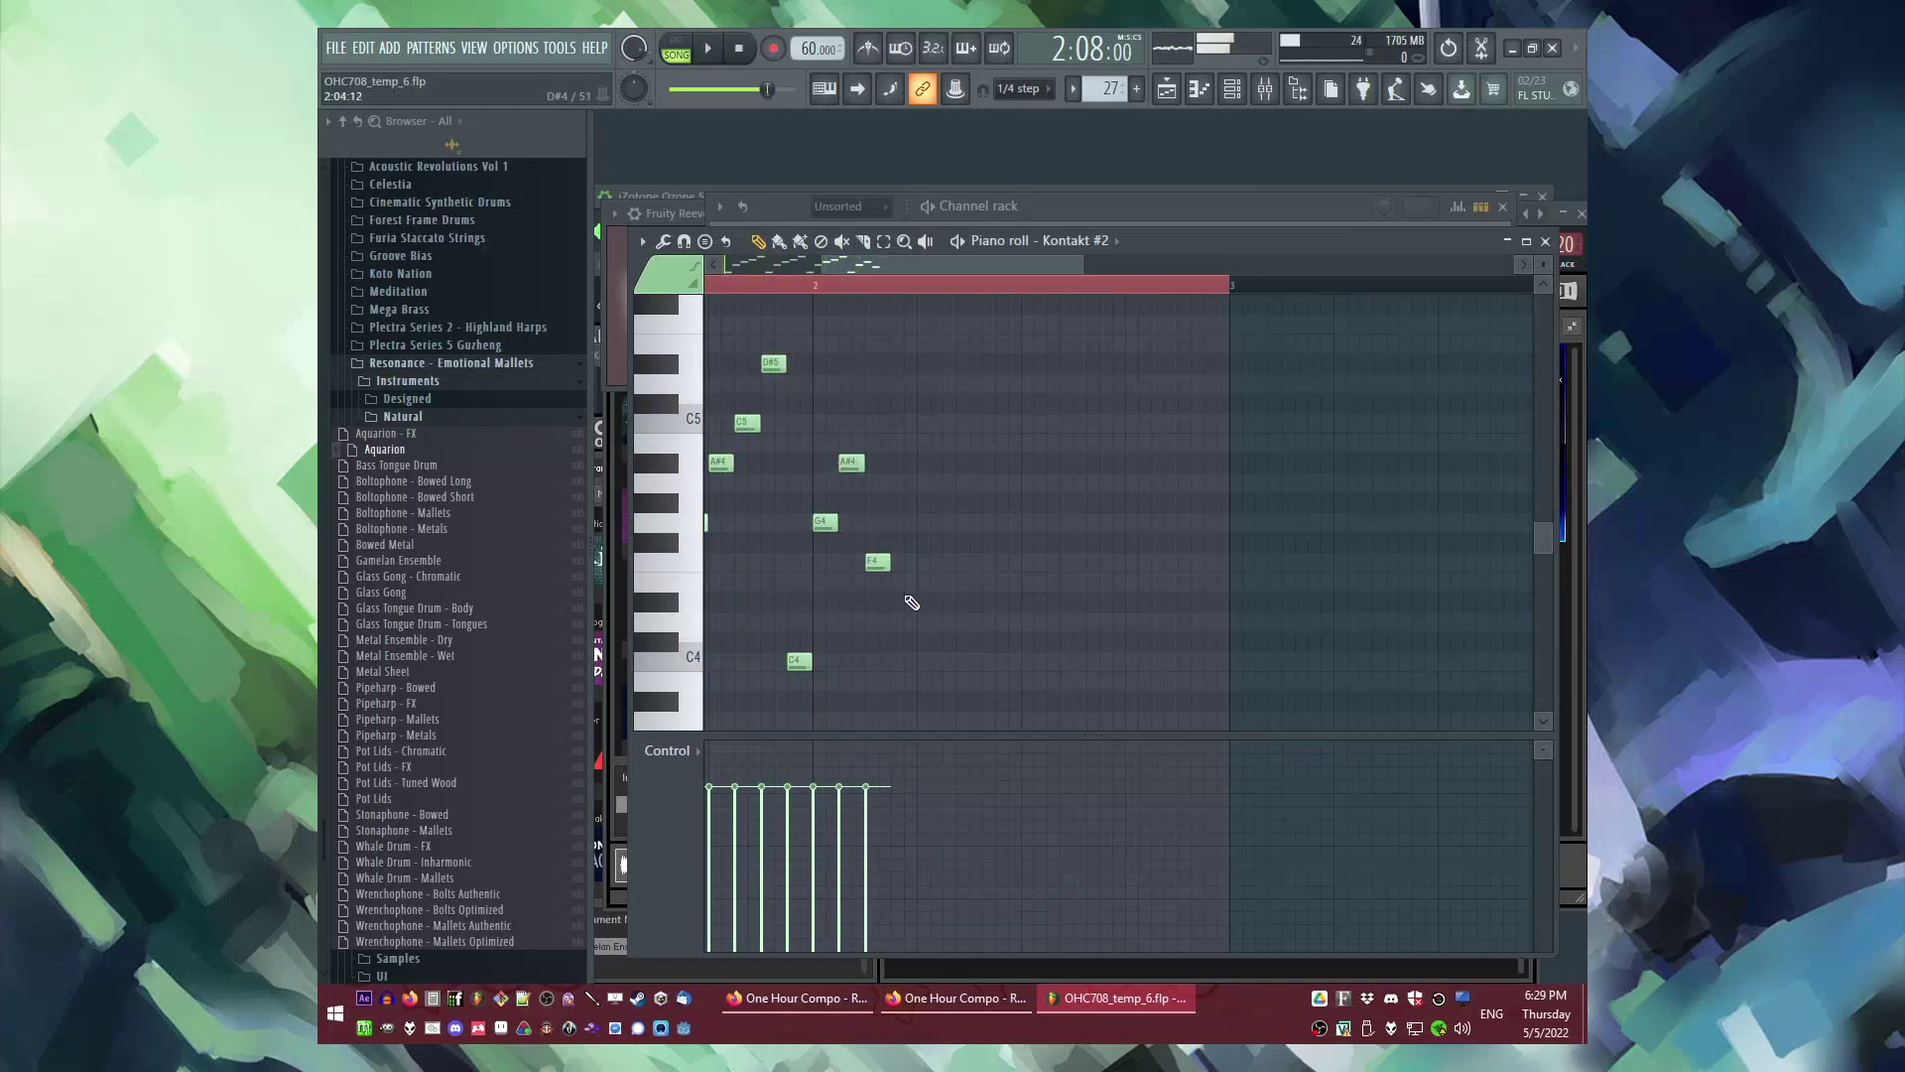
pyautogui.moveTo(810, 416); pyautogui.dragTo(947, 612)
pyautogui.keyDown('ctrl'); pyautogui.click(922, 666); pyautogui.keyUp('ctrl')
pyautogui.press('space')
pyautogui.press('space')
pyautogui.click(923, 661)
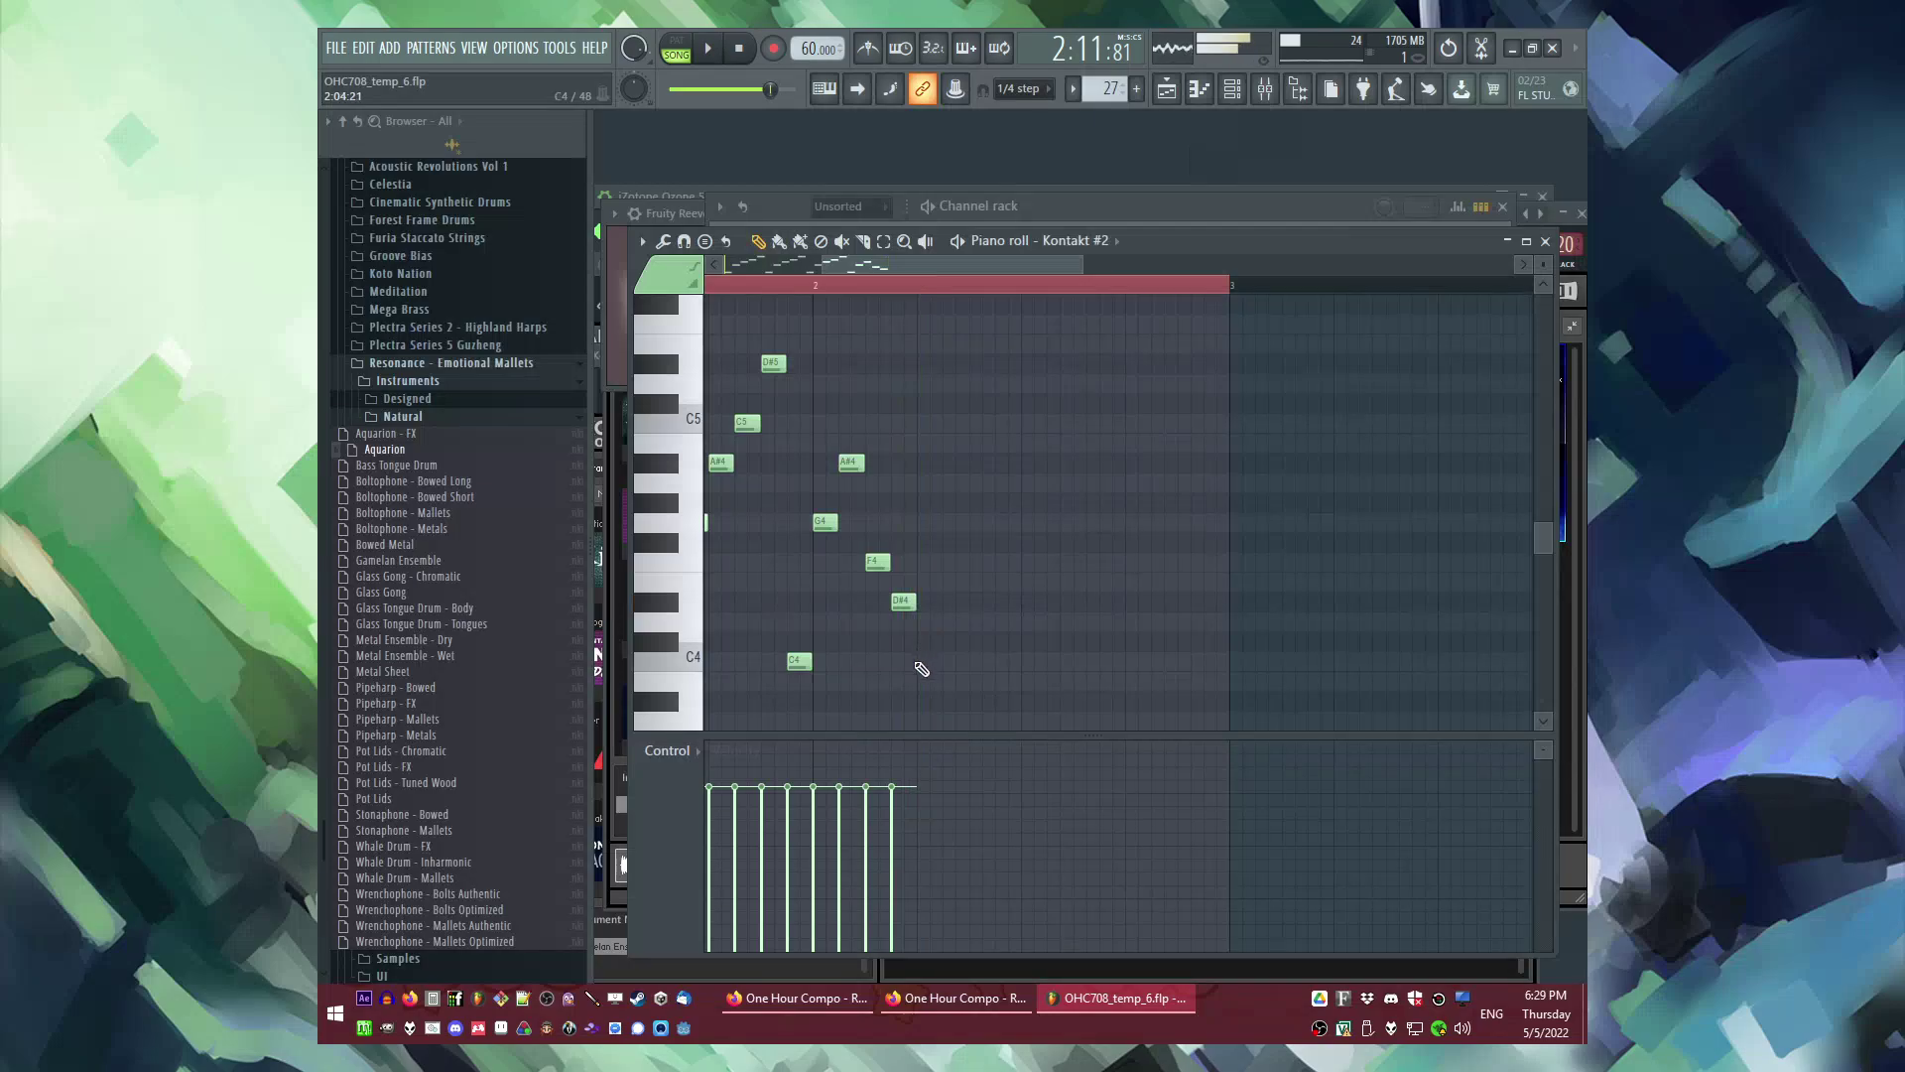
# Step: Duplicate the G4, A#4, F4, D#4, C4 figure until it plays three times in a row from bar 2
pyautogui.moveTo(814, 414); pyautogui.dragTo(1051, 727)
pyautogui.press('space')
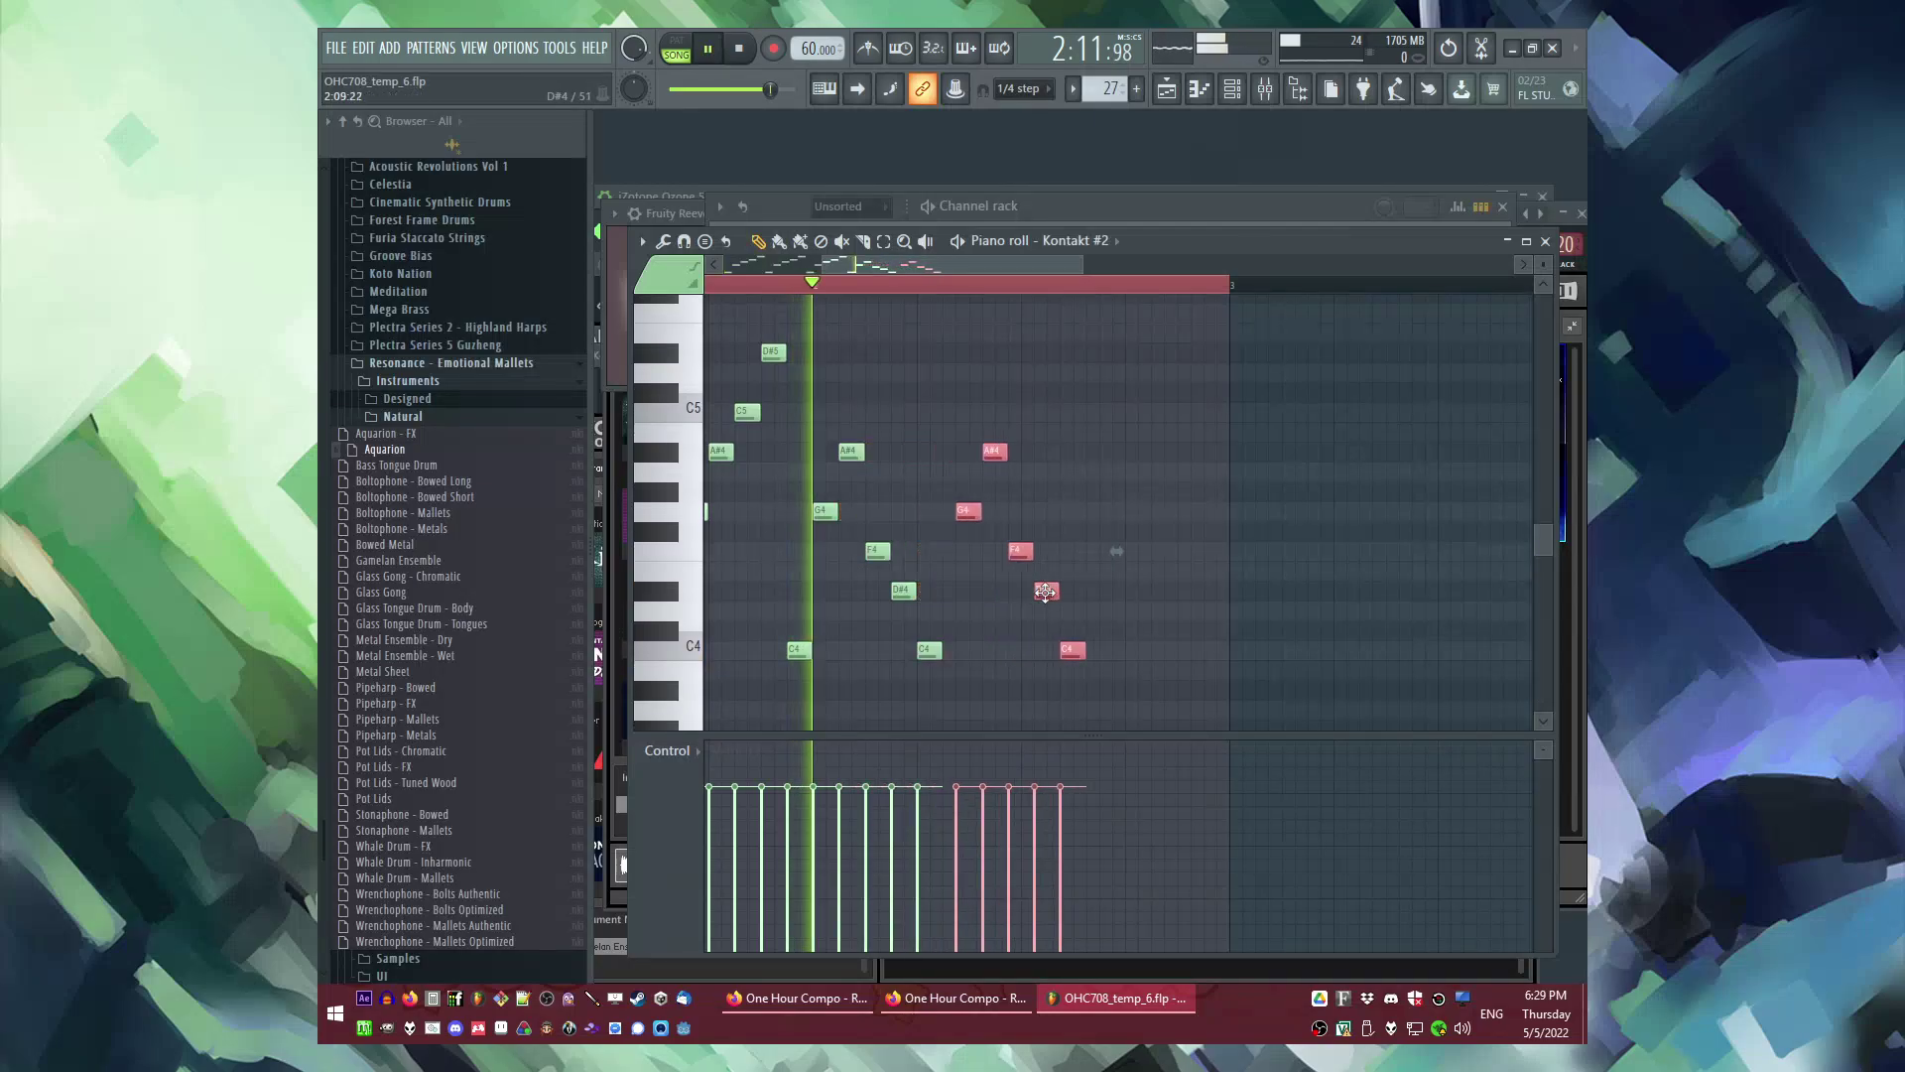
pyautogui.scroll(2, 1265, 617)
pyautogui.scroll(-2, 1265, 617)
pyautogui.hotkey('ctrl', 'v')
pyautogui.moveTo(717, 512); pyautogui.dragTo(1018, 510)
pyautogui.keyDown('ctrl'); pyautogui.click(1154, 514); pyautogui.keyUp('ctrl')
pyautogui.press('space')
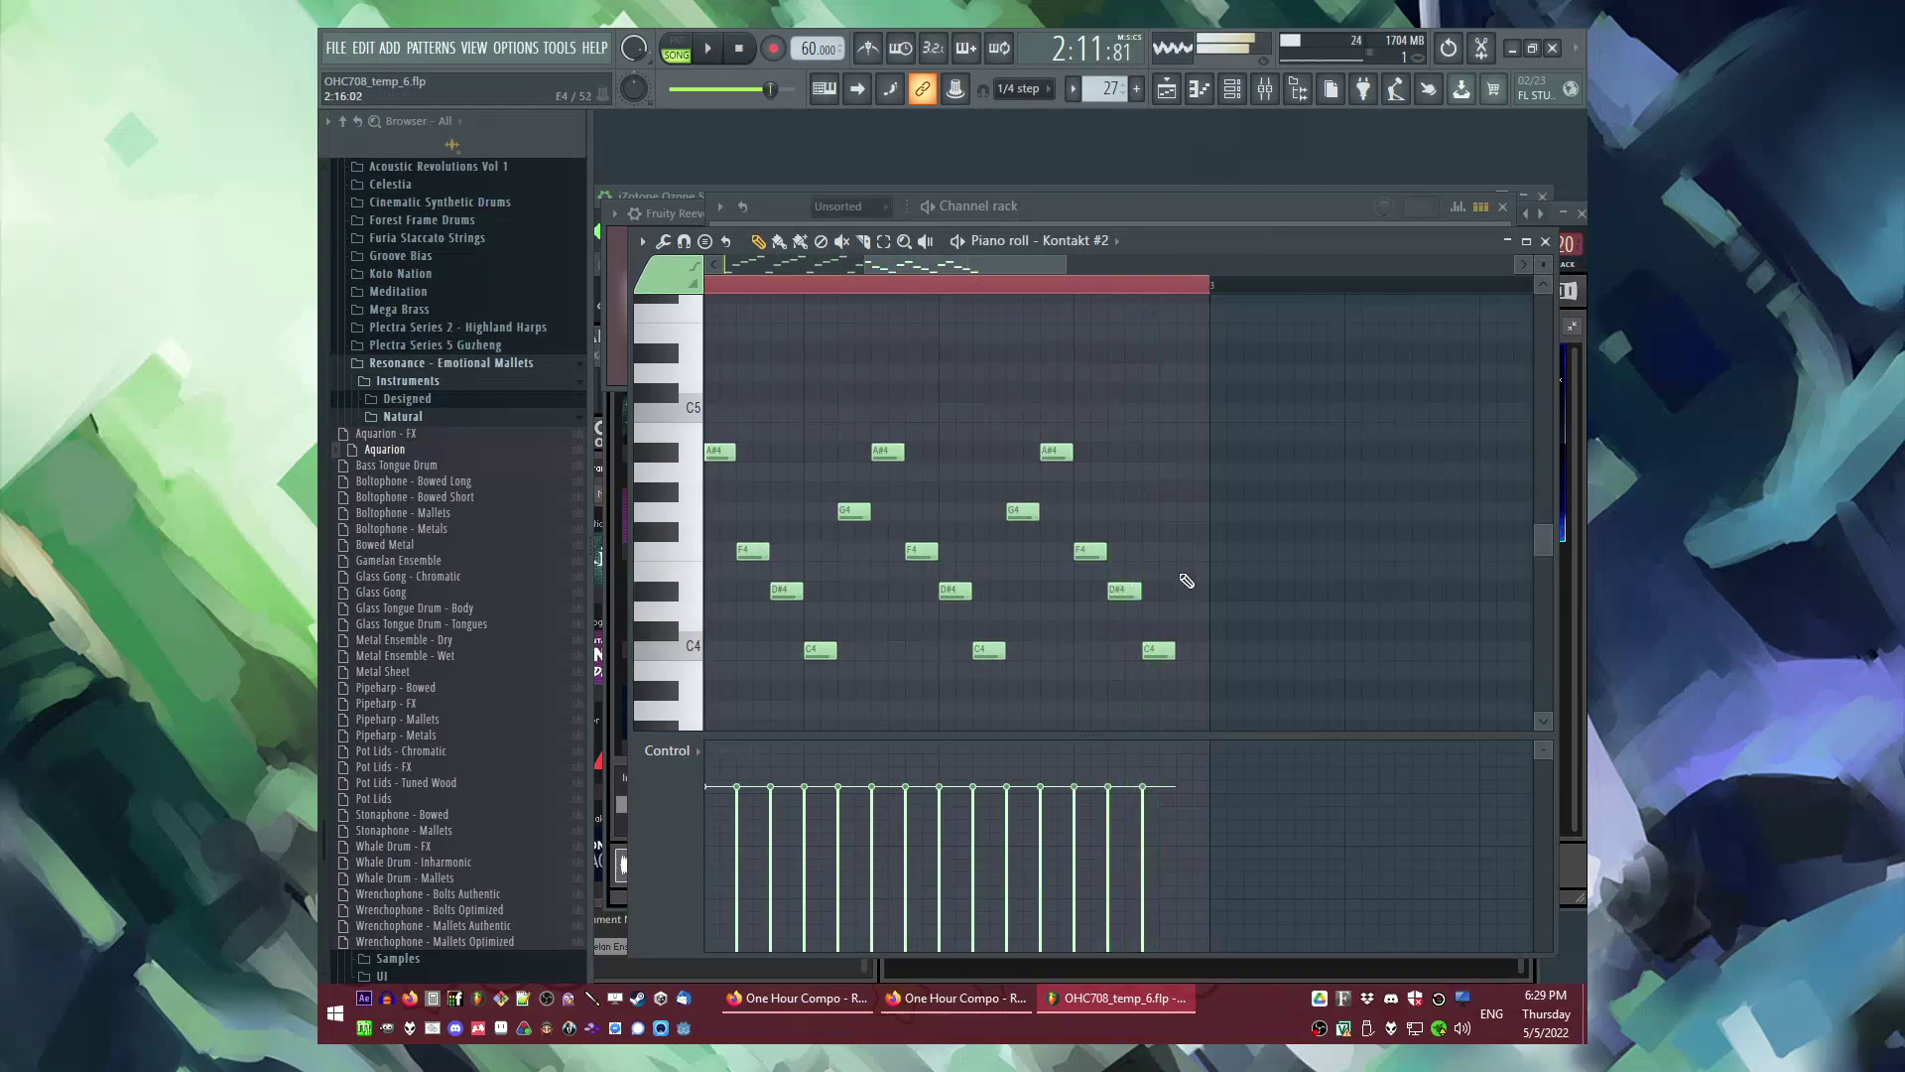
# Step: Add G4 at the end of bar 2, followed by A#4, C5, D#5, F5 and G4 from bar 3
pyautogui.click(1178, 512)
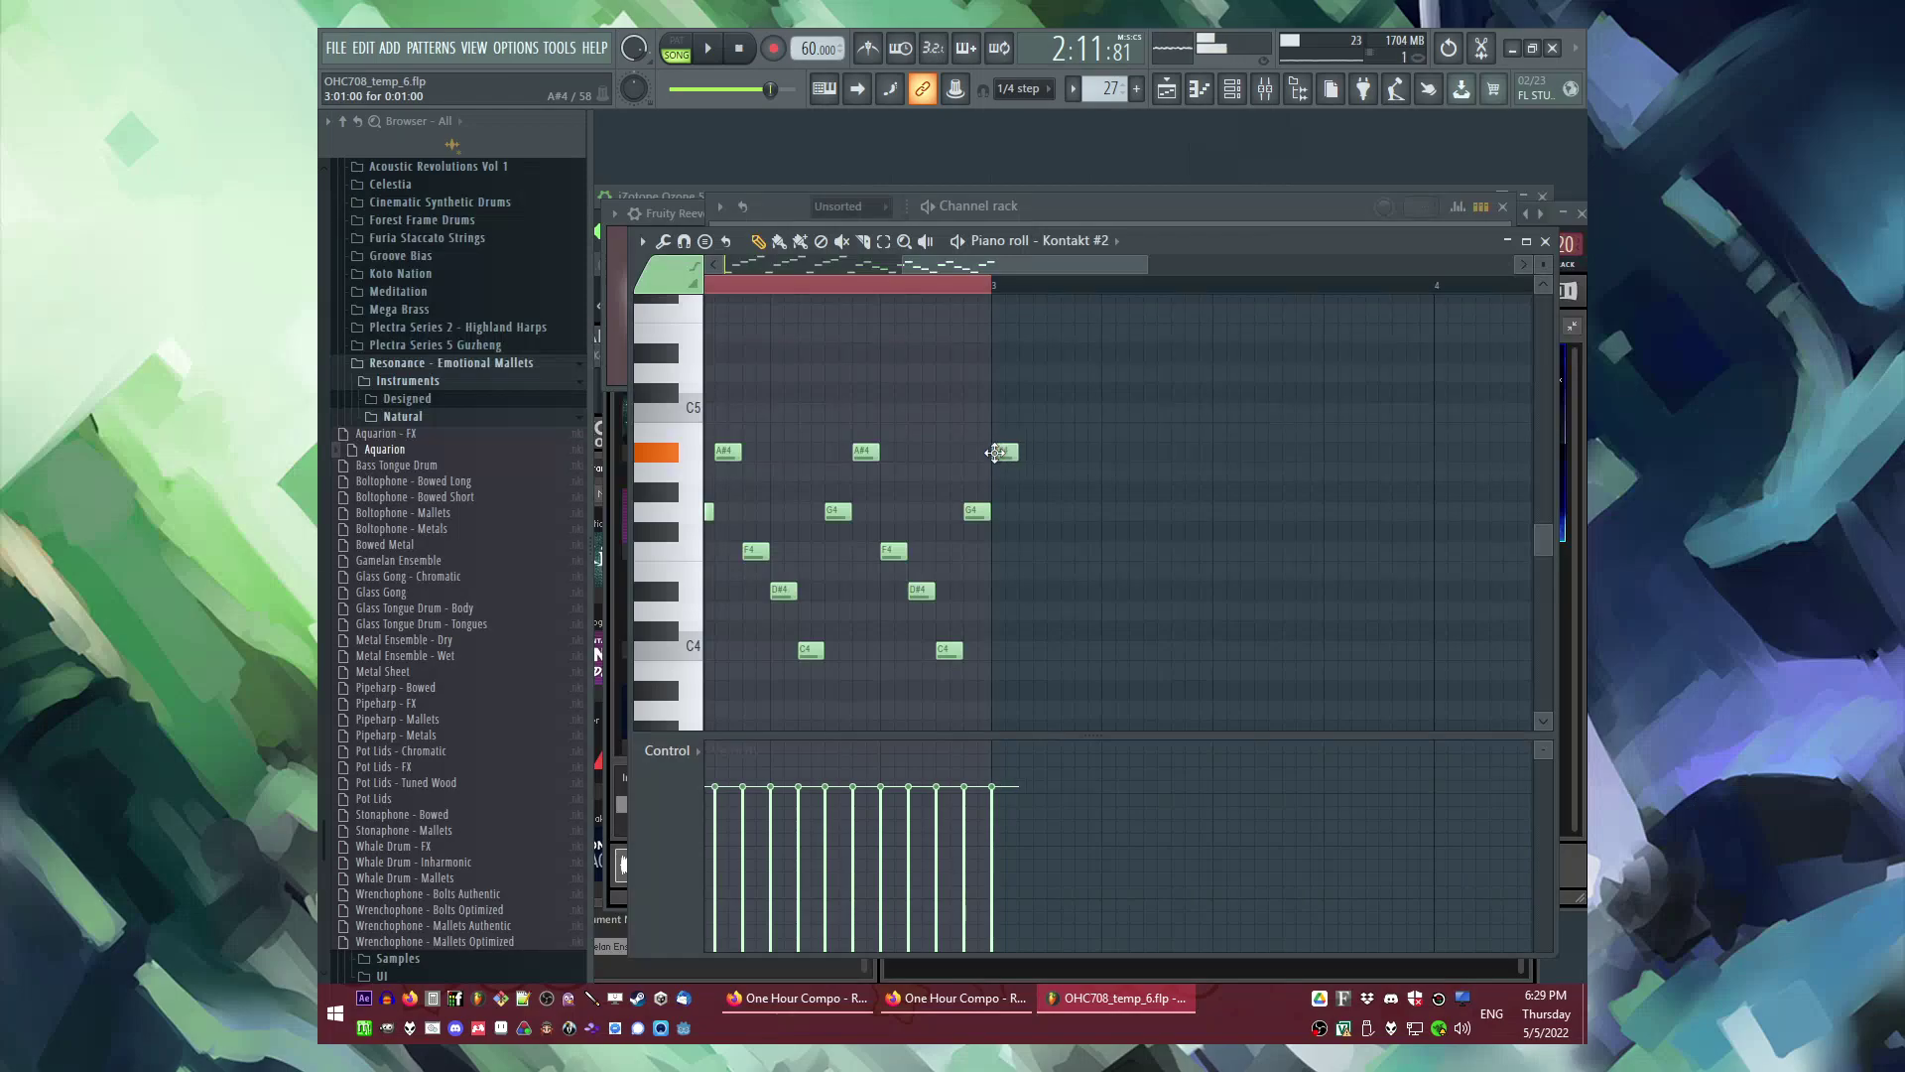
pyautogui.click(1032, 411)
pyautogui.click(978, 282)
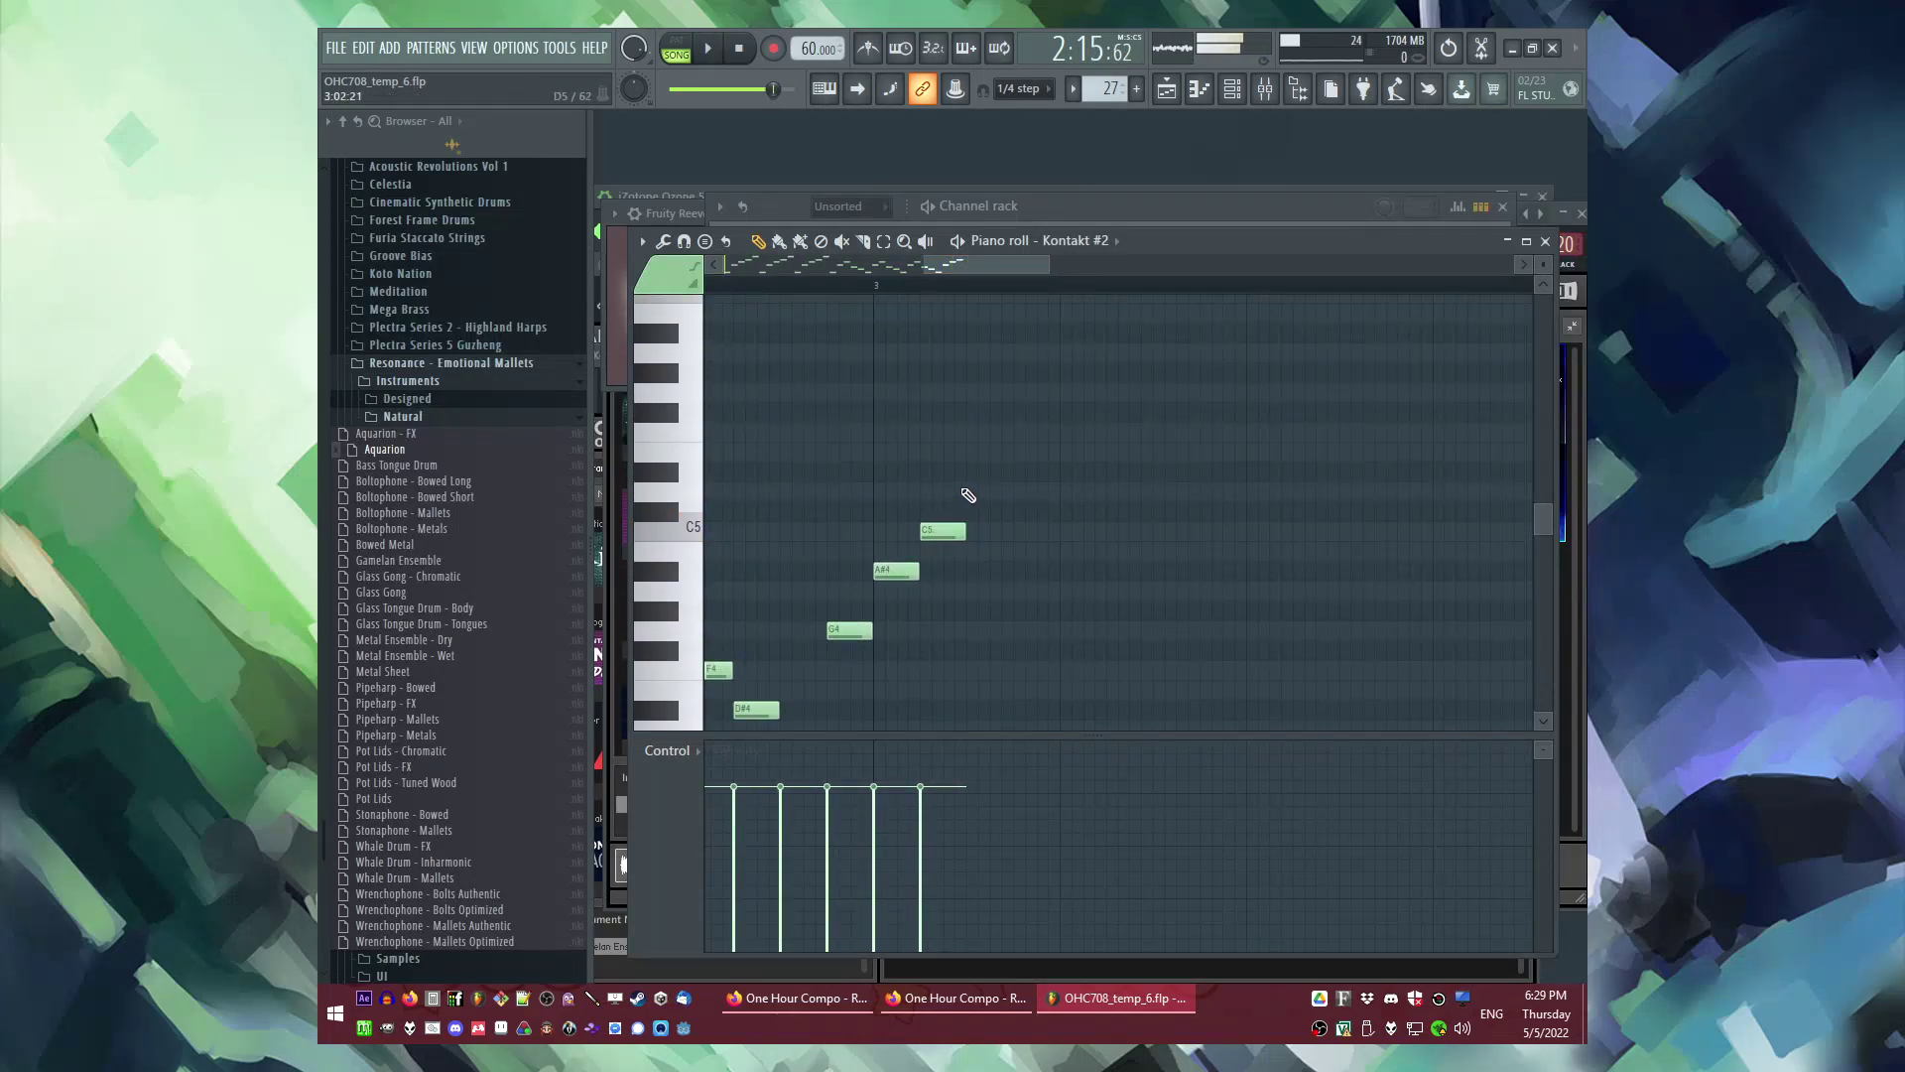
pyautogui.click(969, 473)
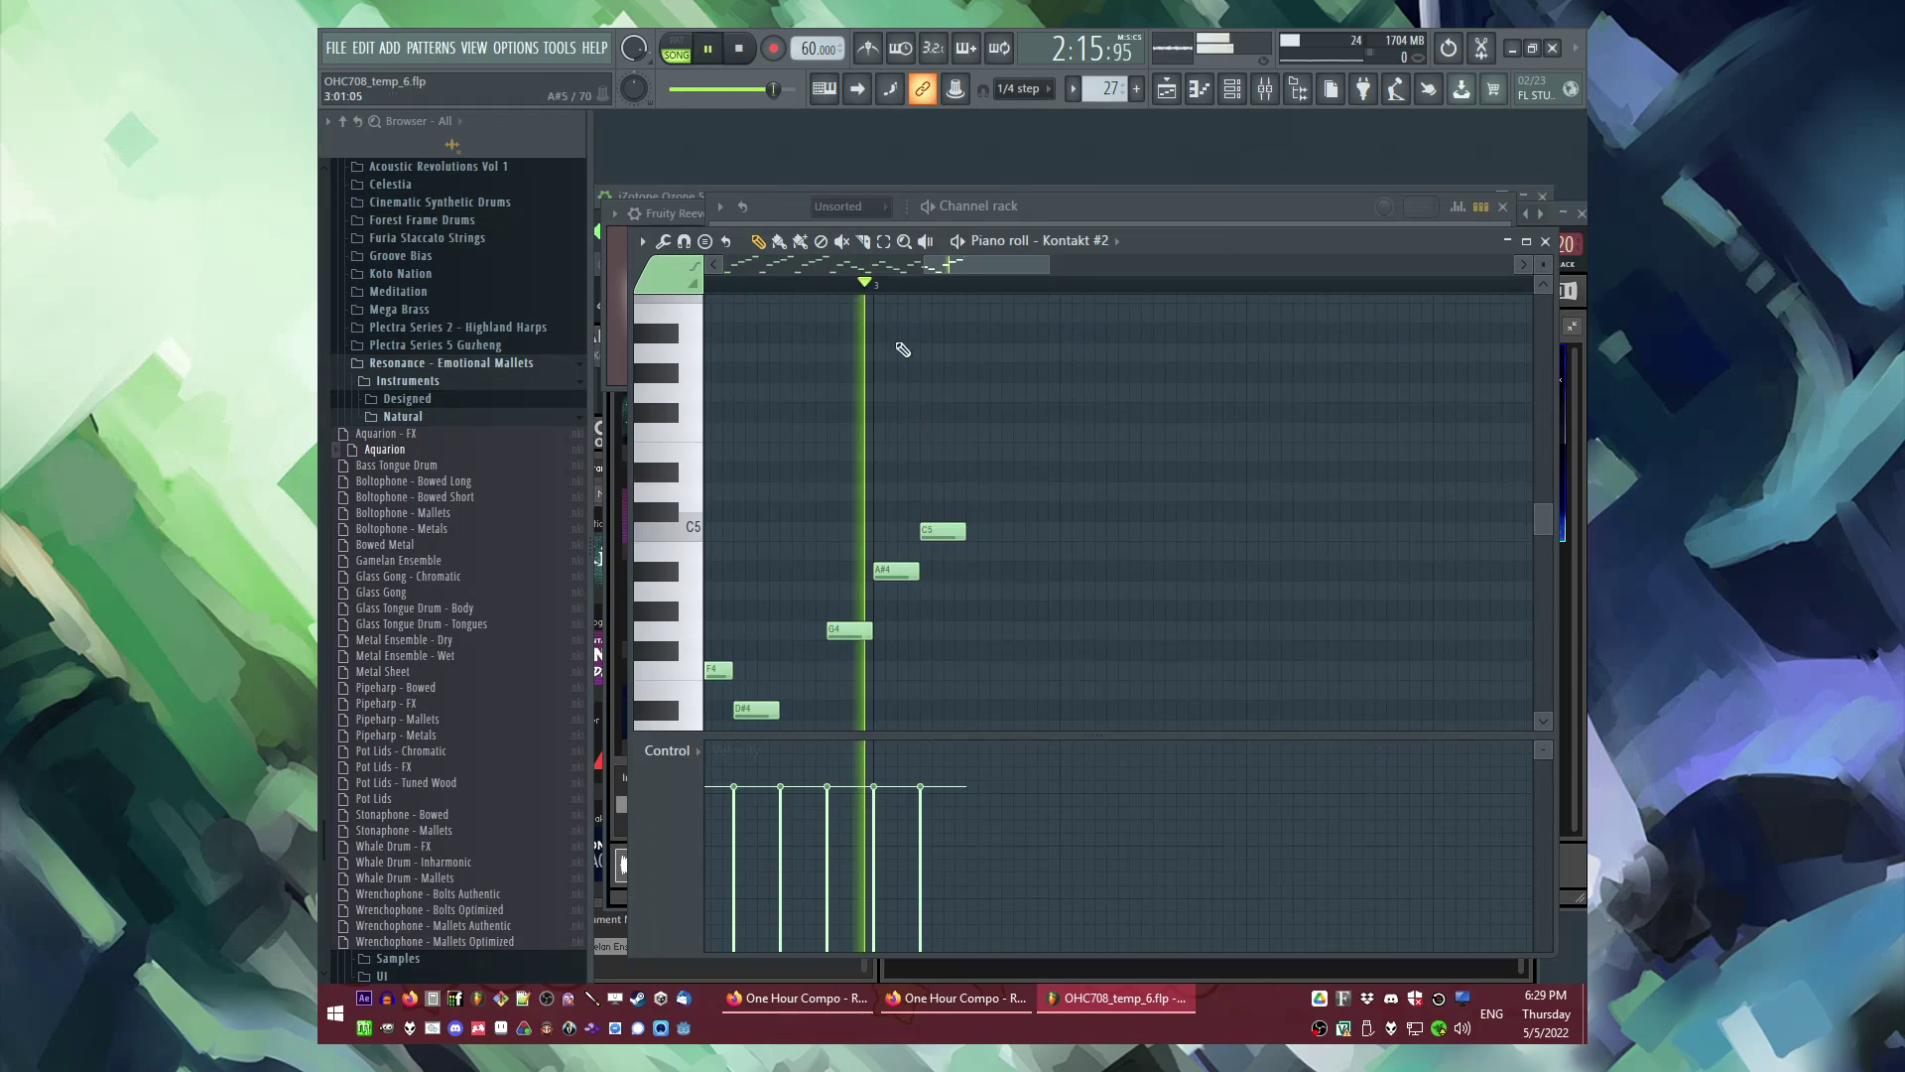
pyautogui.click(971, 473)
pyautogui.click(1007, 433)
pyautogui.click(1058, 627)
pyautogui.scroll(-2, 914, 428)
pyautogui.scroll(-1, 1030, 623)
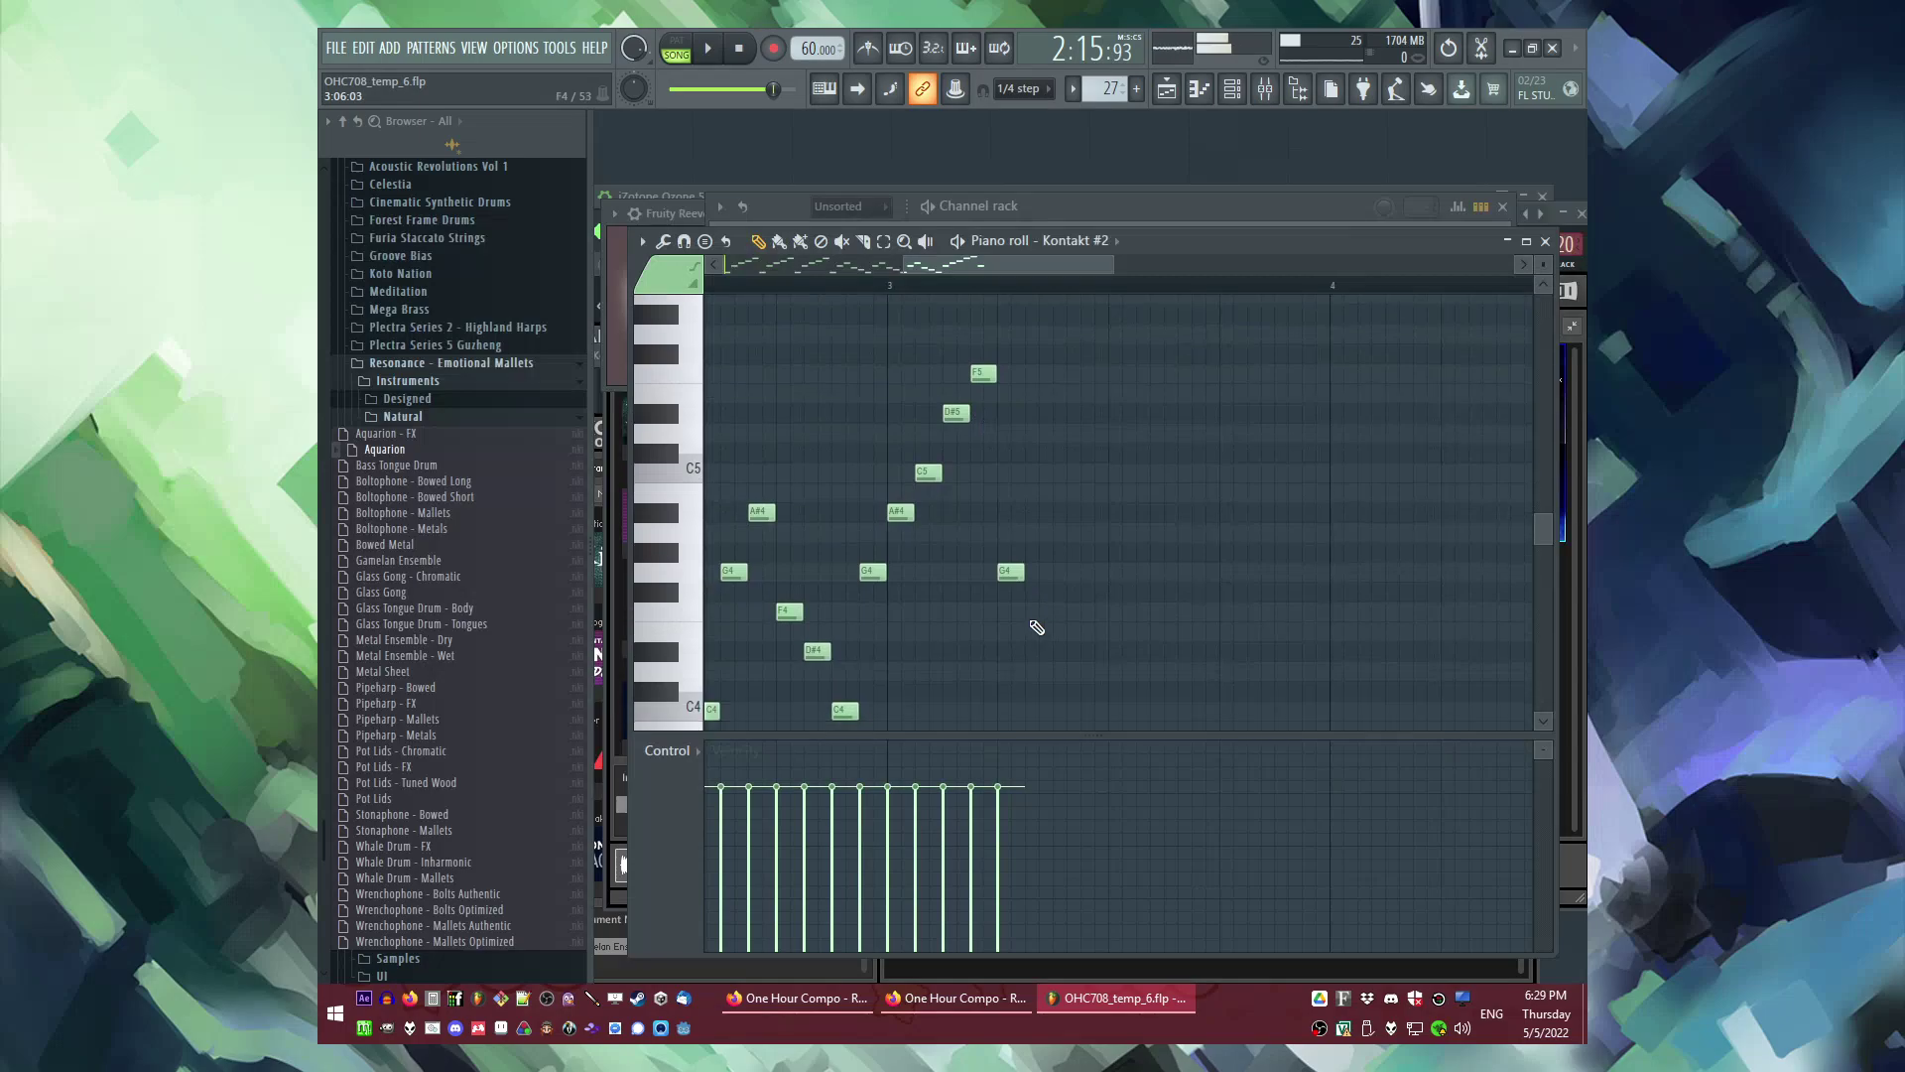
# Step: Duplicate the A#4, C5, D#5, F5, G4 figure back to back until it plays four times from bar 3
pyautogui.scroll(1, 1029, 625)
pyautogui.press('space')
pyautogui.moveTo(858, 345); pyautogui.dragTo(1108, 622)
pyautogui.moveTo(865, 520); pyautogui.dragTo(1043, 520)
pyautogui.hotkey('ctrl', 'c')
pyautogui.scroll(-1, 839, 512)
pyautogui.hscroll(2, 873, 518)
pyautogui.hotkey('ctrl', 'v')
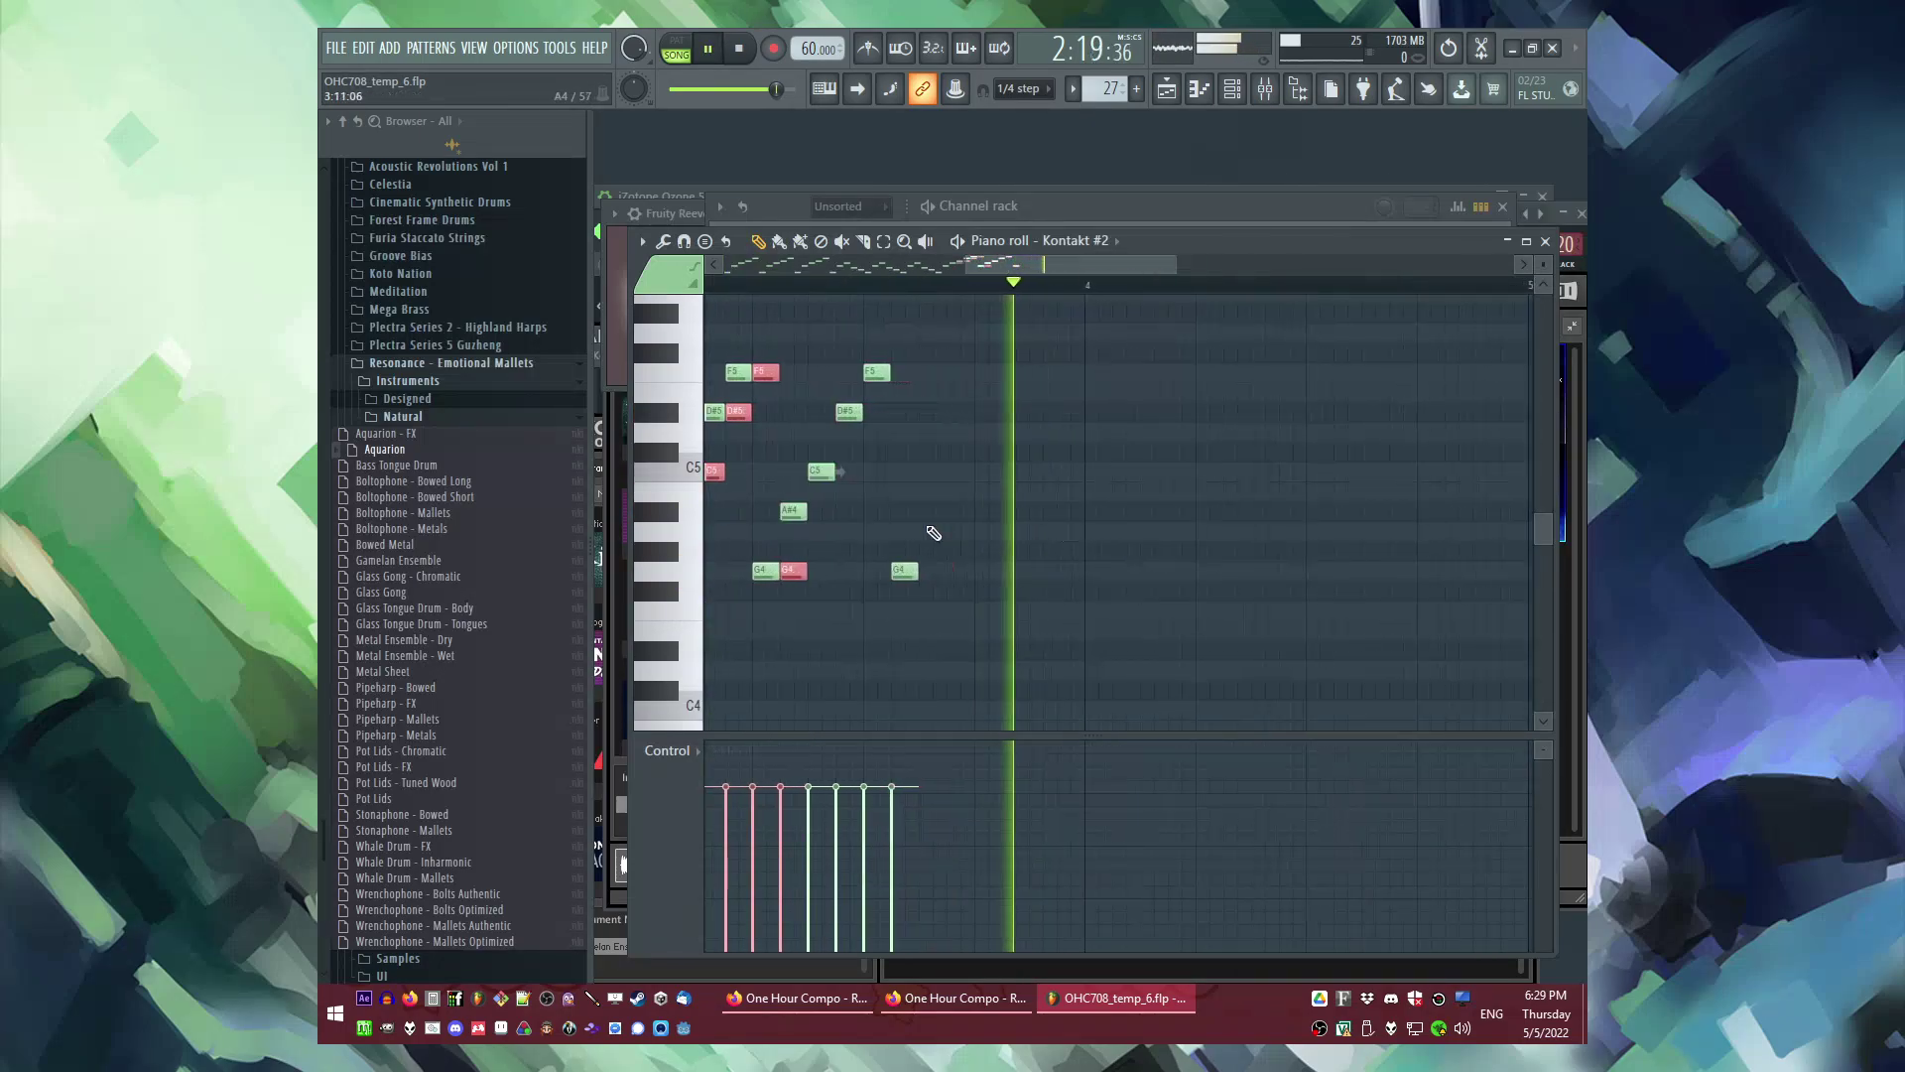
pyautogui.moveTo(786, 571); pyautogui.dragTo(1038, 567)
pyautogui.hotkey('ctrl', 'v')
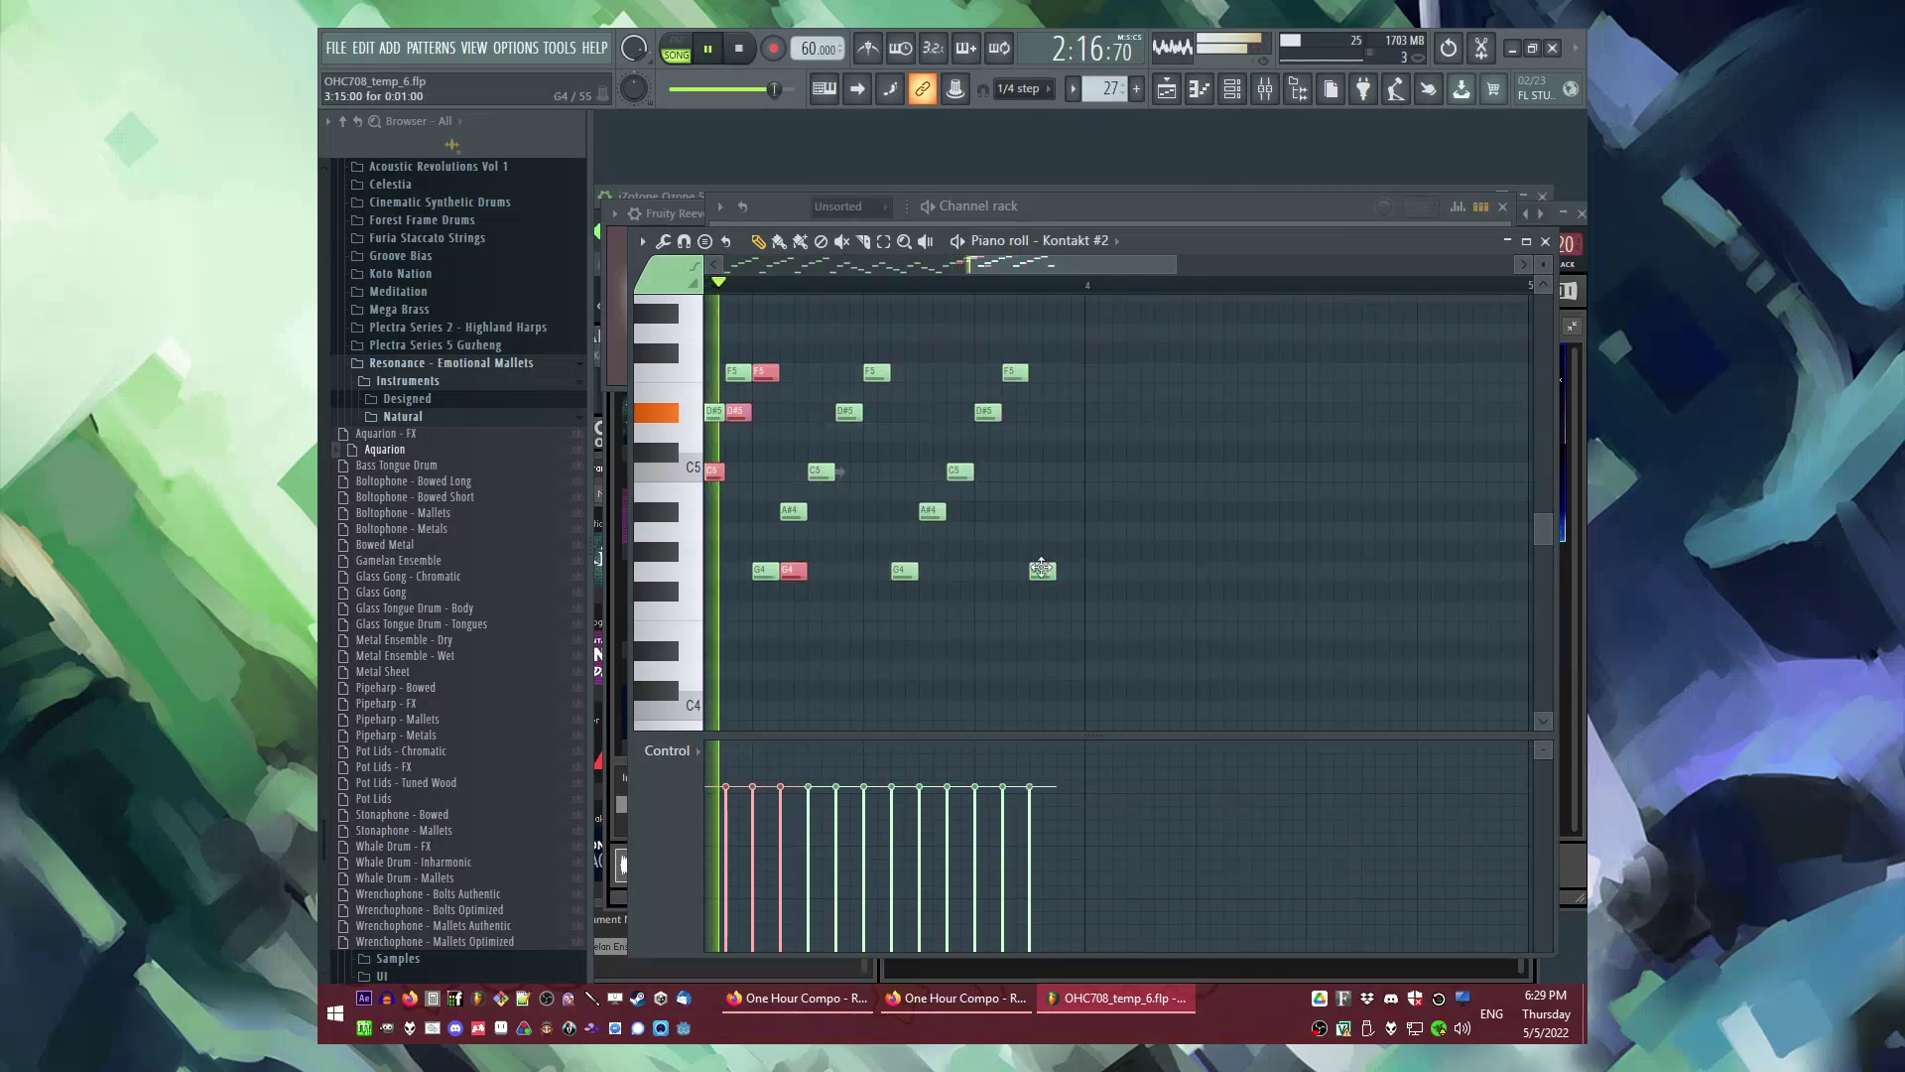
pyautogui.scroll(-1, 1040, 569)
pyautogui.moveTo(779, 512); pyautogui.dragTo(1062, 507)
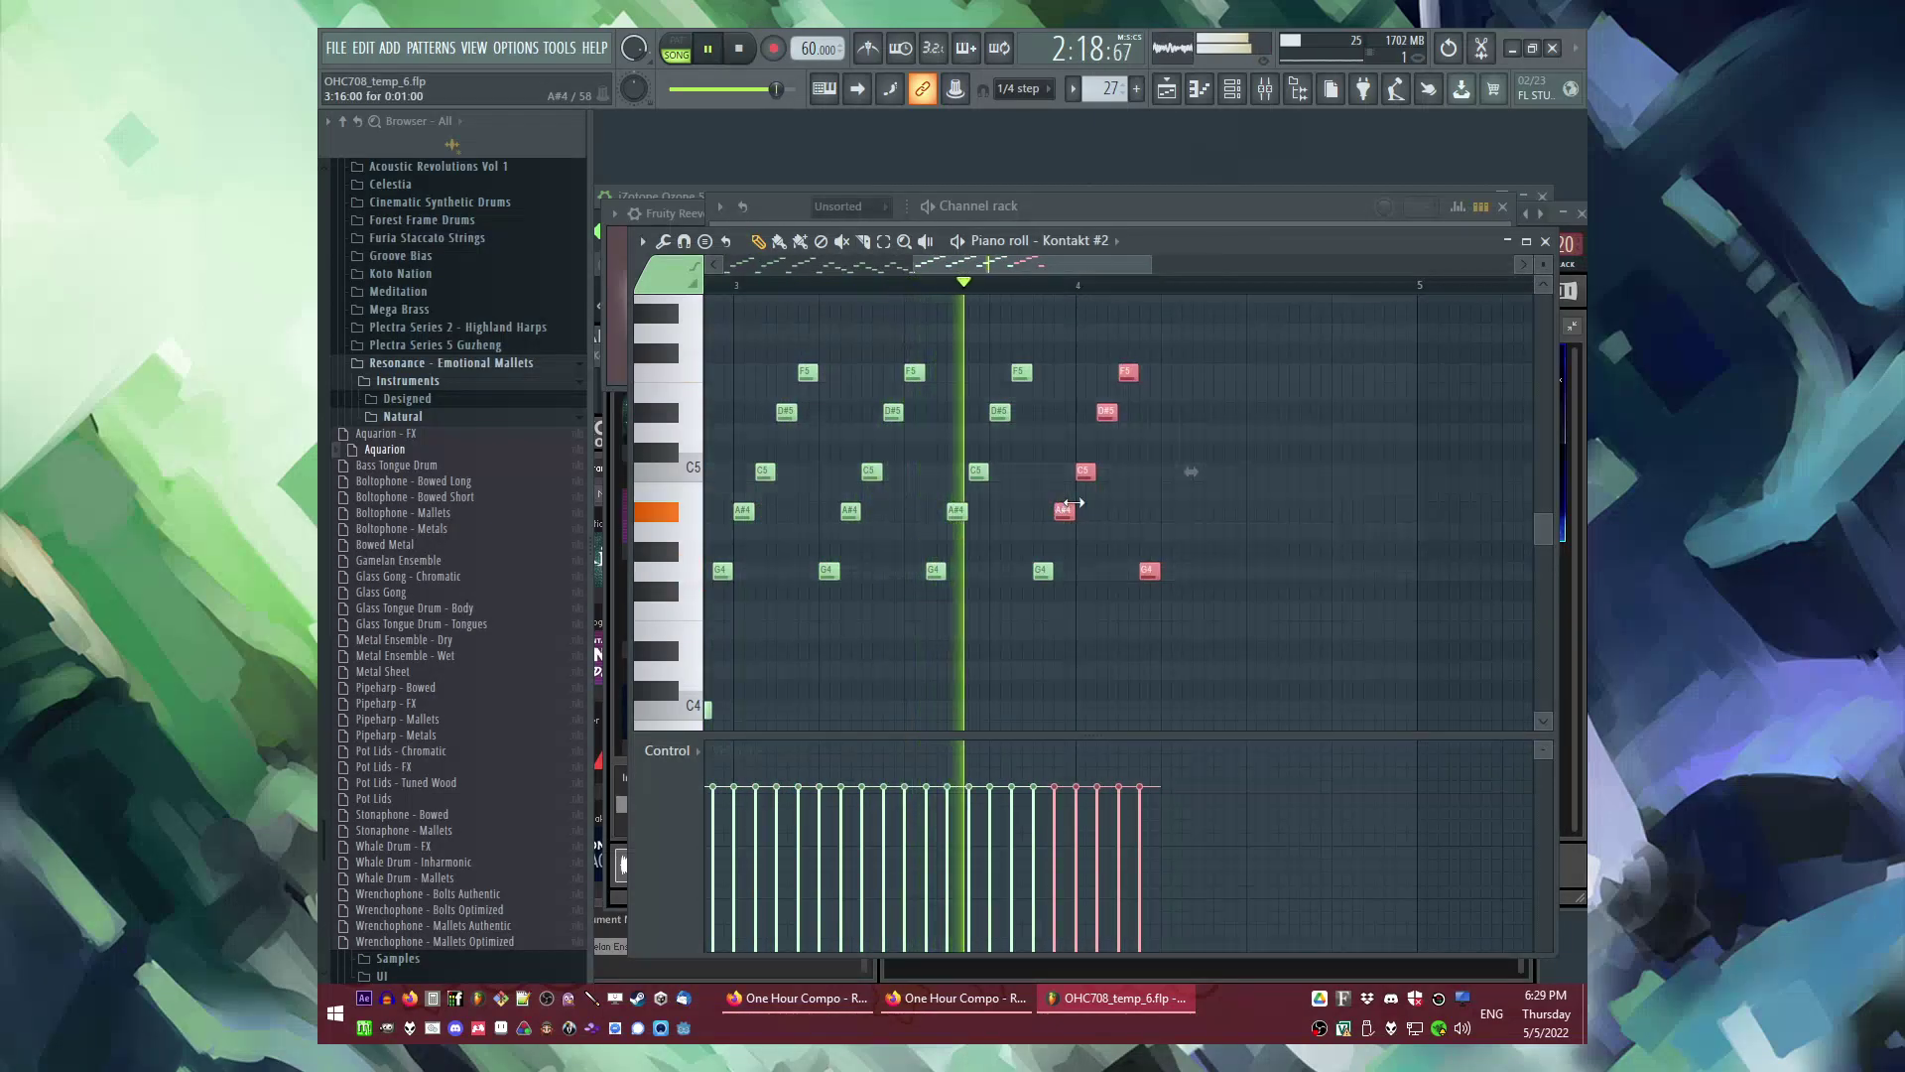
pyautogui.keyDown('ctrl'); pyautogui.click(1055, 414); pyautogui.keyUp('ctrl')
# Step: Delete the last D#5, F5 and G4, and continue after the C5 in bar 4 with A#4, F4, D#4 and G4
pyautogui.scroll(1, 1056, 415)
pyautogui.press('space')
pyautogui.rightClick(1089, 372)
pyautogui.rightClick(1053, 412)
pyautogui.rightClick(1124, 571)
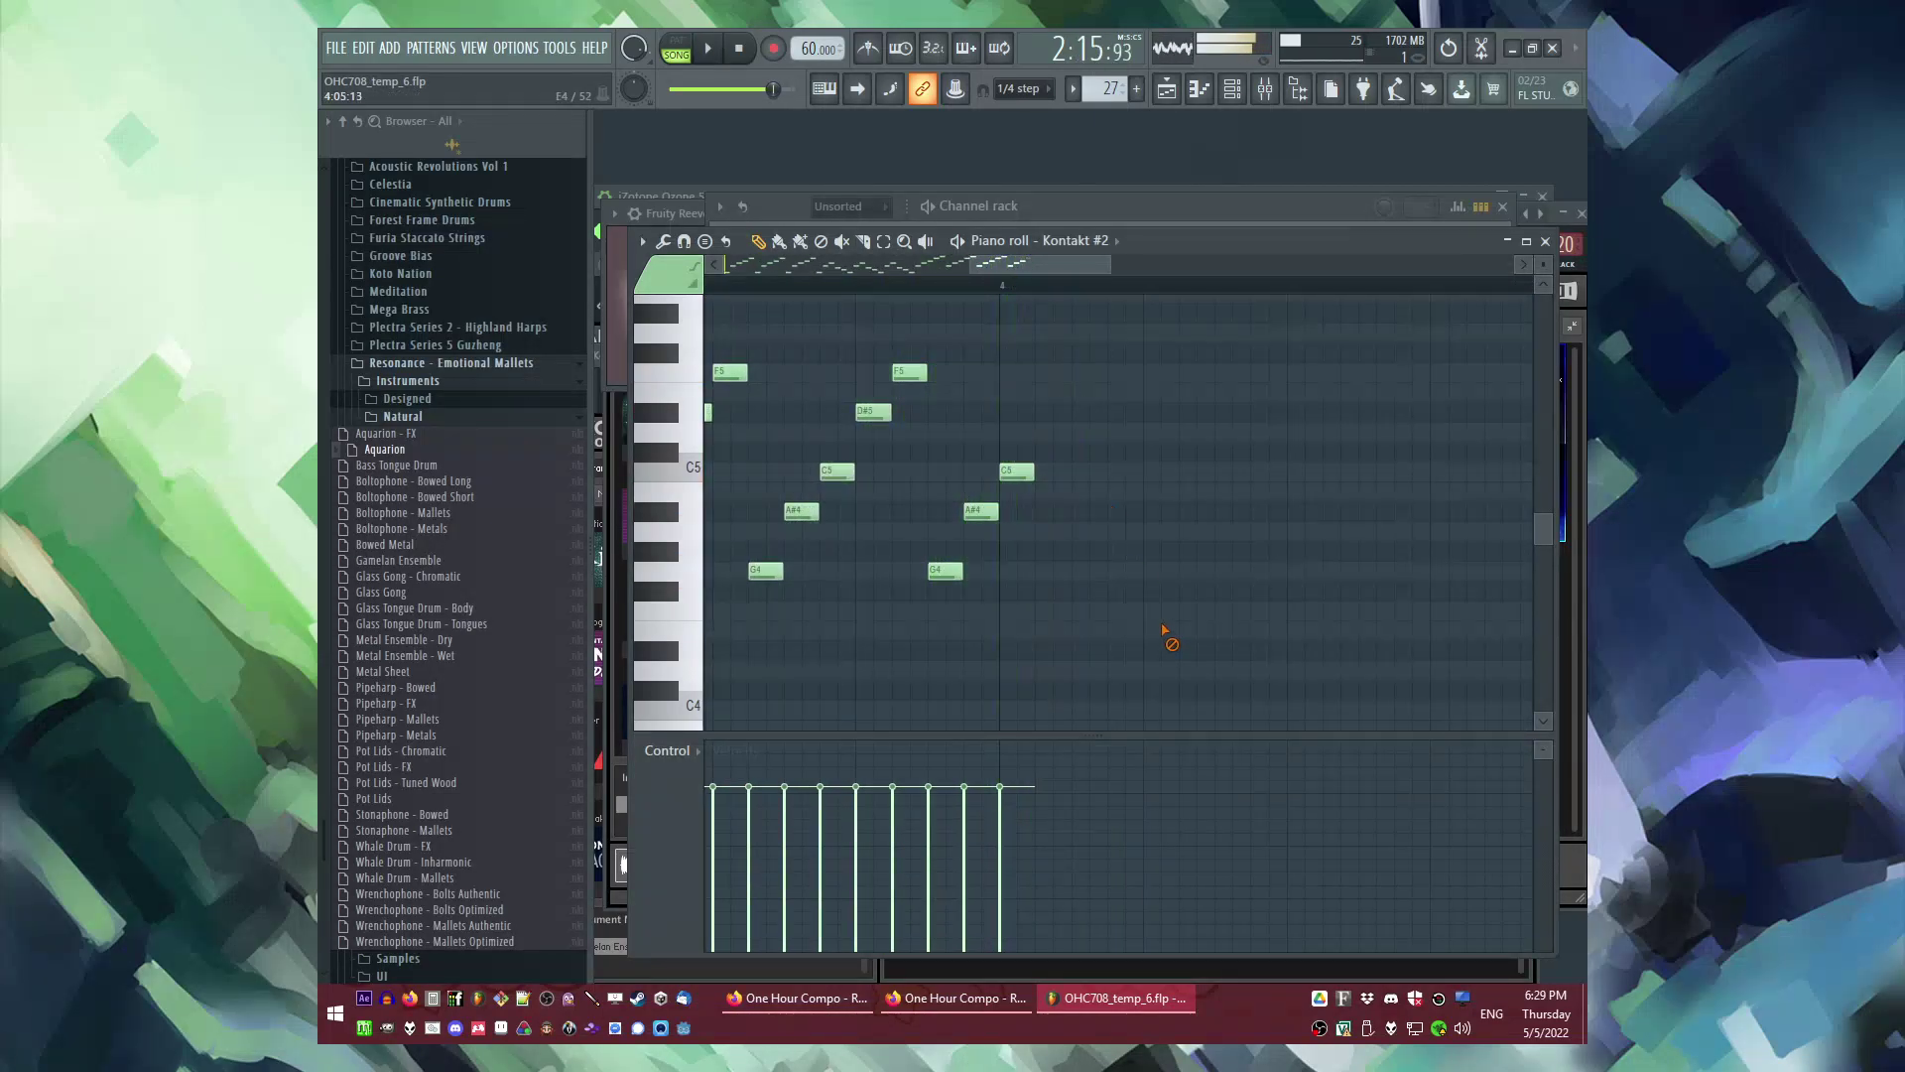
pyautogui.scroll(-2, 1108, 563)
pyautogui.click(1072, 553)
pyautogui.click(1146, 513)
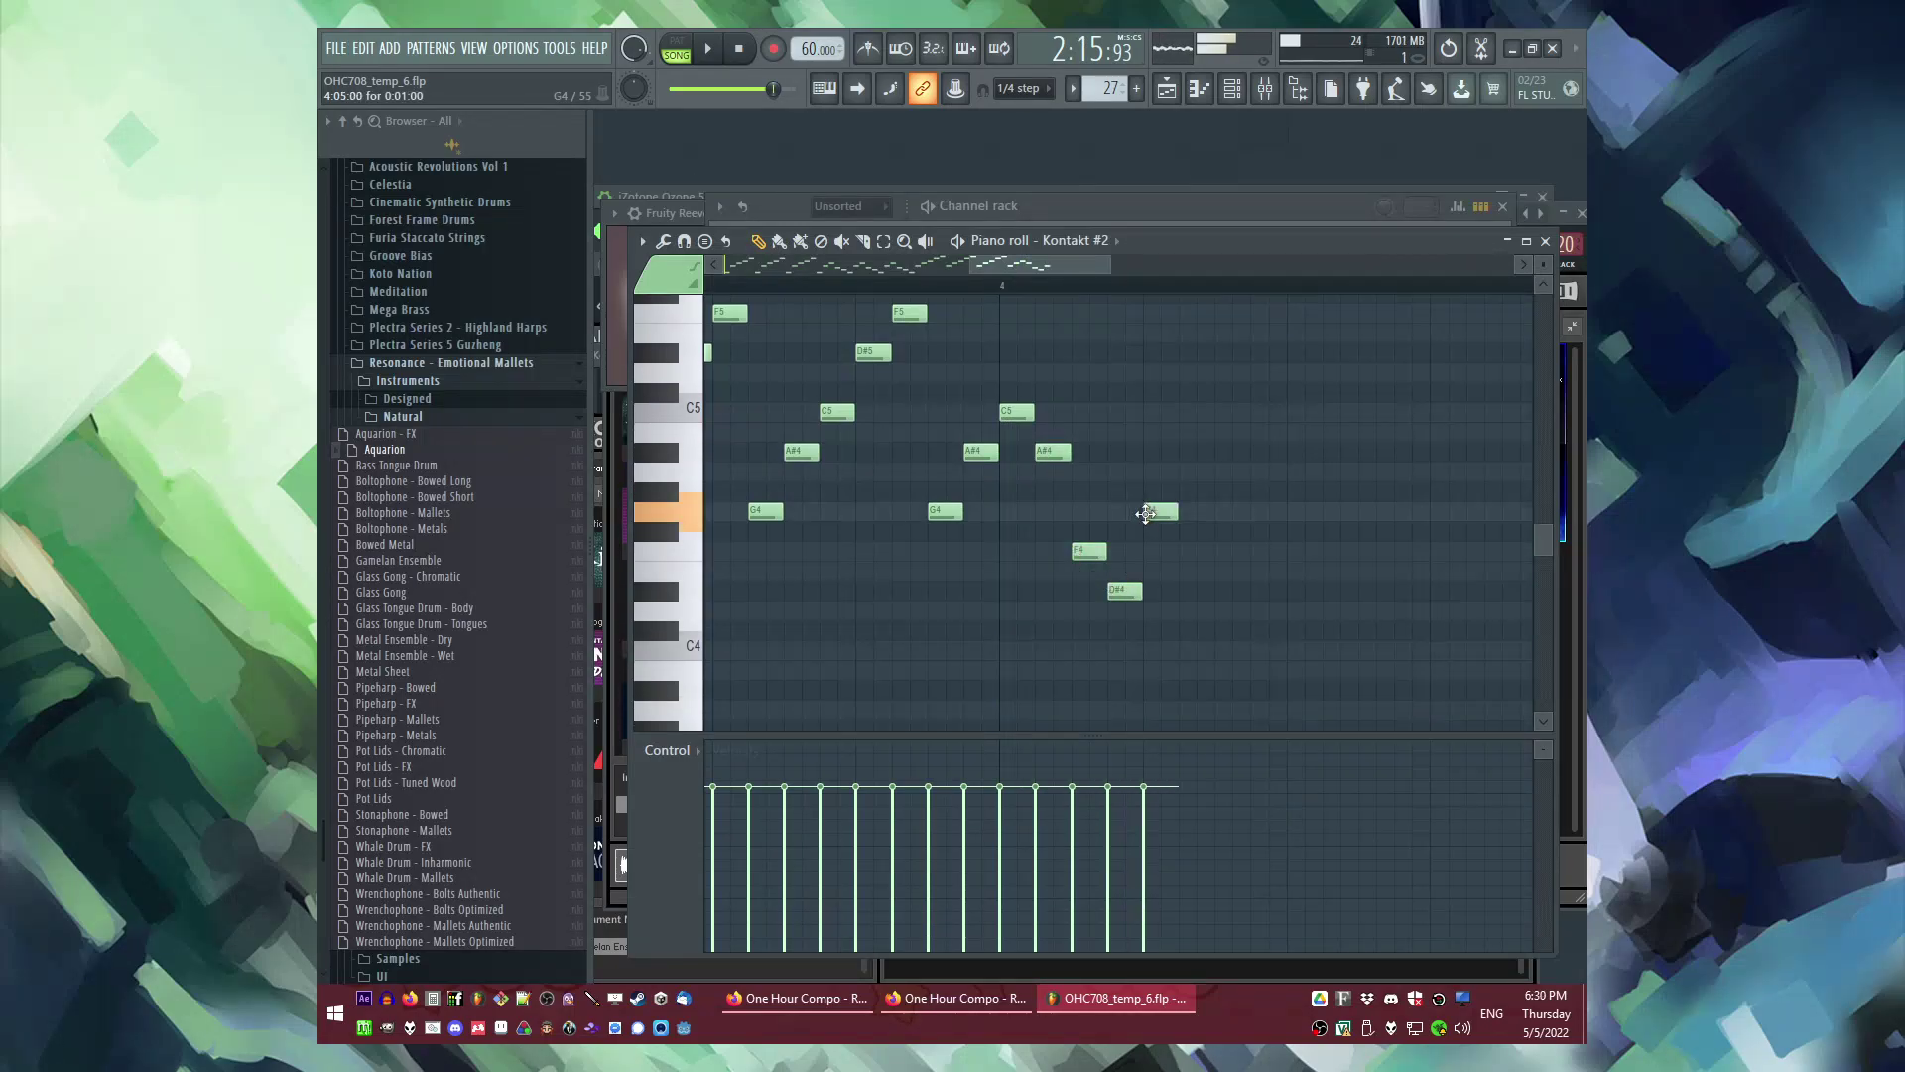
# Step: Duplicate the C5, A#4, F4, D#4, G4 figure until it plays three times through bar 4
pyautogui.moveTo(1029, 405); pyautogui.dragTo(1156, 598)
pyautogui.scroll(-2, 1118, 502)
pyautogui.scroll(1, 1118, 502)
pyautogui.moveTo(853, 411)
pyautogui.mouseDown()
pyautogui.moveTo(880, 441)
pyautogui.moveTo(996, 421)
pyautogui.moveTo(888, 414)
pyautogui.moveTo(1134, 423)
pyautogui.mouseUp()
pyautogui.press('space')
pyautogui.keyDown('ctrl'); pyautogui.click(1257, 470); pyautogui.keyUp('ctrl')
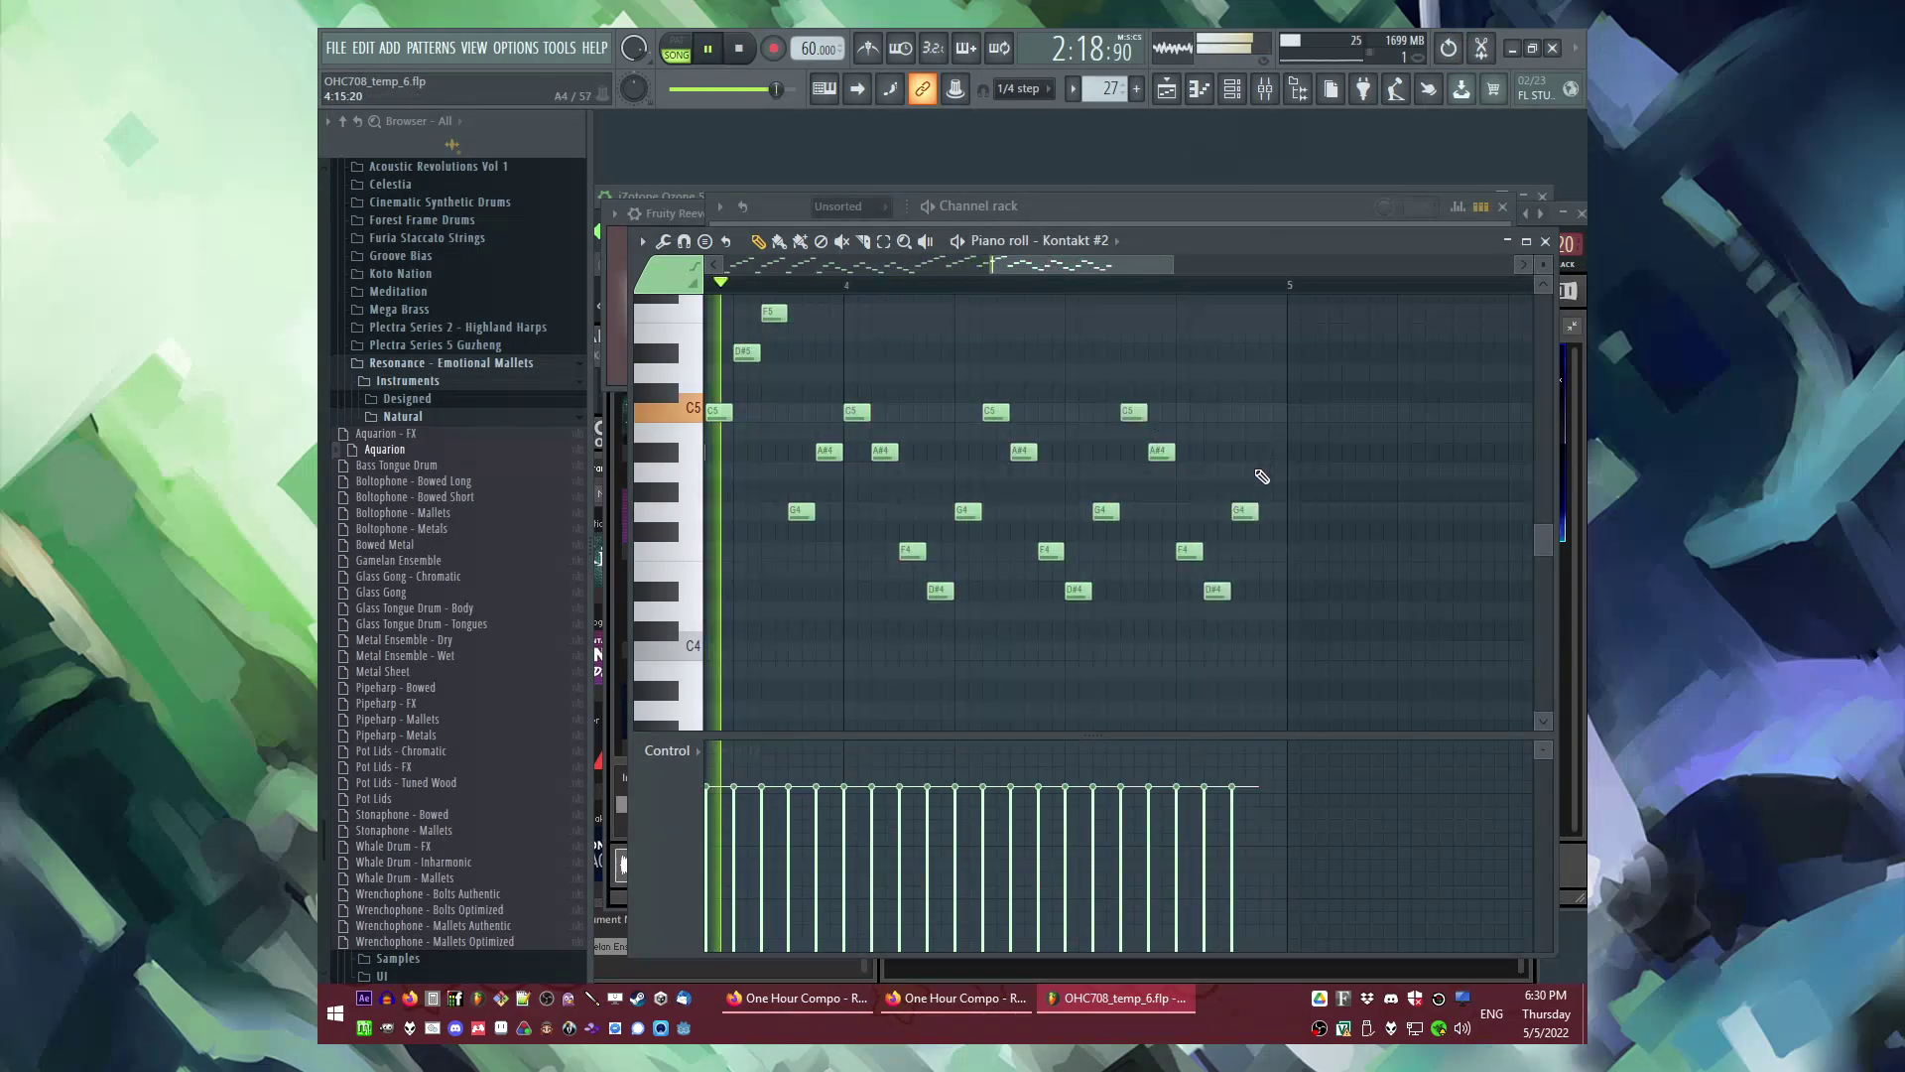
# Step: End bar 4 of the pattern on a D#4 note, and play the arrangement from bar 33
pyautogui.moveTo(1269, 414); pyautogui.dragTo(1261, 414)
pyautogui.scroll(-7, 1216, 451)
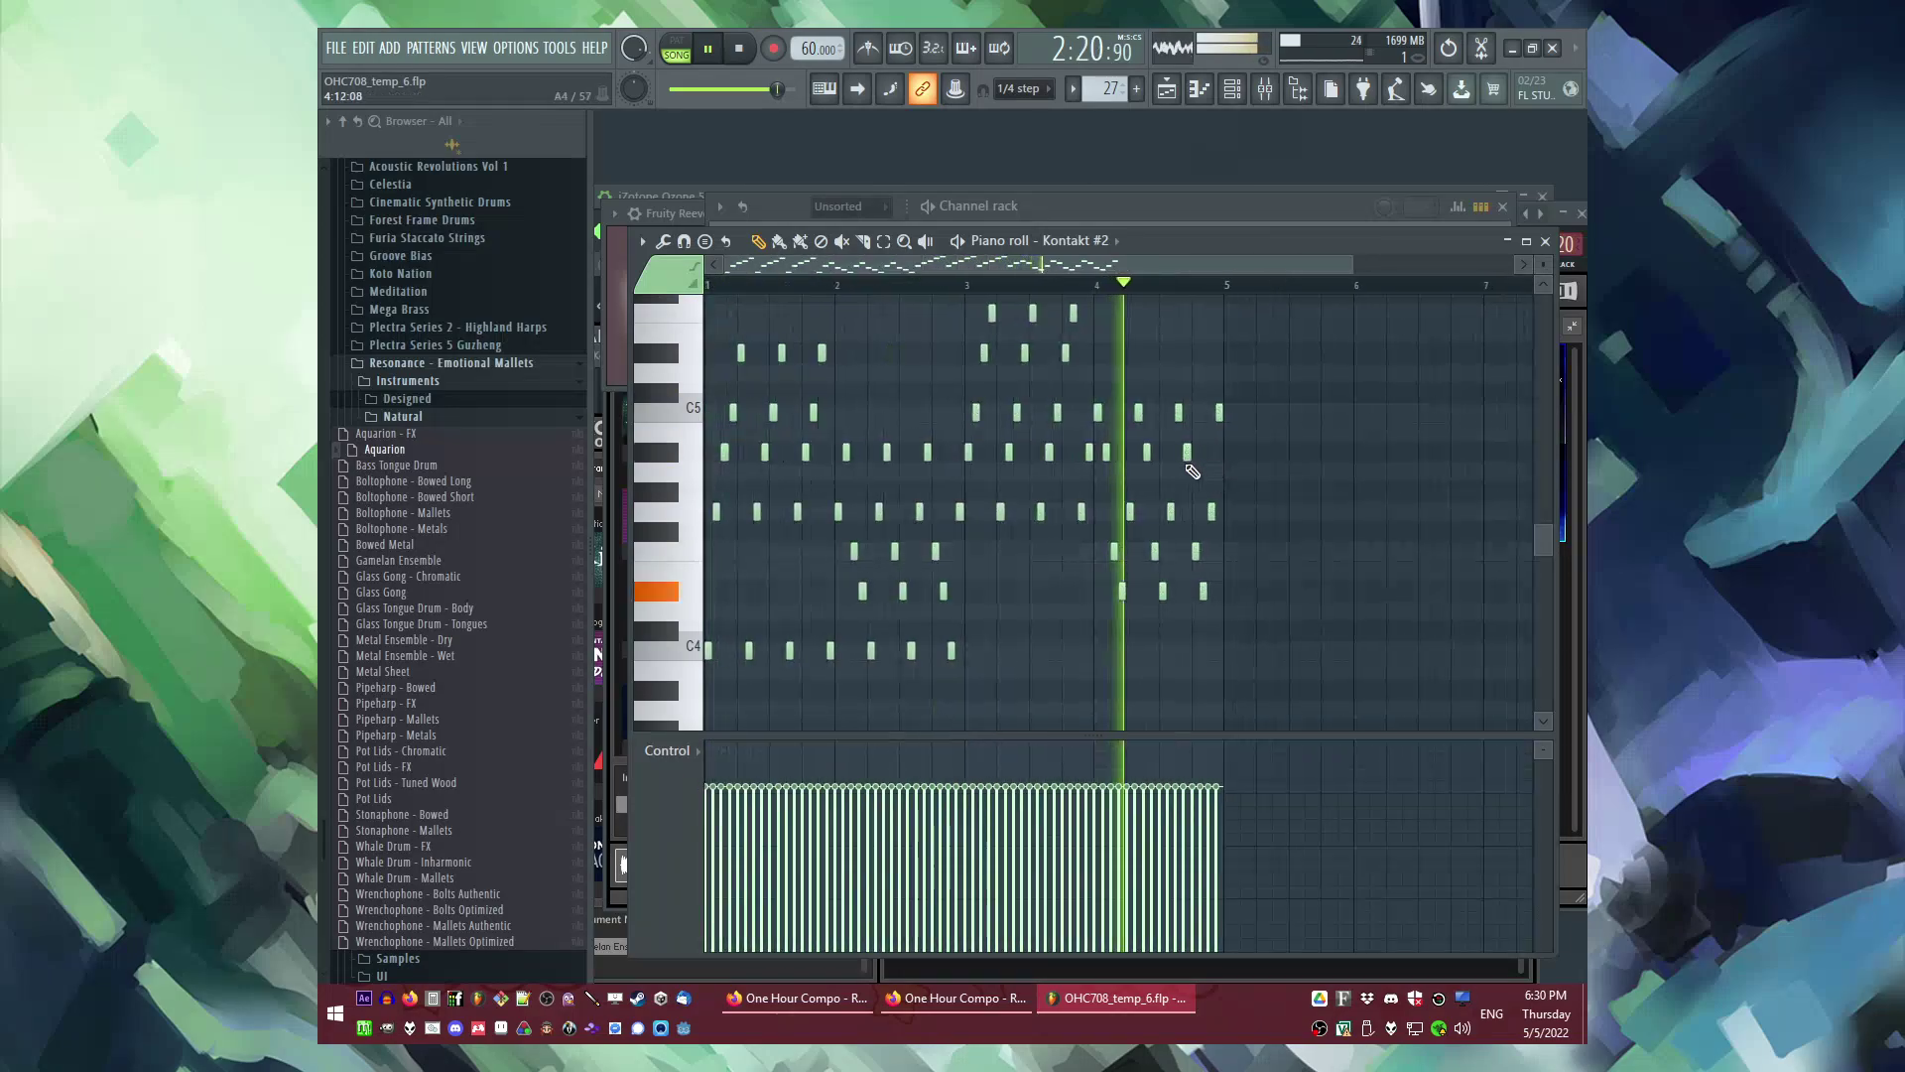
pyautogui.scroll(6, 1163, 466)
pyautogui.rightClick(1010, 412)
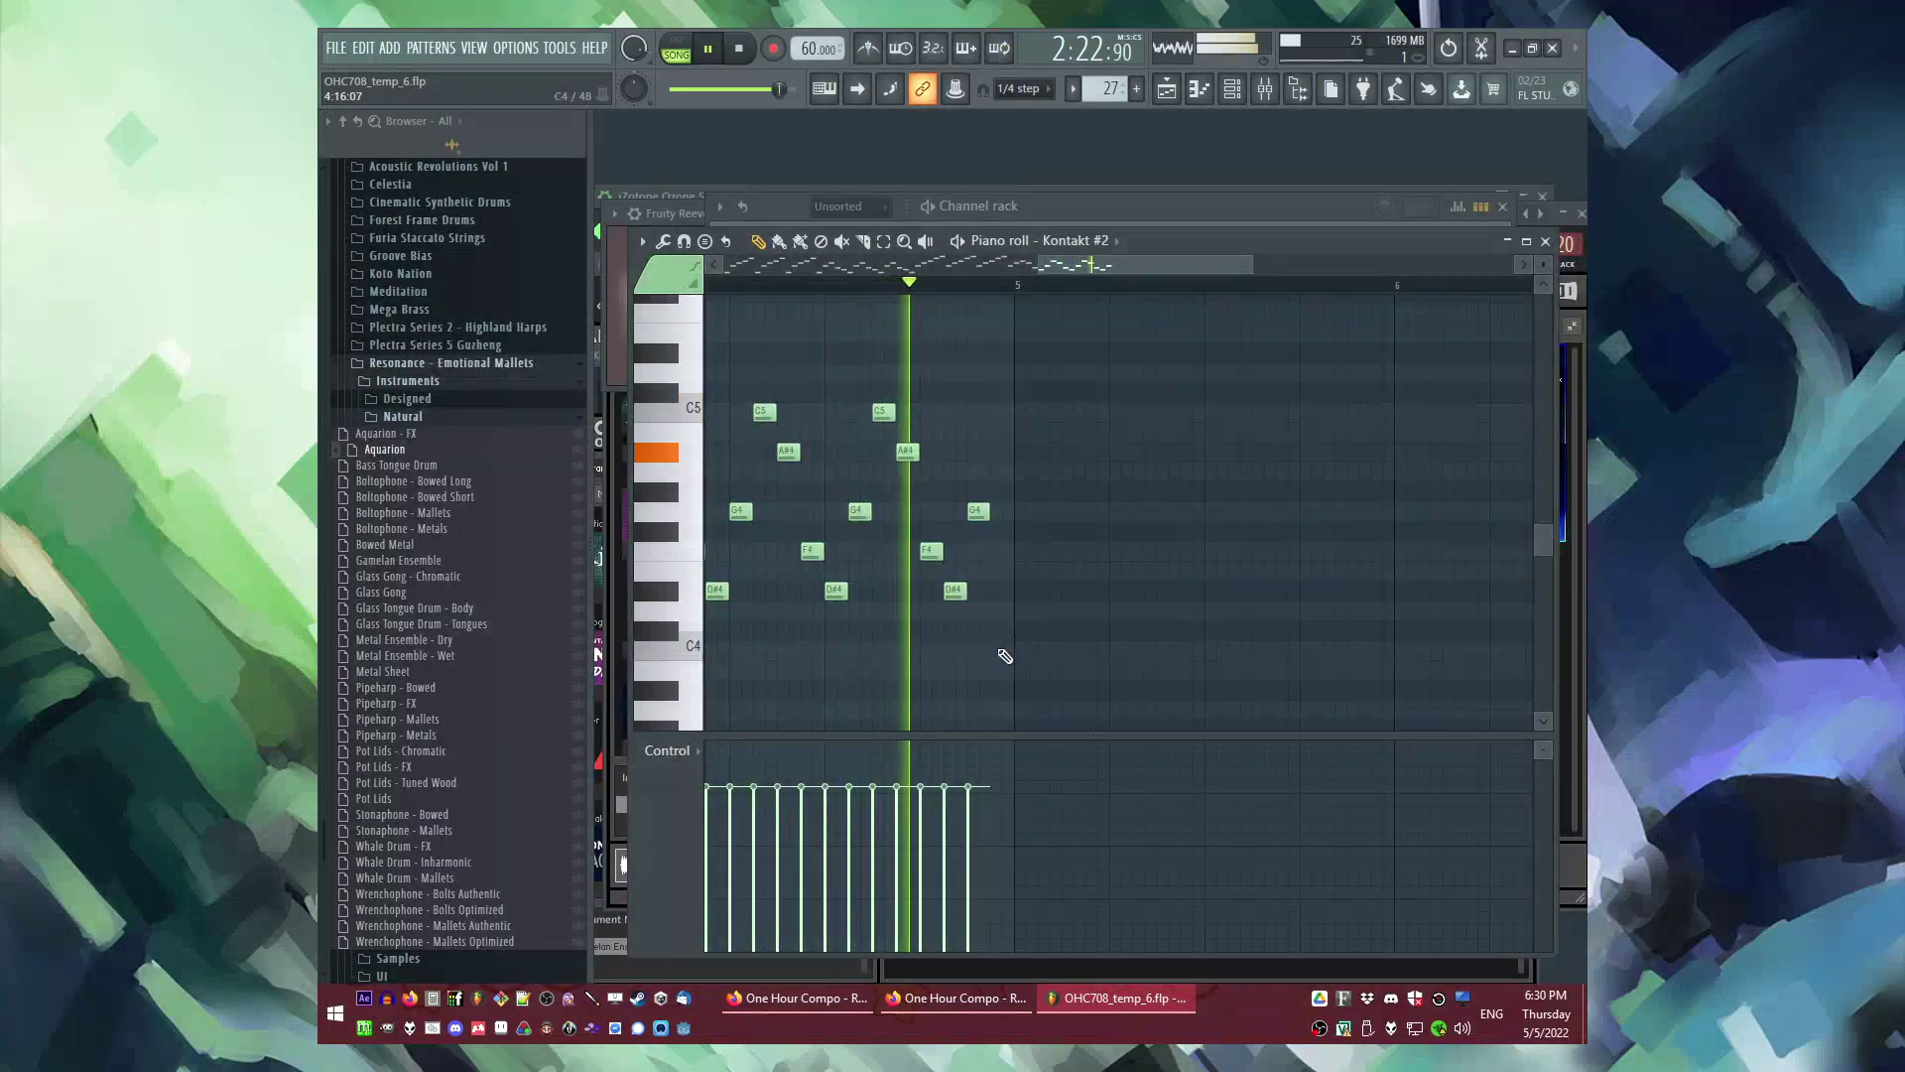
pyautogui.press('space')
pyautogui.scroll(2, 1006, 602)
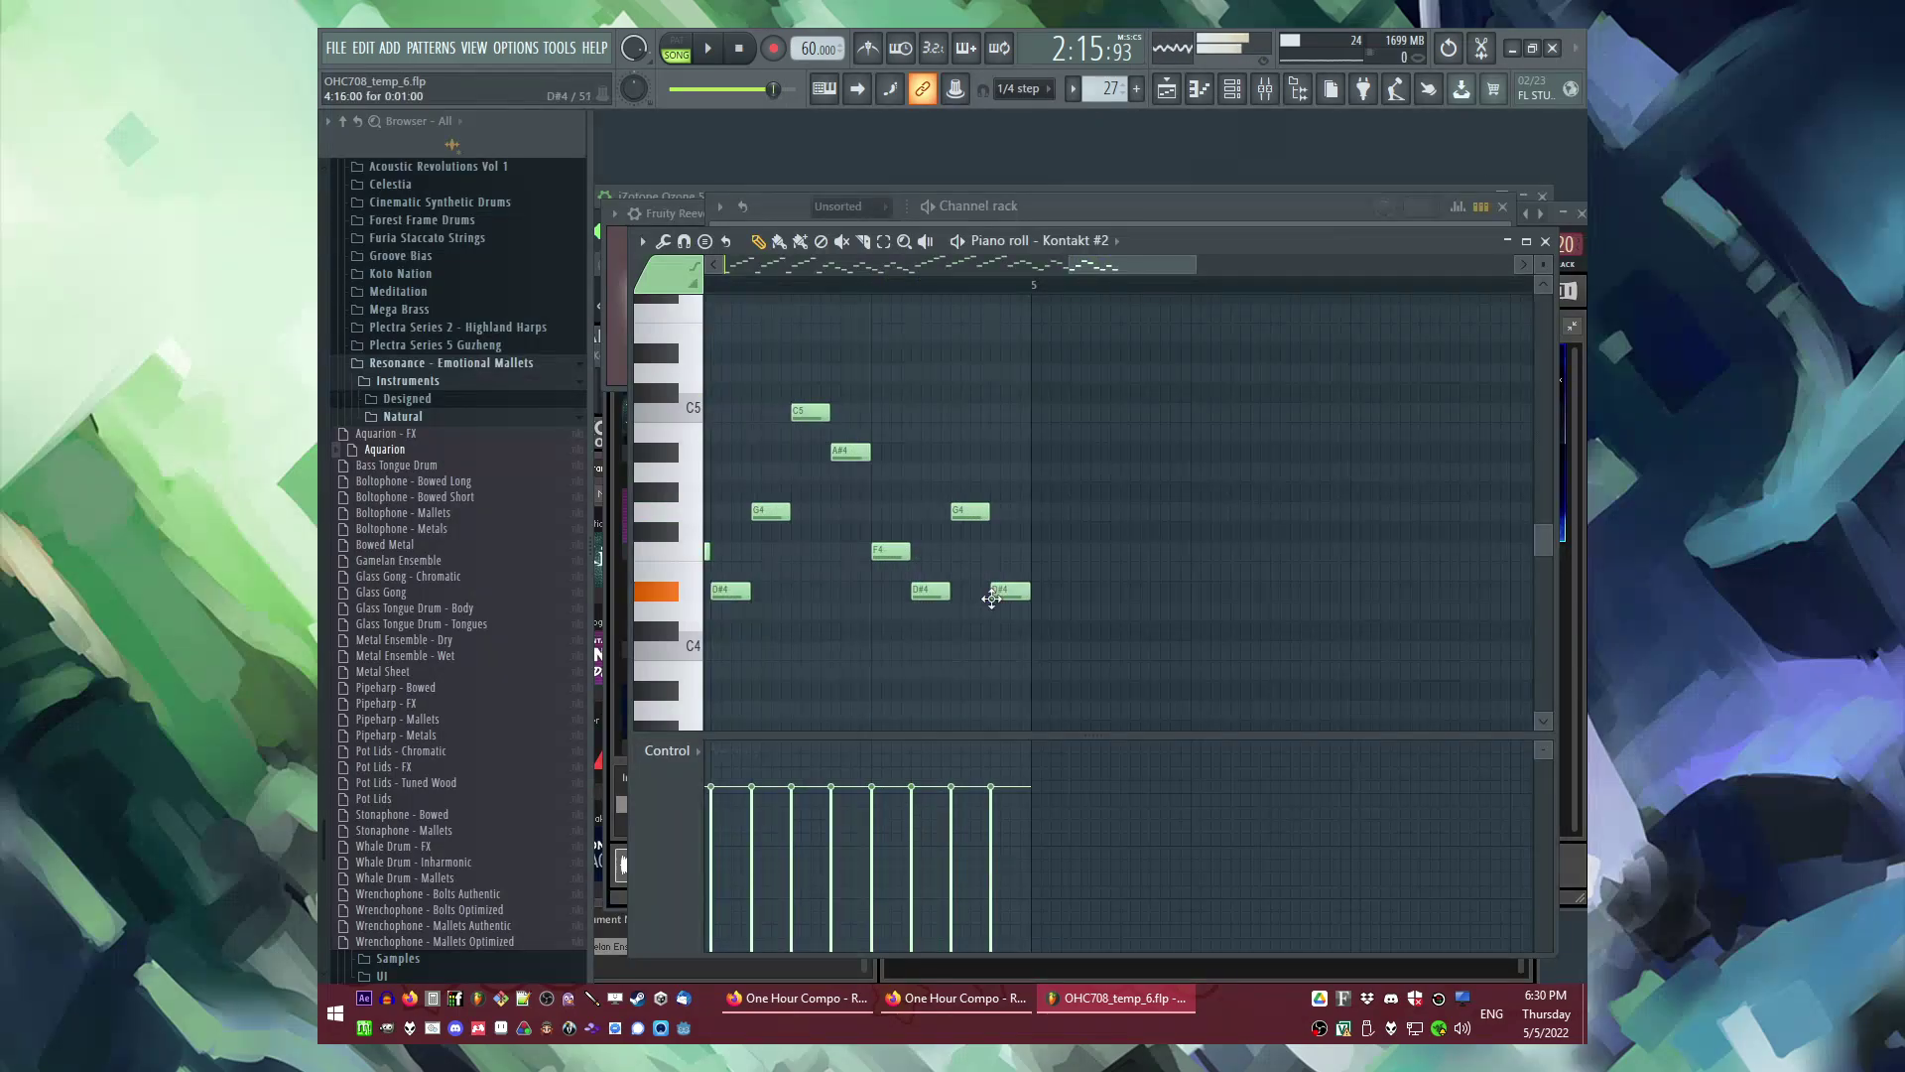
pyautogui.press('F5')
pyautogui.press('space')
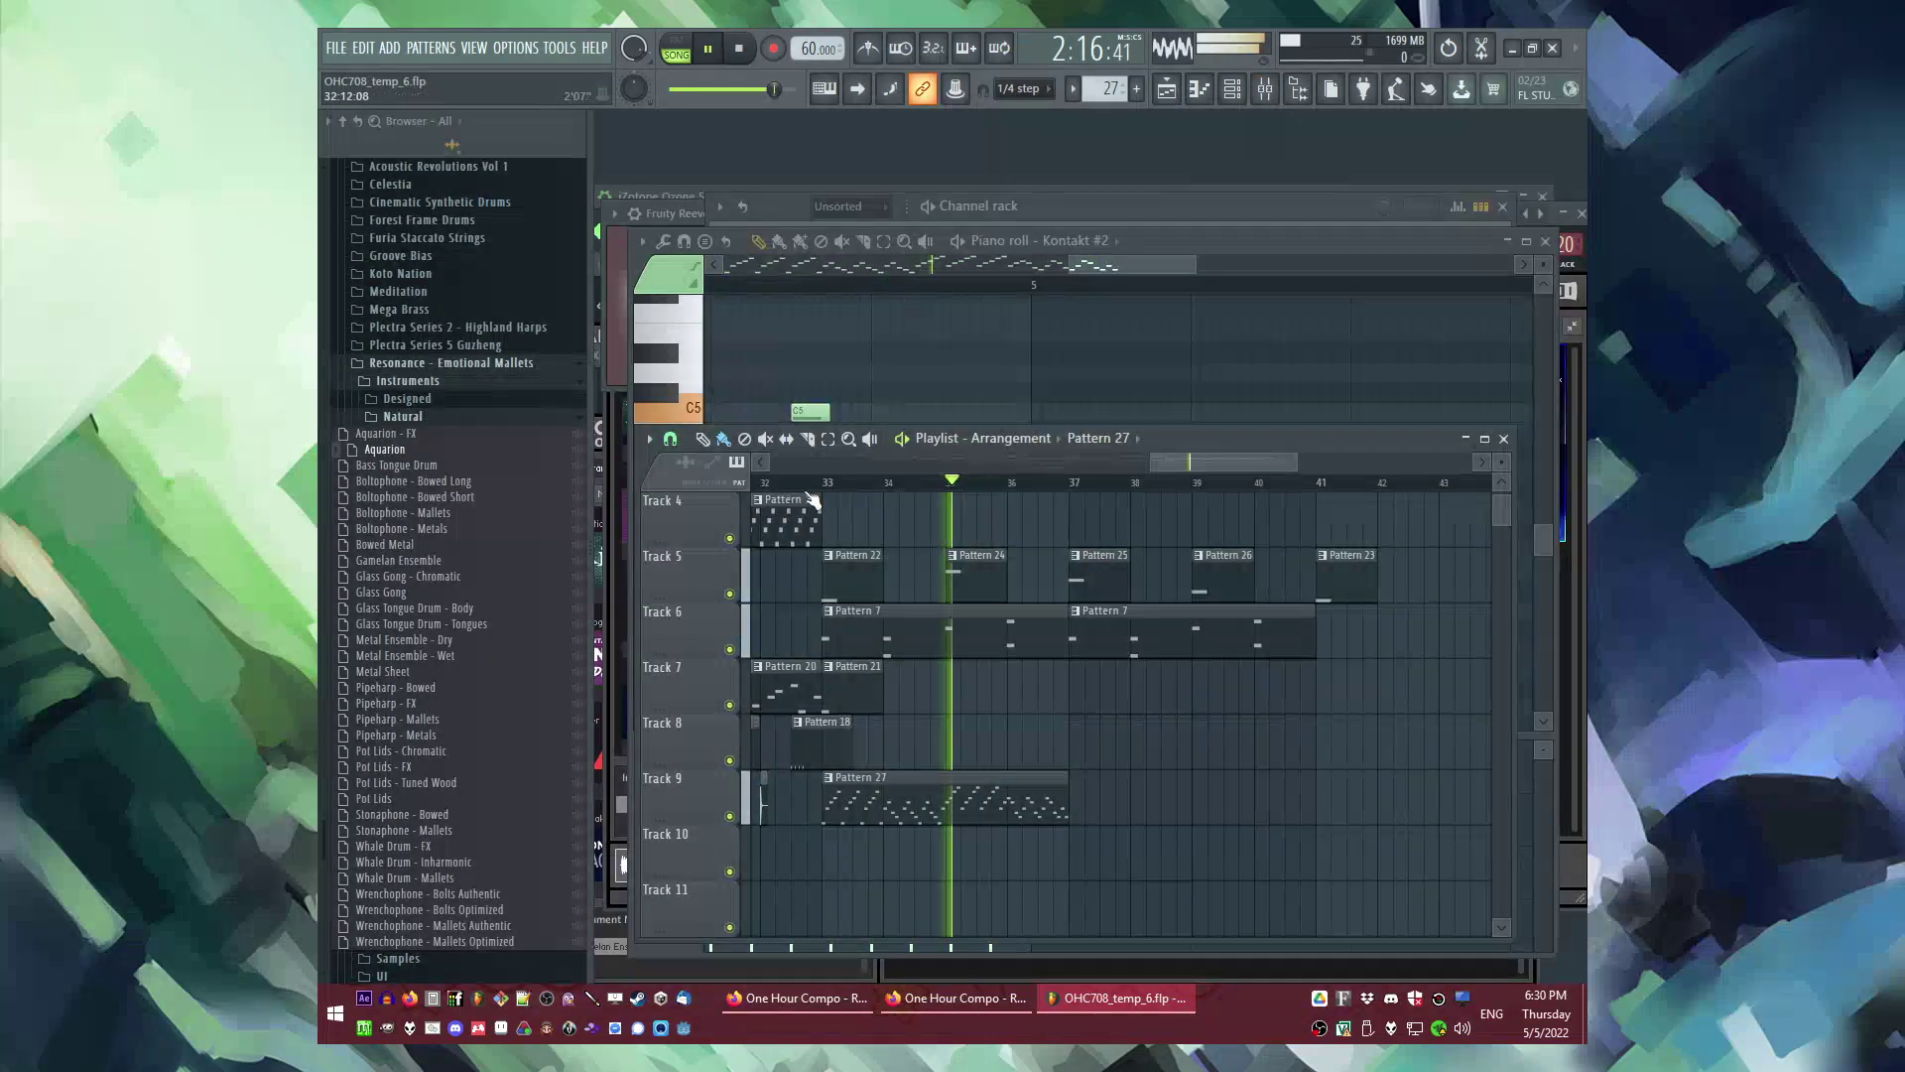
# Step: Add Fruity Parametric EQ 2 in slot 2 of the Kontakt #2 track, boosting band 6 slightly and cutting the lows with band 1
pyautogui.press('F9')
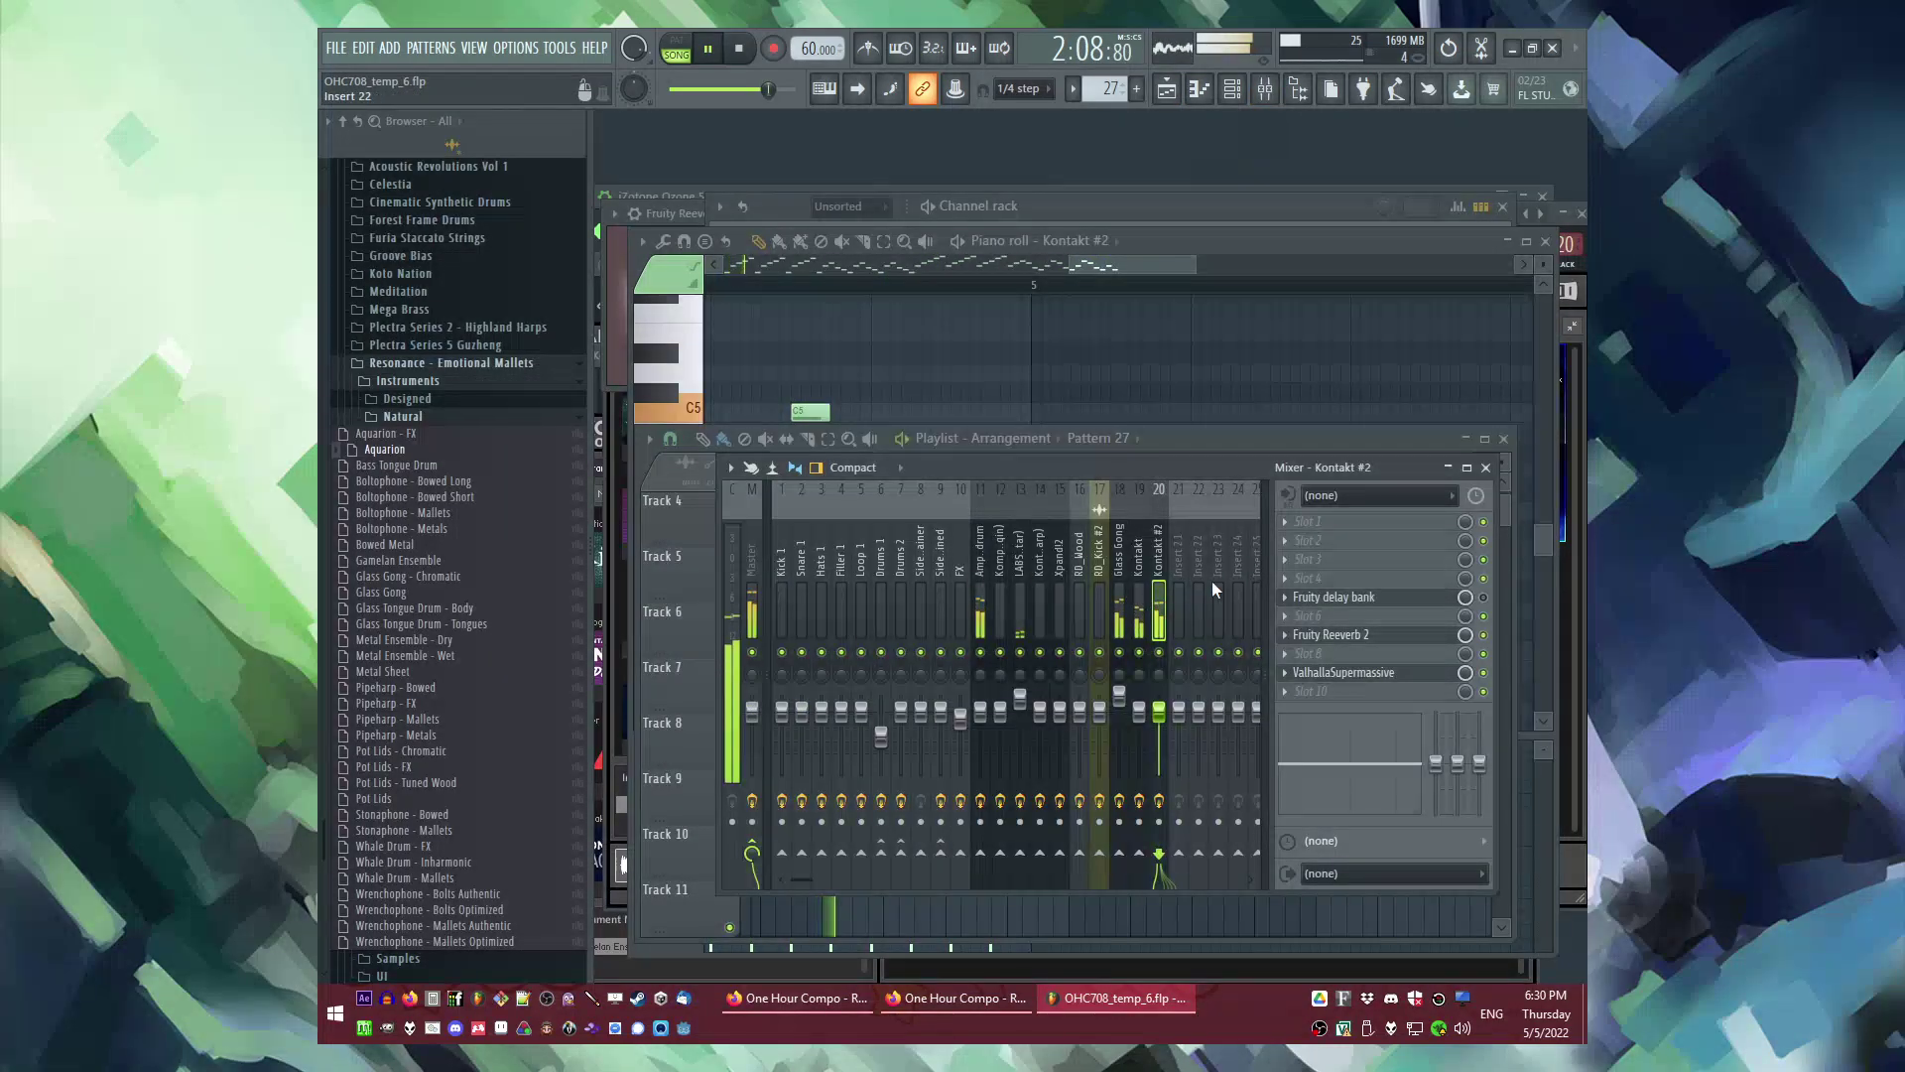
pyautogui.click(1287, 548)
pyautogui.click(1242, 681)
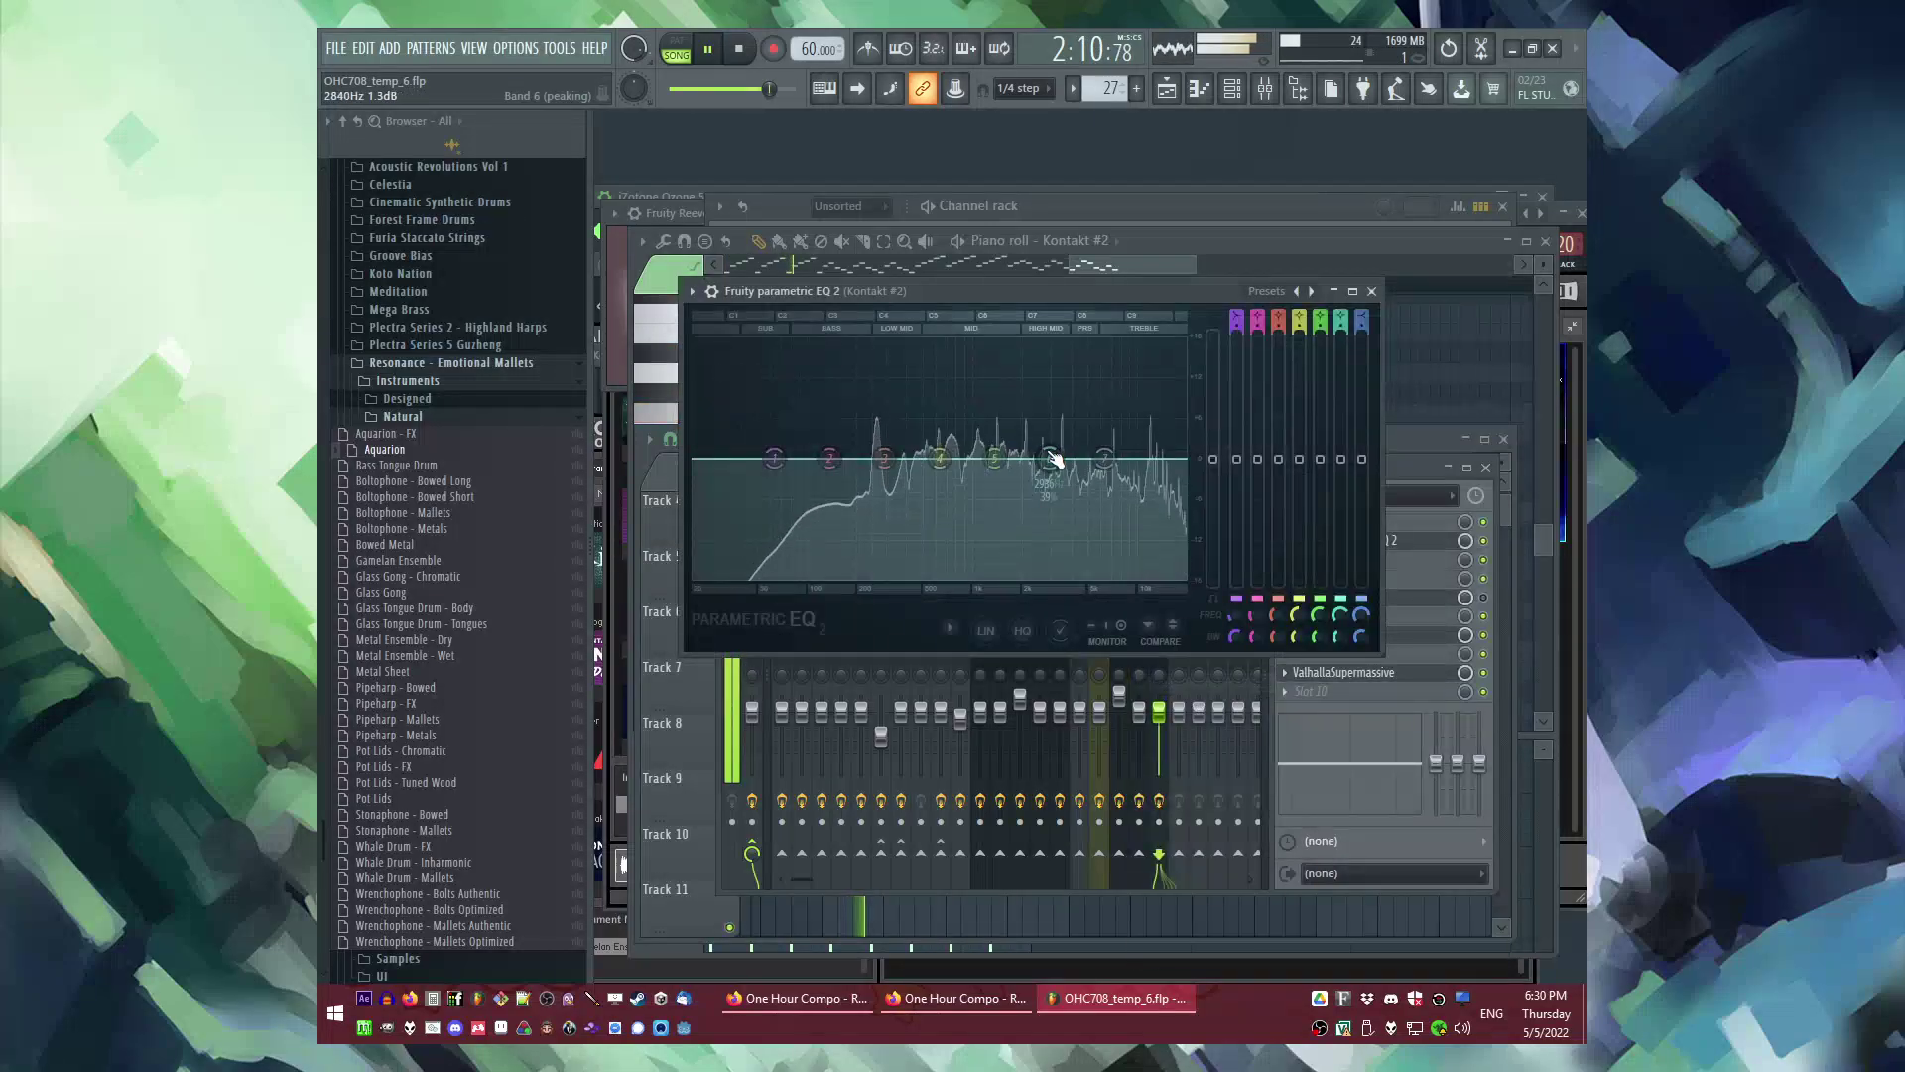
pyautogui.moveTo(1079, 437); pyautogui.dragTo(1061, 440)
pyautogui.moveTo(774, 458); pyautogui.dragTo(706, 577)
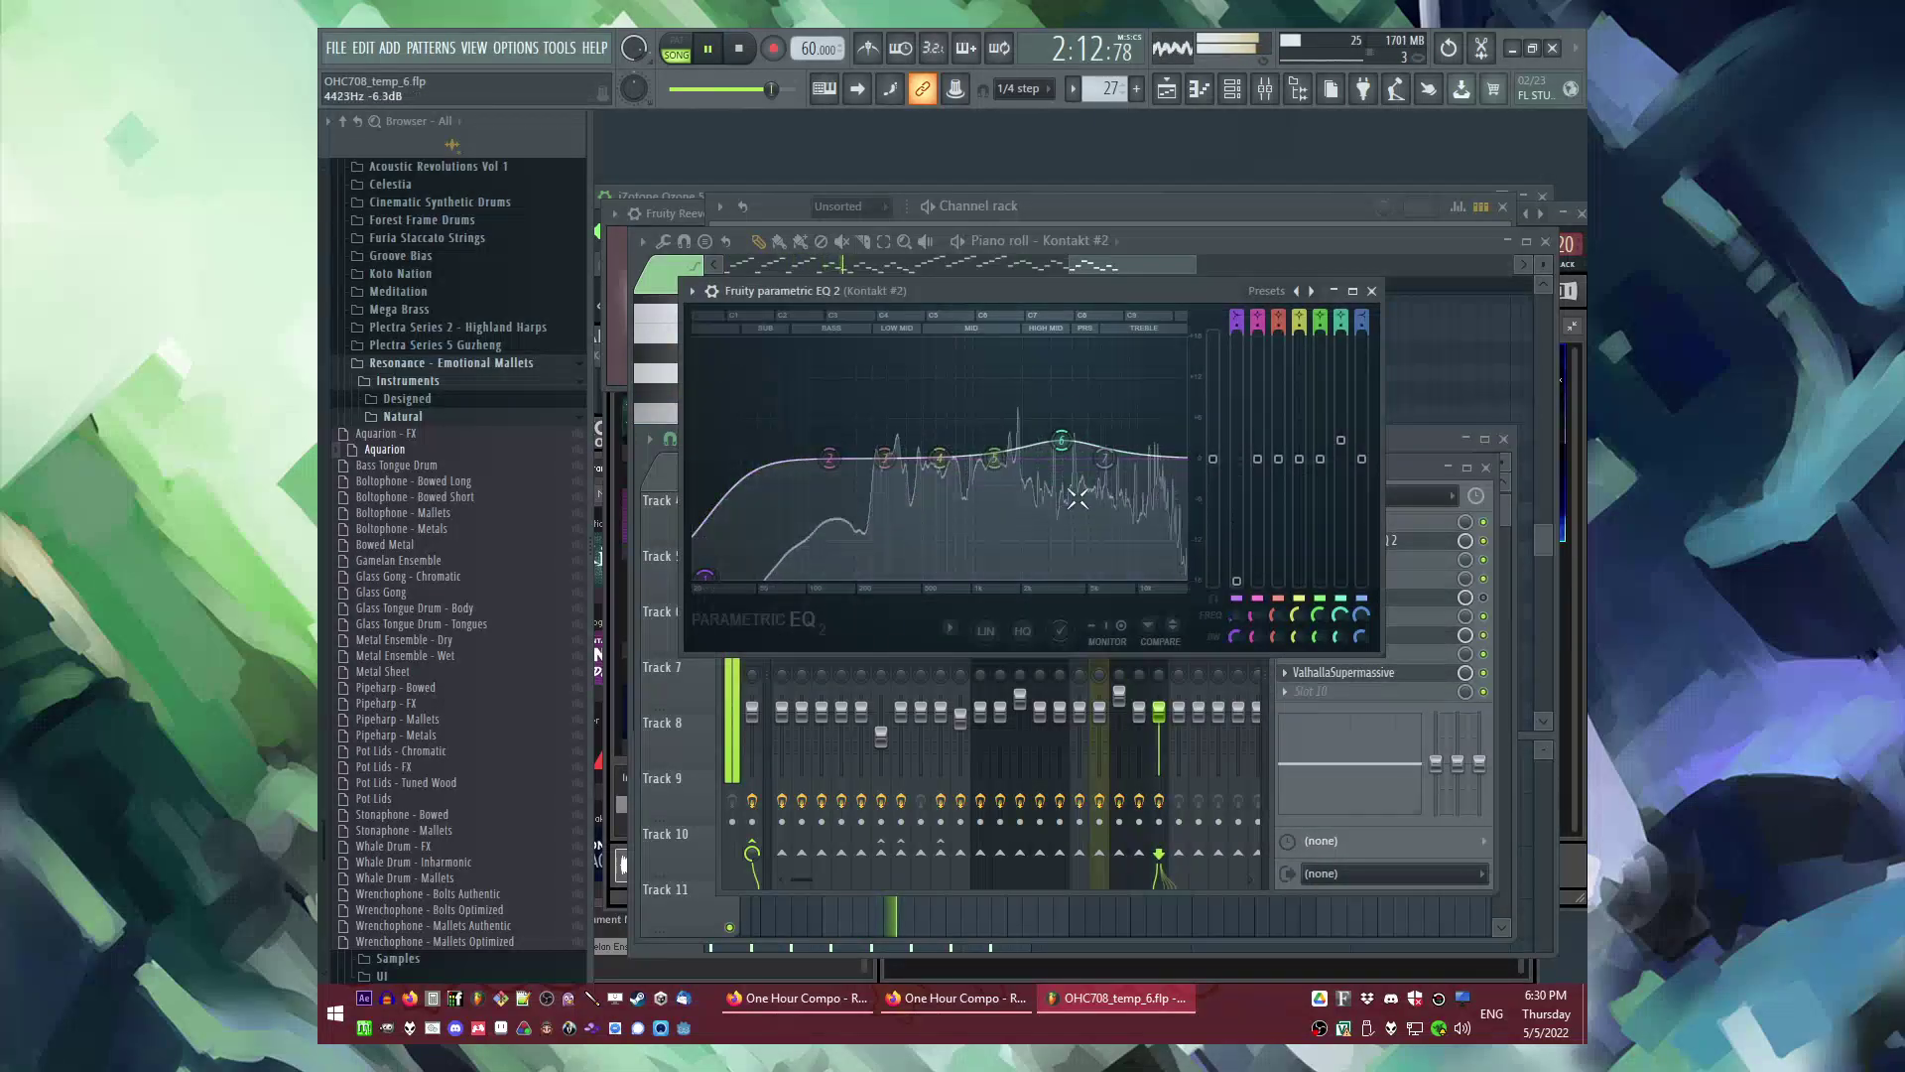
# Step: Set Fruity Reeverb 2's dry level to 95% and wet level to 82% on the Kontakt #2 track
pyautogui.press('F9')
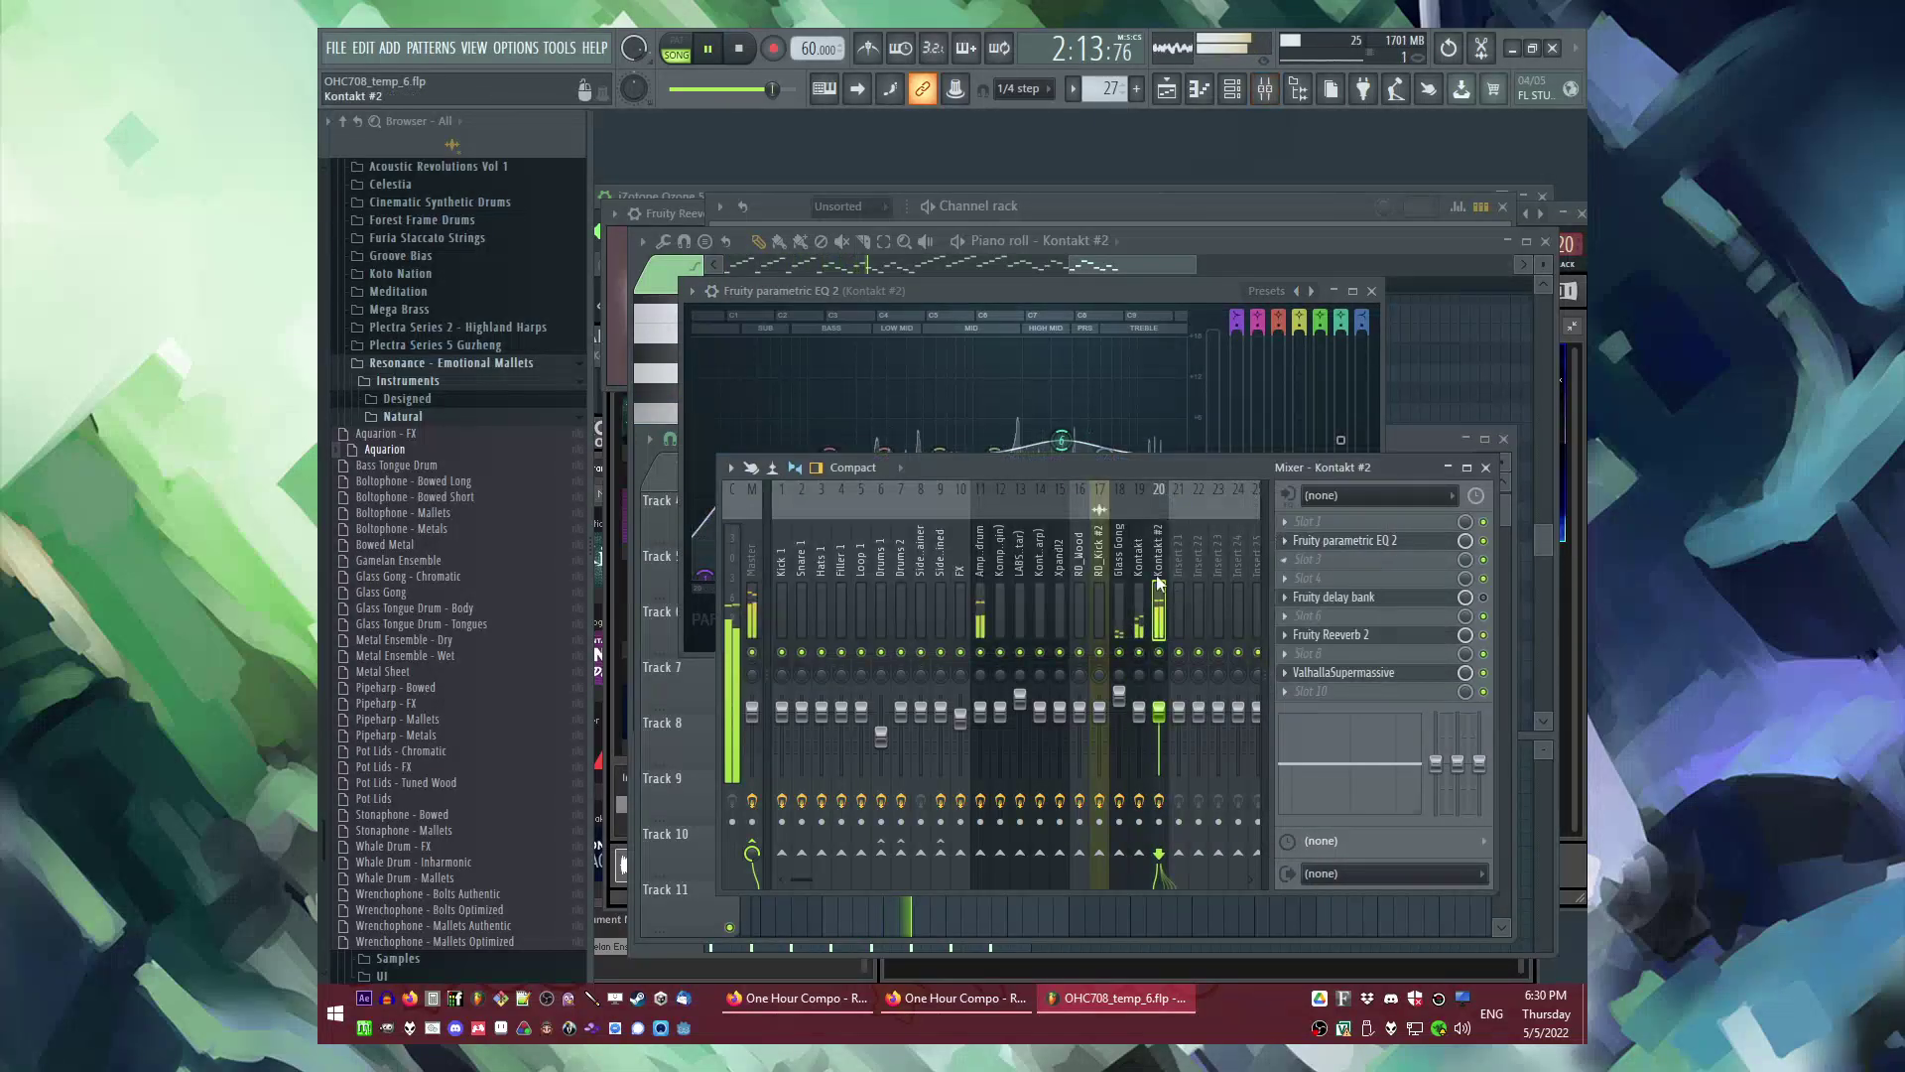
pyautogui.click(1375, 638)
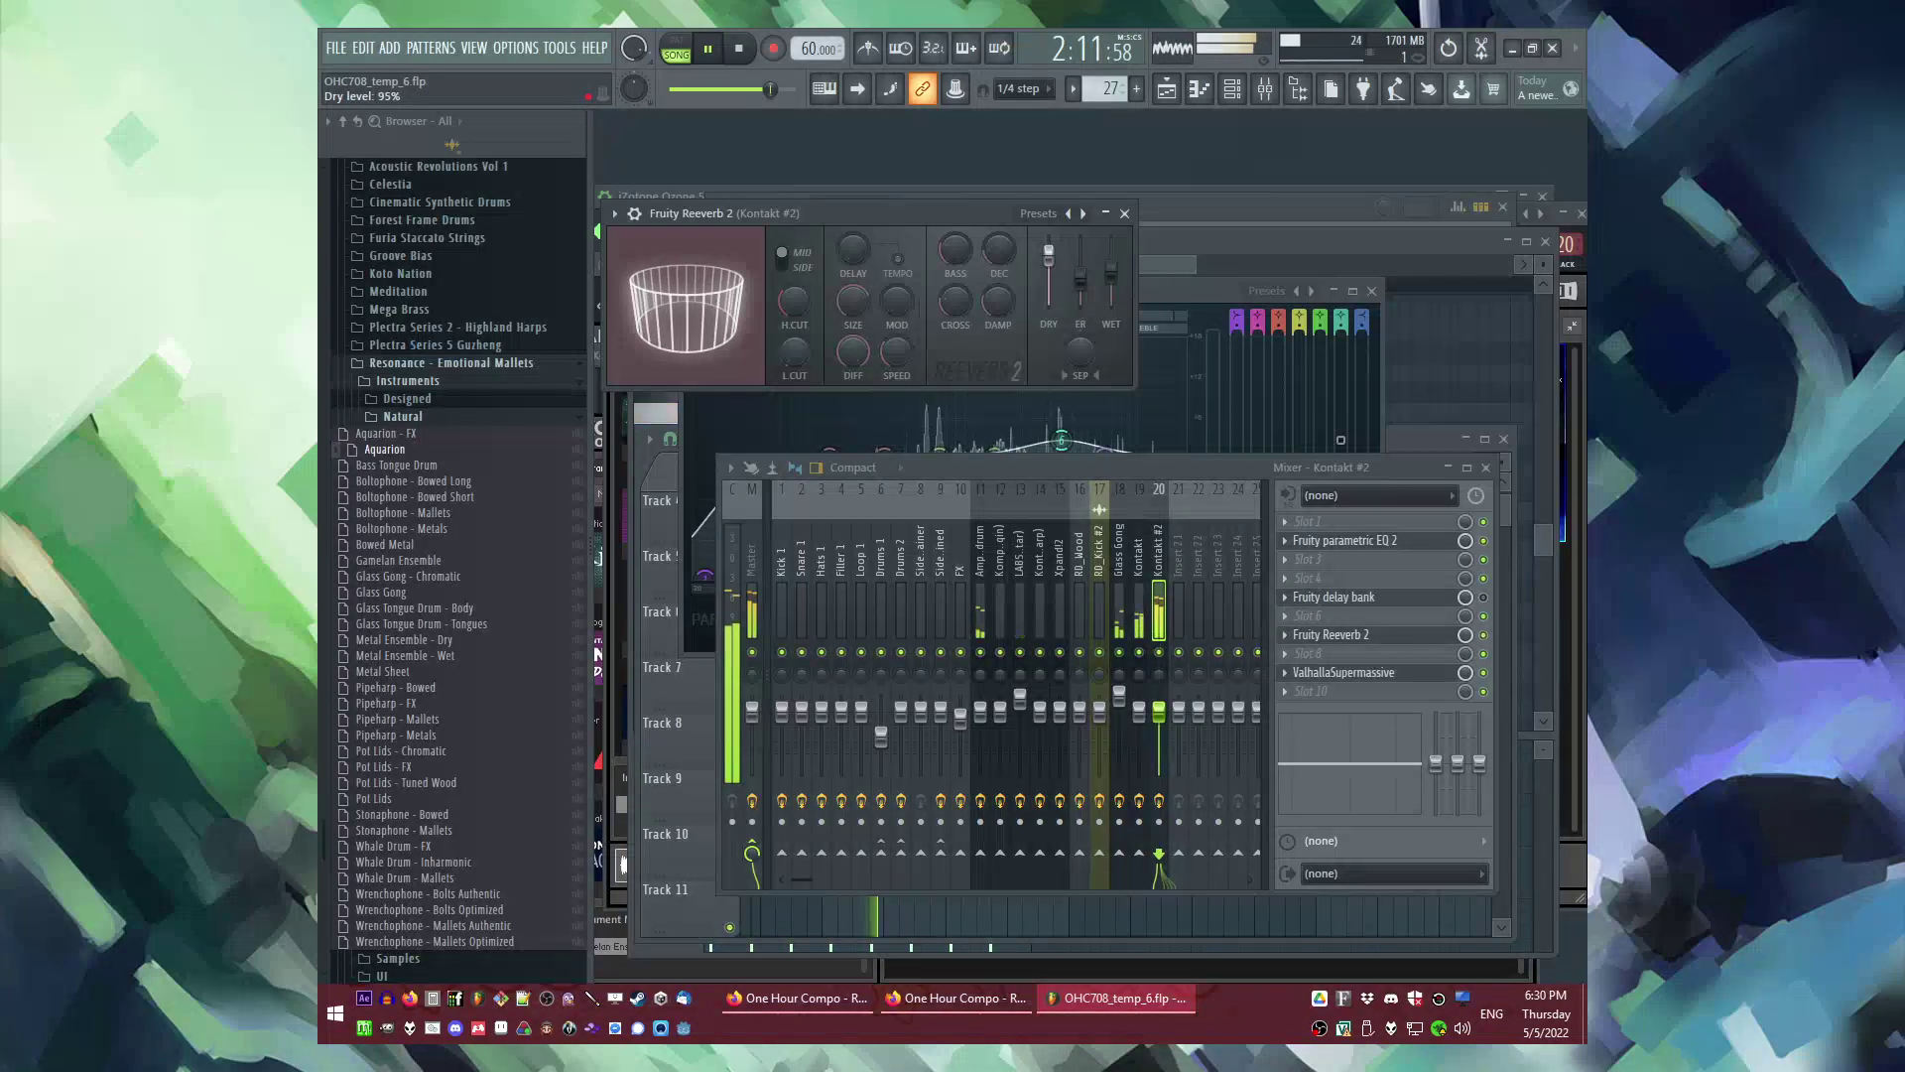
pyautogui.moveTo(1122, 277)
pyautogui.mouseDown()
pyautogui.moveTo(1121, 258)
pyautogui.moveTo(1059, 260)
pyautogui.moveTo(1116, 264)
pyautogui.mouseUp()
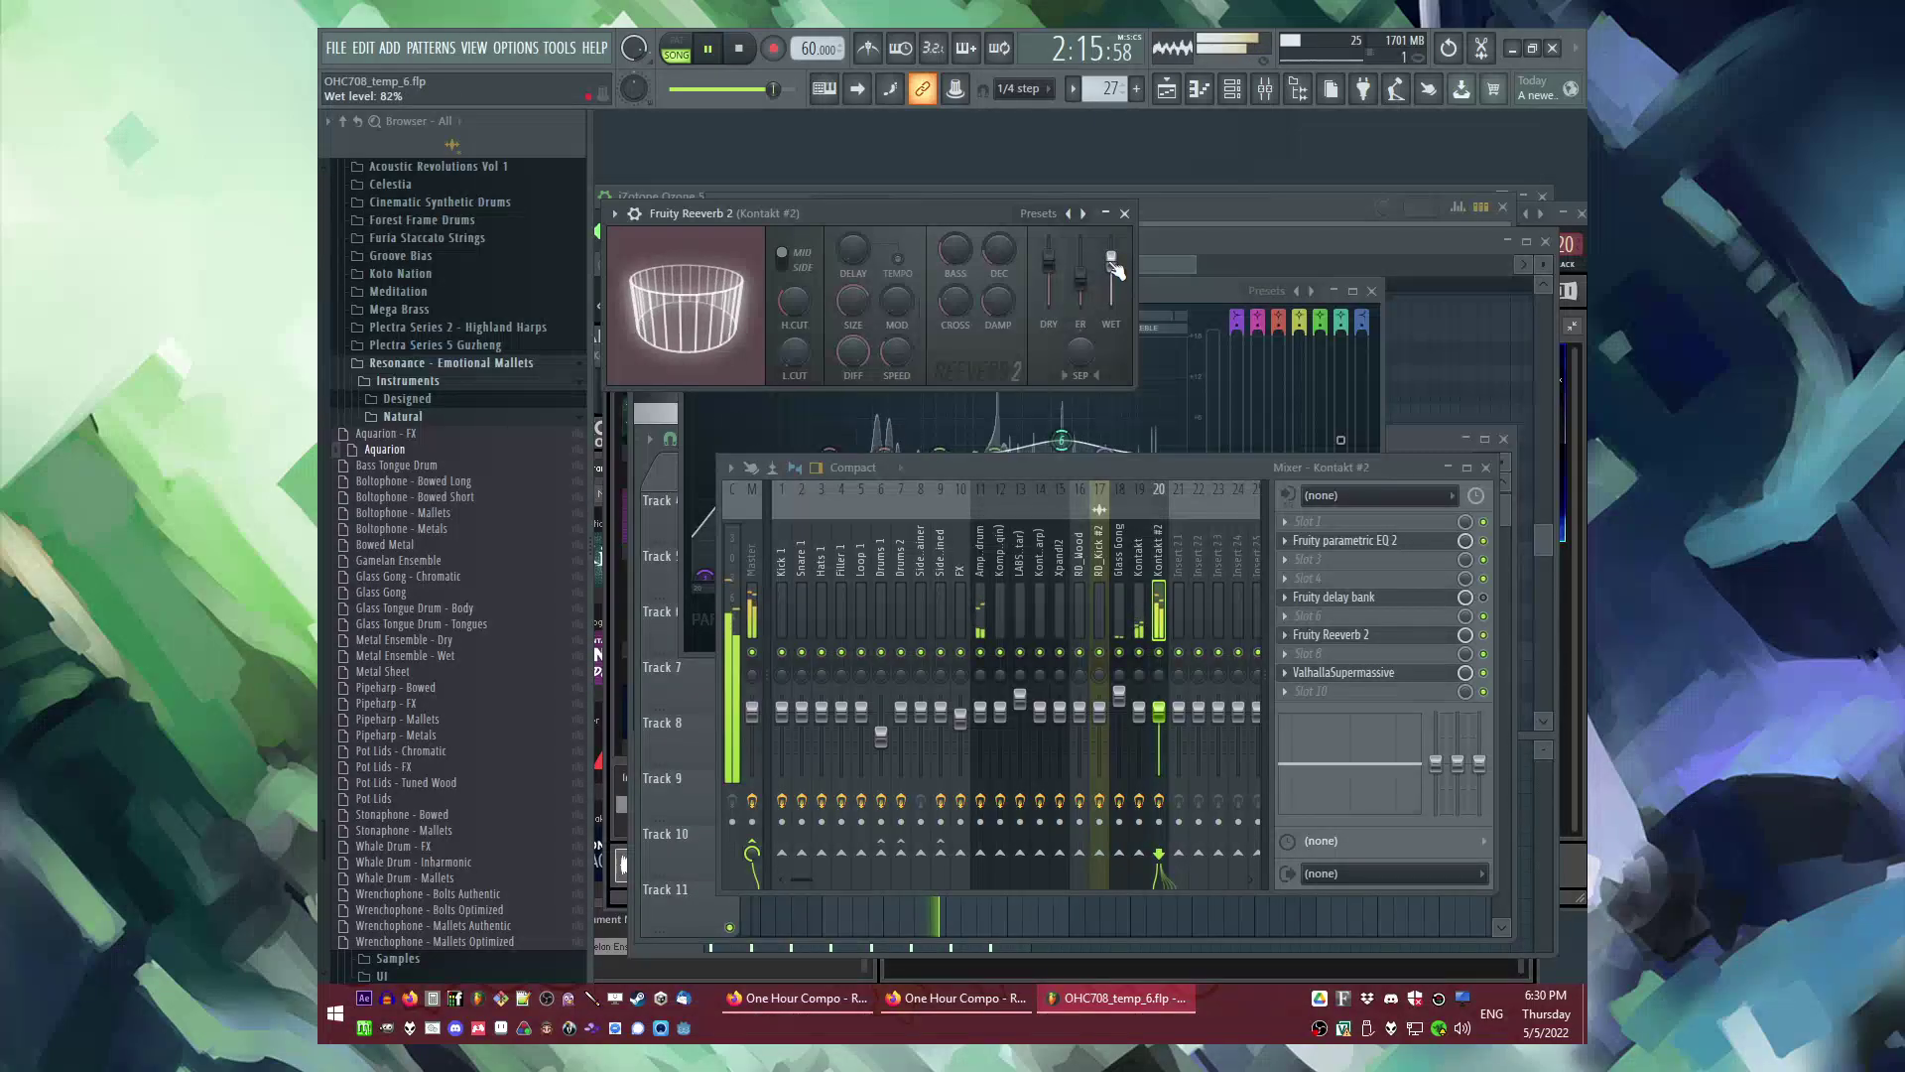
# Step: Place a second Pattern 27 clip on Track 9 at bar 37, directly after the first one
pyautogui.press('F5')
pyautogui.scroll(-2, 1148, 732)
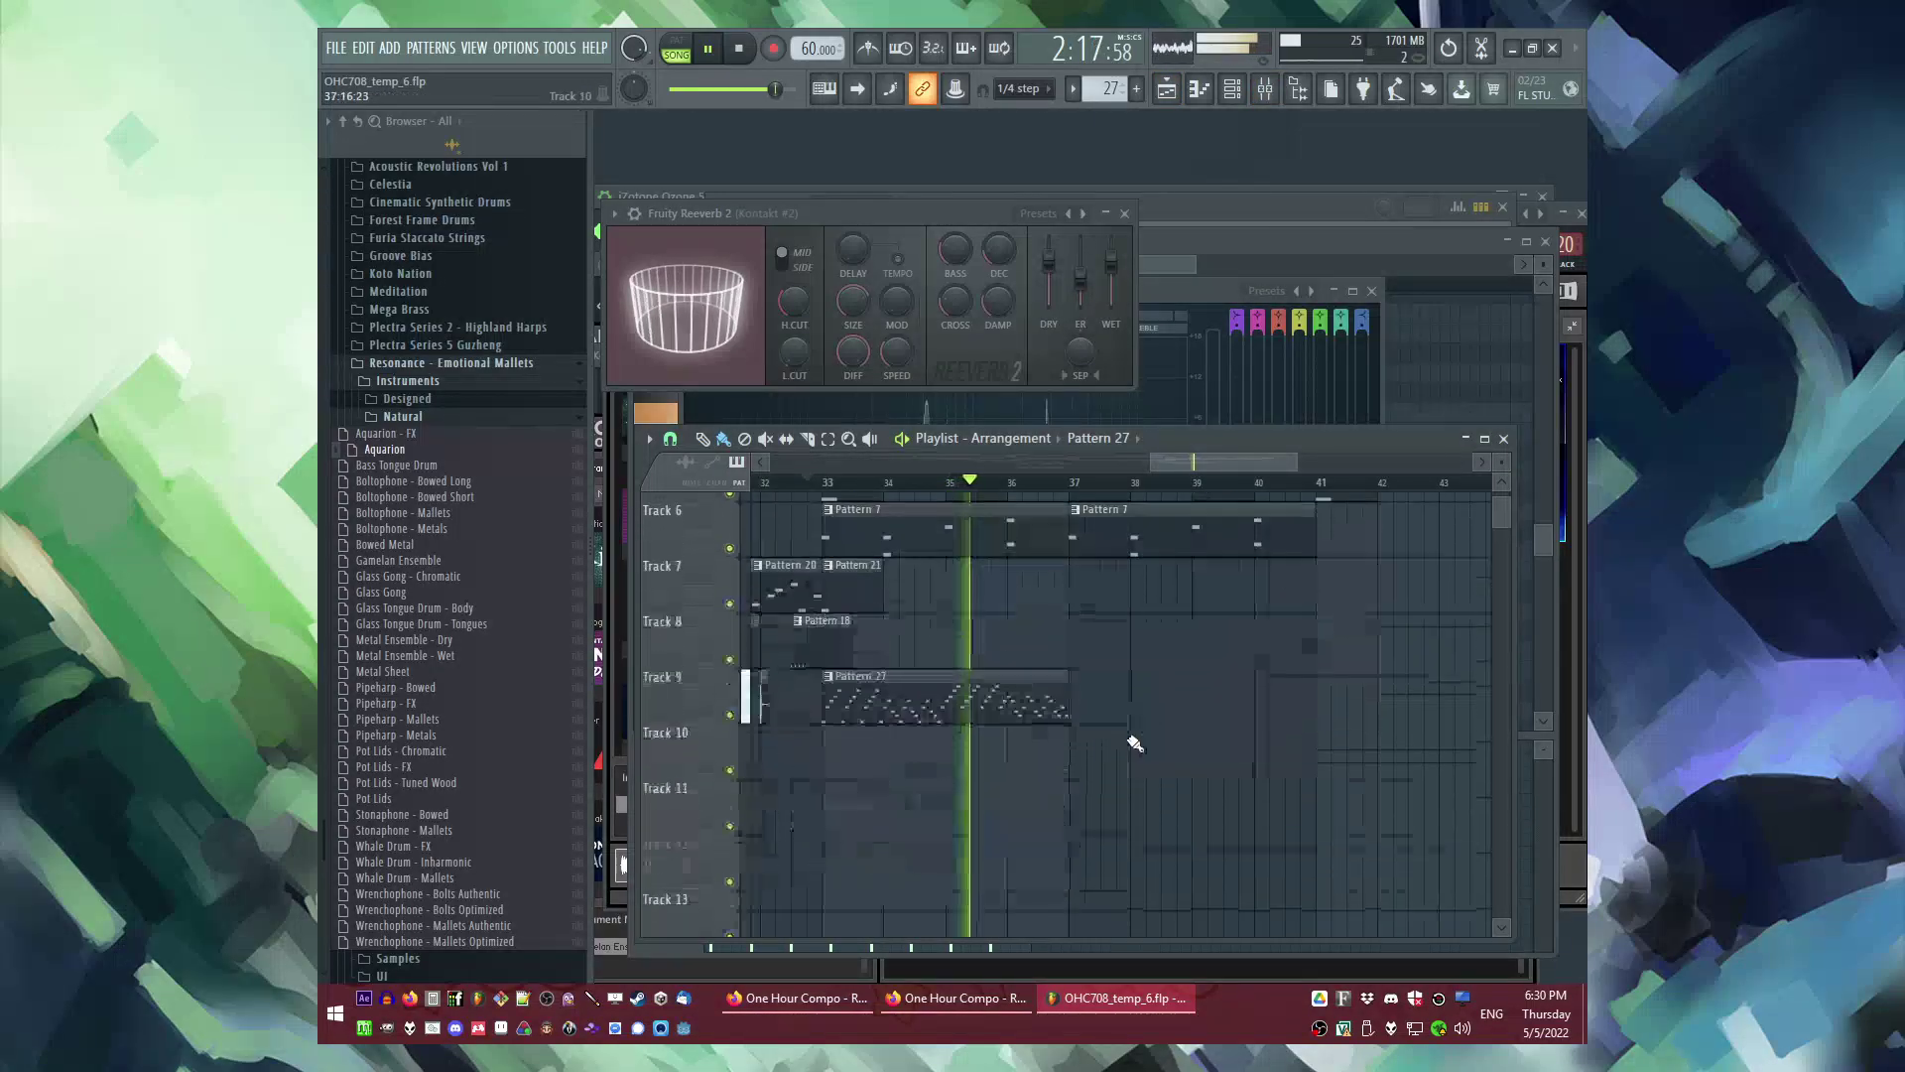
pyautogui.click(1080, 692)
pyautogui.scroll(3, 1114, 792)
pyautogui.scroll(-3, 1108, 784)
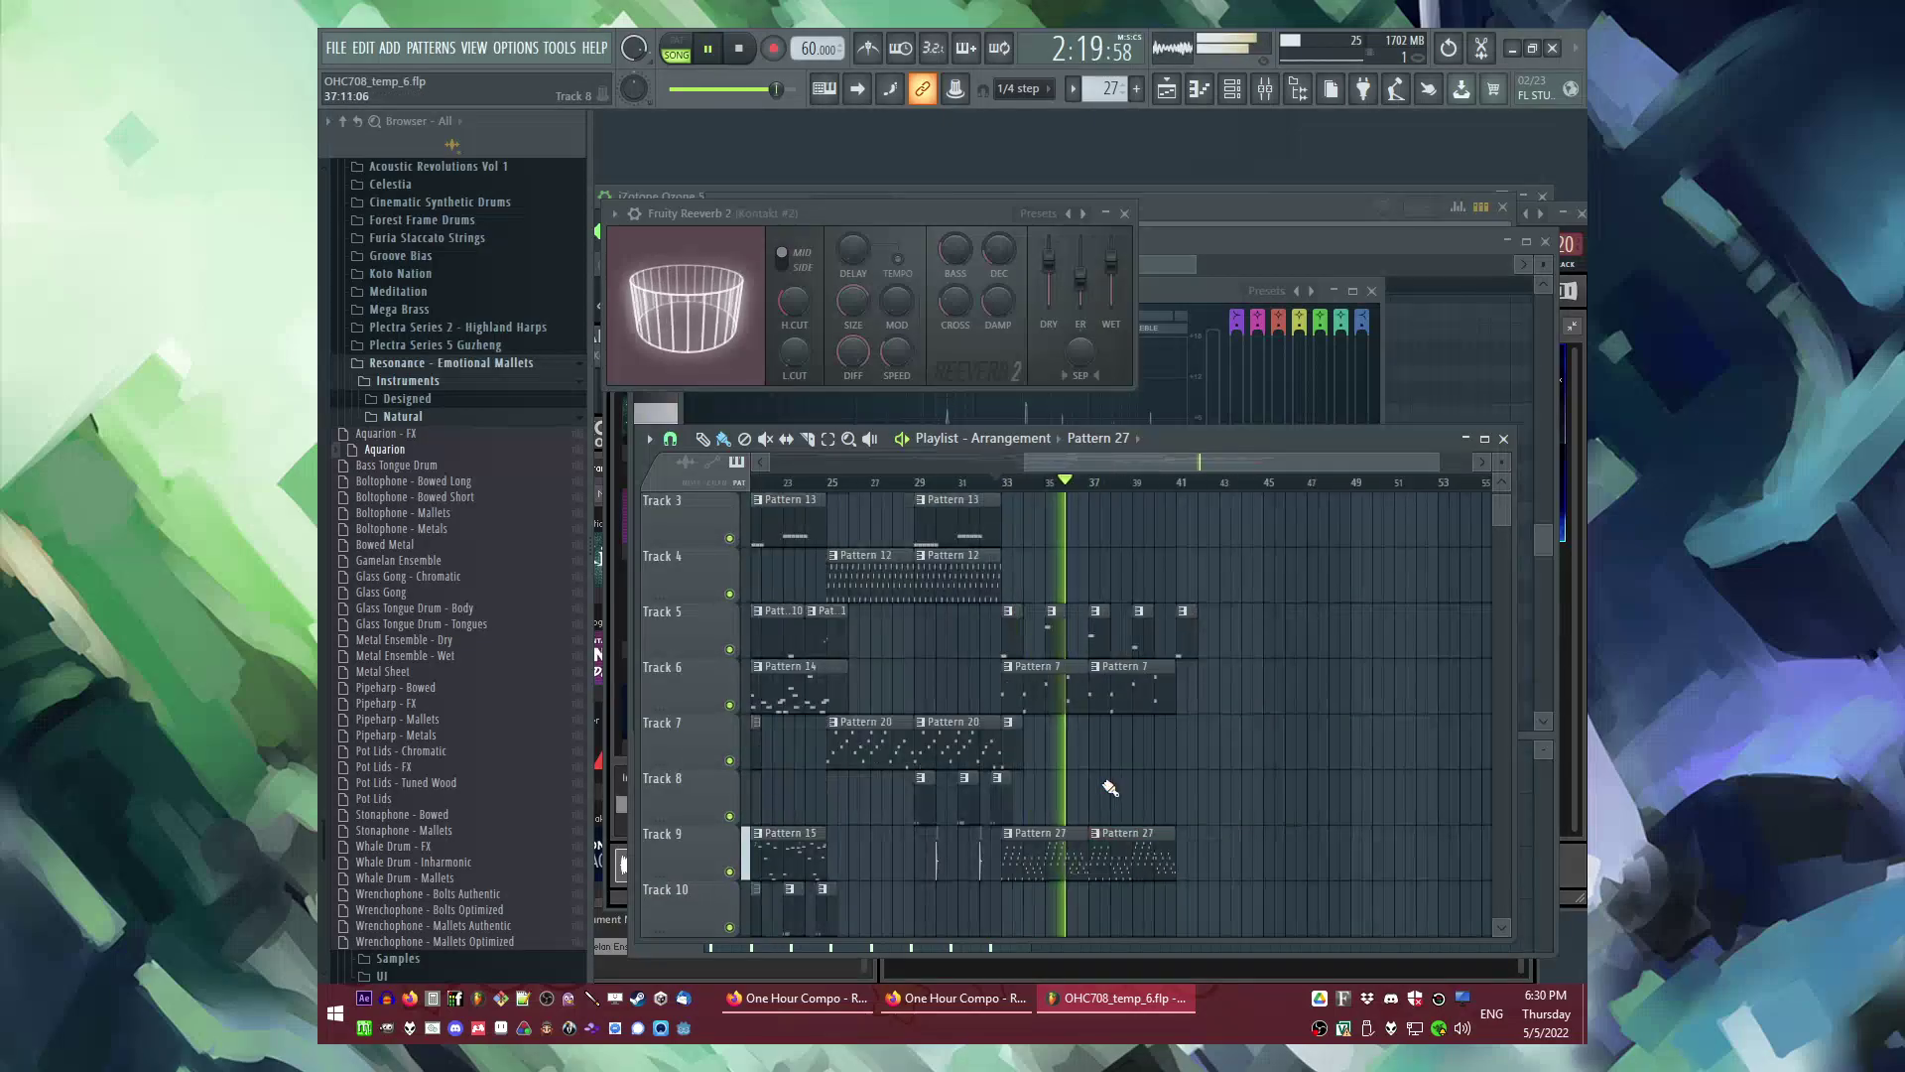
pyautogui.scroll(-2, 1089, 781)
pyautogui.scroll(3, 976, 698)
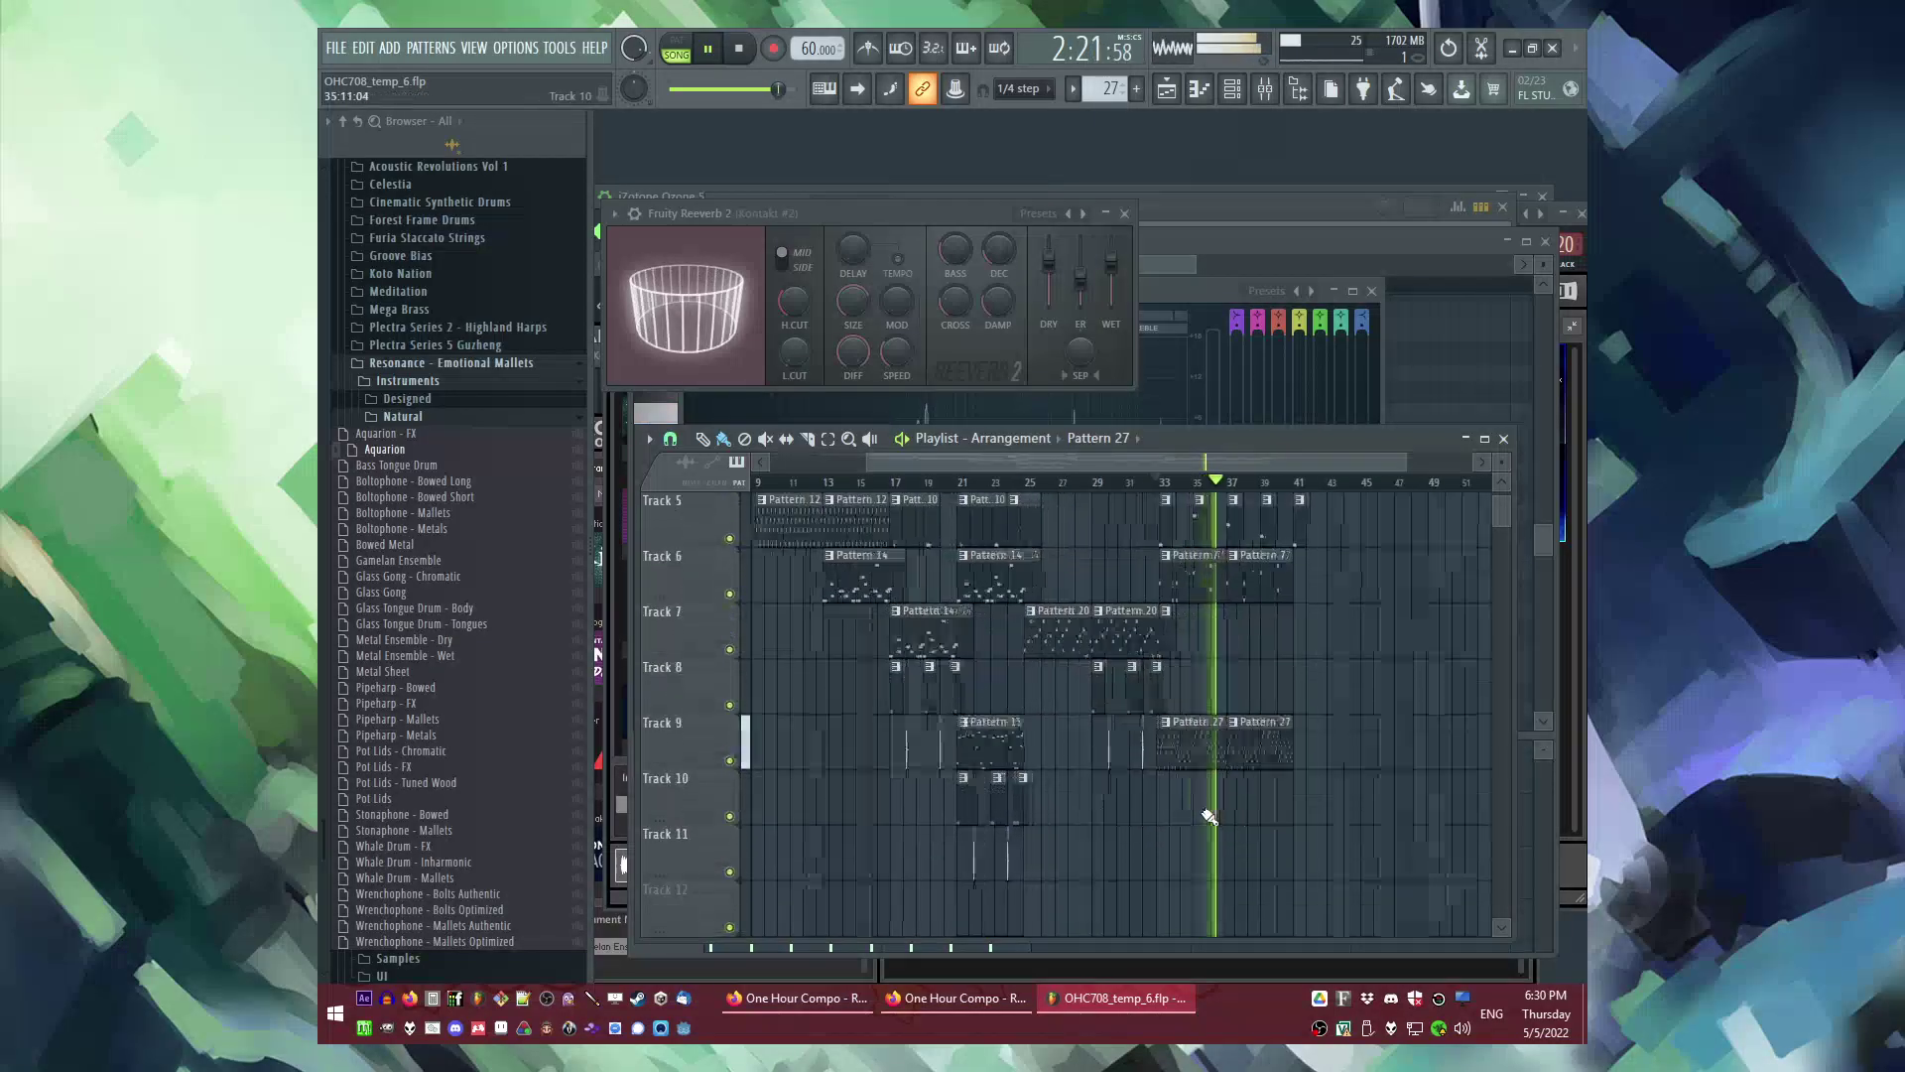
# Step: Copy the short clips on Tracks 8 and 9 around bars 29–33 to Tracks 7 and 8 from bar 37, and play that section
pyautogui.moveTo(971, 694); pyautogui.dragTo(1126, 756)
pyautogui.scroll(-2, 935, 668)
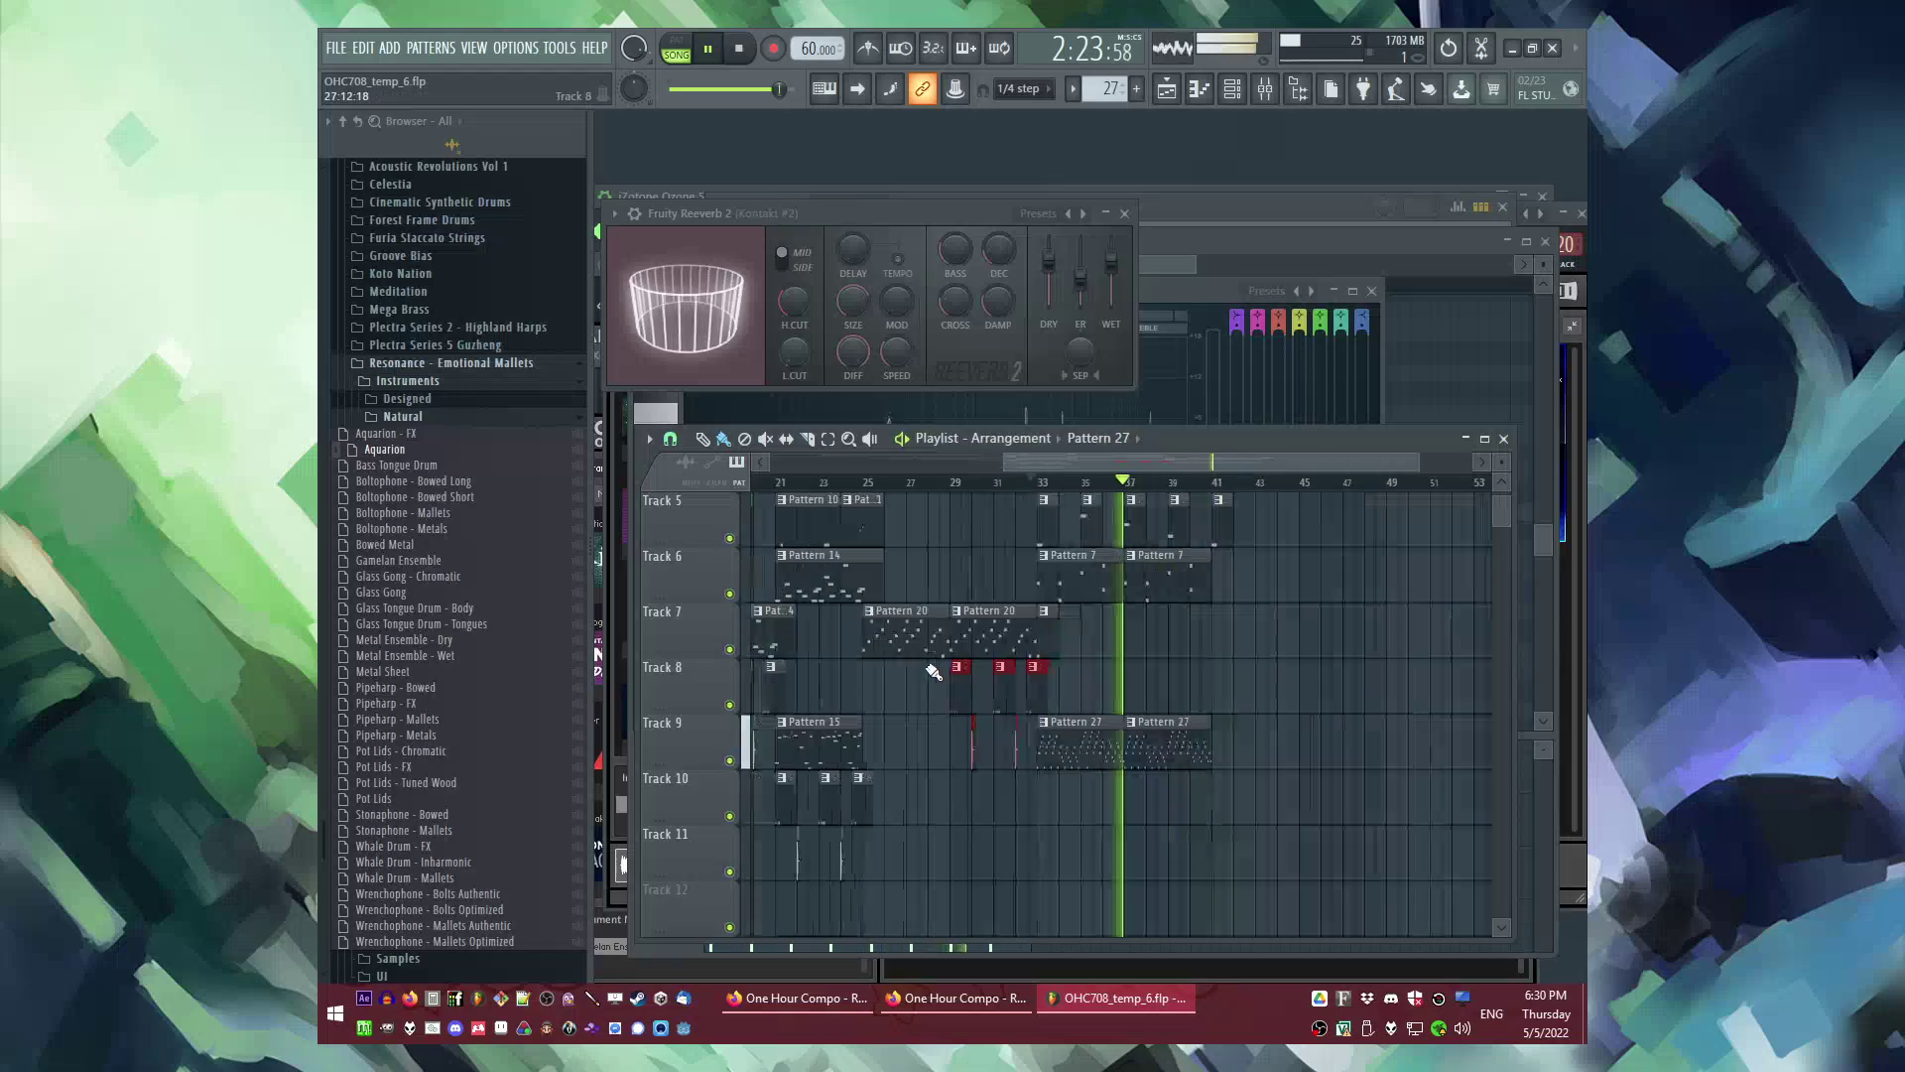
pyautogui.scroll(4, 1238, 687)
pyautogui.scroll(-1, 1241, 689)
pyautogui.hotkey('ctrl', 'v')
pyautogui.moveTo(1013, 672); pyautogui.dragTo(957, 632)
pyautogui.click(937, 483)
pyautogui.scroll(-4, 1191, 734)
pyautogui.scroll(4, 1032, 751)
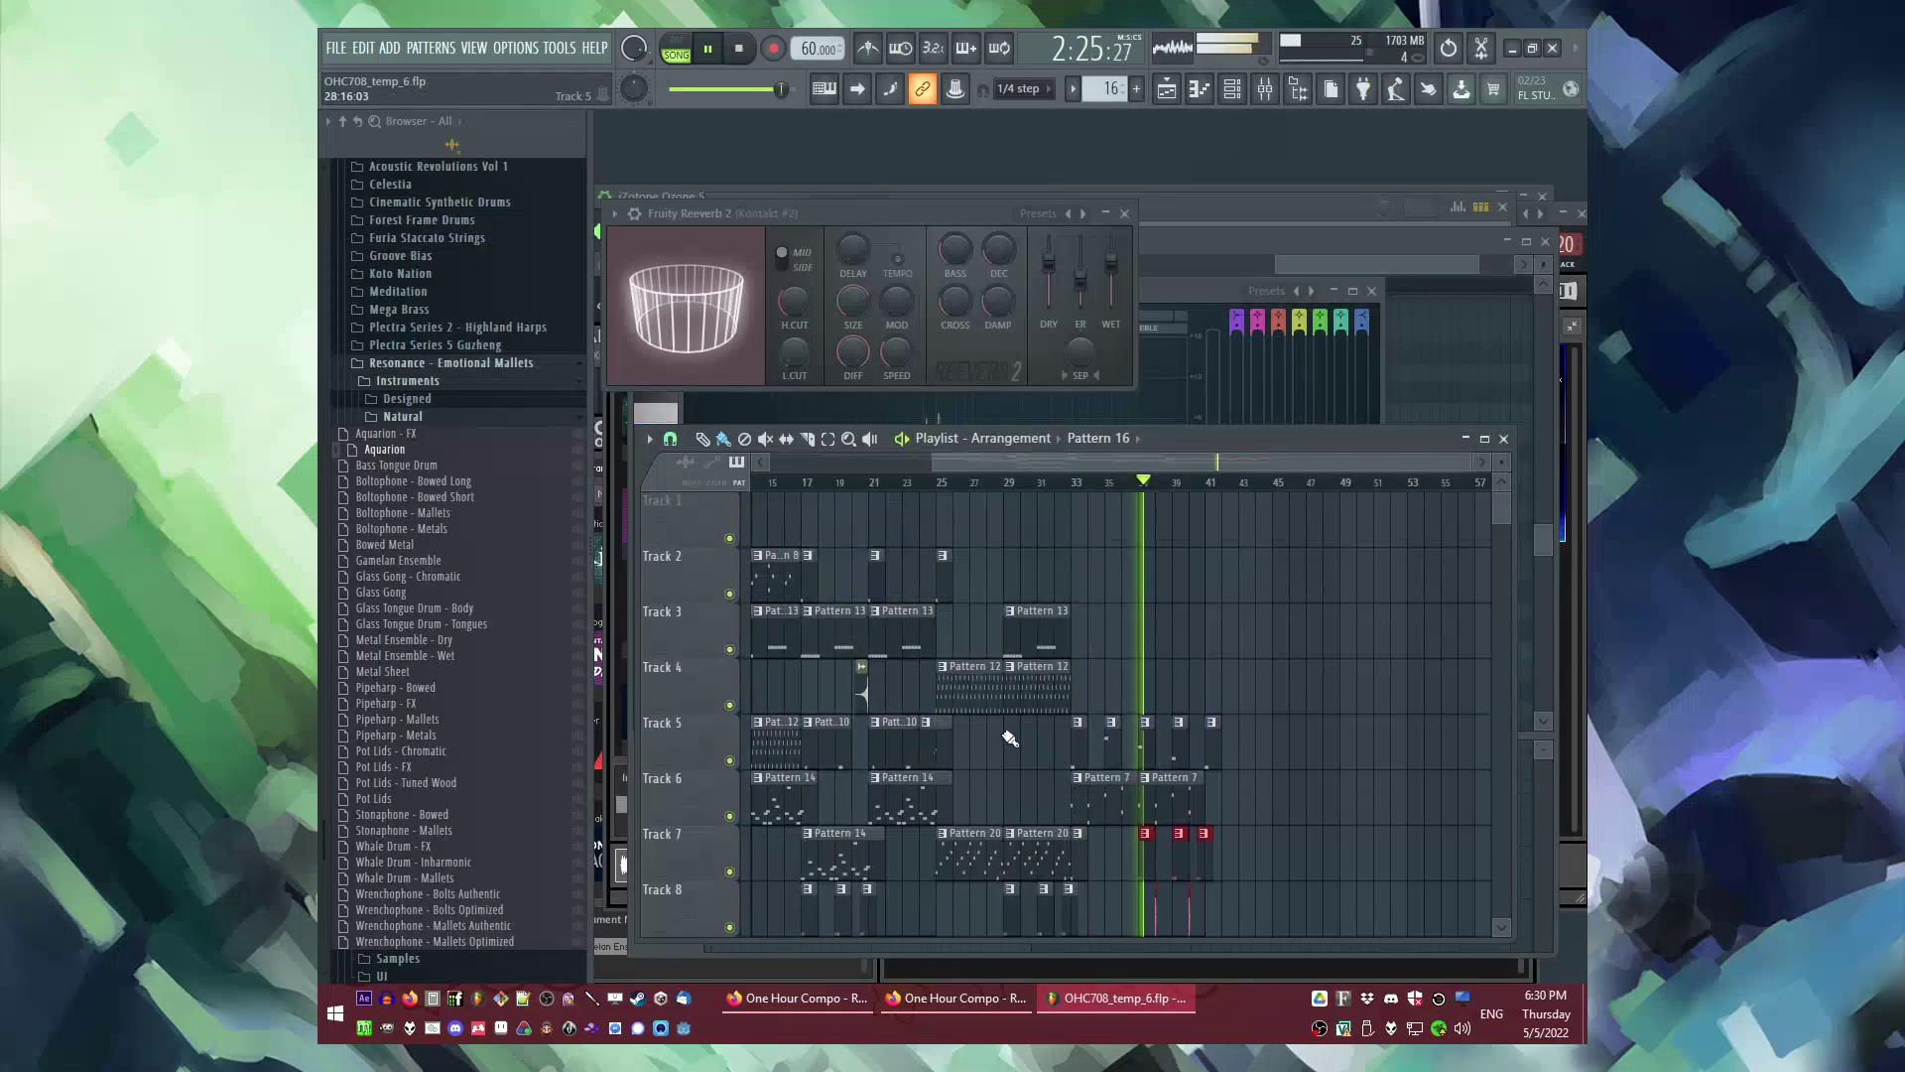
# Step: Place the high verb audio clip on Track 4 so that it ends exactly at bar 37
pyautogui.scroll(3, 1140, 697)
pyautogui.scroll(3, 1181, 691)
pyautogui.moveTo(1181, 691); pyautogui.dragTo(1058, 687)
pyautogui.scroll(2, 1059, 687)
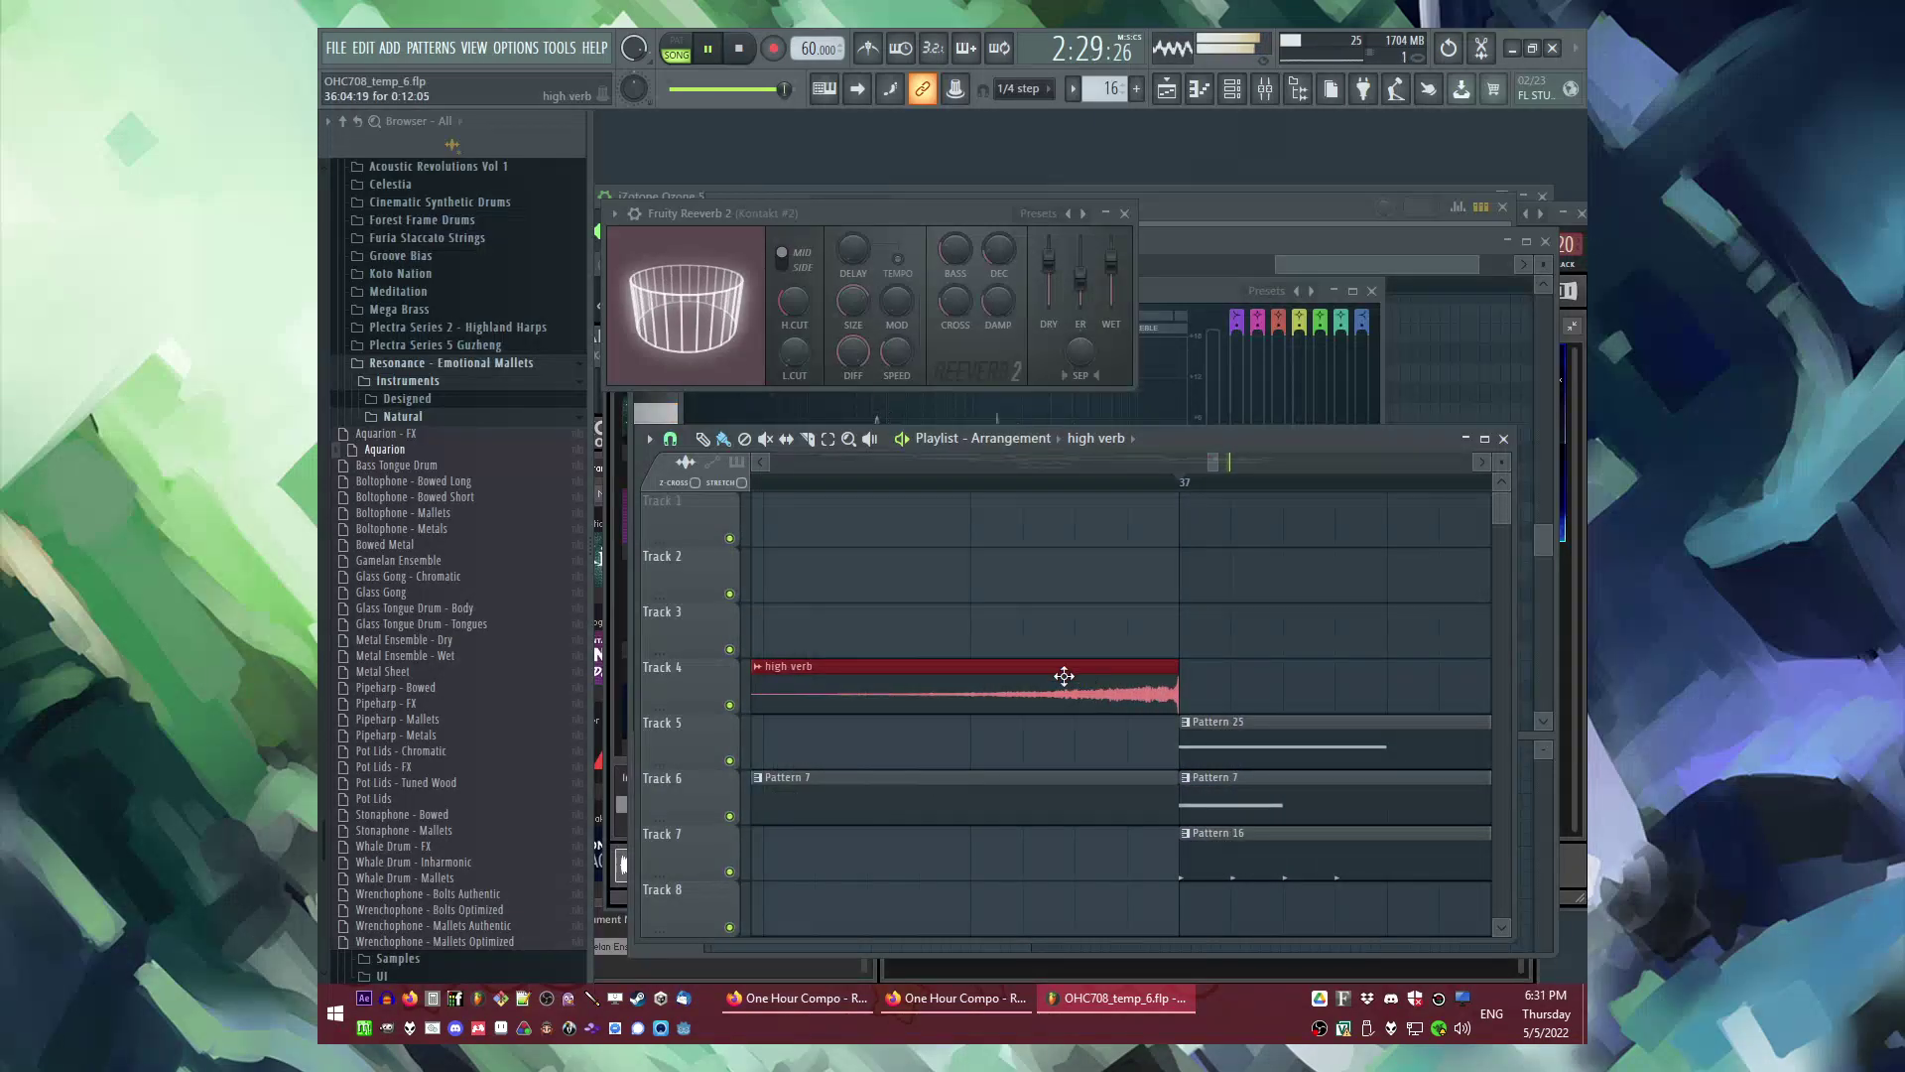
pyautogui.scroll(-5, 1075, 681)
# Step: Place the high riser audio clip on Track 3, starting in bar 39 with its swell peaking around bar 41
pyautogui.click(1099, 438)
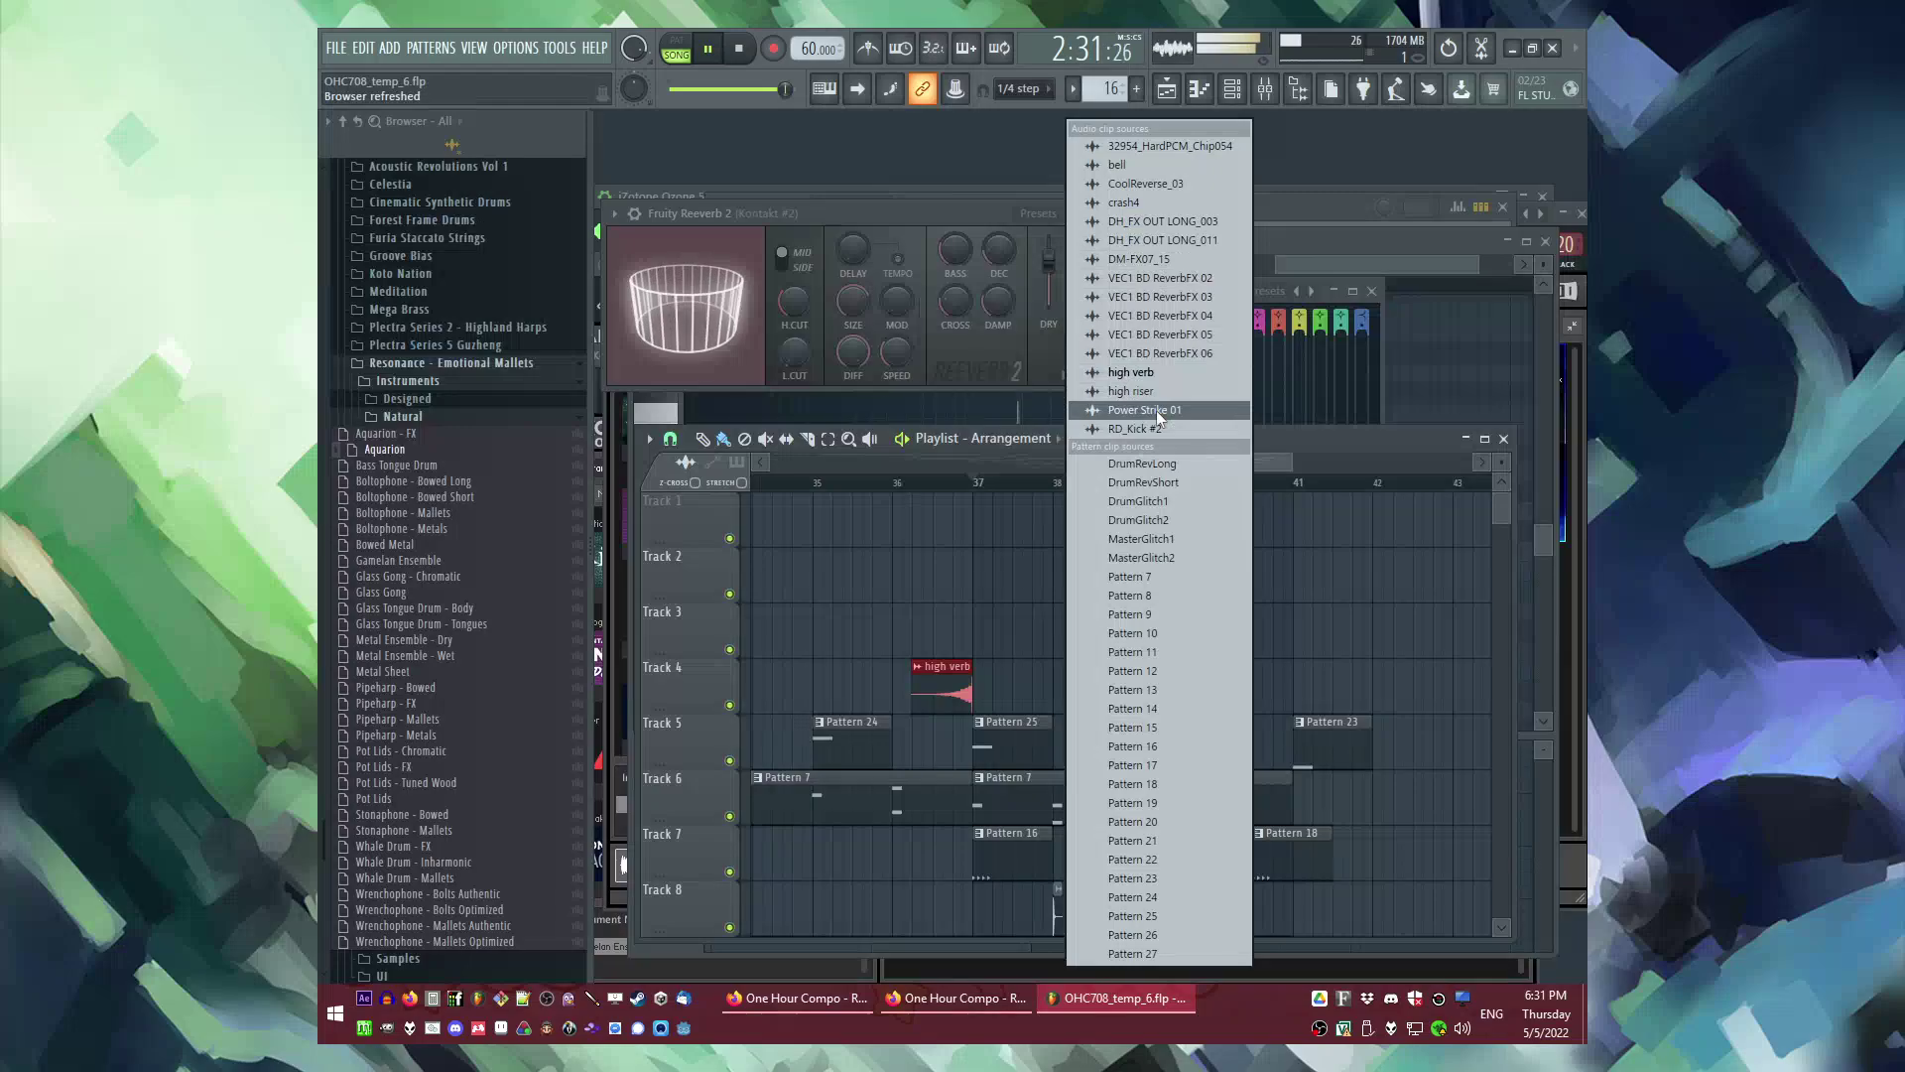
pyautogui.click(1130, 391)
pyautogui.click(1308, 633)
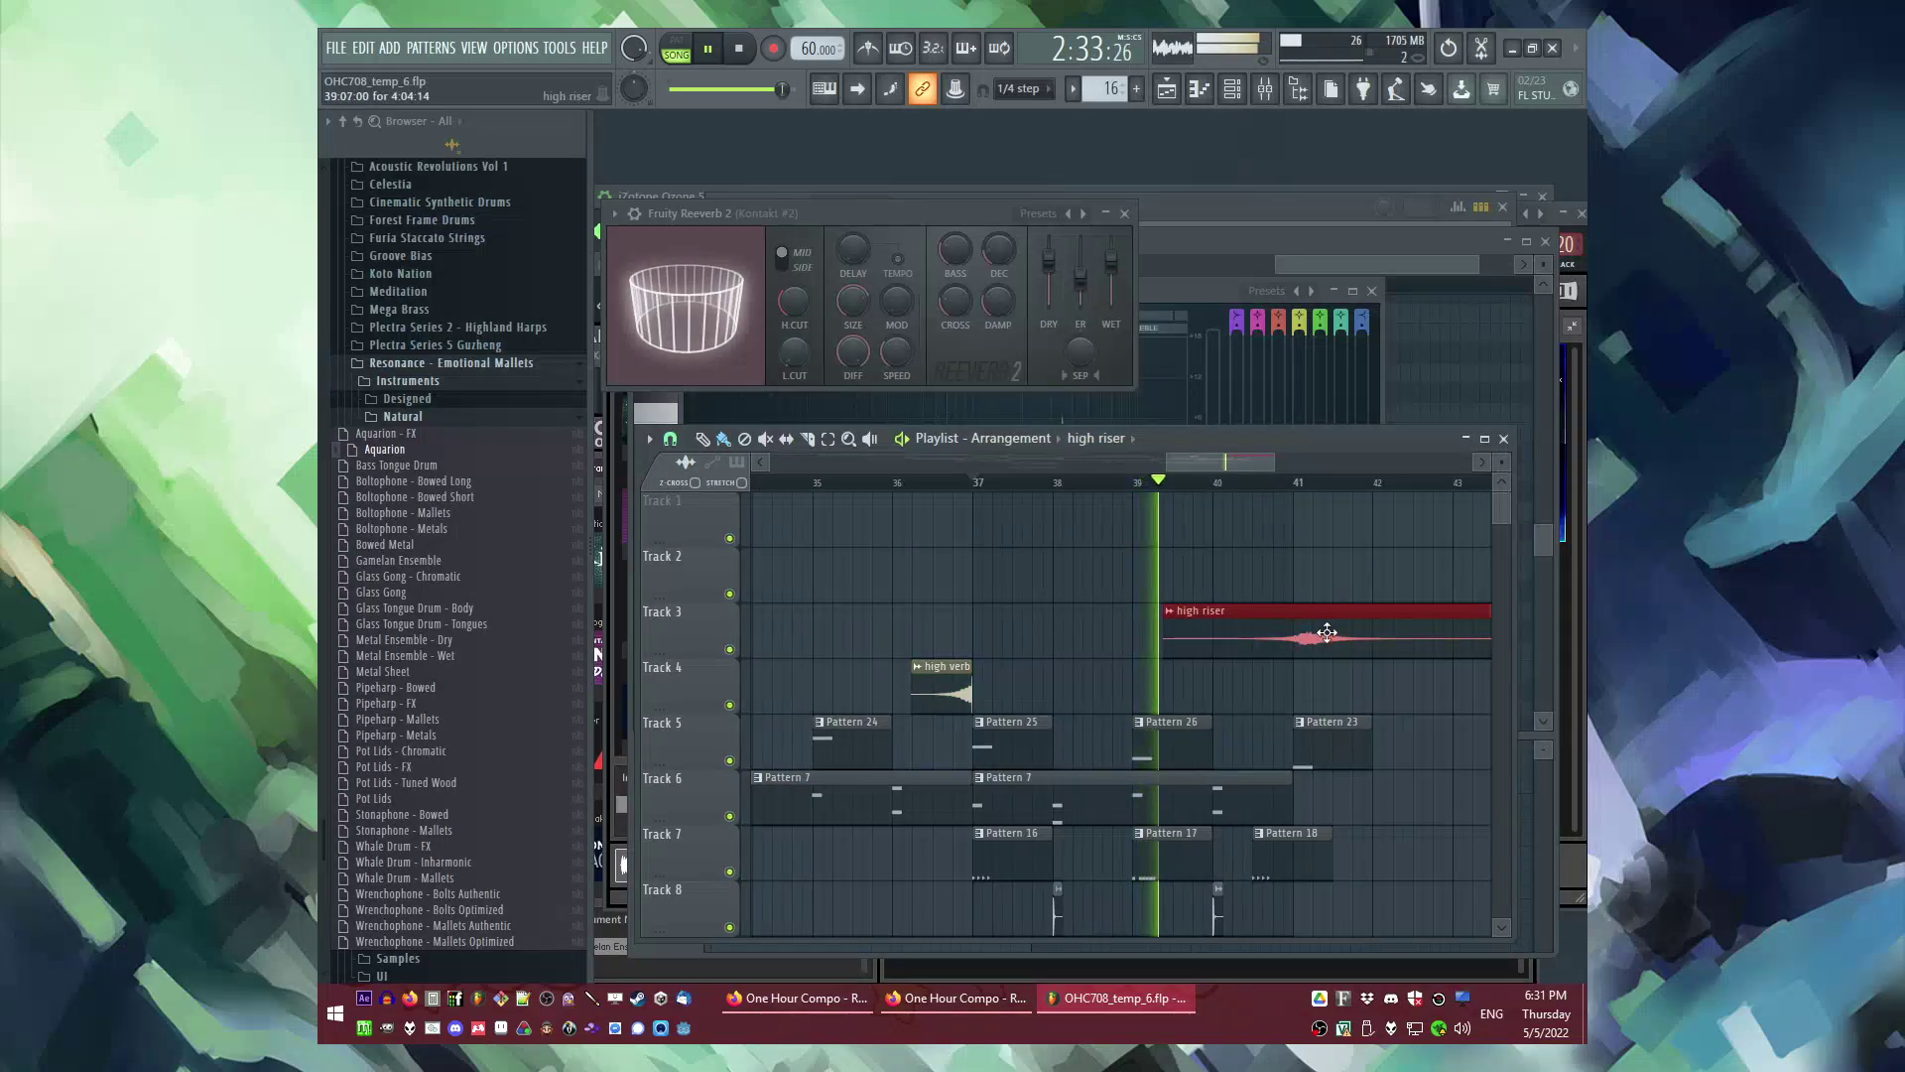
pyautogui.scroll(3, 1328, 632)
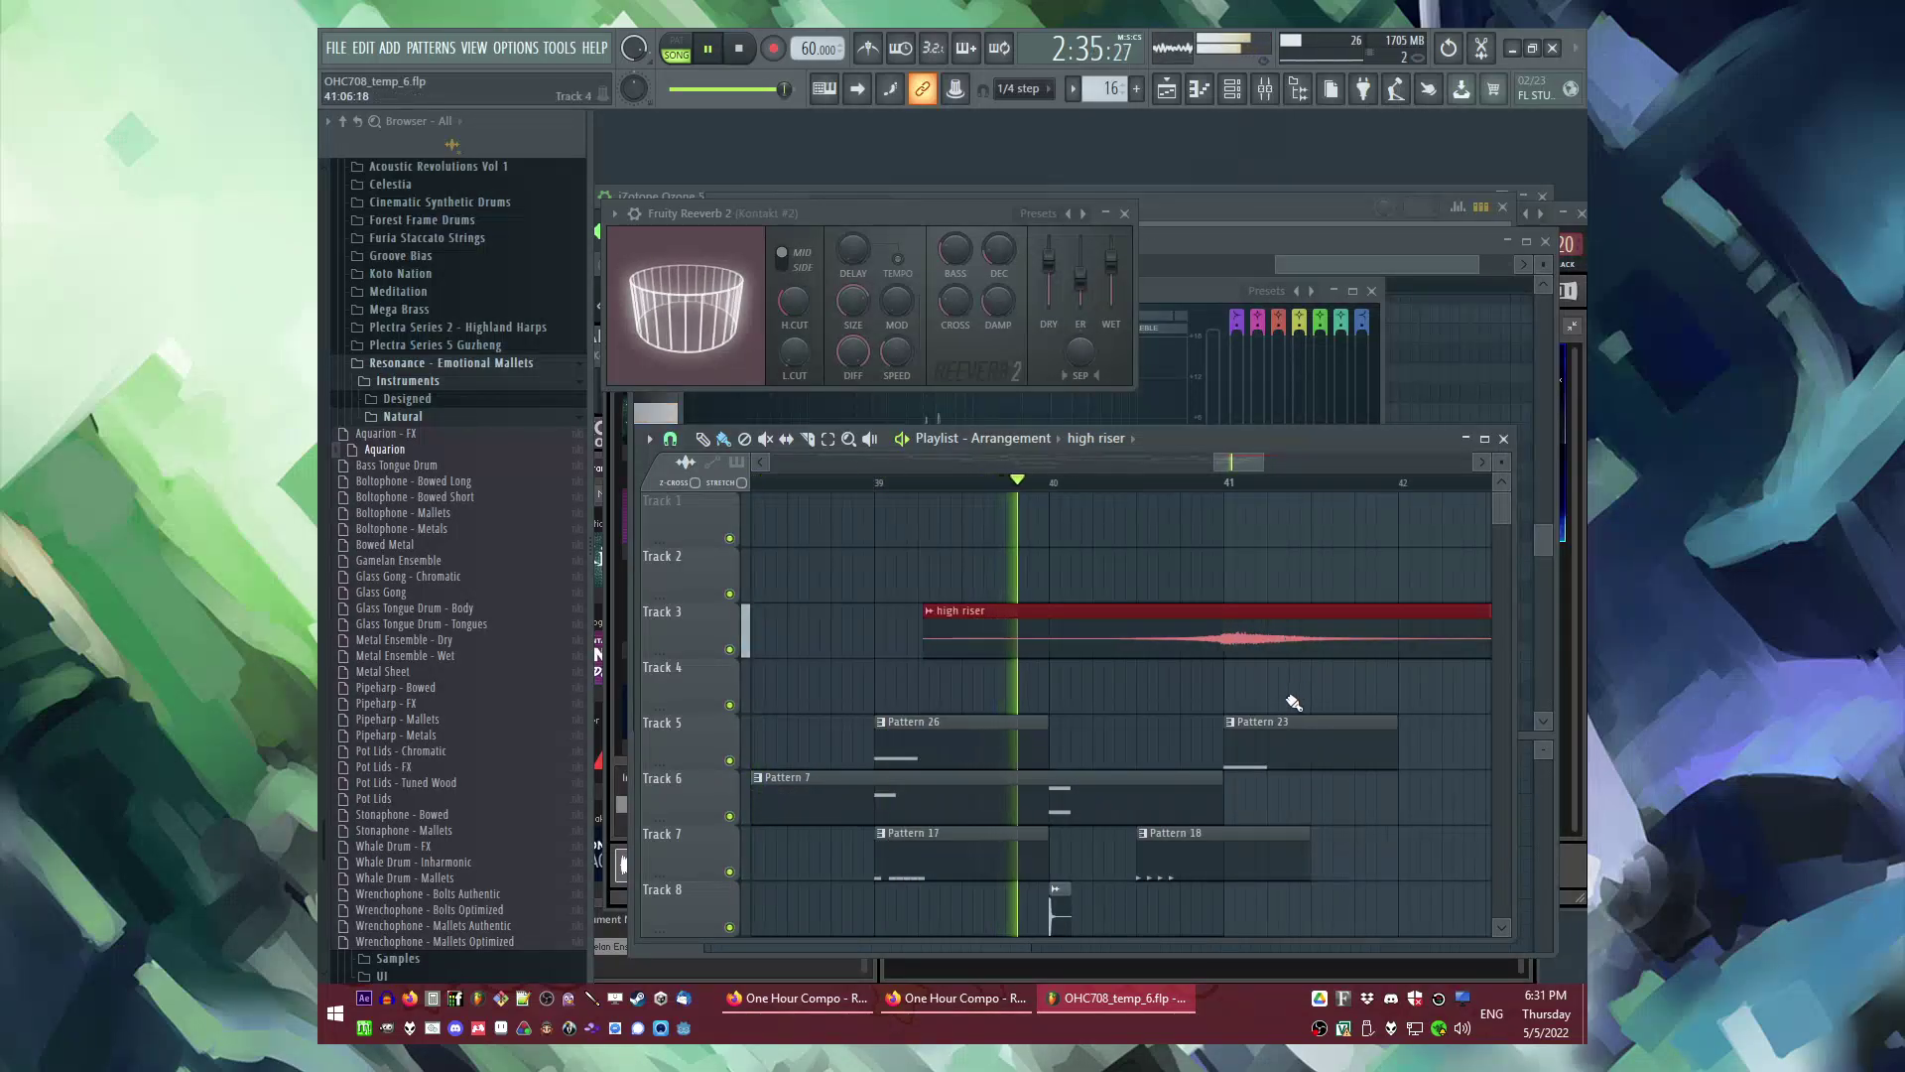
# Step: Reuse Pattern 14 from the earlier section by placing a clip of it on Track 10 at bar 37
pyautogui.scroll(-8, 1288, 695)
pyautogui.scroll(-4, 1101, 553)
pyautogui.click(972, 596)
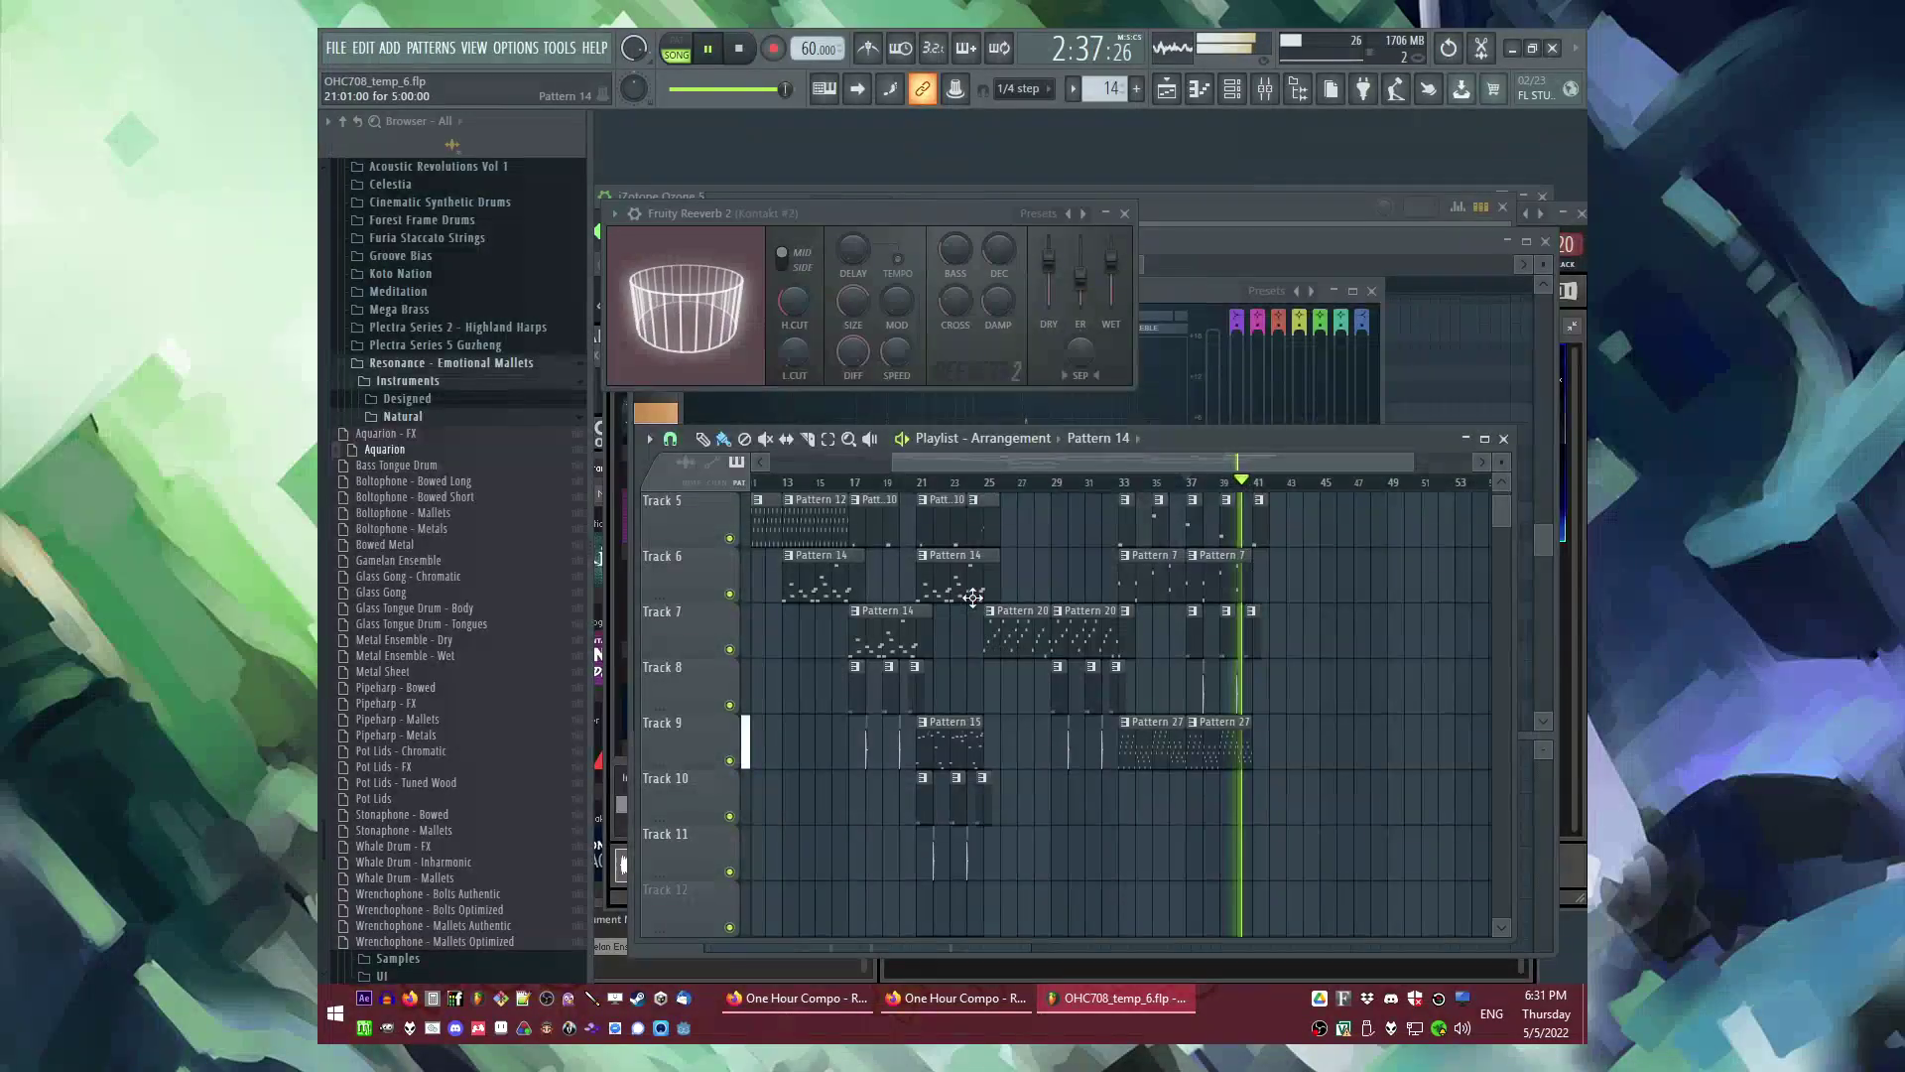
pyautogui.scroll(3, 892, 652)
pyautogui.scroll(-3, 905, 657)
# Step: Place a Pattern 15 clip on Track 12 and a Pattern 14 clip on Track 11, both at bar 41
pyautogui.click(960, 744)
pyautogui.scroll(3, 1225, 843)
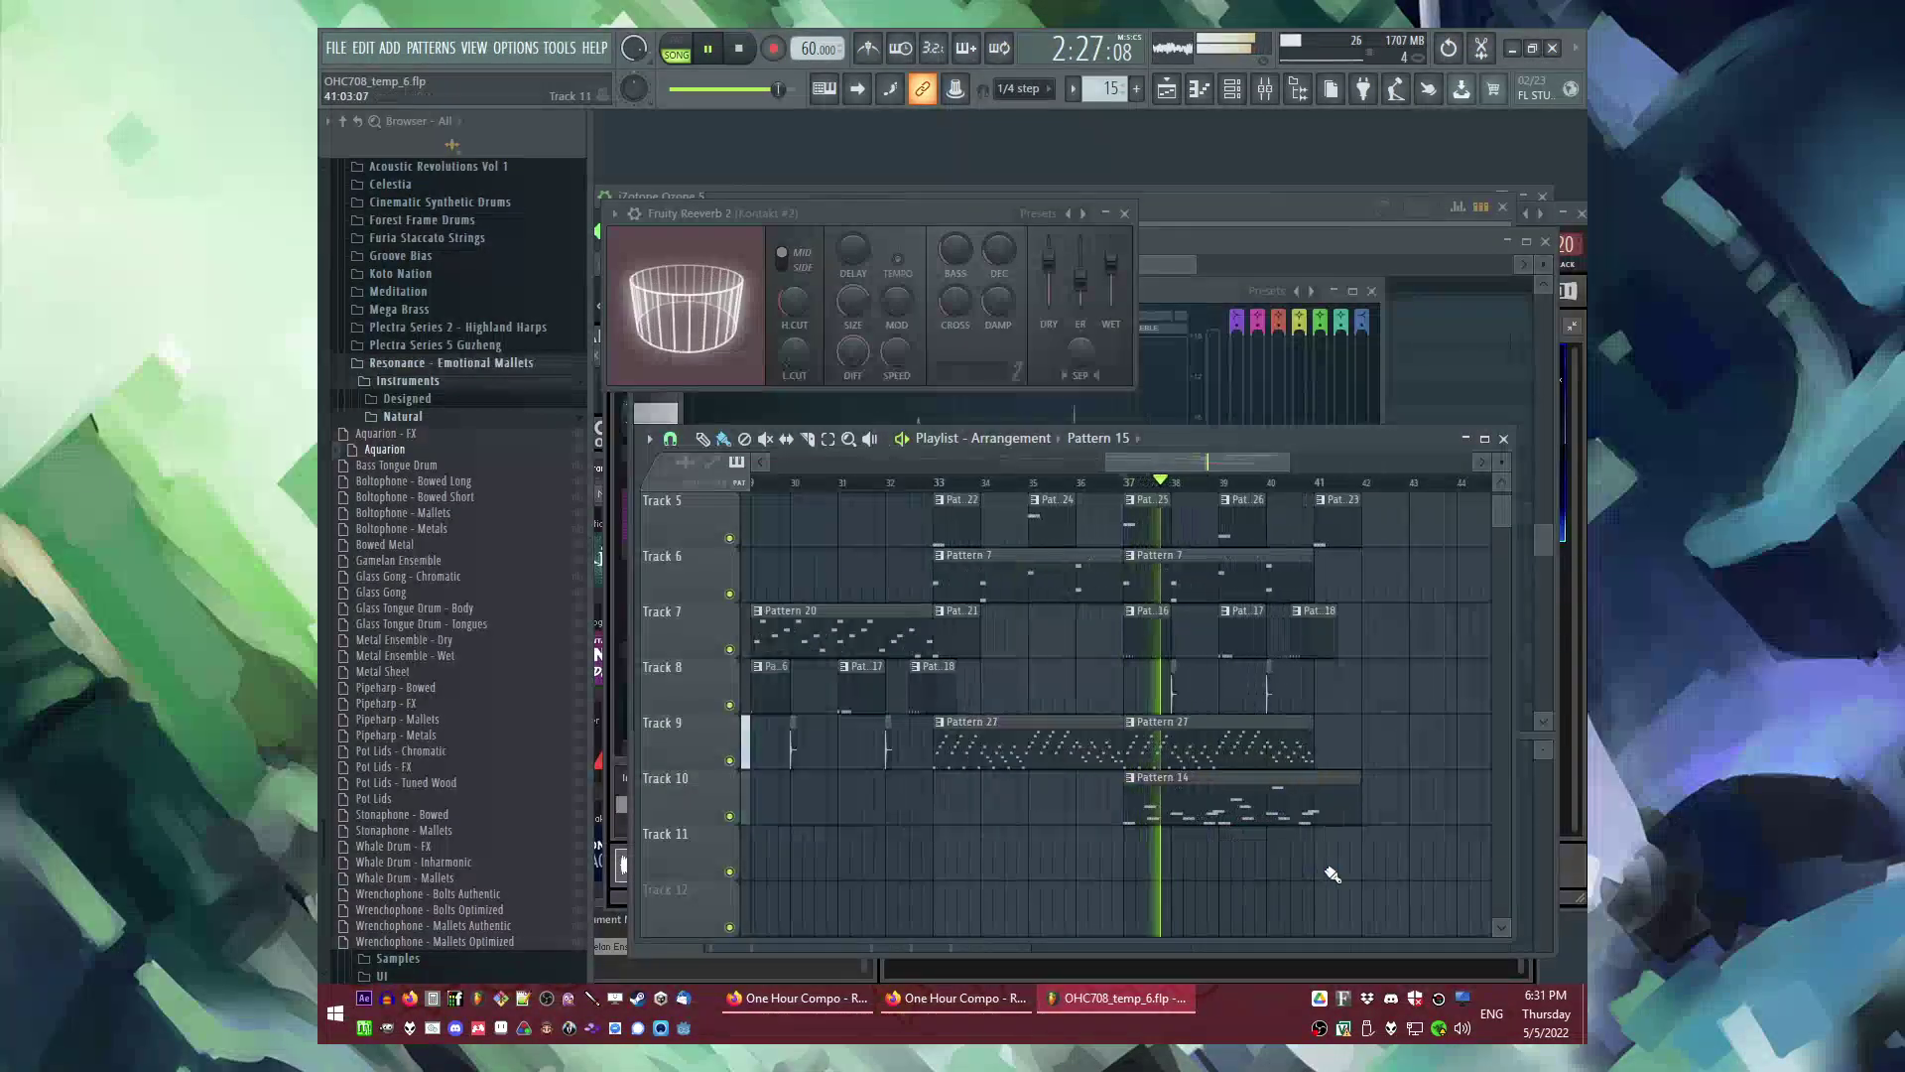
pyautogui.click(1330, 905)
pyautogui.click(1311, 807)
pyautogui.click(1327, 851)
pyautogui.scroll(3, 1385, 783)
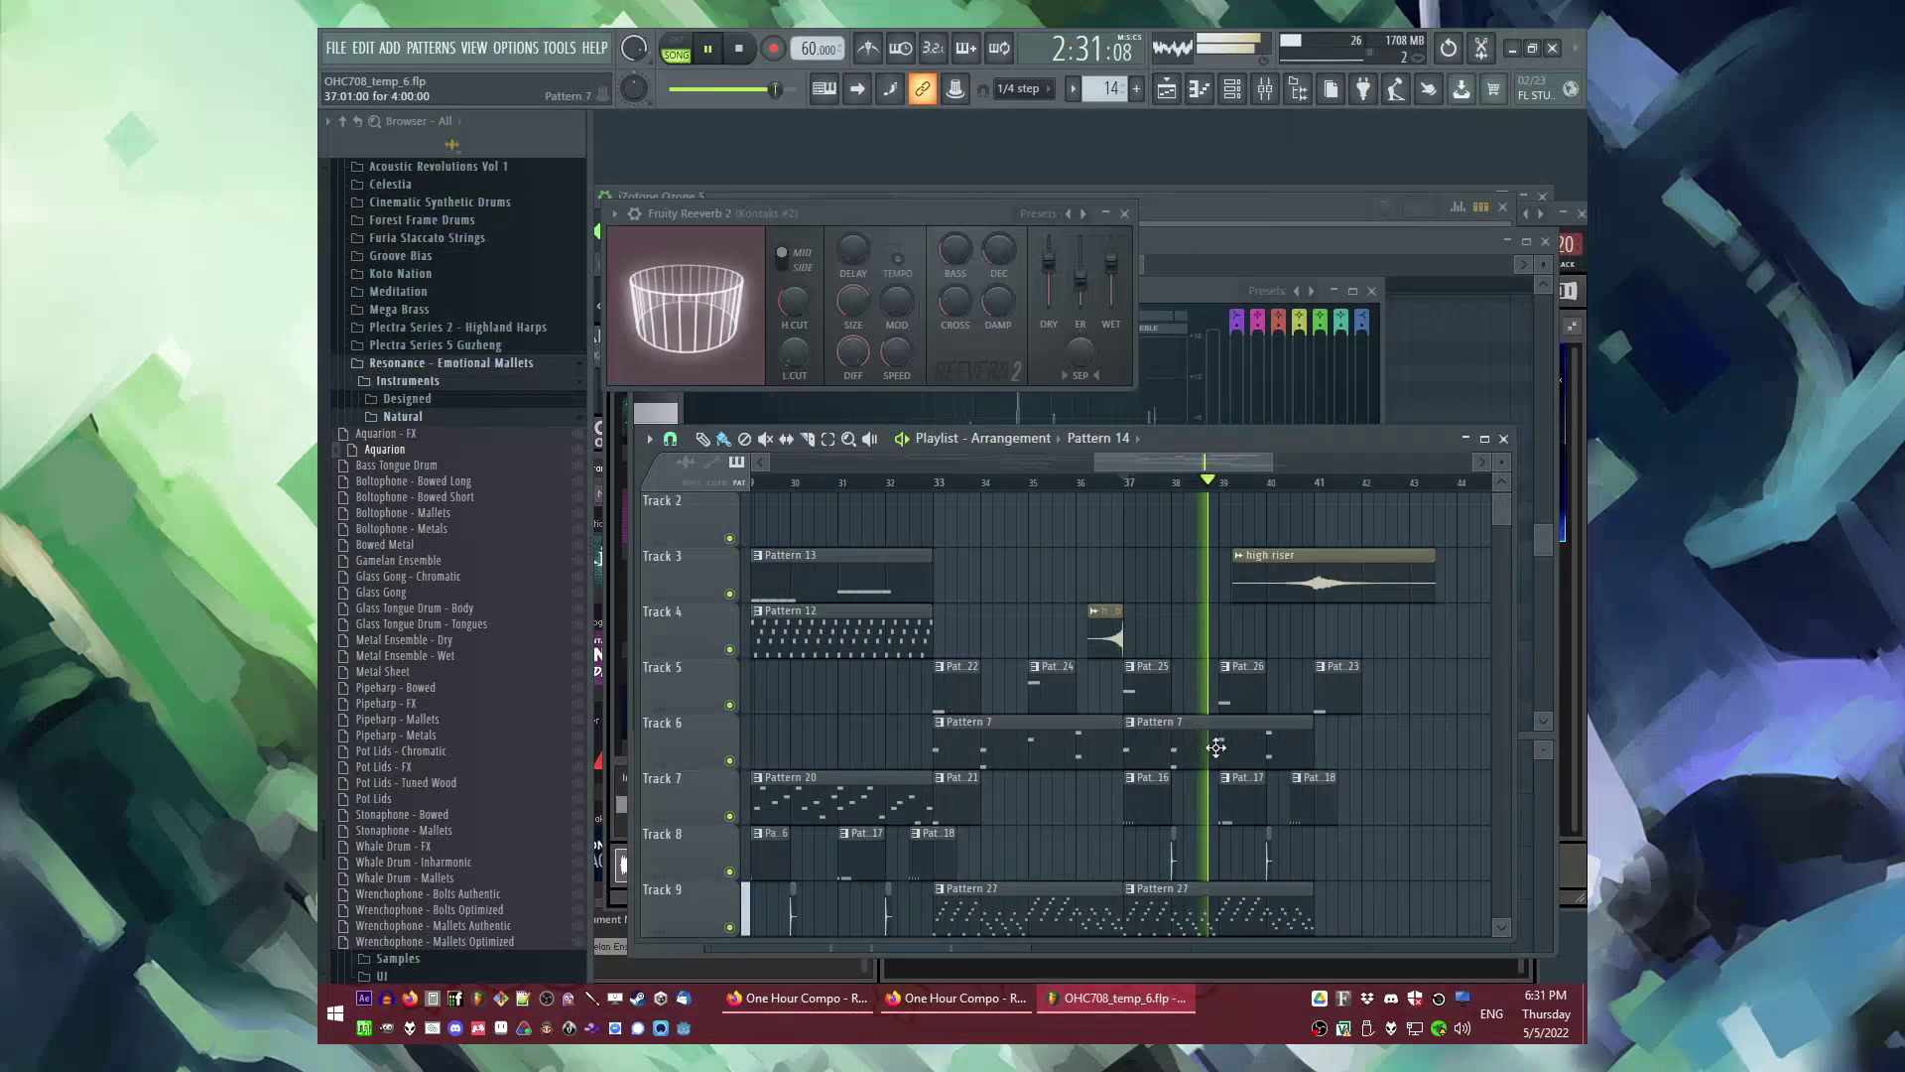
# Step: Place a third Pattern 27 clip on Track 9 at bar 41, directly after the existing two
pyautogui.scroll(-3, 1047, 734)
pyautogui.hscroll(3, 1077, 742)
pyautogui.scroll(-3, 1064, 737)
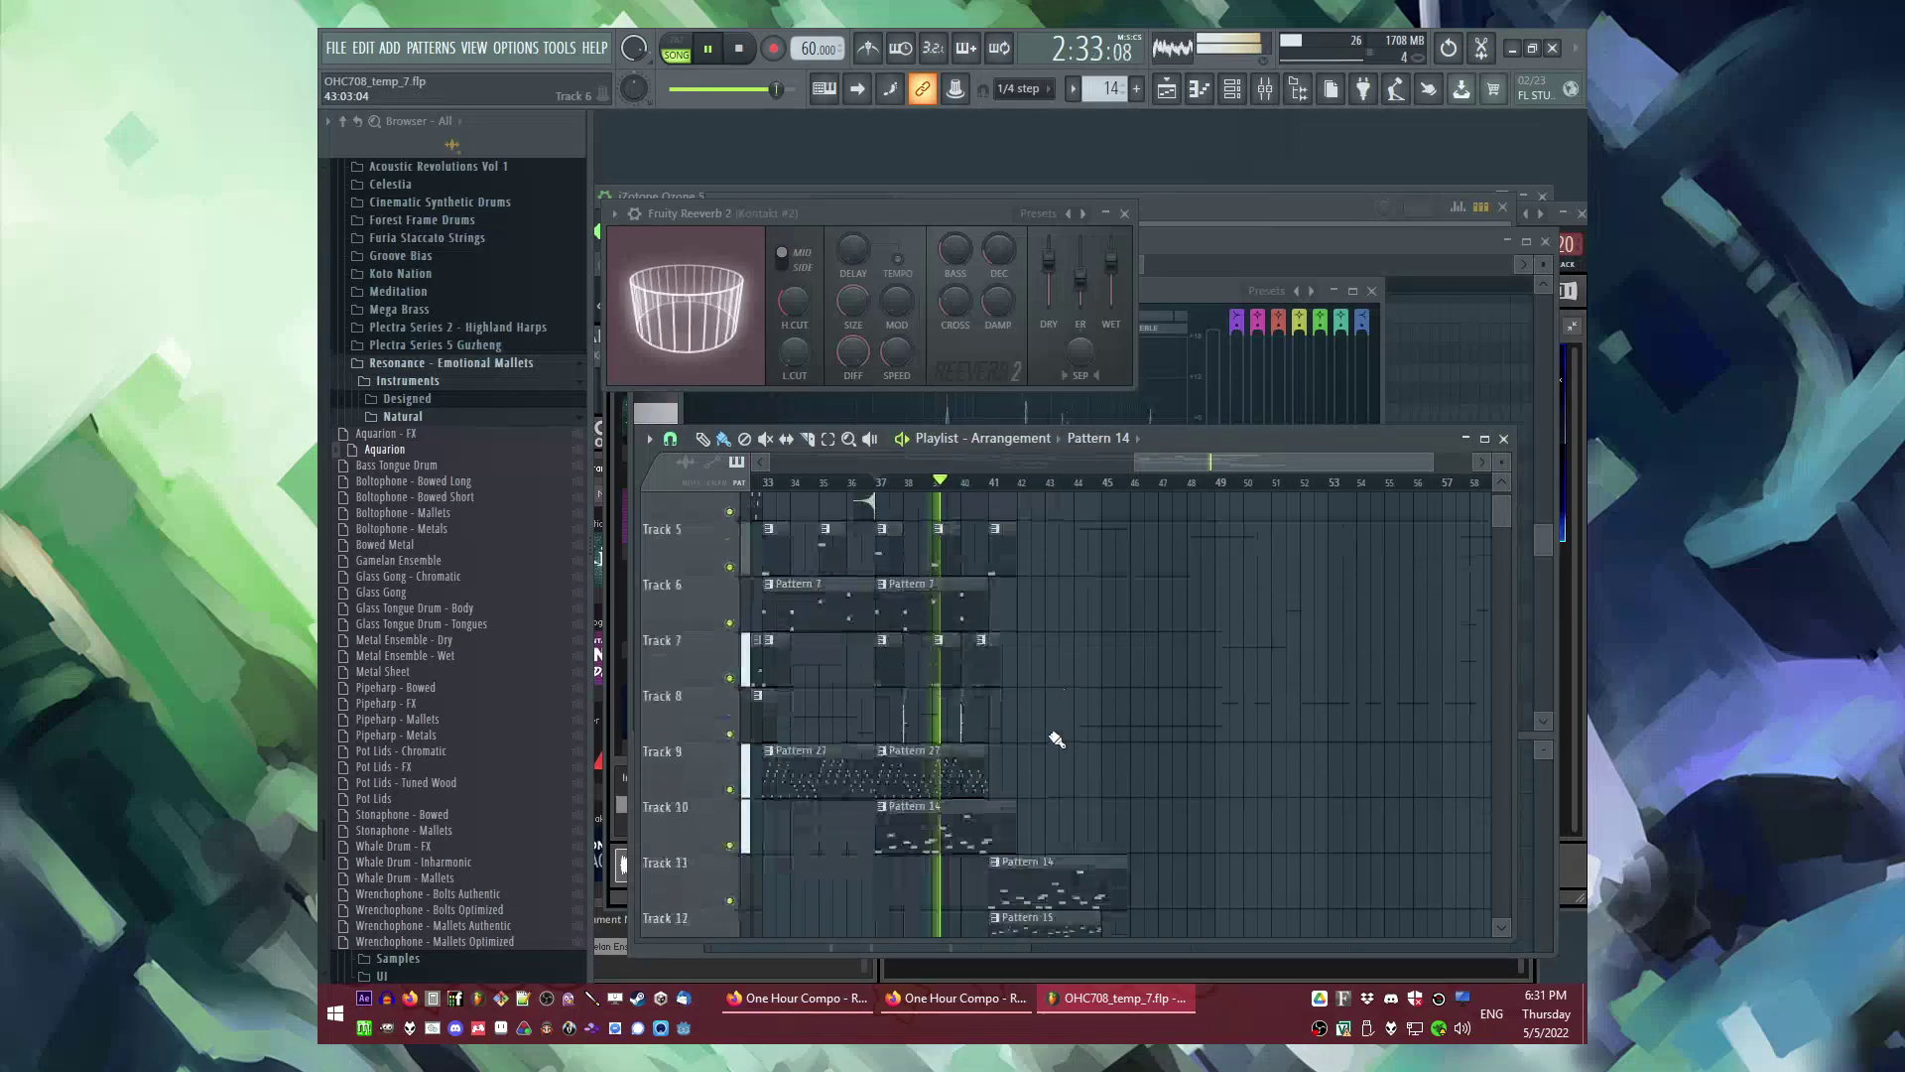
pyautogui.scroll(3, 955, 742)
pyautogui.click(954, 742)
pyautogui.scroll(2, 957, 734)
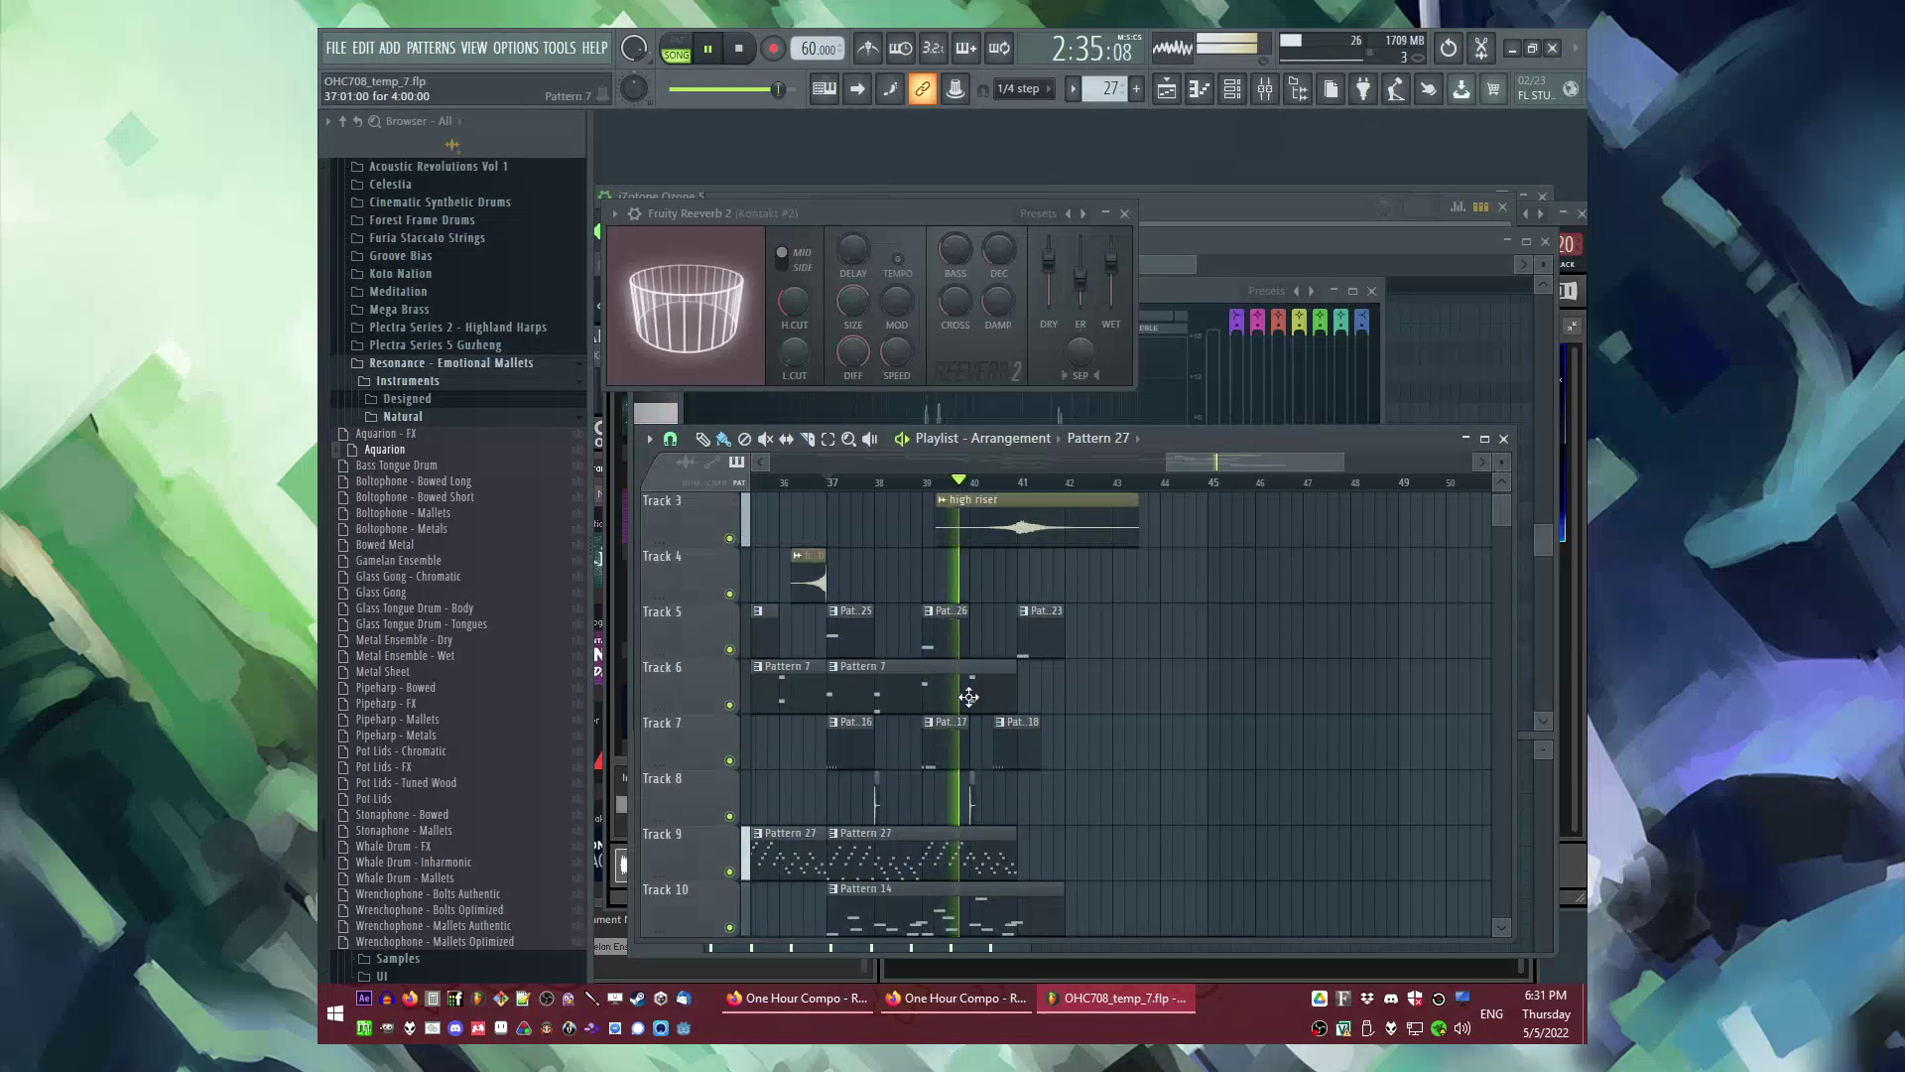
pyautogui.click(1037, 853)
pyautogui.scroll(-2, 1032, 793)
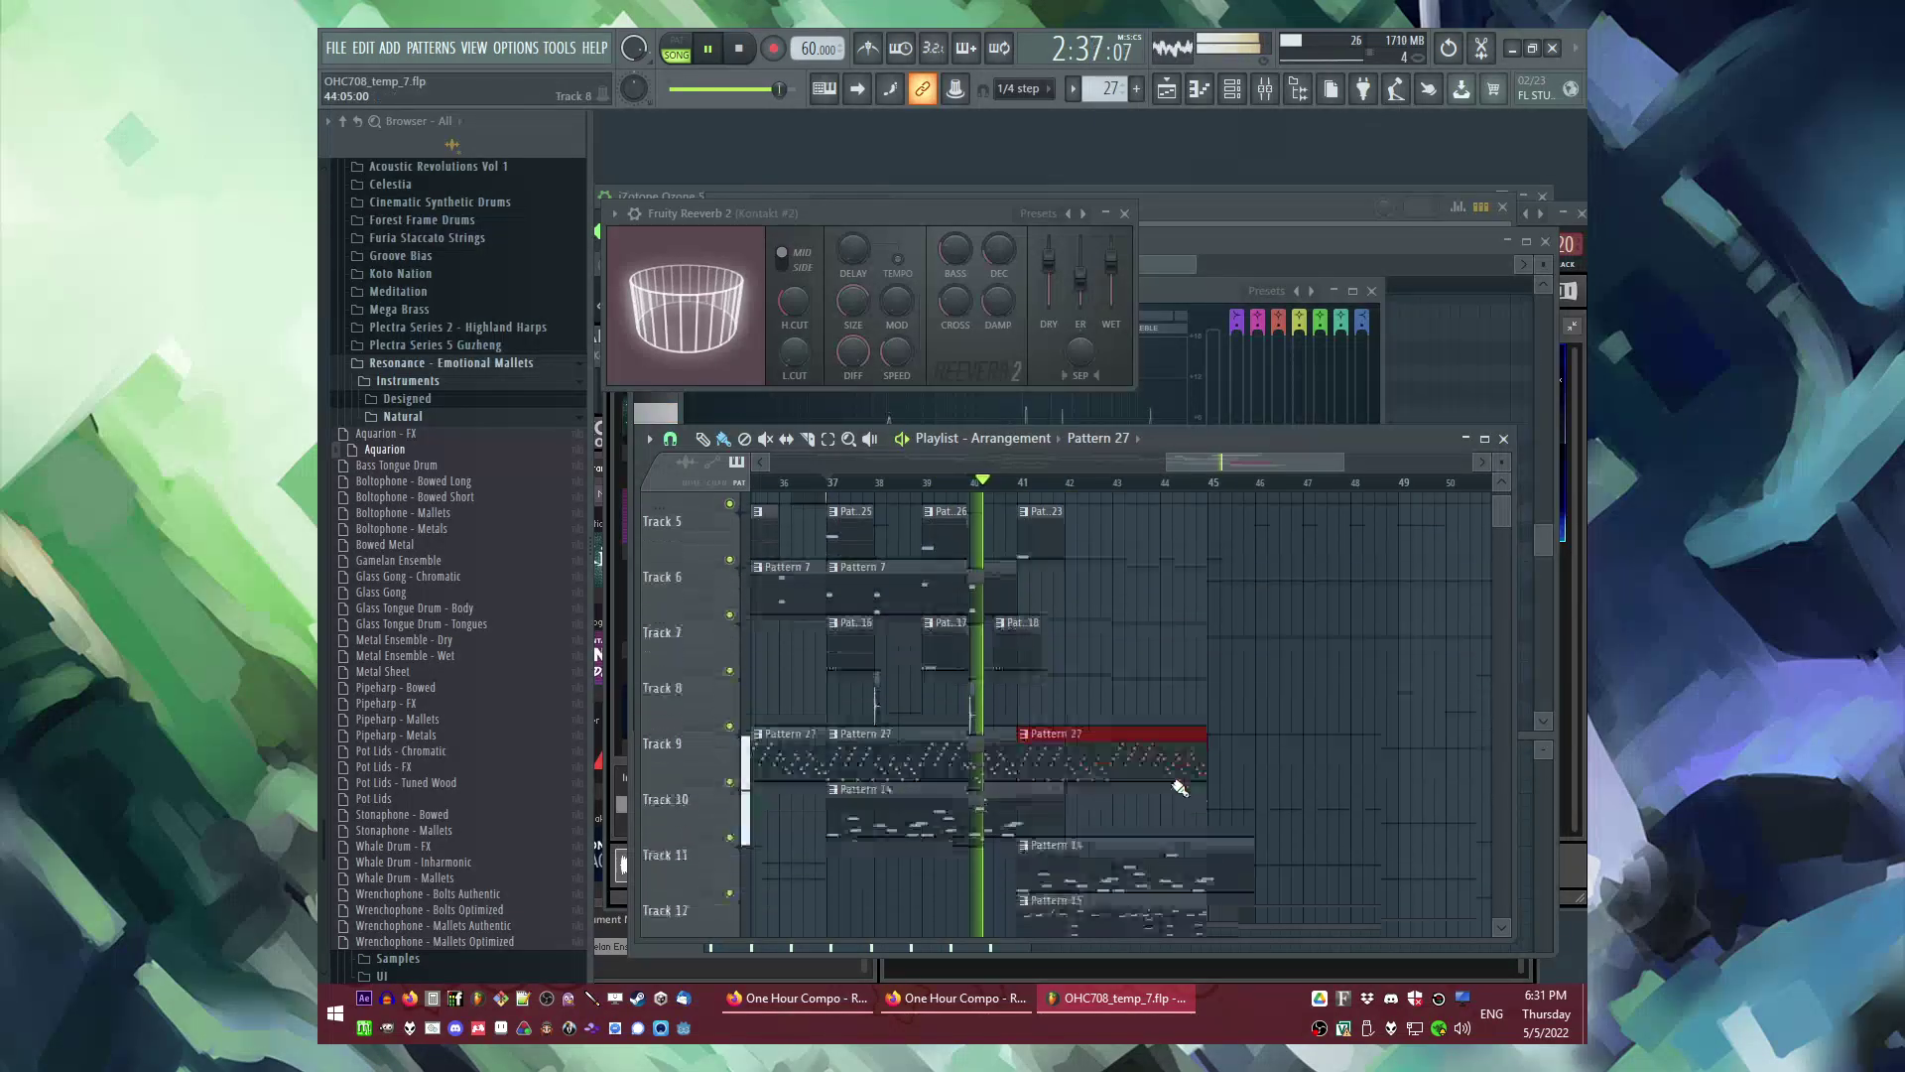
# Step: Place a Pattern 13 clip on Track 4 at bar 41 and play the section from there
pyautogui.scroll(3, 1009, 640)
pyautogui.click(1021, 704)
pyautogui.scroll(-2, 1174, 774)
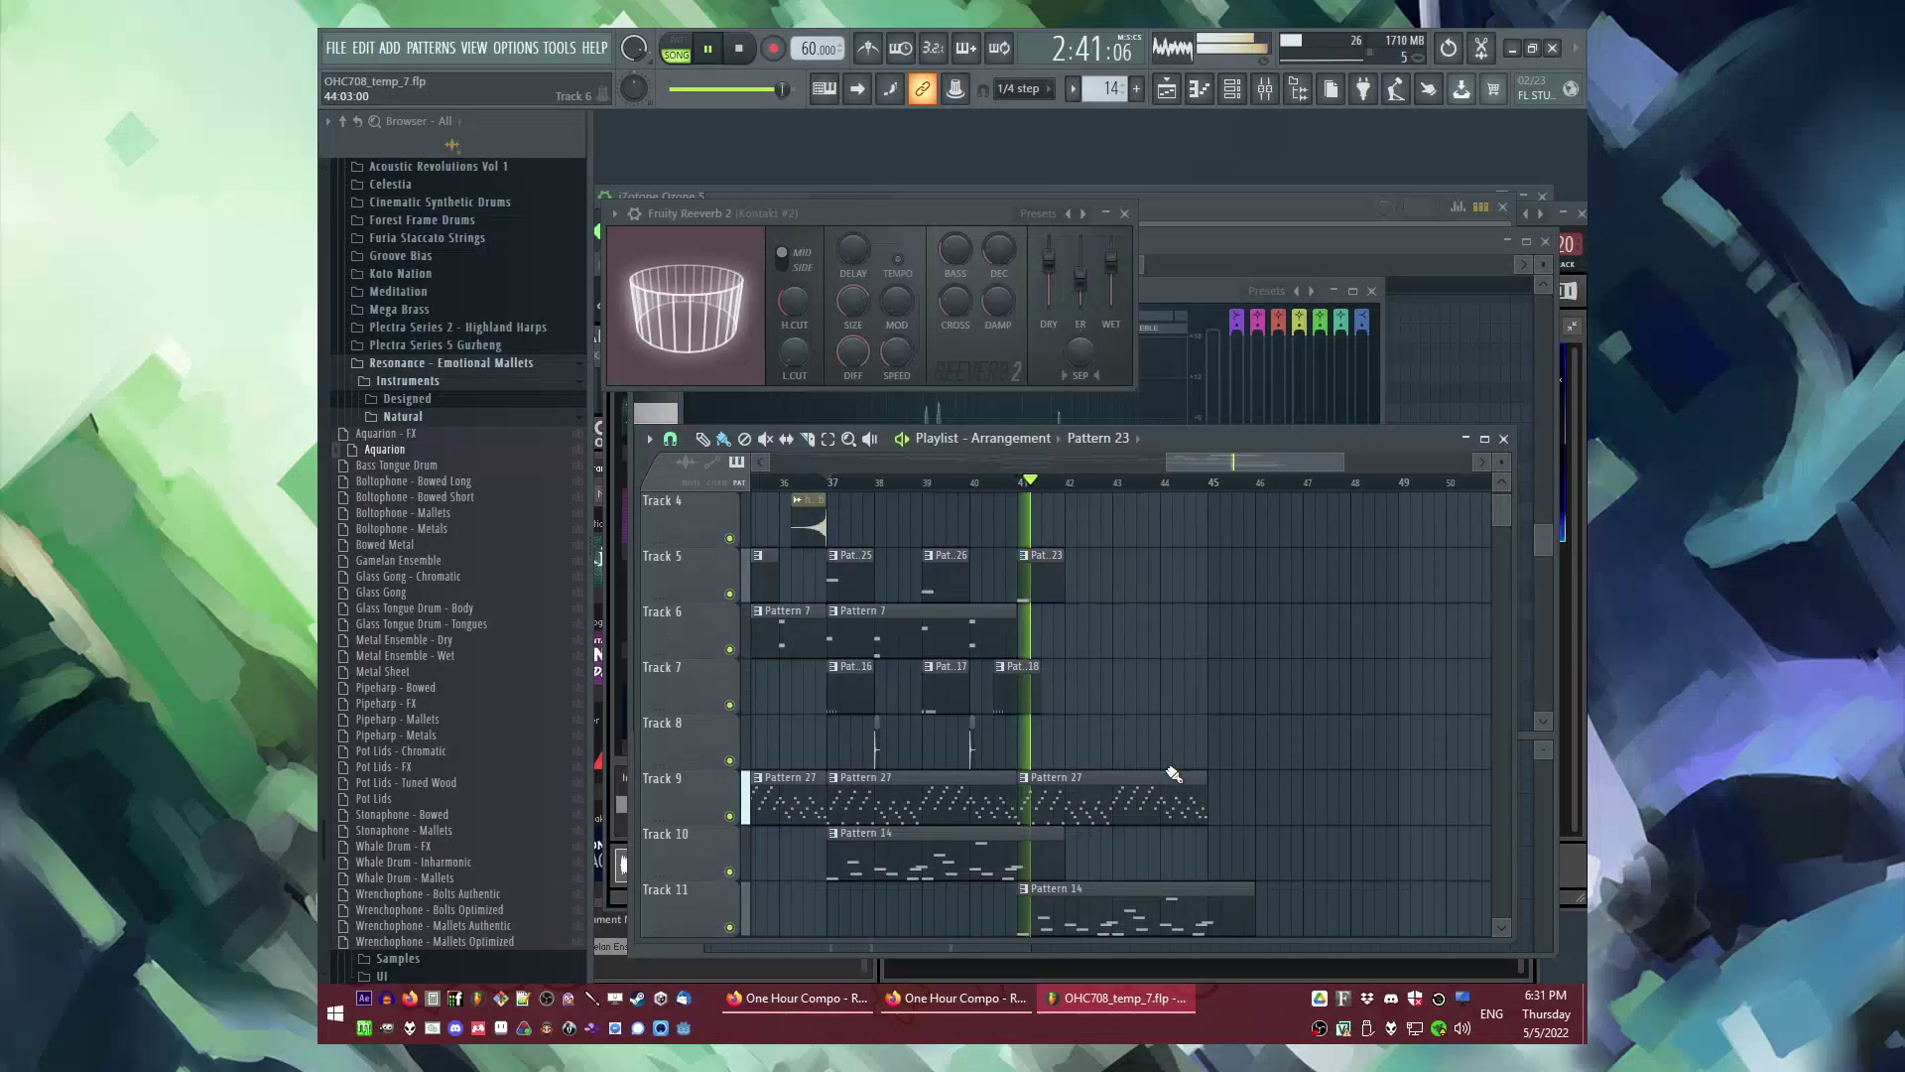
pyautogui.scroll(-2, 1070, 730)
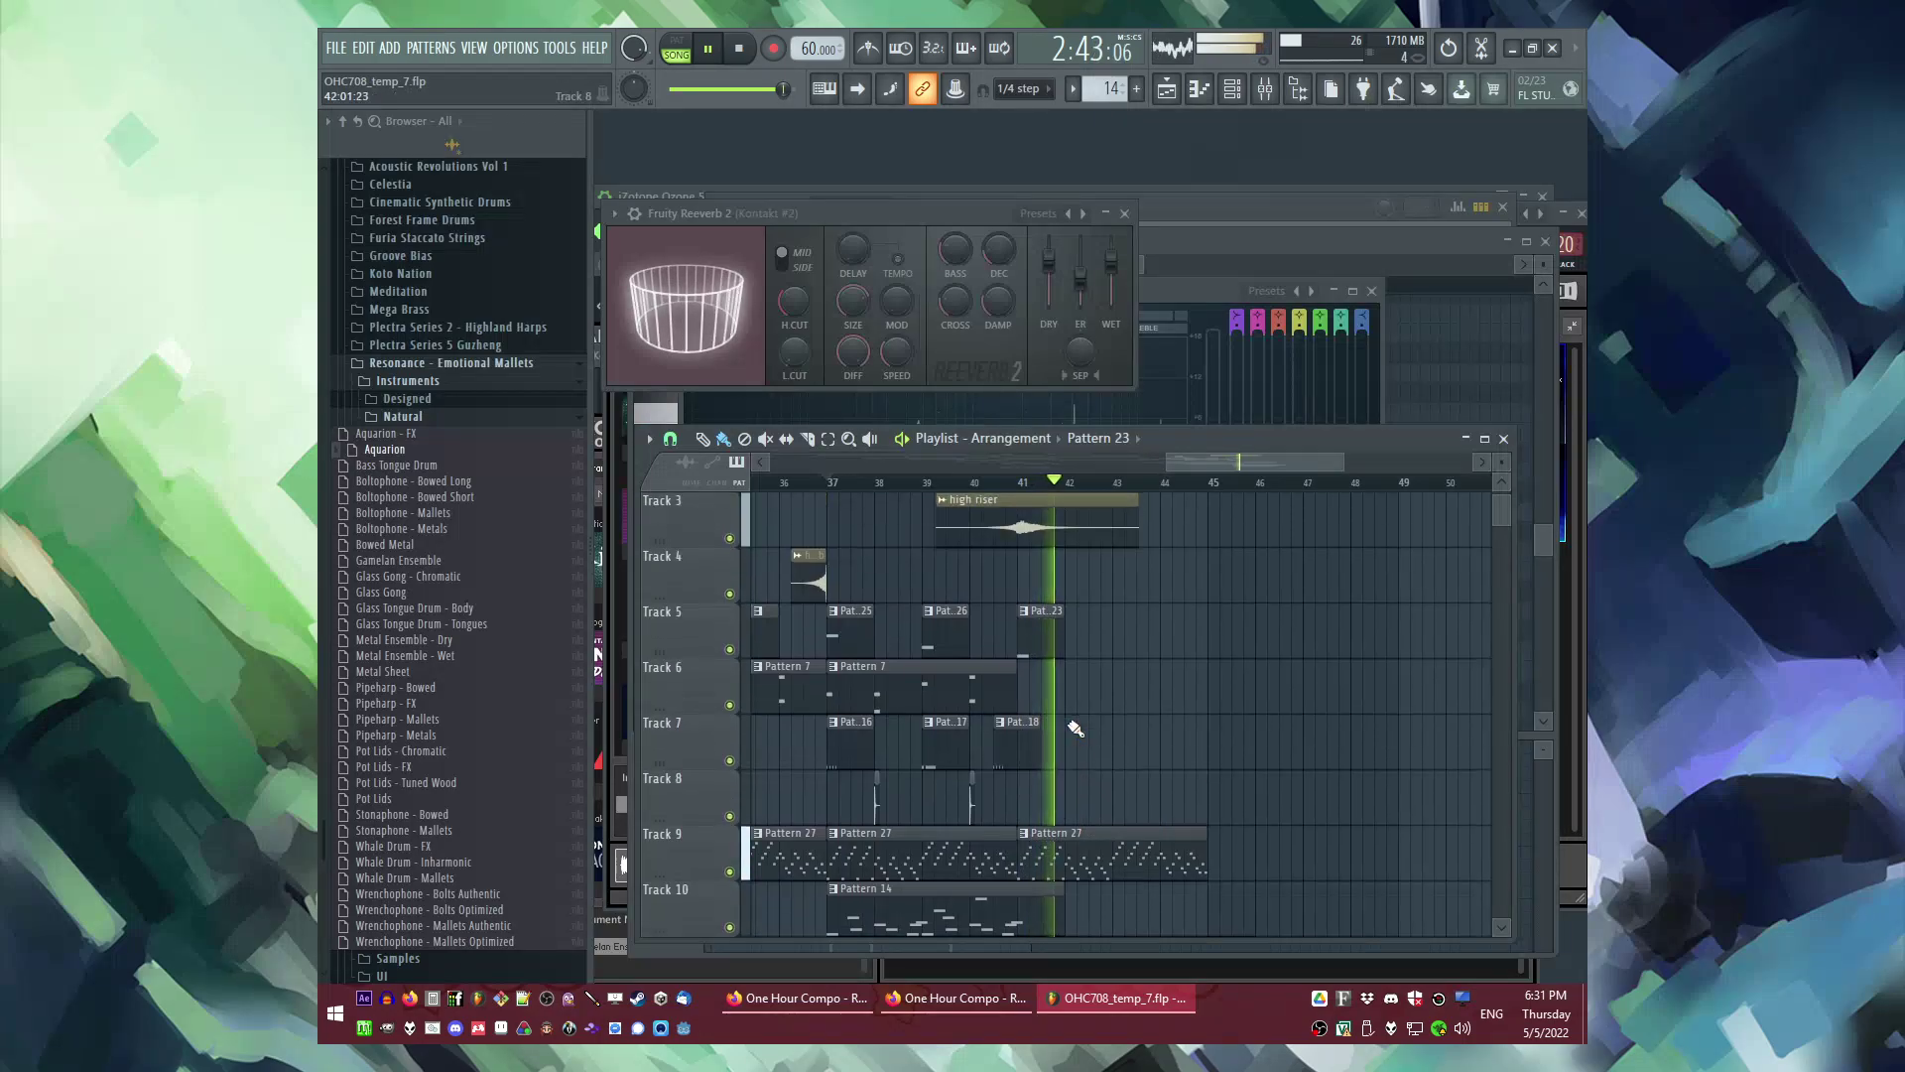
pyautogui.scroll(4, 1097, 753)
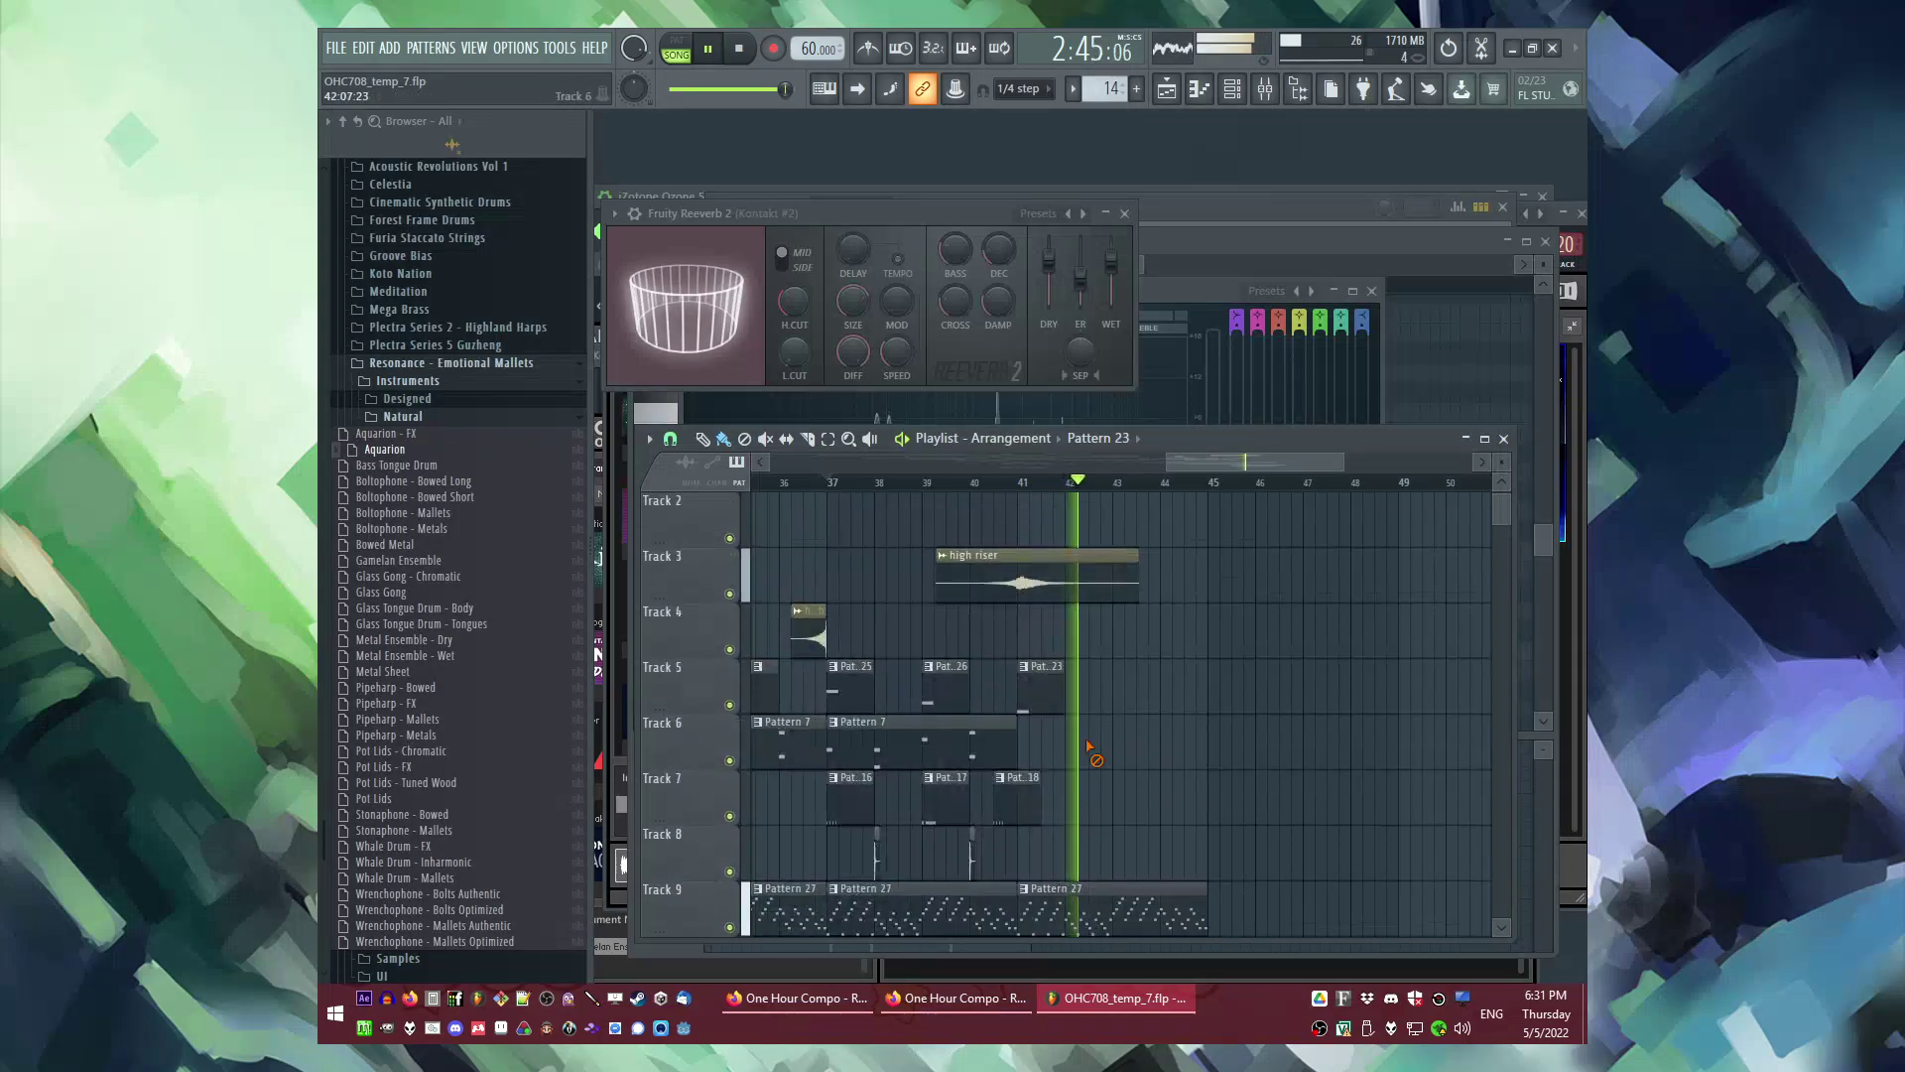
pyautogui.scroll(-4, 1092, 753)
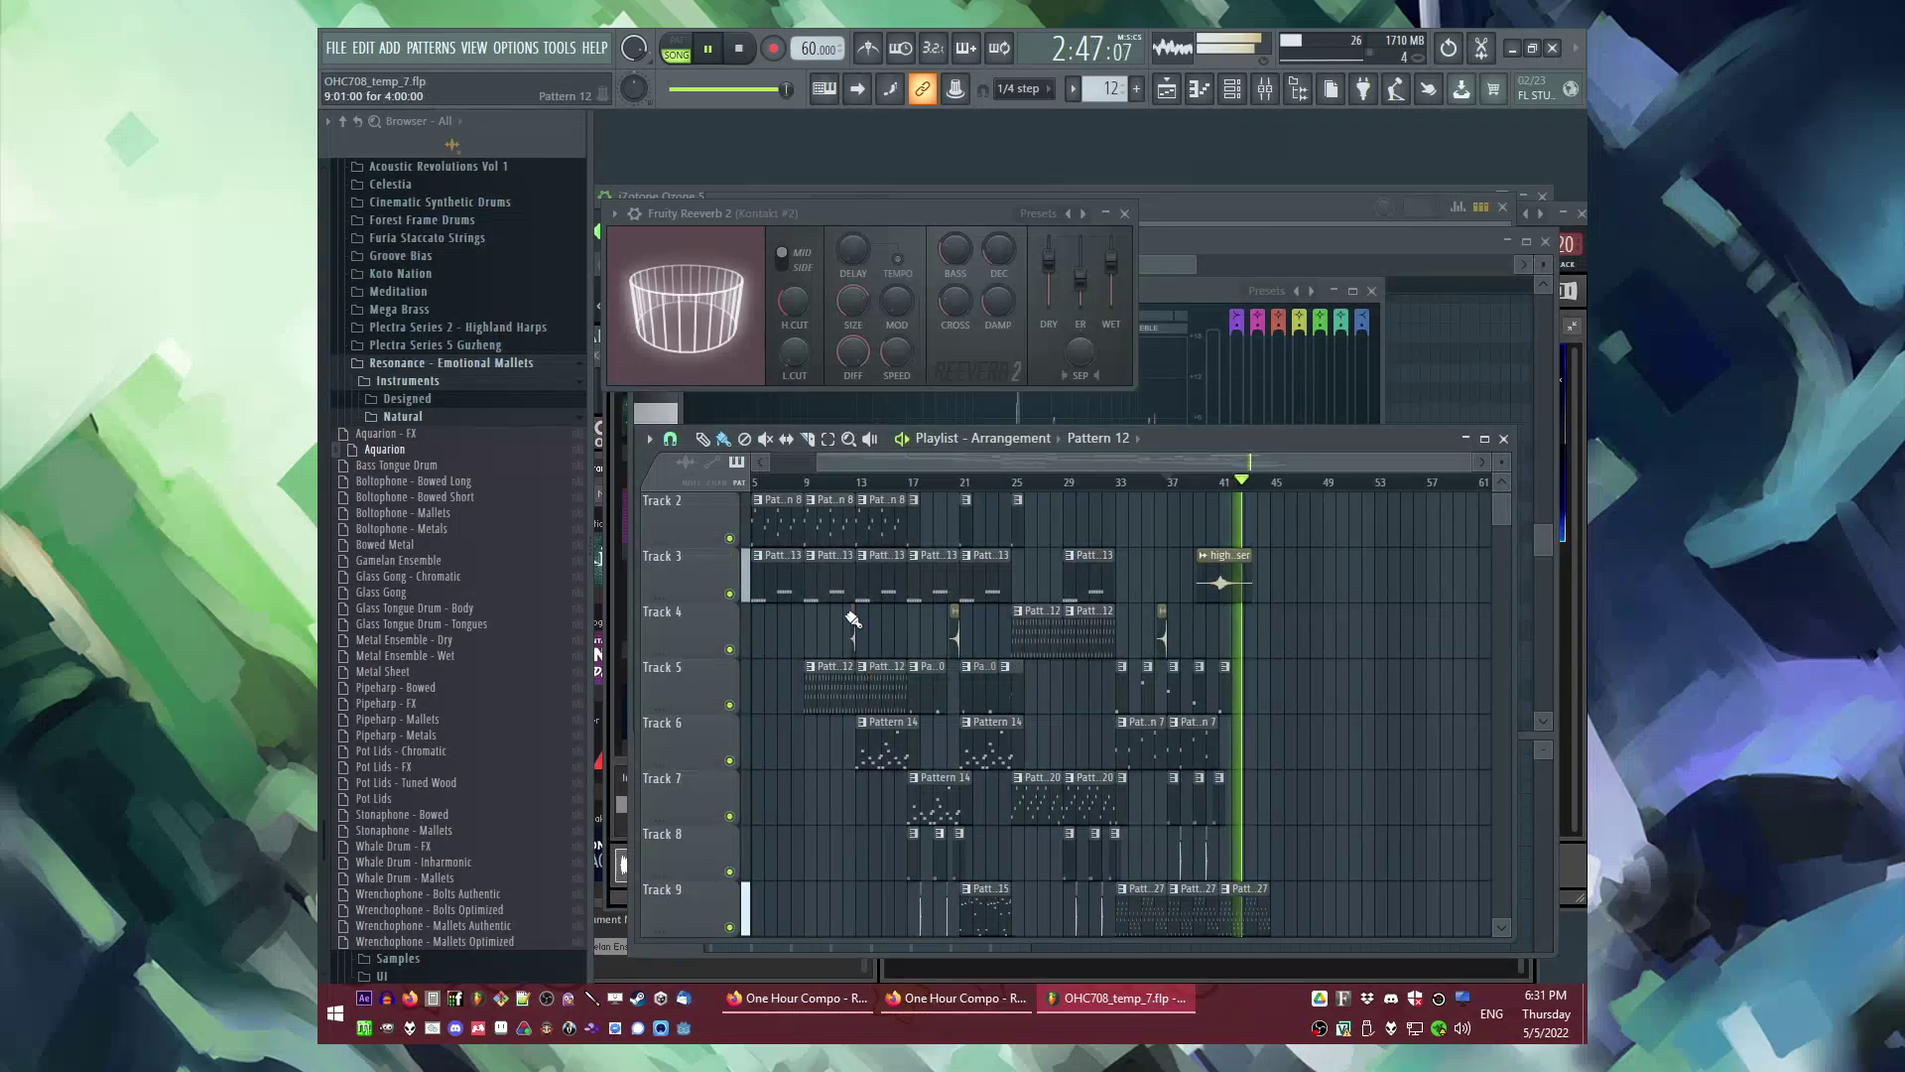
pyautogui.scroll(3, 1163, 636)
pyautogui.click(1126, 643)
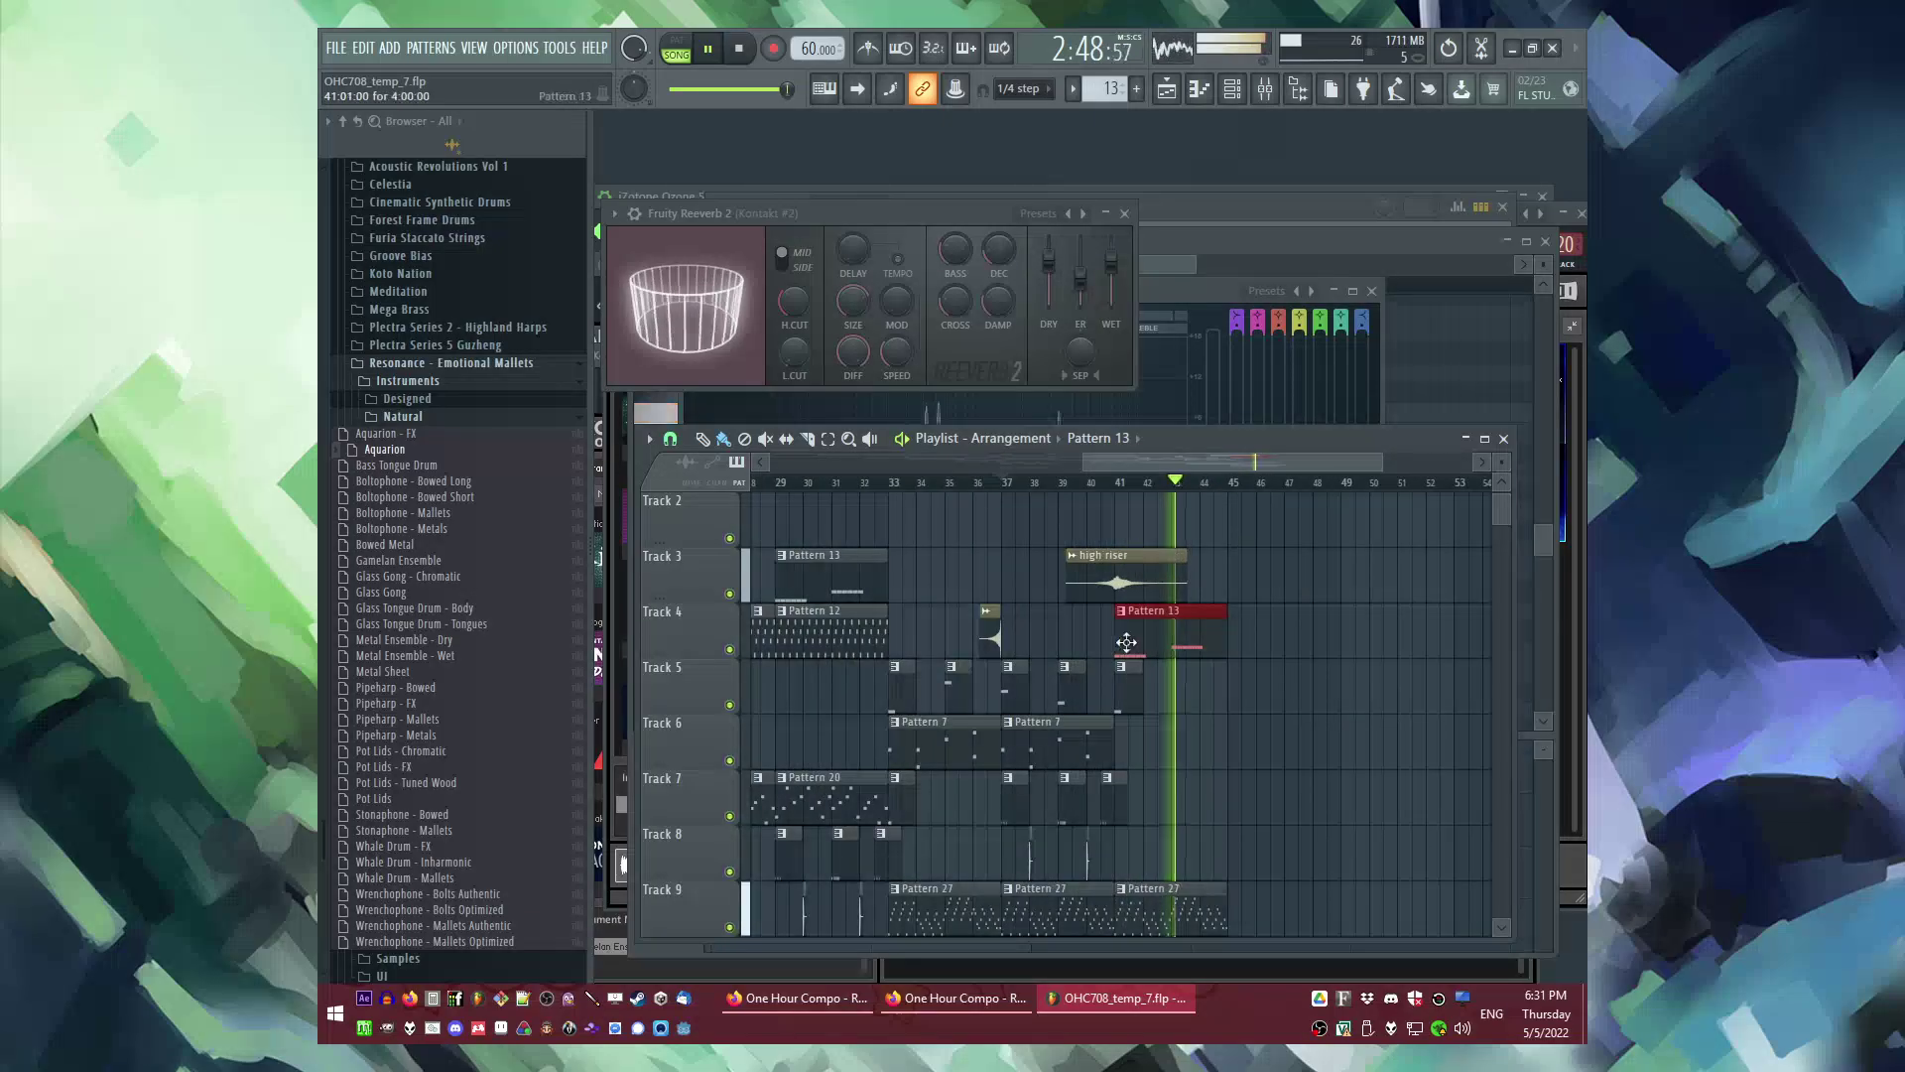
pyautogui.click(1124, 483)
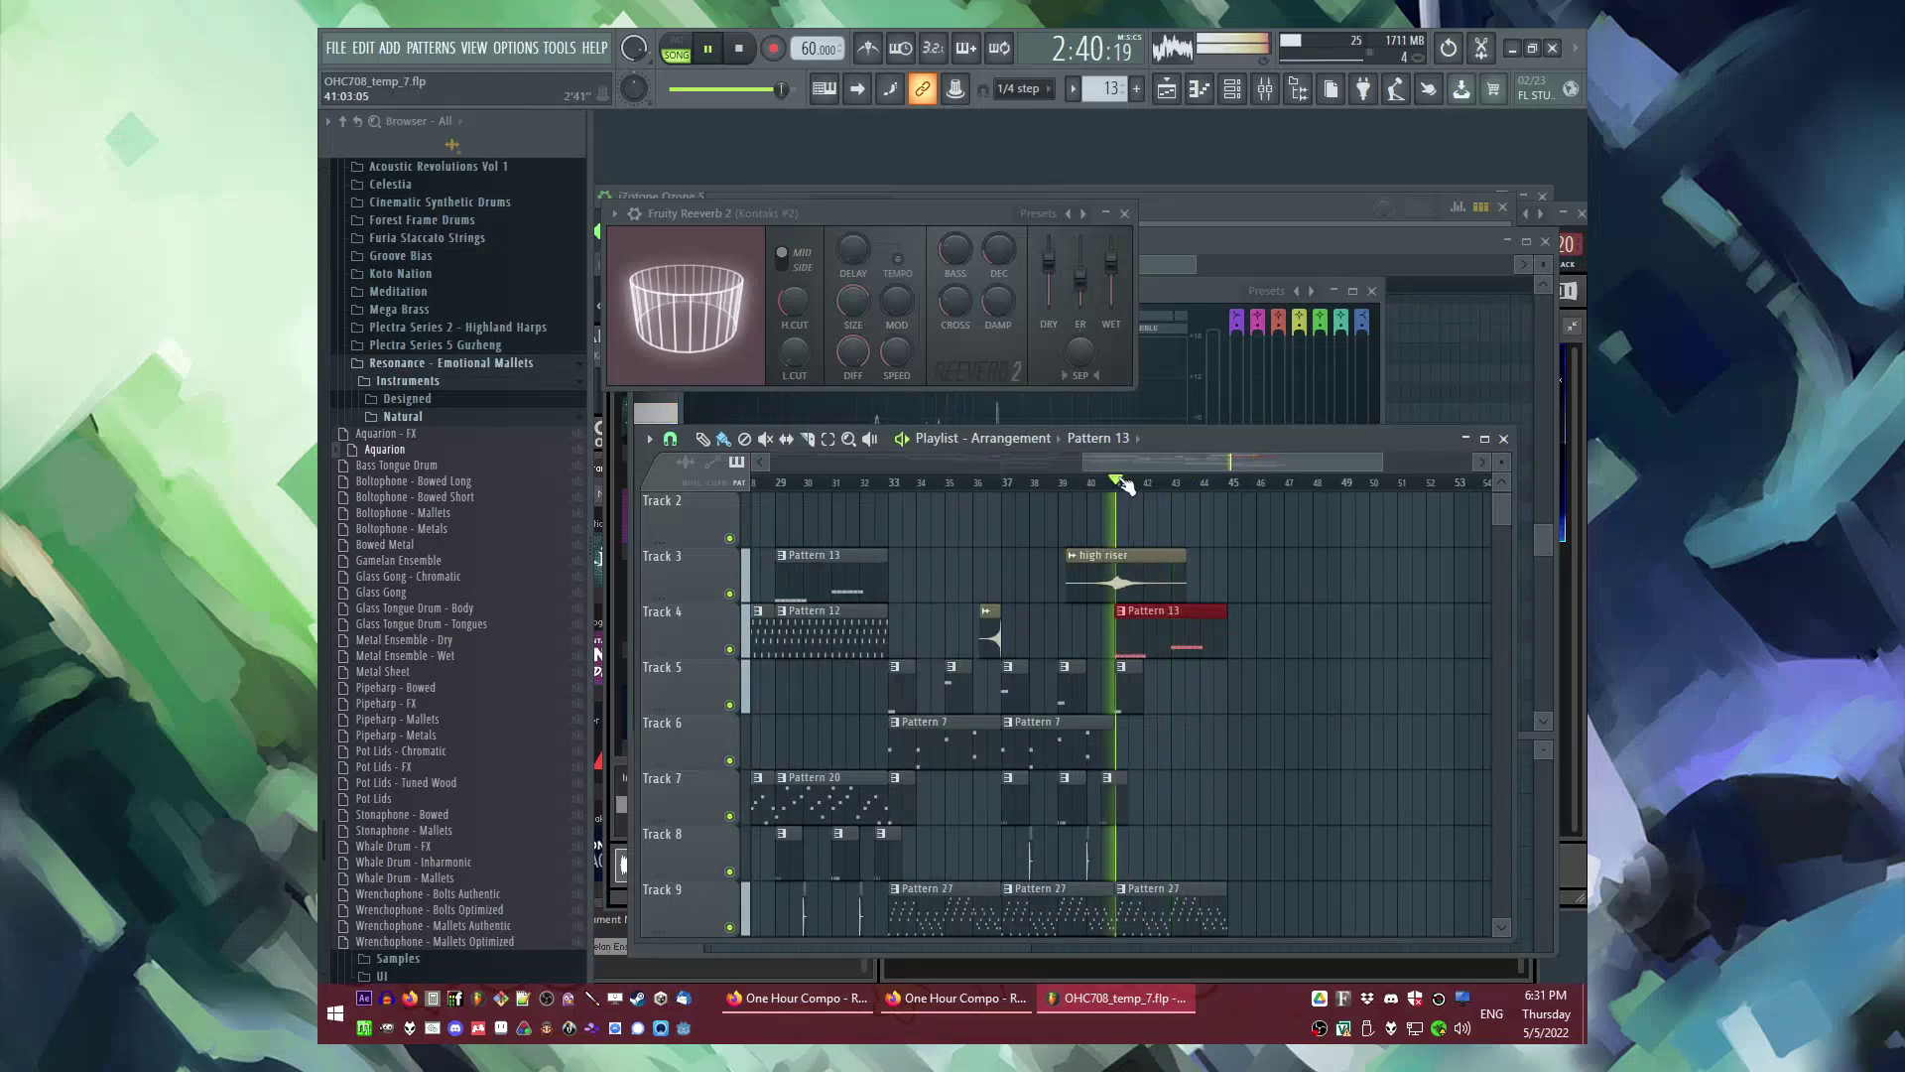
# Step: Make the Pattern 13 clip at bar 41 unique and move its D#4 Pipeharp notes to start at bar 2
pyautogui.rightClick(1127, 618)
pyautogui.click(1177, 742)
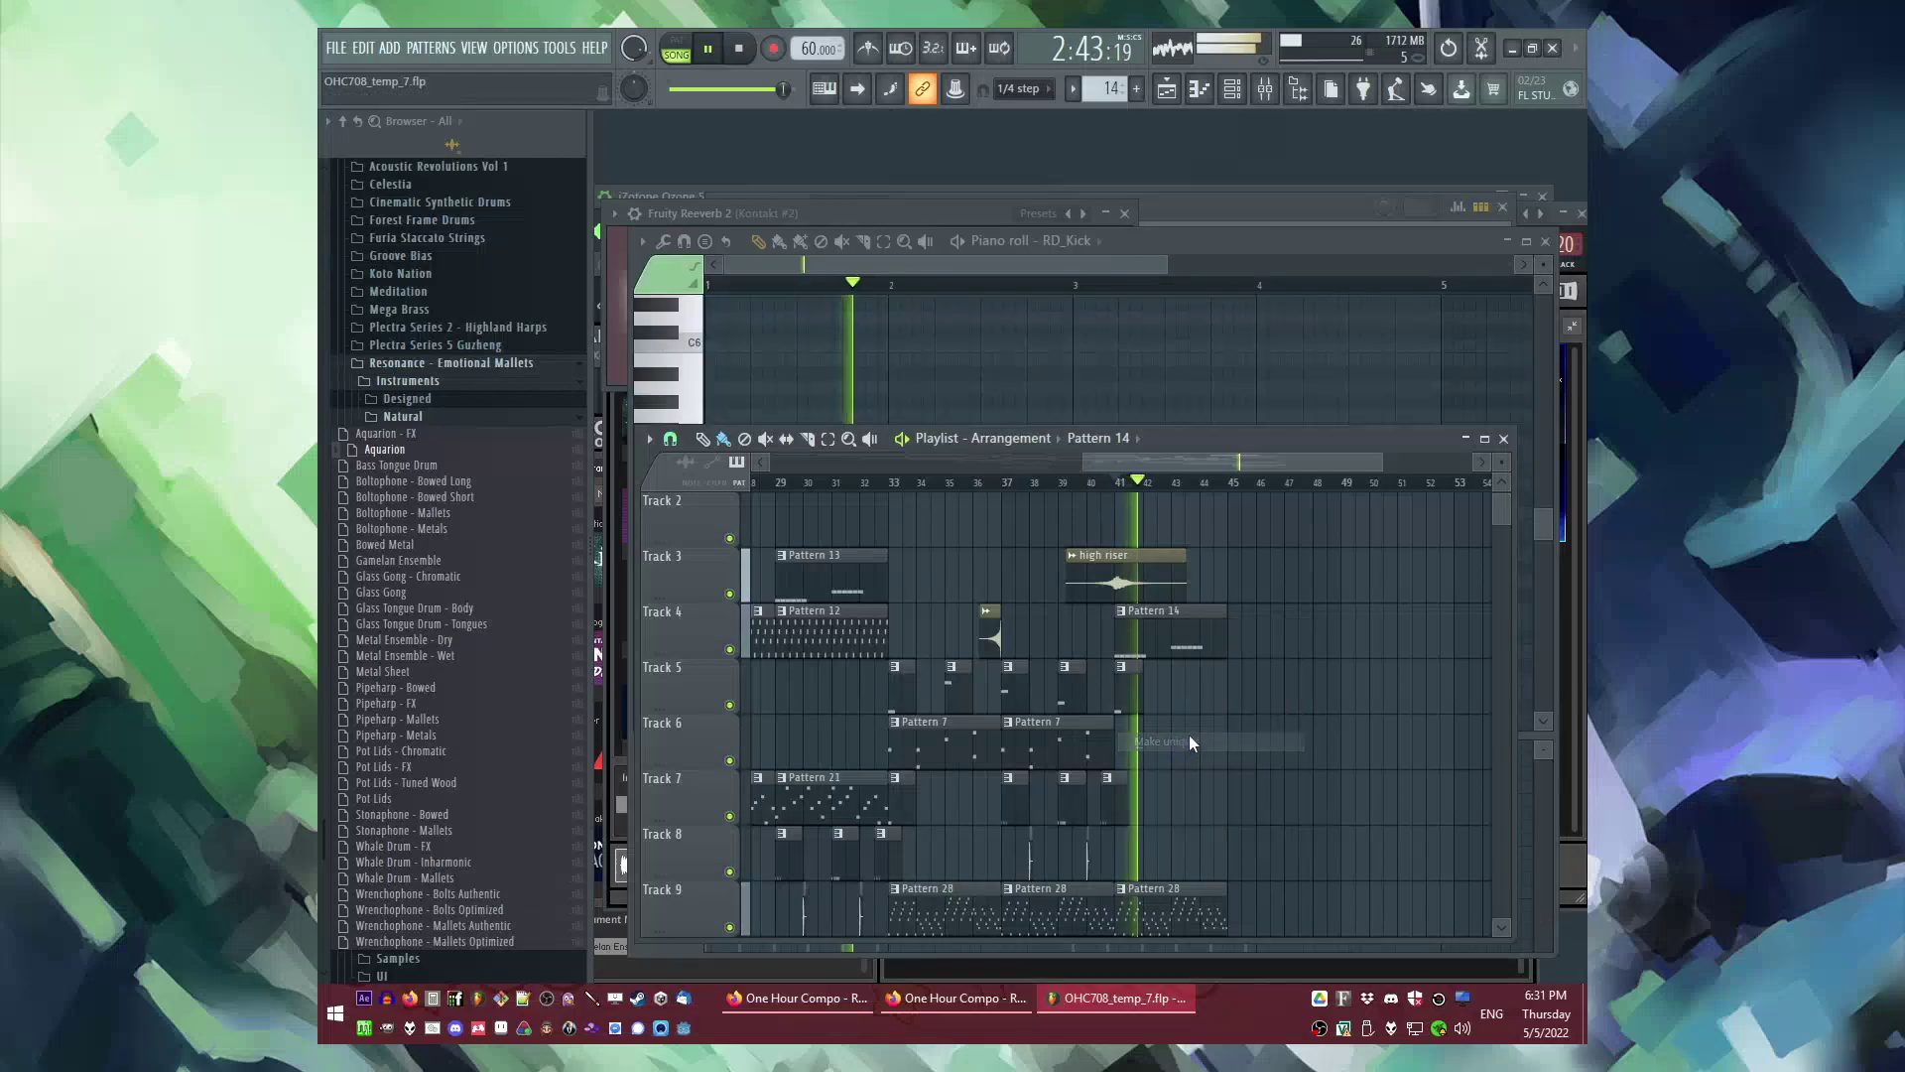
pyautogui.moveTo(838, 429); pyautogui.dragTo(1319, 555)
pyautogui.moveTo(899, 480)
pyautogui.mouseDown()
pyautogui.moveTo(710, 483)
pyautogui.moveTo(891, 488)
pyautogui.mouseUp()
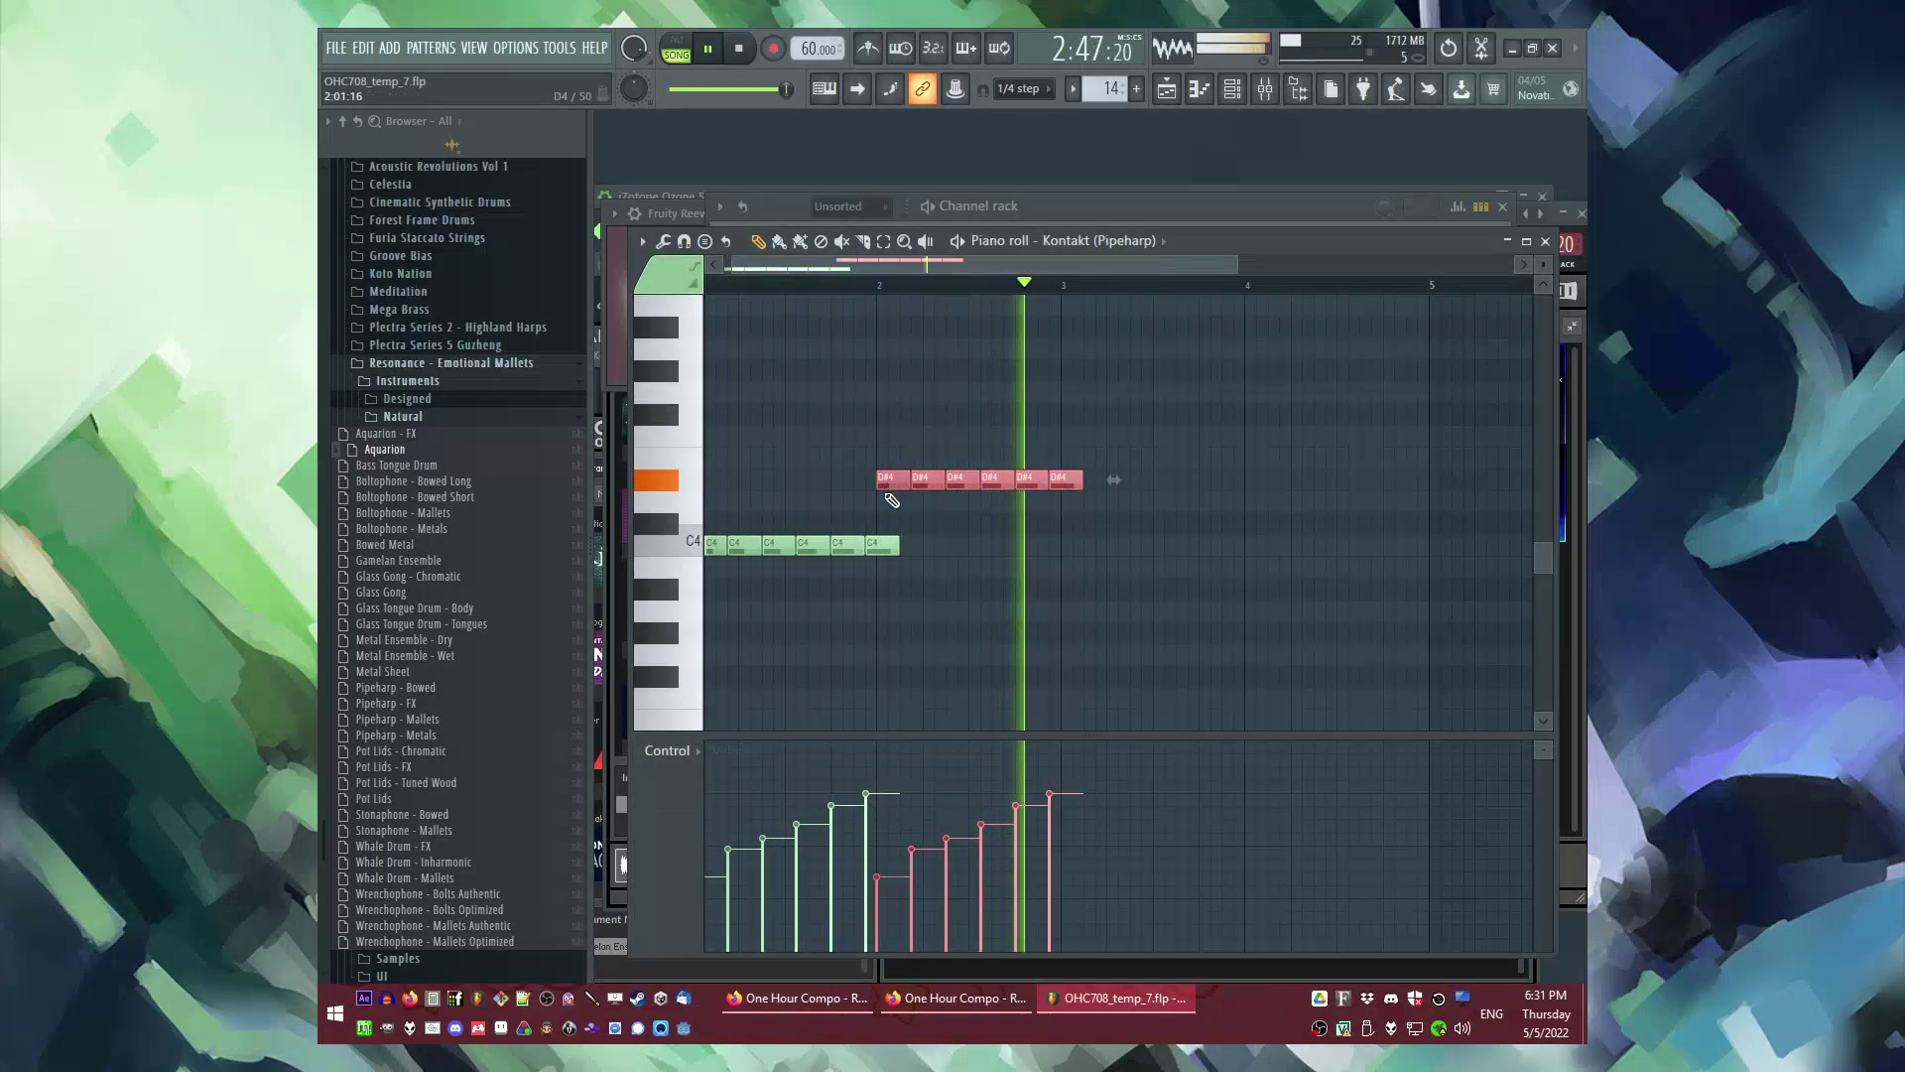
# Step: Duplicate the Pipeharp notes in Pattern 14 and raise the copied groups so the line climbs, with the bar 3 group on F4
pyautogui.hotkey('ctrl', 'a')
pyautogui.scroll(-2, 891, 498)
pyautogui.scroll(3, 1118, 503)
pyautogui.hotkey('ctrl', 'b')
pyautogui.moveTo(862, 545); pyautogui.dragTo(865, 431)
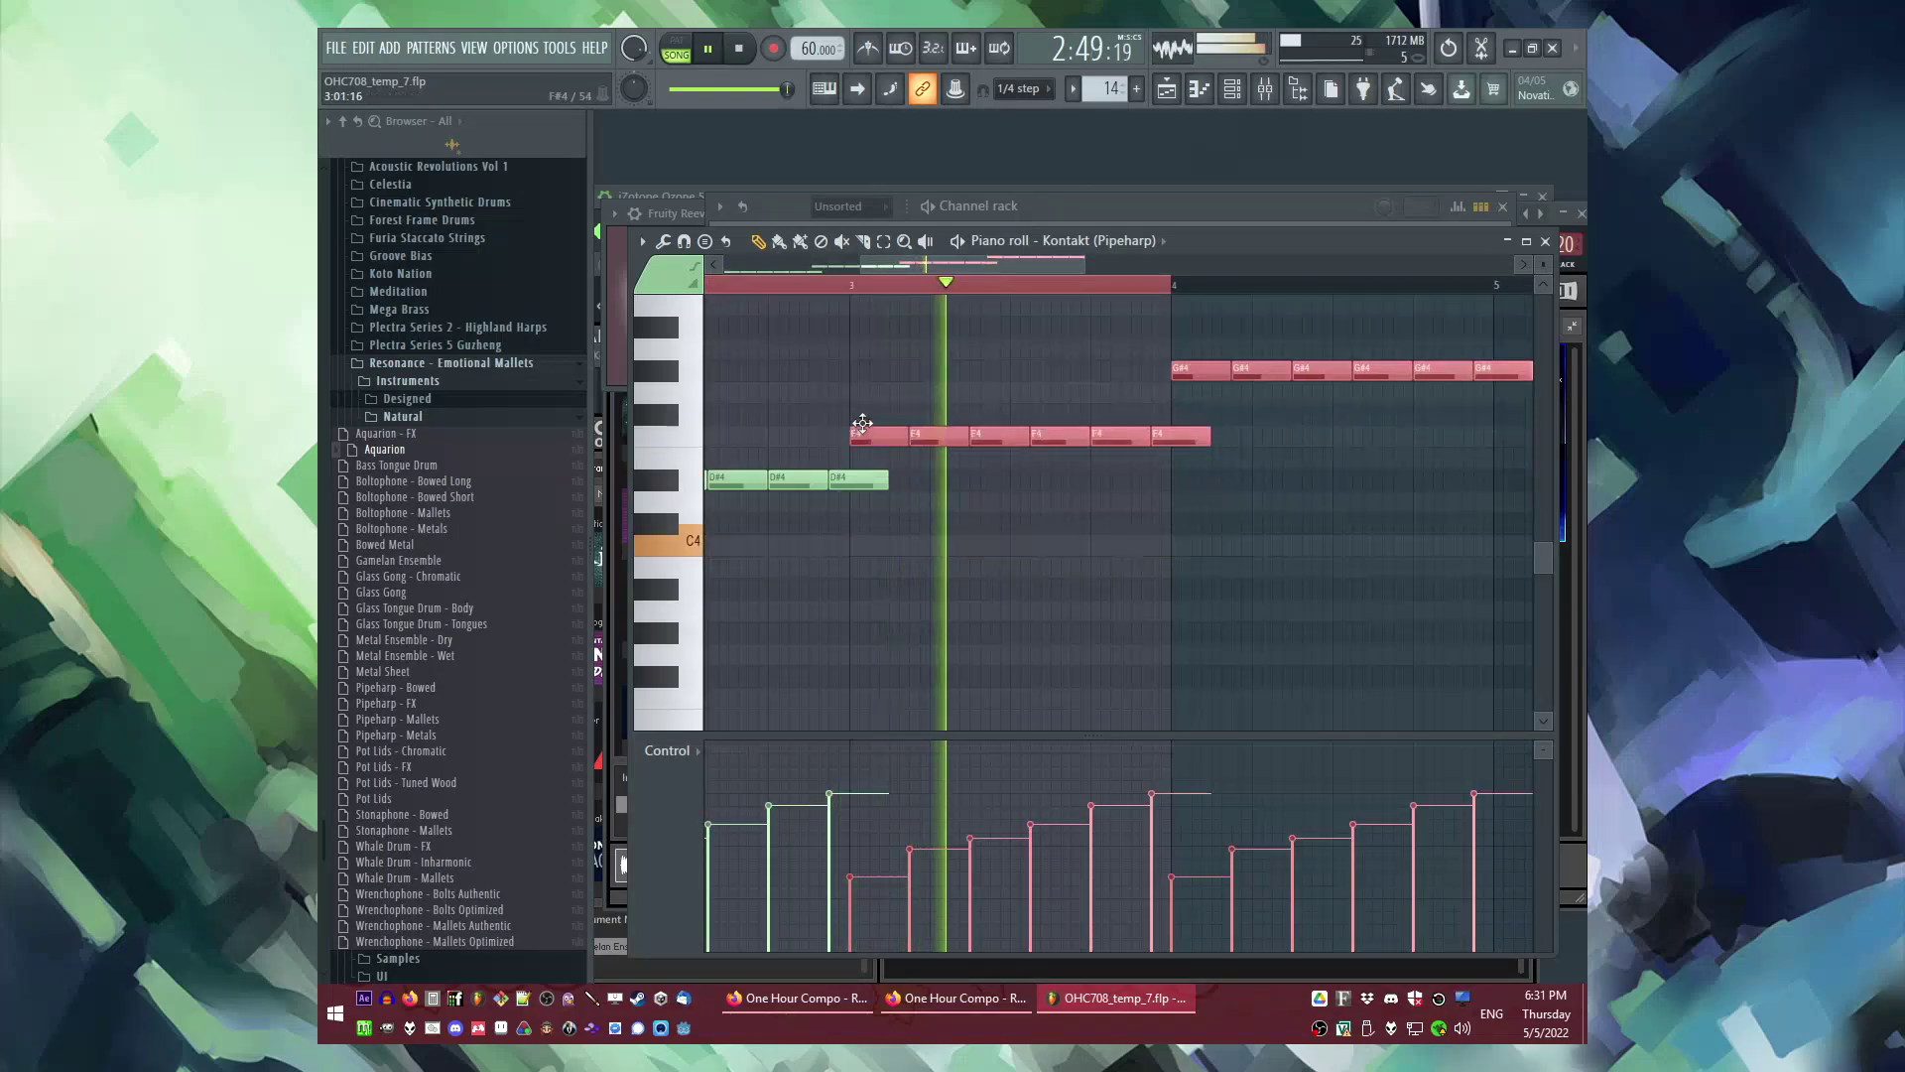
pyautogui.scroll(3, 956, 512)
pyautogui.keyDown('ctrl'); pyautogui.click(884, 290); pyautogui.keyUp('ctrl')
pyautogui.scroll(-2, 842, 463)
pyautogui.moveTo(1034, 549); pyautogui.dragTo(1013, 503)
pyautogui.scroll(2, 1141, 560)
pyautogui.keyDown('ctrl'); pyautogui.click(1015, 487); pyautogui.keyUp('ctrl')
pyautogui.scroll(-3, 1021, 492)
pyautogui.press('F5')
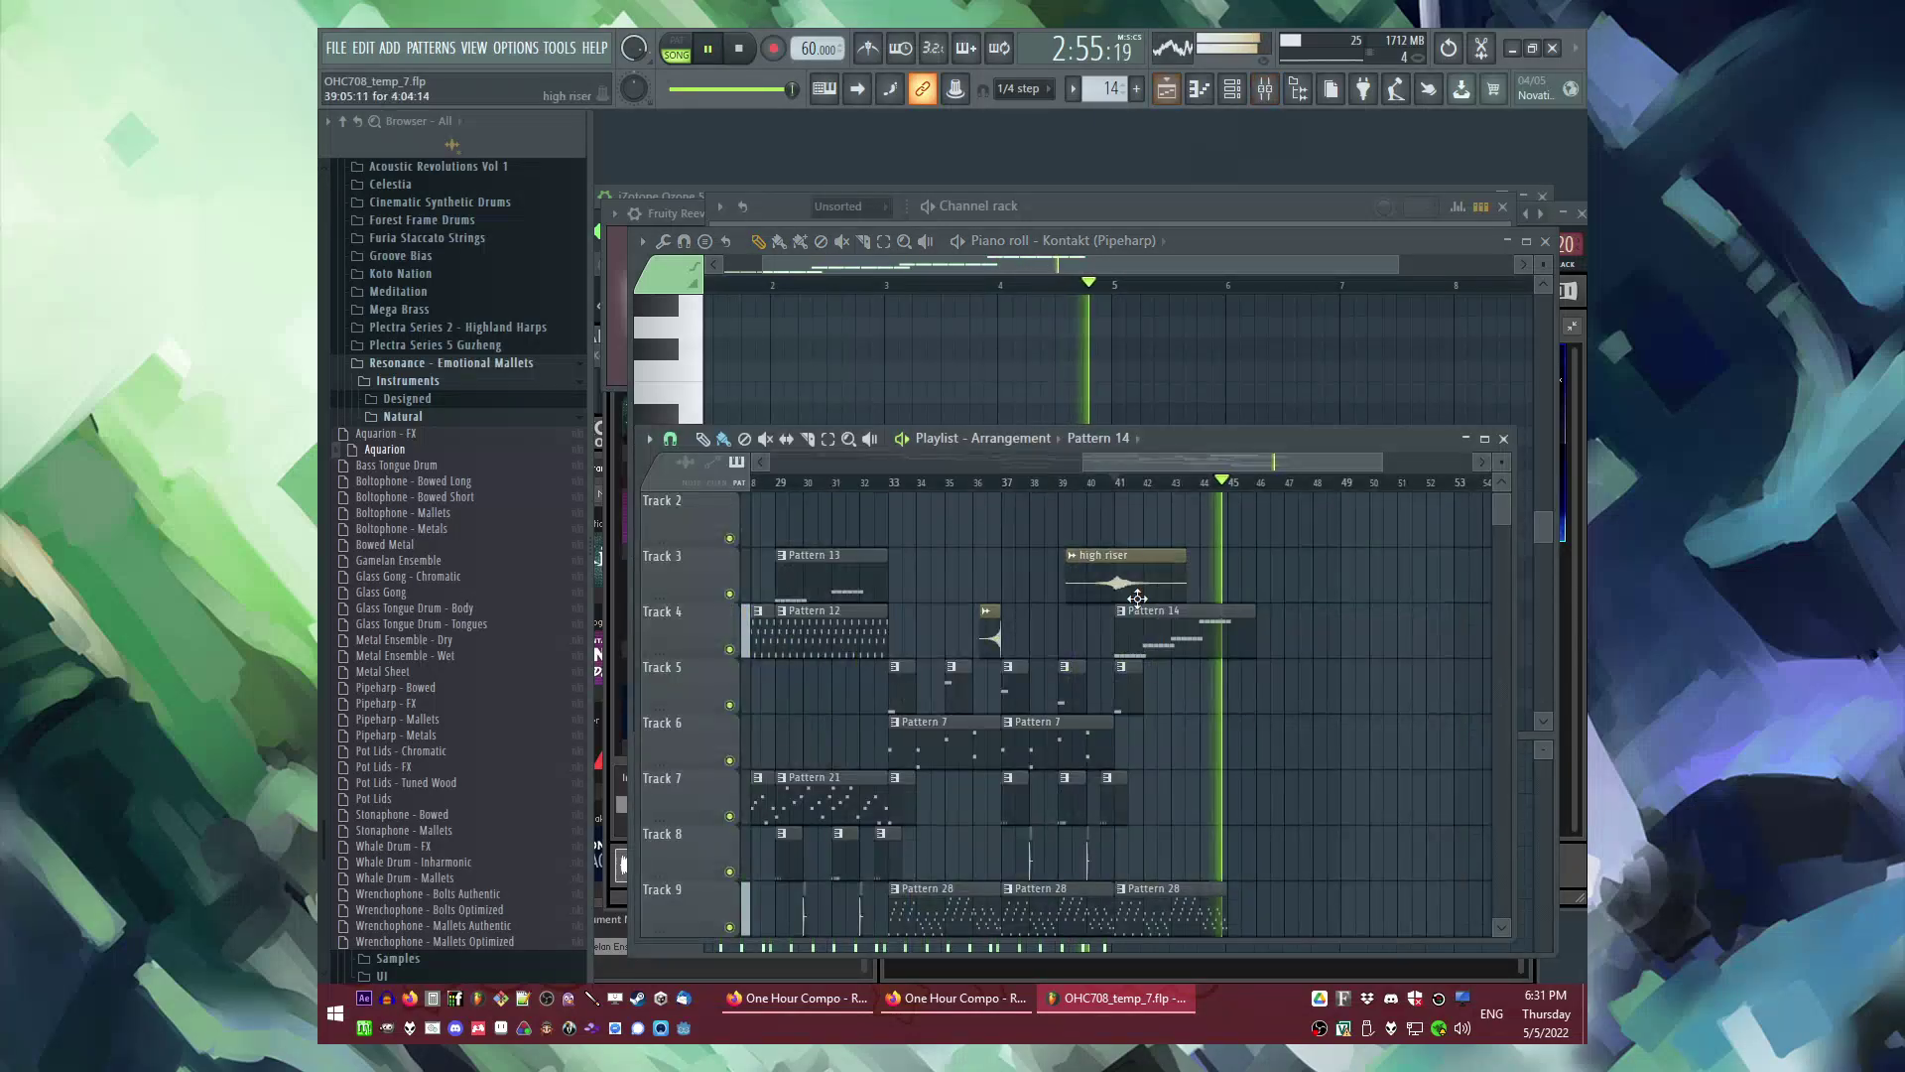
# Step: Add Pattern 14 on Track 5 at bar 45 and repeat the Pattern 28, 15 and 16 clips on Tracks 9, 11 and 12 from bar 45
pyautogui.click(1247, 699)
pyautogui.hotkey('ctrl', 'z')
pyautogui.scroll(-4, 1265, 741)
pyautogui.click(1215, 696)
pyautogui.click(1255, 700)
pyautogui.moveTo(1262, 765); pyautogui.dragTo(1116, 875)
pyautogui.hotkey('ctrl', 'b')
pyautogui.hotkey('ctrl', 'd')
pyautogui.scroll(5, 1269, 745)
pyautogui.scroll(-2, 1213, 806)
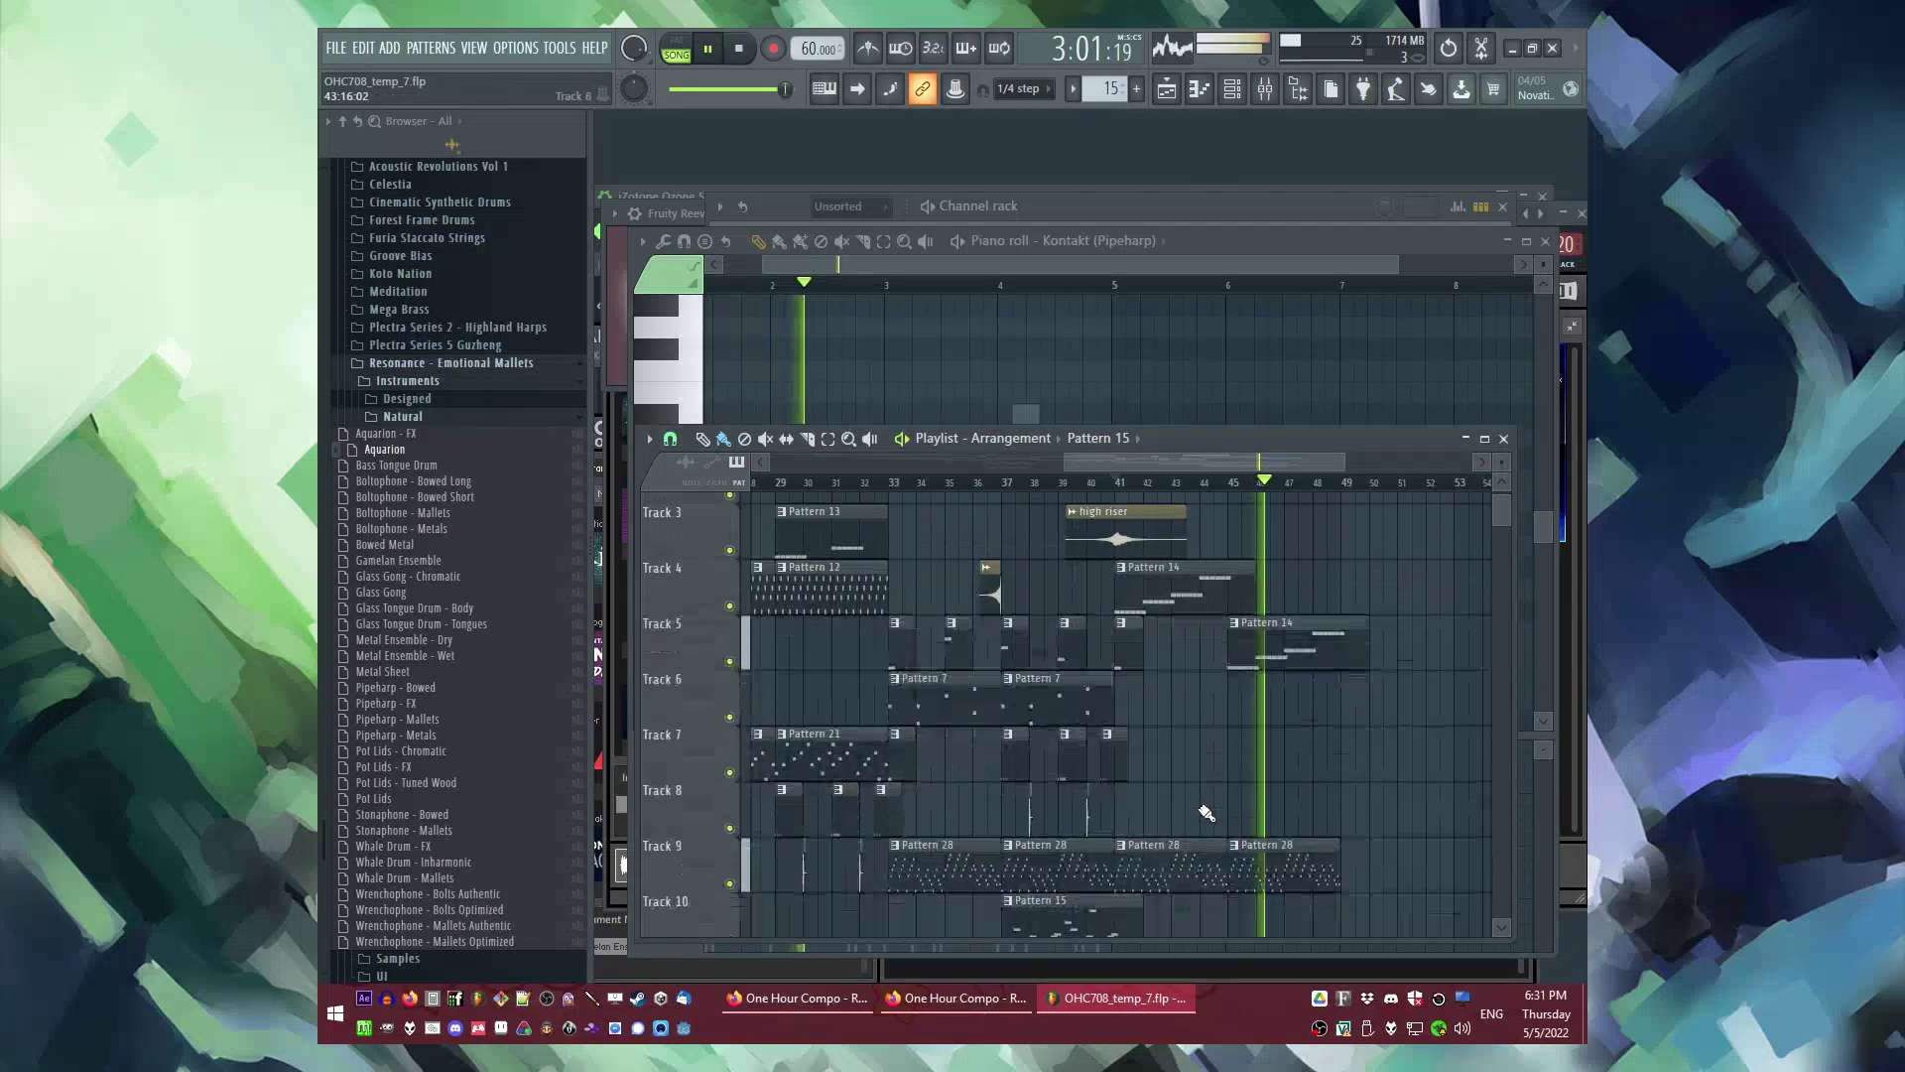
# Step: Copy the pair of short clips from around bar 21 to Track 13 at bar 41, duplicate them, and play from bar 41
pyautogui.scroll(-2, 1204, 809)
pyautogui.click(901, 483)
pyautogui.scroll(5, 906, 544)
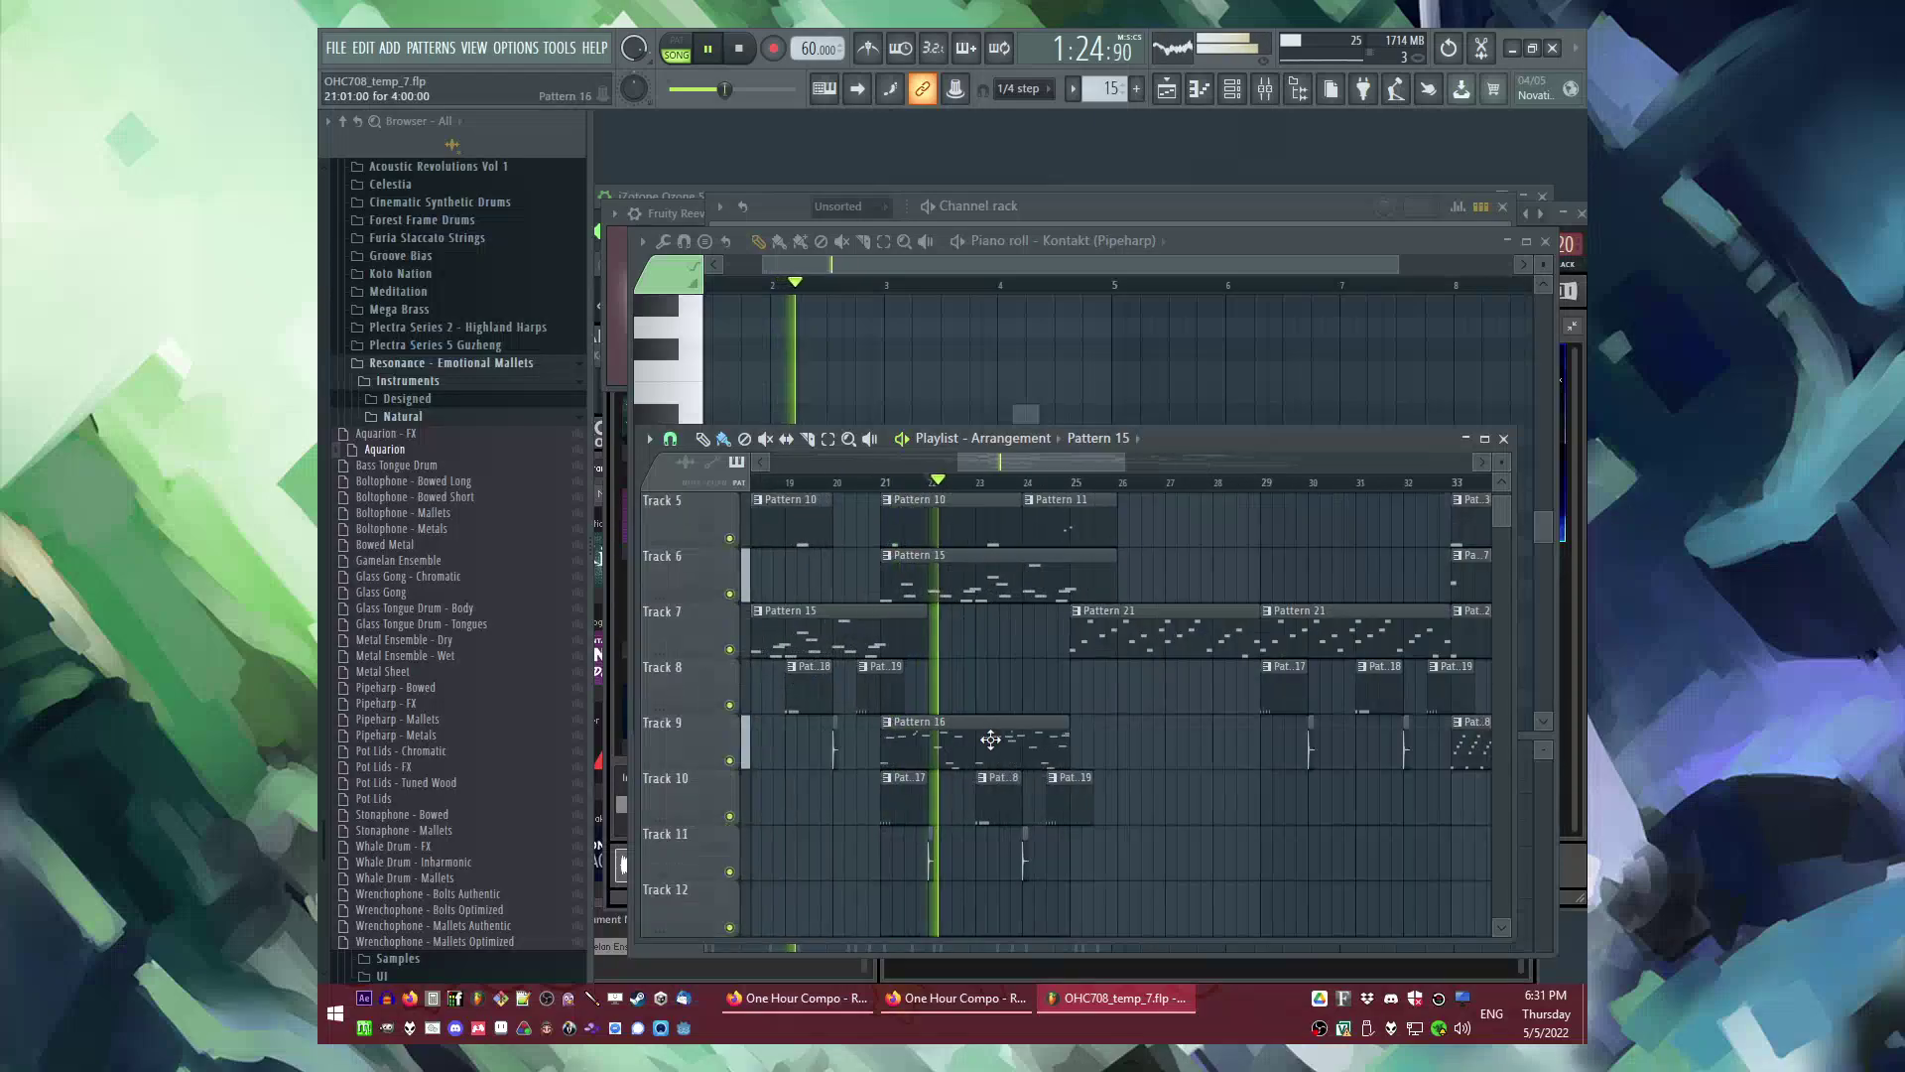
pyautogui.scroll(-4, 974, 783)
pyautogui.moveTo(891, 849); pyautogui.dragTo(1038, 863)
pyautogui.scroll(-5, 1066, 802)
pyautogui.scroll(4, 1275, 744)
pyautogui.hotkey('ctrl', 'v')
pyautogui.scroll(-3, 1117, 769)
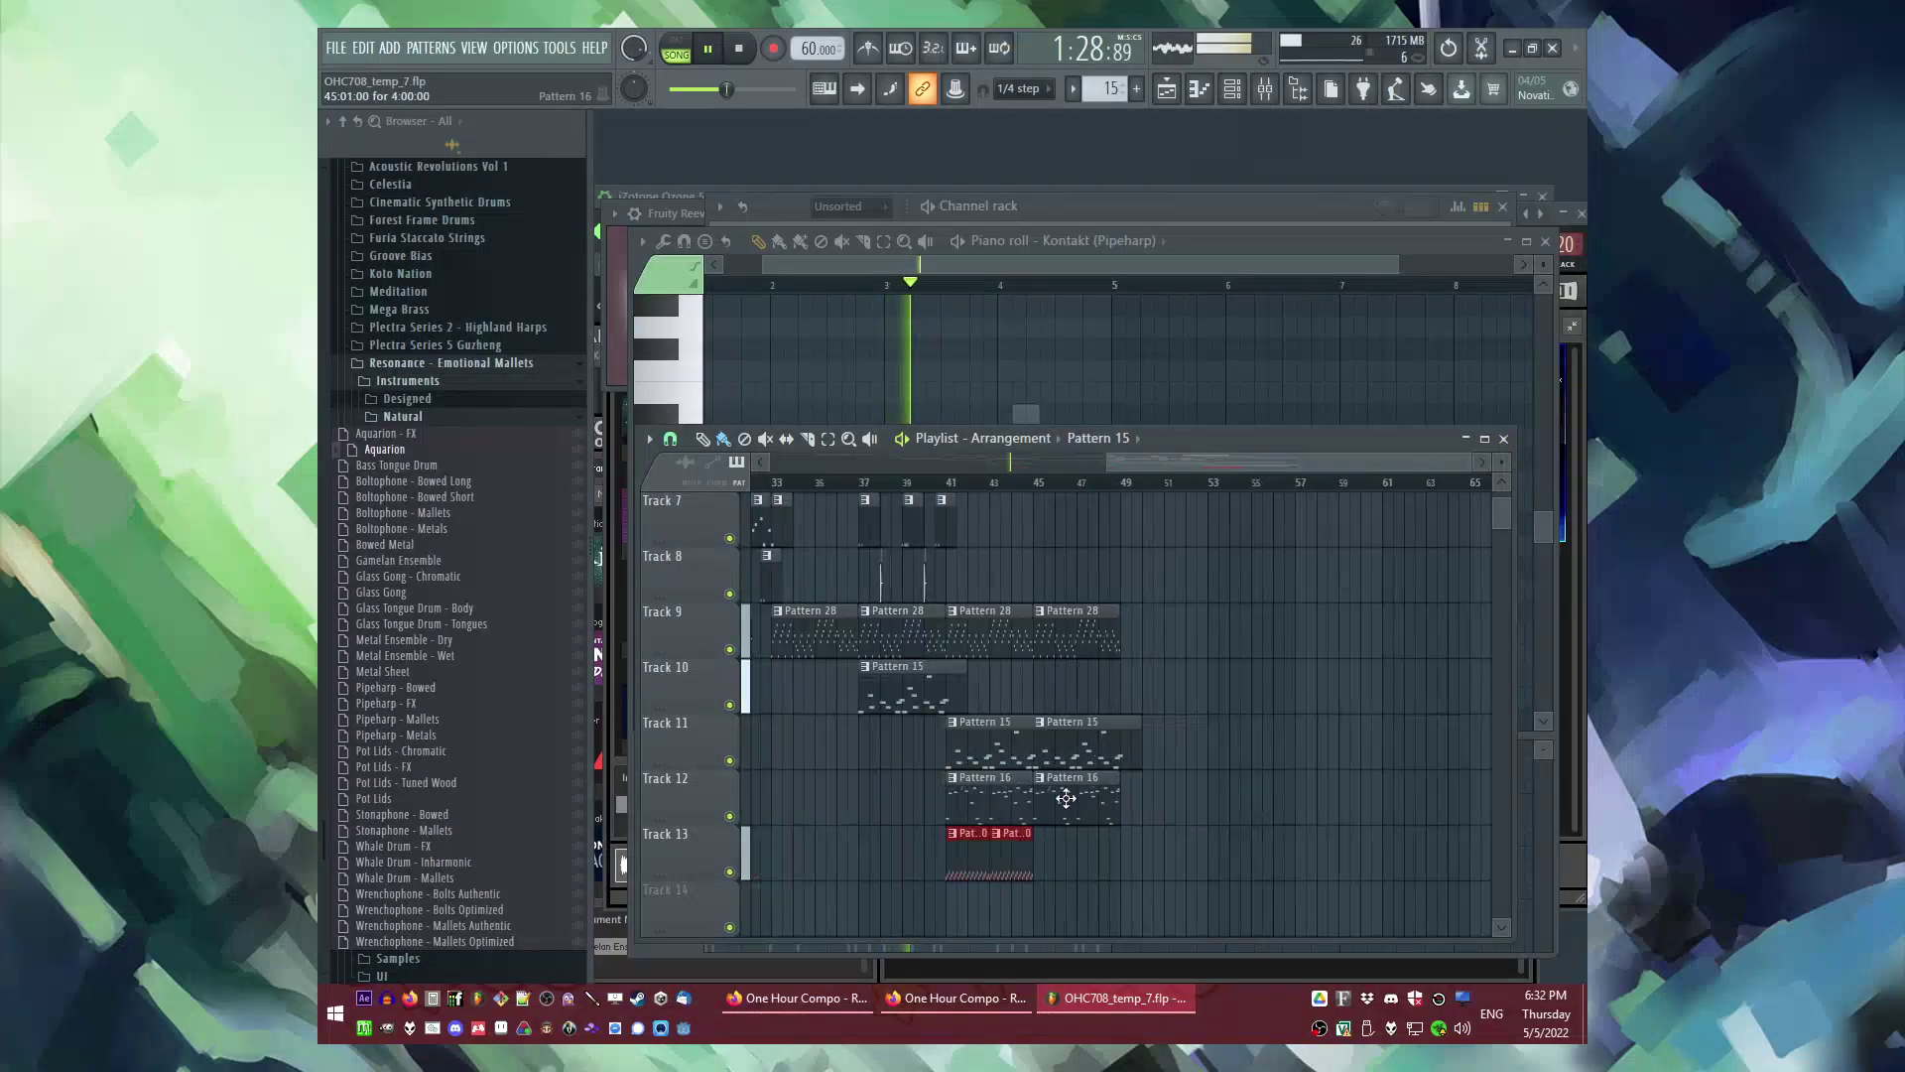
pyautogui.hotkey('ctrl', 'b')
pyautogui.click(954, 484)
pyautogui.scroll(3, 1159, 627)
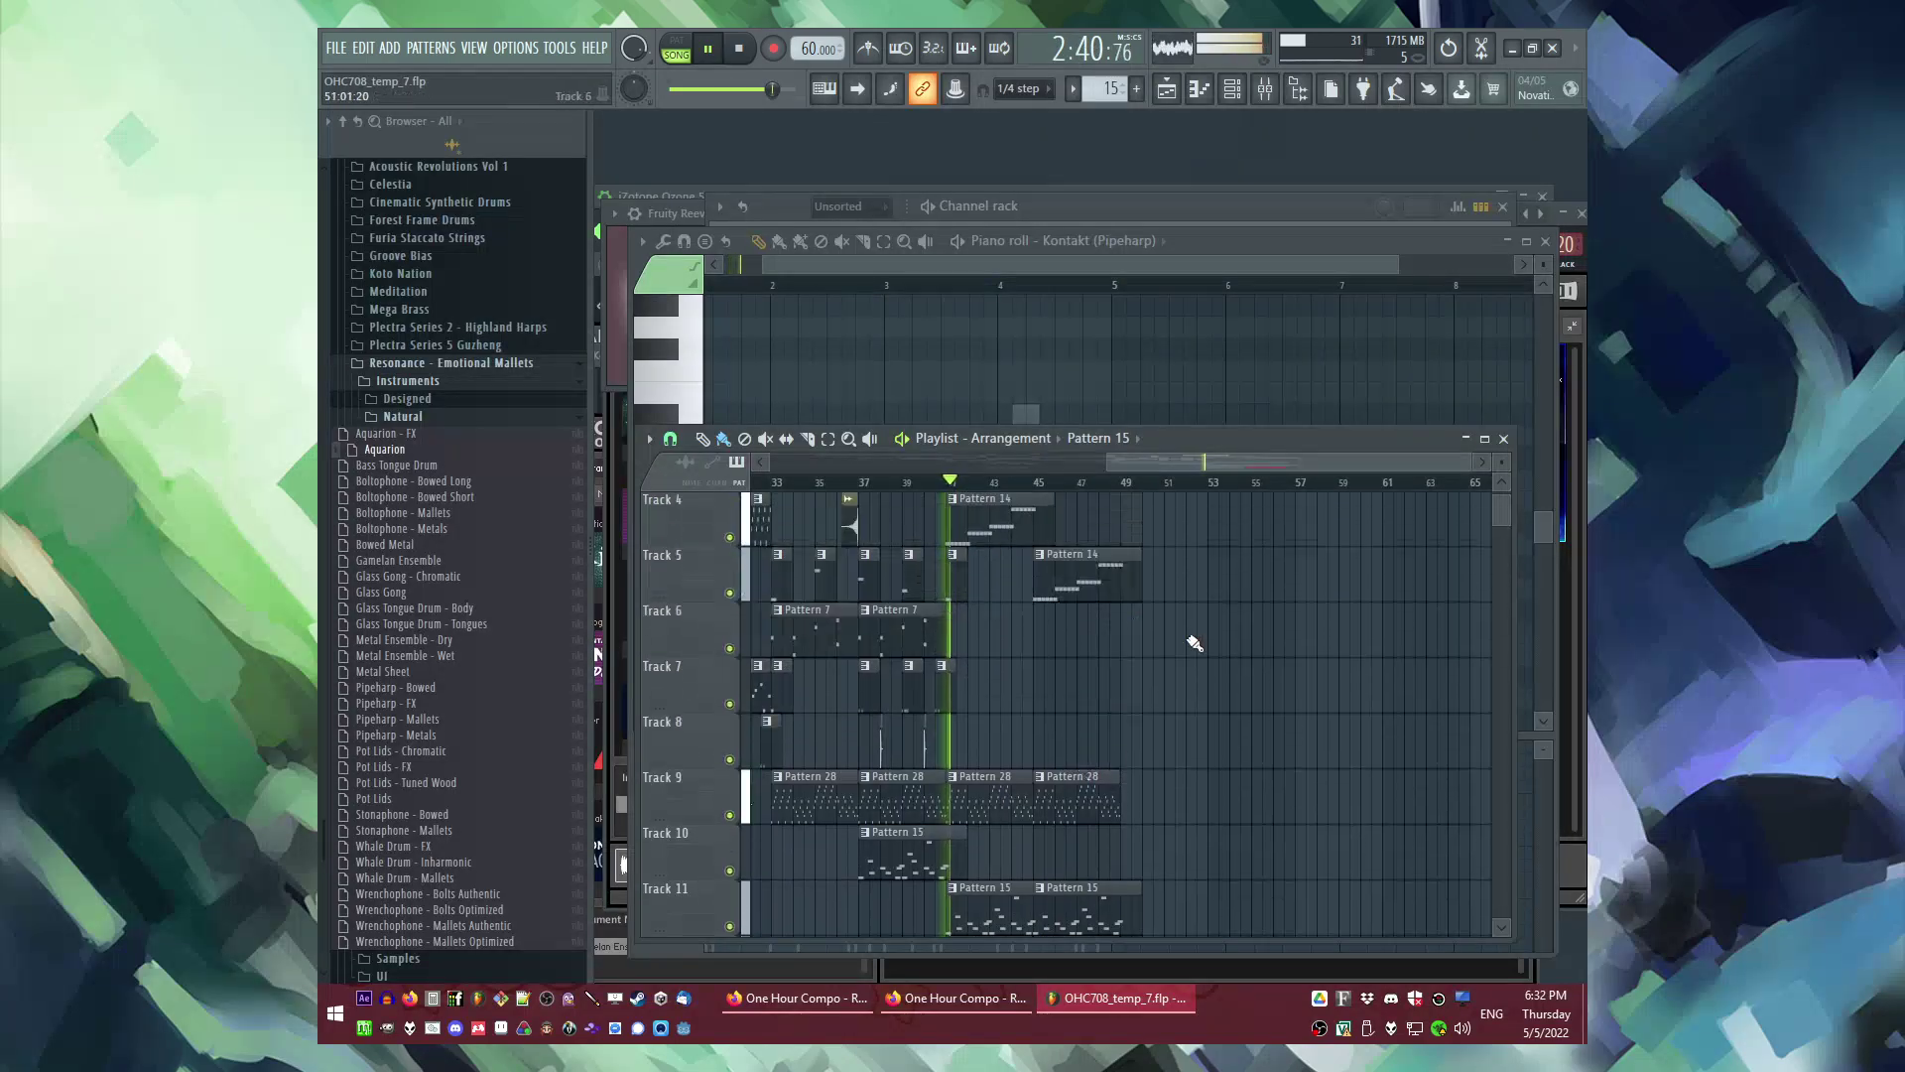
# Step: Review the playlist from the opening clips through the new ending while it plays
pyautogui.scroll(-3, 1149, 669)
pyautogui.scroll(1, 774, 734)
pyautogui.scroll(3, 774, 675)
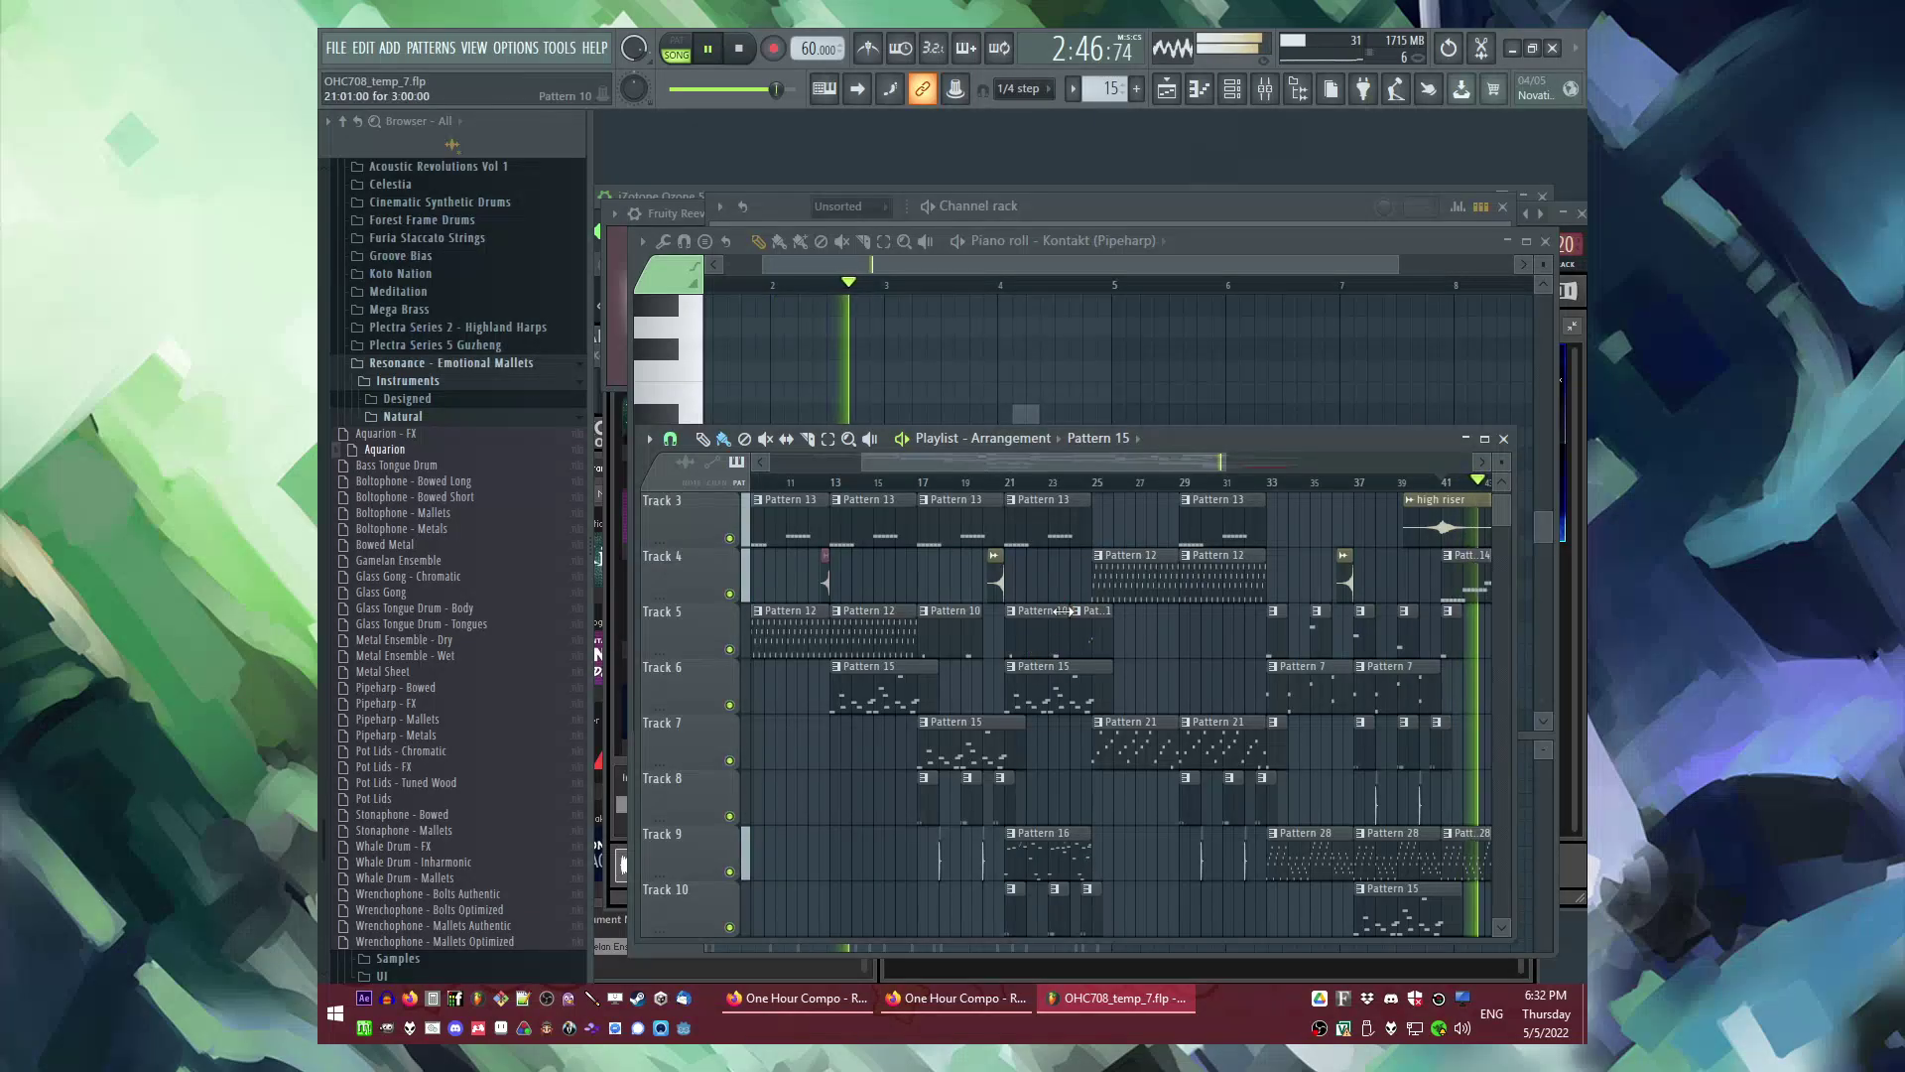
pyautogui.scroll(2, 1092, 685)
pyautogui.scroll(1, 981, 680)
pyautogui.scroll(-2, 982, 680)
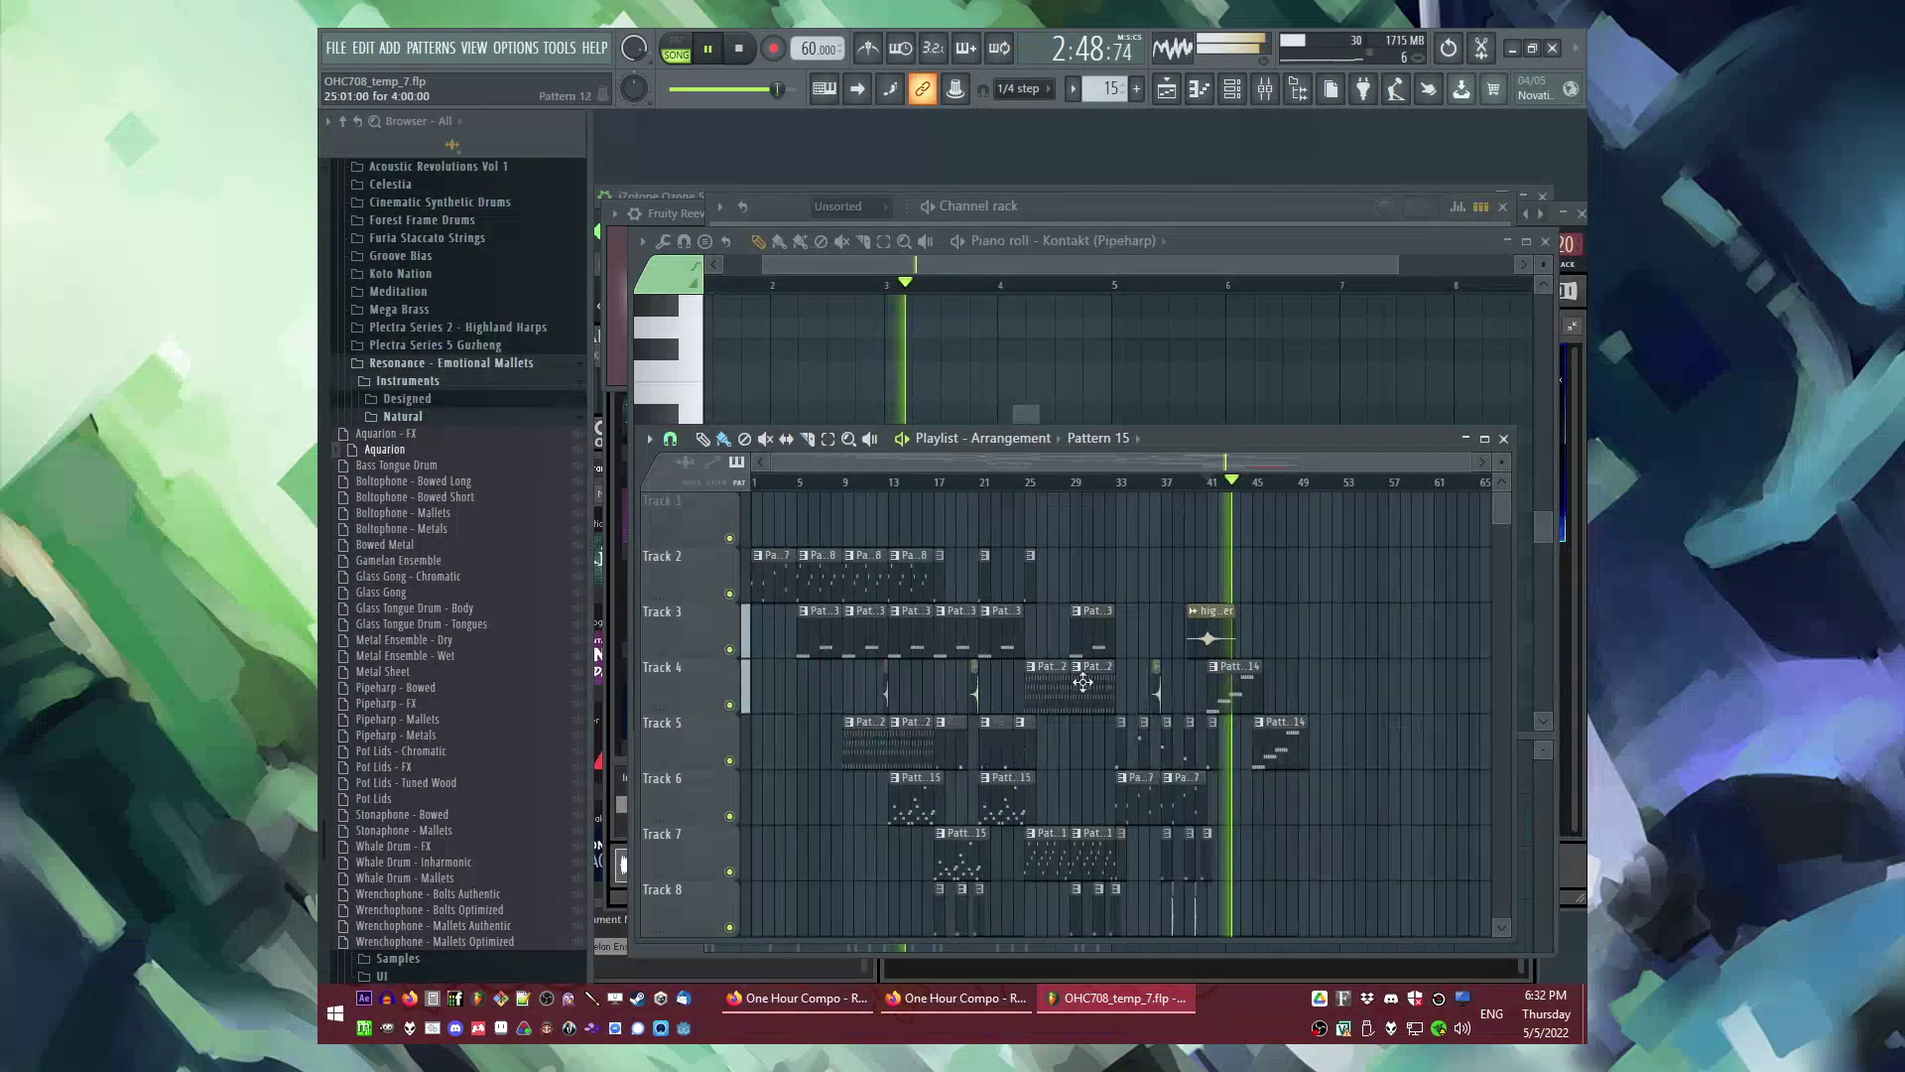
pyautogui.scroll(2, 1360, 731)
pyautogui.scroll(-4, 1119, 694)
pyautogui.scroll(-1, 1051, 695)
pyautogui.scroll(3, 984, 695)
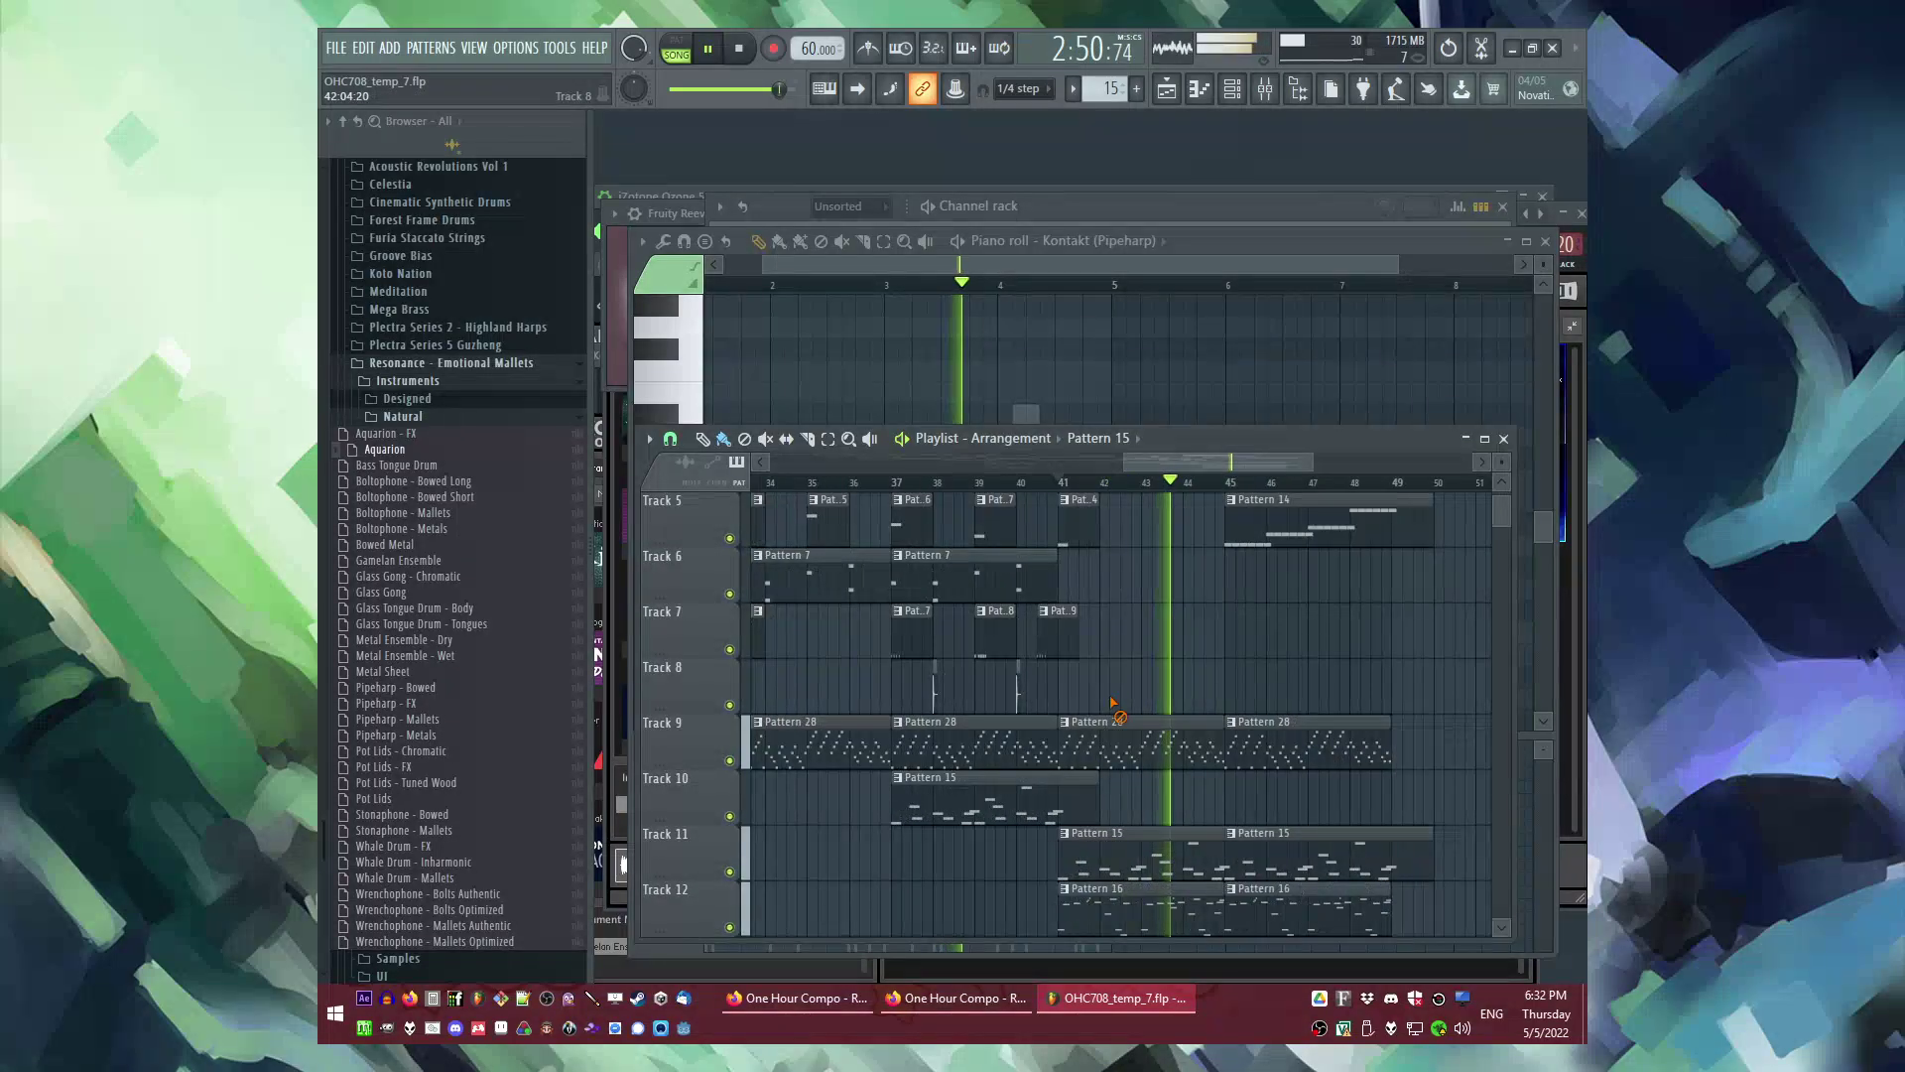
# Step: Create a new empty pattern, Pattern 29, and place it on Track 8 at bar 41
pyautogui.scroll(1, 1131, 711)
pyautogui.press('F4')
pyautogui.press('Return')
pyautogui.click(1078, 742)
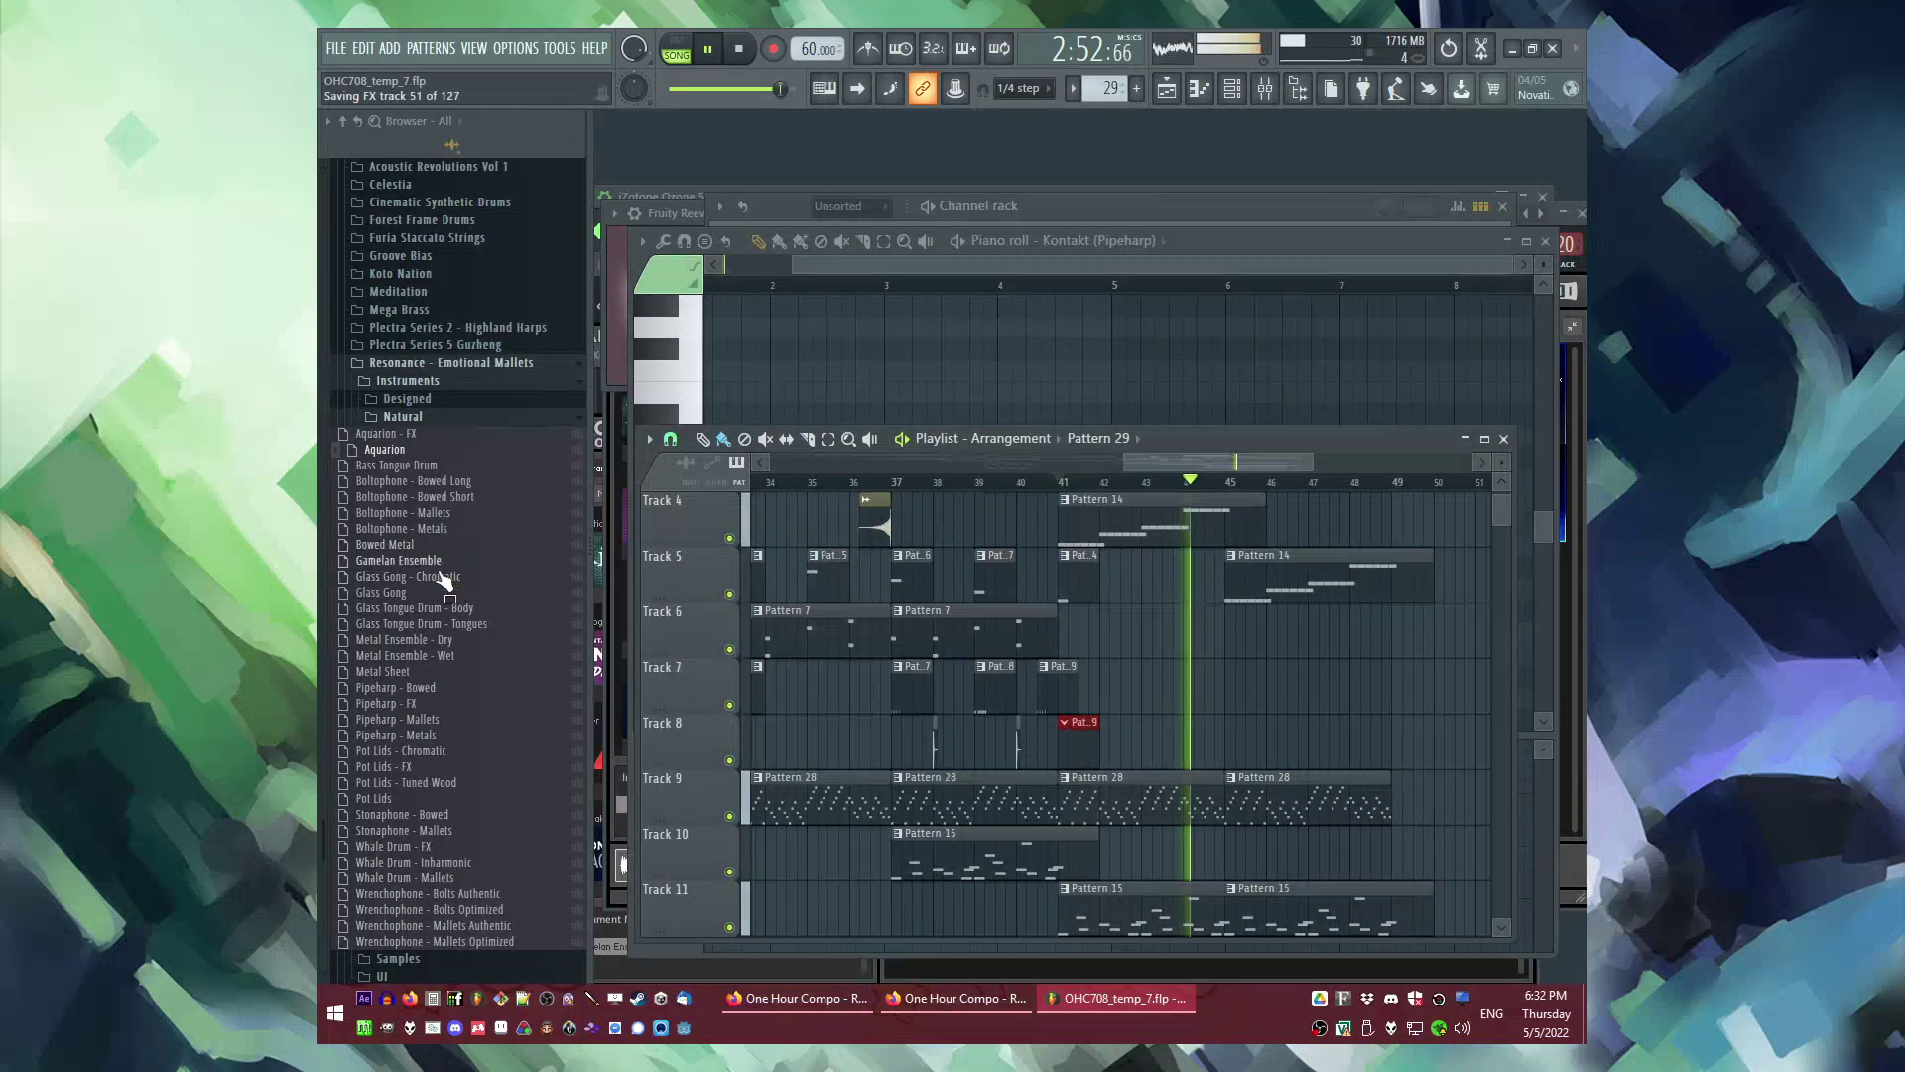
# Step: Browse the Foley samples in the Drums (ModeAudio) pack for a percussive sound
pyautogui.scroll(15, 437, 595)
pyautogui.click(408, 640)
pyautogui.scroll(-3, 397, 595)
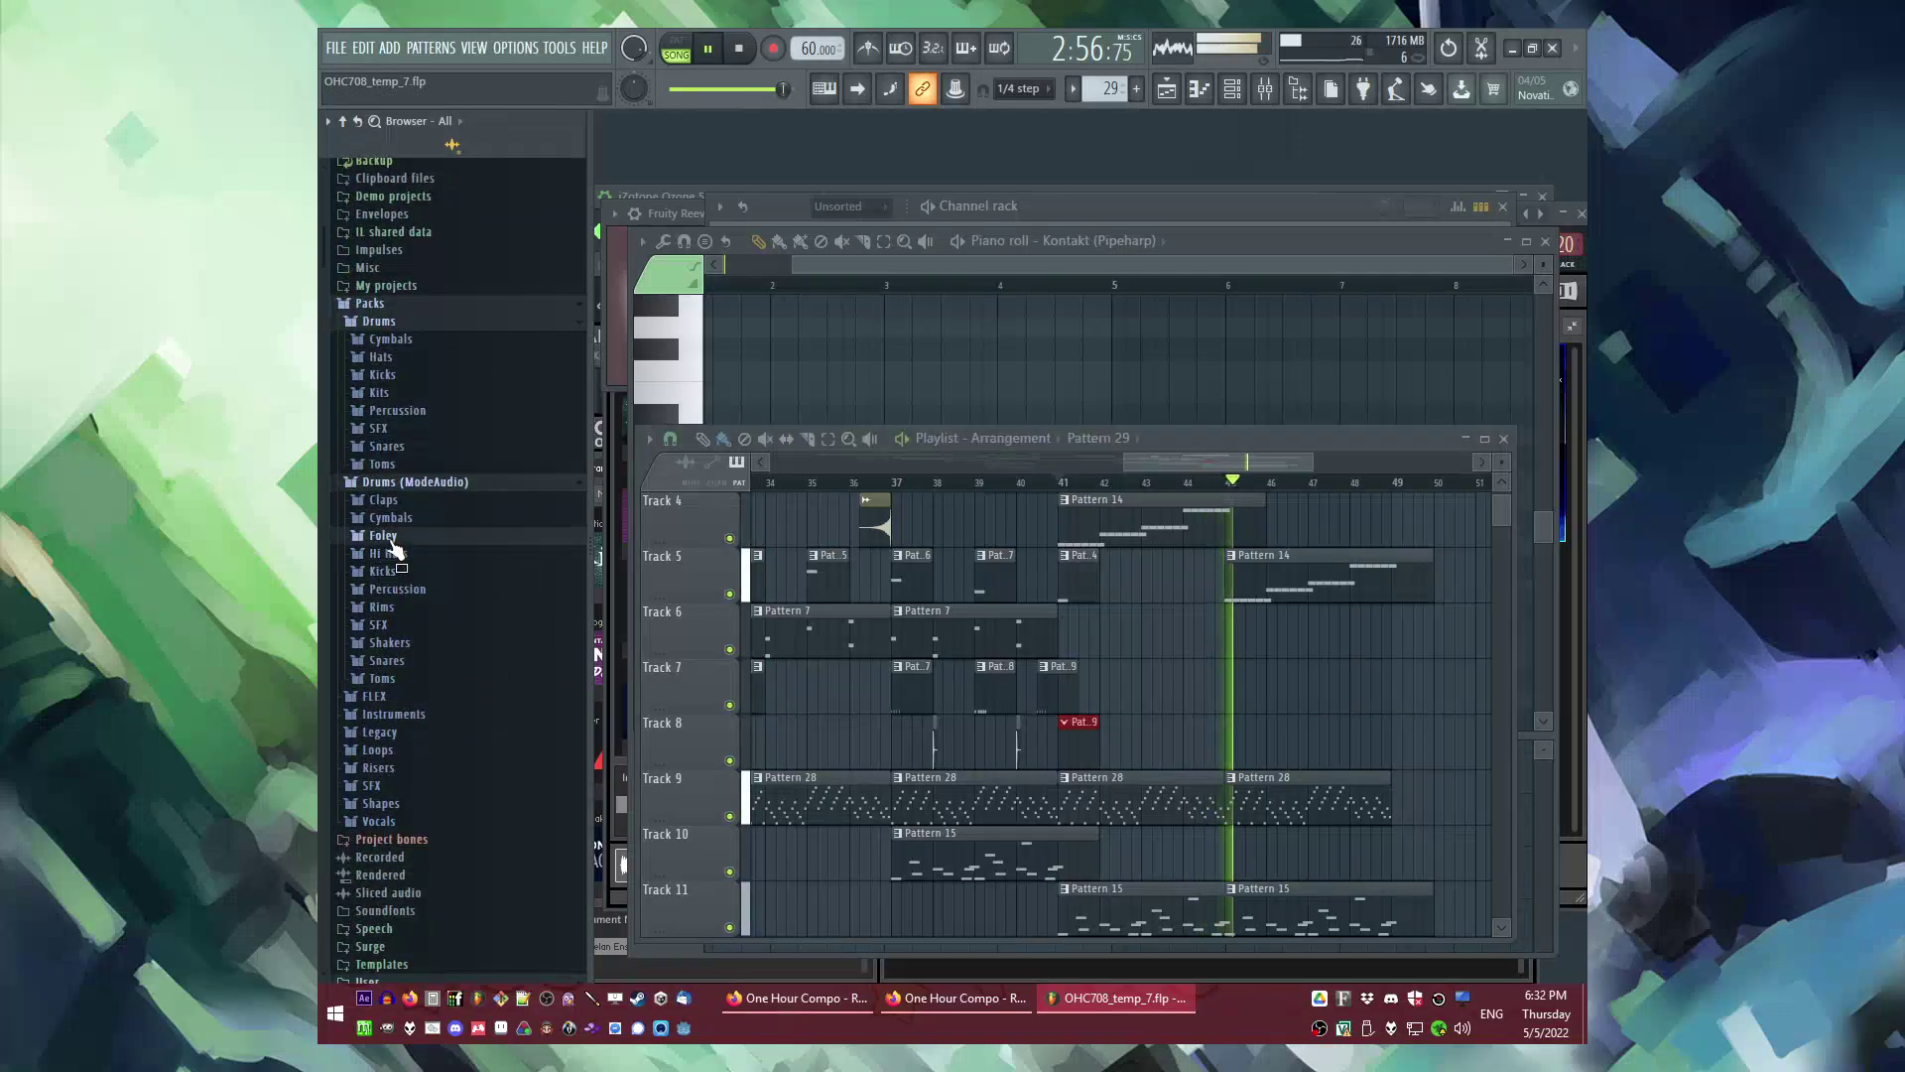
pyautogui.press('space')
pyautogui.click(383, 537)
pyautogui.scroll(-3, 397, 555)
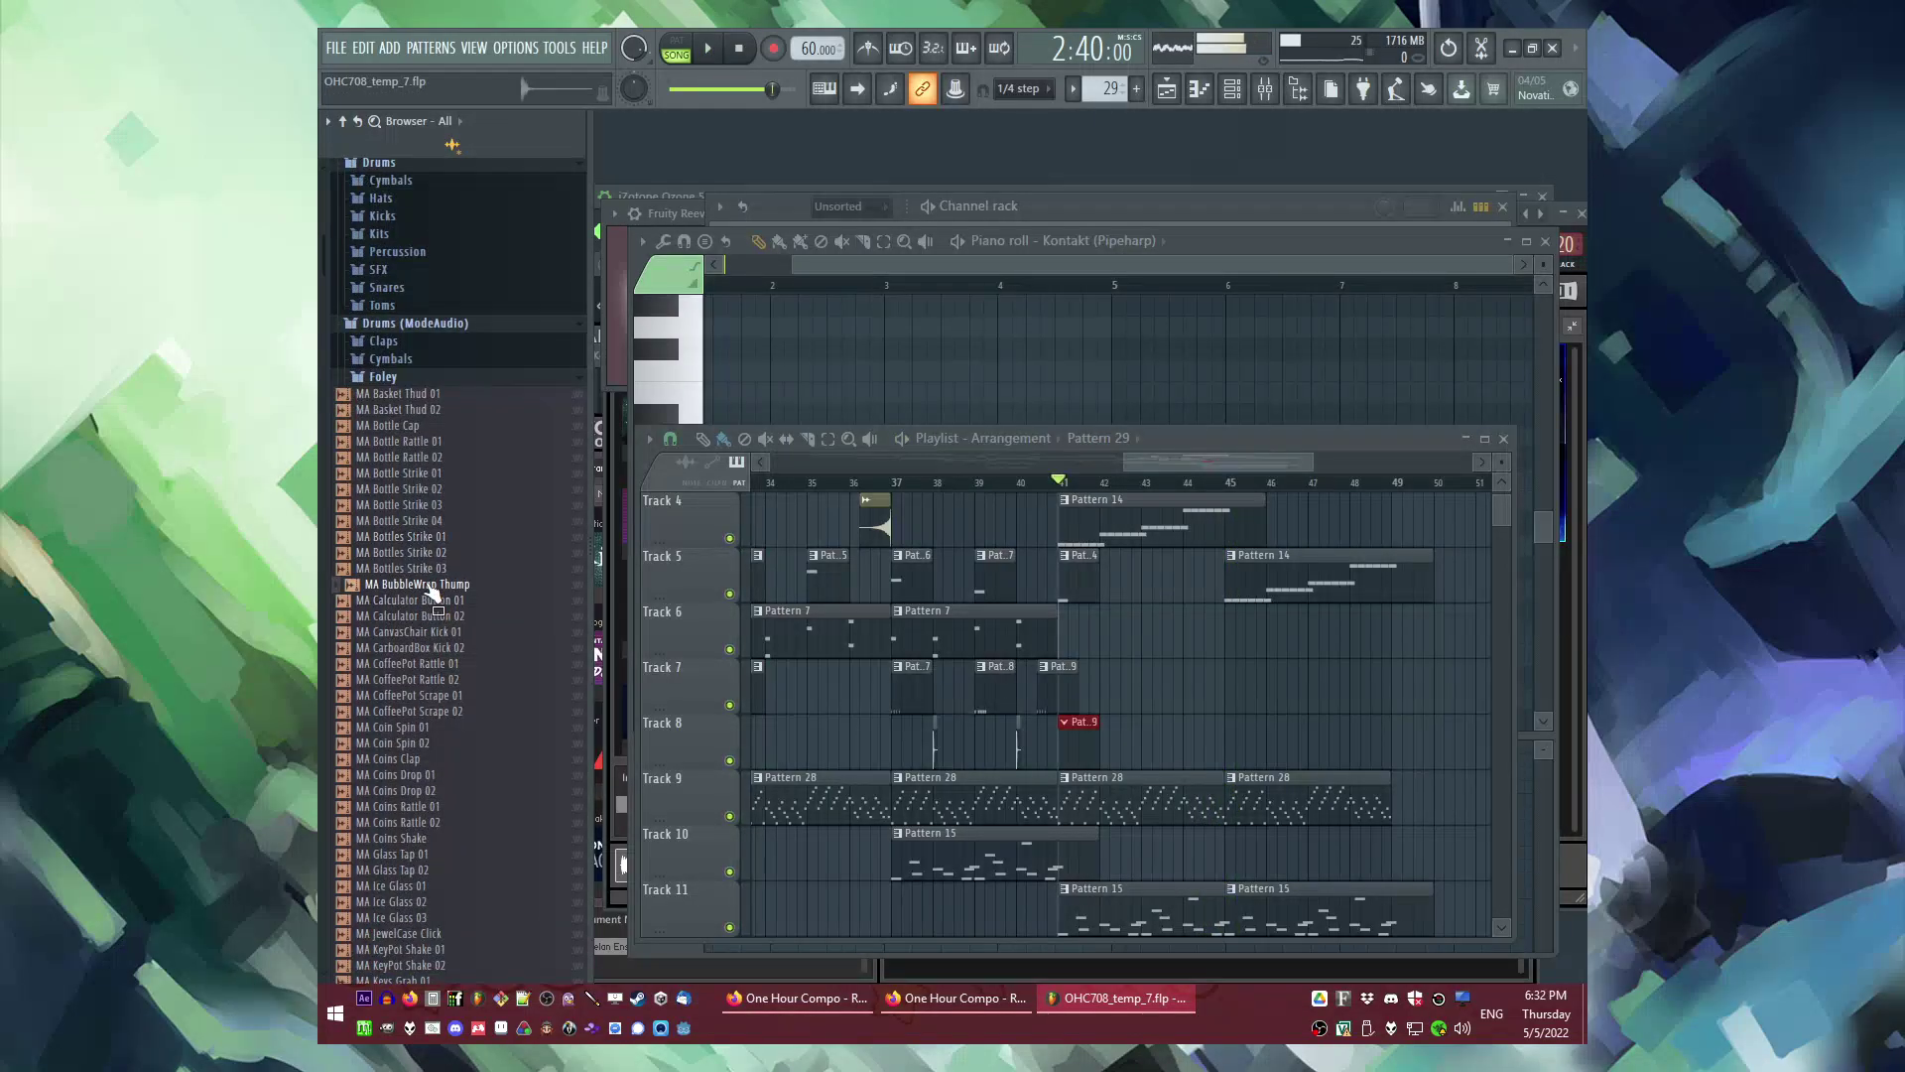
pyautogui.click(422, 378)
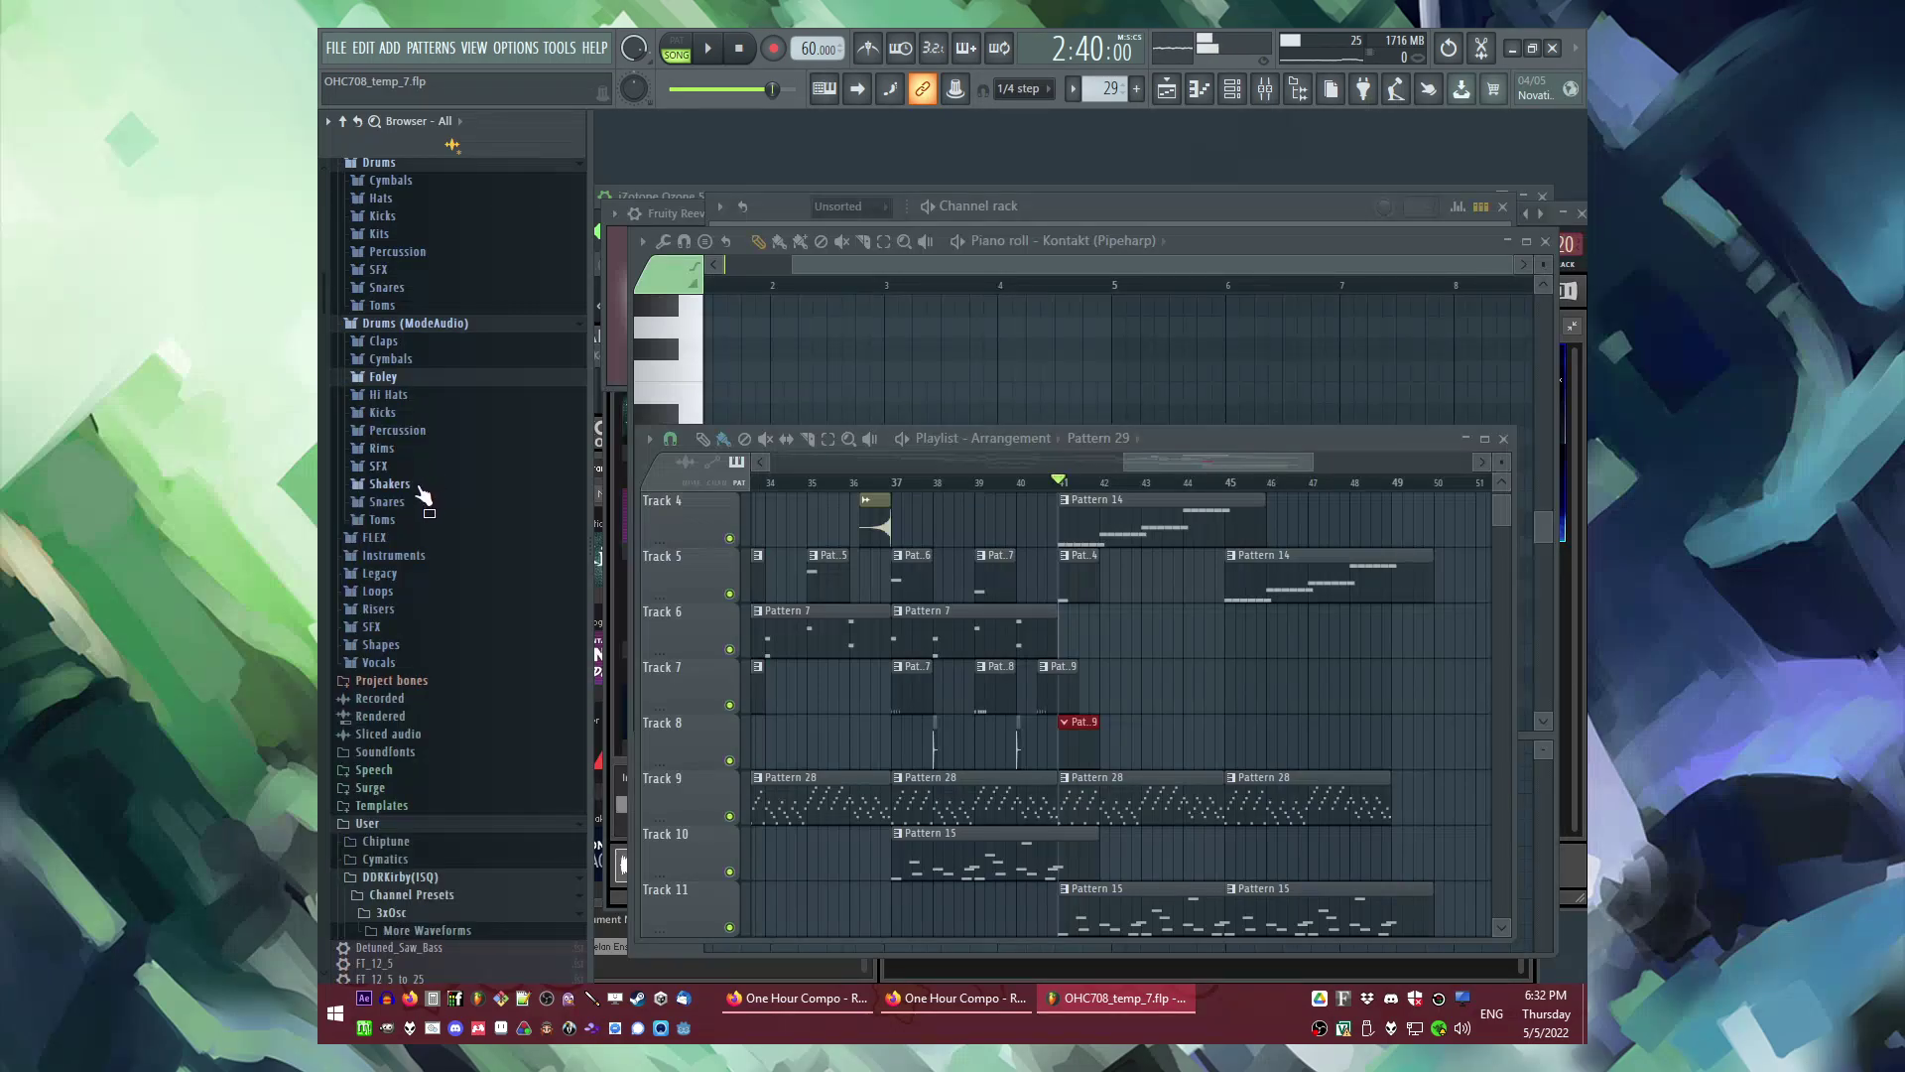
# Step: Audition the ModeAudio shakers and place HouseGen Shaker 06 on Track 6 just after bar 41
pyautogui.click(405, 487)
pyautogui.click(434, 628)
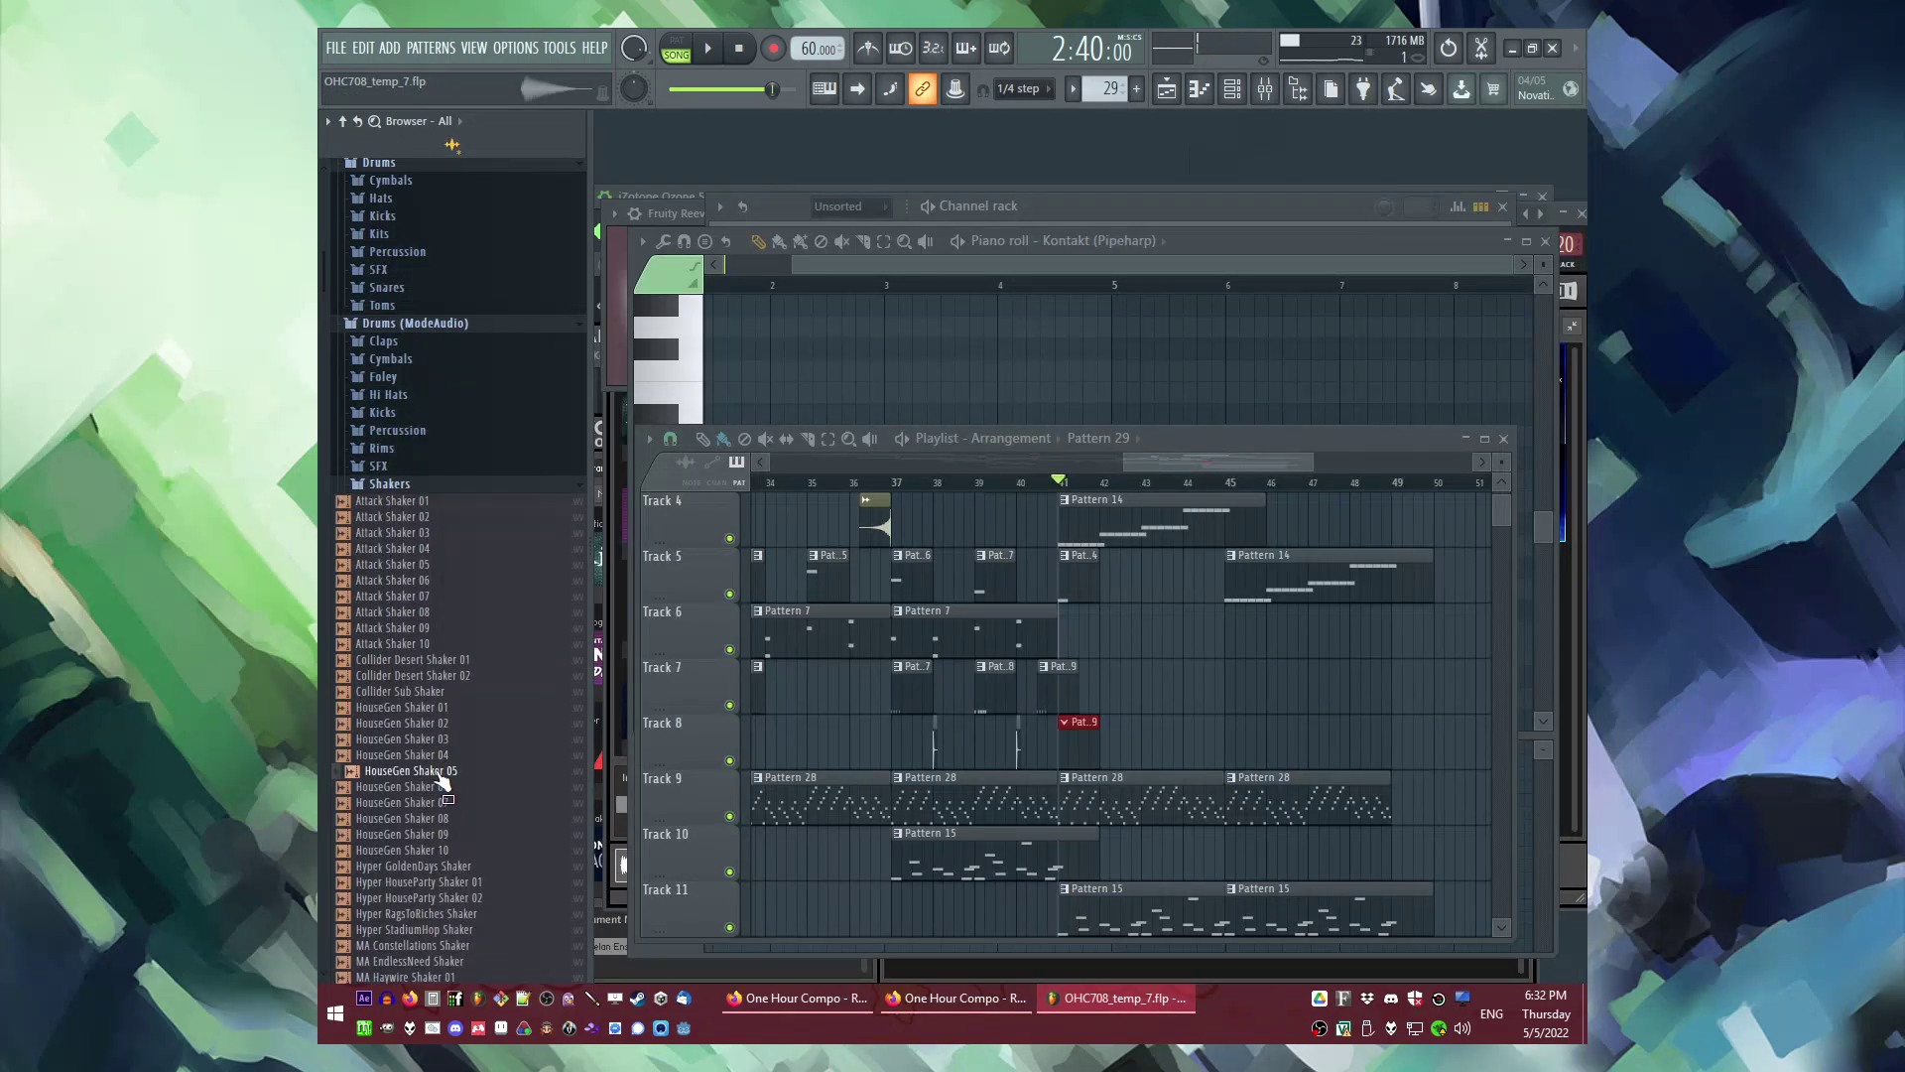
pyautogui.press('F6')
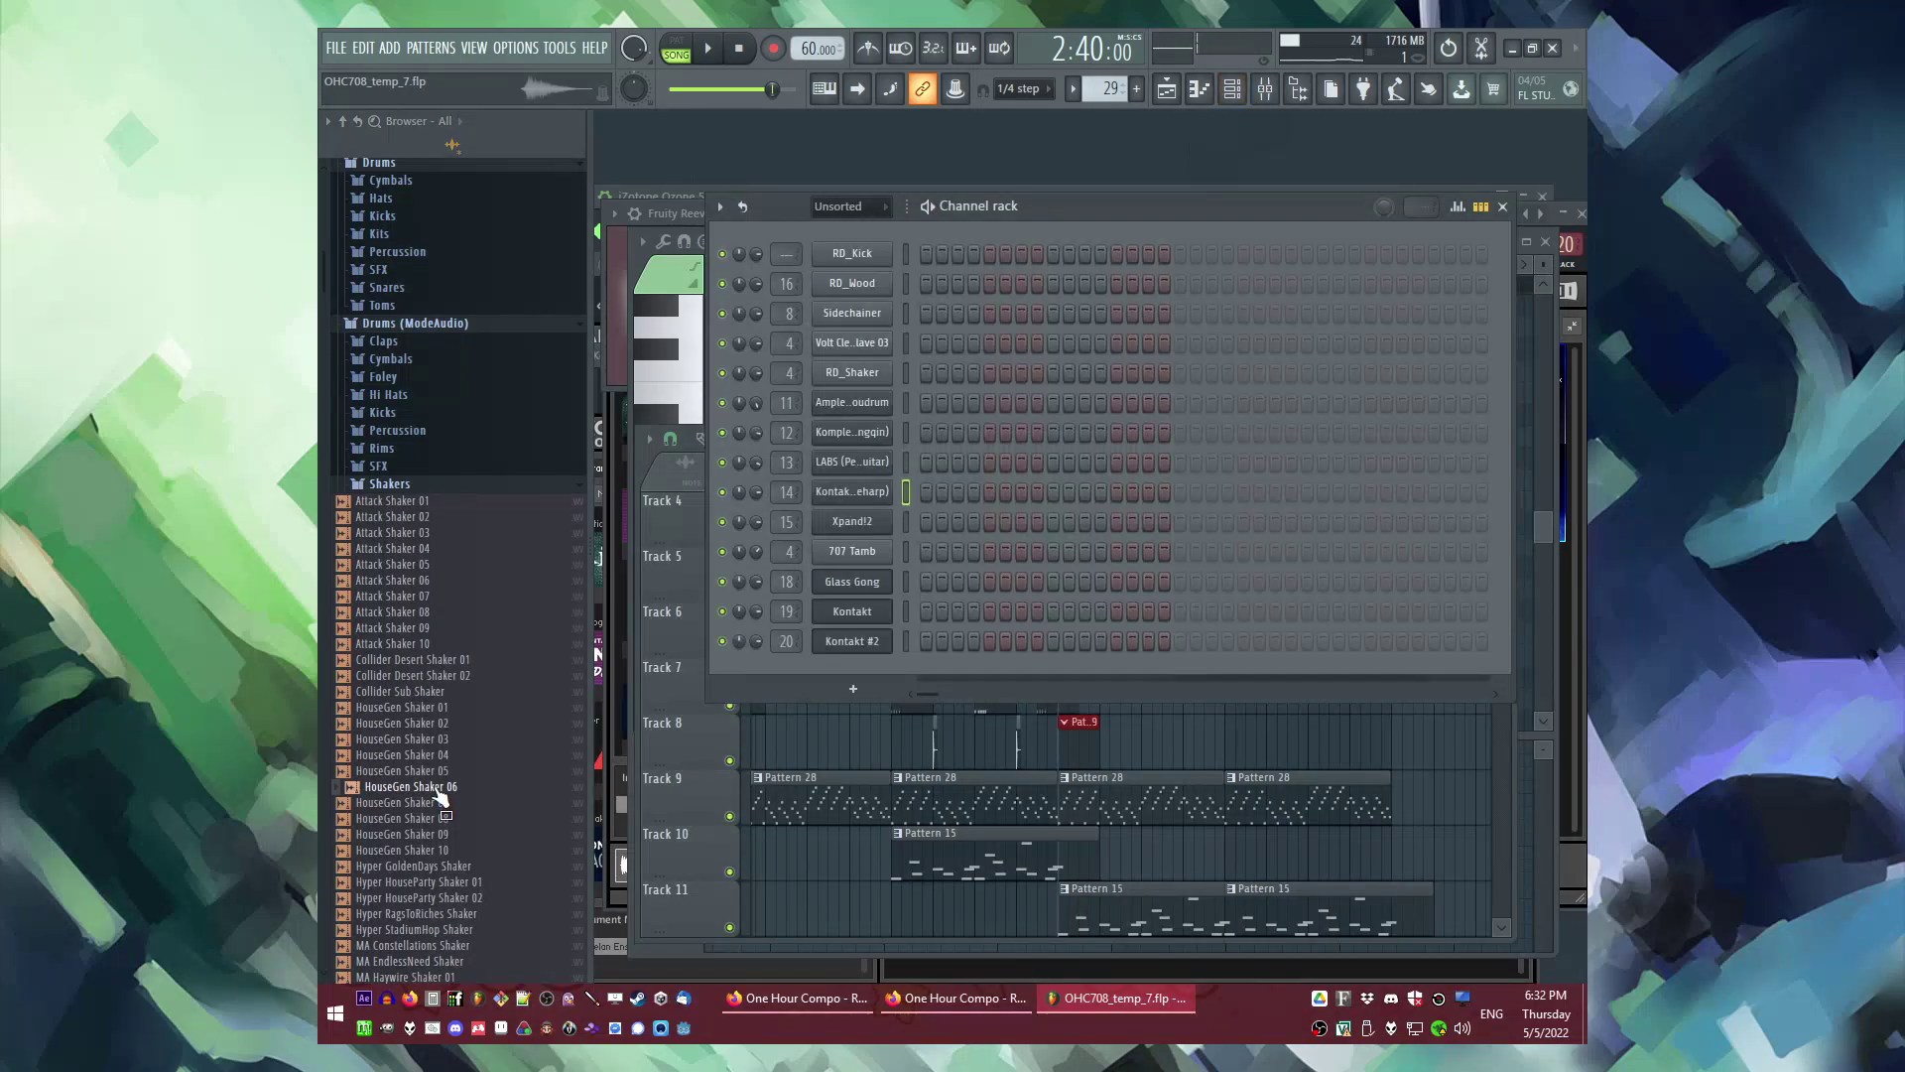
pyautogui.press('space')
pyautogui.moveTo(1270, 786); pyautogui.dragTo(903, 619)
pyautogui.scroll(3, 1170, 745)
pyautogui.press('space')
pyautogui.press('space')
# Step: Route the HouseGen Shaker 06 audio clip to mixer track 4 (Filler 1)
pyautogui.doubleClick(904, 623)
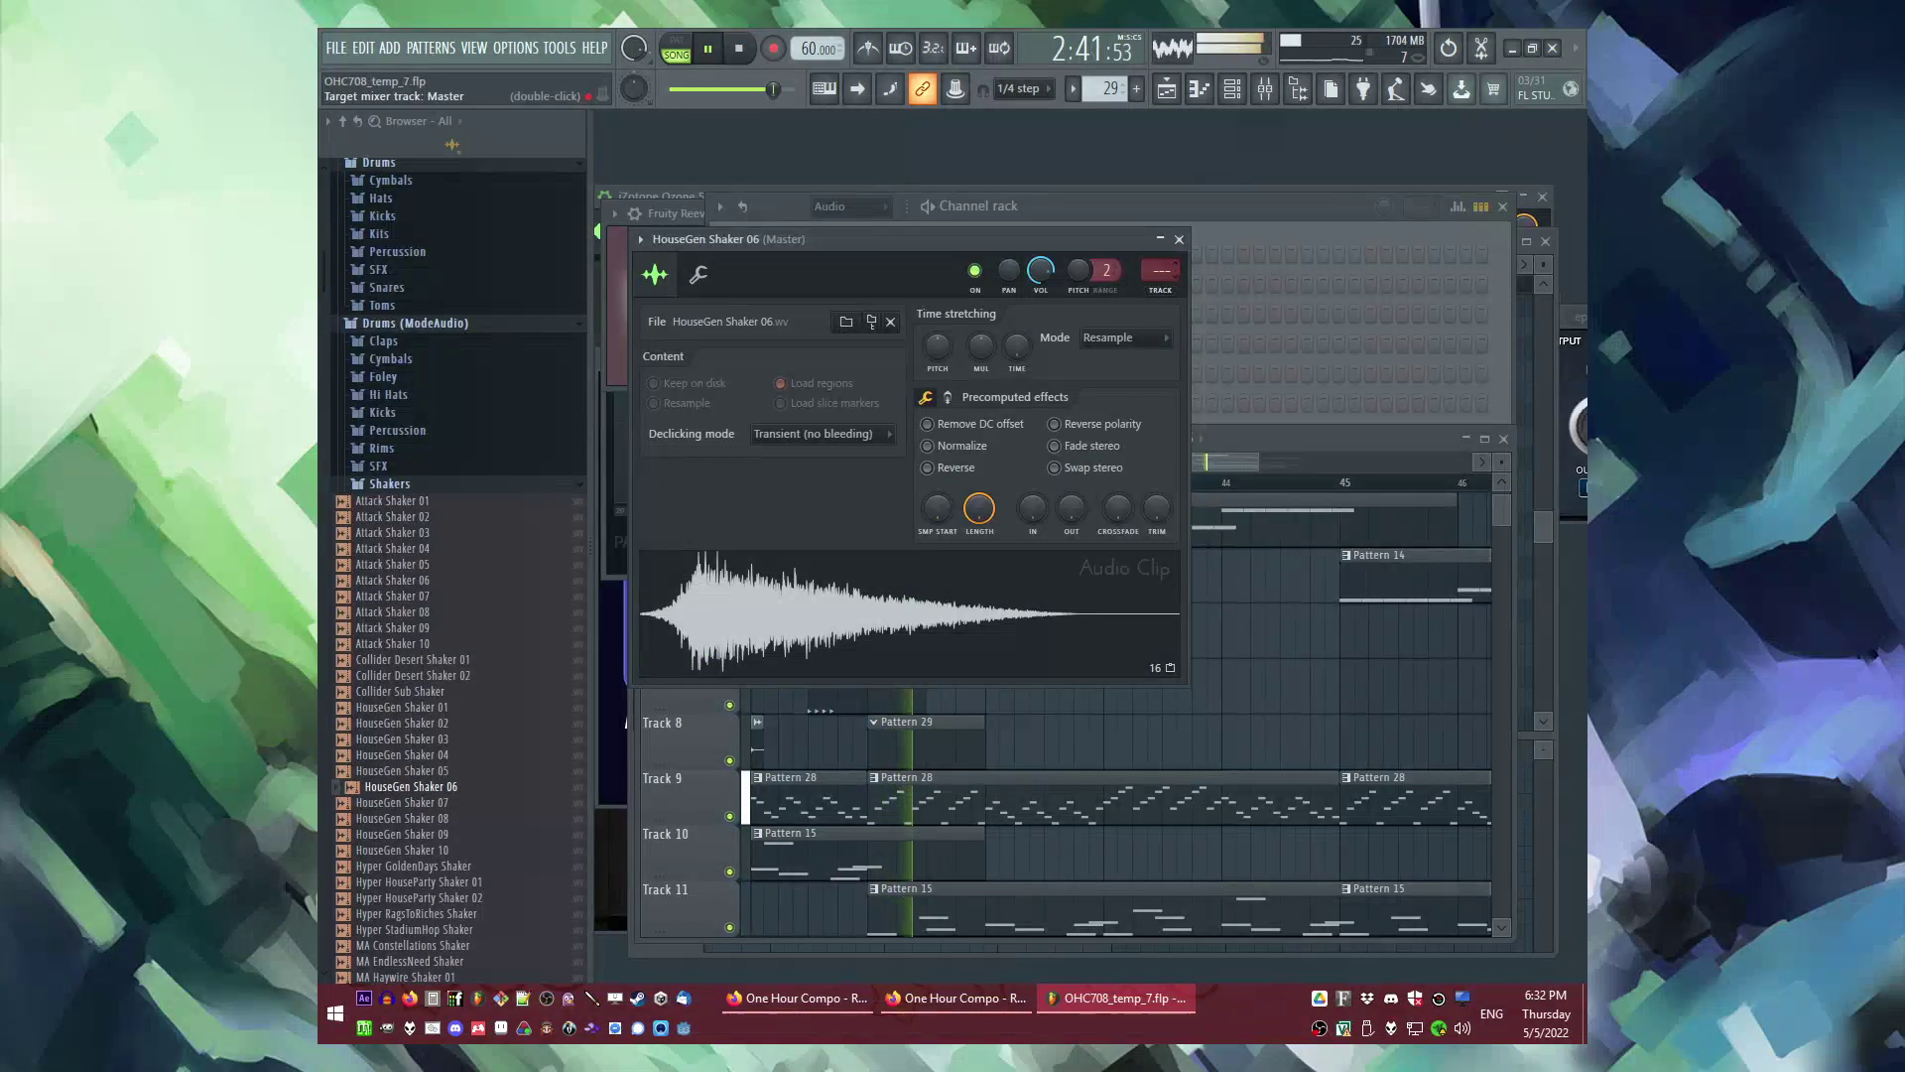
pyautogui.click(1293, 685)
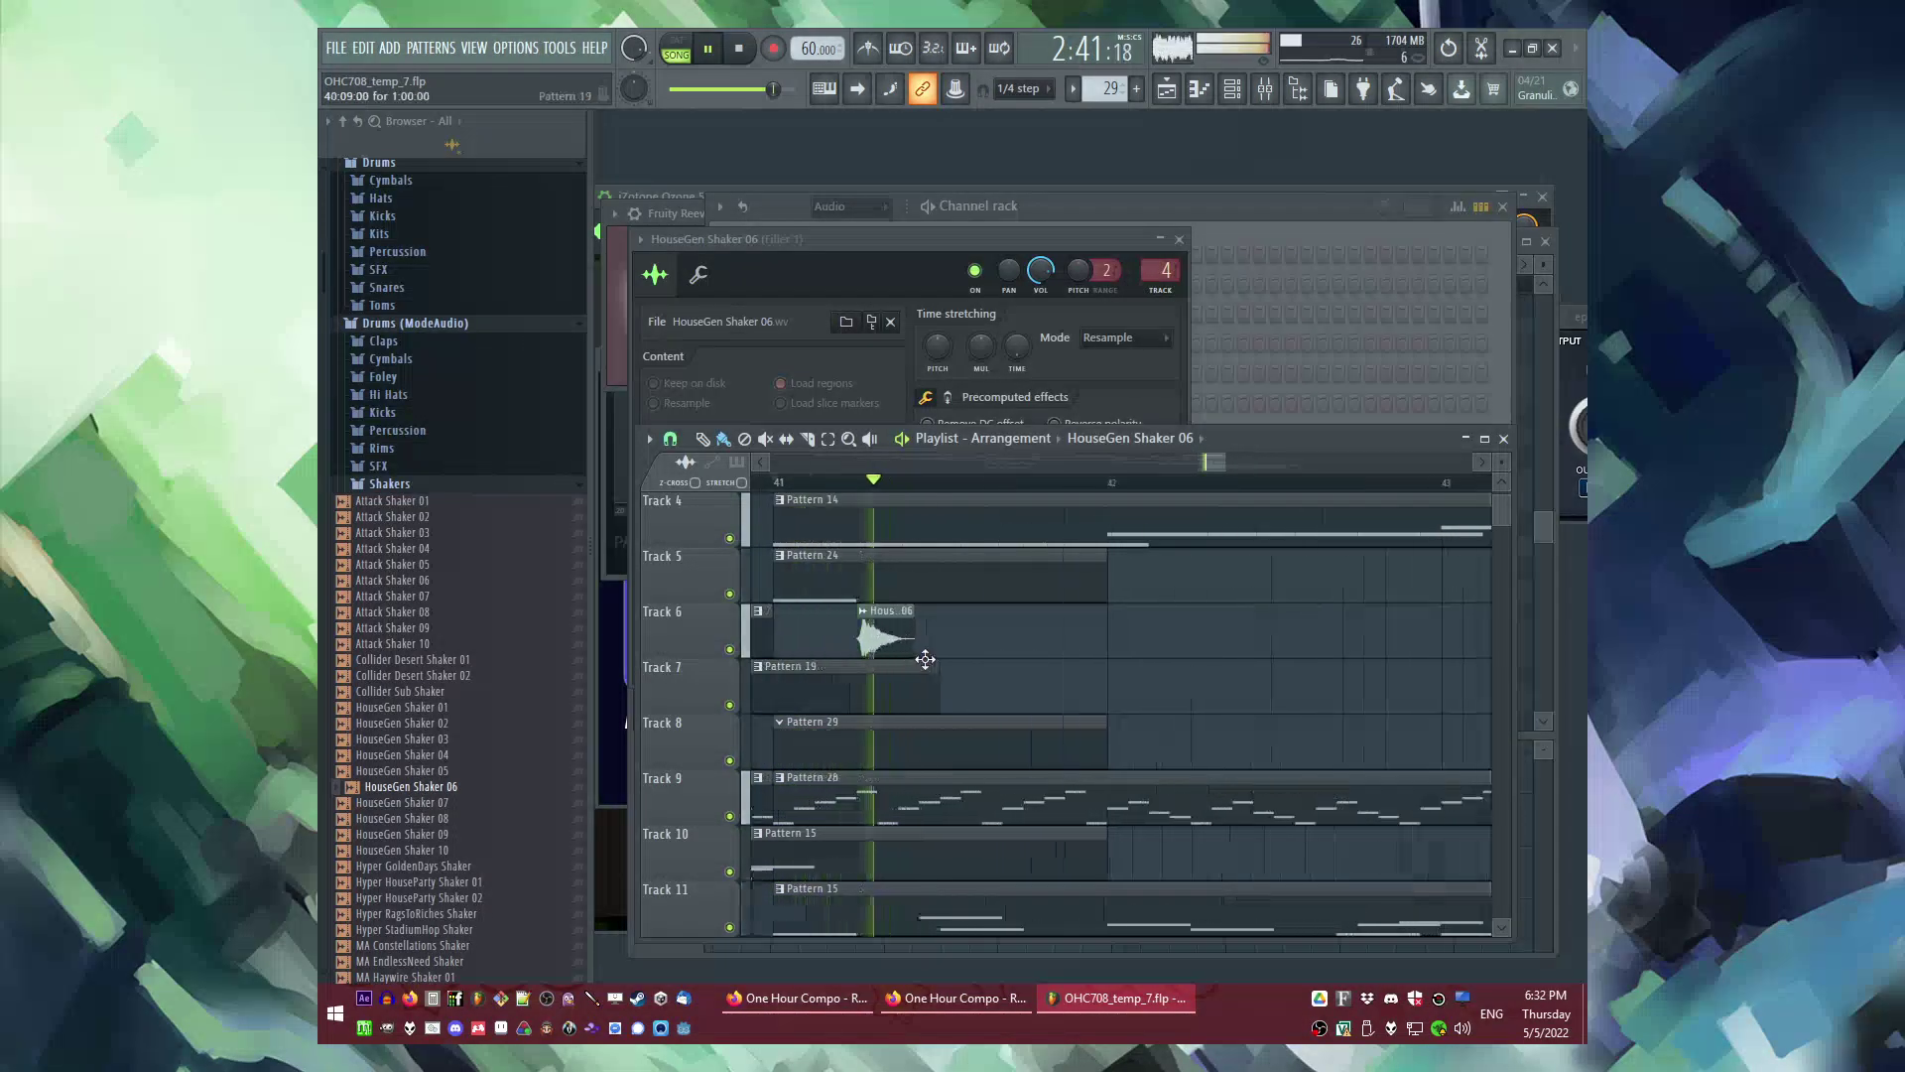
pyautogui.doubleClick(880, 640)
pyautogui.press('space')
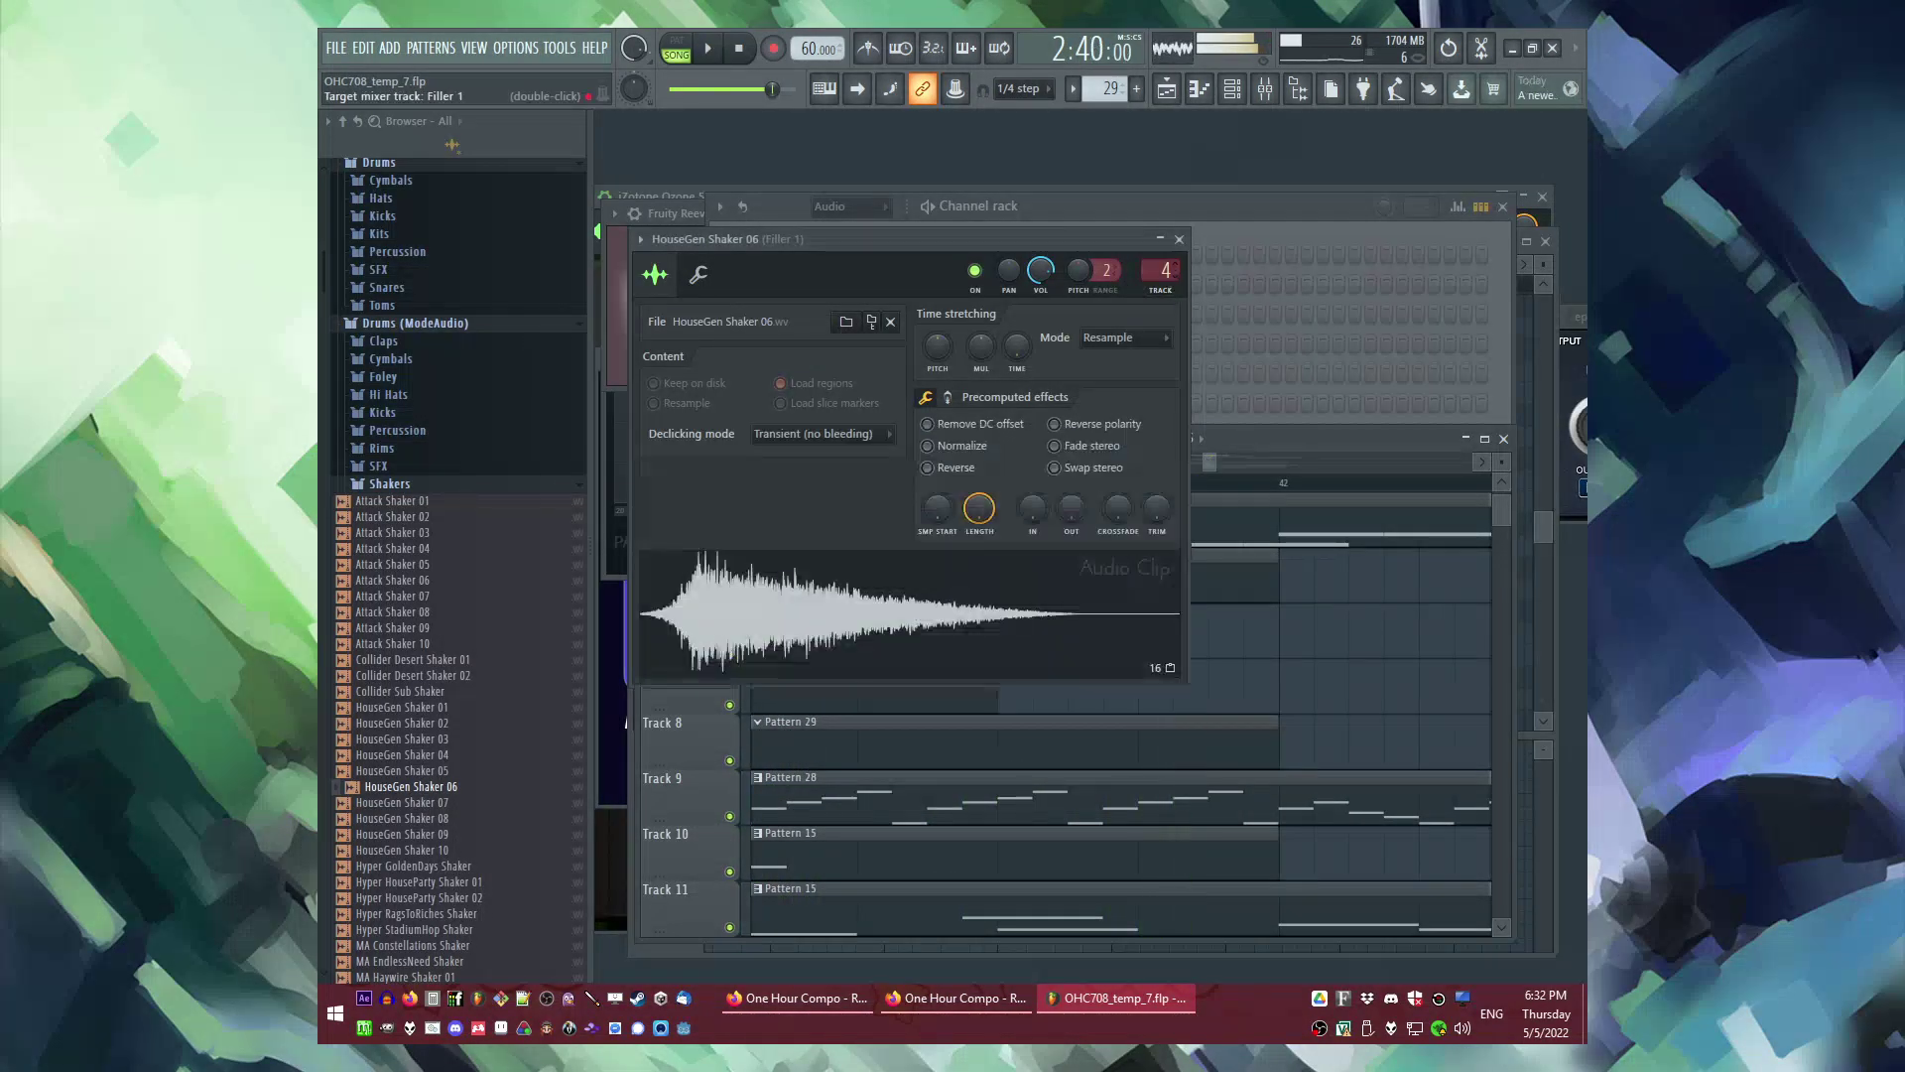
# Step: Audition other samples in the ModeAudio Shakers folder as alternatives to HouseGen Shaker 06
pyautogui.rightClick(1318, 659)
pyautogui.scroll(-3, 942, 655)
pyautogui.press('space')
pyautogui.scroll(-5, 426, 881)
pyautogui.click(413, 693)
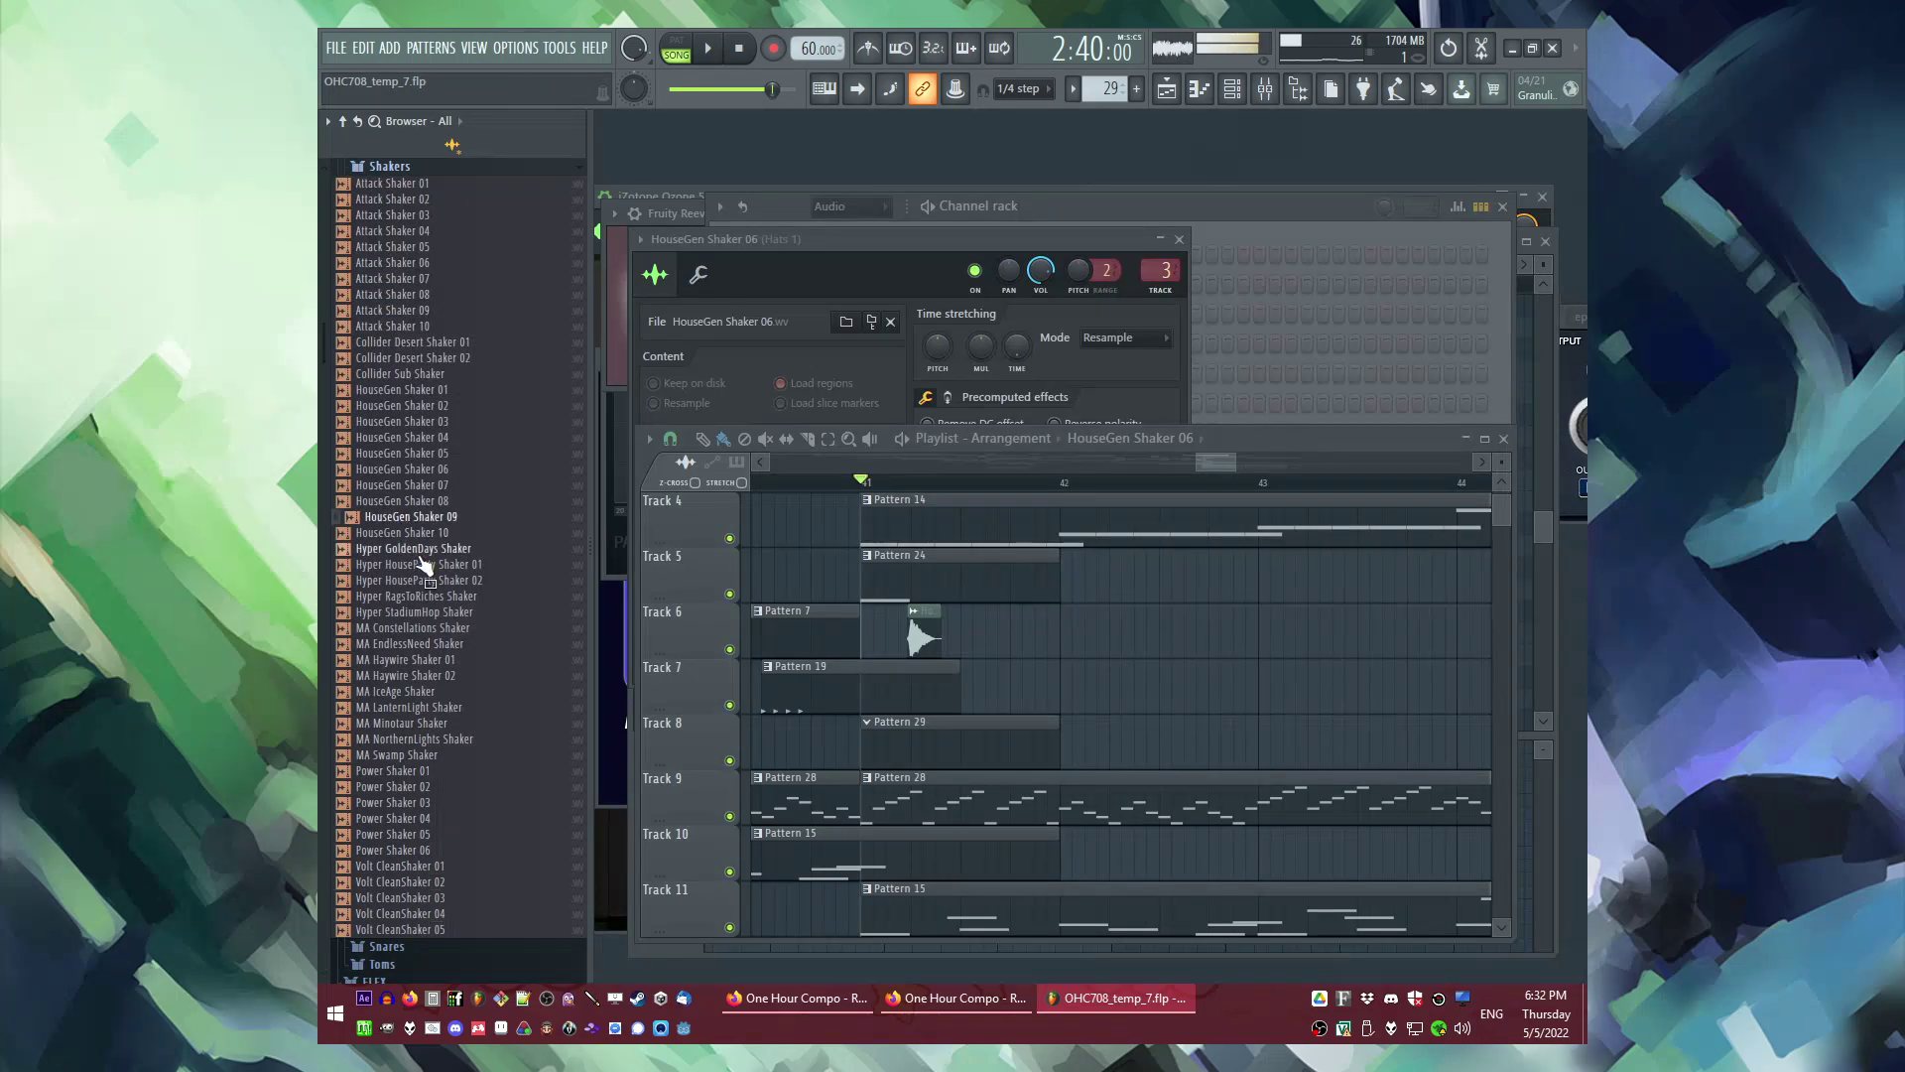
pyautogui.scroll(5, 417, 561)
pyautogui.click(414, 498)
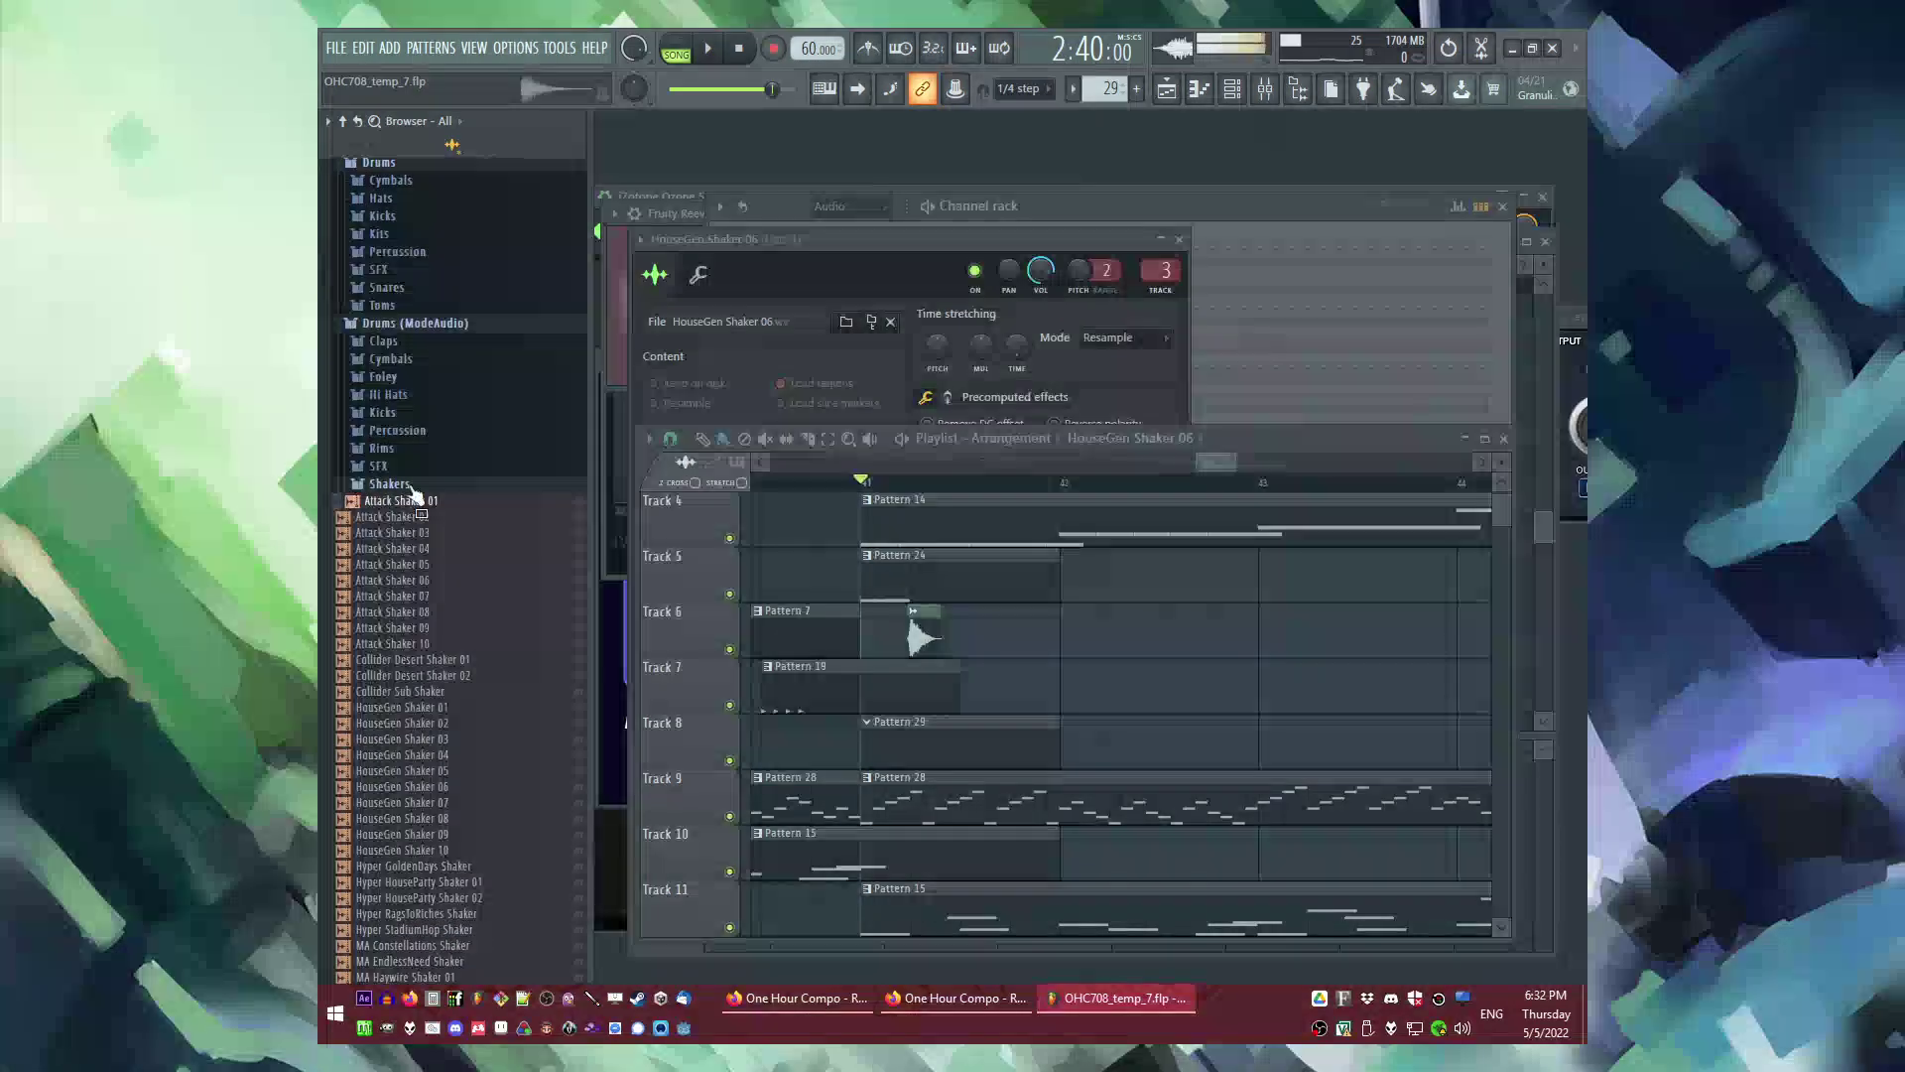
# Step: Audition hits throughout the ModeAudio Percussion folder, from the Collider samples down to the Power Strikes
pyautogui.click(407, 429)
pyautogui.click(413, 545)
pyautogui.scroll(-8, 445, 704)
pyautogui.click(446, 670)
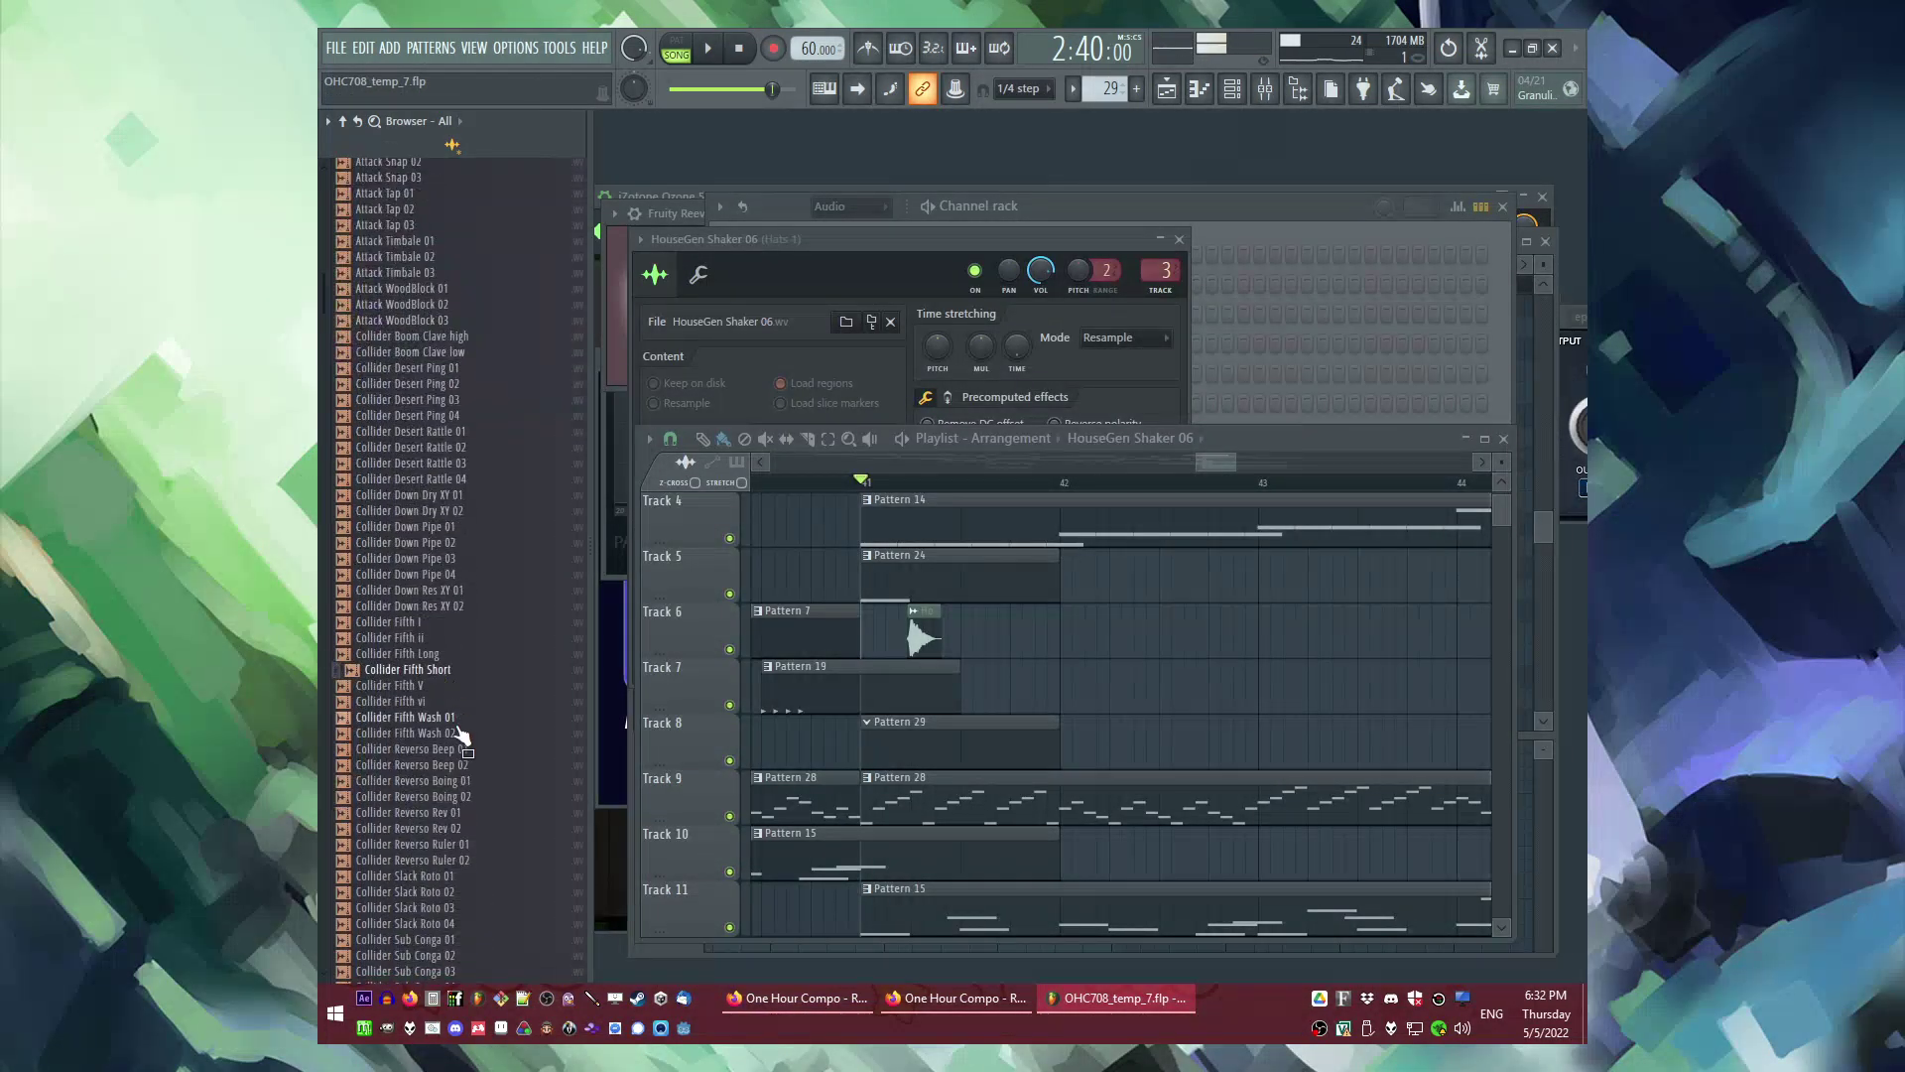
pyautogui.scroll(-5, 458, 812)
pyautogui.click(422, 607)
pyautogui.scroll(-6, 437, 764)
pyautogui.click(418, 642)
pyautogui.scroll(-8, 418, 615)
pyautogui.click(448, 689)
pyautogui.scroll(-10, 444, 674)
pyautogui.click(437, 627)
pyautogui.scroll(-10, 438, 631)
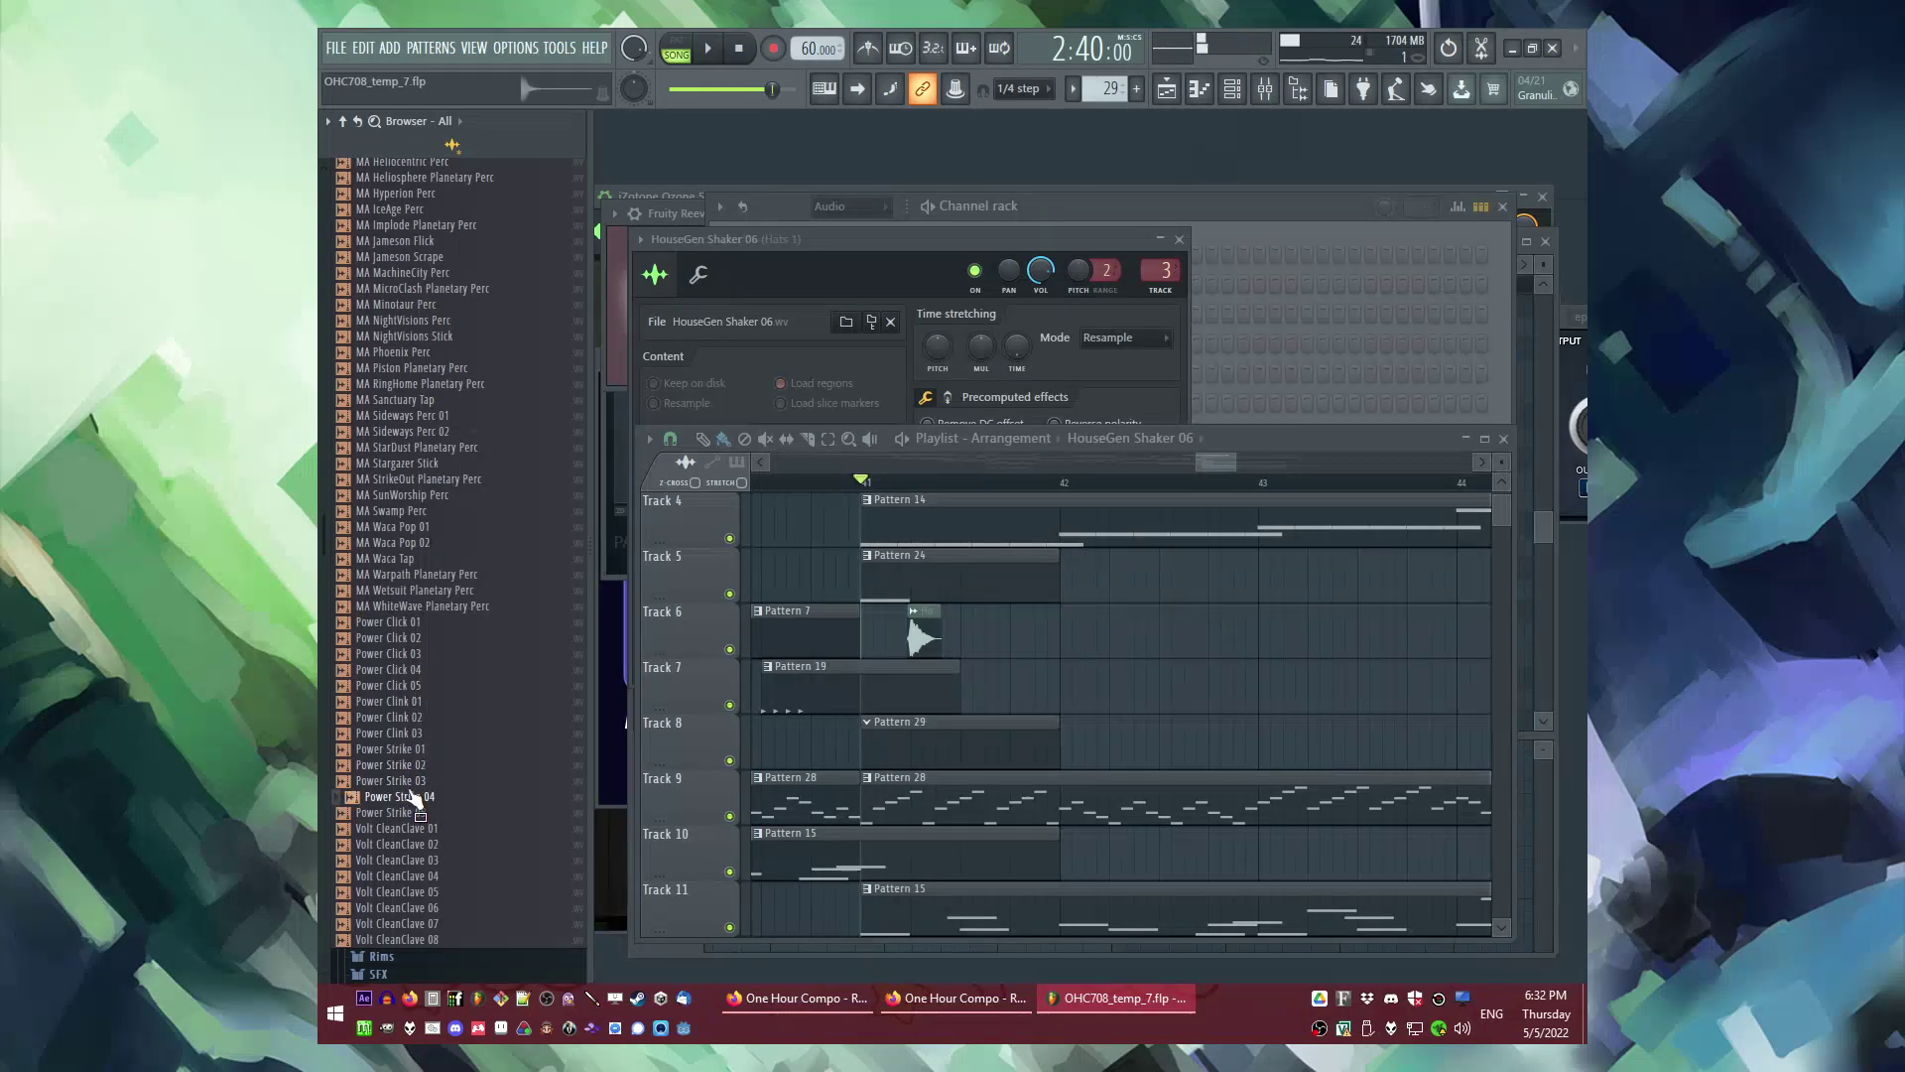
# Step: Replace the shaker clip on Track 6 in bar 41 with the Power Strike 03 sample at 41:05:00
pyautogui.moveTo(896, 618); pyautogui.dragTo(911, 638)
pyautogui.press('space')
pyautogui.scroll(4, 911, 638)
pyautogui.rightClick(912, 638)
pyautogui.click(912, 638)
pyautogui.press('space')
# Step: Set the Power Strike 03 clip's volume to 44% and route it to mixer track 3 (Hats 1)
pyautogui.doubleClick(912, 638)
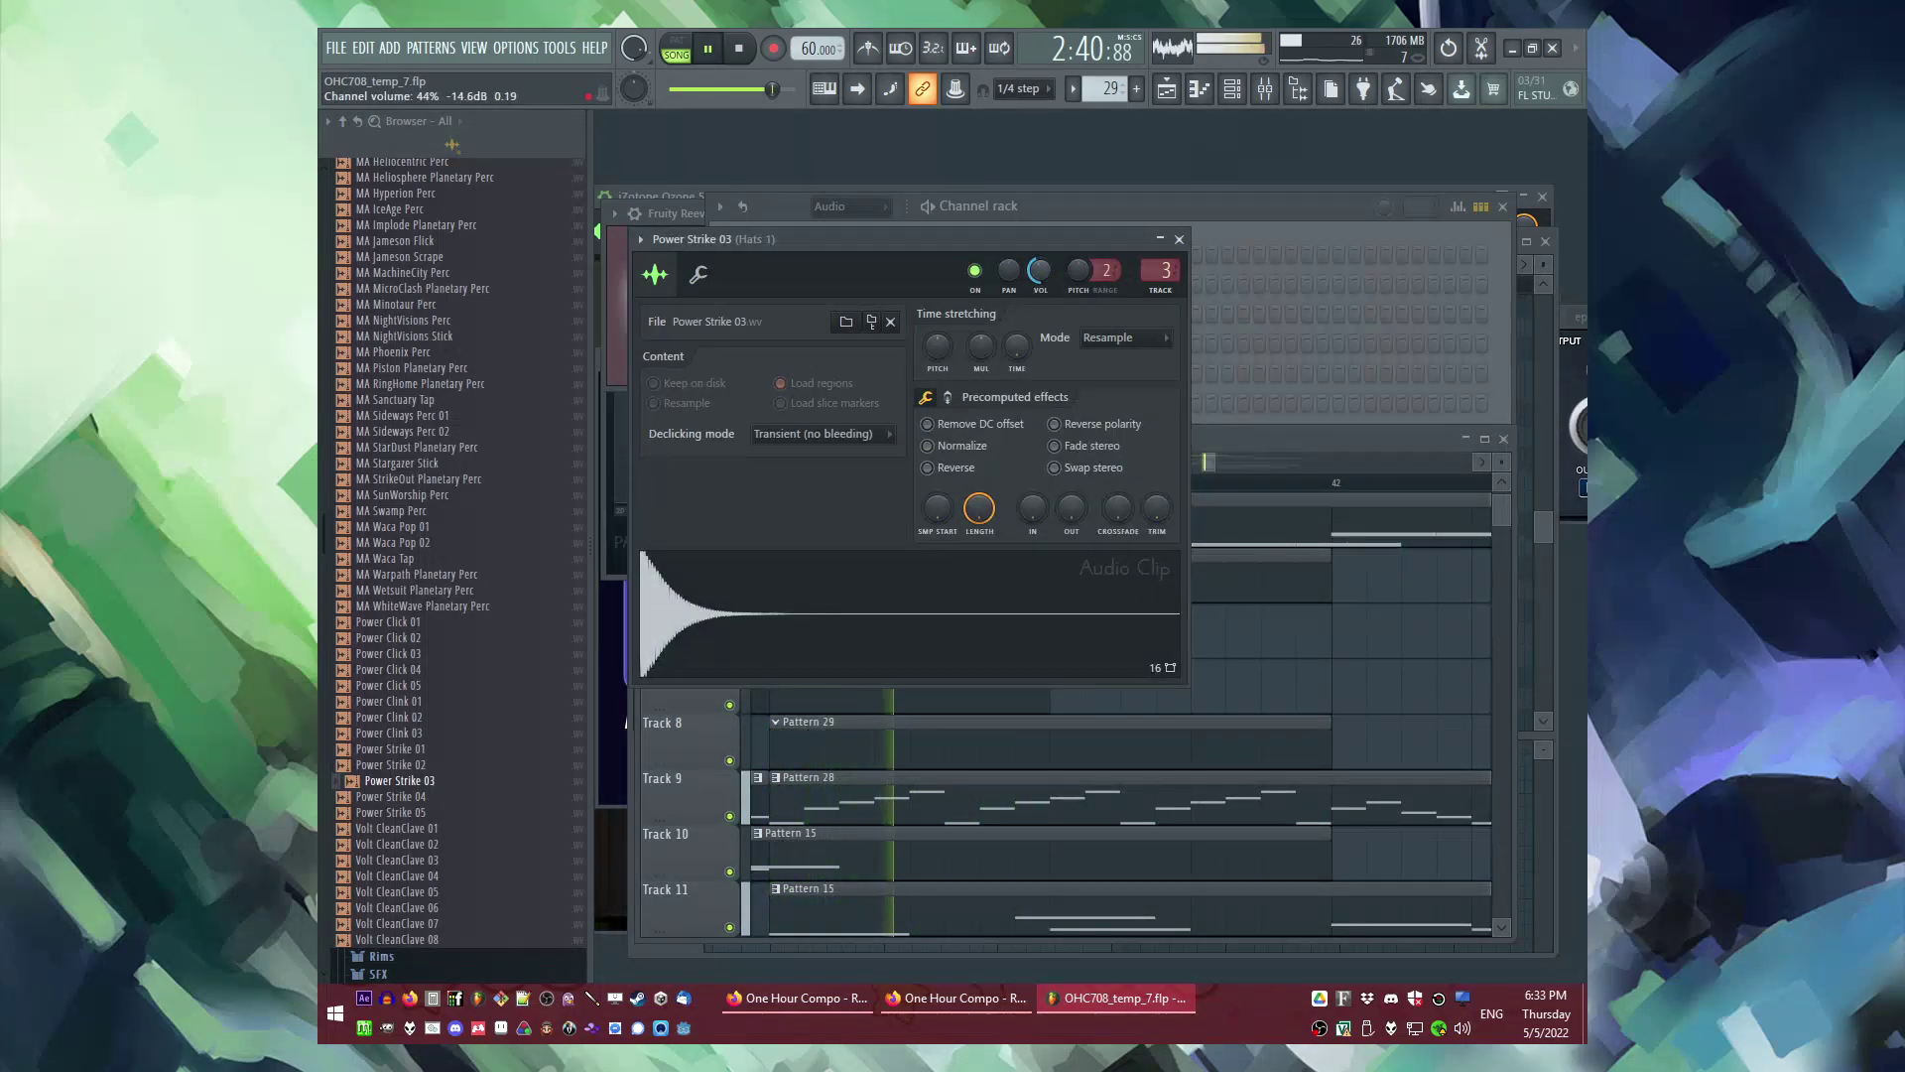
pyautogui.rightClick(1233, 672)
pyautogui.press('space')
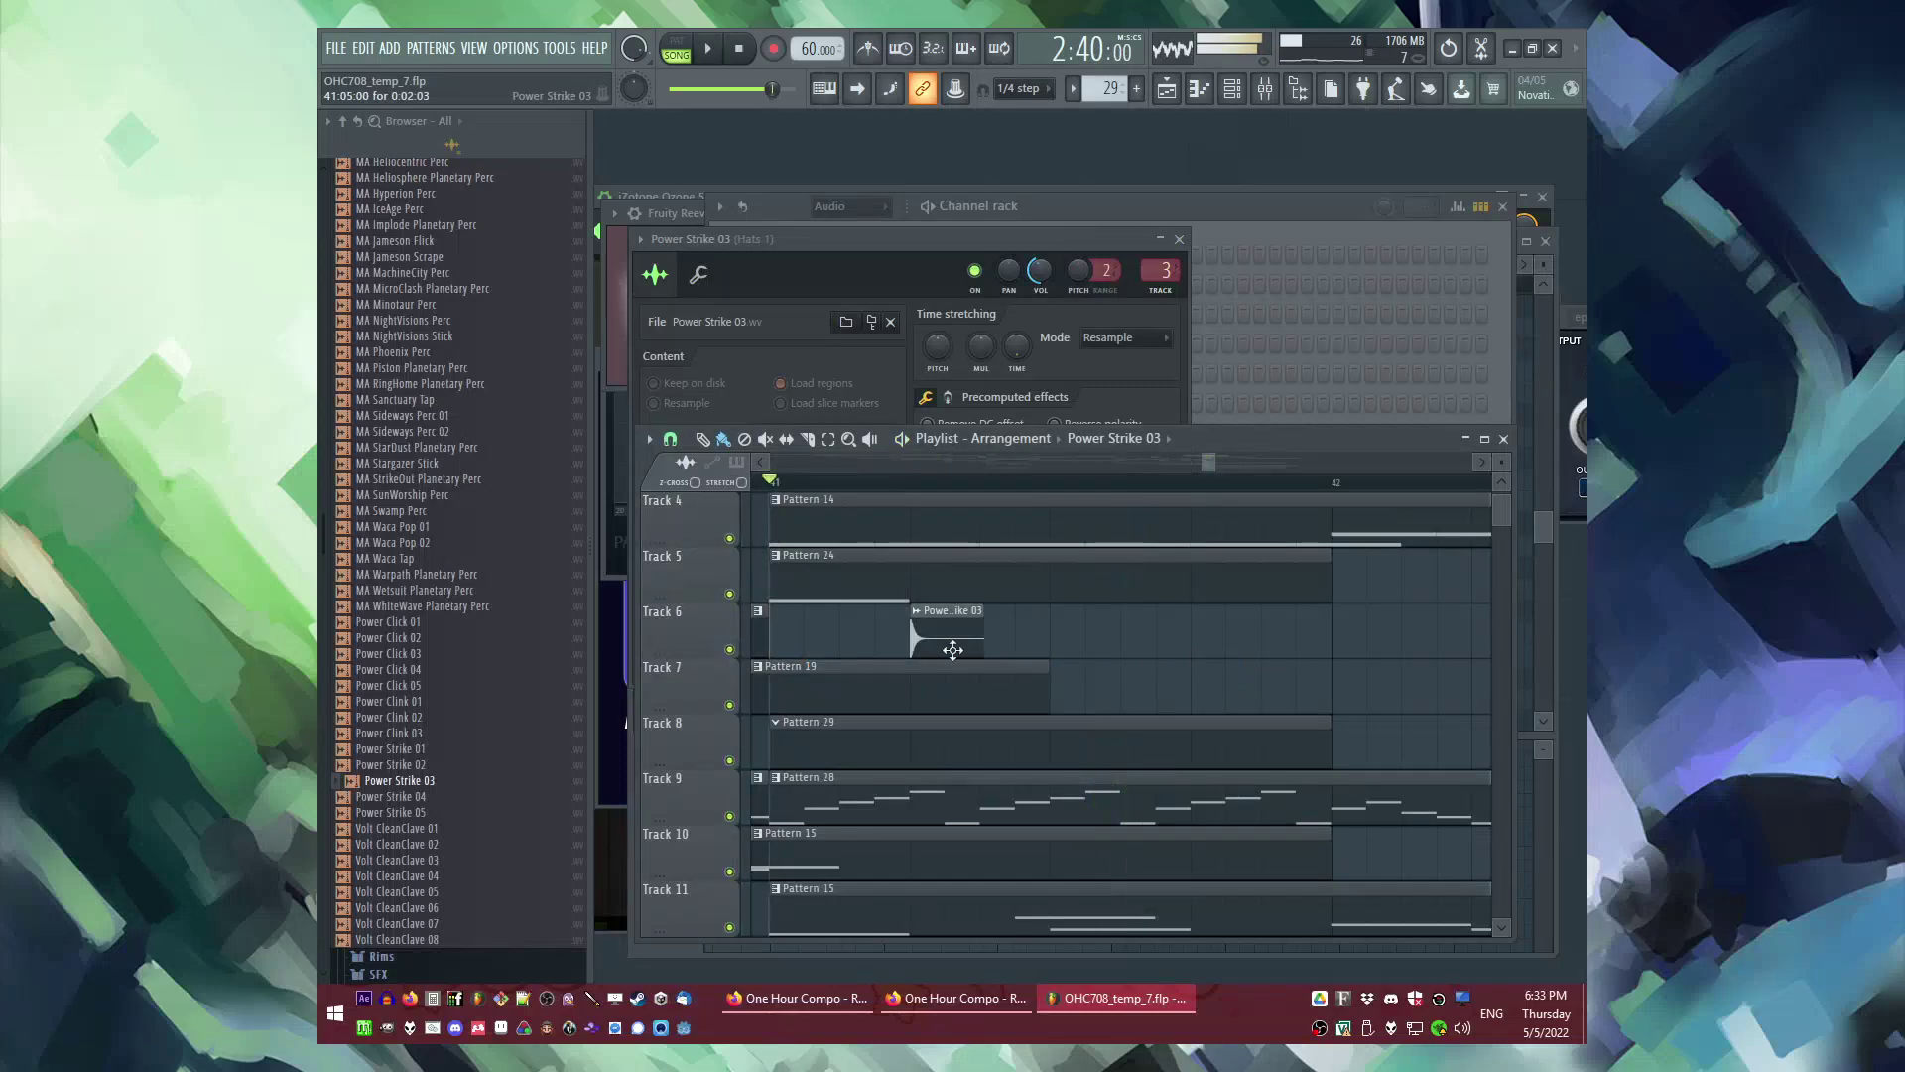
# Step: Place DNC Clap 1 from the Drums Percussion folder on Track 6, reversed and ending where Power Strike 03 starts
pyautogui.scroll(15, 480, 556)
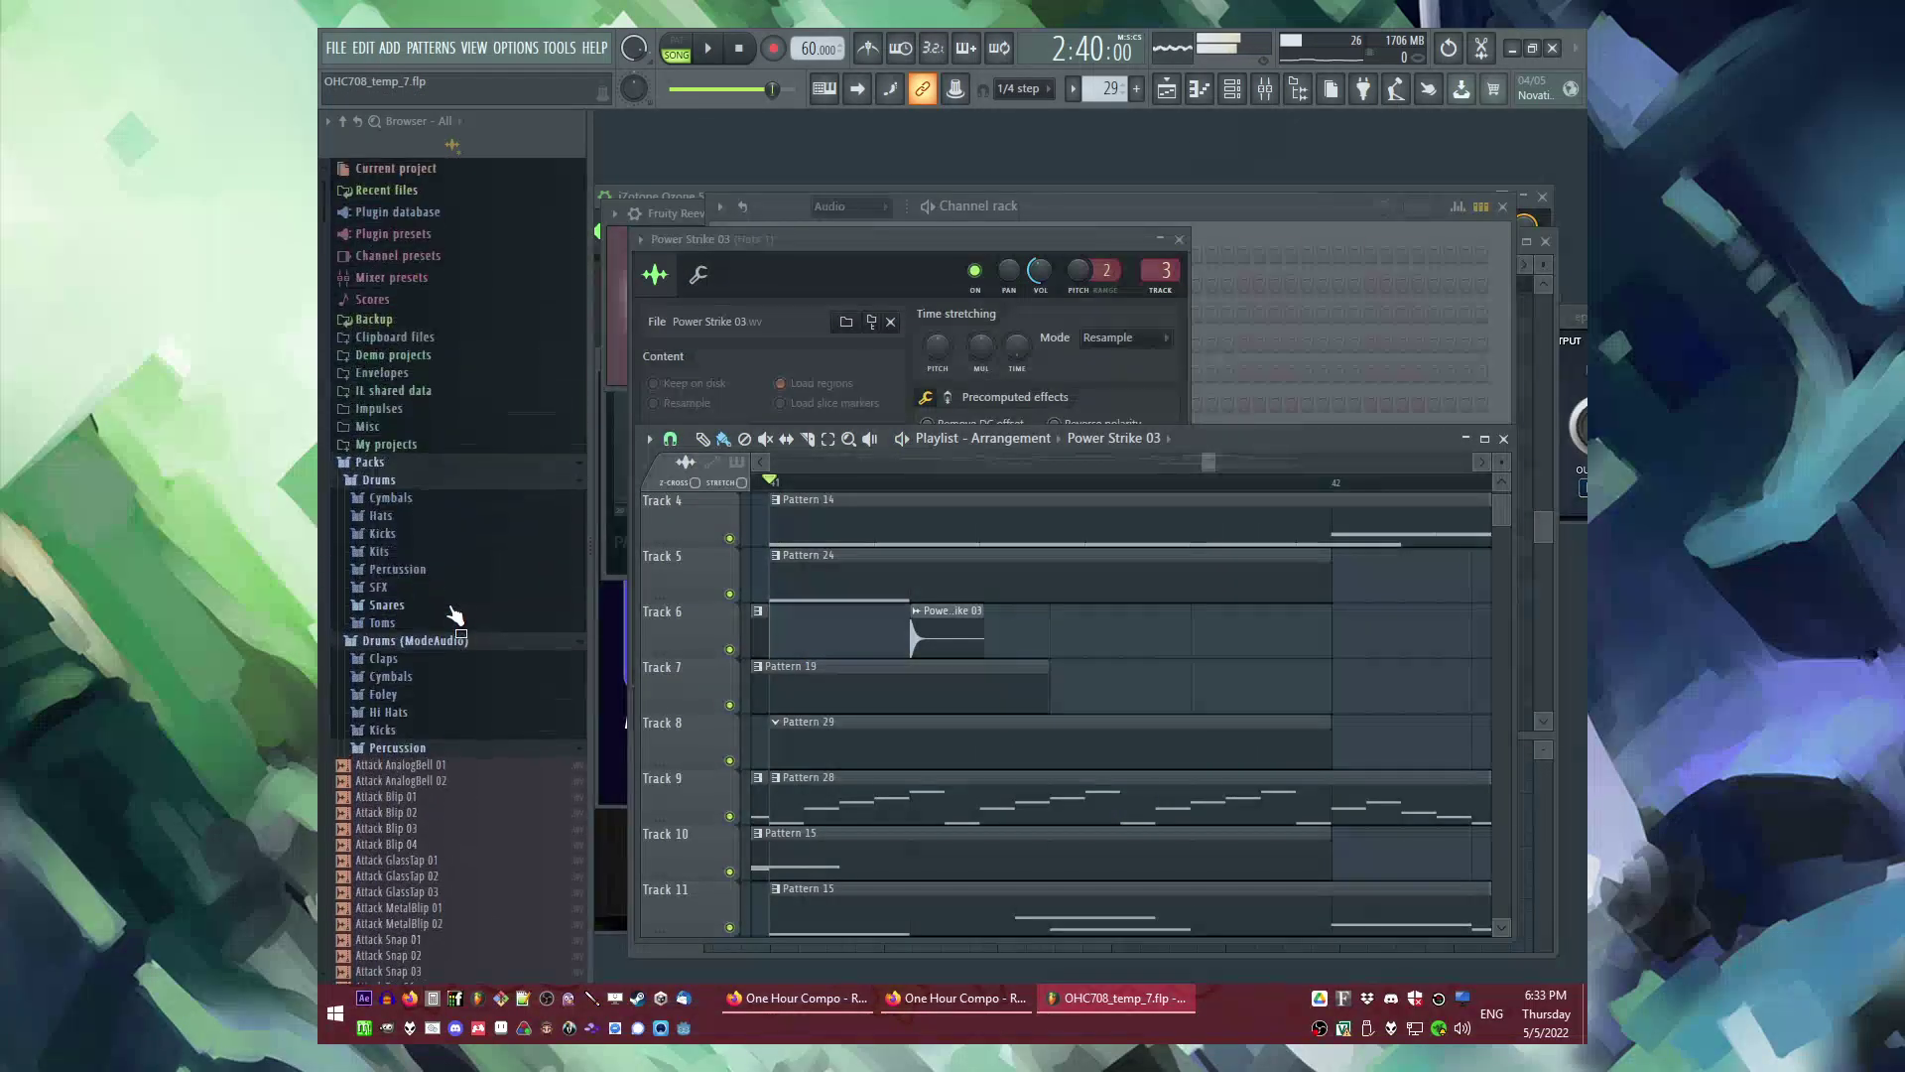
pyautogui.click(392, 573)
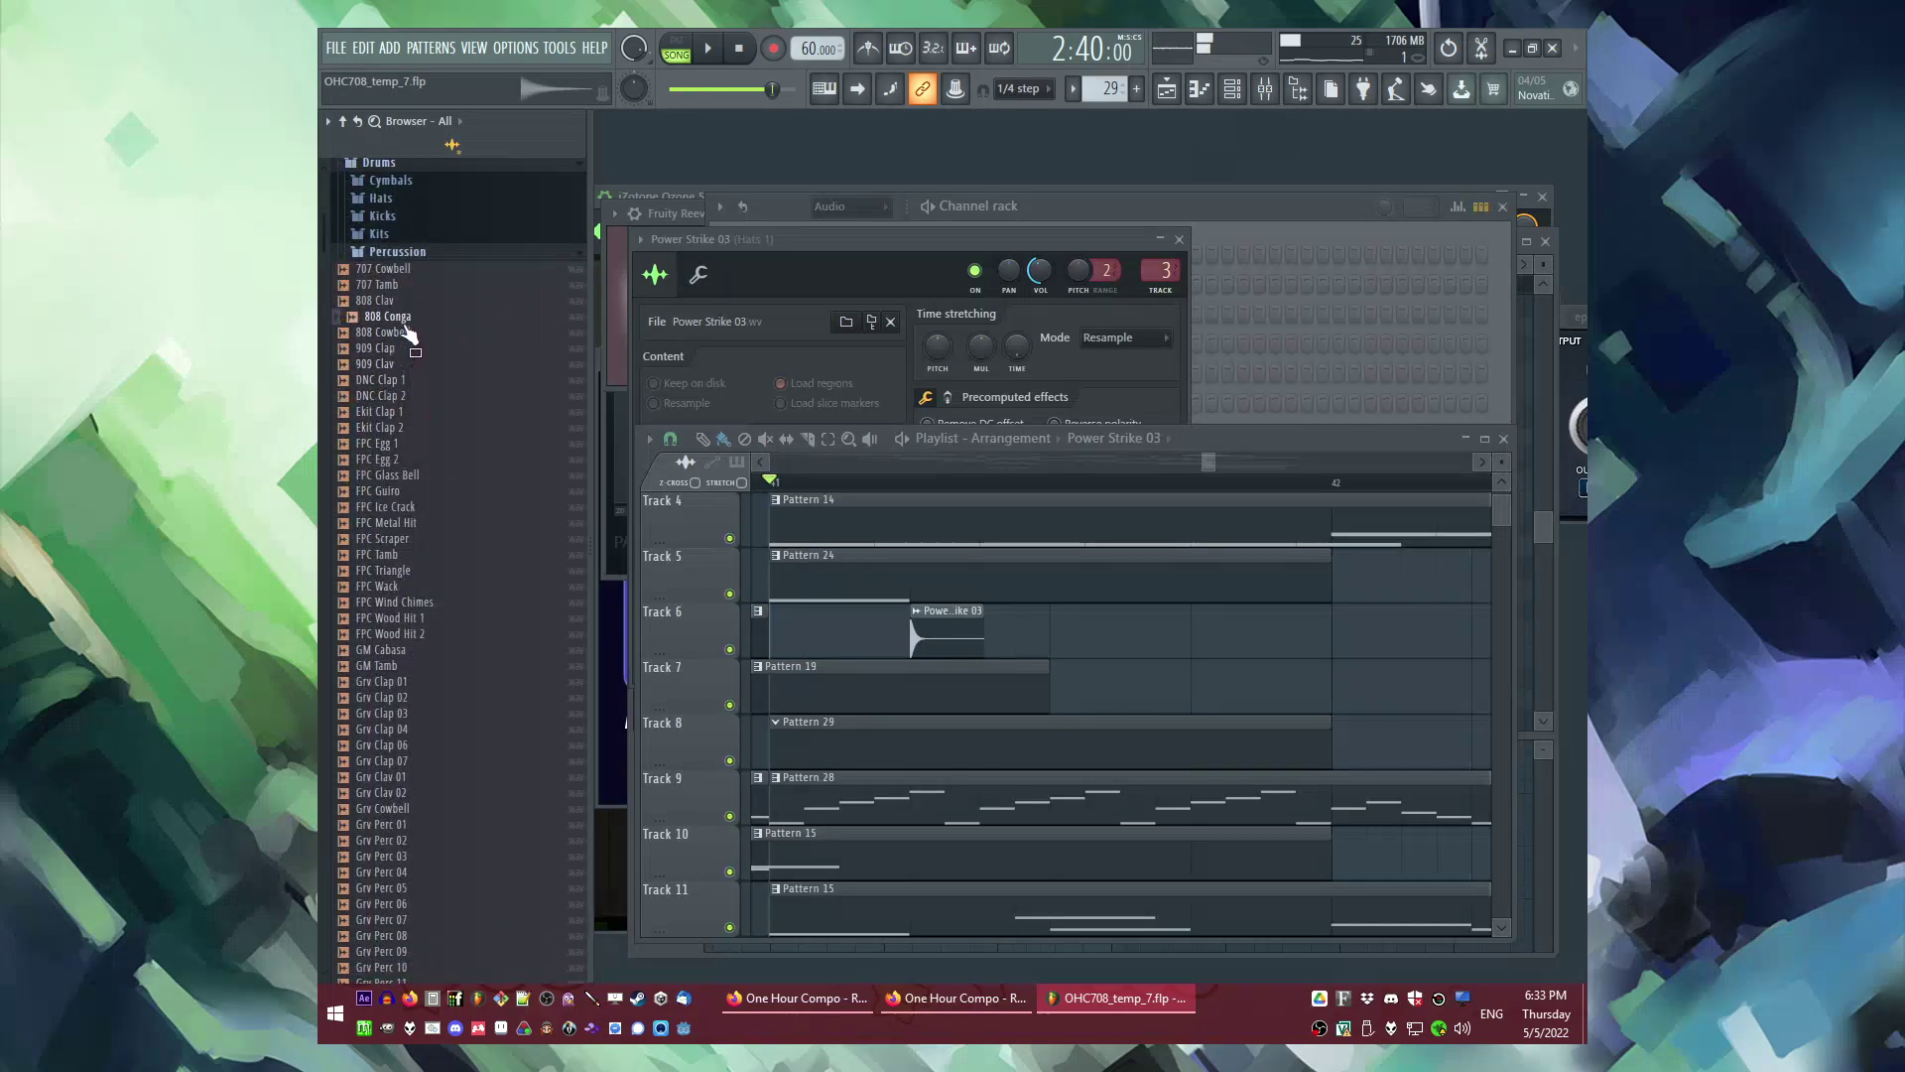
pyautogui.moveTo(406, 394); pyautogui.dragTo(907, 635)
pyautogui.click(992, 495)
pyautogui.rightClick(1313, 649)
pyautogui.press('space')
pyautogui.scroll(3, 893, 632)
pyautogui.press('space')
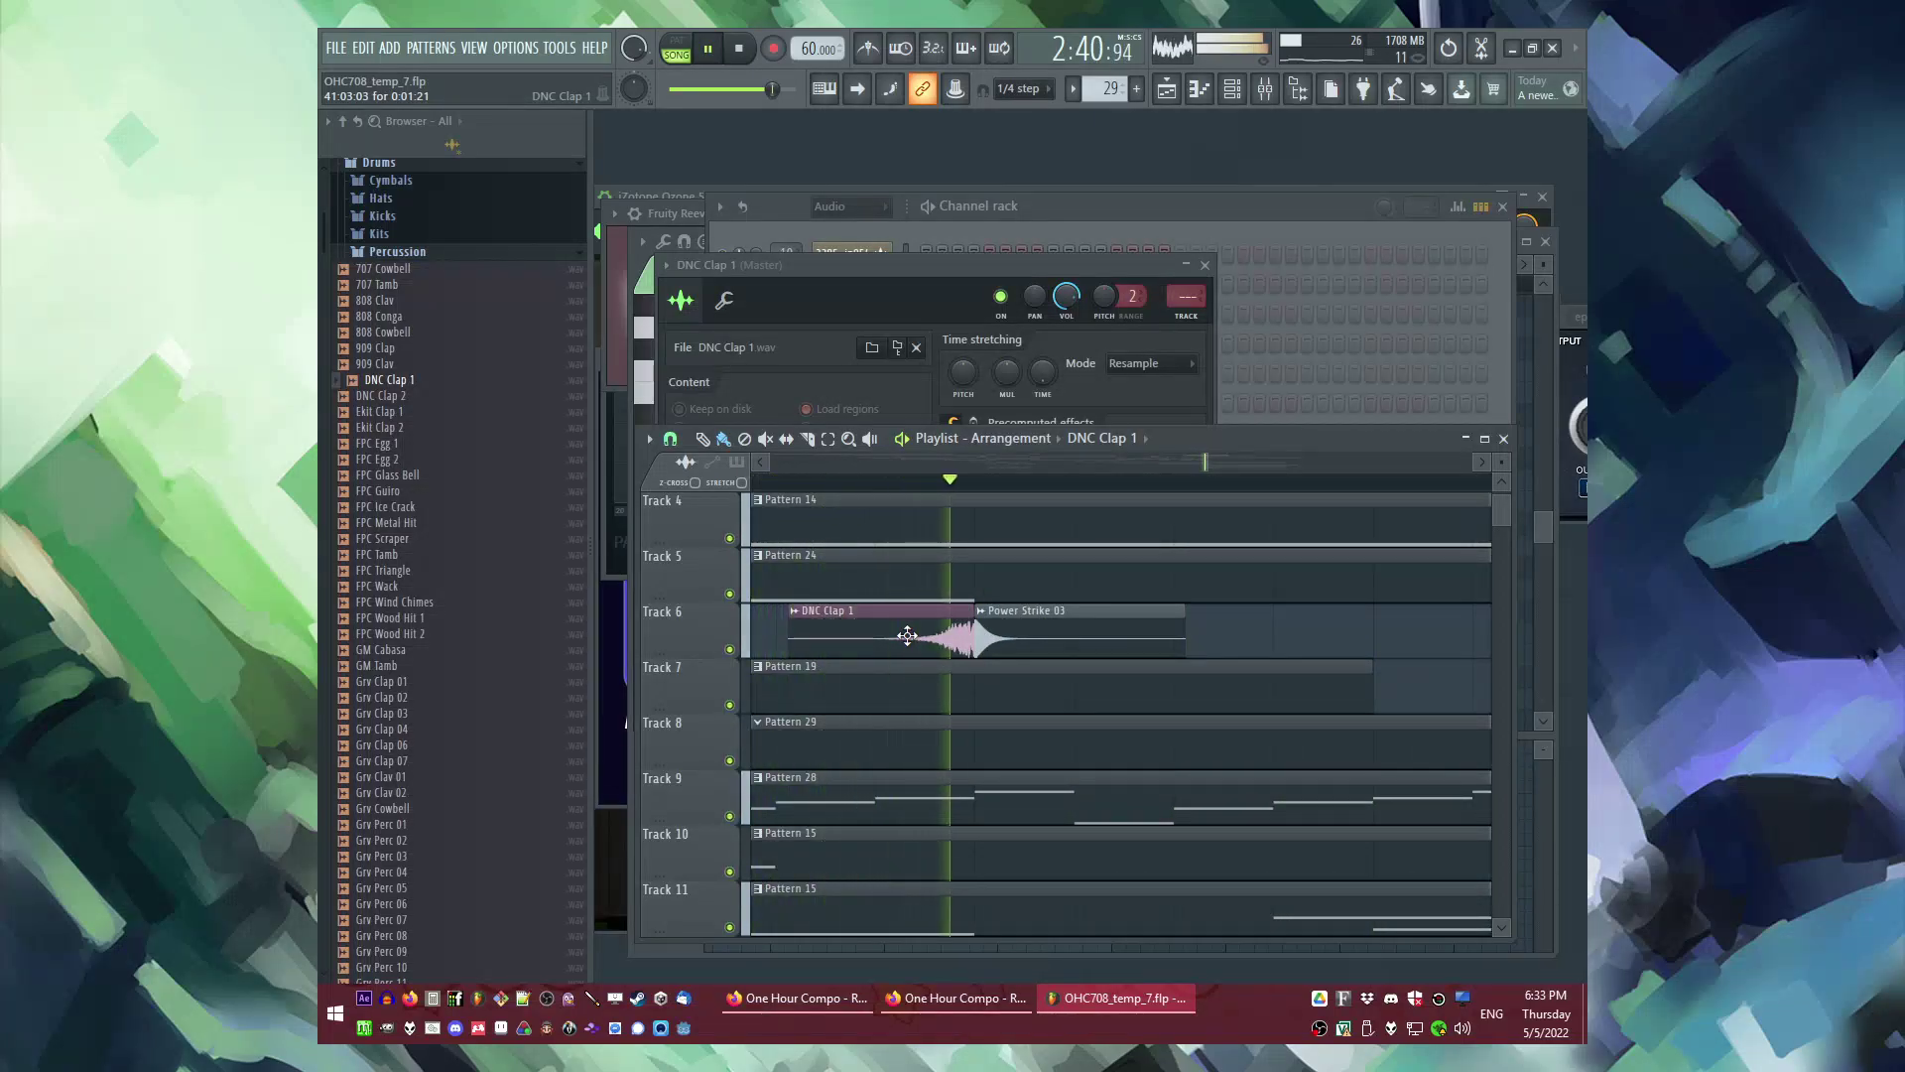
# Step: Lower the volume of DNC Clap 1 and route it to mixer track 3 (Hats 1)
pyautogui.click(1110, 295)
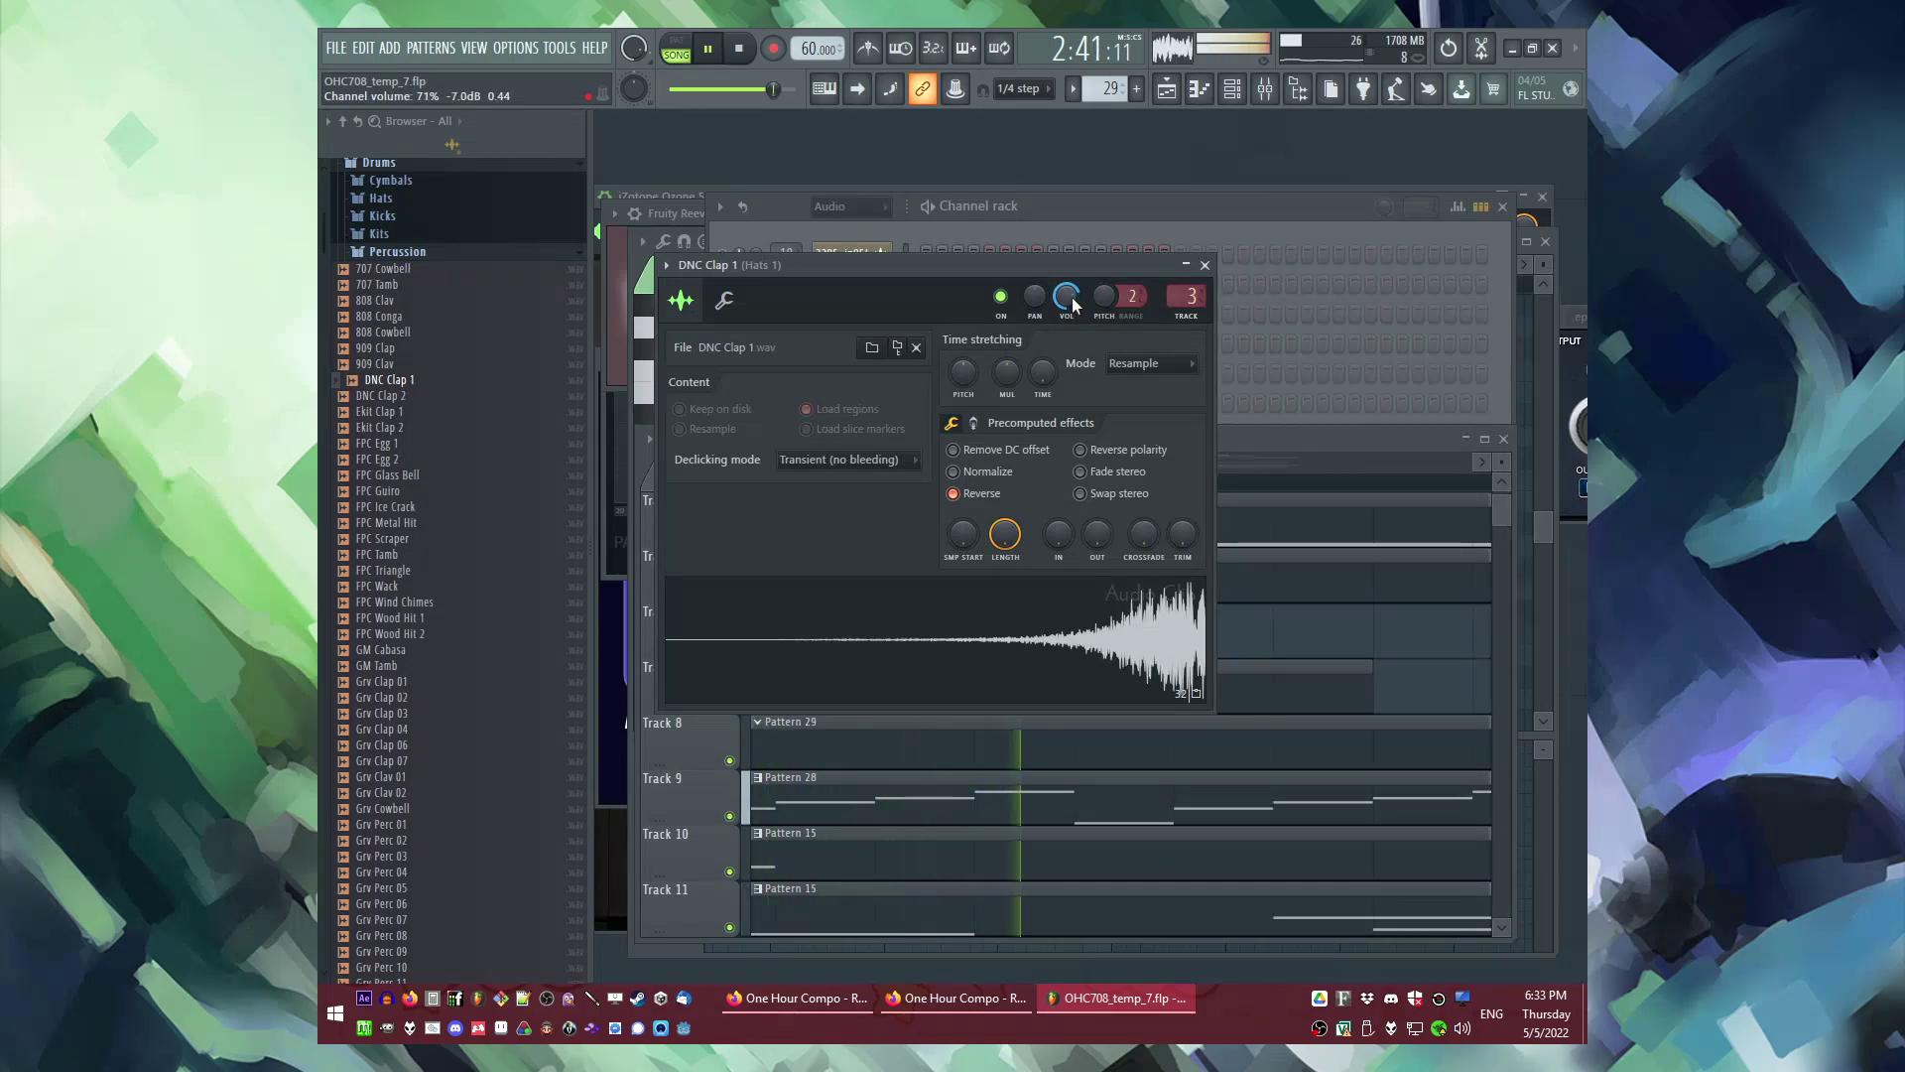
pyautogui.moveTo(1074, 305); pyautogui.dragTo(1074, 322)
pyautogui.rightClick(1289, 646)
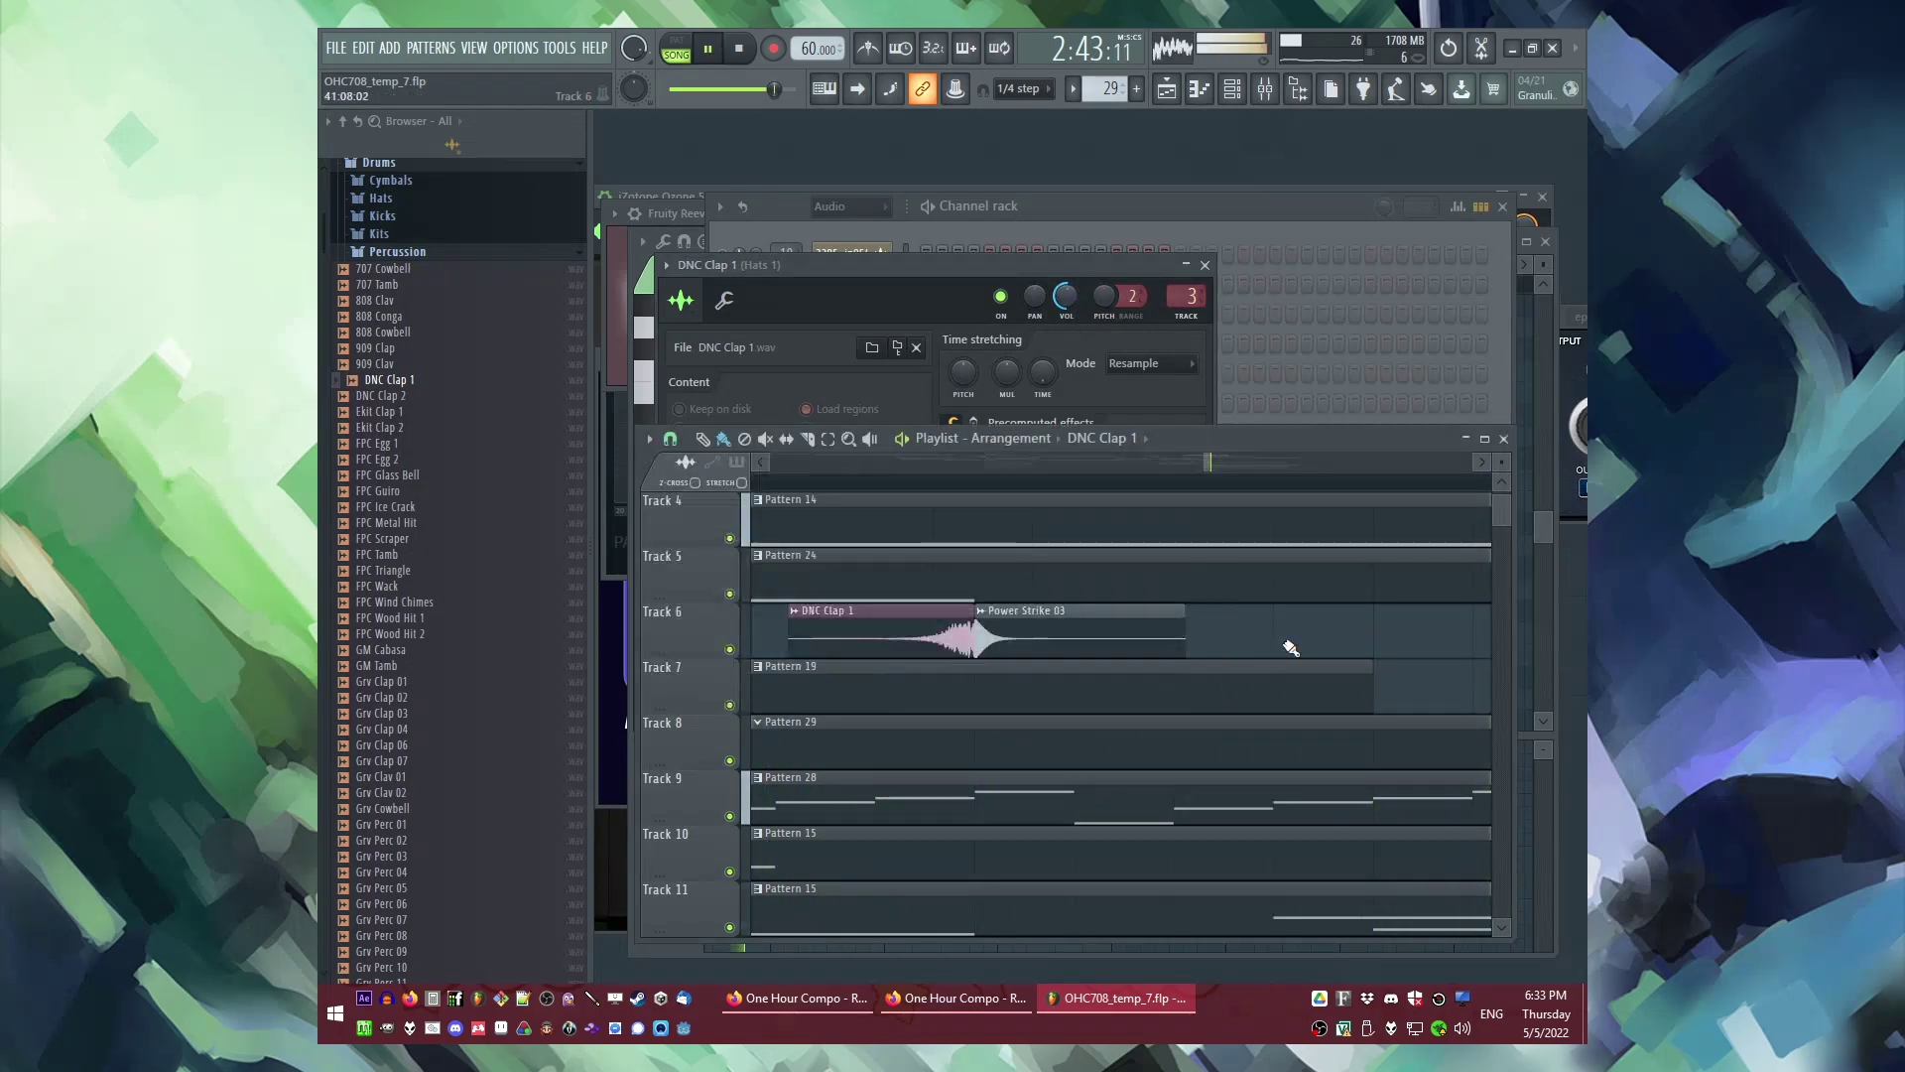
# Step: Move the Power Strike 03 clip on Track 6 to about three quarters of the way through bar 41
pyautogui.scroll(-5, 877, 631)
pyautogui.scroll(-3, 1187, 654)
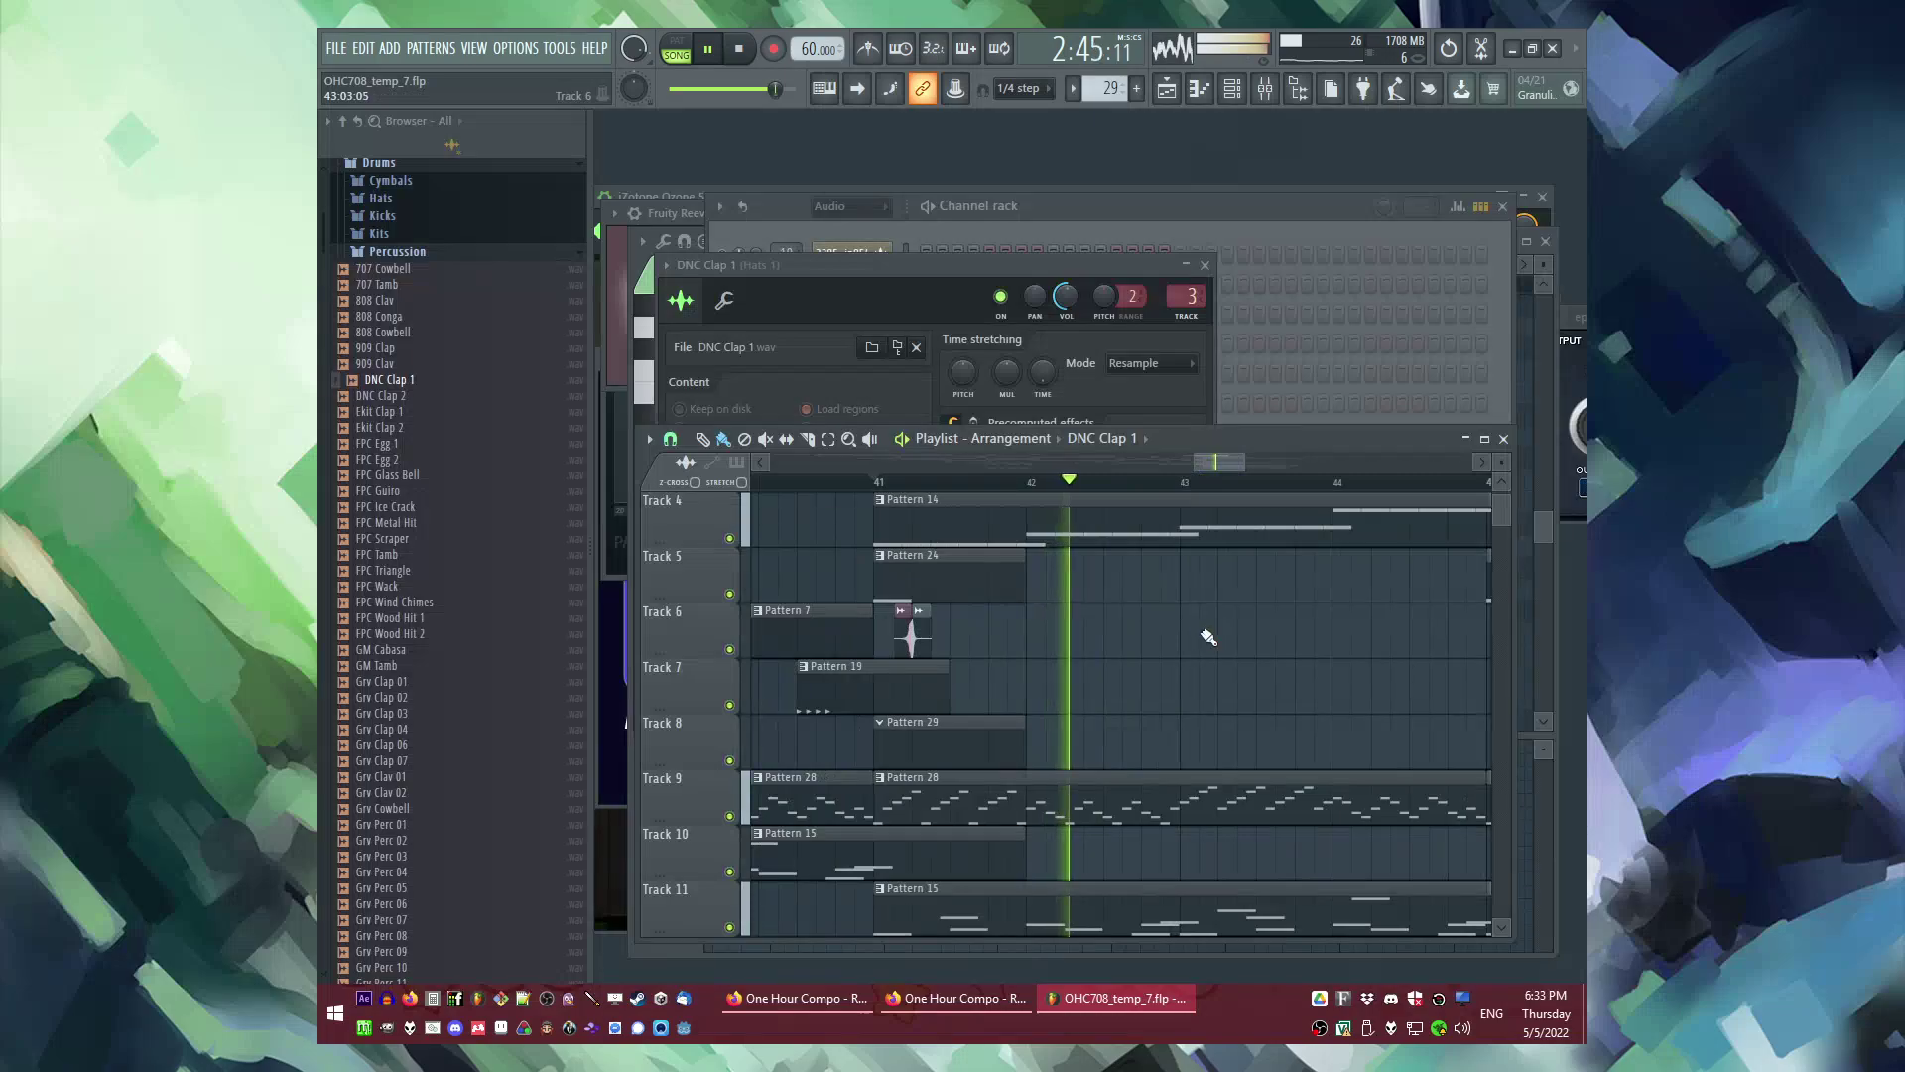
pyautogui.scroll(3, 1095, 625)
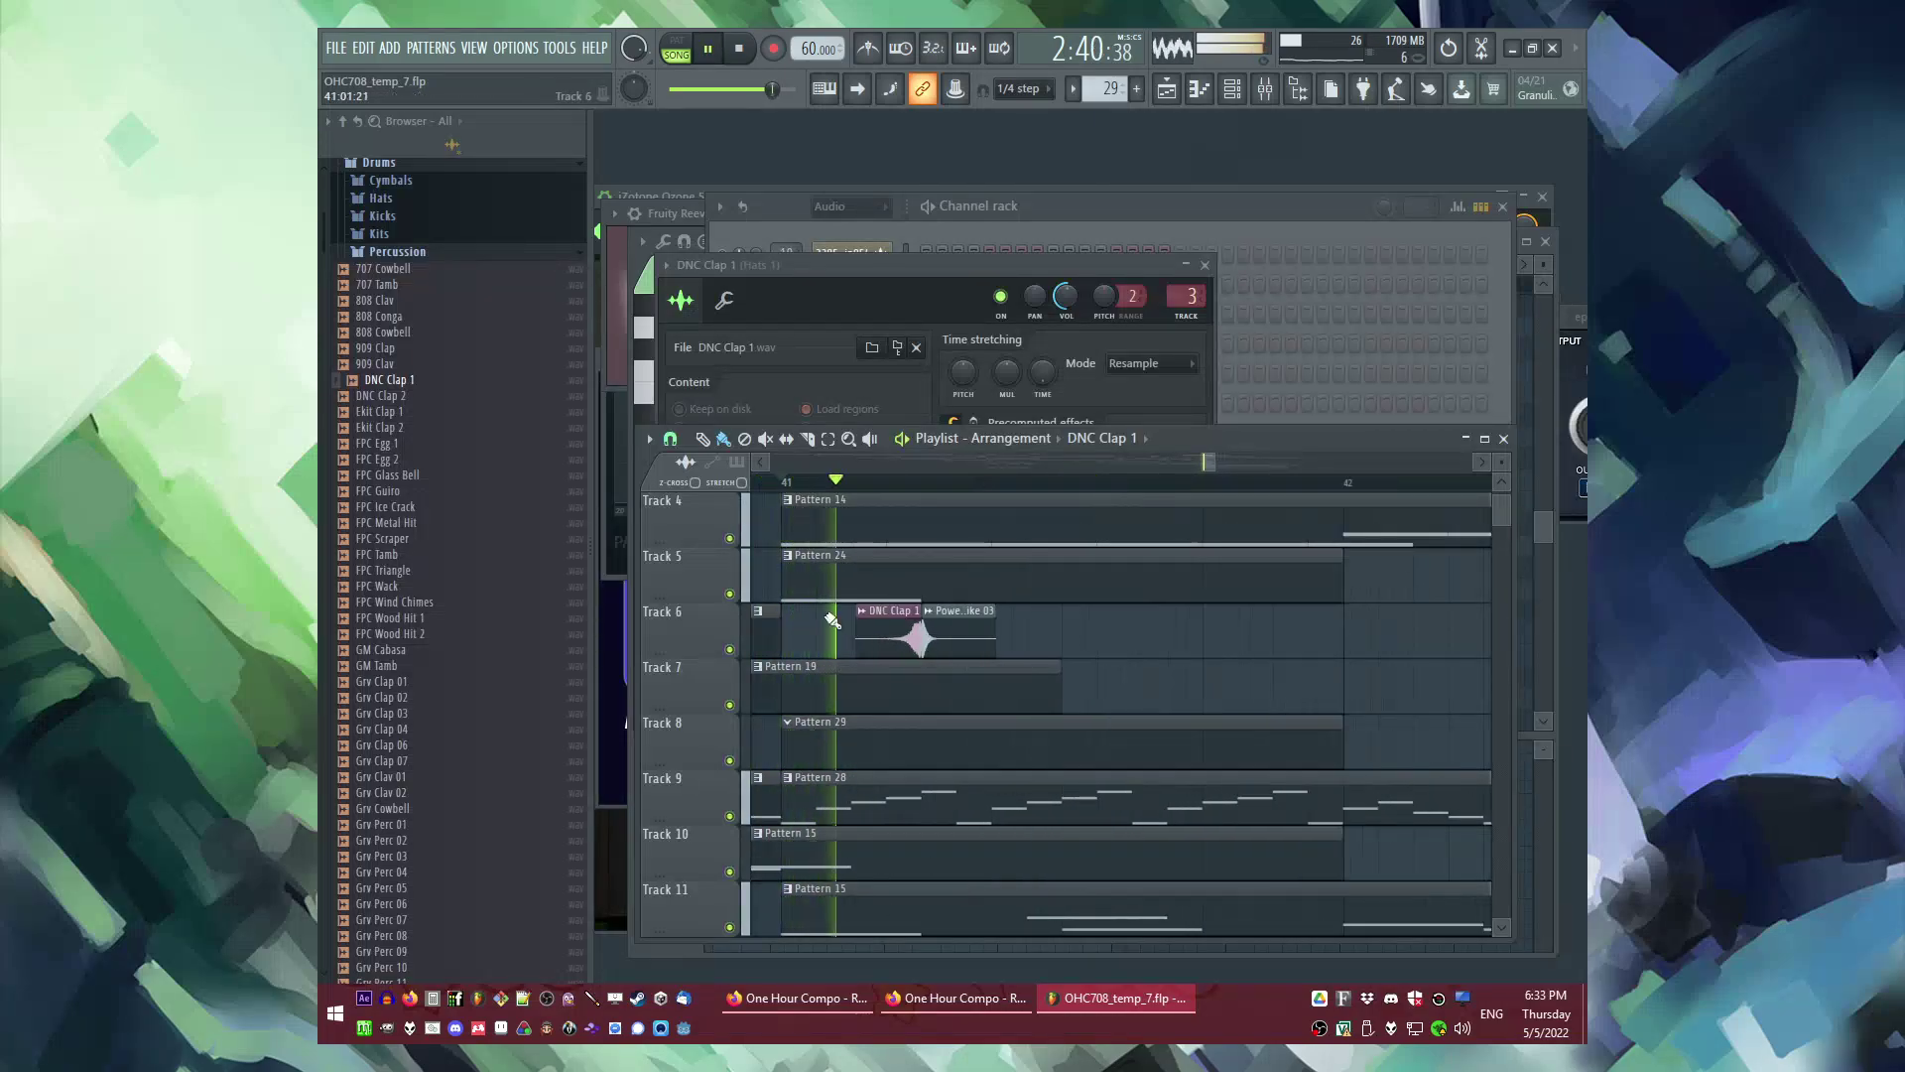
pyautogui.moveTo(925, 640); pyautogui.dragTo(1286, 642)
pyautogui.scroll(-3, 851, 638)
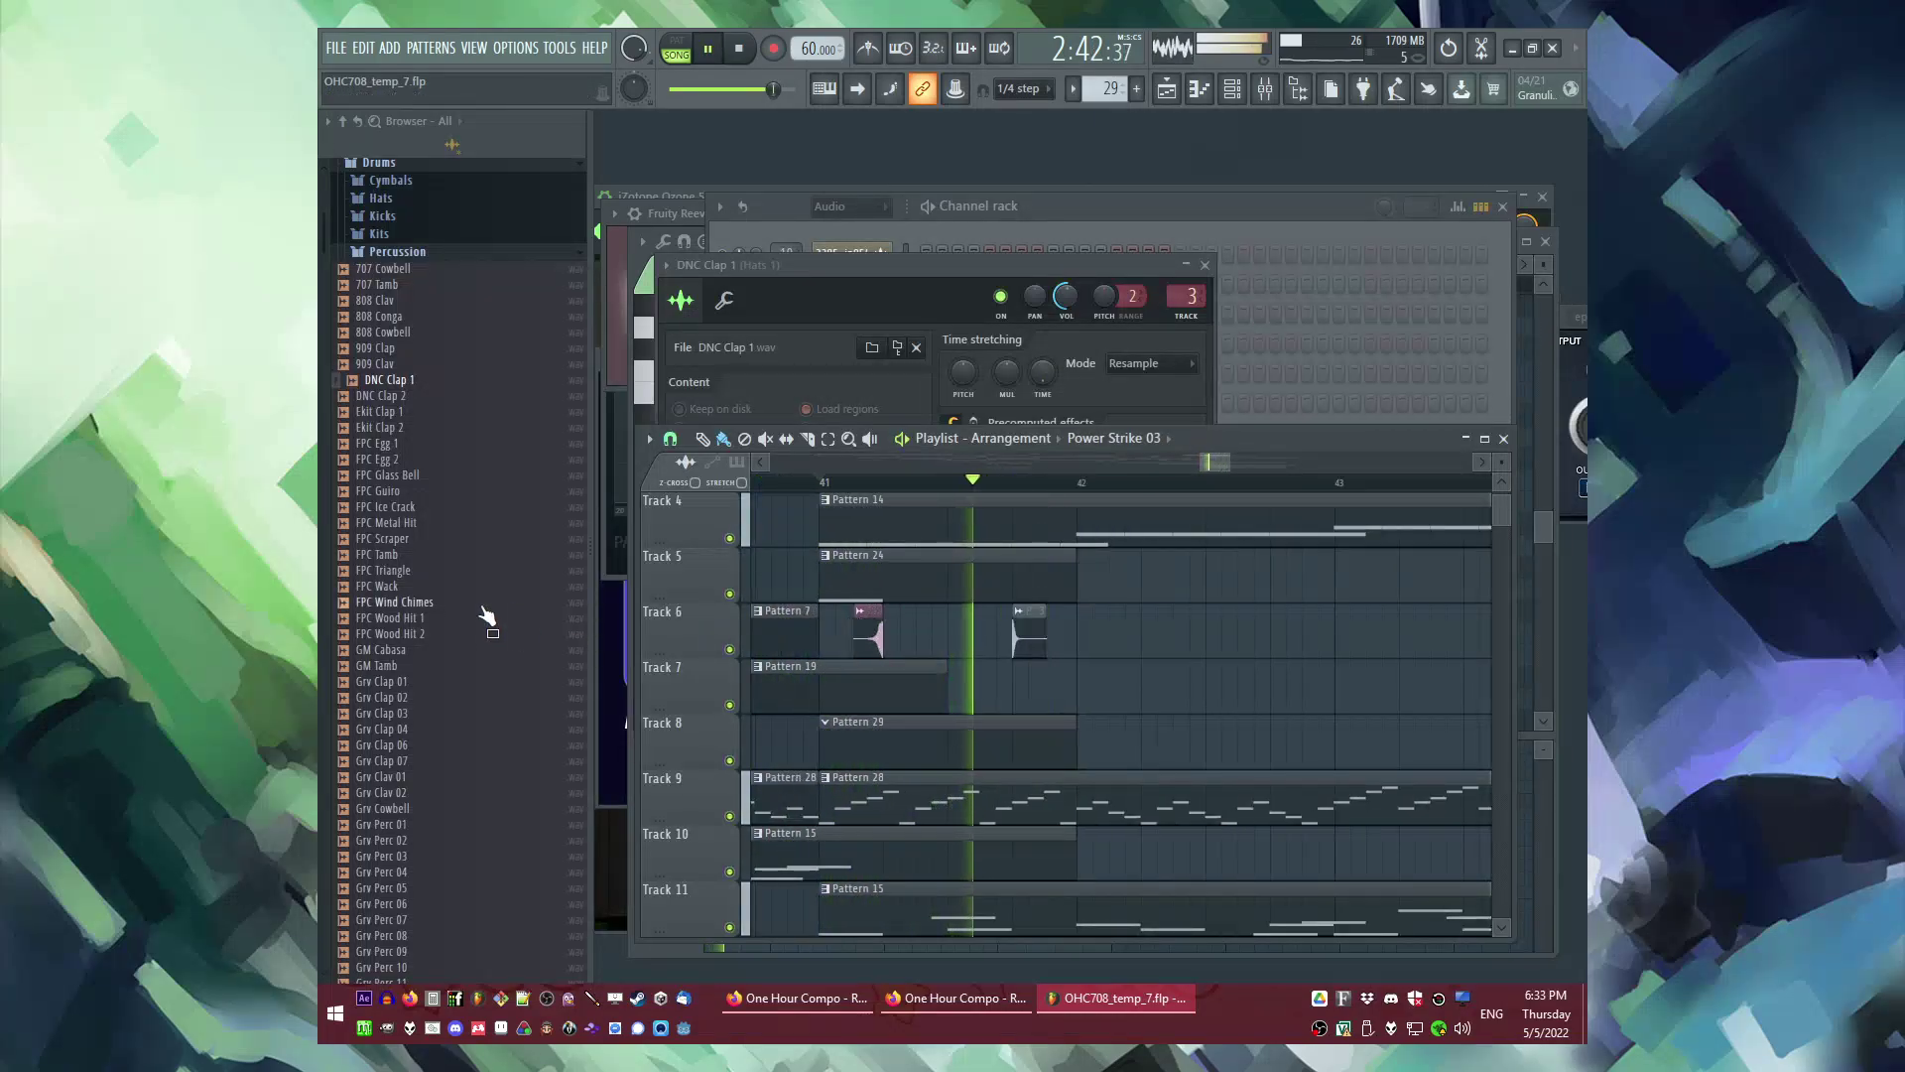
pyautogui.moveTo(1089, 643); pyautogui.dragTo(845, 633)
pyautogui.scroll(-2, 846, 633)
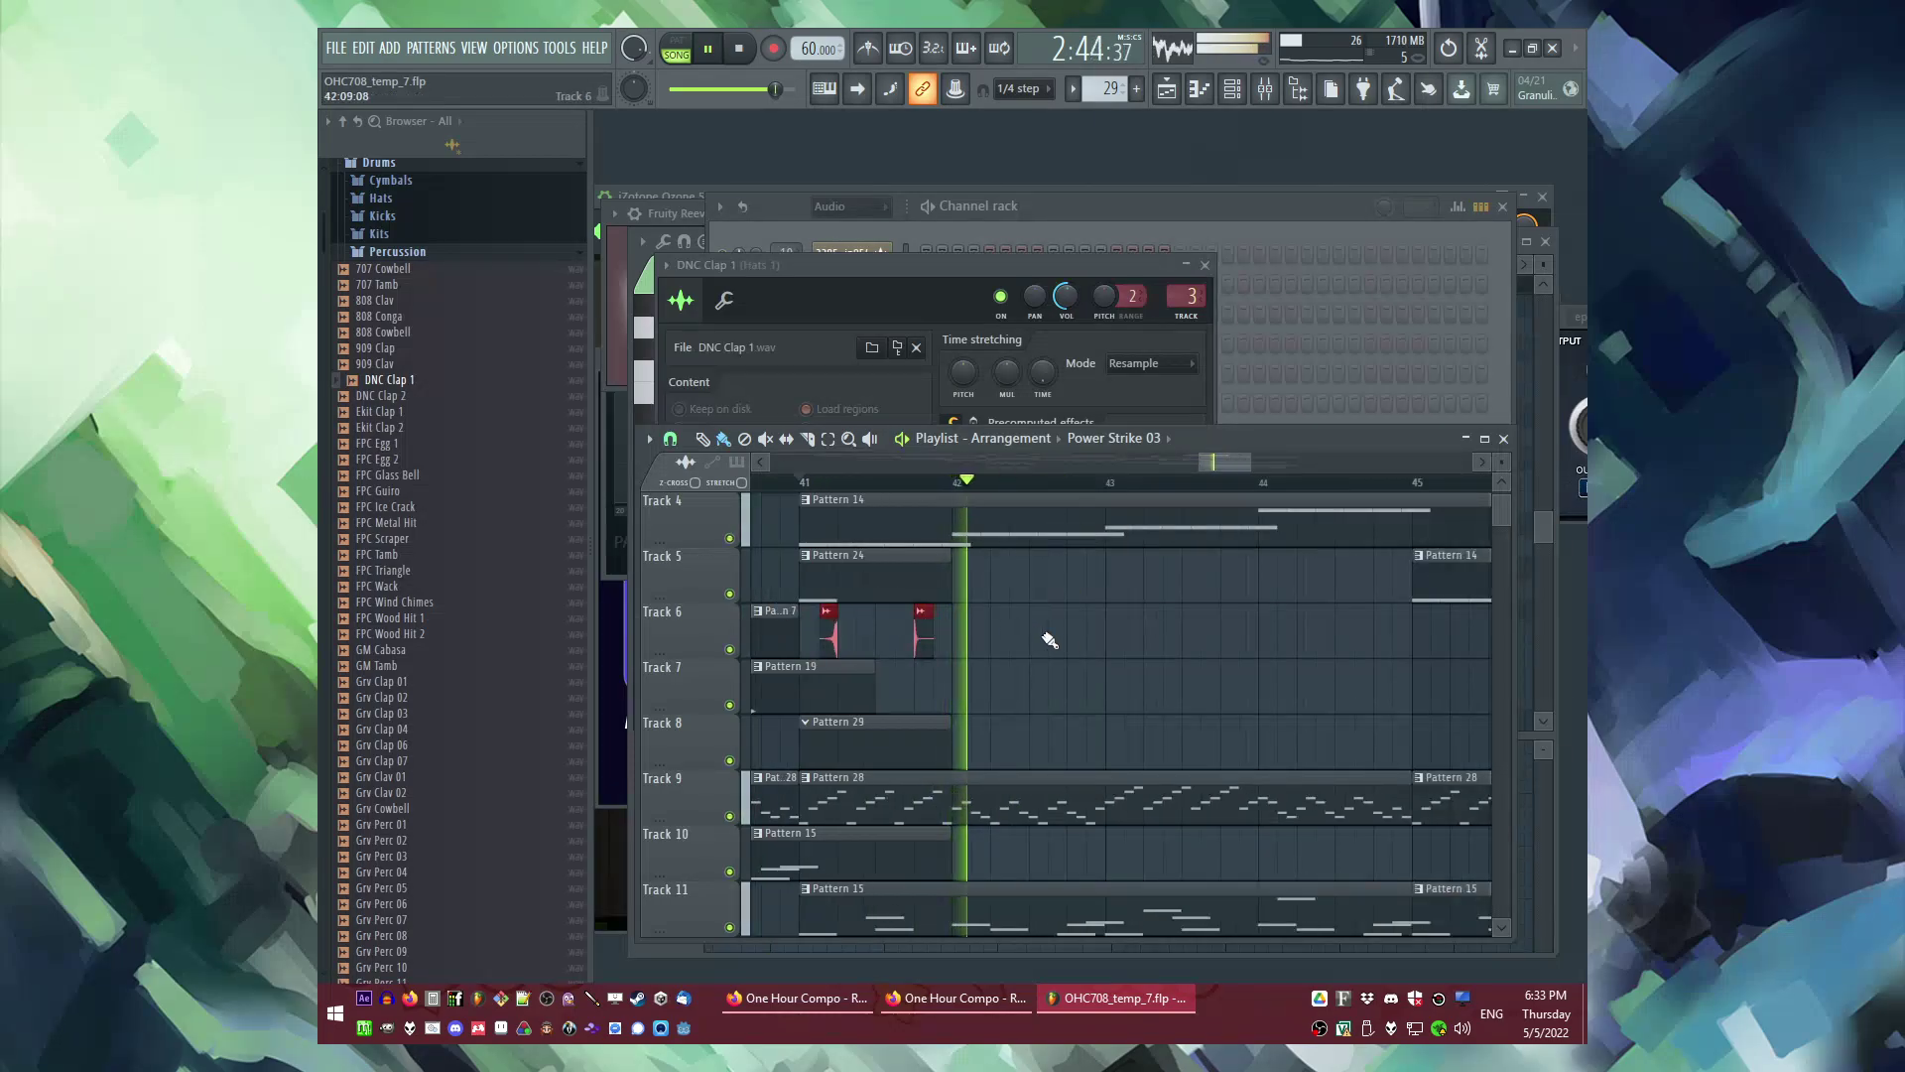
pyautogui.scroll(4, 1194, 661)
pyautogui.scroll(-5, 1199, 651)
pyautogui.rightClick(1181, 655)
pyautogui.press('space')
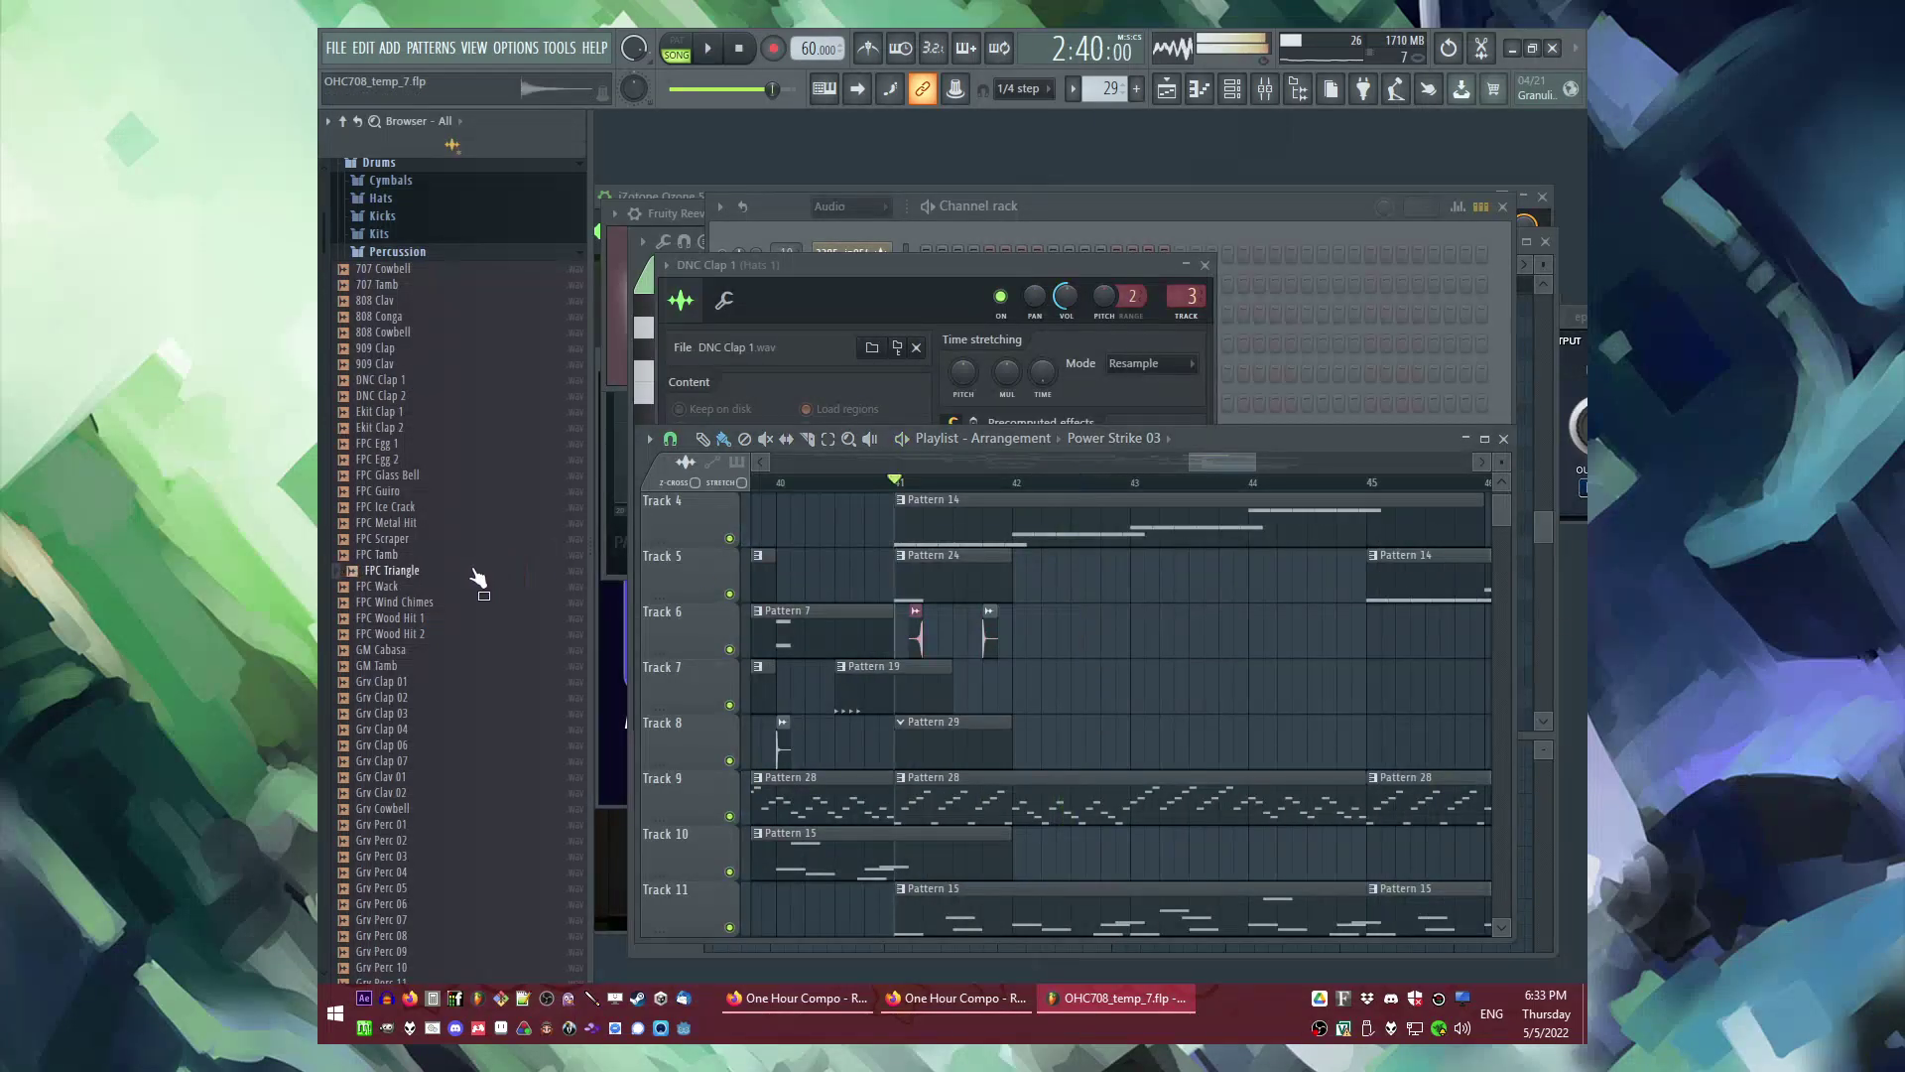
# Step: Place the FPC Wood Hit 1 sample on Track 6 about a quarter of the way into bar 42
pyautogui.moveTo(1050, 650); pyautogui.dragTo(1049, 637)
pyautogui.press('space')
pyautogui.scroll(2, 1044, 633)
# Step: Set the FPC Wood Hit 1 clip's volume to 63% and route it to mixer track 4 (Filler 1)
pyautogui.doubleClick(1054, 631)
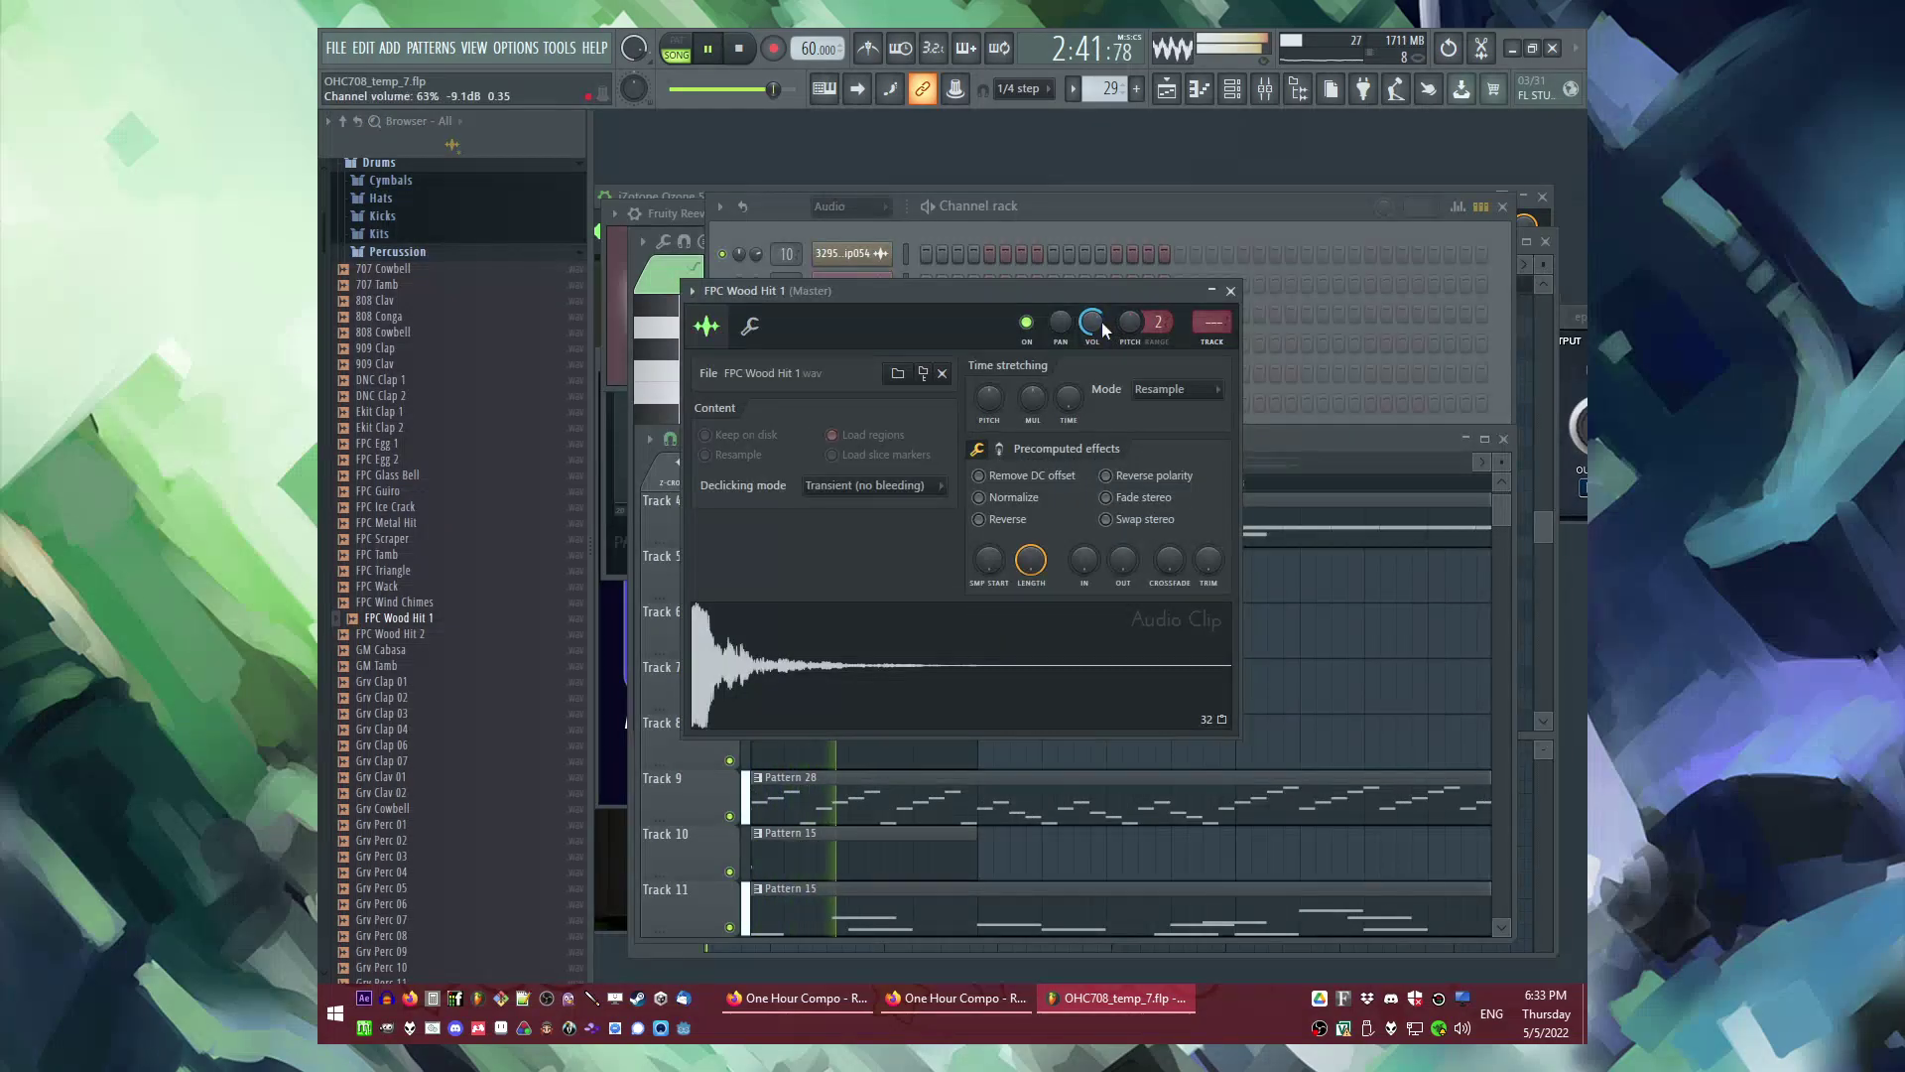
pyautogui.rightClick(1348, 663)
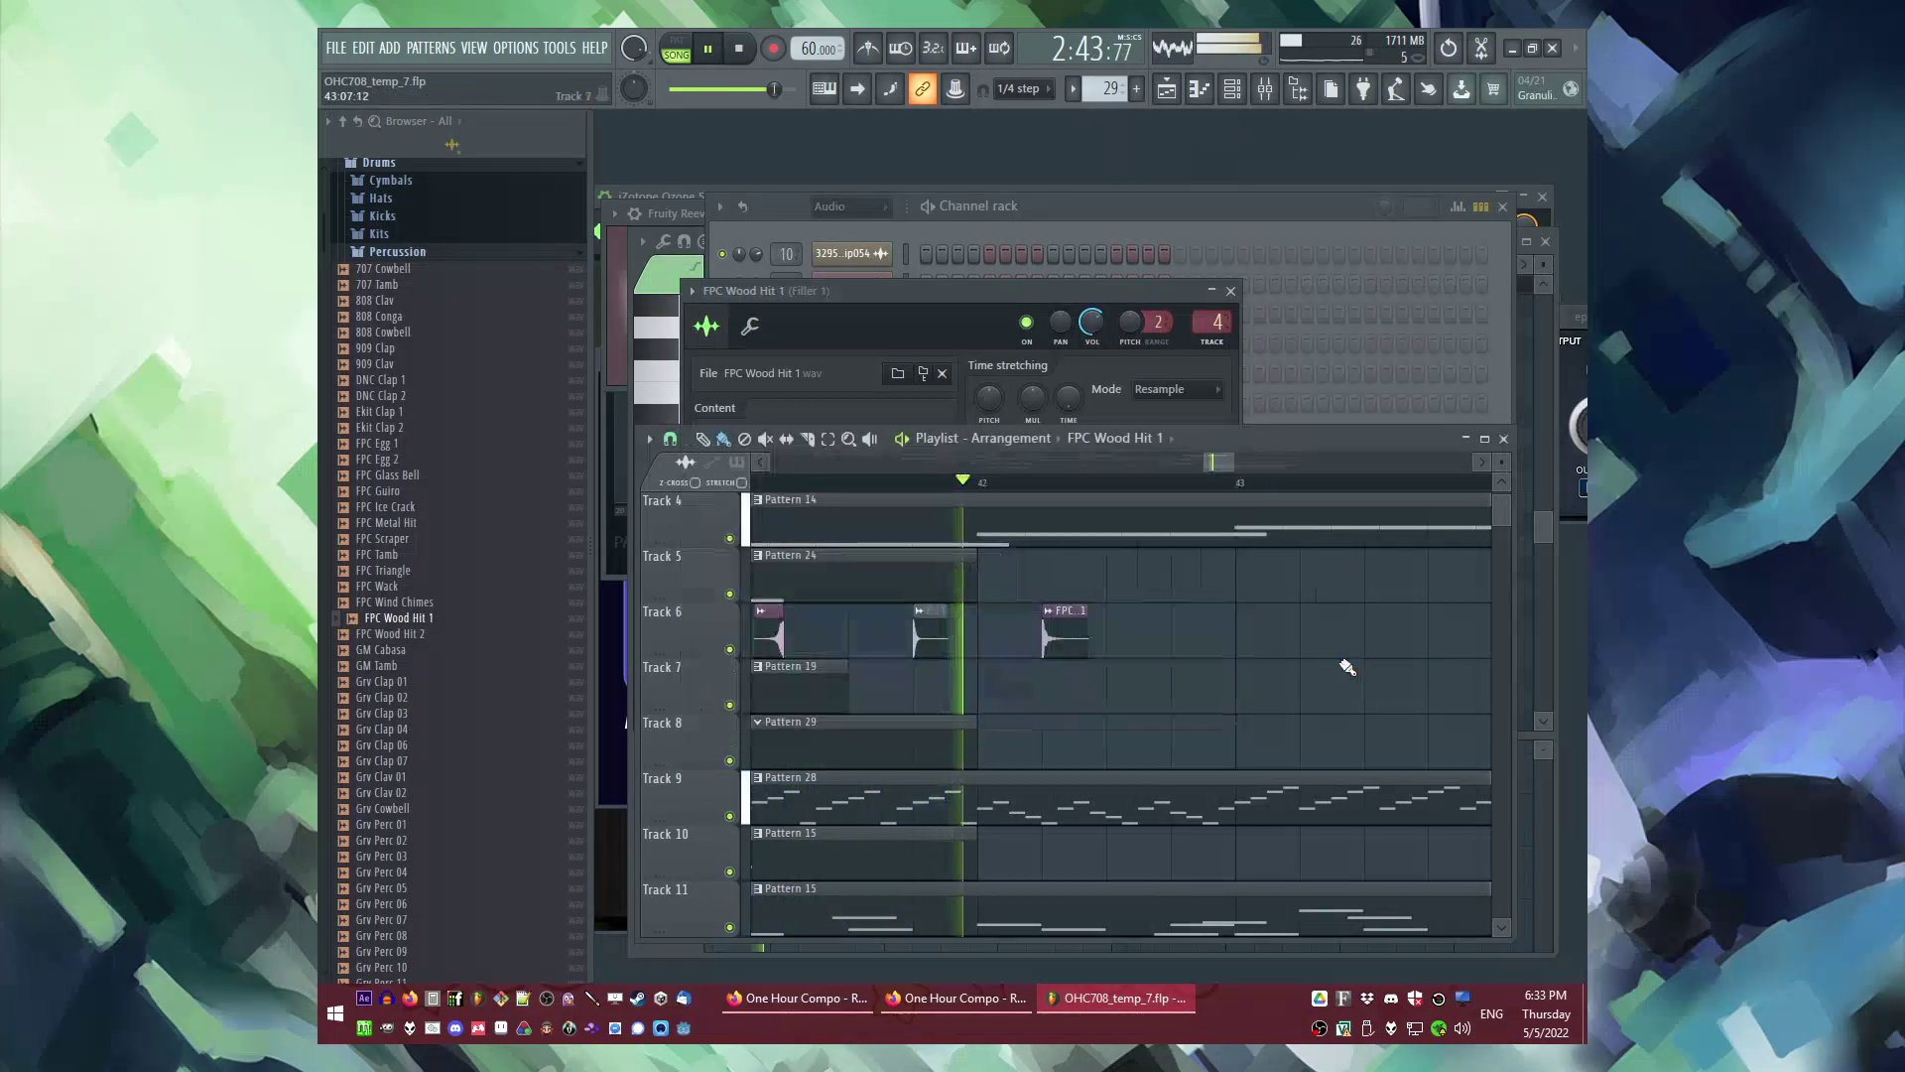
pyautogui.press('space')
# Step: Audition further samples in the Drums Percussion and Kicks folders, including FPC 5 Kick
pyautogui.scroll(-3, 438, 734)
pyautogui.click(436, 716)
pyautogui.scroll(-10, 404, 576)
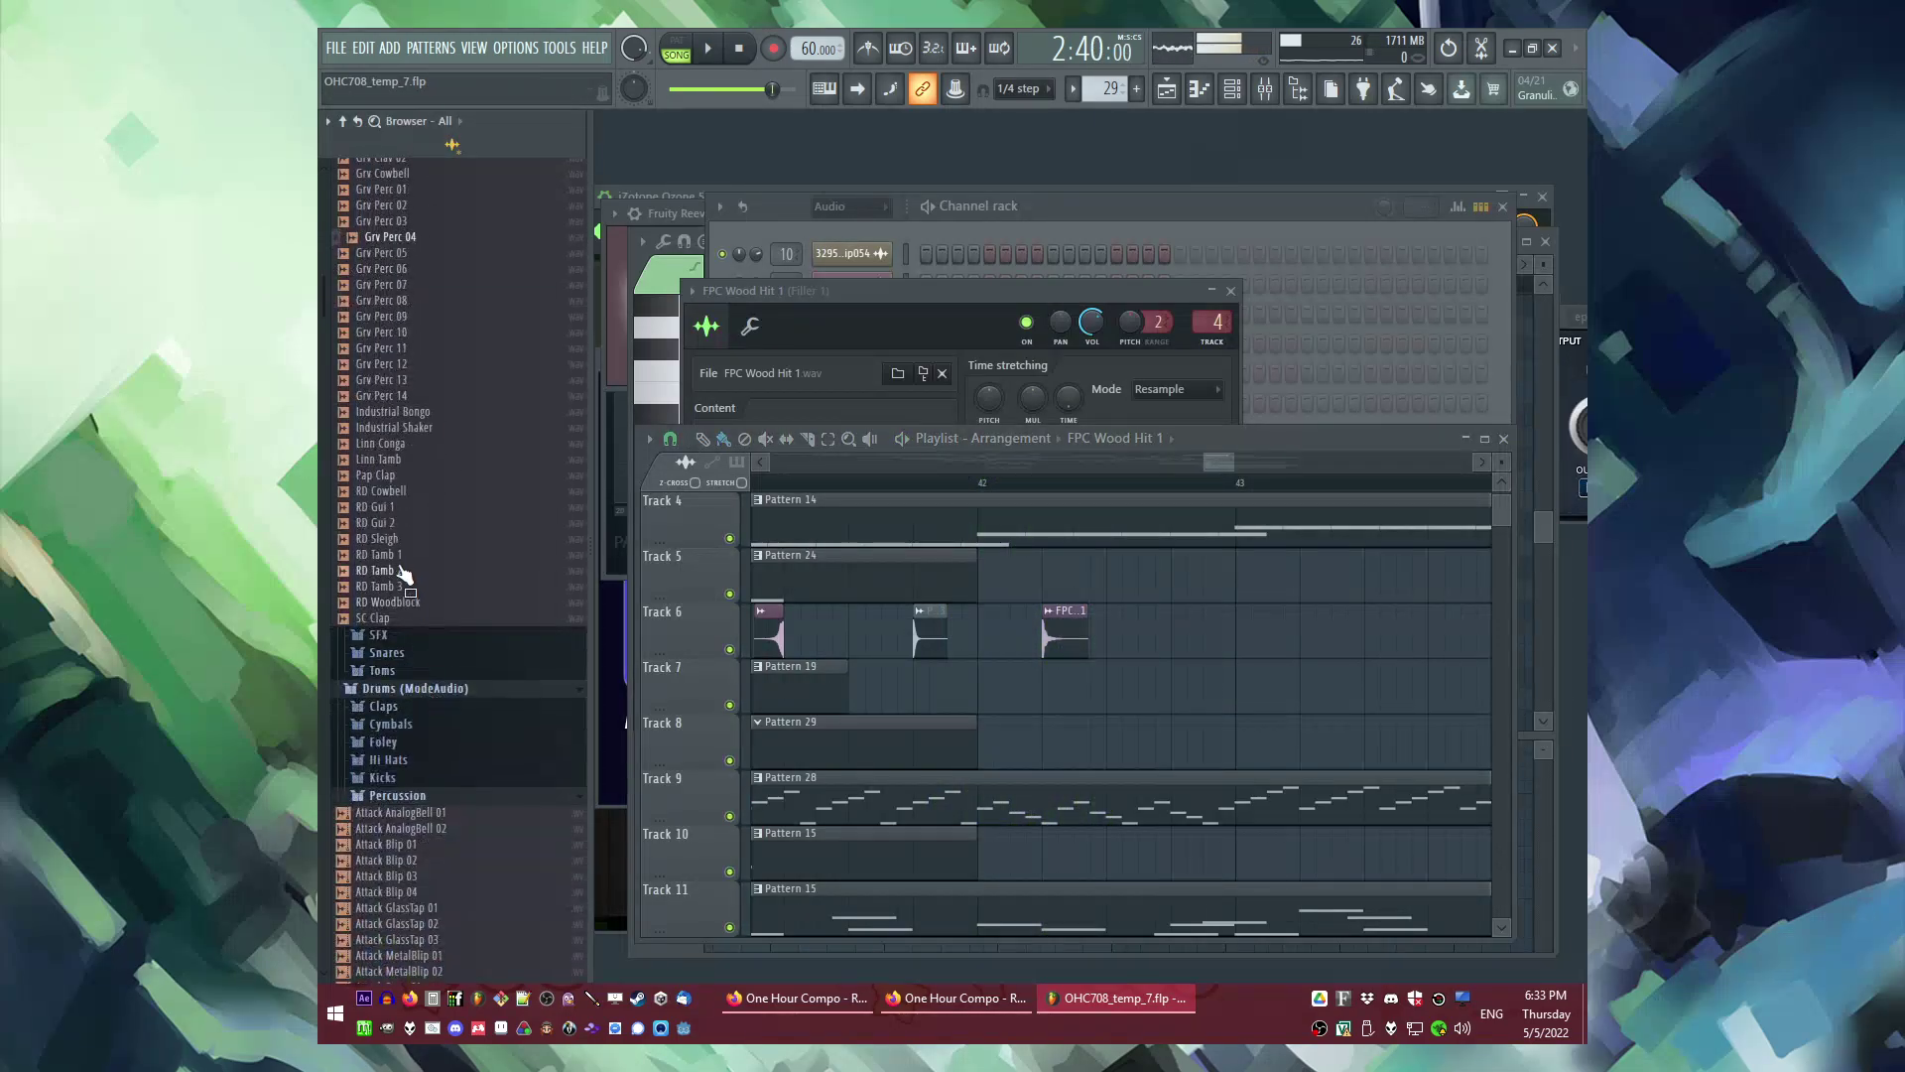
pyautogui.scroll(15, 427, 605)
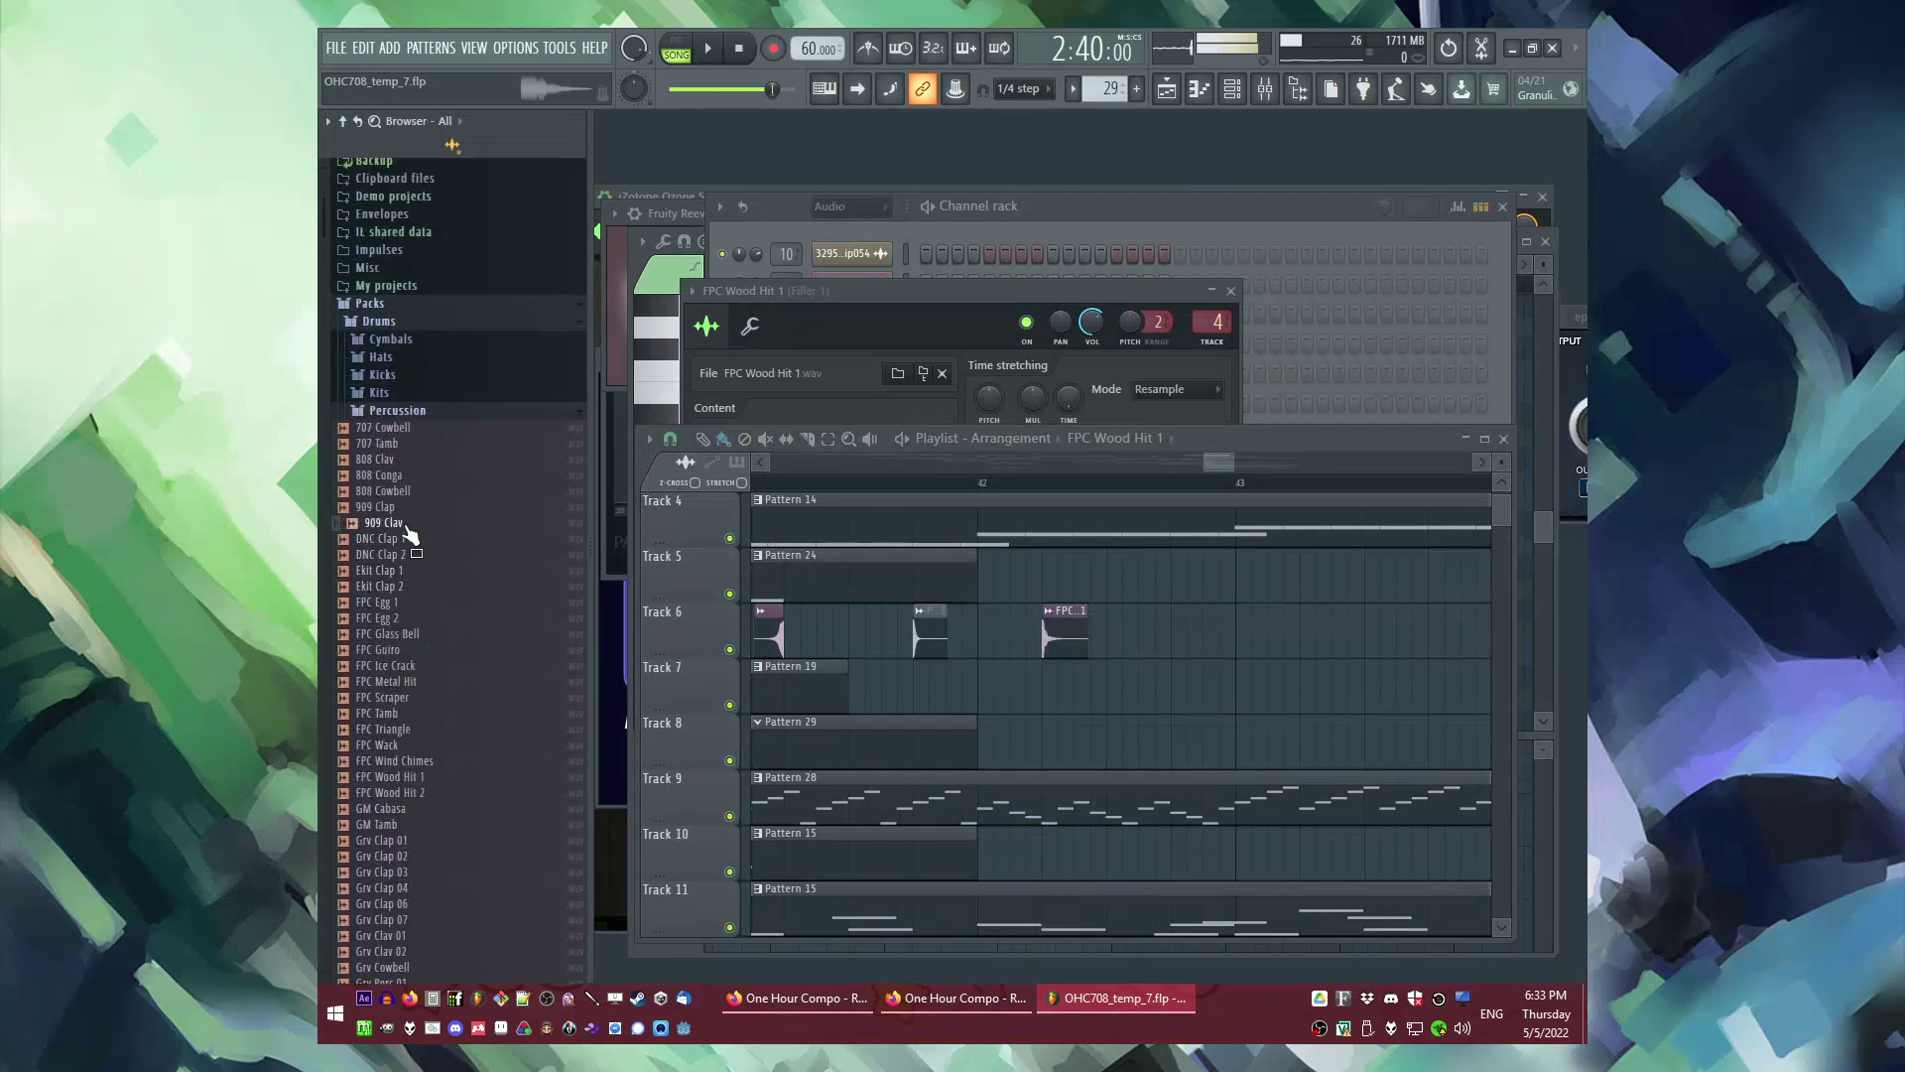
pyautogui.click(397, 377)
pyautogui.click(441, 599)
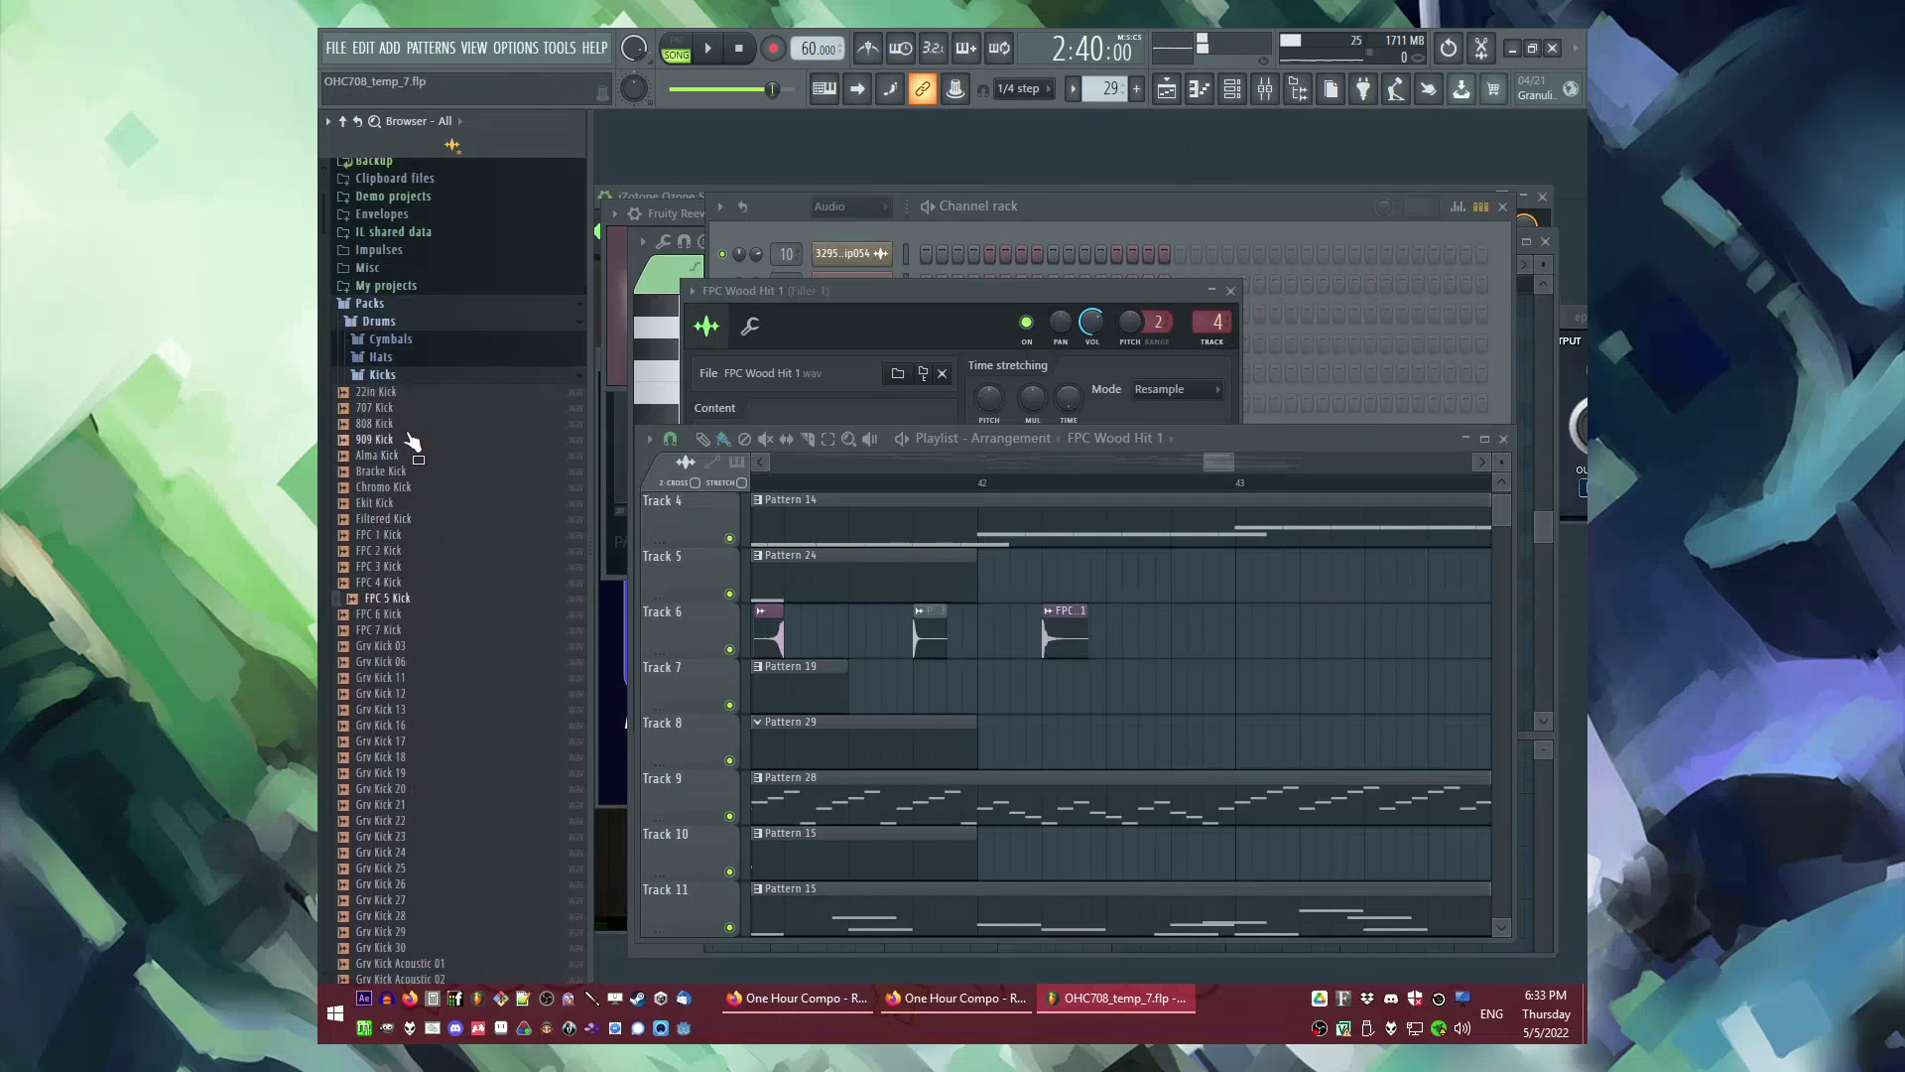
# Step: Try an FPC 5 Kick audio clip on Track 6 just after DNC Clap 1
pyautogui.moveTo(808, 640); pyautogui.dragTo(810, 640)
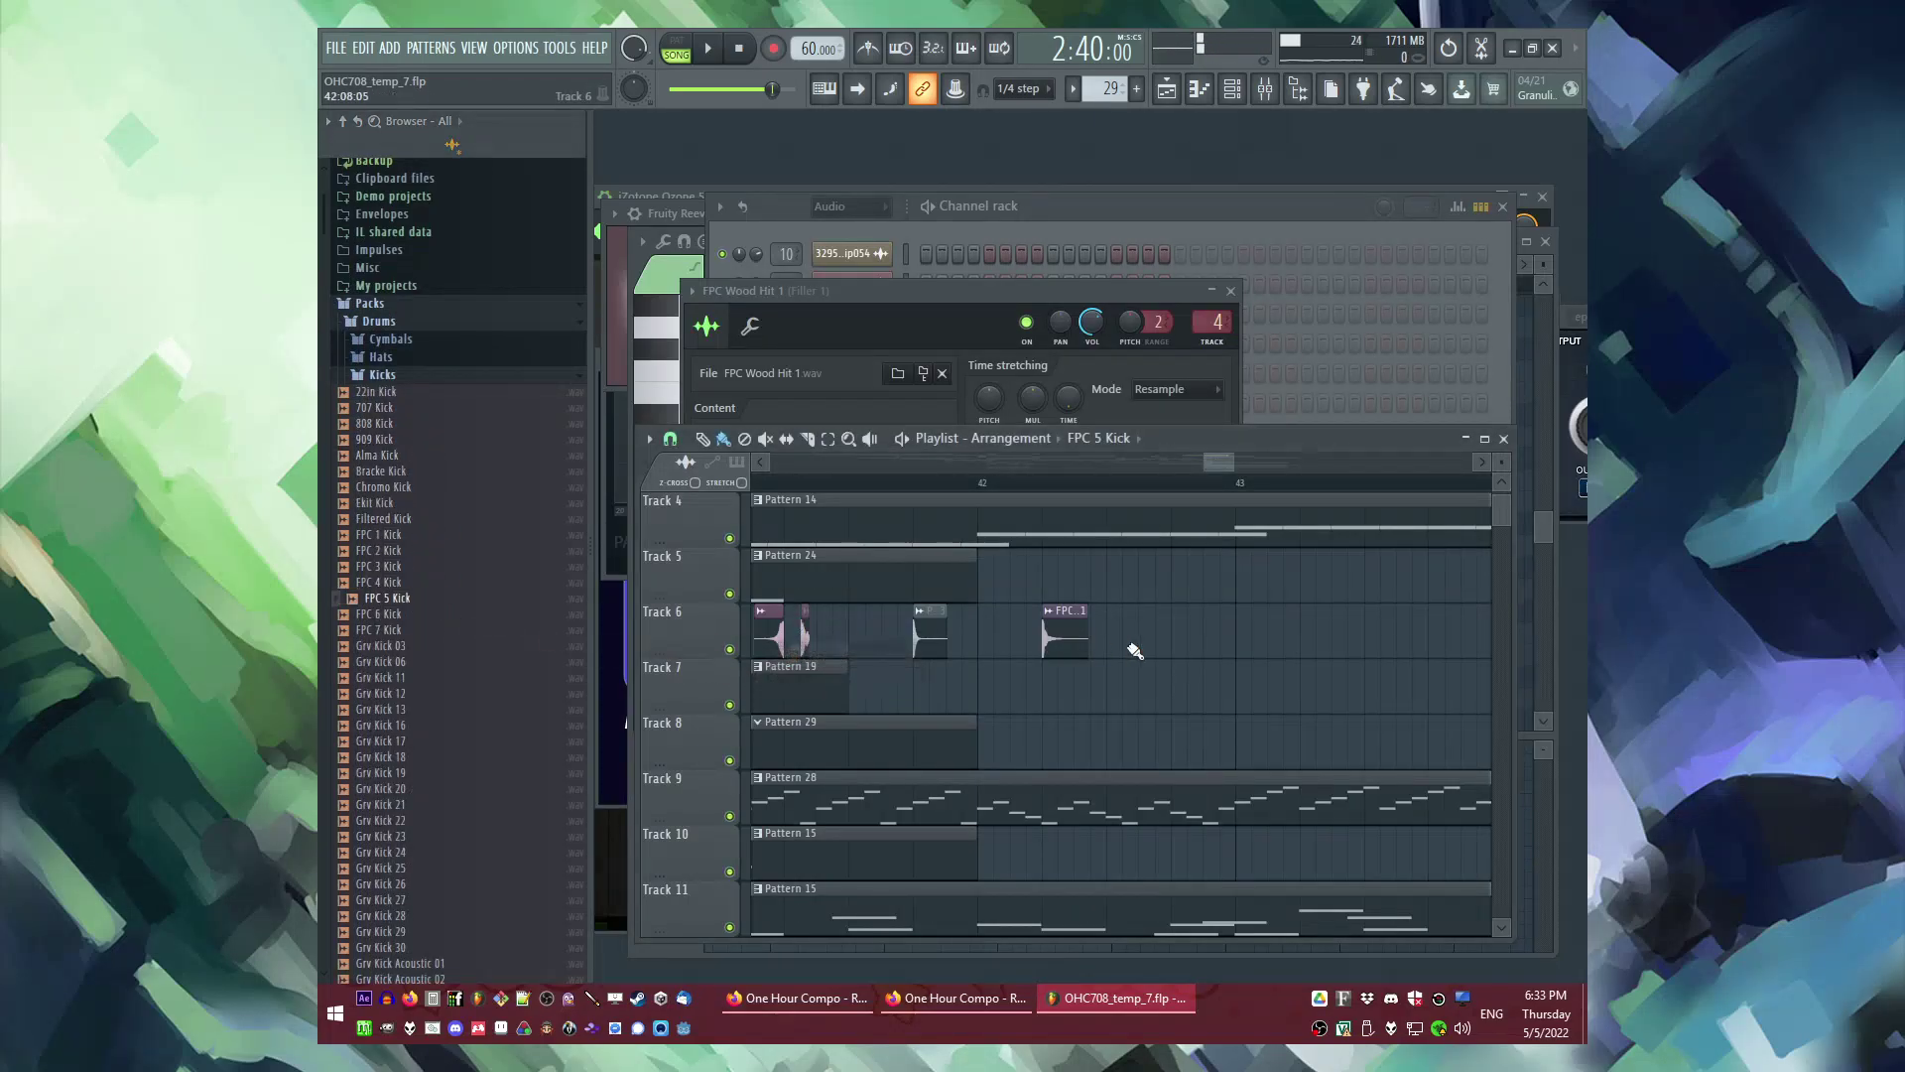
pyautogui.scroll(-3, 1130, 645)
pyautogui.scroll(4, 982, 638)
pyautogui.press('space')
pyautogui.press('space')
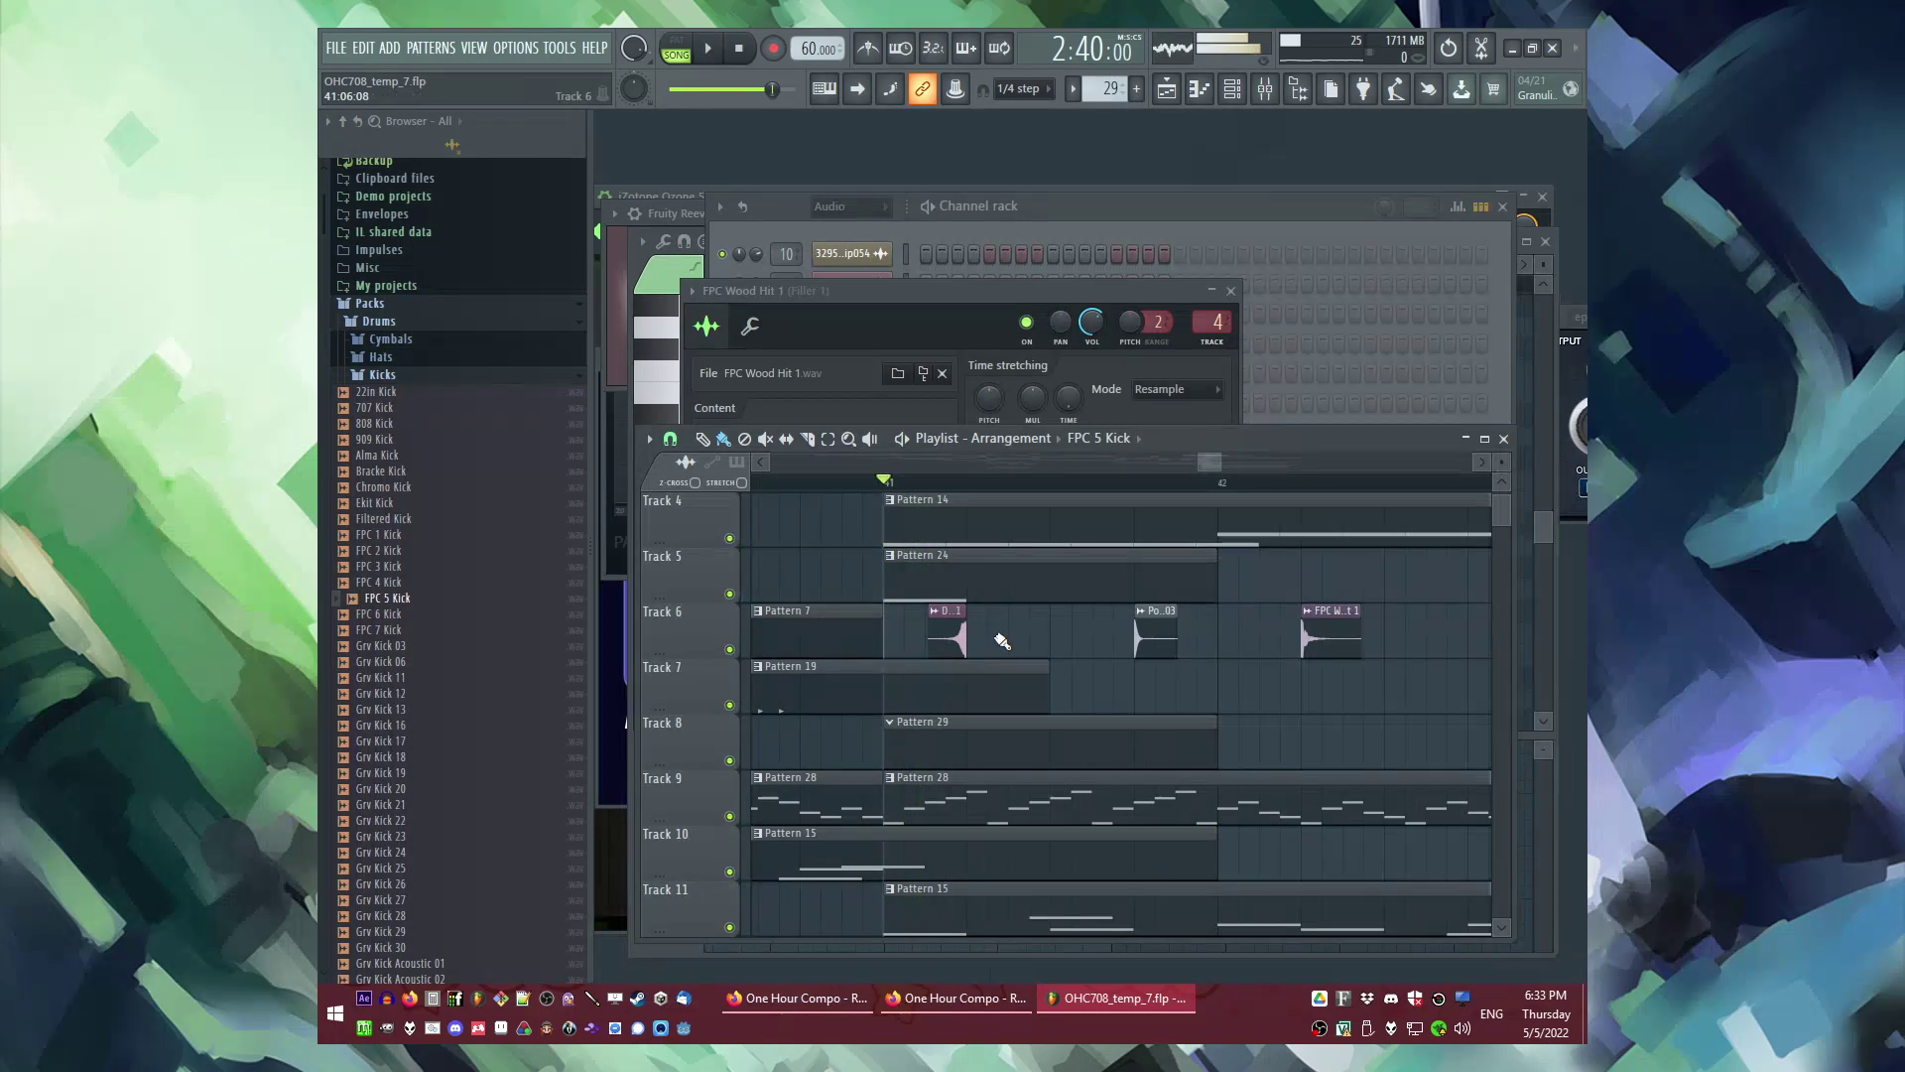
pyautogui.scroll(-2, 932, 649)
# Step: Show the Unsorted channel group and add FPC 5 Kick as a sampler channel below Sidechainer
pyautogui.press('F6')
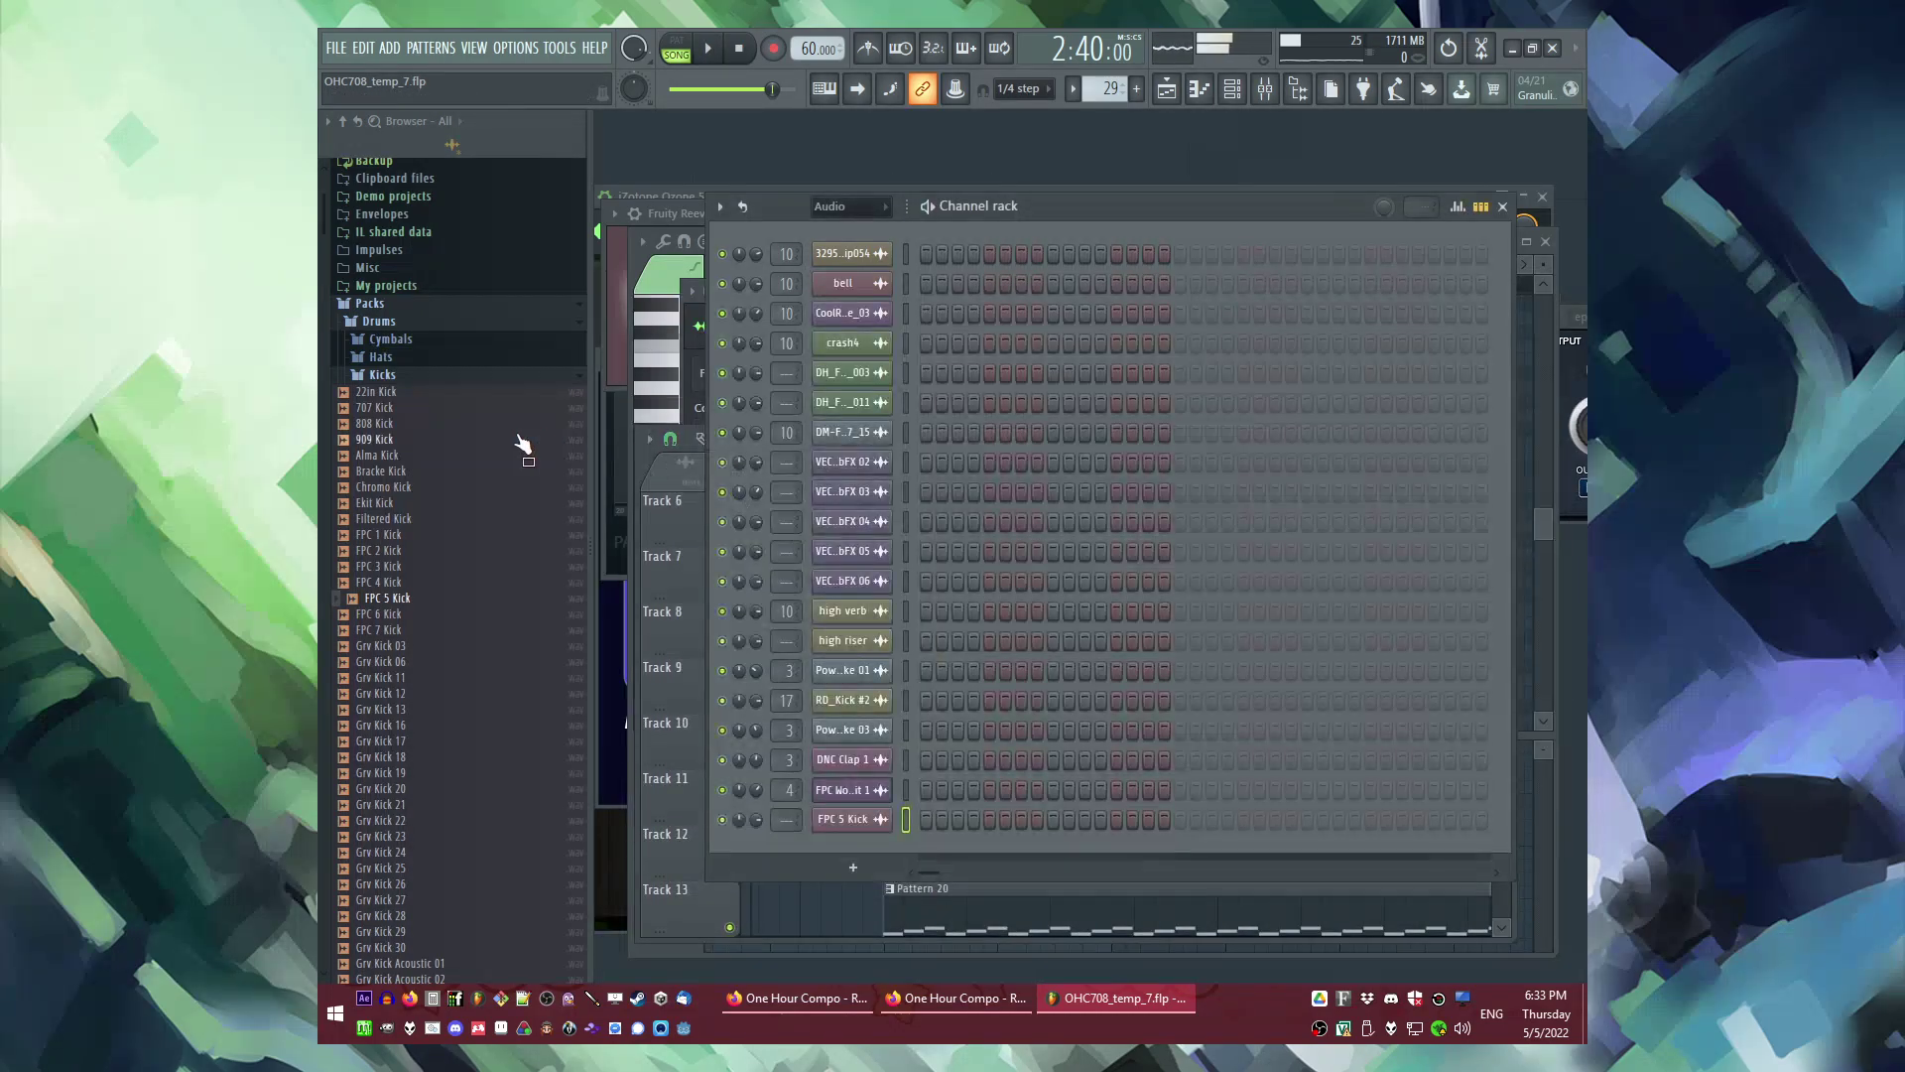
pyautogui.click(862, 212)
pyautogui.click(932, 256)
# Step: Program the new FPC 5 Kick channel with hits on steps 1, 4 and 7 of Pattern 29
pyautogui.press('space')
pyautogui.click(927, 342)
pyautogui.press('space')
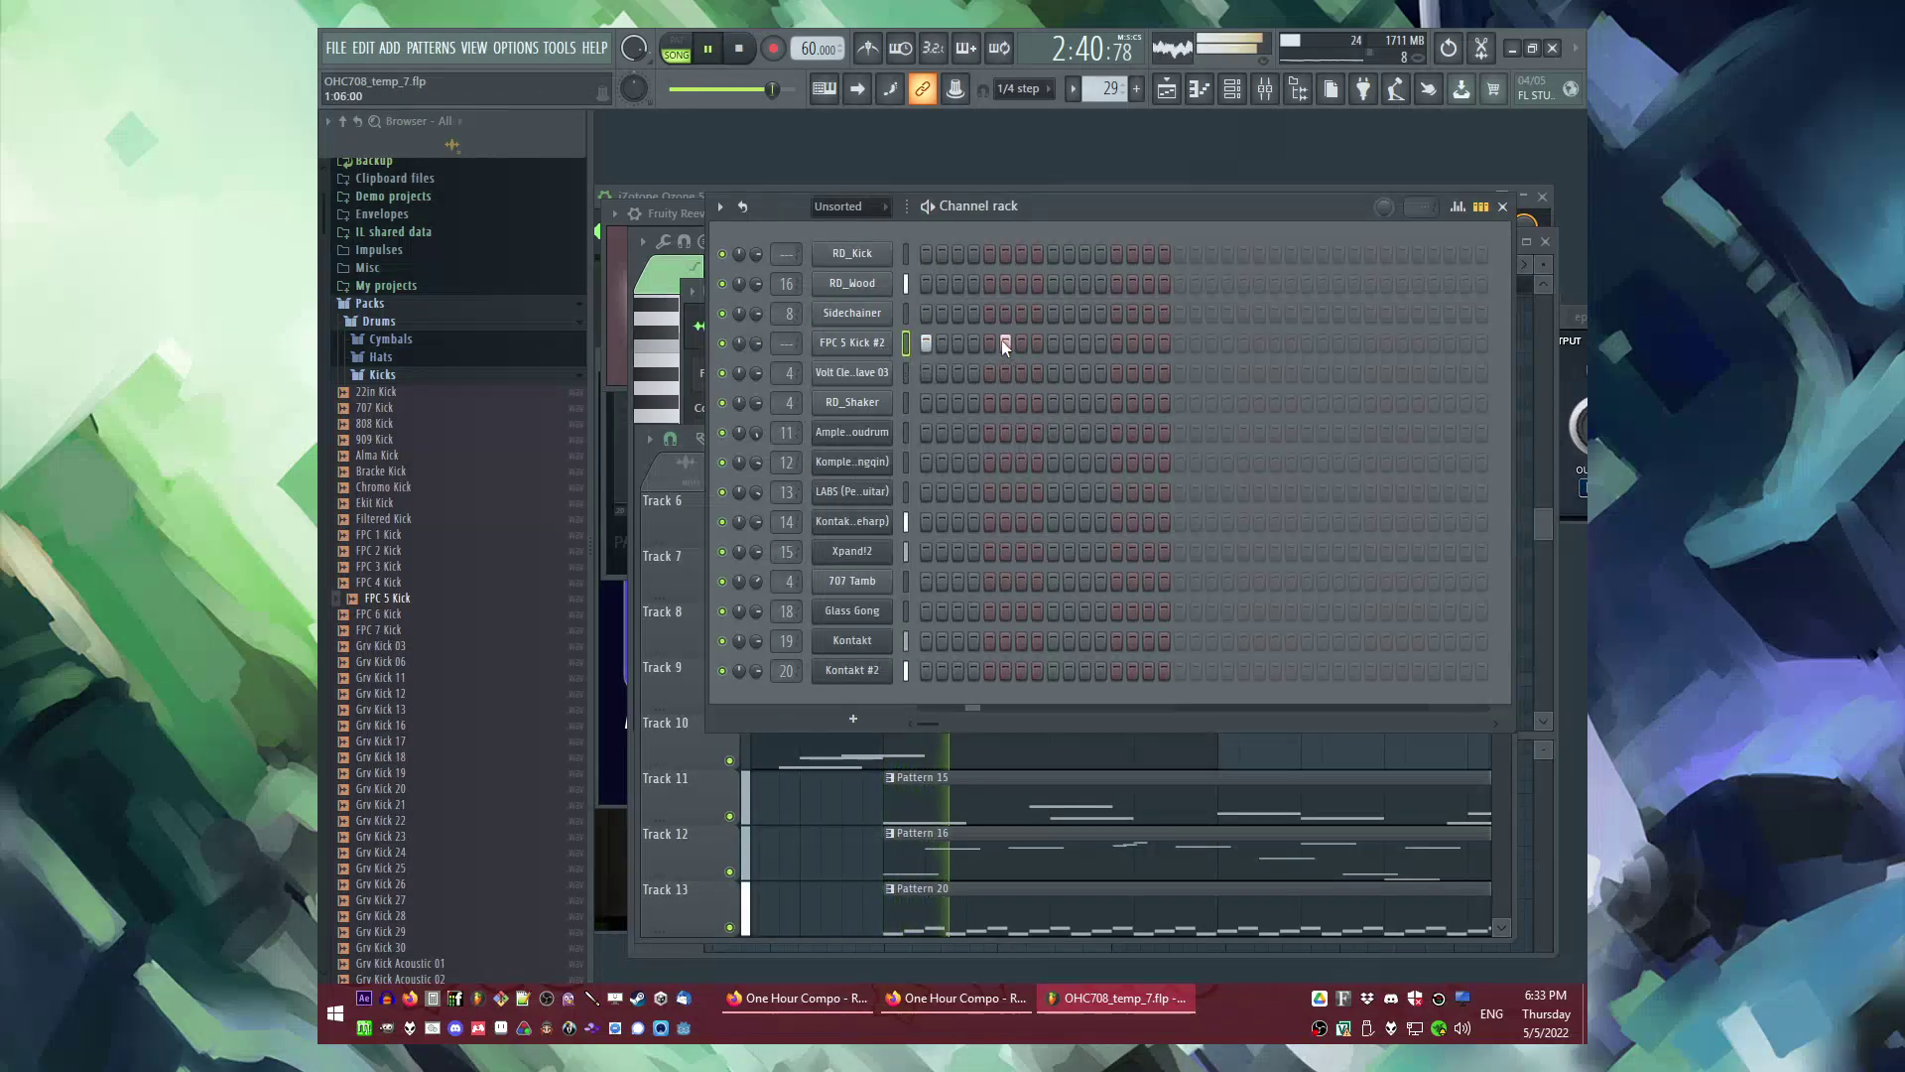
pyautogui.press('l')
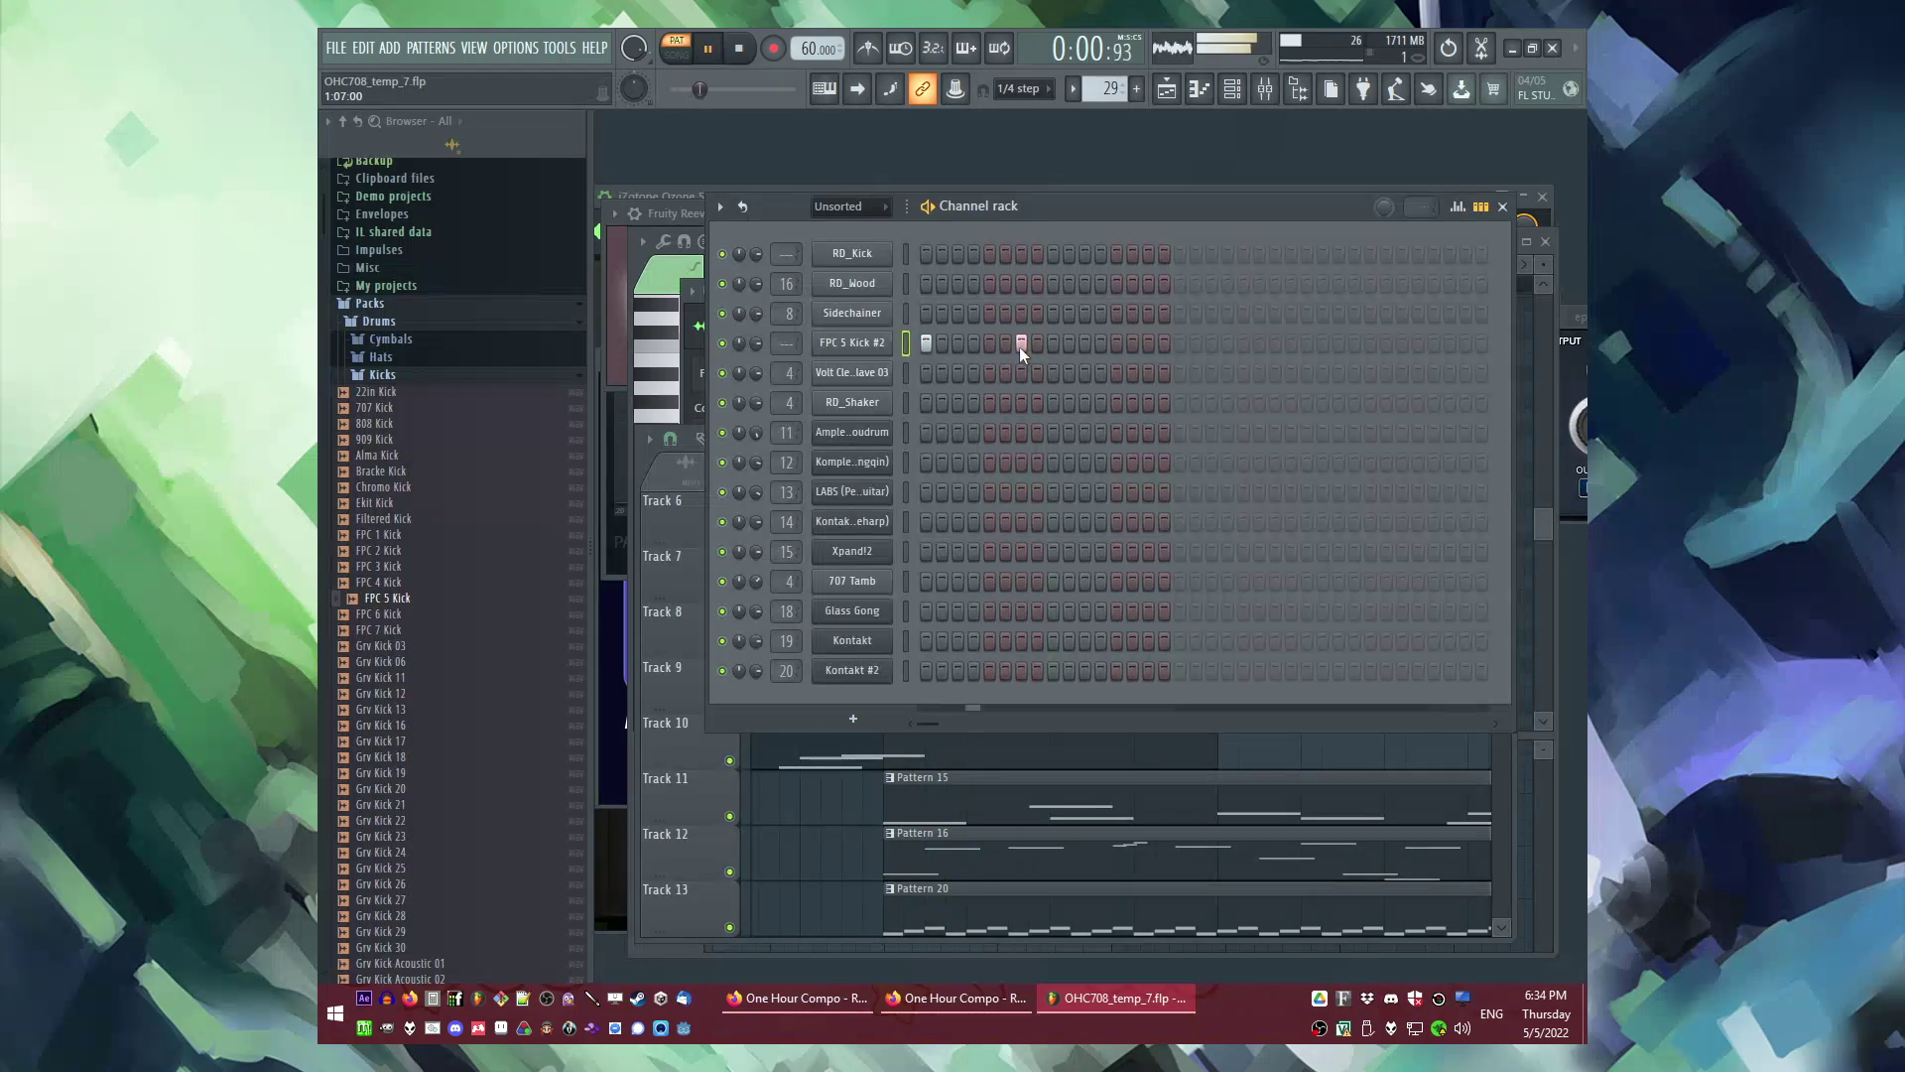
pyautogui.press('space')
pyautogui.click(974, 343)
pyautogui.press('space')
pyautogui.click(1021, 342)
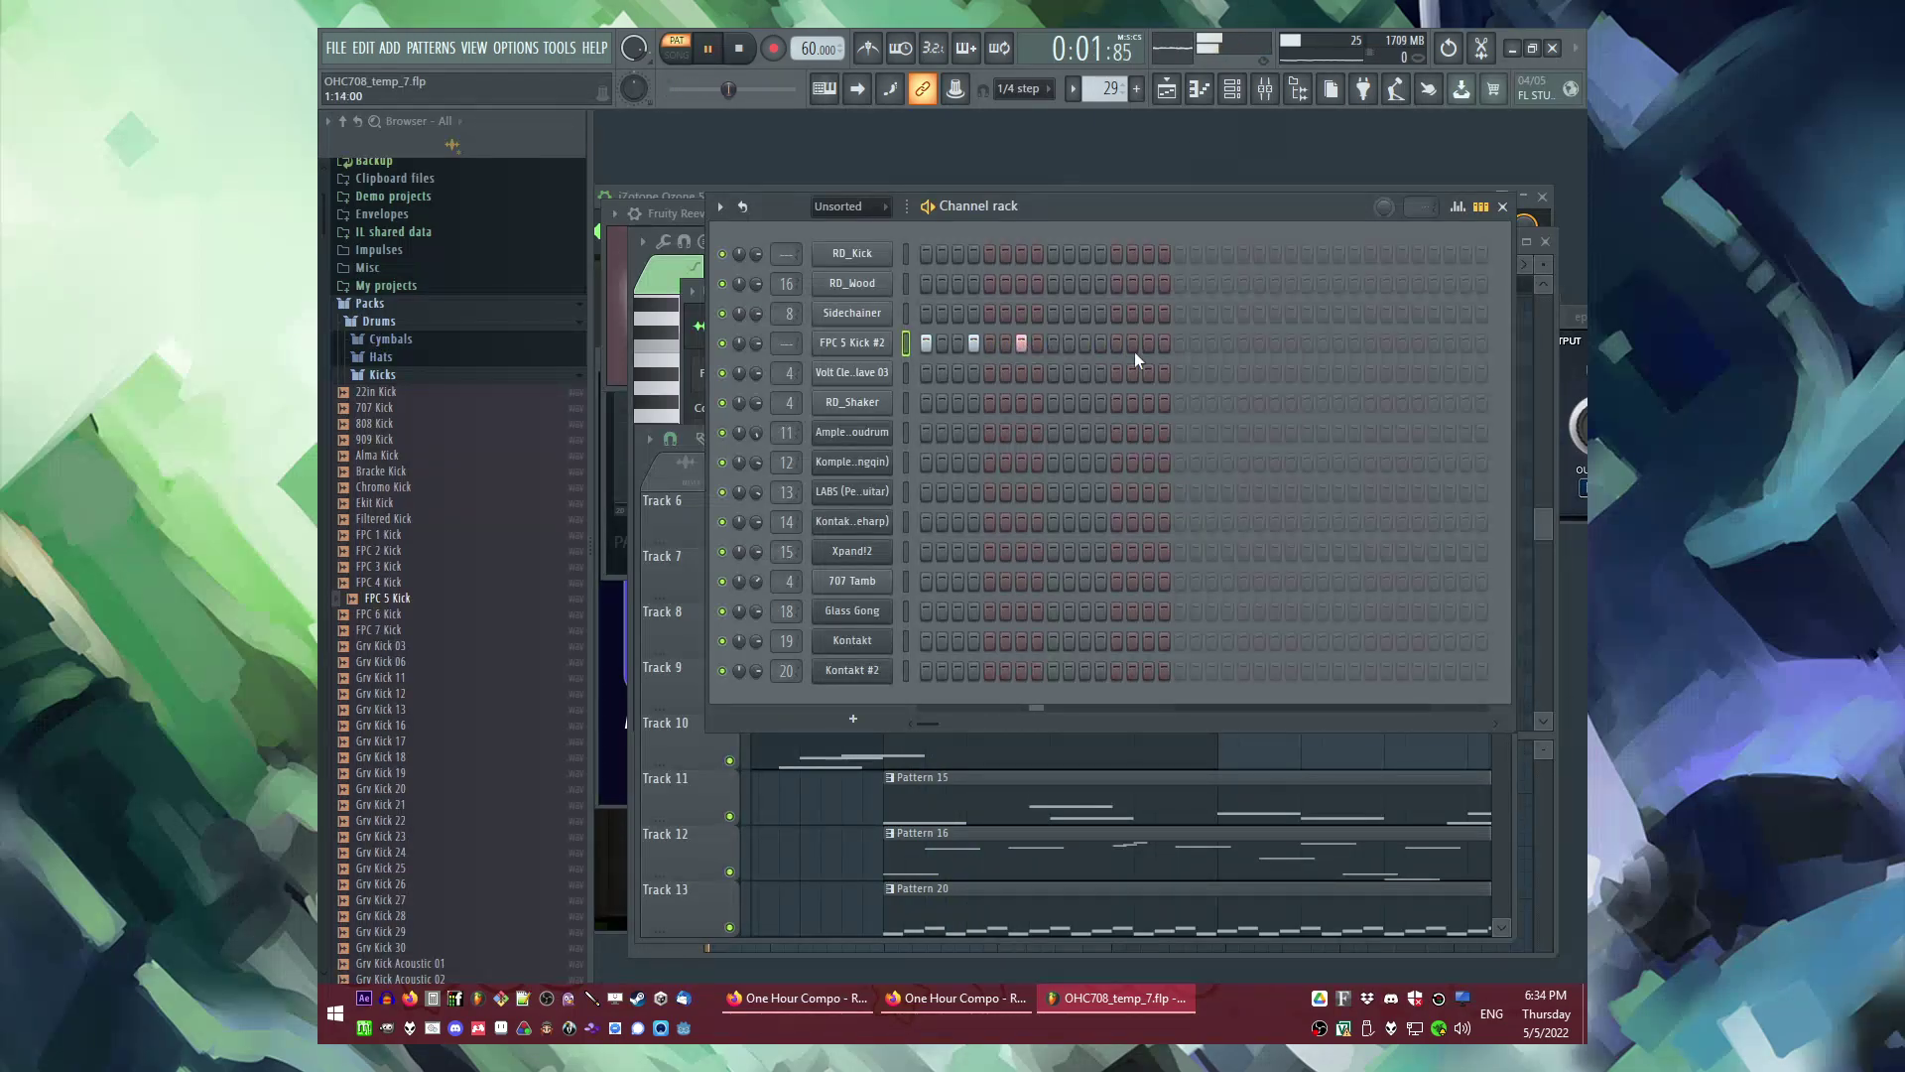
pyautogui.press('F5')
pyautogui.press('l')
pyautogui.click(856, 481)
# Step: Route the FPC 5 Kick sampler channel to mixer track 21 and load Fruity Reeverb 2 on that track
pyautogui.press('F6')
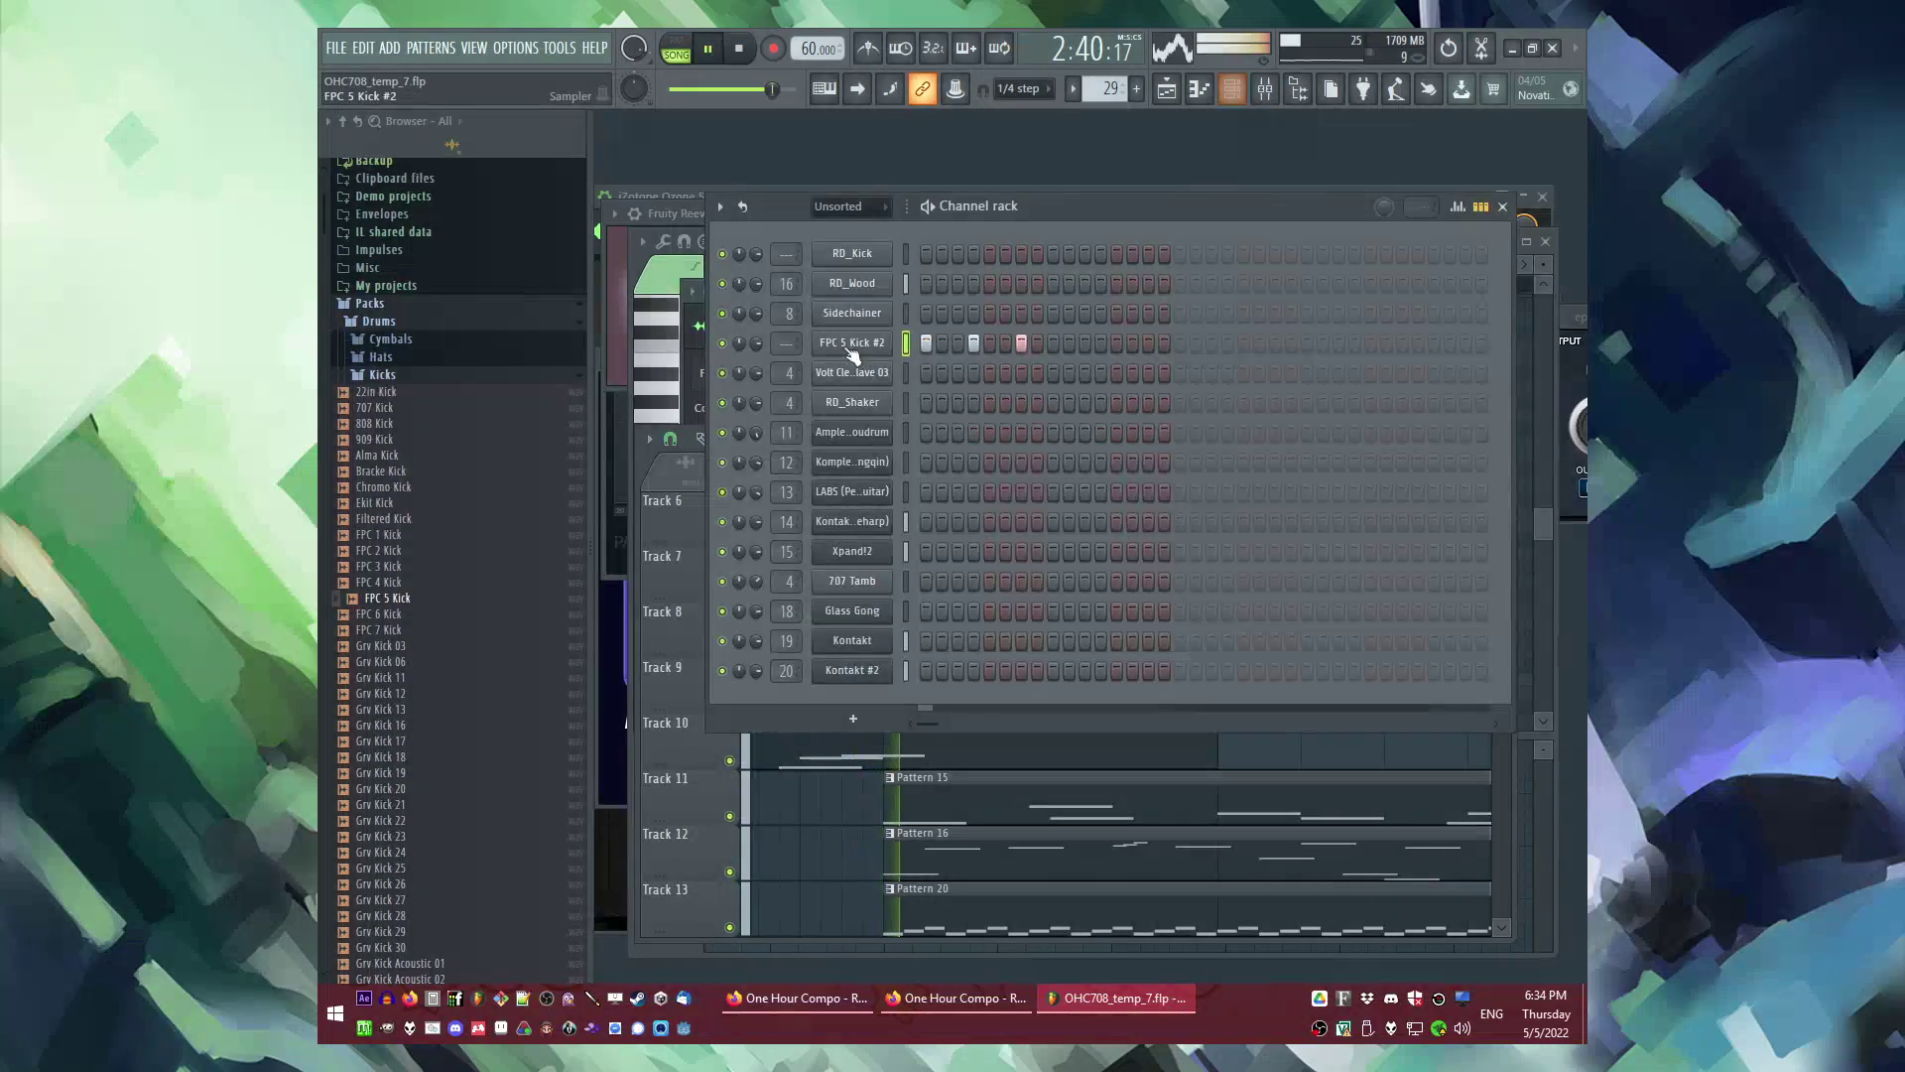
pyautogui.click(850, 347)
pyautogui.doubleClick(1276, 395)
pyautogui.click(1302, 577)
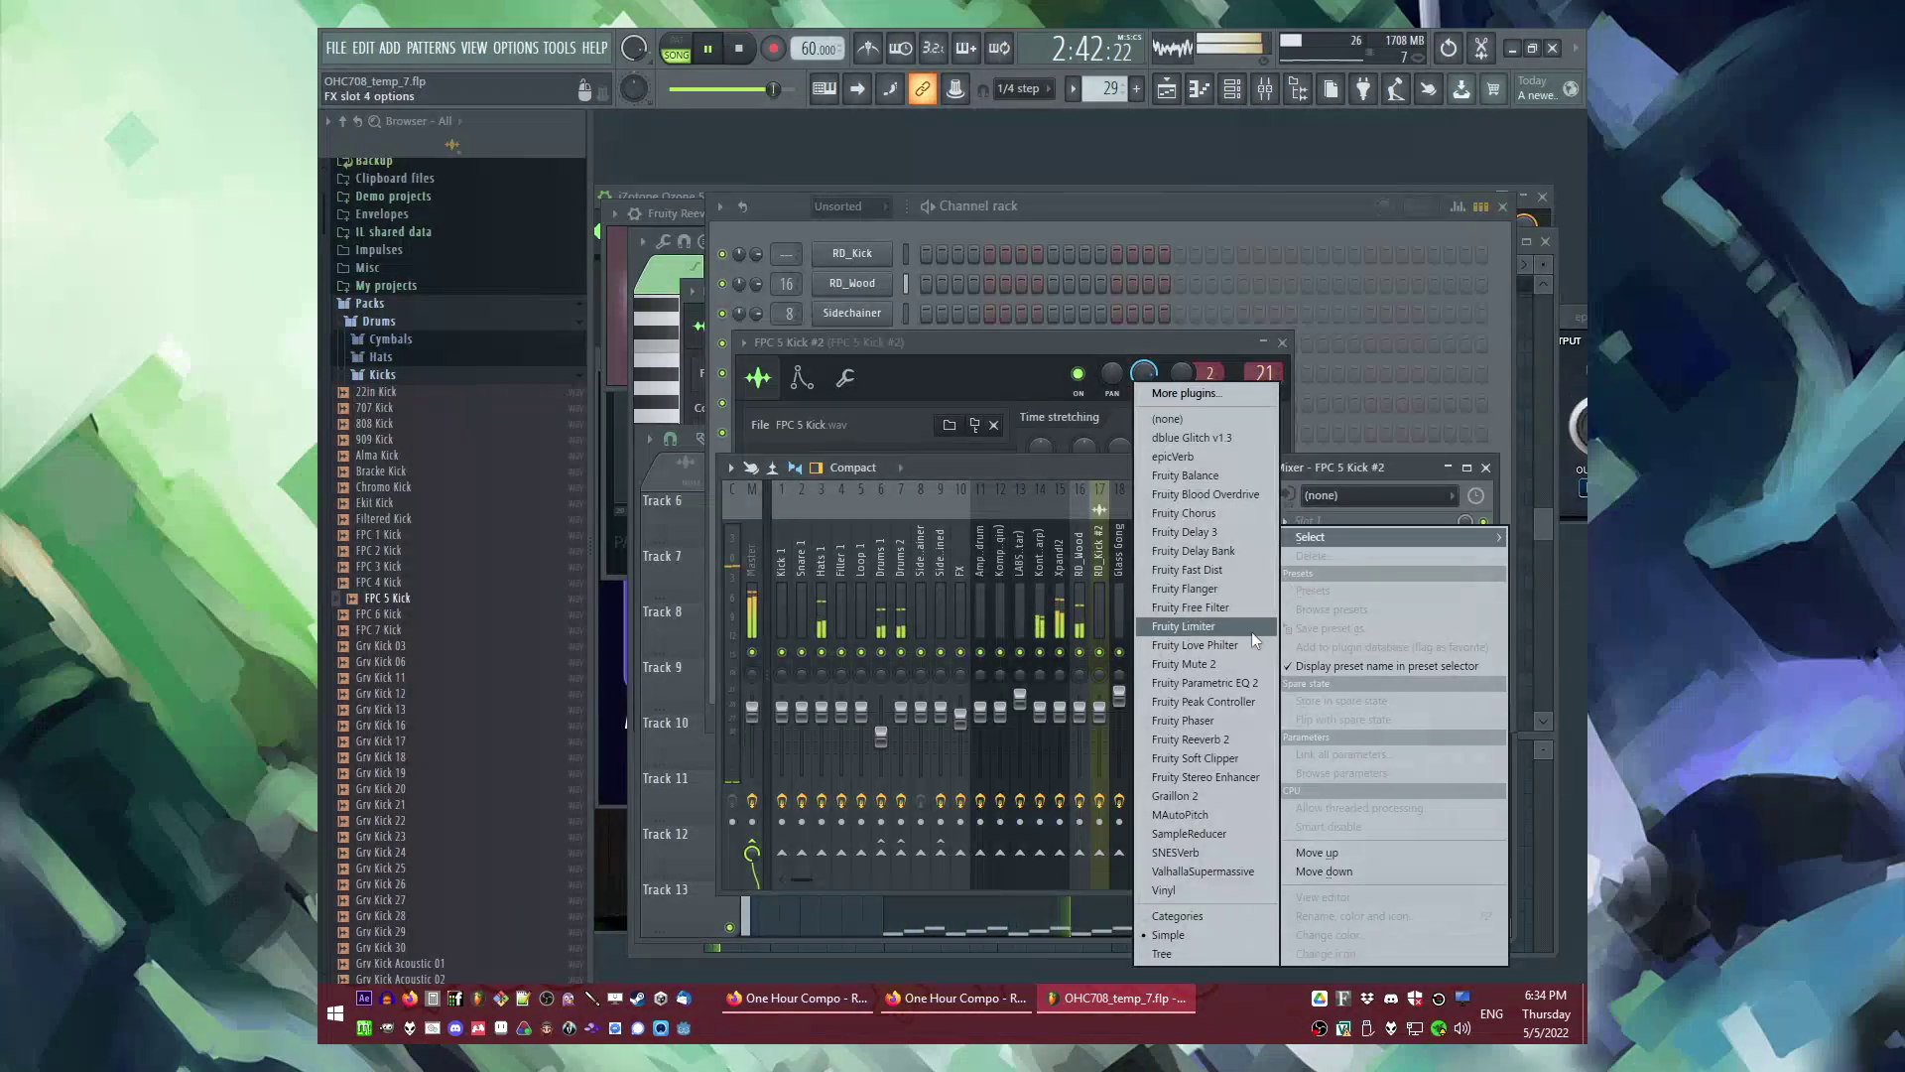
pyautogui.click(1227, 738)
# Step: Add another Pattern 29 clip at bar 42 on Track 8 and make it a unique pattern
pyautogui.press('F5')
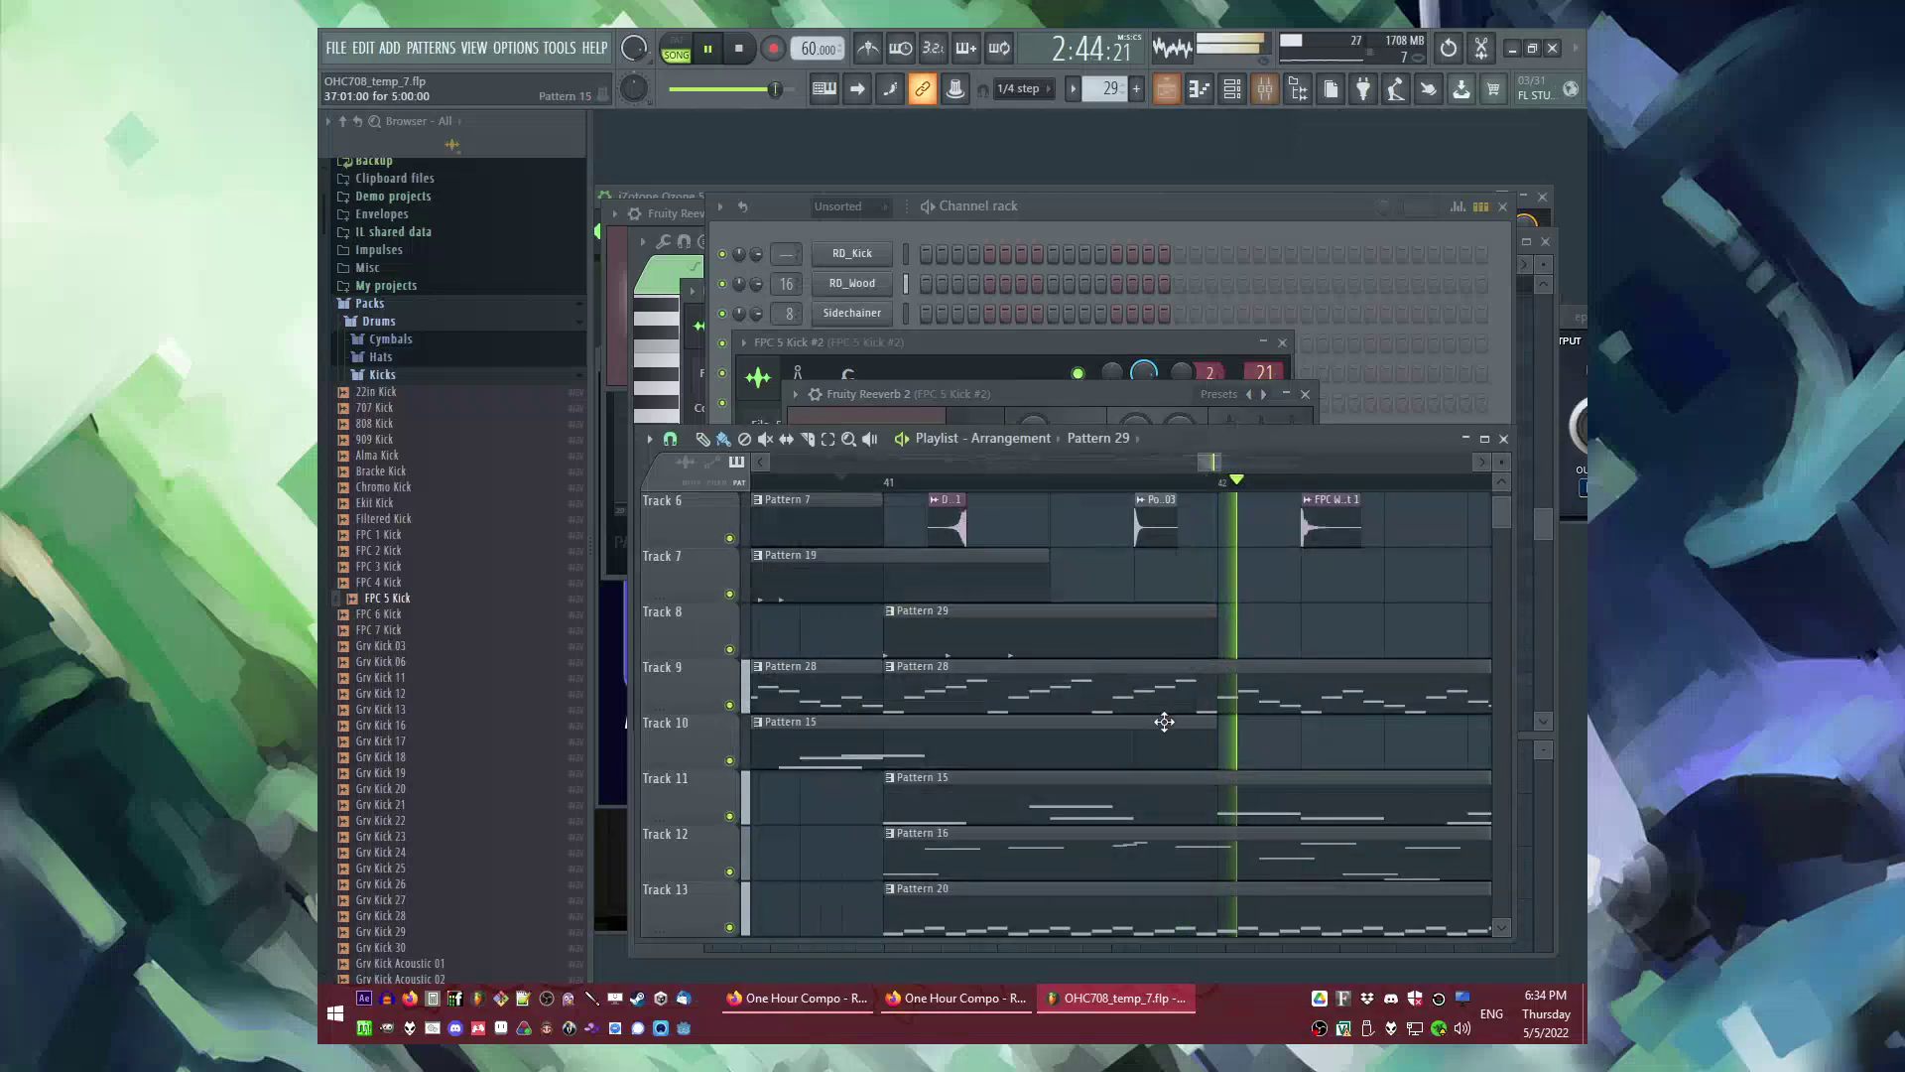
pyautogui.keyDown('ctrl'); pyautogui.scroll(-2, 1147, 655); pyautogui.keyUp('ctrl')
pyautogui.click(1141, 617)
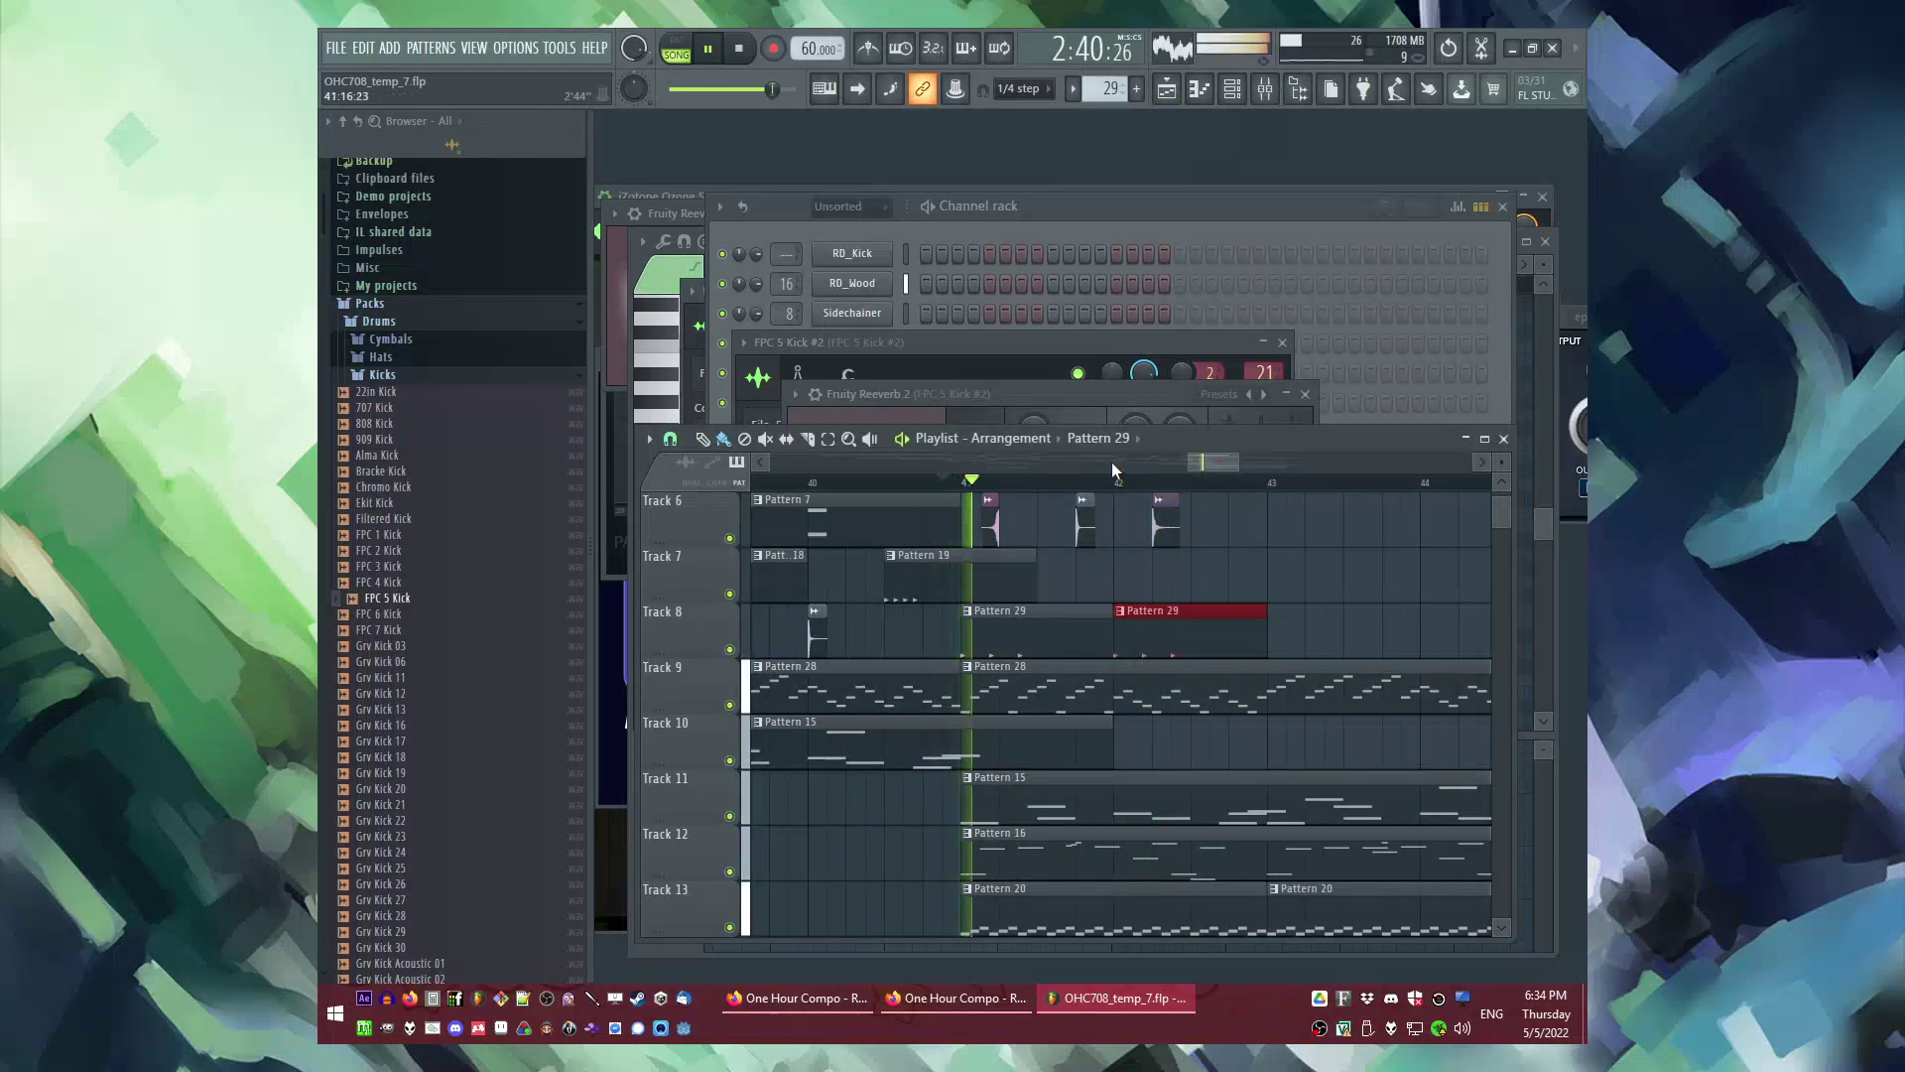
pyautogui.click(1144, 615)
pyautogui.click(1171, 740)
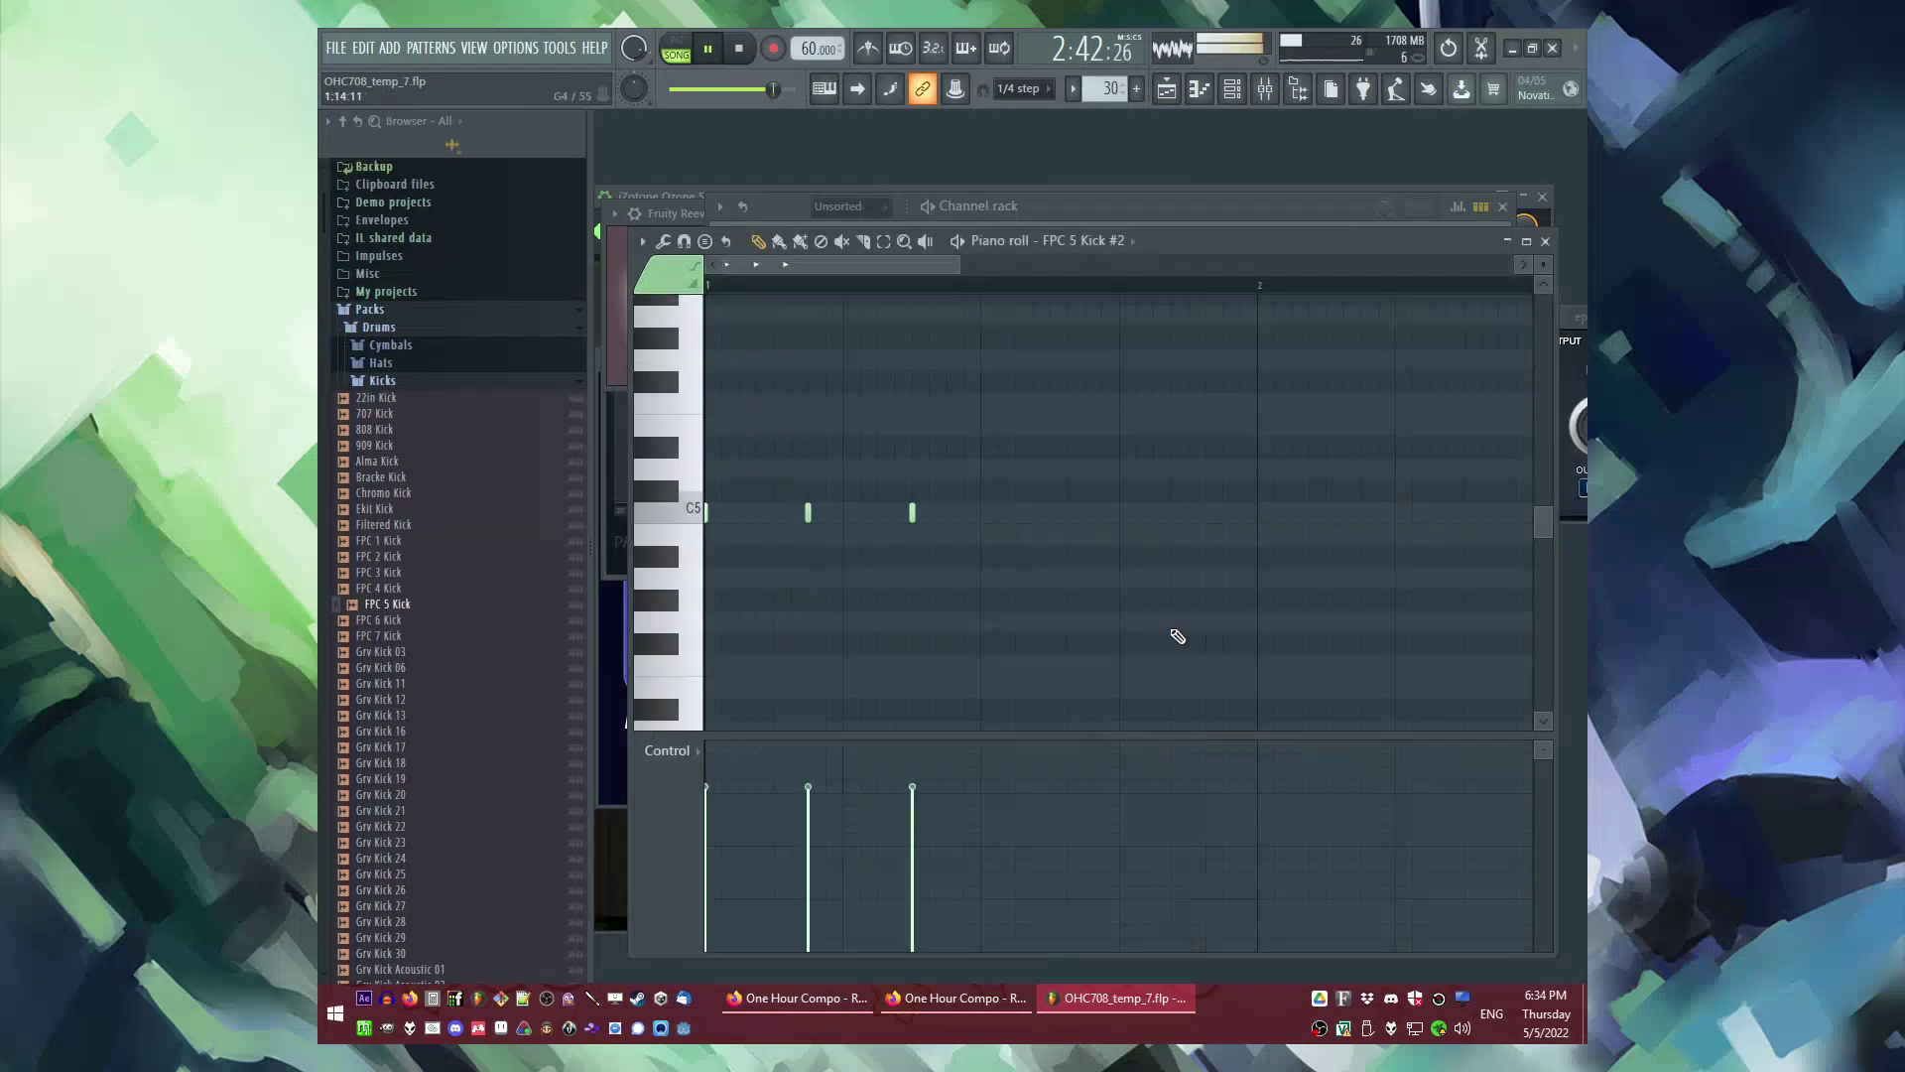
# Step: Shift the three kick notes two steps later and add C5 notes on steps 12 and 15
pyautogui.moveTo(708, 517); pyautogui.dragTo(774, 515)
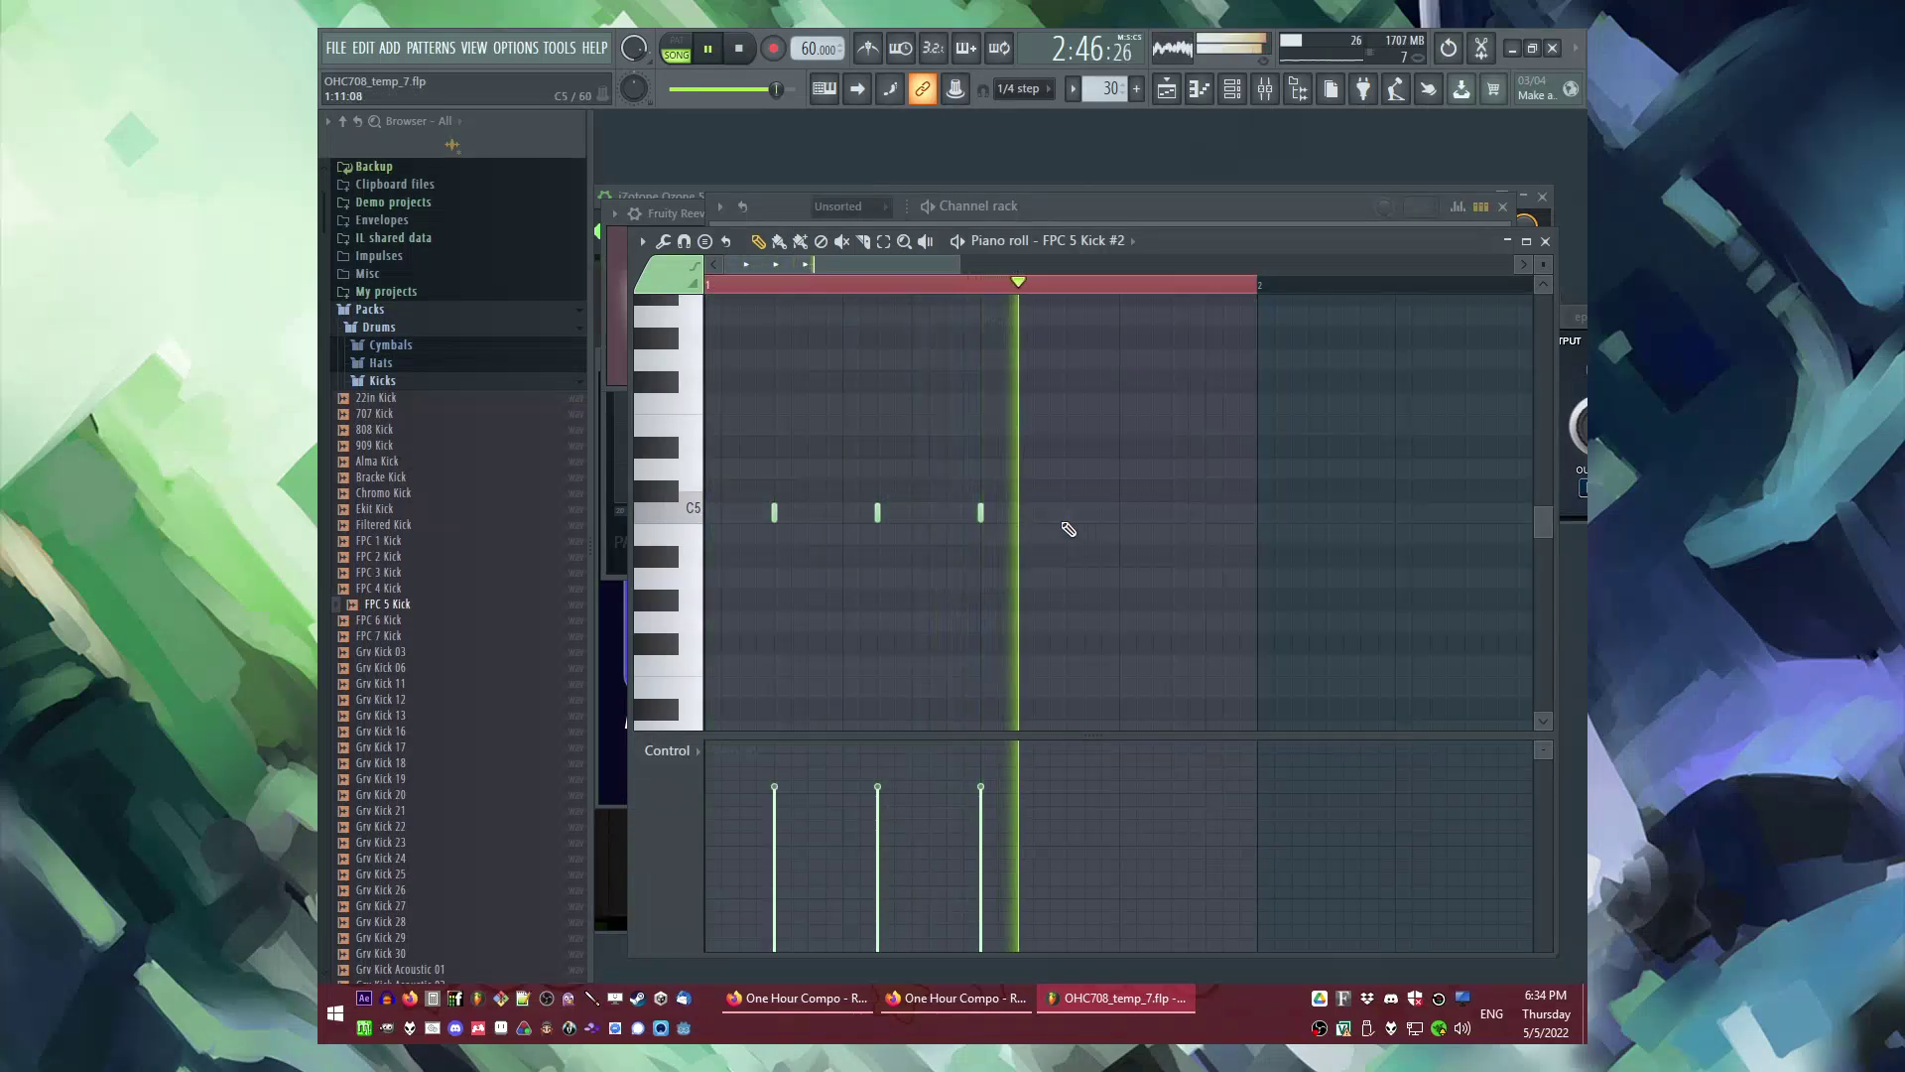
pyautogui.click(1084, 512)
pyautogui.click(1187, 519)
# Step: Duplicate the Pattern 29 and Pattern 30 clips on Track 8 twice, filling bars 41 to 46
pyautogui.press('F5')
pyautogui.moveTo(1178, 642); pyautogui.dragTo(960, 629)
pyautogui.hotkey('ctrl', 'b')
pyautogui.scroll(-2, 960, 629)
pyautogui.scroll(-3, 977, 627)
pyautogui.hotkey('ctrl', 'b')
pyautogui.scroll(2, 994, 621)
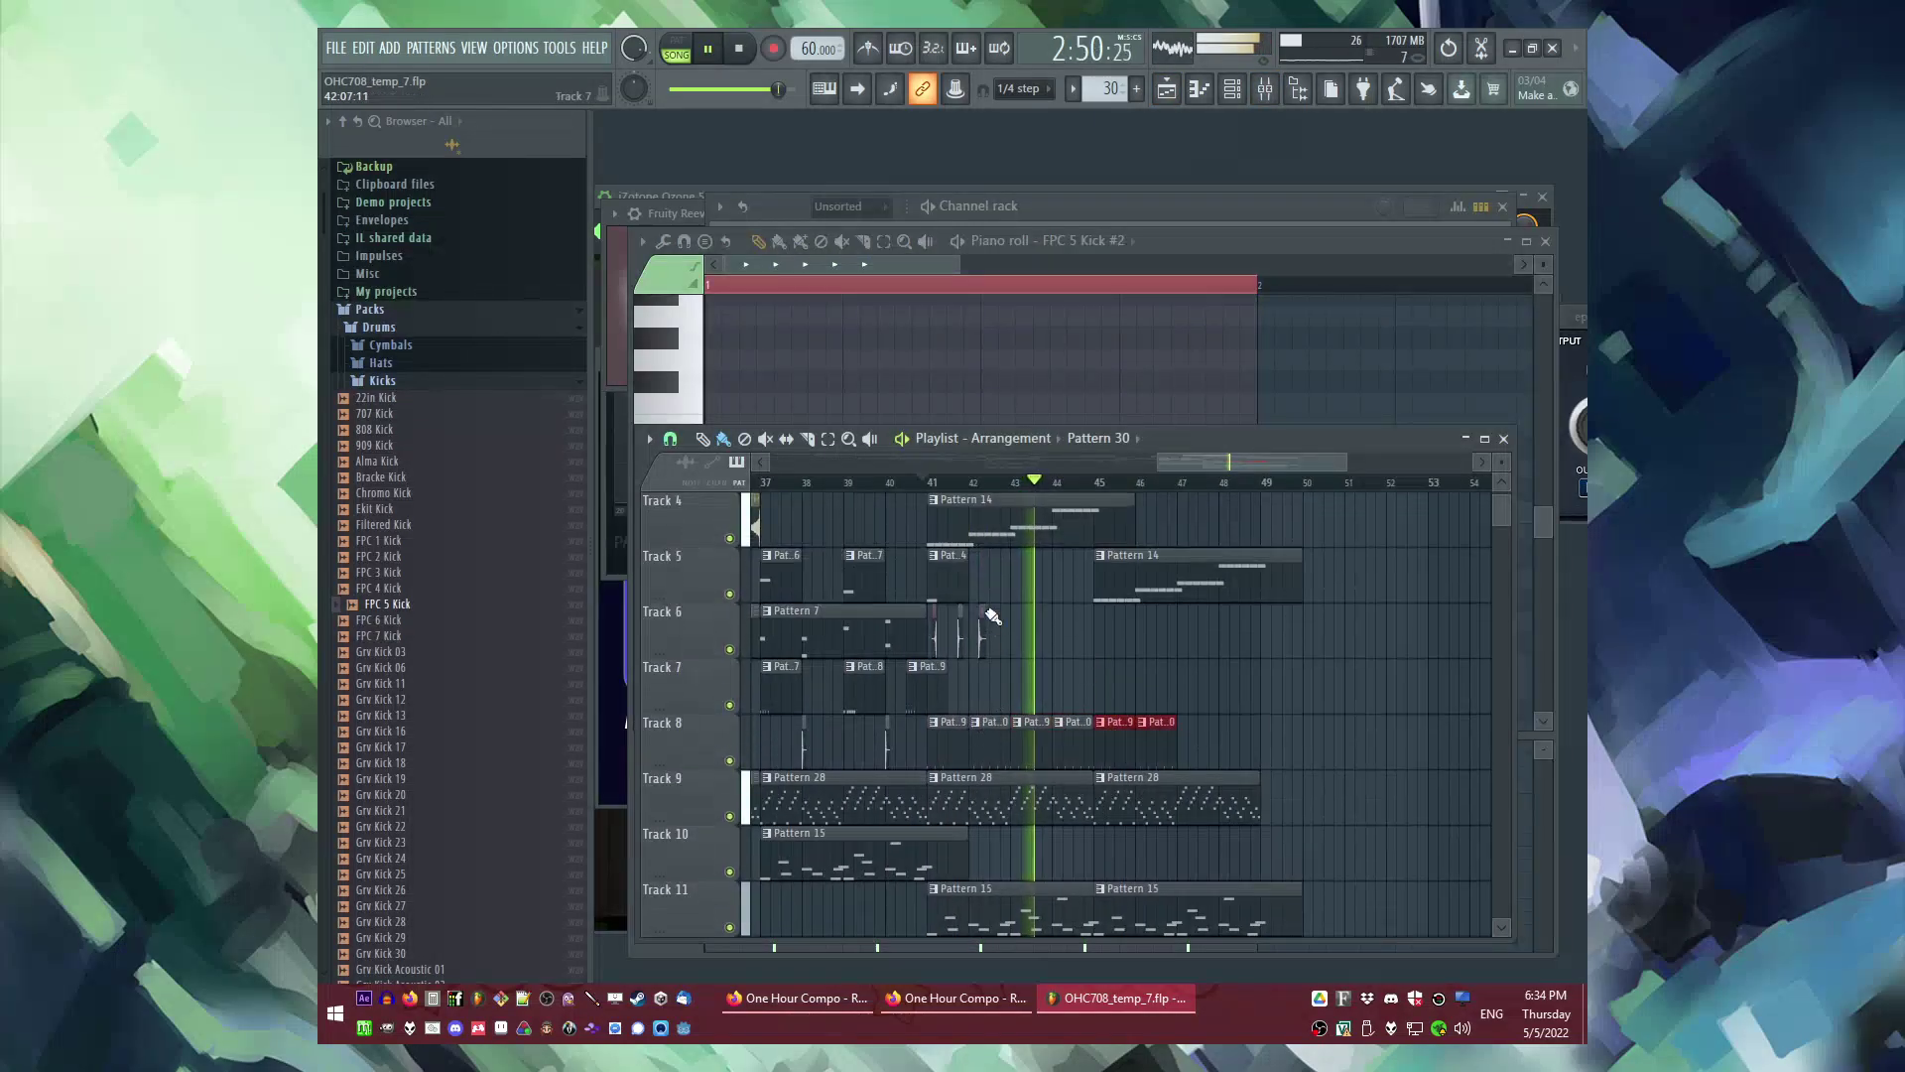
pyautogui.scroll(3, 958, 637)
pyautogui.moveTo(1100, 640); pyautogui.dragTo(1011, 643)
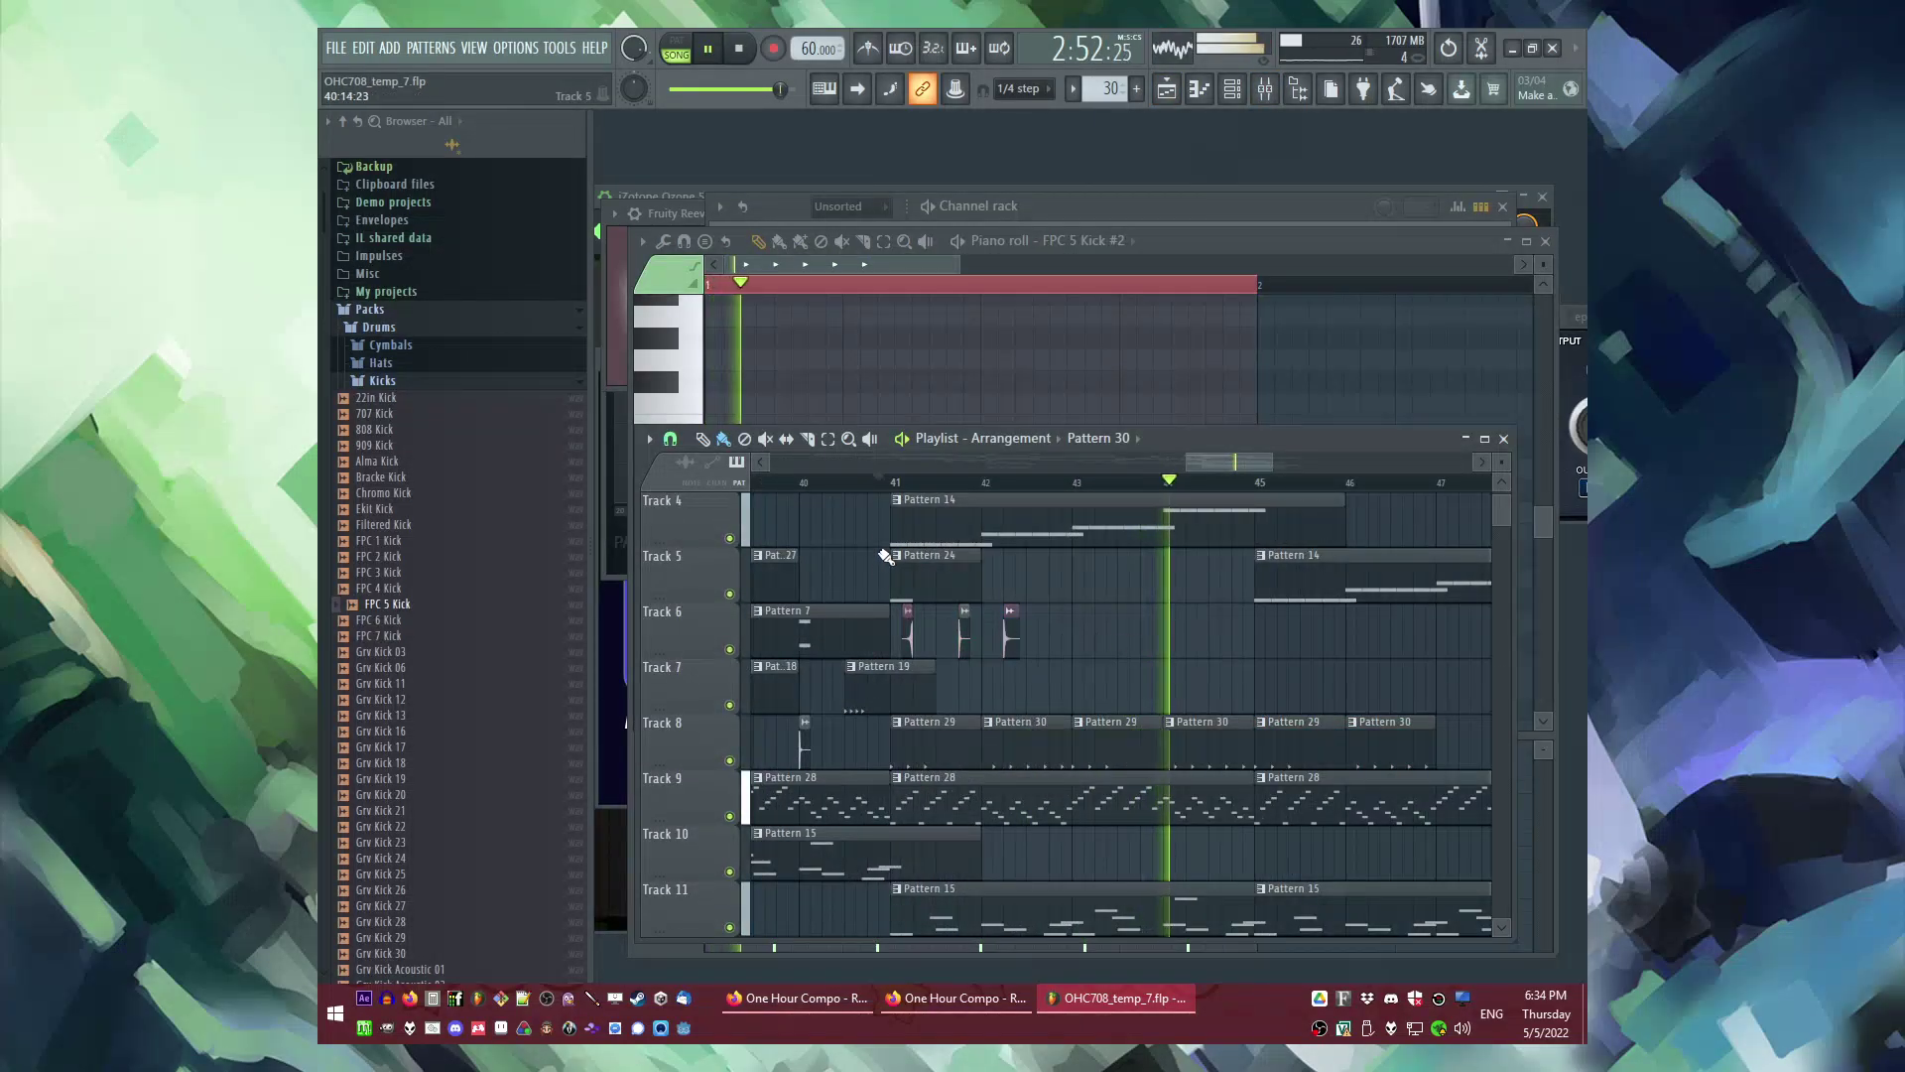
# Step: Browse the drum sample packs for another percussion sound and open the Cymbals folder of the Drums pack
pyautogui.scroll(2, 893, 511)
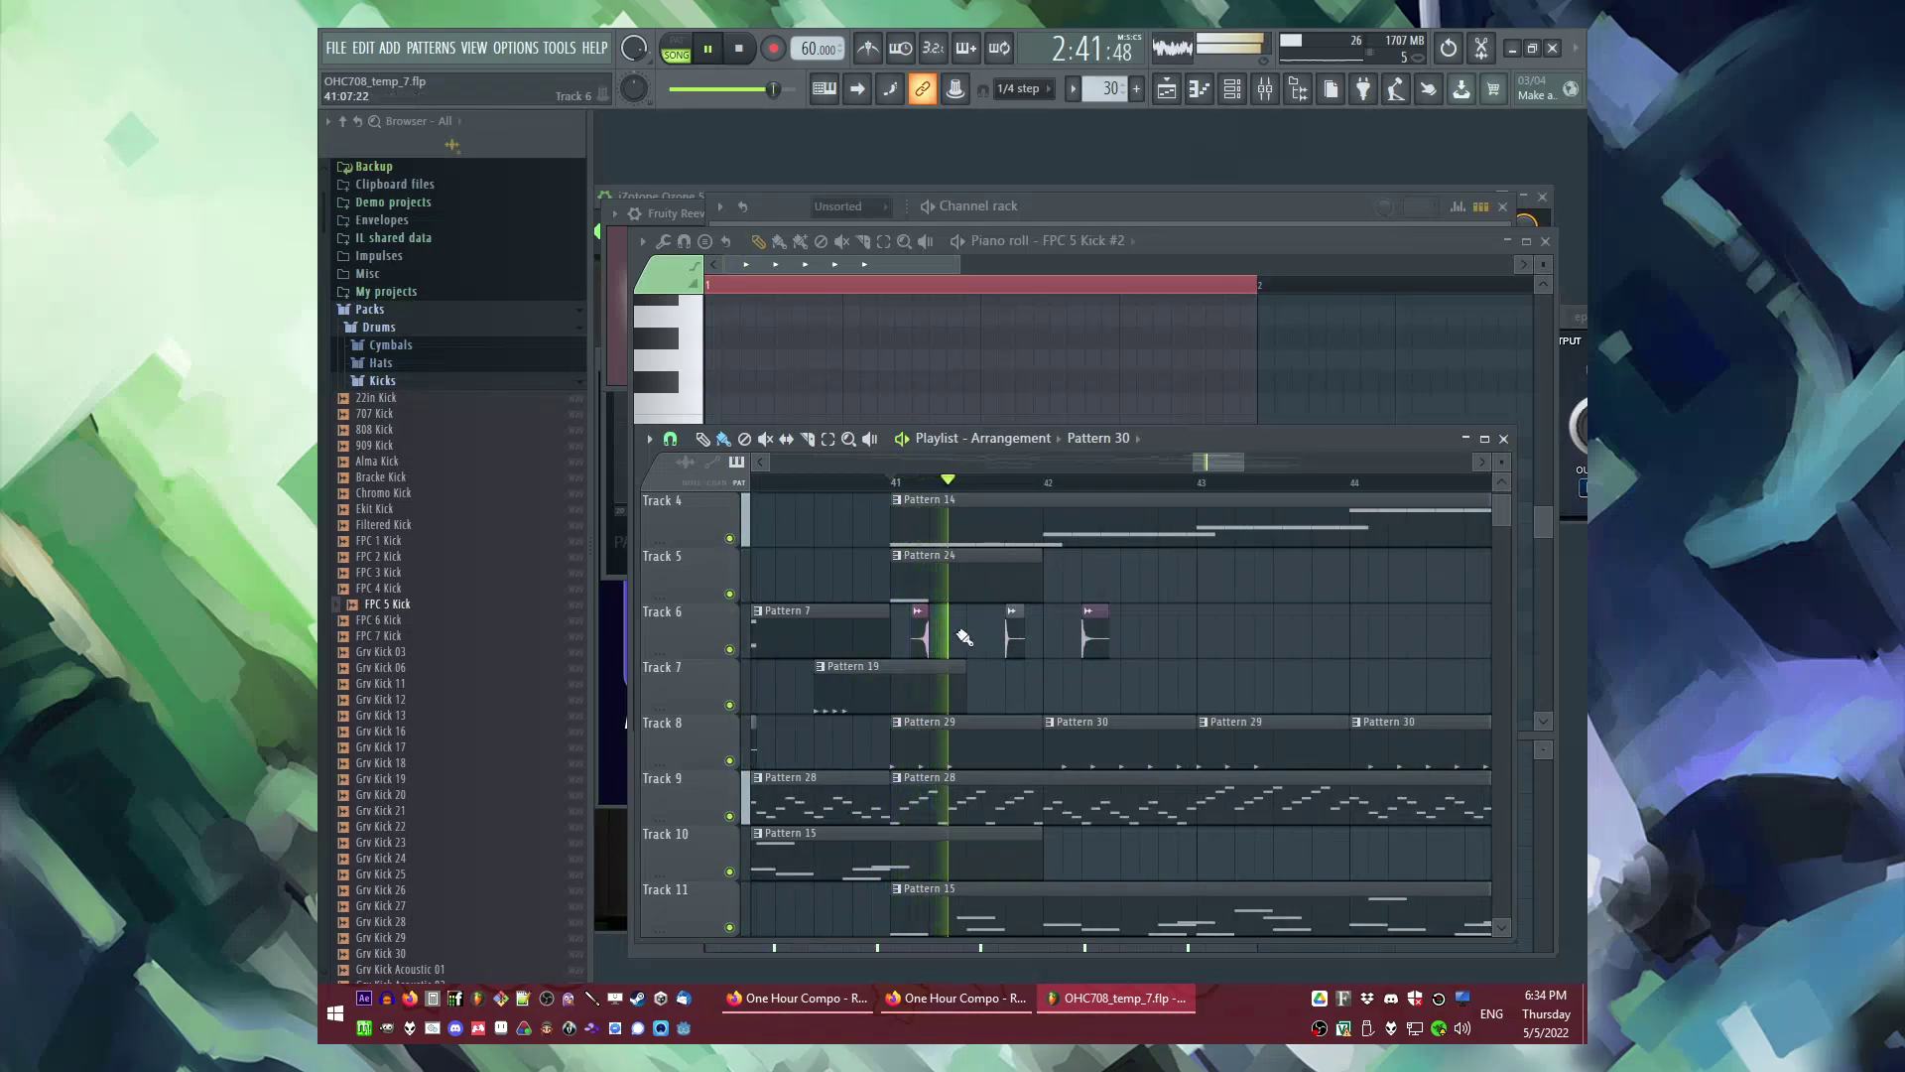
pyautogui.click(425, 556)
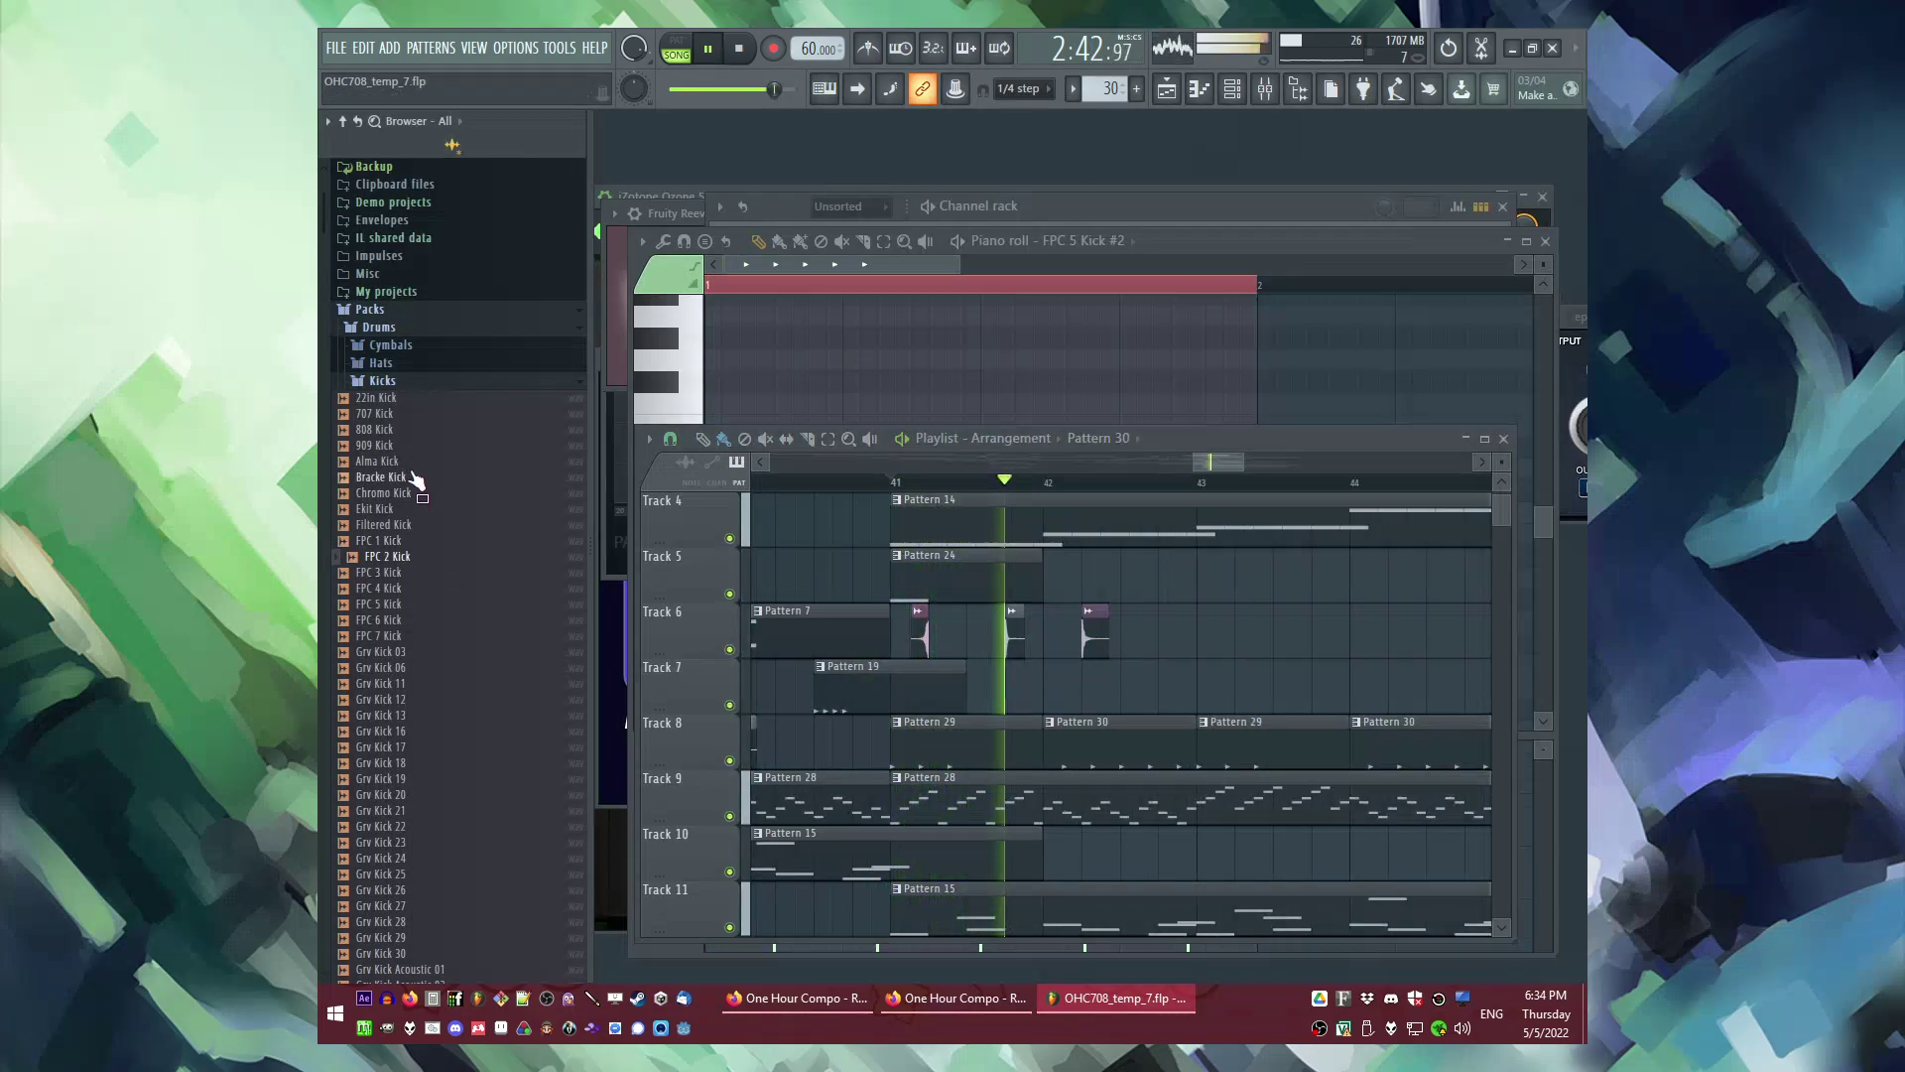
pyautogui.click(383, 380)
pyautogui.click(395, 417)
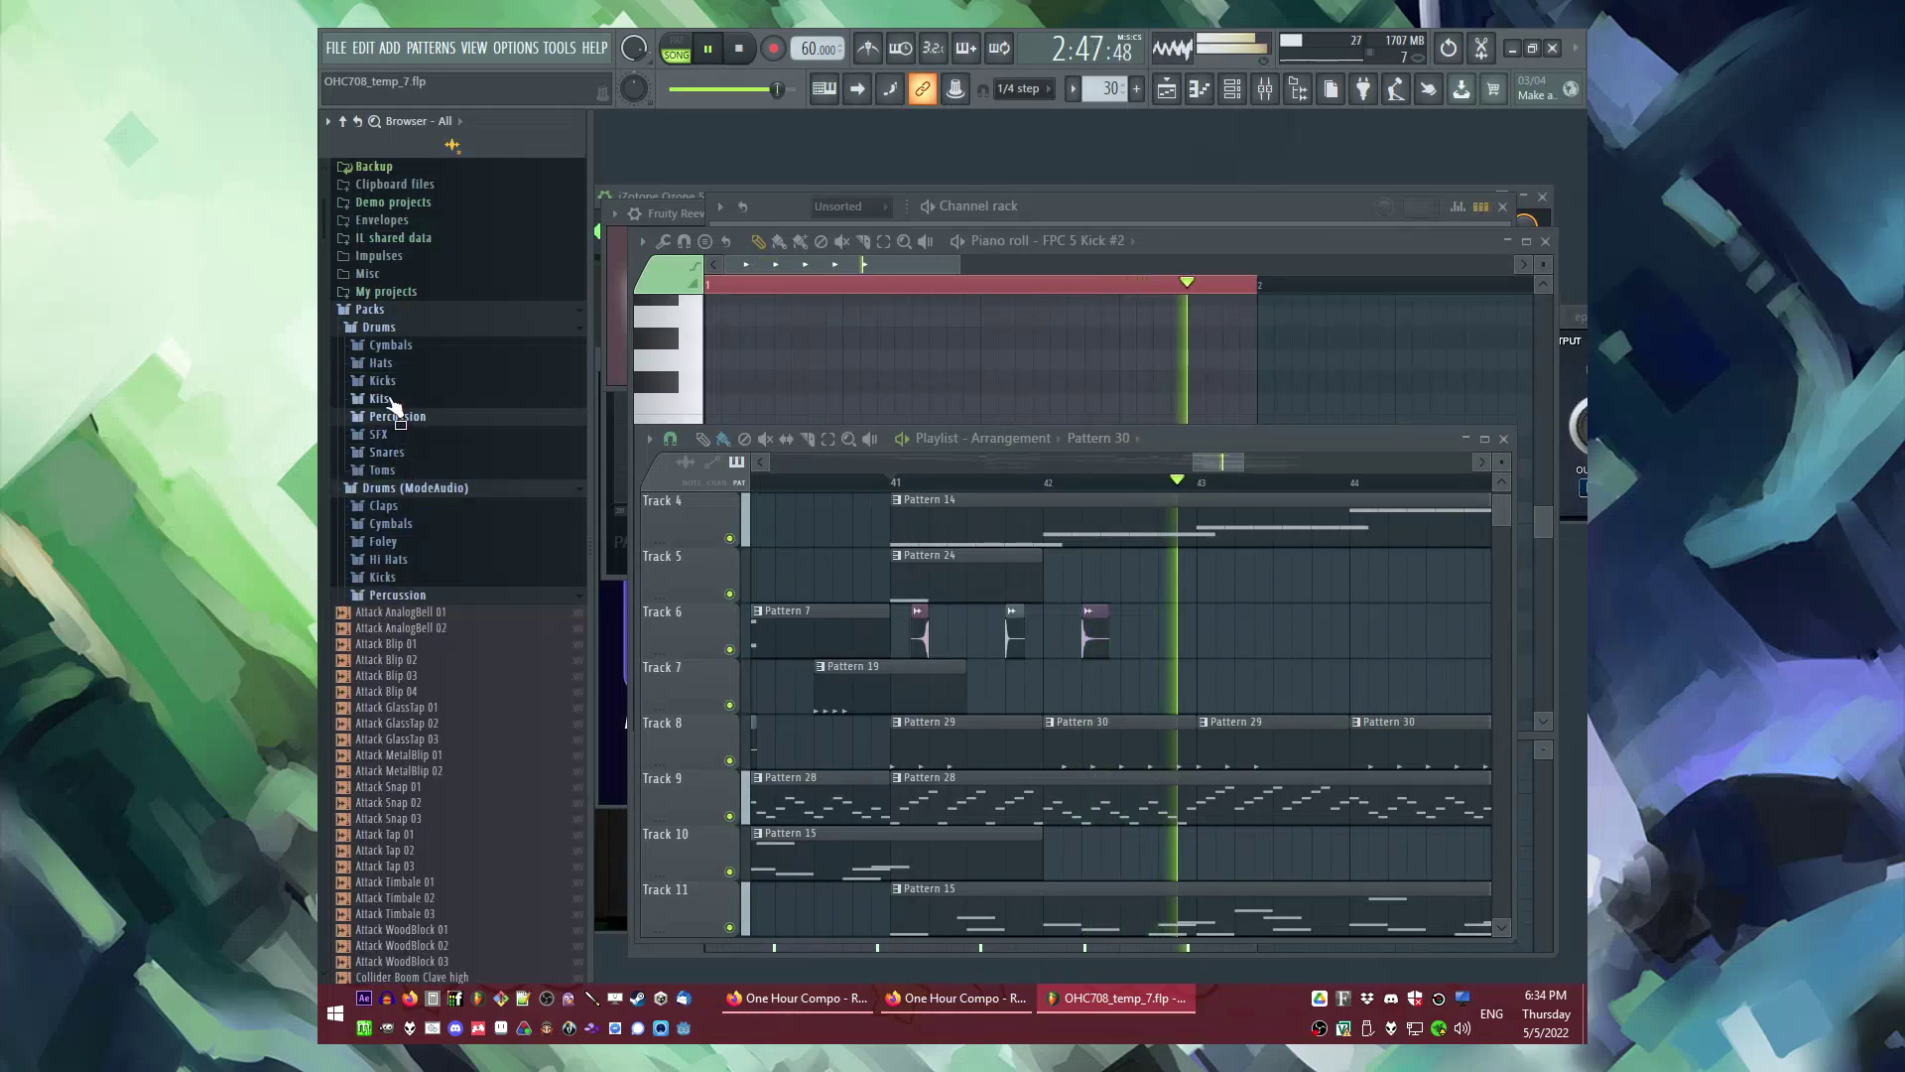
pyautogui.click(385, 399)
pyautogui.press('space')
pyautogui.click(379, 398)
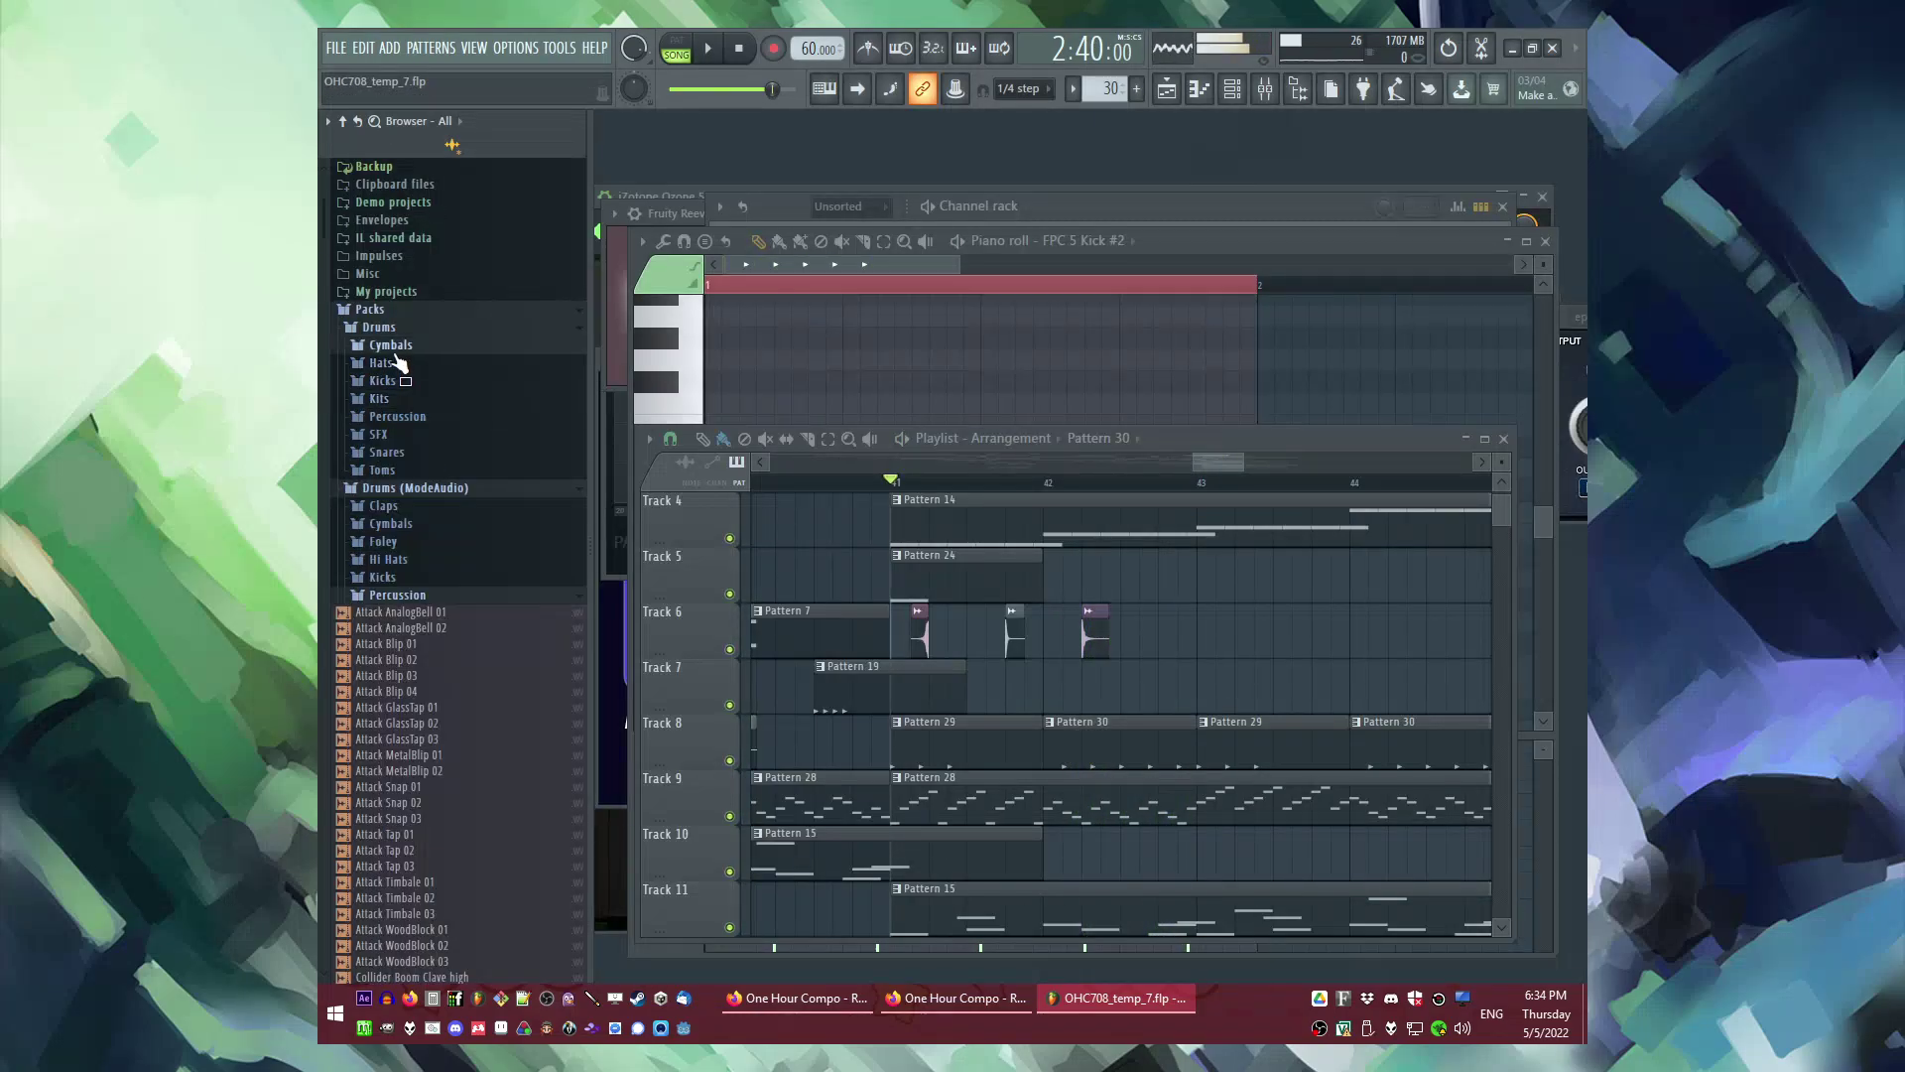
pyautogui.click(389, 344)
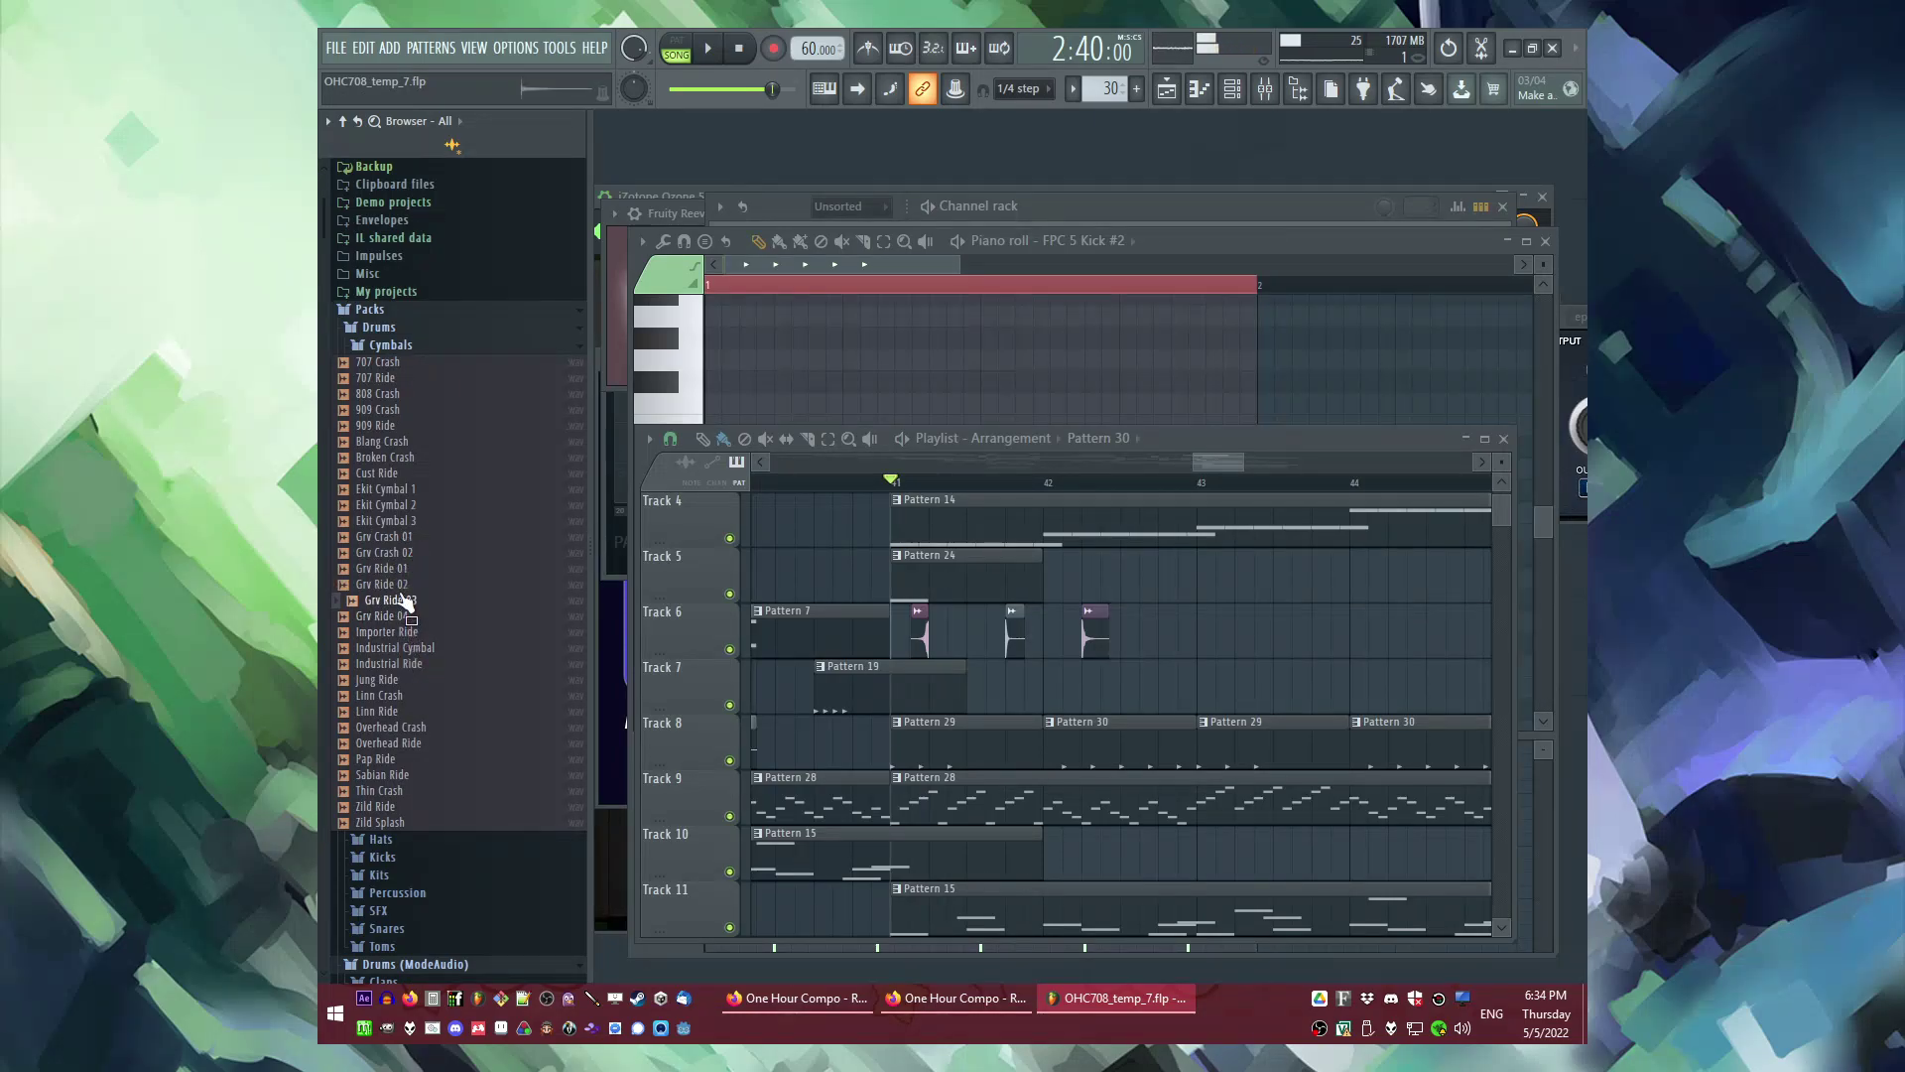
# Step: Create Pattern 31, place it at bar 42 on Track 7, and add the Grv Ride 03 sample as a new channel
pyautogui.press('space')
pyautogui.press('KP_Add')
pyautogui.click(1061, 686)
pyautogui.press('F6')
pyautogui.moveTo(416, 603); pyautogui.dragTo(871, 240)
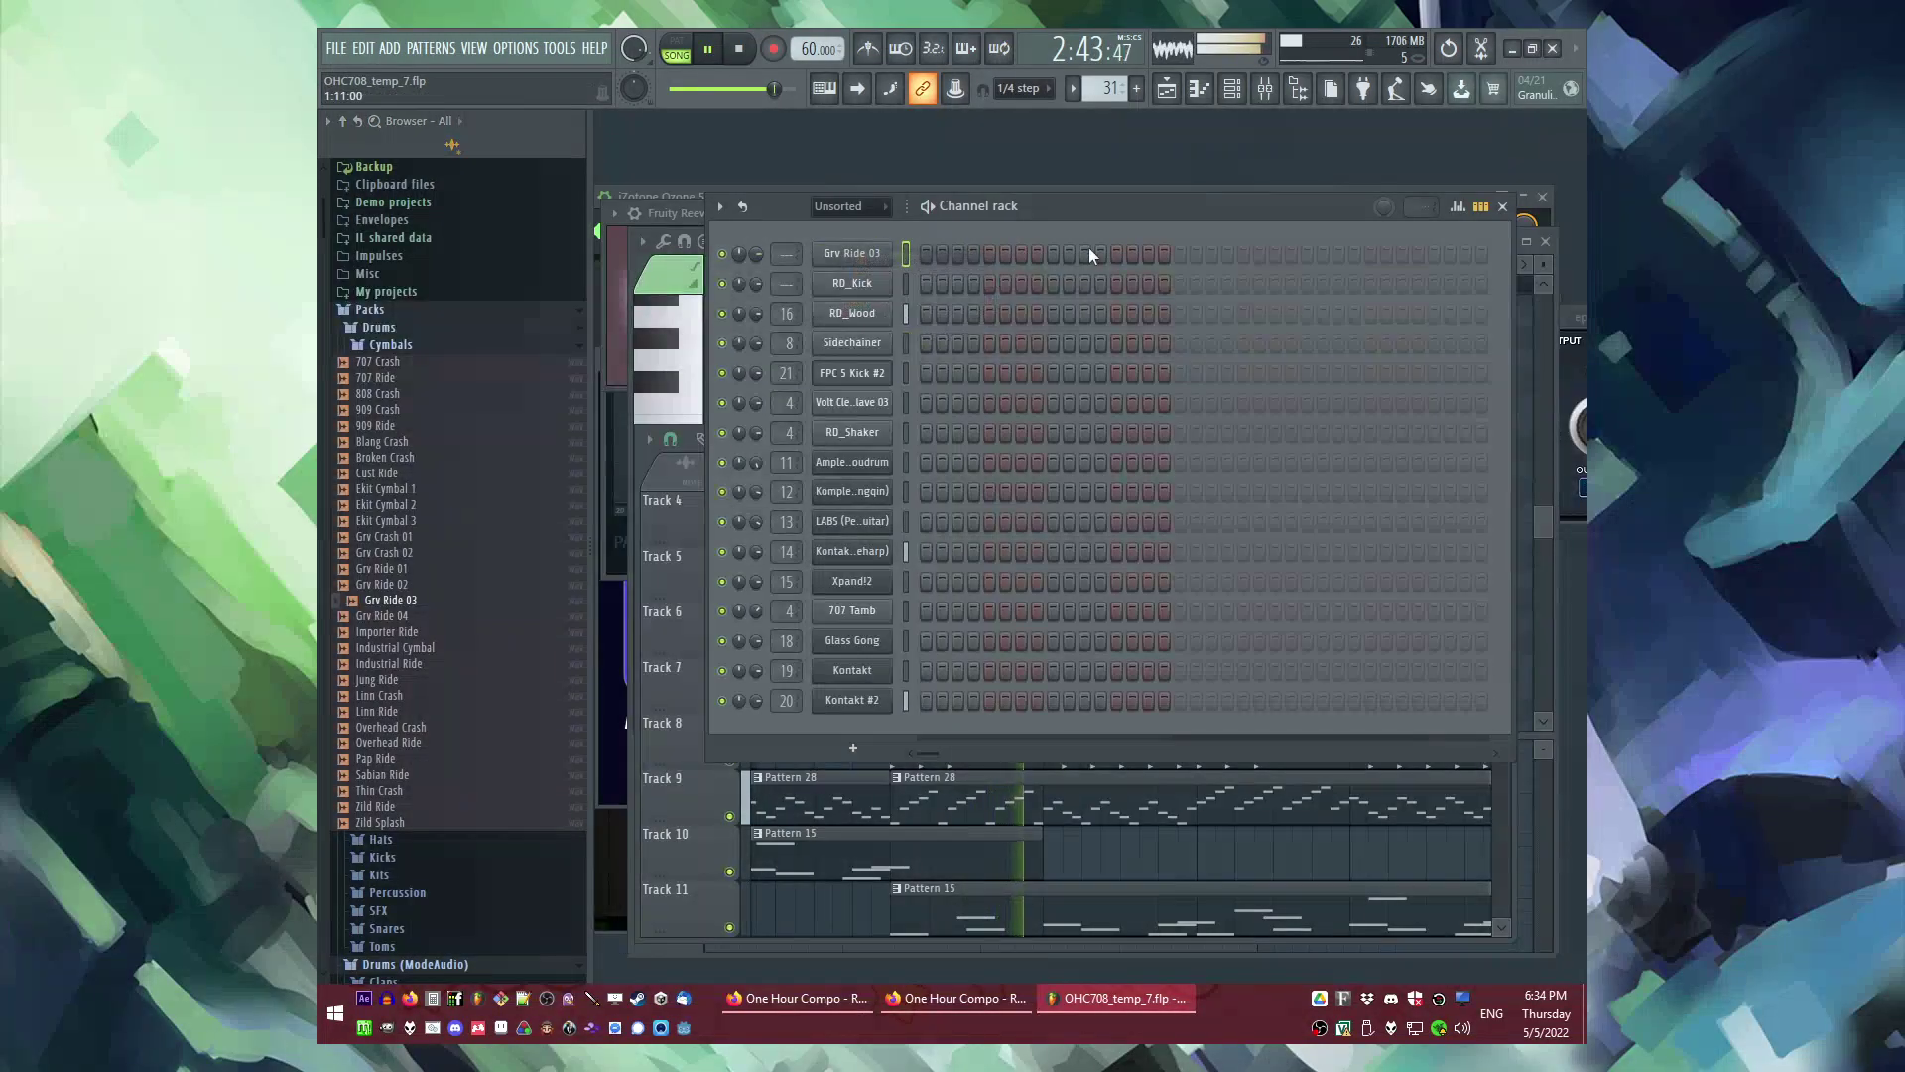
# Step: Add Grv Ride 03 hits on steps 9, 11, 13 and 15 of Pattern 31
pyautogui.click(1053, 254)
pyautogui.click(1085, 254)
pyautogui.click(1116, 254)
pyautogui.click(1149, 256)
# Step: Lower the velocity of the second ride note strongly and that of the third note slightly
pyautogui.rightClick(870, 254)
pyautogui.click(963, 252)
pyautogui.moveTo(1052, 864); pyautogui.dragTo(1149, 820)
pyautogui.press('F6')
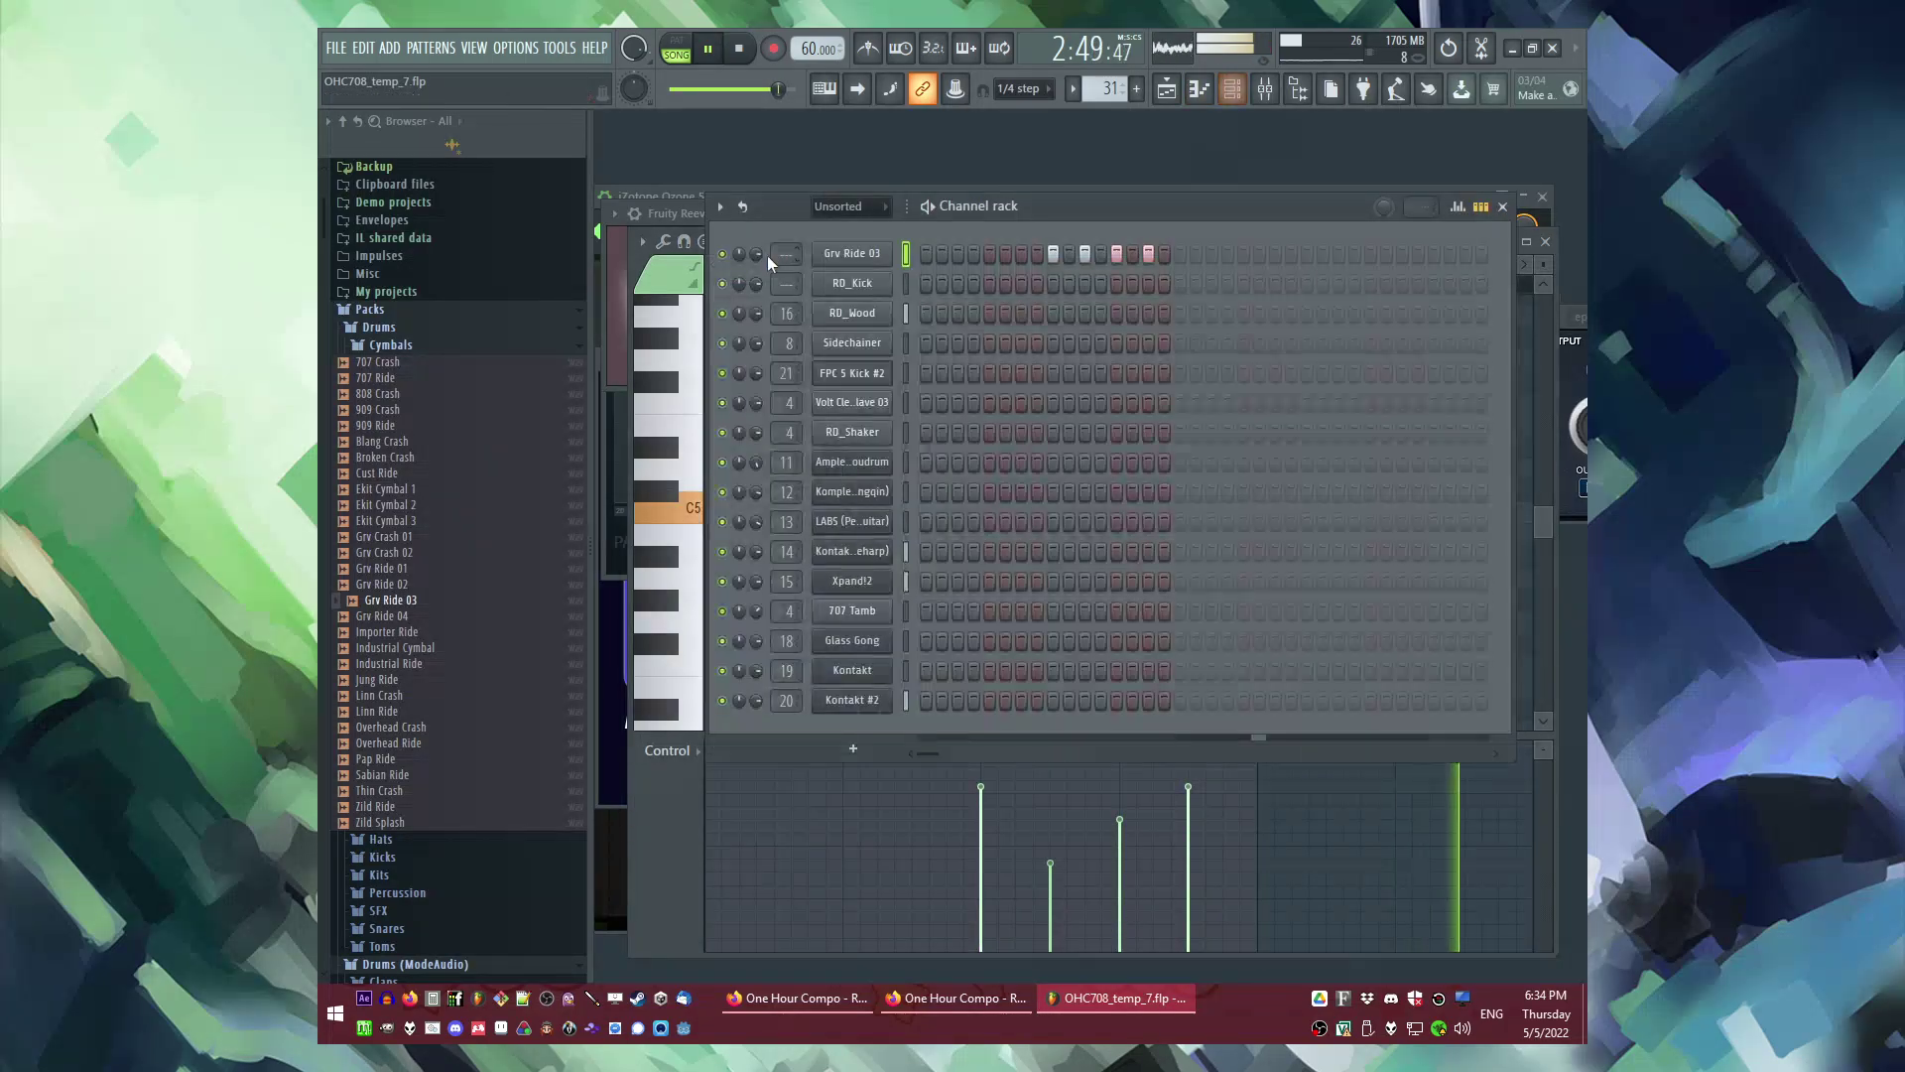
# Step: Route the Grv Ride 03 channel to mixer track 3 and add a ride hit on step 17
pyautogui.press('space')
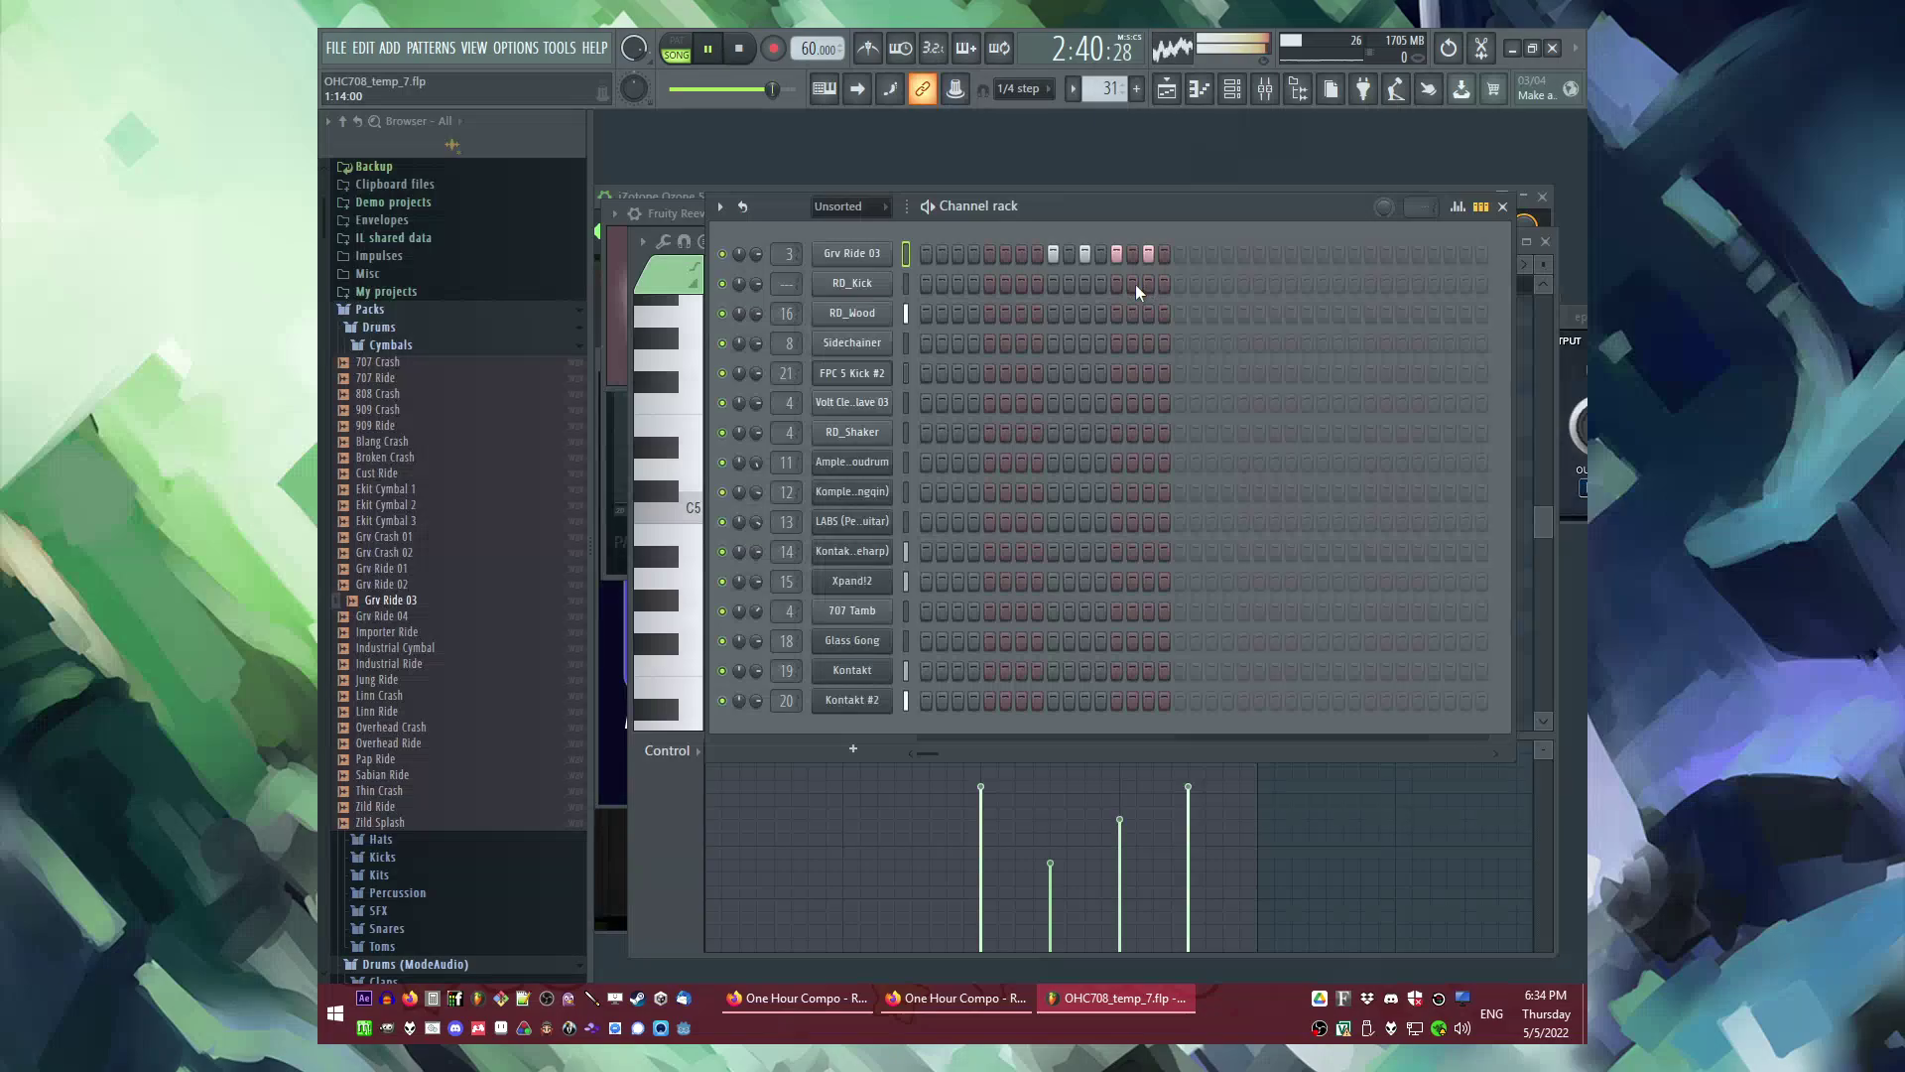
pyautogui.press('F9')
pyautogui.press('F5')
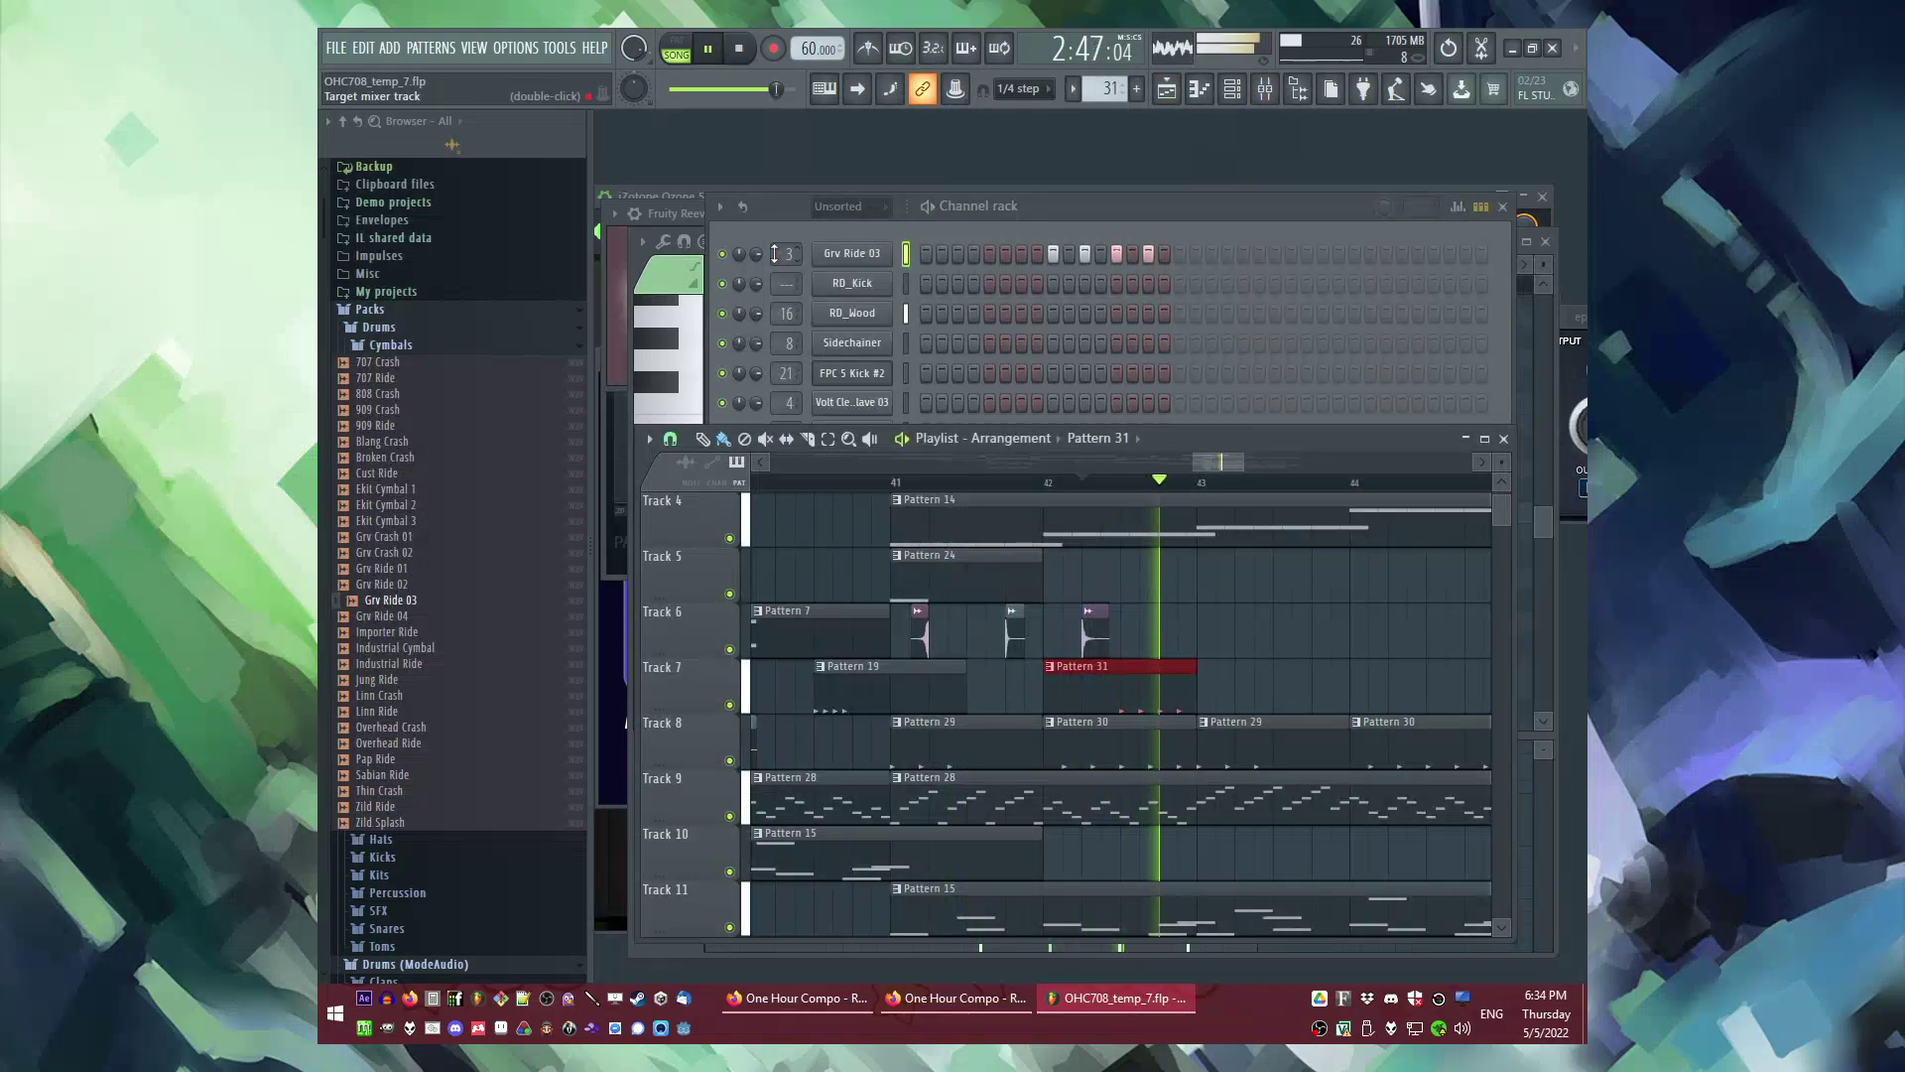
pyautogui.click(1179, 255)
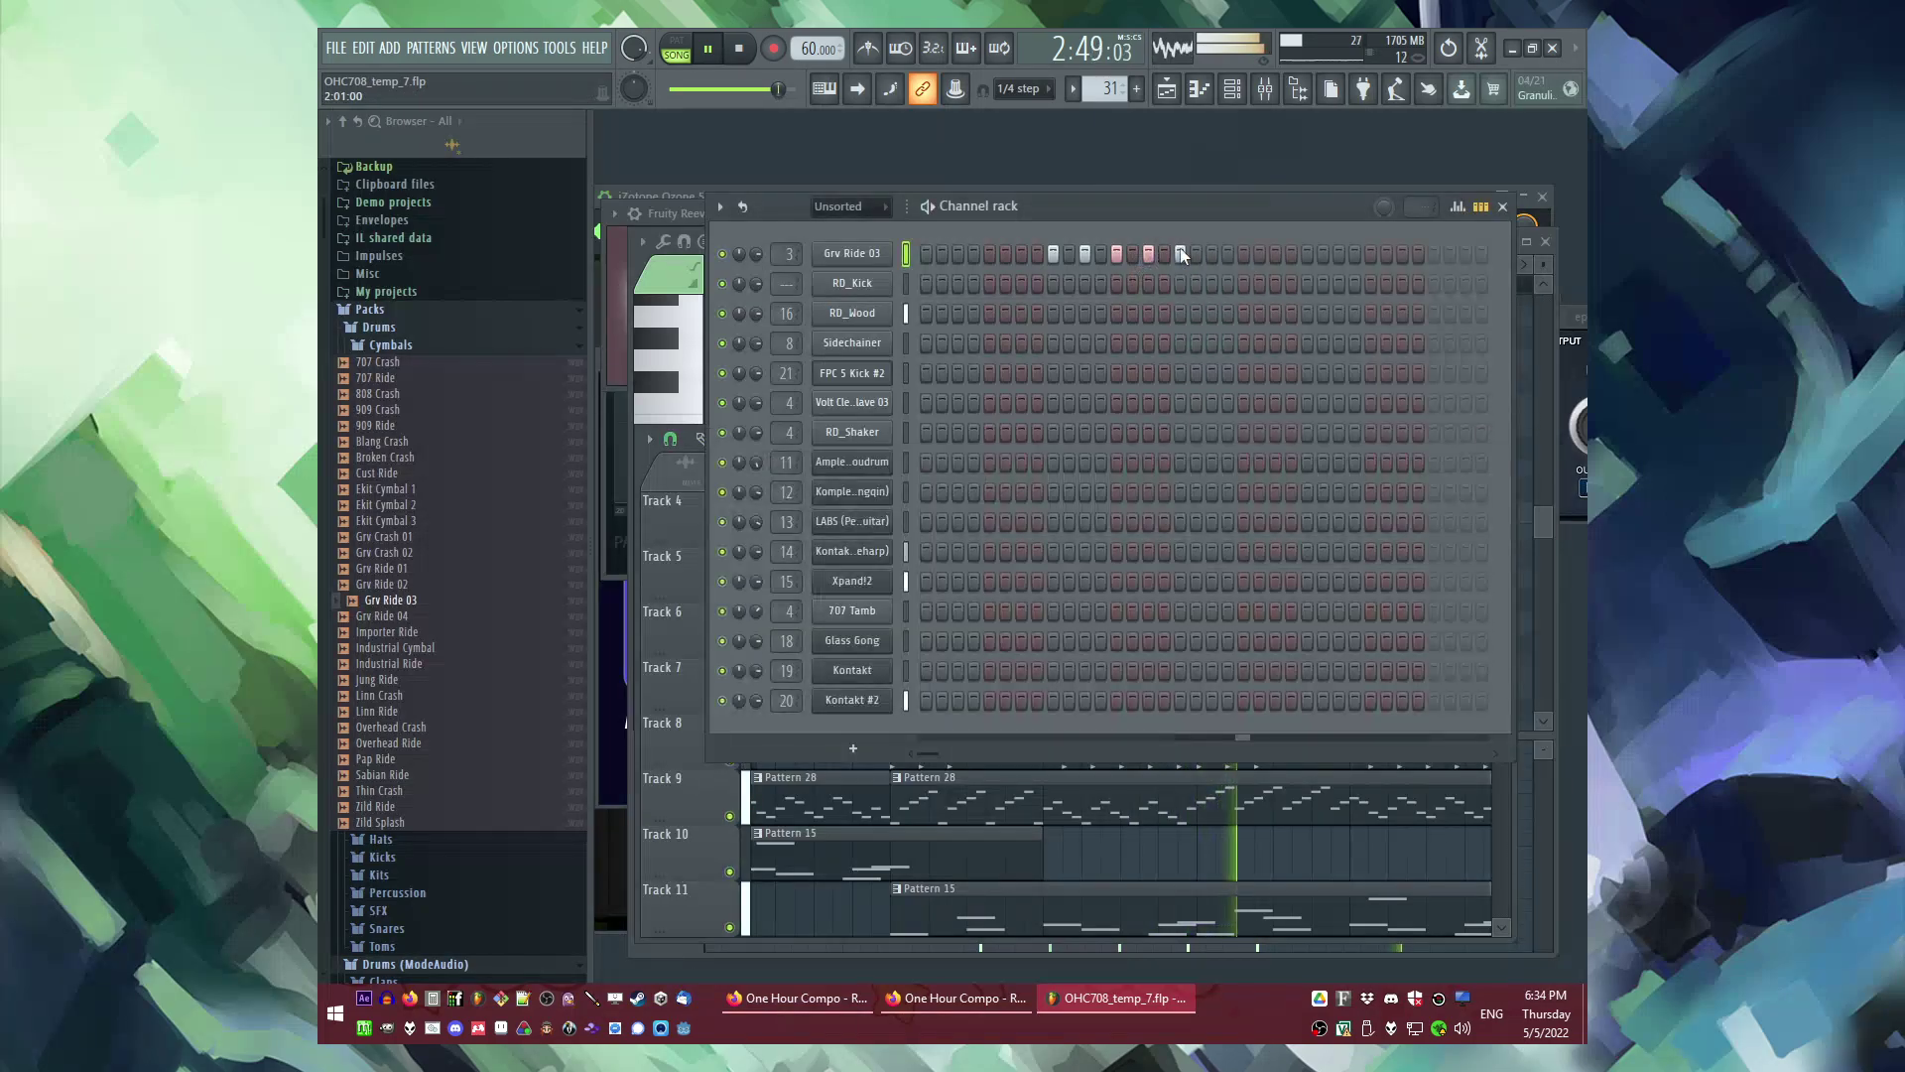
# Step: Play back bars 42 and 43 of the arrangement to check the extended ride pattern
pyautogui.press('F5')
pyautogui.scroll(-3, 901, 608)
pyautogui.moveTo(1121, 645); pyautogui.dragTo(1030, 656)
pyautogui.moveTo(901, 631); pyautogui.dragTo(992, 649)
pyautogui.rightClick(1127, 656)
pyautogui.moveTo(981, 483); pyautogui.dragTo(1042, 484)
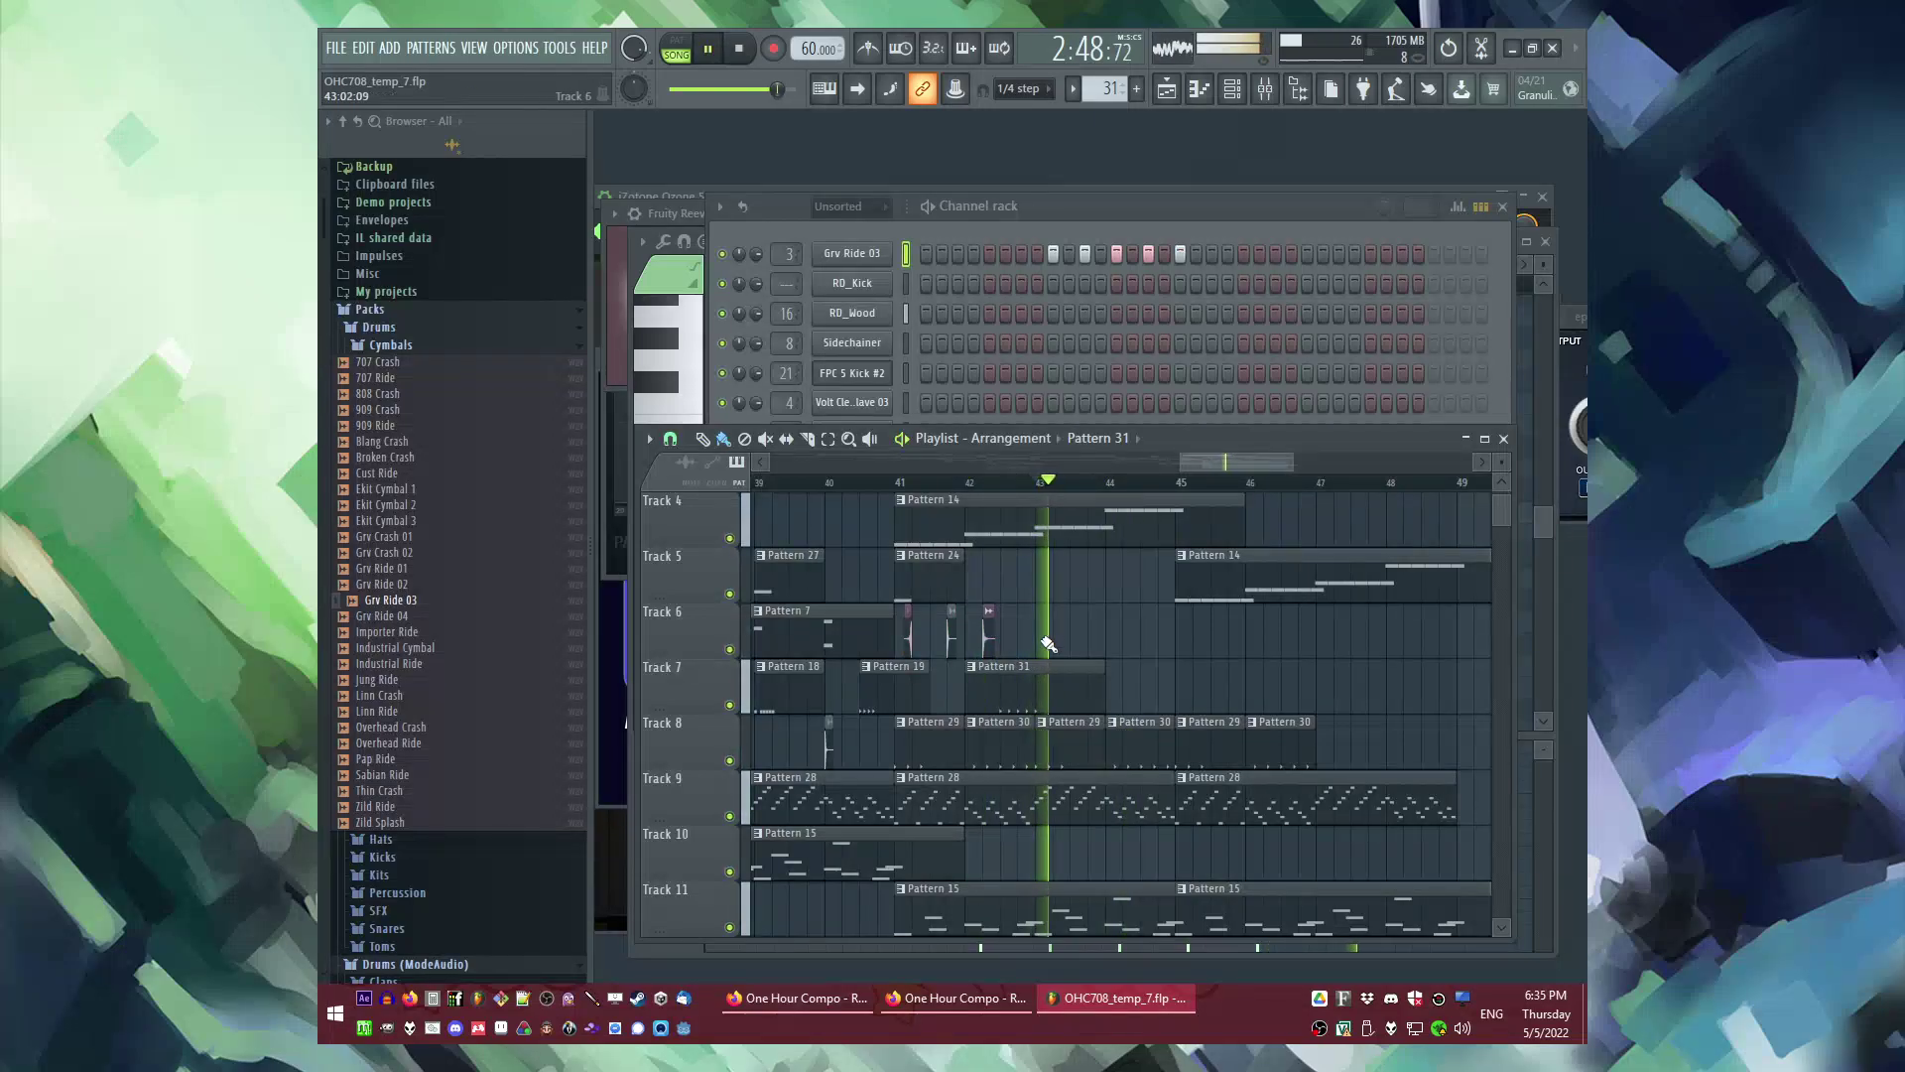
pyautogui.scroll(2, 1047, 643)
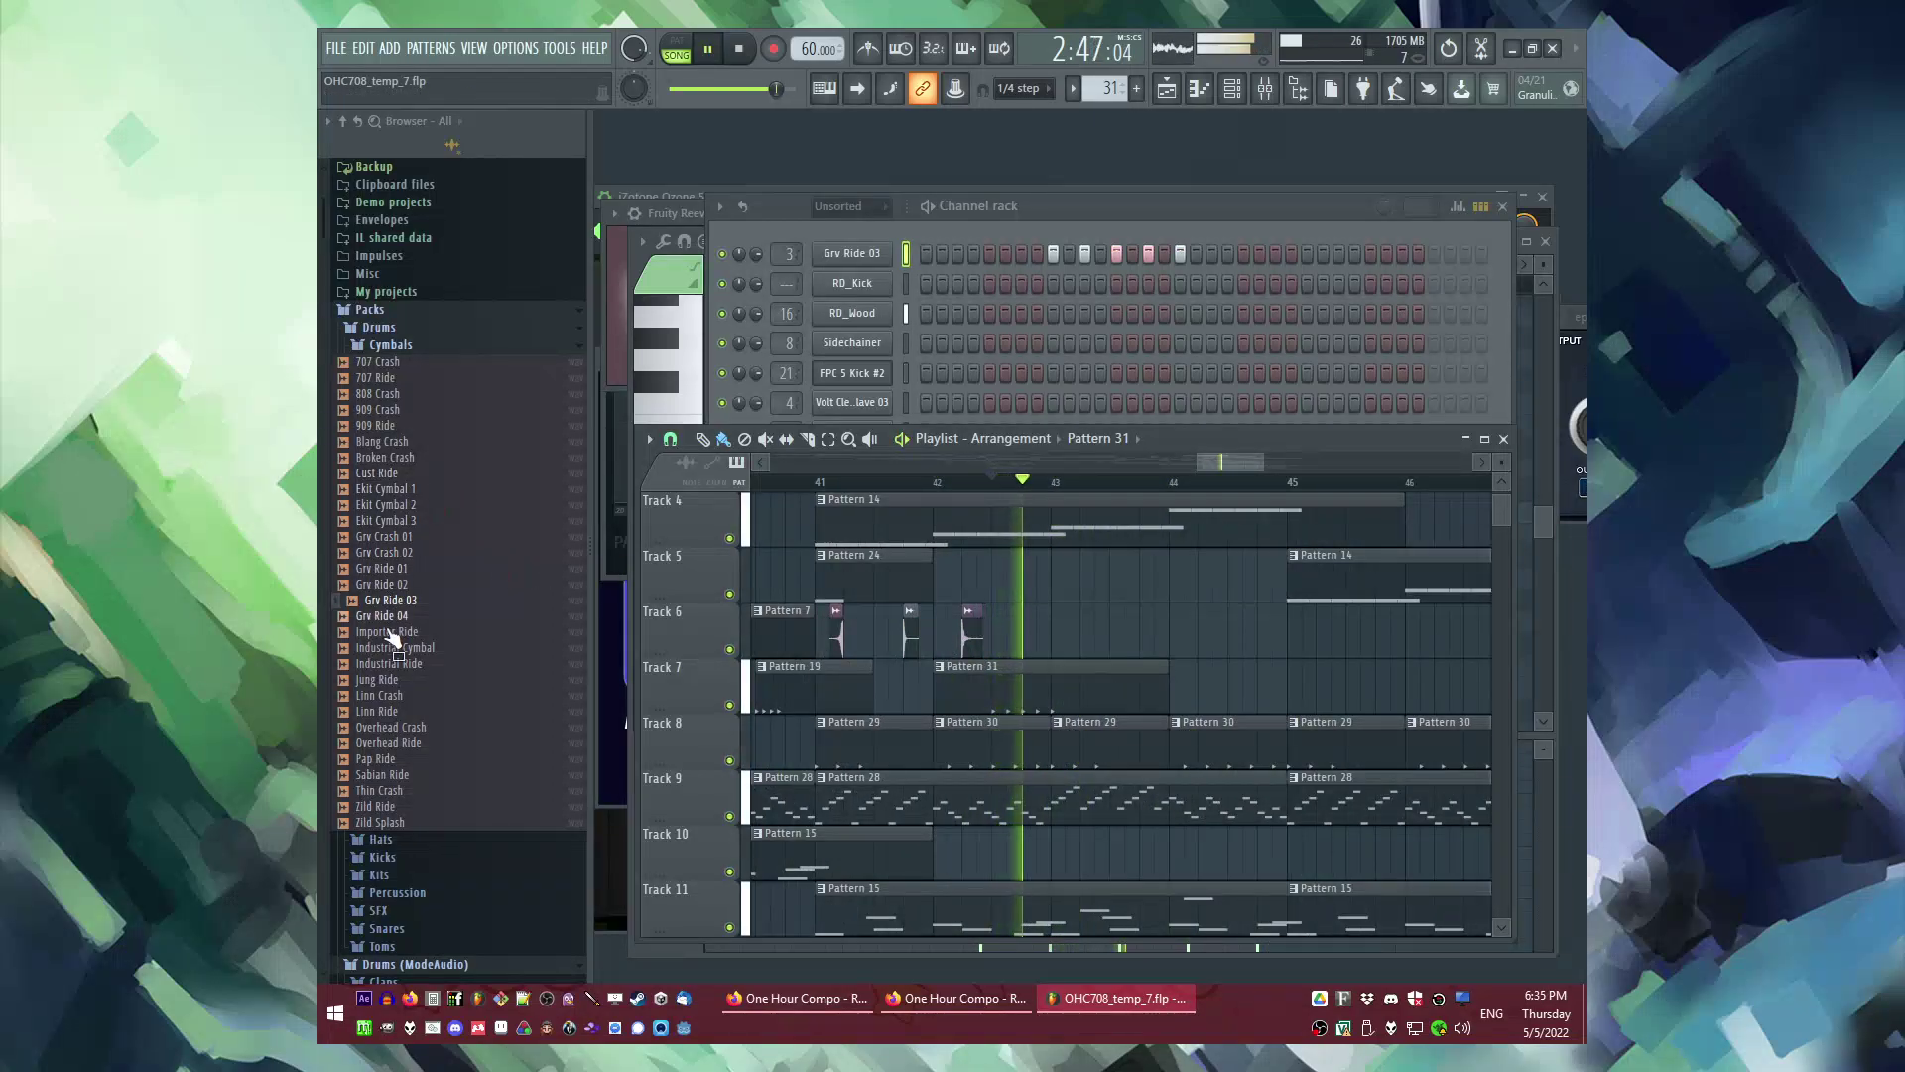
# Step: Try the FPC Wind Chimes percussion sample as an audio clip at bar 43 on Track 6
pyautogui.scroll(-3, 402, 675)
pyautogui.click(414, 734)
pyautogui.press('space')
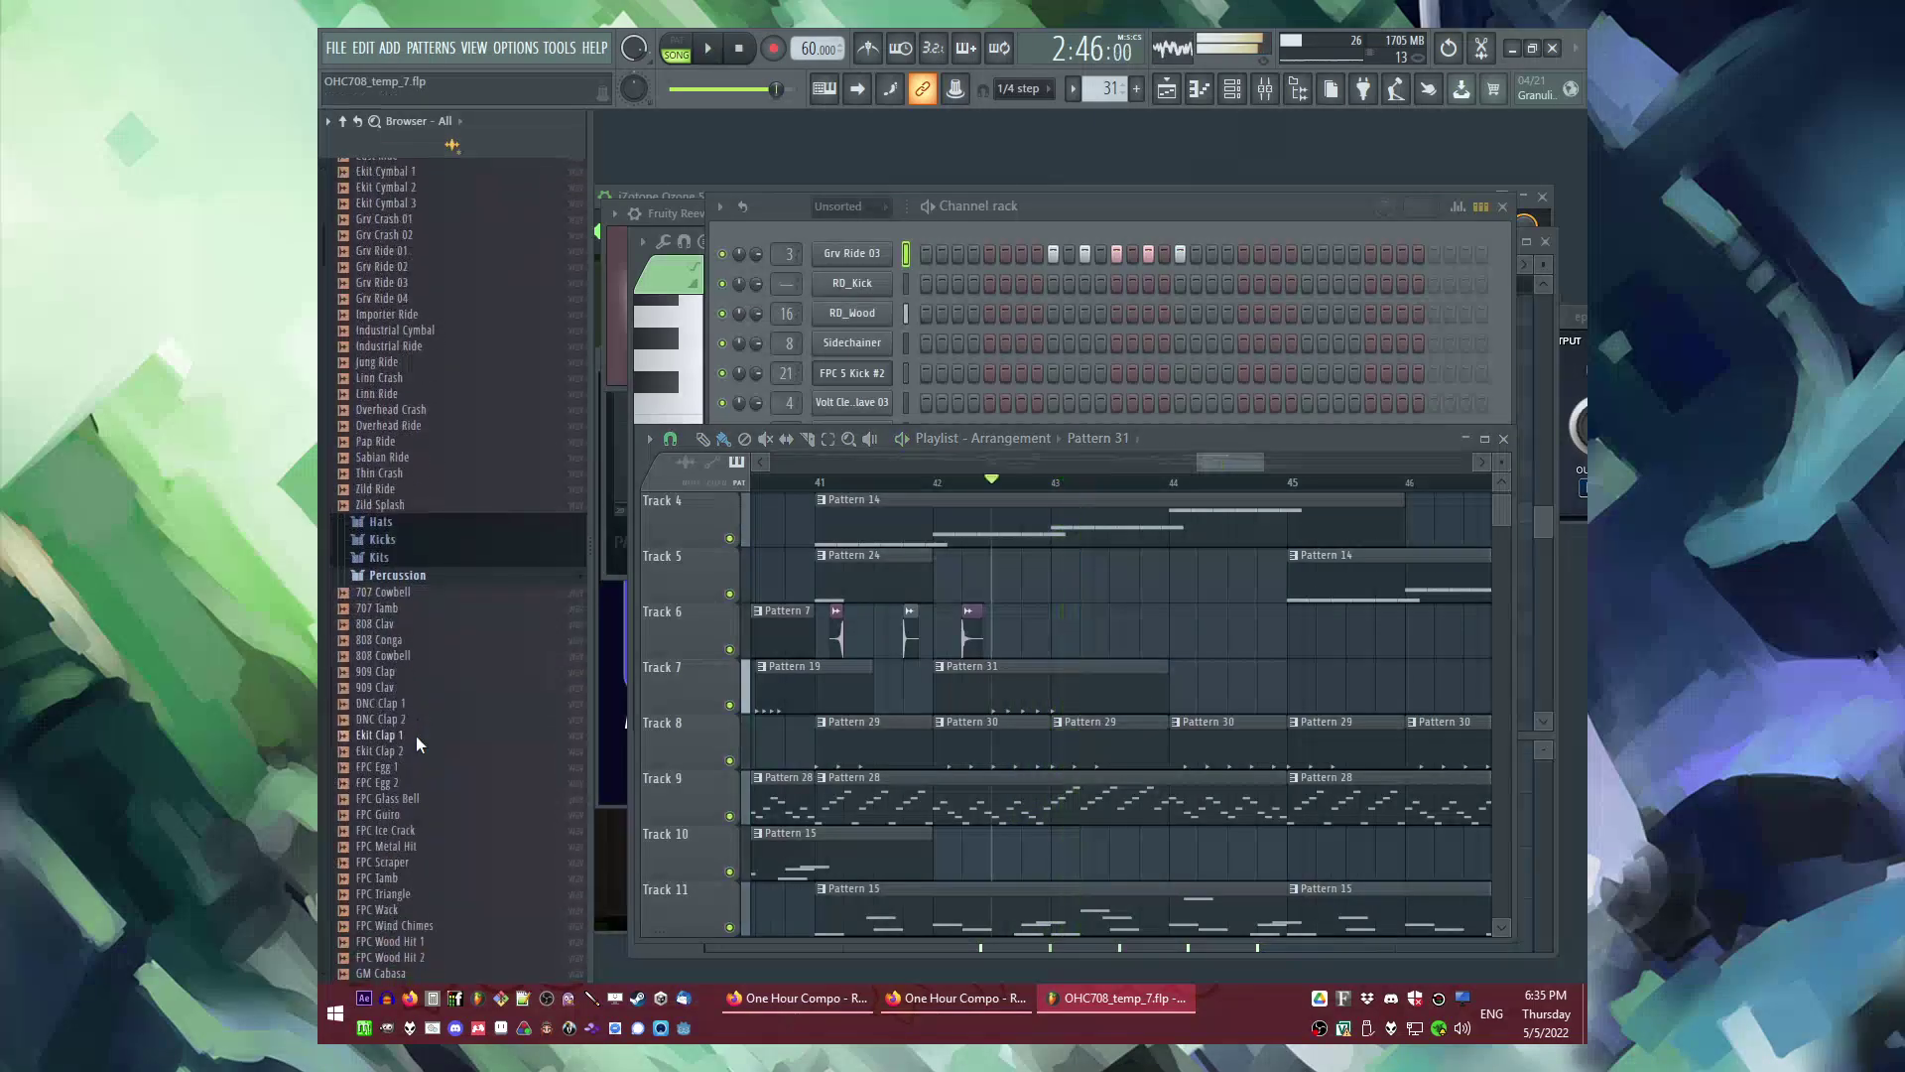
pyautogui.scroll(-8, 447, 491)
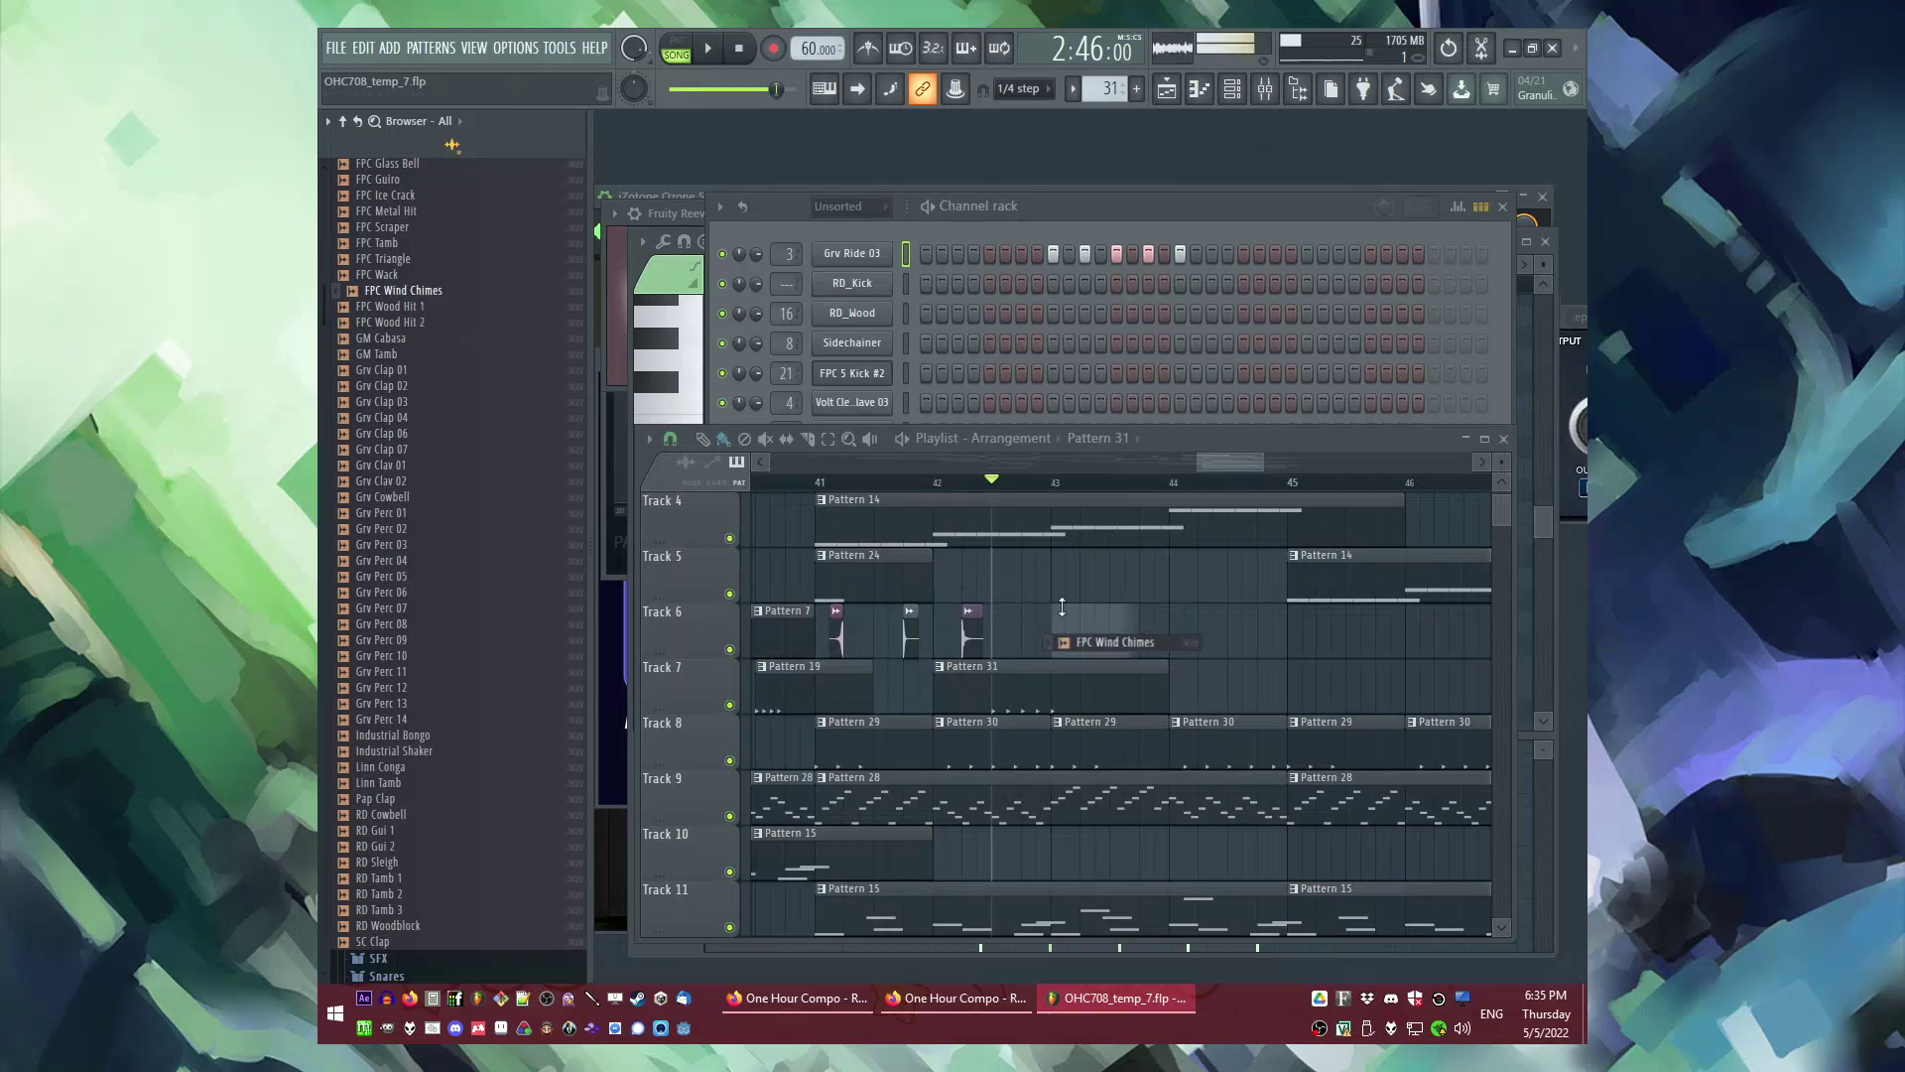
pyautogui.moveTo(1062, 607); pyautogui.dragTo(1064, 629)
pyautogui.press('space')
# Step: Try reversing the FPC Wind Chimes clip and check it in playback
pyautogui.scroll(2, 1066, 633)
pyautogui.doubleClick(1053, 638)
pyautogui.click(1099, 624)
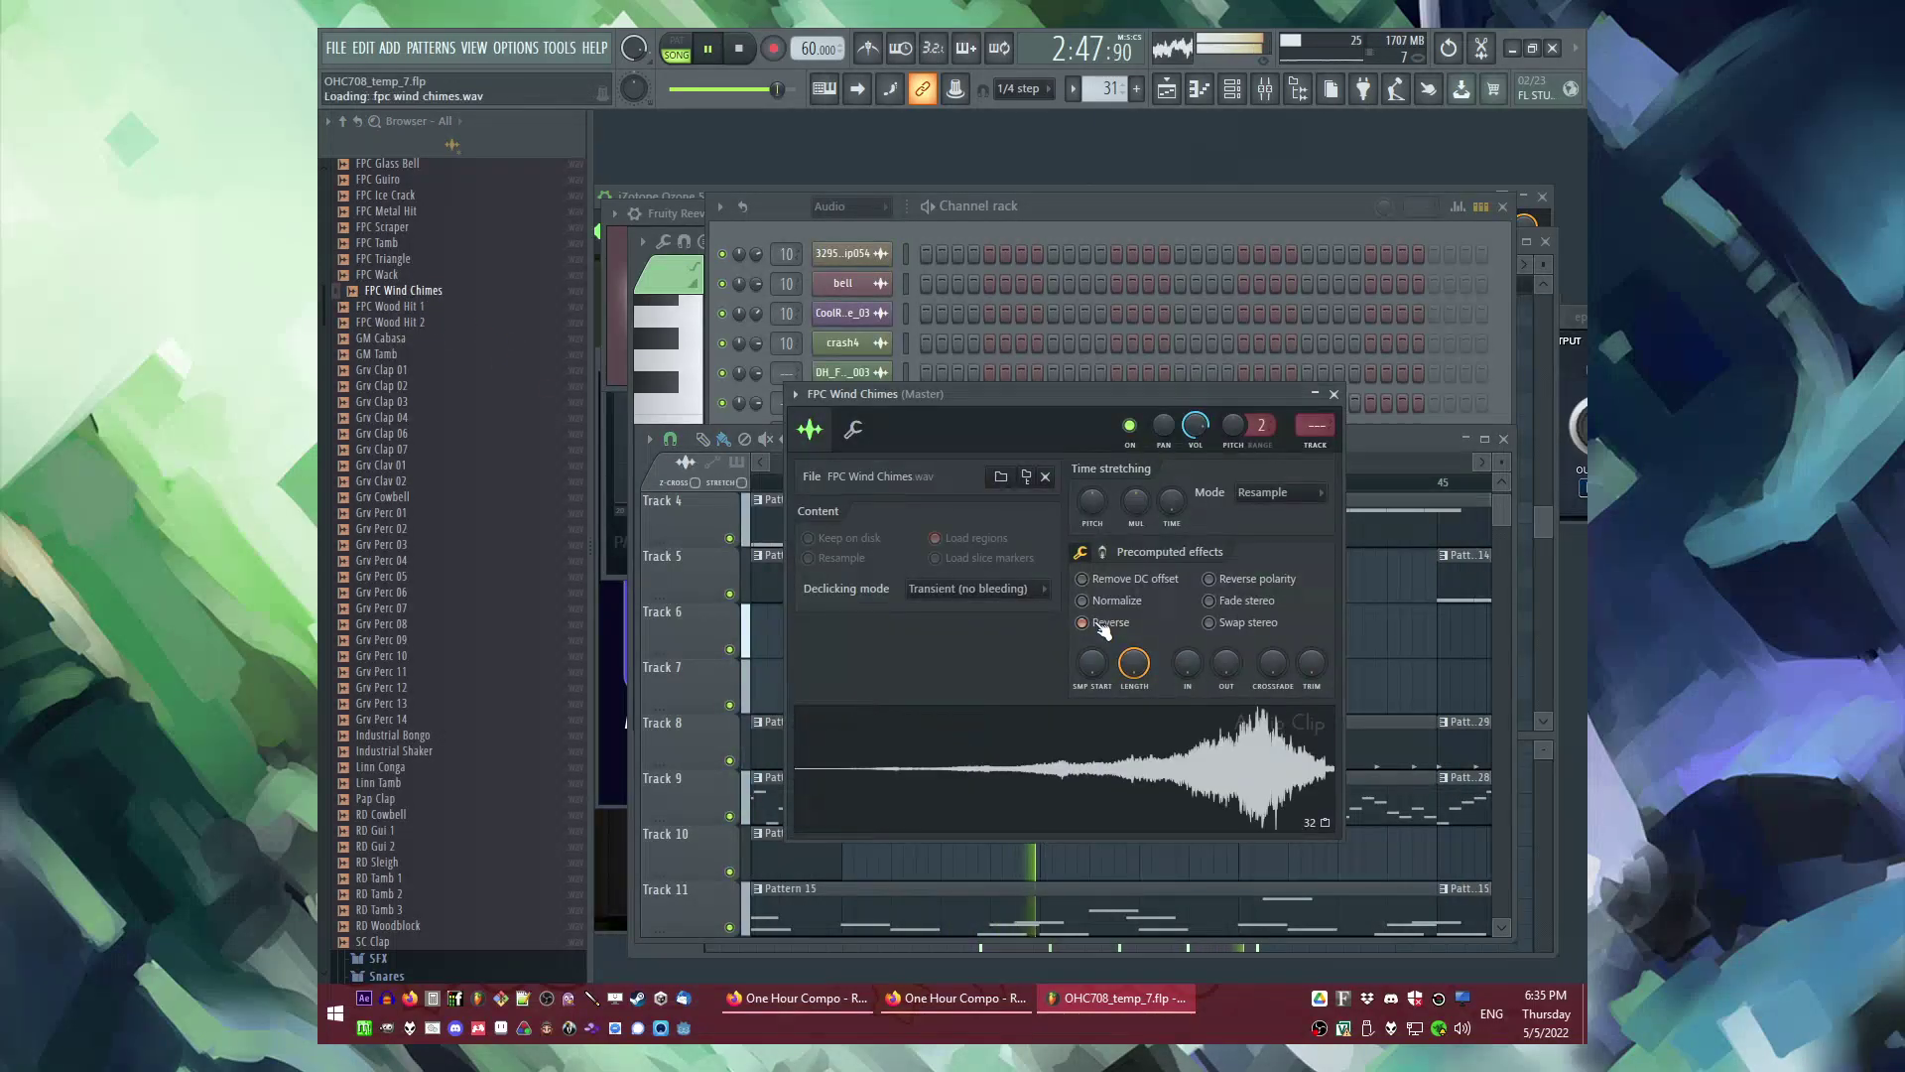
pyautogui.click(1365, 651)
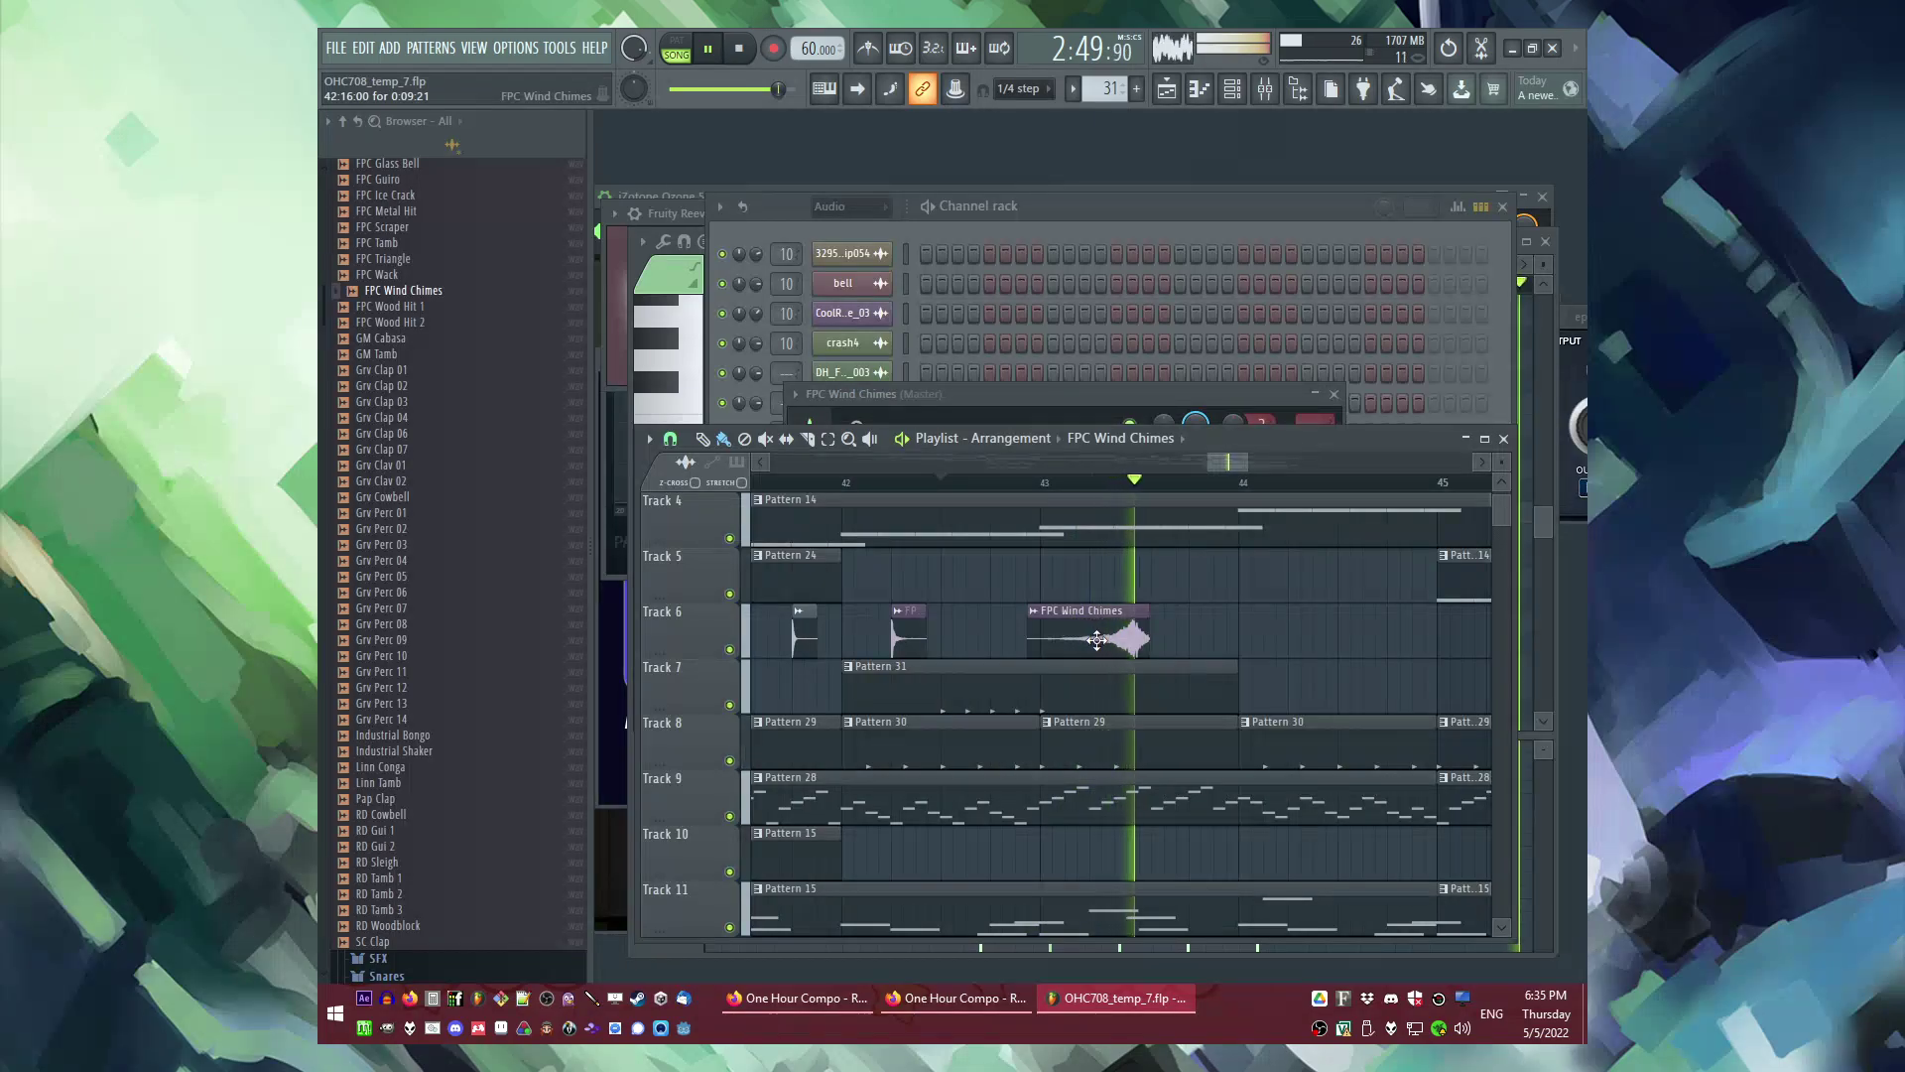
pyautogui.scroll(-3, 1096, 640)
pyautogui.press('space')
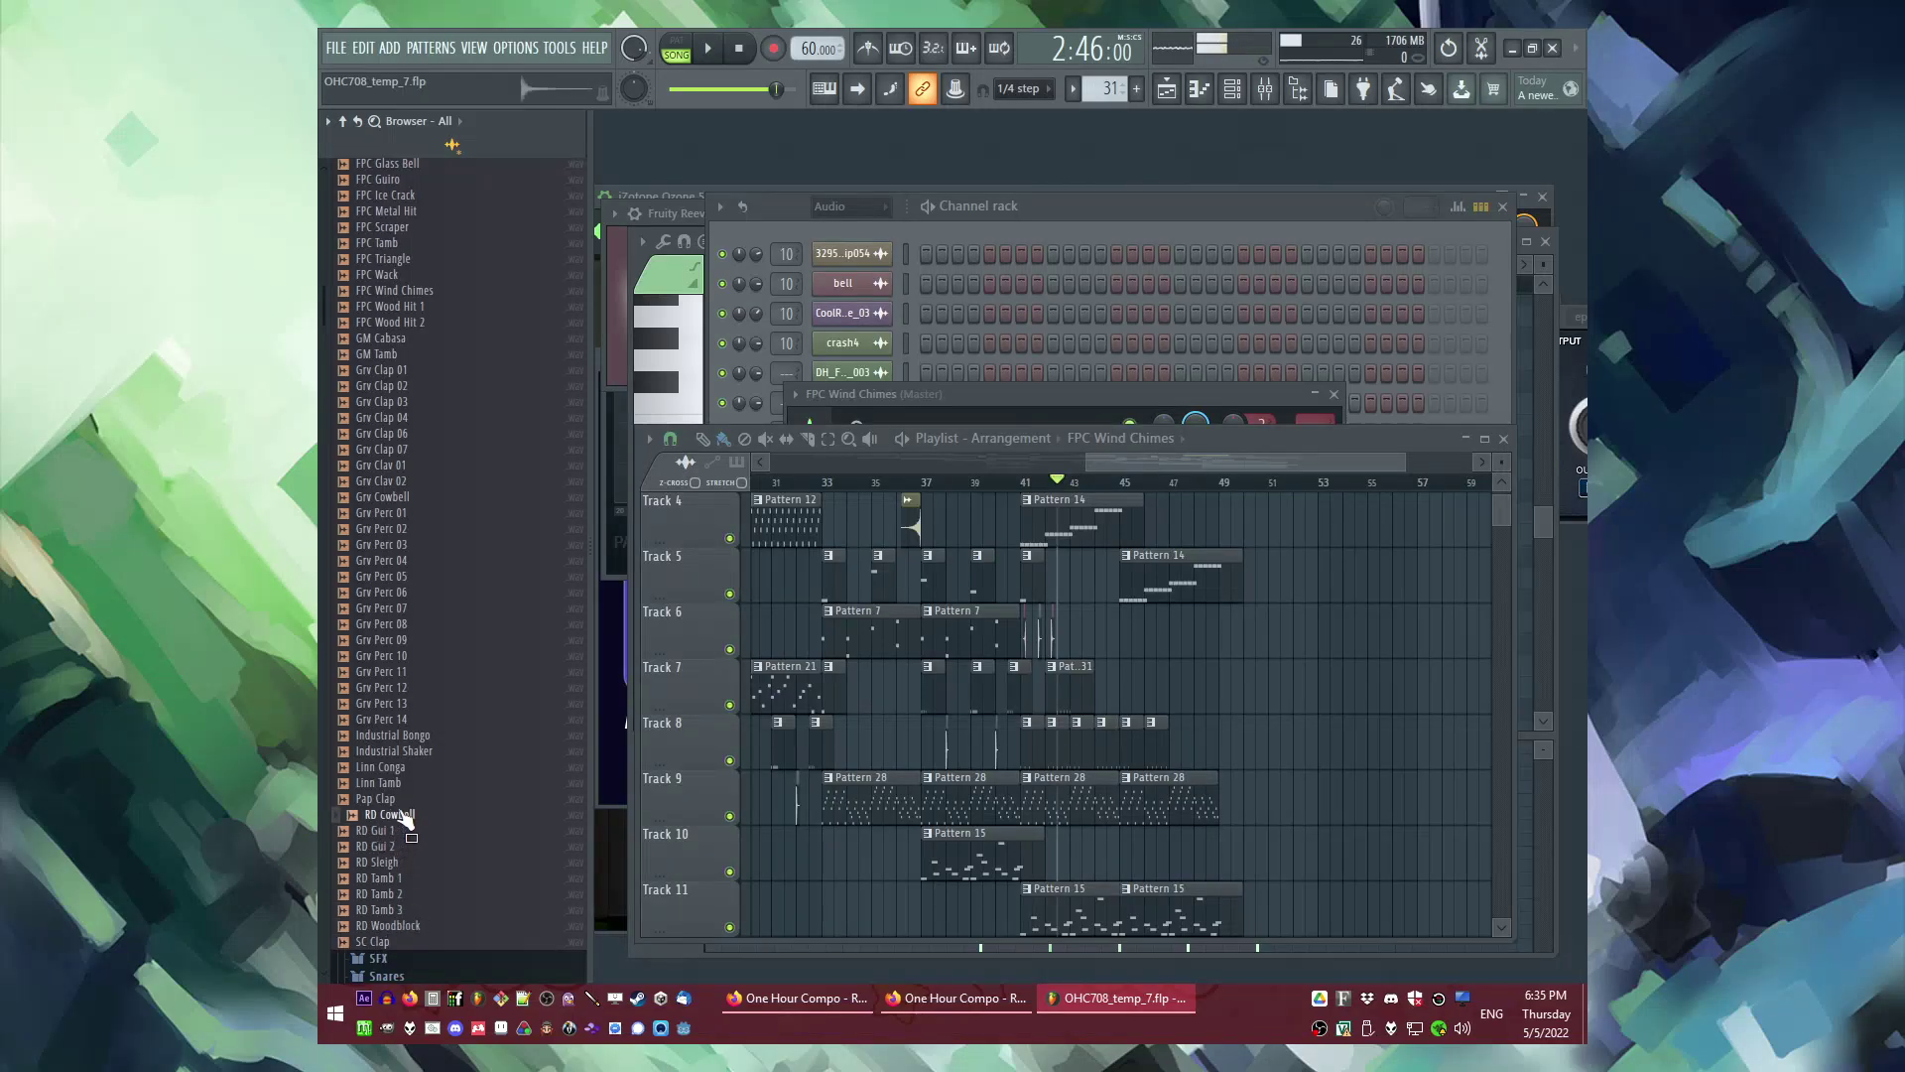
# Step: Audition samples in the percussion, ModeAudio drum and Overused Transition FX folders to find another accent sound
pyautogui.scroll(-5, 412, 694)
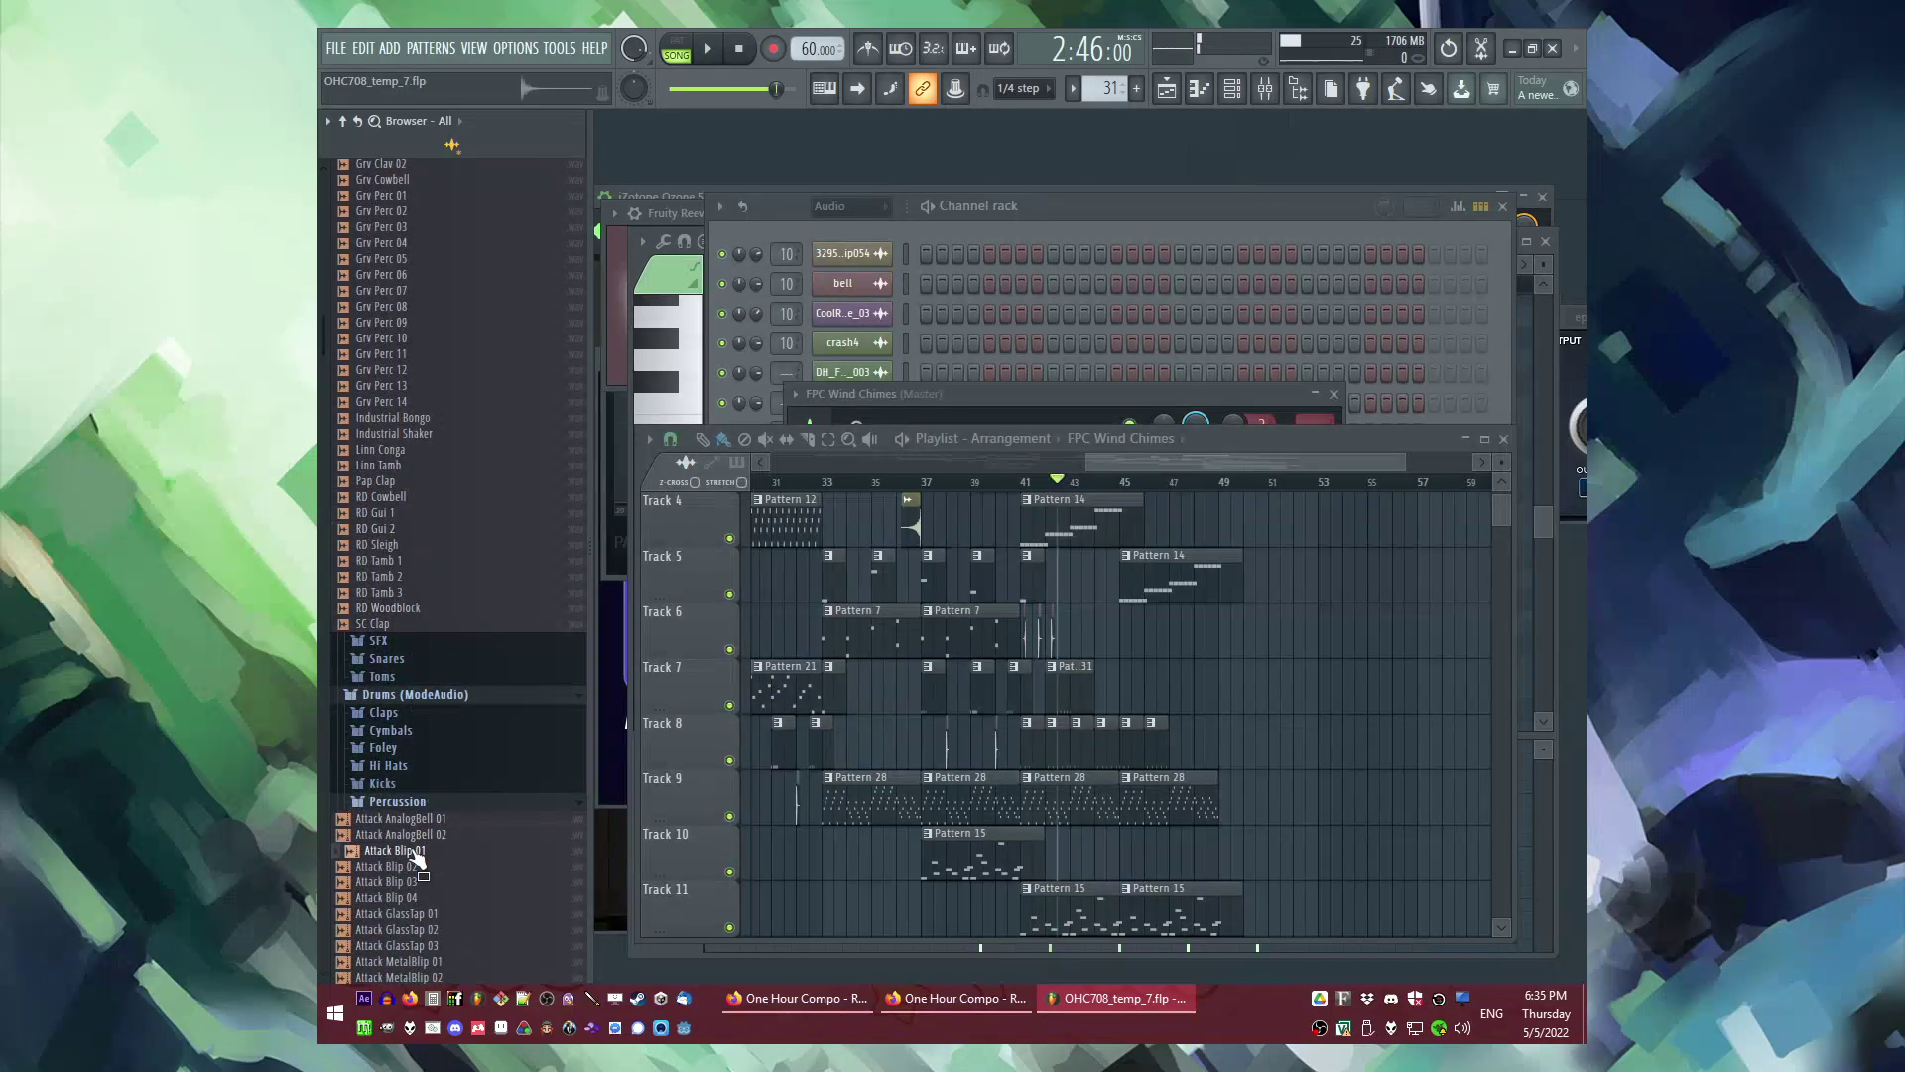
pyautogui.scroll(-5, 416, 855)
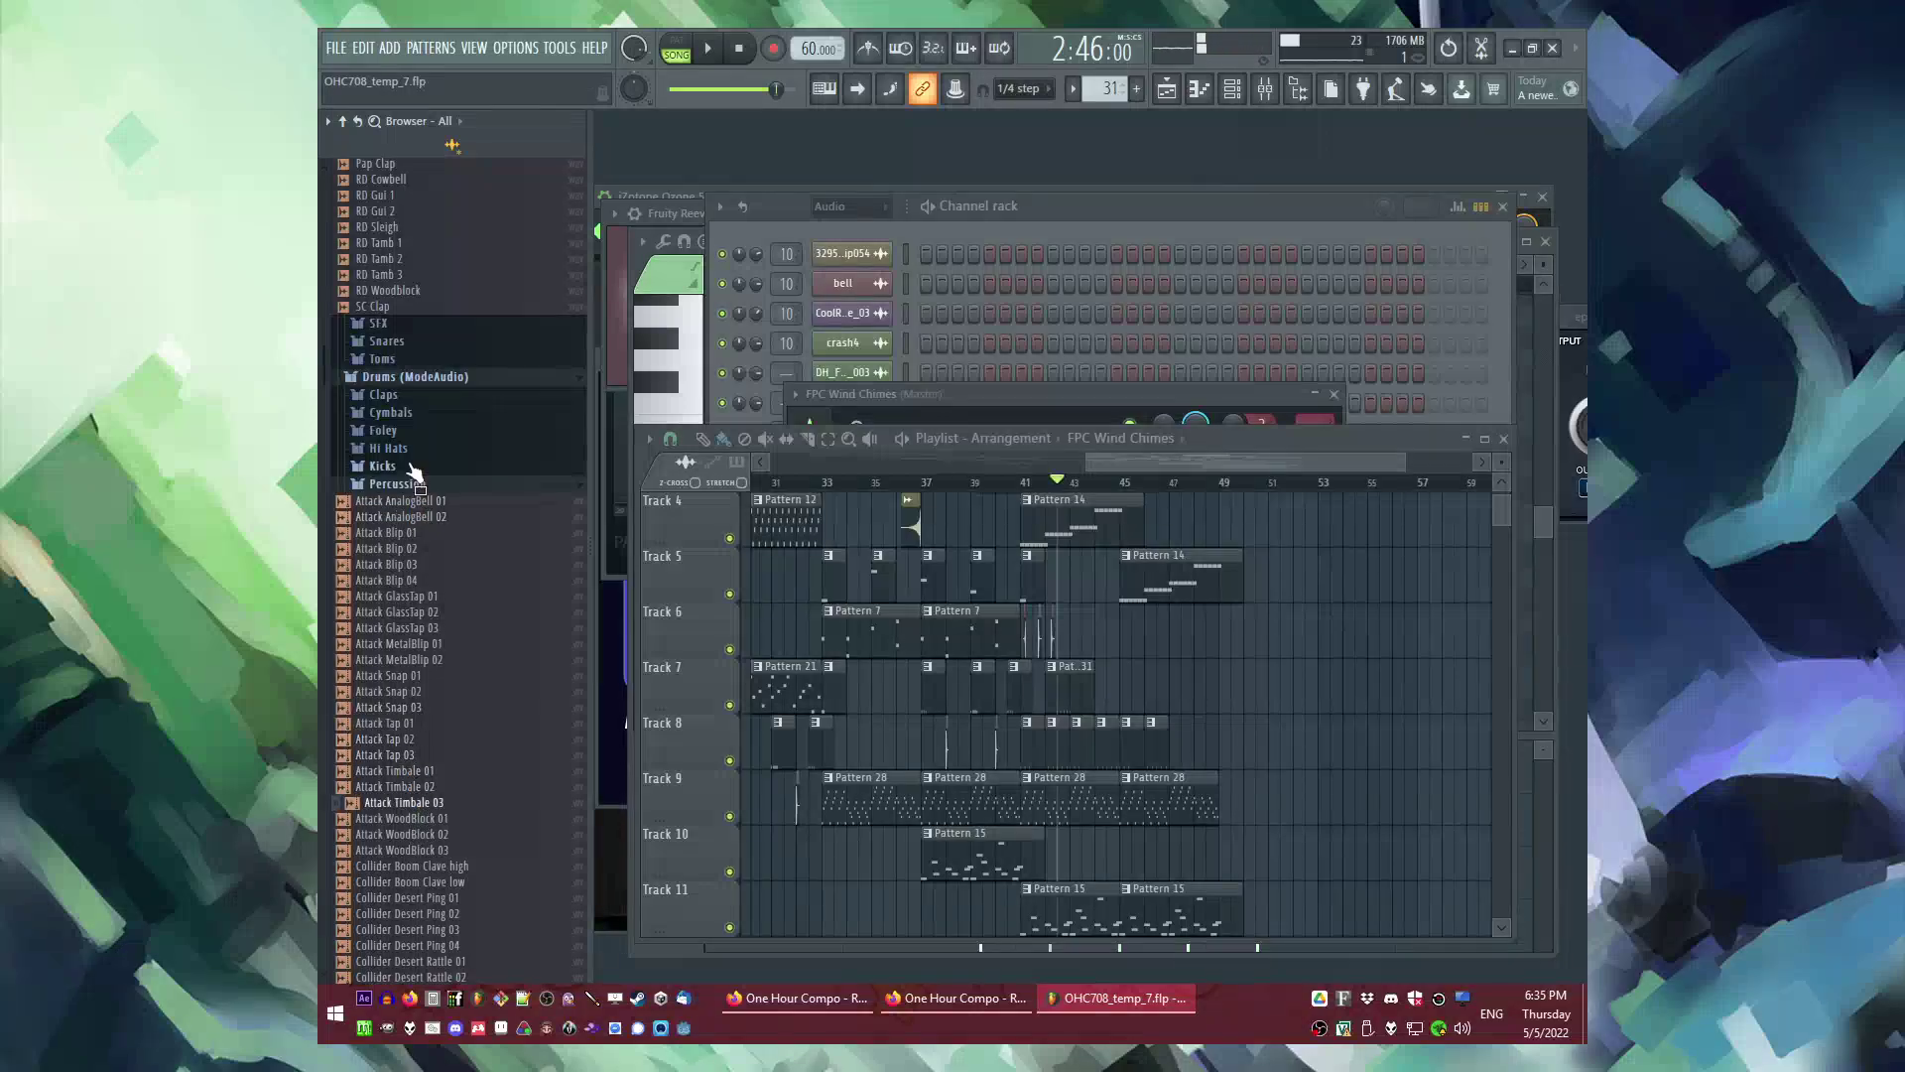
pyautogui.scroll(-12, 474, 692)
pyautogui.click(438, 567)
pyautogui.scroll(-20, 434, 508)
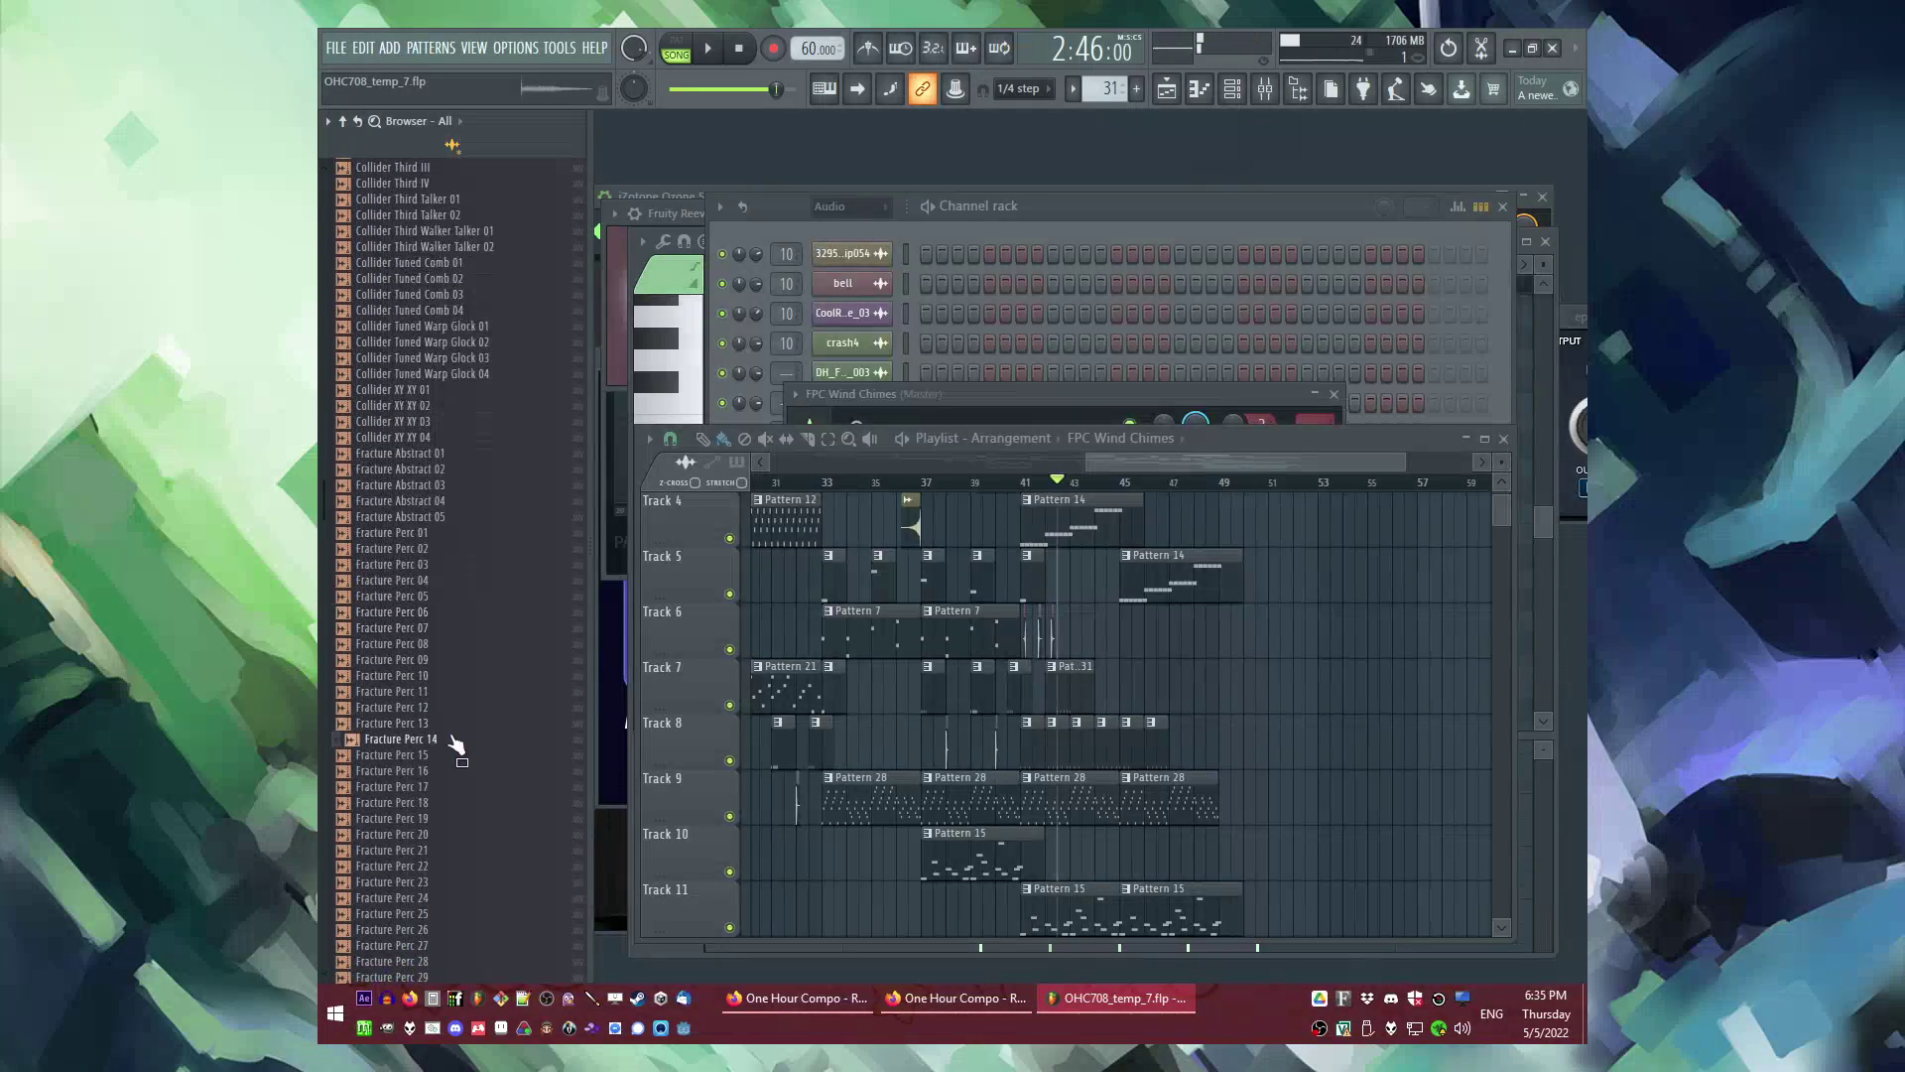
pyautogui.scroll(-10, 461, 752)
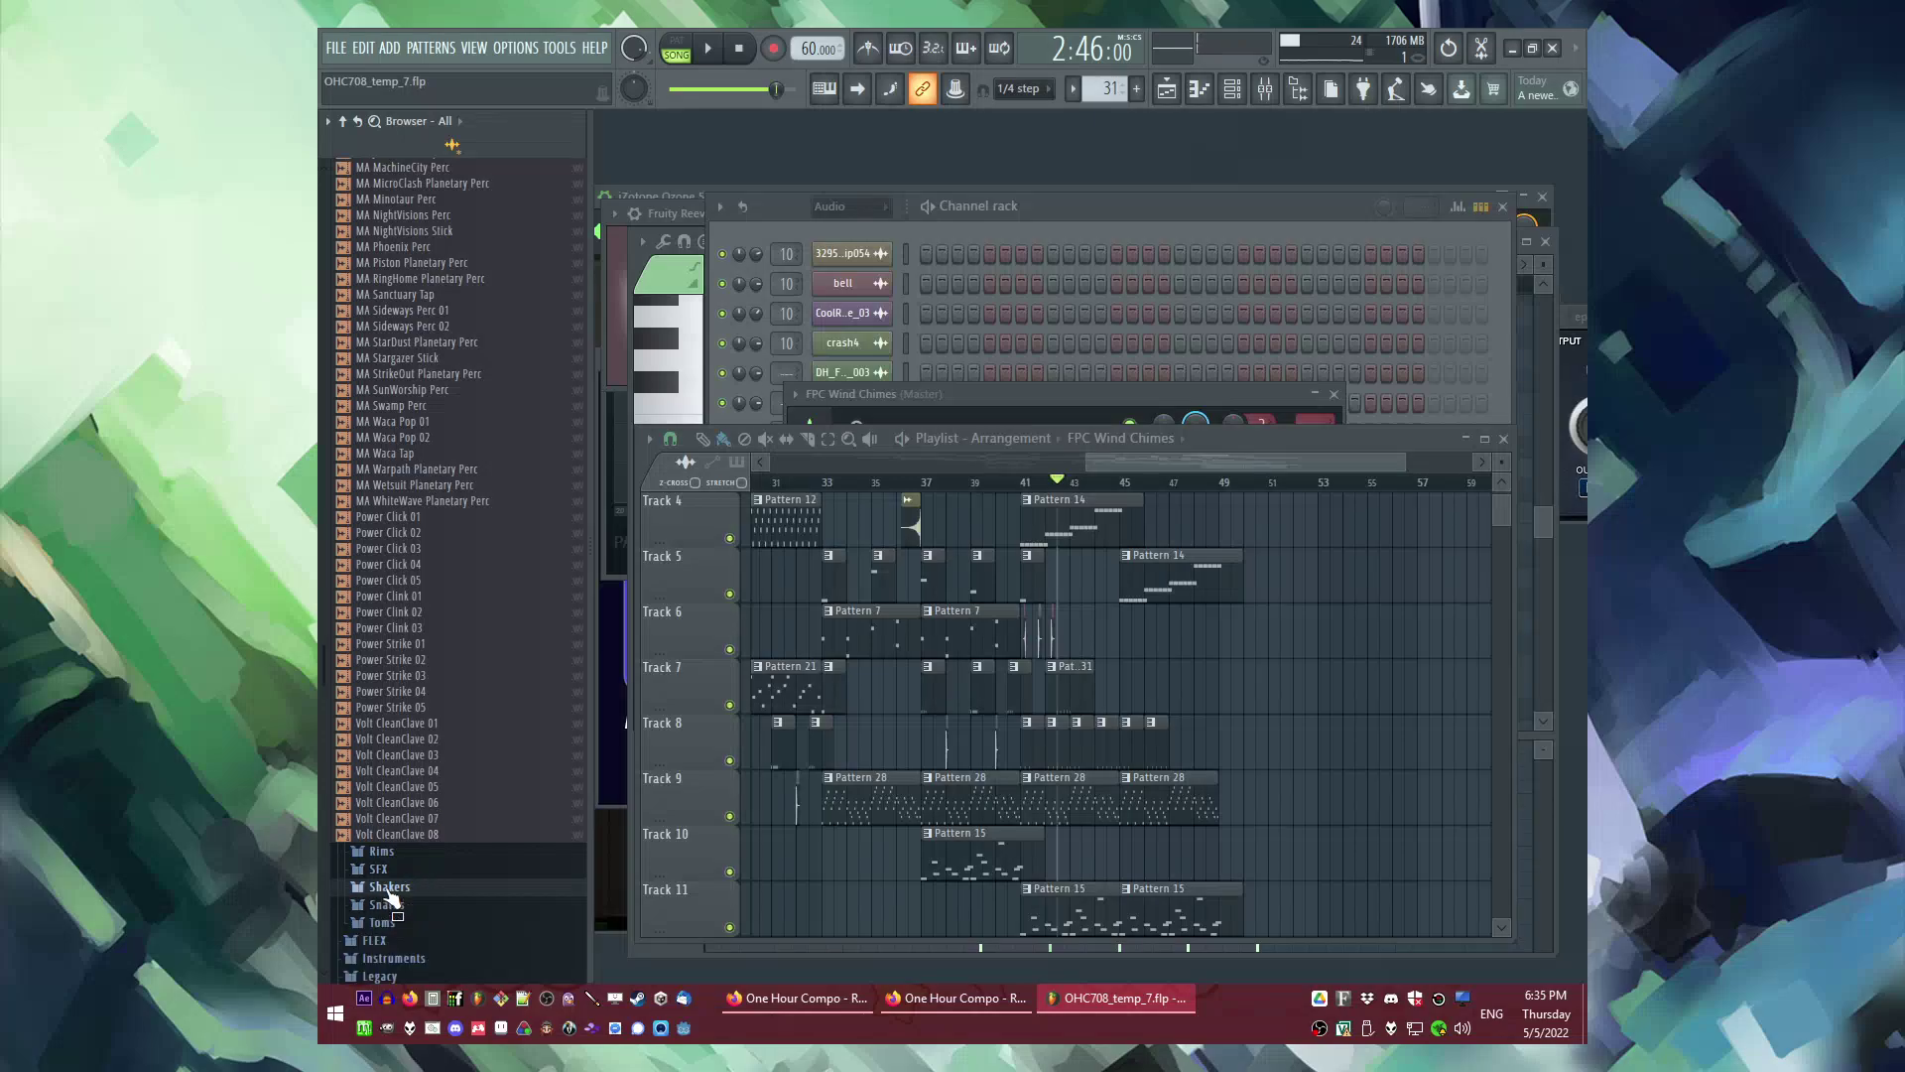
pyautogui.click(389, 888)
pyautogui.scroll(-10, 397, 410)
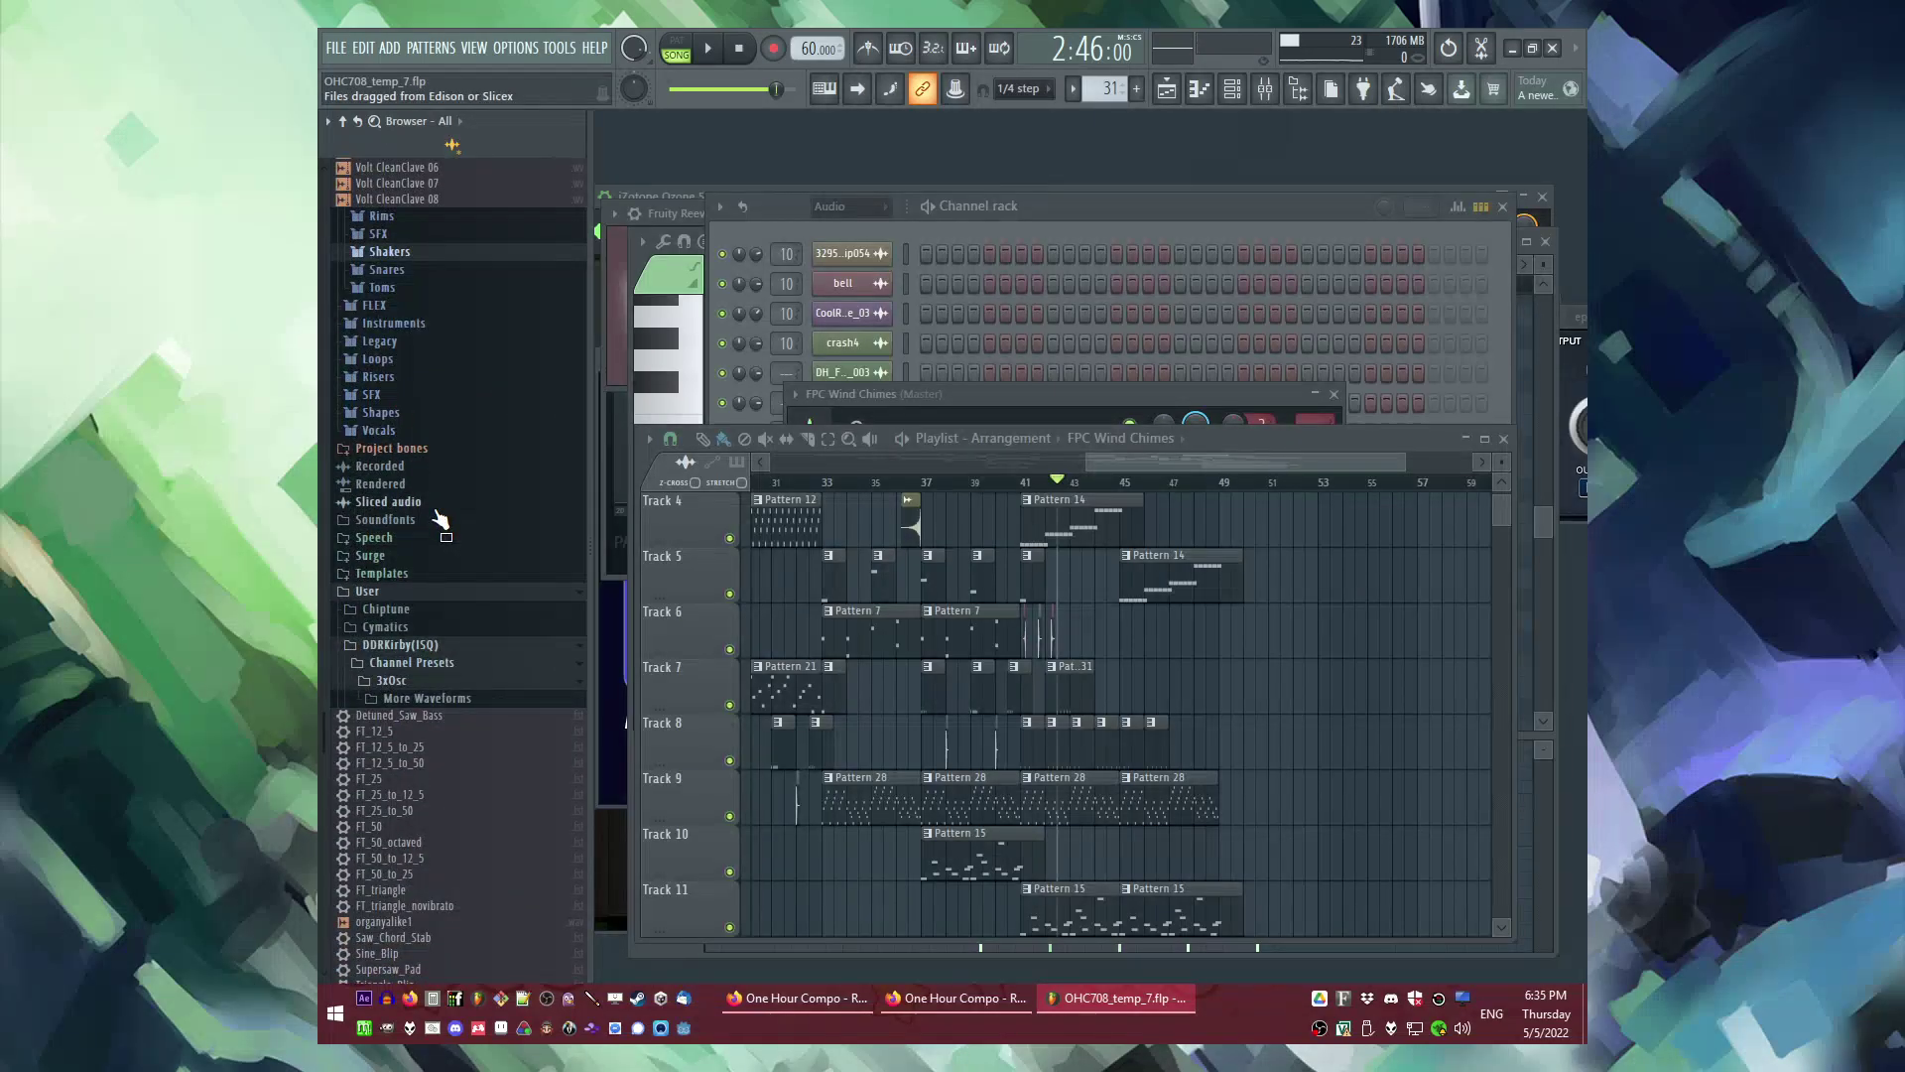
pyautogui.scroll(-15, 437, 655)
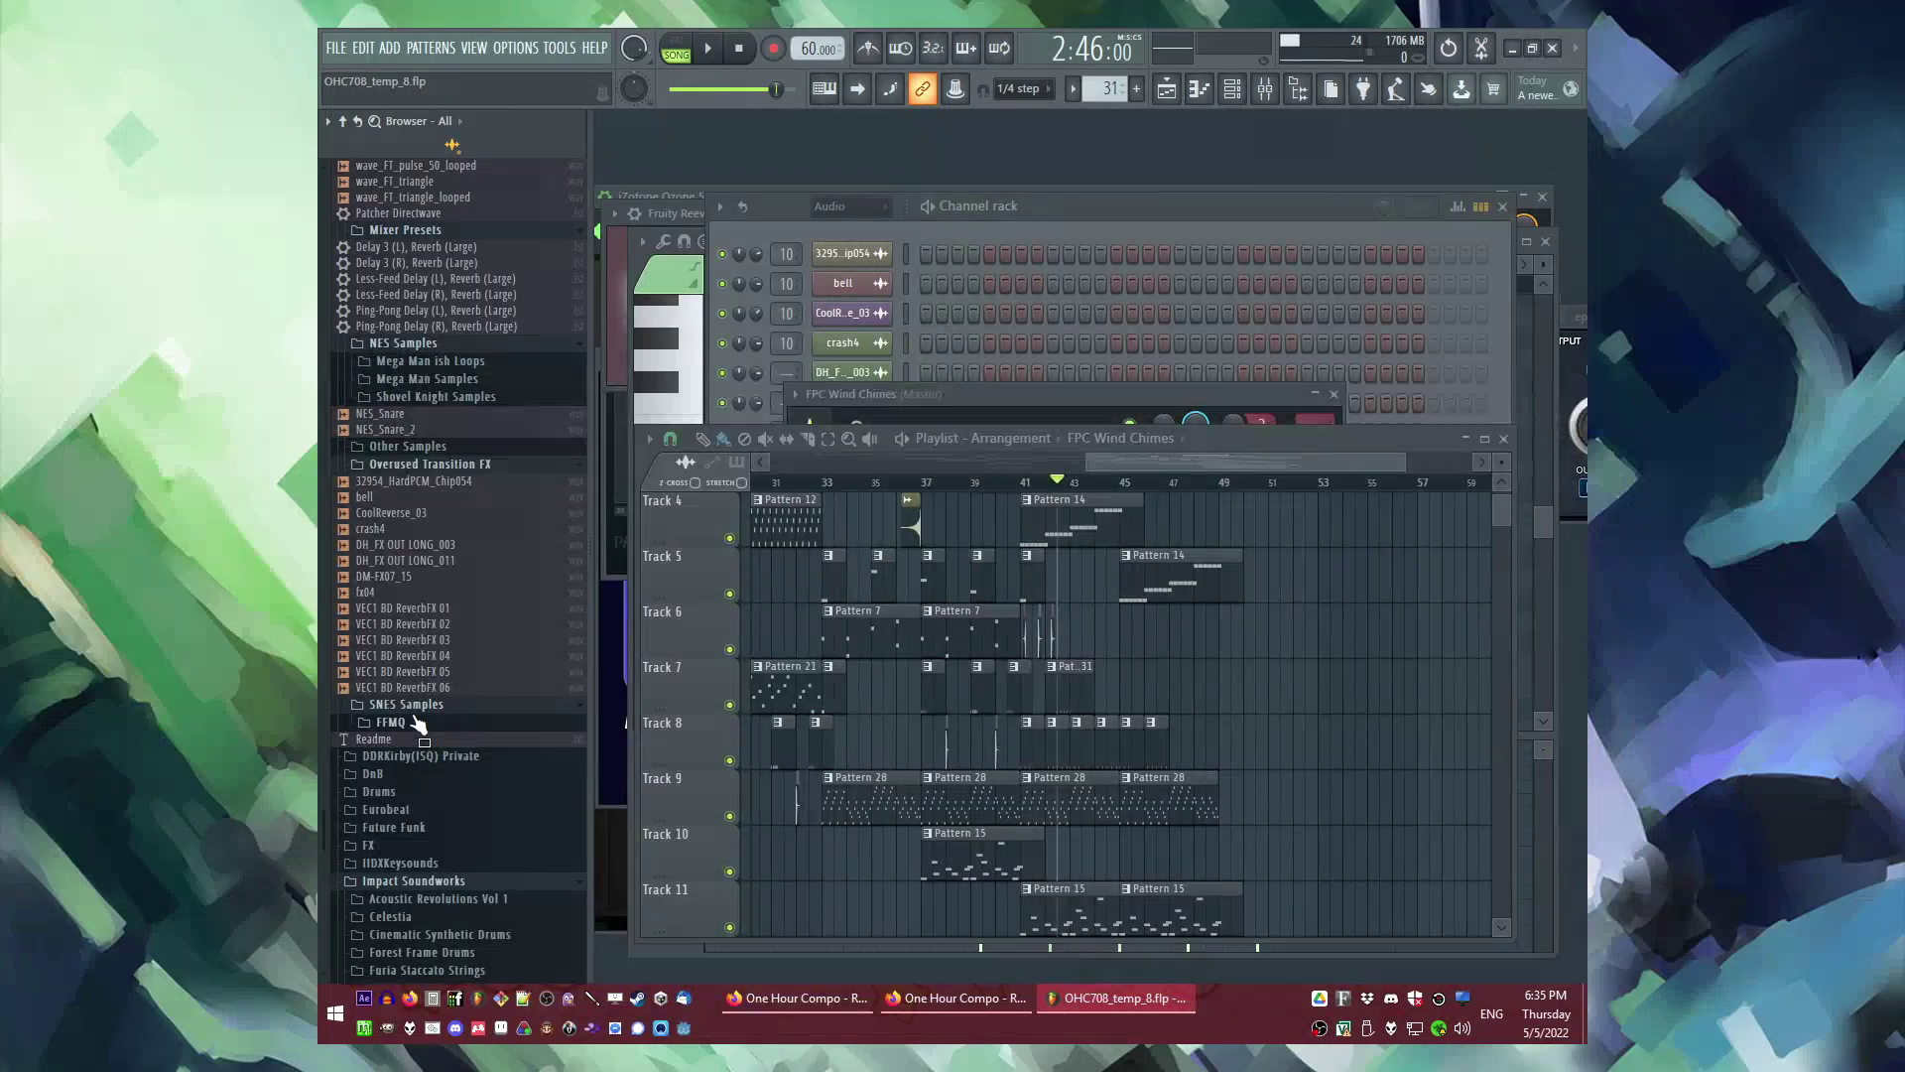
pyautogui.scroll(-5, 437, 635)
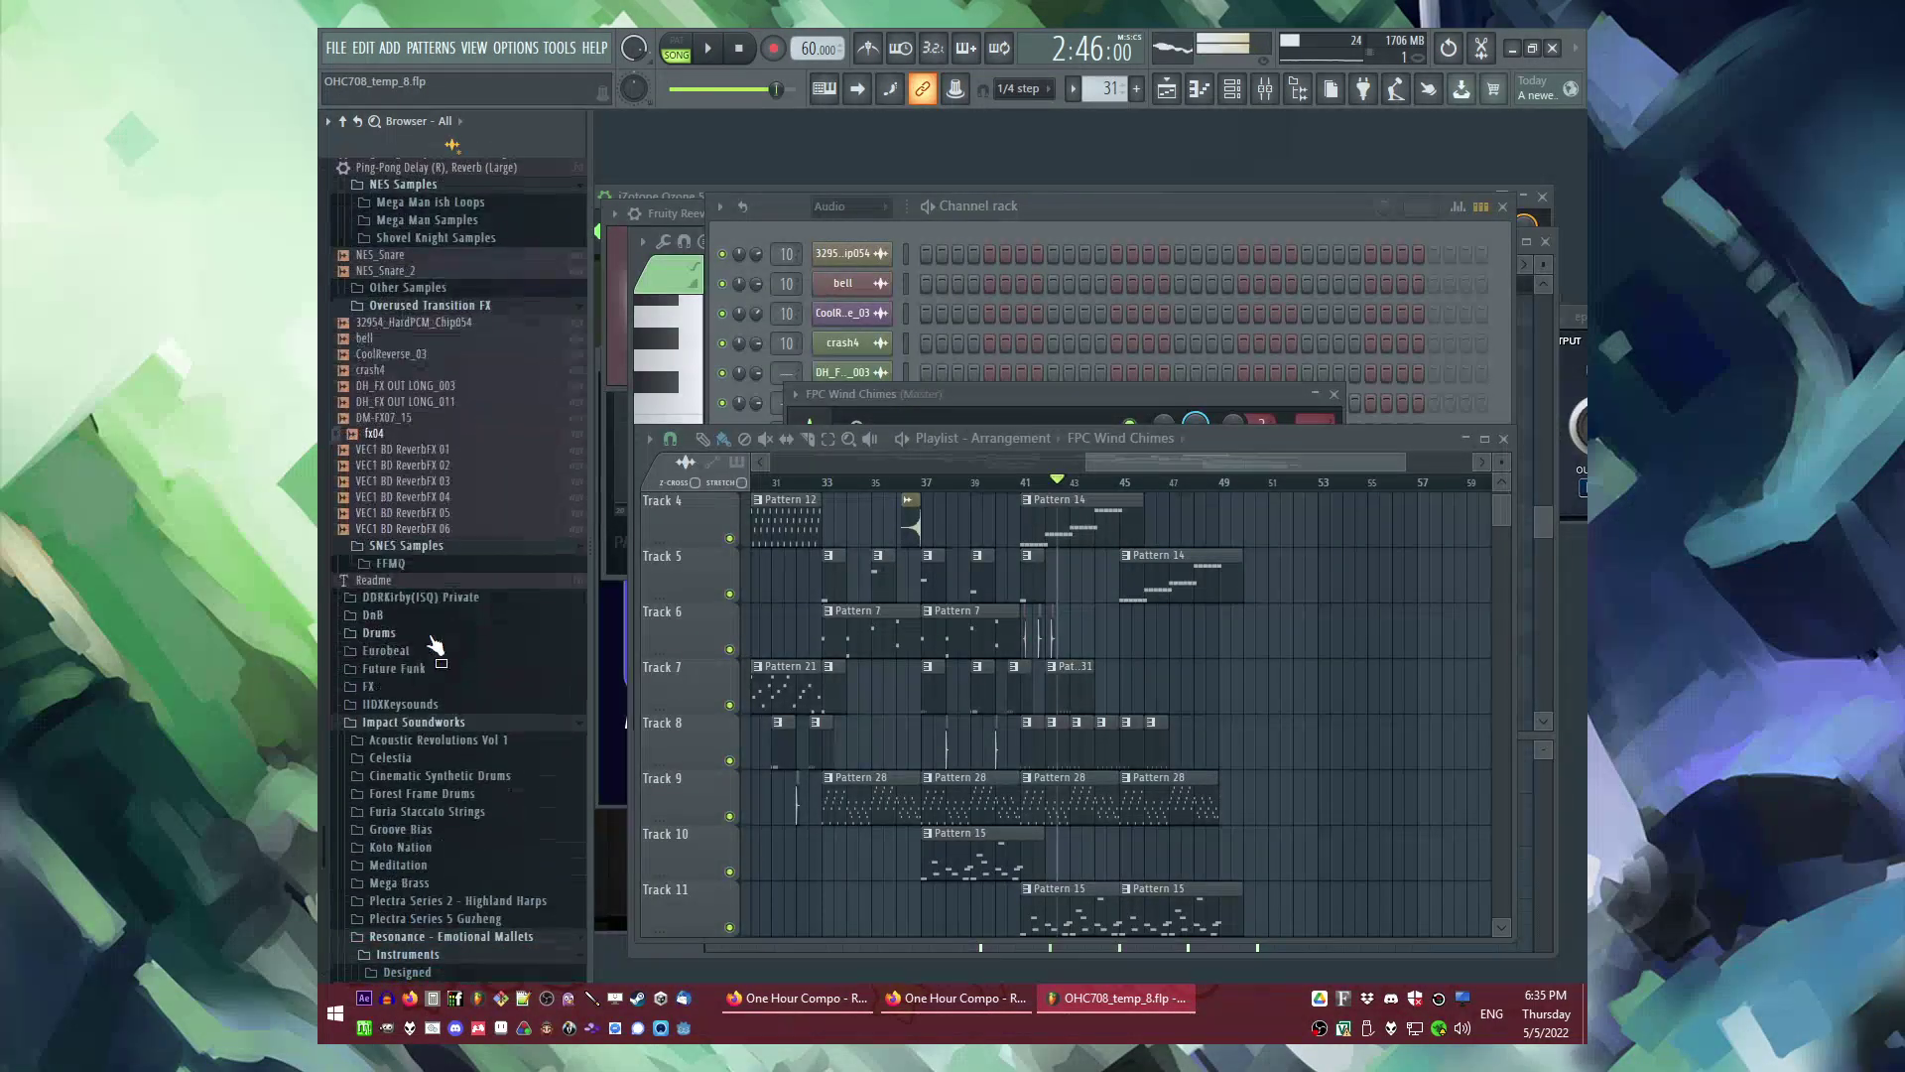
# Step: Open the March 2020 set in the DDRKirby(ISQ) Foley Sounds folder and audition its samples
pyautogui.click(417, 598)
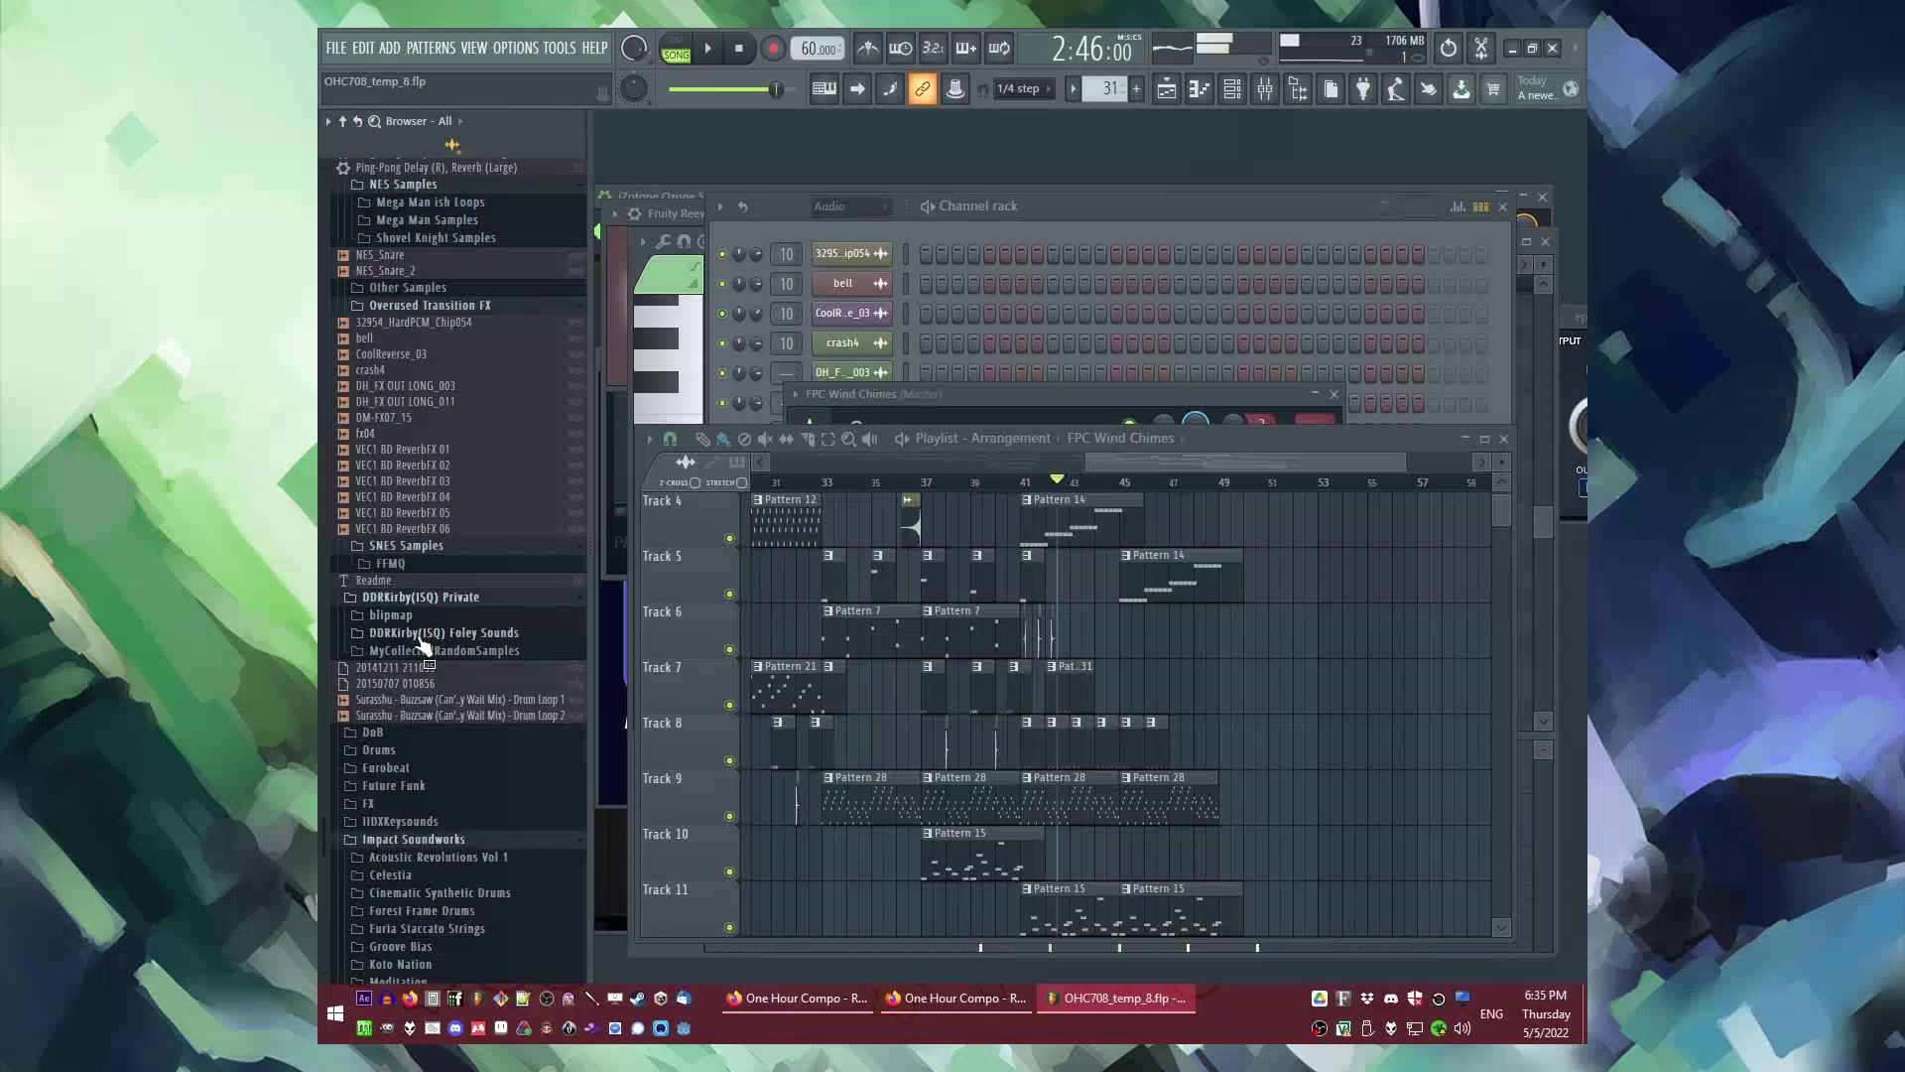
pyautogui.click(425, 633)
pyautogui.click(417, 651)
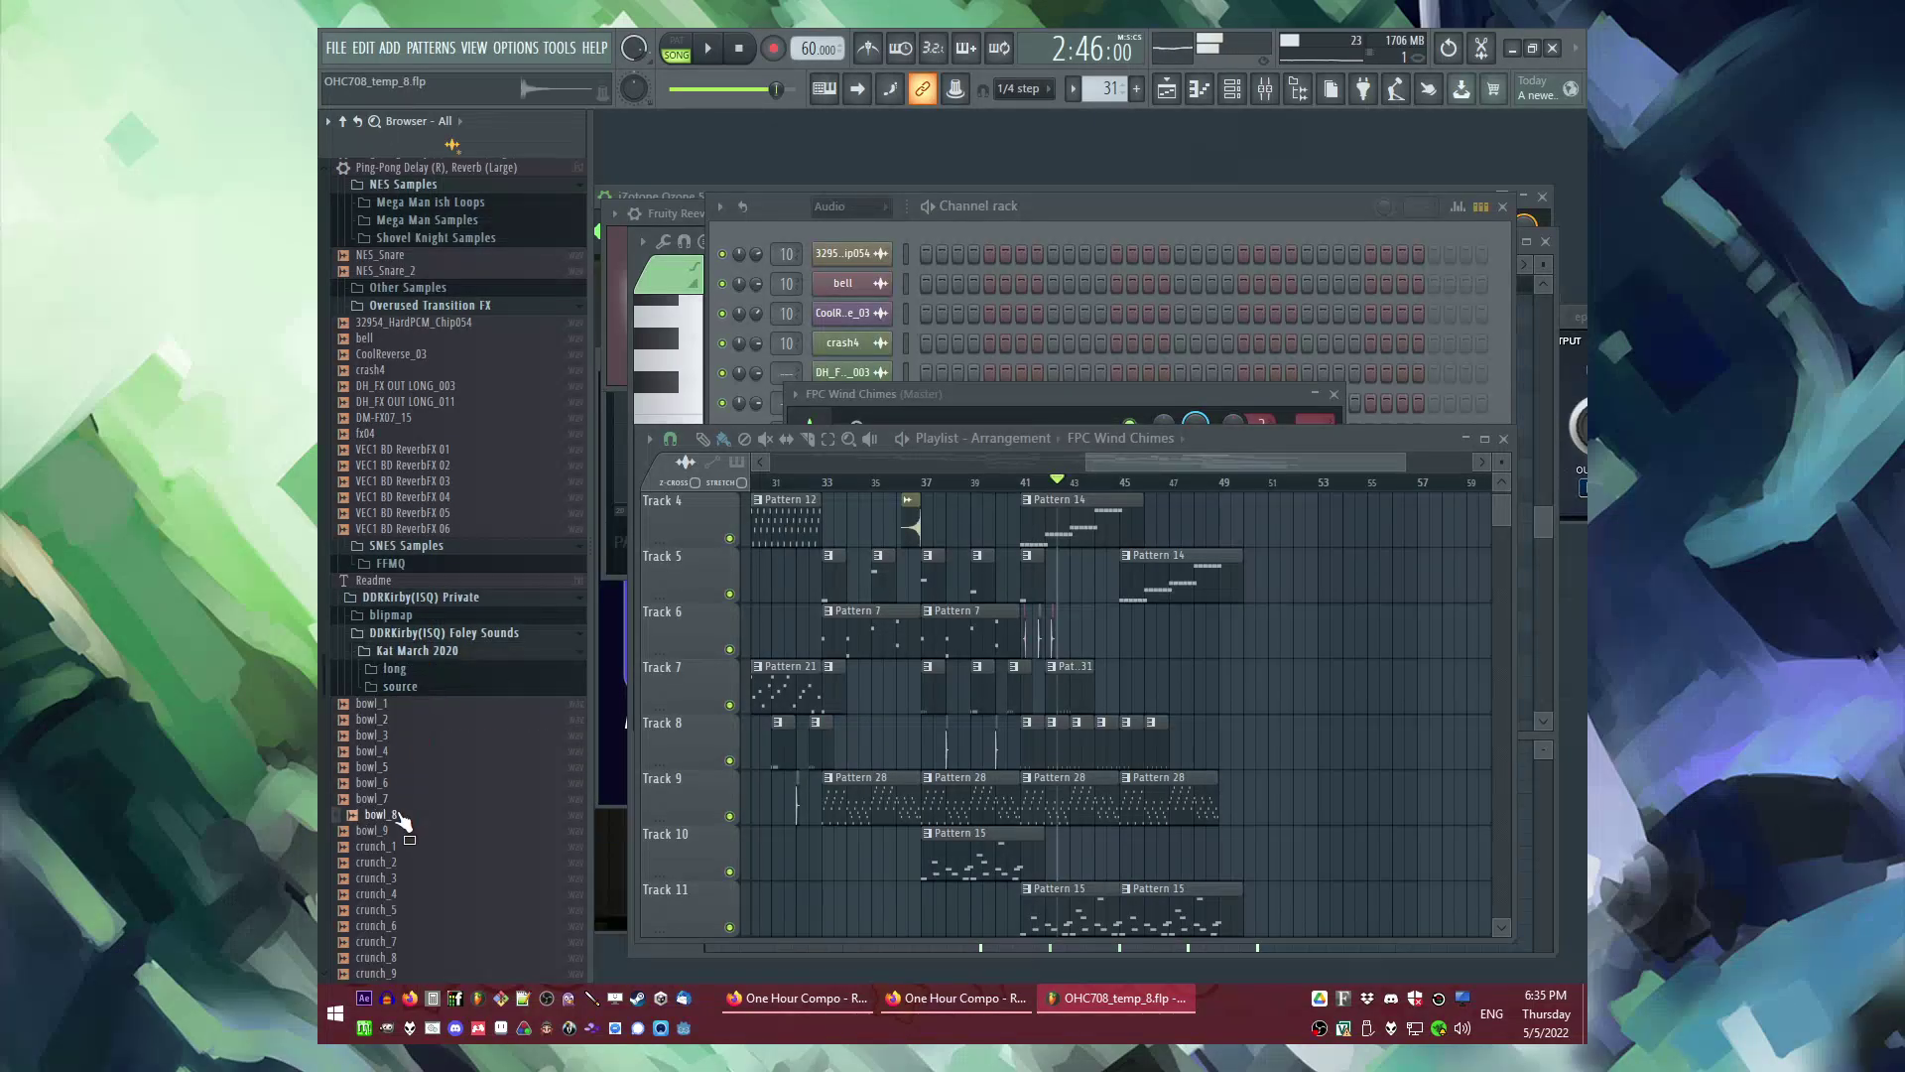
pyautogui.scroll(-10, 422, 674)
pyautogui.scroll(-10, 422, 809)
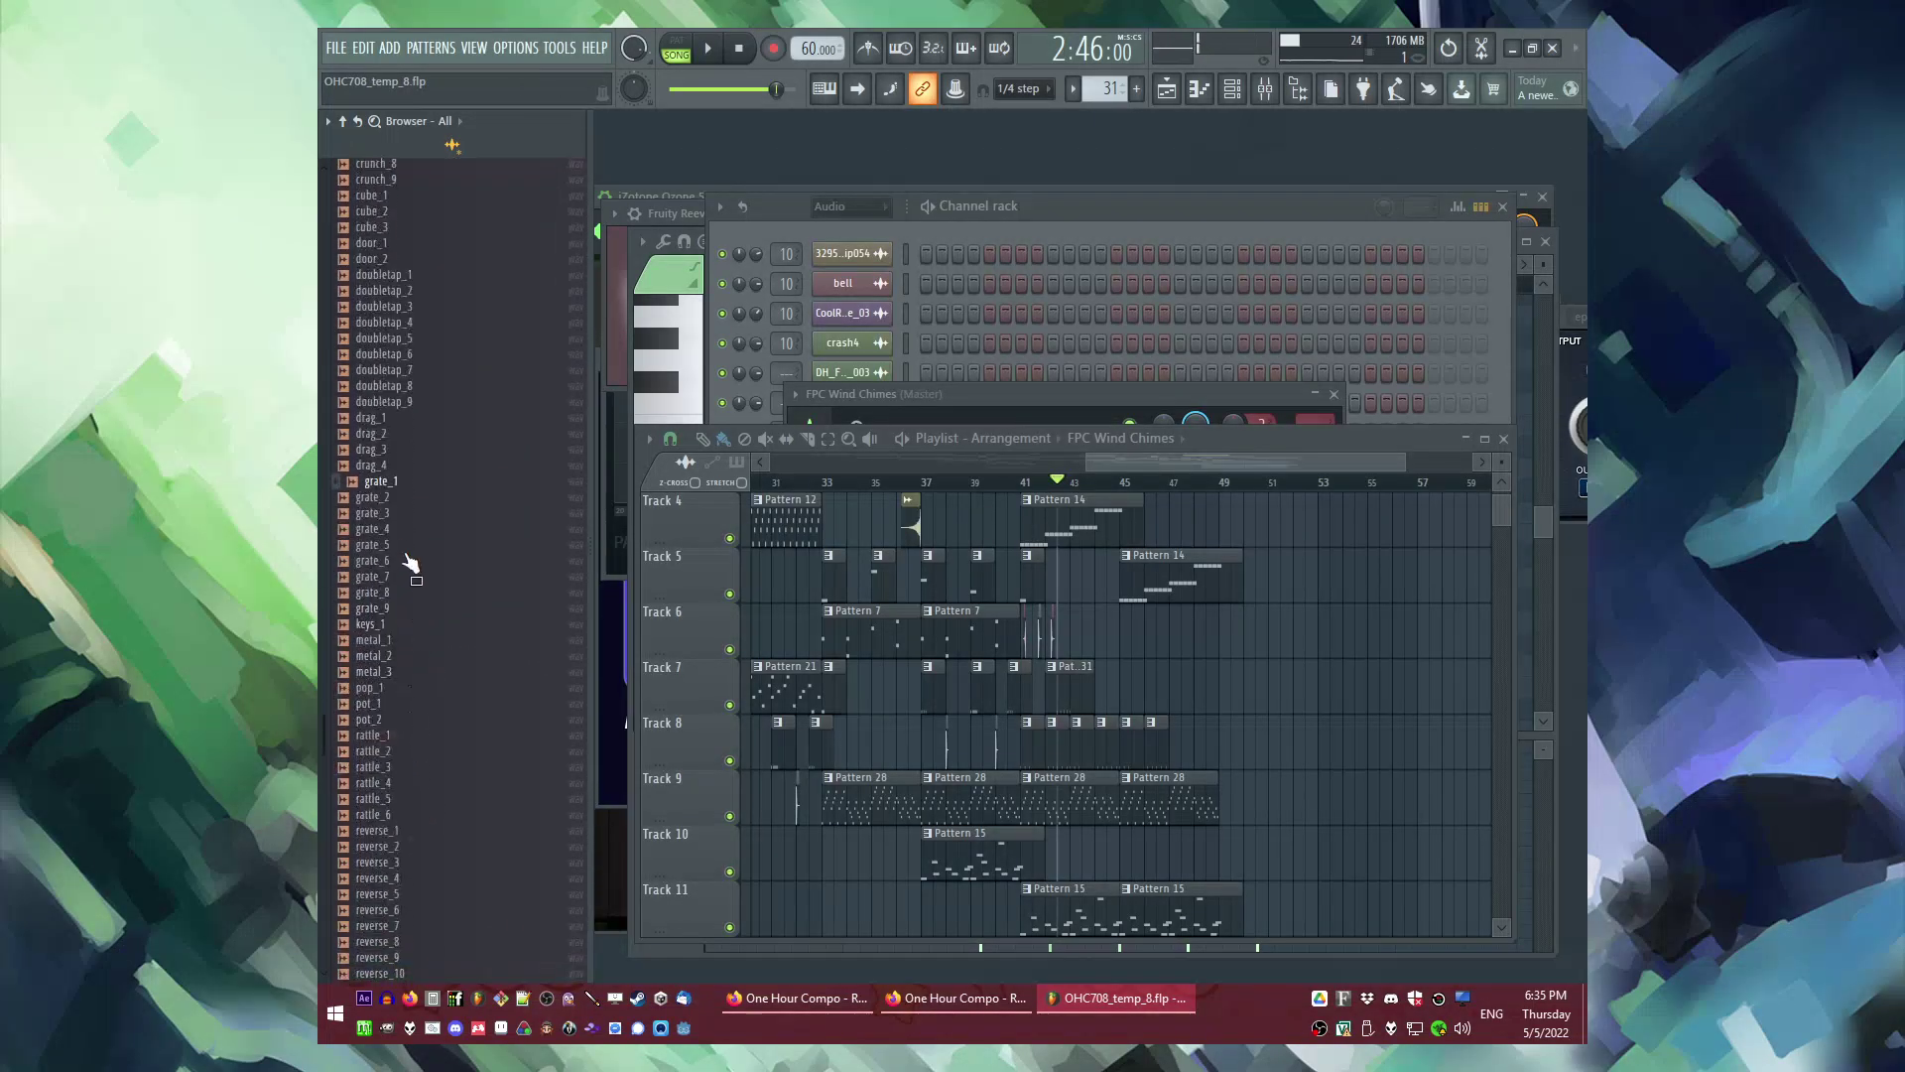
# Step: Place the reverse_5 foley sample on Track 6 at step 13 of bar 42 and check it in playback
pyautogui.press('space')
pyautogui.keyDown('ctrl'); pyautogui.scroll(3, 993, 689); pyautogui.keyUp('ctrl')
pyautogui.press('space')
pyautogui.scroll(-10, 438, 493)
pyautogui.moveTo(1218, 615); pyautogui.dragTo(1218, 615)
pyautogui.keyDown('ctrl'); pyautogui.scroll(4, 1190, 630); pyautogui.keyUp('ctrl')
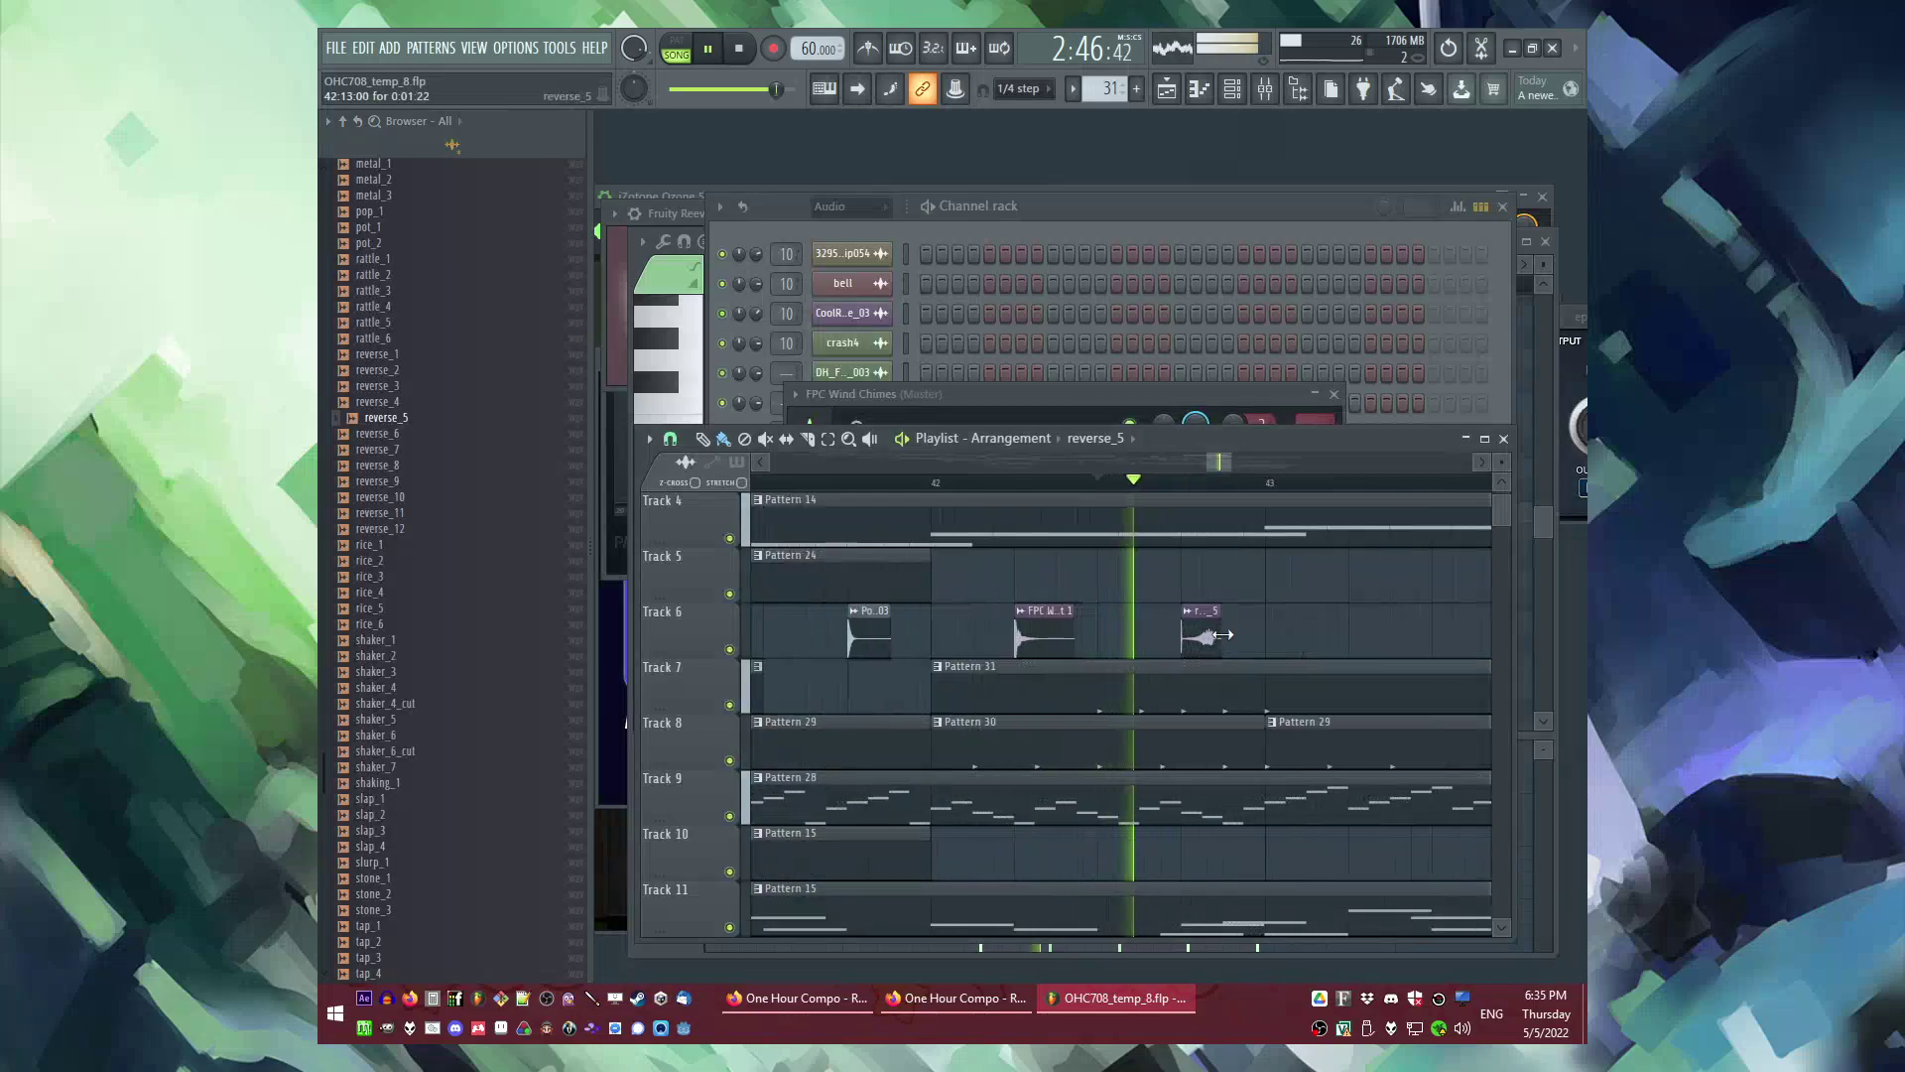
pyautogui.press('space')
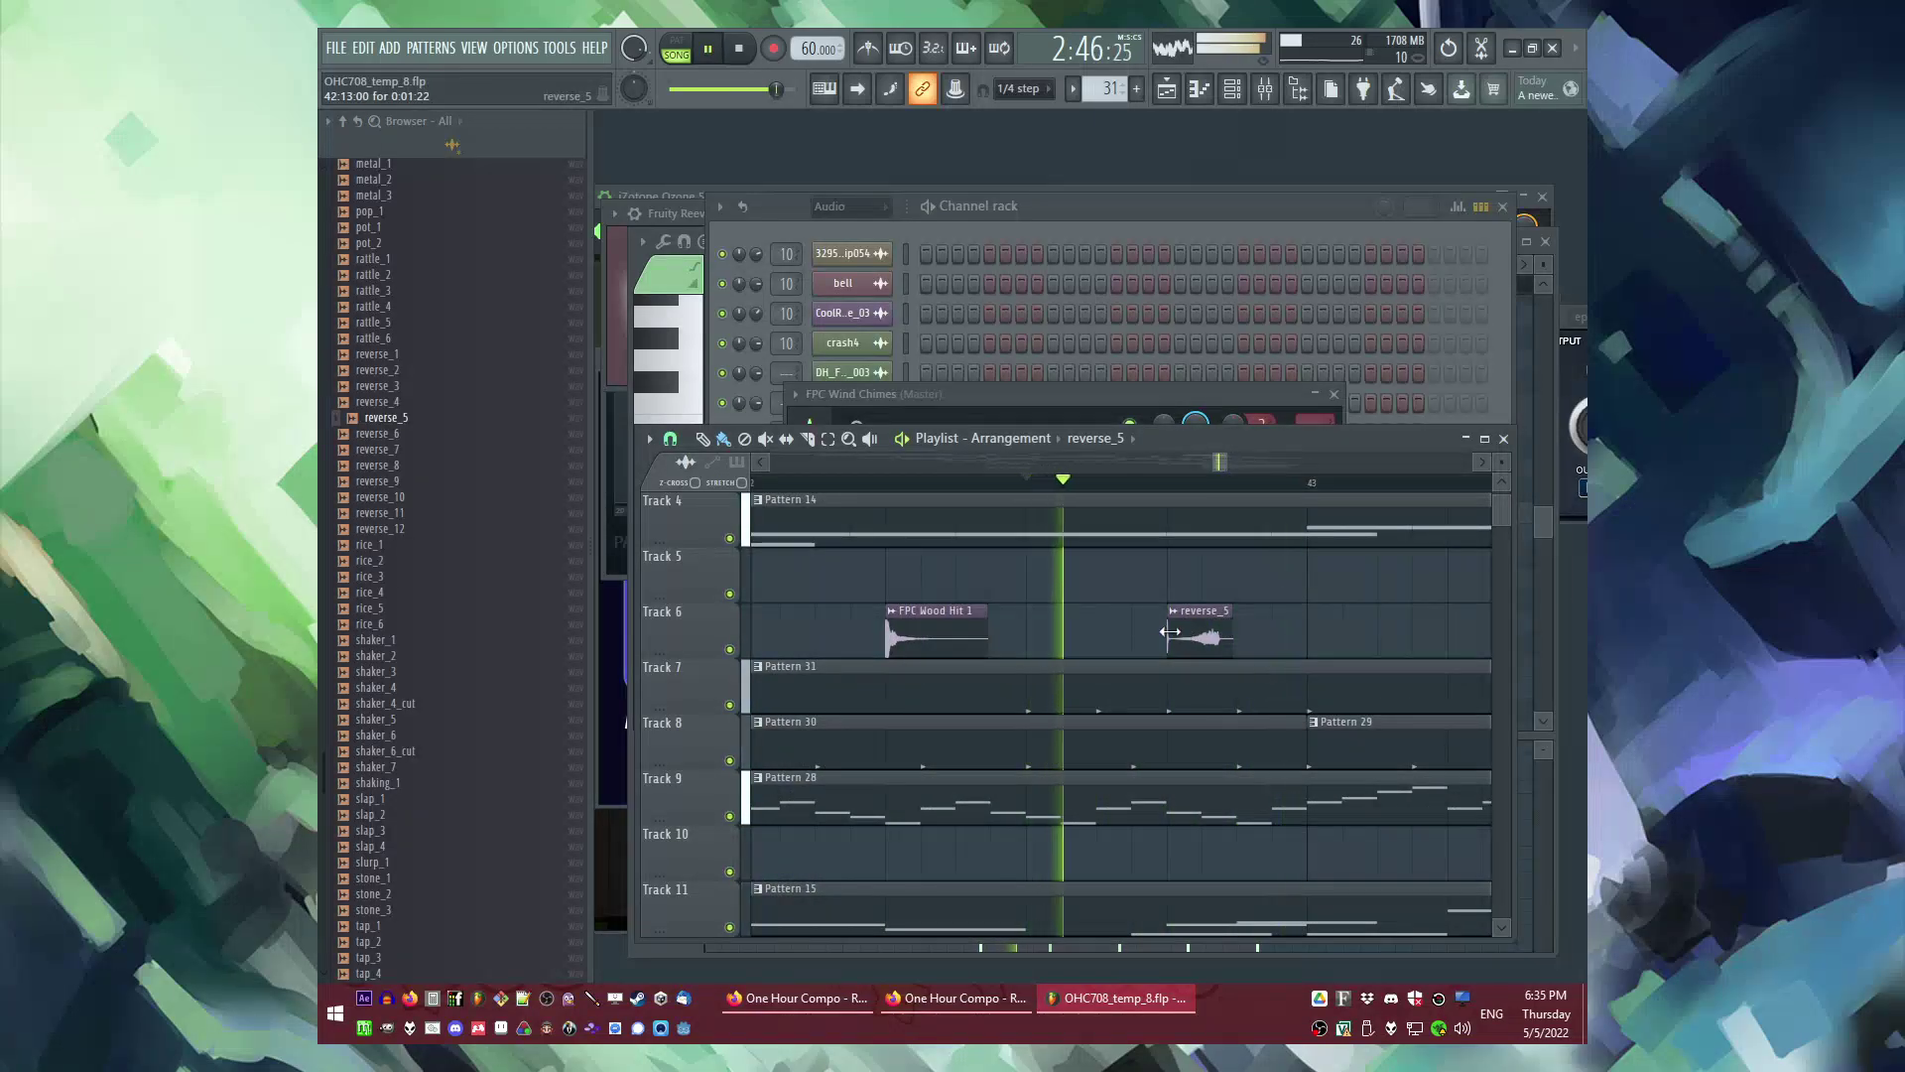
pyautogui.keyDown('ctrl'); pyautogui.scroll(-3, 1191, 633); pyautogui.keyUp('ctrl')
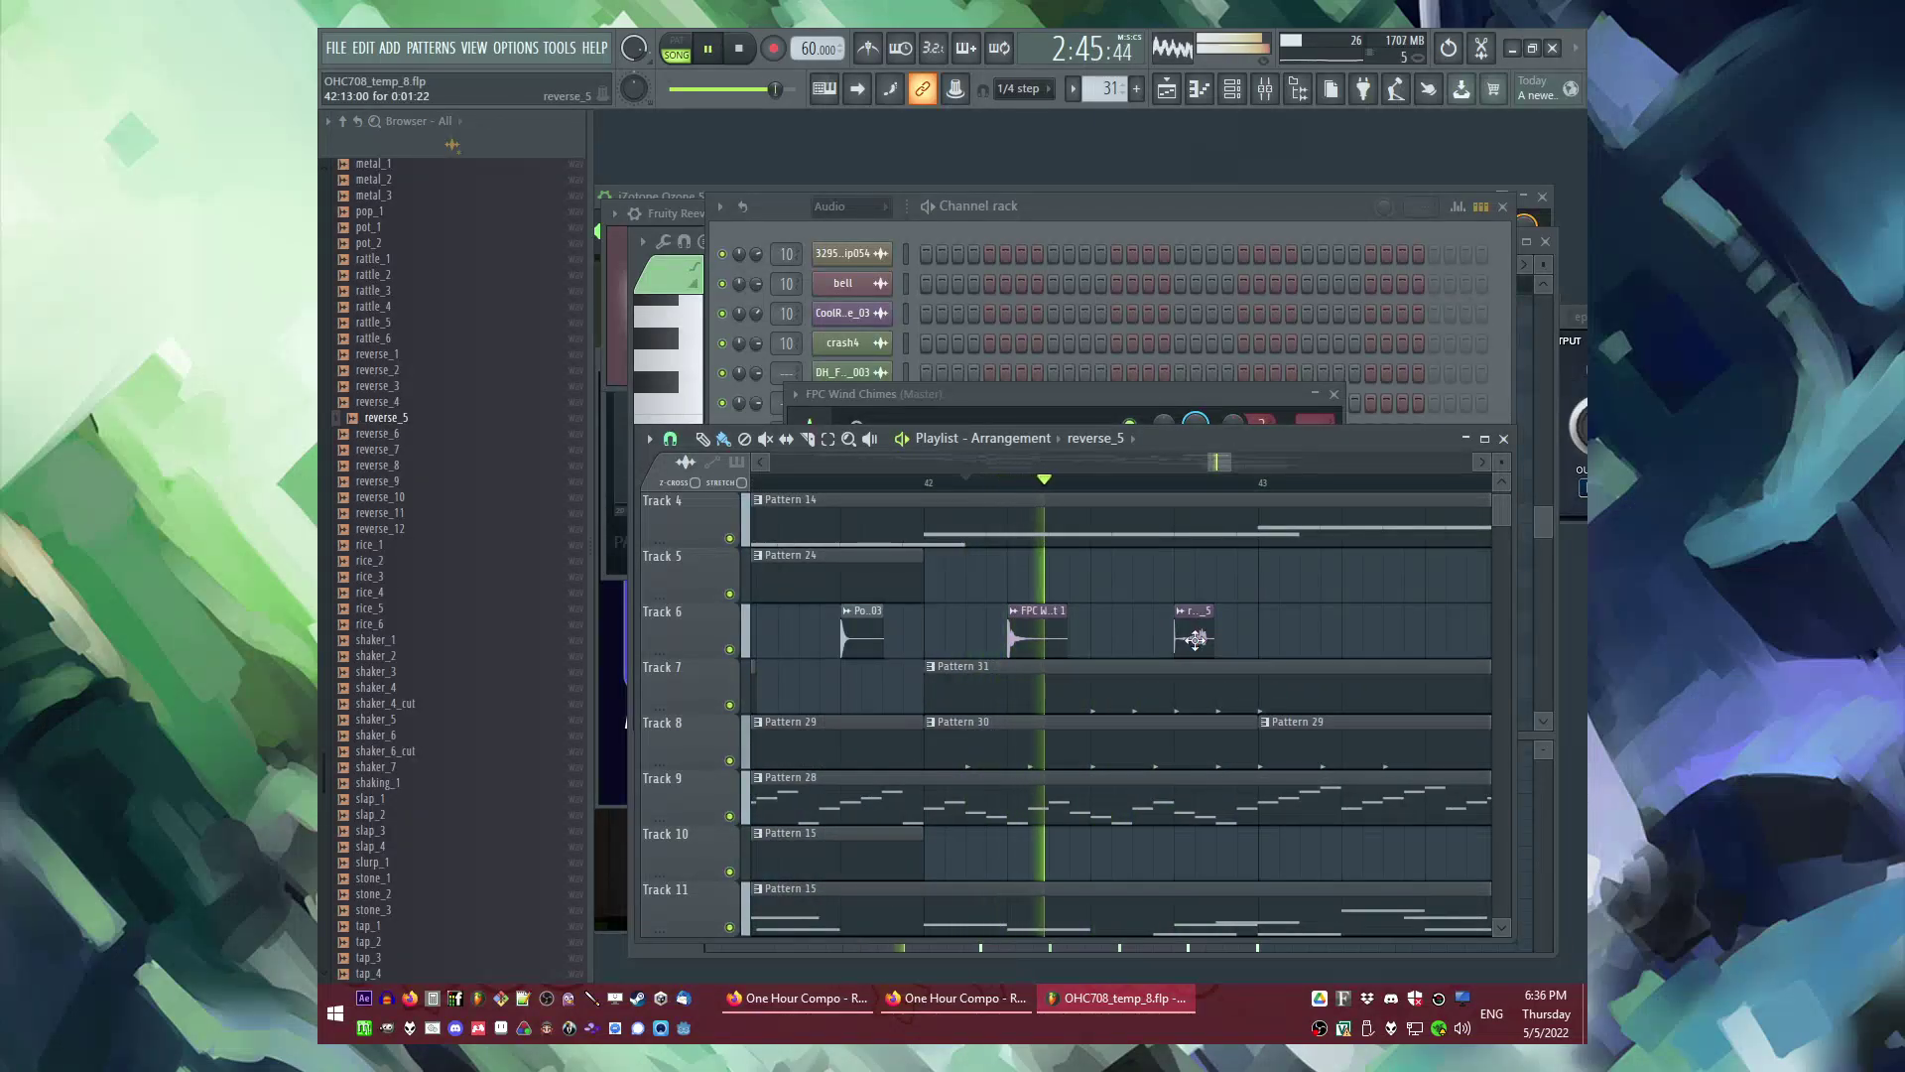
# Step: Route the reverse_5 audio clip to mixer track 3 and set its channel volume to 64%
pyautogui.doubleClick(1202, 631)
pyautogui.moveTo(1146, 234); pyautogui.dragTo(1146, 220)
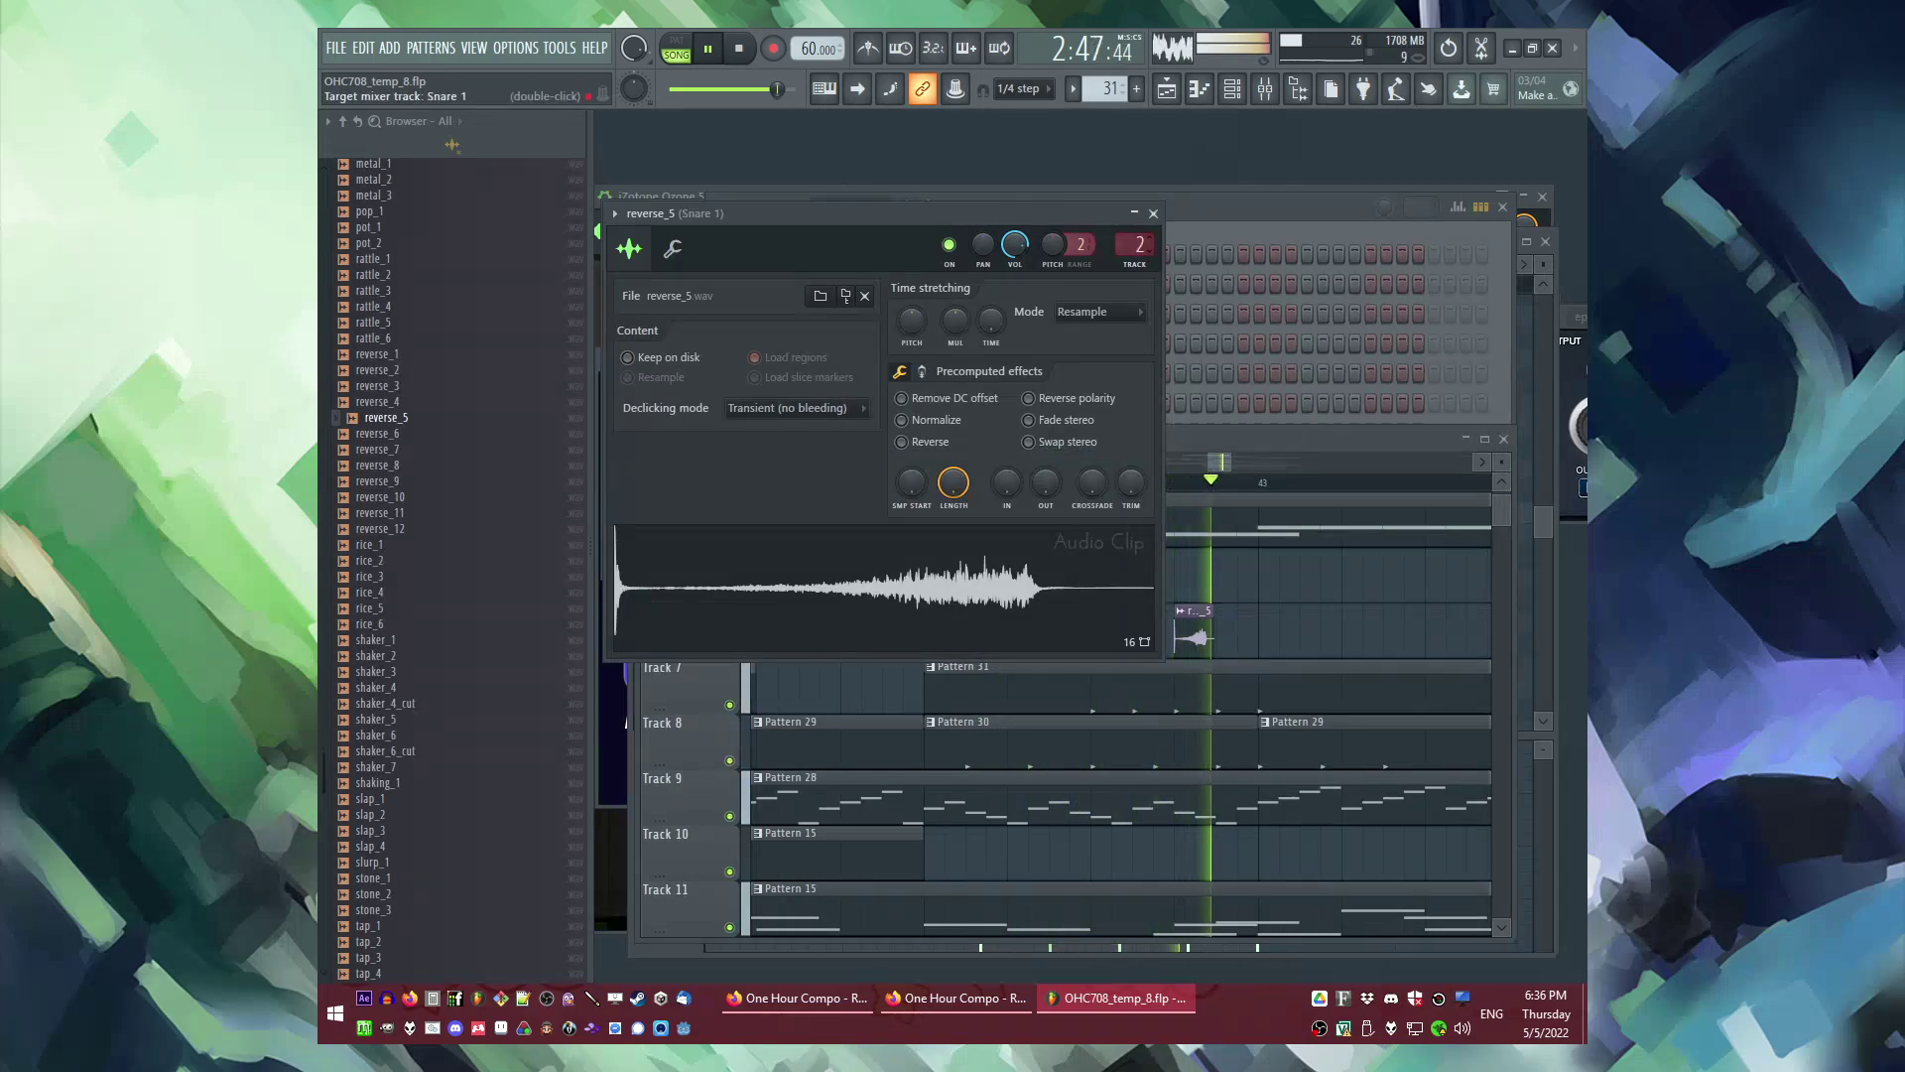
pyautogui.rightClick(1245, 637)
pyautogui.click(1048, 288)
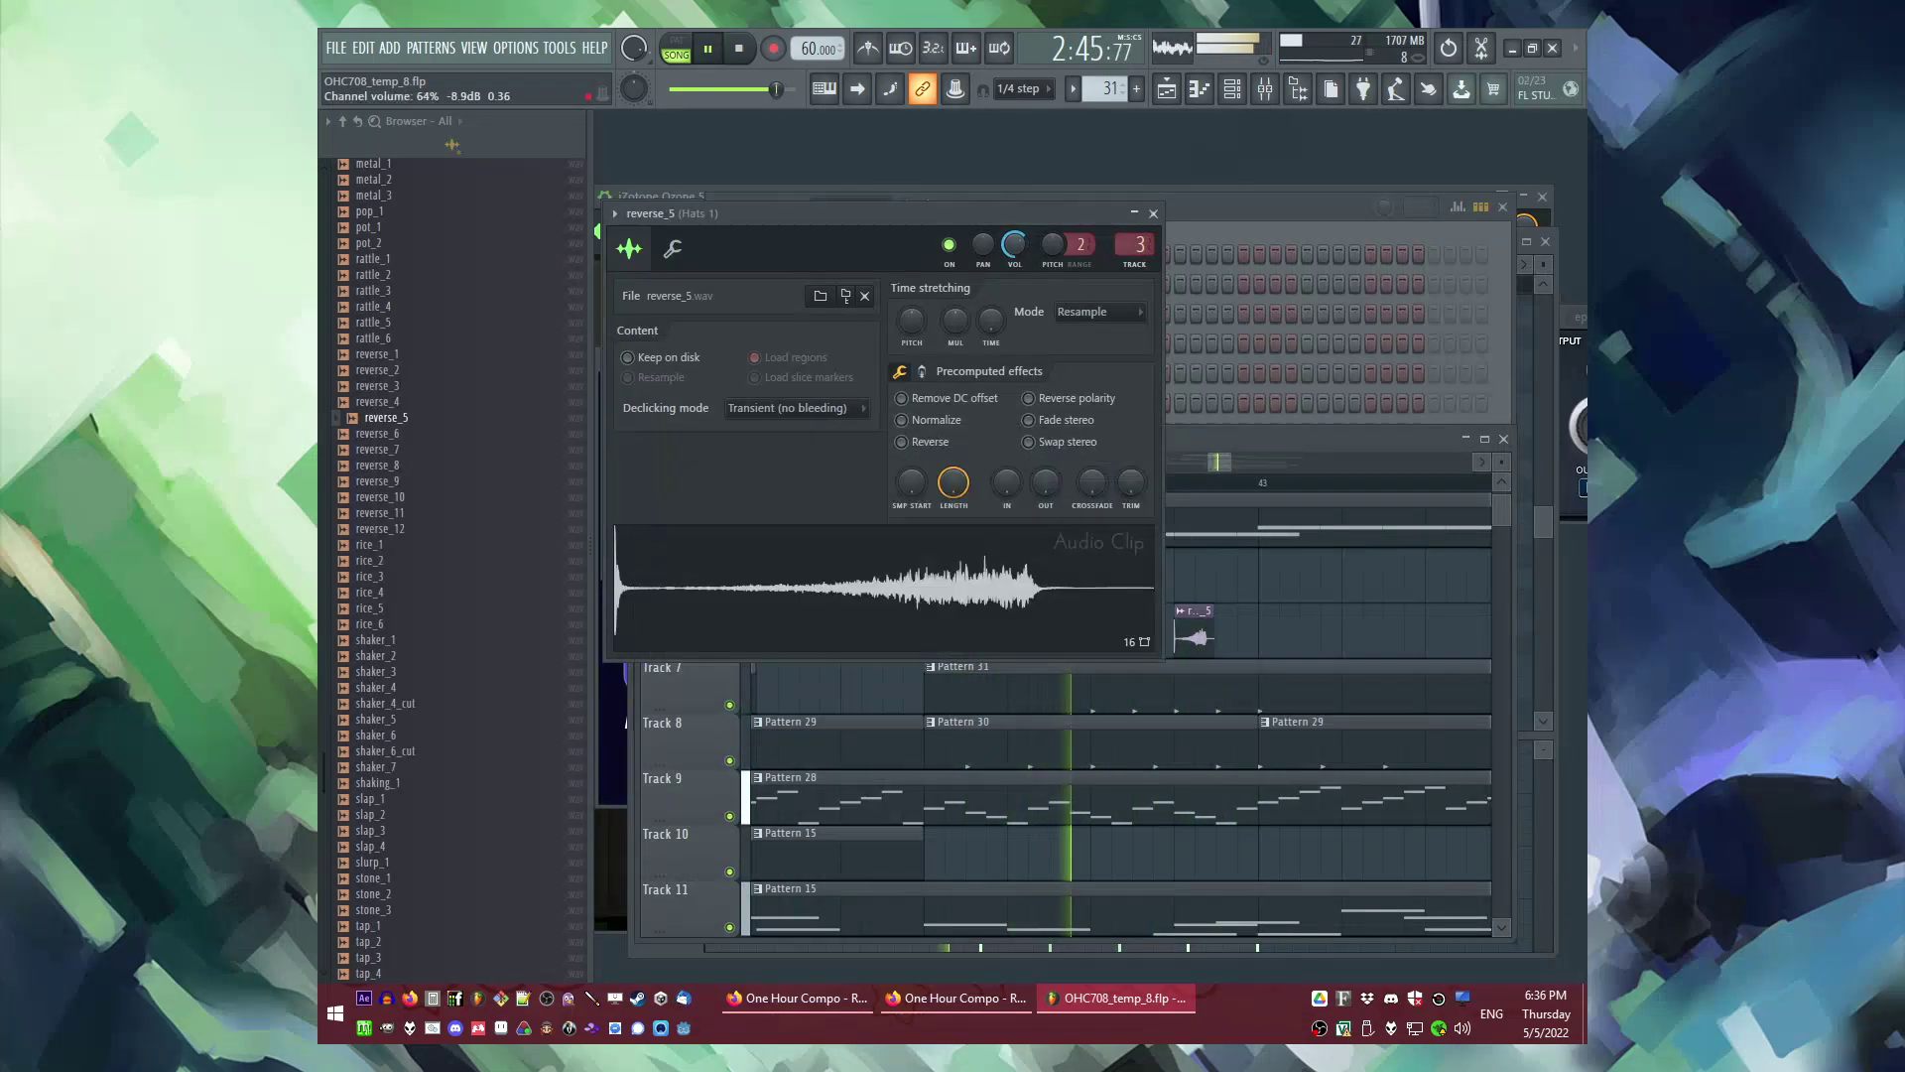
# Step: Move the reverse_5 clip on Track 6 two steps later, to step 15 of bar 42
pyautogui.moveTo(1204, 629); pyautogui.dragTo(1247, 629)
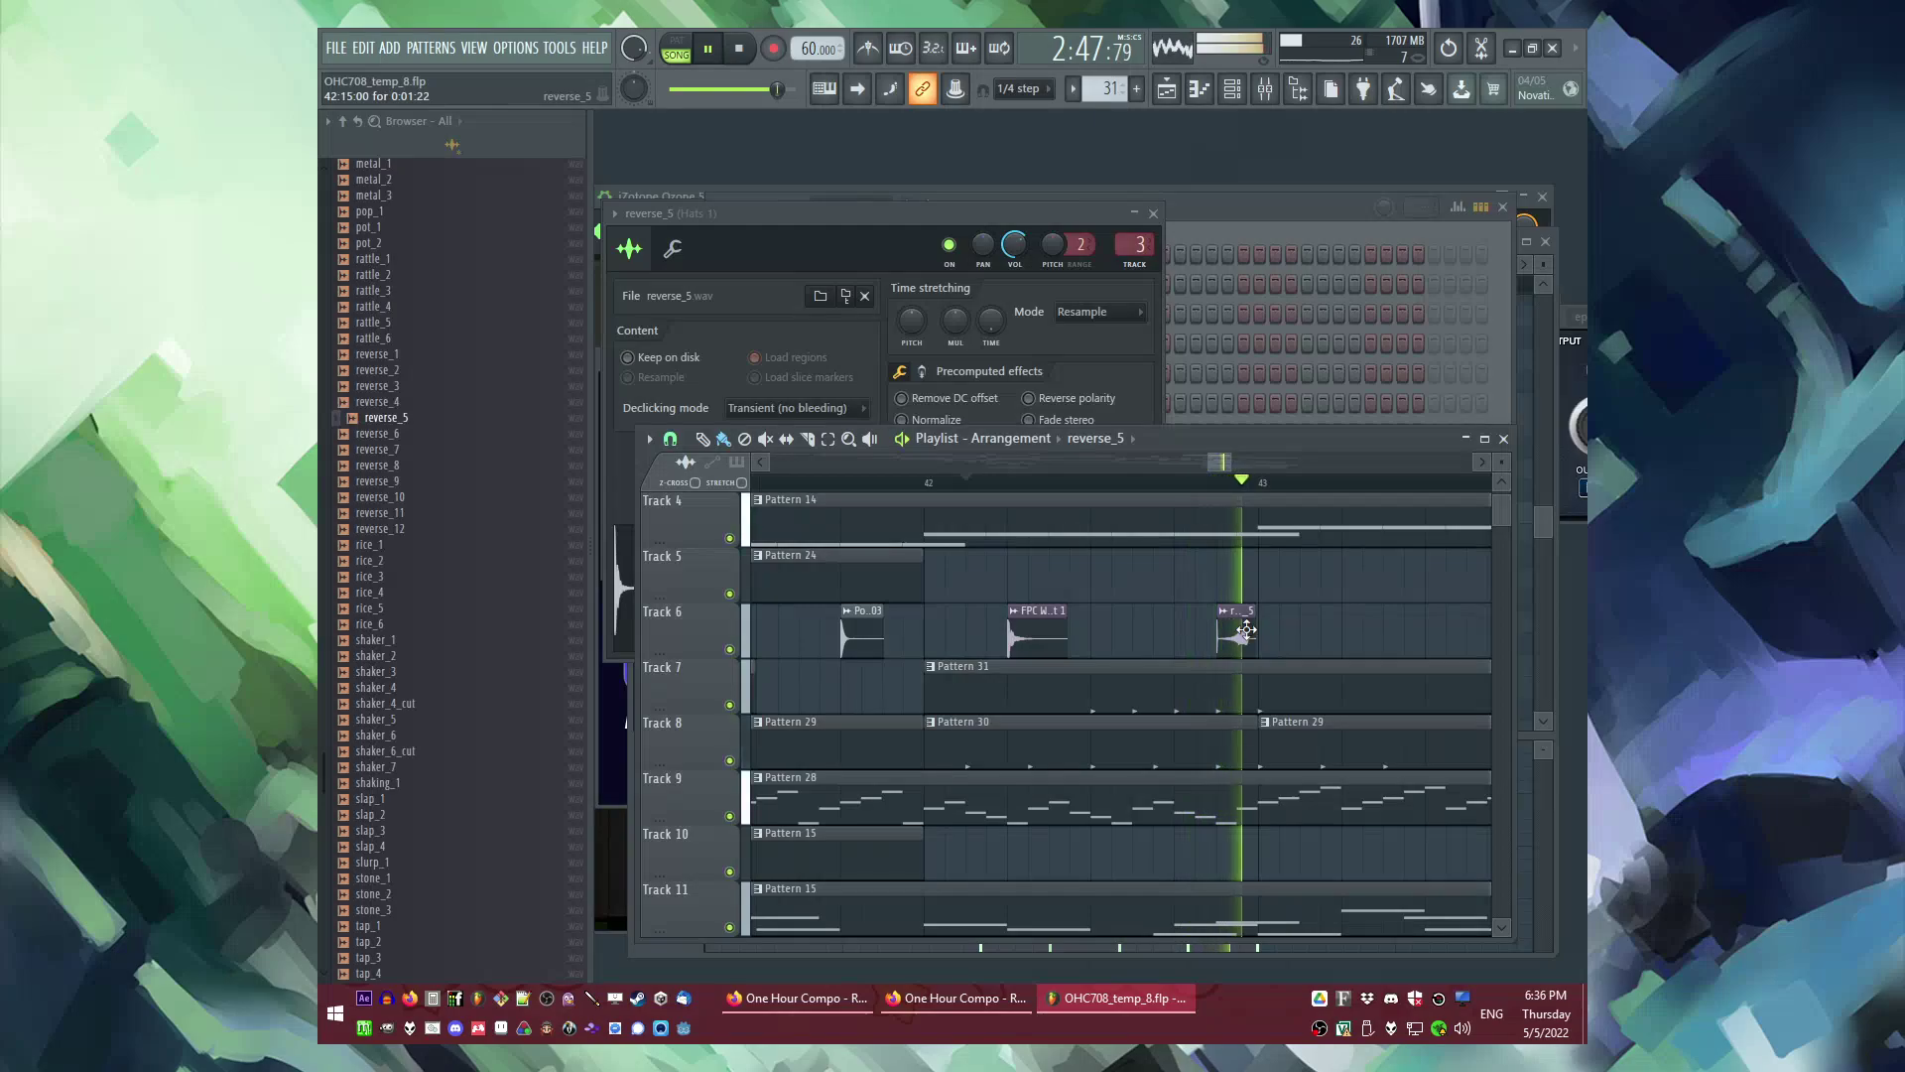
pyautogui.press('space')
# Step: Place the tock_1 foley sample on Track 6 at step 3 of bar 43
pyautogui.scroll(-5, 415, 629)
pyautogui.click(398, 611)
pyautogui.scroll(-10, 412, 754)
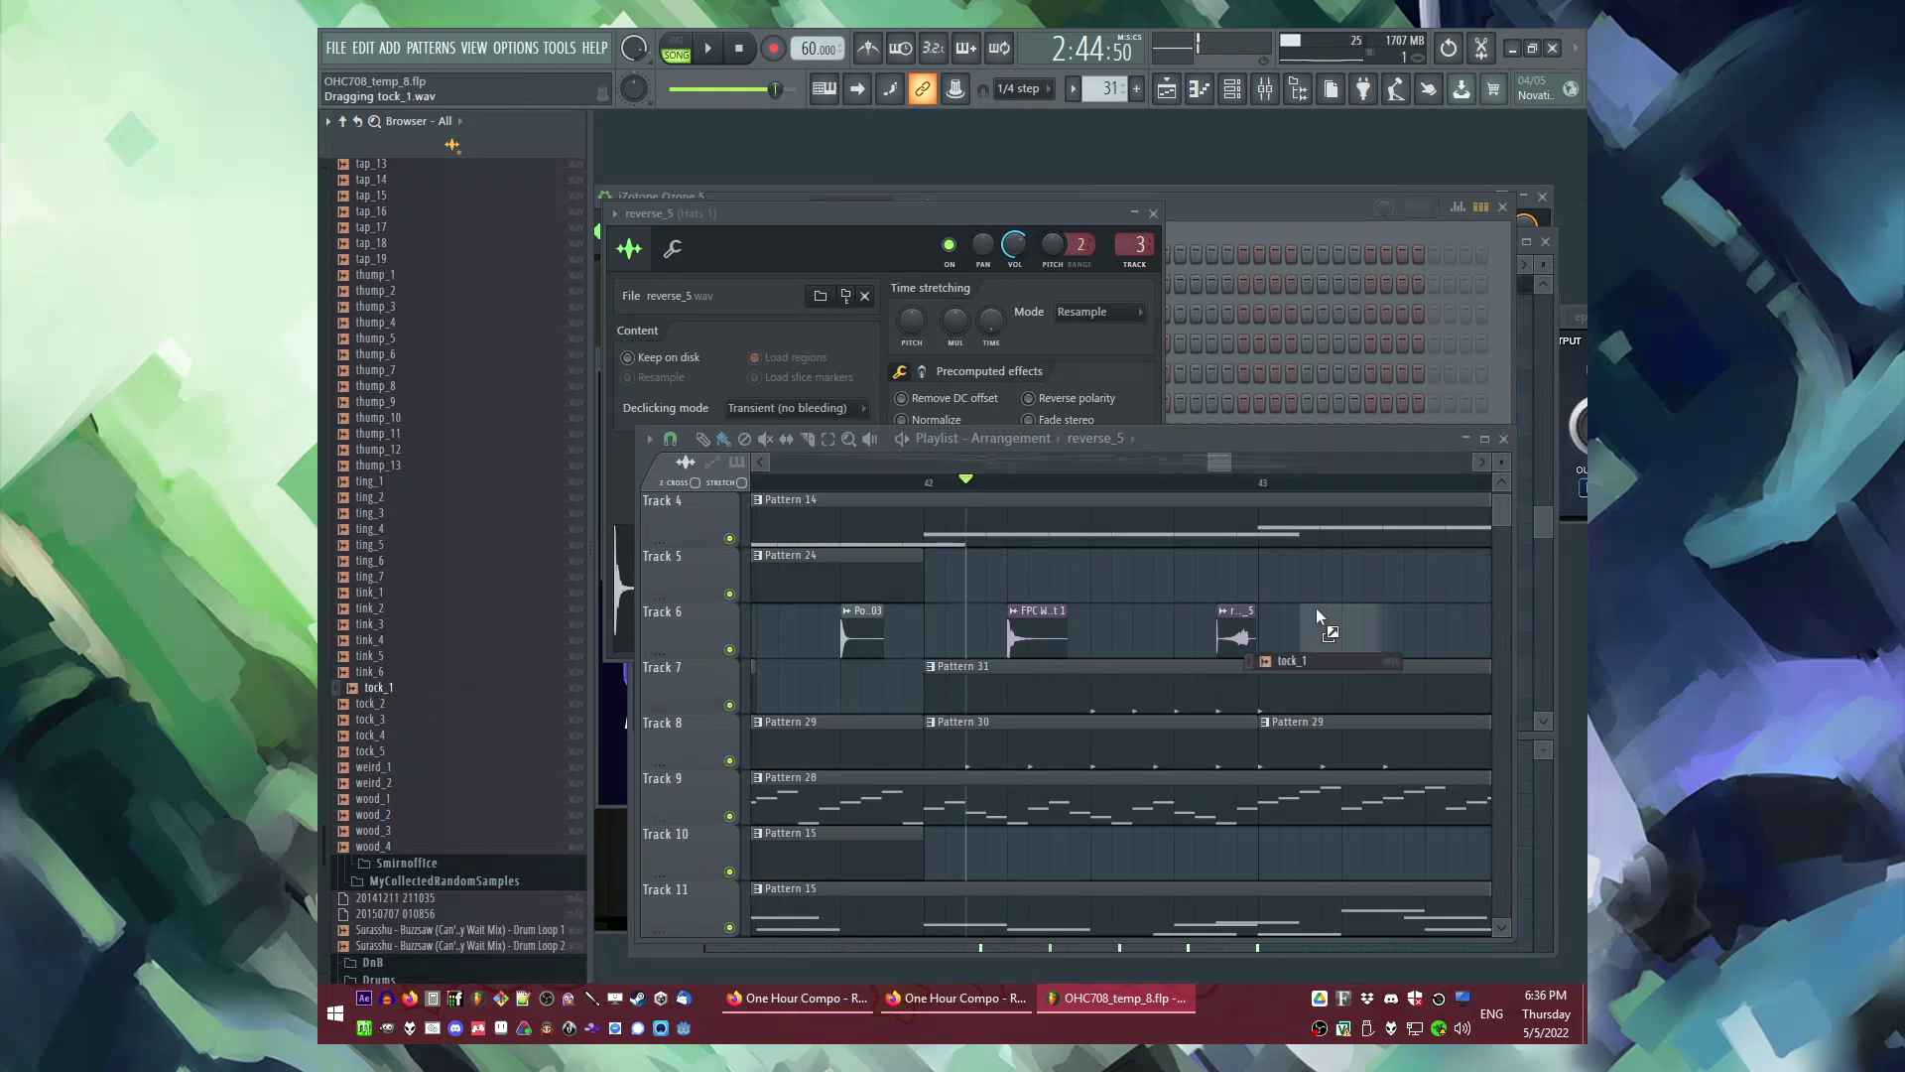
pyautogui.moveTo(1316, 609); pyautogui.dragTo(1316, 613)
pyautogui.press('space')
# Step: Move the tock_1 clip to step 5 of bar 43 and add a second tock_1 clip at step 6 on Track 5
pyautogui.scroll(-2, 1300, 620)
pyautogui.scroll(3, 1181, 630)
pyautogui.moveTo(1092, 634); pyautogui.dragTo(1139, 634)
pyautogui.click(1112, 598)
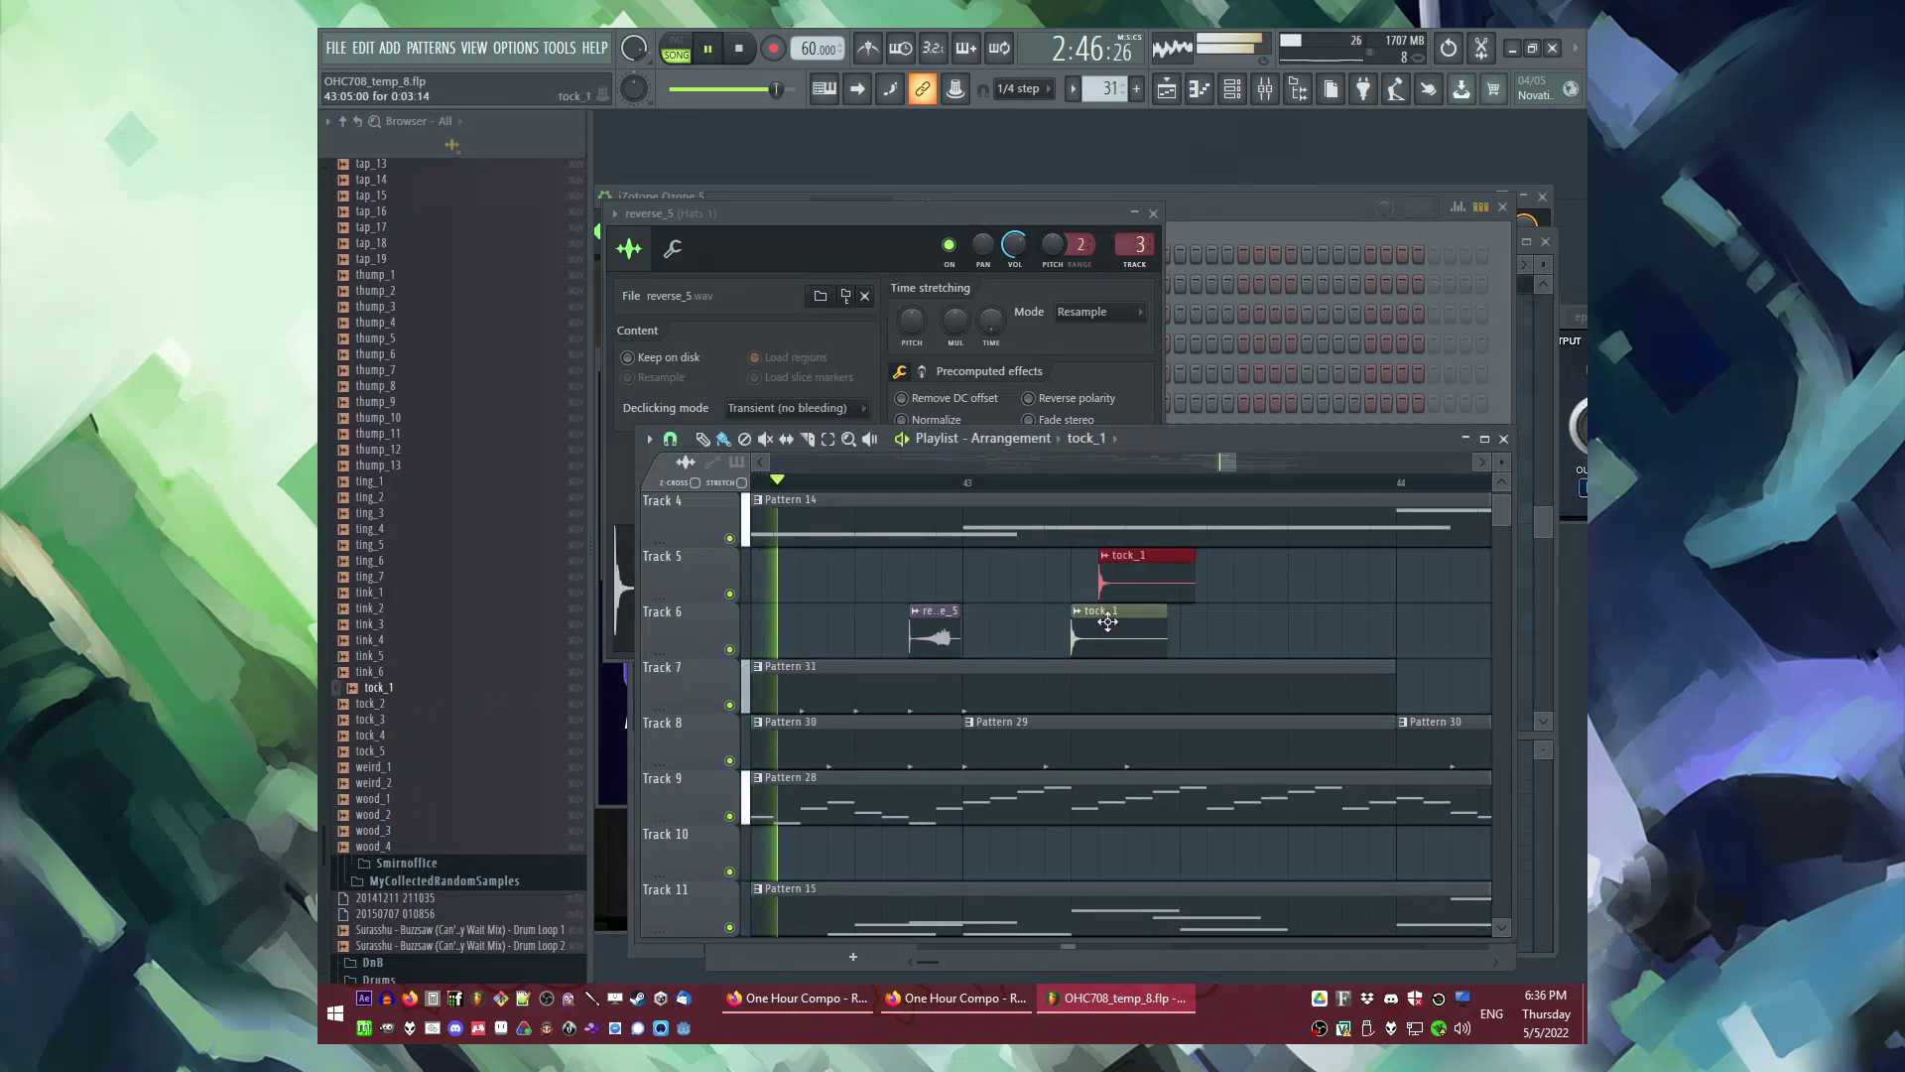
# Step: Route the tock_1 sample to mixer track 4 and adjust its channel volume slightly
pyautogui.doubleClick(1108, 613)
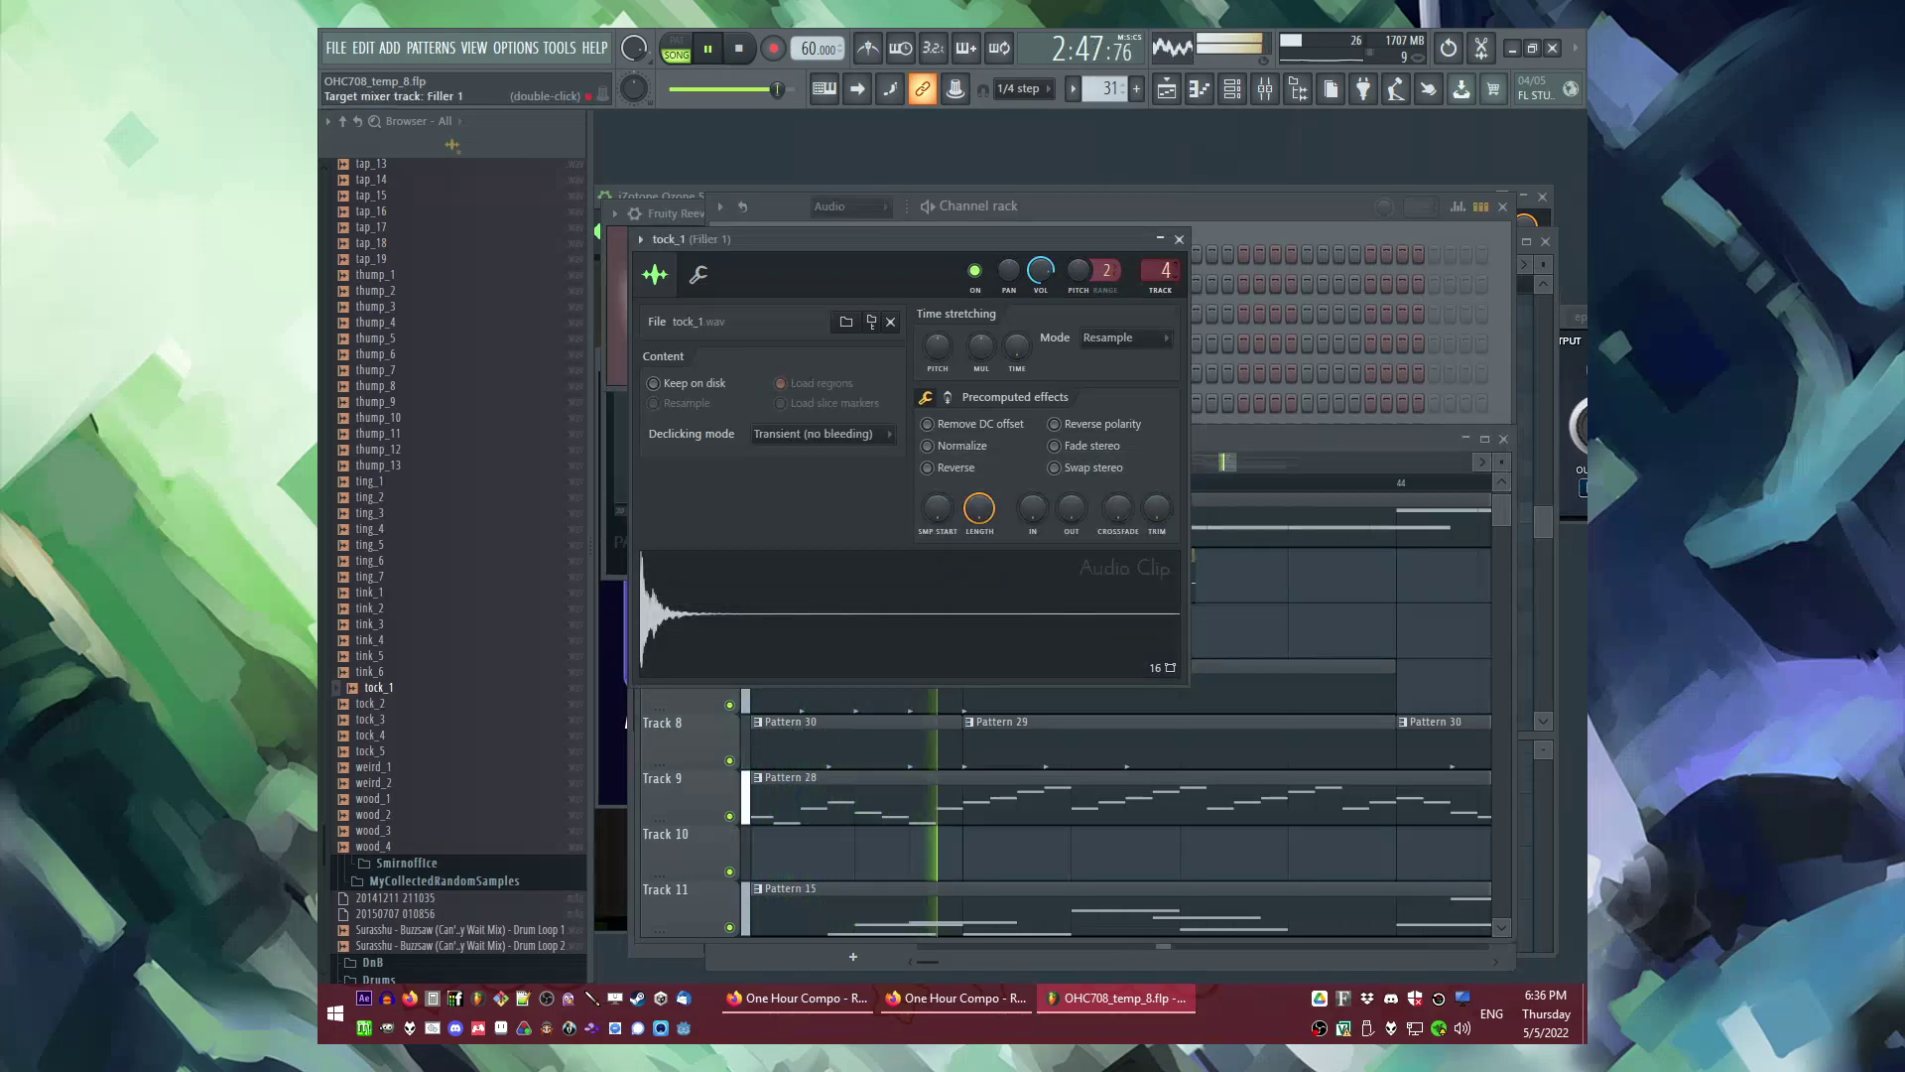
pyautogui.click(1280, 615)
pyautogui.doubleClick(1165, 551)
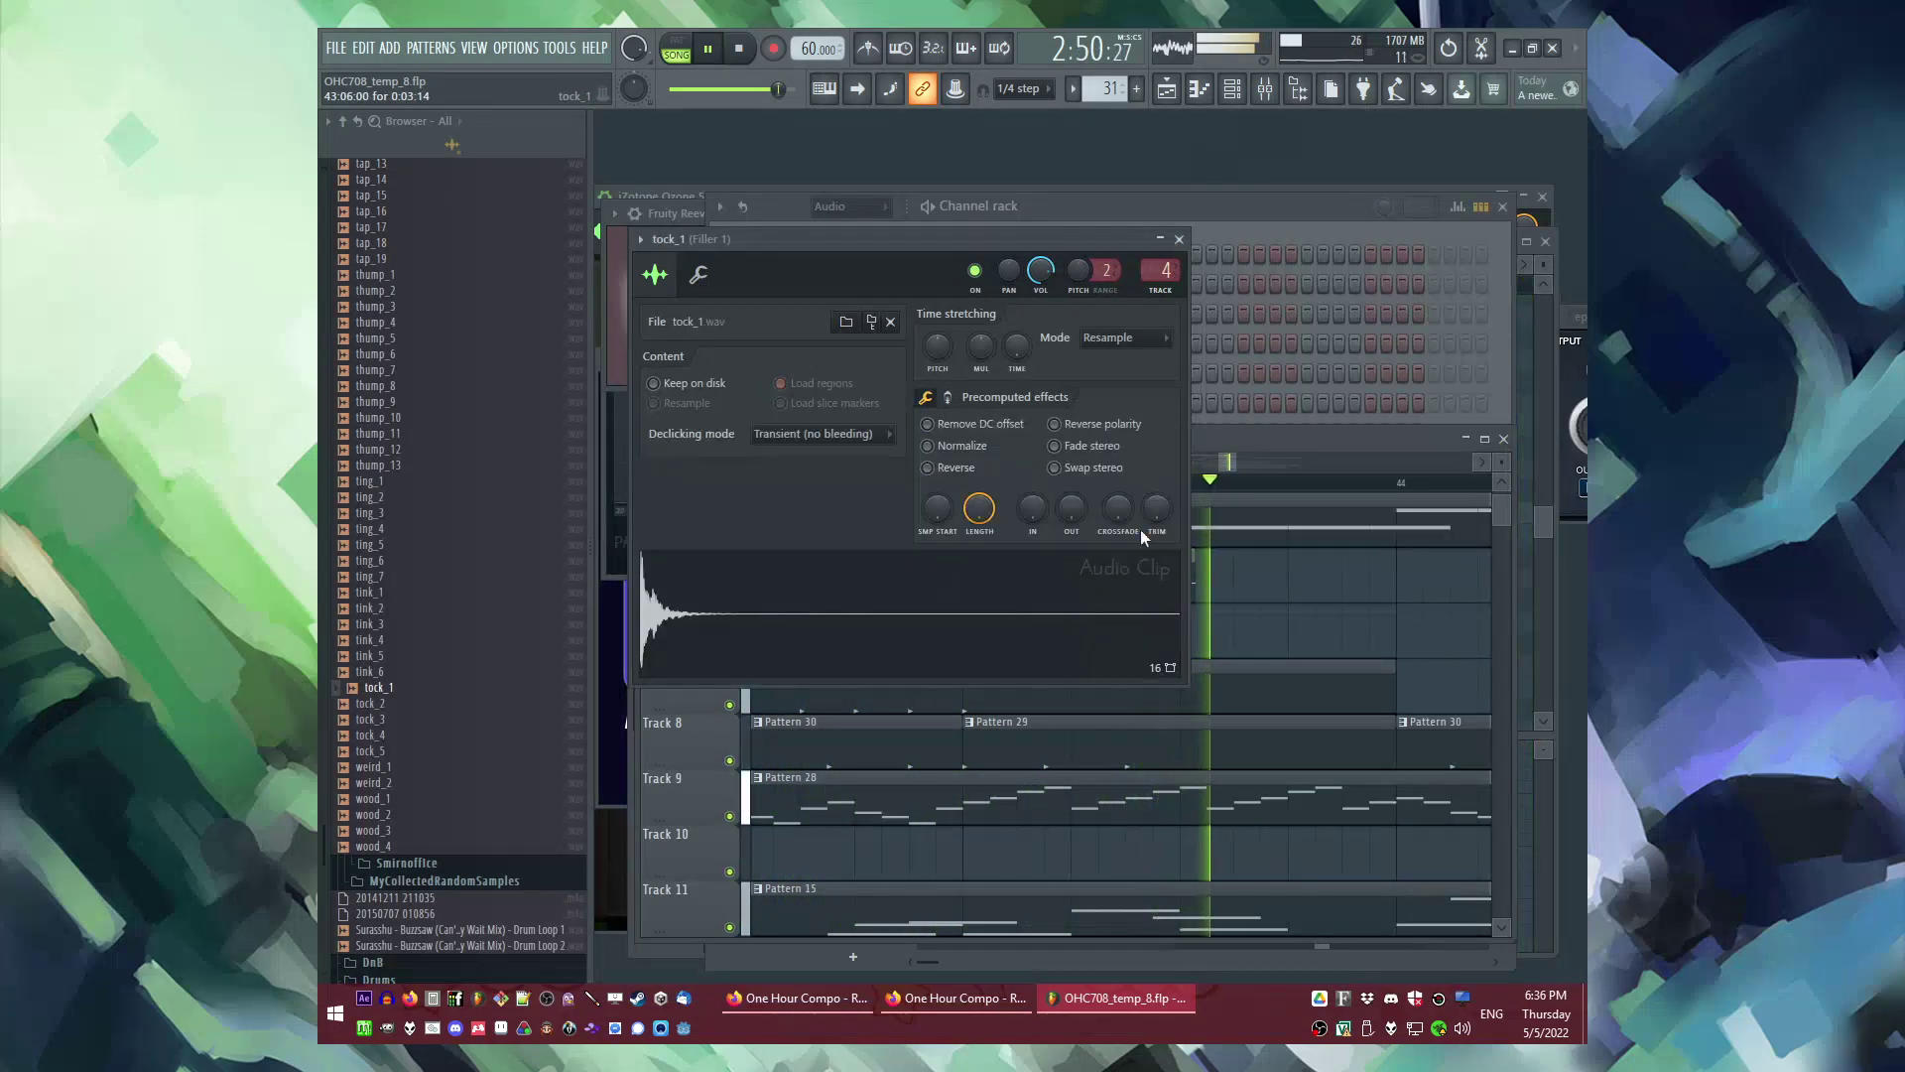
pyautogui.click(1275, 590)
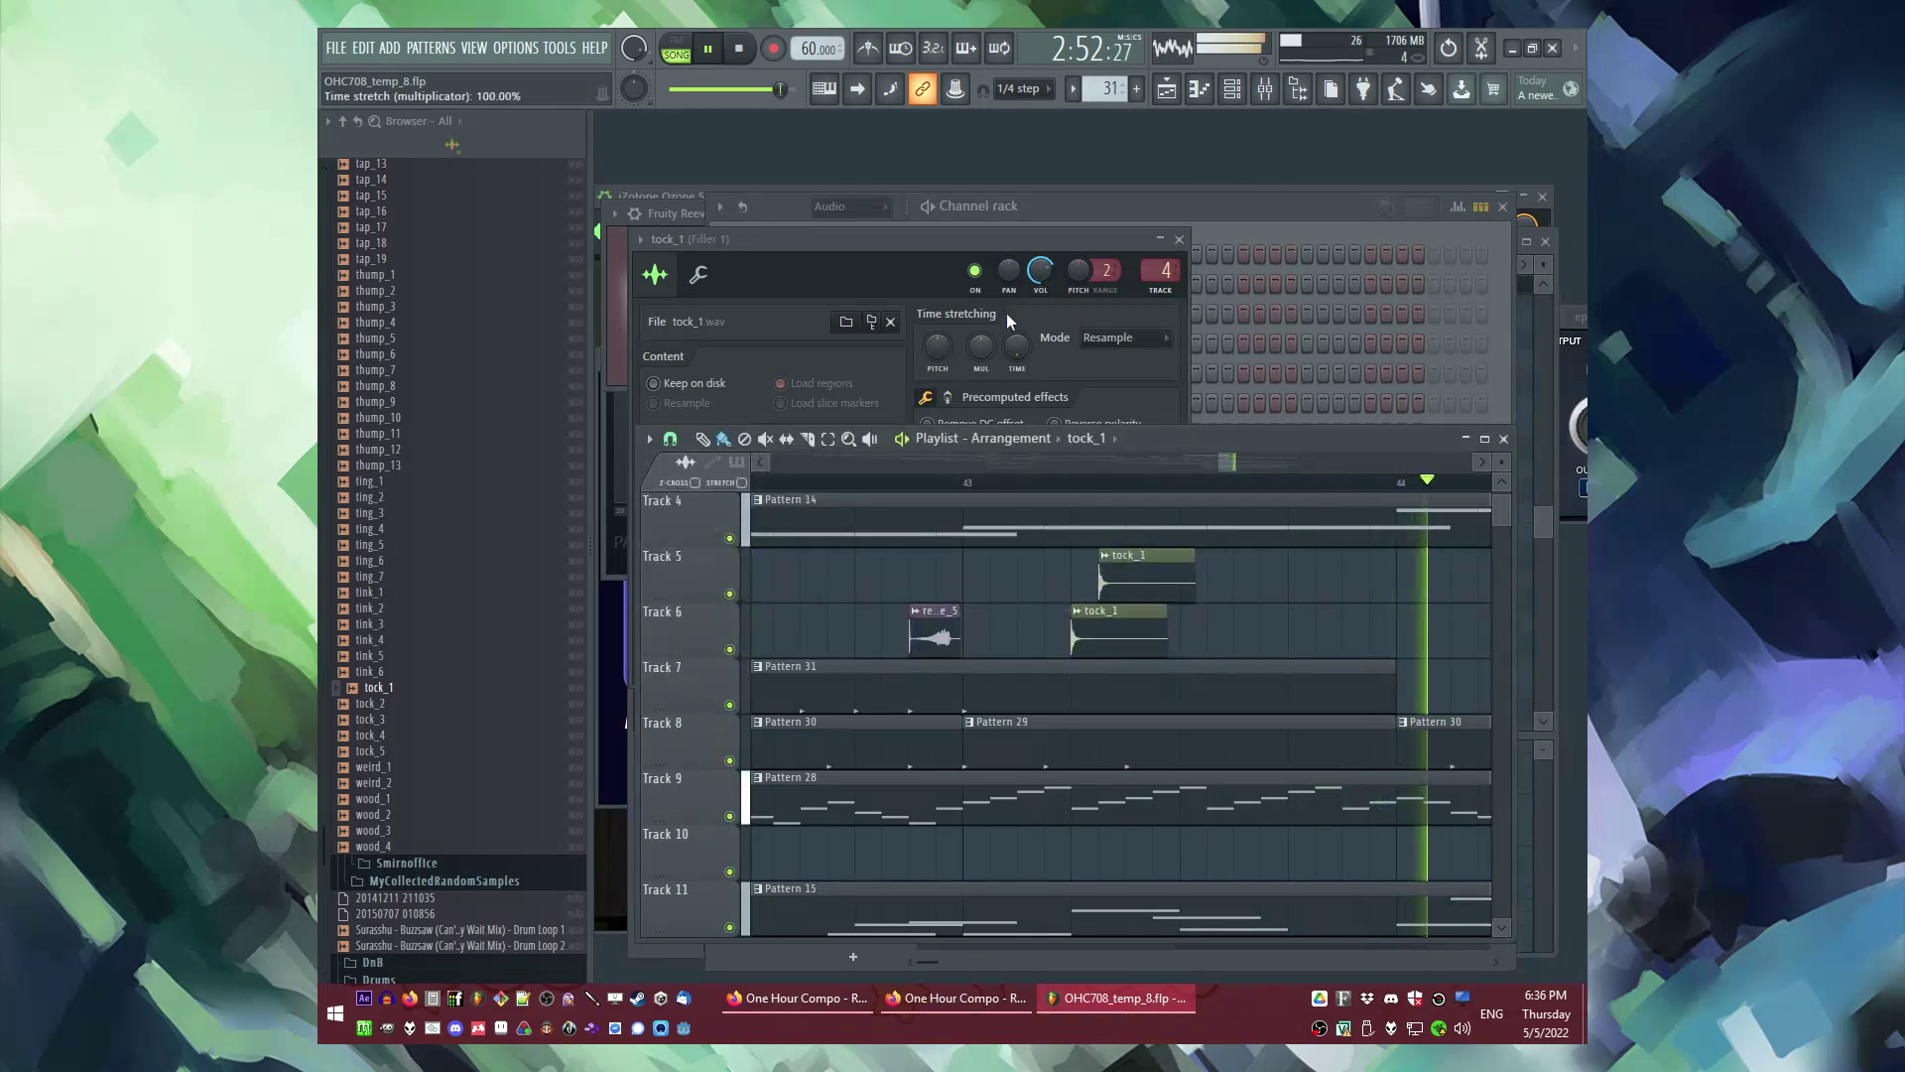
pyautogui.moveTo(1040, 270); pyautogui.dragTo(1040, 258)
pyautogui.rightClick(1350, 667)
pyautogui.hotkey('ctrl', 'z')
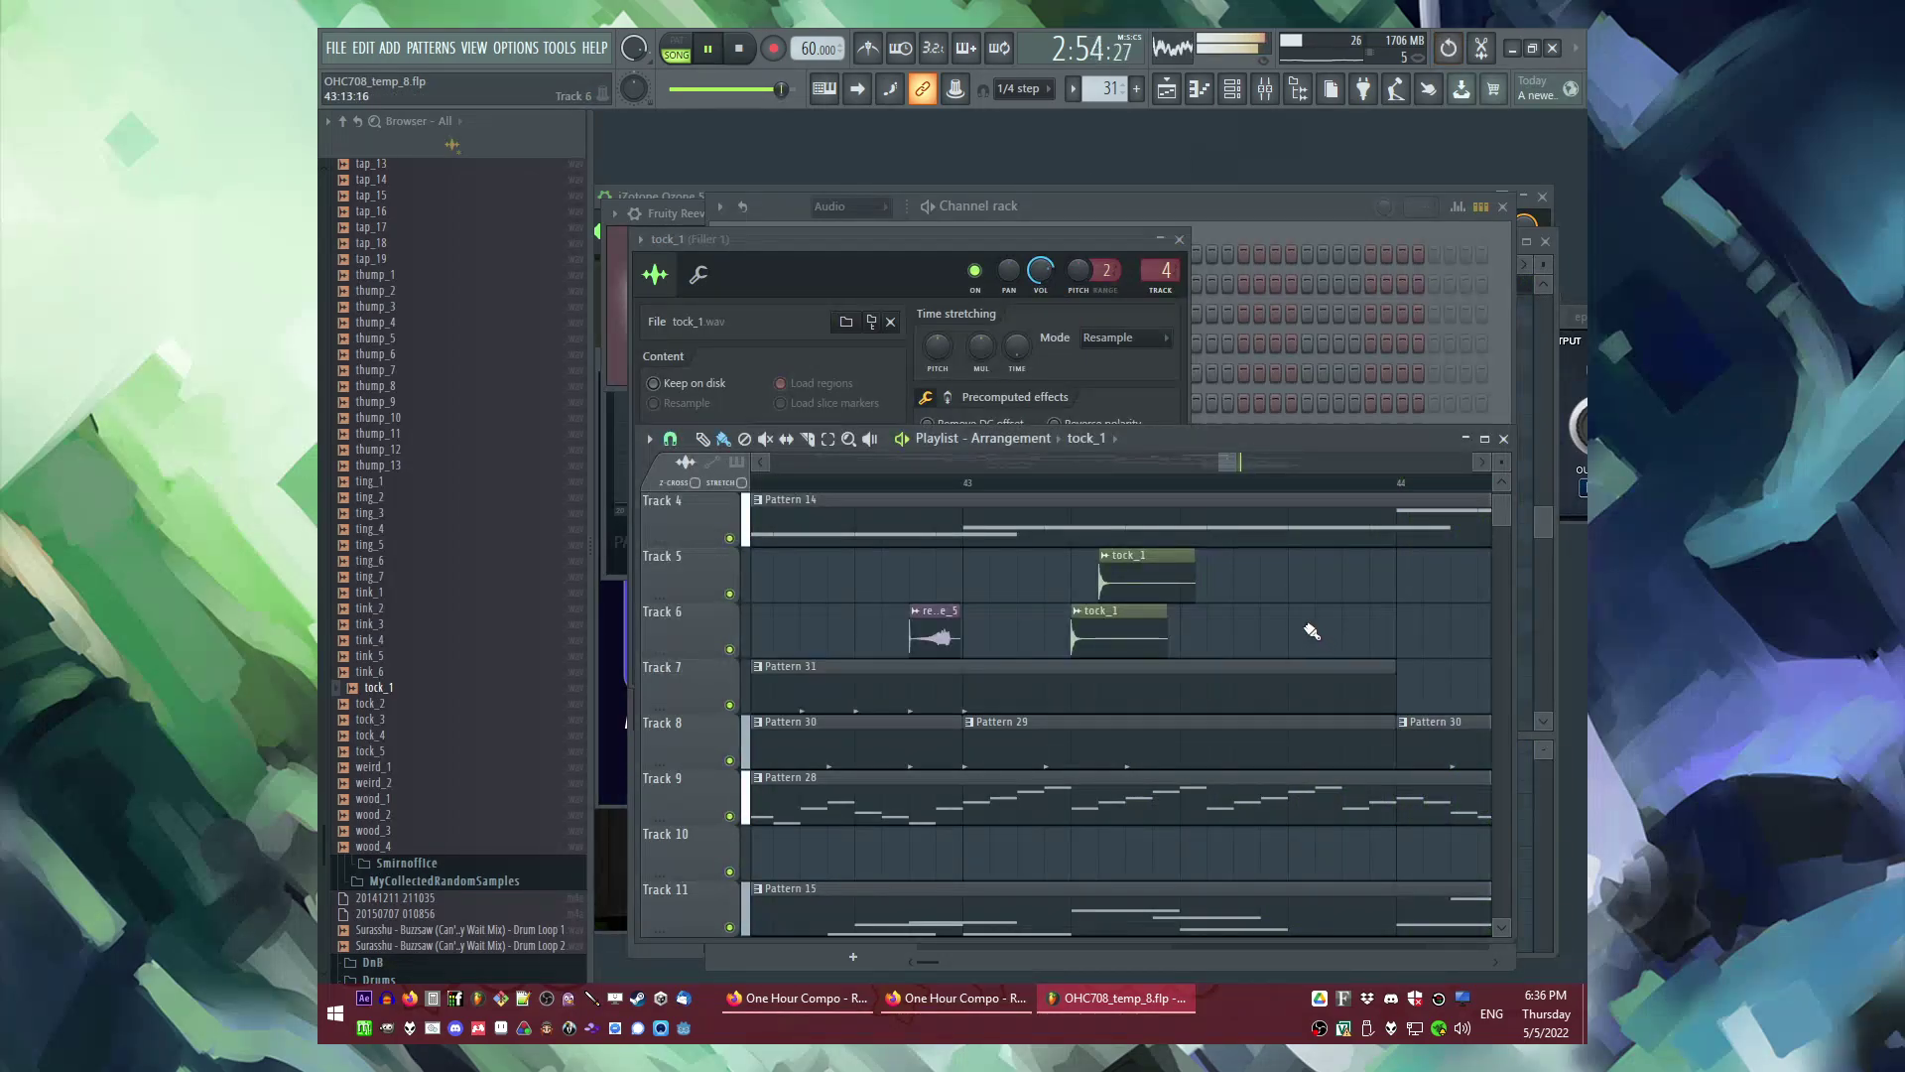
pyautogui.scroll(-3, 1310, 629)
pyautogui.press('space')
# Step: Audition foley samples and place bowl_9 on Track 6 at step 13 of bar 43
pyautogui.scroll(15, 442, 617)
pyautogui.click(365, 418)
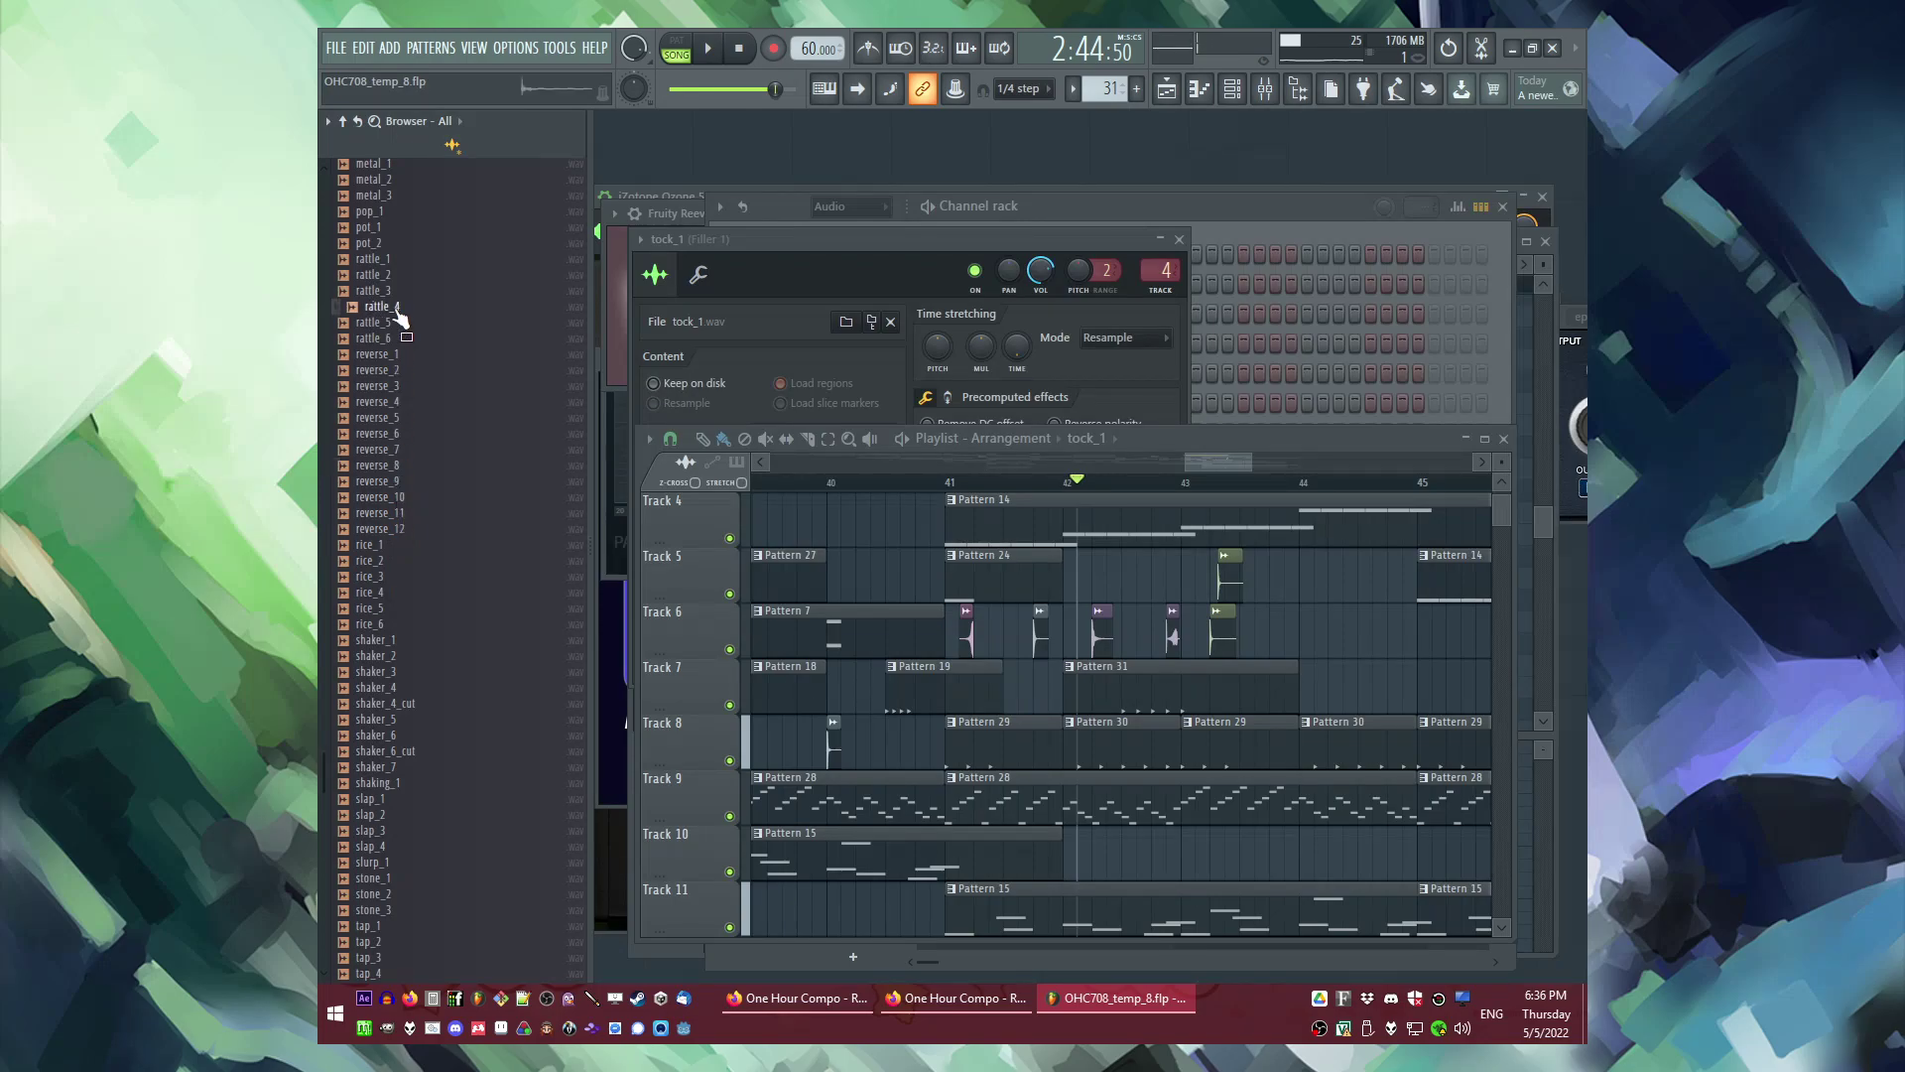
pyautogui.scroll(12, 409, 536)
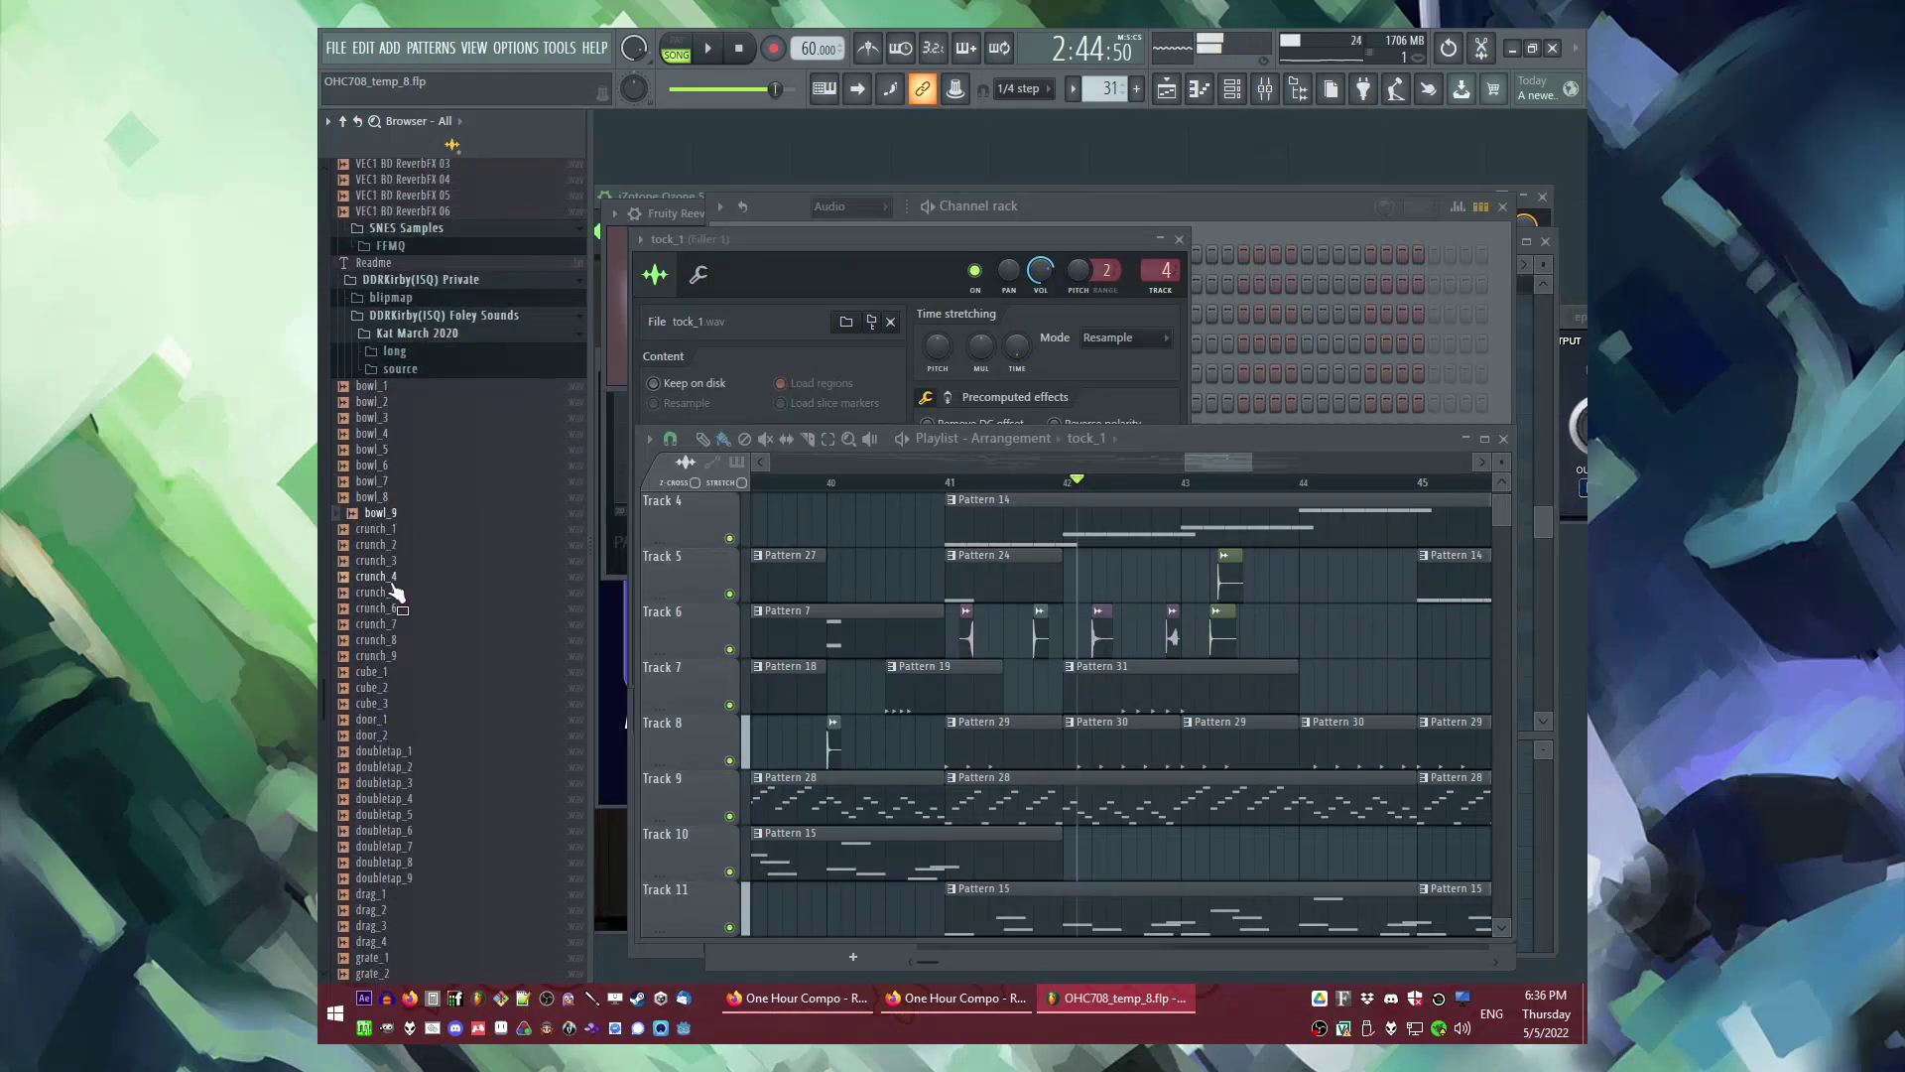
pyautogui.moveTo(1256, 626); pyautogui.dragTo(1279, 627)
pyautogui.press('space')
pyautogui.click(1195, 482)
pyautogui.scroll(3, 1347, 644)
# Step: Move the bowl_9 clip to step 15 of bar 43, routed to mixer track 3 at 64% channel volume
pyautogui.doubleClick(1180, 640)
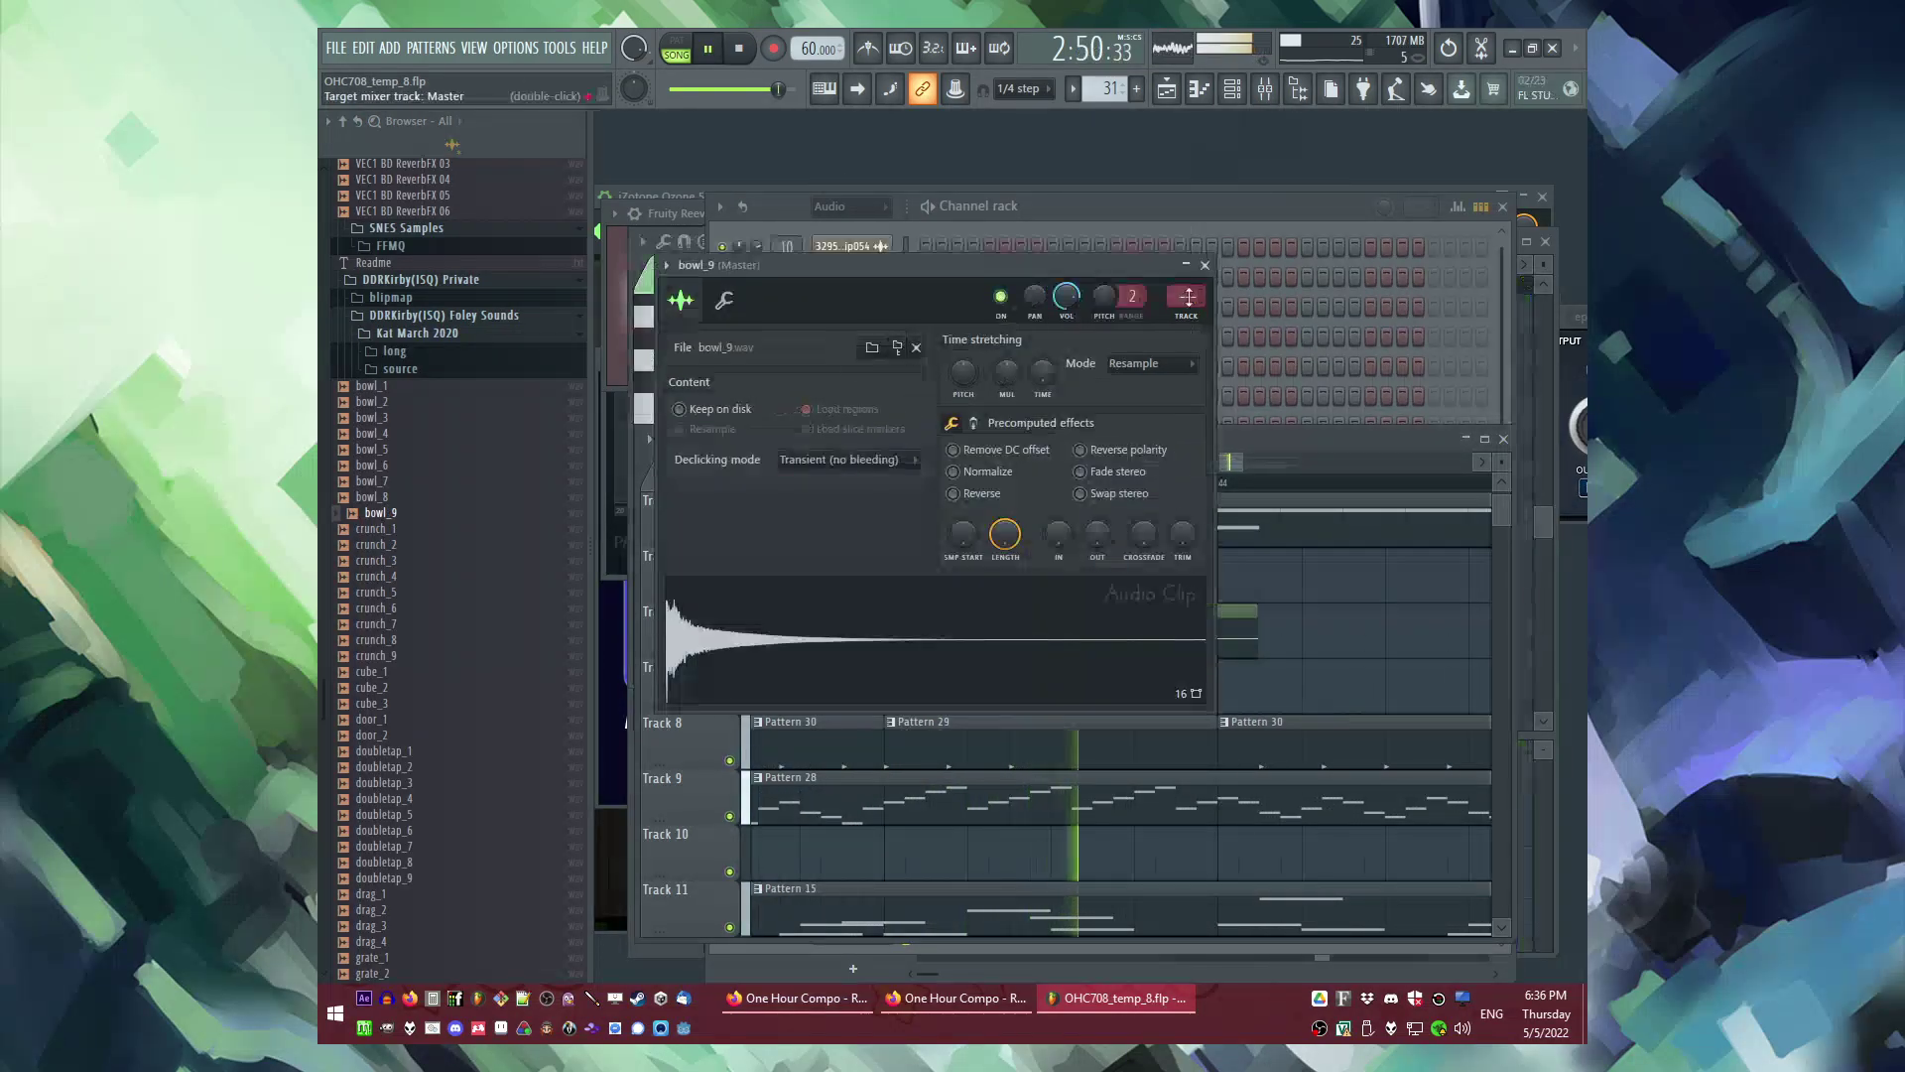
pyautogui.rightClick(1319, 604)
pyautogui.press('space')
pyautogui.press('space')
pyautogui.moveTo(1207, 624); pyautogui.dragTo(1244, 621)
pyautogui.moveTo(1067, 296); pyautogui.dragTo(1067, 310)
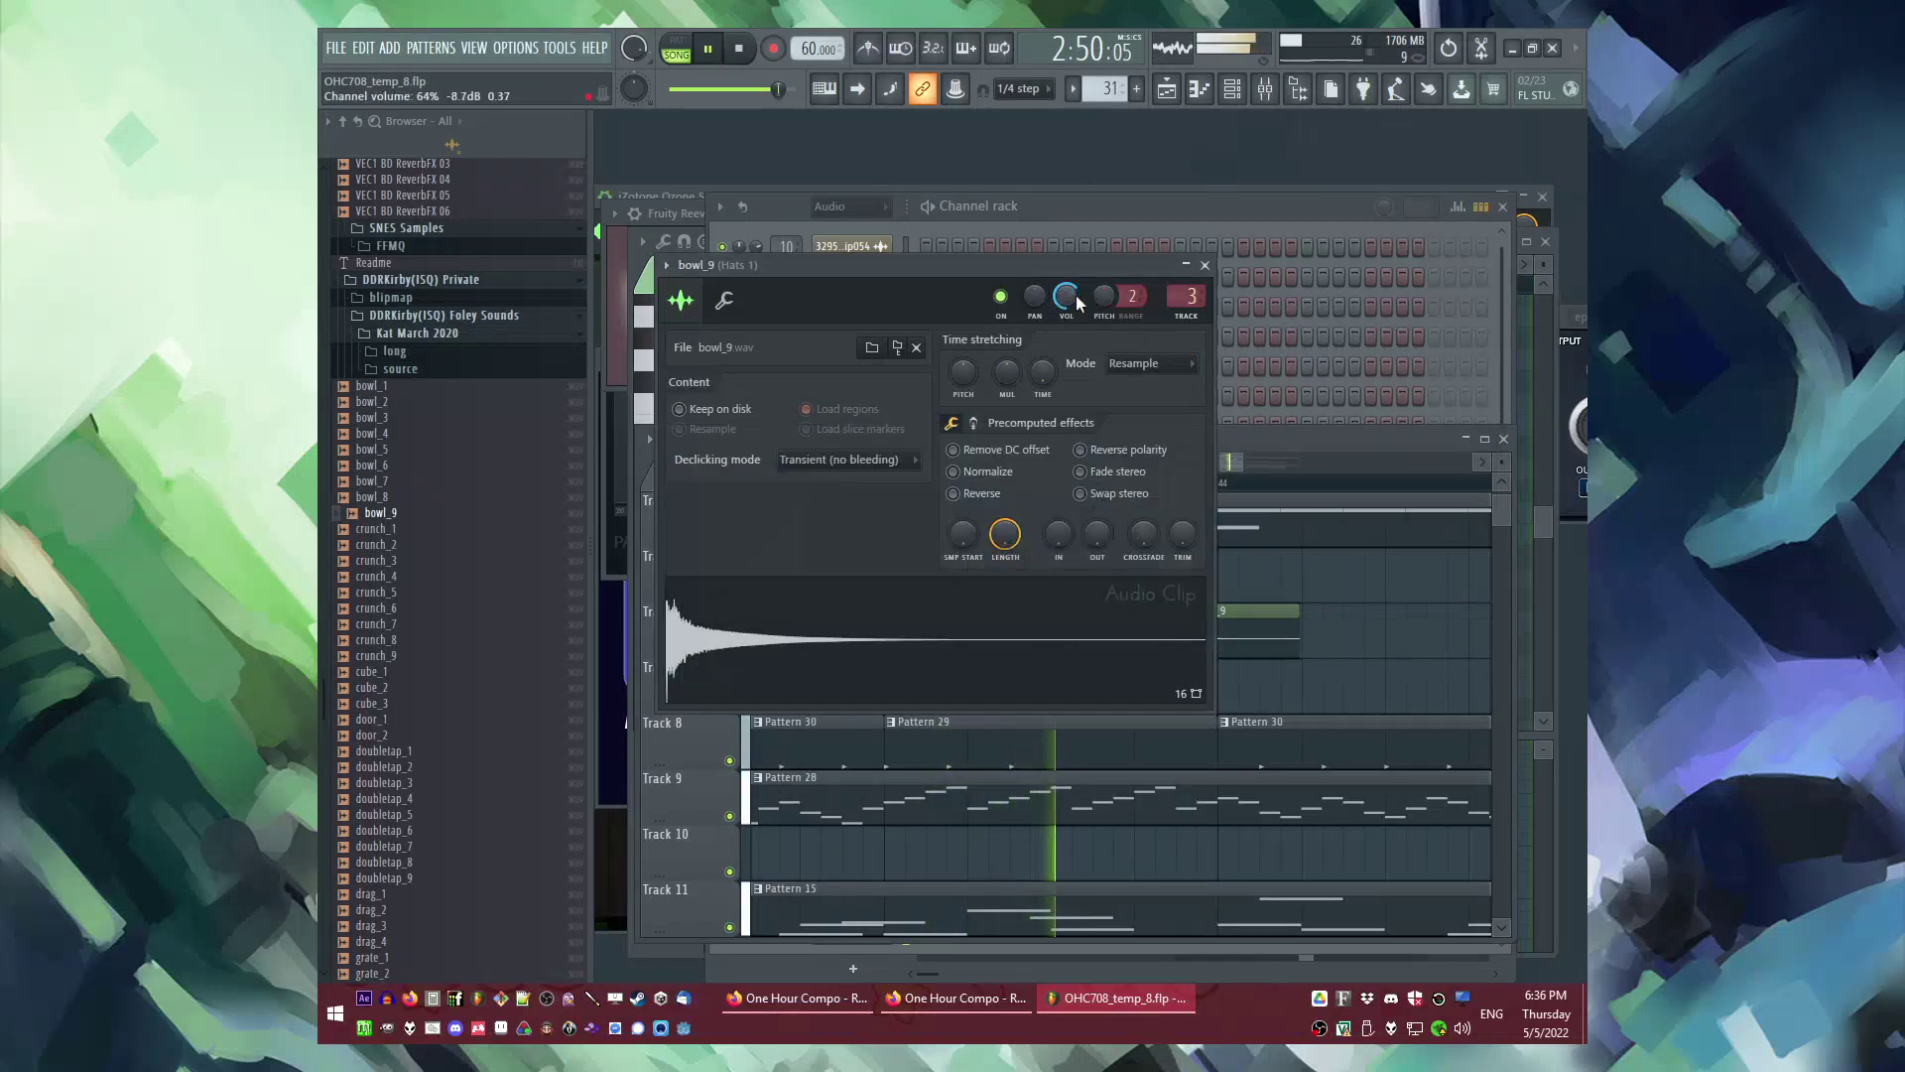
pyautogui.rightClick(1344, 598)
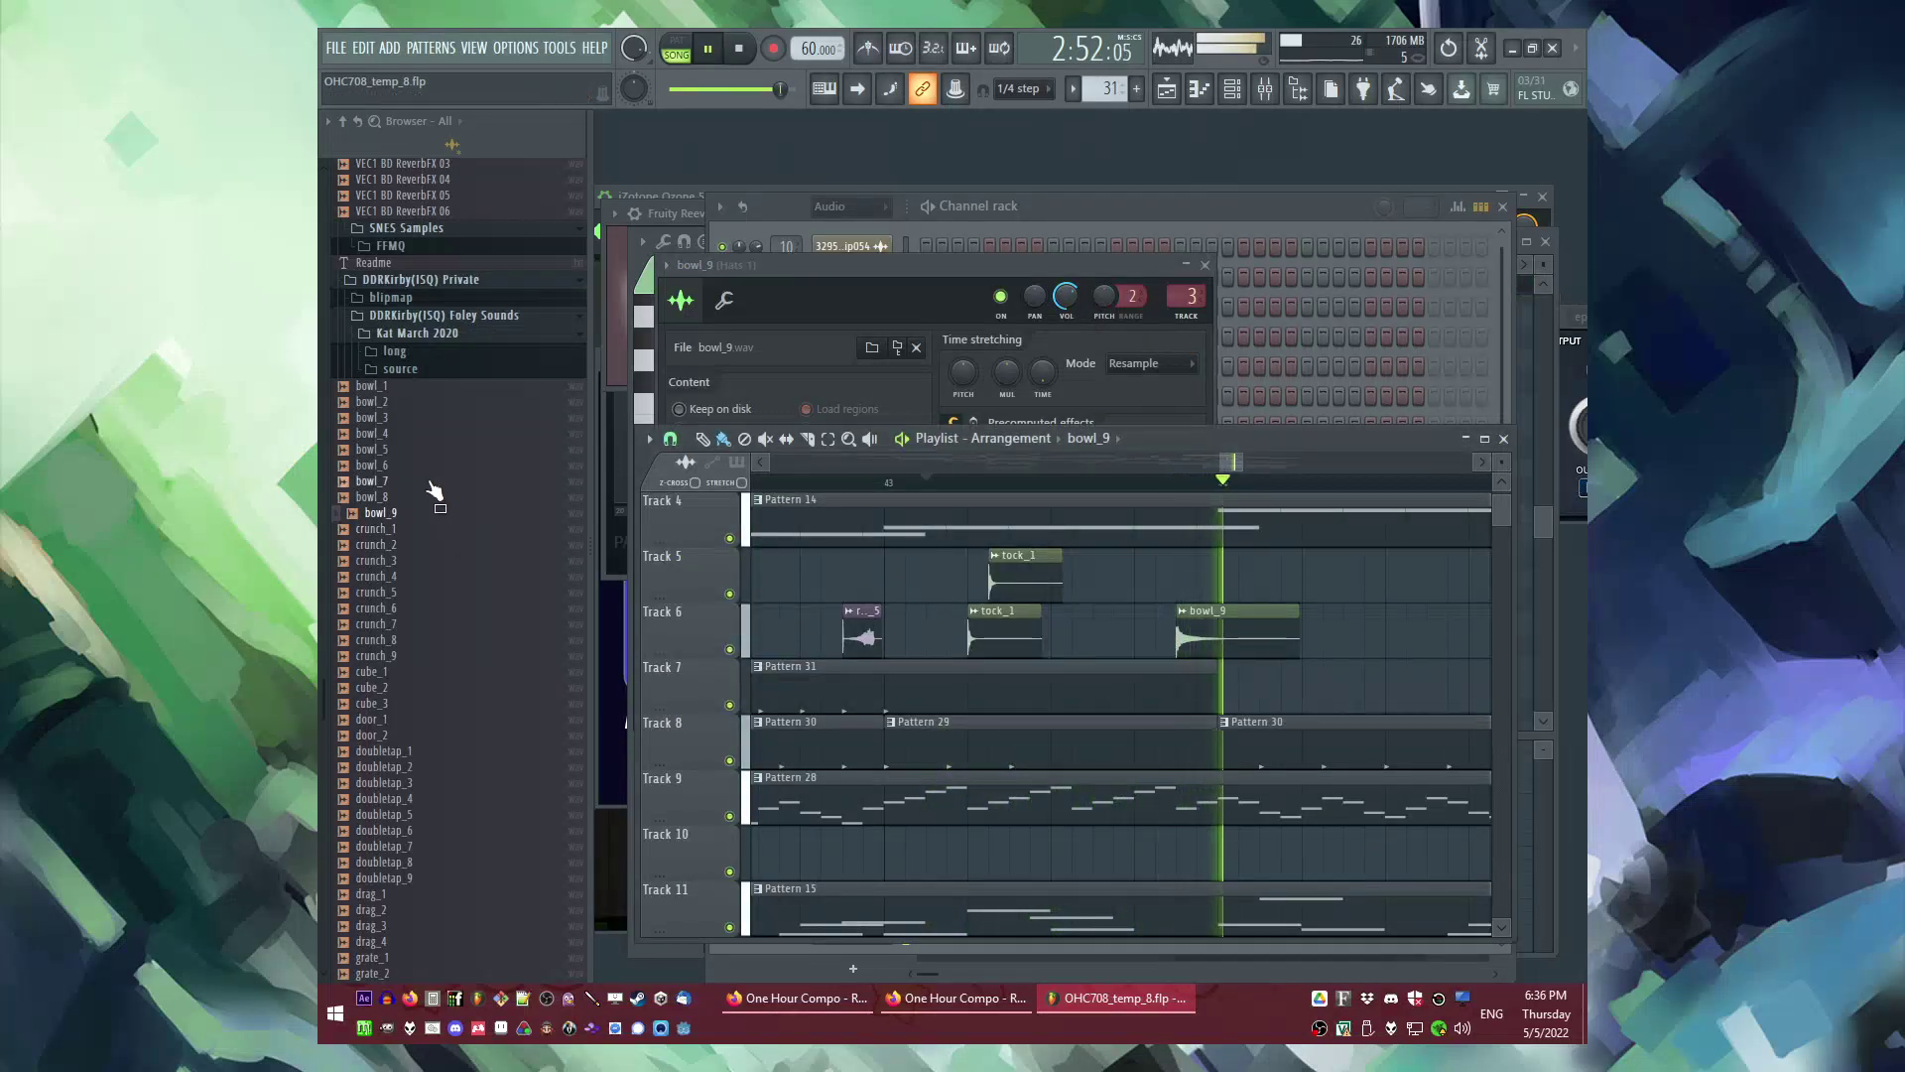
# Step: Try extra DNC Clap 1 and Power Strike 03 hits on Track 6 in bar 44
pyautogui.keyDown('ctrl'); pyautogui.scroll(-3, 993, 593); pyautogui.keyUp('ctrl')
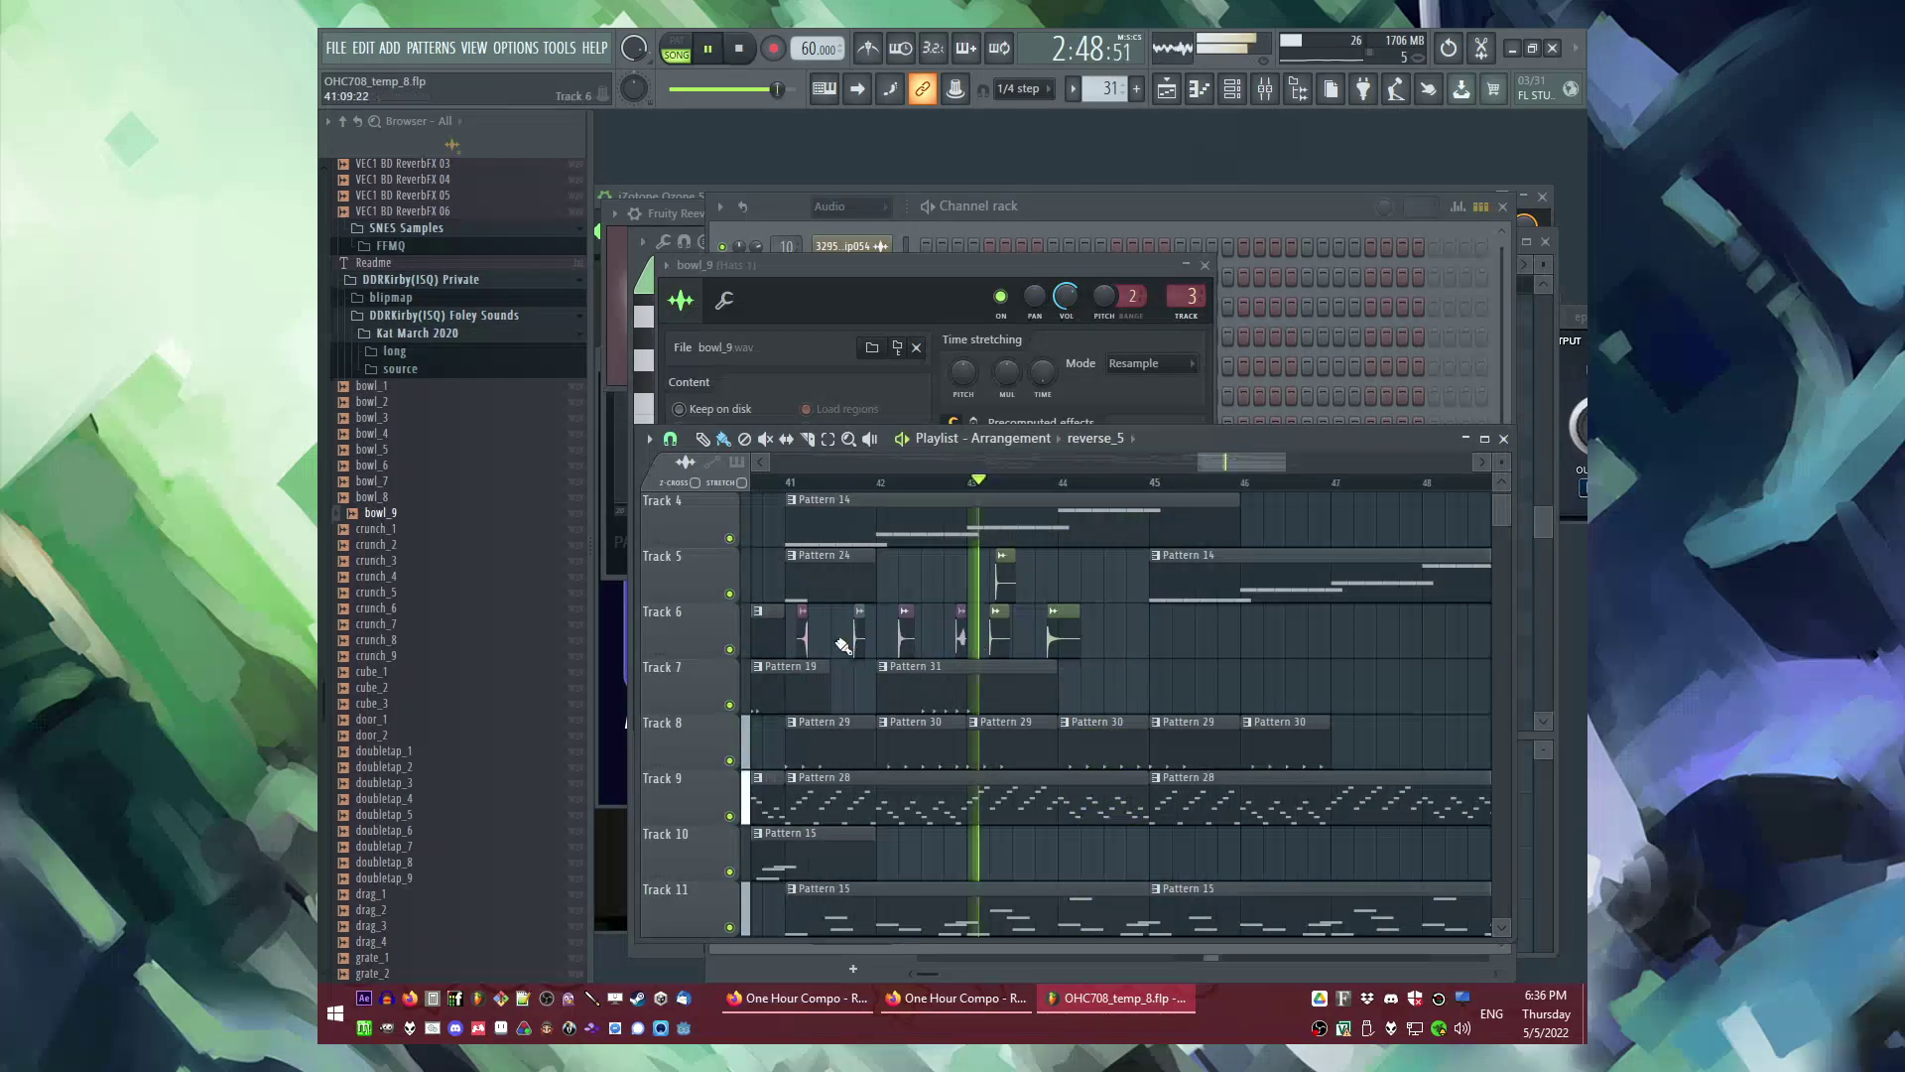
pyautogui.click(800, 637)
pyautogui.scroll(2, 1089, 632)
pyautogui.click(1105, 630)
pyautogui.scroll(-3, 1105, 630)
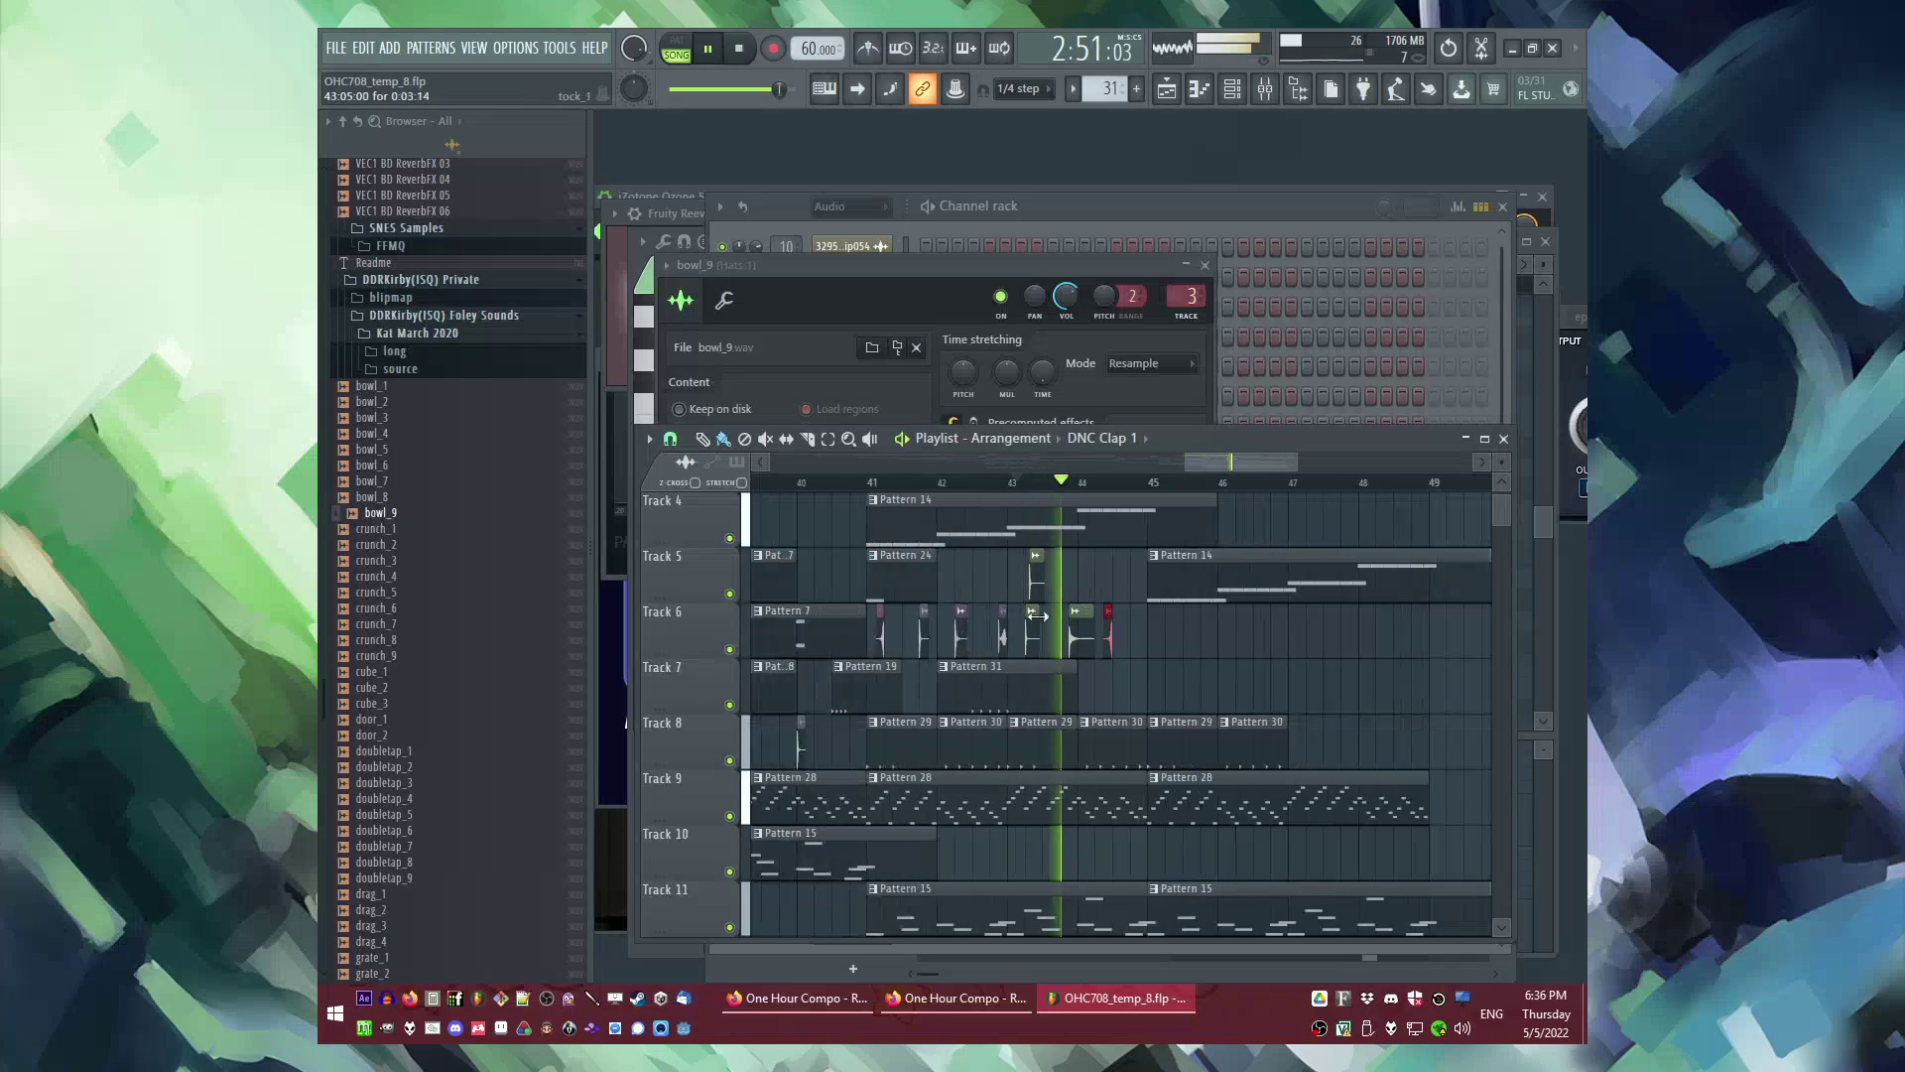
pyautogui.click(913, 642)
pyautogui.scroll(4, 1094, 655)
pyautogui.click(1100, 643)
pyautogui.scroll(3, 1118, 649)
pyautogui.rightClick(1205, 651)
pyautogui.rightClick(1034, 640)
pyautogui.scroll(-4, 1055, 640)
pyautogui.moveTo(772, 646); pyautogui.dragTo(1058, 648)
pyautogui.scroll(5, 836, 643)
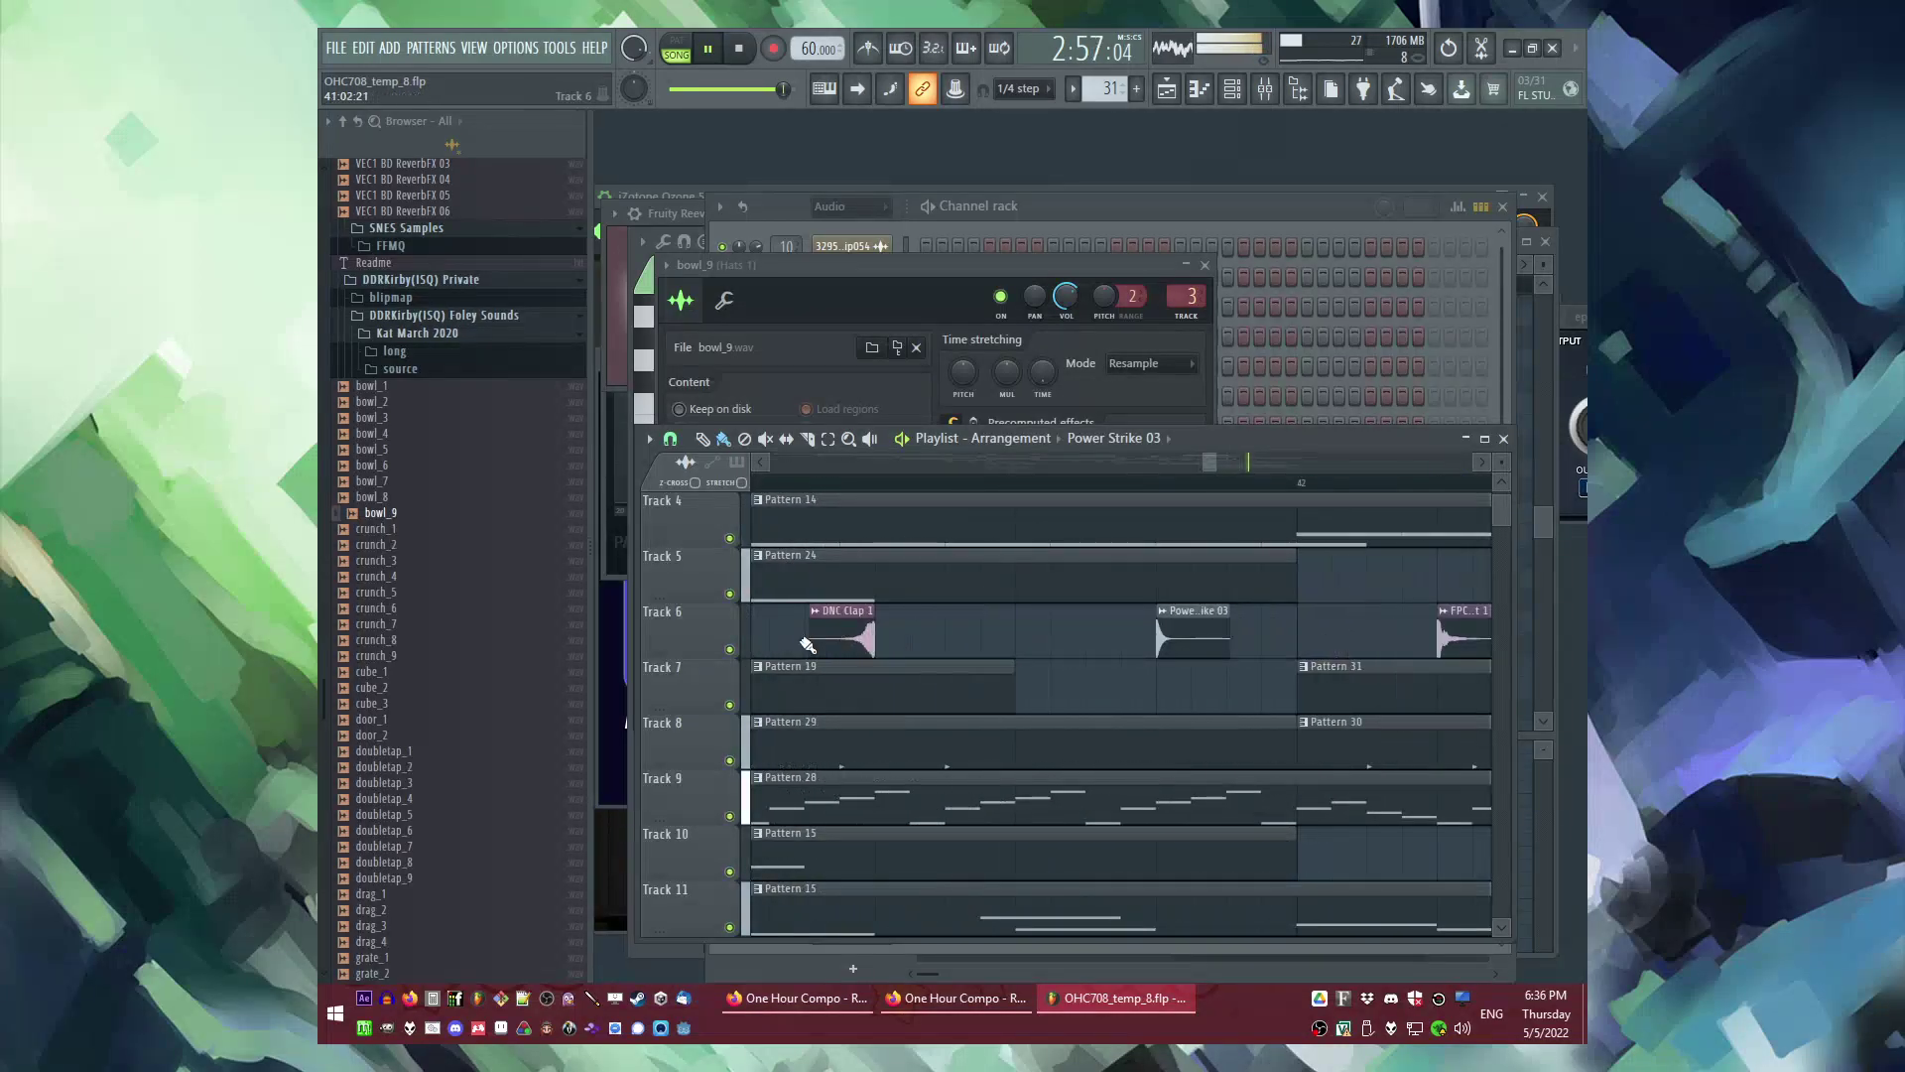
pyautogui.moveTo(884, 650); pyautogui.dragTo(957, 654)
# Step: Audition more foley samples and place reverse_1 on Track 6 at step 7 of bar 44
pyautogui.scroll(-6, 928, 643)
pyautogui.press('space')
pyautogui.click(399, 565)
pyautogui.scroll(-4, 399, 595)
pyautogui.click(401, 649)
pyautogui.scroll(-4, 400, 645)
pyautogui.click(399, 642)
pyautogui.click(397, 466)
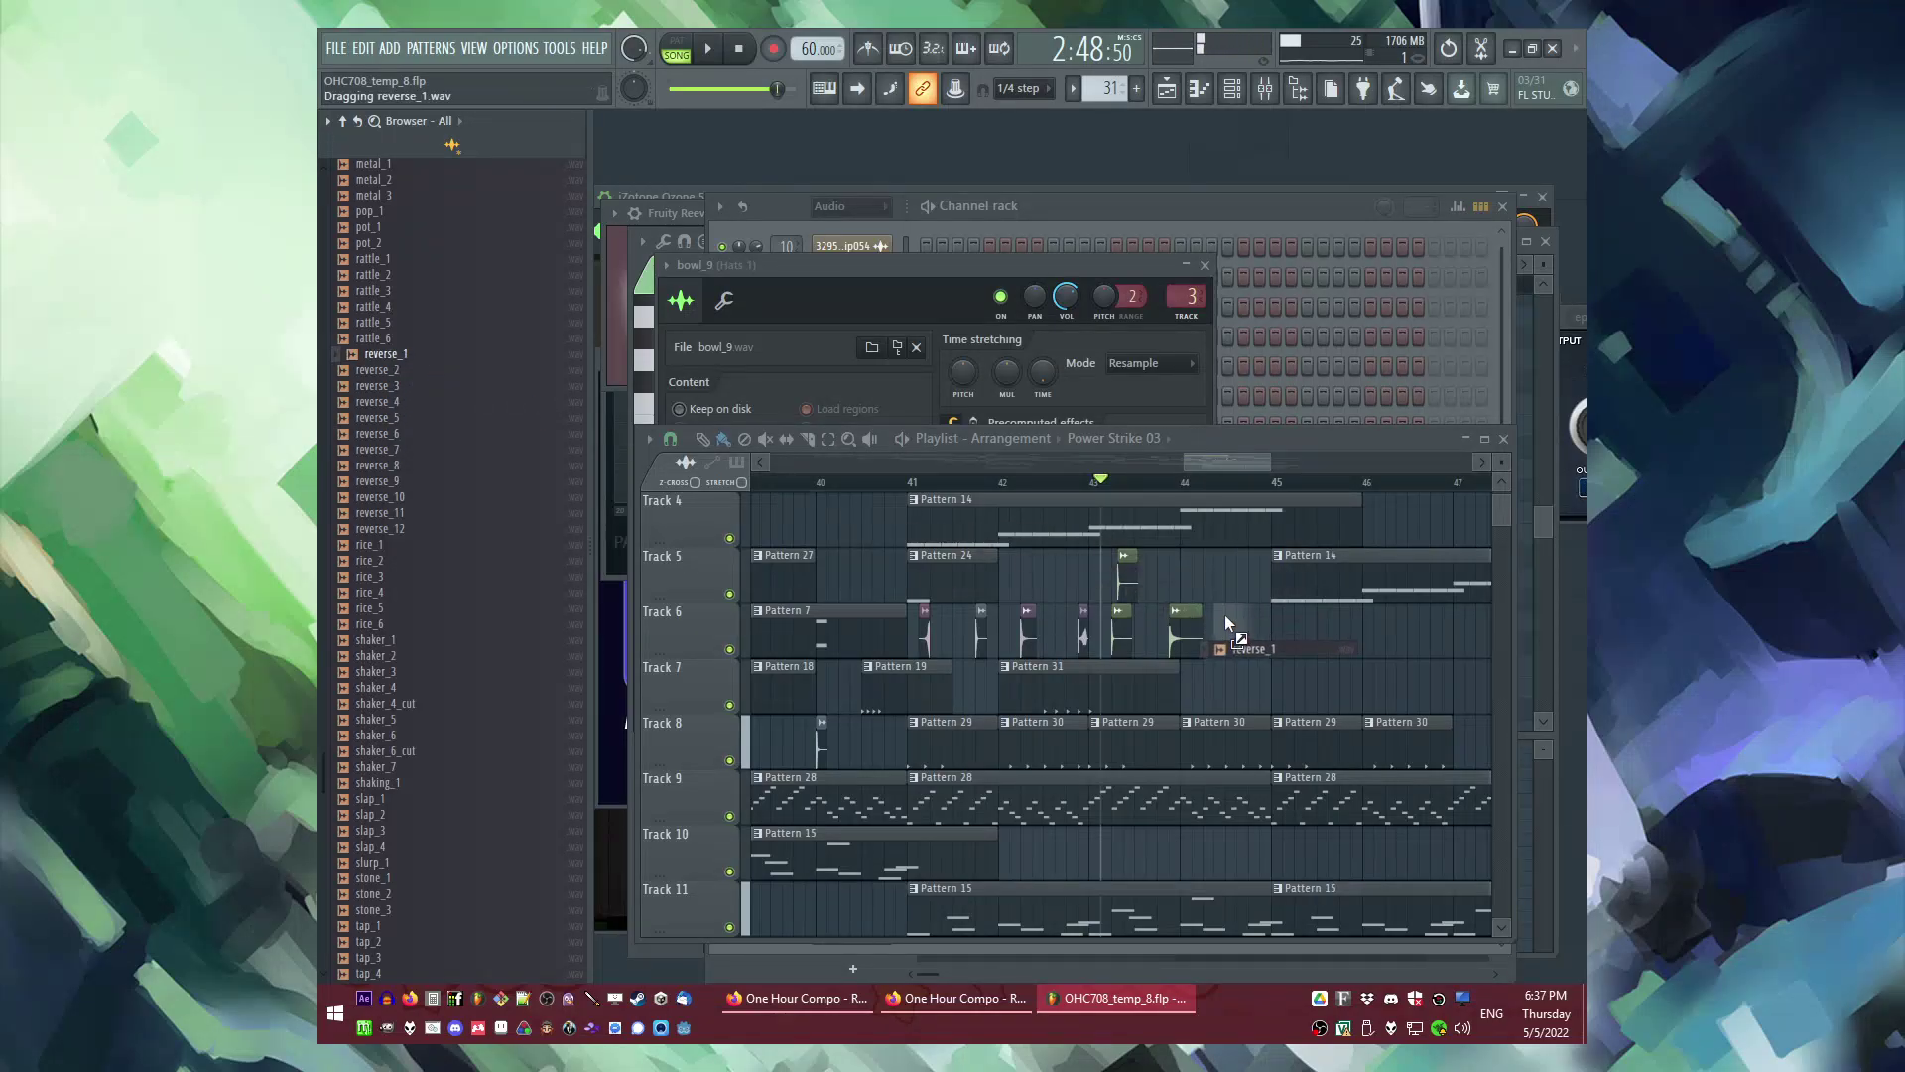
pyautogui.moveTo(1224, 623); pyautogui.dragTo(1230, 627)
pyautogui.press('space')
pyautogui.scroll(4, 1290, 635)
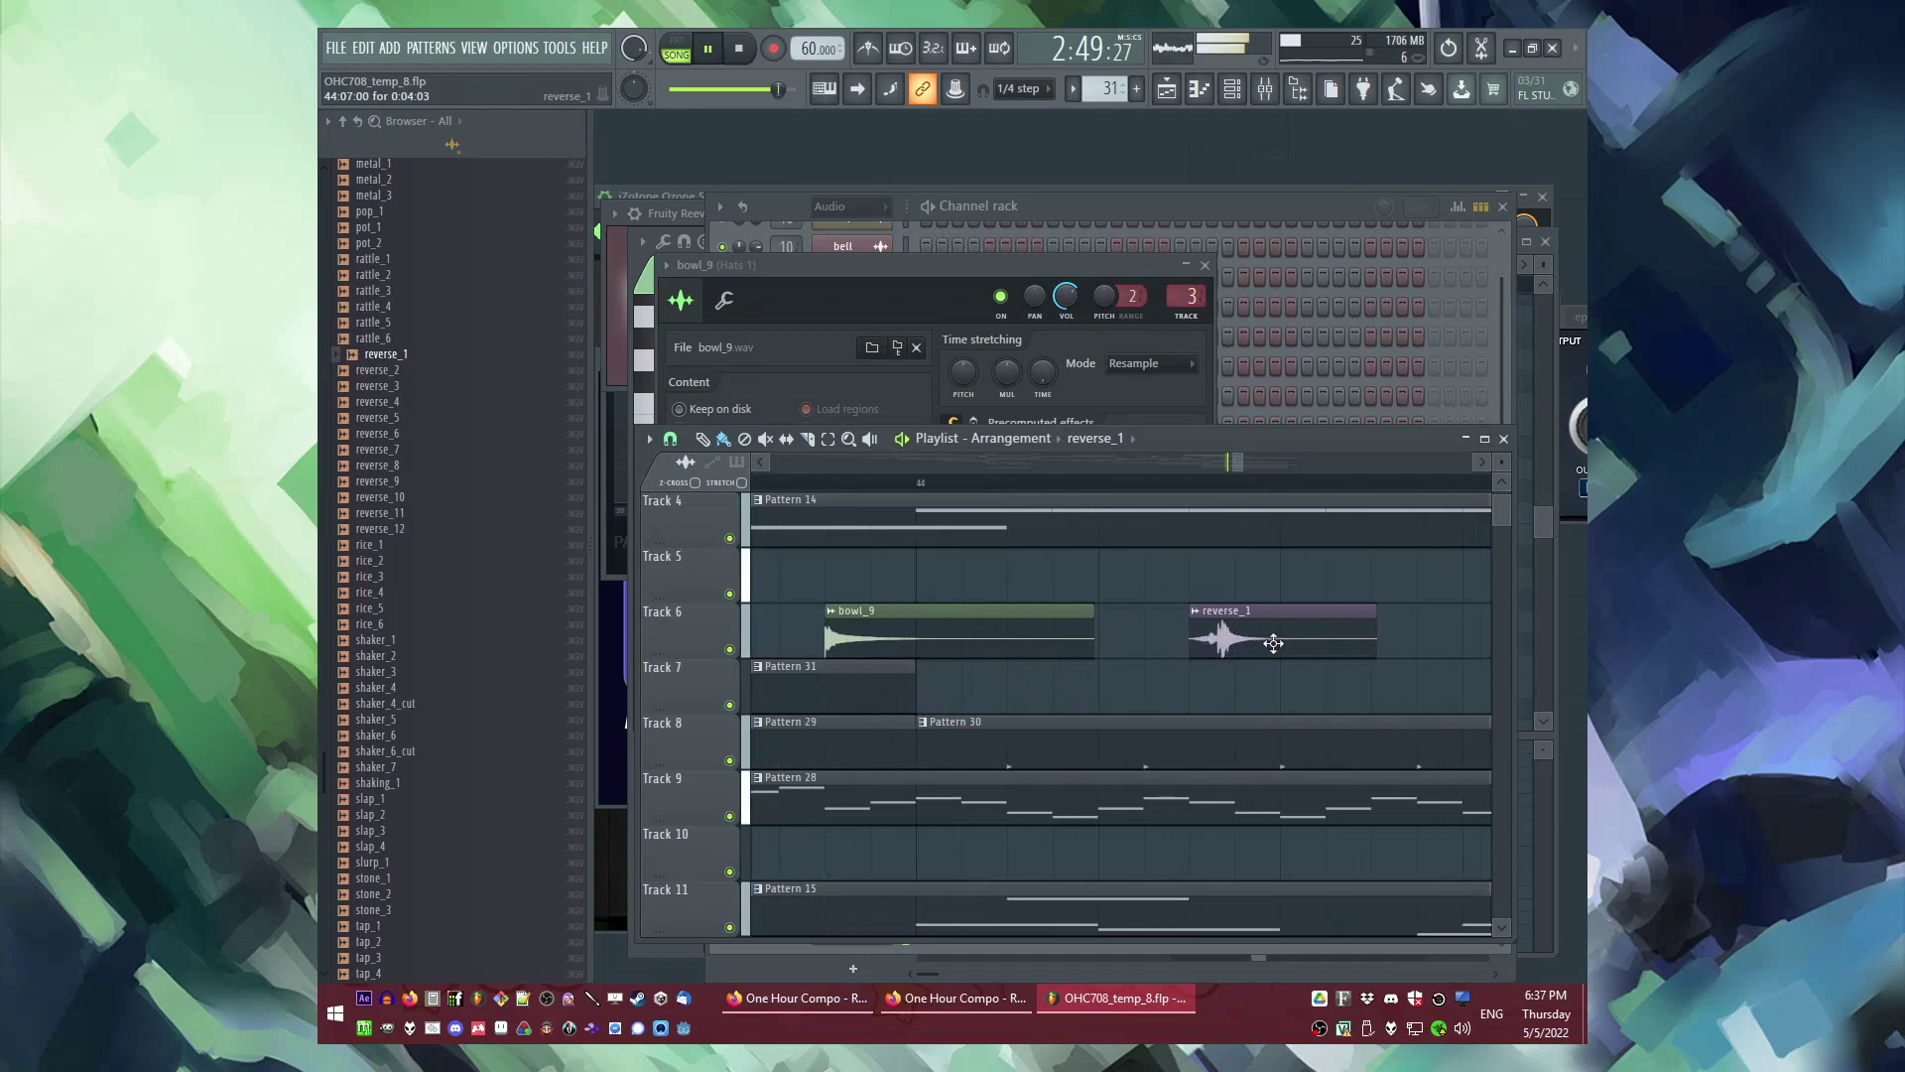
# Step: Shift the reverse_1 clip on Track 6 to 44:08:09 and route it to mixer track 4
pyautogui.doubleClick(1338, 642)
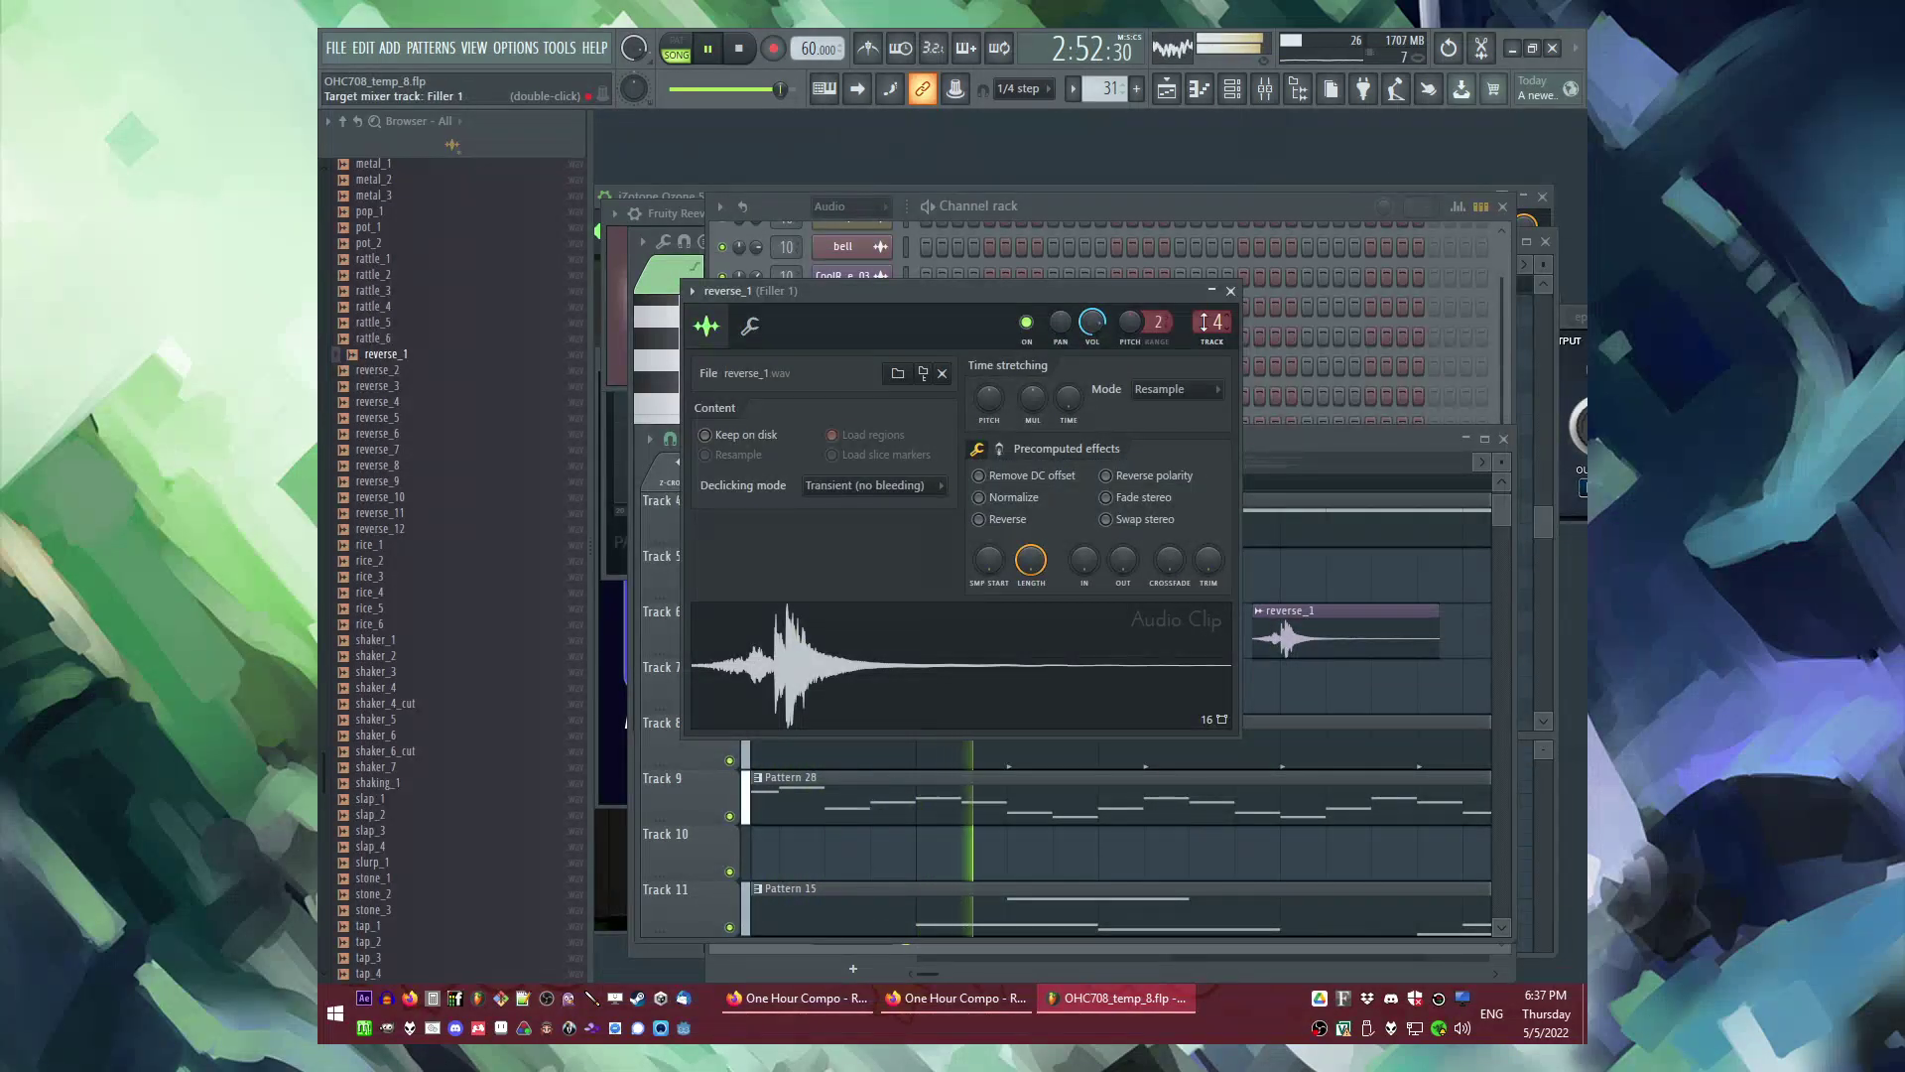
pyautogui.rightClick(1276, 694)
pyautogui.scroll(-4, 1203, 651)
# Step: Lower the reverse_1 channel volume while replaying bars 43 and 44
pyautogui.moveTo(1232, 647); pyautogui.dragTo(1071, 578)
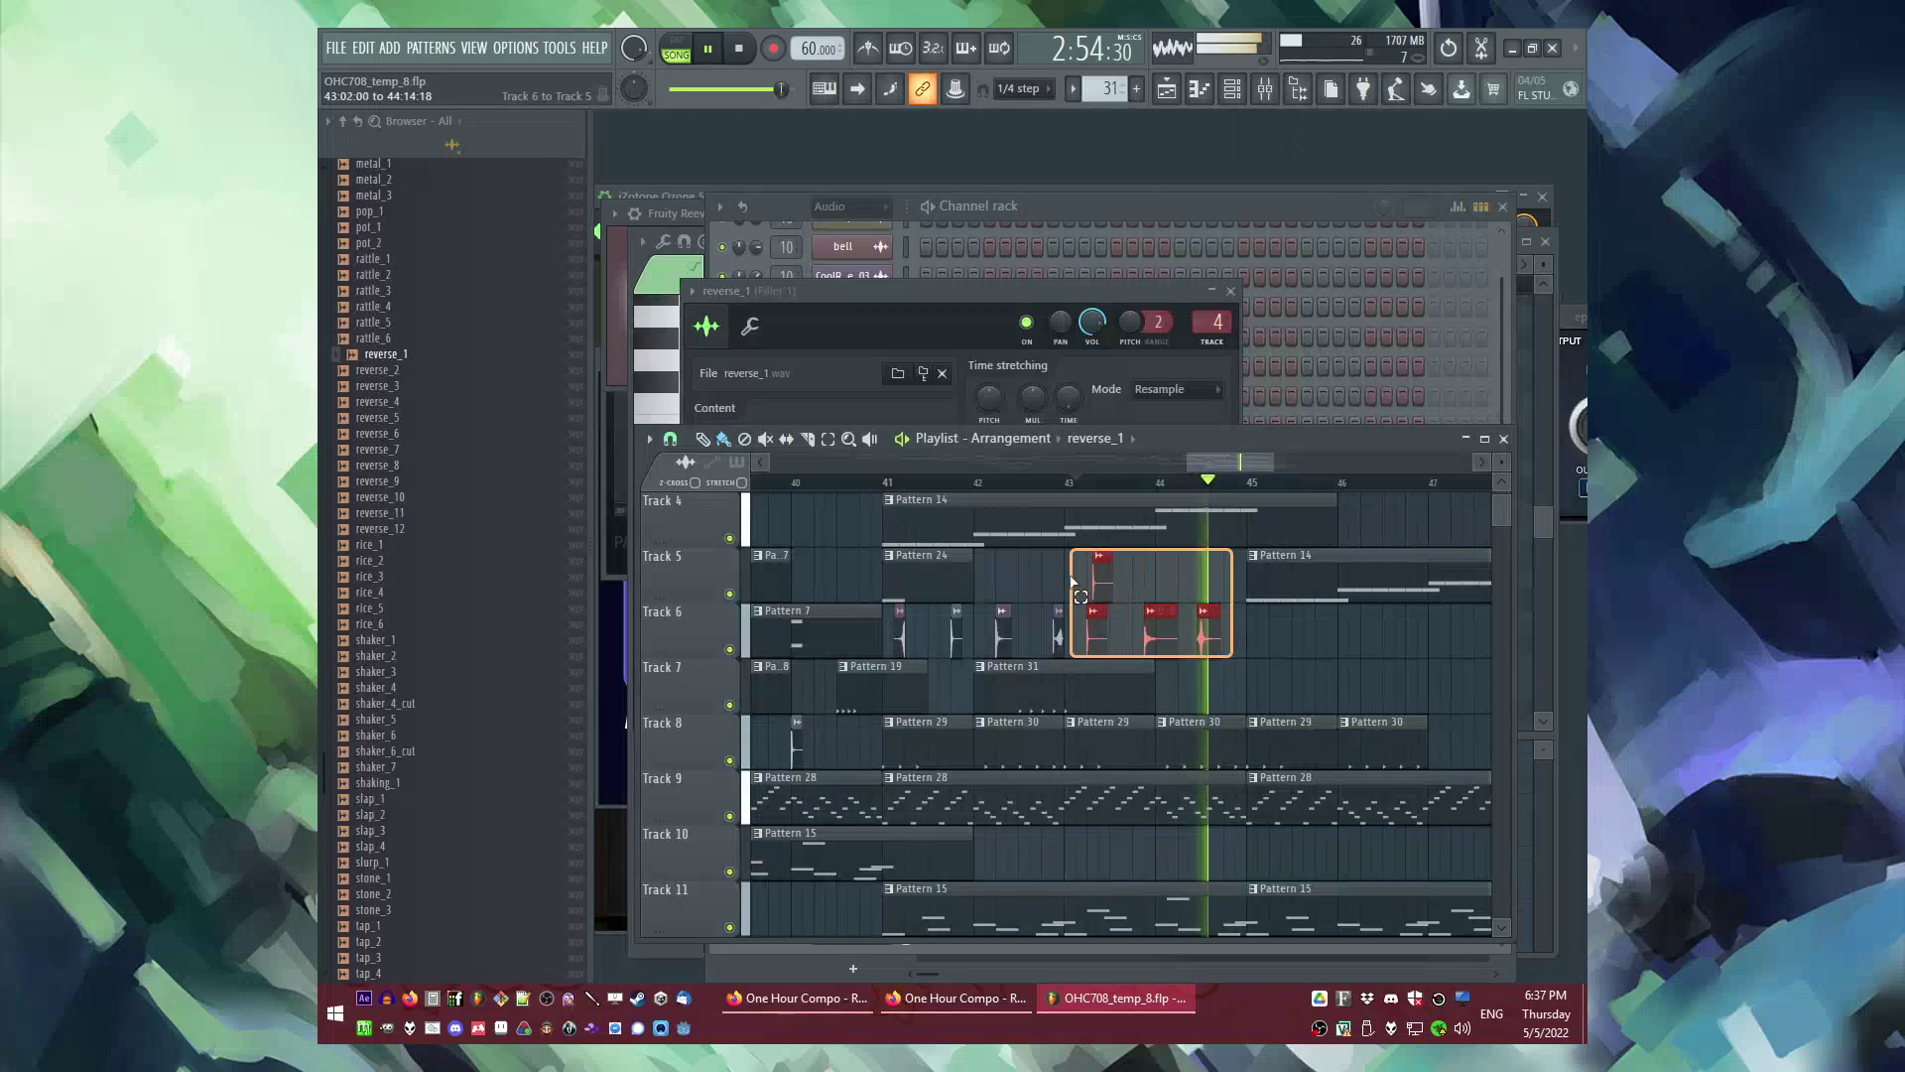
pyautogui.click(1183, 427)
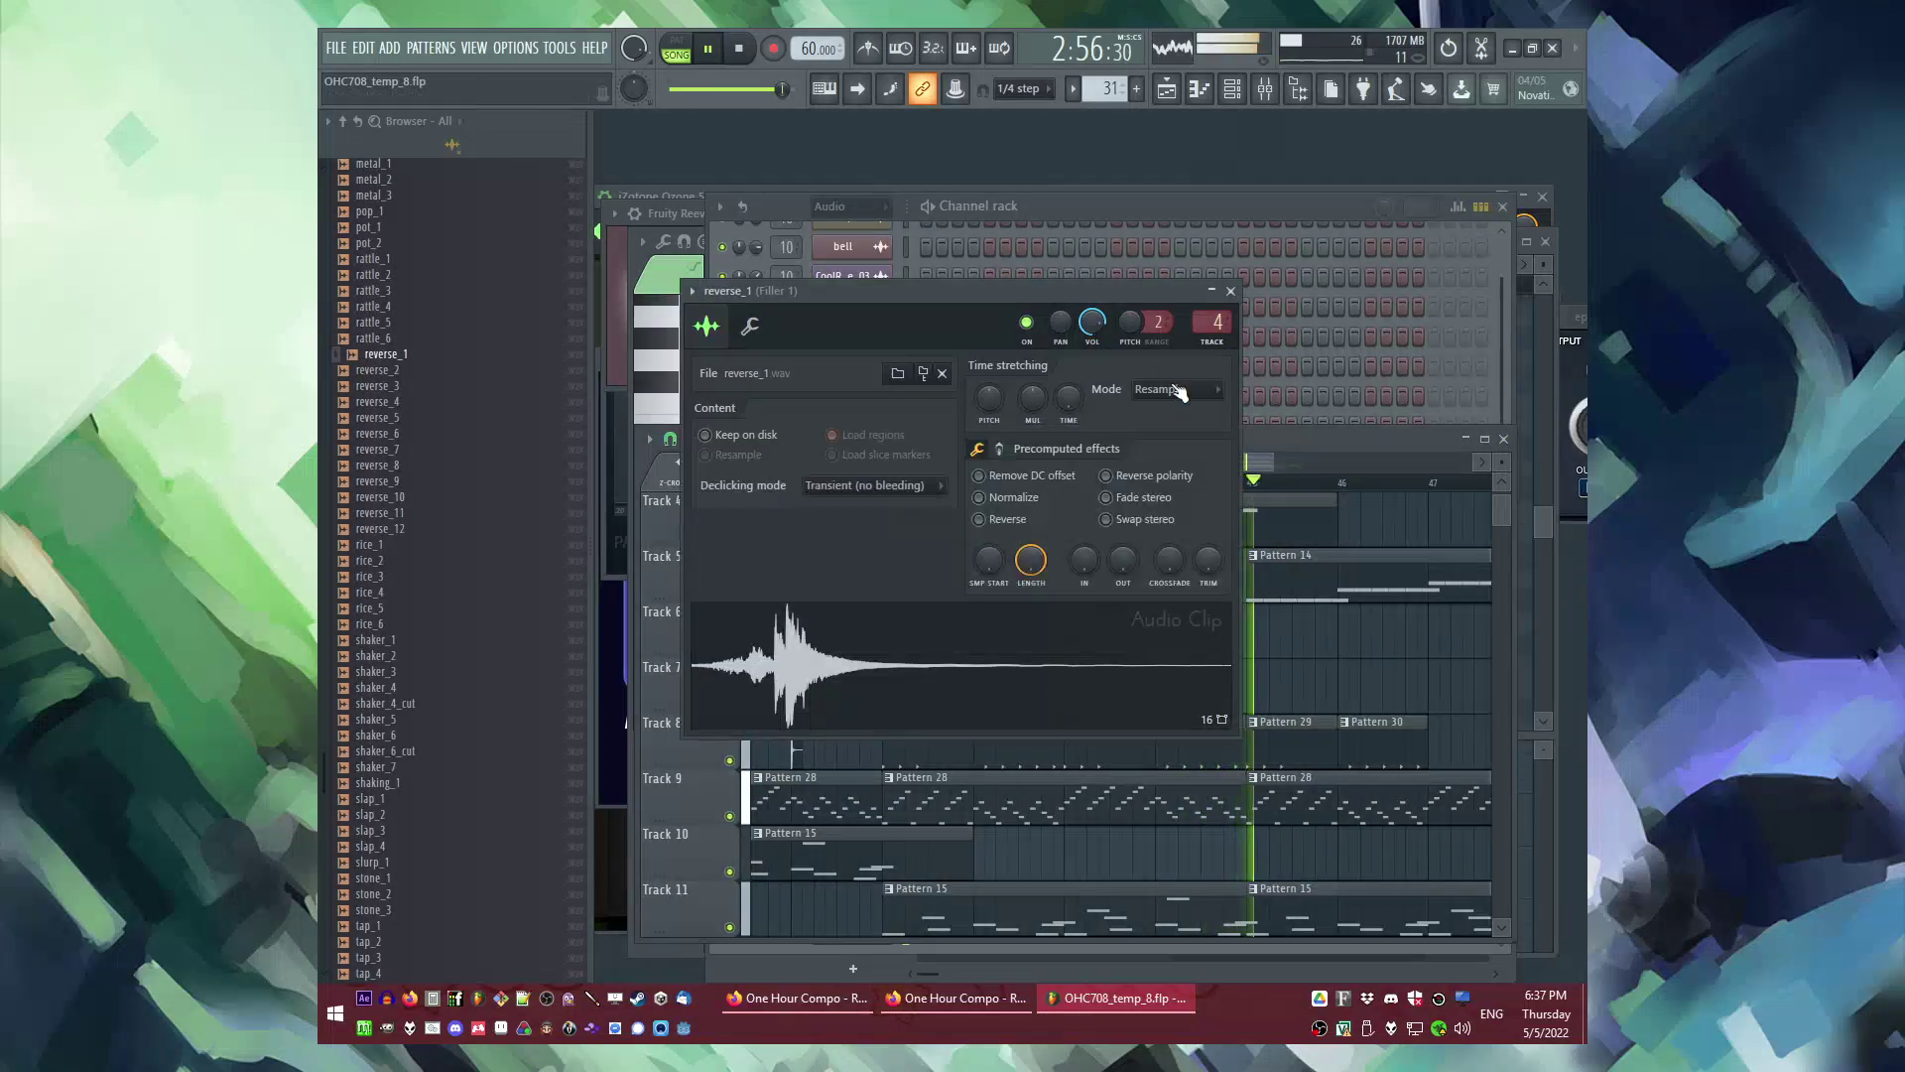
pyautogui.rightClick(1317, 659)
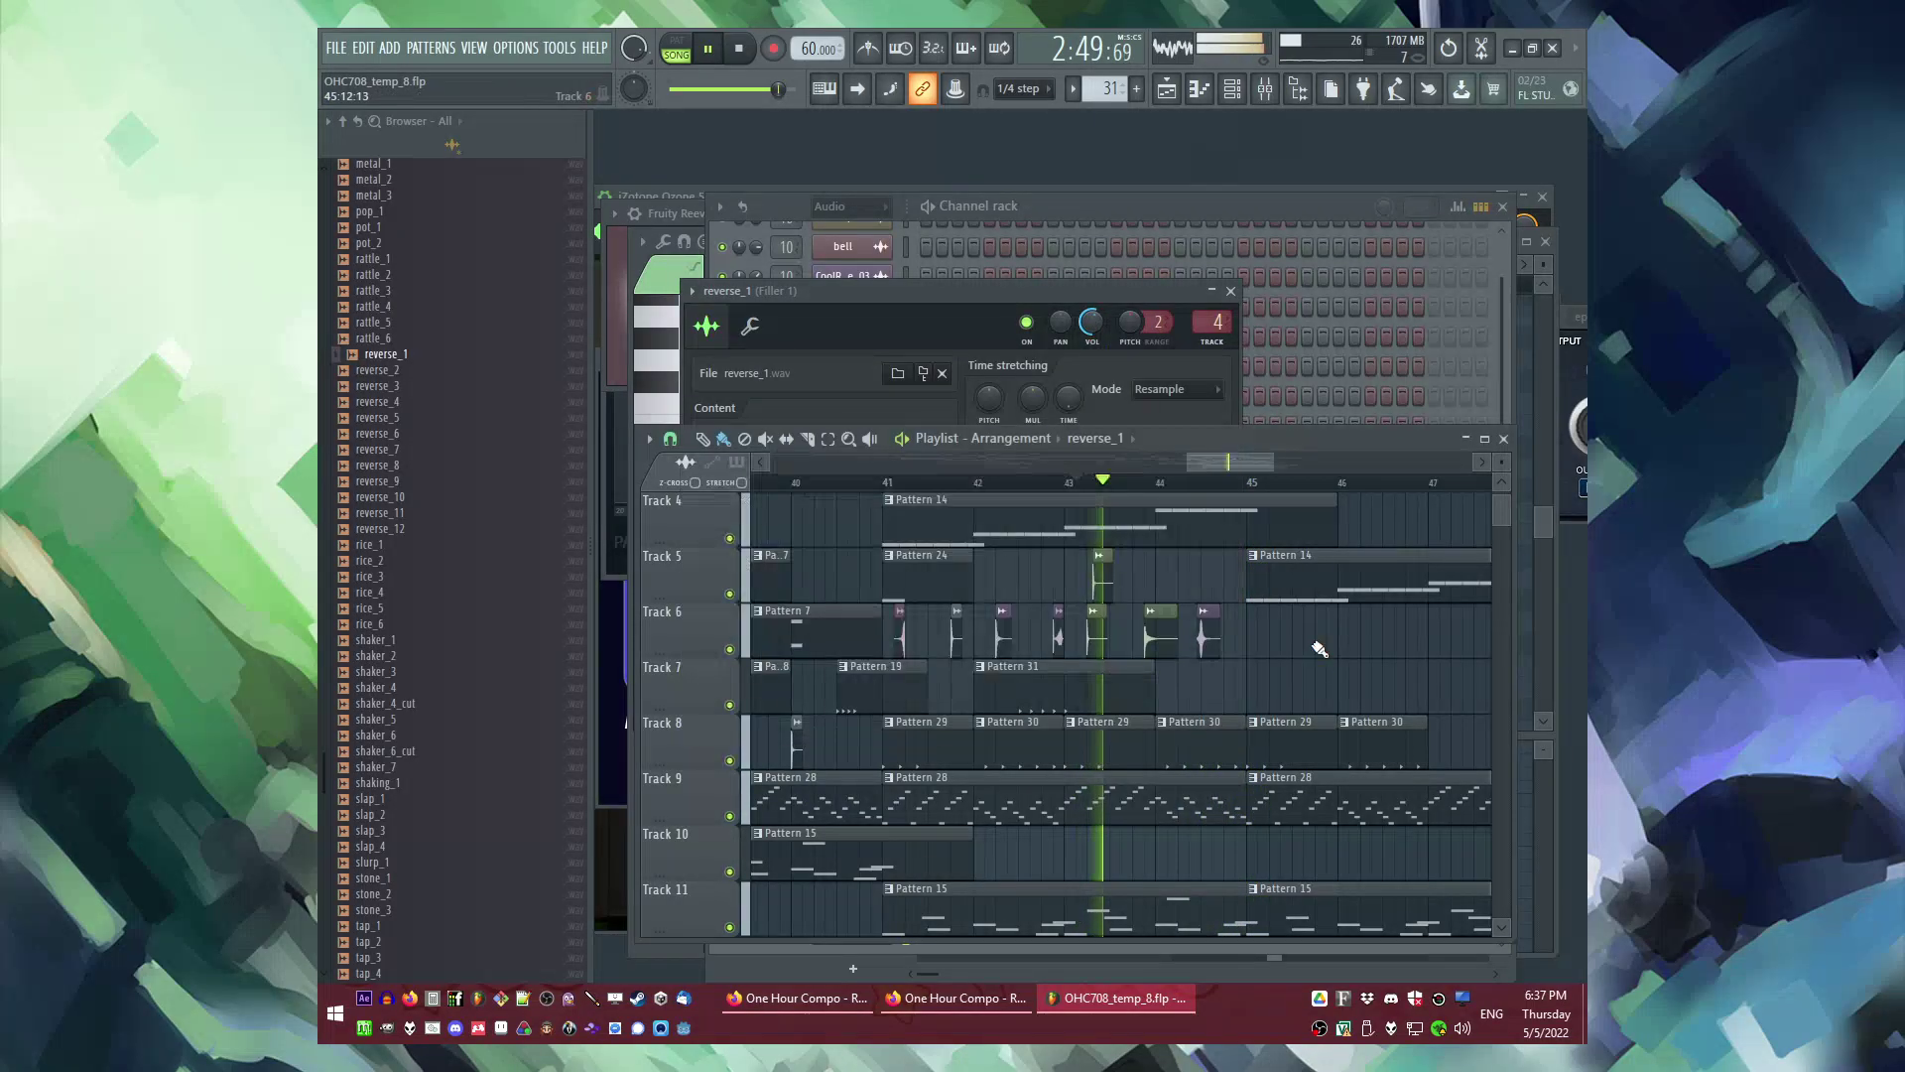
pyautogui.click(1193, 484)
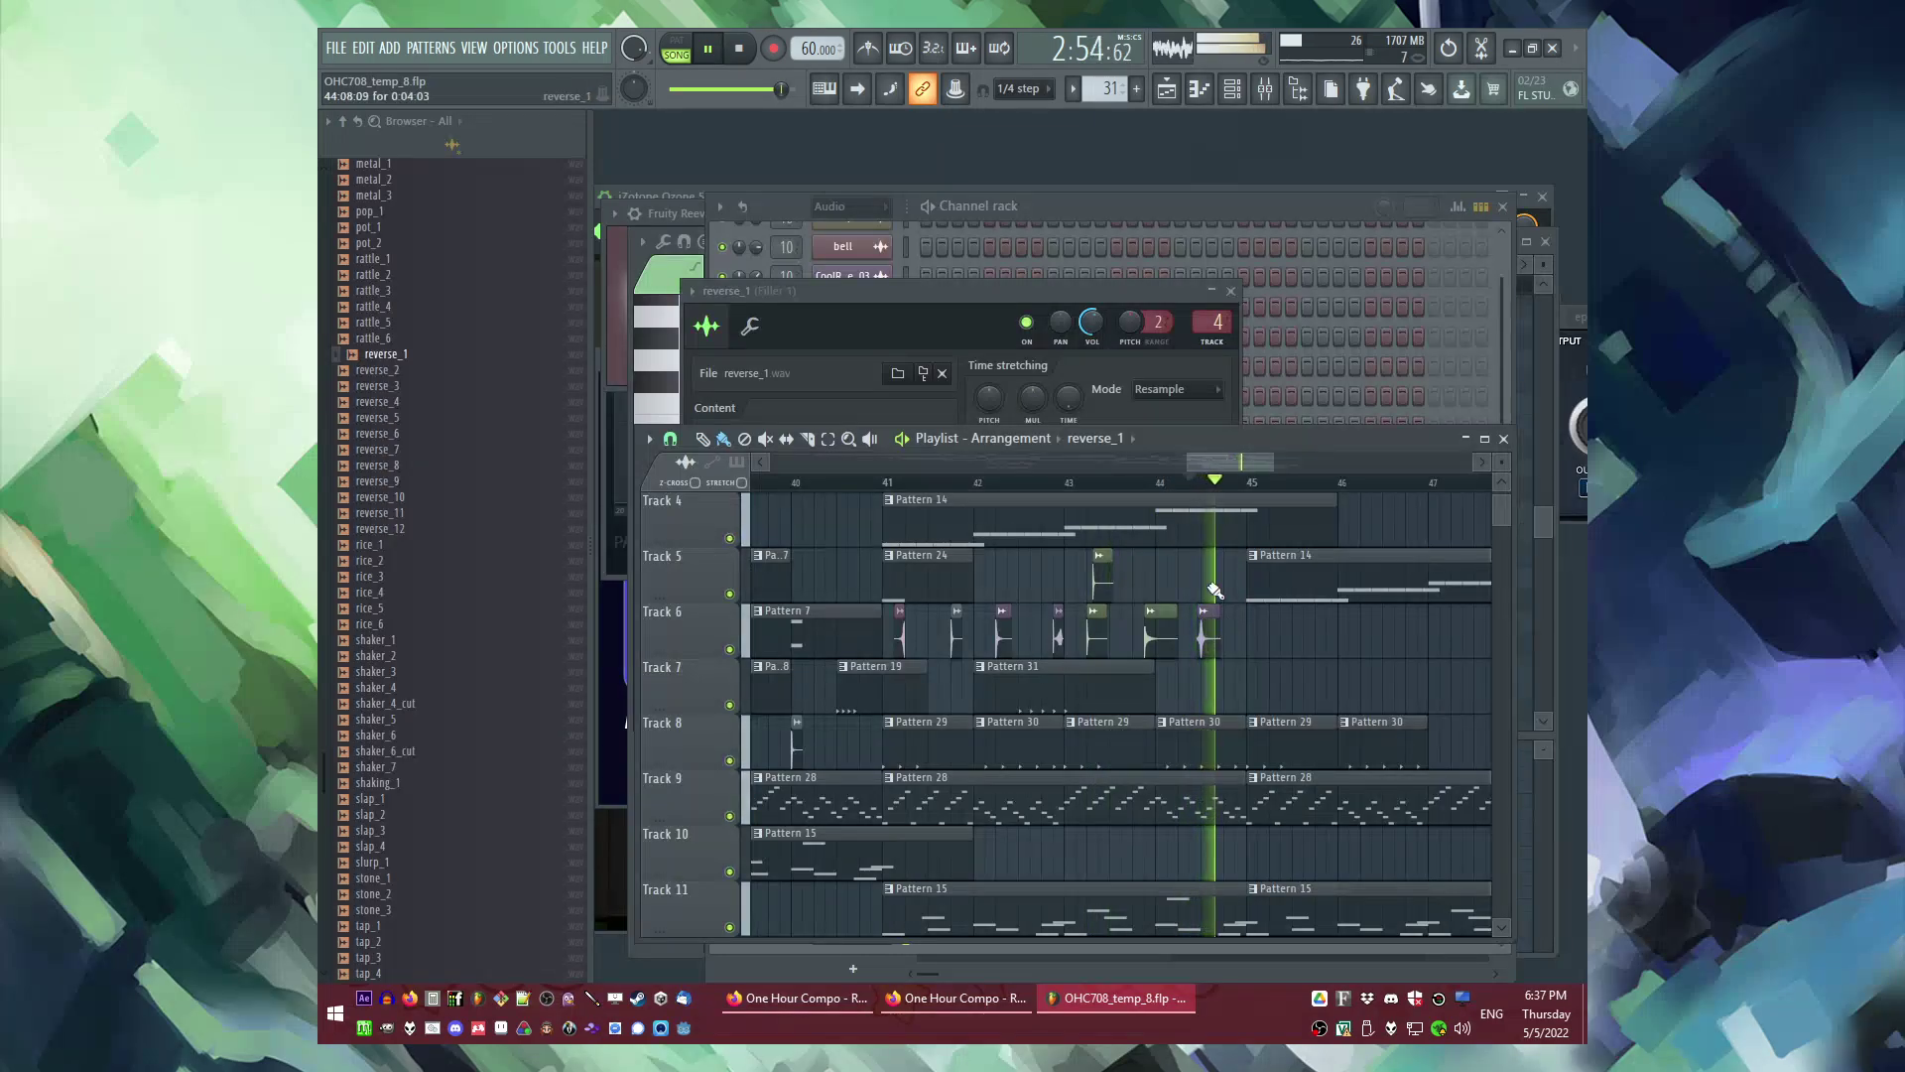
pyautogui.moveTo(1091, 323); pyautogui.dragTo(1091, 336)
pyautogui.rightClick(1260, 655)
# Step: Duplicate the percussion hits of bars 41 to 44 on Tracks 5 and 6 into bars 45 to 48
pyautogui.moveTo(1233, 645); pyautogui.dragTo(901, 641)
pyautogui.scroll(-3, 1208, 654)
pyautogui.hotkey('ctrl', 'b')
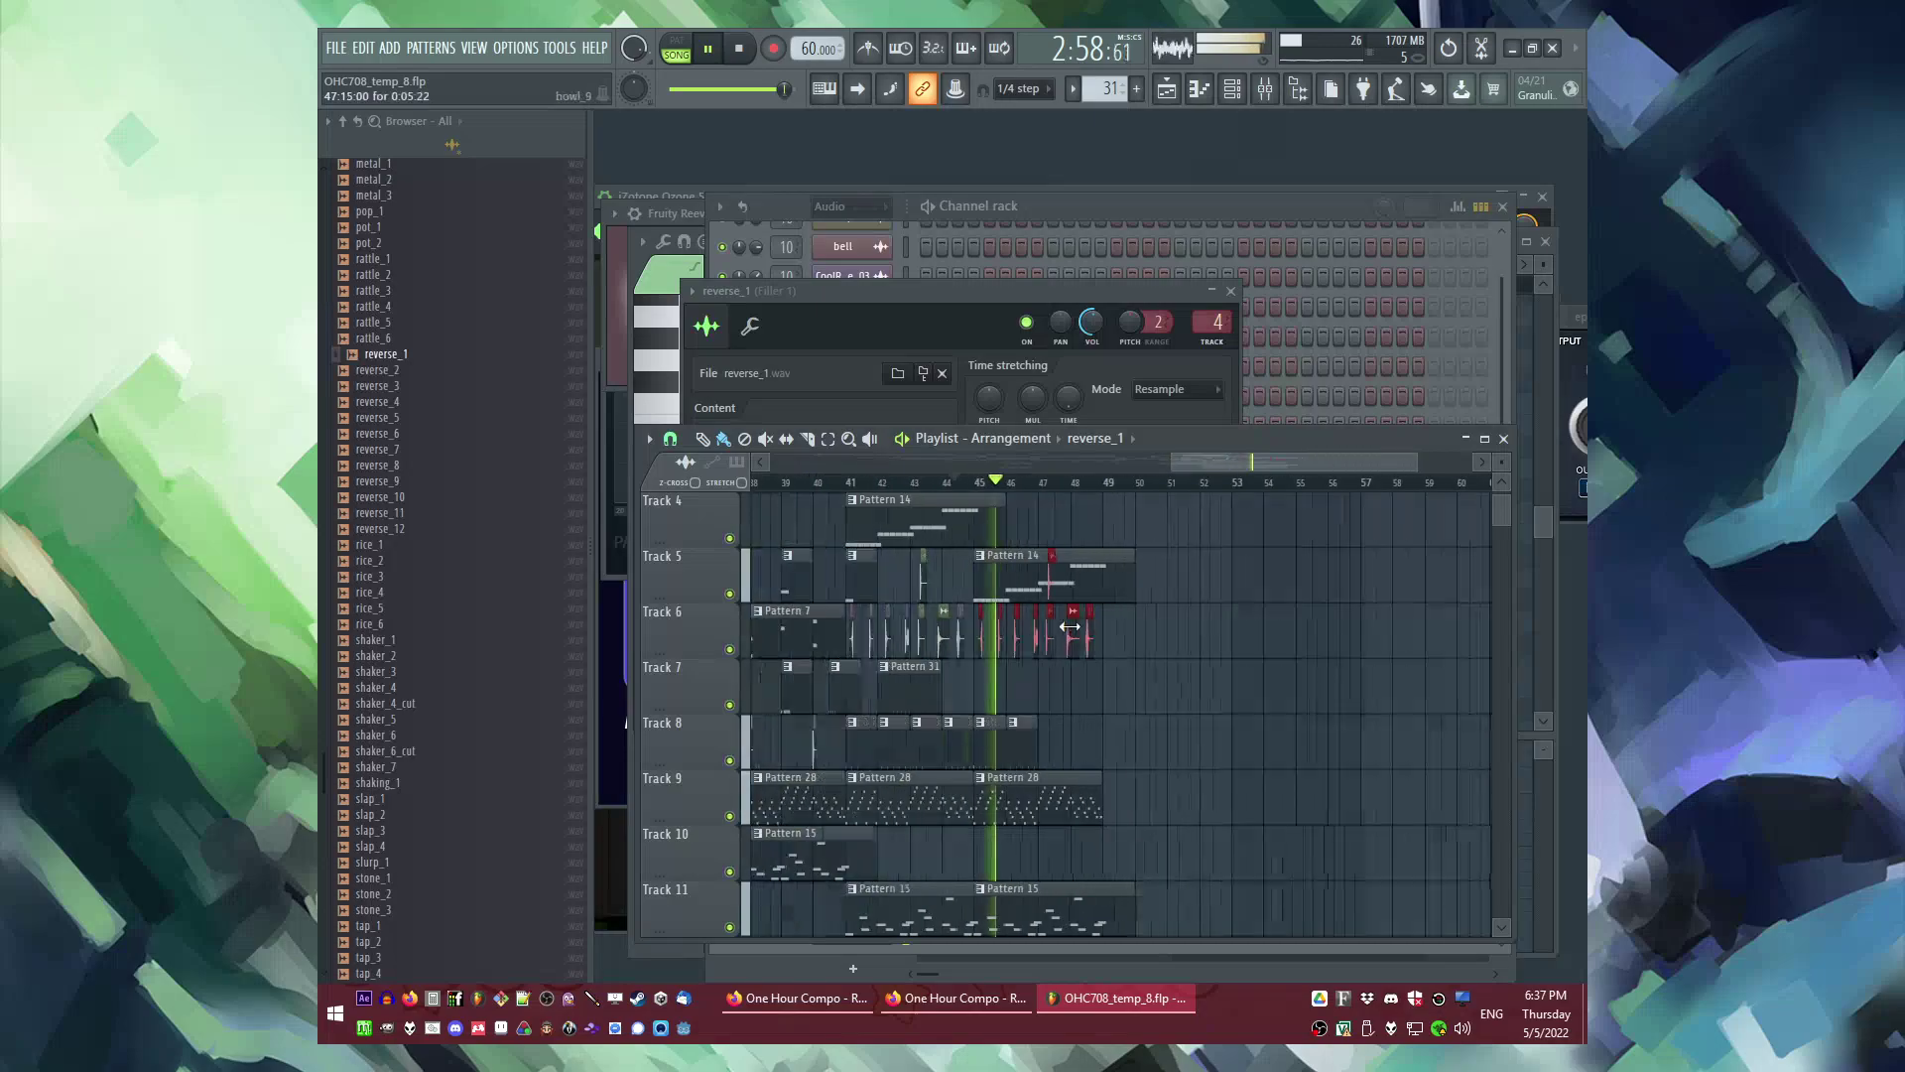
pyautogui.scroll(5, 1073, 636)
pyautogui.scroll(-5, 1119, 656)
pyautogui.scroll(3, 1180, 665)
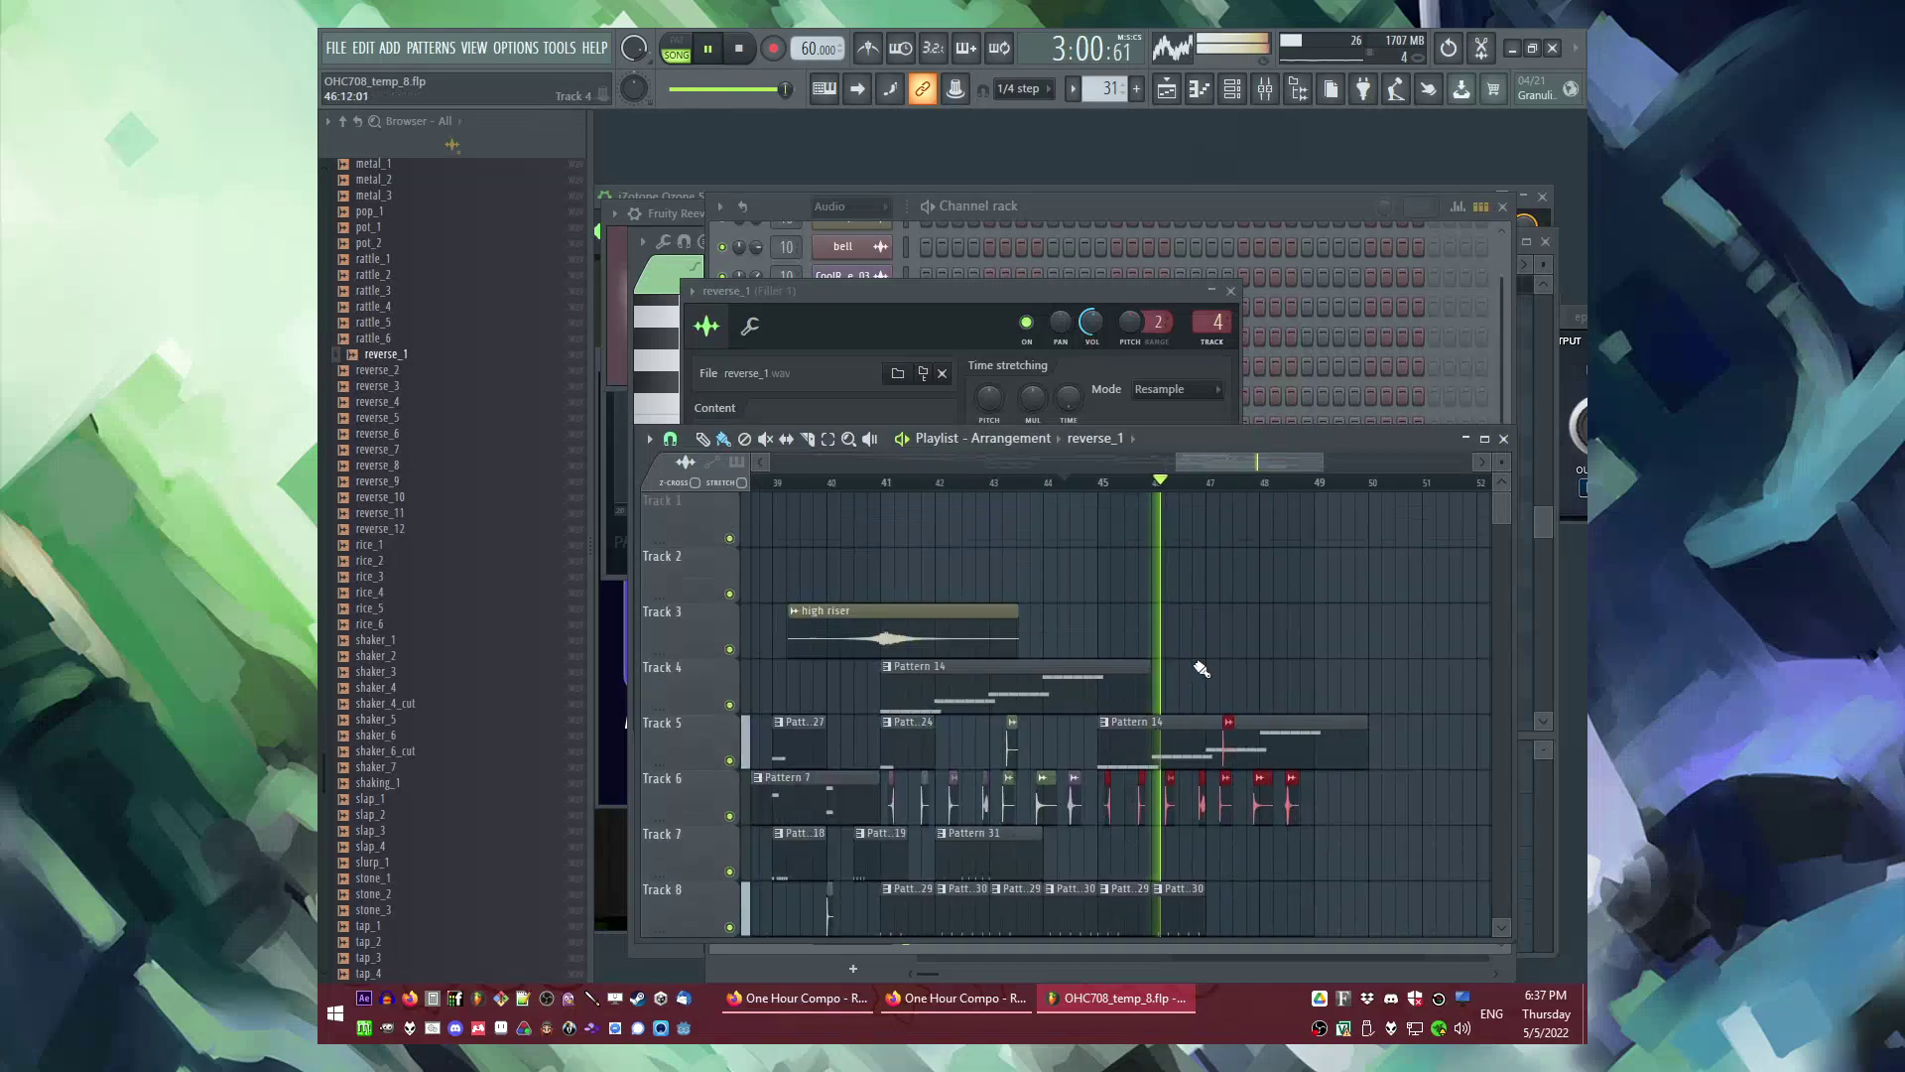
# Step: Duplicate the Pattern 29 and Pattern 30 clips of bars 45 and 46 on Track 8 into bars 47 and 48
pyautogui.scroll(-5, 1190, 666)
pyautogui.keyDown('ctrl'); pyautogui.click(1228, 646); pyautogui.keyUp('ctrl')
pyautogui.moveTo(1243, 640); pyautogui.dragTo(1144, 649)
pyautogui.scroll(-4, 1374, 644)
pyautogui.keyDown('ctrl'); pyautogui.click(1381, 706); pyautogui.keyUp('ctrl')
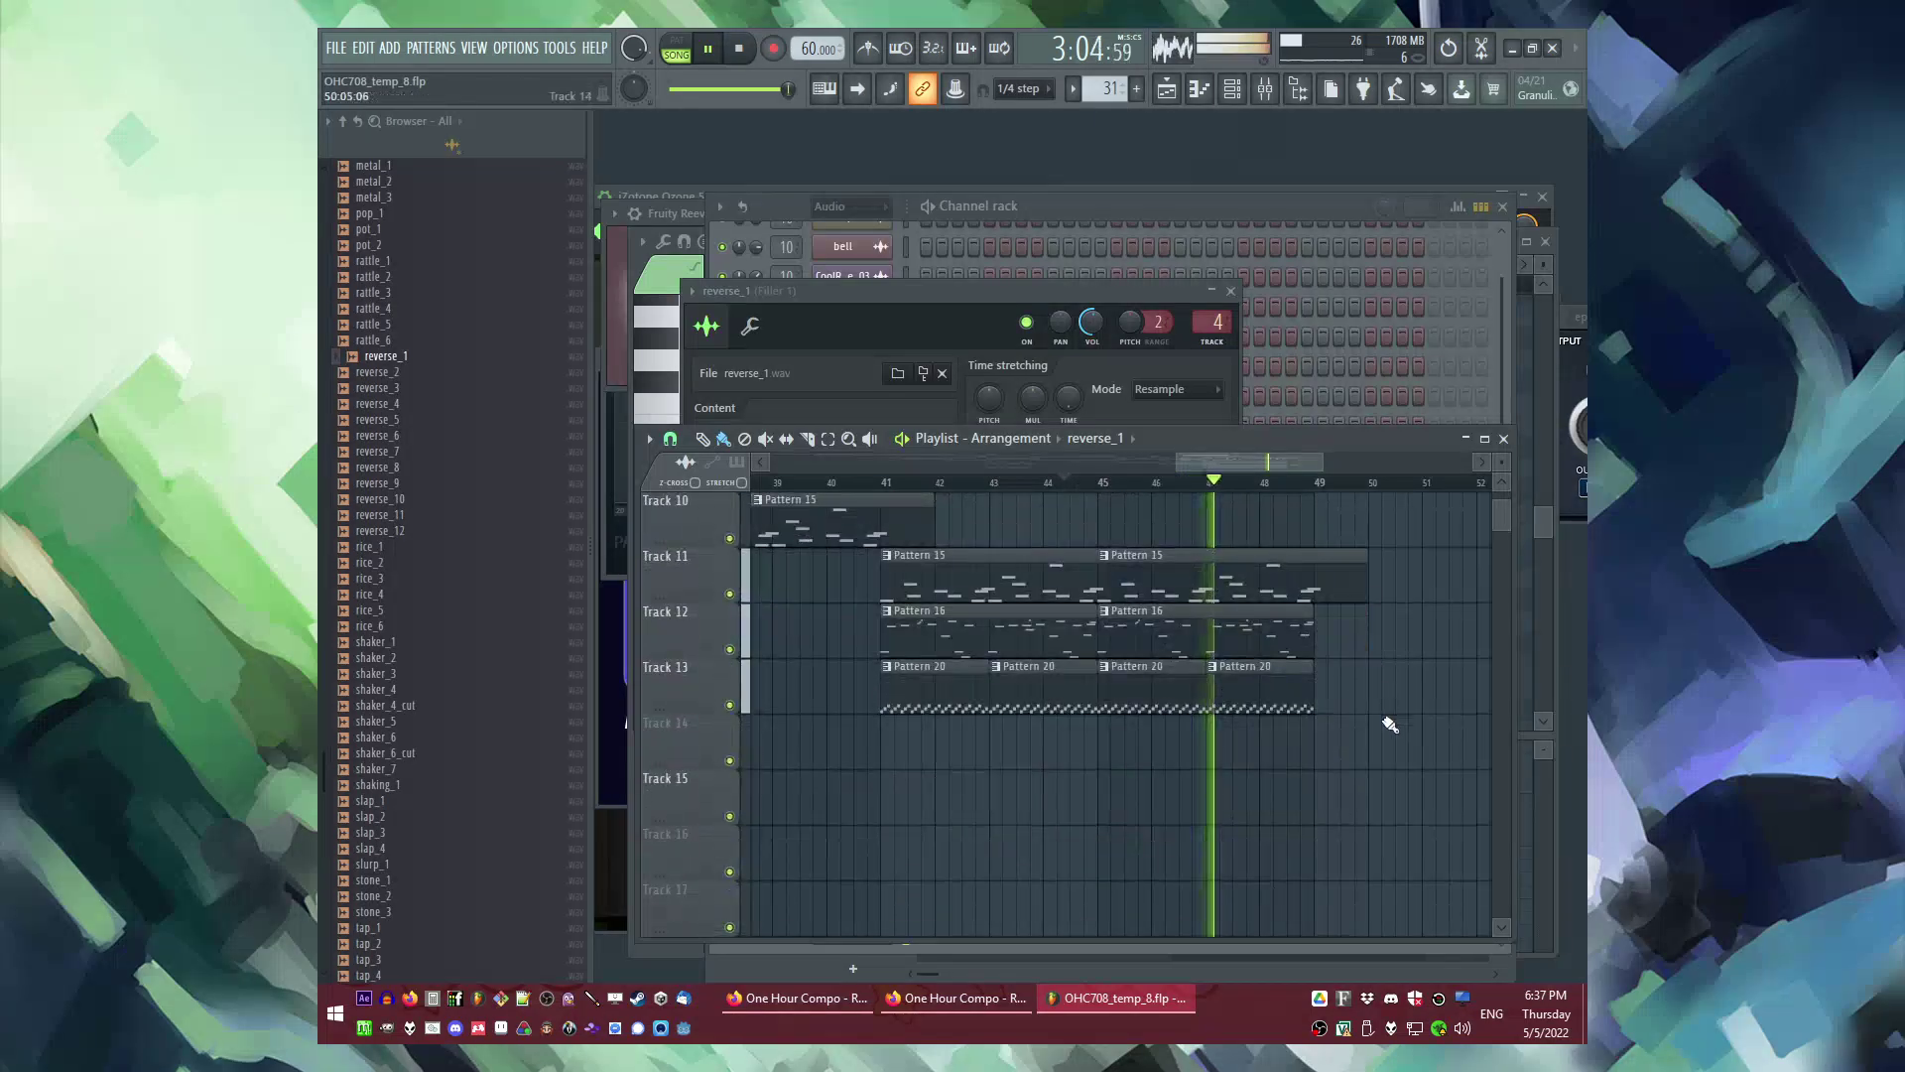
# Step: Delete the two Pattern 20 clips on Track 13 and the Pattern 28 clip on Track 9 from bars 45 to 48
pyautogui.scroll(3, 1367, 774)
pyautogui.rightClick(1300, 869)
pyautogui.rightClick(1198, 863)
pyautogui.scroll(2, 1237, 854)
pyautogui.scroll(-1, 1292, 701)
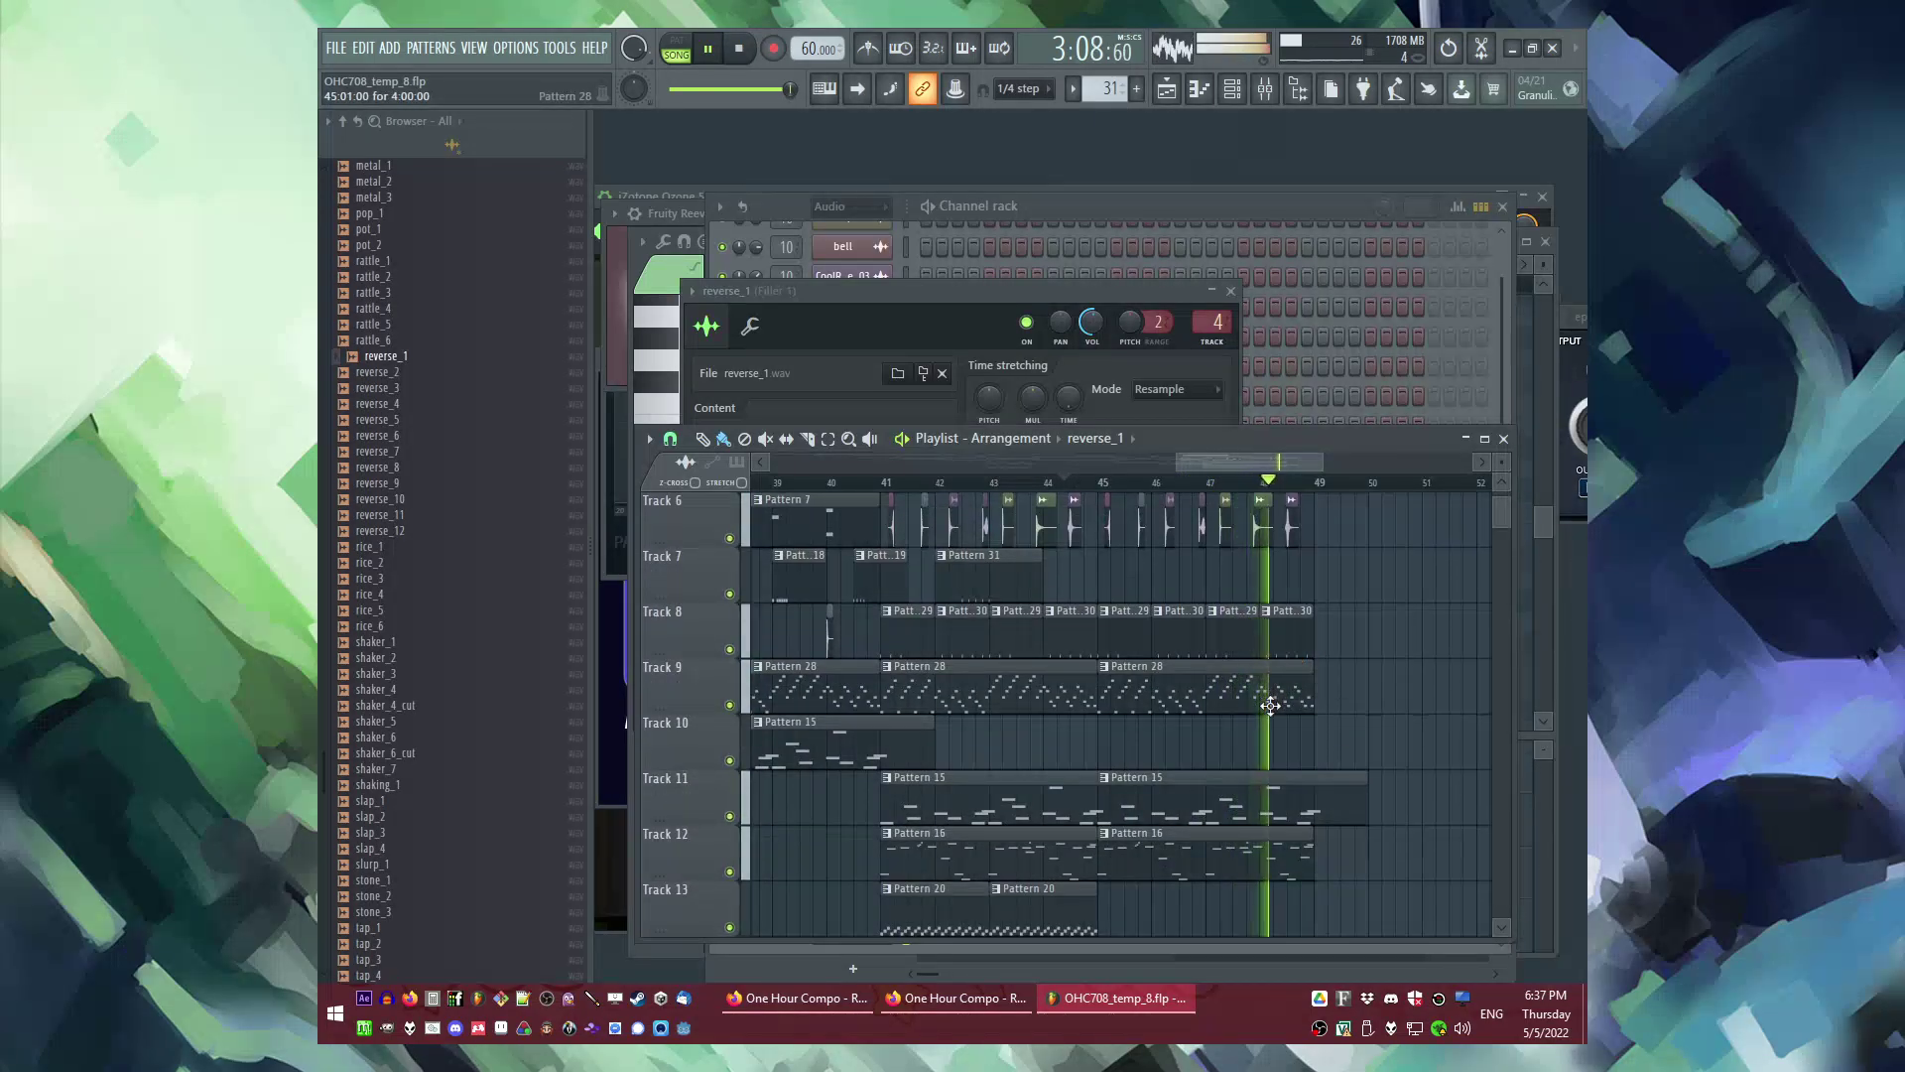
pyautogui.scroll(2, 1181, 681)
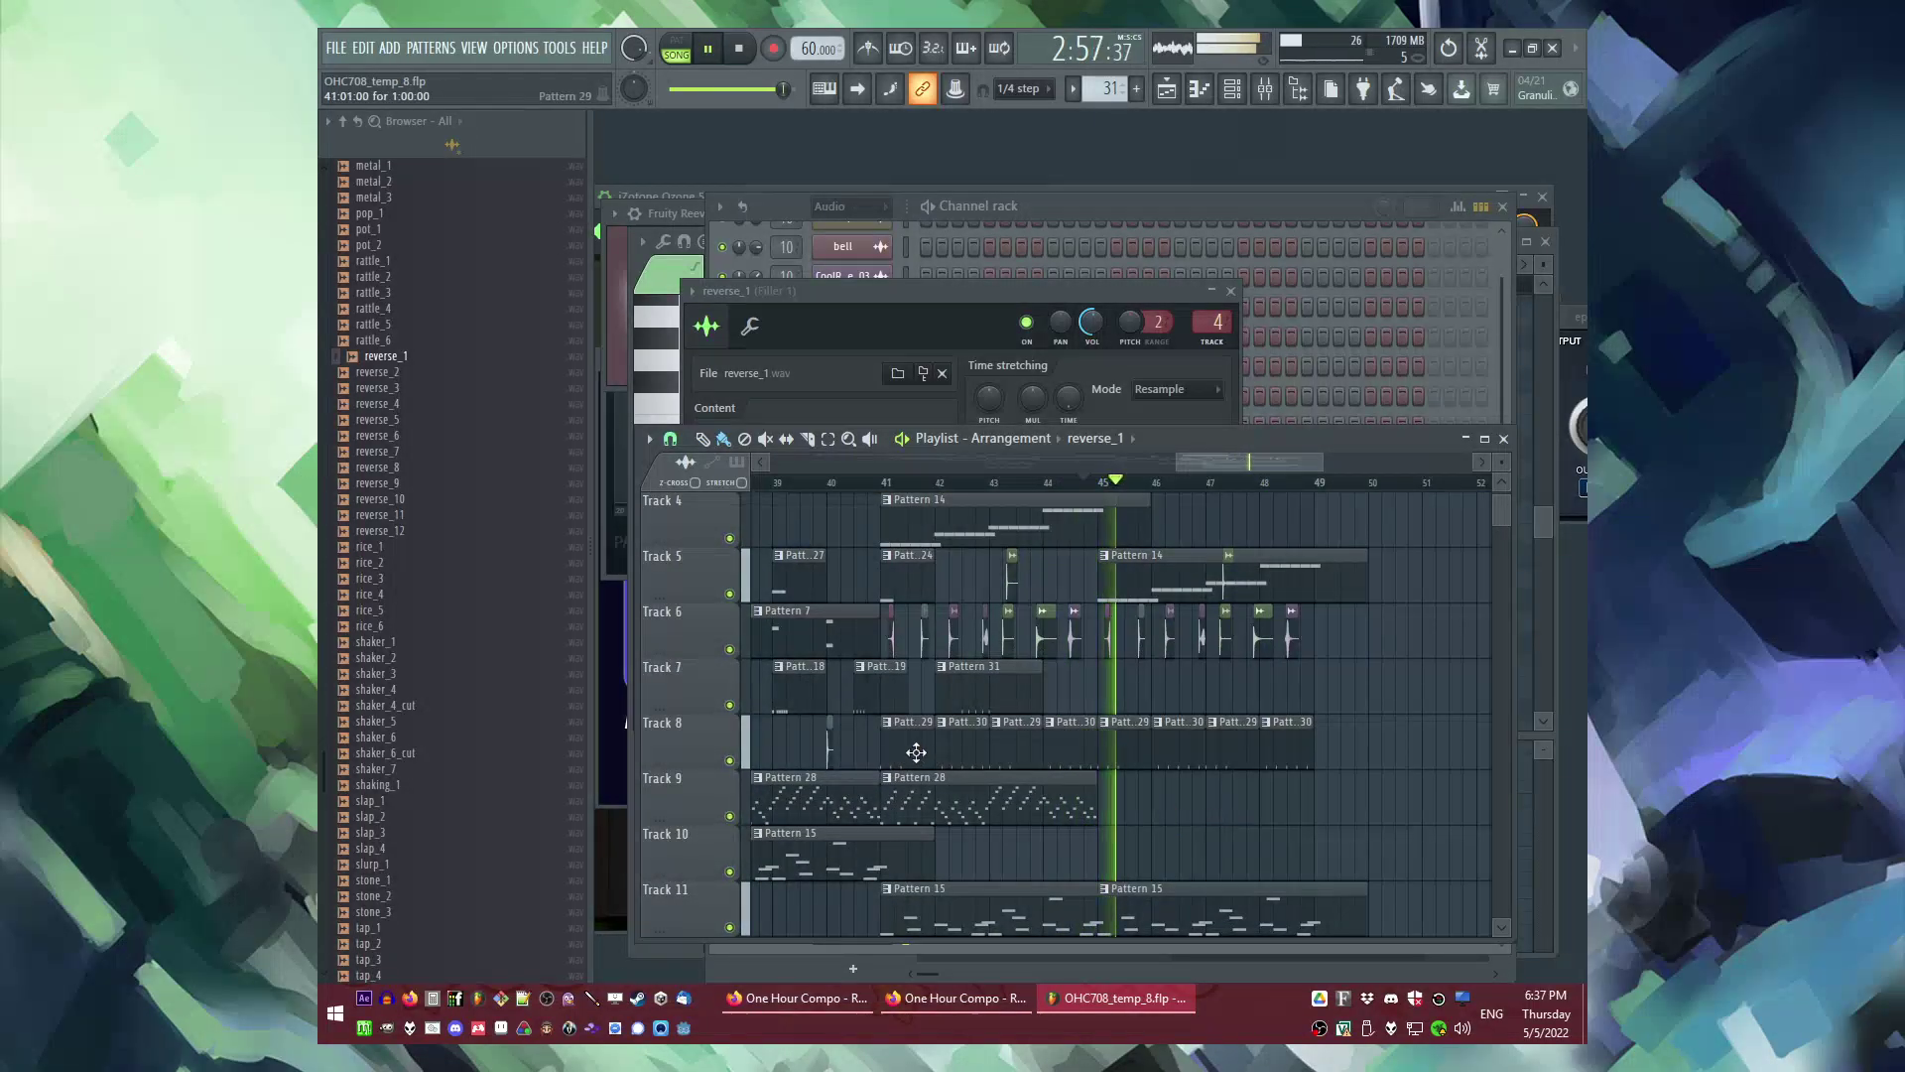
pyautogui.moveTo(1338, 779); pyautogui.dragTo(1089, 780)
# Step: Play the arrangement from bar 43 and review the layers across the tracks
pyautogui.scroll(-1, 1088, 781)
pyautogui.scroll(-3, 1245, 714)
pyautogui.scroll(3, 1211, 655)
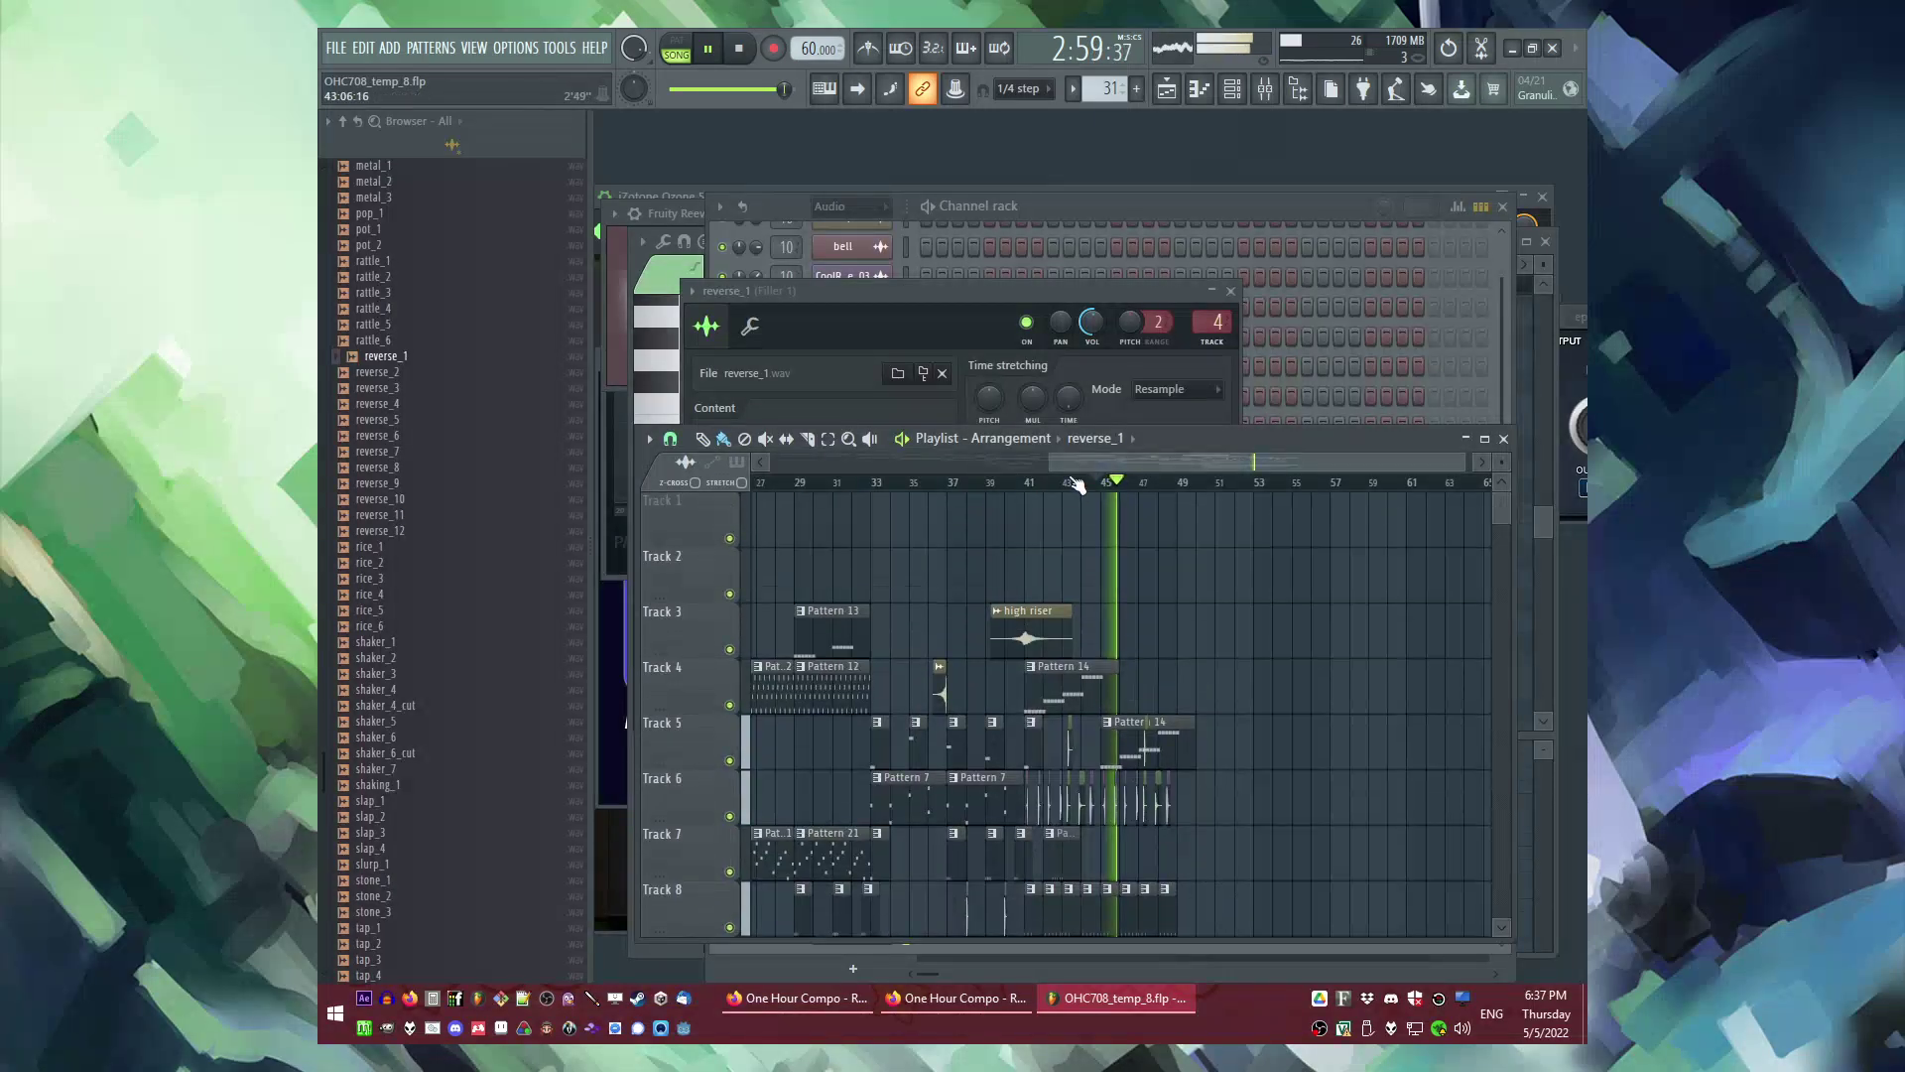
pyautogui.click(1067, 484)
pyautogui.scroll(3, 1110, 666)
pyautogui.scroll(-4, 1141, 609)
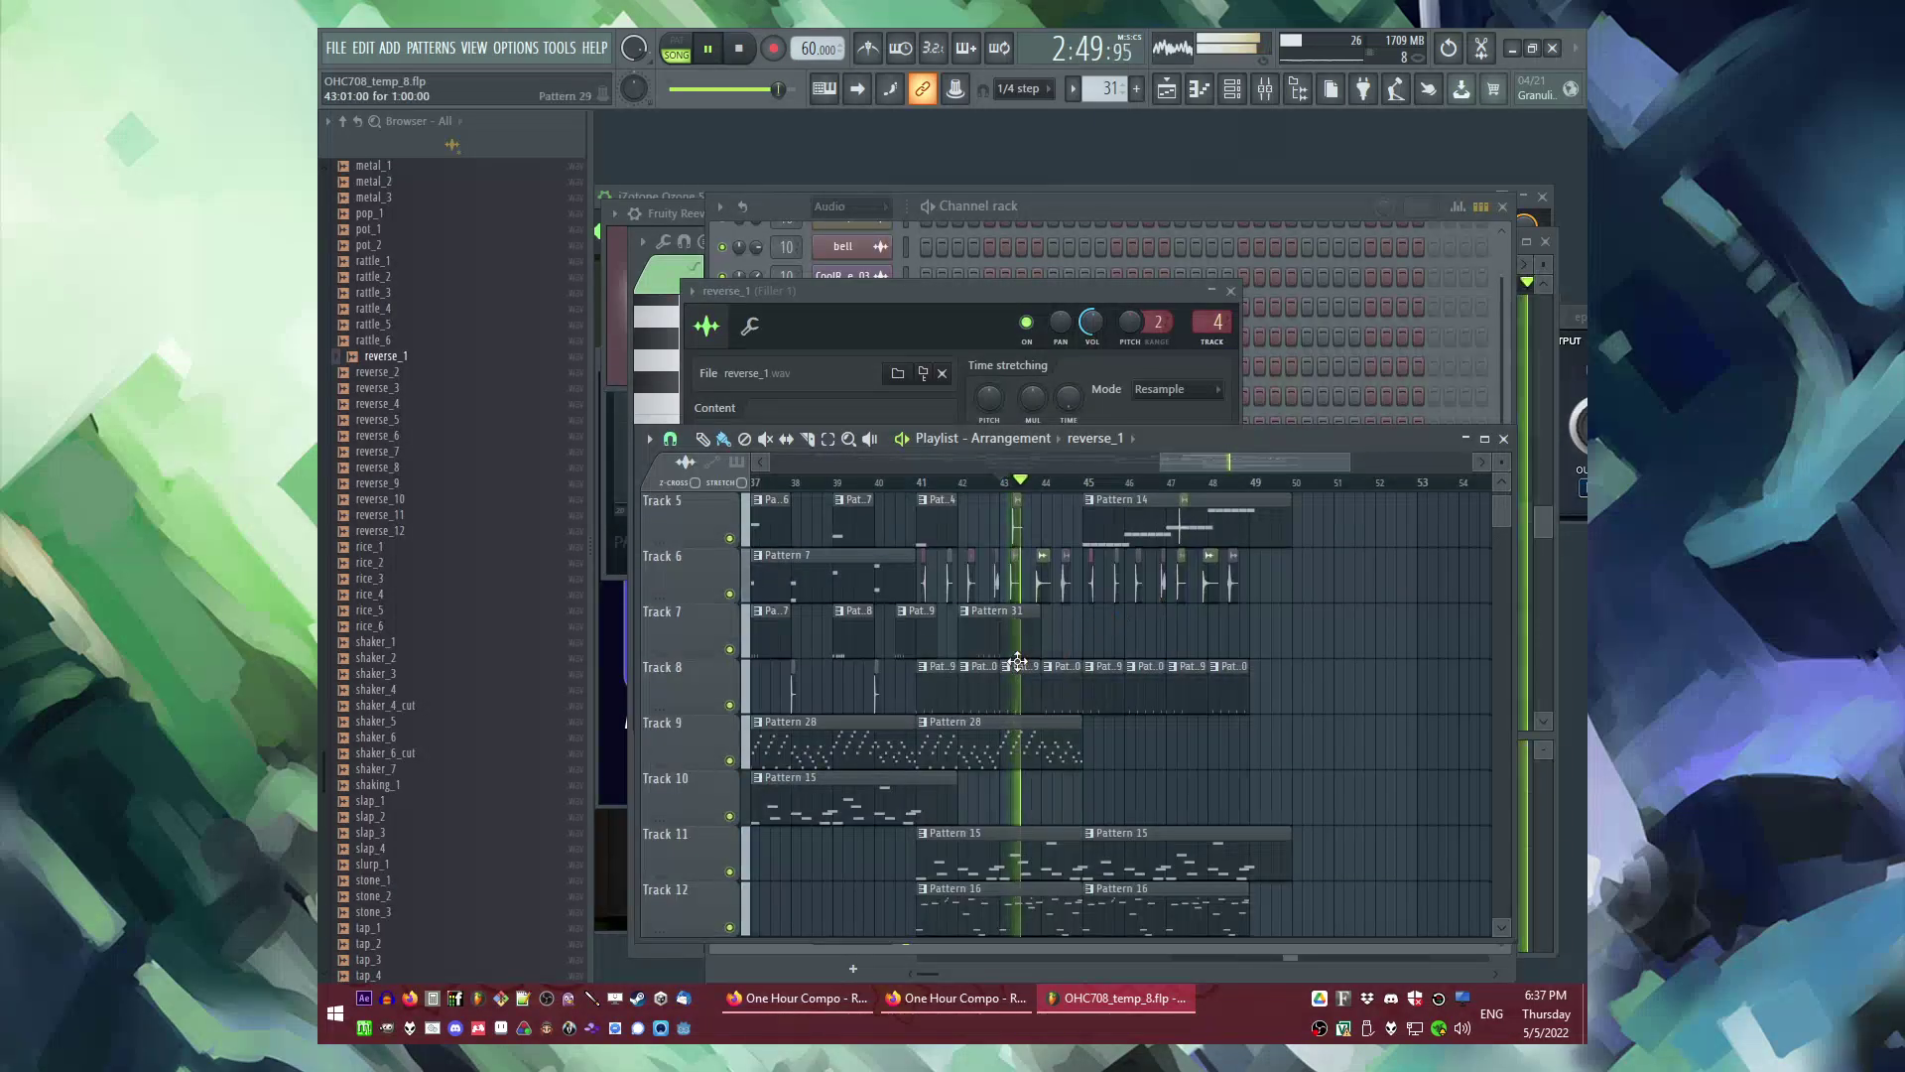
pyautogui.scroll(3, 1008, 672)
pyautogui.scroll(3, 1037, 657)
pyautogui.scroll(-3, 1092, 680)
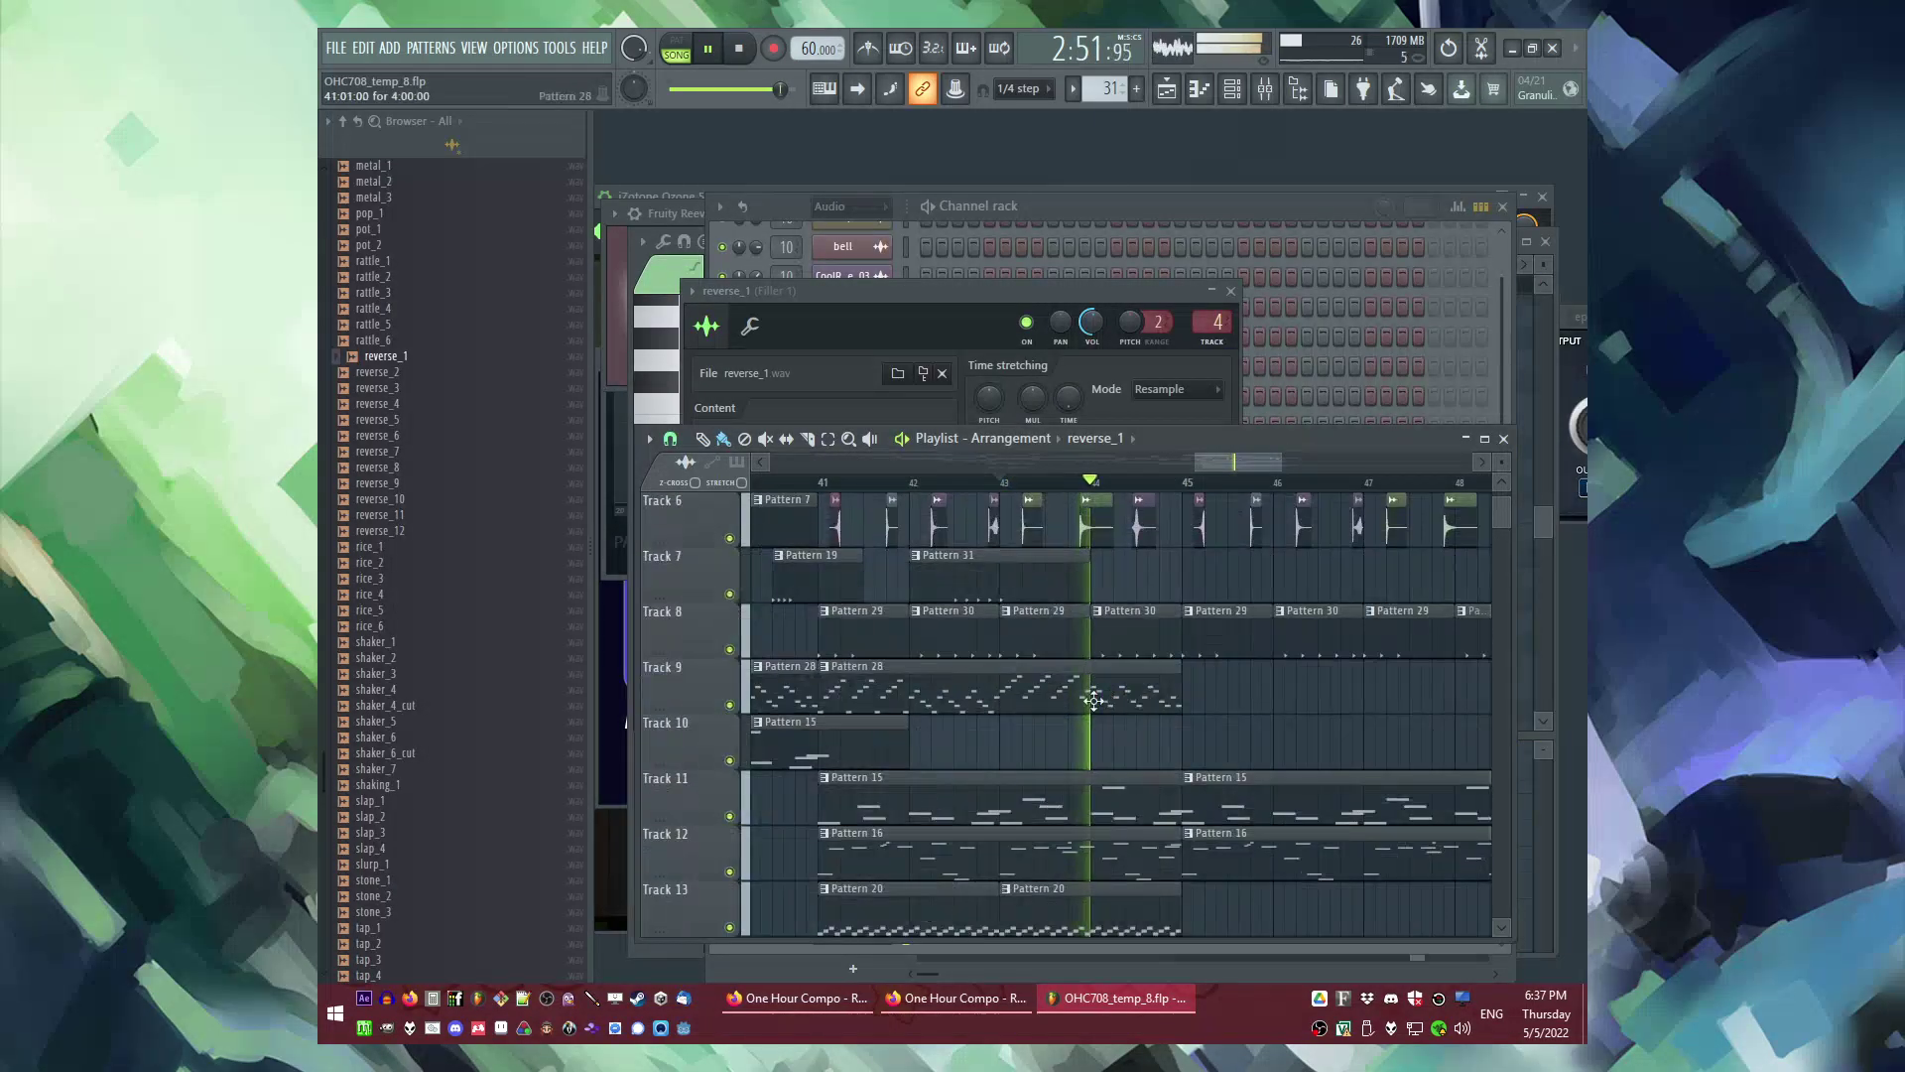
# Step: Add a new empty pattern clip on Track 14 at bar 41
pyautogui.scroll(-3, 1096, 734)
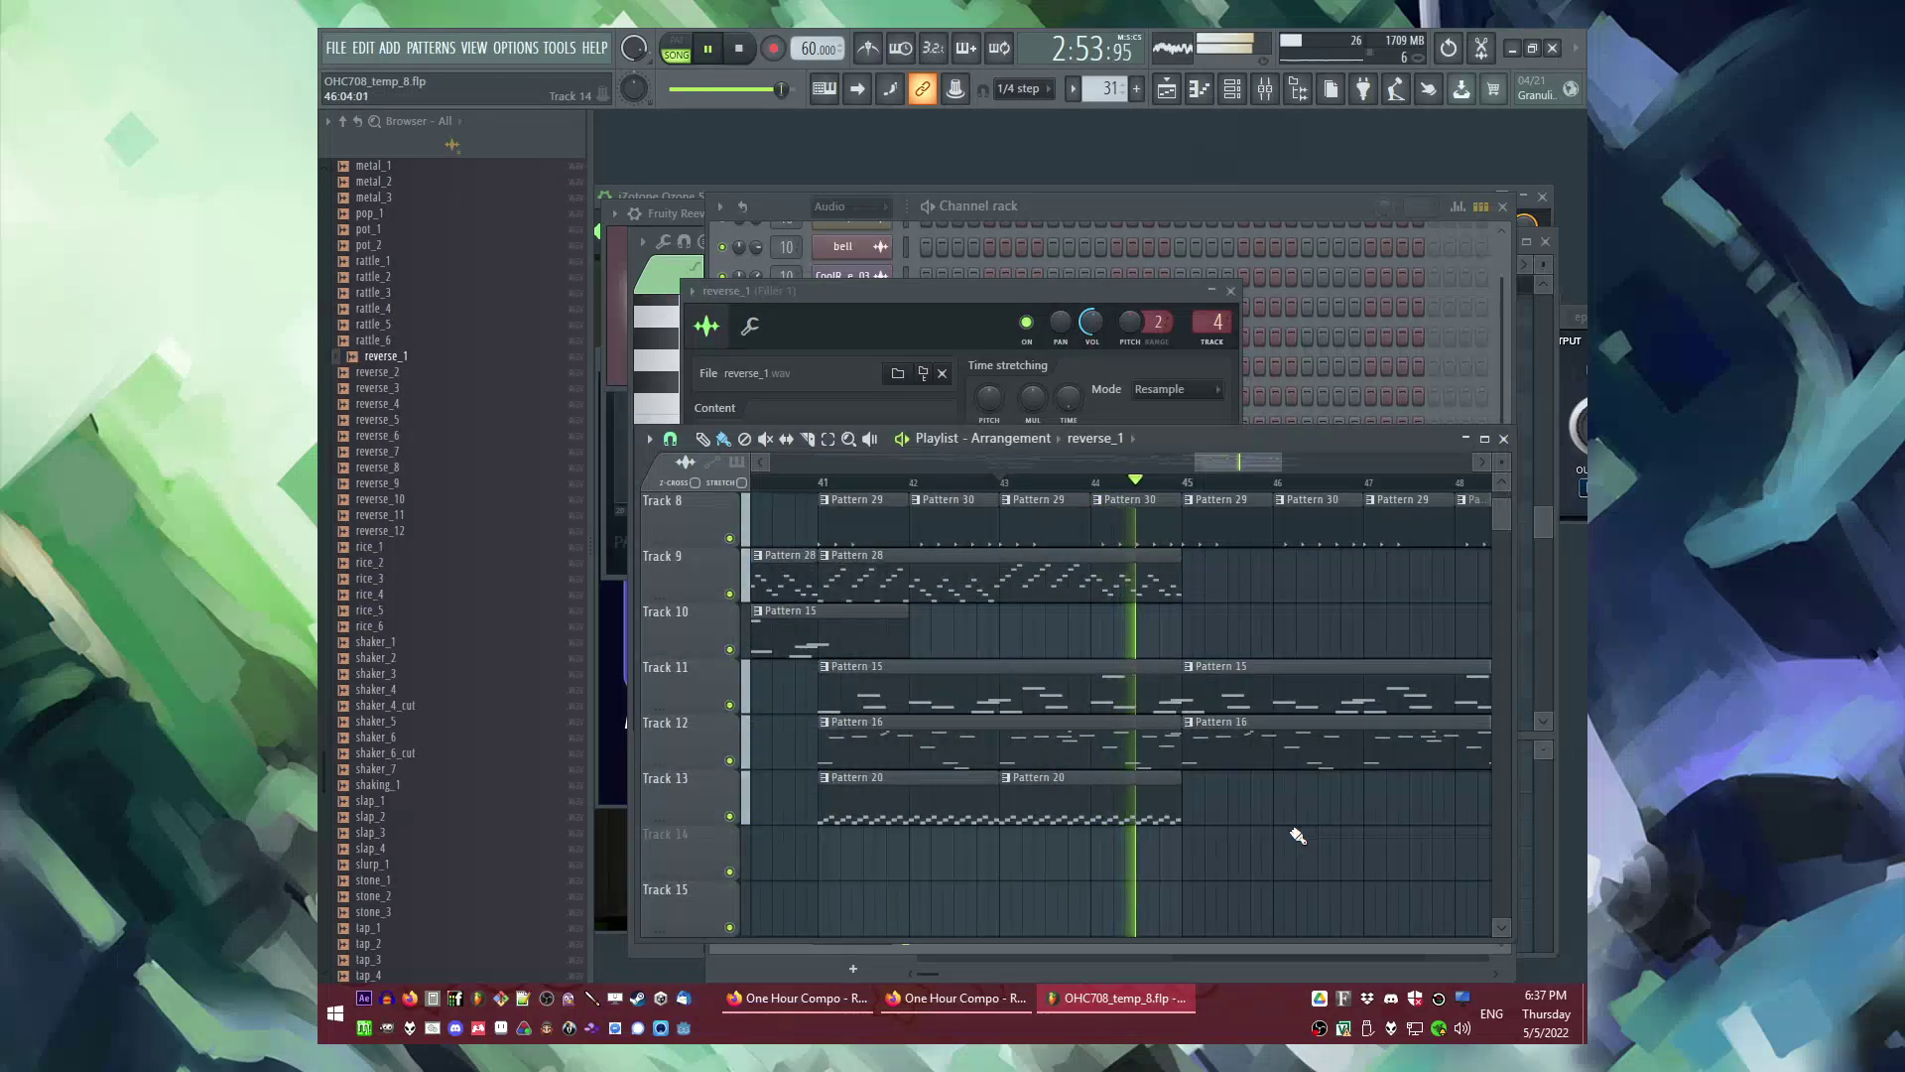
pyautogui.click(828, 876)
# Step: Look through the ModeAudio percussion, rim and cymbal one-shots in the sample library for a sound for Pattern 32
pyautogui.scroll(10, 413, 518)
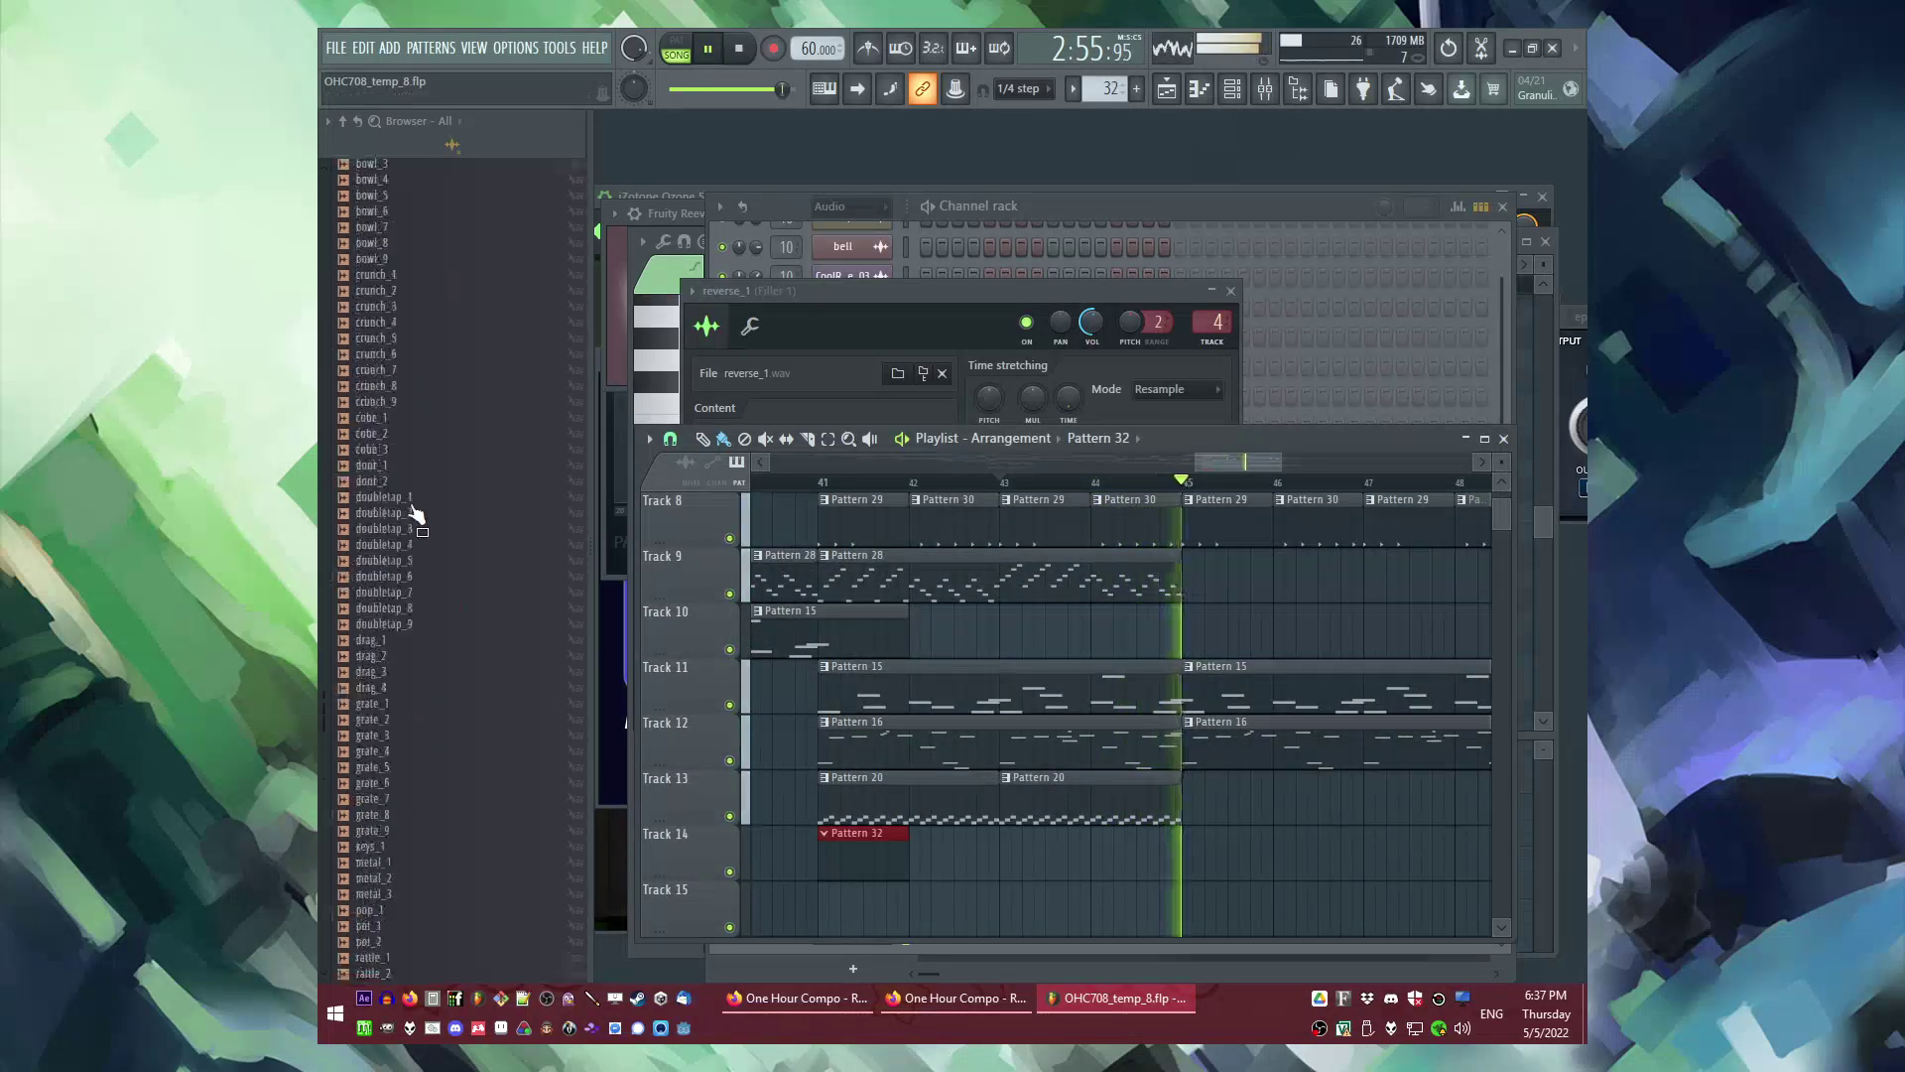
pyautogui.scroll(15, 447, 563)
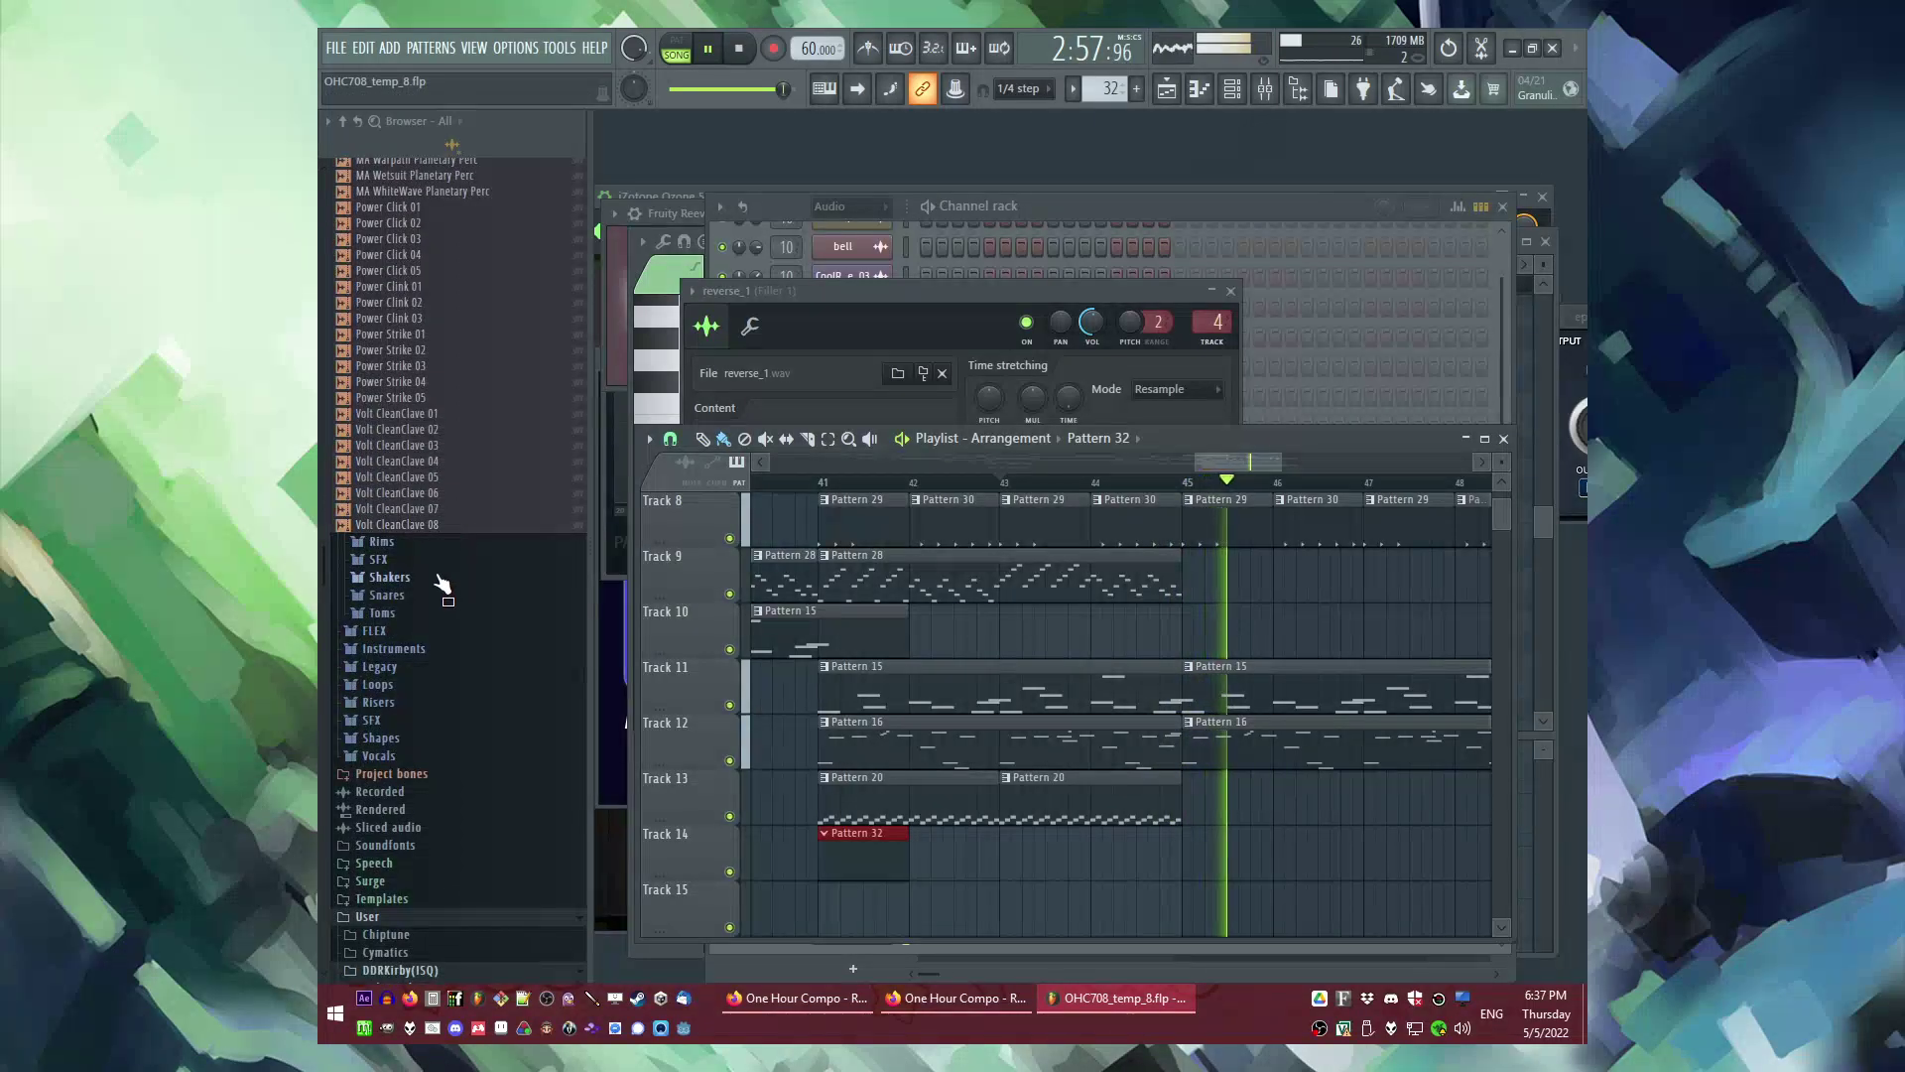
pyautogui.click(409, 545)
pyautogui.press('space')
pyautogui.scroll(10, 417, 654)
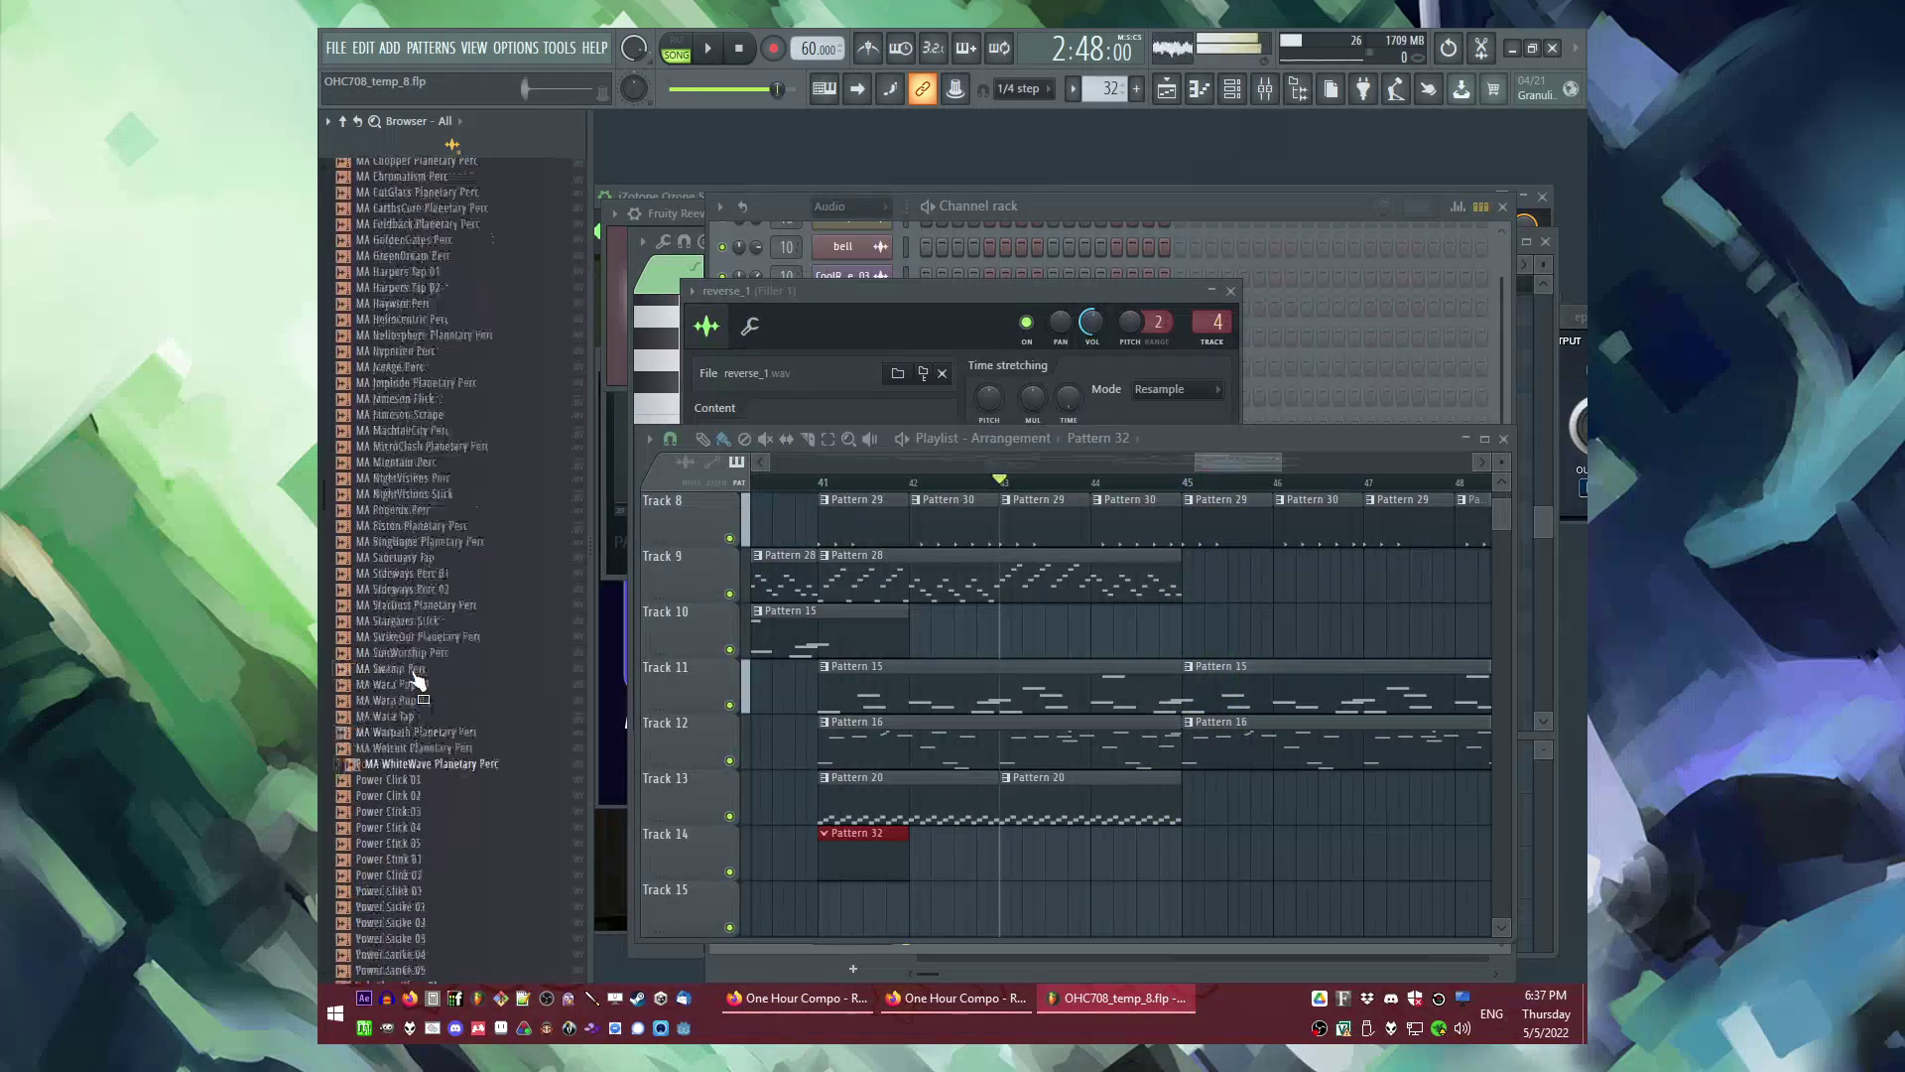
pyautogui.scroll(-5, 415, 655)
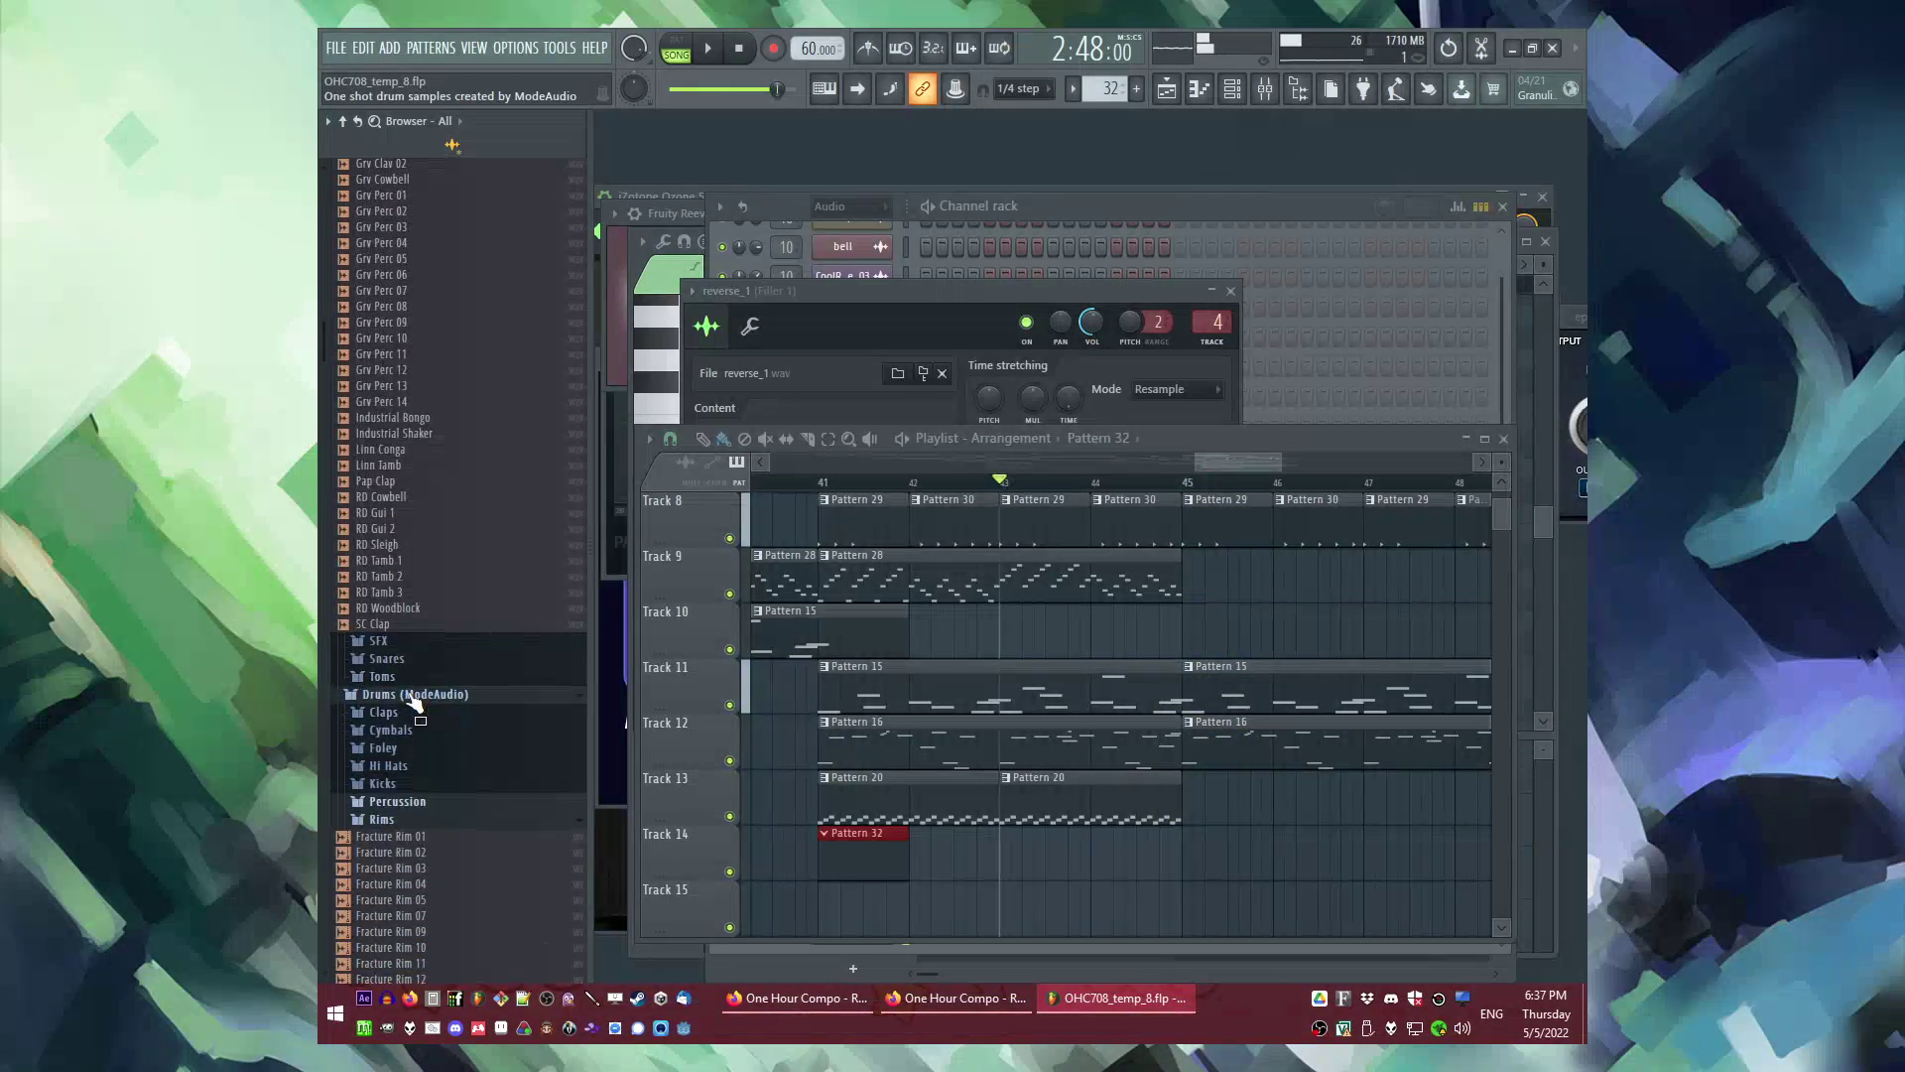
pyautogui.click(402, 804)
pyautogui.click(403, 801)
pyautogui.scroll(-6, 404, 684)
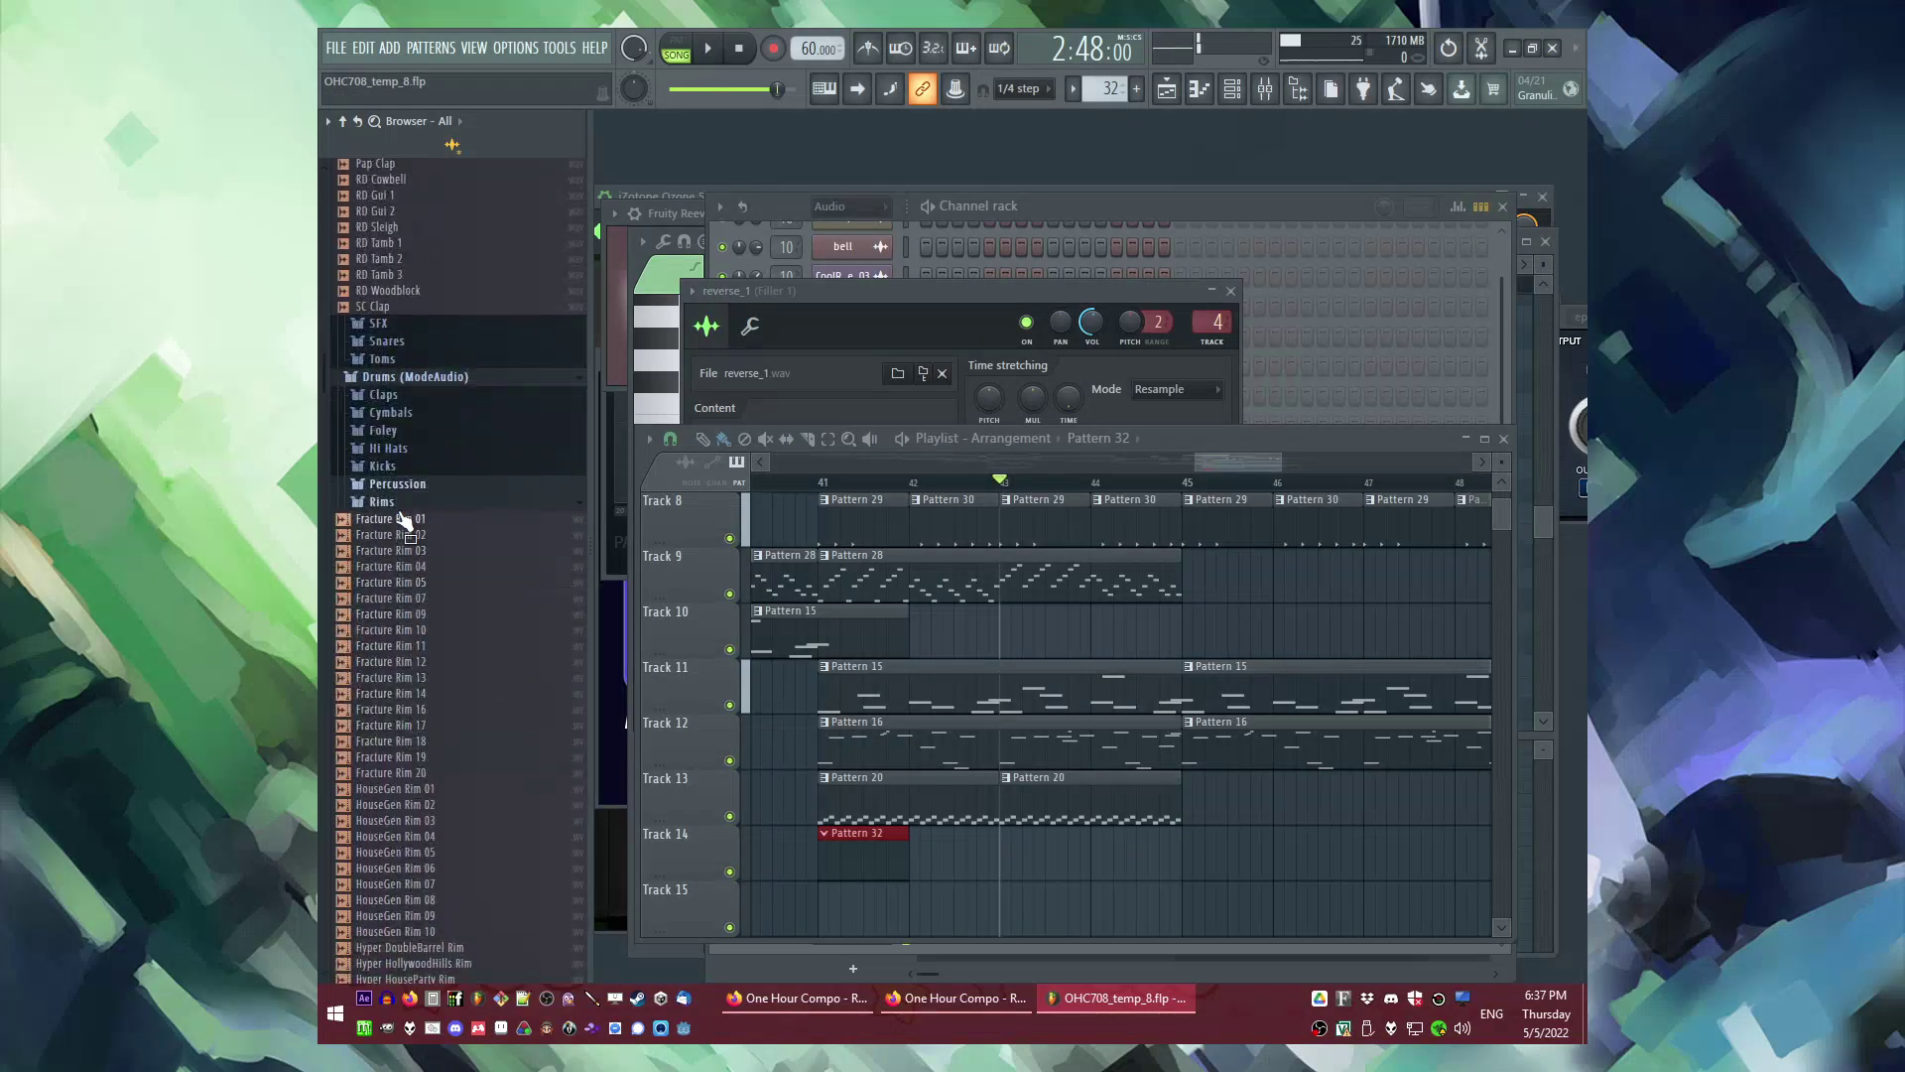
pyautogui.click(396, 504)
pyautogui.click(388, 419)
pyautogui.scroll(-6, 406, 615)
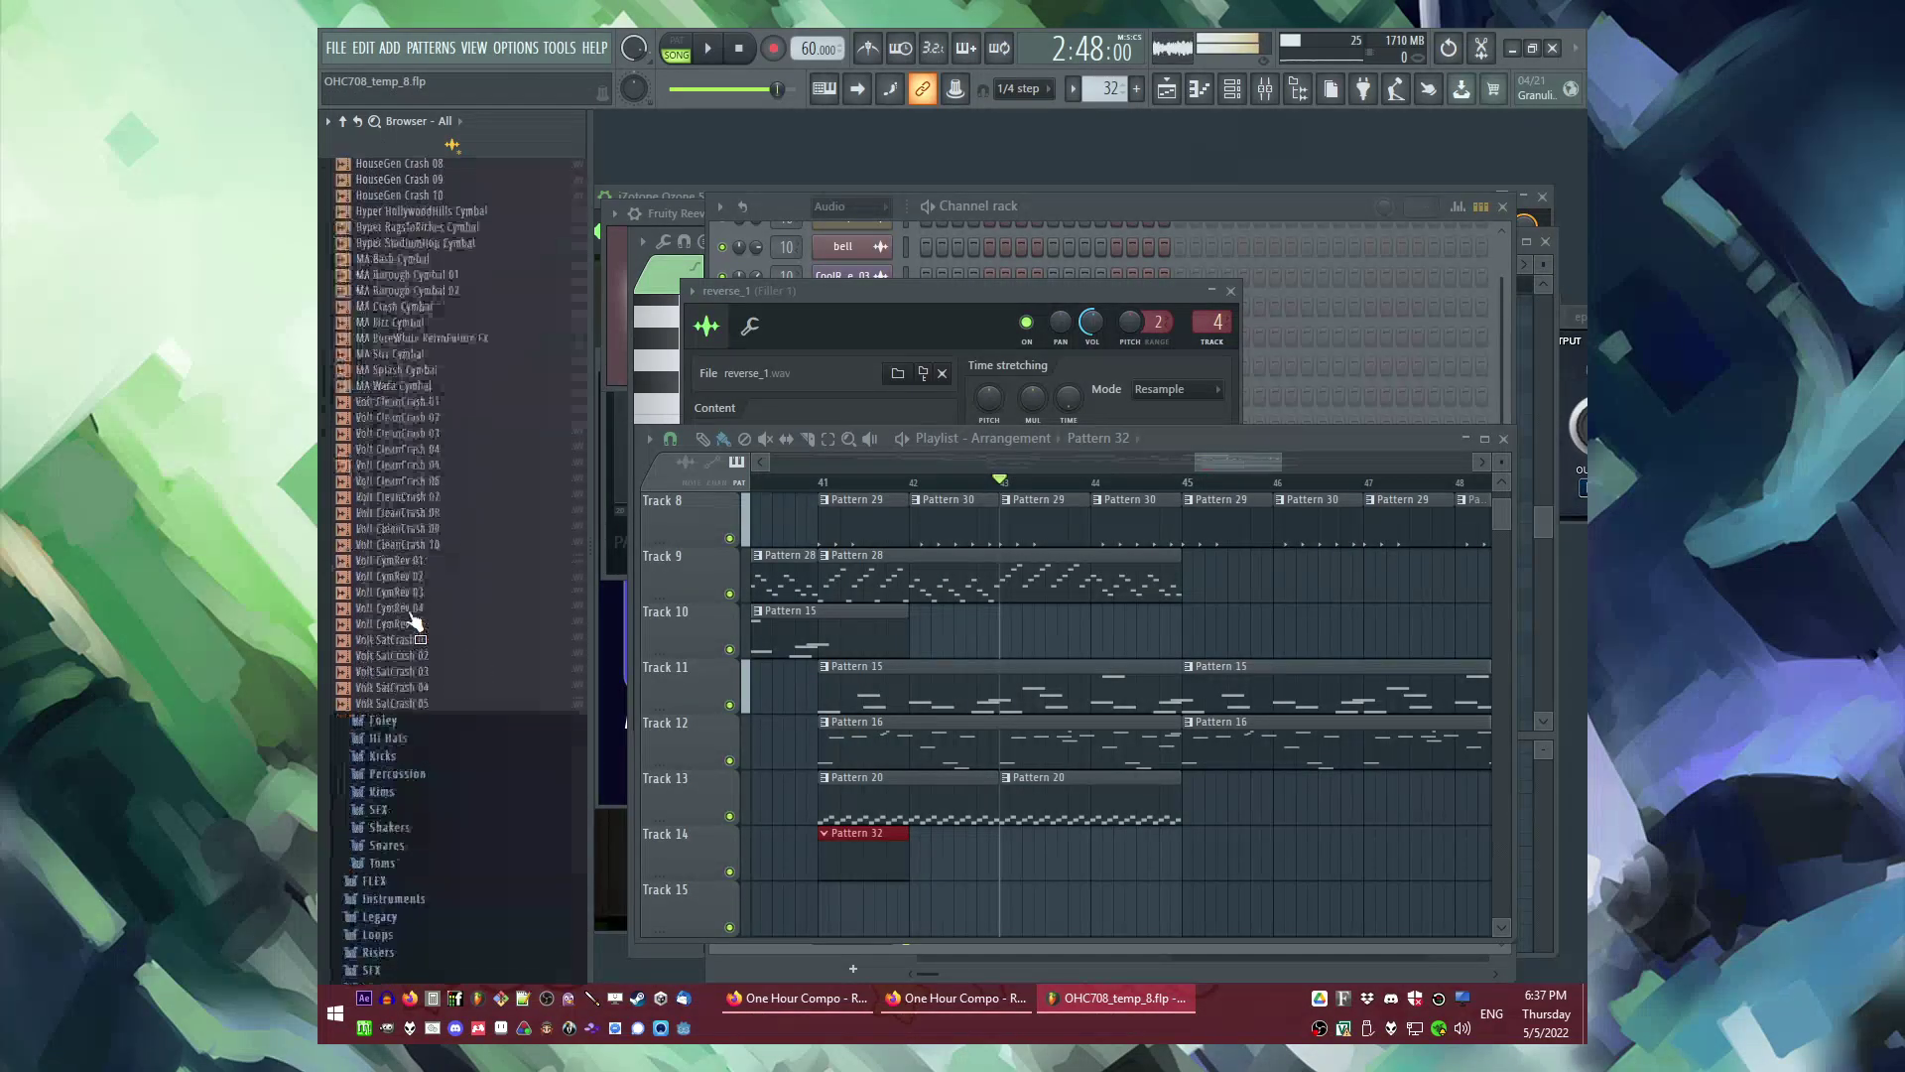
pyautogui.scroll(12, 404, 832)
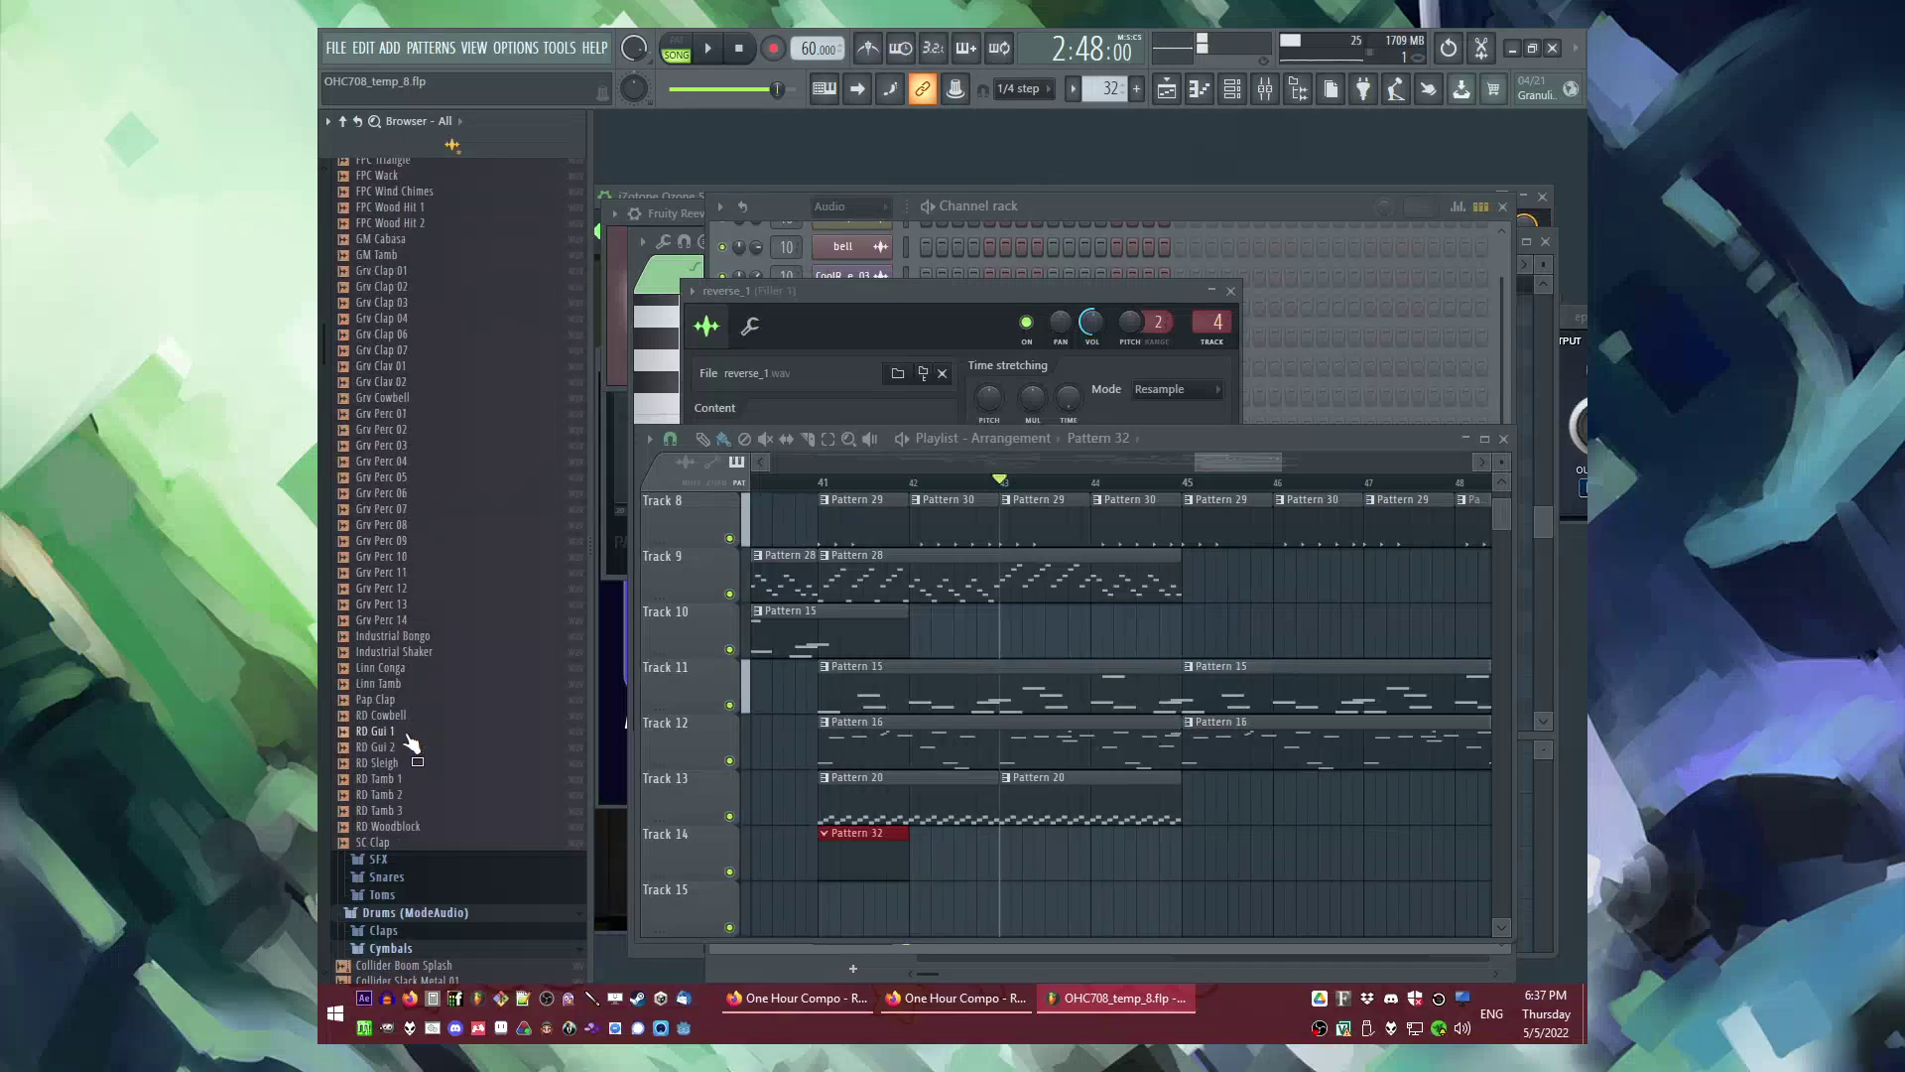
# Step: Browse the other drum library's cymbal samples and audition the Zild Ride
pyautogui.click(394, 572)
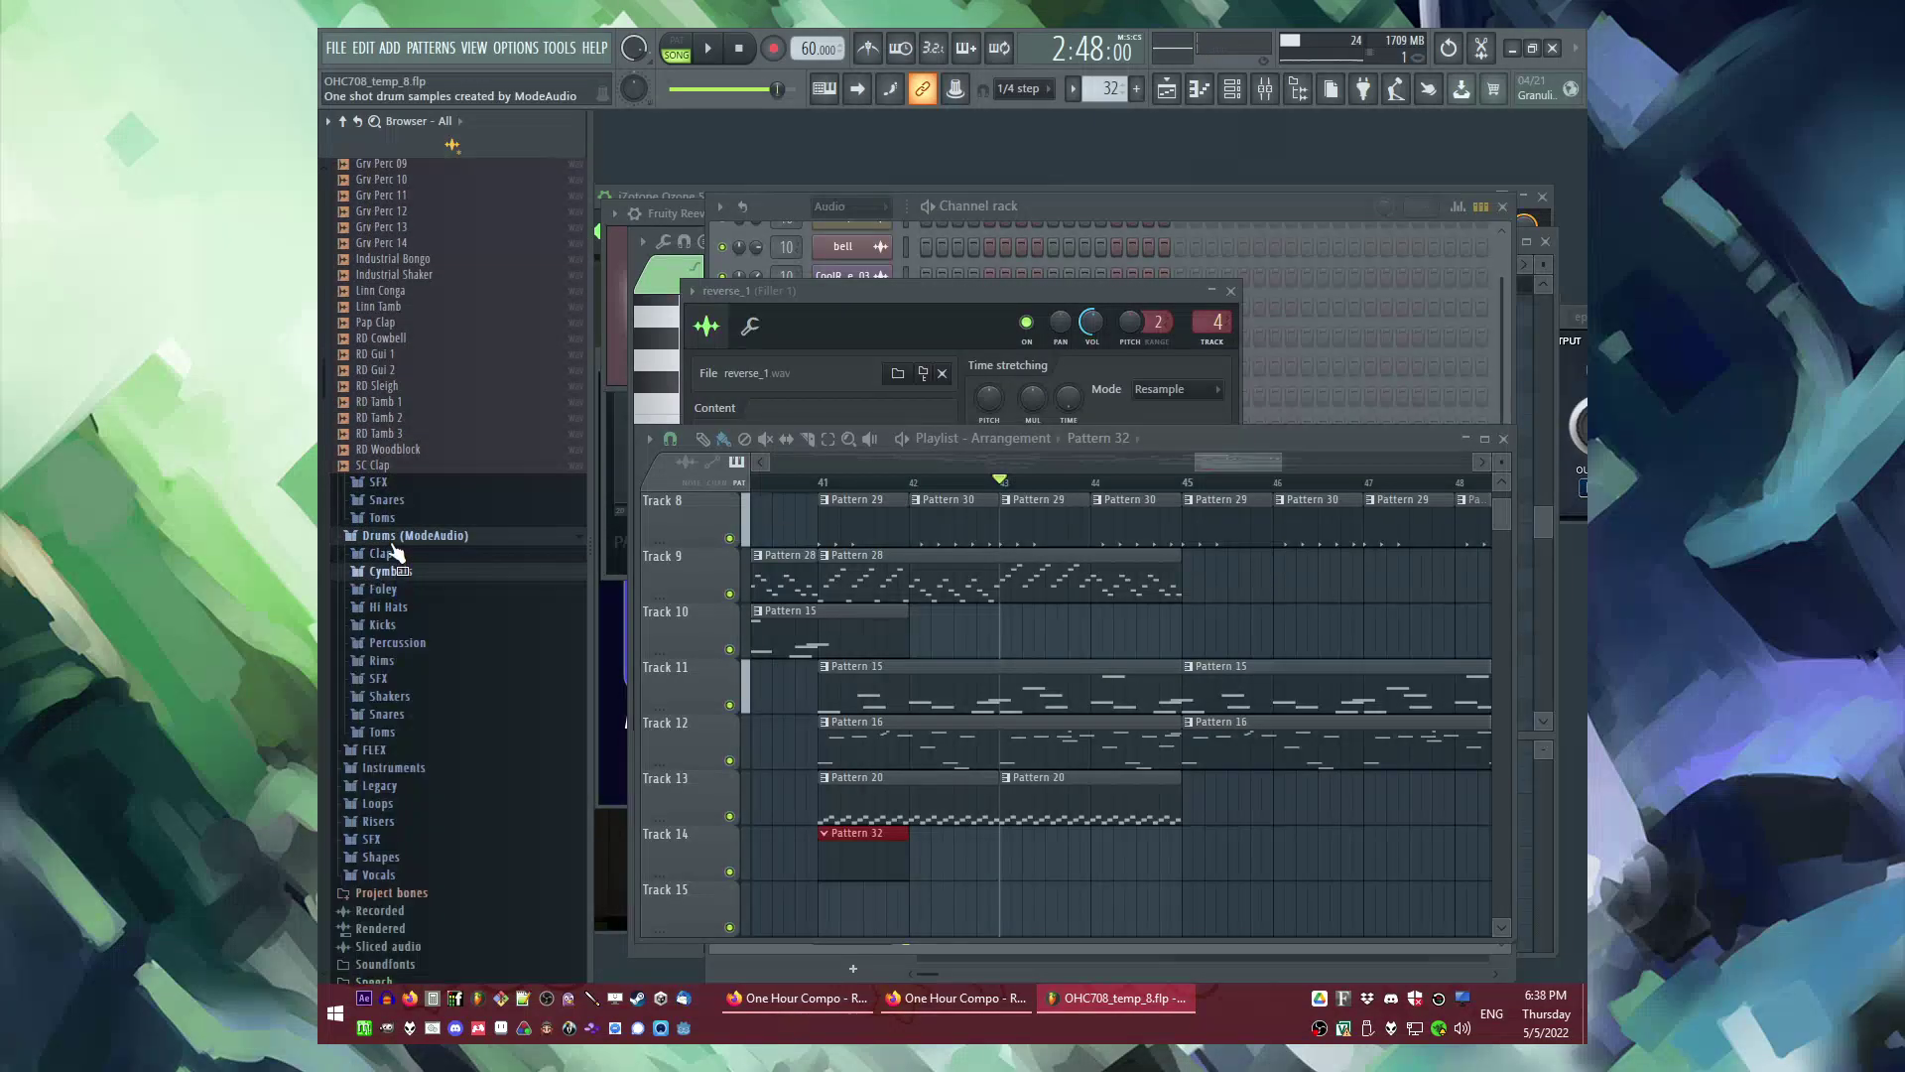
pyautogui.scroll(14, 405, 605)
pyautogui.click(405, 575)
pyautogui.scroll(4, 408, 575)
pyautogui.scroll(-4, 407, 581)
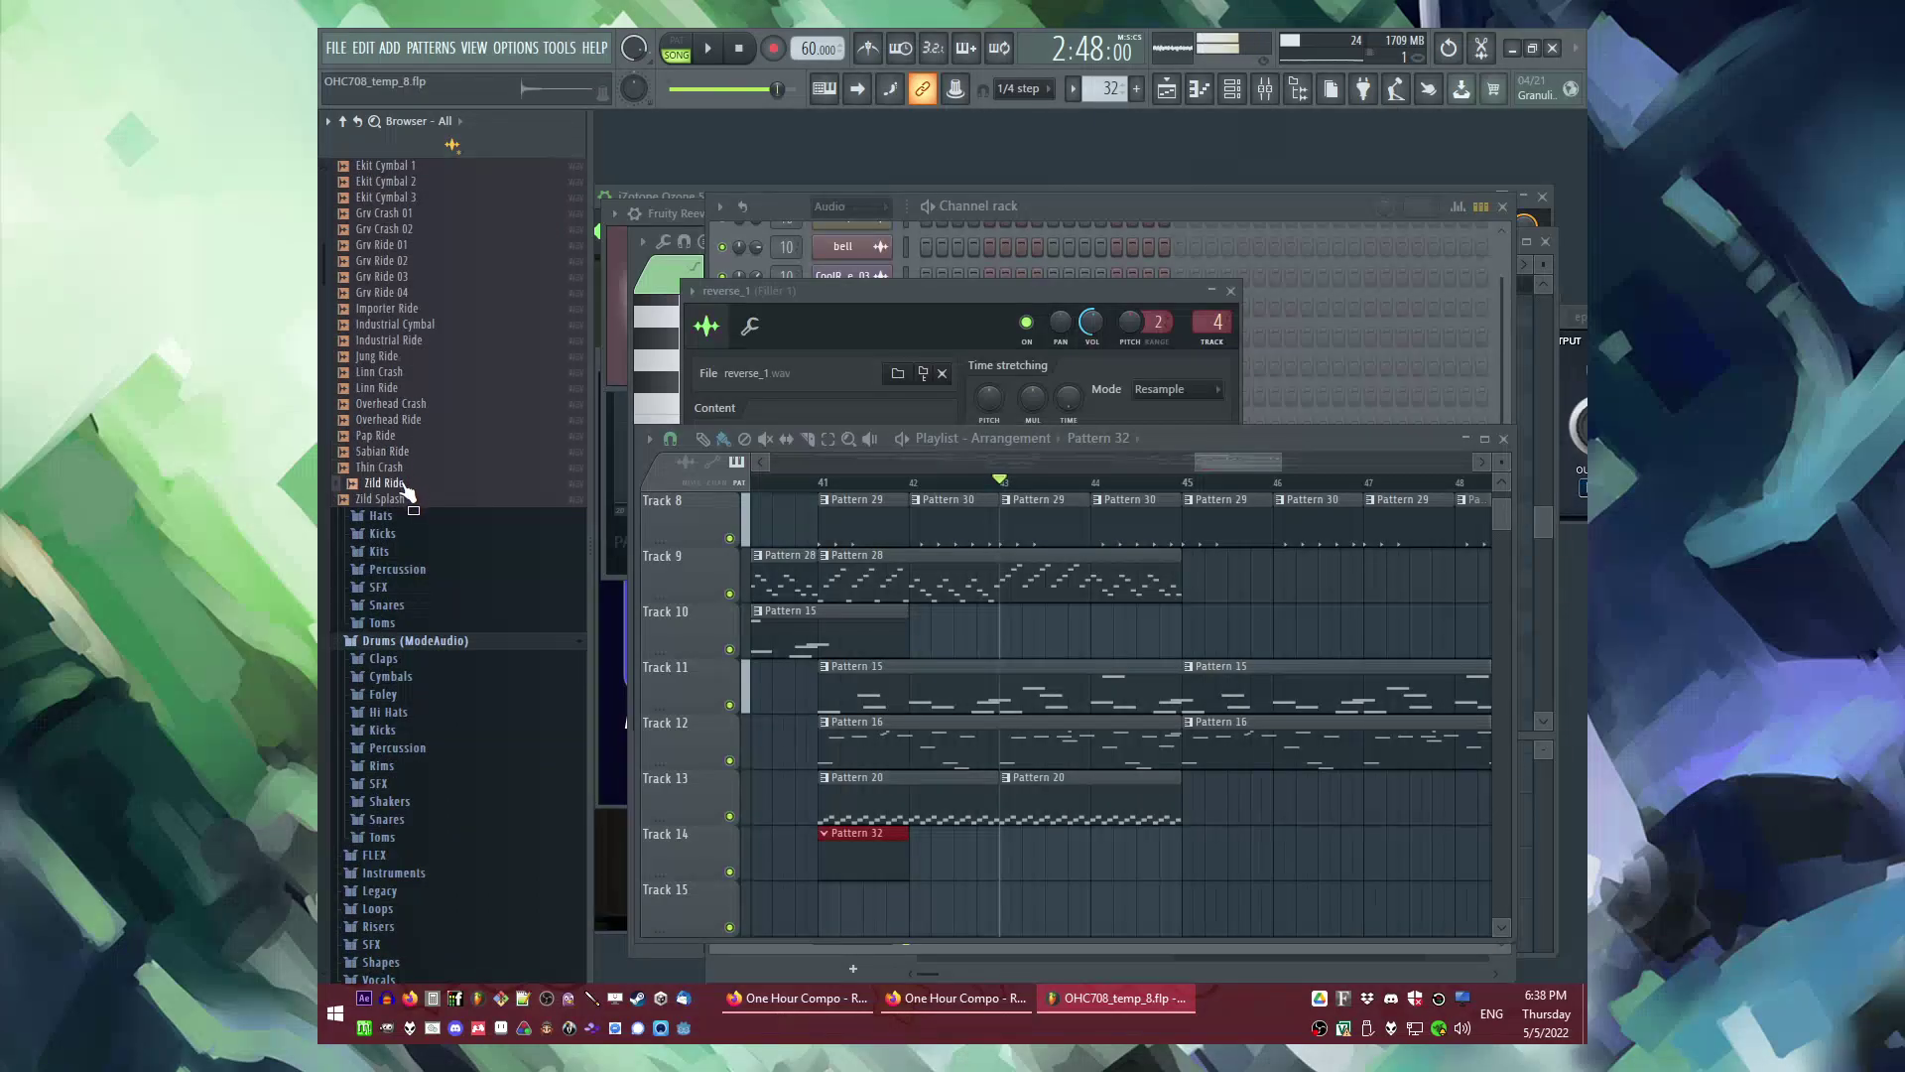
# Step: Load Zild Ride as a new channel and sequence it on steps 1, 4, 7 and 10 of Pattern 32
pyautogui.press('F6')
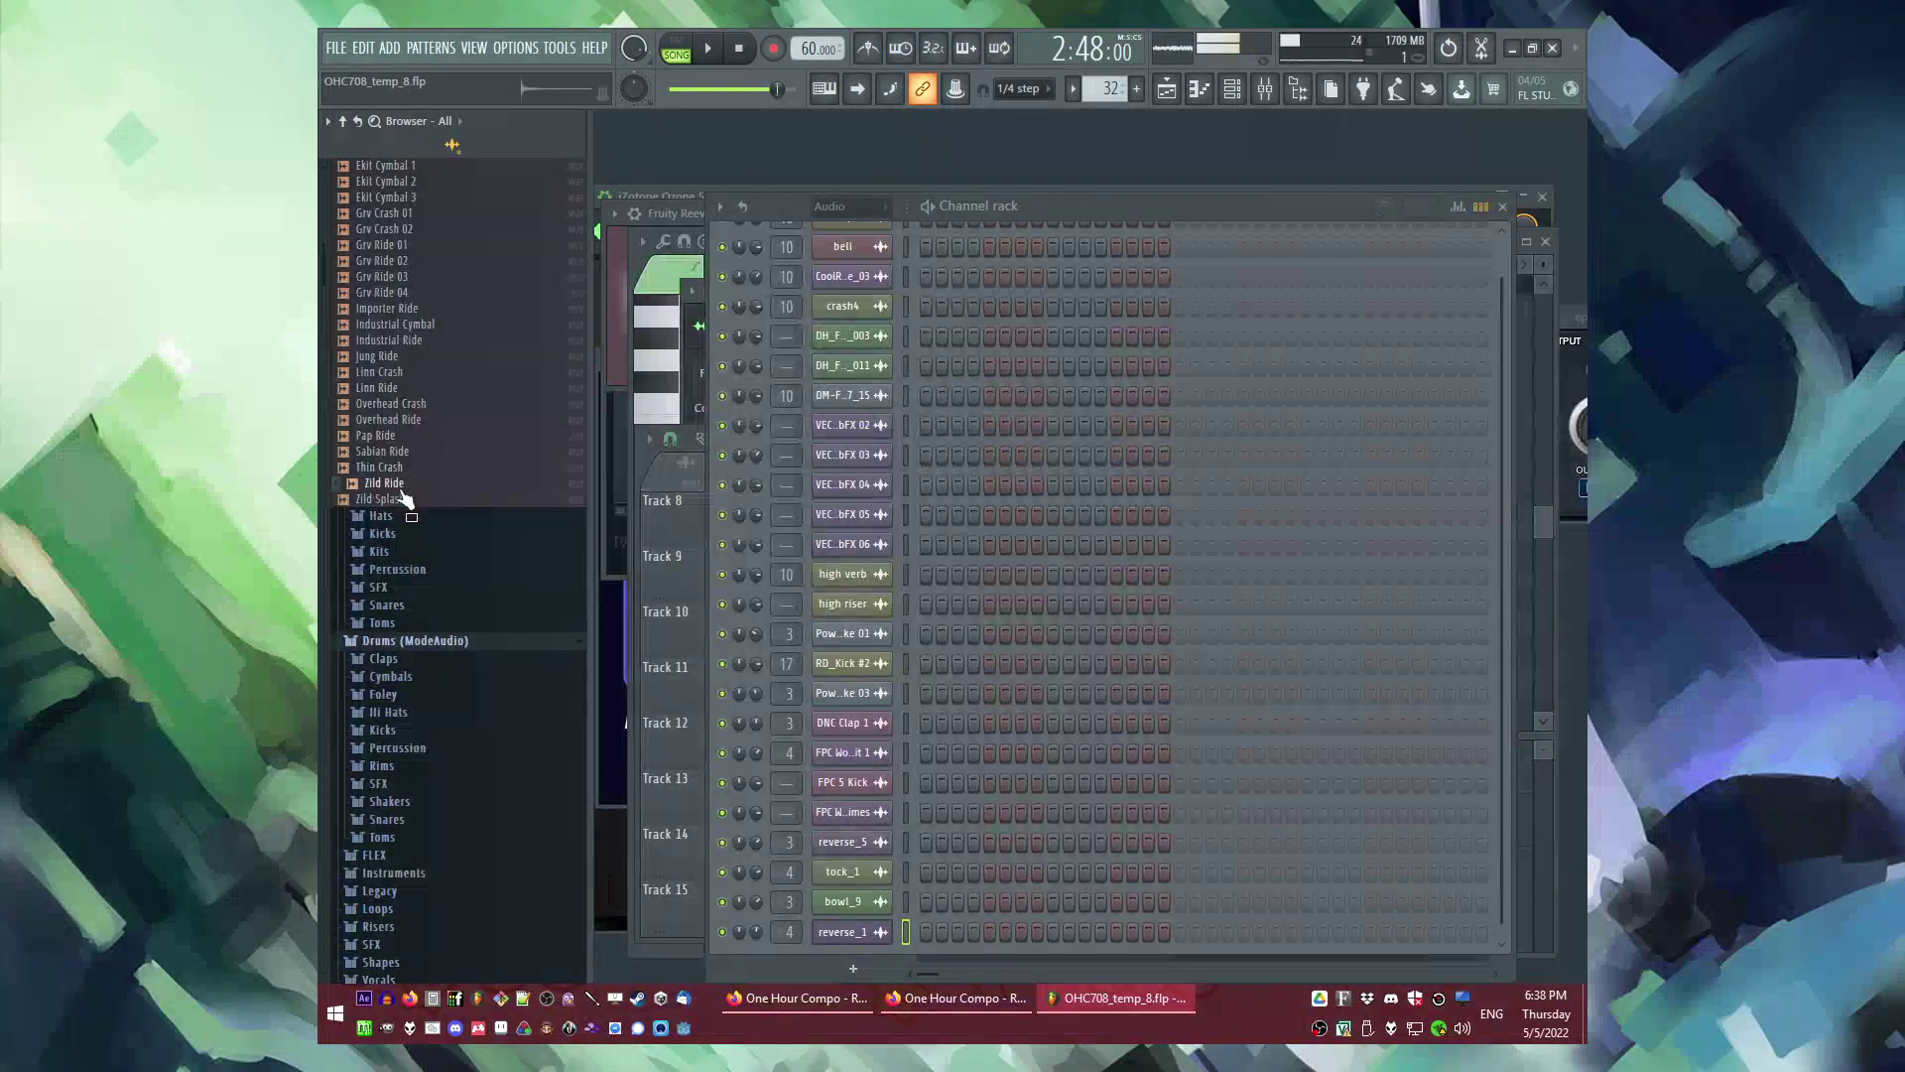
pyautogui.scroll(1, 1222, 496)
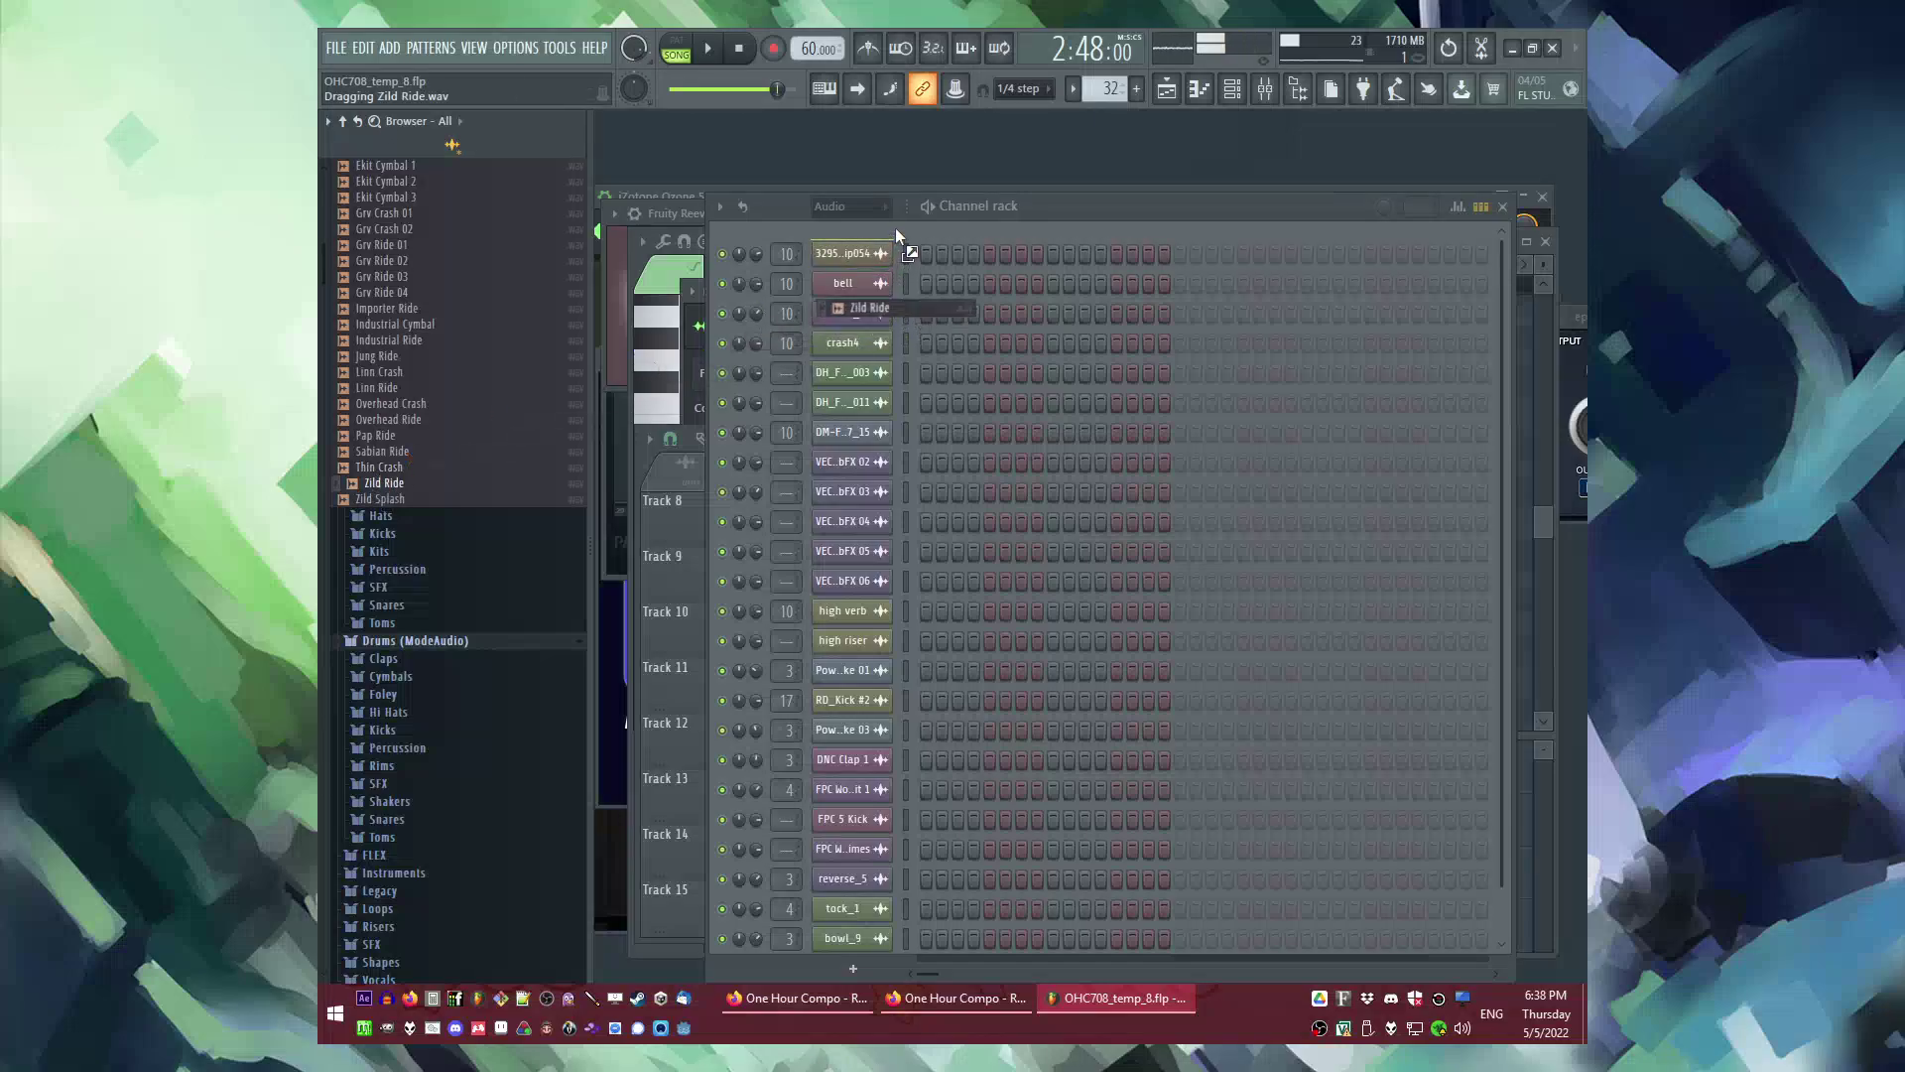
pyautogui.moveTo(895, 228); pyautogui.dragTo(927, 248)
pyautogui.click(973, 403)
pyautogui.click(1021, 403)
pyautogui.press('space')
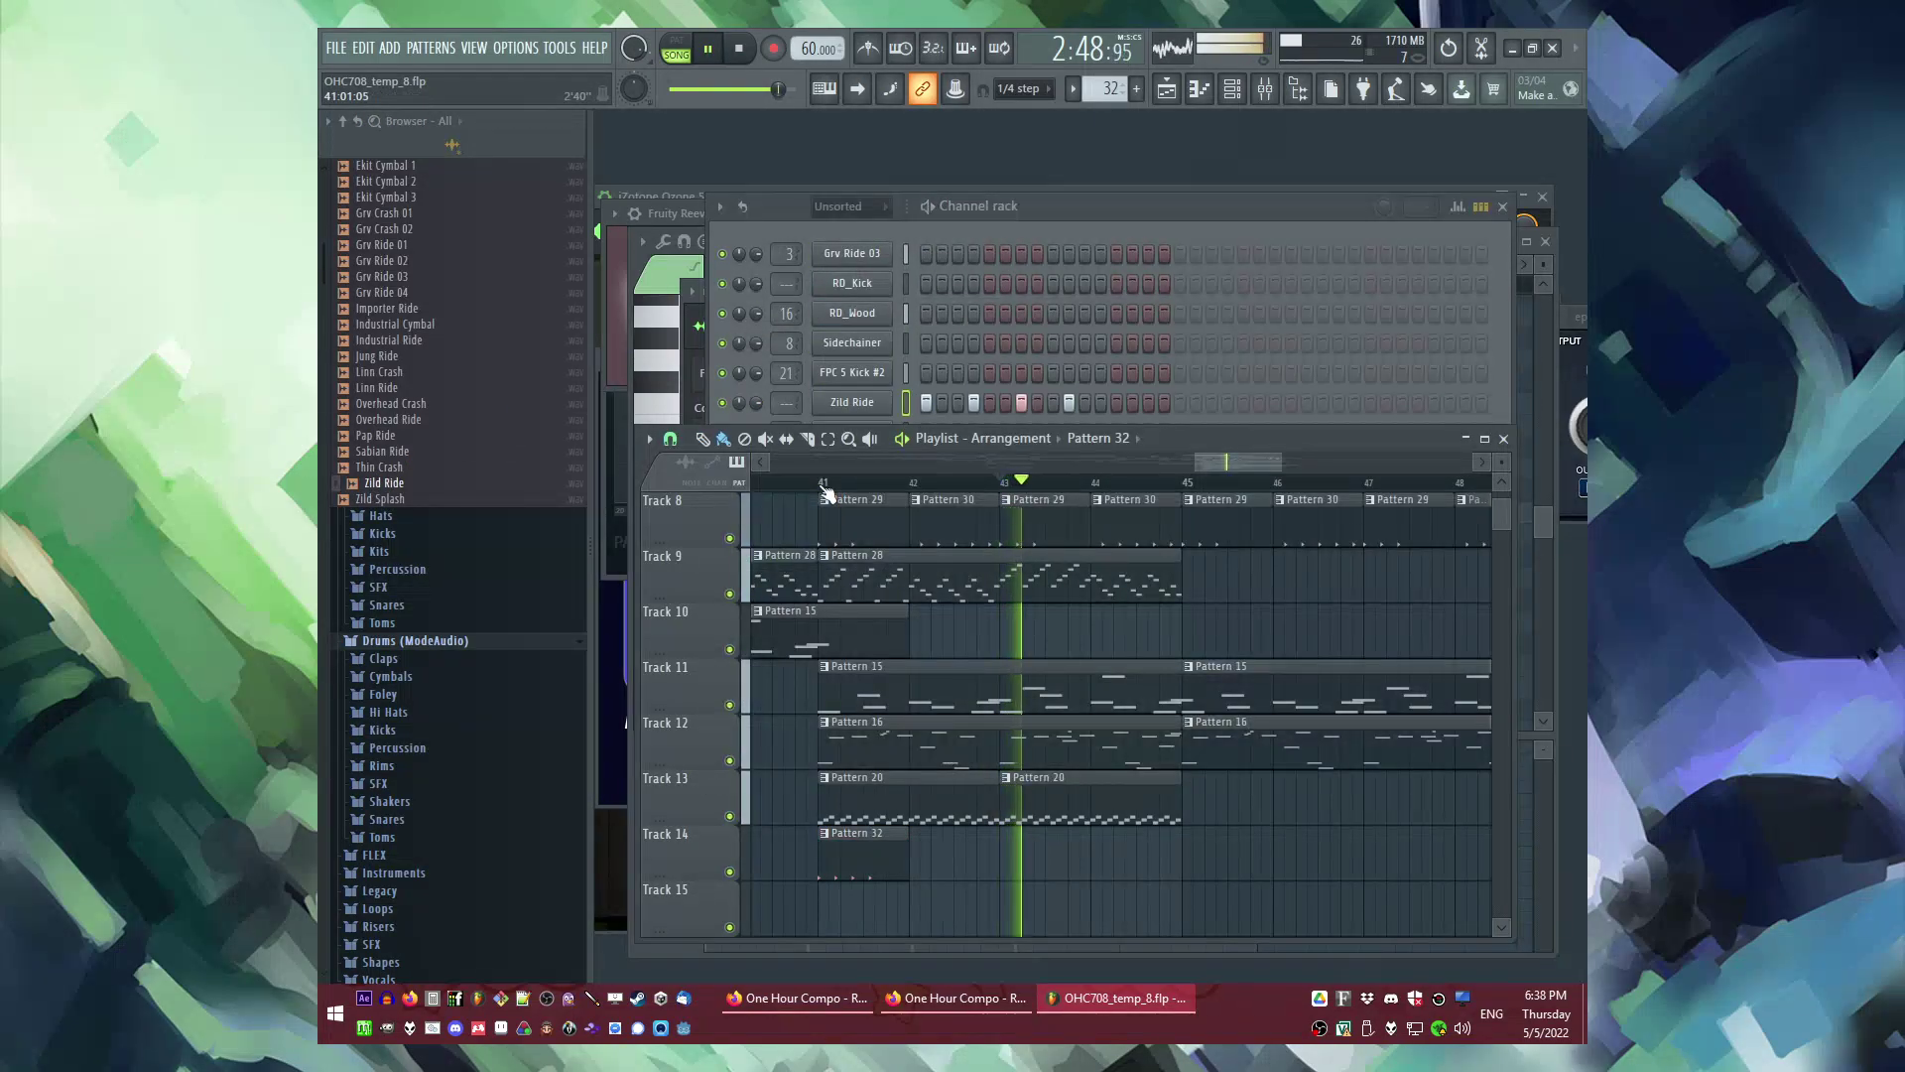
pyautogui.click(1039, 902)
pyautogui.rightClick(1077, 915)
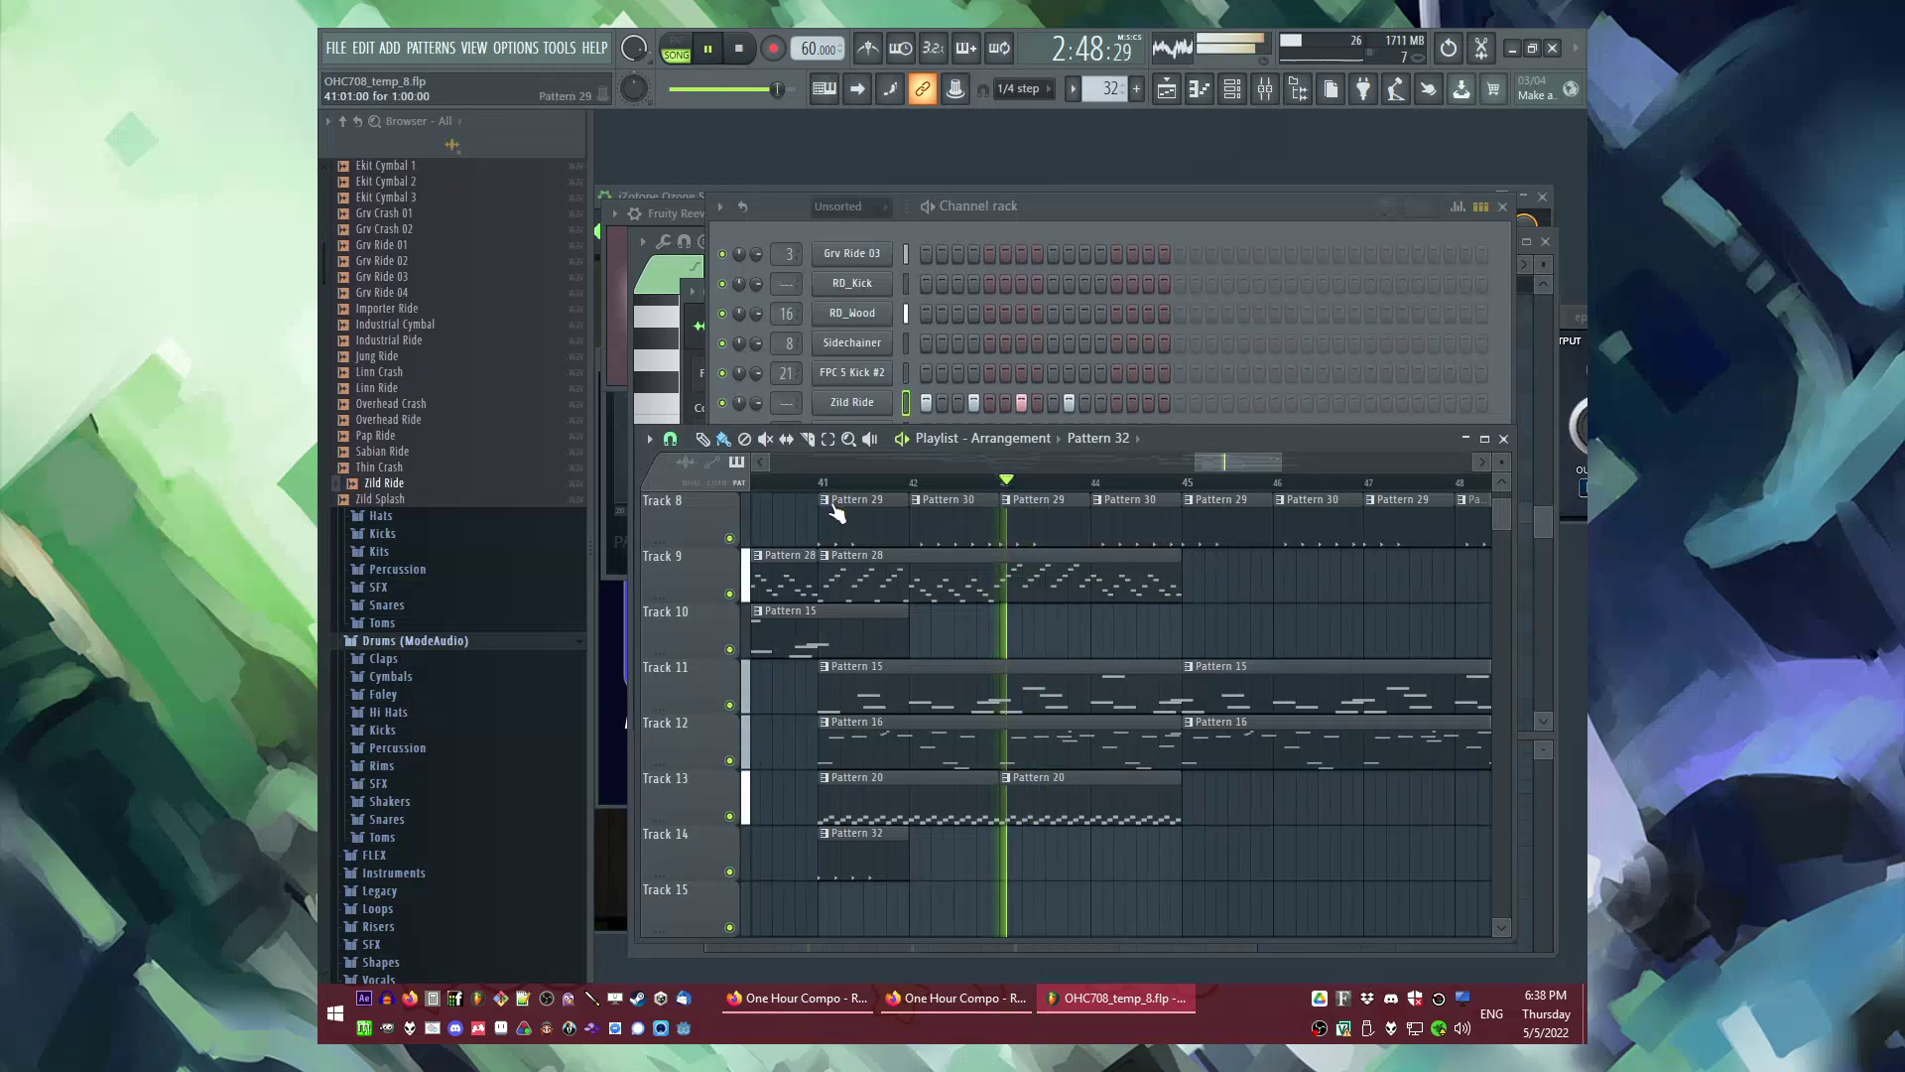
# Step: Rework the Zild Ride rhythm to steps 1, 4, 7, 8, 11 and 14, continuing on 17, 20, 22, 25, 28 and 31
pyautogui.click(1093, 210)
pyautogui.click(1115, 404)
pyautogui.rightClick(1072, 405)
pyautogui.click(1086, 406)
pyautogui.rightClick(1118, 406)
pyautogui.click(1147, 407)
pyautogui.rightClick(1147, 405)
pyautogui.click(1133, 405)
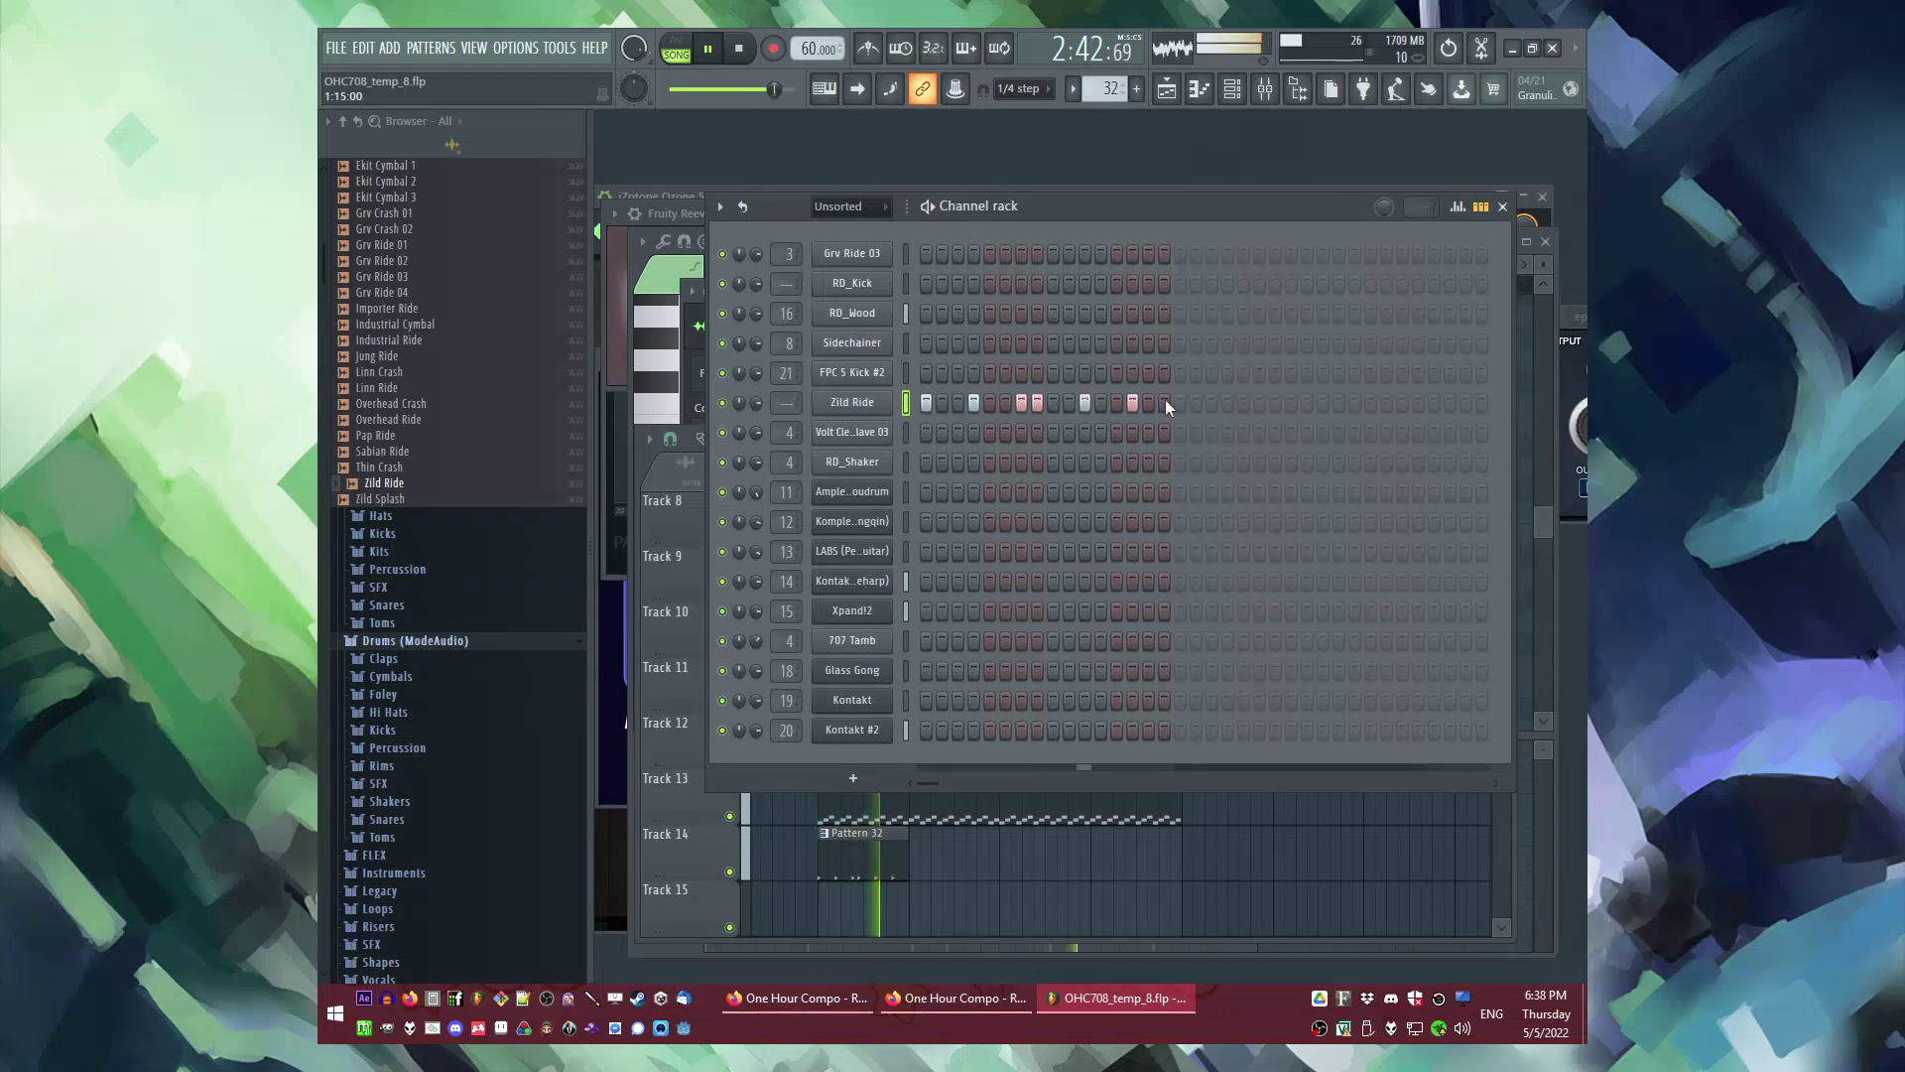
pyautogui.click(1180, 403)
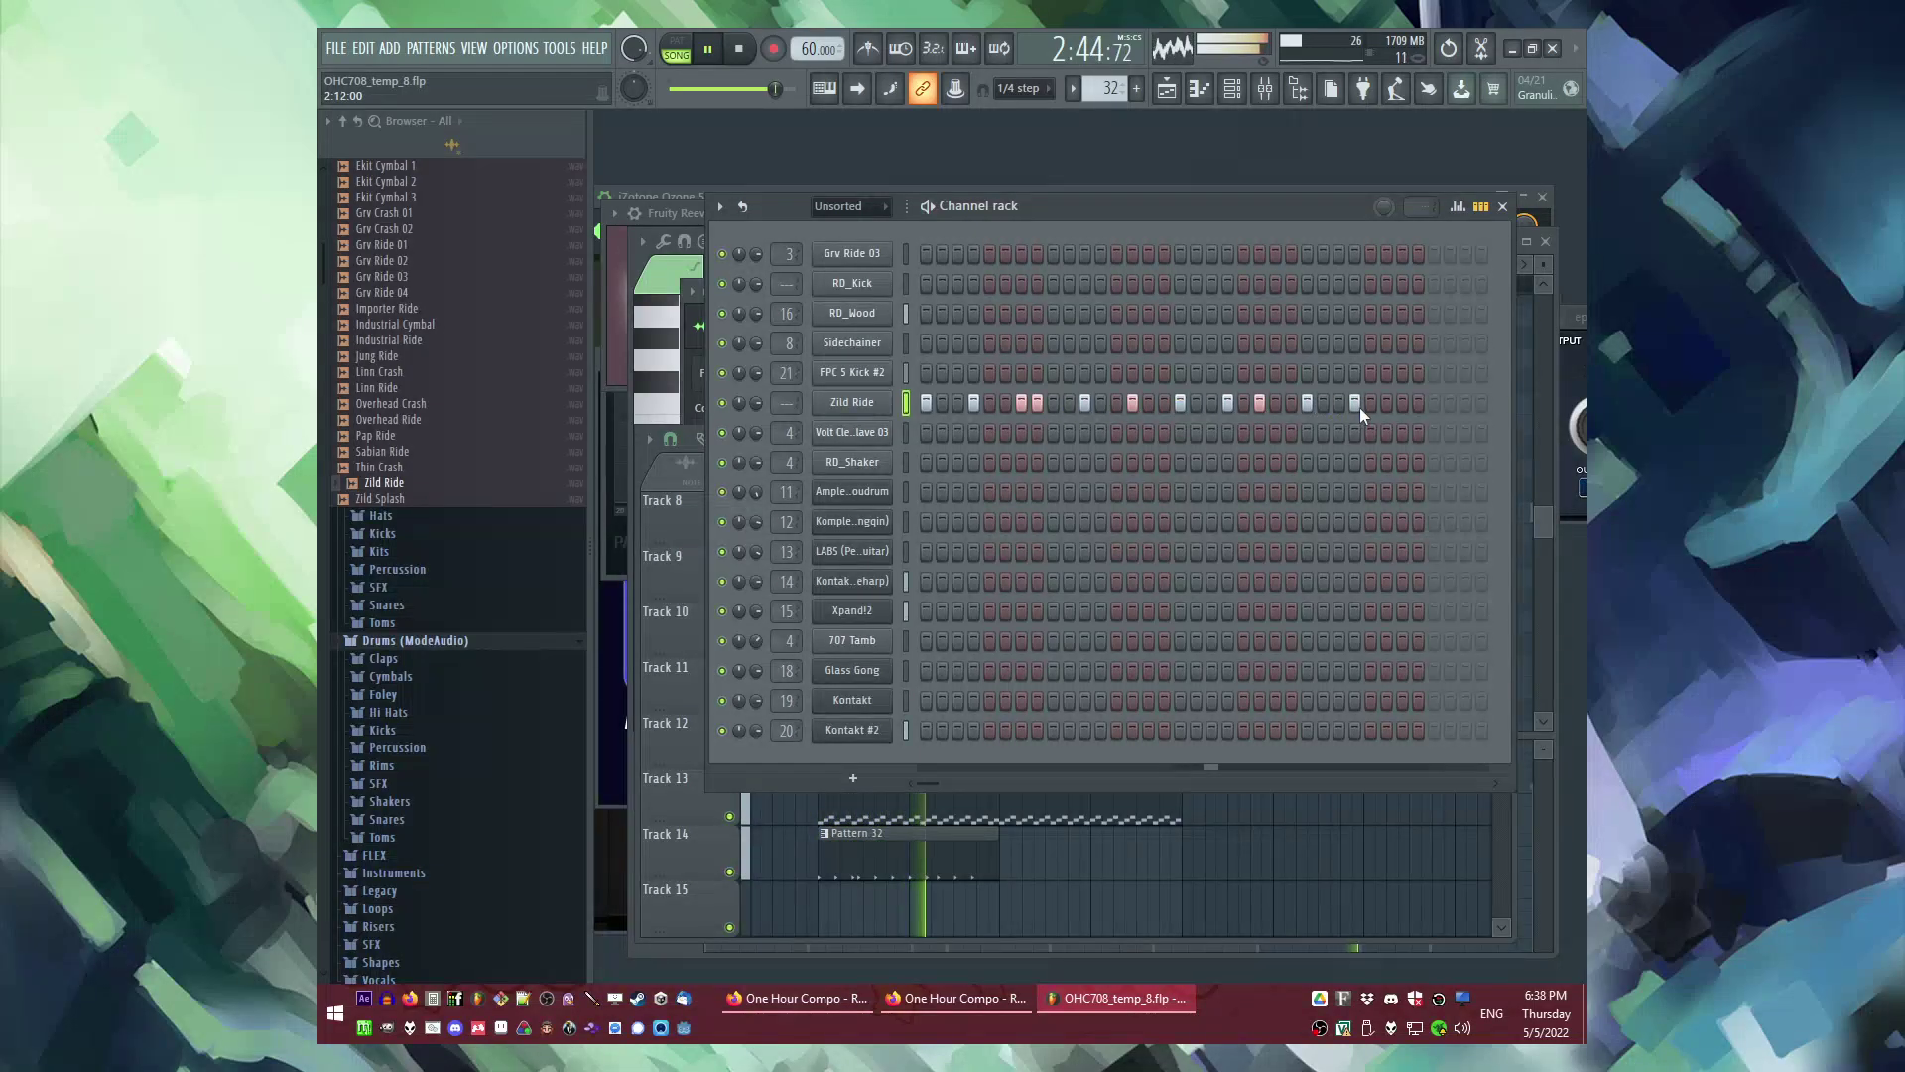
# Step: Route the Zild Ride channel to mixer track 22 and load epicVerb in its fourth effect slot
pyautogui.click(854, 405)
pyautogui.click(1236, 367)
pyautogui.click(1283, 602)
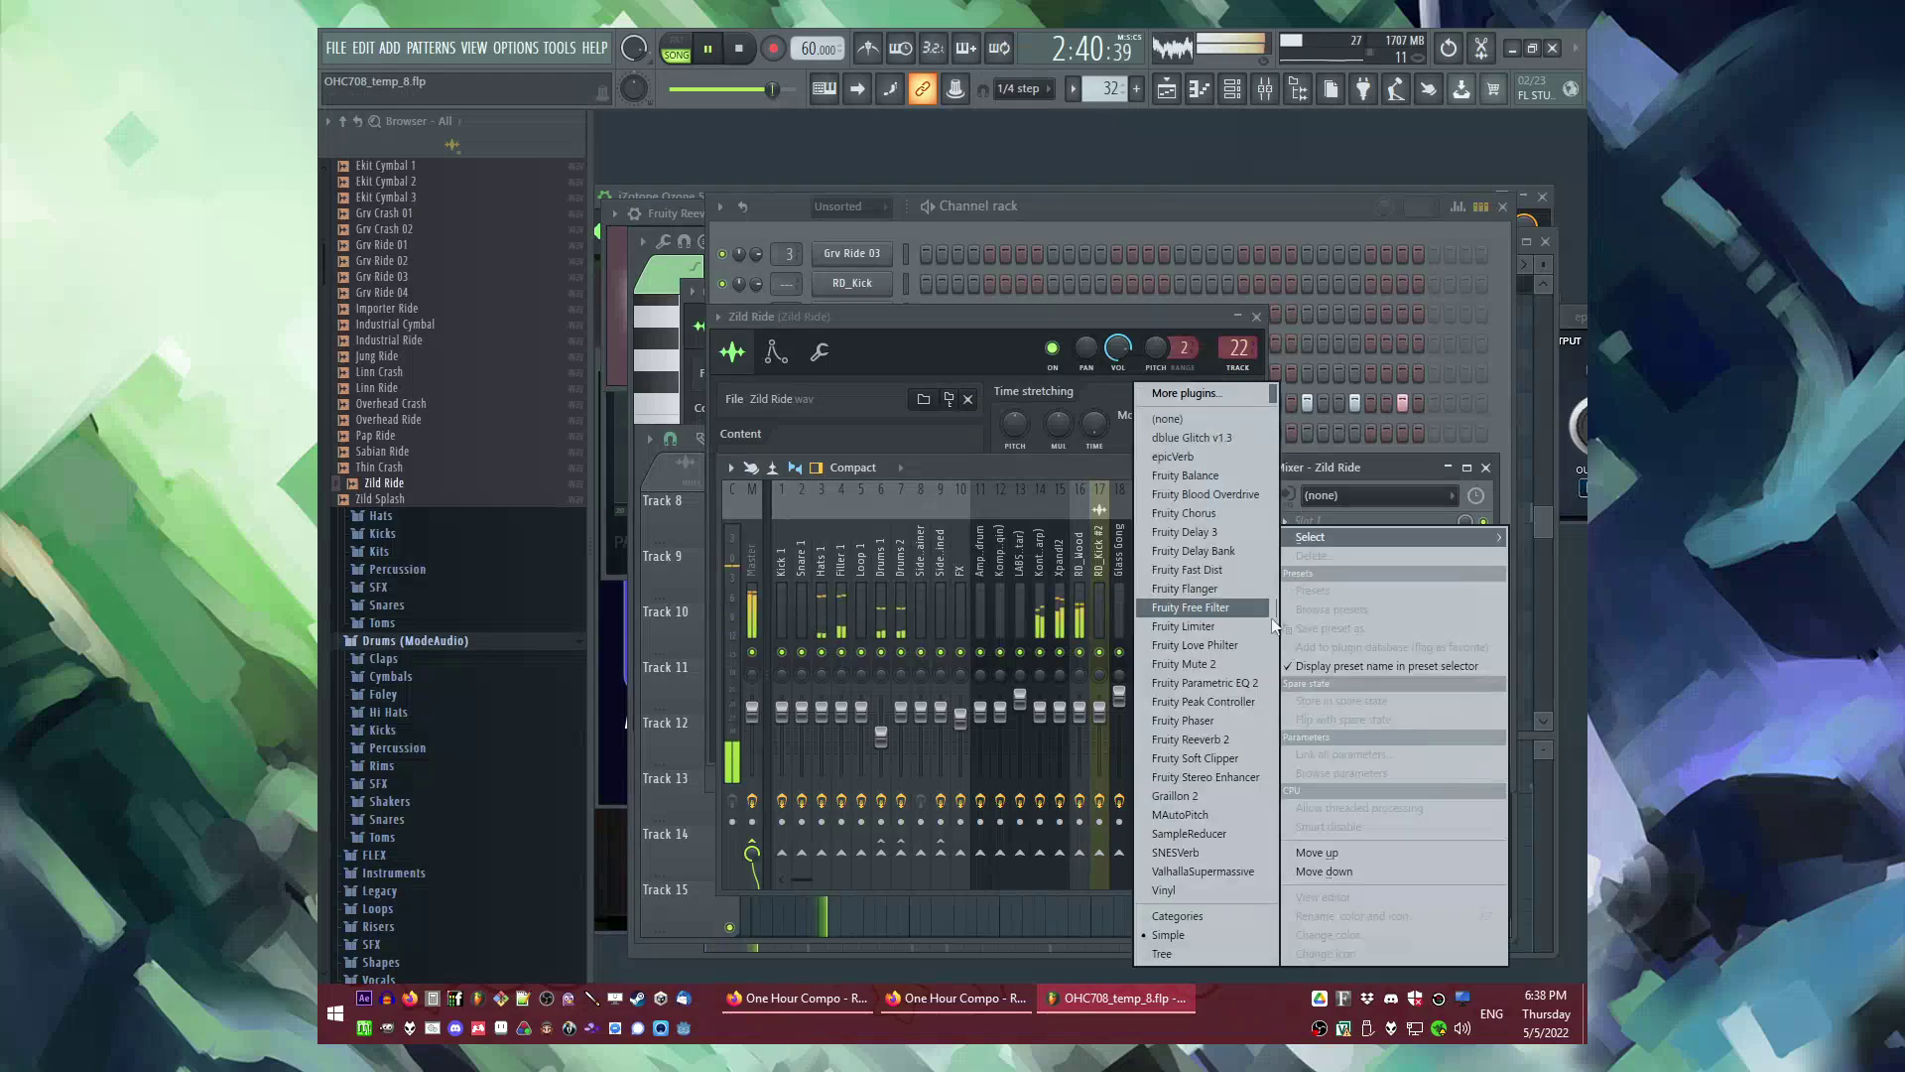
pyautogui.click(1203, 455)
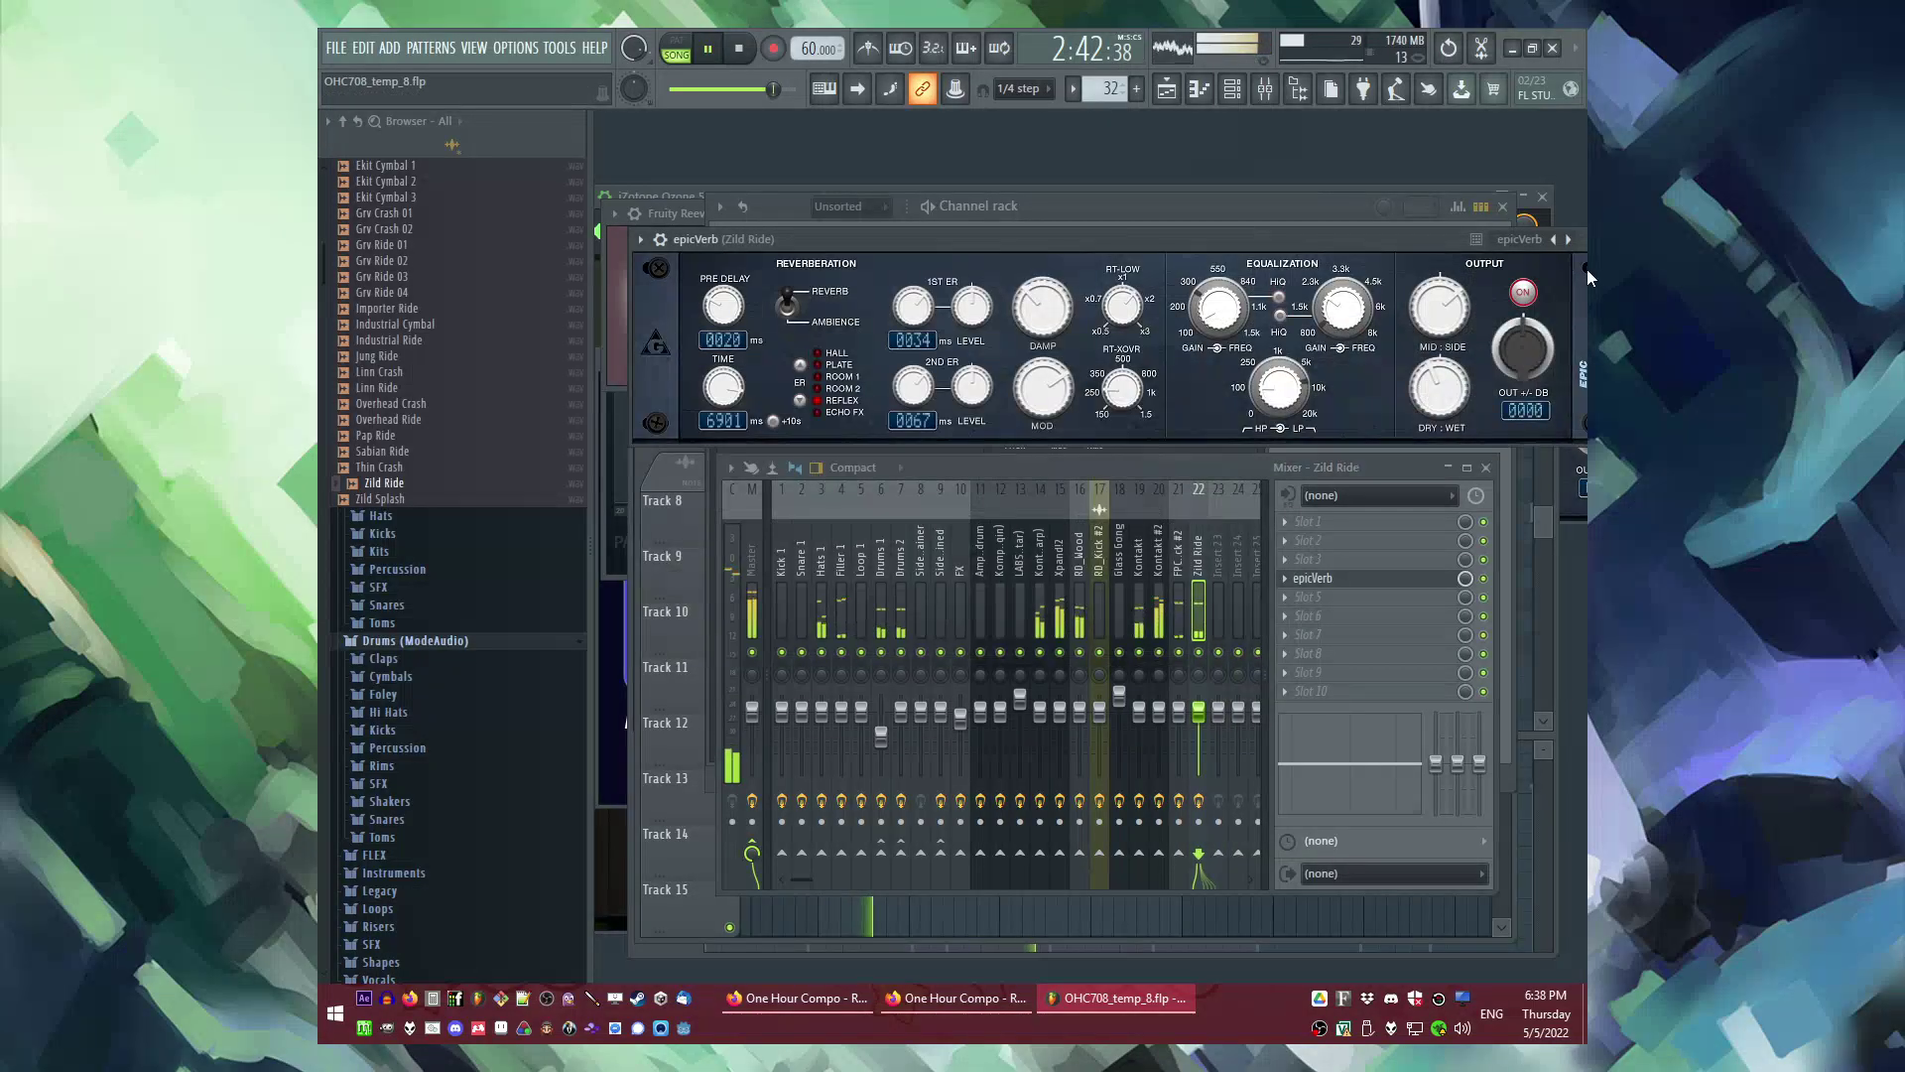
pyautogui.moveTo(1393, 241); pyautogui.dragTo(1248, 282)
pyautogui.click(1464, 280)
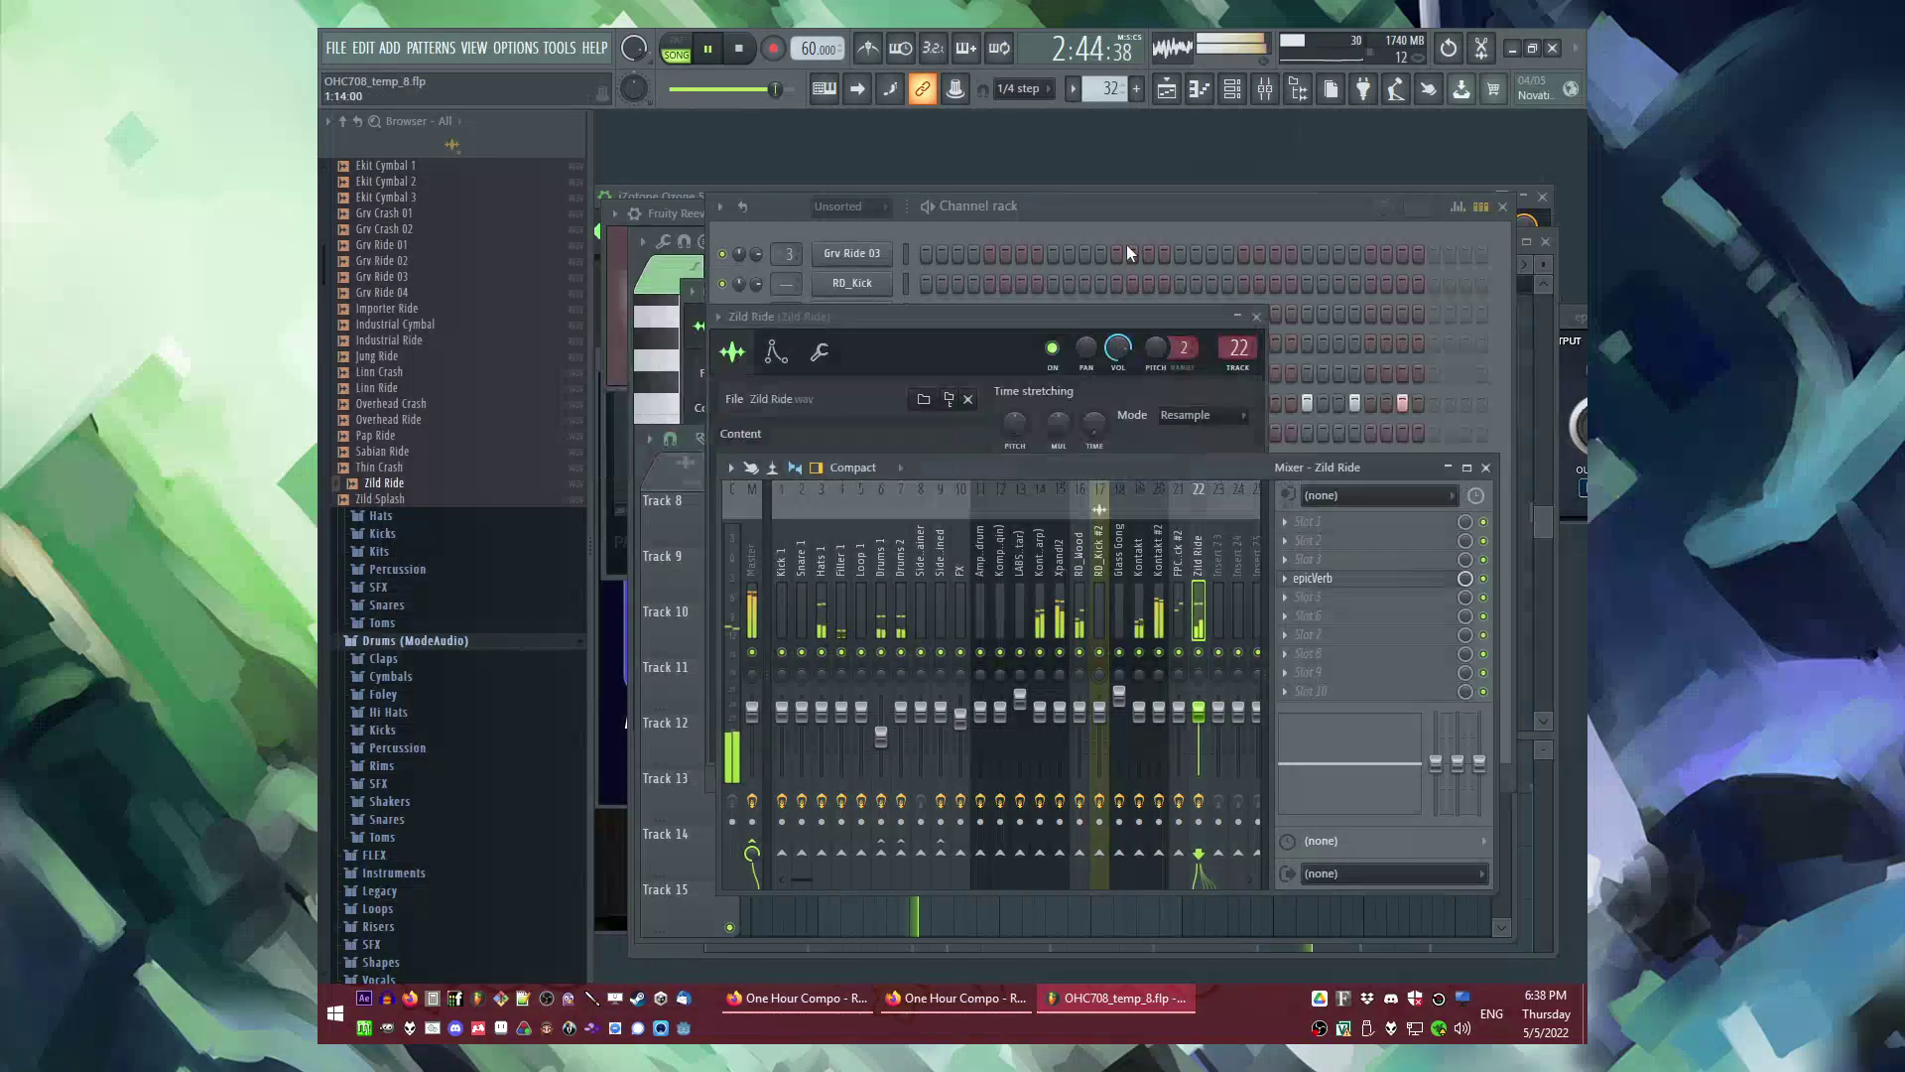
# Step: In the Zild Ride piano roll, lower the velocities of the off-accent notes and add a softer C5 note on step 15
pyautogui.click(1125, 239)
pyautogui.rightClick(890, 394)
pyautogui.click(928, 399)
pyautogui.click(776, 821)
pyautogui.click(849, 824)
pyautogui.click(912, 820)
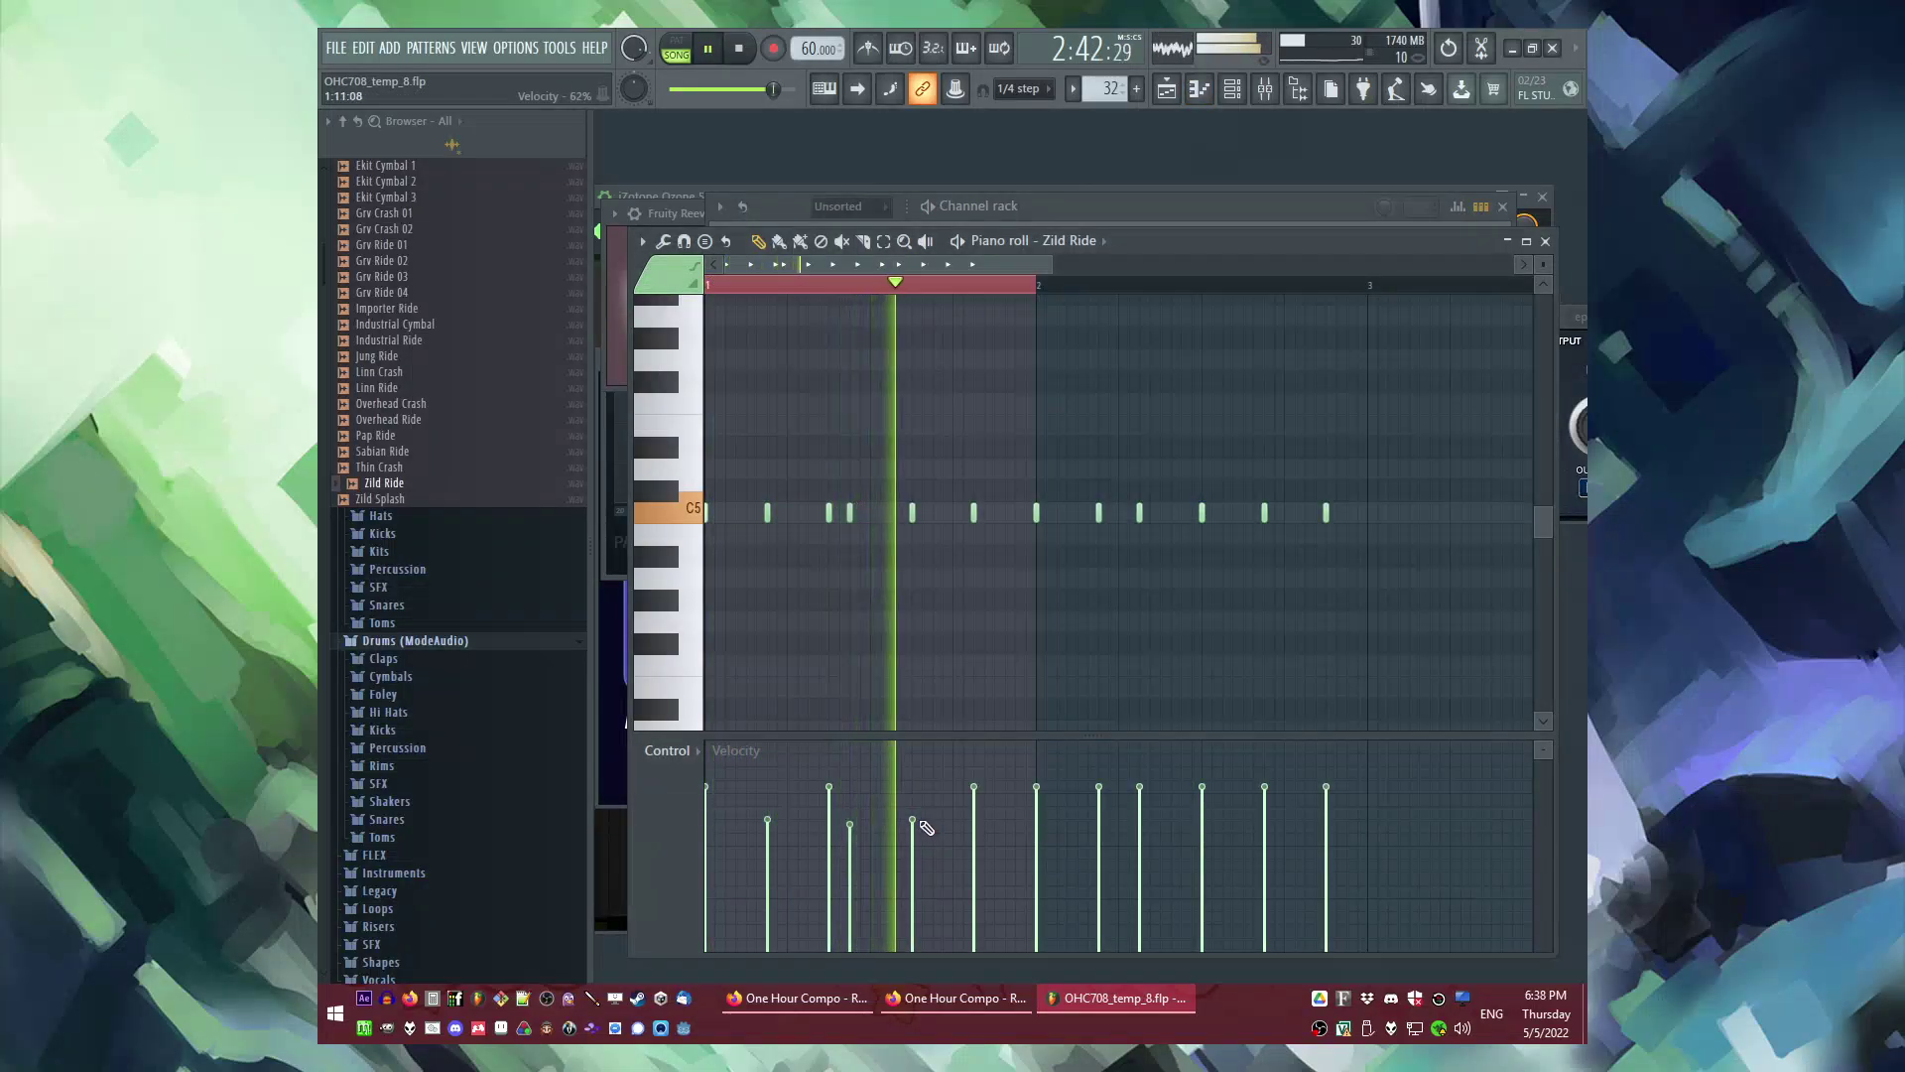
pyautogui.click(1012, 508)
pyautogui.click(1099, 829)
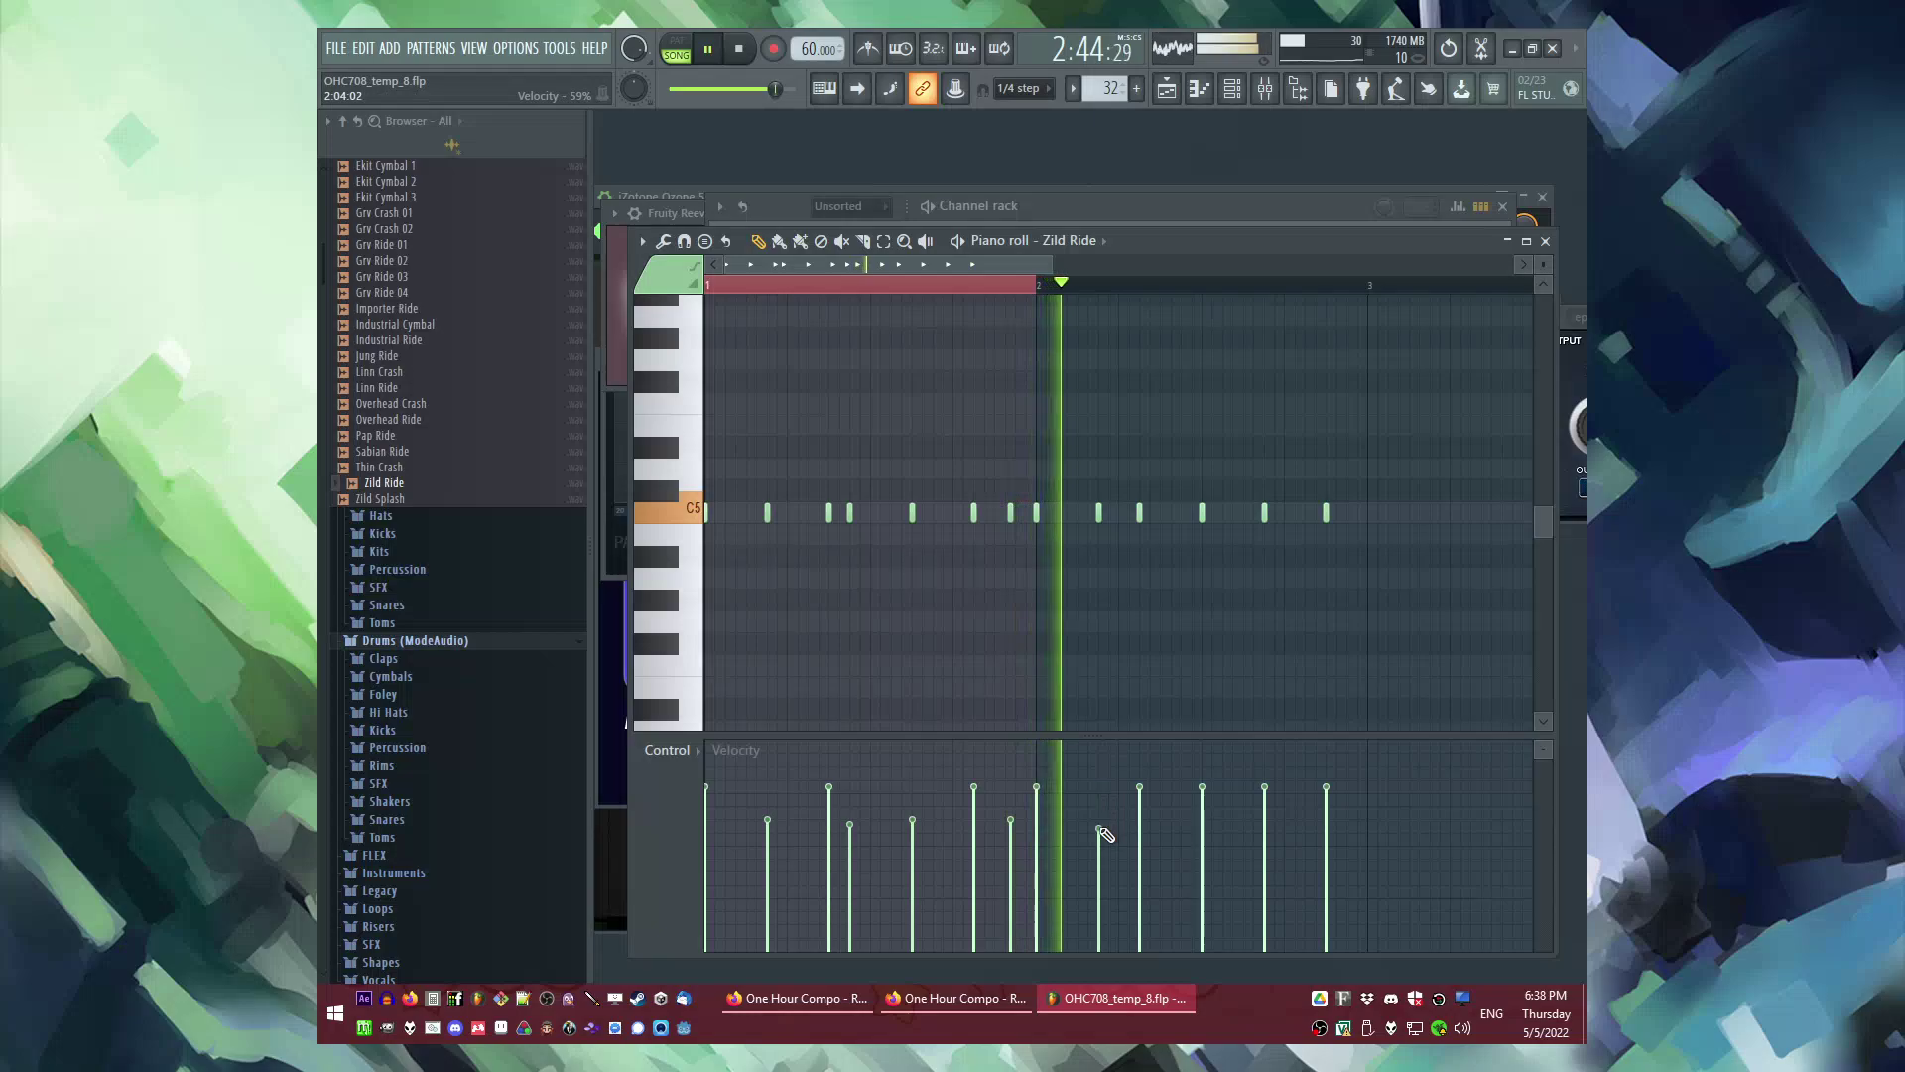
# Step: Soften the second-bar ride hits, including a new quiet note before the last one, and set the Zild Ride channel volume to 61%
pyautogui.scroll(2, 1017, 545)
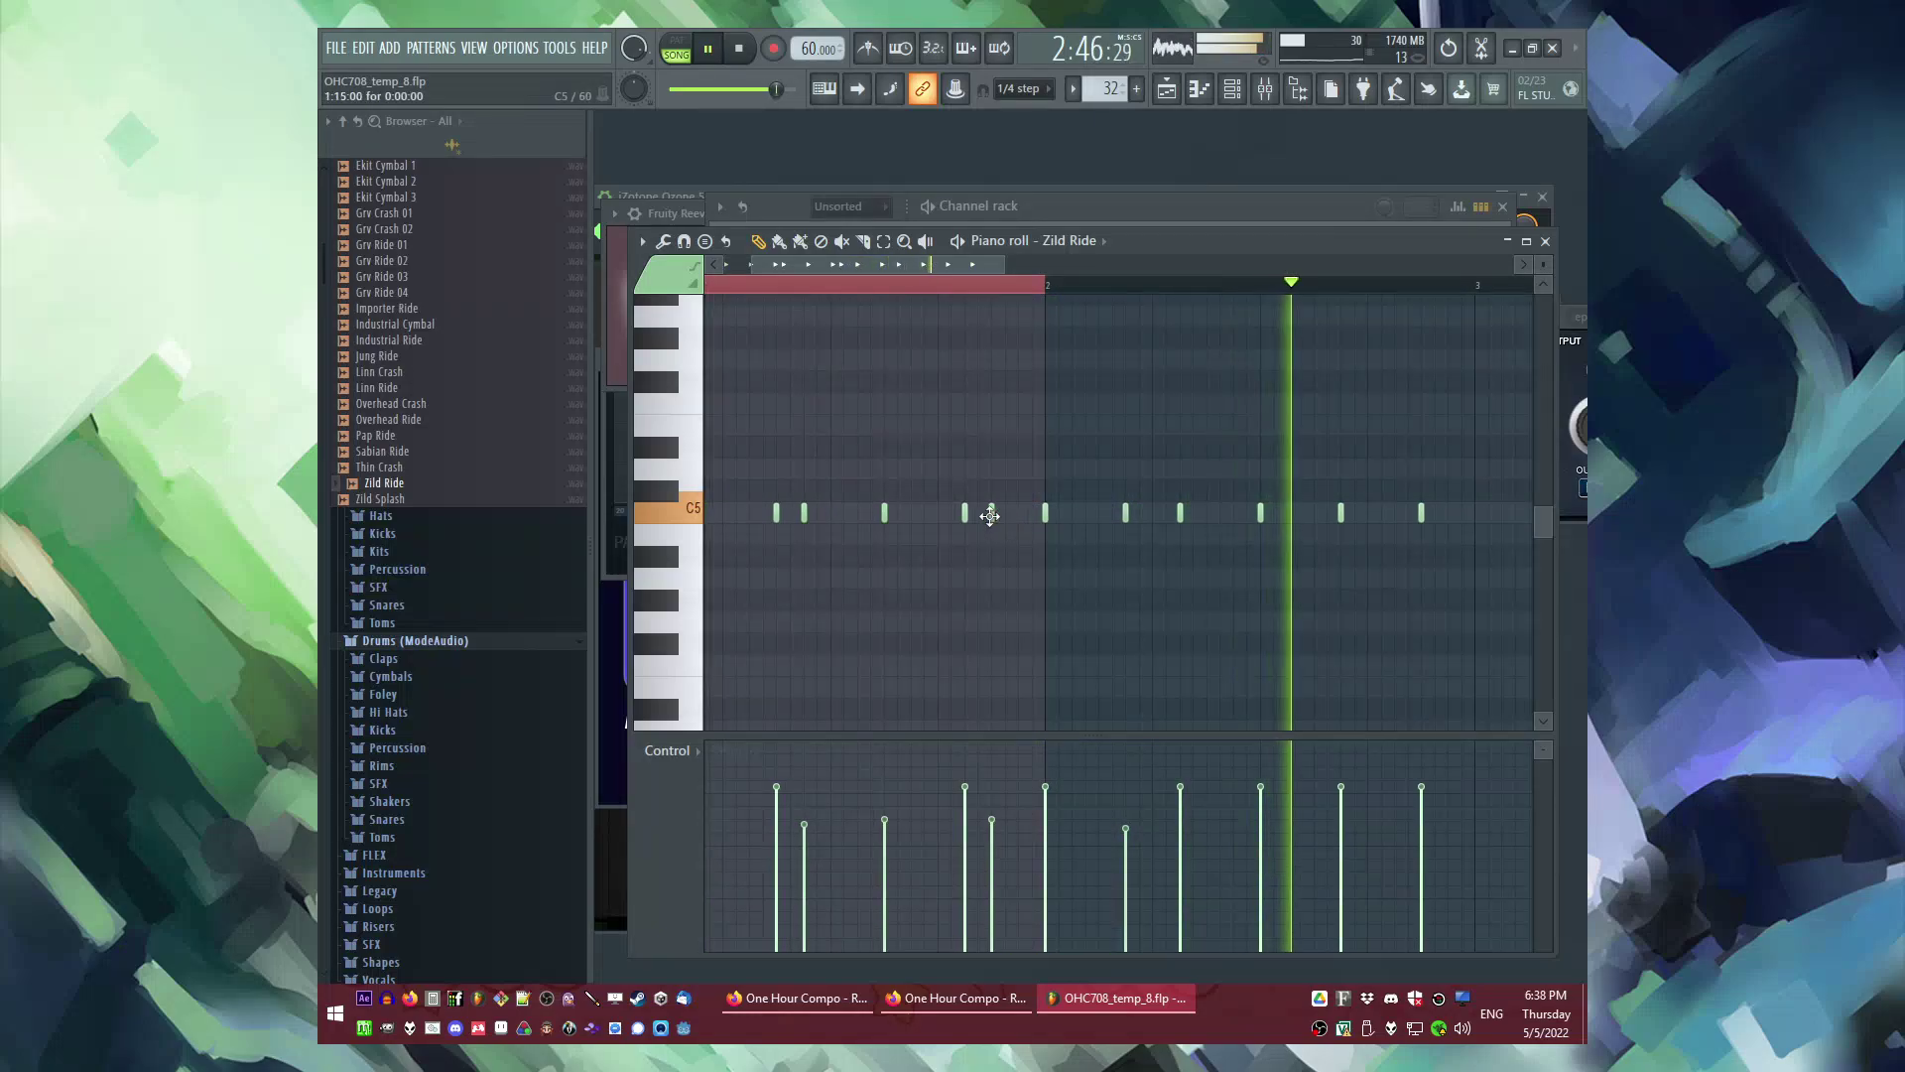
pyautogui.scroll(-2, 1019, 588)
pyautogui.click(1126, 824)
pyautogui.click(1177, 809)
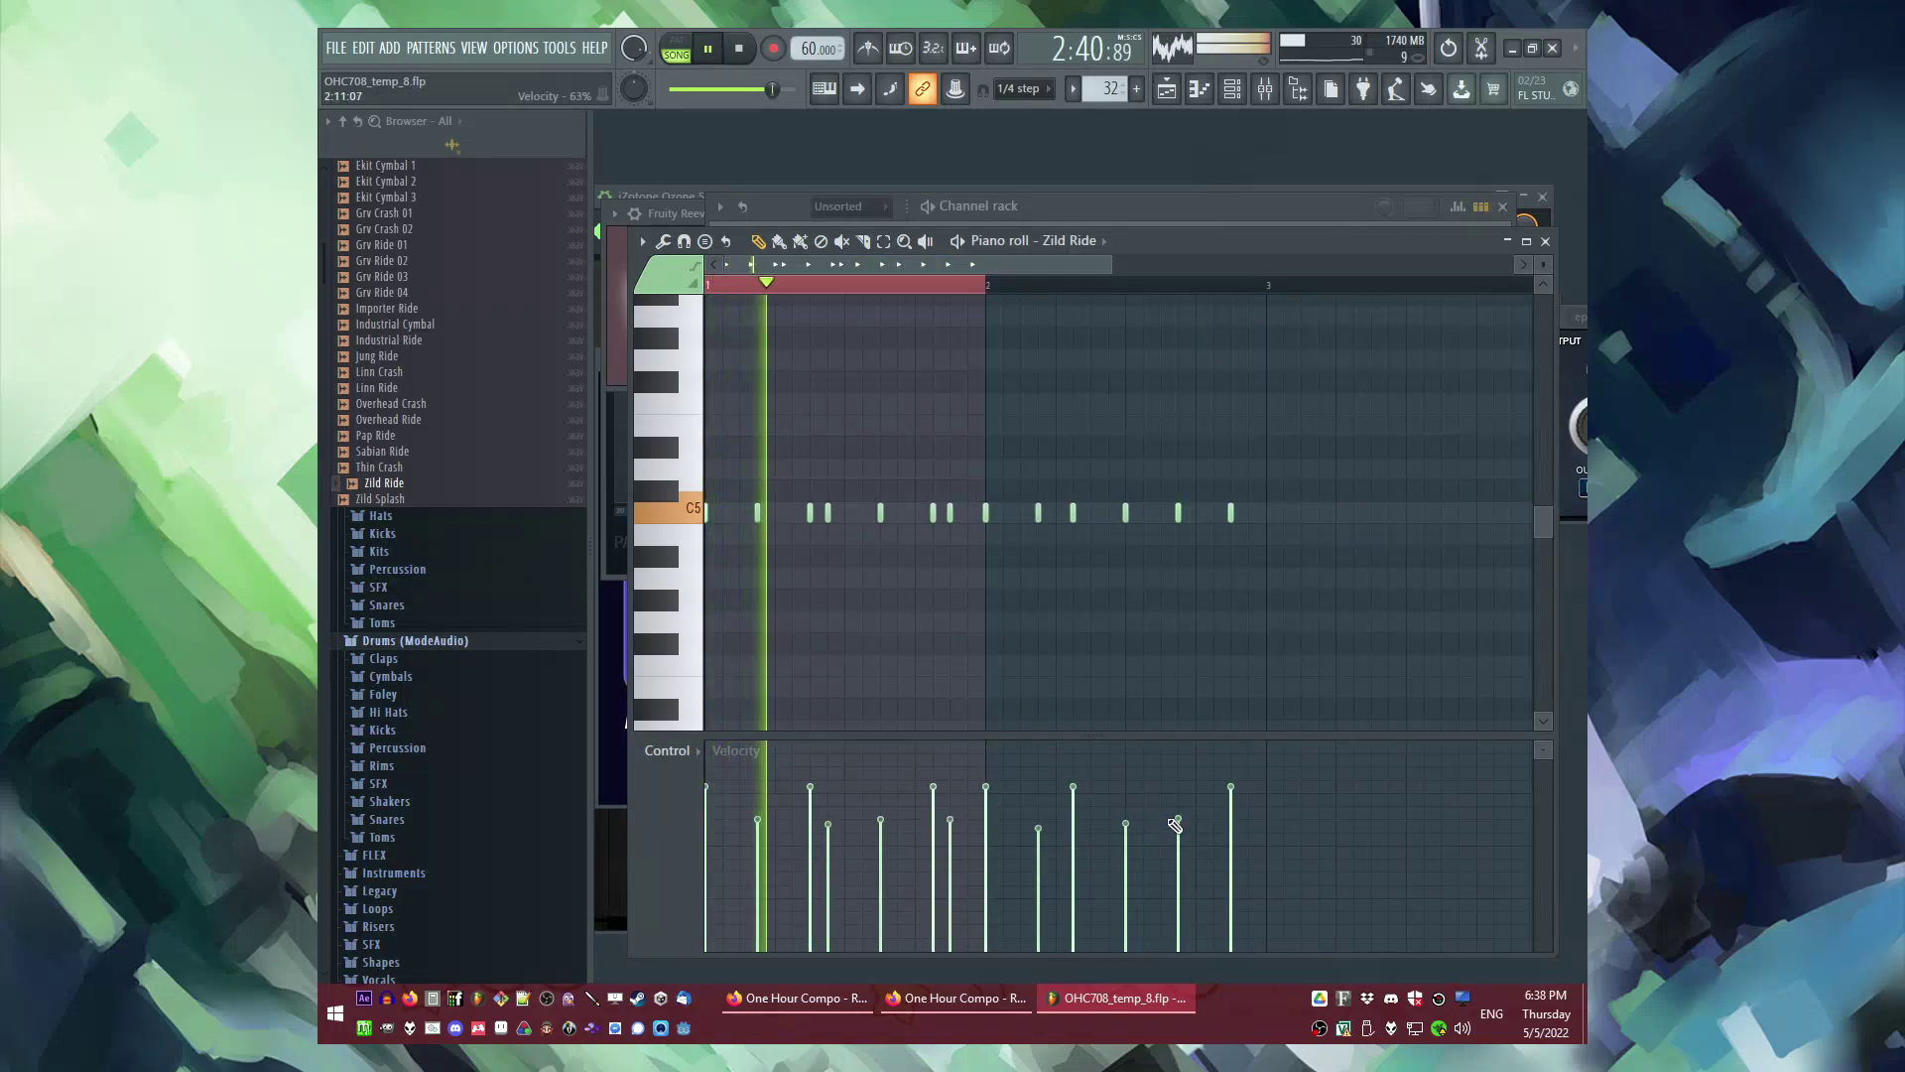
pyautogui.scroll(2, 1228, 526)
pyautogui.scroll(-3, 1211, 517)
pyautogui.press('F6')
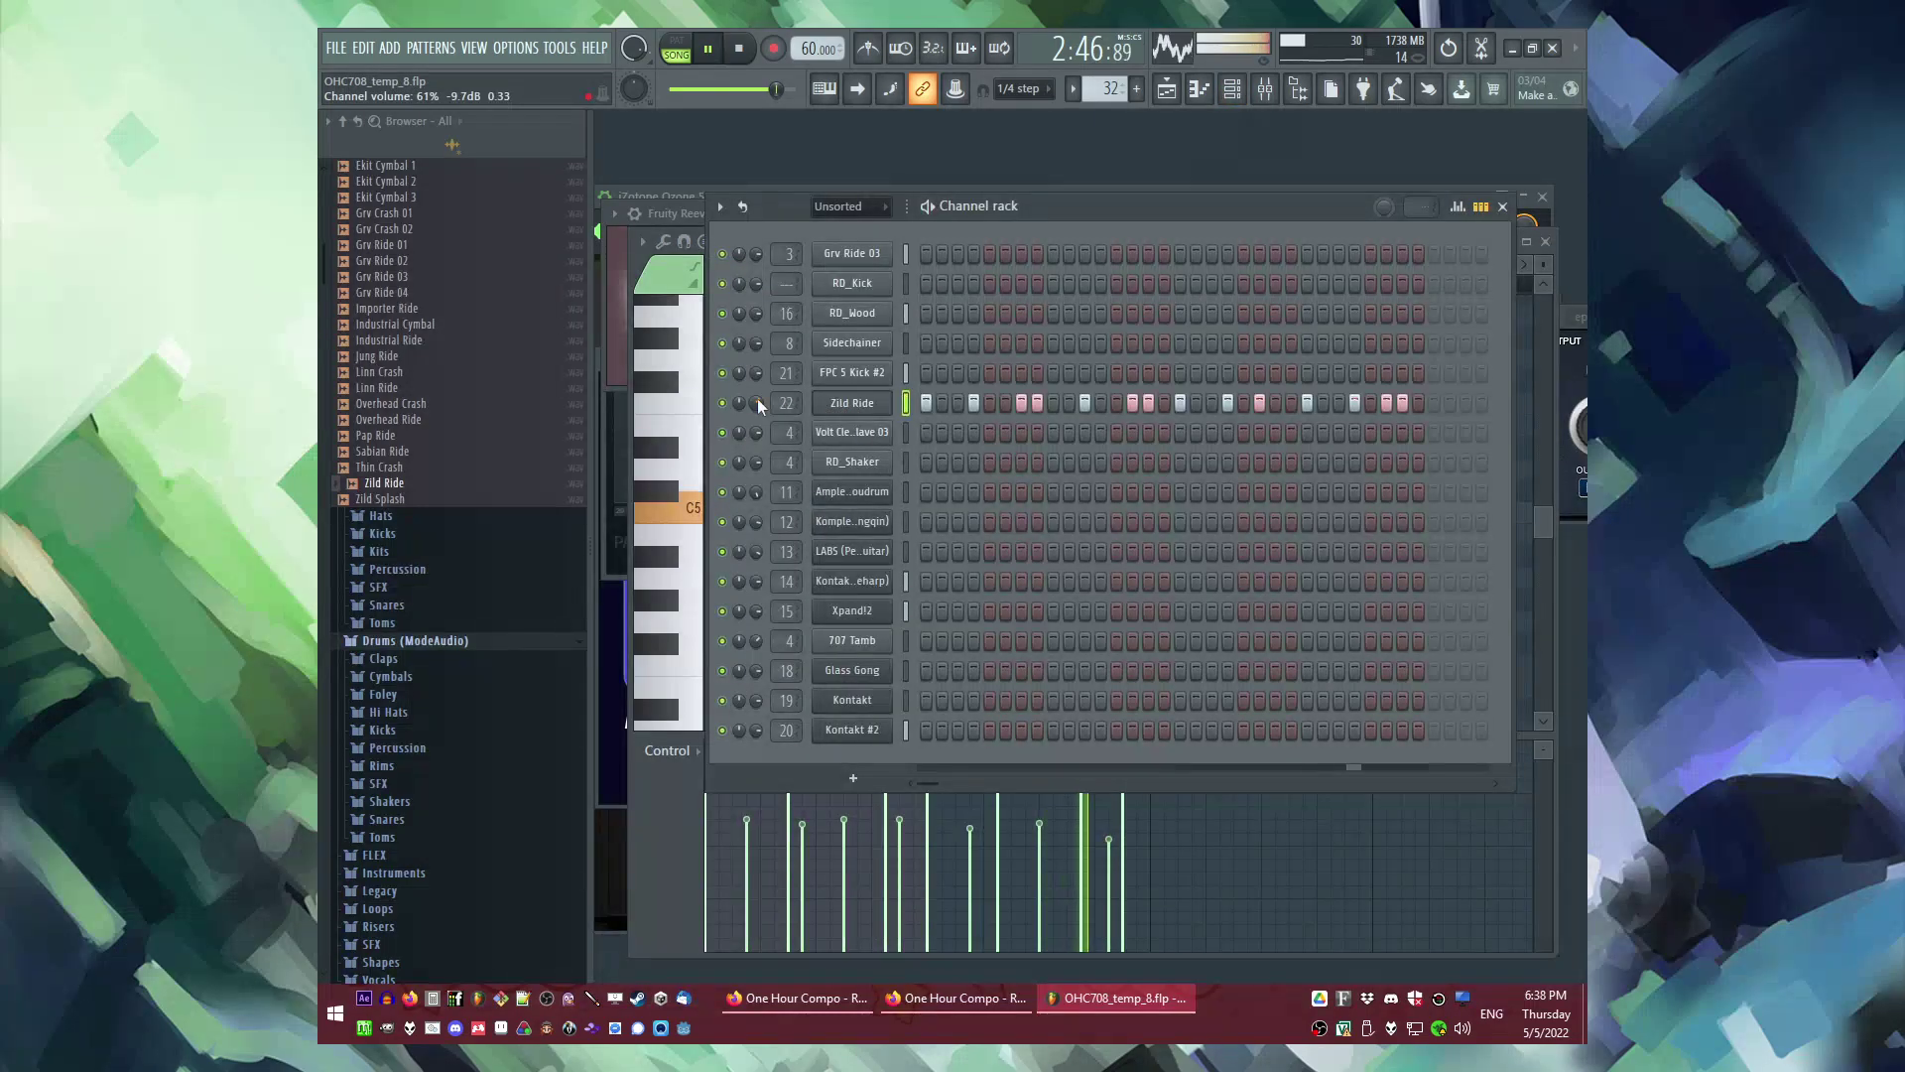
# Step: Repeat the Pattern 32 clip along Track 14 so that four clips fill bars 41 to 48
pyautogui.press('F5')
pyautogui.click(1008, 865)
pyautogui.scroll(-2, 1006, 865)
pyautogui.moveTo(1158, 865); pyautogui.dragTo(943, 868)
pyautogui.keyDown('ctrl'); pyautogui.click(1324, 836); pyautogui.keyUp('ctrl')
pyautogui.moveTo(1169, 831); pyautogui.dragTo(959, 880)
pyautogui.hotkey('ctrl', 'b')
# Step: Place a copy of the reversed bell clip on Track 3 so that it leads into bar 45
pyautogui.click(1101, 482)
pyautogui.scroll(7, 1250, 621)
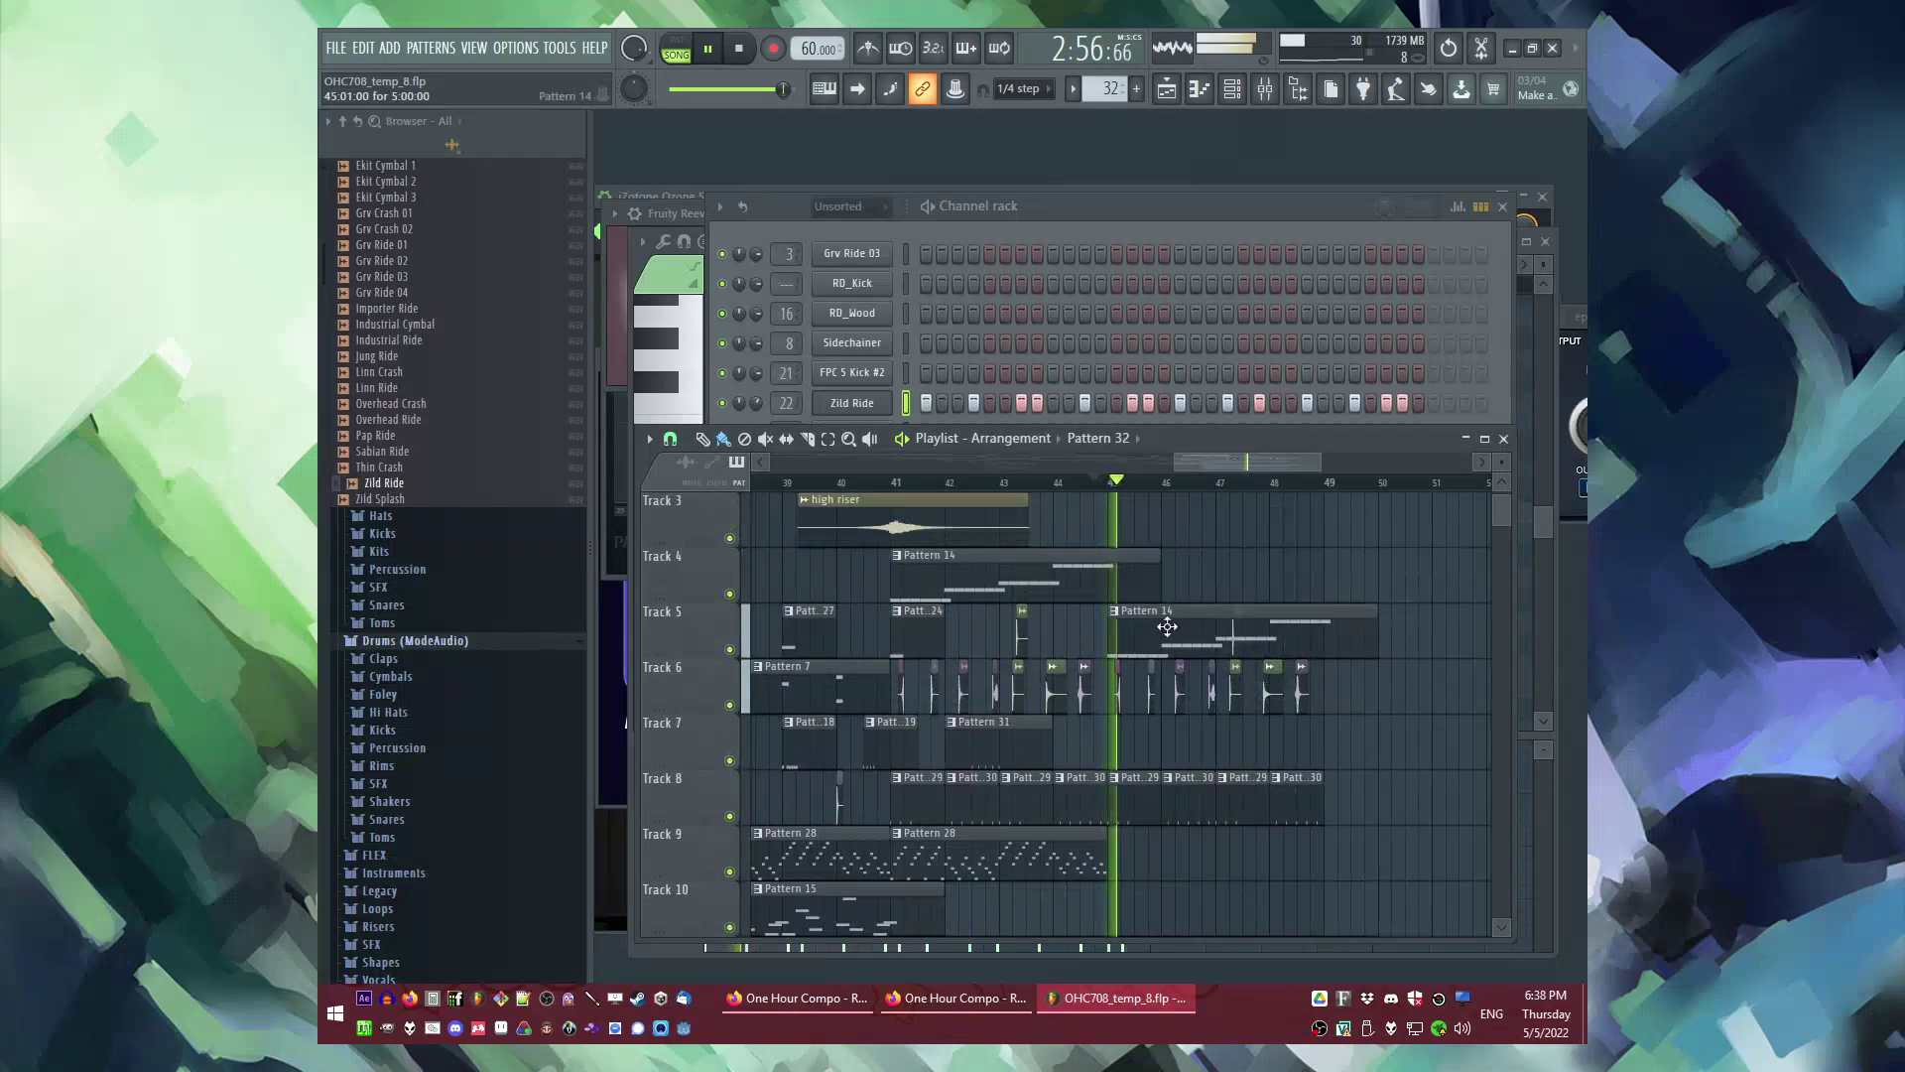
pyautogui.scroll(-1, 1147, 634)
pyautogui.scroll(-1, 1147, 633)
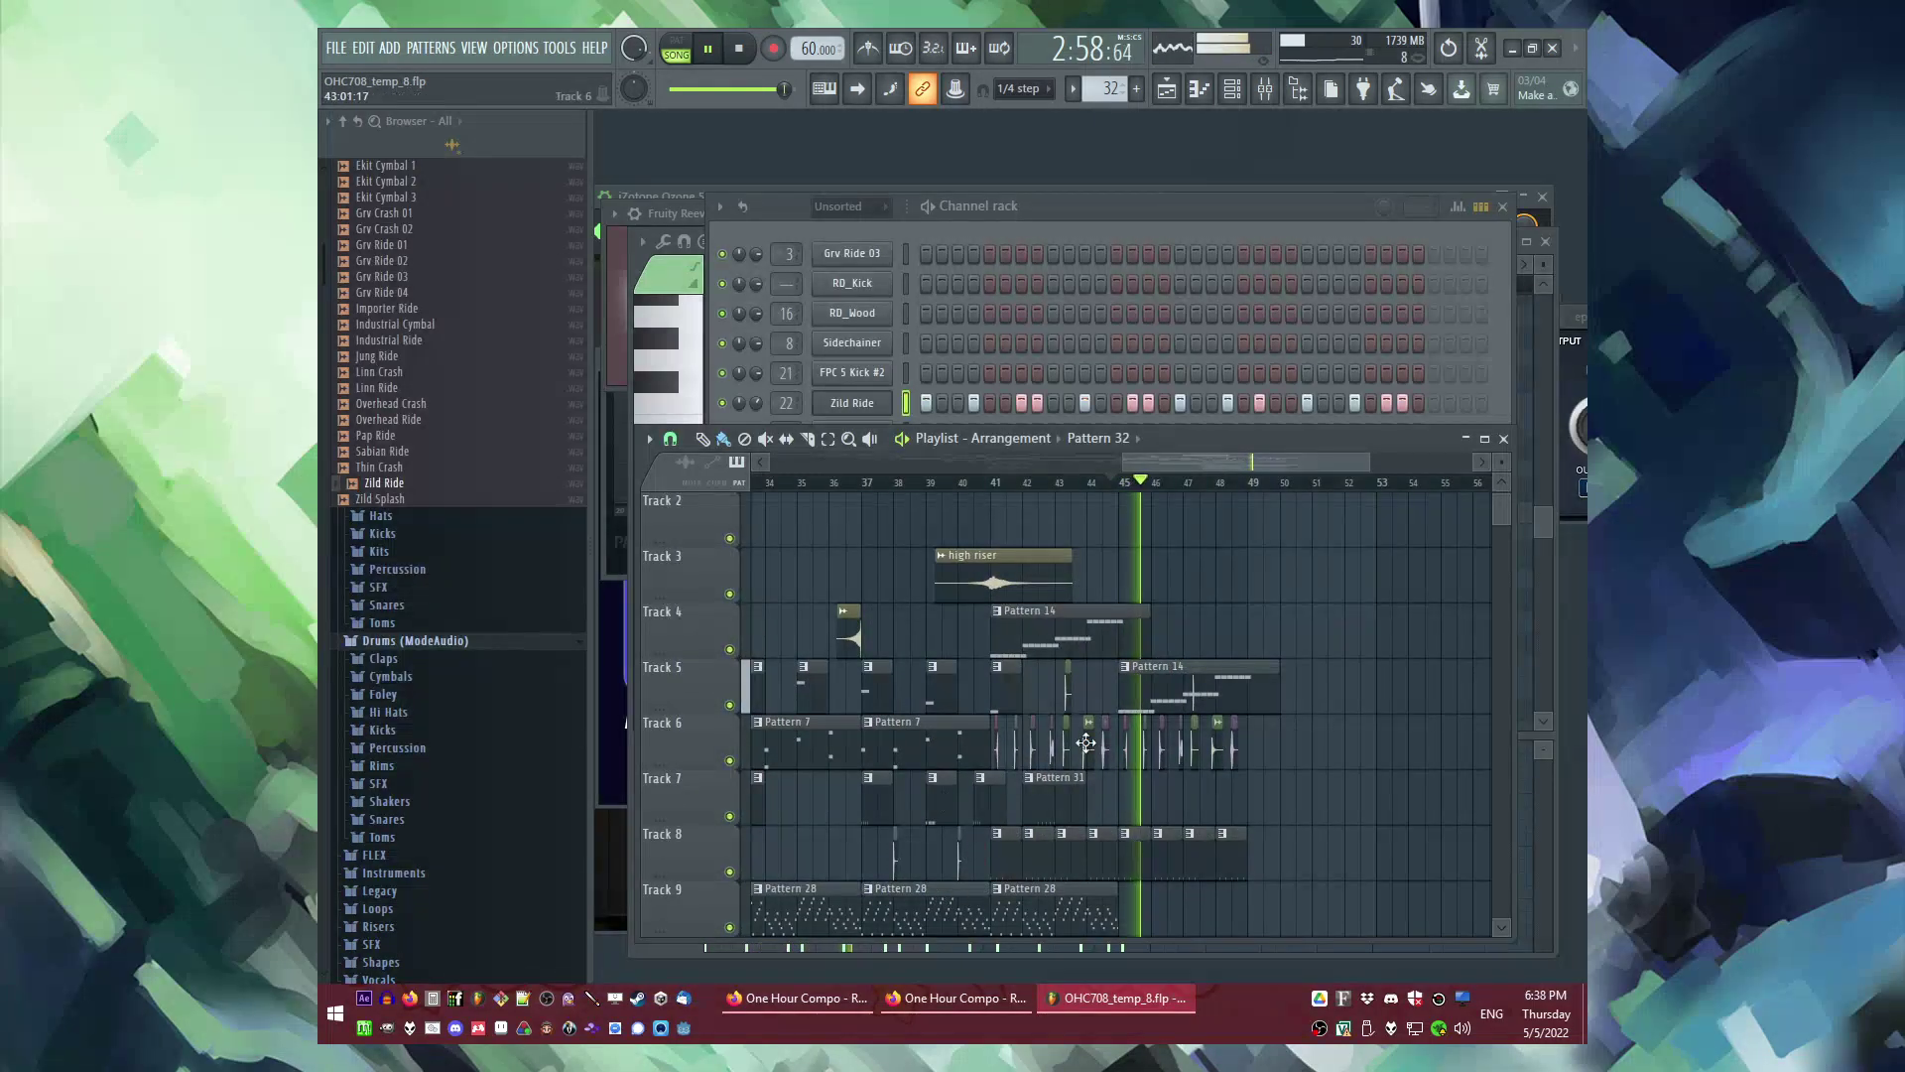
pyautogui.scroll(-4, 1050, 765)
pyautogui.click(886, 633)
pyautogui.scroll(6, 1243, 591)
pyautogui.click(1183, 579)
pyautogui.scroll(4, 1239, 578)
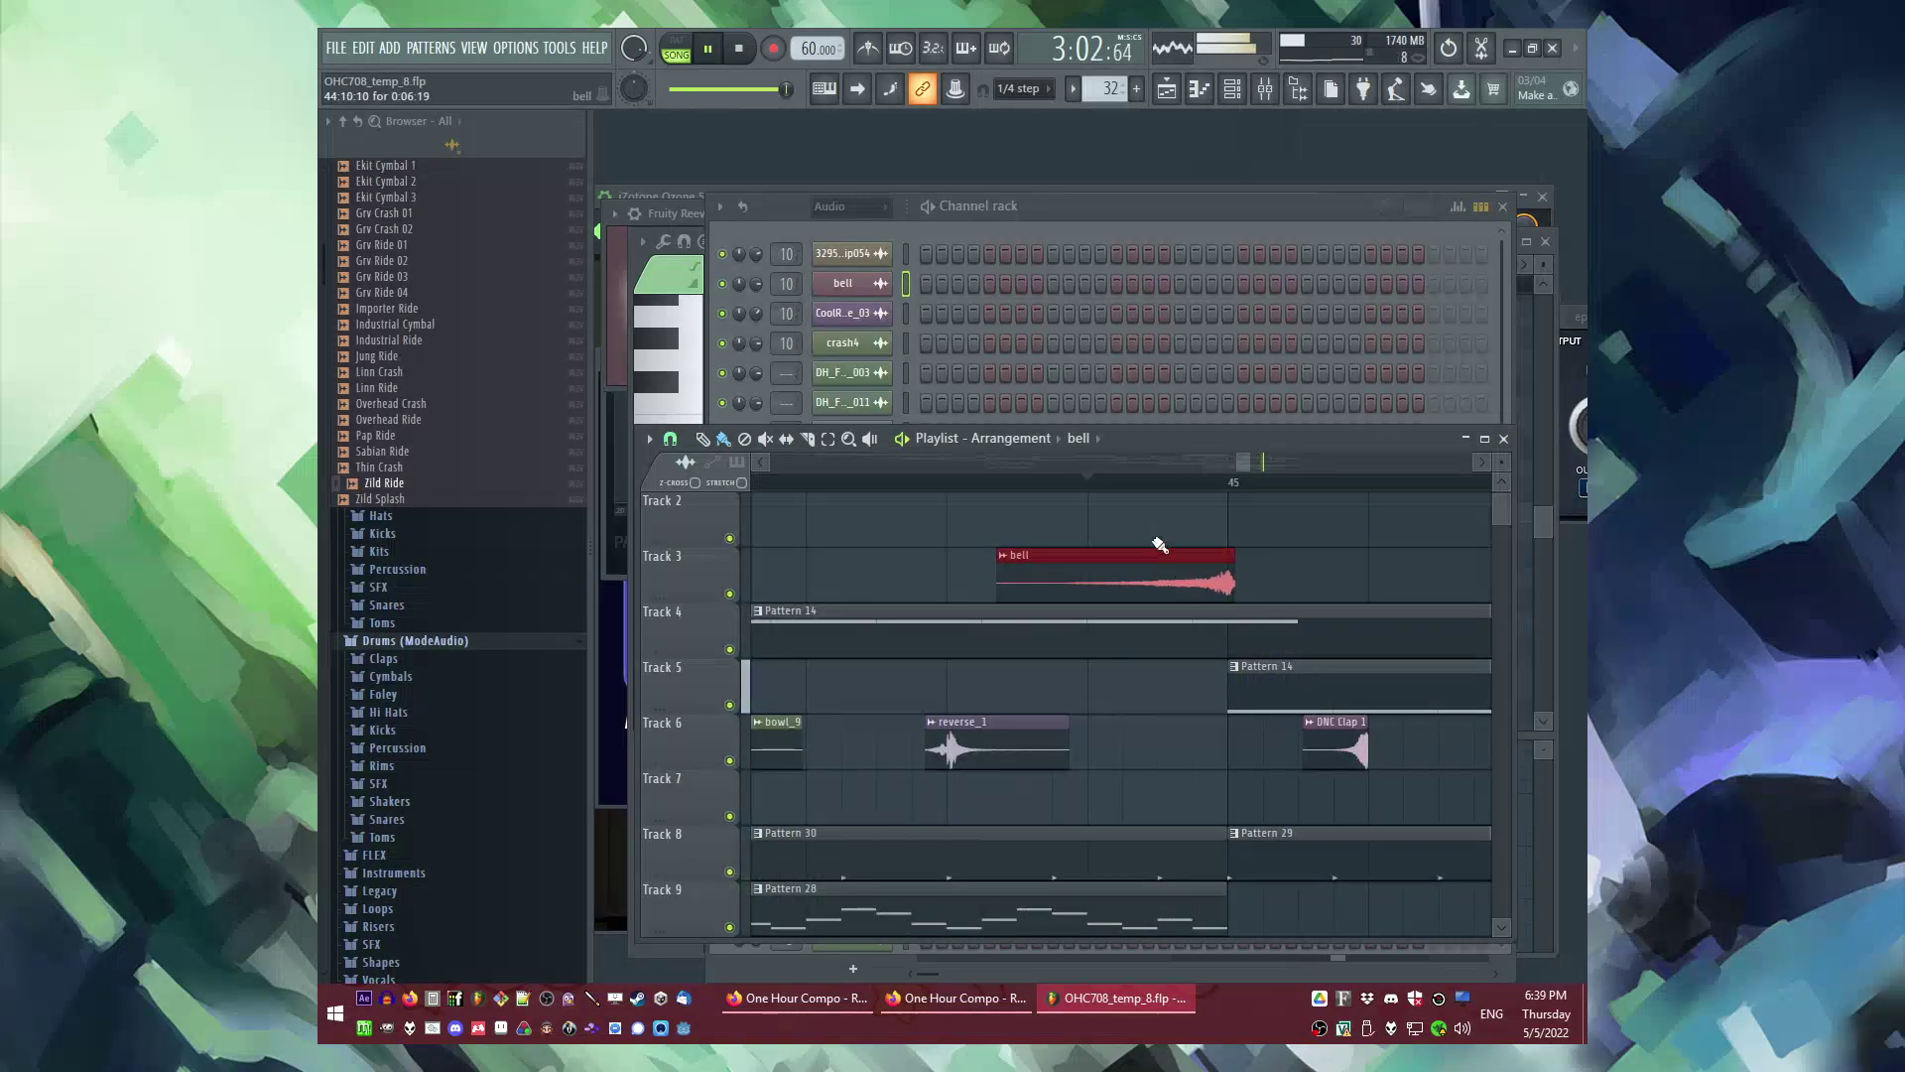
# Step: Play the transition into bar 45 and look through the earlier tracks of the arrangement for a reusable hit
pyautogui.scroll(-3, 1094, 581)
pyautogui.scroll(-3, 1151, 558)
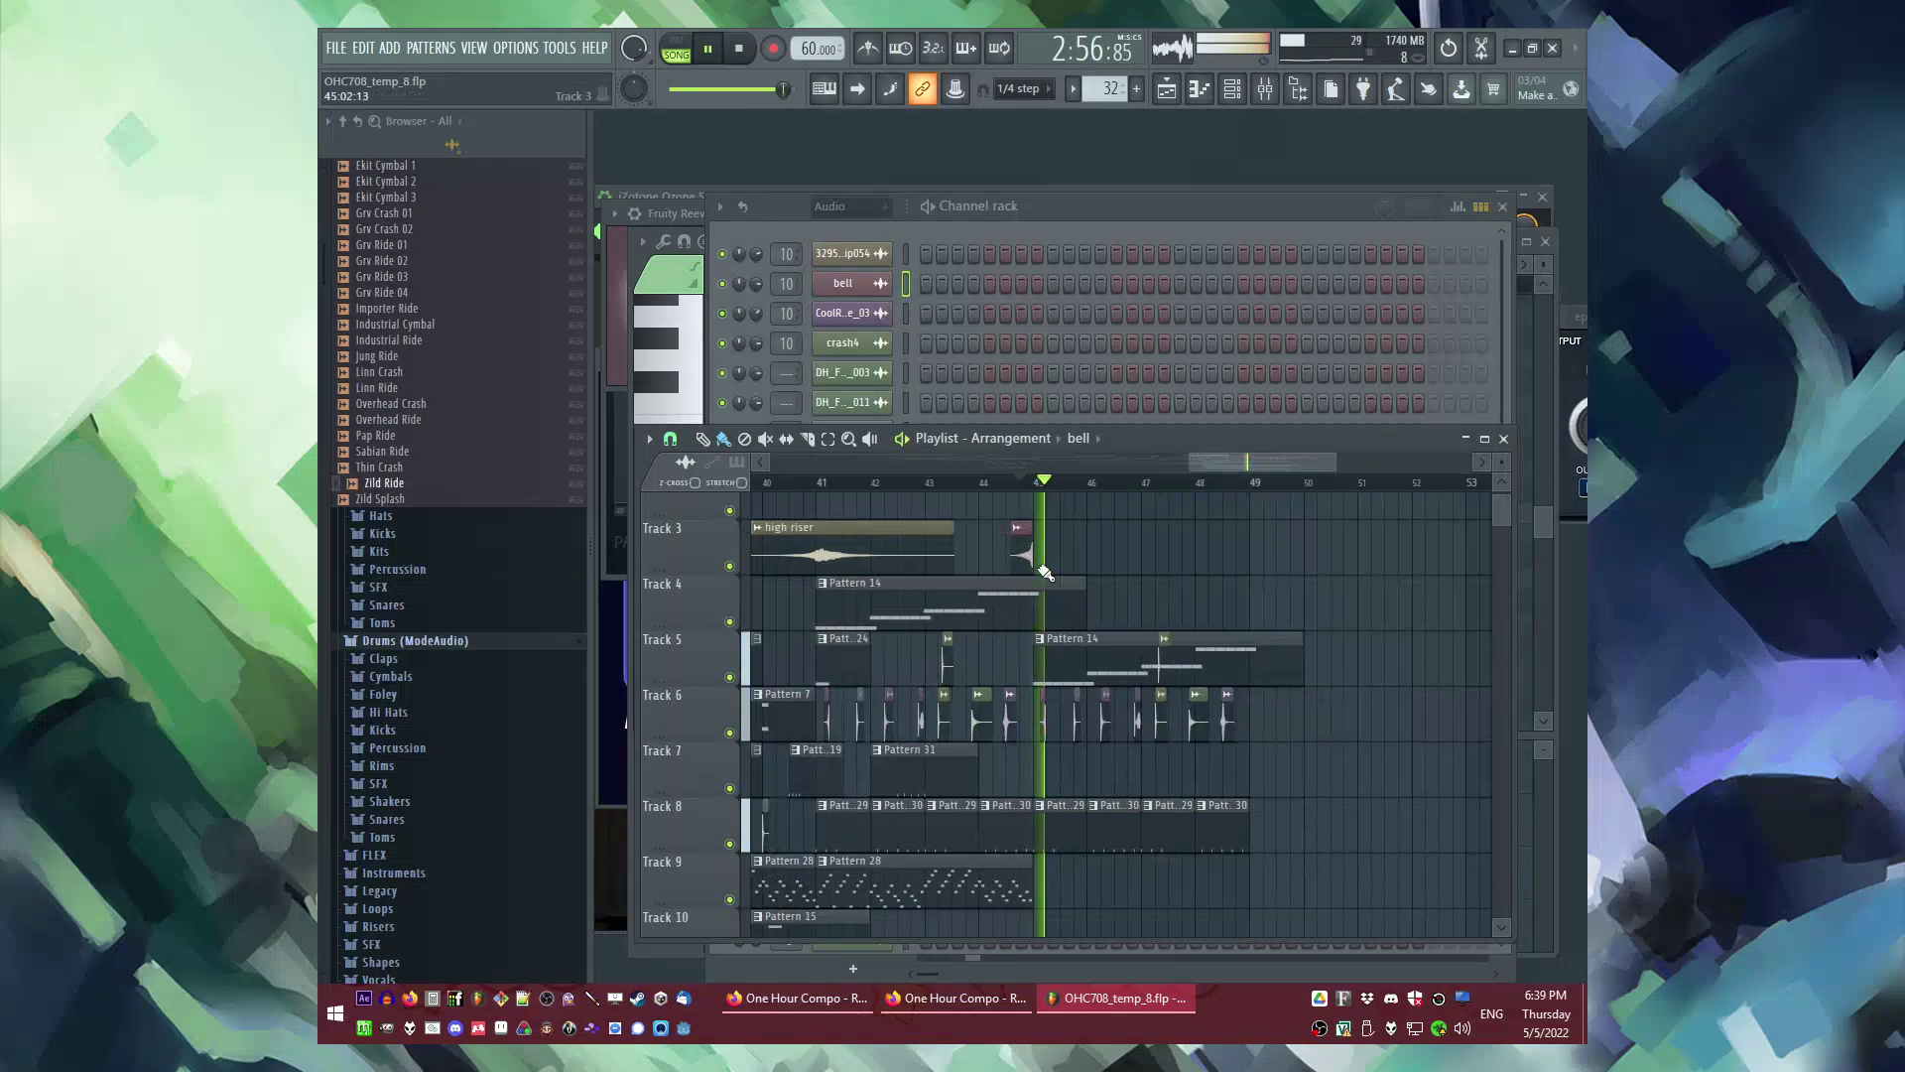
pyautogui.scroll(-1, 1082, 647)
pyautogui.scroll(-3, 1086, 647)
pyautogui.scroll(1, 1095, 684)
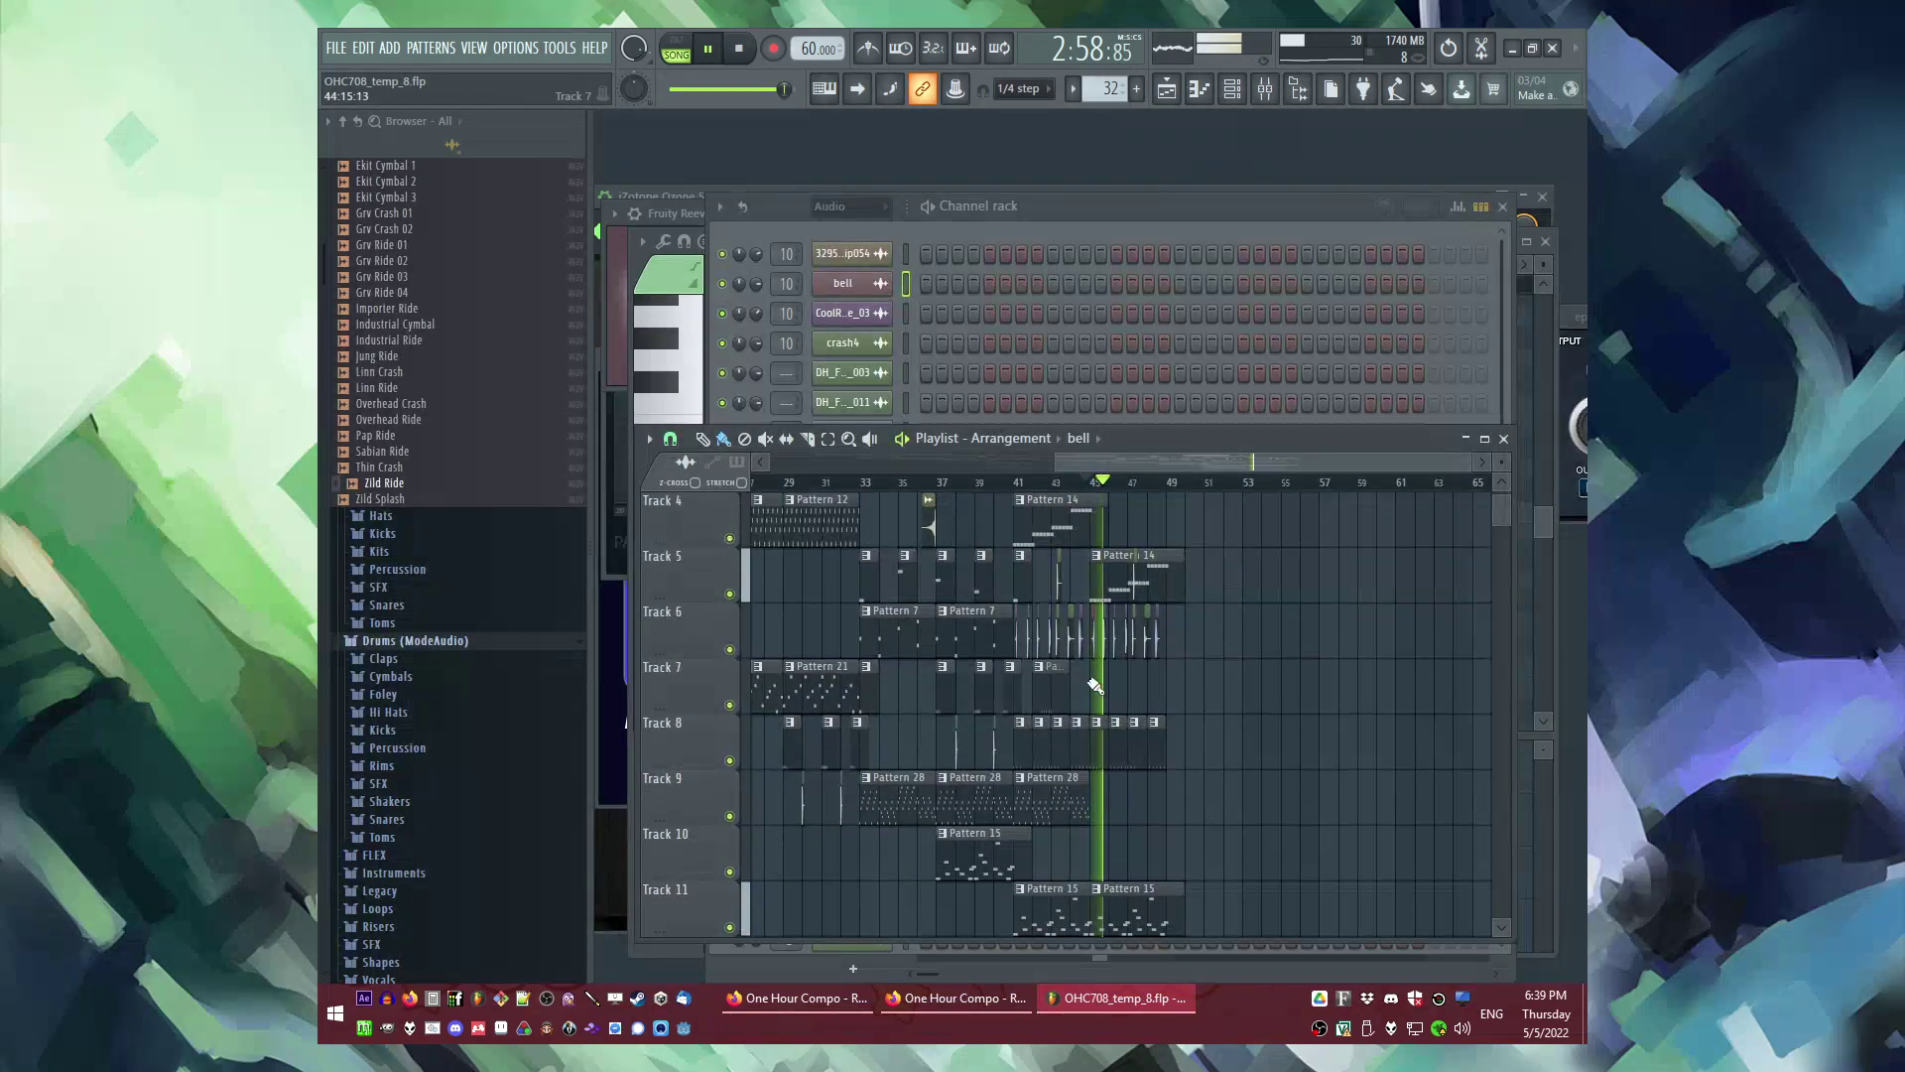
pyautogui.scroll(4, 863, 809)
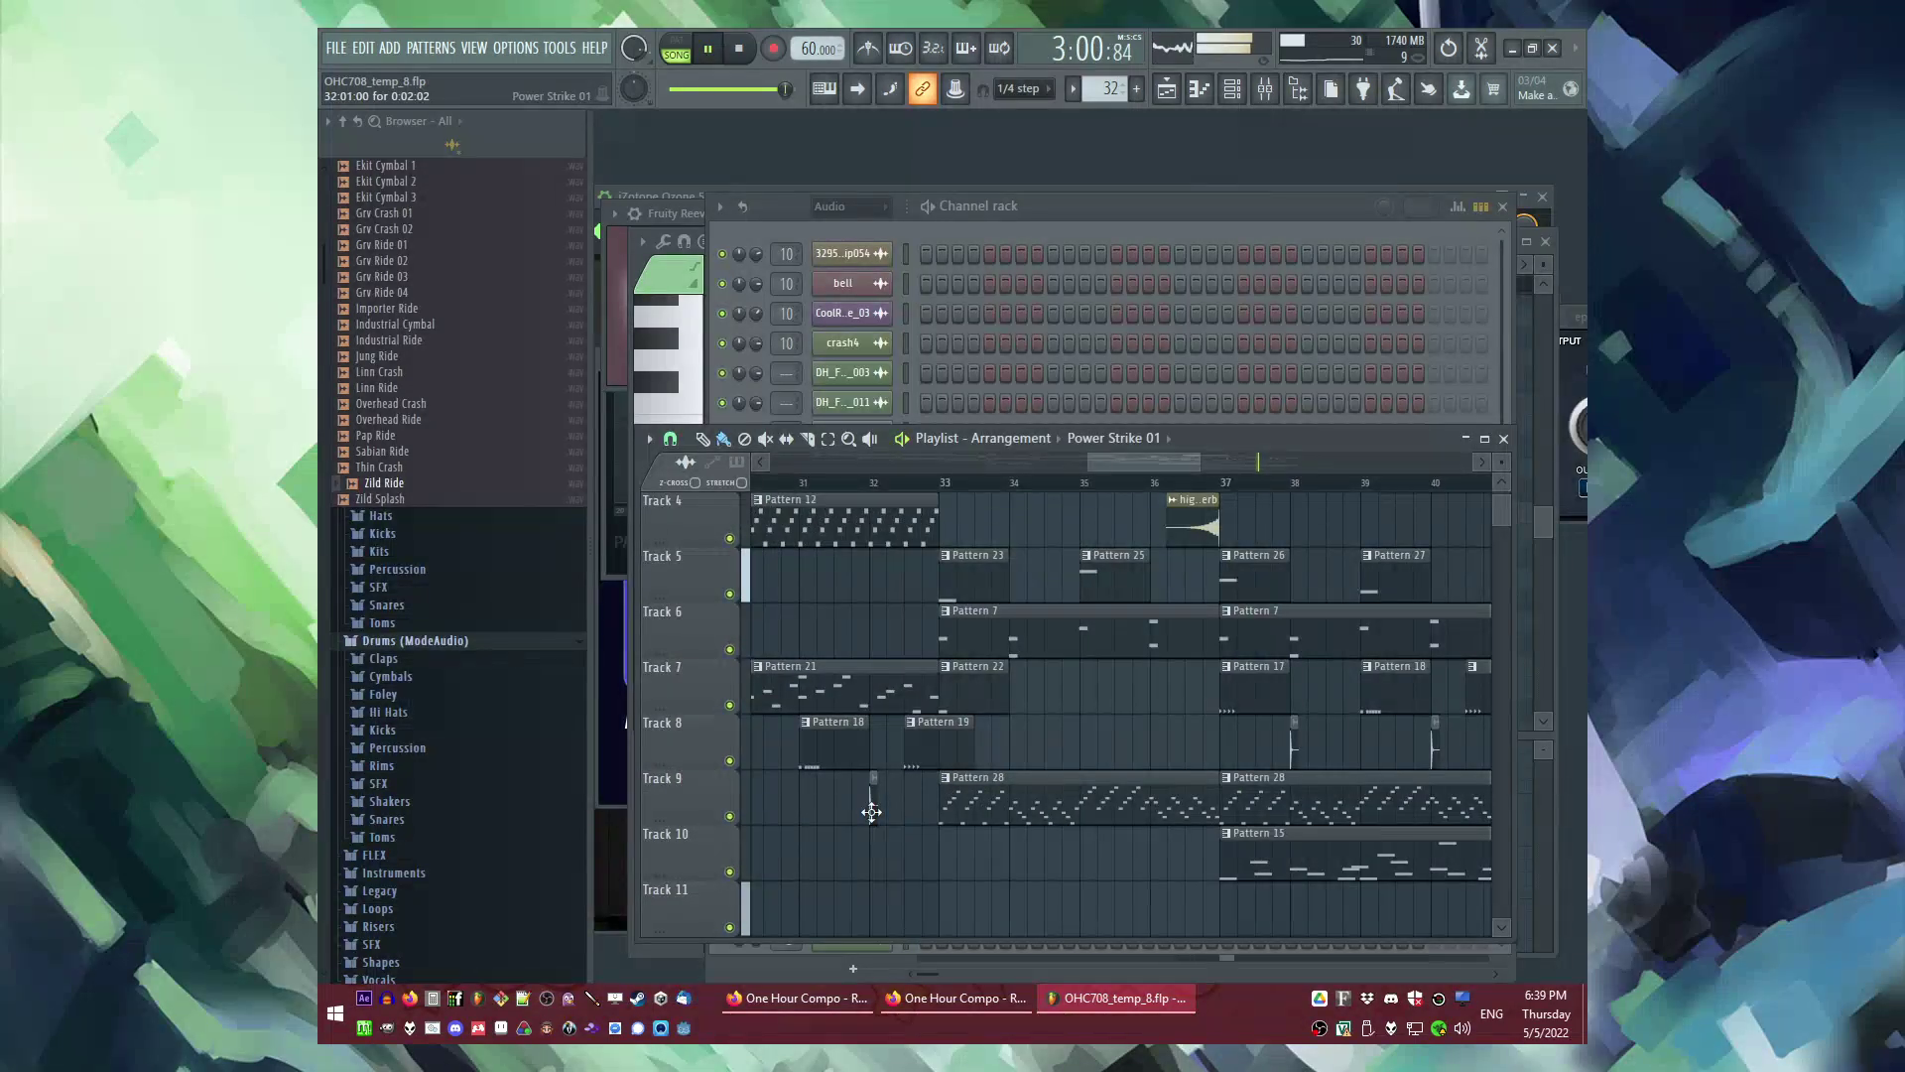
pyautogui.scroll(-5, 1243, 685)
pyautogui.scroll(3, 993, 689)
pyautogui.scroll(-4, 933, 701)
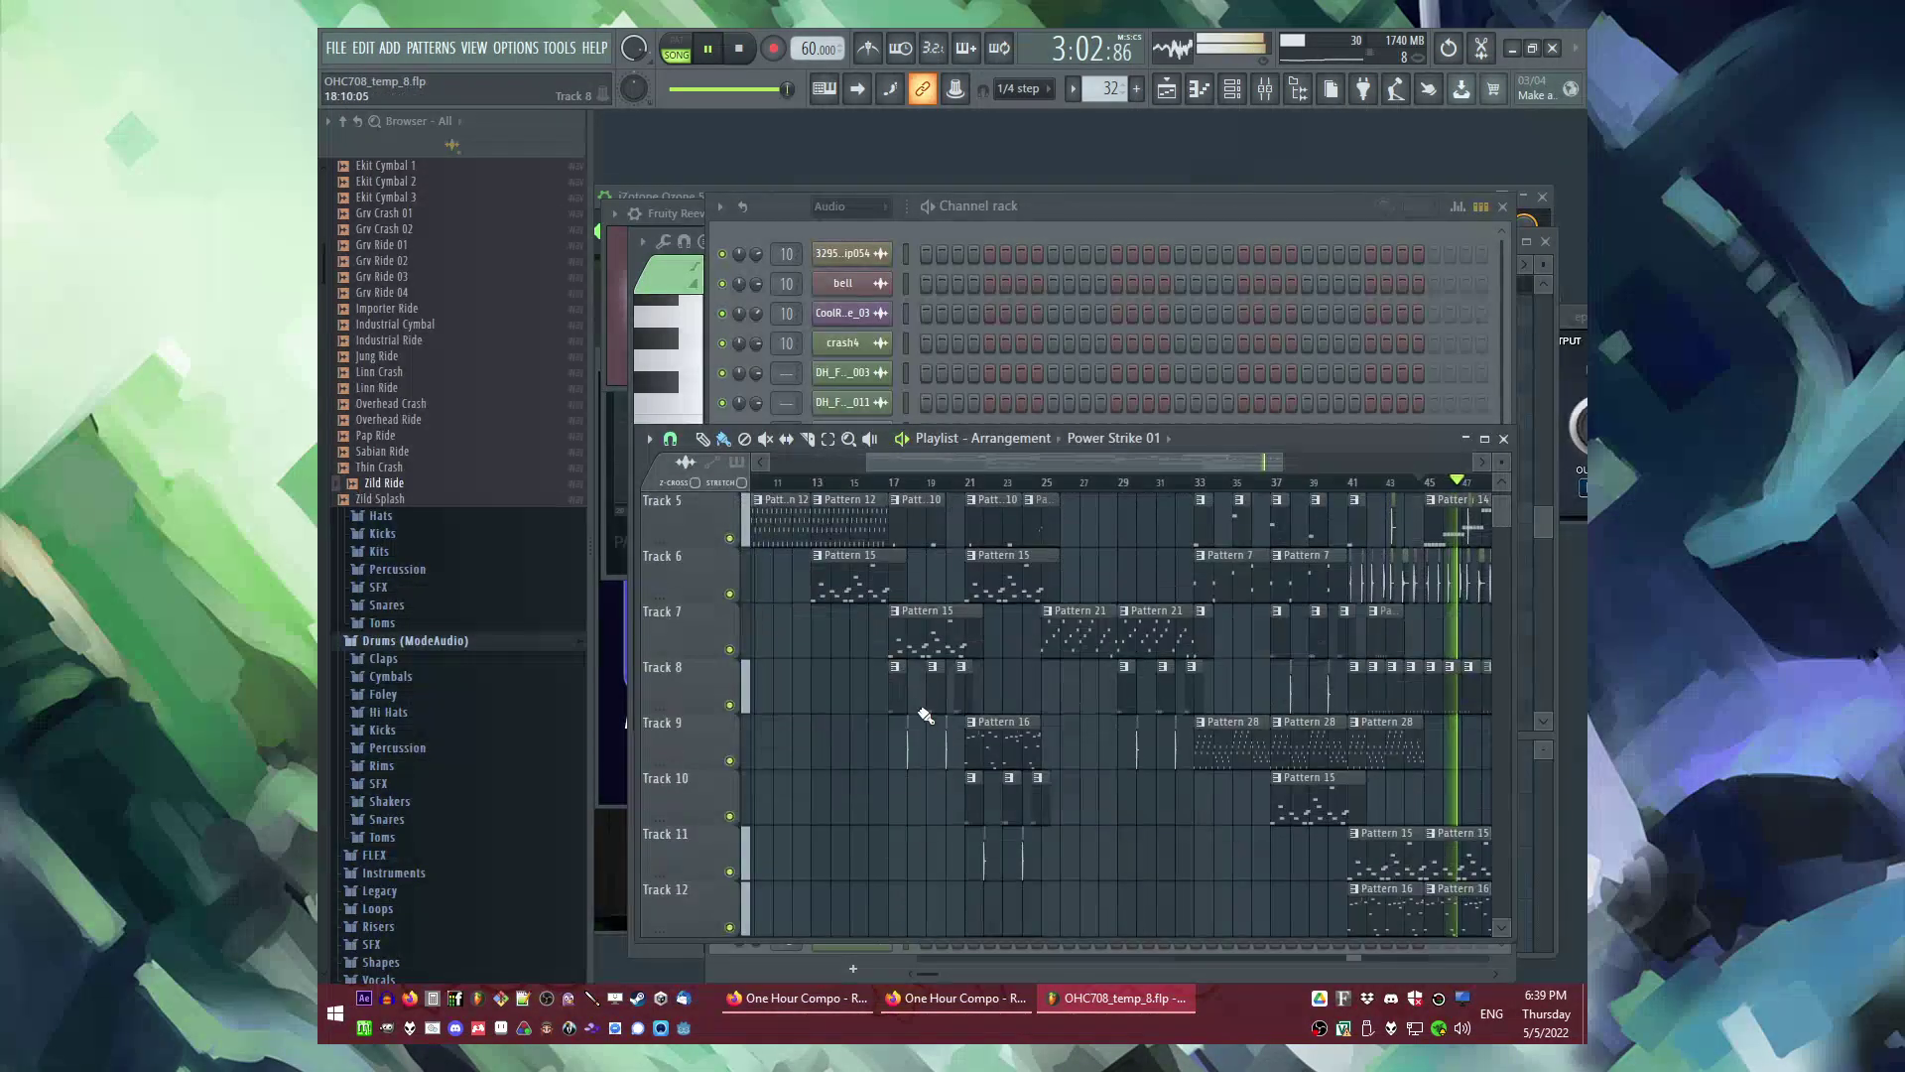
pyautogui.scroll(4, 911, 746)
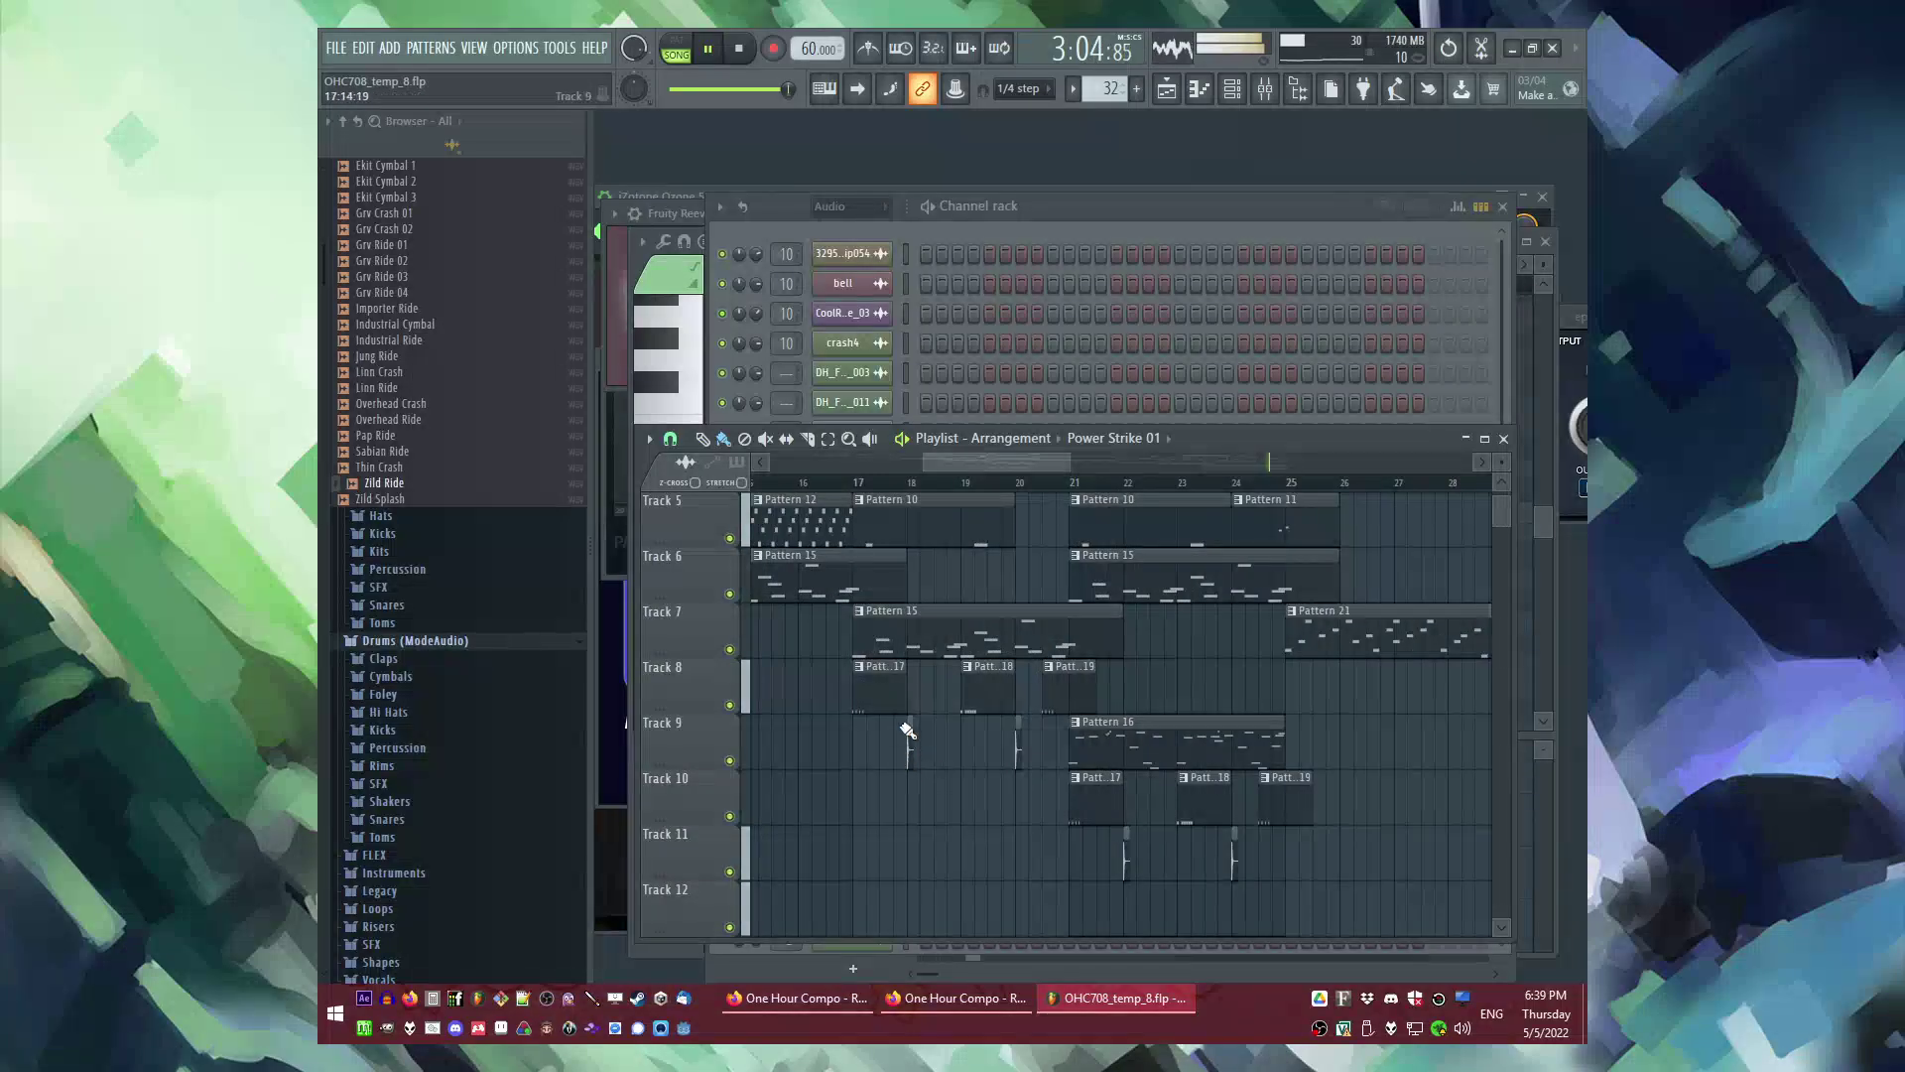
# Step: Place an RD_Kick #2 clip on Track 7 at the start of bar 45 and check its channel settings and mixer routing
pyautogui.click(1127, 437)
pyautogui.click(1151, 354)
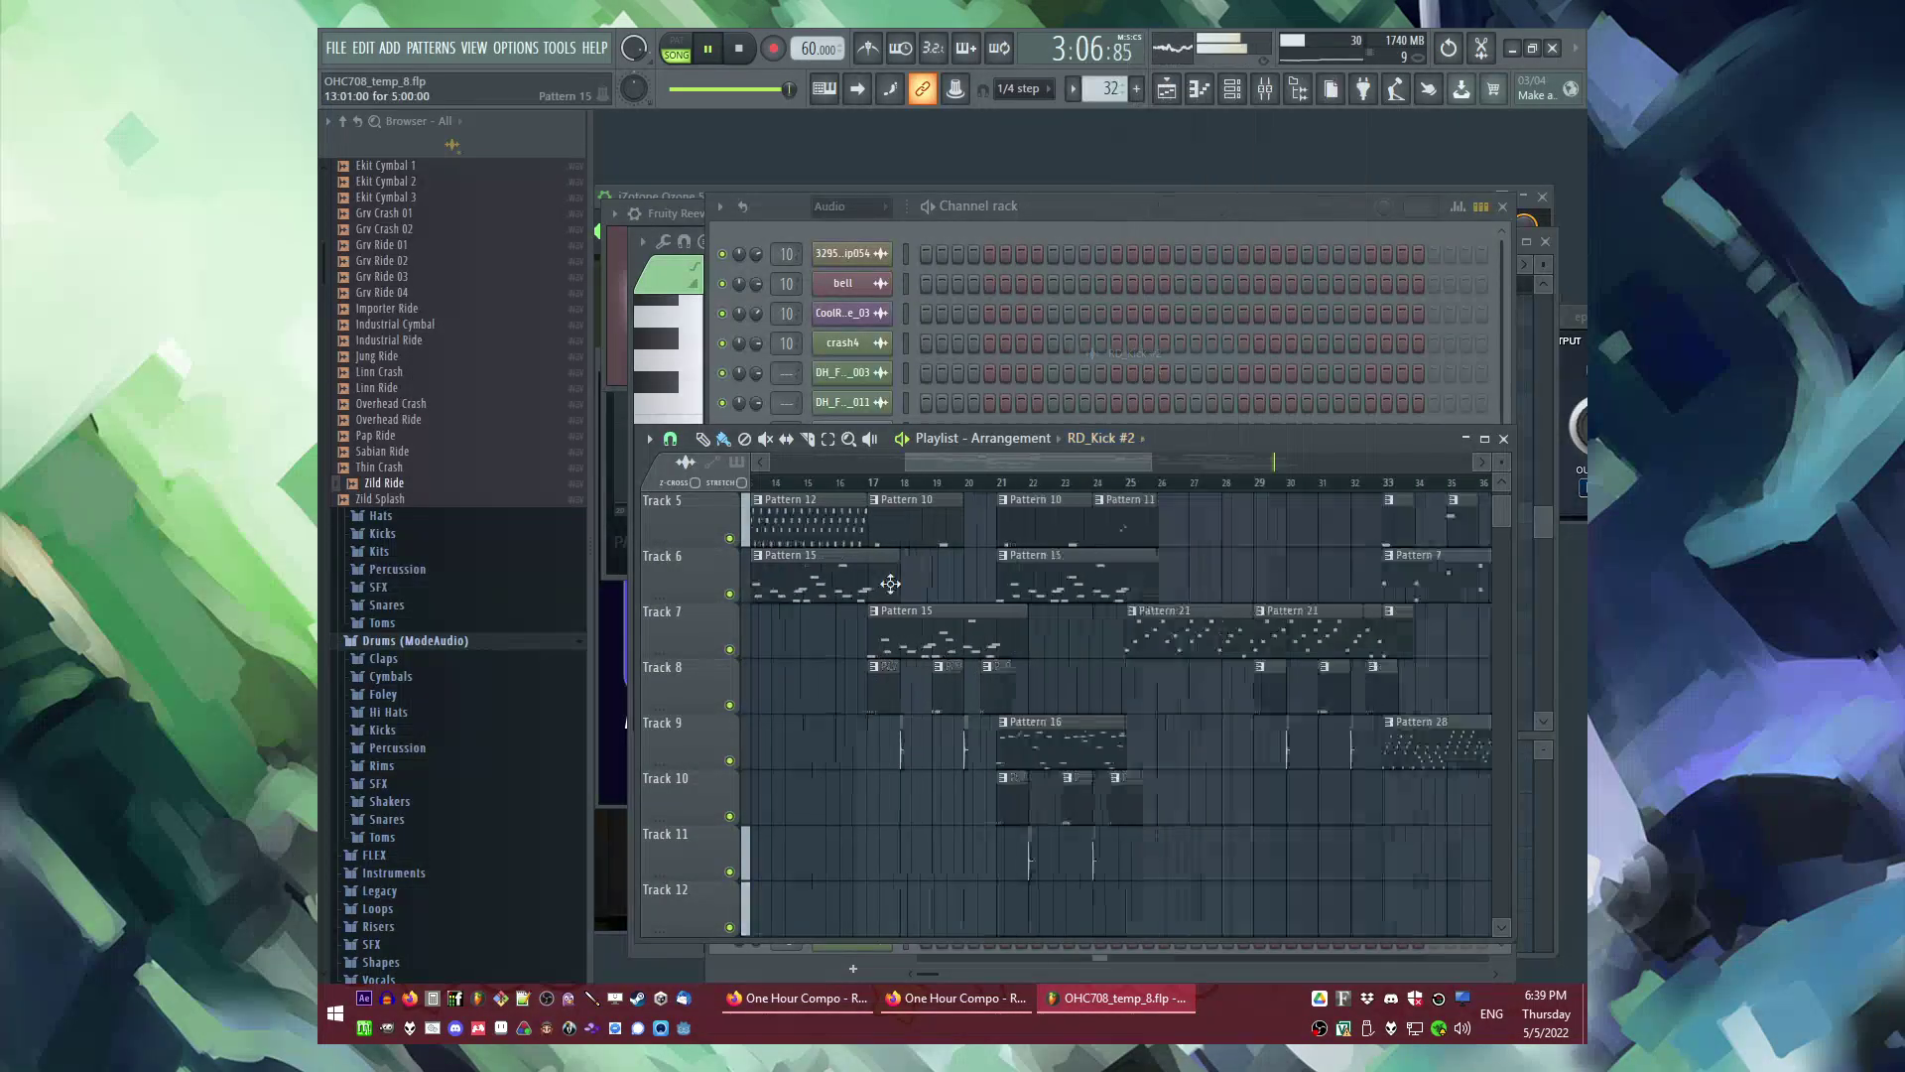
pyautogui.scroll(3, 1211, 643)
pyautogui.click(1203, 633)
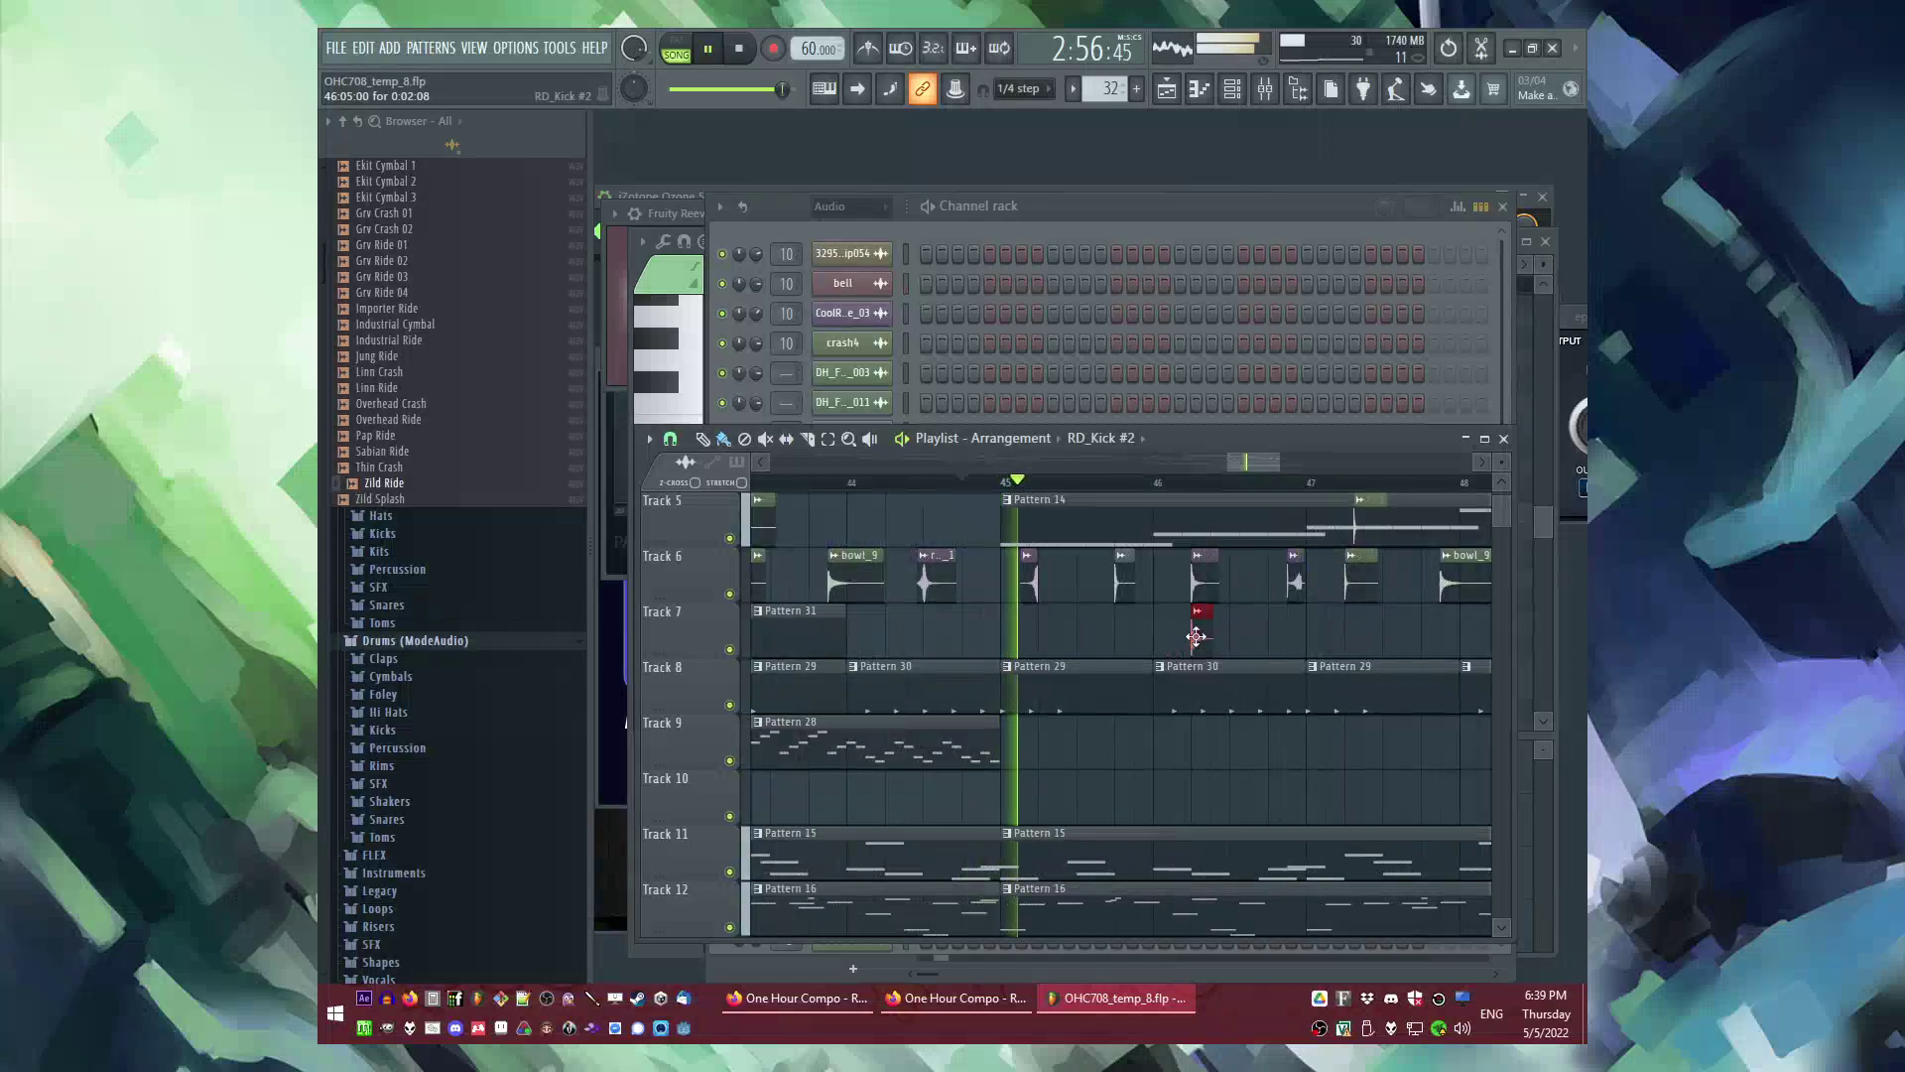
pyautogui.moveTo(1180, 635); pyautogui.dragTo(1010, 633)
pyautogui.doubleClick(1010, 635)
pyautogui.press('F9')
pyautogui.press('F9')
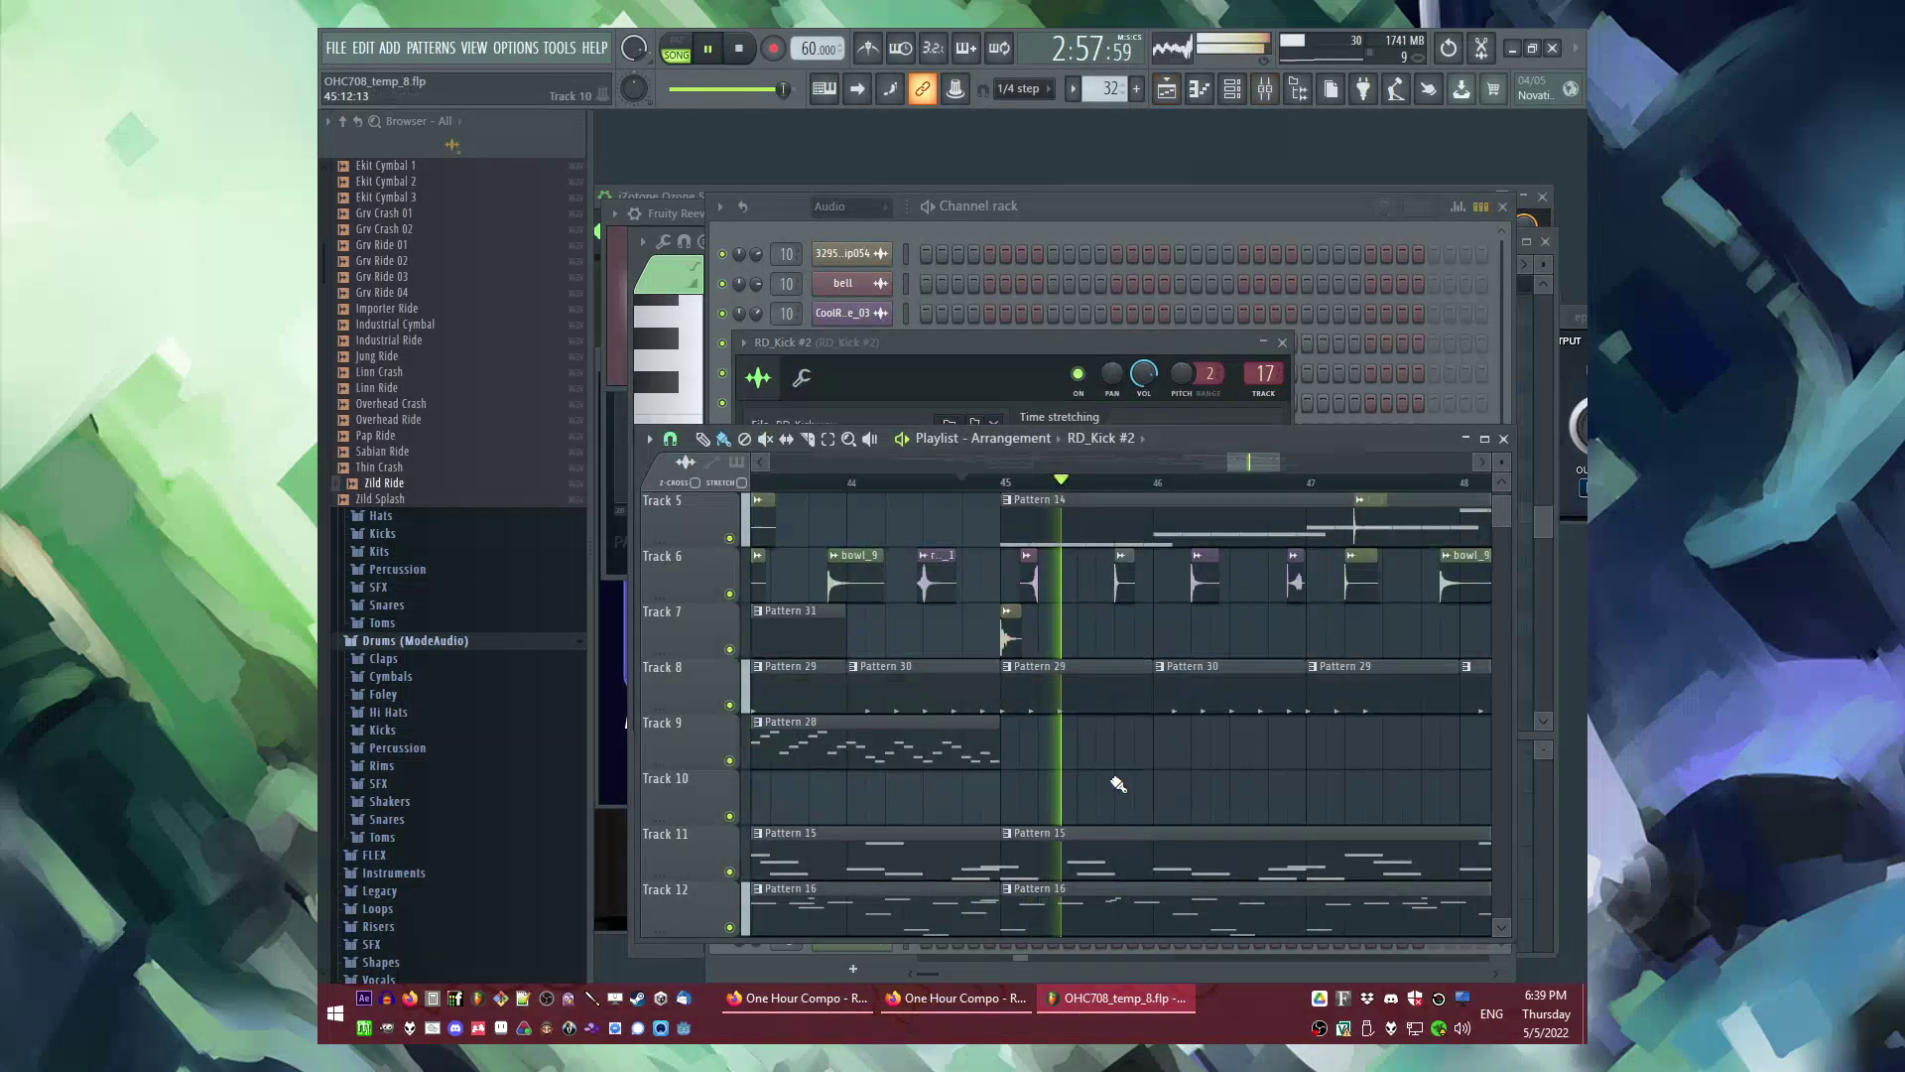
pyautogui.scroll(-3, 890, 729)
pyautogui.scroll(3, 1059, 739)
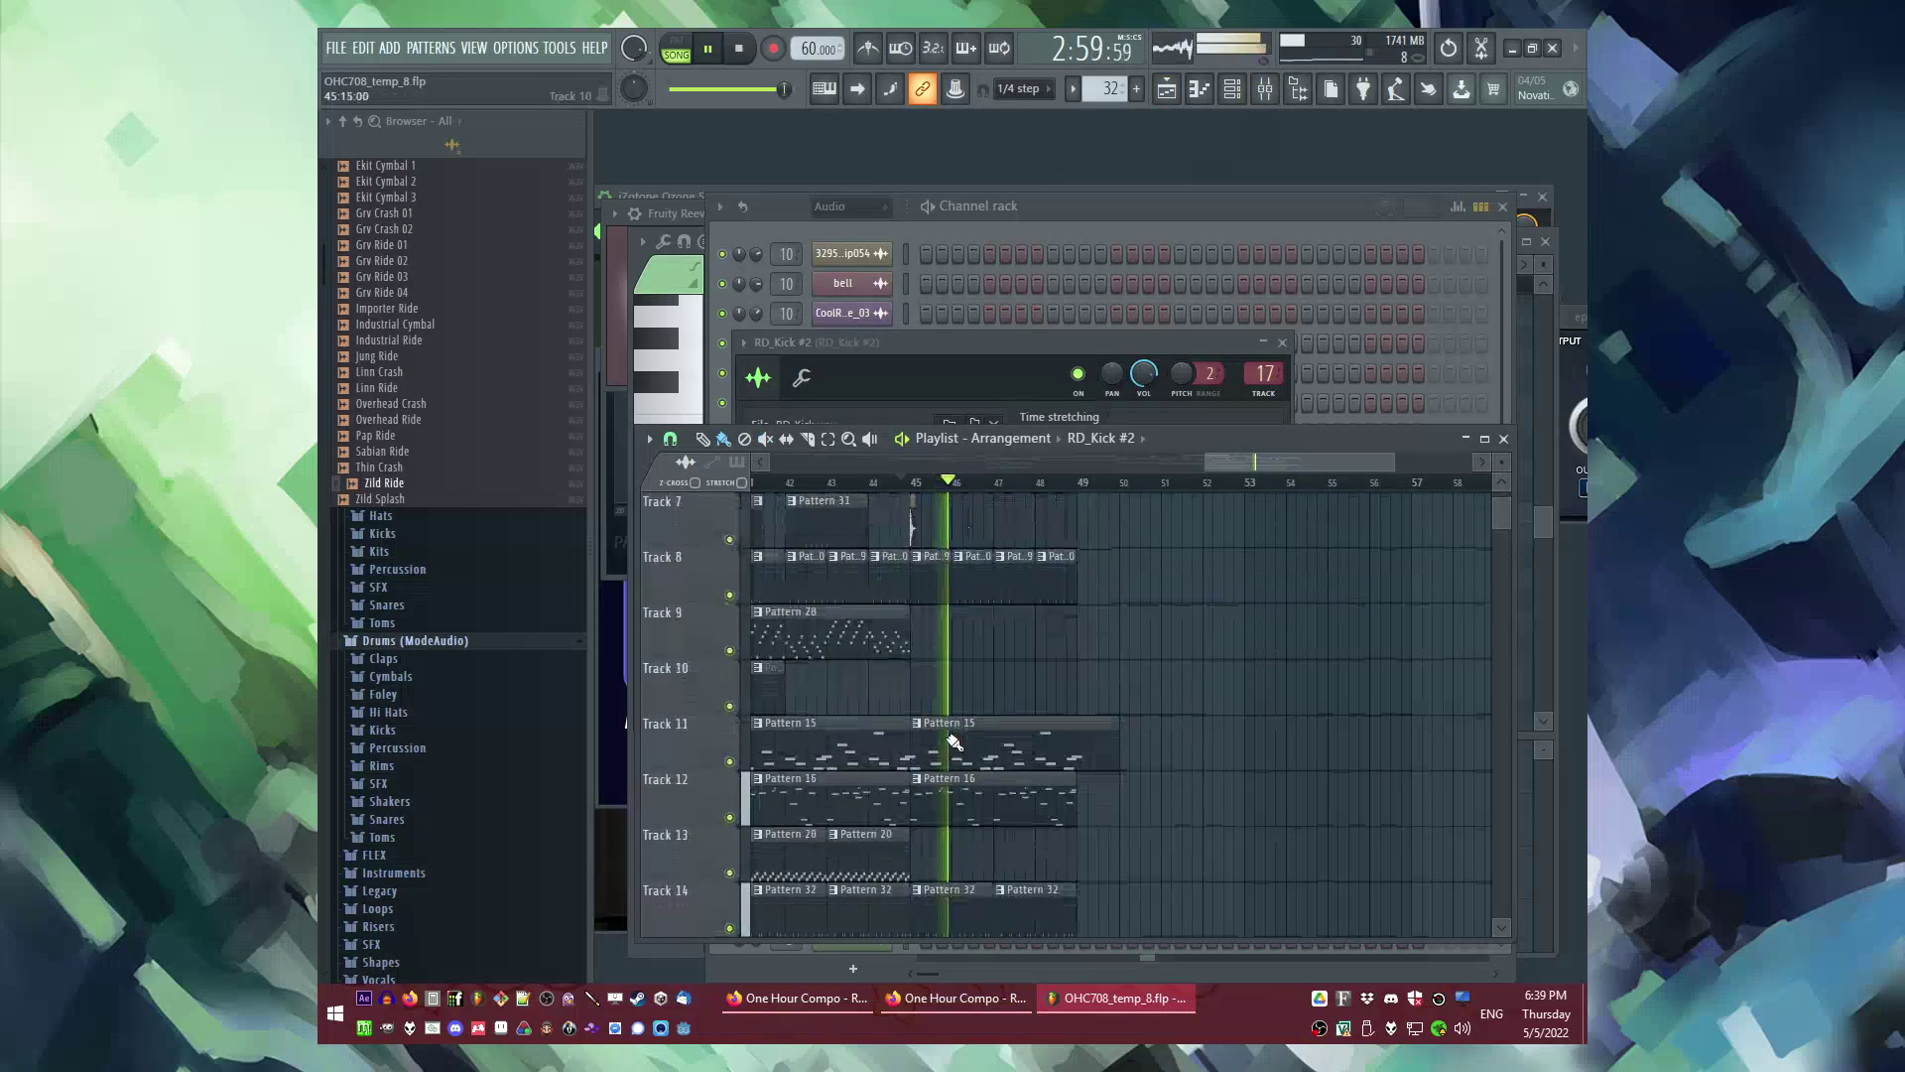
# Step: Place a Pattern 8 clip on Track 9 at bar 45 and play the arrangement from that bar
pyautogui.scroll(-3, 1203, 745)
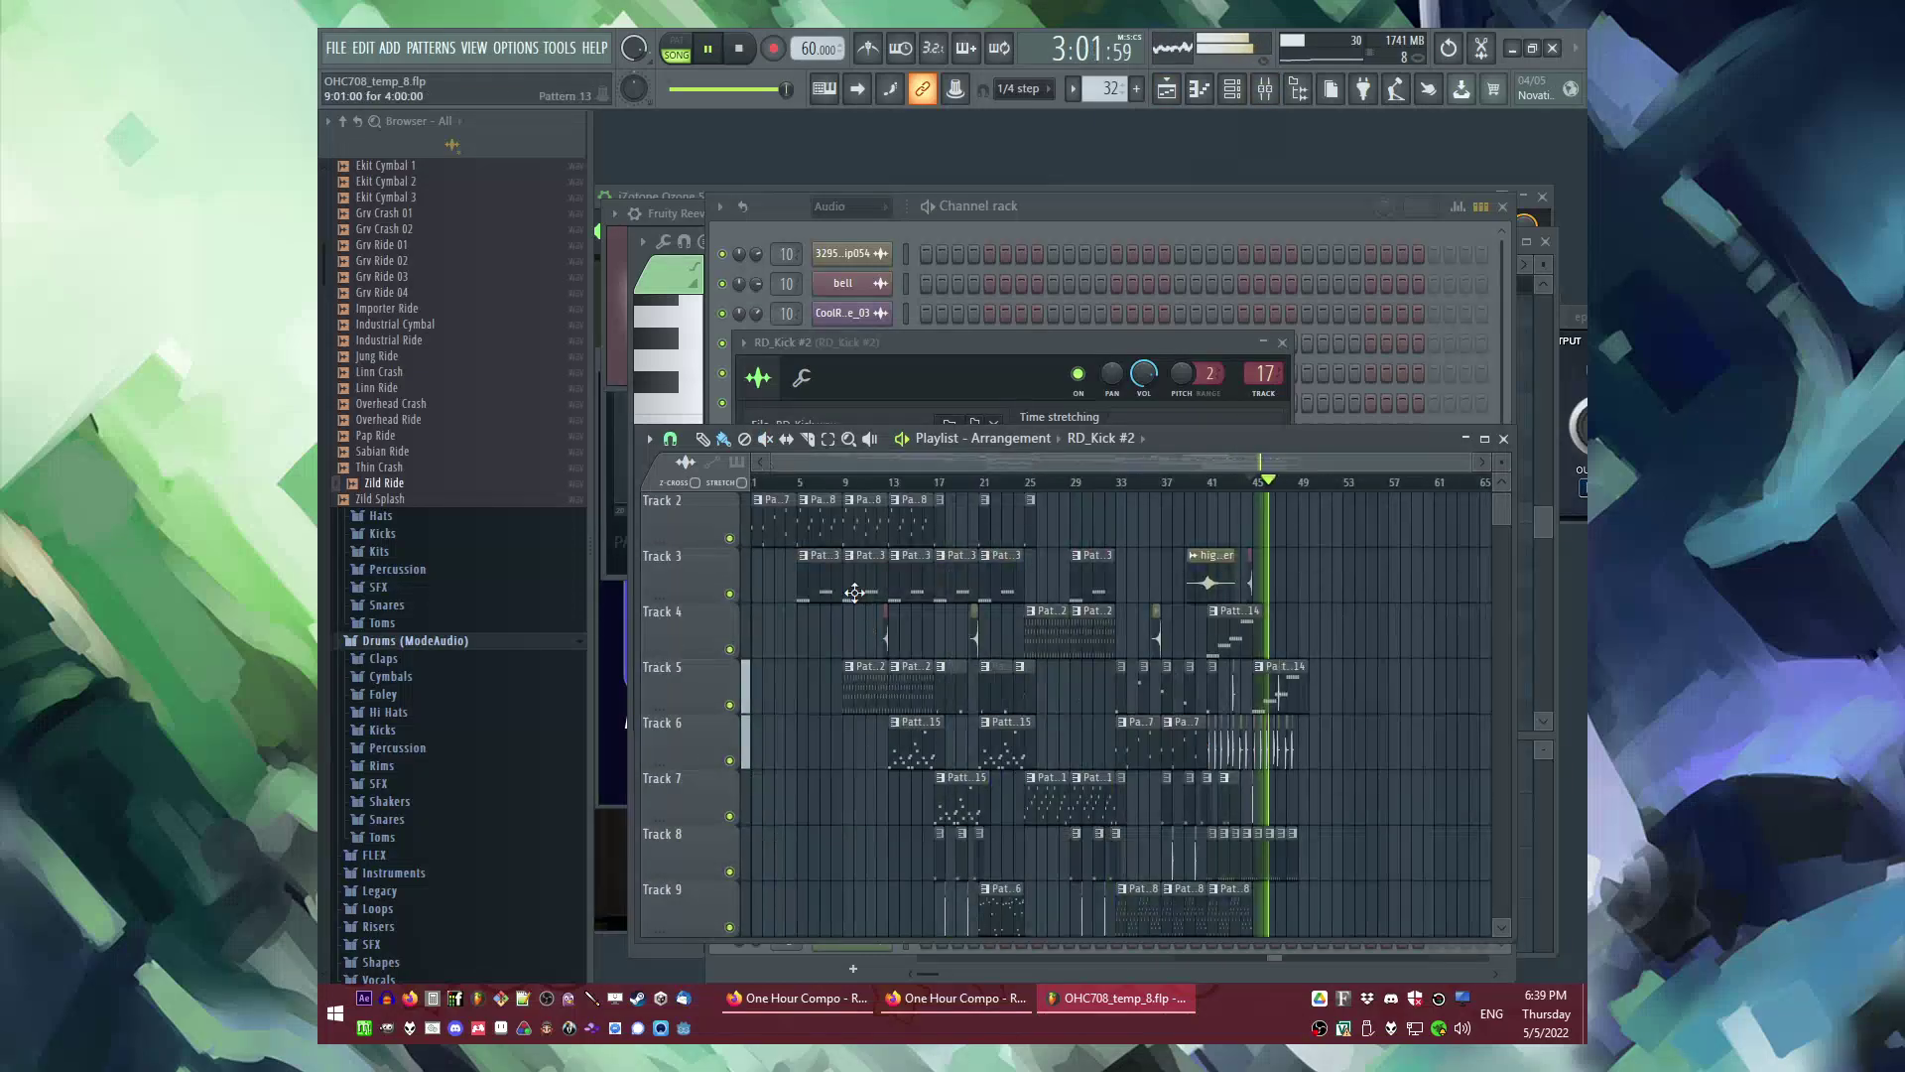
pyautogui.scroll(1, 844, 603)
pyautogui.click(817, 603)
pyautogui.scroll(-3, 1339, 716)
pyautogui.scroll(3, 1315, 716)
pyautogui.click(1171, 701)
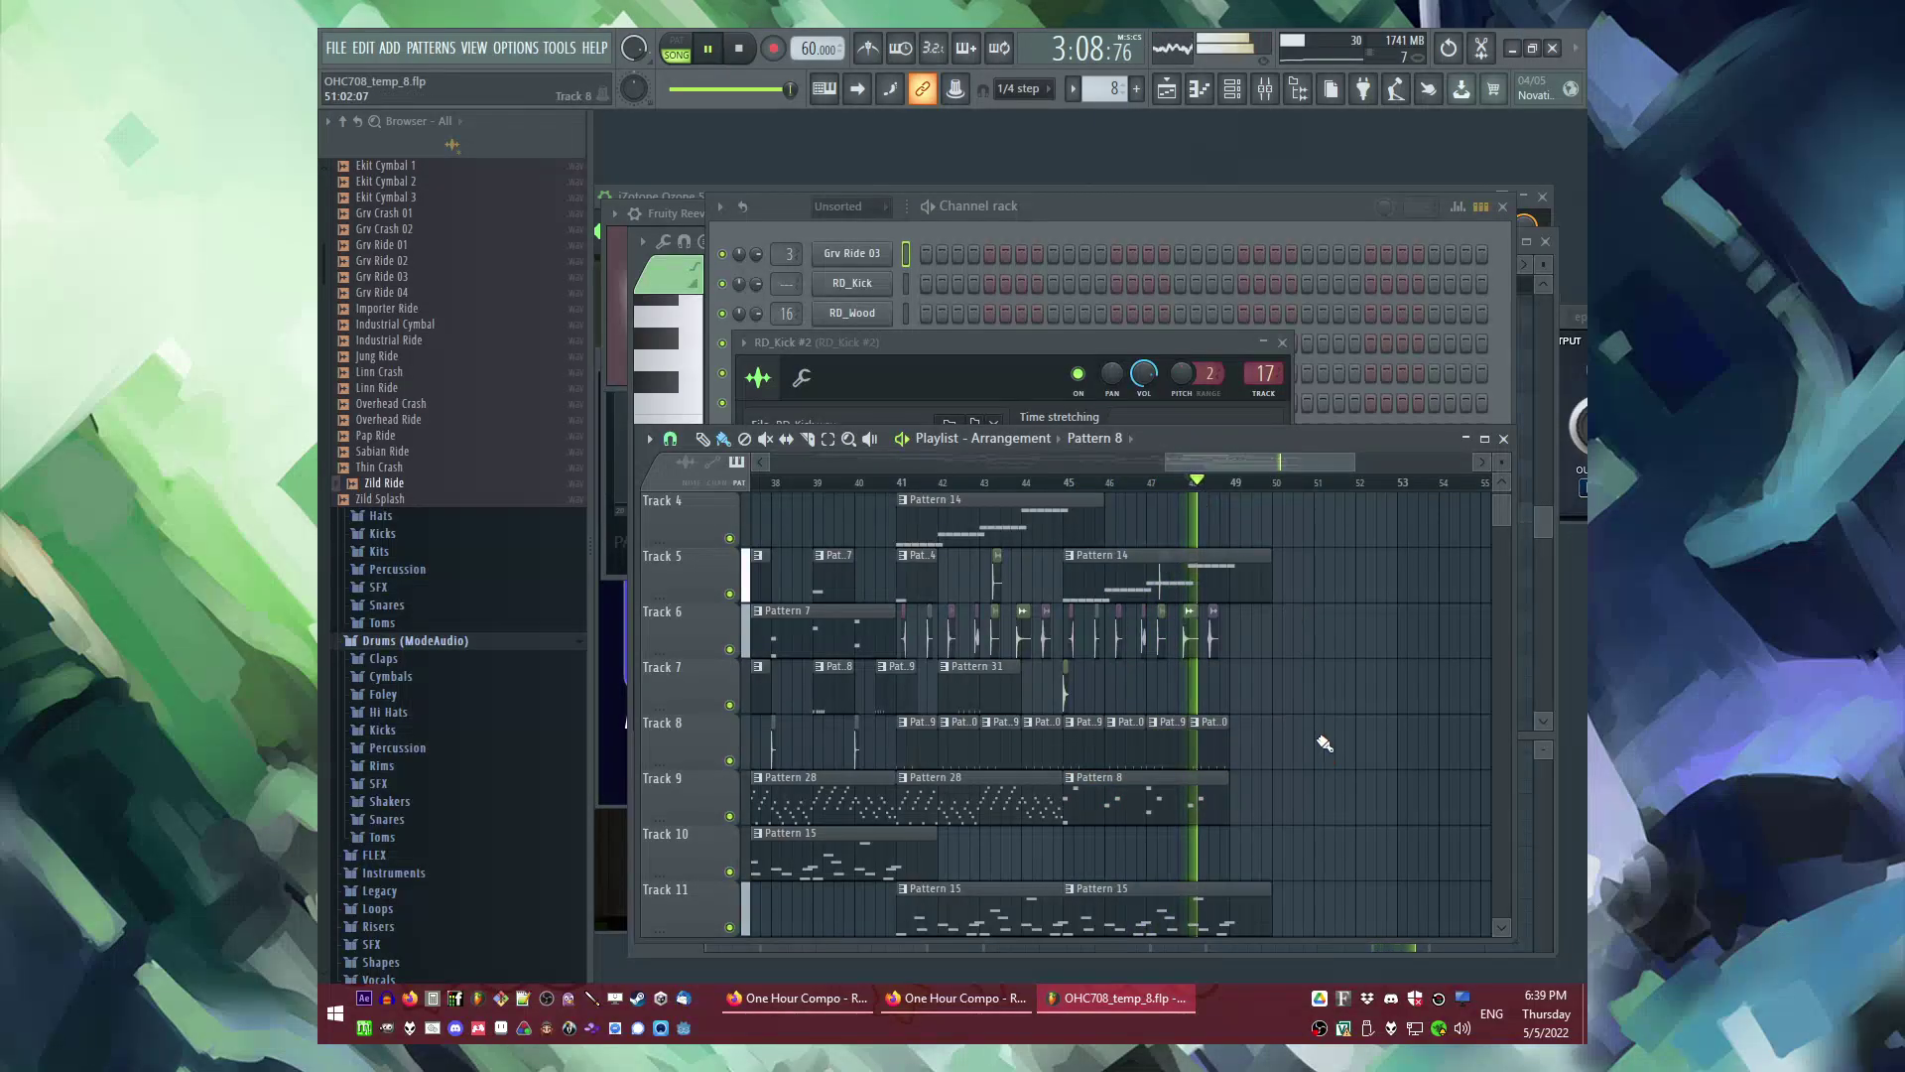
pyautogui.click(1075, 483)
pyautogui.click(1067, 484)
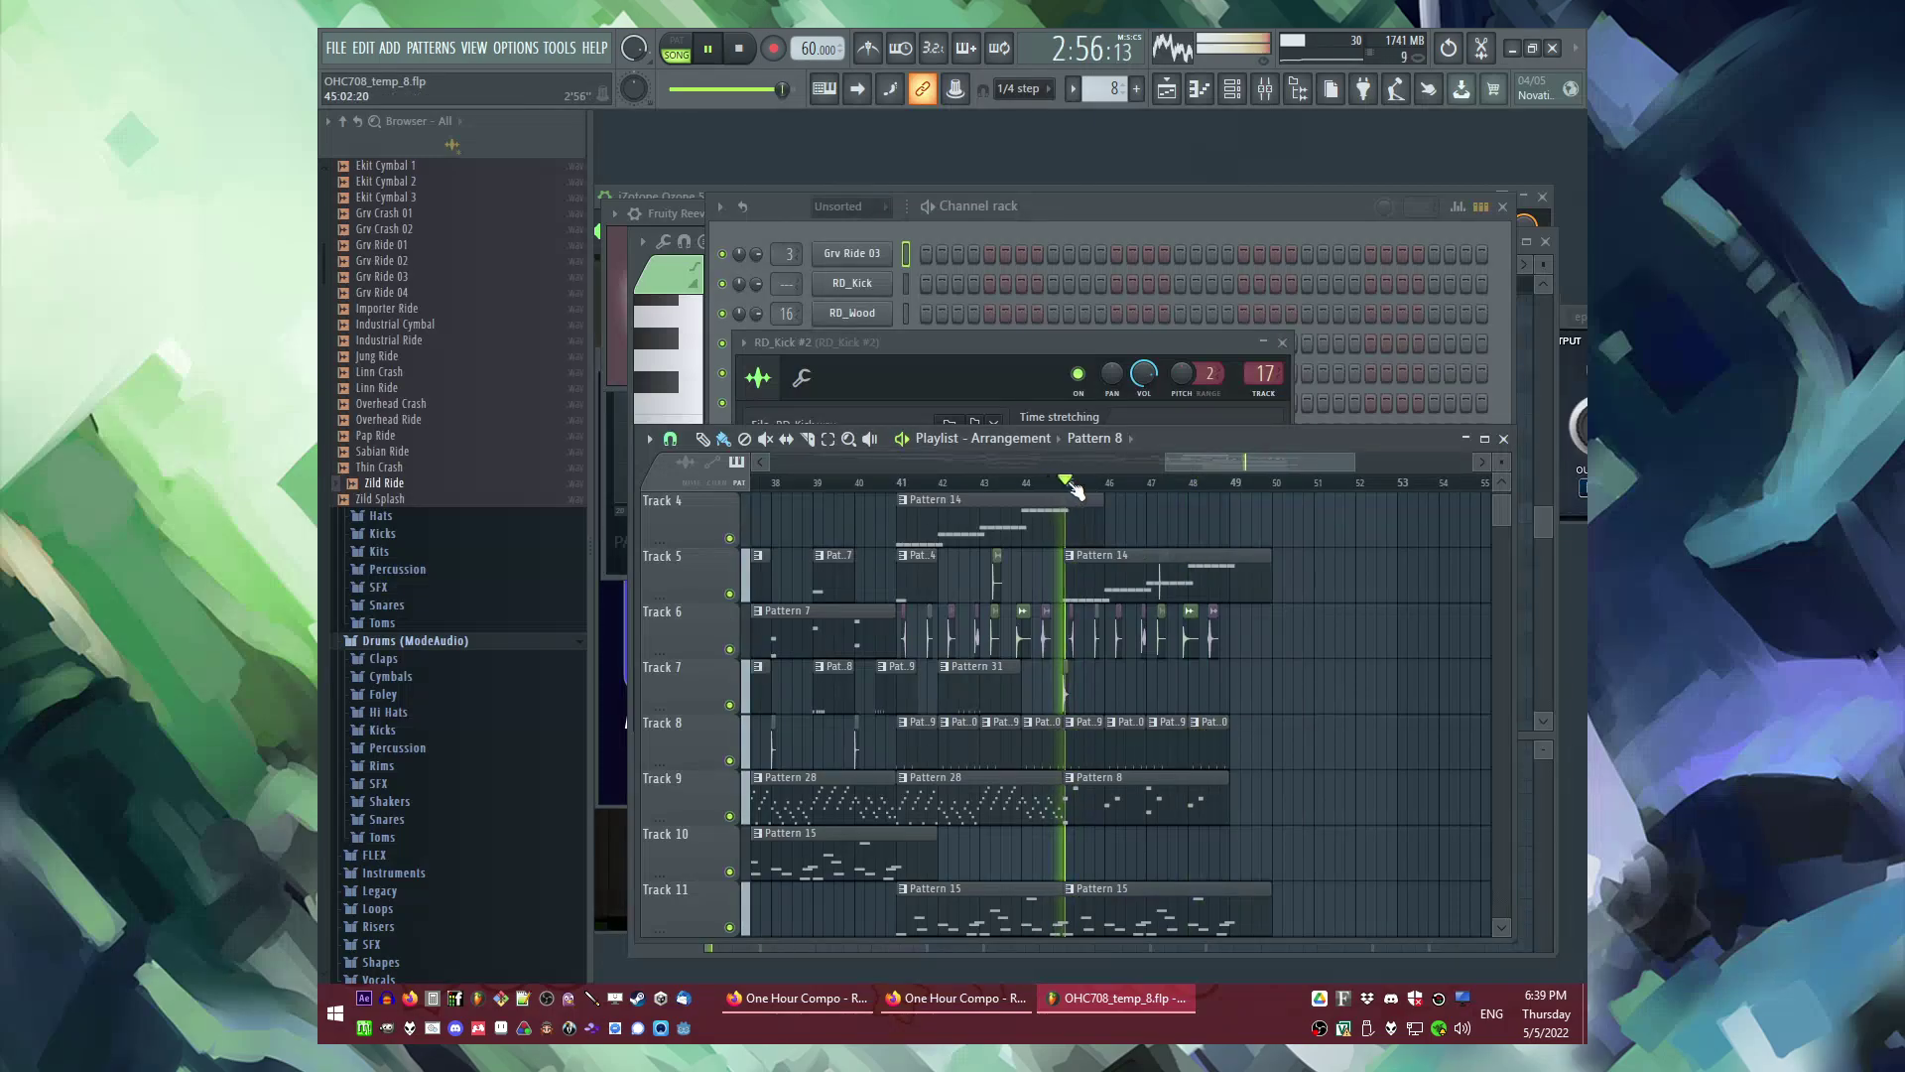
# Step: Continue Track 9 with a Pattern 7 clip starting at bar 49
pyautogui.scroll(3, 1267, 752)
pyautogui.scroll(-3, 1260, 746)
pyautogui.scroll(-2, 841, 592)
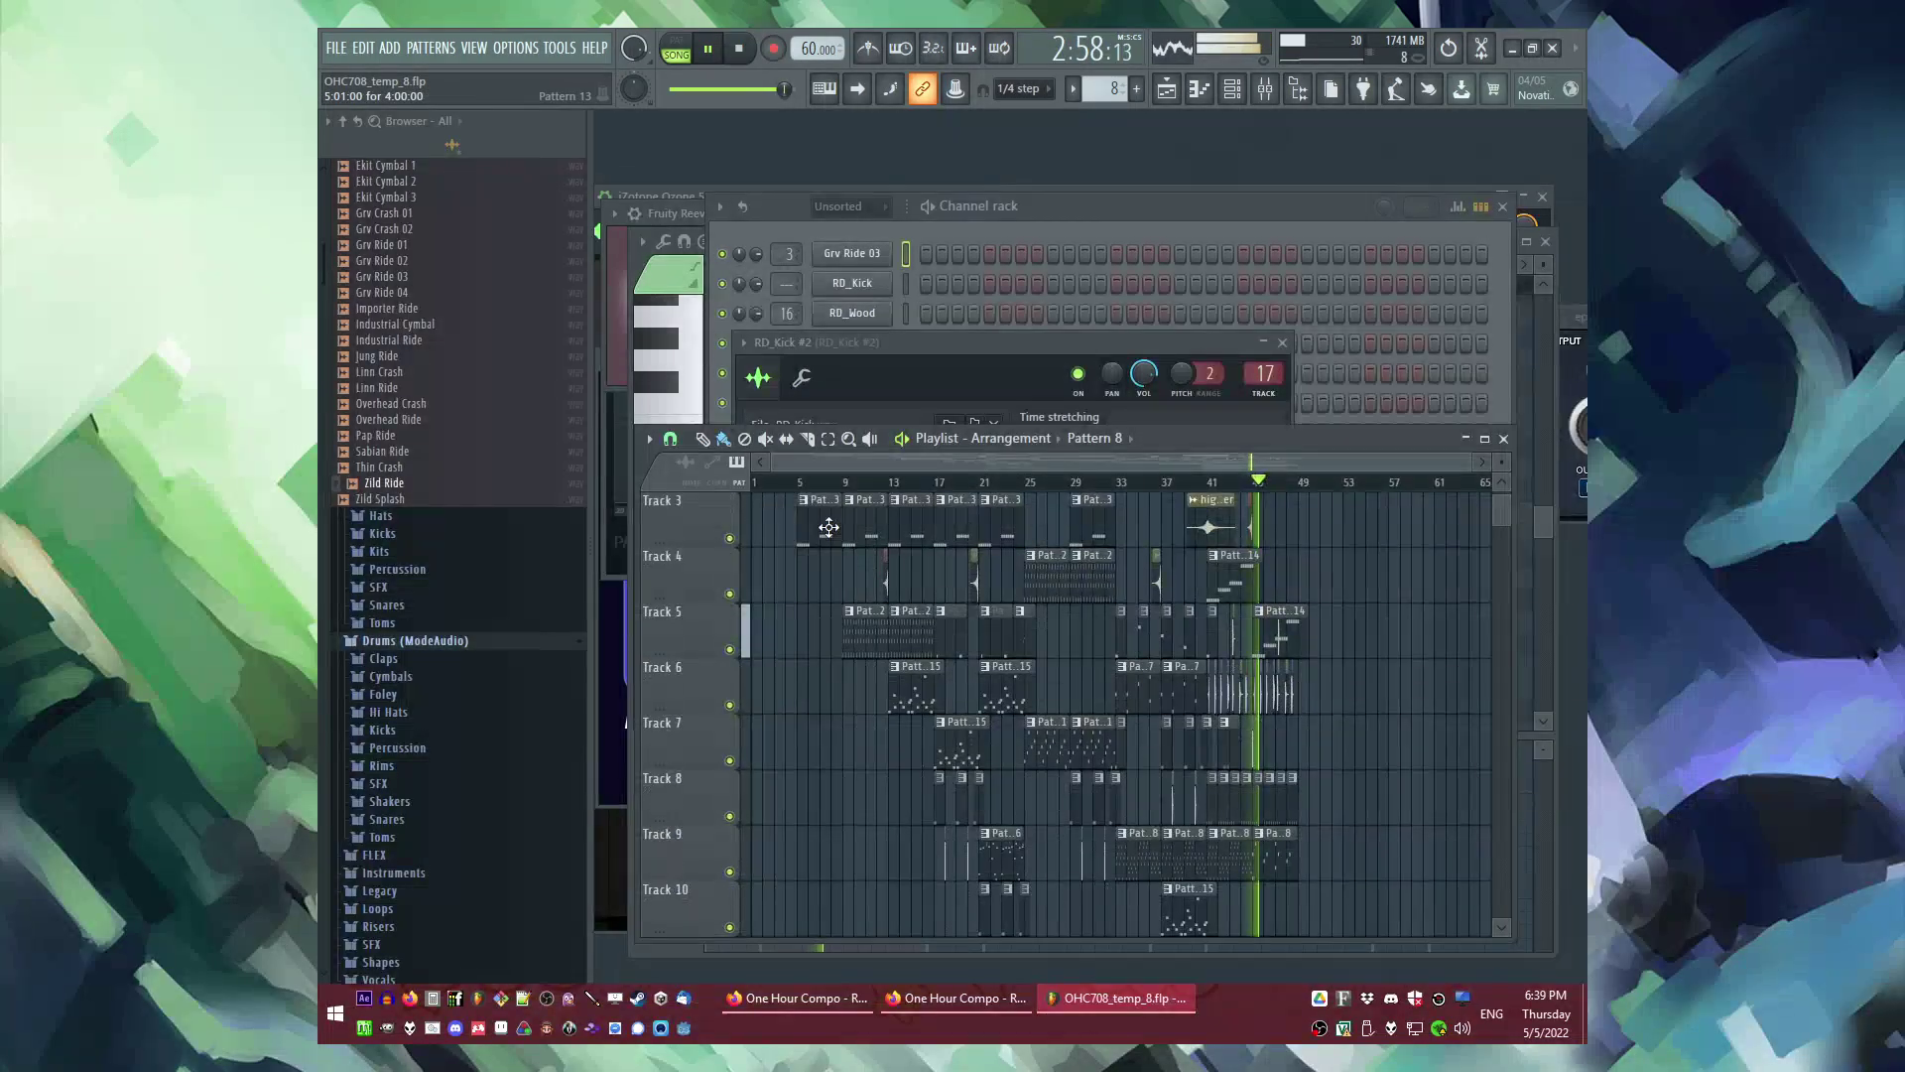
pyautogui.scroll(2, 915, 549)
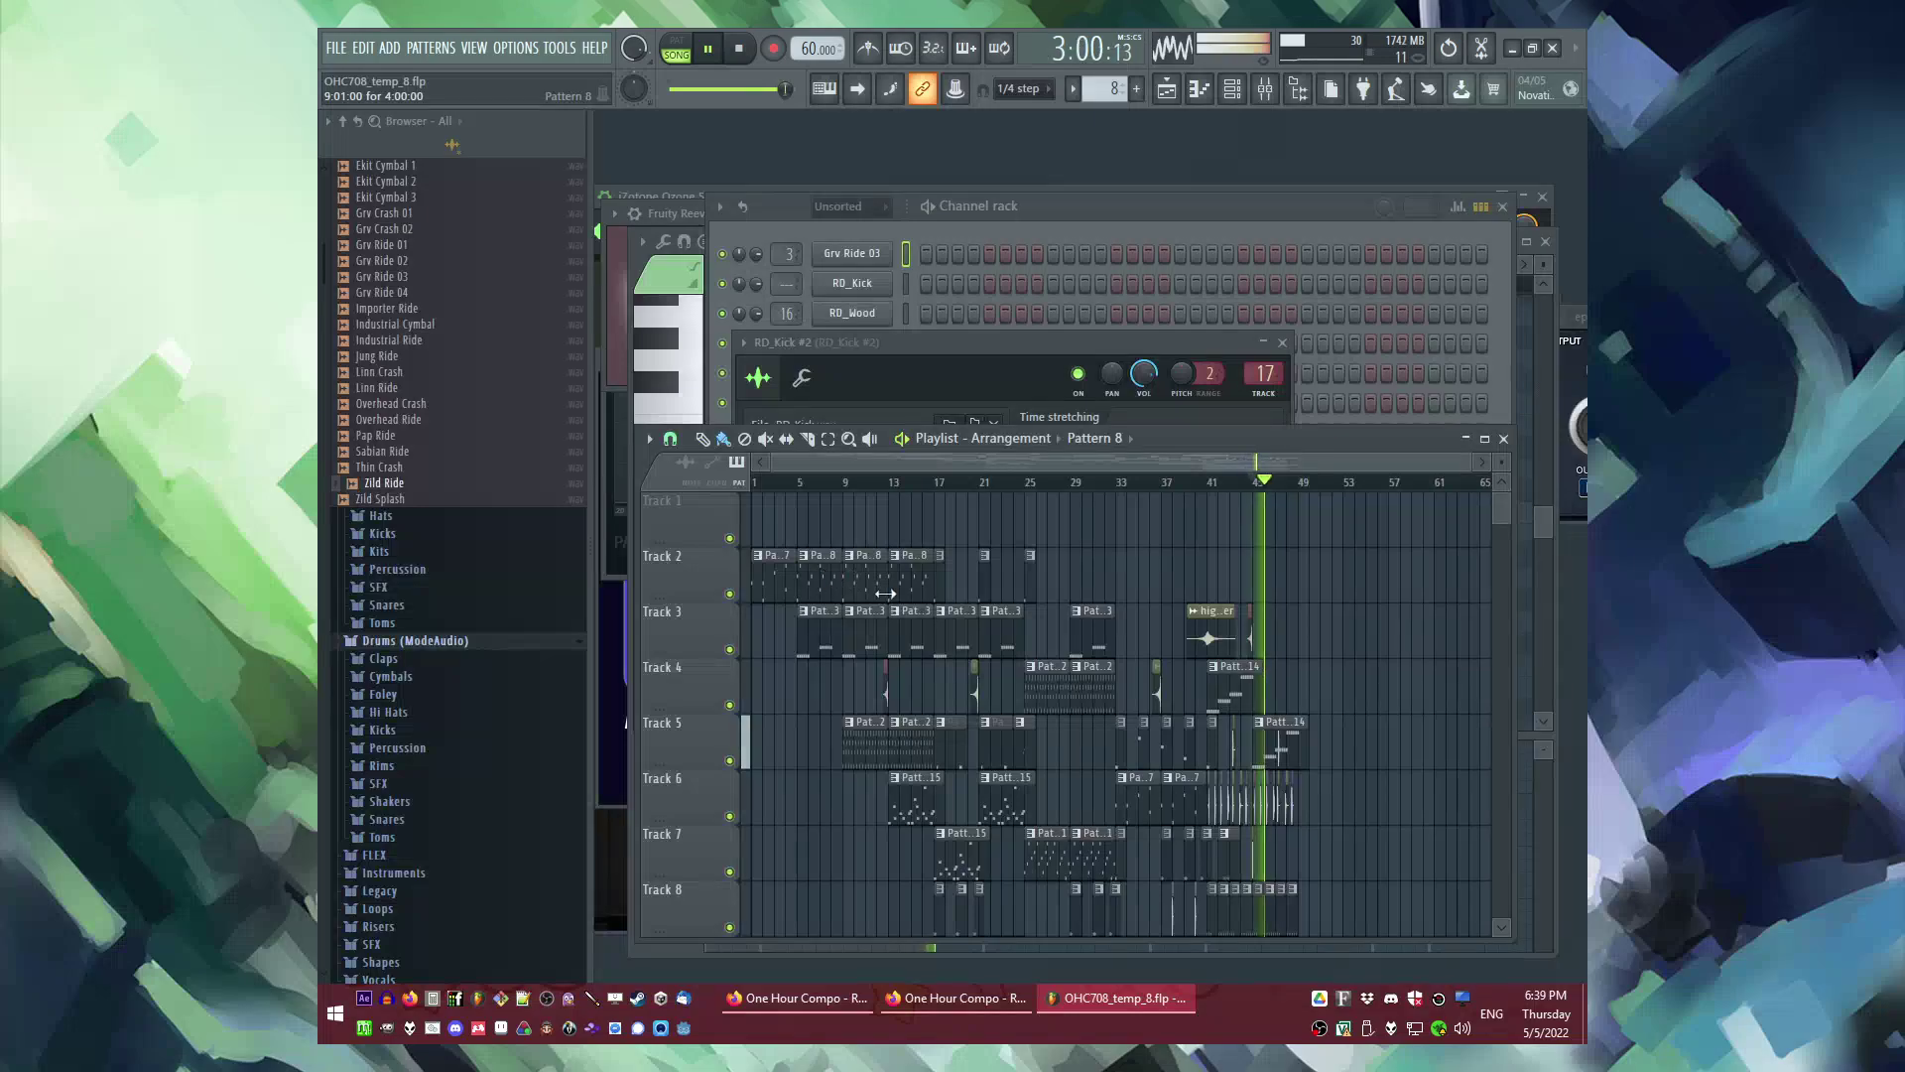
pyautogui.scroll(-5, 1270, 683)
pyautogui.scroll(3, 1286, 691)
pyautogui.scroll(4, 1367, 720)
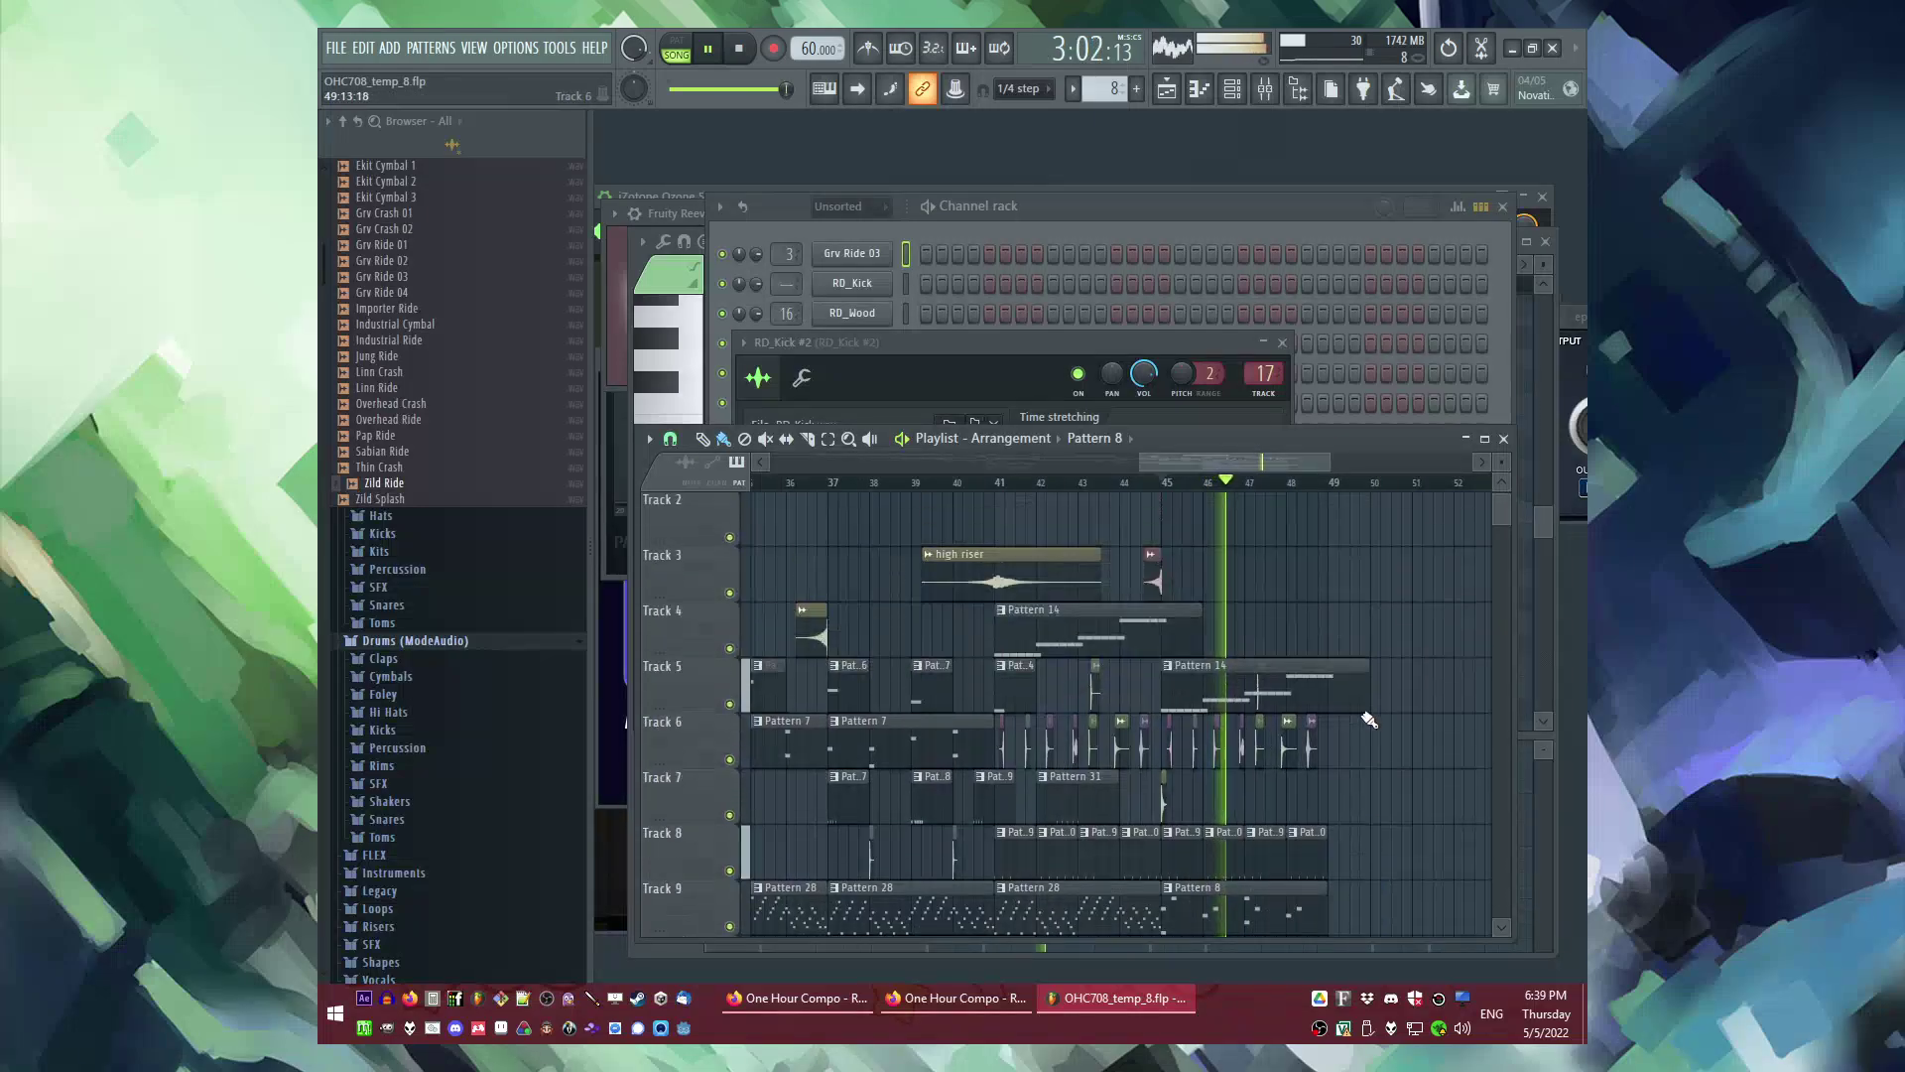
pyautogui.scroll(-3, 1369, 721)
pyautogui.scroll(-3, 1012, 635)
pyautogui.scroll(3, 1256, 748)
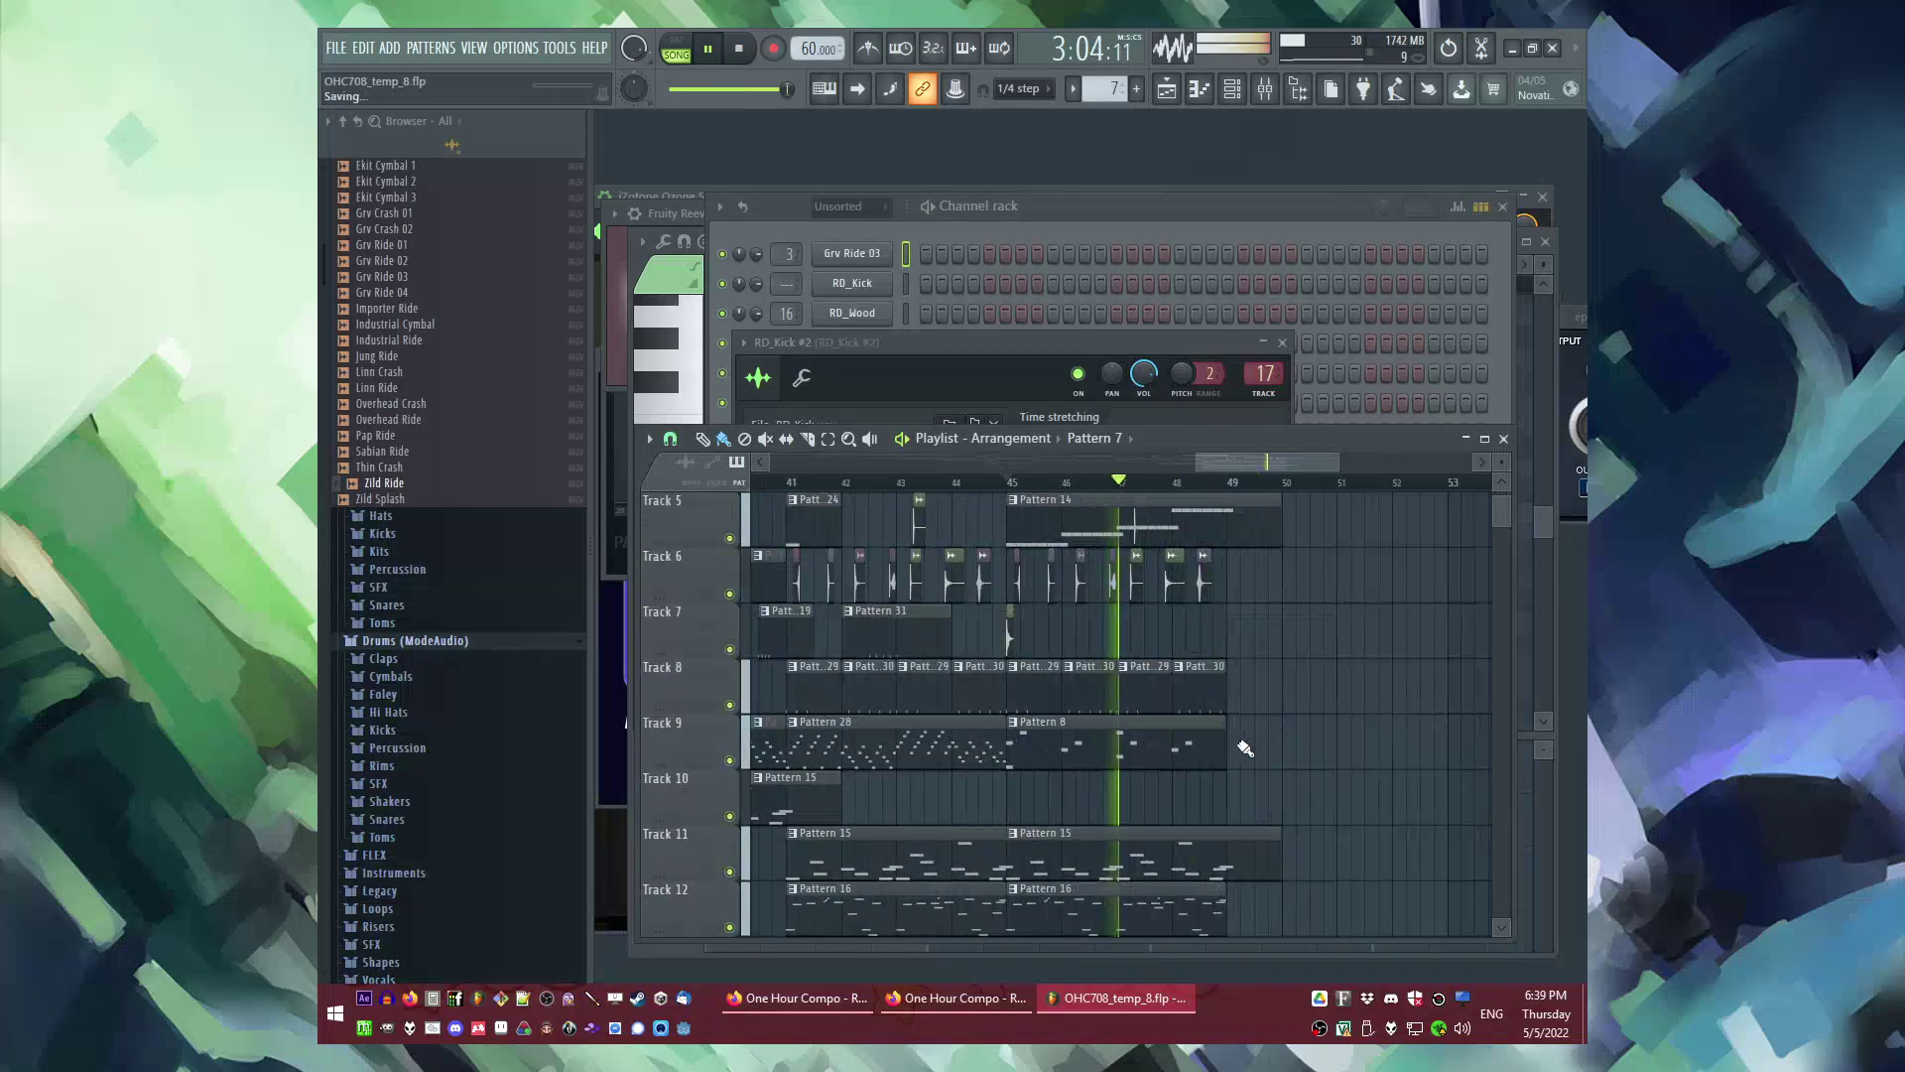
pyautogui.click(1239, 748)
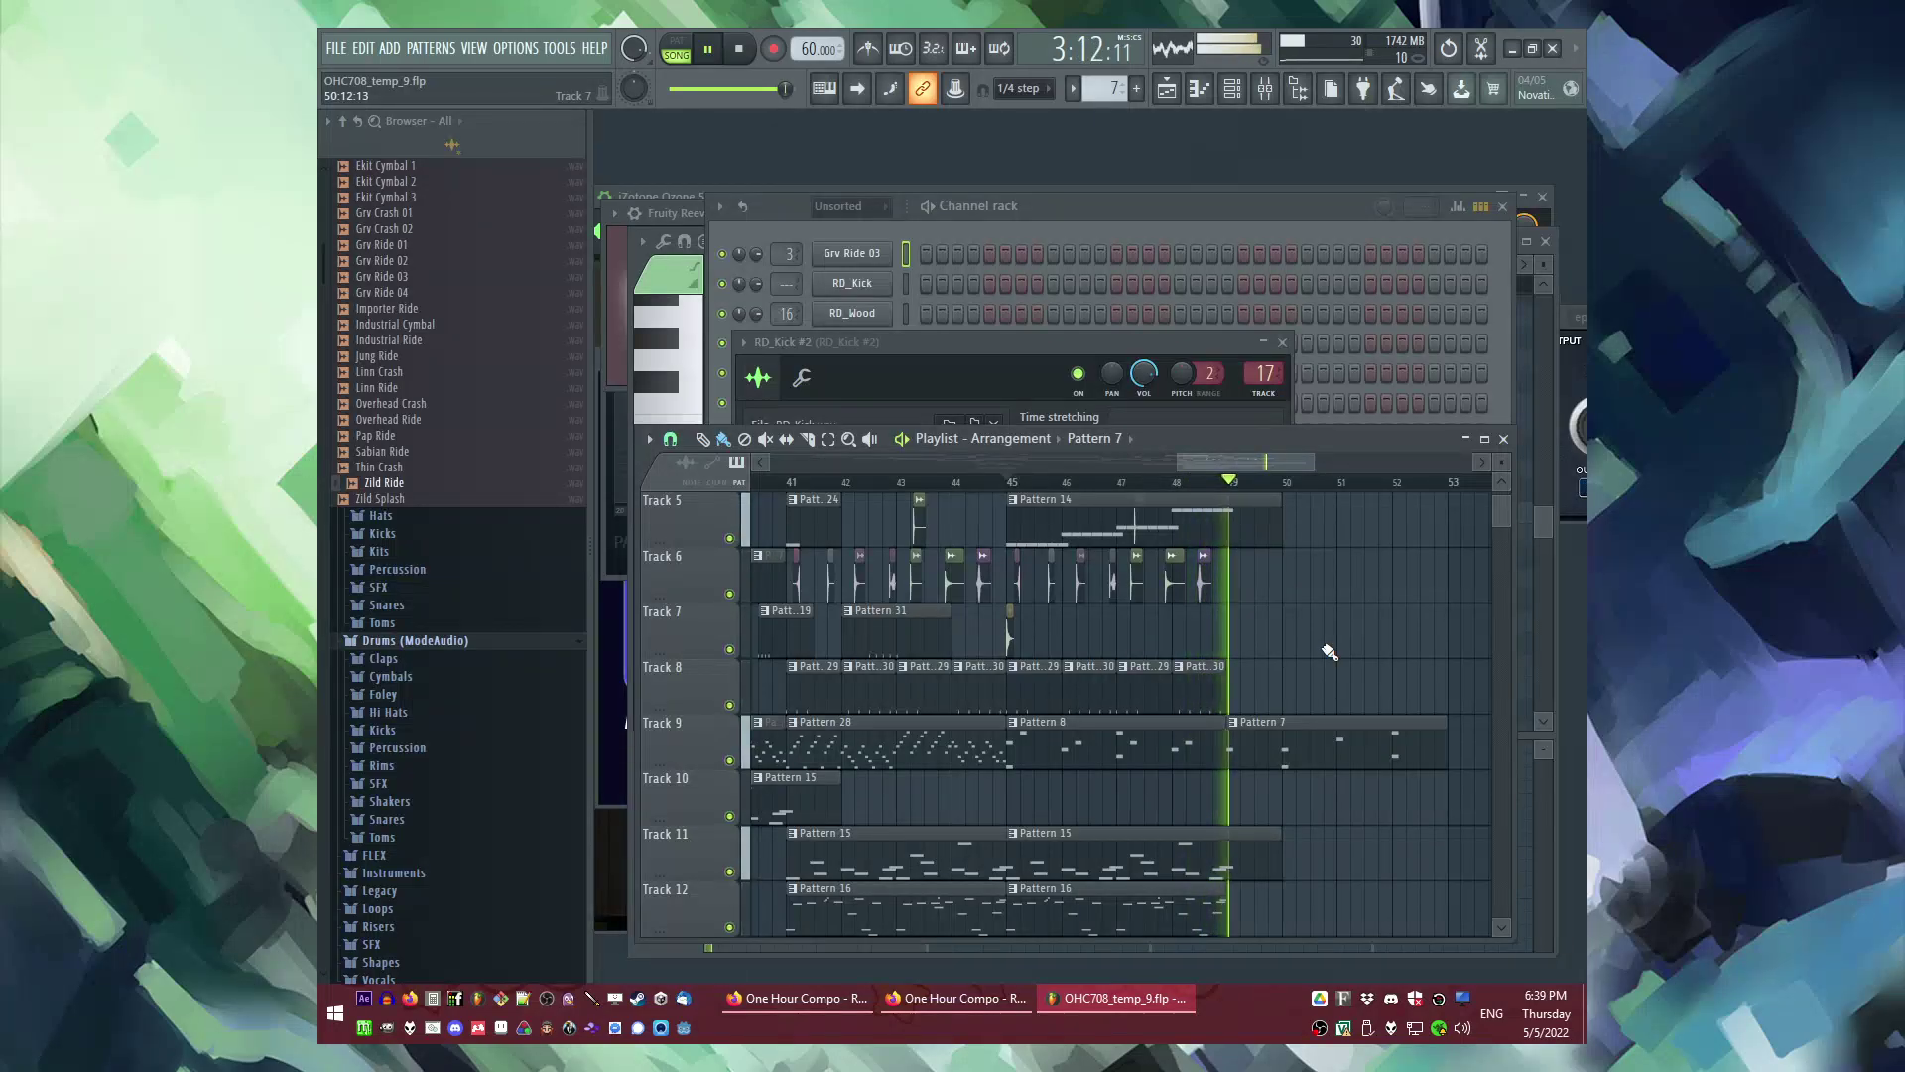
# Step: Place a reversed DNC Clap 1 clip on Track 7 and align it to end exactly at the start of bar 49
pyautogui.keyDown('ctrl'); pyautogui.scroll(2, 1330, 652); pyautogui.keyUp('ctrl')
pyautogui.scroll(2, 1305, 705)
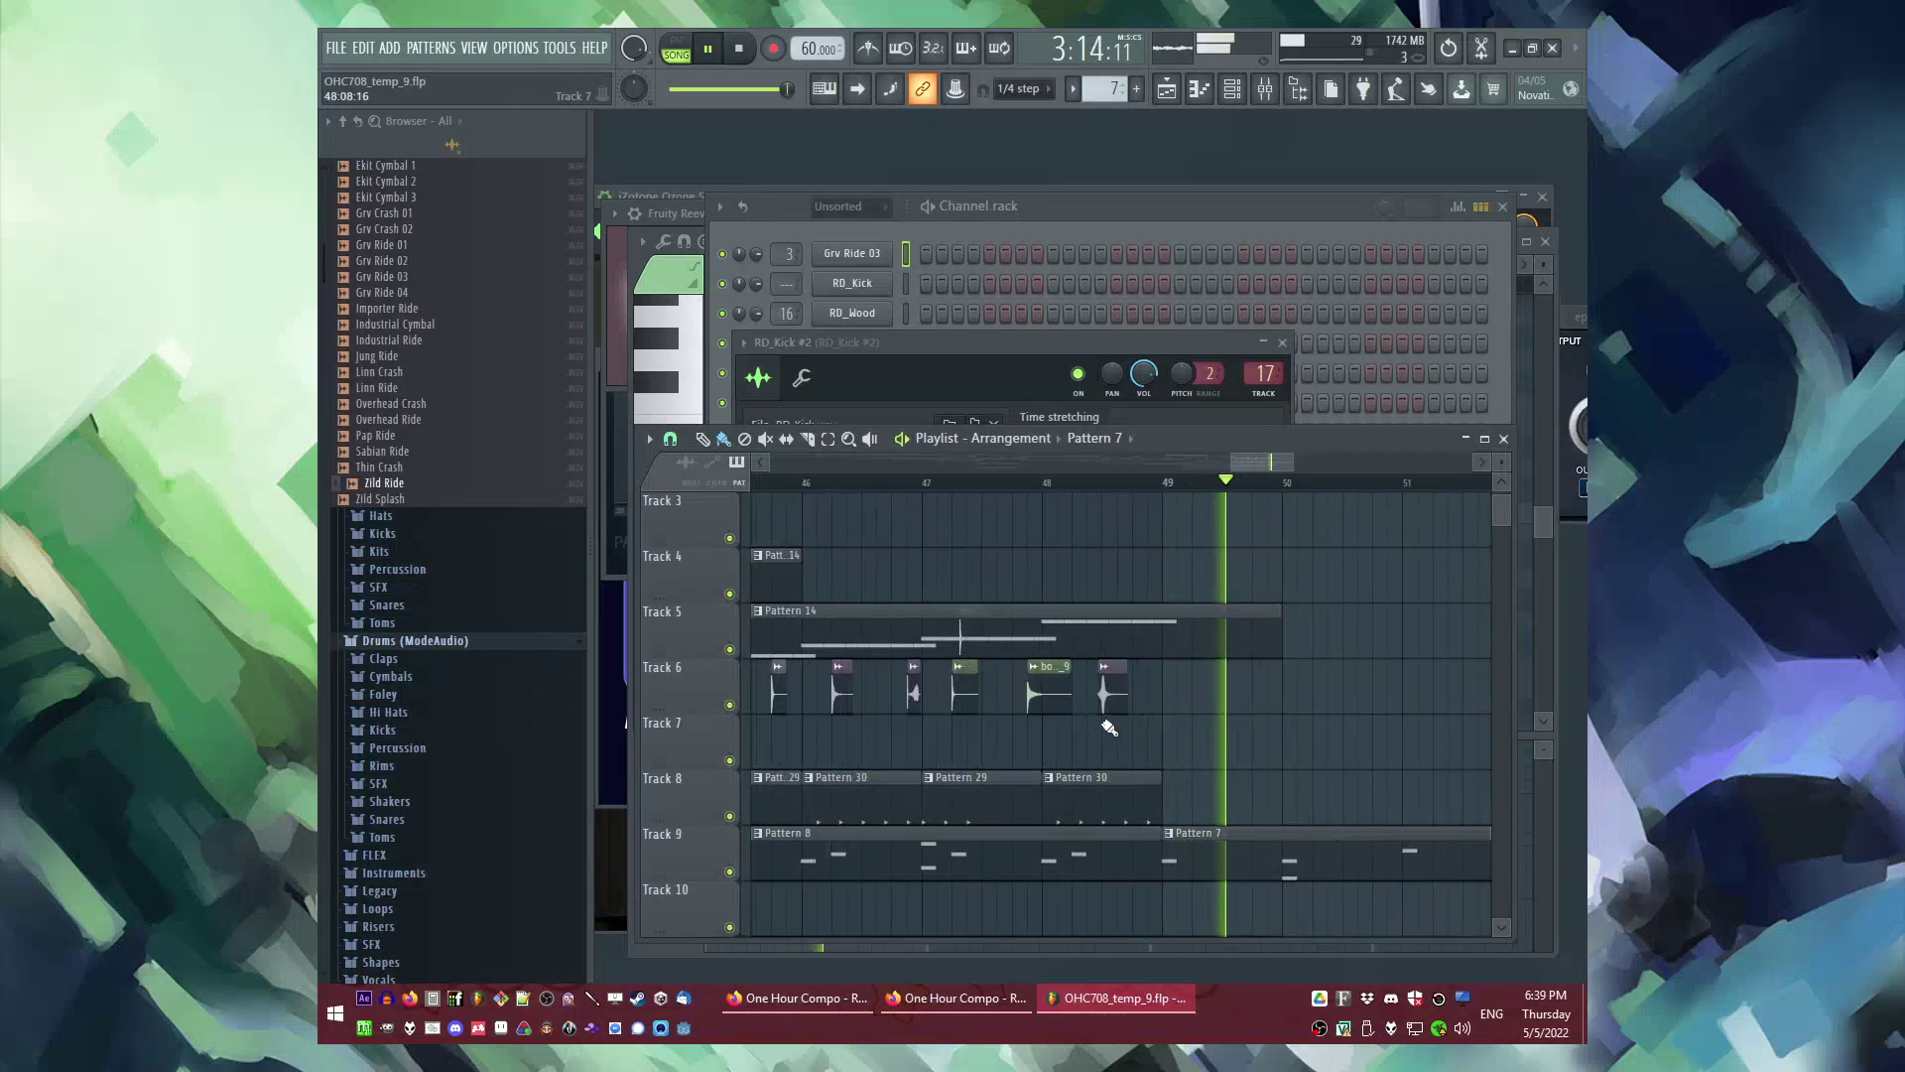
pyautogui.scroll(-1, 1103, 724)
pyautogui.keyDown('ctrl'); pyautogui.scroll(-1, 1101, 722); pyautogui.keyUp('ctrl')
pyautogui.keyDown('ctrl'); pyautogui.scroll(-1, 893, 667); pyautogui.keyUp('ctrl')
pyautogui.doubleClick(827, 640)
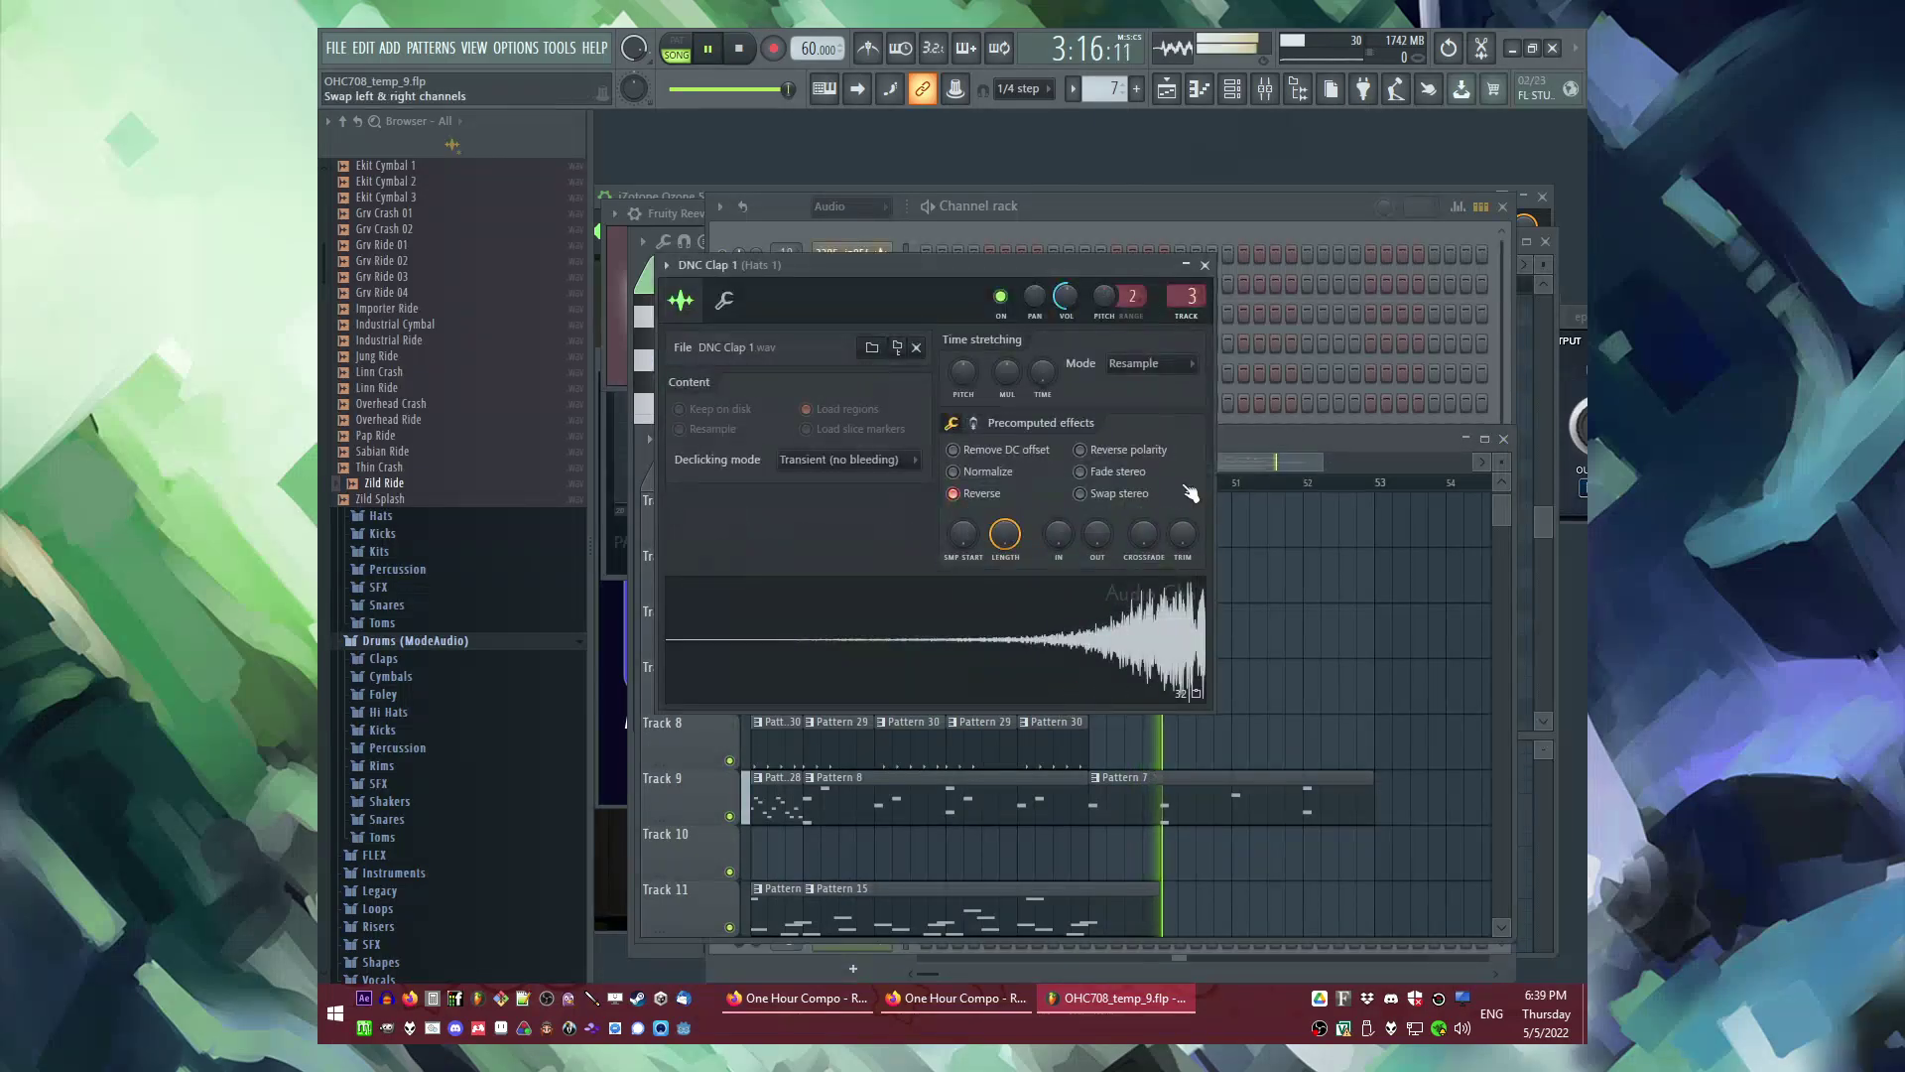
pyautogui.click(1246, 438)
pyautogui.keyDown('ctrl'); pyautogui.scroll(2, 1084, 675); pyautogui.keyUp('ctrl')
pyautogui.keyDown('ctrl'); pyautogui.scroll(2, 1092, 675); pyautogui.keyUp('ctrl')
pyautogui.click(1080, 483)
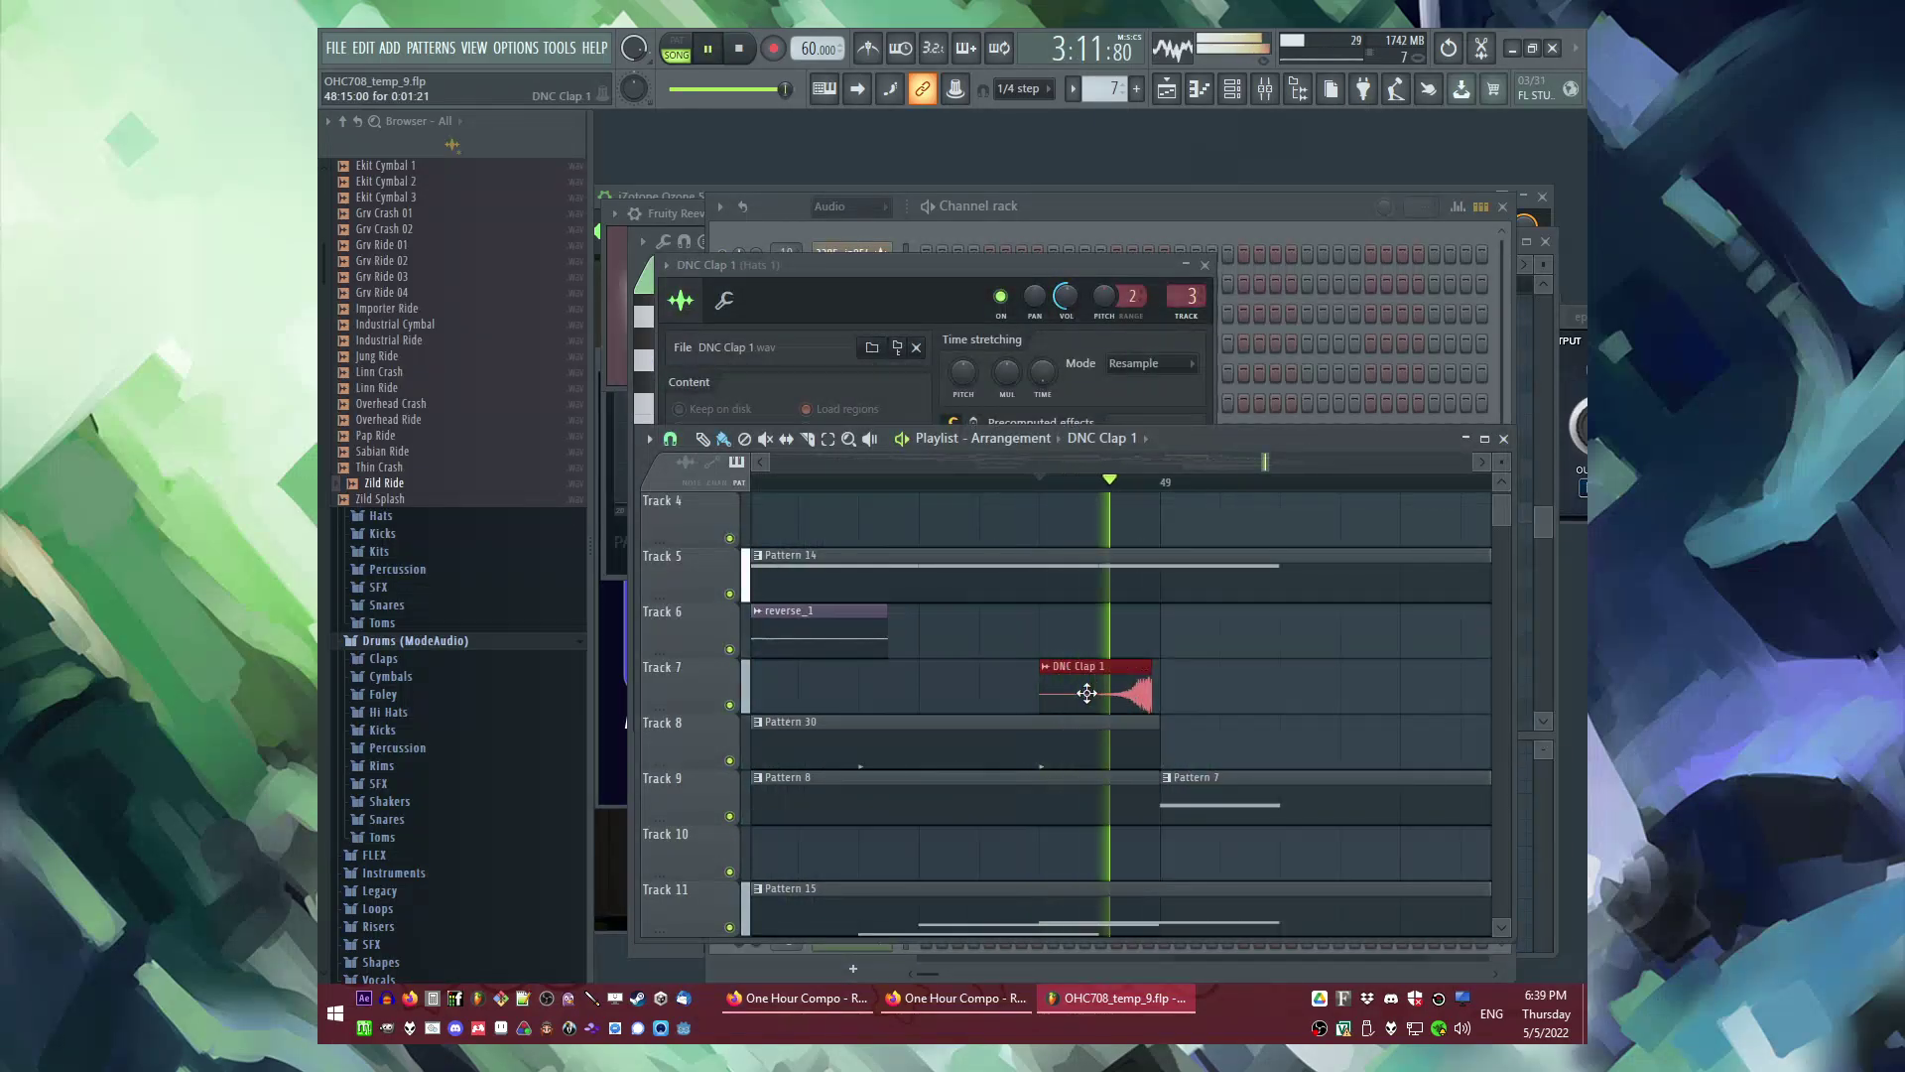
pyautogui.keyDown('ctrl'); pyautogui.scroll(3, 1157, 693); pyautogui.keyUp('ctrl')
pyautogui.keyDown('alt'); pyautogui.moveTo(1089, 695); pyautogui.dragTo(1122, 696); pyautogui.keyUp('alt')
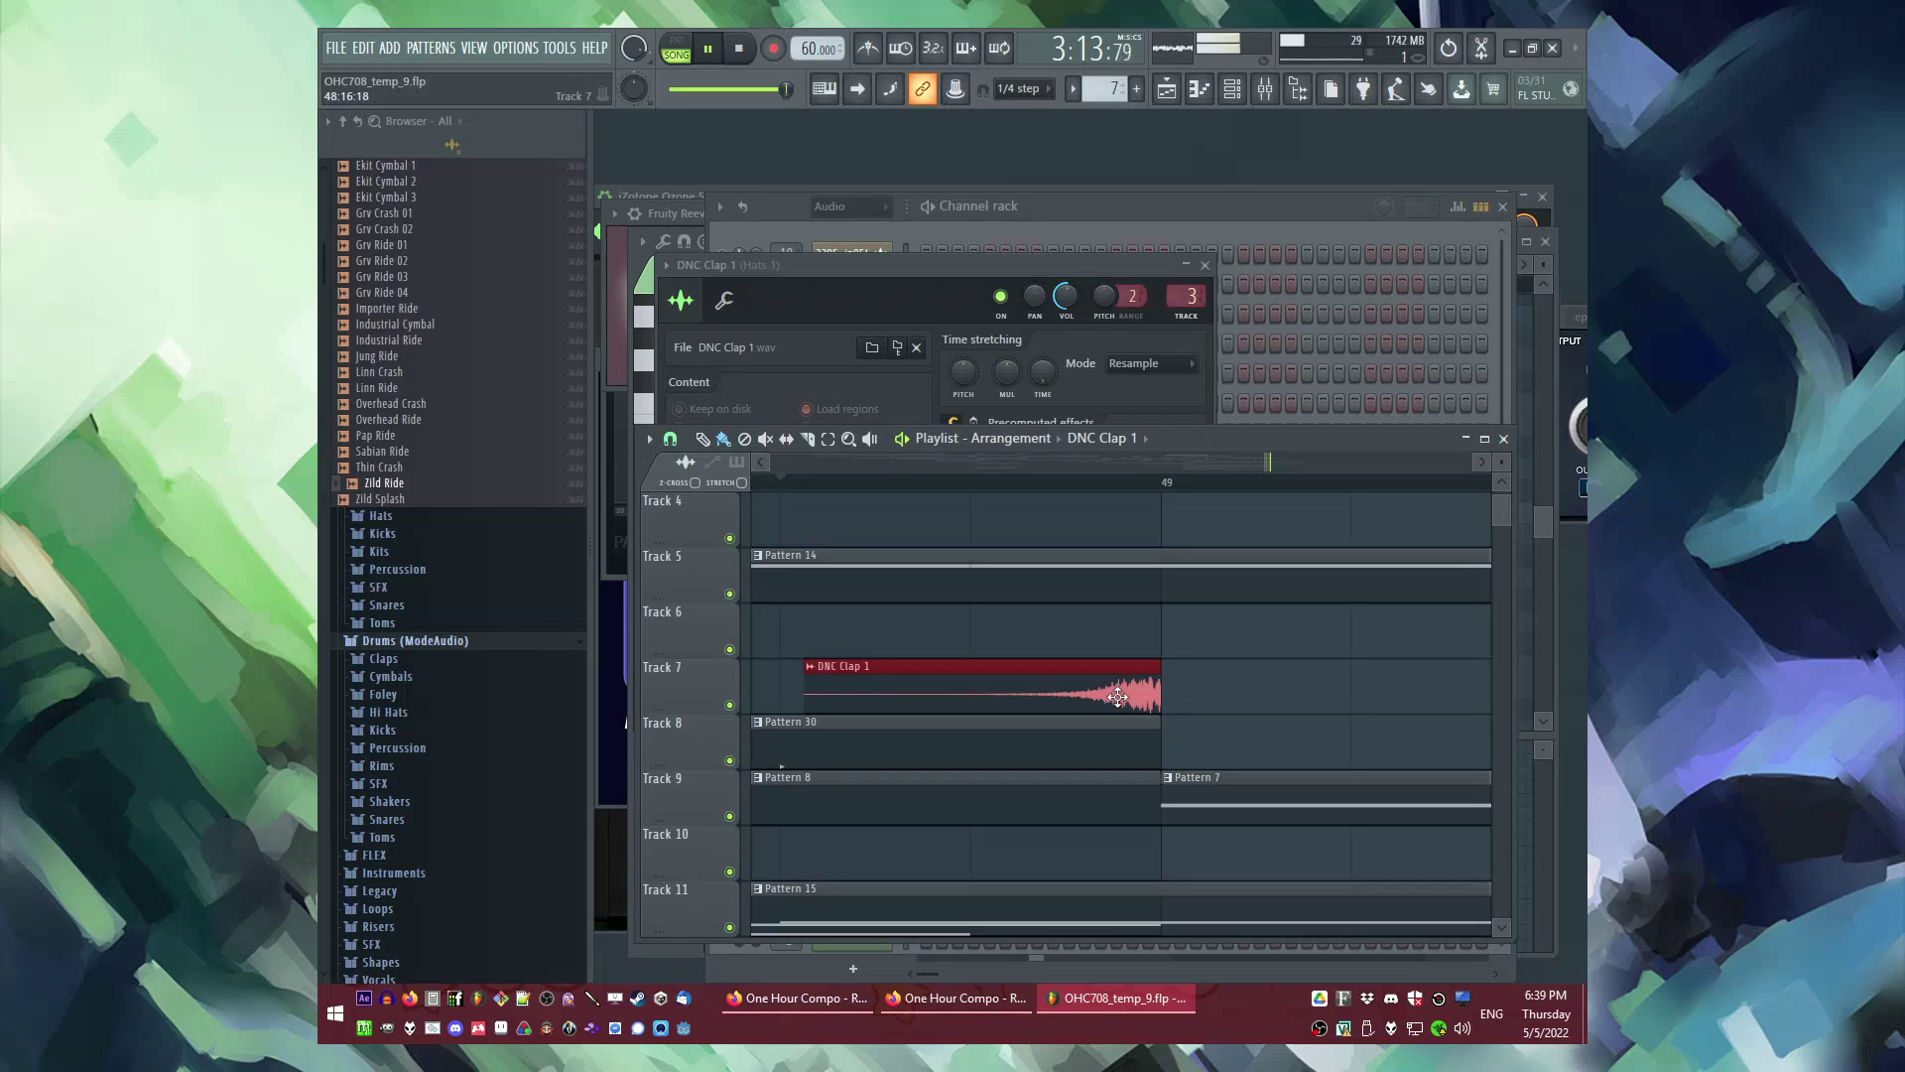
# Step: Extend the Pattern 32 percussion on Track 14 with two more clips covering bars 49 to 52
pyautogui.keyDown('ctrl'); pyautogui.scroll(-5, 943, 681); pyautogui.keyUp('ctrl')
pyautogui.scroll(-3, 1091, 682)
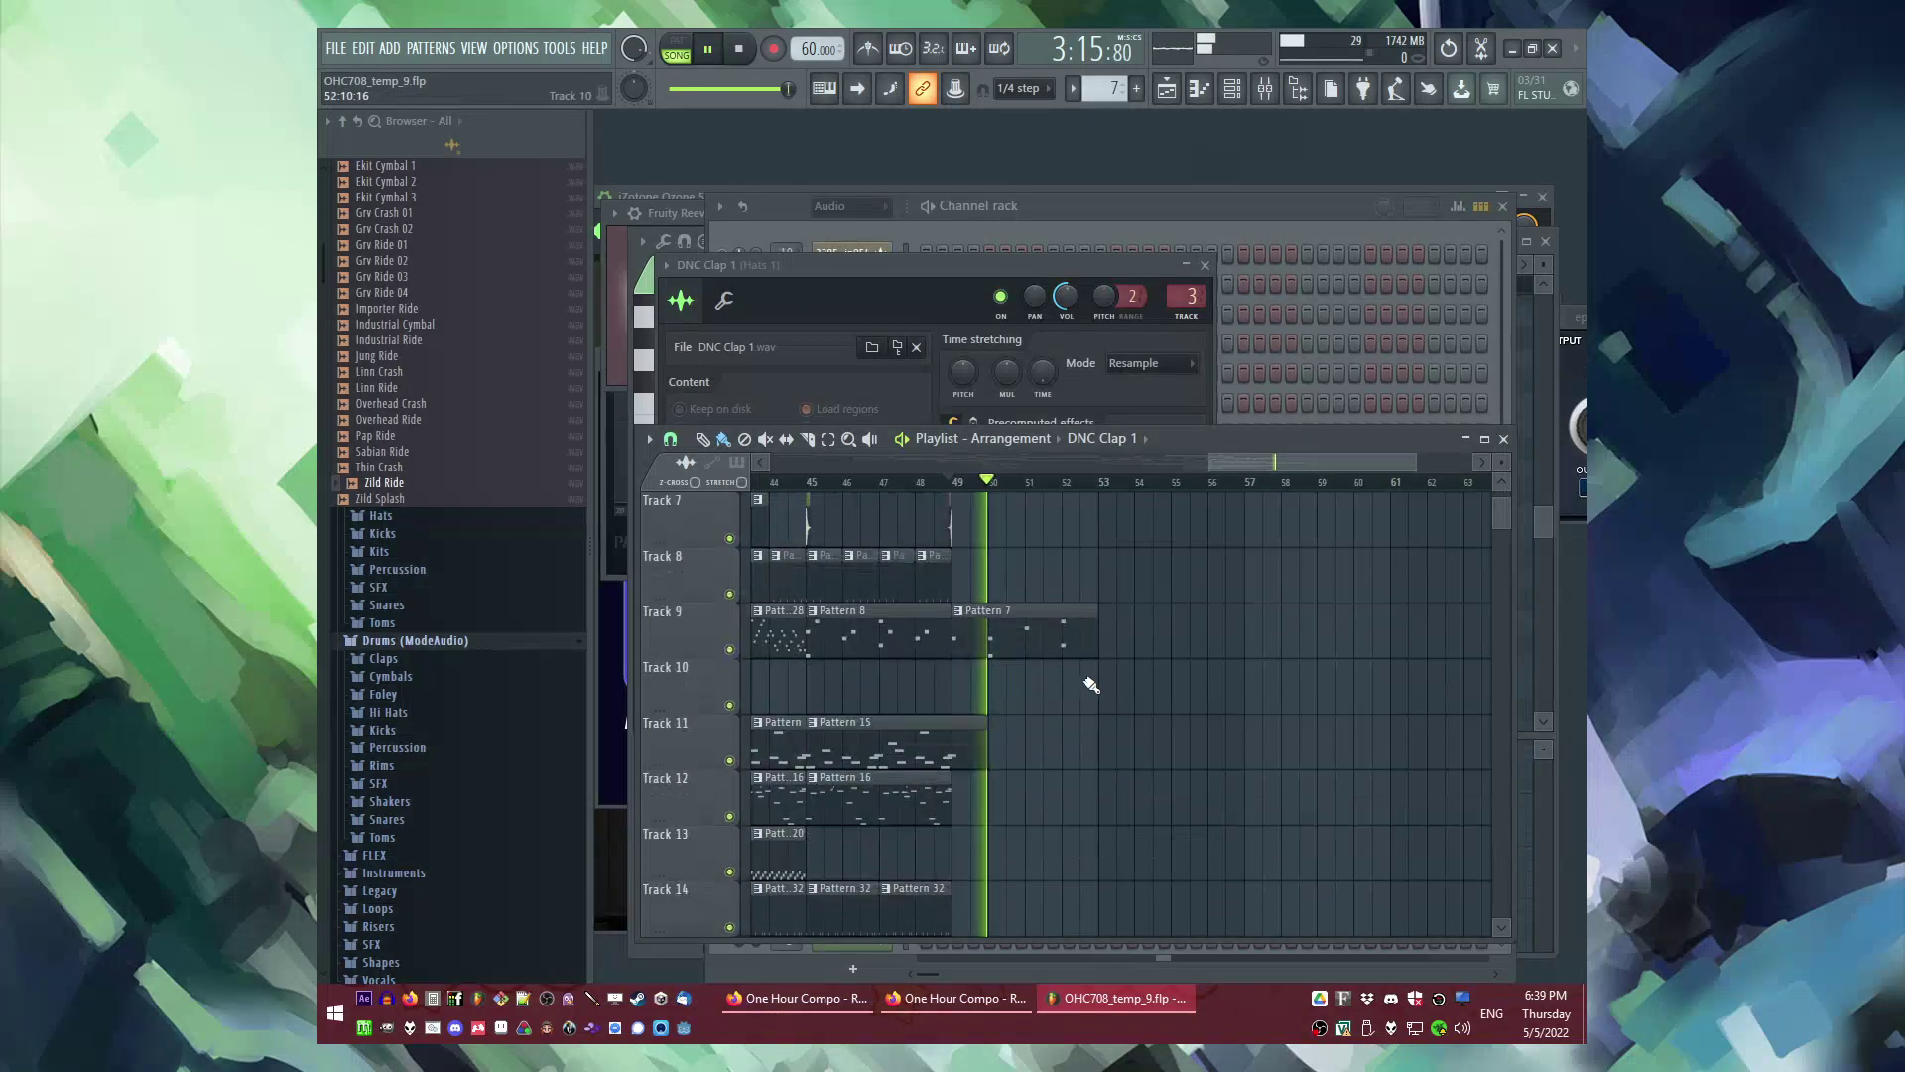
pyautogui.scroll(2, 1099, 726)
pyautogui.keyDown('ctrl'); pyautogui.scroll(-2, 1102, 726); pyautogui.keyUp('ctrl')
pyautogui.scroll(-3, 1102, 724)
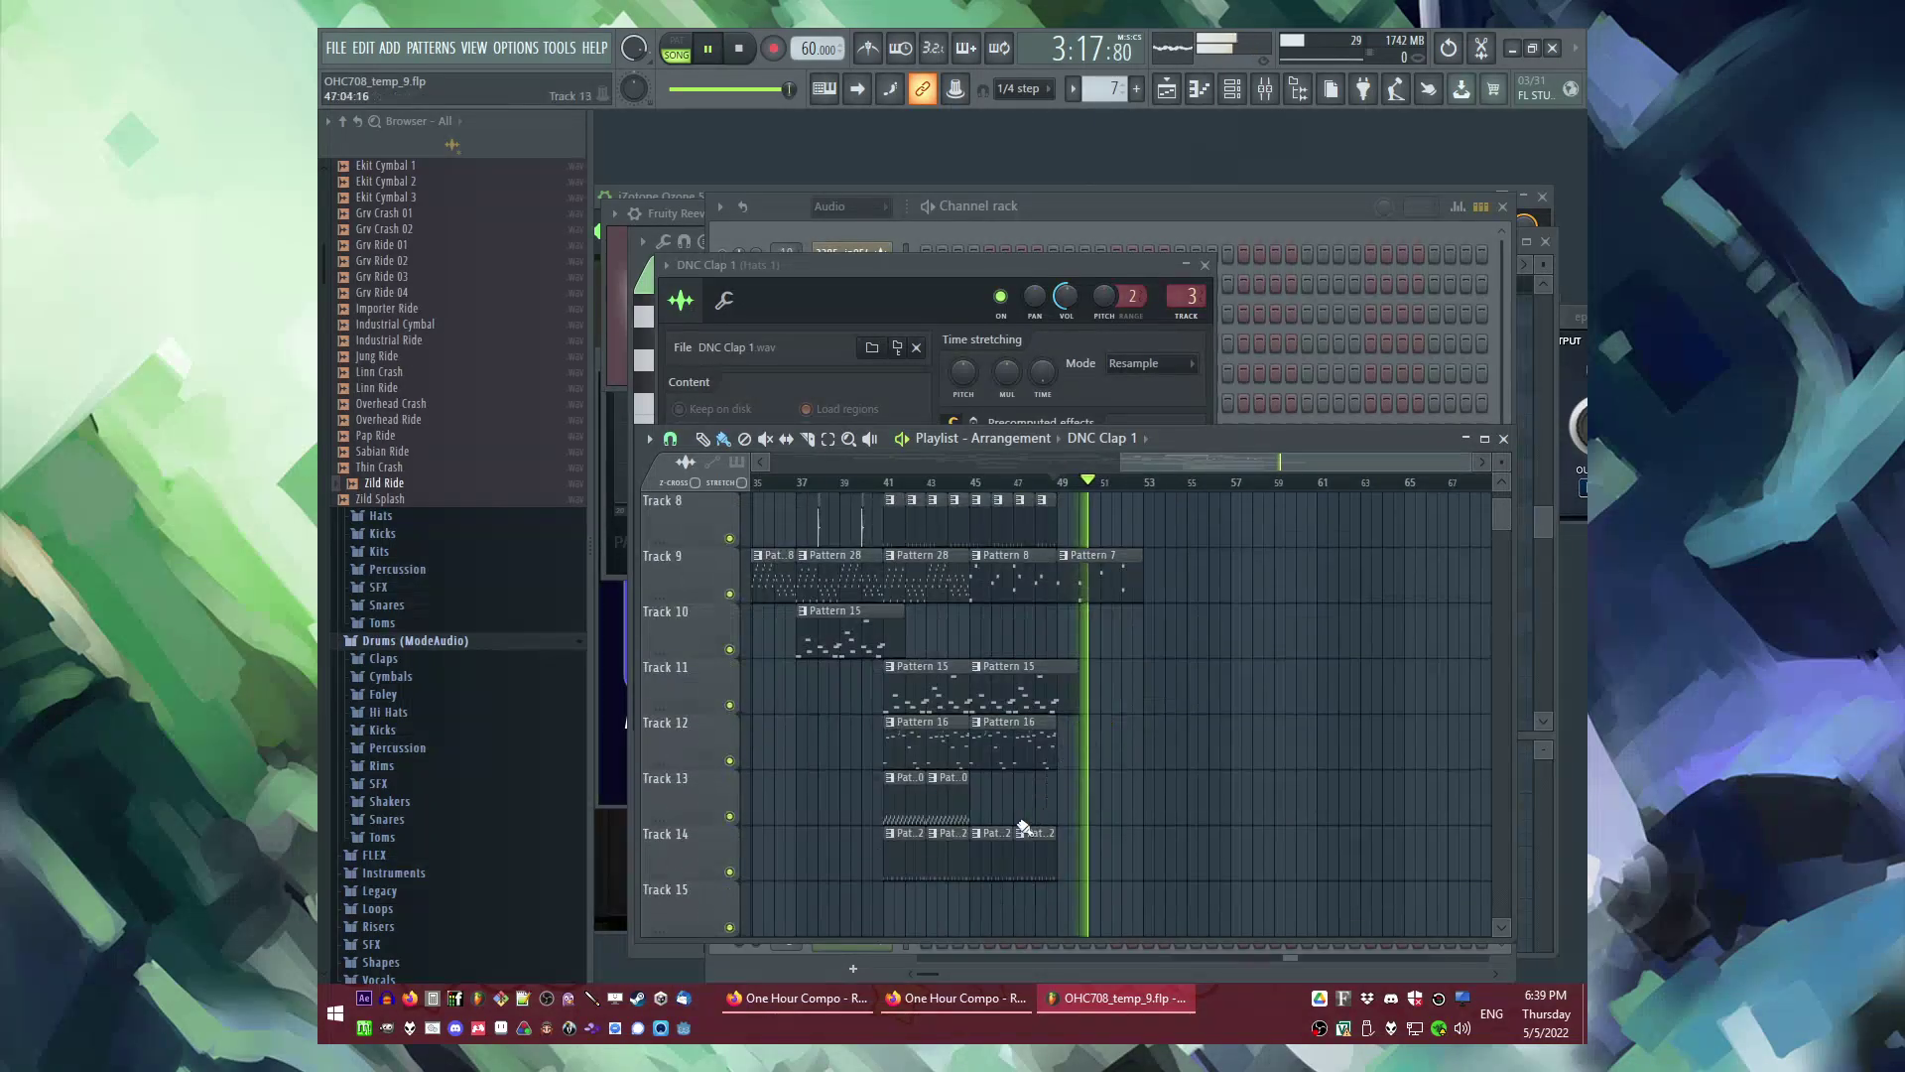
pyautogui.click(1035, 858)
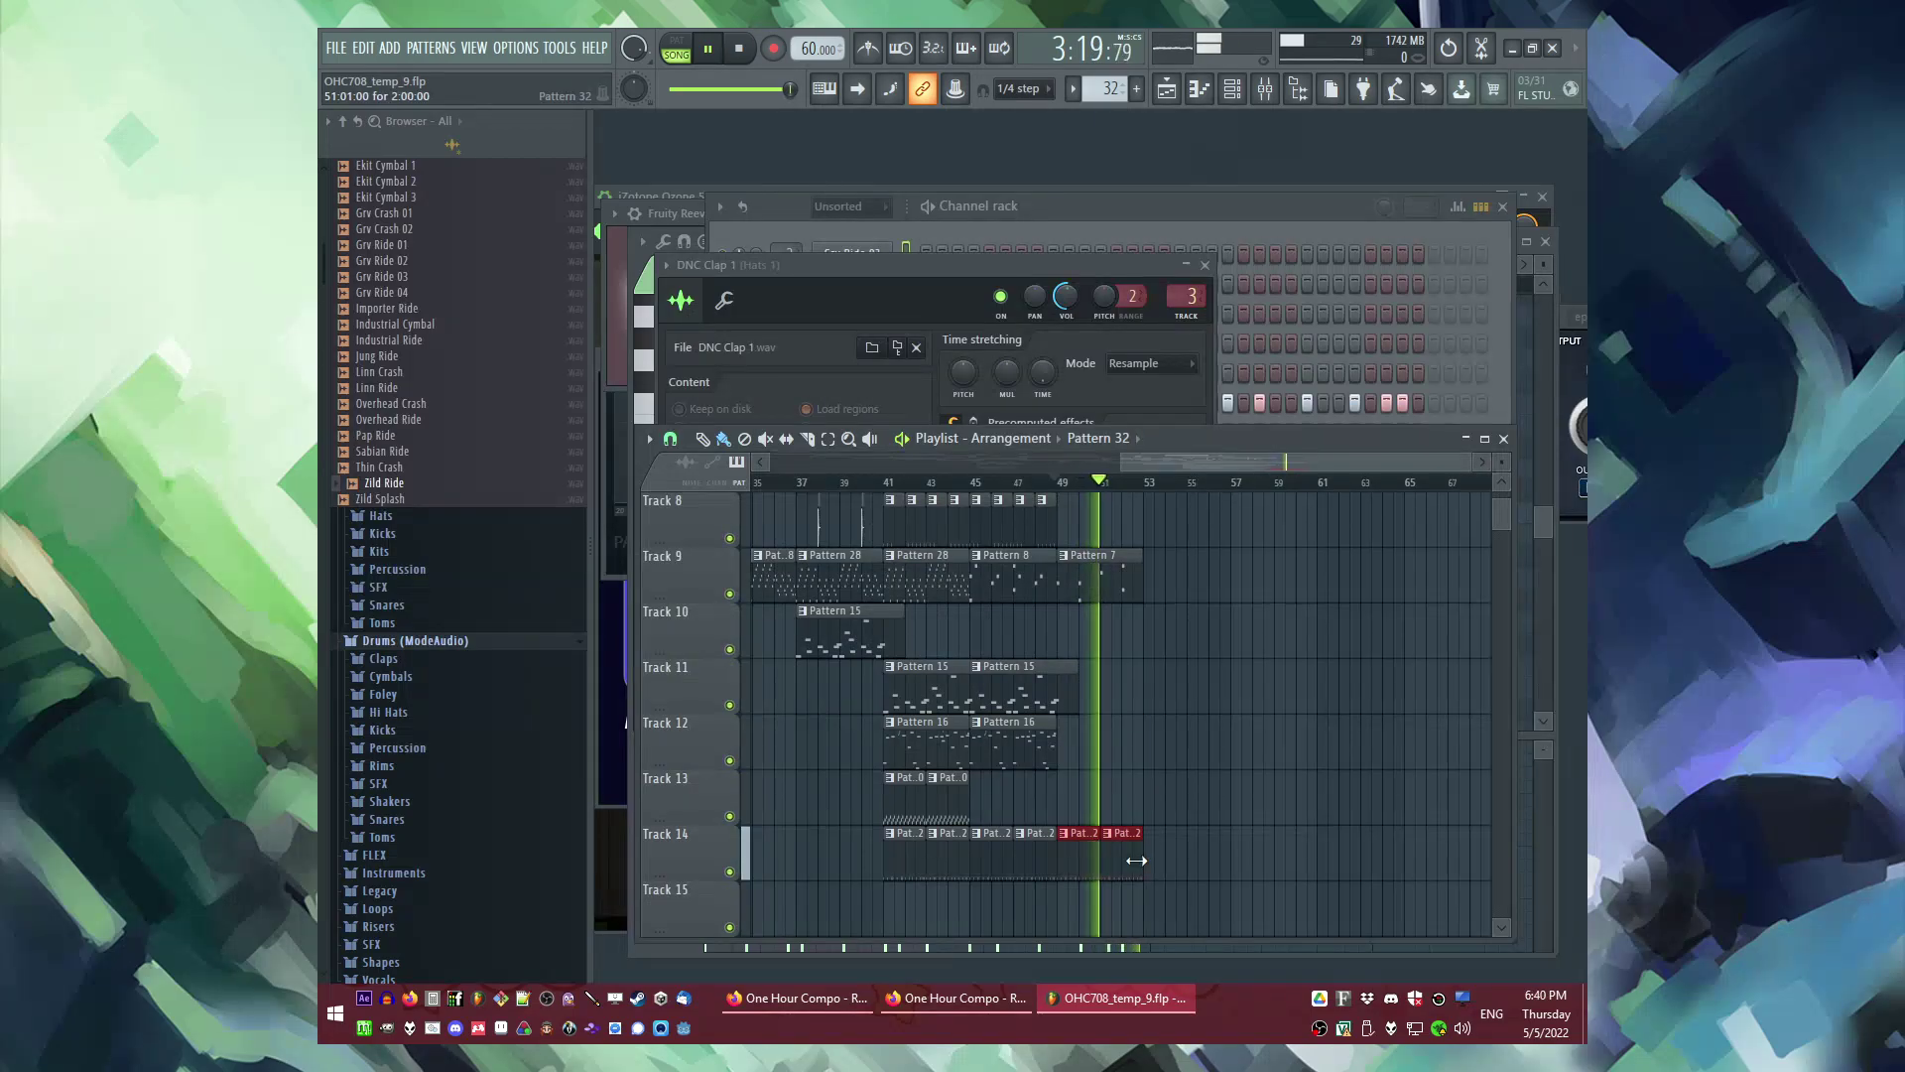
# Step: Place a Pattern 10 clip on Track 8 at bar 49 and play the arrangement from there
pyautogui.scroll(4, 1138, 843)
pyautogui.keyDown('ctrl'); pyautogui.scroll(-3, 1123, 829); pyautogui.keyUp('ctrl')
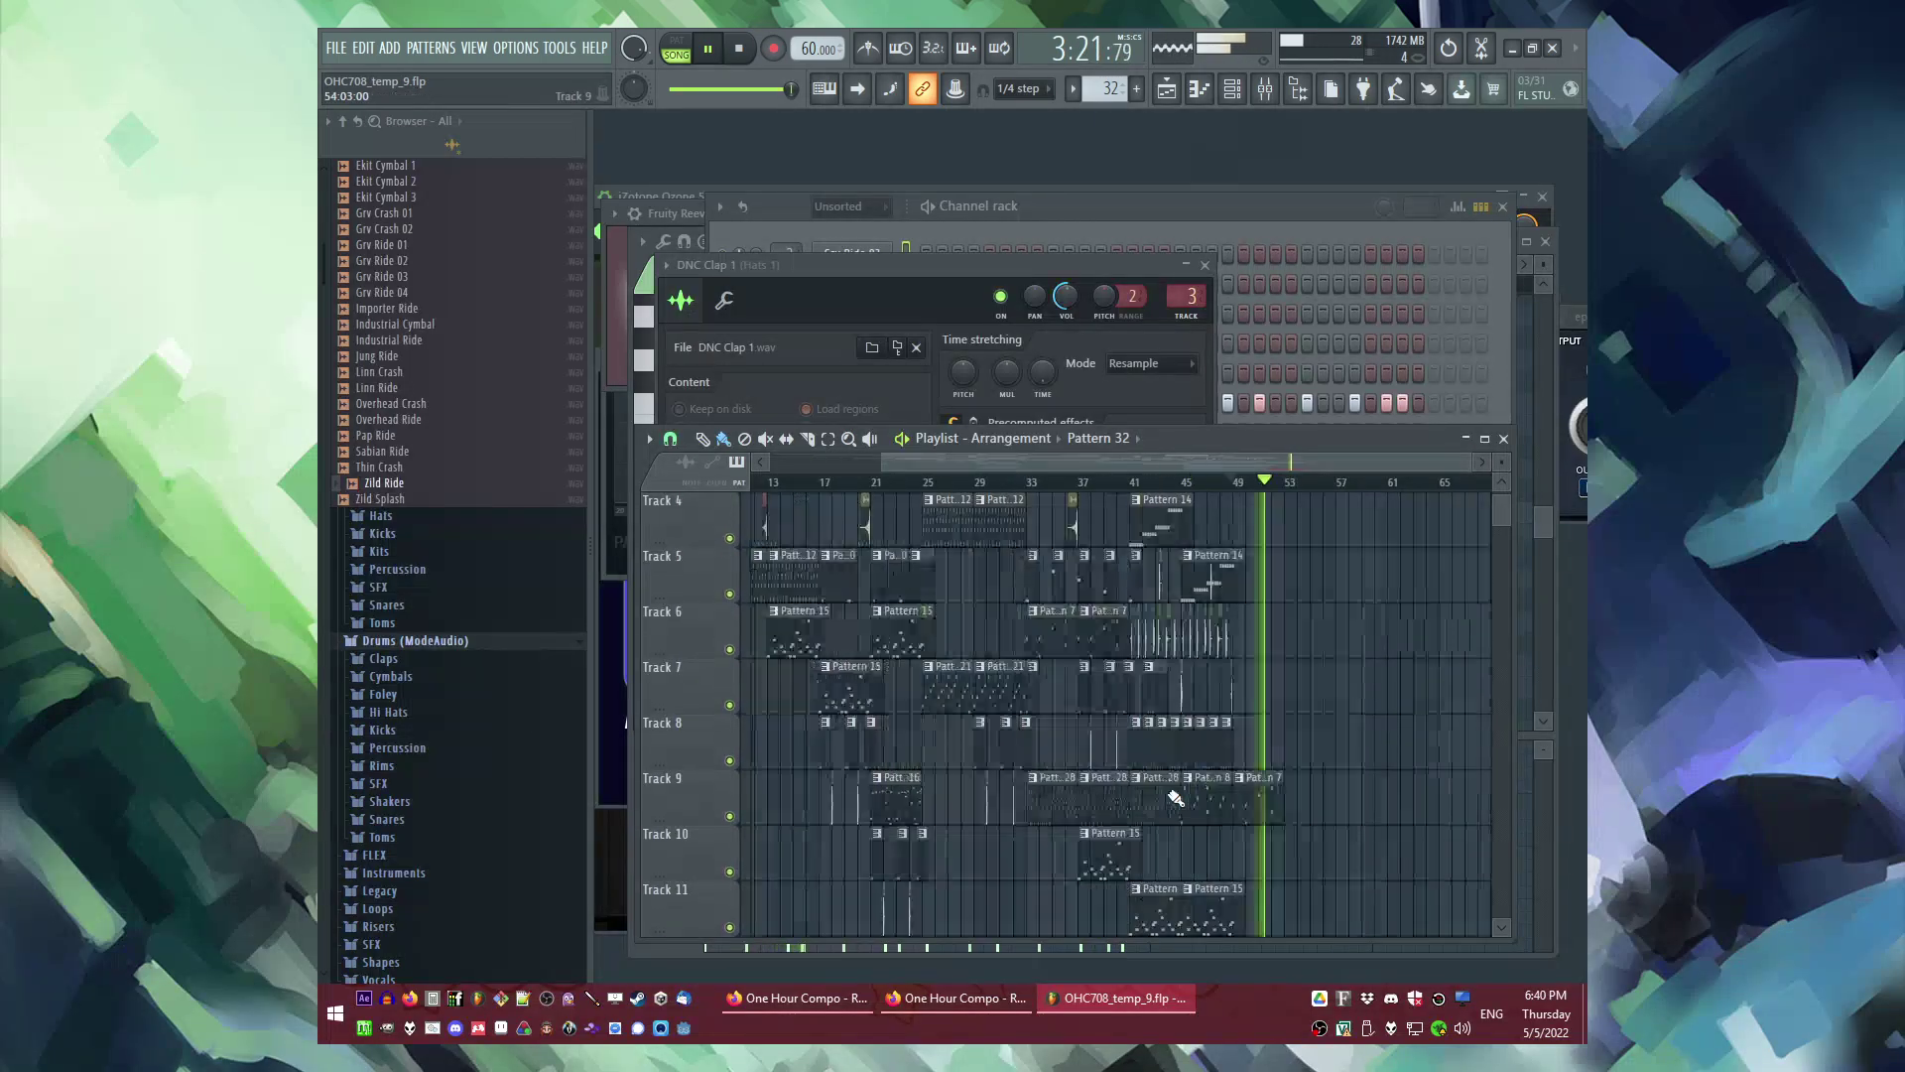
pyautogui.click(933, 586)
pyautogui.keyDown('ctrl'); pyautogui.scroll(4, 1353, 740); pyautogui.keyUp('ctrl')
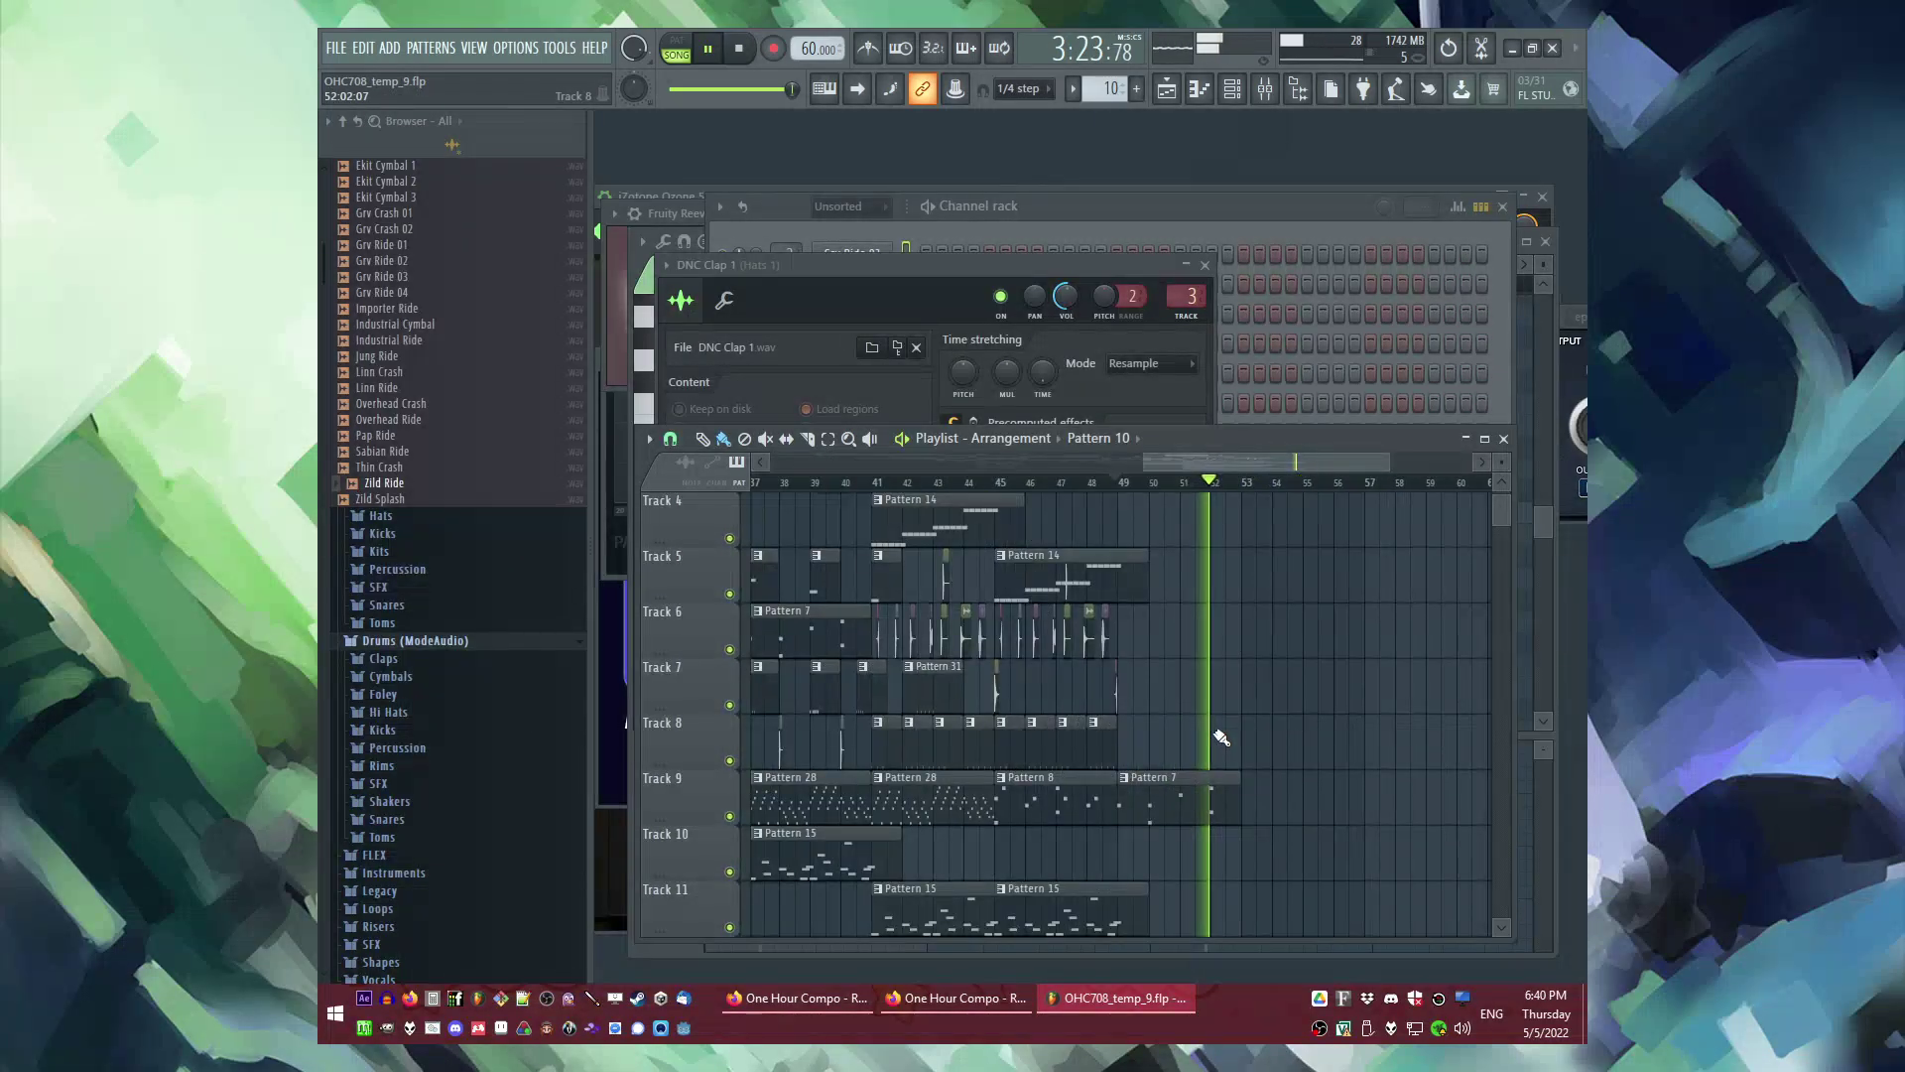
pyautogui.click(1142, 751)
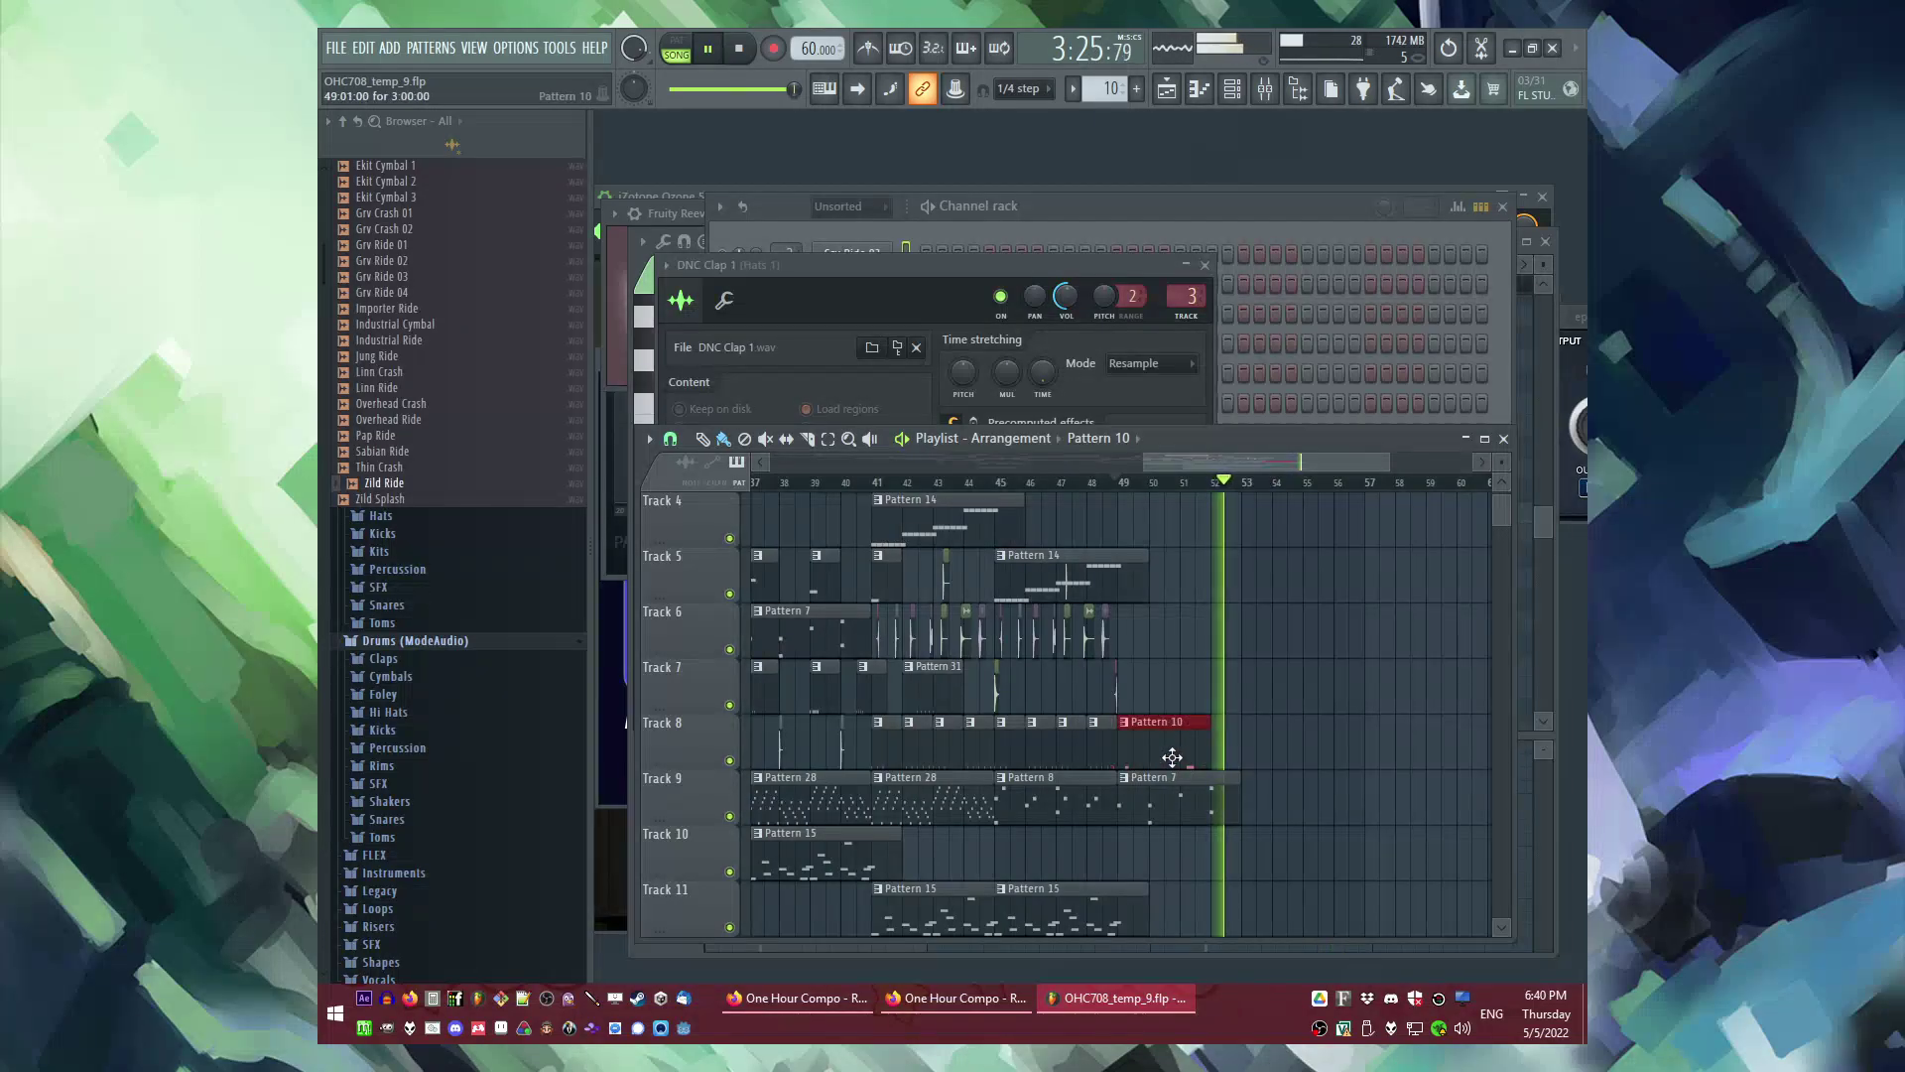
pyautogui.keyDown('ctrl'); pyautogui.scroll(4, 1166, 698); pyautogui.keyUp('ctrl')
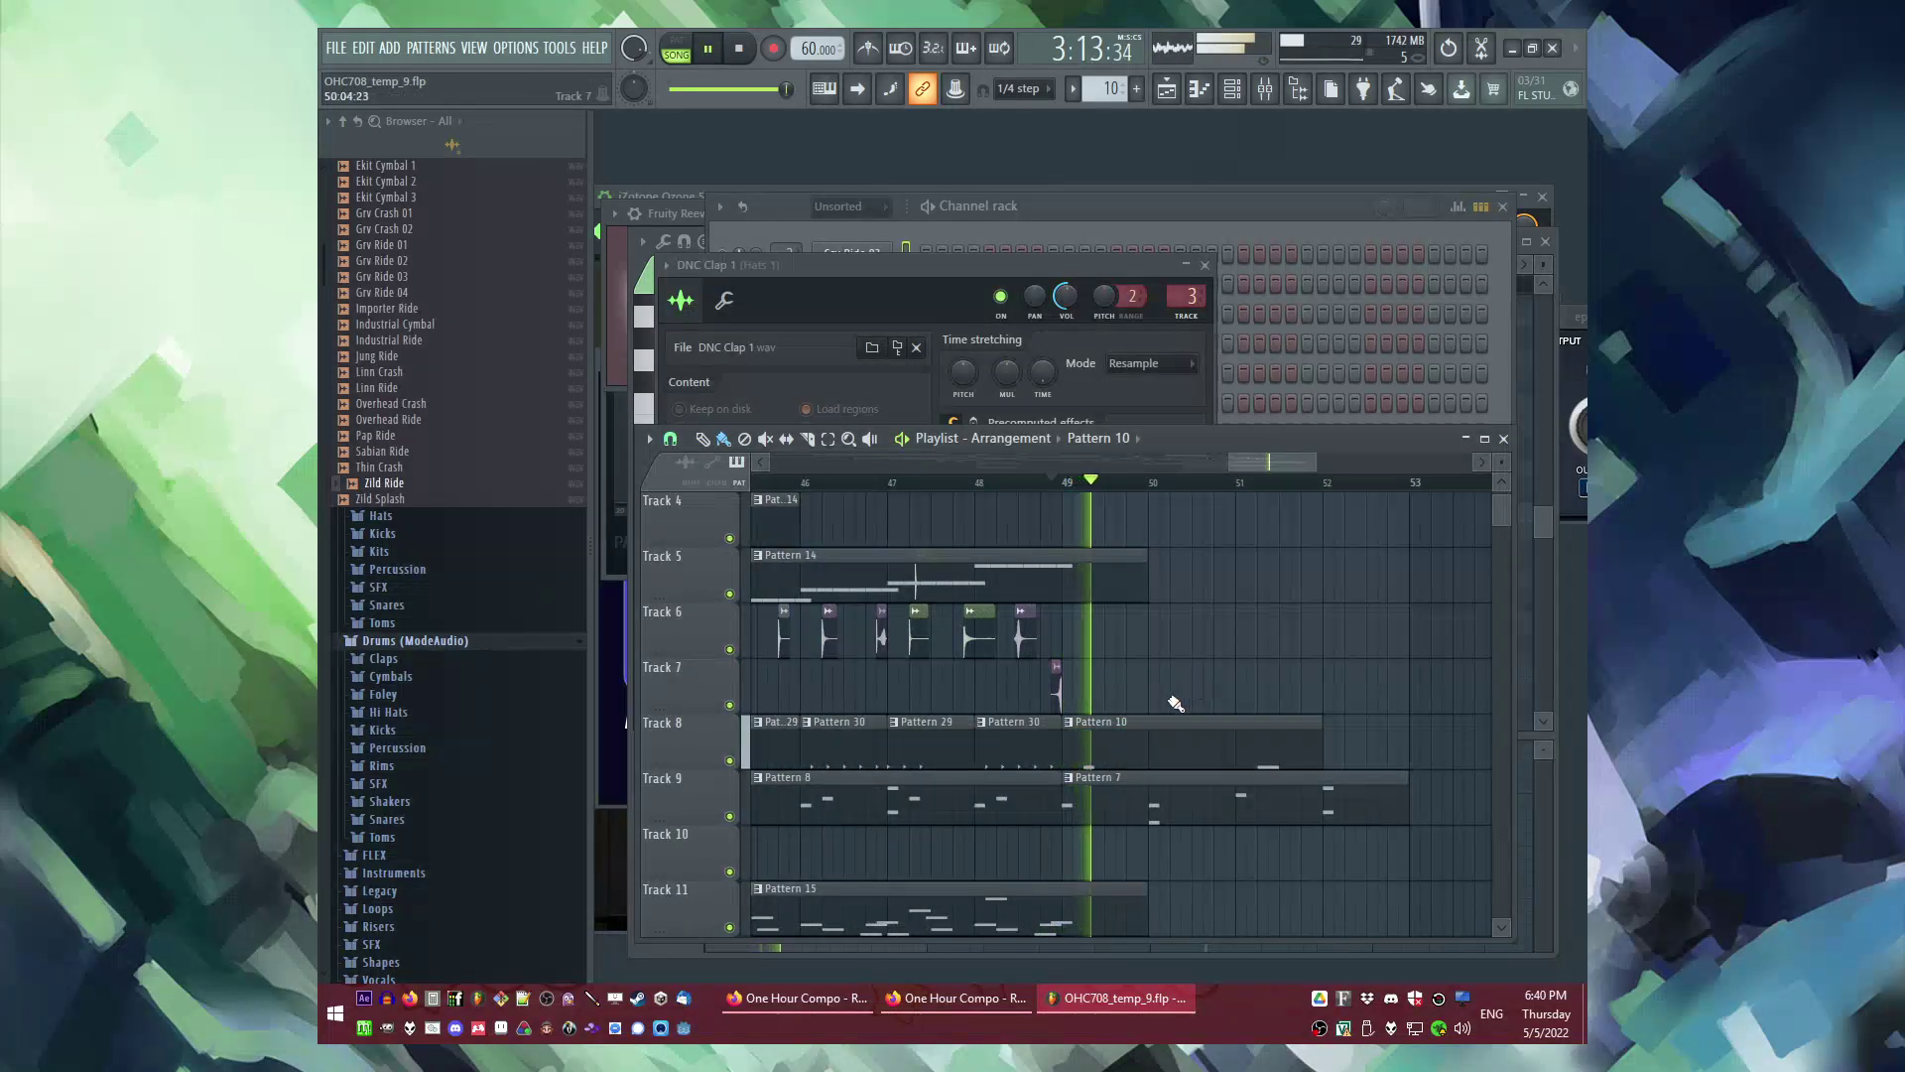
# Step: Place a Pattern 8 clip on Track 9 at bar 53, directly after the Pattern 7 clip
pyautogui.keyDown('ctrl'); pyautogui.scroll(-4, 1057, 730); pyautogui.keyUp('ctrl')
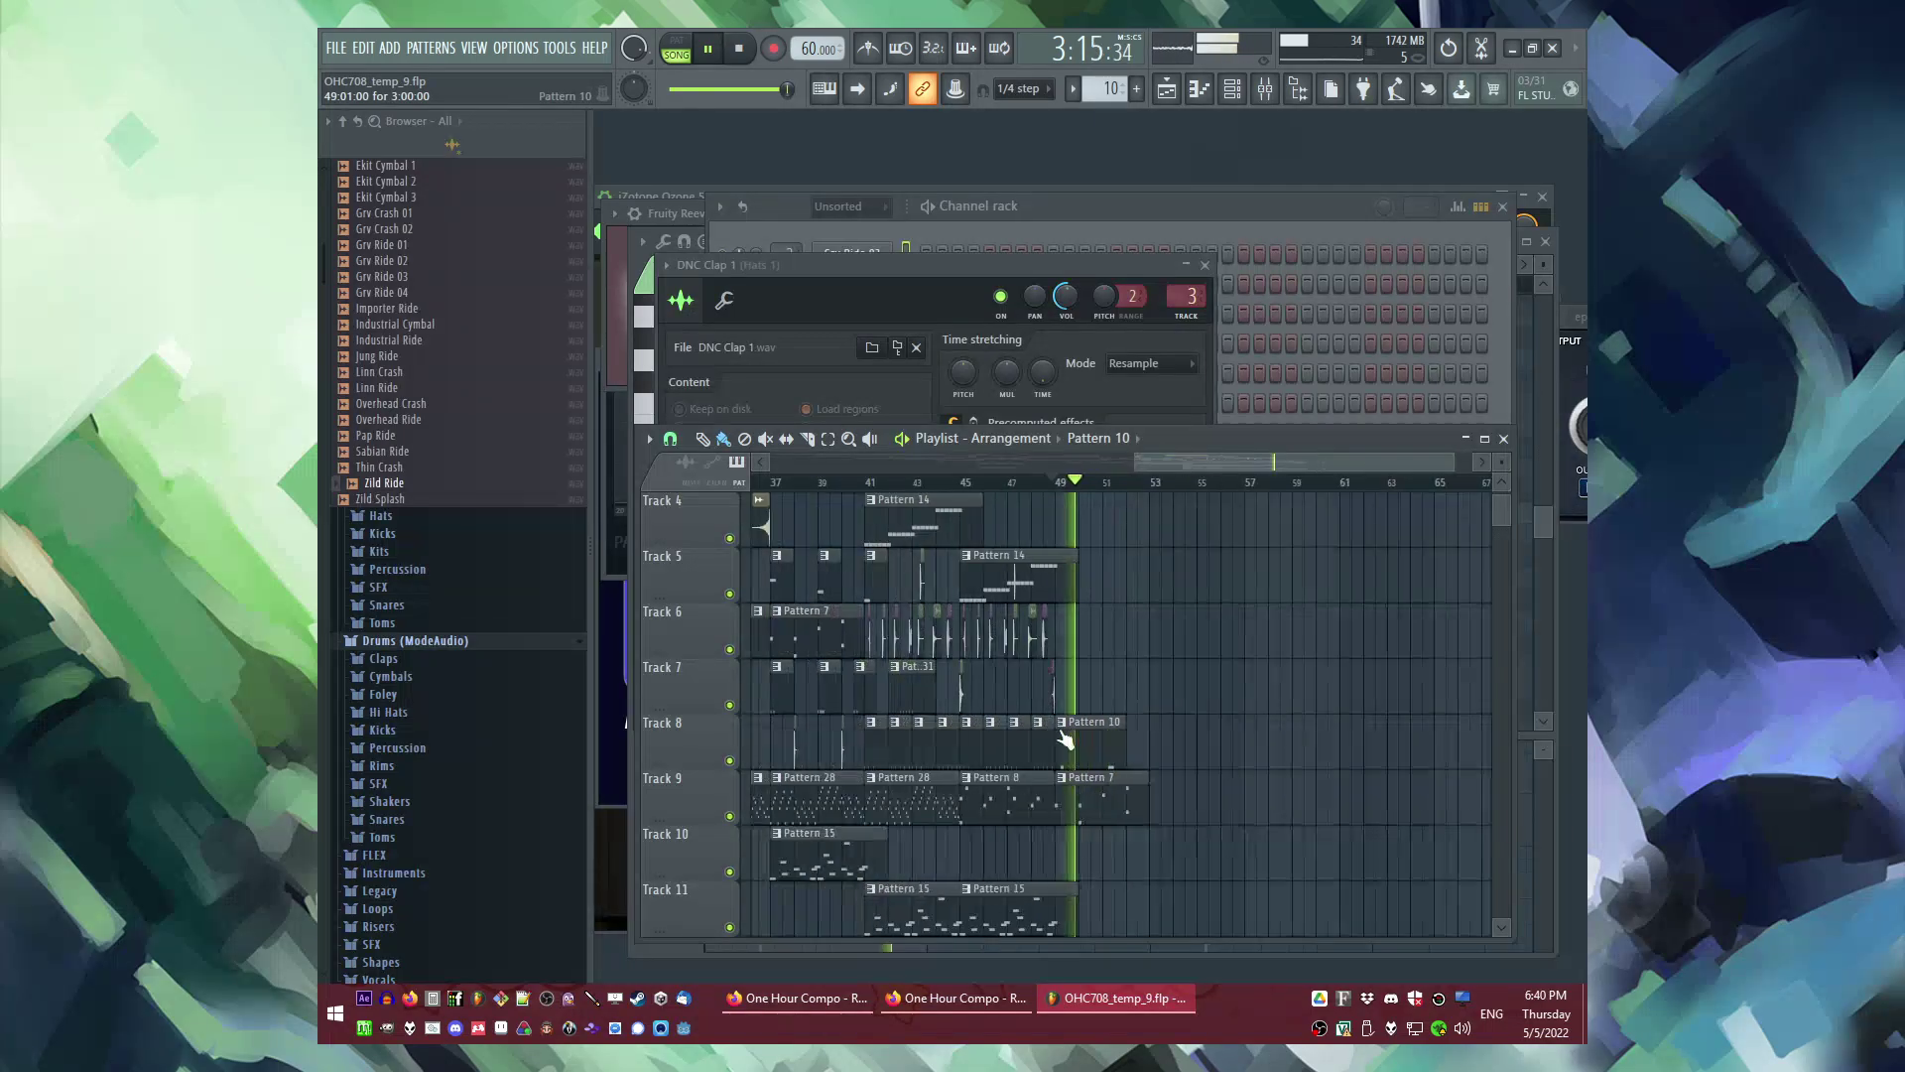
pyautogui.keyDown('ctrl'); pyautogui.scroll(-3, 1152, 701); pyautogui.keyUp('ctrl')
pyautogui.scroll(3, 958, 674)
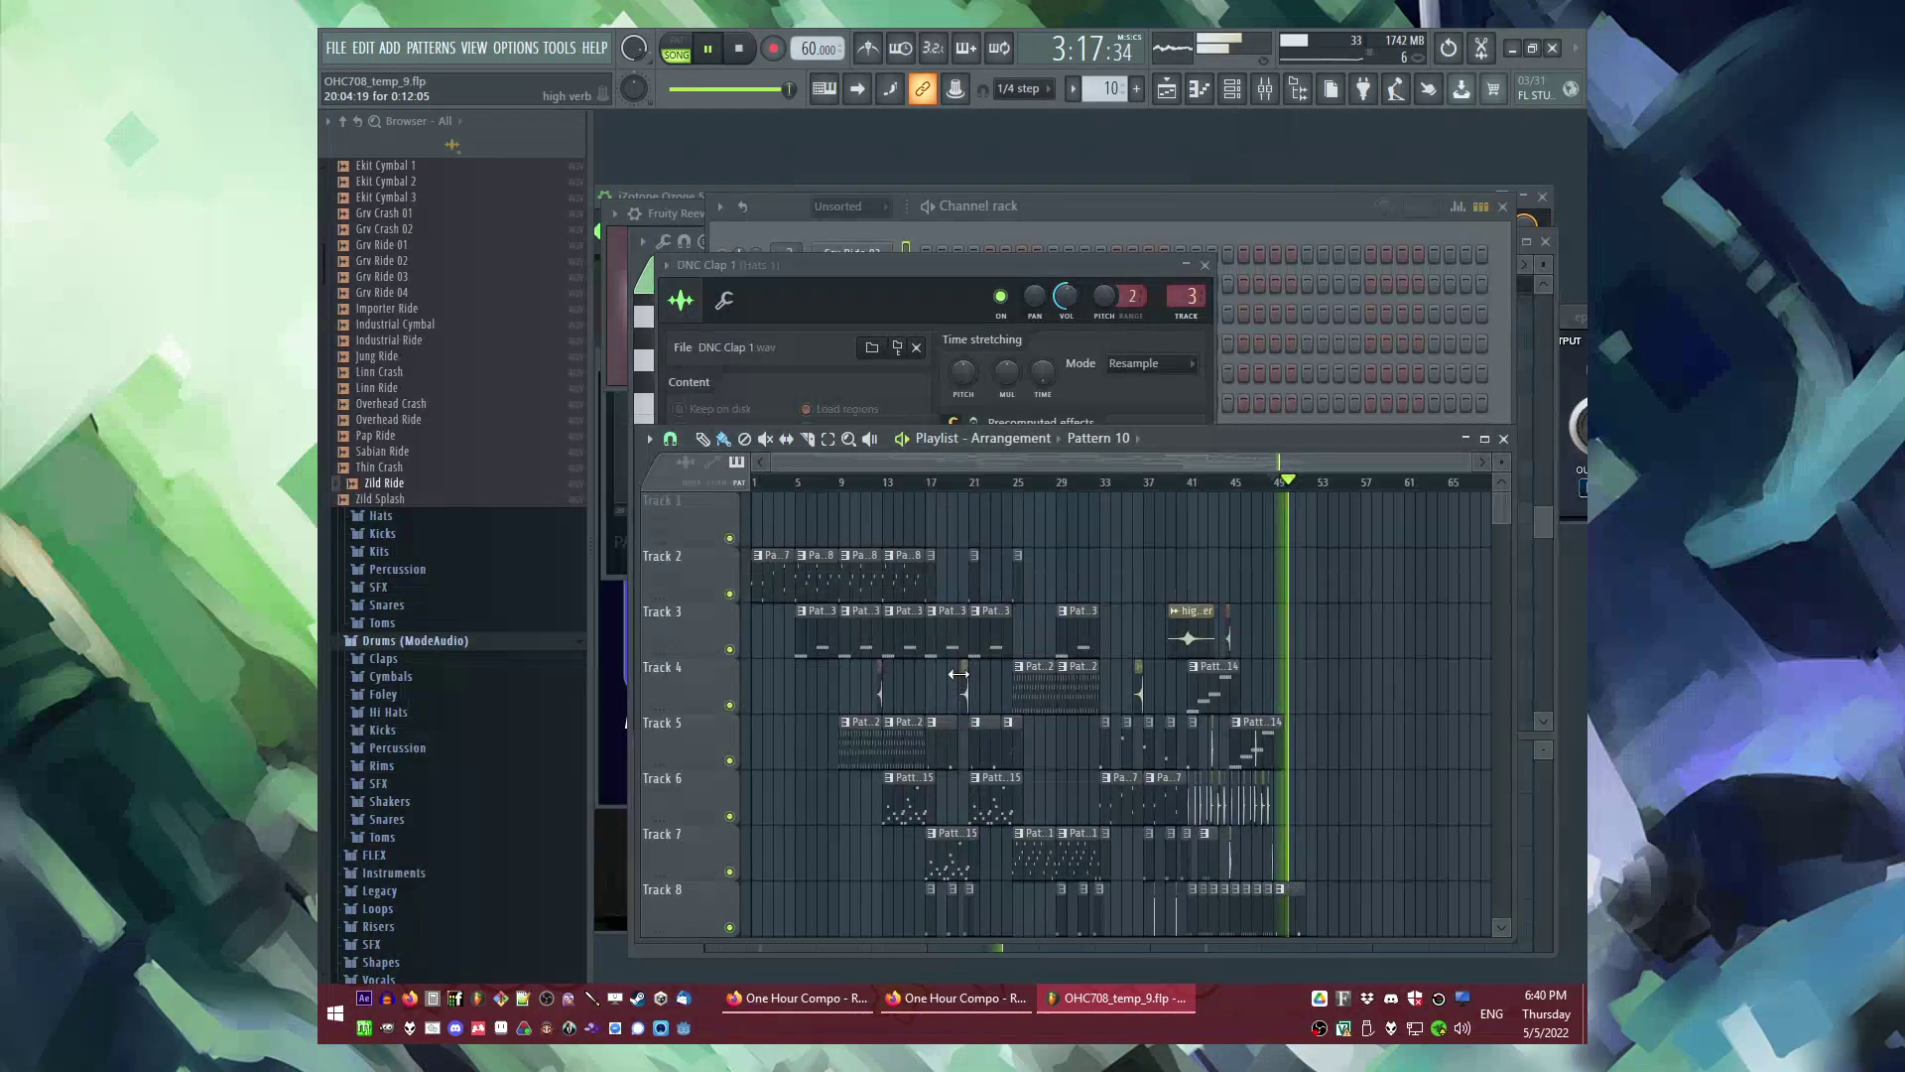
pyautogui.keyDown('ctrl'); pyautogui.scroll(5, 1190, 715); pyautogui.keyUp('ctrl')
pyautogui.scroll(-3, 1003, 802)
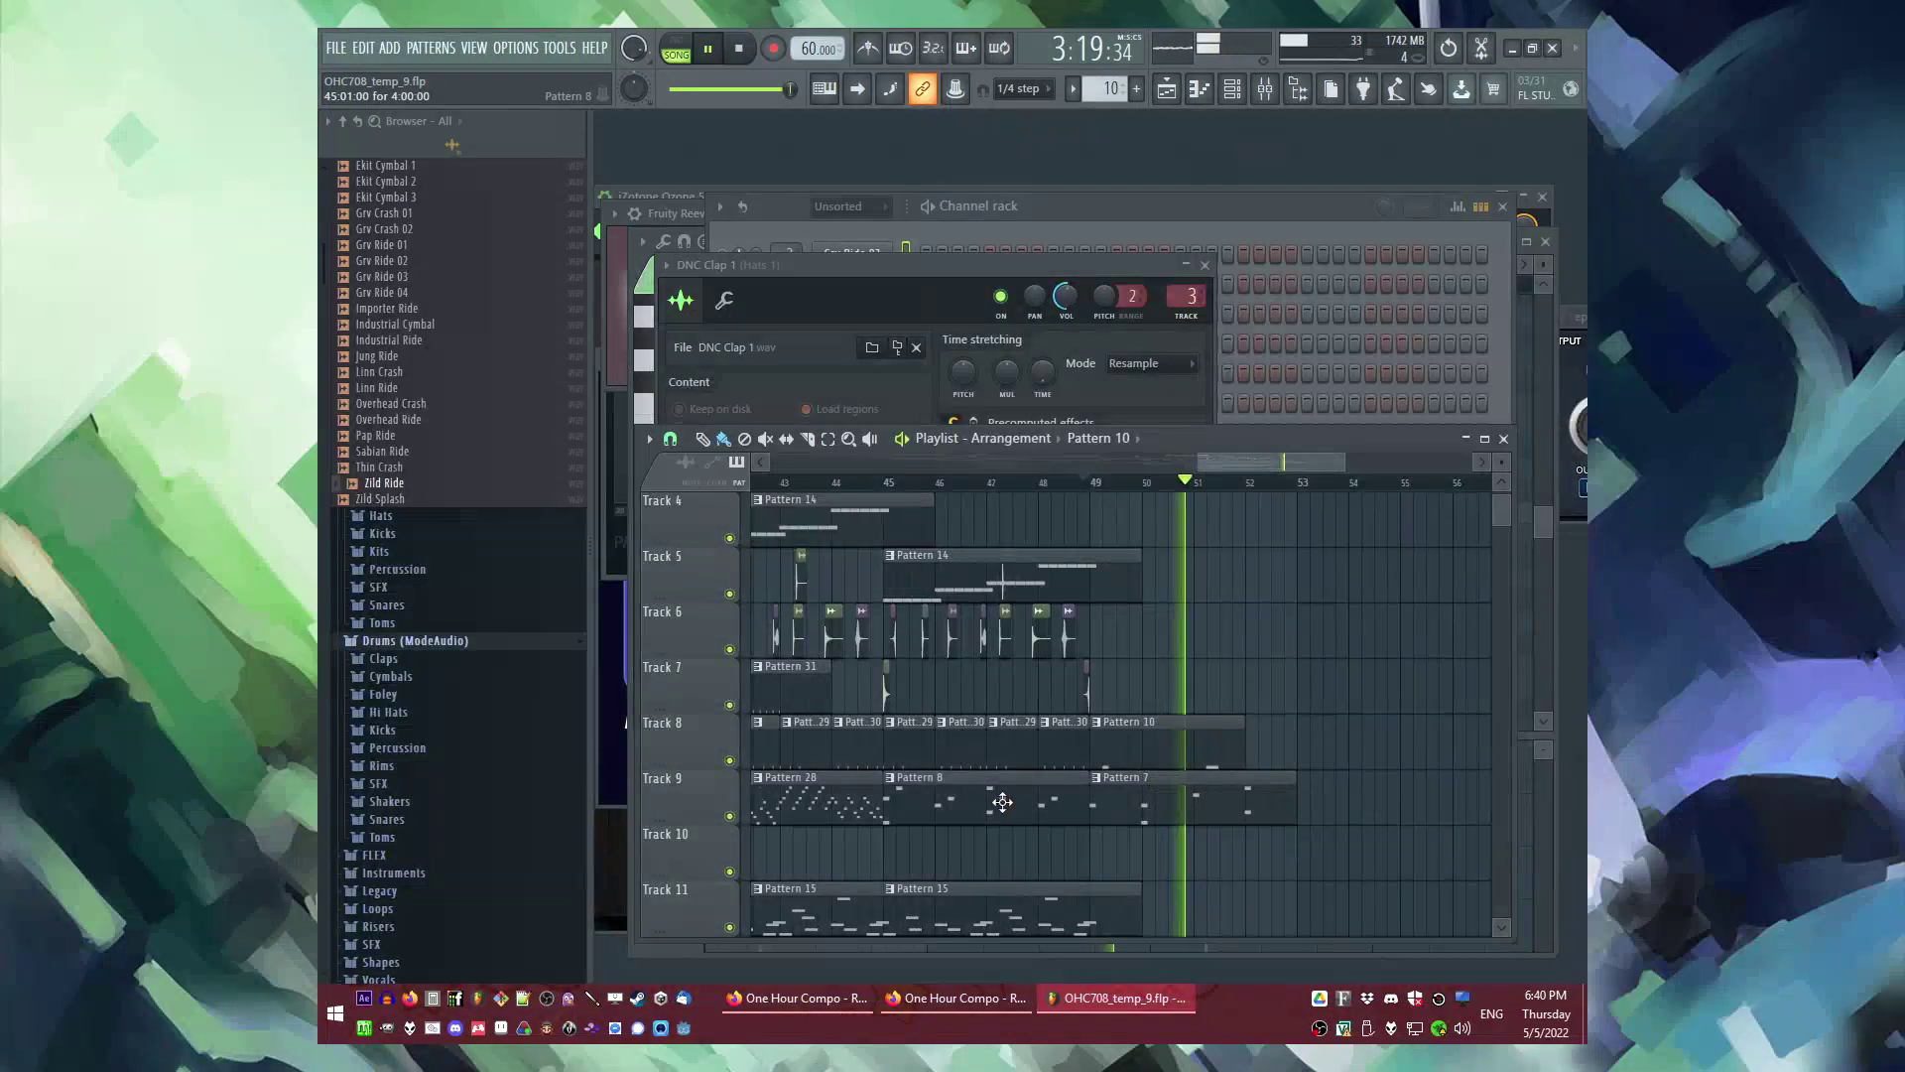
pyautogui.click(1315, 813)
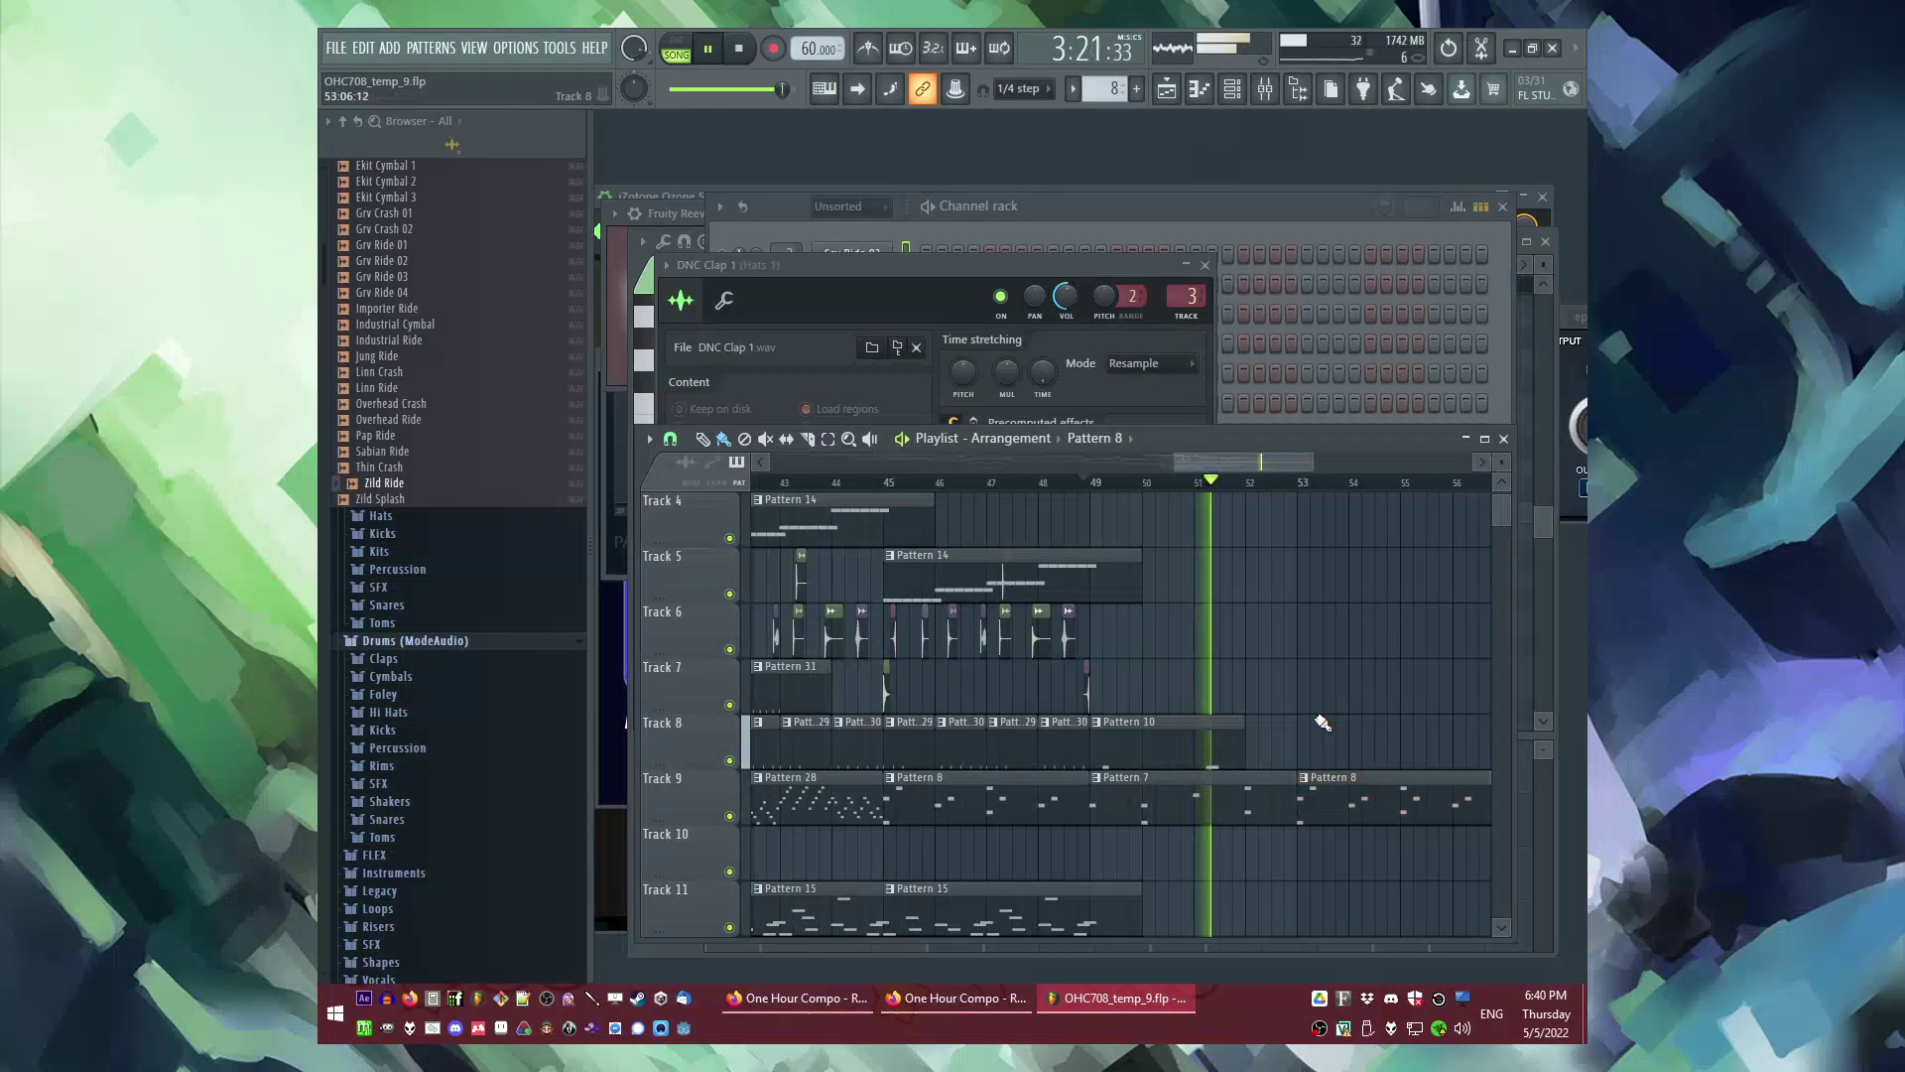
# Step: Place another Pattern 10 clip on Track 8 at bar 53 and make it a unique pattern
pyautogui.scroll(-3, 1219, 635)
pyautogui.keyDown('ctrl'); pyautogui.scroll(-2, 1290, 599); pyautogui.keyUp('ctrl')
pyautogui.scroll(4, 1309, 611)
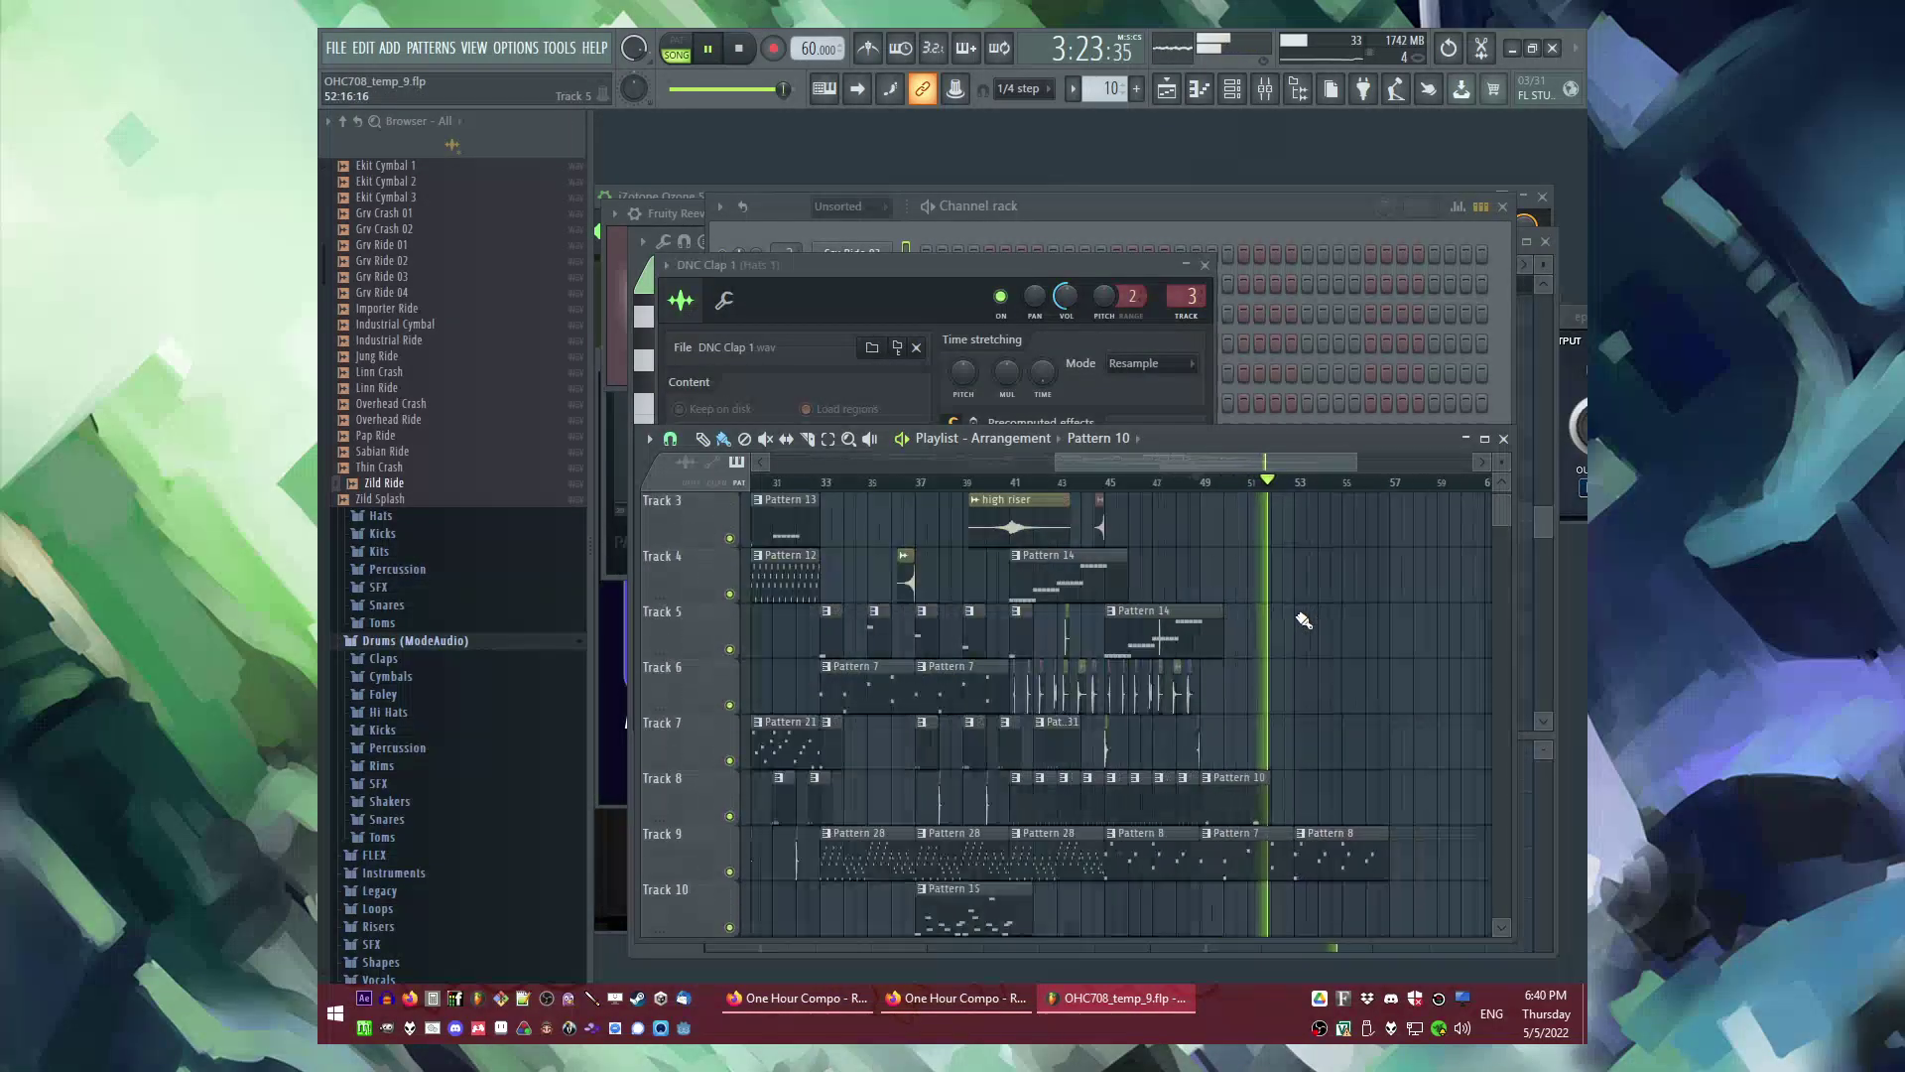
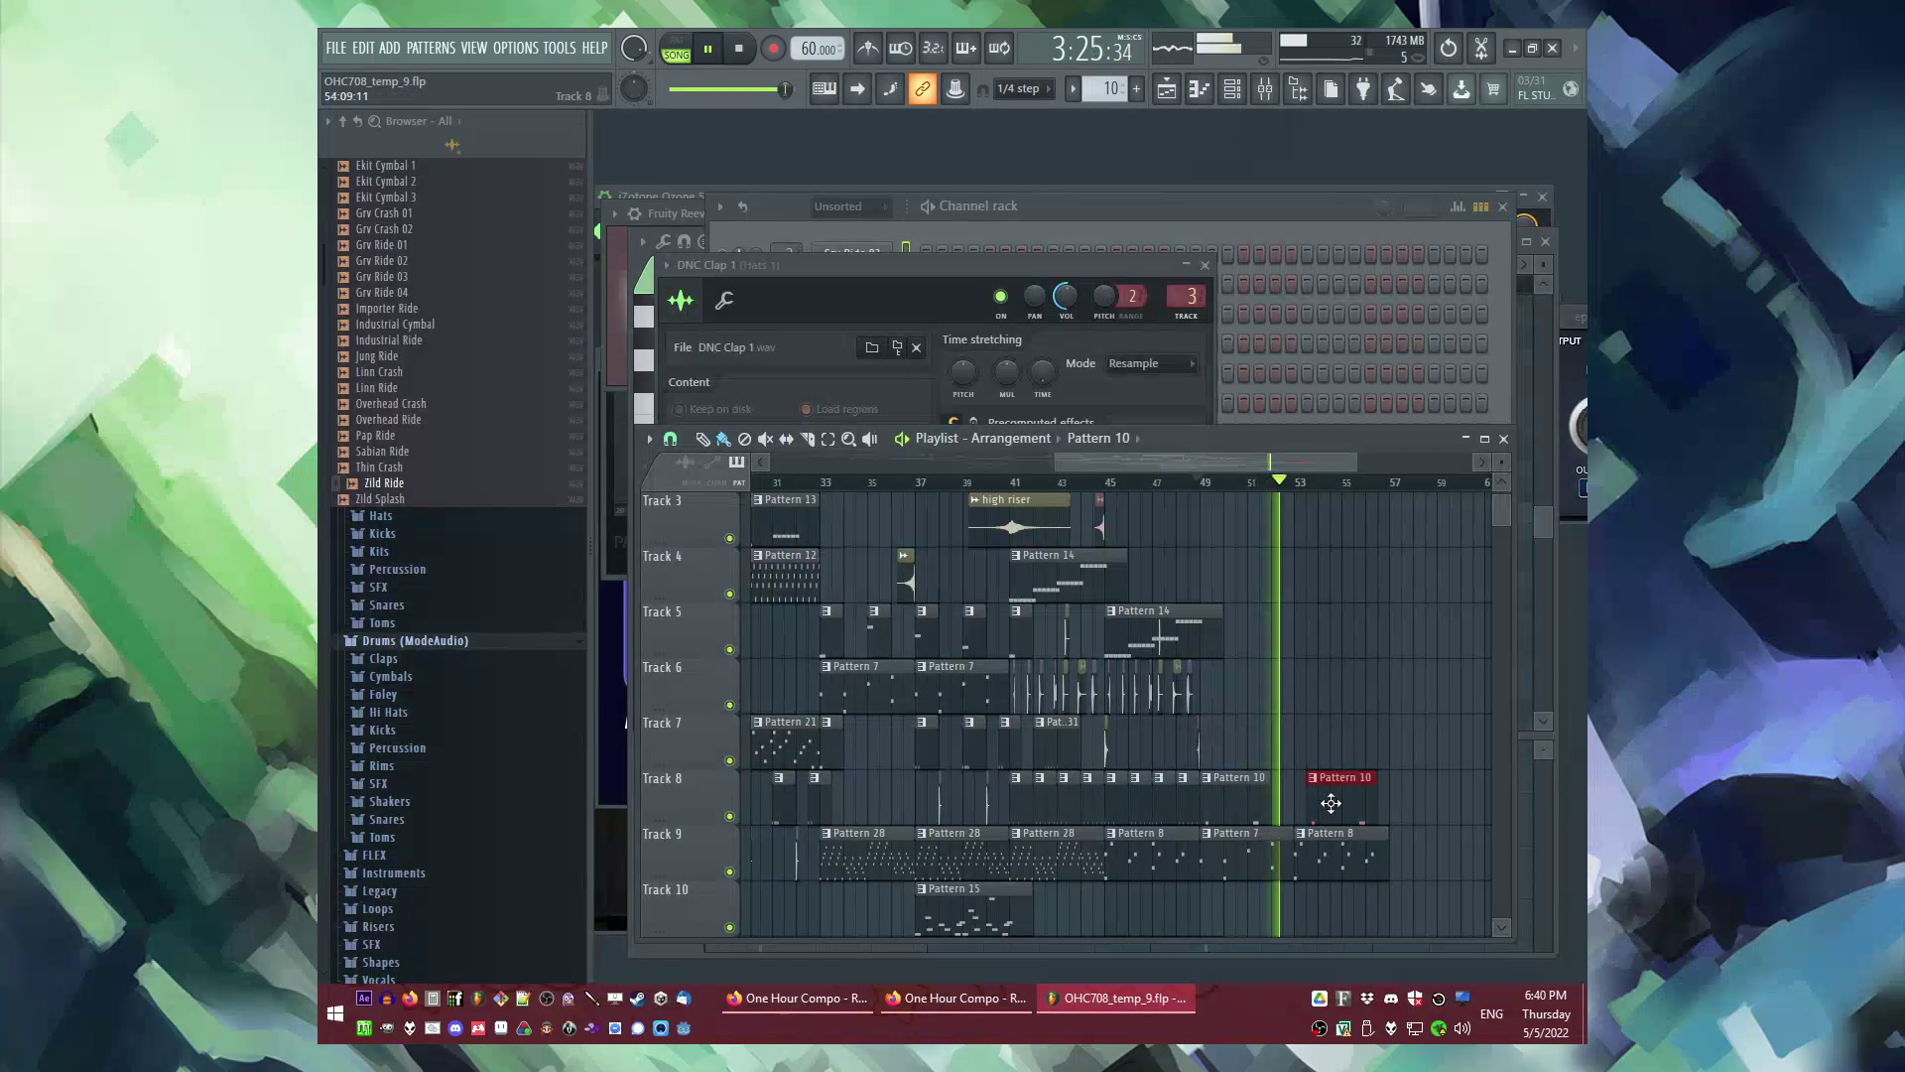
pyautogui.keyDown('ctrl'); pyautogui.scroll(2, 1344, 806); pyautogui.keyUp('ctrl')
pyautogui.scroll(-3, 1280, 694)
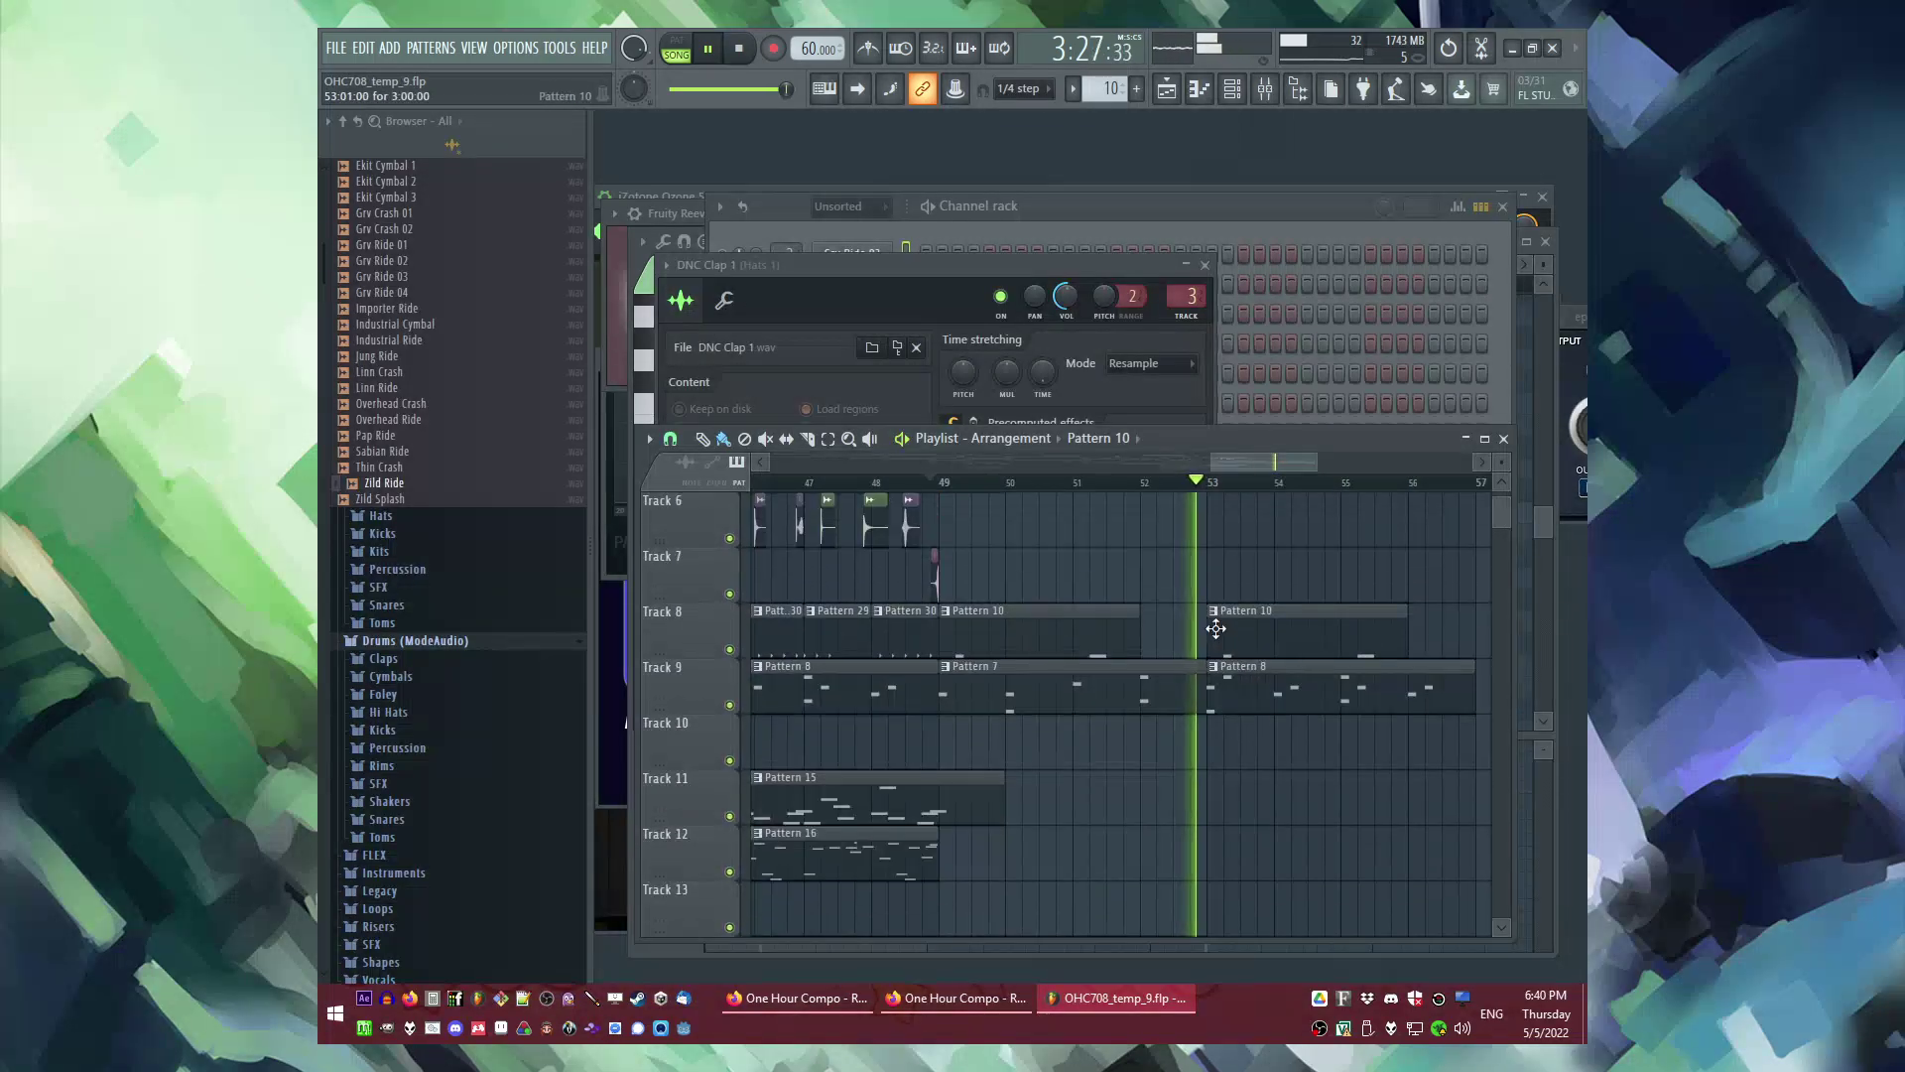
pyautogui.rightClick(1213, 615)
pyautogui.click(1232, 741)
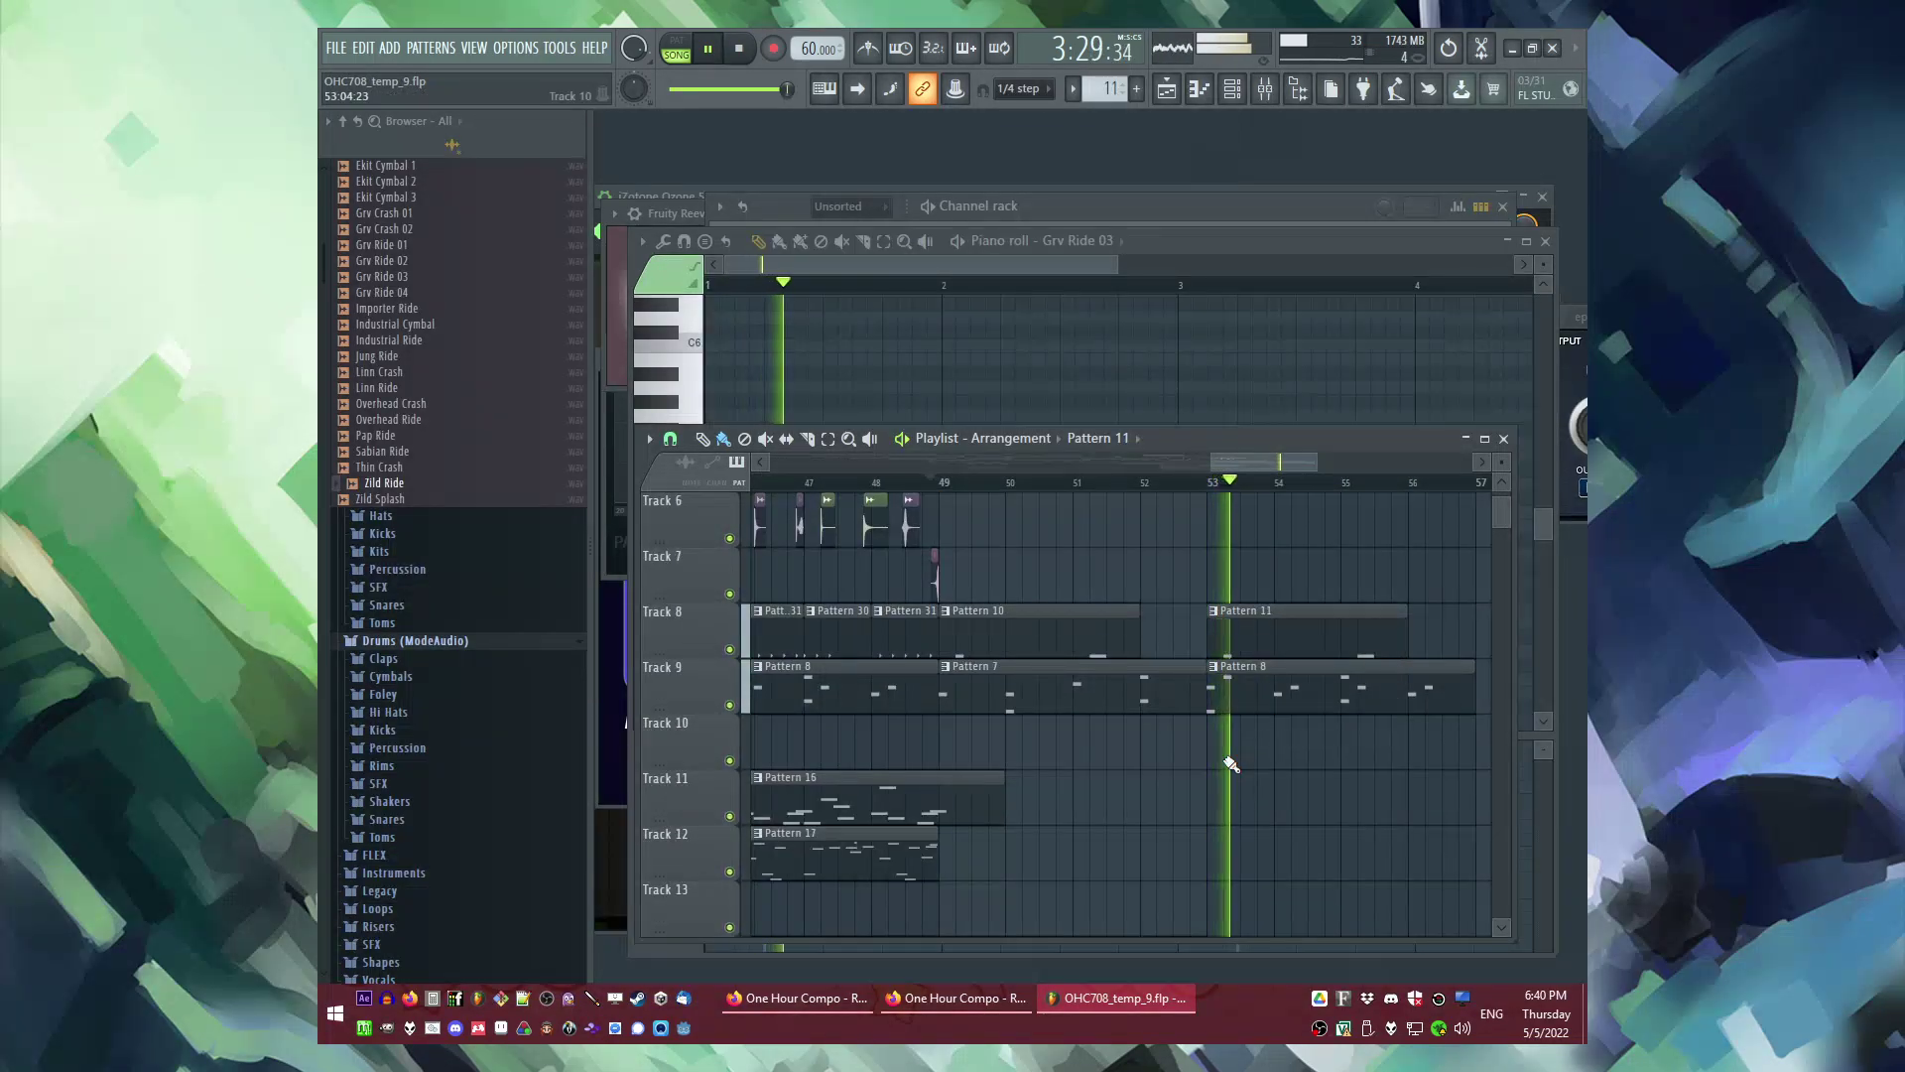
# Step: Add a Pattern 33 clip on Track 14 at bar 53, shortened to about a quarter bar, and play the section
pyautogui.scroll(-4, 1198, 737)
pyautogui.click(1240, 739)
pyautogui.press('space')
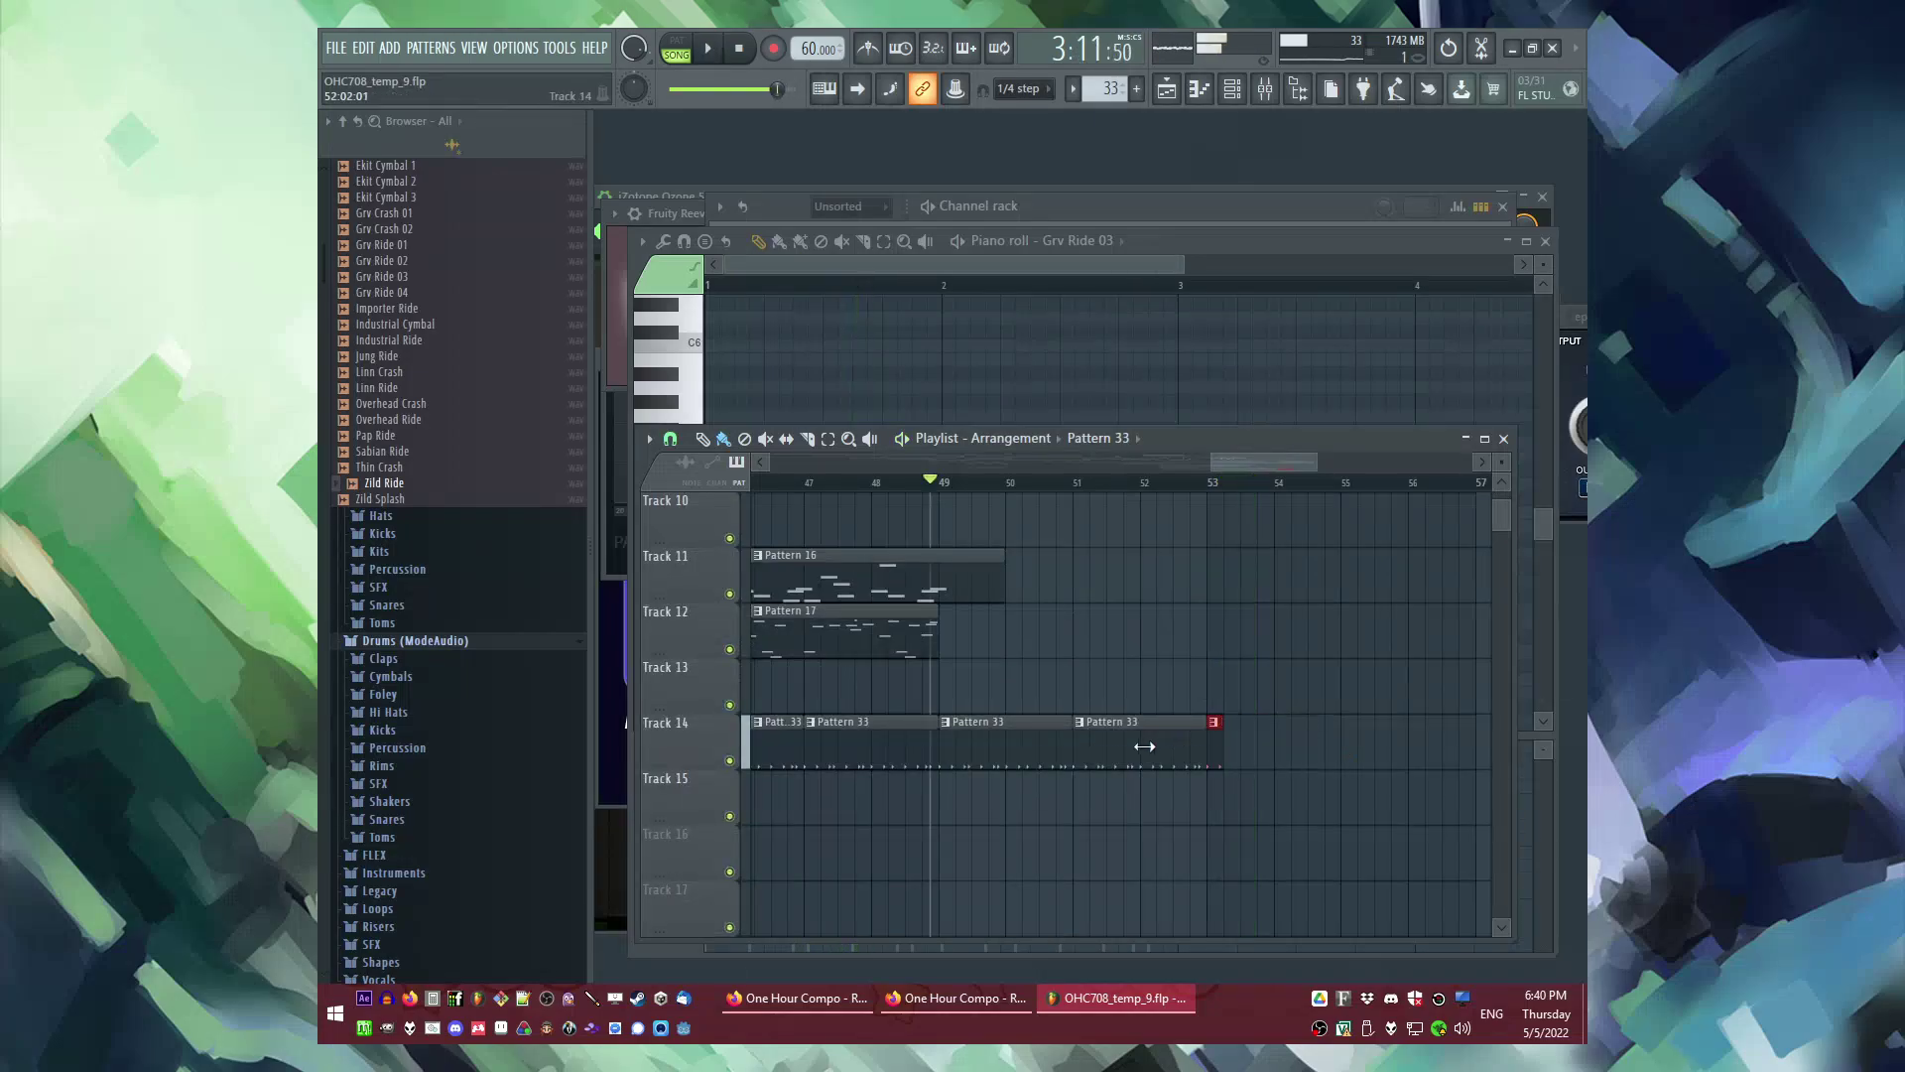
pyautogui.press('space')
# Step: In Pattern 11's Yangqin part, add D#5 on bar 1's fourth beat, G4 at the start of bar 2 and A#4 halfway through bar 2
pyautogui.keyDown('ctrl'); pyautogui.scroll(3, 1218, 784); pyautogui.keyUp('ctrl')
pyautogui.scroll(1, 1218, 794)
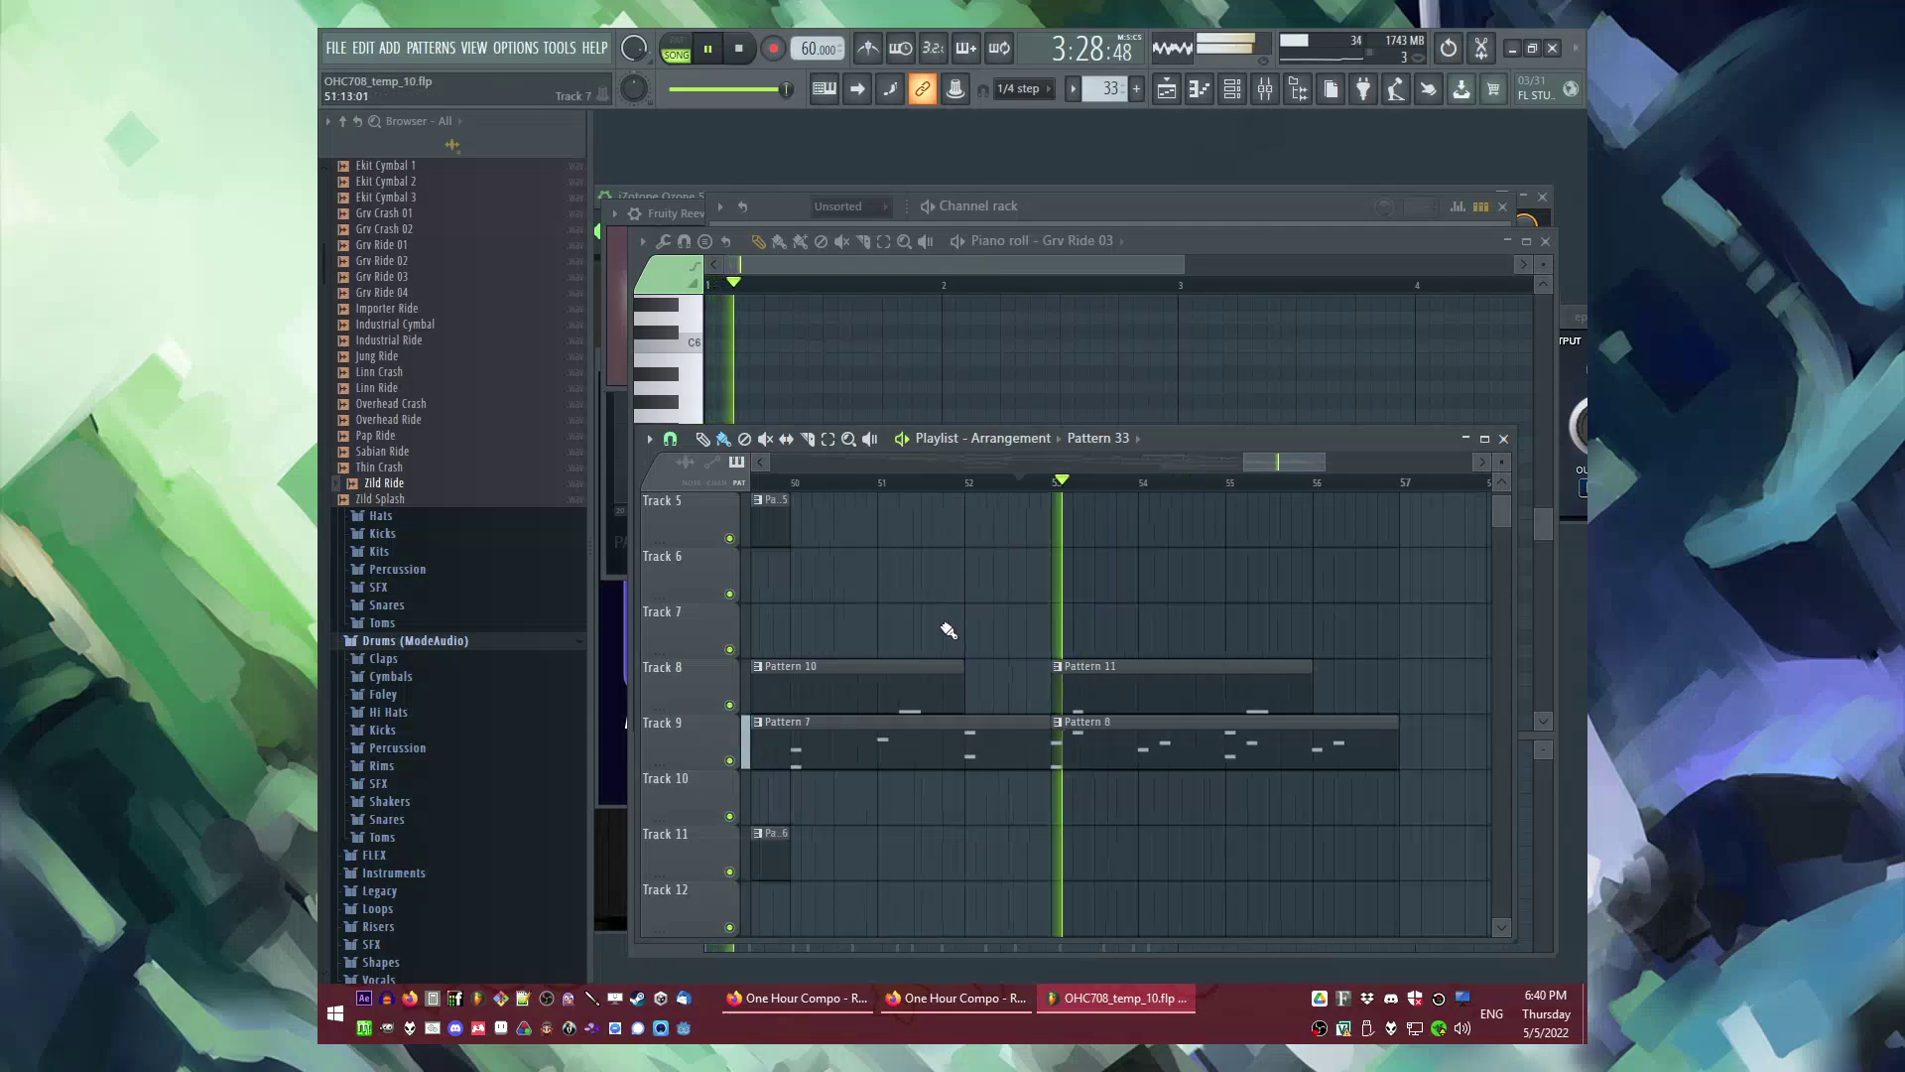
pyautogui.doubleClick(1009, 672)
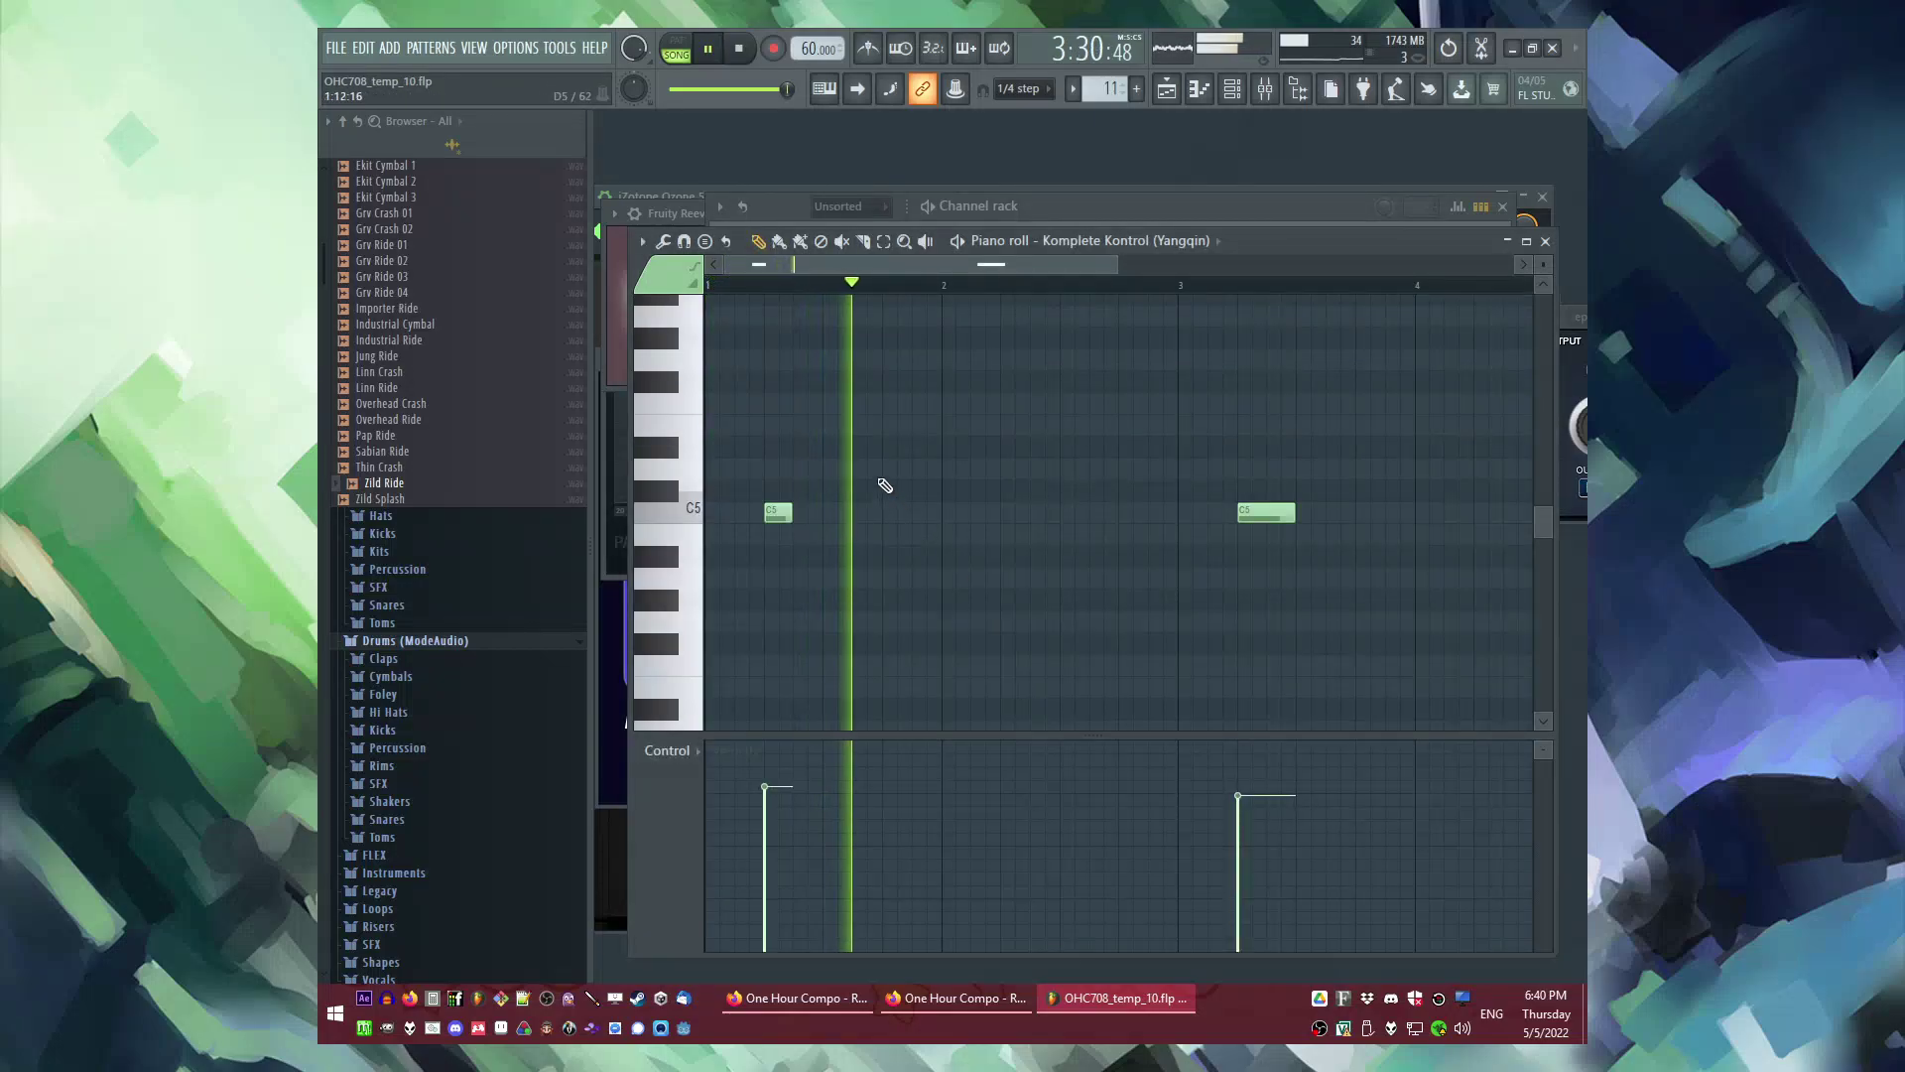
pyautogui.press('space')
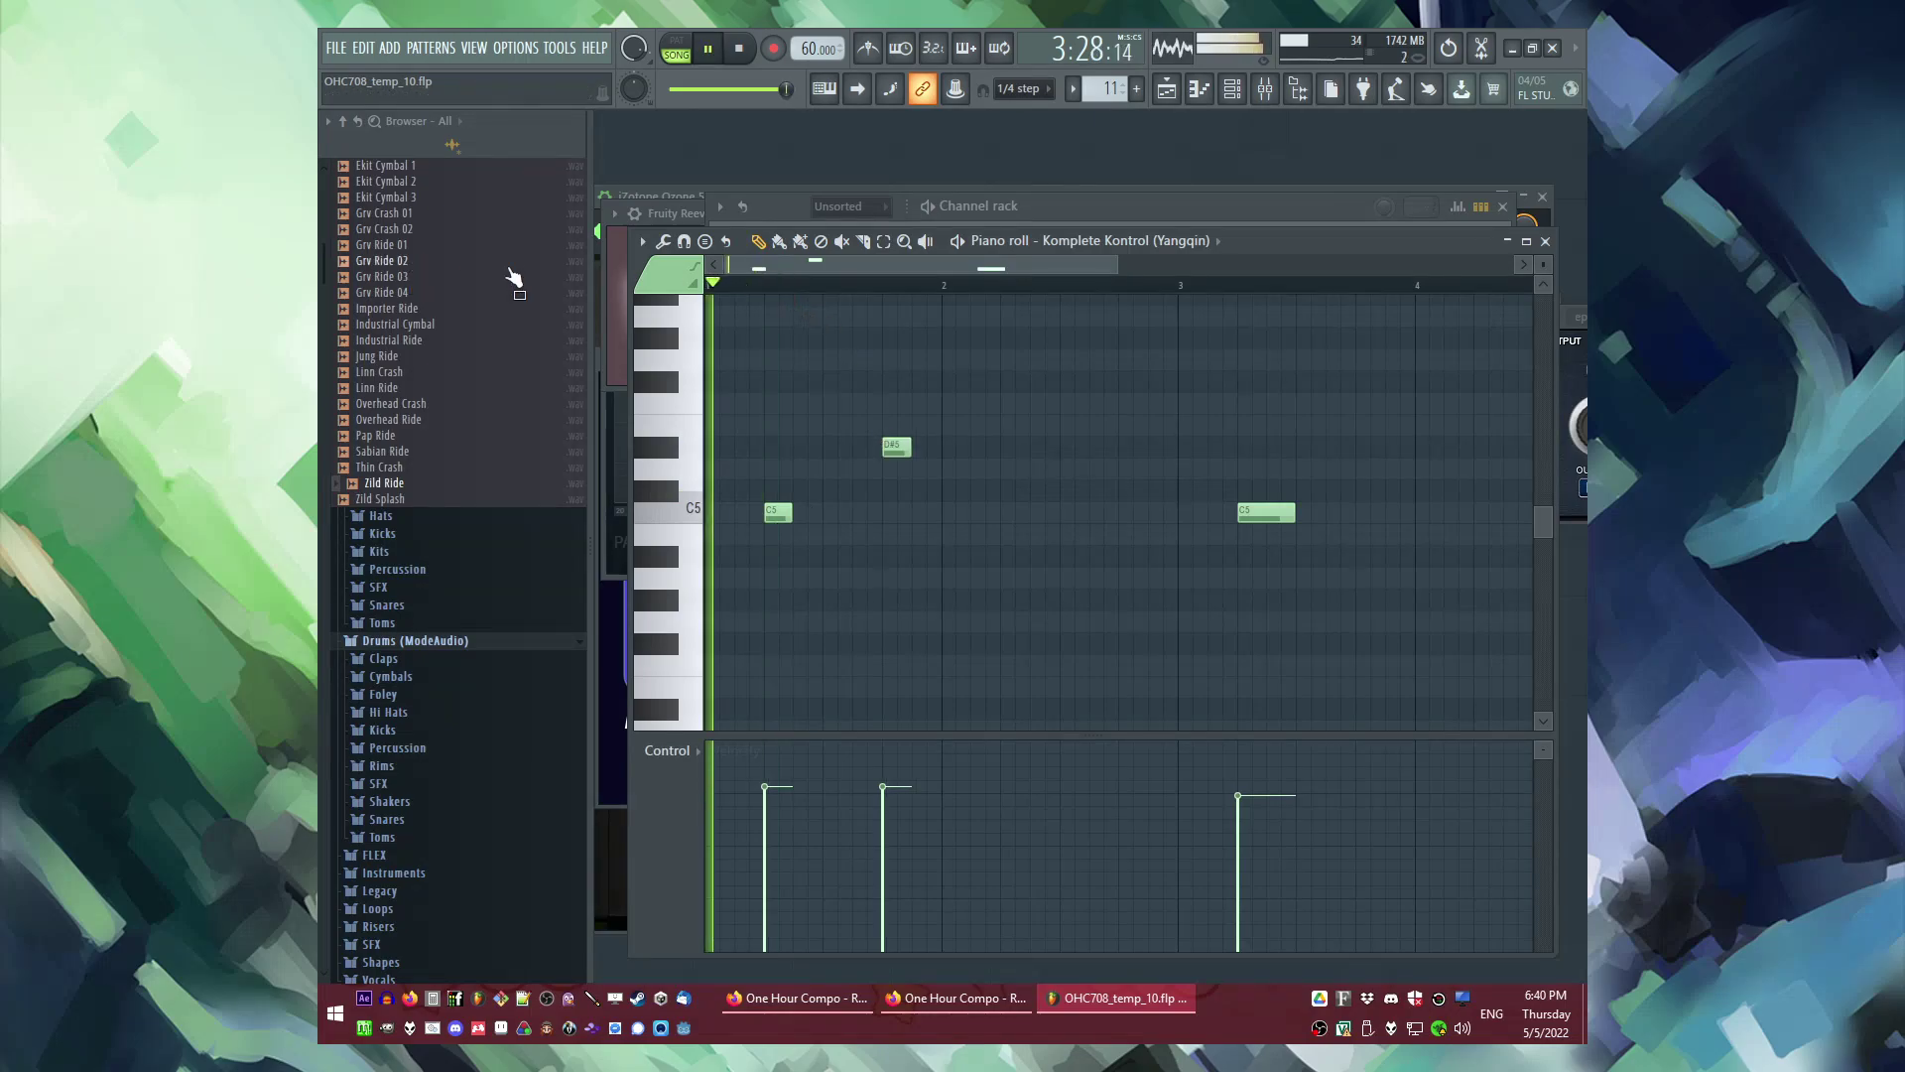
pyautogui.keyDown('ctrl'); pyautogui.scroll(2, 919, 541); pyautogui.keyUp('ctrl')
pyautogui.click(965, 621)
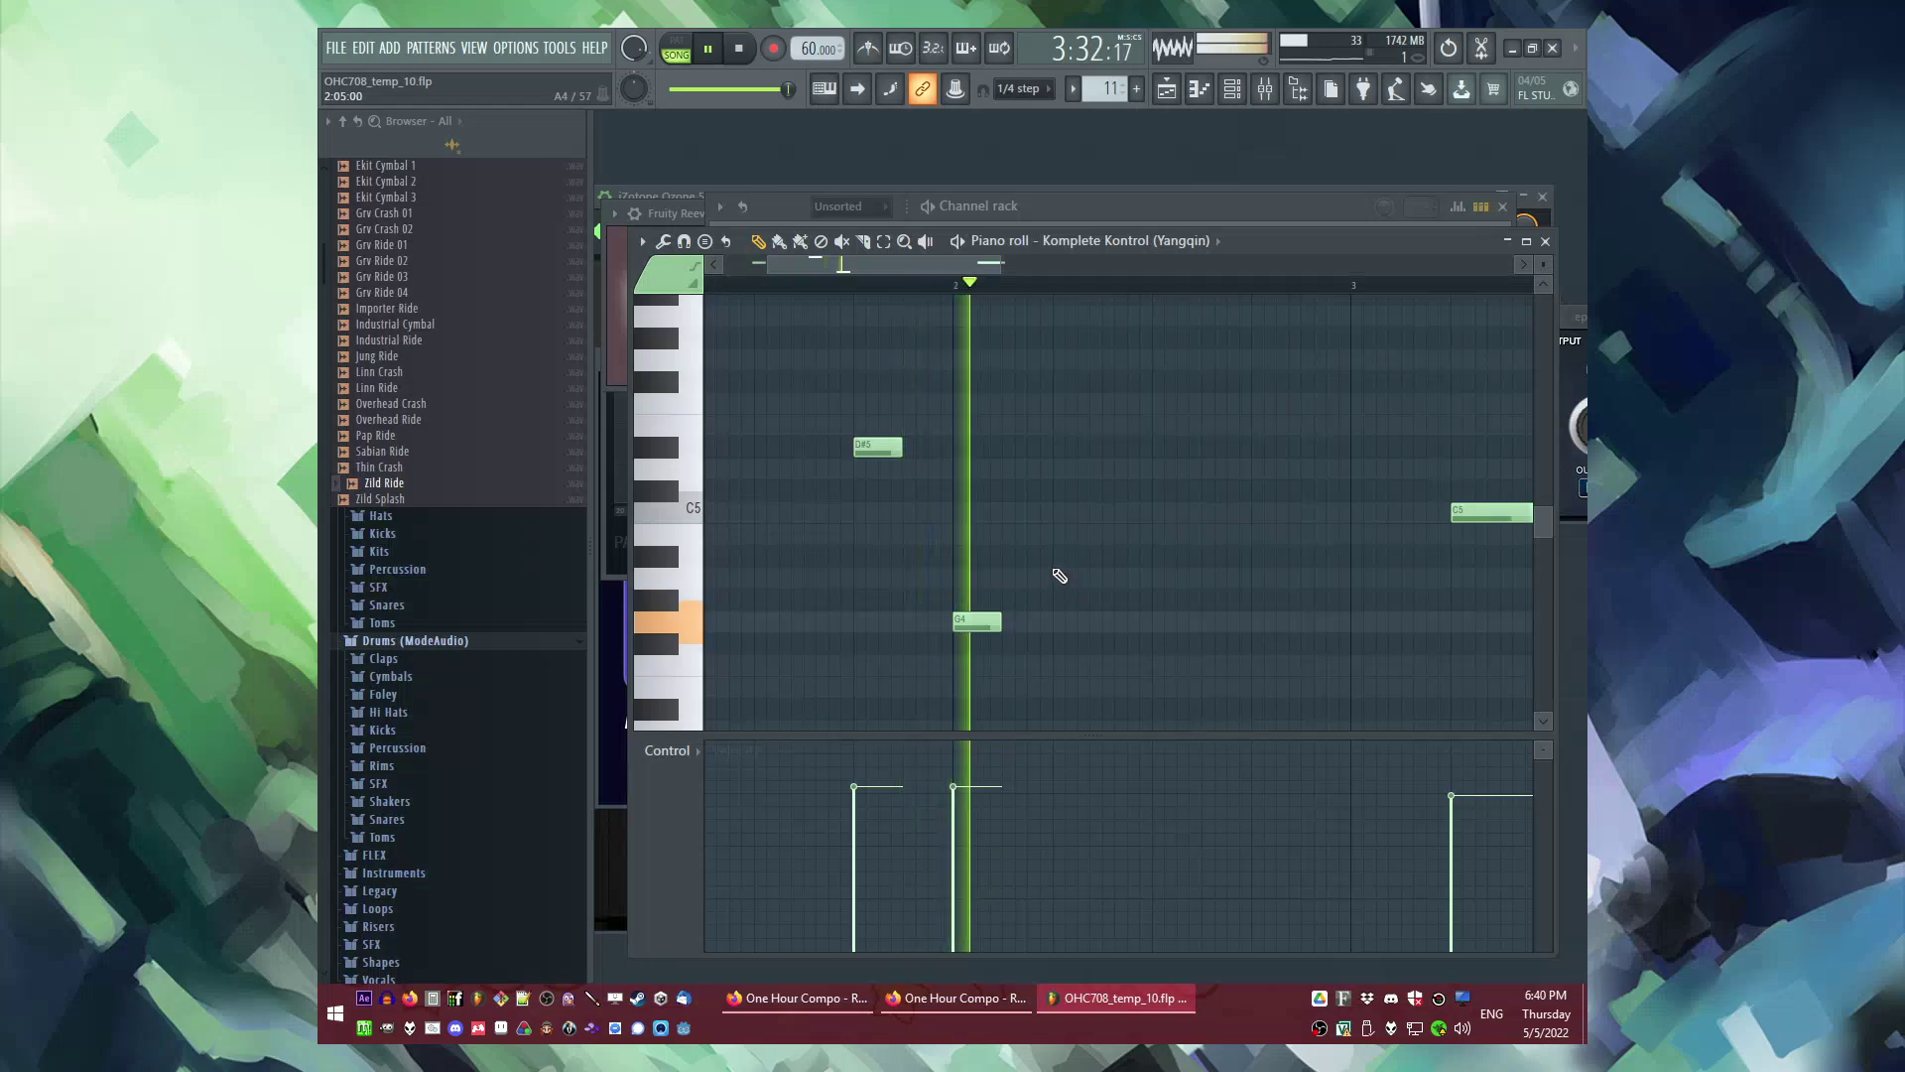
pyautogui.click(1171, 555)
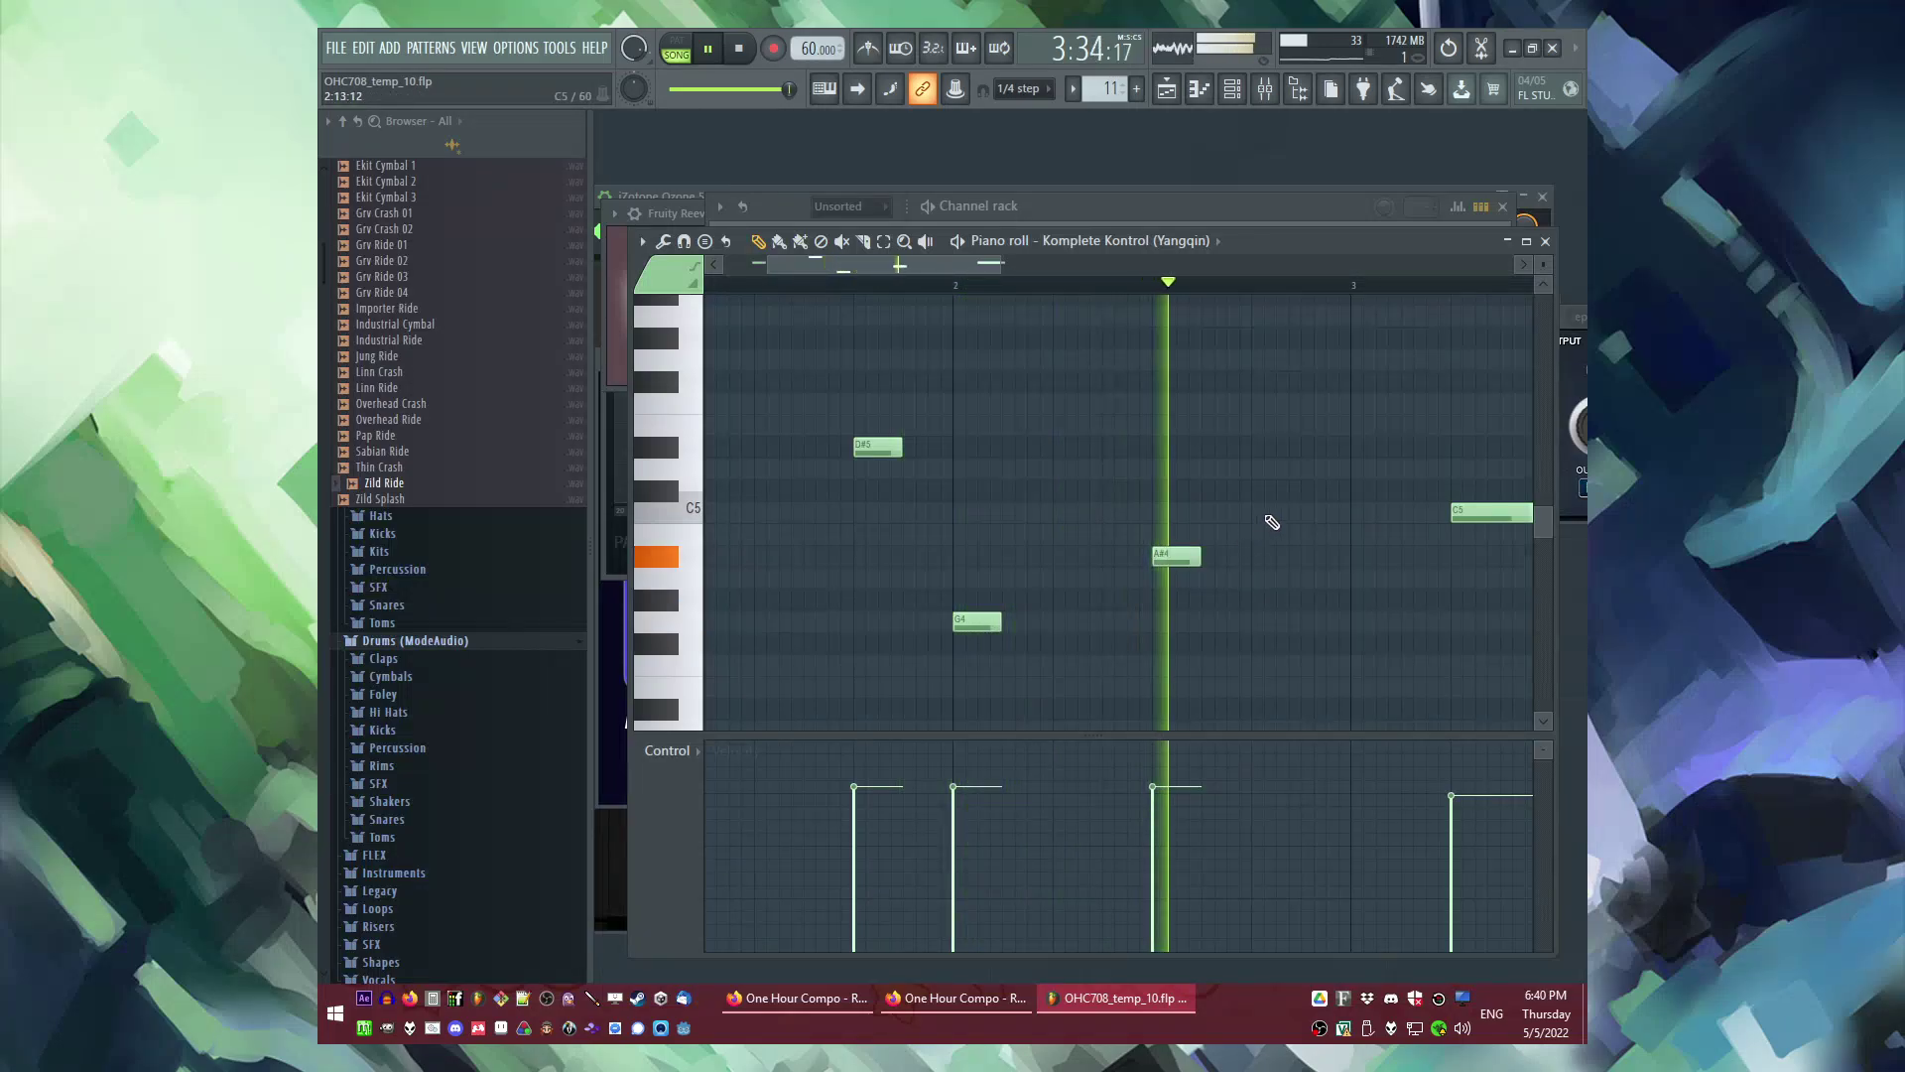
# Step: Add a D#5 note just before bar 4 of the Yangqin part, as long as the C5 note in bar 3
pyautogui.keyDown('ctrl'); pyautogui.scroll(-2, 915, 523); pyautogui.keyUp('ctrl')
pyautogui.keyDown('ctrl'); pyautogui.scroll(3, 1263, 529); pyautogui.keyUp('ctrl')
pyautogui.moveTo(1211, 519); pyautogui.dragTo(1147, 516)
pyautogui.keyDown('ctrl'); pyautogui.scroll(-3, 906, 553); pyautogui.keyUp('ctrl')
pyautogui.keyDown('ctrl'); pyautogui.scroll(2, 1211, 519); pyautogui.keyUp('ctrl')
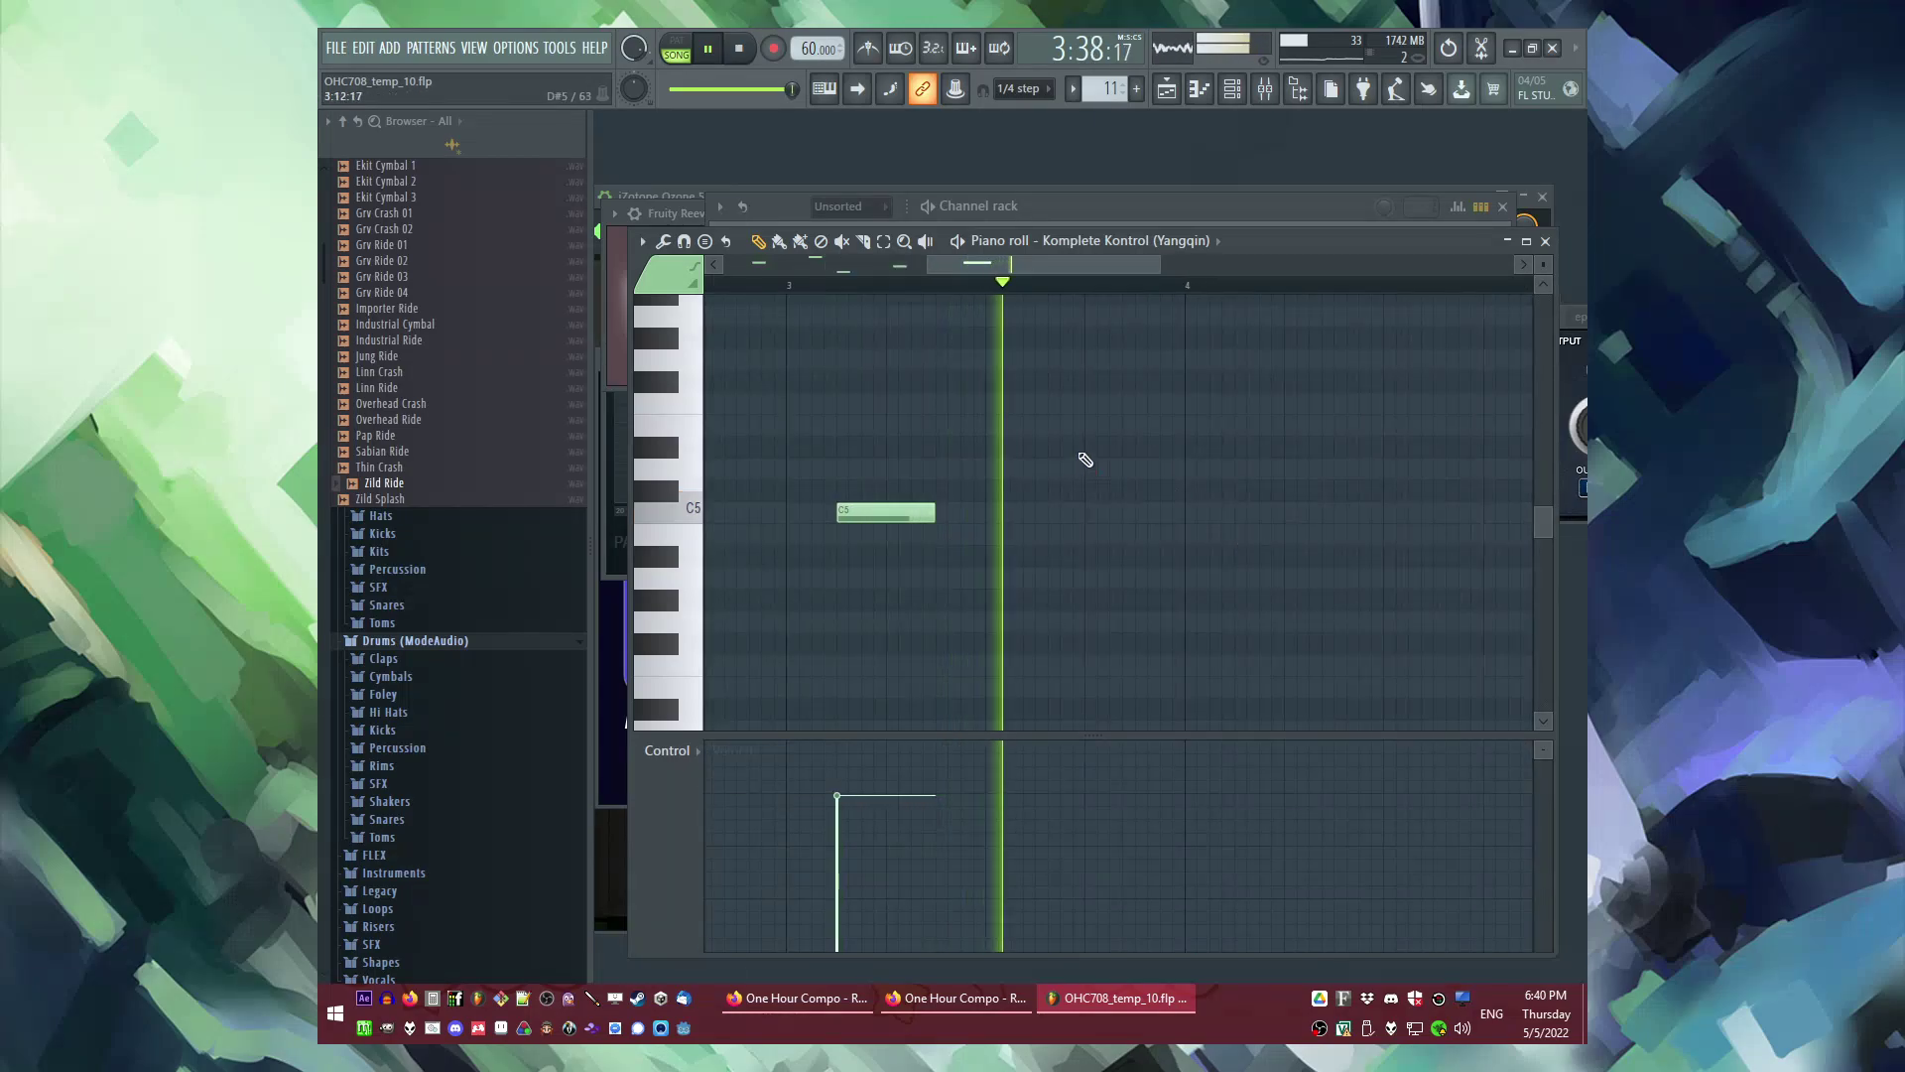
pyautogui.click(1136, 449)
pyautogui.press('space')
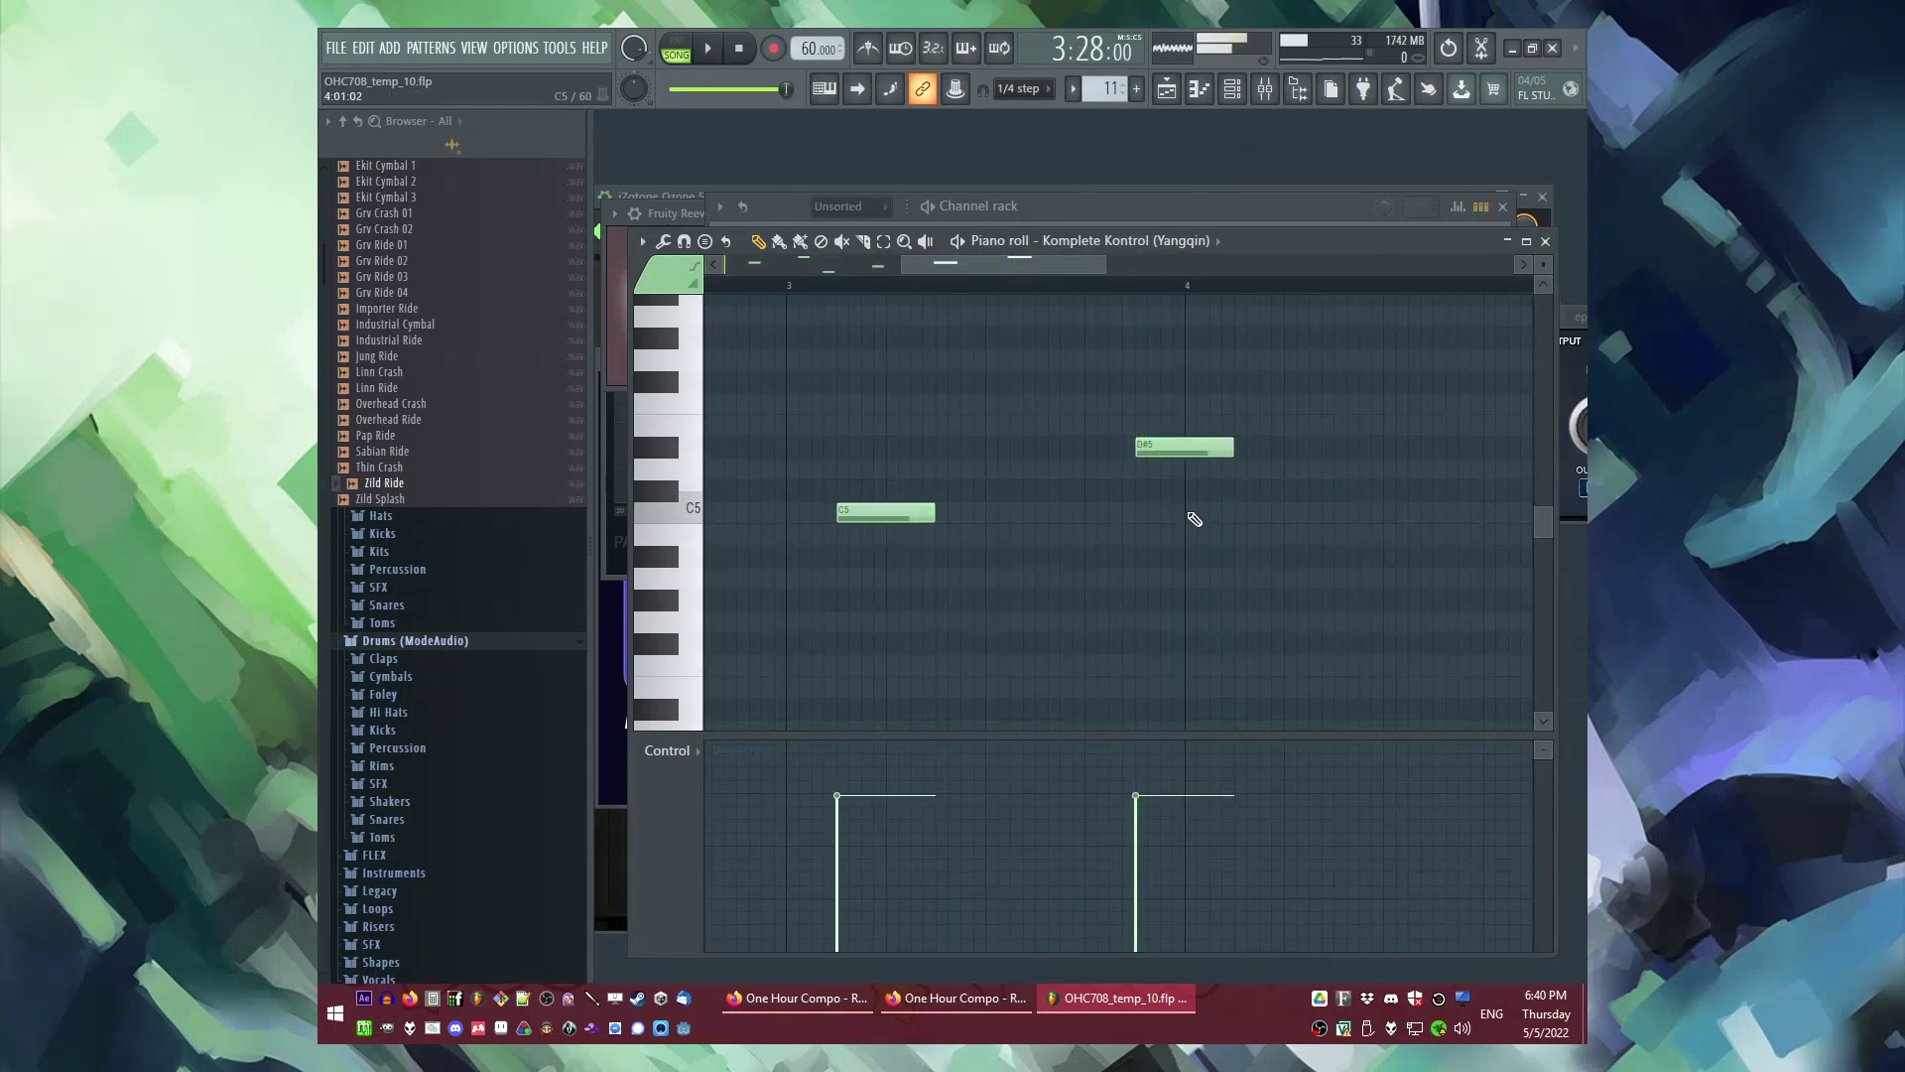
# Step: In the Yangqin part, add G4 at the start of bar 4, A#4 halfway through it and C5 on its fourth beat
pyautogui.click(1123, 287)
pyautogui.press('space')
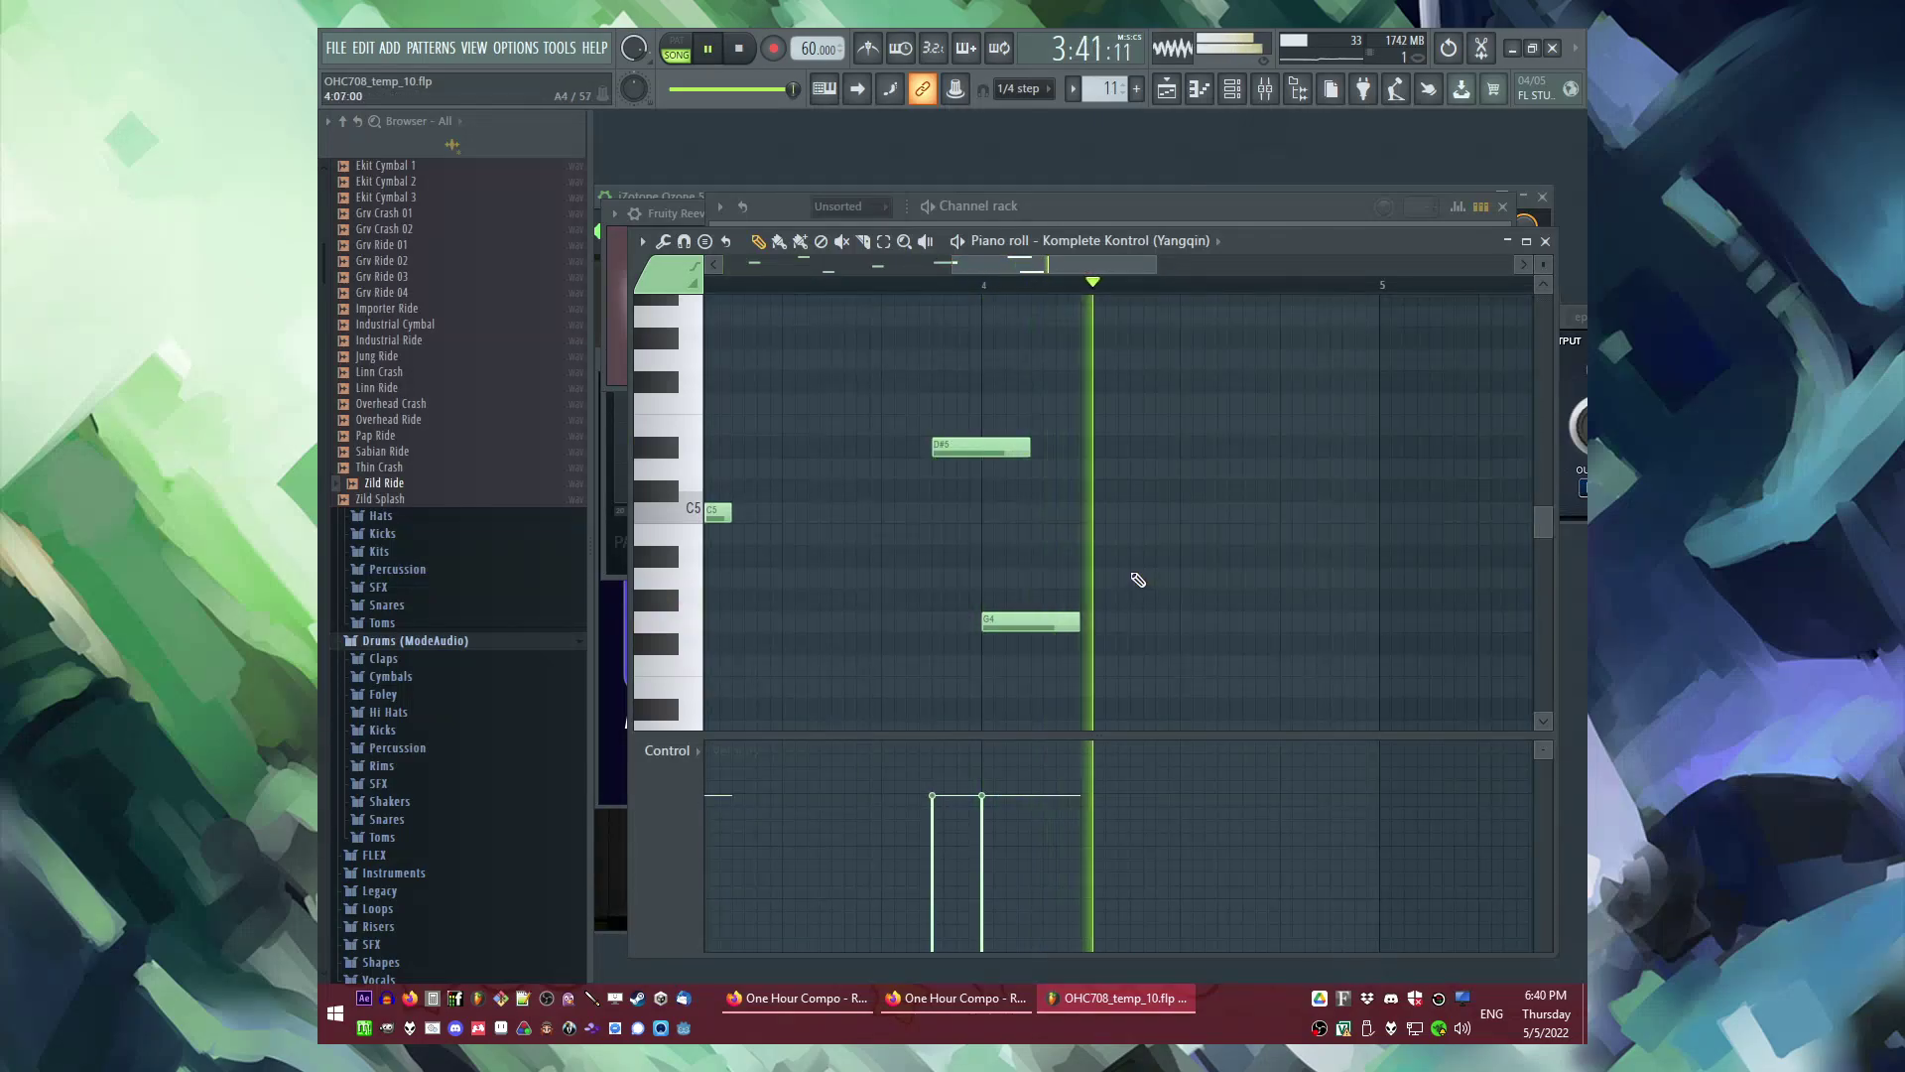
pyautogui.click(1183, 556)
pyautogui.click(1282, 511)
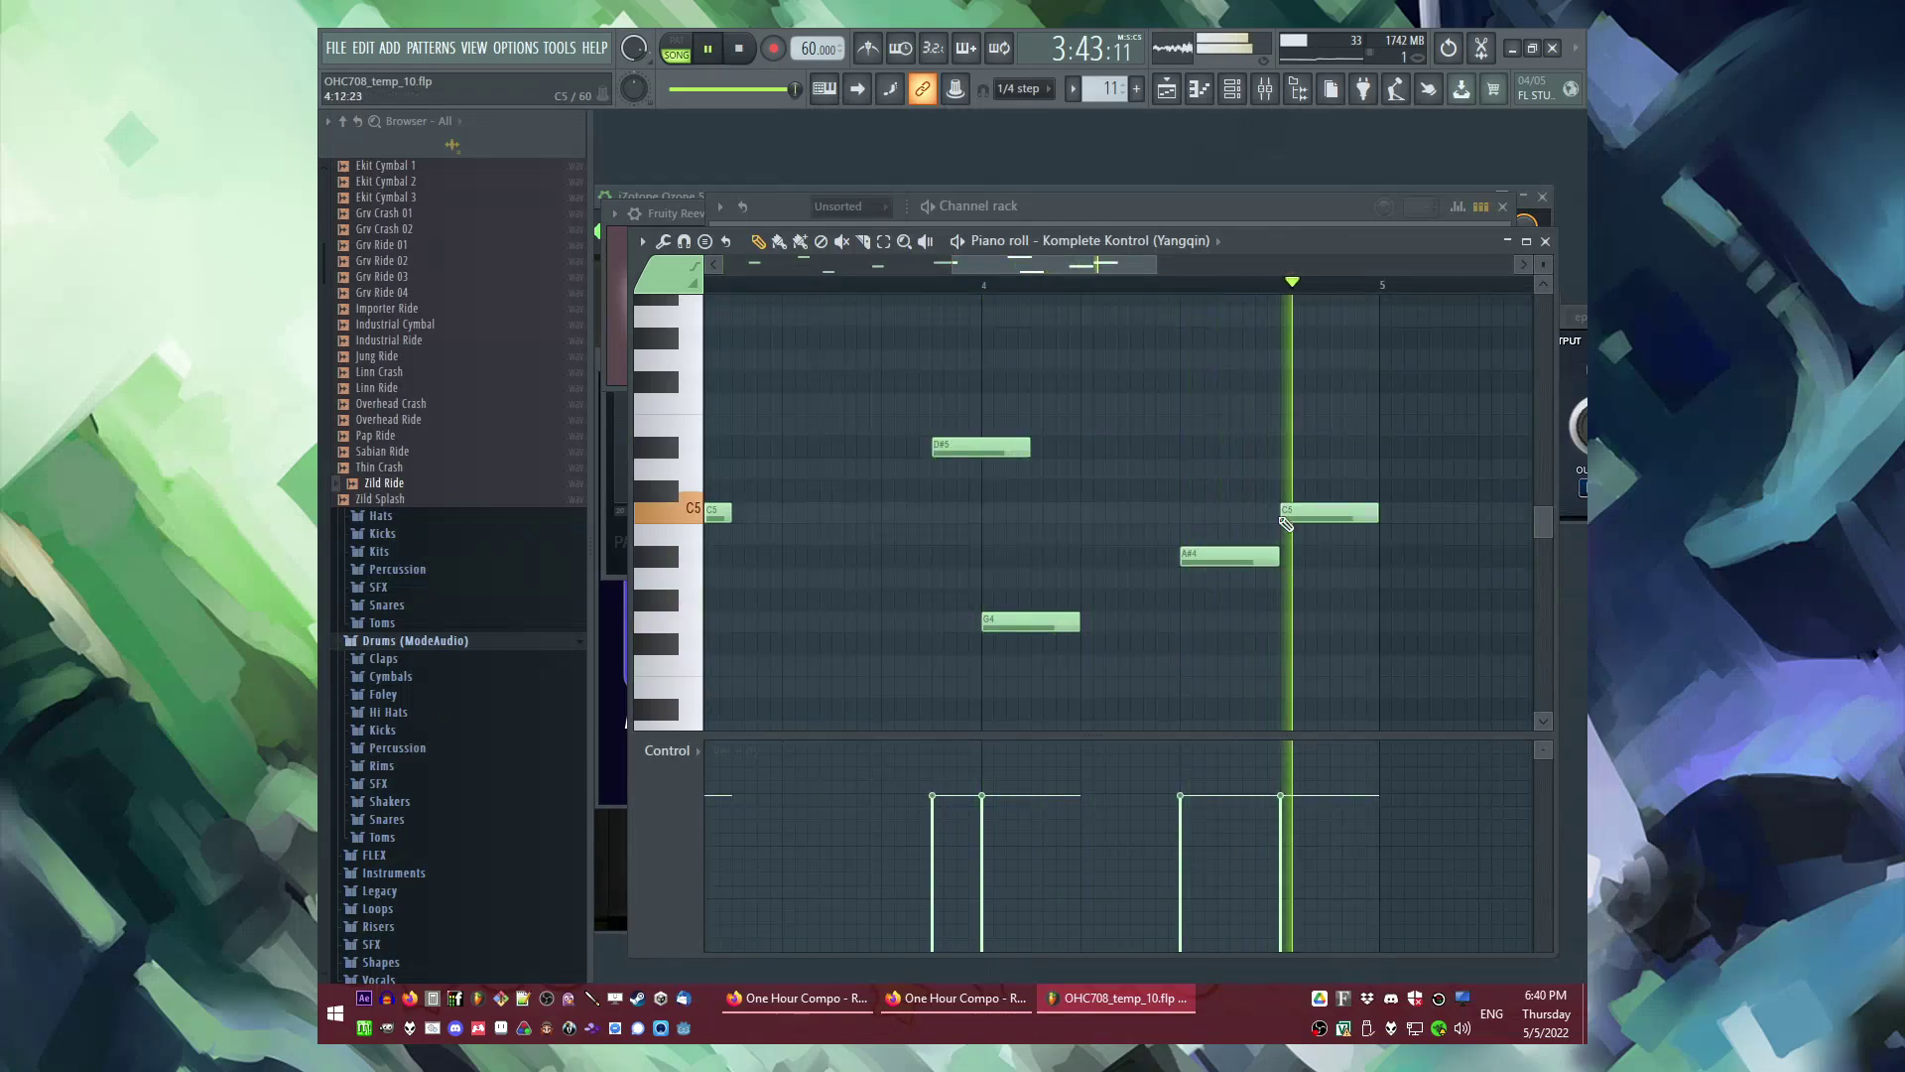
# Step: Duplicate the bar 53 Pattern 11 and Pattern 8 clips on Tracks 8 and 9 to bar 57 and play from around bar 56
pyautogui.press('F5')
pyautogui.moveTo(1204, 607); pyautogui.dragTo(1057, 793)
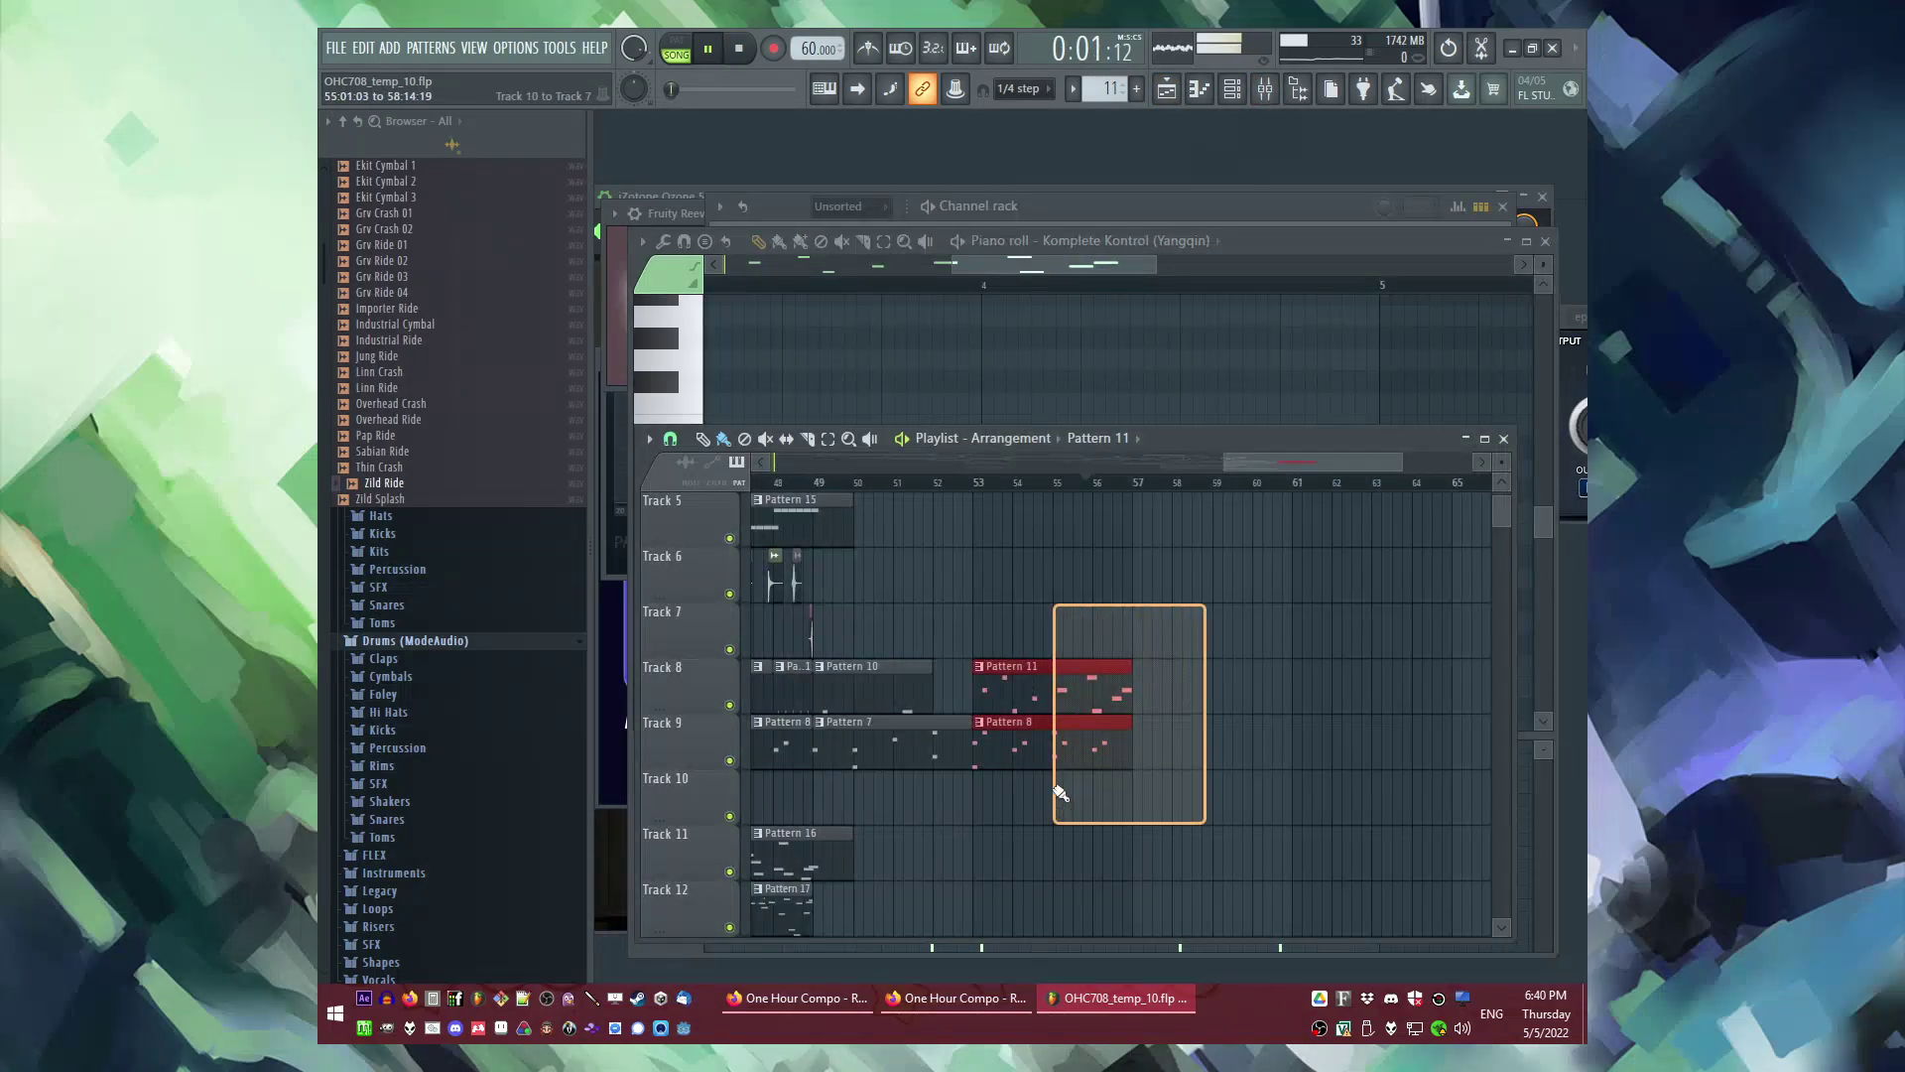
pyautogui.hotkey('ctrl', 'b')
pyautogui.click(1108, 480)
# Step: Place a Pattern 13 clip on Track 7 at bar 57
pyautogui.scroll(-4, 1121, 617)
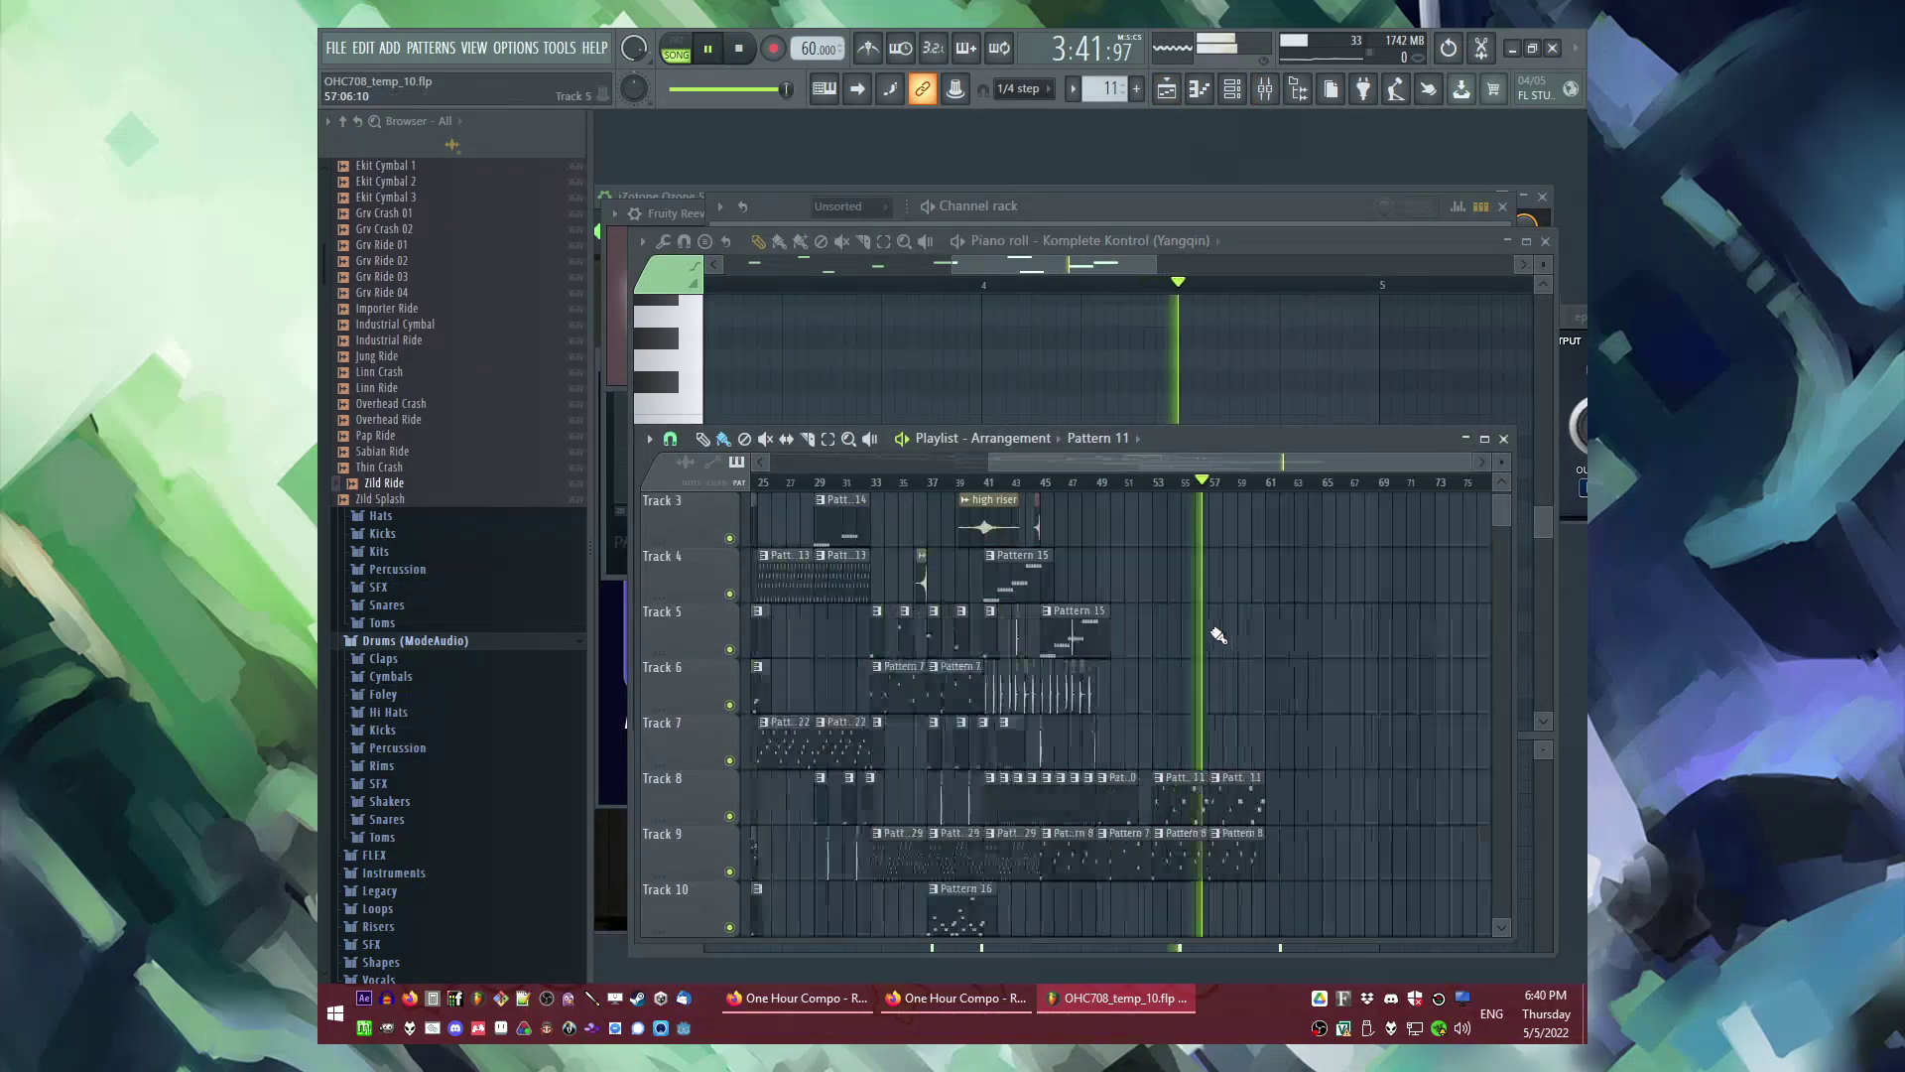
pyautogui.press('KP_Add')
pyautogui.press('KP_Add')
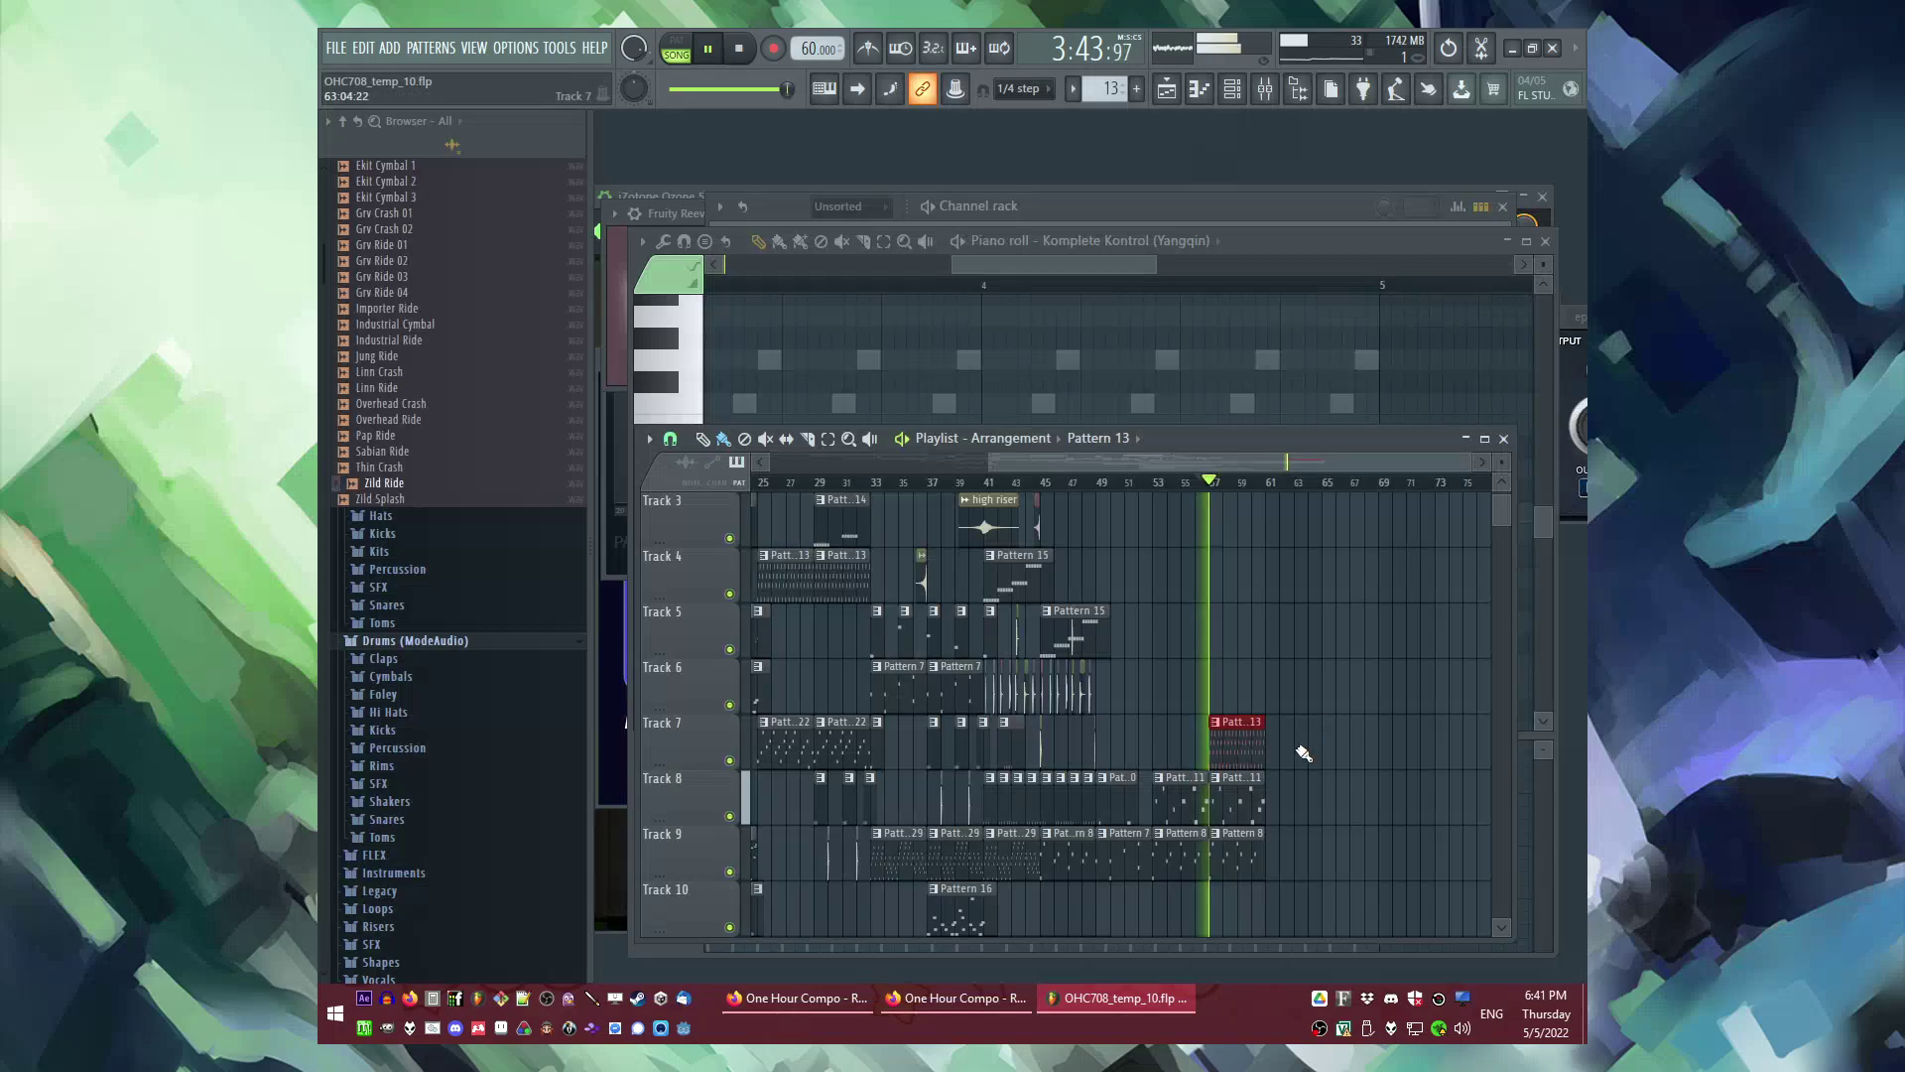
pyautogui.scroll(3, 1186, 650)
pyautogui.scroll(2, 1092, 637)
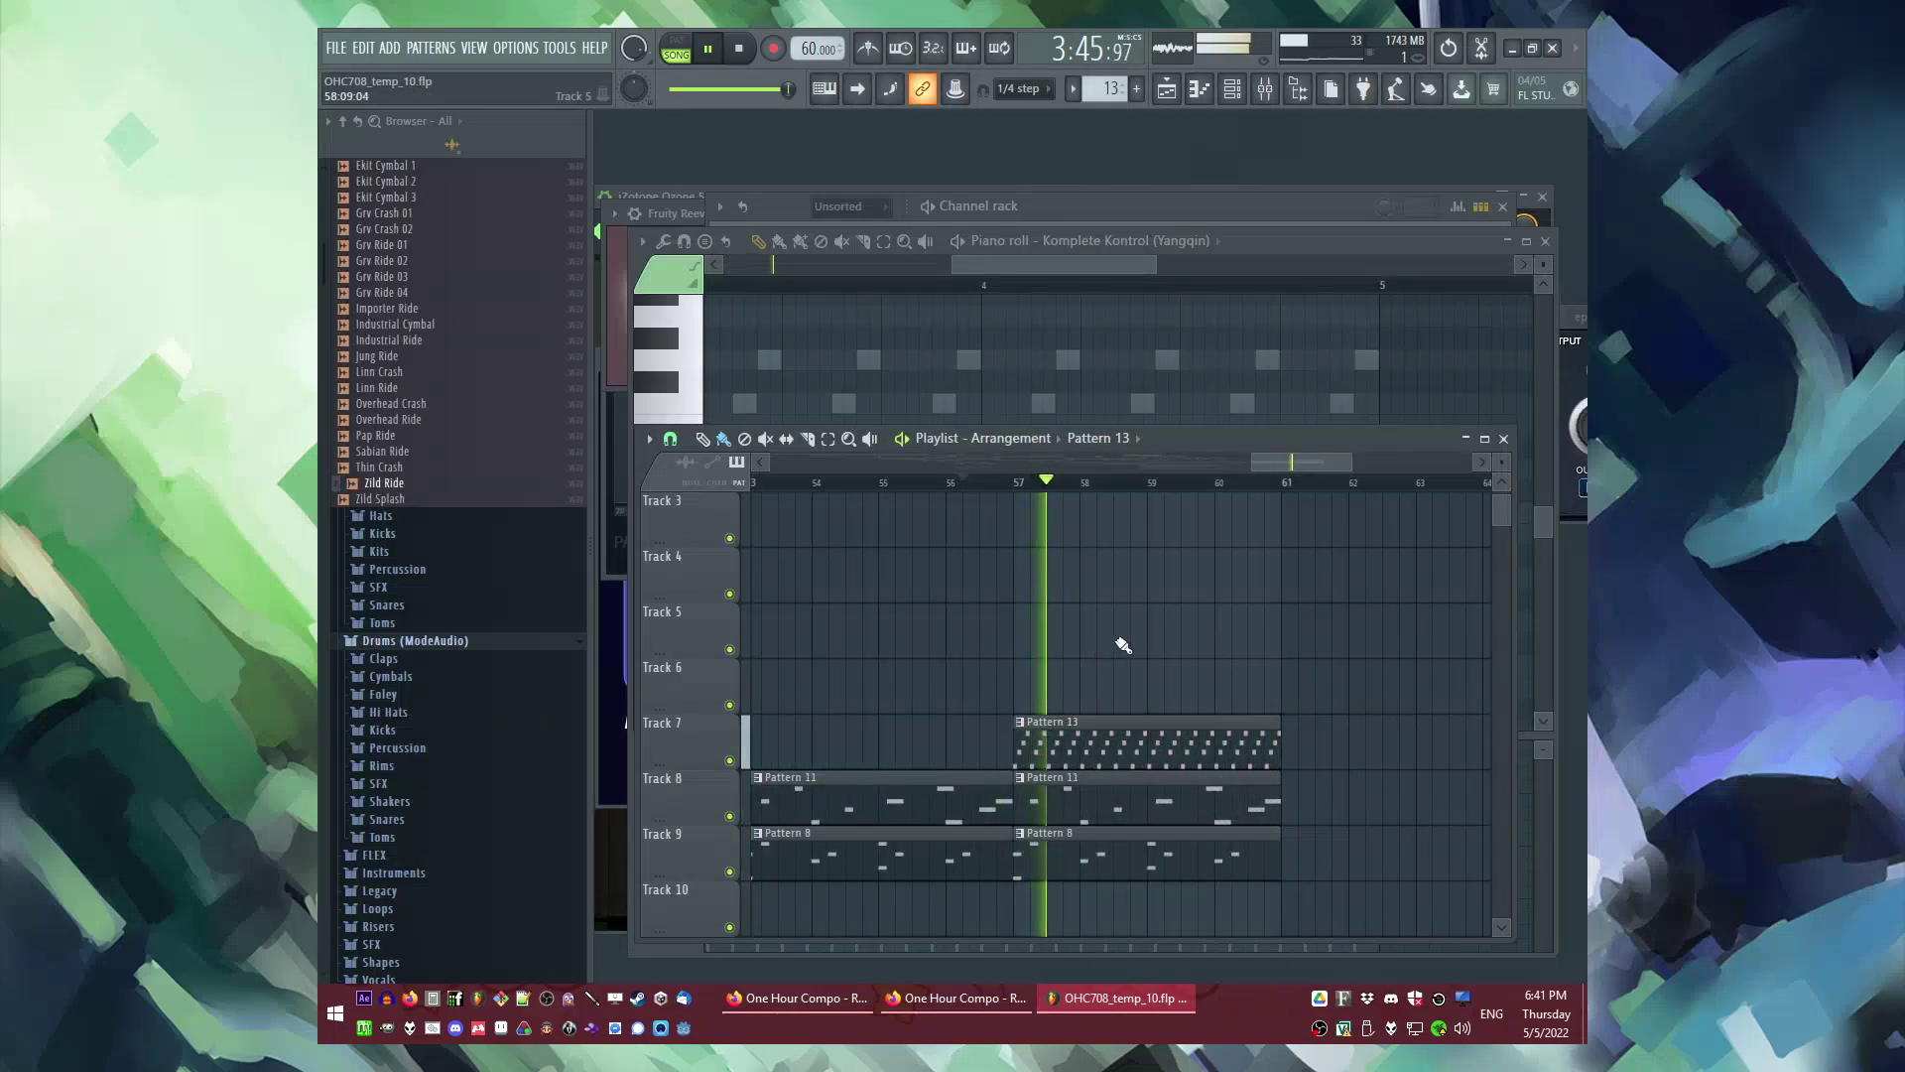
pyautogui.scroll(-4, 1139, 537)
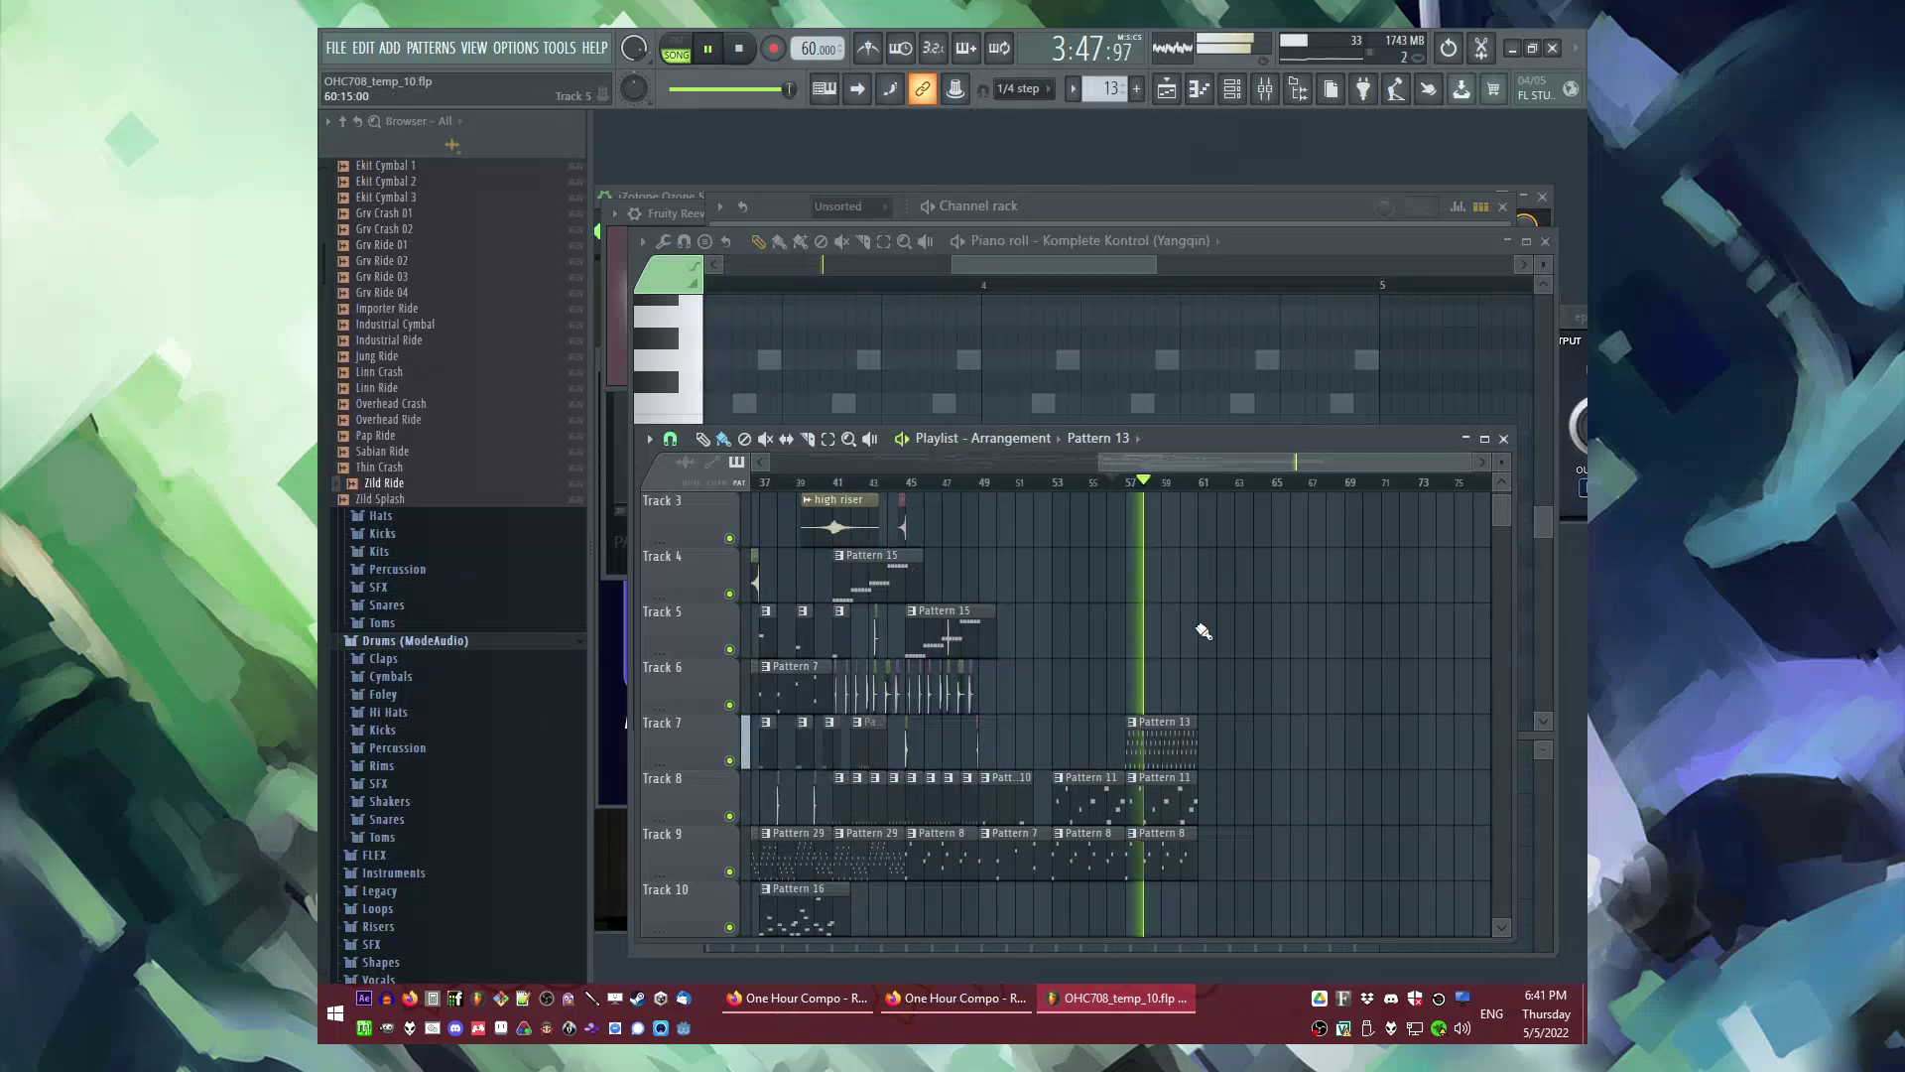
# Step: Copy the Pattern 18, 19 and 20 clips and their audio hits from bar 17 on Tracks 8 and 9 to bar 57 on Tracks 10 and 11
pyautogui.scroll(-3, 1202, 631)
pyautogui.scroll(4, 893, 579)
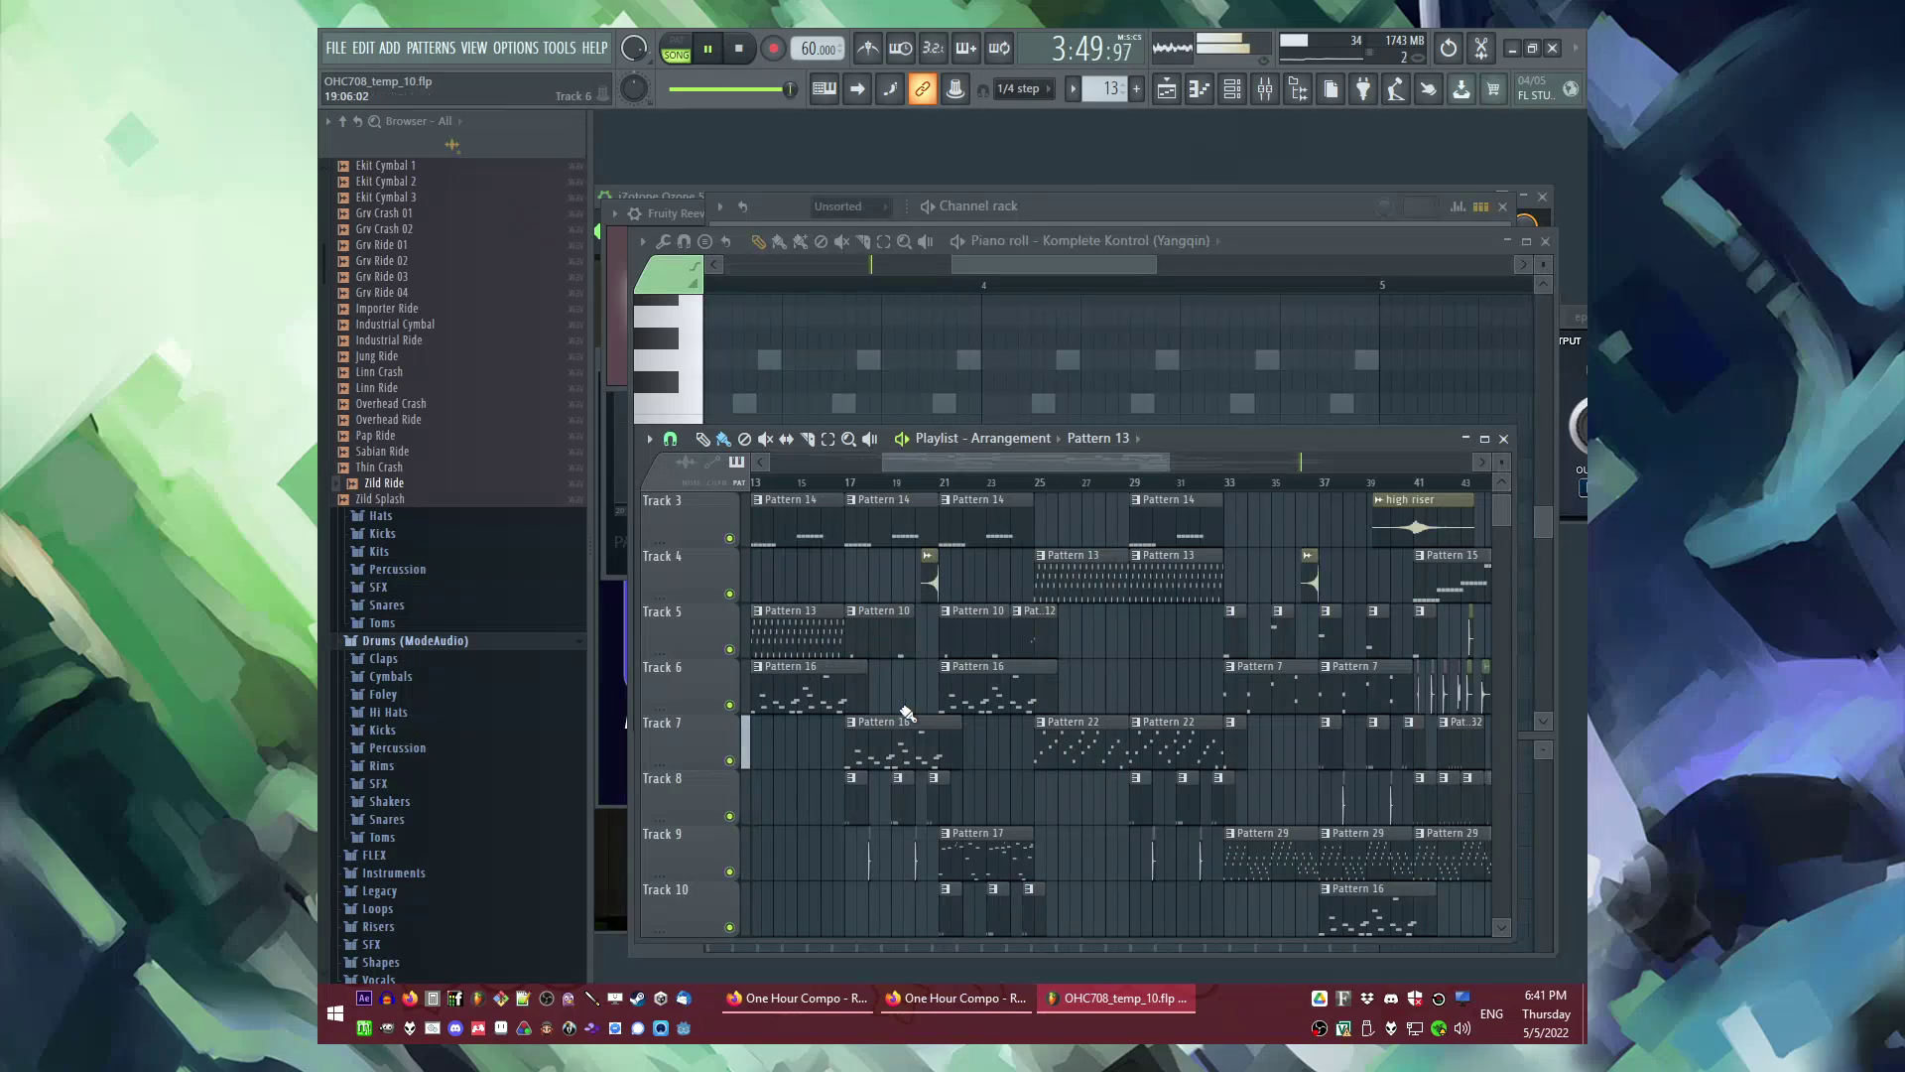
pyautogui.scroll(-3, 856, 646)
pyautogui.scroll(4, 841, 811)
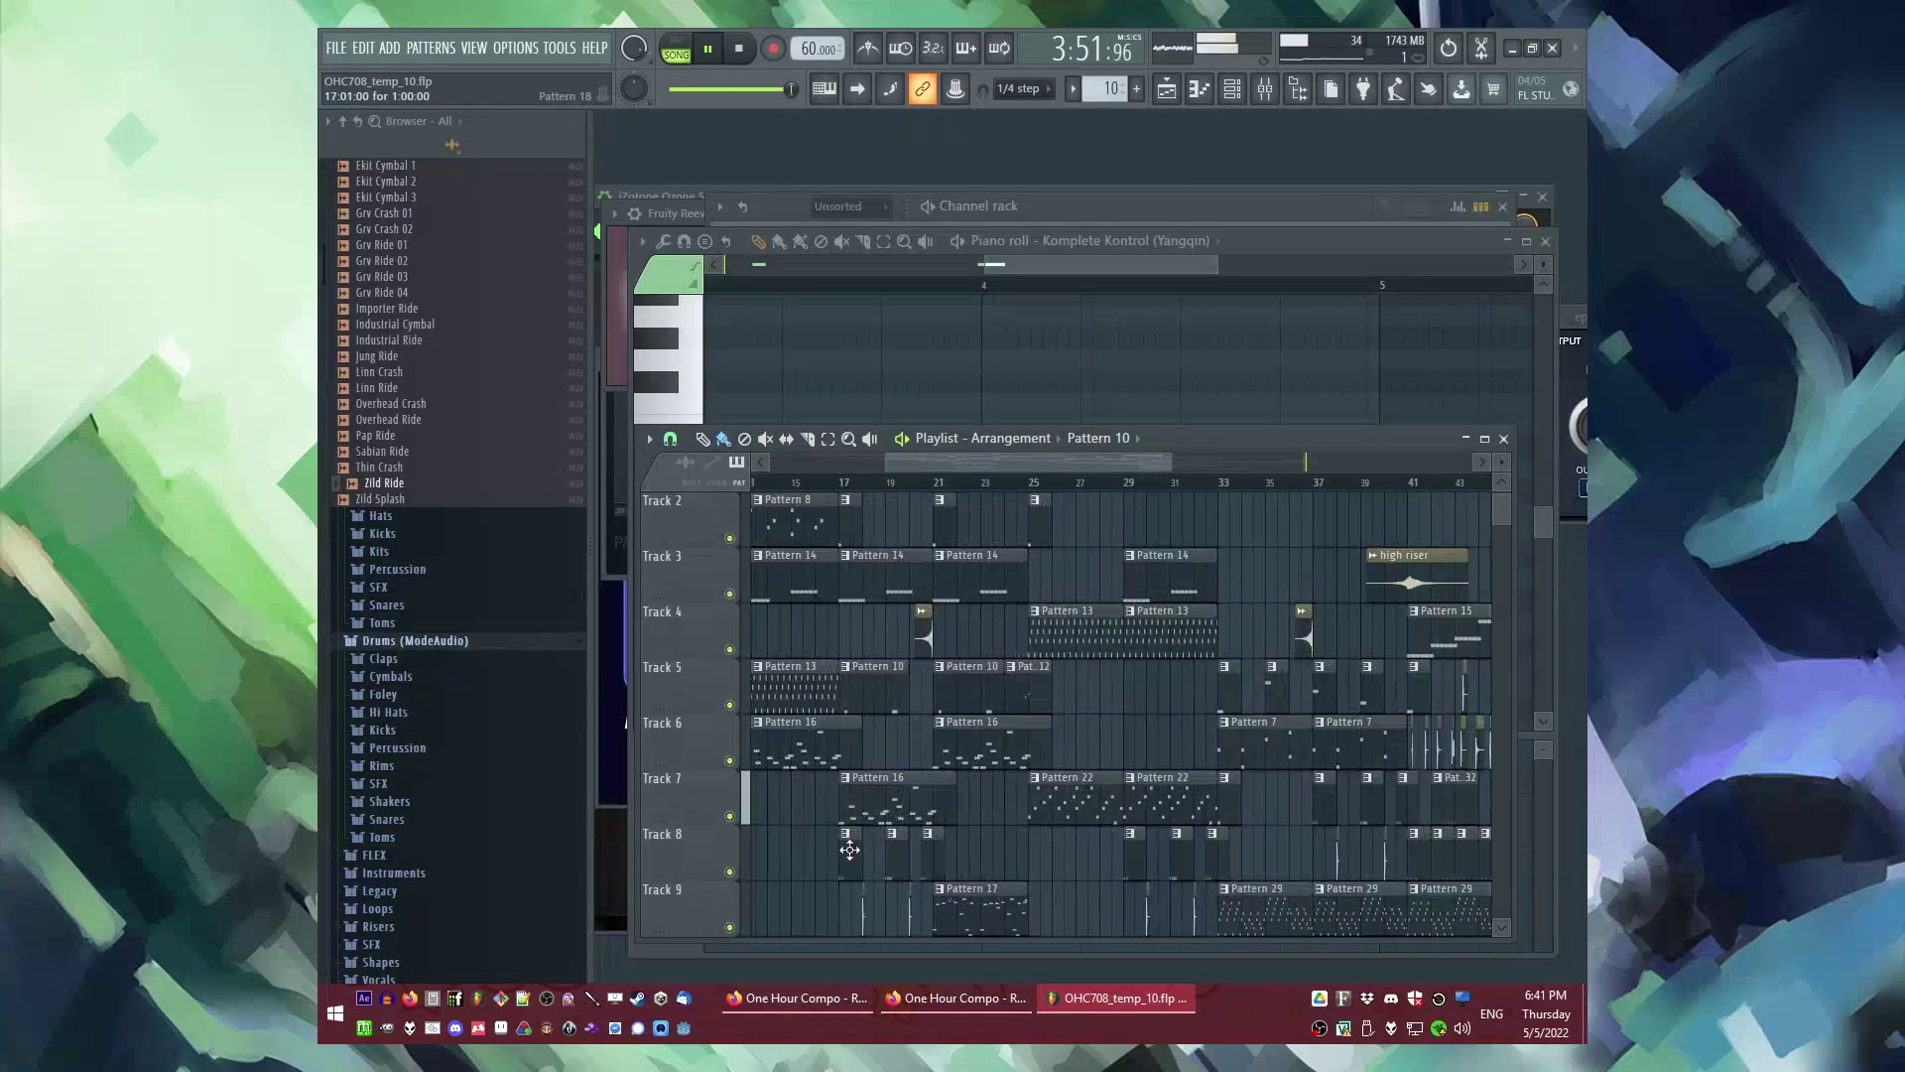
pyautogui.moveTo(847, 850); pyautogui.dragTo(996, 908)
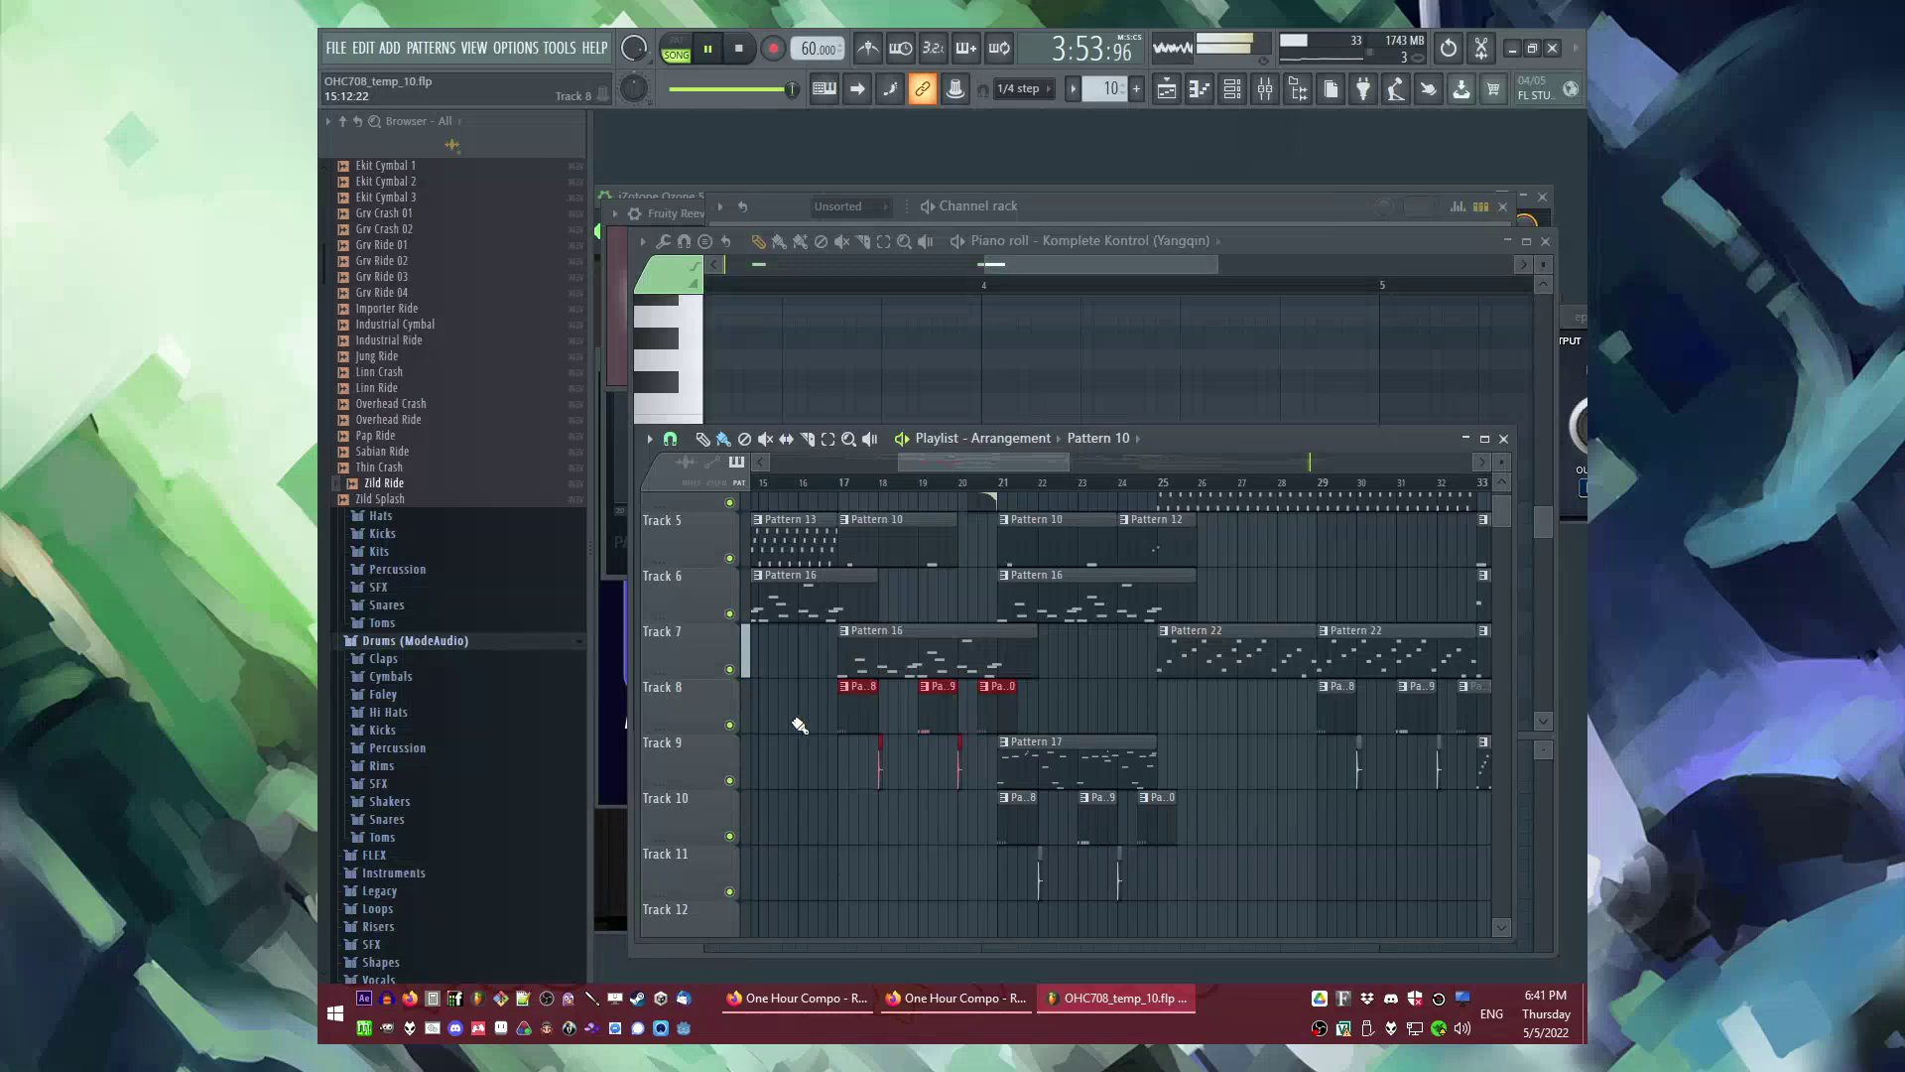
pyautogui.scroll(-4, 886, 719)
pyautogui.scroll(4, 1401, 681)
pyautogui.scroll(-1, 1401, 681)
pyautogui.hotkey('ctrl', 'v')
pyautogui.moveTo(1157, 714); pyautogui.dragTo(1119, 825)
pyautogui.scroll(2, 1141, 838)
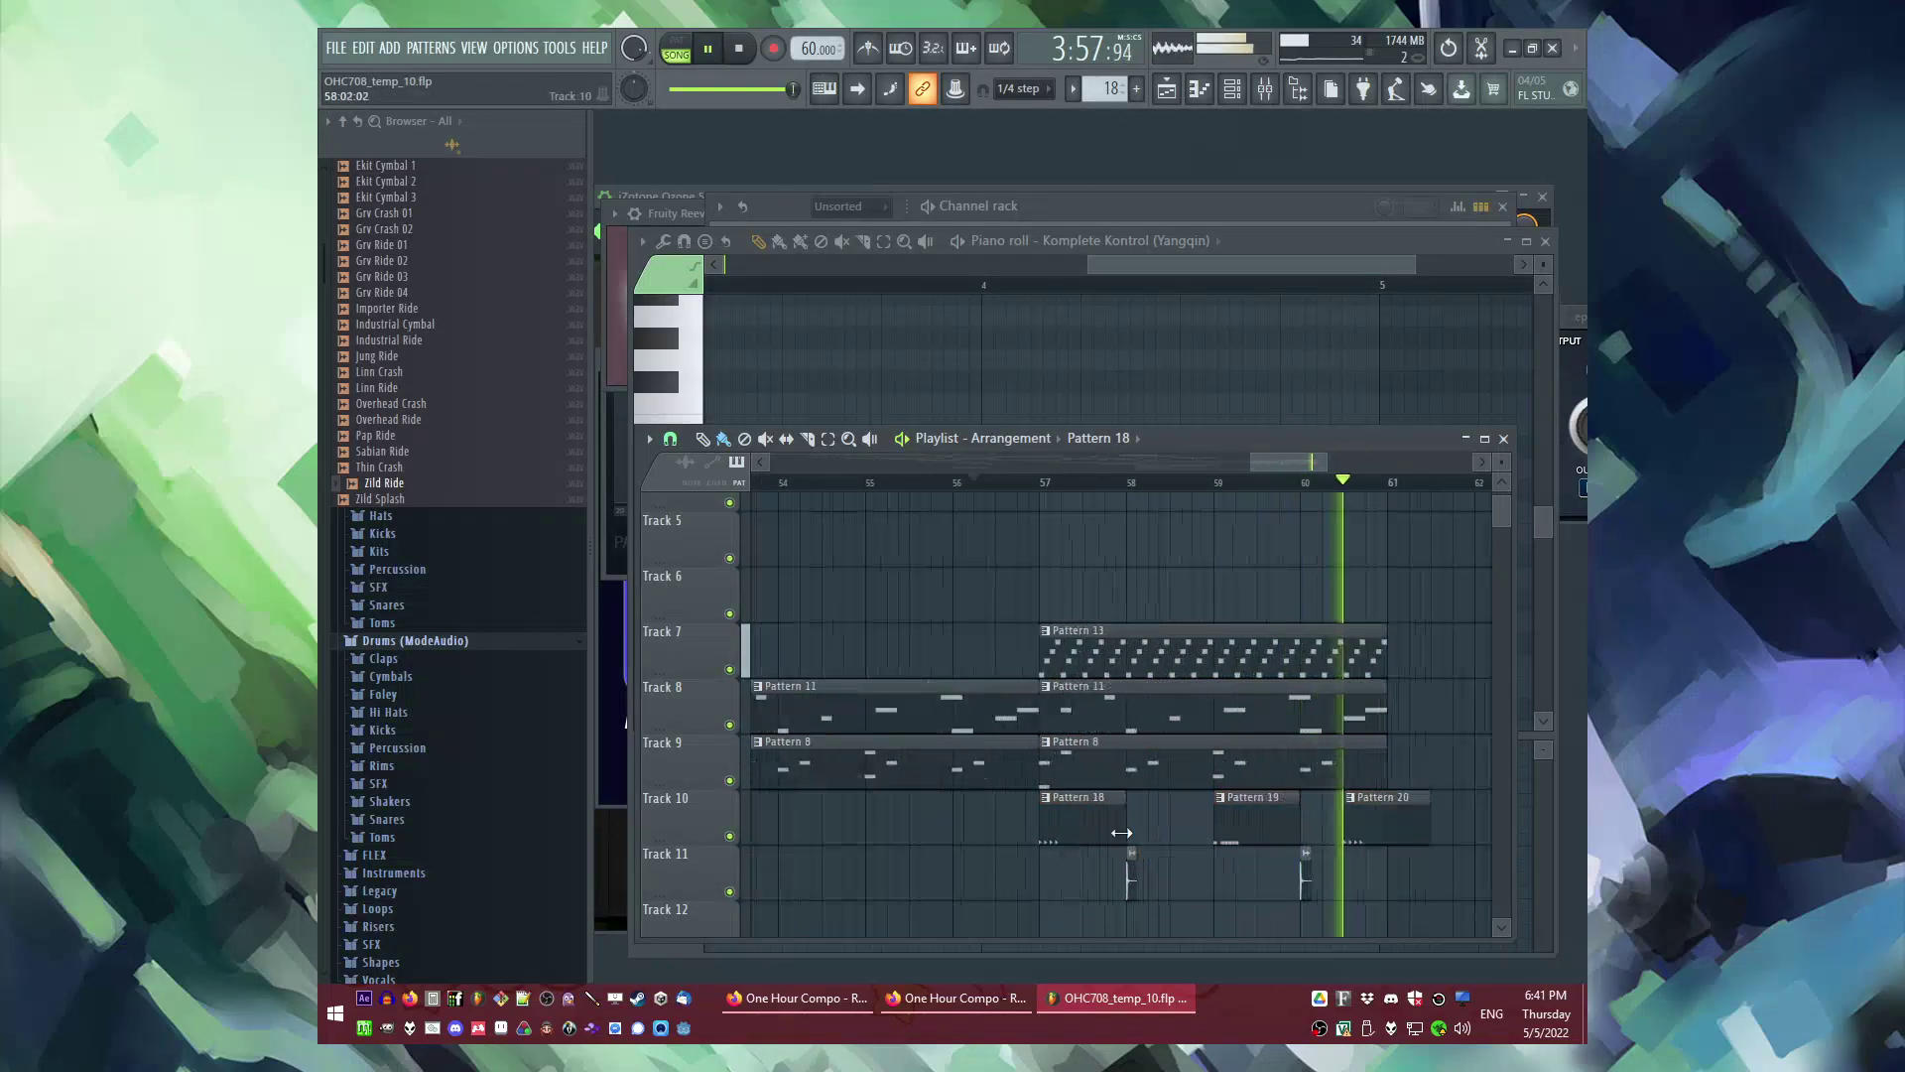
# Step: Play from bar 57 while looking over the earlier arrangement and the sample browser's User folders
pyautogui.click(1042, 485)
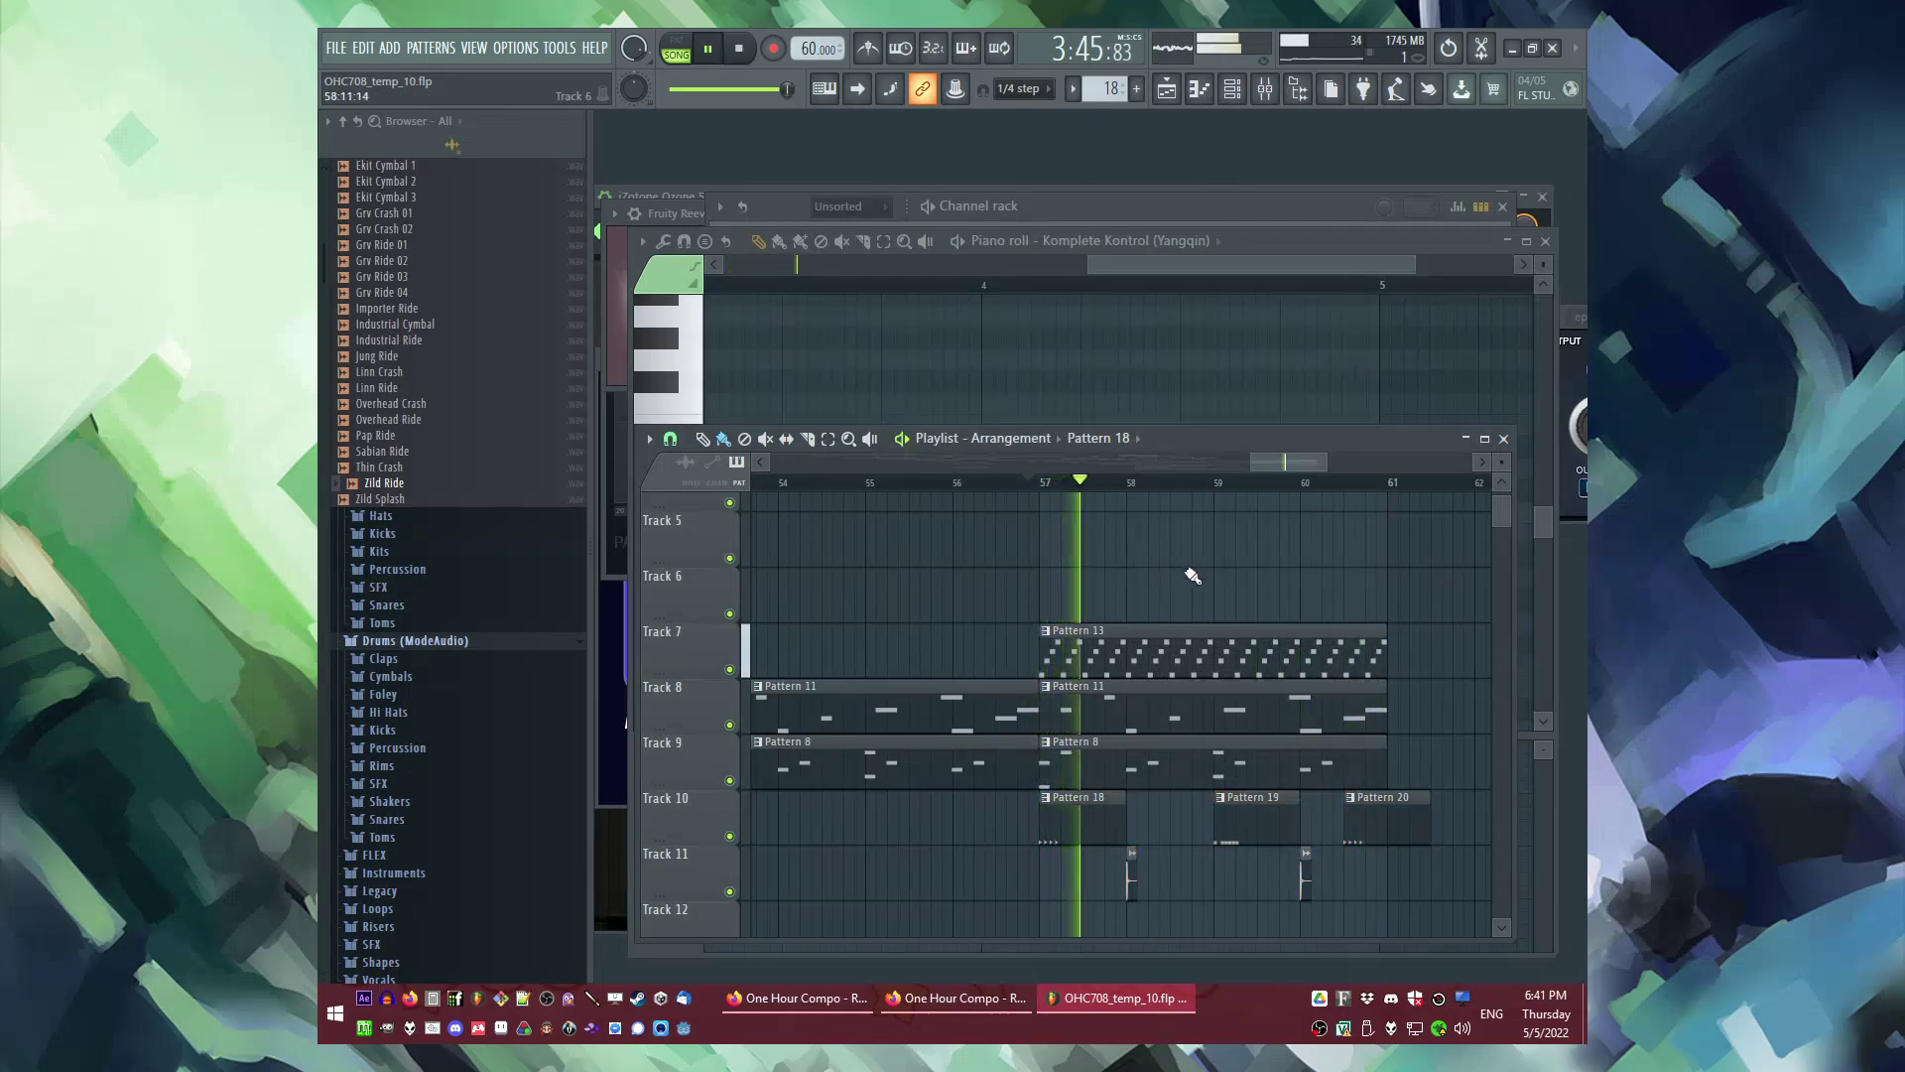
pyautogui.scroll(4, 1186, 587)
pyautogui.scroll(-3, 1166, 577)
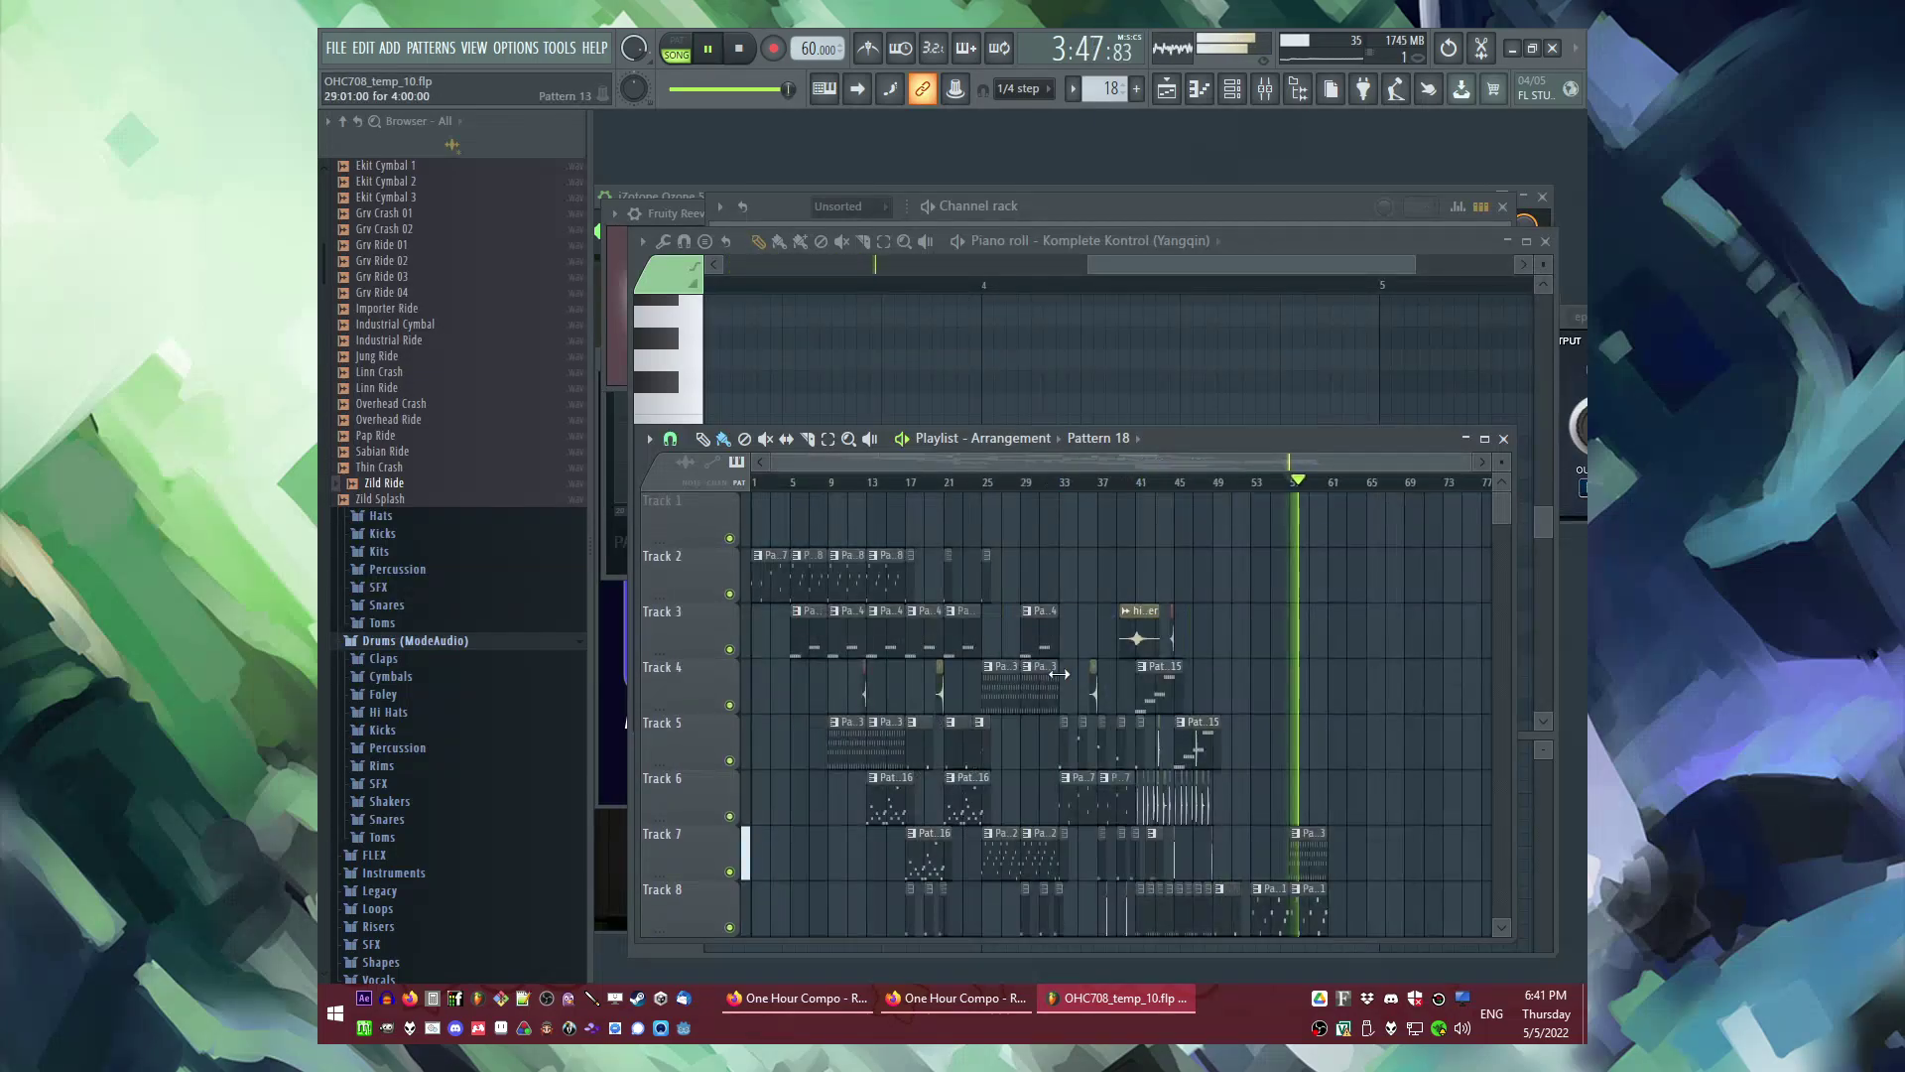
pyautogui.scroll(3, 1344, 770)
pyautogui.scroll(-2, 1340, 655)
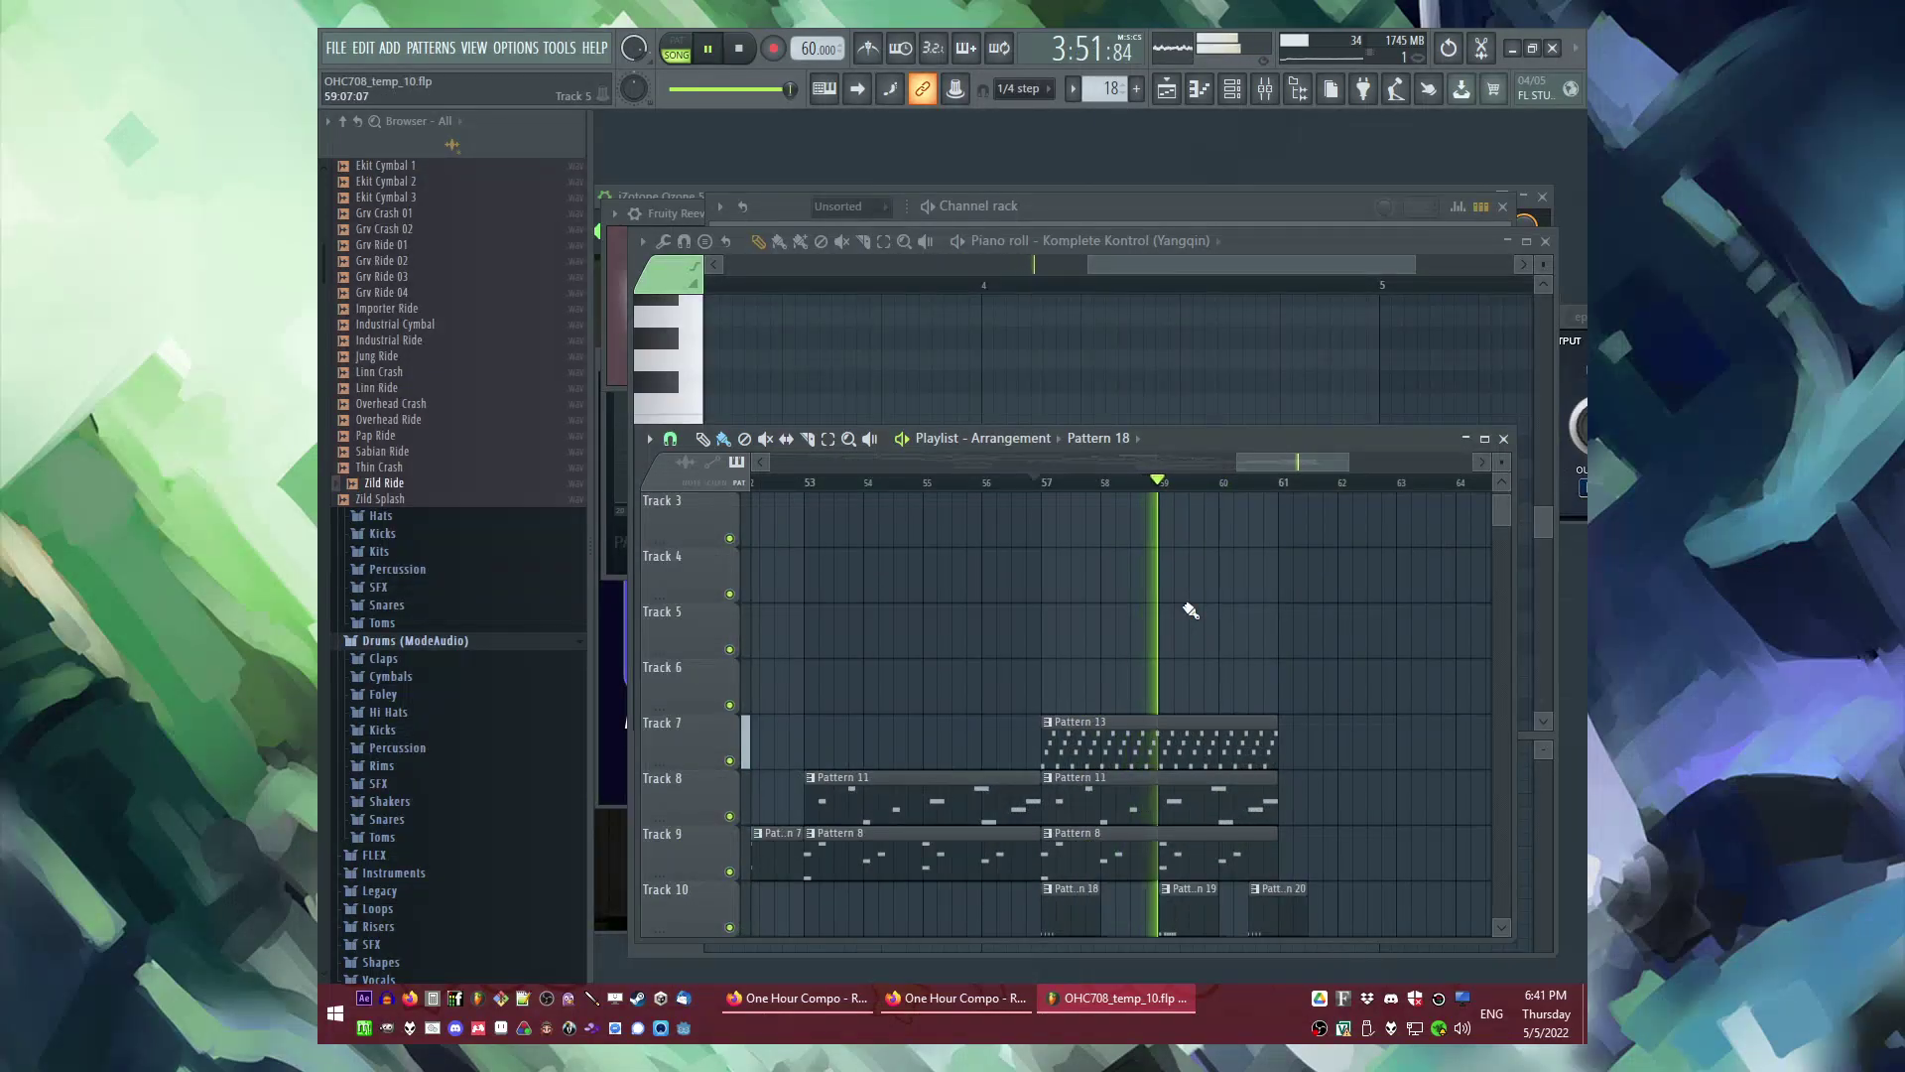
pyautogui.scroll(-1, 1141, 626)
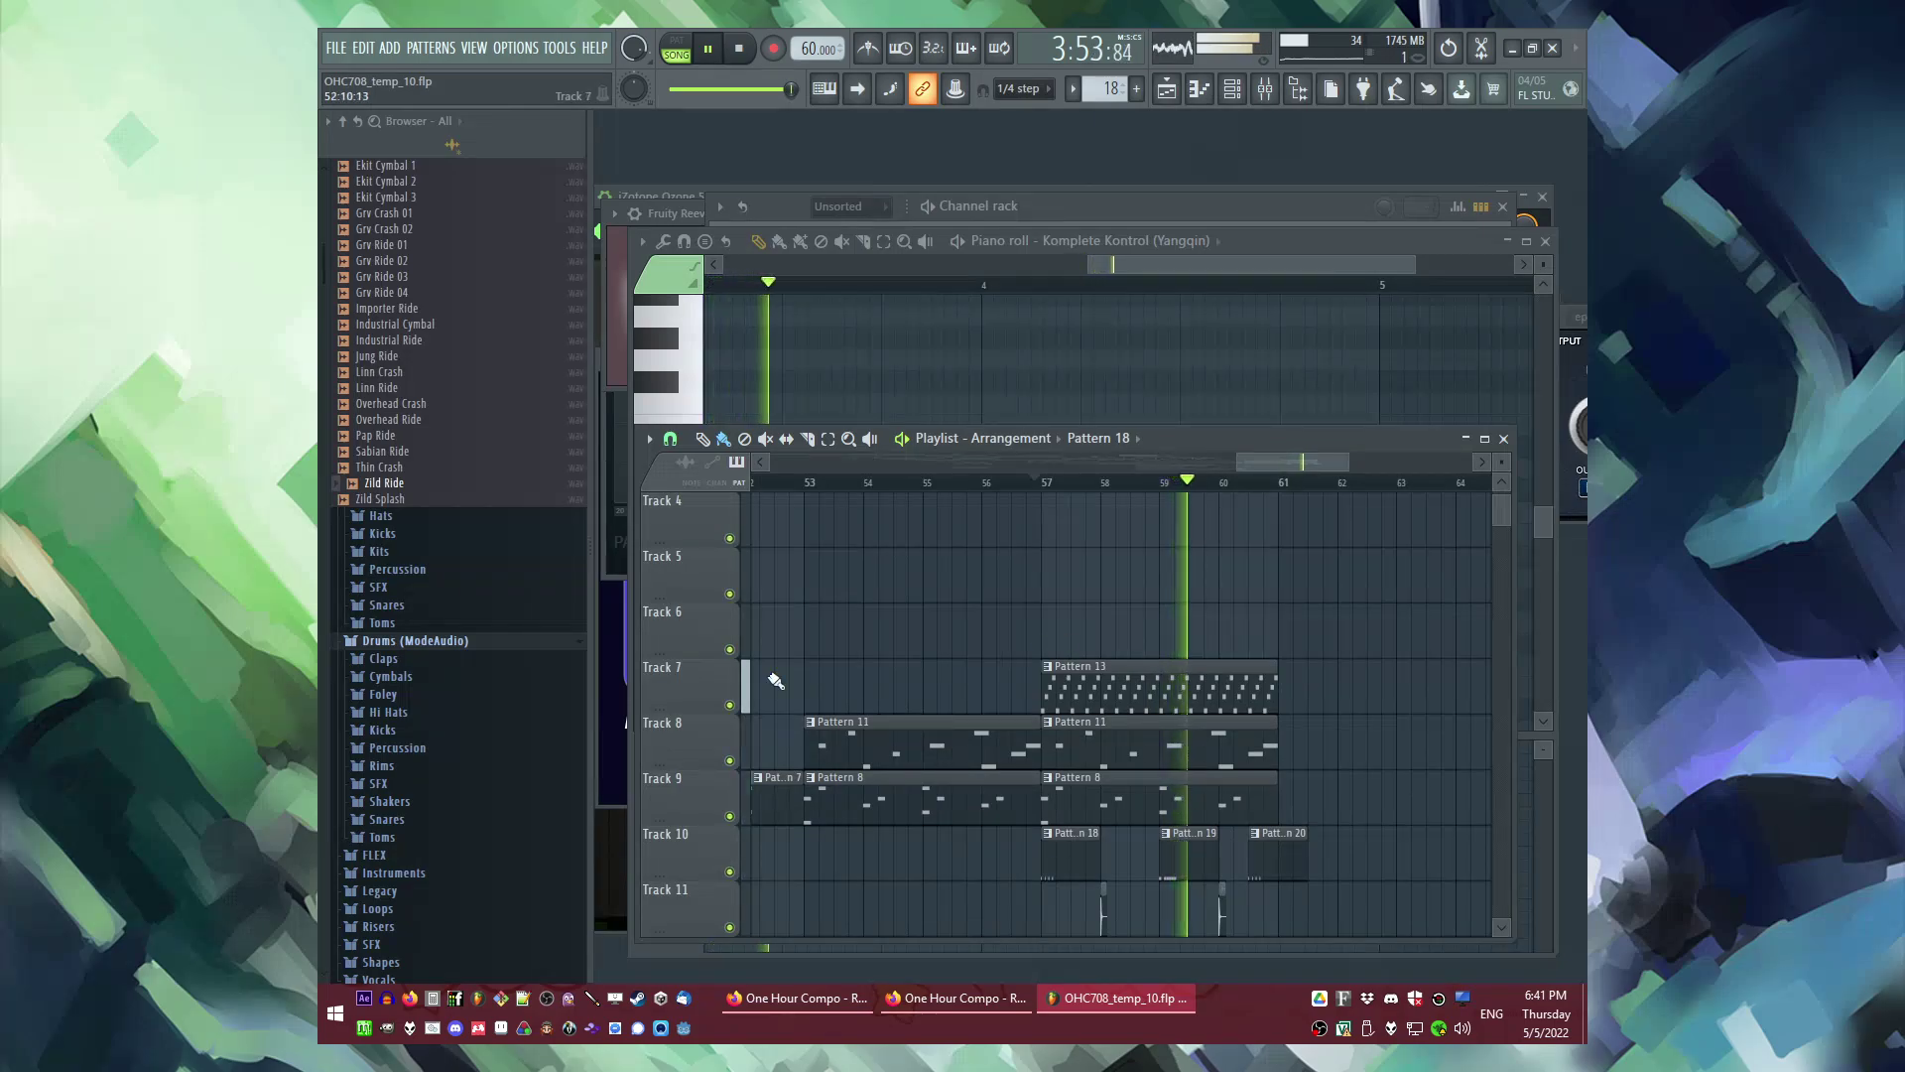
pyautogui.scroll(10, 442, 710)
pyautogui.click(410, 463)
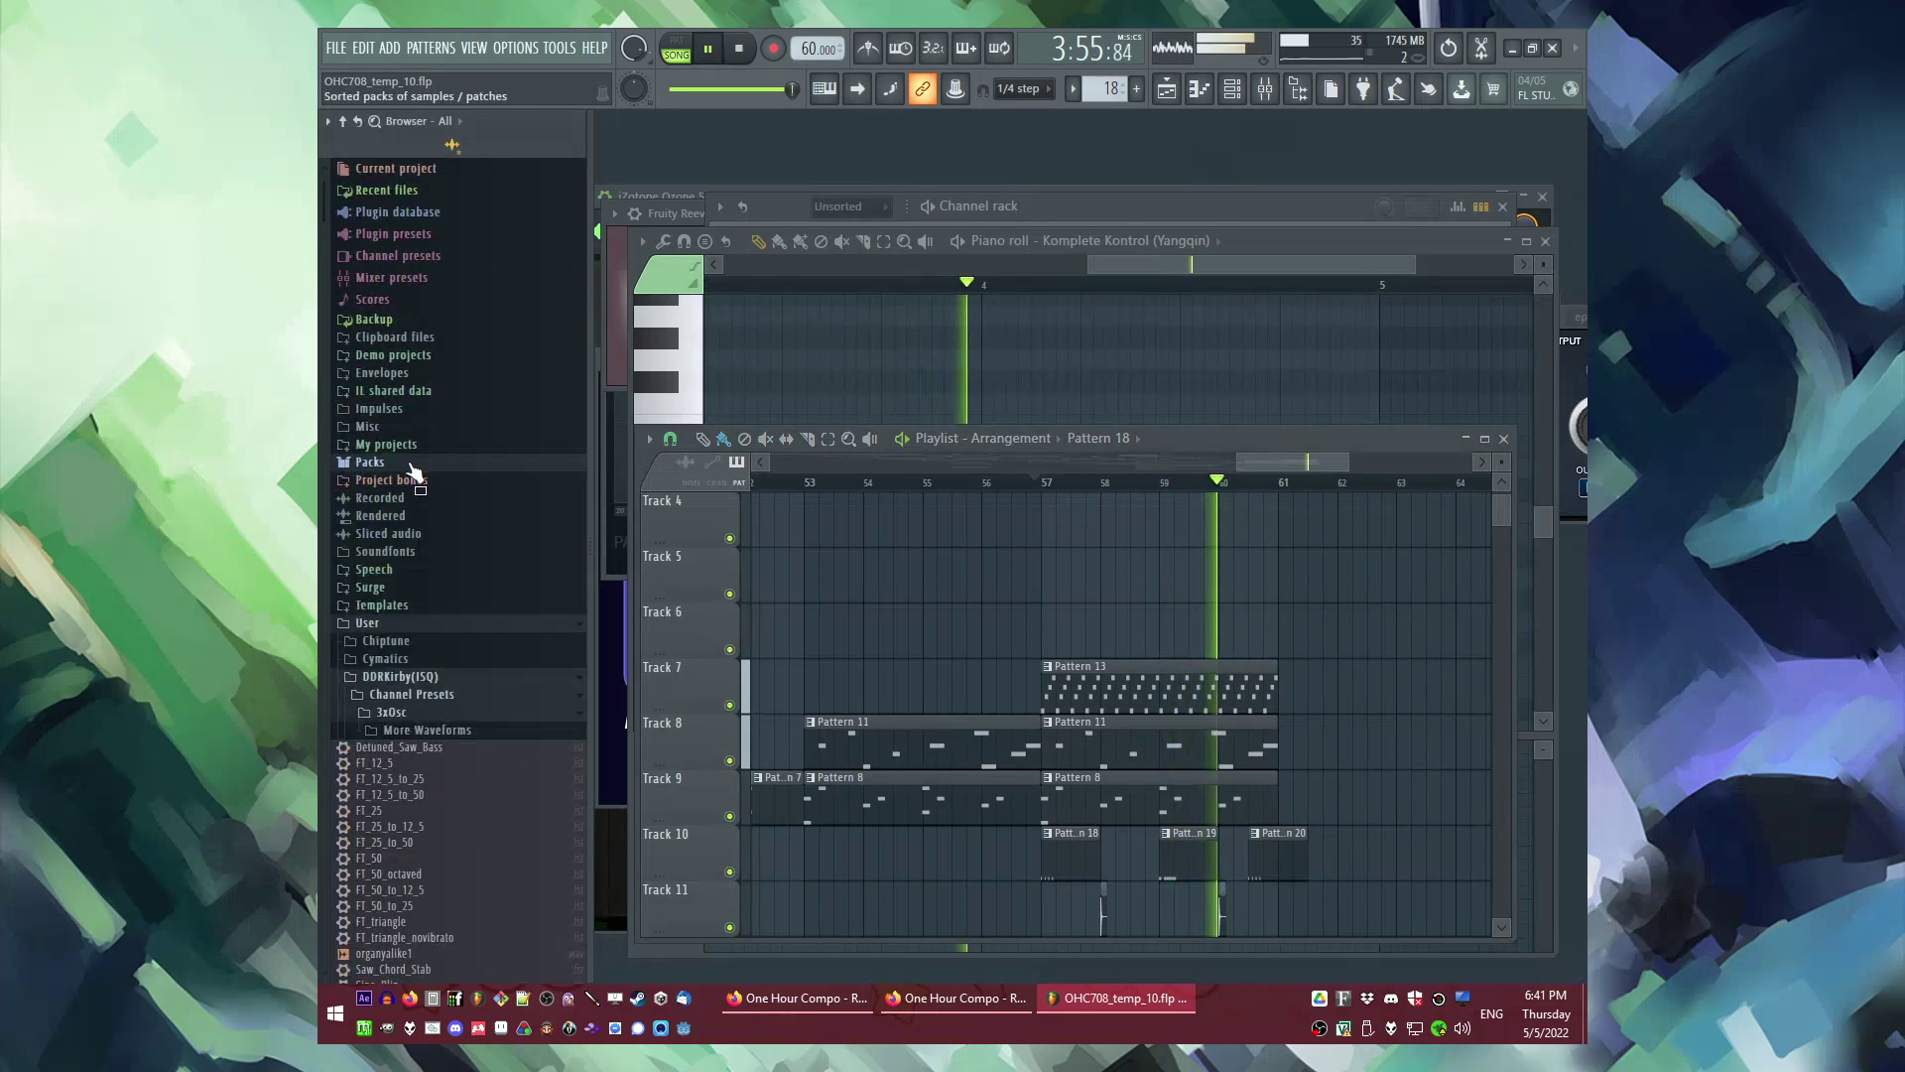
pyautogui.scroll(-8, 414, 496)
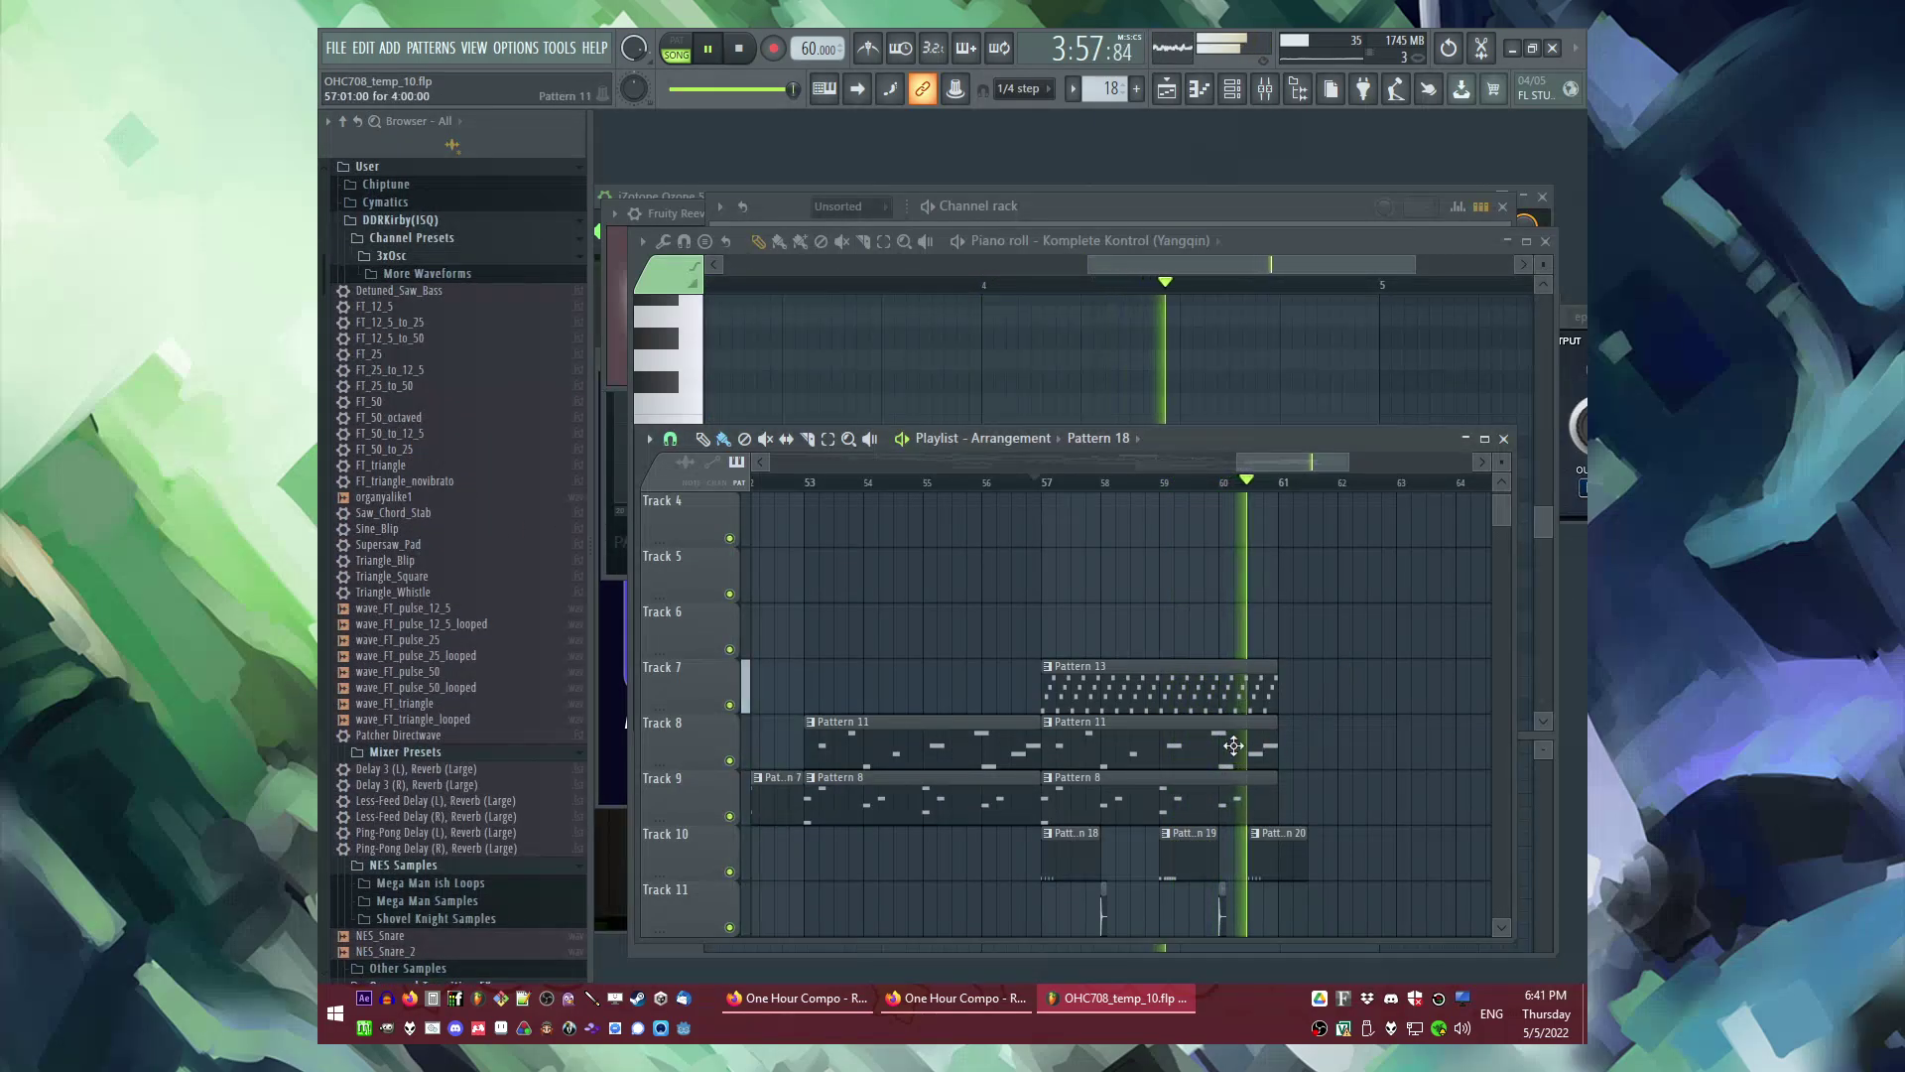
# Step: Duplicate the bar 57 clips on Tracks 7 to 11 and position the copies at bar 61 on Tracks 11 to 15
pyautogui.moveTo(1293, 663); pyautogui.dragTo(1050, 936)
pyautogui.hotkey('ctrl', 'b')
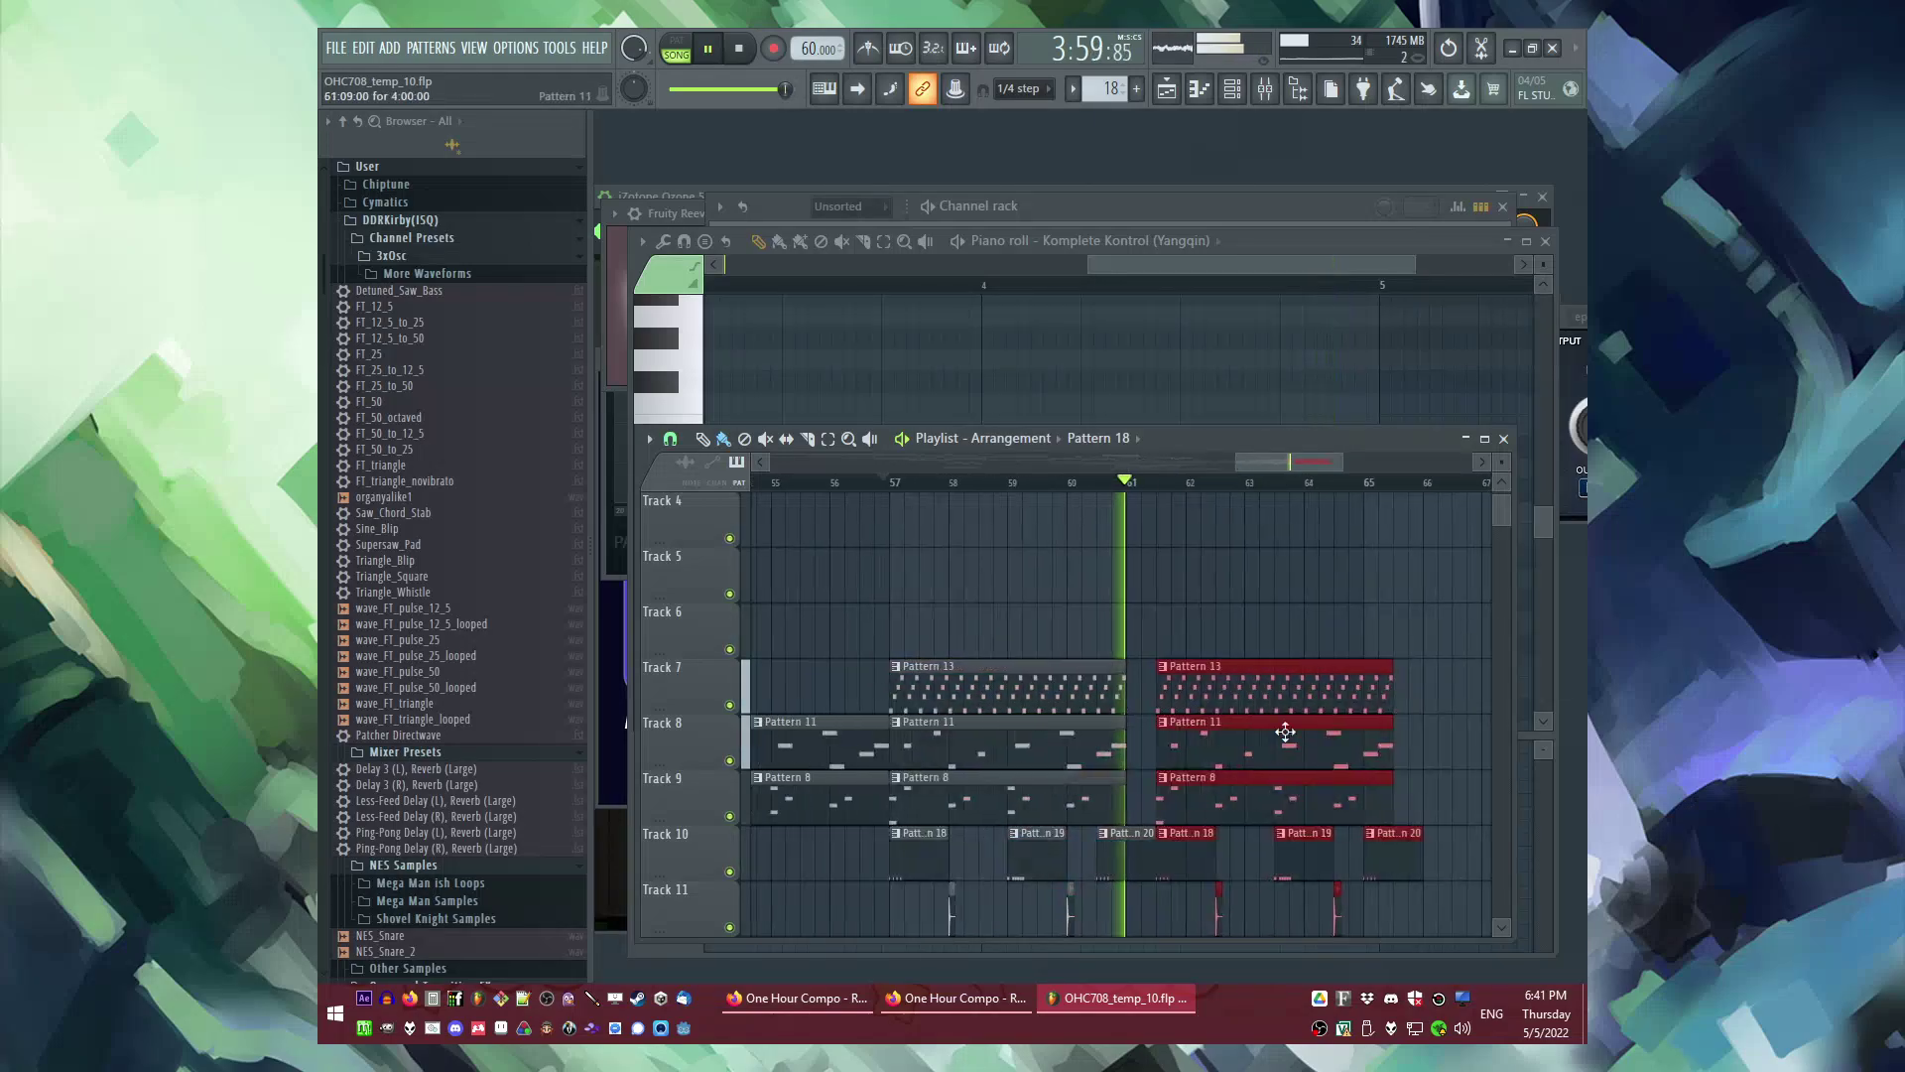
pyautogui.scroll(-2, 1264, 638)
pyautogui.moveTo(1216, 604); pyautogui.dragTo(1181, 838)
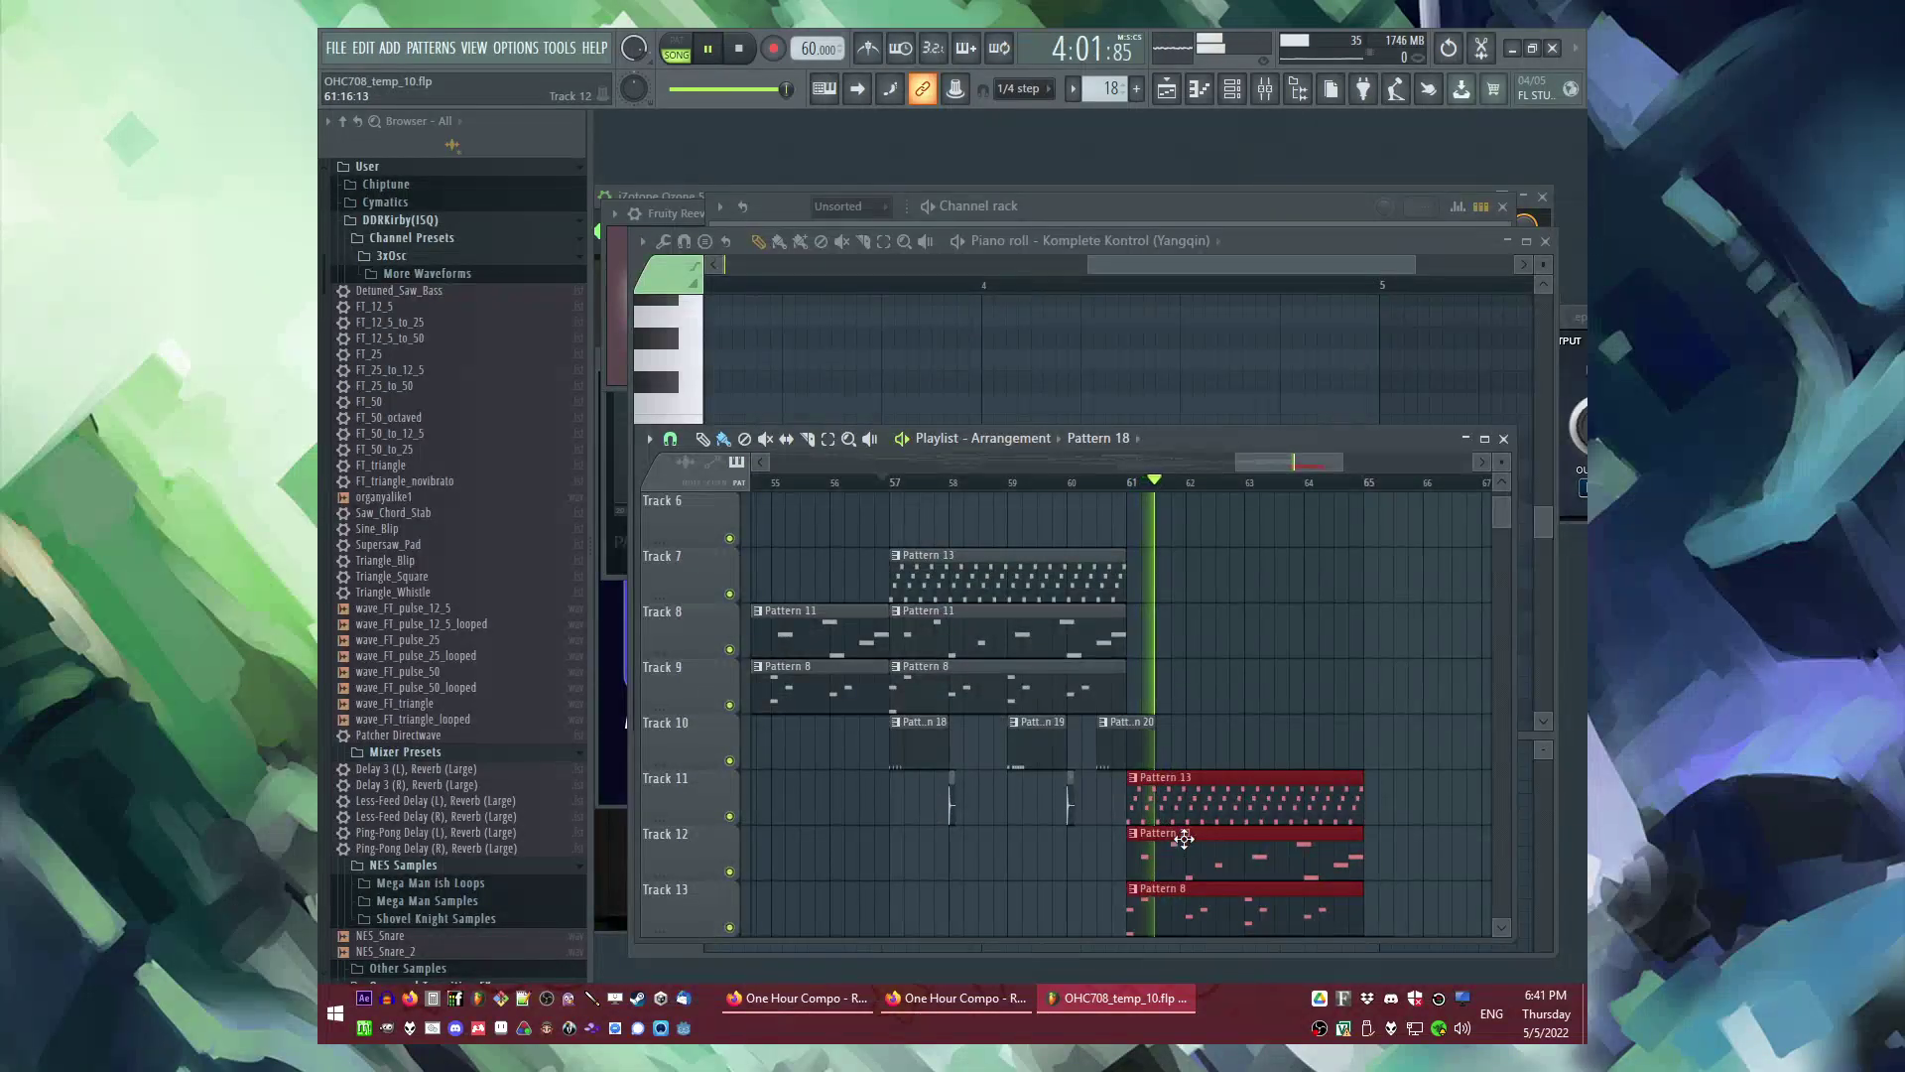
# Step: From the bar 61 copies, delete the Pattern 11 clip on Track 12 and all clips on Tracks 14 and 15, keeping Pattern 8
pyautogui.hotkey('ctrl', 'd')
pyautogui.scroll(-3, 1219, 705)
pyautogui.scroll(-2, 1220, 705)
pyautogui.rightClick(1151, 643)
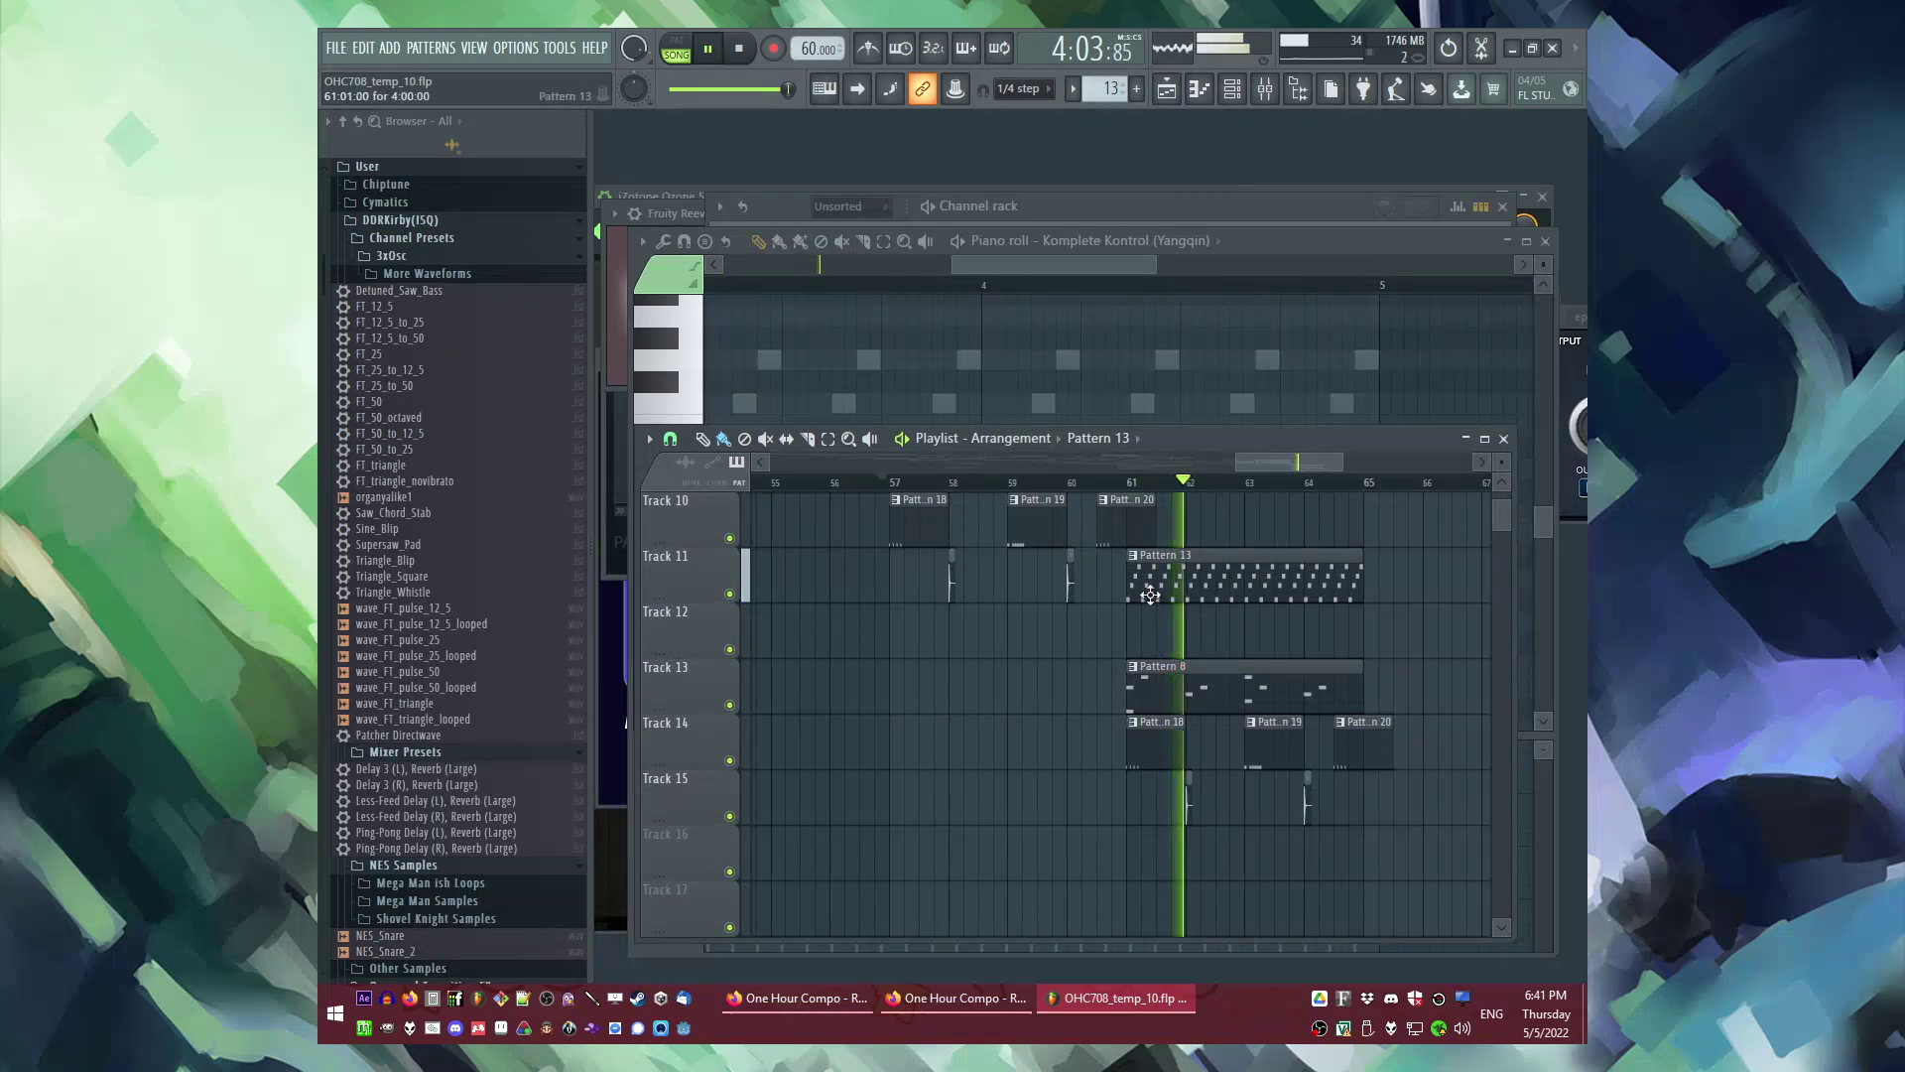
pyautogui.rightClick(1144, 698)
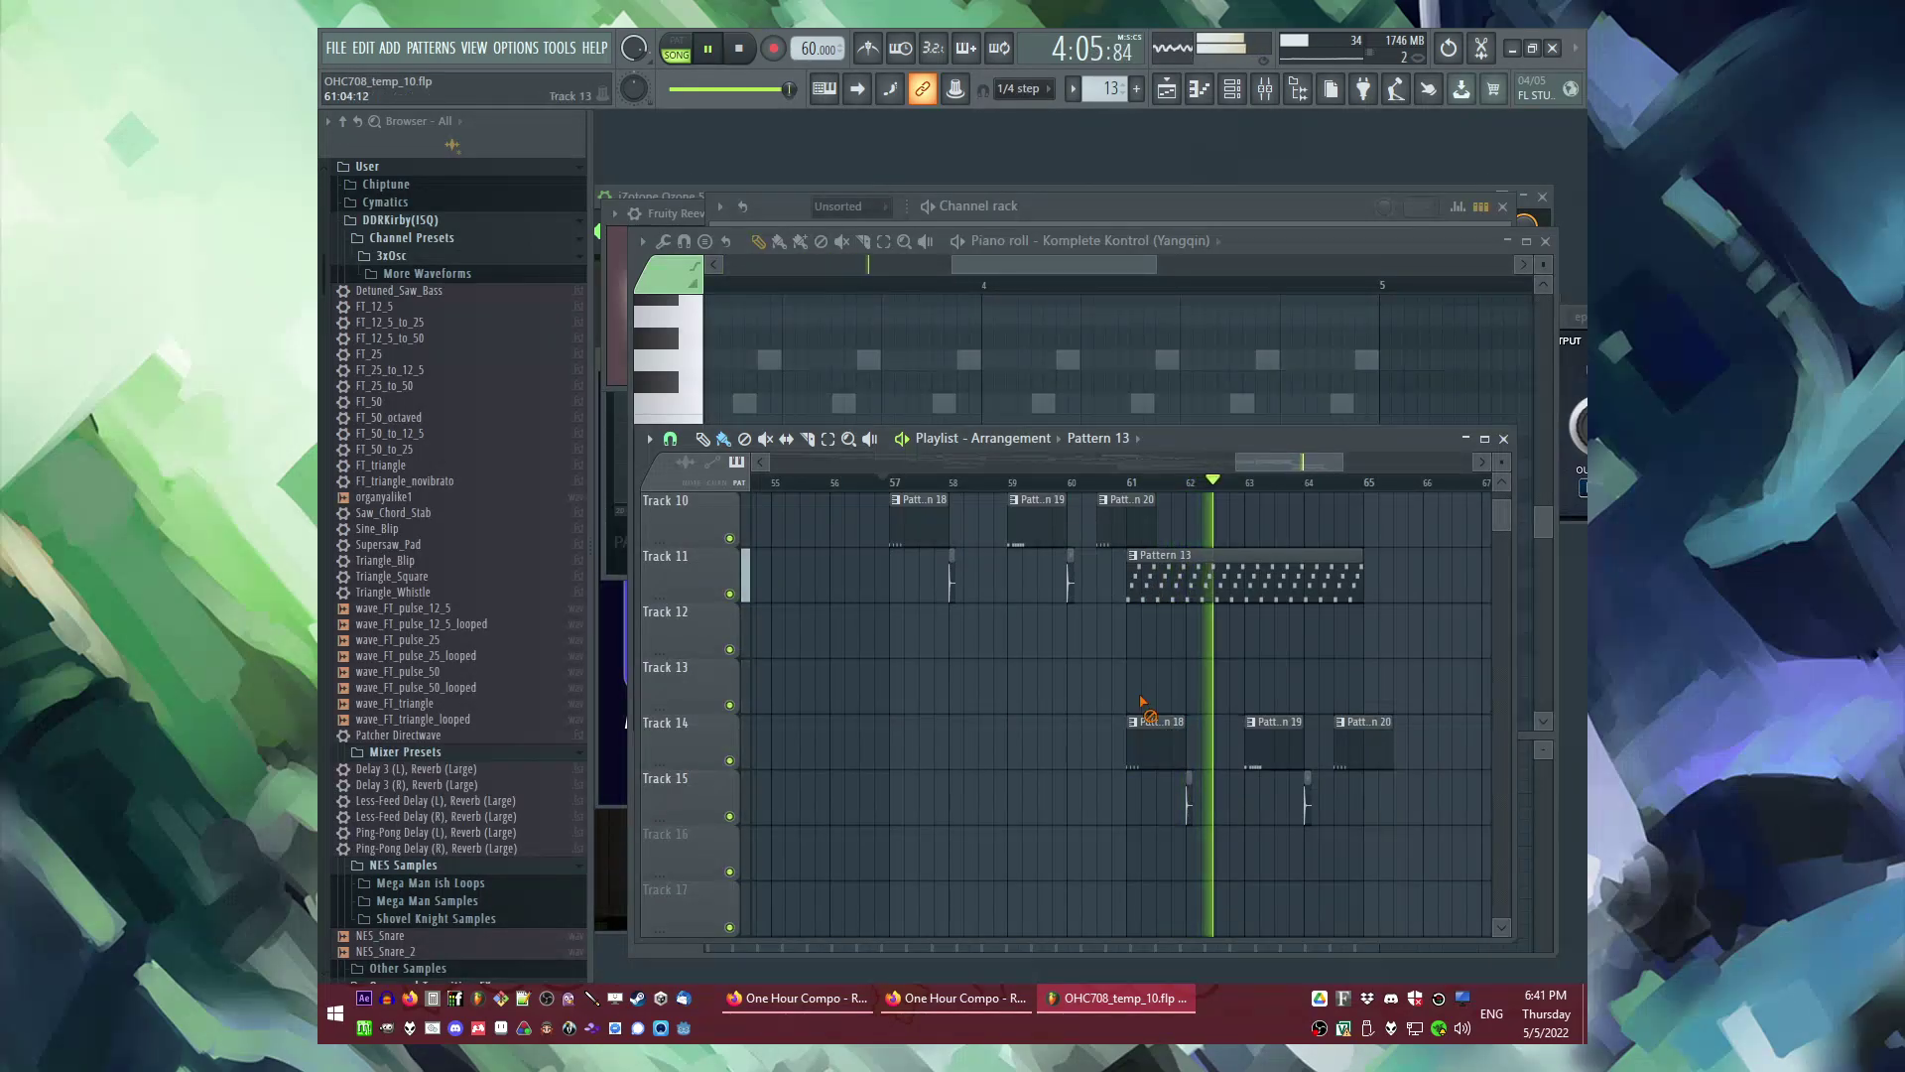
pyautogui.hotkey('ctrl', 'z')
pyautogui.moveTo(1119, 727); pyautogui.dragTo(1432, 850)
pyautogui.press('Delete')
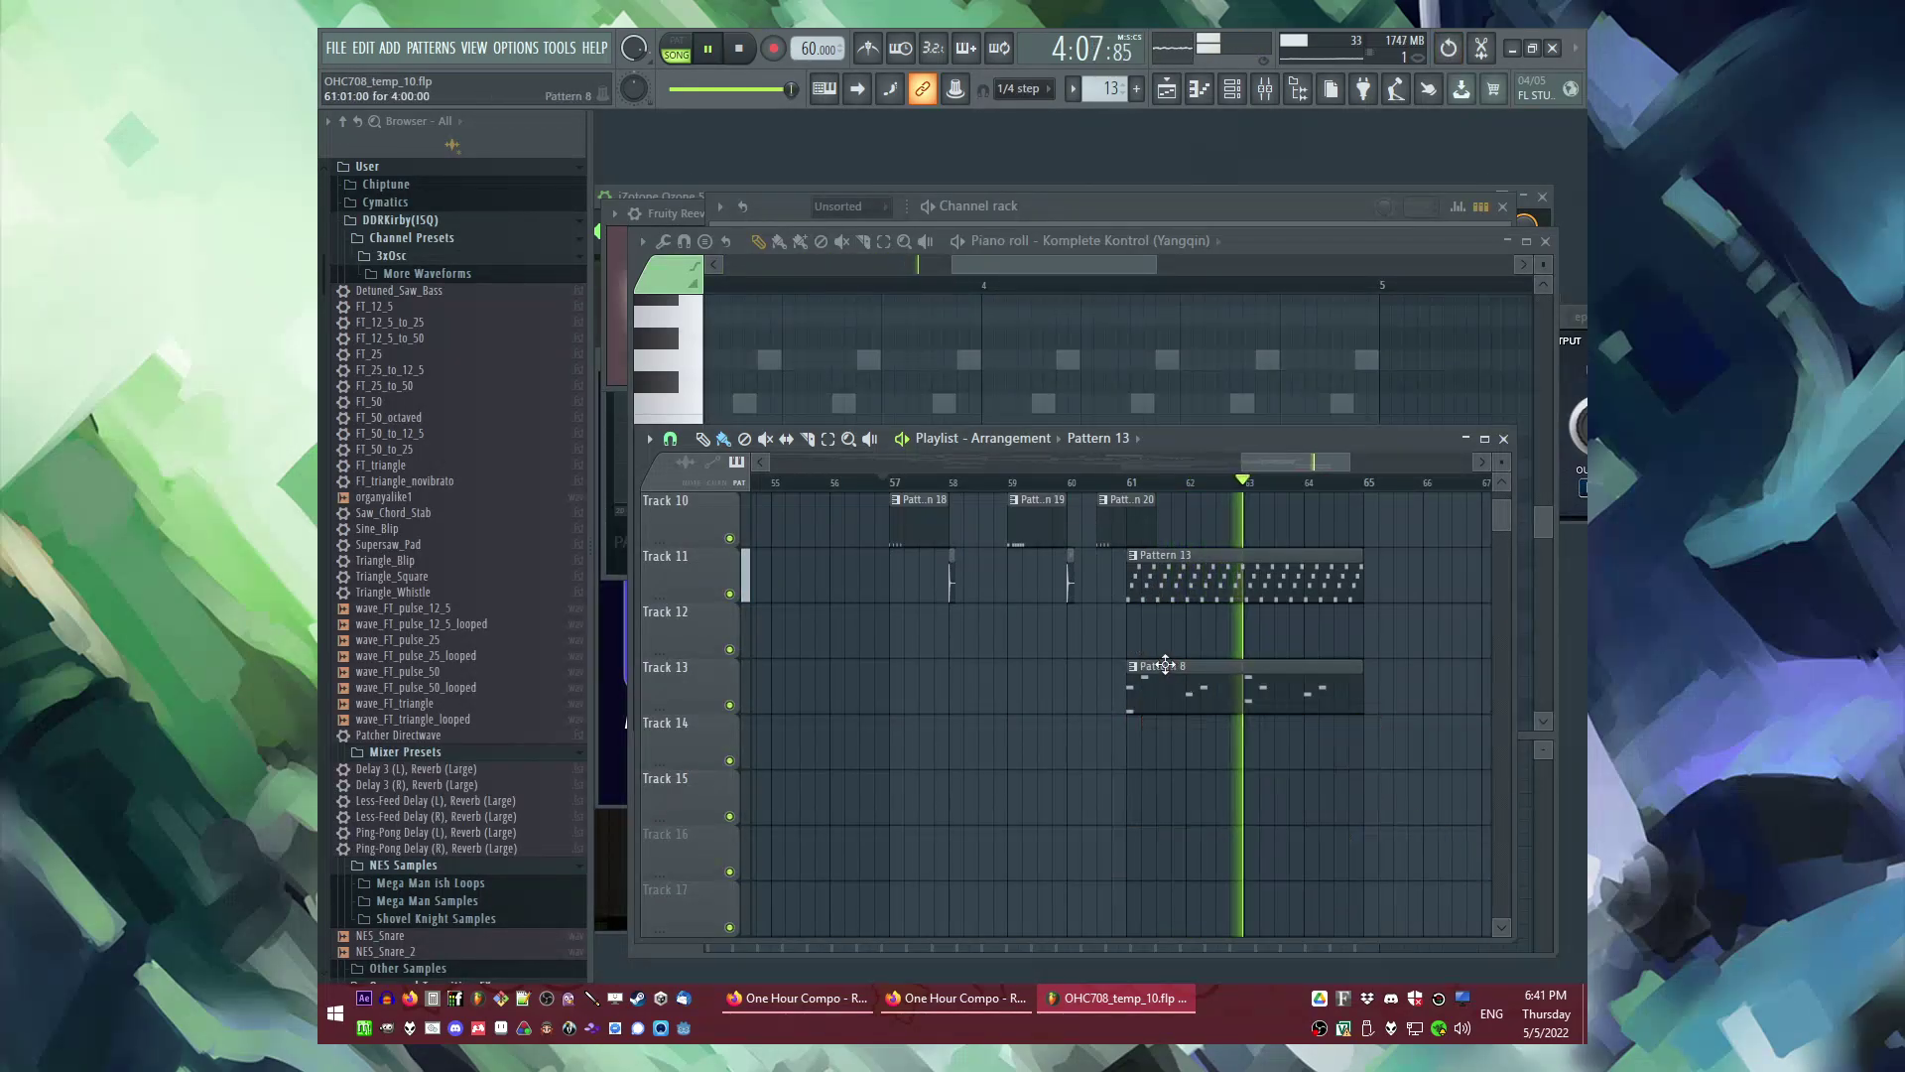
# Step: Create a new empty pattern, Pattern 34, place its clip on Track 14 at bar 61 and stop playback
pyautogui.press('F4')
pyautogui.press('Return')
pyautogui.click(1139, 751)
pyautogui.press('space')
# Step: Add a Komplete Kontrol channel and a Kontakt channel to the project
pyautogui.click(387, 49)
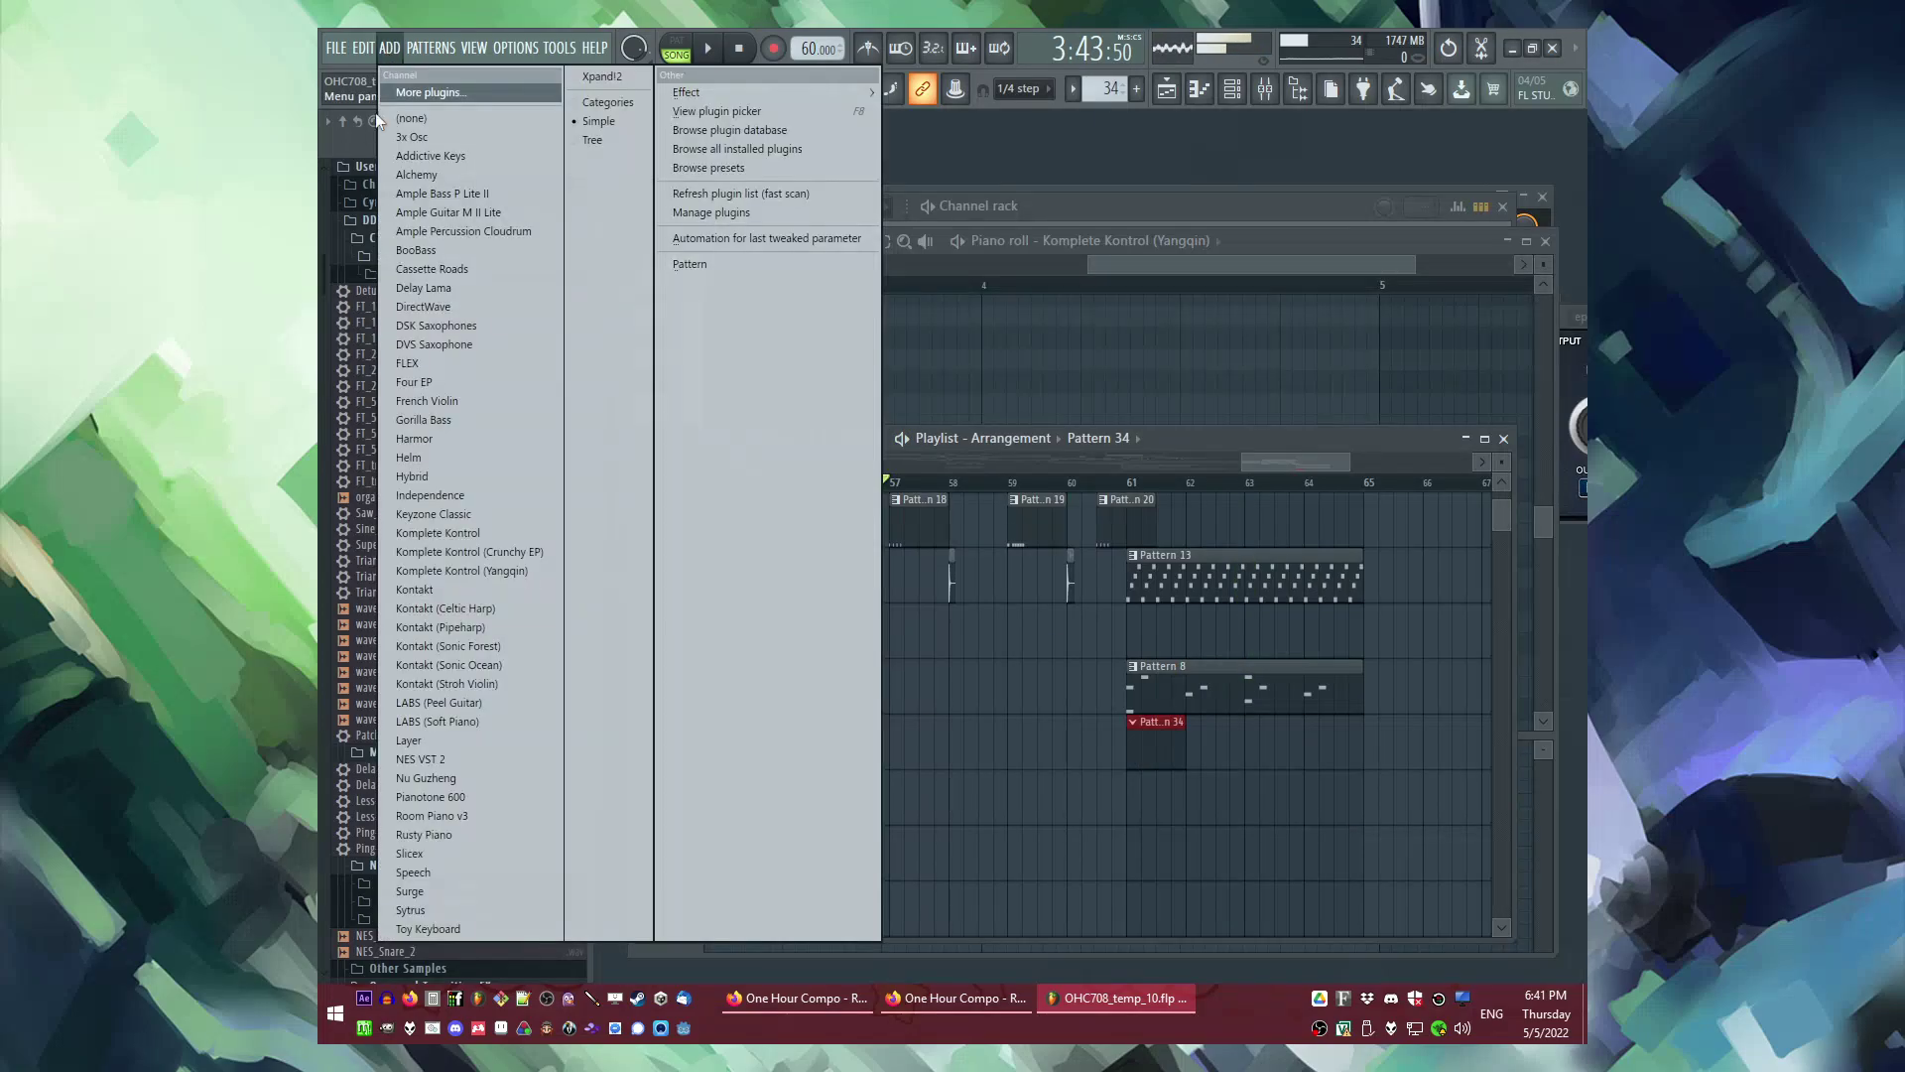
pyautogui.click(464, 535)
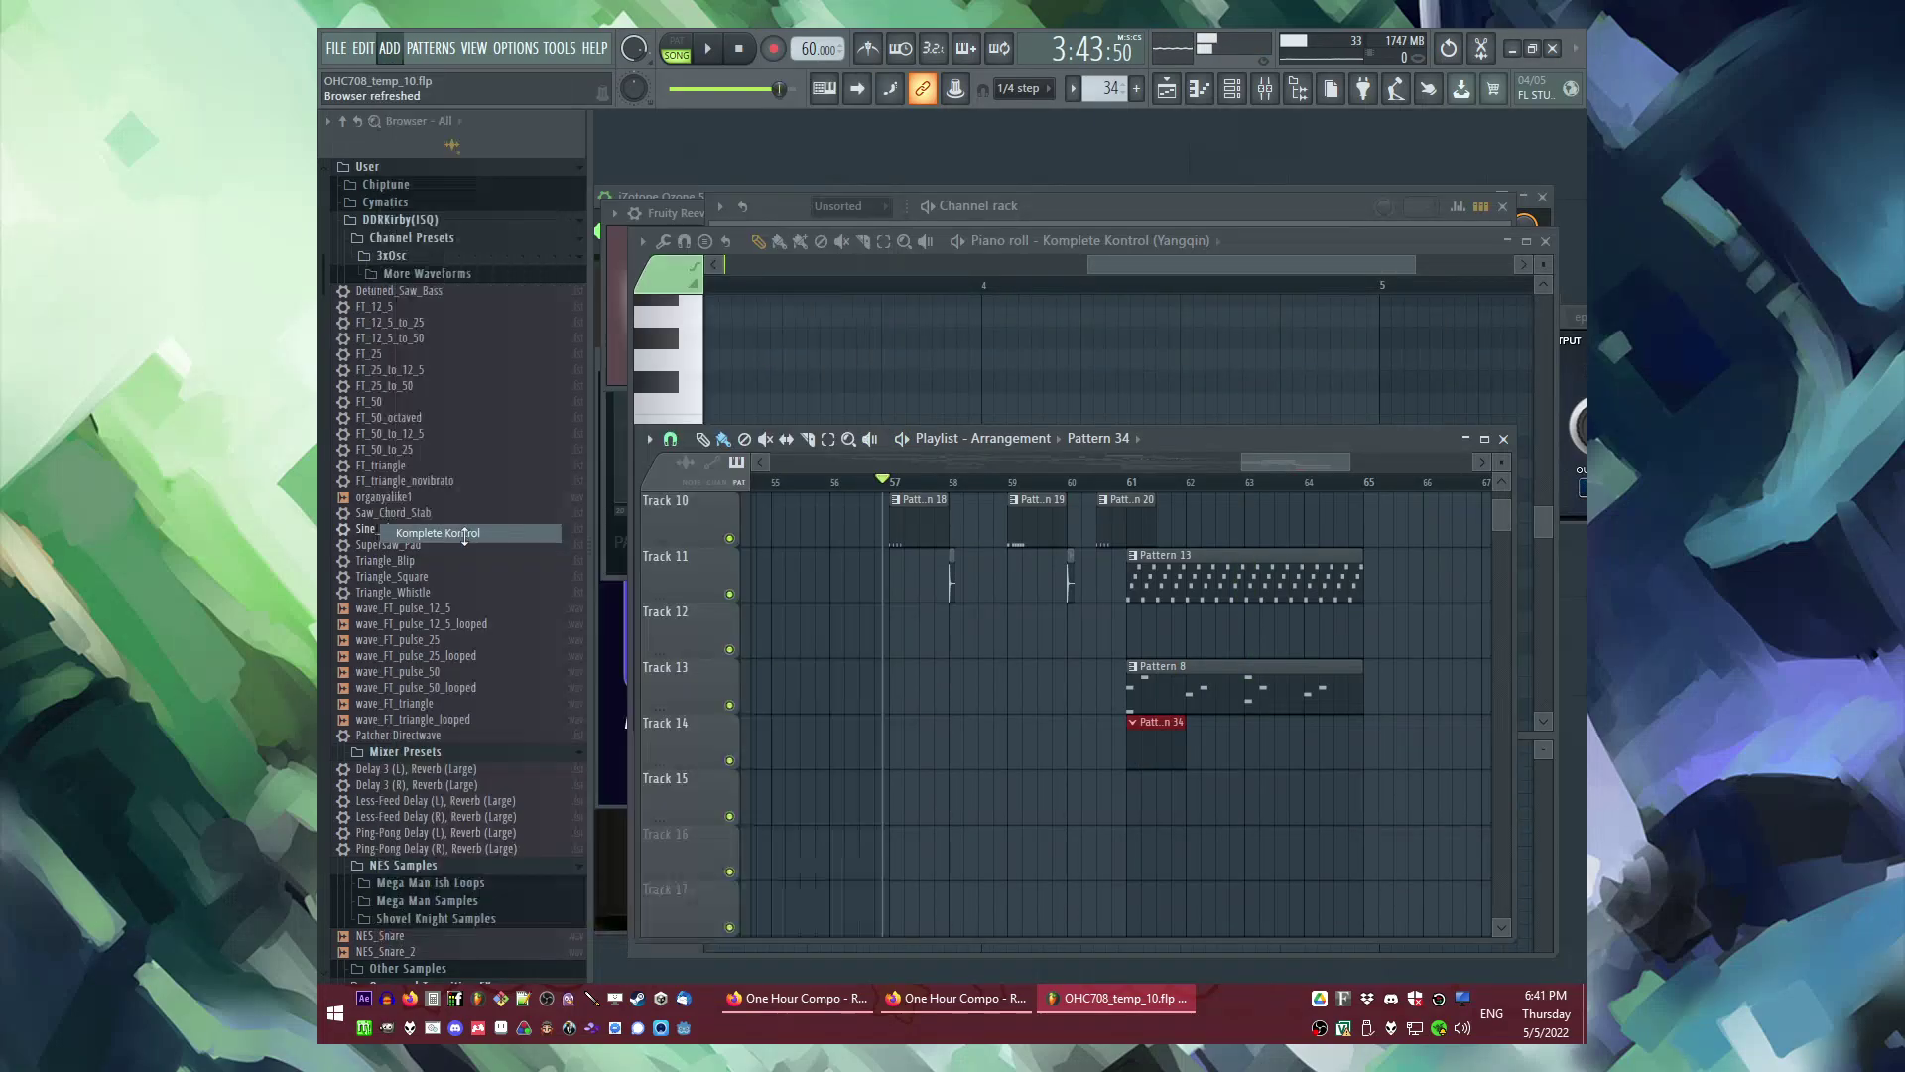
pyautogui.click(390, 49)
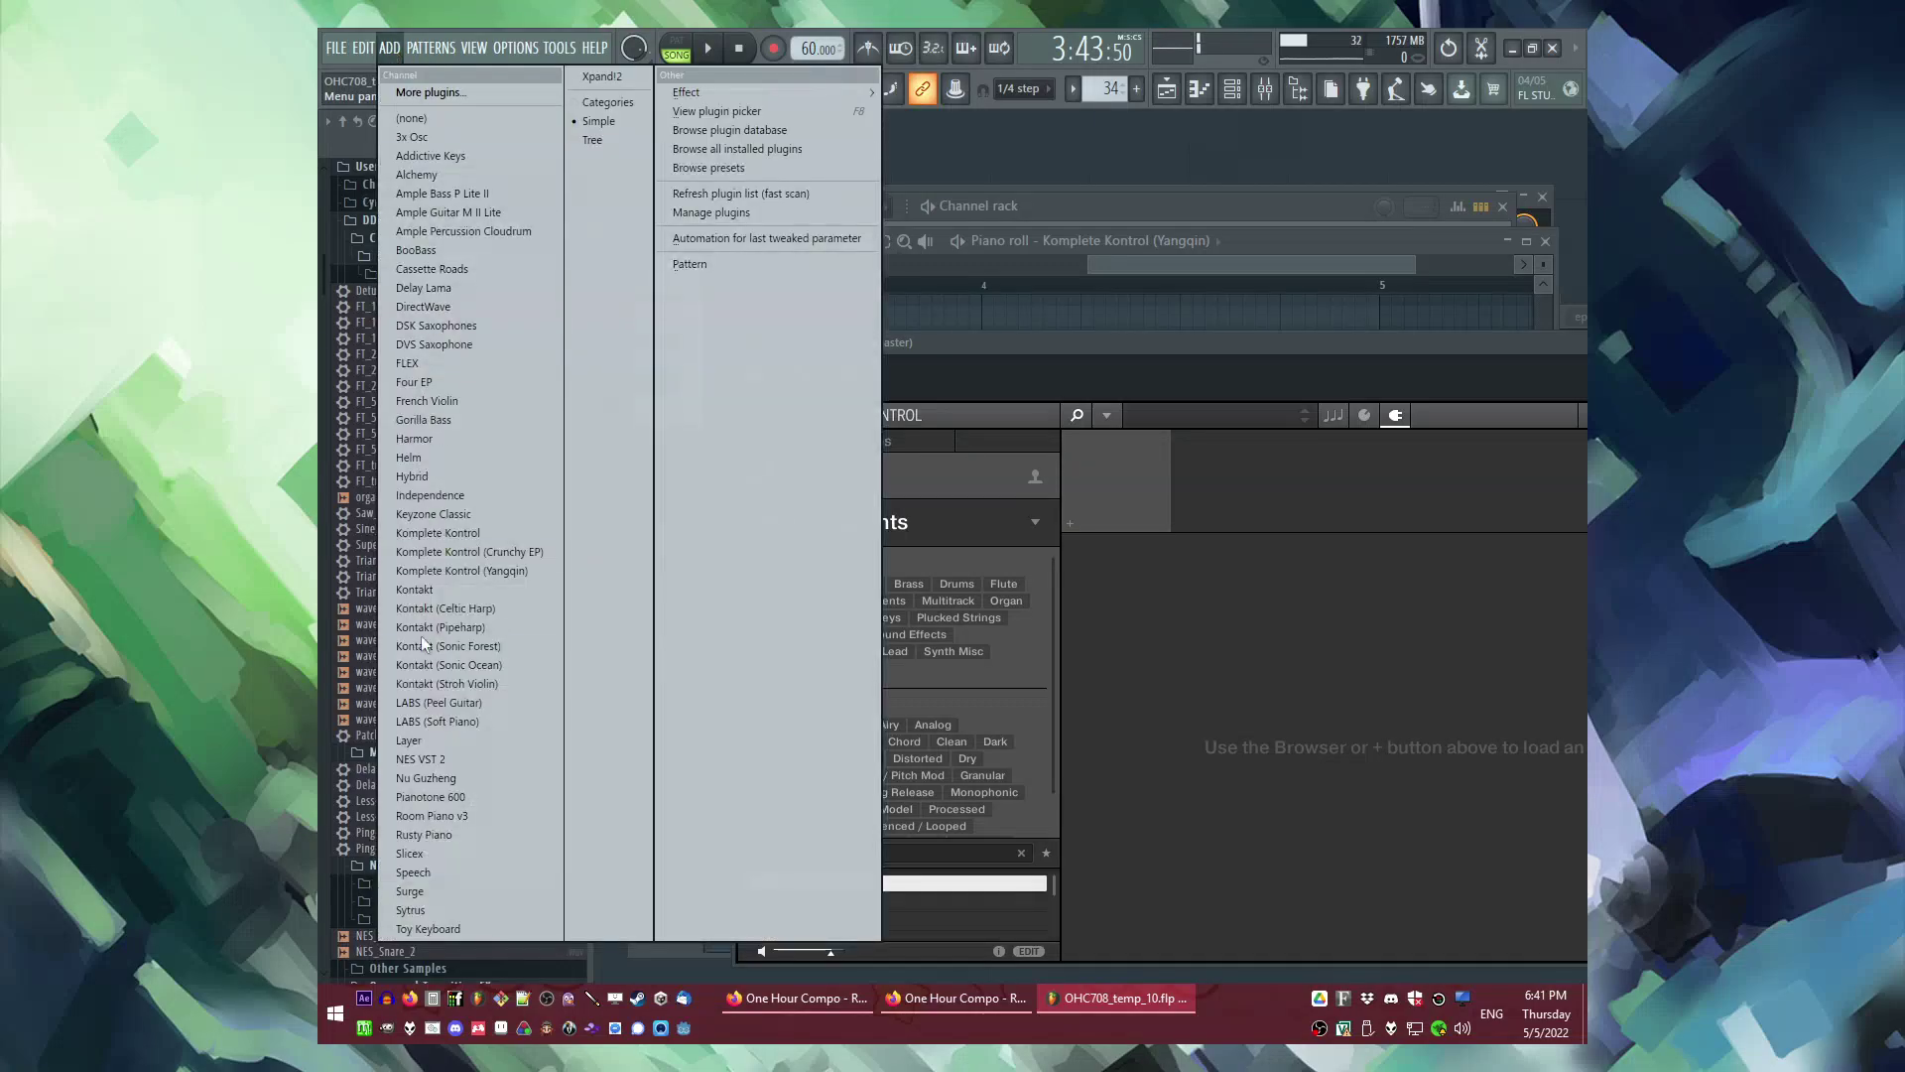
pyautogui.click(419, 591)
# Step: Find Guzheng.nki in the Impact Soundworks Plectra Series 5 Guzheng instruments folder and load it into Kontakt #3
pyautogui.scroll(-10, 408, 655)
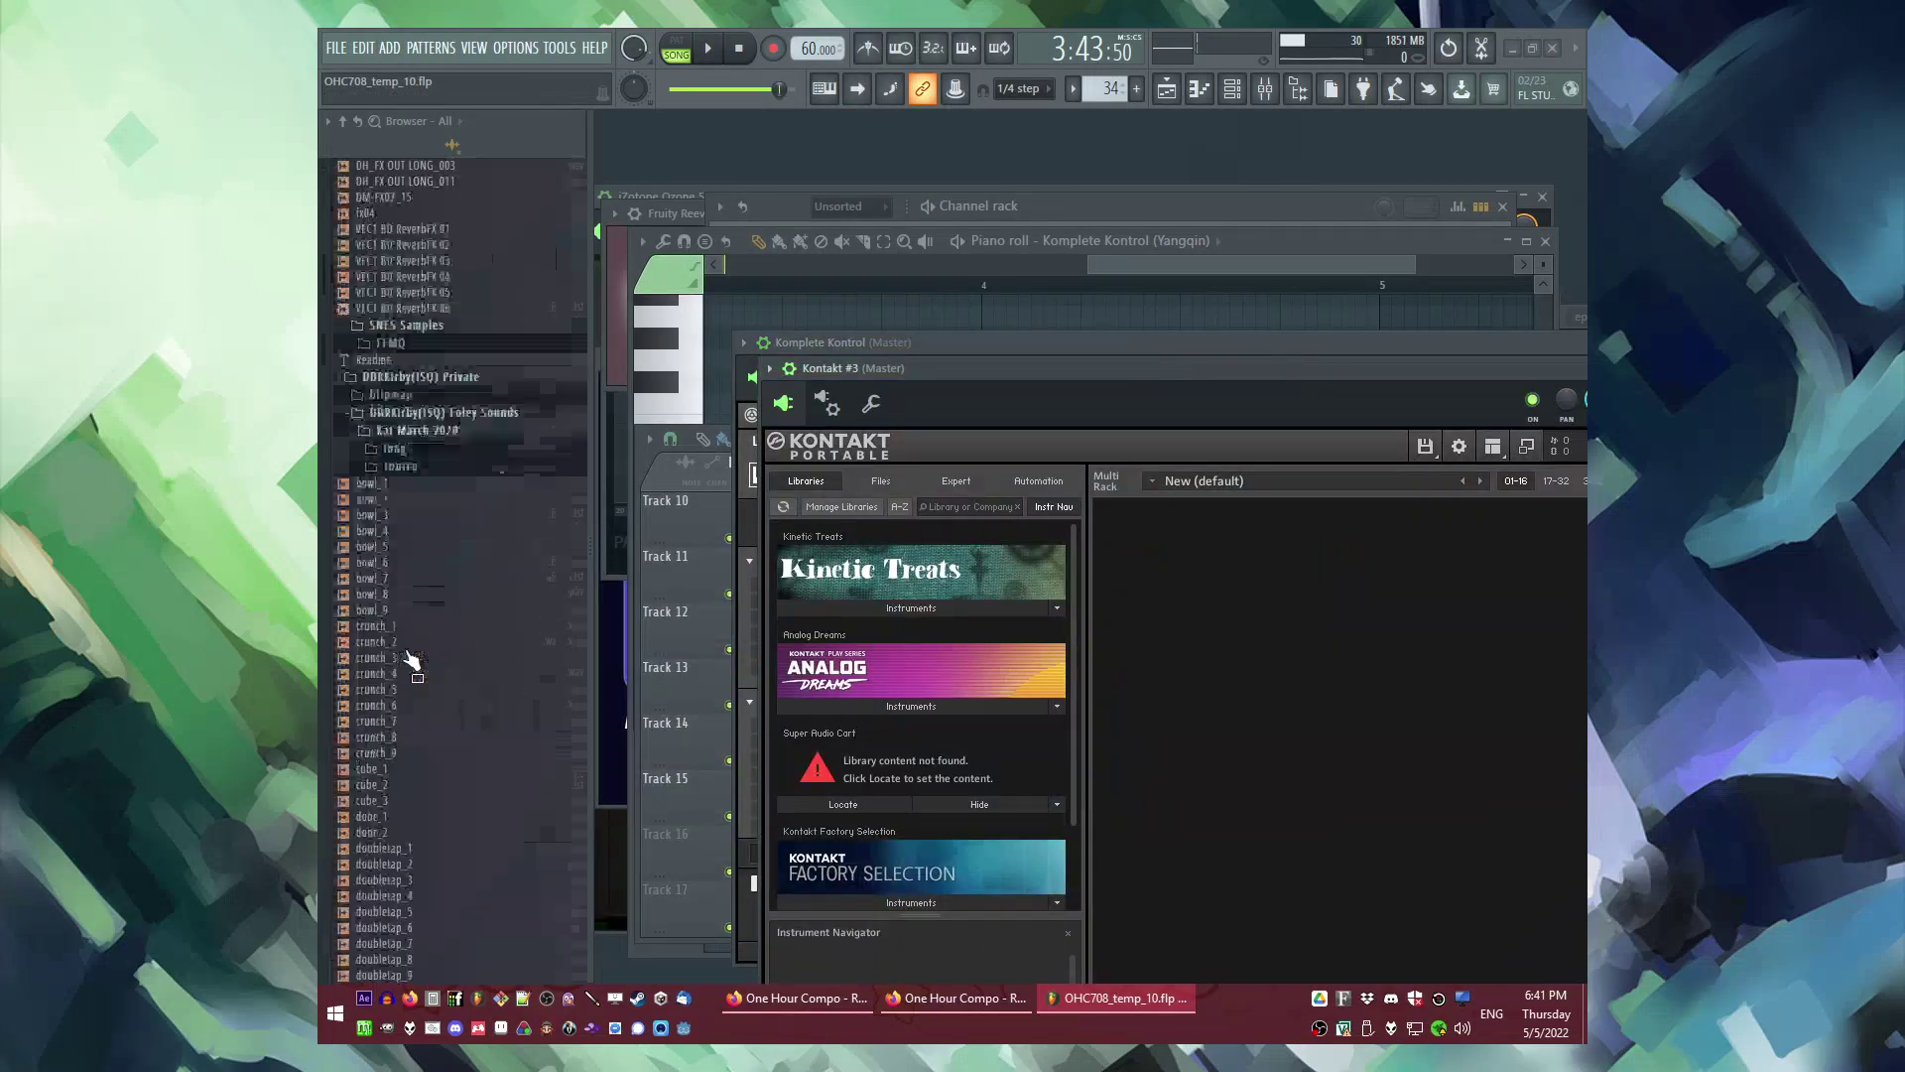
pyautogui.scroll(-5, 409, 662)
pyautogui.click(344, 121)
pyautogui.scroll(-2, 404, 588)
pyautogui.click(415, 815)
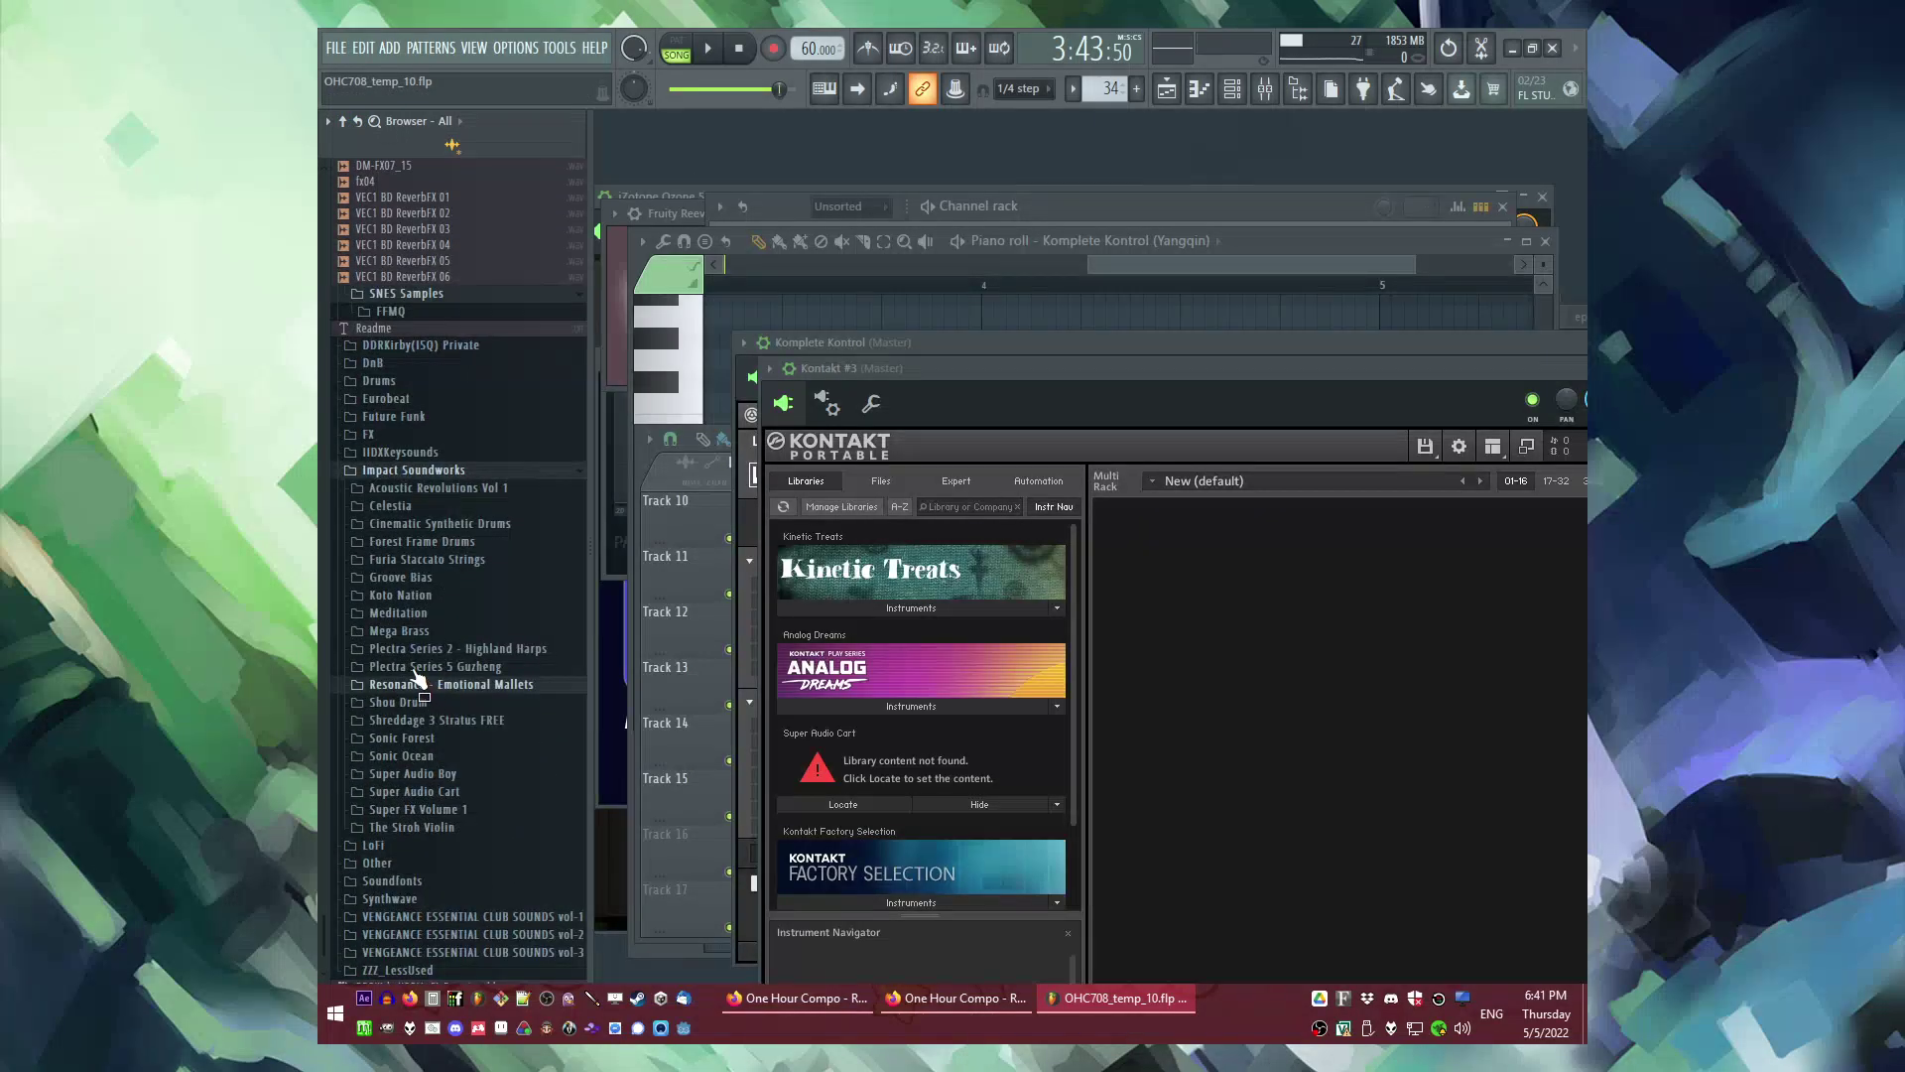
pyautogui.click(415, 674)
pyautogui.click(416, 704)
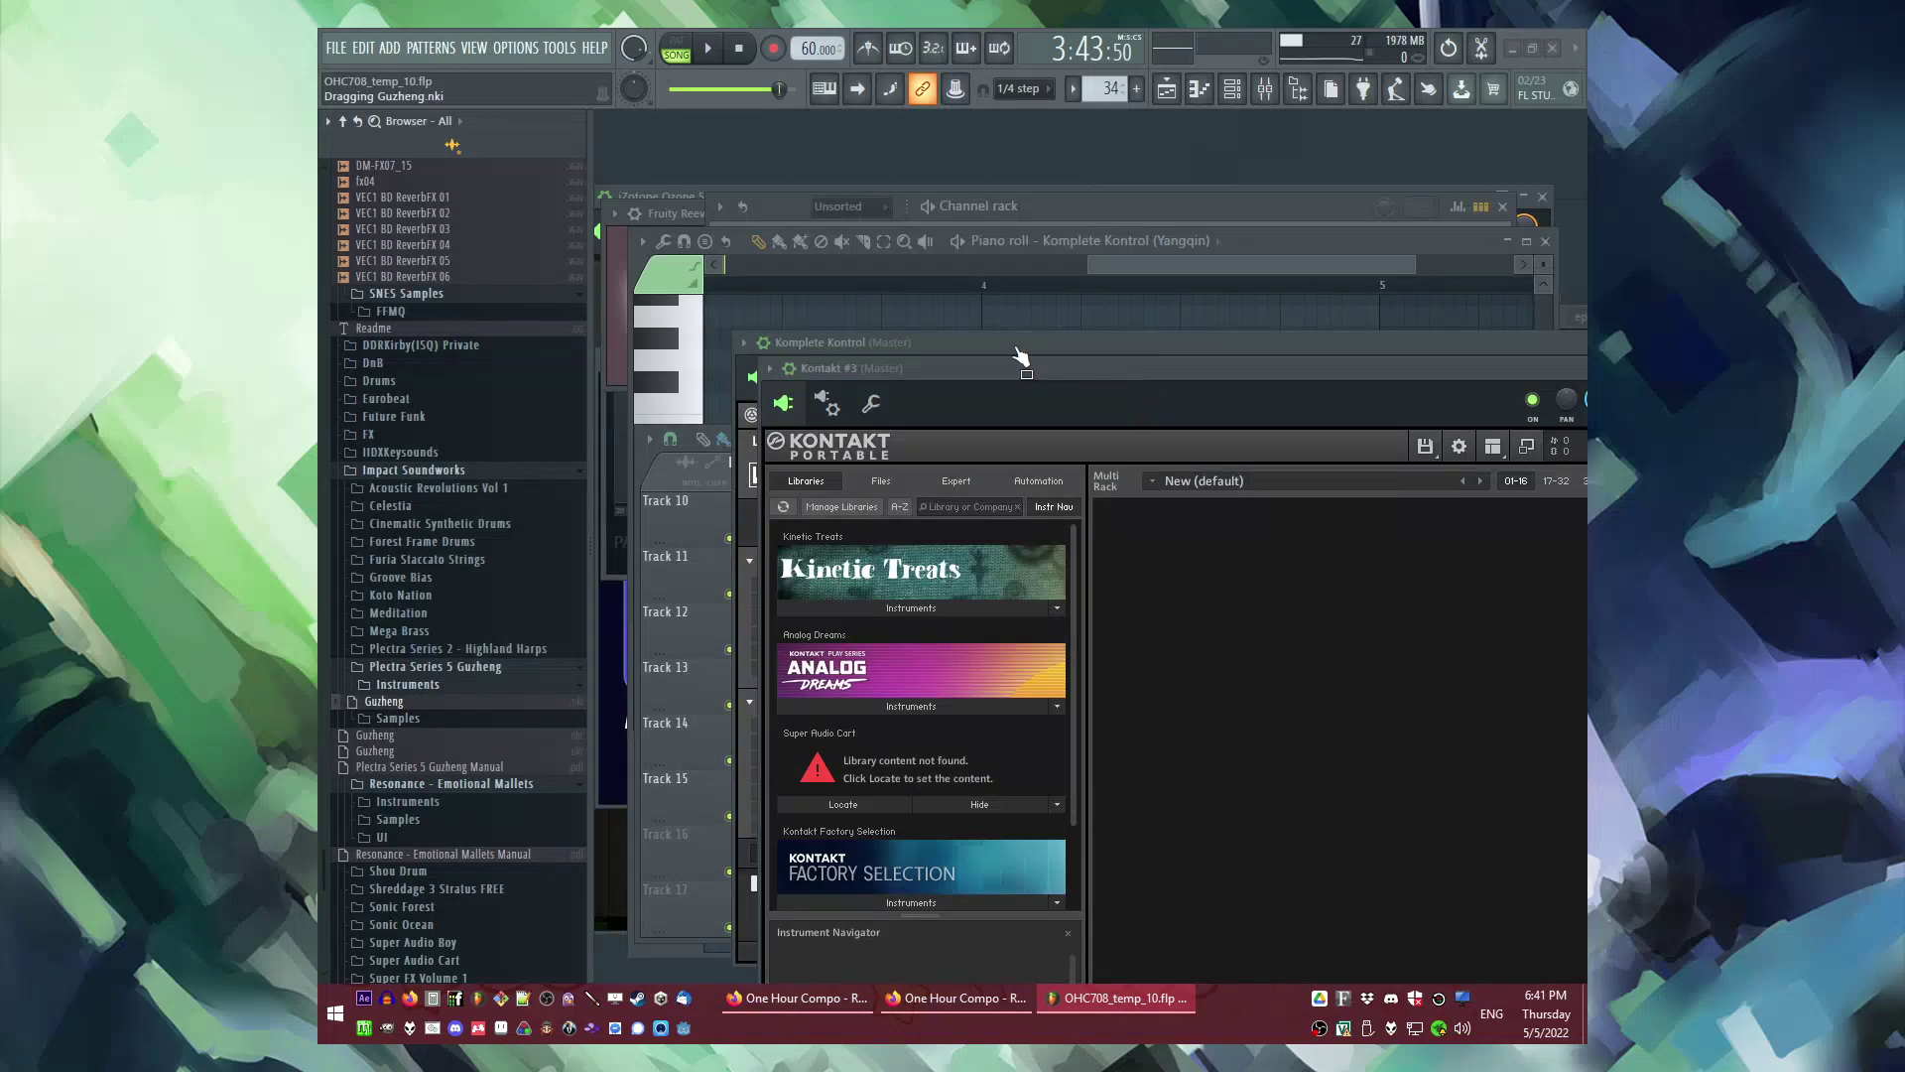
pyautogui.click(1032, 306)
# Step: Open the piano roll of Kontakt #3 in Pattern 34 and add a one-beat note at the start of bar 1
pyautogui.click(833, 510)
pyautogui.rightClick(840, 511)
pyautogui.press('F5')
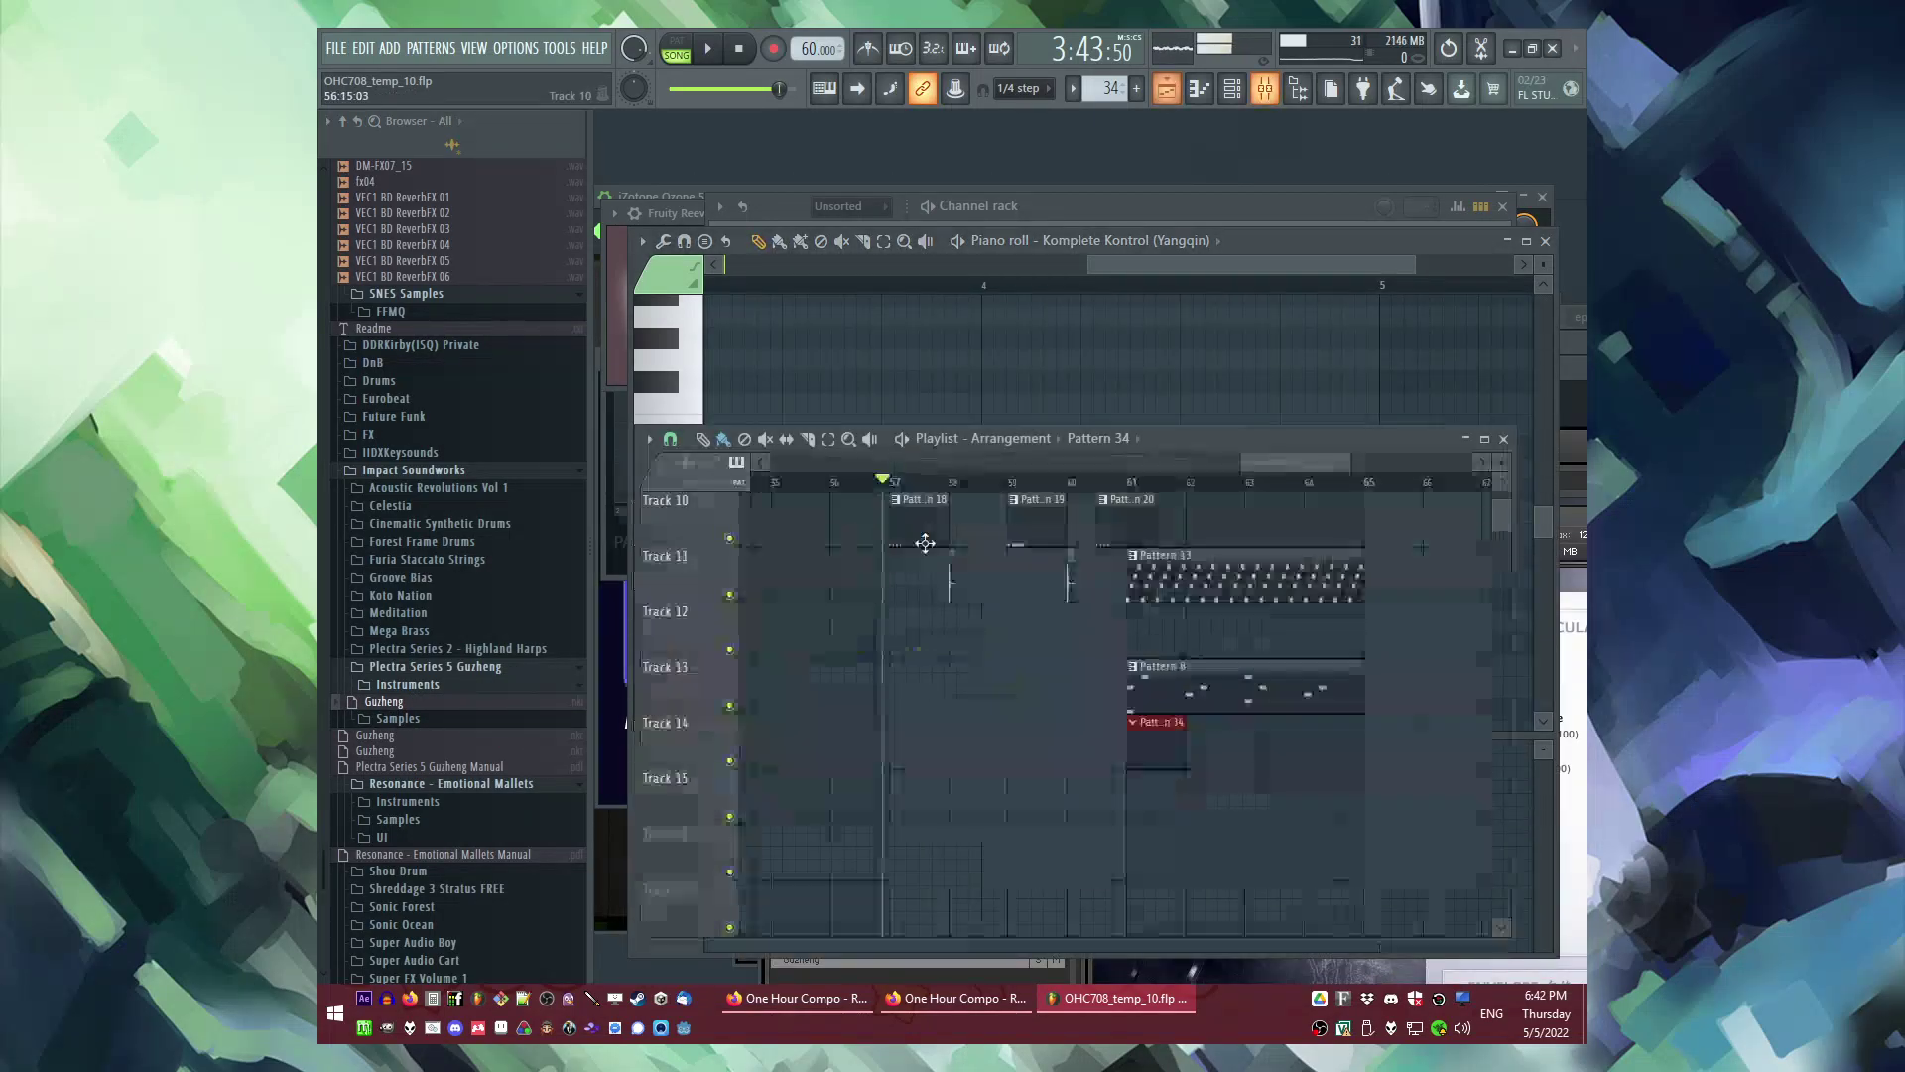
pyautogui.press('F6')
pyautogui.press('F6')
pyautogui.press('F6')
pyautogui.rightClick(873, 697)
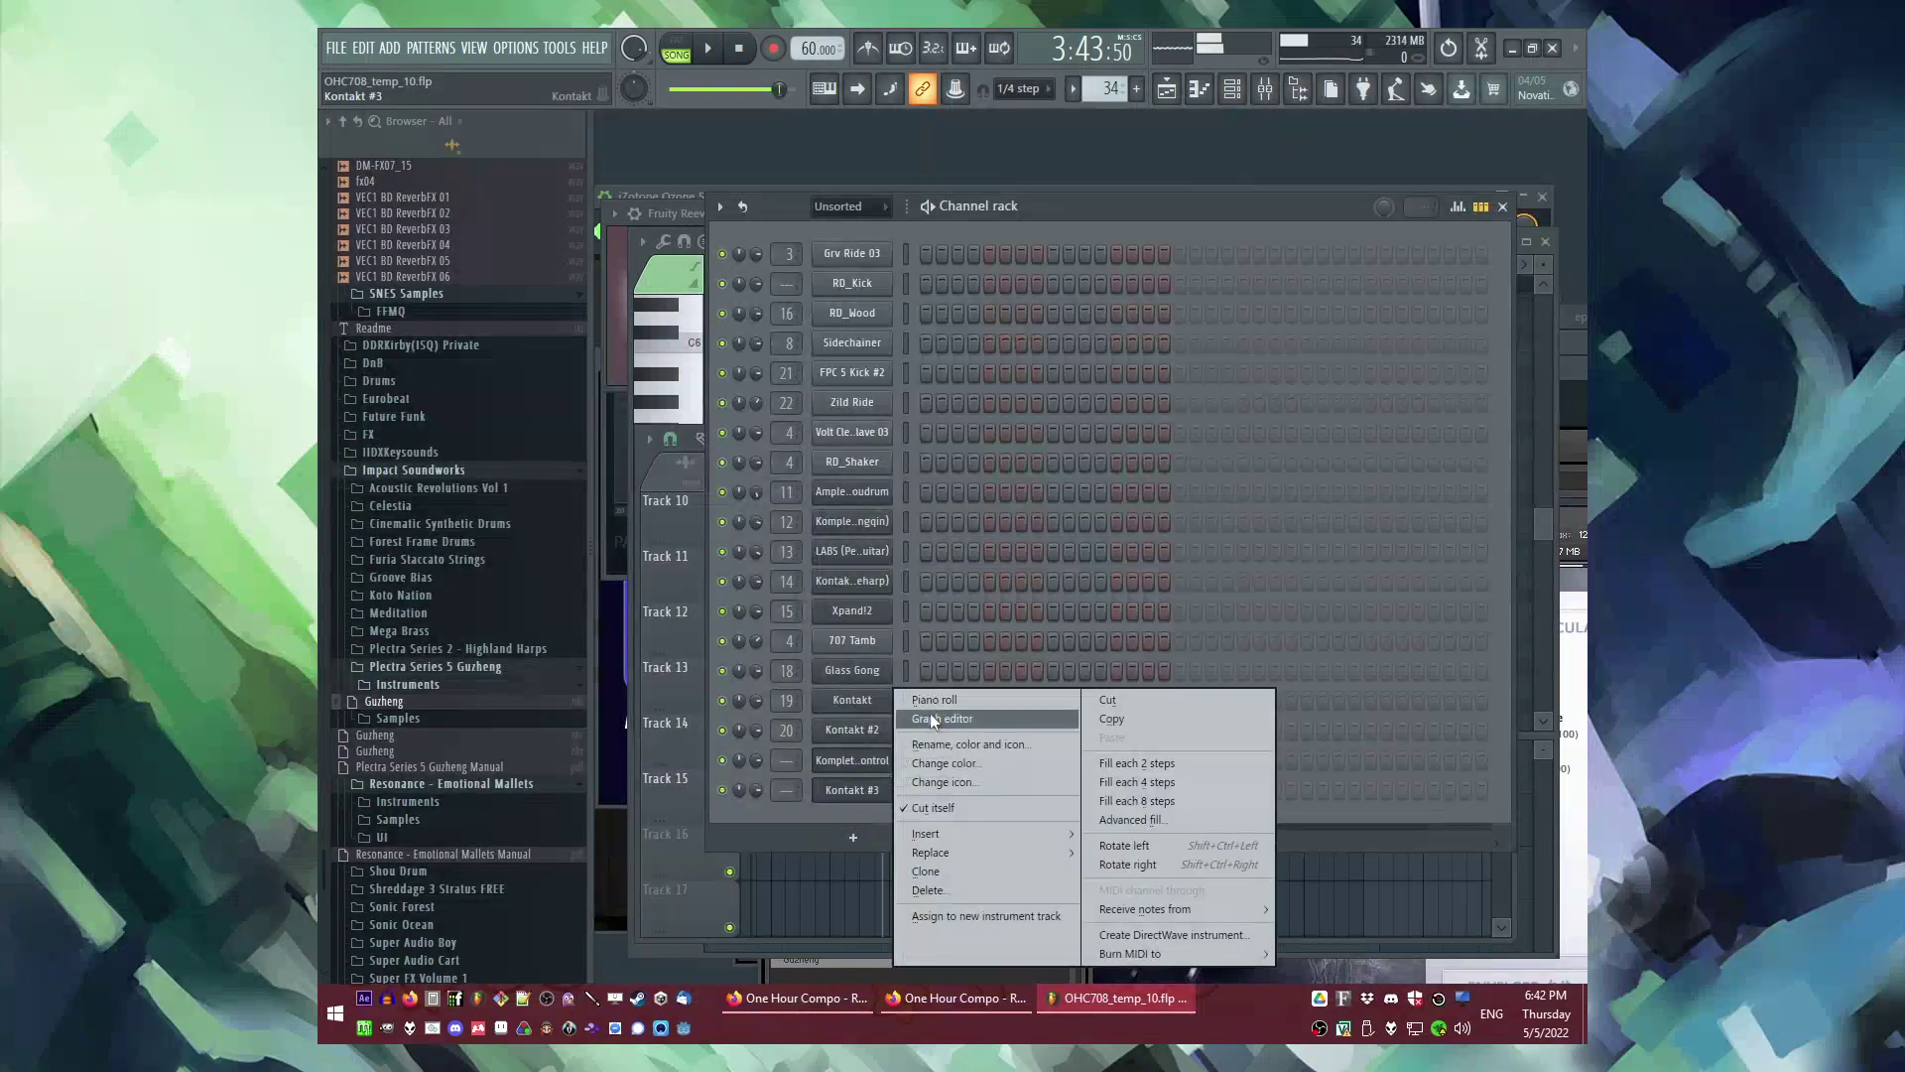
pyautogui.click(931, 716)
pyautogui.click(709, 526)
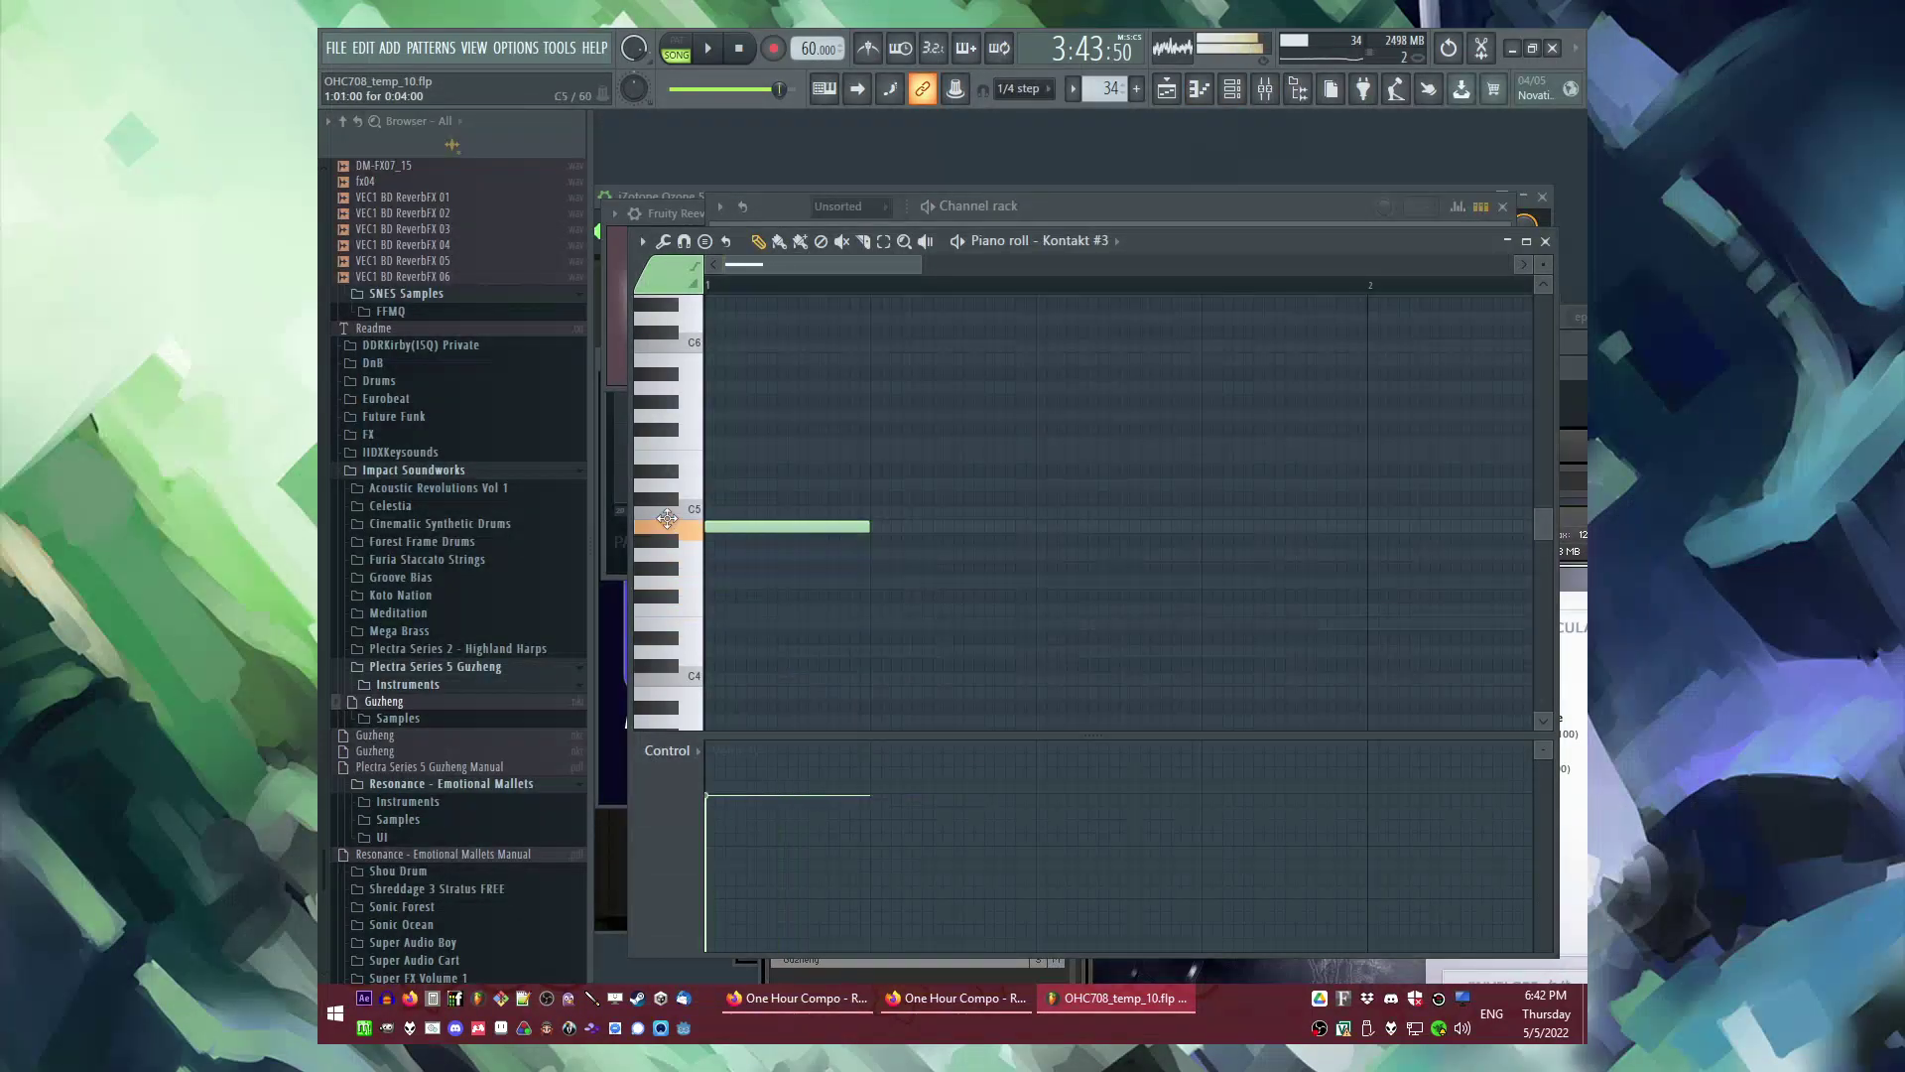
# Step: Delete the unused Komplete Kontrol channel from the channel rack
pyautogui.press('F6')
pyautogui.rightClick(855, 765)
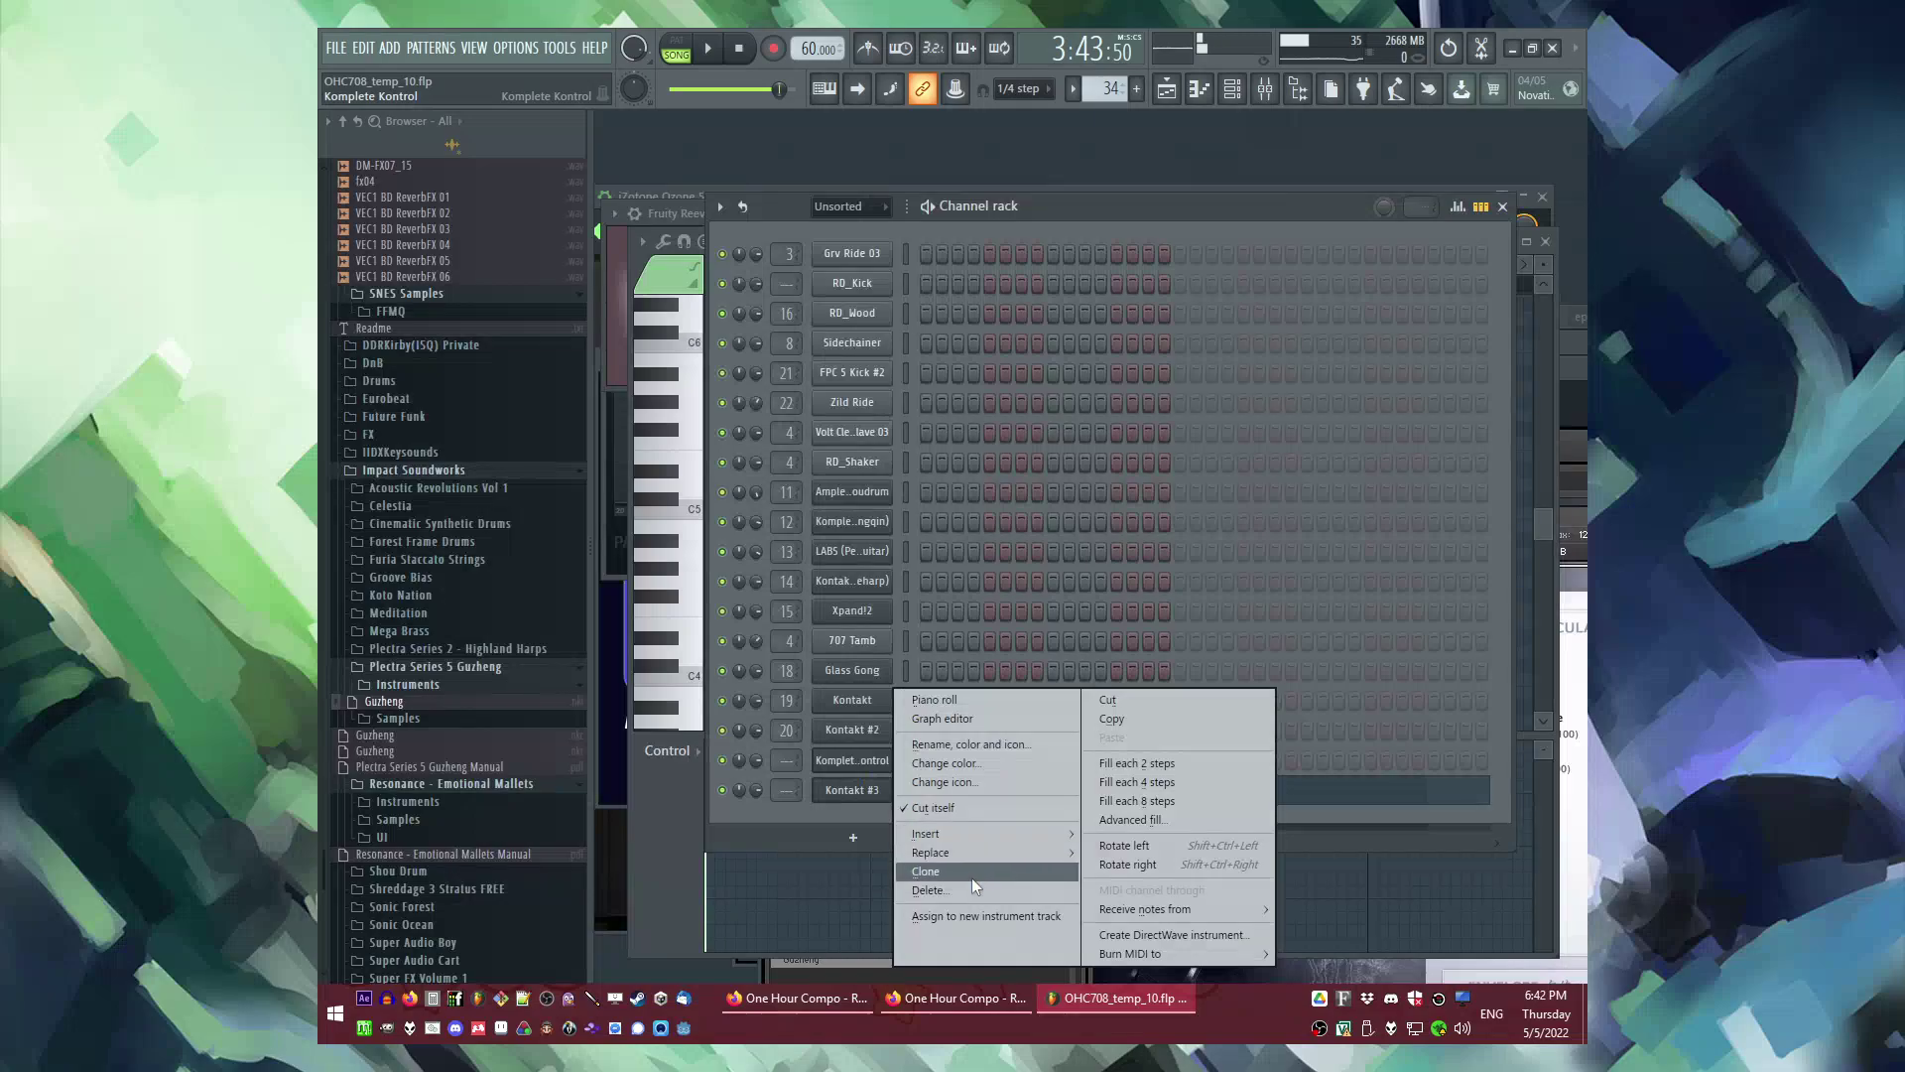
pyautogui.click(943, 893)
pyautogui.click(1007, 576)
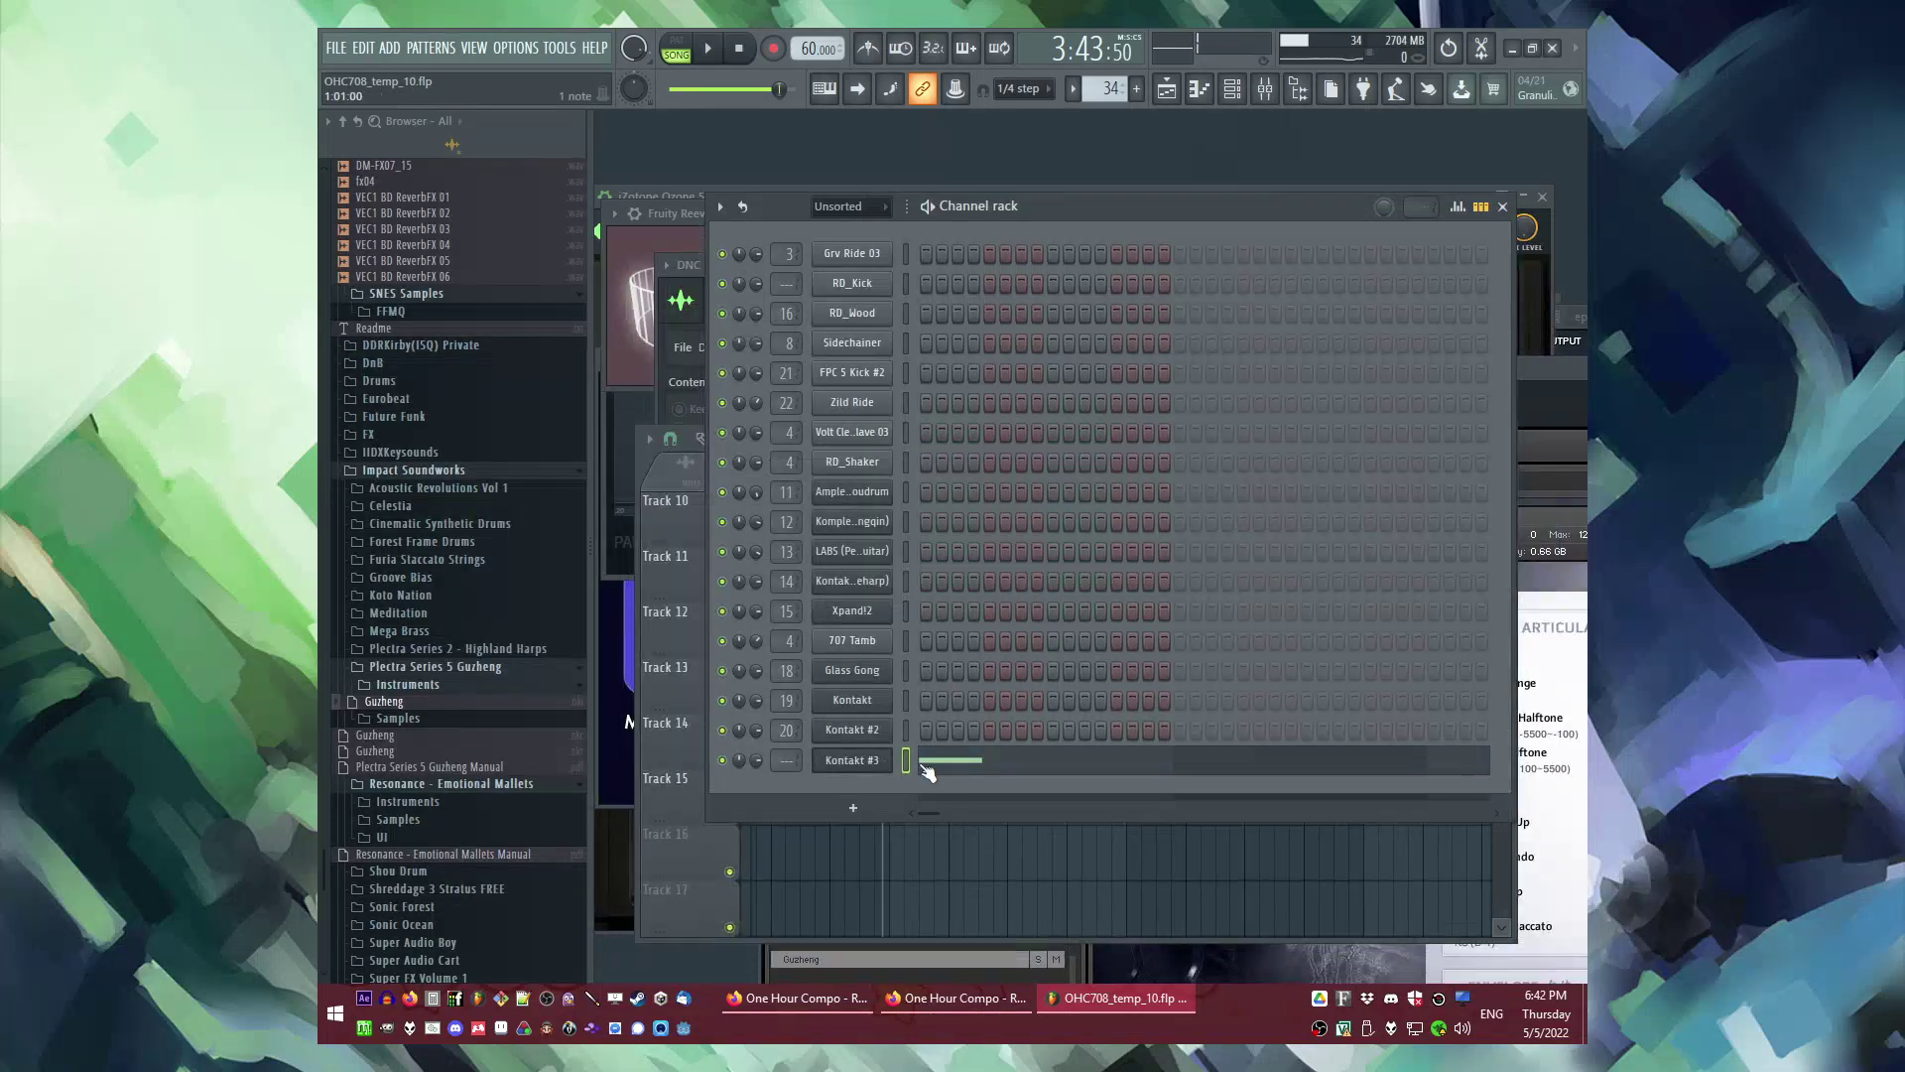
# Step: In the Kontakt #3 part, add a C6 note slightly after the C5 note opening bar 1 and play the pattern alone
pyautogui.click(925, 764)
pyautogui.press('l')
pyautogui.press('space')
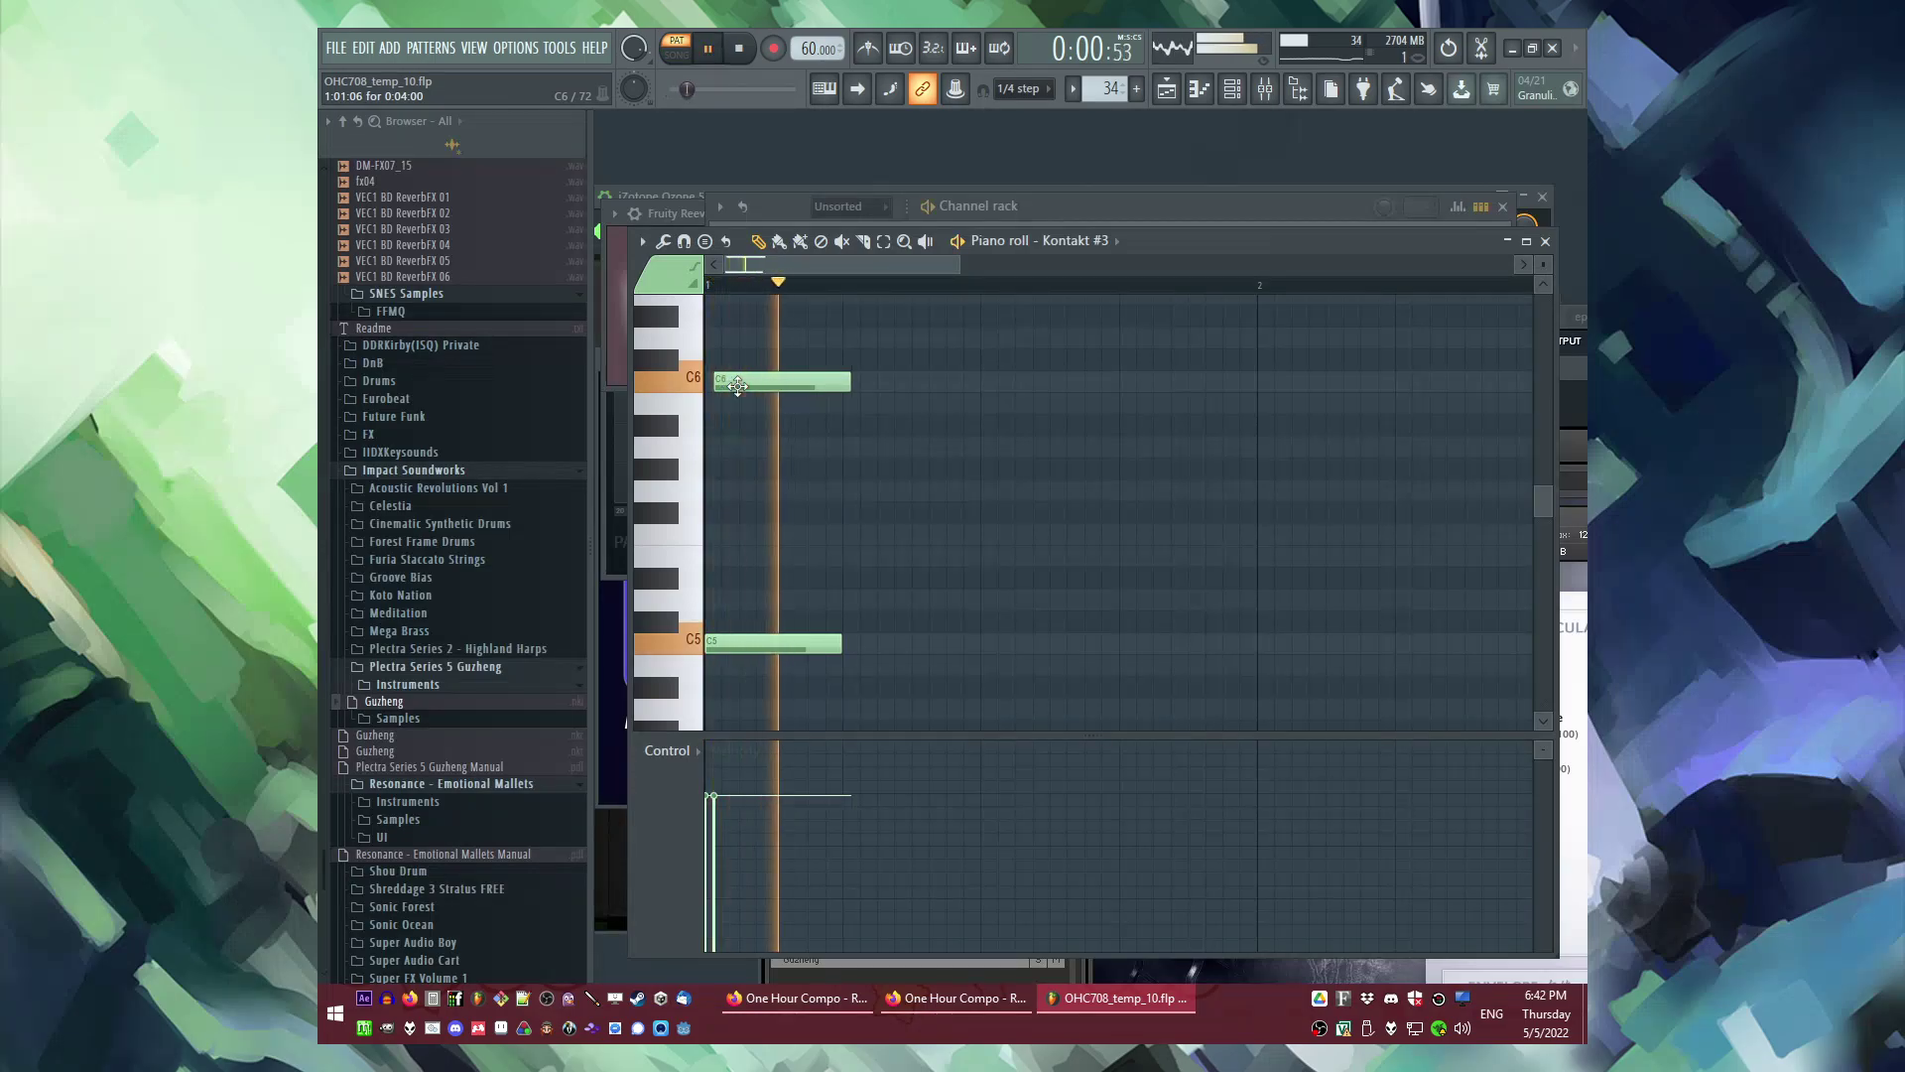
# Step: Open the Guzheng instrument window of the Kontakt #3 channel
pyautogui.press('F6')
pyautogui.doubleClick(838, 756)
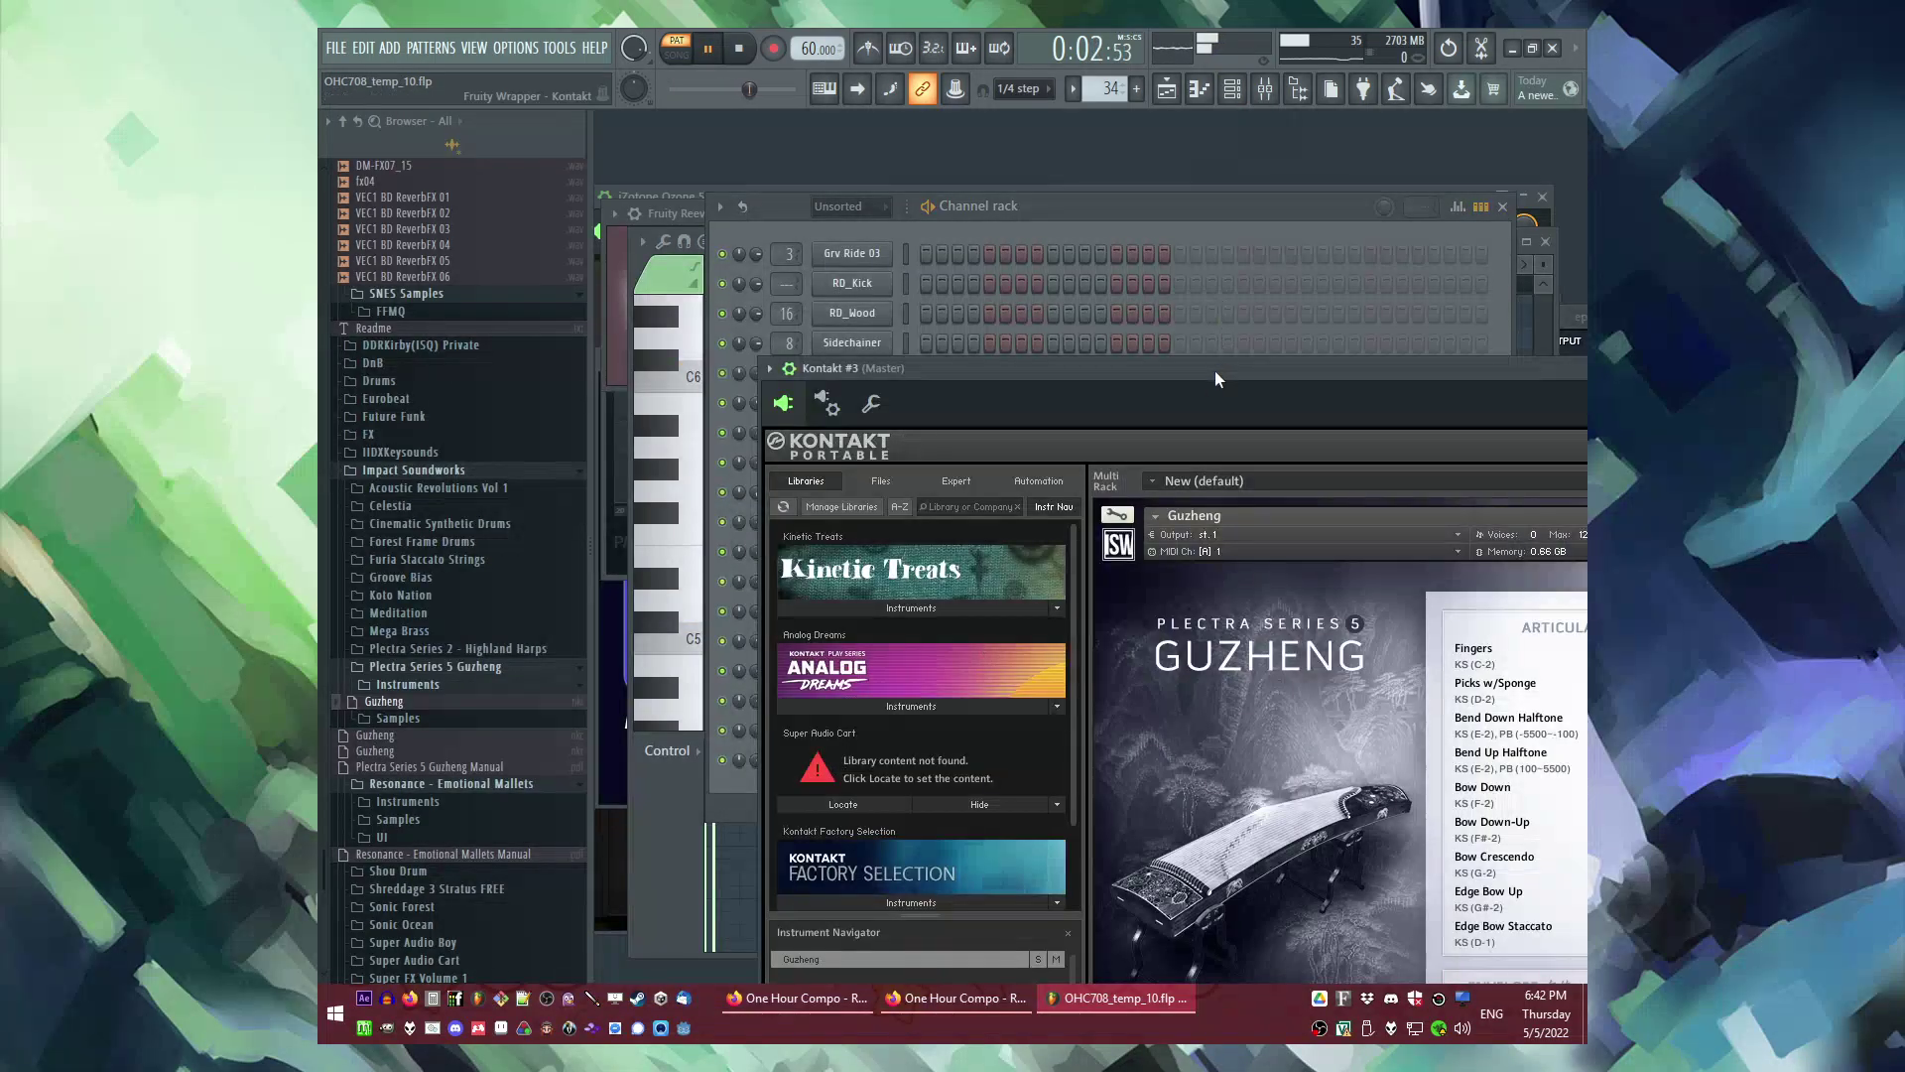
# Step: From the Kontakt #3 instrument, go to its mixer track 23 and insert ValhallaSupermassive in effect slot 6
pyautogui.moveTo(1216, 369); pyautogui.dragTo(873, 258)
pyautogui.moveTo(1290, 250); pyautogui.dragTo(1108, 277)
pyautogui.click(1555, 337)
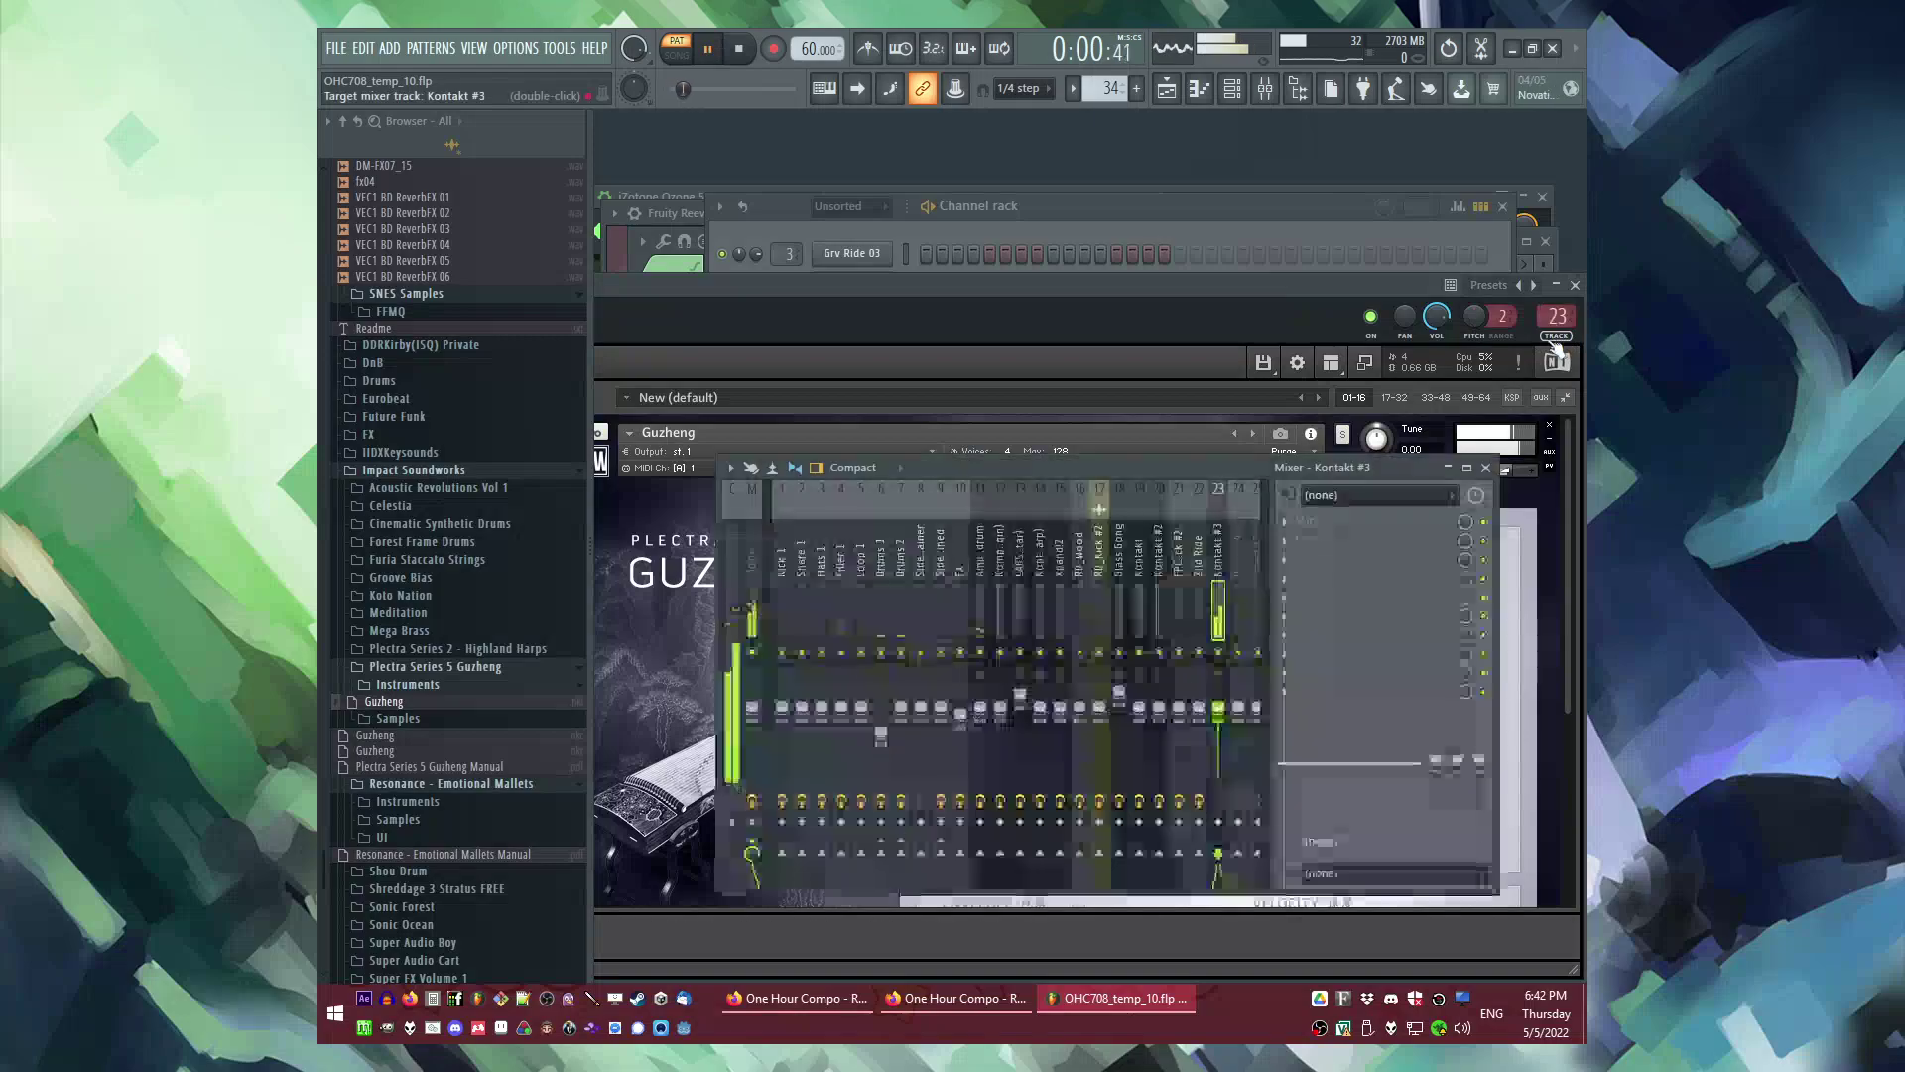
pyautogui.click(1290, 616)
pyautogui.click(1222, 870)
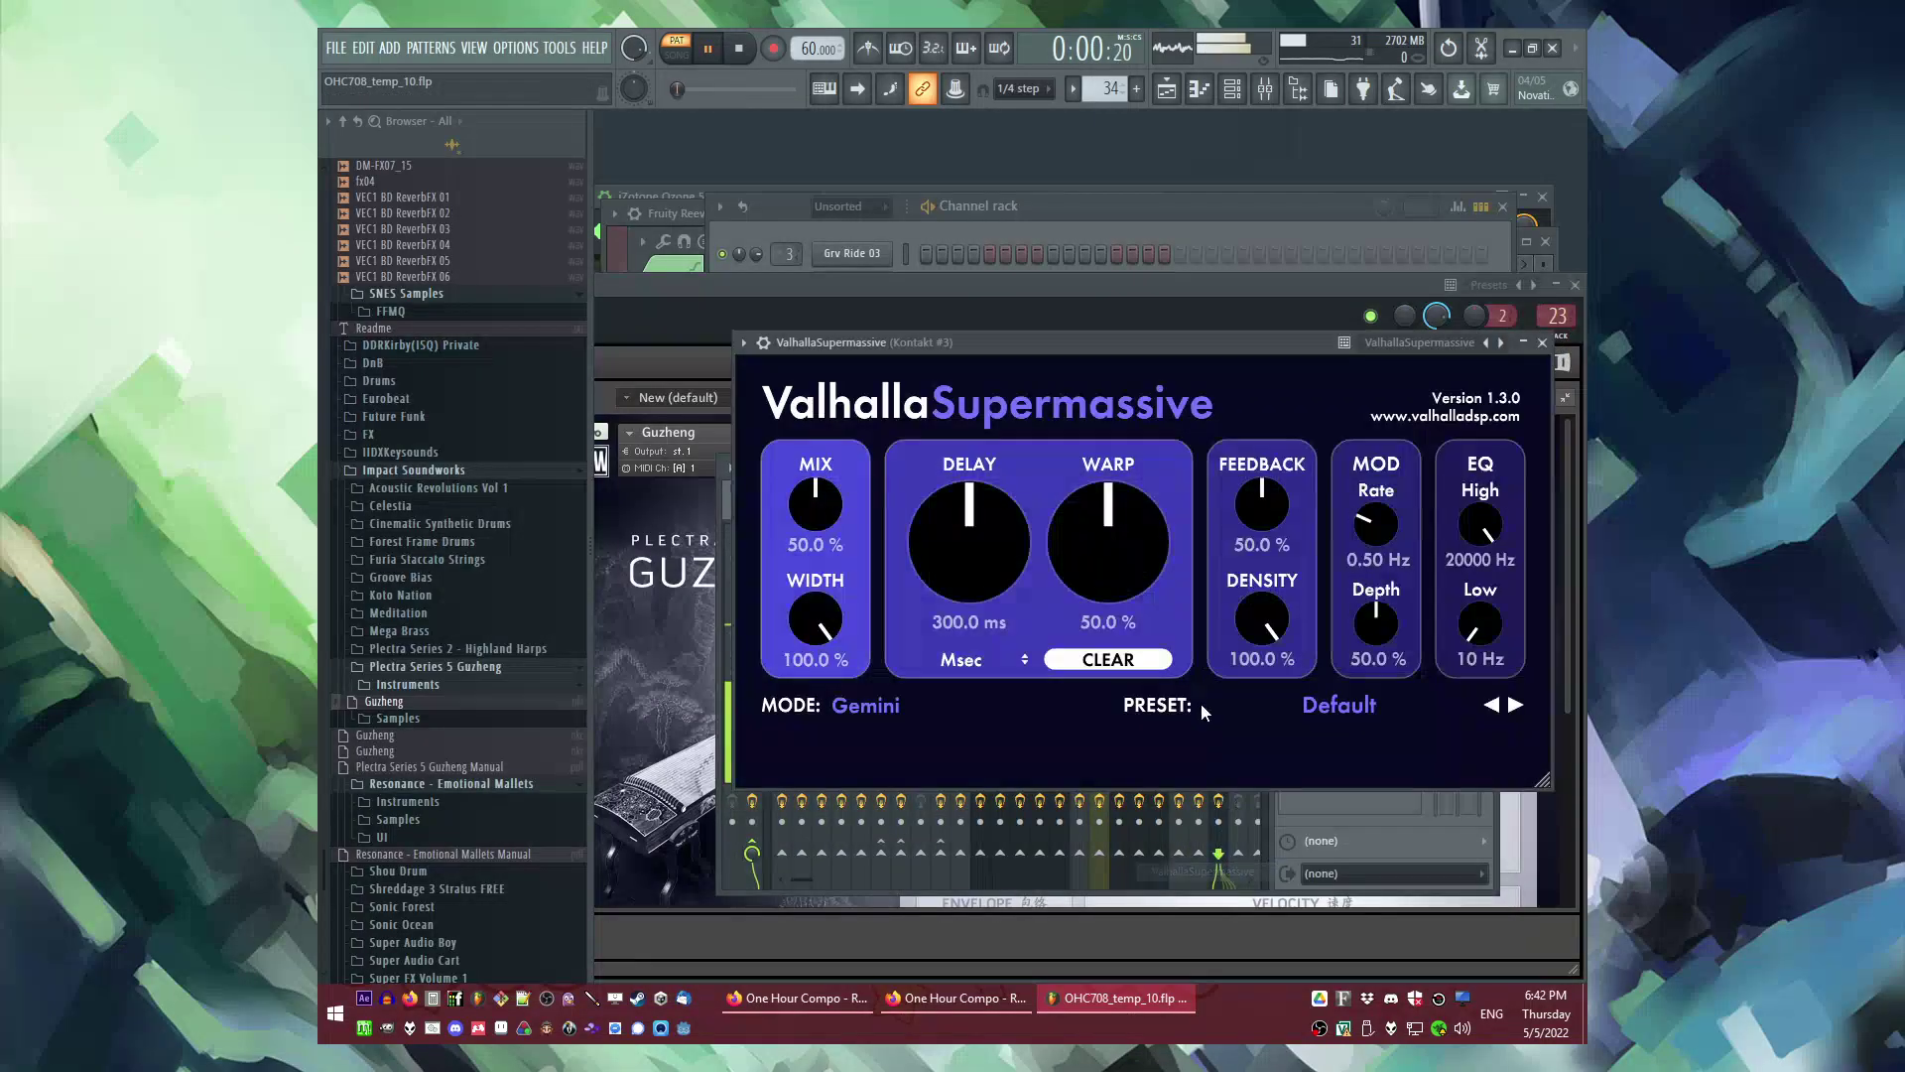
pyautogui.moveTo(1097, 342); pyautogui.dragTo(1027, 343)
pyautogui.click(1474, 343)
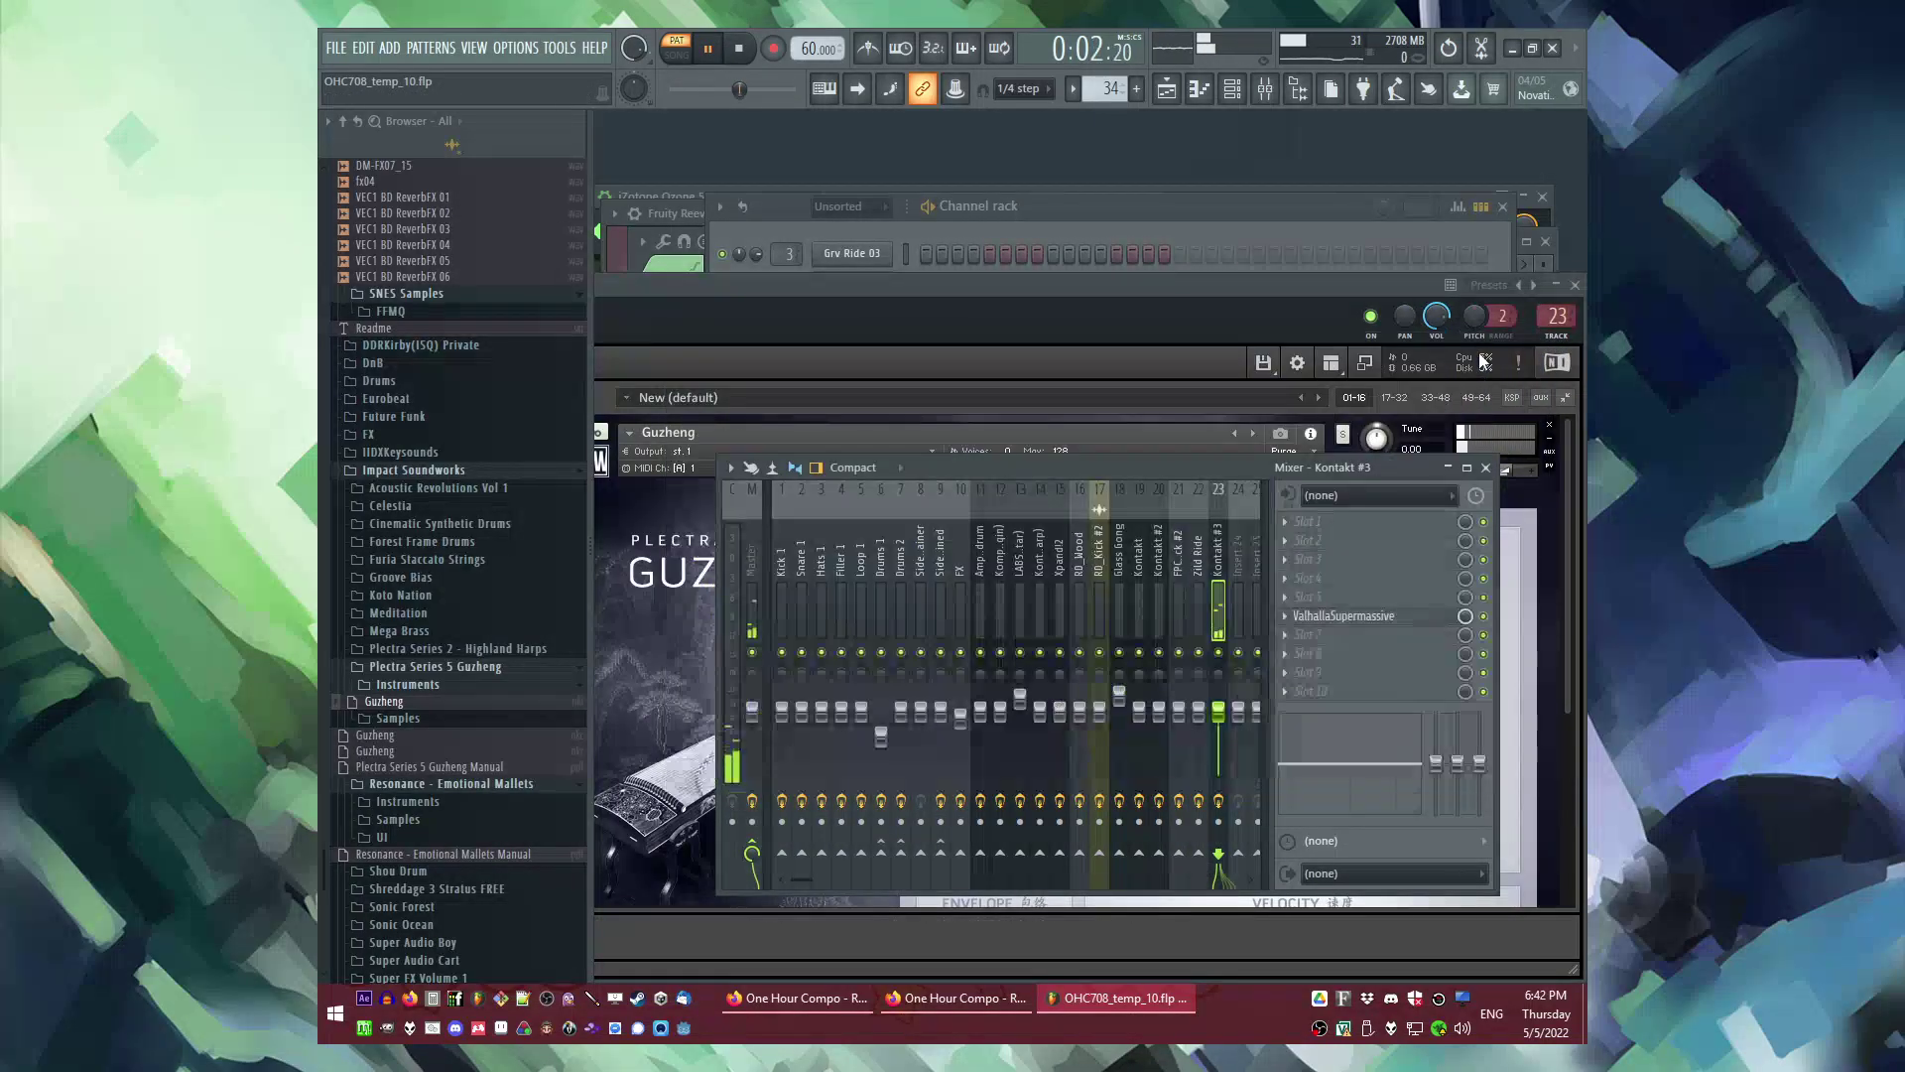
# Step: Play the song in the playlist from just before bar 61 and open the Pattern 34 clip's notes for editing
pyautogui.press('F9')
pyautogui.press('F5')
pyautogui.click(1129, 483)
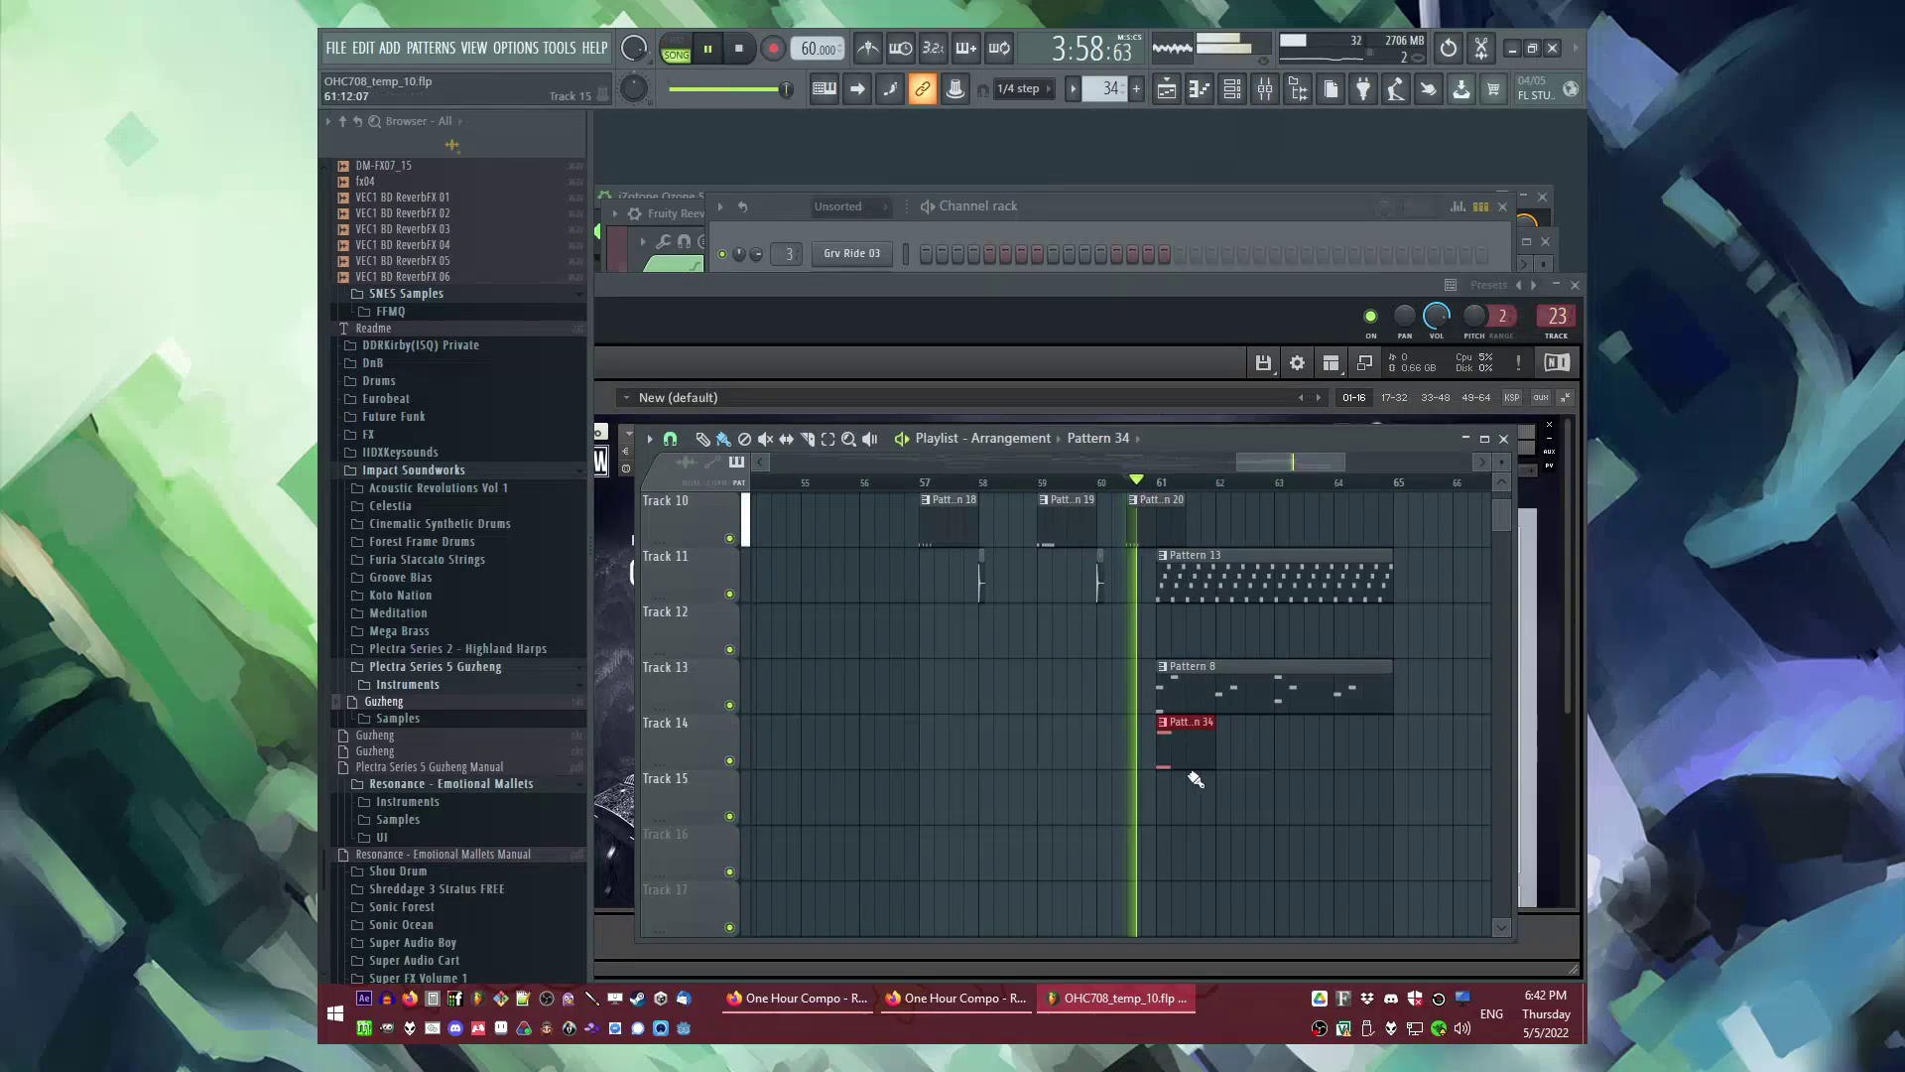
pyautogui.doubleClick(1169, 758)
# Step: Insert Fruity Delay Bank in effect slot 3 of the Kontakt #3 mixer track and close its window
pyautogui.press('F9')
pyautogui.click(1288, 569)
pyautogui.moveTo(1295, 537)
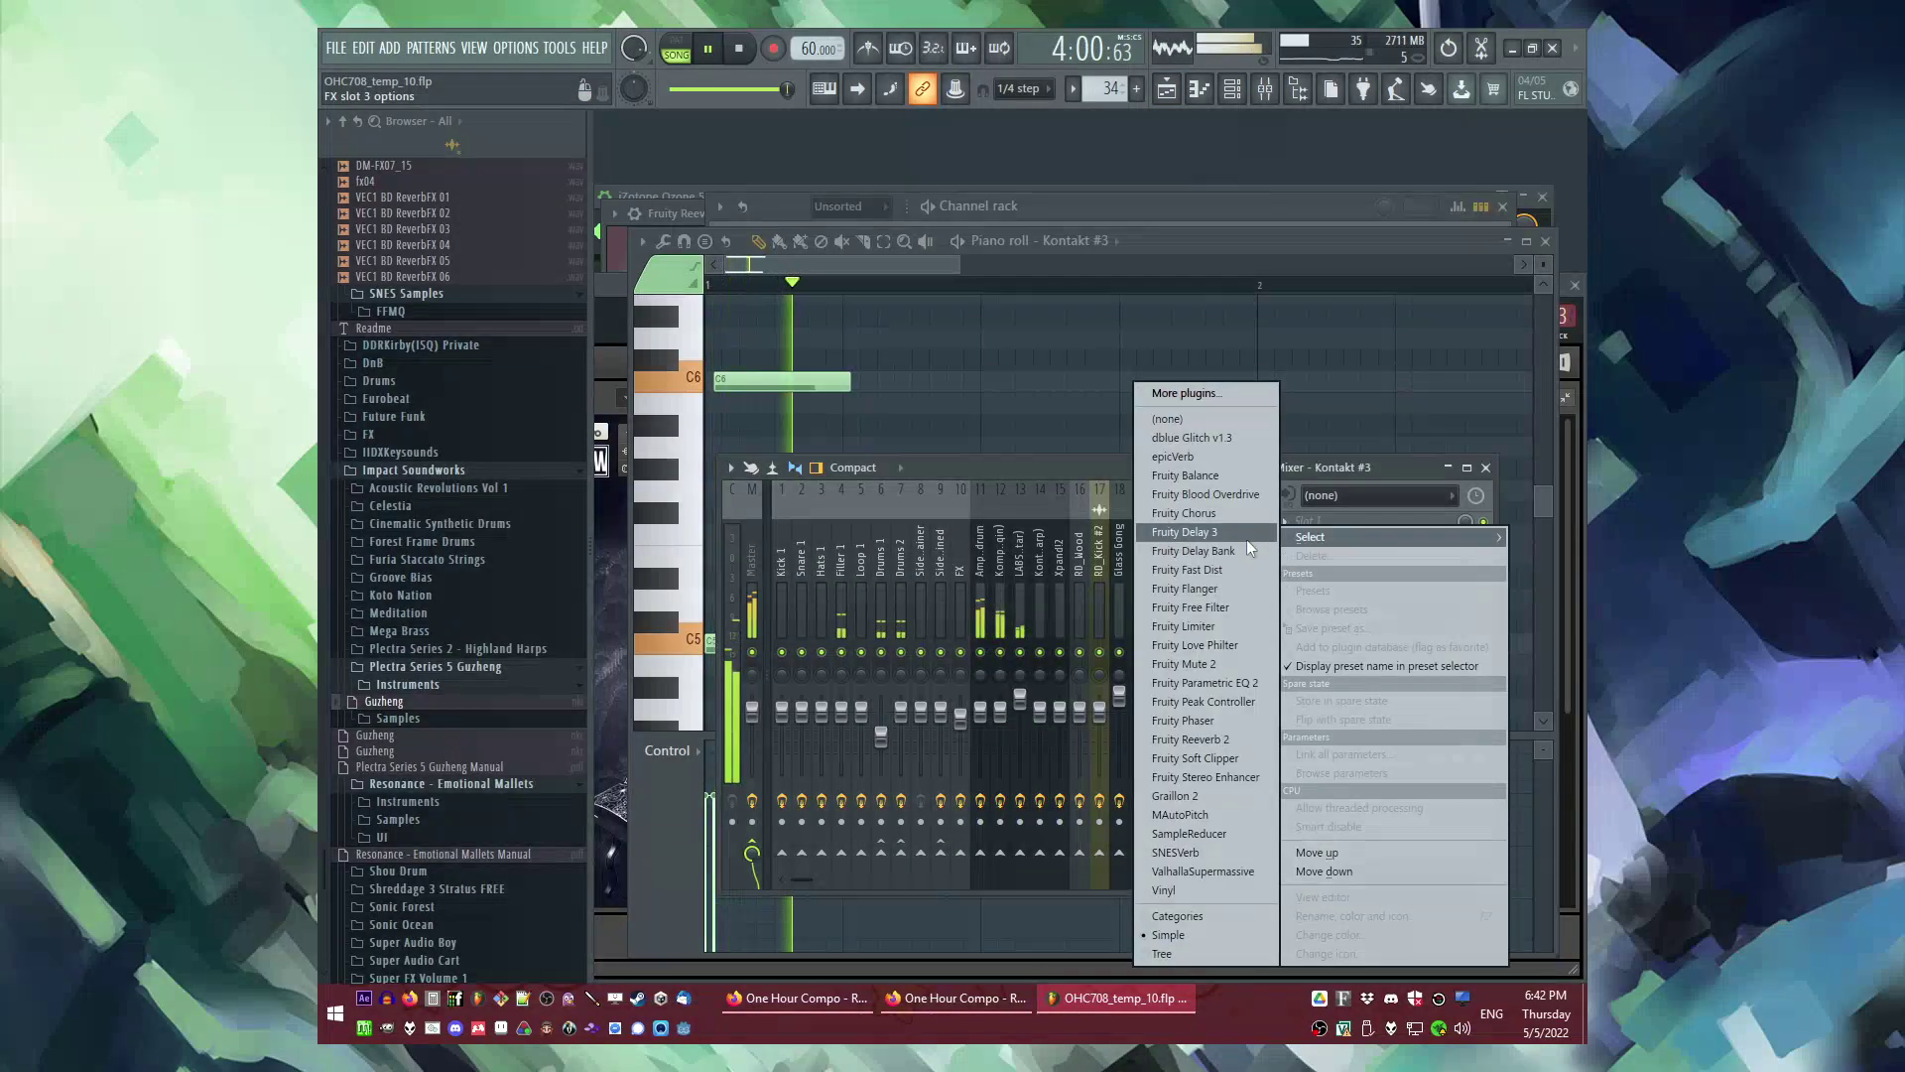
pyautogui.click(1218, 547)
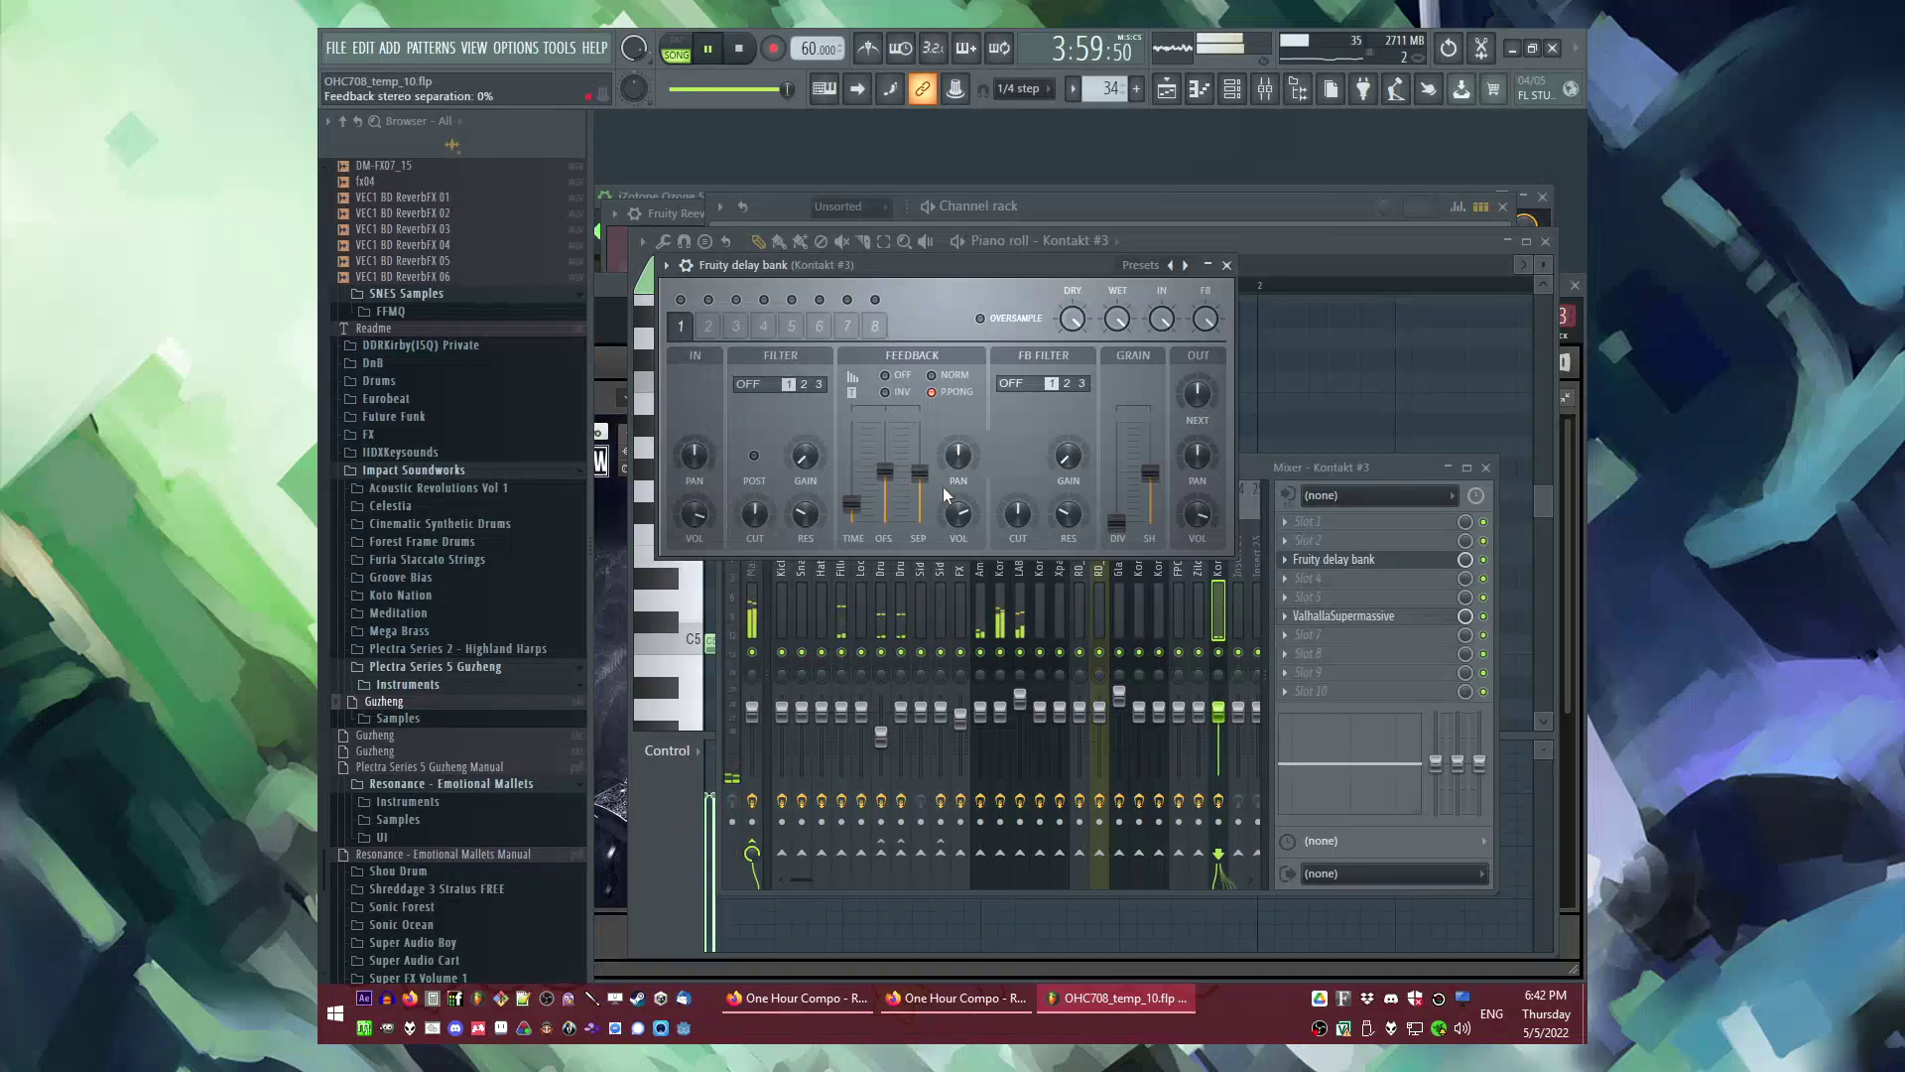
pyautogui.rightClick(1326, 417)
# Step: Play Pattern 34 alone and delete the C6 and C5 notes at the start of bar 1
pyautogui.press('l')
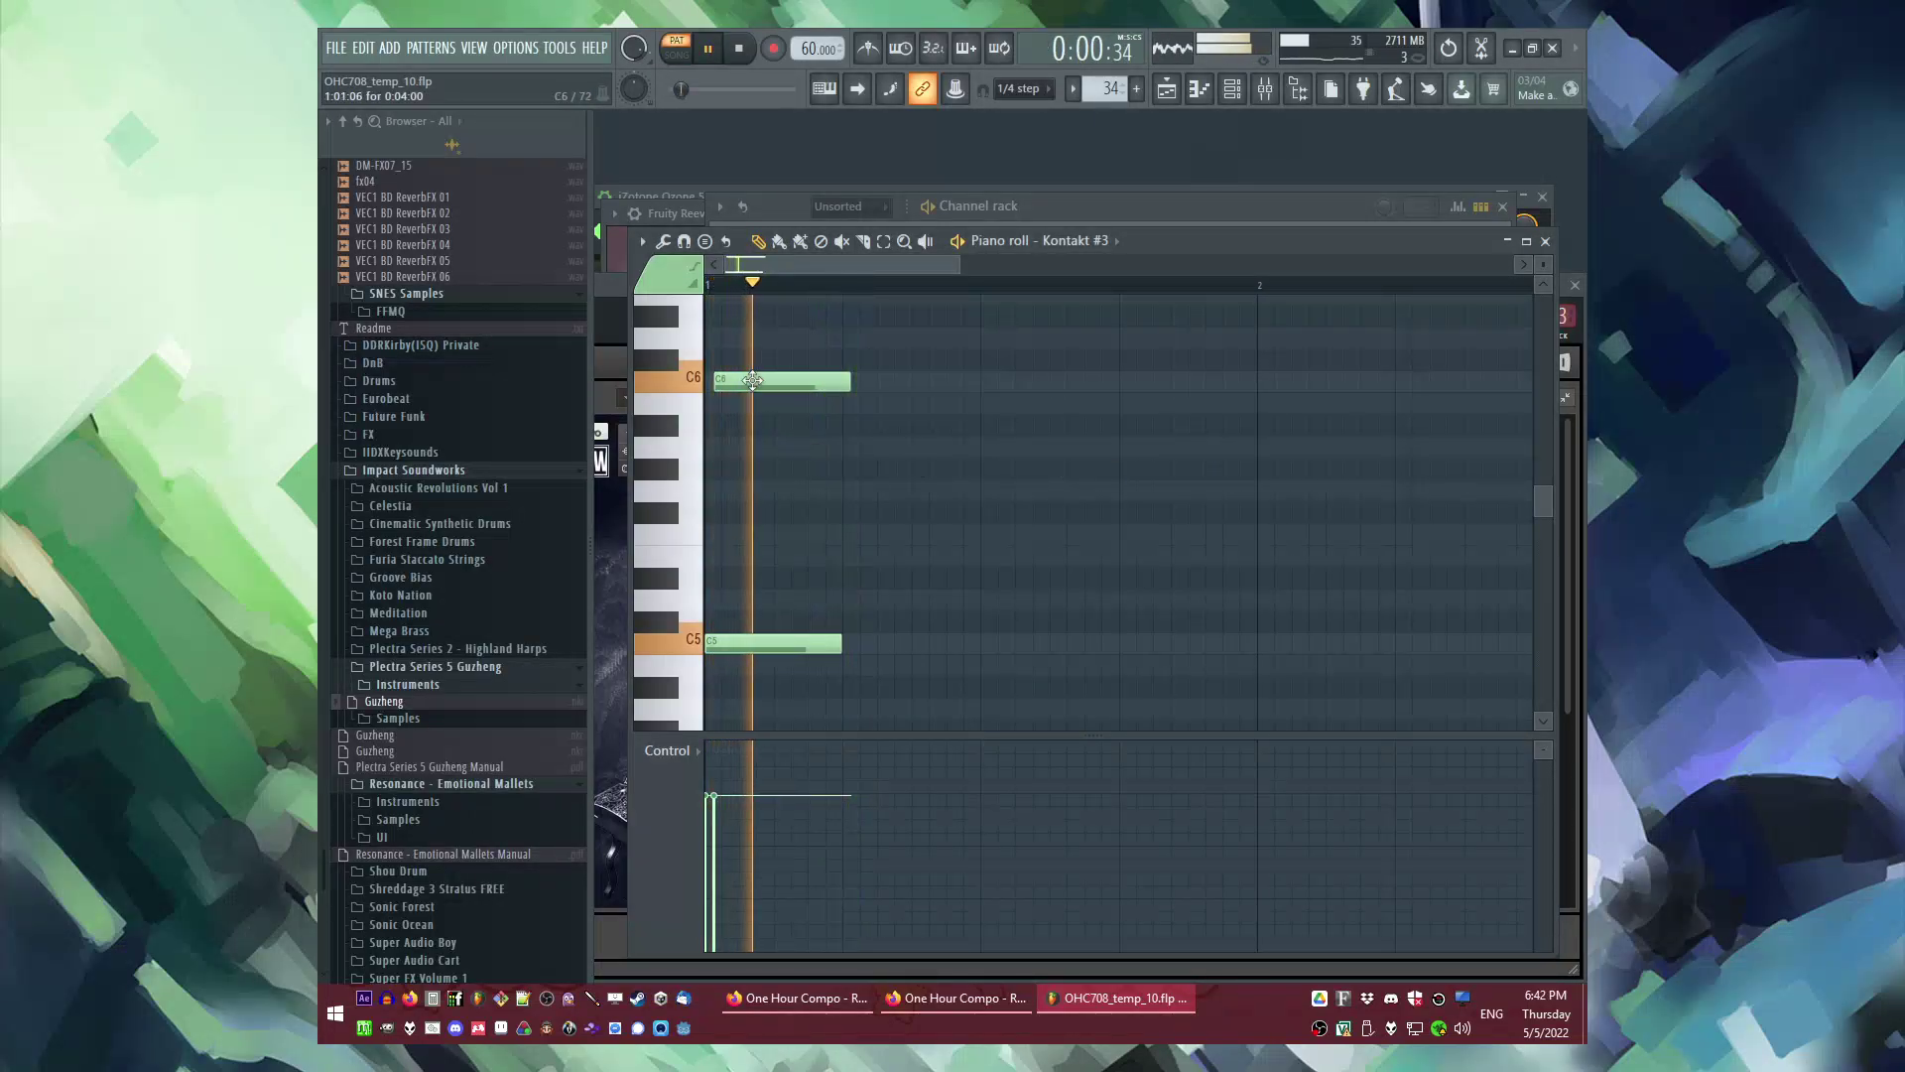
pyautogui.press('space')
pyautogui.rightClick(746, 379)
pyautogui.rightClick(746, 640)
# Step: In the Kontakt #3 part, place a one-beat C5 note at full velocity at the start of bar 1 and play the song
pyautogui.scroll(-3, 743, 664)
pyautogui.moveTo(734, 829); pyautogui.dragTo(748, 784)
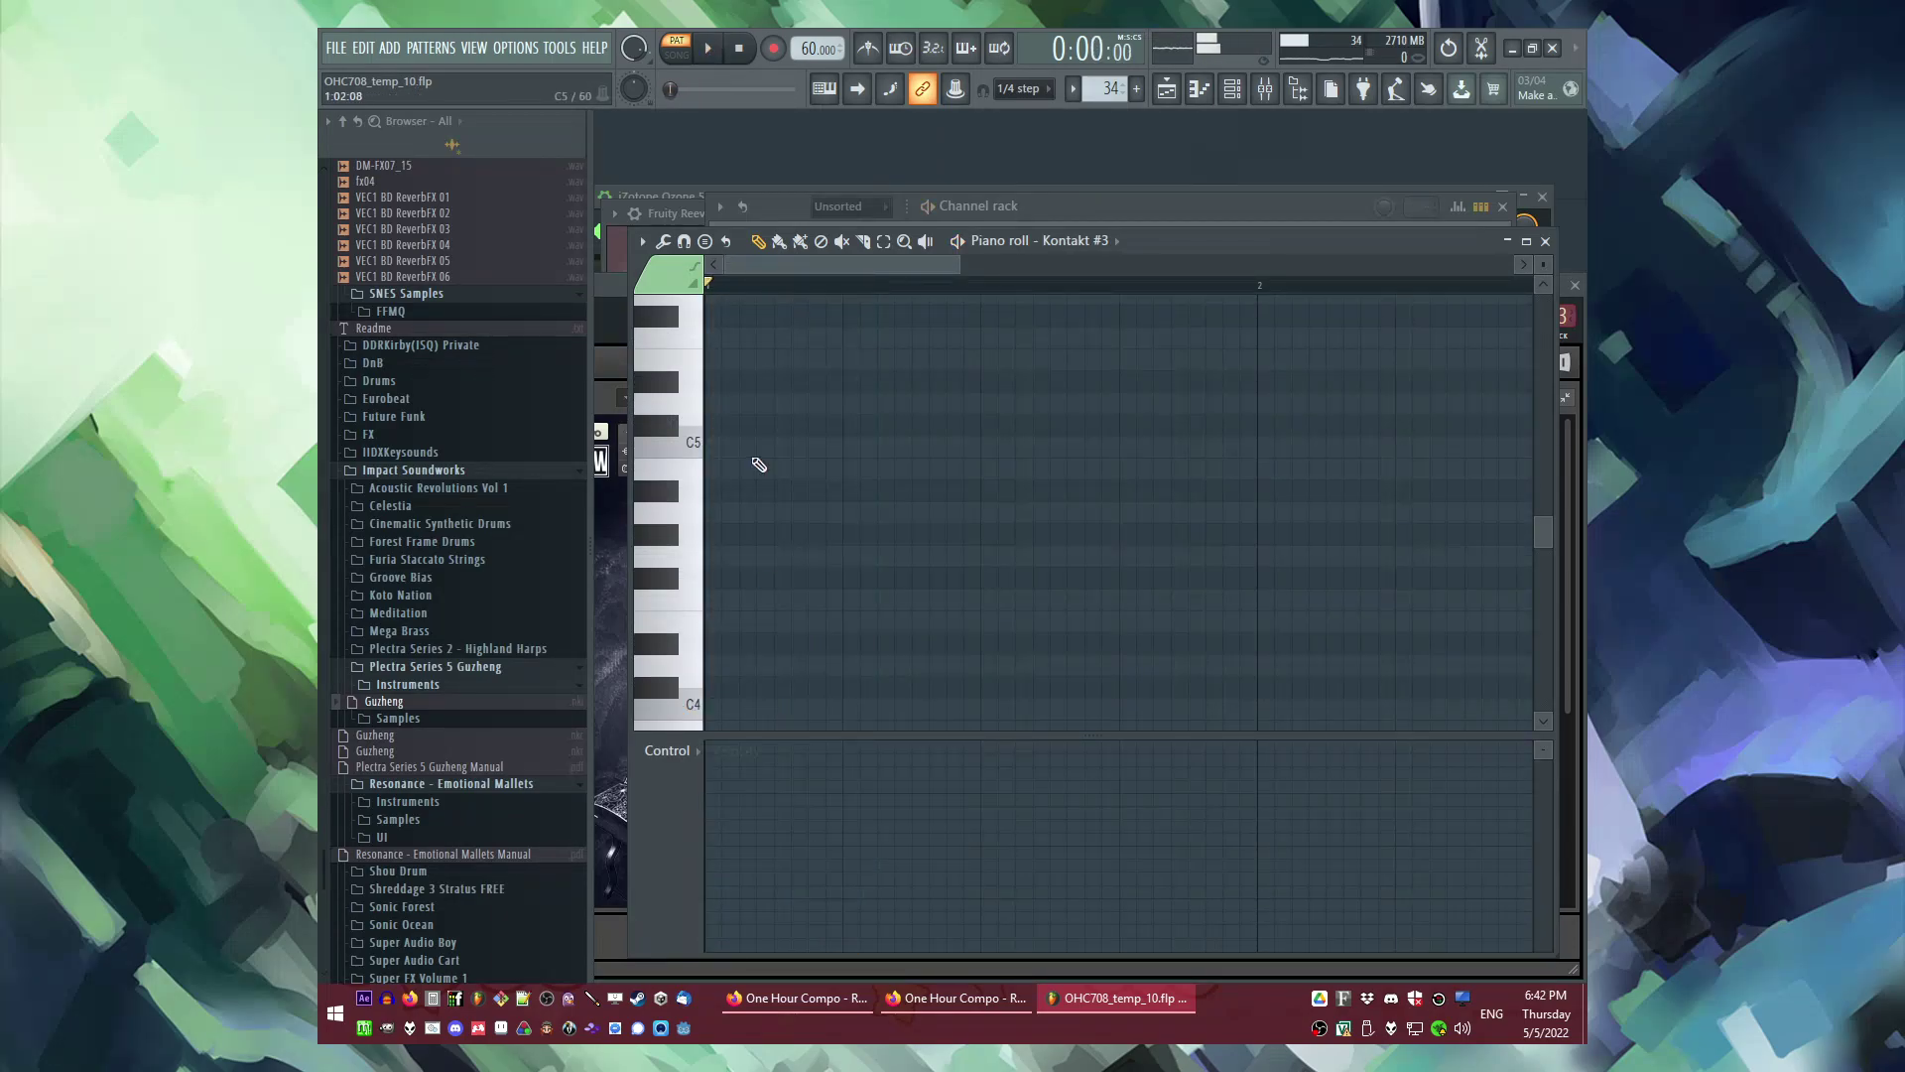
pyautogui.press('space')
pyautogui.scroll(3, 893, 525)
pyautogui.scroll(-2, 748, 551)
pyautogui.press('space')
pyautogui.press('l')
pyautogui.press('space')
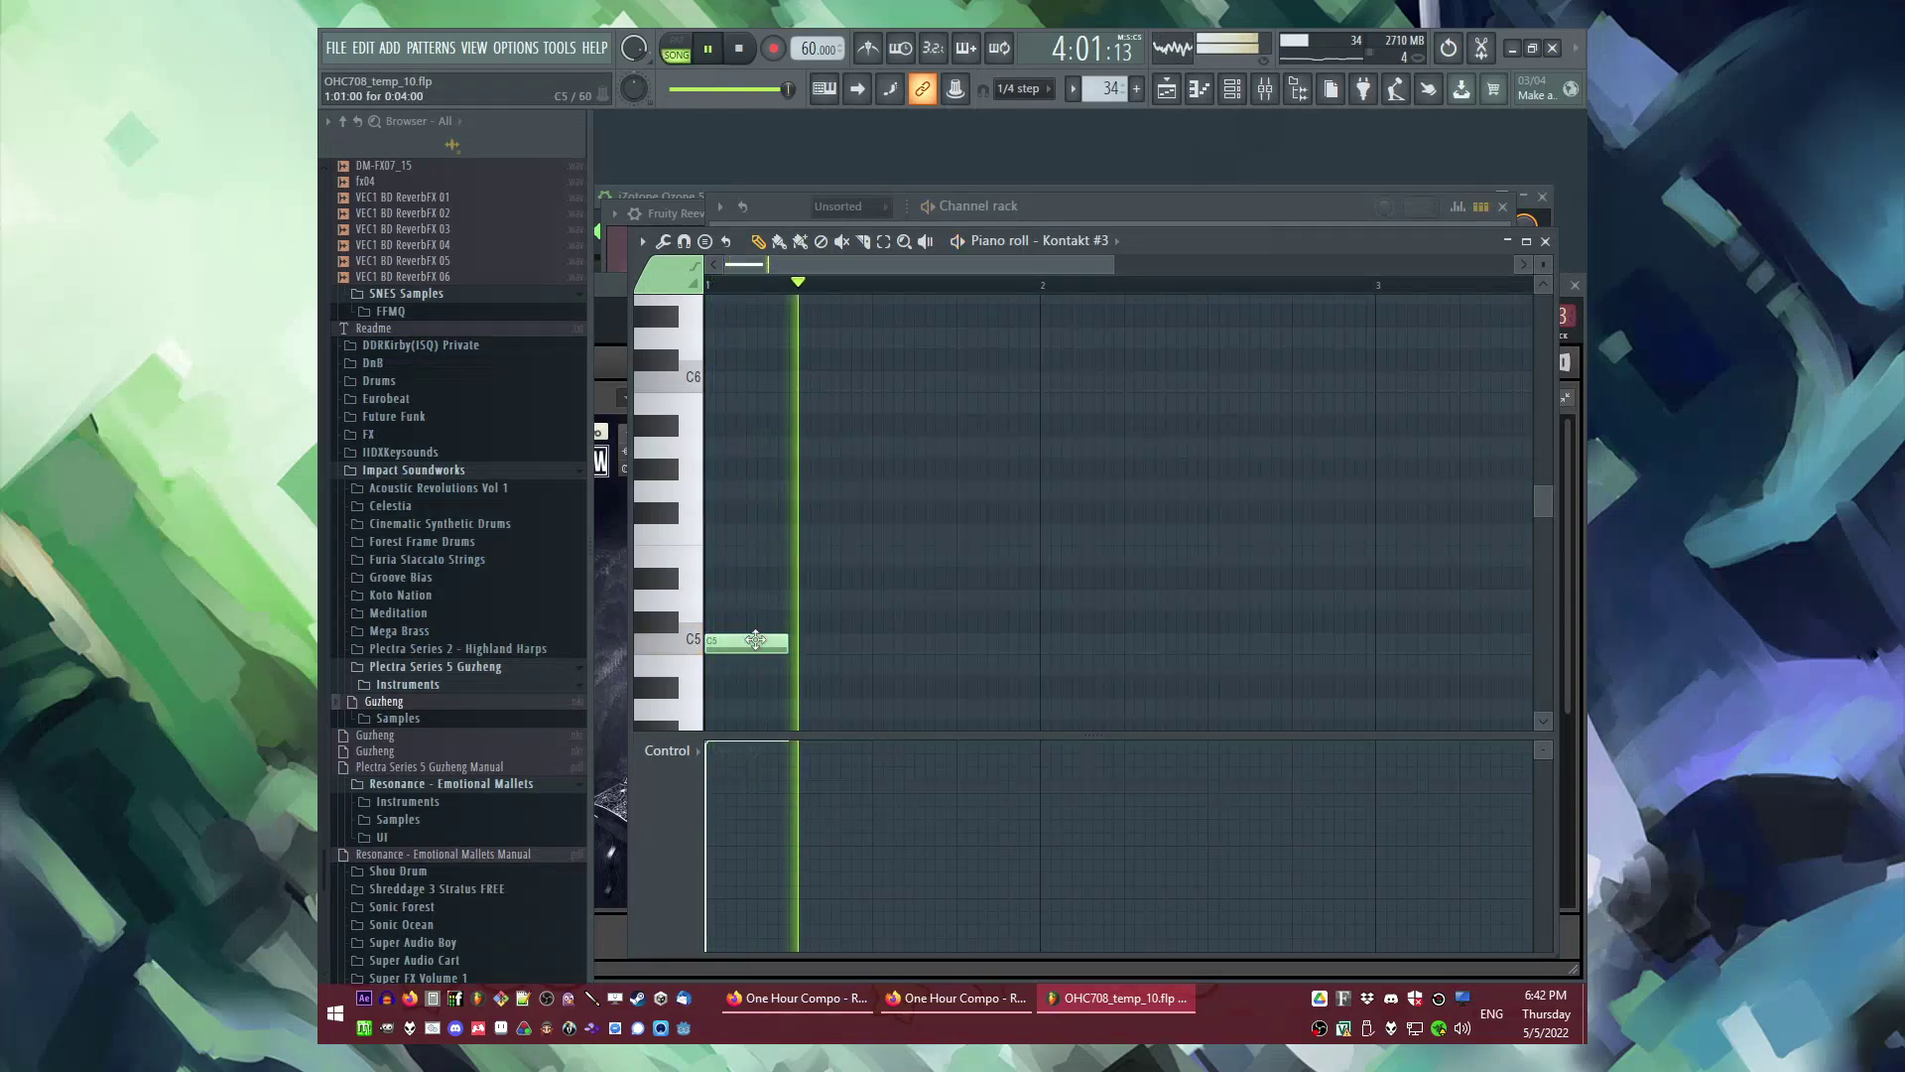
# Step: Add one-beat notes to the Kontakt #3 part: G5 on beat 4 of bar 1 and A#5 on beat 3 of bar 2
pyautogui.click(962, 492)
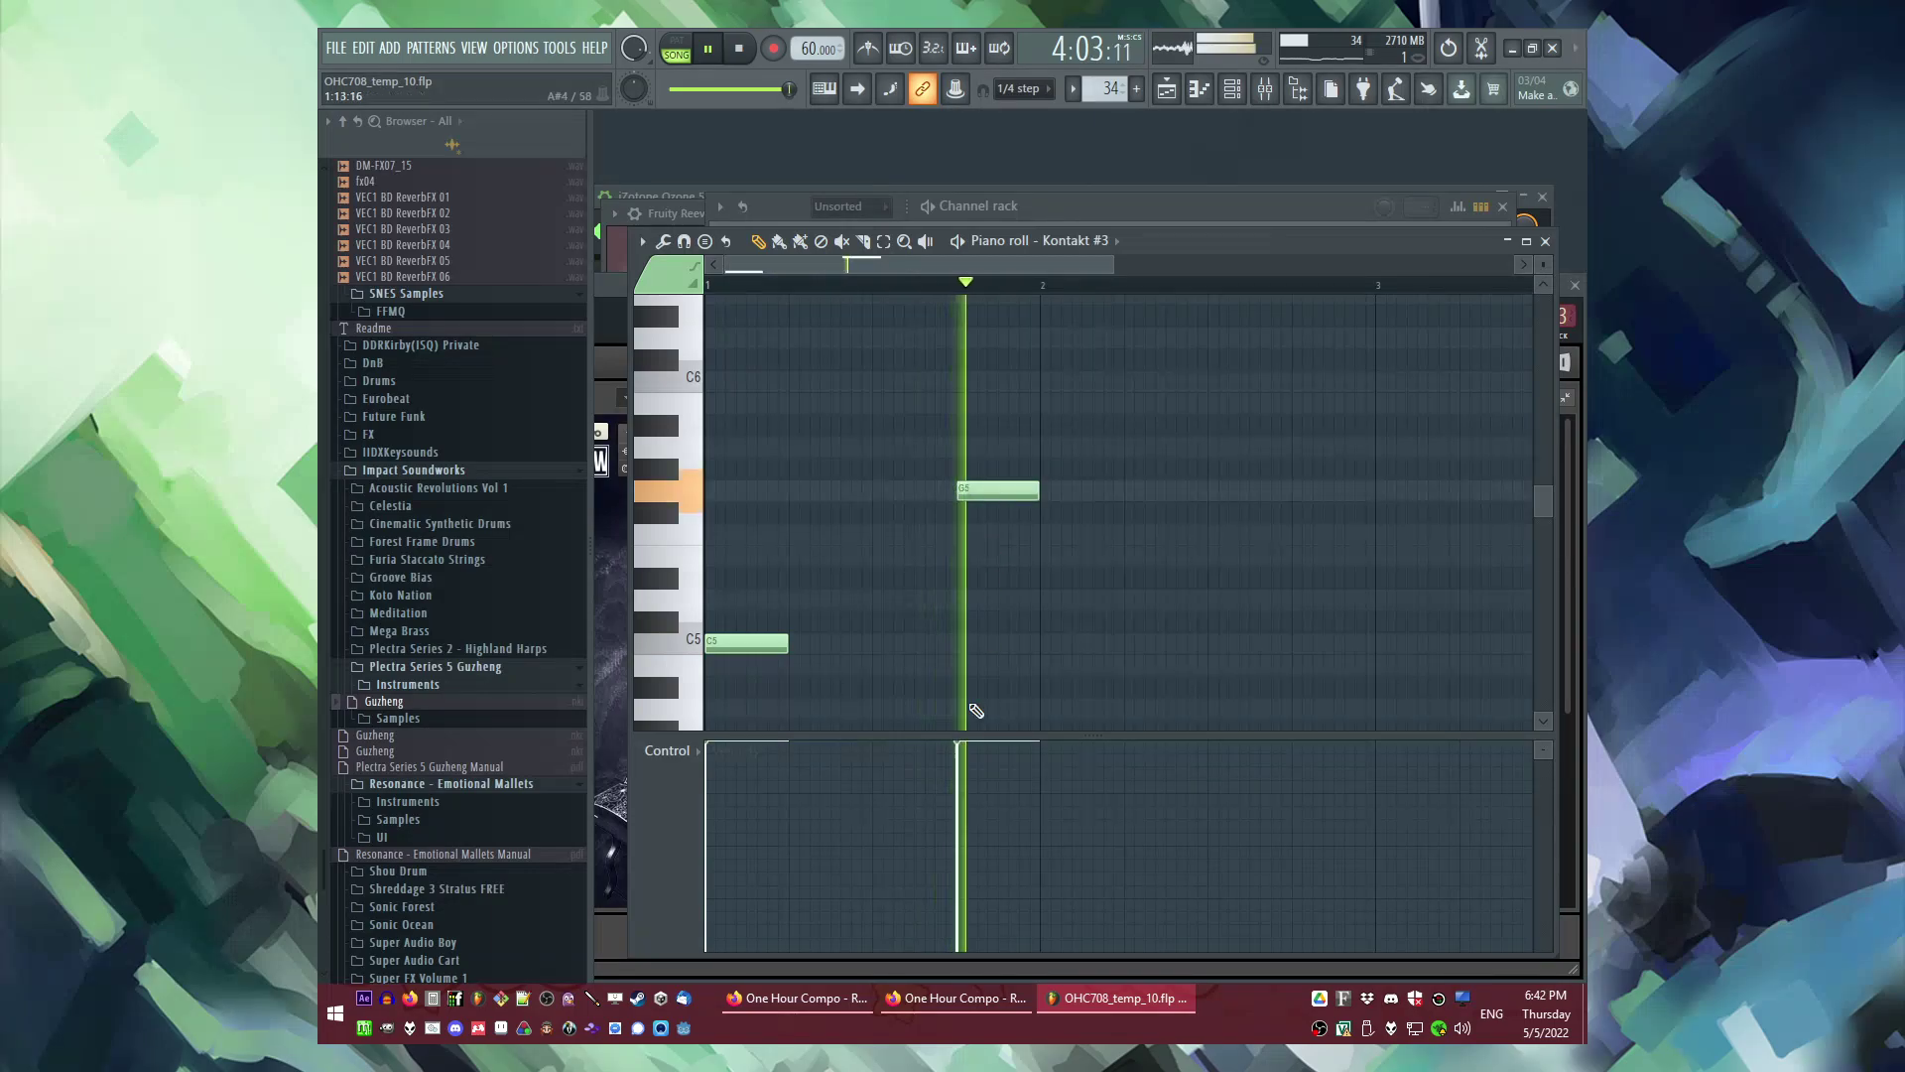
pyautogui.click(1213, 426)
pyautogui.scroll(-2, 1180, 472)
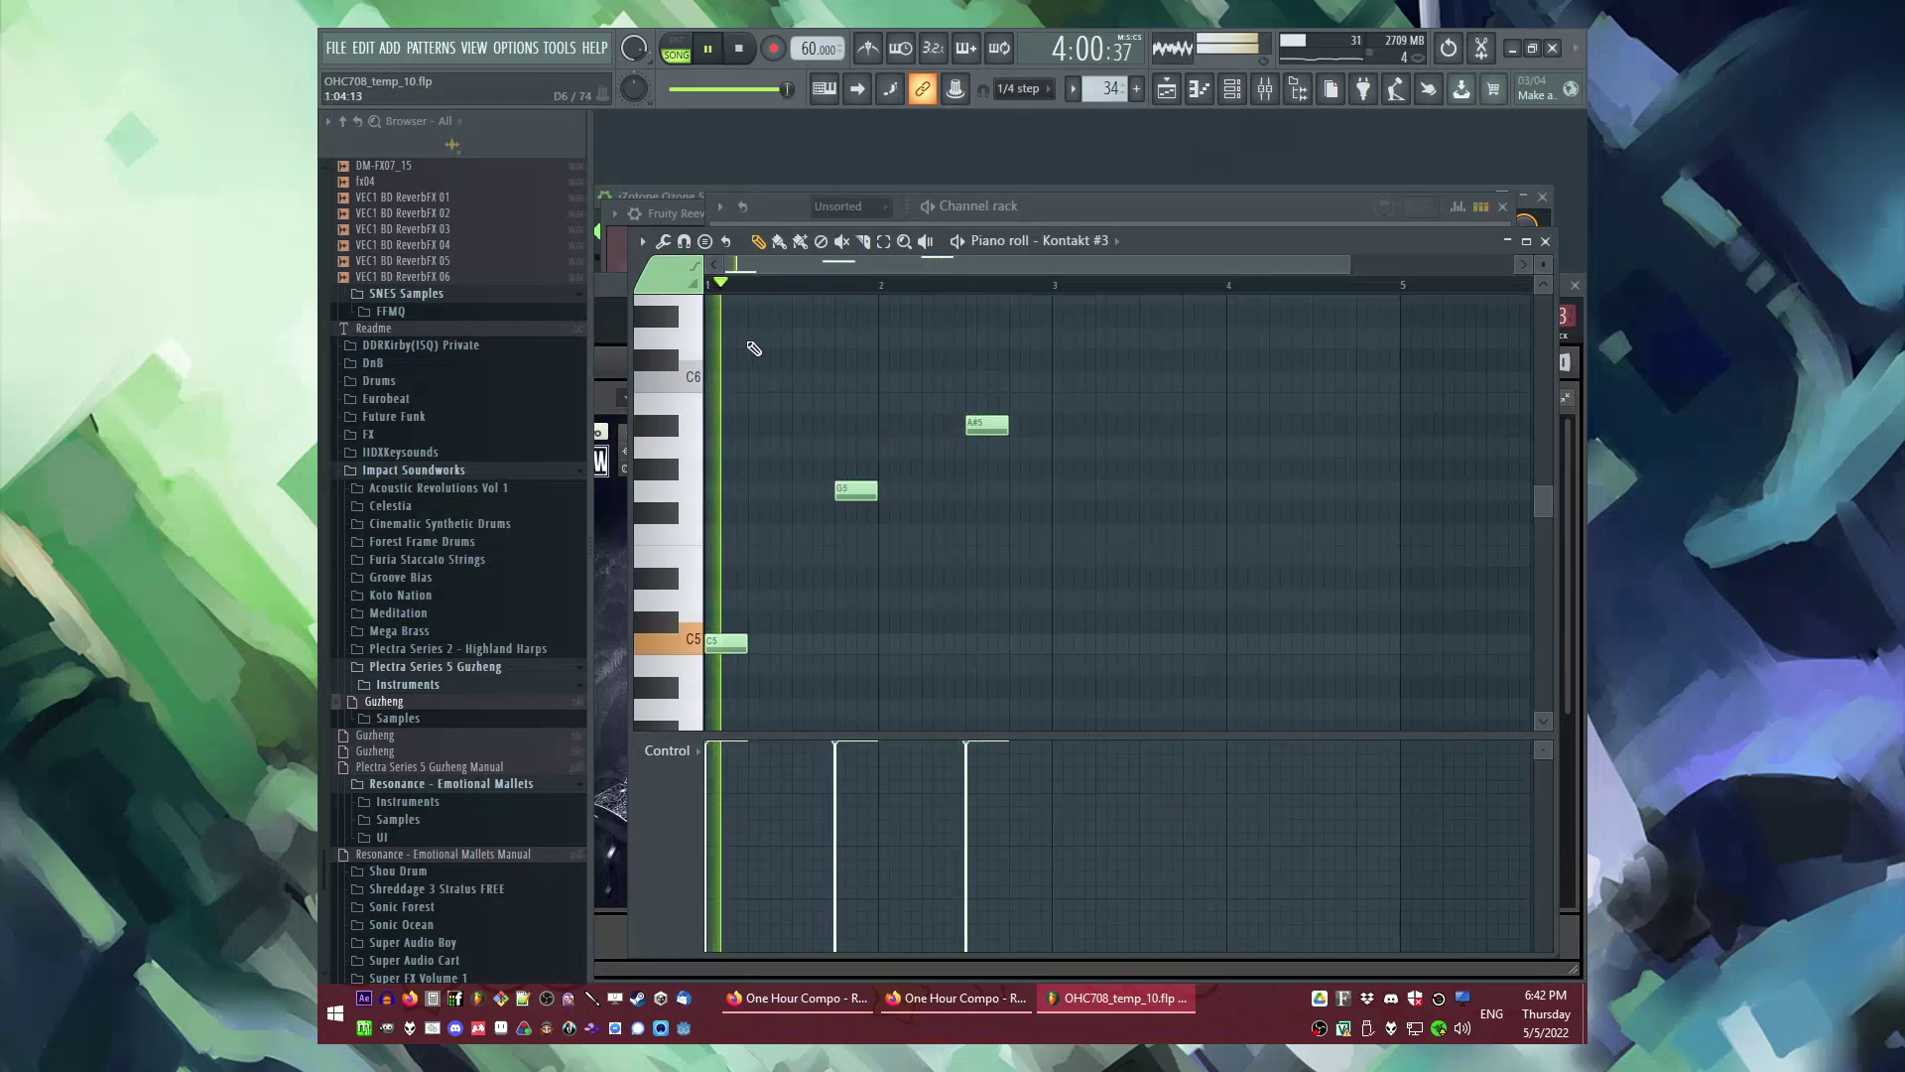
# Step: Reload ValhallaSupermassive in effect slot 6 of the Kontakt #3 mixer track
pyautogui.press('F9')
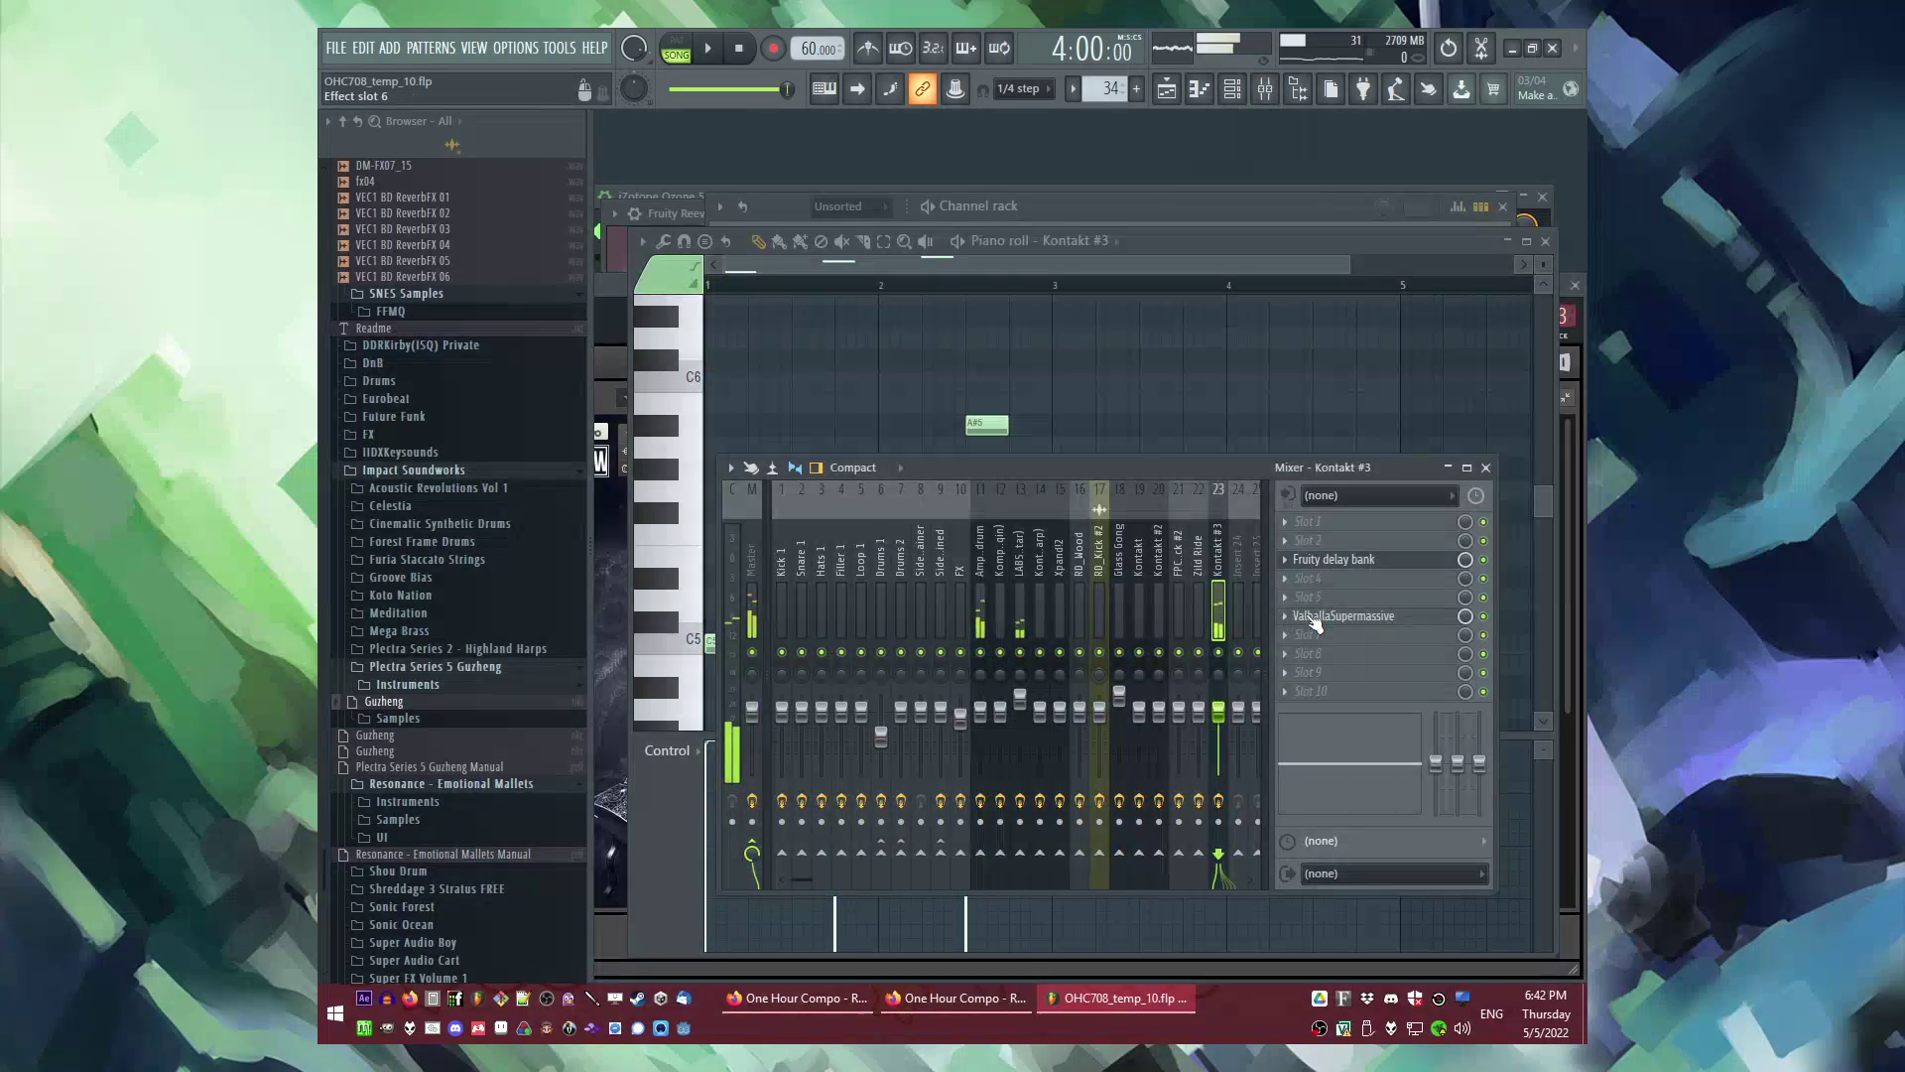
pyautogui.click(1287, 616)
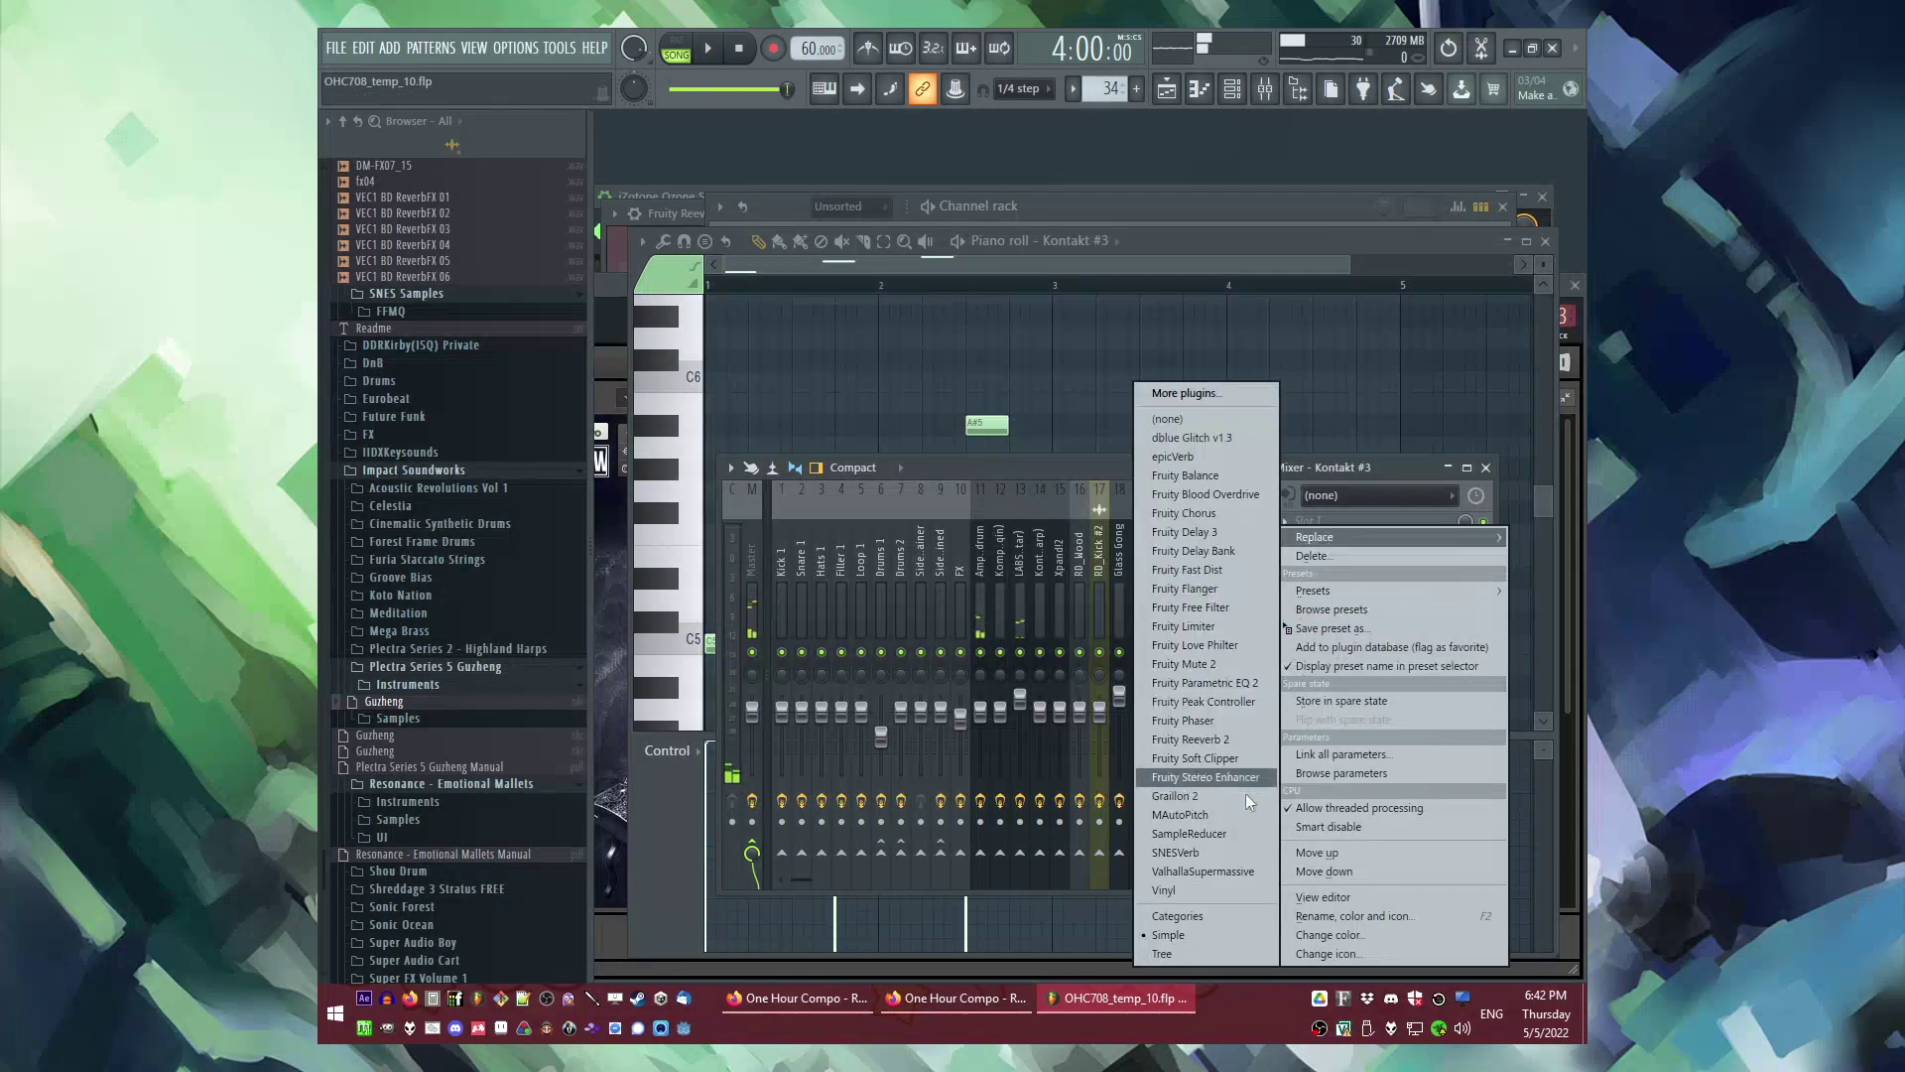
pyautogui.click(1190, 866)
# Step: Load the Bright Room preset from ValhallaSupermassive's medium reverbs
pyautogui.click(1325, 701)
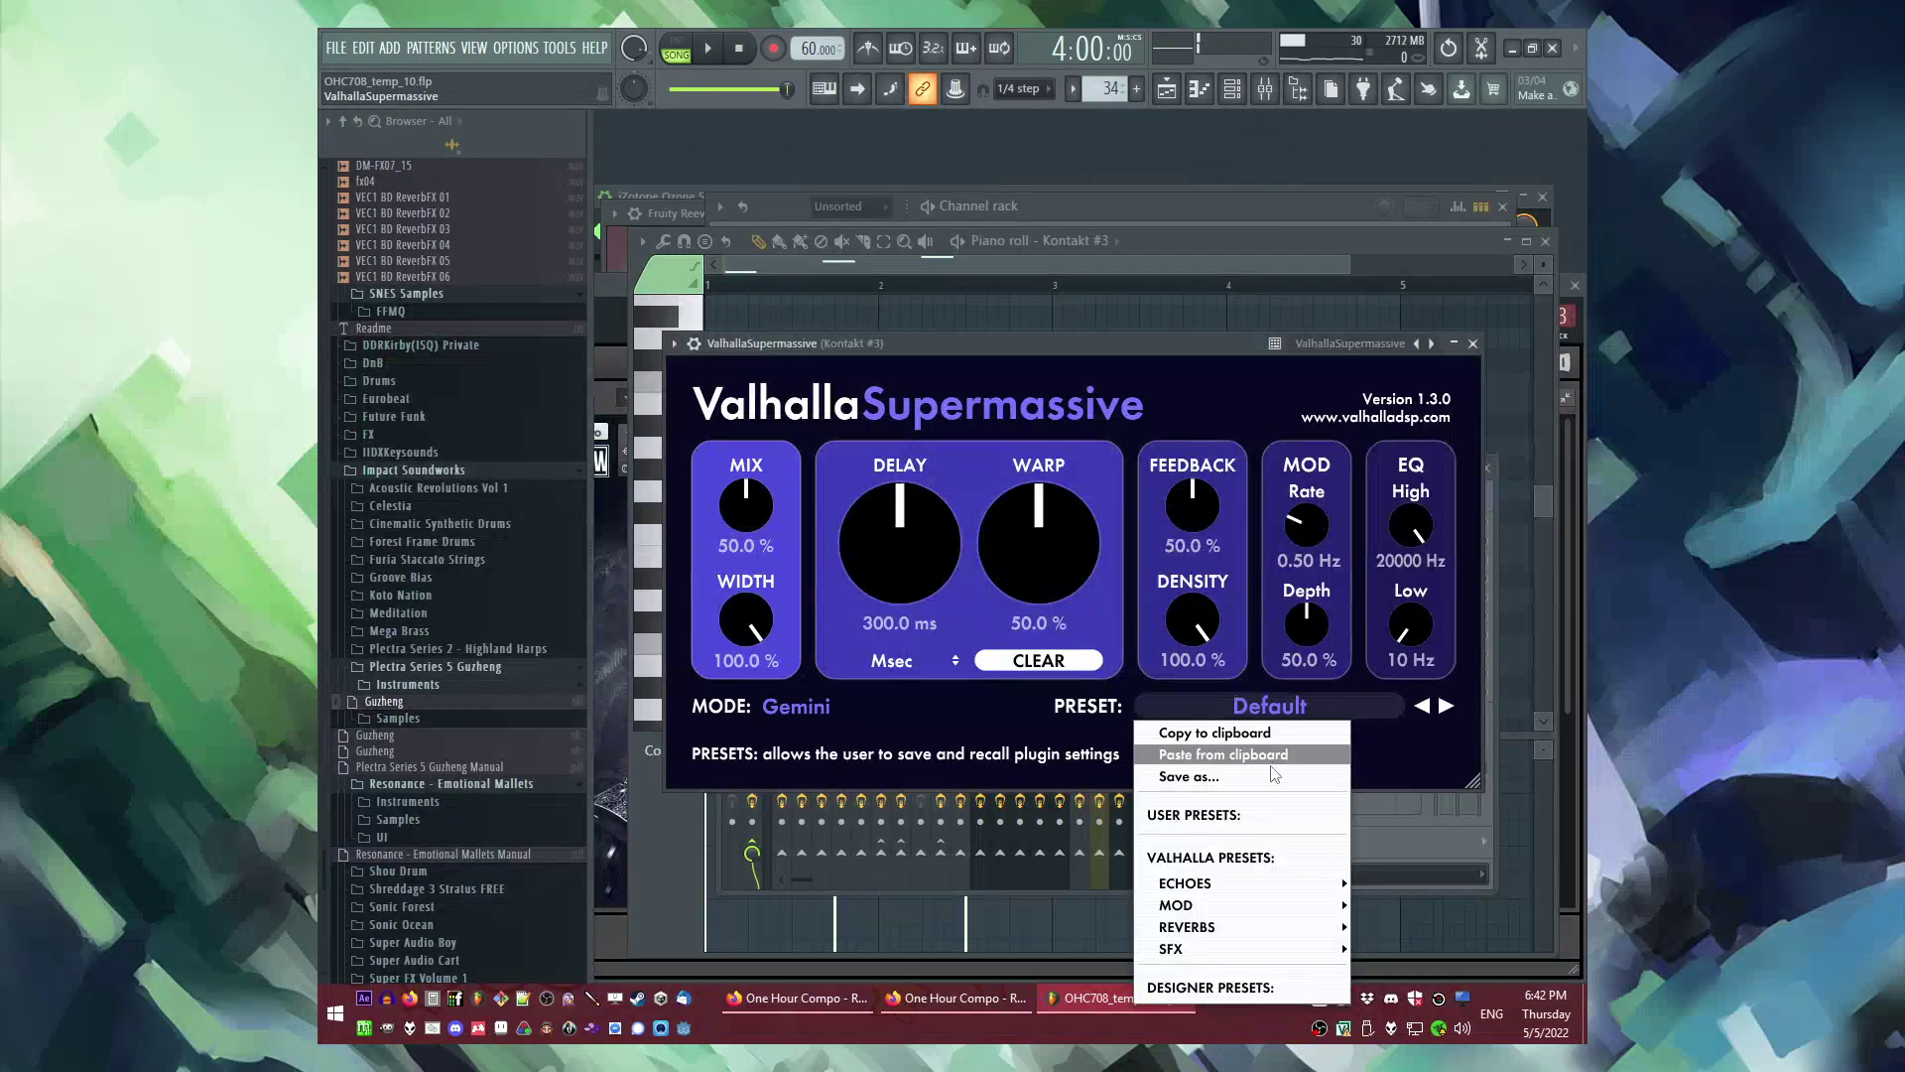
pyautogui.moveTo(1209, 886)
pyautogui.moveTo(1211, 927)
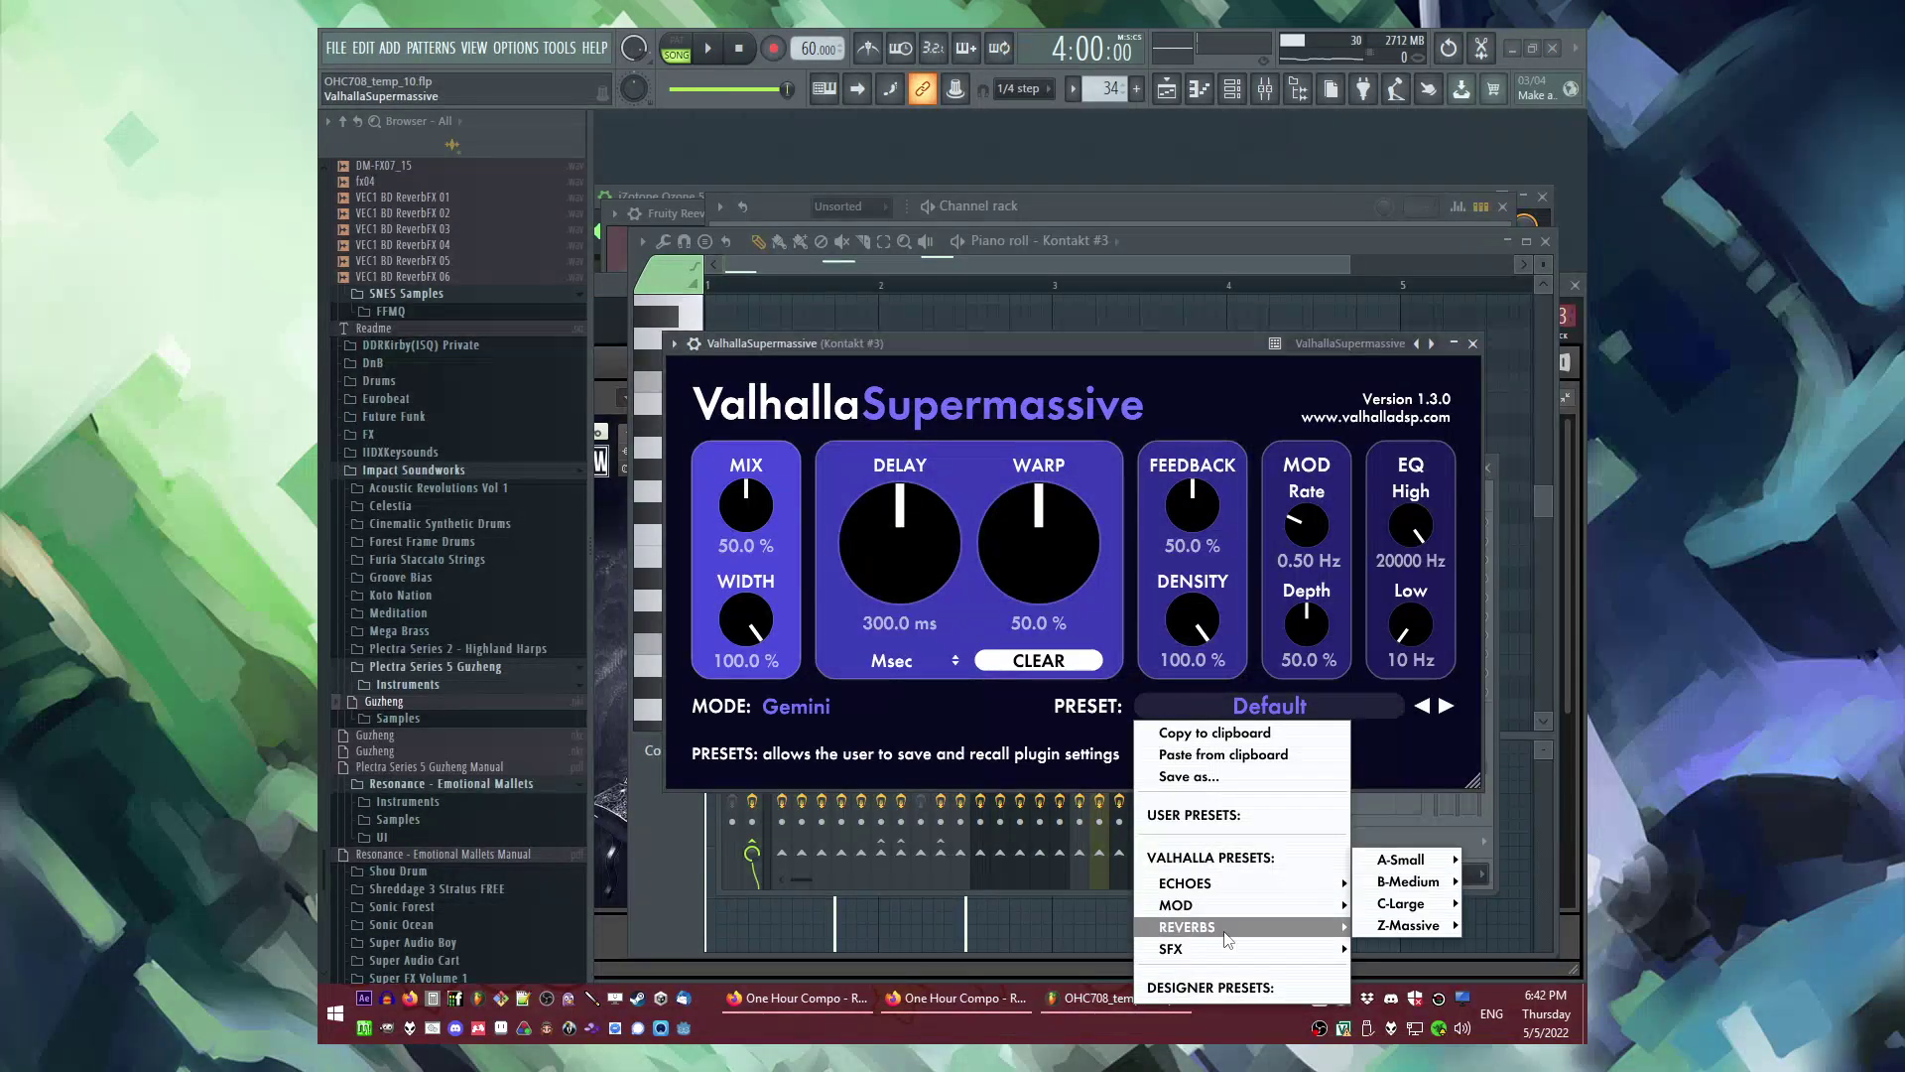
pyautogui.moveTo(1380, 886)
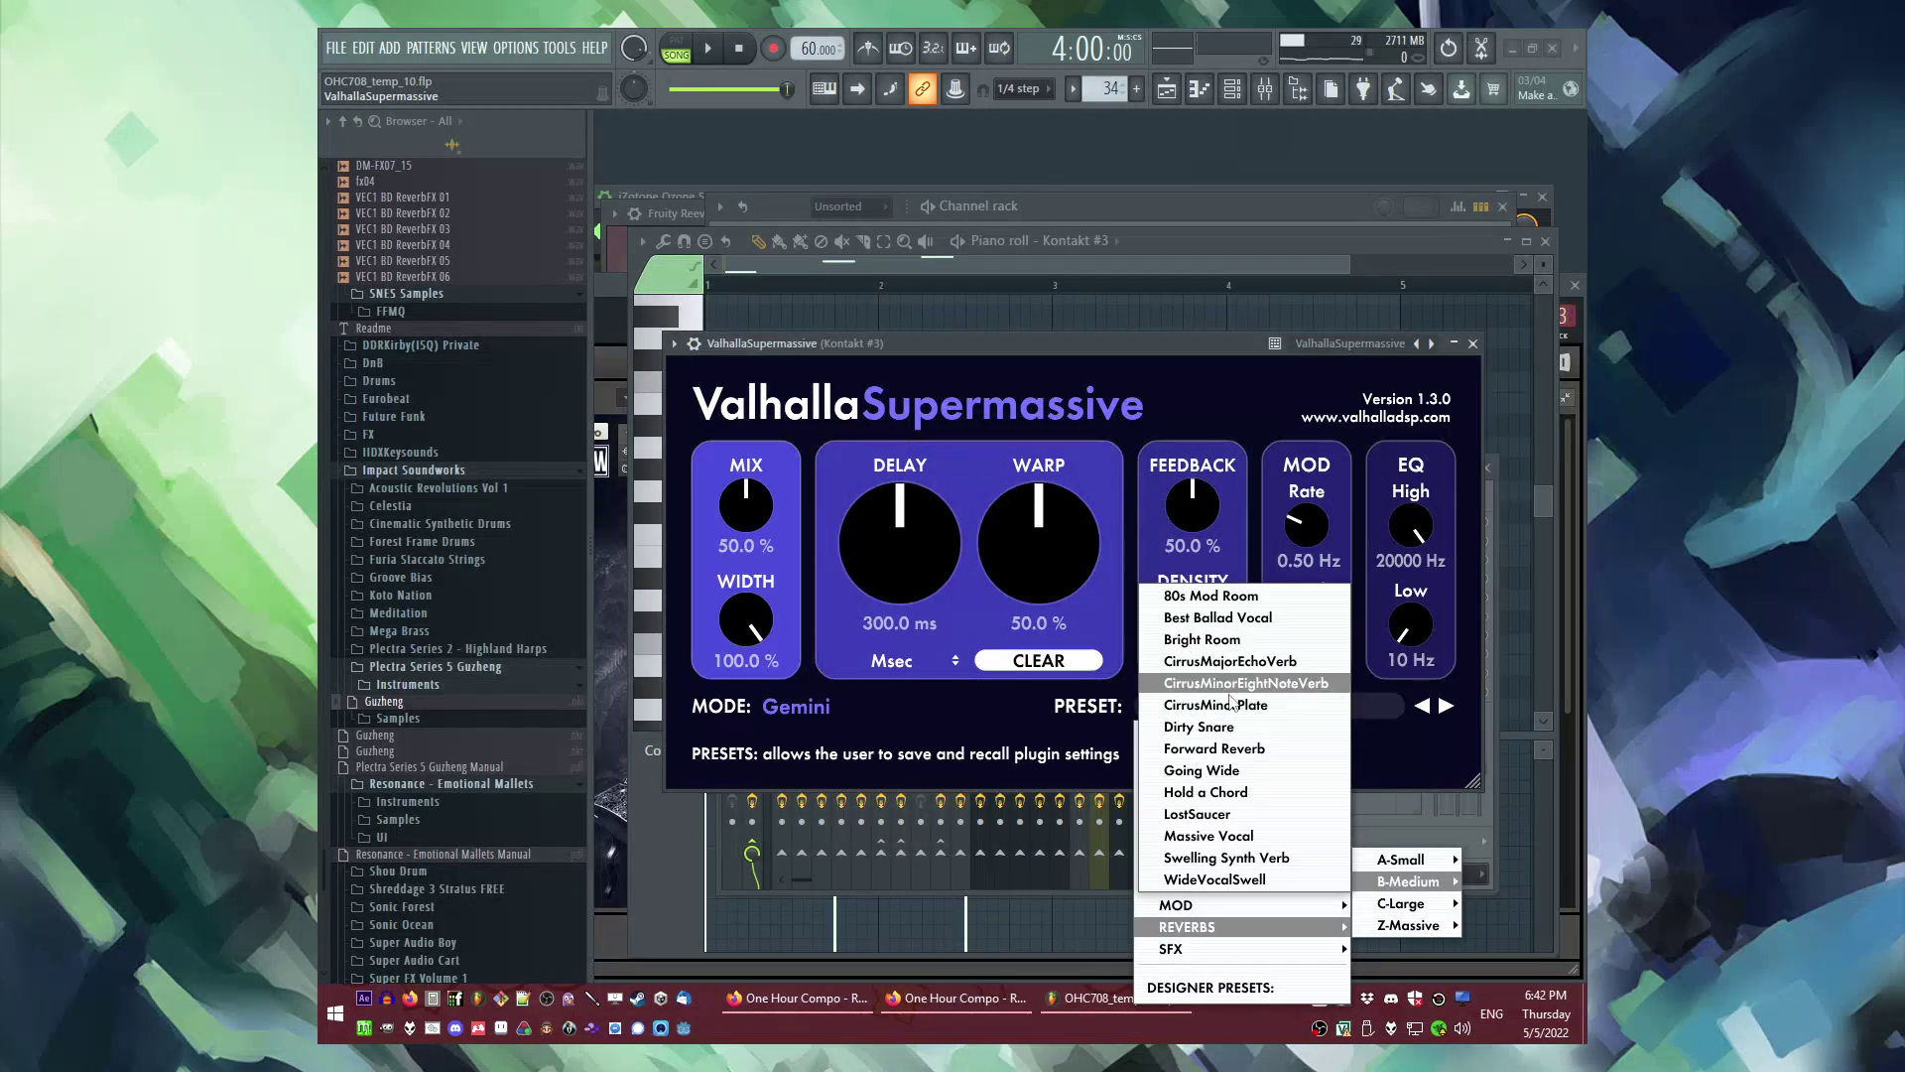
pyautogui.click(1218, 639)
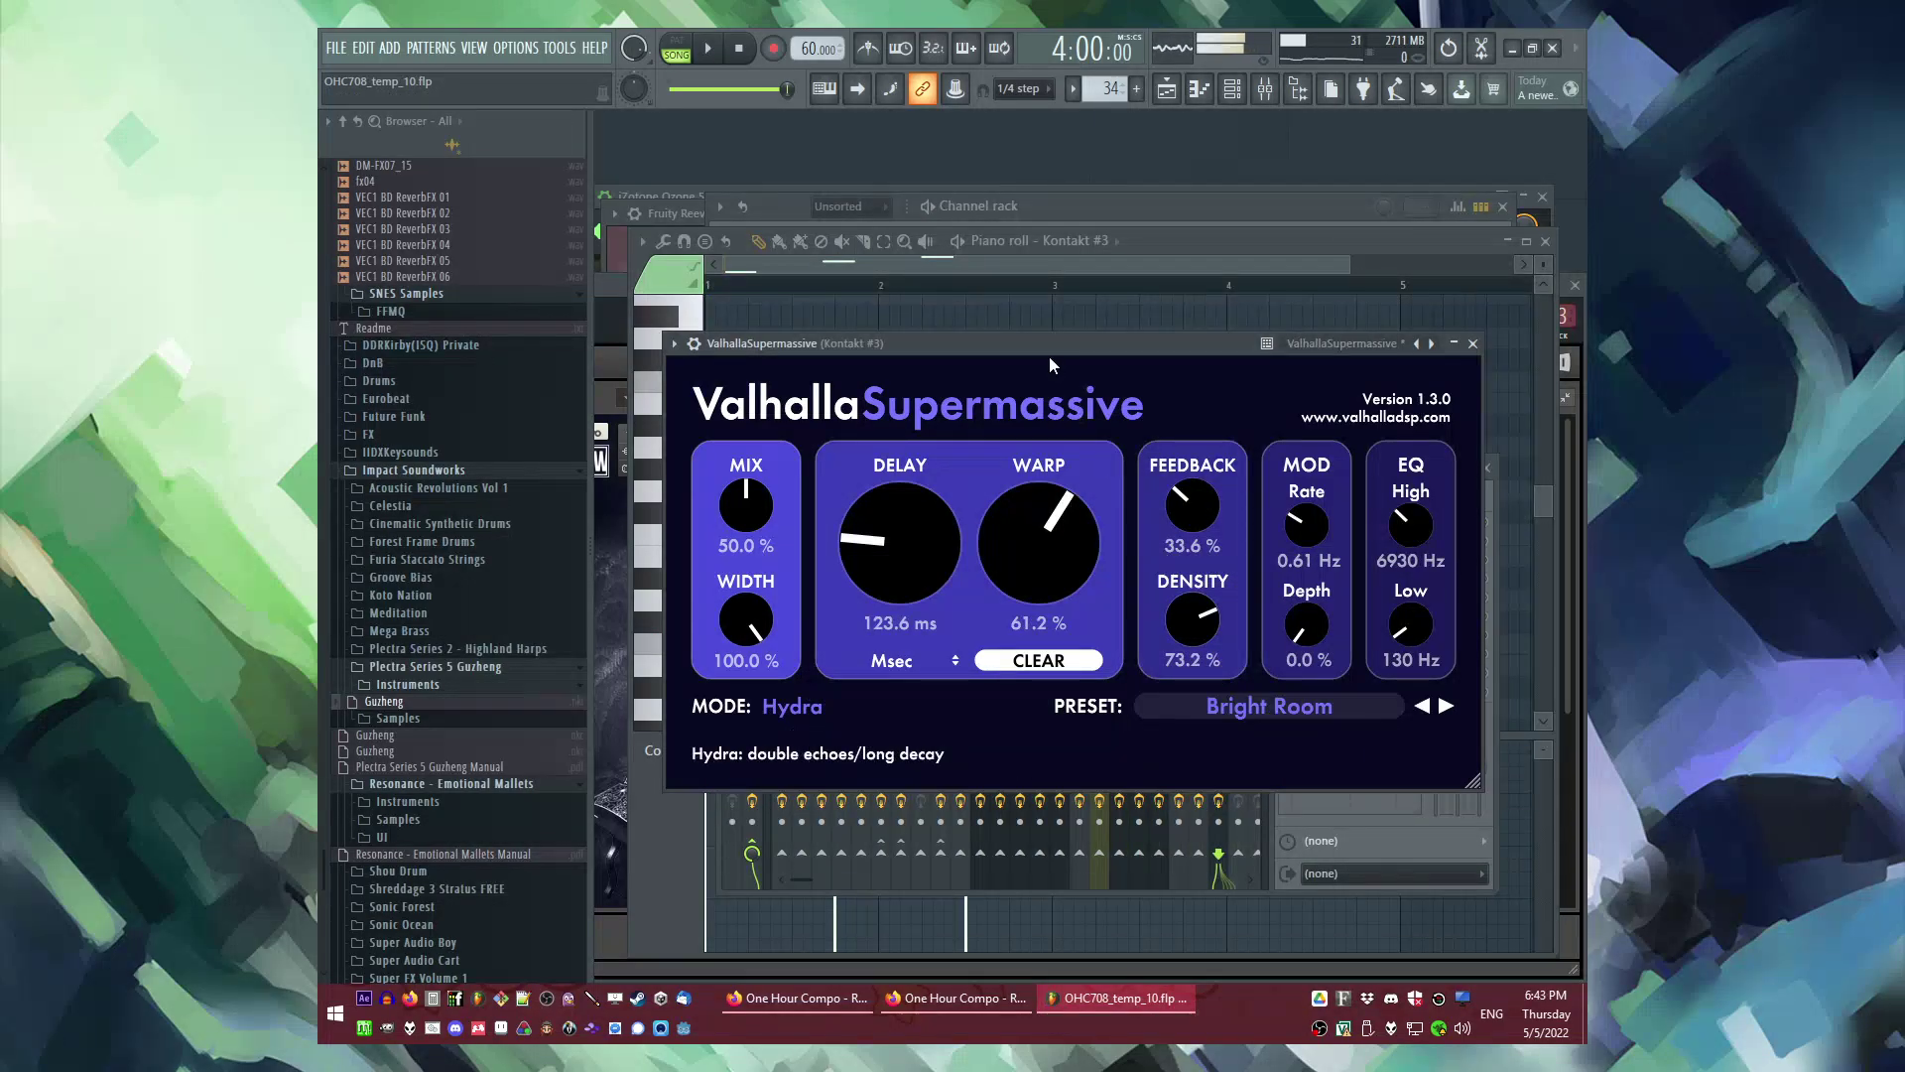
# Step: Audition the medium reverb presets in order against Pattern 34, from CirrusMajorEchoVerb through LostSaucer
pyautogui.press('l')
pyautogui.click(1445, 707)
pyautogui.press('space')
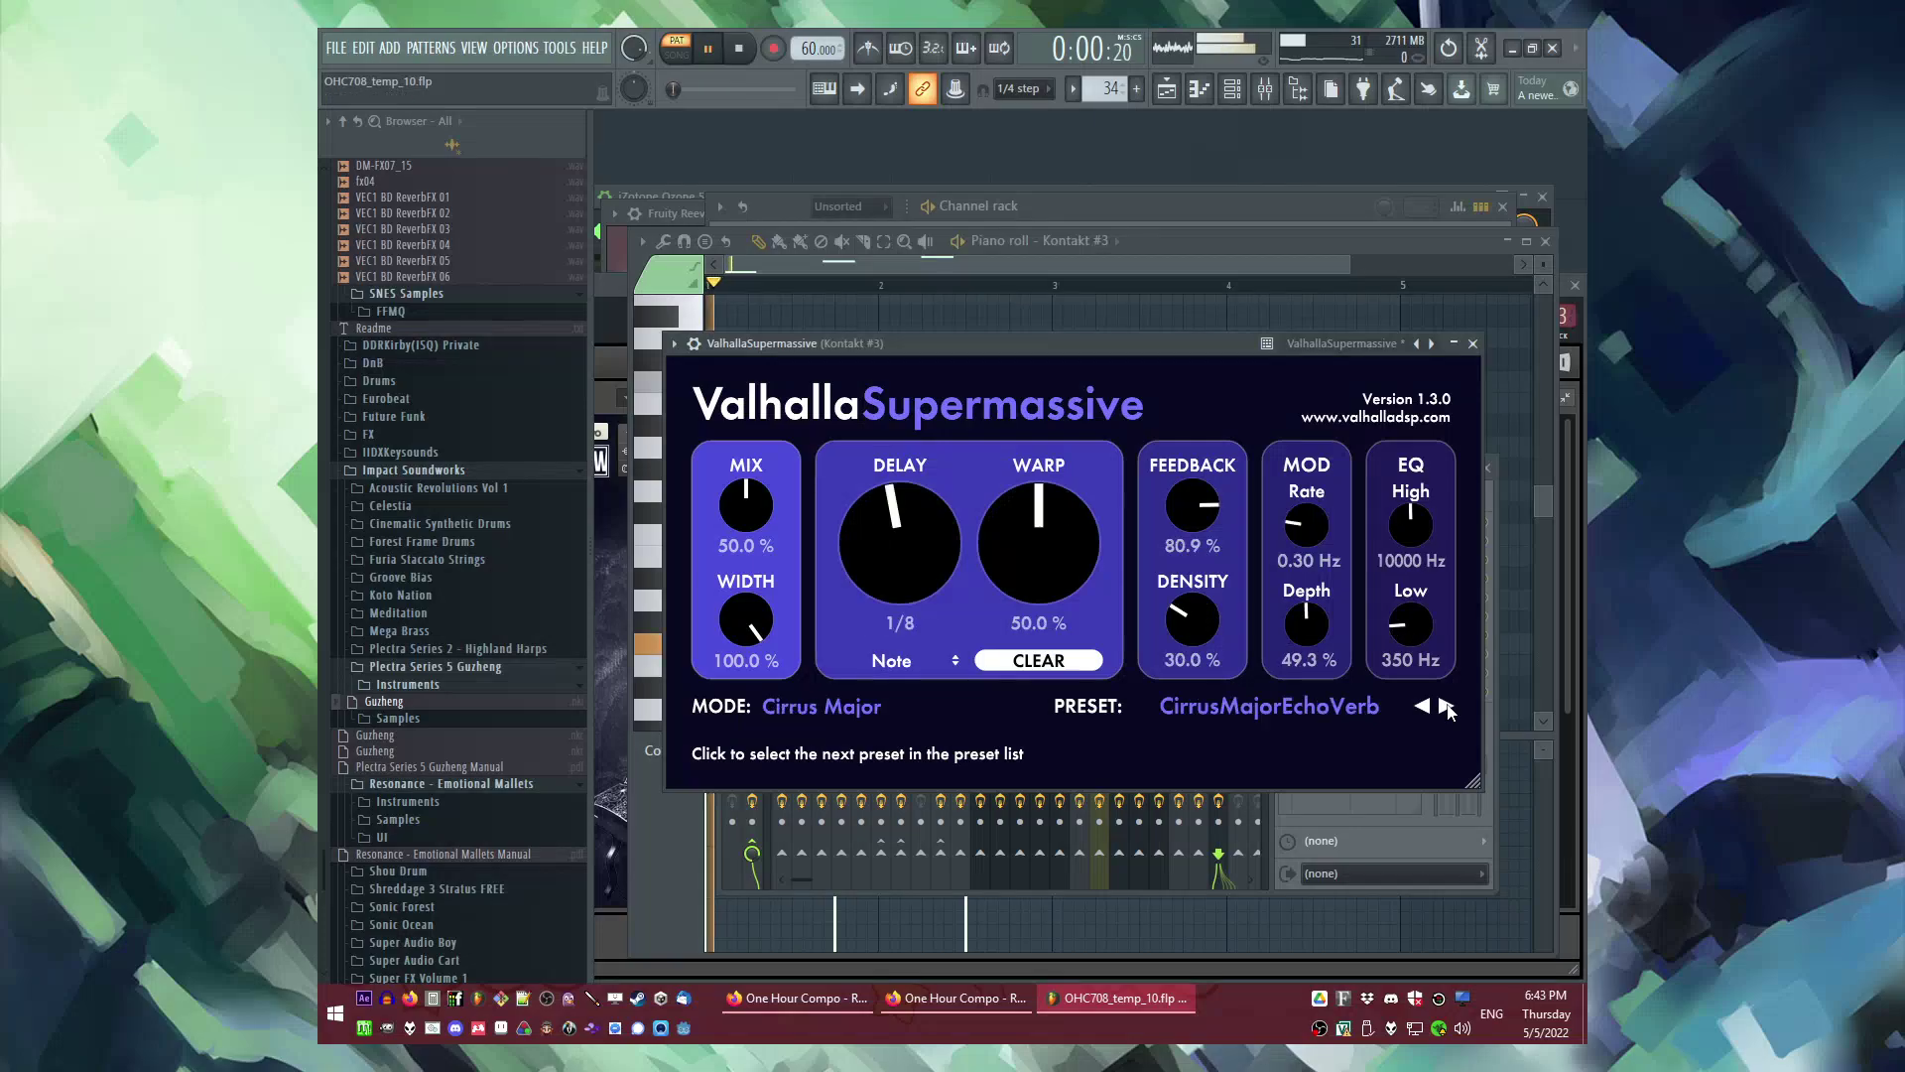
pyautogui.click(1445, 706)
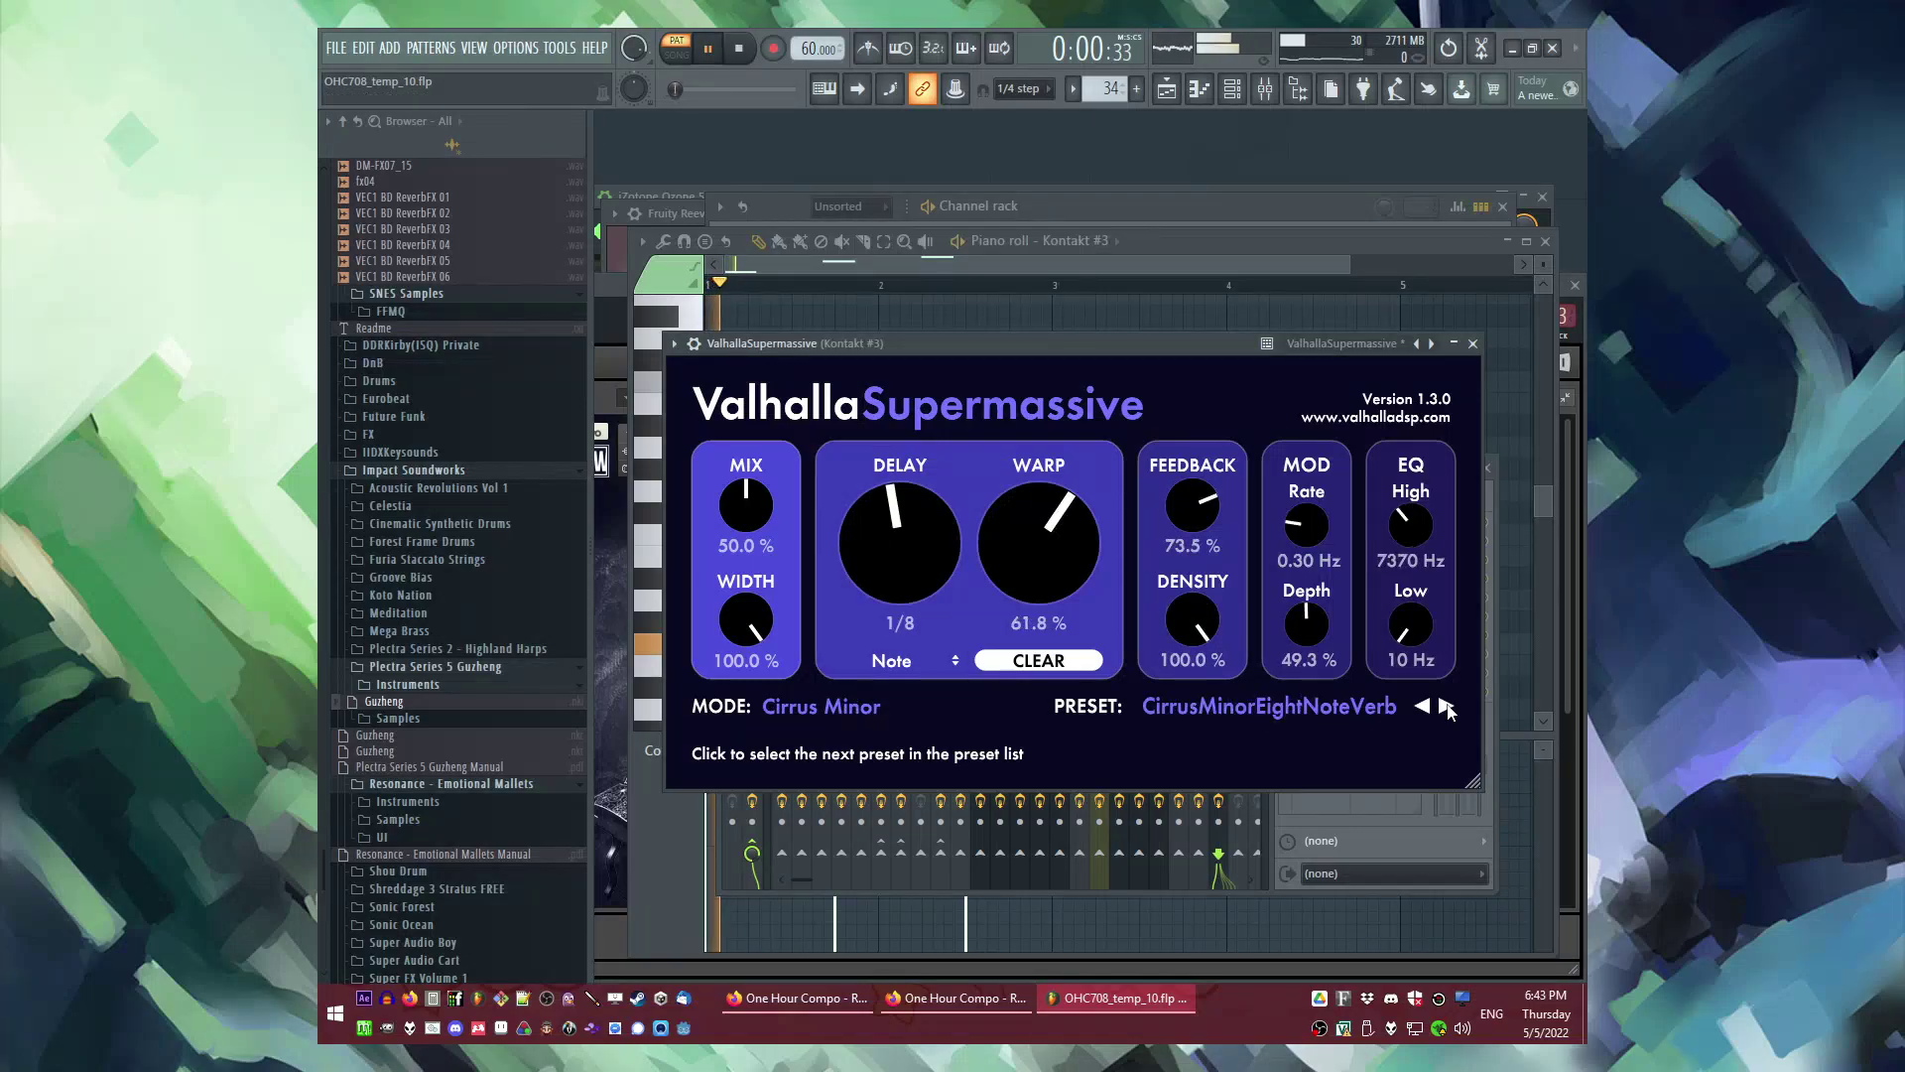
pyautogui.click(1445, 706)
pyautogui.click(1446, 707)
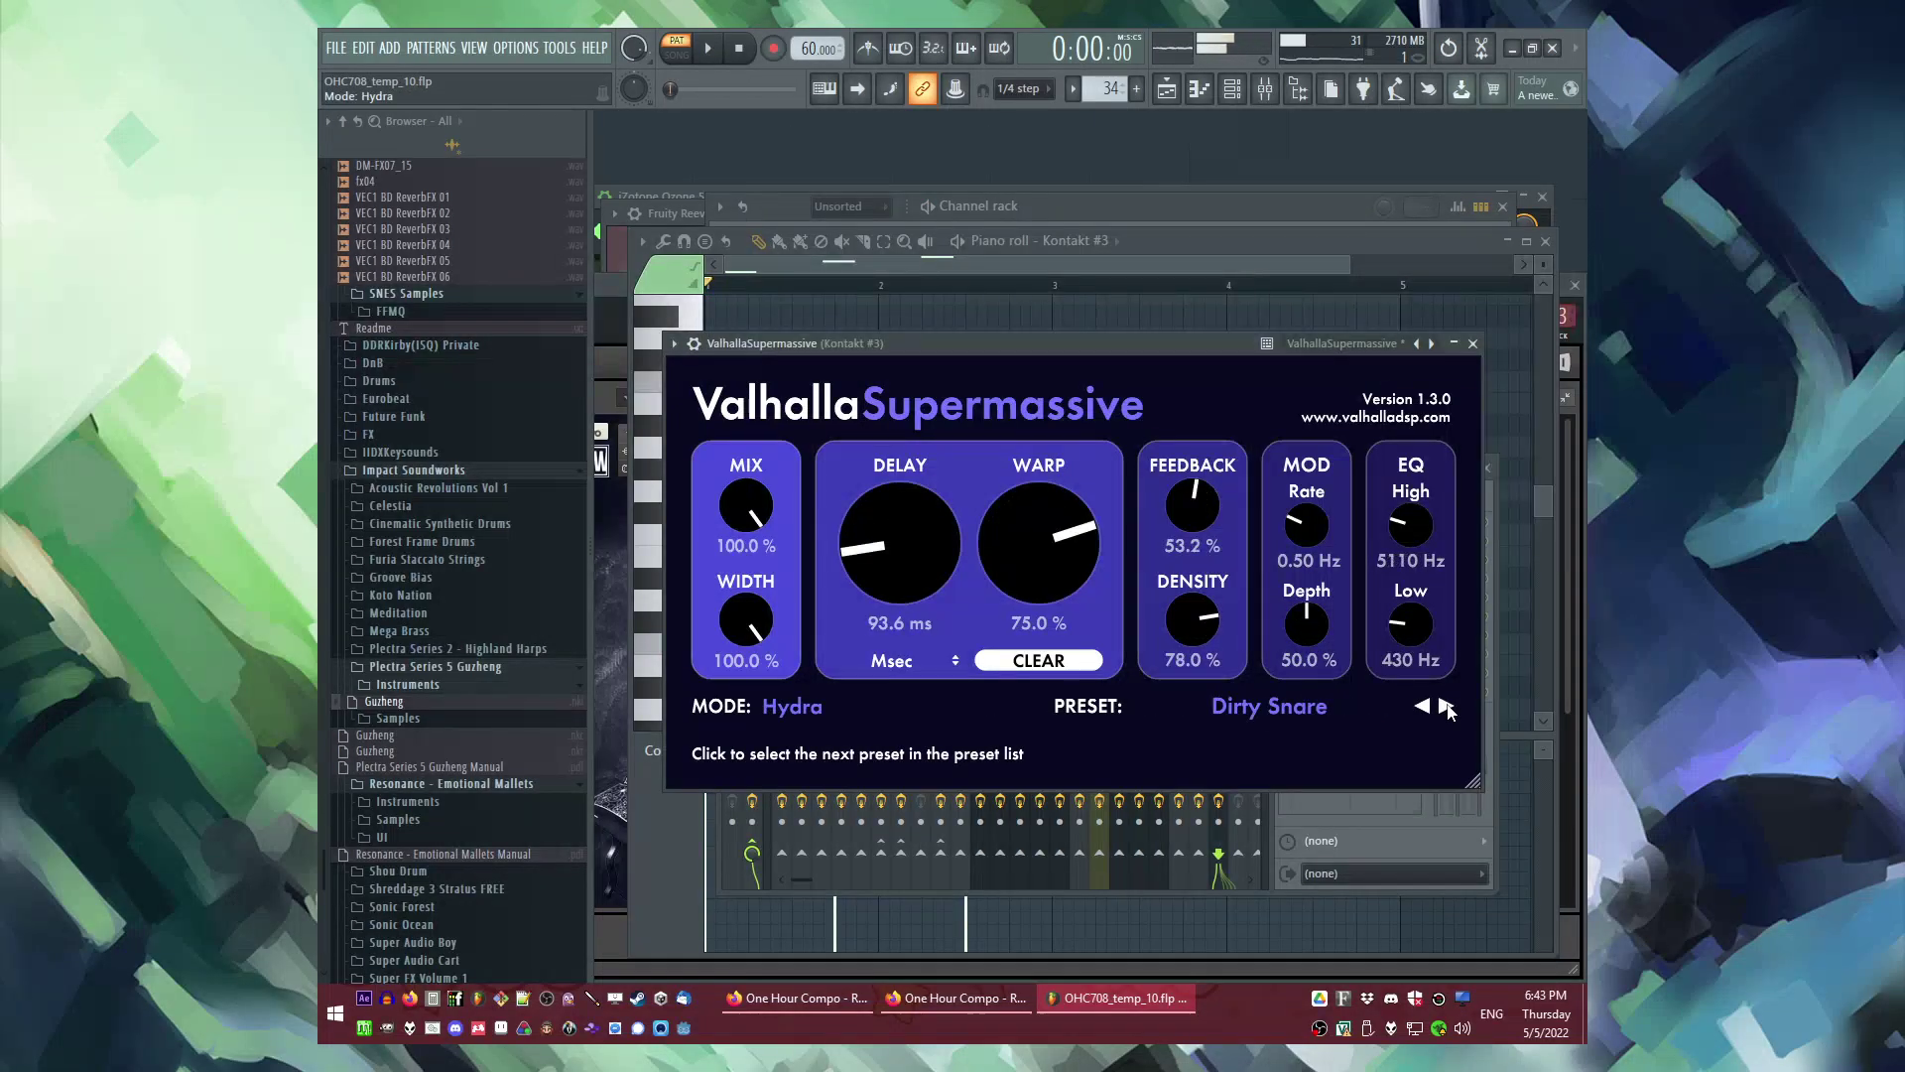
pyautogui.click(1446, 706)
pyautogui.press('space')
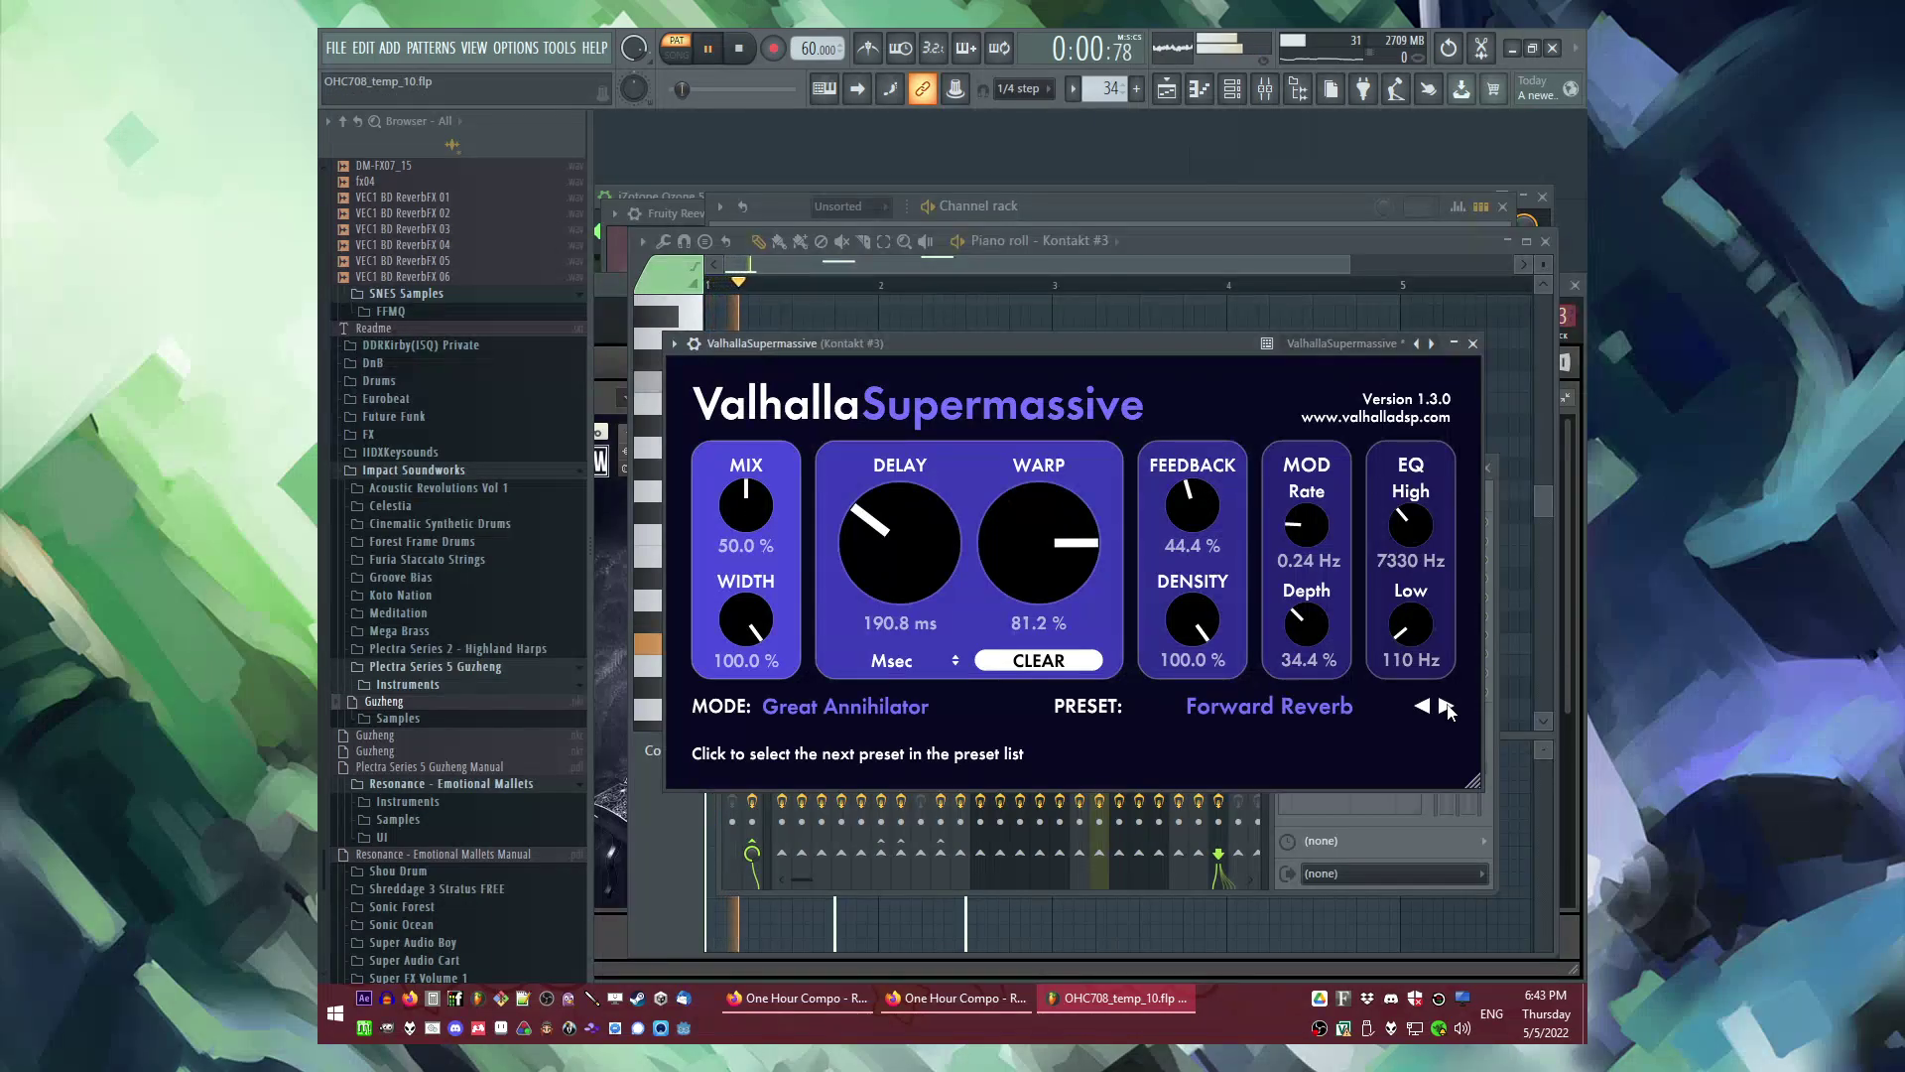
pyautogui.click(1445, 707)
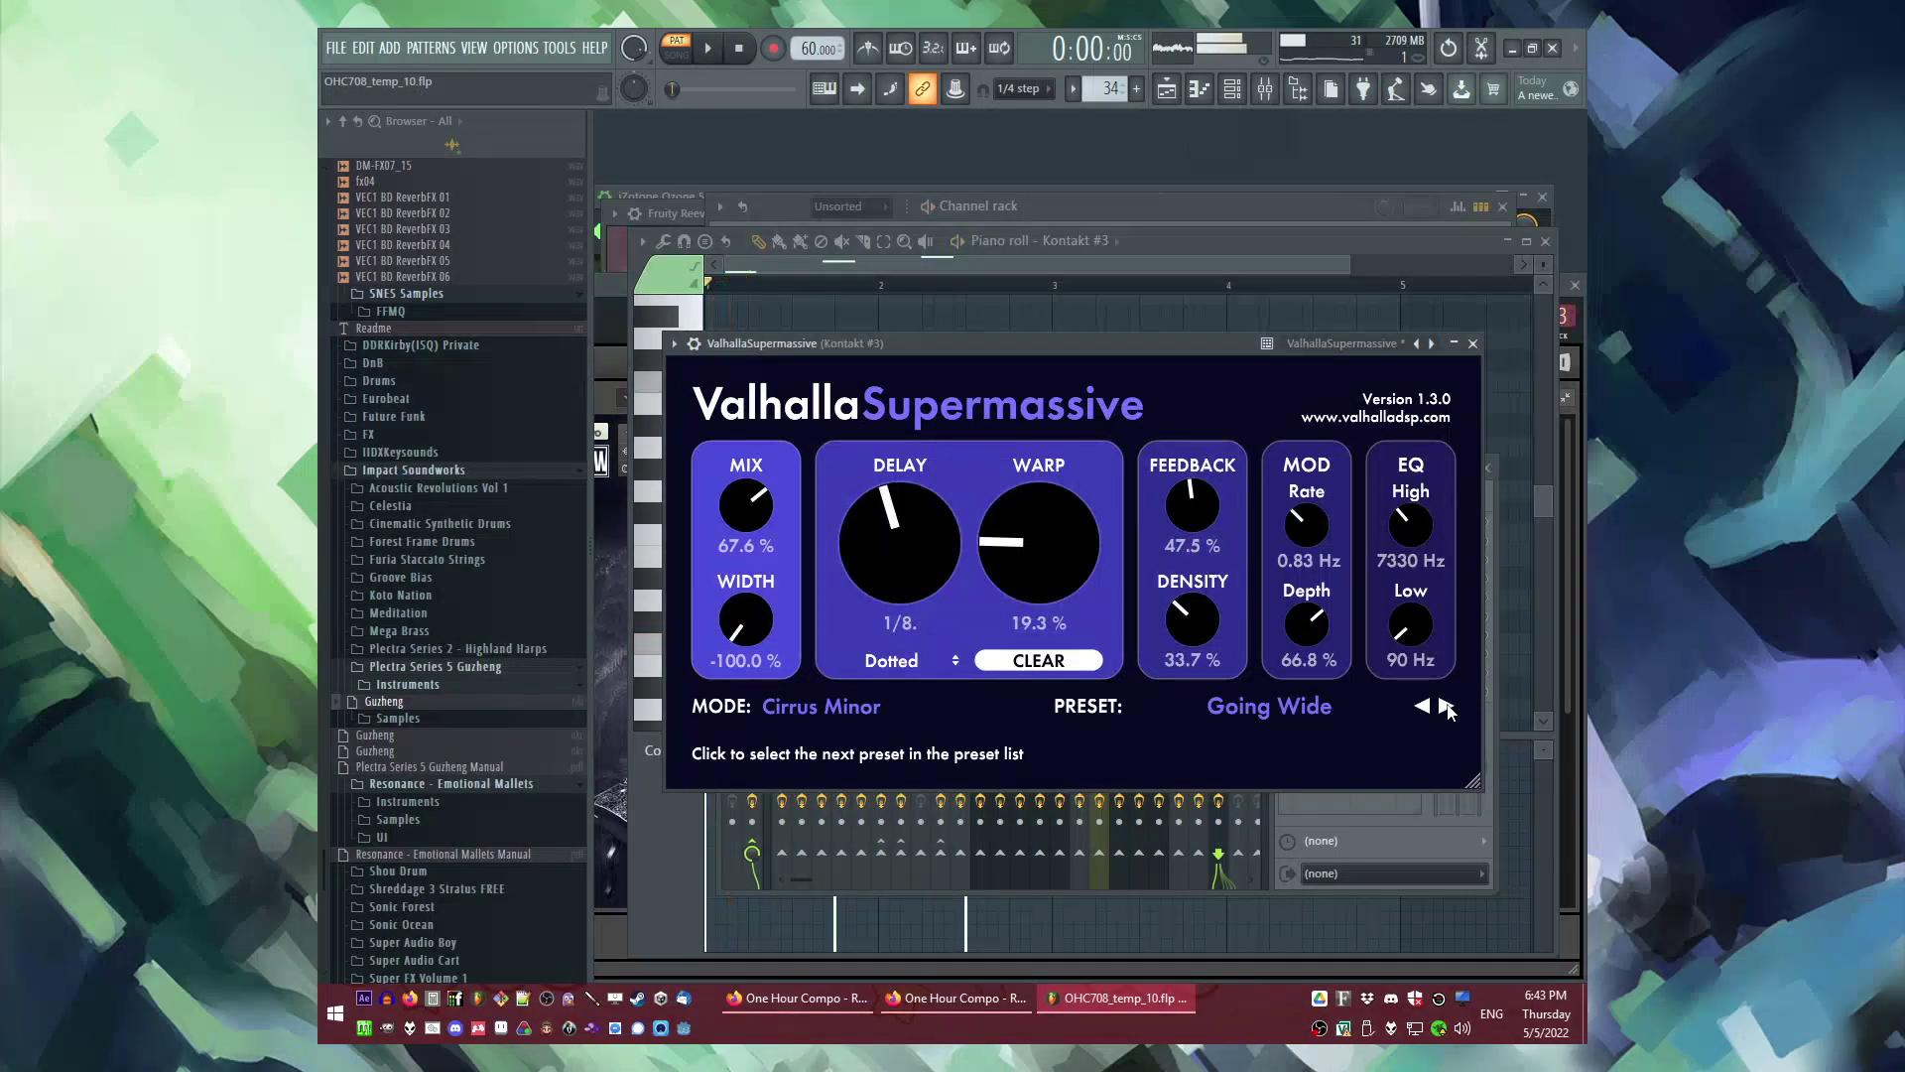
pyautogui.click(1445, 707)
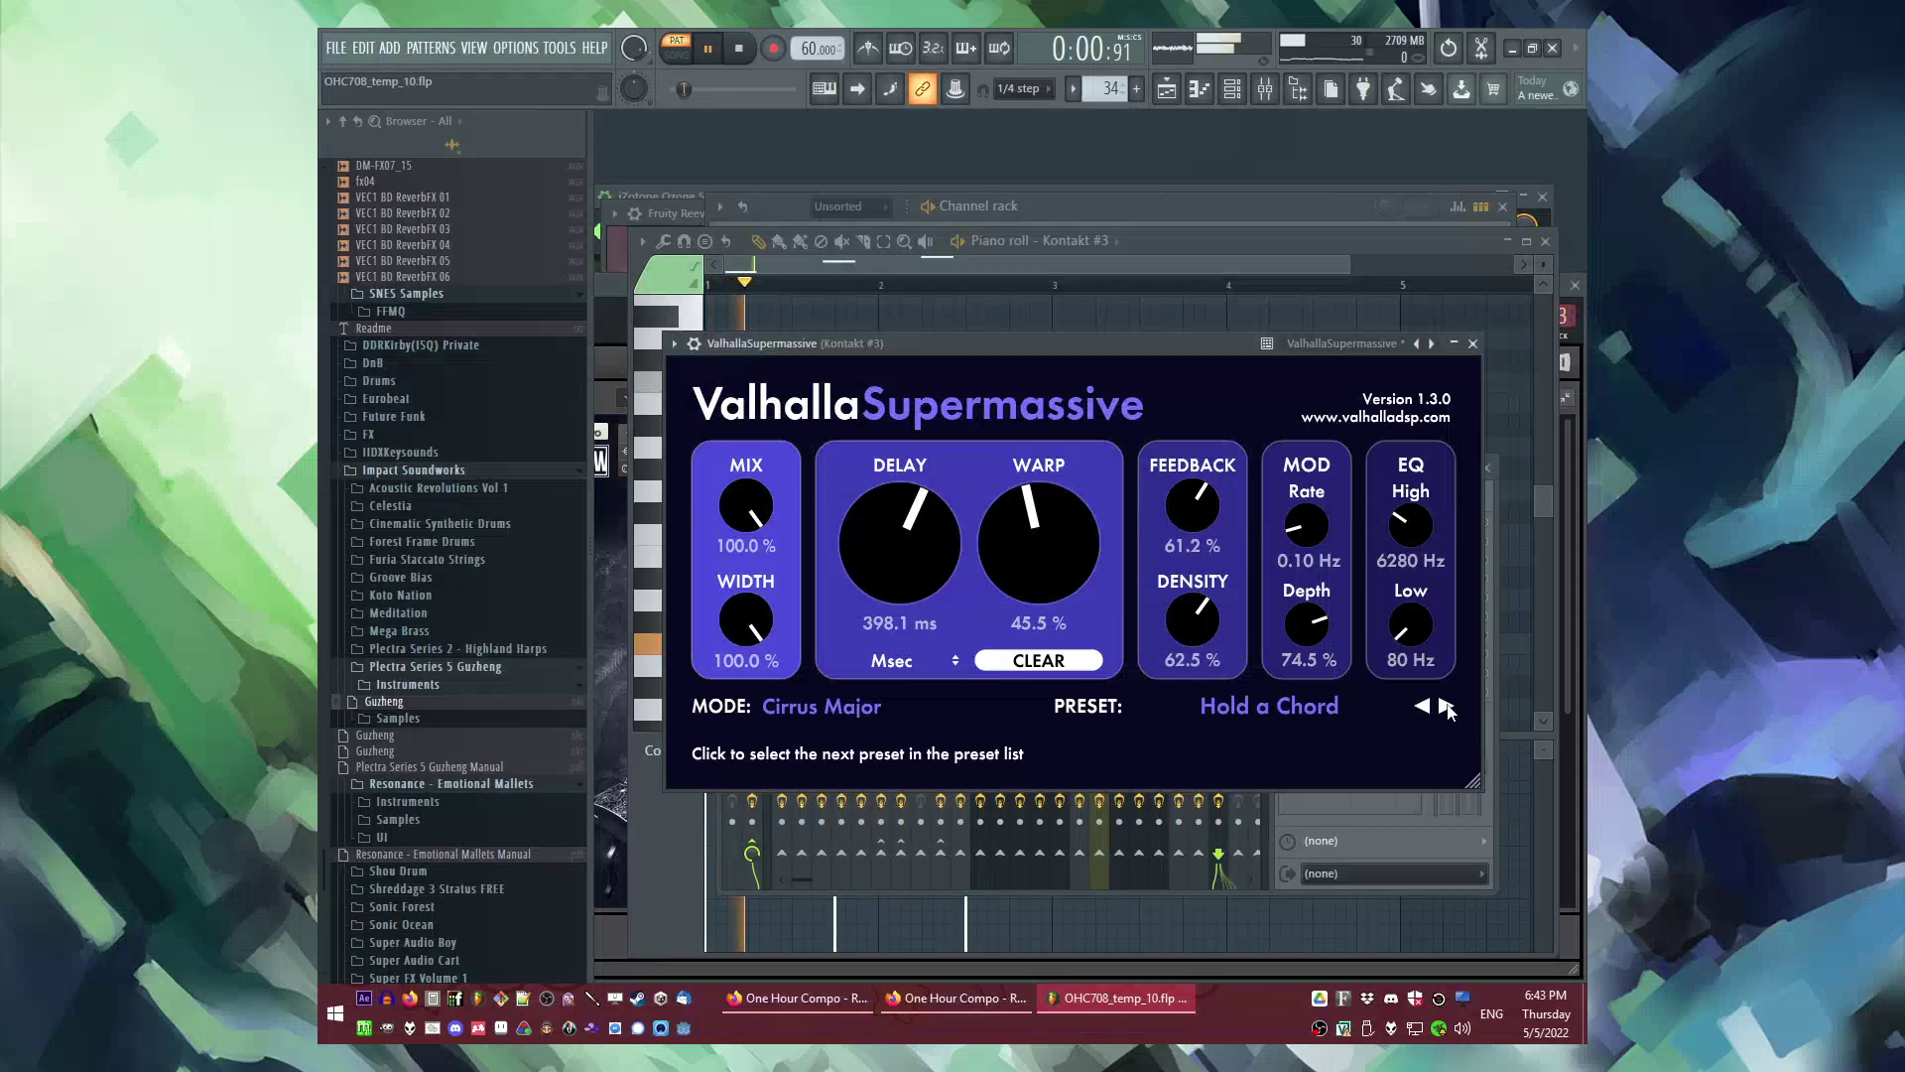
pyautogui.click(1446, 707)
# Step: Load the 80s Space Verb preset from ValhallaSupermassive's large reverbs
pyautogui.click(1385, 713)
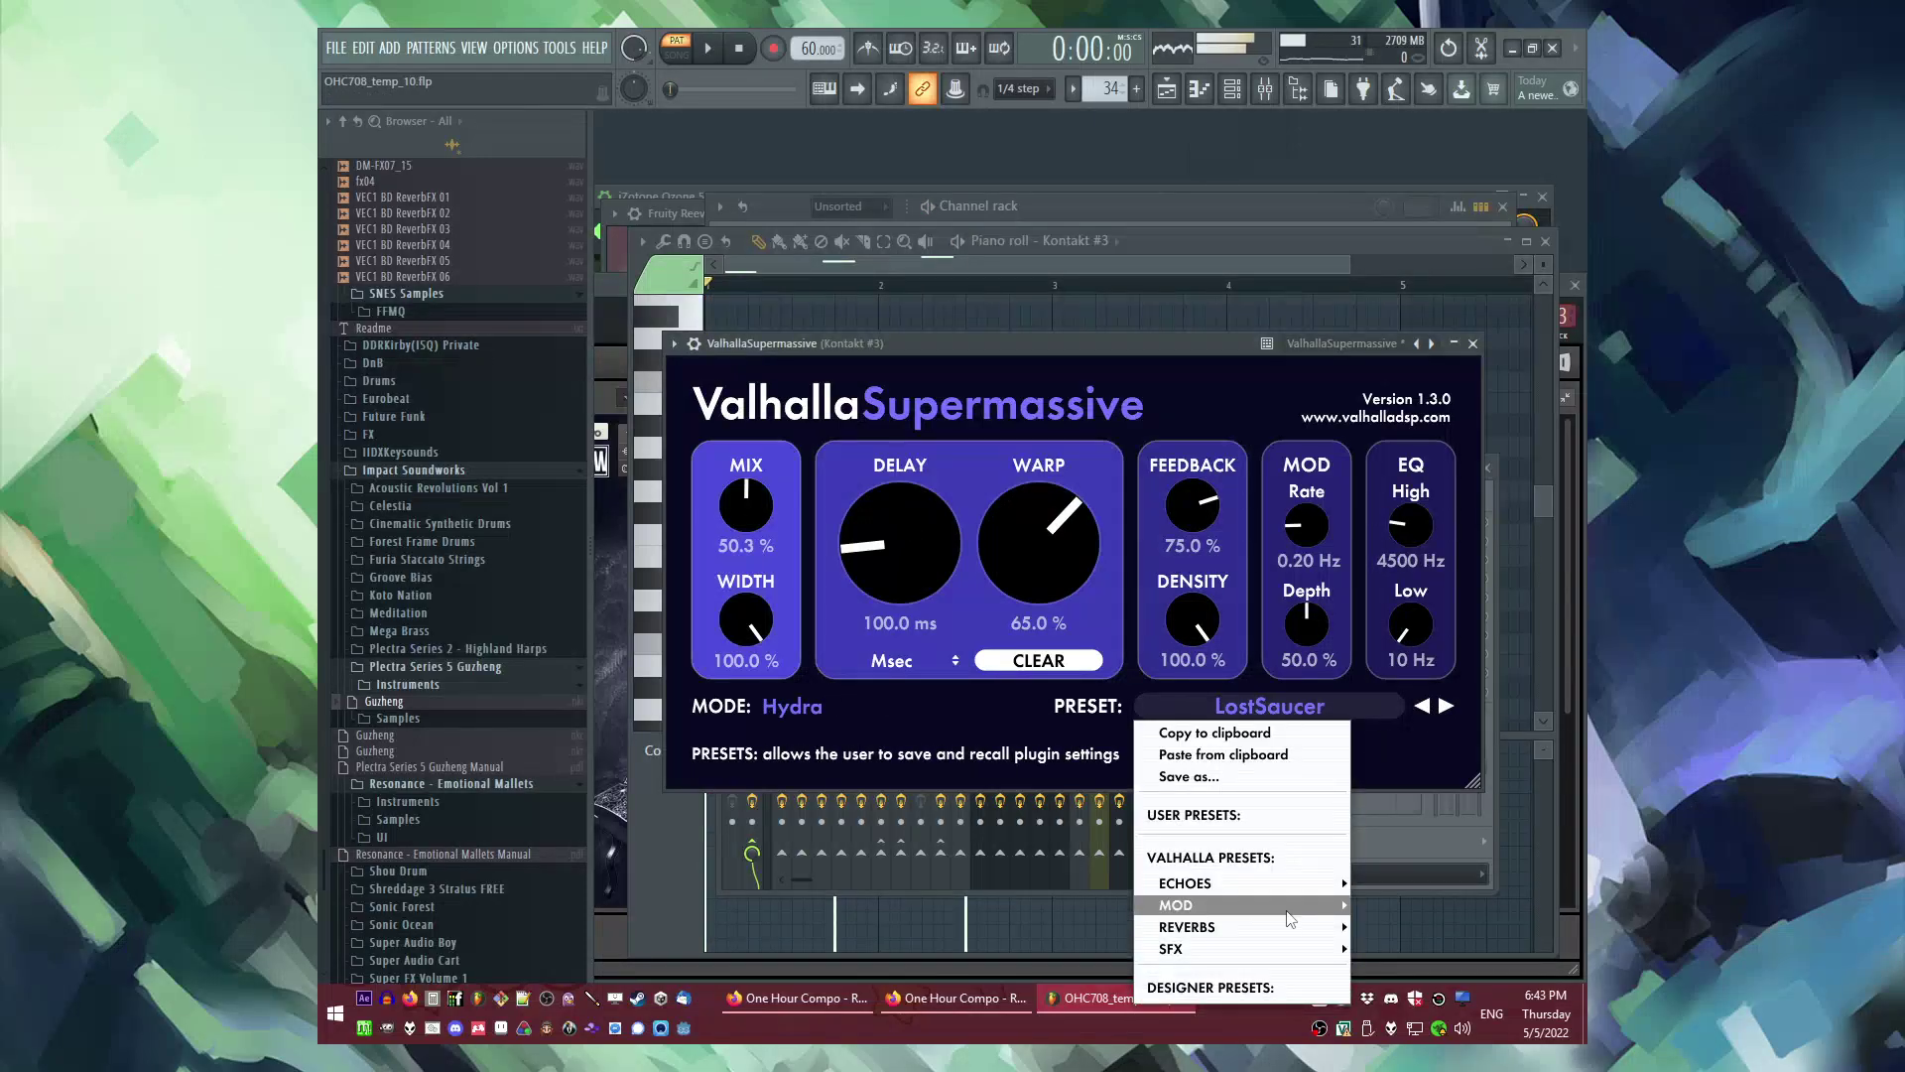
pyautogui.moveTo(1280, 948)
pyautogui.moveTo(1392, 904)
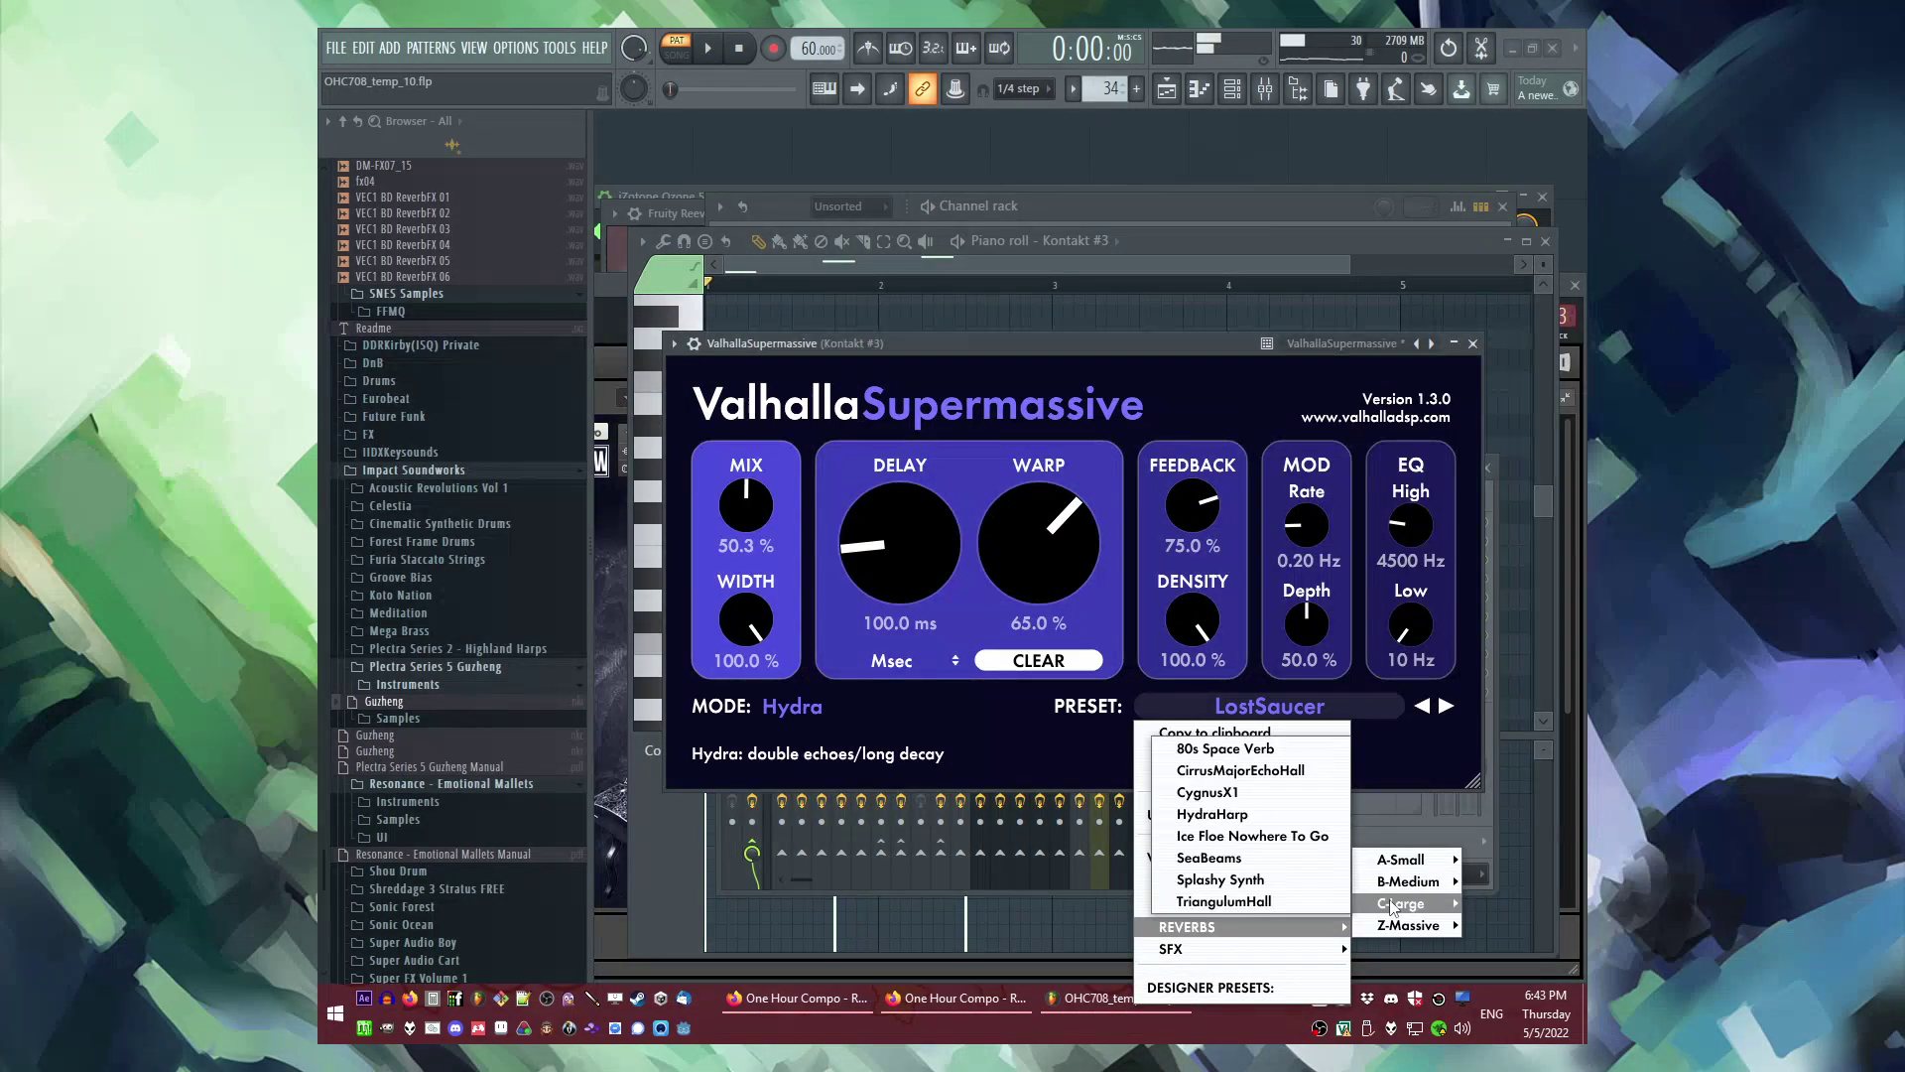
pyautogui.click(1231, 748)
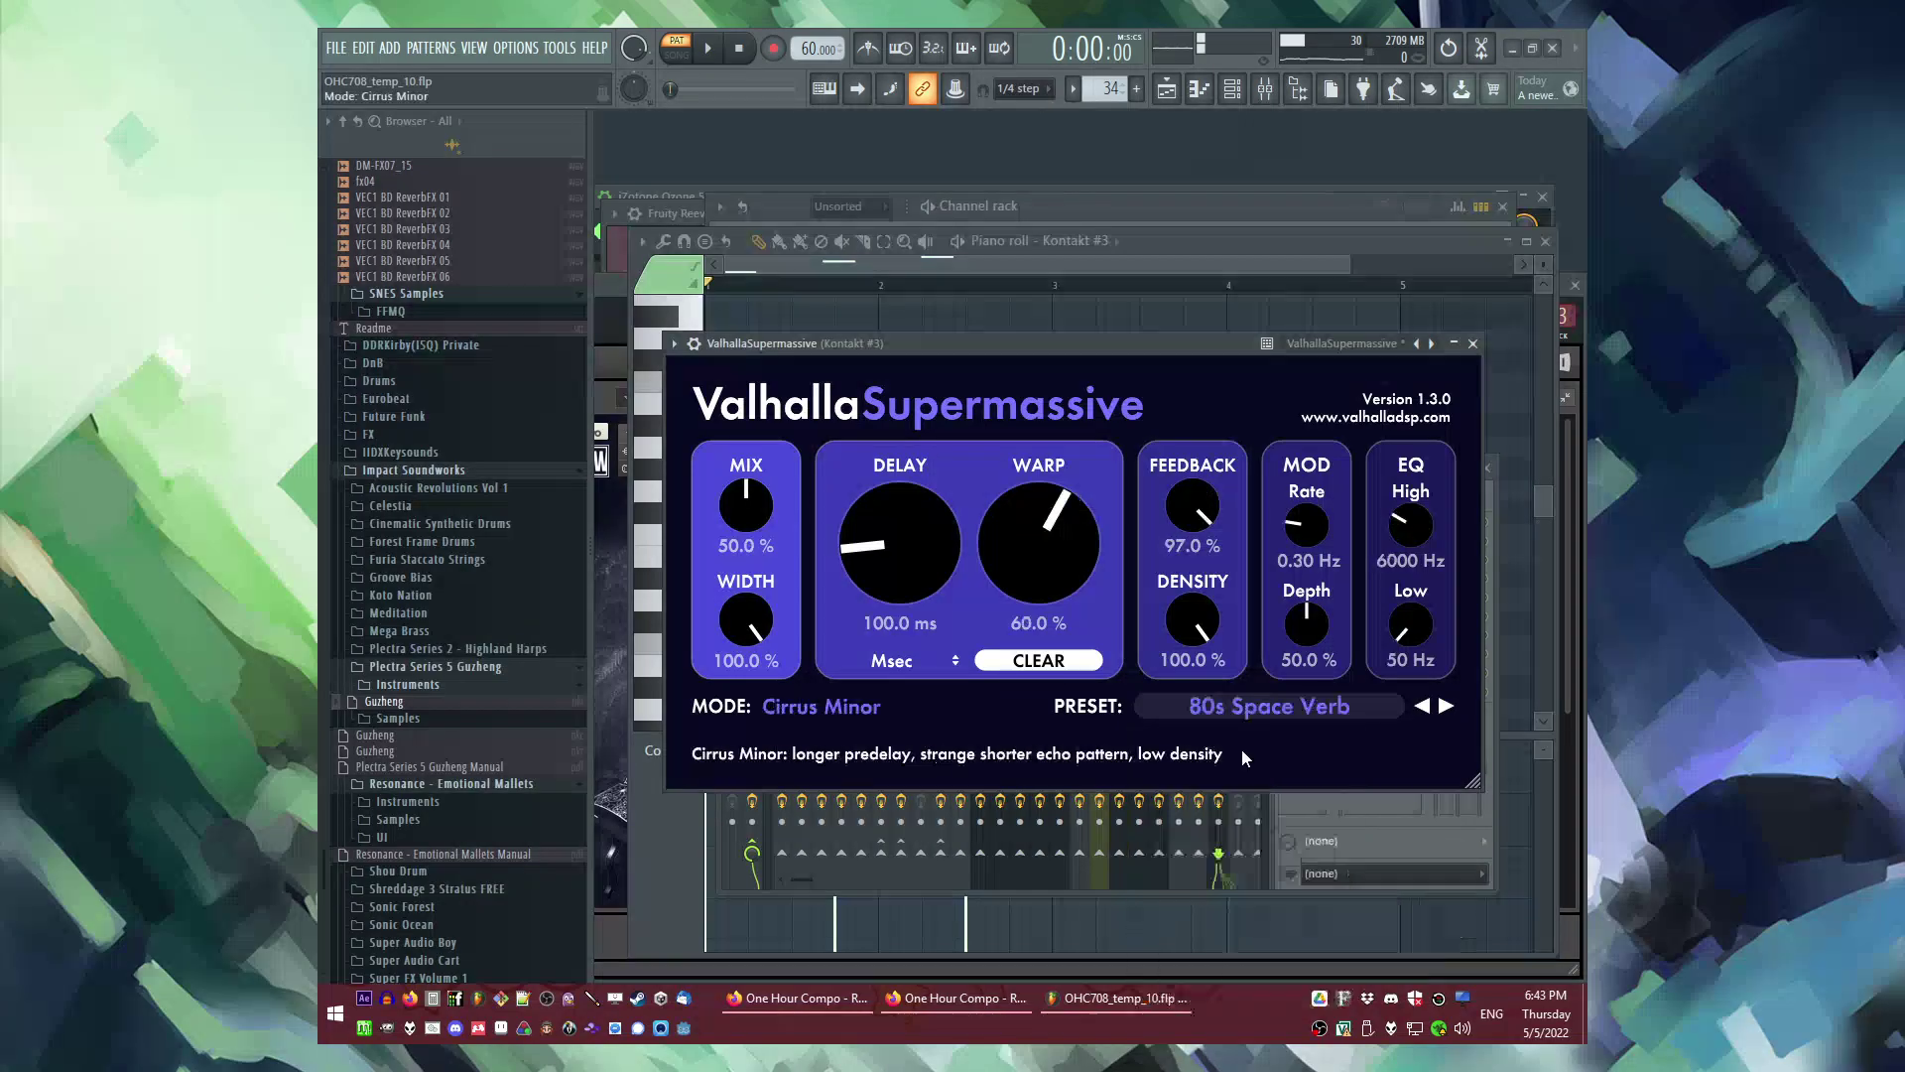
# Step: Audition the following large reverb presets in order against Pattern 34 and choose TriangulumHall
pyautogui.click(1443, 707)
pyautogui.press('space')
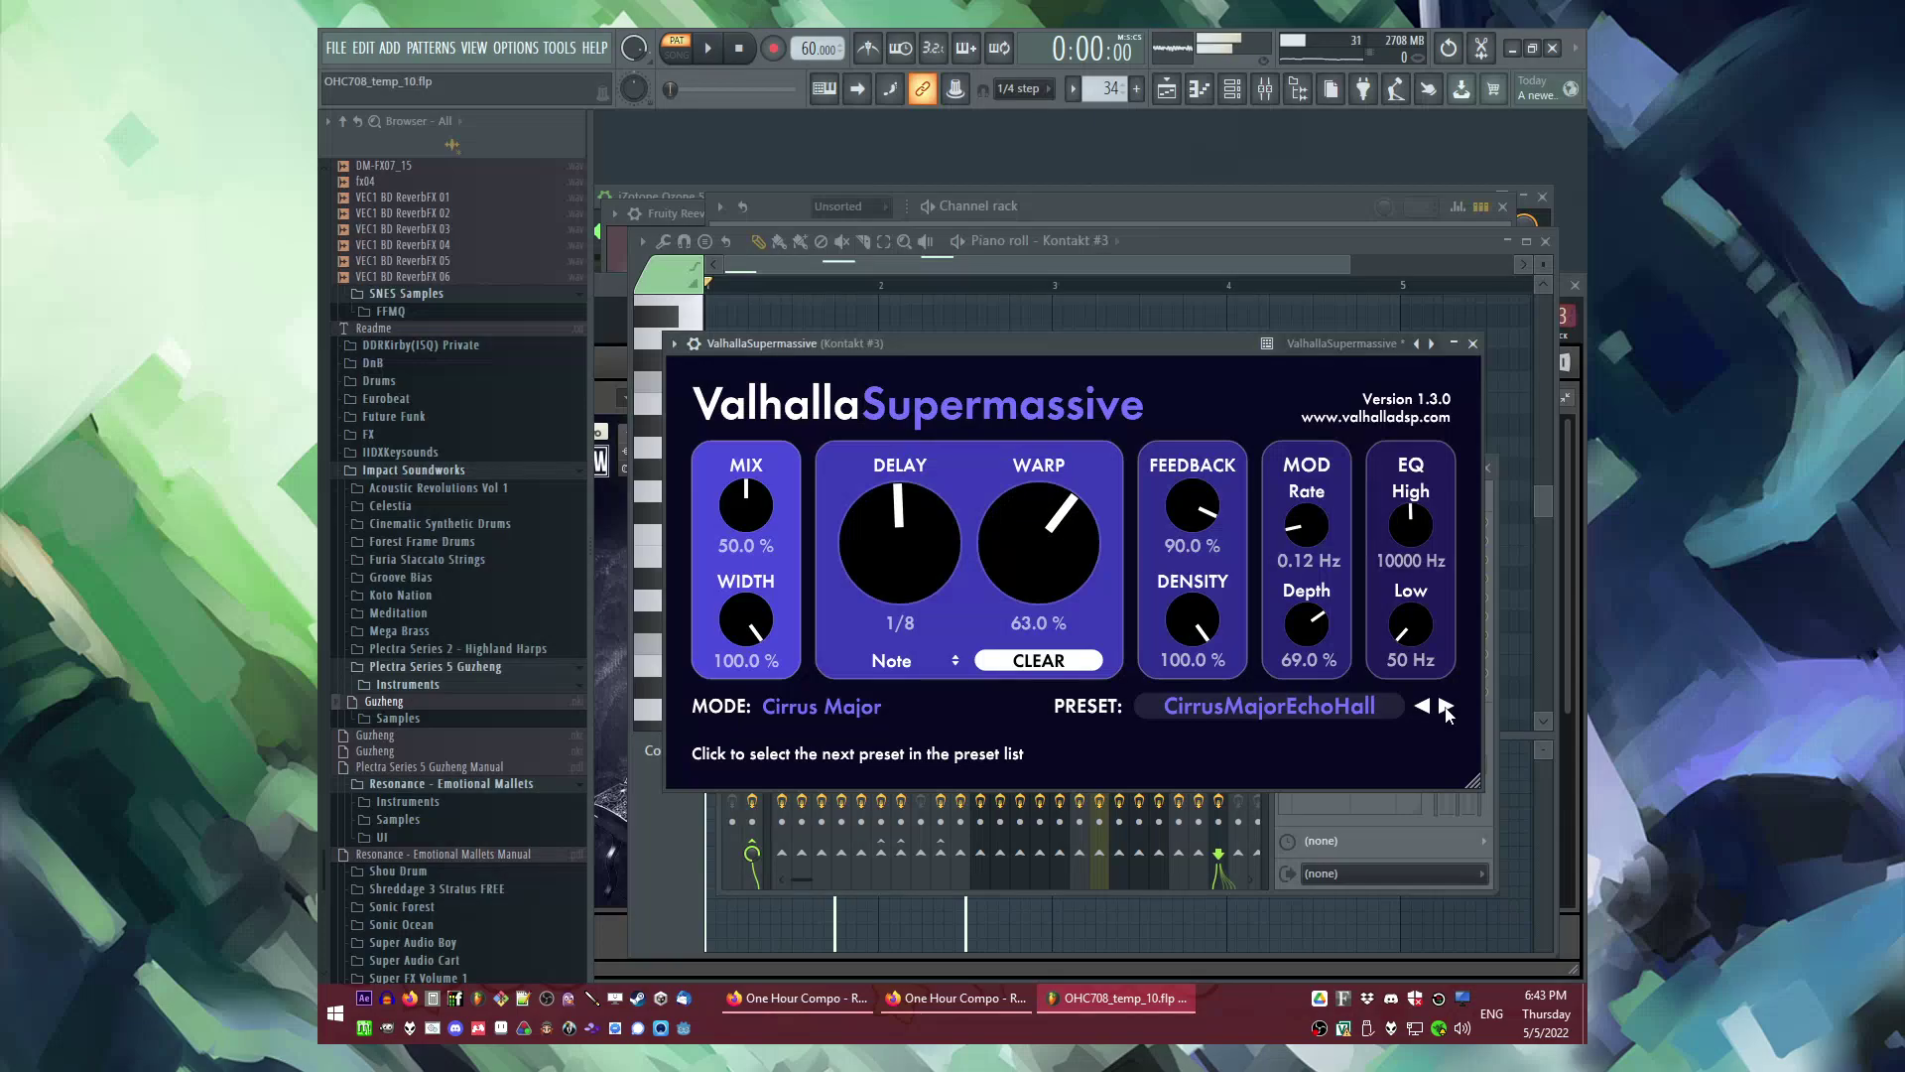
pyautogui.click(1444, 707)
pyautogui.press('space')
pyautogui.click(1444, 706)
pyautogui.press('space')
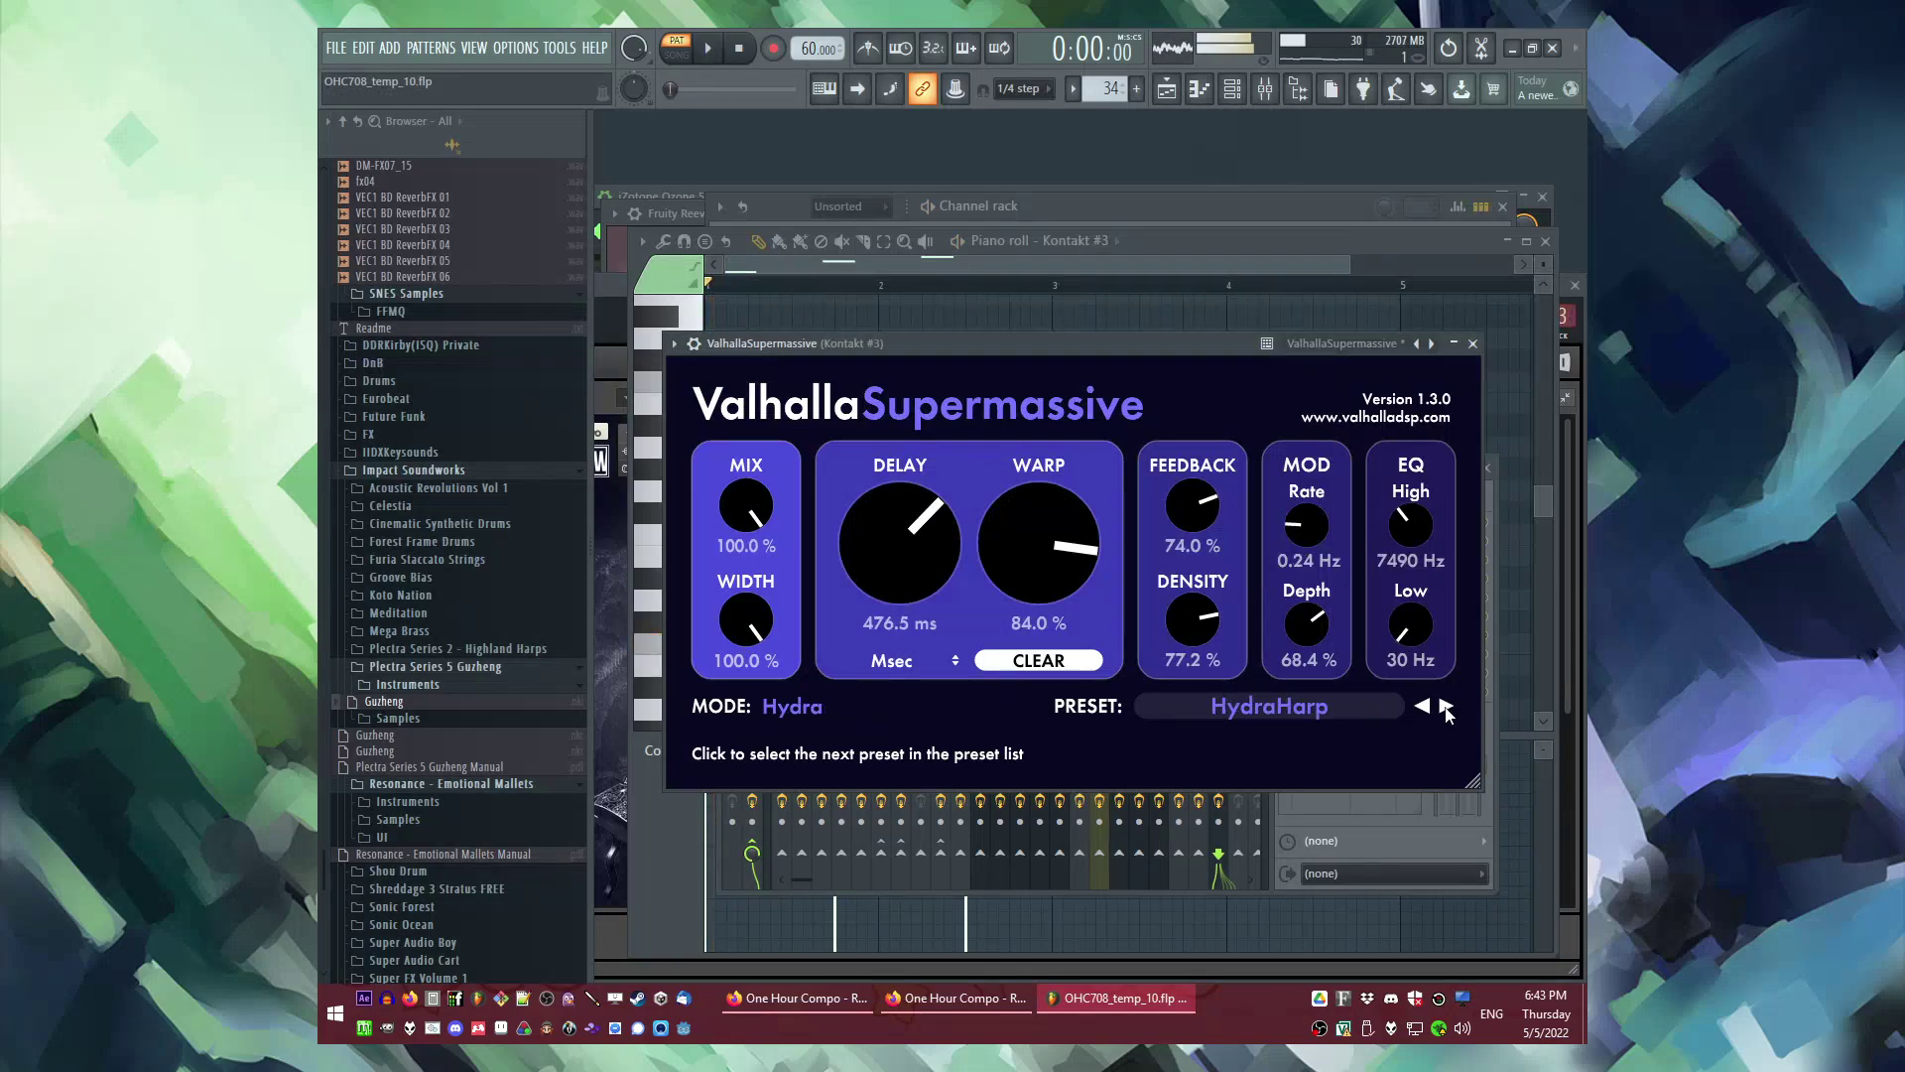
pyautogui.click(1444, 706)
pyautogui.click(1444, 706)
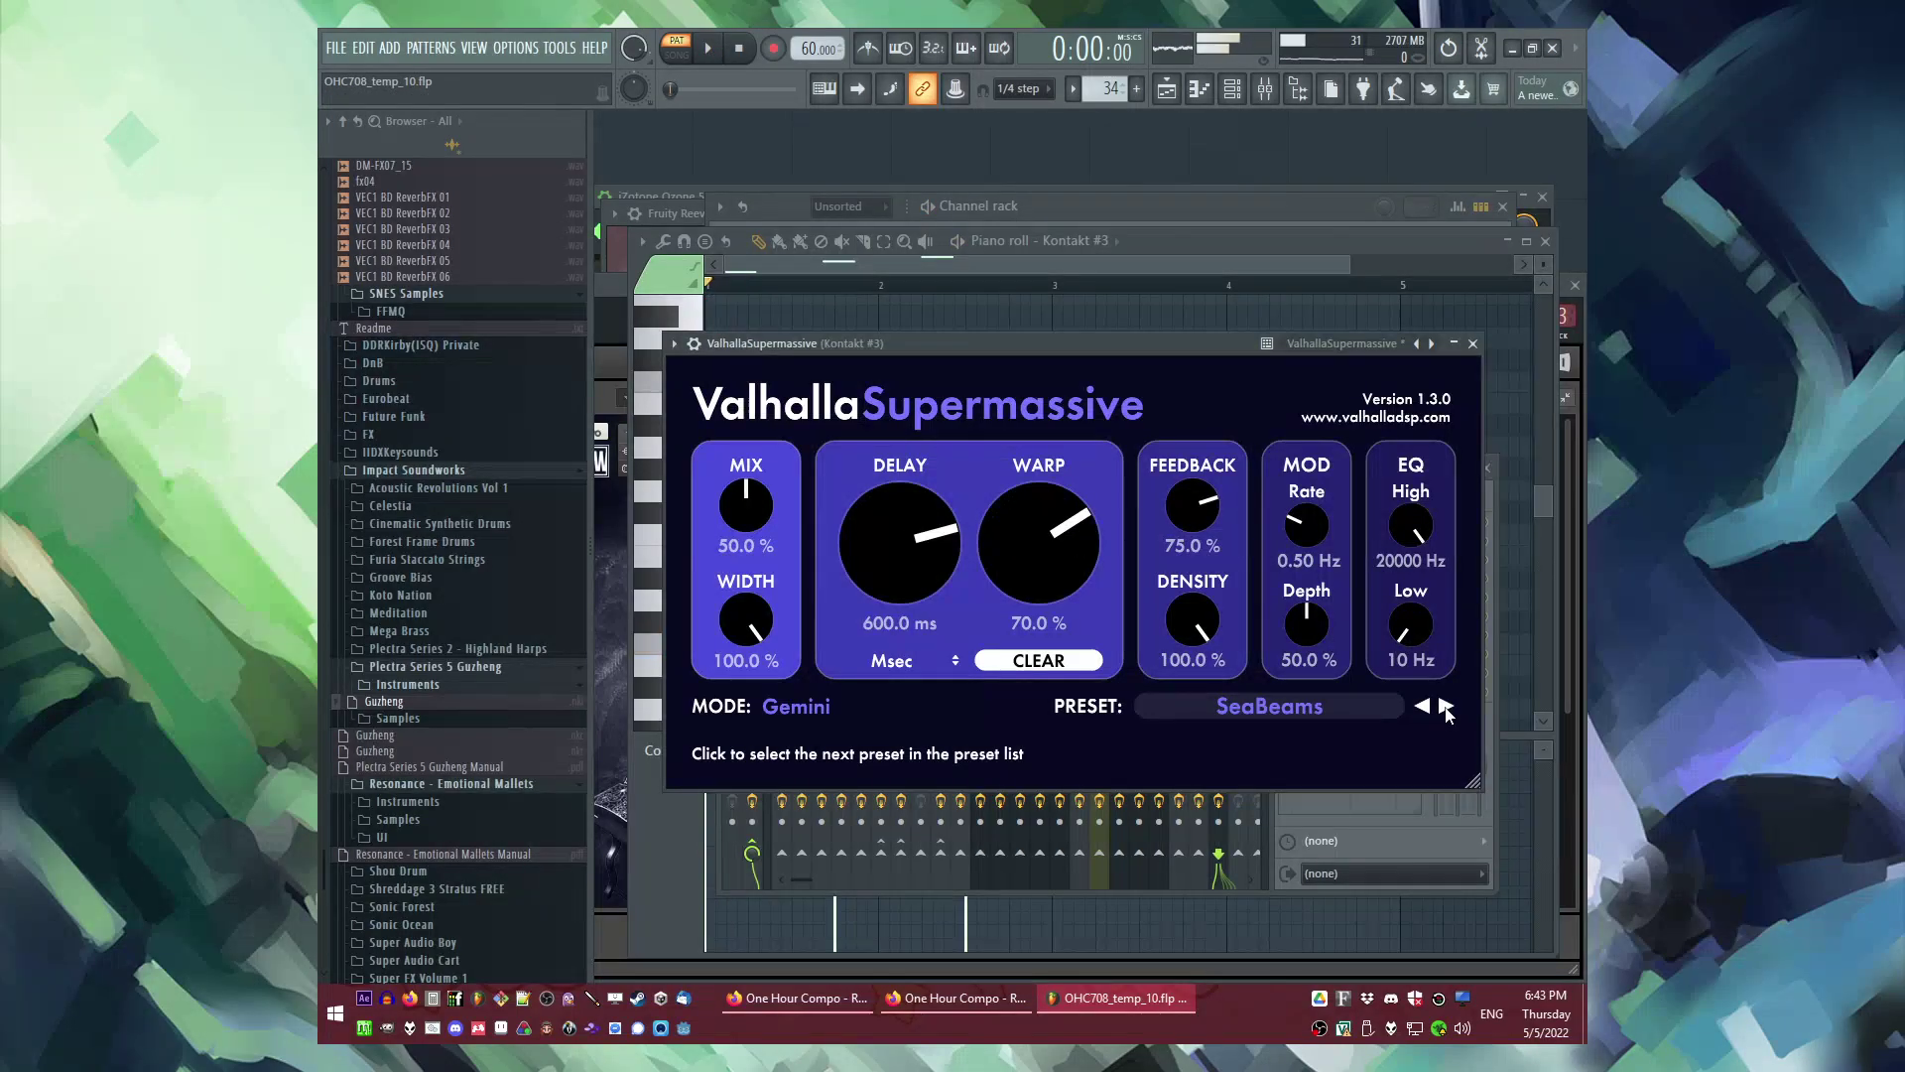
pyautogui.click(1445, 708)
pyautogui.press('space')
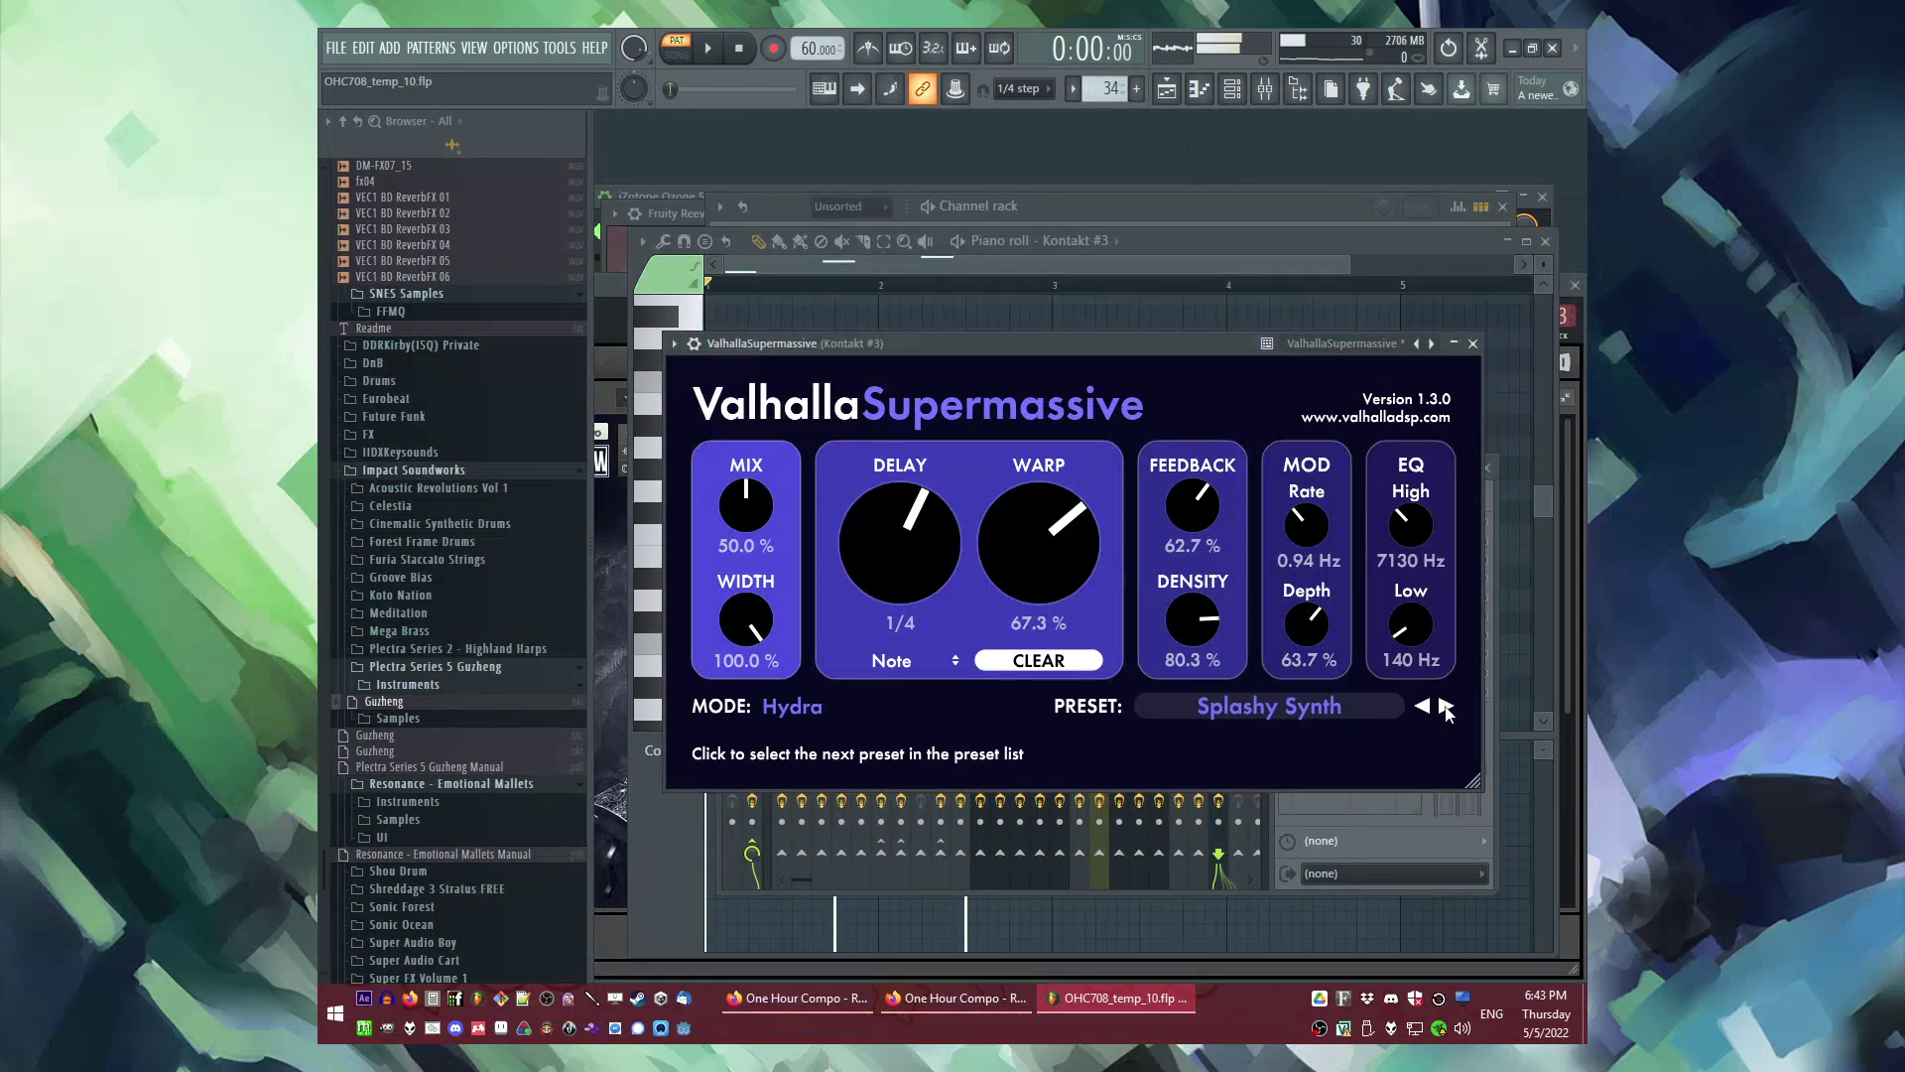
pyautogui.click(1445, 706)
# Step: Adjust the TriangulumHall reverb to 63.8 % feedback and a 193.8 ms delay
pyautogui.moveTo(1193, 508); pyautogui.dragTo(1195, 576)
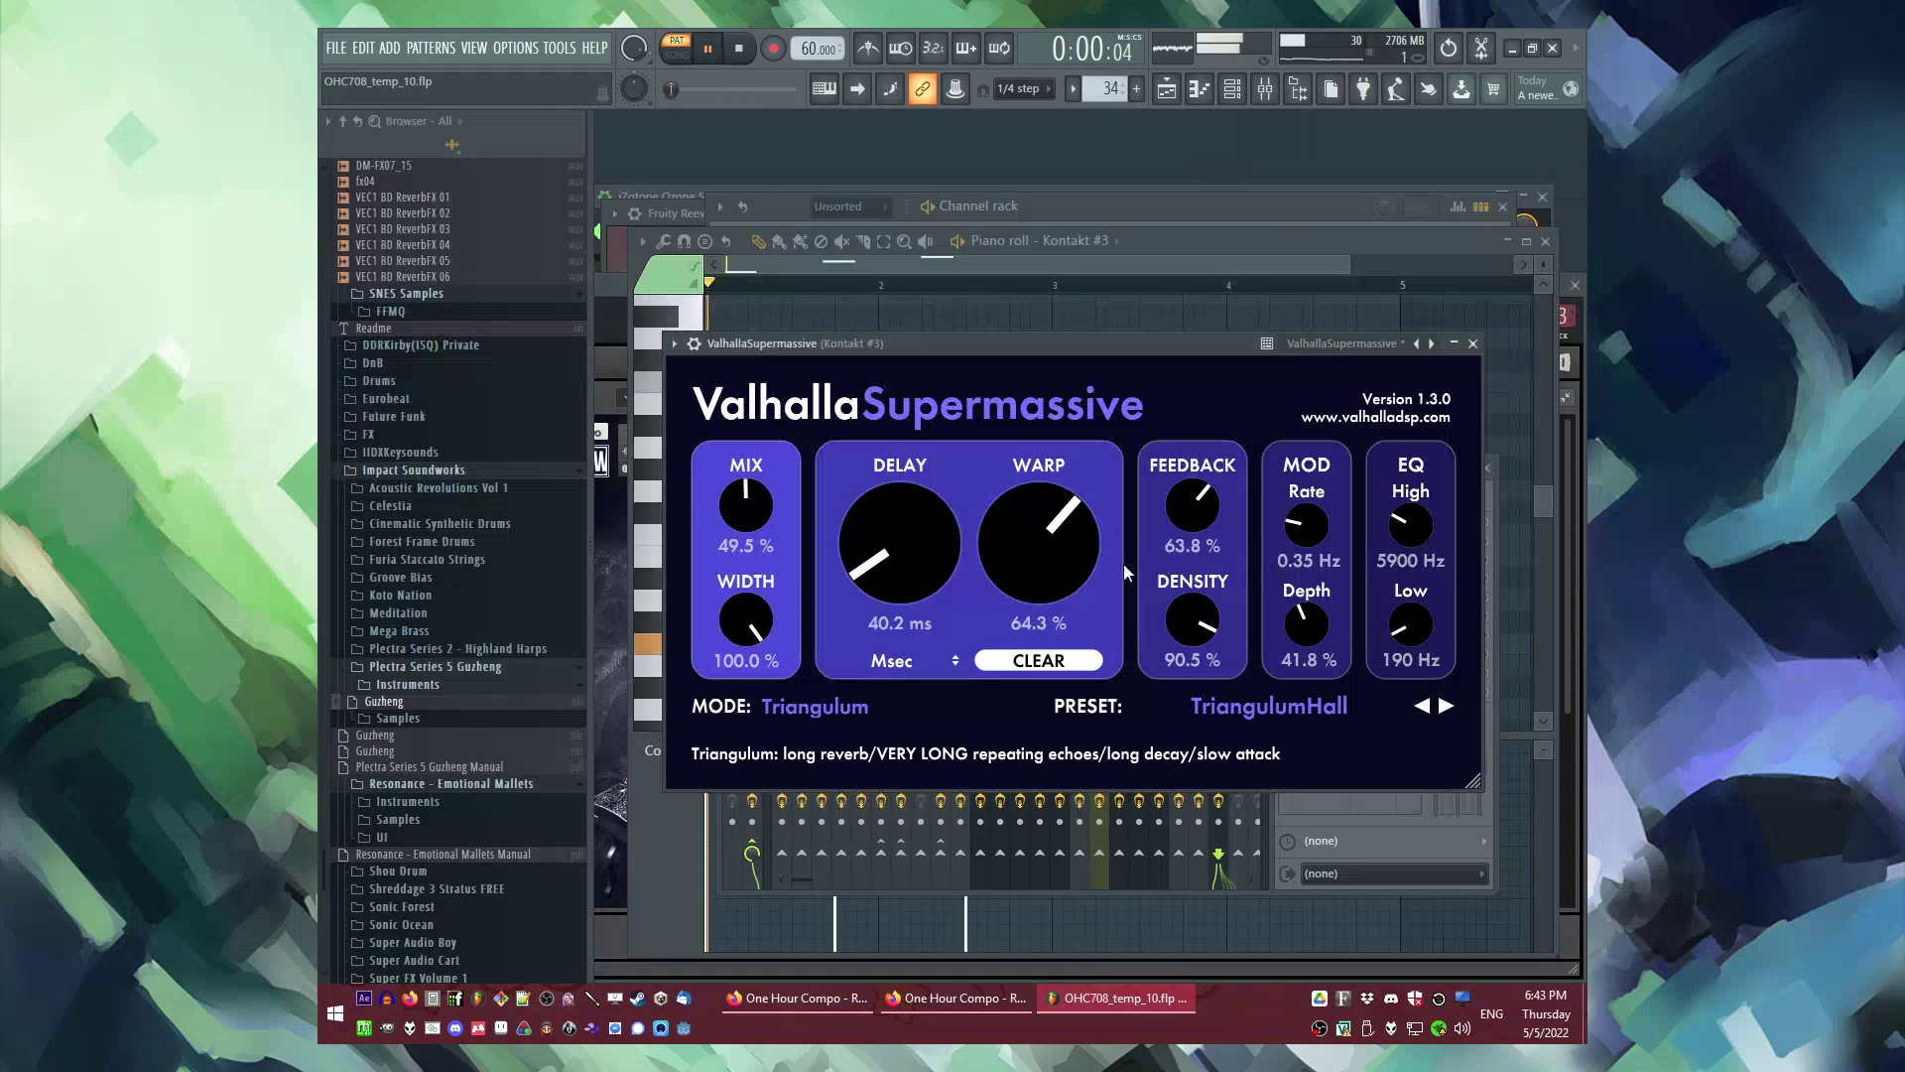
pyautogui.moveTo(929, 561); pyautogui.dragTo(915, 497)
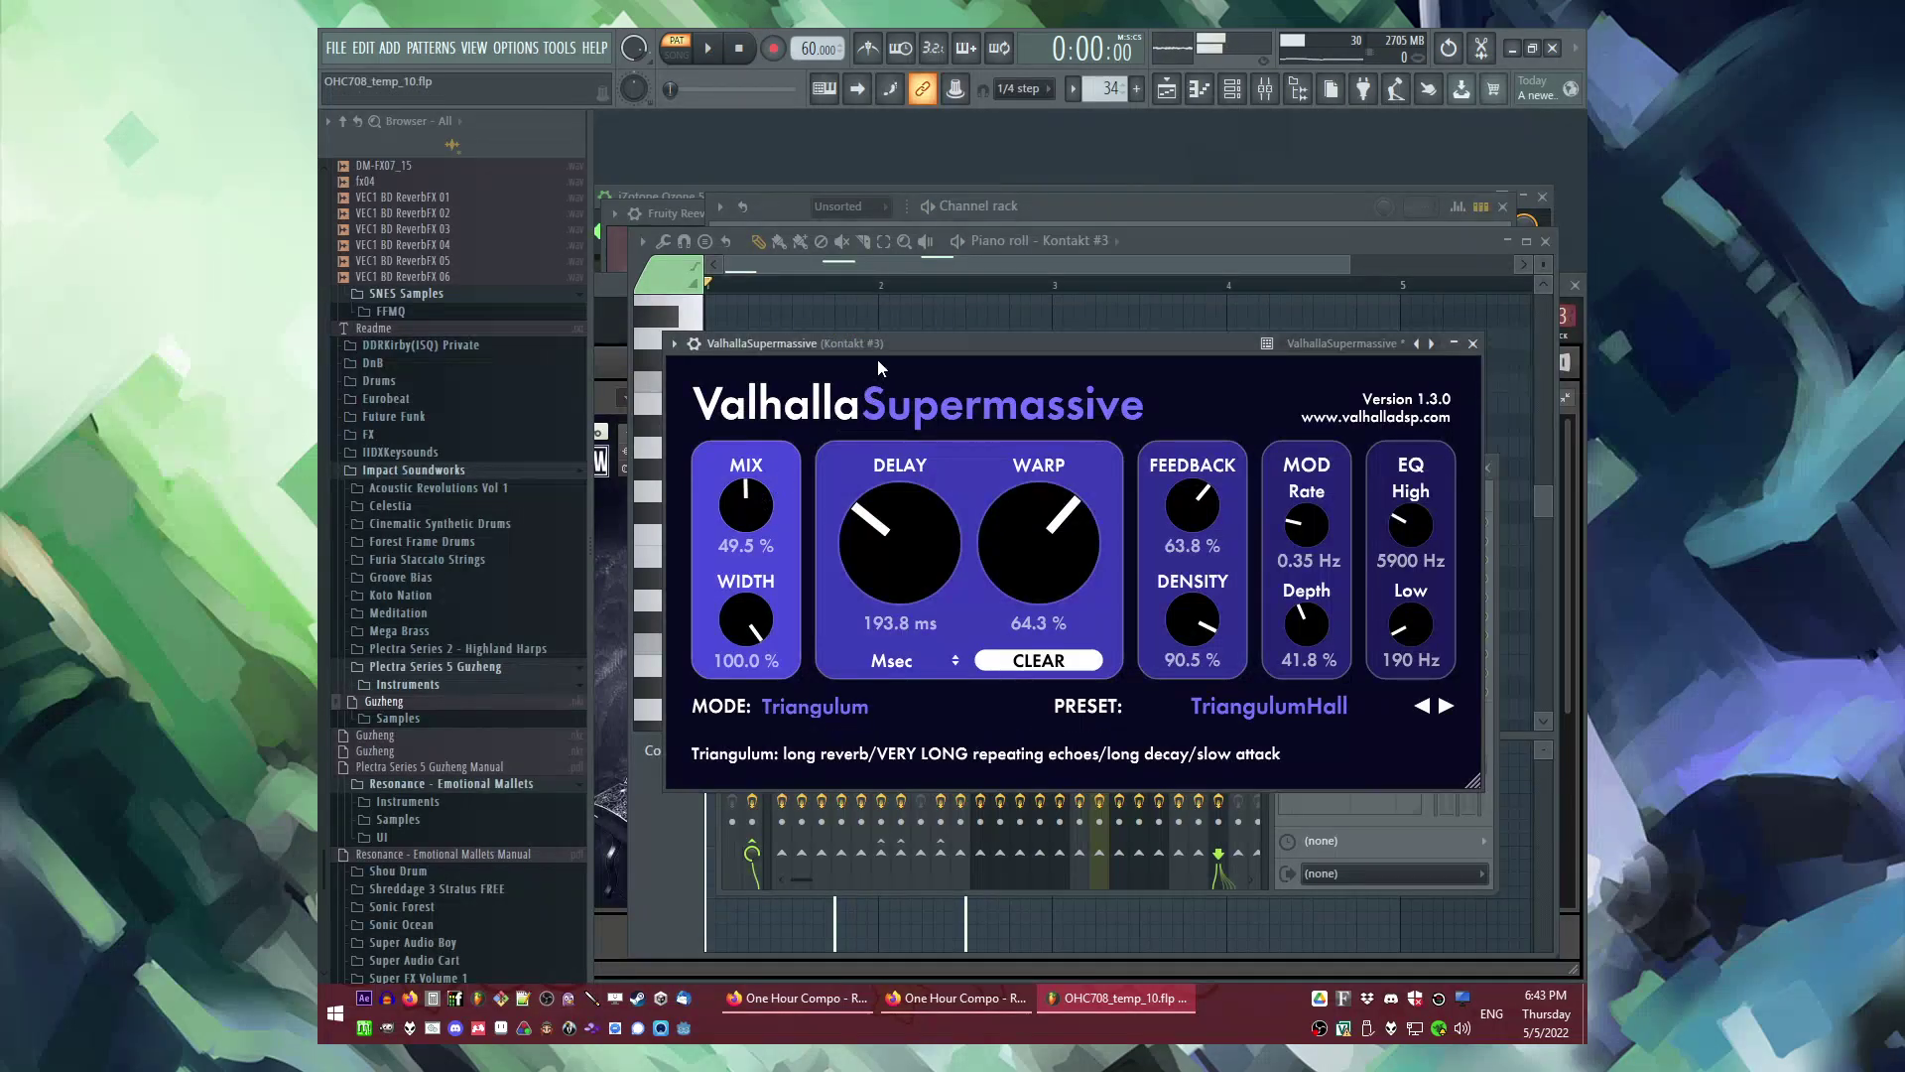
# Step: Play the full arrangement from bar 61 to check the Guzheng part of Pattern 34 in context
pyautogui.press('F5')
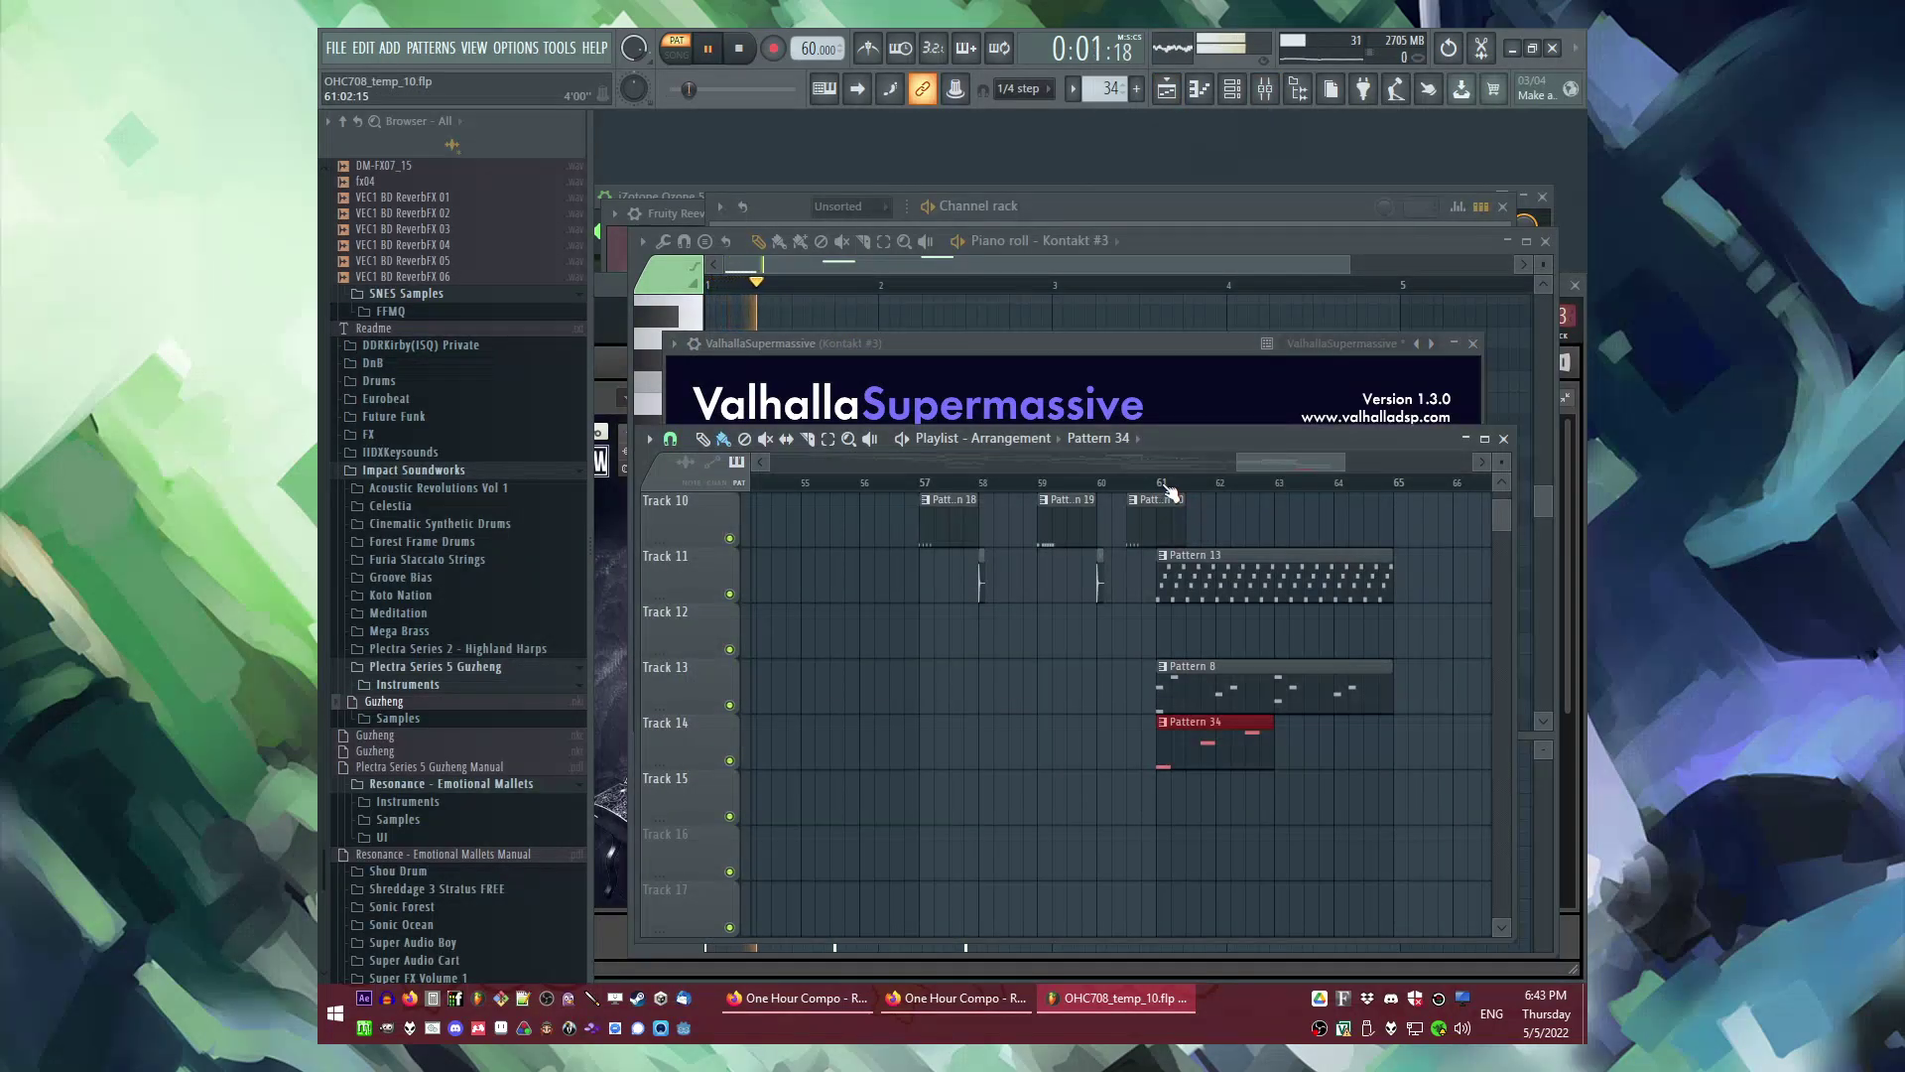
pyautogui.press('space')
pyautogui.scroll(3, 1319, 764)
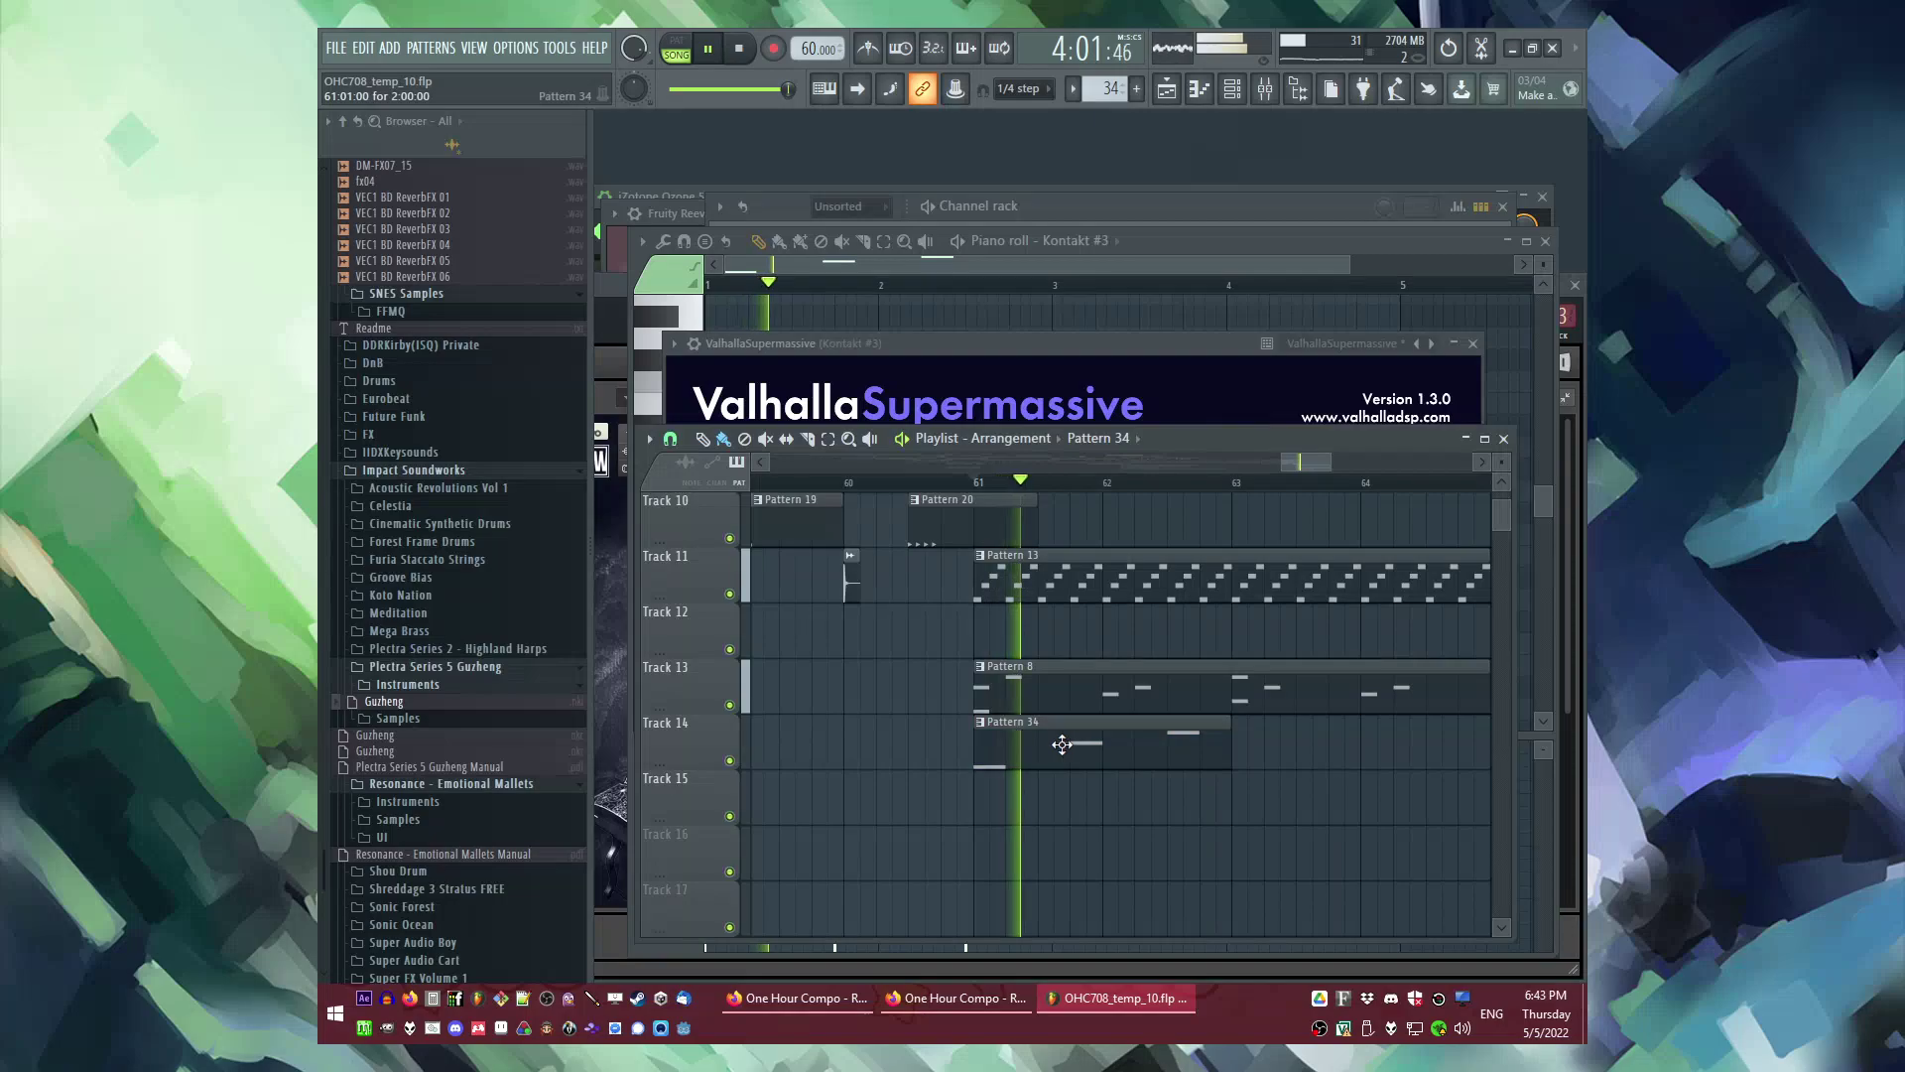
# Step: Insert Fruity Parametric EQ 2 on the Kontakt #3 mixer track and boost band 6 by about 7.3 dB near 3.5 kHz
pyautogui.press('F9')
pyautogui.click(1291, 526)
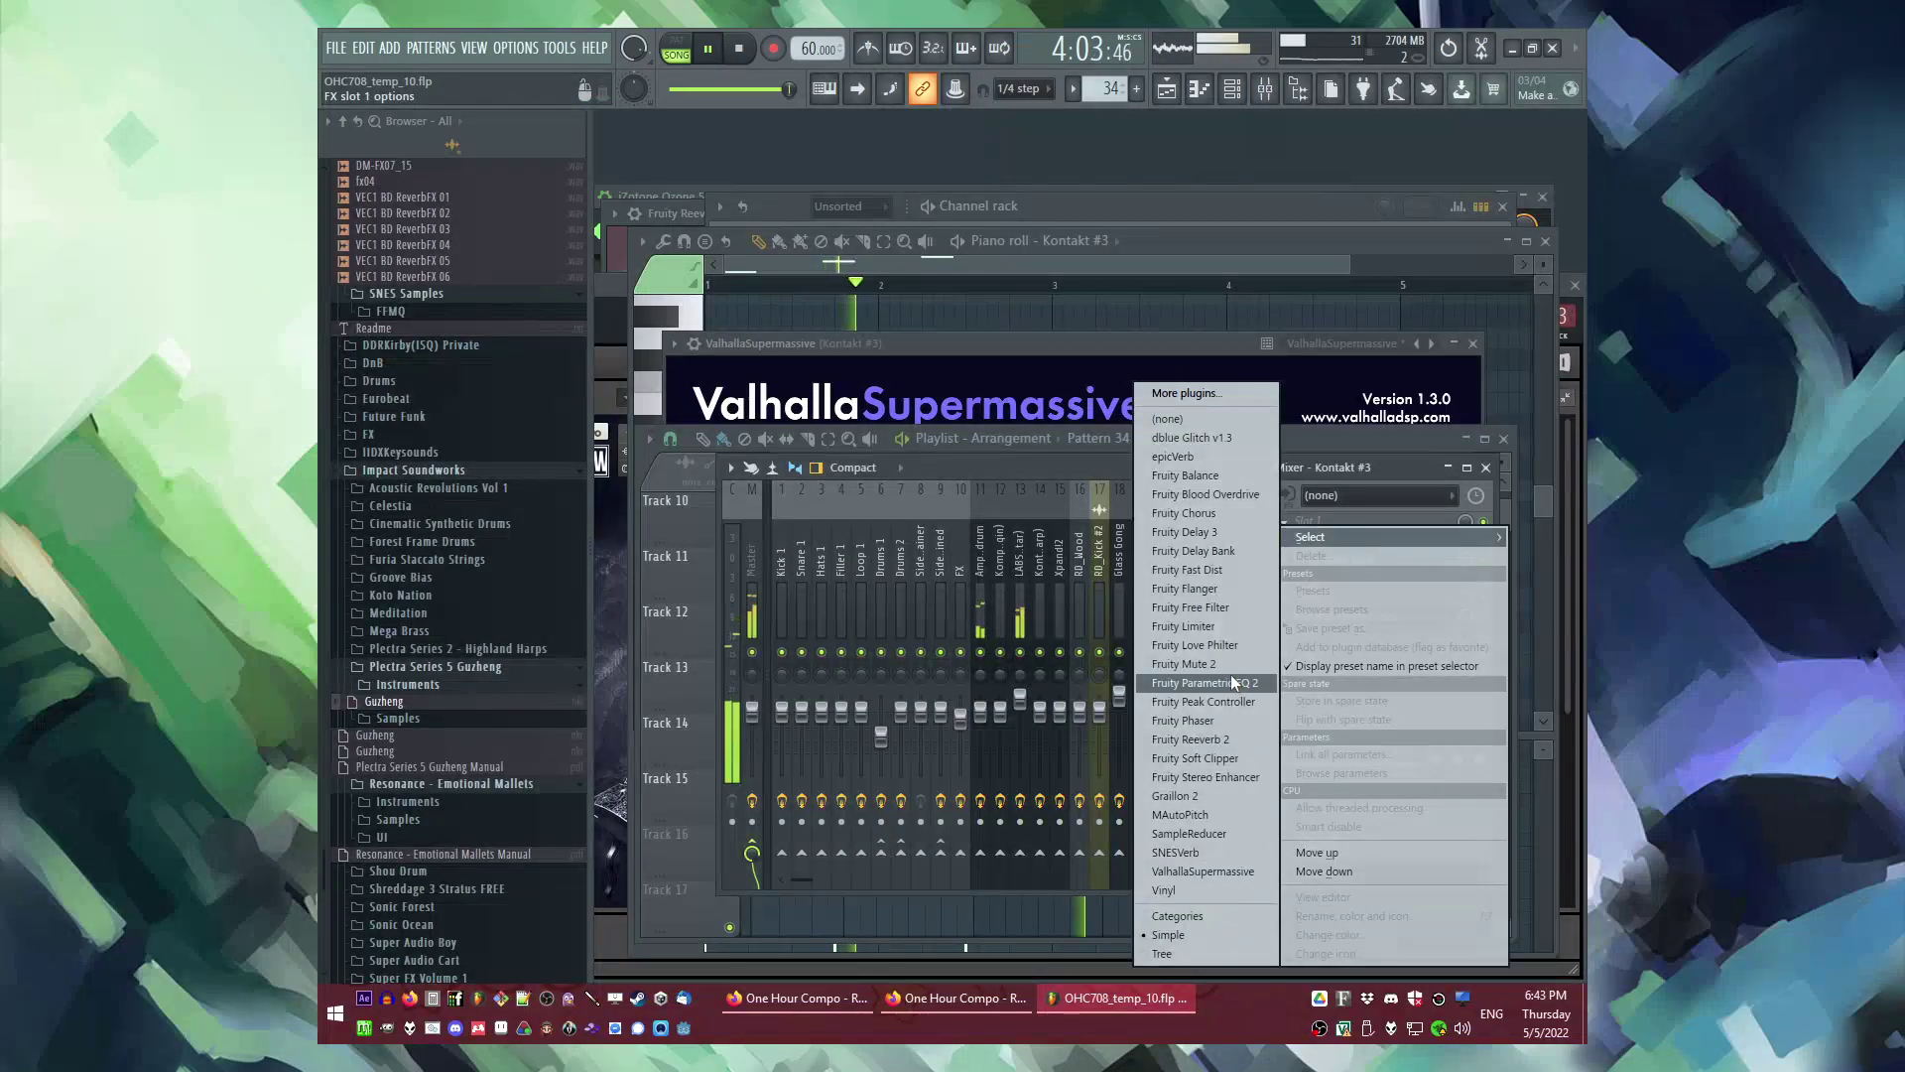
pyautogui.click(1252, 683)
pyautogui.moveTo(972, 381); pyautogui.dragTo(1000, 335)
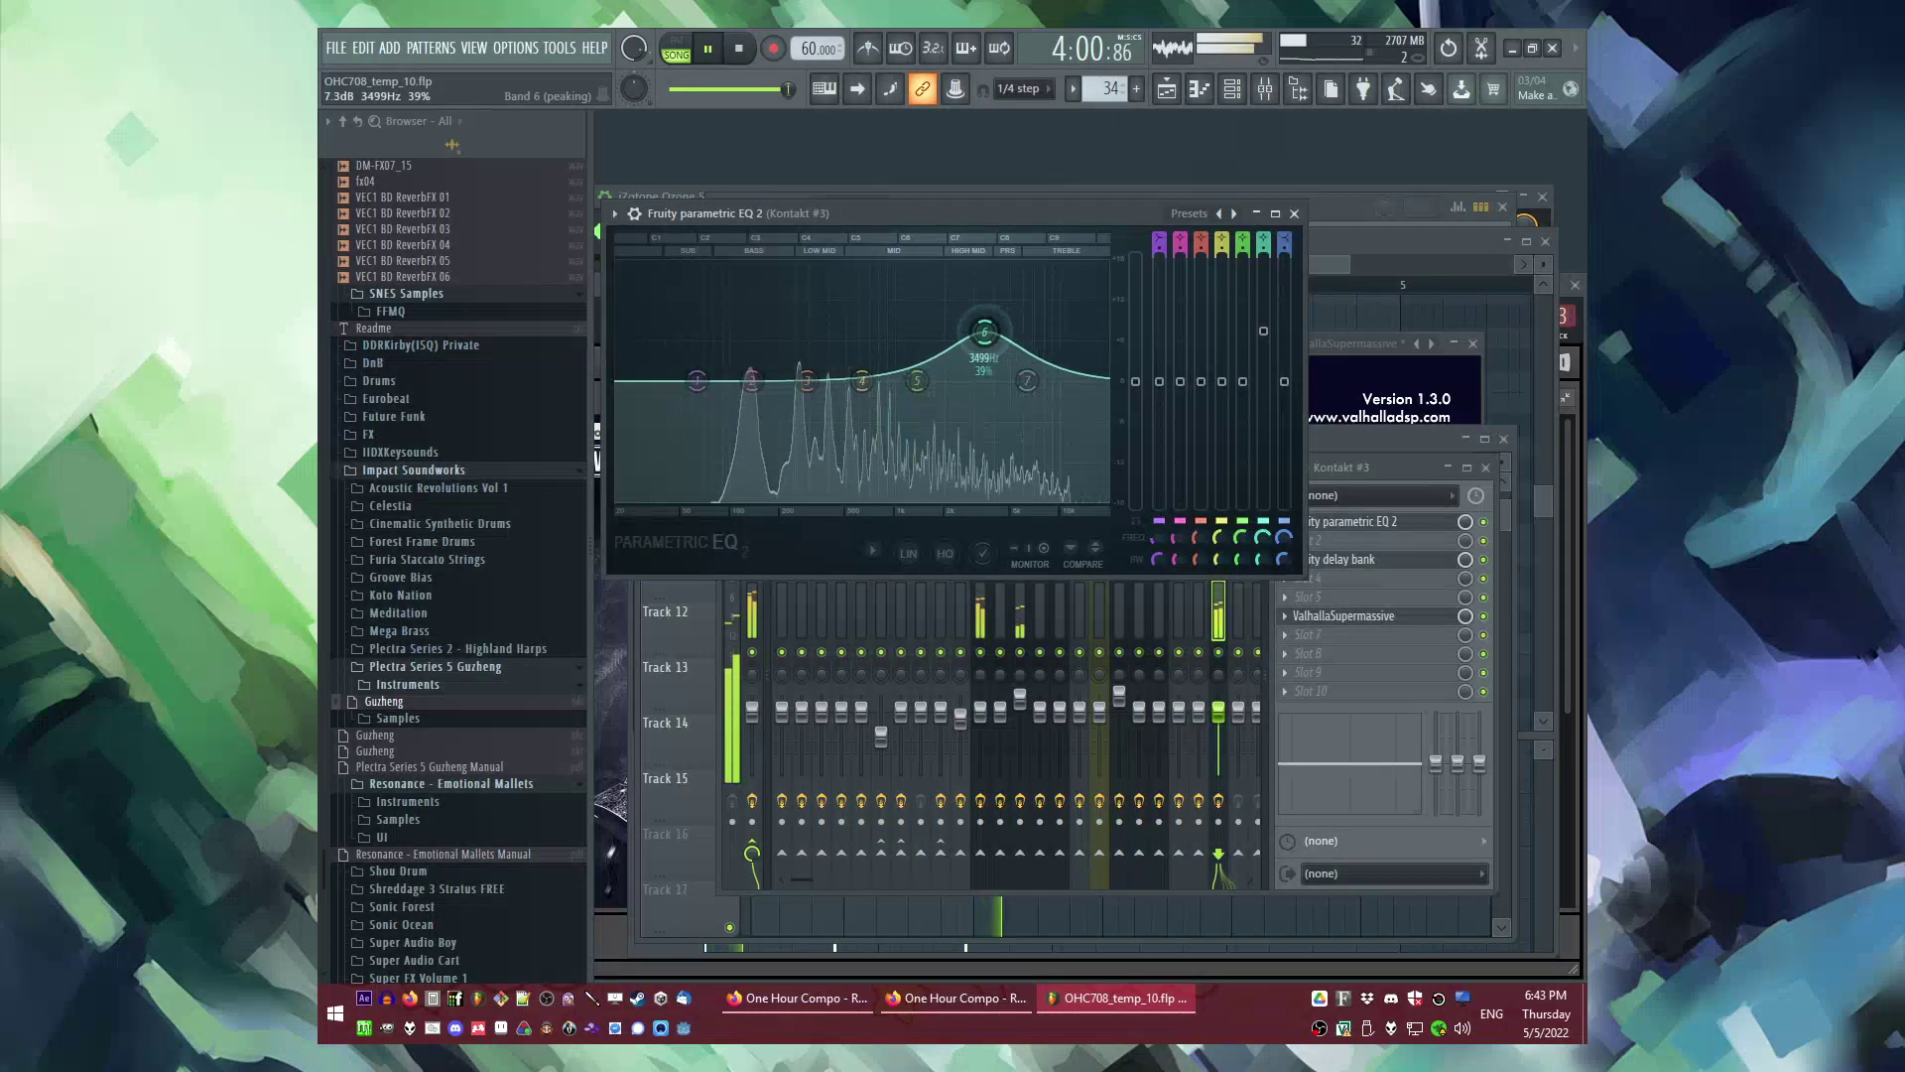
pyautogui.click(1294, 214)
# Step: Lower the velocity of the G5 note in bar 1 and follow it with F5 and D#5 notes leading into bar 2
pyautogui.click(1330, 300)
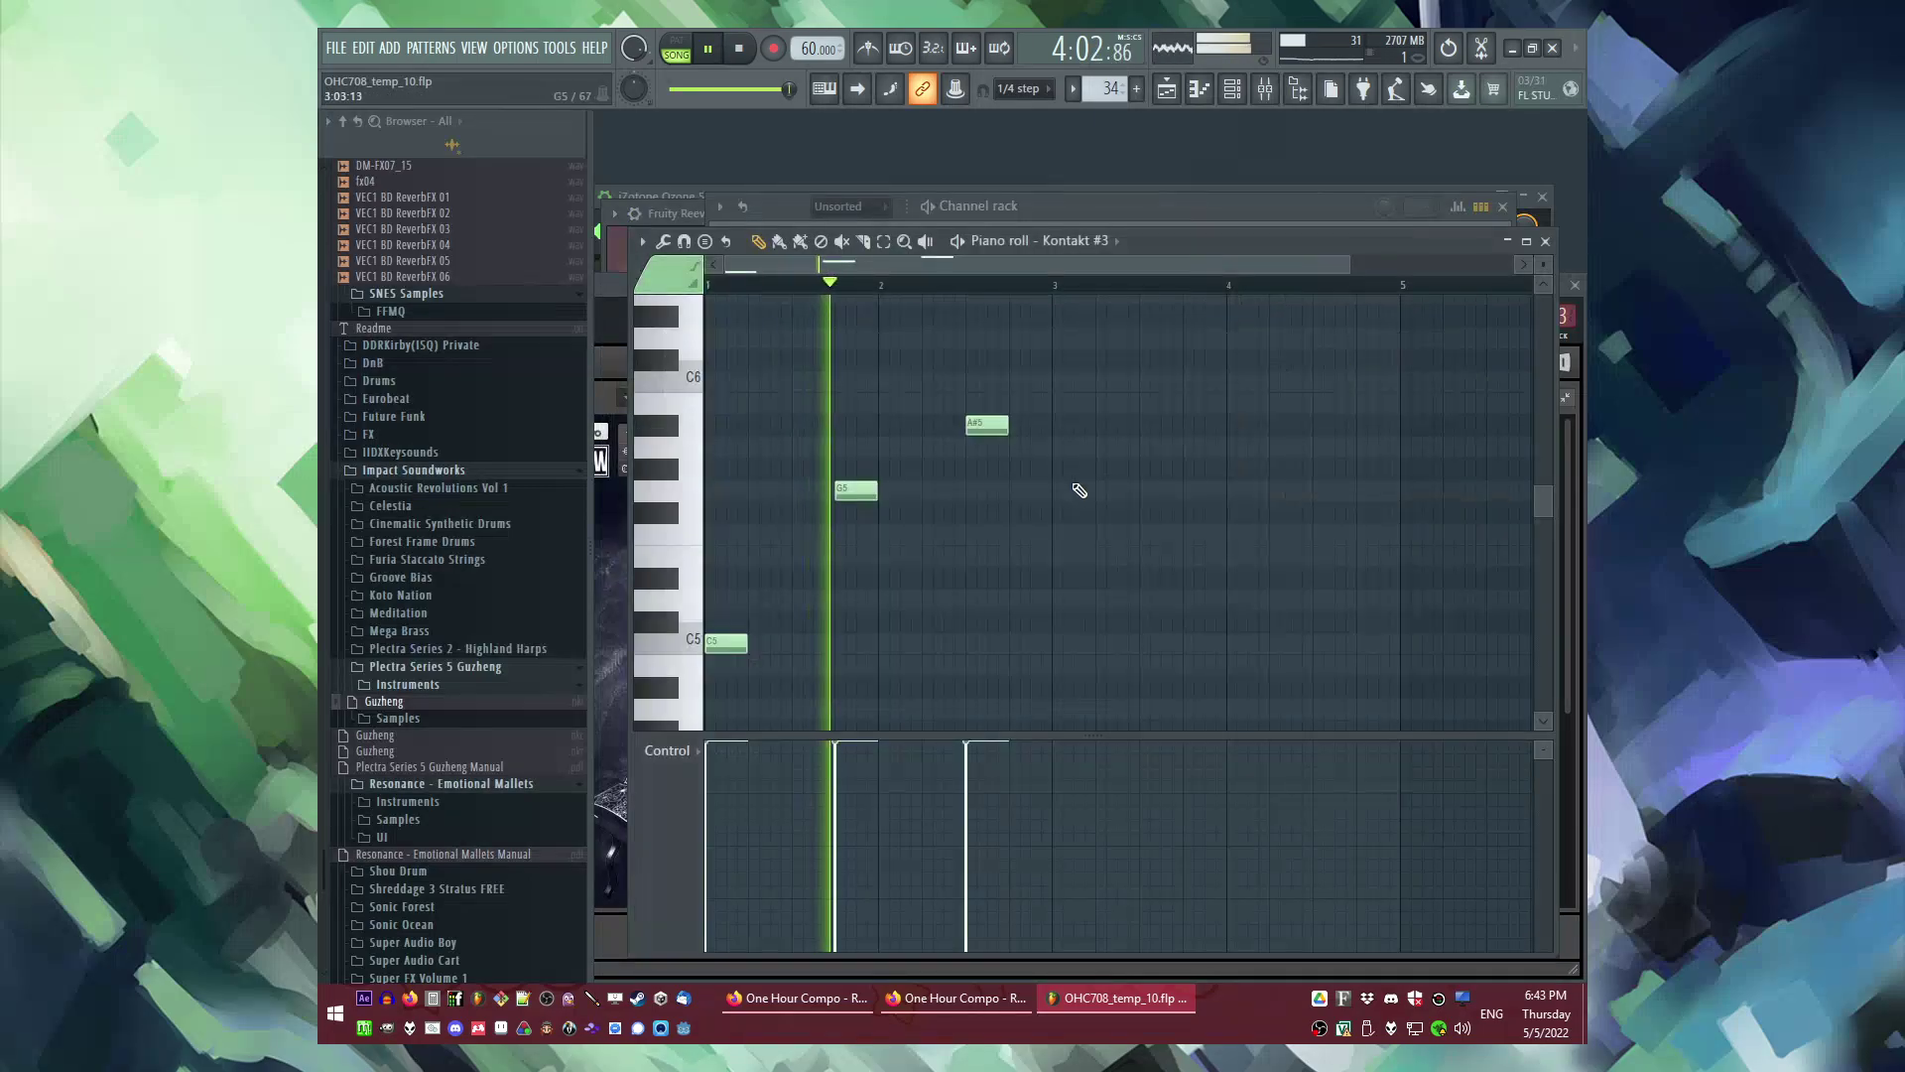
pyautogui.press('space')
pyautogui.press('space')
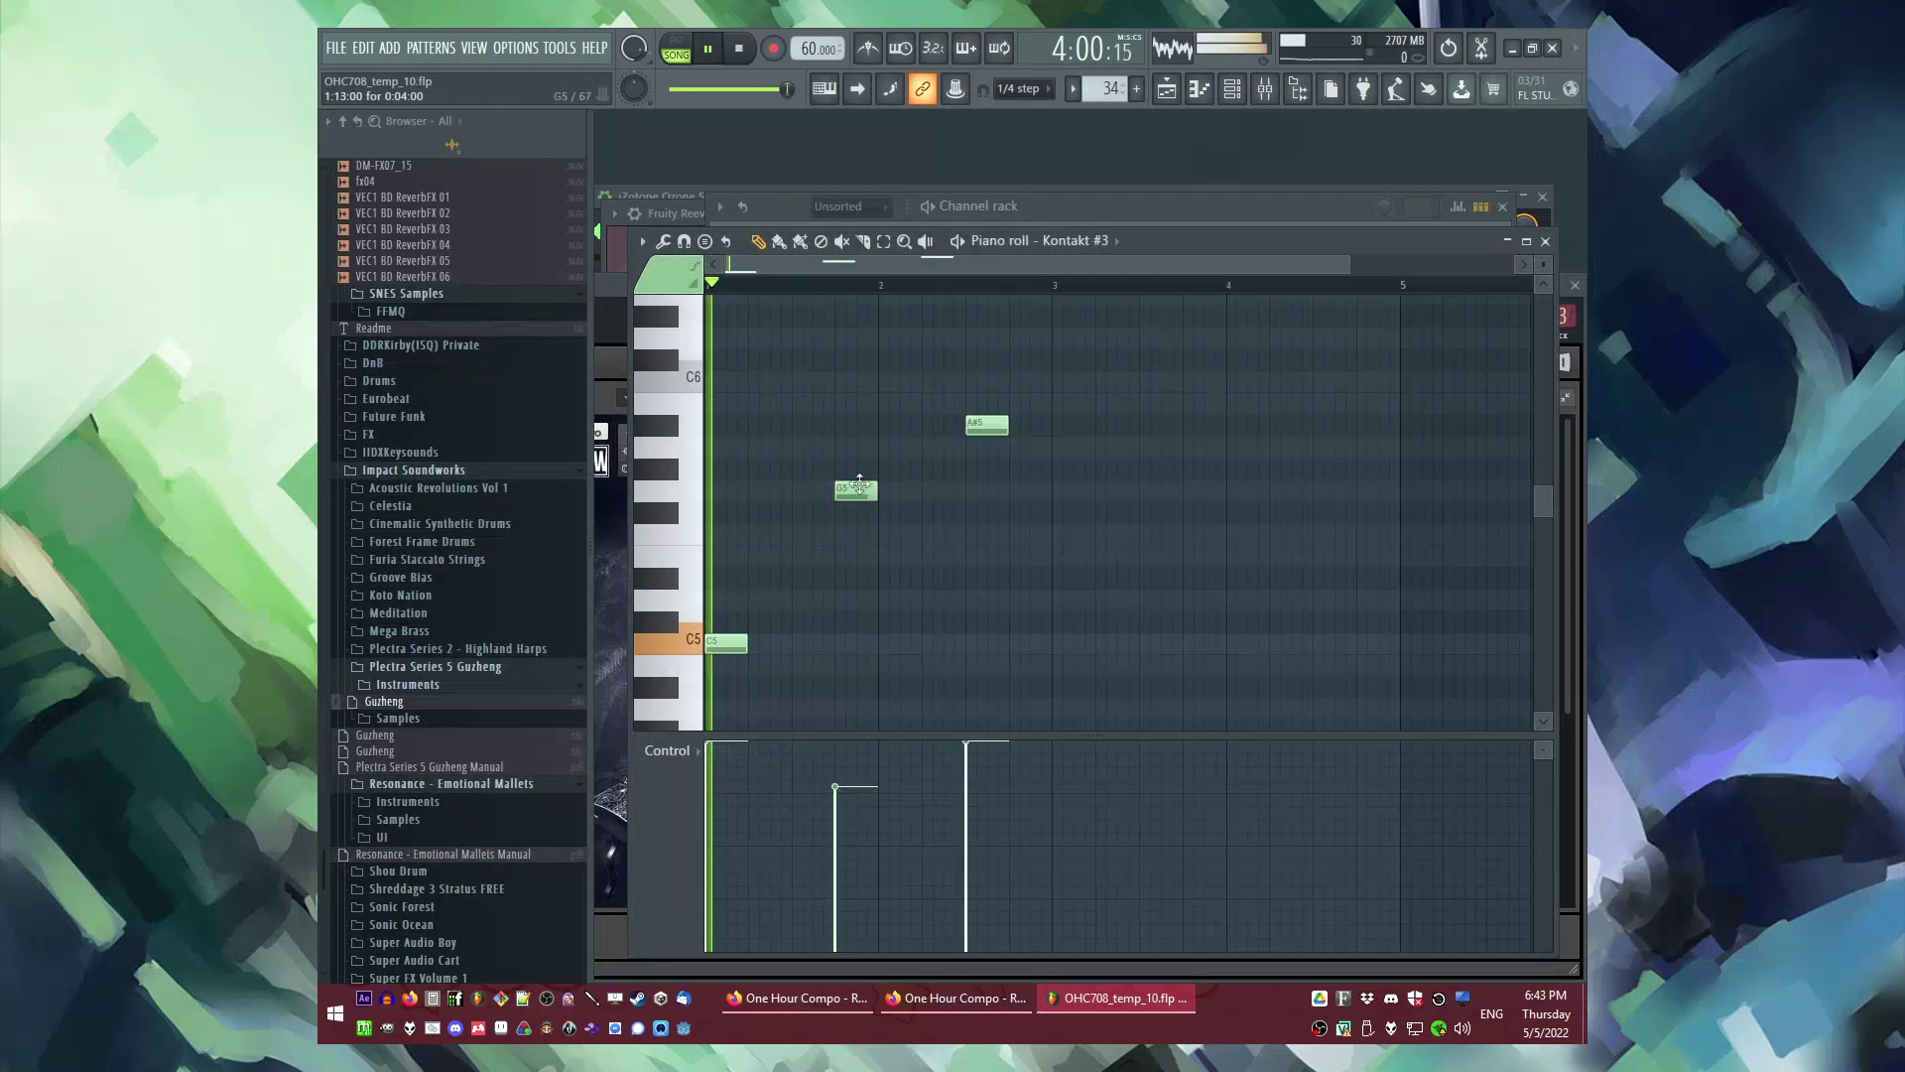
pyautogui.keyDown('ctrl'); pyautogui.scroll(3, 942, 506); pyautogui.keyUp('ctrl')
pyautogui.press('space')
pyautogui.moveTo(841, 535); pyautogui.dragTo(812, 541)
pyautogui.click(840, 579)
pyautogui.press('space')
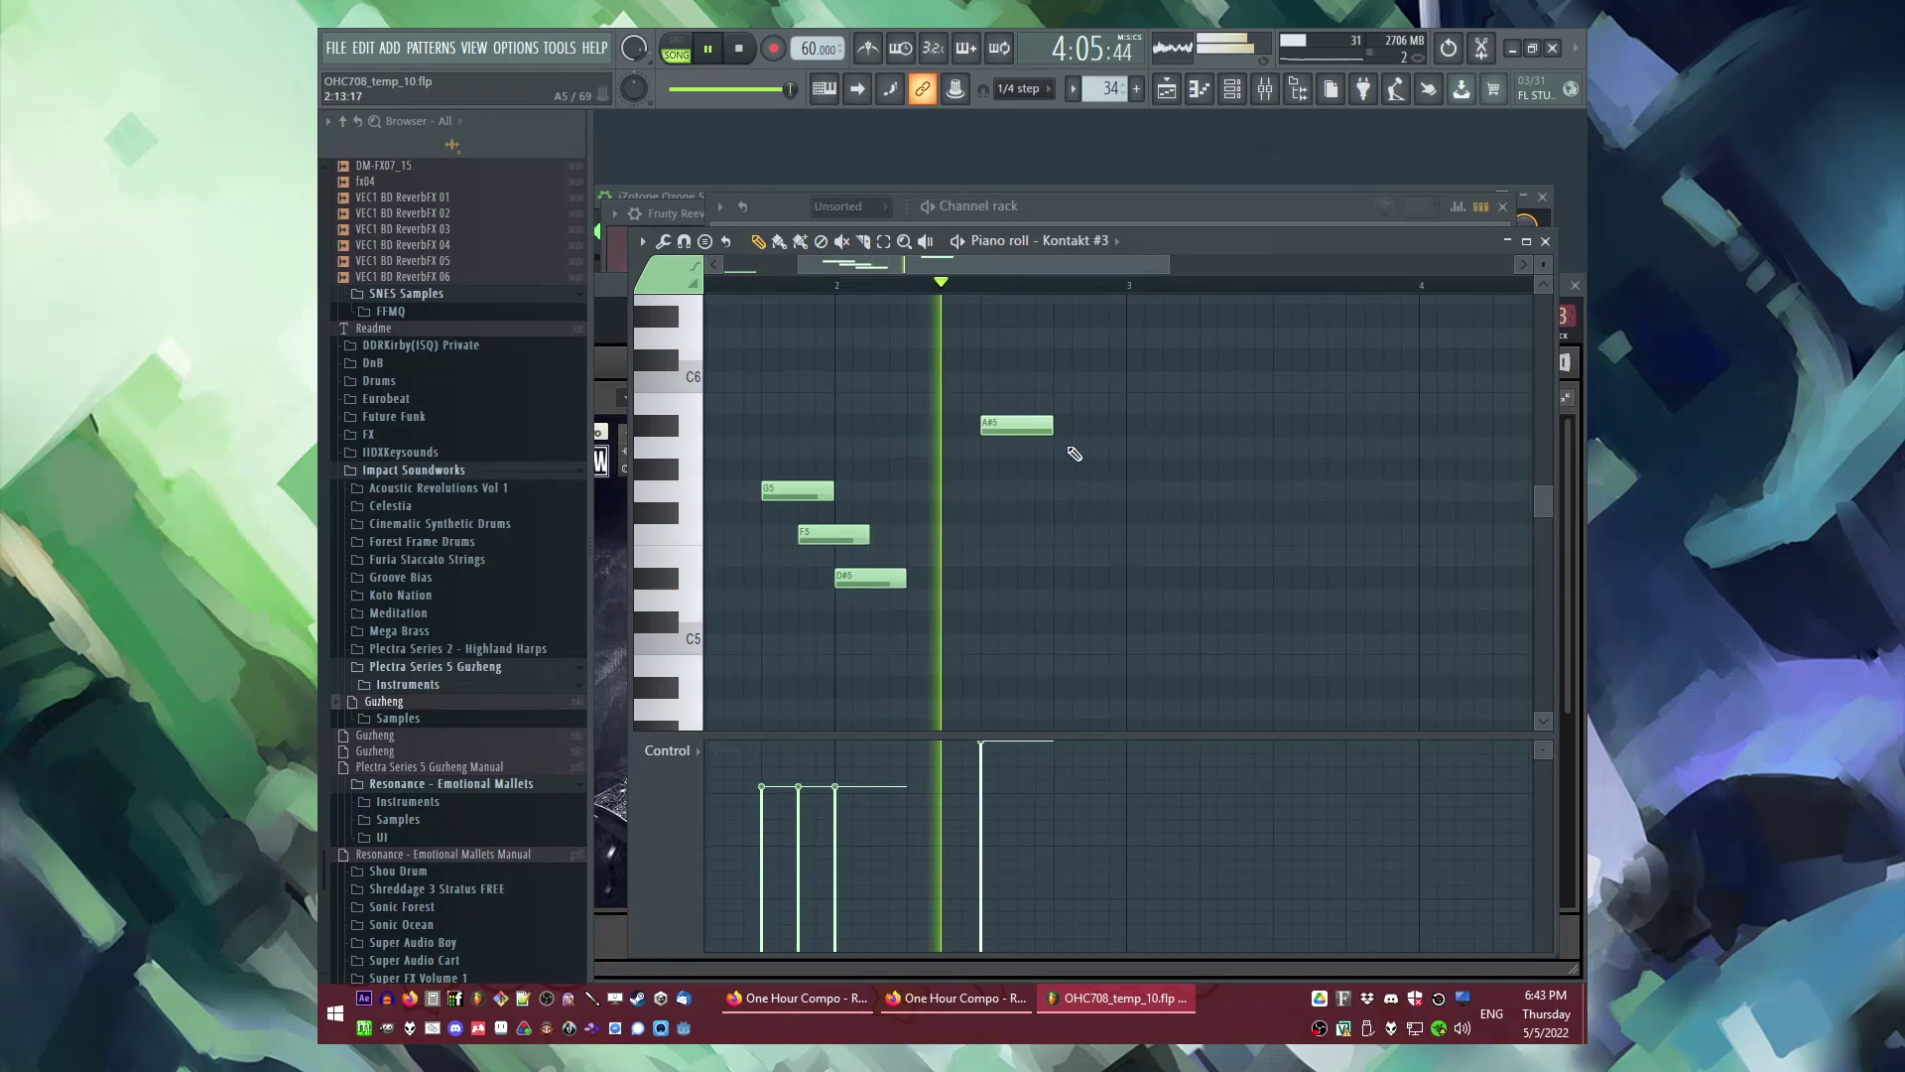
# Step: Try a C6 note at the start of bar 3 with an A#4 note beneath it in the Guzheng part
pyautogui.press('space')
pyautogui.click(1127, 382)
pyautogui.press('space')
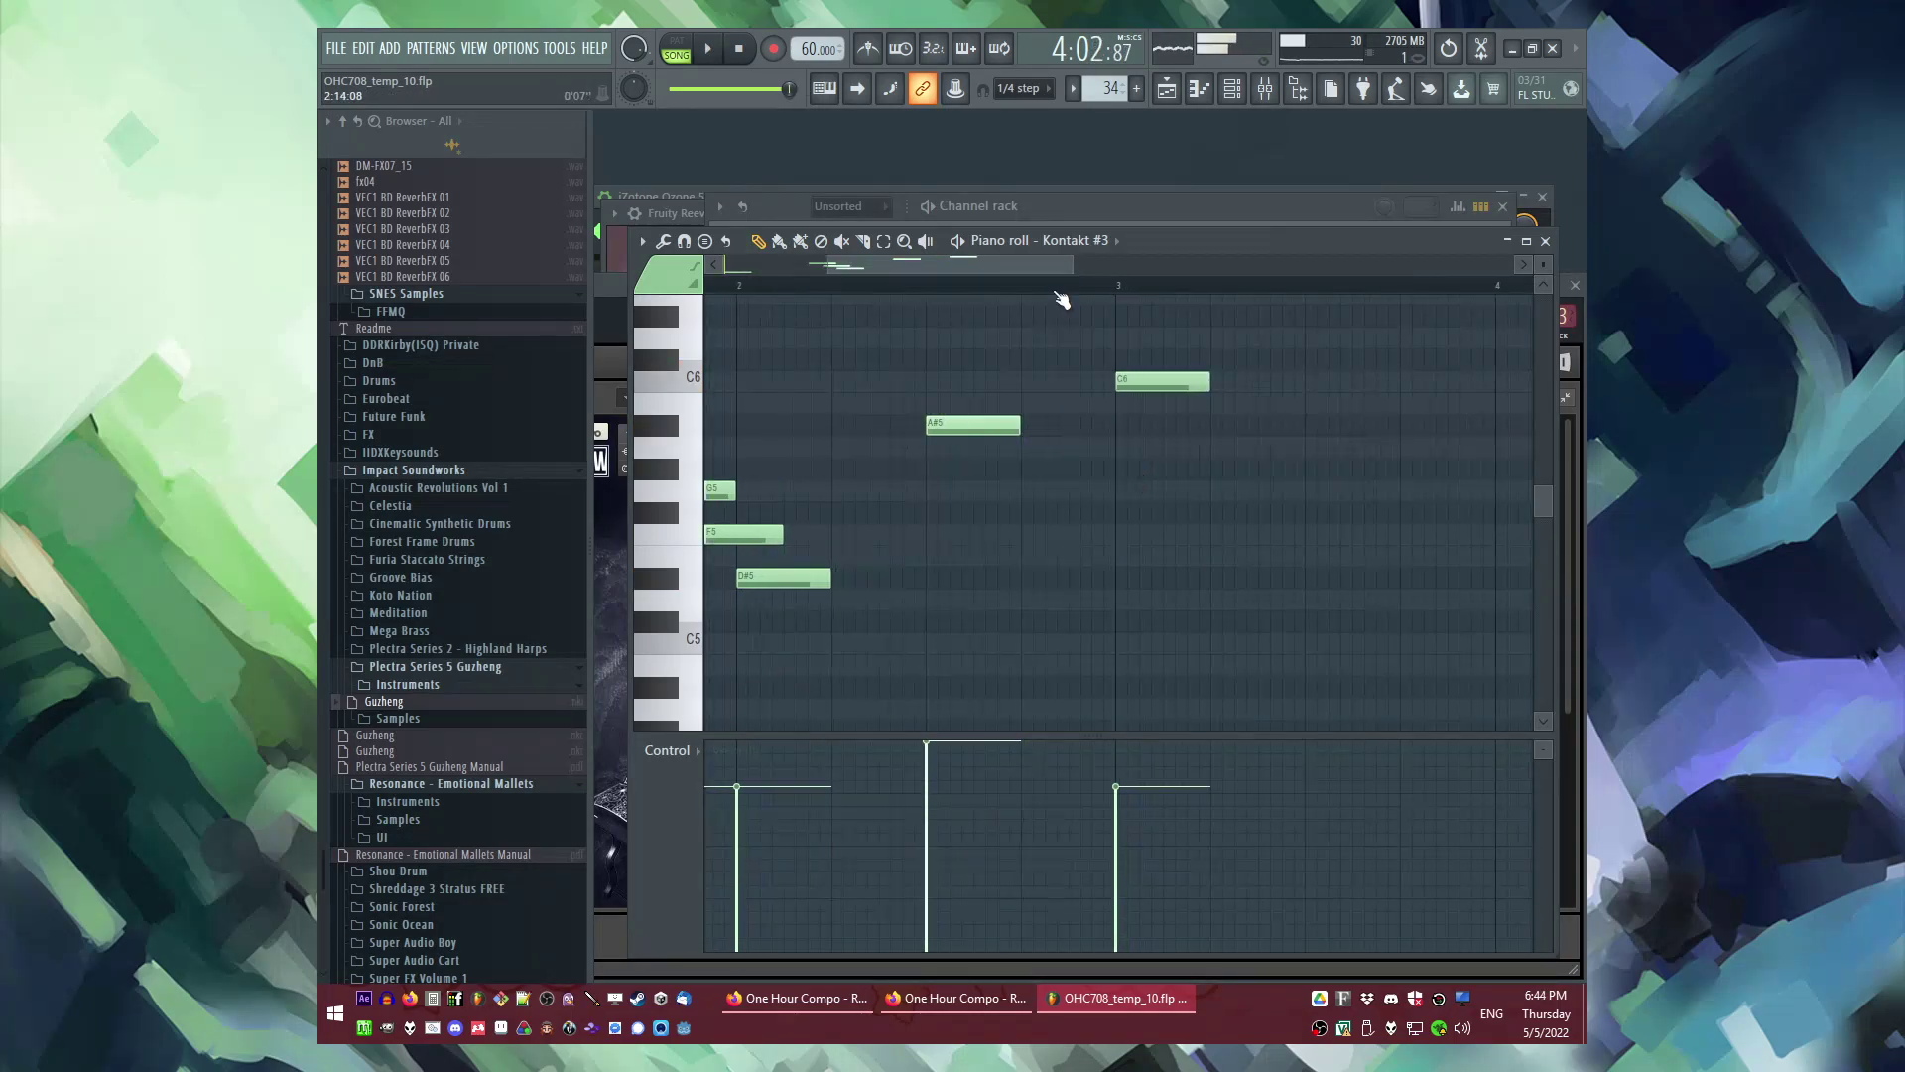
pyautogui.click(997, 467)
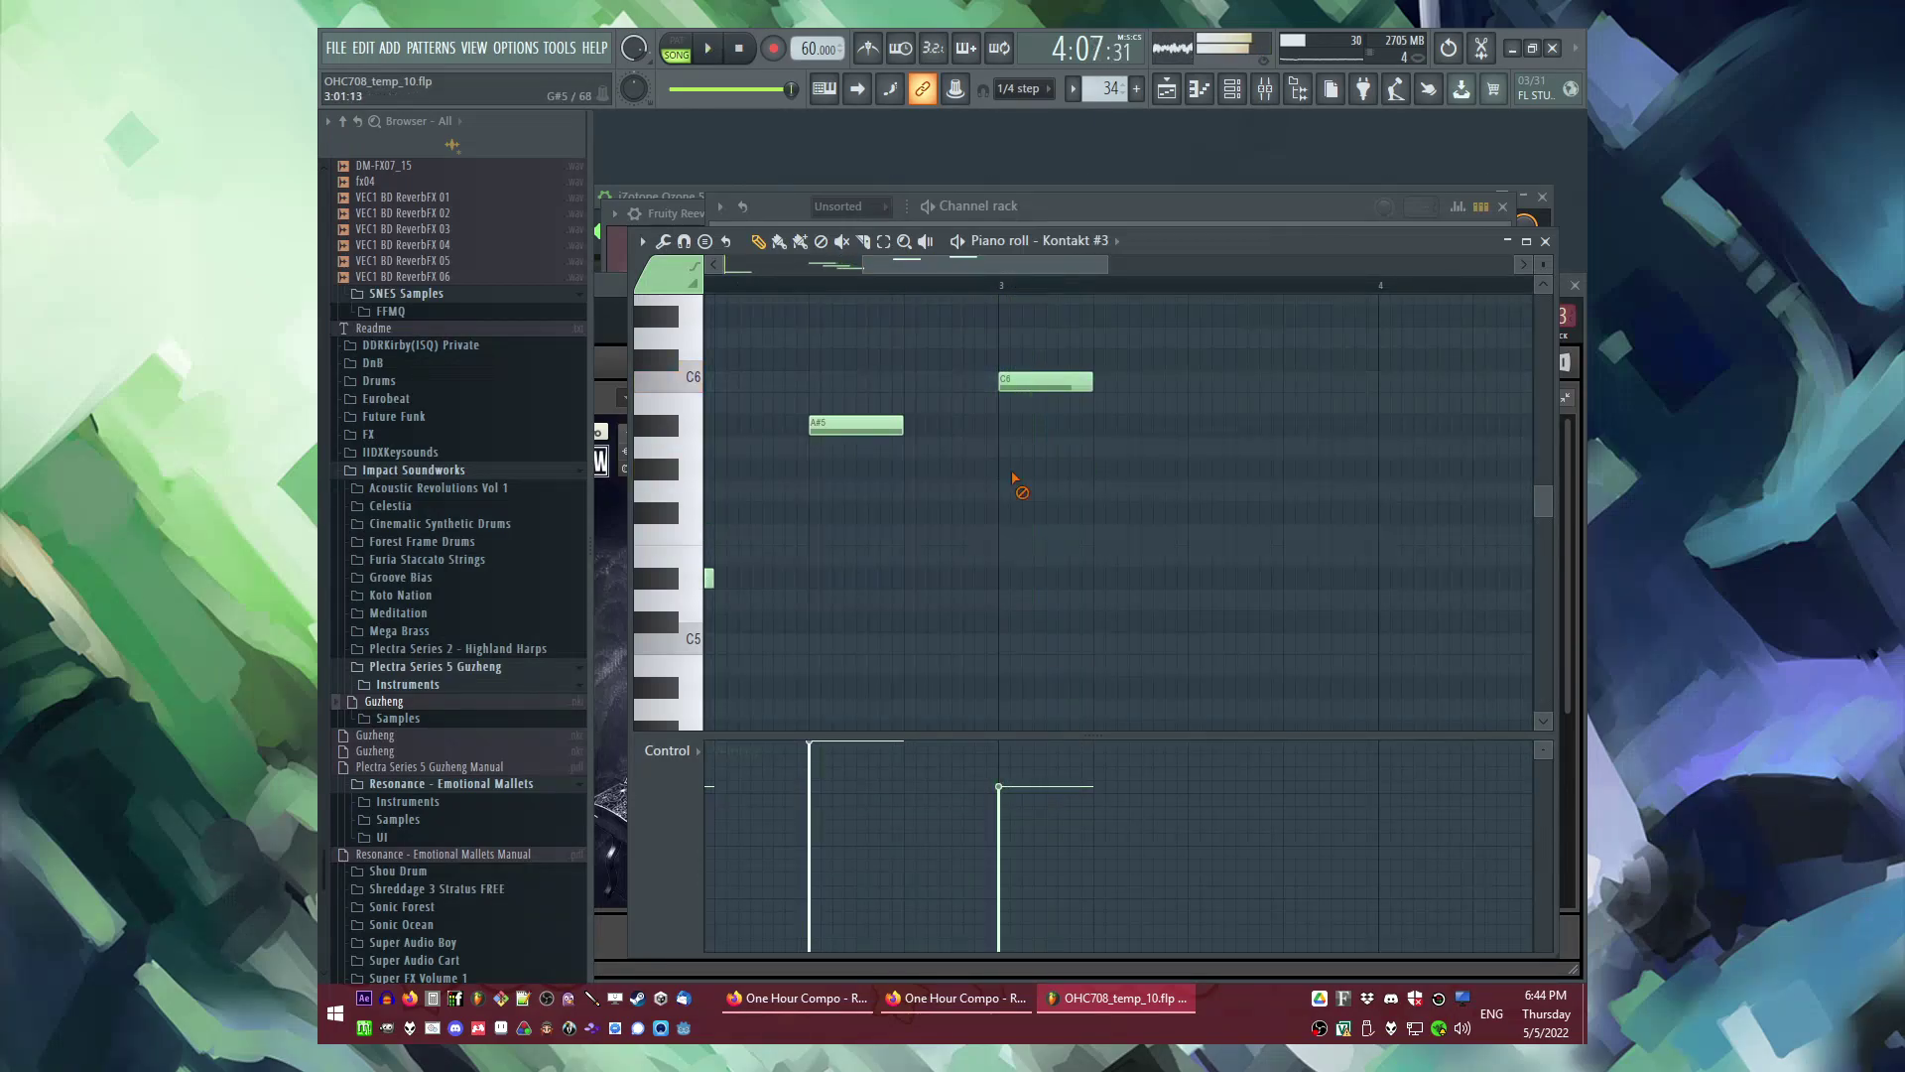
pyautogui.click(1014, 690)
pyautogui.press('space')
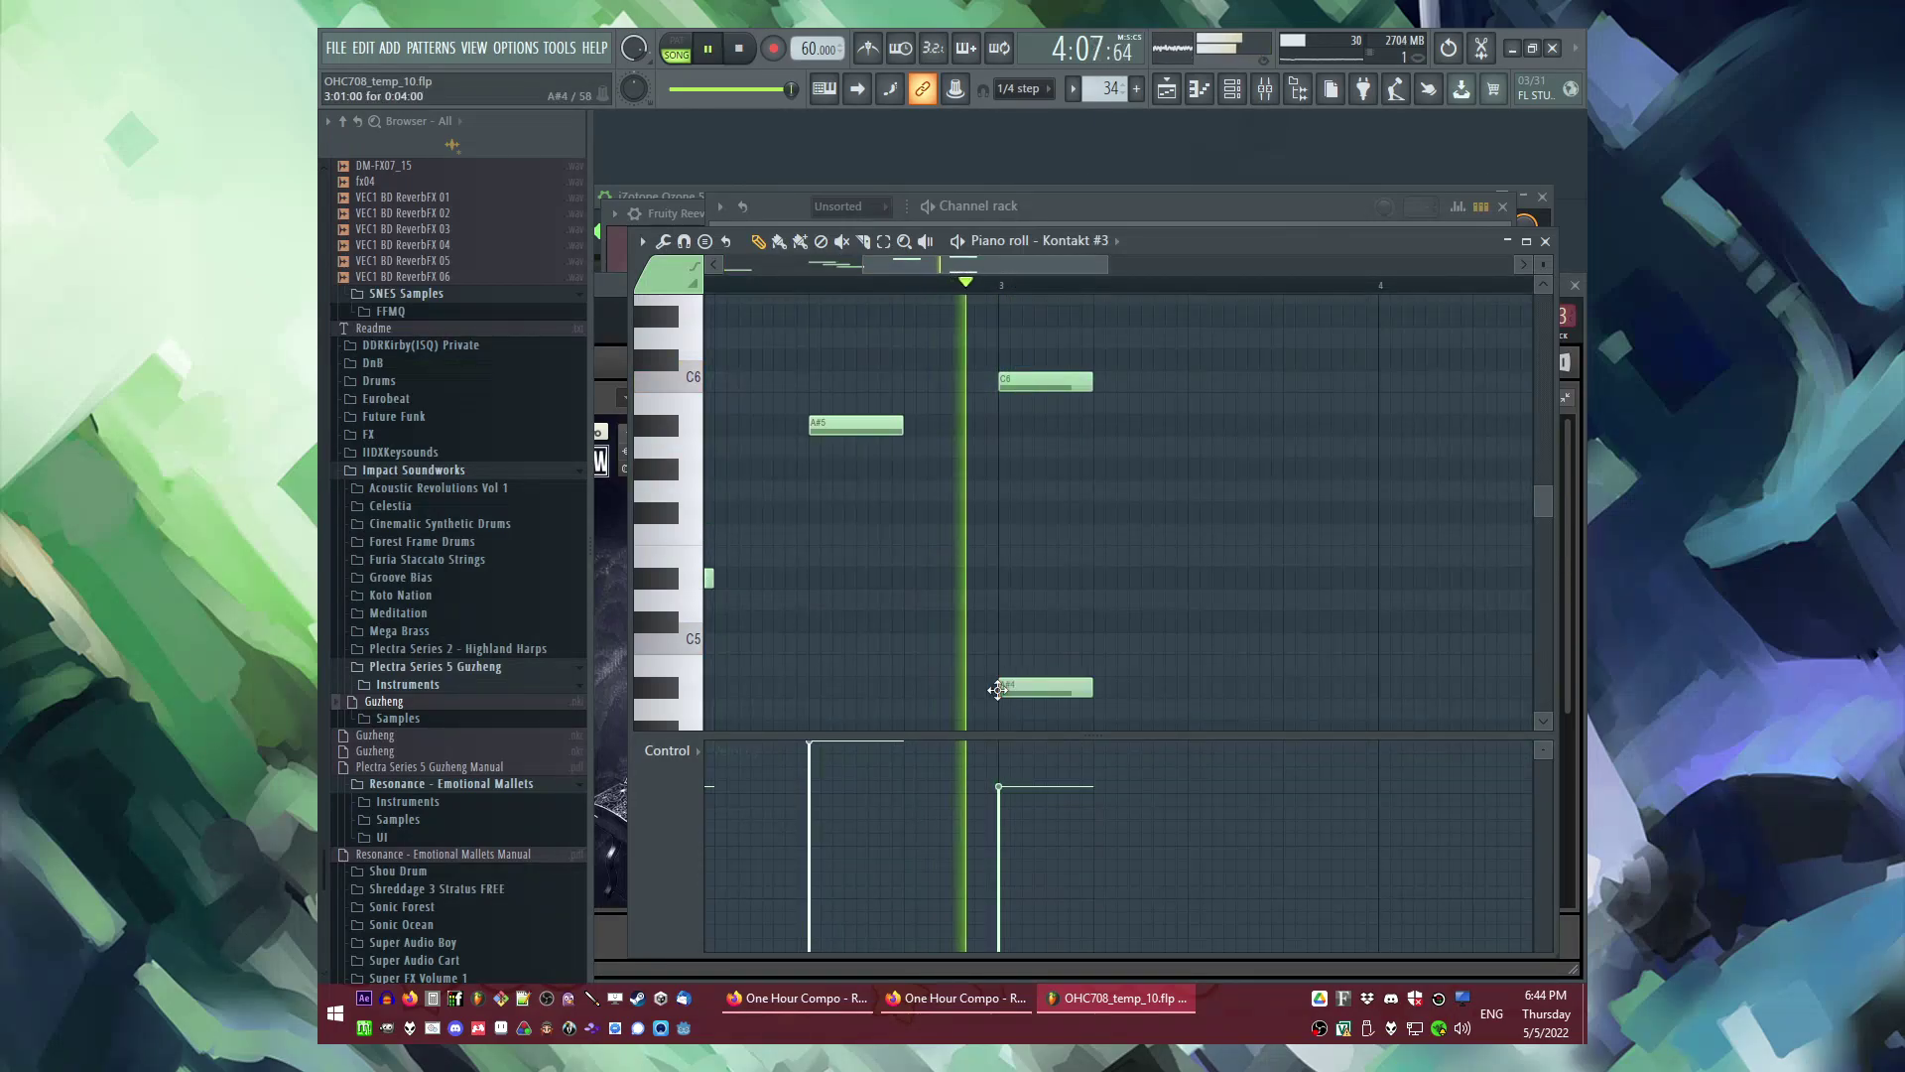
pyautogui.press('space')
pyautogui.hotkey('ctrl', 'z')
# Step: Try an F5 note beneath the C6 at bar 3 and play the part from its start
pyautogui.scroll(-1, 1023, 533)
pyautogui.scroll(-1, 1023, 533)
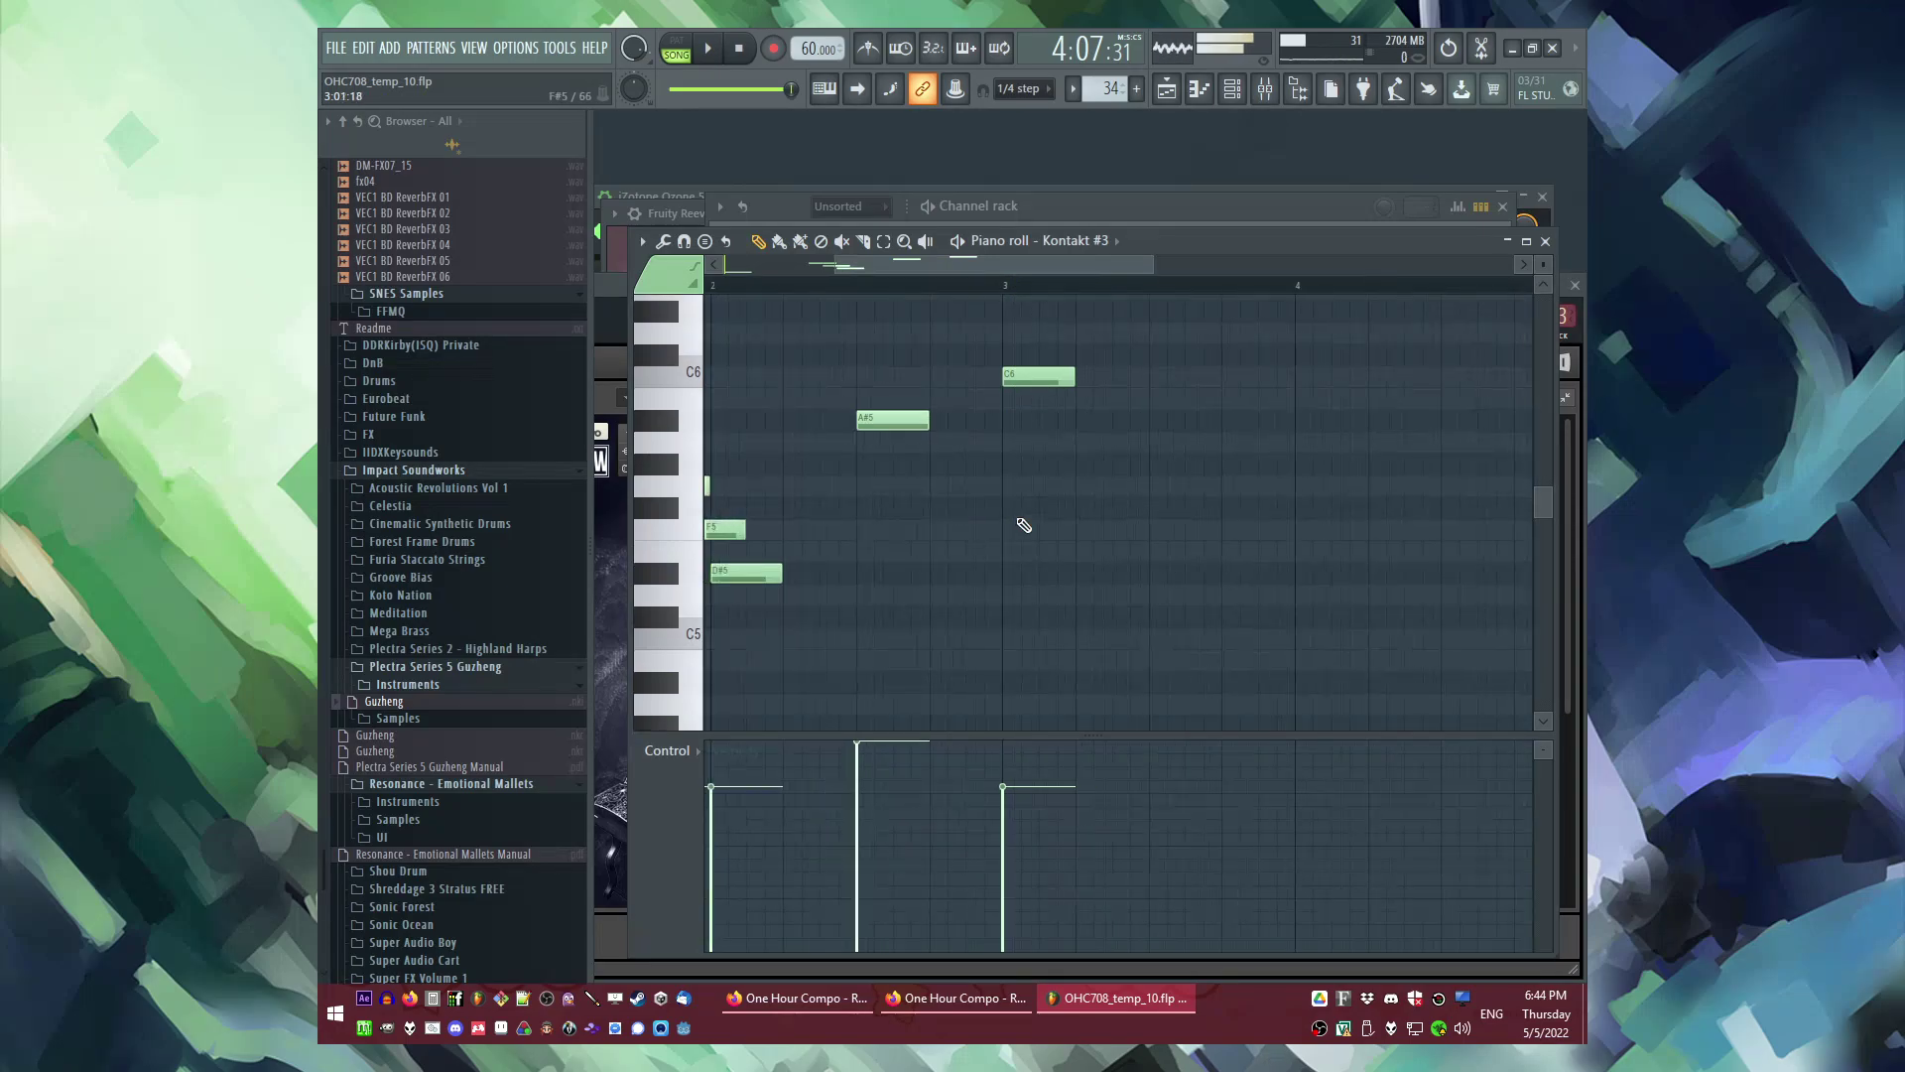
pyautogui.scroll(-2, 1011, 534)
pyautogui.moveTo(803, 285); pyautogui.dragTo(525, 293)
pyautogui.press('space')
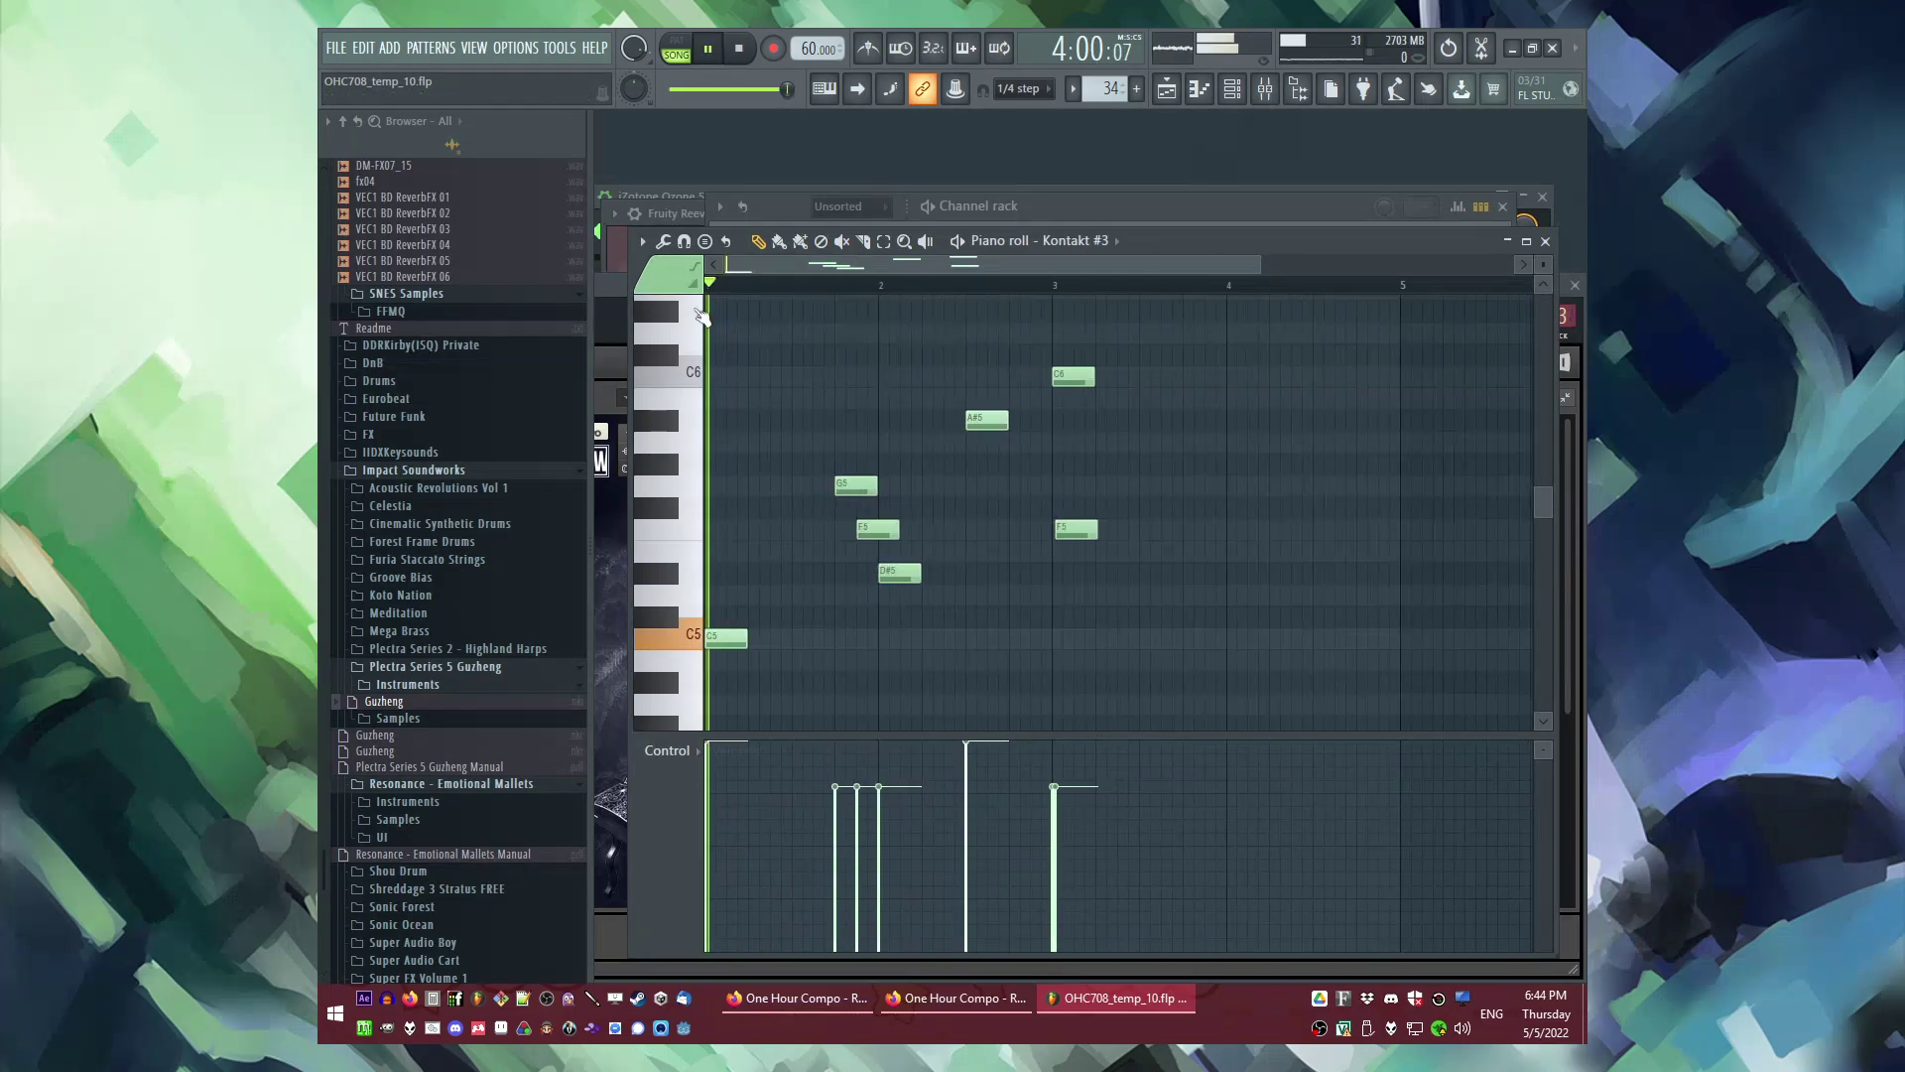
# Step: Replace the bypassed ValhallaSupermassive with epicVerb on the Kontakt #3 track, using a 6901 ms reverb time and 0.48 dry/wet
pyautogui.press('F9')
pyautogui.click(1397, 635)
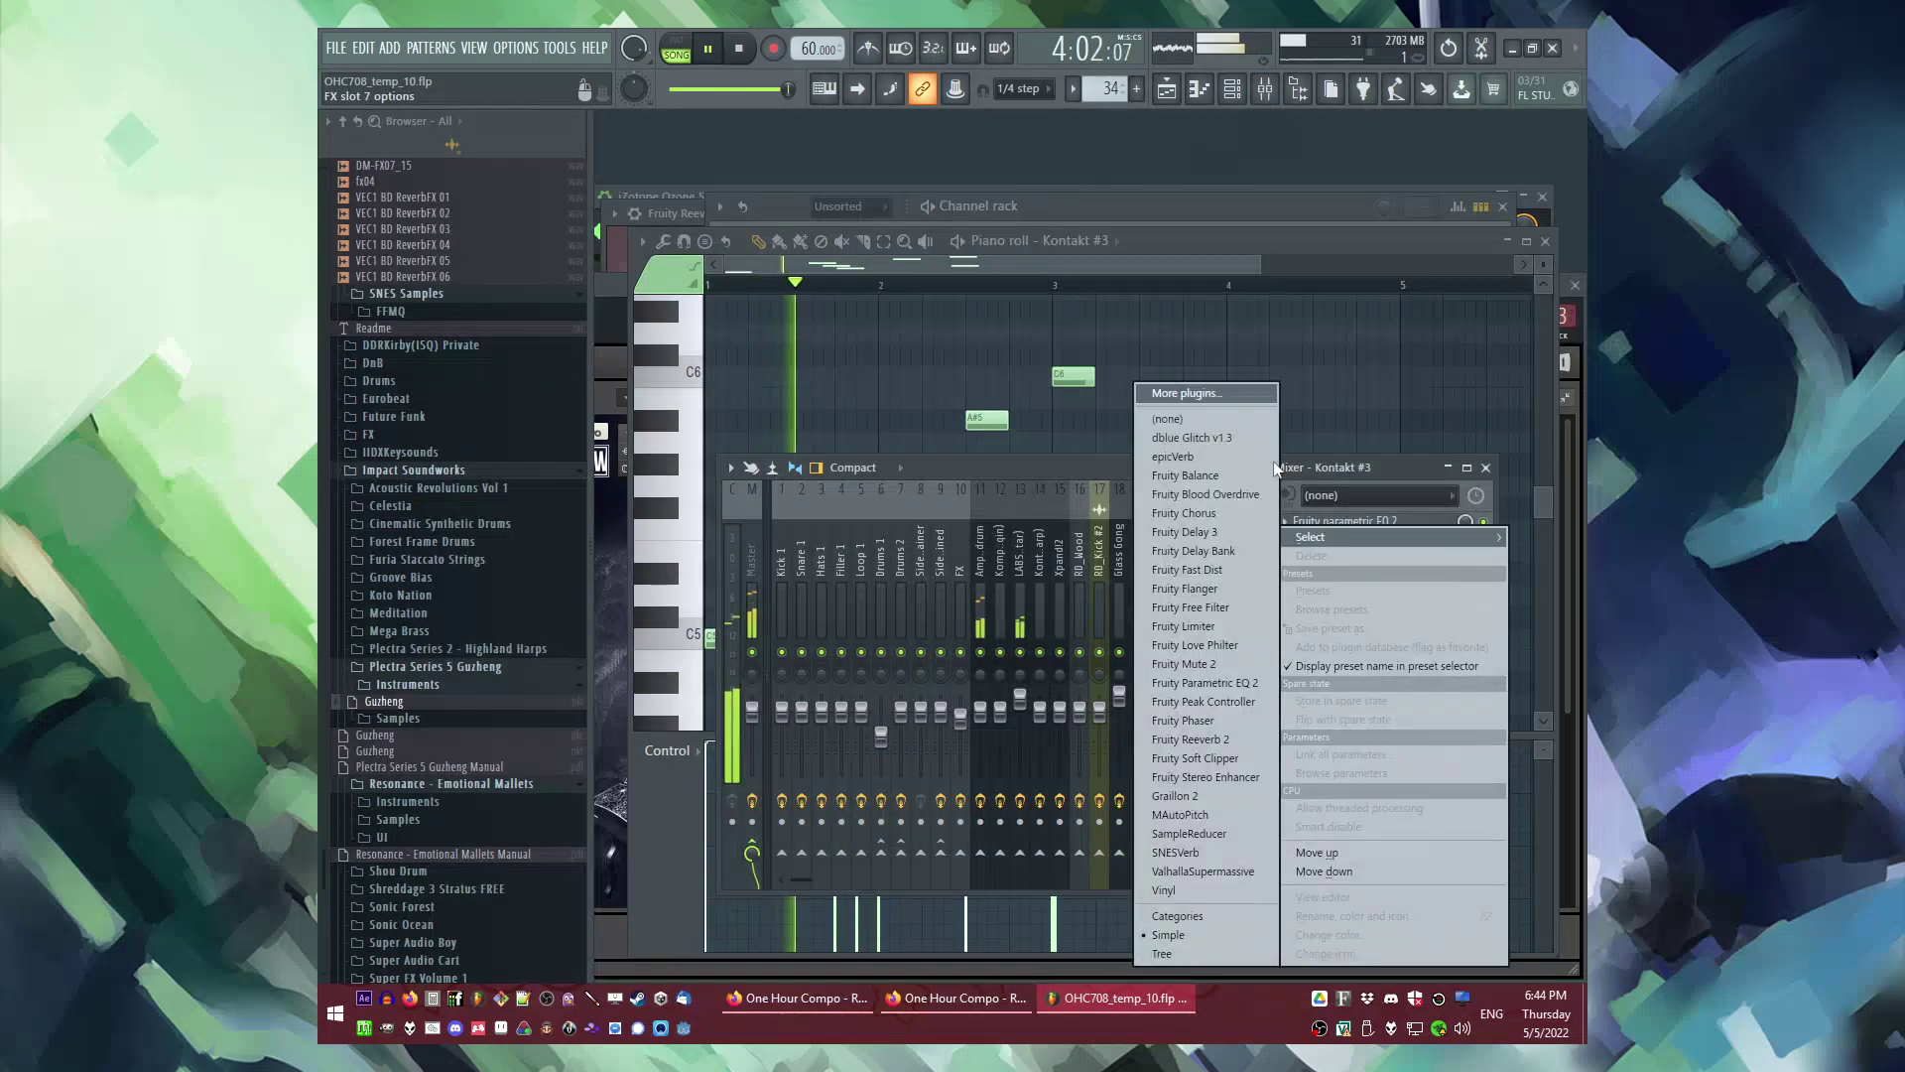
pyautogui.click(1222, 453)
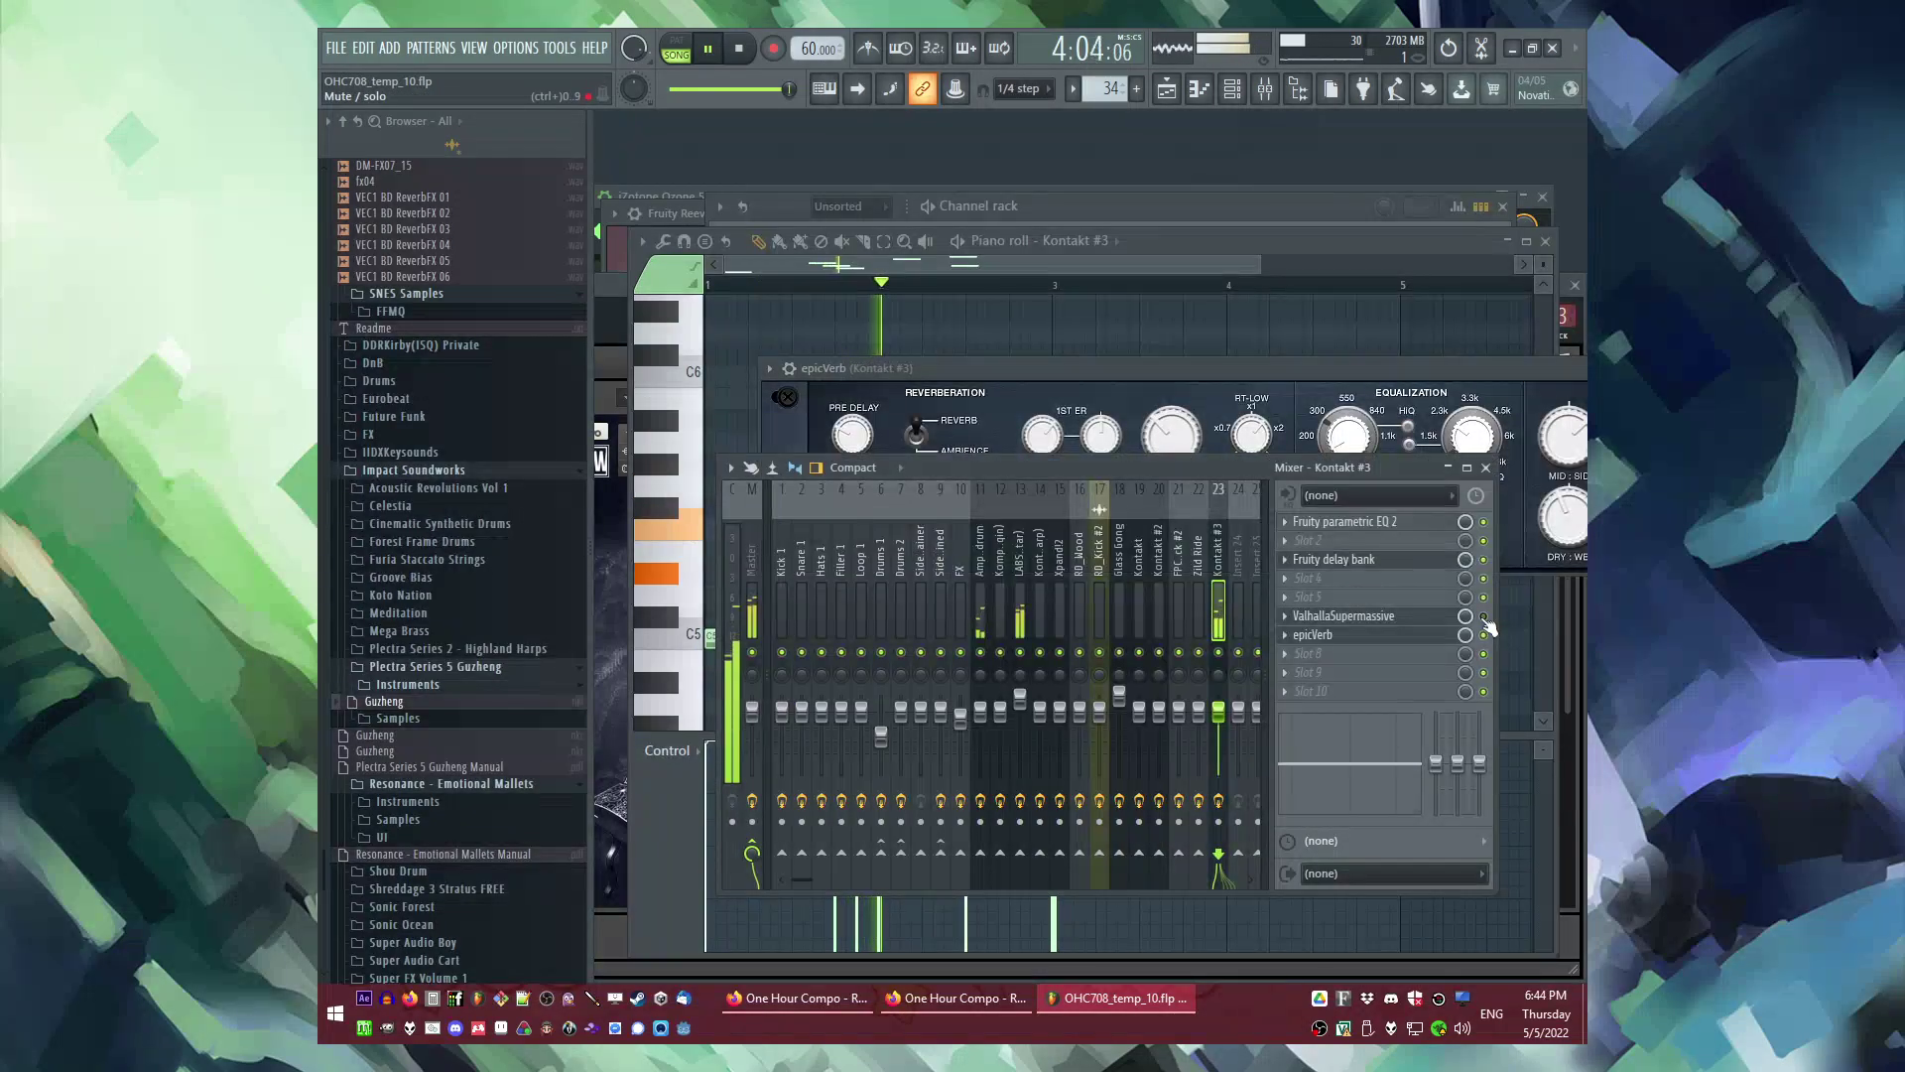
pyautogui.moveTo(1167, 367); pyautogui.dragTo(1026, 348)
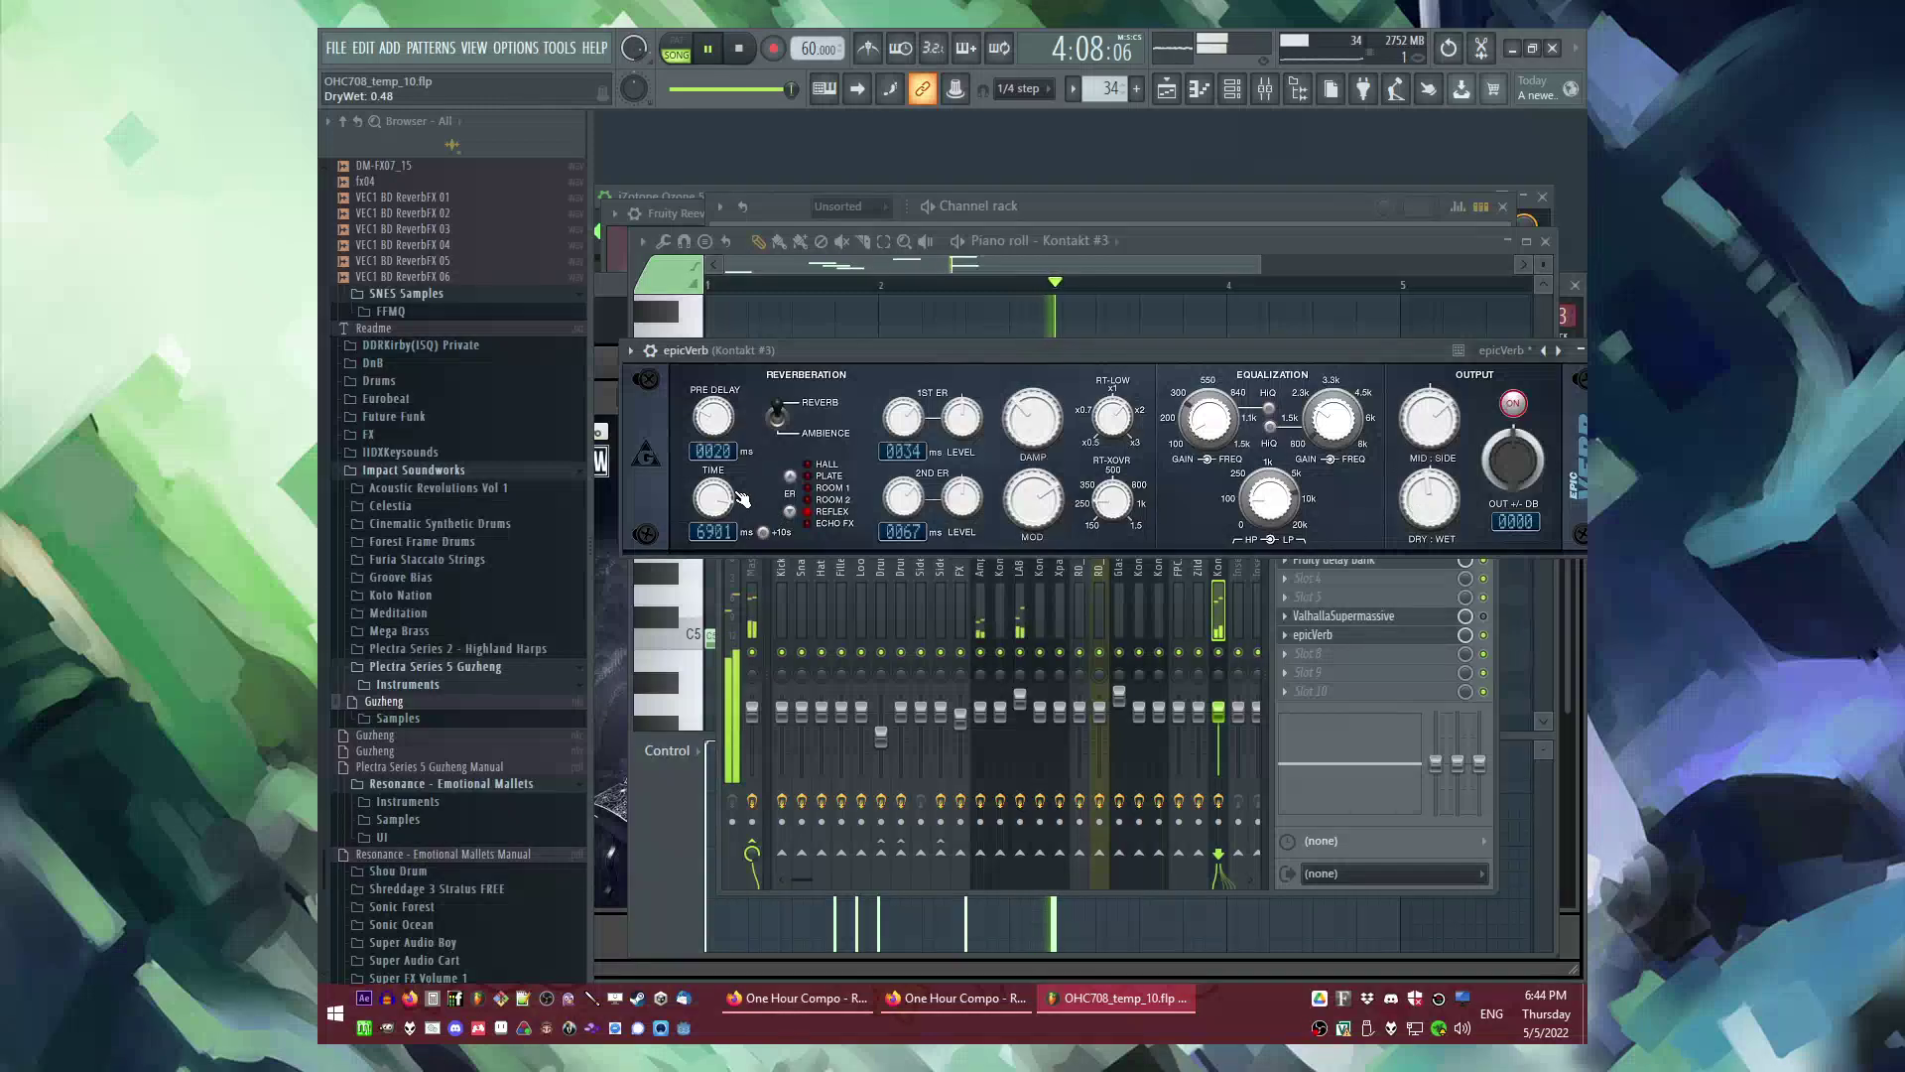
# Step: Play the Guzheng part in the arrangement and check its sound with the epicVerb effect chain
pyautogui.press('F9')
pyautogui.press('F5')
pyautogui.press('F7')
pyautogui.press('space')
pyautogui.press('space')
pyautogui.press('F9')
pyautogui.press('F9')
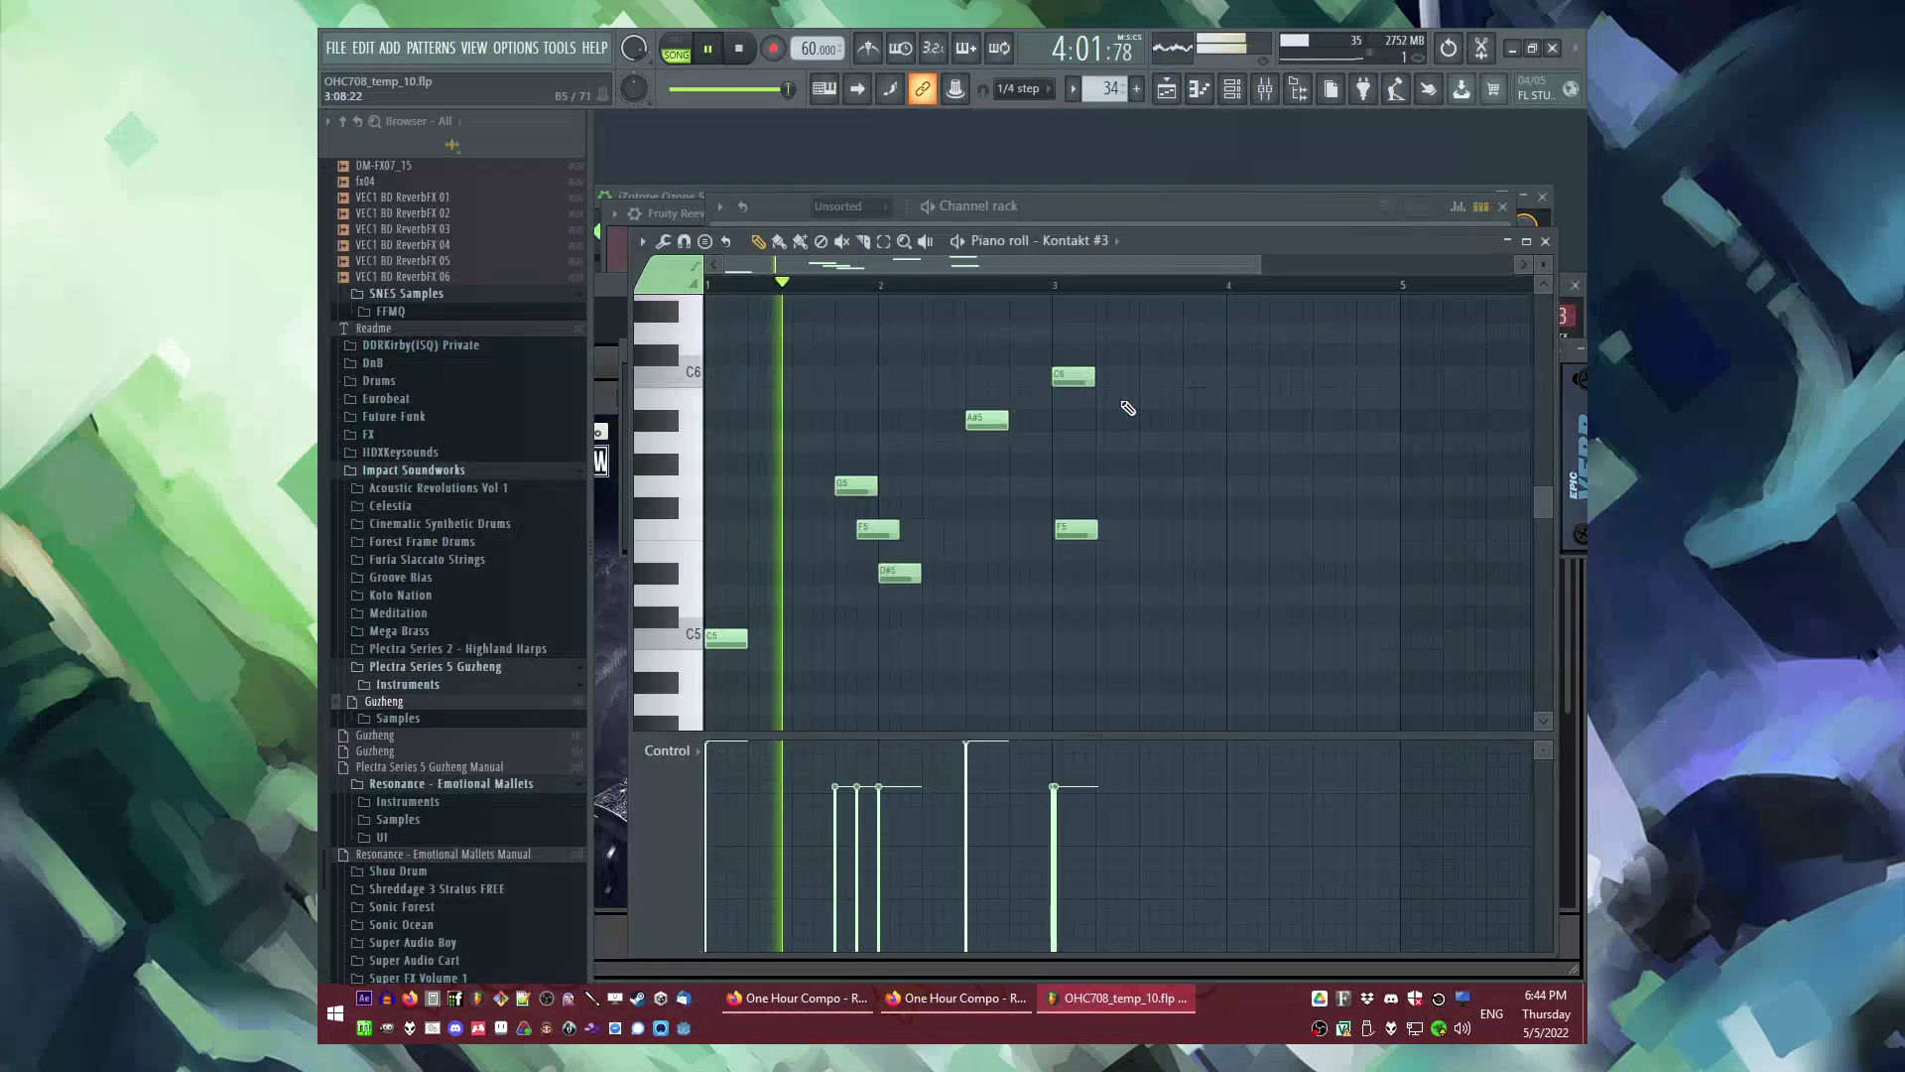
pyautogui.press('F9')
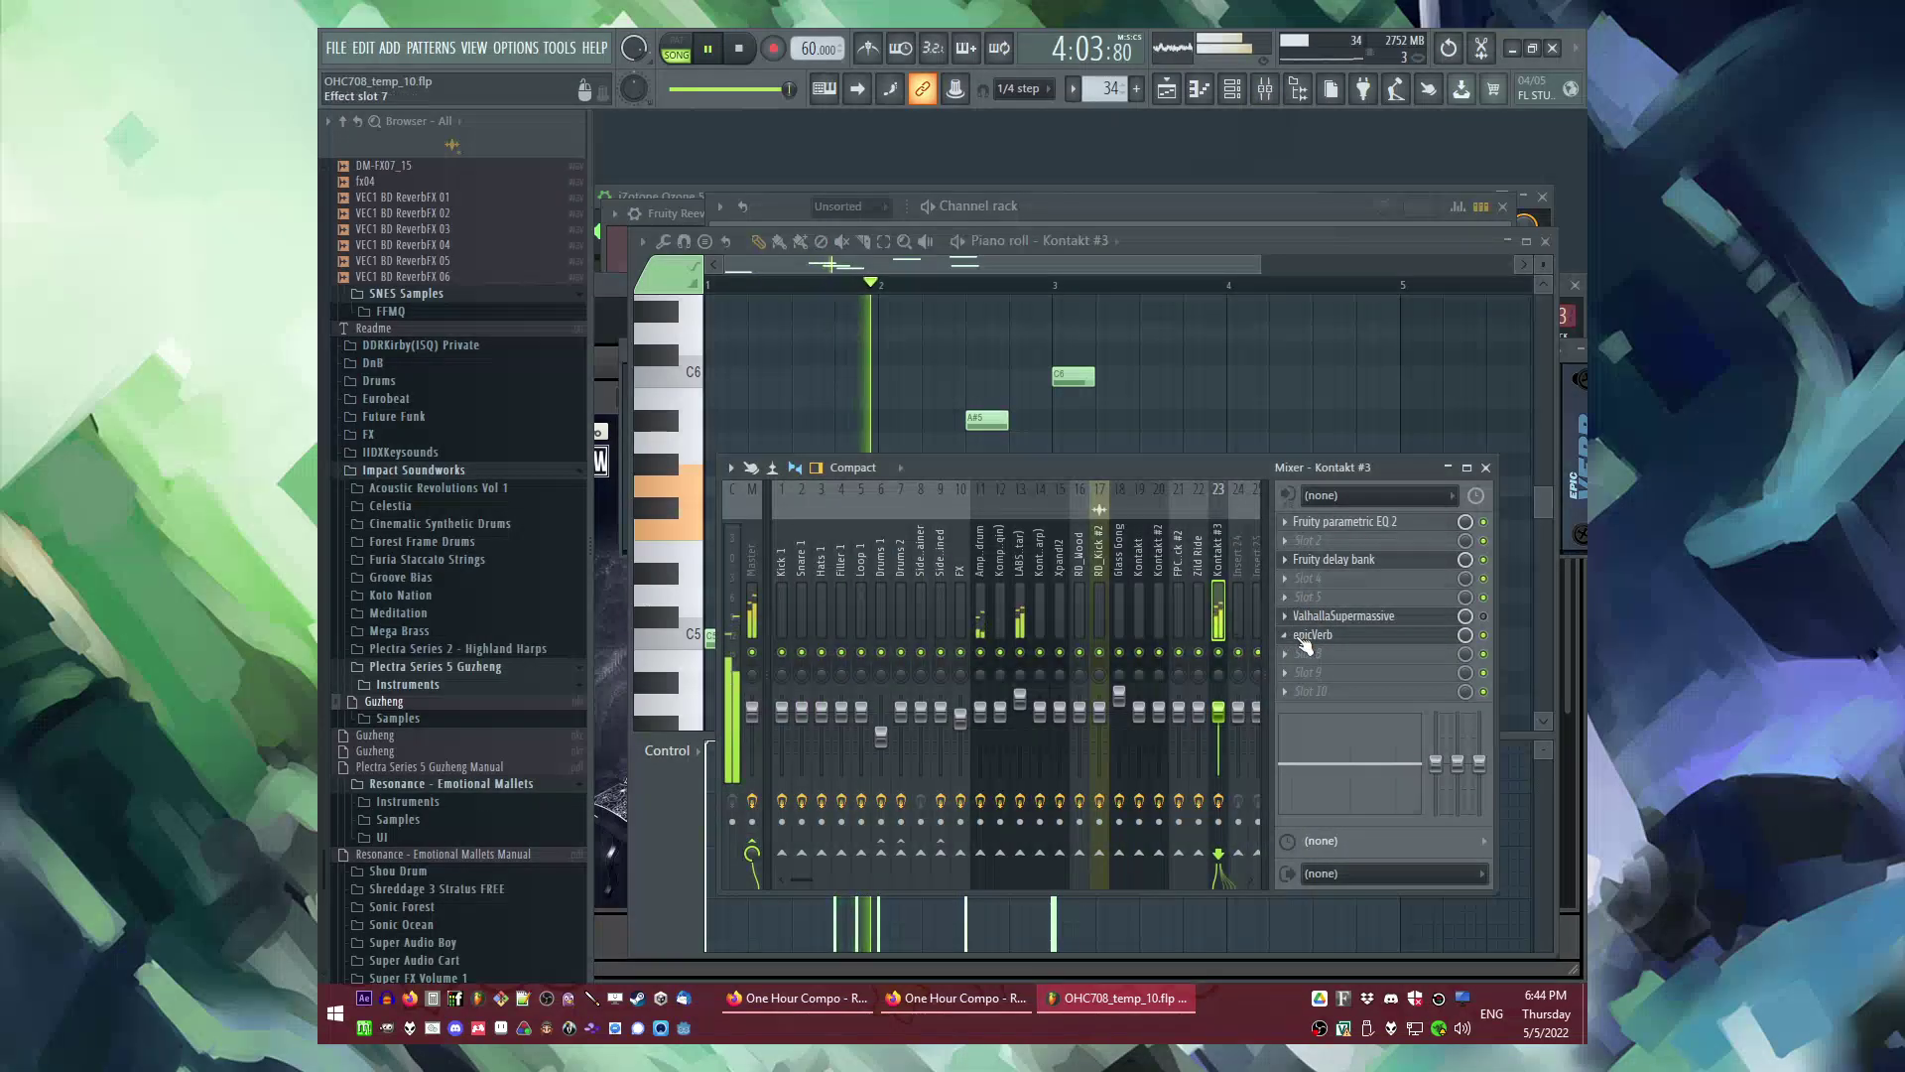
pyautogui.press('F9')
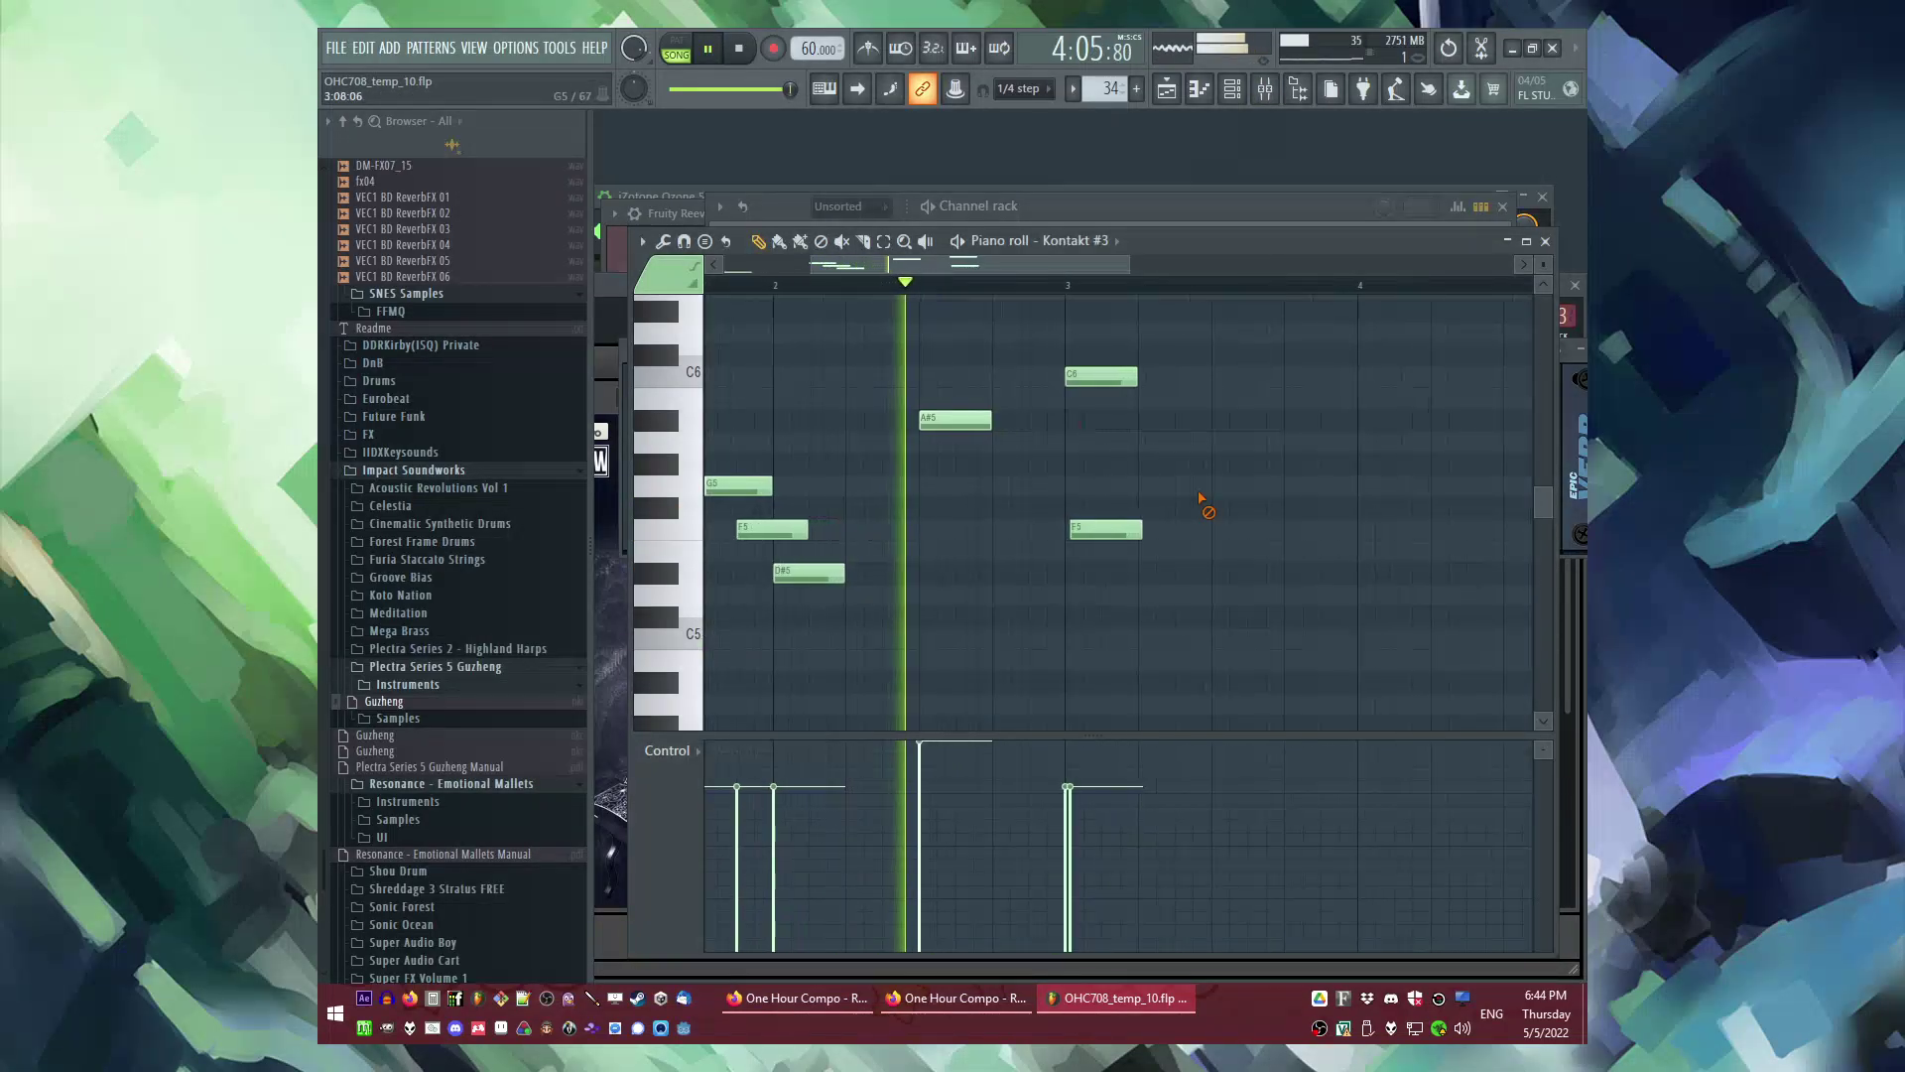
# Step: Replace the C6 and F5 notes at the start of bar 3 with F5 and A#4, and play the result
pyautogui.scroll(1, 1185, 507)
pyautogui.rightClick(1112, 594)
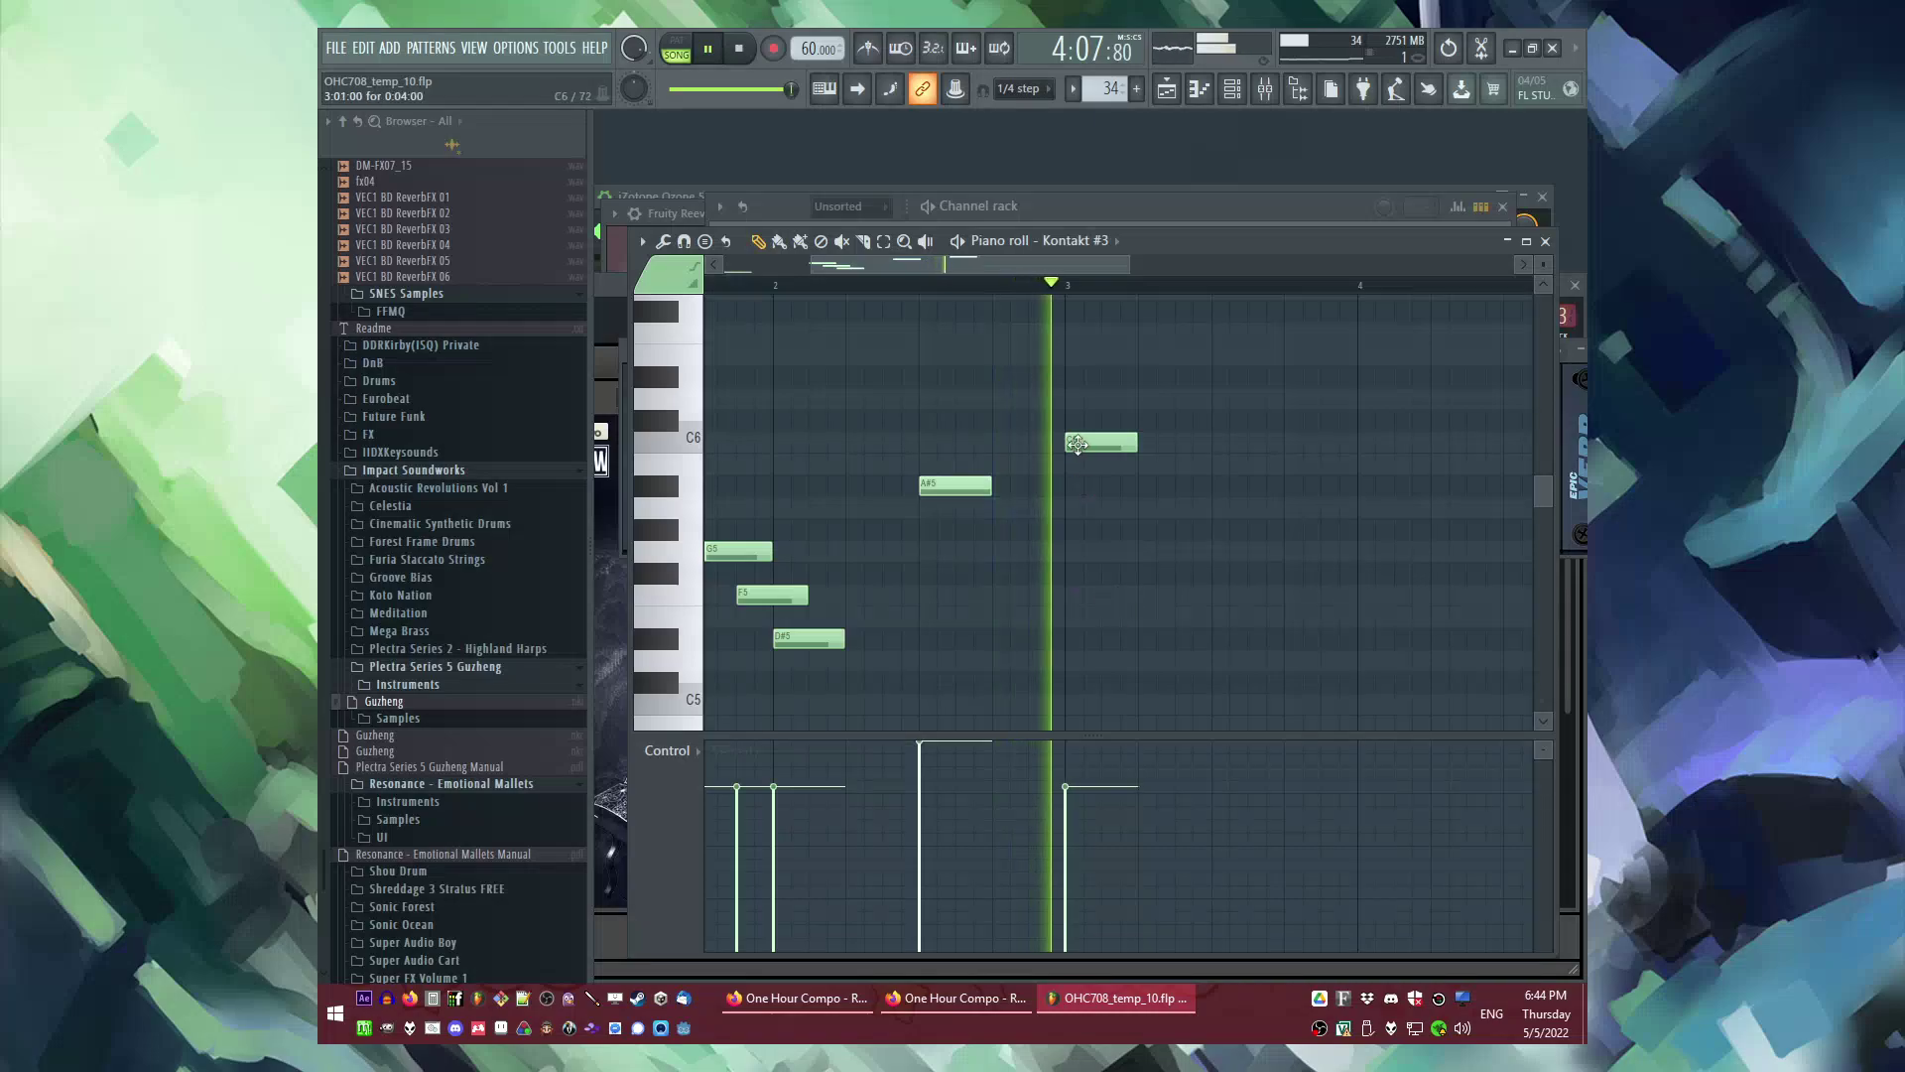
pyautogui.rightClick(1077, 443)
pyautogui.press('space')
pyautogui.click(1072, 595)
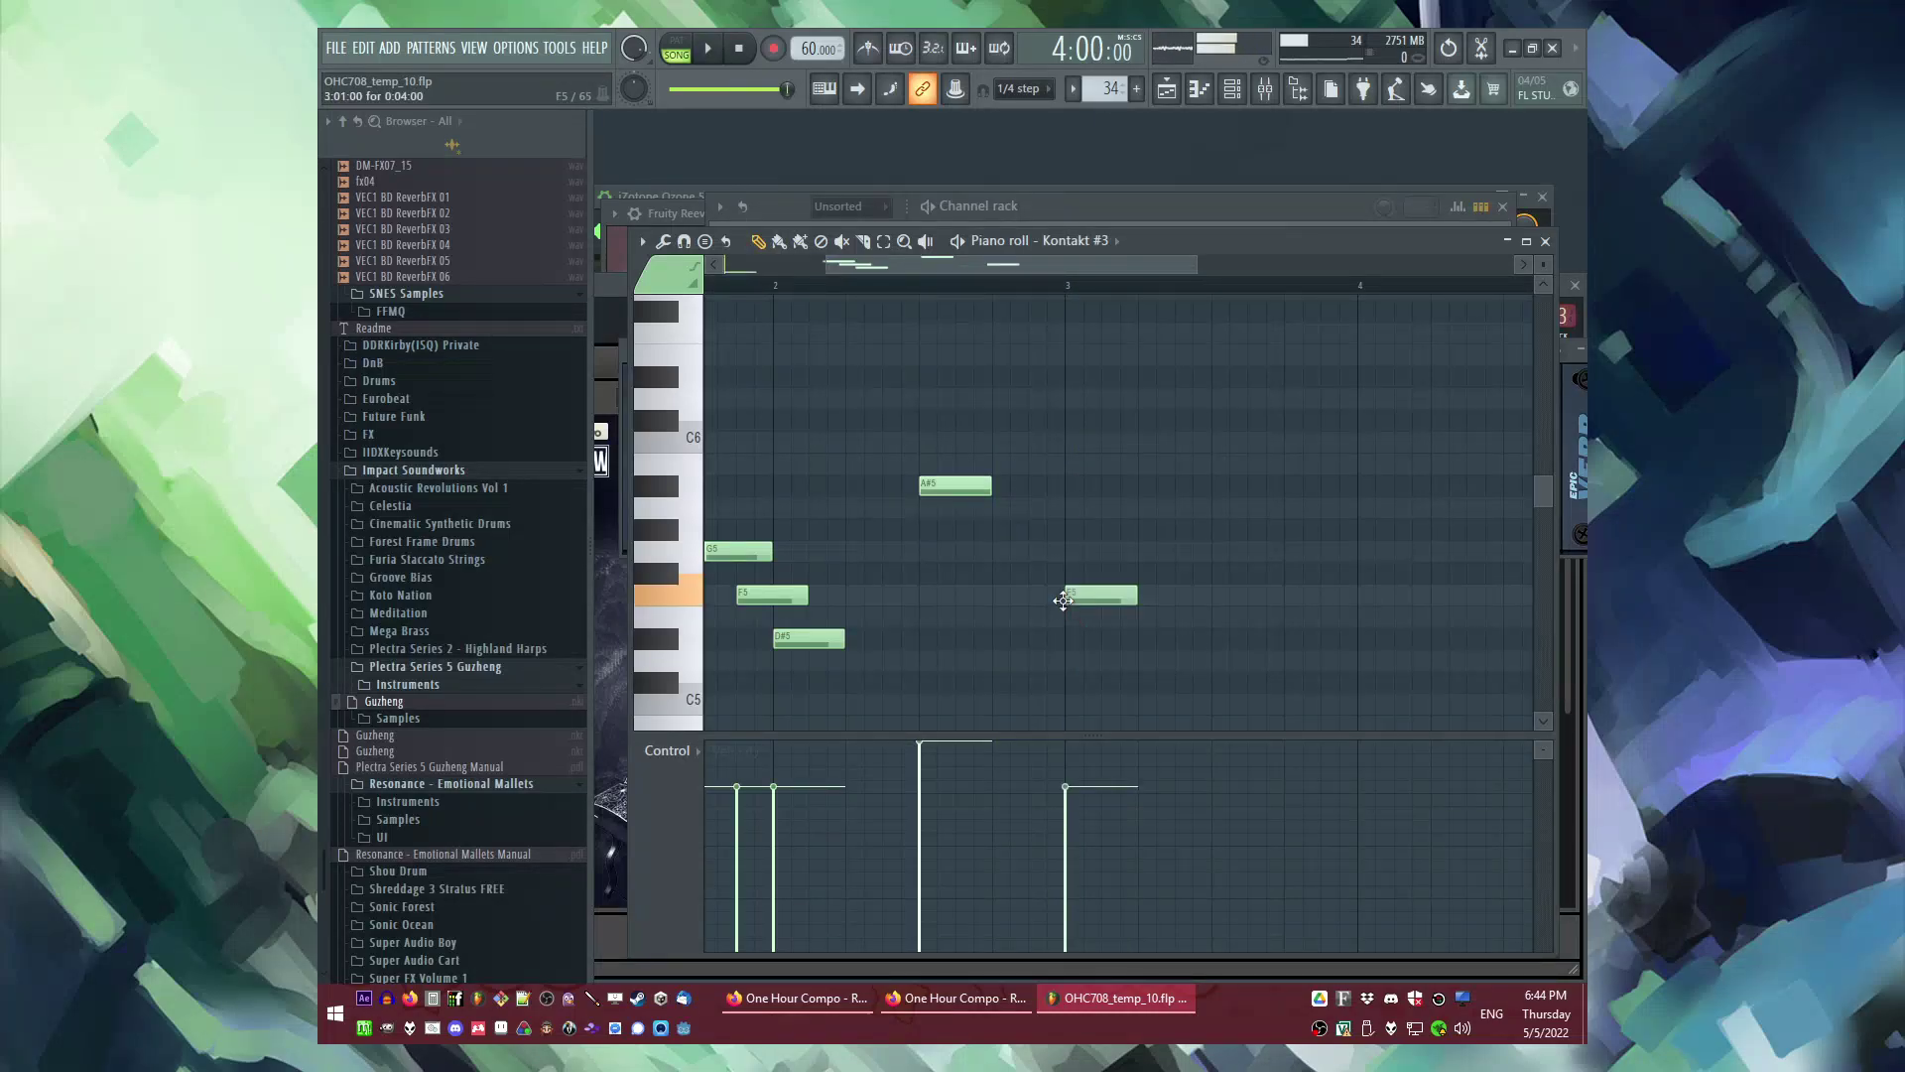
pyautogui.scroll(-2, 1076, 595)
pyautogui.press('space')
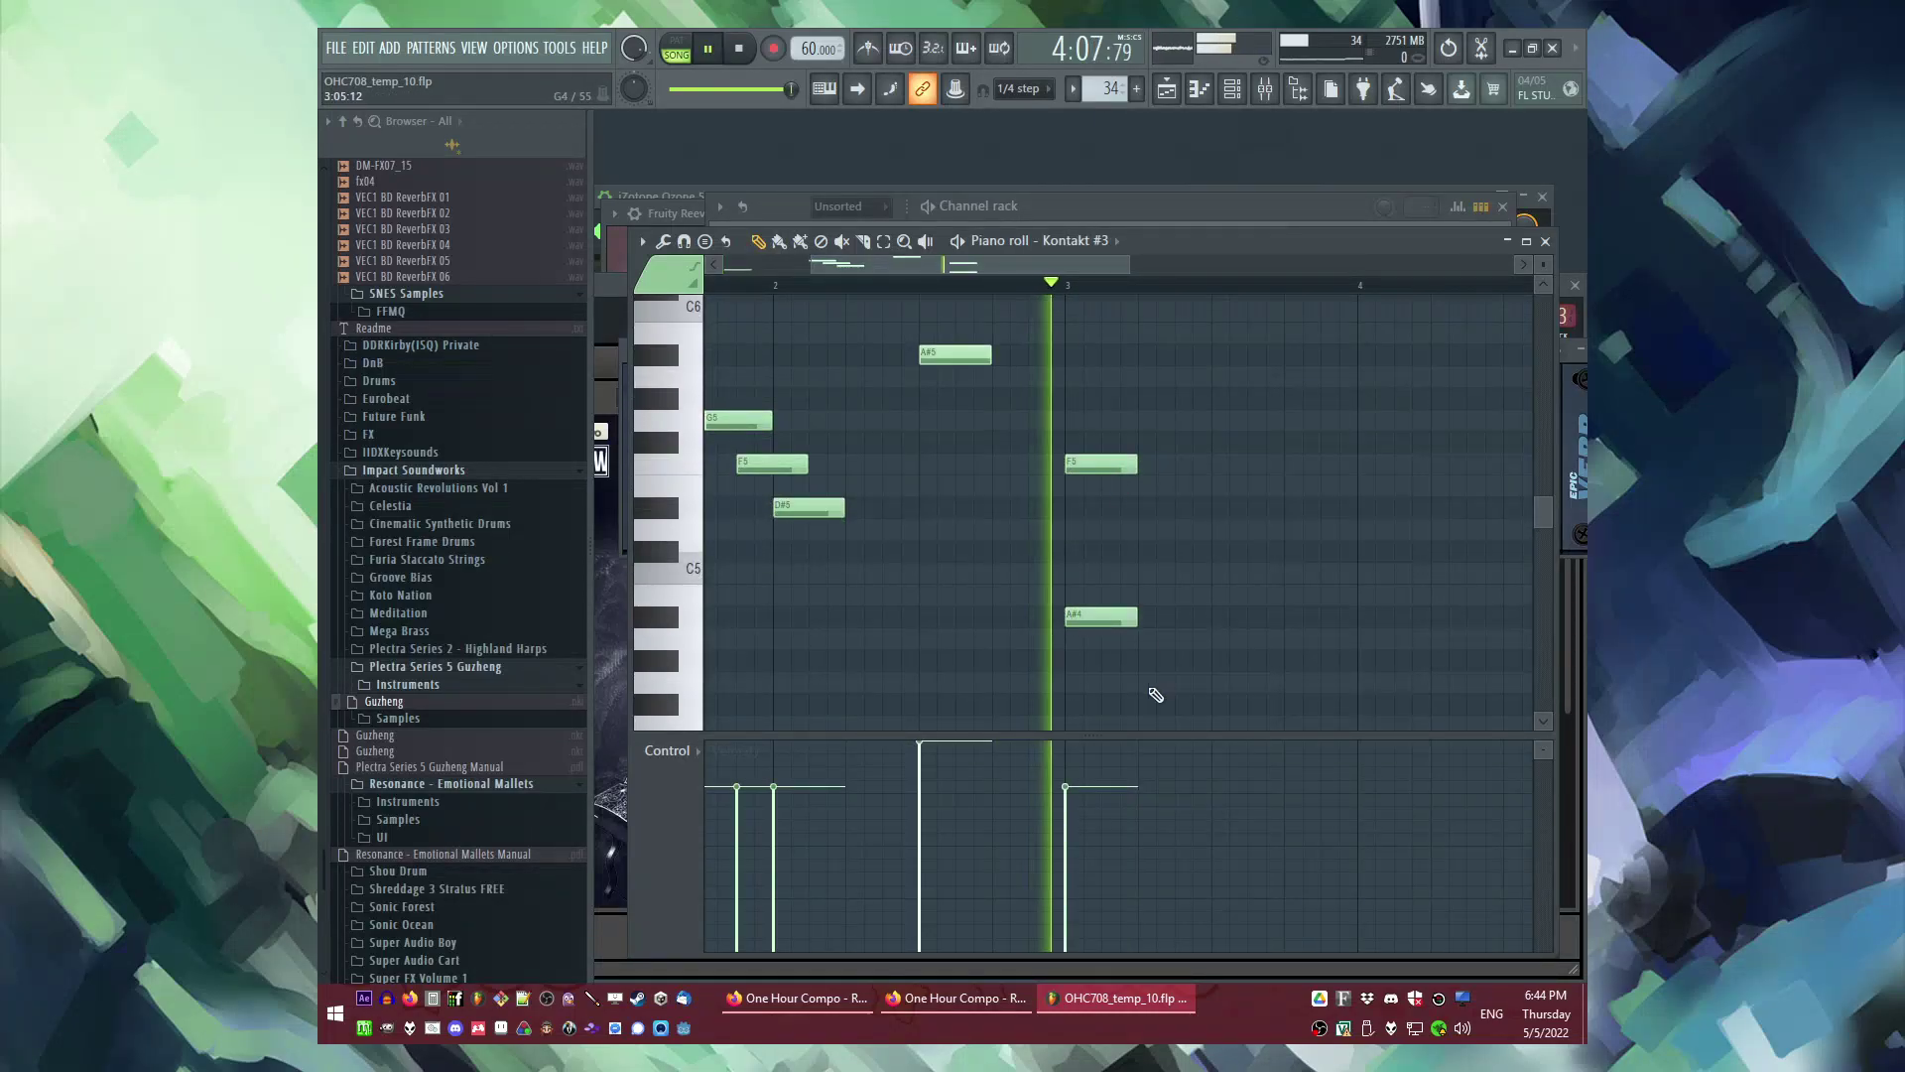
# Step: Add a G5 note on the last beat of bar 3 and an overlapping A#5 note half a beat after it
pyautogui.keyDown('ctrl'); pyautogui.scroll(-3, 1078, 553); pyautogui.keyUp('ctrl')
pyautogui.keyDown('ctrl'); pyautogui.scroll(3, 1076, 545); pyautogui.keyUp('ctrl')
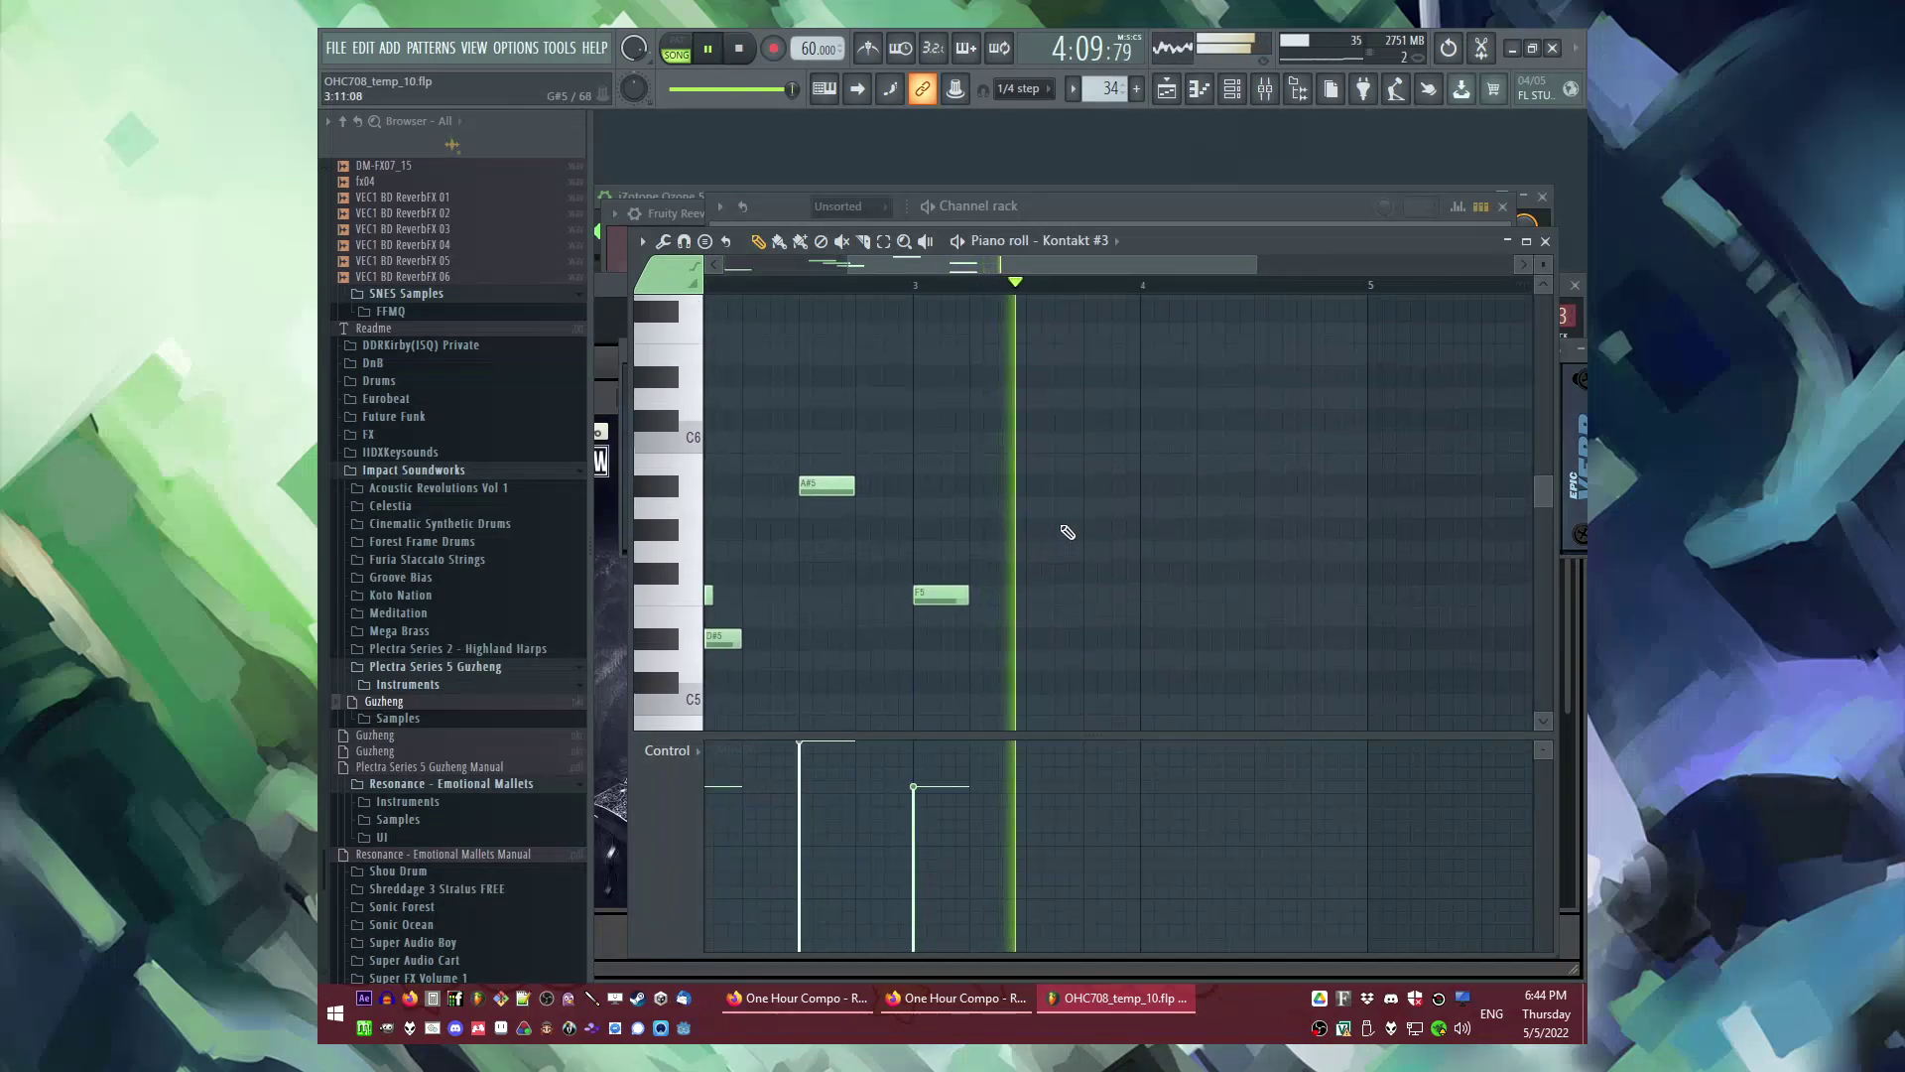
pyautogui.scroll(2, 1091, 565)
pyautogui.click(1059, 552)
pyautogui.press('space')
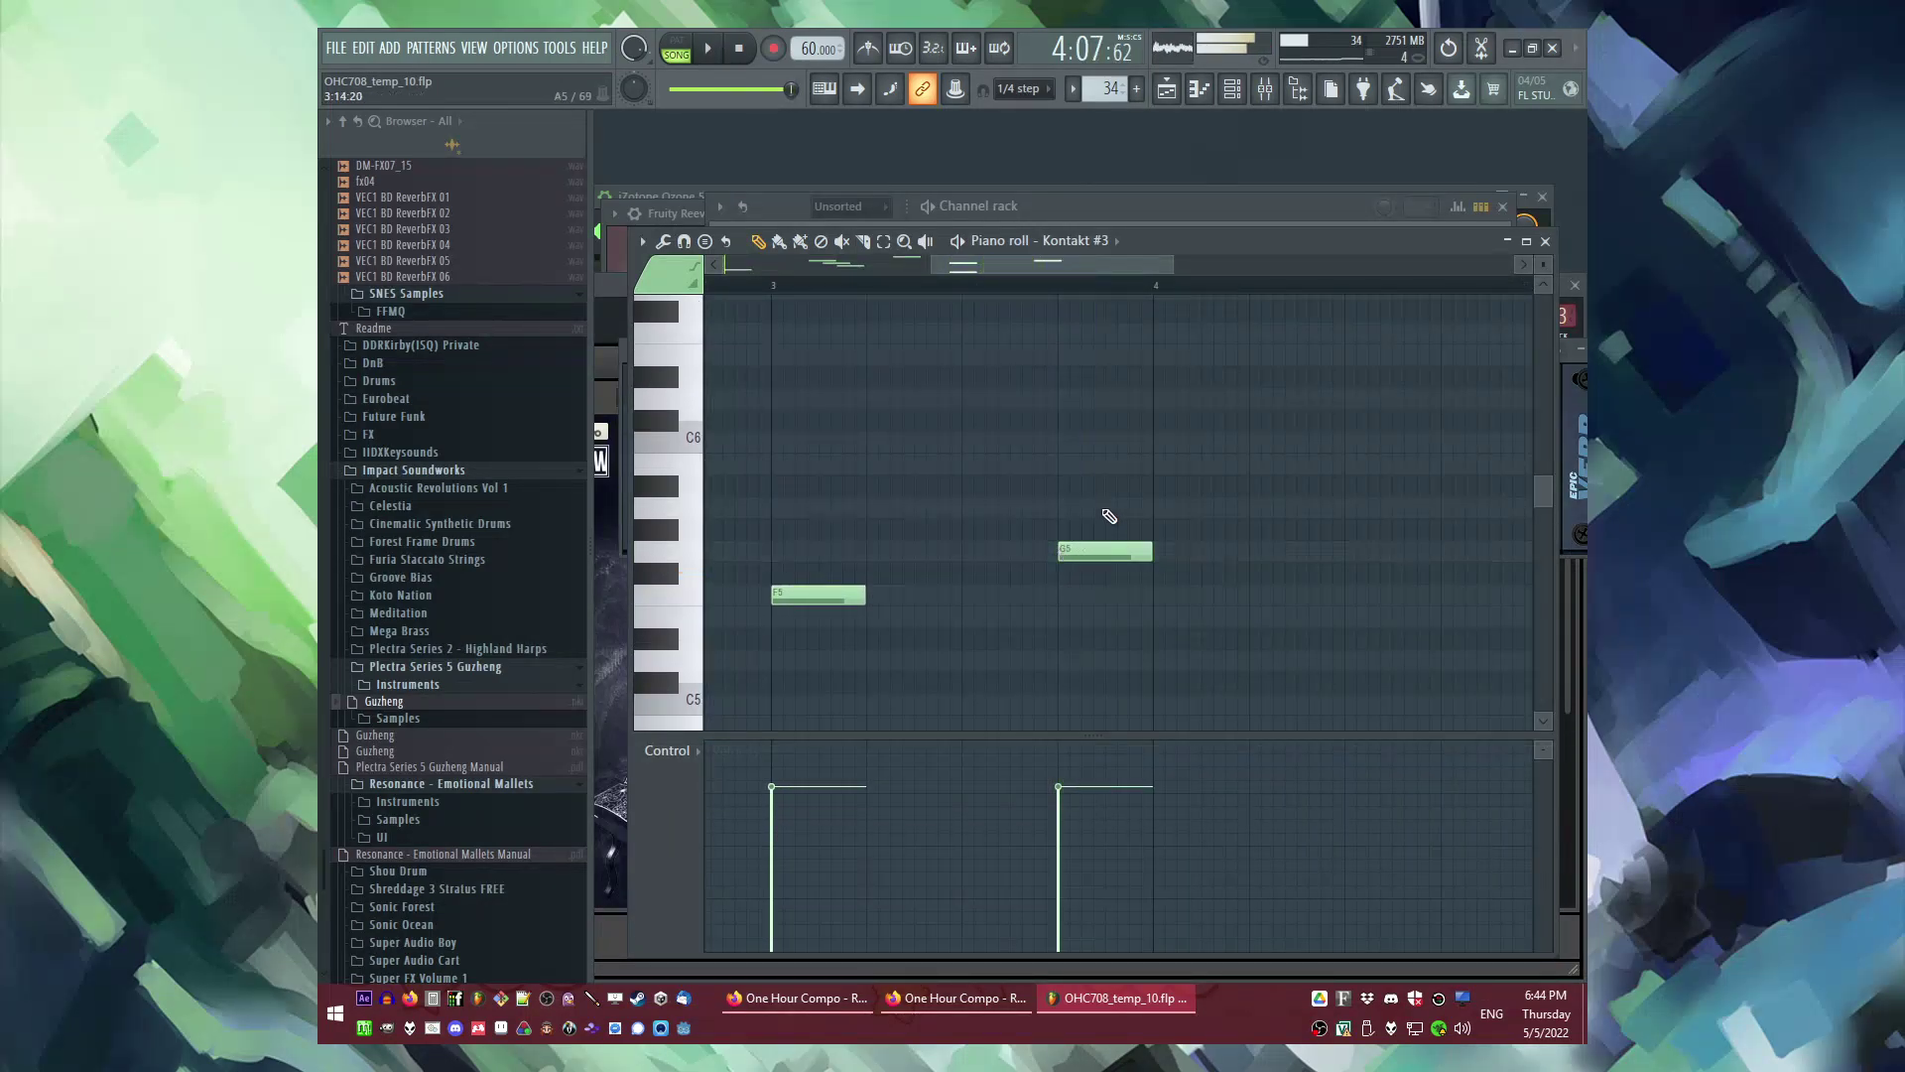
pyautogui.rightClick(1126, 495)
pyautogui.scroll(-1, 1167, 551)
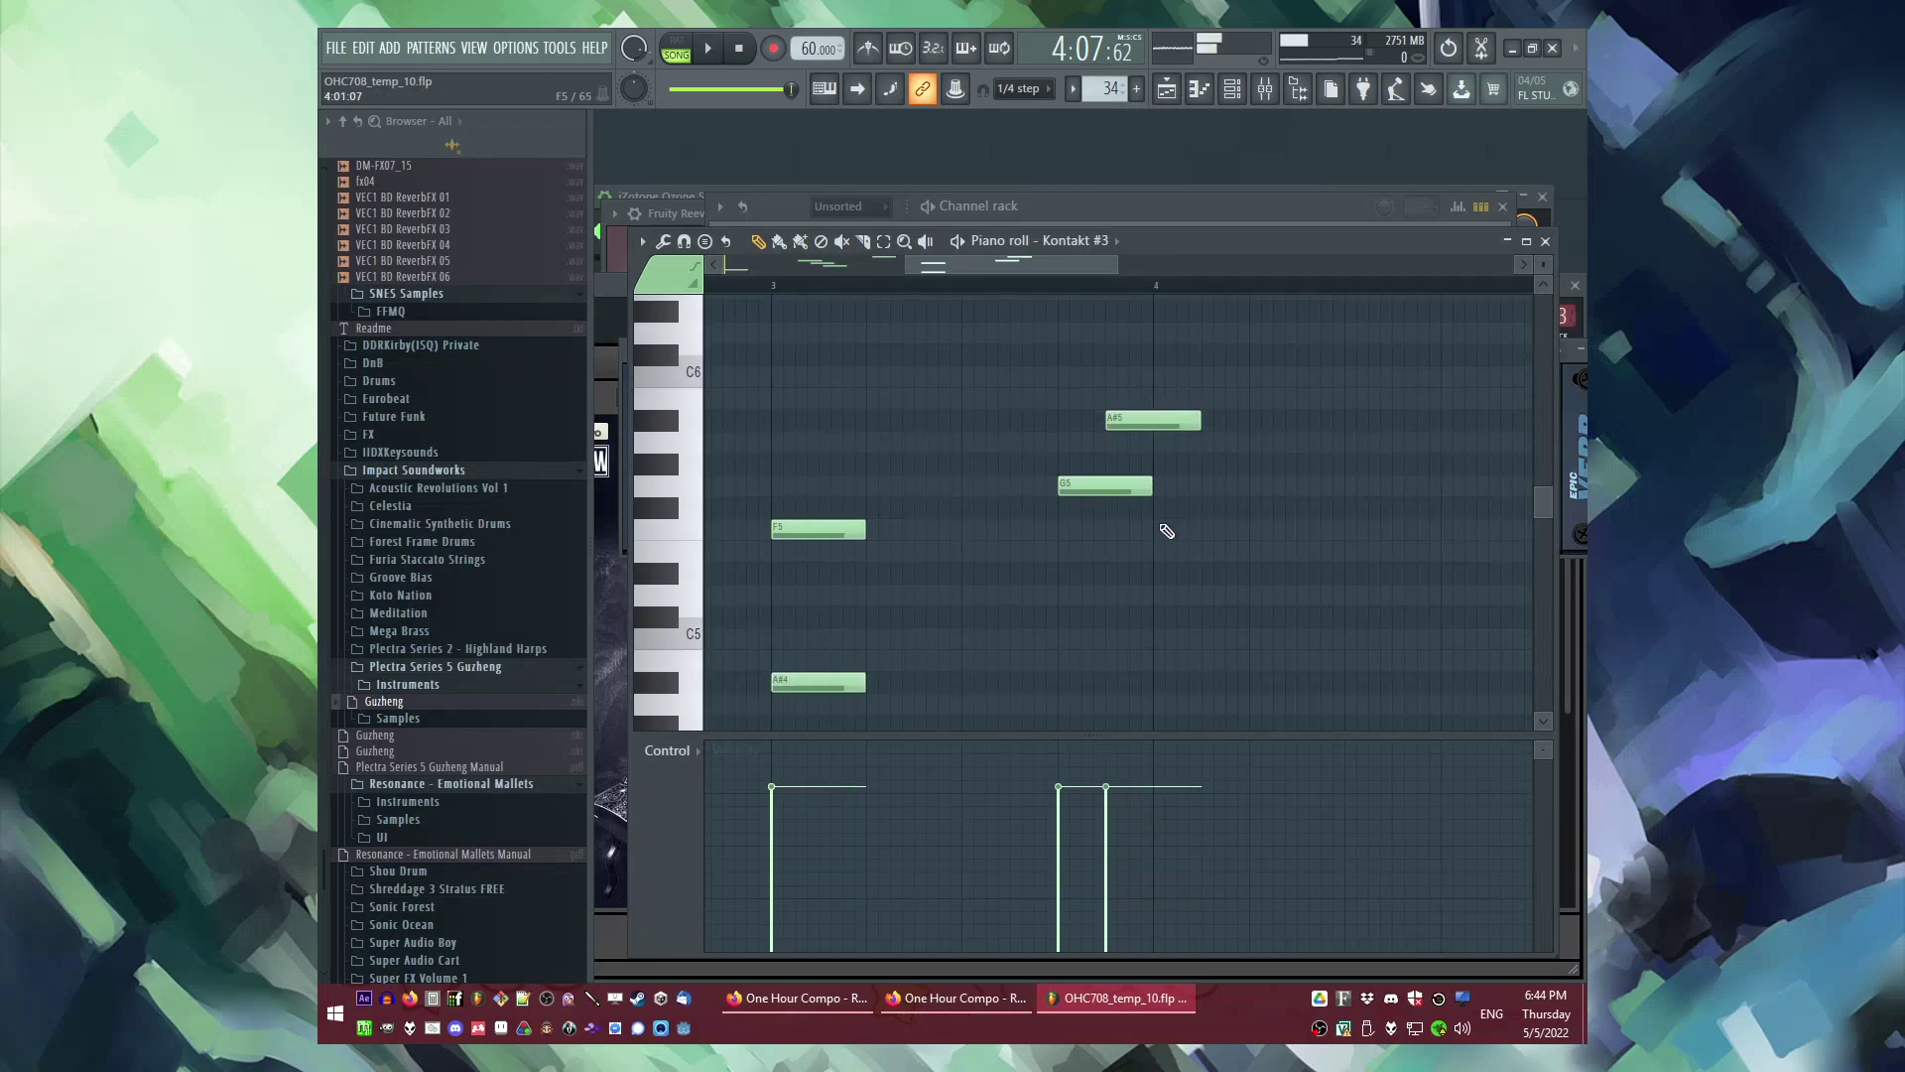
# Step: Continue the melody through bar 4 with F5, G5 and D#5 notes, end on C5 at bar 5, and play it
pyautogui.click(1254, 488)
pyautogui.scroll(-3, 1262, 561)
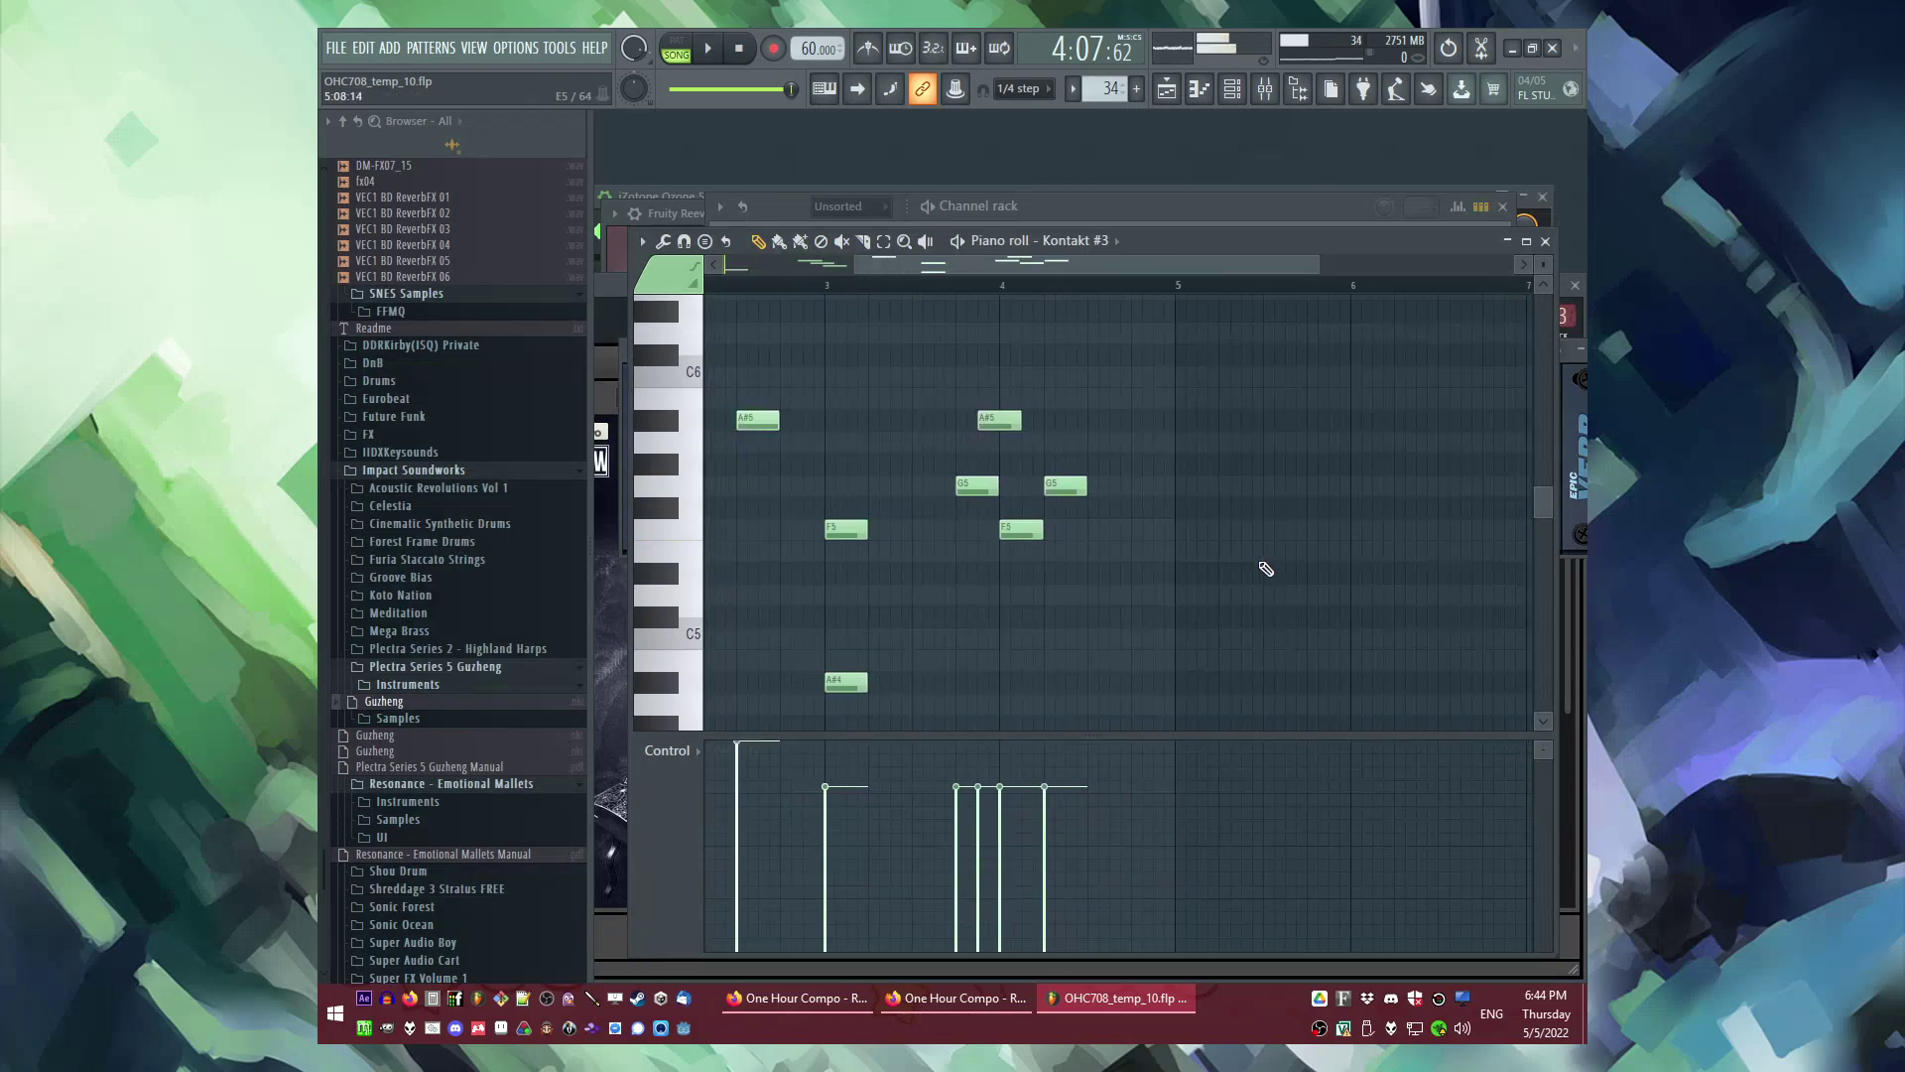
pyautogui.scroll(2, 1252, 562)
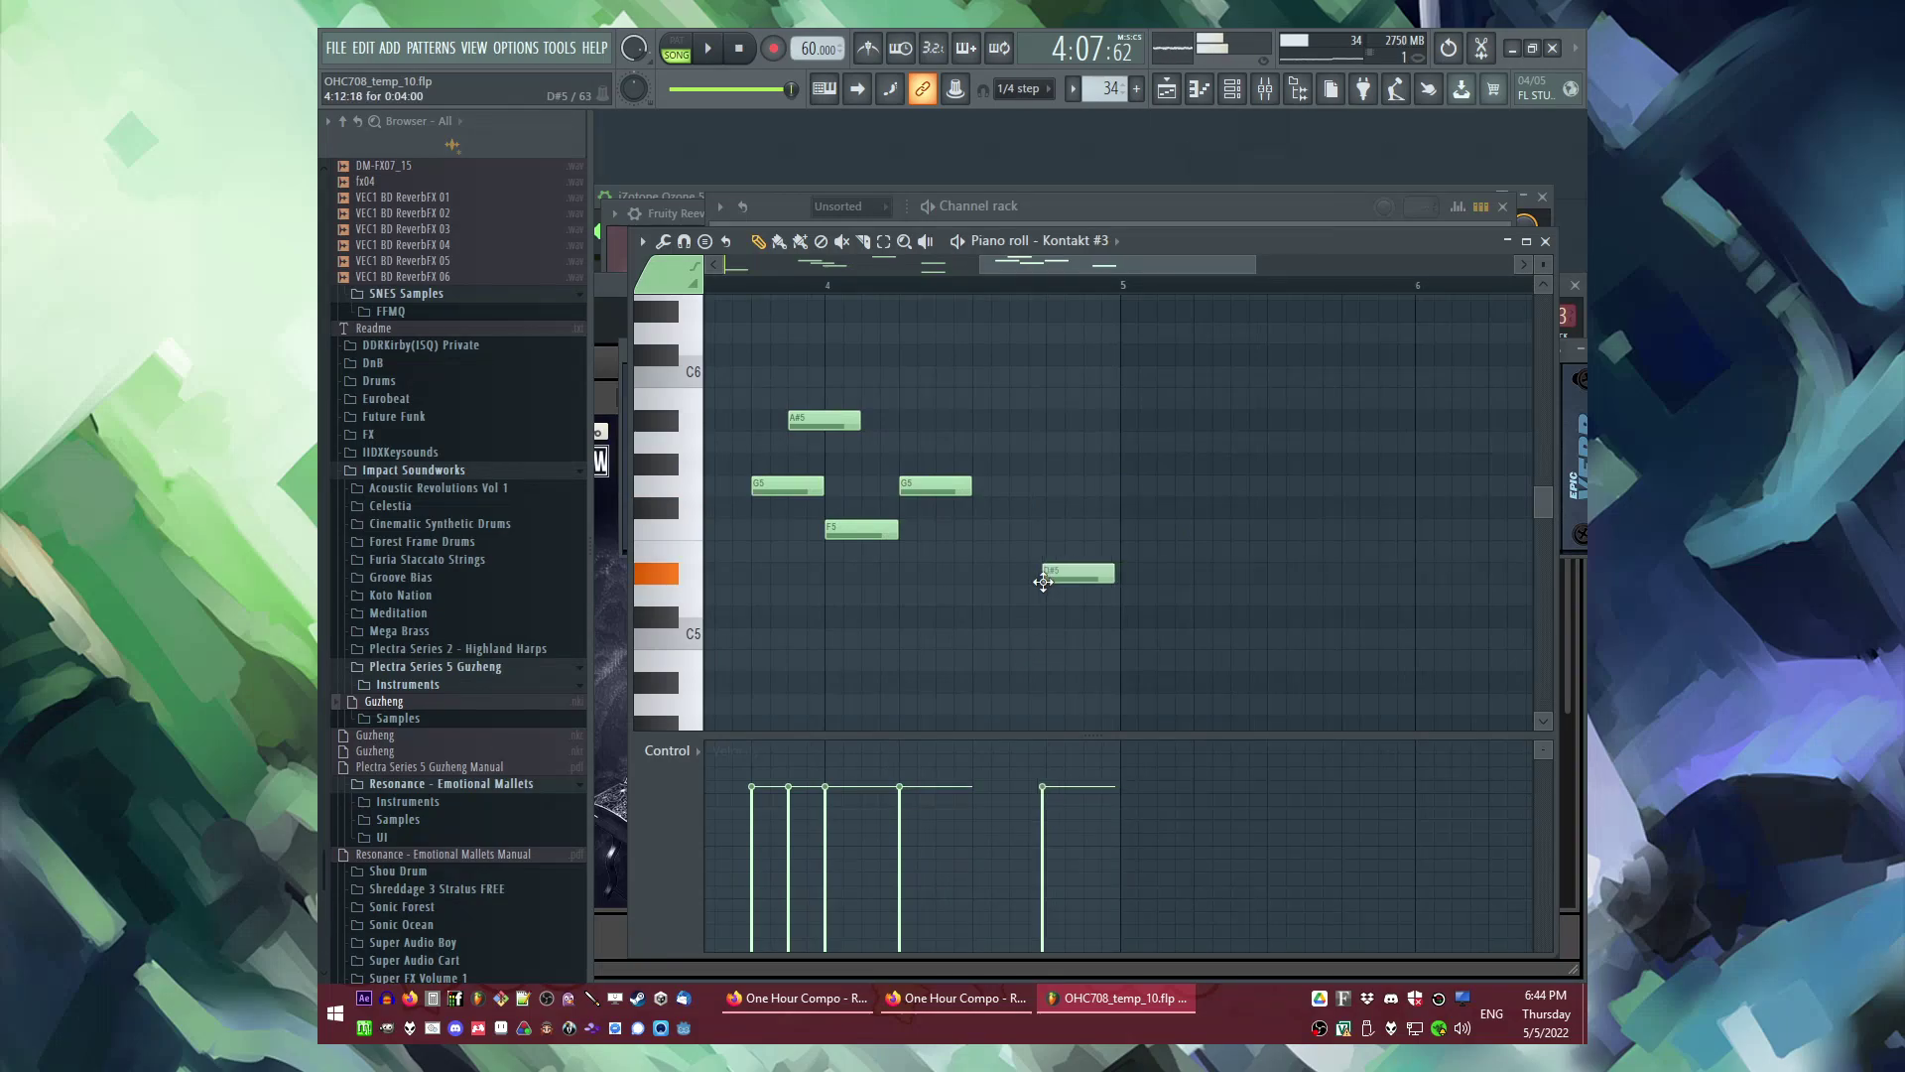
pyautogui.press('space')
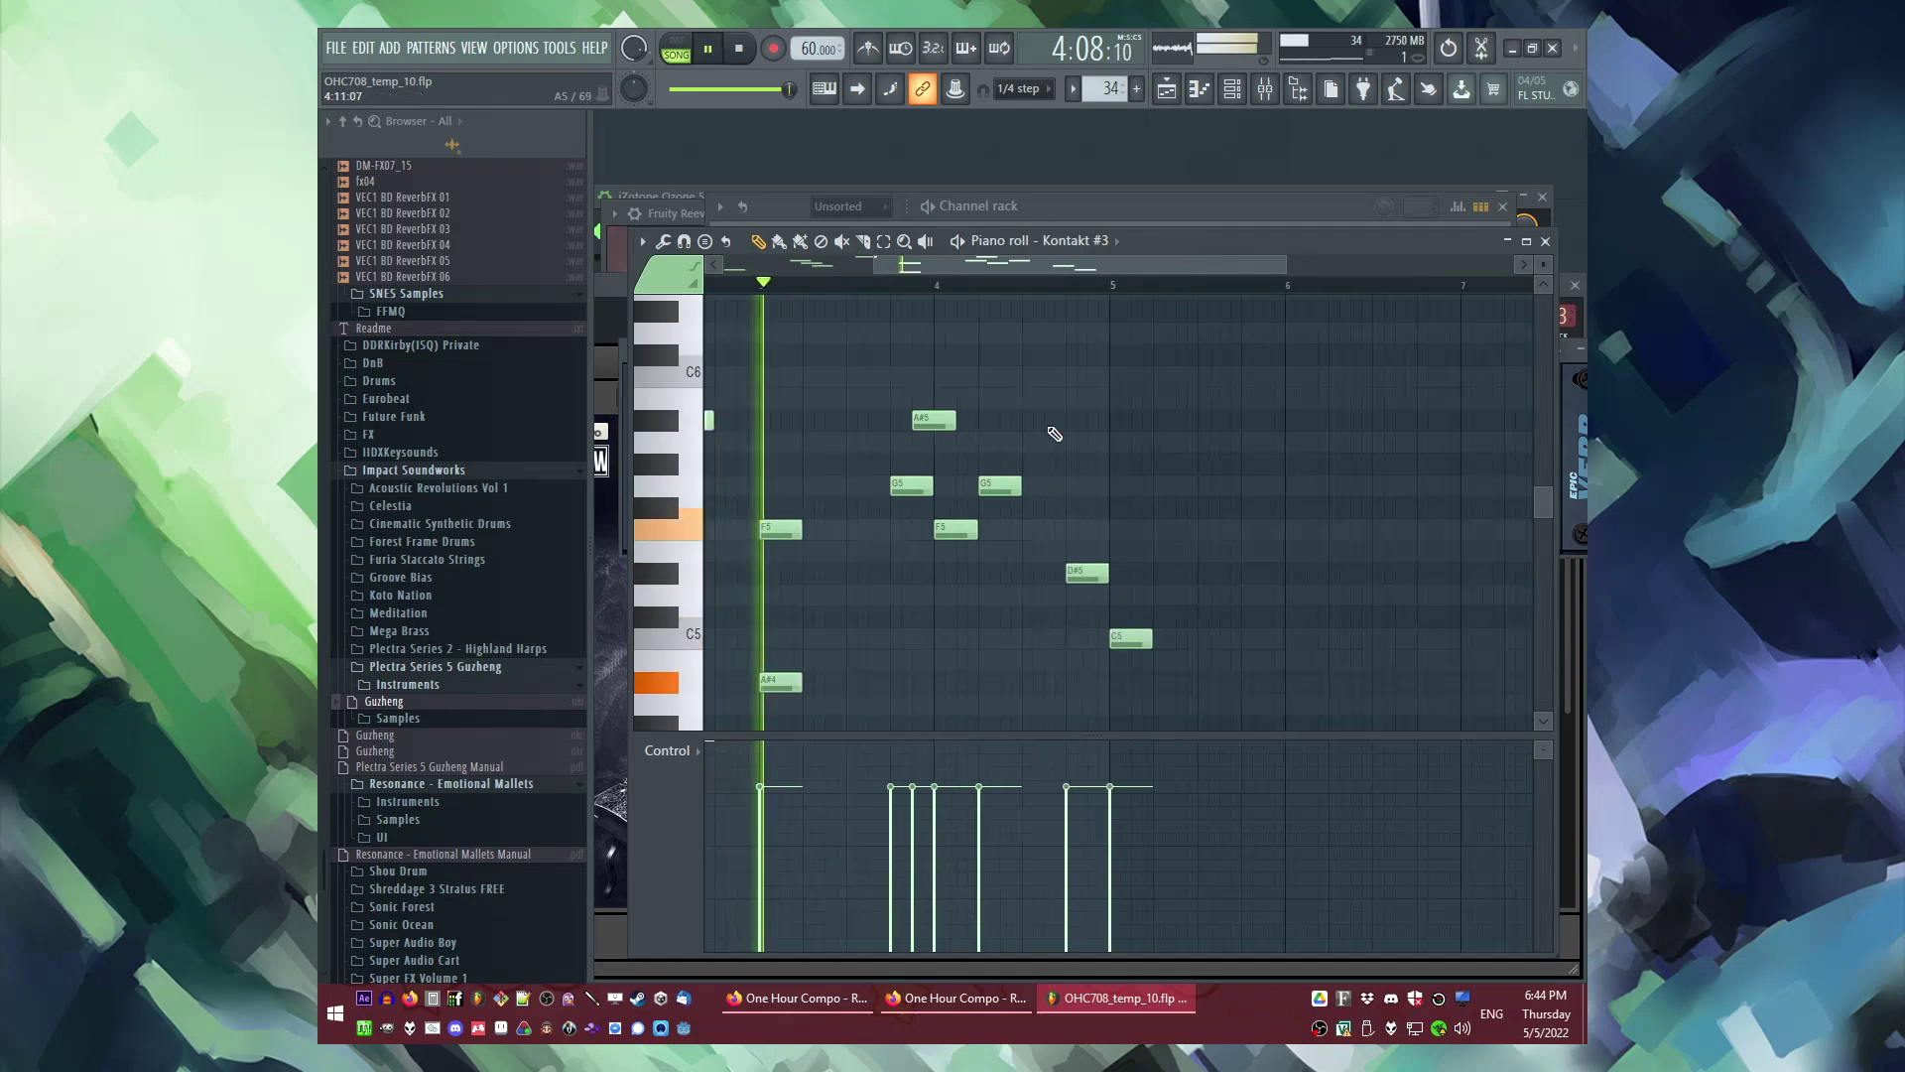
# Step: Open the Kontakt #3 Guzheng instrument with its articulation list in view and save the project
pyautogui.press('F6')
pyautogui.click(863, 761)
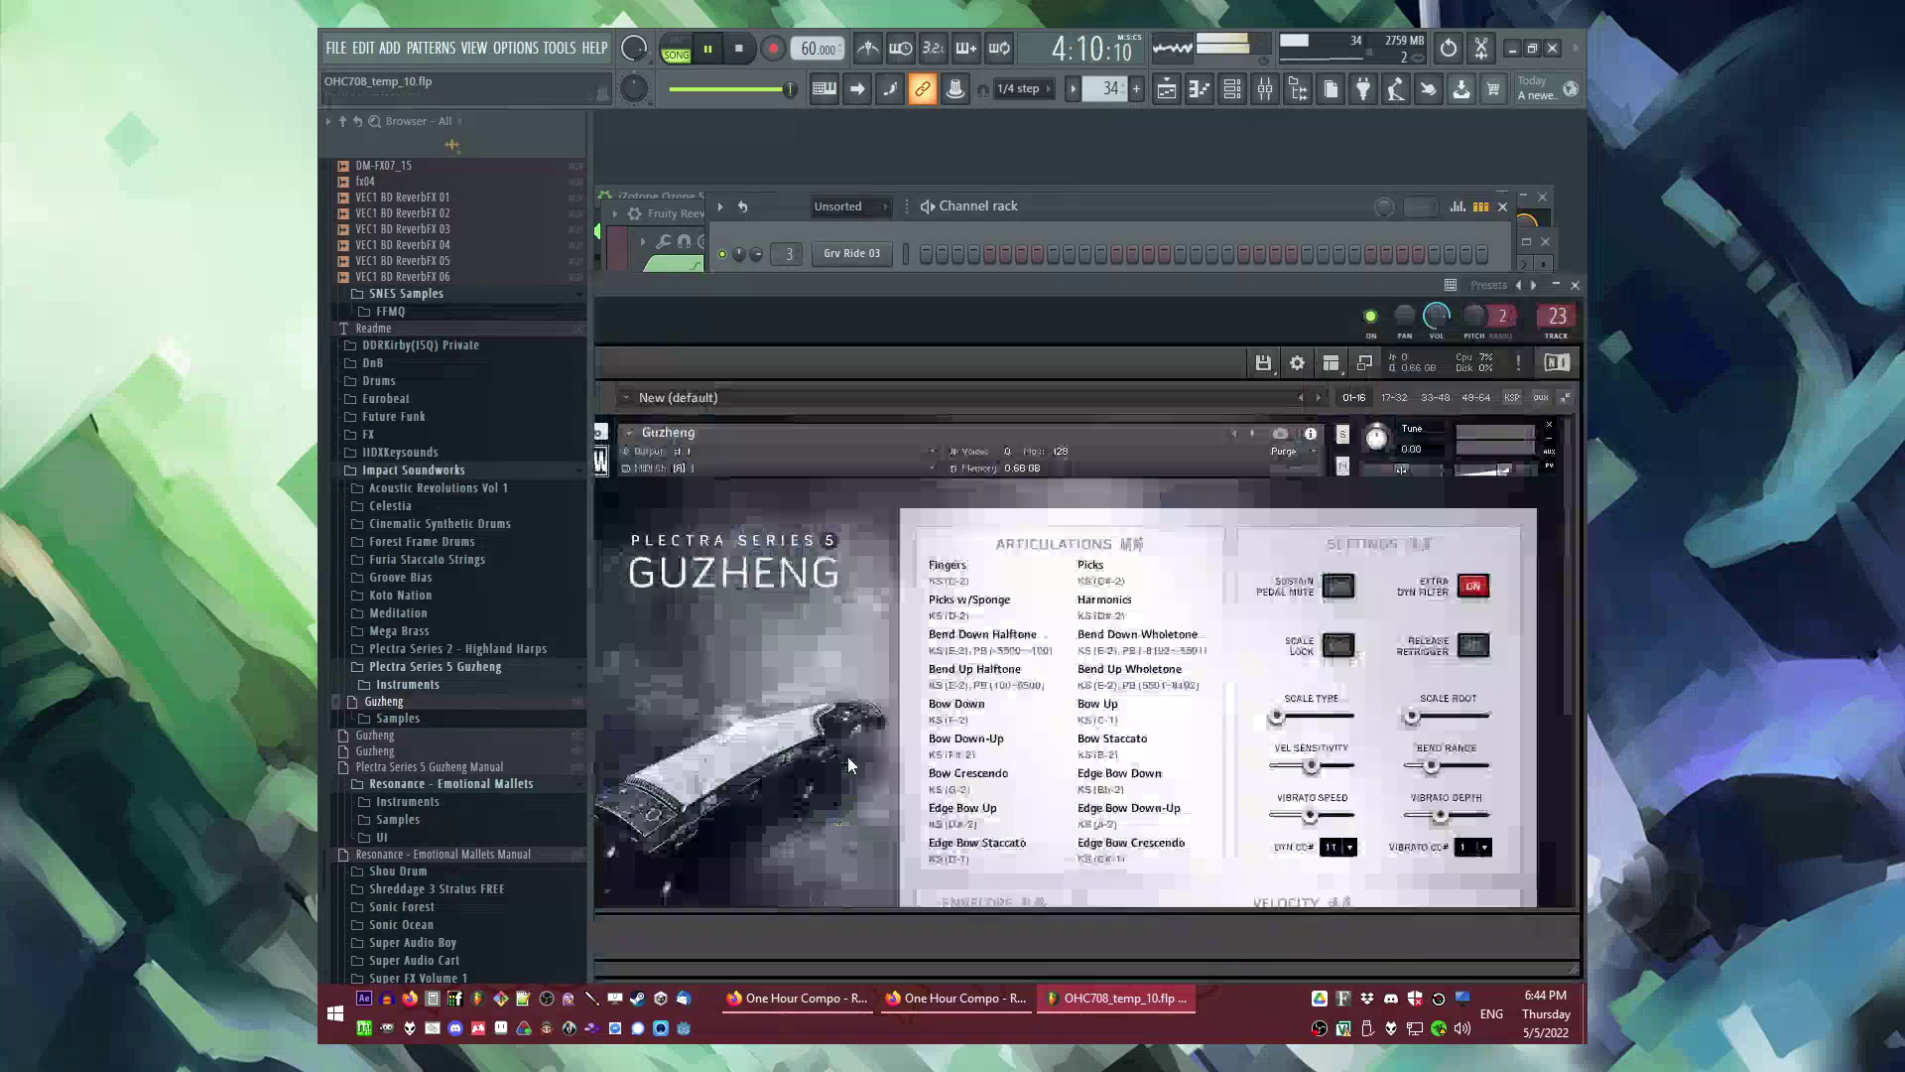
pyautogui.moveTo(1089, 291); pyautogui.dragTo(1127, 222)
pyautogui.hotkey('ctrl', 's')
pyautogui.press('F6')
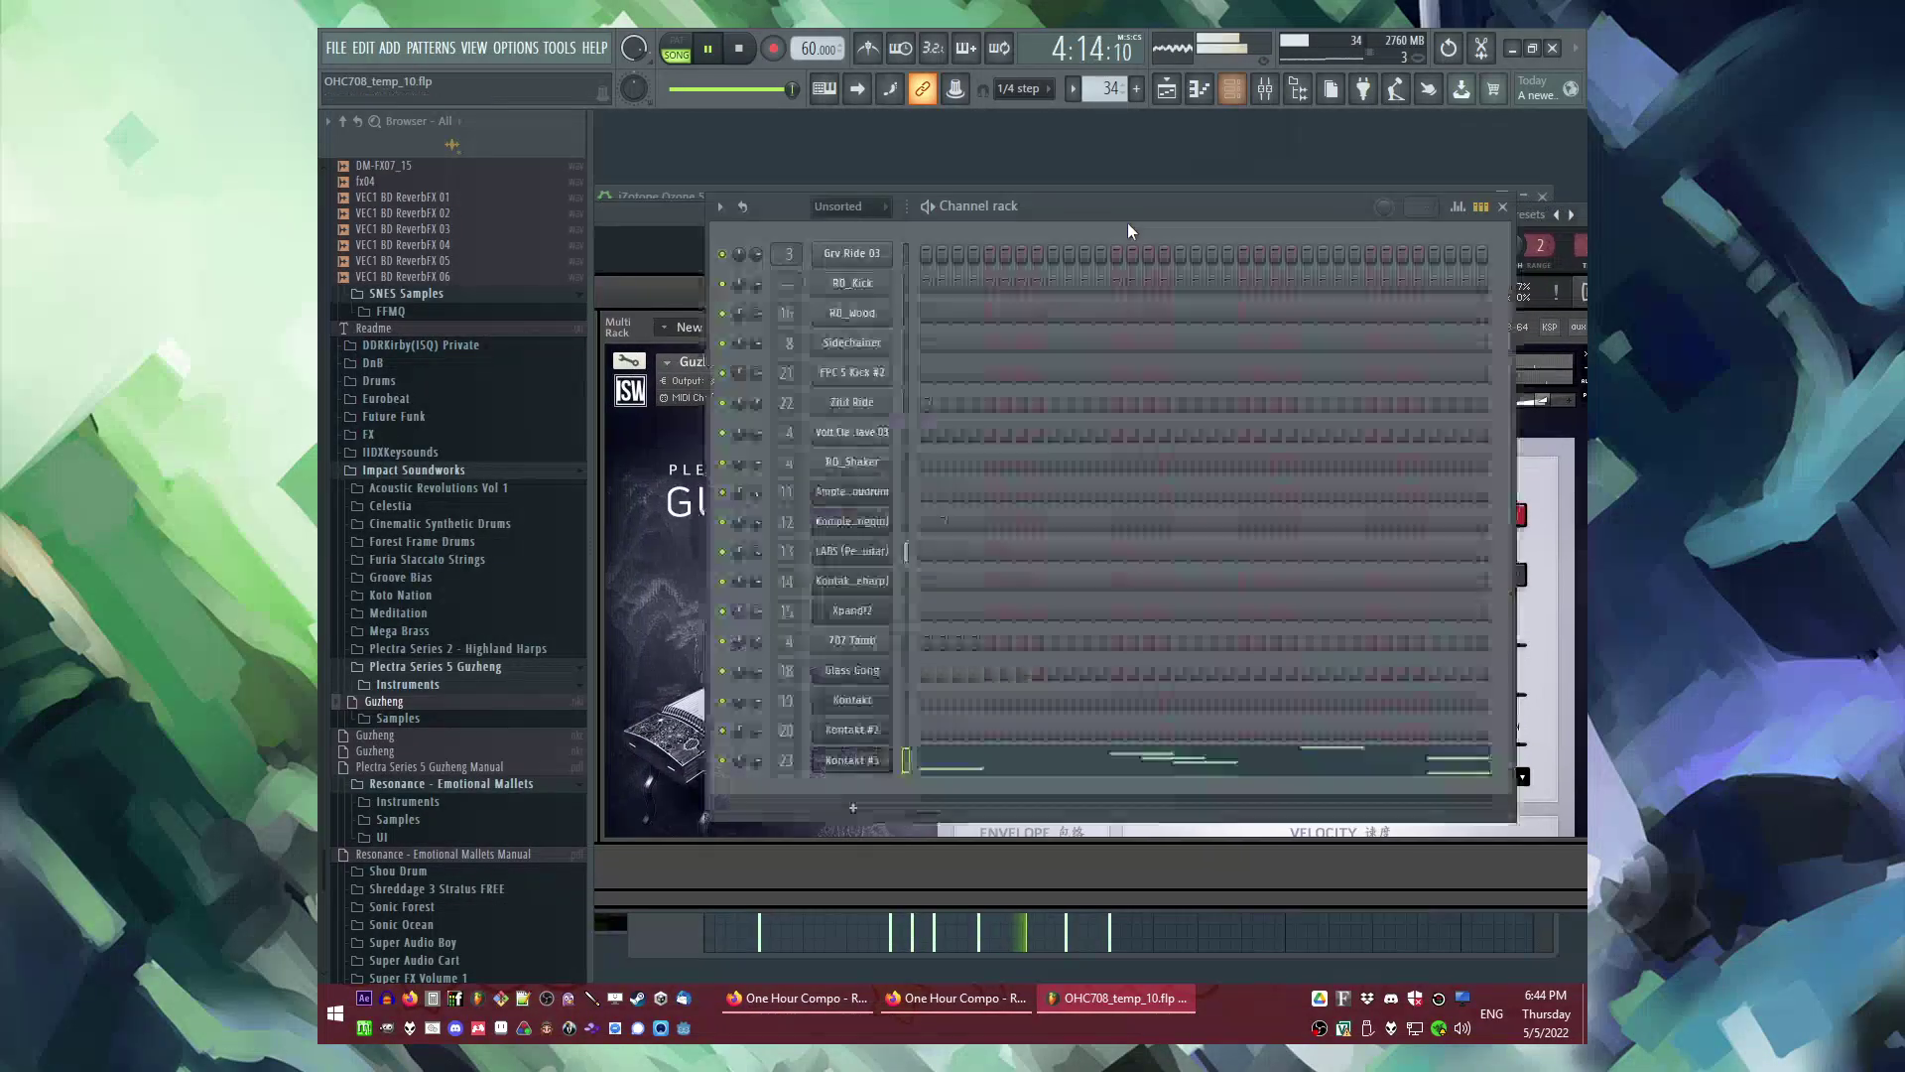
# Step: Place a C#0 keyswitch note at the start of the Guzheng pattern and switch playback to pattern mode
pyautogui.click(961, 760)
pyautogui.scroll(-4, 761, 540)
pyautogui.press('space')
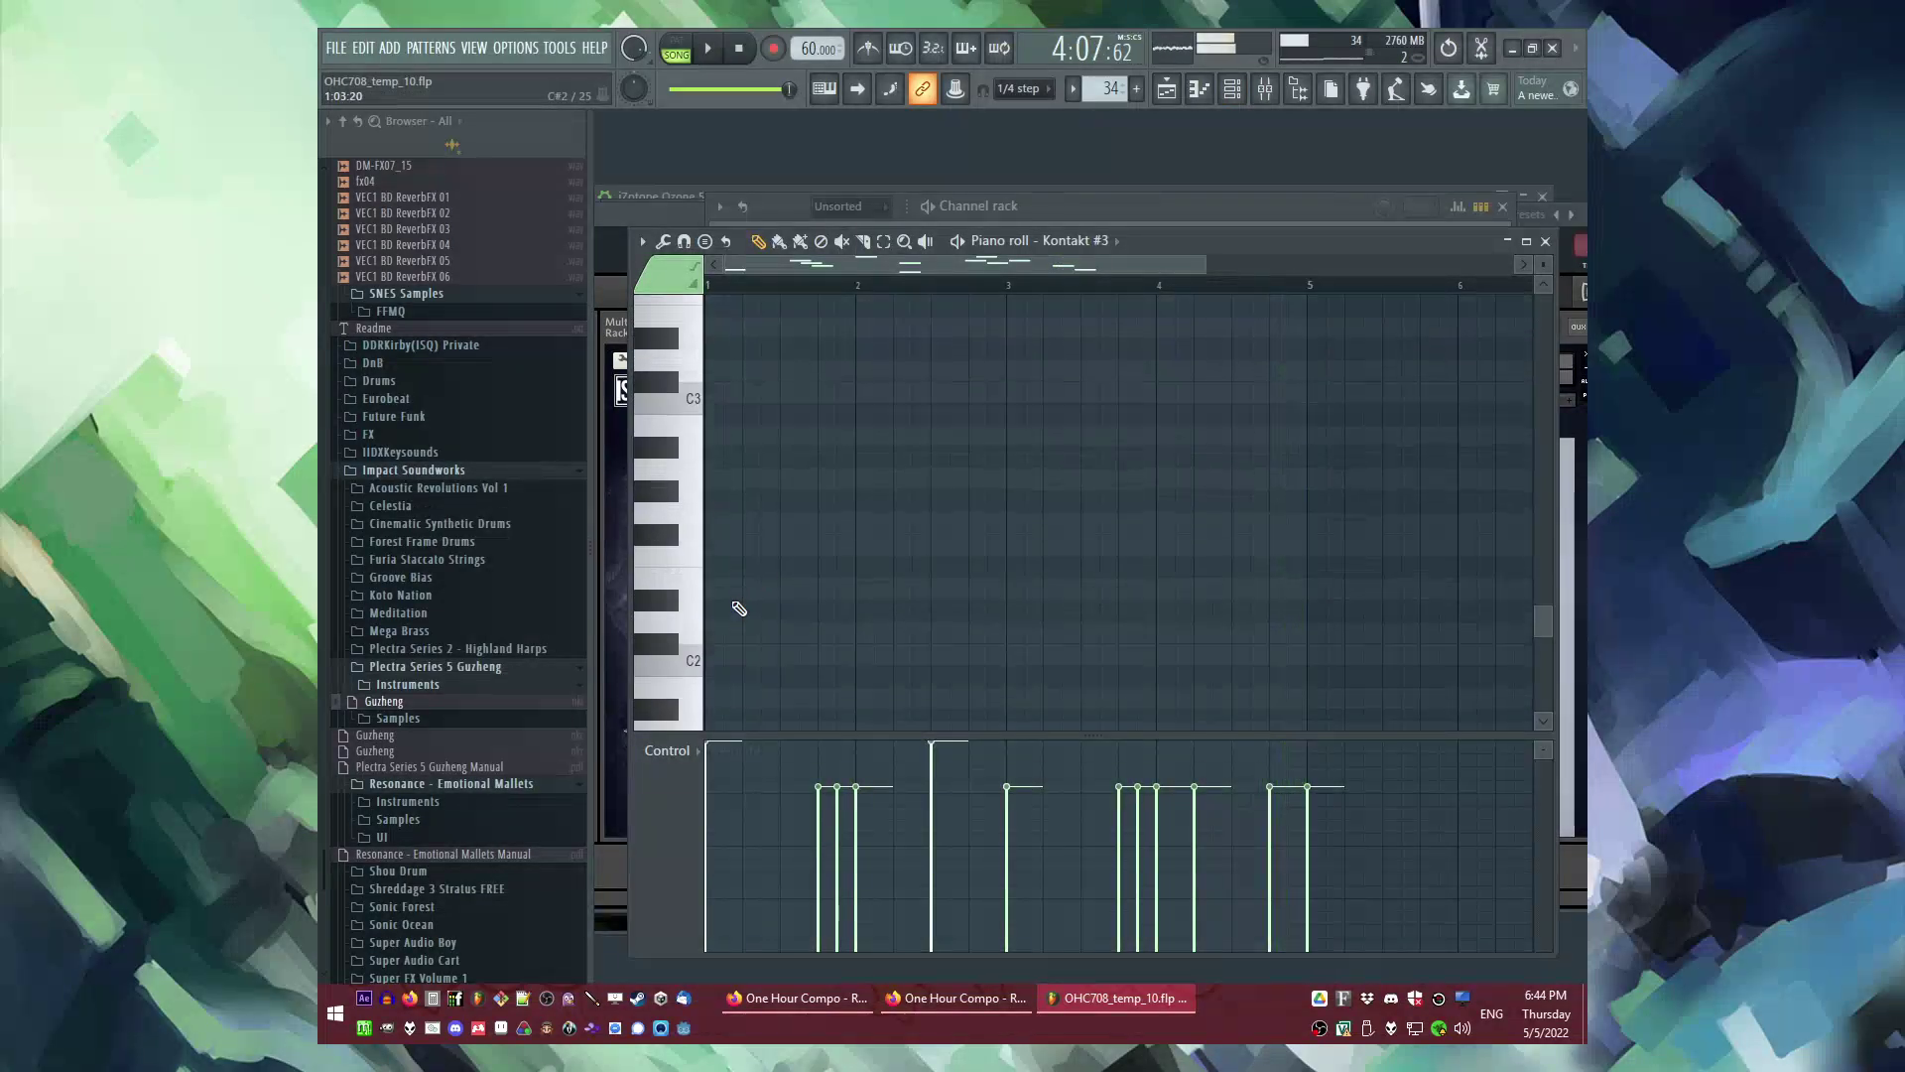
pyautogui.scroll(-5, 739, 608)
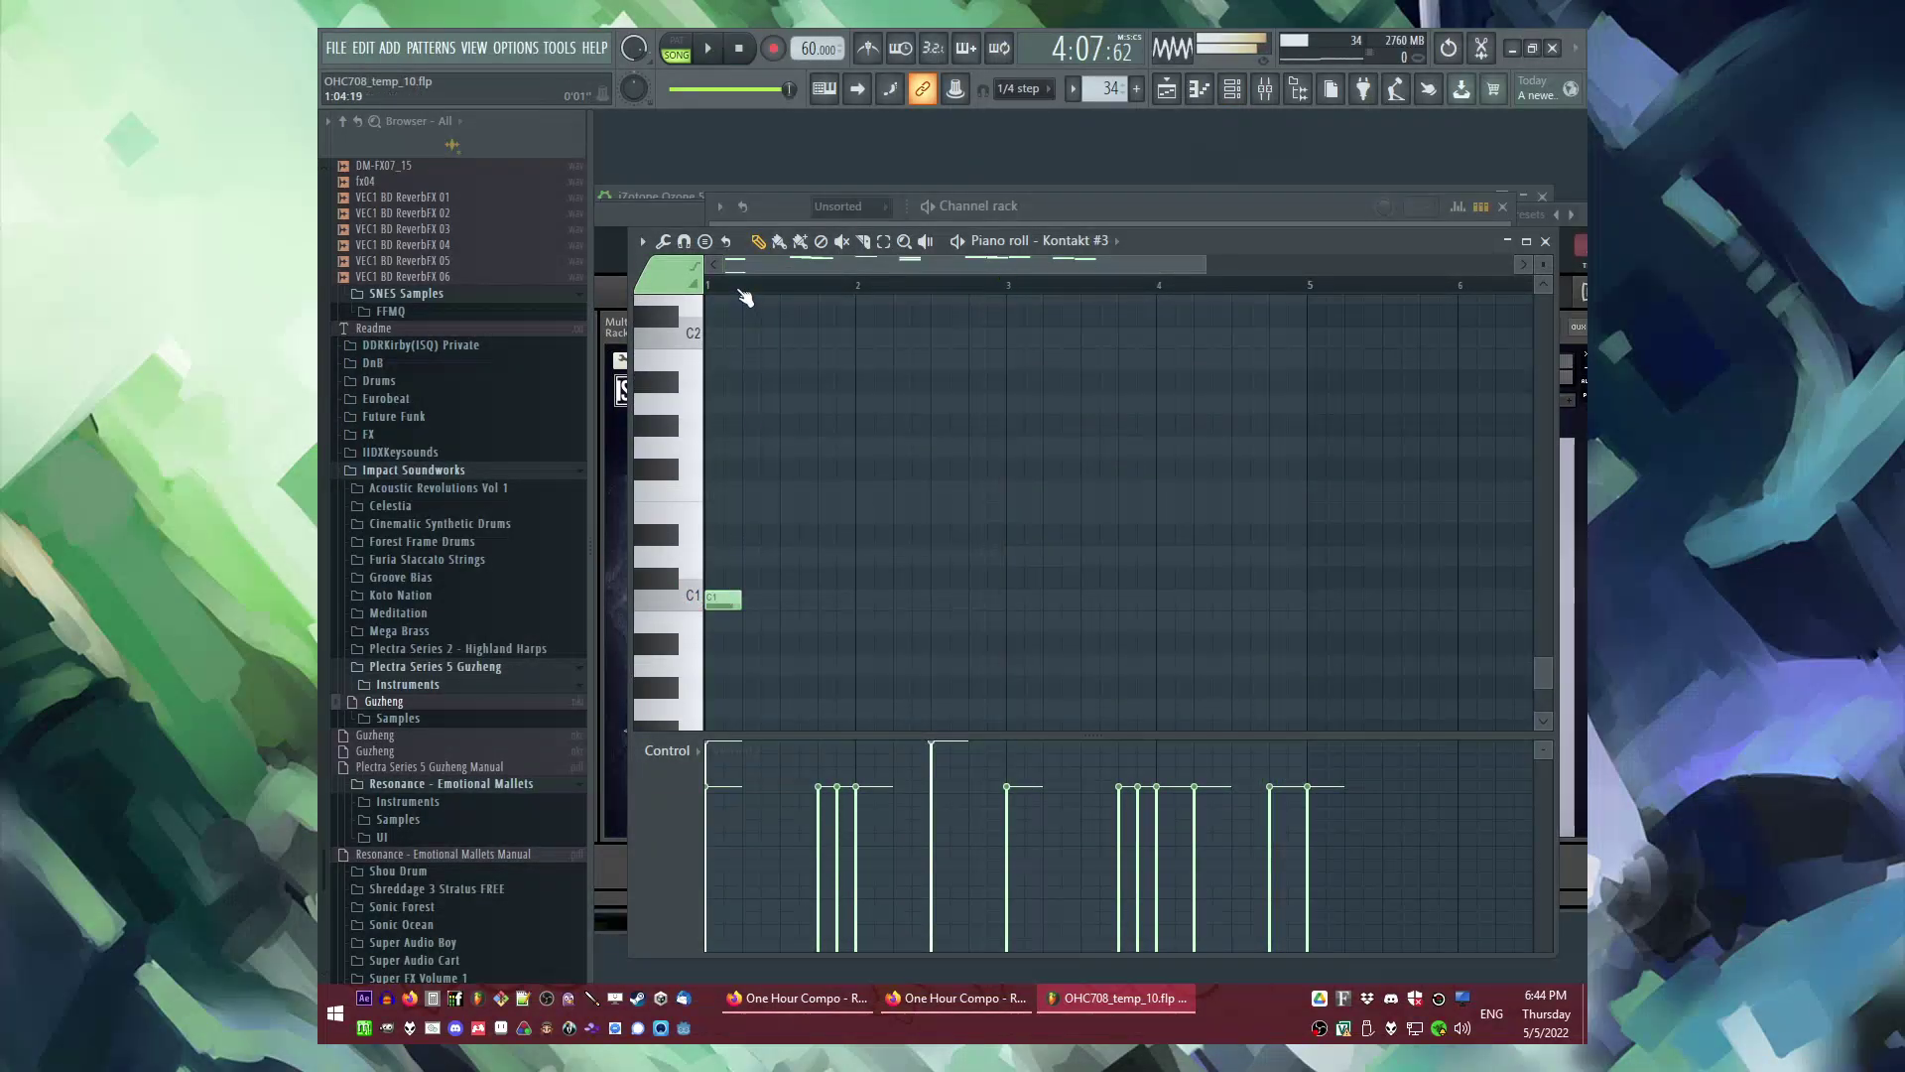
pyautogui.press('l')
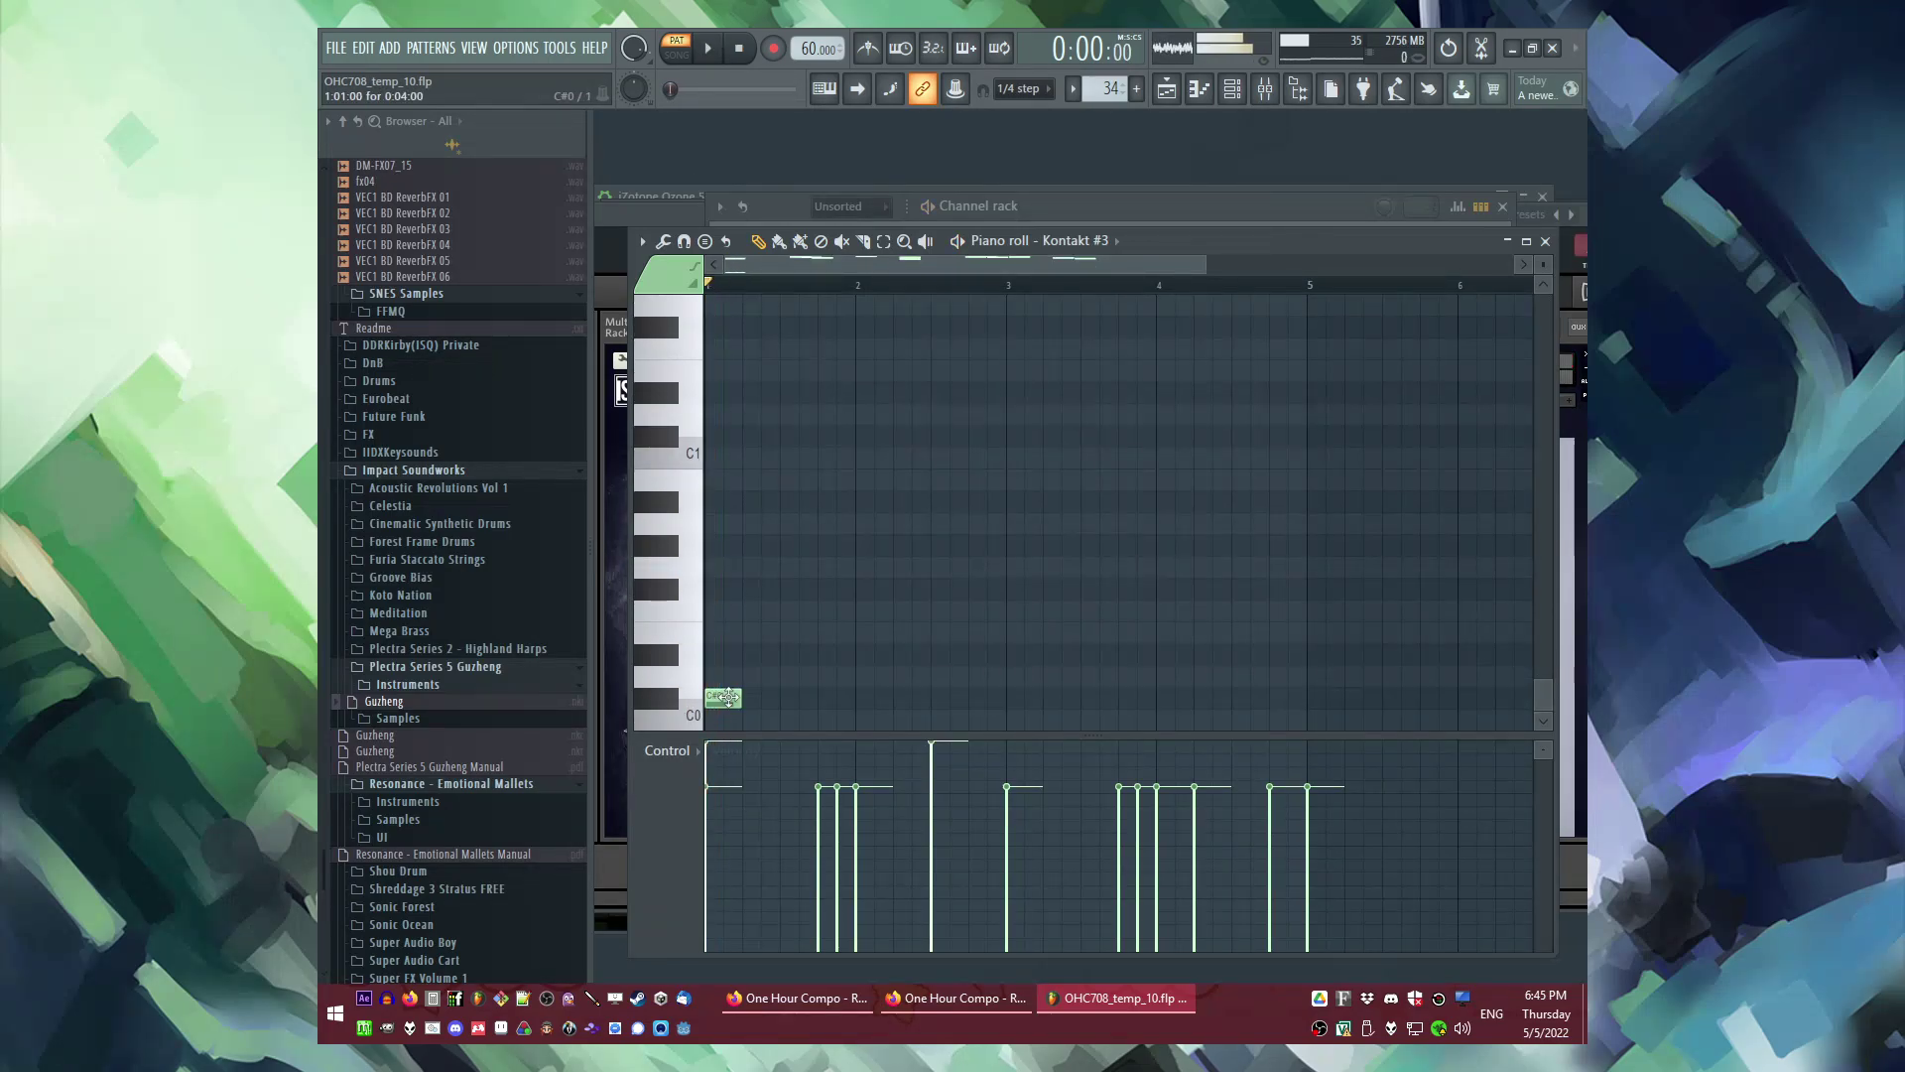
# Step: Check the Guzheng's articulation list for the keyswitch assignments
pyautogui.press('F6')
pyautogui.click(862, 762)
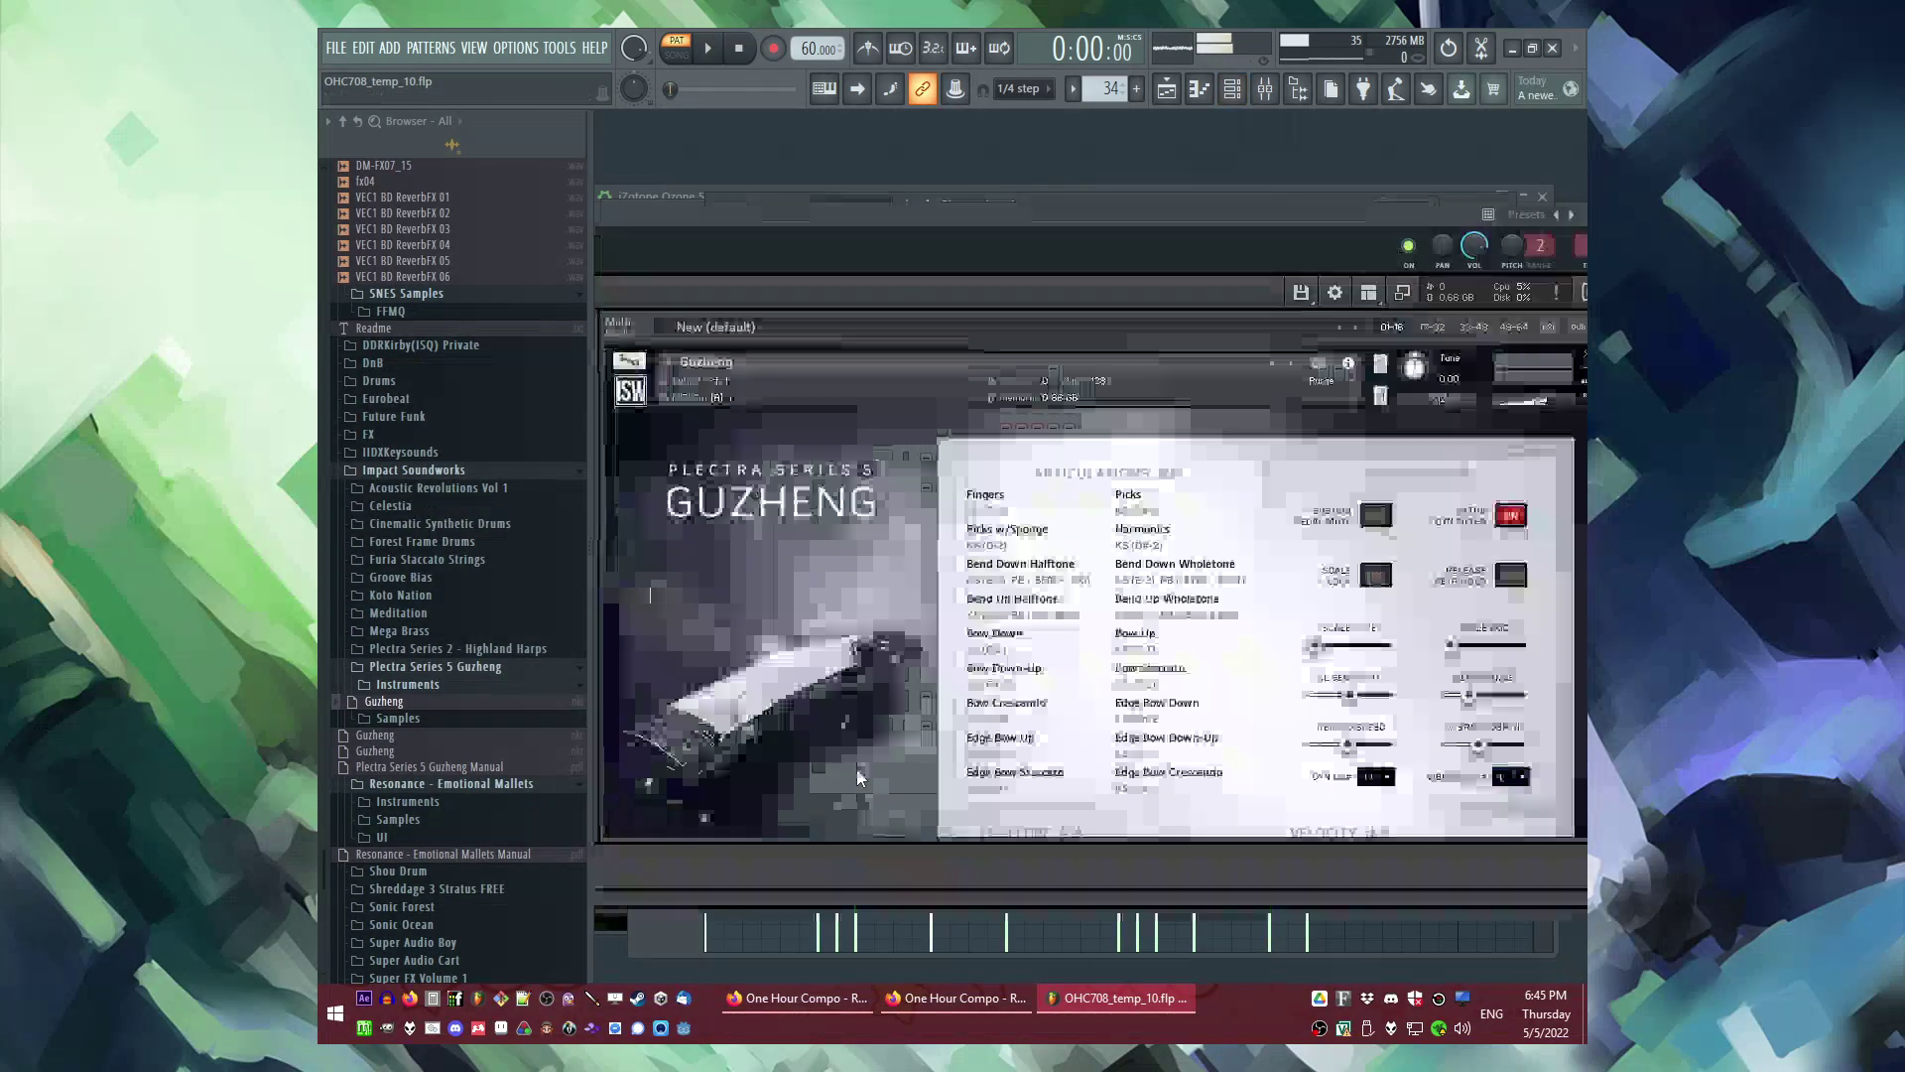
pyautogui.scroll(-2, 913, 699)
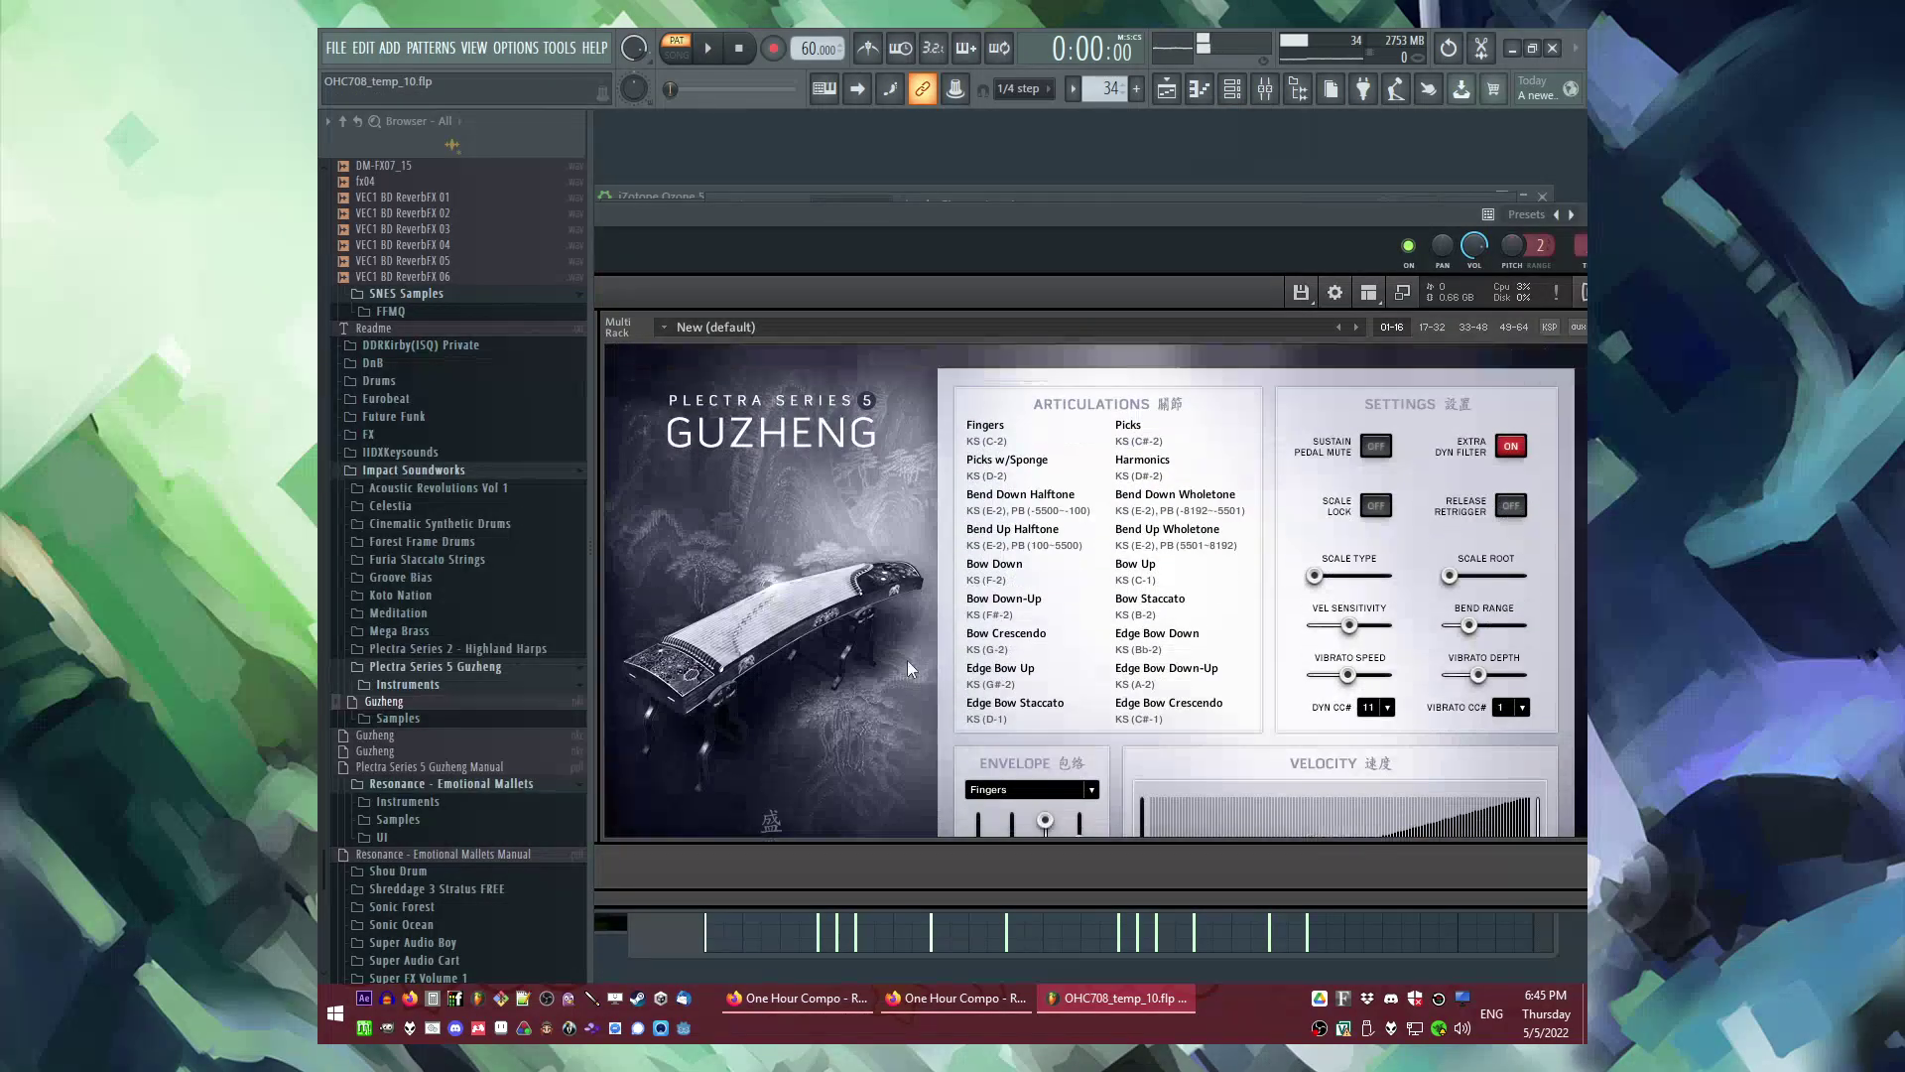
pyautogui.press('F6')
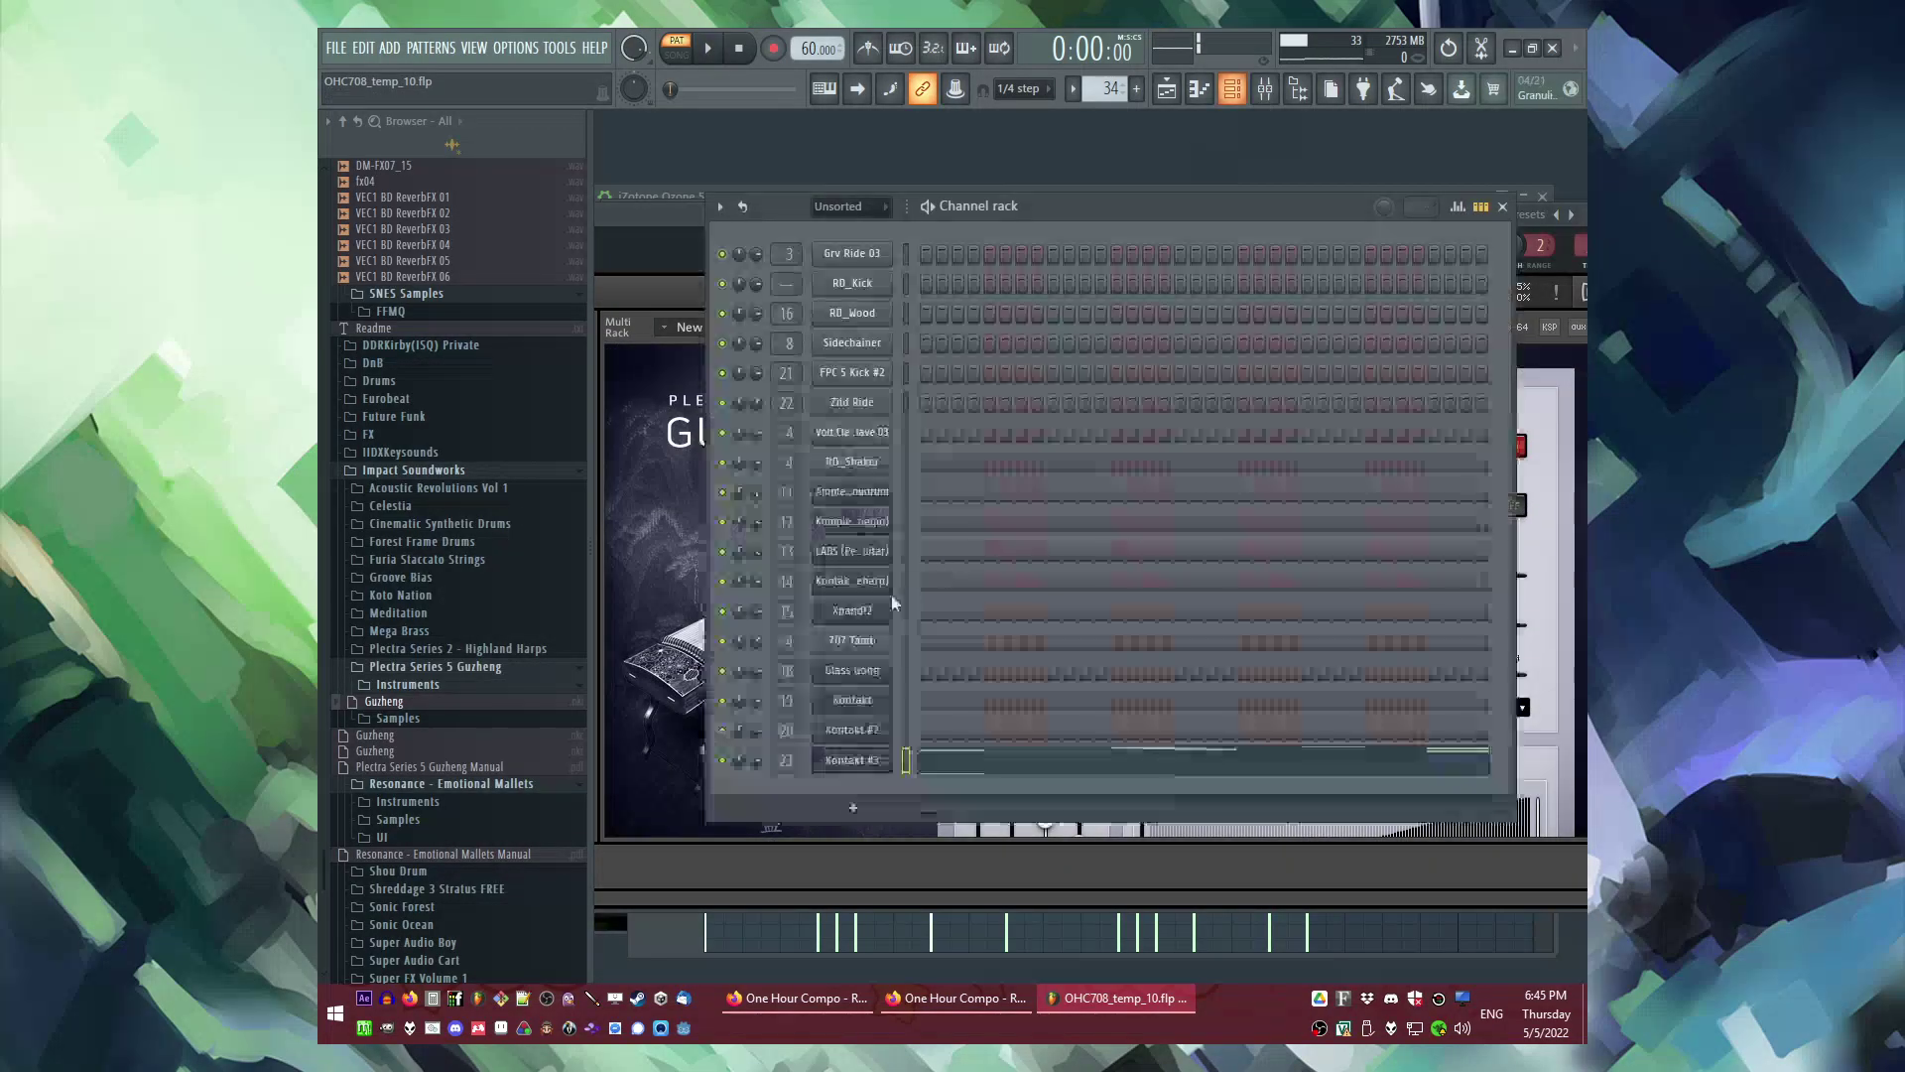
# Step: Play the Guzheng pattern on its own, checking its notes and its mixer track
pyautogui.click(967, 767)
pyautogui.press('space')
pyautogui.scroll(3, 837, 298)
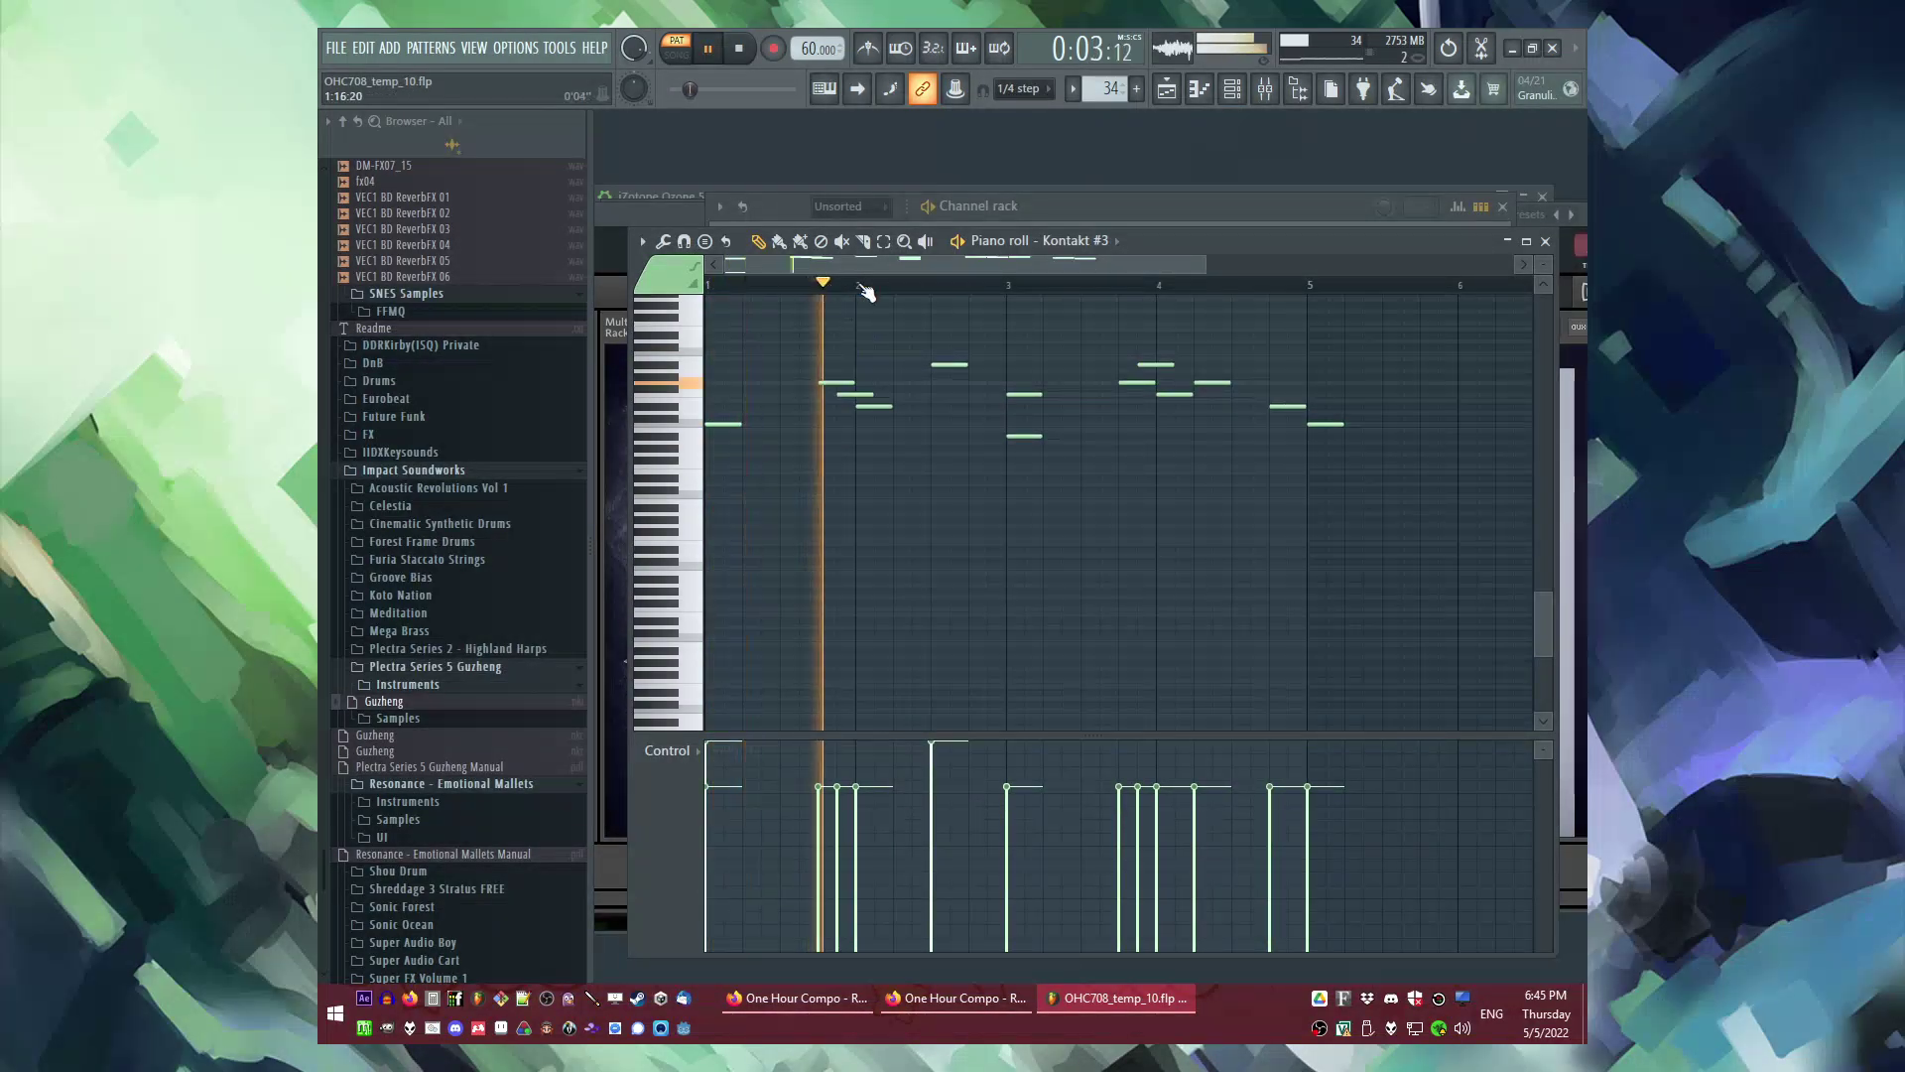
pyautogui.press('F6')
pyautogui.press('F9')
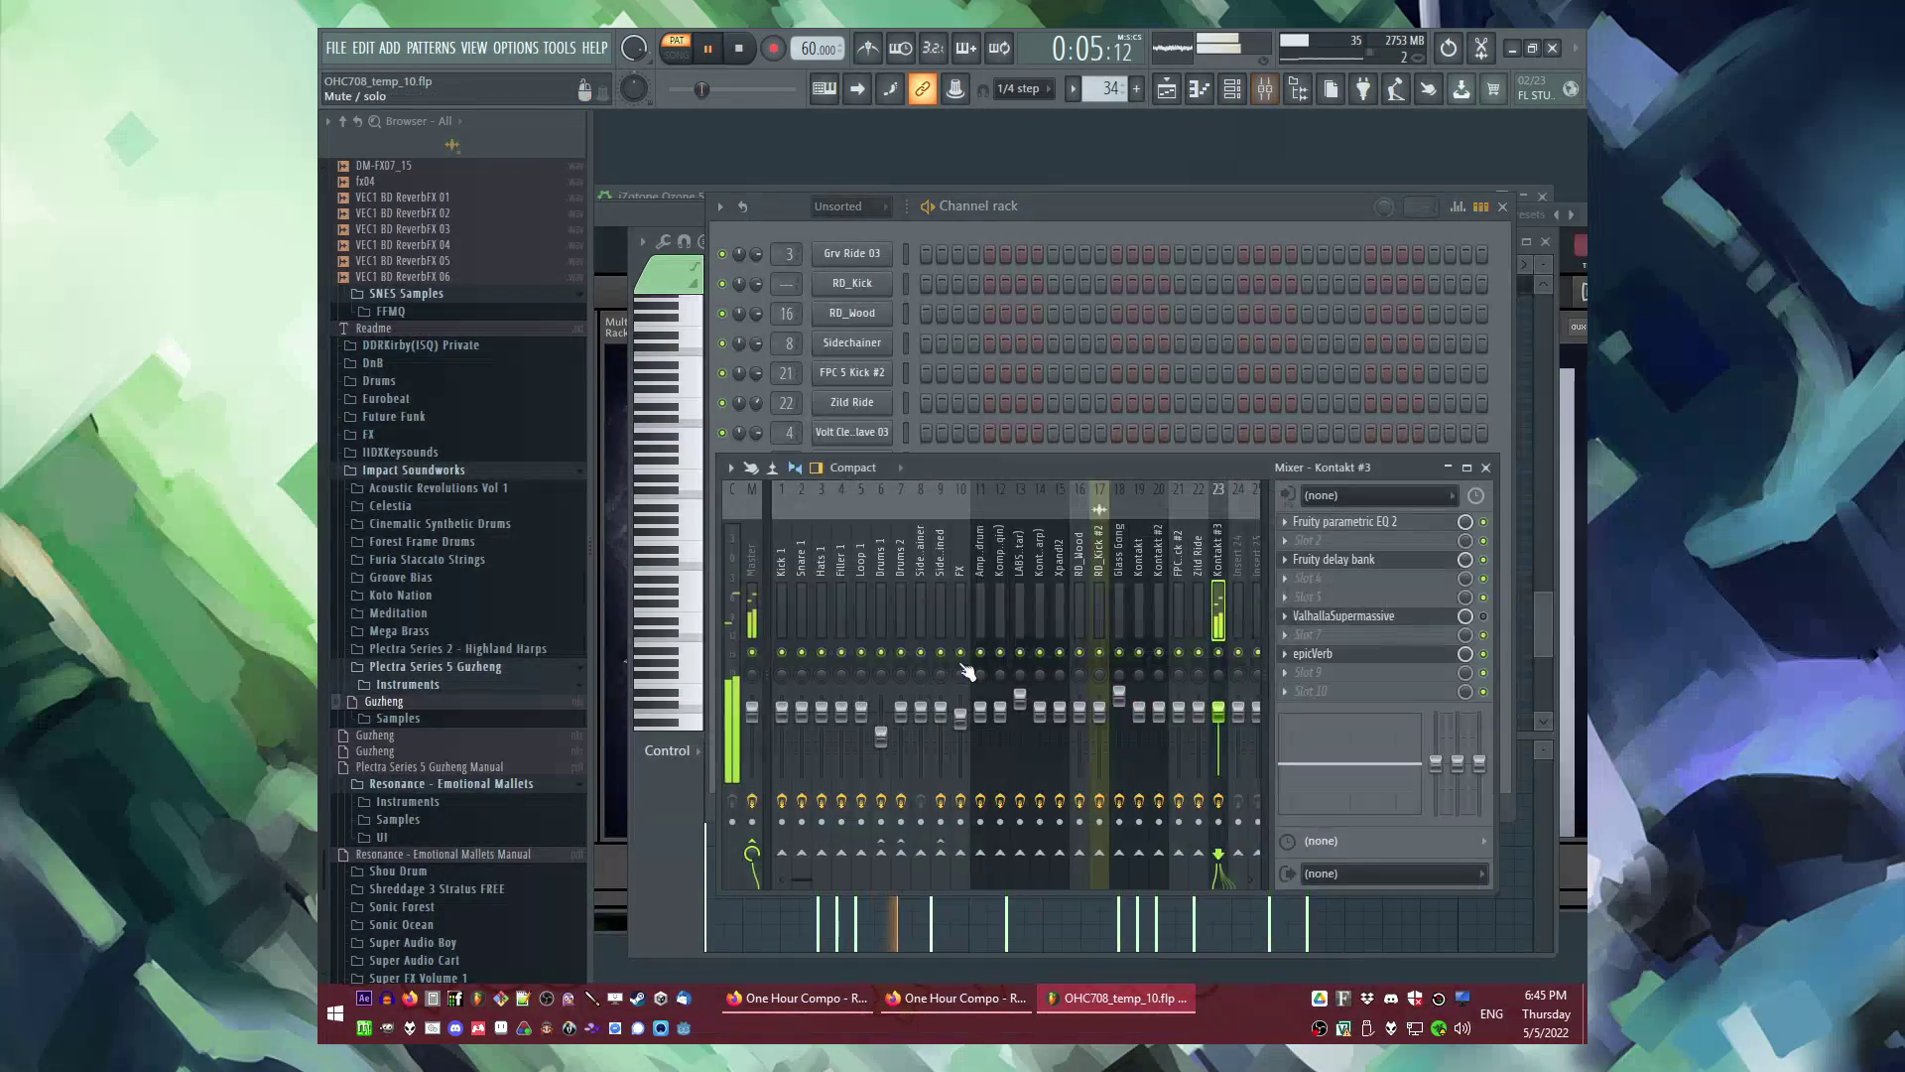
pyautogui.press('F5')
pyautogui.scroll(-4, 1126, 658)
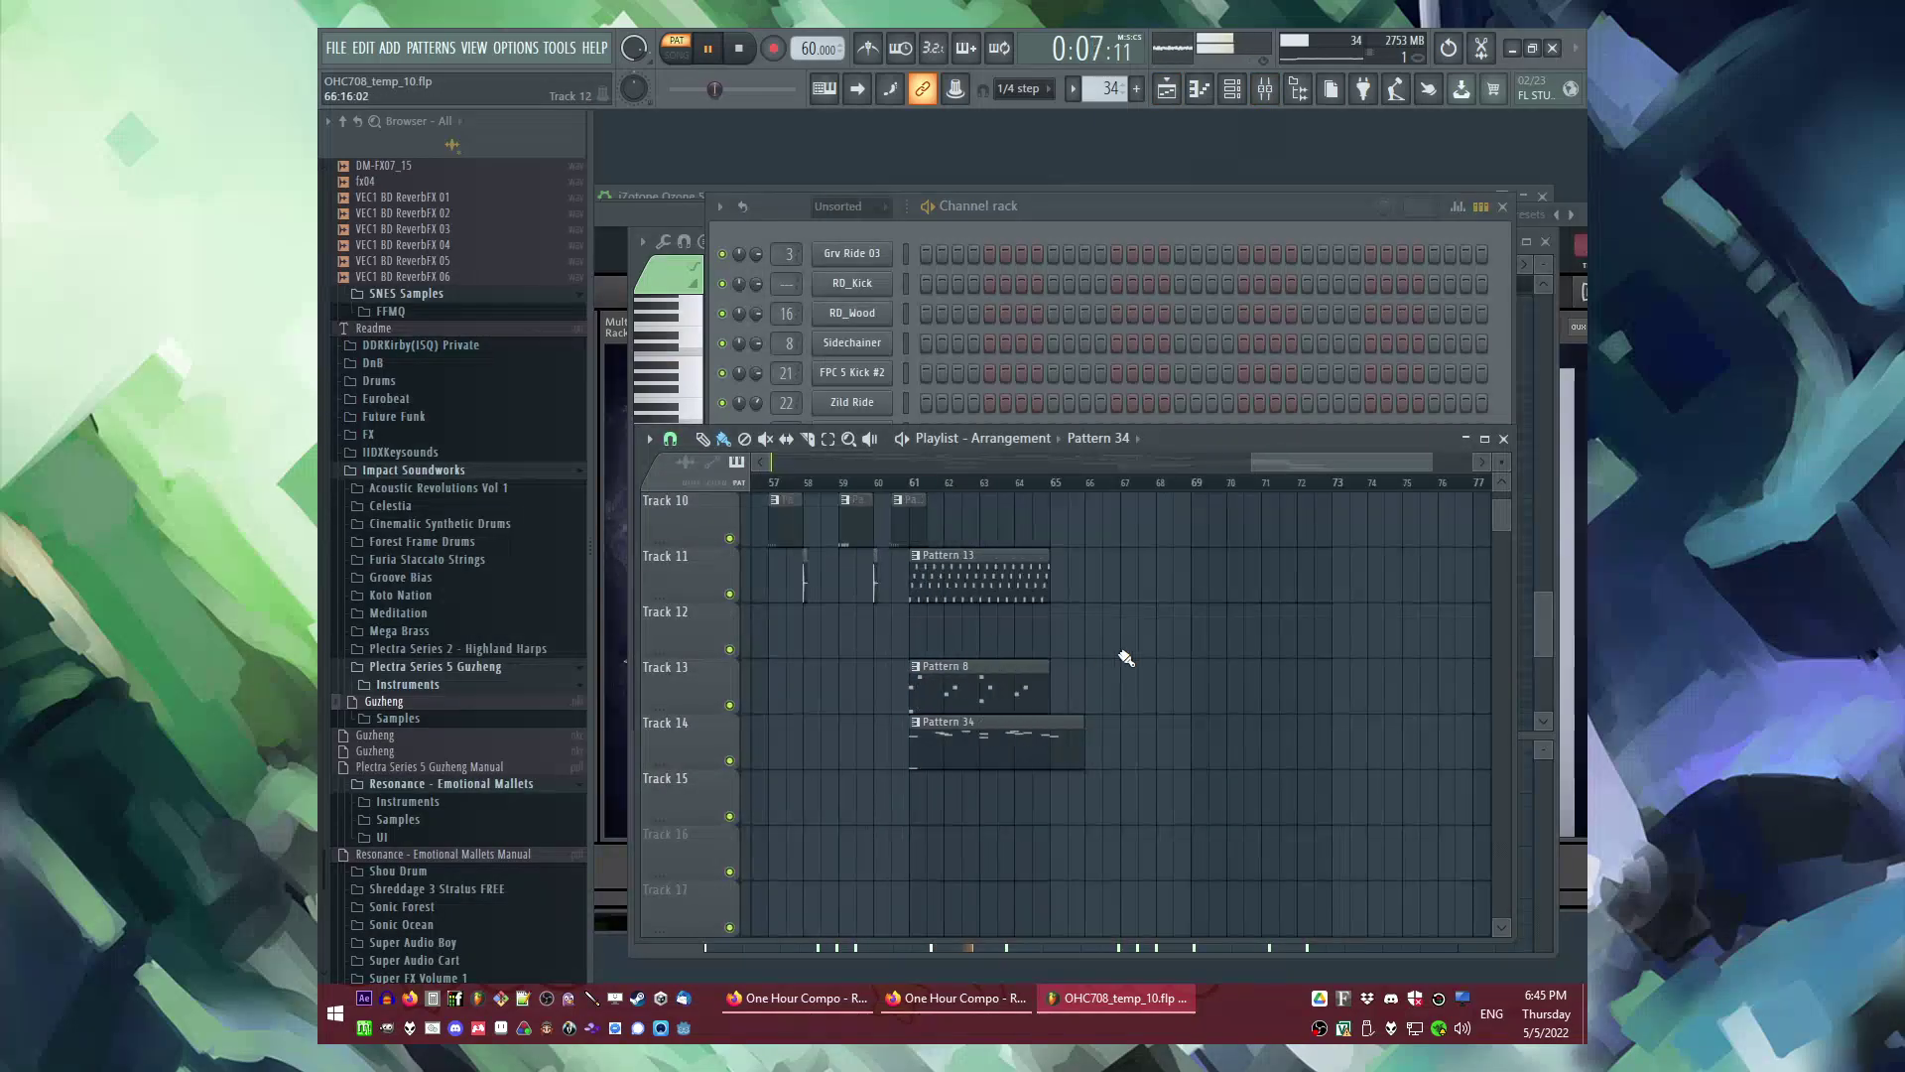
# Step: Play the arrangement from about bar 63 in song mode and set the dry/wet mix of the Guzheng's epicVerb to 0.62
pyautogui.click(984, 484)
pyautogui.scroll(3, 1014, 556)
pyautogui.scroll(-2, 1181, 757)
pyautogui.scroll(2, 1028, 777)
pyautogui.doubleClick(1026, 780)
pyautogui.press('F9')
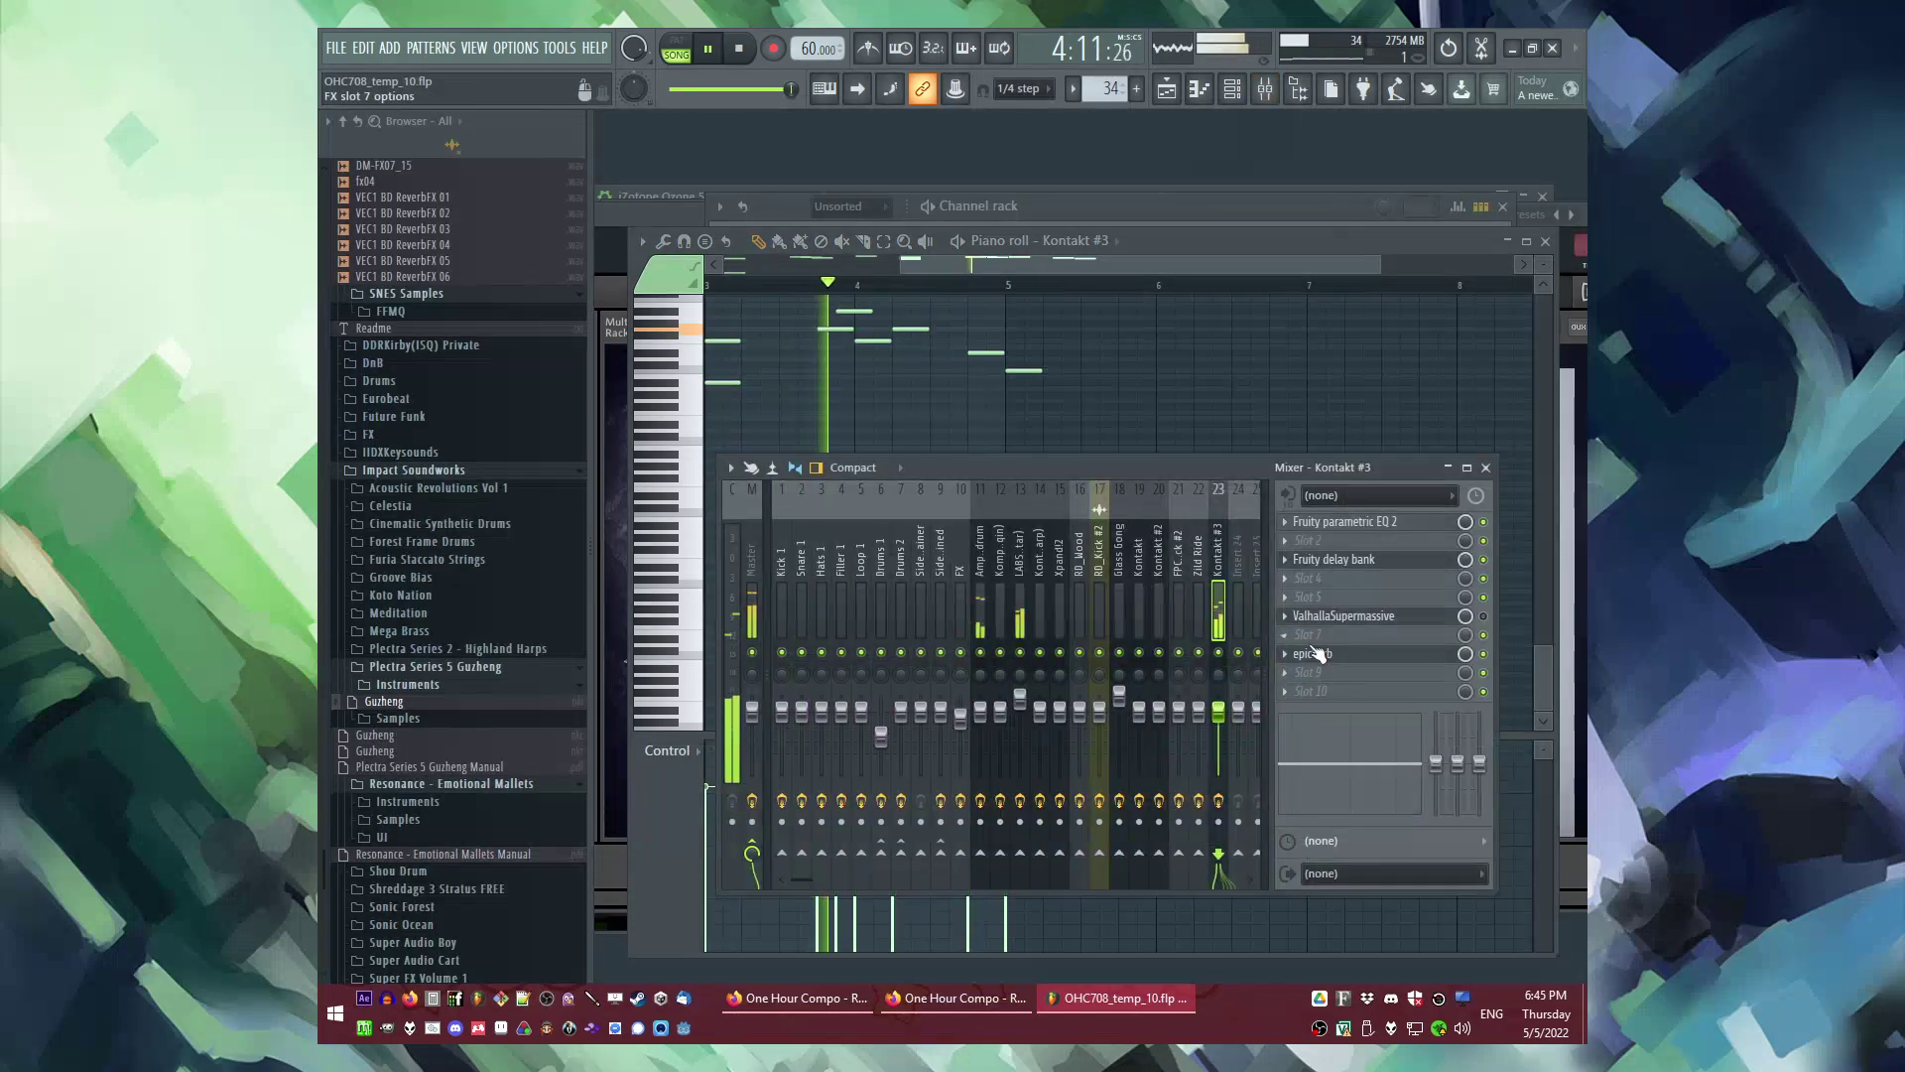
pyautogui.click(1315, 654)
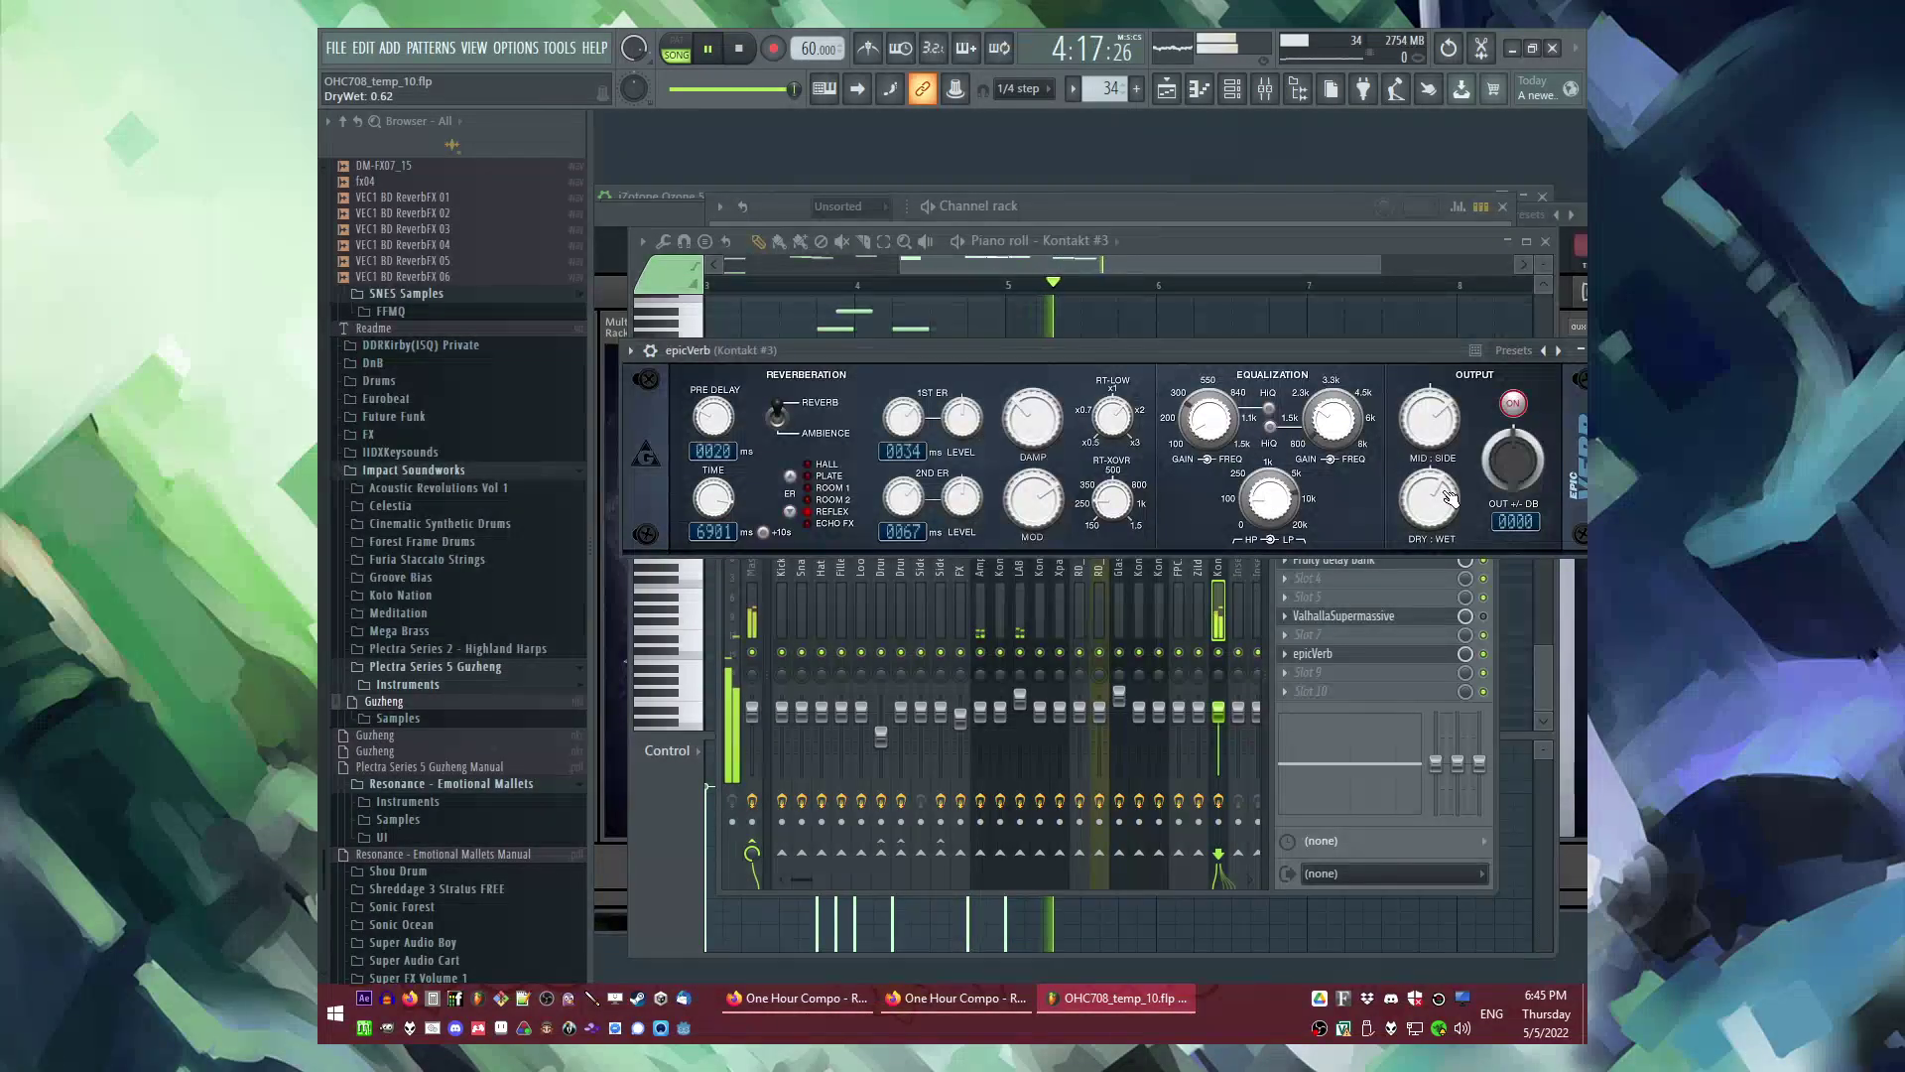
pyautogui.click(1421, 645)
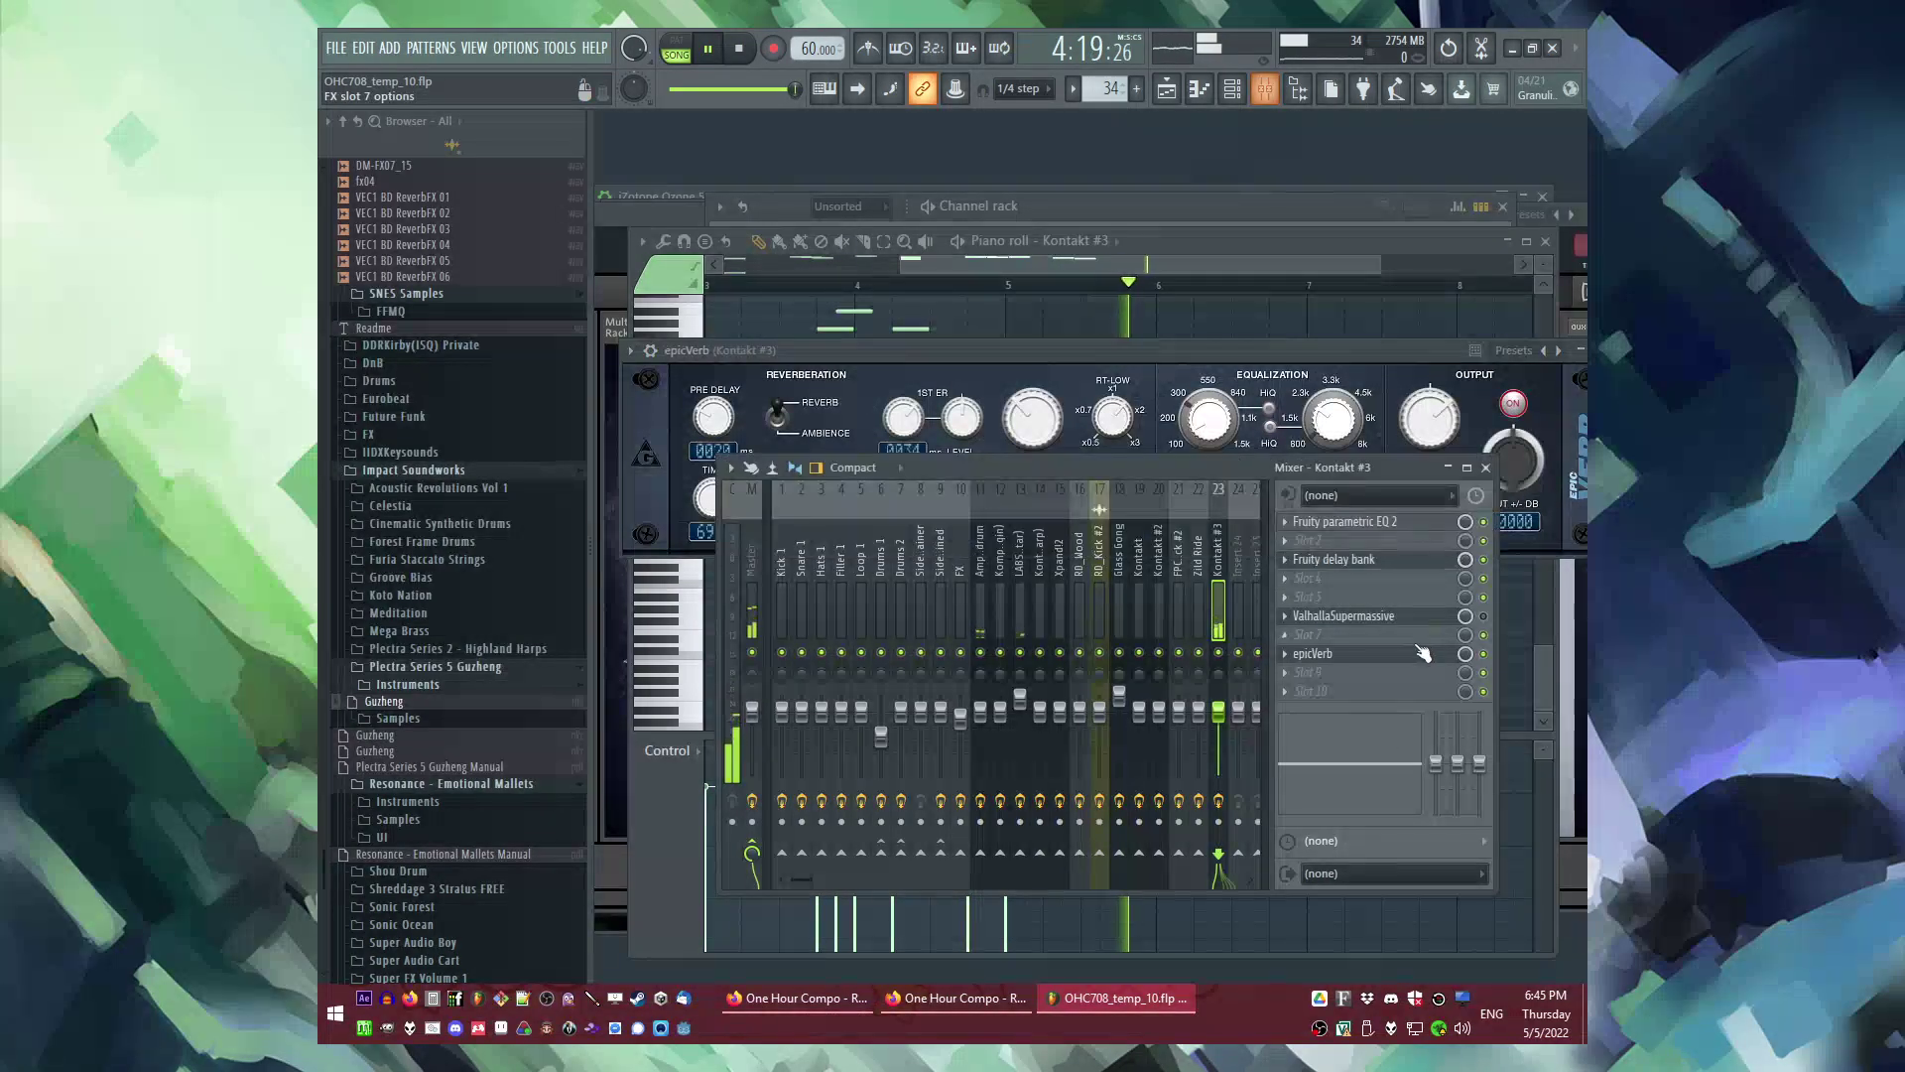
pyautogui.click(1534, 539)
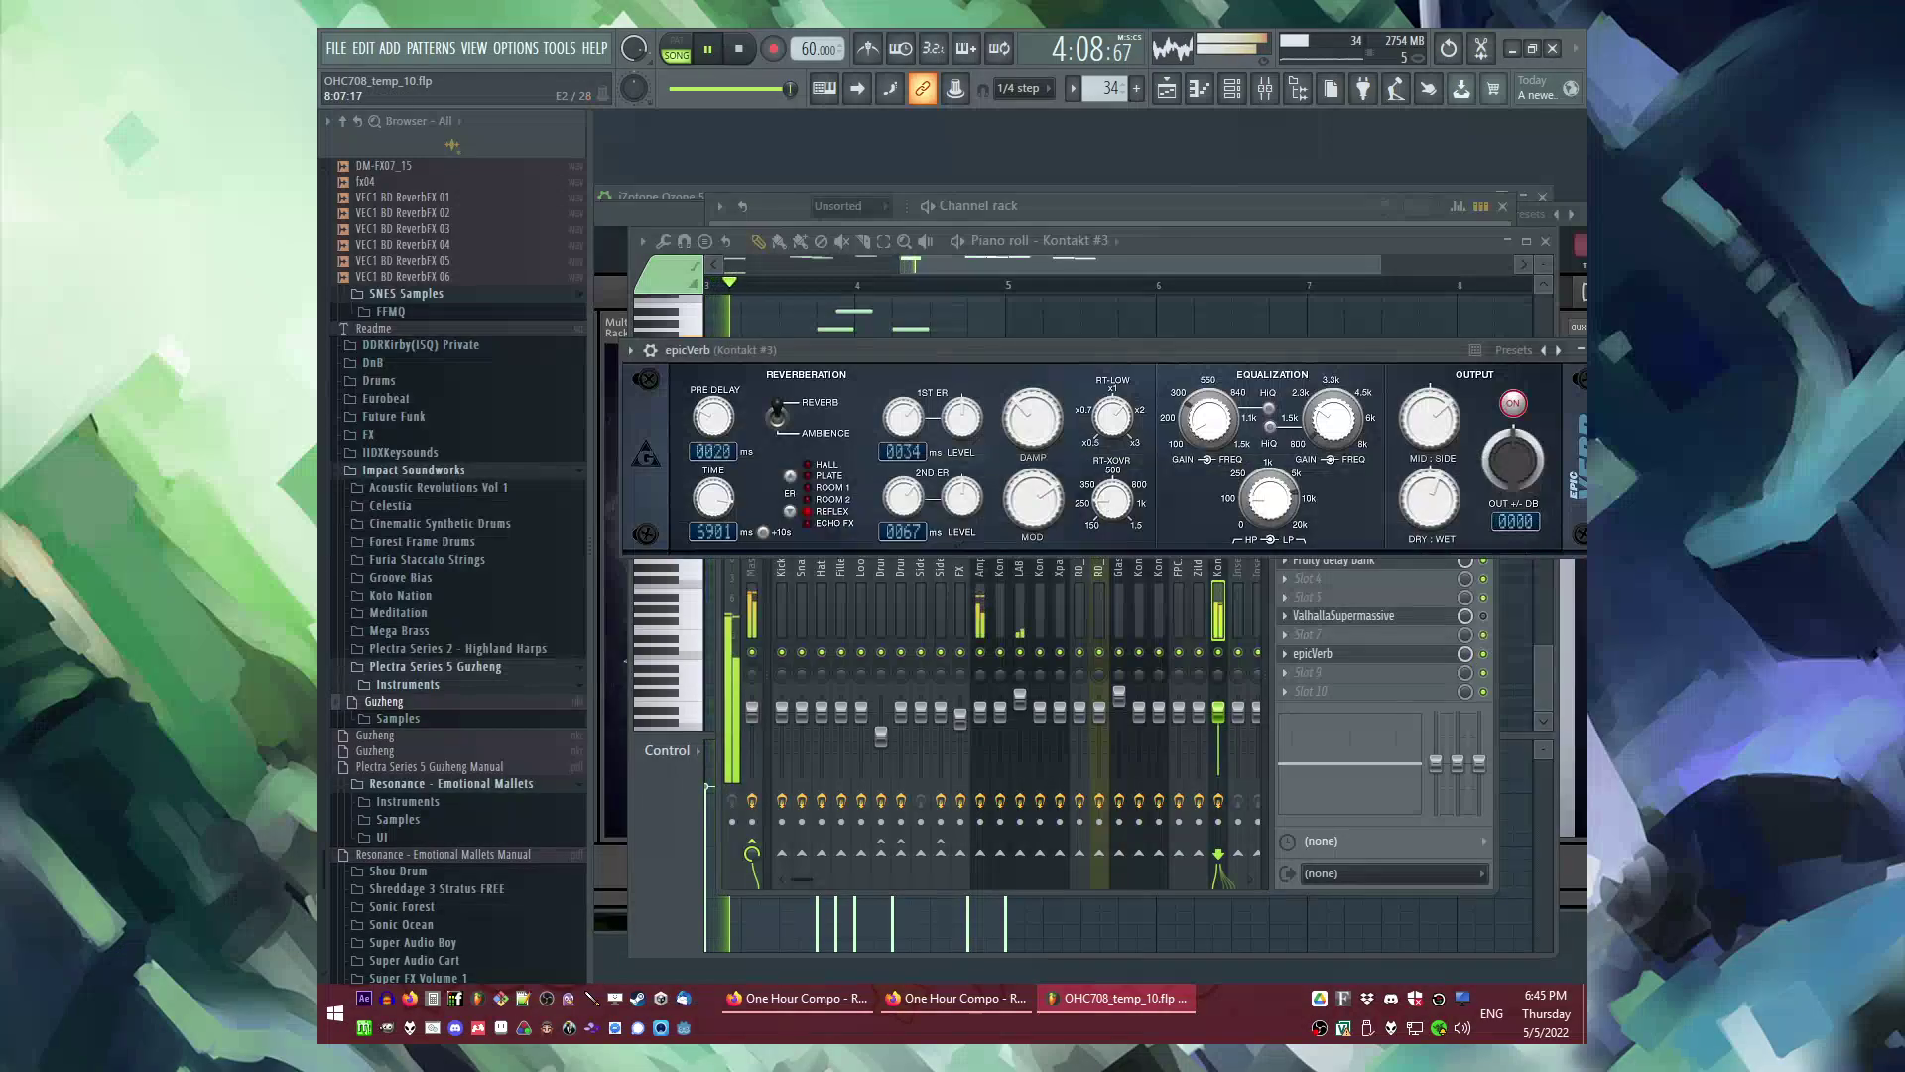
# Step: Repeat Pattern 8 on Track 13 and Pattern 13 on Track 11 at bar 65, and save the project
pyautogui.press('F5')
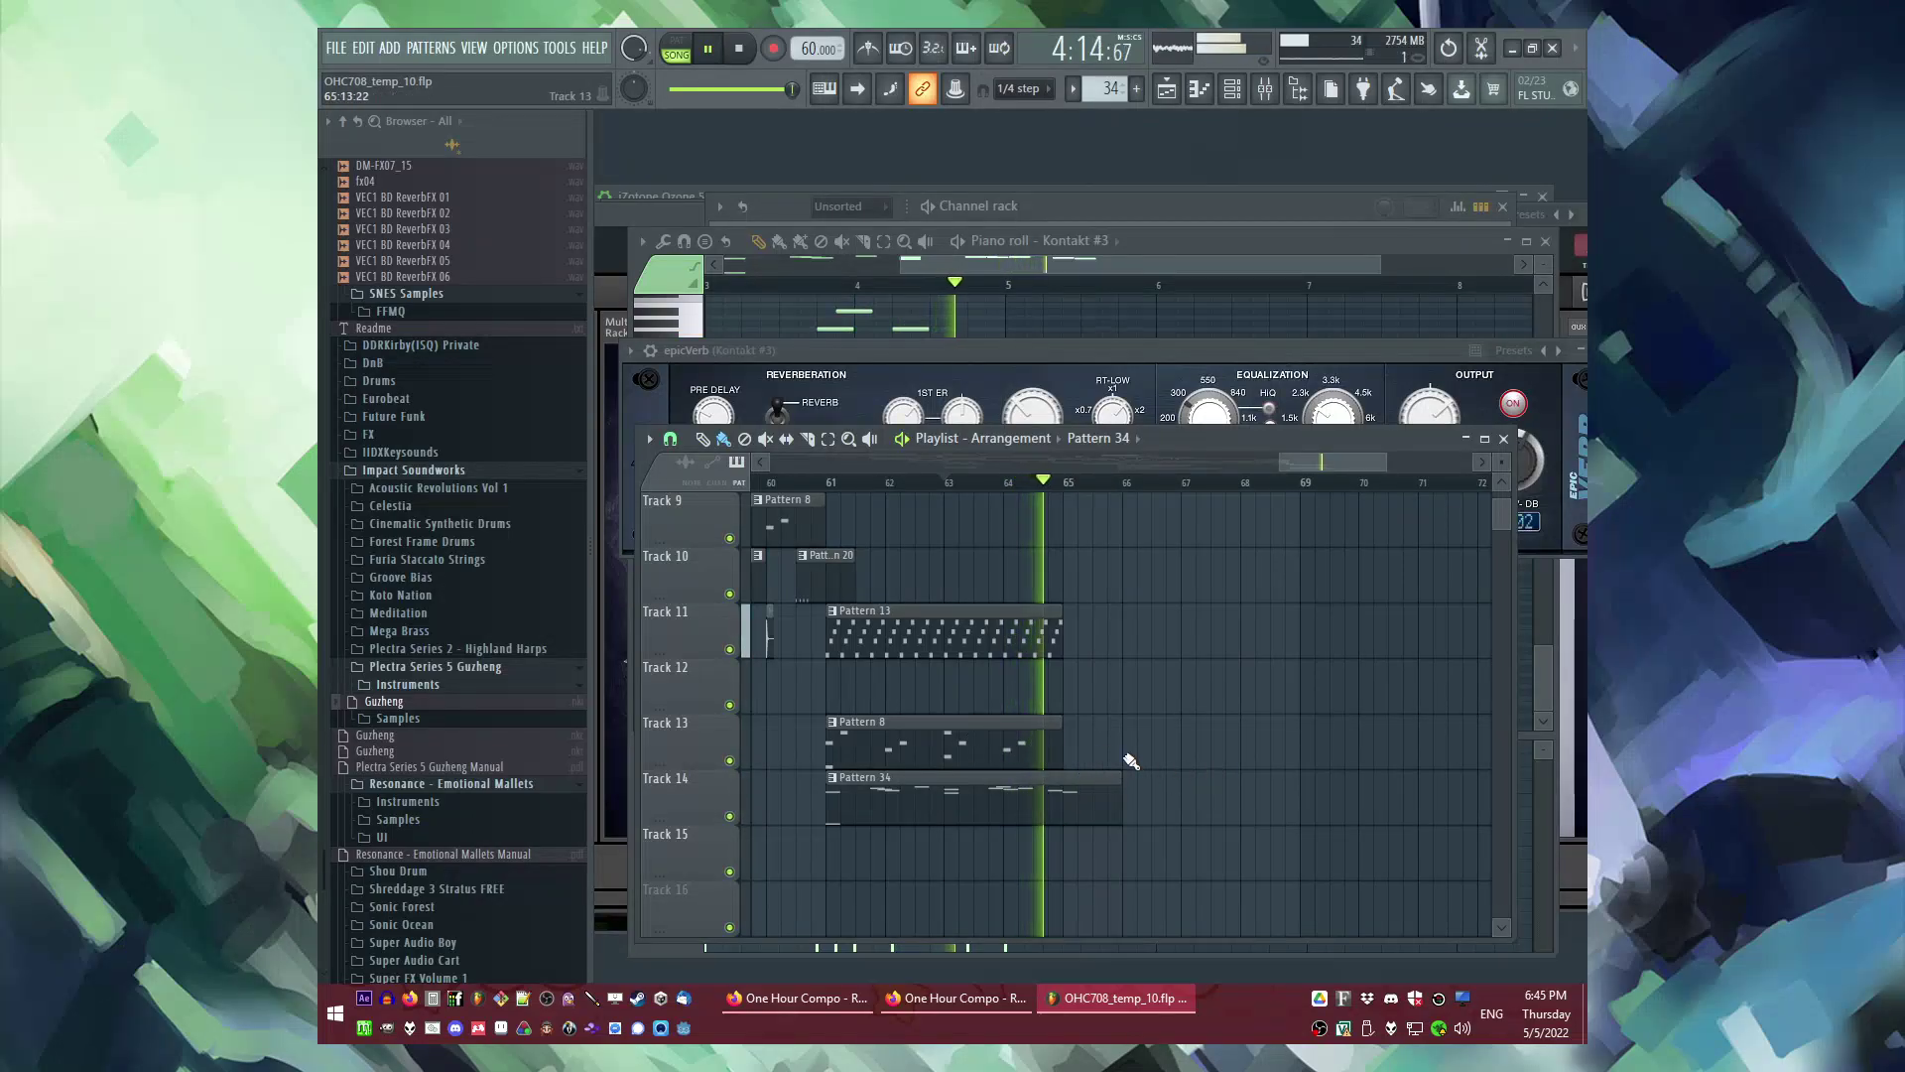
pyautogui.click(1012, 765)
pyautogui.click(1077, 754)
pyautogui.scroll(1, 1135, 681)
pyautogui.scroll(-2, 1131, 686)
pyautogui.click(1054, 588)
pyautogui.click(1072, 594)
pyautogui.scroll(4, 1198, 655)
pyautogui.hotkey('ctrl', 's')
# Step: Play the song from about bar 25 and pick Pattern 22 for reuse
pyautogui.scroll(-3, 1199, 655)
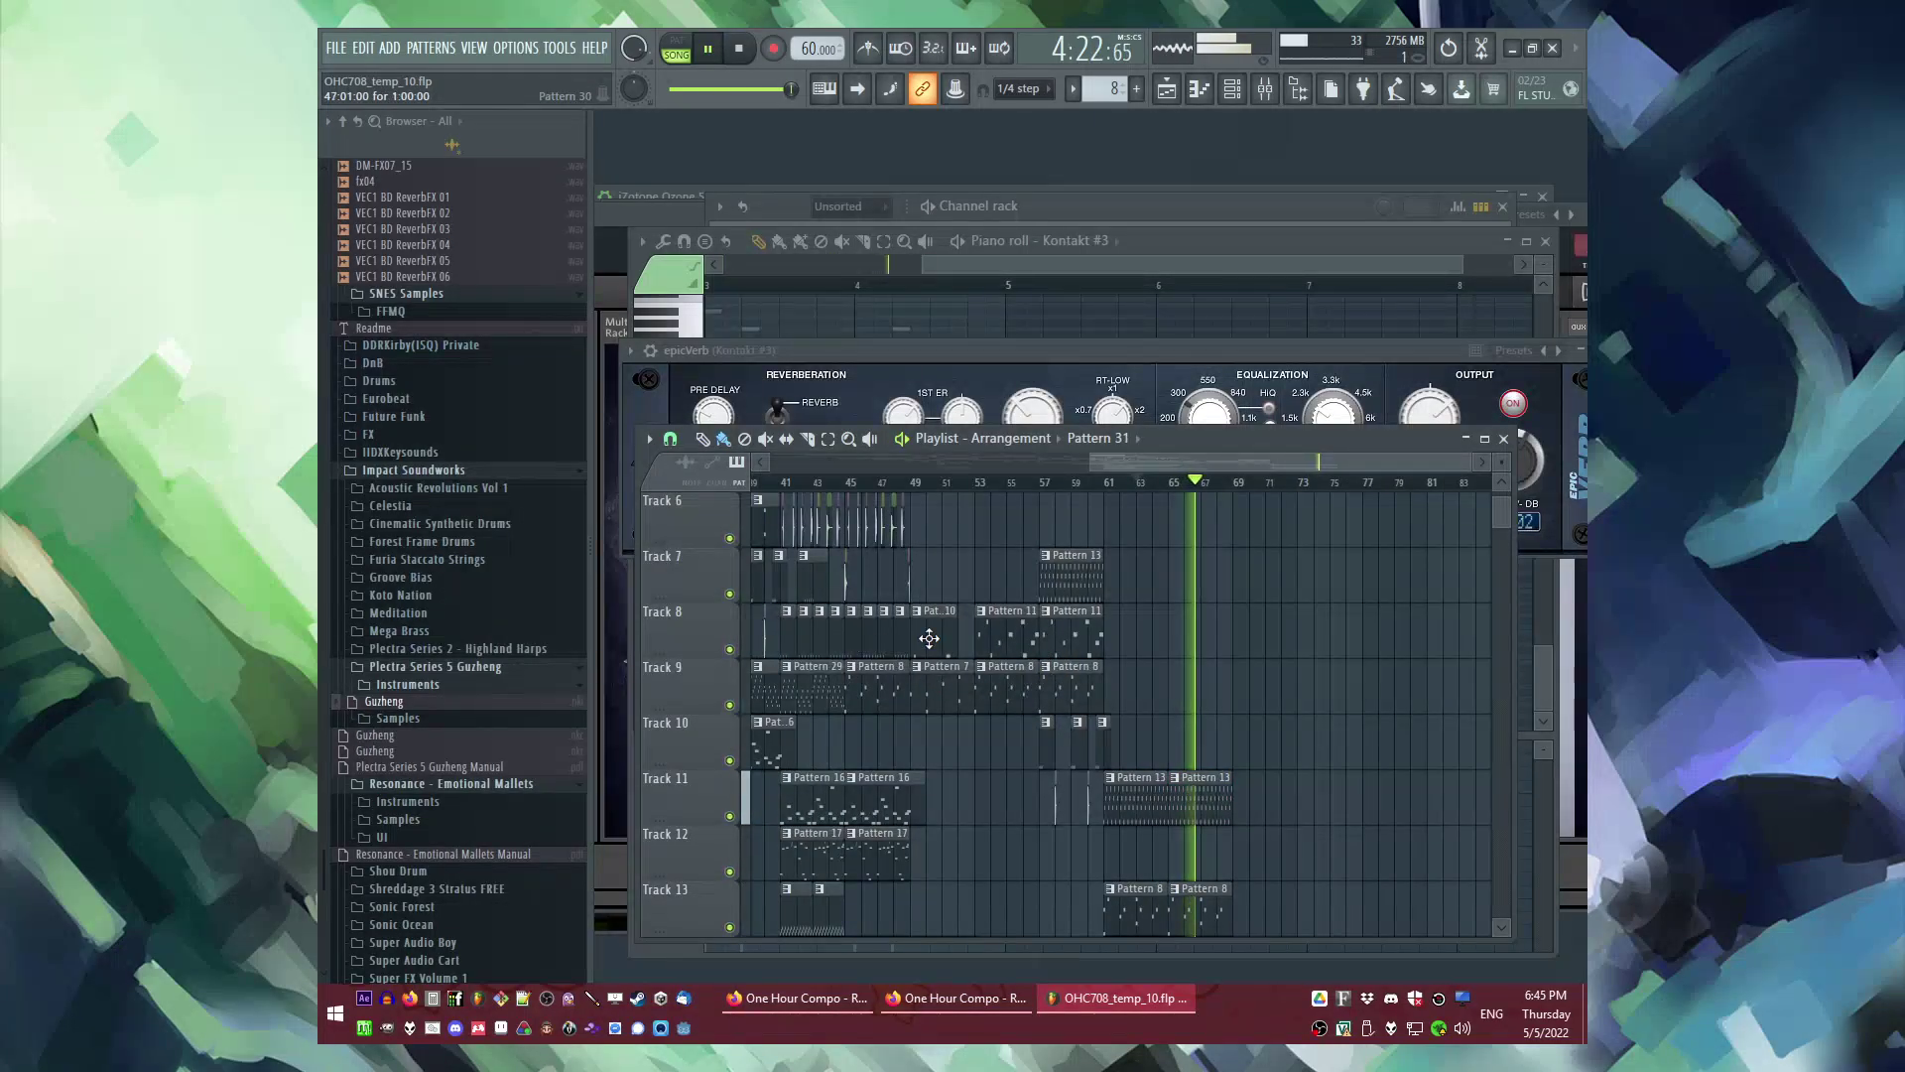
pyautogui.scroll(-2, 897, 640)
pyautogui.scroll(2, 978, 627)
pyautogui.click(955, 482)
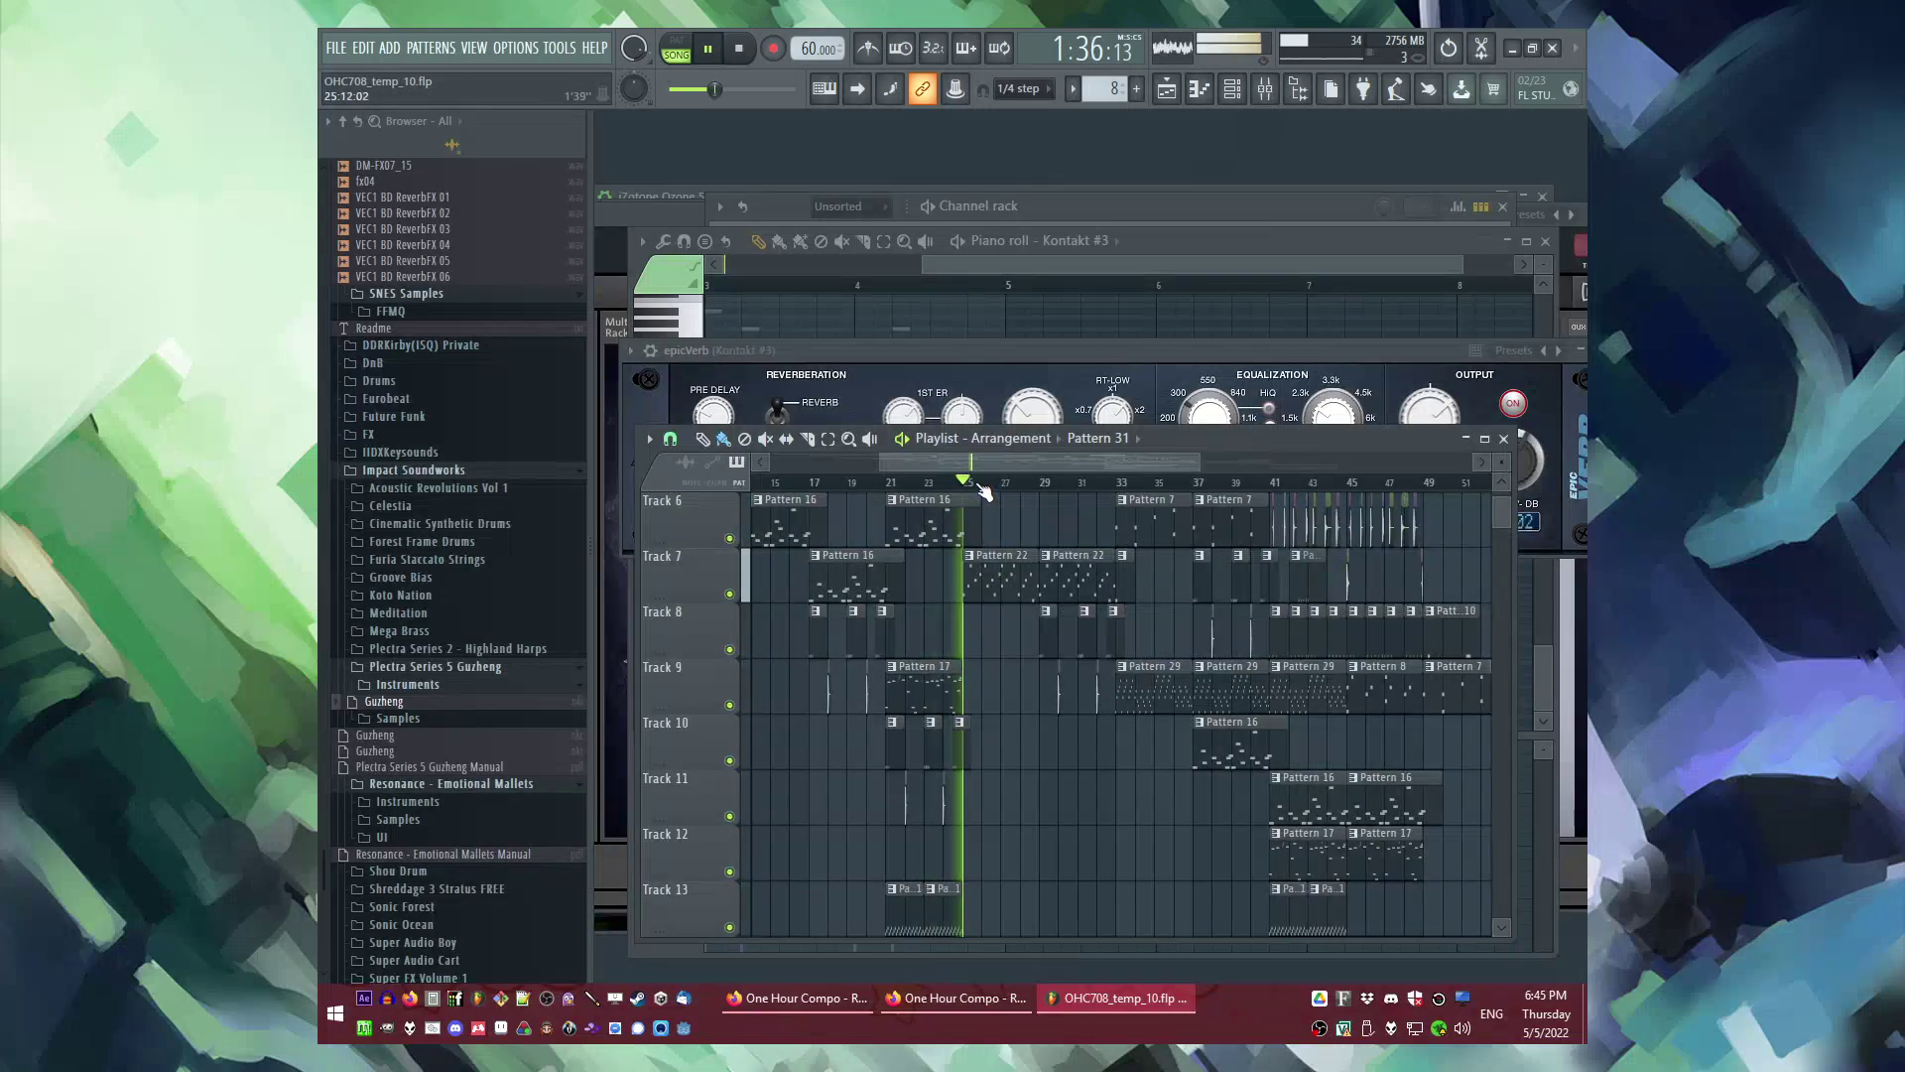
pyautogui.scroll(-1, 942, 581)
pyautogui.scroll(1, 986, 574)
pyautogui.scroll(-3, 999, 649)
pyautogui.scroll(1, 1231, 669)
pyautogui.scroll(-2, 1250, 670)
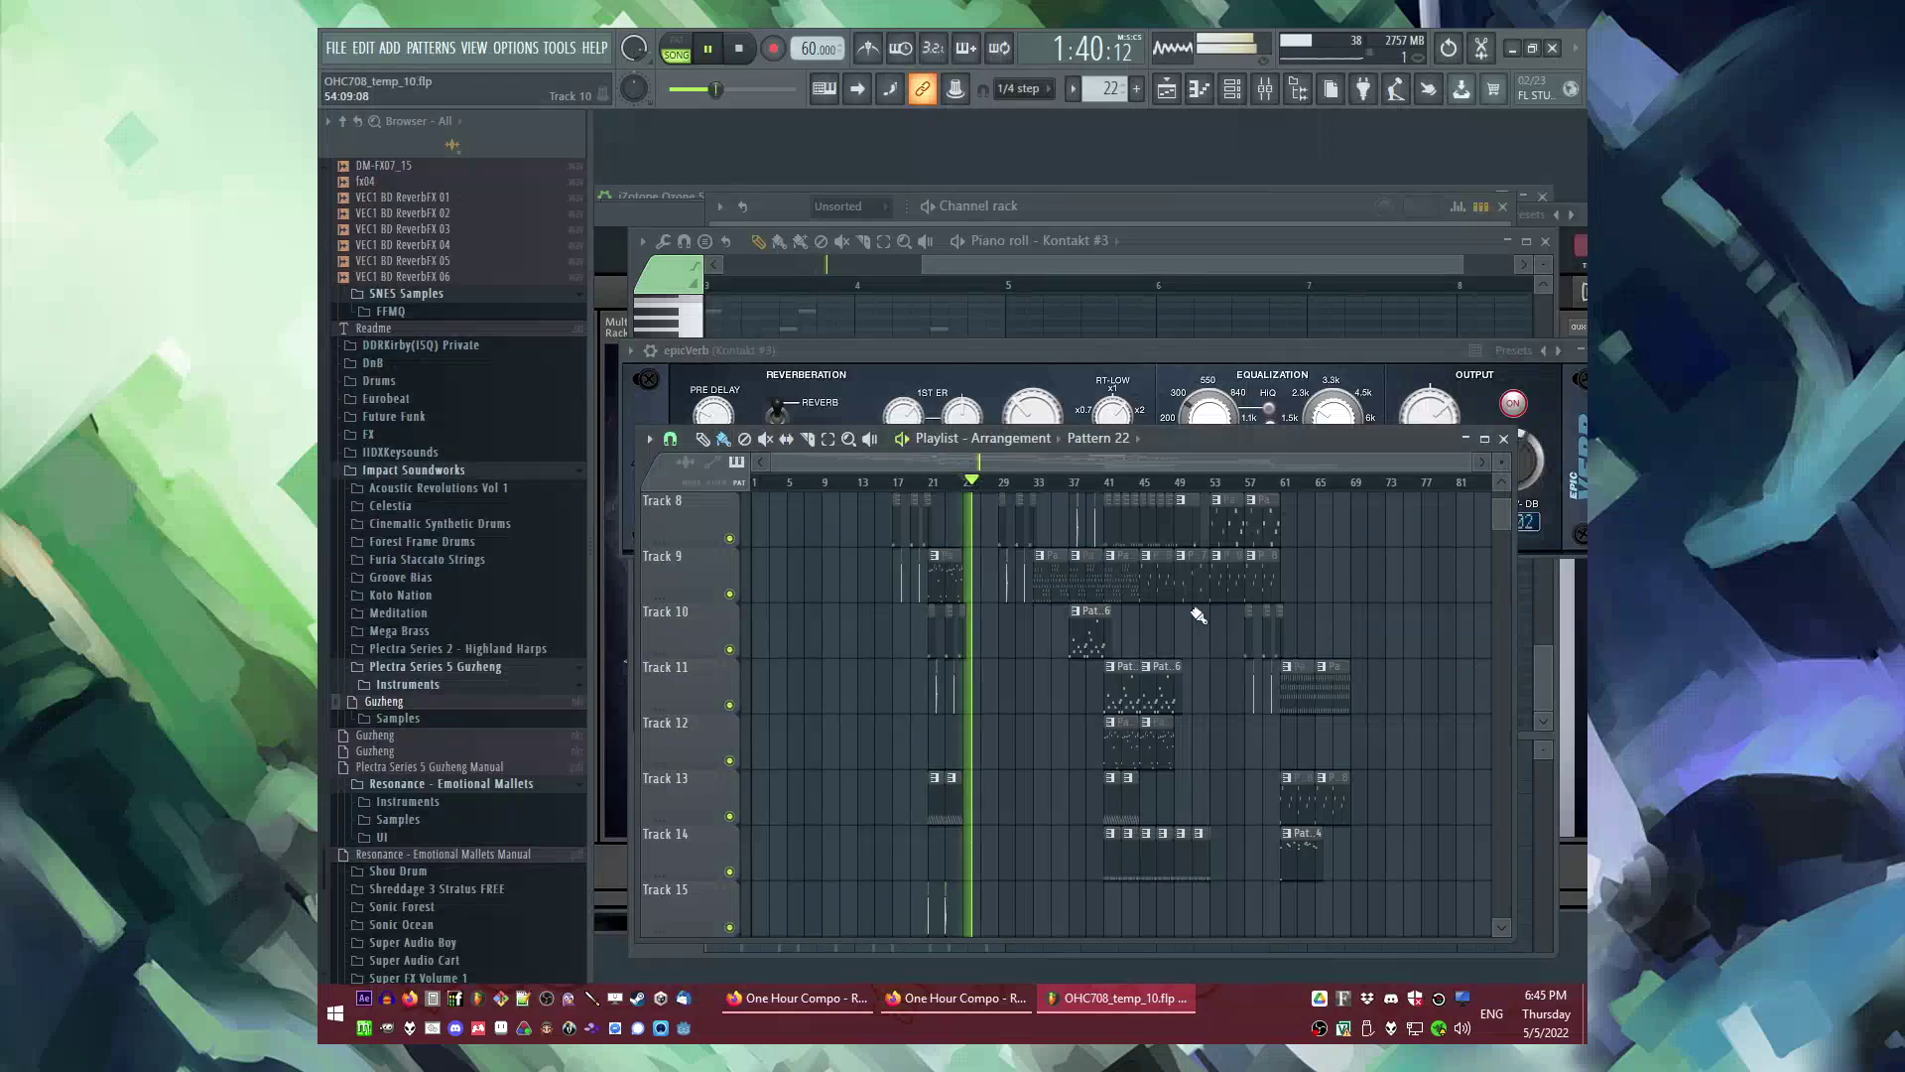
# Step: Place Pattern 22 on Track 10 at bar 65 and play it in context from about bar 64
pyautogui.scroll(4, 1190, 627)
pyautogui.scroll(2, 1004, 664)
pyautogui.moveTo(1016, 666); pyautogui.dragTo(918, 679)
pyautogui.scroll(-2, 886, 670)
pyautogui.scroll(-4, 1191, 694)
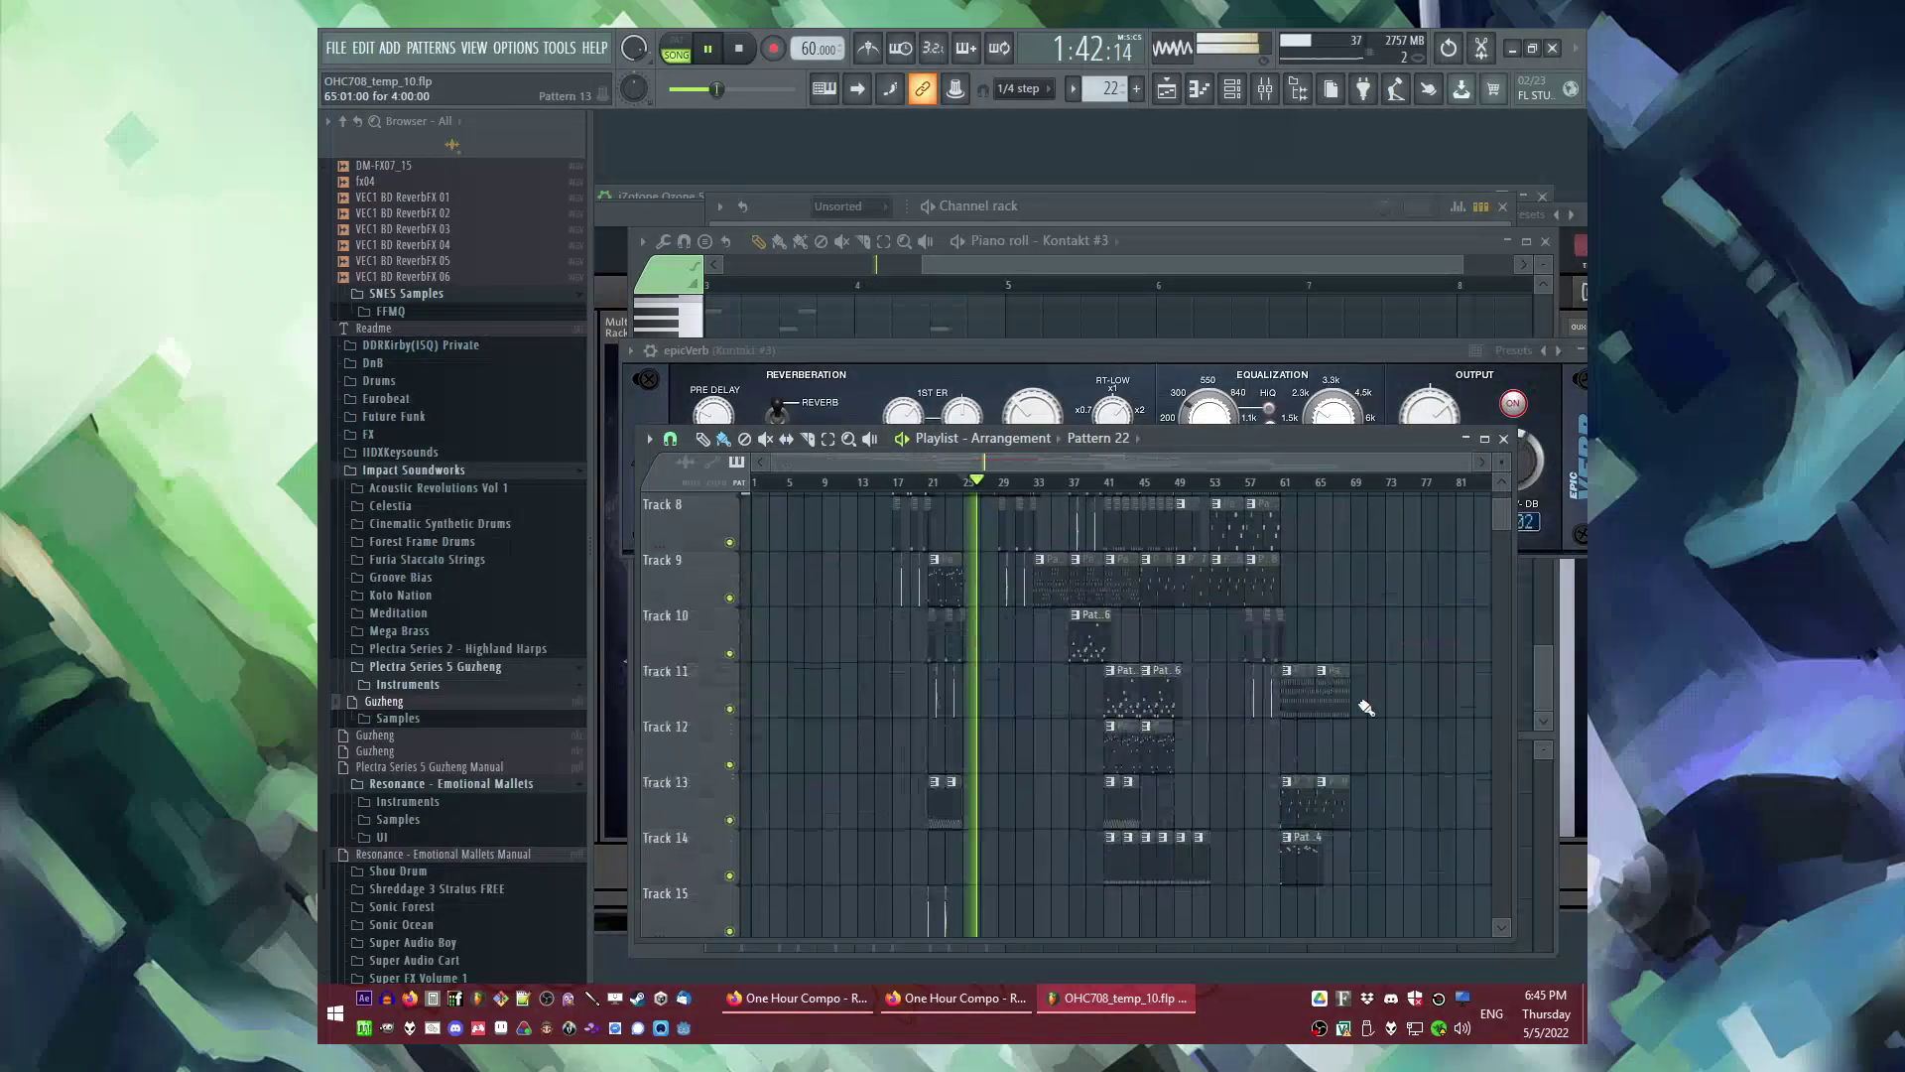
pyautogui.scroll(4, 1347, 675)
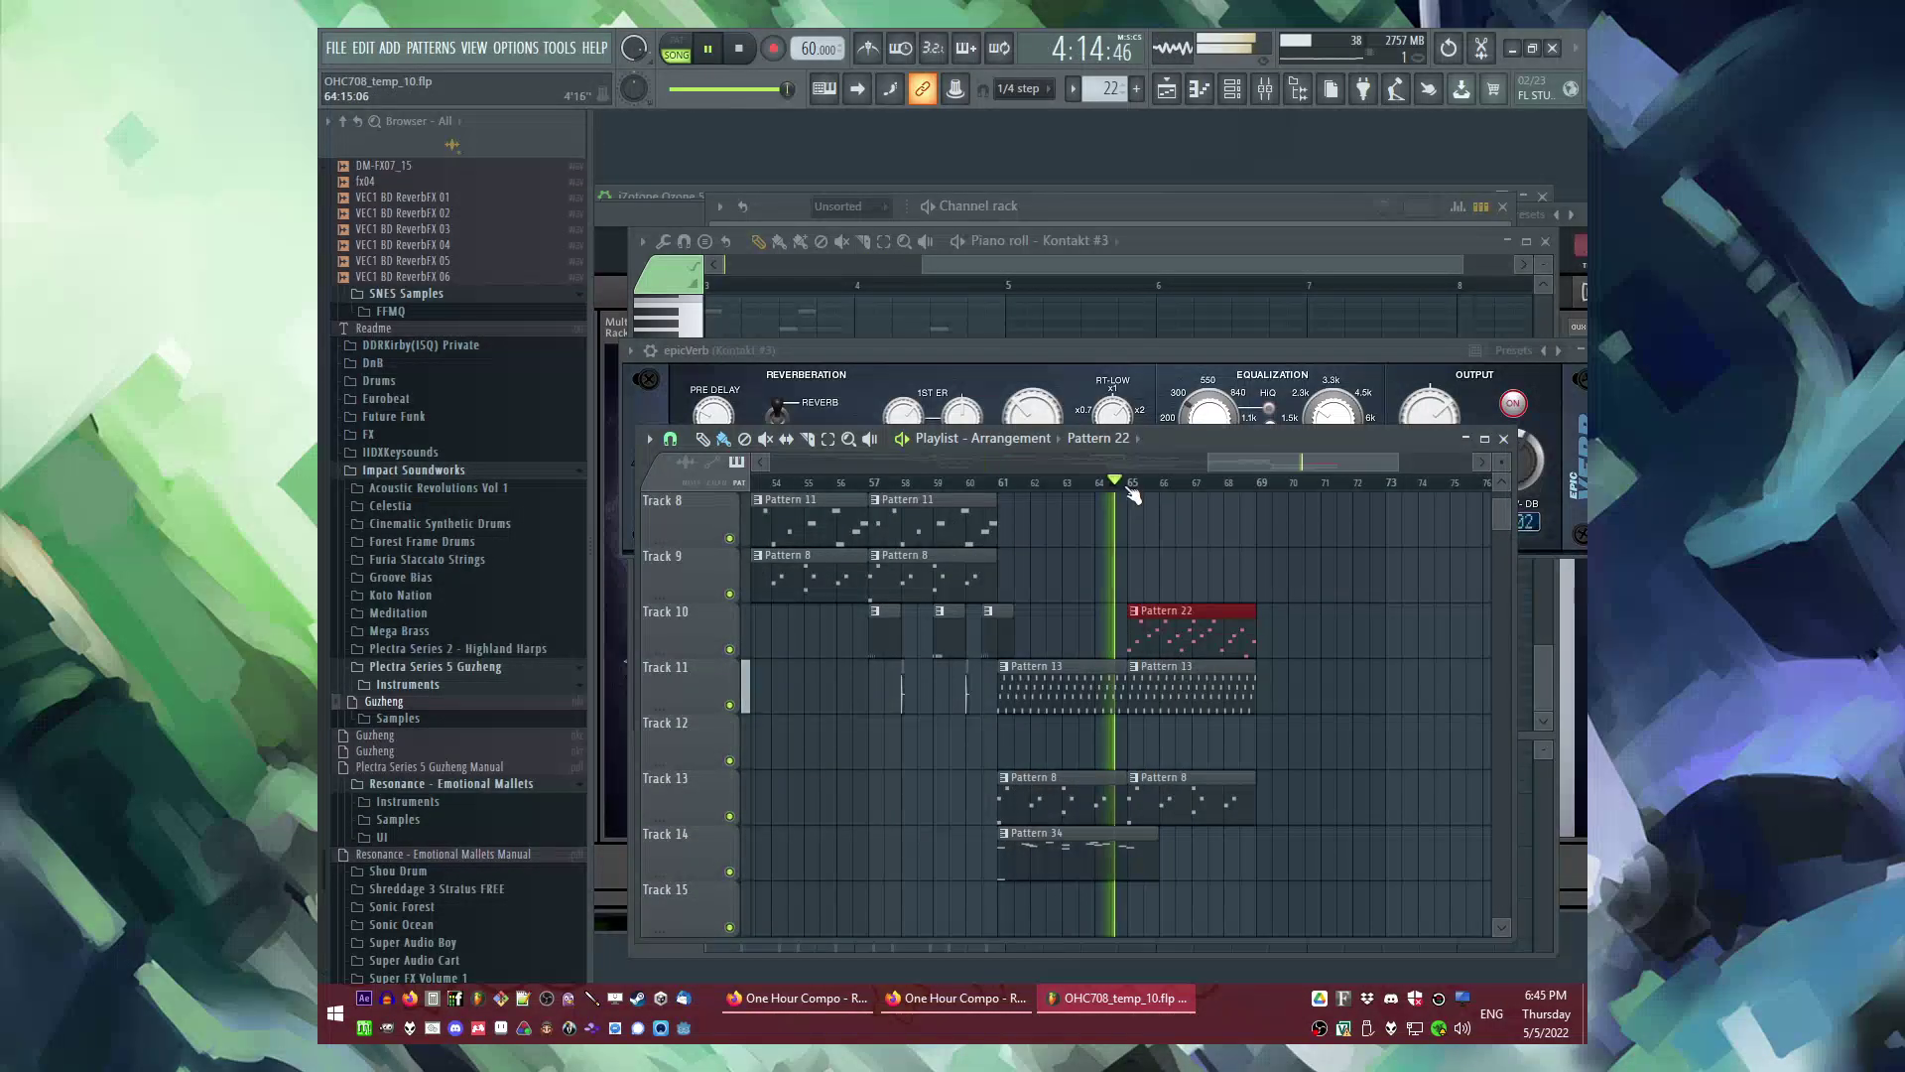
pyautogui.click(1346, 640)
pyautogui.scroll(2, 1348, 642)
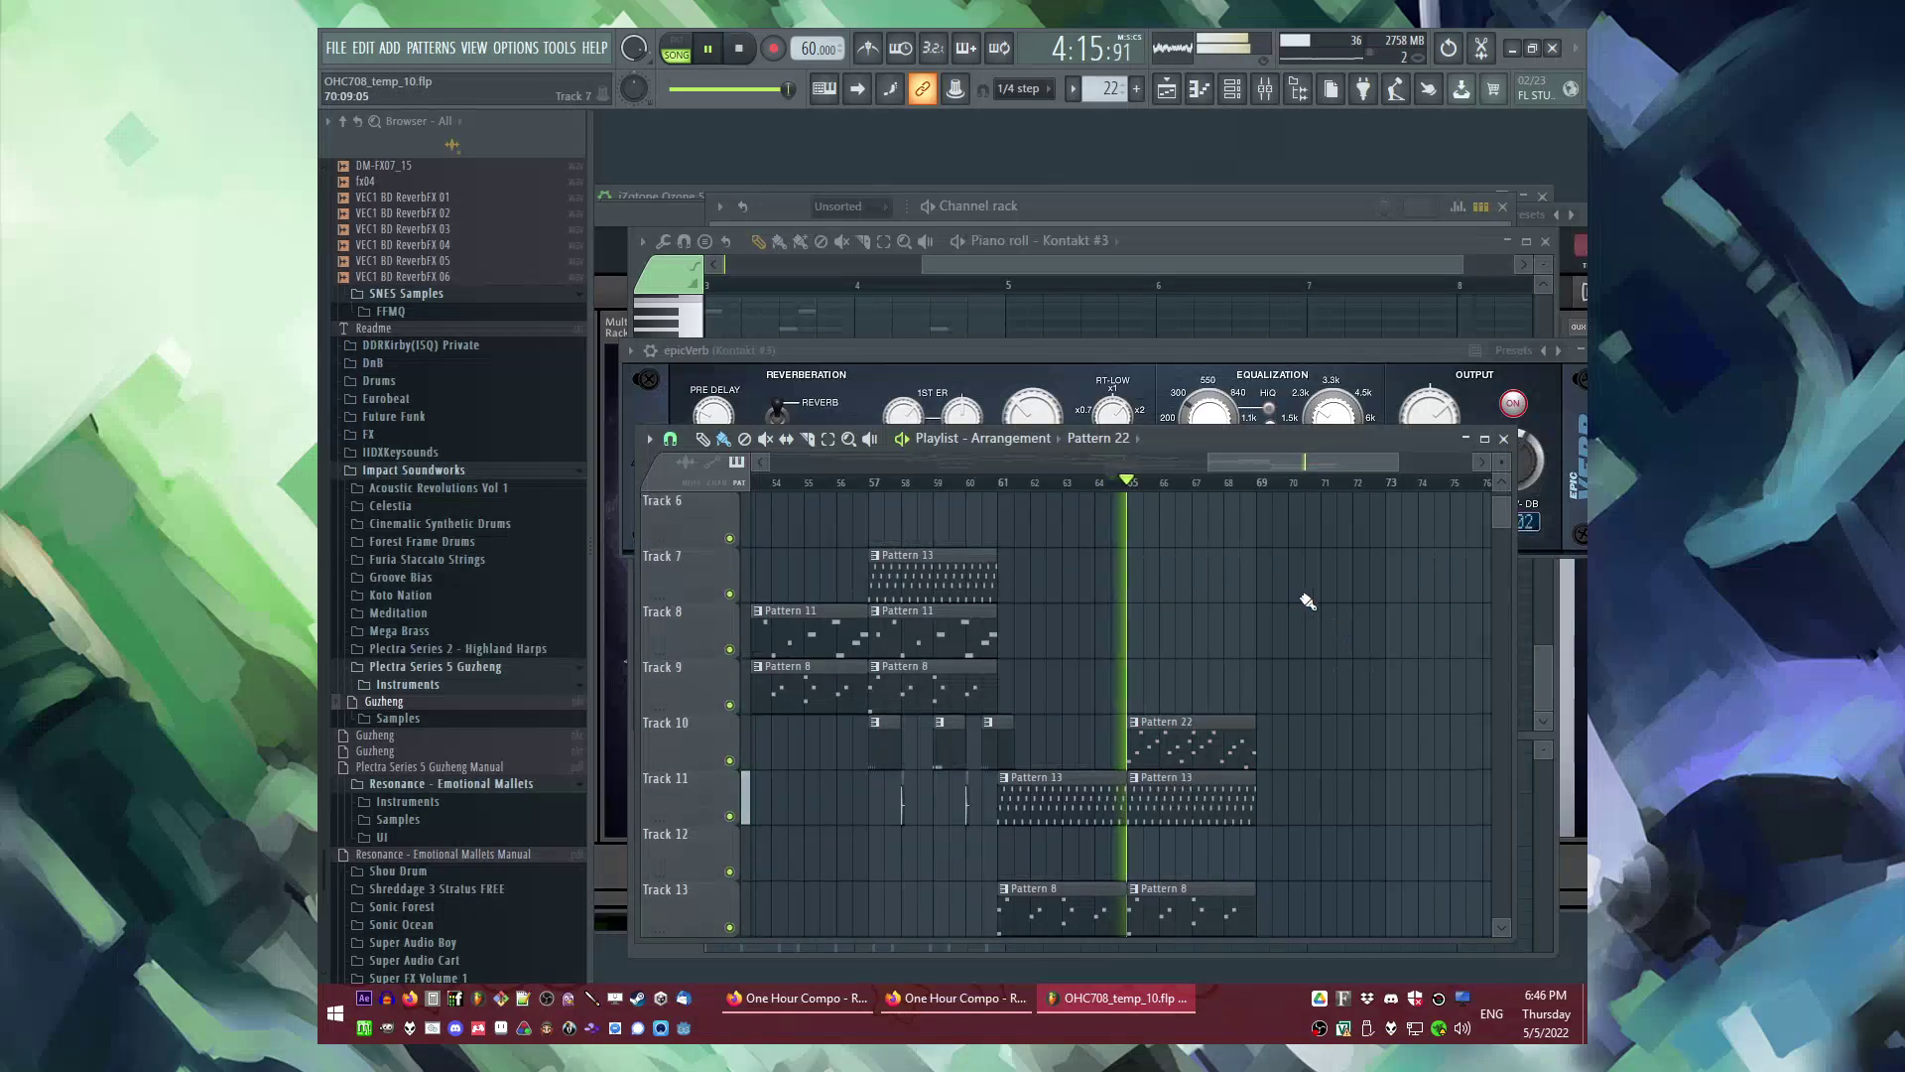
# Step: Save the project as new version OHC708_temp_11 and copy Pattern 14 to Track 9 at bar 65
pyautogui.moveTo(1286, 463); pyautogui.dragTo(1071, 468)
pyautogui.scroll(5, 999, 629)
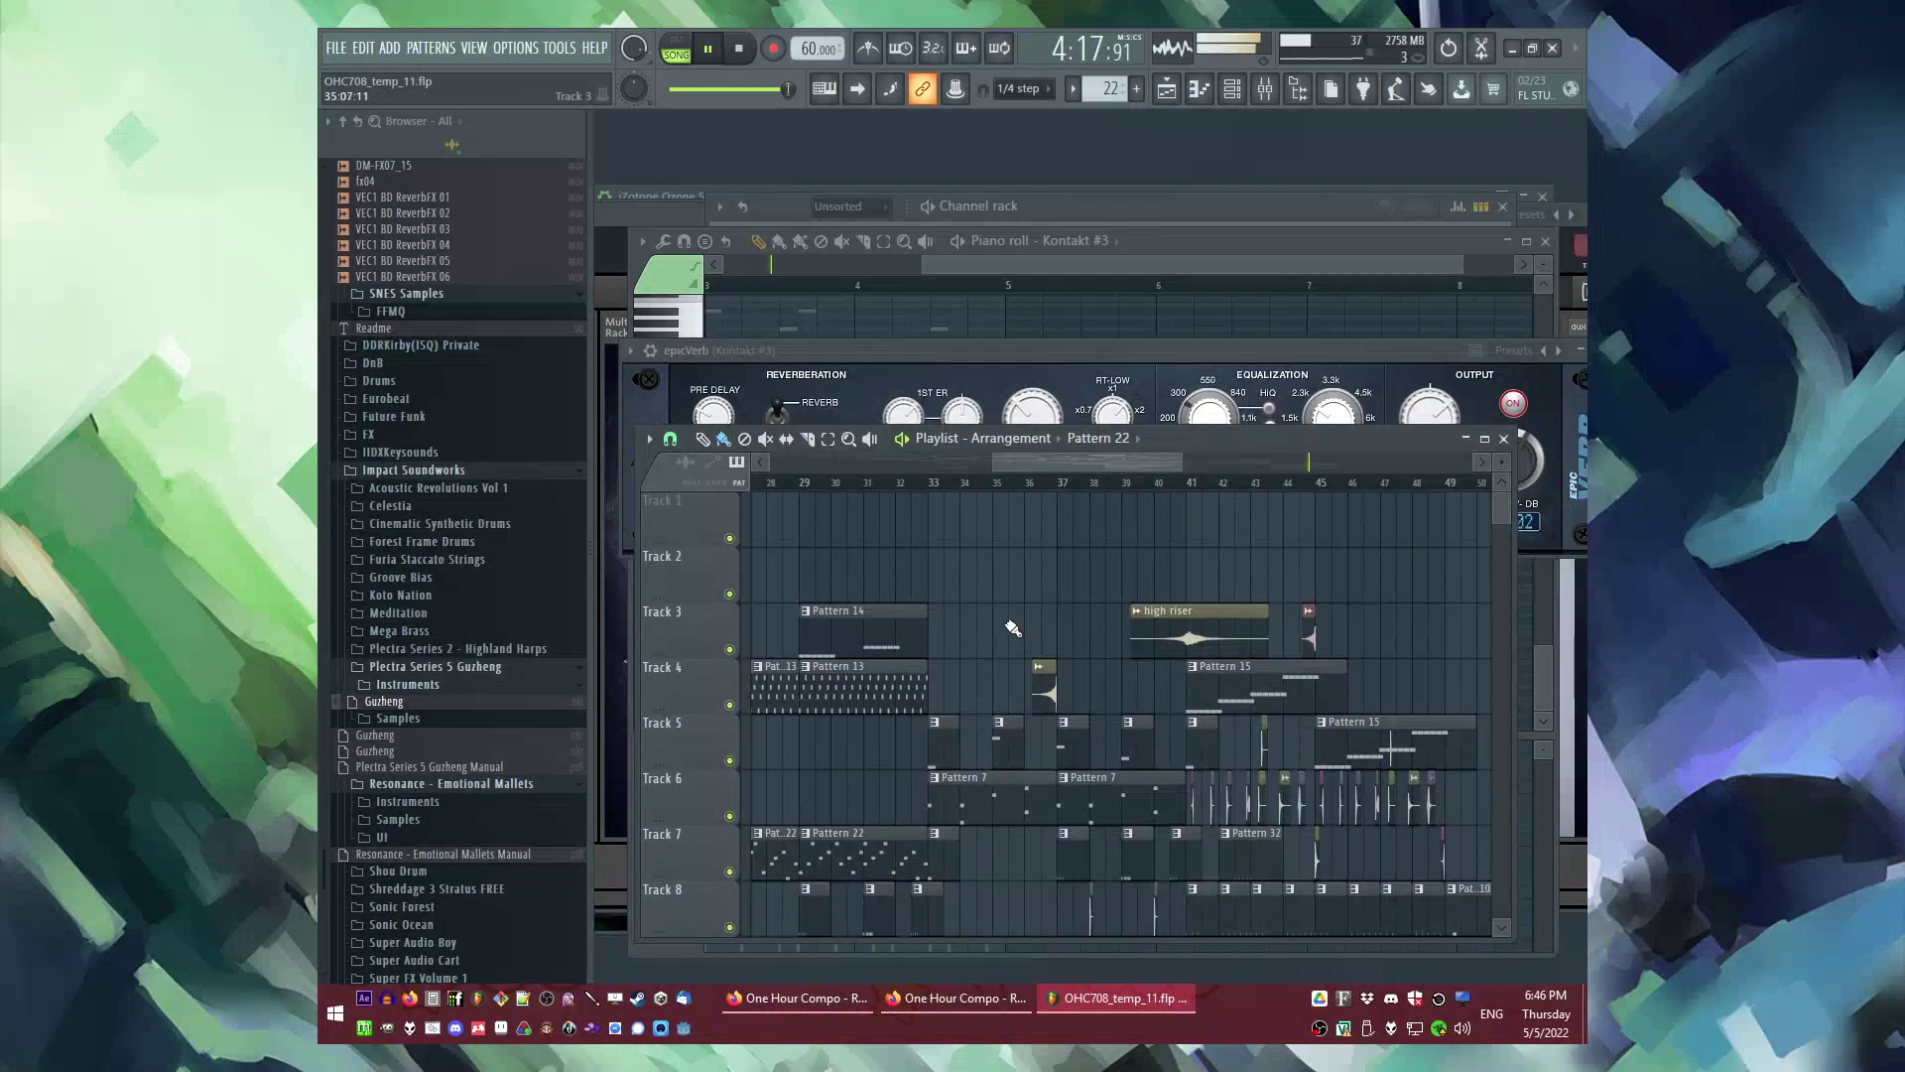
pyautogui.scroll(-2, 1011, 629)
pyautogui.scroll(-2, 944, 637)
pyautogui.scroll(-1, 898, 595)
pyautogui.scroll(-2, 1425, 718)
pyautogui.scroll(4, 1351, 743)
pyautogui.scroll(-5, 1324, 733)
pyautogui.scroll(1, 842, 634)
pyautogui.scroll(3, 879, 629)
pyautogui.scroll(1, 1036, 628)
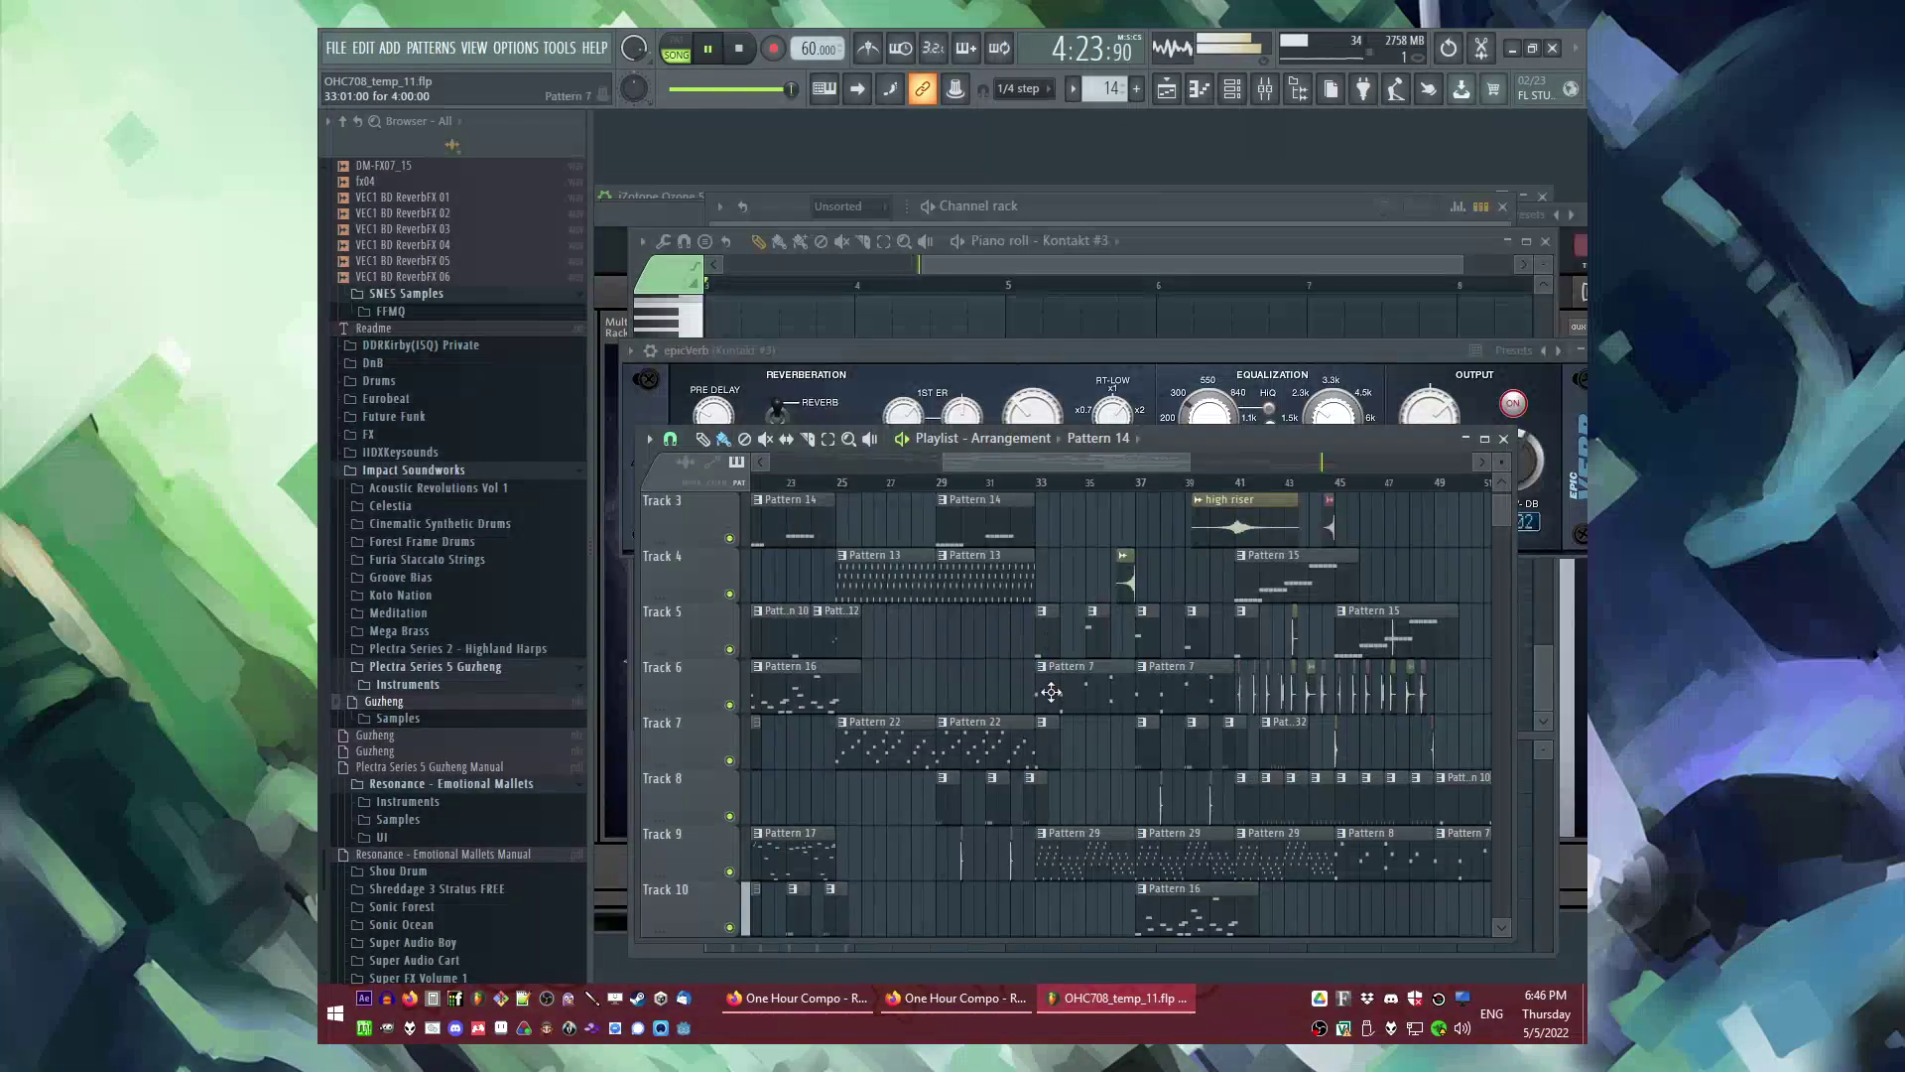
# Step: Try Pattern 29 on Track 11 at bar 69 and delete the clip again
pyautogui.scroll(-3, 980, 694)
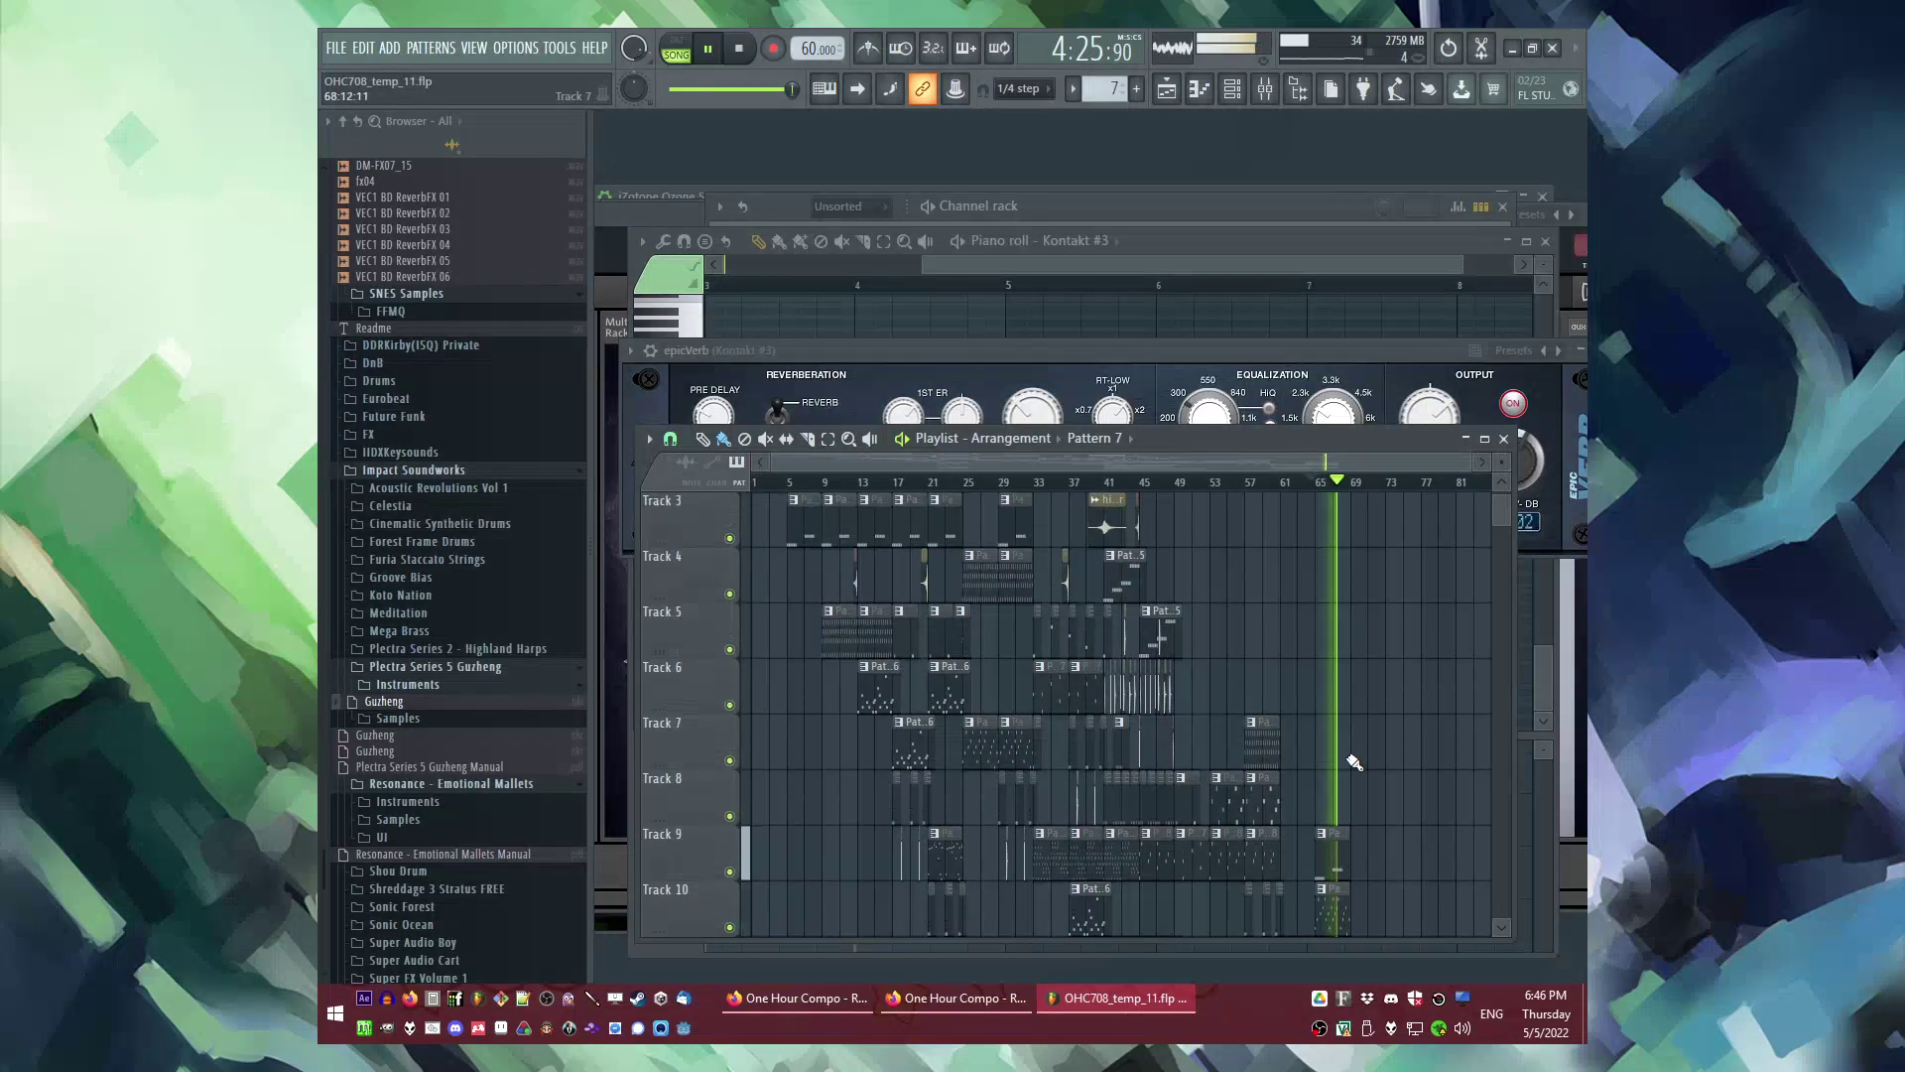
pyautogui.scroll(-1, 1349, 766)
pyautogui.scroll(3, 1277, 745)
pyautogui.scroll(-2, 1154, 671)
pyautogui.scroll(-1, 1220, 676)
pyautogui.scroll(-1, 1318, 757)
pyautogui.scroll(2, 1233, 757)
pyautogui.click(1233, 752)
pyautogui.scroll(-2, 1255, 799)
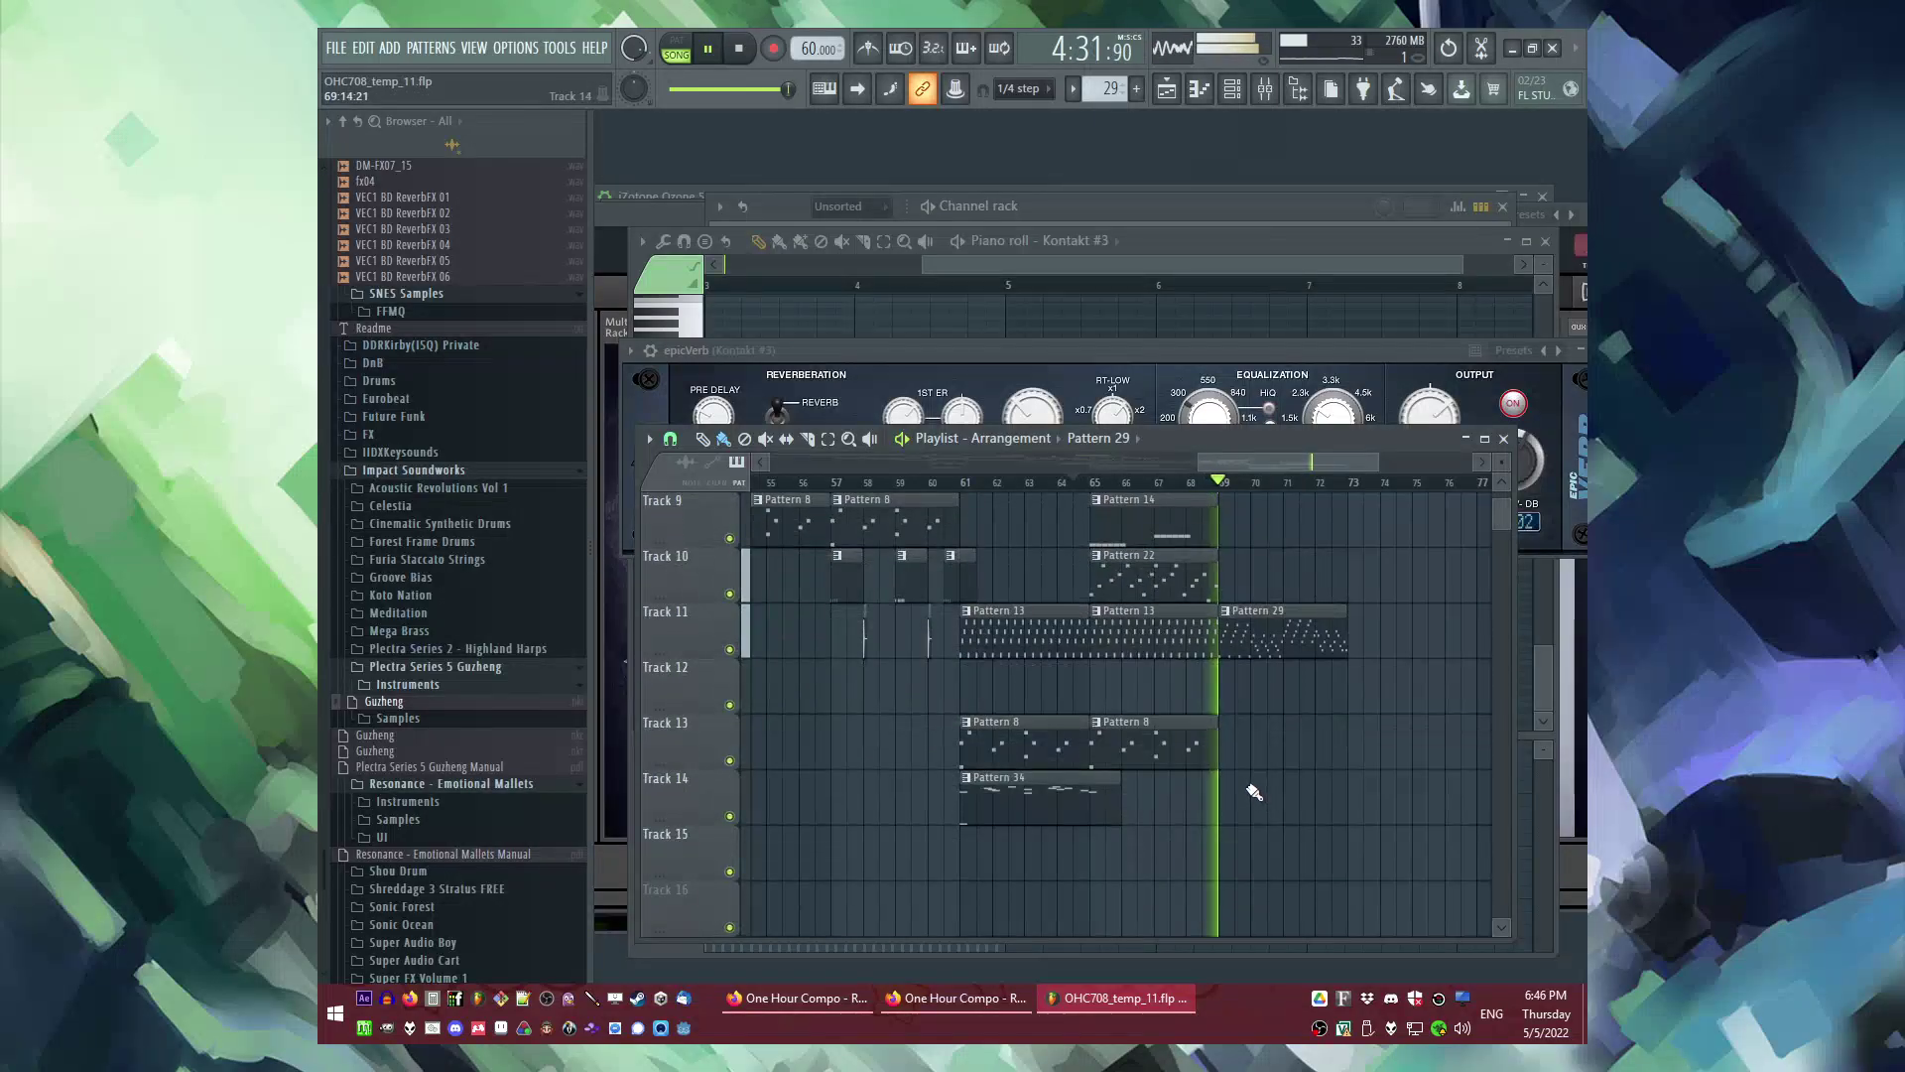
pyautogui.scroll(3, 1246, 780)
pyautogui.rightClick(1272, 804)
pyautogui.scroll(-3, 1293, 787)
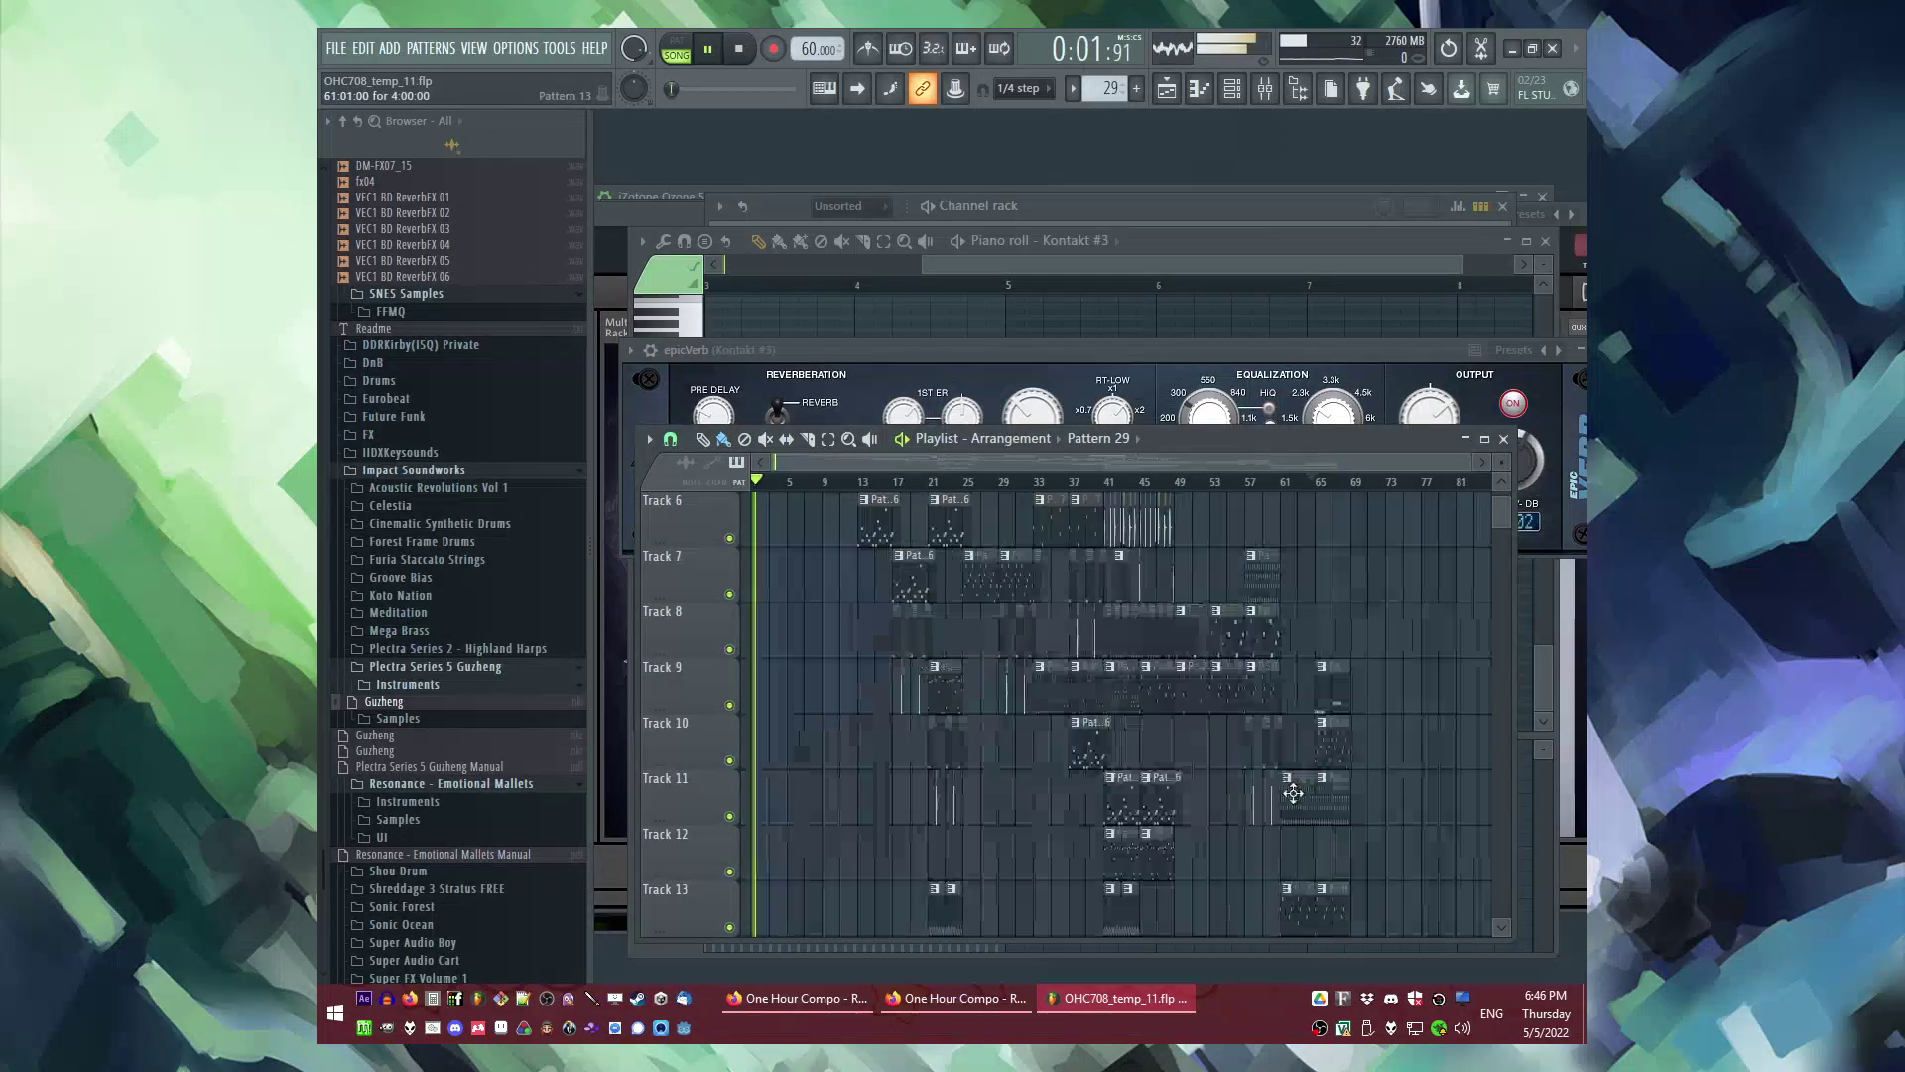
# Step: Listen to the earlier section from bar 25 and the transition into bar 33
pyautogui.scroll(1, 1032, 599)
pyautogui.click(968, 482)
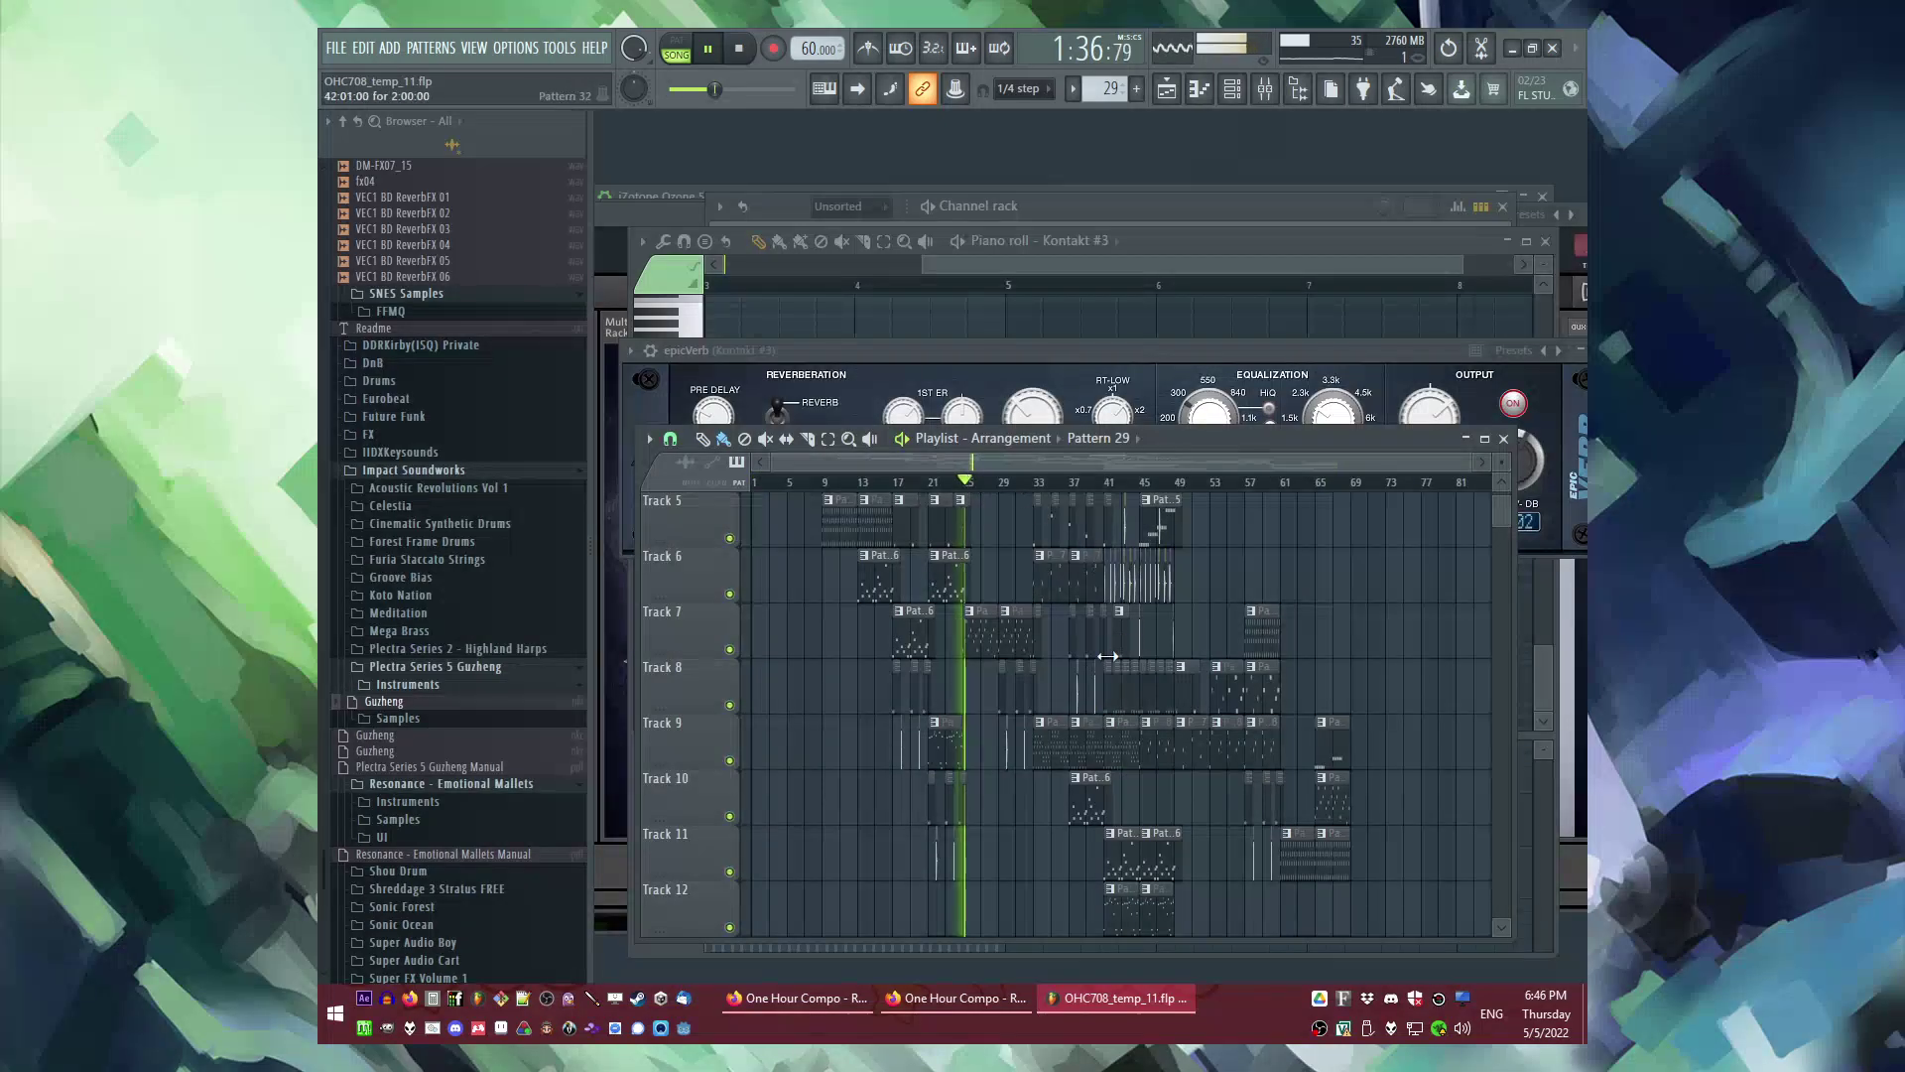
pyautogui.scroll(-1, 988, 600)
pyautogui.click(1058, 483)
pyautogui.click(1027, 483)
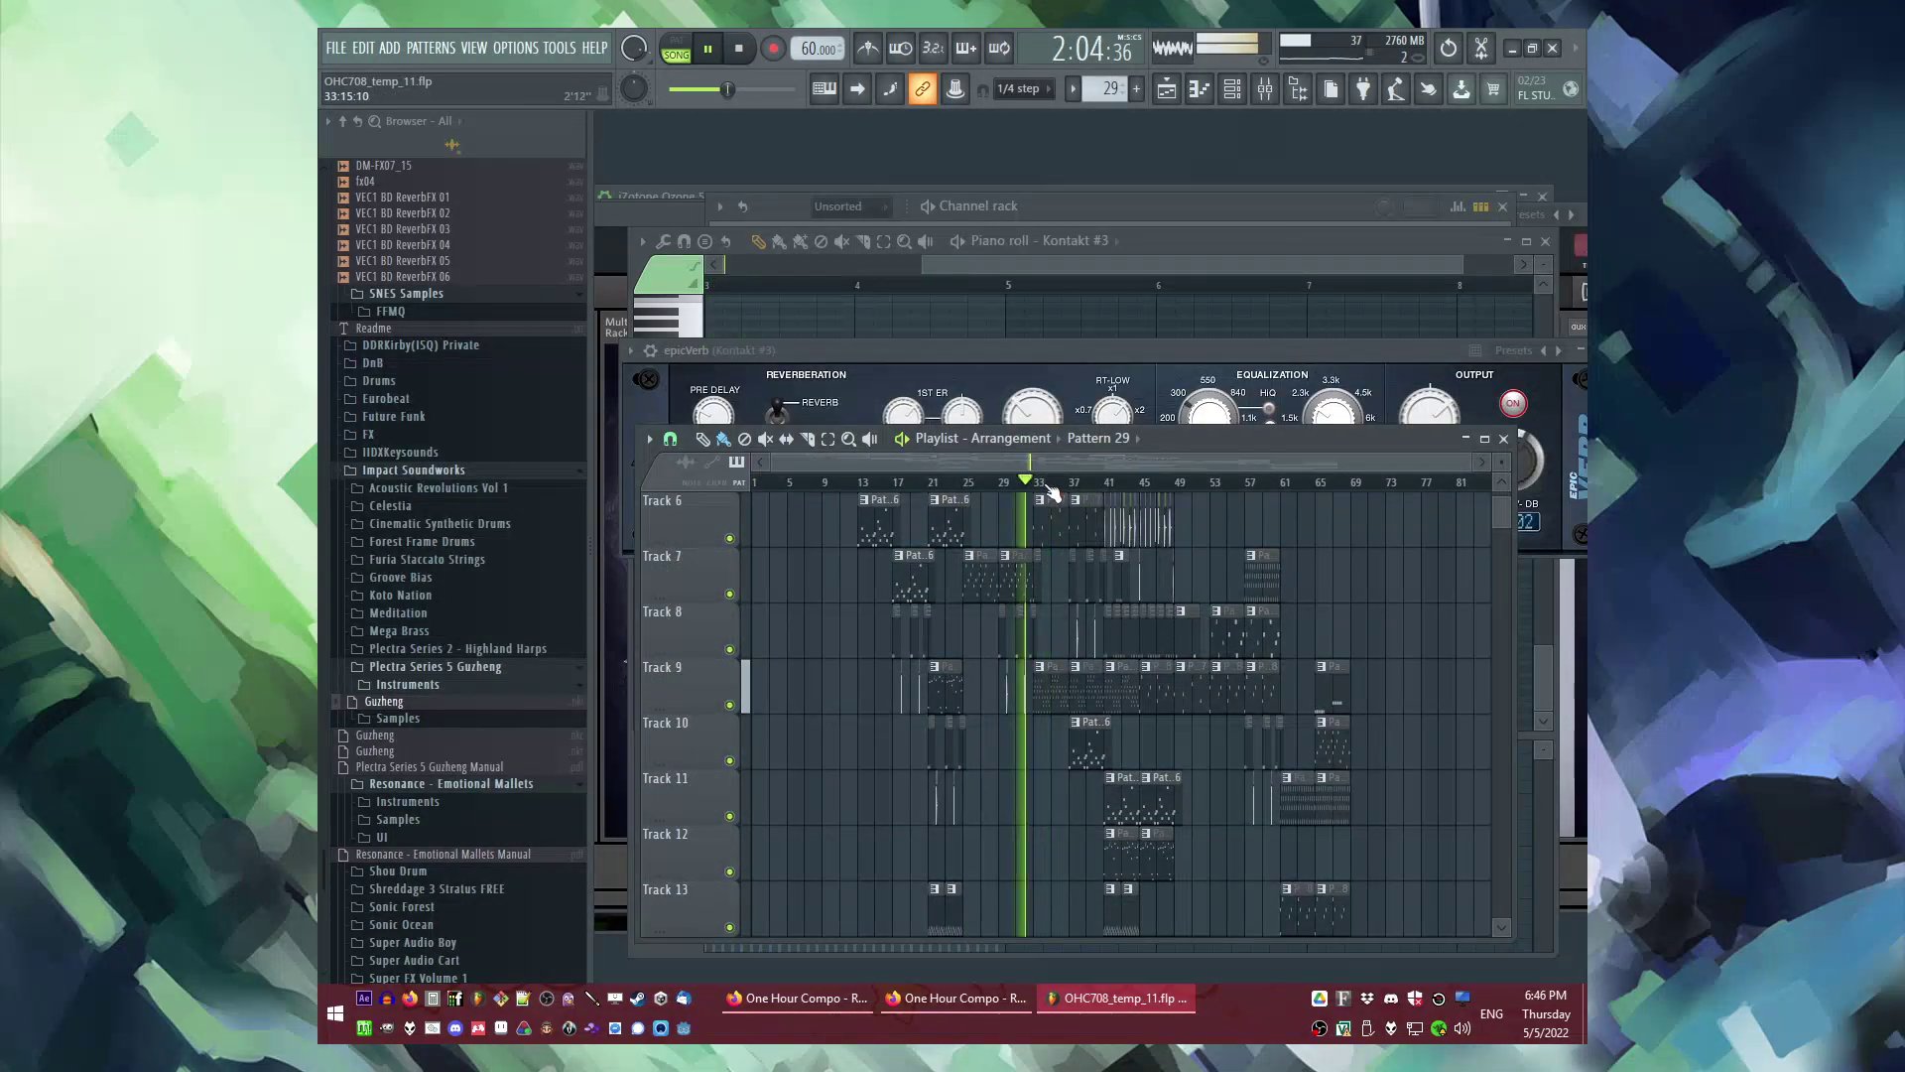
pyautogui.scroll(3, 1048, 487)
pyautogui.click(976, 483)
pyautogui.scroll(4, 997, 507)
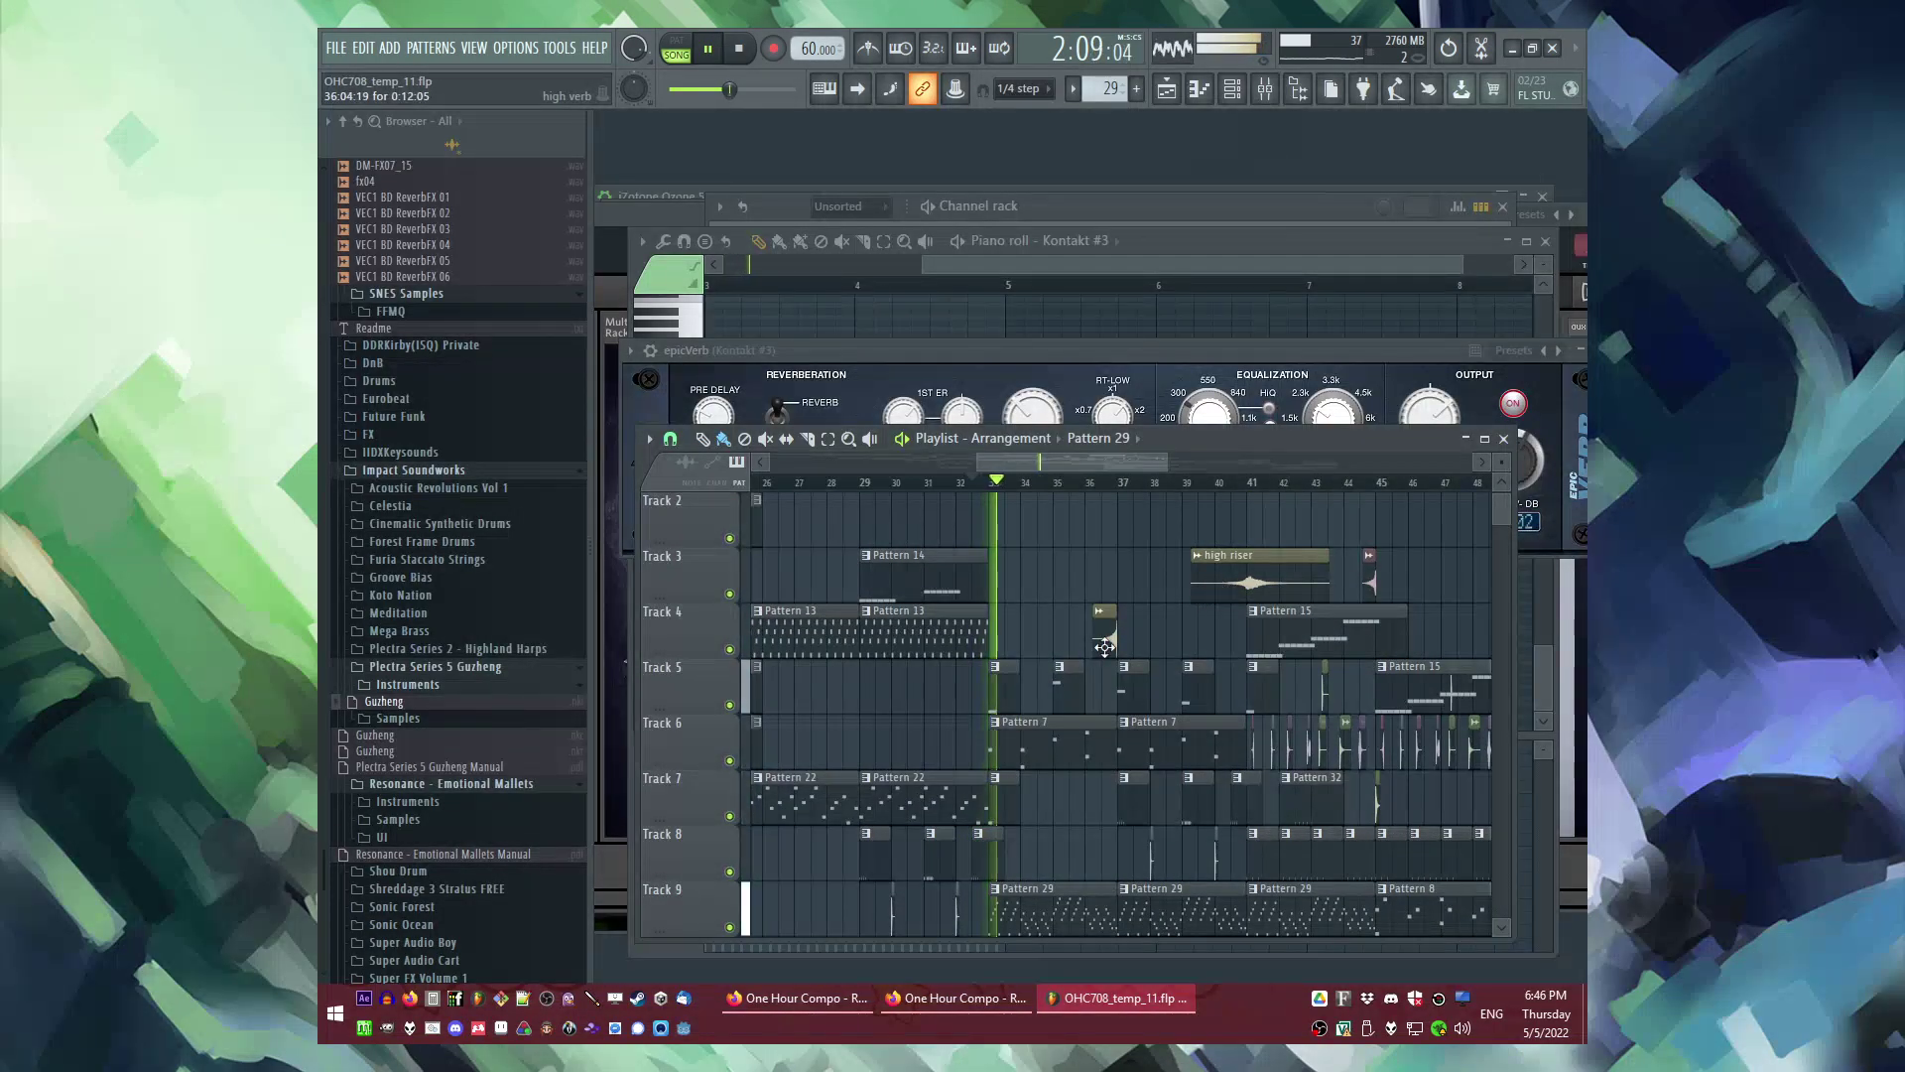
# Step: Place a bell audio clip on Track 2 so that it ends at bar 33
pyautogui.moveTo(1370, 580); pyautogui.dragTo(974, 523)
pyautogui.scroll(5, 974, 523)
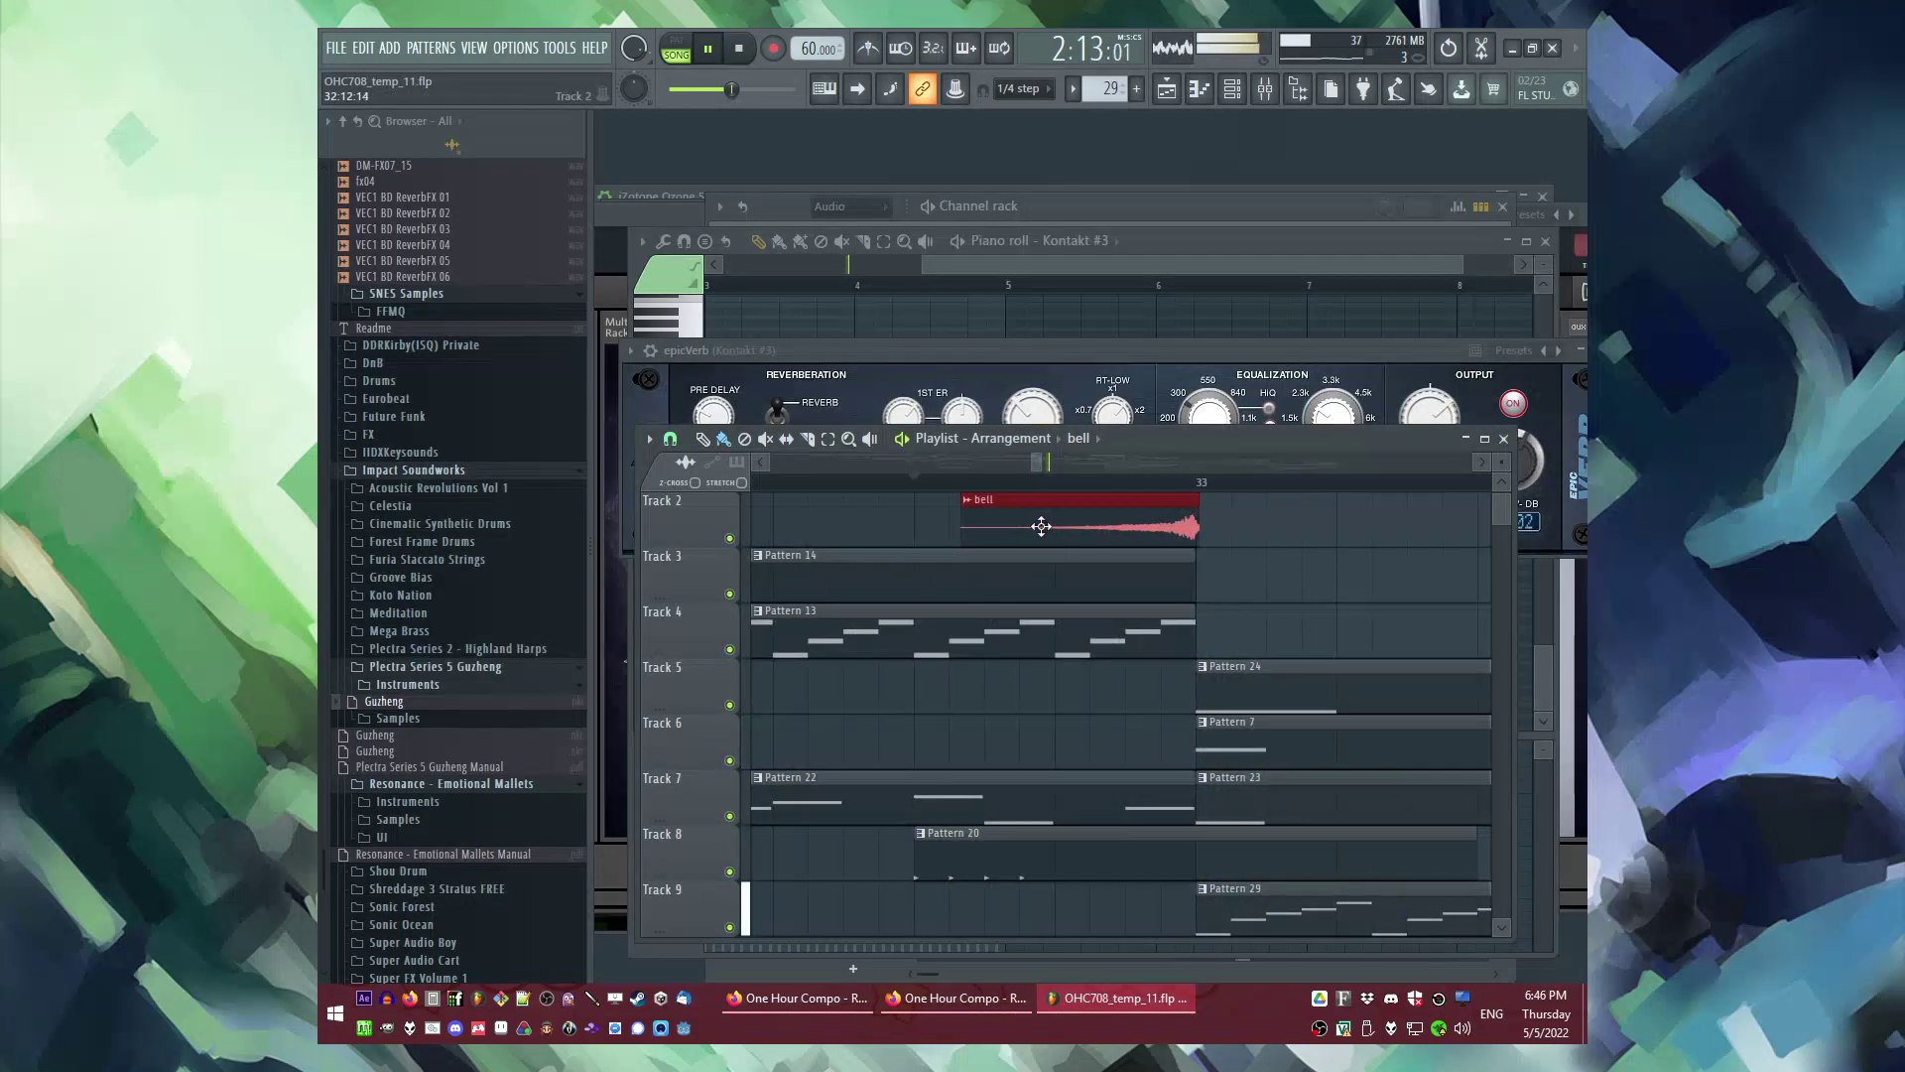
pyautogui.scroll(-3, 1043, 527)
# Step: Check Pattern 29's notes and the mixer levels, and resume playback from about bar 37
pyautogui.scroll(-5, 1148, 540)
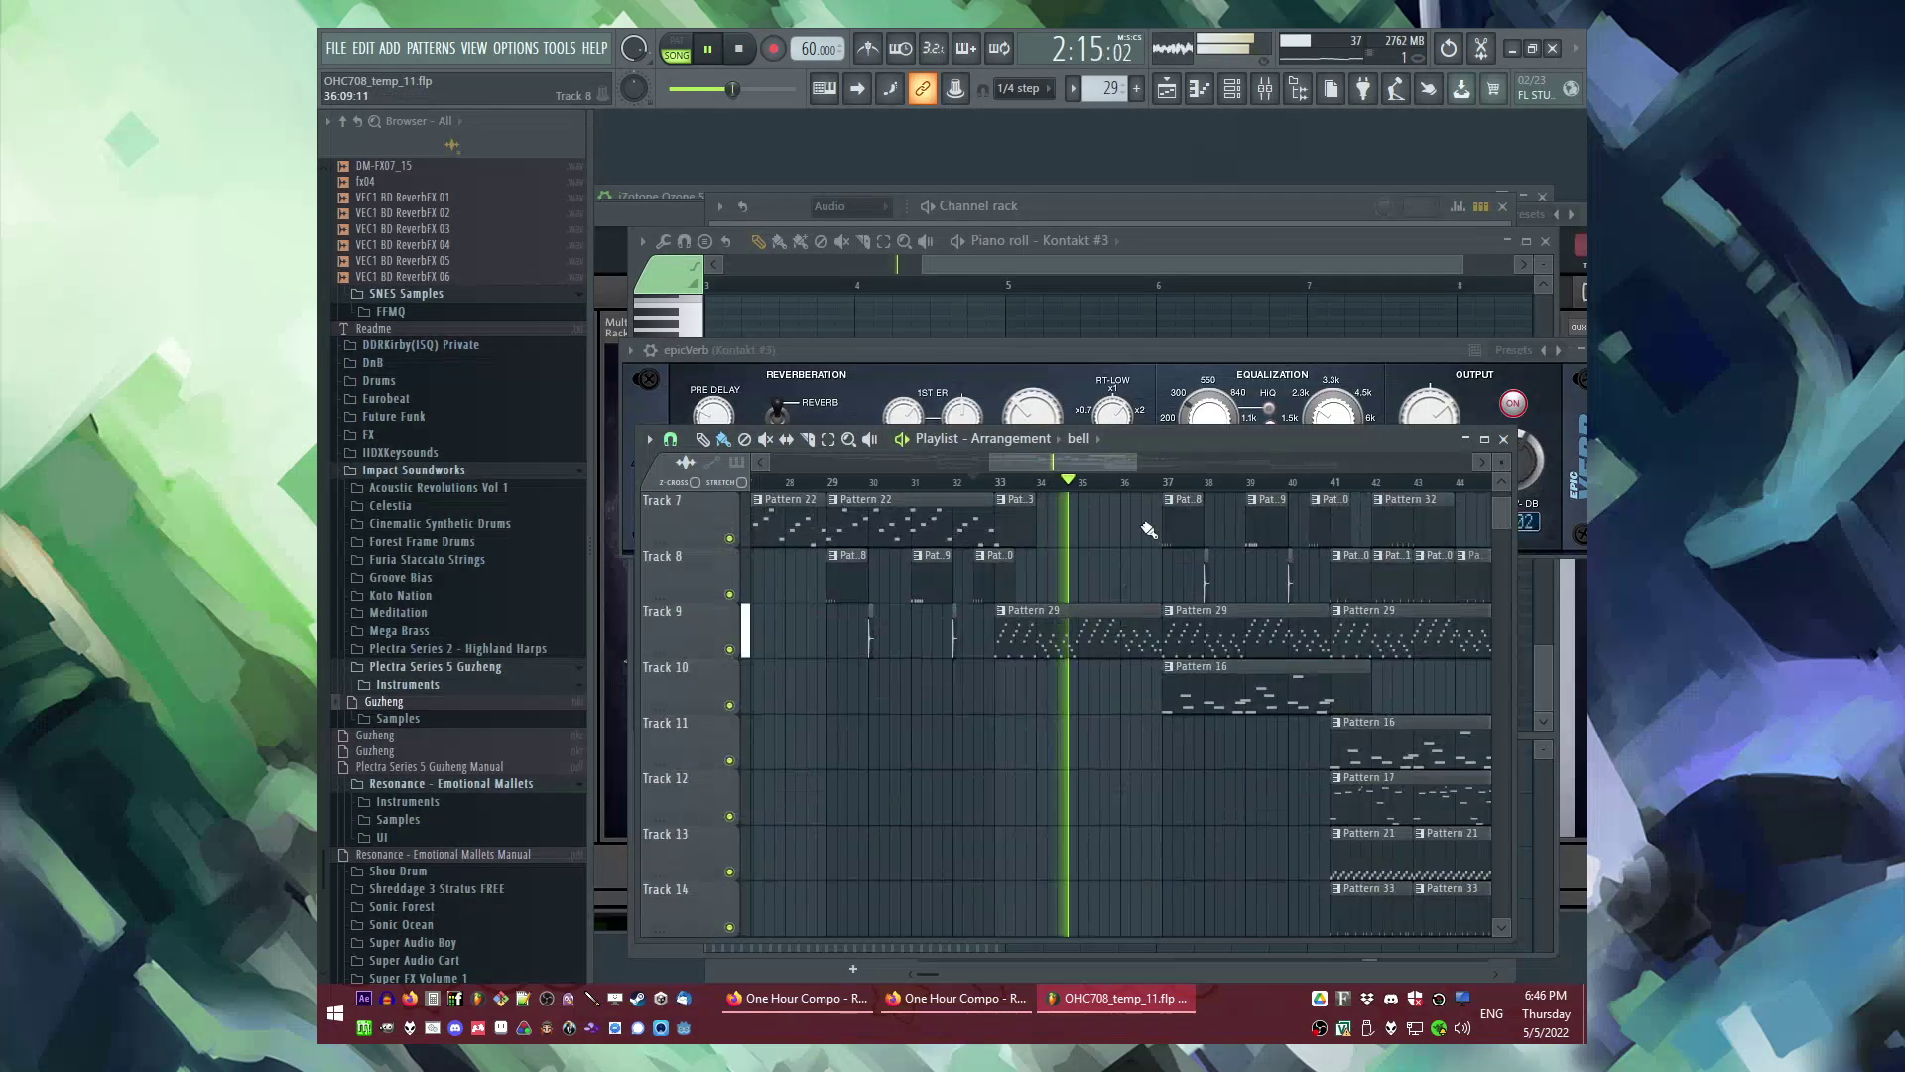
pyautogui.doubleClick(1099, 644)
pyautogui.press('F9')
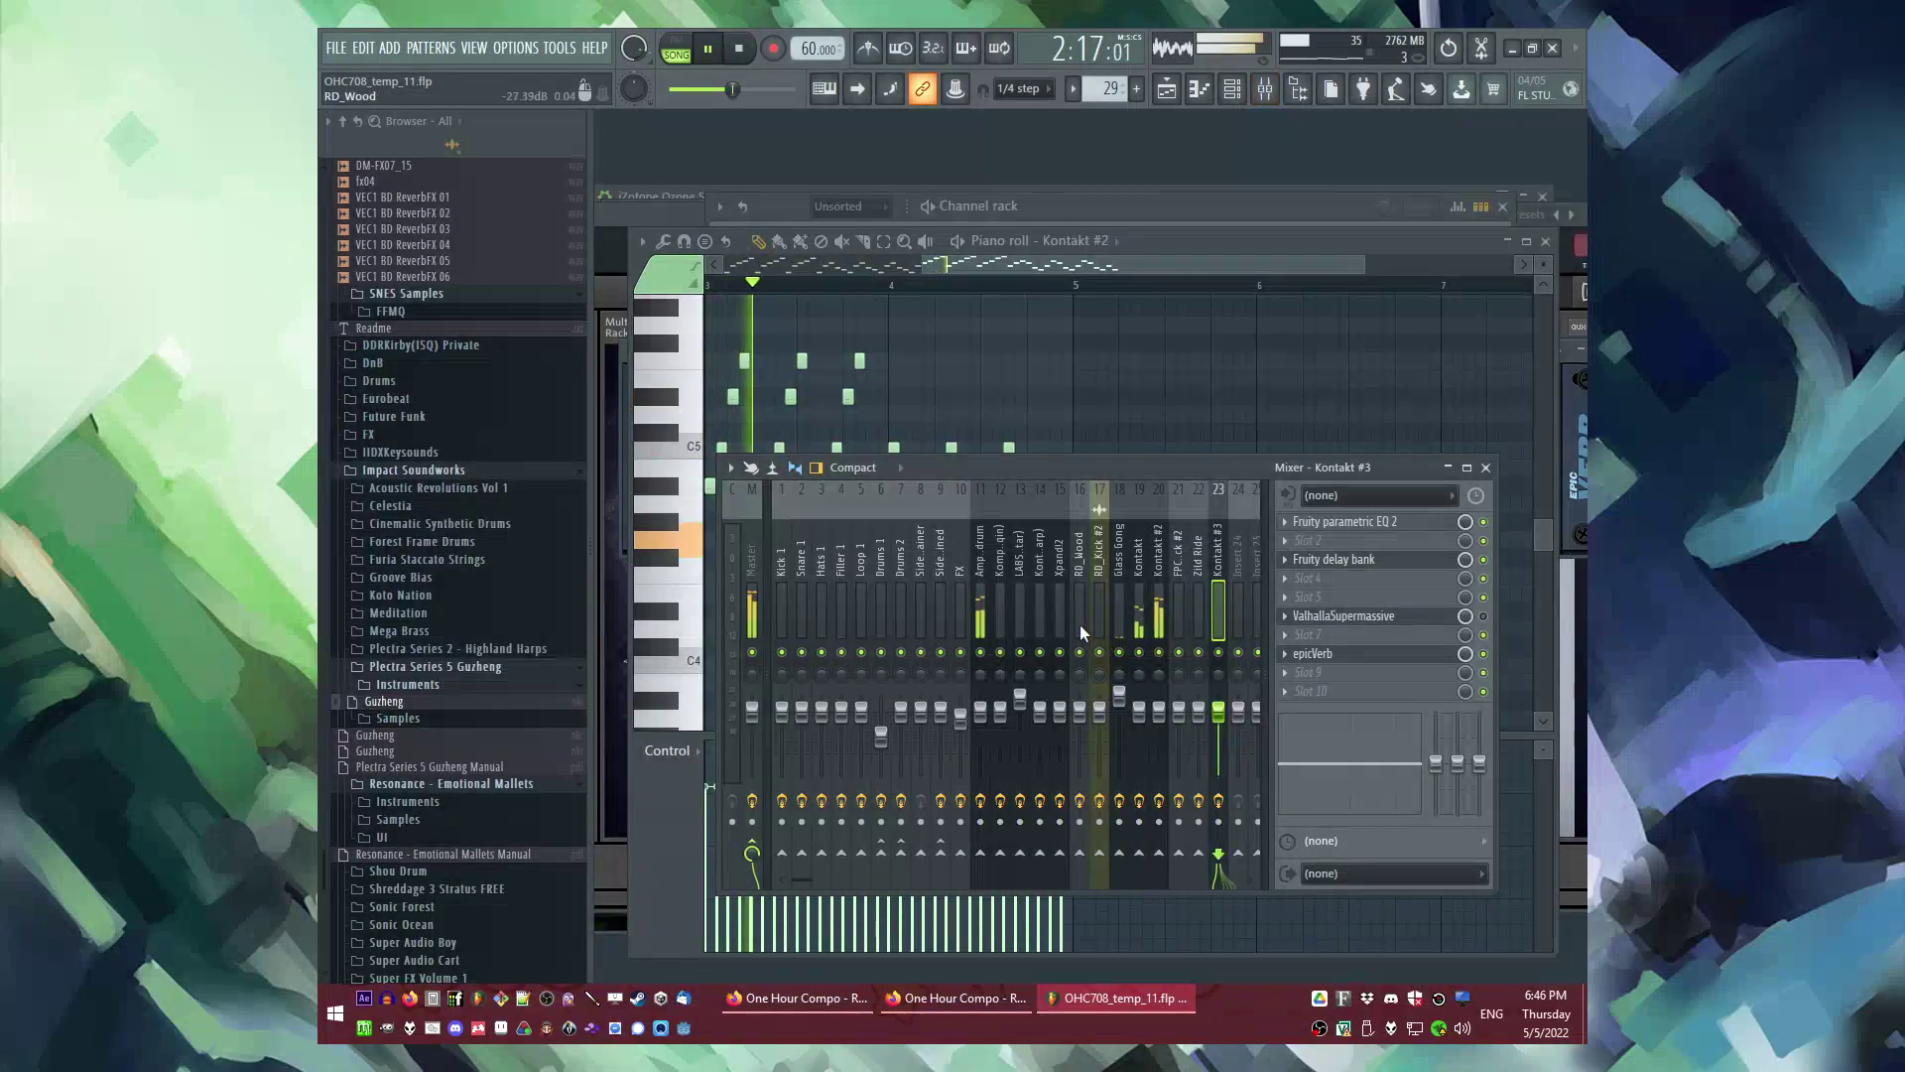
pyautogui.press('F5')
pyautogui.press('space')
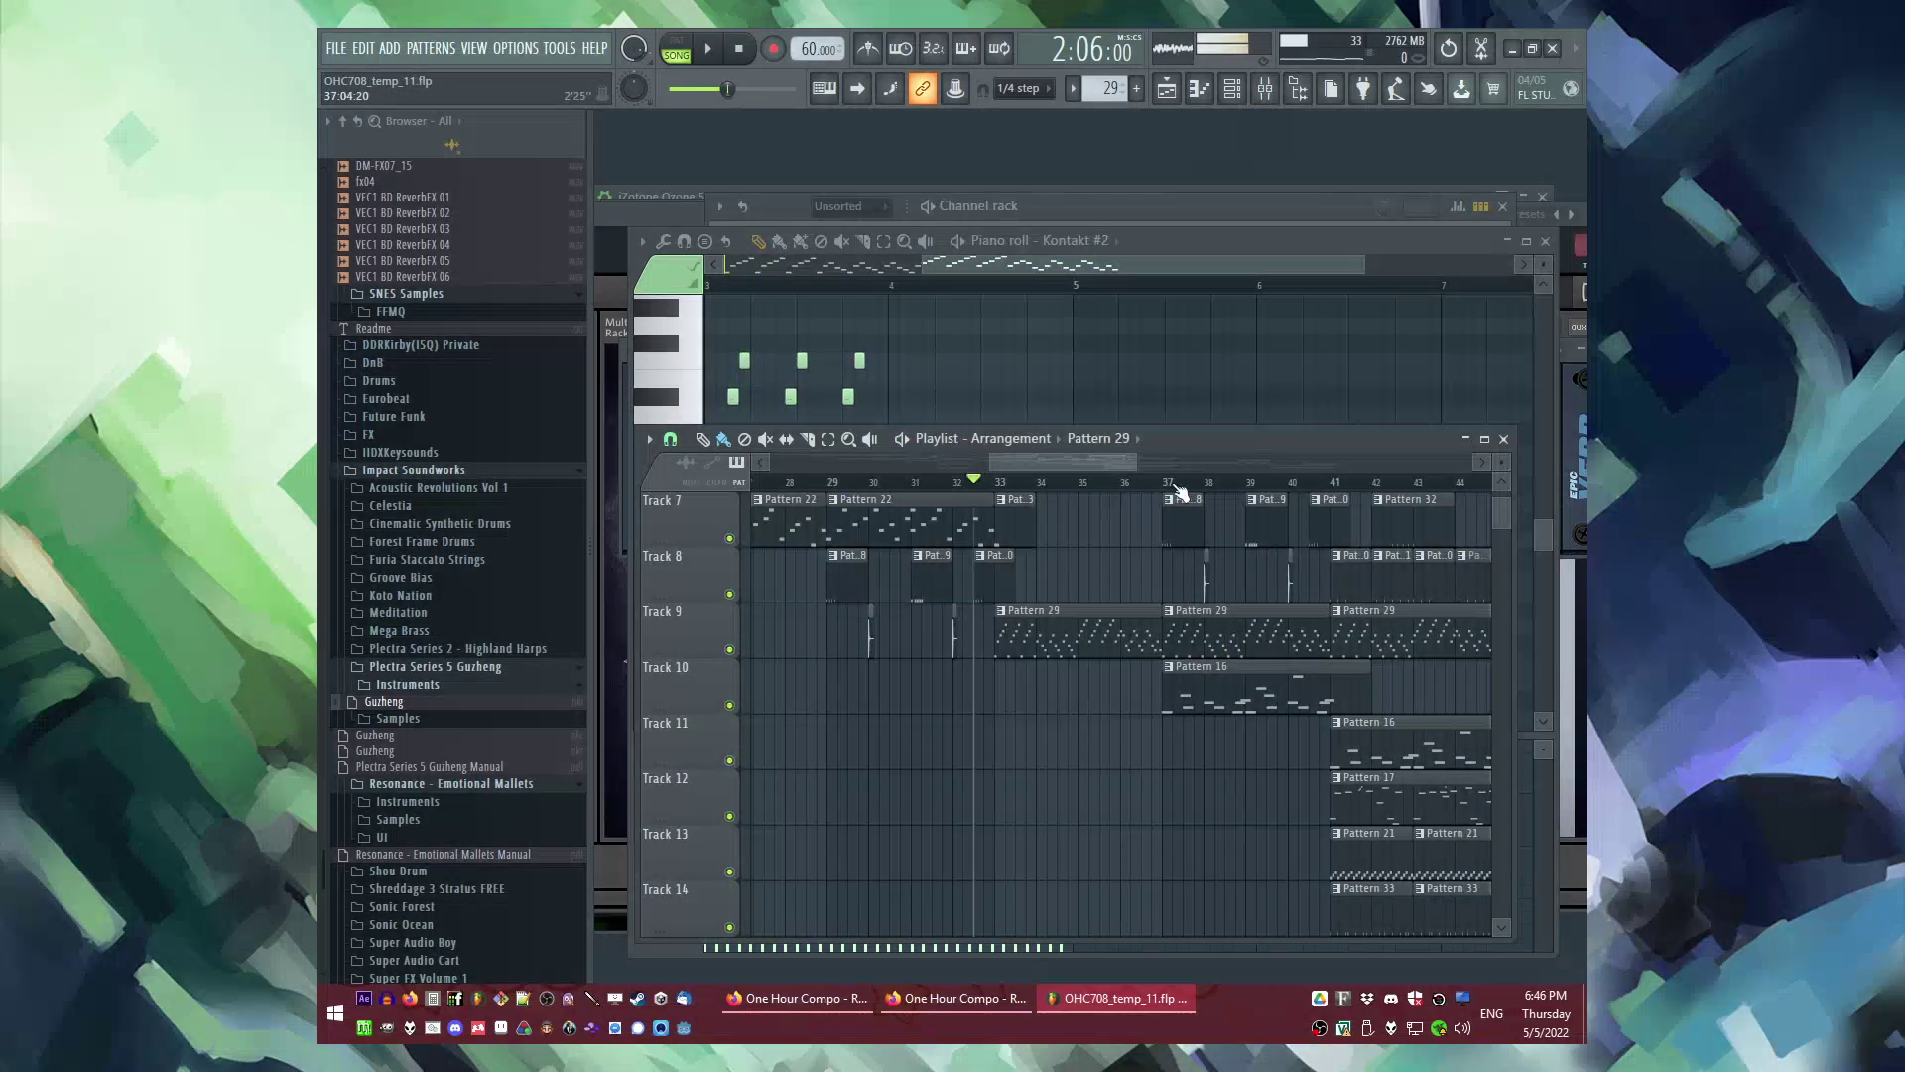
pyautogui.press('space')
pyautogui.scroll(-5, 1174, 491)
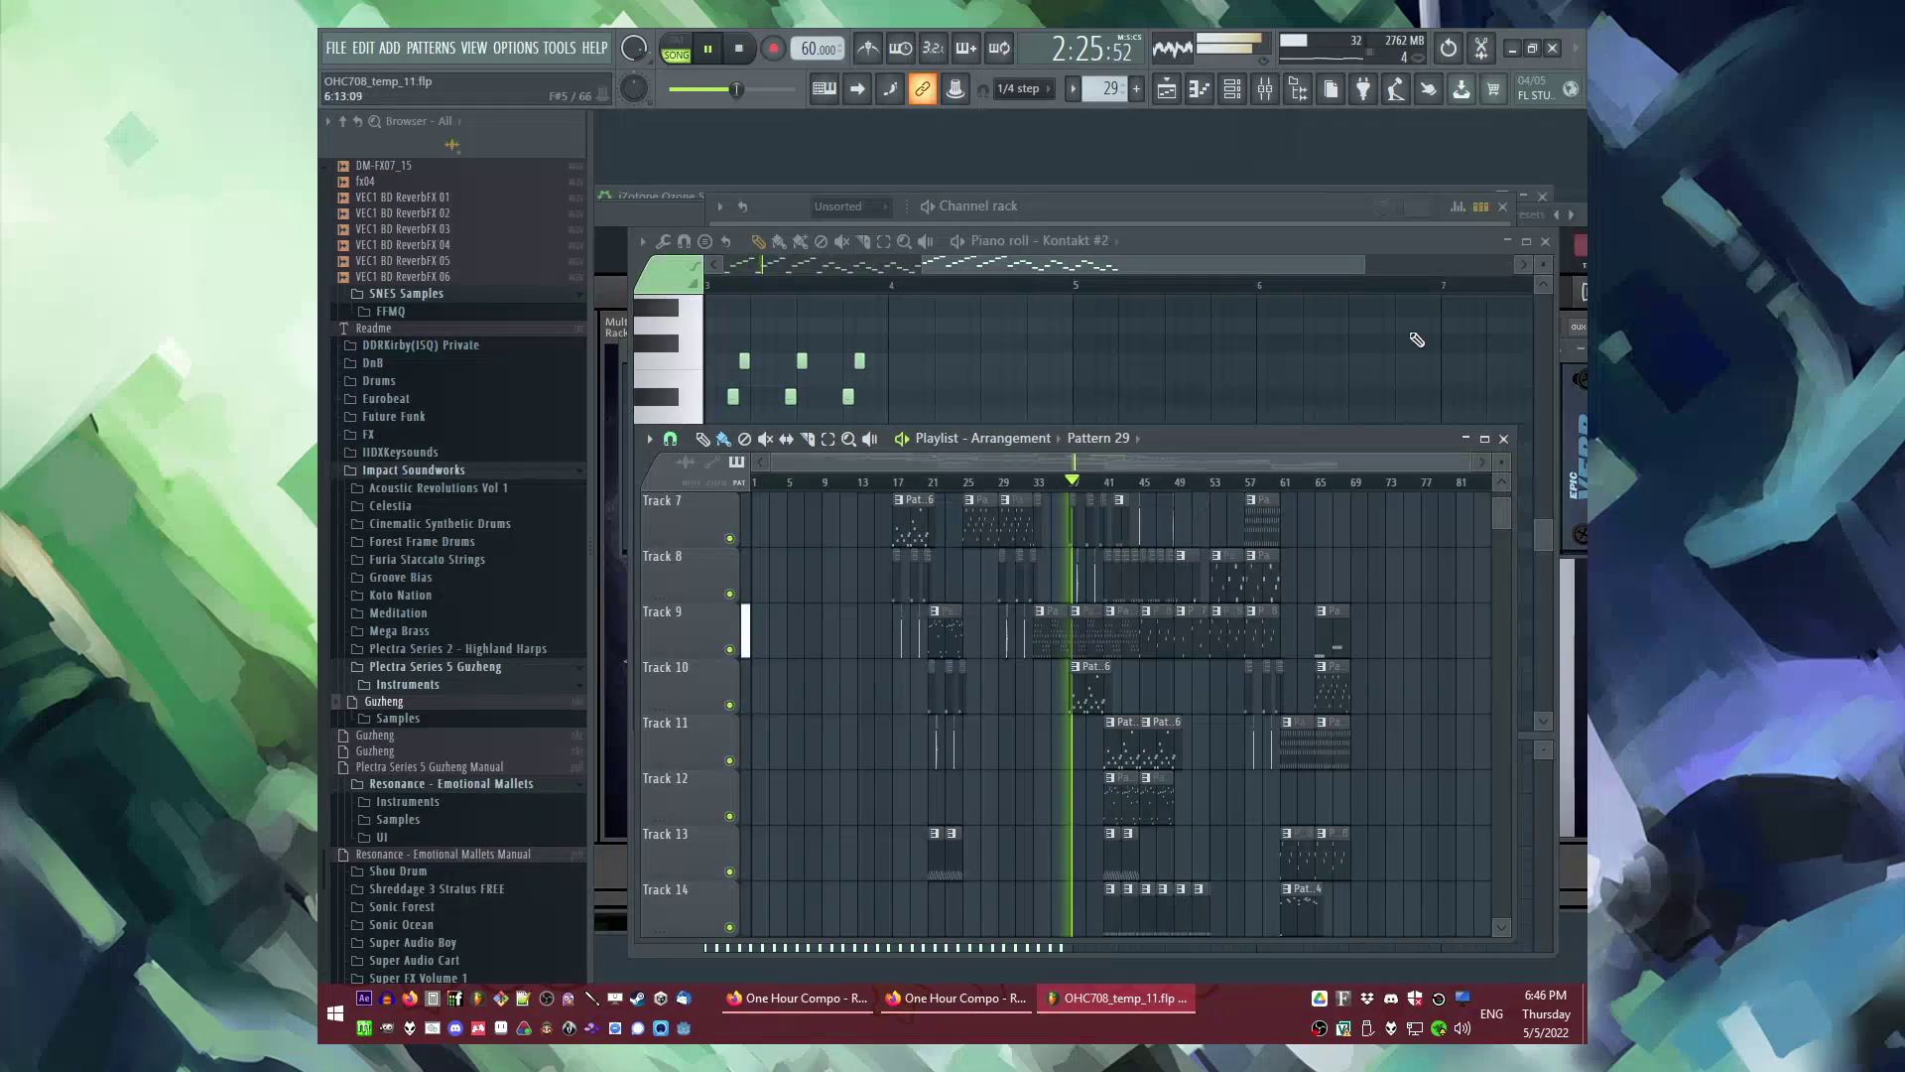
# Step: Set the Maximizer threshold of the master's iZotope Ozone 5 to -5.0 while playing the section around bar 45
pyautogui.click(1228, 205)
pyautogui.moveTo(1128, 186); pyautogui.dragTo(1145, 161)
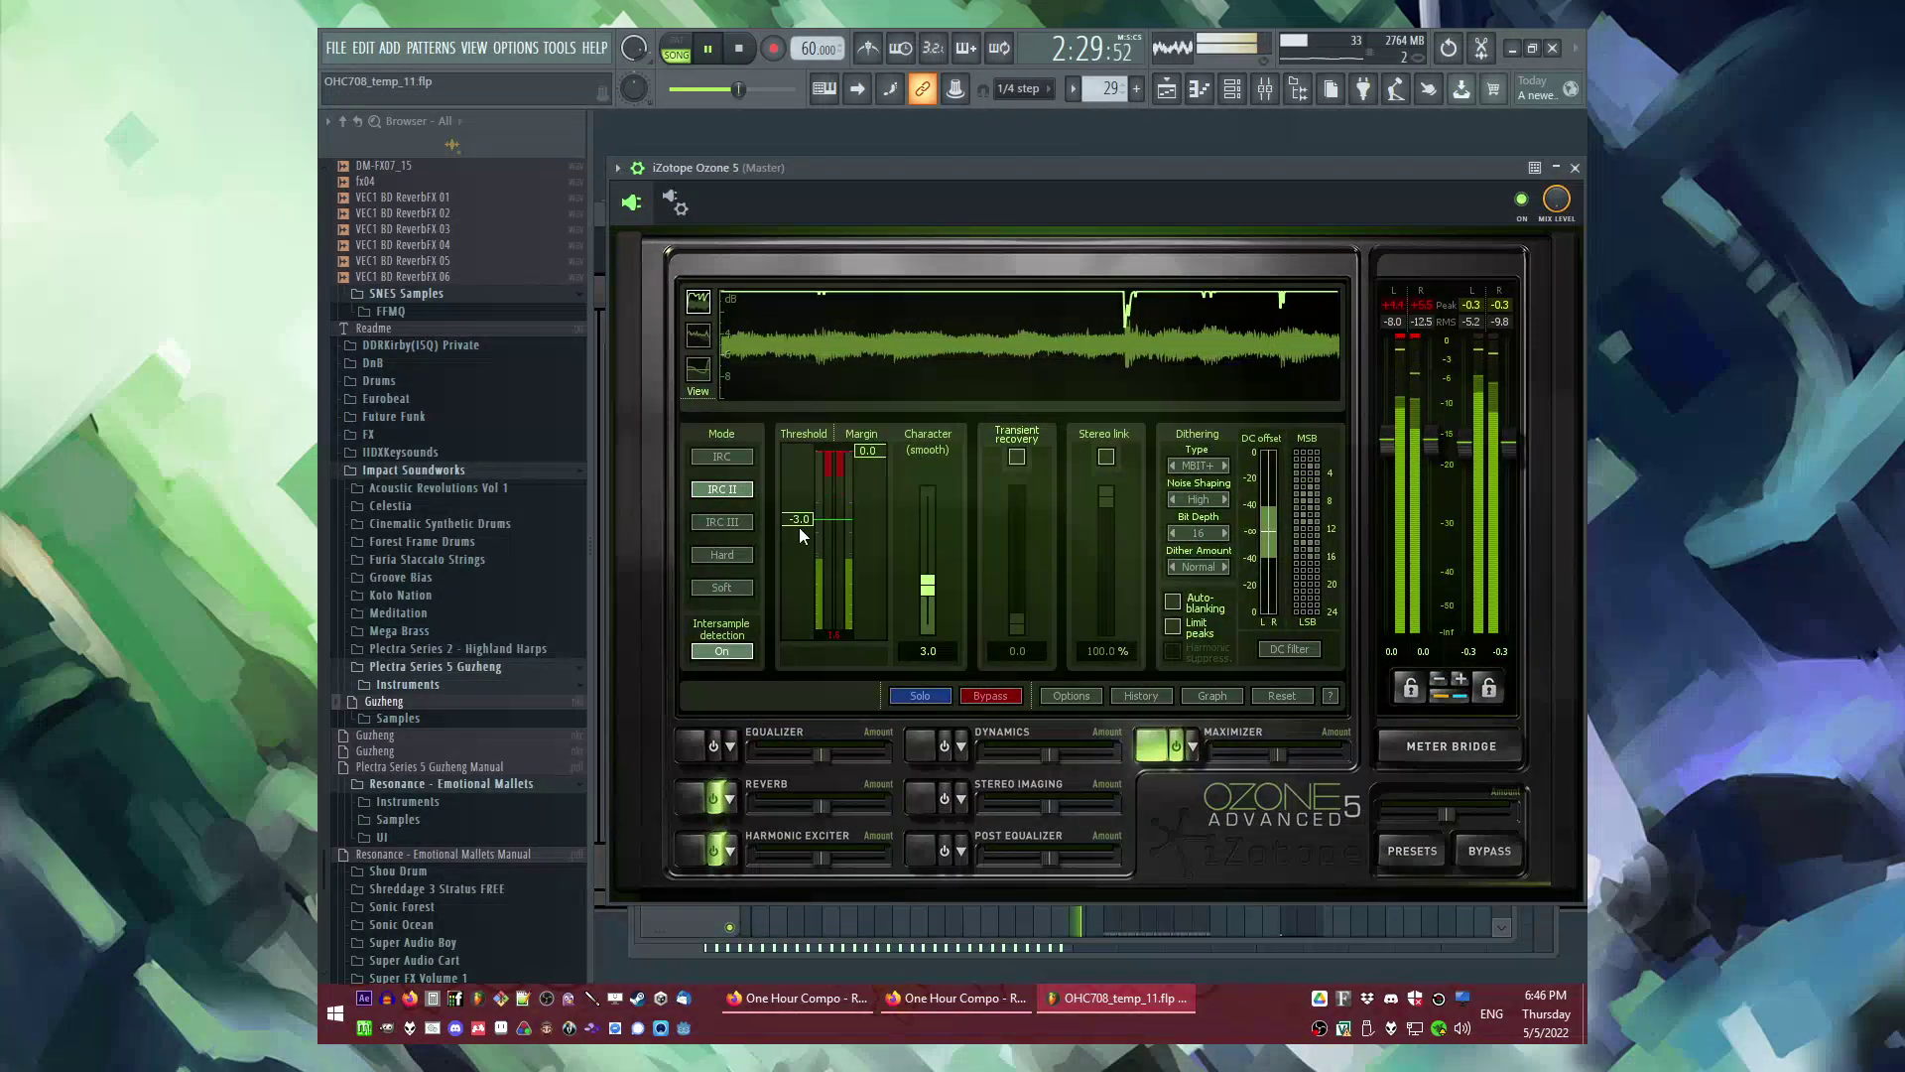
pyautogui.press('F5')
pyautogui.click(1151, 482)
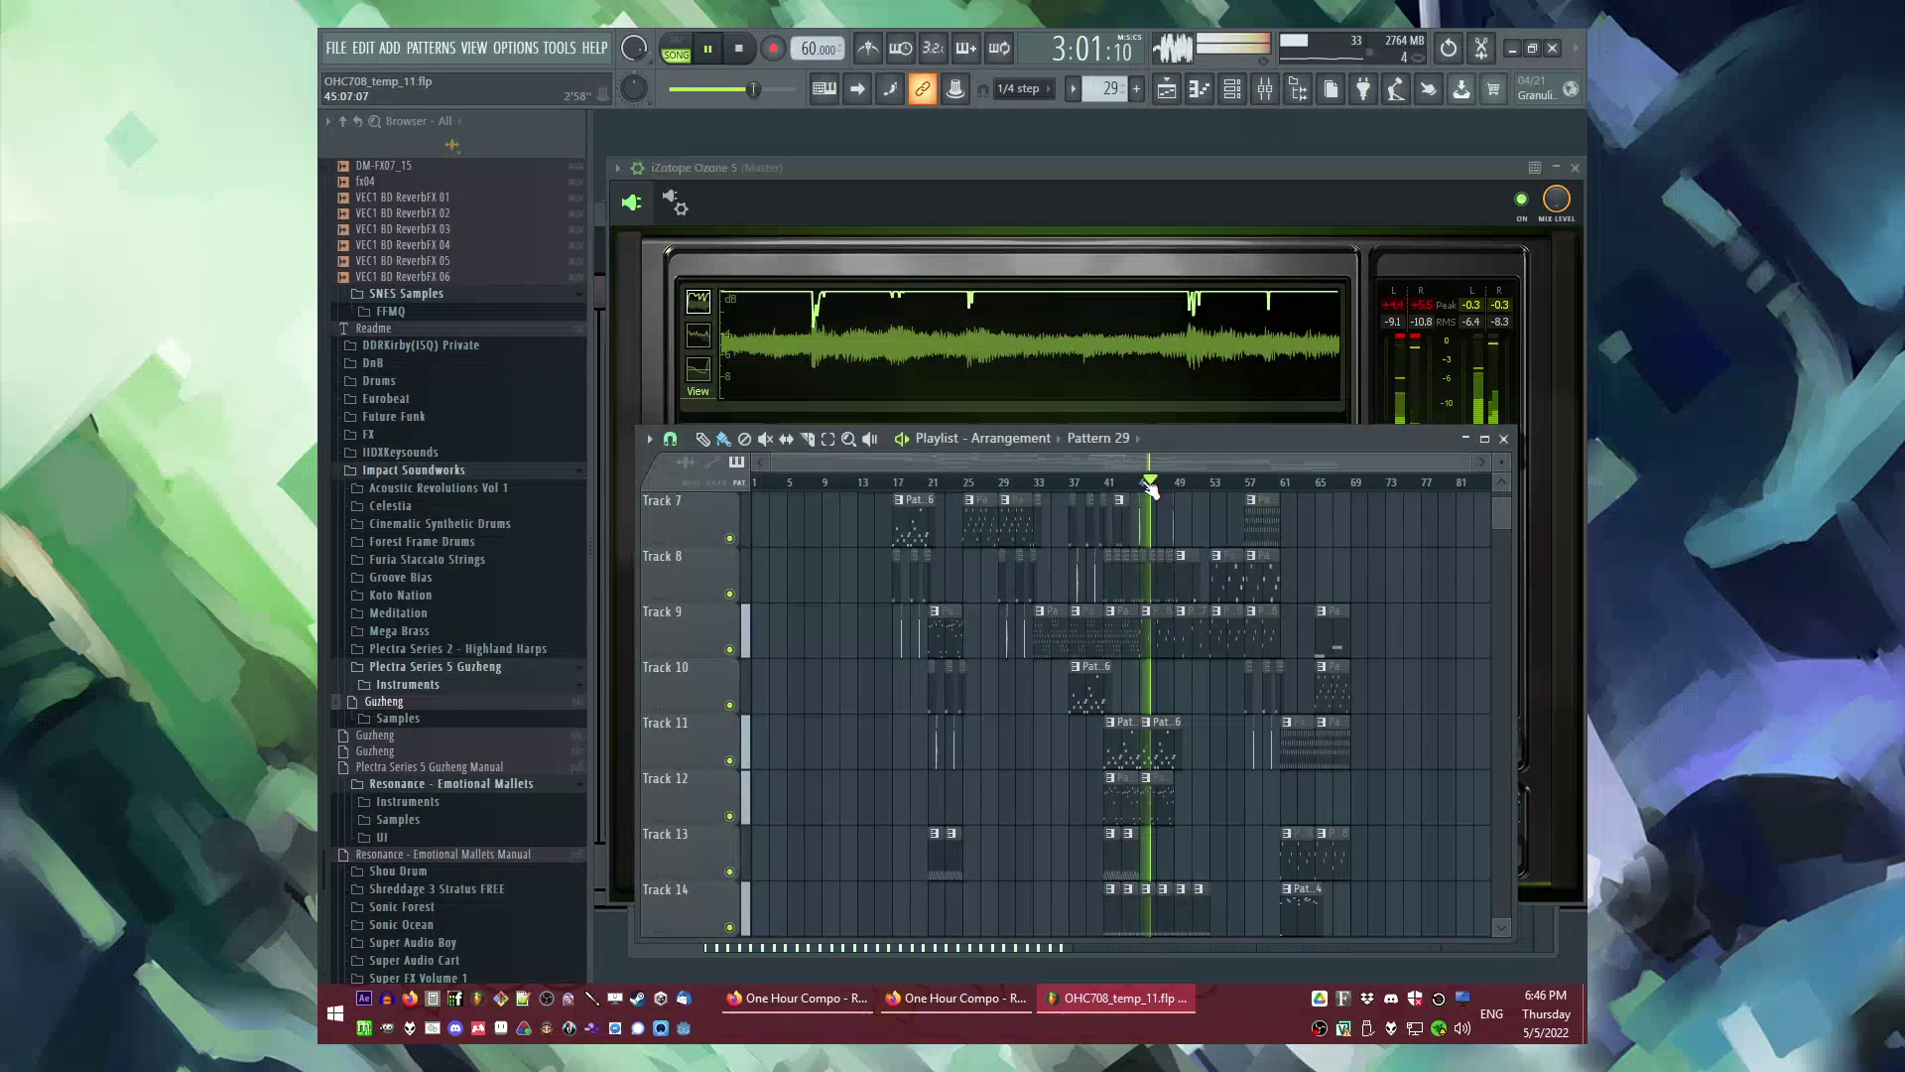
pyautogui.click(1141, 482)
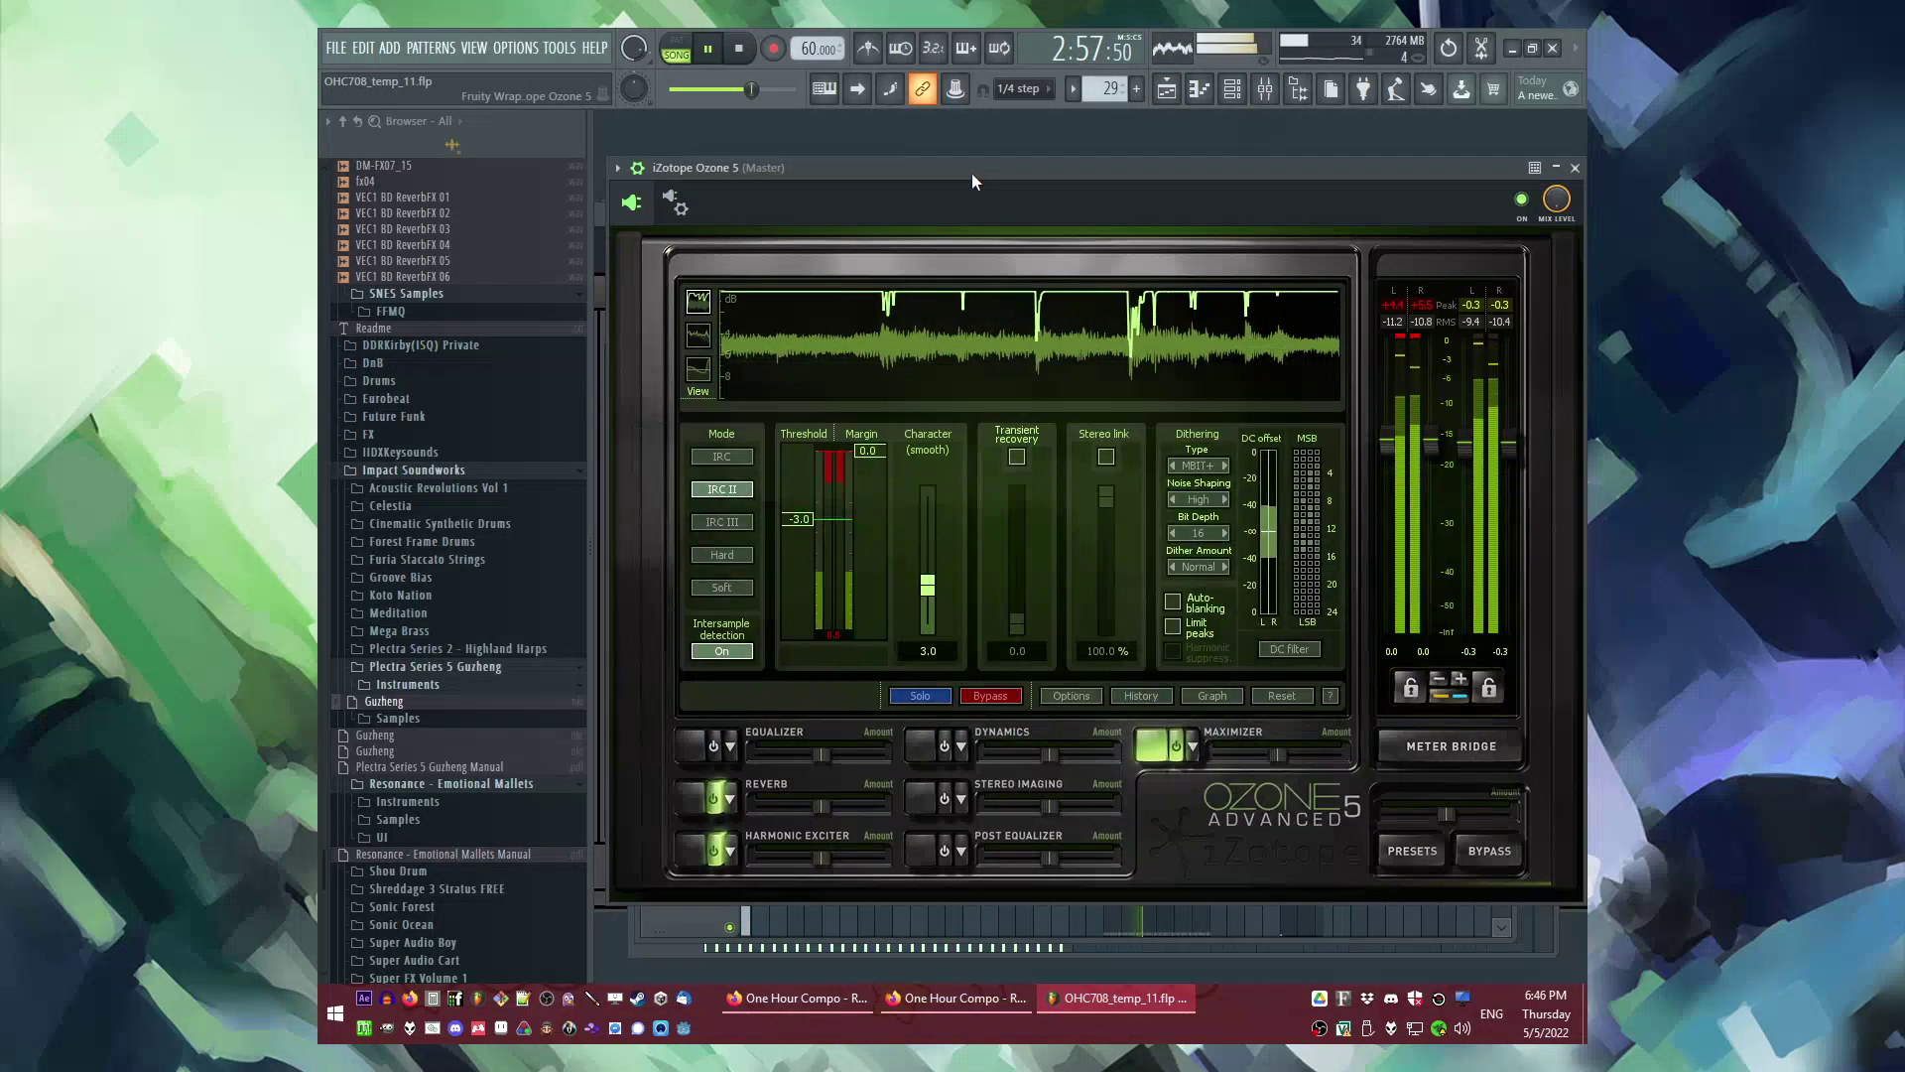
pyautogui.moveTo(821, 512); pyautogui.dragTo(811, 538)
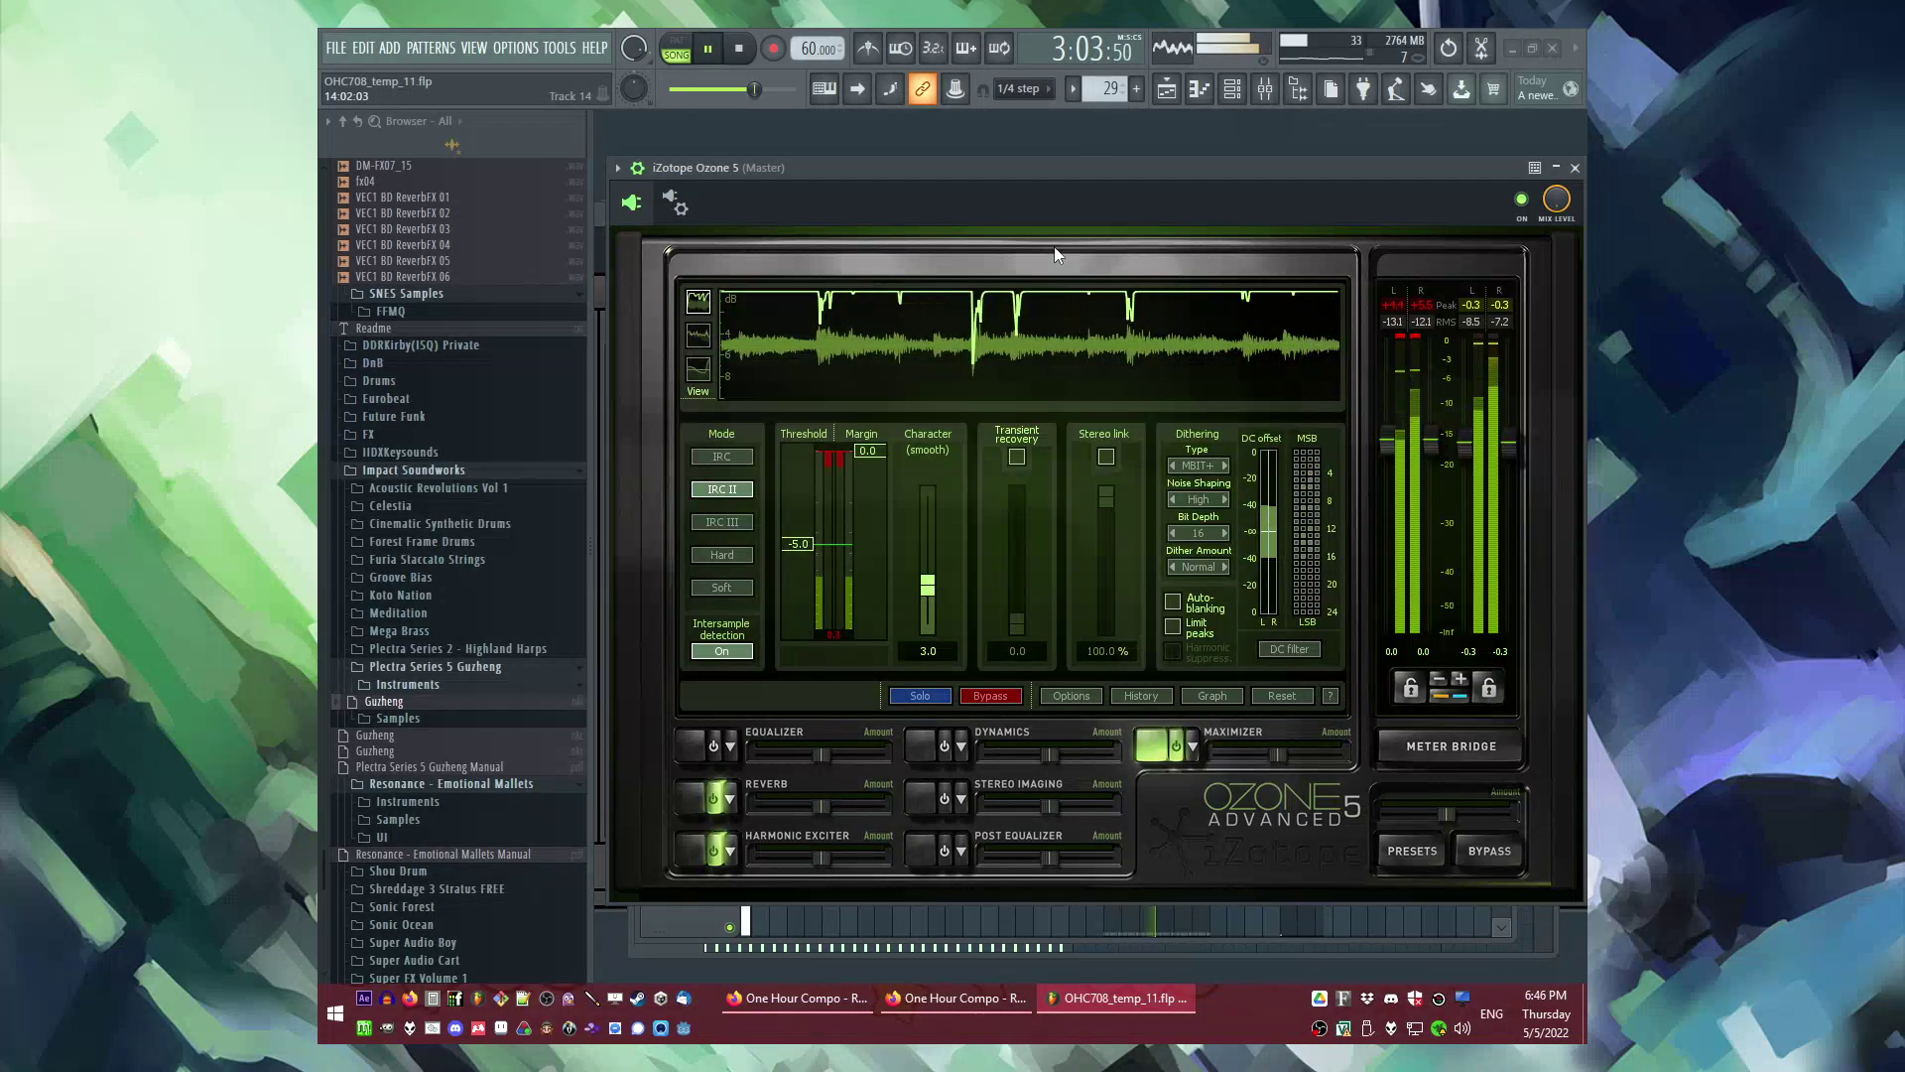
# Step: Listen to the mastered mix at several points, including bars 57, 65 and 17
pyautogui.press('F5')
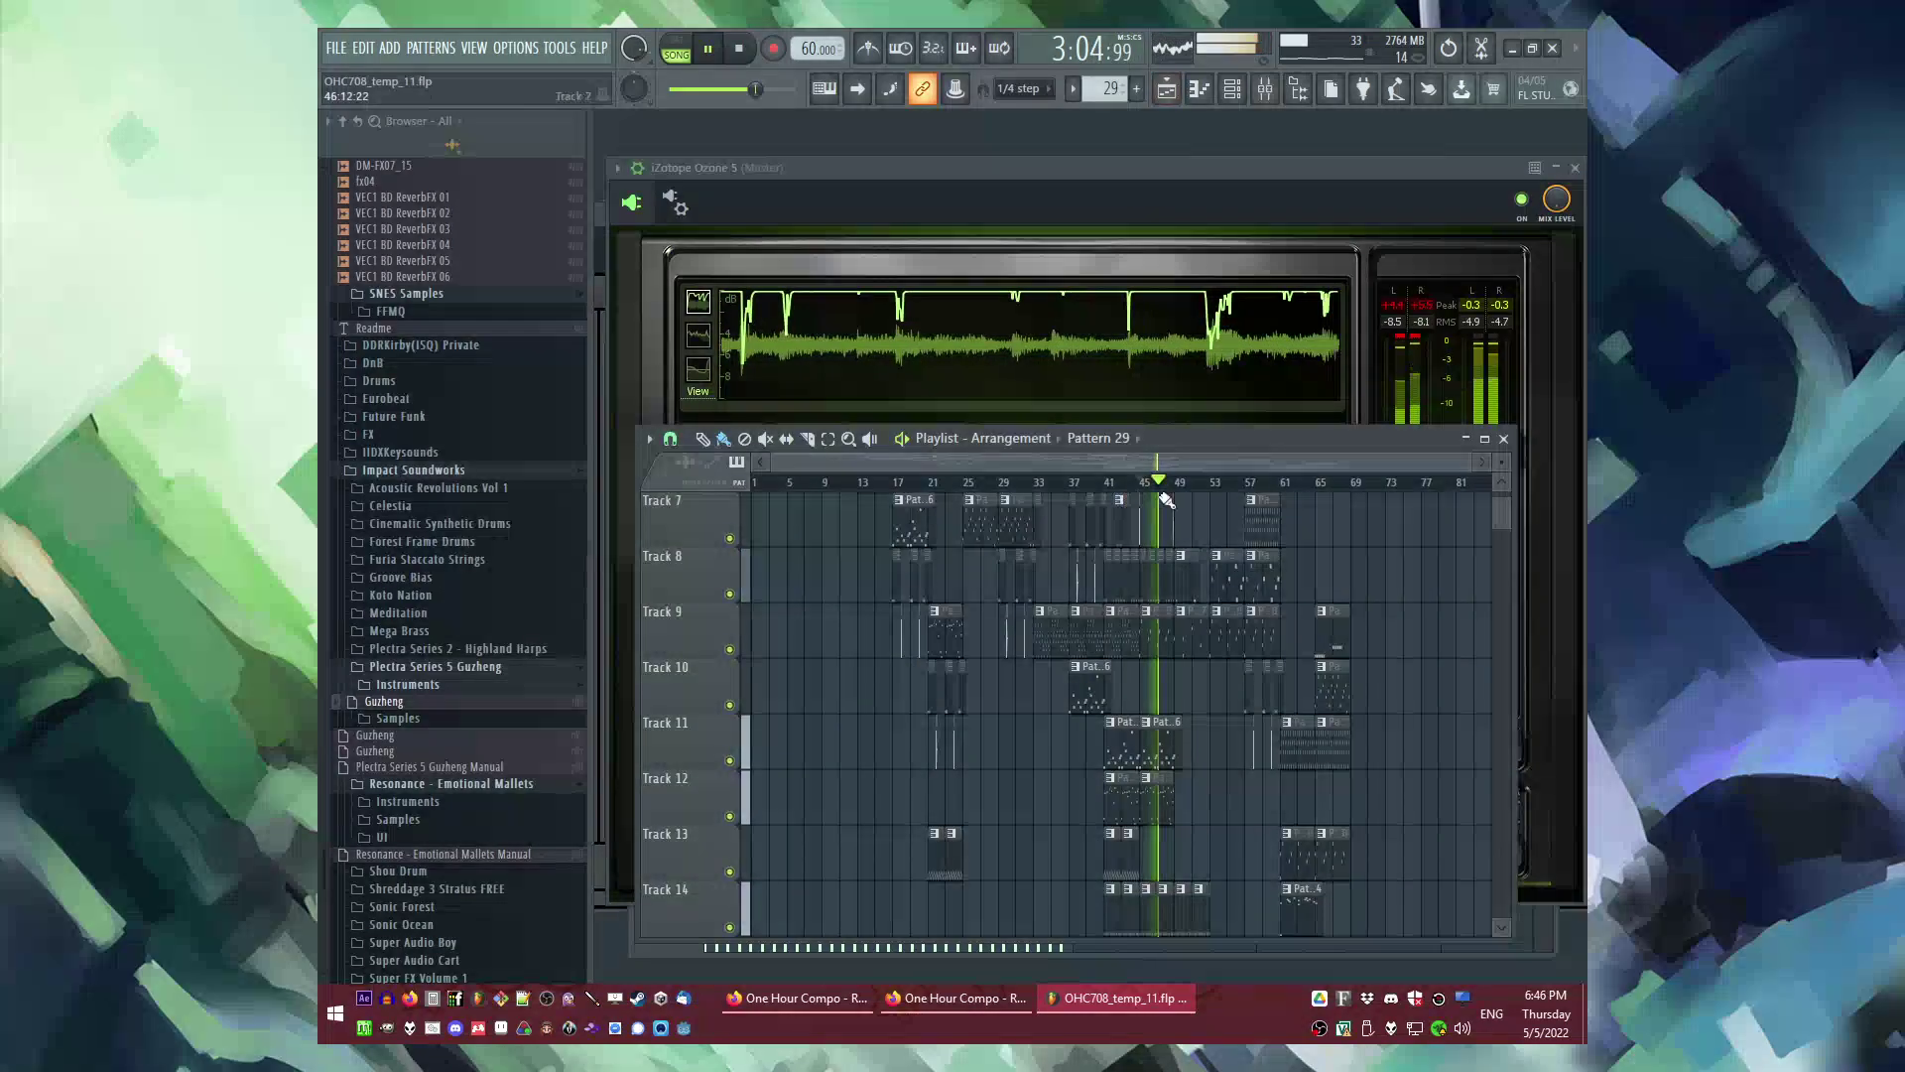
pyautogui.click(1212, 483)
pyautogui.click(1252, 484)
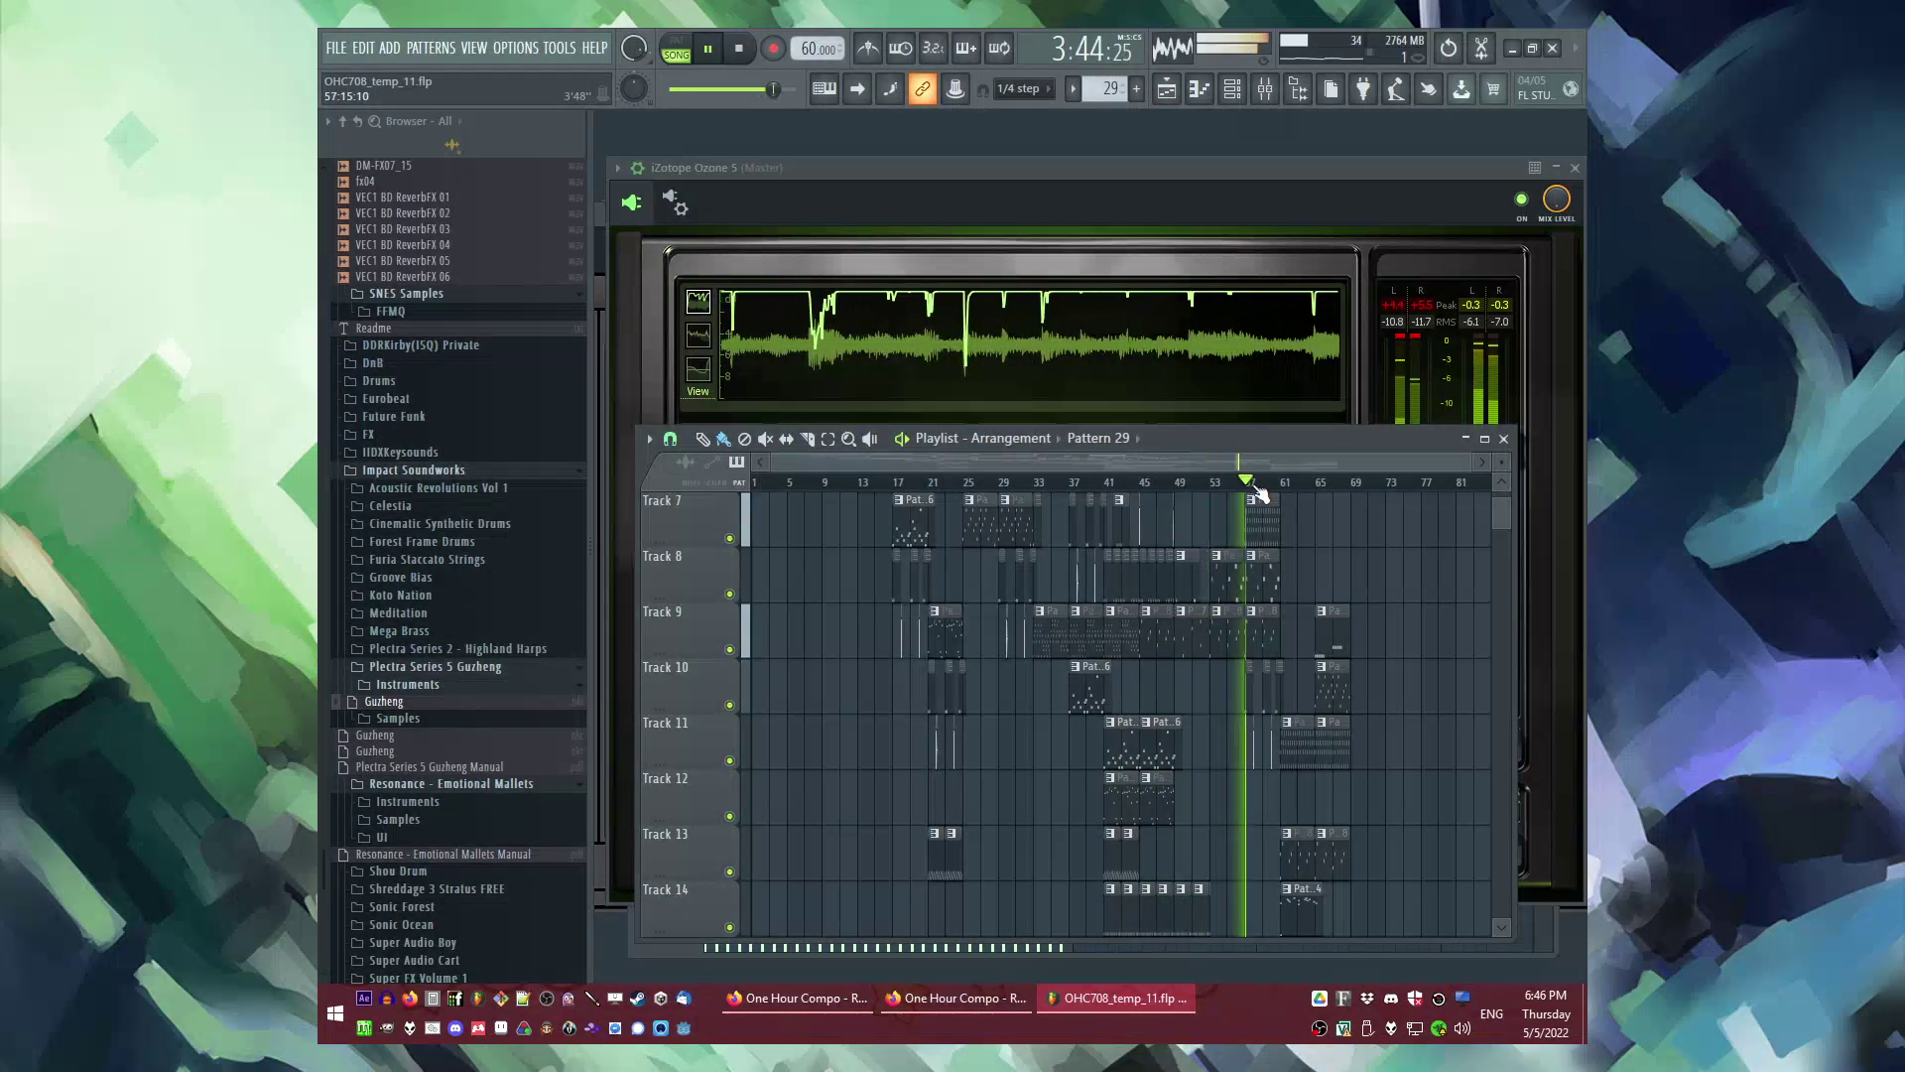
pyautogui.click(1288, 484)
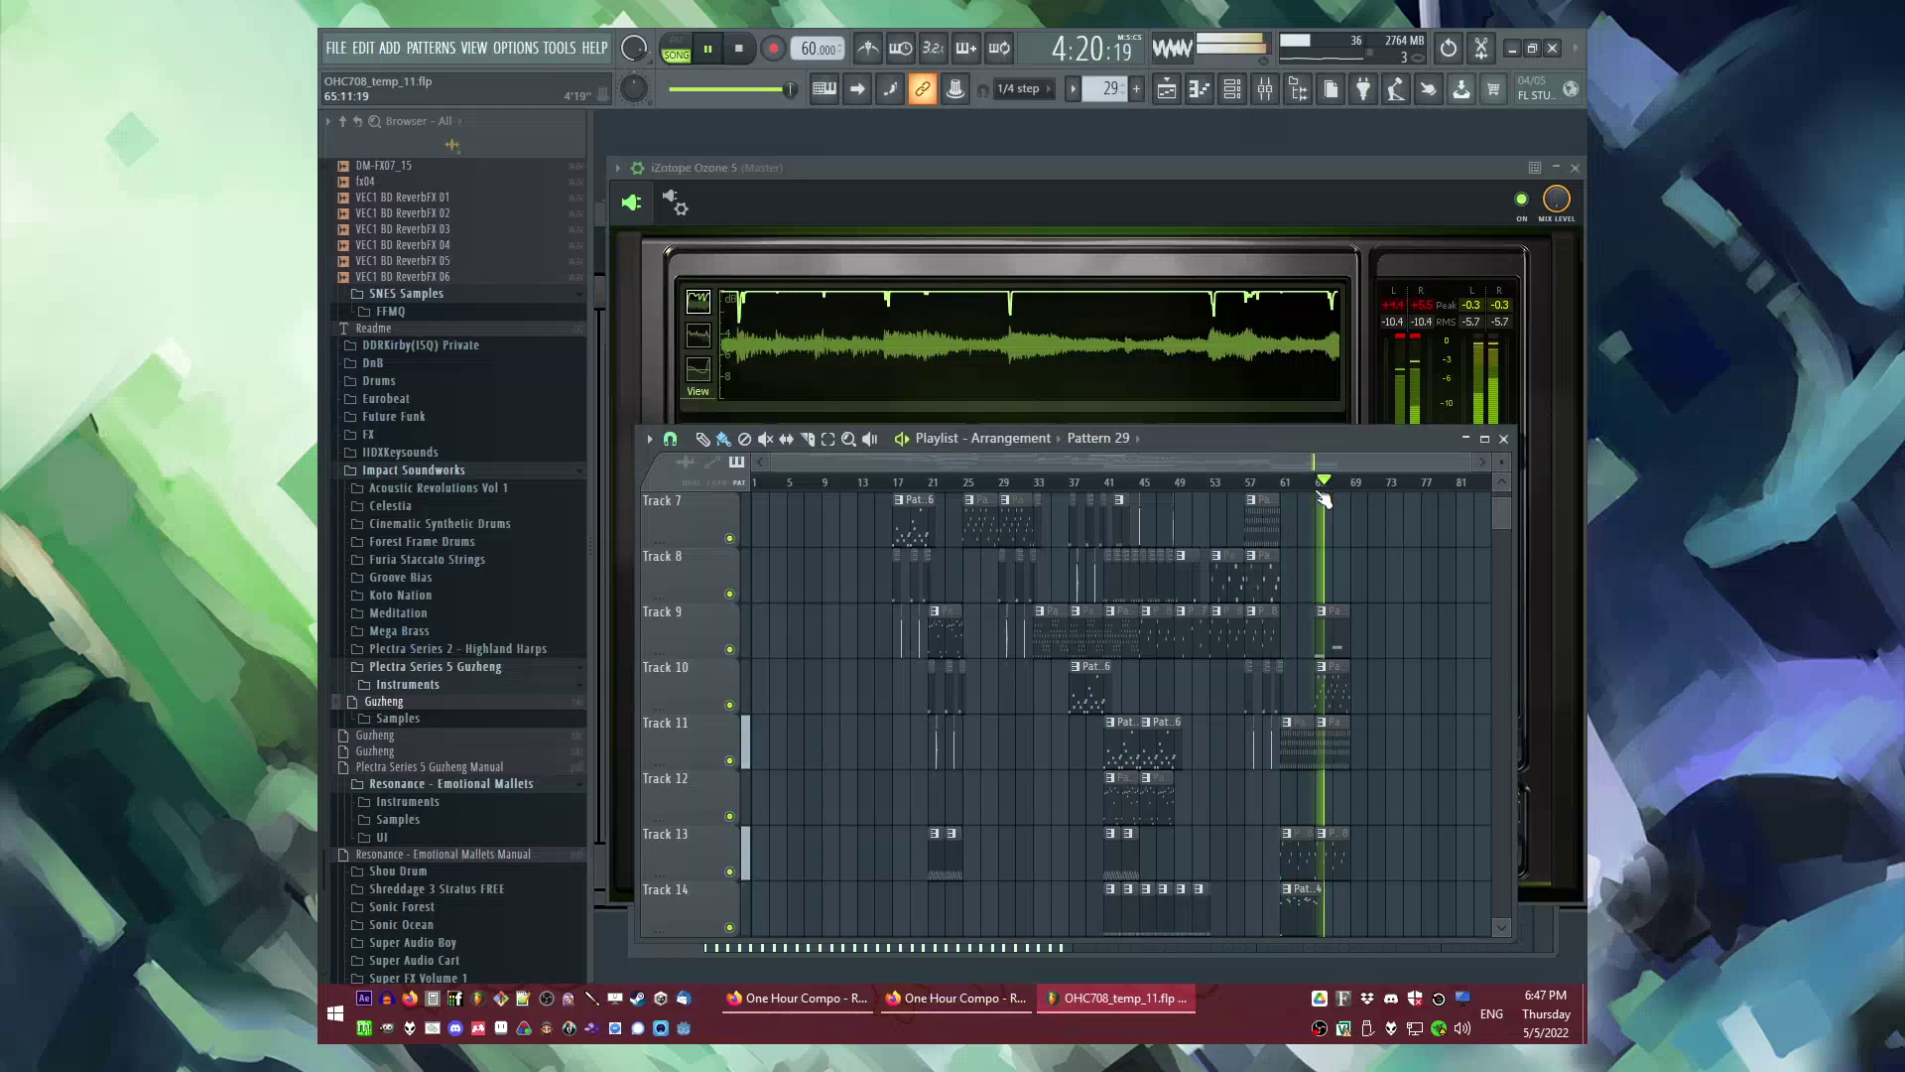
pyautogui.scroll(6, 1091, 645)
pyautogui.click(893, 483)
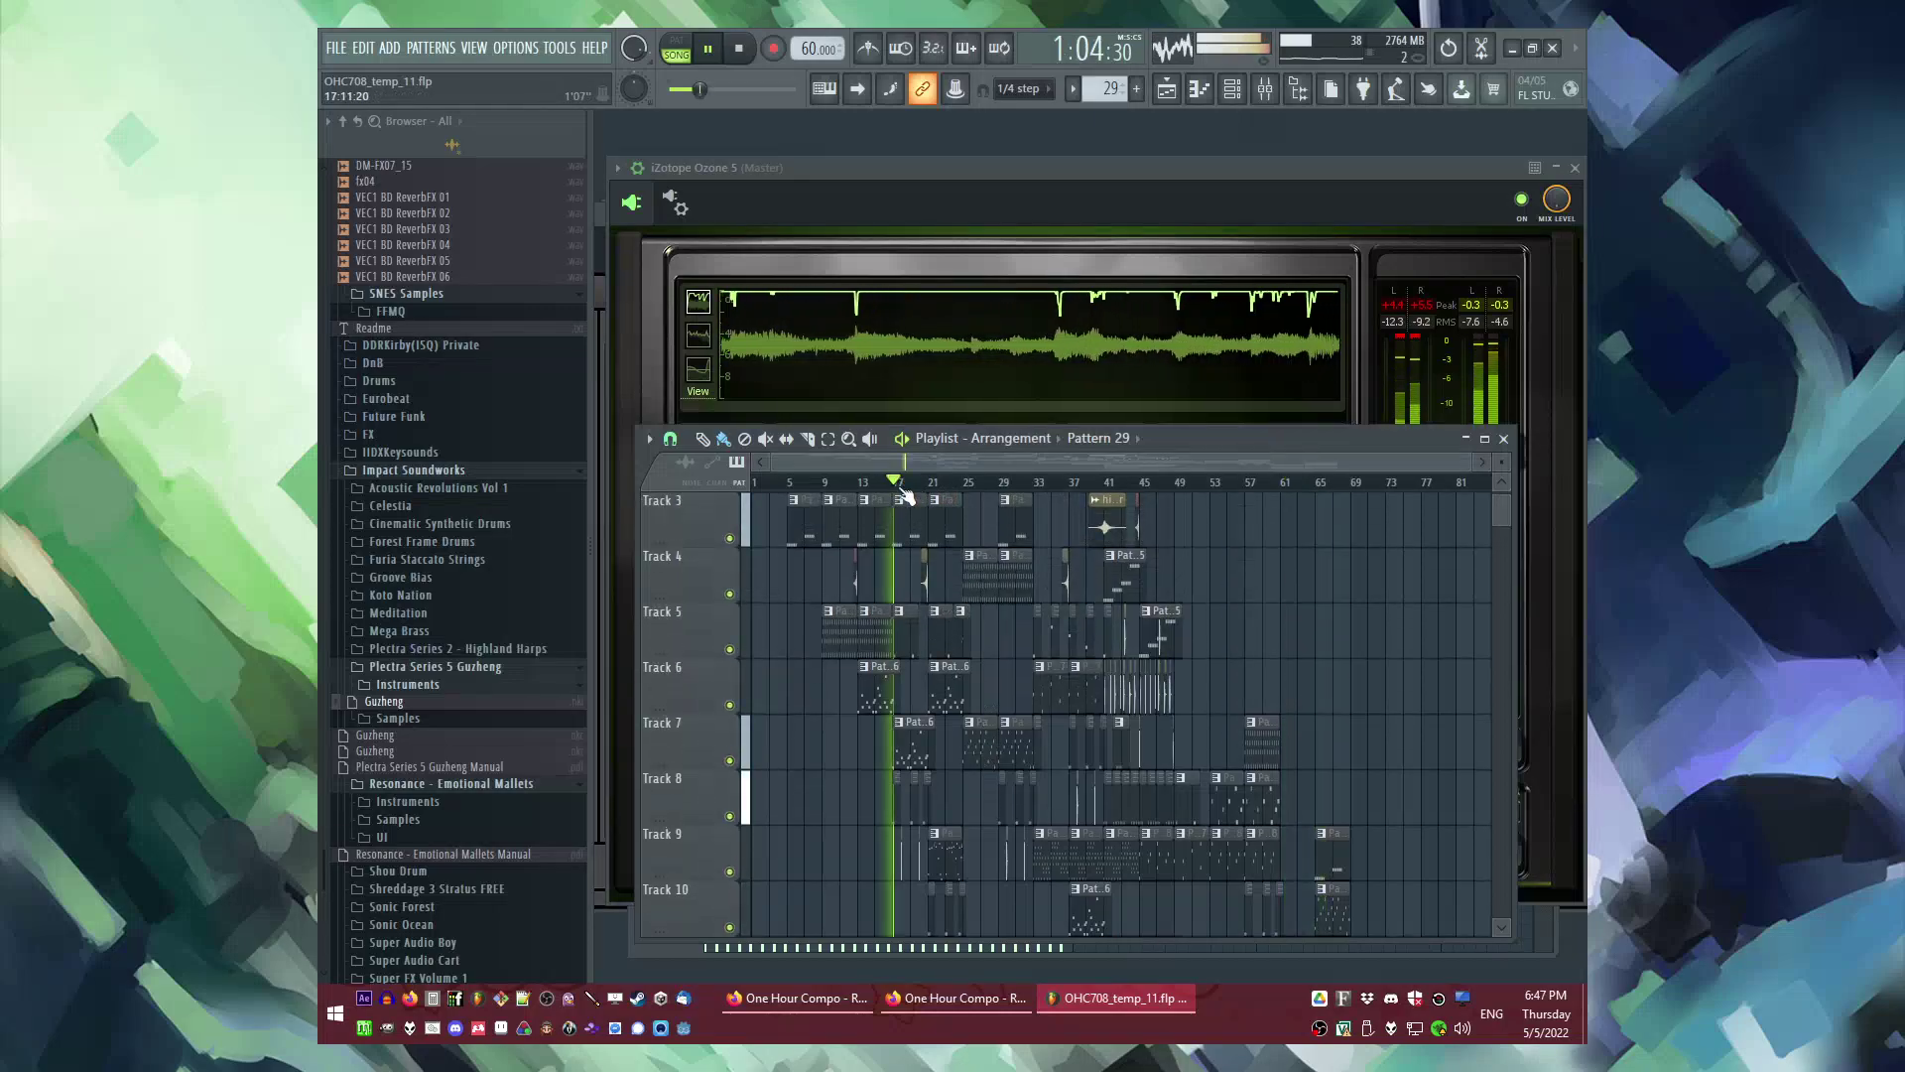
# Step: Play the section from bar 9 and set the Ozone 5 Maximizer's threshold to -6.0 and character to 4.0
pyautogui.click(830, 486)
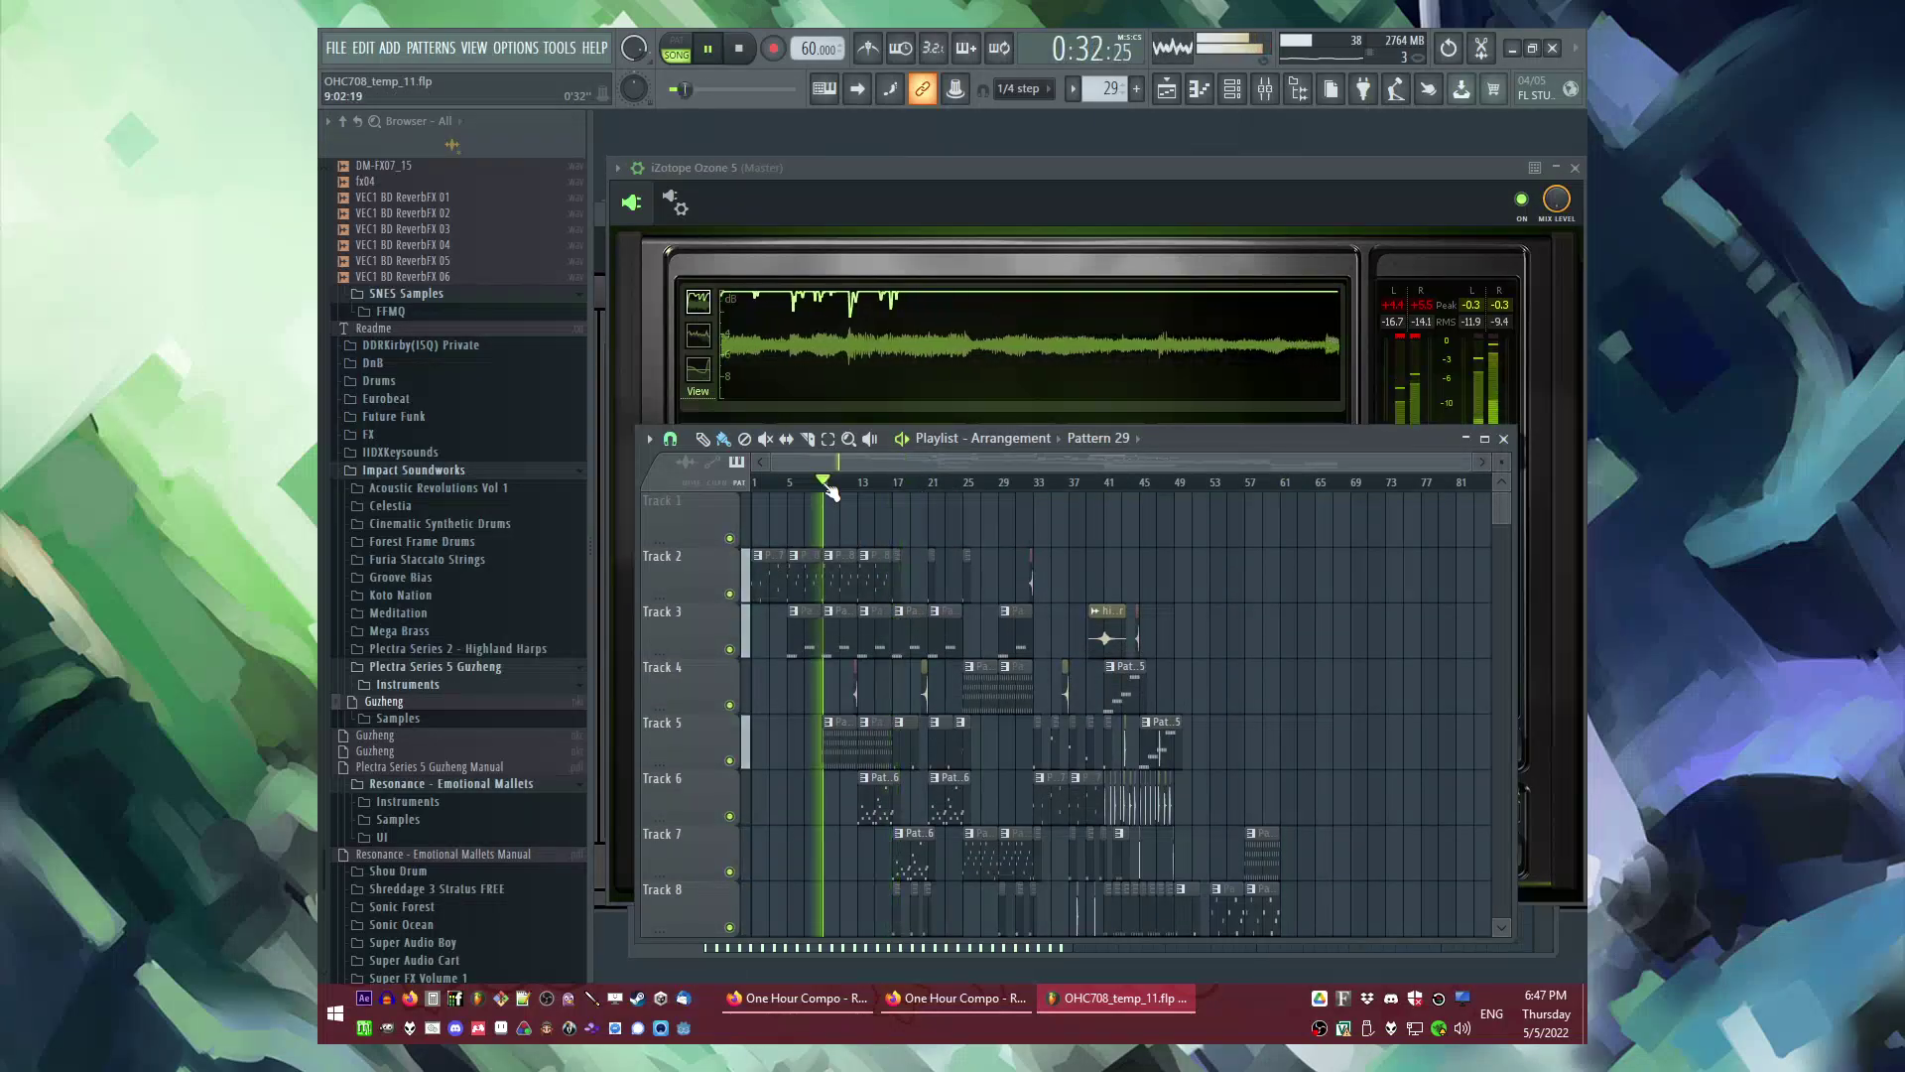
pyautogui.click(948, 193)
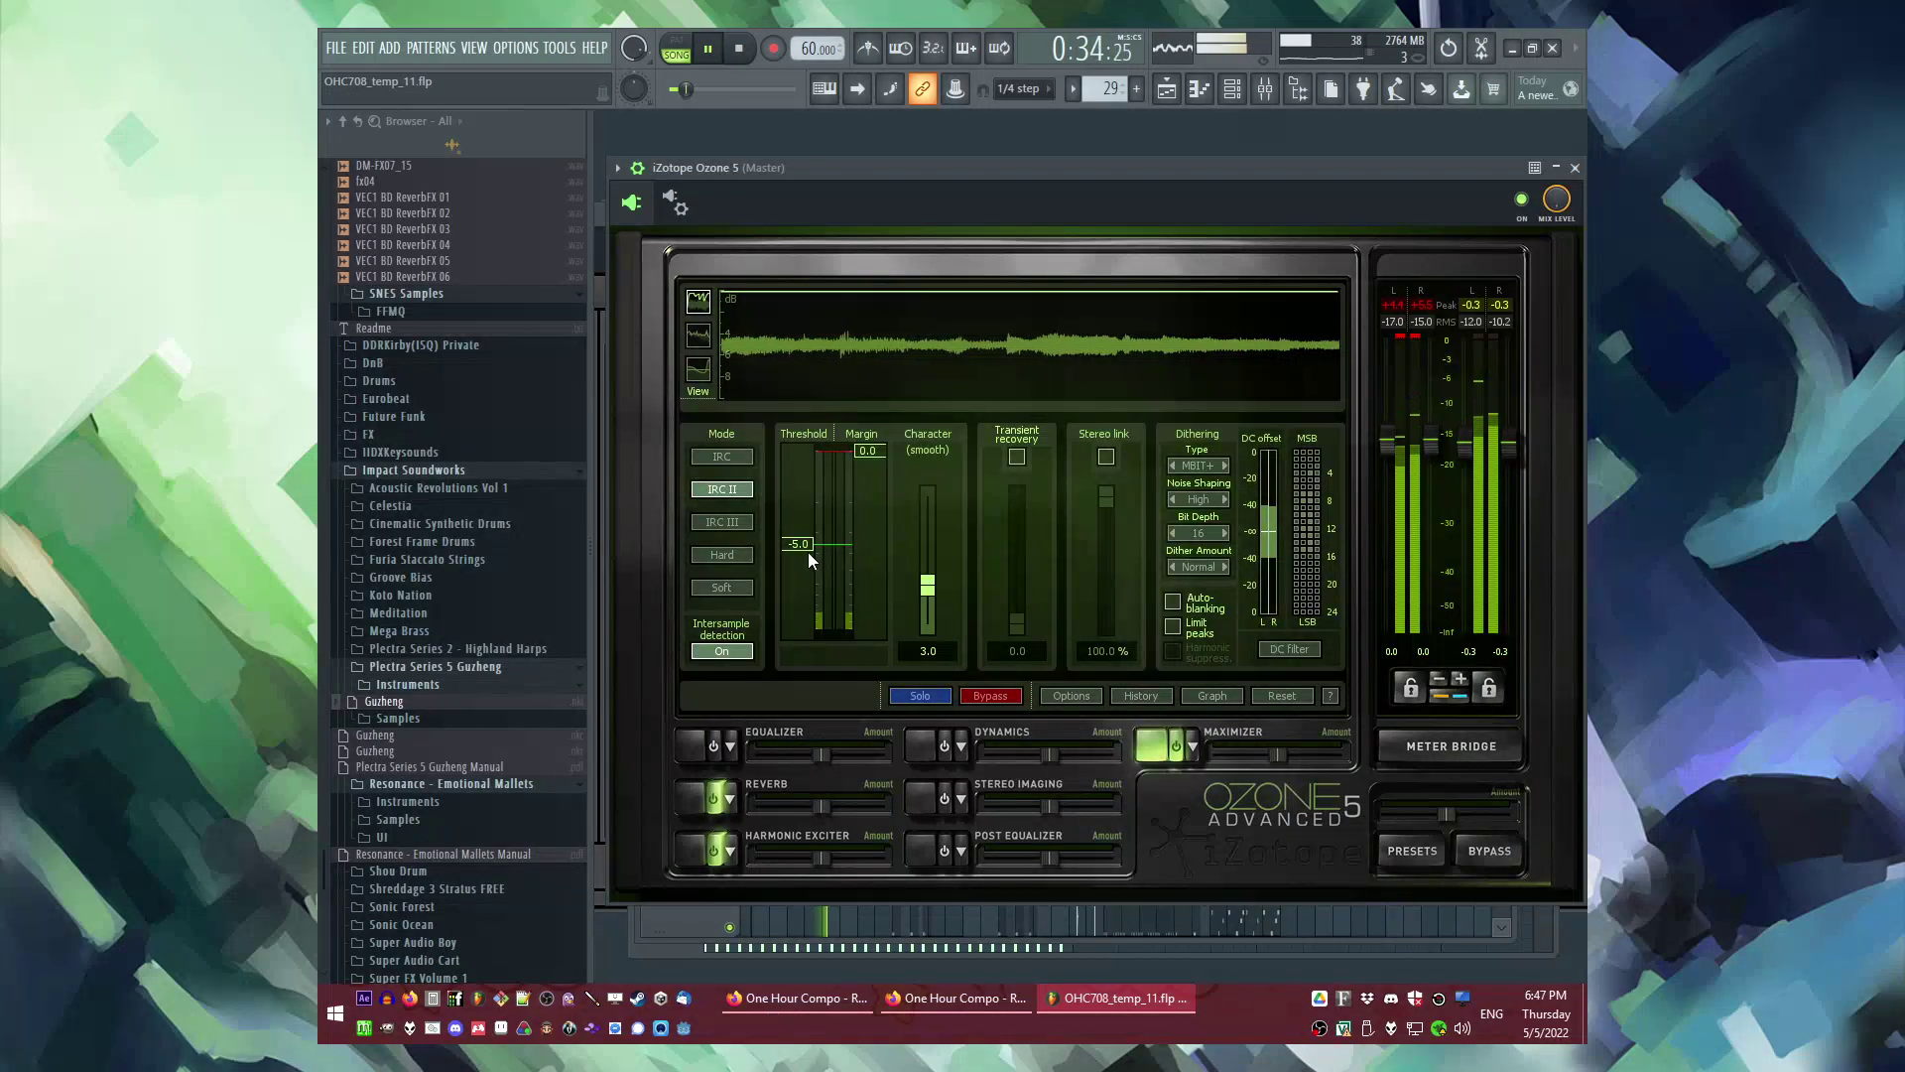
pyautogui.moveTo(927, 592); pyautogui.dragTo(926, 587)
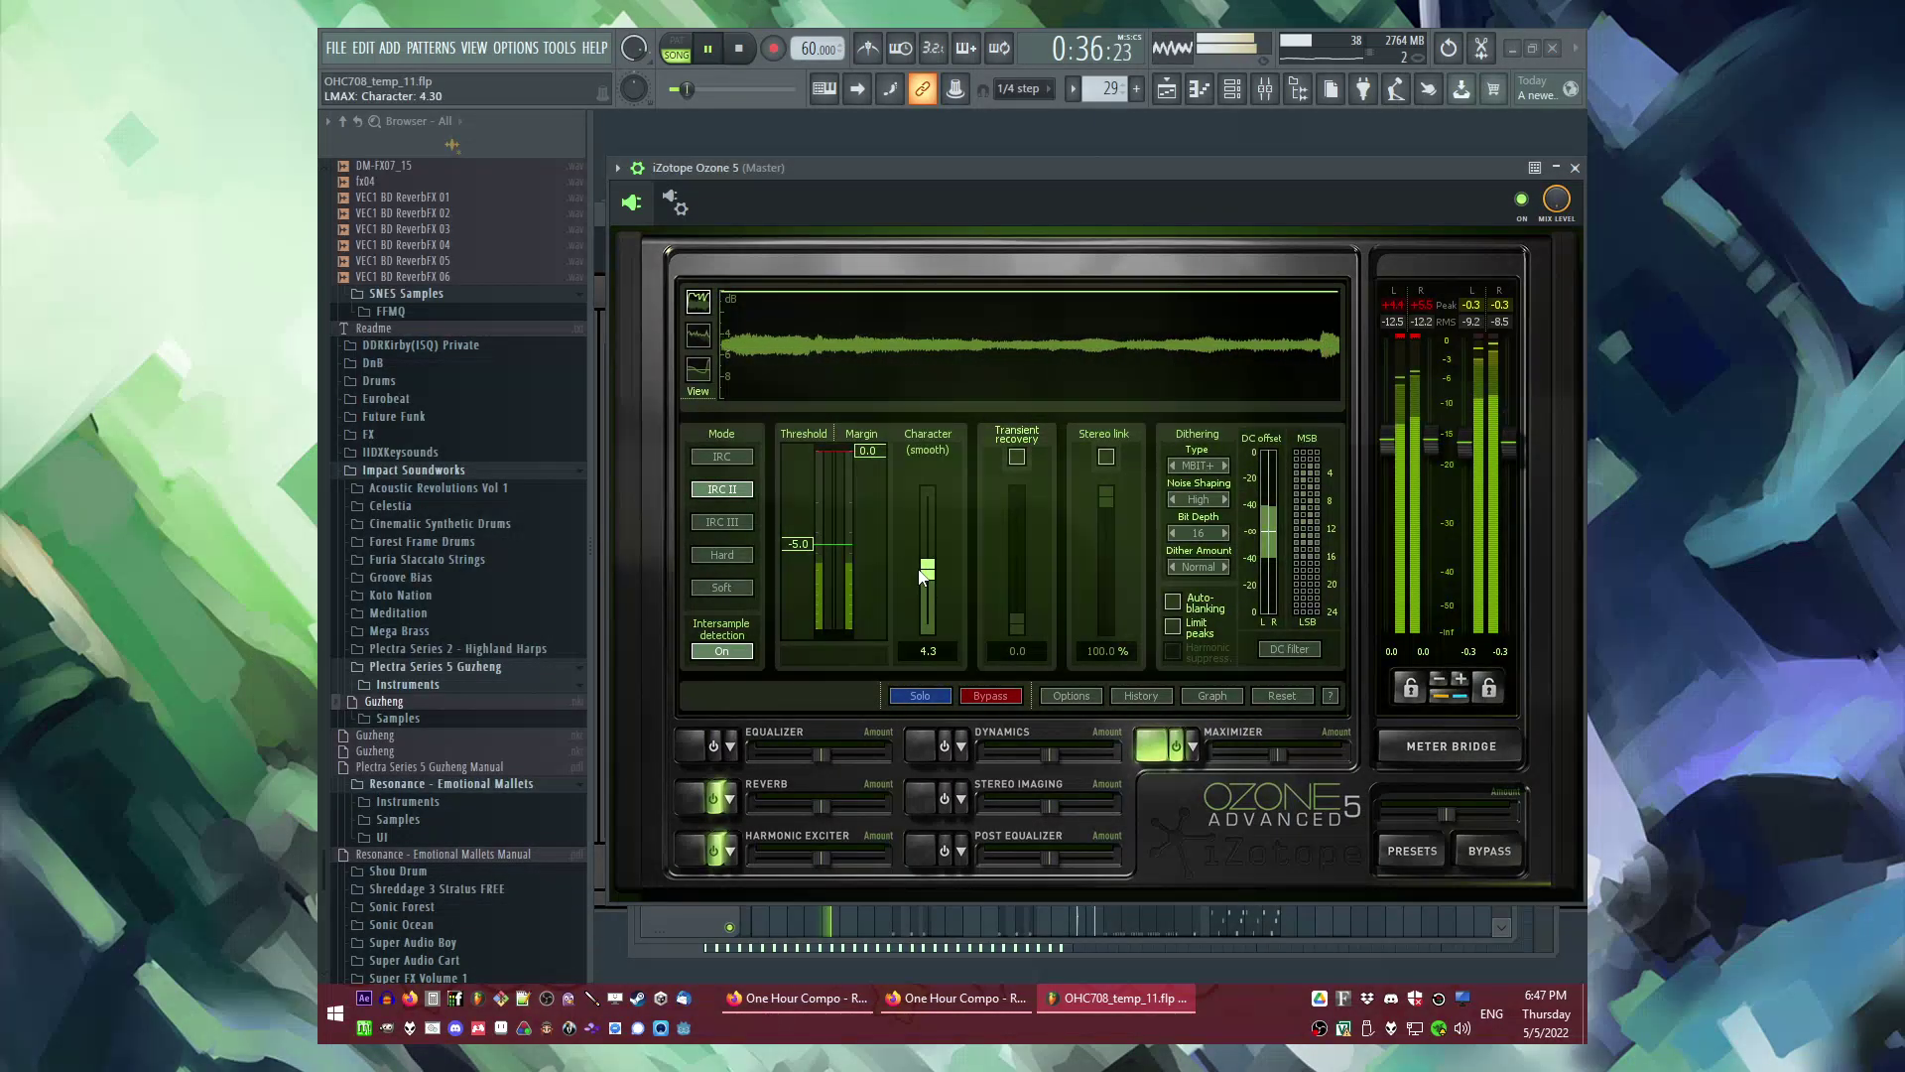
pyautogui.moveTo(806, 546); pyautogui.dragTo(807, 556)
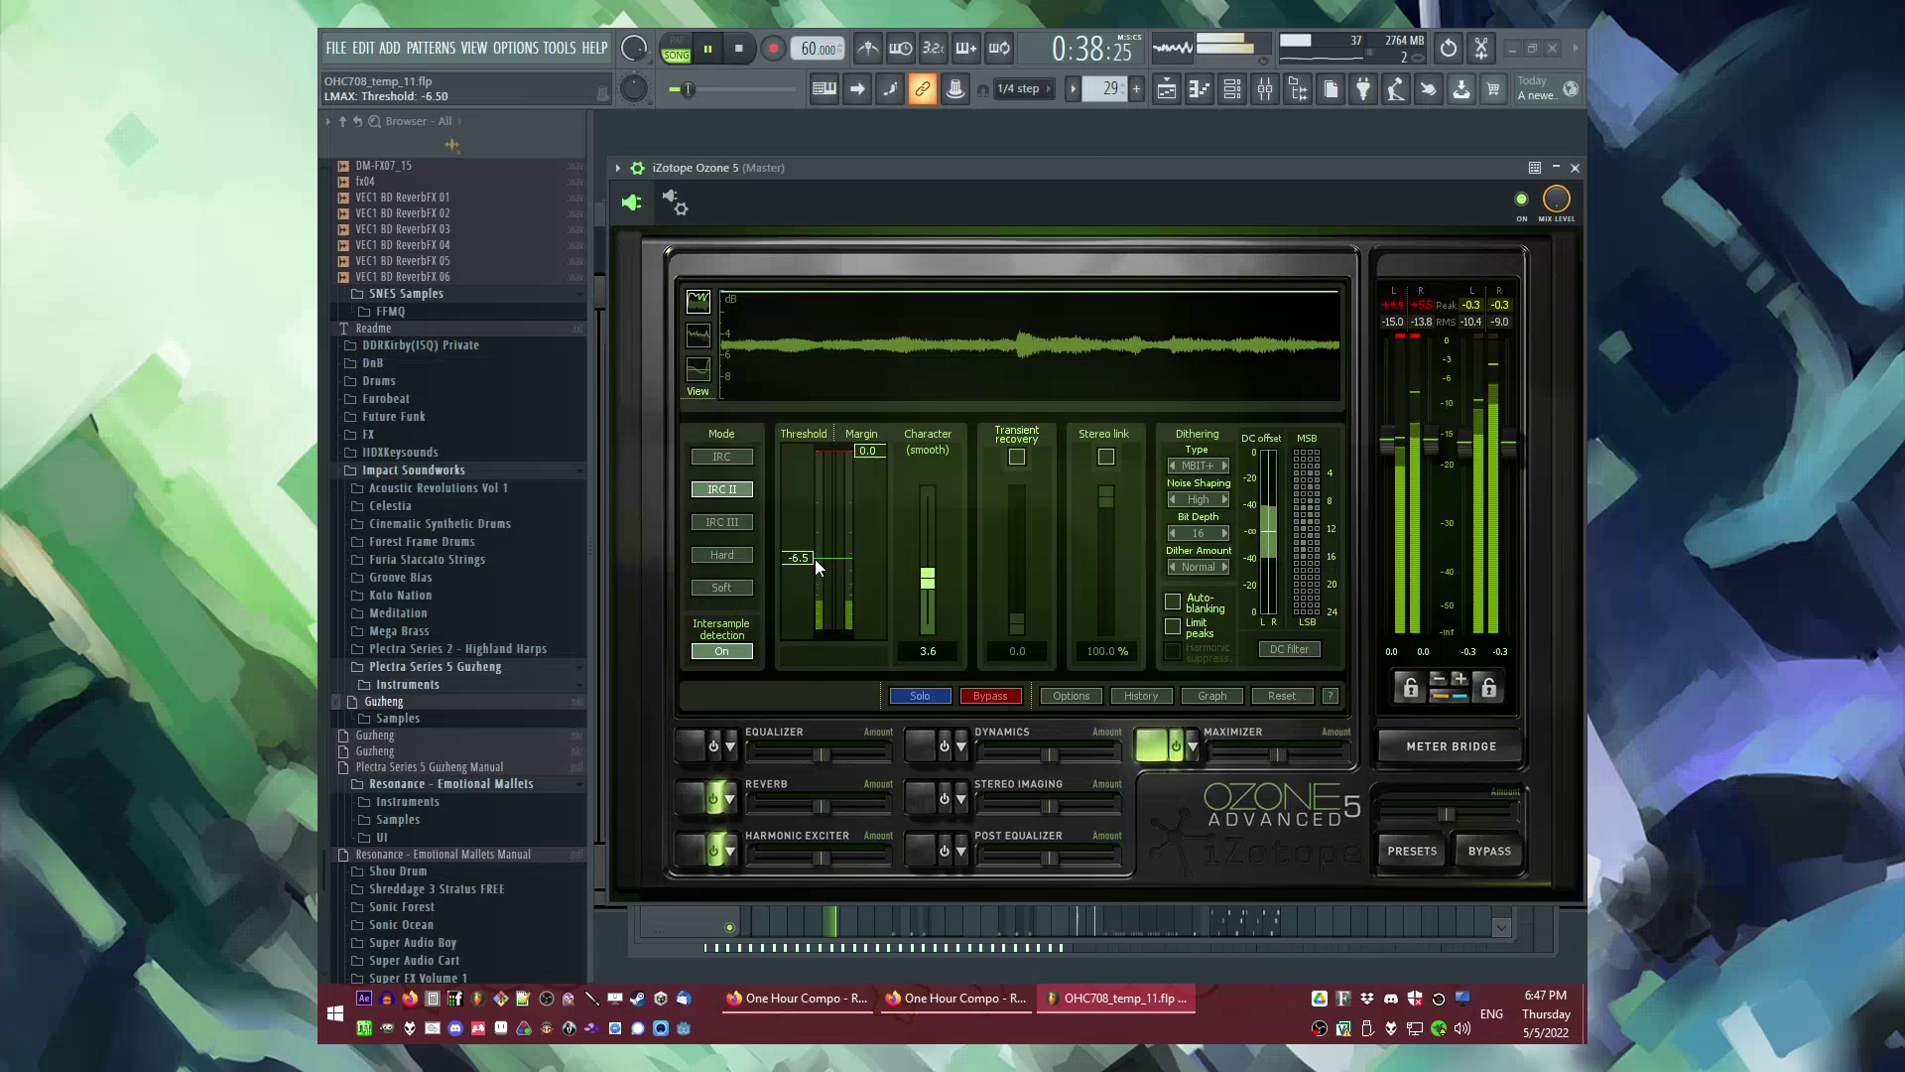
pyautogui.moveTo(936, 576); pyautogui.dragTo(933, 530)
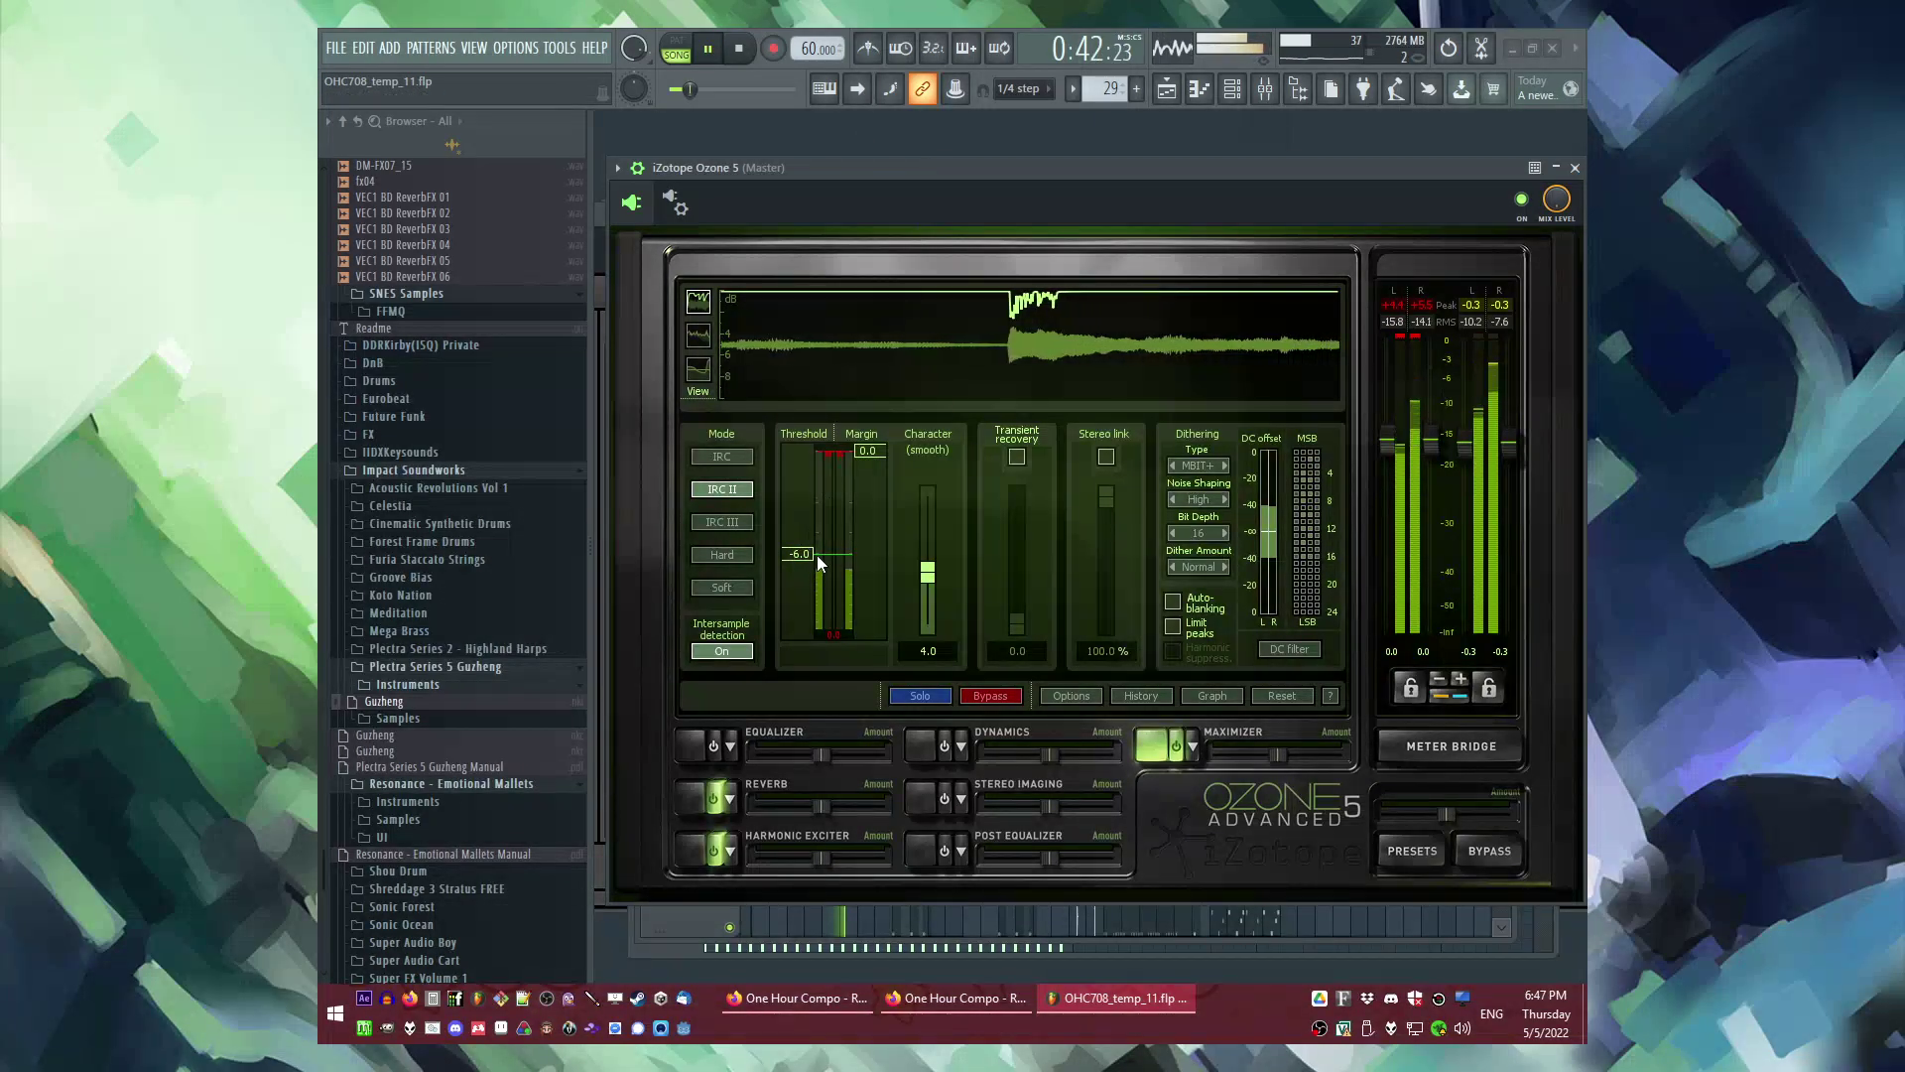
# Step: Replay the passage around bars 9 to 11 and set the Ozone 5 Maximizer's threshold to -5.0
pyautogui.press('F9')
pyautogui.press('F5')
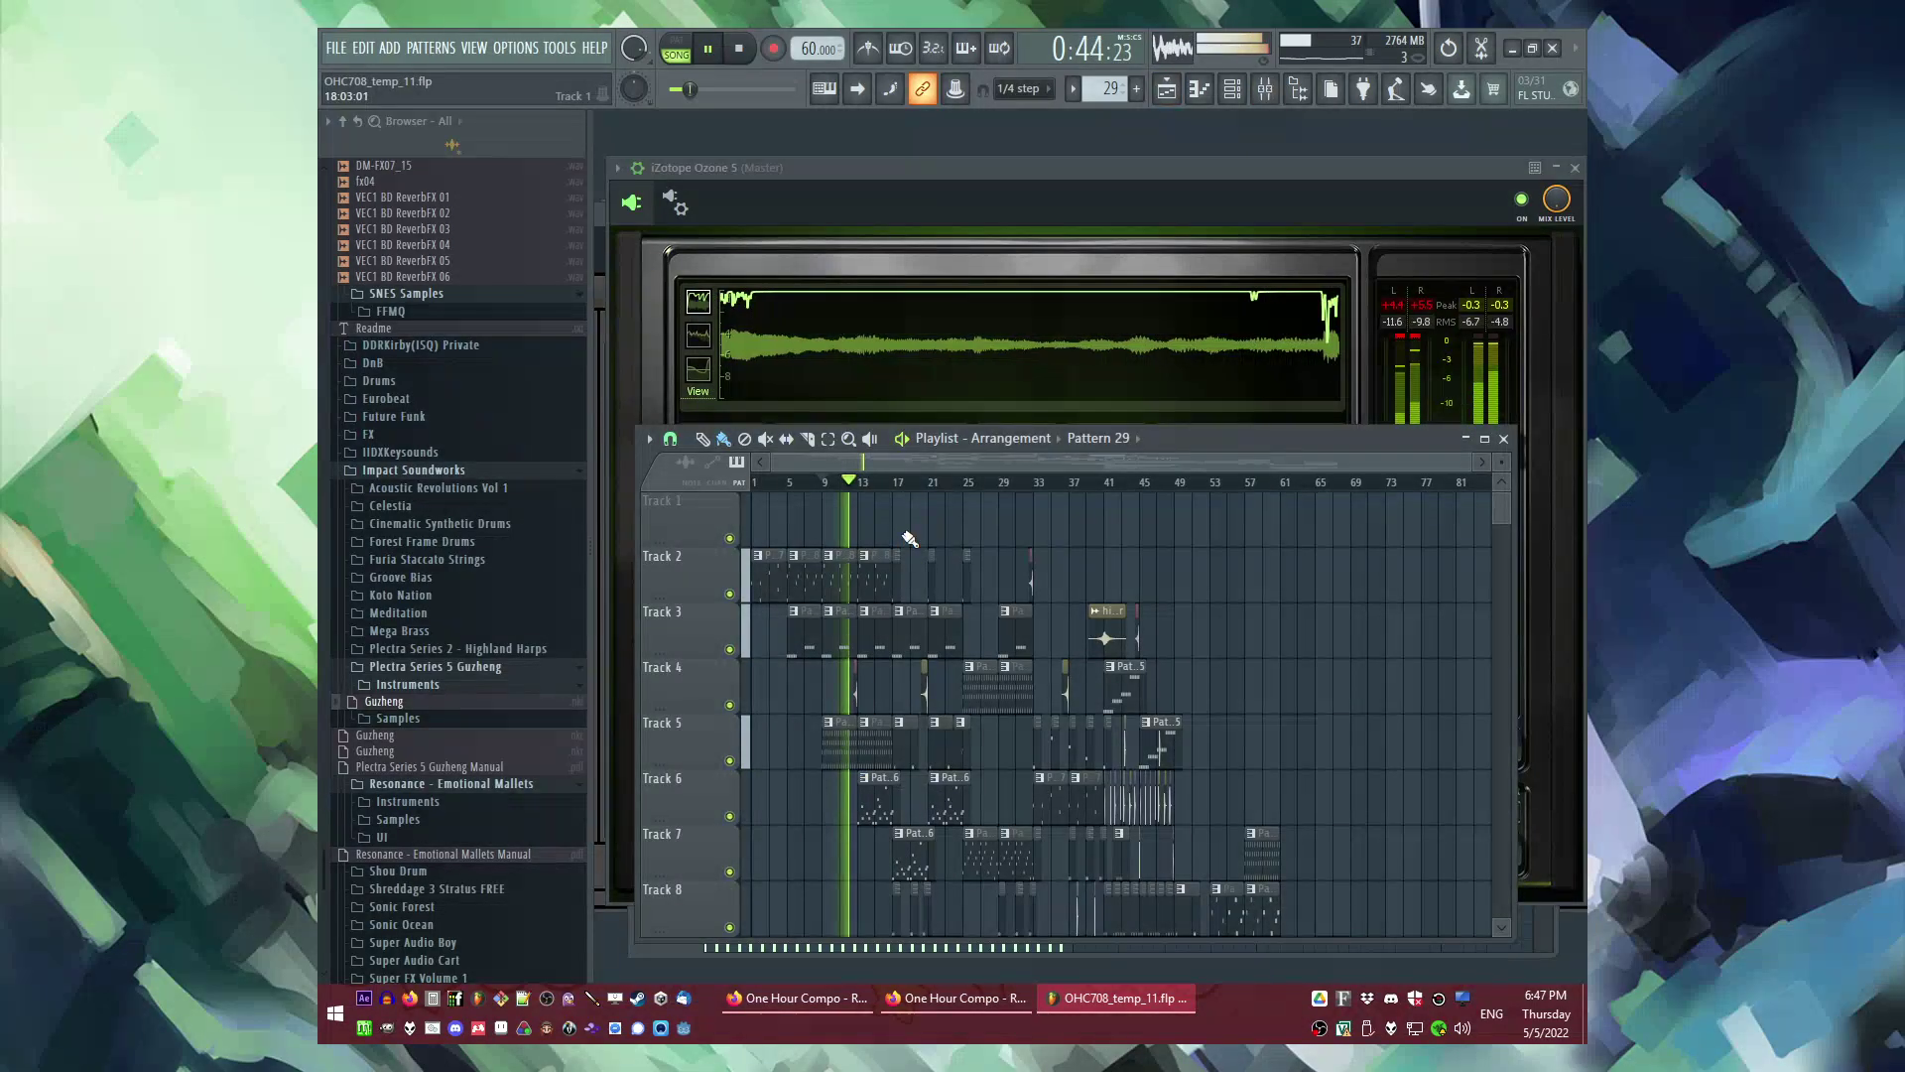
pyautogui.scroll(4, 806, 515)
pyautogui.click(897, 483)
pyautogui.click(978, 482)
pyautogui.click(948, 484)
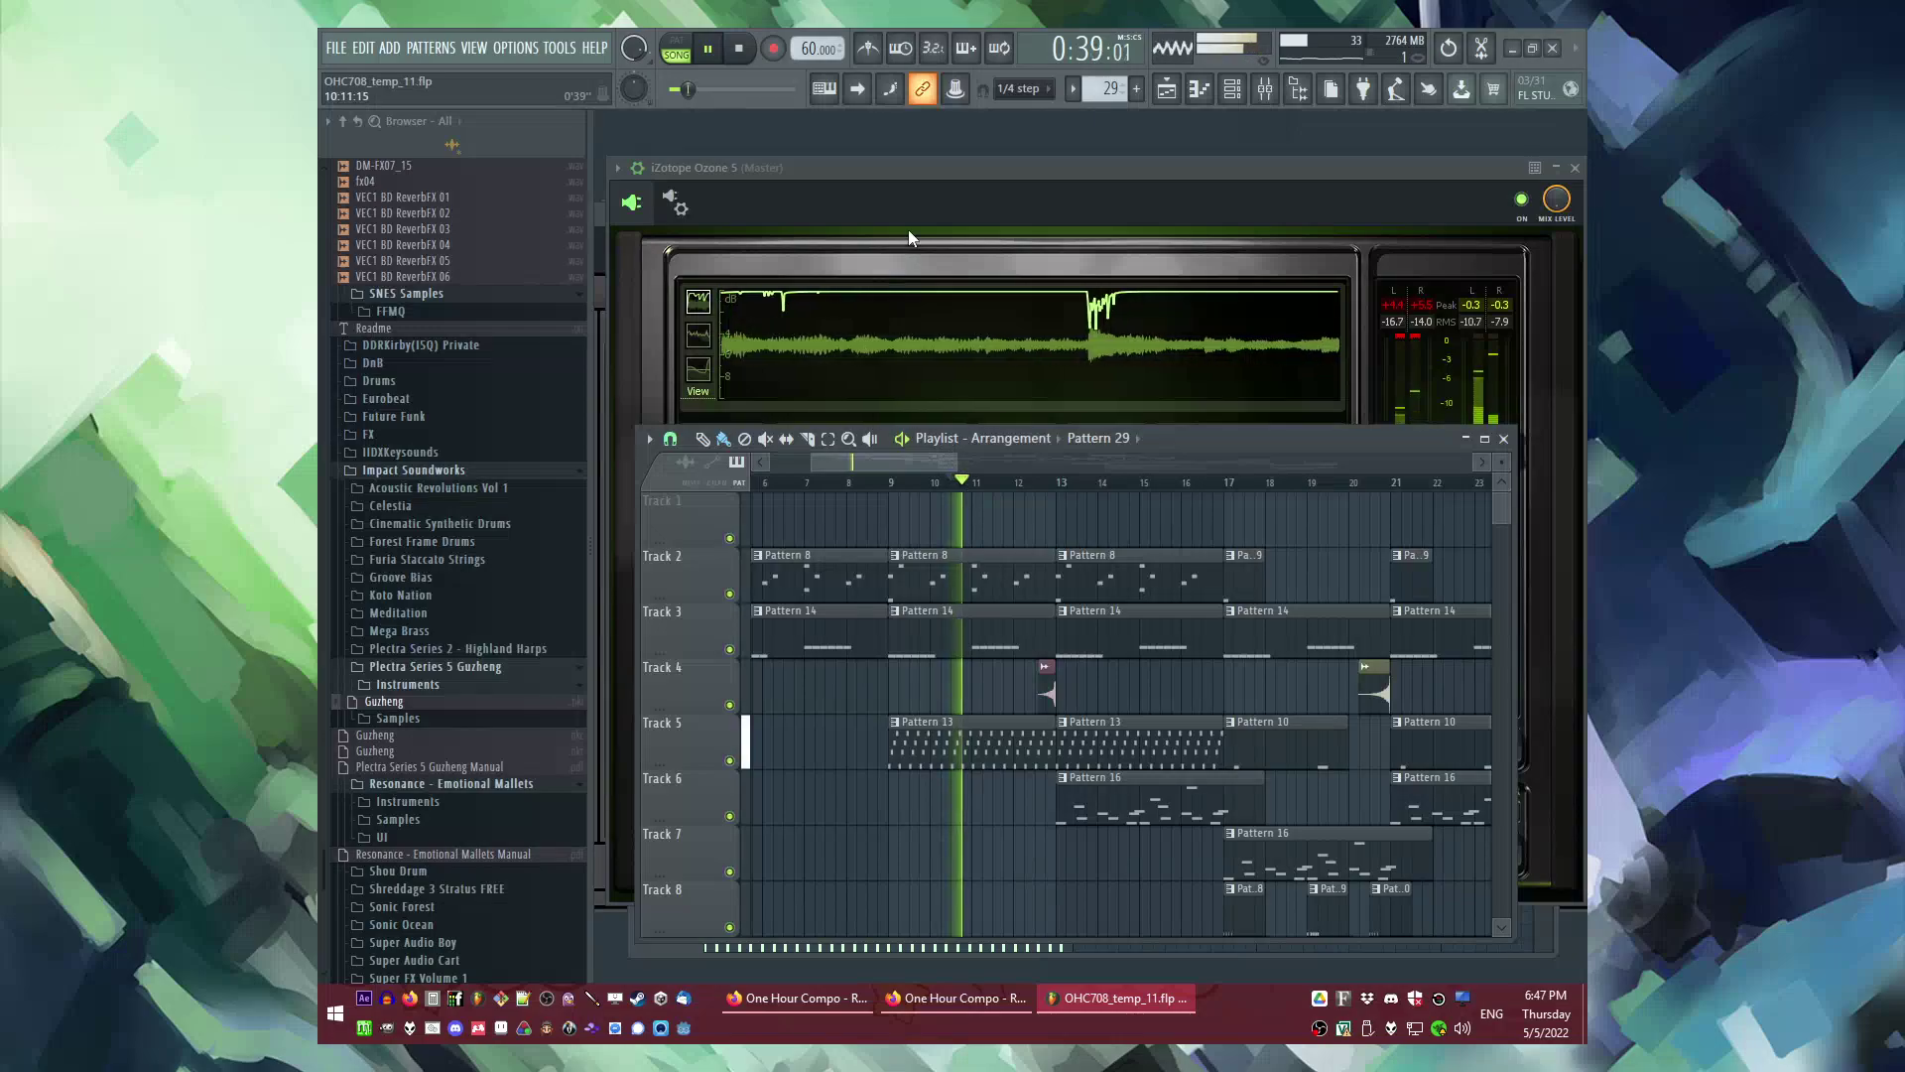
pyautogui.click(909, 171)
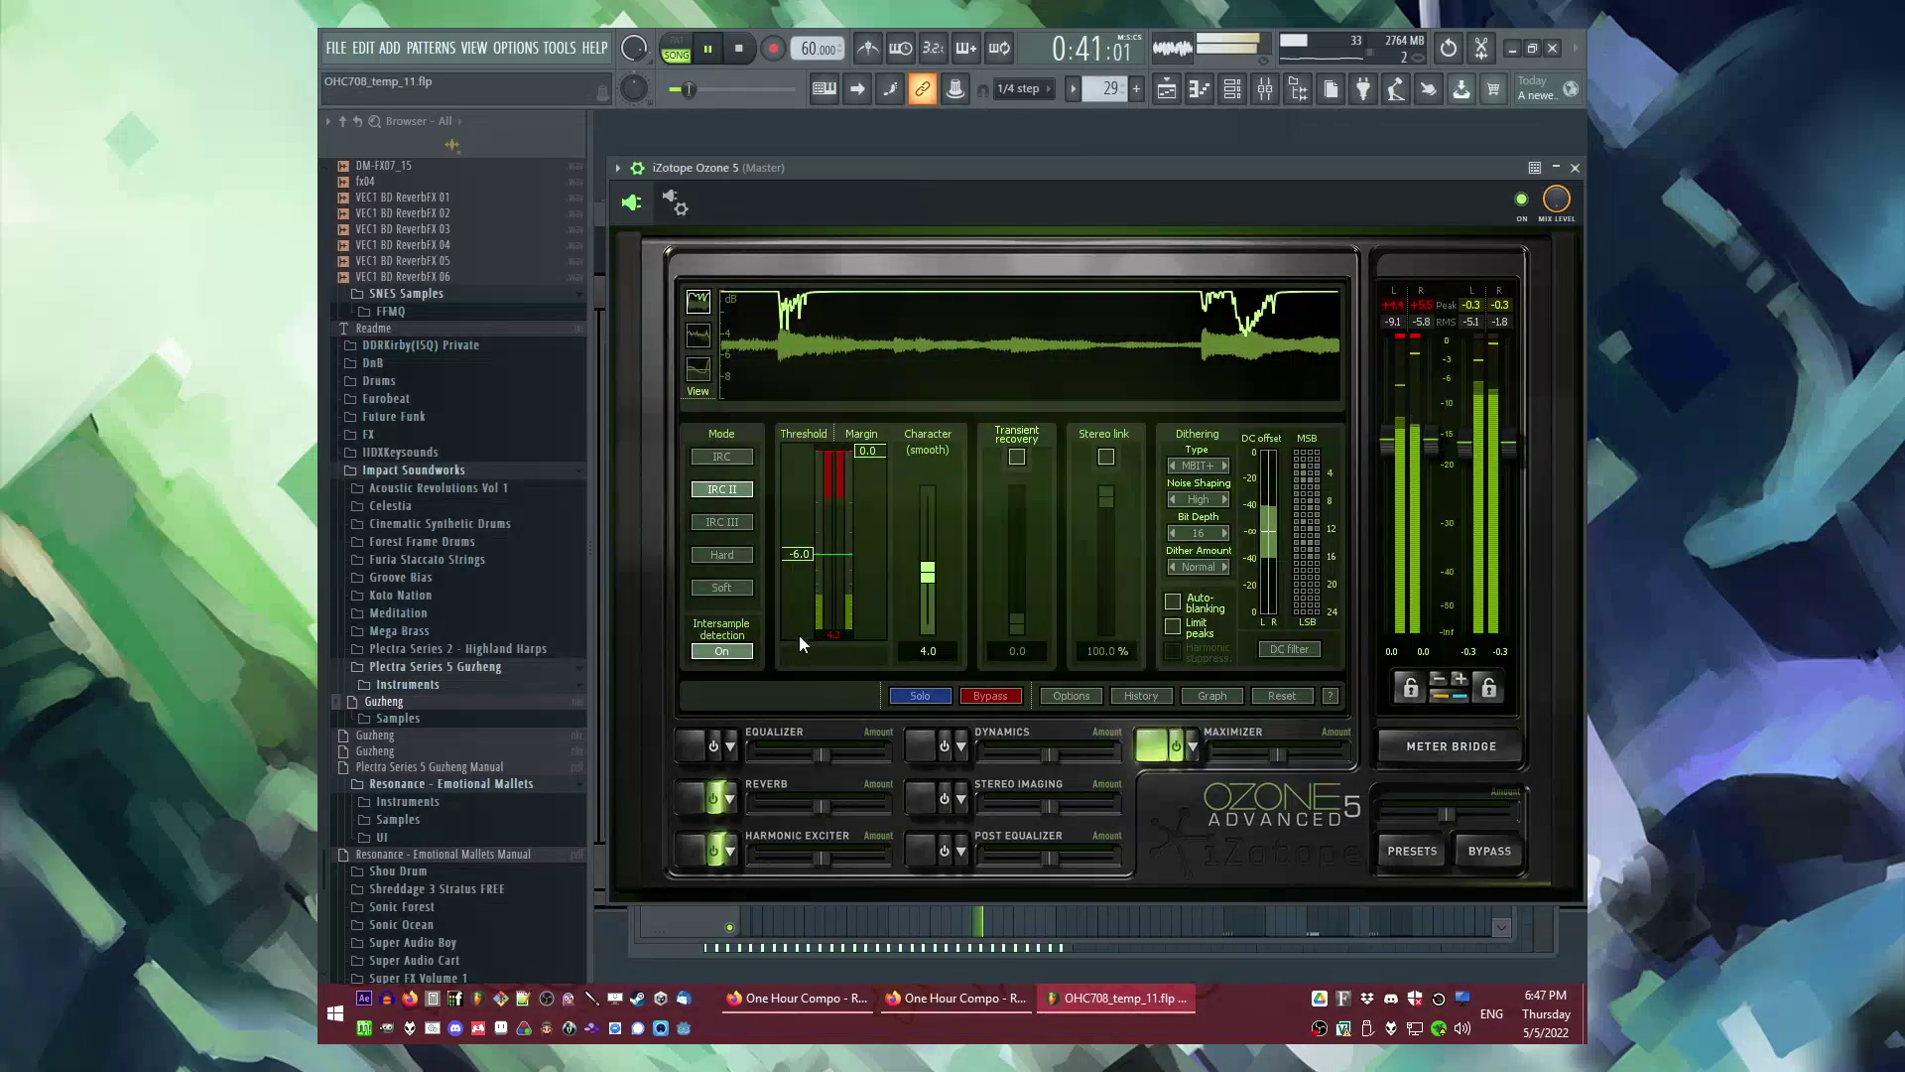
pyautogui.moveTo(808, 556); pyautogui.dragTo(812, 539)
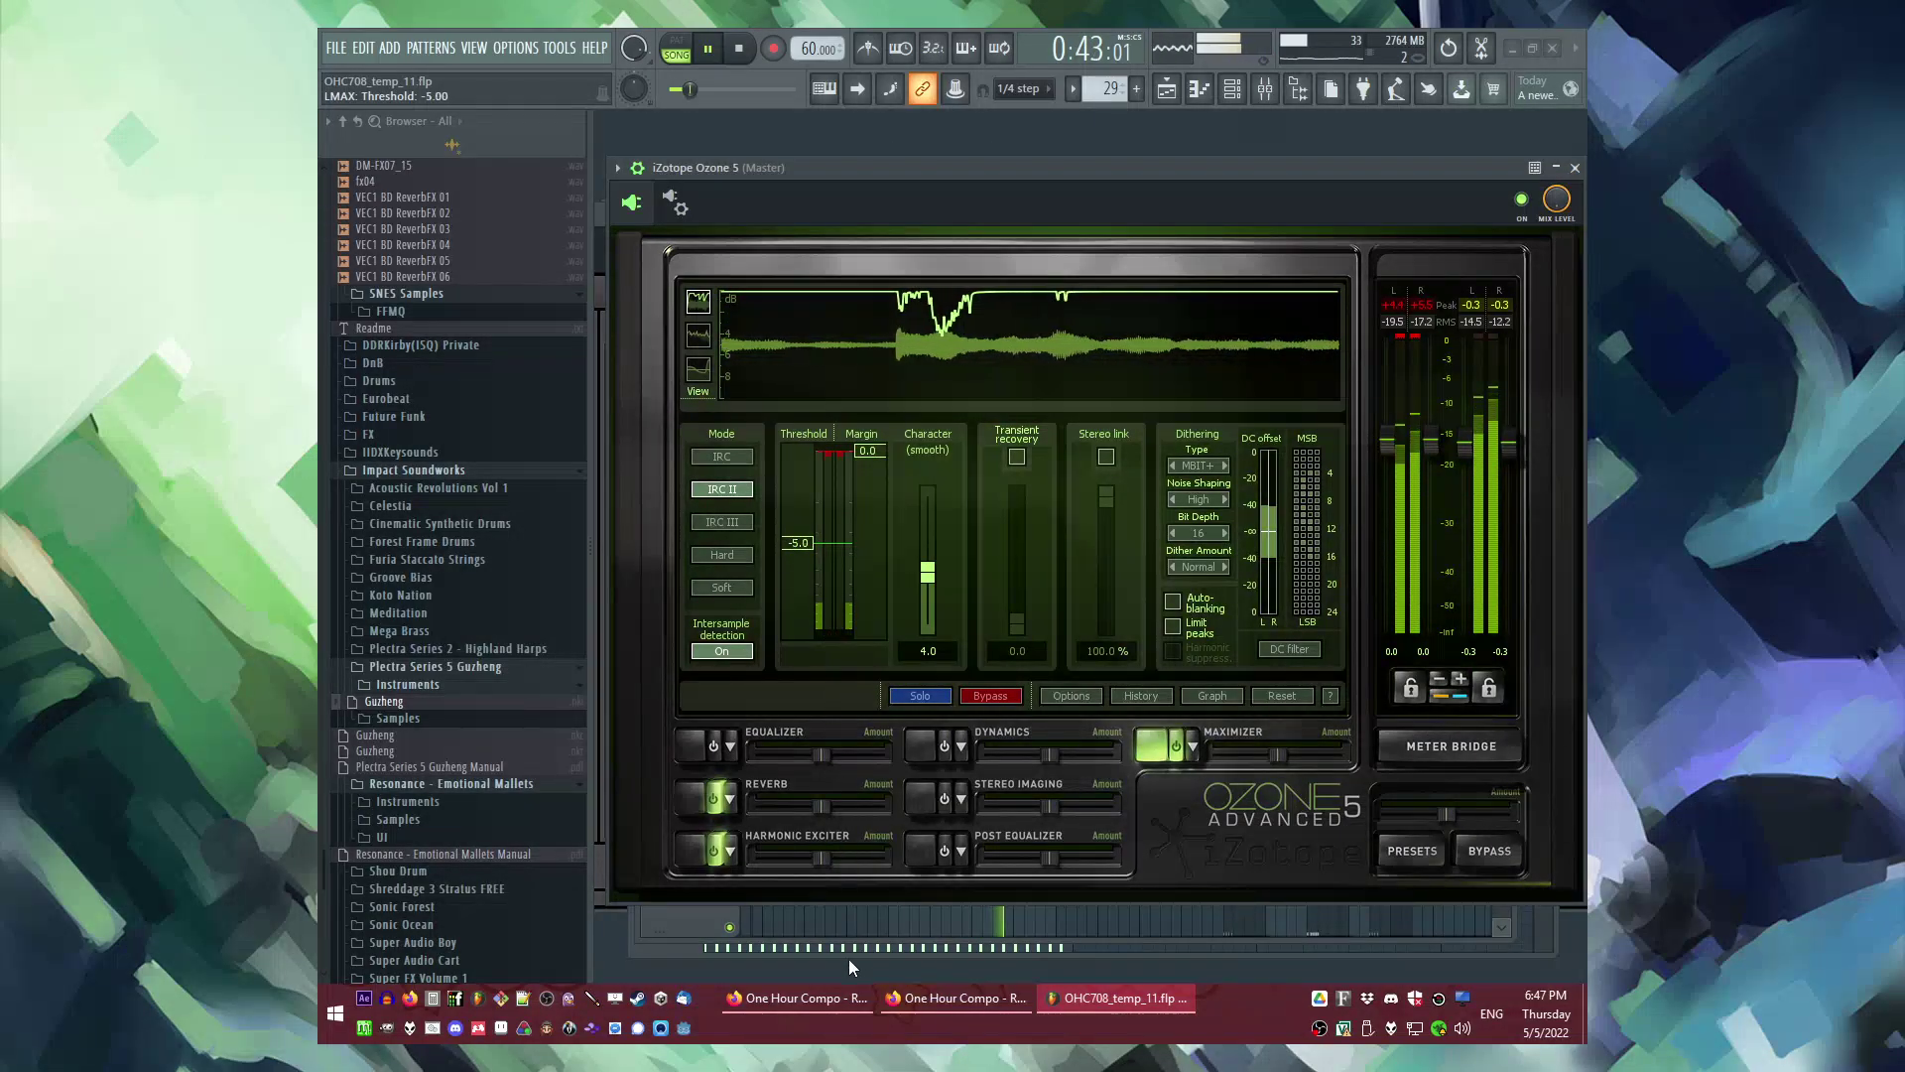
# Step: Open the notes of Track 2's Pattern 8 clip at bar 9 in the piano roll and move the playhead to the pattern's start
pyautogui.click(985, 191)
pyautogui.press('F5')
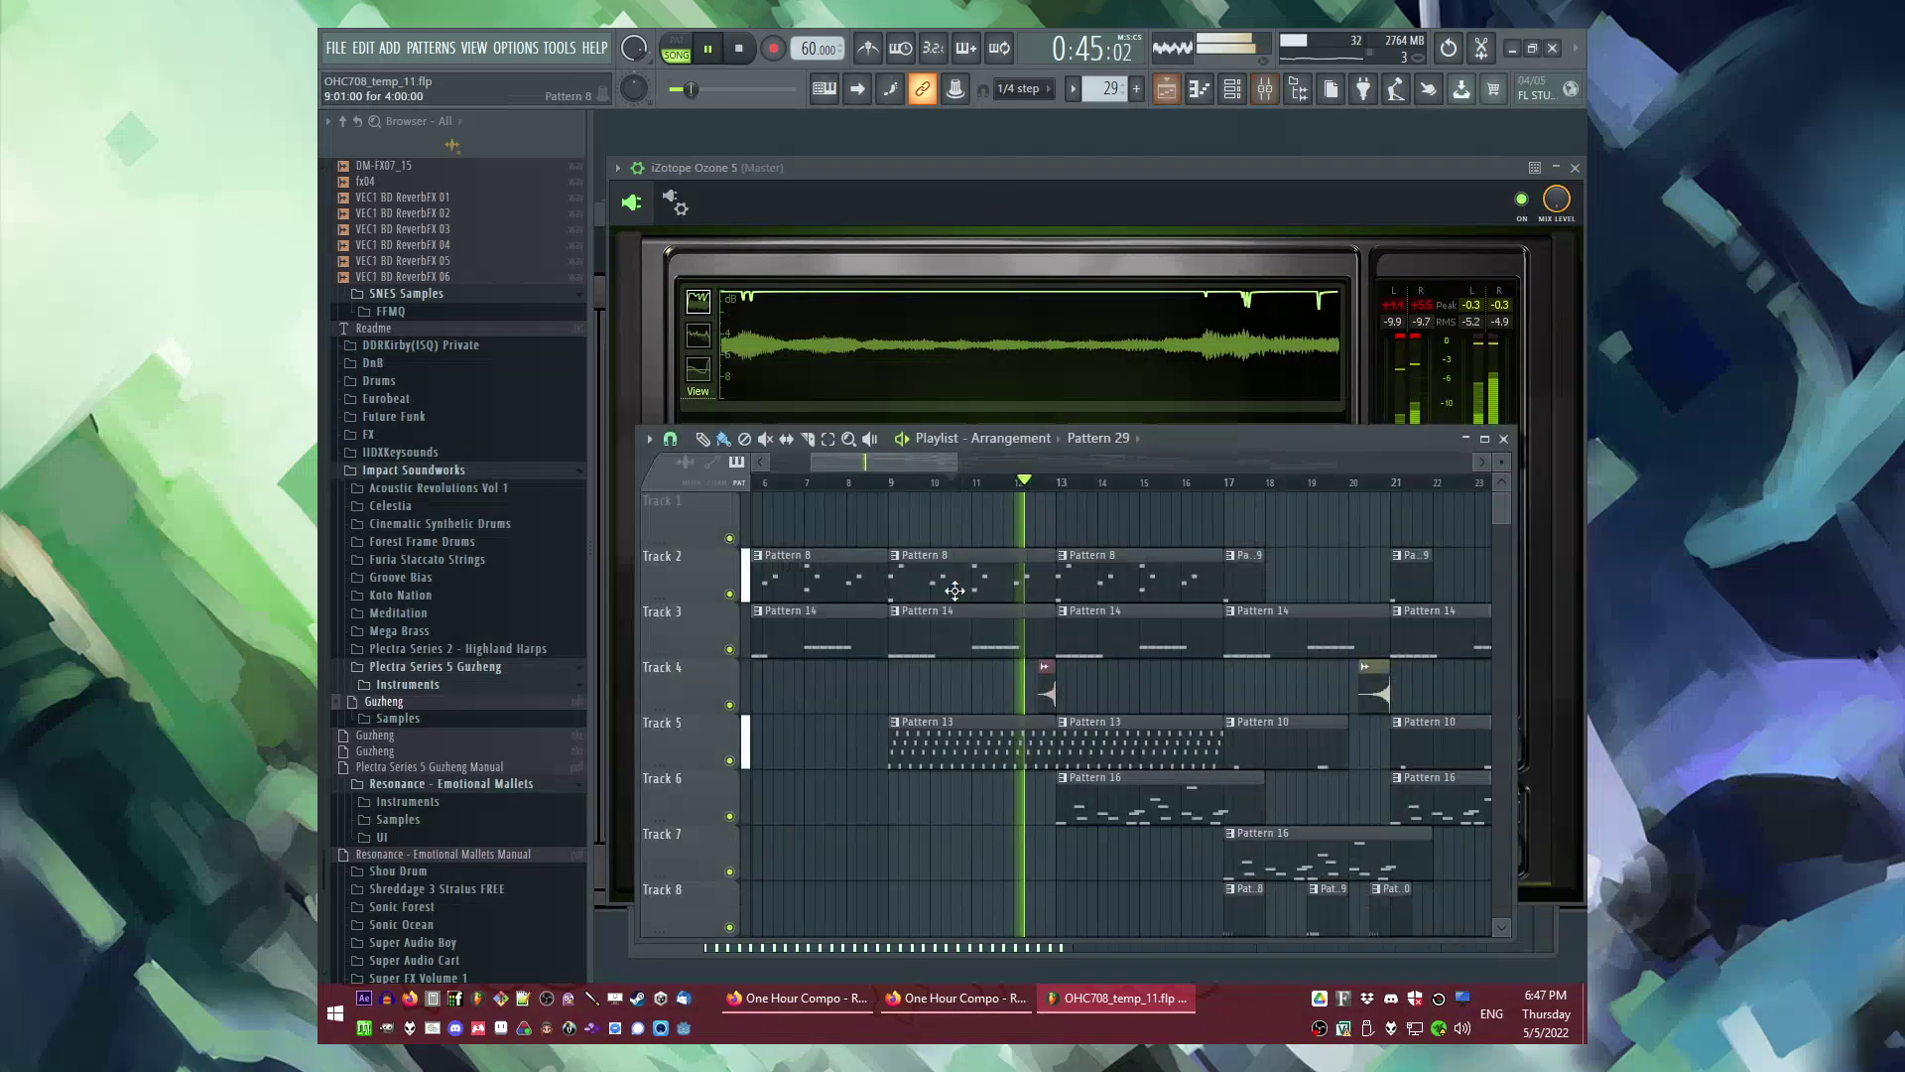
pyautogui.doubleClick(956, 587)
pyautogui.scroll(-3, 943, 301)
pyautogui.moveTo(732, 288); pyautogui.dragTo(586, 288)
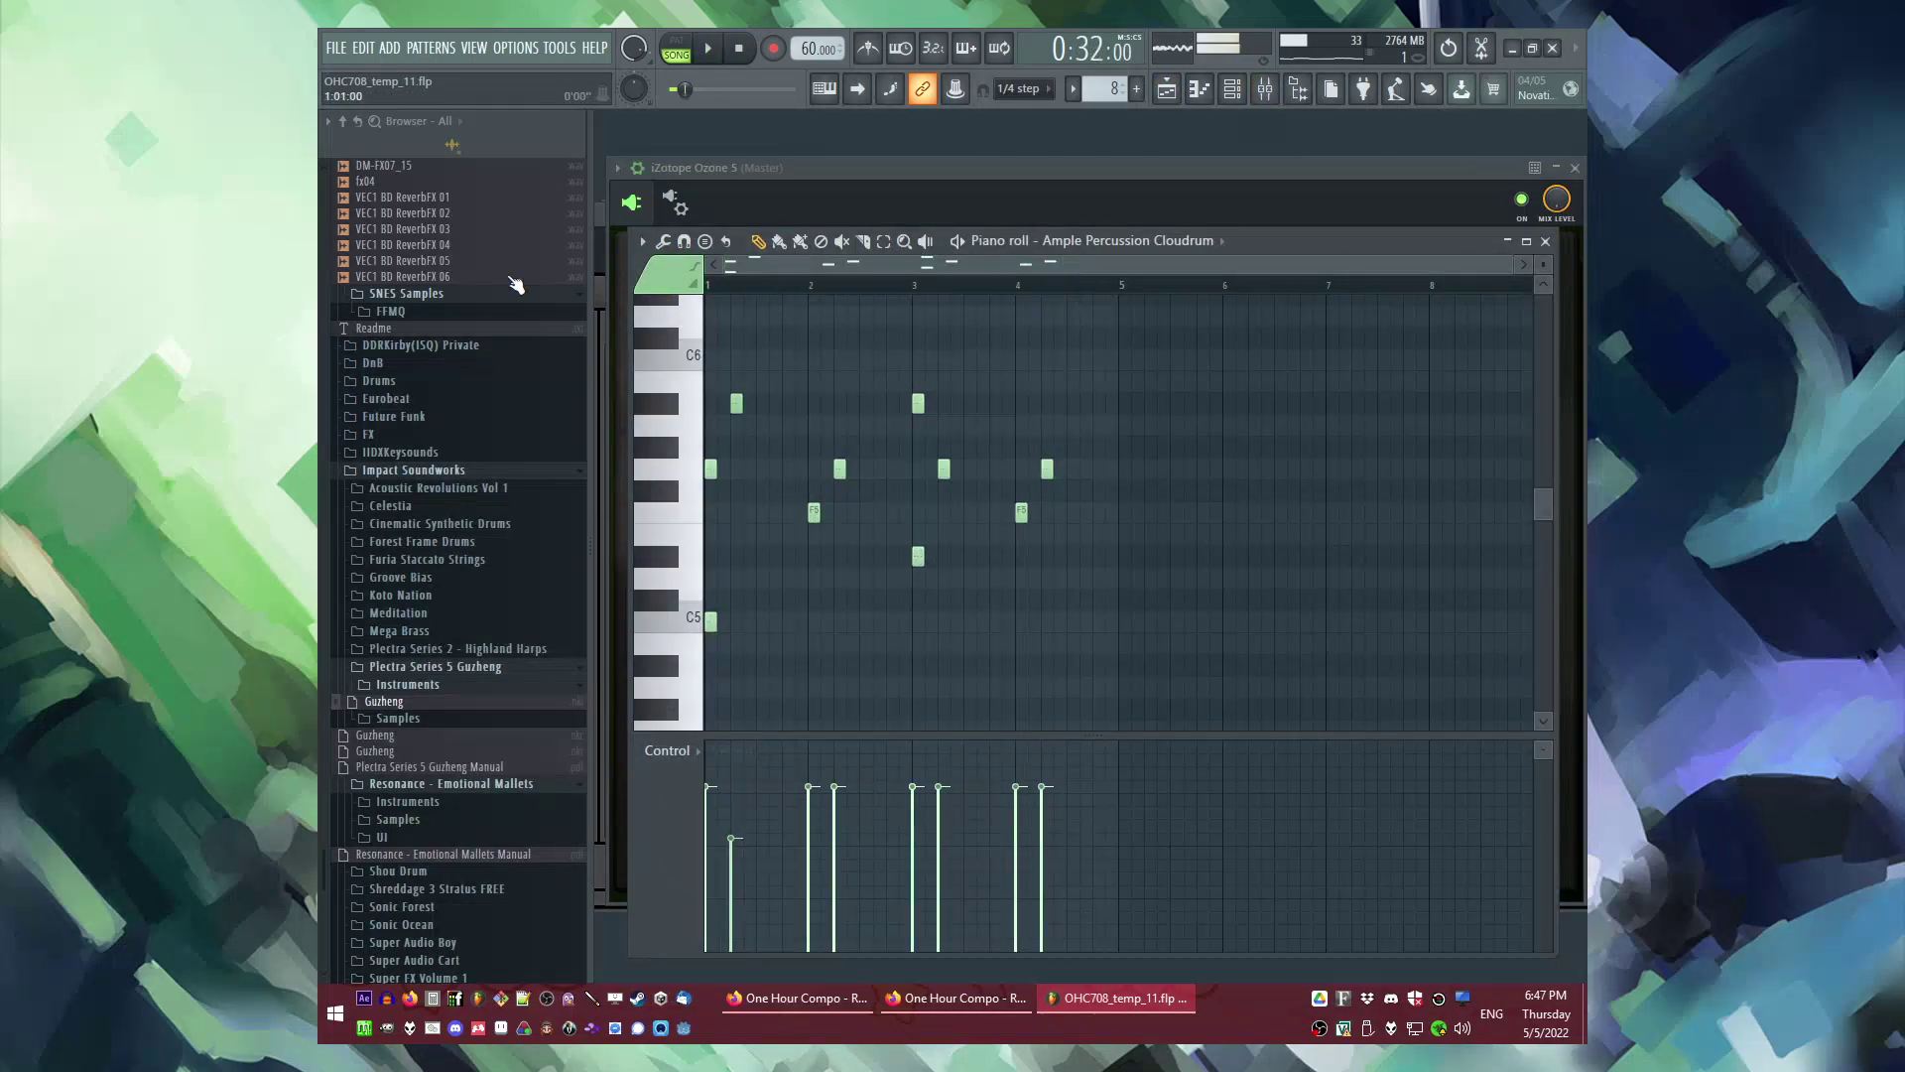
# Step: Adjust the velocity of the bar 3 notes in the Ample Percussion Cloudrum piano roll and audition the change
pyautogui.scroll(1, 882, 405)
pyautogui.moveTo(889, 353); pyautogui.dragTo(933, 647)
pyautogui.press('space')
pyautogui.moveTo(919, 850); pyautogui.dragTo(920, 815)
pyautogui.press('space')
pyautogui.keyDown('ctrl'); pyautogui.click(930, 404); pyautogui.keyUp('ctrl')
pyautogui.press('space')
pyautogui.press('space')
pyautogui.press('space')
pyautogui.press('space')
# Step: Open the playlist and play the arrangement from near its end
pyautogui.press('F5')
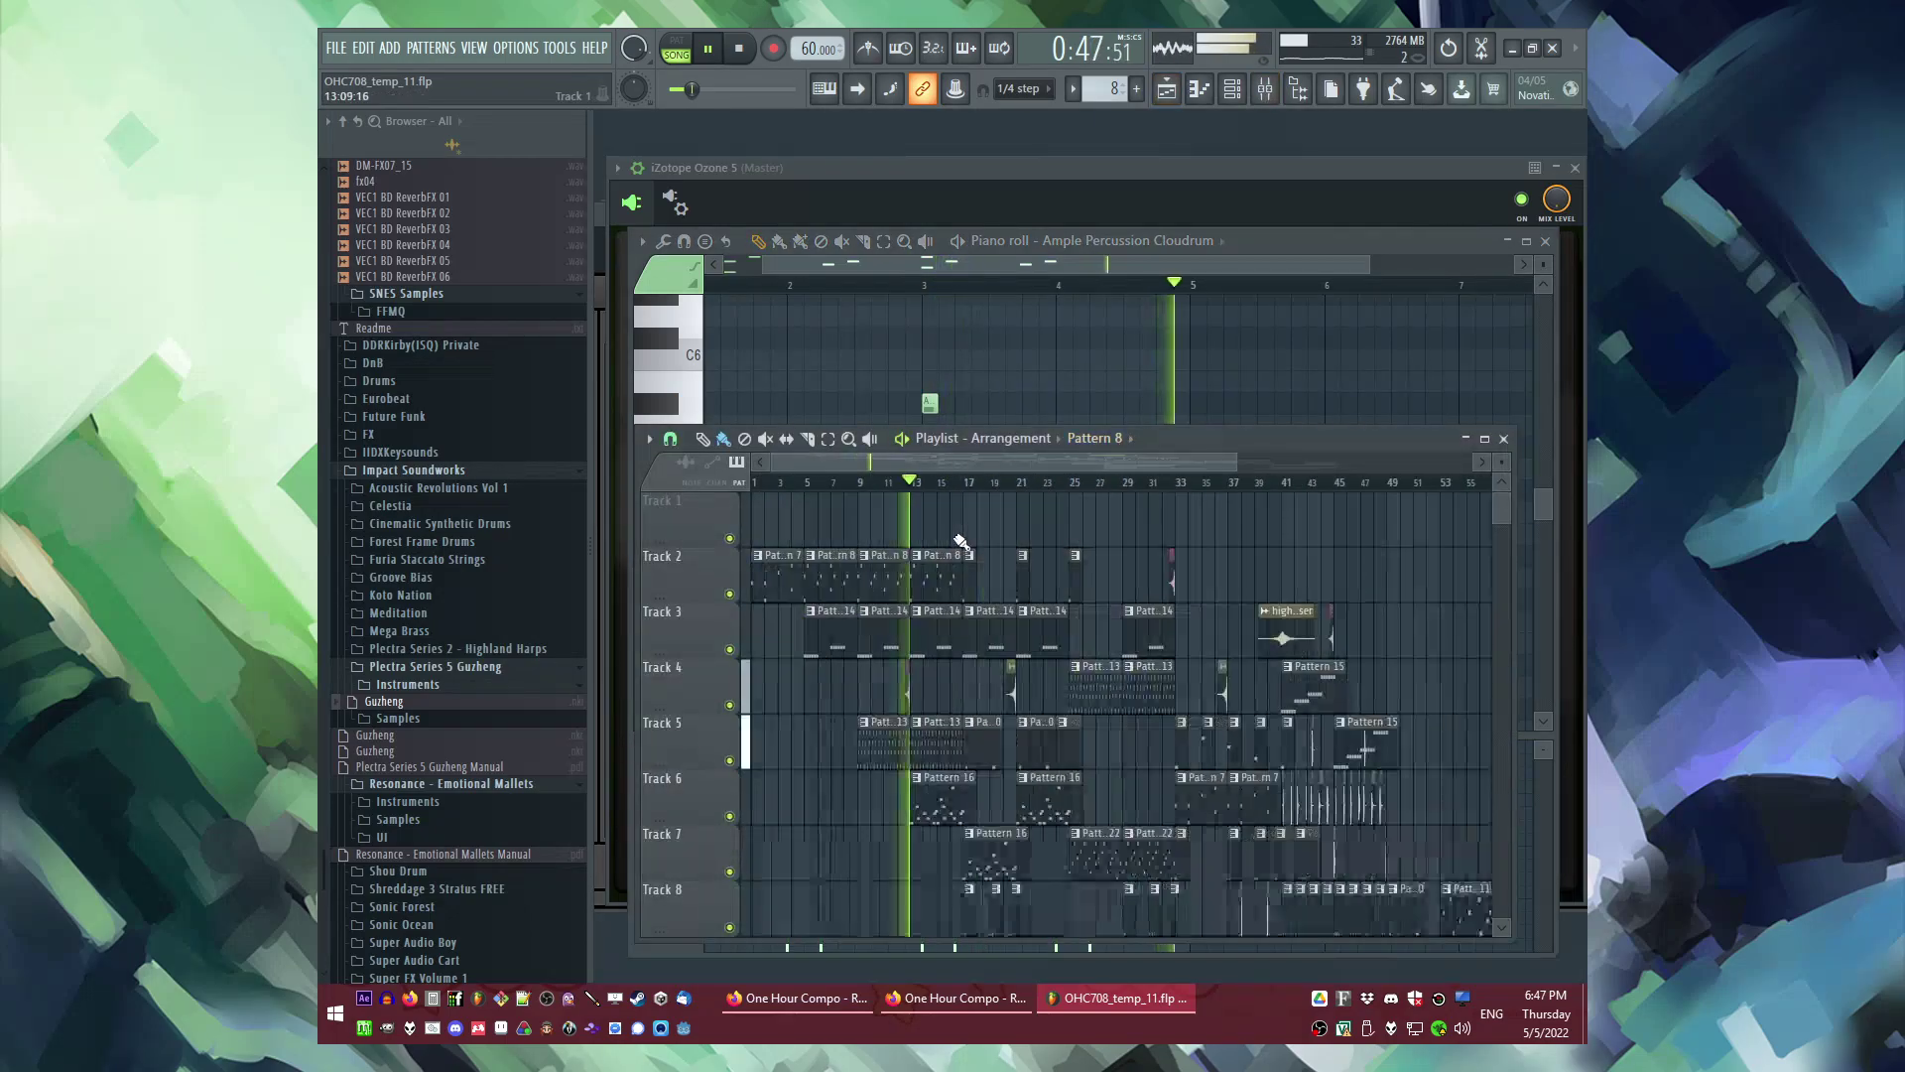
pyautogui.scroll(-5, 1254, 553)
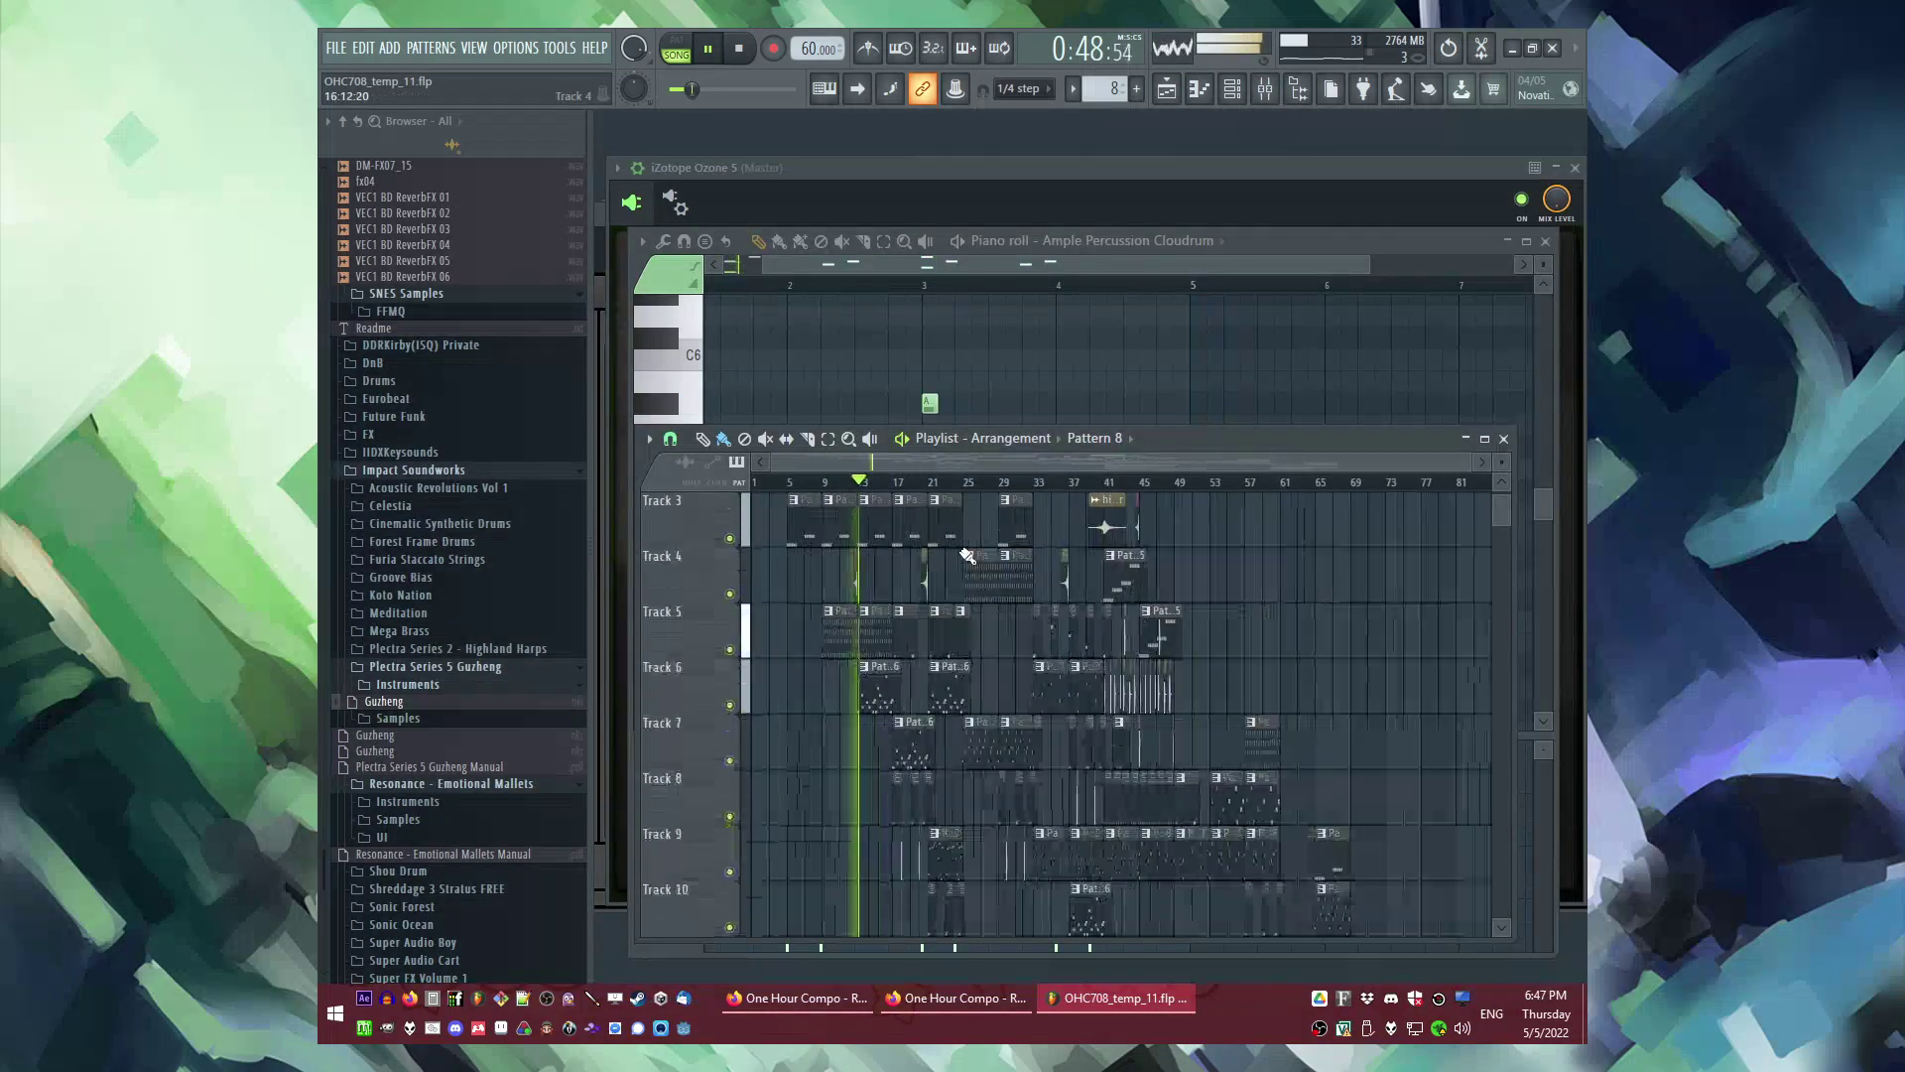
pyautogui.scroll(3, 1314, 506)
pyautogui.click(1282, 483)
pyautogui.scroll(-4, 1305, 635)
pyautogui.scroll(3, 880, 632)
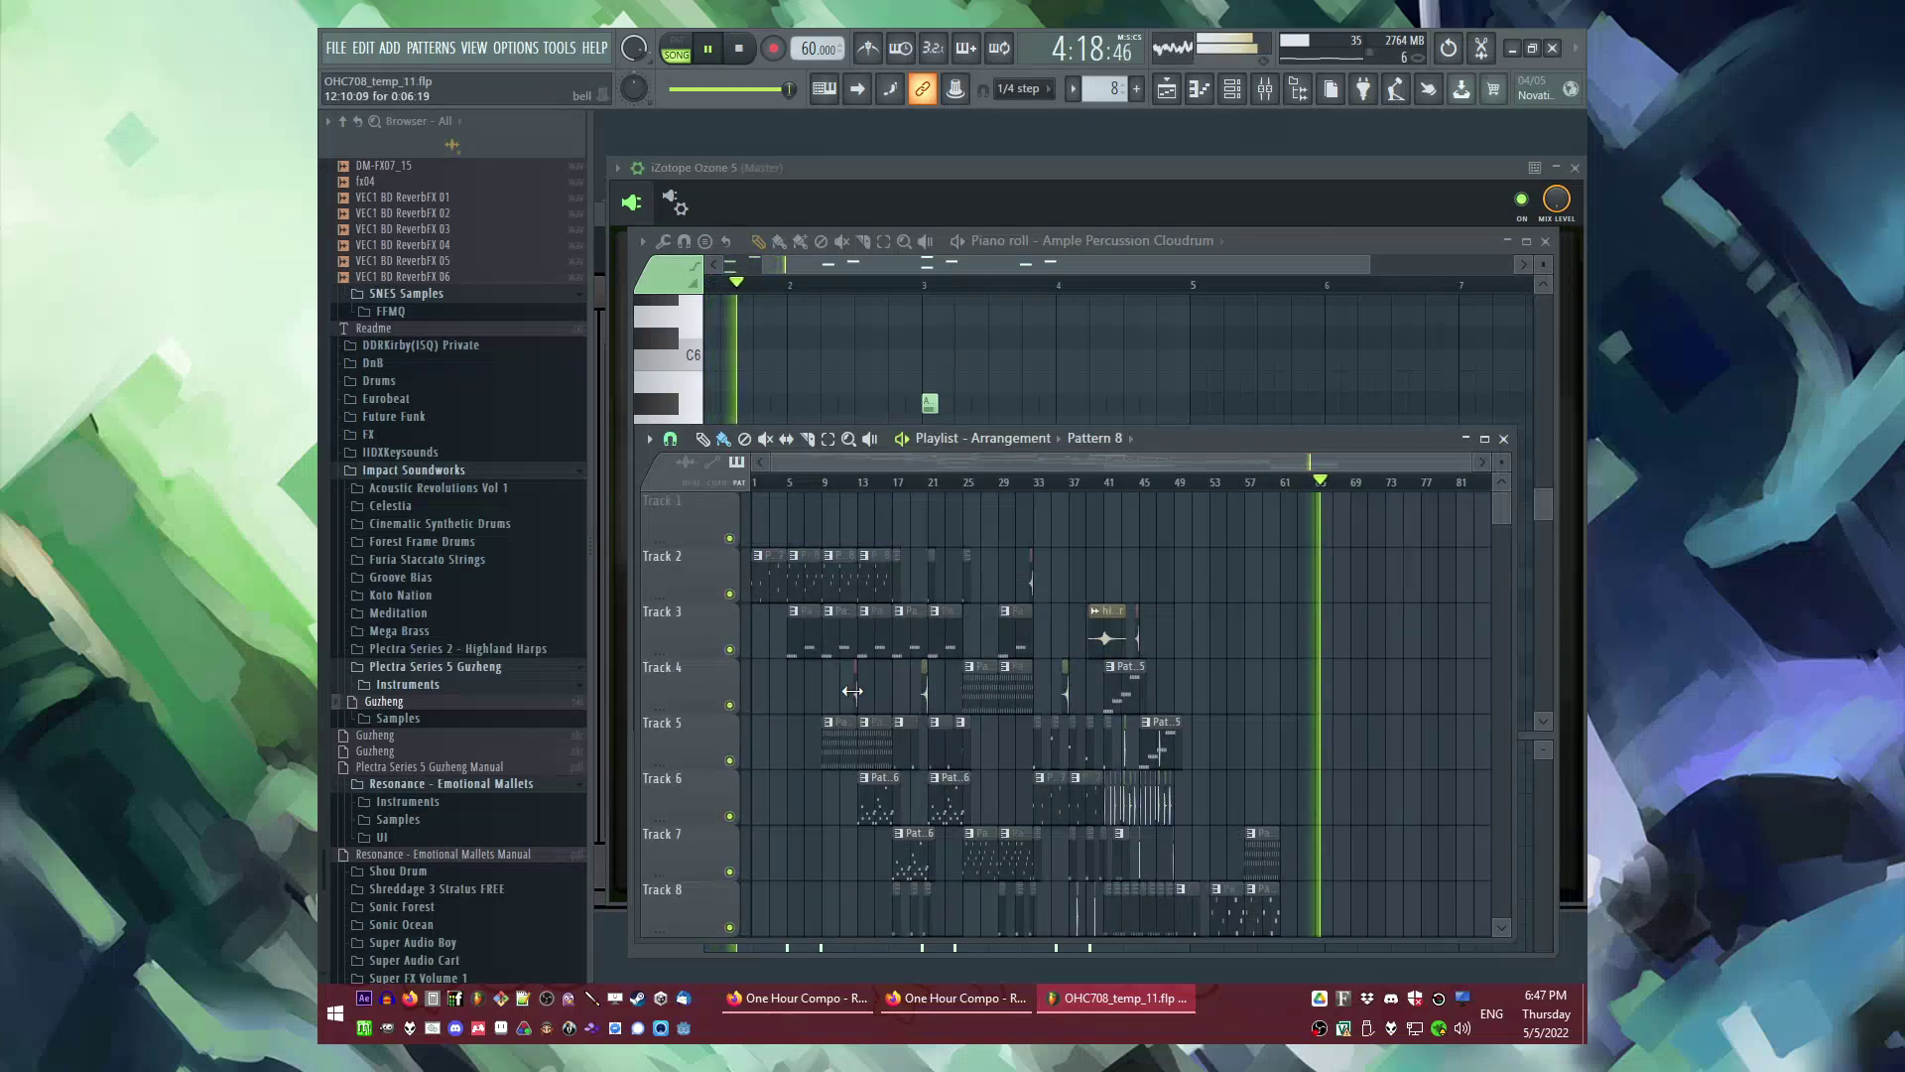
# Step: Place a copy of the bell clip from Track 4 onto Track 6, ending at bar 61
pyautogui.click(852, 691)
pyautogui.scroll(-3, 978, 647)
pyautogui.scroll(3, 1325, 784)
pyautogui.scroll(-3, 1290, 685)
pyautogui.scroll(3, 1260, 645)
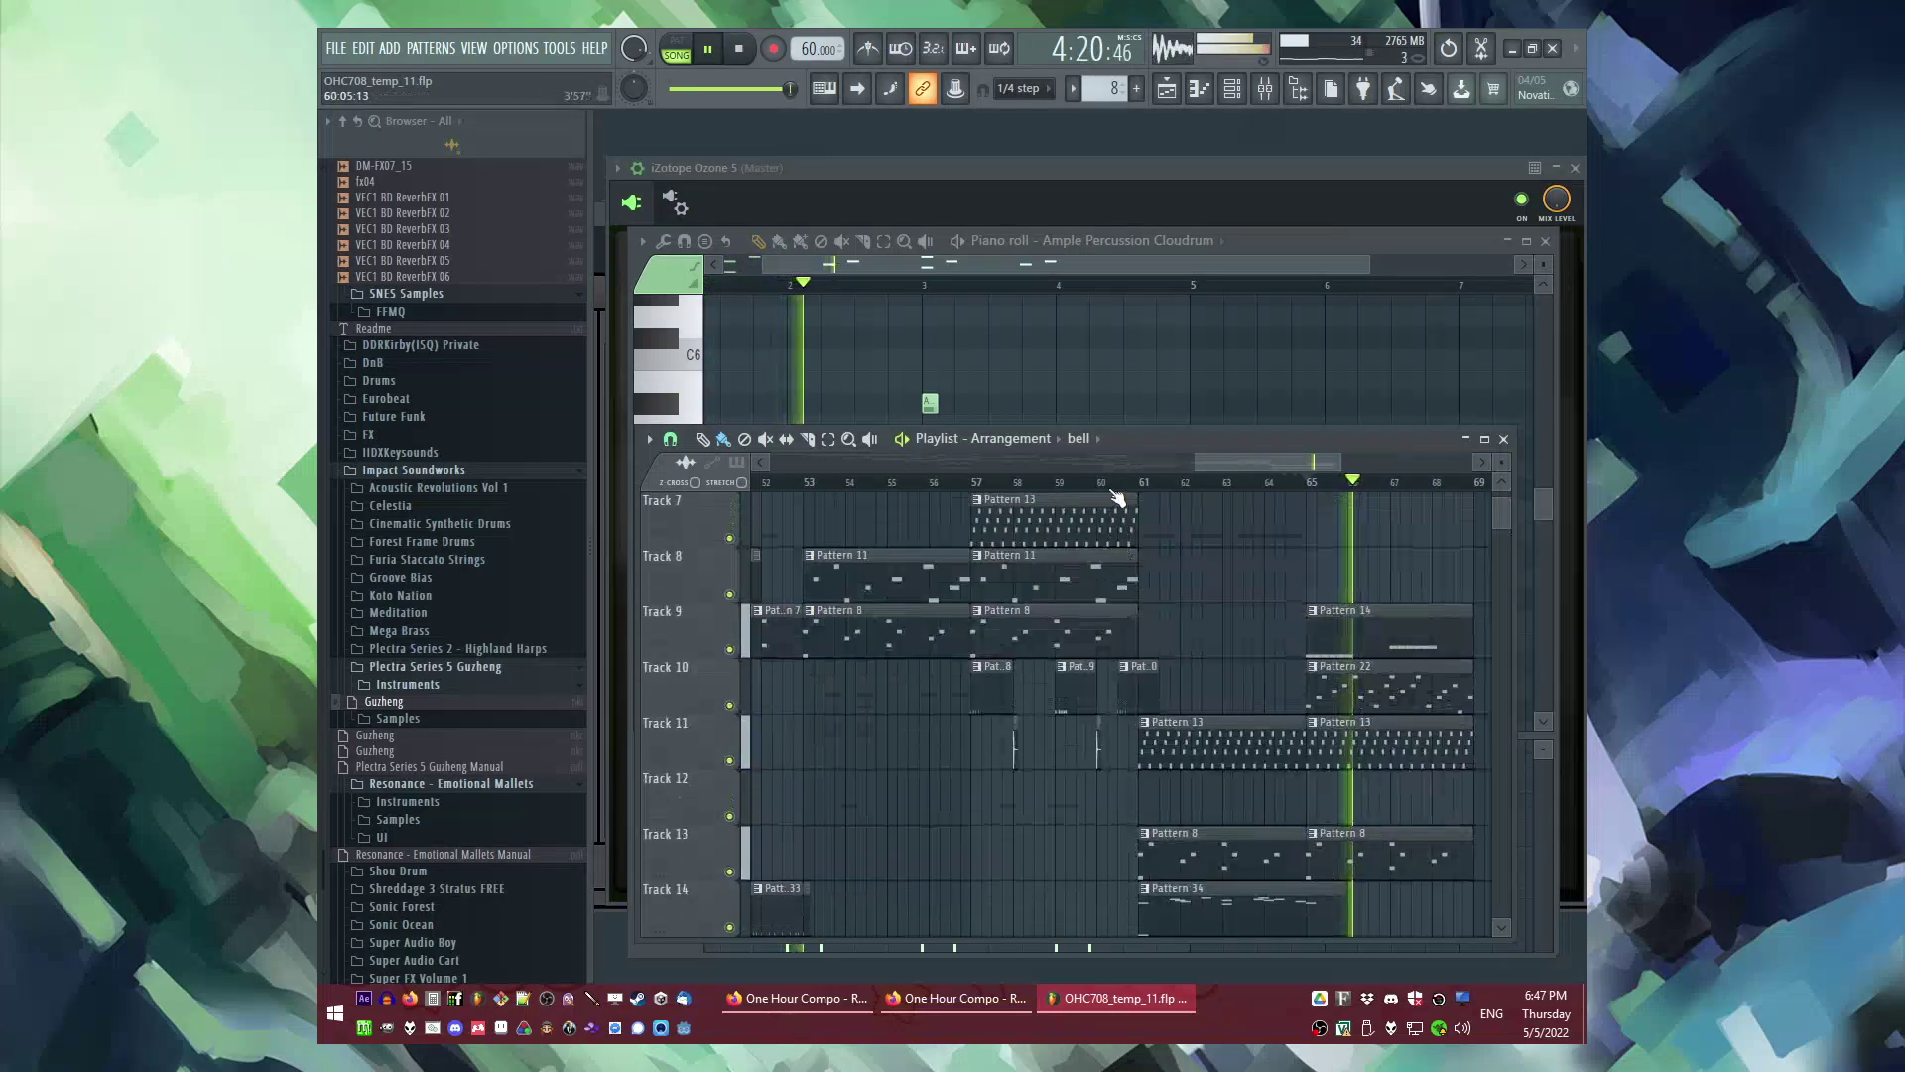
pyautogui.click(1106, 484)
pyautogui.scroll(2, 1205, 617)
pyautogui.scroll(3, 1167, 607)
pyautogui.click(1069, 583)
pyautogui.scroll(3, 1071, 587)
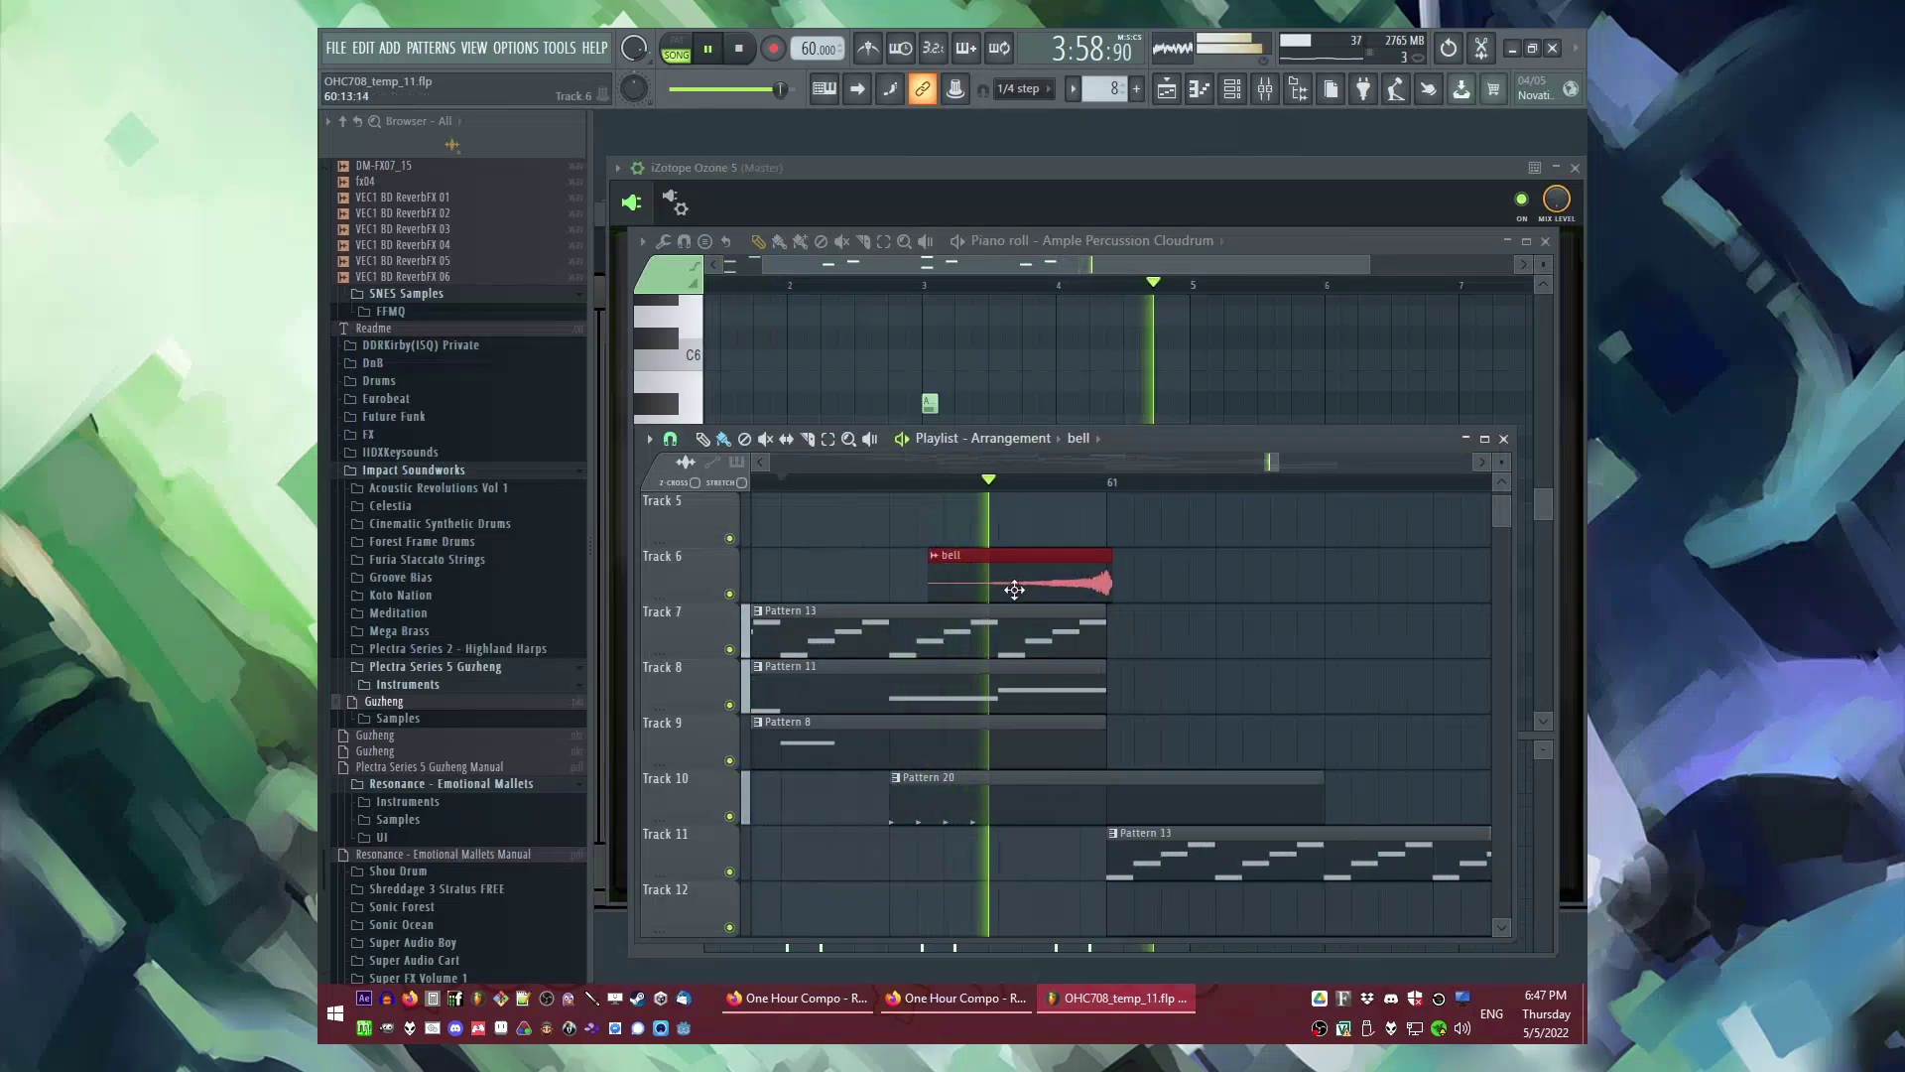
# Step: Examine the clips on the tracks around bars 57 to 69 during playback
pyautogui.scroll(-4, 1031, 581)
pyautogui.scroll(-3, 1066, 561)
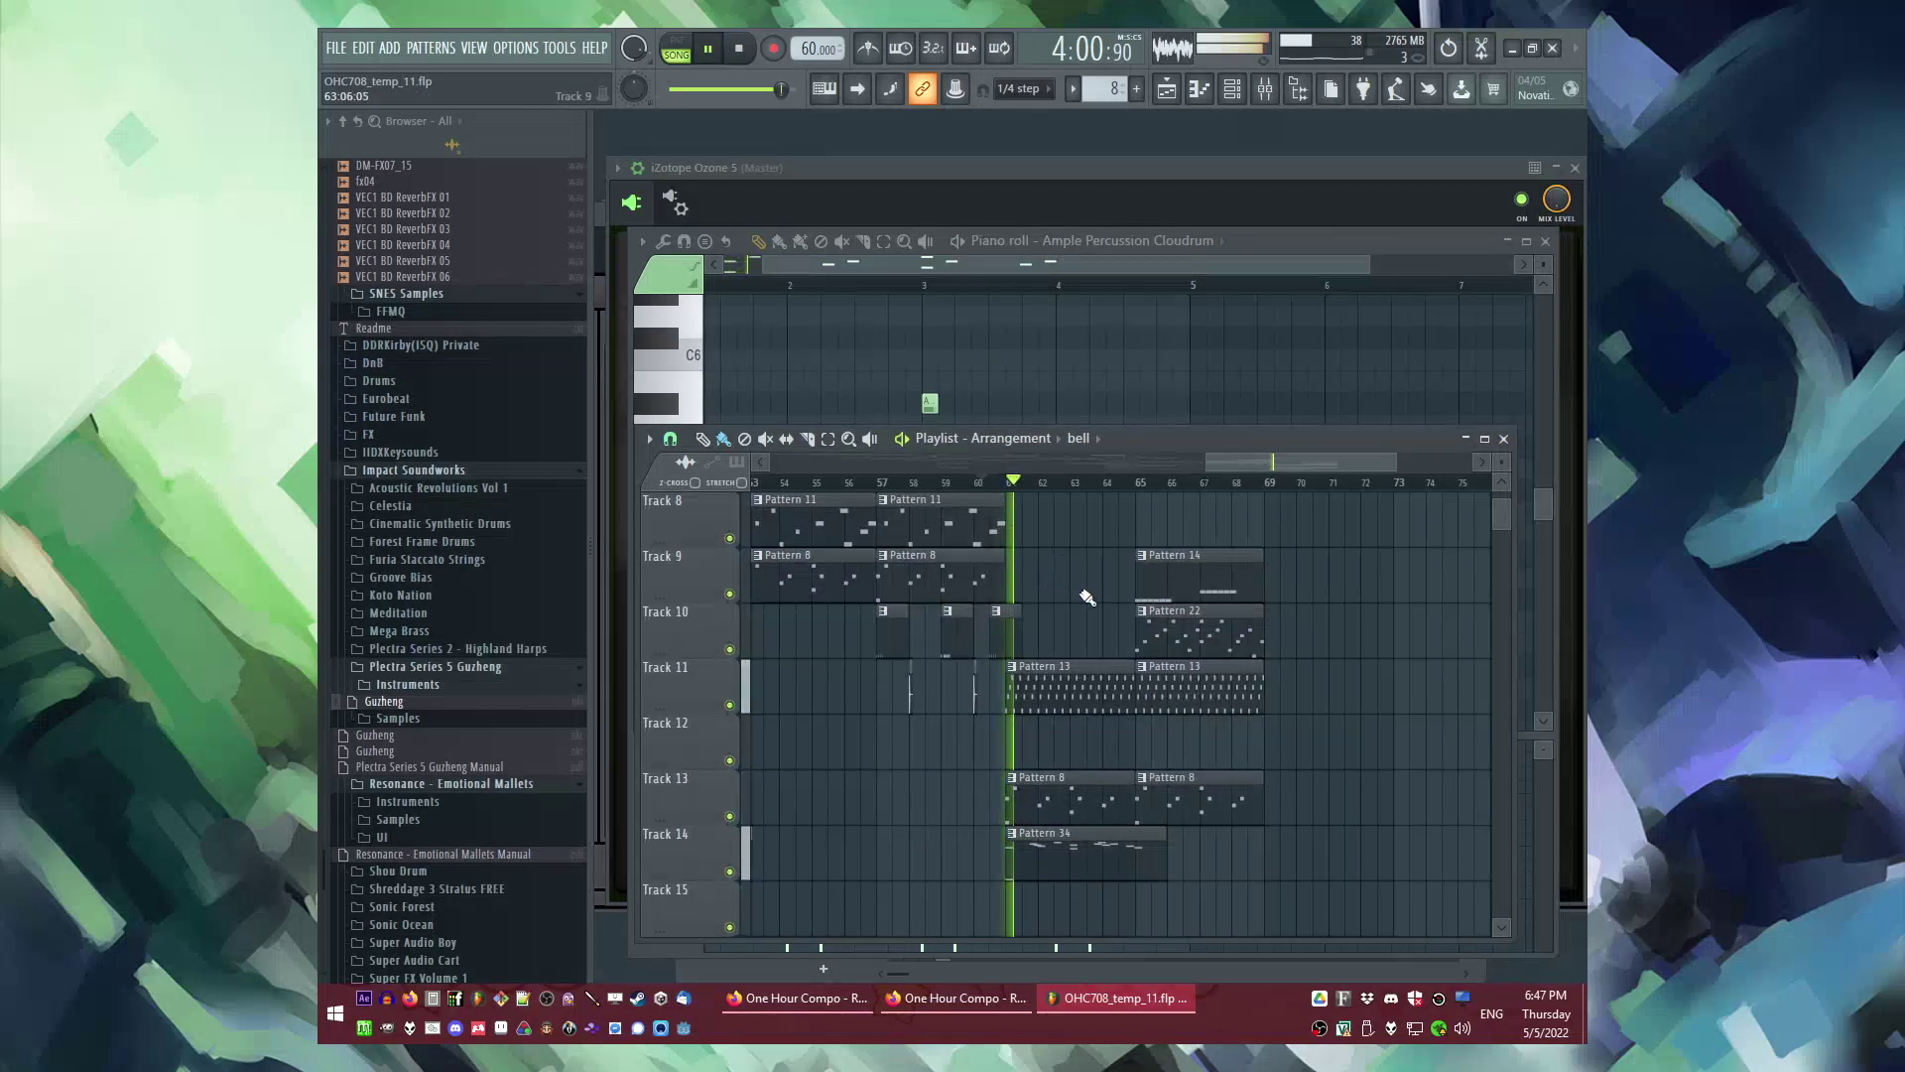
pyautogui.scroll(-1, 1087, 594)
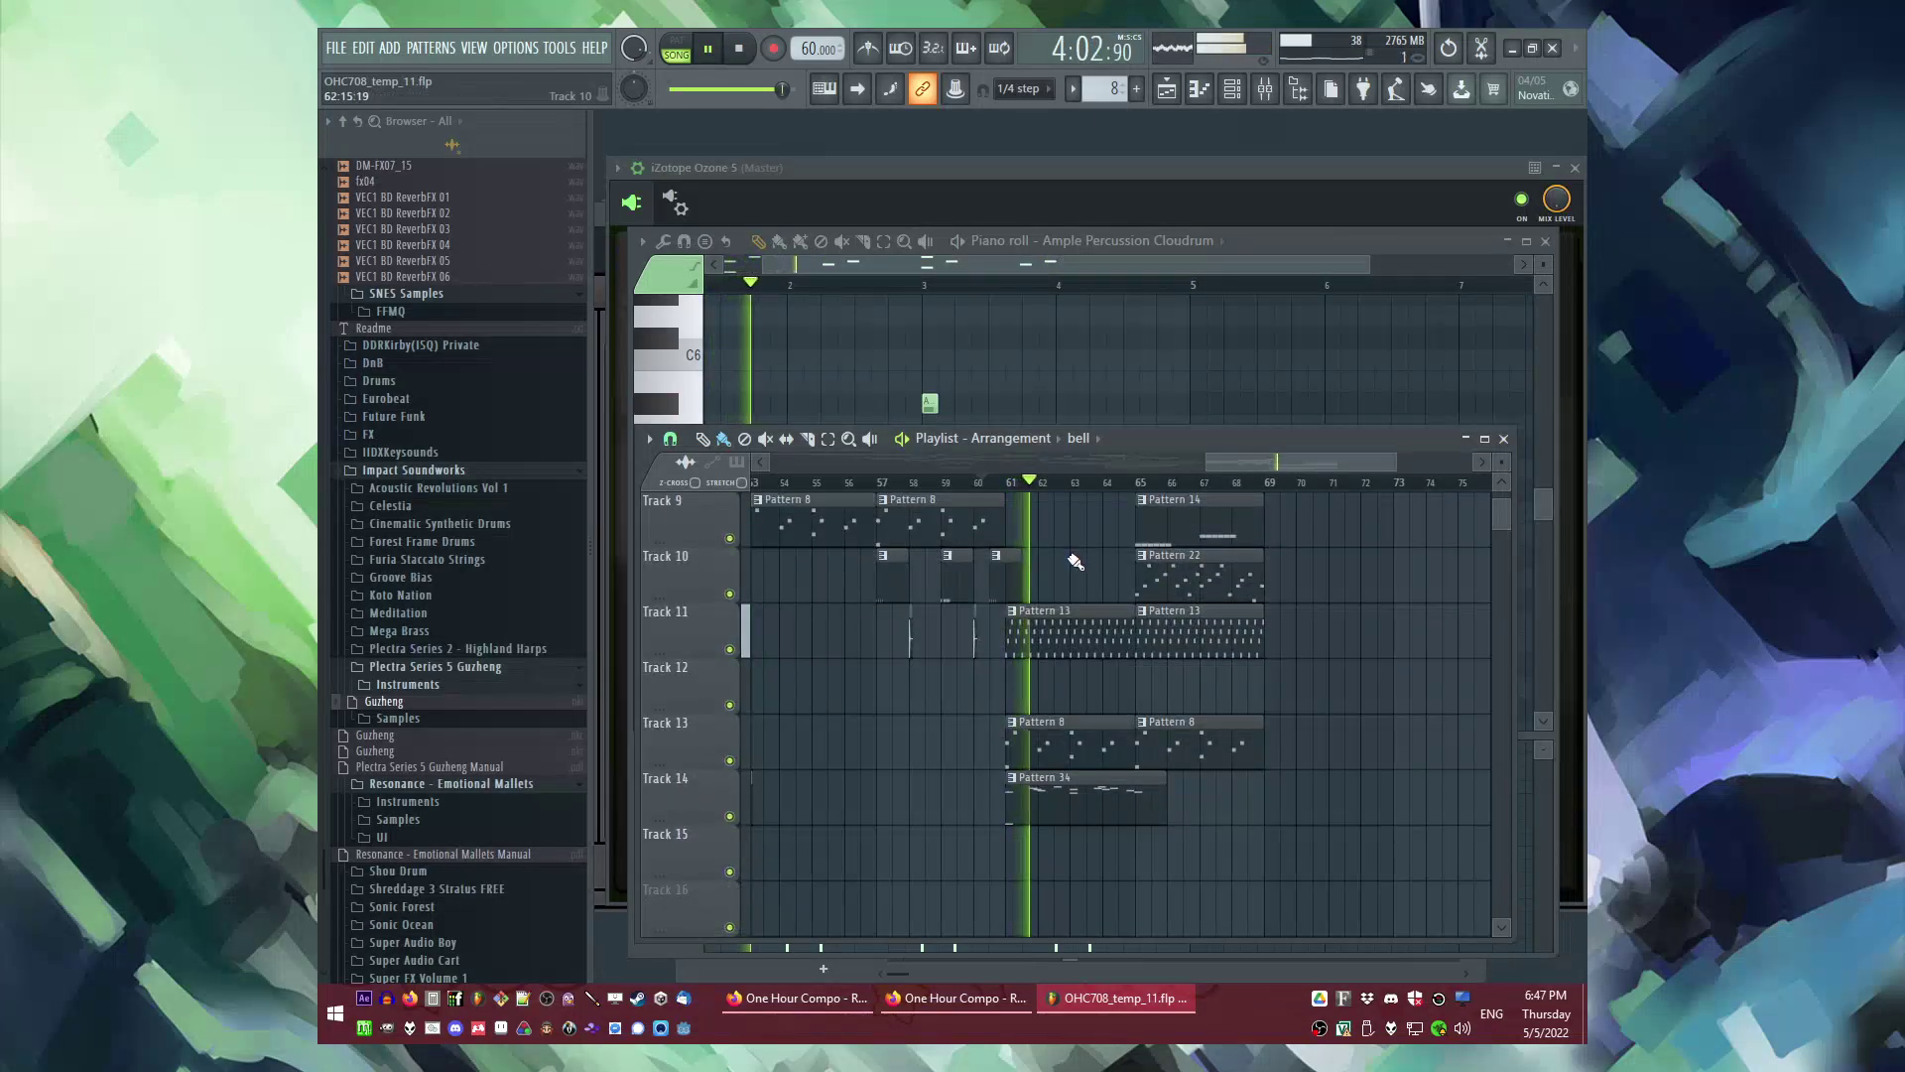
pyautogui.scroll(1, 1079, 565)
pyautogui.scroll(1, 1096, 565)
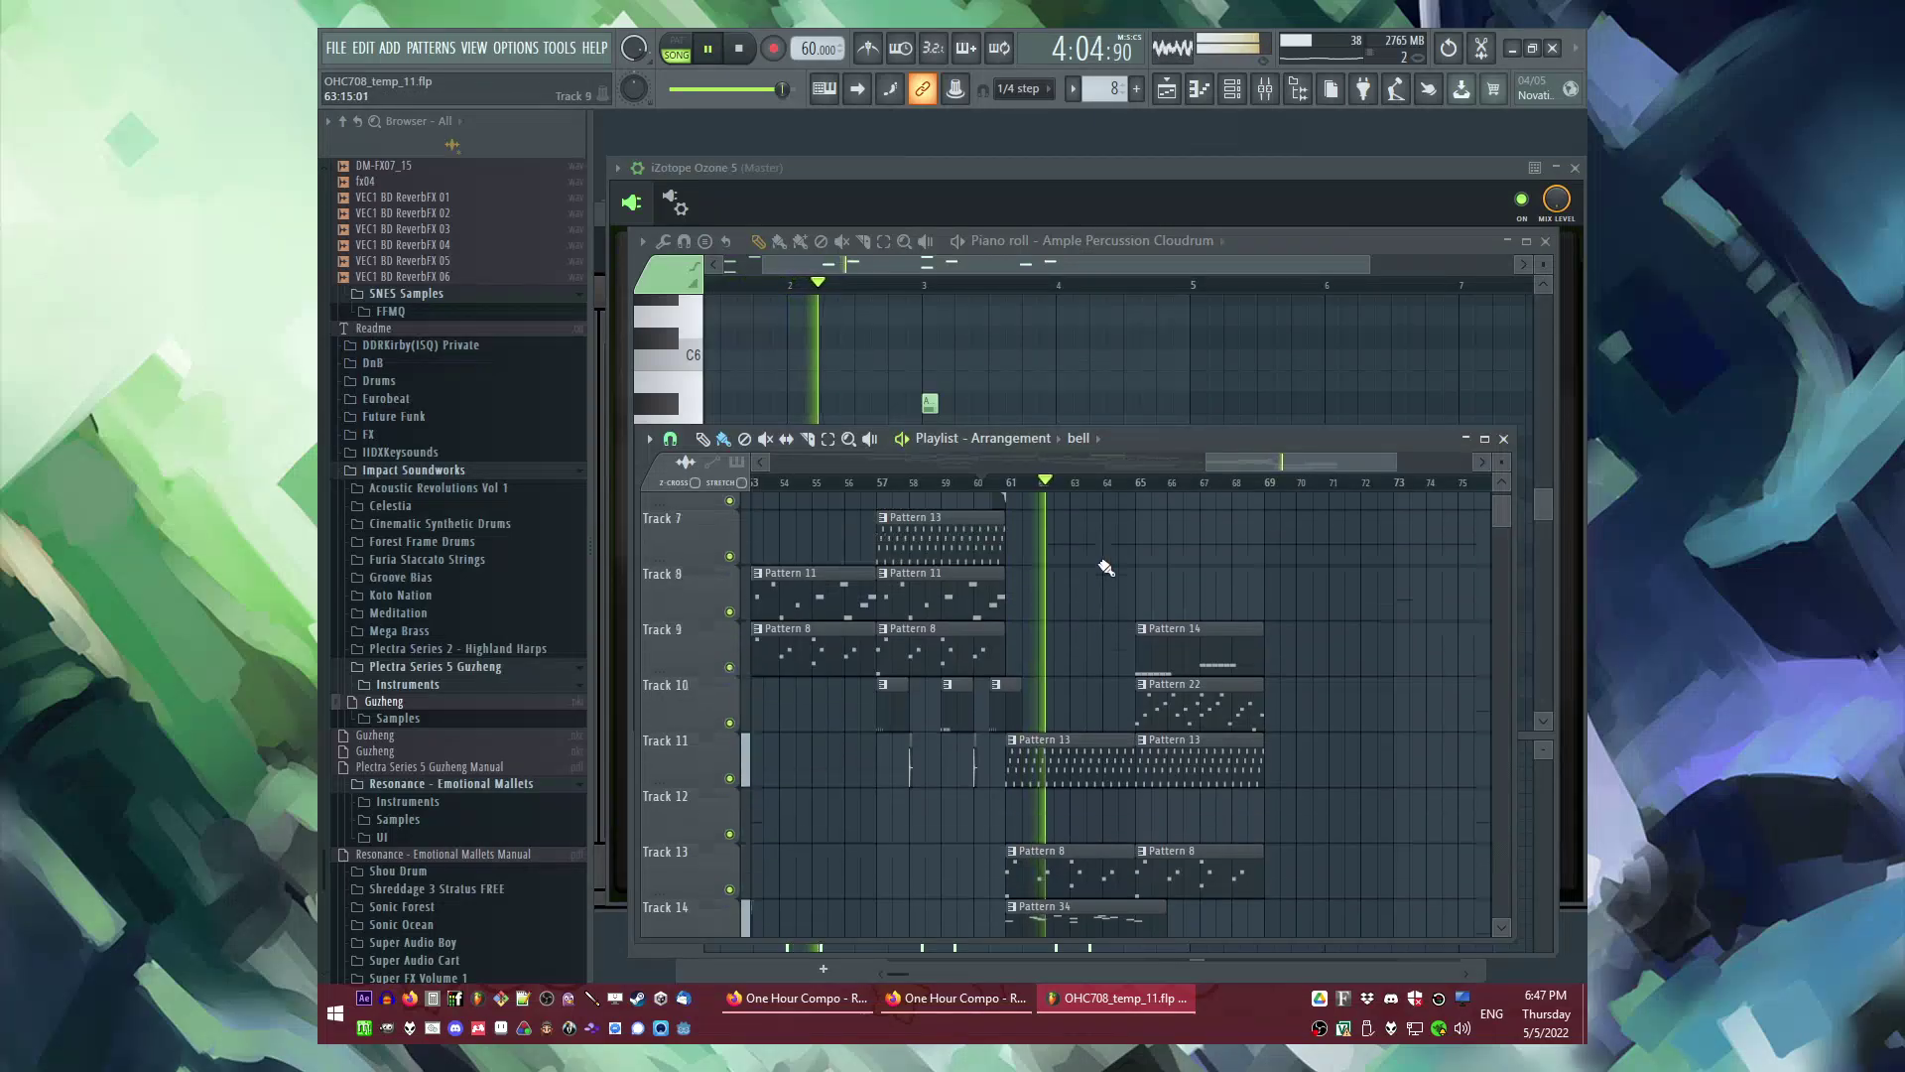
pyautogui.scroll(-2, 1096, 564)
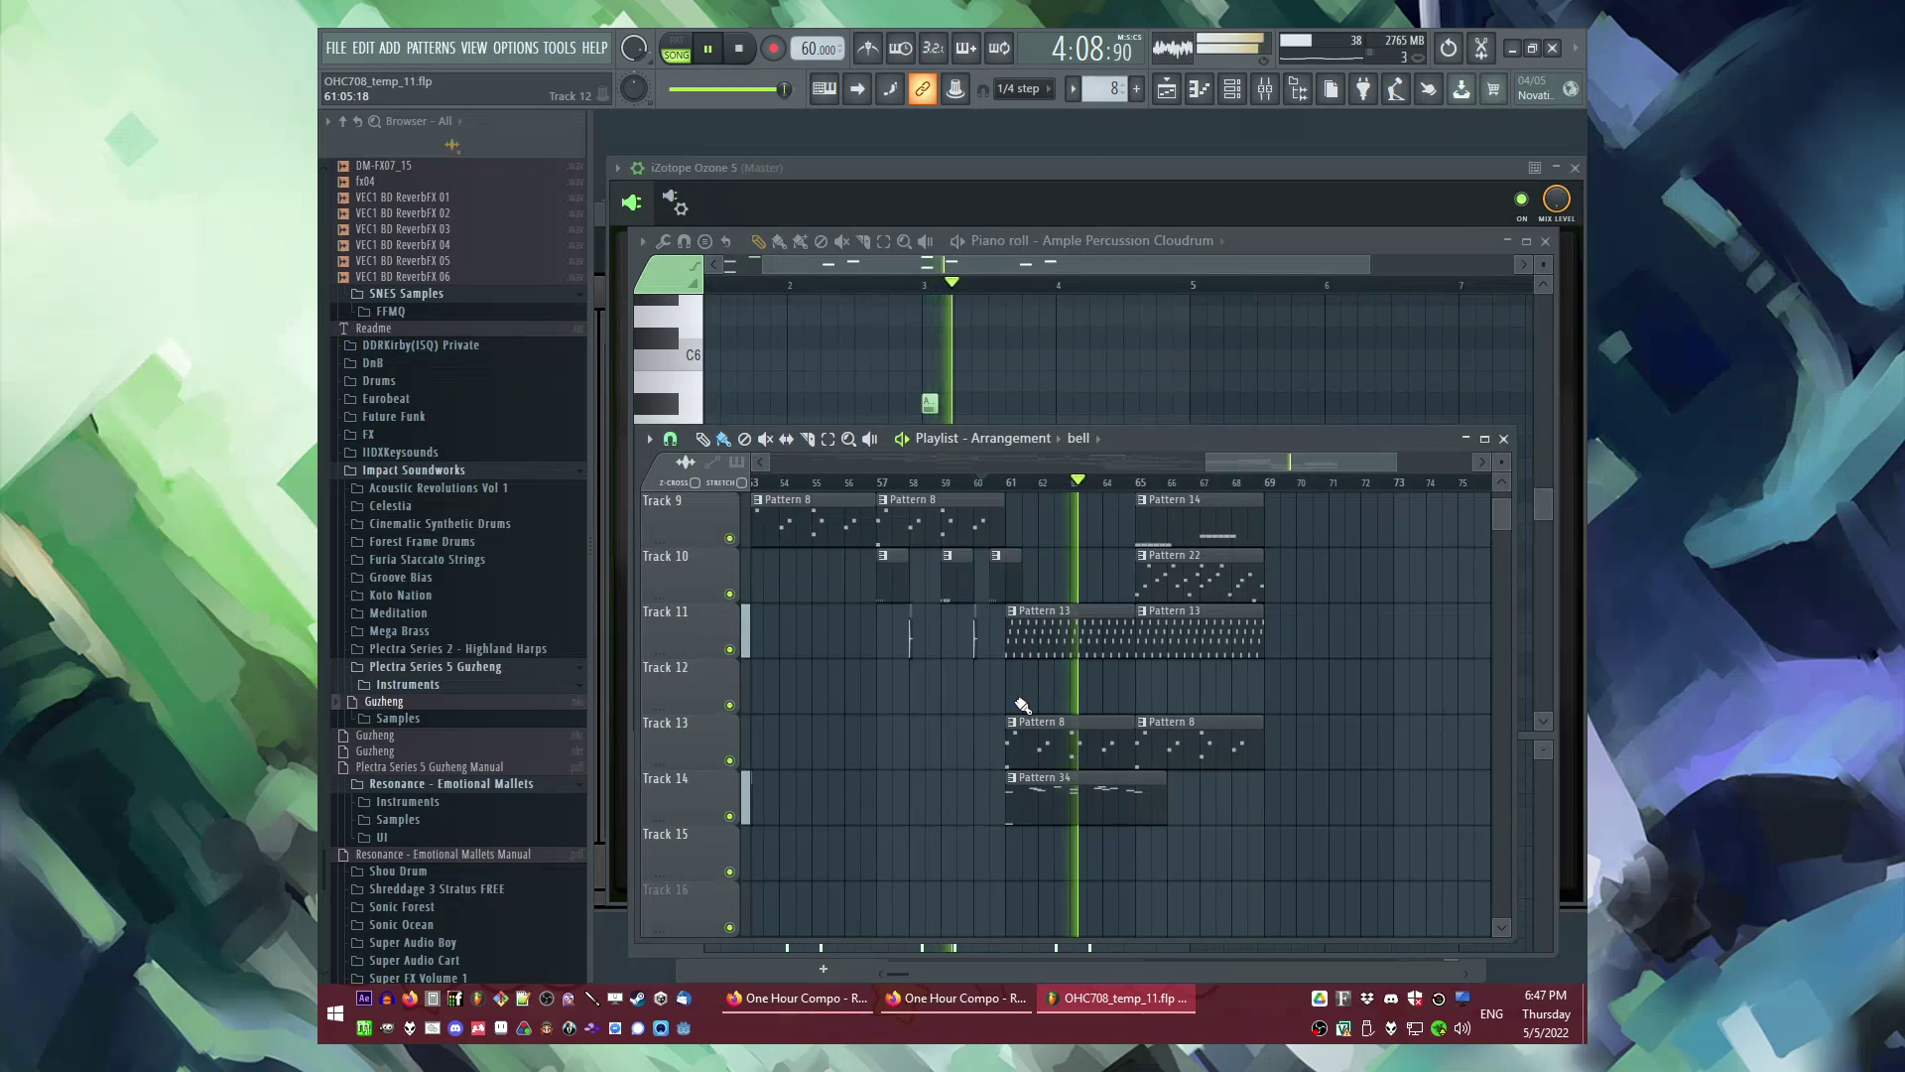
pyautogui.scroll(3, 1025, 703)
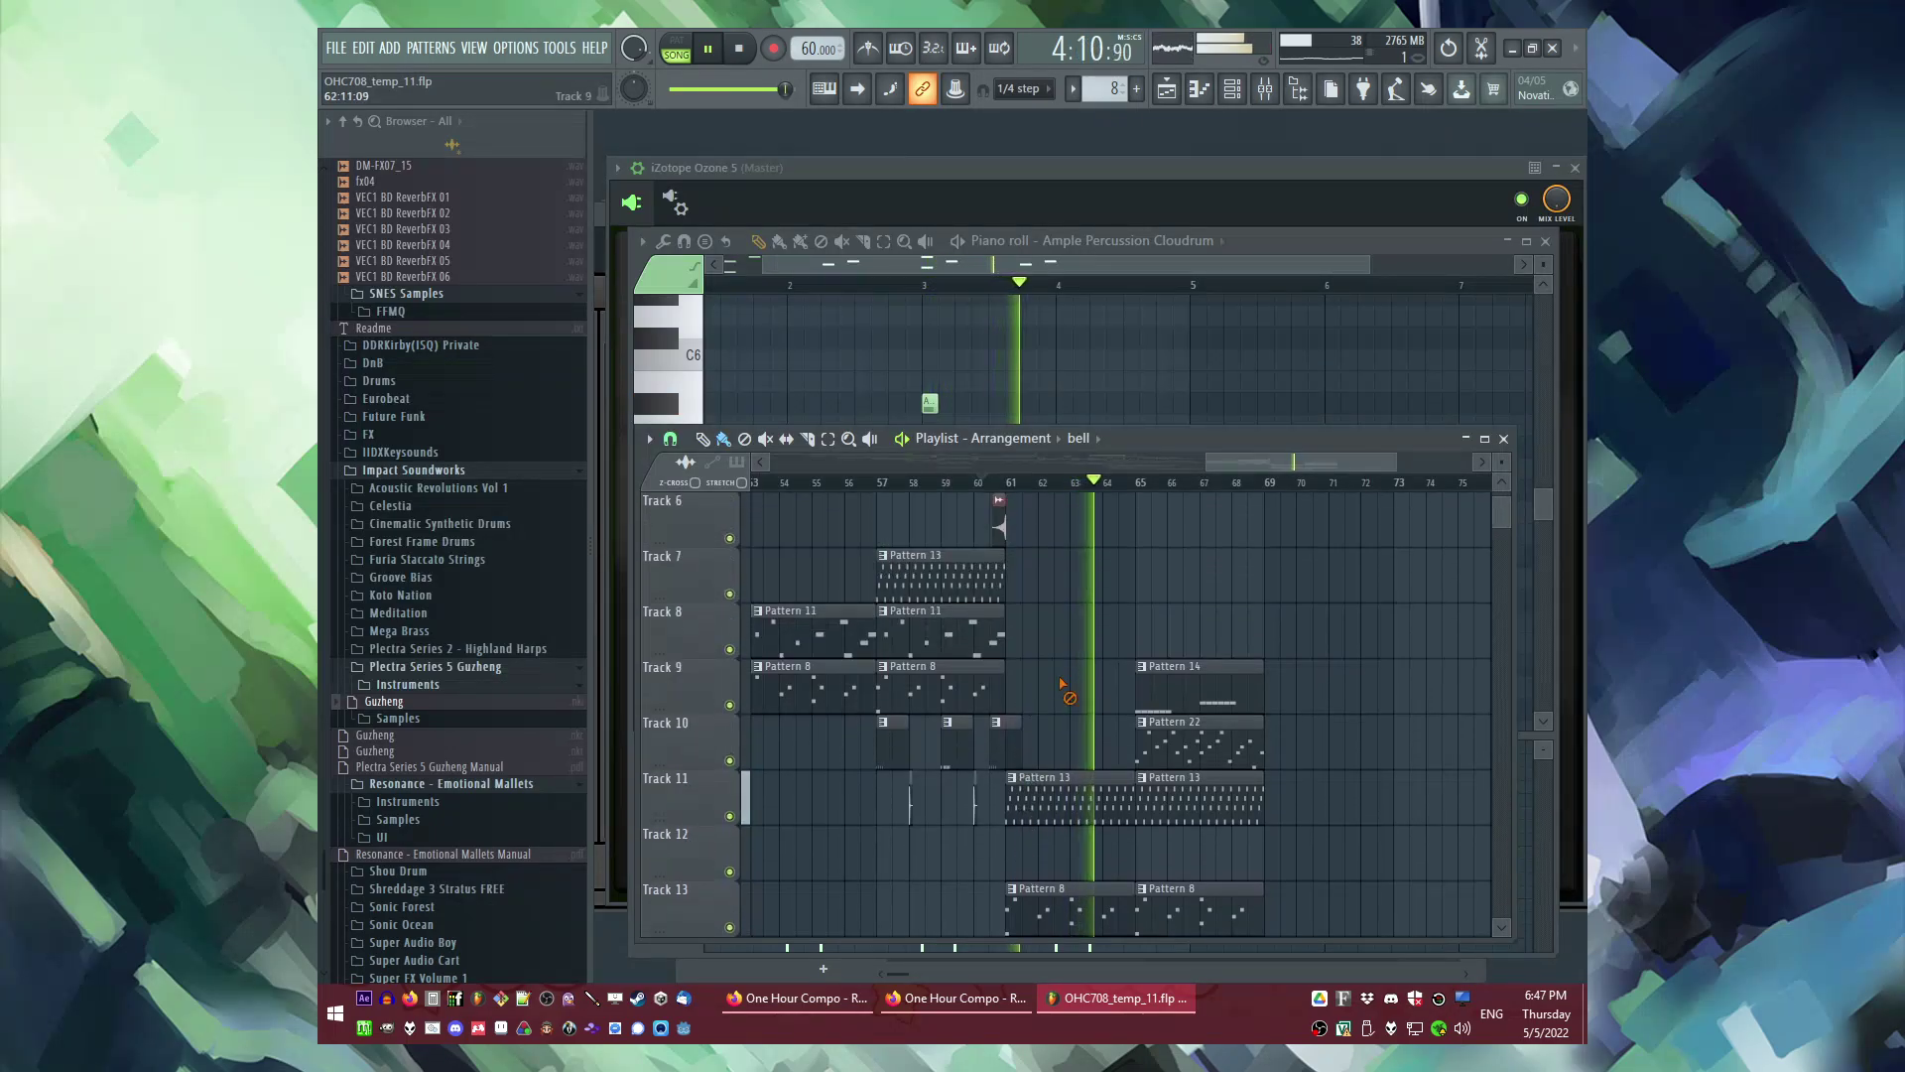
pyautogui.scroll(-3, 893, 697)
pyautogui.scroll(4, 903, 694)
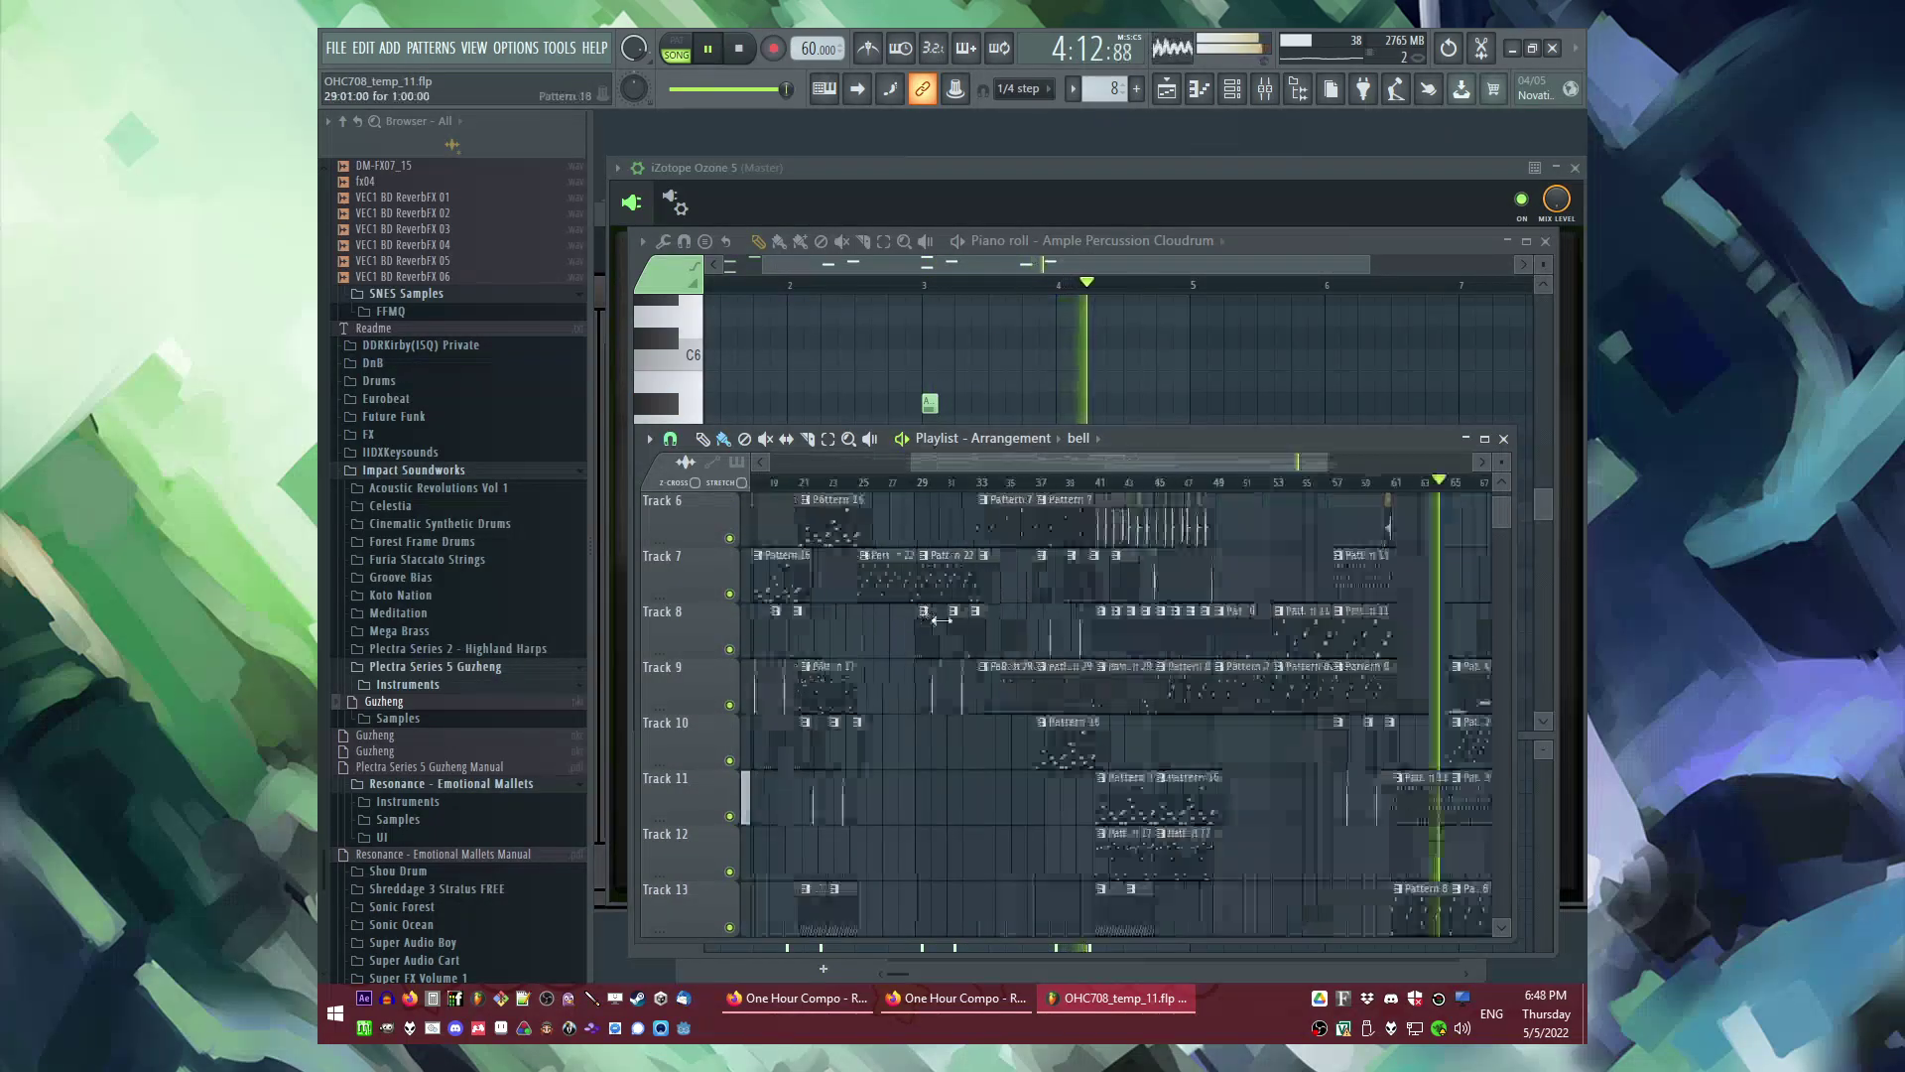
# Step: Create a new empty pattern and place it on Track 12 at bar 61
pyautogui.scroll(-4, 925, 689)
pyautogui.scroll(4, 1374, 718)
pyautogui.scroll(-3, 1076, 674)
pyautogui.press('F4')
pyautogui.press('Return')
pyautogui.click(1054, 685)
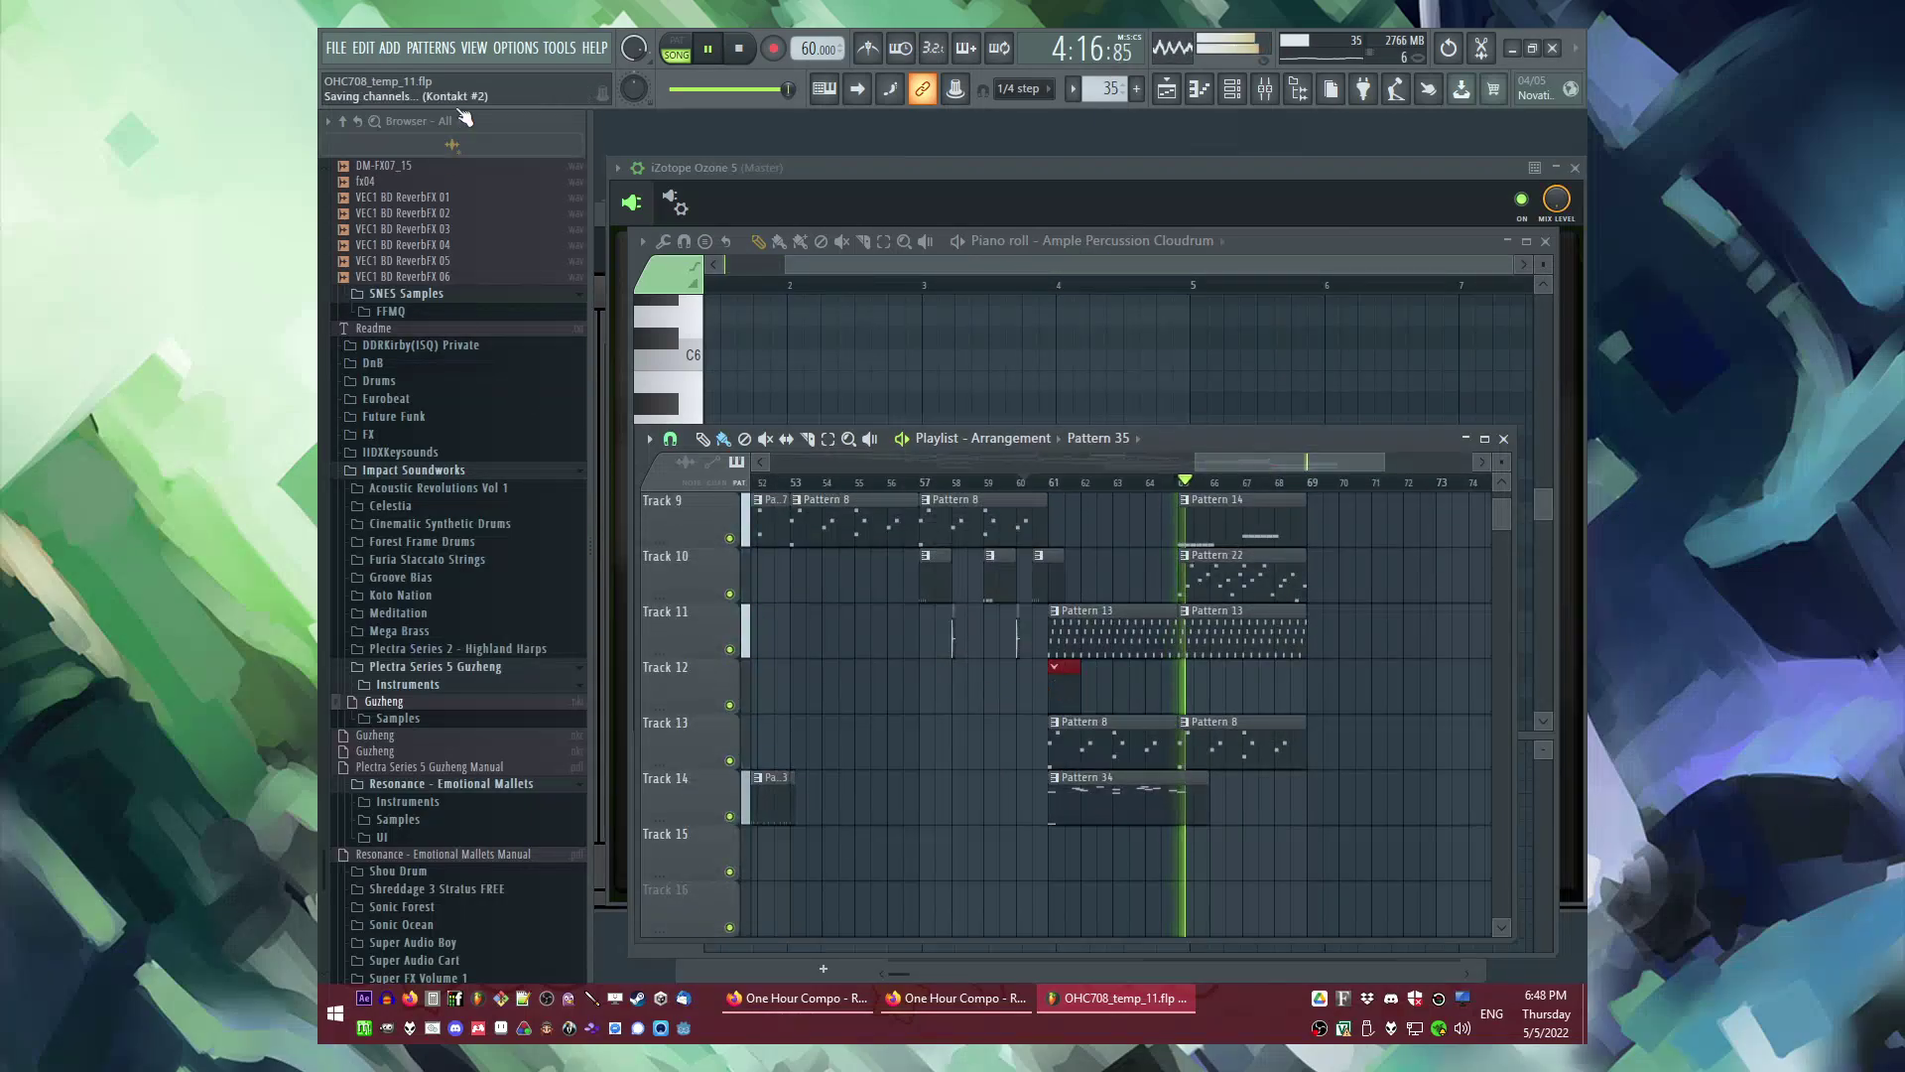
# Step: Copy the percussion hits on Tracks 5 and 6 and Pattern 32 from bars 41–44 to Tracks 15–17, starting at bar 61
pyautogui.scroll(-3, 884, 579)
pyautogui.click(838, 482)
pyautogui.scroll(4, 843, 566)
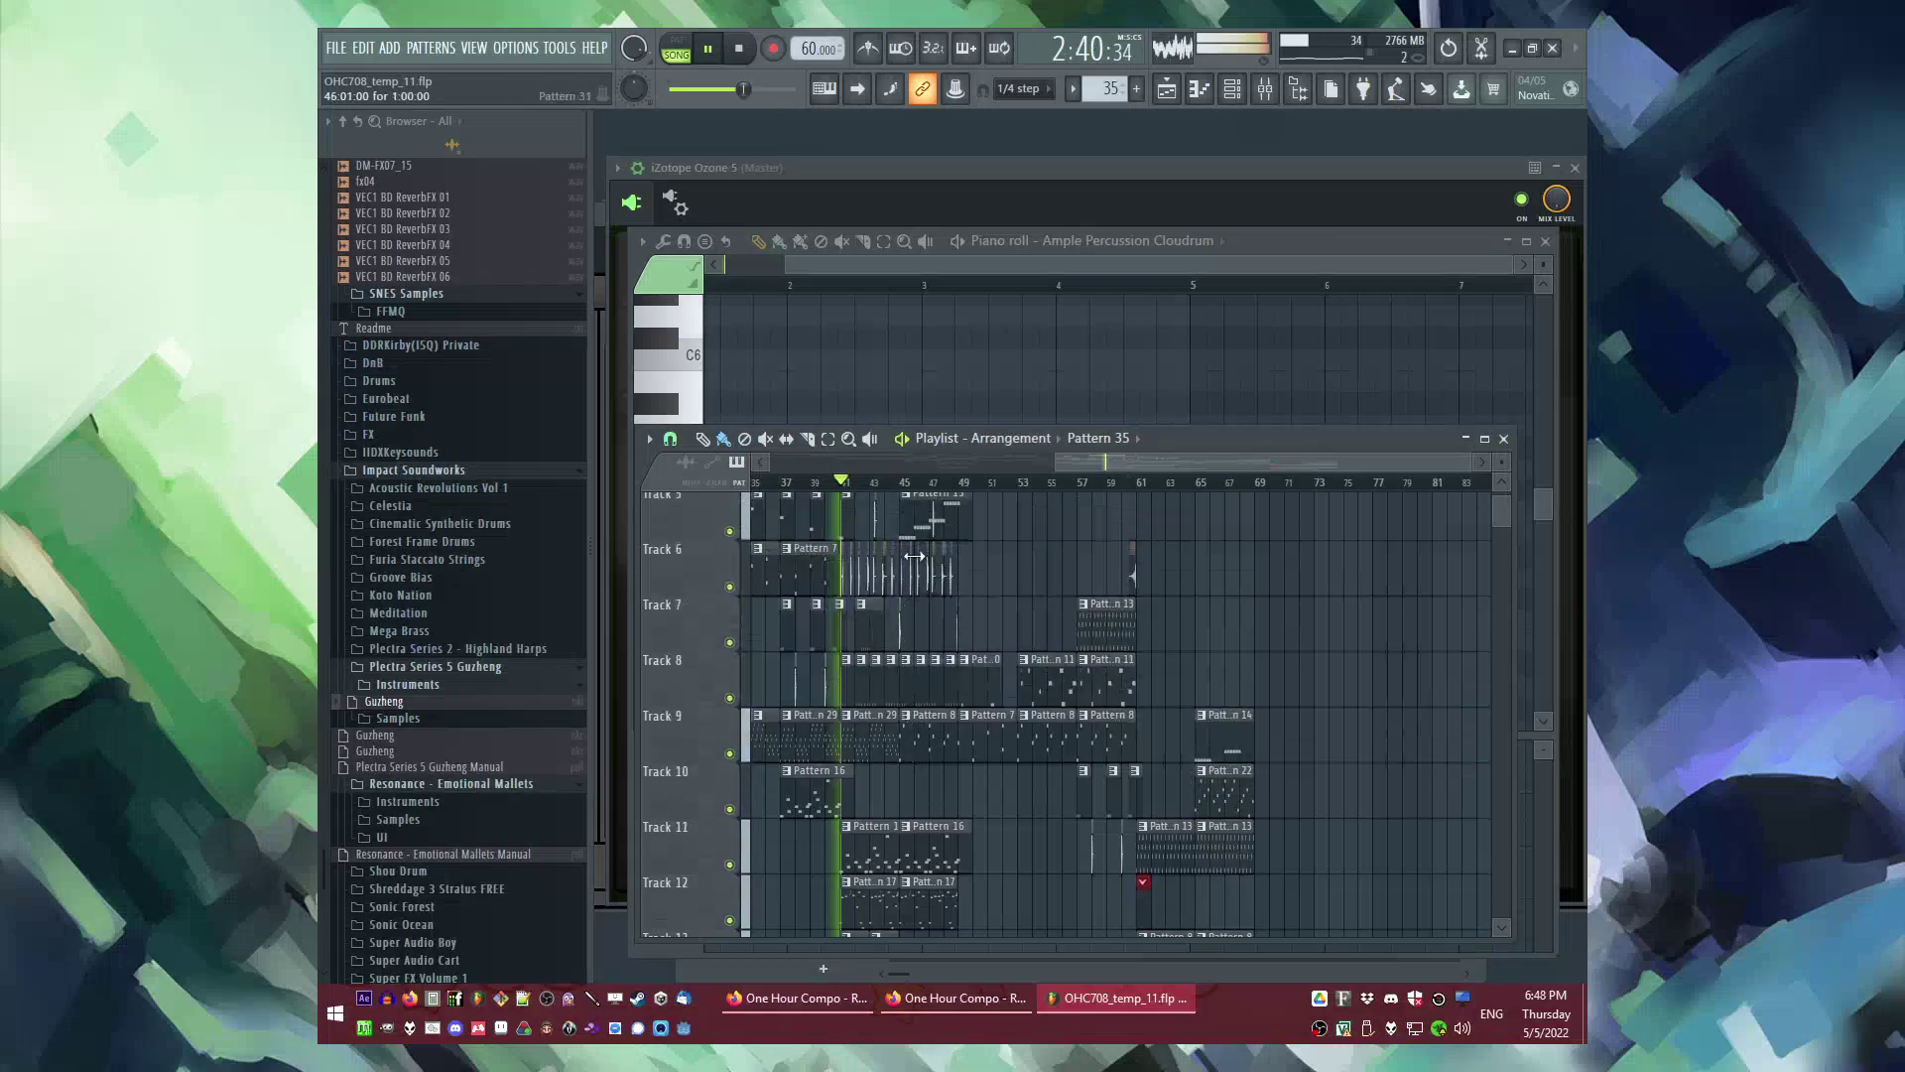
pyautogui.scroll(4, 848, 596)
pyautogui.scroll(3, 858, 596)
pyautogui.moveTo(886, 580); pyautogui.dragTo(1092, 596)
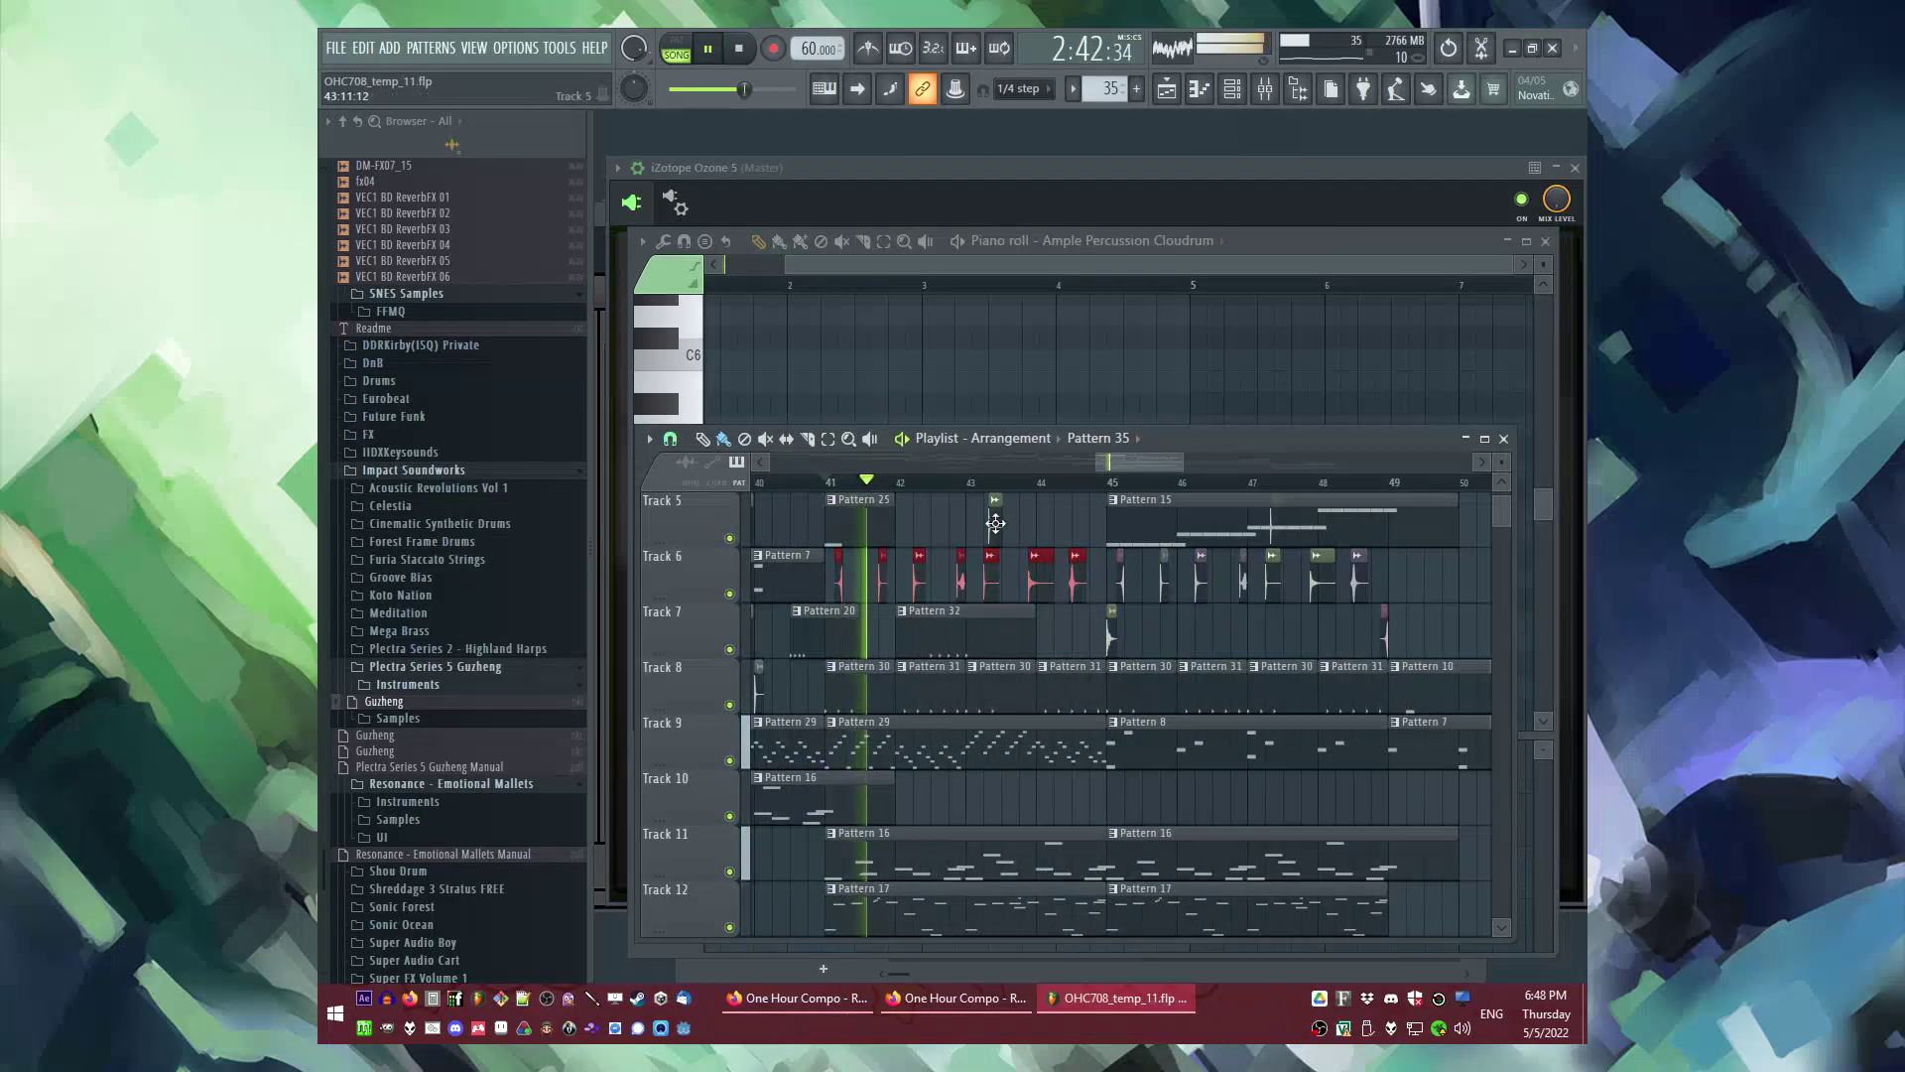
pyautogui.scroll(2, 1014, 529)
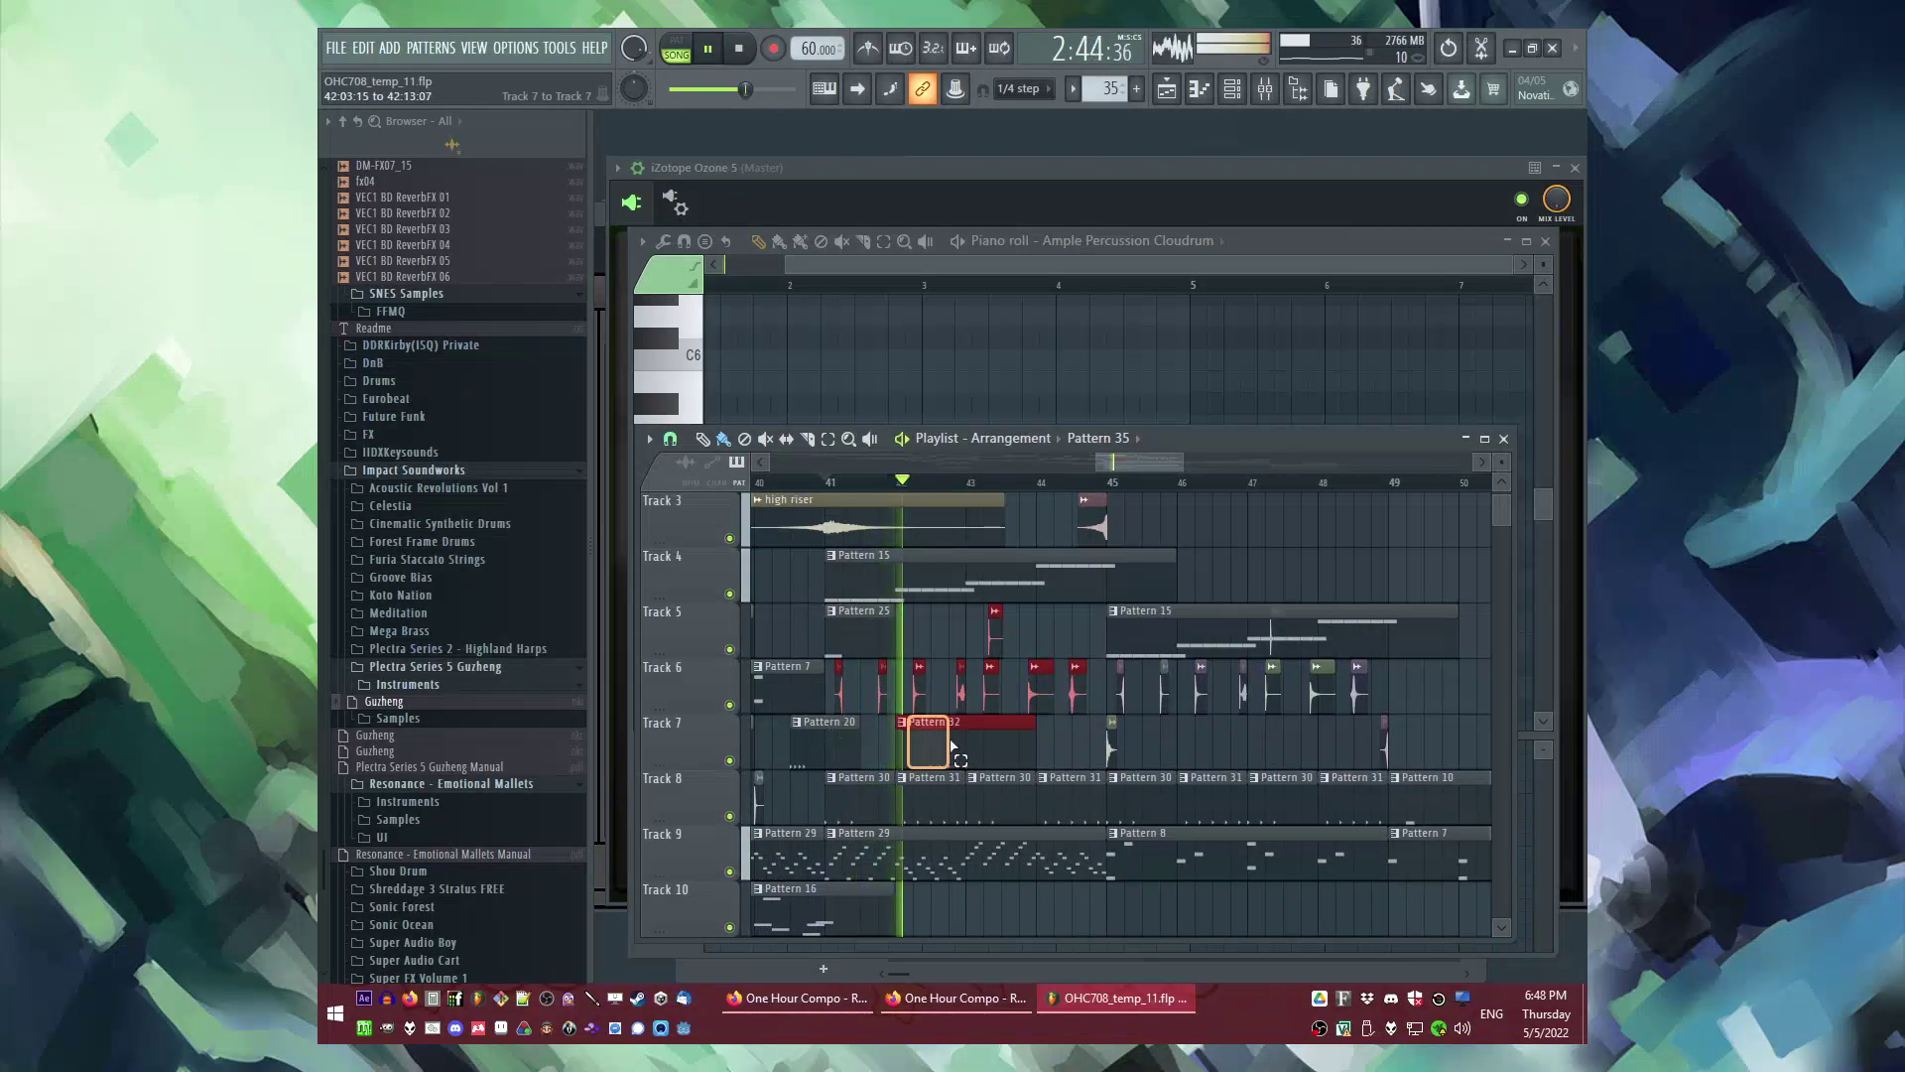
pyautogui.scroll(-5, 926, 805)
pyautogui.scroll(-5, 1230, 666)
pyautogui.scroll(4, 1336, 680)
pyautogui.scroll(-3, 1142, 620)
pyautogui.scroll(4, 1104, 608)
pyautogui.scroll(-1, 1137, 615)
pyautogui.moveTo(1139, 608); pyautogui.dragTo(1062, 681)
# Step: Audition the copied percussion hits and set the Power Strike 03 clip's channel volume to 35%
pyautogui.scroll(3, 1059, 681)
pyautogui.click(990, 483)
pyautogui.scroll(3, 1131, 623)
pyautogui.scroll(1, 1098, 645)
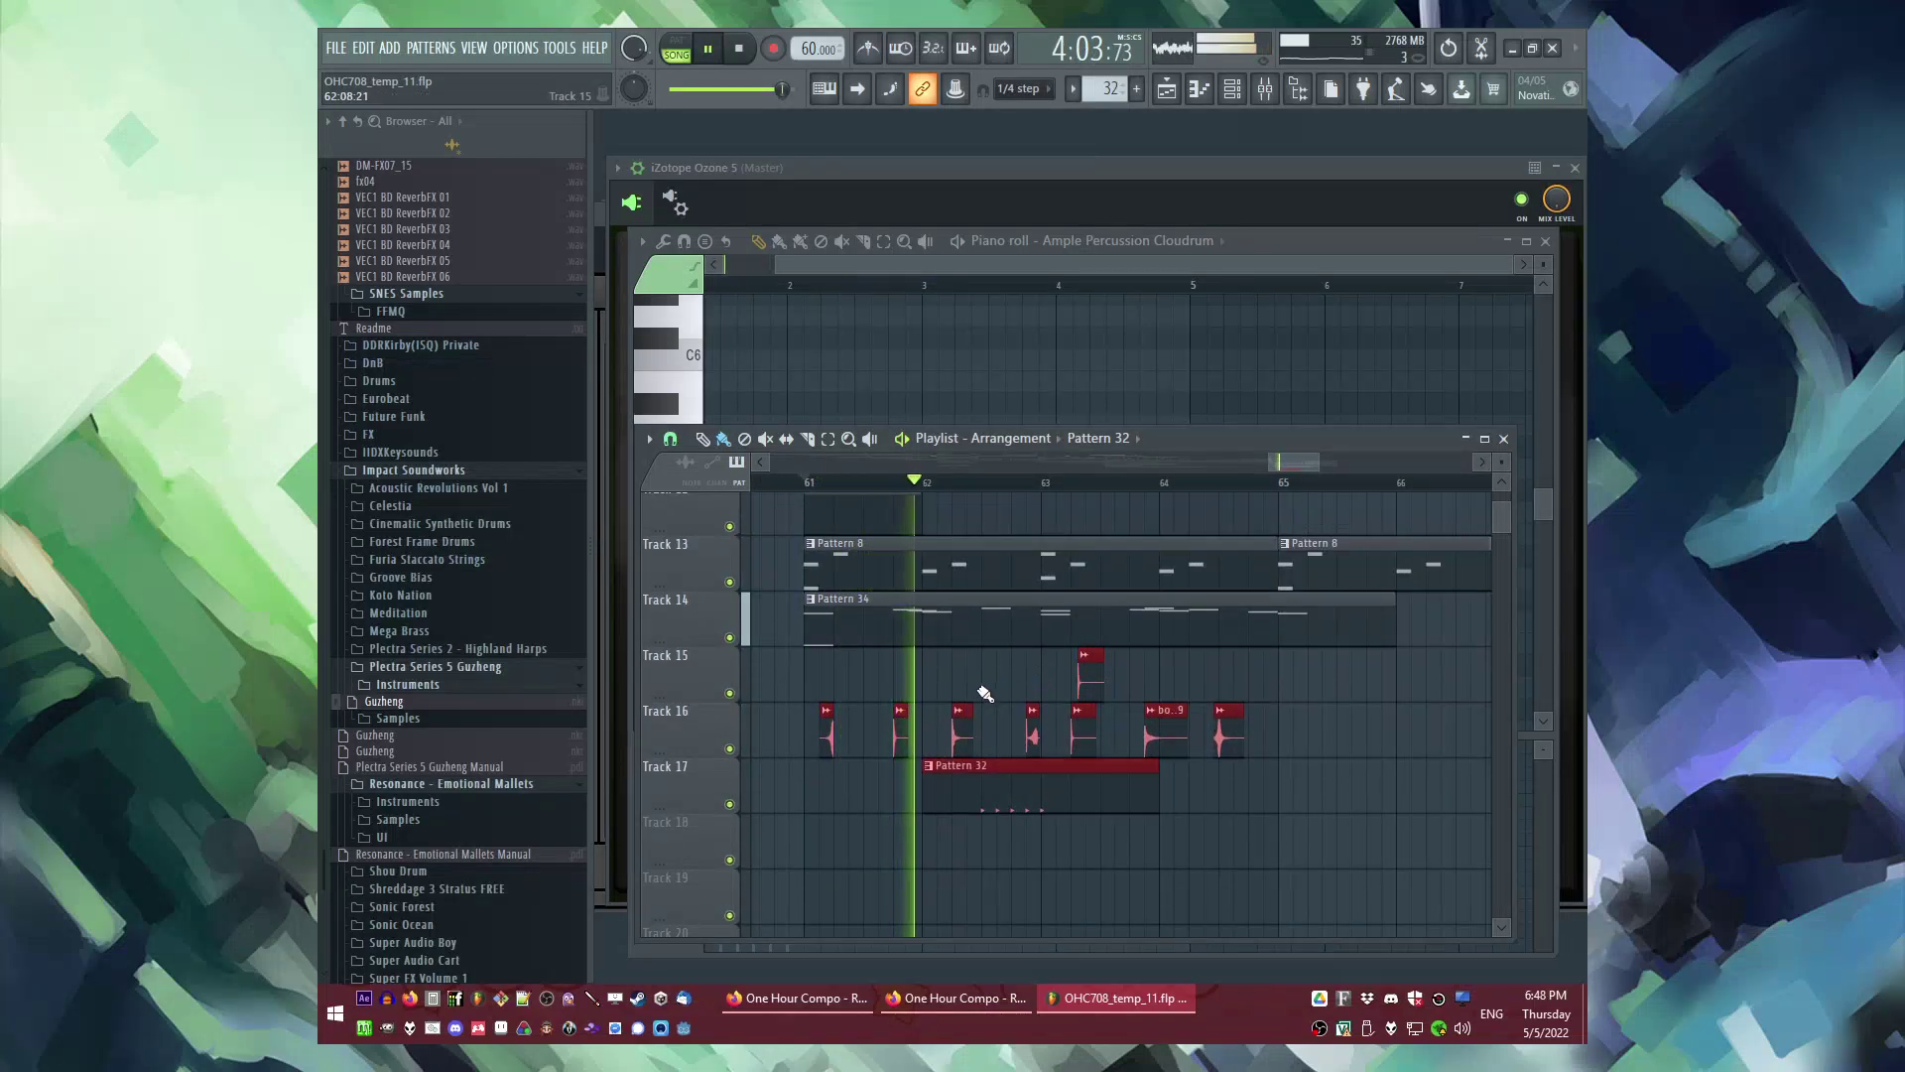
pyautogui.doubleClick(894, 736)
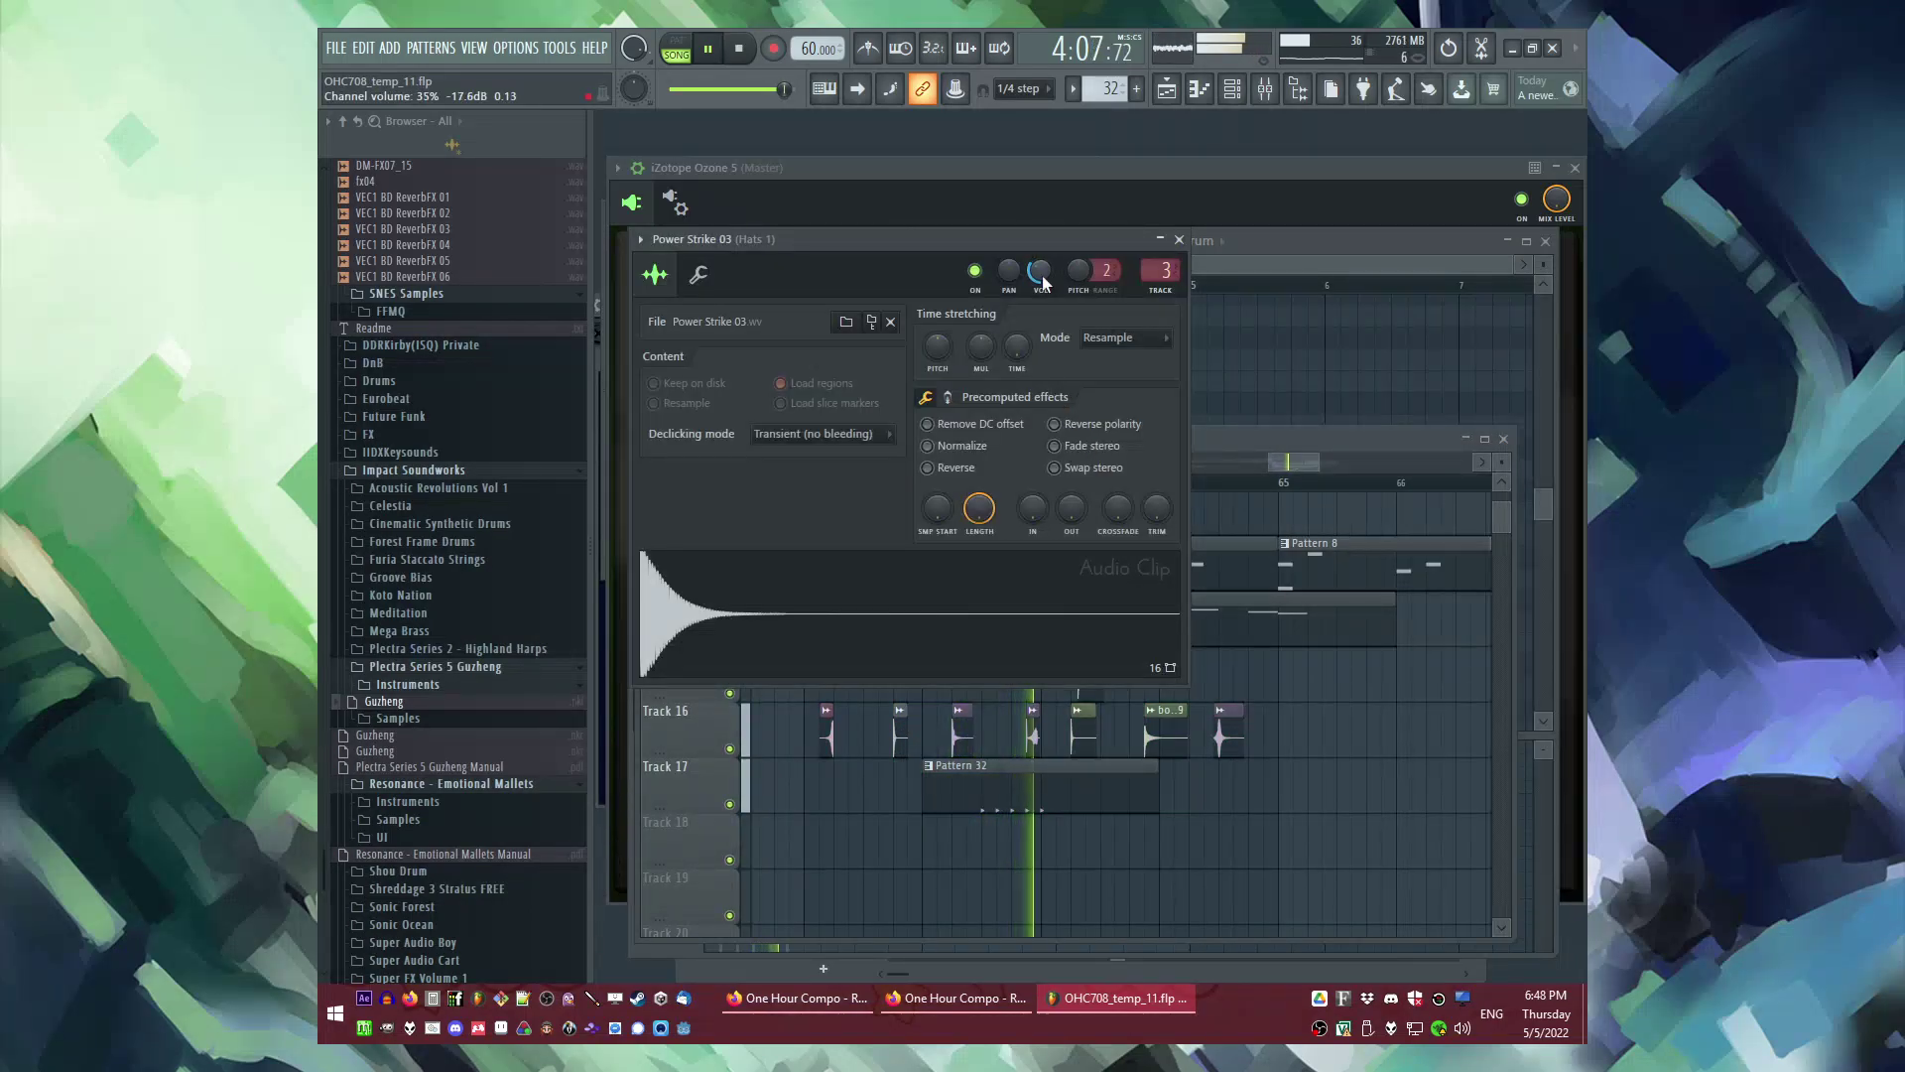
pyautogui.click(1085, 729)
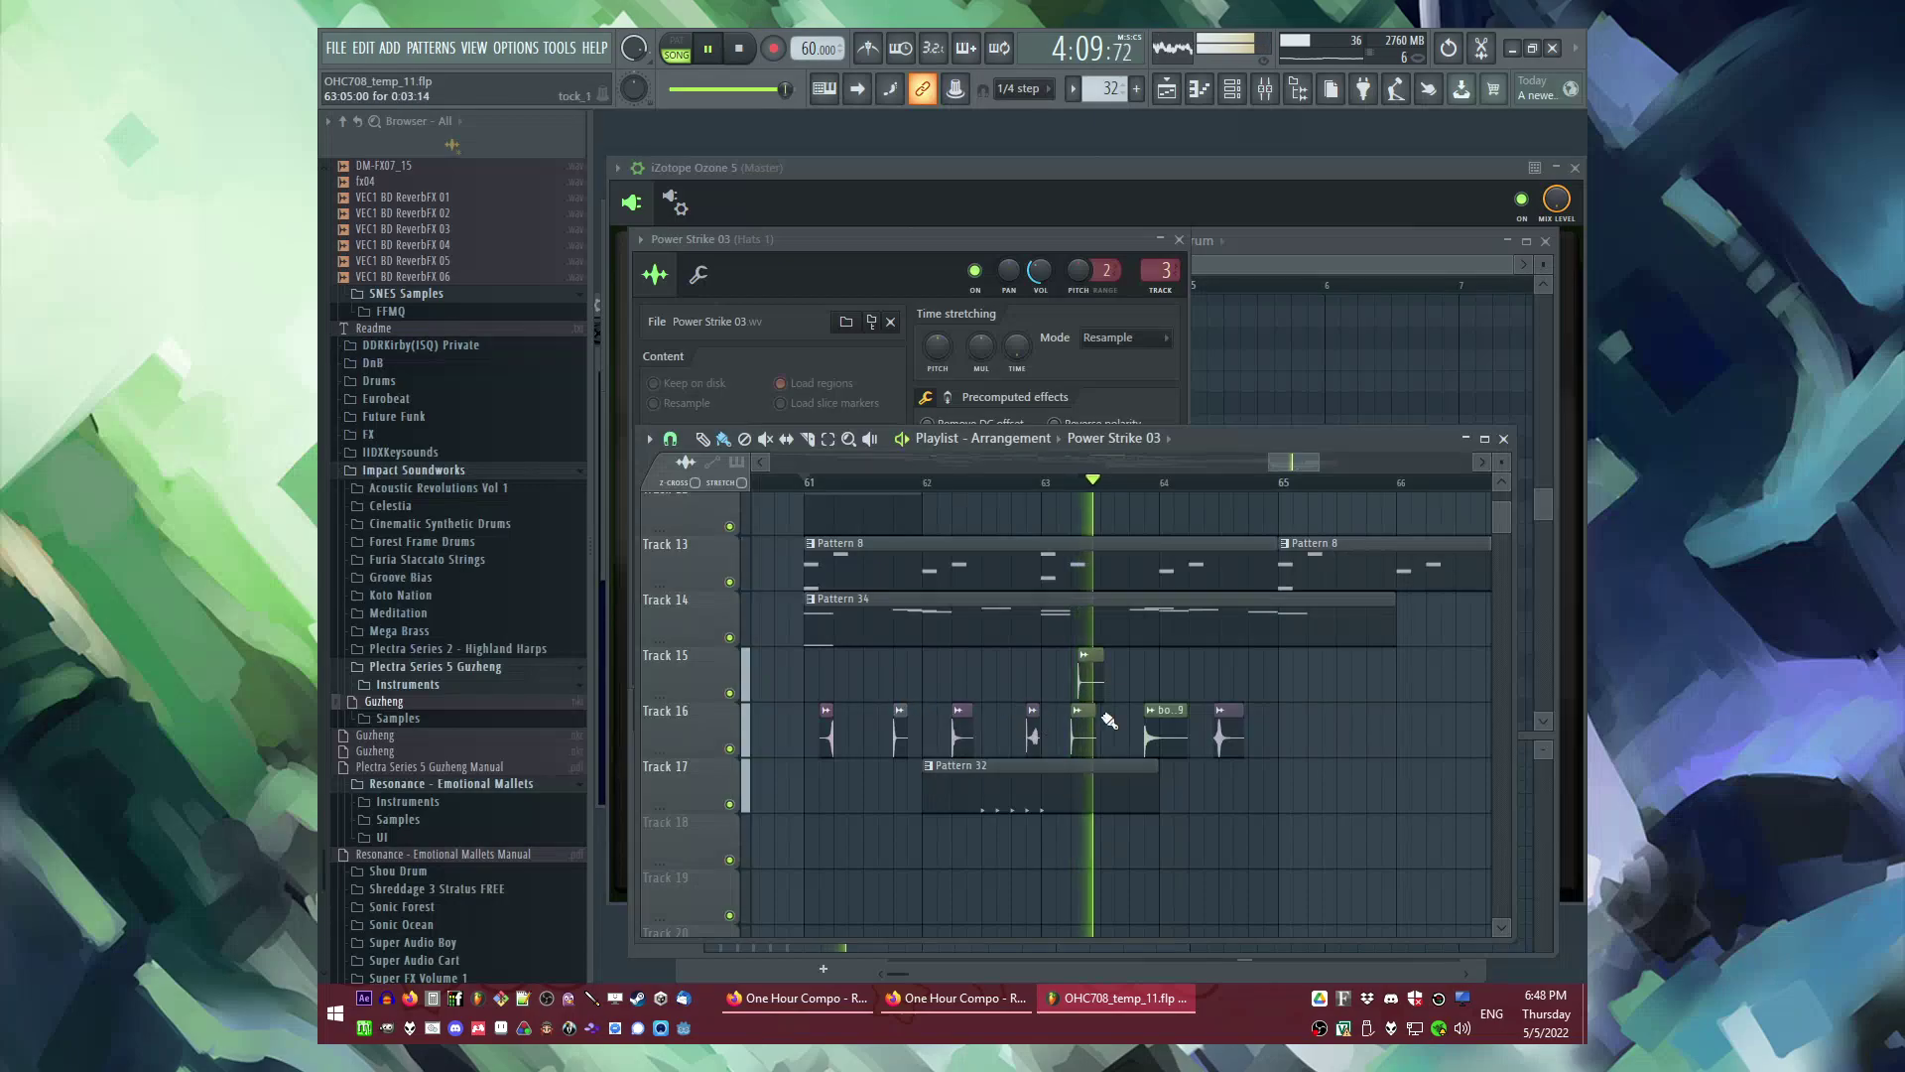
# Step: Copy Patterns 18 and 19 with their audio hits from Tracks 10 and 11 and move the copies to free lower tracks
pyautogui.scroll(3, 1258, 711)
pyautogui.scroll(-3, 1141, 805)
pyautogui.scroll(-2, 1147, 807)
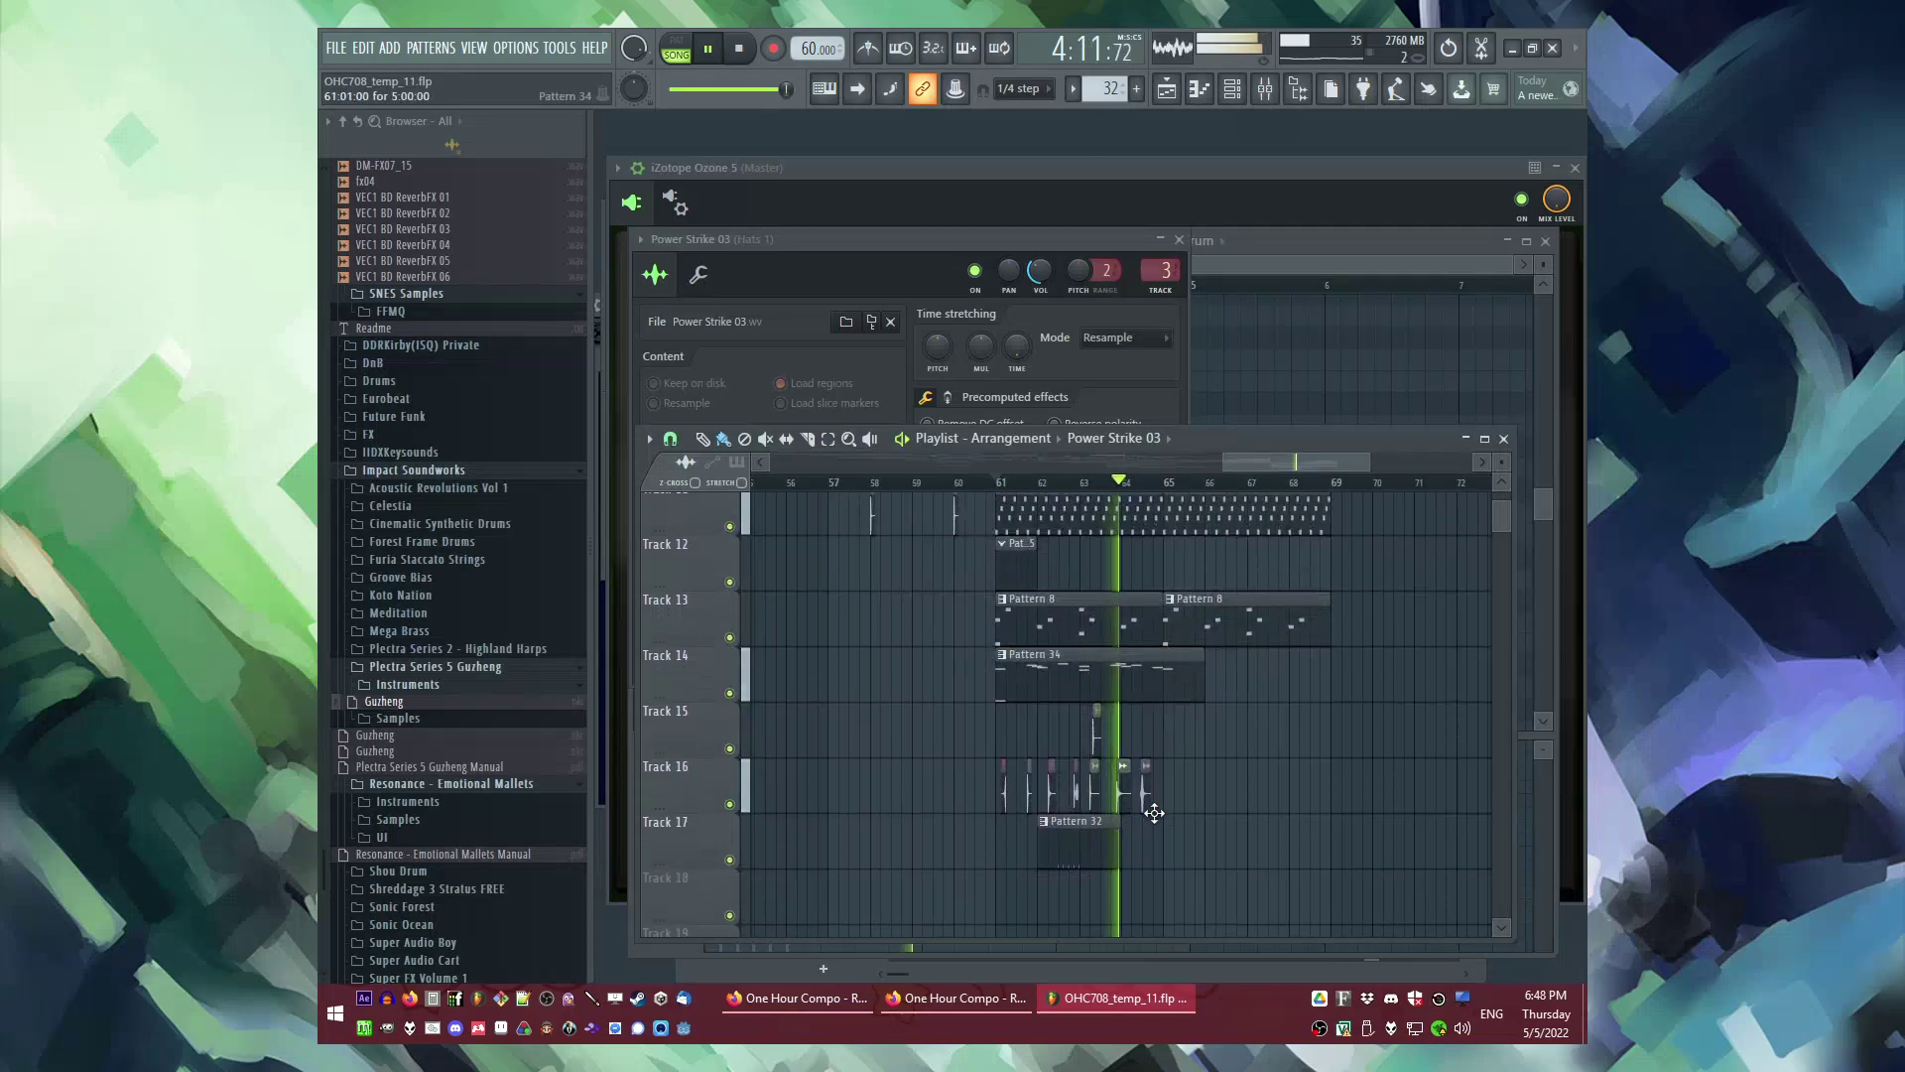
pyautogui.scroll(4, 992, 754)
pyautogui.moveTo(840, 671); pyautogui.dragTo(990, 749)
pyautogui.hotkey('ctrl', 'c')
pyautogui.scroll(3, 1312, 796)
pyautogui.hotkey('ctrl', 'v')
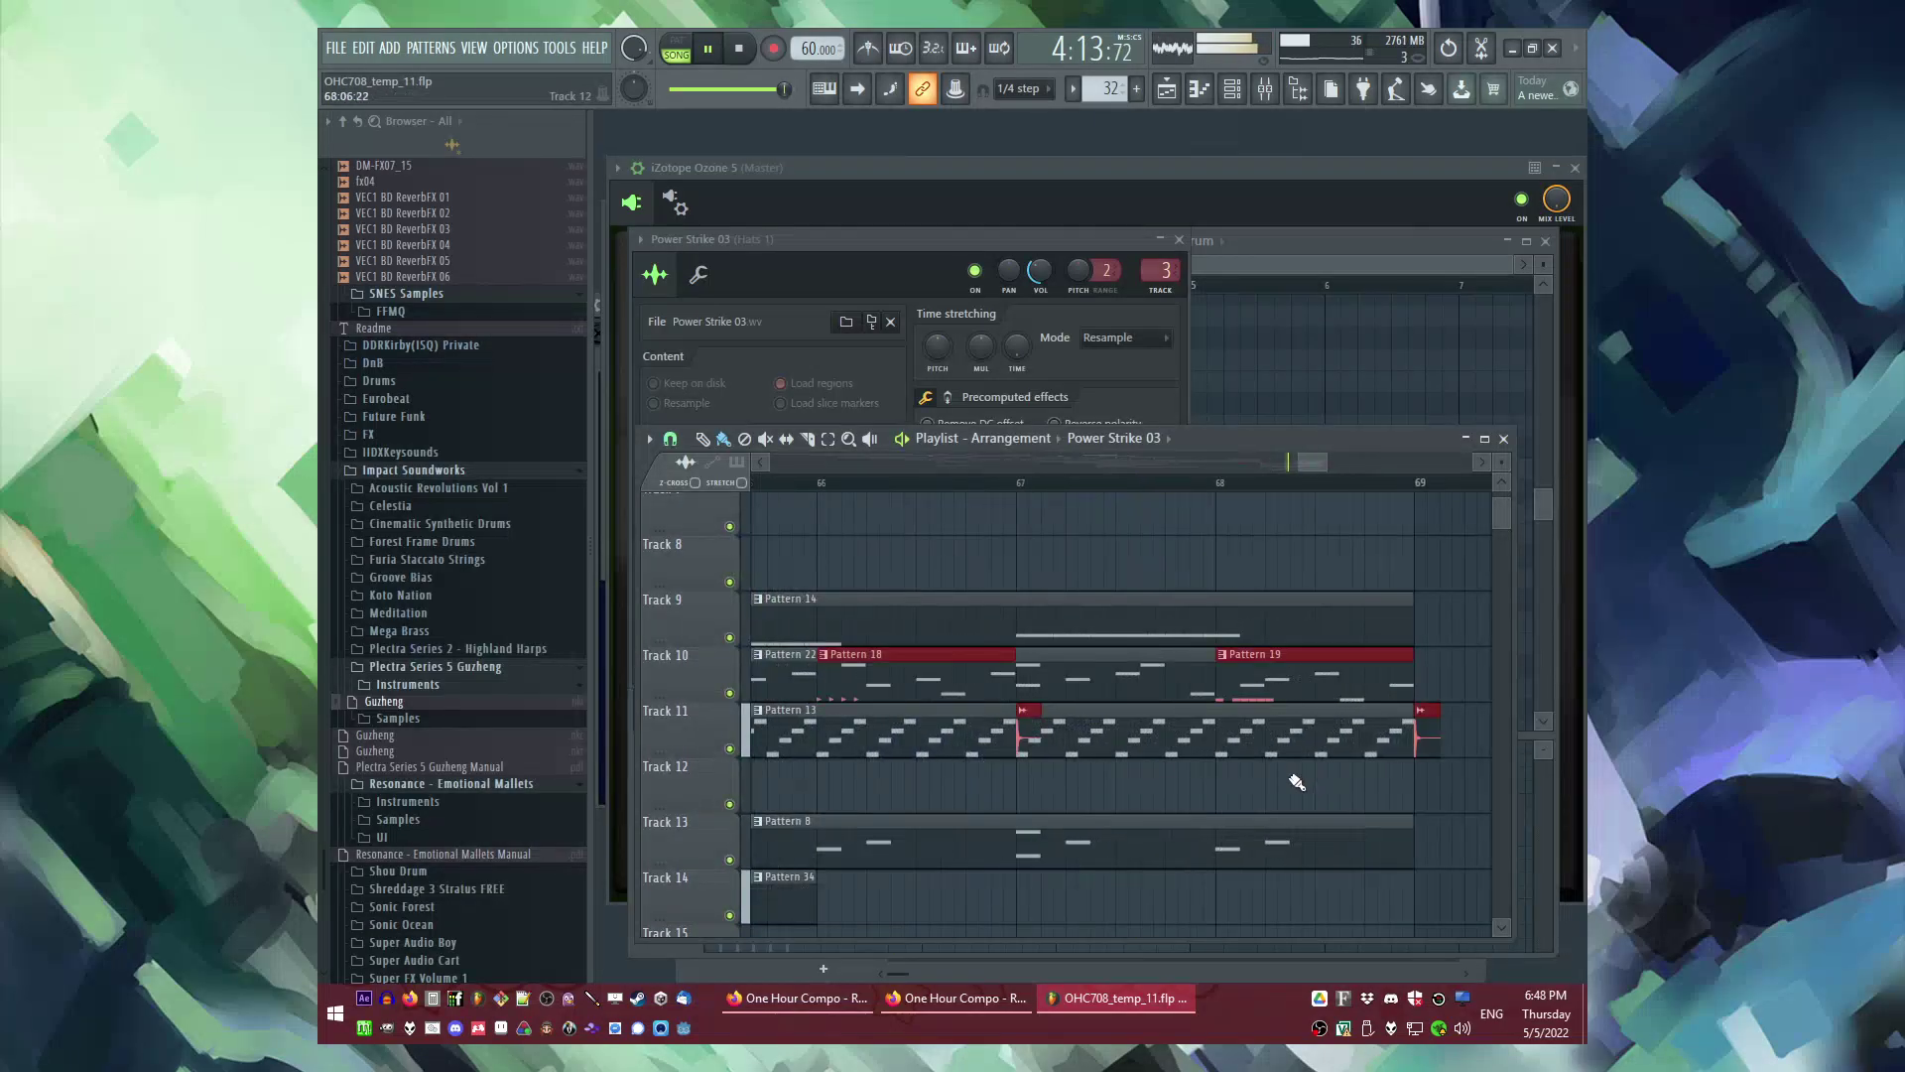
pyautogui.scroll(-2, 1286, 772)
pyautogui.moveTo(1144, 687); pyautogui.dragTo(1077, 799)
# Step: Place a copy of Pattern 16 on Track 12 at bar 65
pyautogui.scroll(-3, 1154, 756)
pyautogui.scroll(3, 1144, 765)
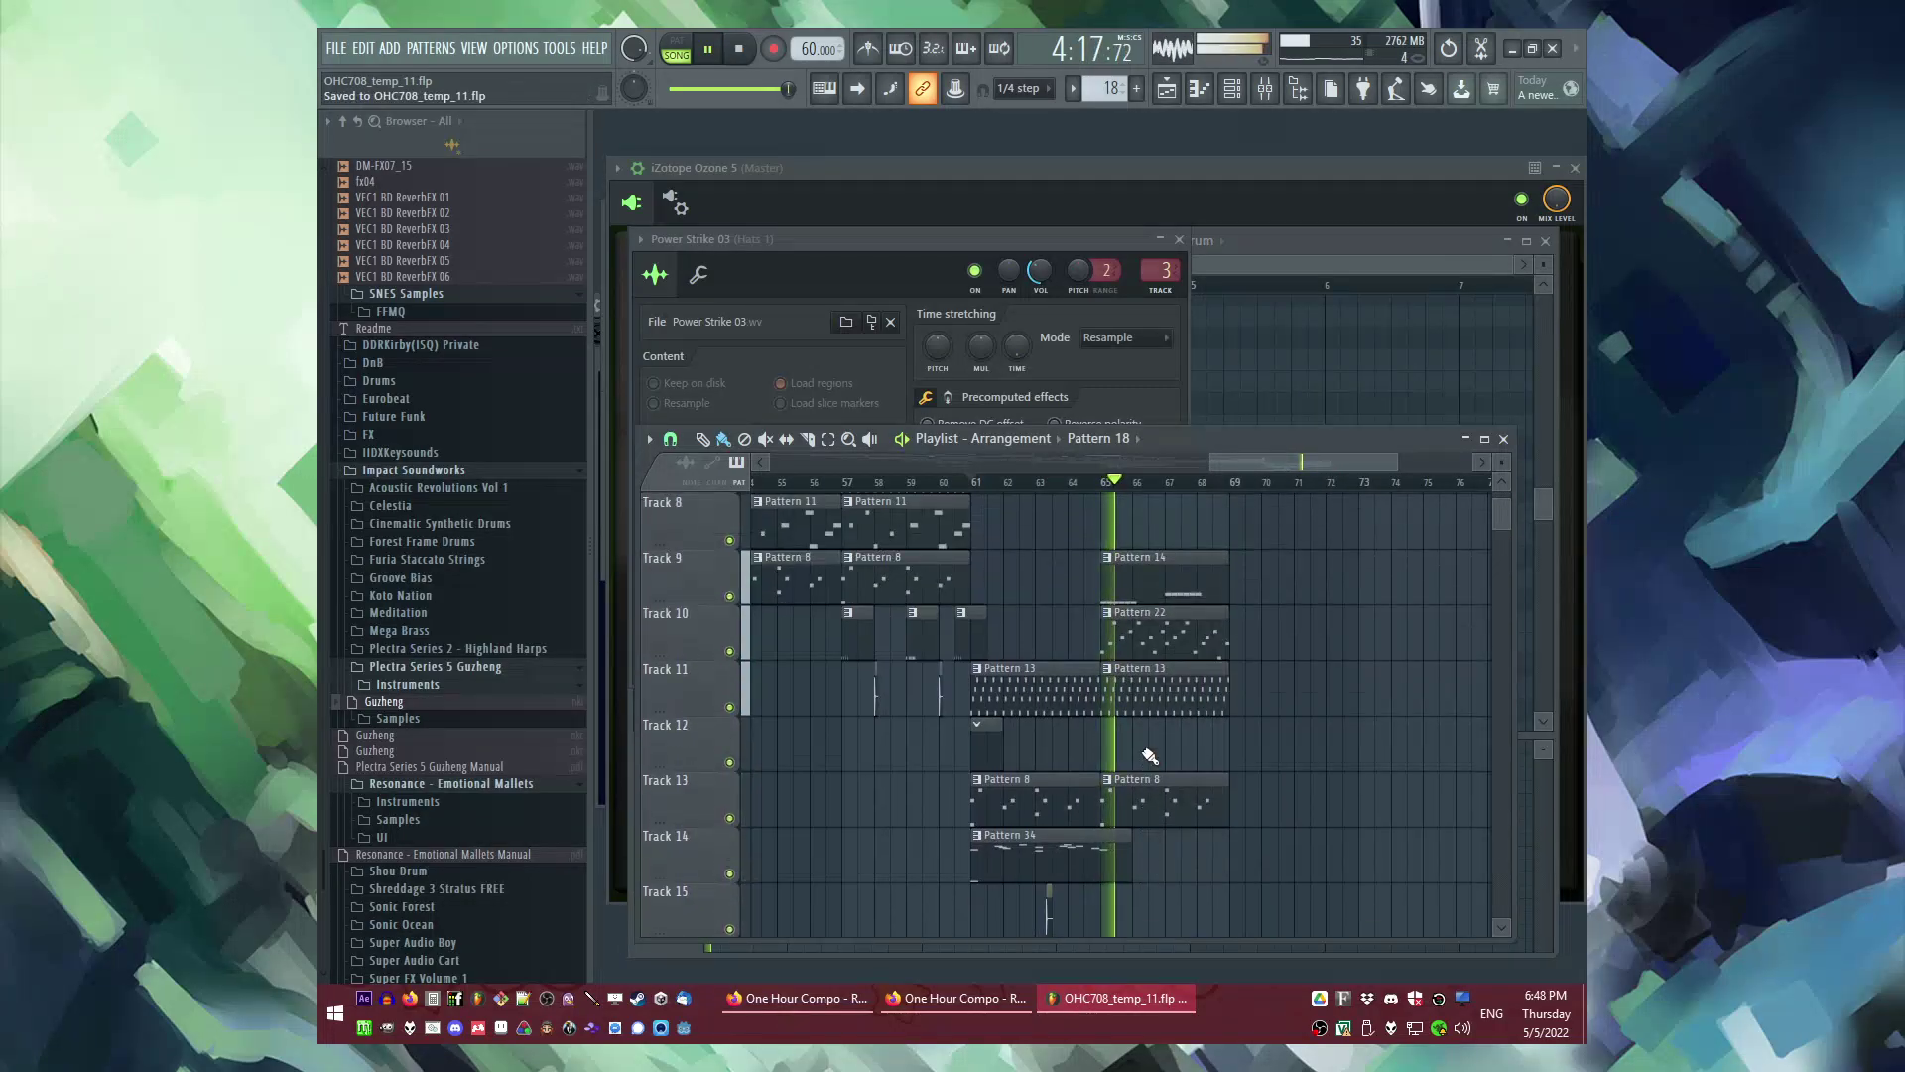
pyautogui.scroll(1, 1278, 765)
pyautogui.scroll(-4, 1276, 764)
pyautogui.scroll(1, 927, 637)
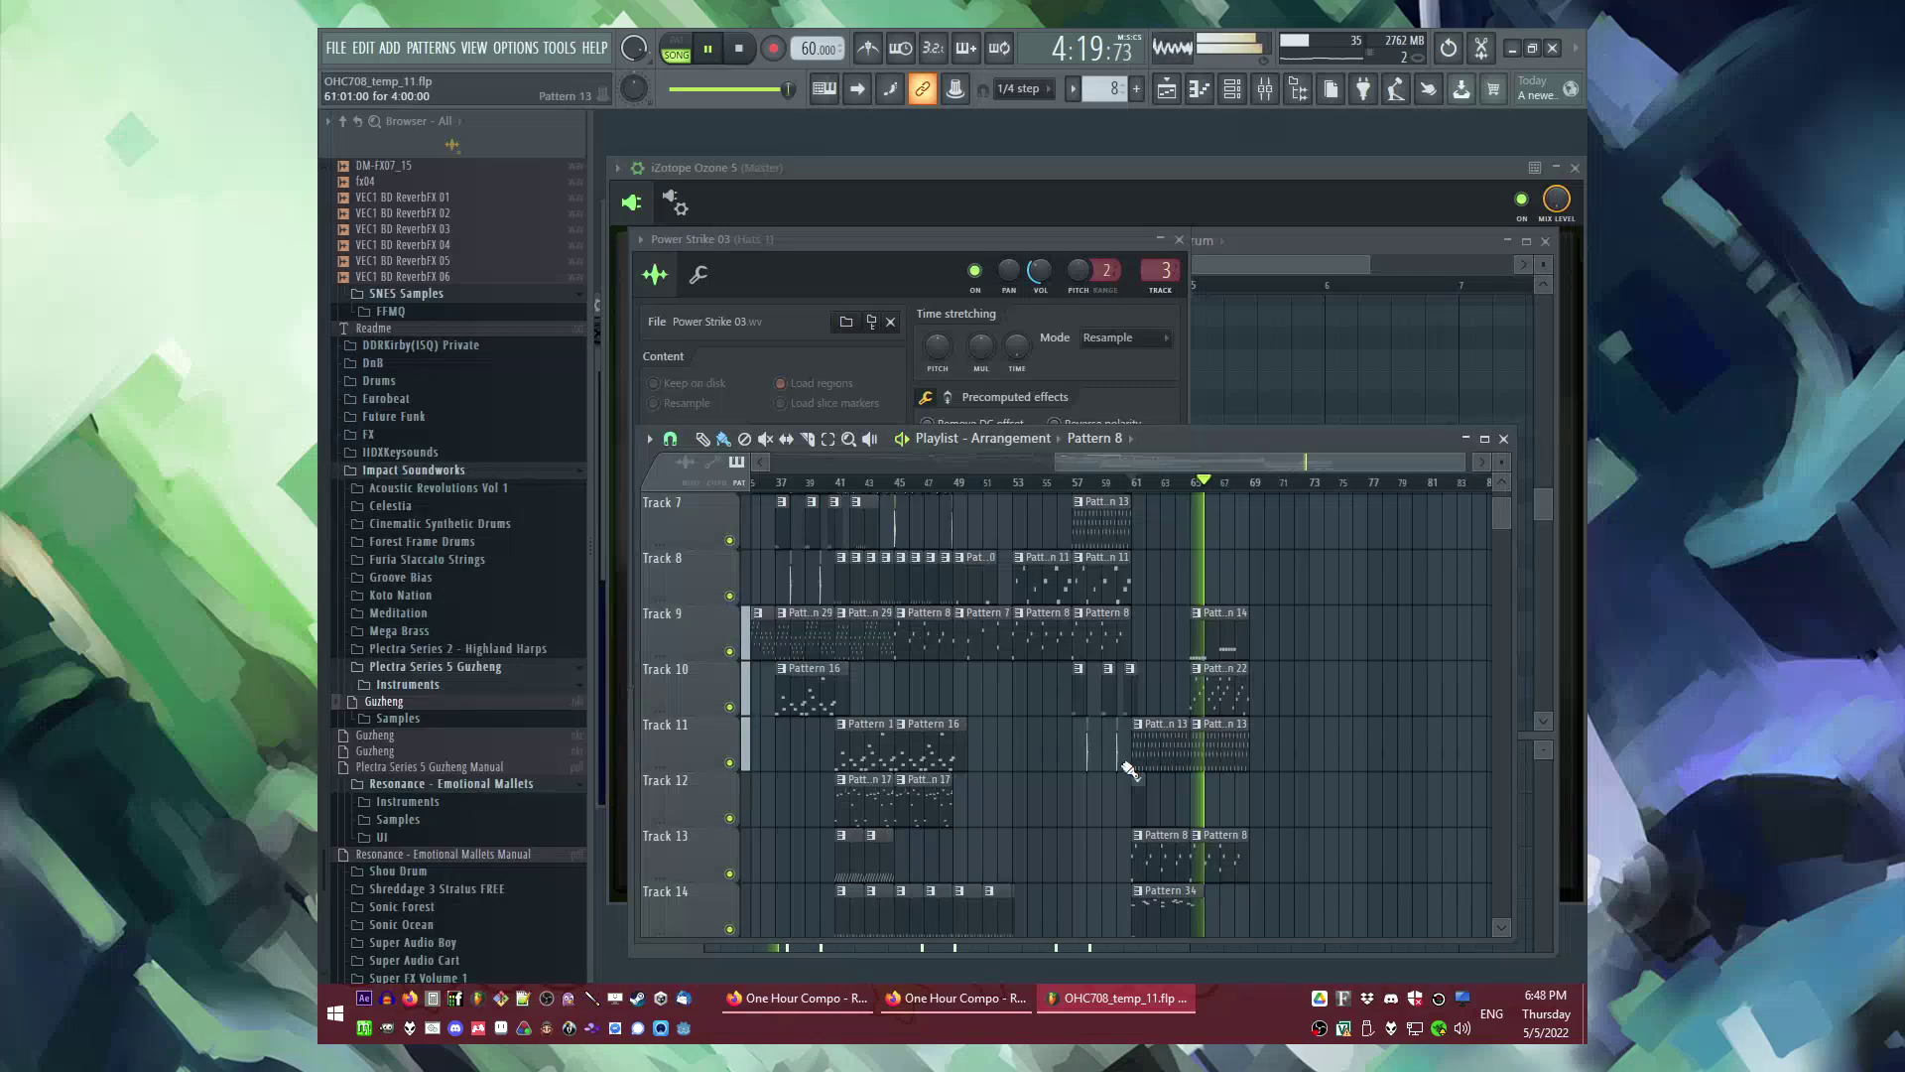
pyautogui.scroll(3, 877, 746)
pyautogui.scroll(-2, 869, 784)
pyautogui.click(865, 805)
pyautogui.scroll(-2, 1148, 795)
pyautogui.scroll(2, 1195, 769)
pyautogui.click(1207, 765)
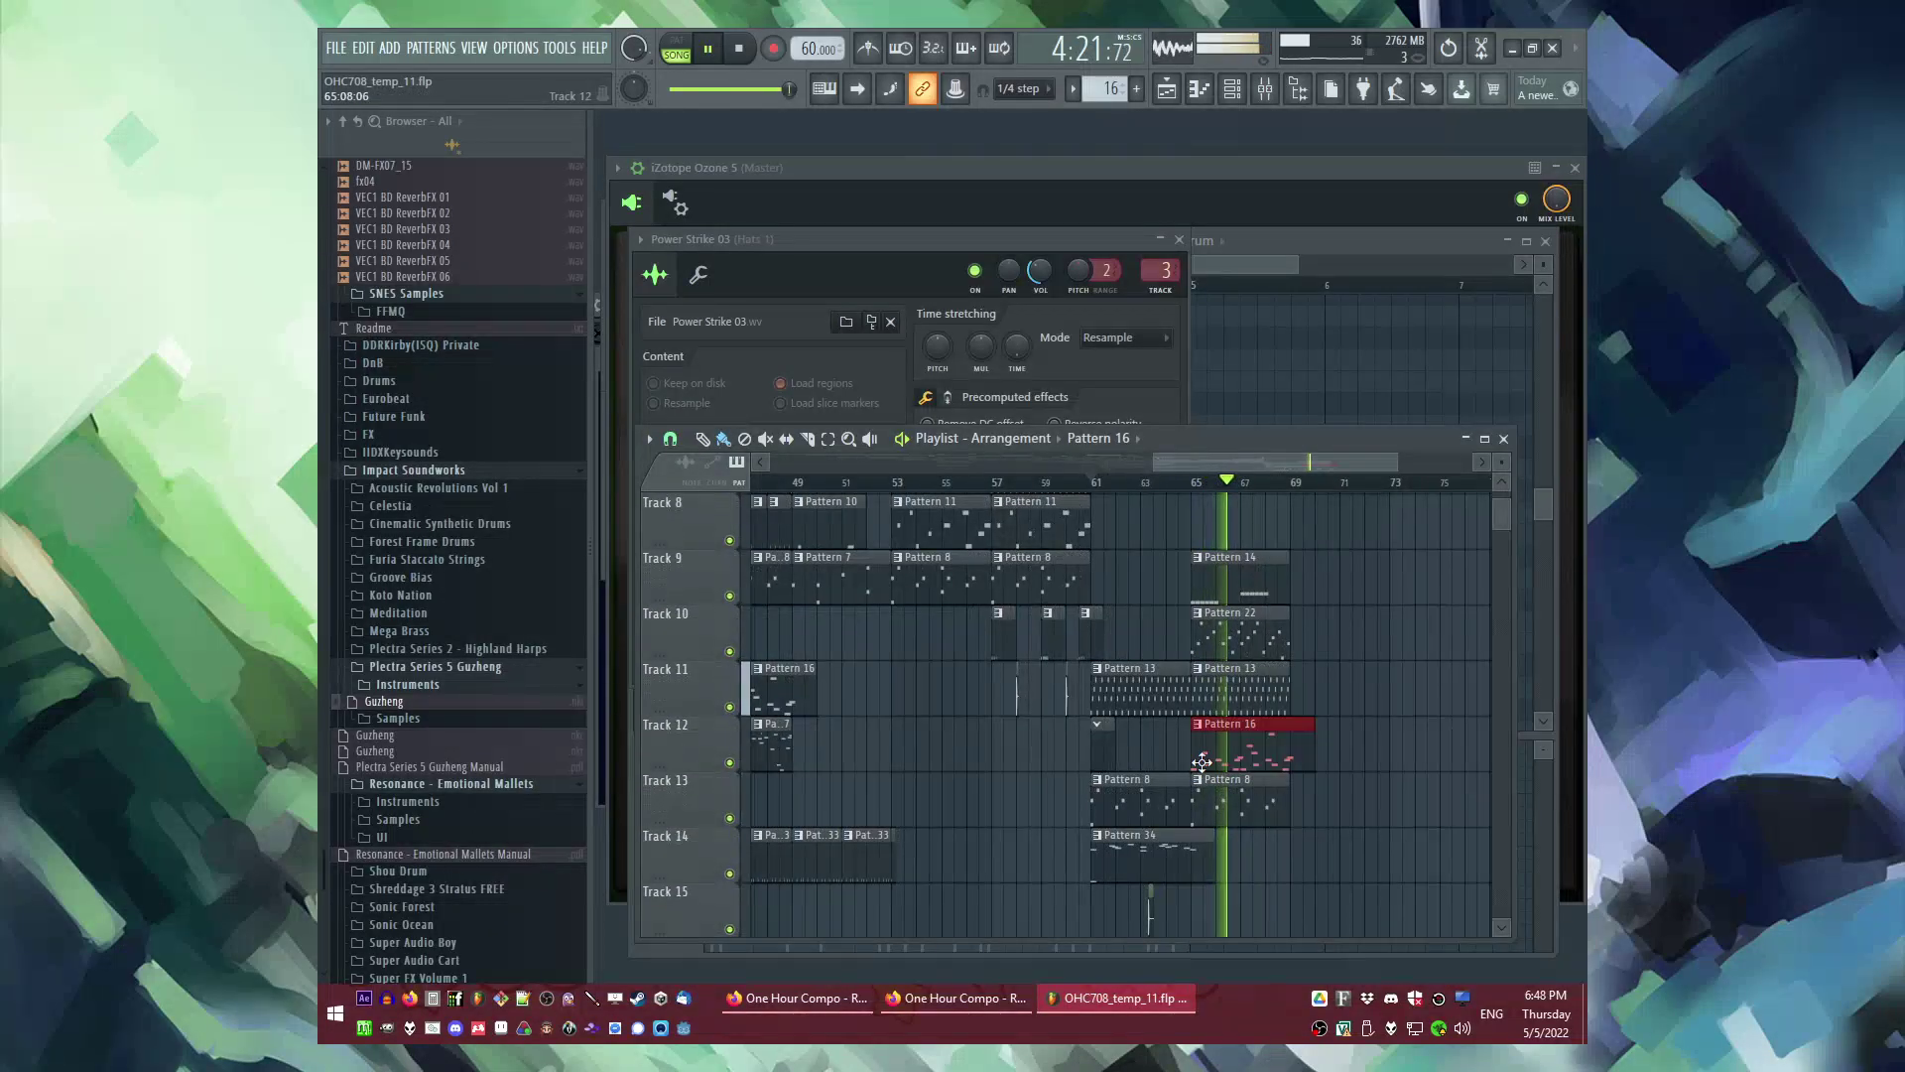
# Step: Look through the whole arrangement for material to continue the section after bar 65
pyautogui.scroll(-2, 1205, 769)
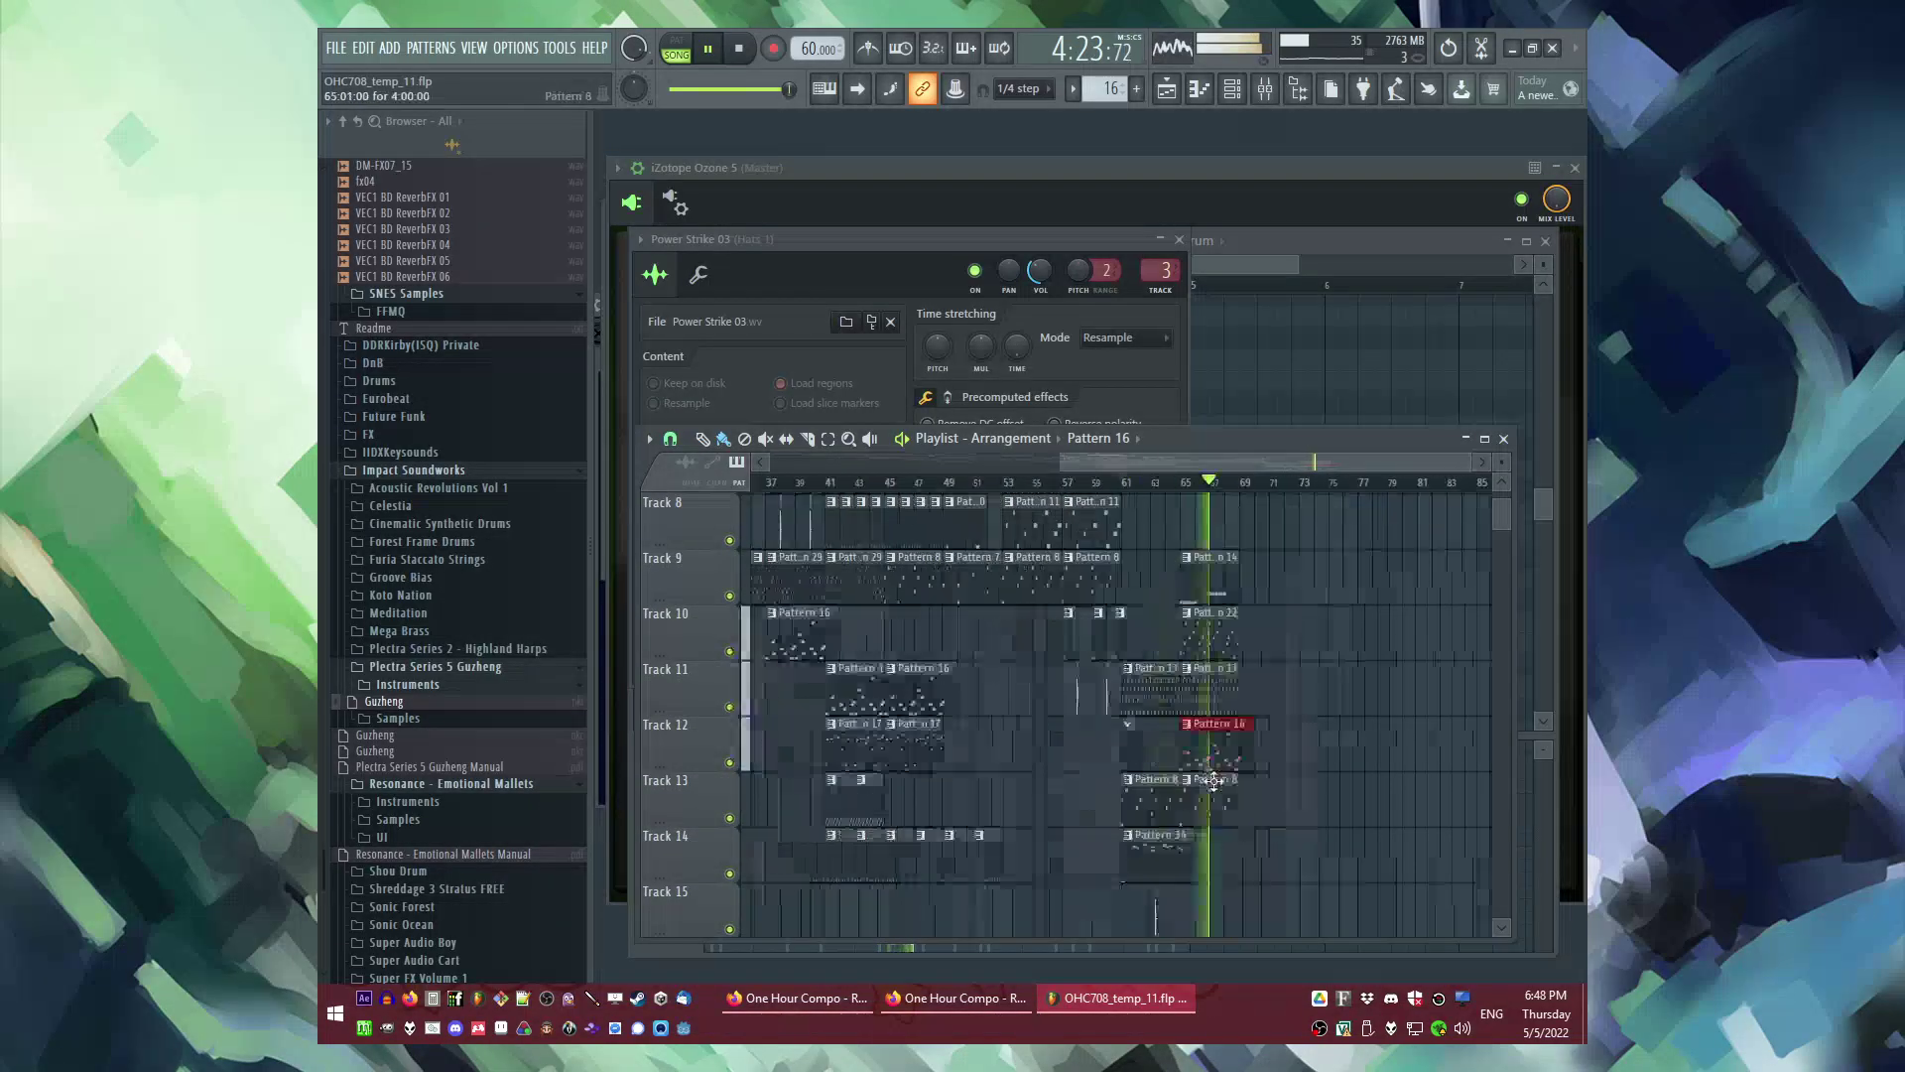
pyautogui.scroll(2, 1230, 779)
pyautogui.scroll(2, 1359, 794)
pyautogui.scroll(2, 1352, 791)
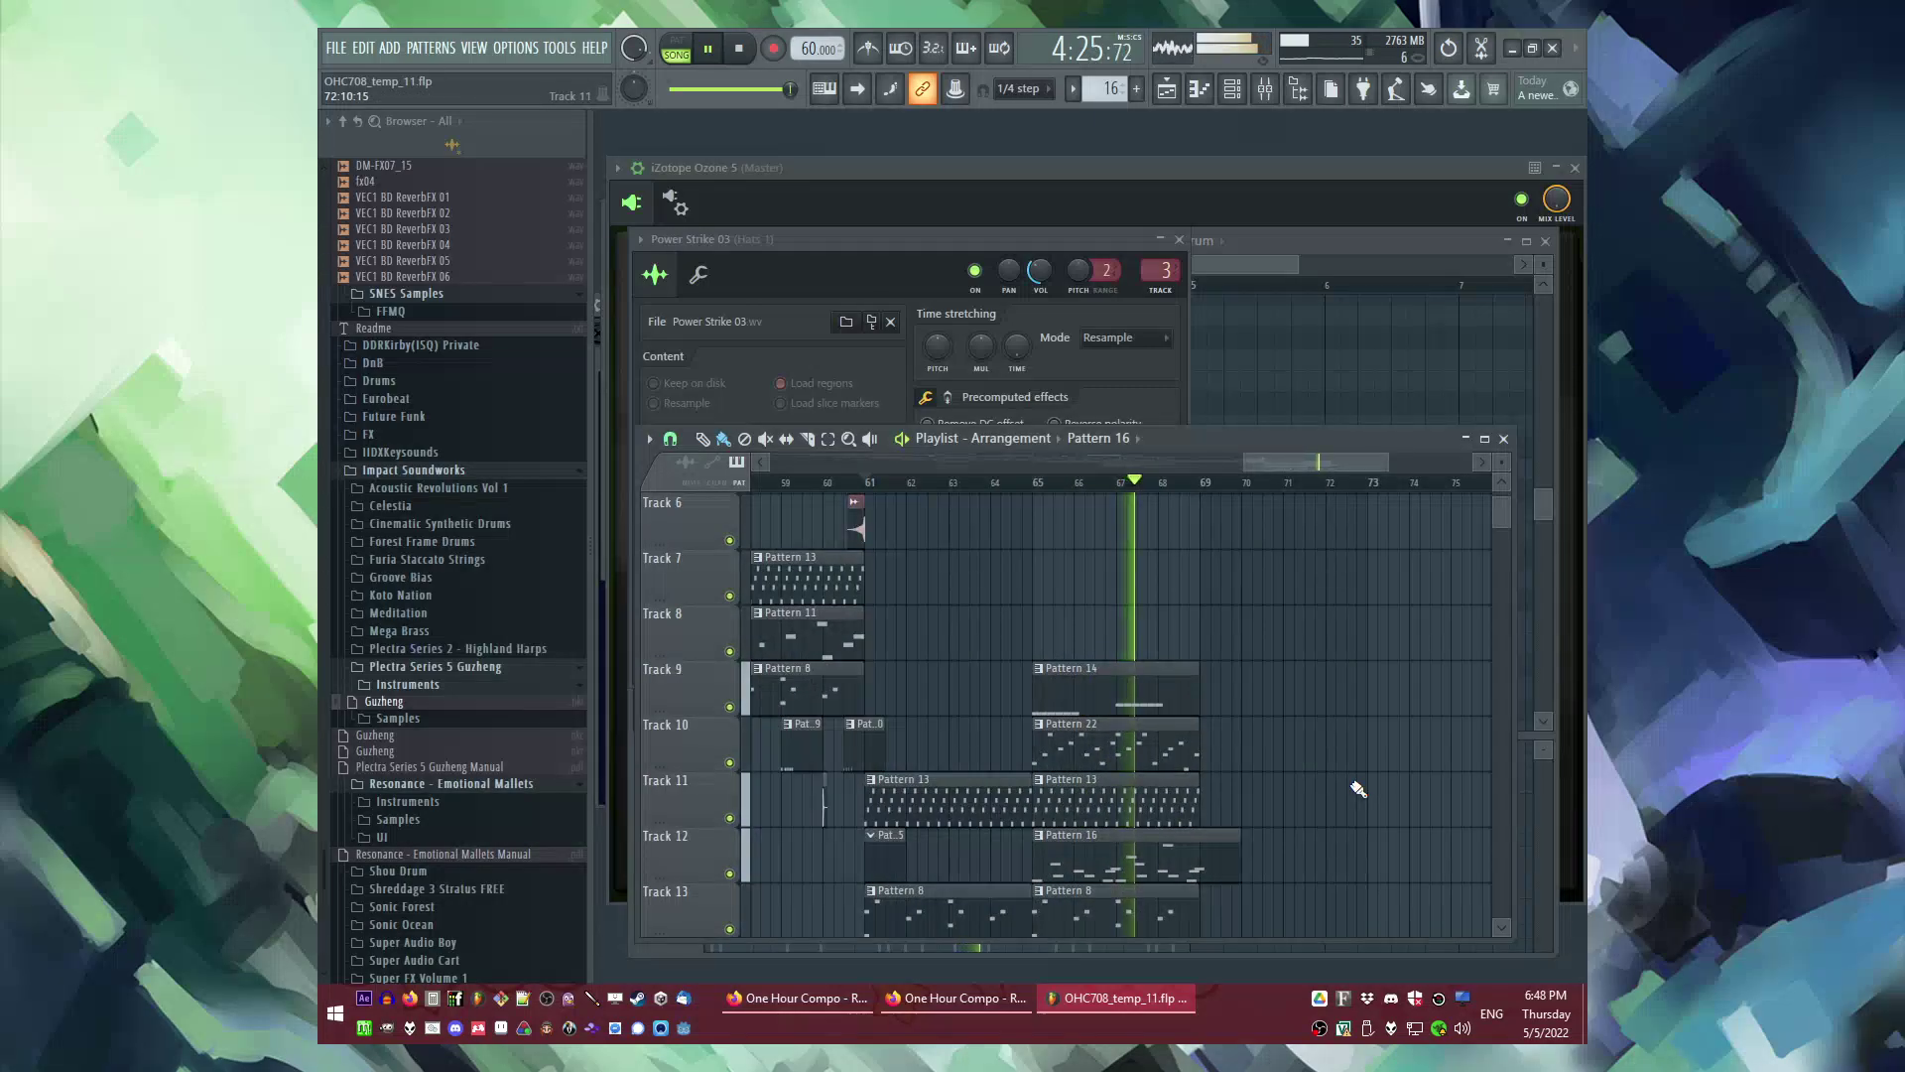
pyautogui.scroll(-2, 1290, 719)
pyautogui.scroll(5, 1263, 685)
pyautogui.scroll(-4, 1263, 680)
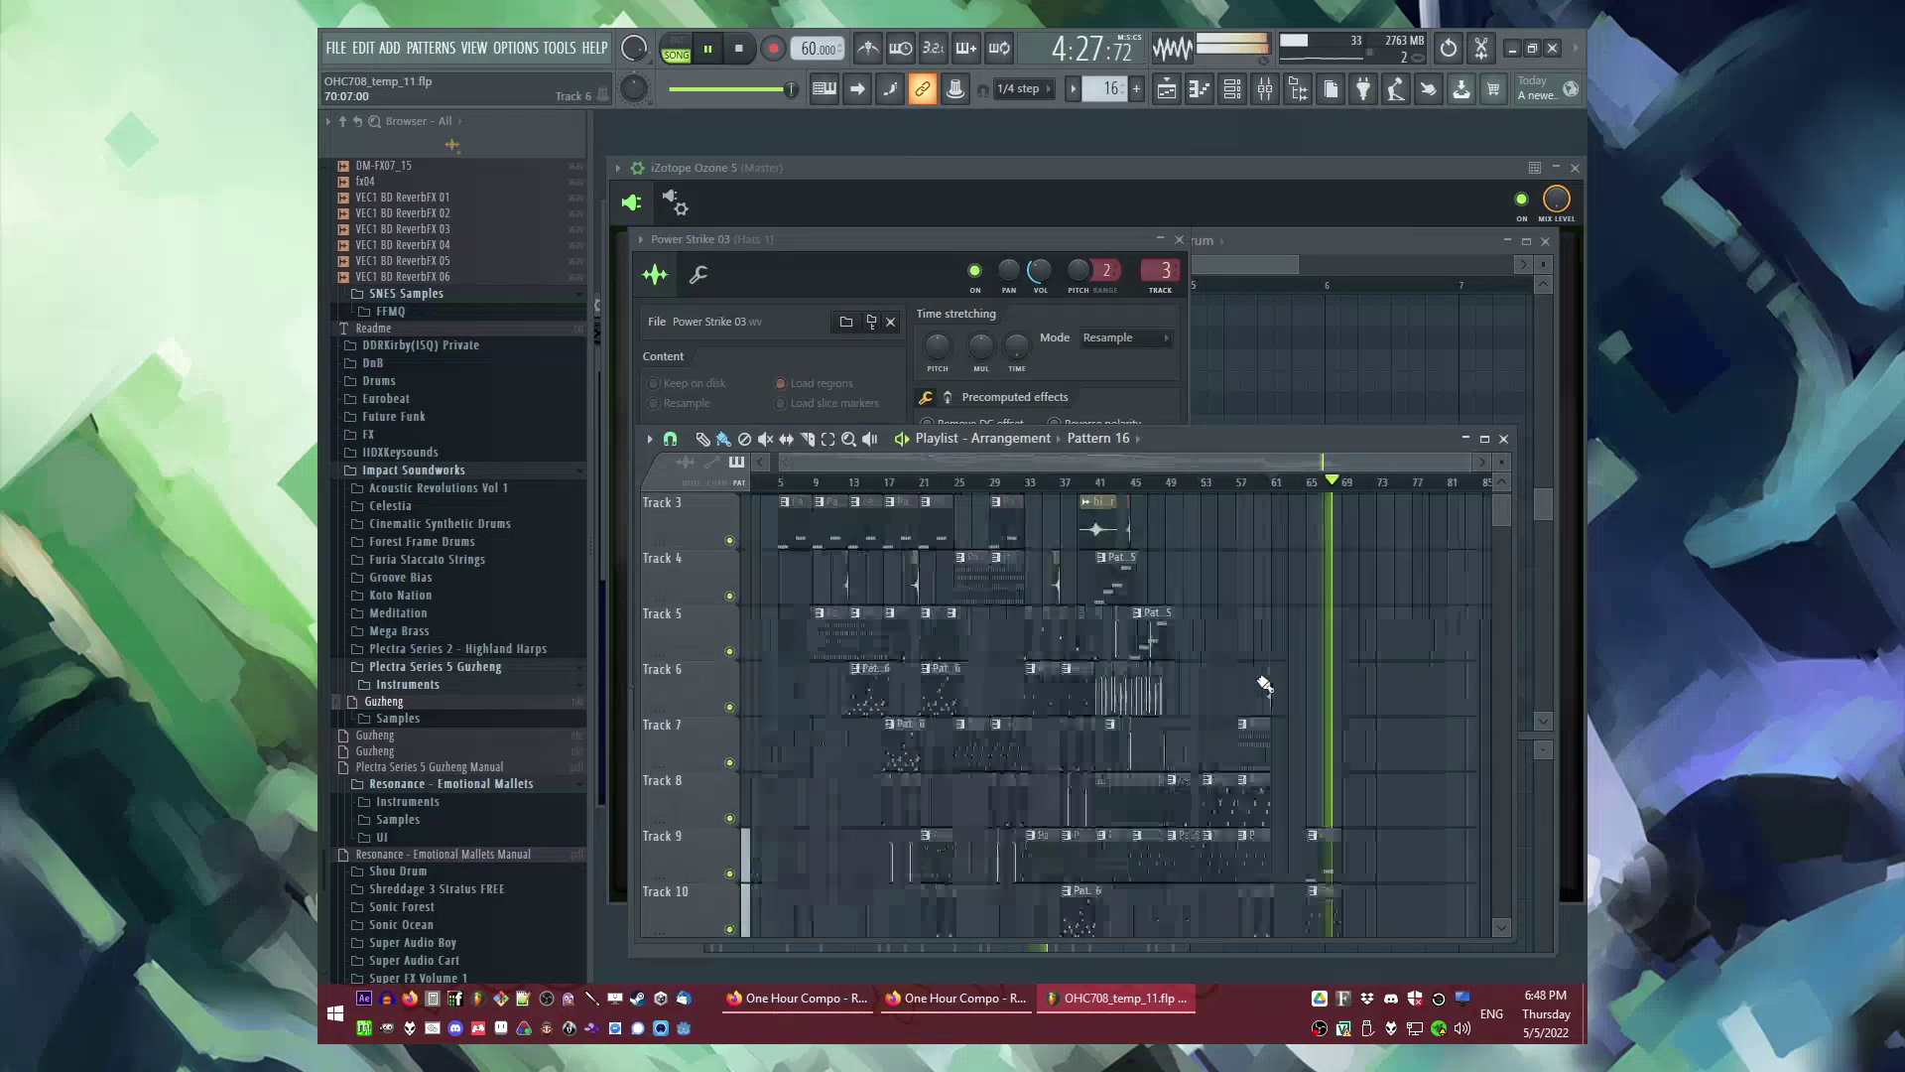
pyautogui.scroll(2, 863, 675)
pyautogui.scroll(3, 838, 670)
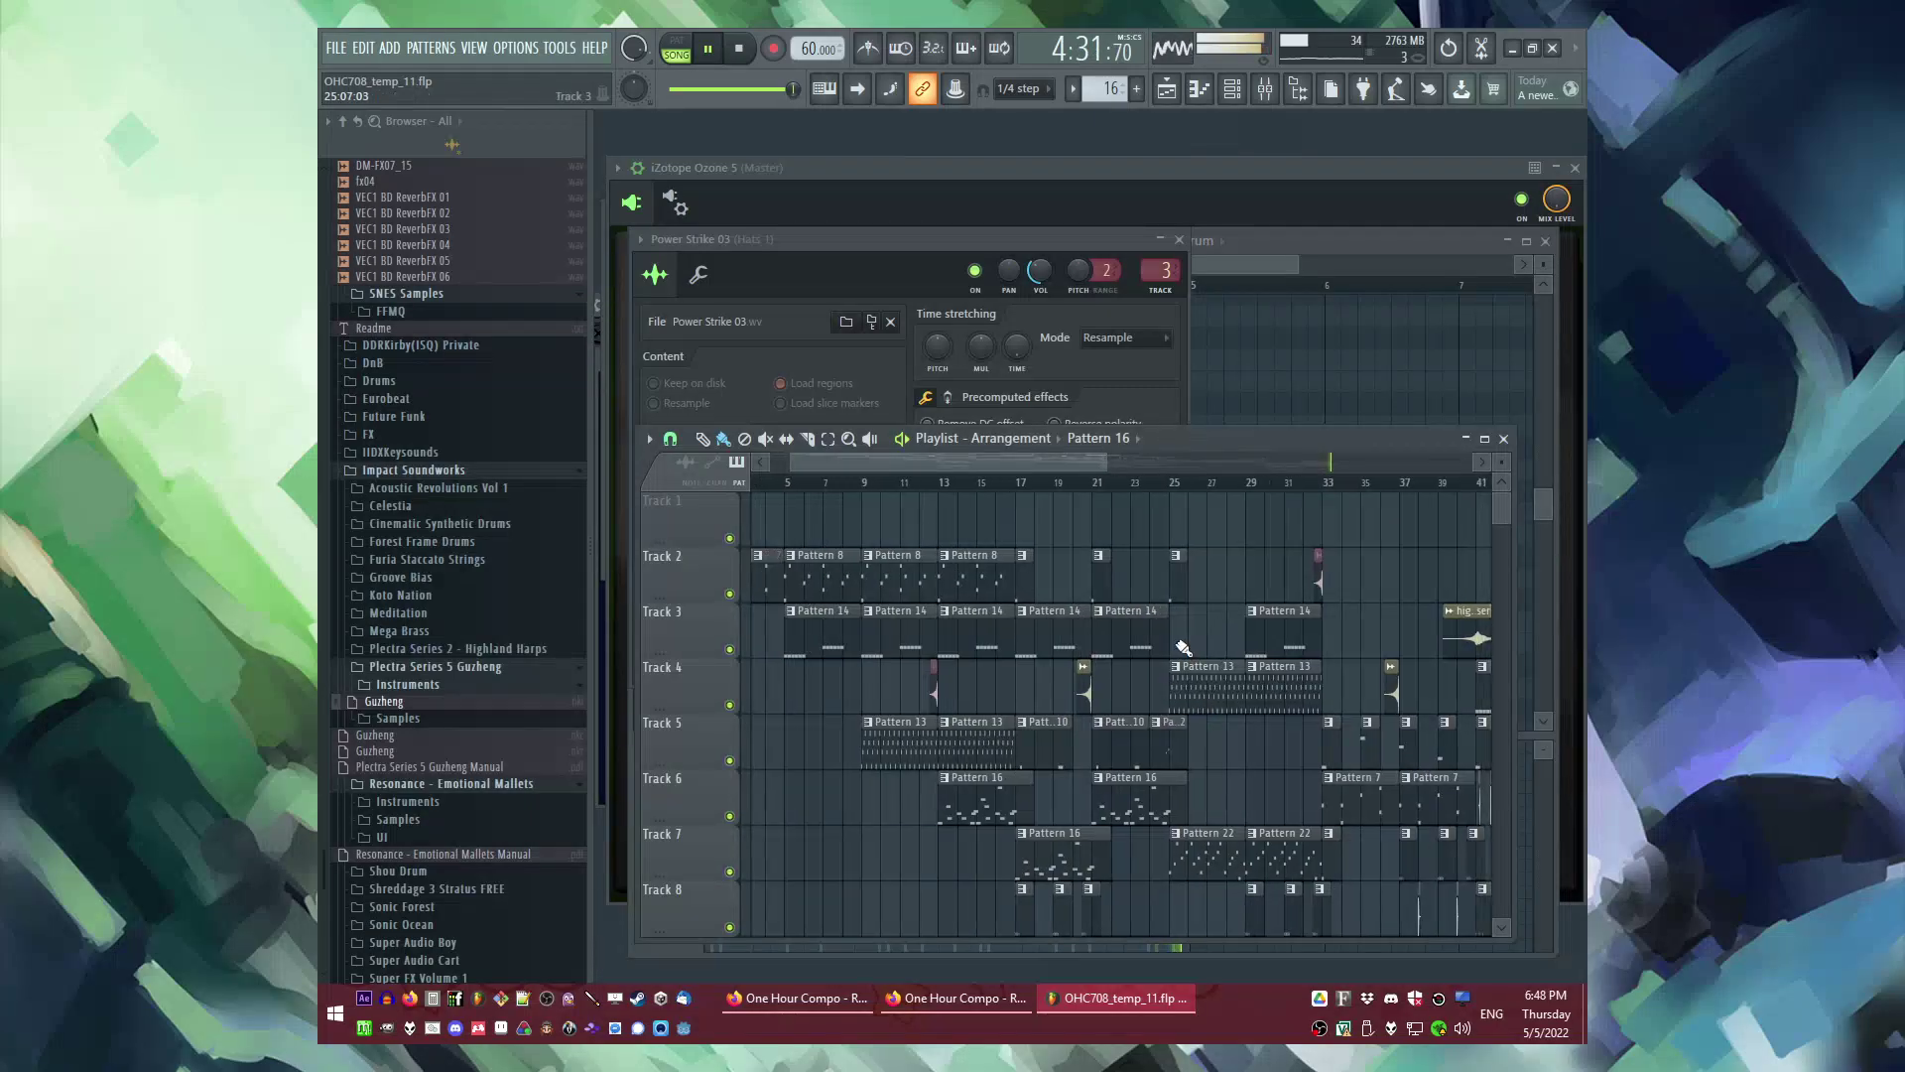
pyautogui.scroll(-2, 1125, 566)
pyautogui.scroll(-3, 963, 635)
pyautogui.scroll(-5, 1276, 668)
pyautogui.scroll(6, 1325, 621)
# Step: Add a Pattern 22 clip on Track 10 at bar 69 and trim it to a short slice
pyautogui.click(1330, 486)
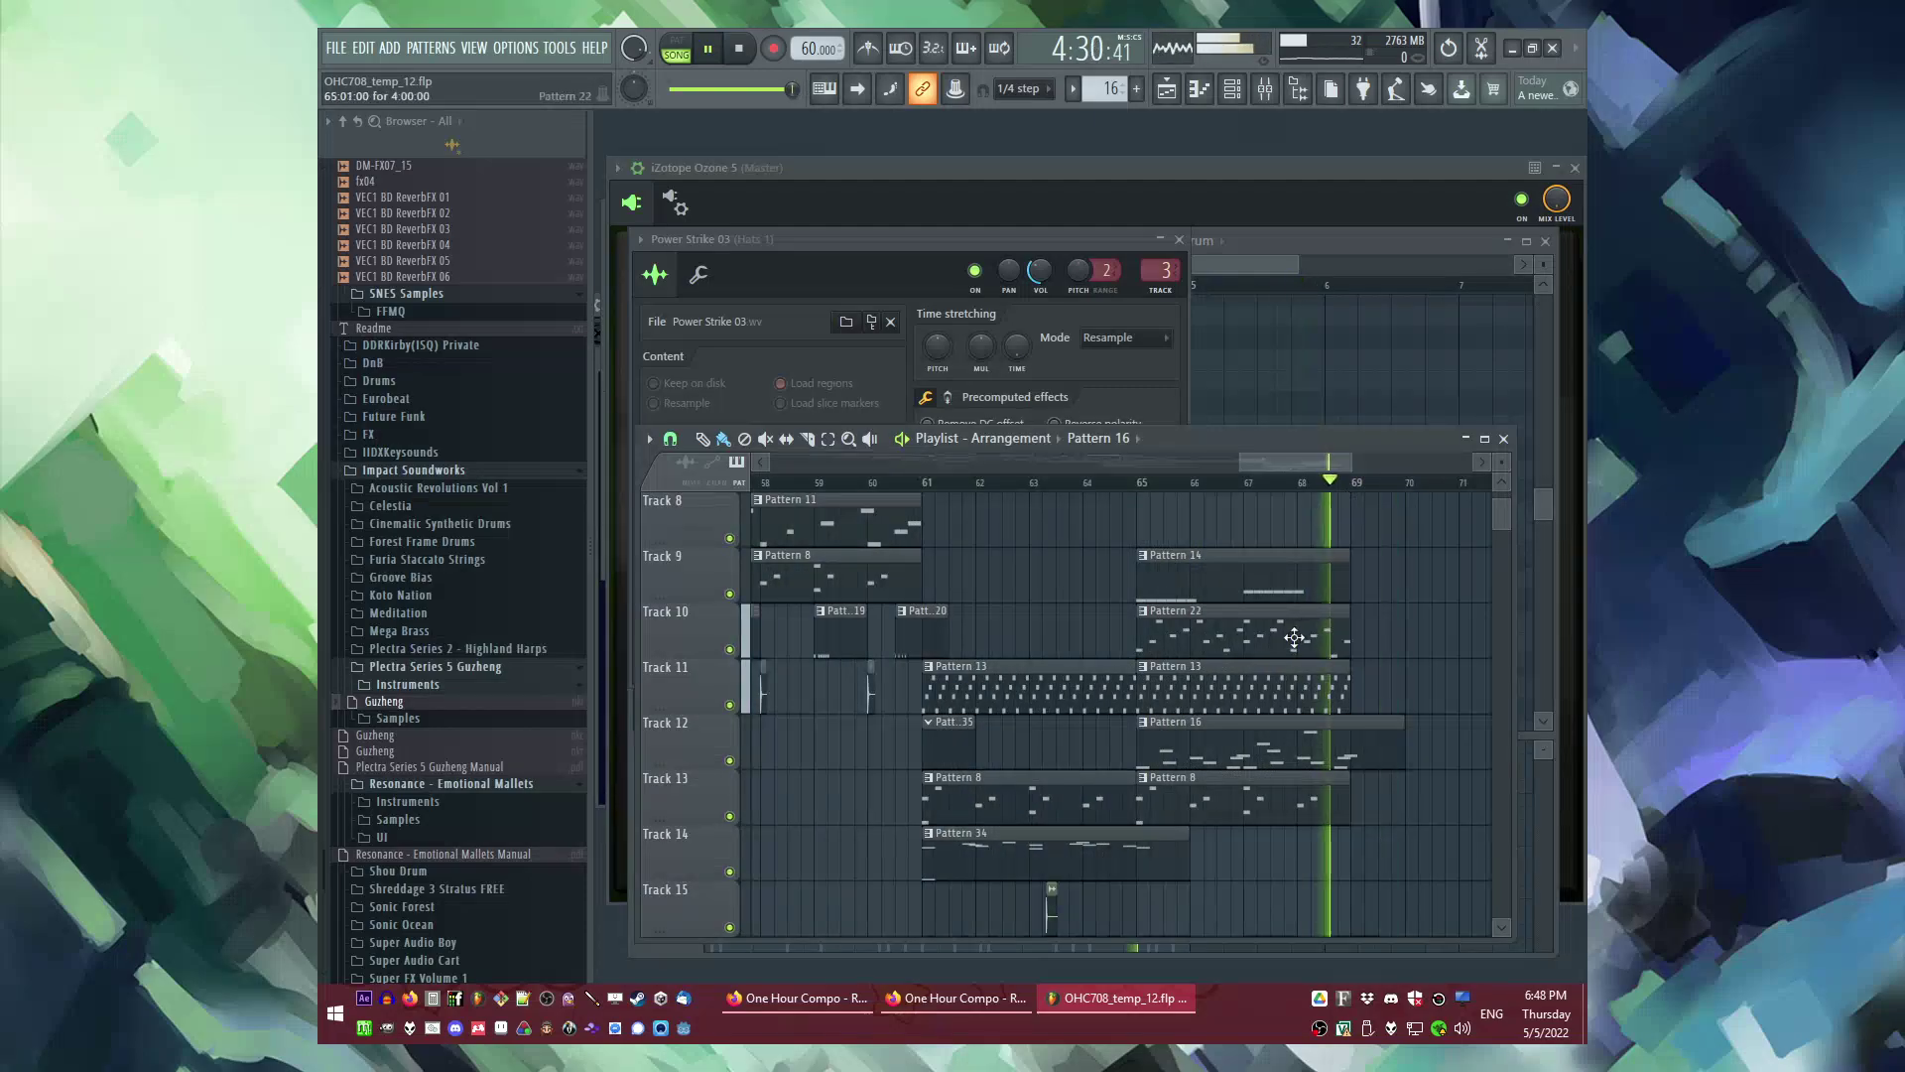
pyautogui.click(1367, 643)
pyautogui.scroll(-2, 1359, 640)
pyautogui.scroll(2, 1262, 621)
pyautogui.moveTo(1269, 631); pyautogui.dragTo(1058, 653)
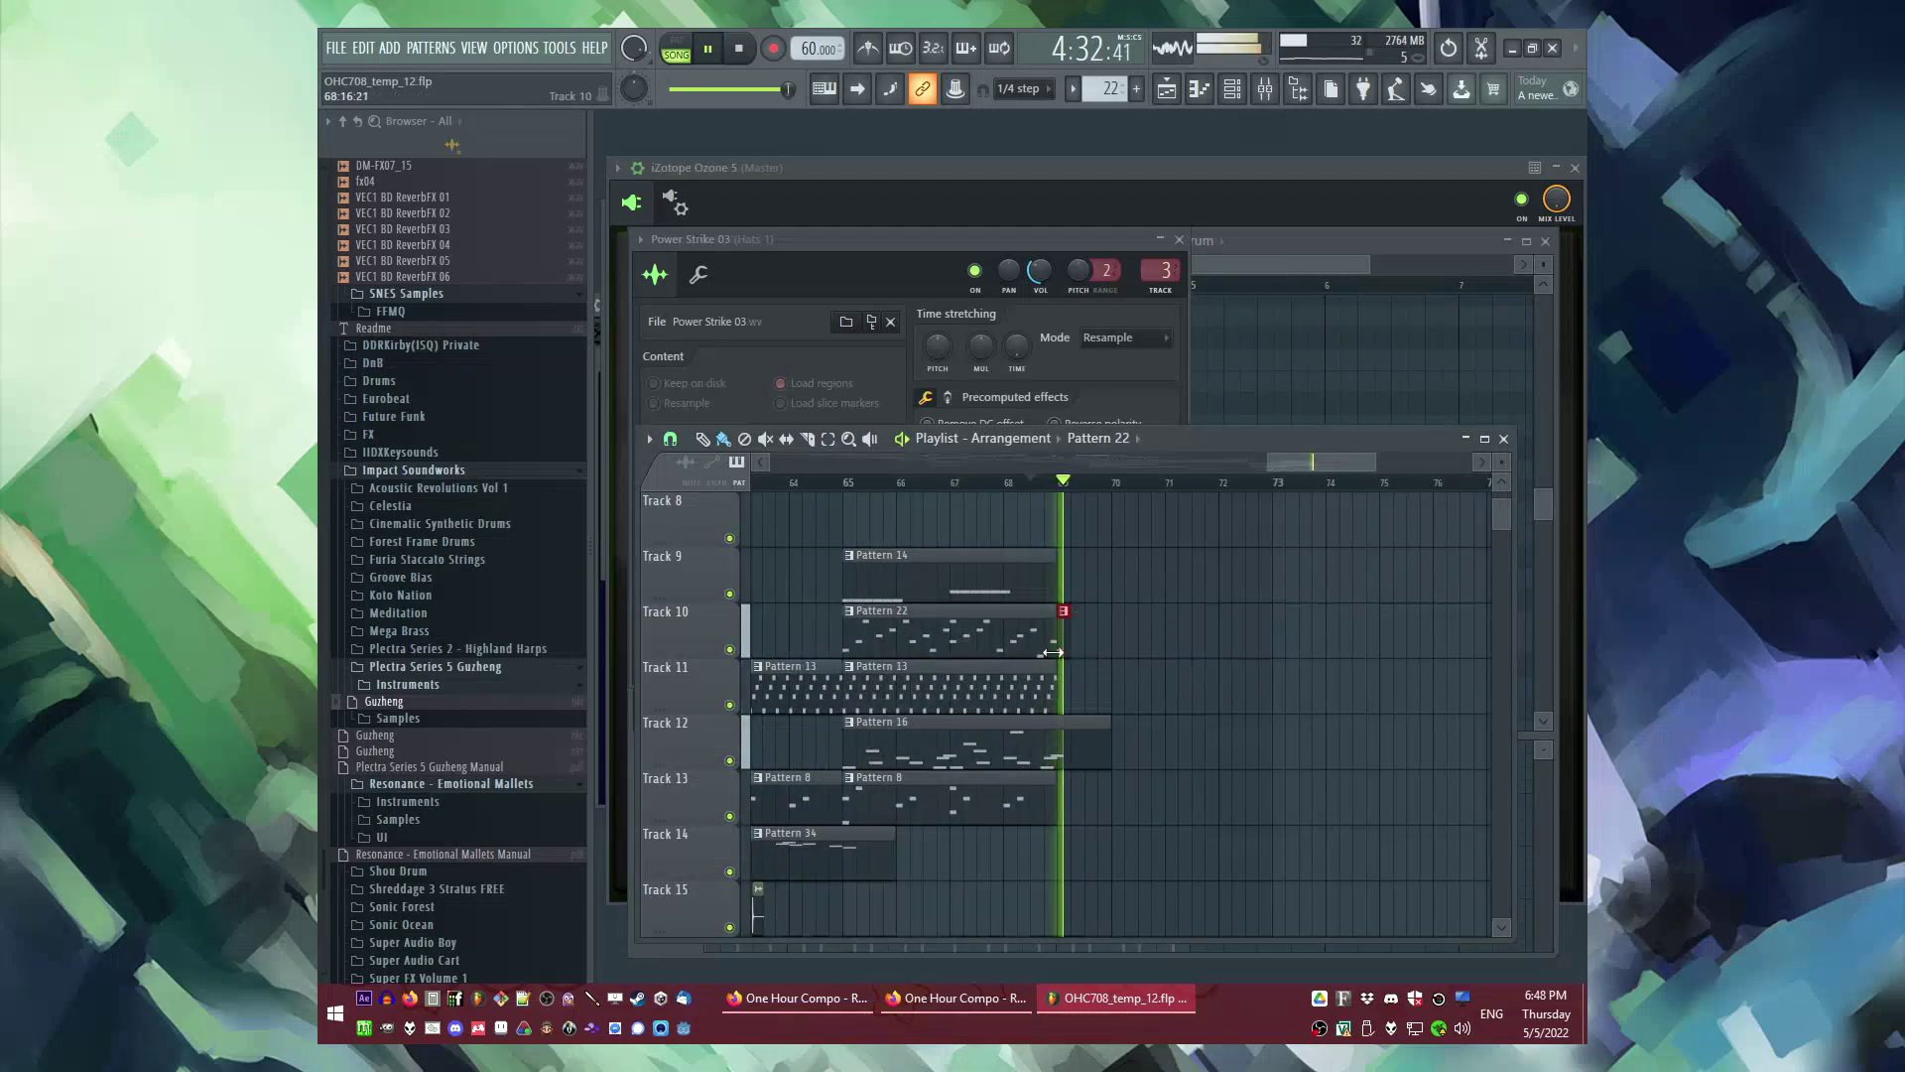
# Step: Audition the section around bar 37 and place a copy of Pattern 29 on Track 8 at bar 69
pyautogui.scroll(4, 1144, 702)
pyautogui.scroll(-4, 1178, 693)
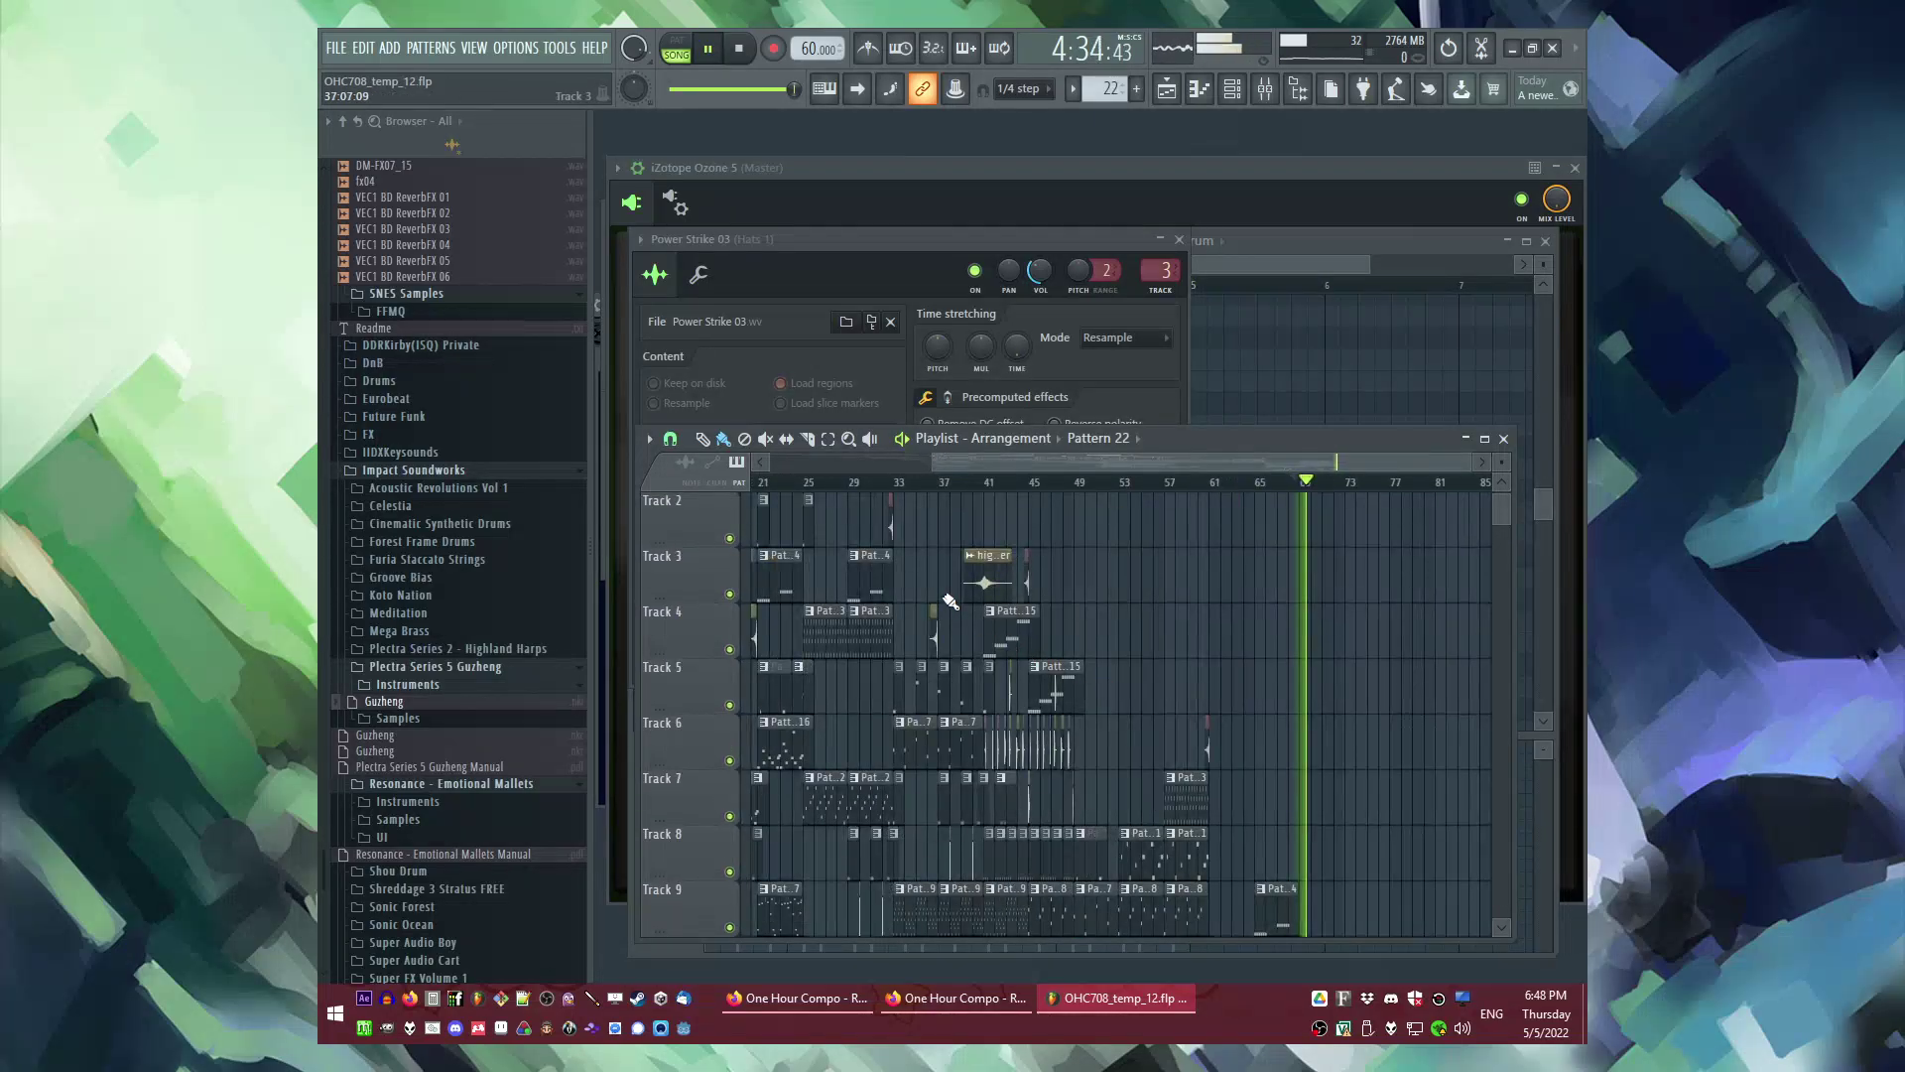
pyautogui.scroll(-3, 949, 595)
pyautogui.click(958, 484)
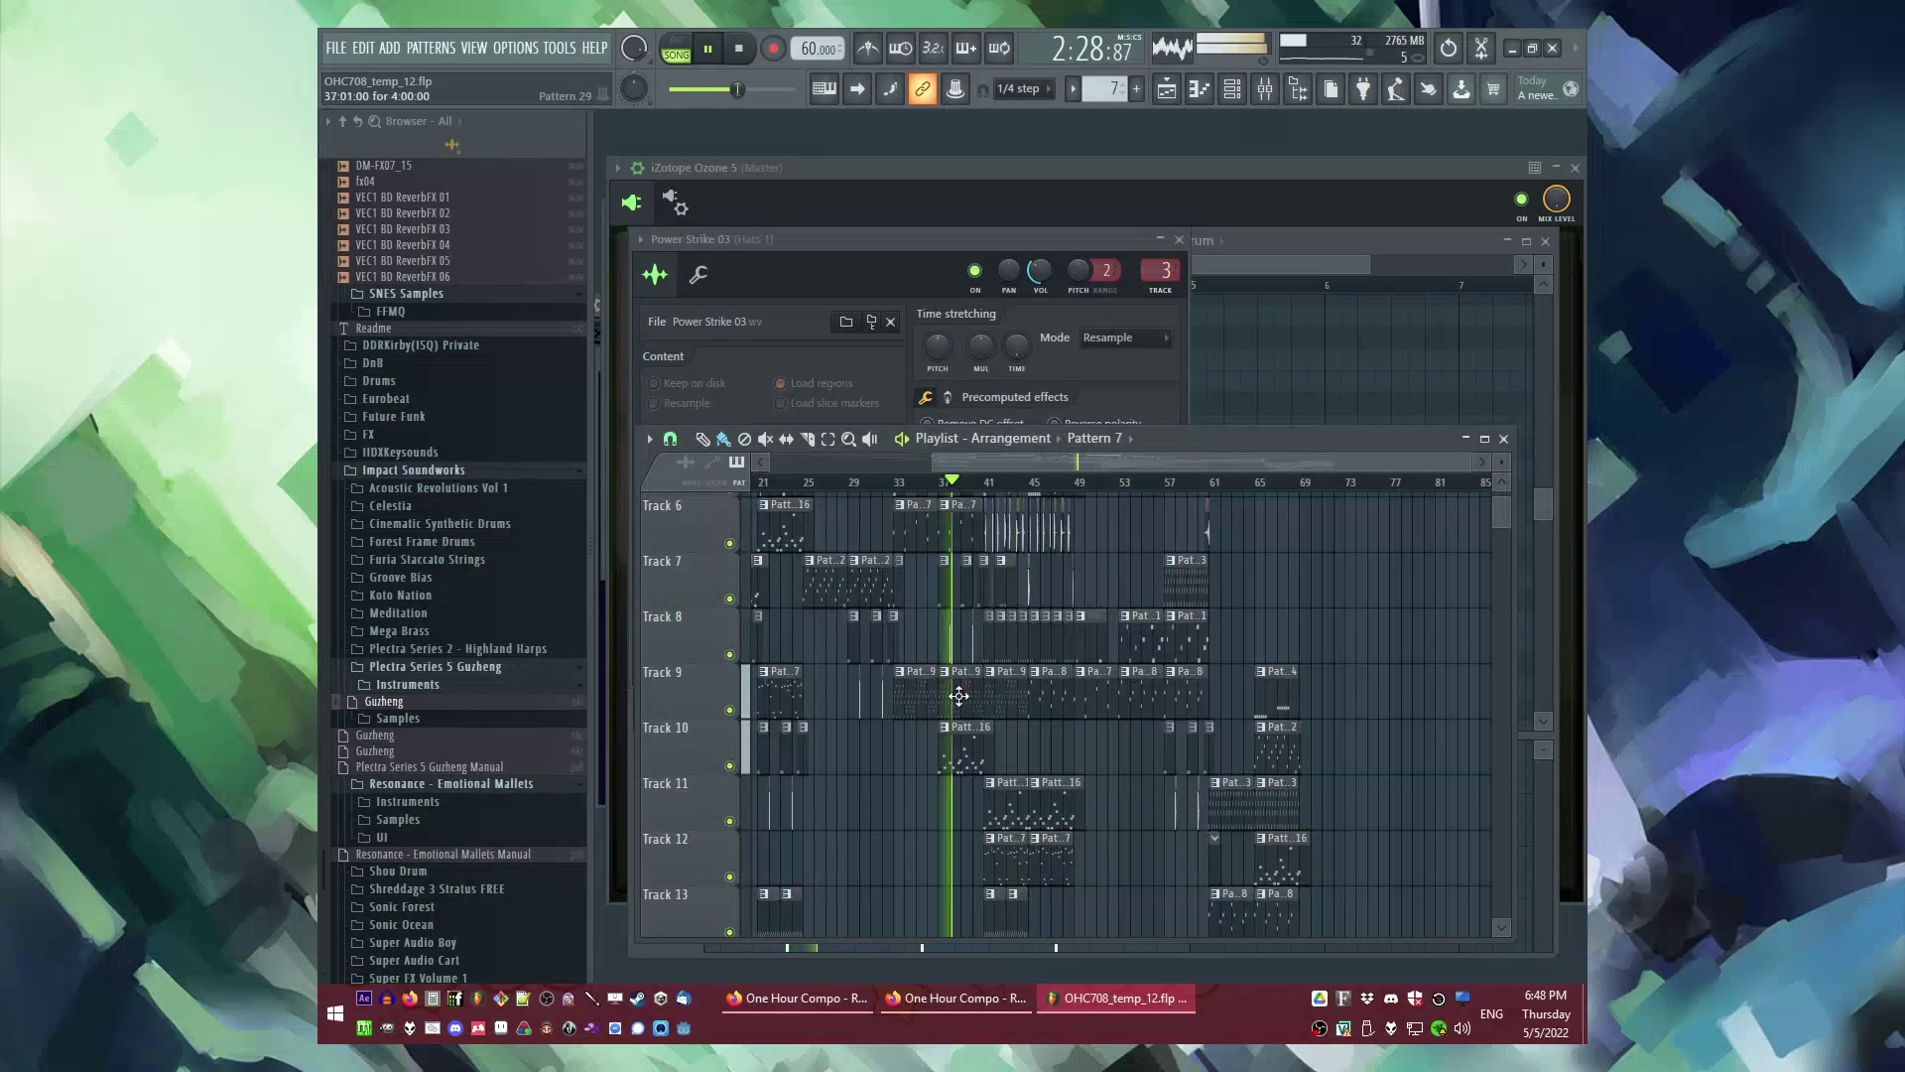
pyautogui.scroll(3, 1438, 774)
pyautogui.press('space')
pyautogui.click(955, 484)
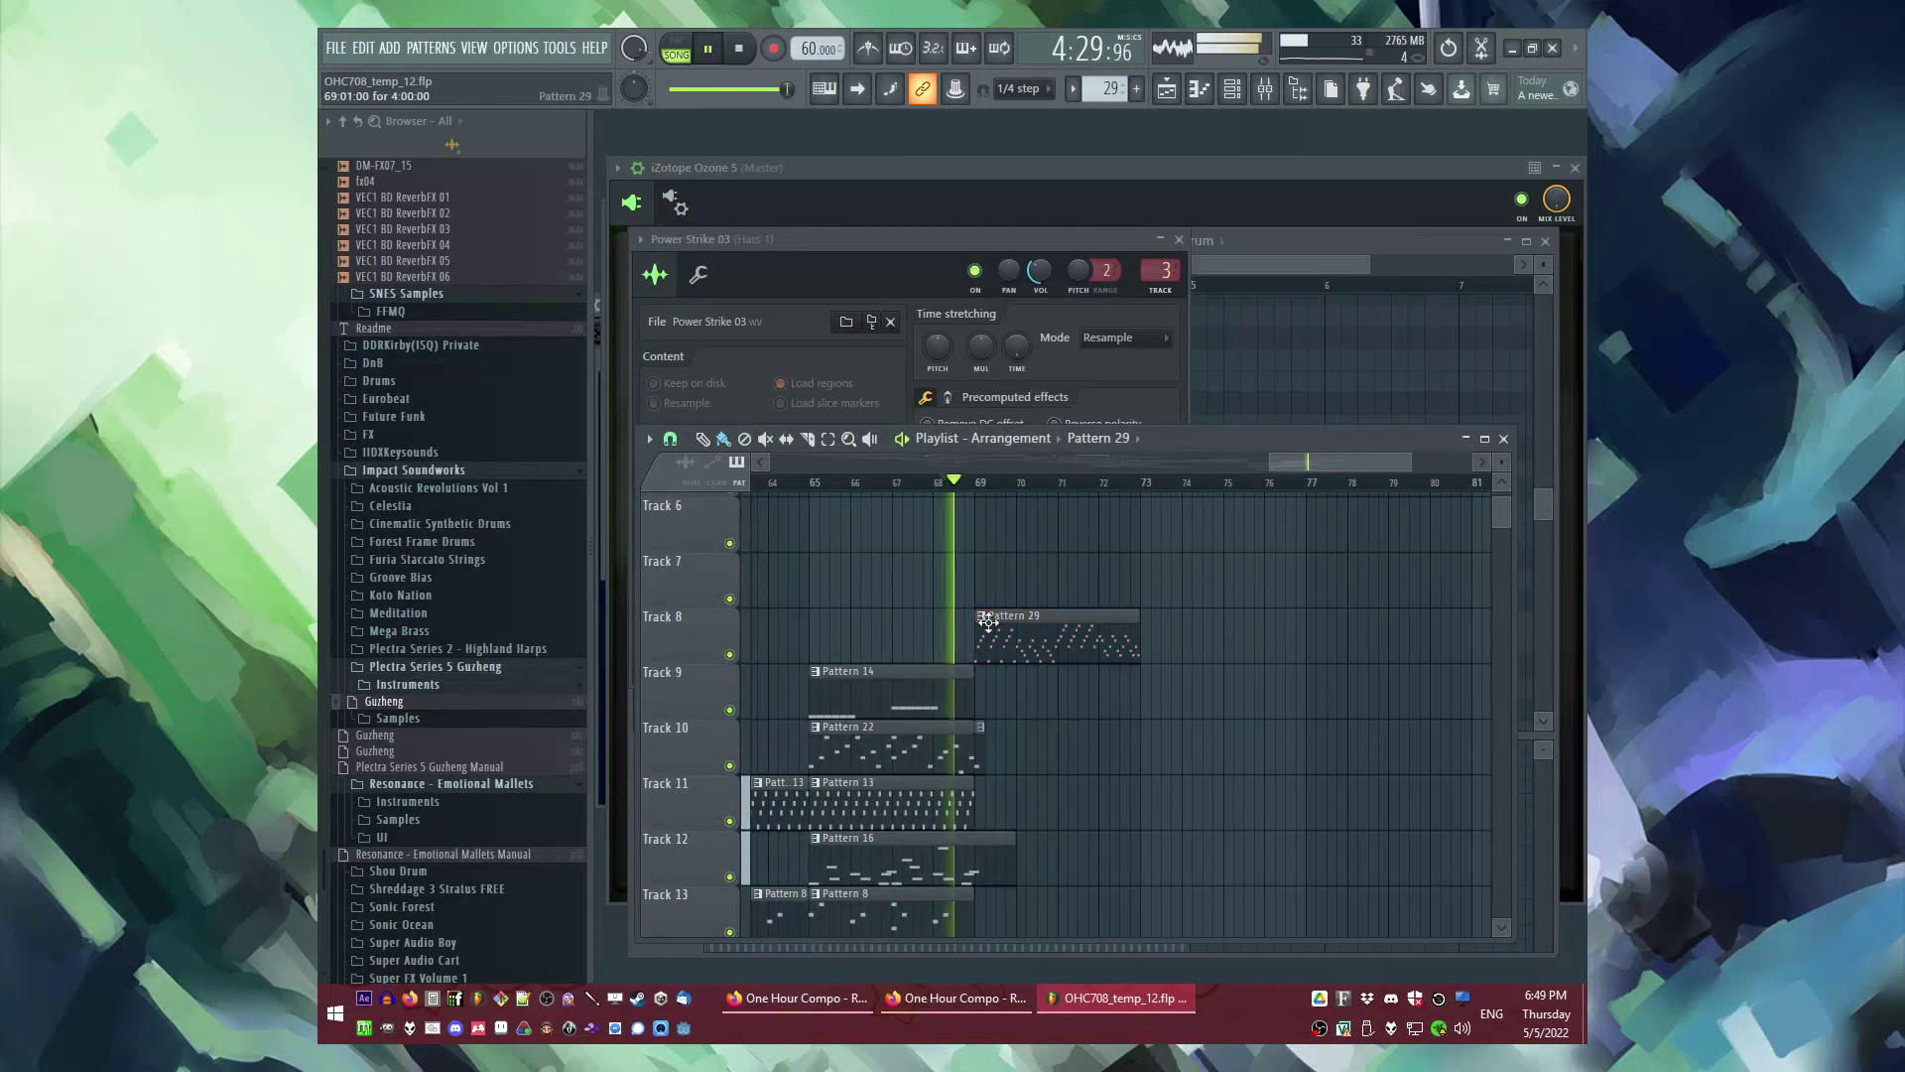
# Step: Make the Track 8 clip at bar 69 unique and ramp its Kontakt #2 note velocities up from about 3% to 78%
pyautogui.click(988, 622)
pyautogui.click(1022, 691)
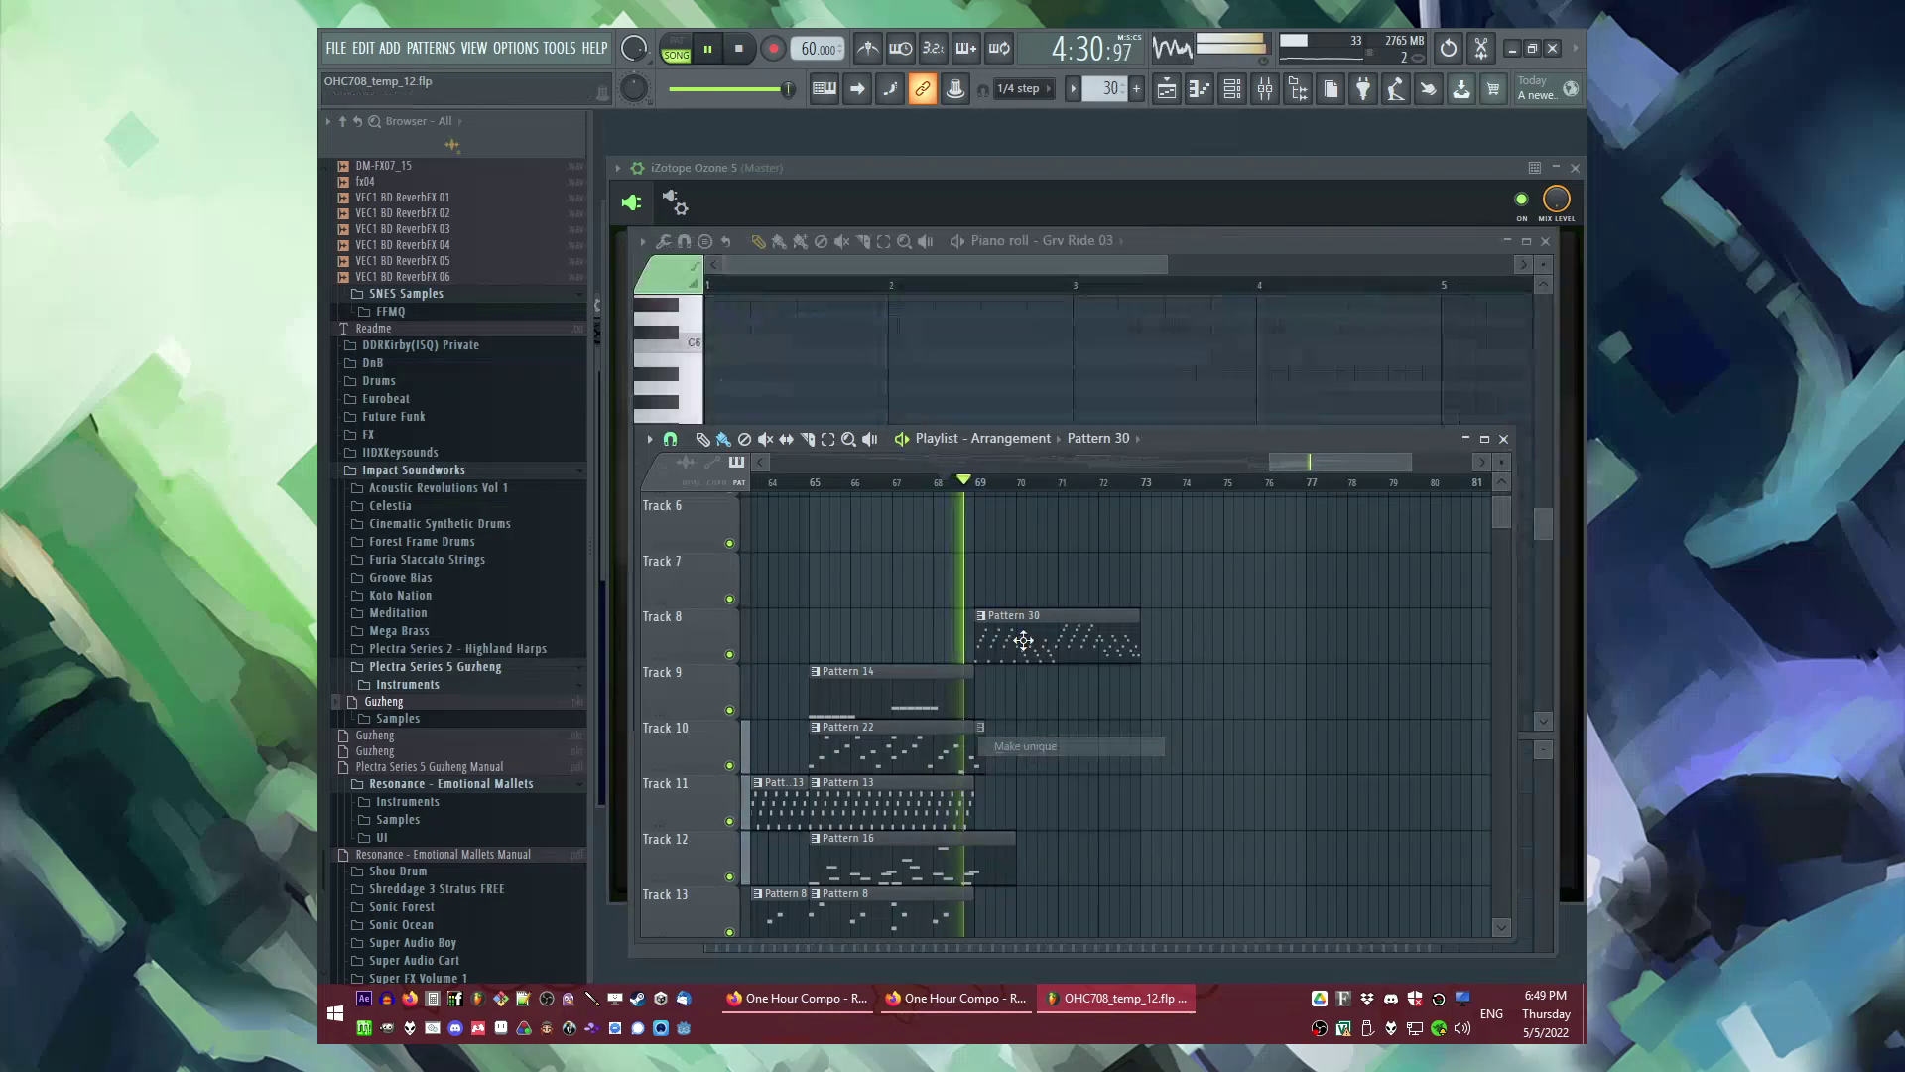
pyautogui.scroll(-2, 1197, 794)
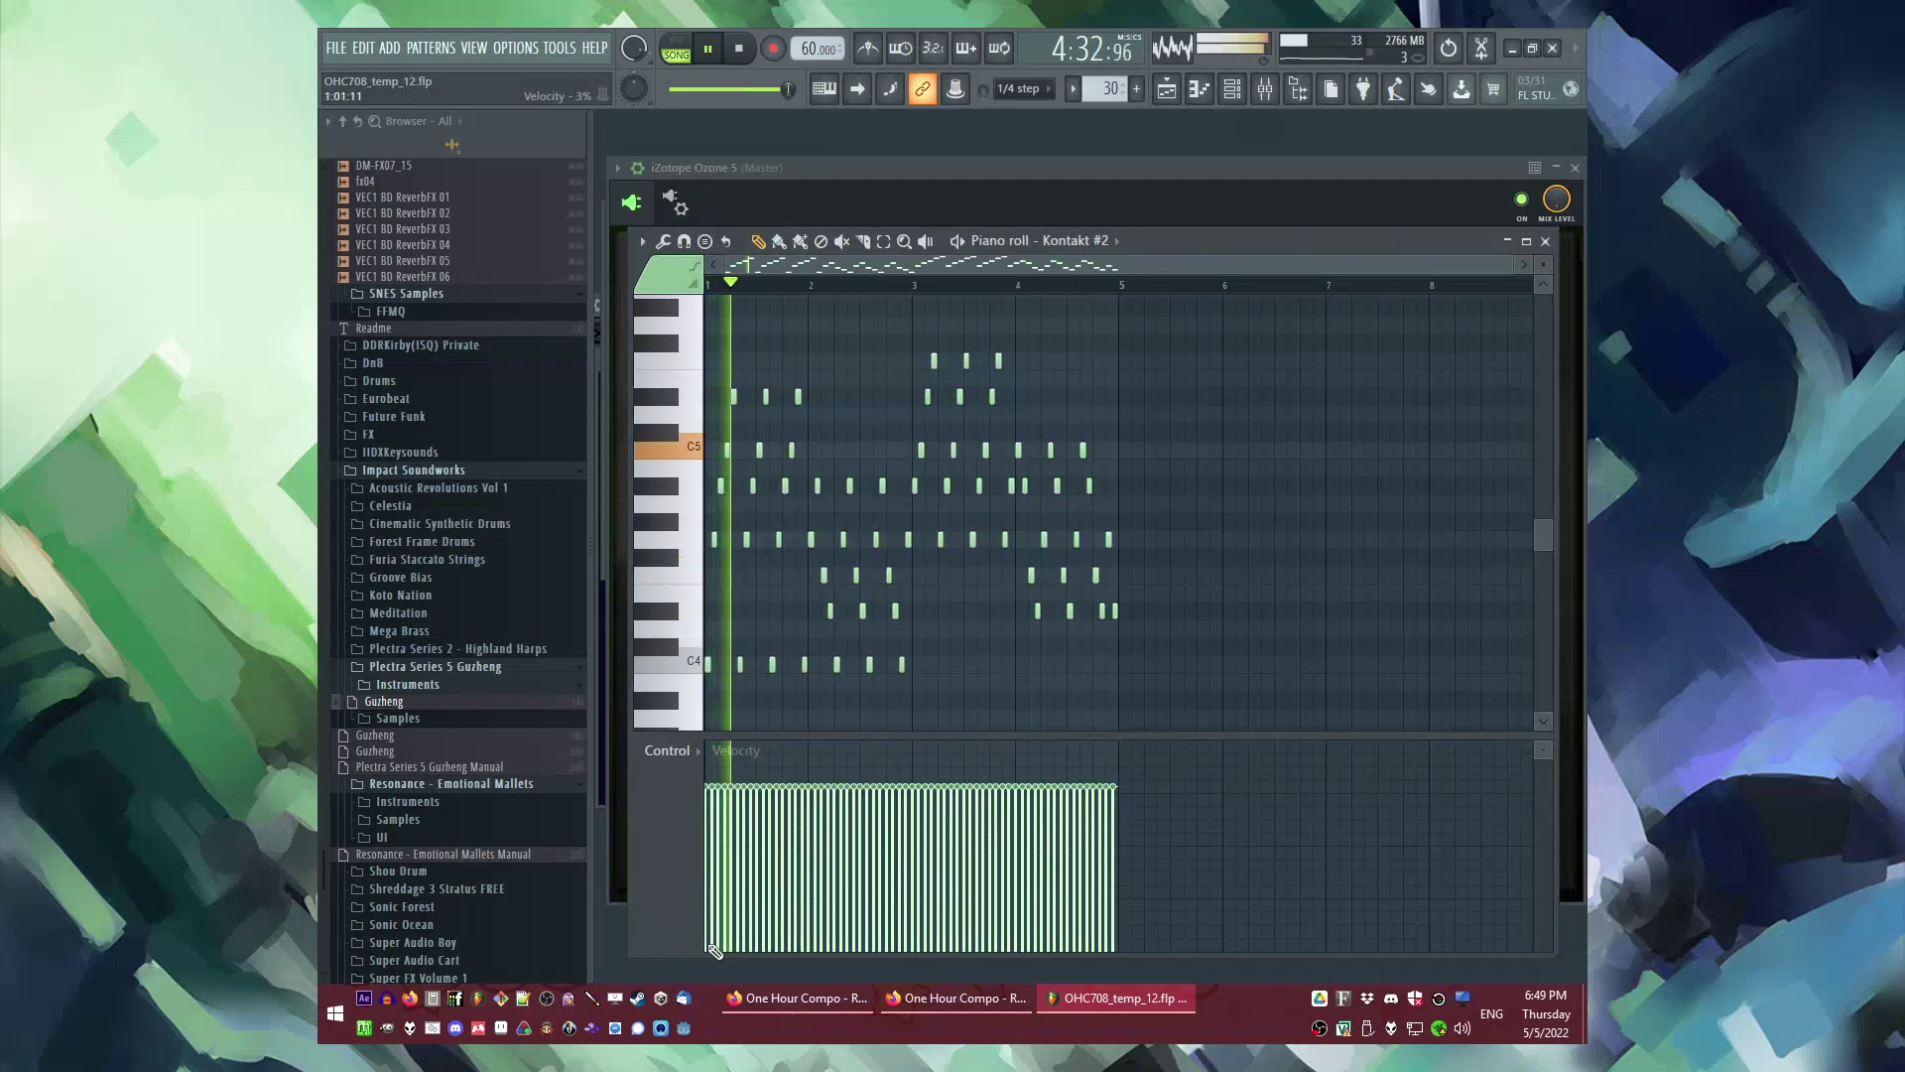
pyautogui.moveTo(708, 943); pyautogui.dragTo(1100, 820)
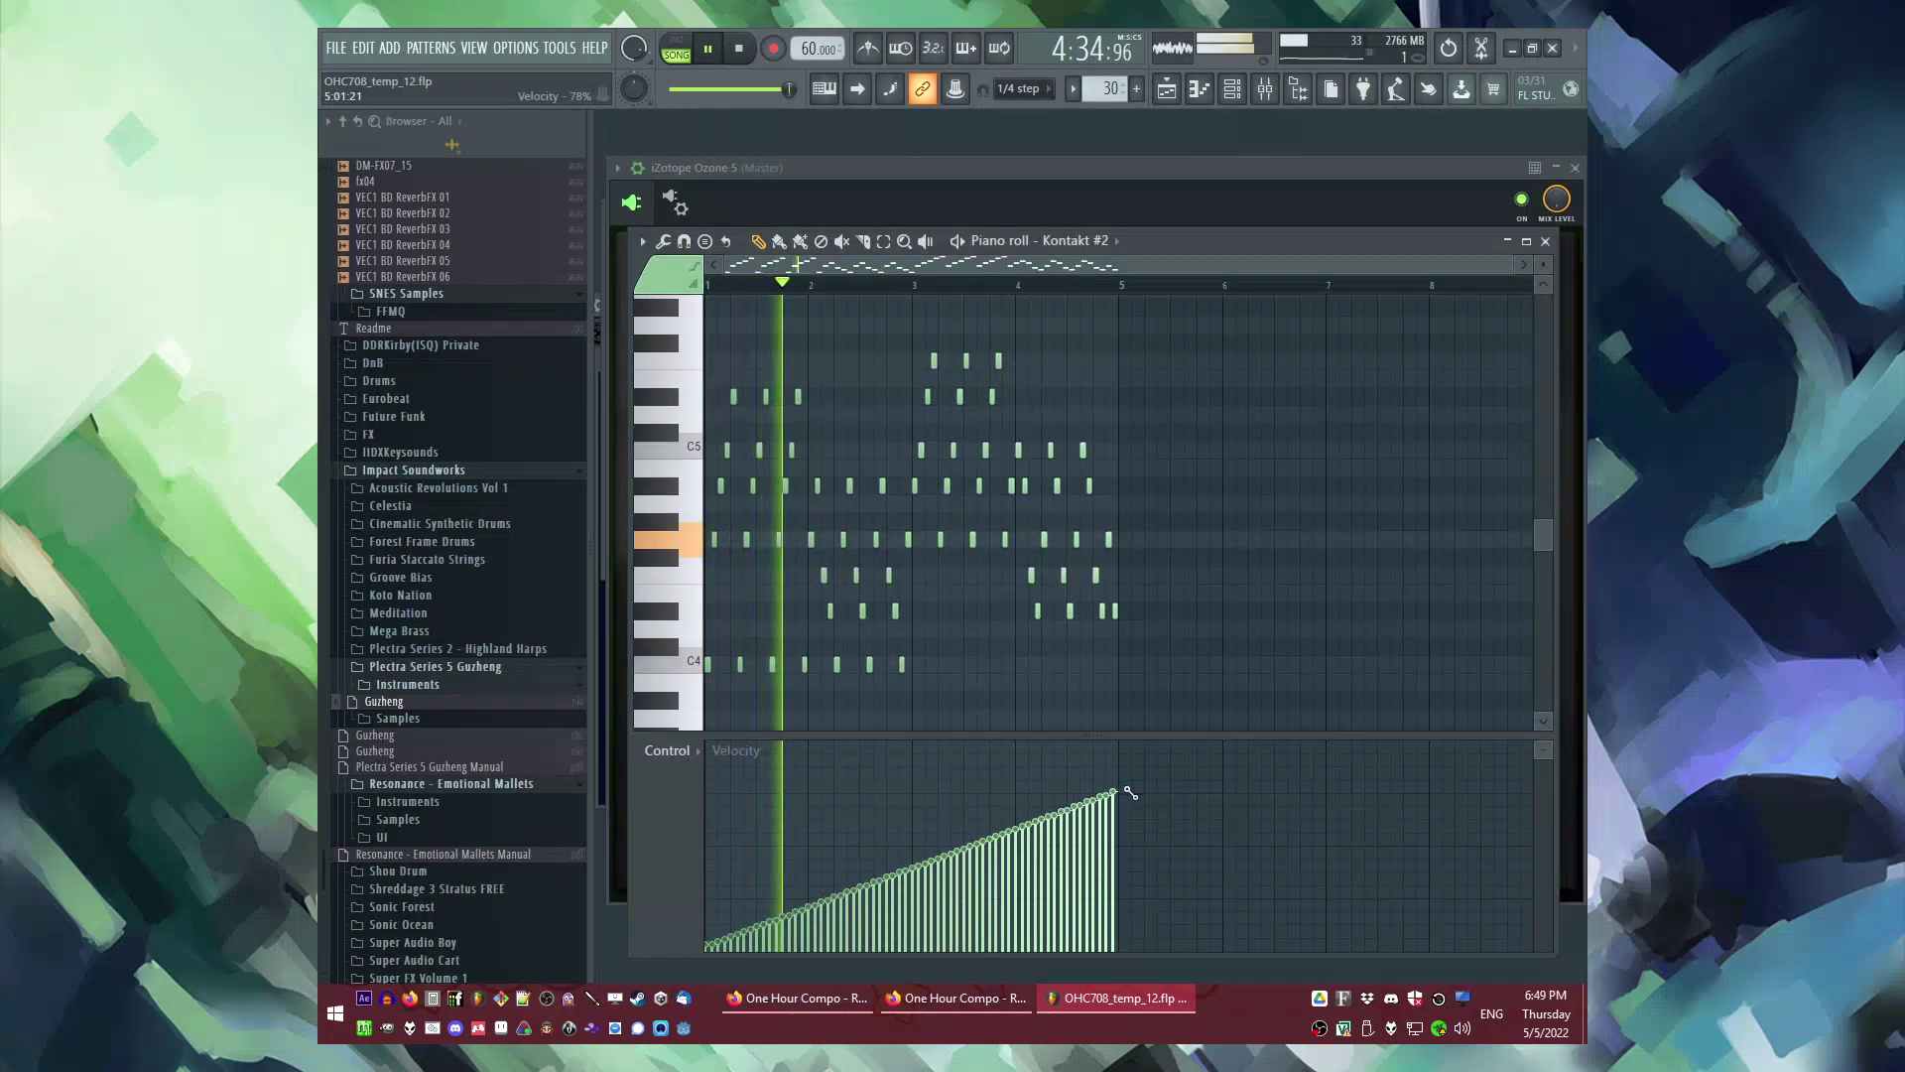
# Step: Place a second Pattern 30 clip on Track 8 at bar 73 and play the section from bar 69
pyautogui.press('F5')
pyautogui.scroll(-2, 1215, 732)
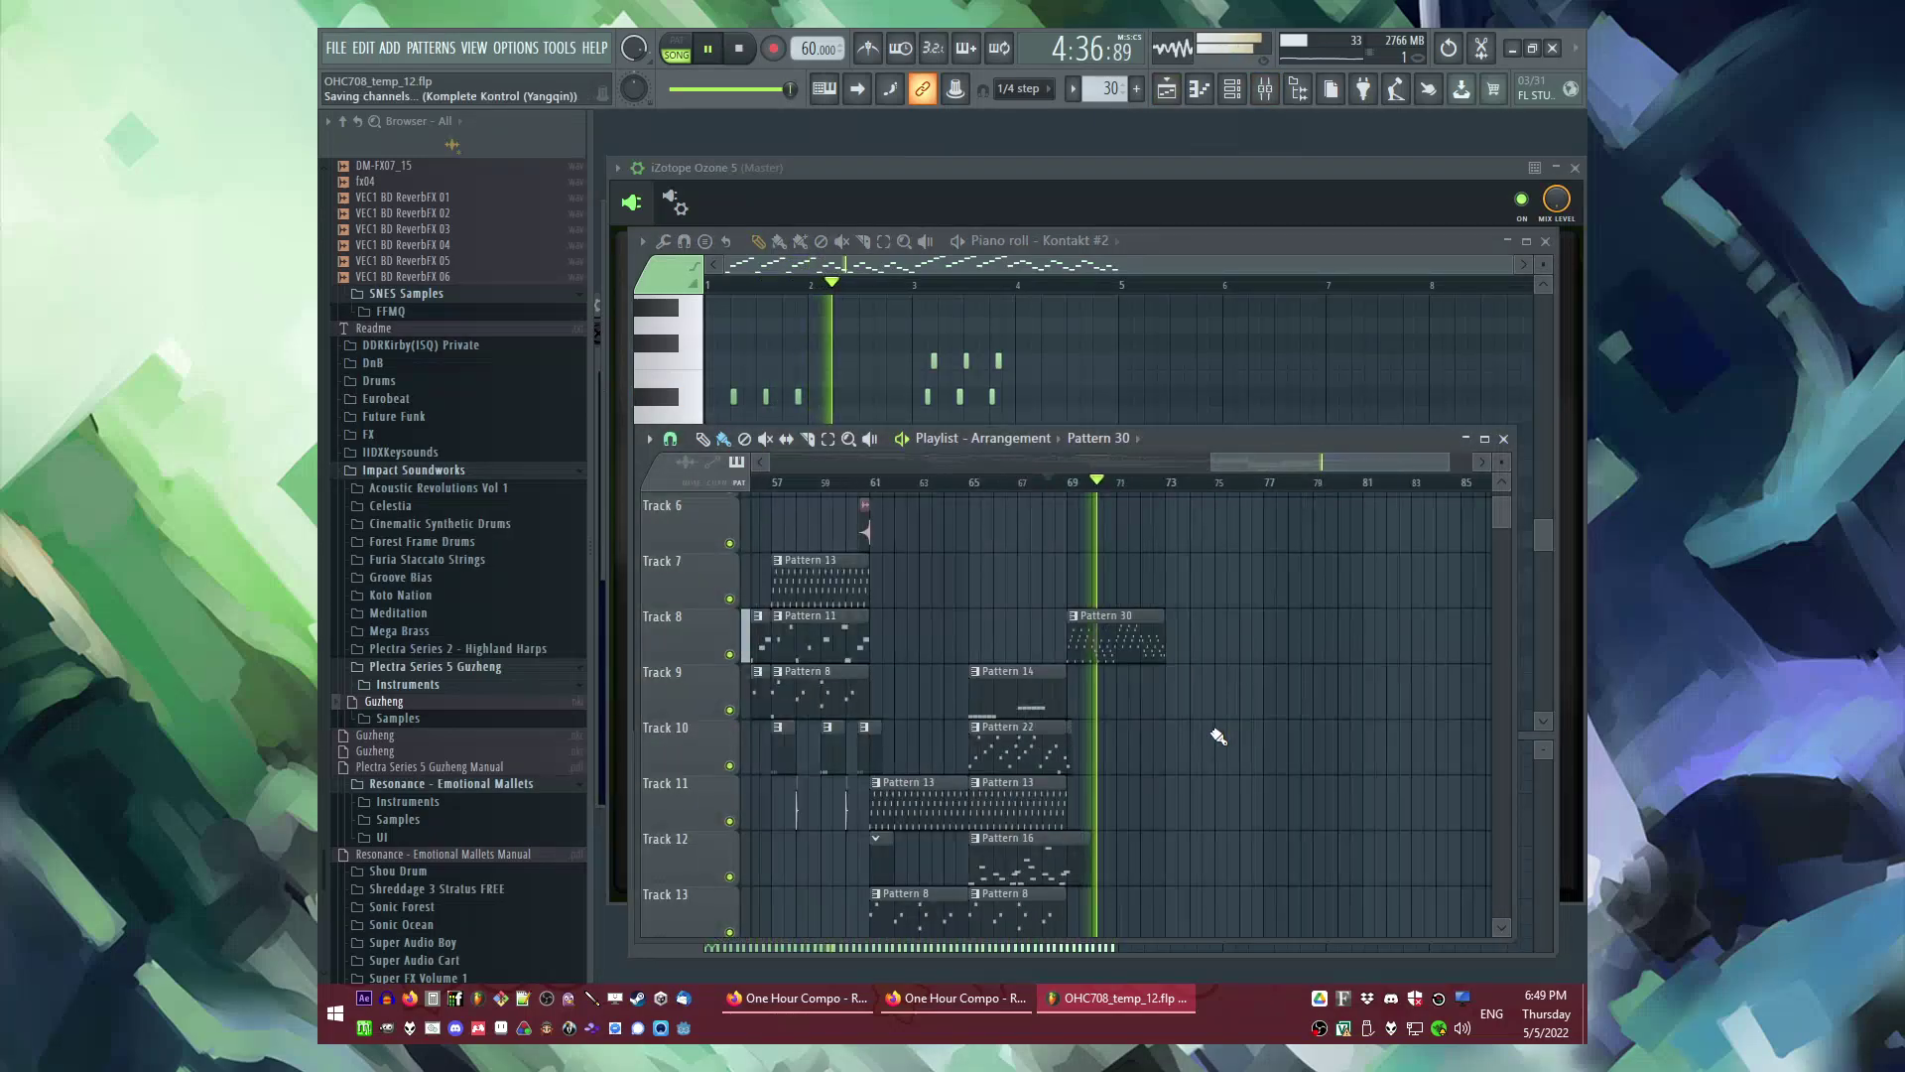
pyautogui.scroll(2, 1211, 730)
pyautogui.click(1153, 643)
pyautogui.scroll(-1, 1203, 723)
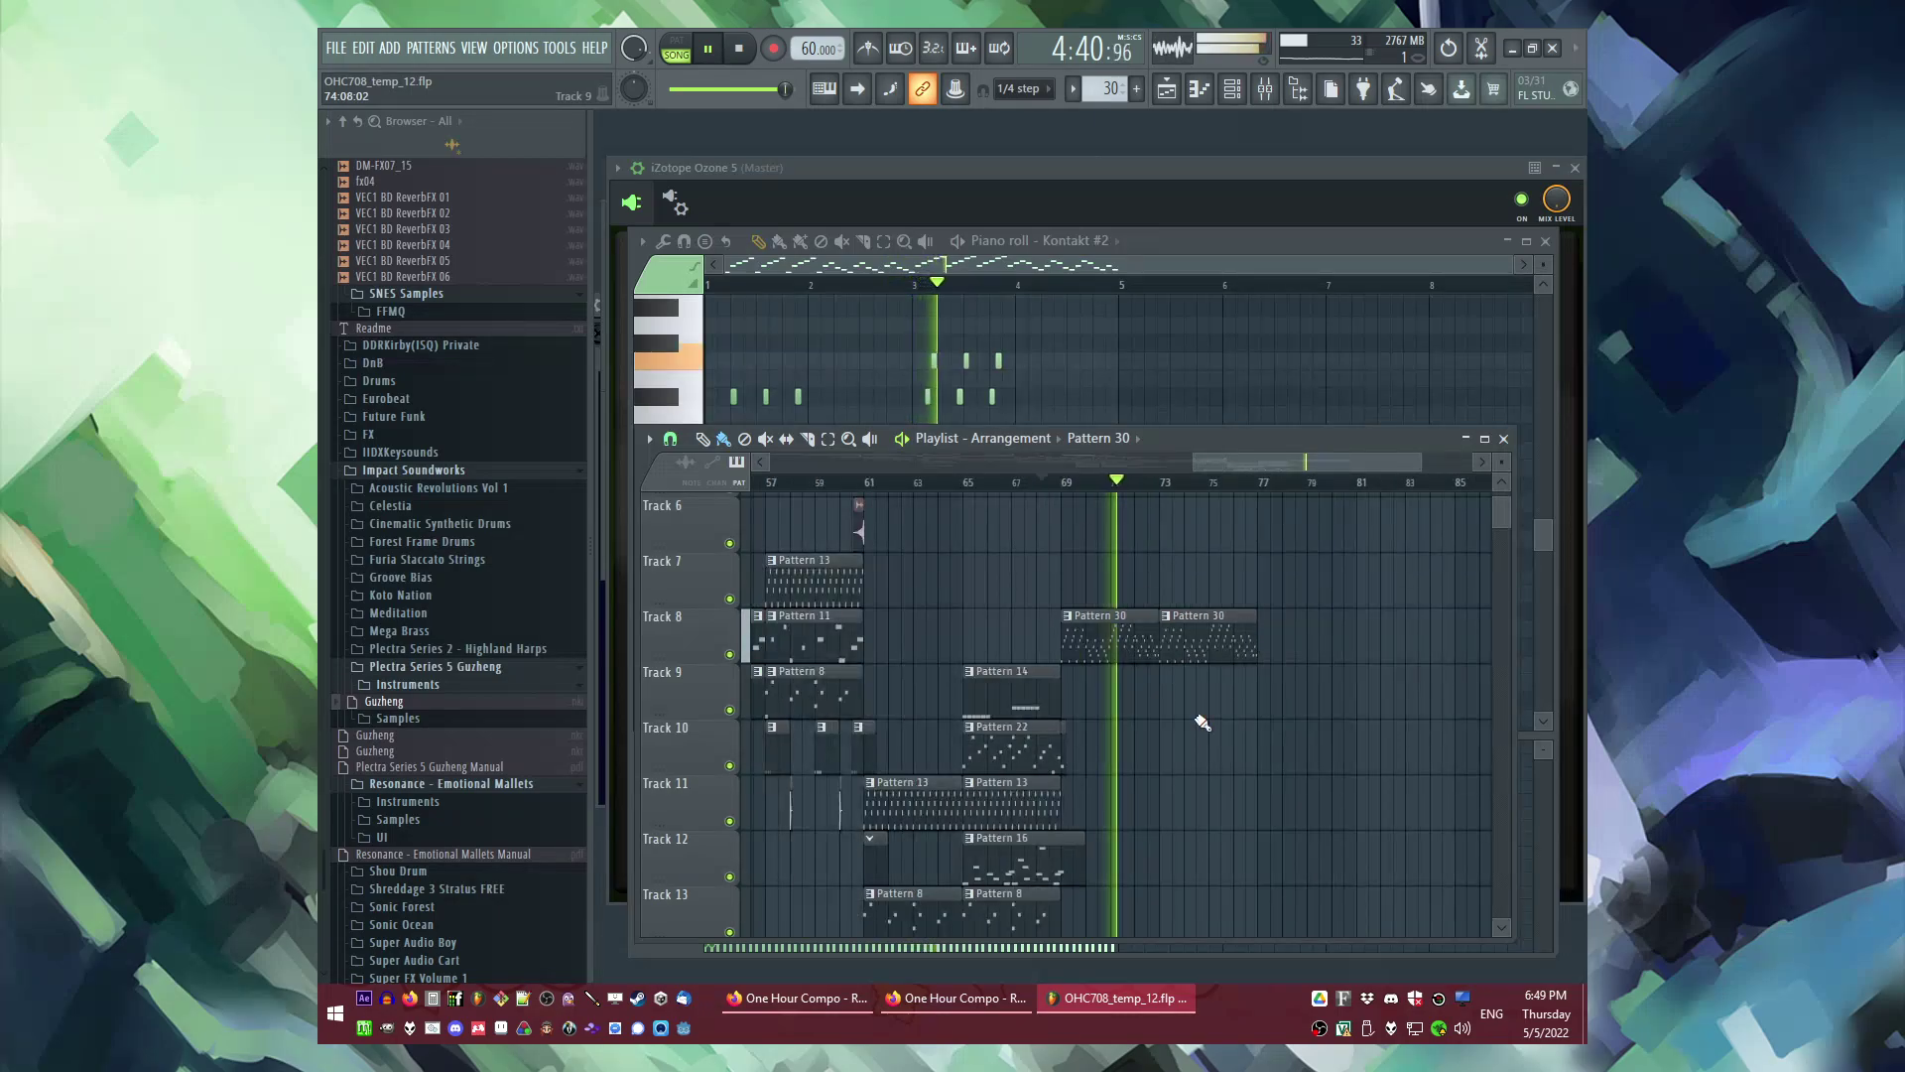
pyautogui.scroll(1, 1185, 729)
pyautogui.scroll(1, 1181, 733)
pyautogui.scroll(-2, 1181, 734)
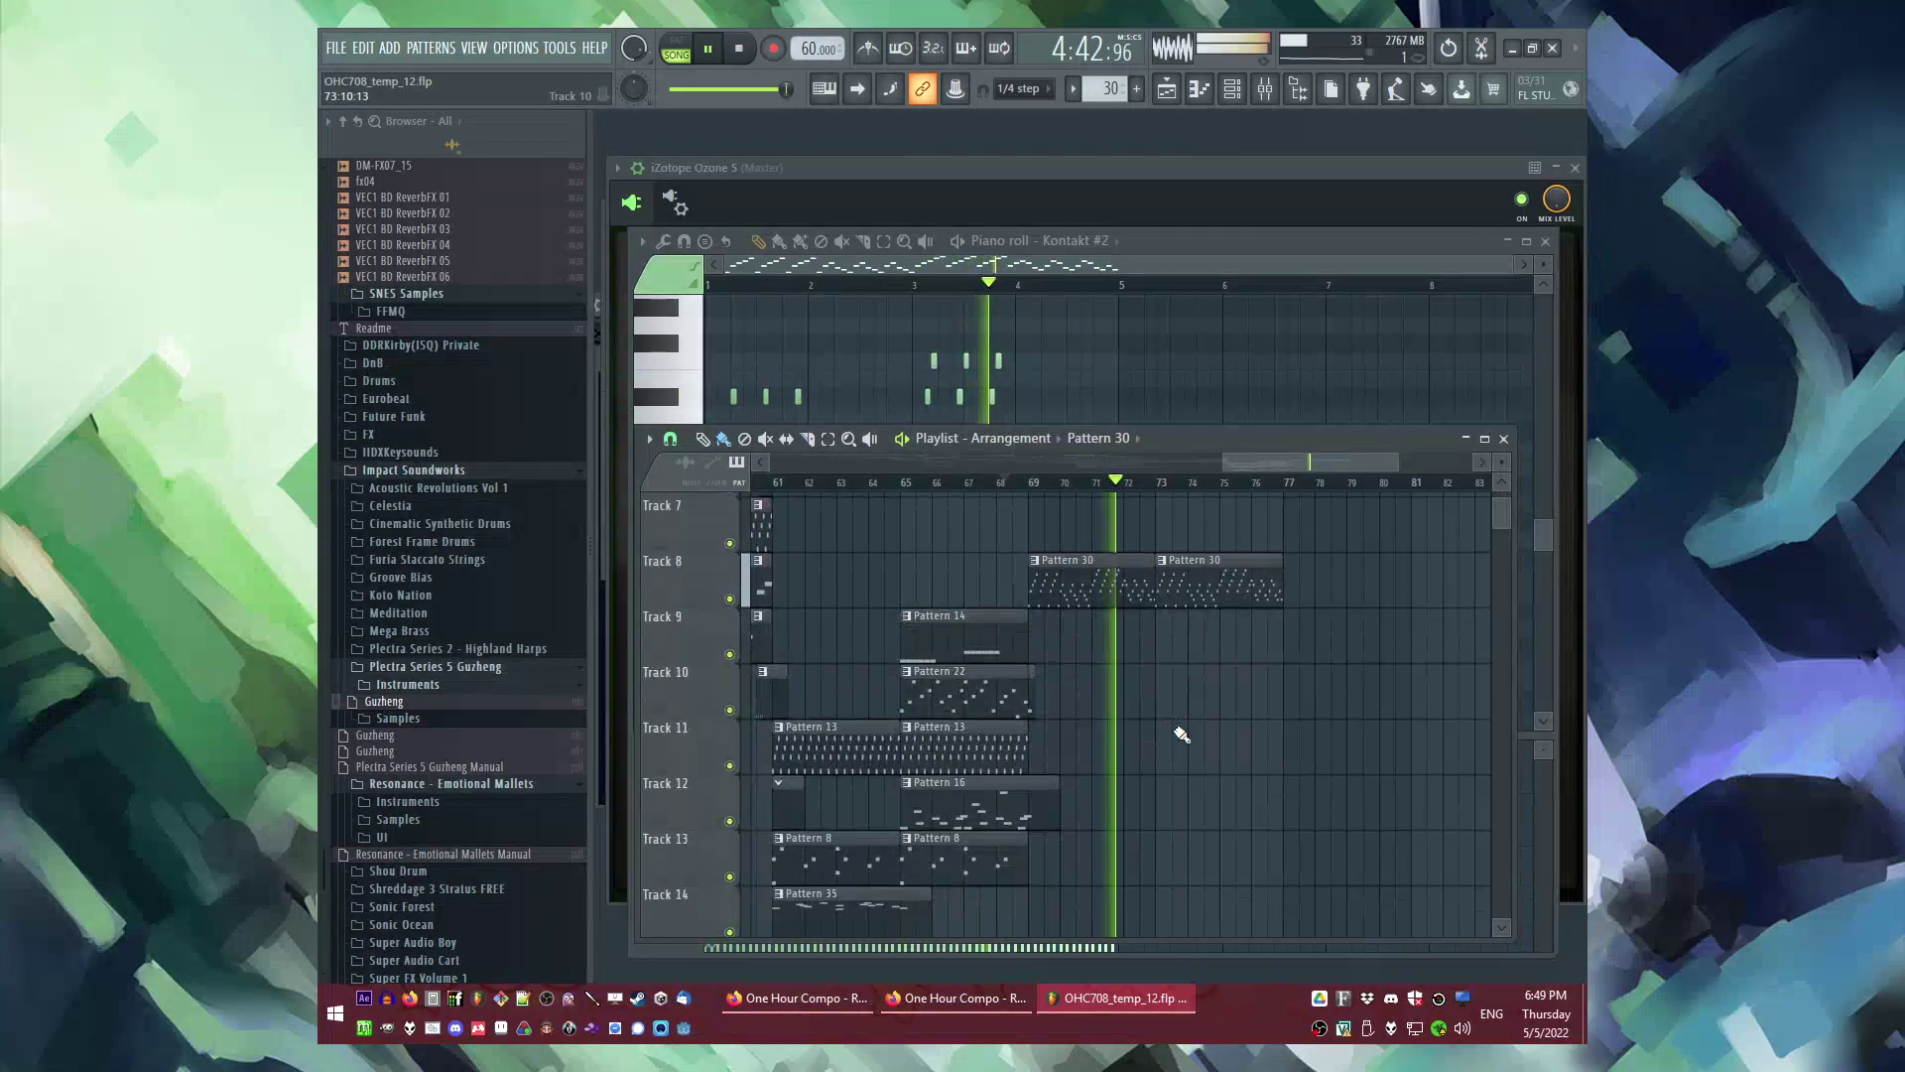
pyautogui.scroll(1, 1181, 734)
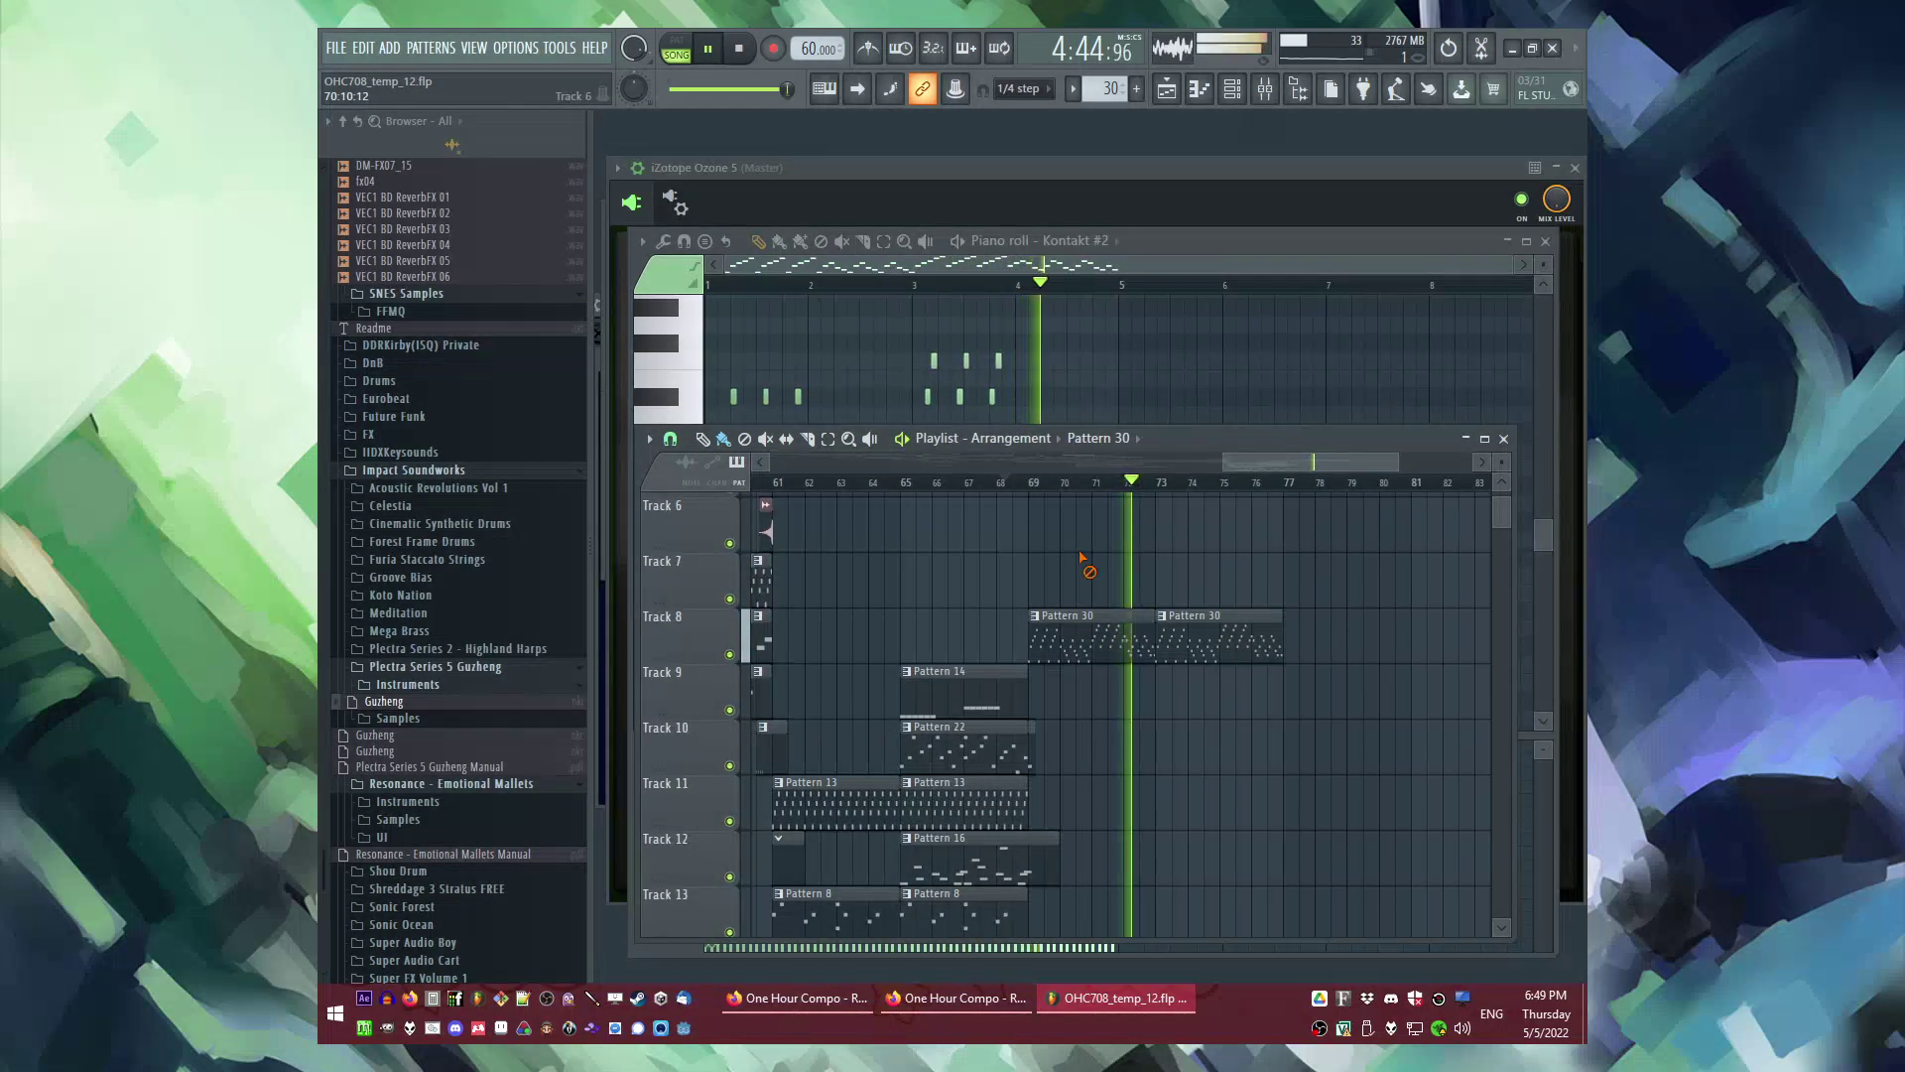
pyautogui.click(1041, 487)
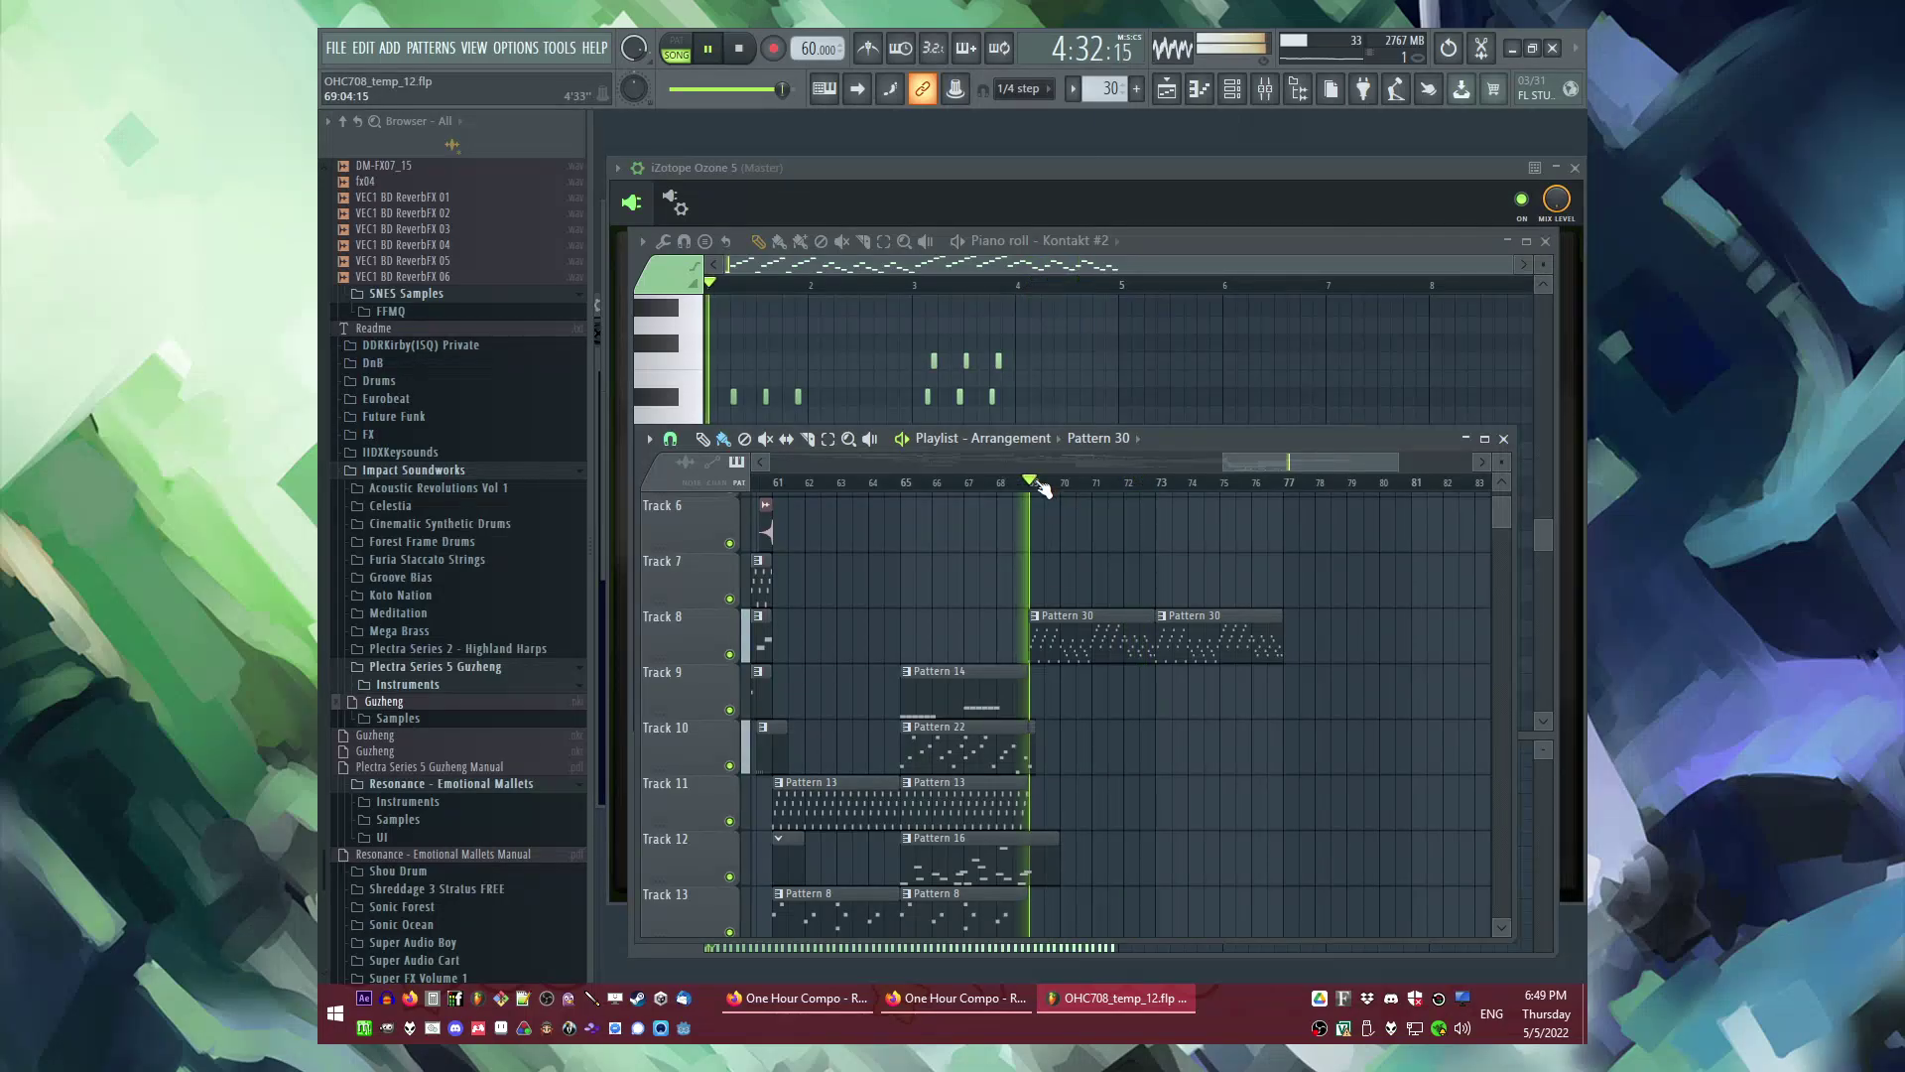
# Step: Examine the Track 8 clip's notes, the mixer levels and the Kontakt #2 instrument during playback
pyautogui.doubleClick(1203, 647)
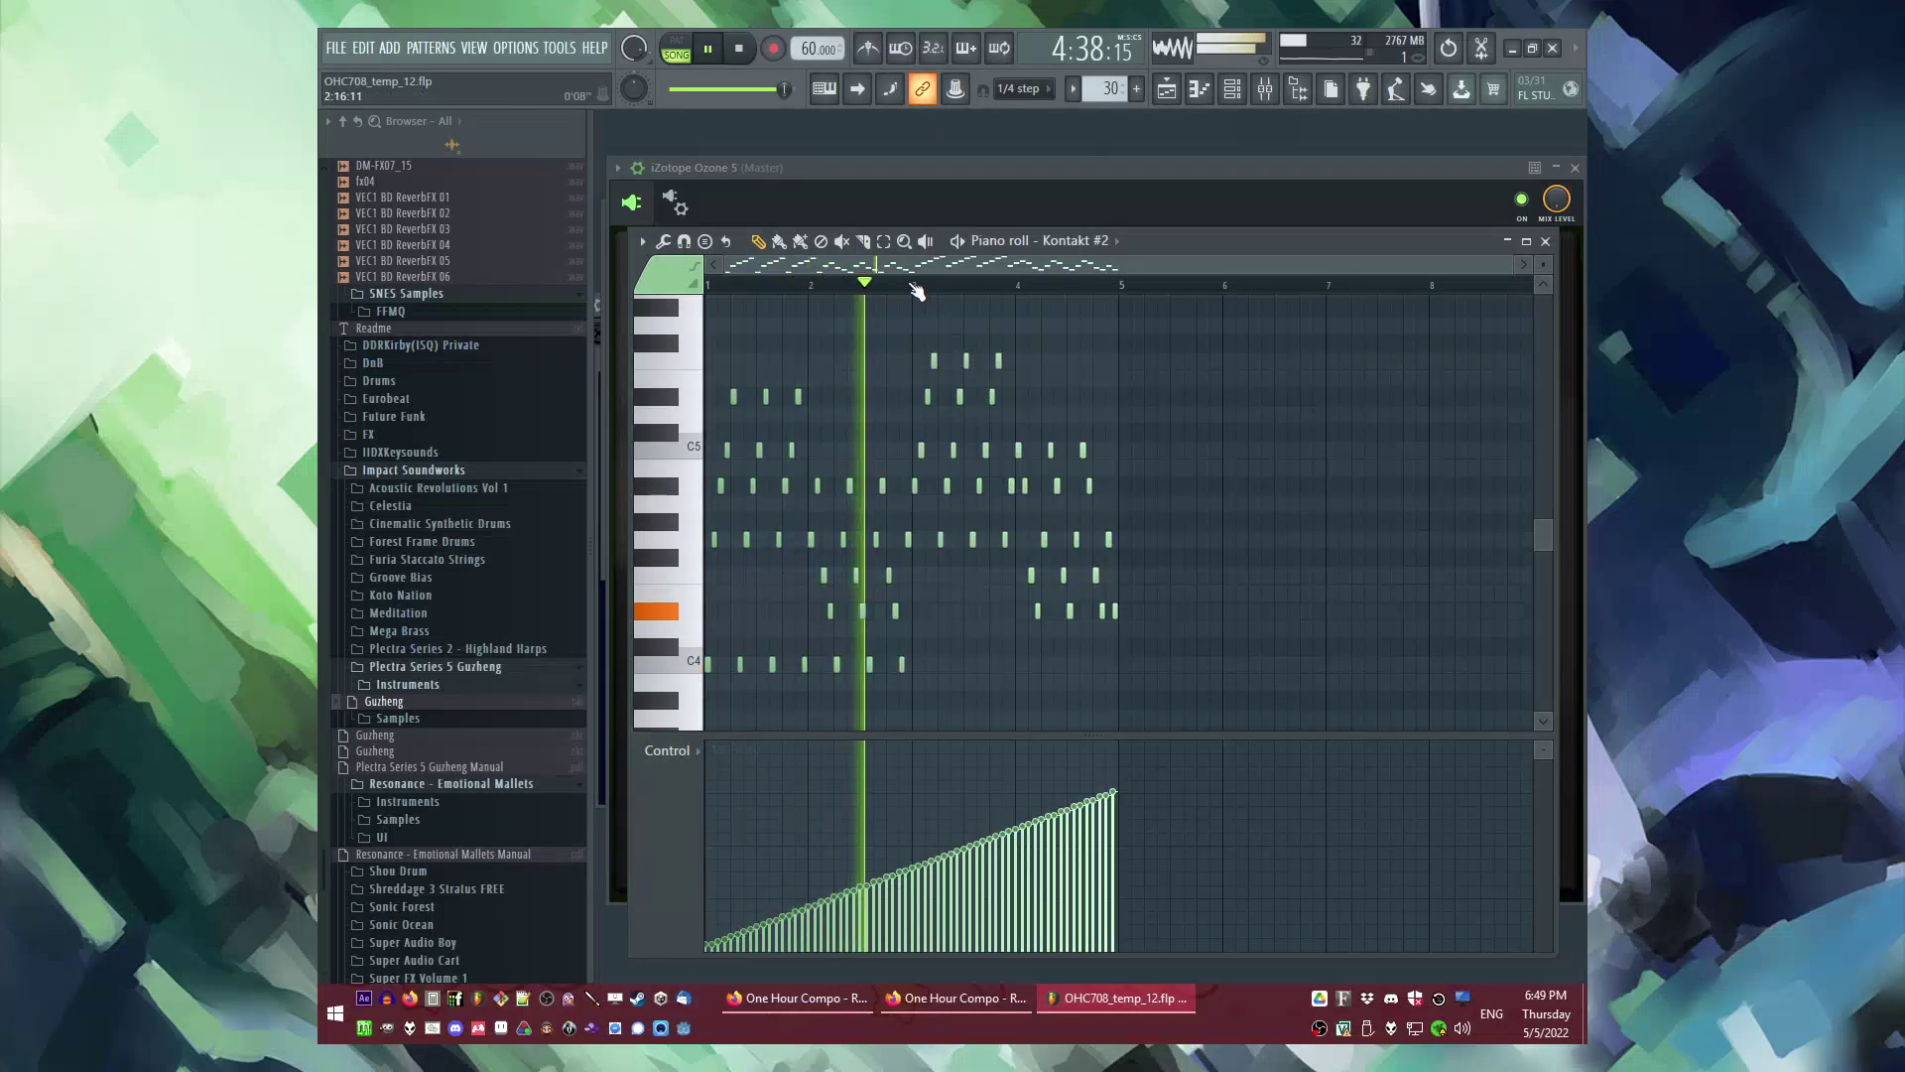
pyautogui.press('F9')
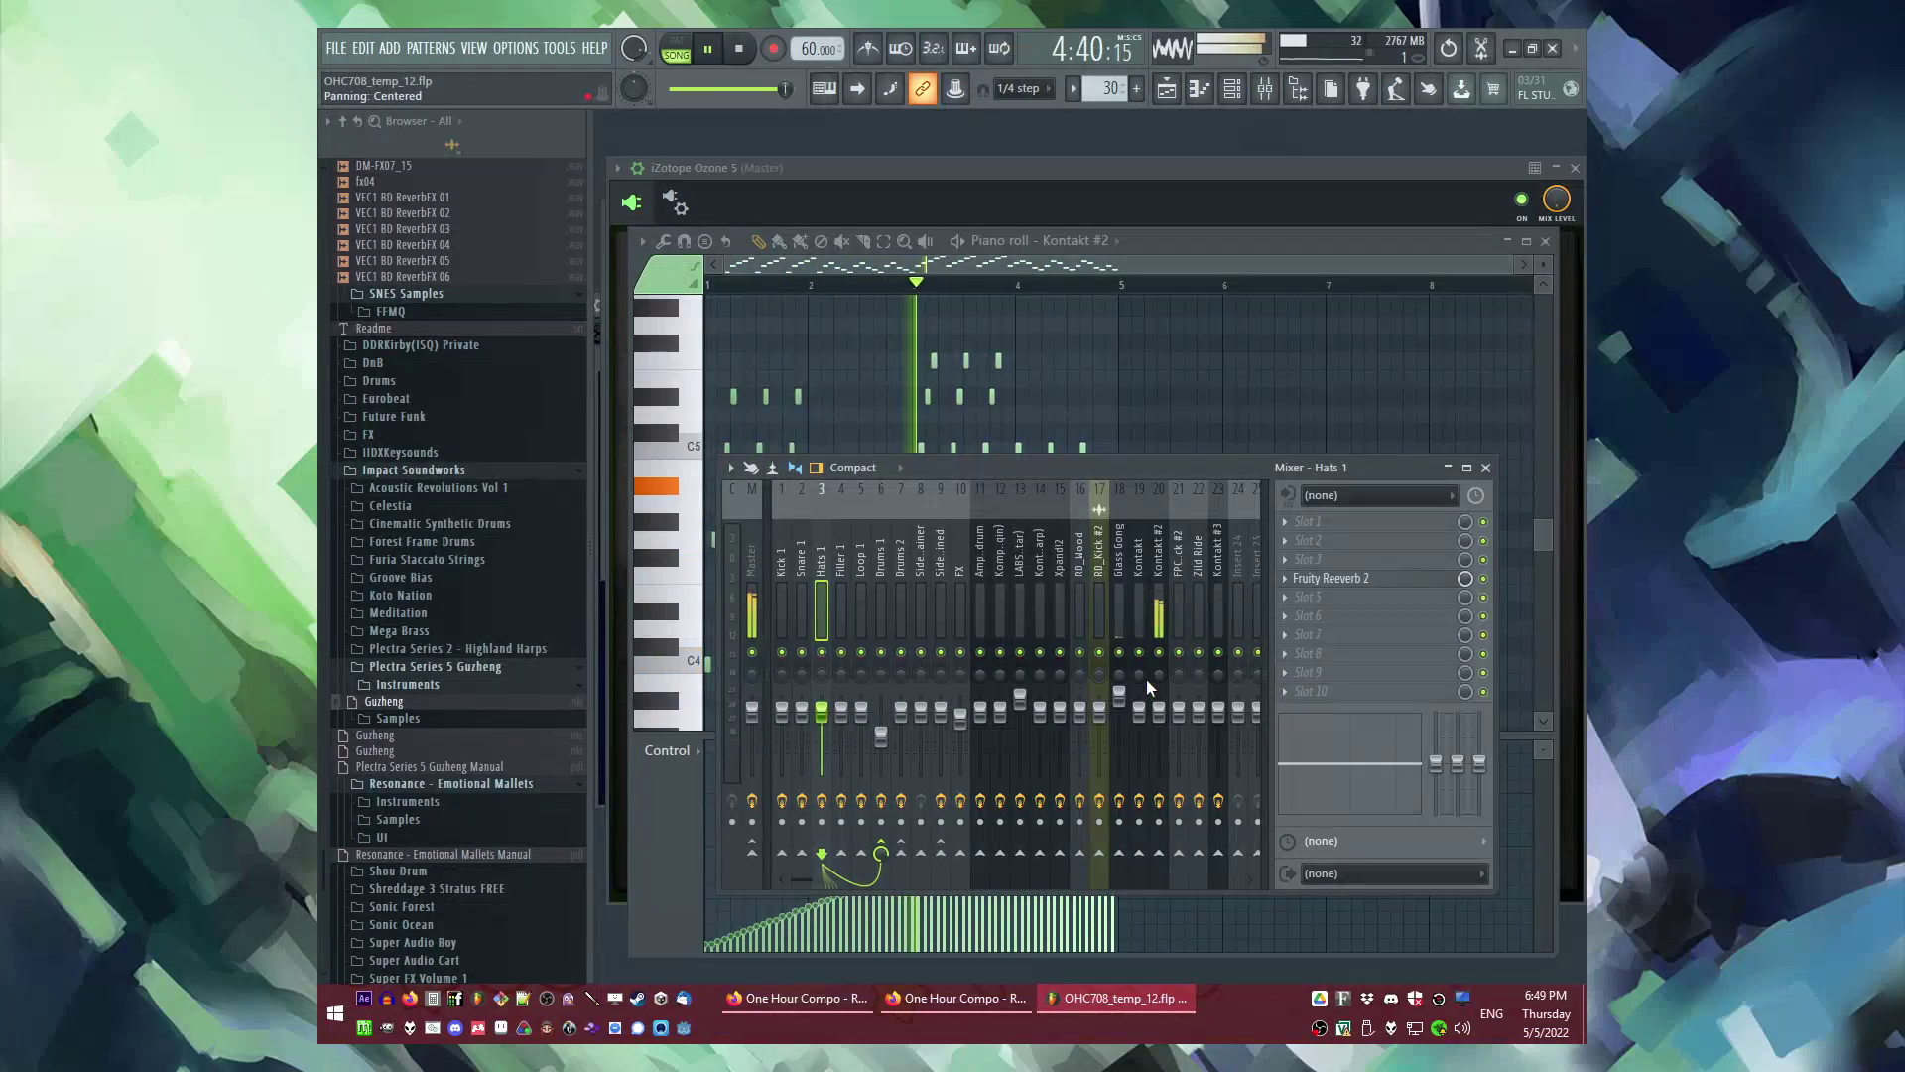
pyautogui.press('F5')
pyautogui.press('F9')
pyautogui.press('F6')
pyautogui.click(819, 771)
pyautogui.press('F6')
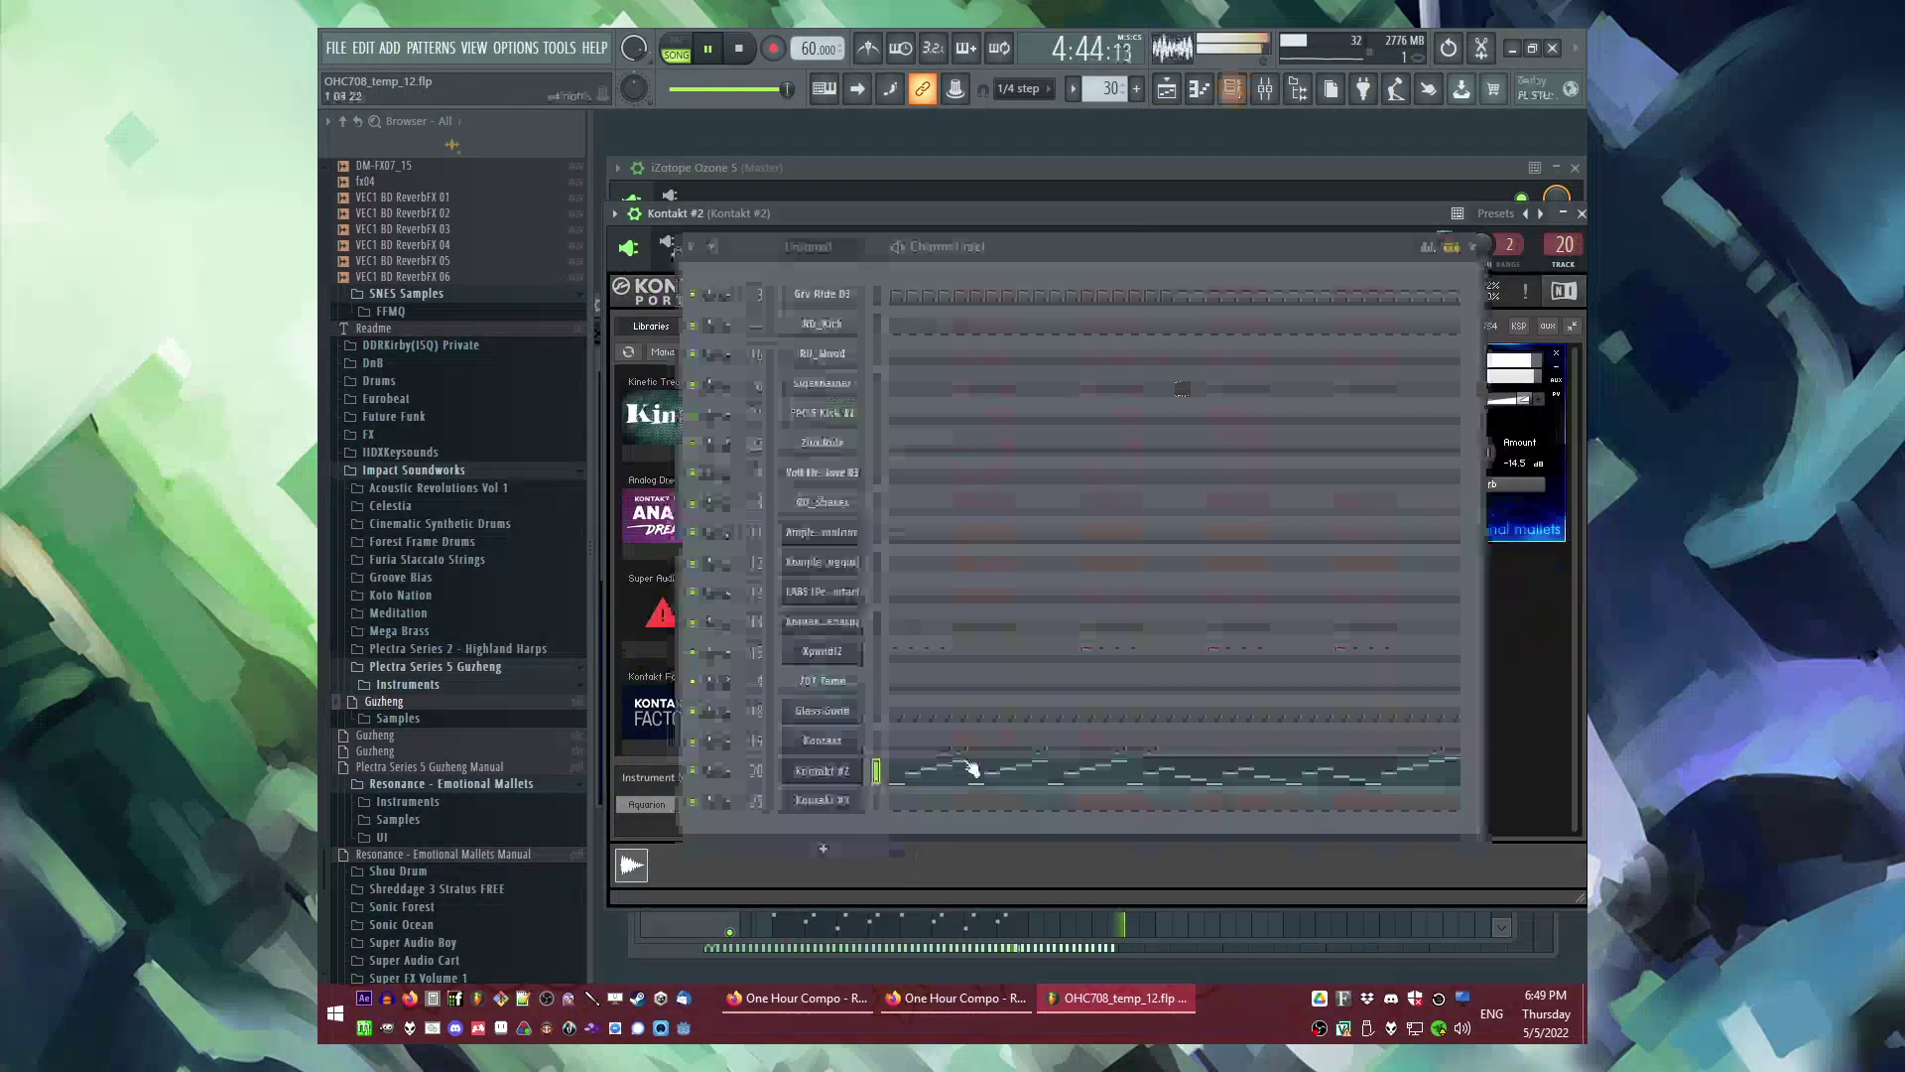
# Step: Delete the Pattern 30 clips from Track 8 at bars 69 and 73 and stop playback
pyautogui.press('F5')
pyautogui.scroll(-2, 1248, 751)
pyautogui.rightClick(1161, 629)
pyautogui.press('space')
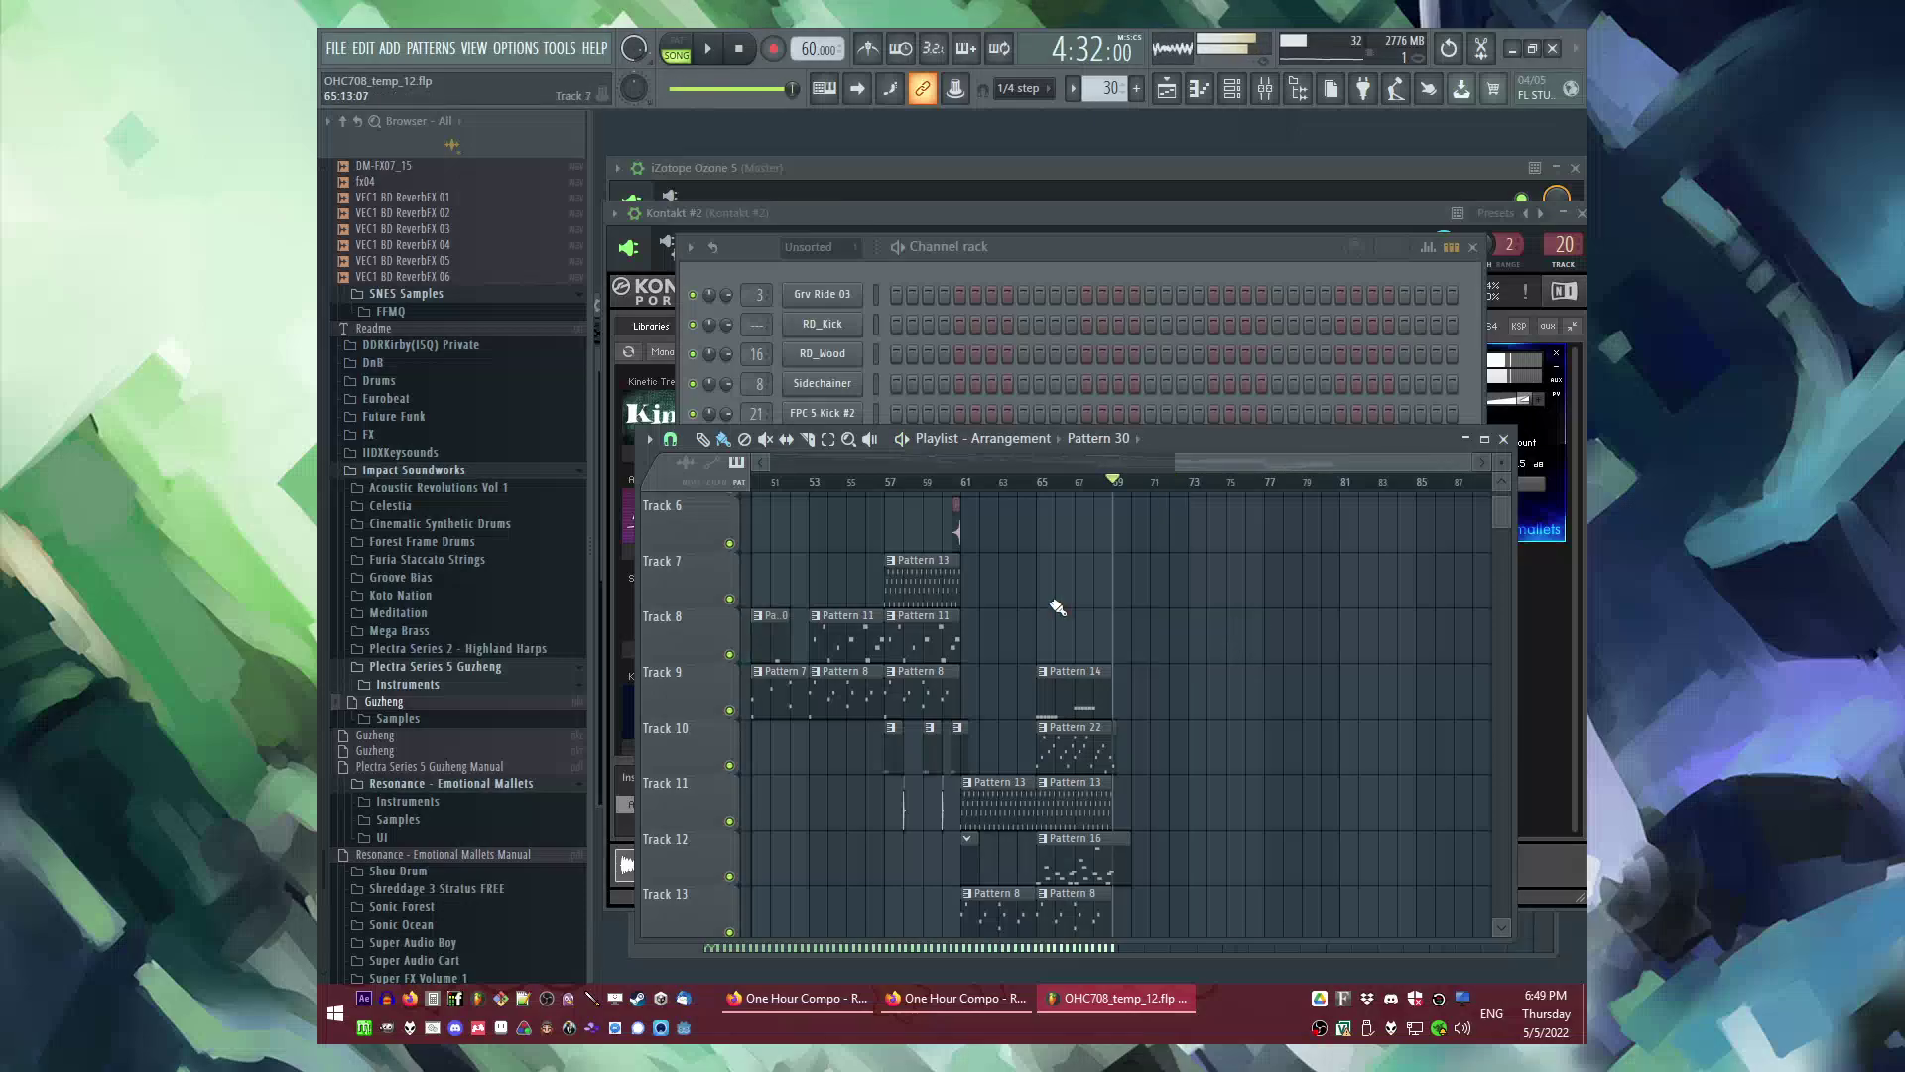
# Step: Pick Pattern 13 from the arrangement and place a clip of it on Track 7 at bar 69
pyautogui.scroll(-3, 1041, 610)
pyautogui.scroll(2, 978, 593)
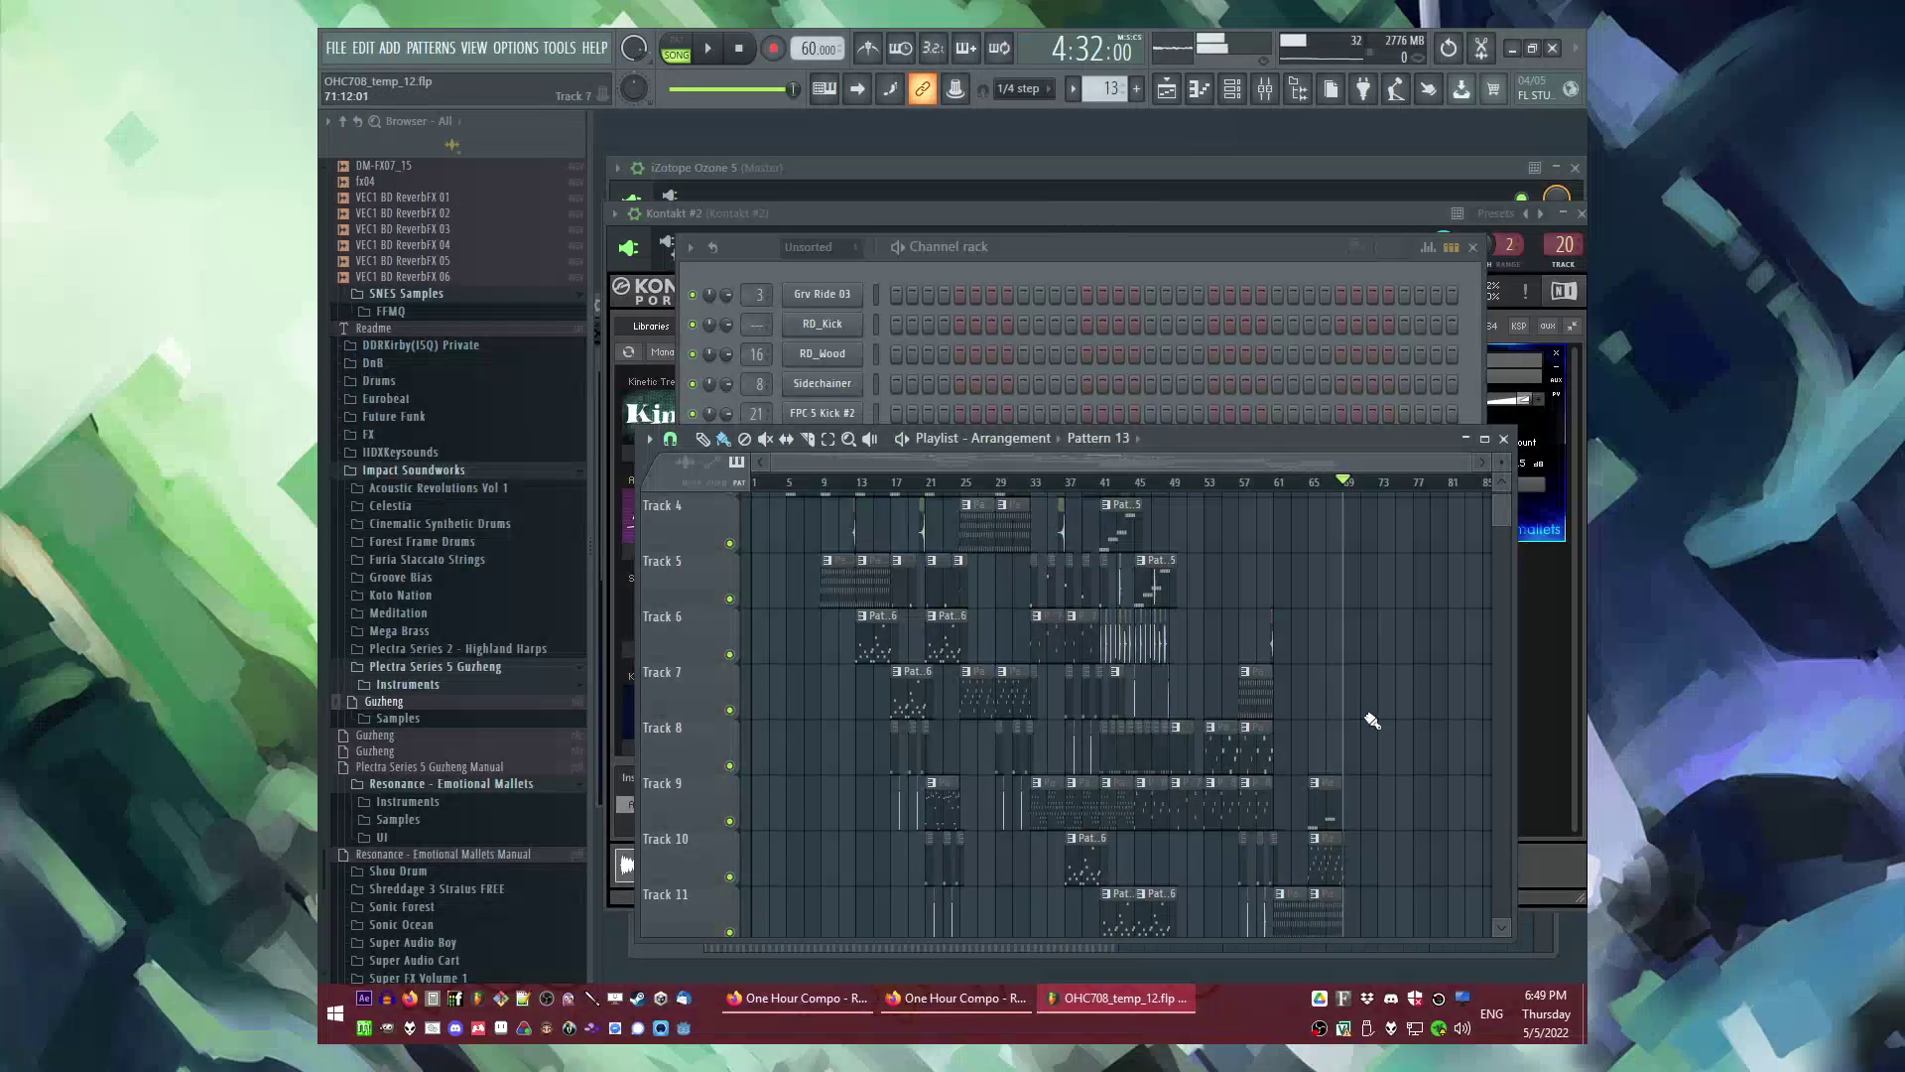
pyautogui.scroll(3, 1364, 712)
pyautogui.press('space')
pyautogui.click(1299, 699)
pyautogui.scroll(-3, 1391, 706)
pyautogui.scroll(3, 1391, 707)
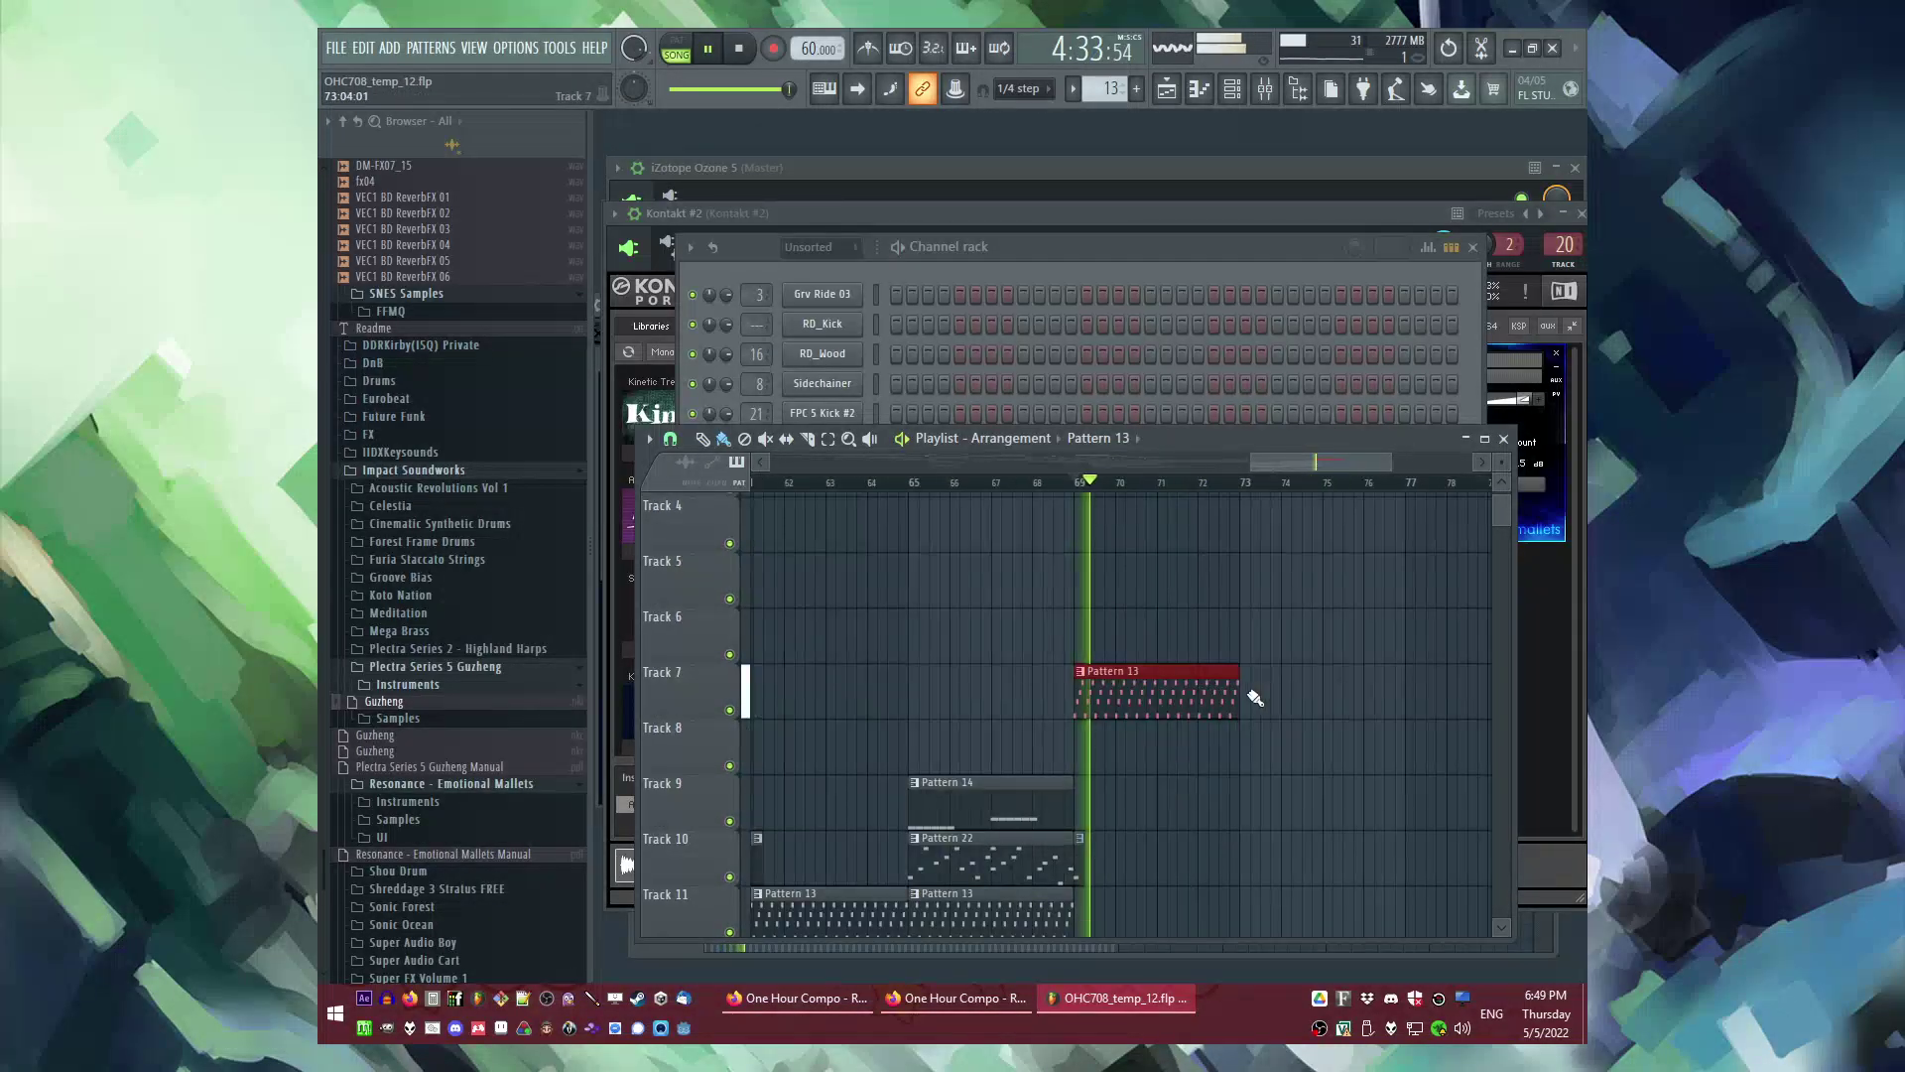
# Step: Pick Pattern 29 from the earlier section and place clips of it on Track 8 at bars 69 and 73
pyautogui.scroll(-5, 1251, 697)
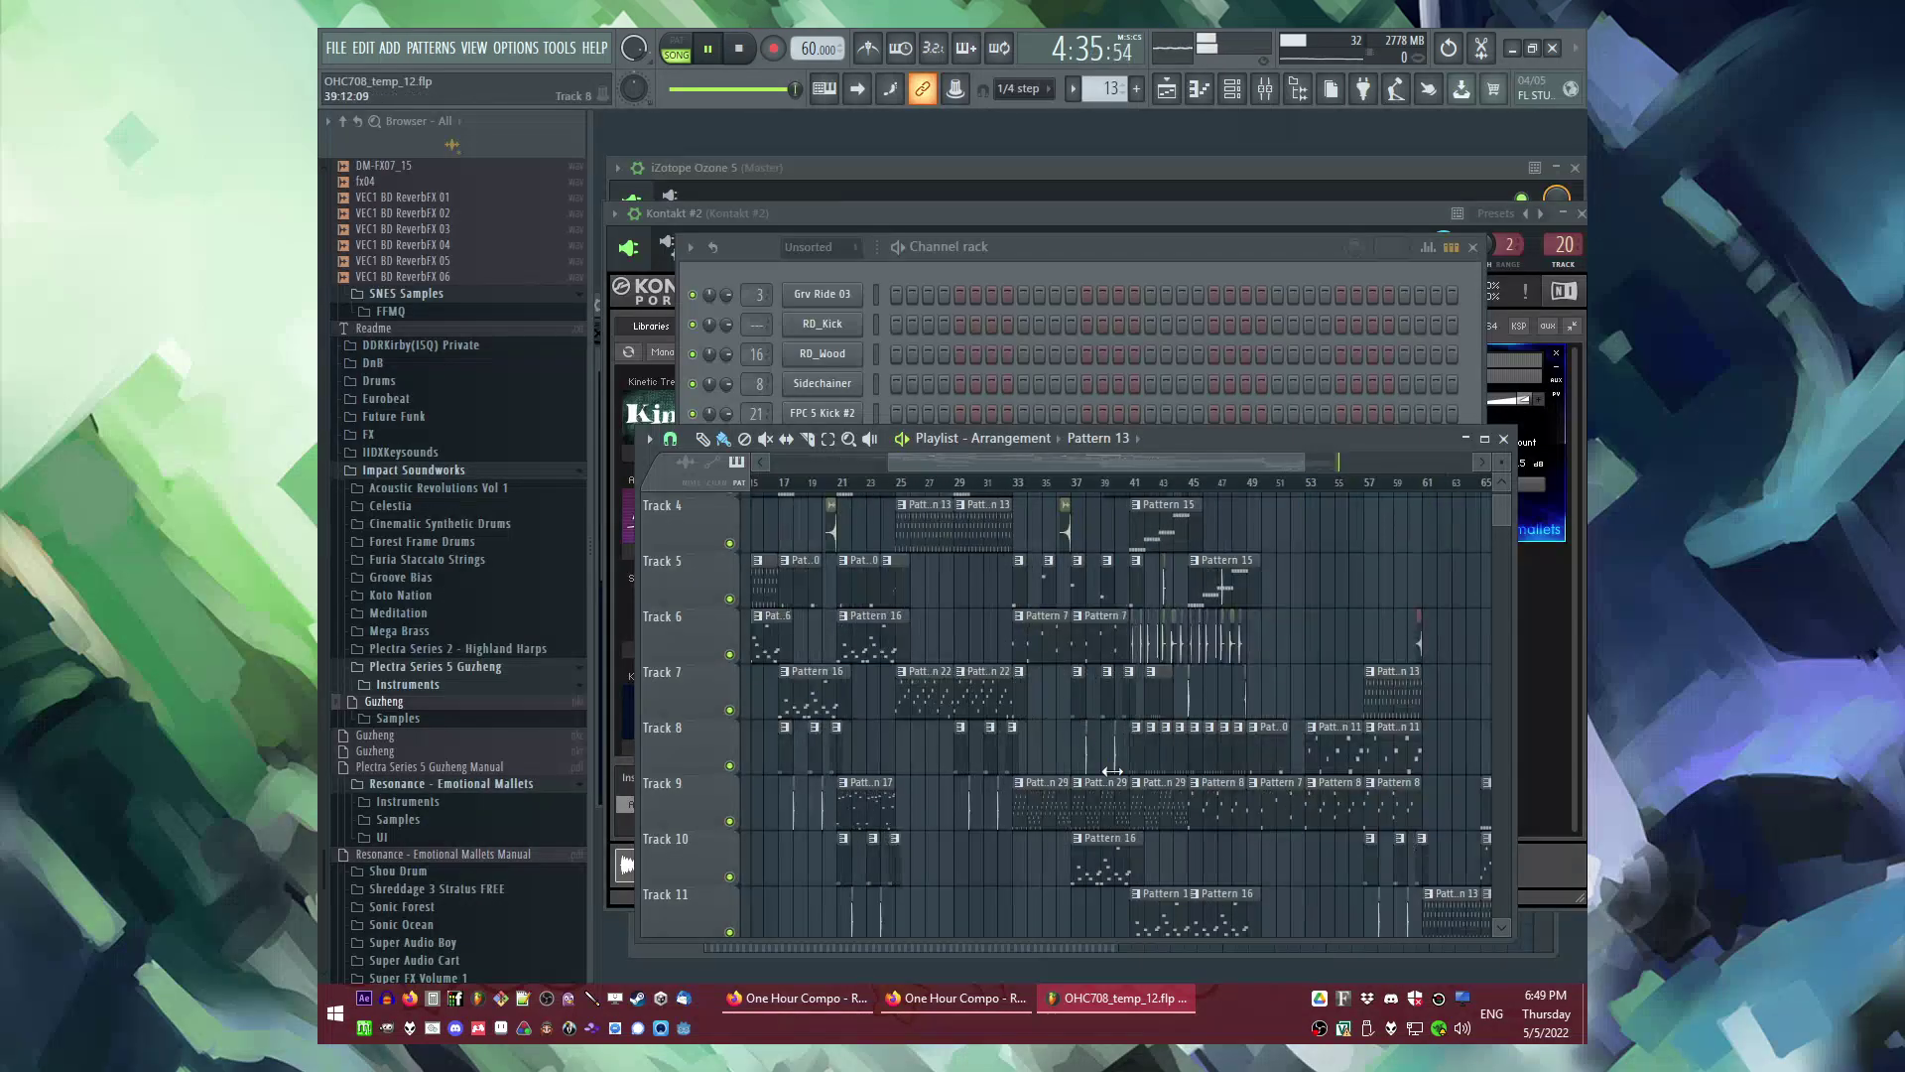
pyautogui.press('space')
pyautogui.scroll(2, 1111, 747)
pyautogui.click(1235, 751)
pyautogui.scroll(-2, 1204, 545)
pyautogui.scroll(2, 1165, 523)
# Step: Store the dry level of Kontakt #2's Fruity Reeverb 2 as its initial song value and create its automation clip over bars 68 to 73
pyautogui.moveTo(1049, 484); pyautogui.dragTo(1266, 501)
pyautogui.press('F9')
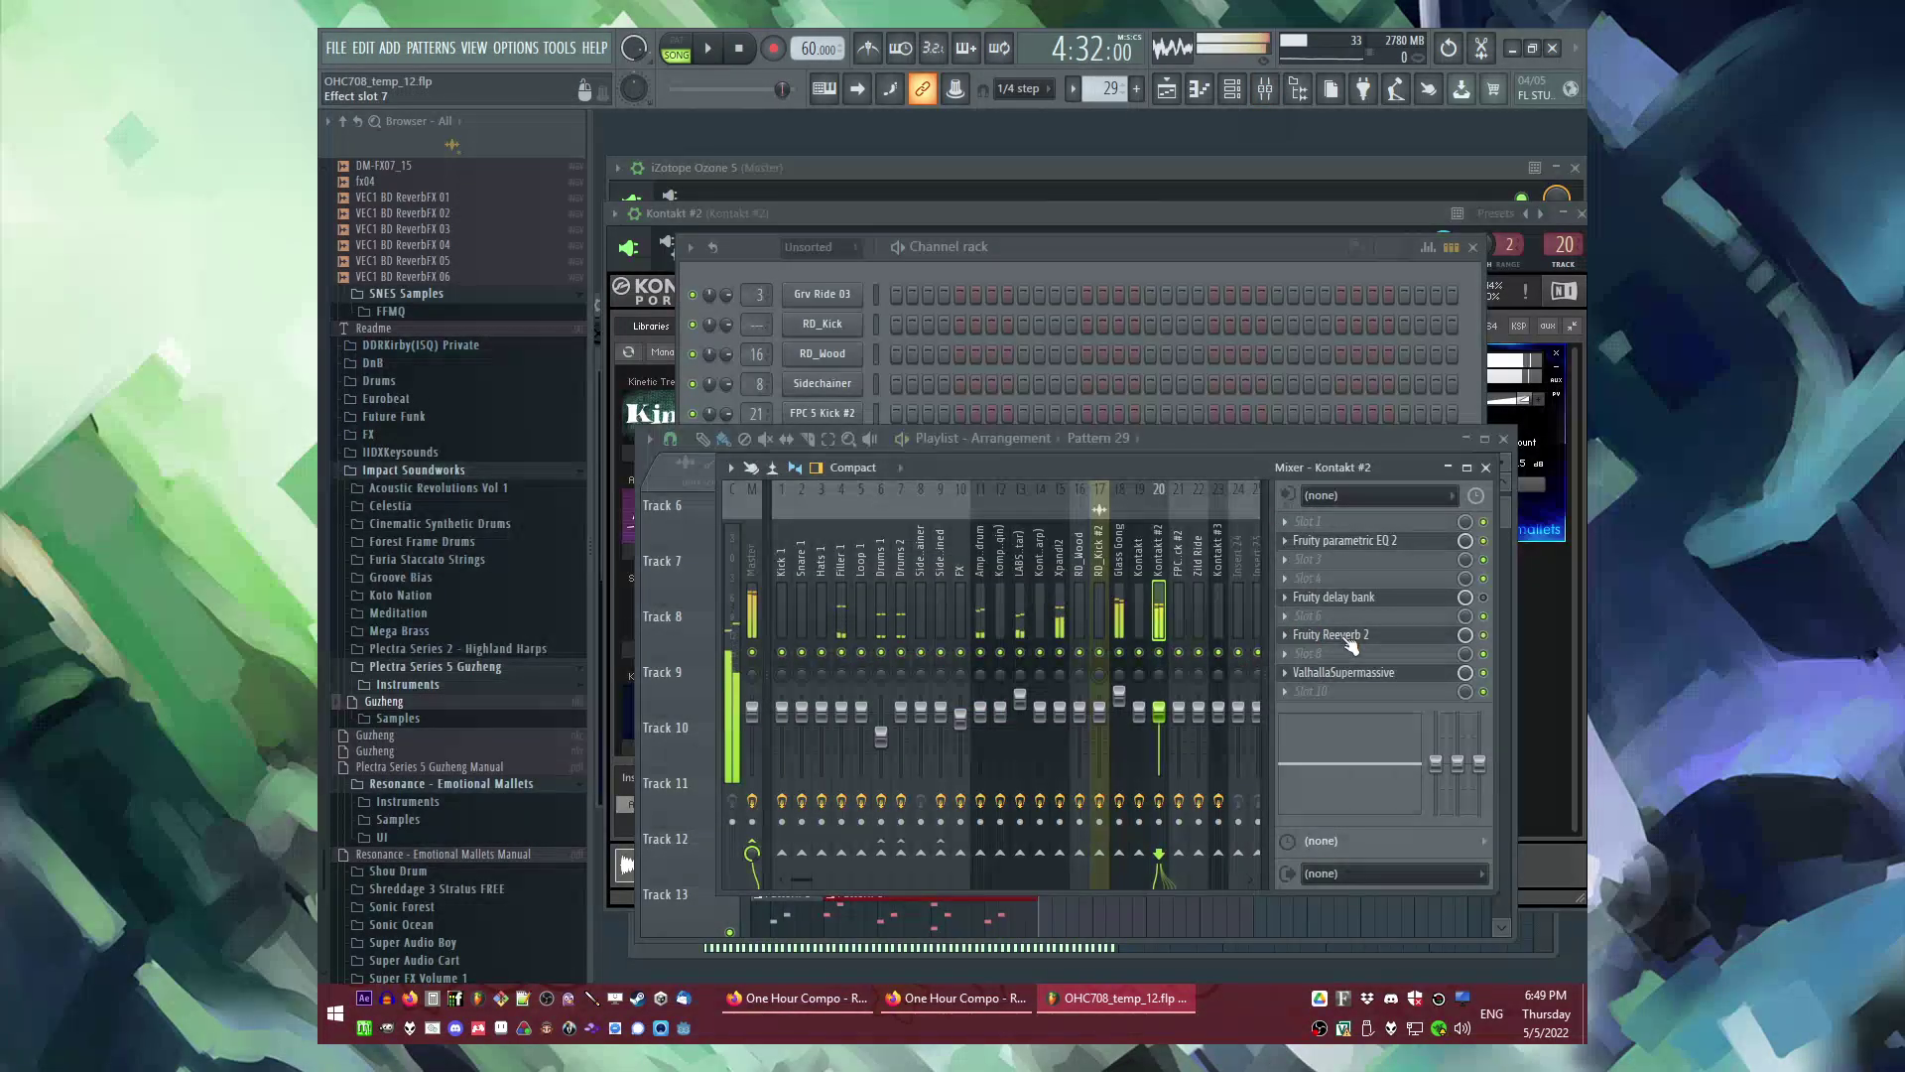
pyautogui.click(1348, 637)
pyautogui.rightClick(1045, 280)
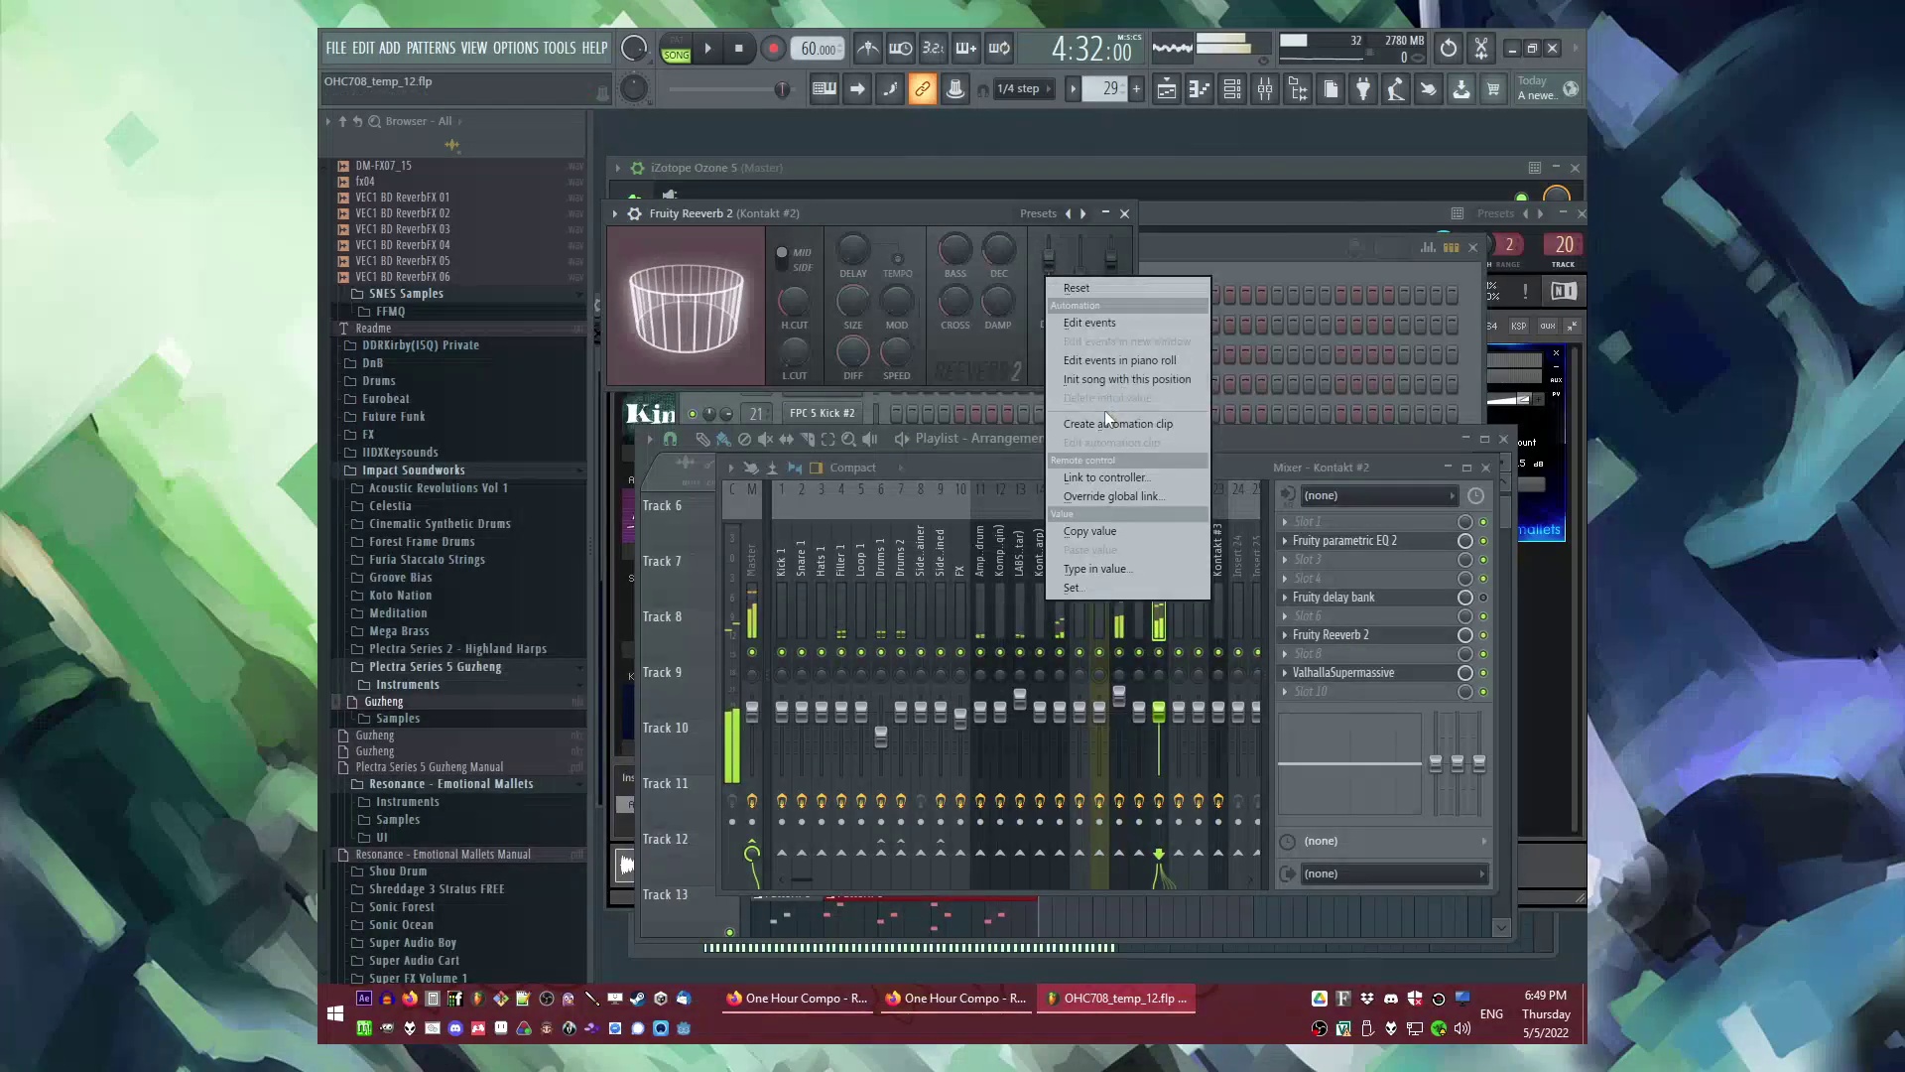
pyautogui.click(1082, 383)
pyautogui.rightClick(1045, 281)
pyautogui.click(1113, 424)
pyautogui.press('space')
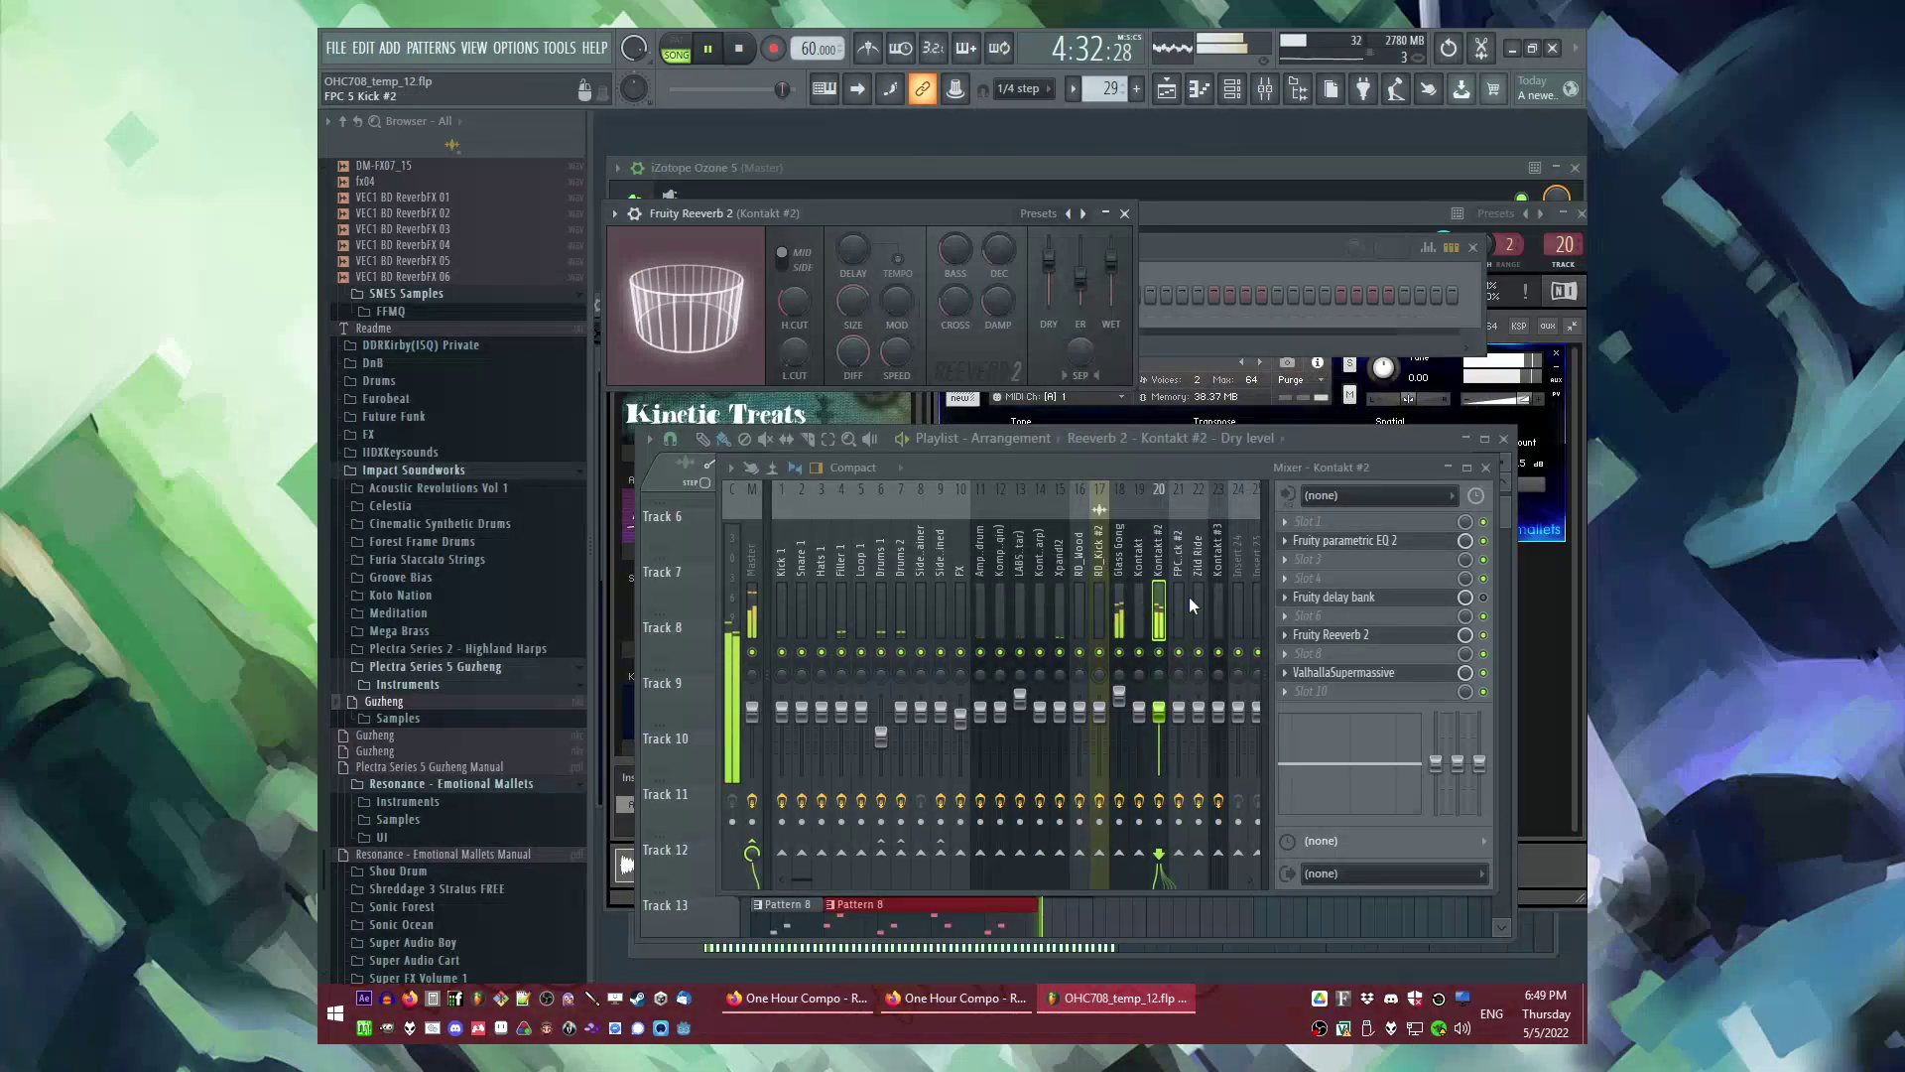
# Step: Shape the dry level automation to stay at 0% until bar 69 and rise from there to bar 73
pyautogui.click(994, 538)
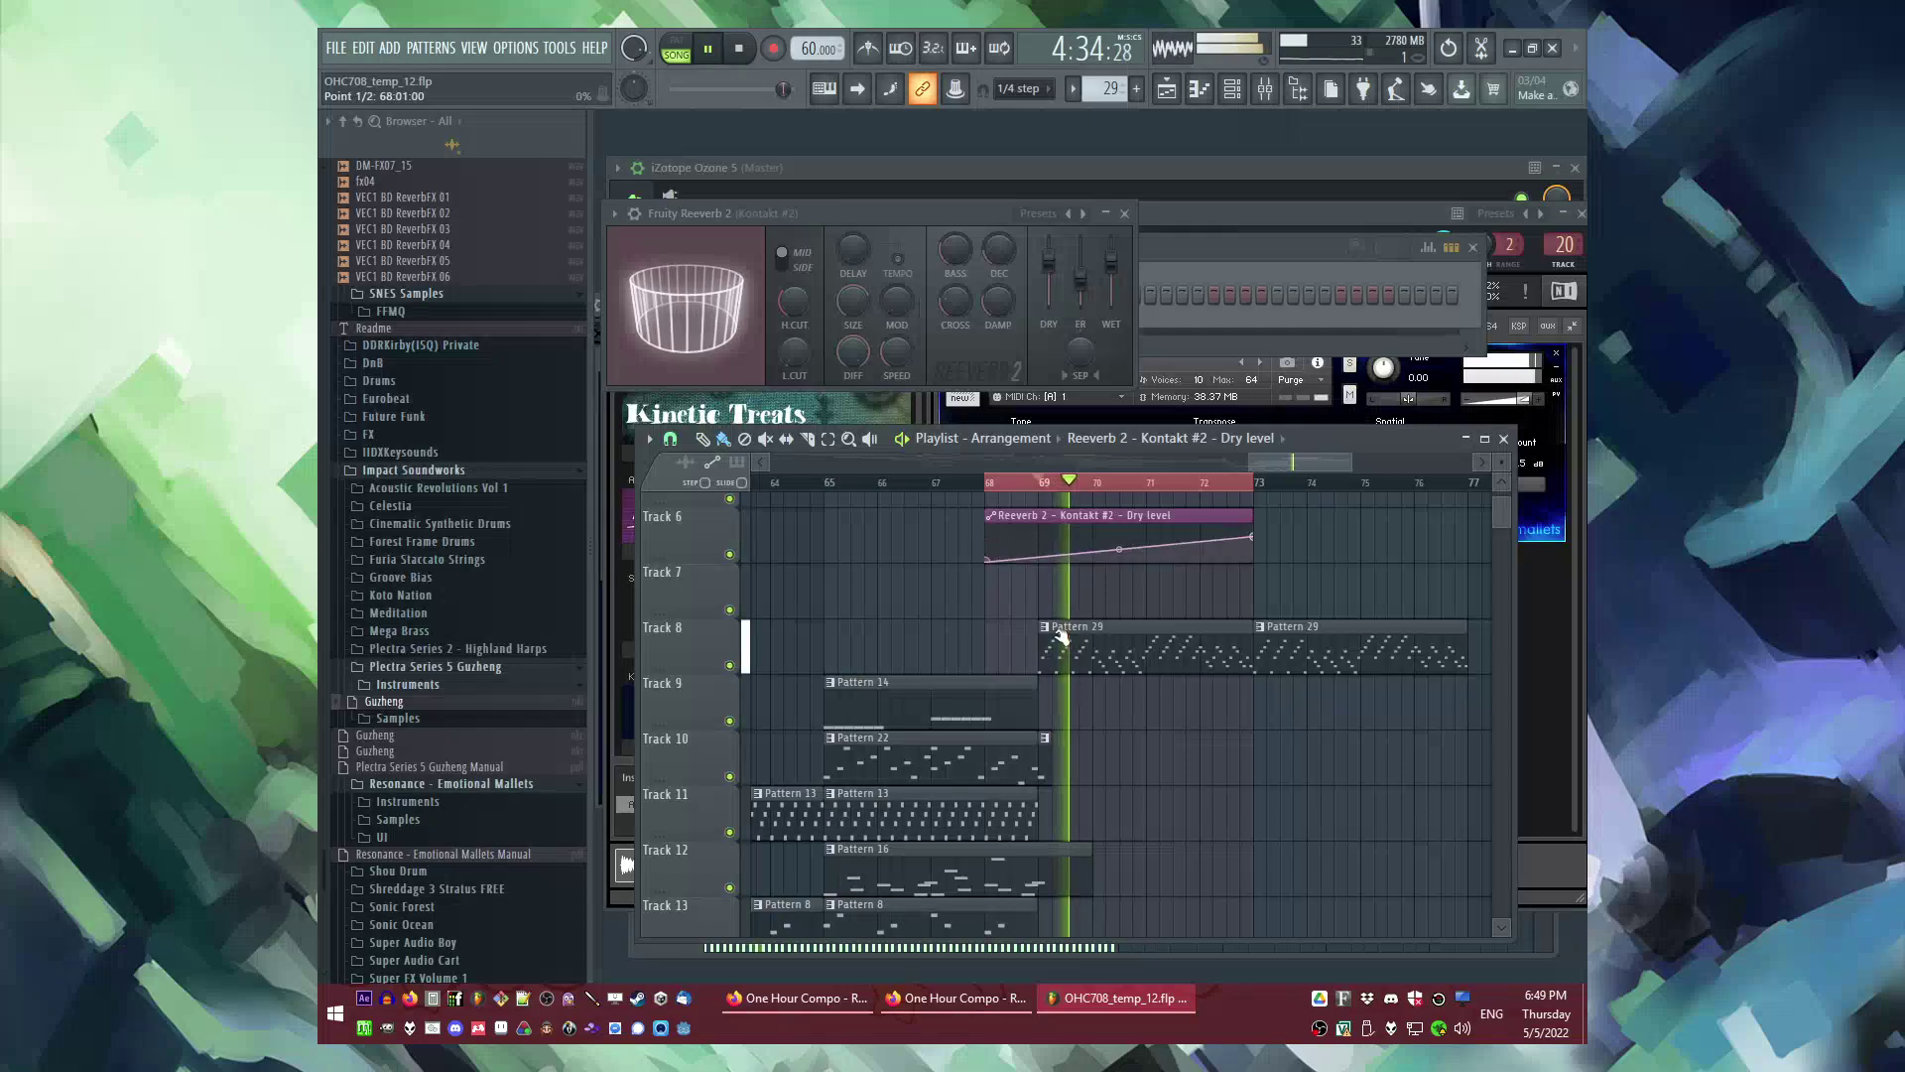
pyautogui.rightClick(1034, 480)
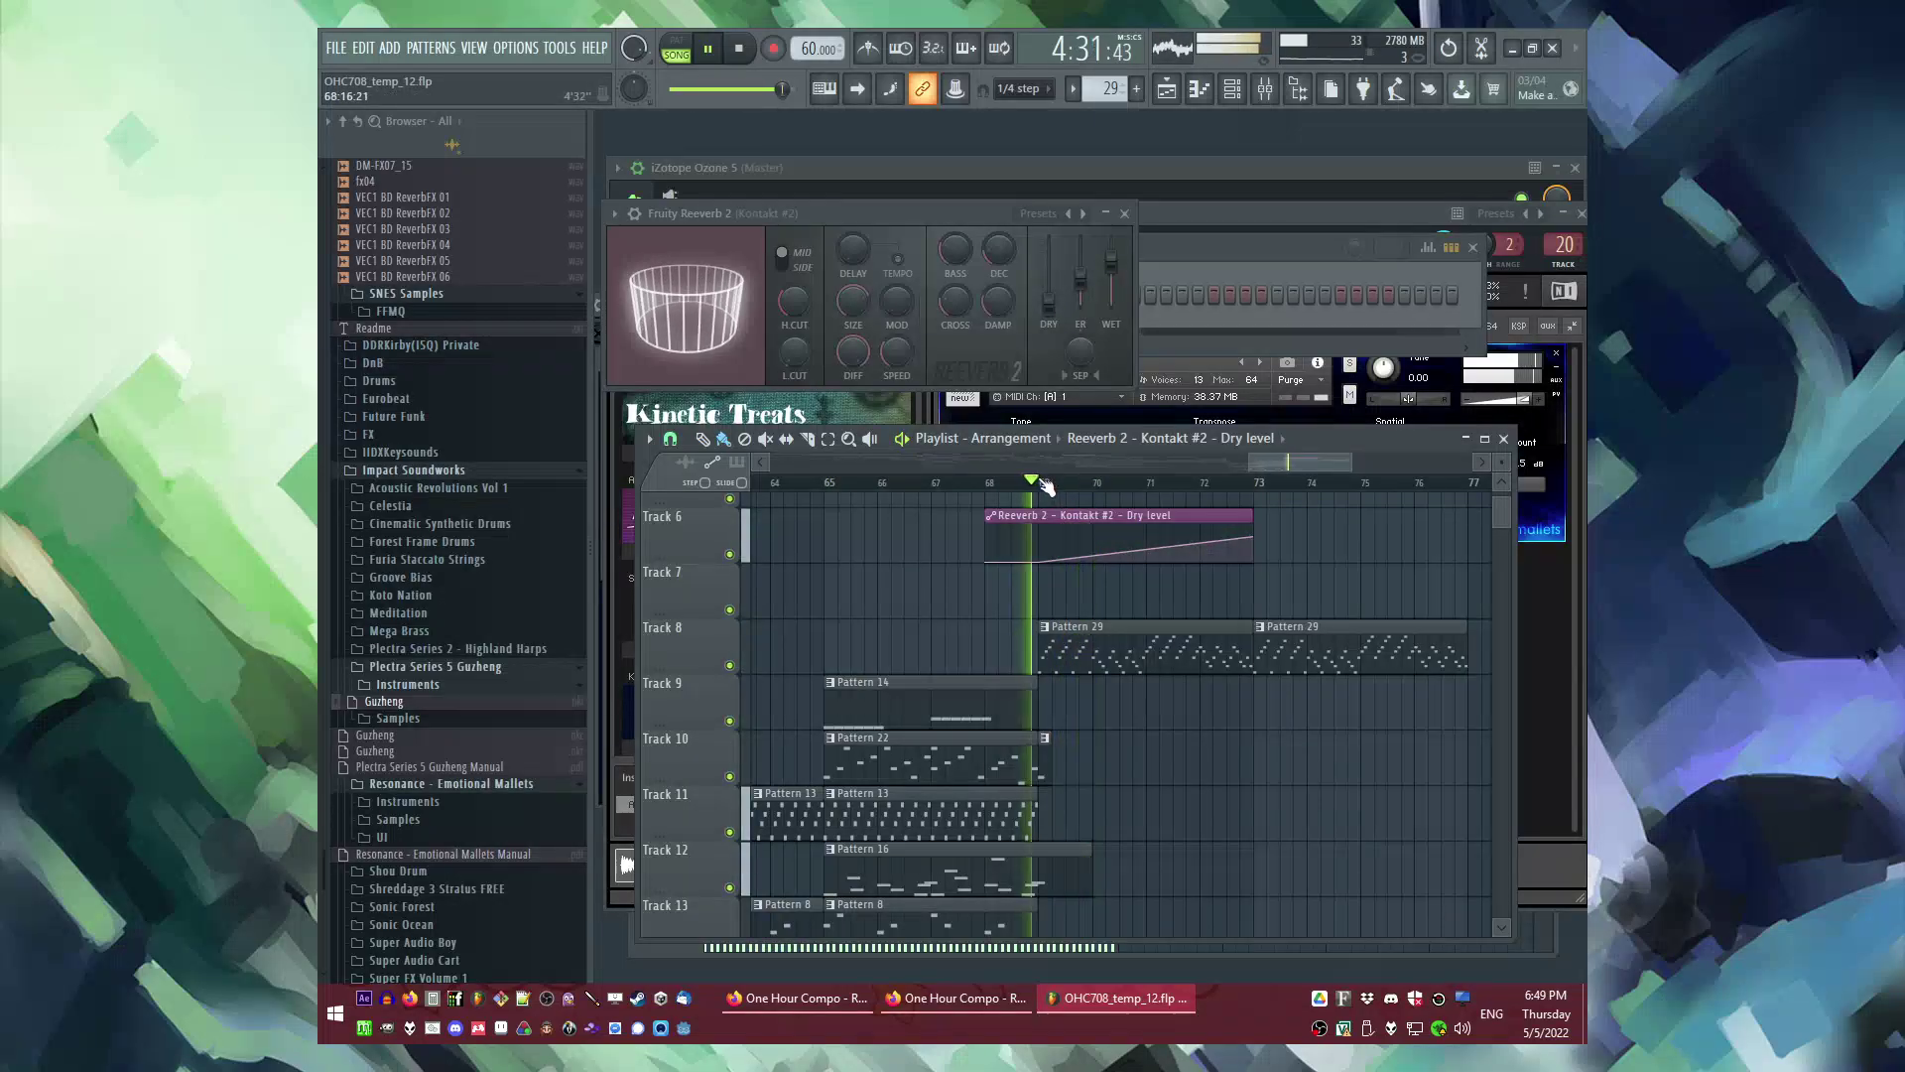
pyautogui.scroll(2, 1092, 506)
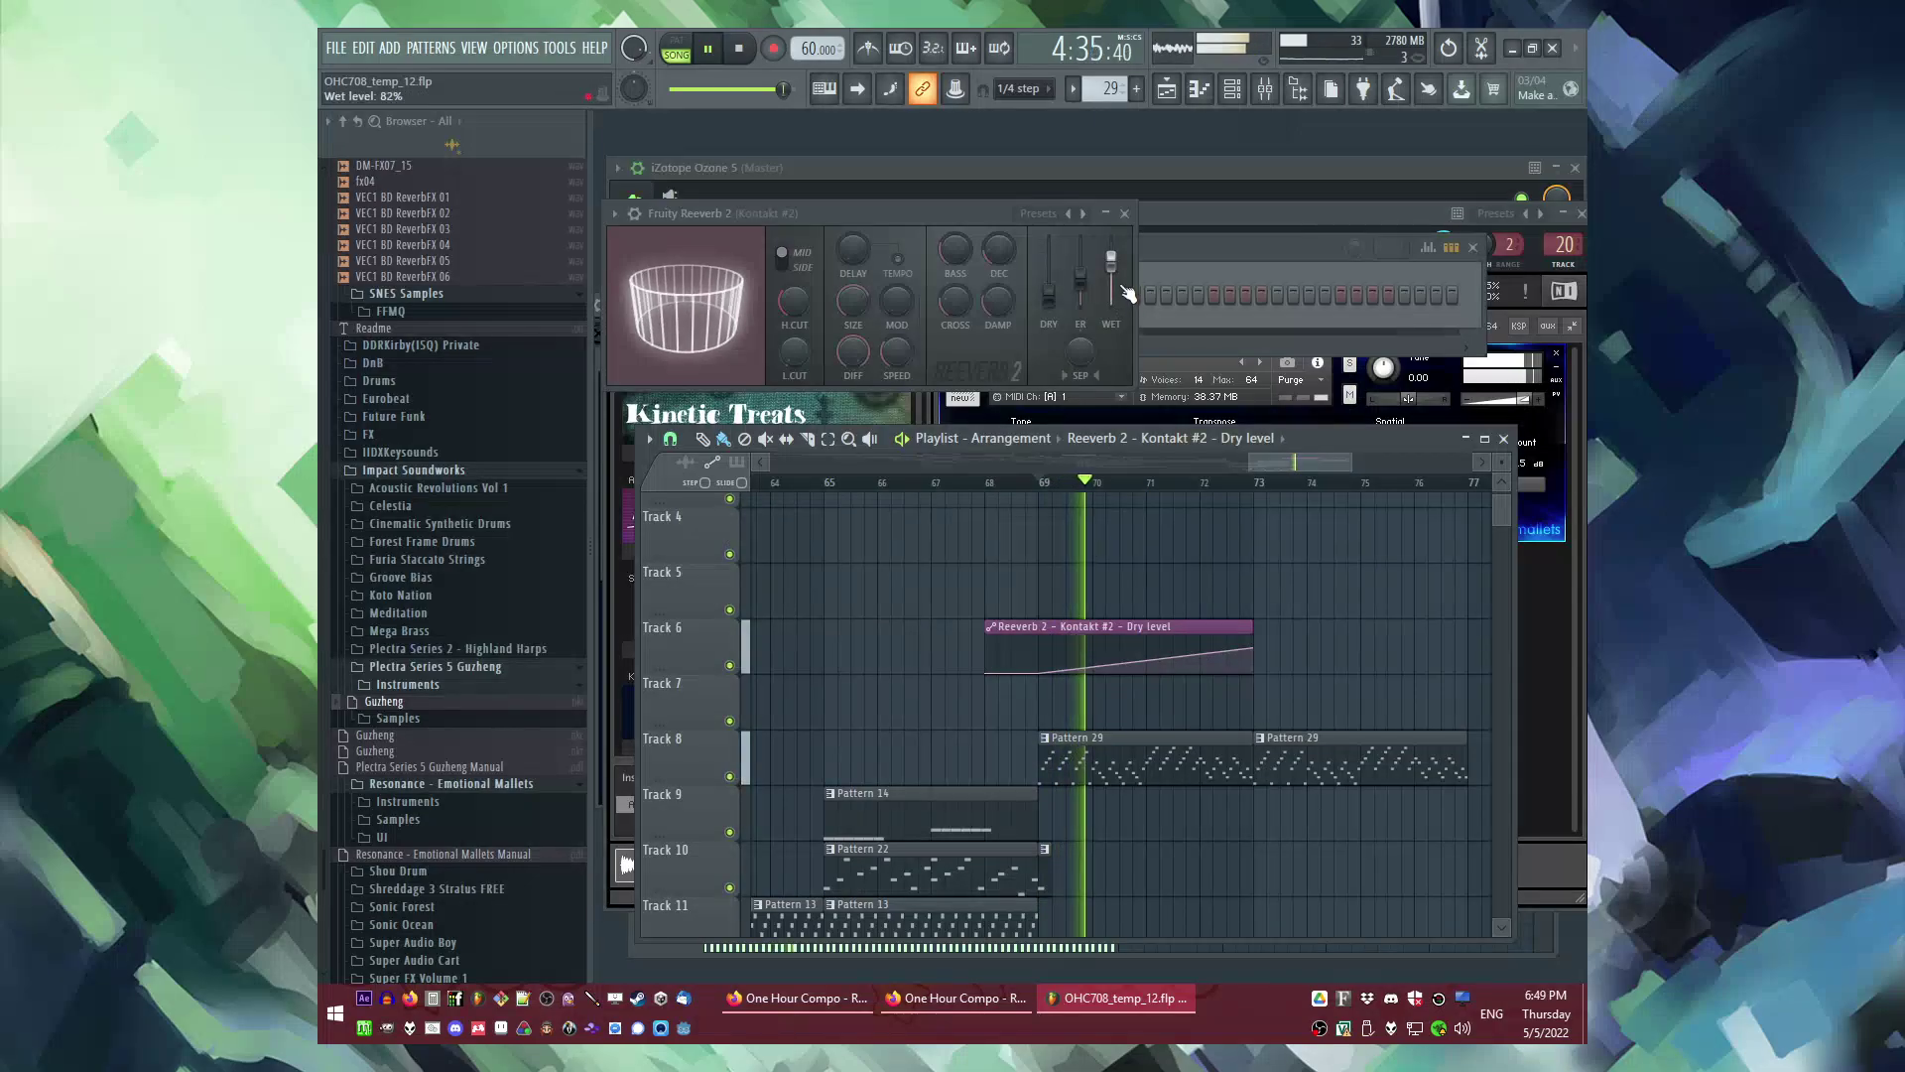
# Step: Store the reverb's wet level as its initial song value, create its automation clip over bars 69 to 73, and audition it
pyautogui.rightClick(1113, 256)
pyautogui.click(1153, 499)
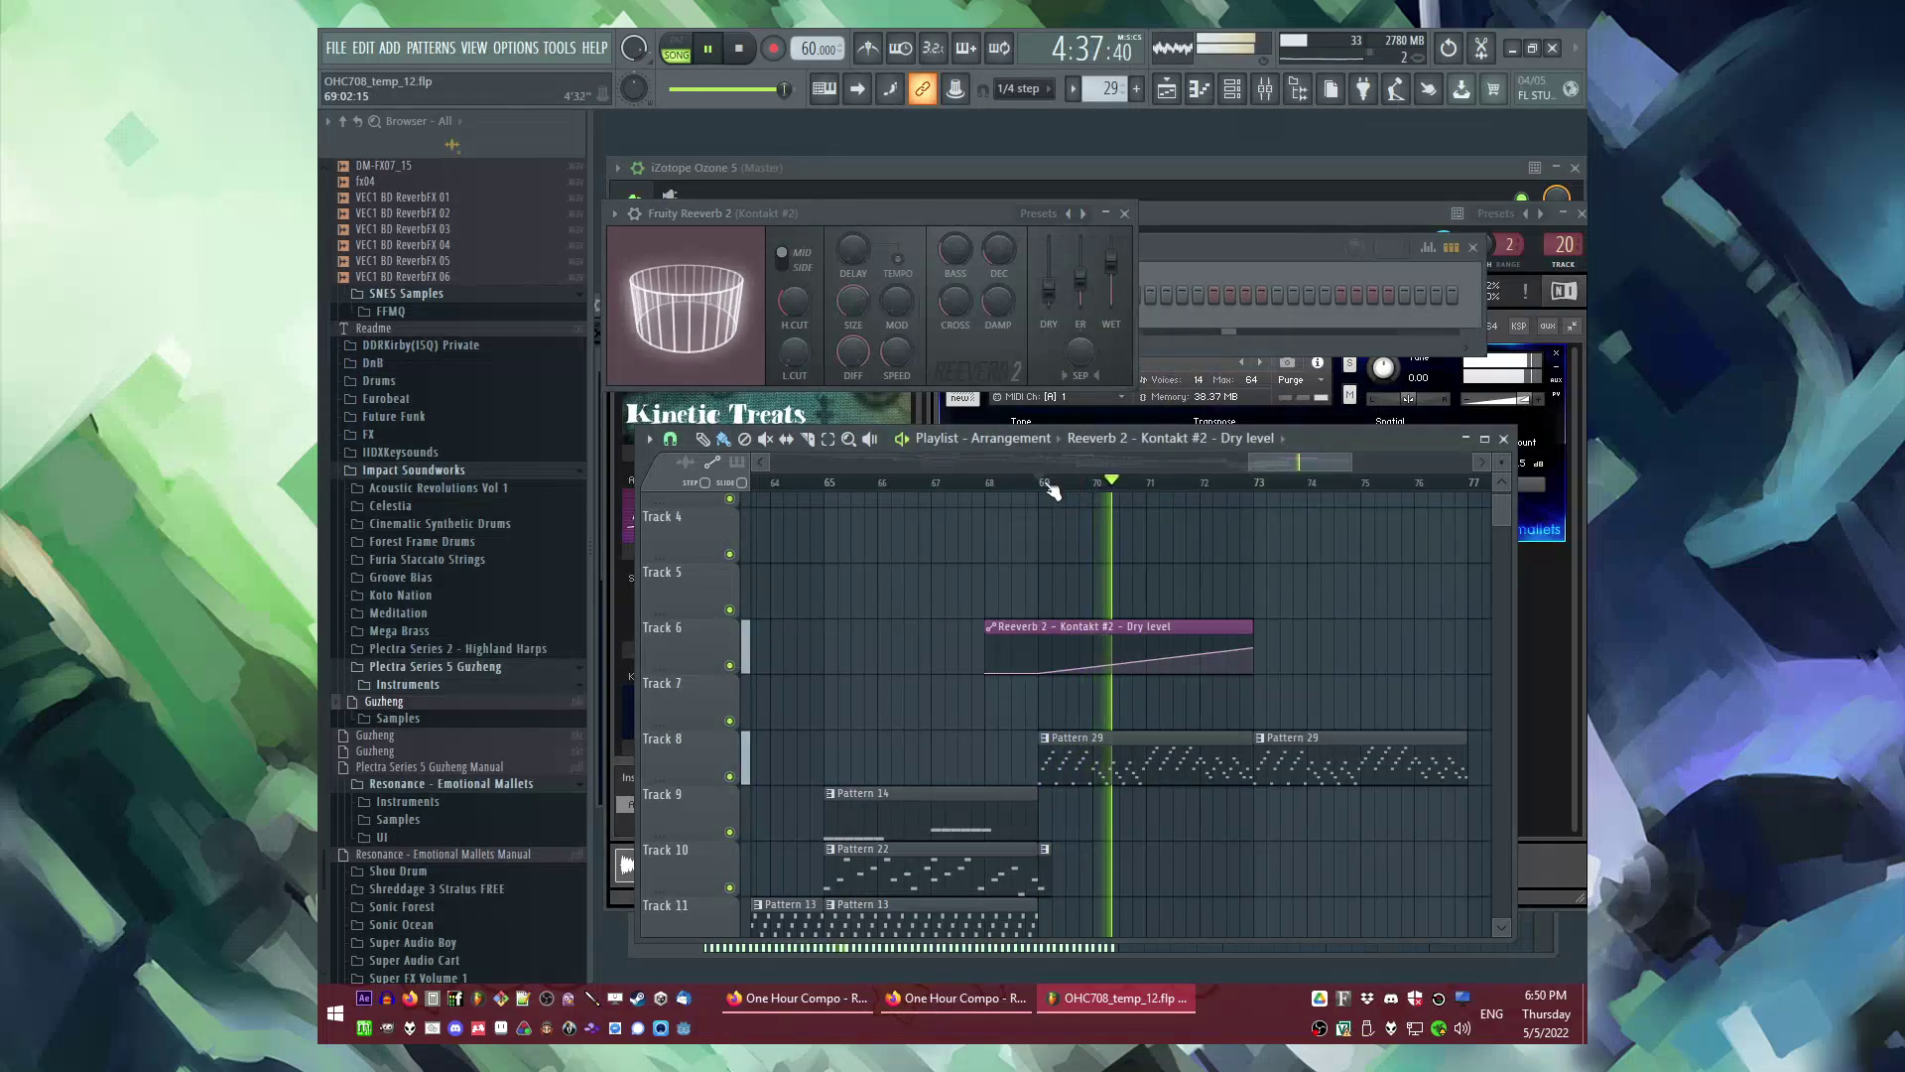
pyautogui.moveTo(1052, 490); pyautogui.dragTo(1263, 499)
pyautogui.rightClick(1114, 290)
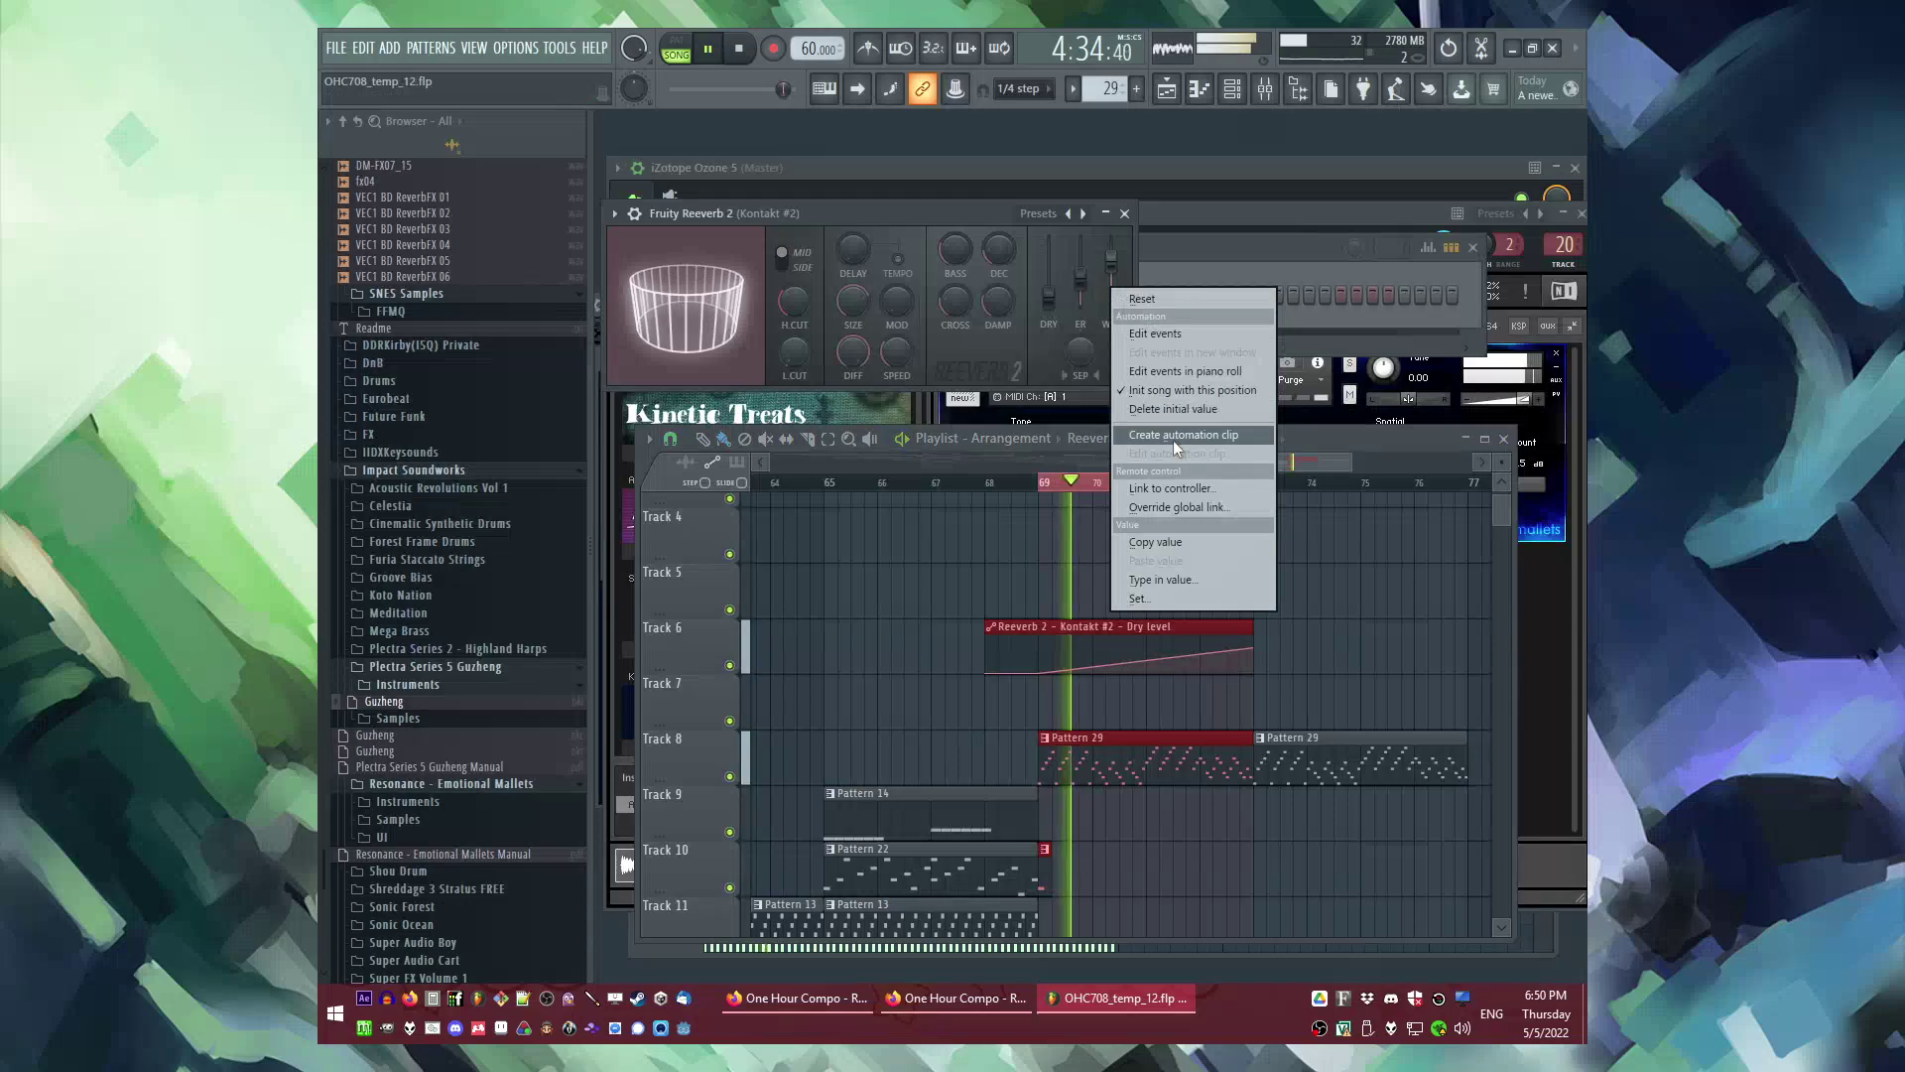
pyautogui.click(1172, 438)
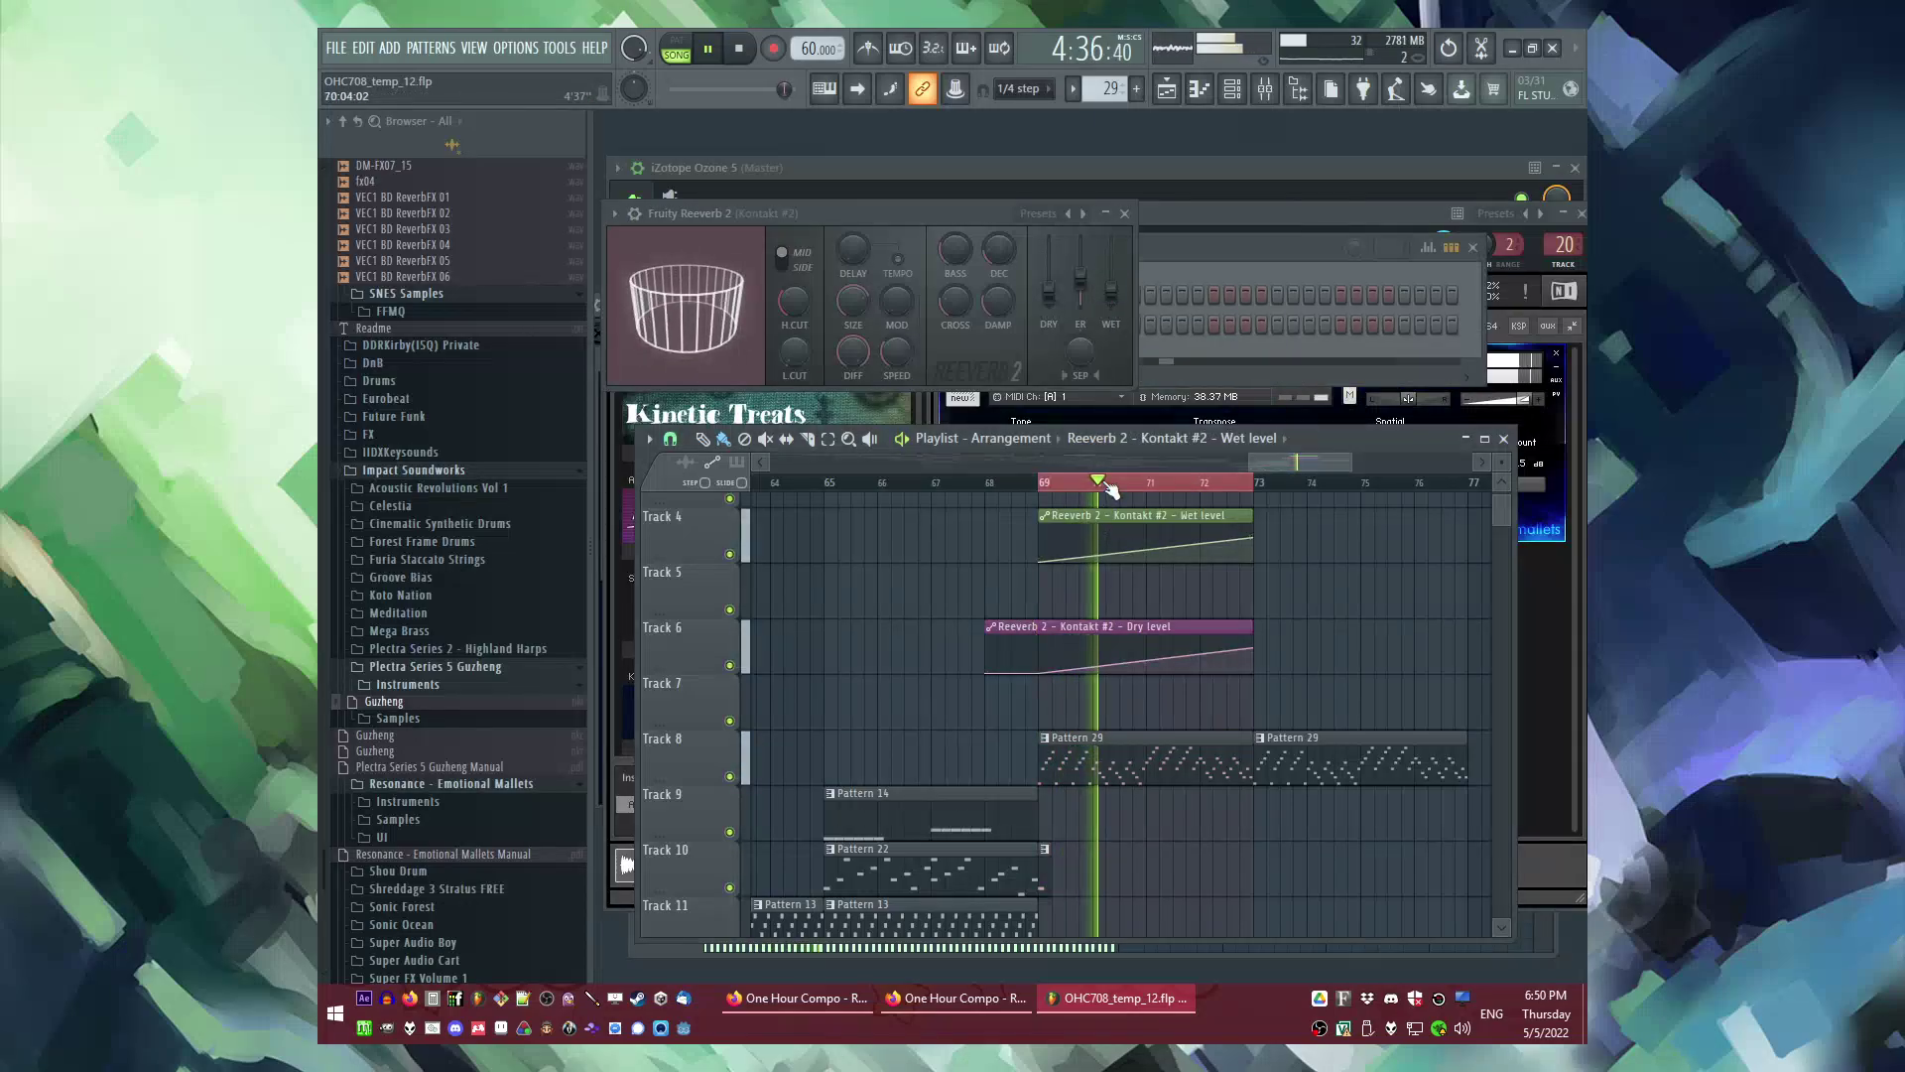
pyautogui.click(1029, 483)
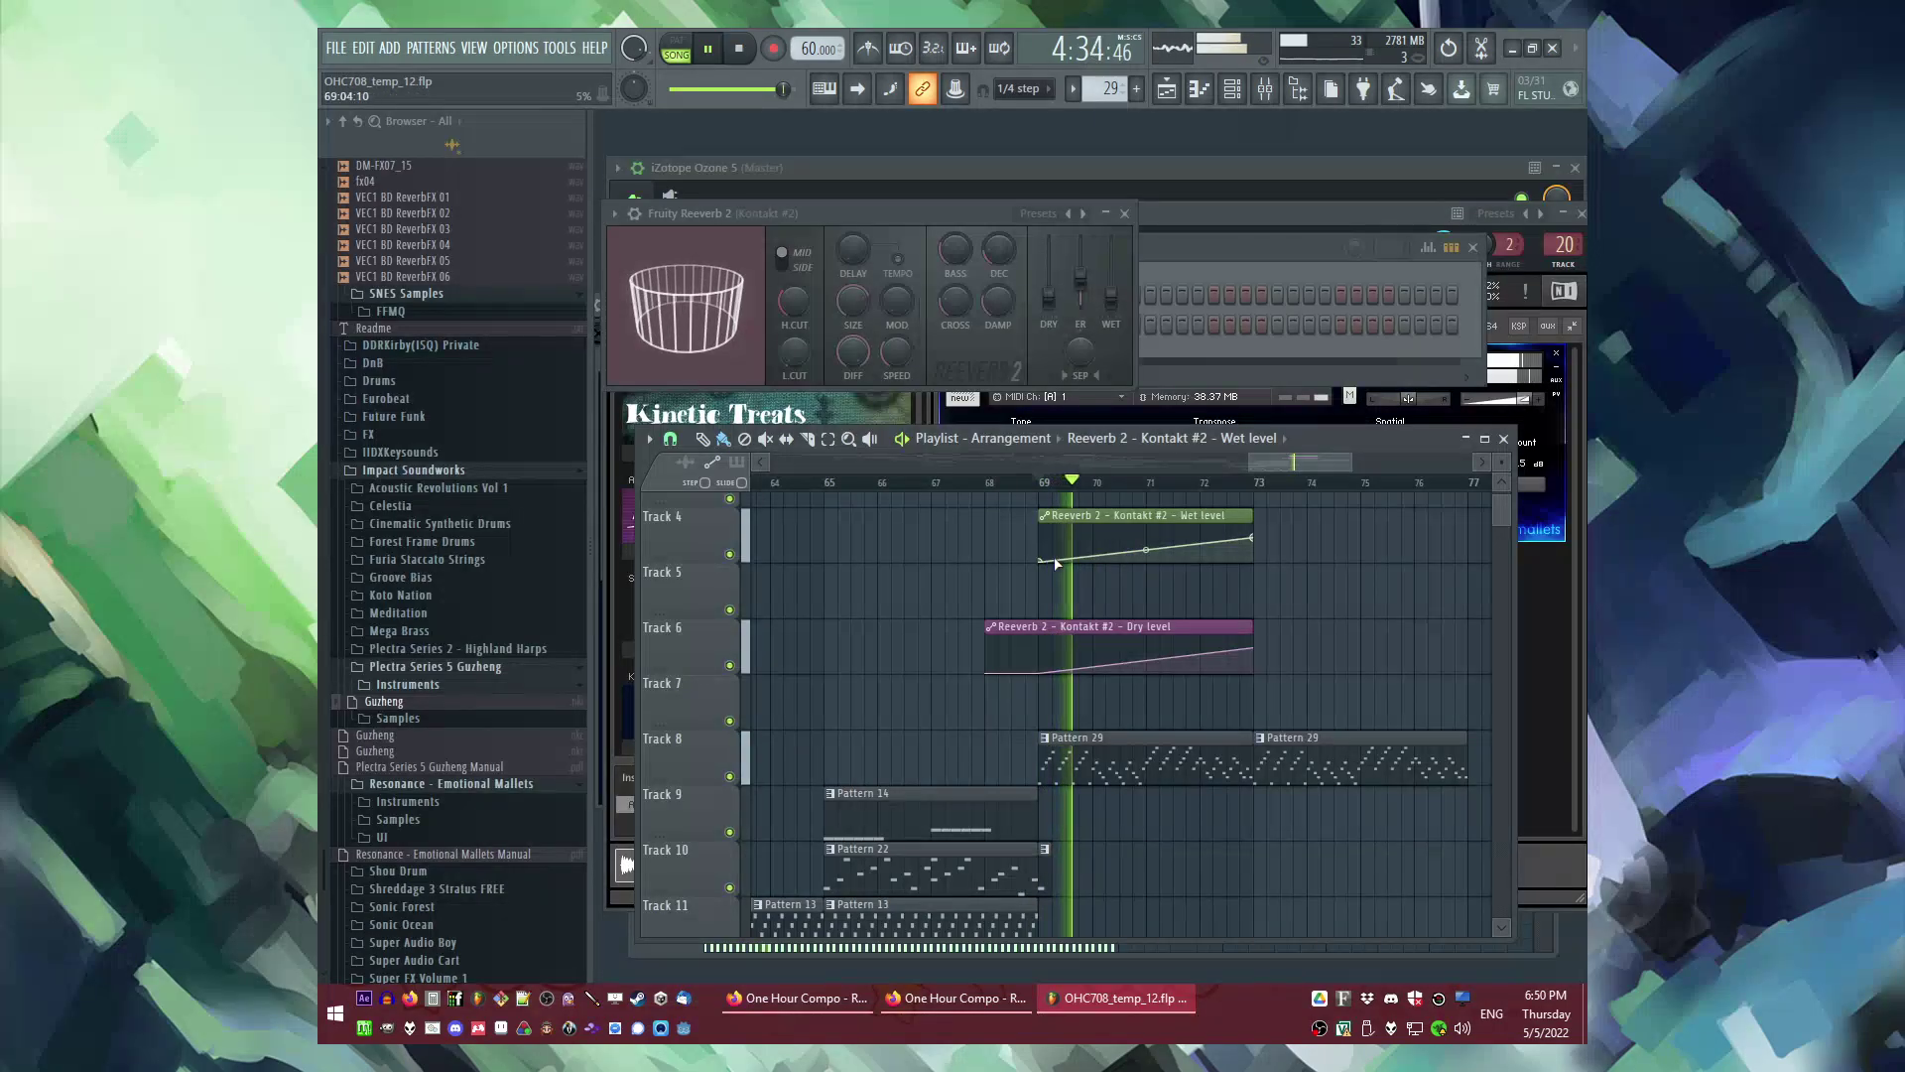
pyautogui.scroll(1, 1082, 608)
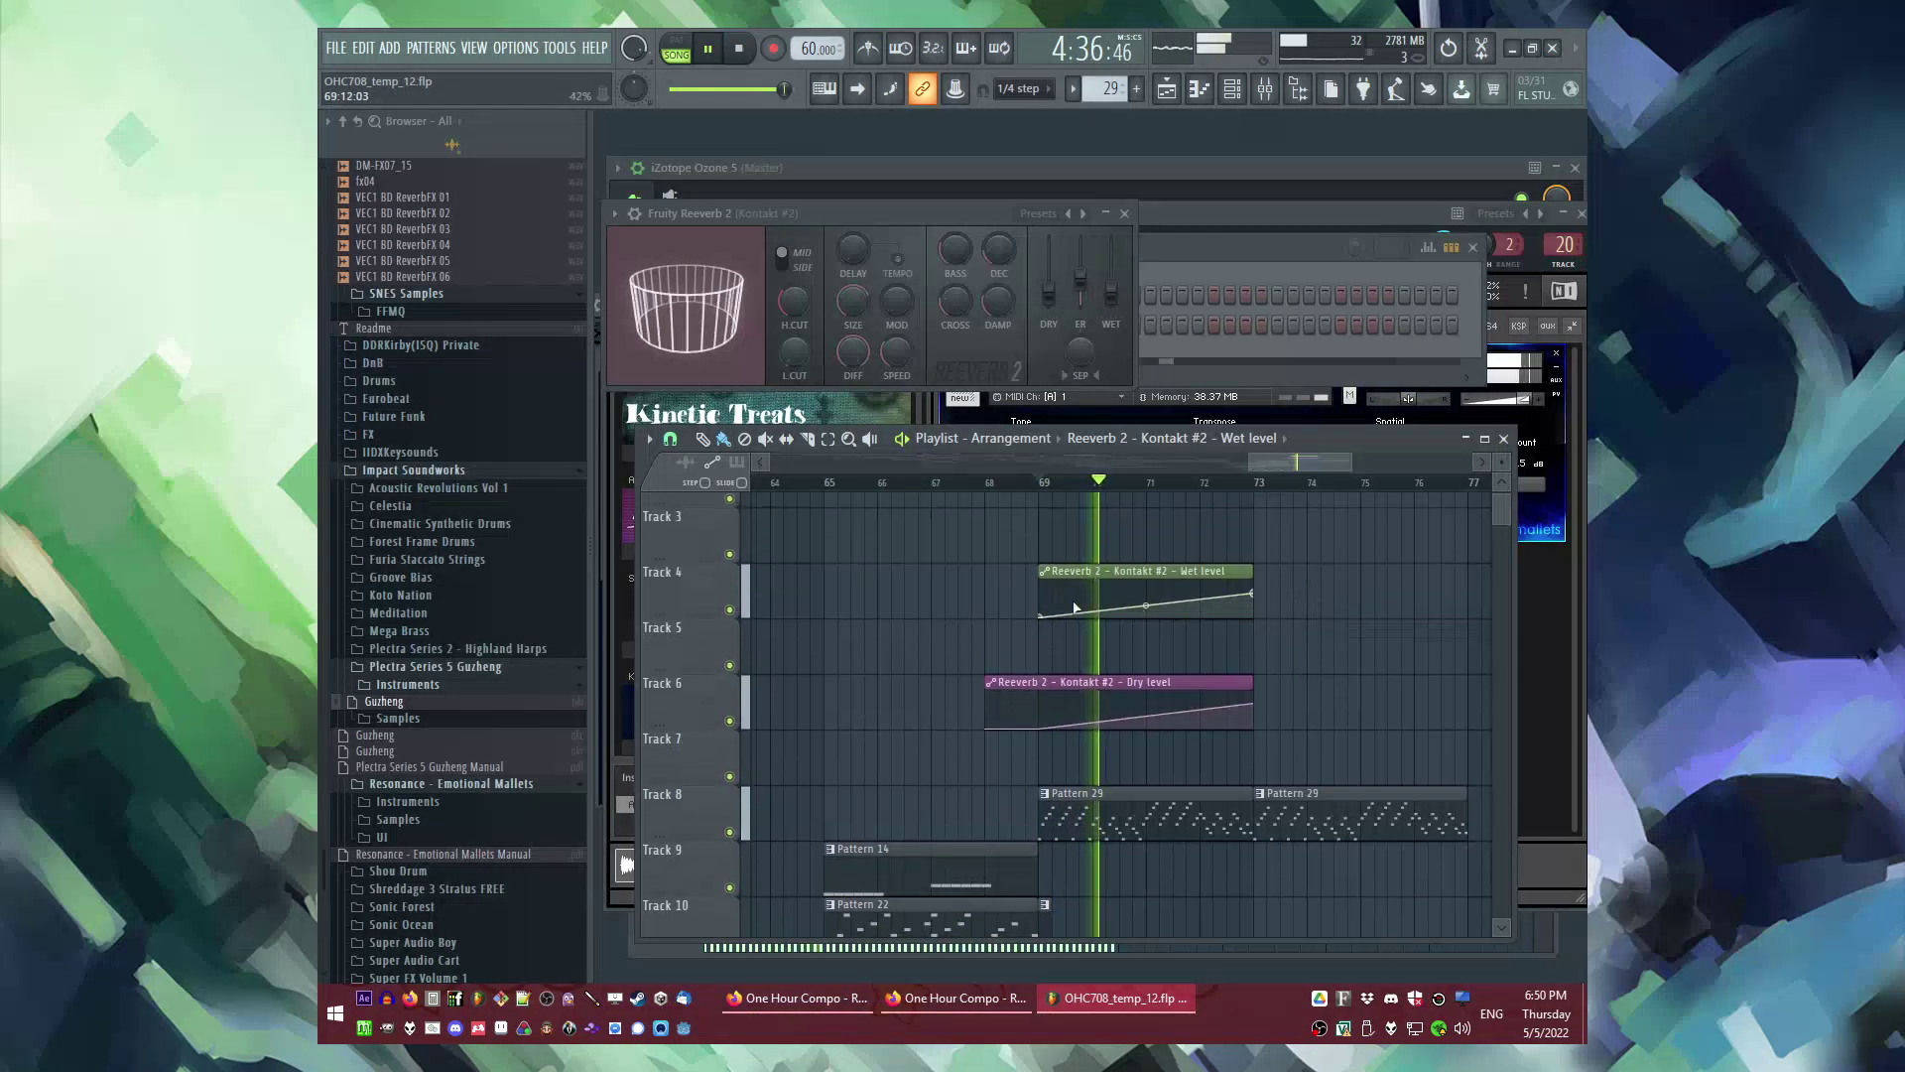
# Step: Pick Pattern 7 from the arrangement, place it on Track 7 at bar 69, and play from there
pyautogui.scroll(-4, 1161, 571)
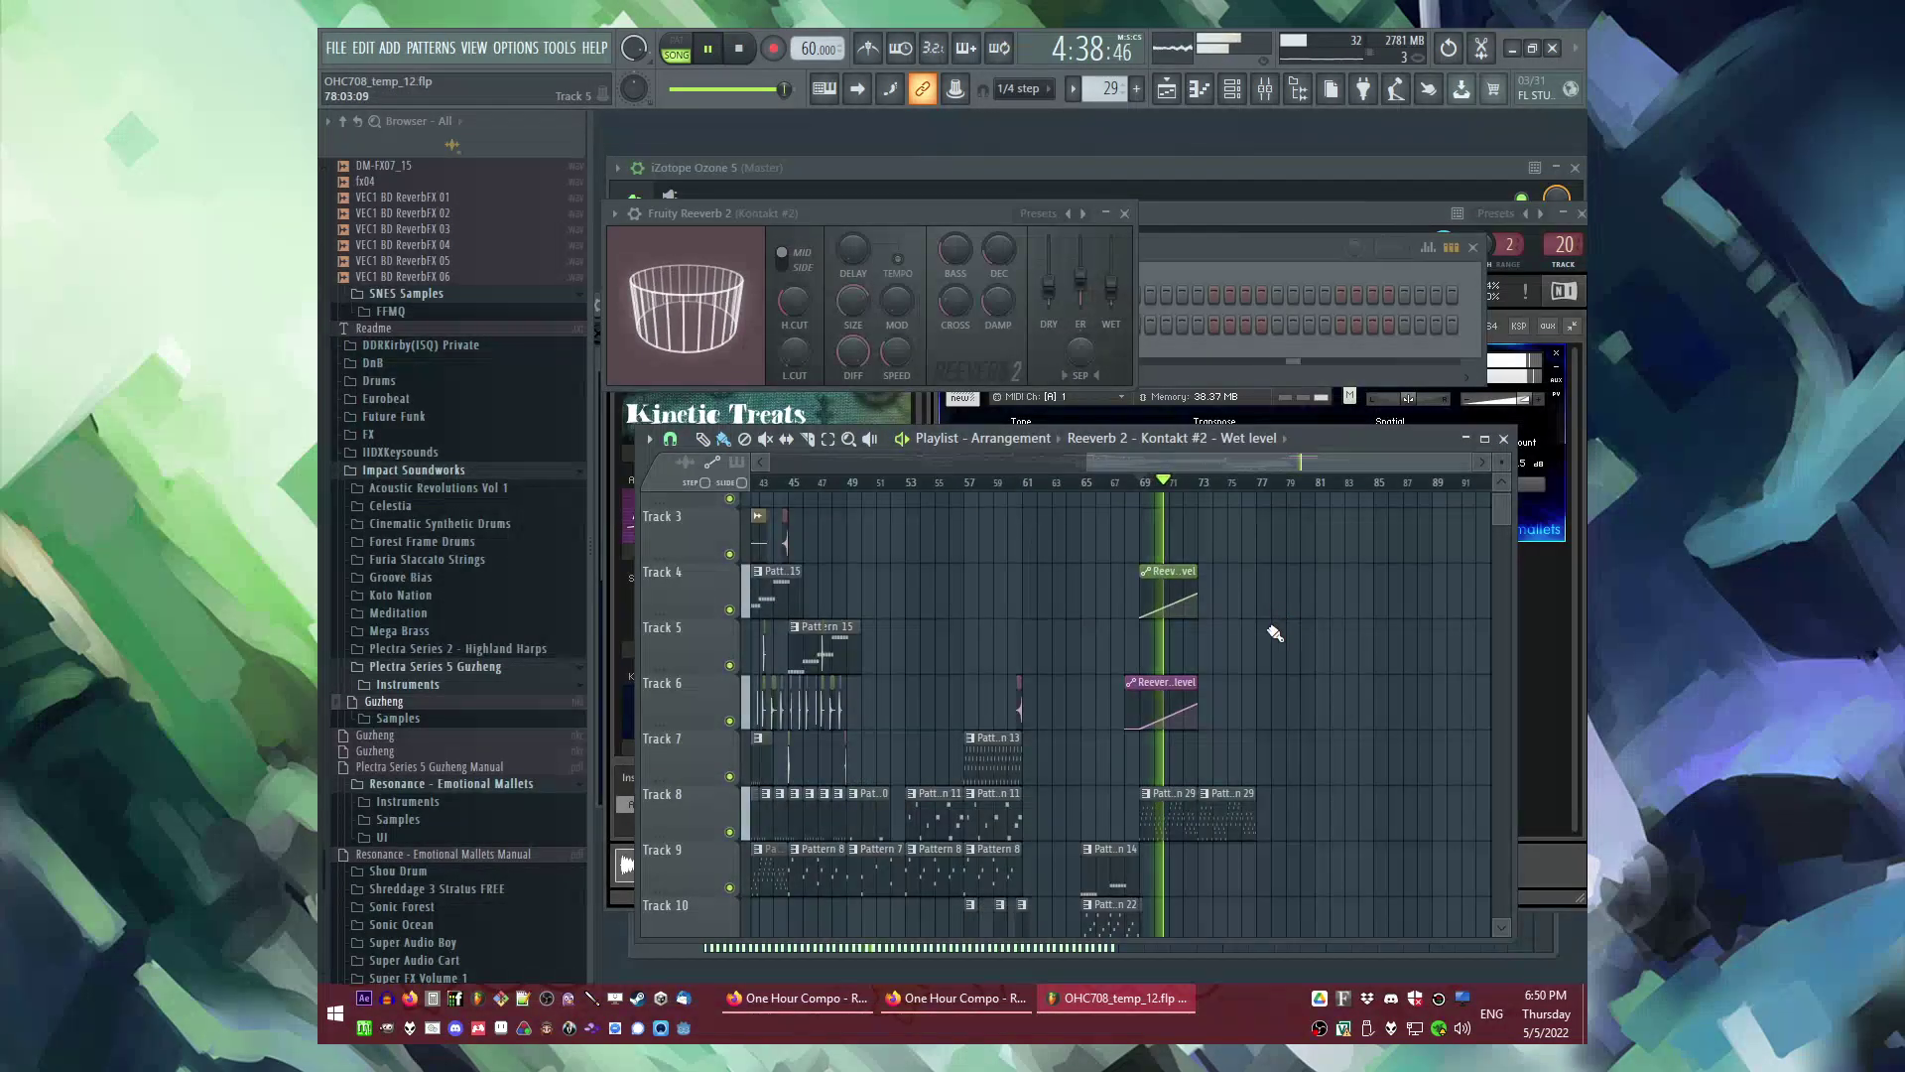
pyautogui.scroll(-2, 1283, 628)
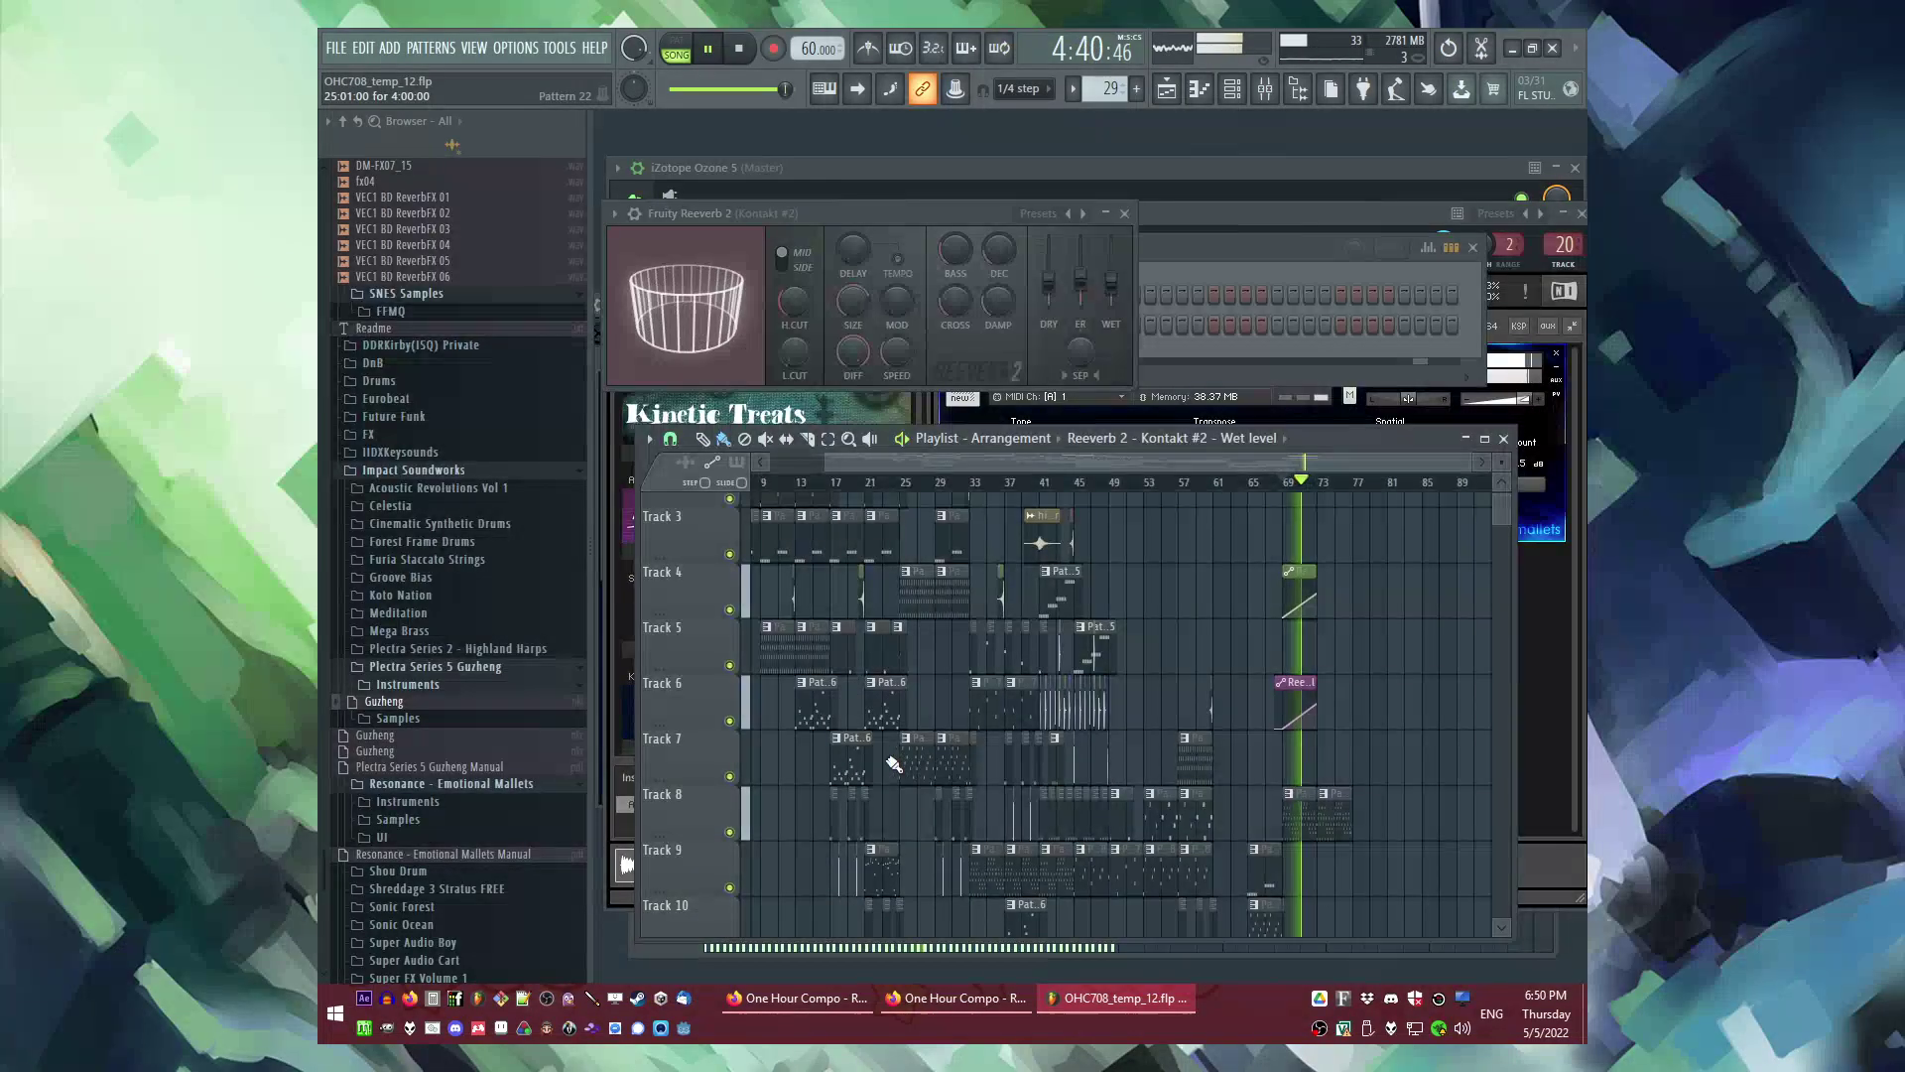
pyautogui.scroll(3, 1383, 757)
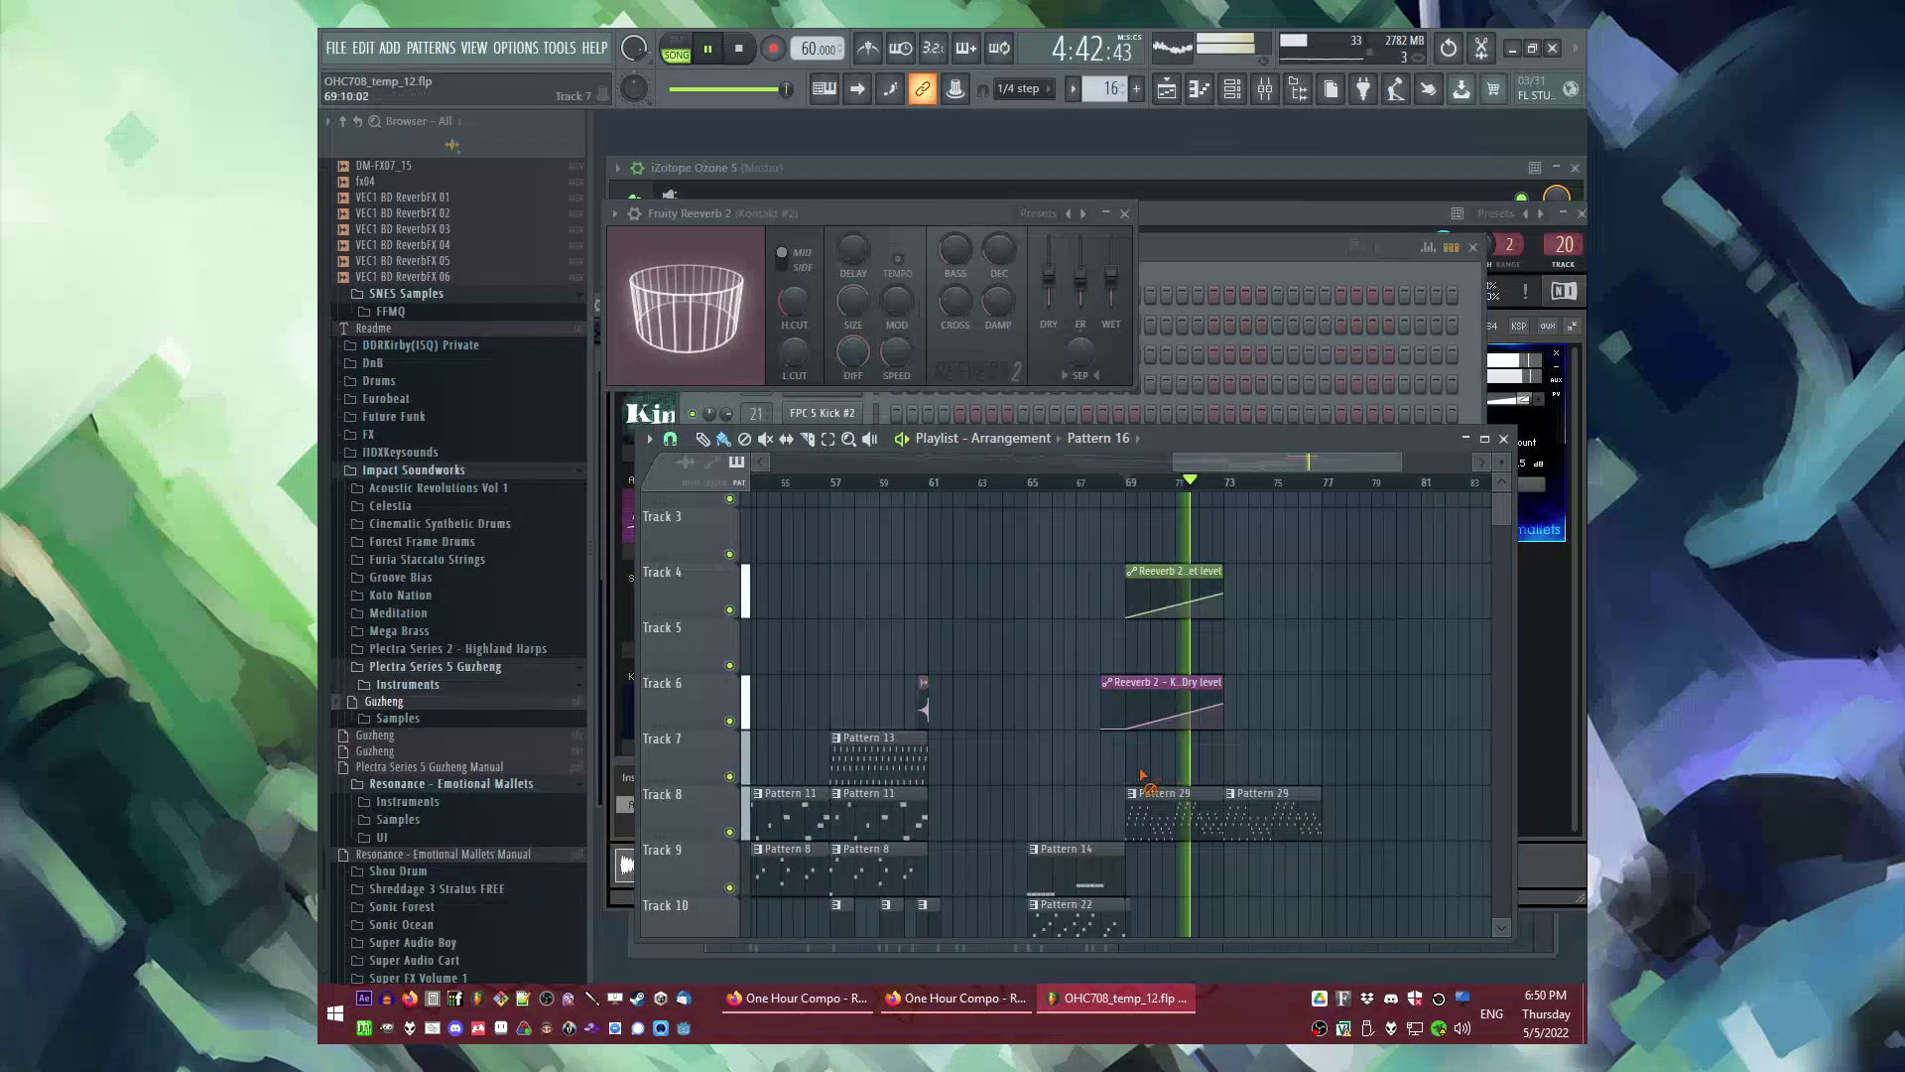
pyautogui.scroll(-4, 1143, 774)
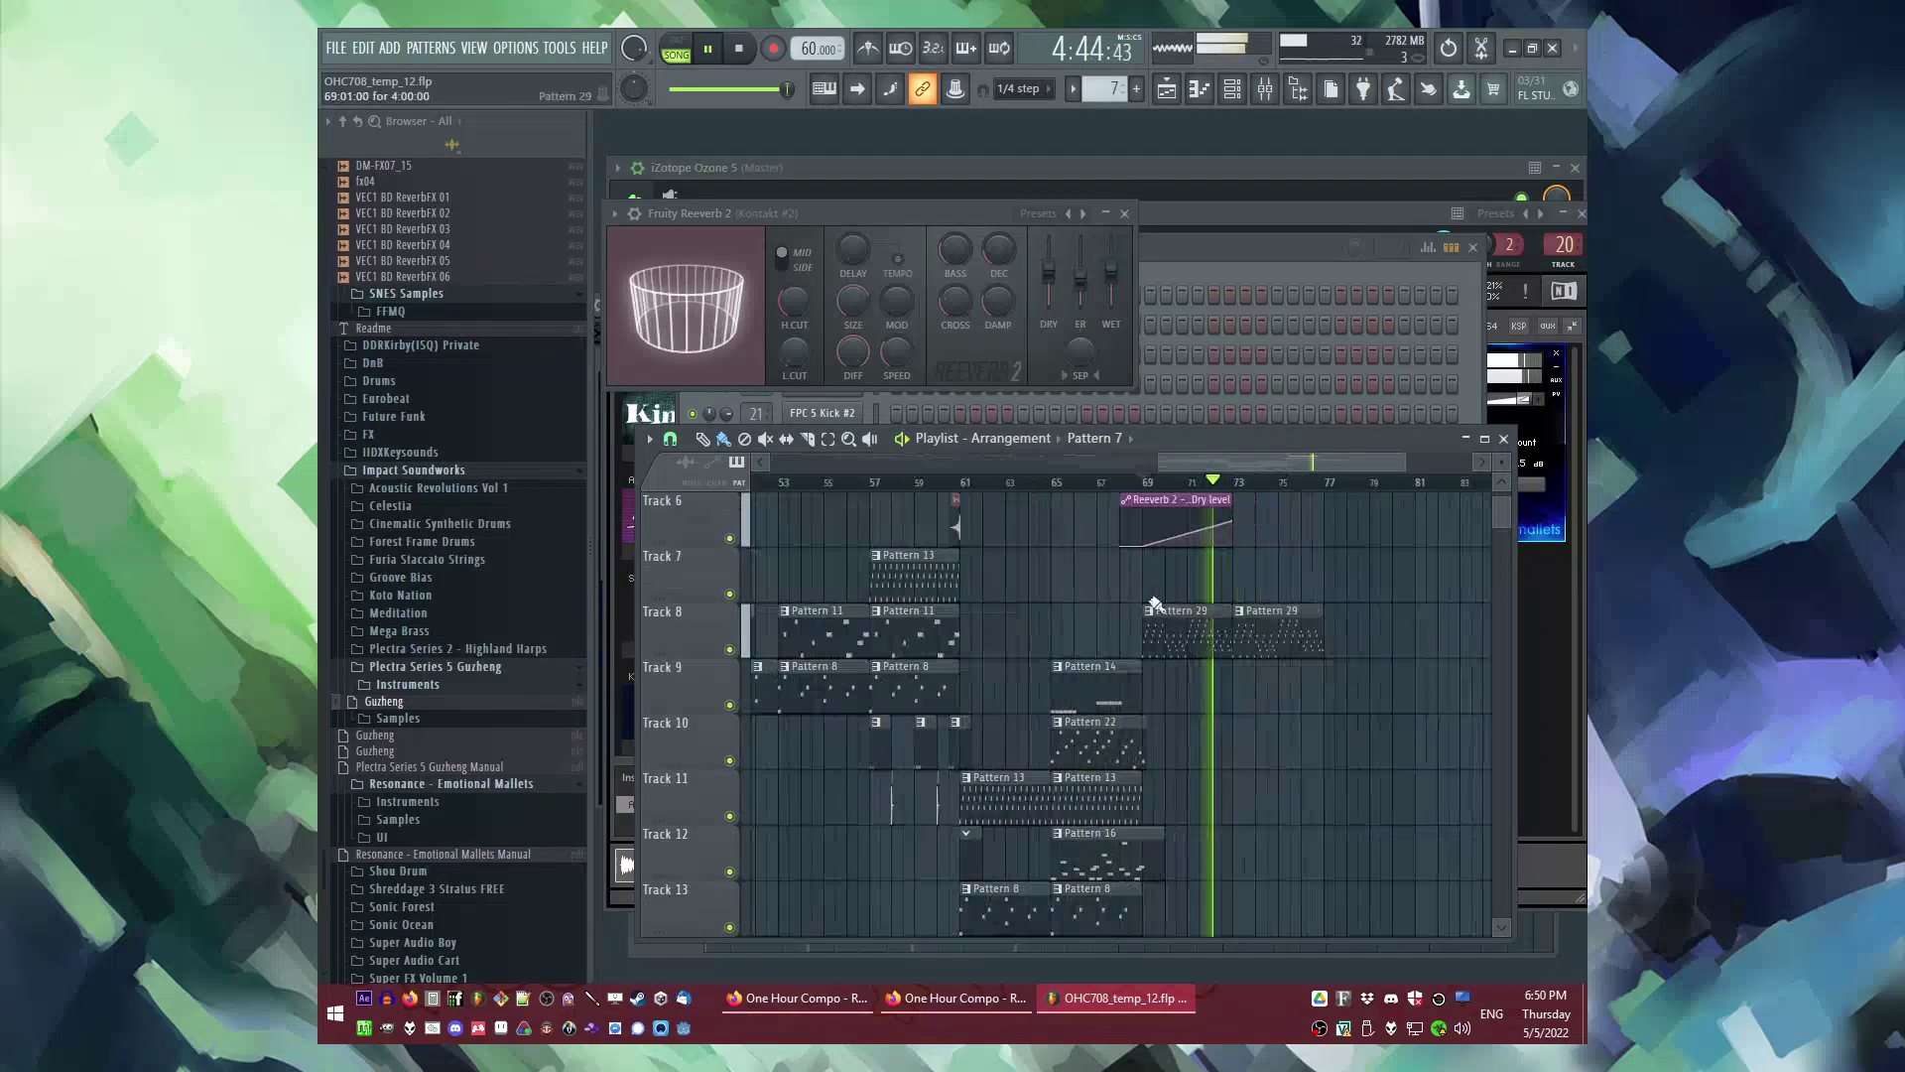
pyautogui.scroll(3, 1145, 574)
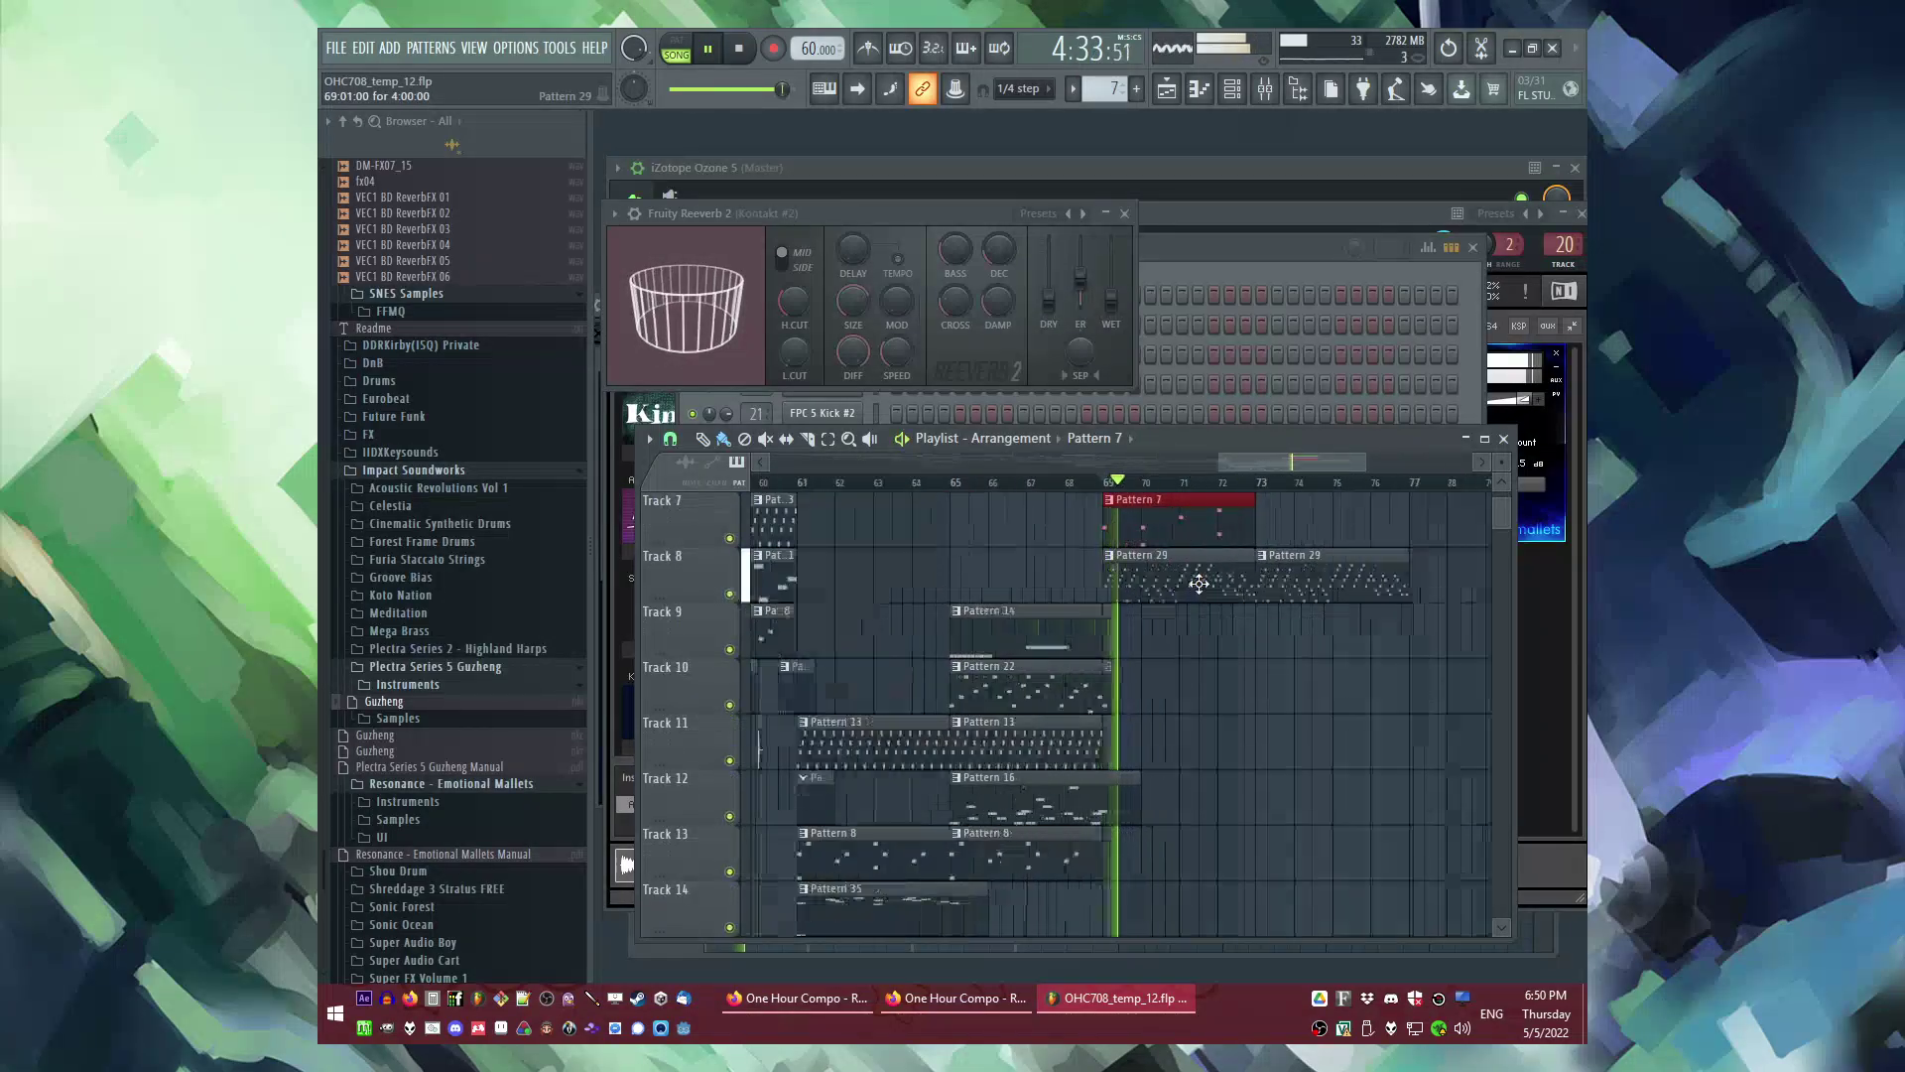
pyautogui.click(1052, 482)
pyautogui.scroll(-1, 1144, 765)
pyautogui.scroll(2, 1151, 744)
pyautogui.scroll(1, 1100, 615)
# Step: Make the Track 7 clip at bar 69 unique, open it for editing, and delete its existing notes
pyautogui.click(1076, 611)
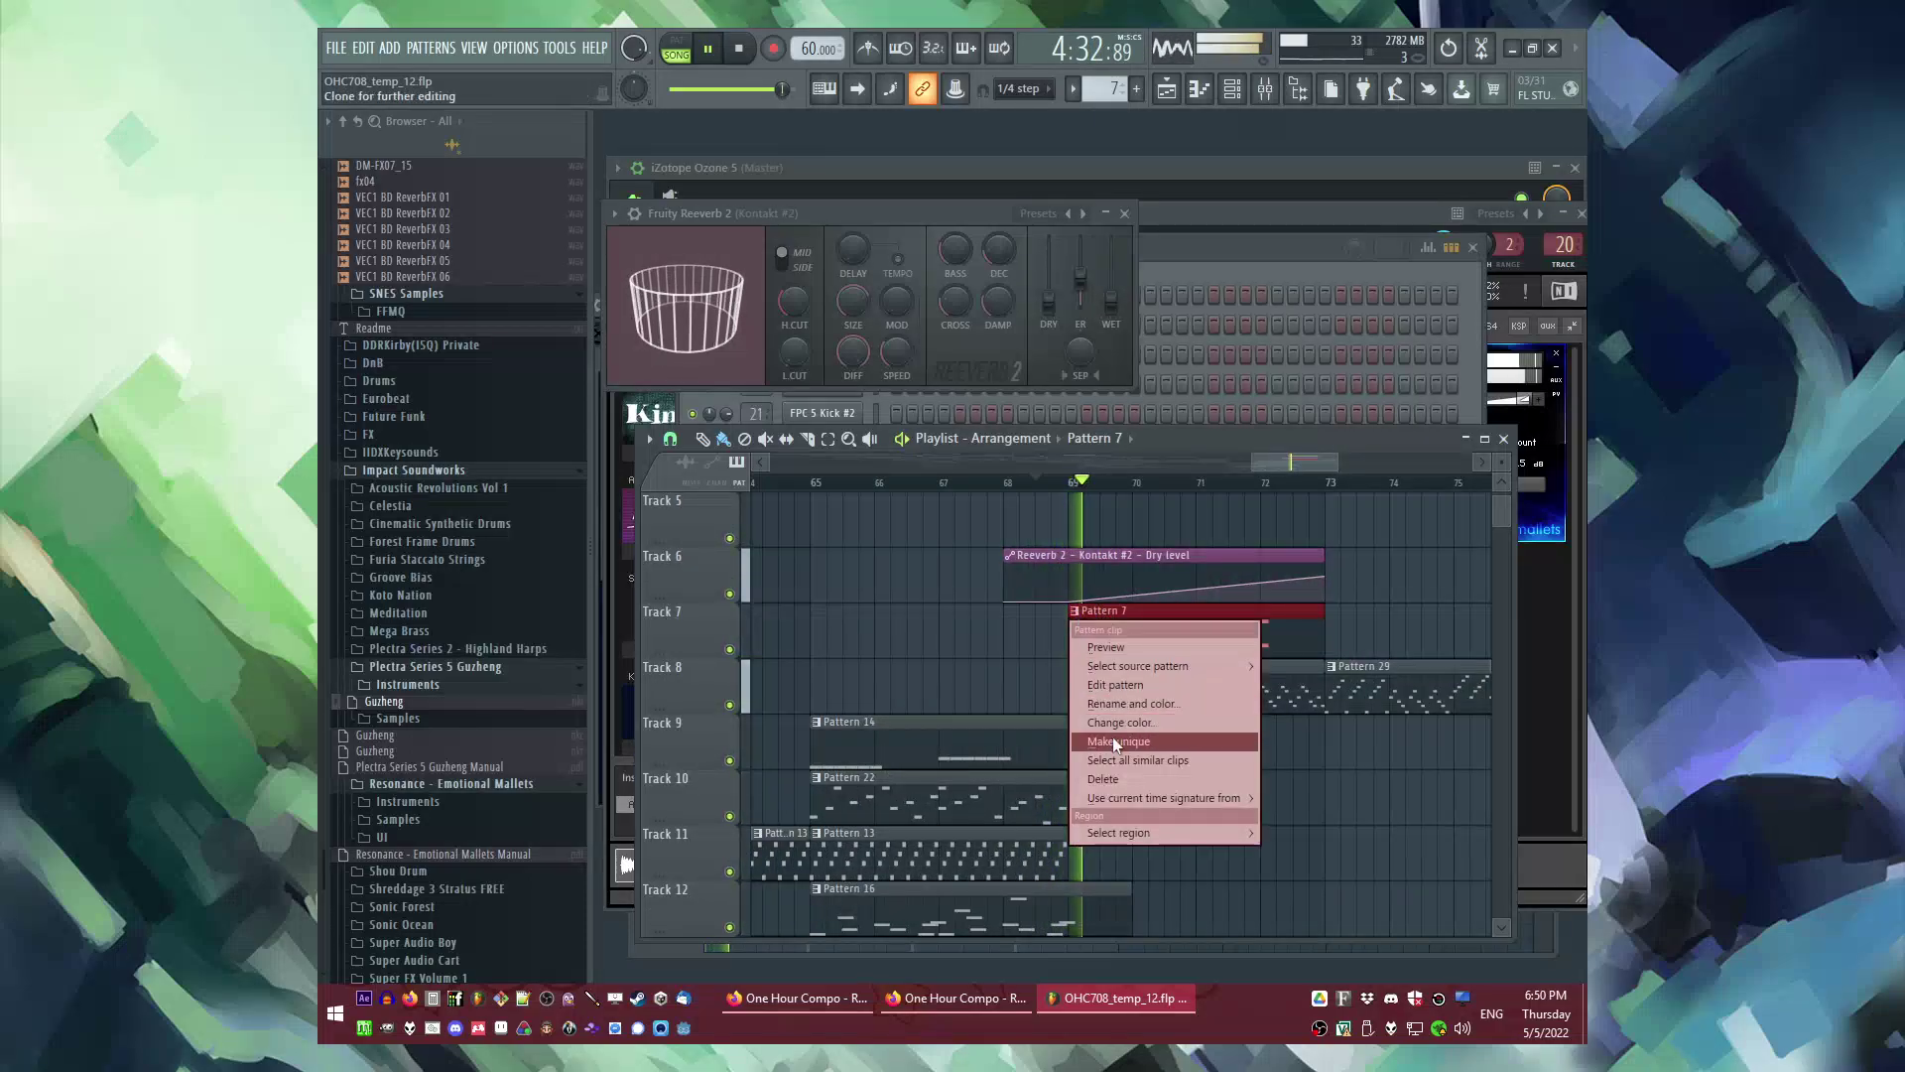
pyautogui.click(1101, 688)
pyautogui.moveTo(847, 307); pyautogui.dragTo(1329, 650)
pyautogui.press('Delete')
# Step: Enter a D#5 note at the start of the clip's Ample Percussion Cloudrum part and play it back
pyautogui.click(757, 469)
pyautogui.rightClick(757, 473)
pyautogui.click(759, 448)
pyautogui.press('space')
pyautogui.click(724, 283)
pyautogui.scroll(1, 861, 425)
pyautogui.scroll(2, 861, 437)
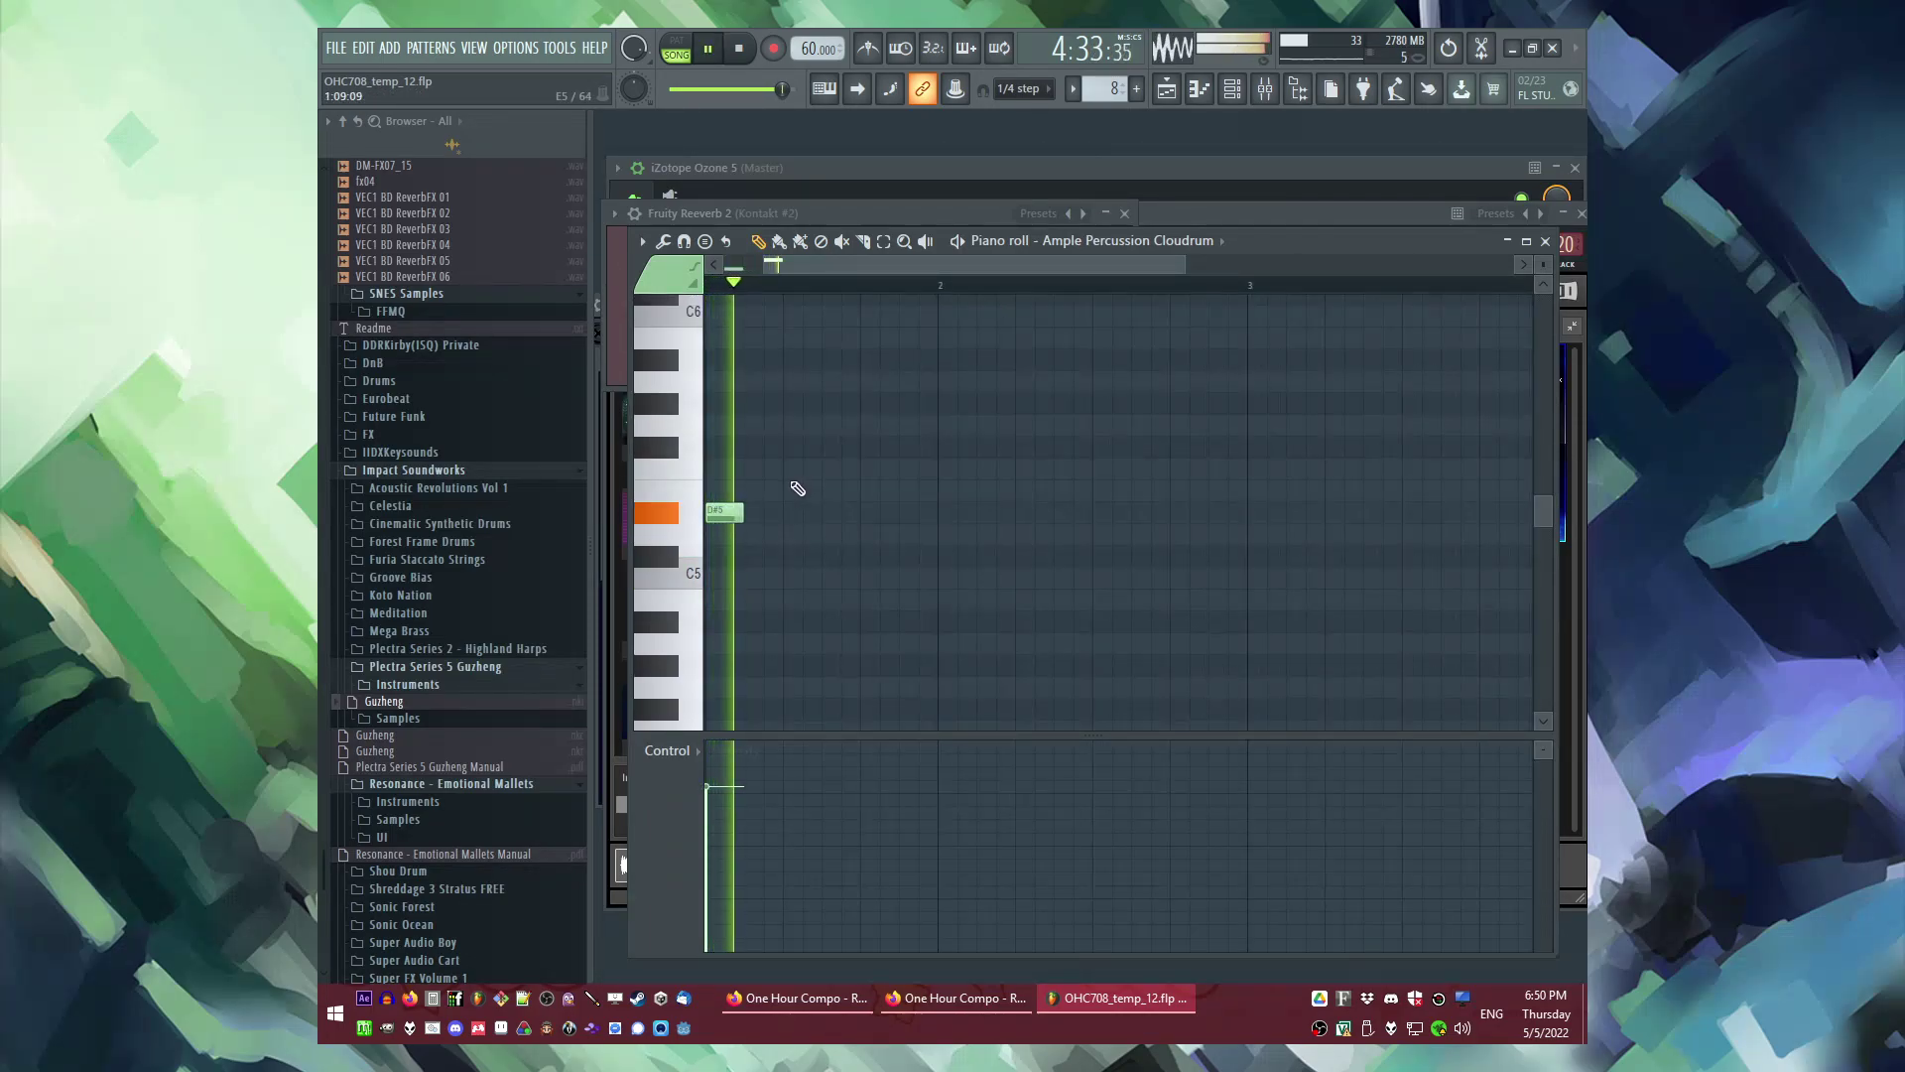
# Step: Add an F5 note midway through bar 1 and a G5 note near the end of the bar
pyautogui.click(821, 469)
pyautogui.press('space')
pyautogui.click(817, 473)
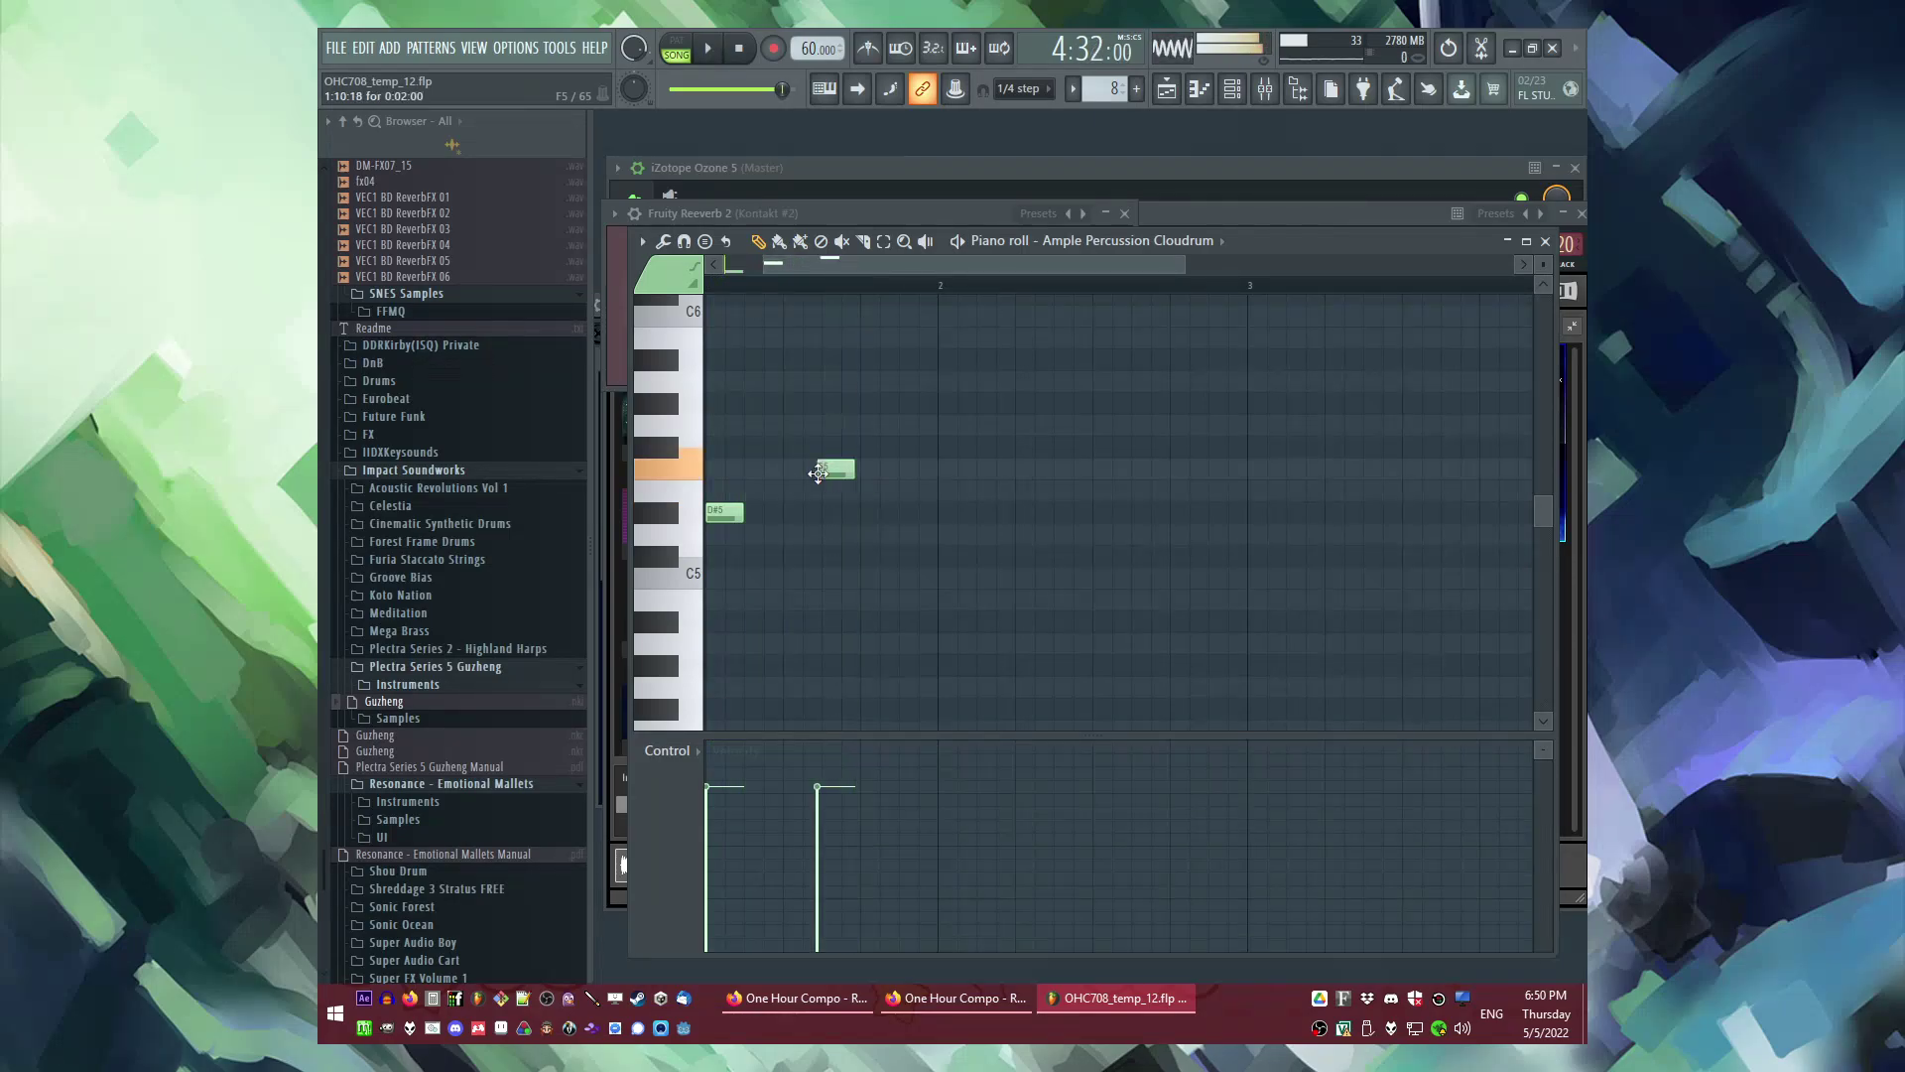
pyautogui.click(918, 423)
pyautogui.scroll(2, 943, 466)
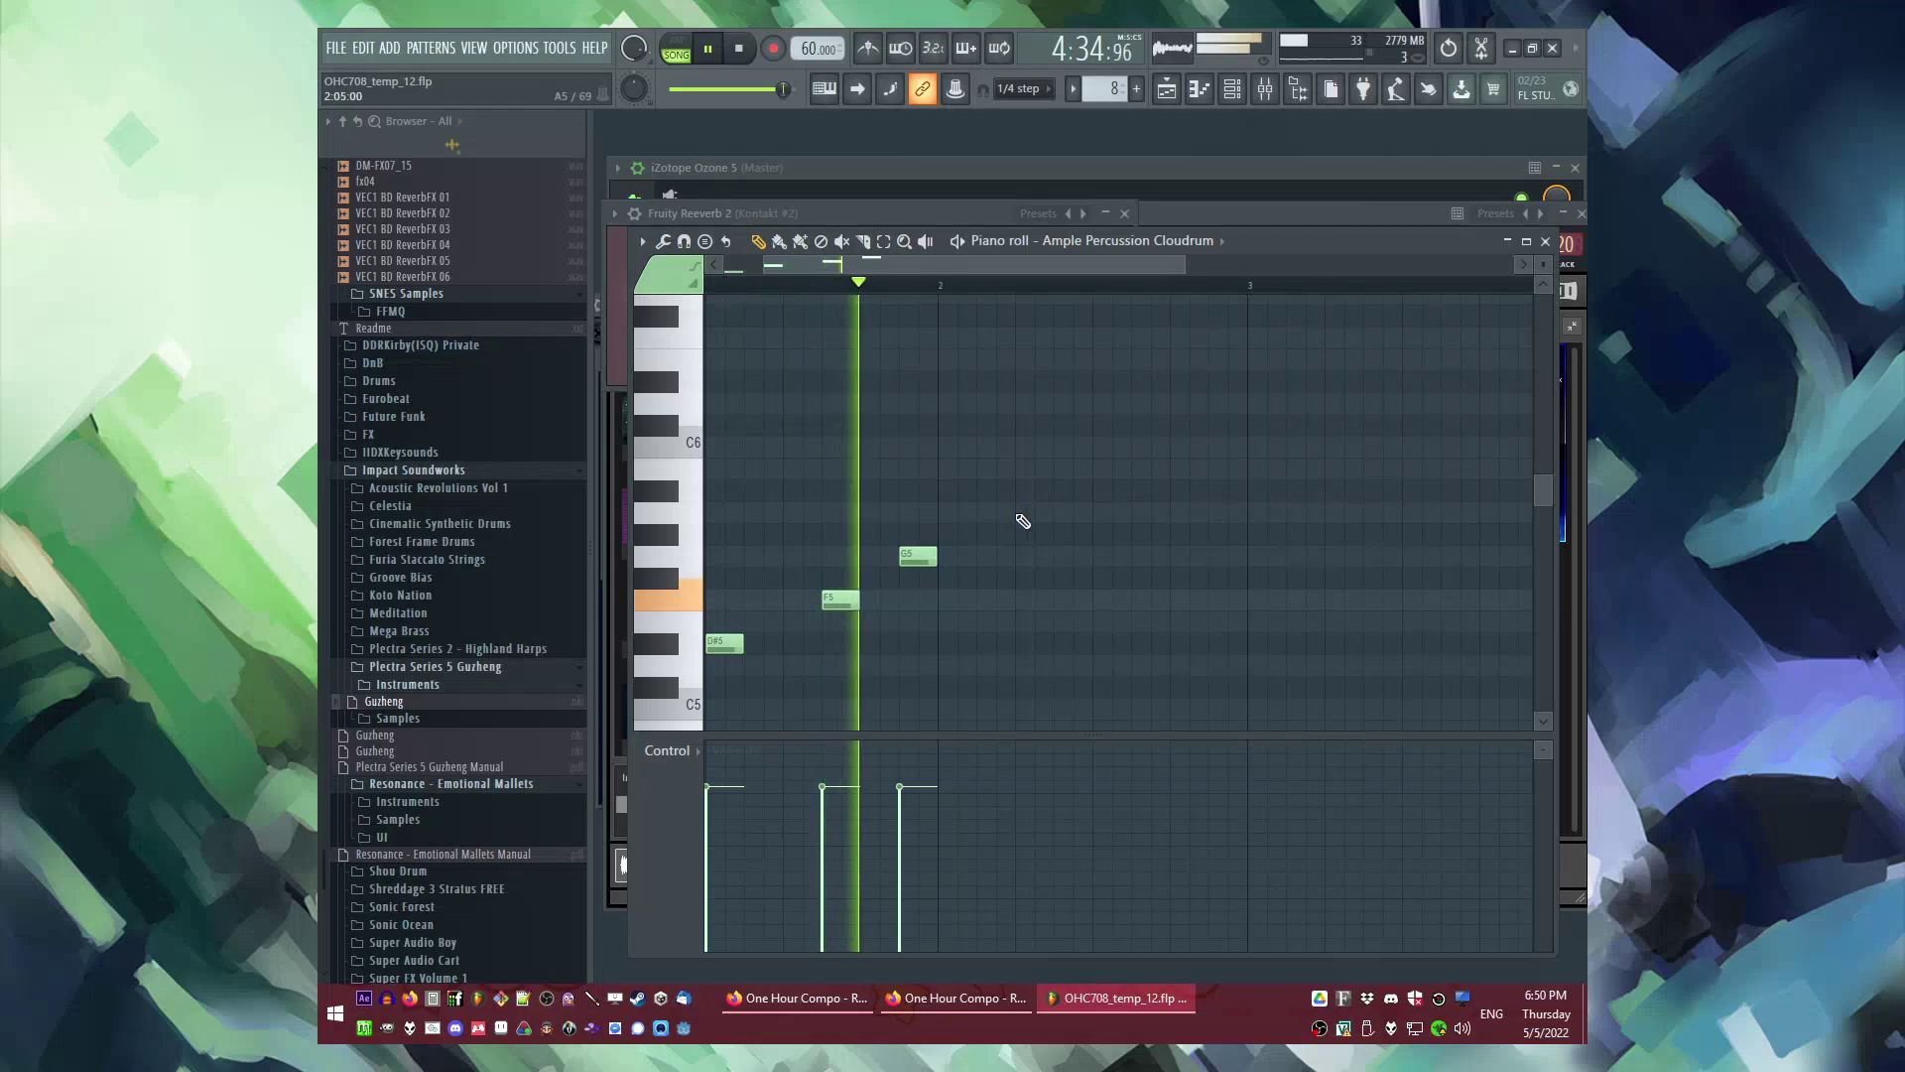
# Step: Continue the ascending Cloudrum line through bar 2 from an A#5 note at 2:05 up to D#6, checking it by playback
pyautogui.click(1025, 490)
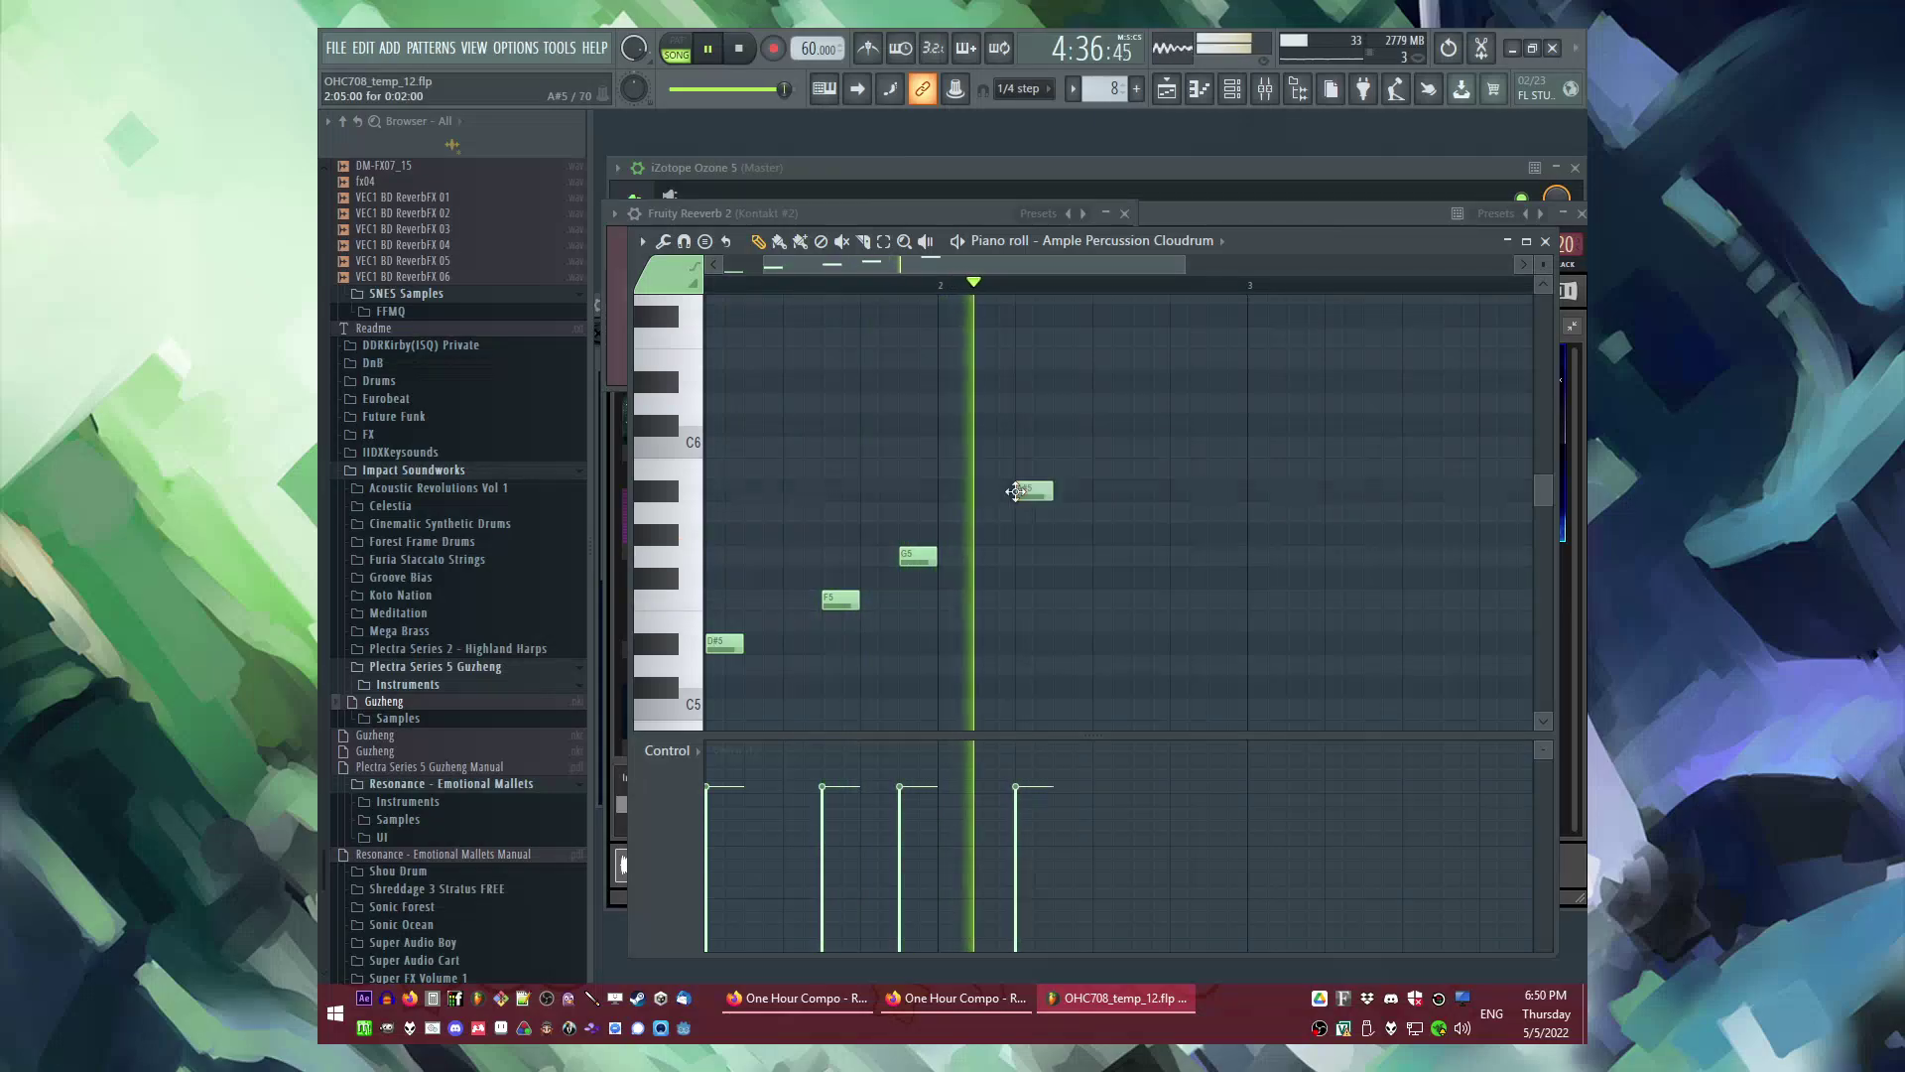
pyautogui.click(1102, 446)
pyautogui.click(1210, 405)
pyautogui.press('space')
pyautogui.moveTo(1130, 384); pyautogui.dragTo(1137, 384)
pyautogui.press('space')
pyautogui.press('space')
# Step: Extend the Cloudrum line into bar 3 with an F6 note near its start and a G6 note at 3:11
pyautogui.scroll(2, 1203, 389)
pyautogui.click(1210, 470)
pyautogui.press('space')
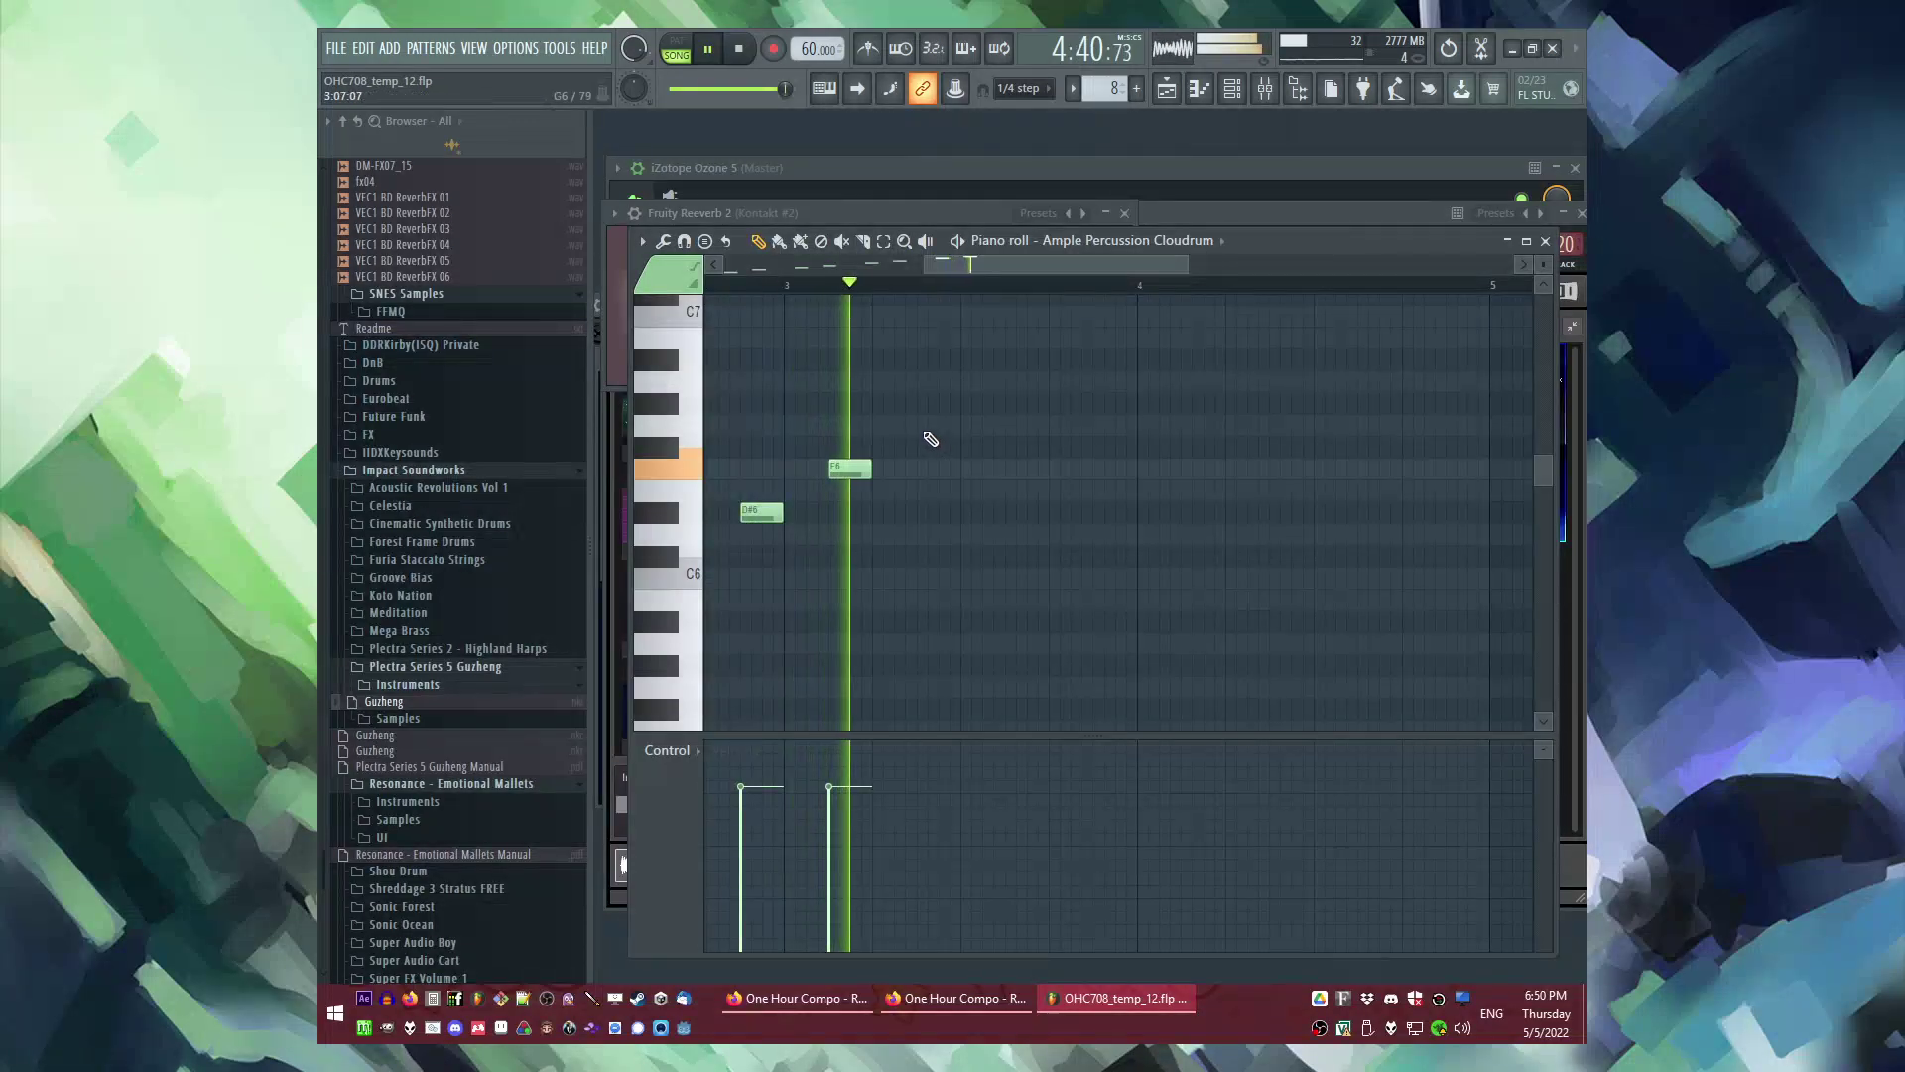
pyautogui.click(1027, 426)
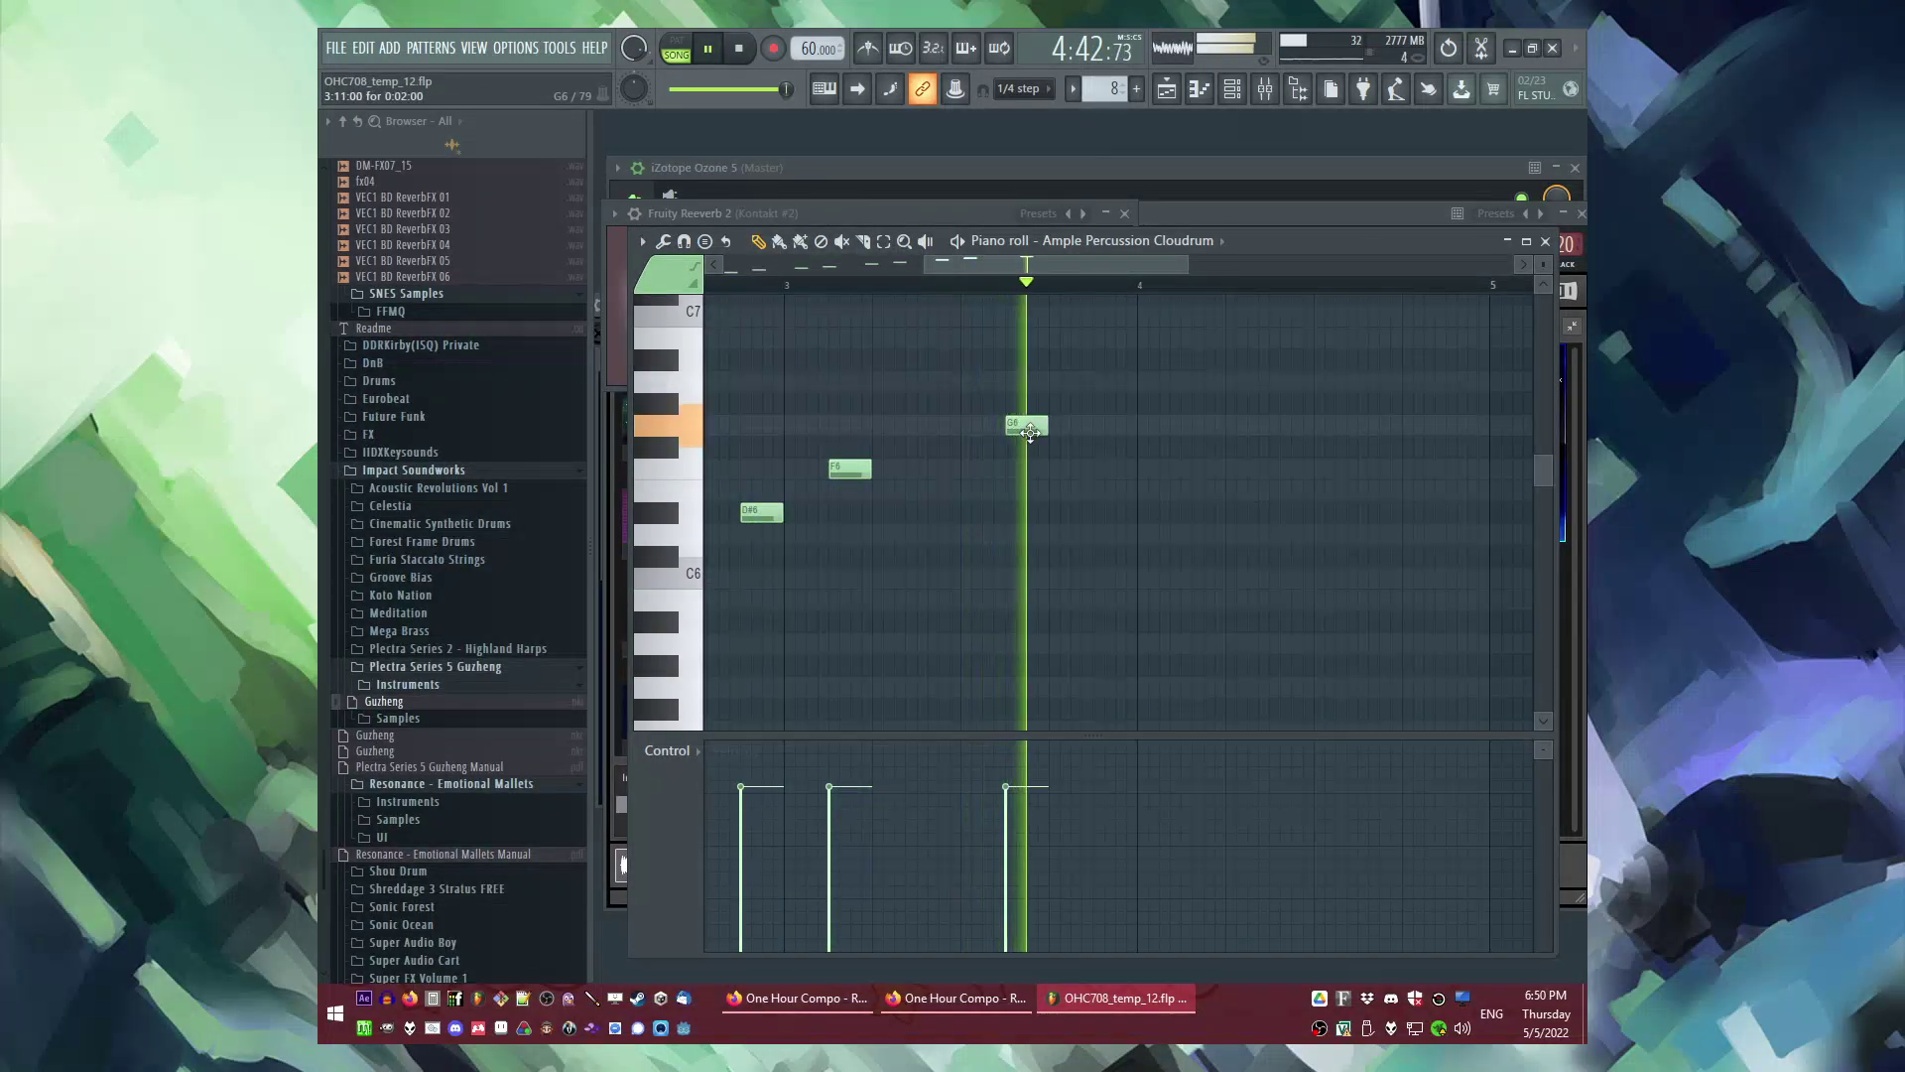
# Step: Move the G6 note to 3:09 and extend the line with an A#6 at 3:13 and a C7 at 4:03
pyautogui.scroll(-3, 1168, 387)
pyautogui.press('space')
pyautogui.press('space')
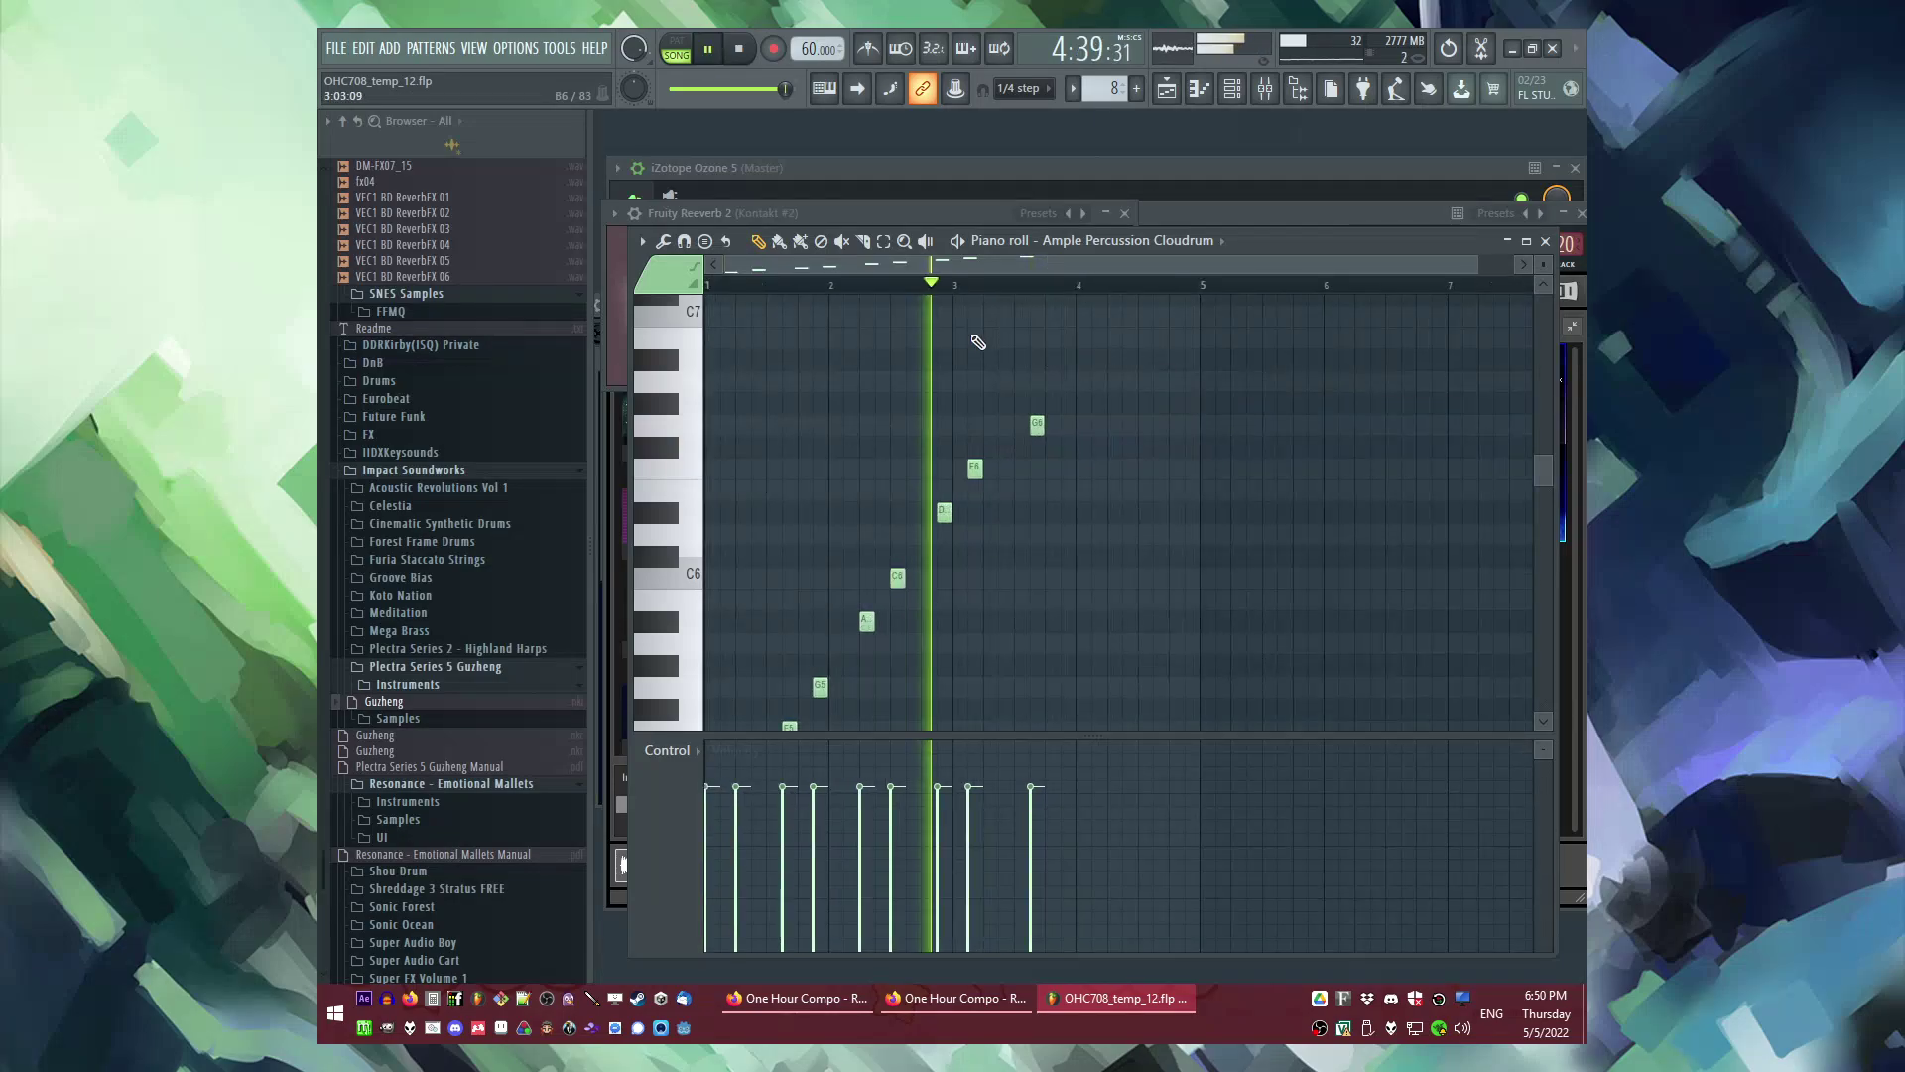
pyautogui.scroll(3, 1037, 424)
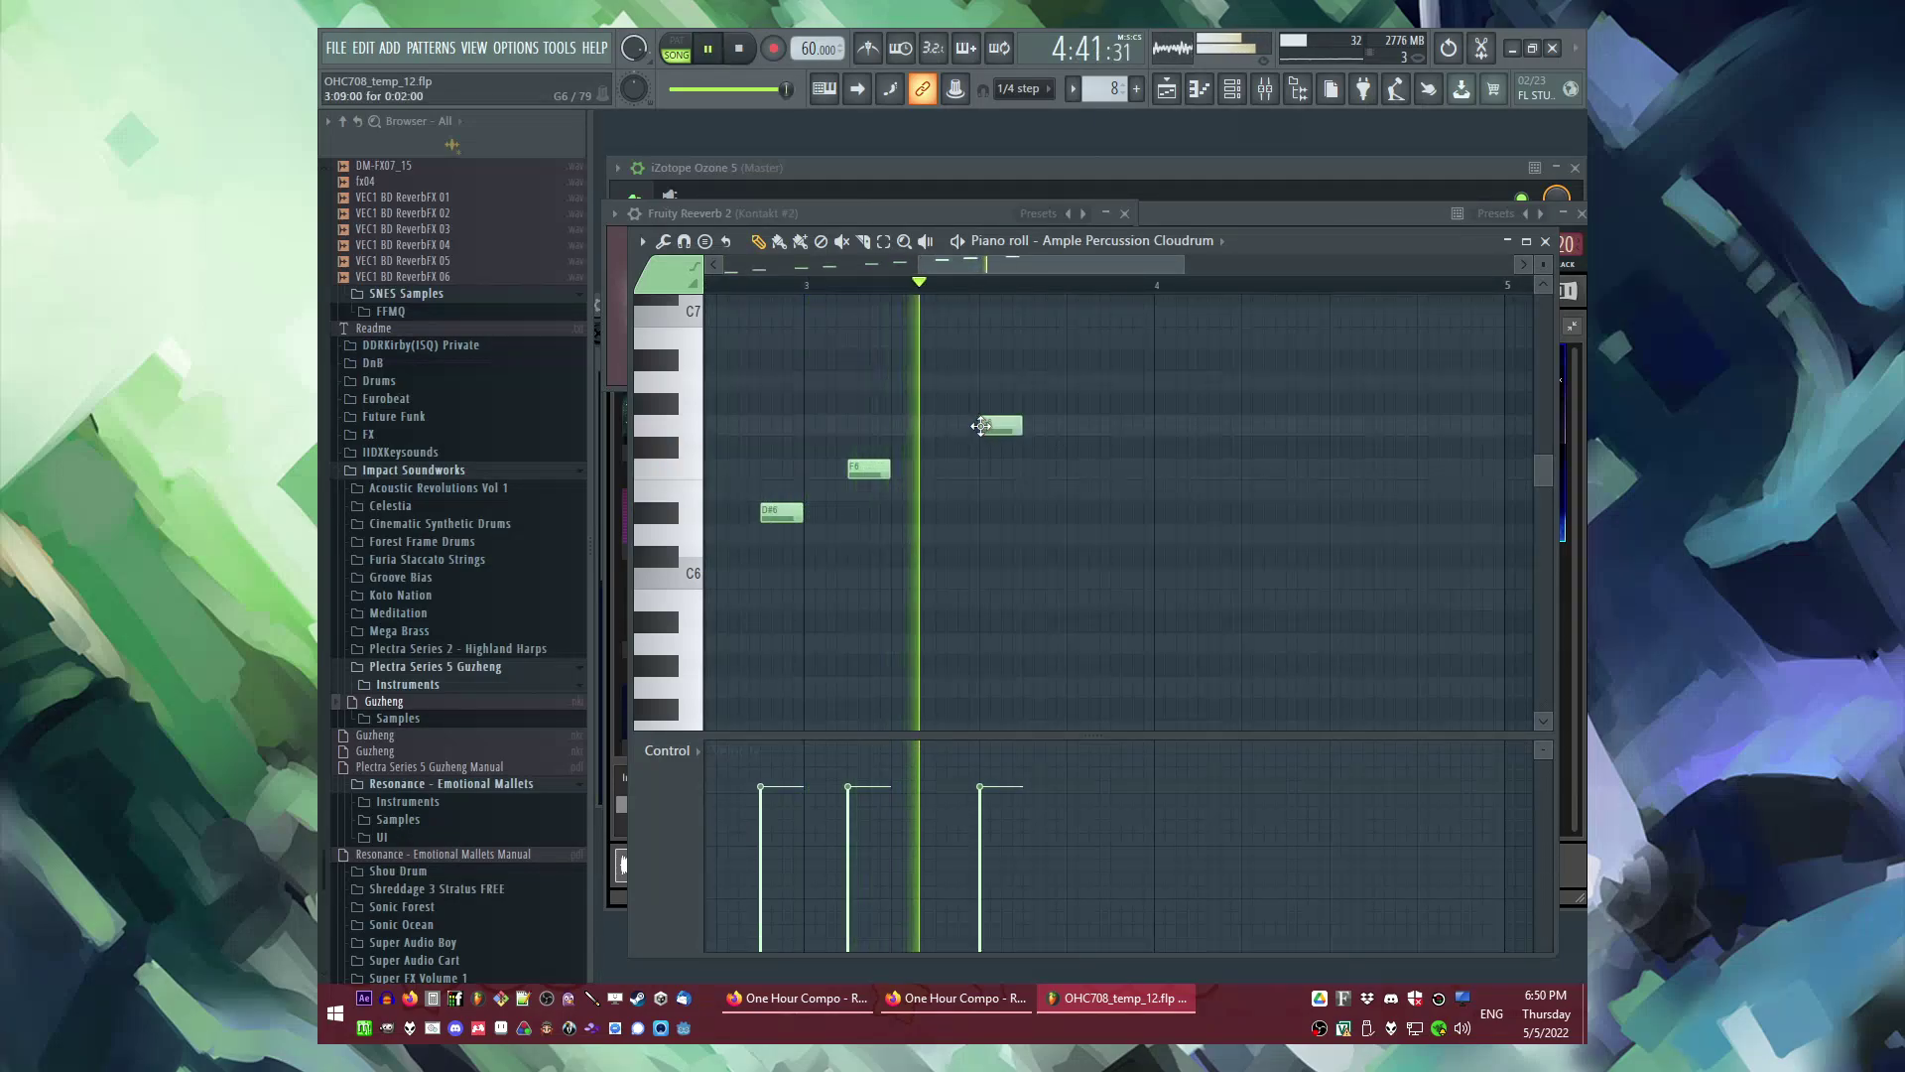
pyautogui.click(1079, 381)
pyautogui.scroll(2, 1190, 426)
pyautogui.rightClick(1081, 514)
pyautogui.press('space')
pyautogui.click(1203, 451)
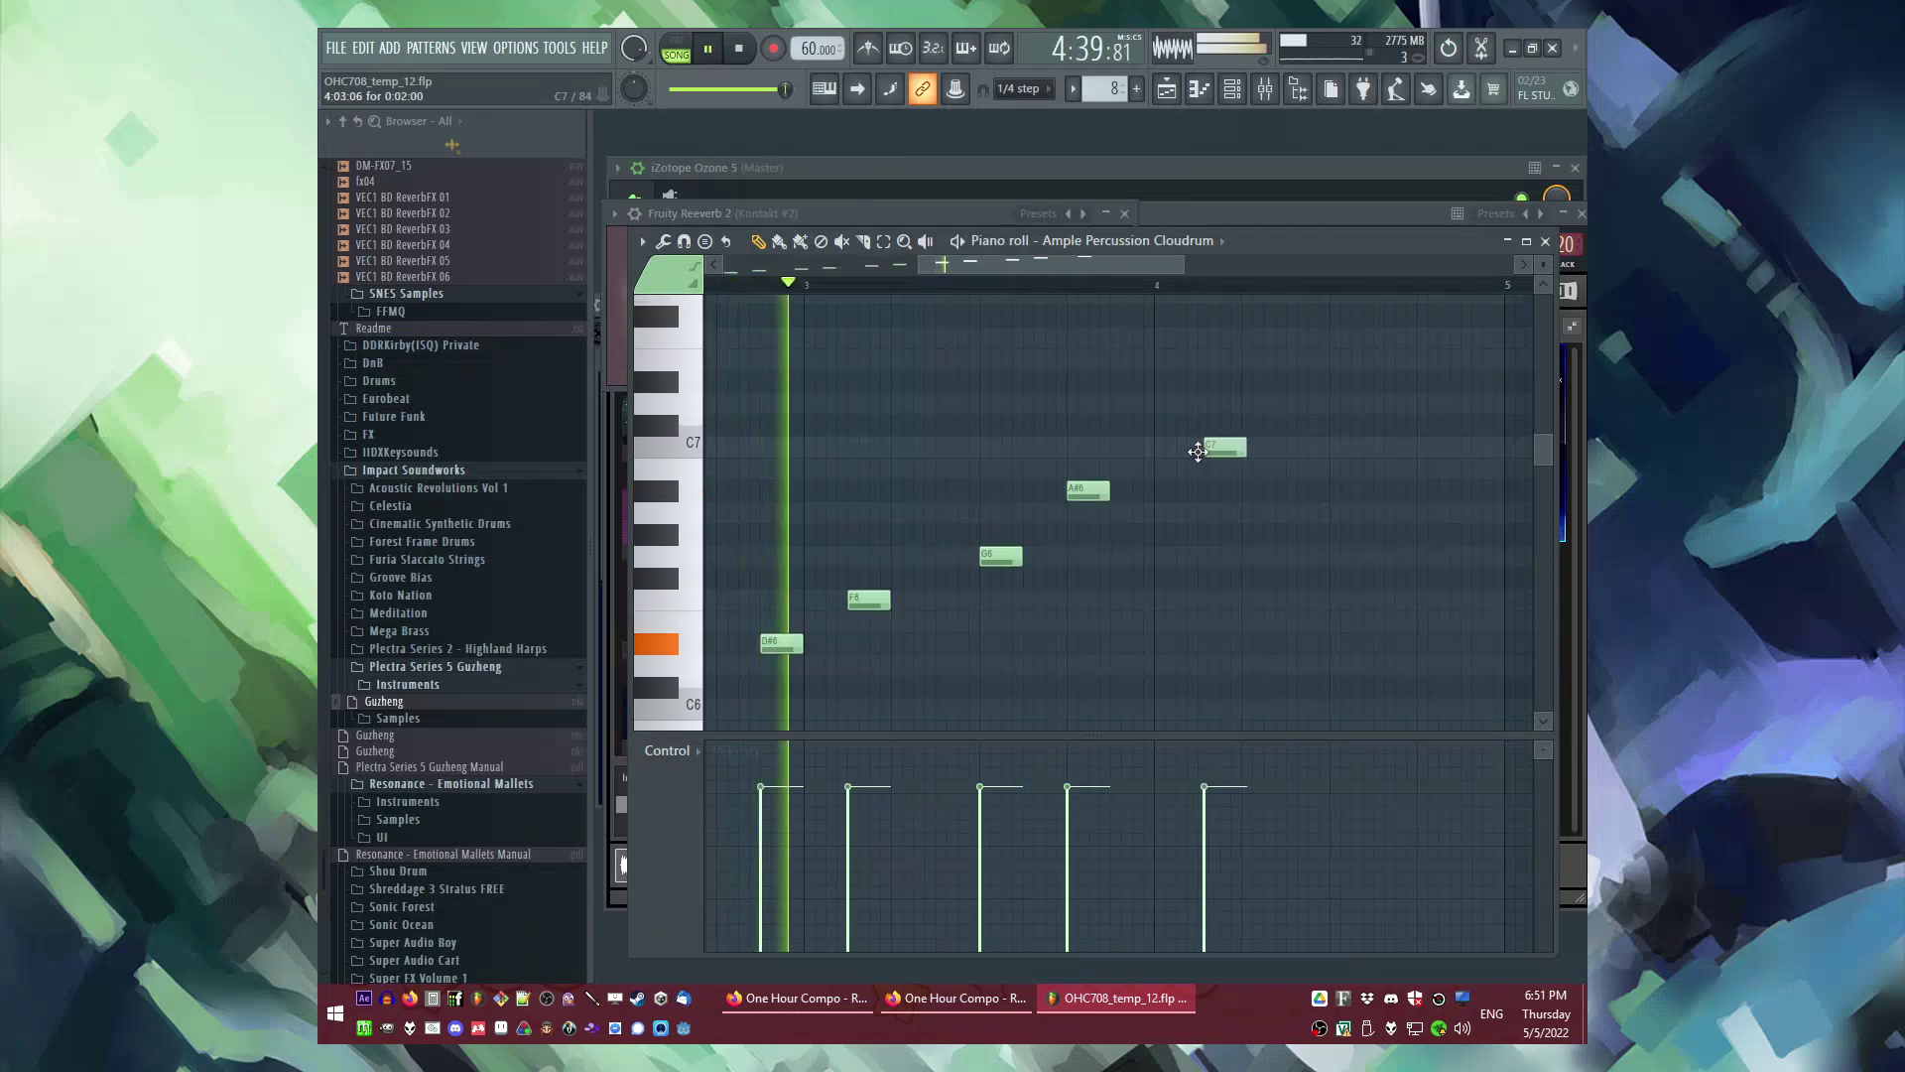
# Step: Shift all the Cloudrum notes later together so the final C7 falls at the start of bar 5
pyautogui.hotkey('ctrl', 'a')
pyautogui.moveTo(1203, 452); pyautogui.dragTo(1519, 447)
pyautogui.hotkey('ctrl', 'd')
pyautogui.scroll(-3, 1429, 465)
pyautogui.scroll(-6, 1065, 459)
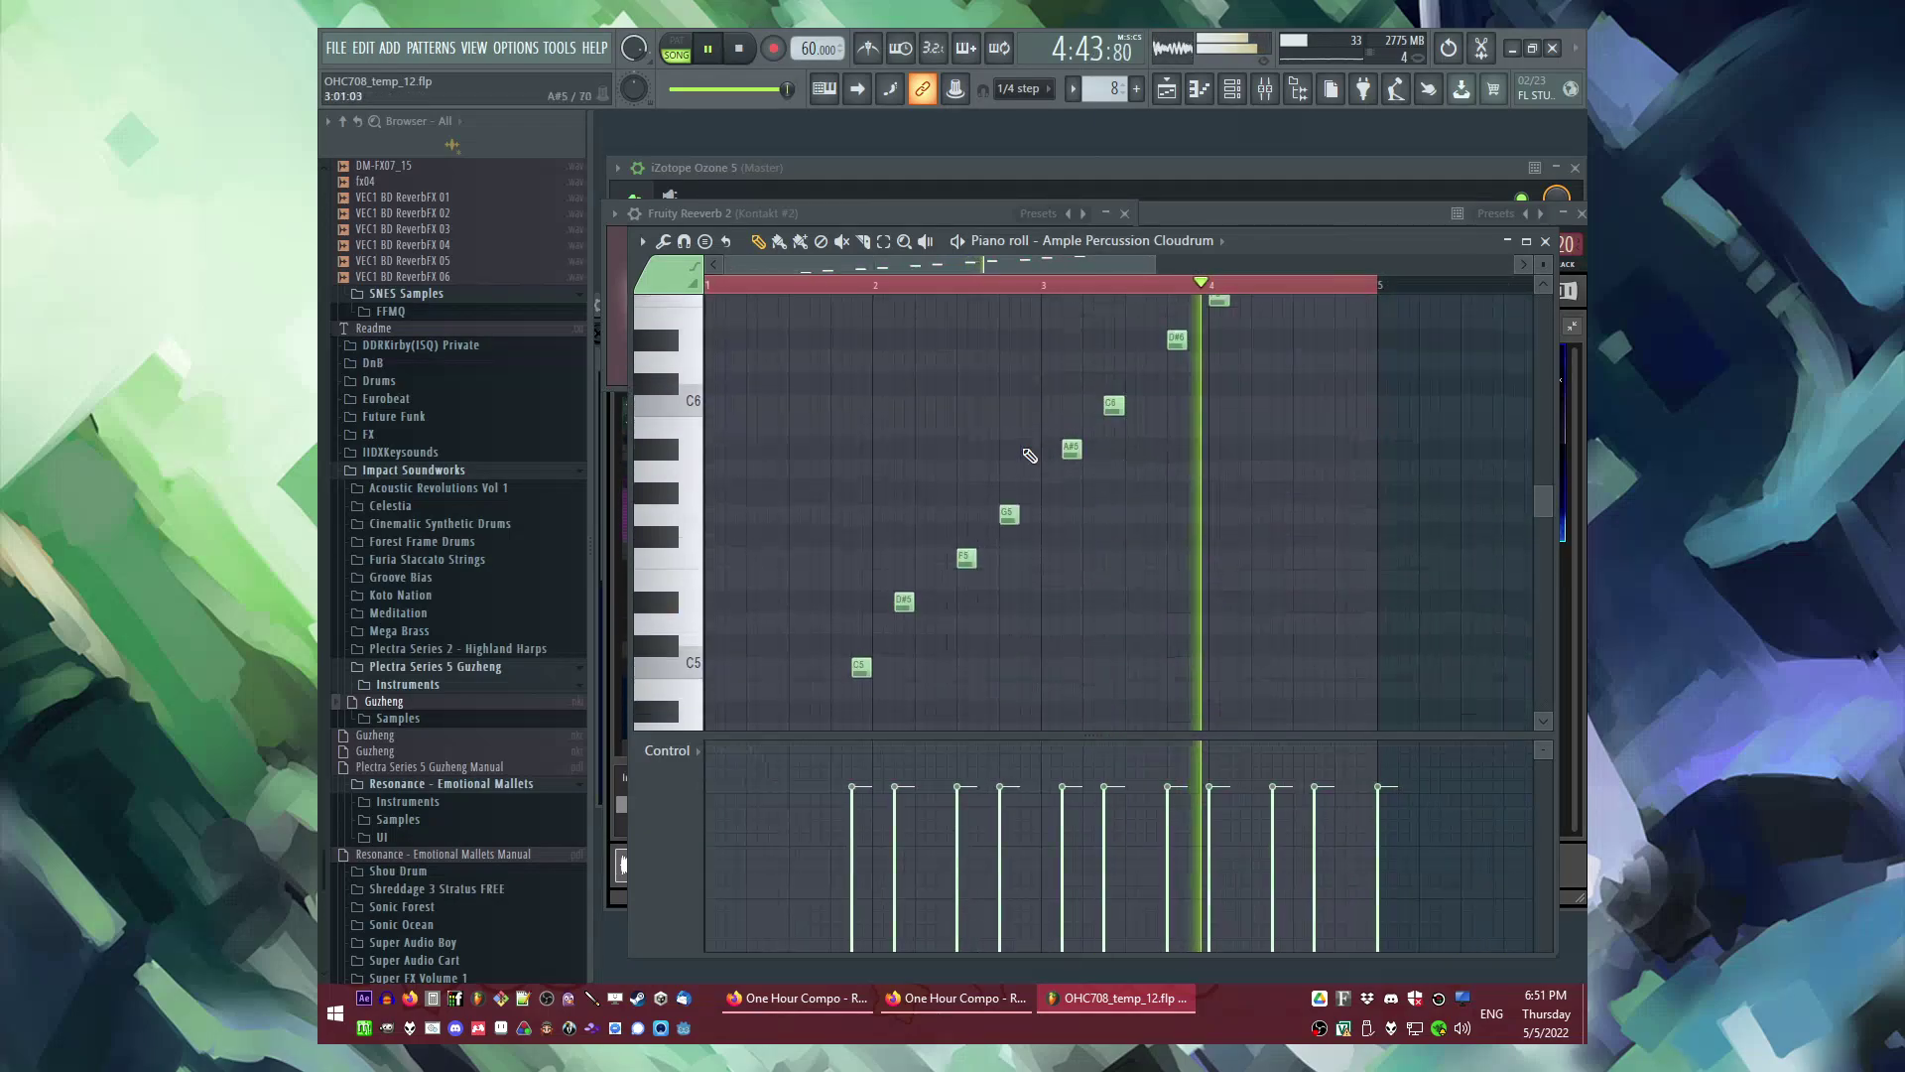
# Step: Add a G4 note at 1:07 and an A#4 note at 1:09 before the shifted line, checking by playback
pyautogui.press('space')
pyautogui.scroll(2, 764, 417)
pyautogui.scroll(4, 694, 510)
pyautogui.scroll(-1, 853, 525)
pyautogui.press('space')
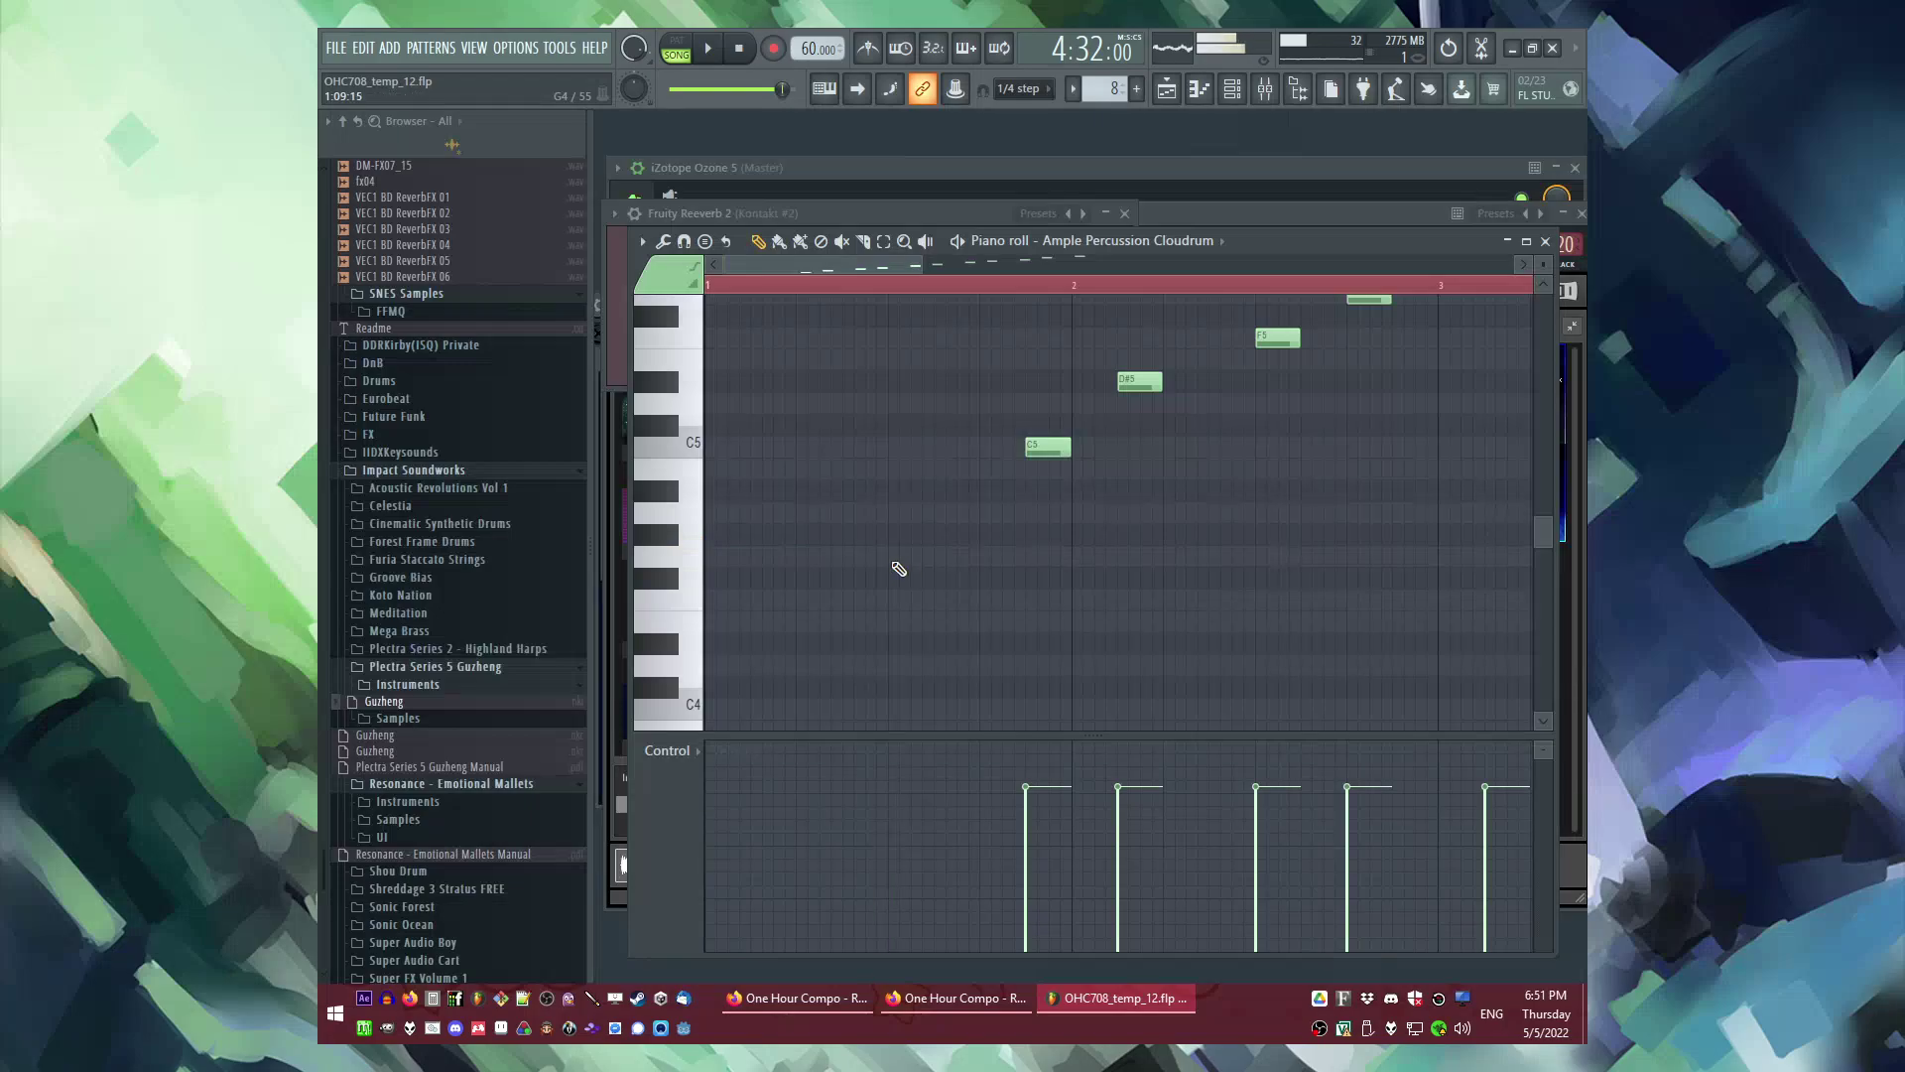
pyautogui.press('space')
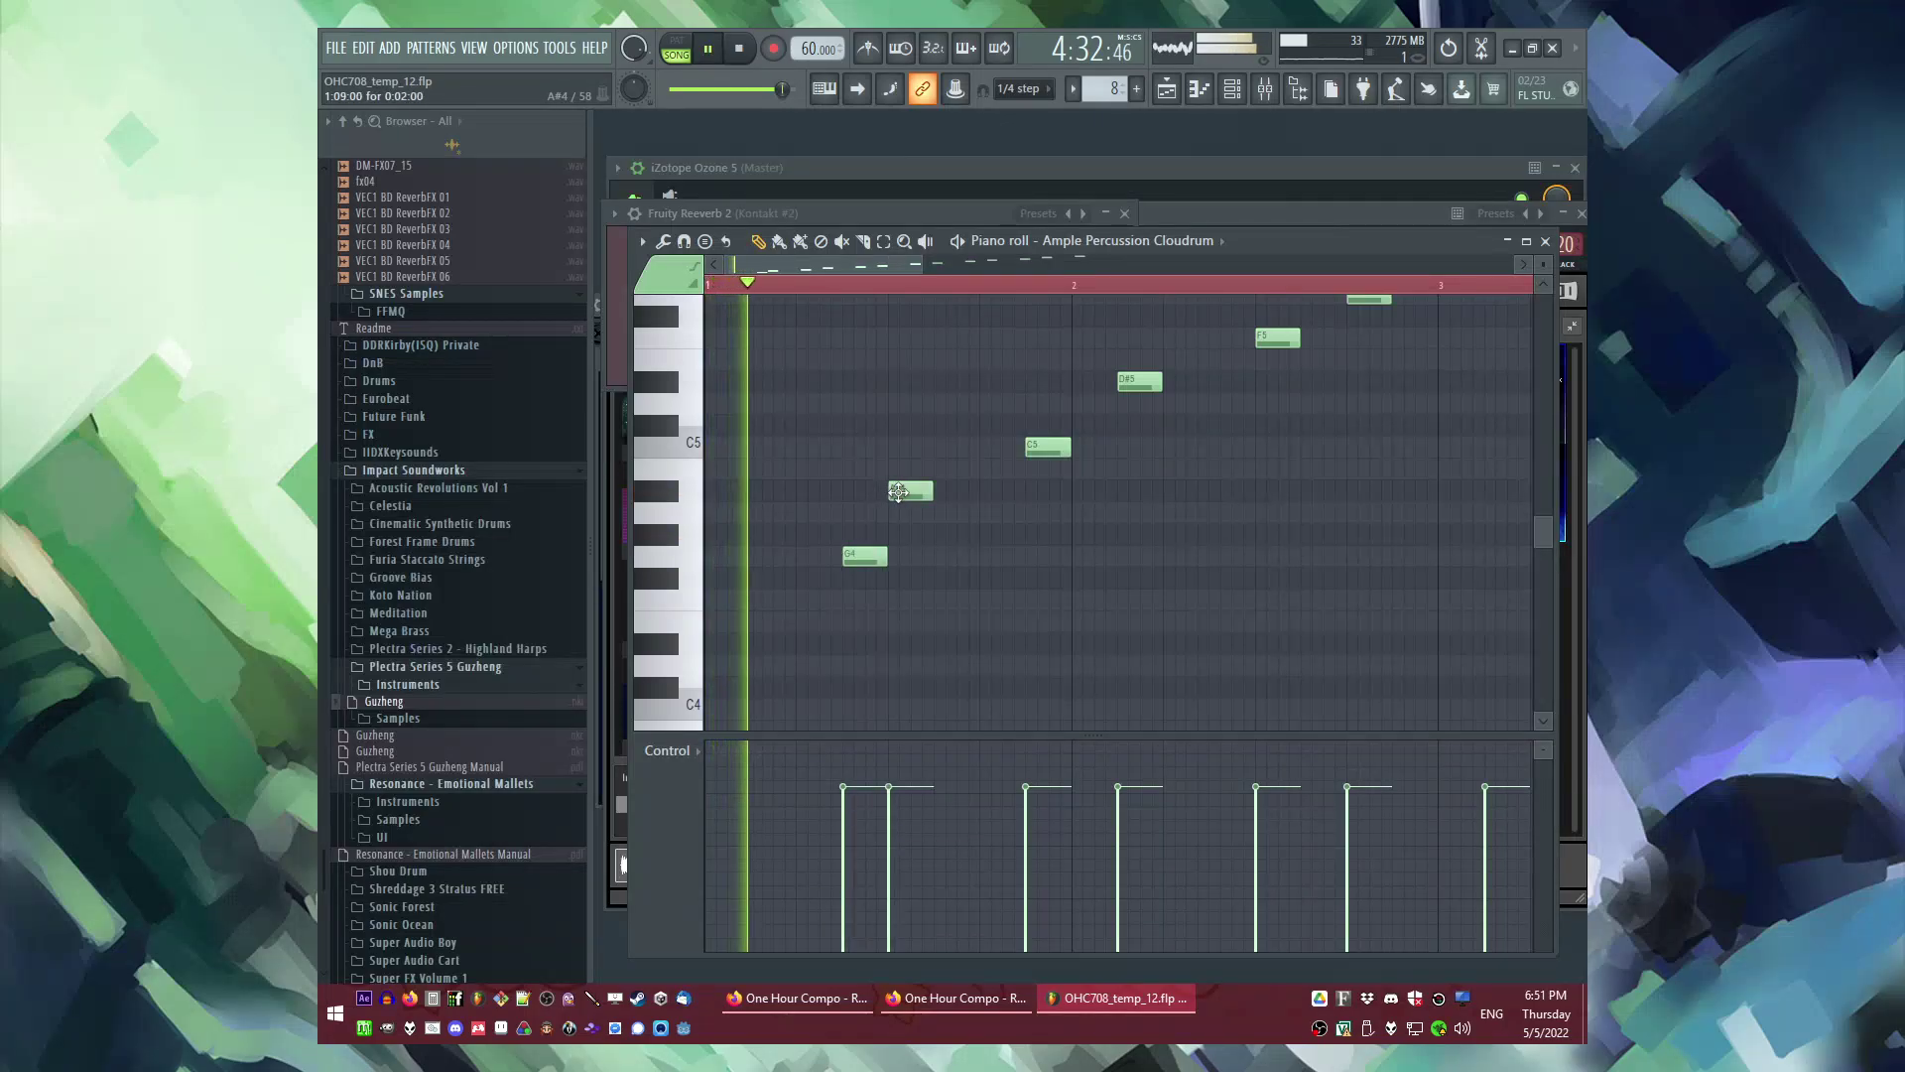
# Step: Try a C4 note at the start of bar 1 and move the G4 note to 1:05
pyautogui.click(760, 633)
pyautogui.scroll(-3, 760, 625)
pyautogui.press('space')
pyautogui.press('space')
pyautogui.rightClick(778, 580)
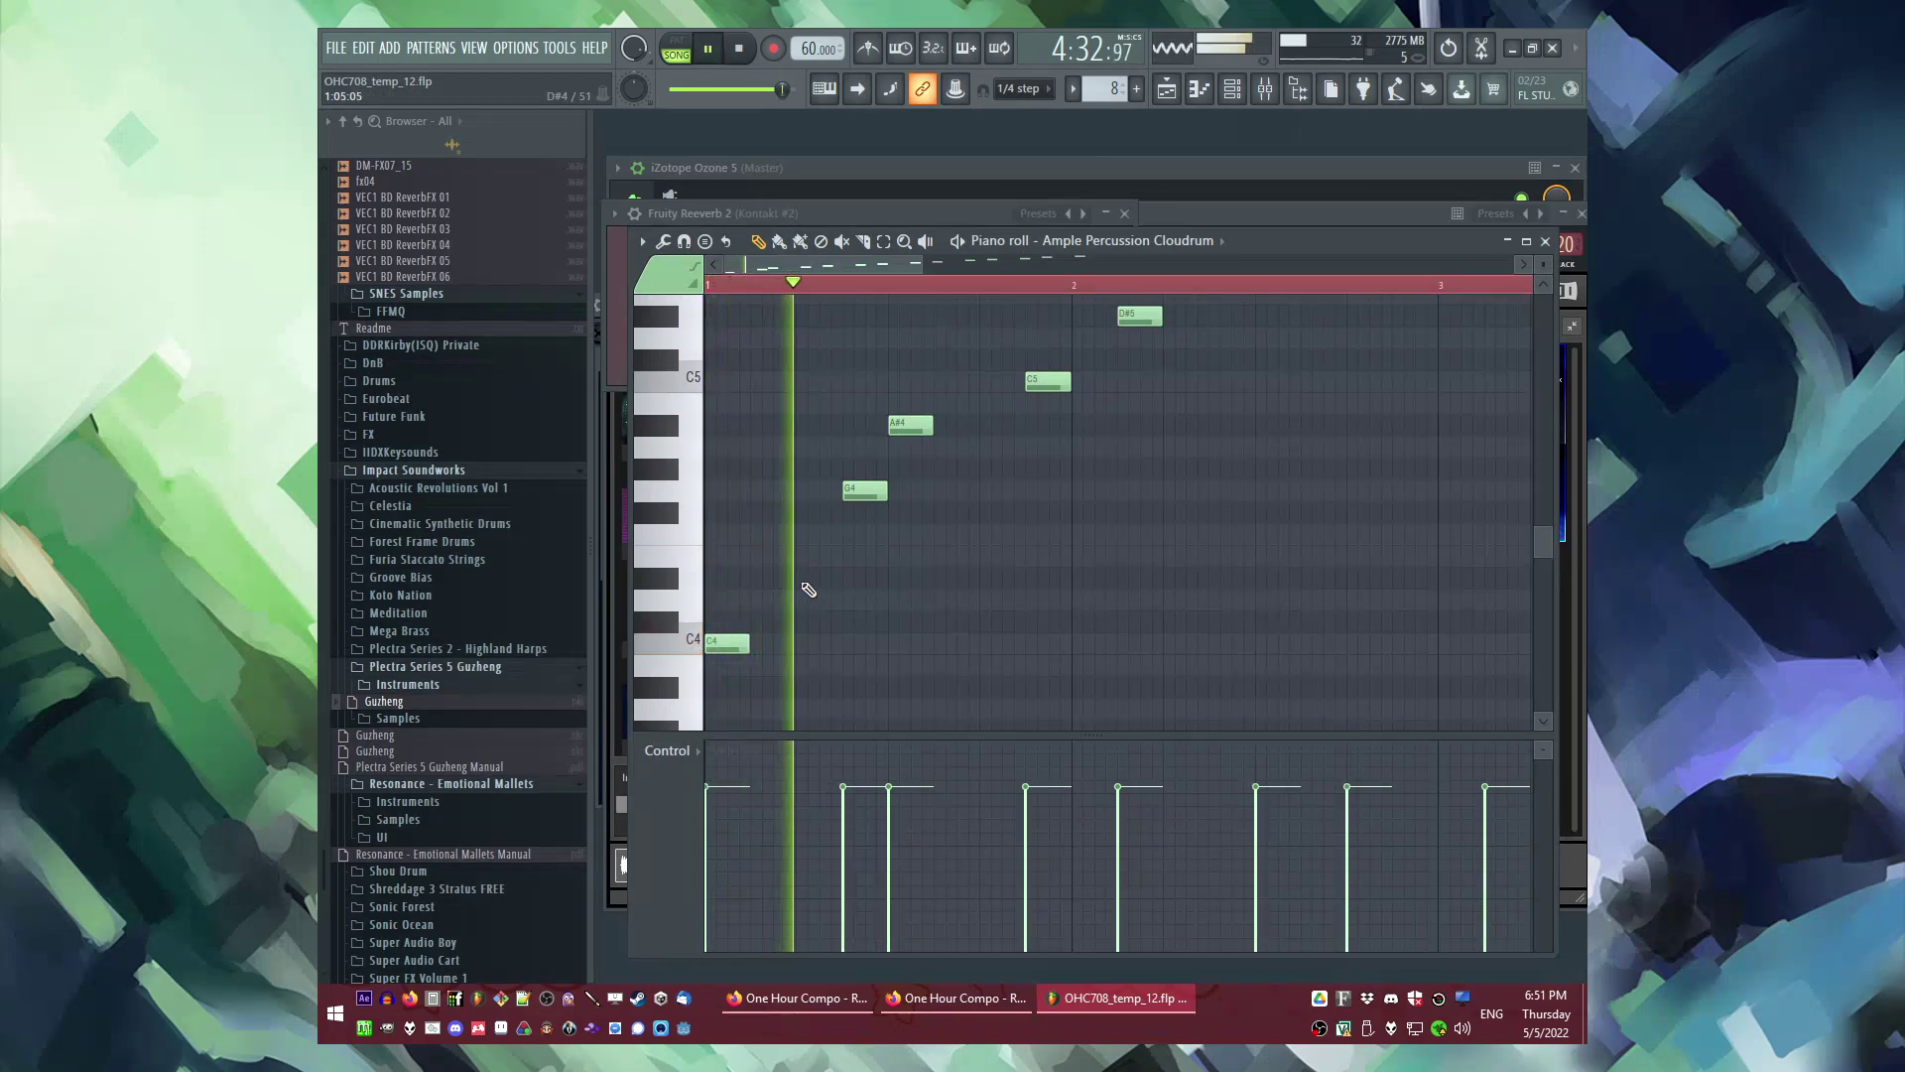
pyautogui.scroll(2, 814, 599)
pyautogui.moveTo(854, 622); pyautogui.dragTo(808, 623)
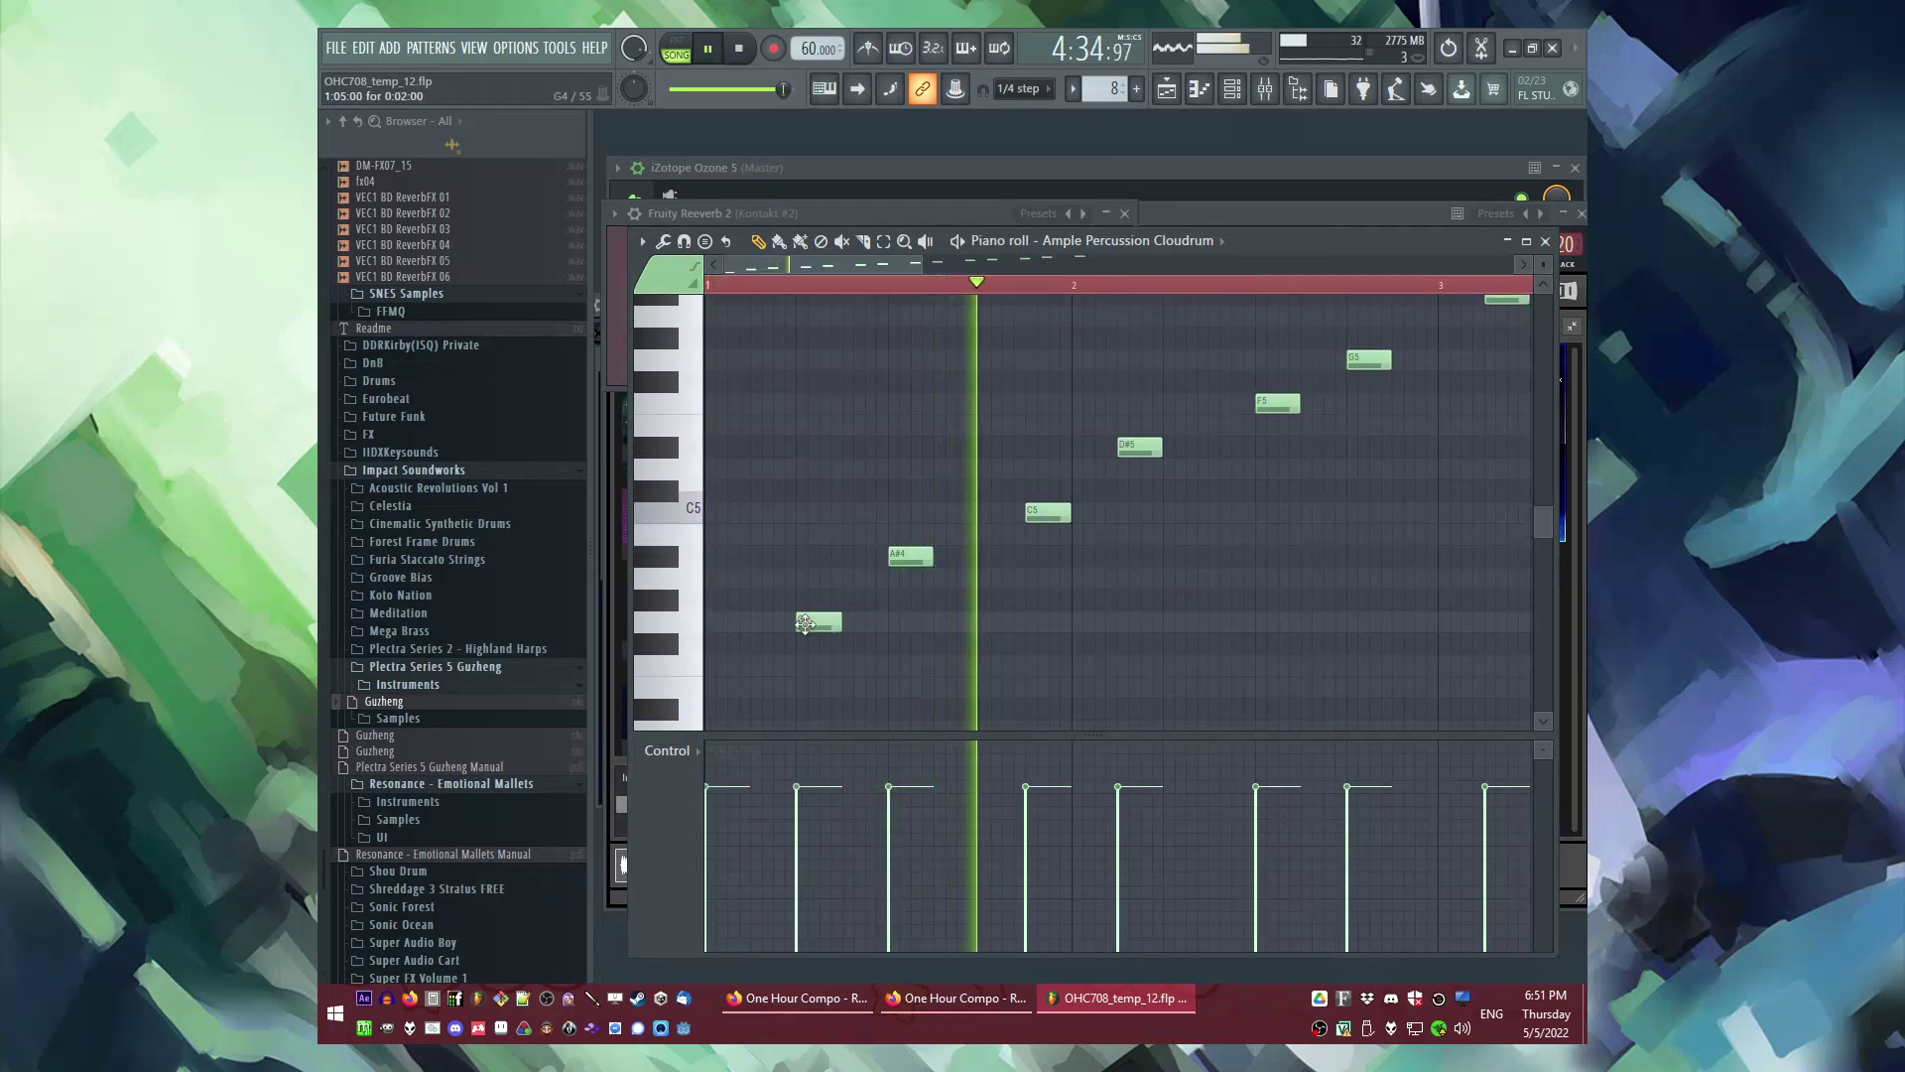
# Step: Replace the opening C4 note with a C5 at the start of bar 1 and play the line back
pyautogui.scroll(-2, 806, 627)
pyautogui.rightClick(736, 643)
pyautogui.press('space')
pyautogui.press('space')
pyautogui.scroll(2, 802, 598)
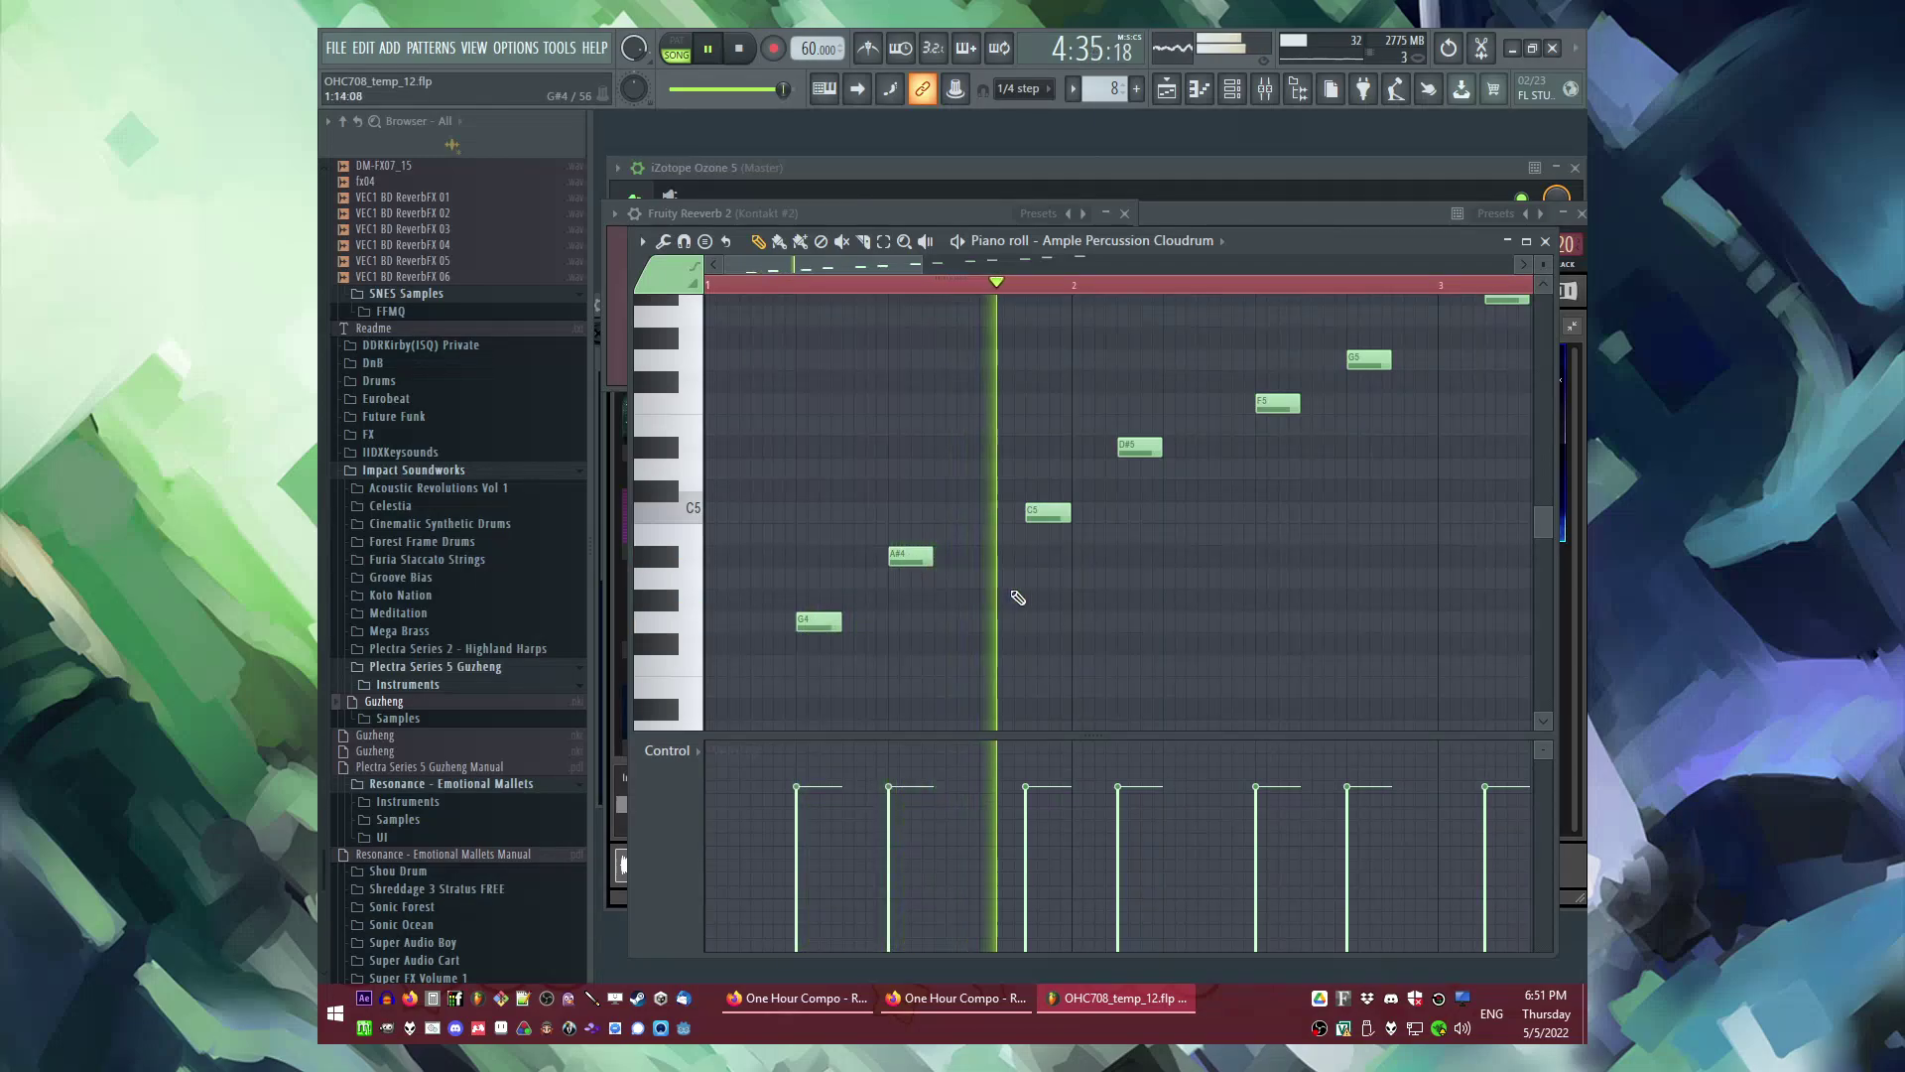
pyautogui.scroll(-2, 822, 548)
pyautogui.click(727, 381)
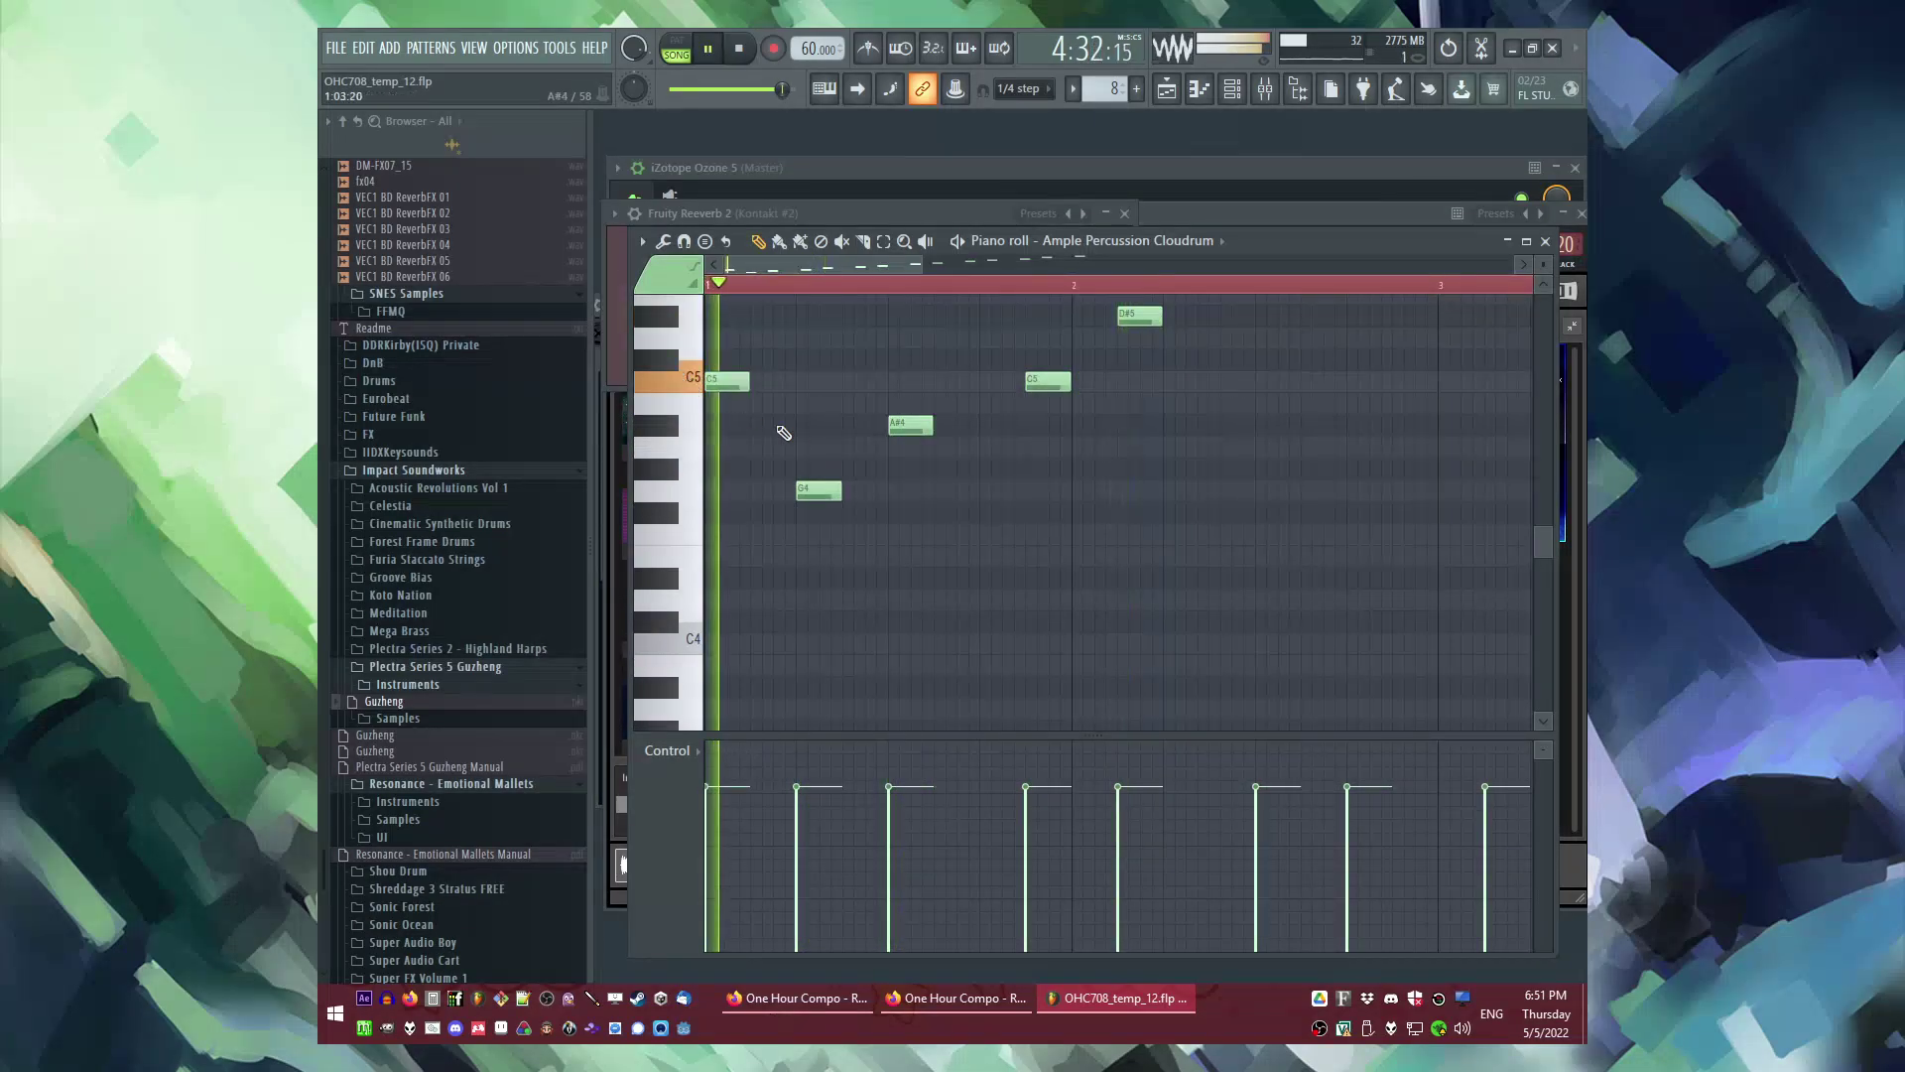
pyautogui.scroll(1, 799, 466)
pyautogui.scroll(1, 801, 467)
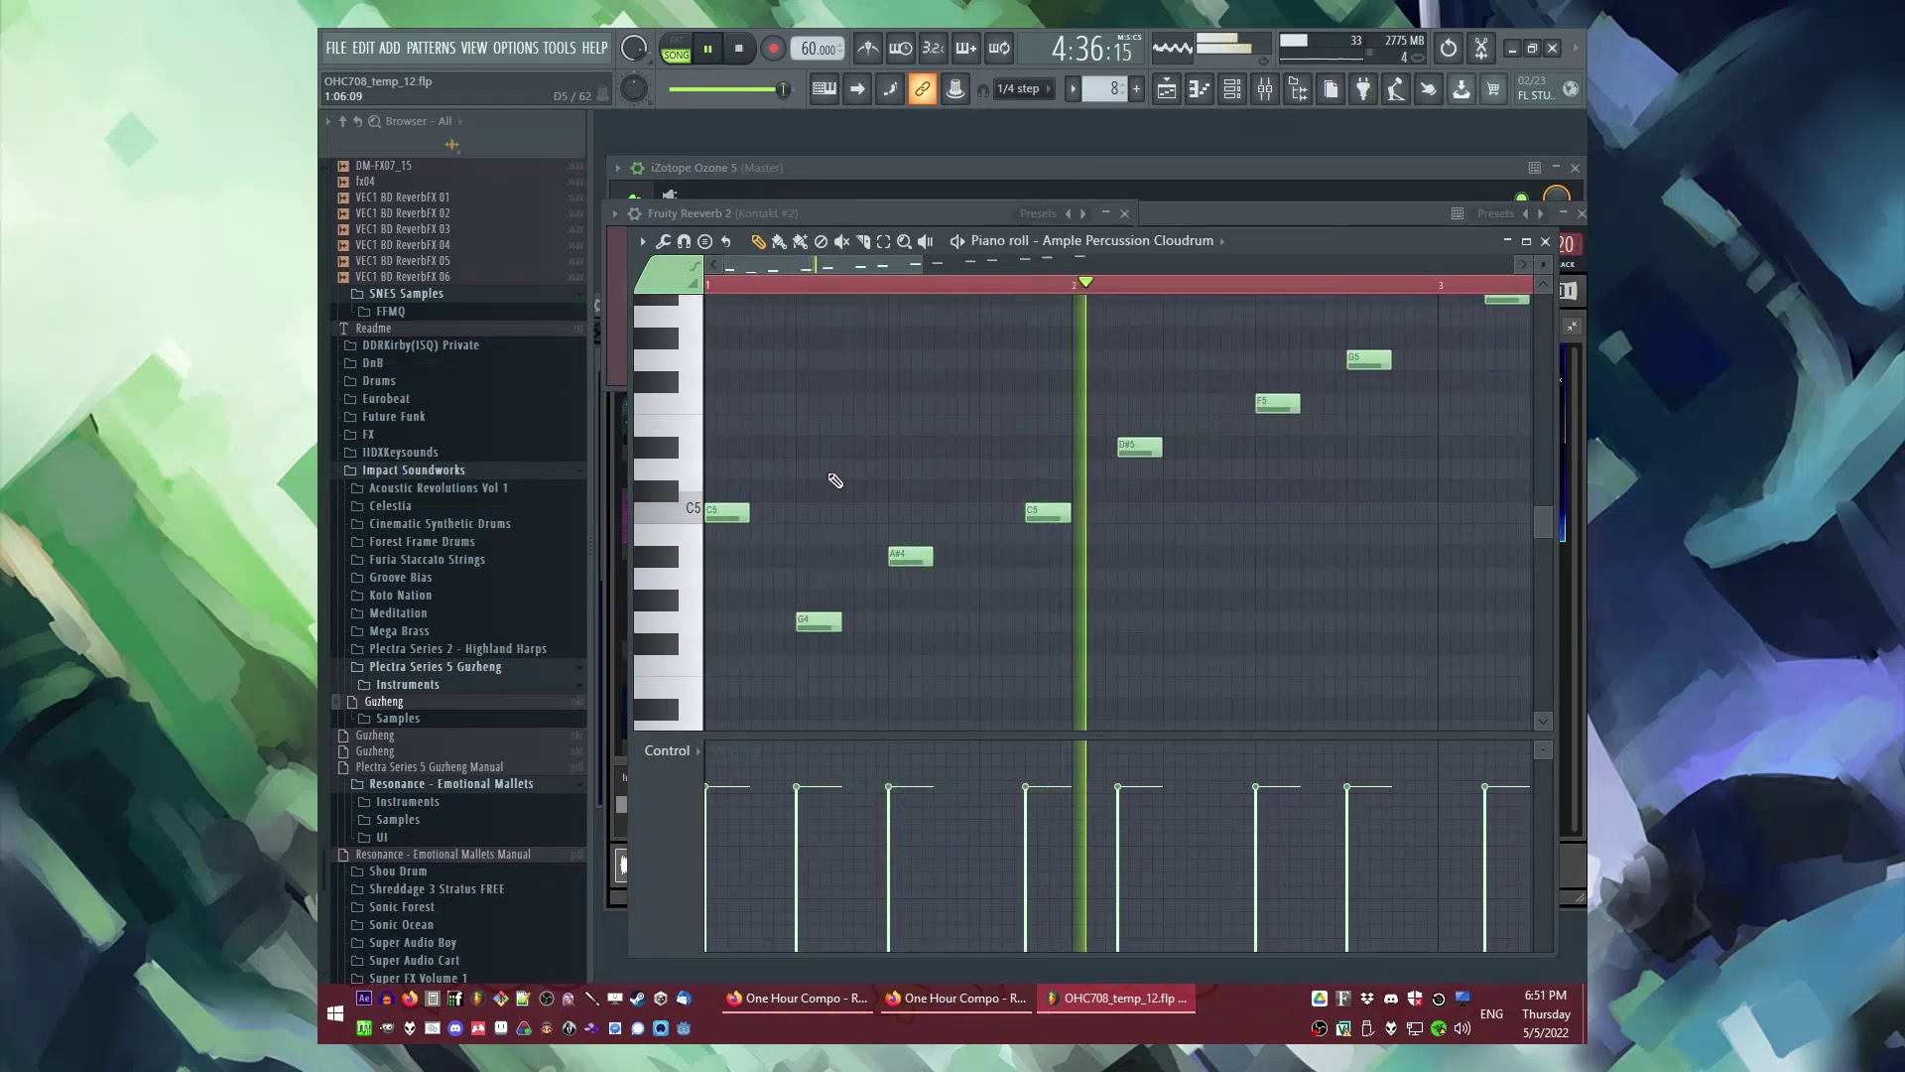
# Step: Review the whole Cloudrum line against the playlist during playback and save the project as OHC708_temp_13.flp
pyautogui.scroll(2, 992, 536)
pyautogui.scroll(-3, 901, 475)
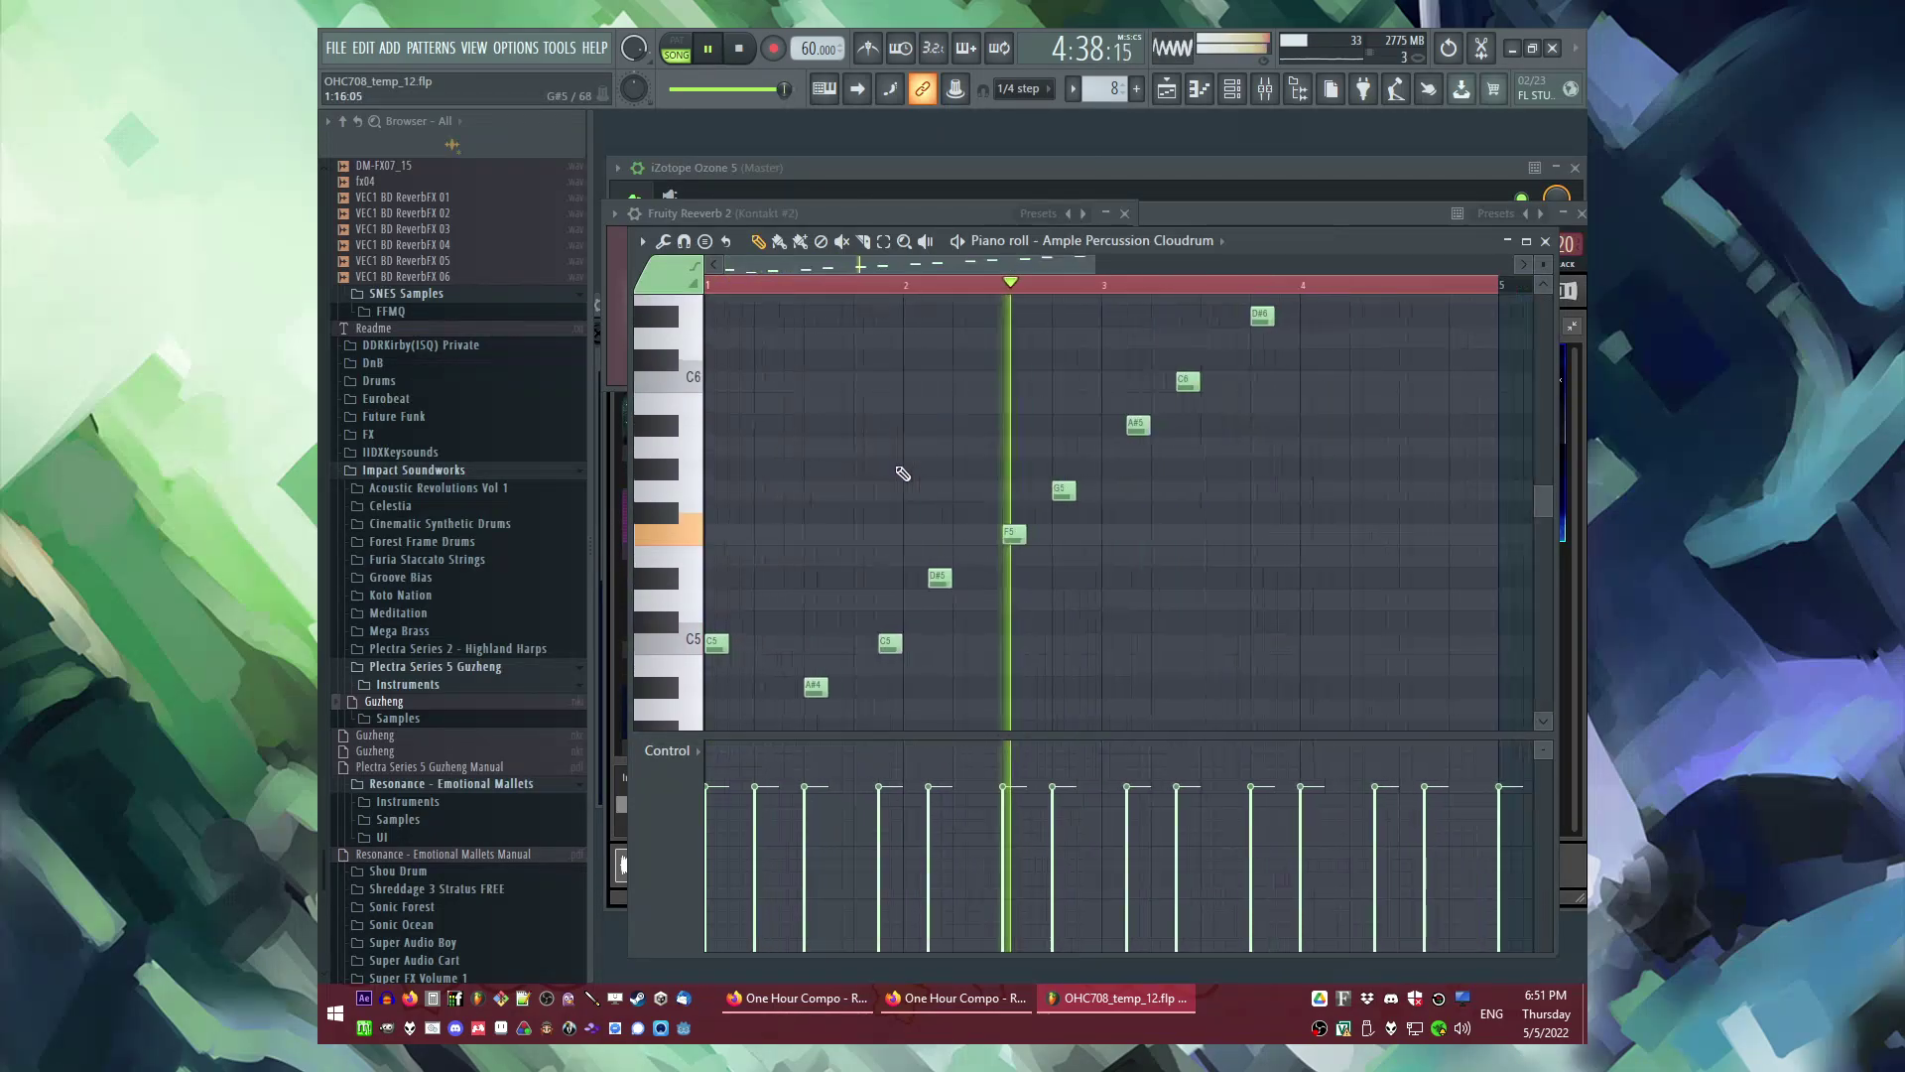
pyautogui.scroll(2, 1002, 516)
pyautogui.hotkey('ctrl', 's')
pyautogui.scroll(2, 982, 538)
pyautogui.scroll(-3, 1002, 542)
pyautogui.scroll(3, 1093, 556)
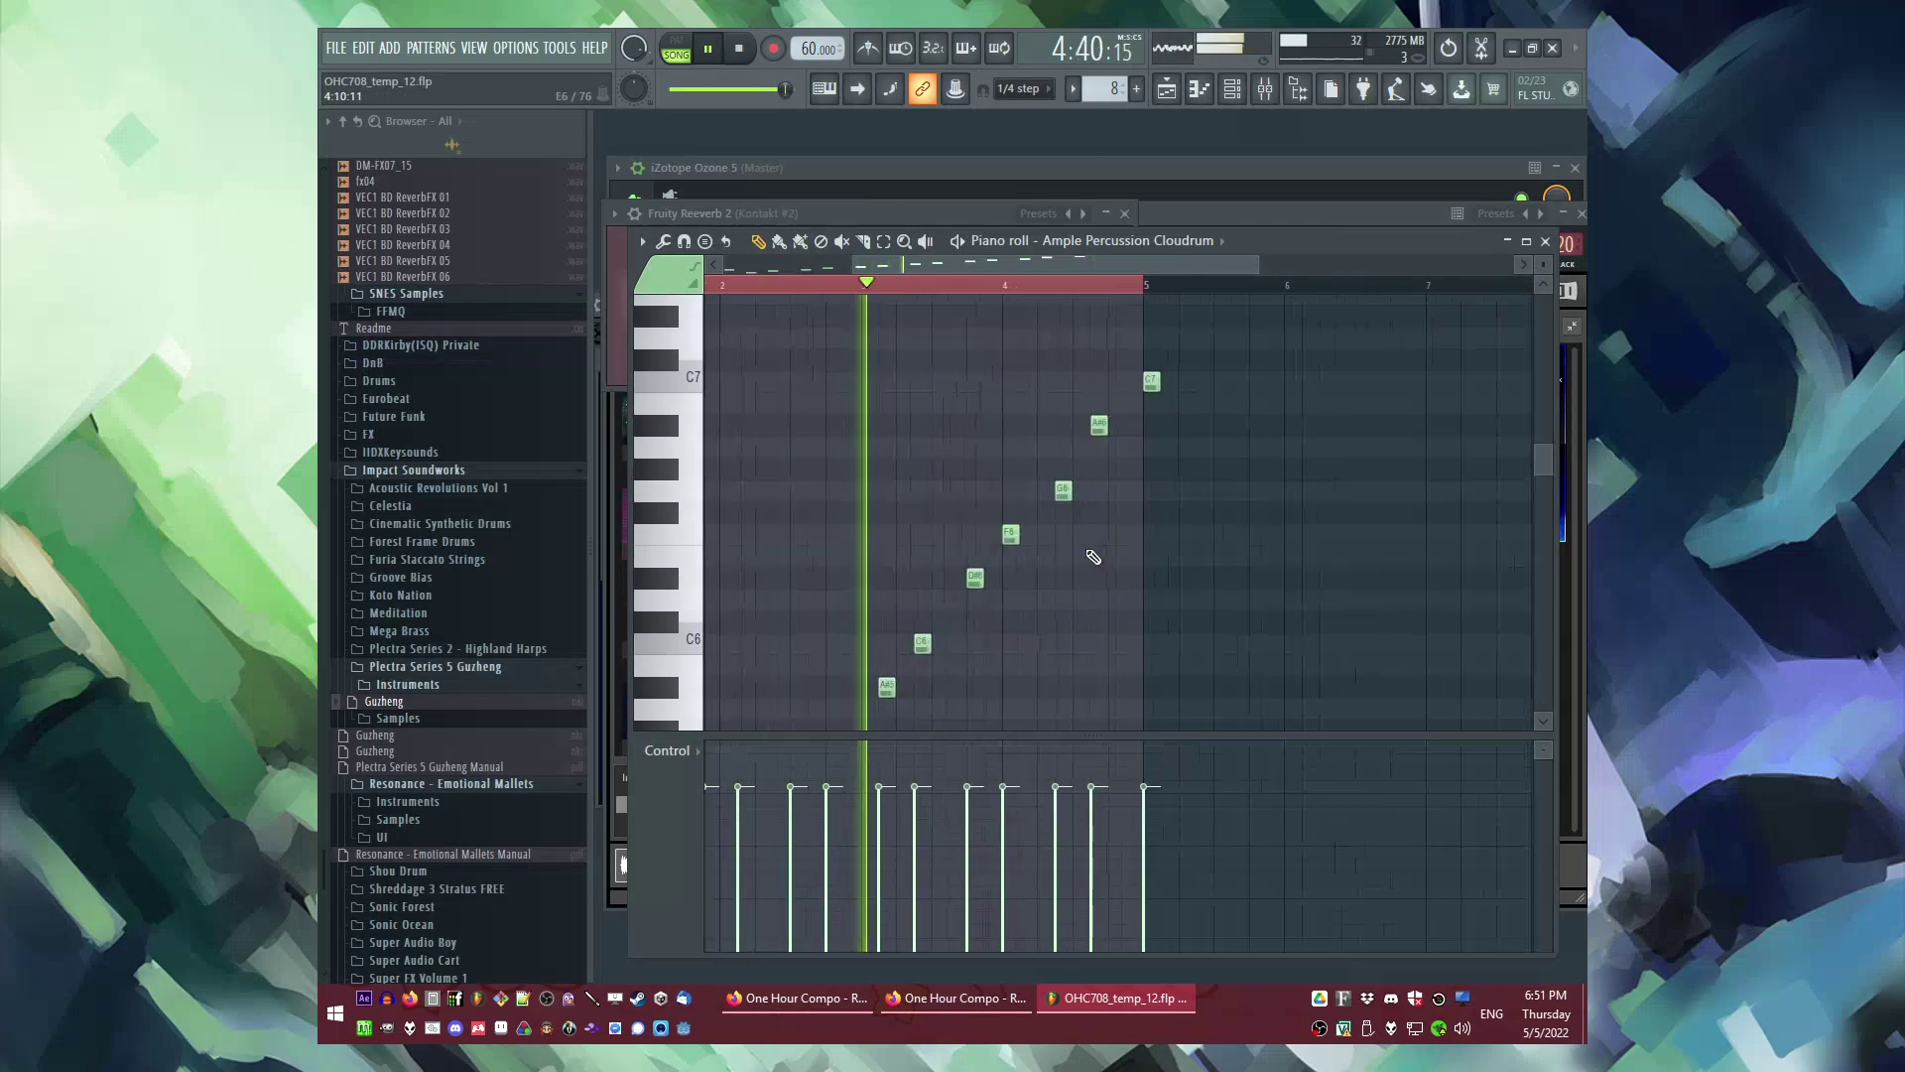
pyautogui.press('F5')
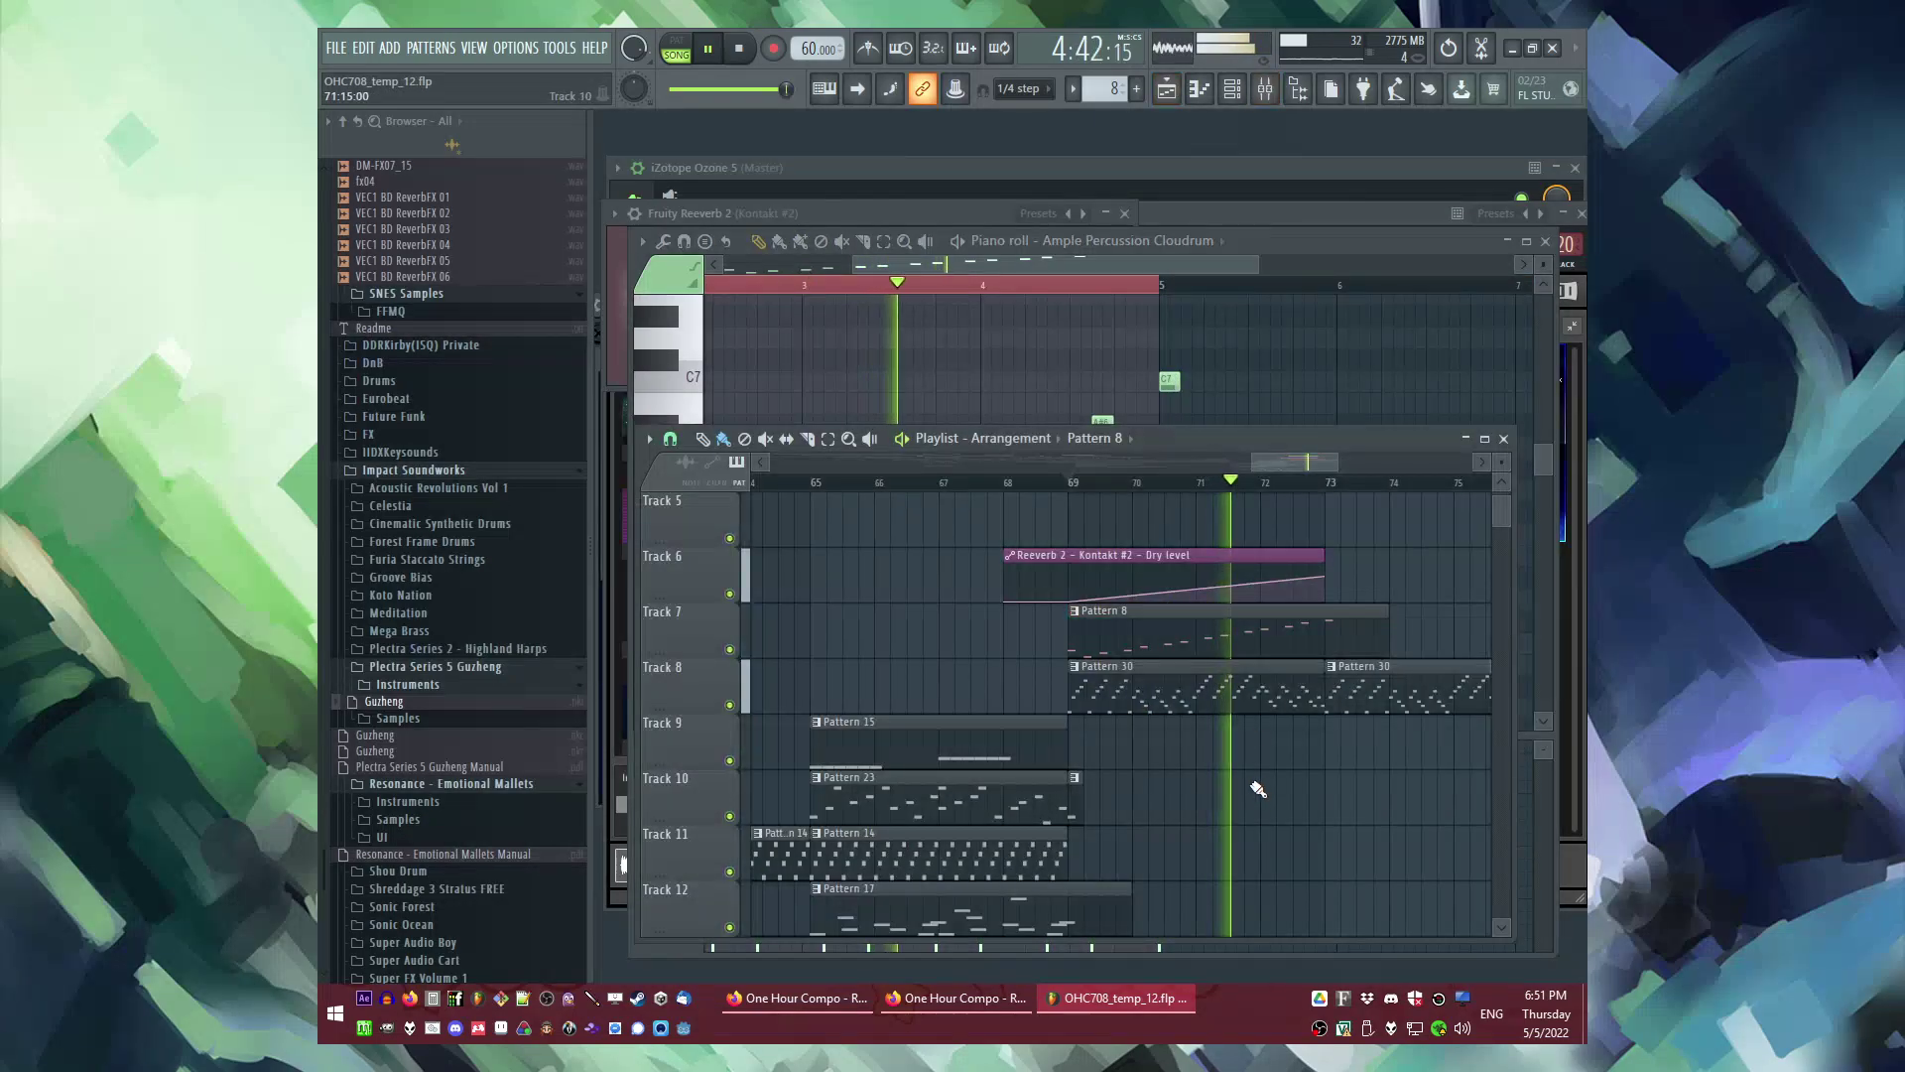
pyautogui.scroll(-1, 1196, 755)
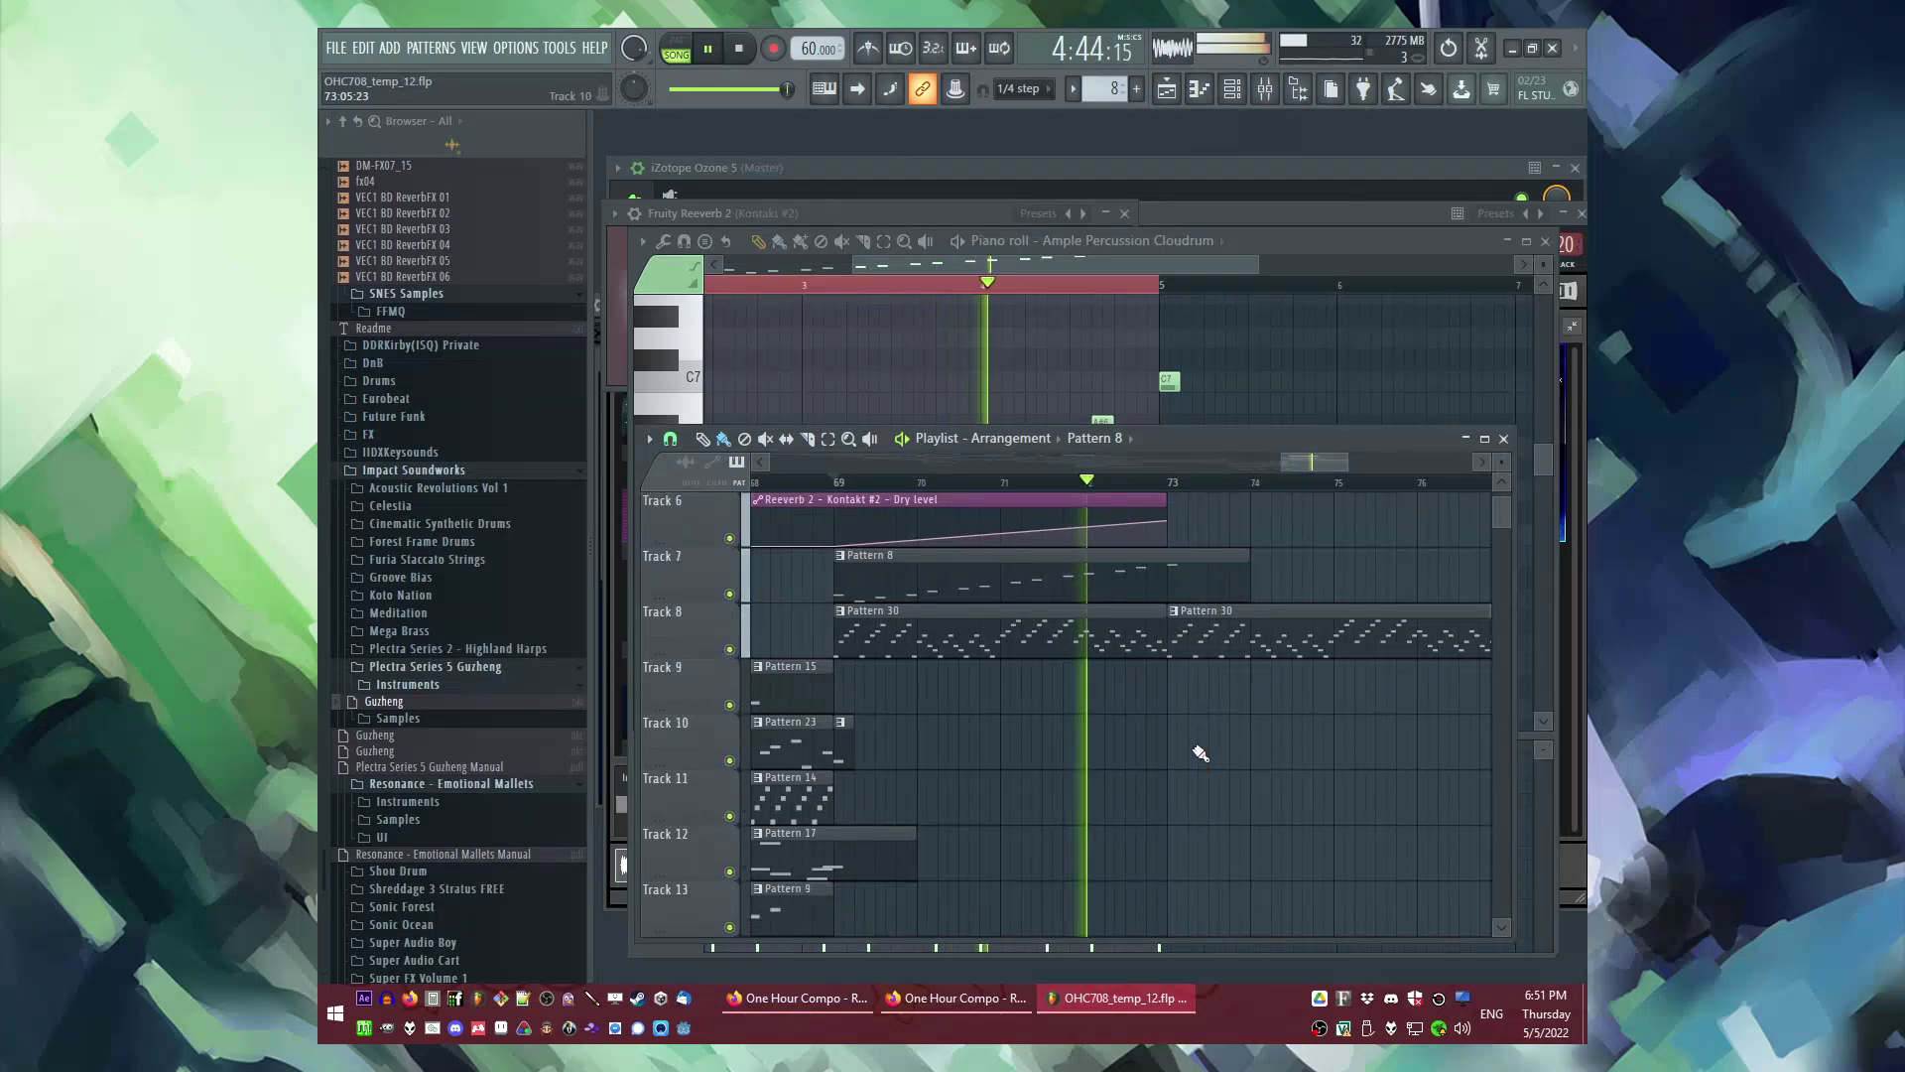
pyautogui.press('F5')
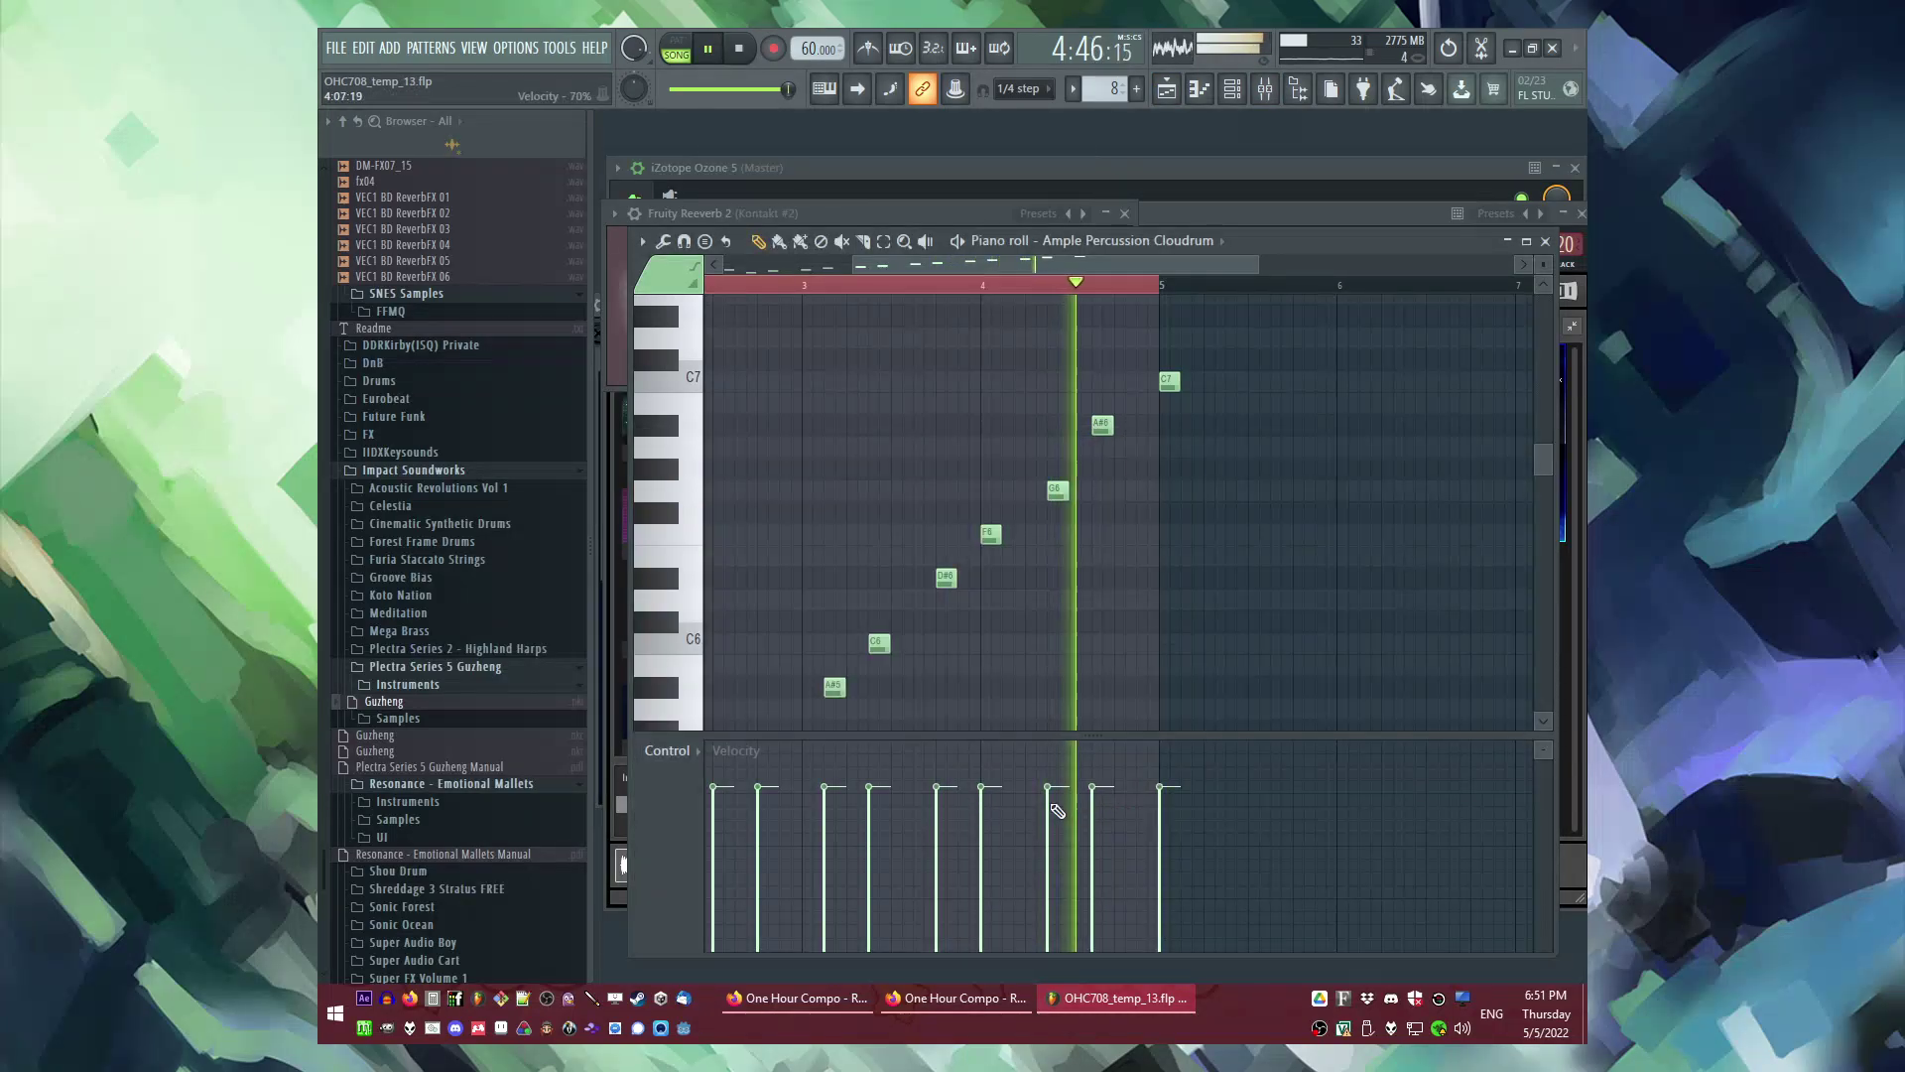
# Step: Copy the high riser audio clip from Track 3 to Track 5 near 71:05, aligning its peak with bar 73
pyautogui.press('F5')
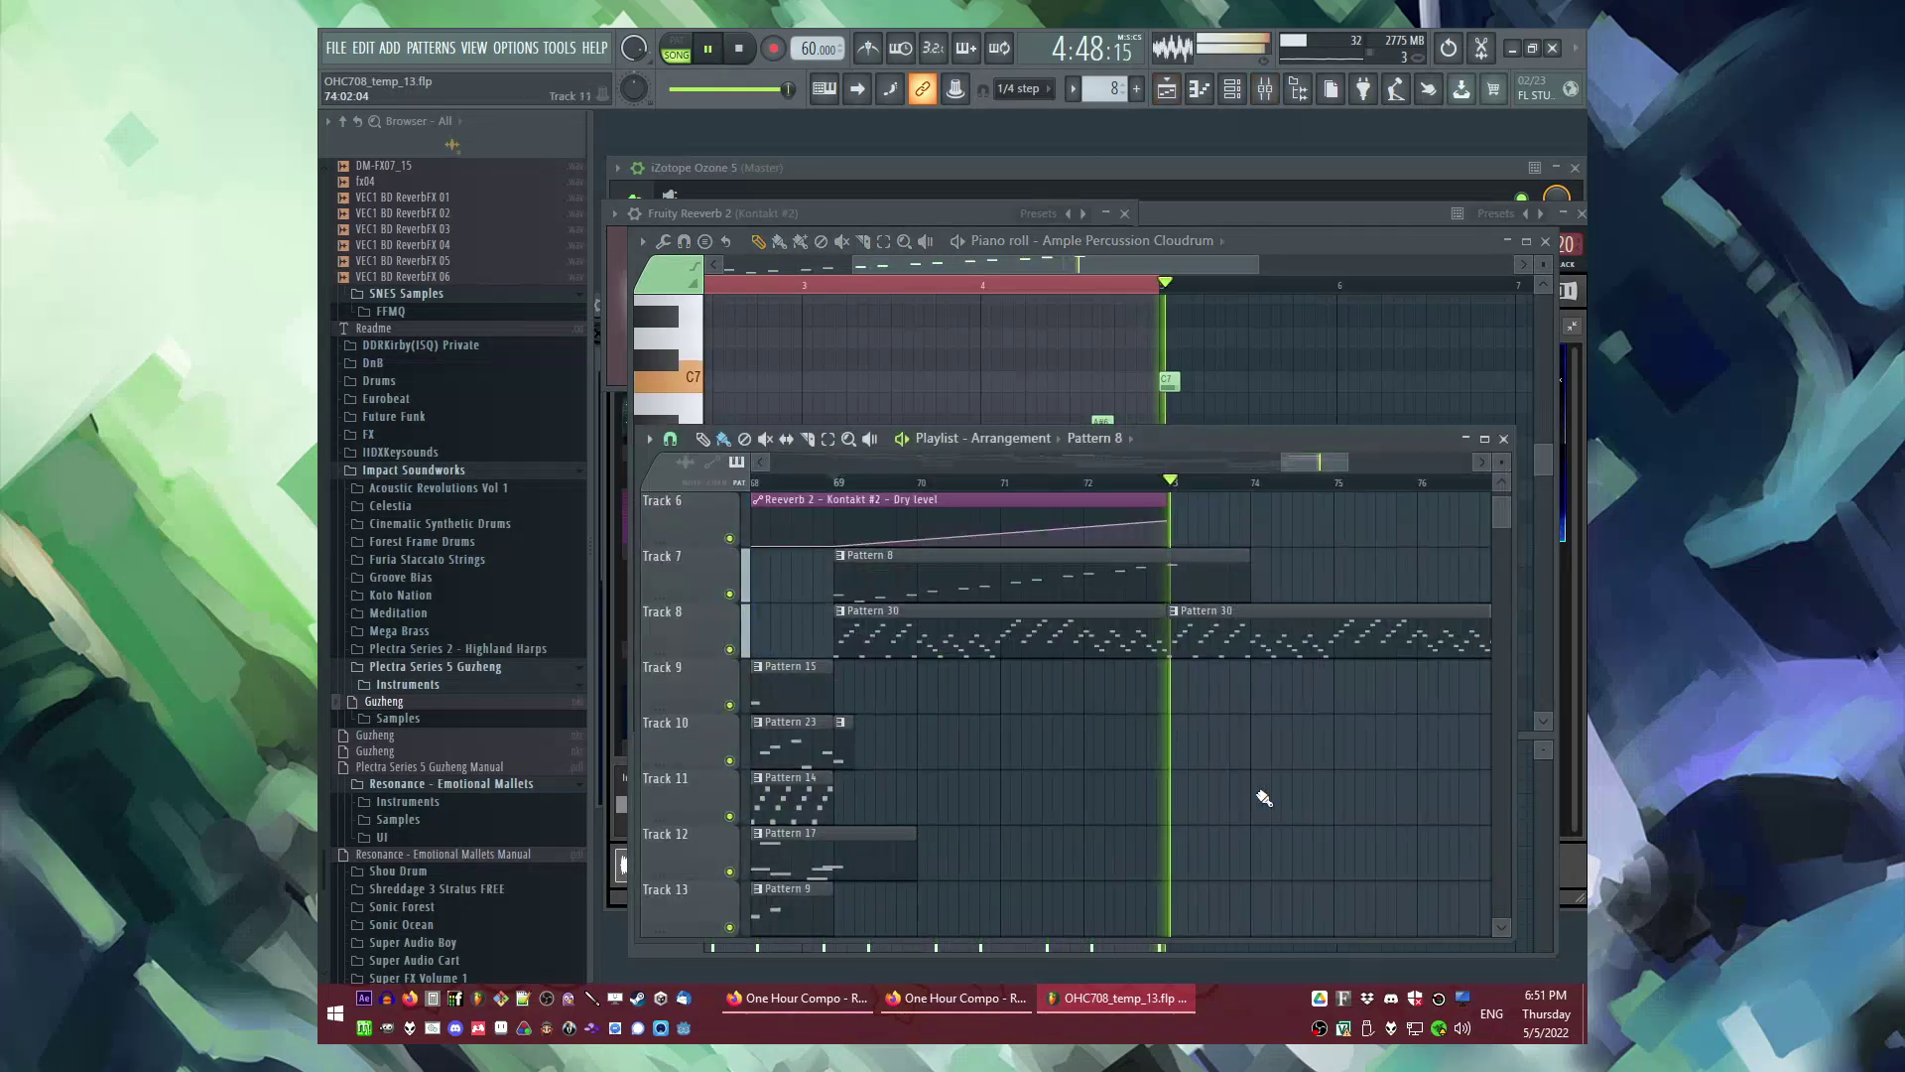
pyautogui.scroll(2, 1250, 754)
pyautogui.scroll(1, 1092, 625)
pyautogui.scroll(-5, 1046, 617)
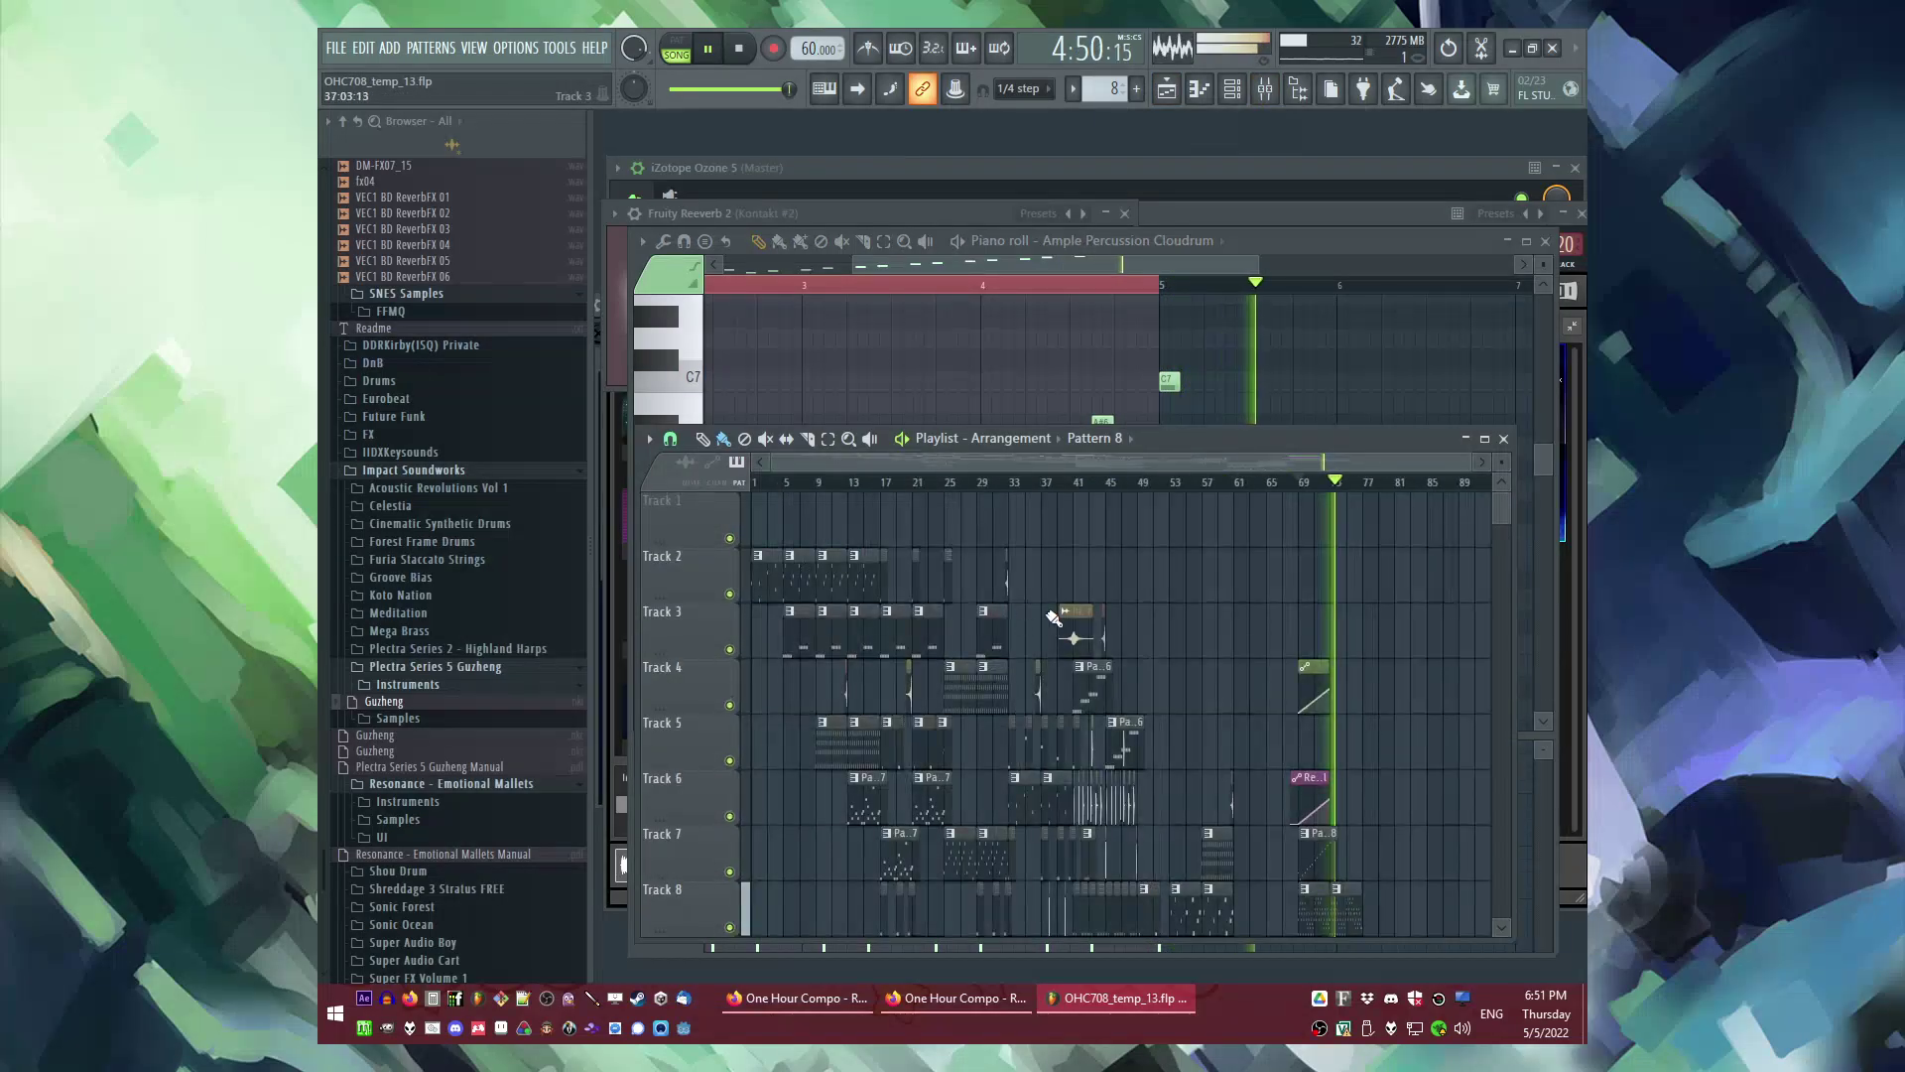
pyautogui.scroll(5, 1230, 659)
pyautogui.scroll(5, 1096, 740)
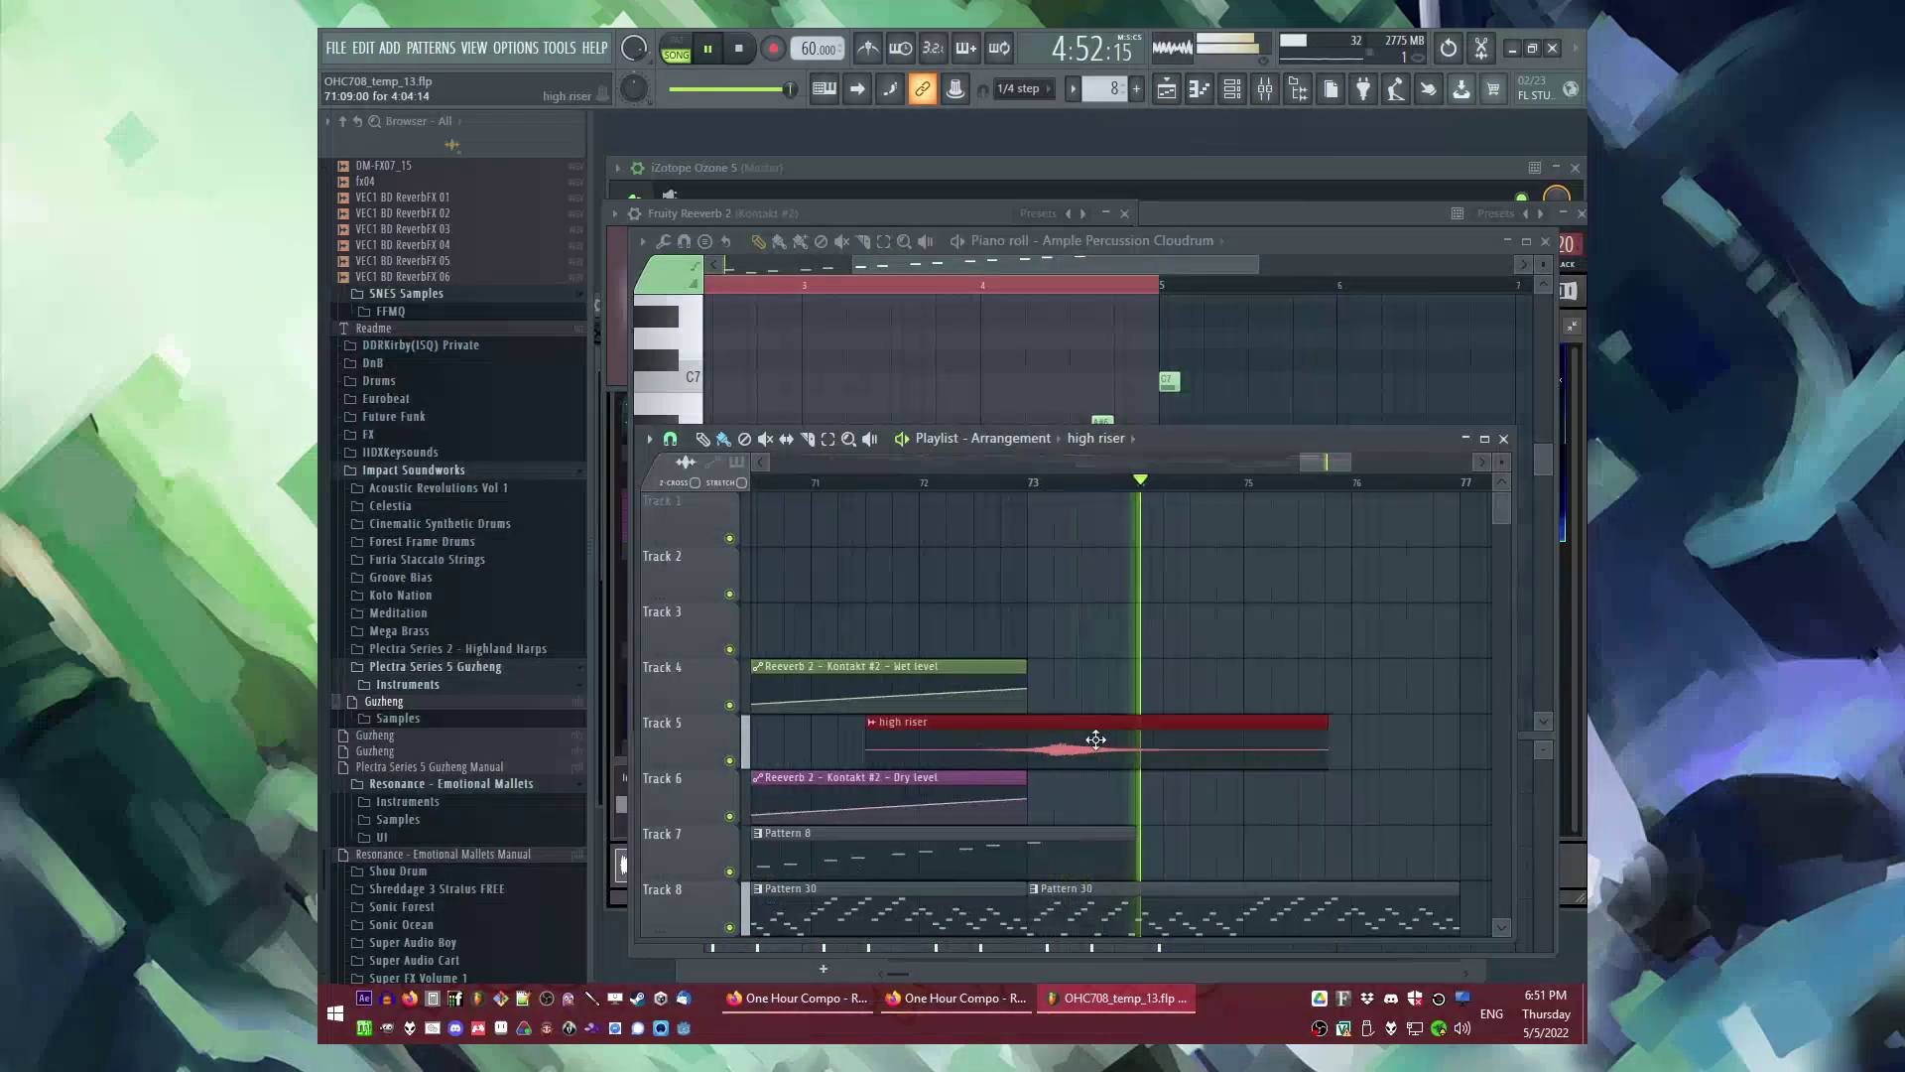
pyautogui.scroll(4, 1071, 745)
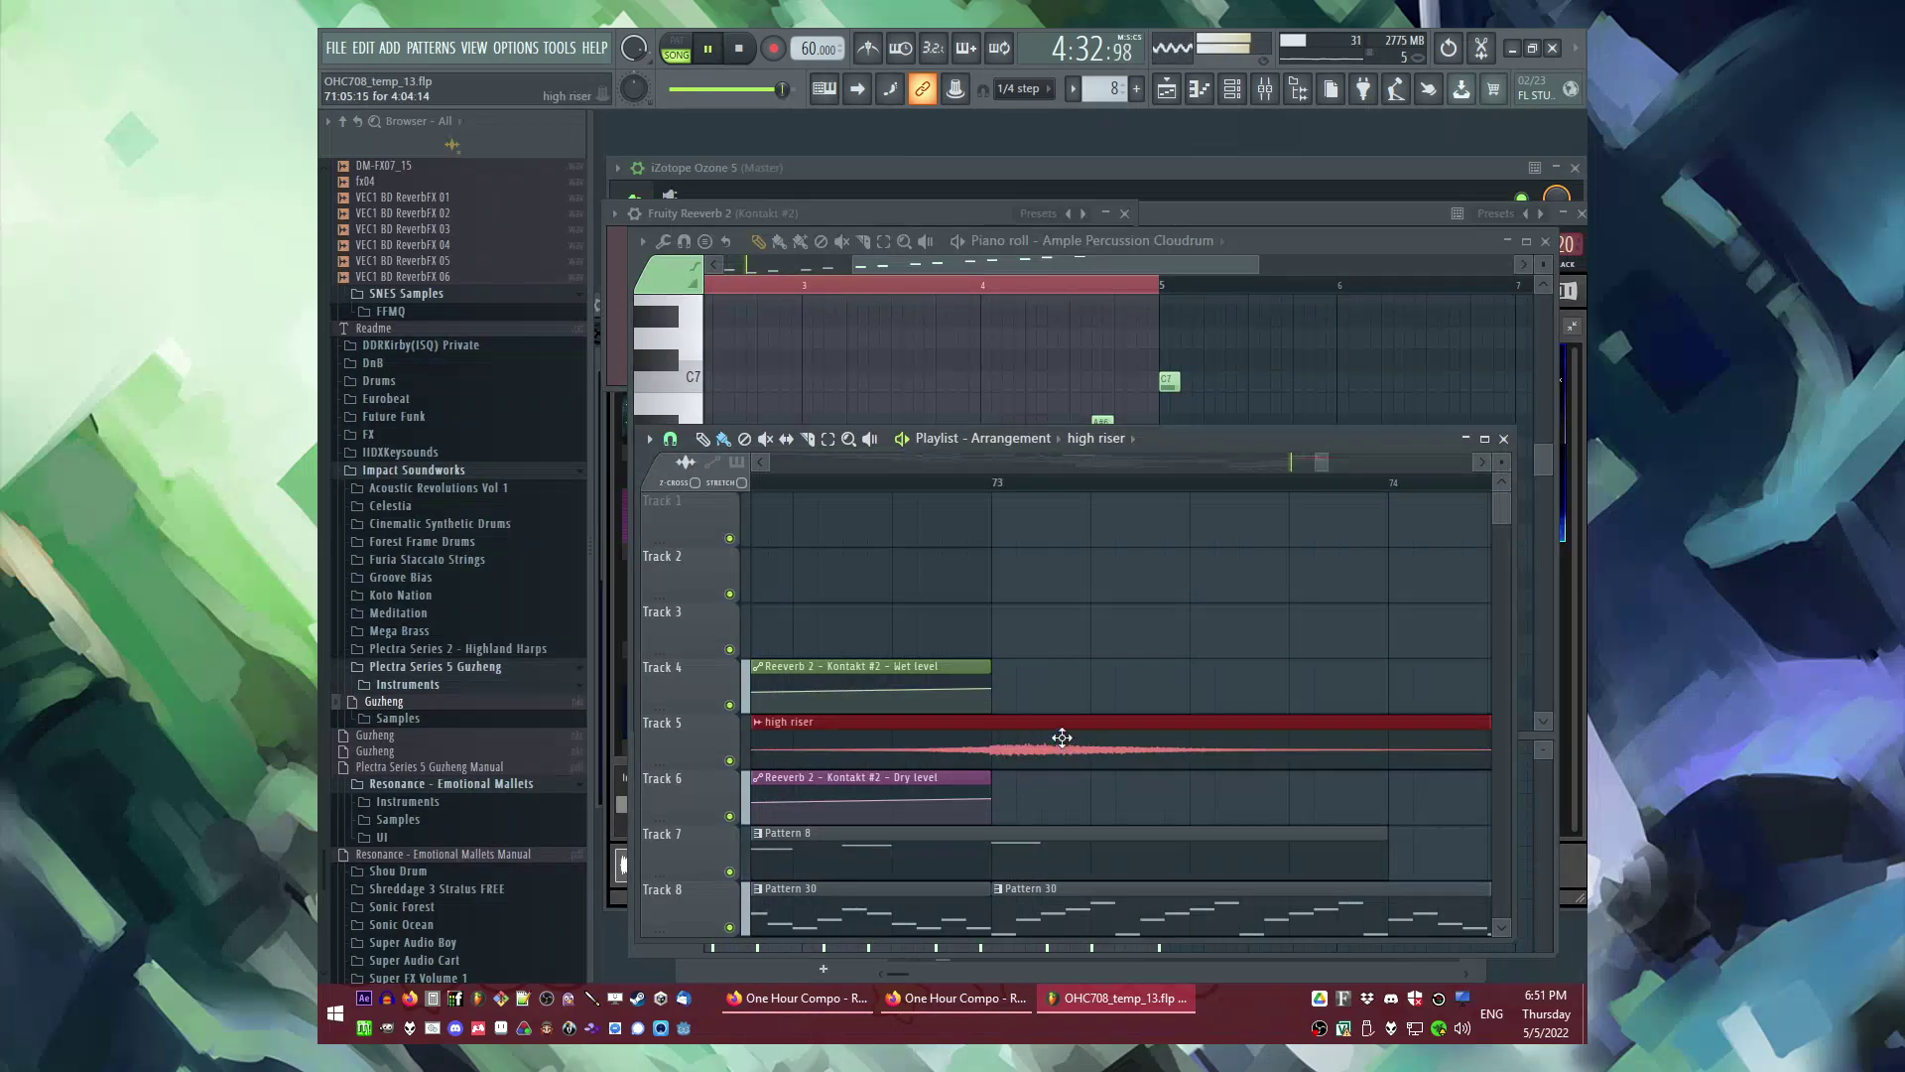
# Step: Place a four-bar Pattern 14 clip on Track 9 at bar 73
pyautogui.scroll(-14, 1061, 739)
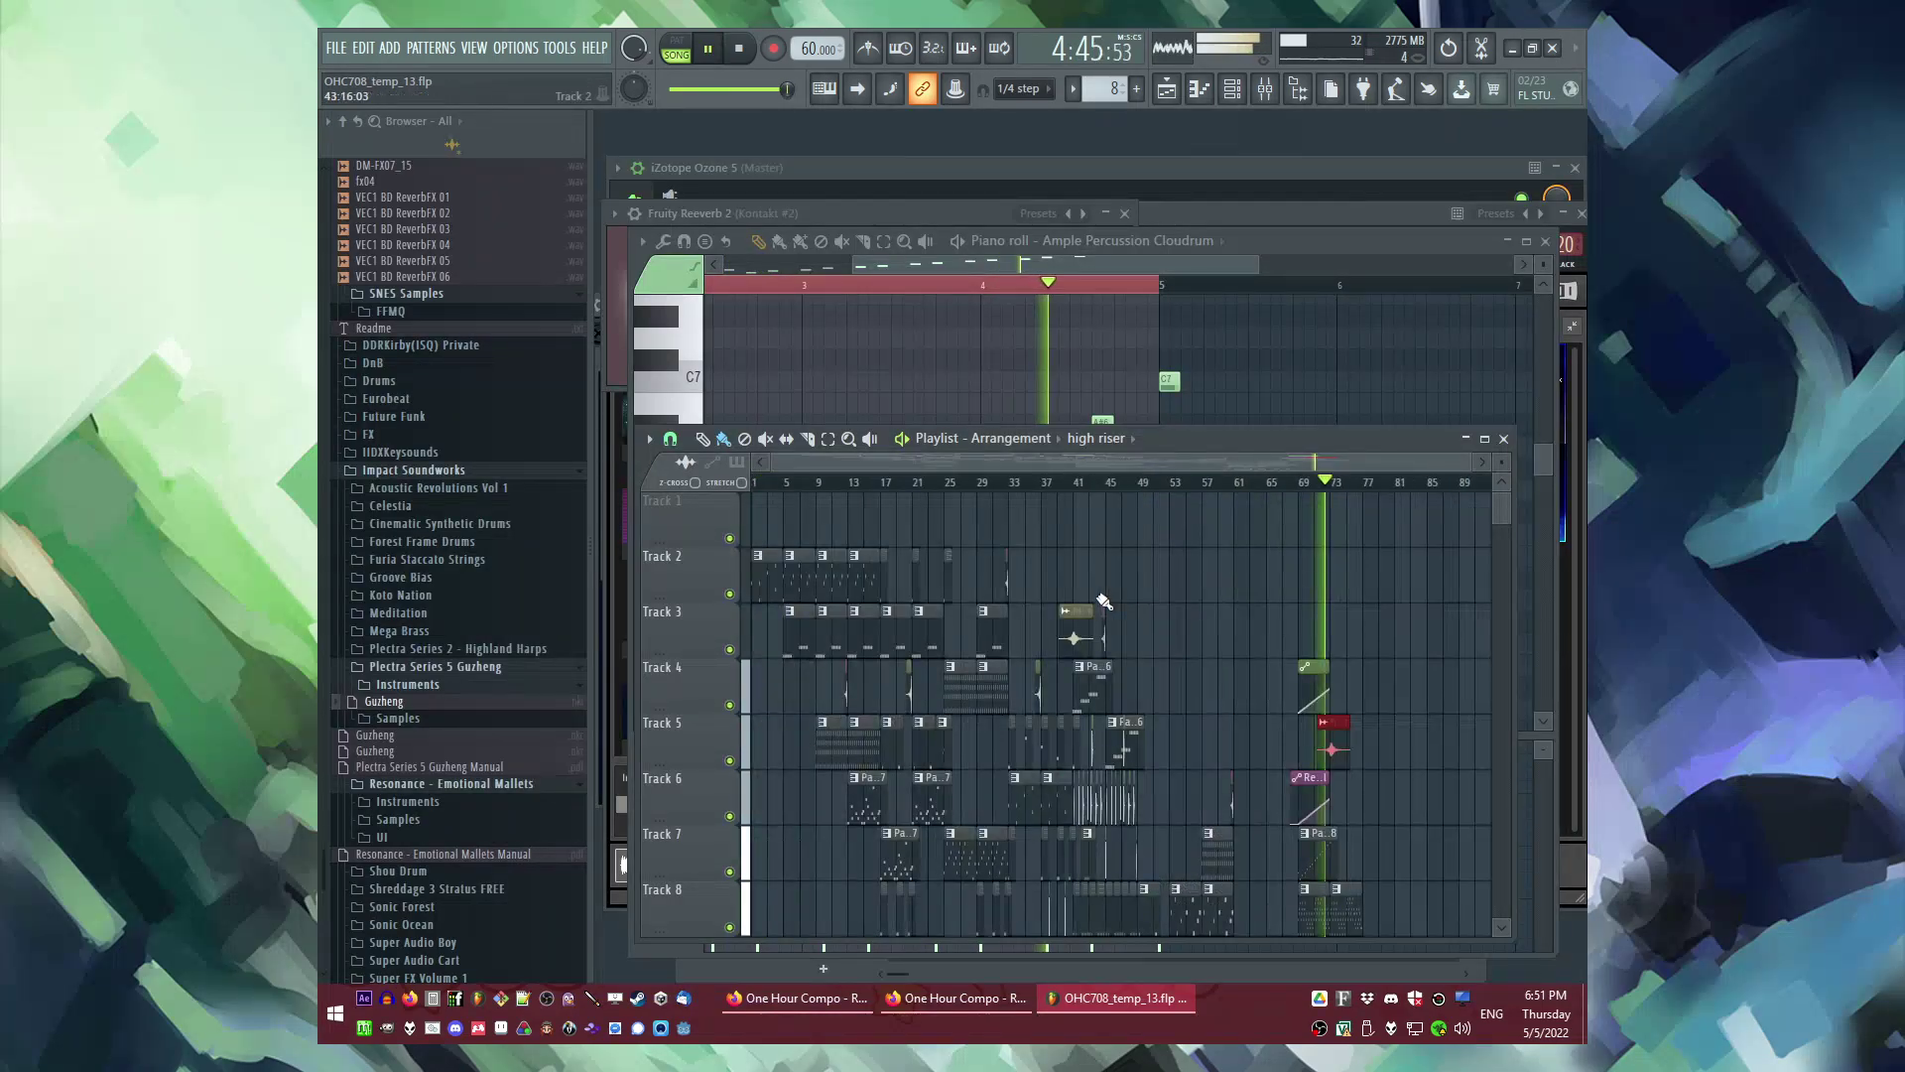
pyautogui.scroll(-3, 1099, 599)
pyautogui.click(965, 532)
pyautogui.scroll(8, 1378, 704)
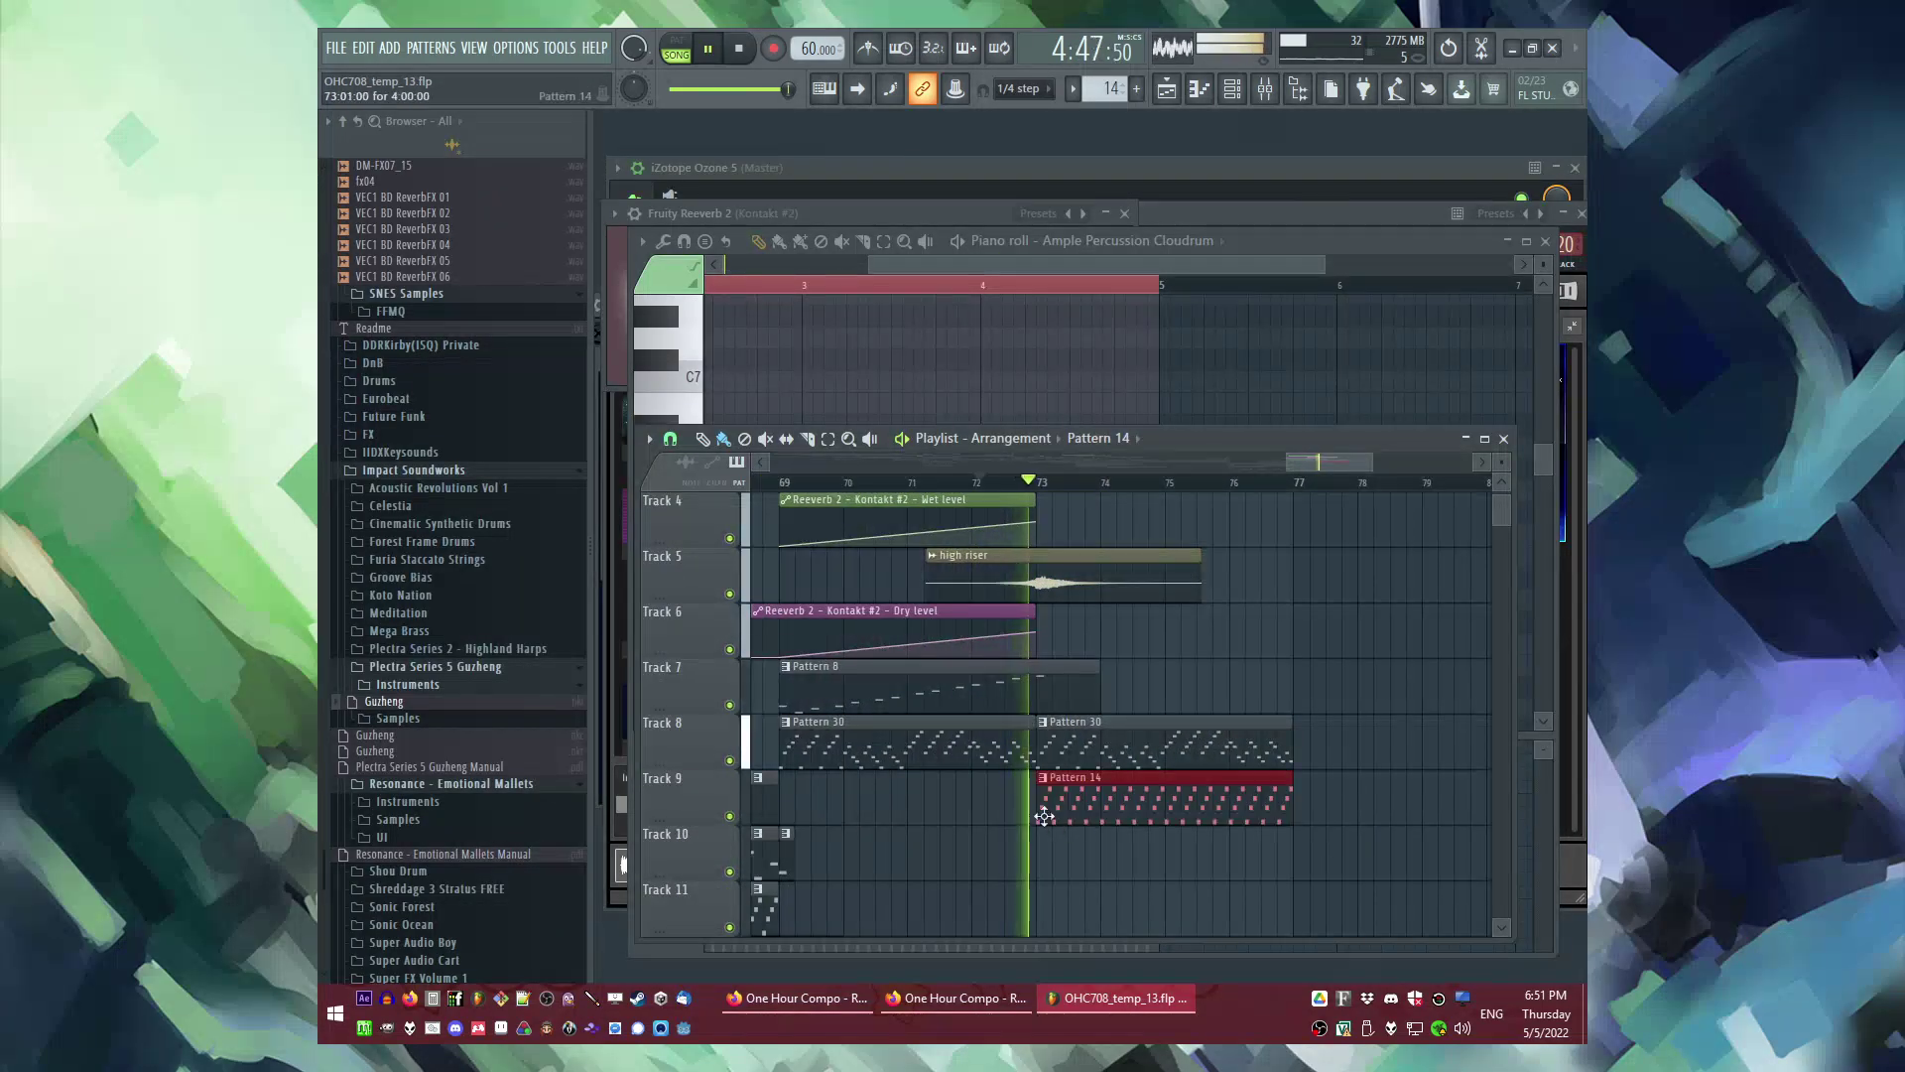
pyautogui.scroll(-6, 1201, 848)
pyautogui.scroll(5, 1290, 823)
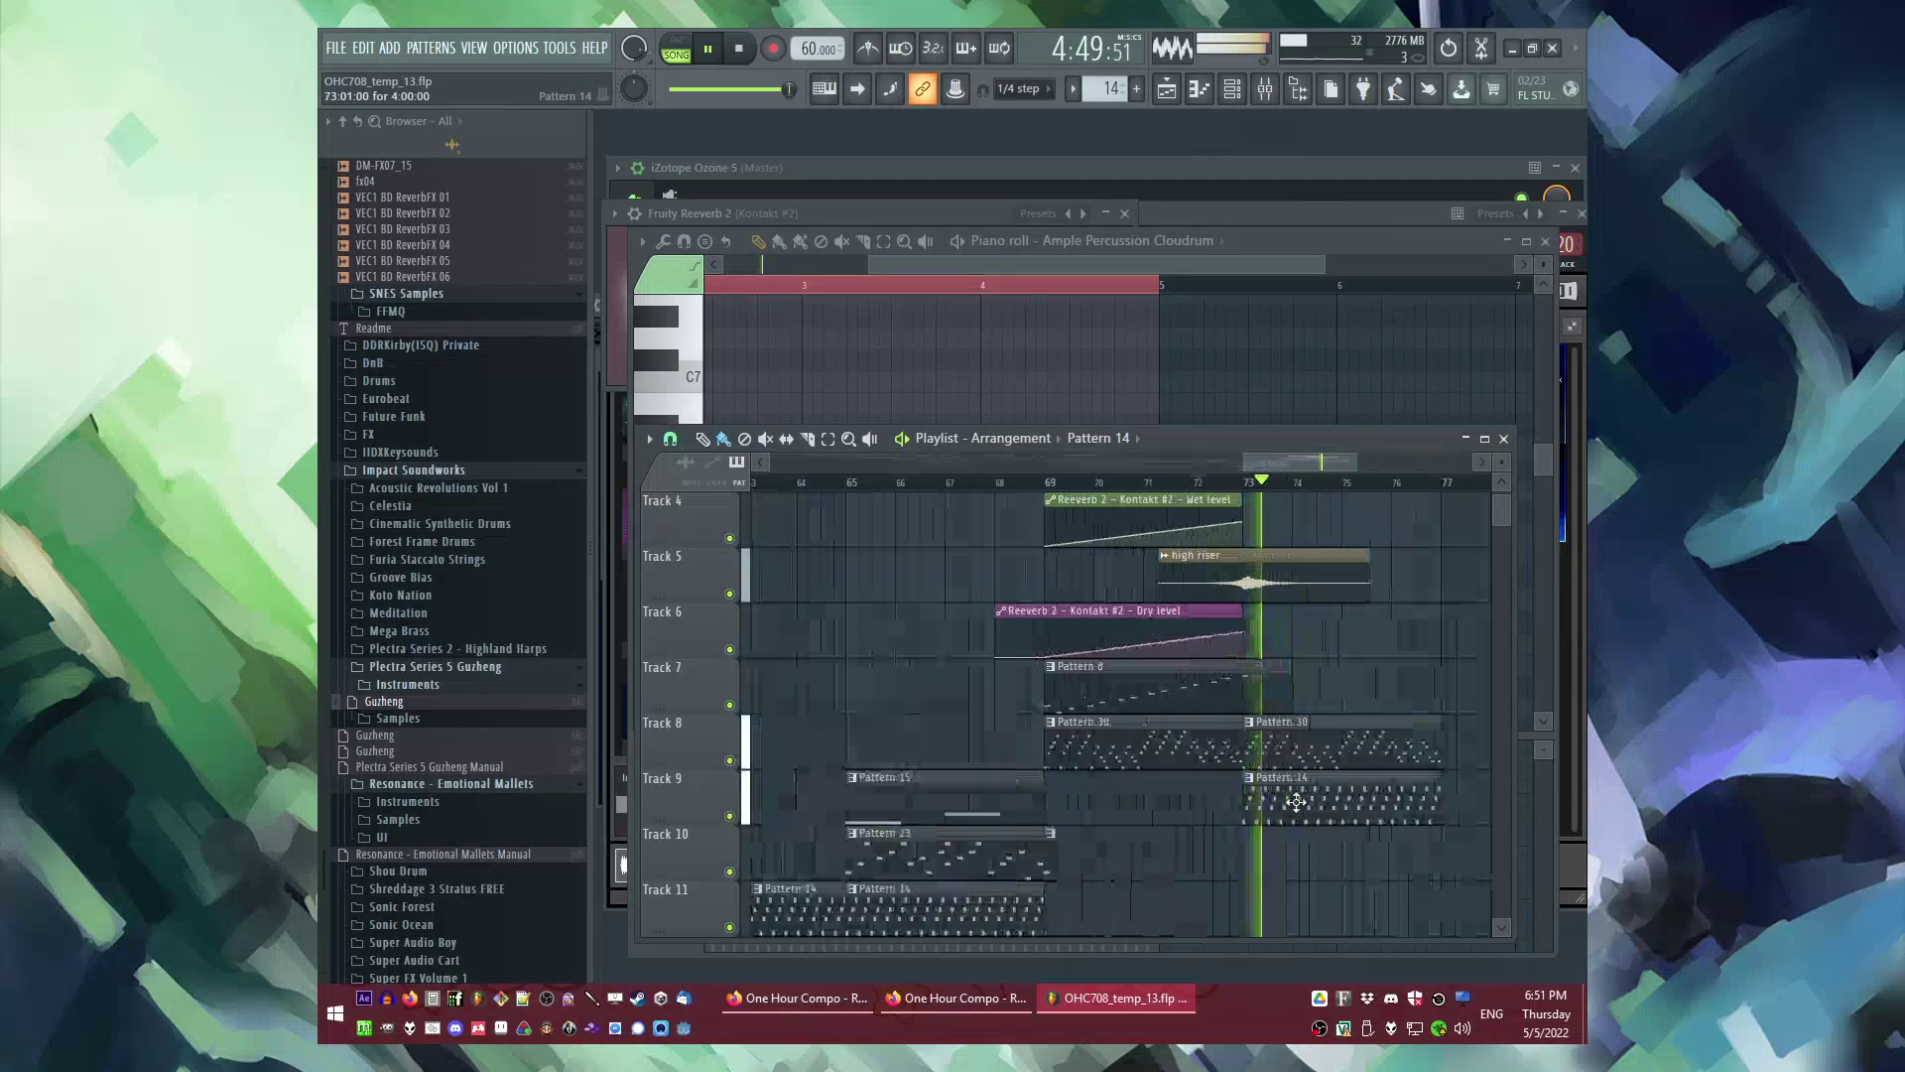
# Step: Listen to the earlier sections around bars 32 and 41 to find patterns worth reusing in the ending
pyautogui.scroll(-5, 1334, 815)
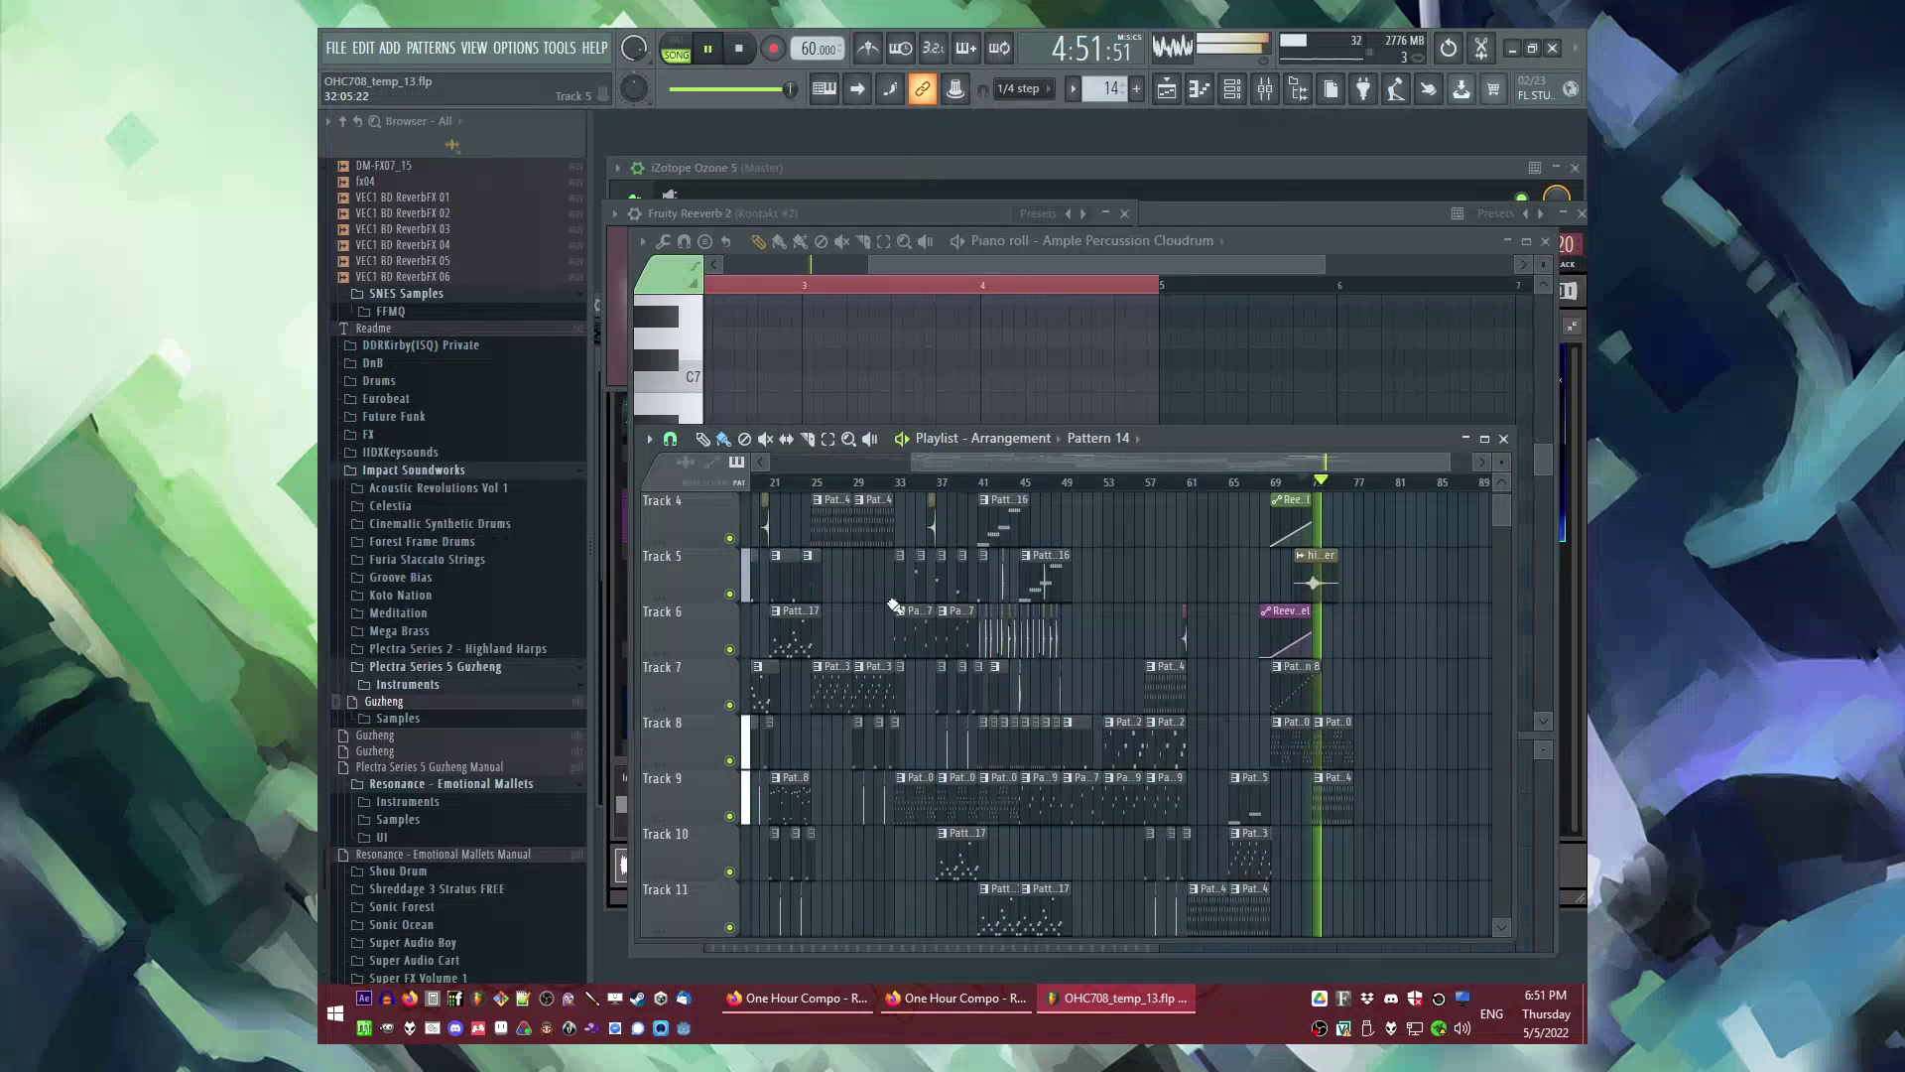
pyautogui.scroll(2, 893, 605)
pyautogui.scroll(-4, 898, 607)
pyautogui.scroll(3, 897, 694)
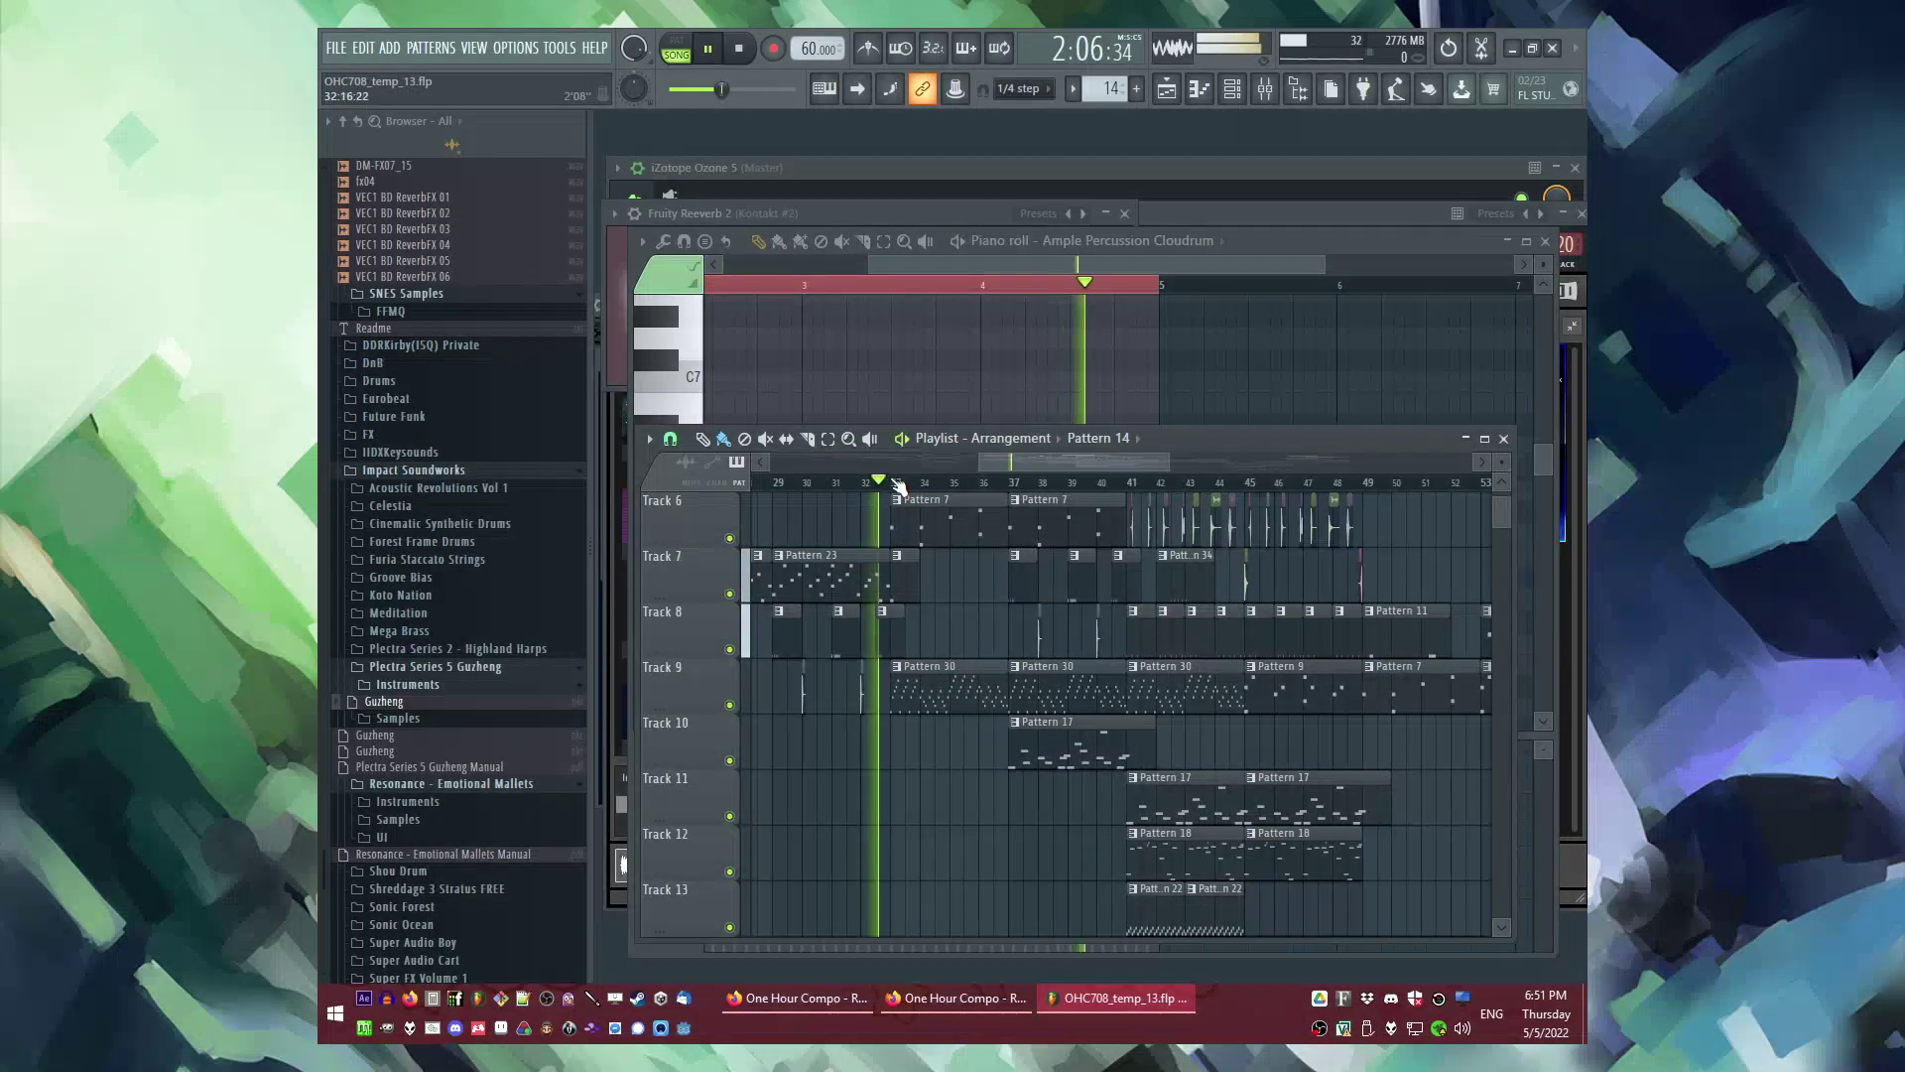
pyautogui.scroll(-4, 898, 486)
pyautogui.click(1340, 483)
pyautogui.scroll(3, 1067, 513)
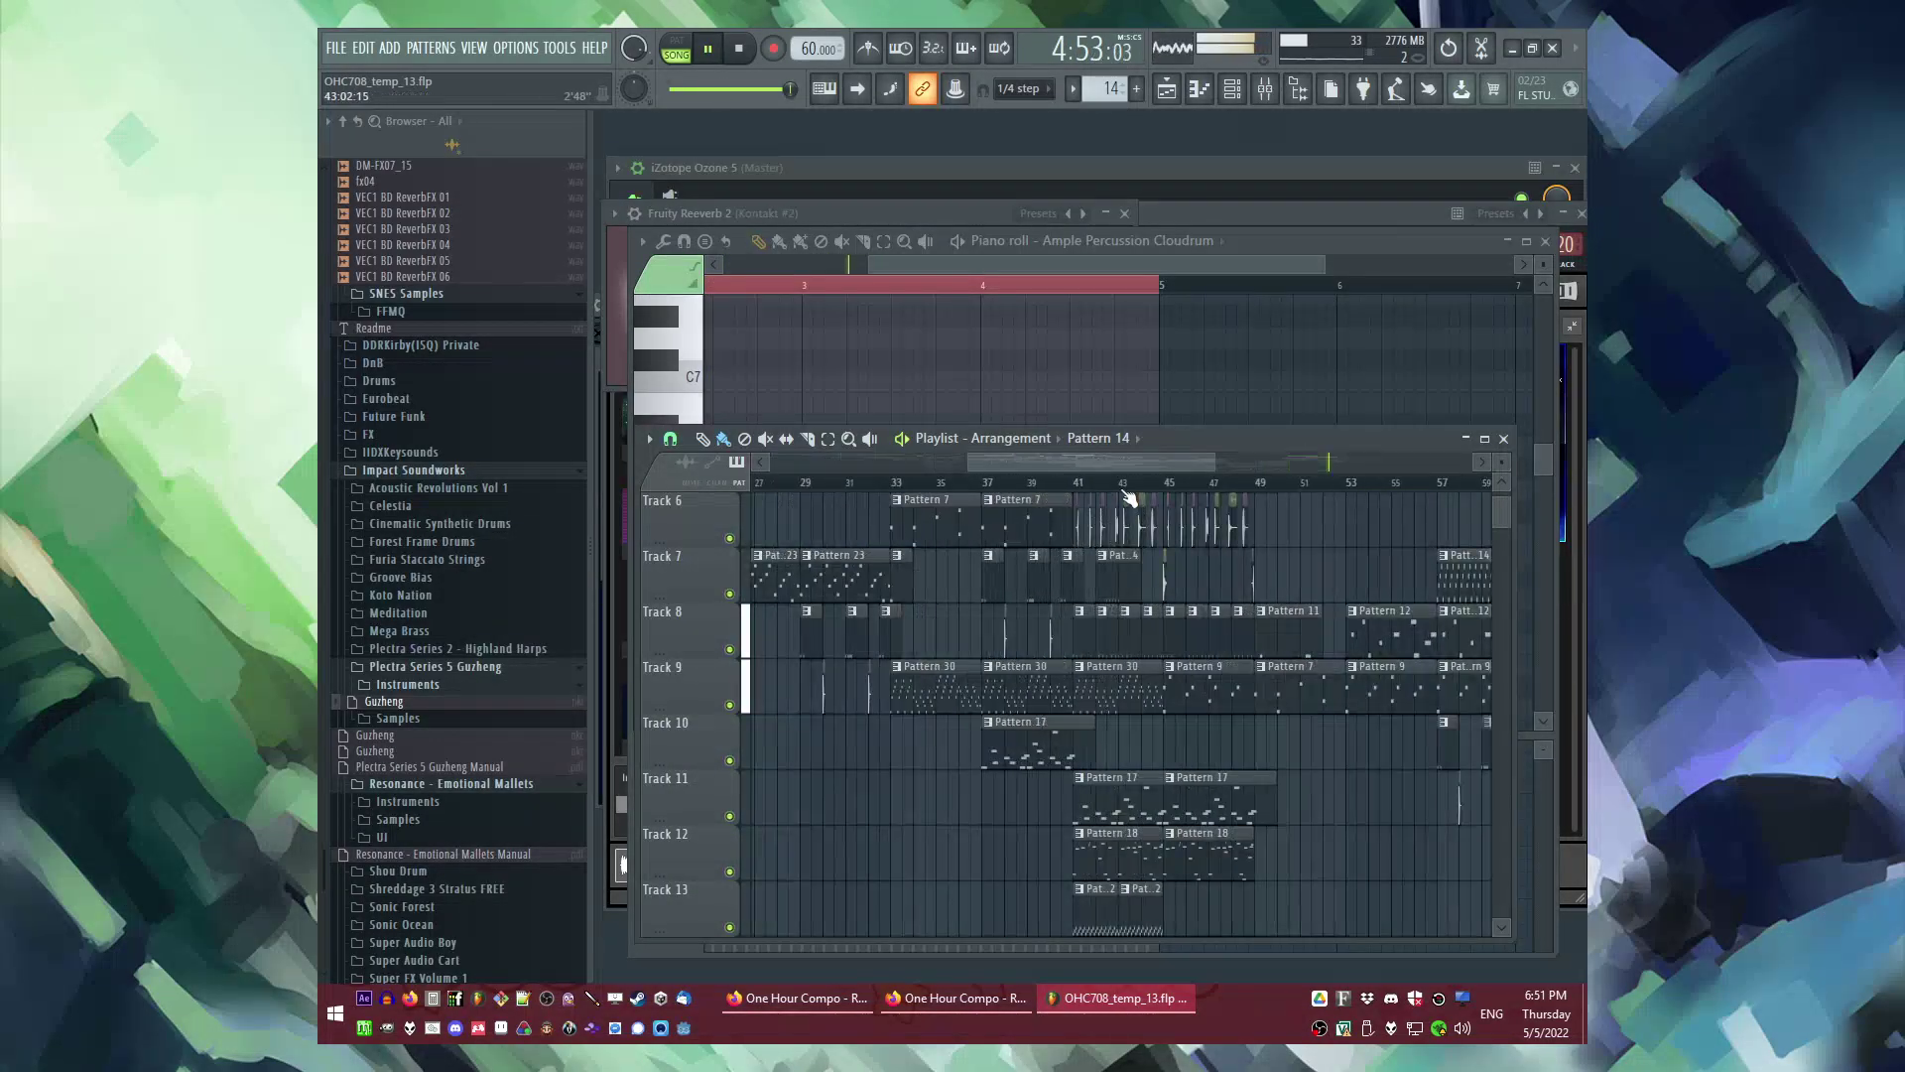
pyautogui.scroll(3, 1062, 526)
pyautogui.scroll(-3, 1053, 645)
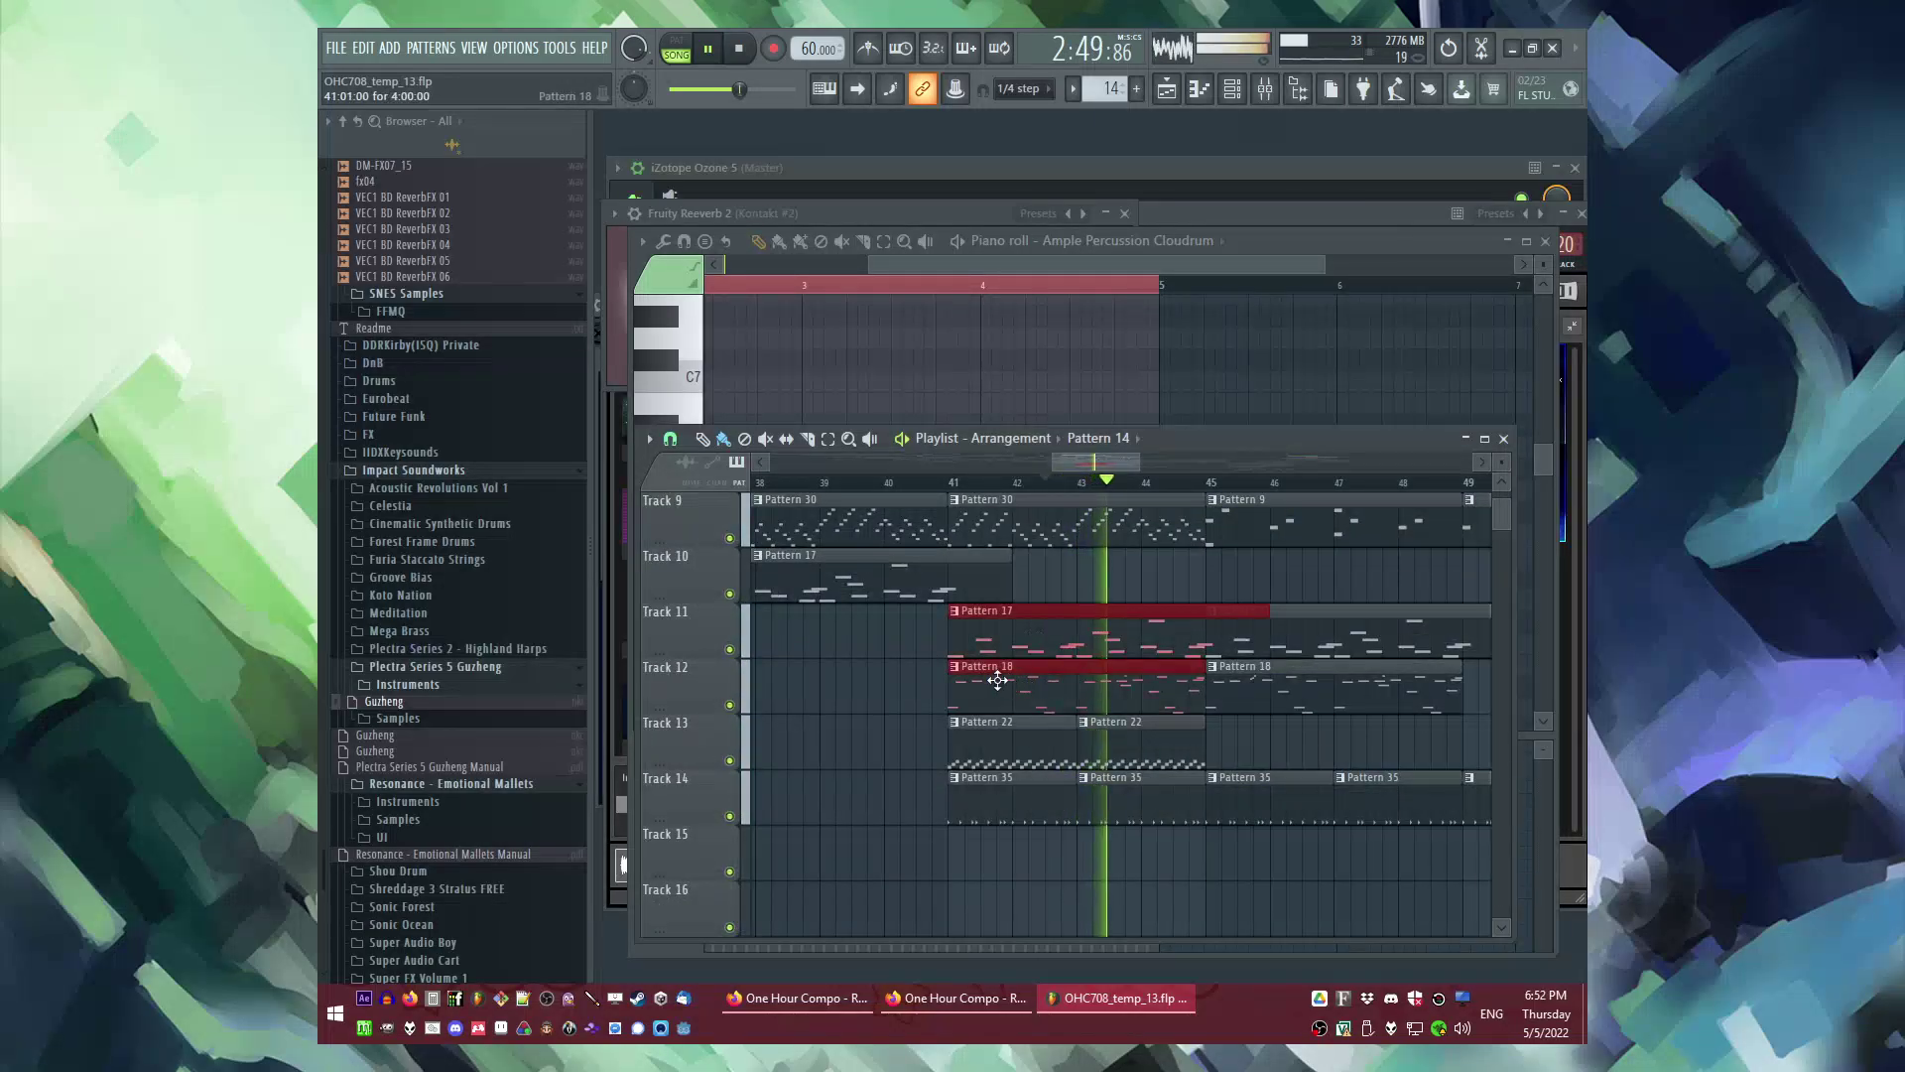
# Step: Copy the paired Pattern 17 and Pattern 18 clips starting at bar 41 onto Tracks 10 and 11 at bar 73
pyautogui.scroll(-2, 952, 667)
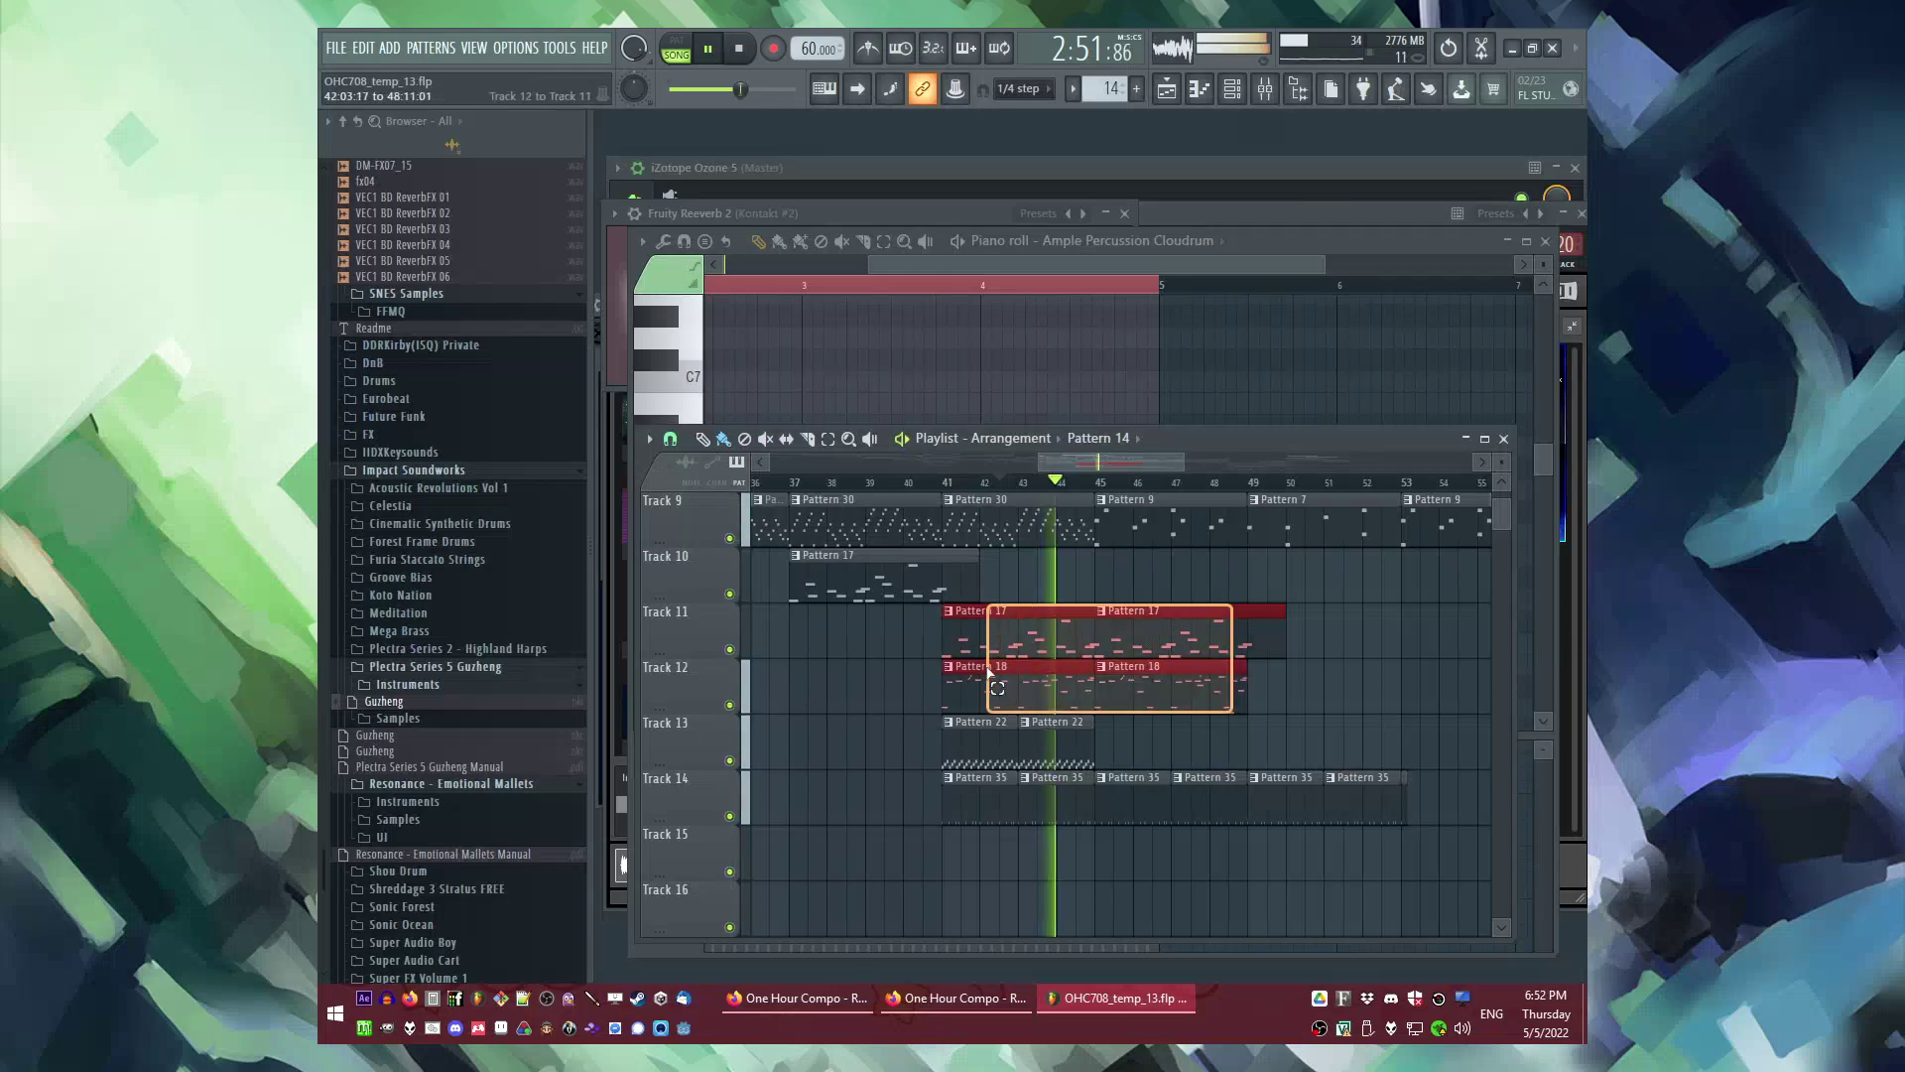
pyautogui.moveTo(994, 672); pyautogui.dragTo(982, 670)
pyautogui.hotkey('ctrl', 'c')
pyautogui.scroll(-5, 918, 659)
pyautogui.scroll(5, 1386, 587)
pyautogui.scroll(1, 1190, 601)
pyautogui.hotkey('ctrl', 'v')
pyautogui.moveTo(1055, 612); pyautogui.dragTo(1113, 556)
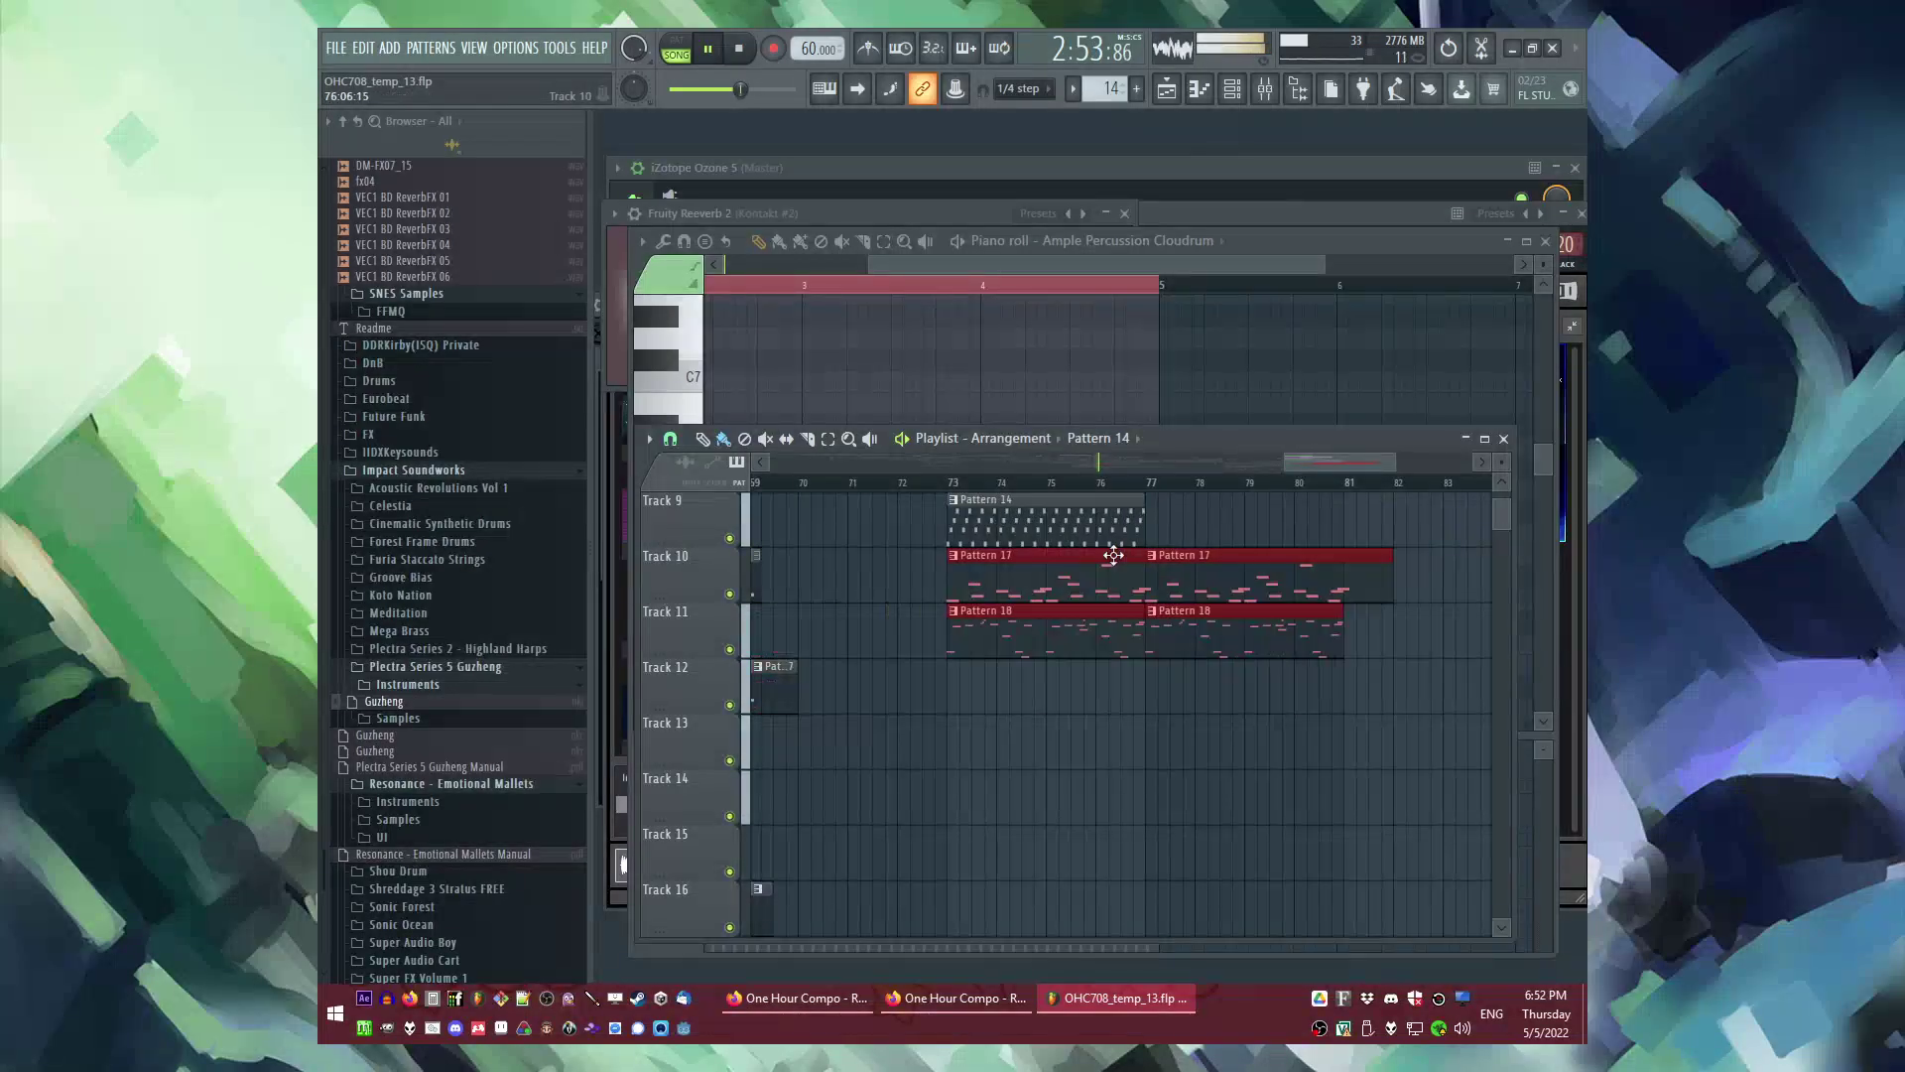
# Step: Play back the new section from bar 73 and check Track 11 by soloing and unsoloing it
pyautogui.scroll(3, 963, 491)
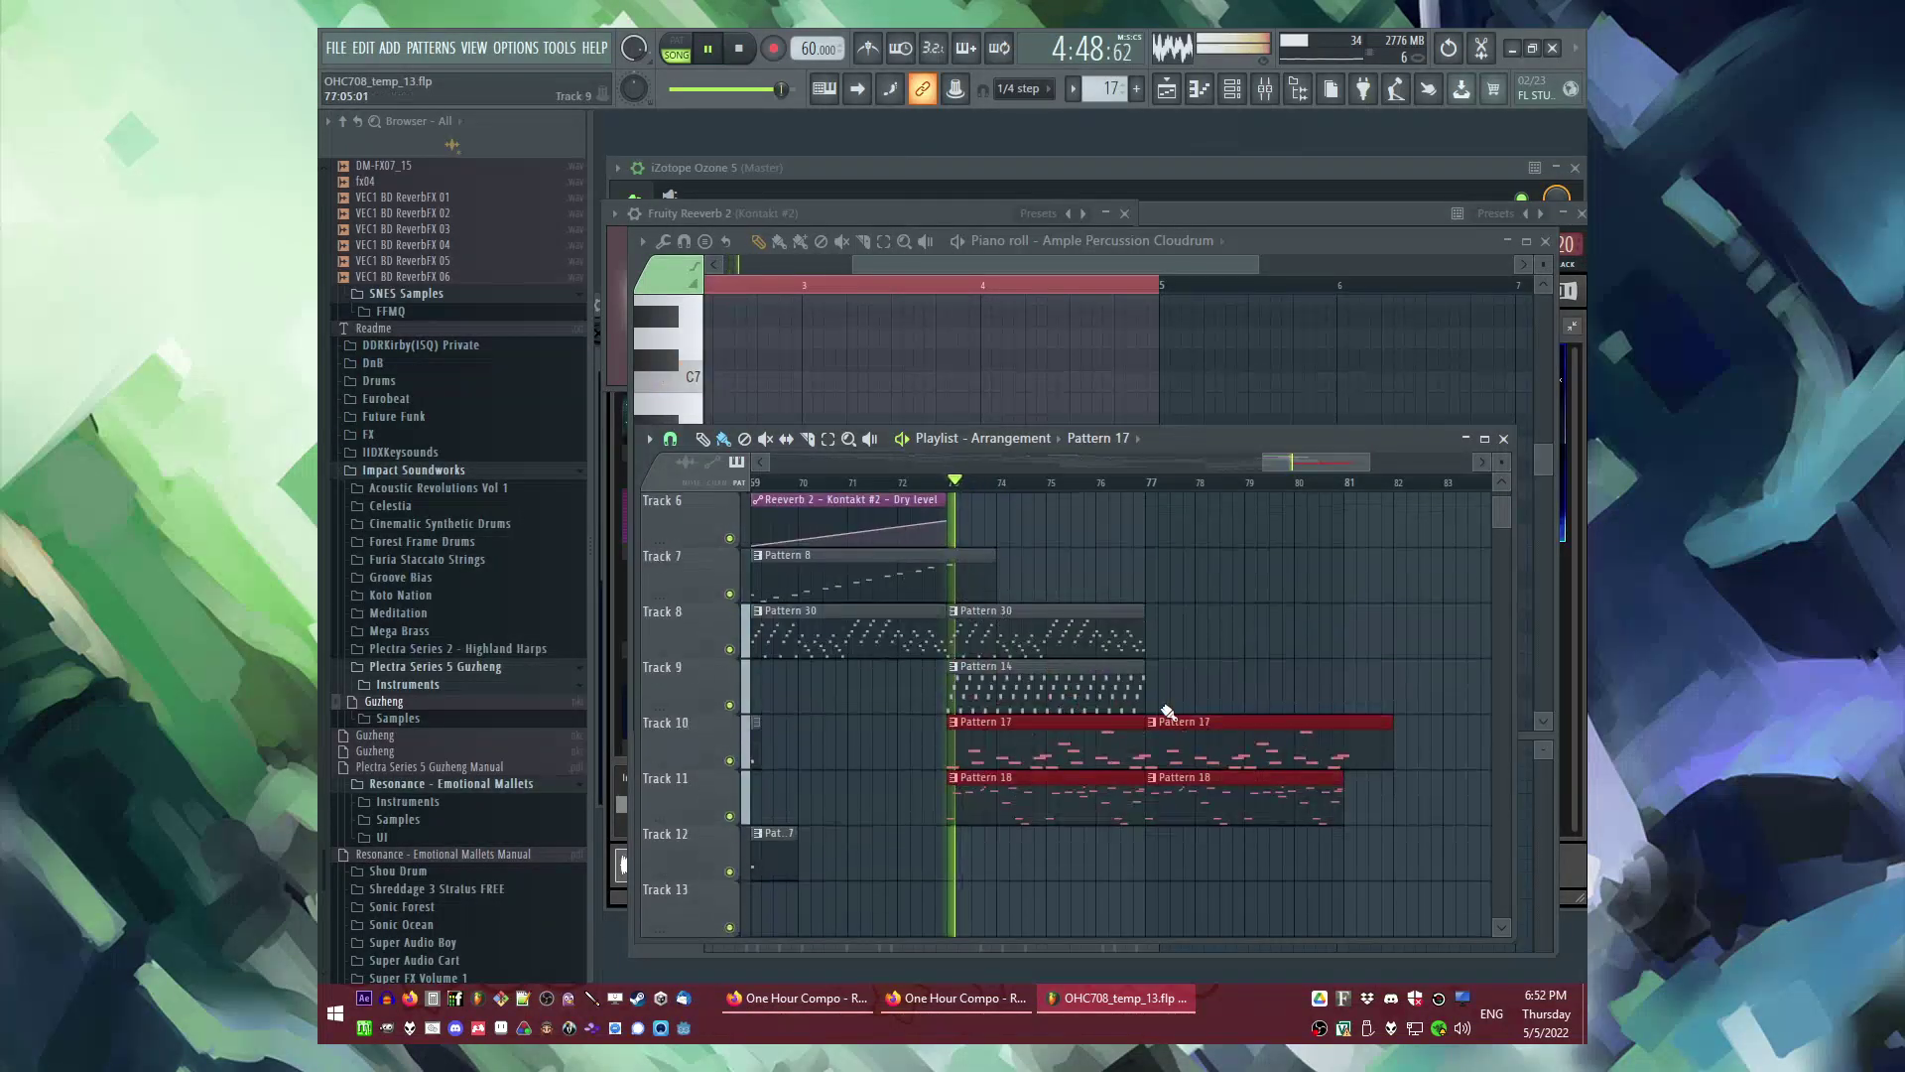
pyautogui.keyDown('ctrl'); pyautogui.click(729, 815); pyautogui.keyUp('ctrl')
pyautogui.keyDown('ctrl'); pyautogui.click(729, 816); pyautogui.keyUp('ctrl')
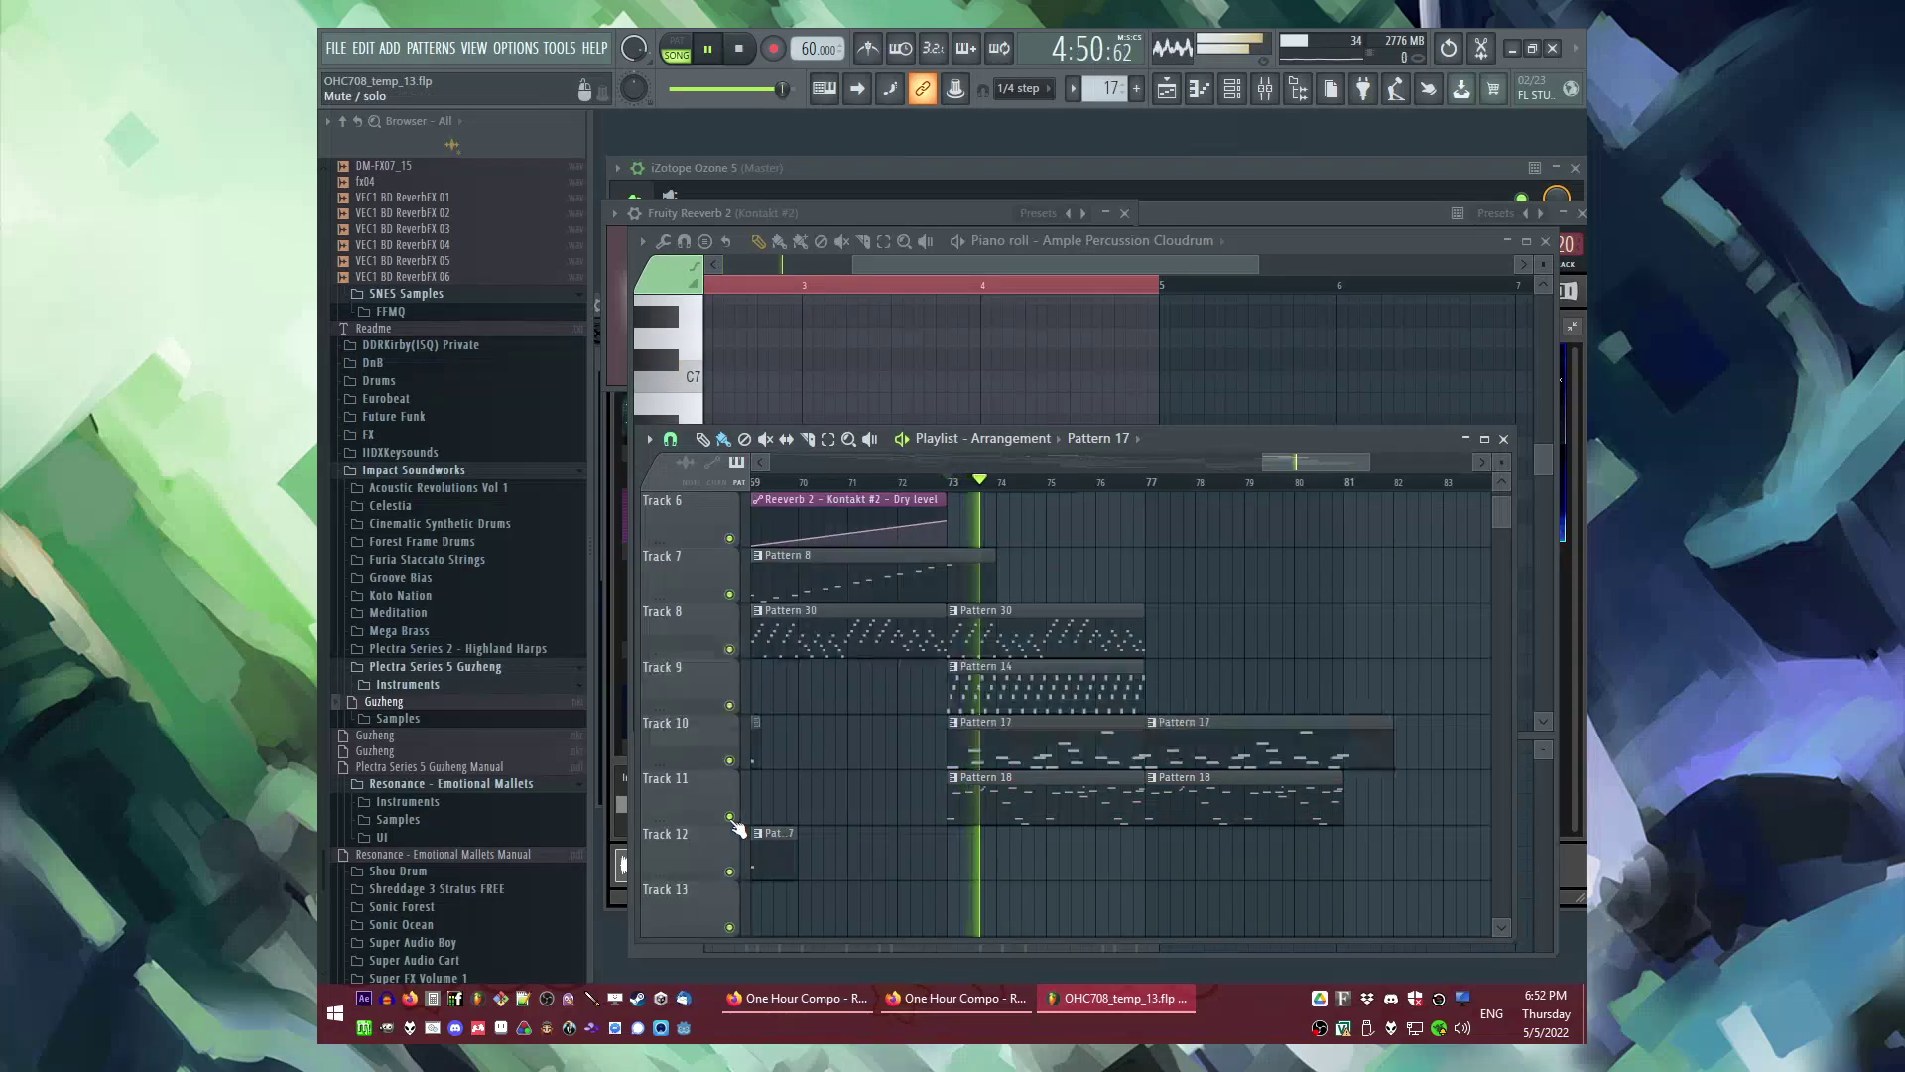
# Step: Copy the two Pattern 22 clips from Track 13 at bar 41 onto Track 12 at bar 73
pyautogui.scroll(-6, 1289, 684)
pyautogui.scroll(-3, 1194, 621)
pyautogui.scroll(4, 1163, 694)
pyautogui.scroll(3, 1091, 707)
pyautogui.scroll(-3, 992, 735)
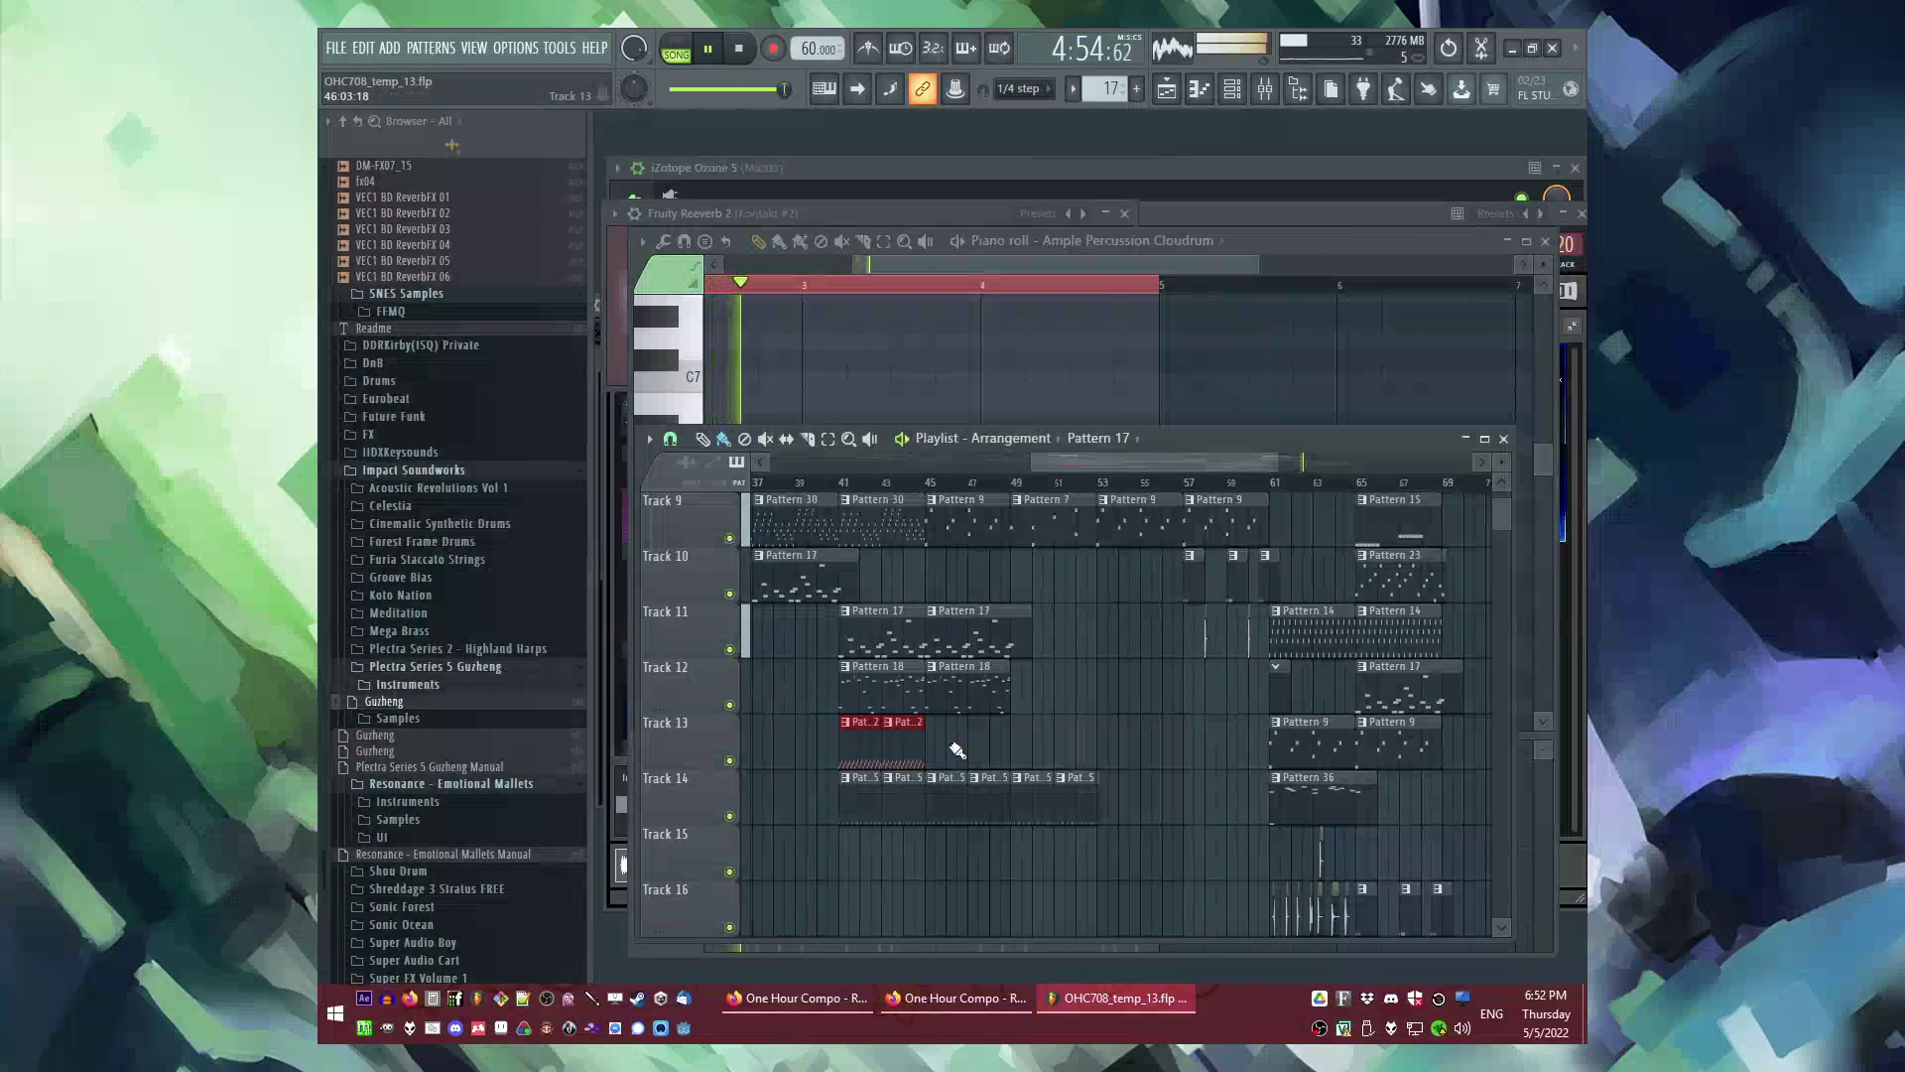
pyautogui.scroll(-2, 1290, 607)
pyautogui.scroll(5, 1315, 608)
pyautogui.scroll(-1, 1379, 647)
pyautogui.hotkey('ctrl', 'v')
pyautogui.moveTo(1069, 736); pyautogui.dragTo(1011, 695)
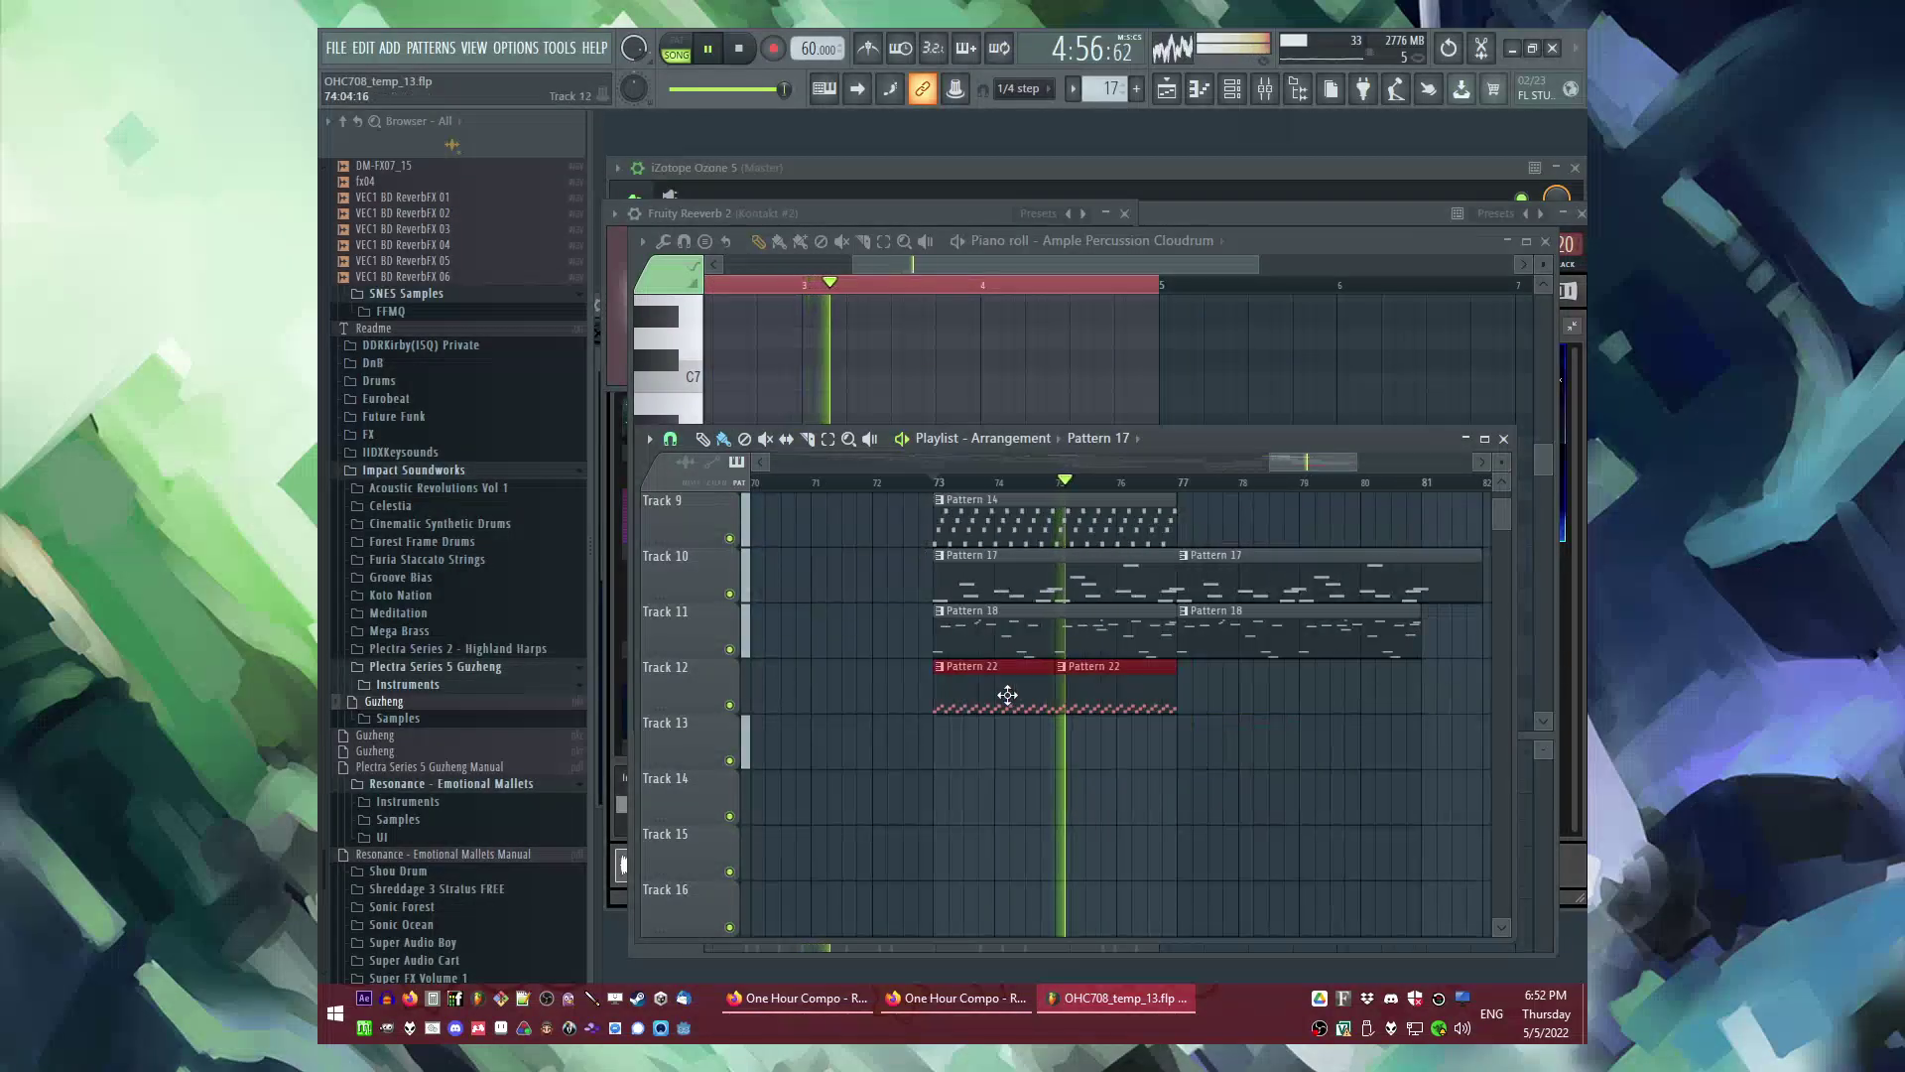
pyautogui.scroll(-1, 1042, 724)
pyautogui.scroll(3, 1073, 749)
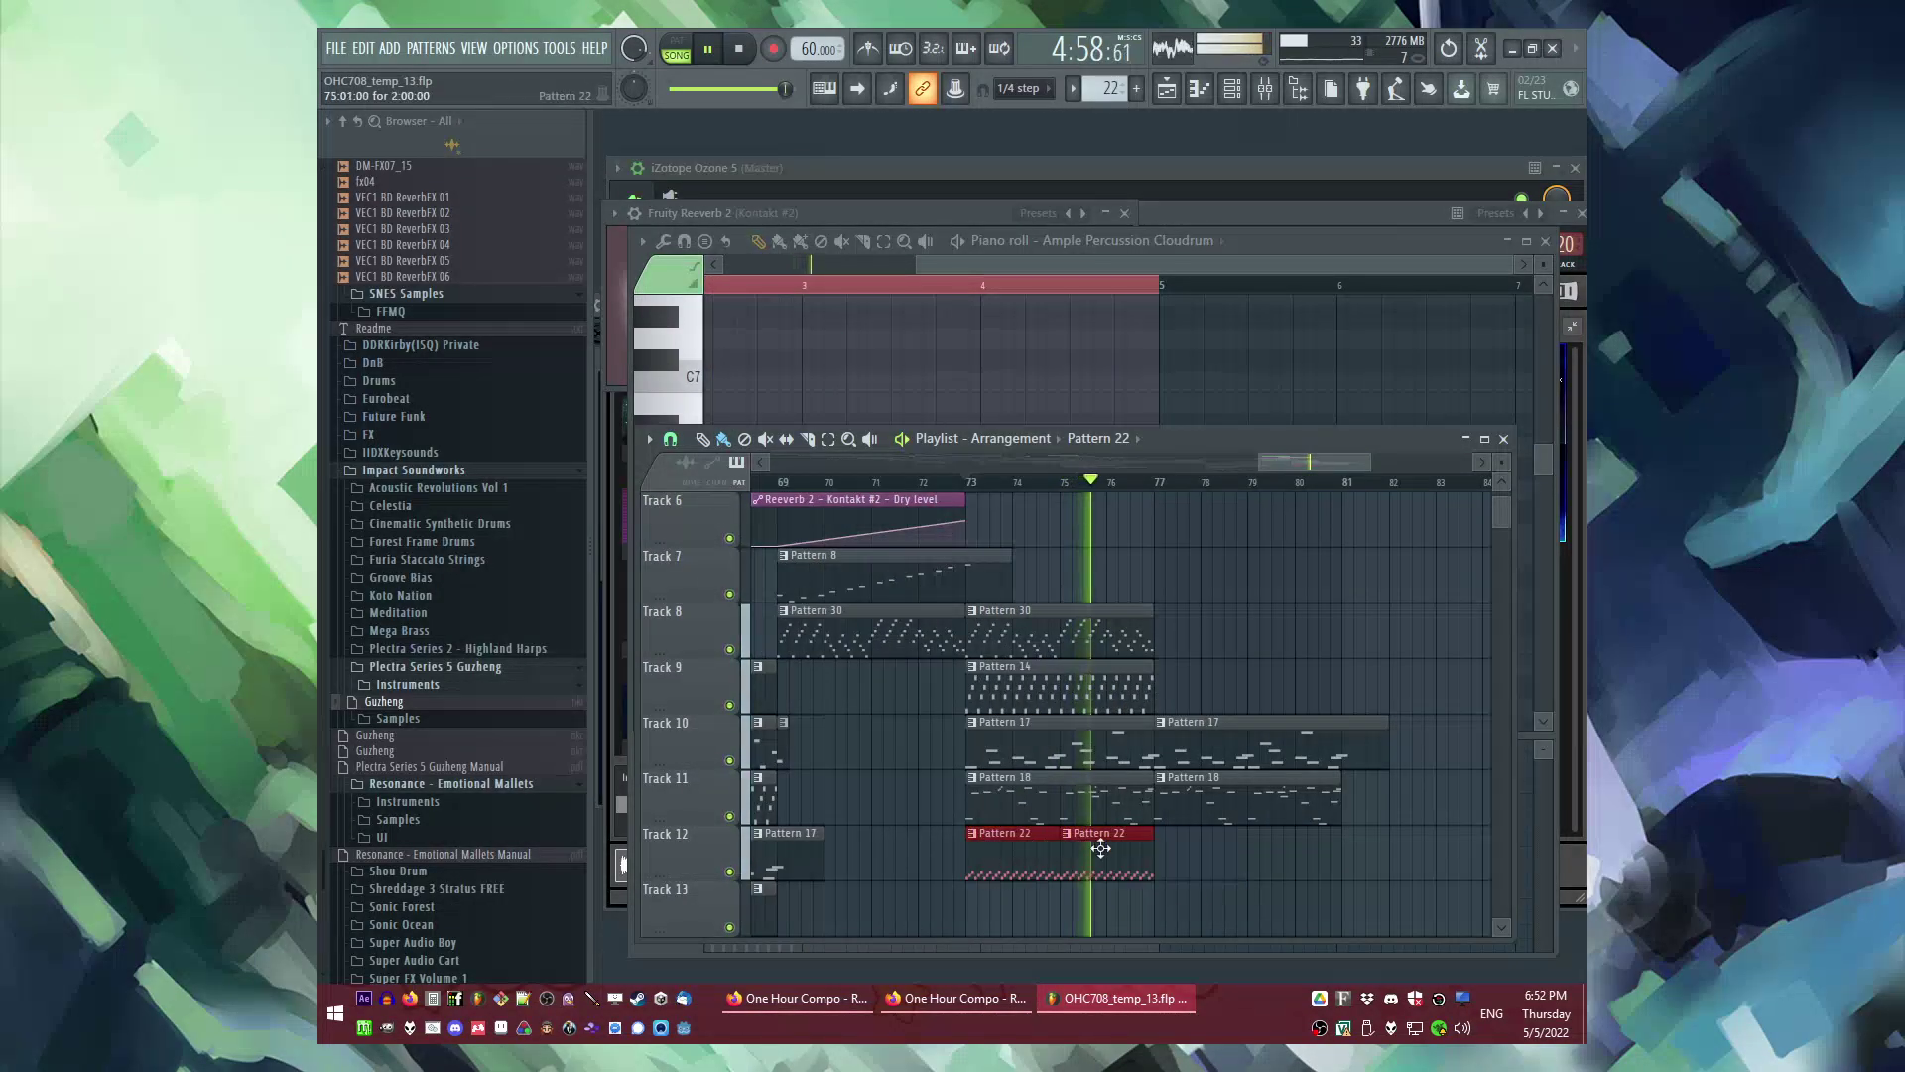
# Step: Play Pattern 22 on its own in pattern mode and check its channels in the channel rack
pyautogui.doubleClick(1004, 868)
pyautogui.press('l')
pyautogui.press('F6')
pyautogui.press('F5')
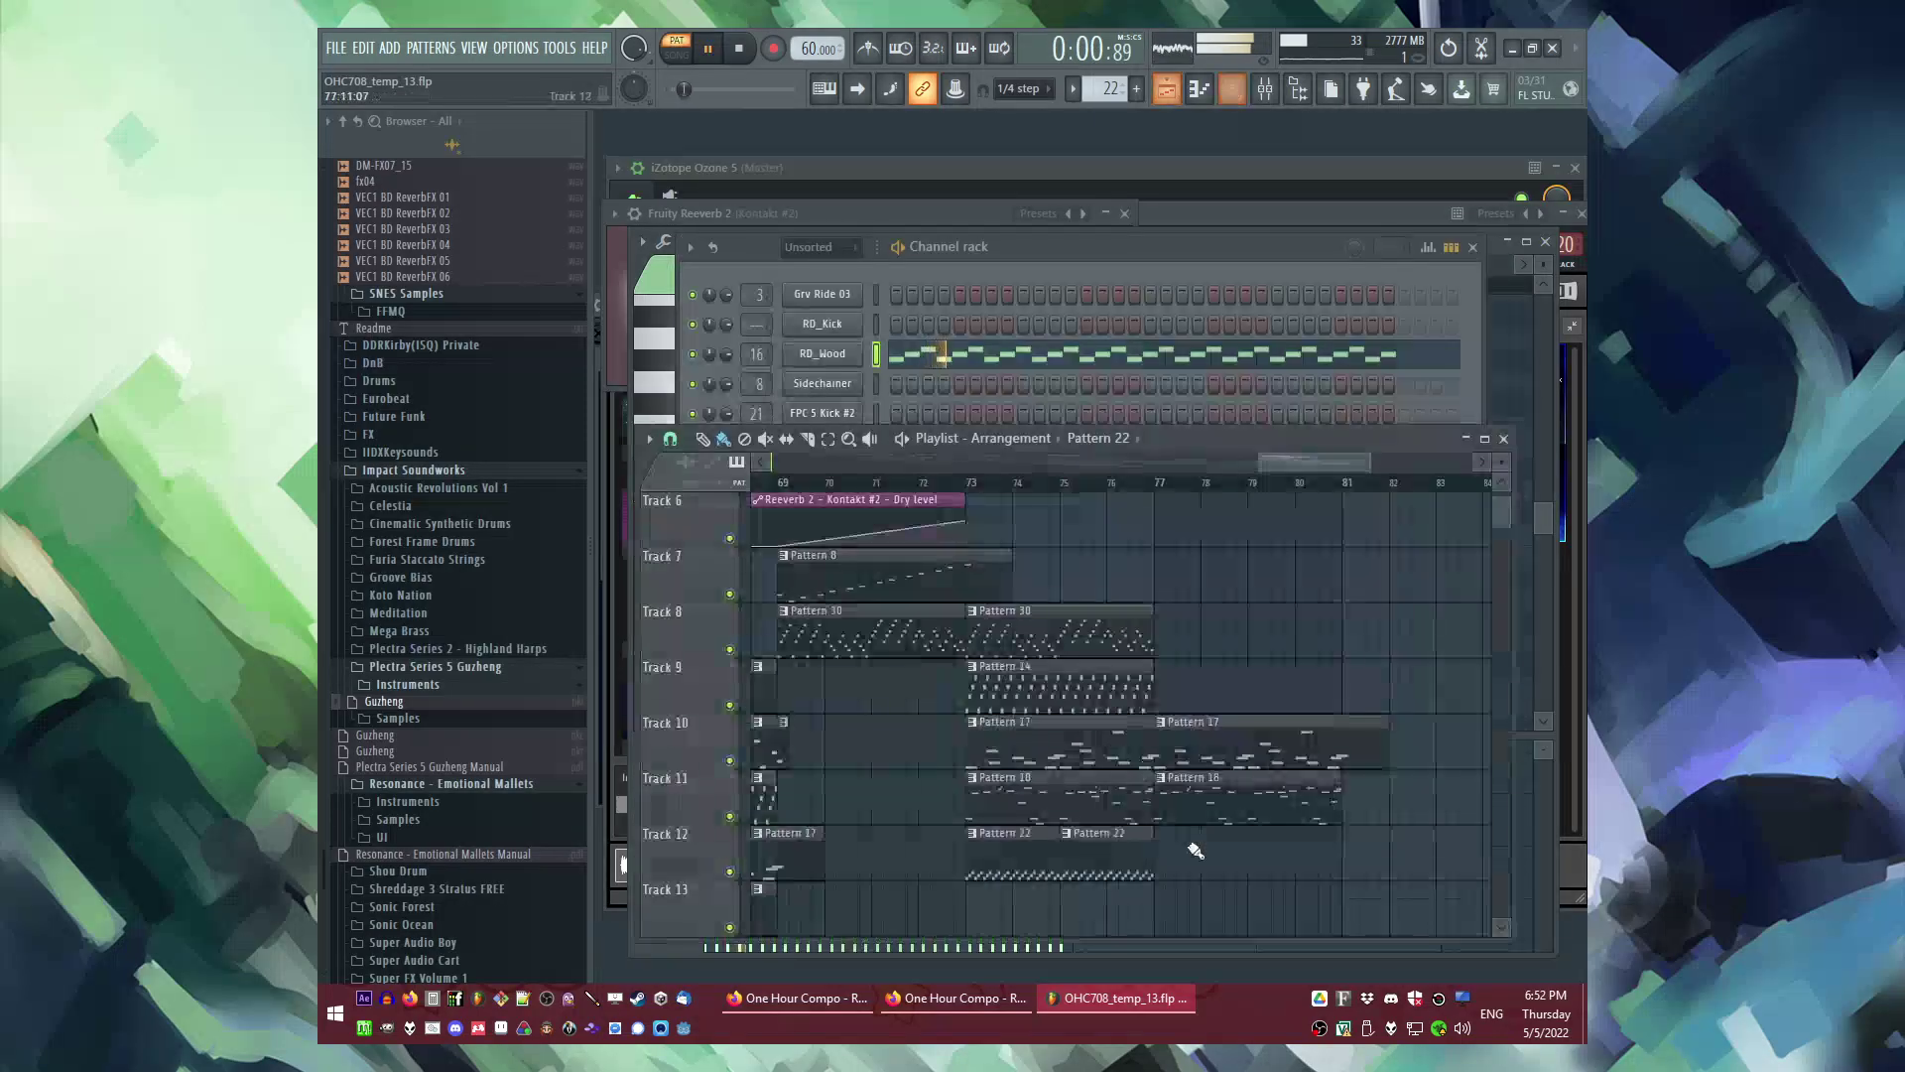
# Step: Copy the percussion hits and Pattern 34 from around bar 41 to bar 73 on Tracks 13 to 15, below the Pattern 22 clips
pyautogui.scroll(-7, 1210, 608)
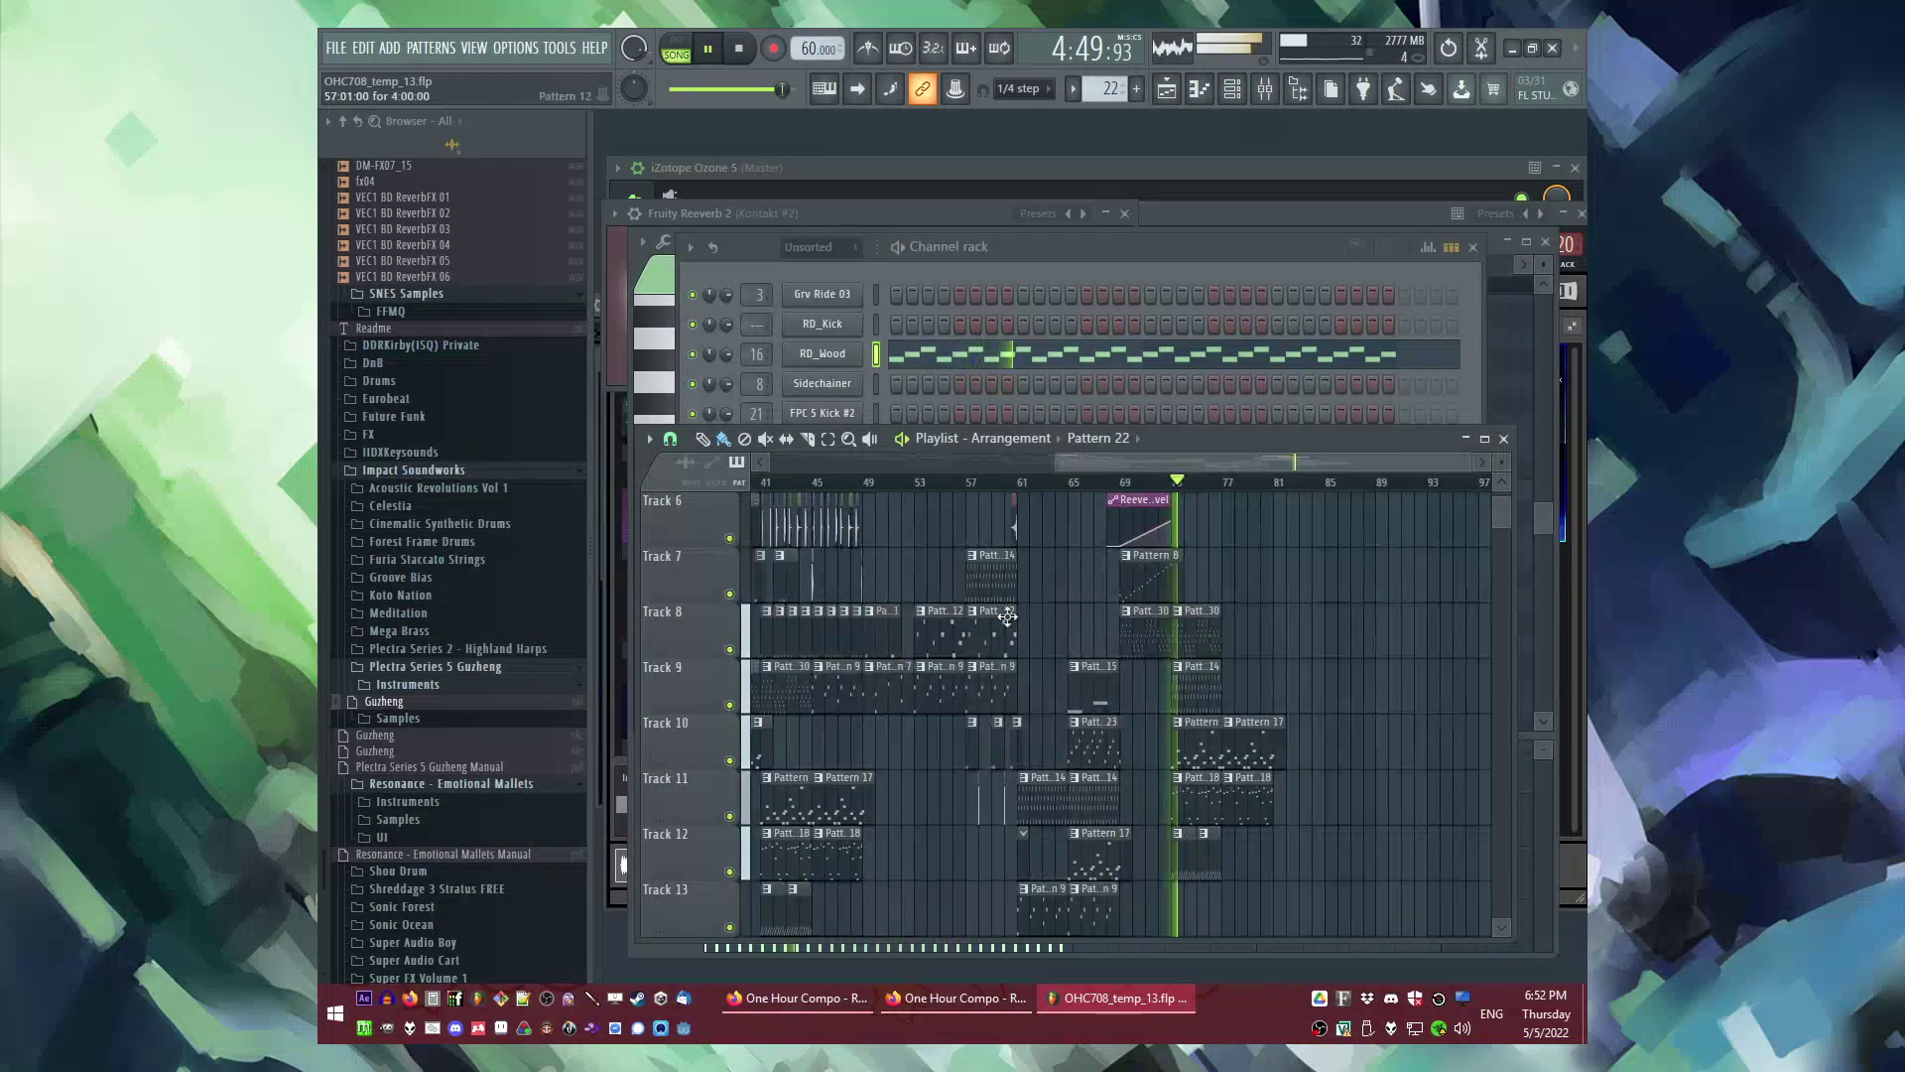
pyautogui.scroll(1, 876, 603)
pyautogui.scroll(-2, 876, 603)
pyautogui.scroll(3, 927, 587)
pyautogui.scroll(5, 948, 581)
pyautogui.scroll(2, 952, 595)
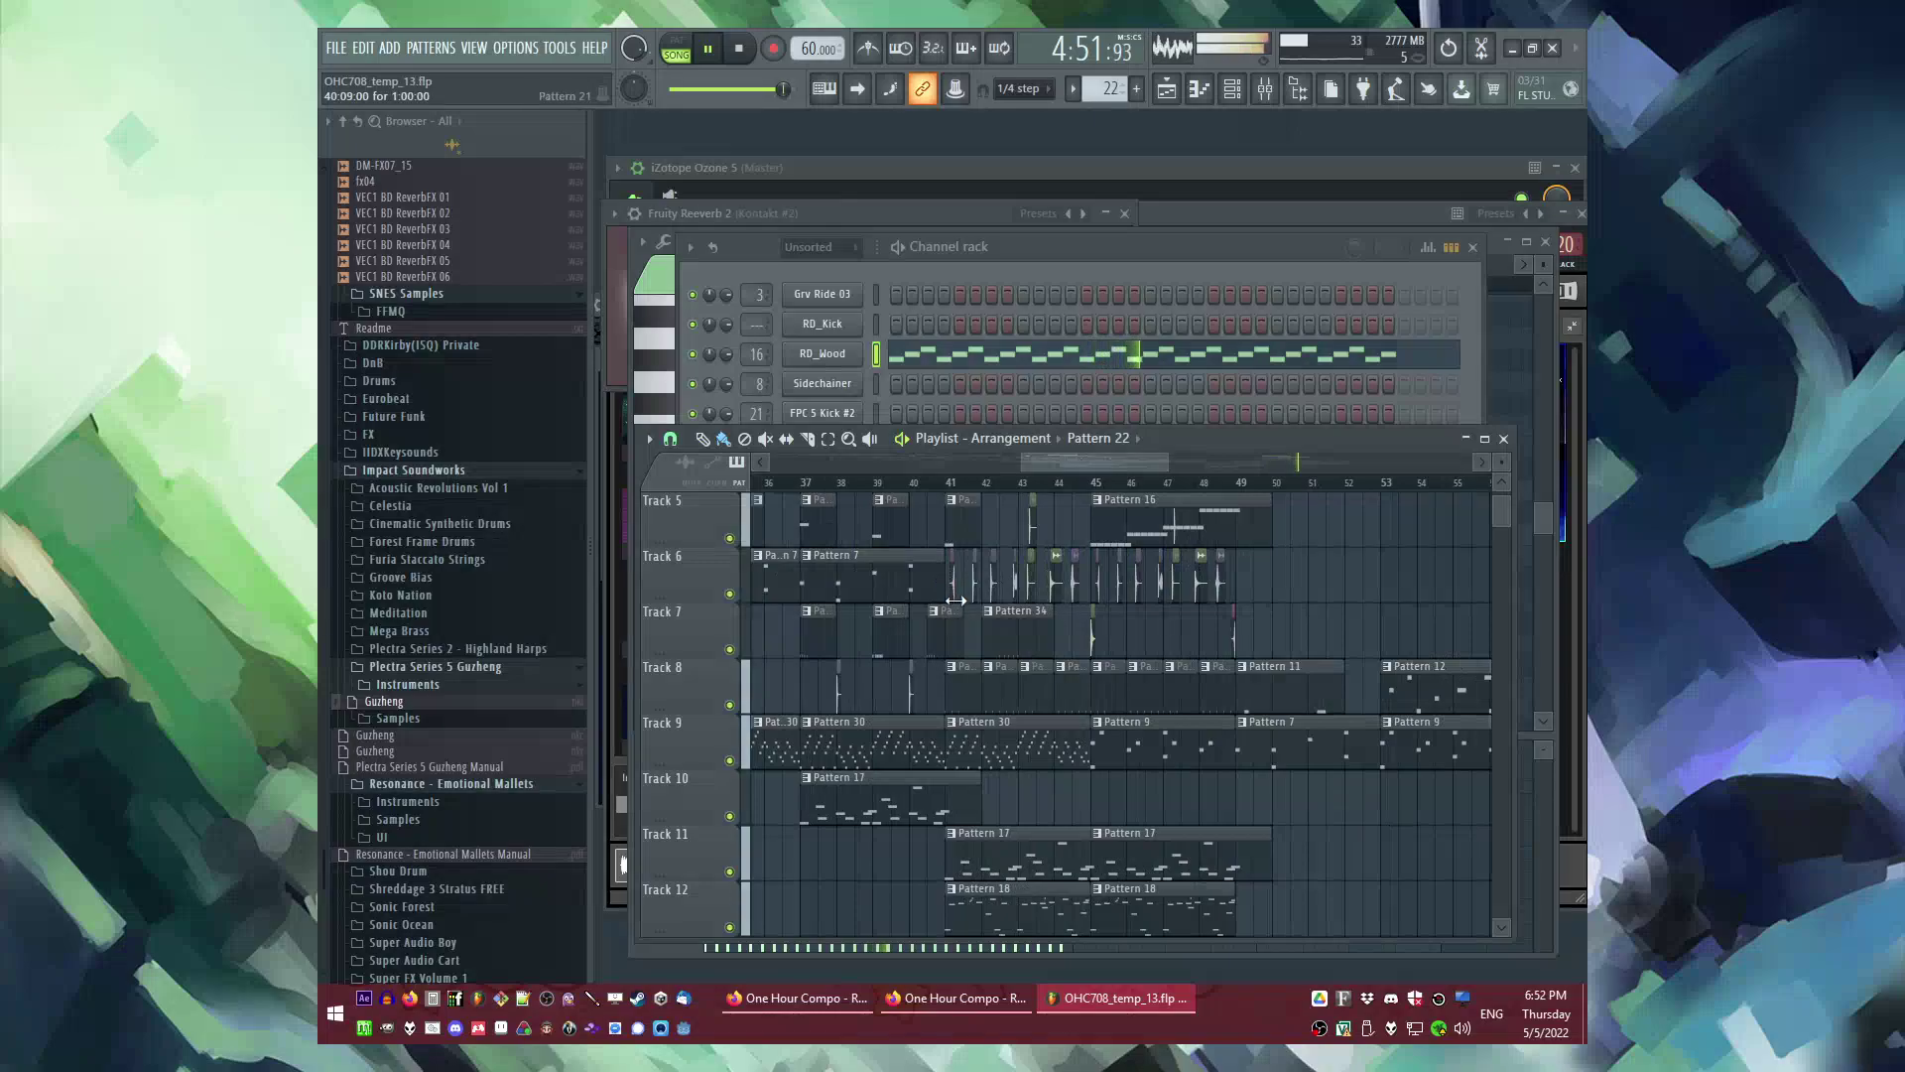
pyautogui.scroll(3, 1084, 598)
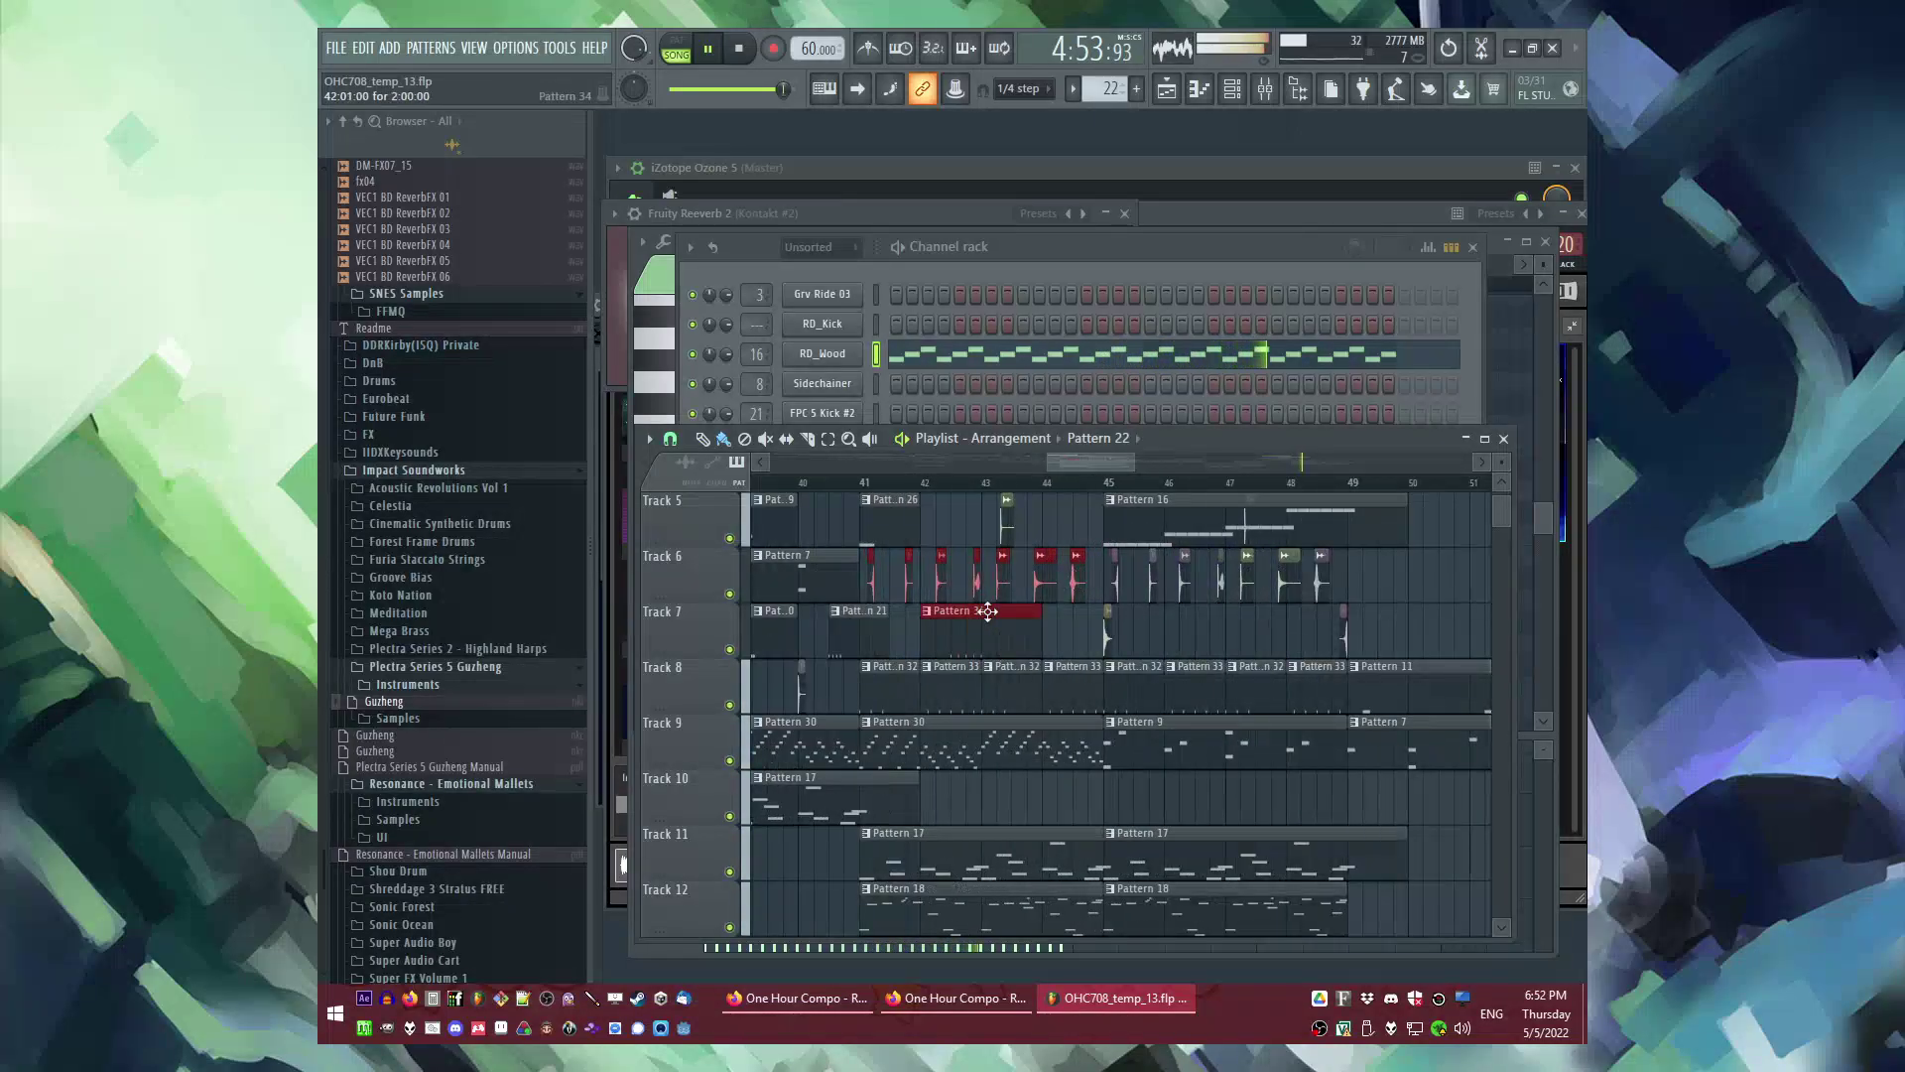
pyautogui.scroll(-7, 1095, 627)
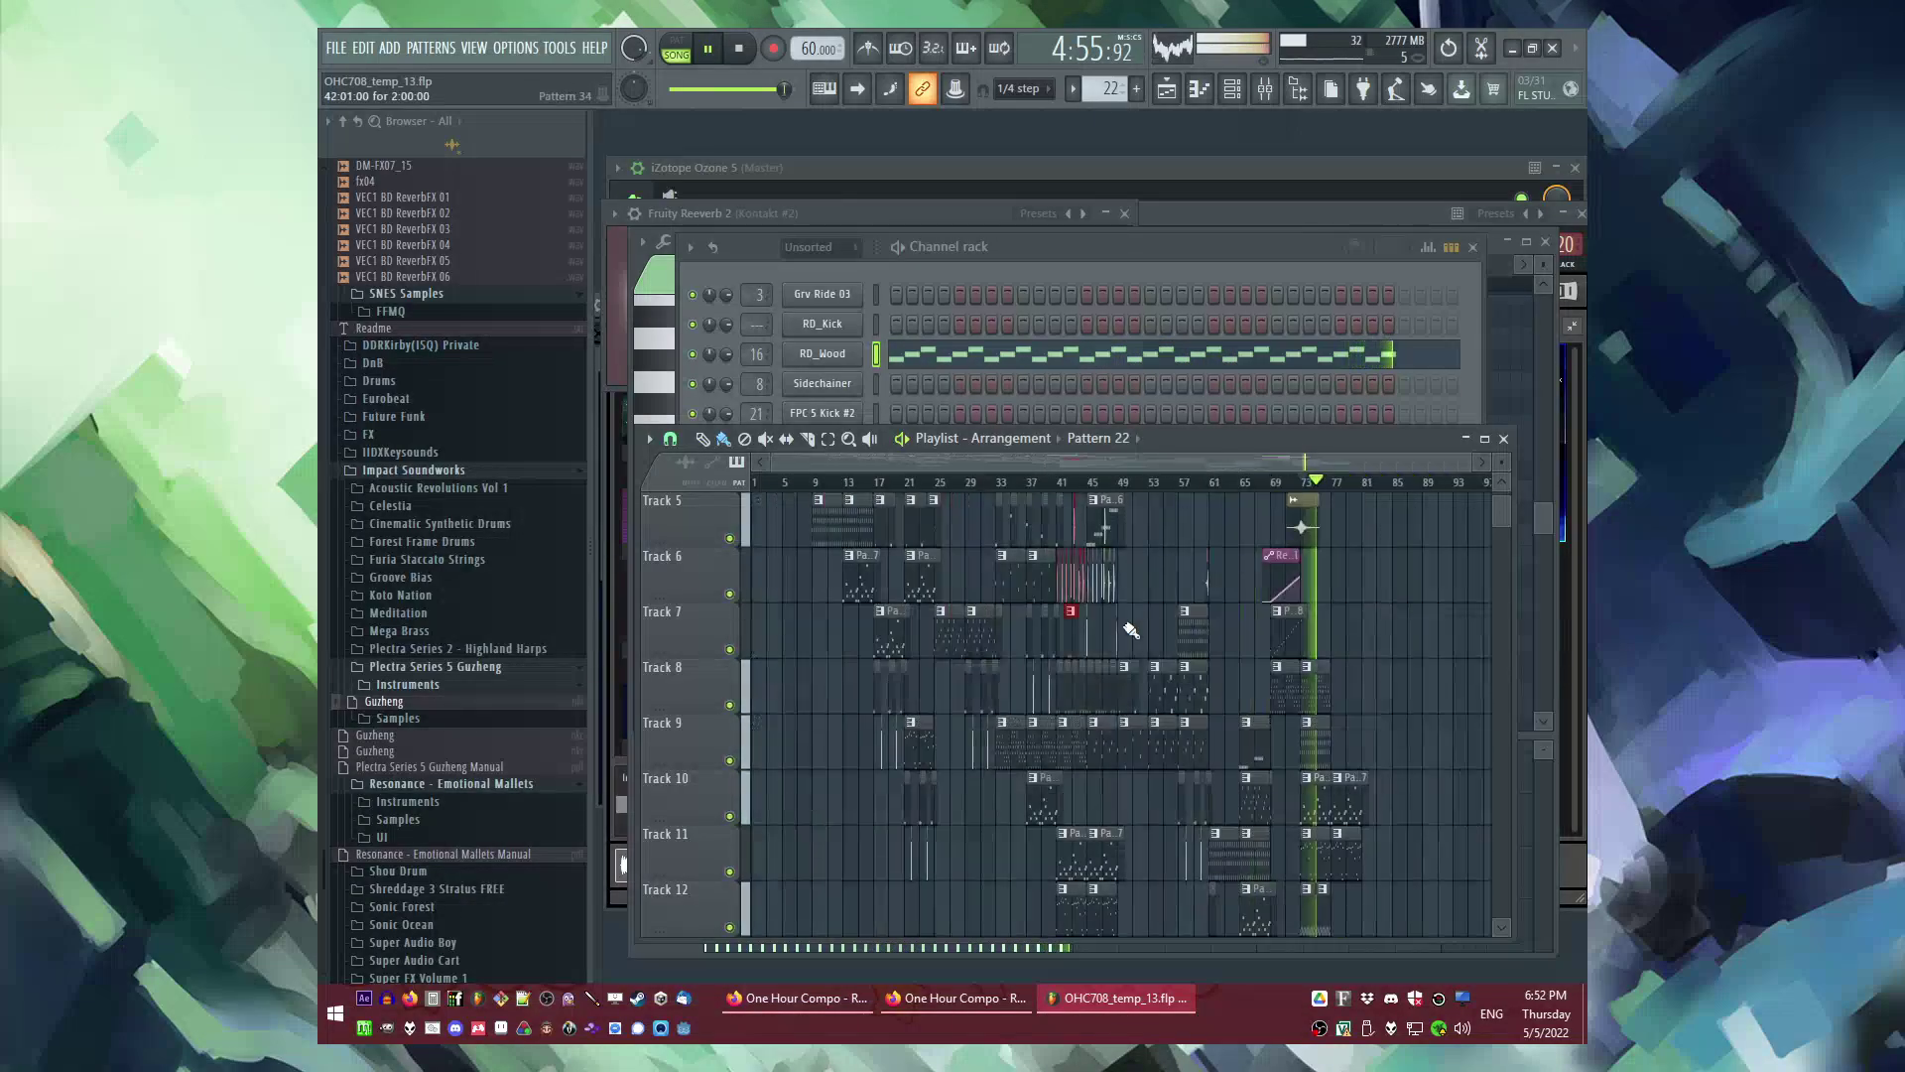
pyautogui.scroll(9, 1339, 645)
pyautogui.hotkey('ctrl', 'v')
pyautogui.scroll(-3, 1092, 611)
pyautogui.moveTo(1084, 611); pyautogui.dragTo(1113, 691)
pyautogui.click(1113, 692)
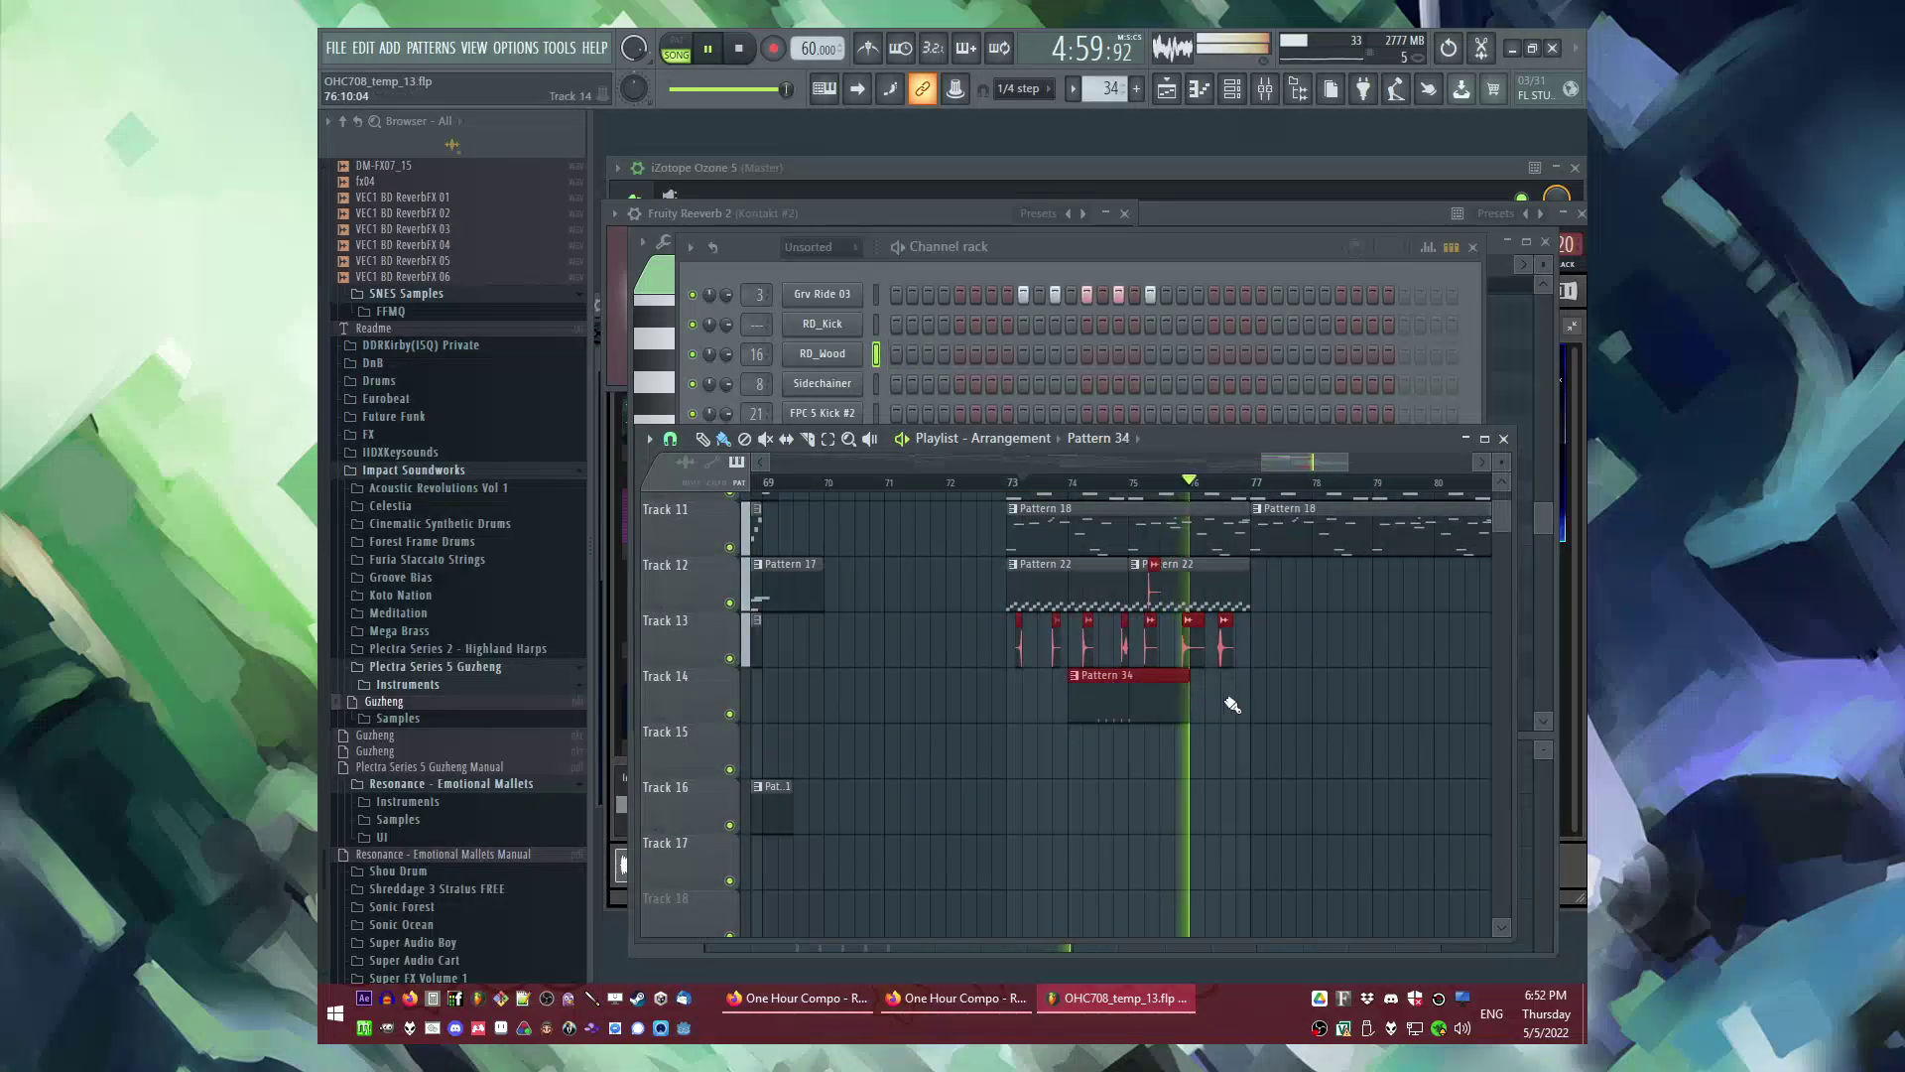
pyautogui.moveTo(1150, 756); pyautogui.dragTo(1152, 760)
# Step: Repeat the bar 73 percussion hits, Pattern 34 and the two Pattern 22 clips at bar 77
pyautogui.keyDown('ctrl'); pyautogui.click(1326, 772); pyautogui.keyUp('ctrl')
pyautogui.scroll(1, 1324, 759)
pyautogui.scroll(1, 1304, 724)
pyautogui.moveTo(1298, 707); pyautogui.dragTo(938, 797)
pyautogui.hotkey('ctrl', 'c')
pyautogui.scroll(-3, 939, 797)
pyautogui.scroll(4, 1217, 759)
pyautogui.hotkey('ctrl', 'v')
pyautogui.moveTo(886, 806); pyautogui.dragTo(982, 796)
pyautogui.keyDown('ctrl'); pyautogui.click(1136, 800); pyautogui.keyUp('ctrl')
pyautogui.scroll(-3, 1135, 800)
# Step: Duplicate the bar 73 Pattern 30 and Pattern 14 clips on Tracks 8 and 9 to bar 77
pyautogui.moveTo(1021, 637); pyautogui.dragTo(807, 651)
pyautogui.hotkey('ctrl', 'b')
pyautogui.scroll(4, 929, 651)
pyautogui.scroll(2, 929, 652)
pyautogui.scroll(-3, 1079, 641)
pyautogui.scroll(2, 1077, 640)
pyautogui.scroll(-3, 1076, 643)
pyautogui.scroll(2, 1108, 634)
pyautogui.scroll(-2, 1211, 645)
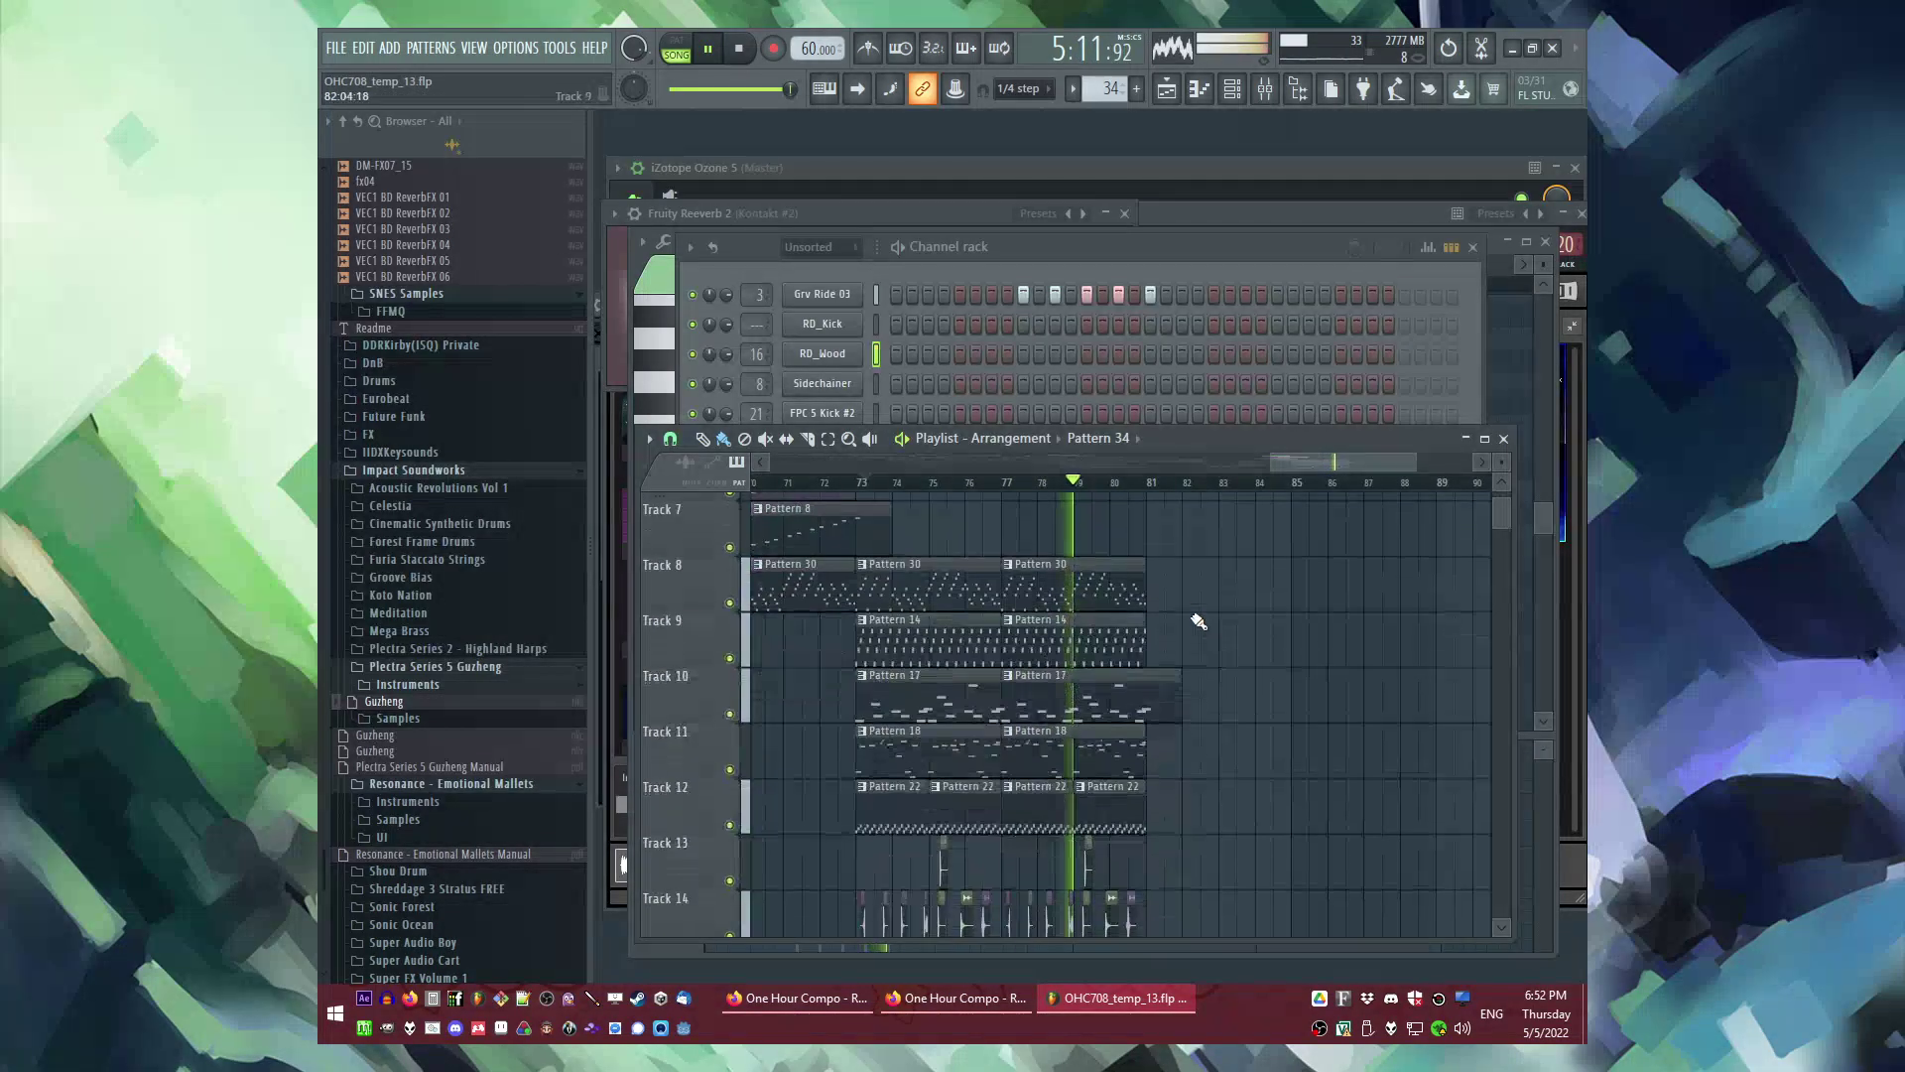
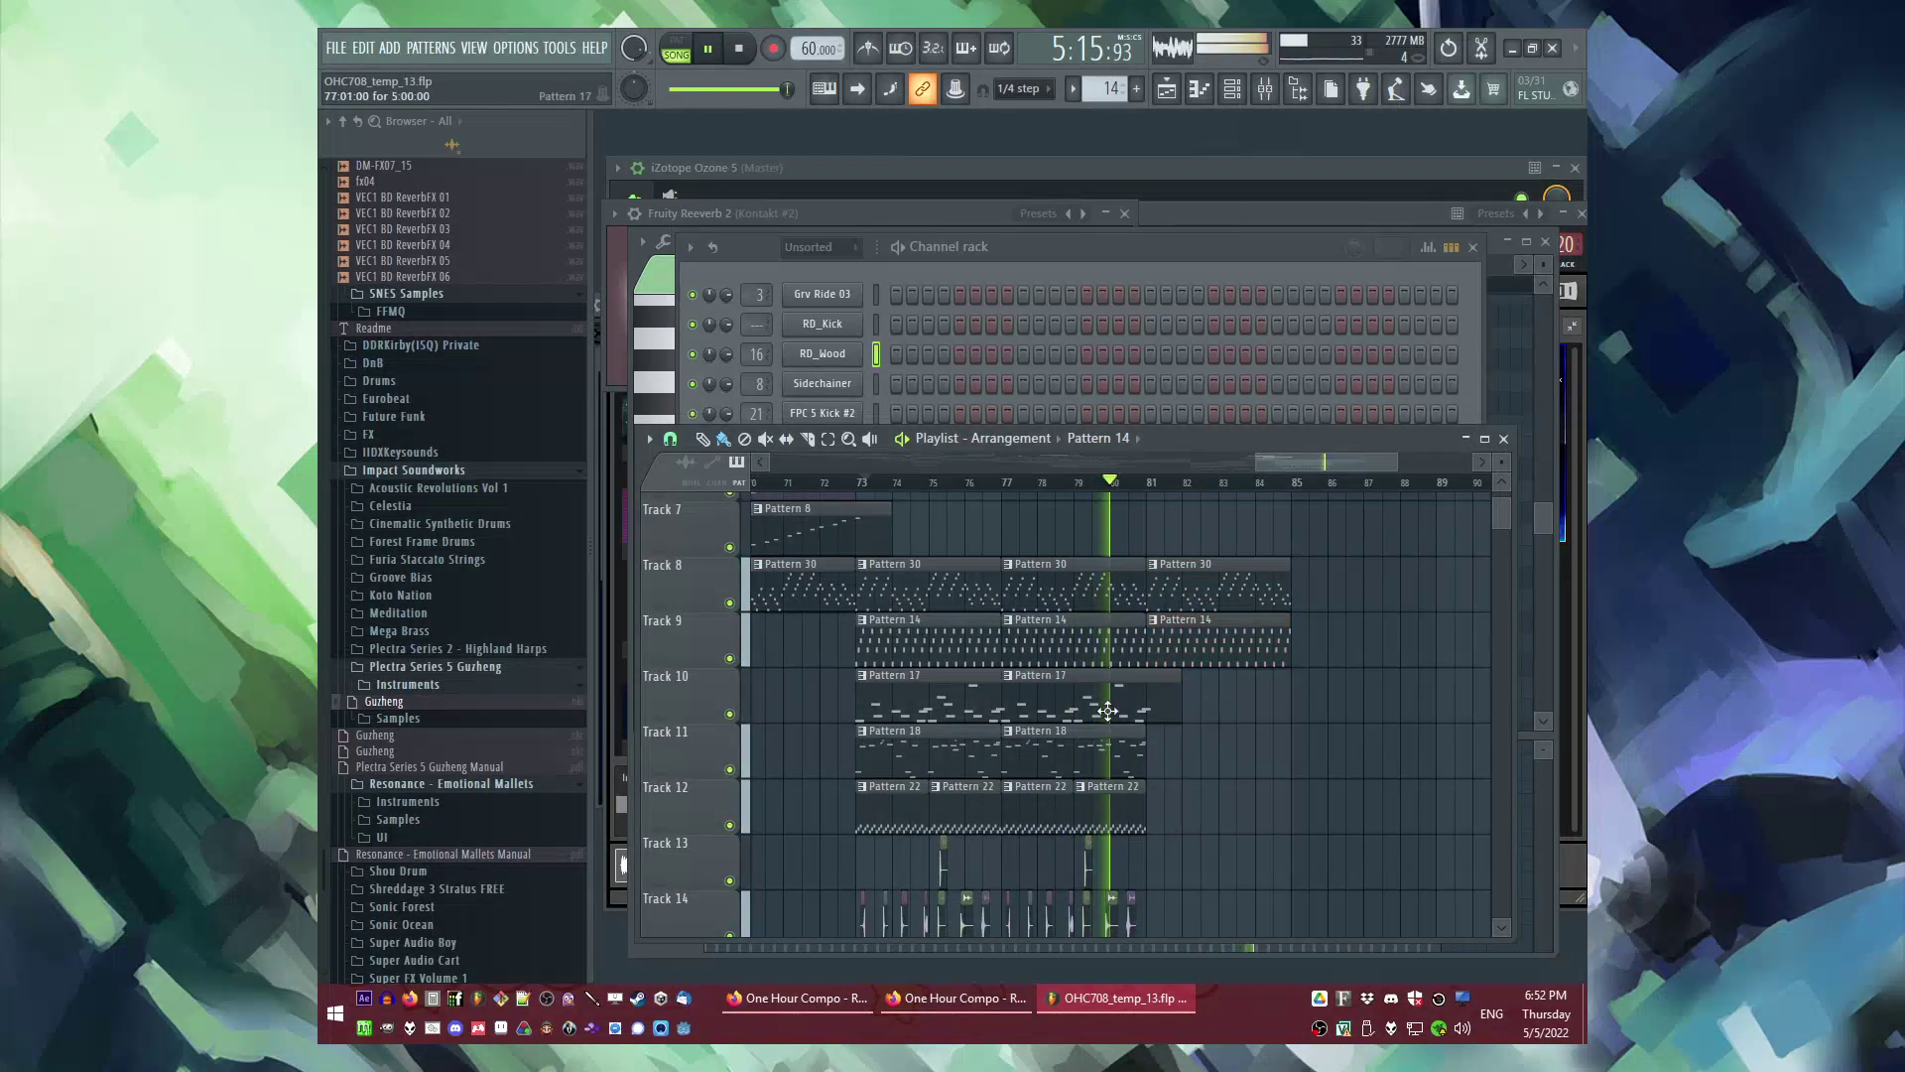
# Step: Add another Pattern 17 clip on Track 10 at bar 81
pyautogui.moveTo(1157, 761); pyautogui.dragTo(1171, 702)
pyautogui.scroll(-2, 1198, 762)
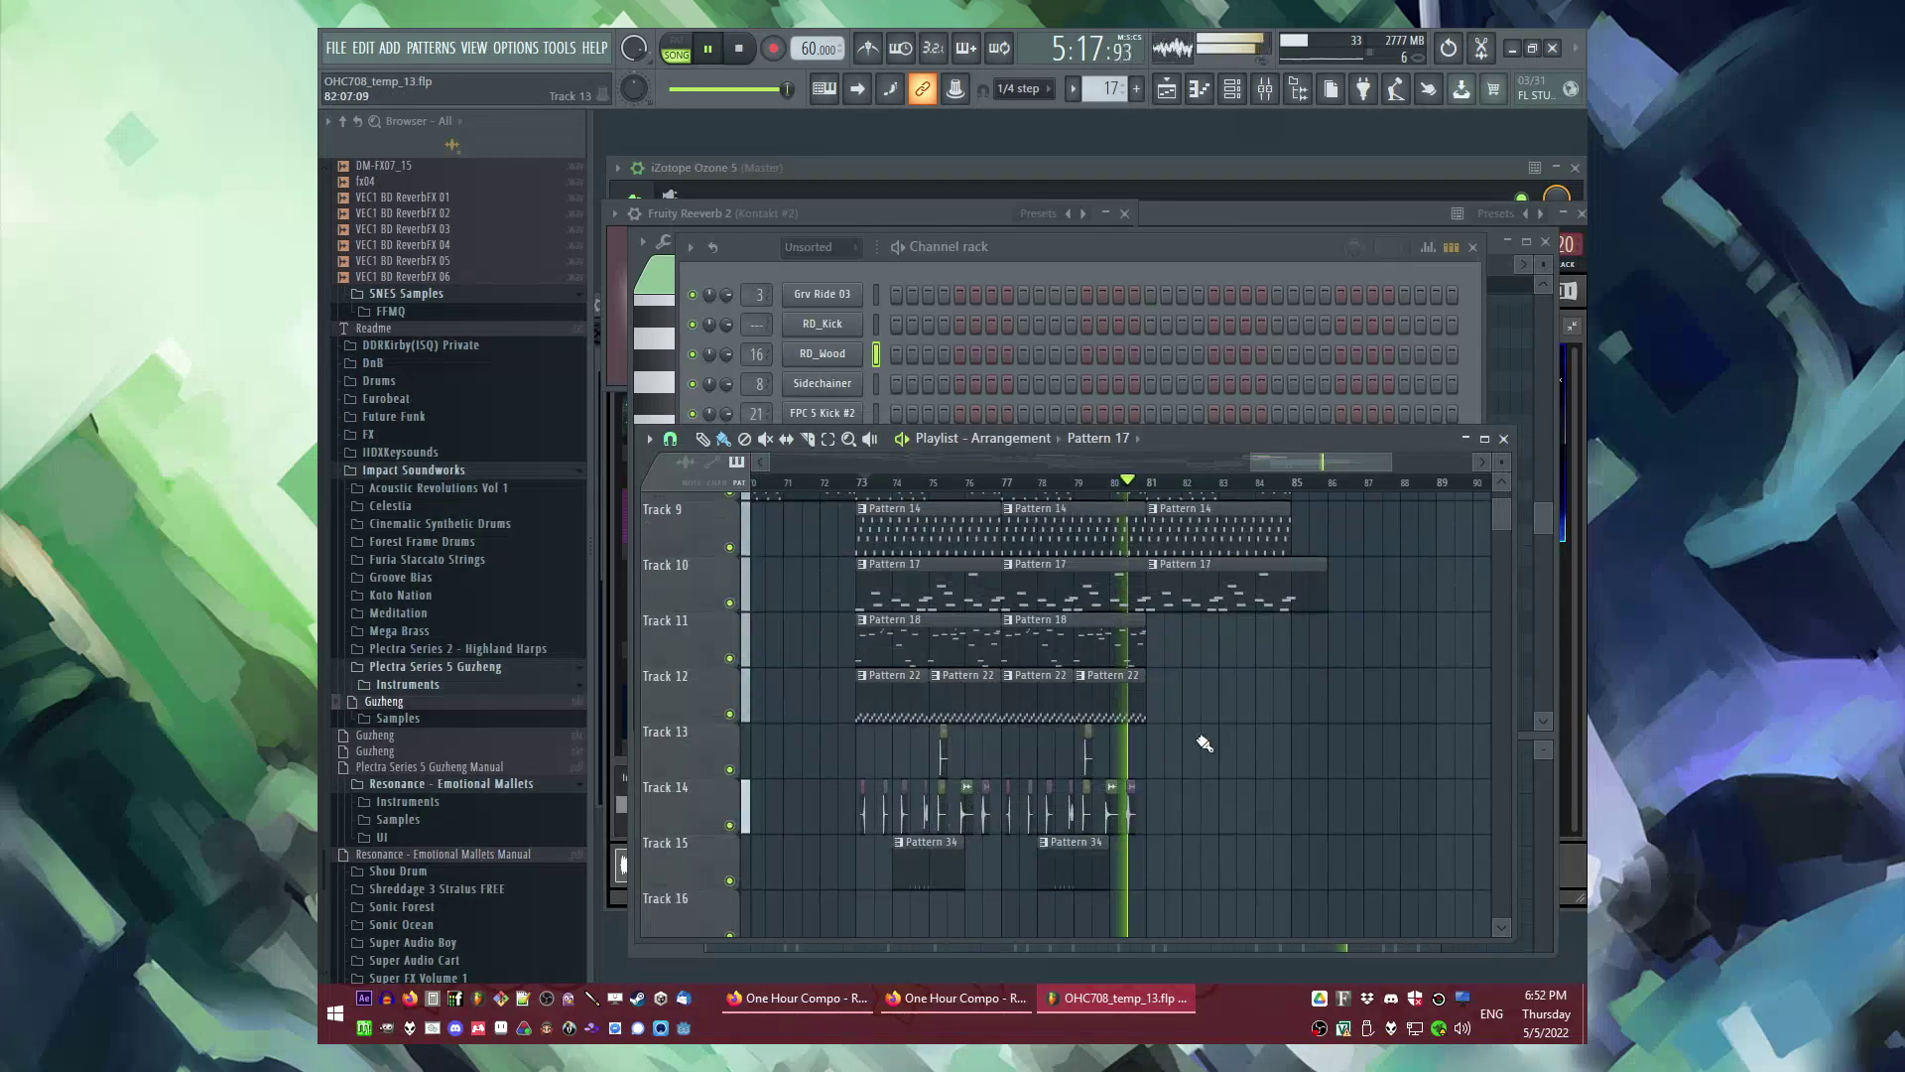
pyautogui.scroll(1, 1214, 731)
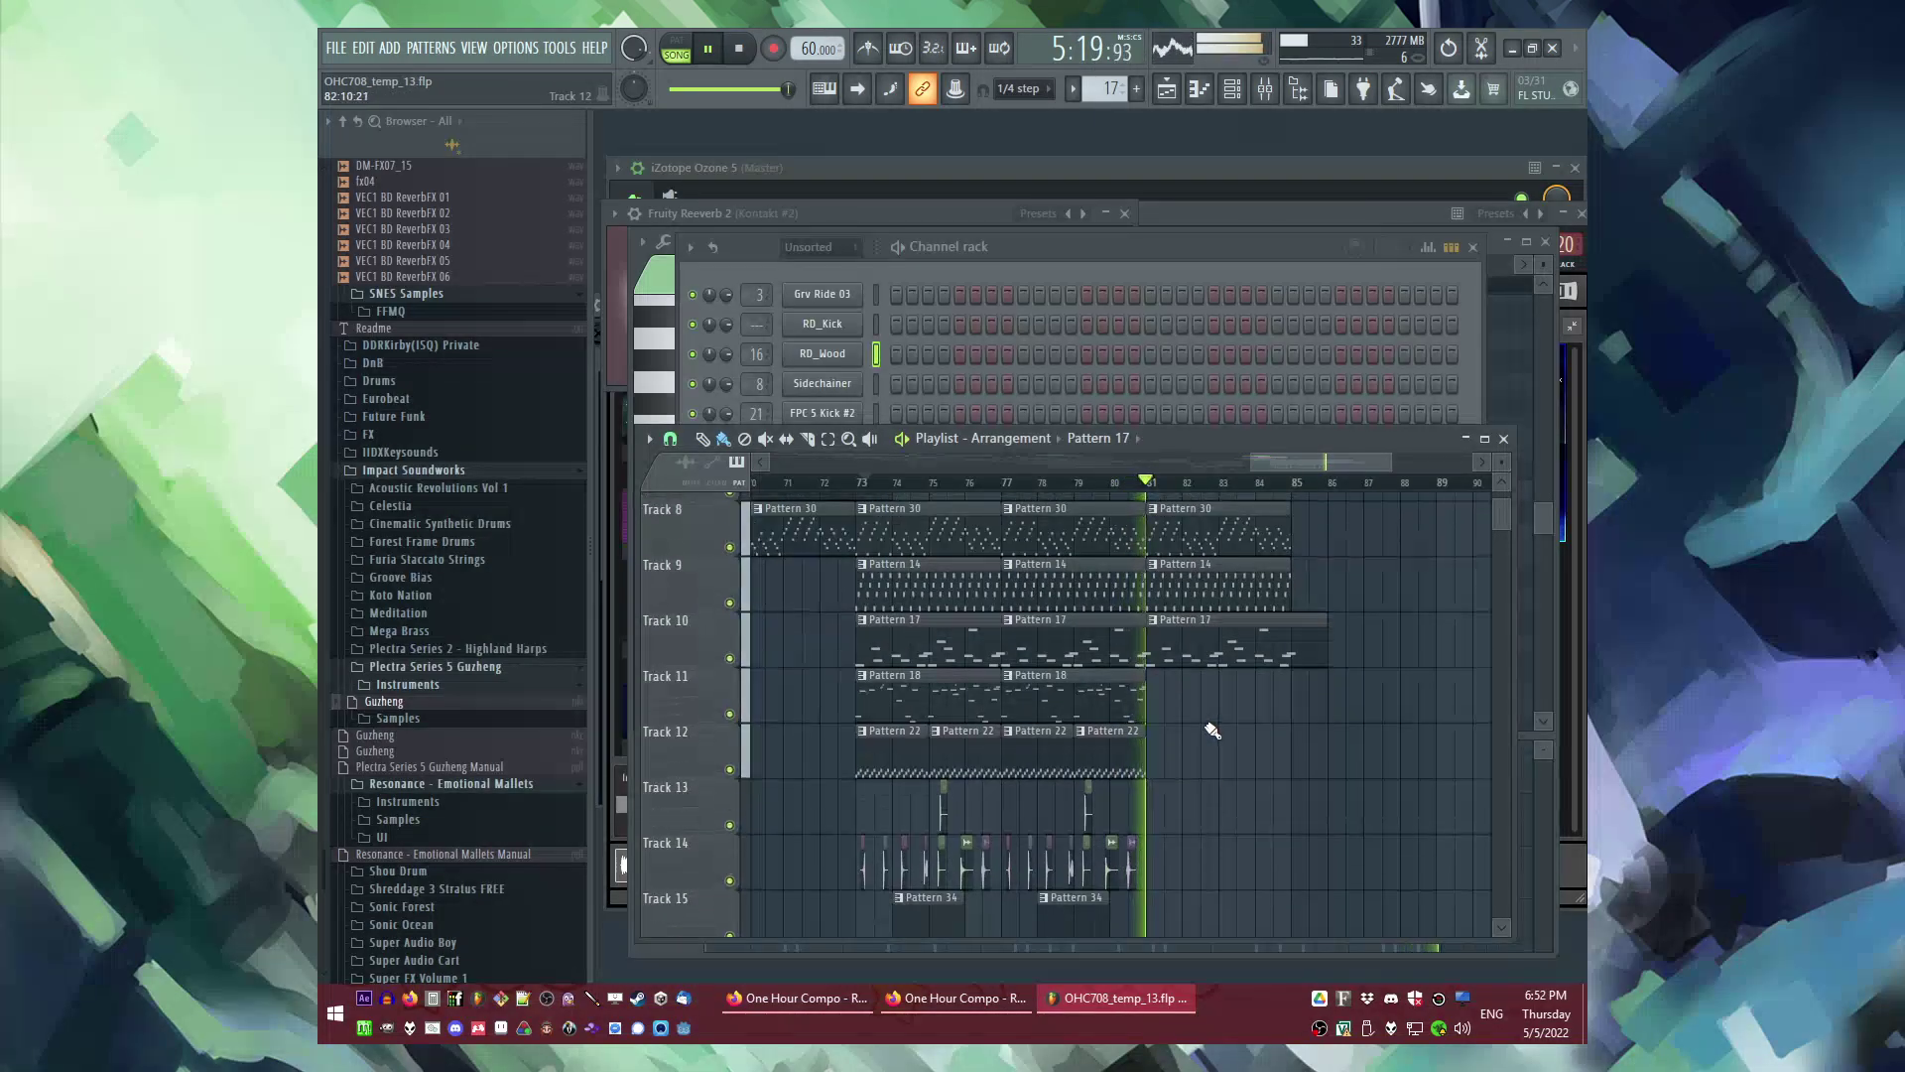
# Step: Copy the Pattern 19 and Pattern 20 group with its audio hits from bar 65 to bar 81 on Tracks 16 and 17
pyautogui.scroll(-3, 1209, 739)
pyautogui.scroll(-3, 1216, 756)
pyautogui.scroll(2, 1339, 765)
pyautogui.scroll(-1, 972, 793)
pyautogui.scroll(3, 844, 745)
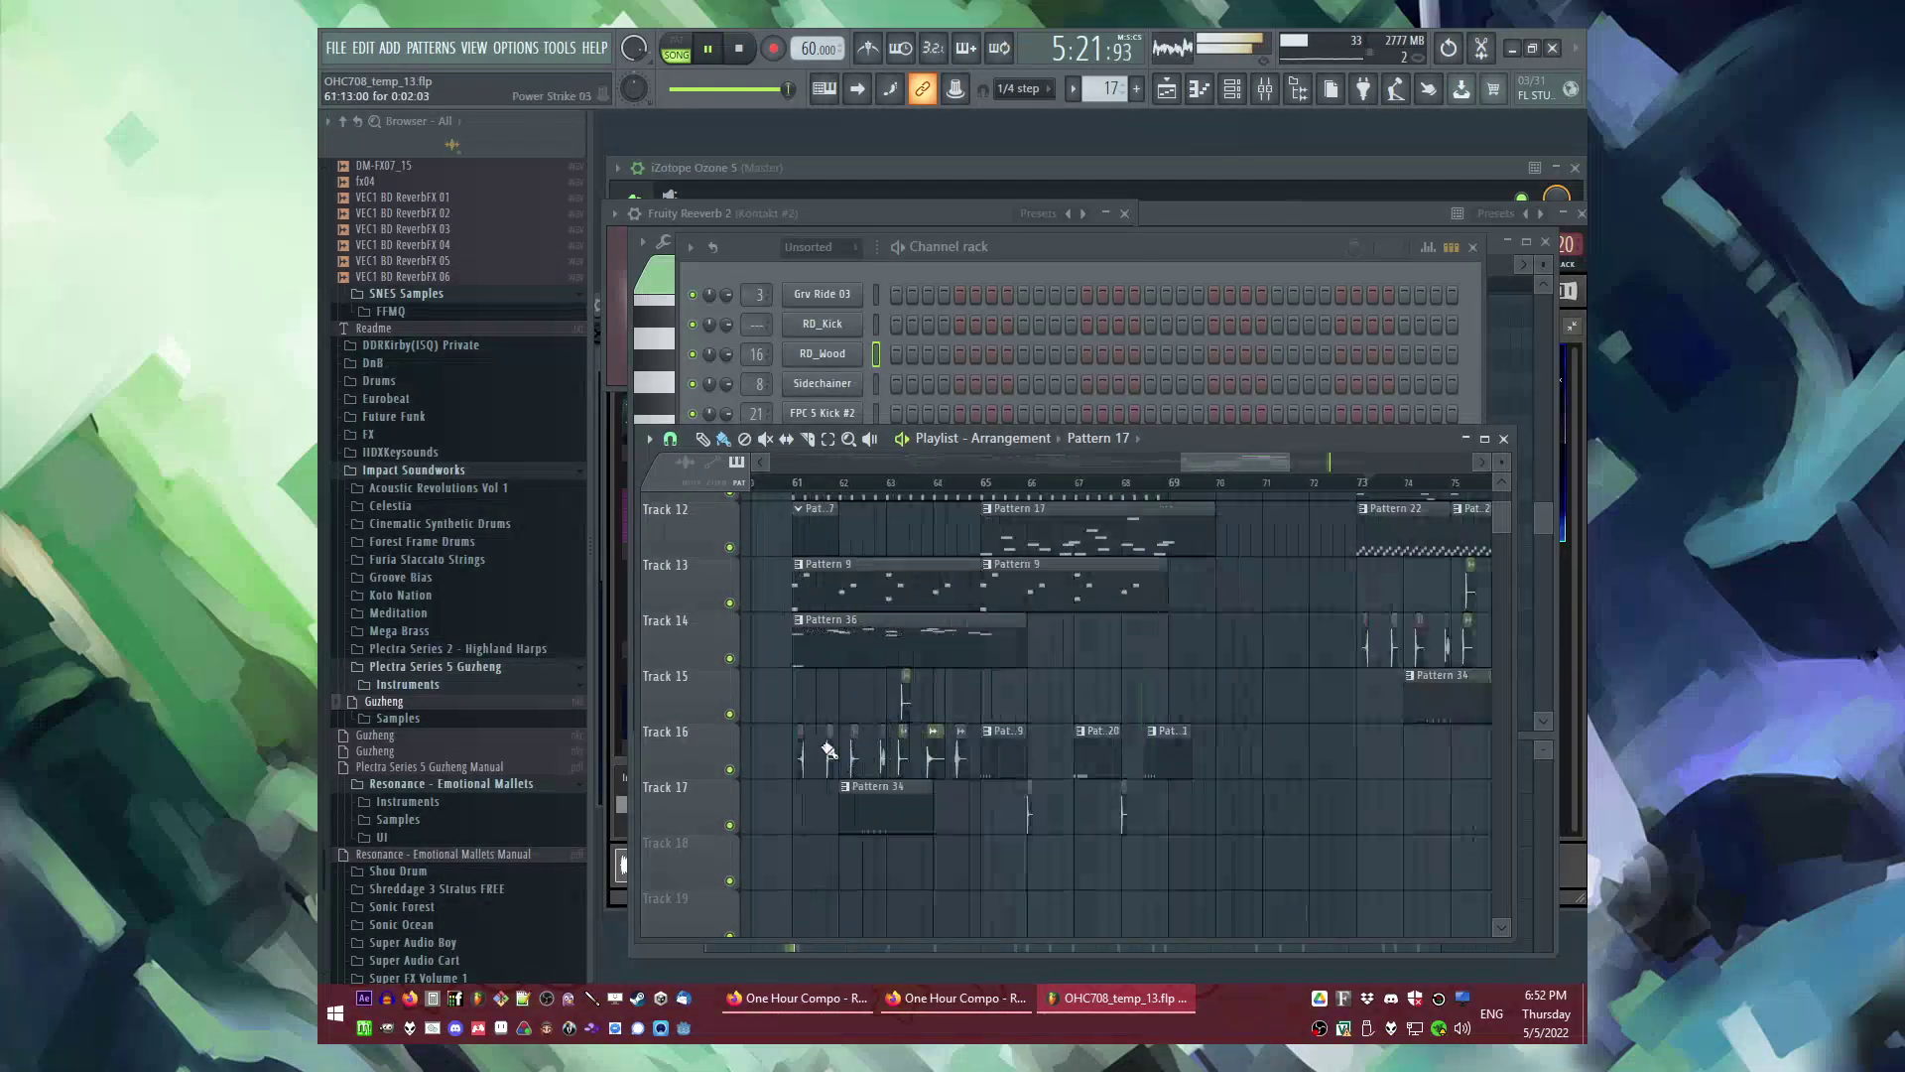
pyautogui.moveTo(777, 692); pyautogui.dragTo(1010, 751)
pyautogui.scroll(-4, 1192, 779)
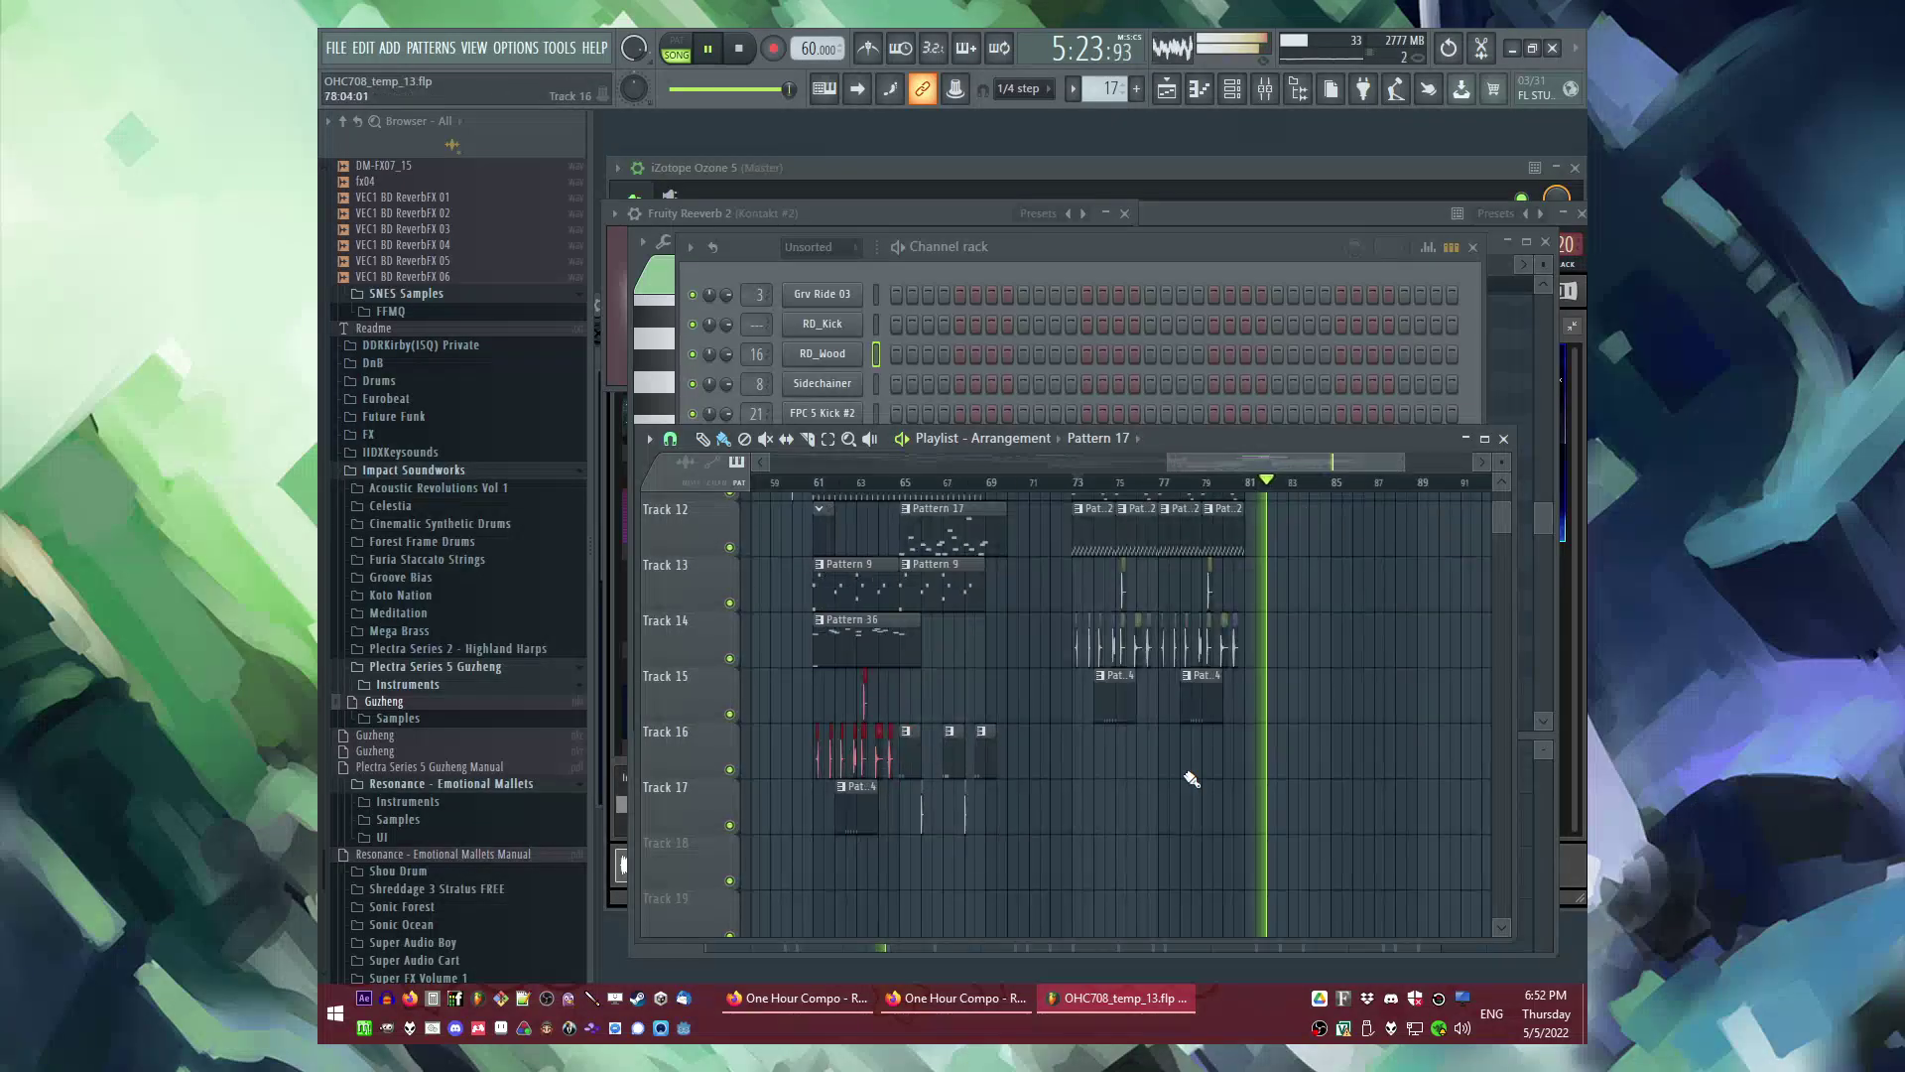
pyautogui.moveTo(899, 772); pyautogui.dragTo(1035, 851)
pyautogui.hotkey('ctrl', 'c')
pyautogui.scroll(4, 1282, 744)
pyautogui.hotkey('ctrl', 'v')
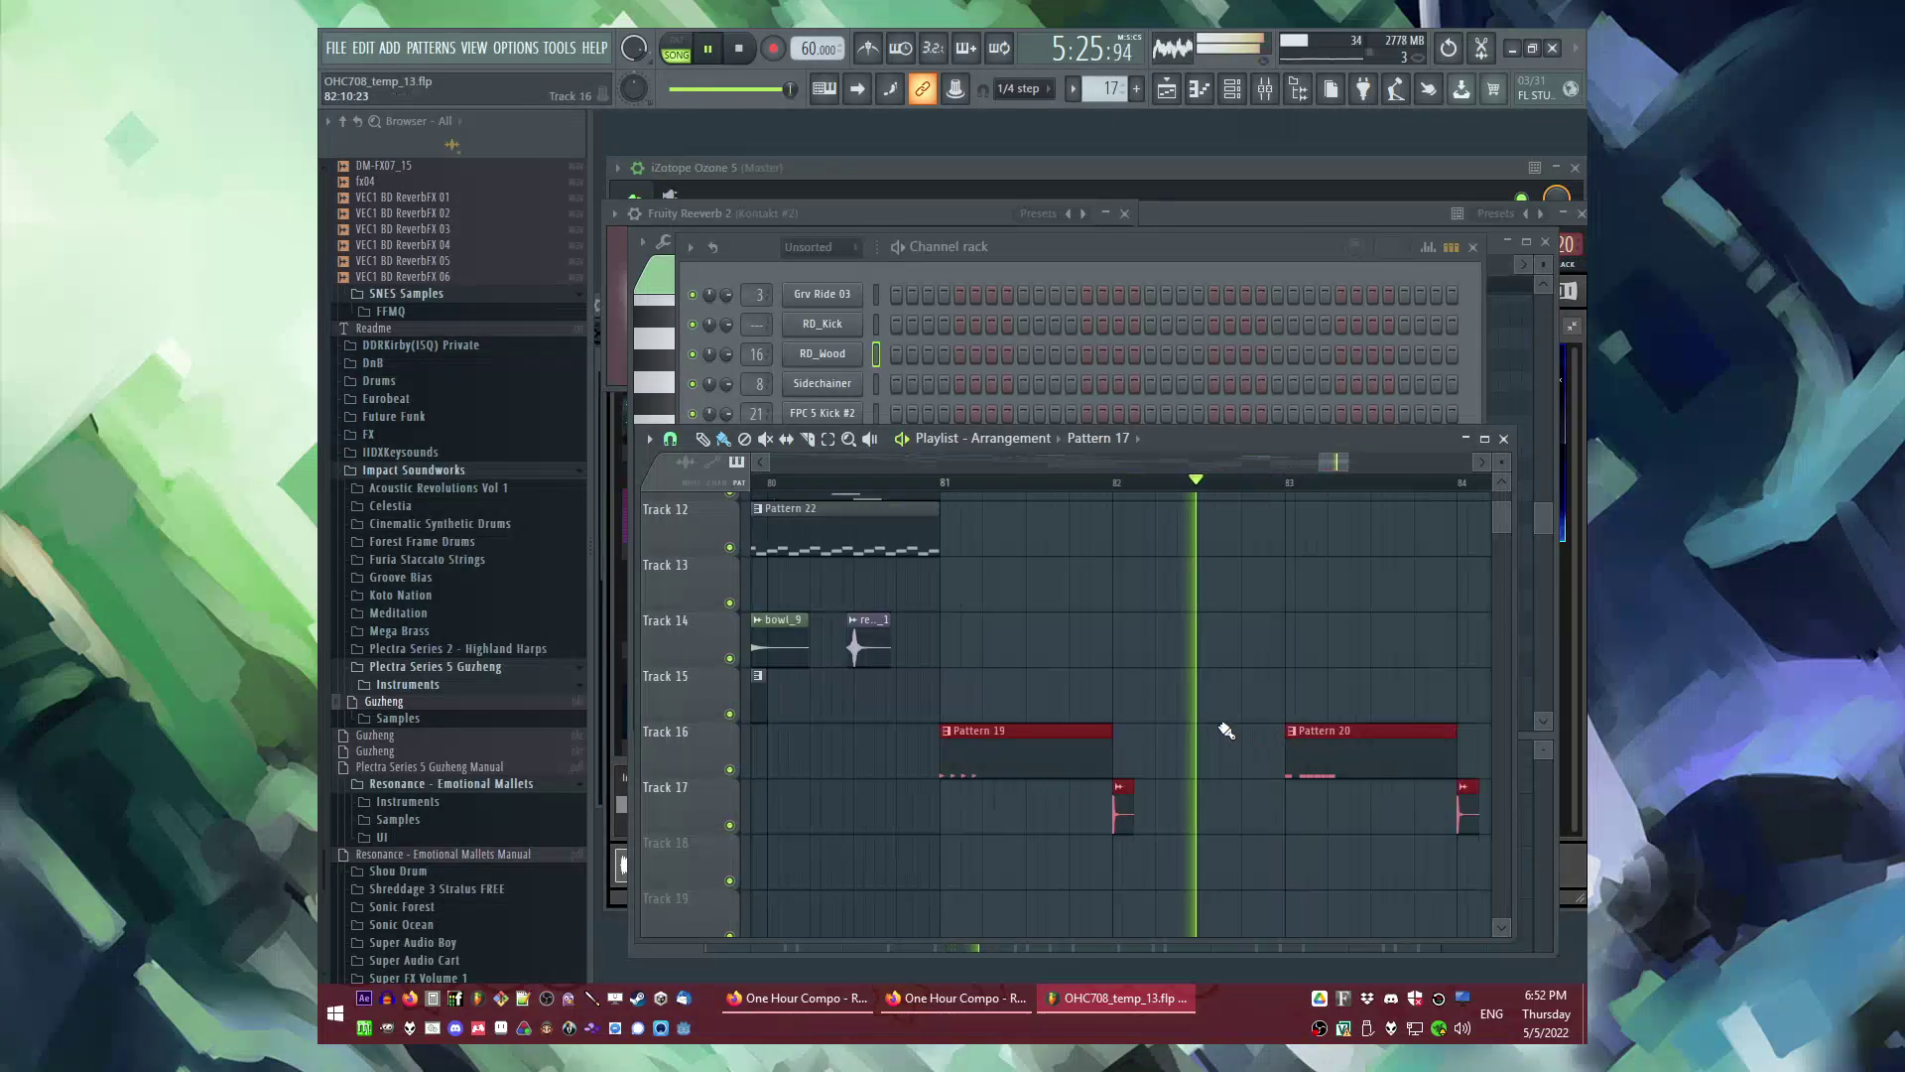
# Step: Place the Reeverb 2 Kontakt #2 dry level automation clip on Track 6 at bar 81 and make it unique
pyautogui.scroll(1, 1081, 749)
pyautogui.scroll(4, 1073, 756)
pyautogui.scroll(-3, 1087, 635)
pyautogui.scroll(5, 1091, 632)
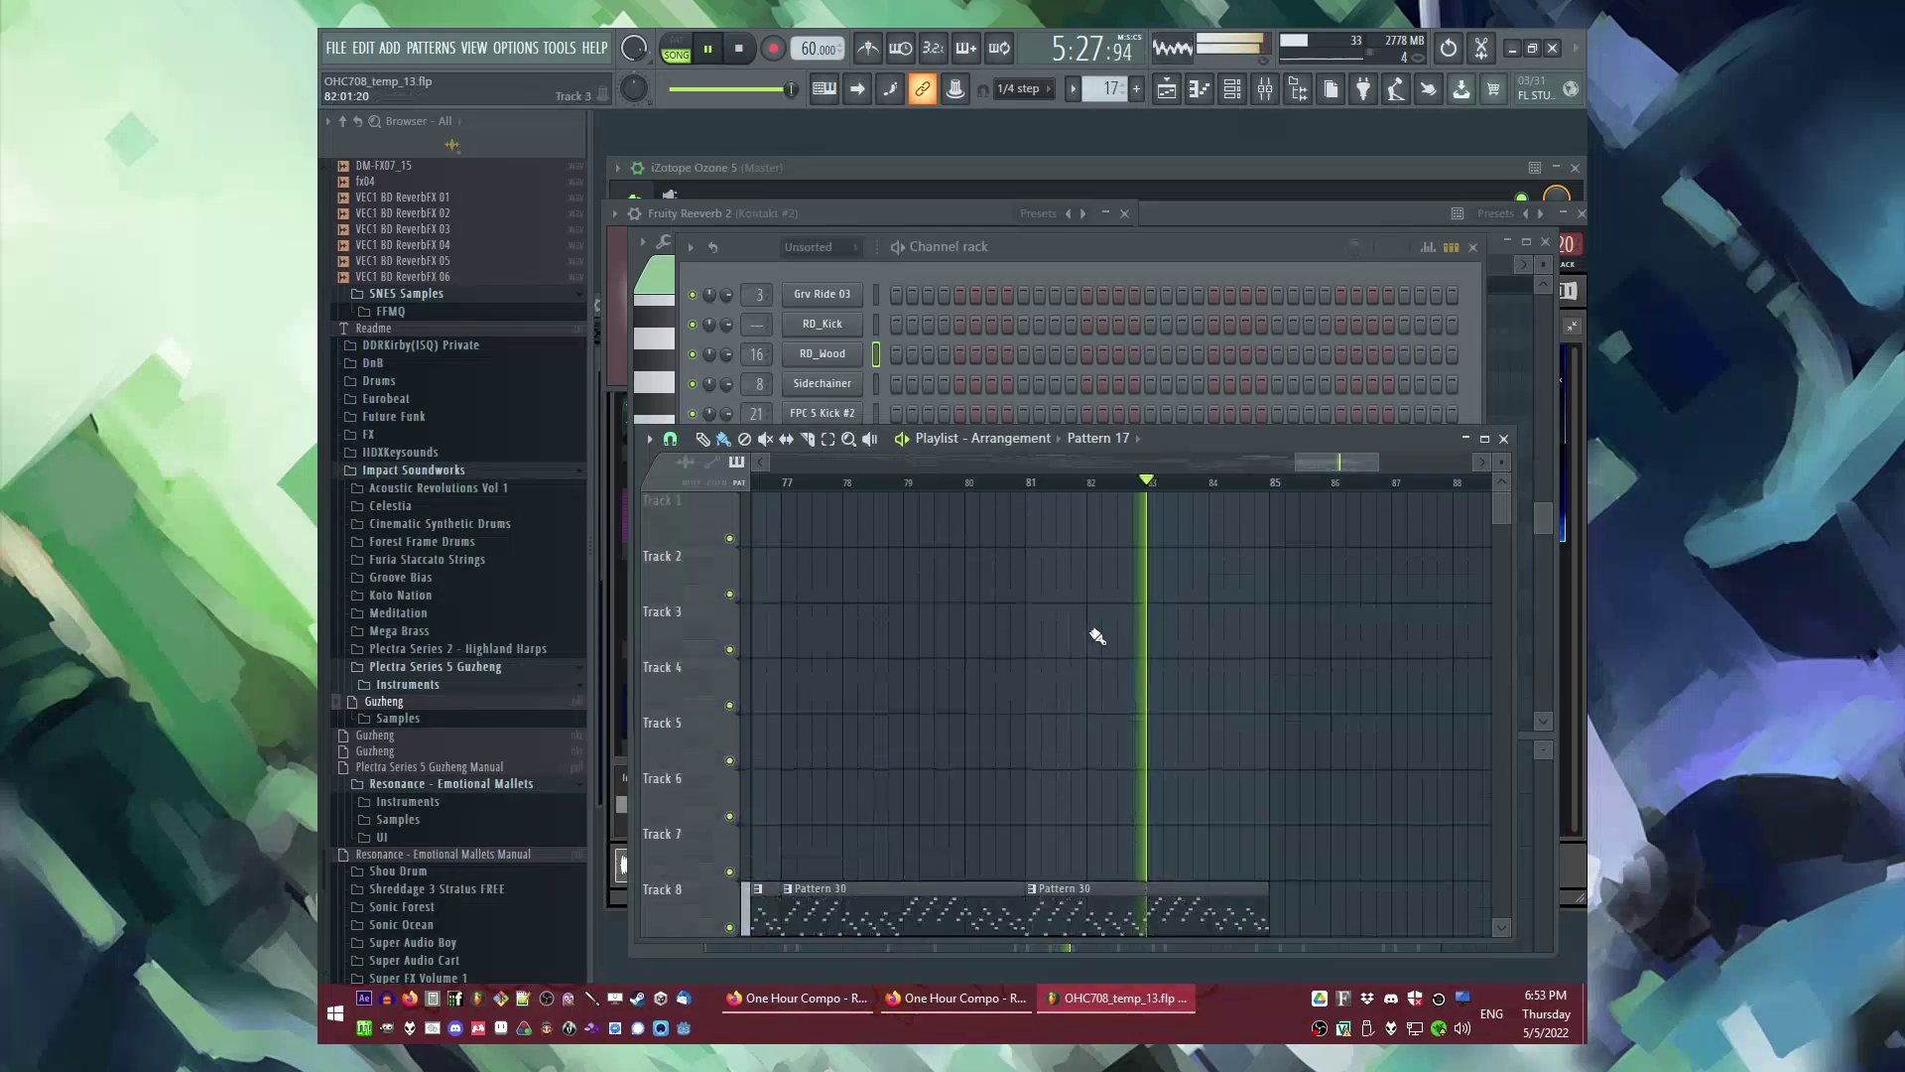
pyautogui.scroll(-4, 1101, 655)
pyautogui.click(1104, 772)
pyautogui.scroll(-2, 1240, 769)
pyautogui.scroll(3, 1154, 694)
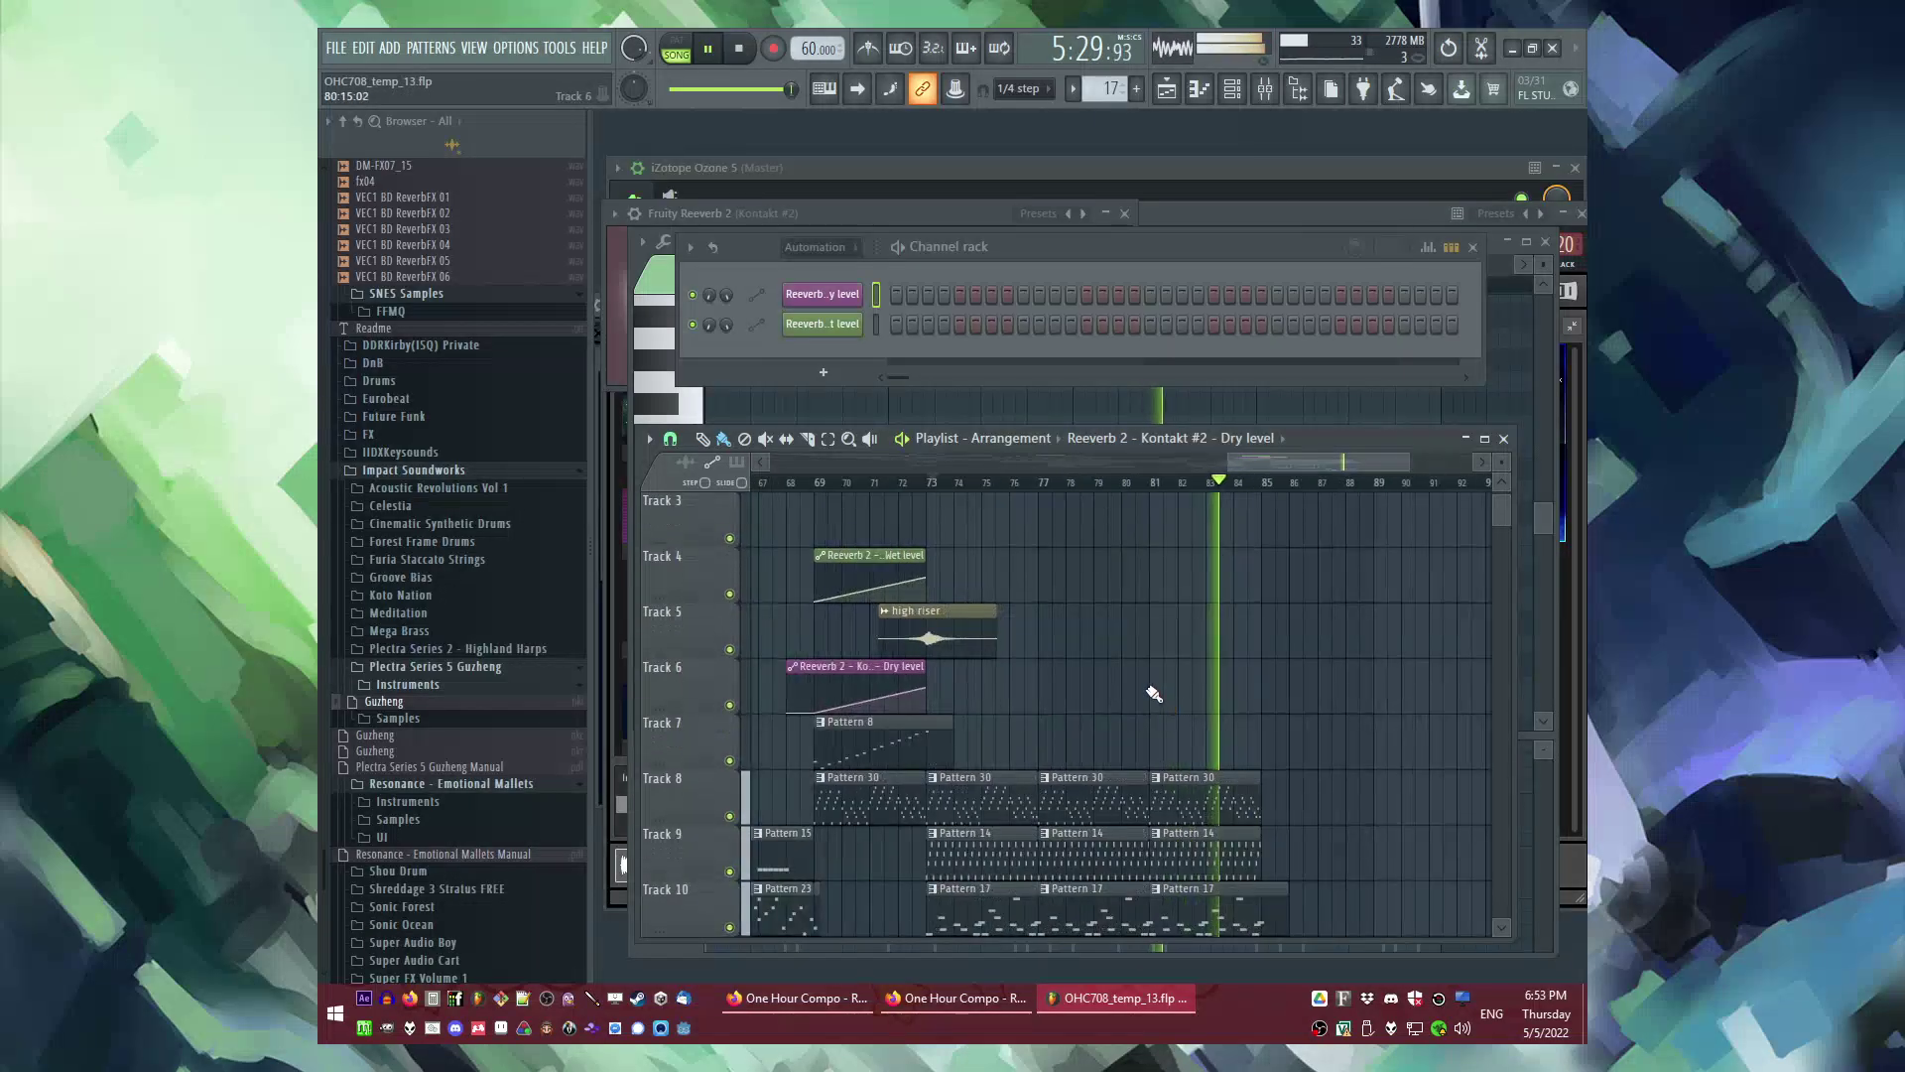
pyautogui.rightClick(1162, 681)
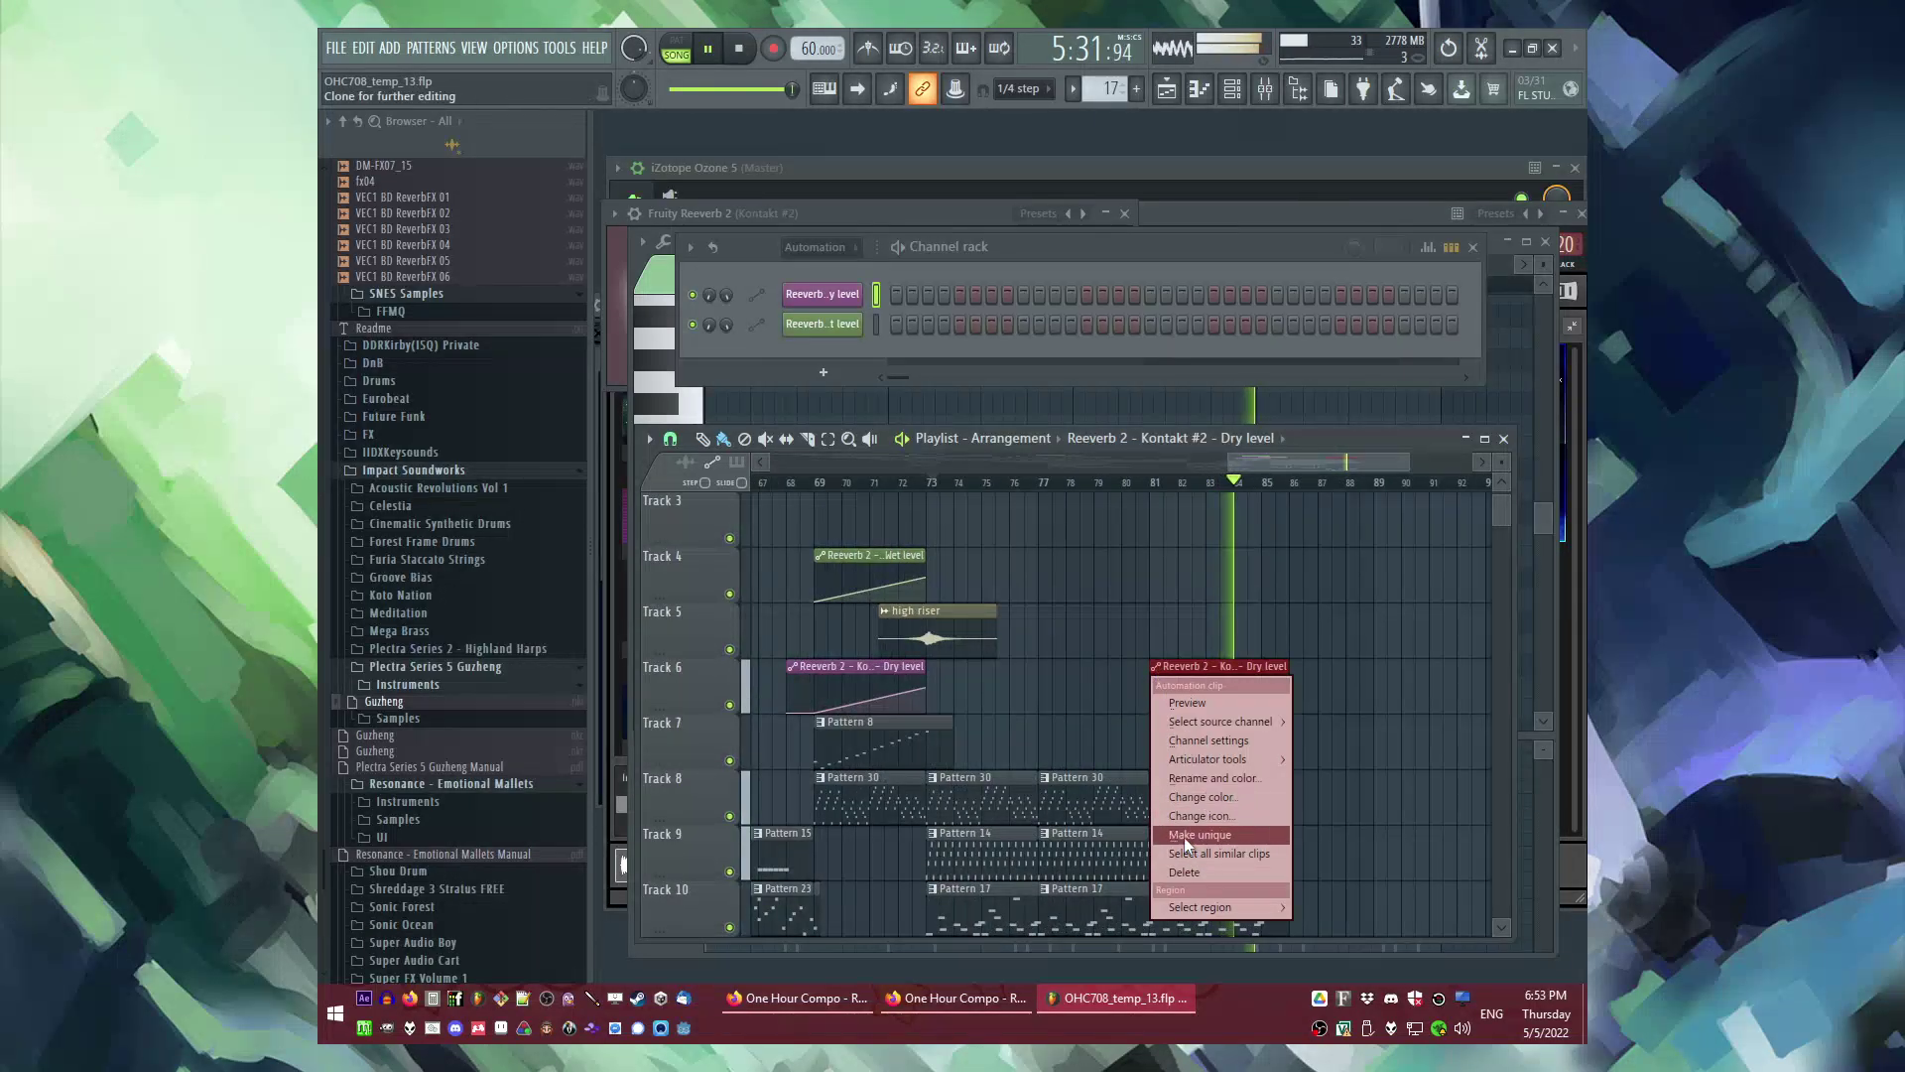
pyautogui.click(1198, 834)
pyautogui.scroll(3, 1187, 723)
pyautogui.scroll(-2, 1154, 667)
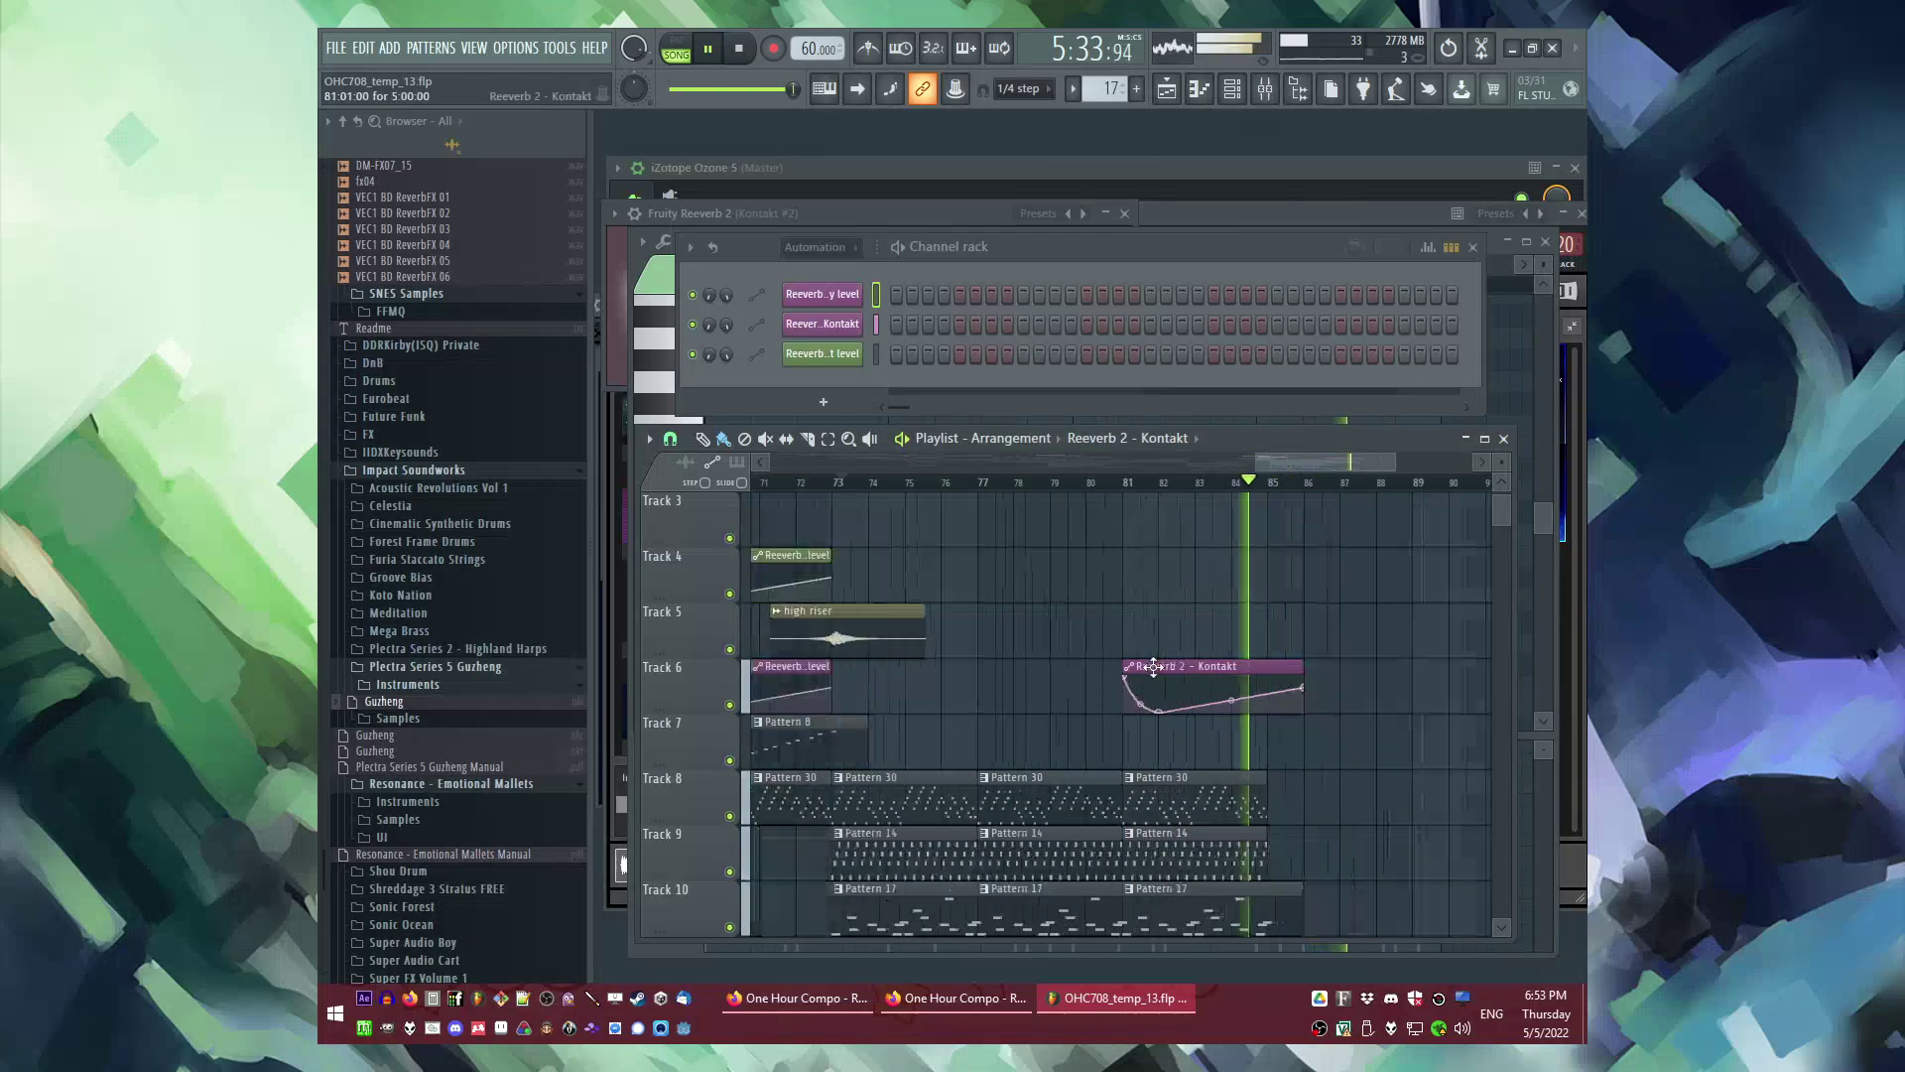
# Step: Reshape the Track 6 automation at bar 81 to start at the pasted 68% value, without the middle point, and fall to zero
pyautogui.rightClick(830, 692)
pyautogui.rightClick(1125, 713)
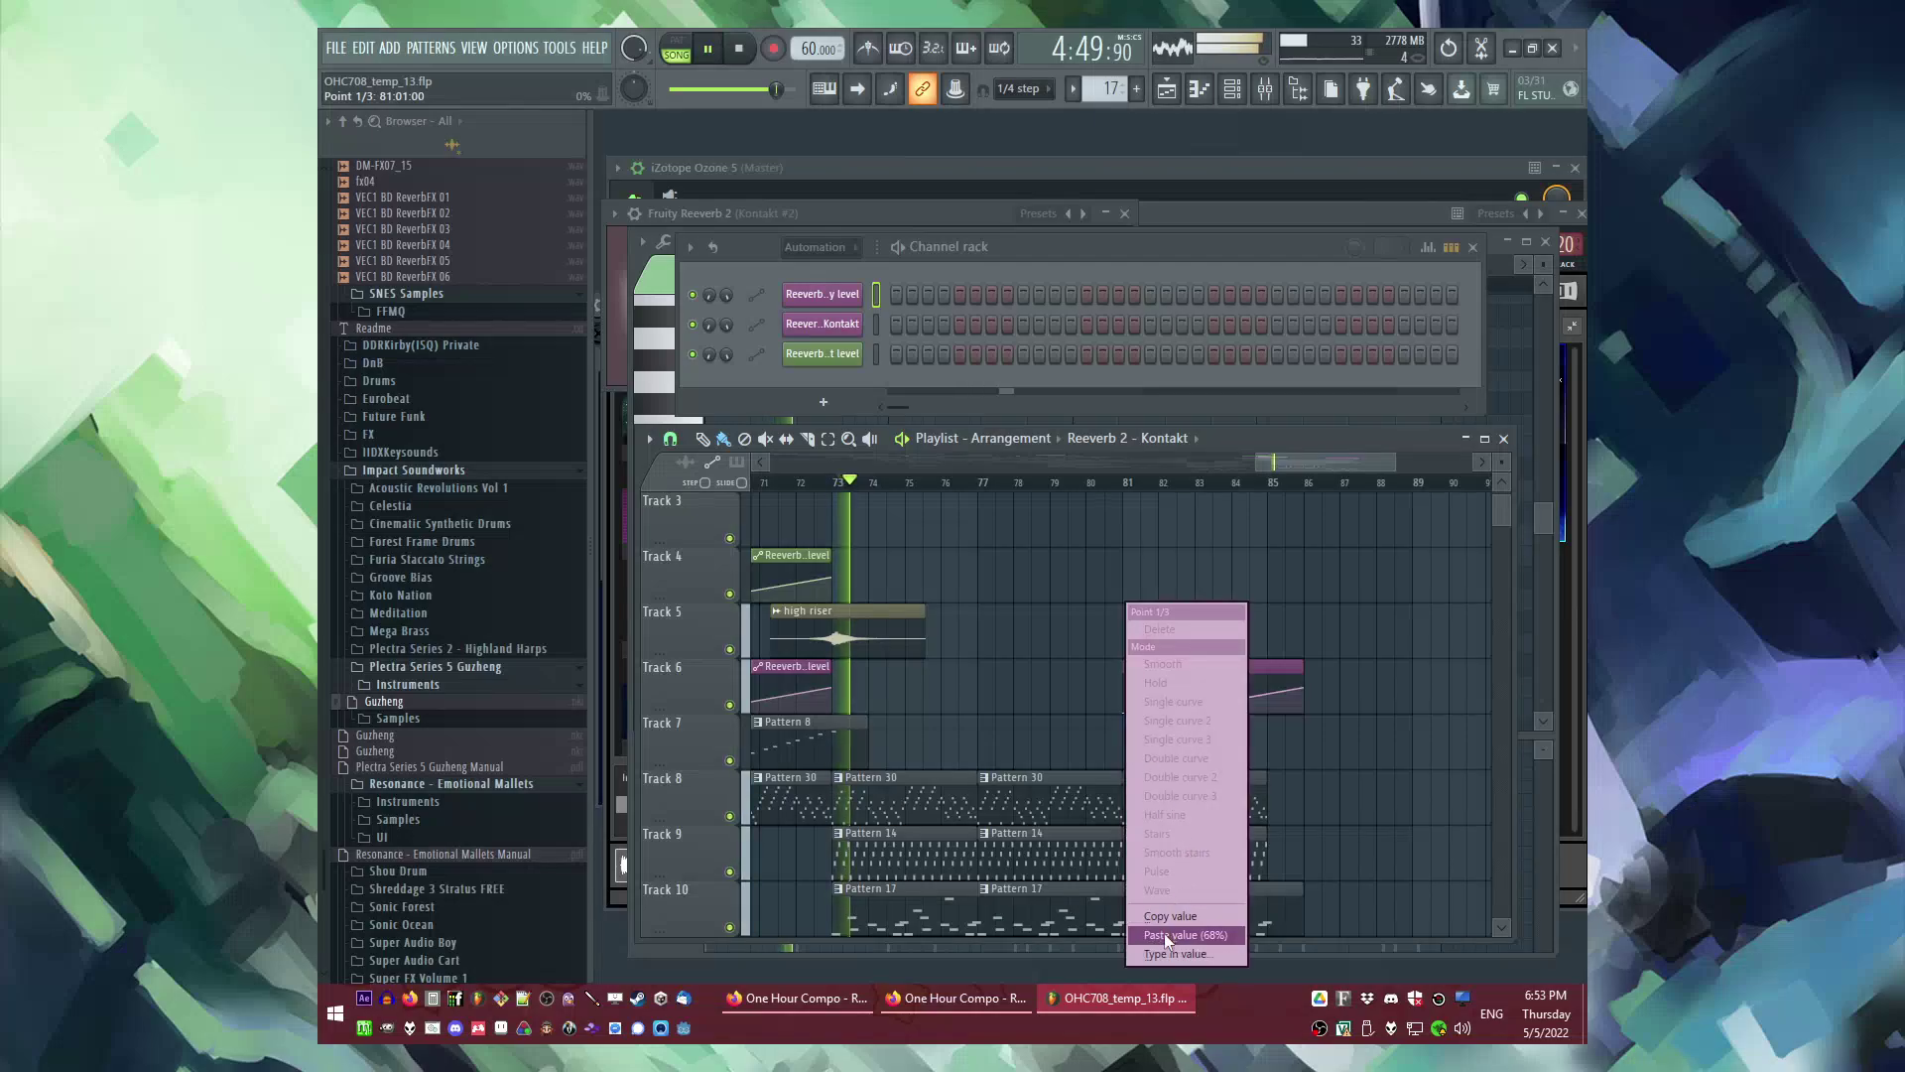
pyautogui.click(1164, 934)
pyautogui.click(1089, 483)
pyautogui.scroll(3, 1120, 723)
pyautogui.rightClick(1116, 712)
pyautogui.click(1171, 629)
pyautogui.moveTo(1434, 693); pyautogui.dragTo(1367, 751)
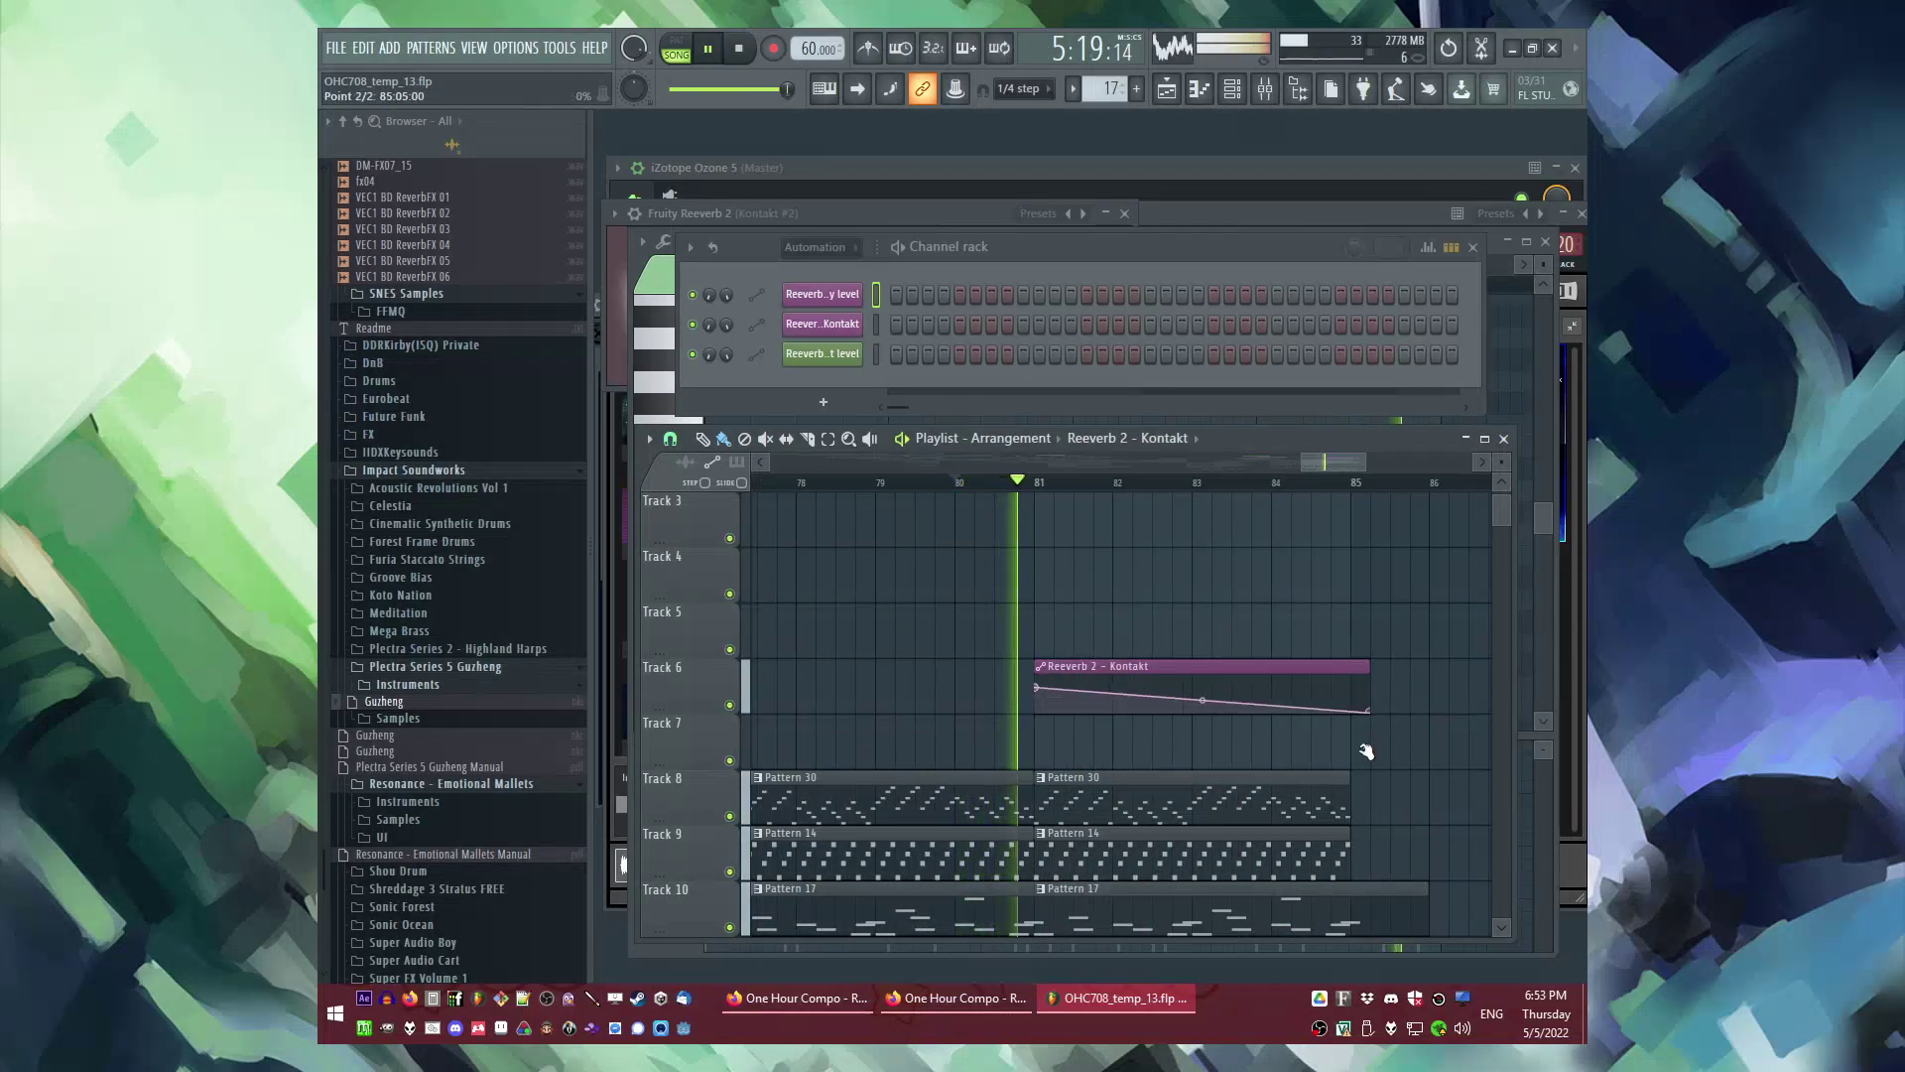
# Step: Delete the stray automation clip on Track 3, and place a unique copy of the wet level automation on Track 5 at bar 81
pyautogui.scroll(-3, 1350, 754)
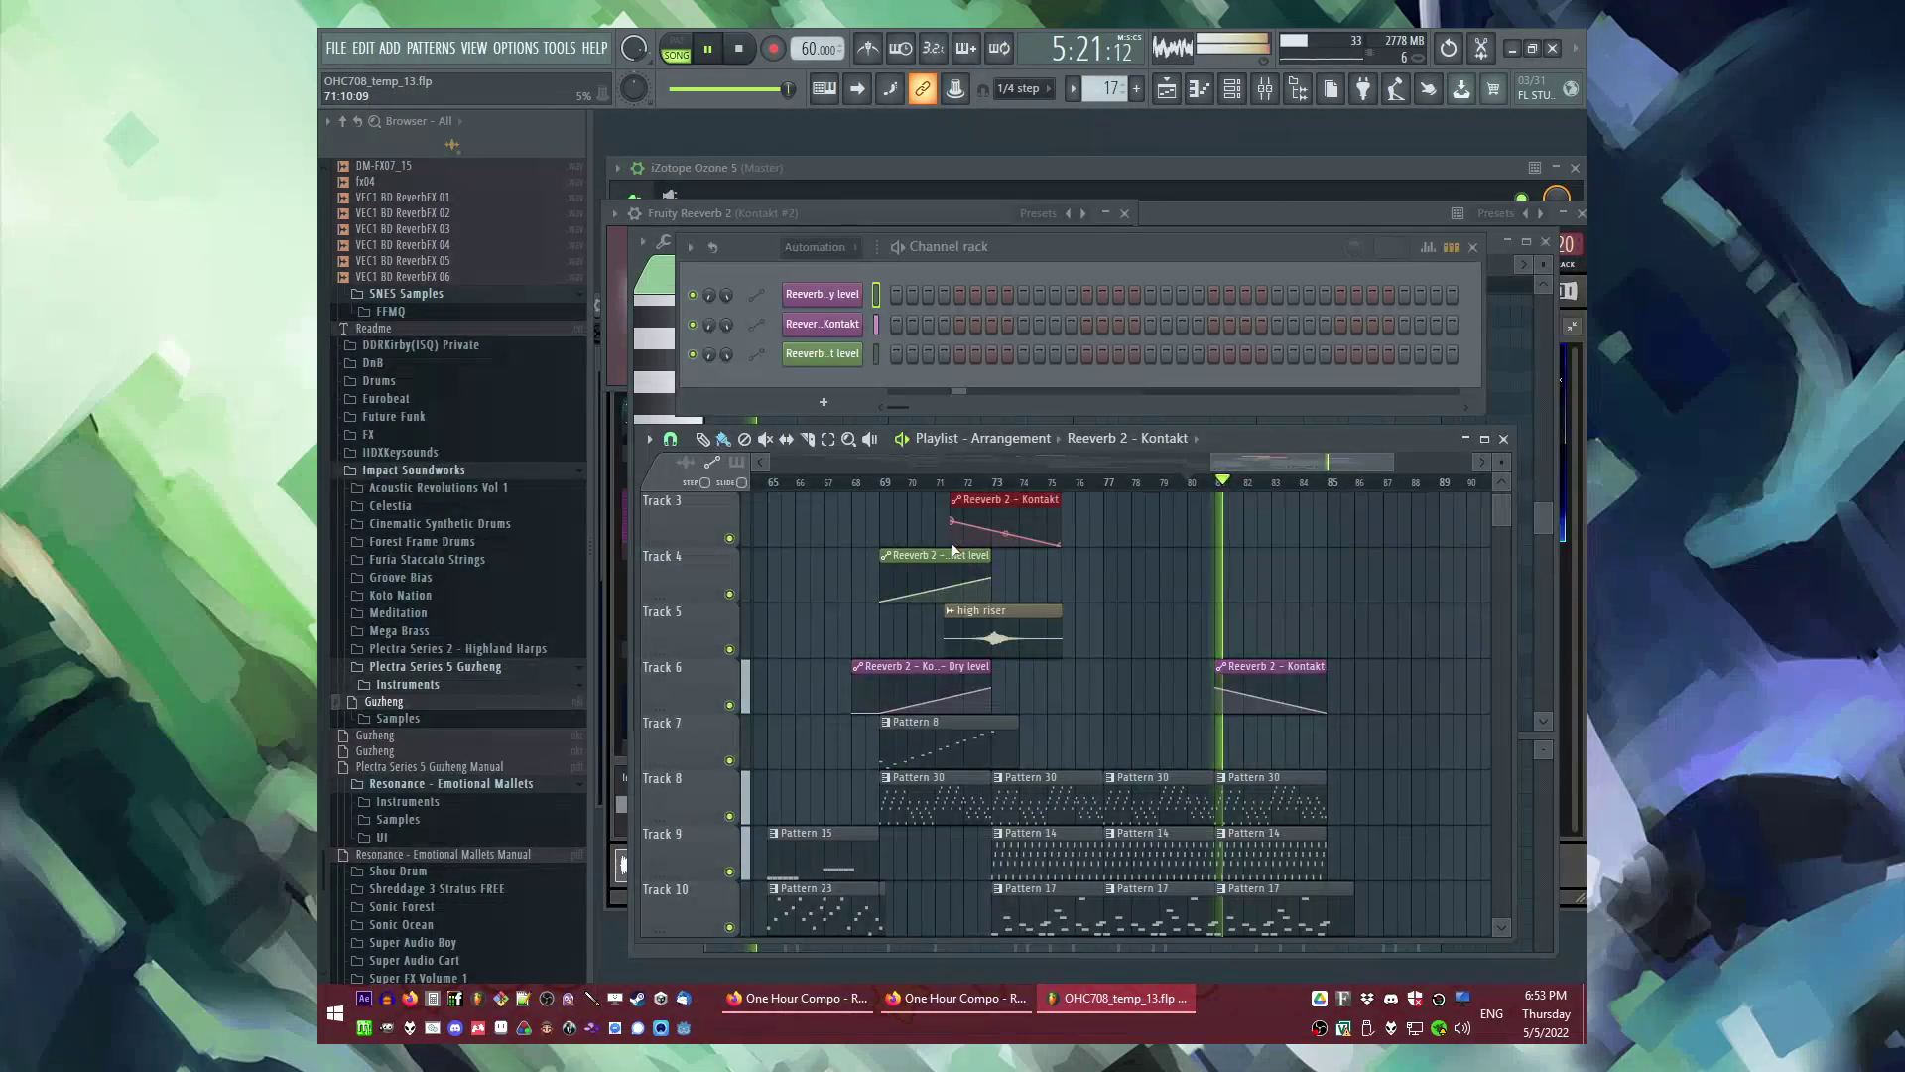
pyautogui.rightClick(991, 493)
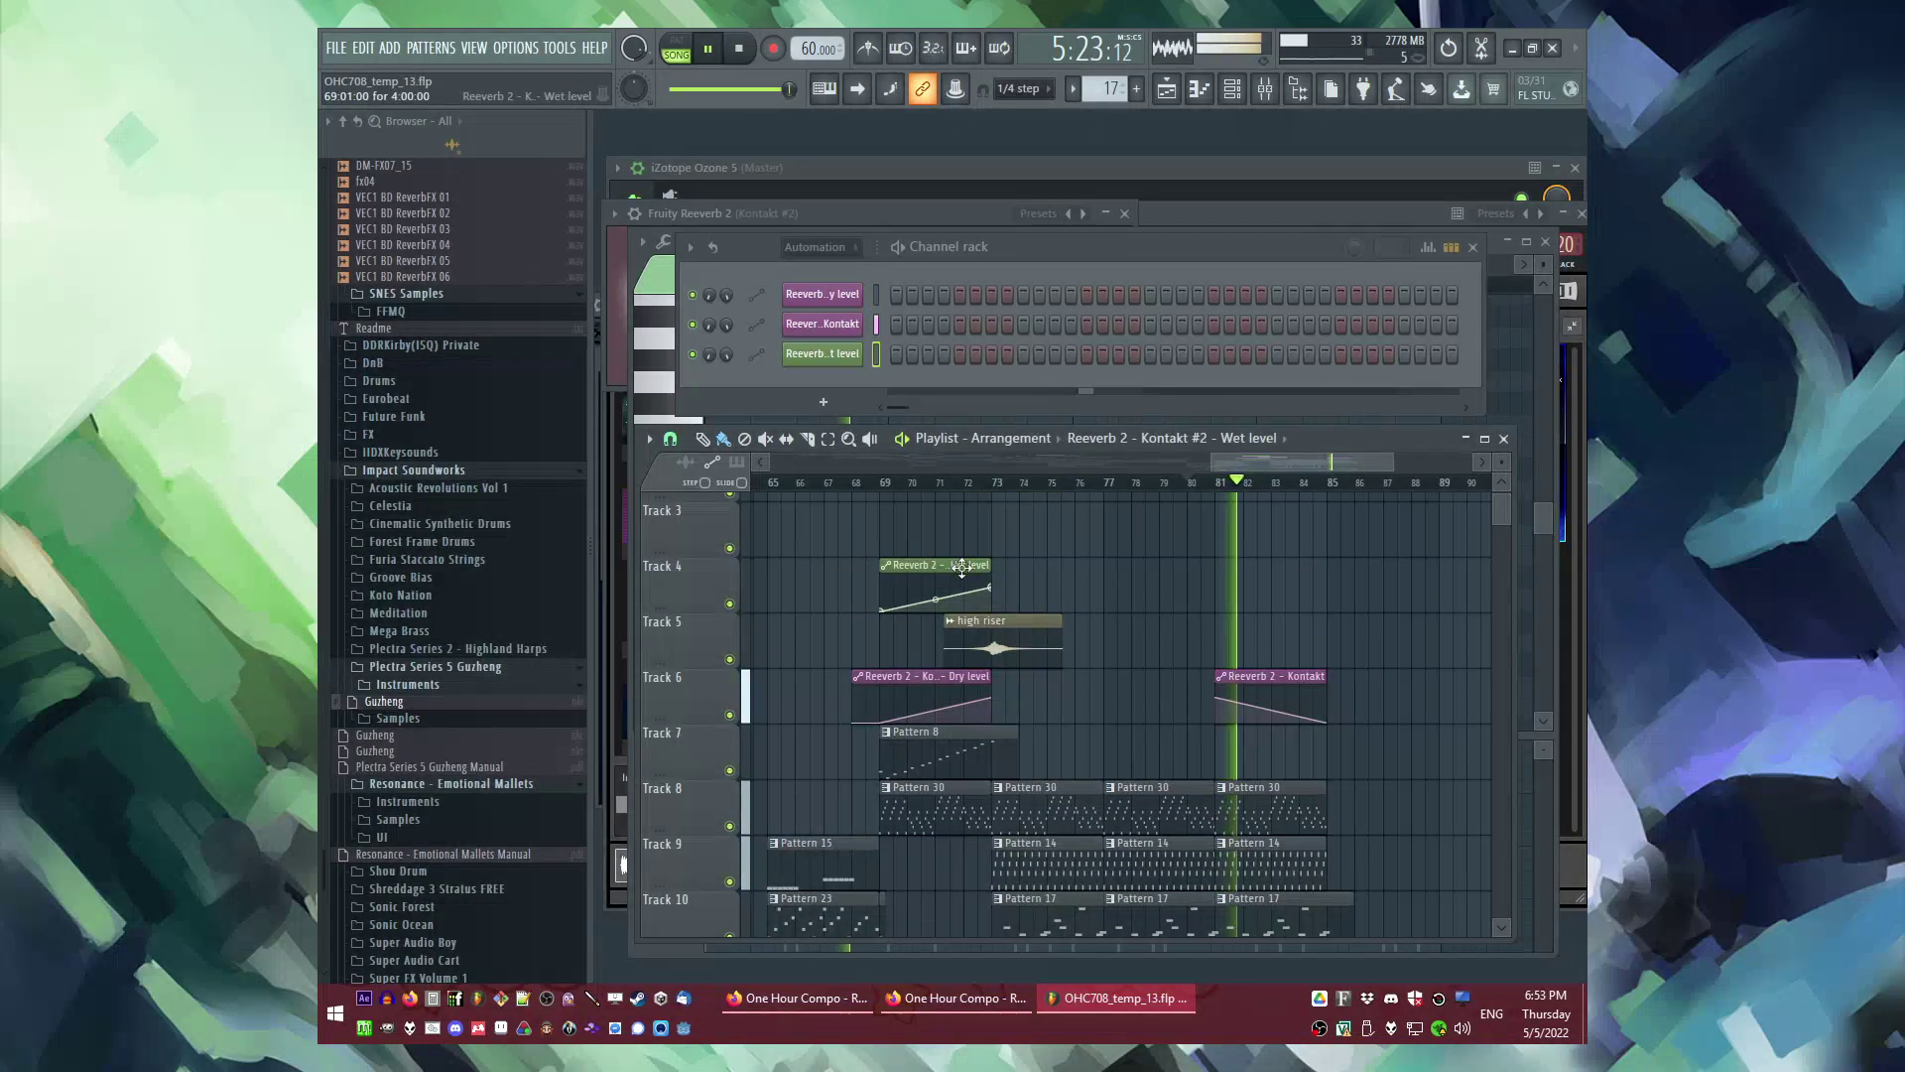
pyautogui.scroll(3, 1113, 640)
pyautogui.moveTo(1095, 632); pyautogui.dragTo(1096, 613)
pyautogui.rightClick(1122, 593)
pyautogui.click(1091, 623)
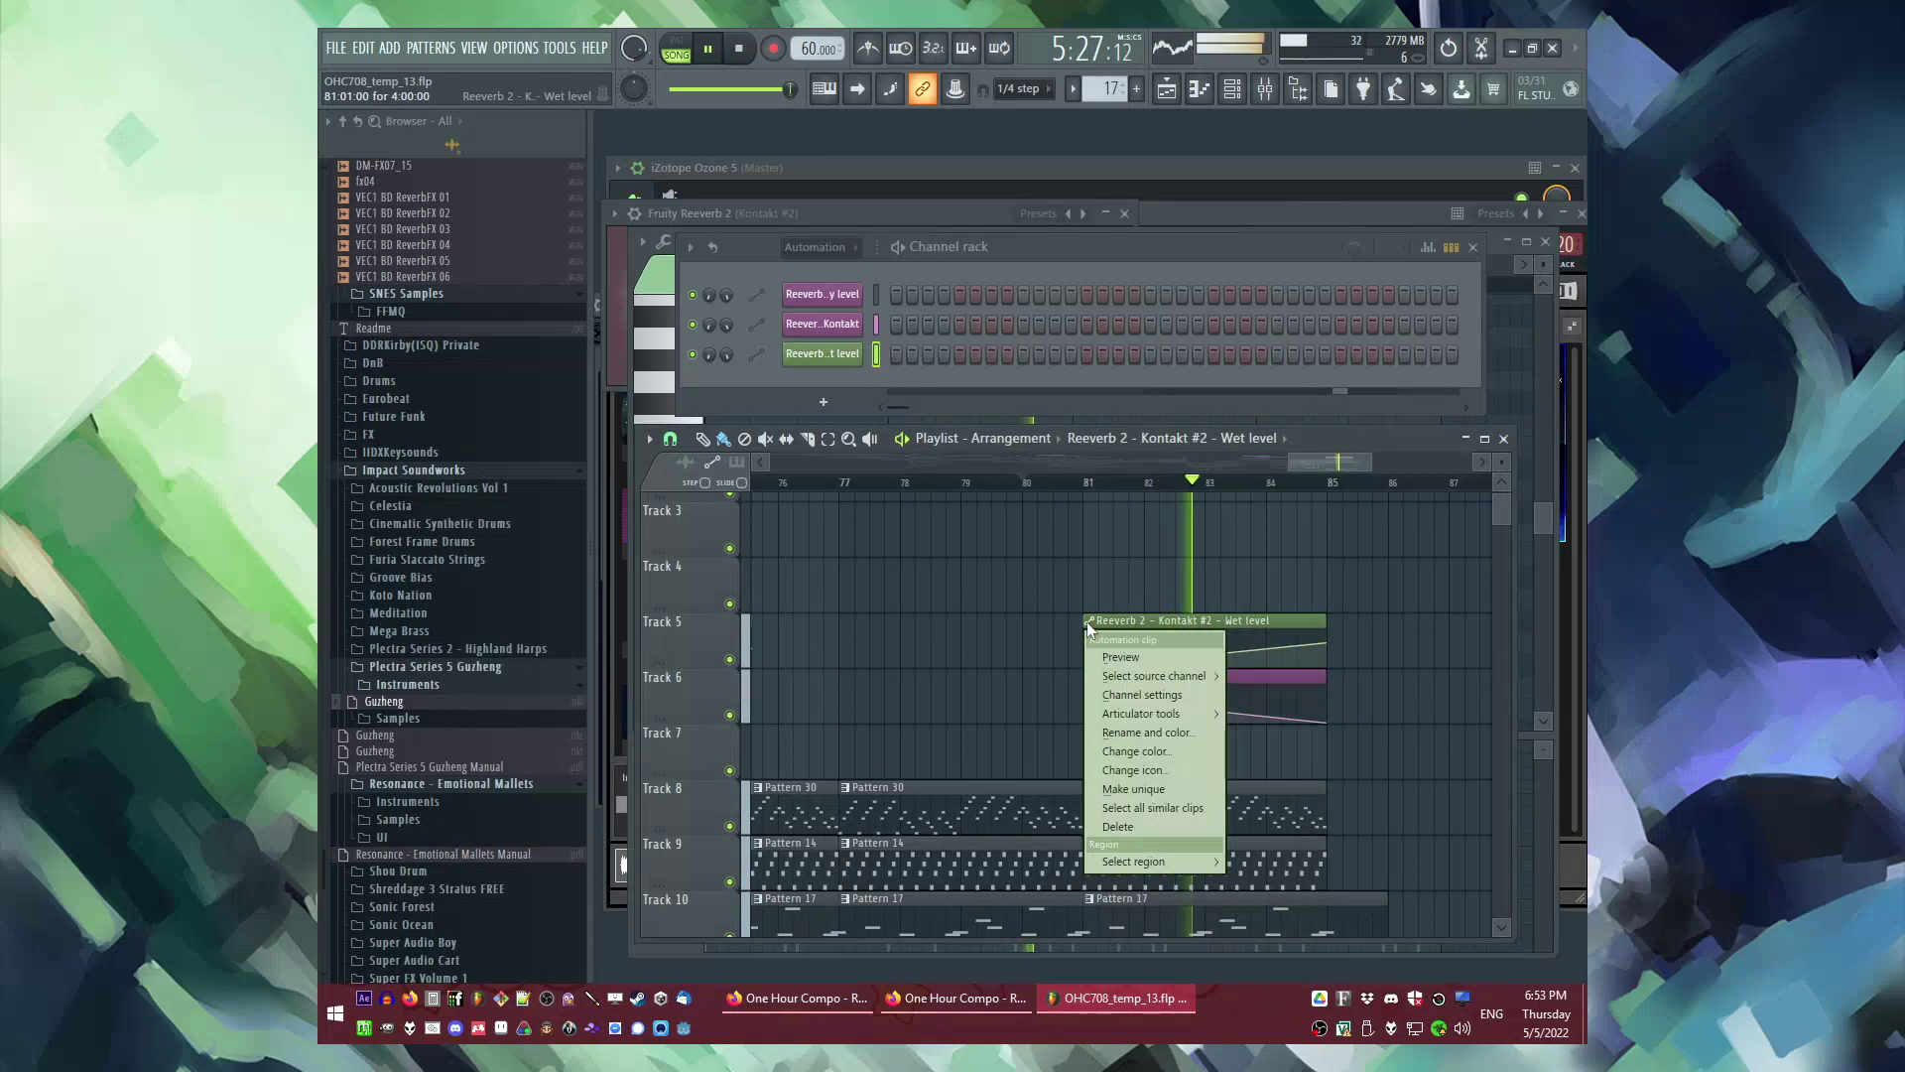
pyautogui.click(1135, 787)
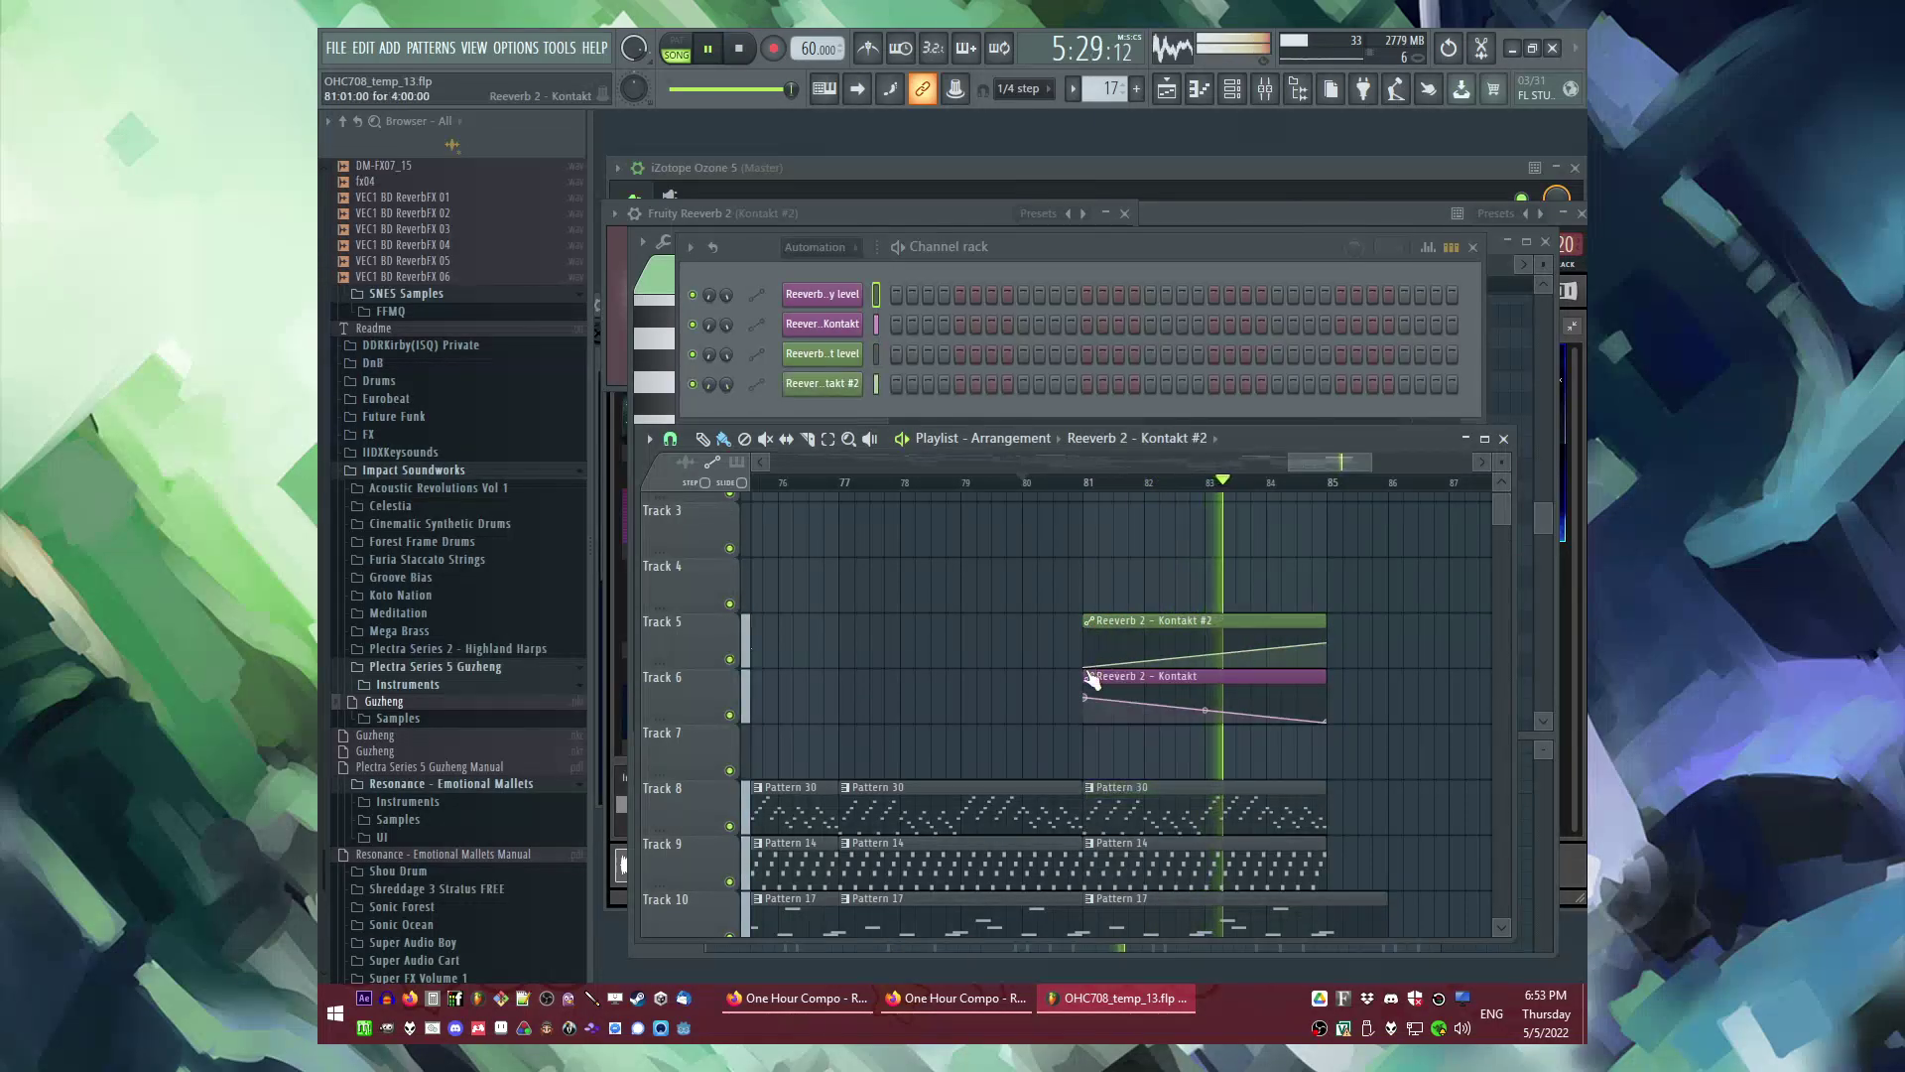
# Step: Make the Track 5 automation fall from its copied end value to zero, and stretch both reverb automation clips to bar 89
pyautogui.rightClick(1327, 645)
pyautogui.click(1367, 916)
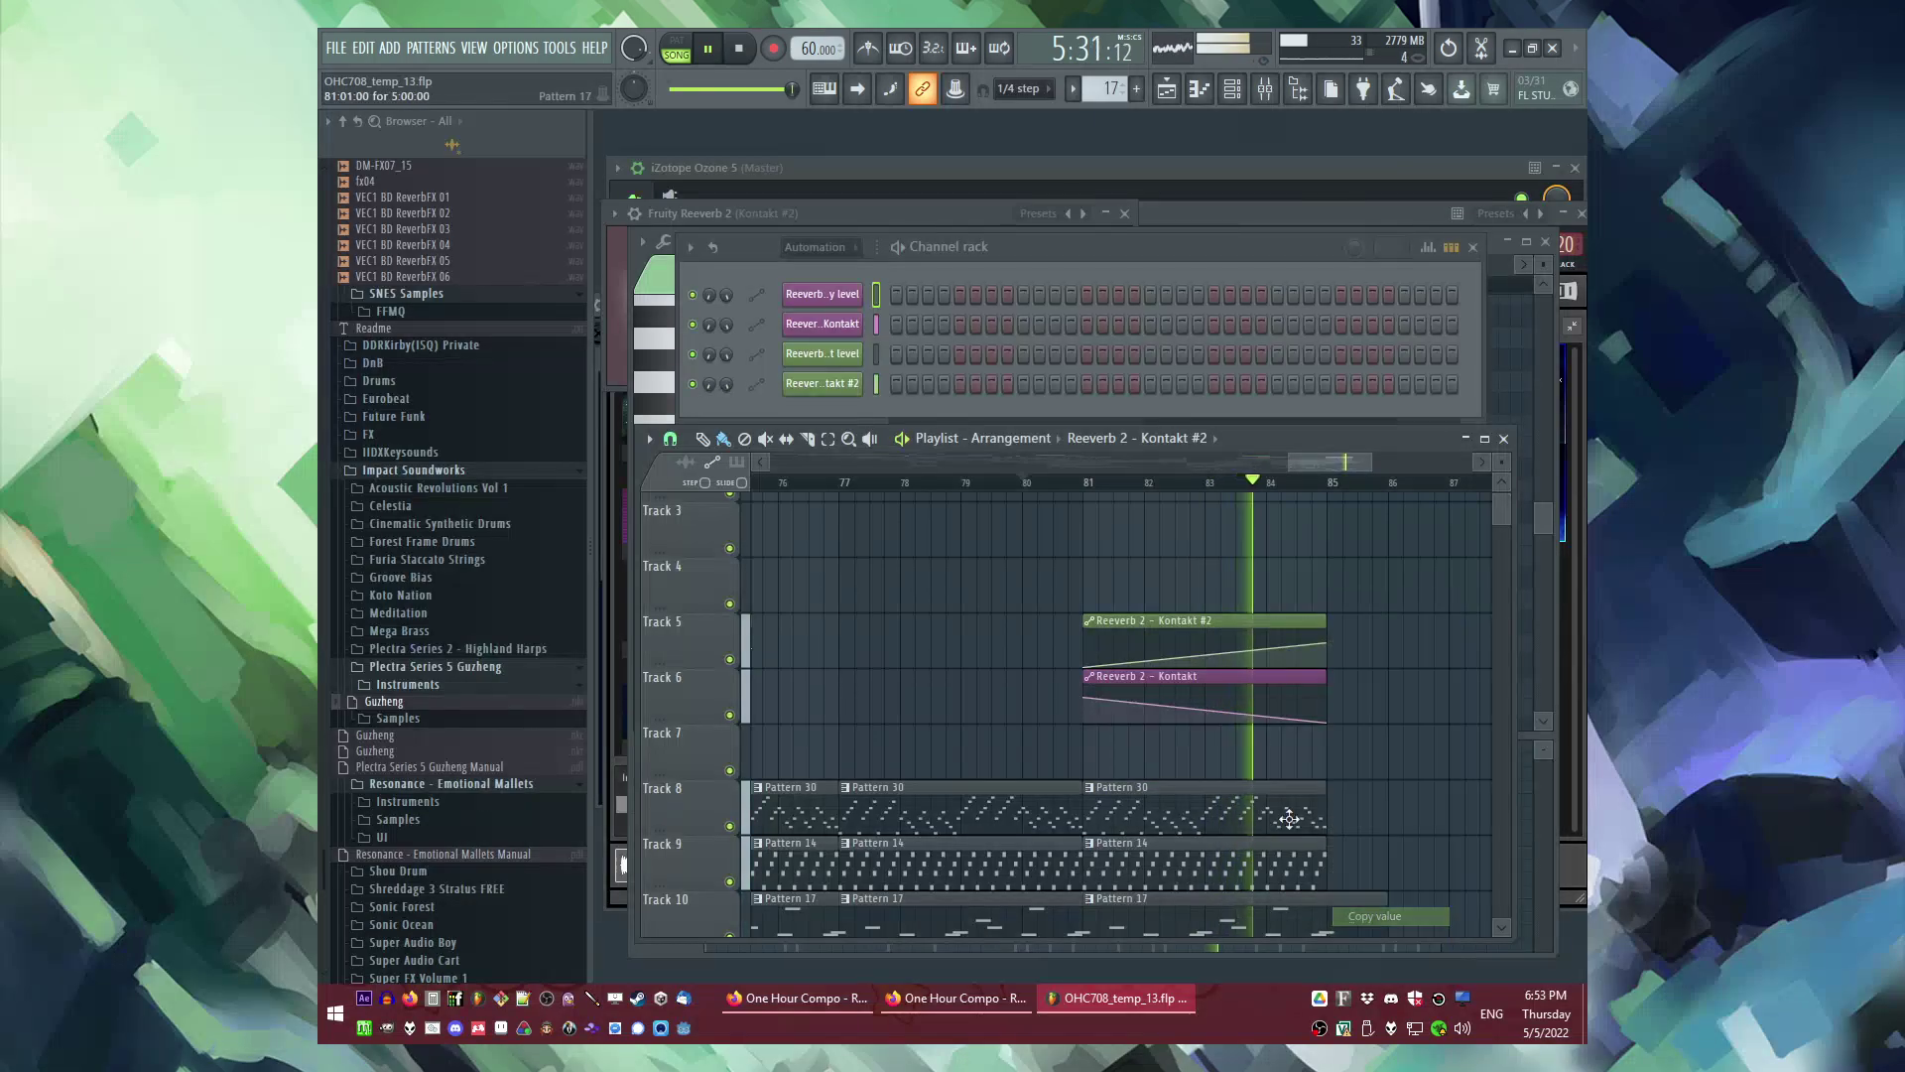
pyautogui.rightClick(1083, 670)
pyautogui.click(1141, 934)
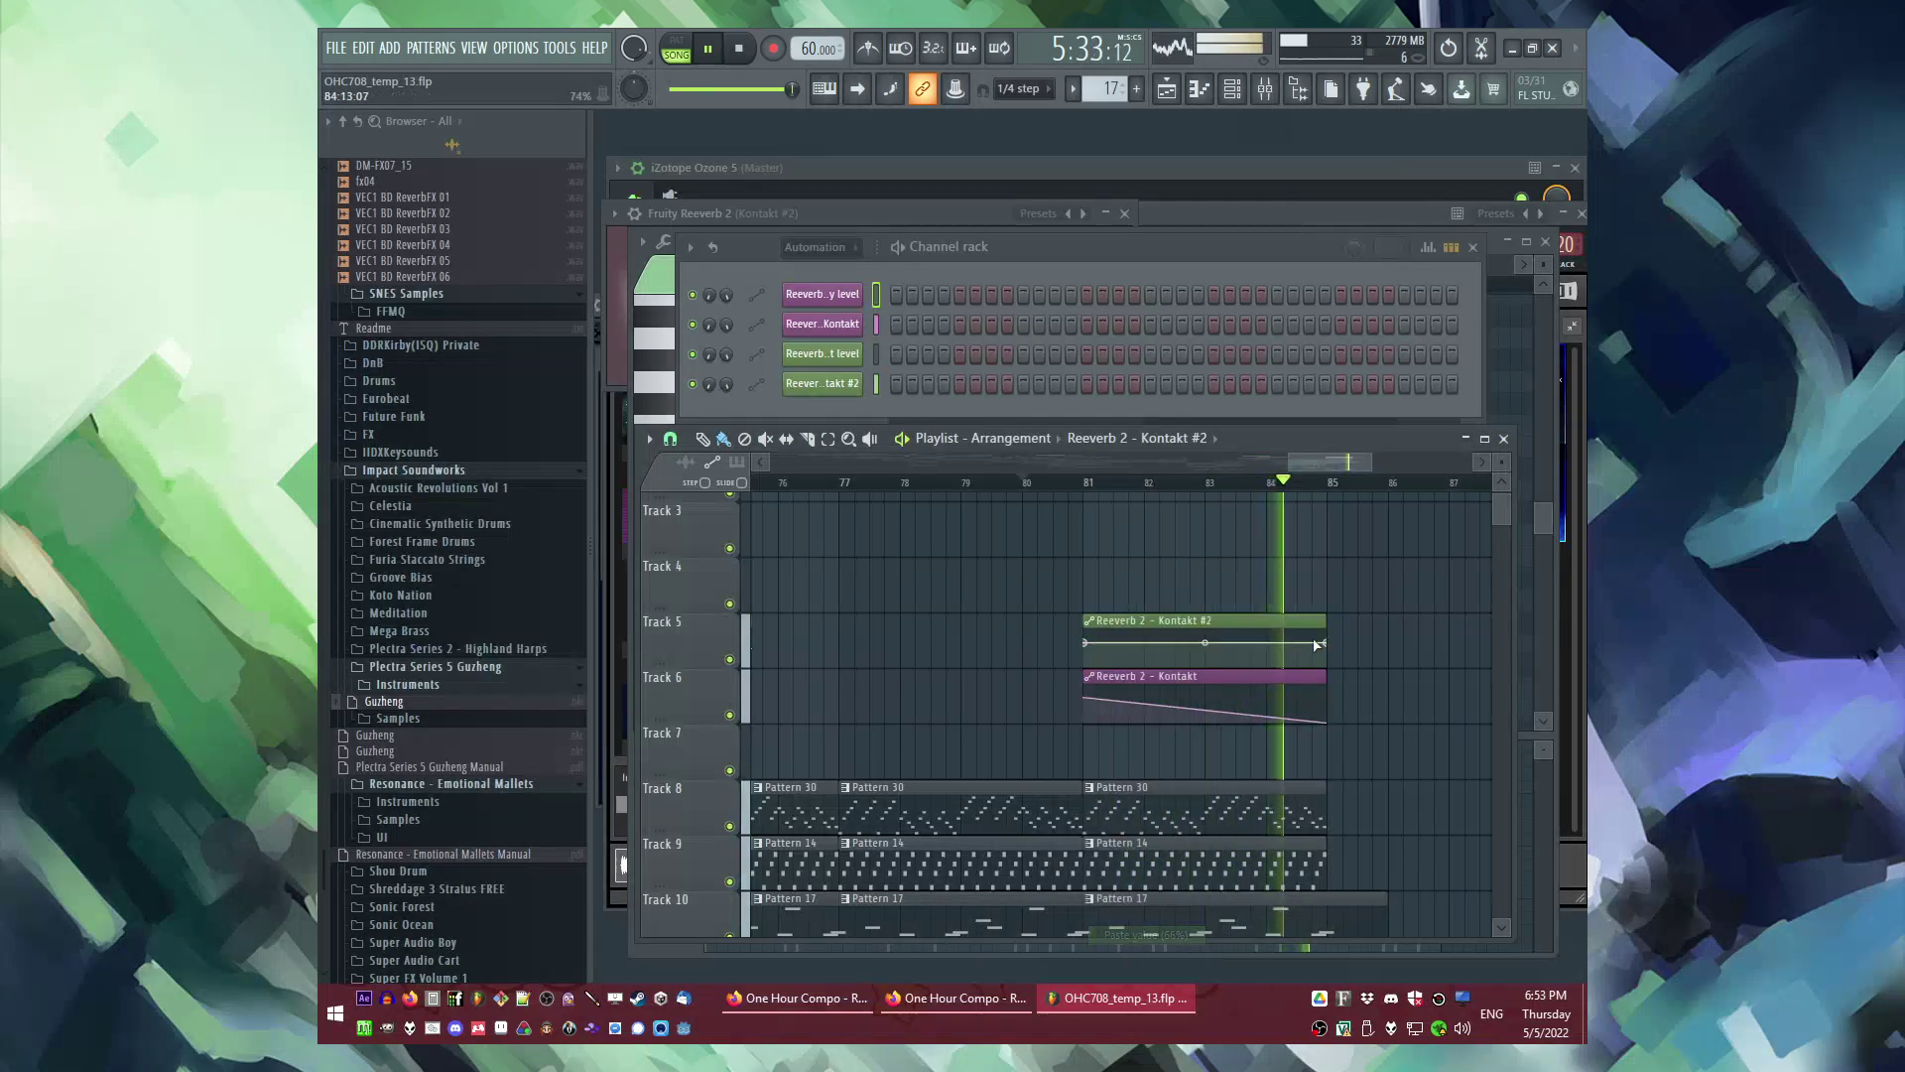
pyautogui.moveTo(1327, 642); pyautogui.dragTo(1330, 751)
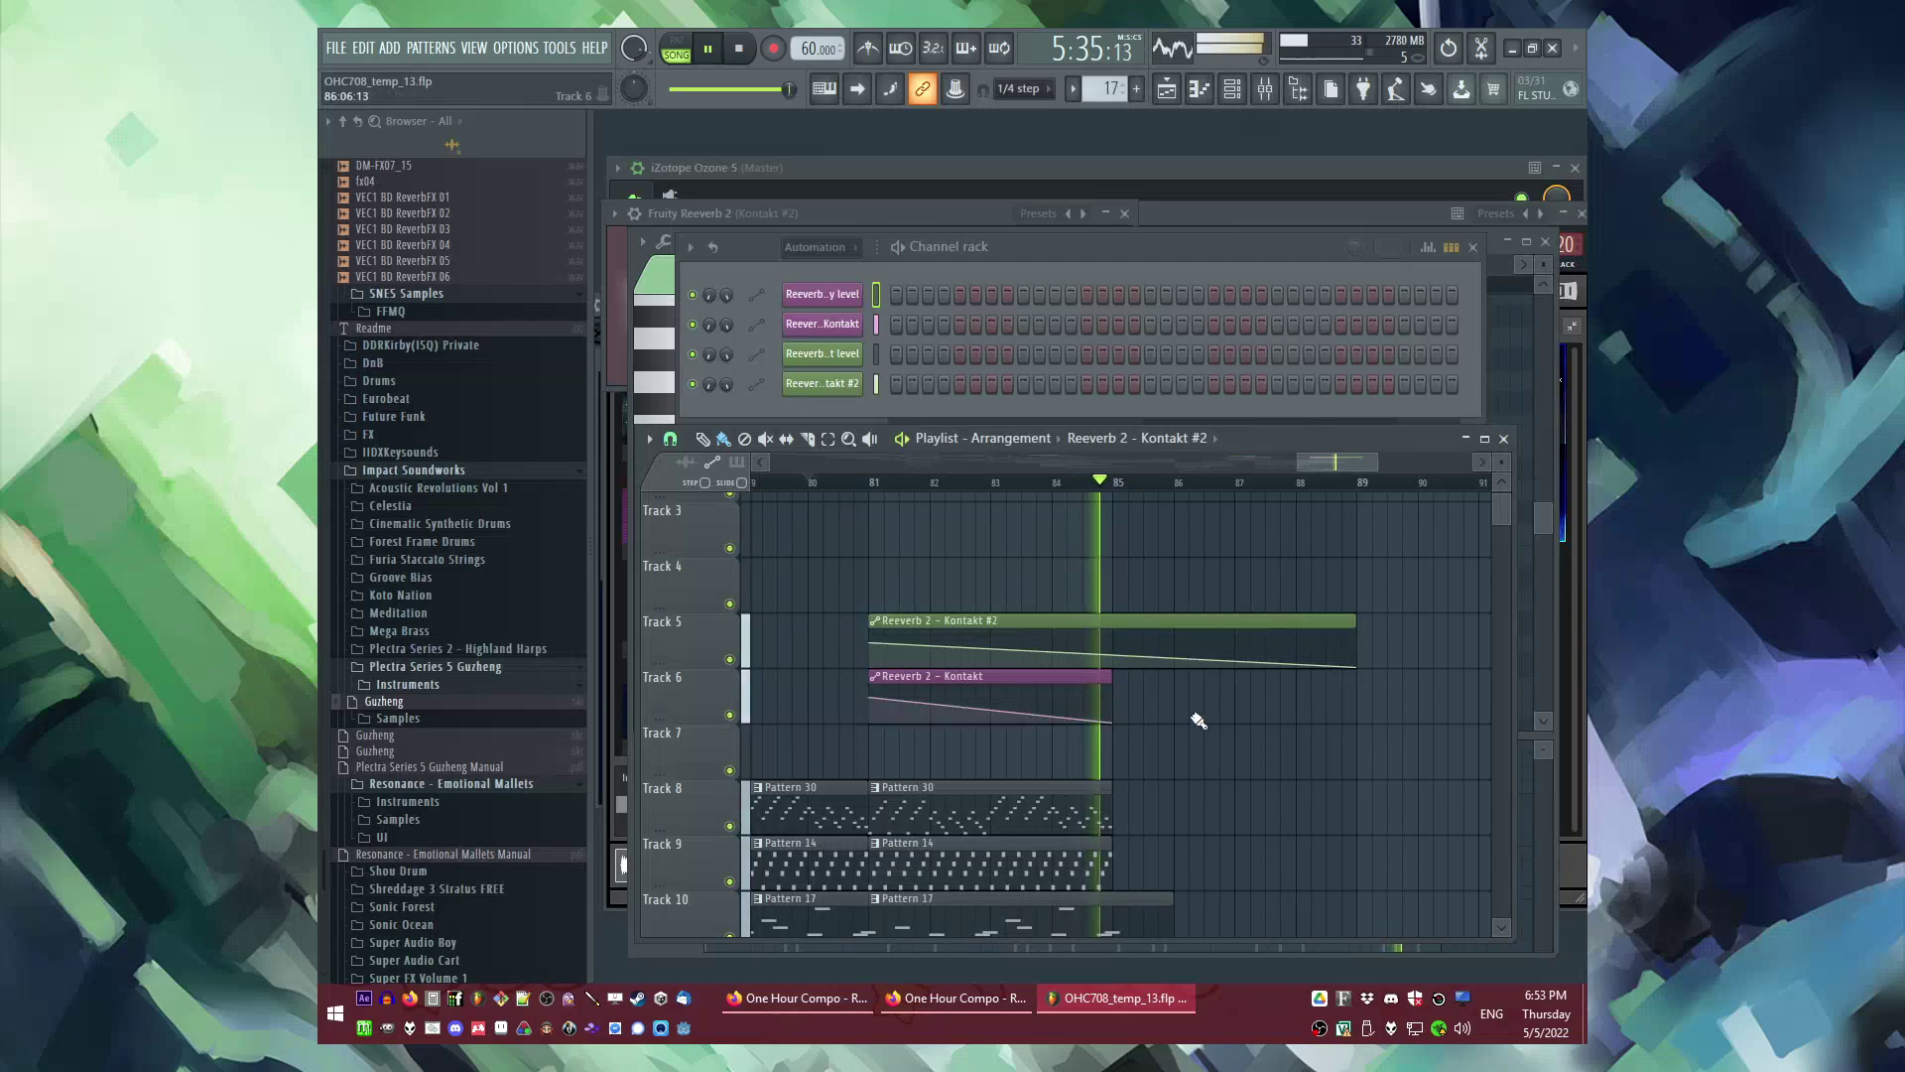
pyautogui.moveTo(1305, 808); pyautogui.dragTo(1357, 820)
pyautogui.press('space')
# Step: Place the bell audio clip on Track 7 so that it leads into bar 81
pyautogui.scroll(-6, 1341, 817)
pyautogui.scroll(-4, 1300, 791)
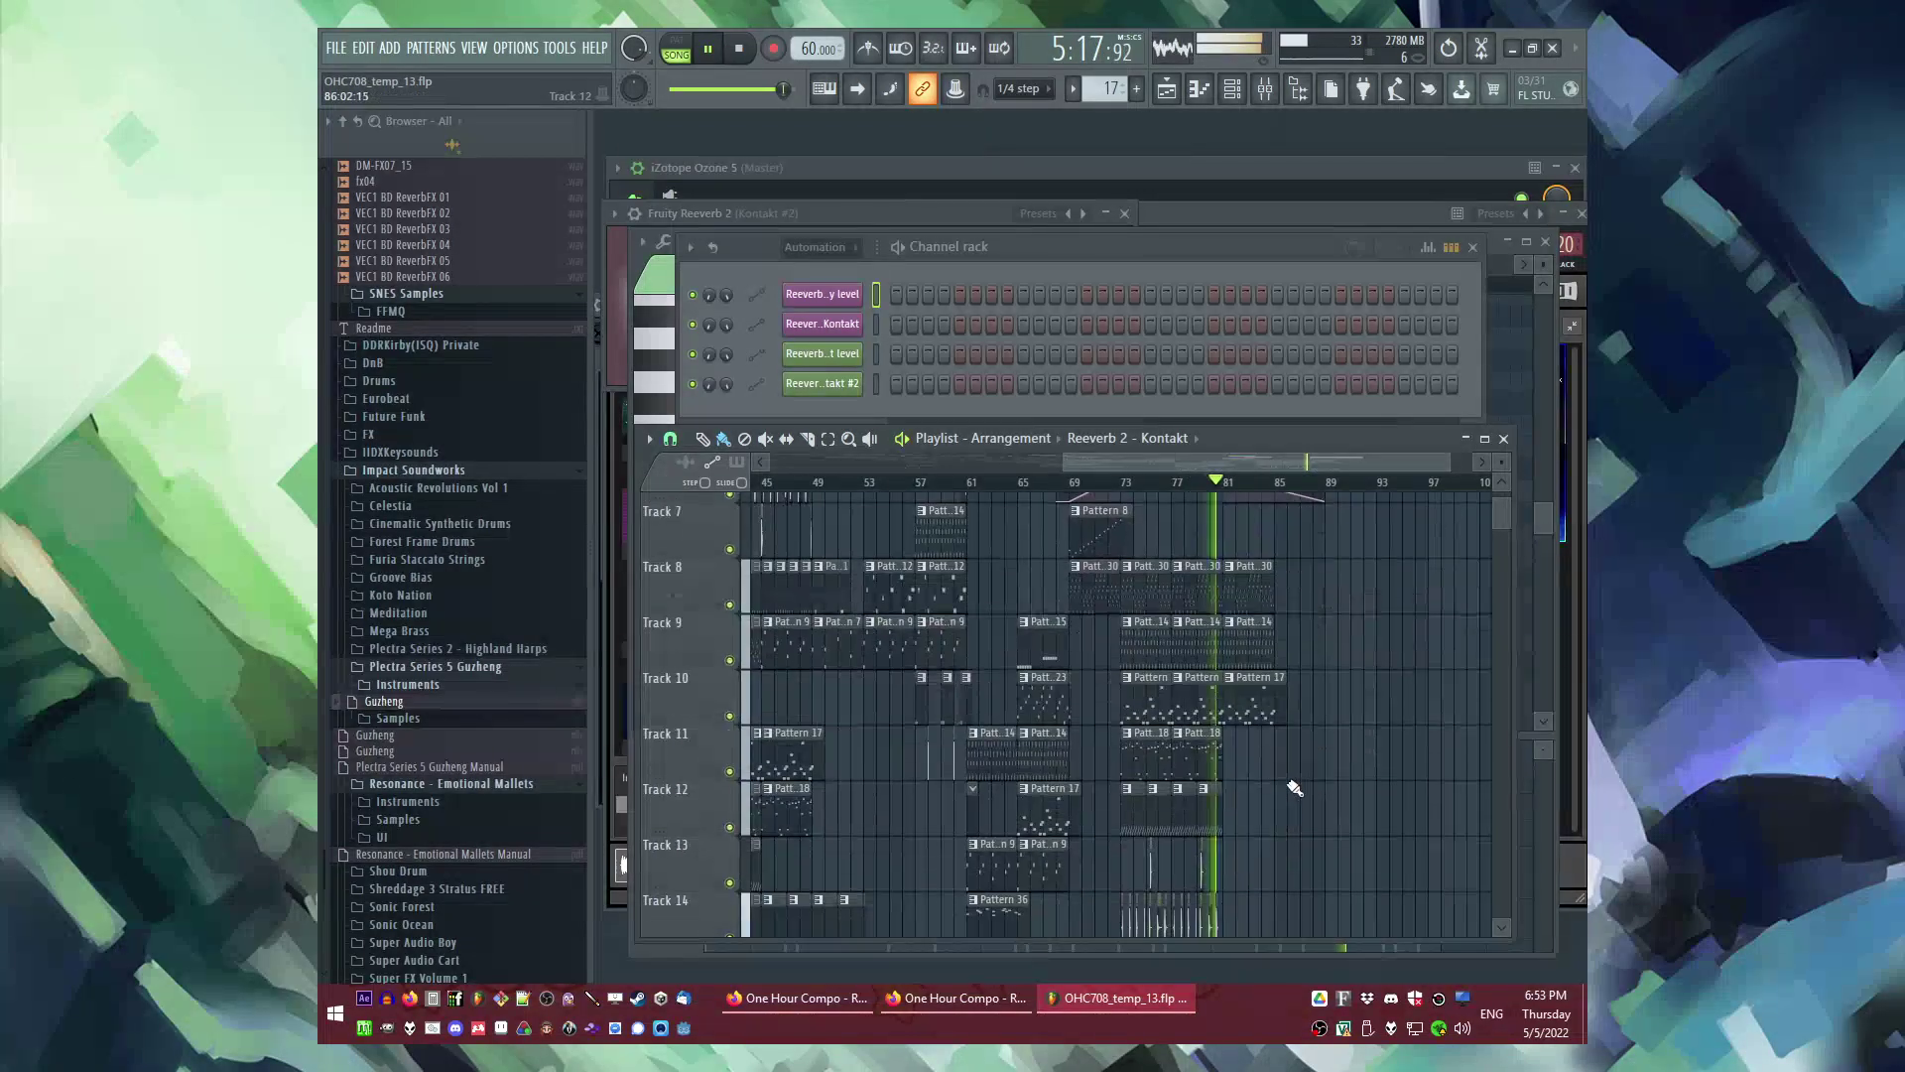
pyautogui.scroll(5, 1299, 790)
pyautogui.click(959, 748)
pyautogui.scroll(5, 1212, 815)
pyautogui.moveTo(1188, 822)
pyautogui.mouseDown()
pyautogui.moveTo(1174, 815)
pyautogui.moveTo(1209, 816)
pyautogui.mouseUp()
pyautogui.scroll(5, 1165, 815)
pyautogui.scroll(-3, 1111, 585)
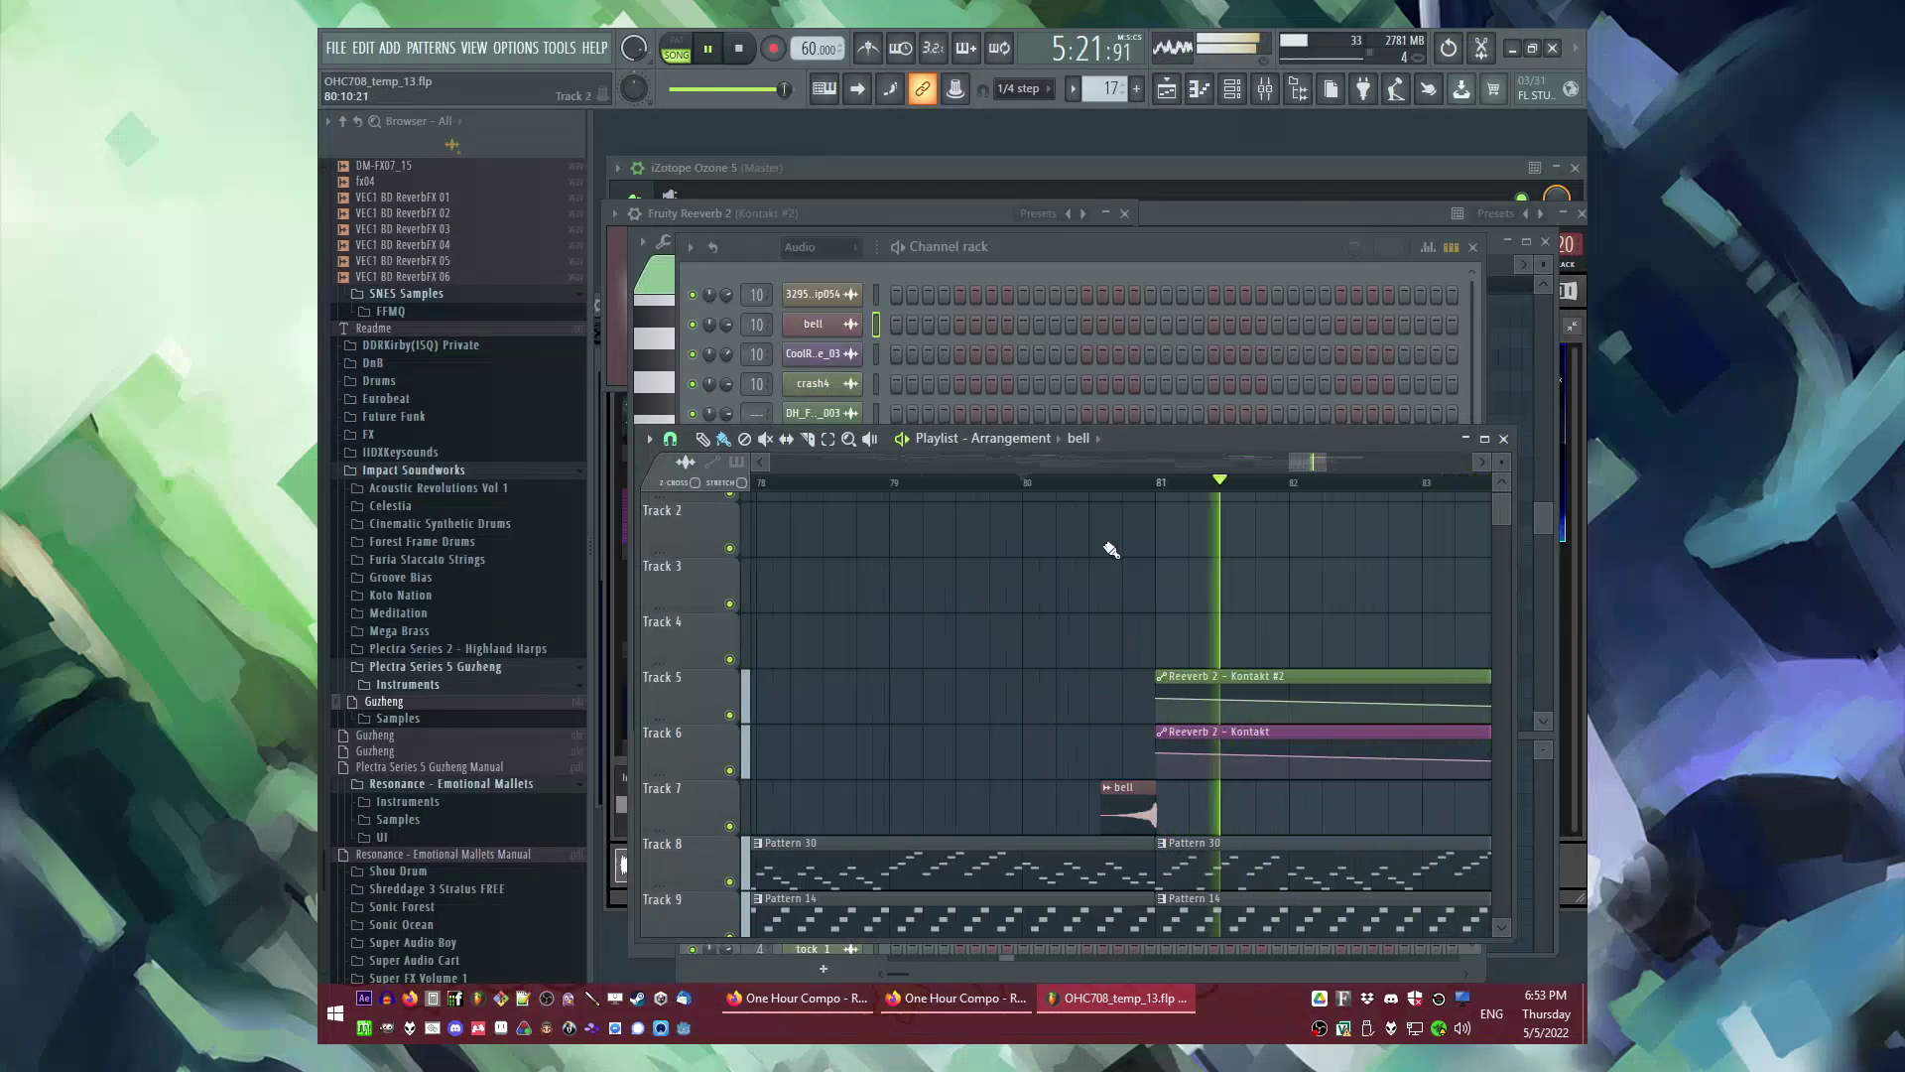
pyautogui.scroll(-4, 1110, 484)
pyautogui.scroll(-3, 1029, 612)
pyautogui.scroll(-1, 1231, 689)
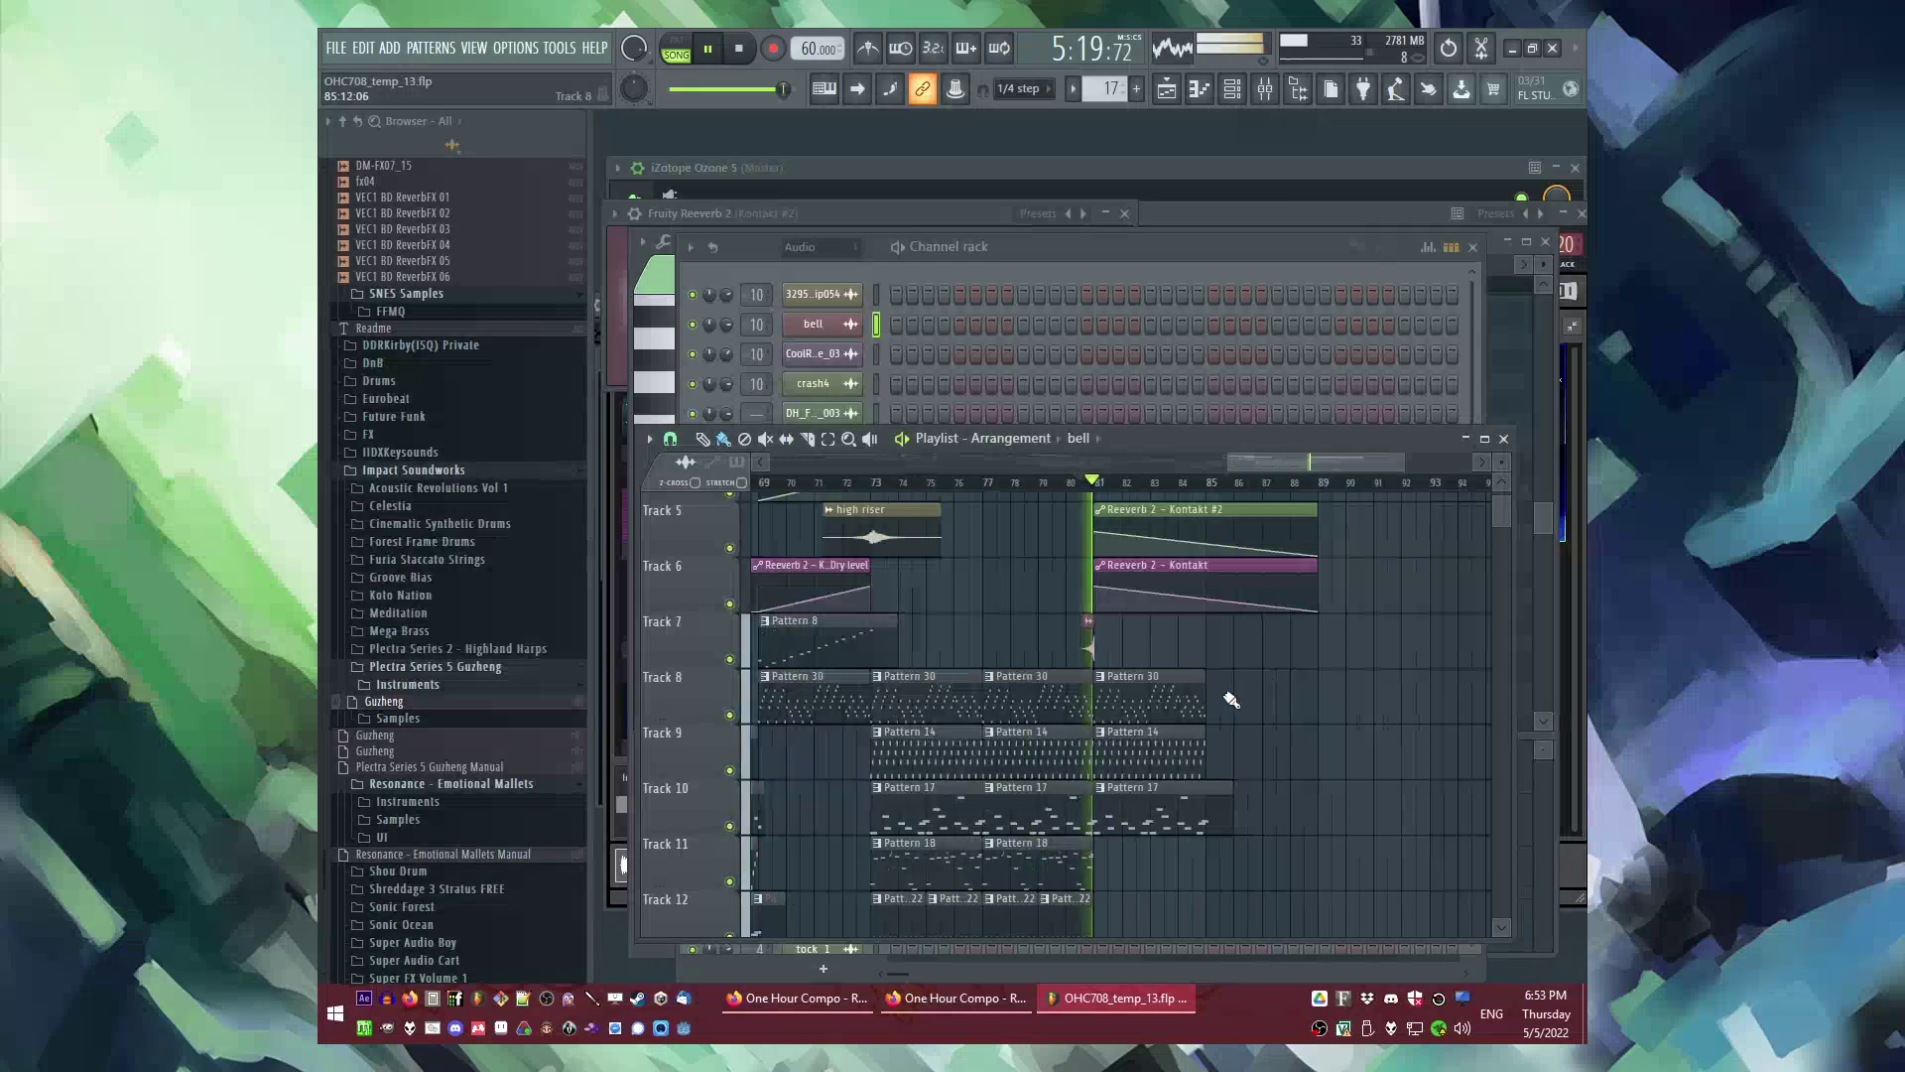
# Step: Duplicate the bar 81 Pattern 30 and Pattern 14 clips to bar 85
pyautogui.scroll(4, 1225, 688)
pyautogui.moveTo(1263, 684); pyautogui.dragTo(1067, 757)
pyautogui.hotkey('ctrl', 'b')
pyautogui.scroll(-2, 1059, 759)
pyautogui.scroll(-2, 1276, 839)
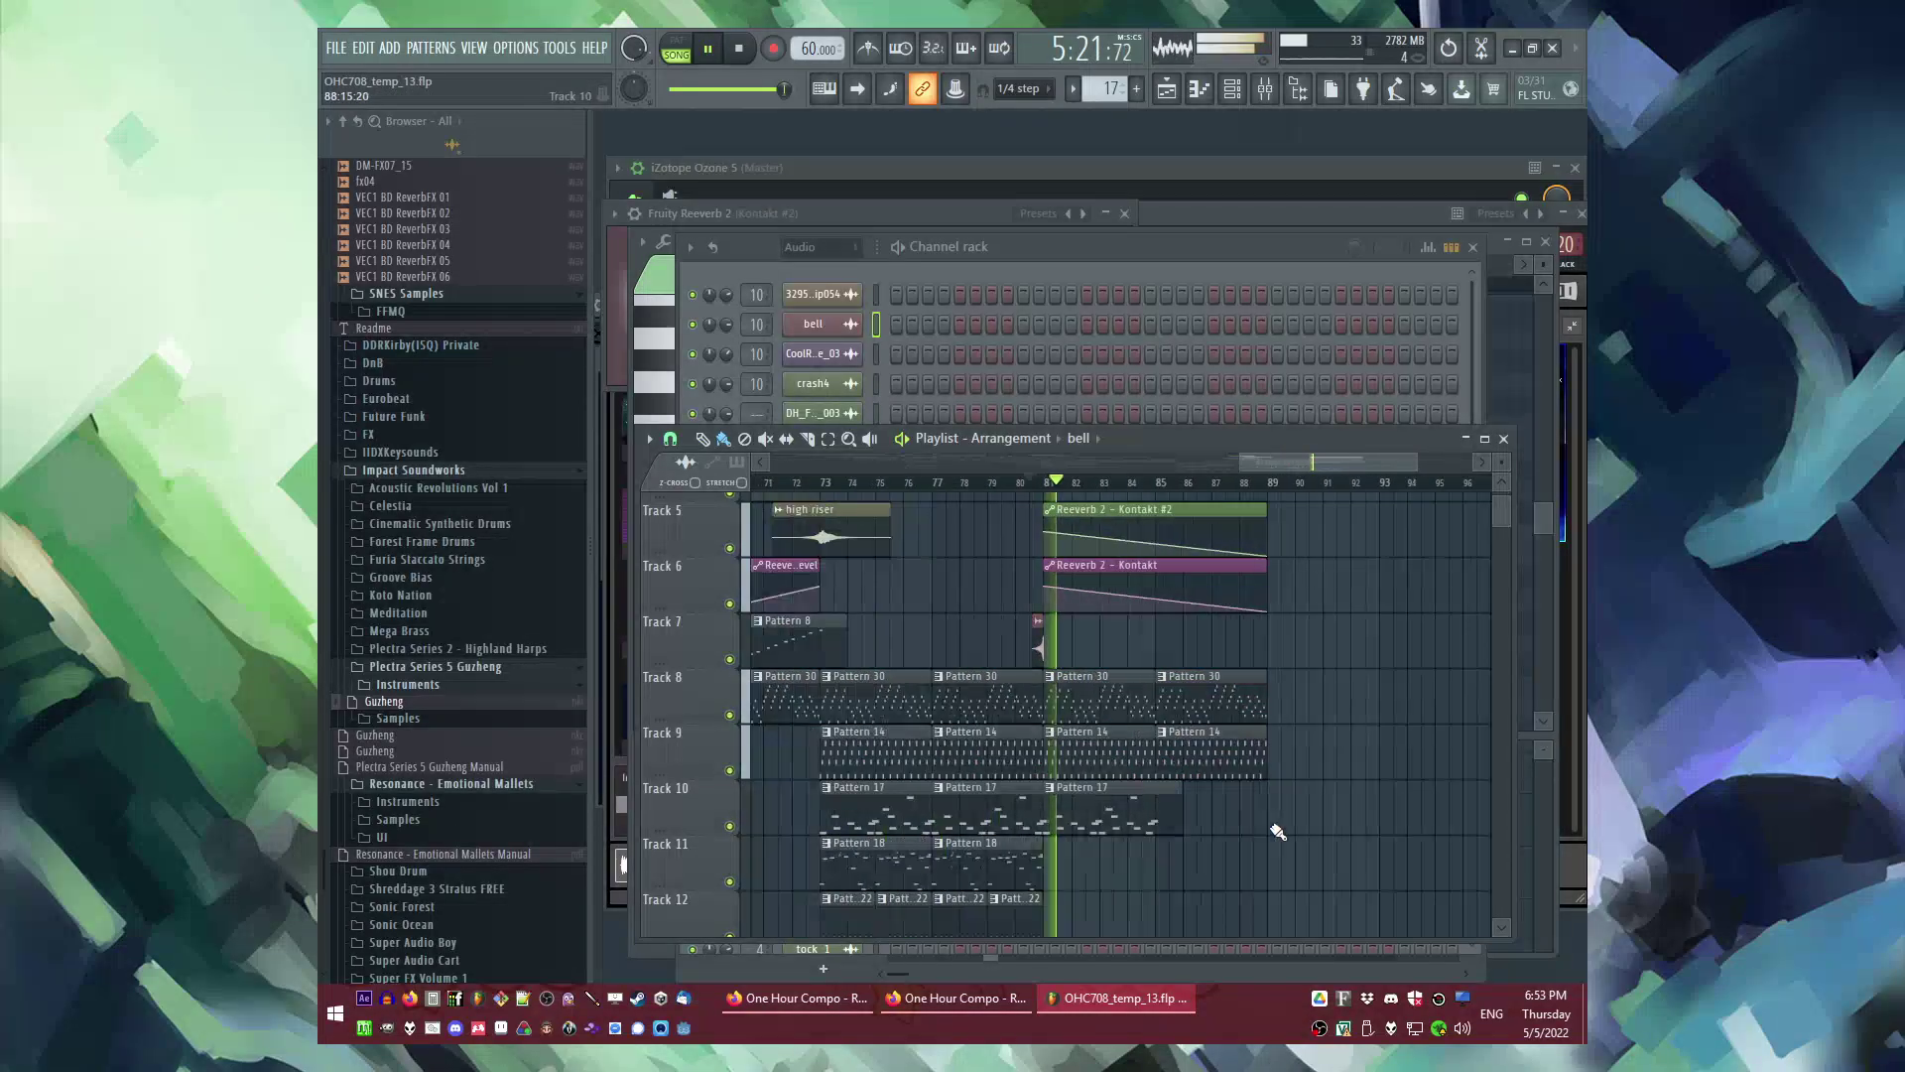
# Step: Review the clips around bar 81 on the middle and lower tracks during playback and check Pattern 22
pyautogui.scroll(-2, 1197, 844)
pyautogui.scroll(2, 1121, 816)
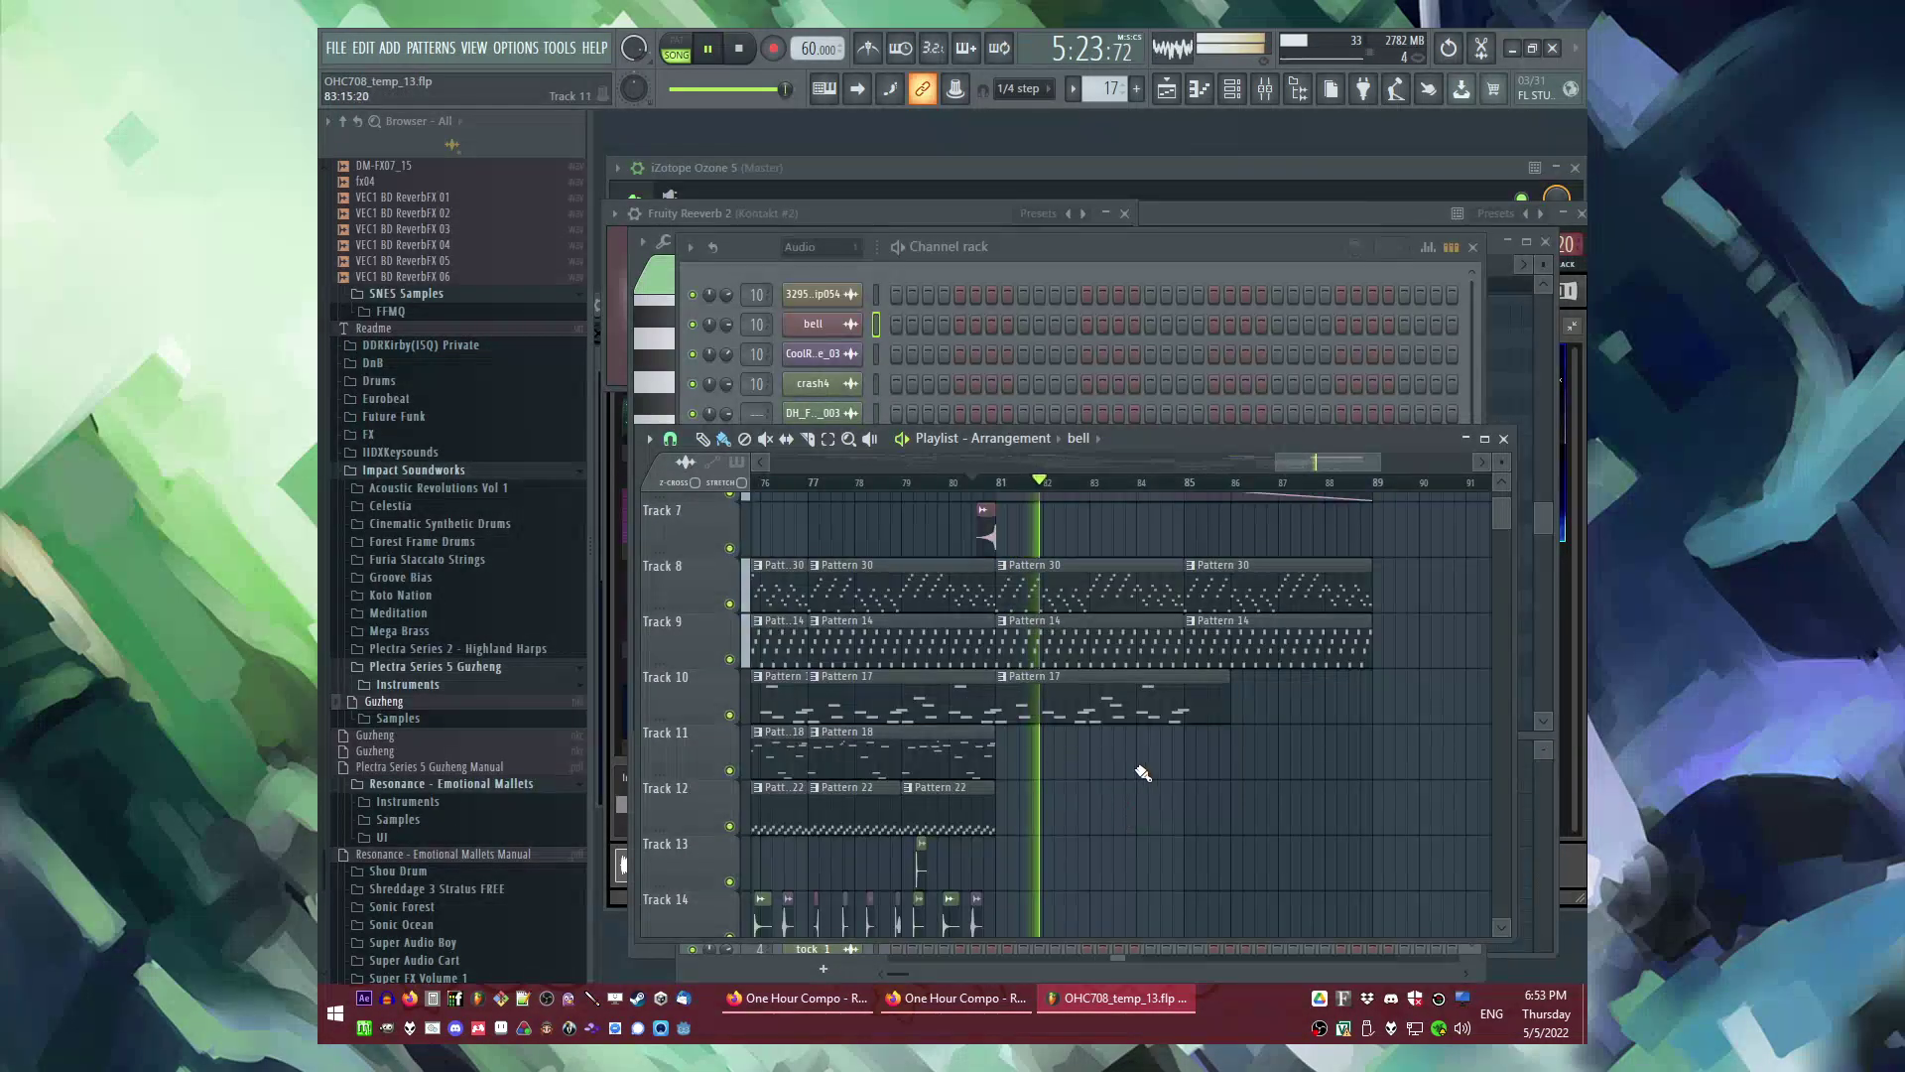
pyautogui.scroll(1, 1165, 788)
pyautogui.scroll(-2, 1162, 784)
pyautogui.scroll(-4, 1116, 743)
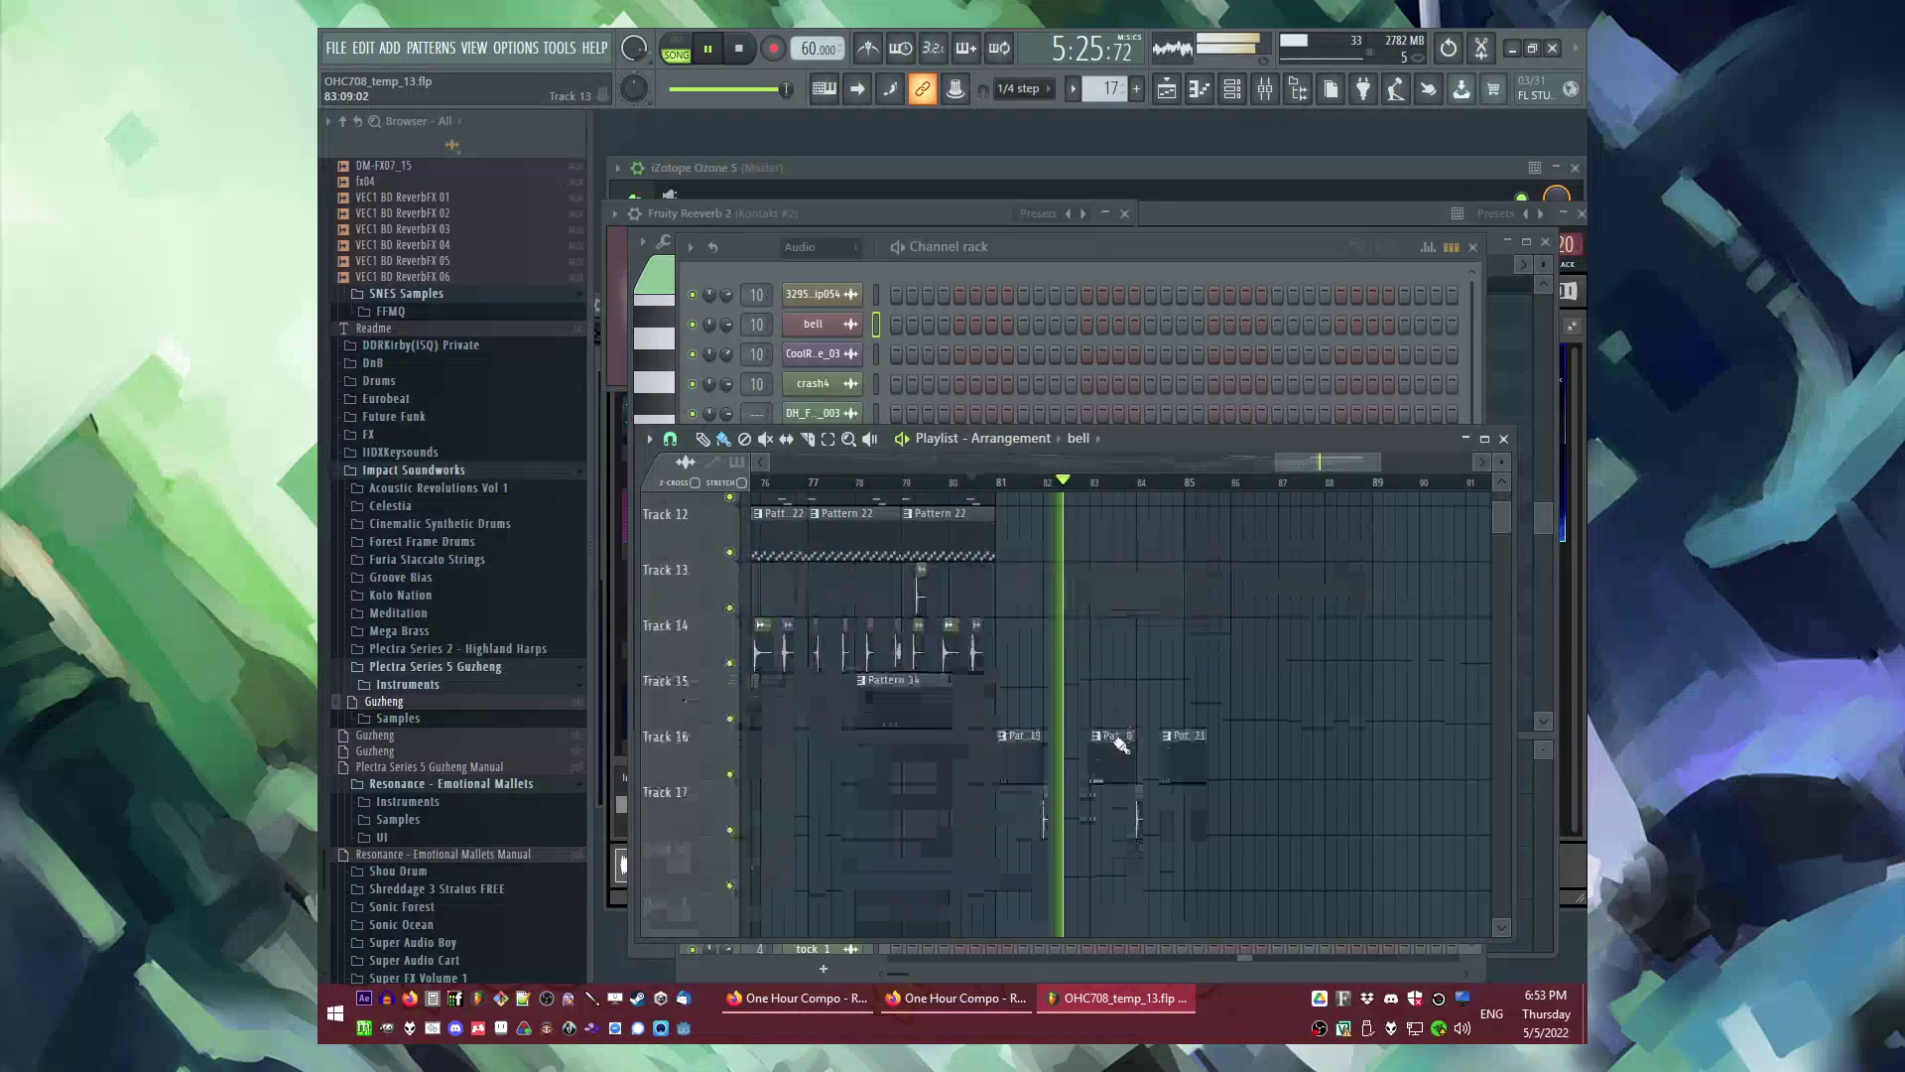
pyautogui.scroll(5, 1115, 746)
pyautogui.scroll(2, 1151, 759)
pyautogui.scroll(-1, 1314, 835)
pyautogui.scroll(1, 1289, 835)
pyautogui.scroll(-2, 1180, 821)
pyautogui.click(974, 796)
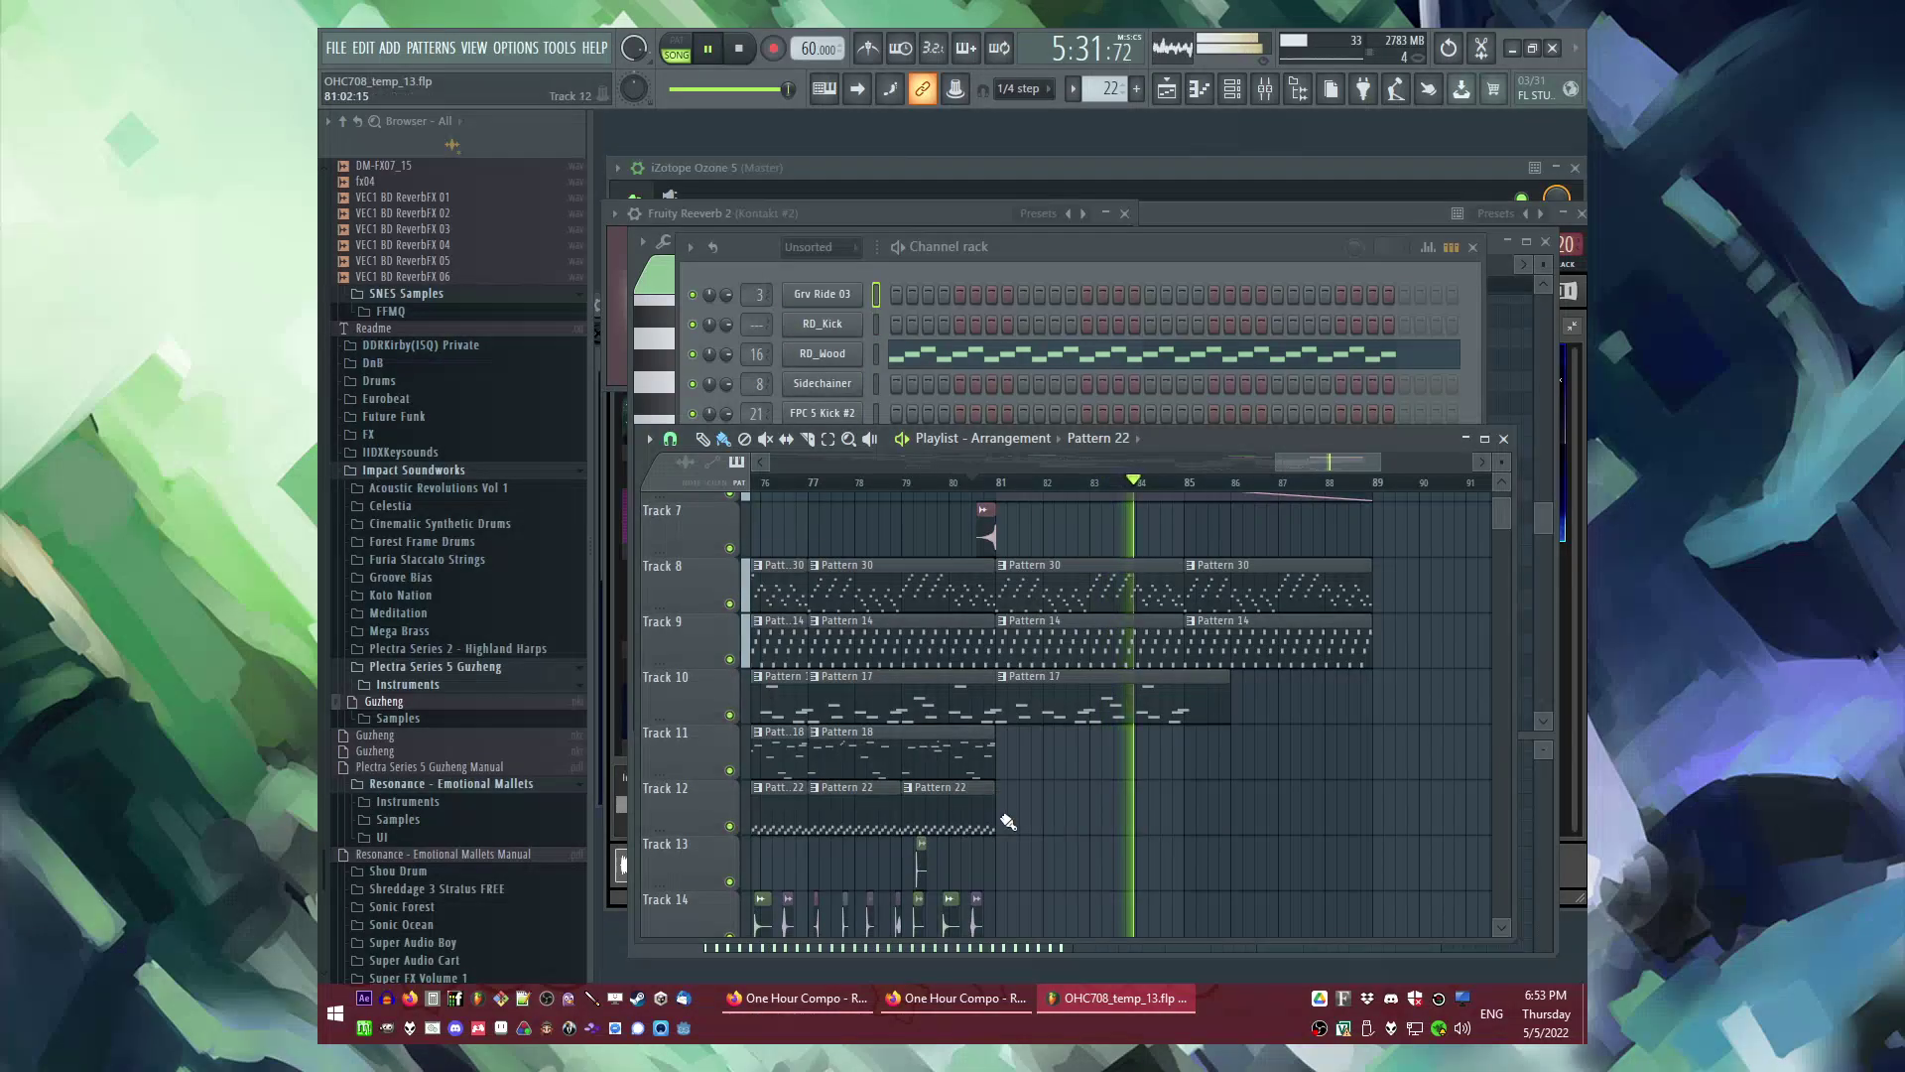
# Step: Pick up Pattern 11 from Track 5 at bar 21 and place it on Track 11 at bars 81 and 85
pyautogui.scroll(5, 1007, 822)
pyautogui.scroll(-4, 1234, 791)
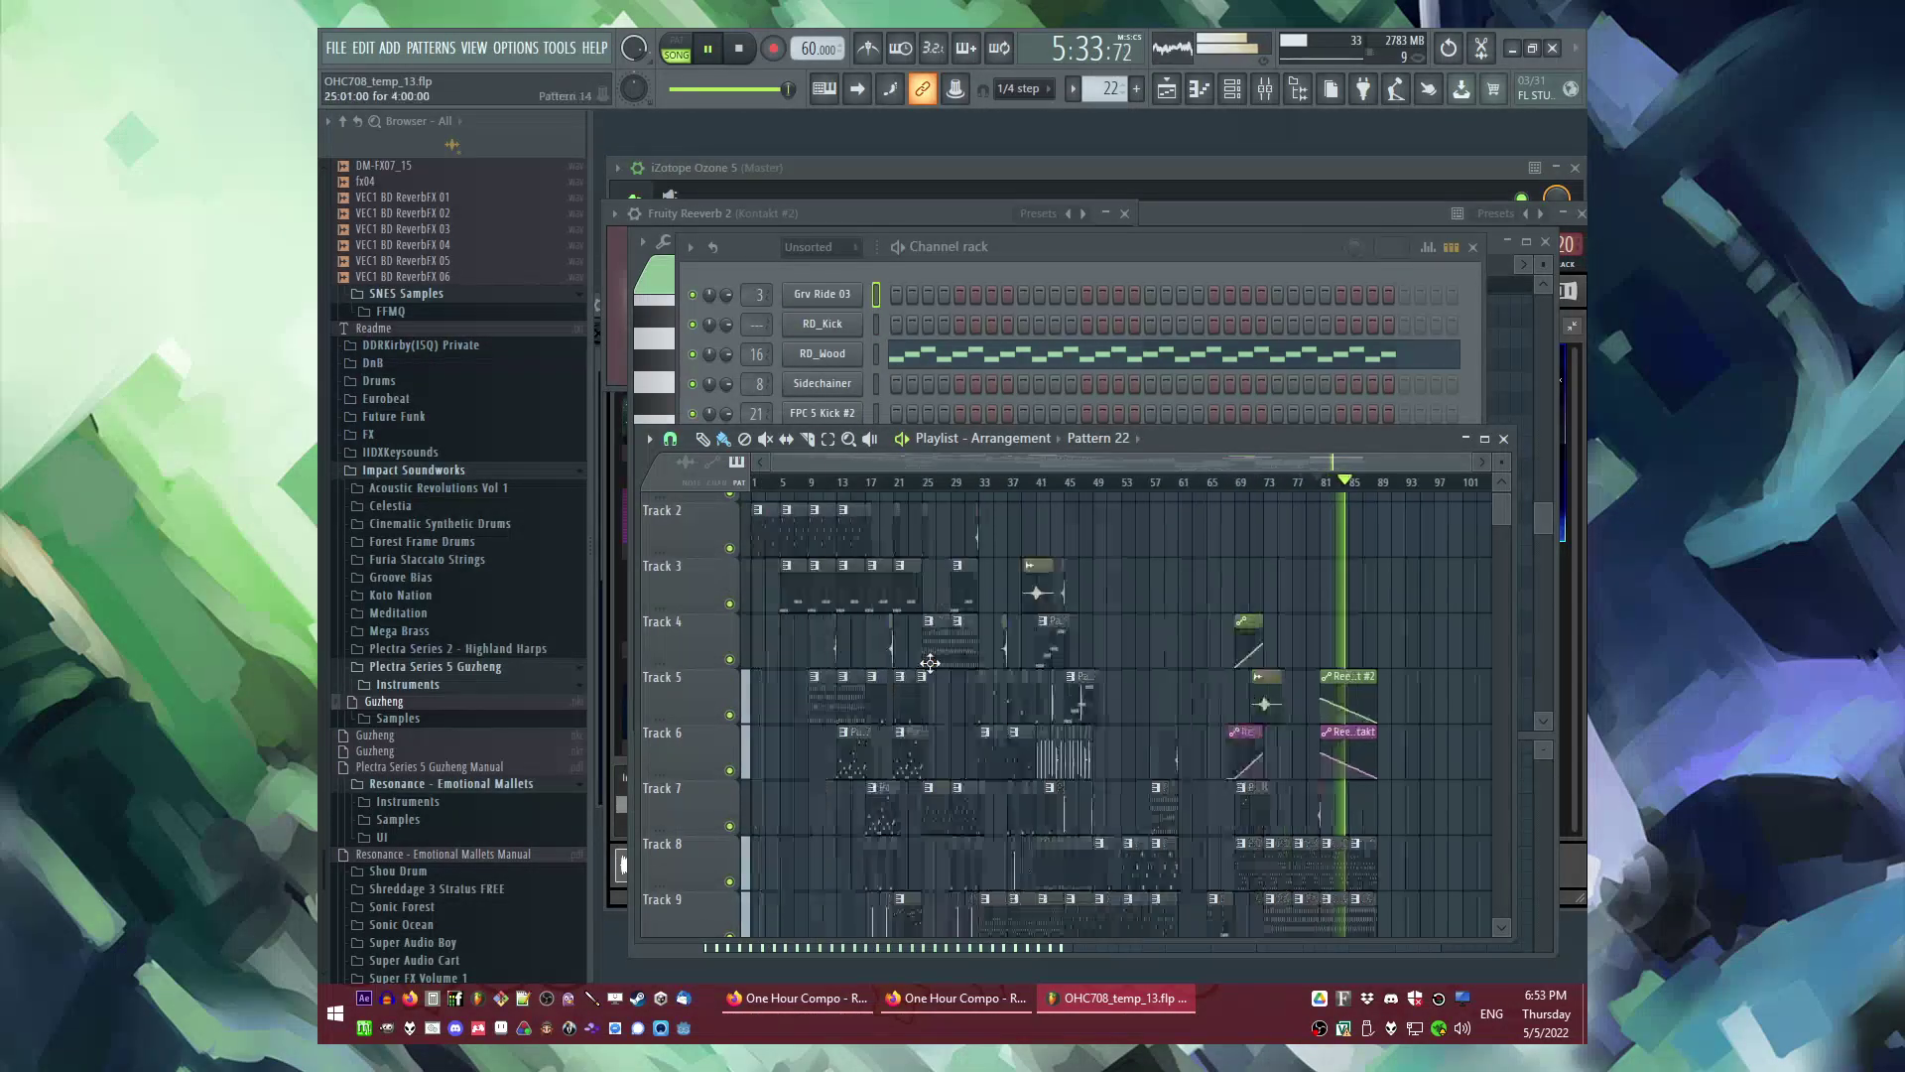
pyautogui.scroll(3, 898, 732)
pyautogui.click(927, 705)
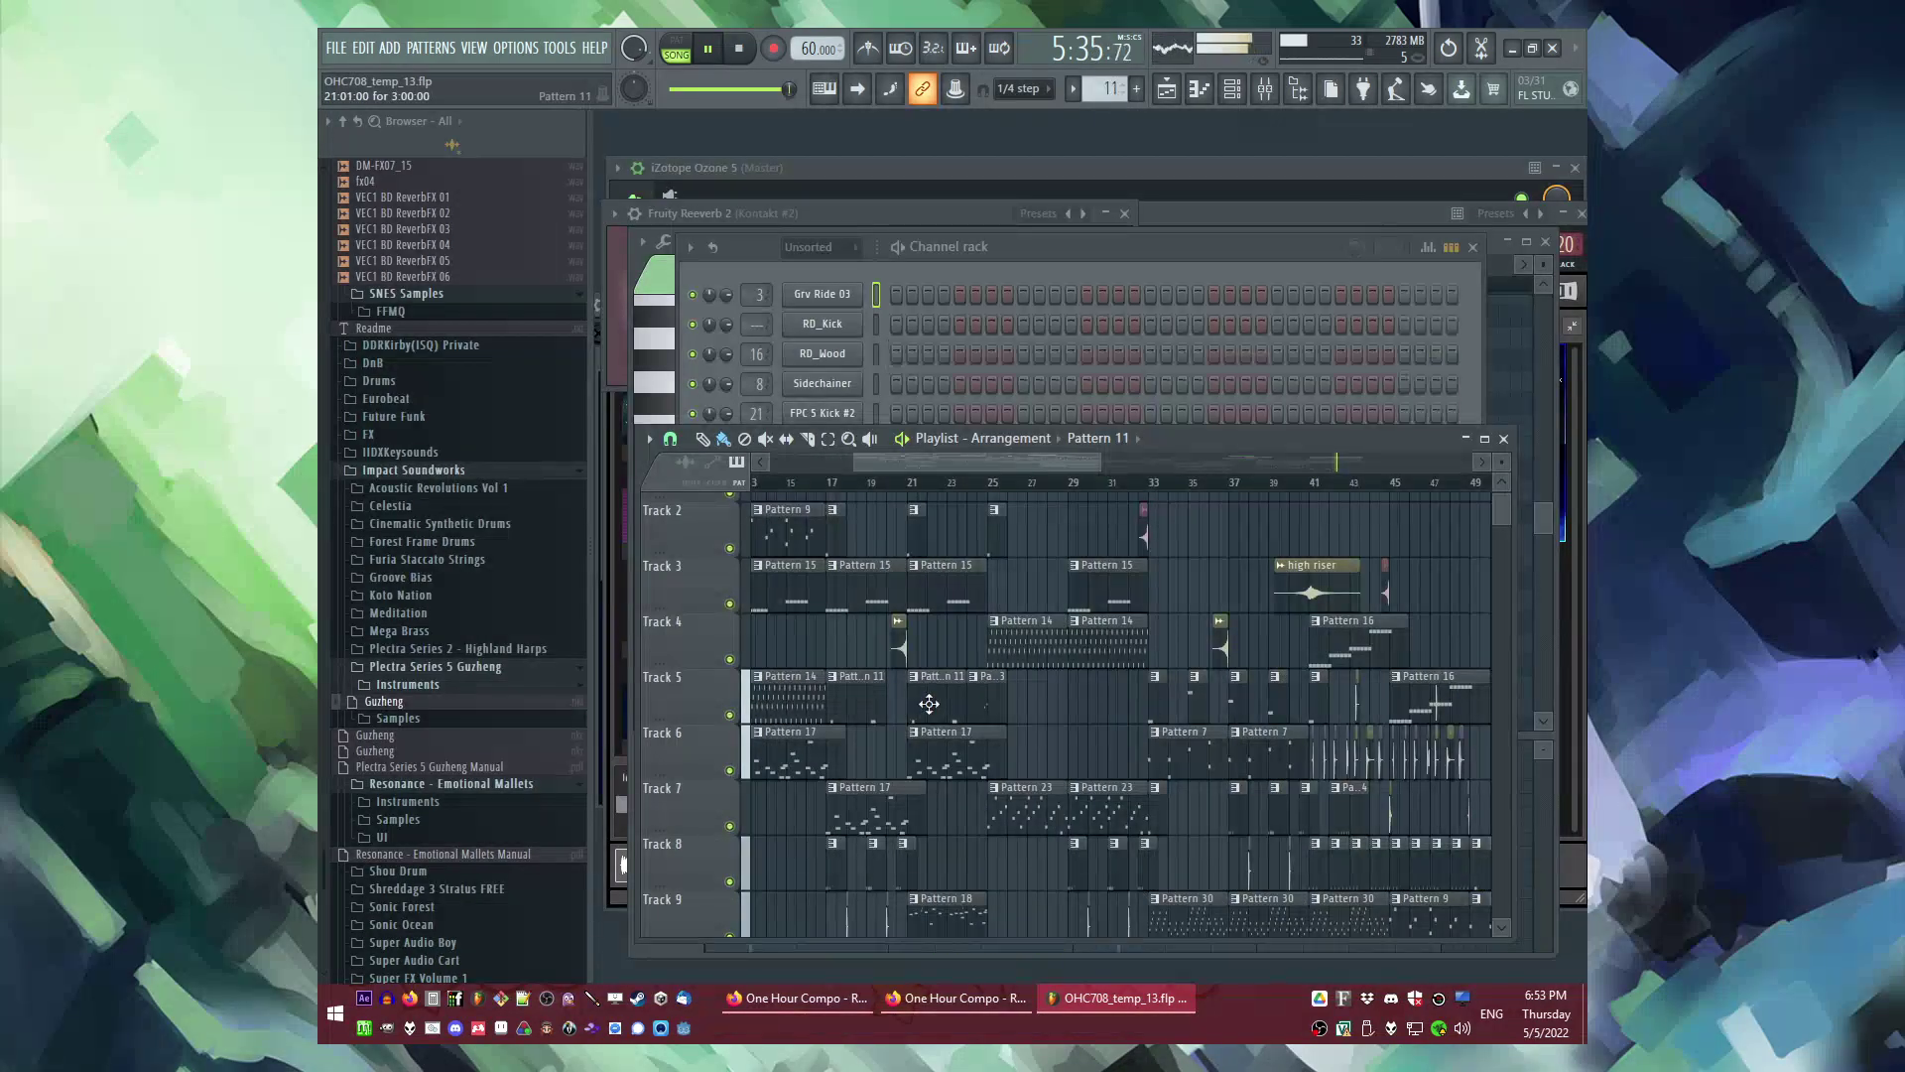
pyautogui.scroll(-8, 926, 703)
pyautogui.scroll(2, 1384, 789)
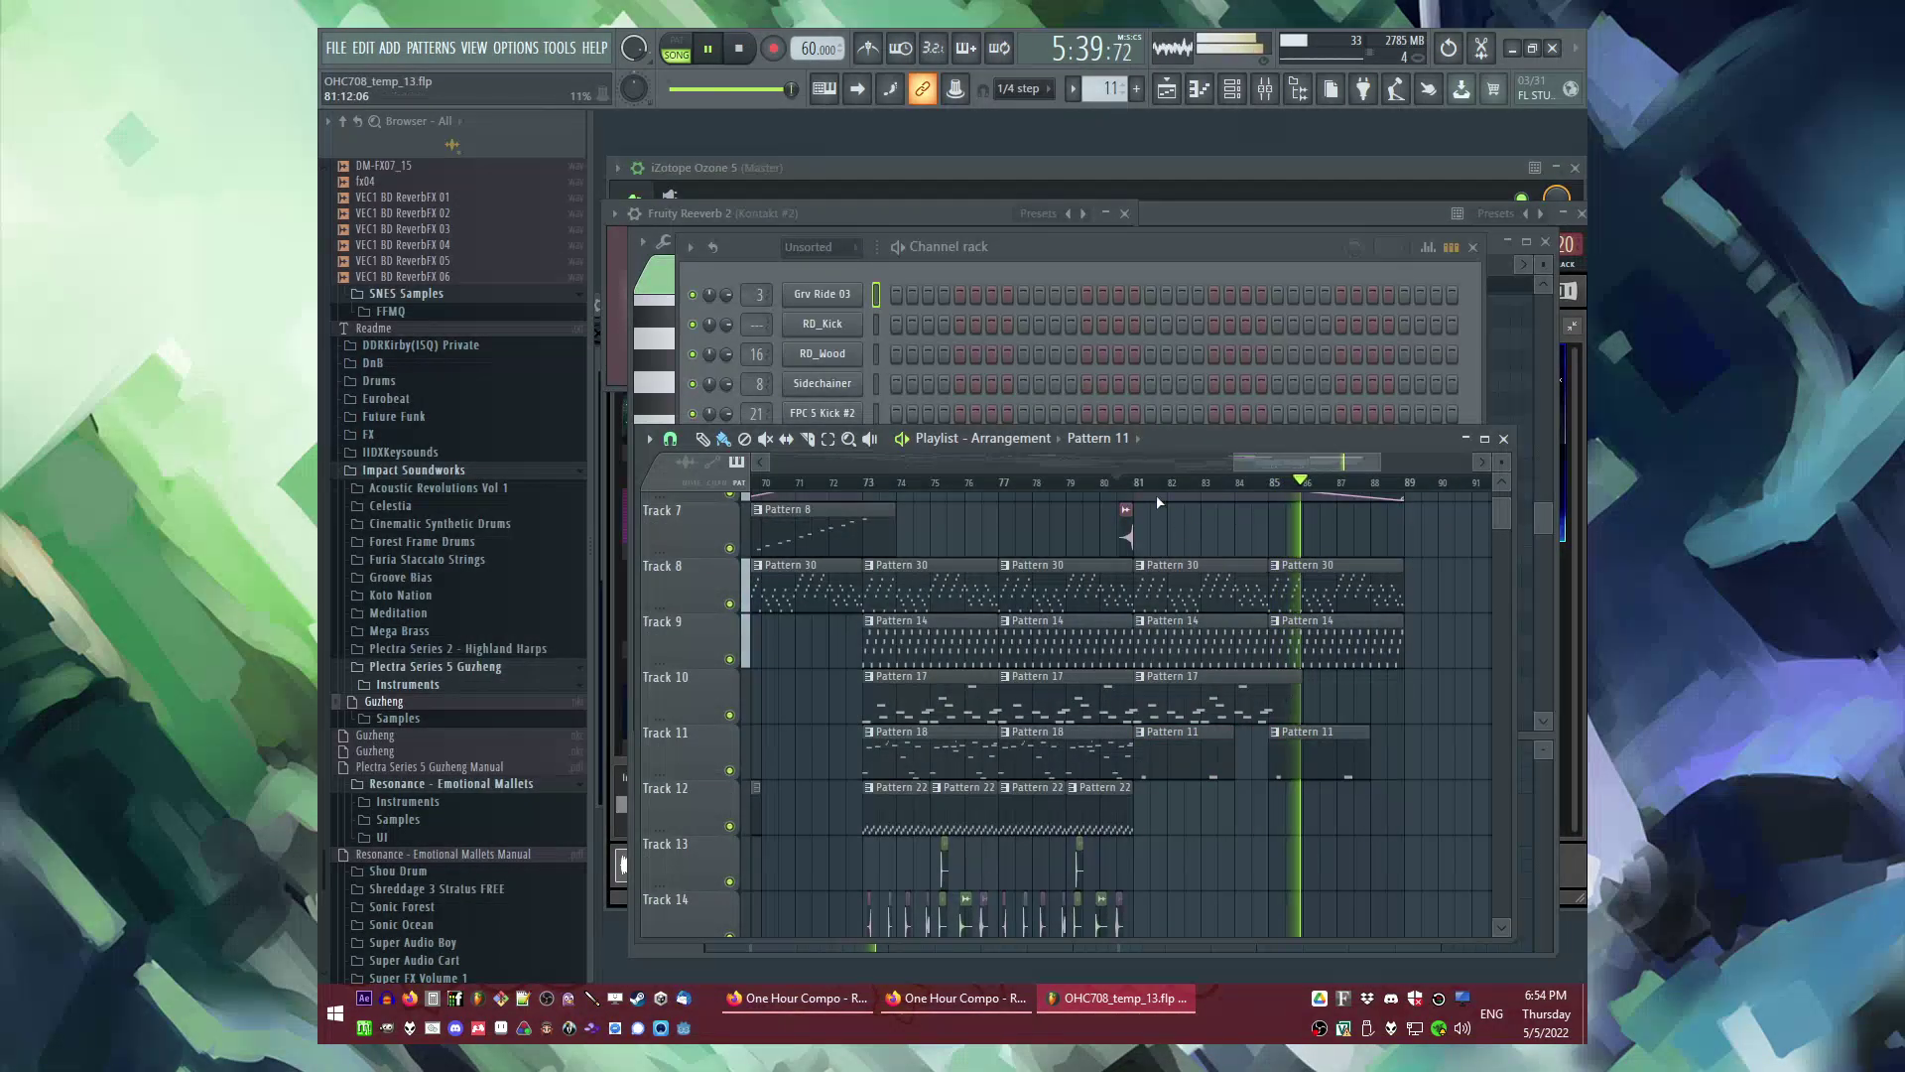
# Step: Try out Pattern 9 on Track 12 around bar 83 and remove it again
pyautogui.scroll(5, 1233, 668)
pyautogui.scroll(-4, 1240, 662)
pyautogui.scroll(1, 809, 586)
pyautogui.click(810, 576)
pyautogui.scroll(-5, 1342, 701)
pyautogui.scroll(3, 1362, 744)
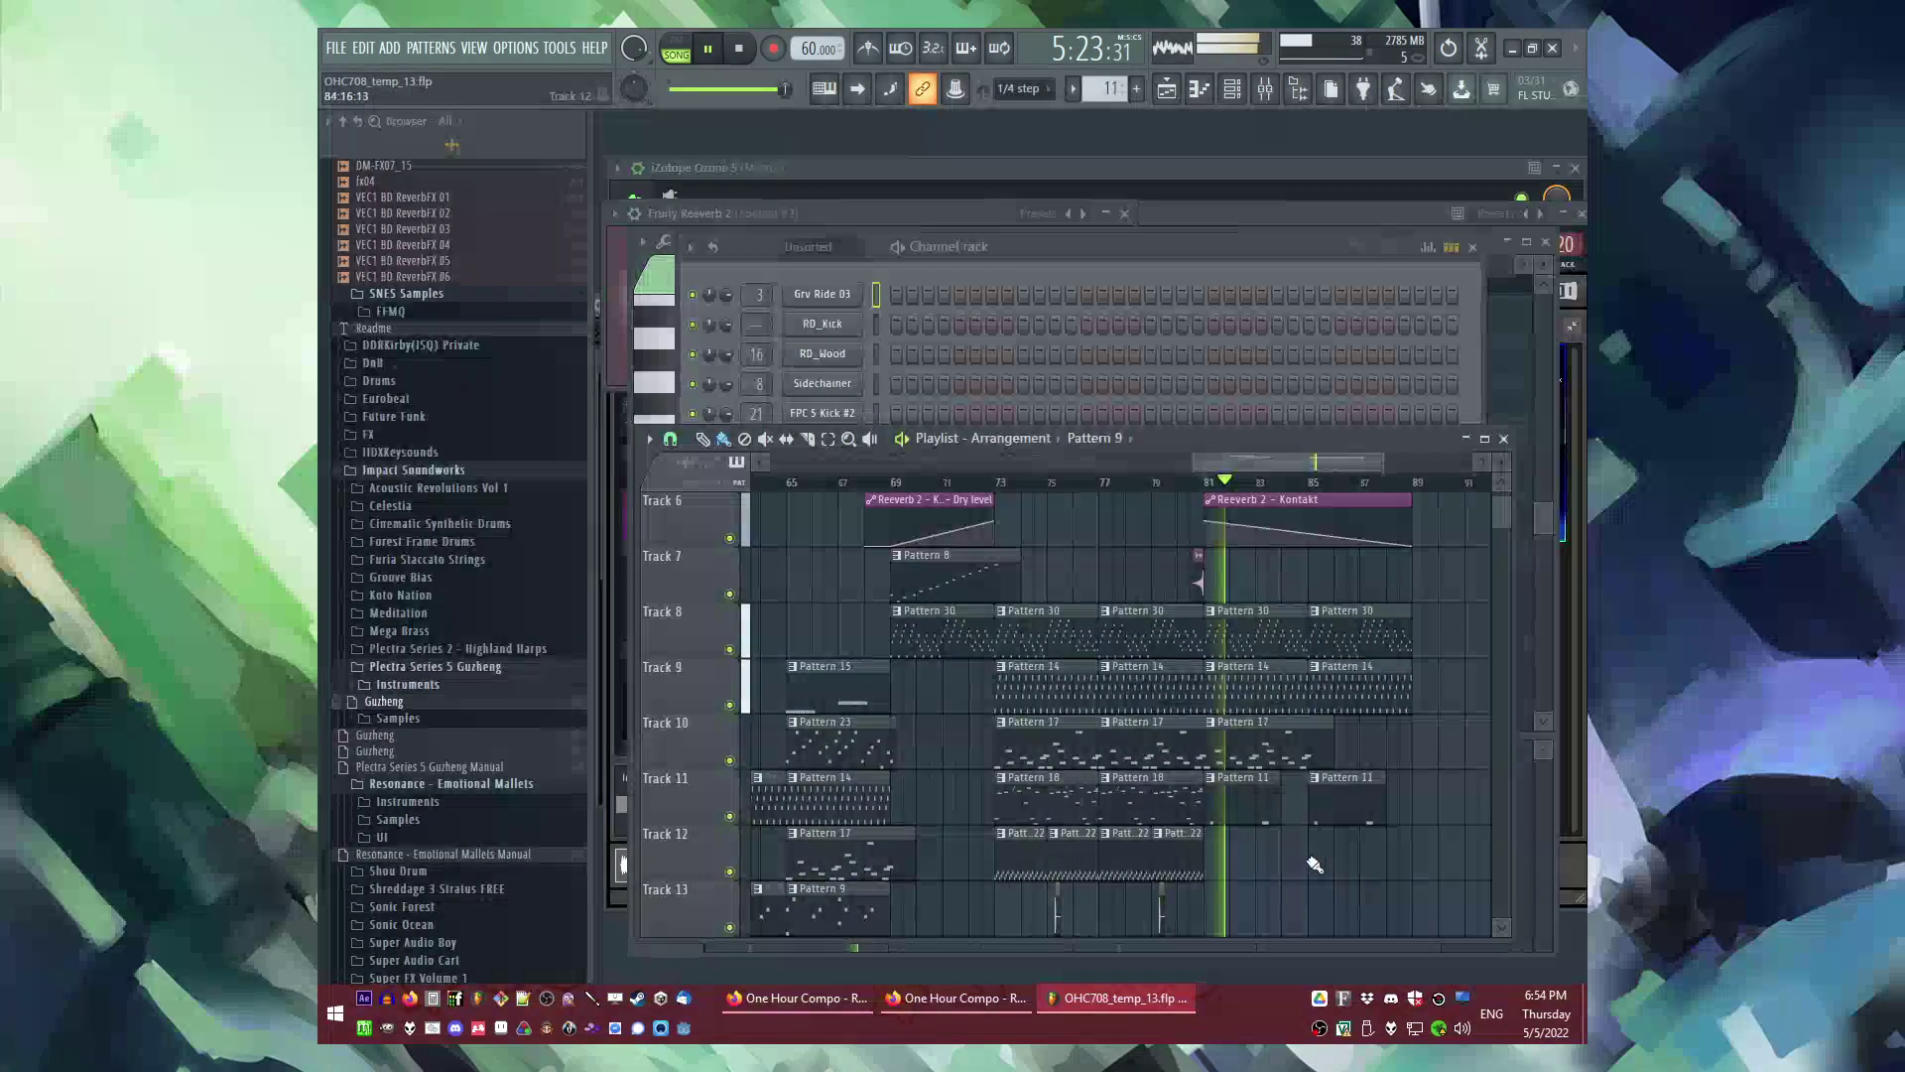
pyautogui.click(1225, 865)
pyautogui.scroll(-2, 1280, 863)
pyautogui.scroll(2, 1280, 824)
pyautogui.scroll(2, 1260, 793)
pyautogui.rightClick(1136, 843)
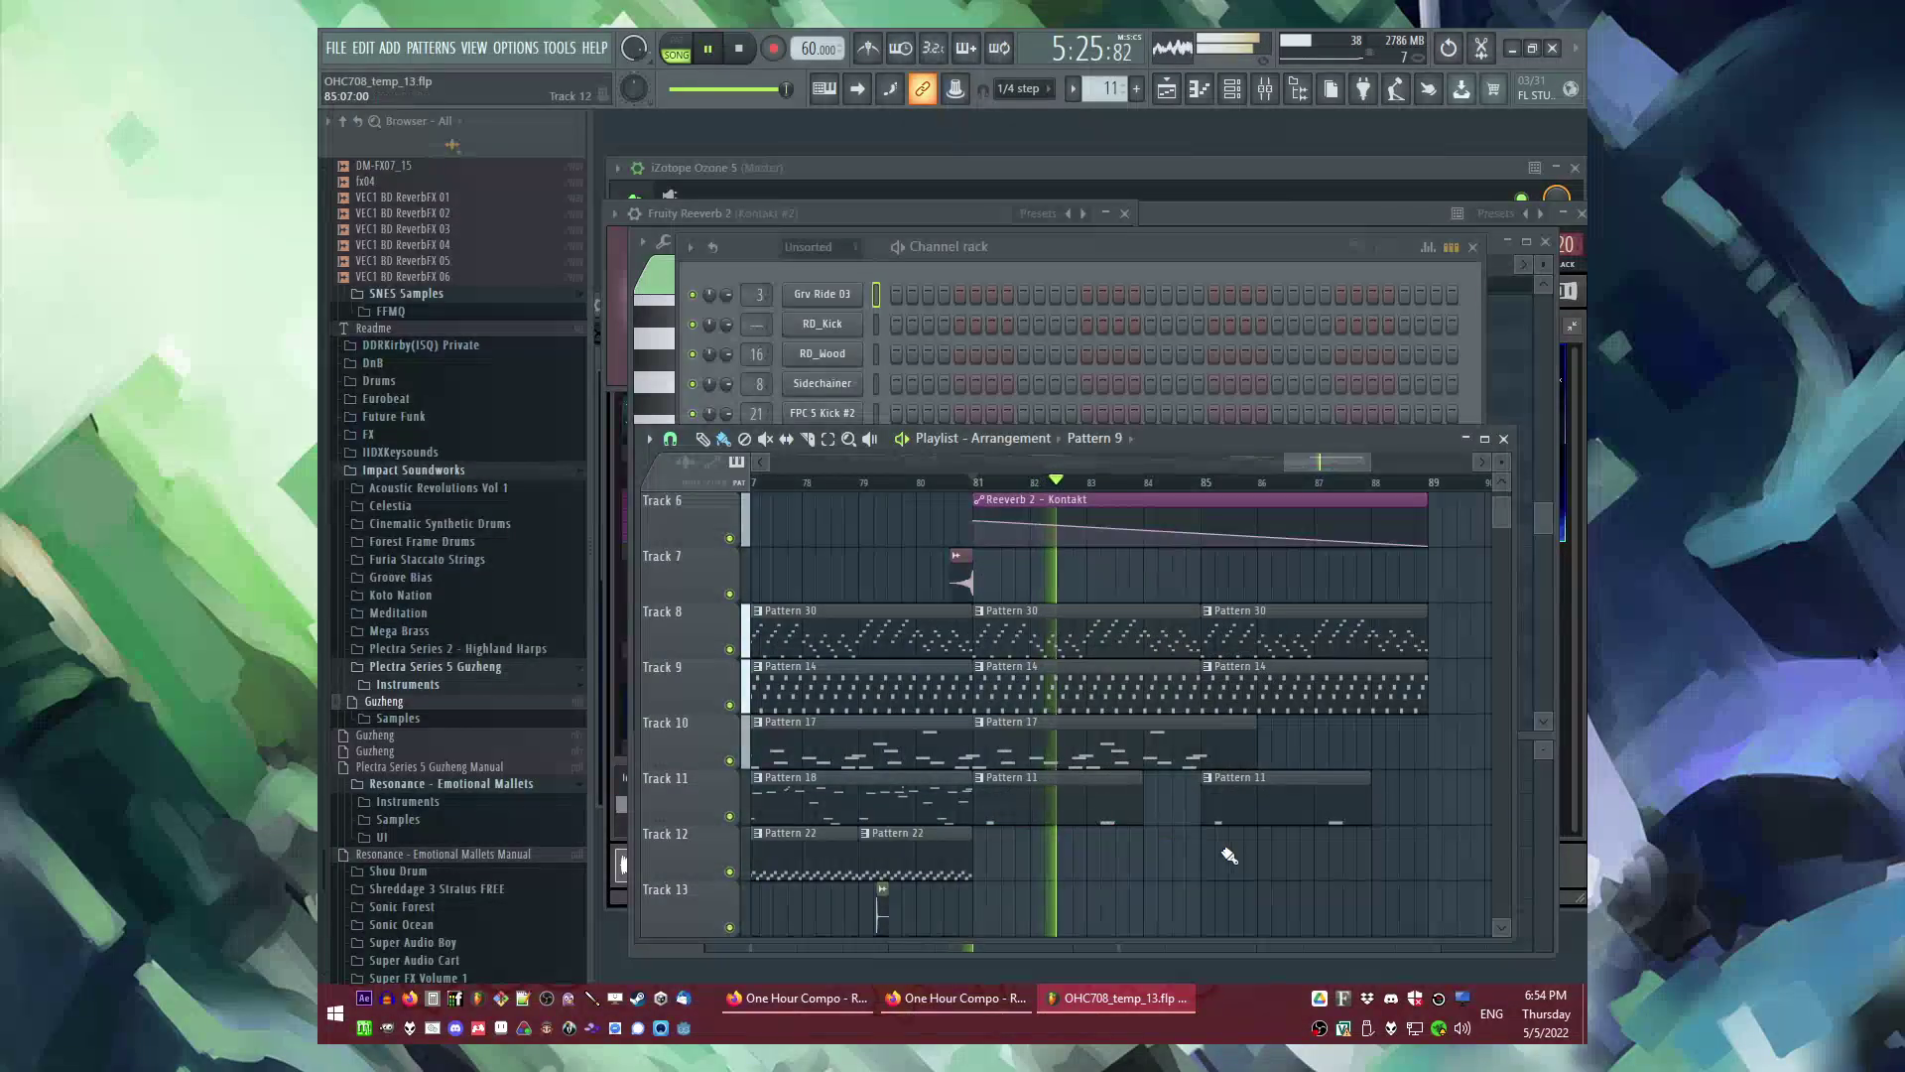
pyautogui.scroll(-1, 1226, 859)
pyautogui.scroll(-1, 1223, 863)
pyautogui.click(1218, 869)
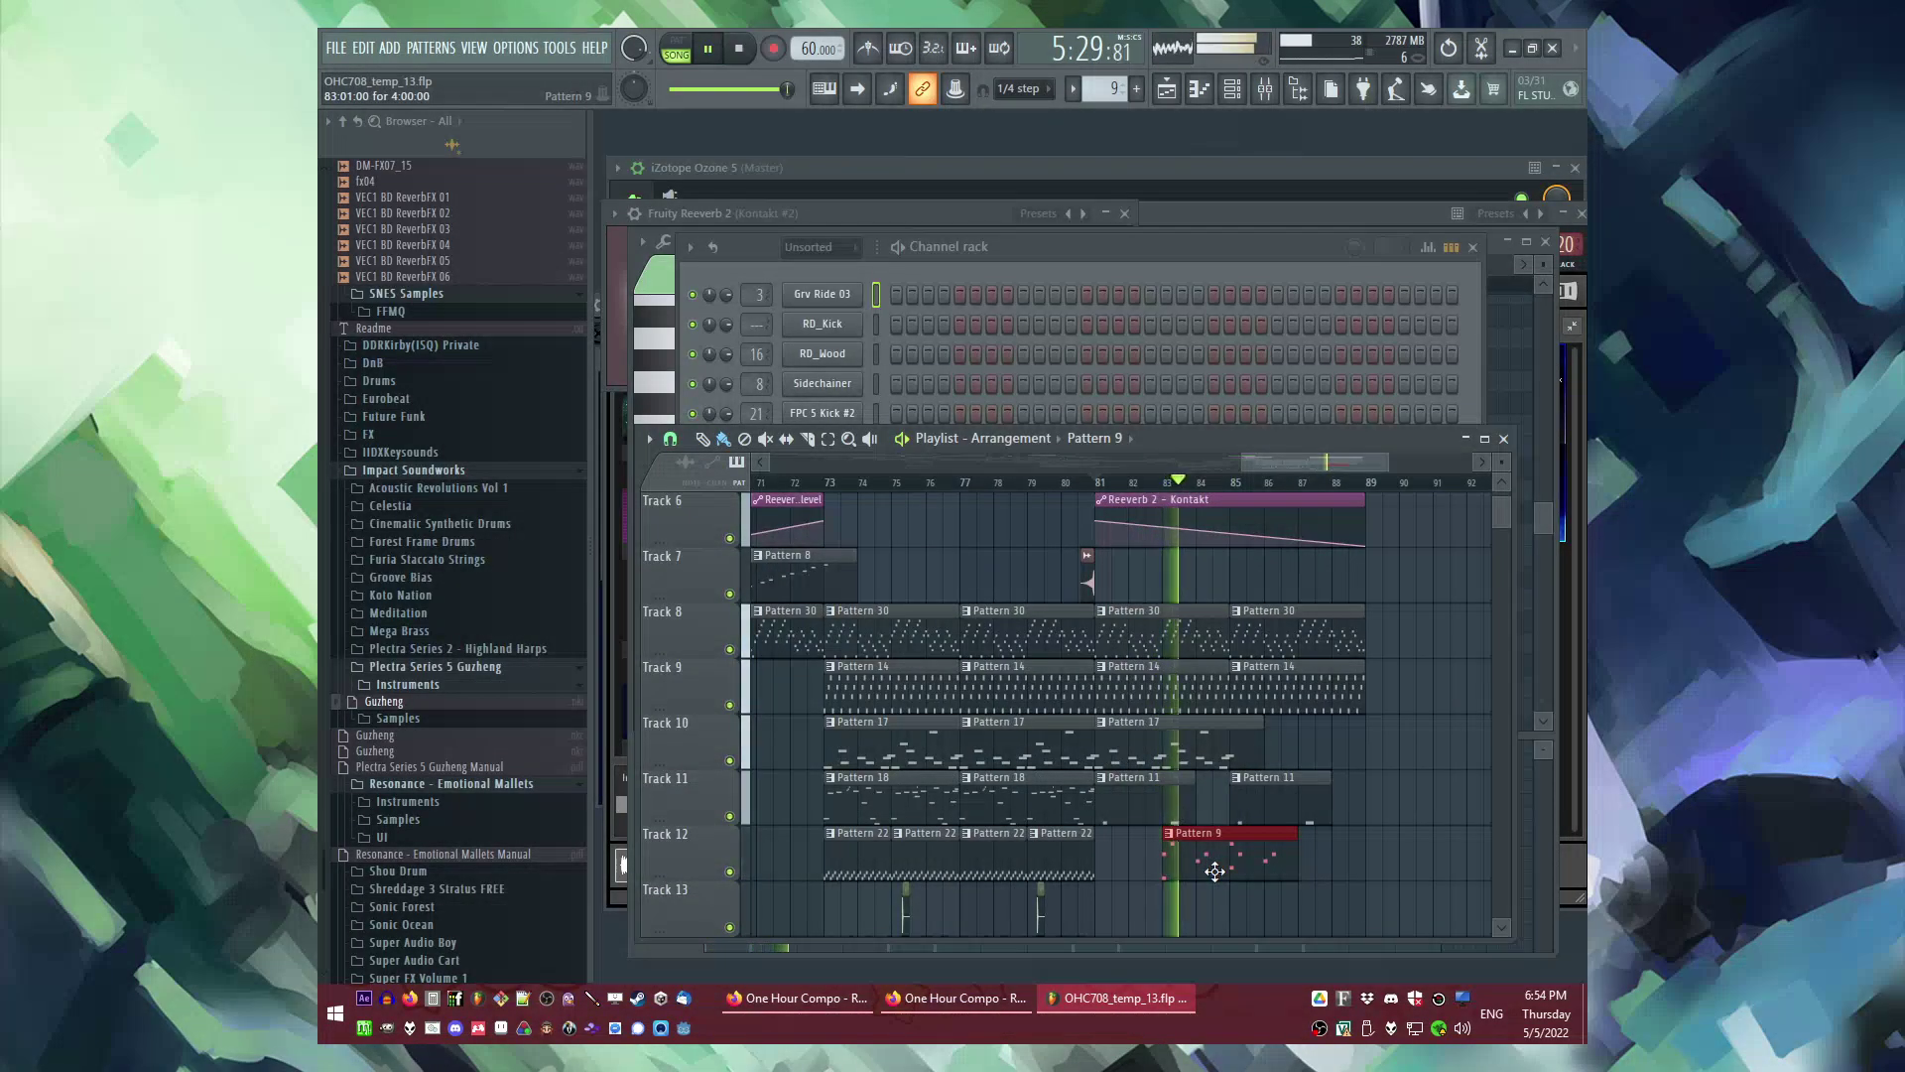
pyautogui.rightClick(1223, 870)
# Step: Pick up Pattern 7 from the start of Track 2 and place it on Track 12 at bar 85
pyautogui.scroll(-4, 1230, 852)
pyautogui.scroll(5, 787, 732)
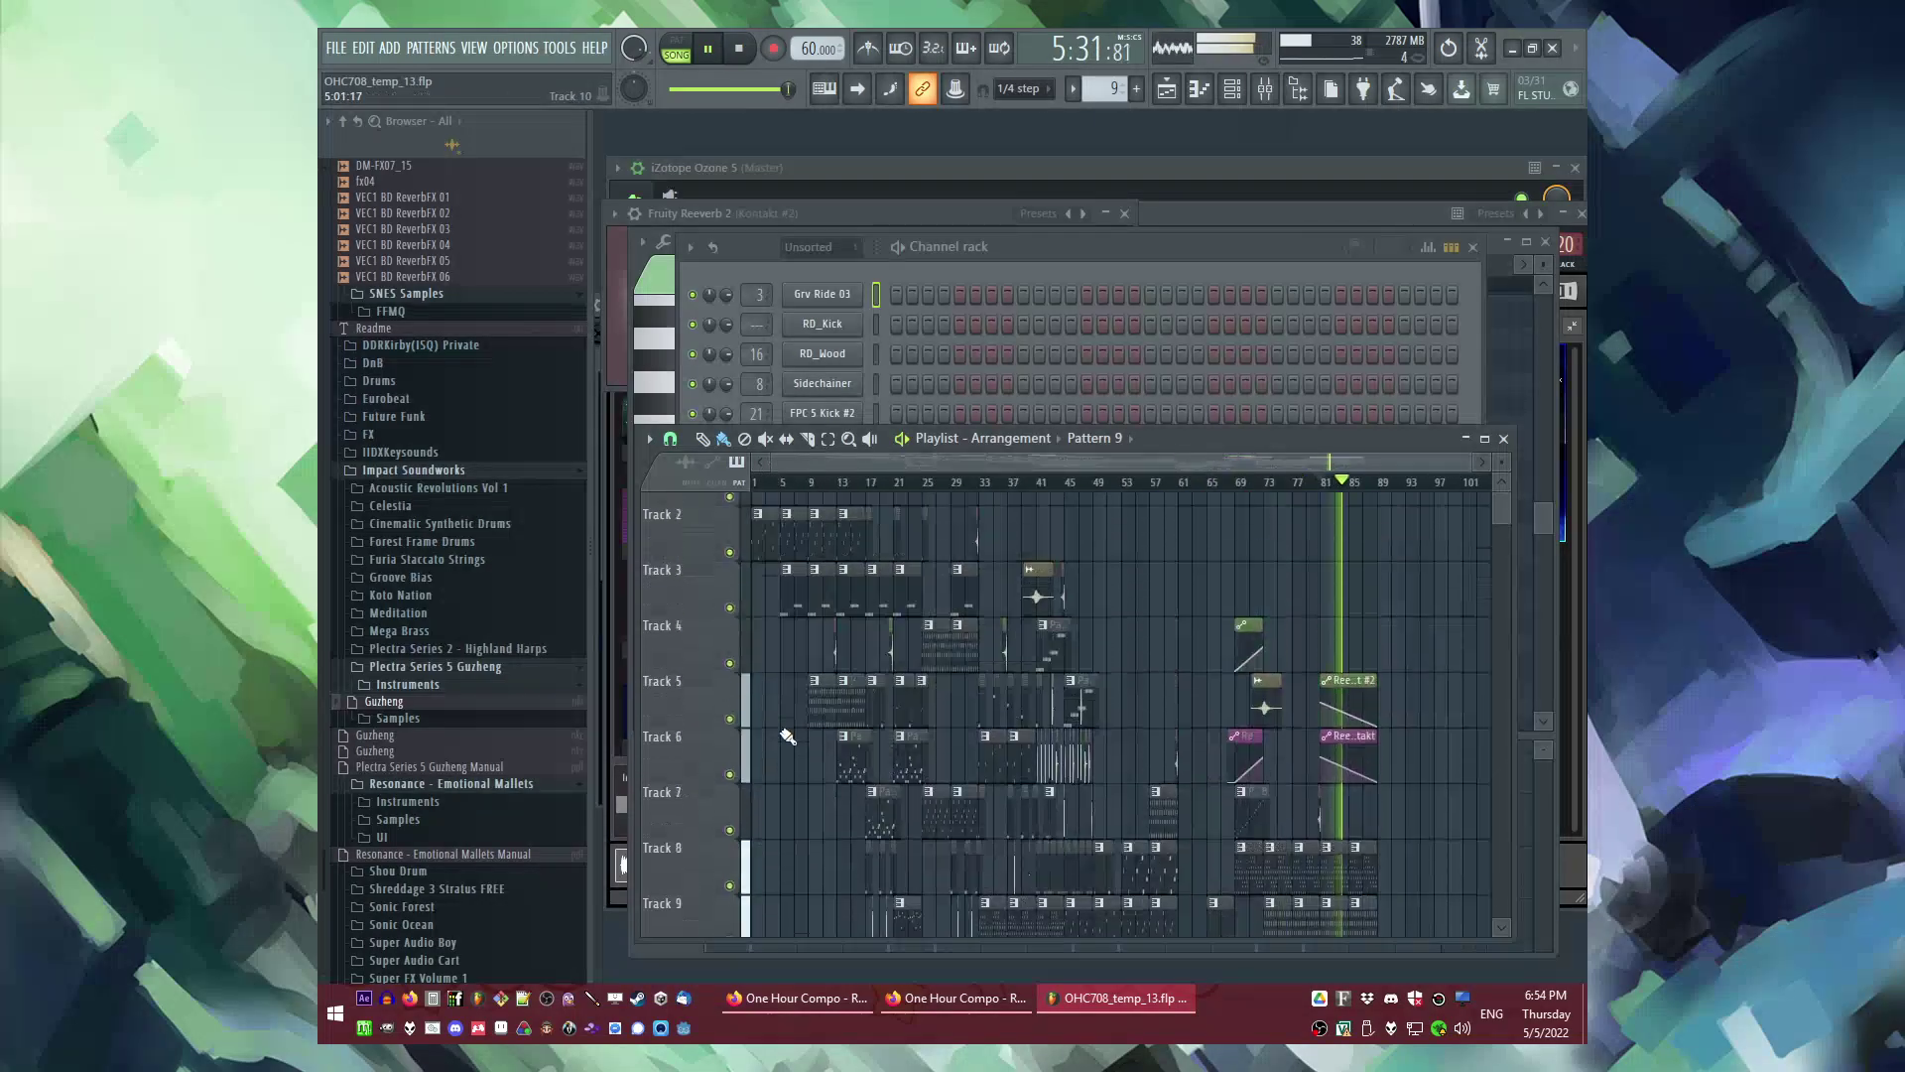
pyautogui.click(771, 570)
pyautogui.scroll(-5, 1161, 735)
pyautogui.scroll(3, 1381, 813)
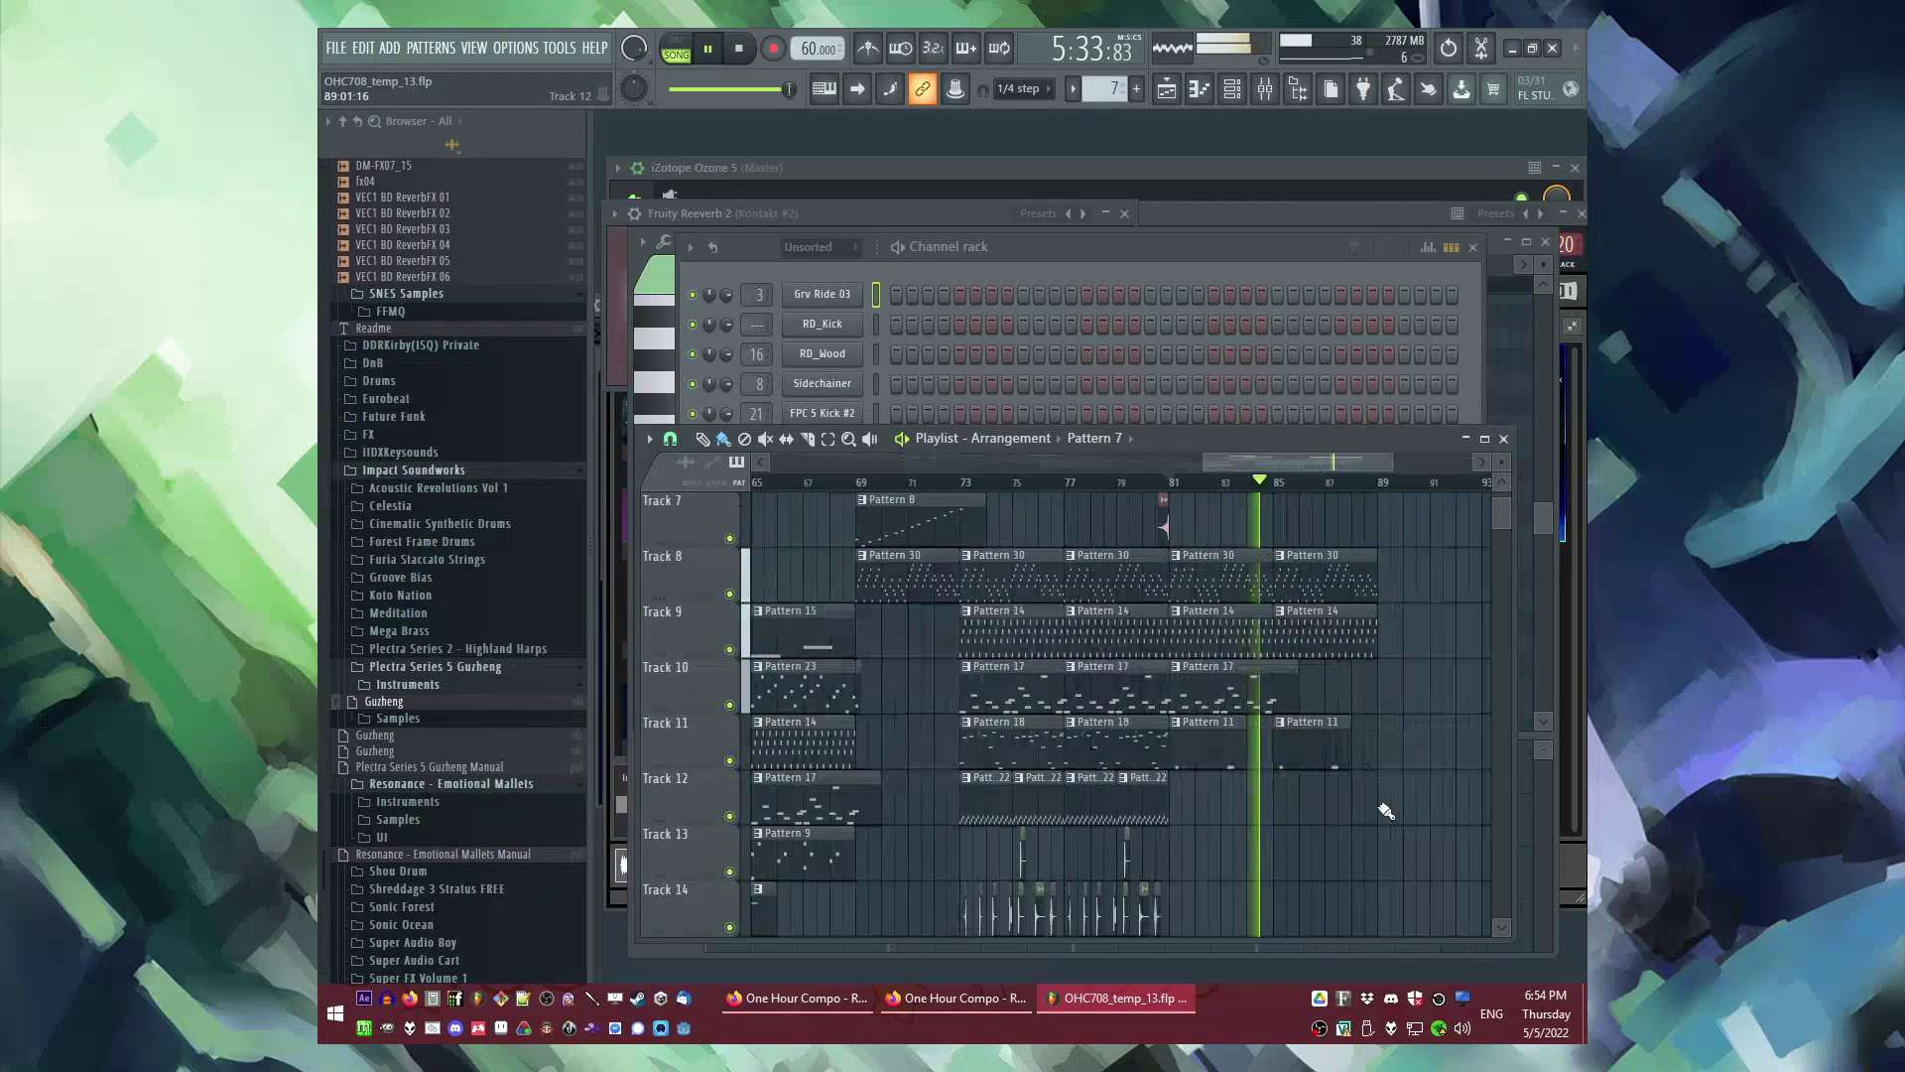
pyautogui.scroll(2, 1294, 818)
pyautogui.click(1248, 804)
pyautogui.scroll(-2, 1330, 784)
pyautogui.scroll(2, 1429, 746)
# Step: Delete the Pattern 14 clip at bar 85 on Track 9 and shorten Track 11's bar 85 Pattern 11 clip to 2:04:00
pyautogui.rightClick(1184, 644)
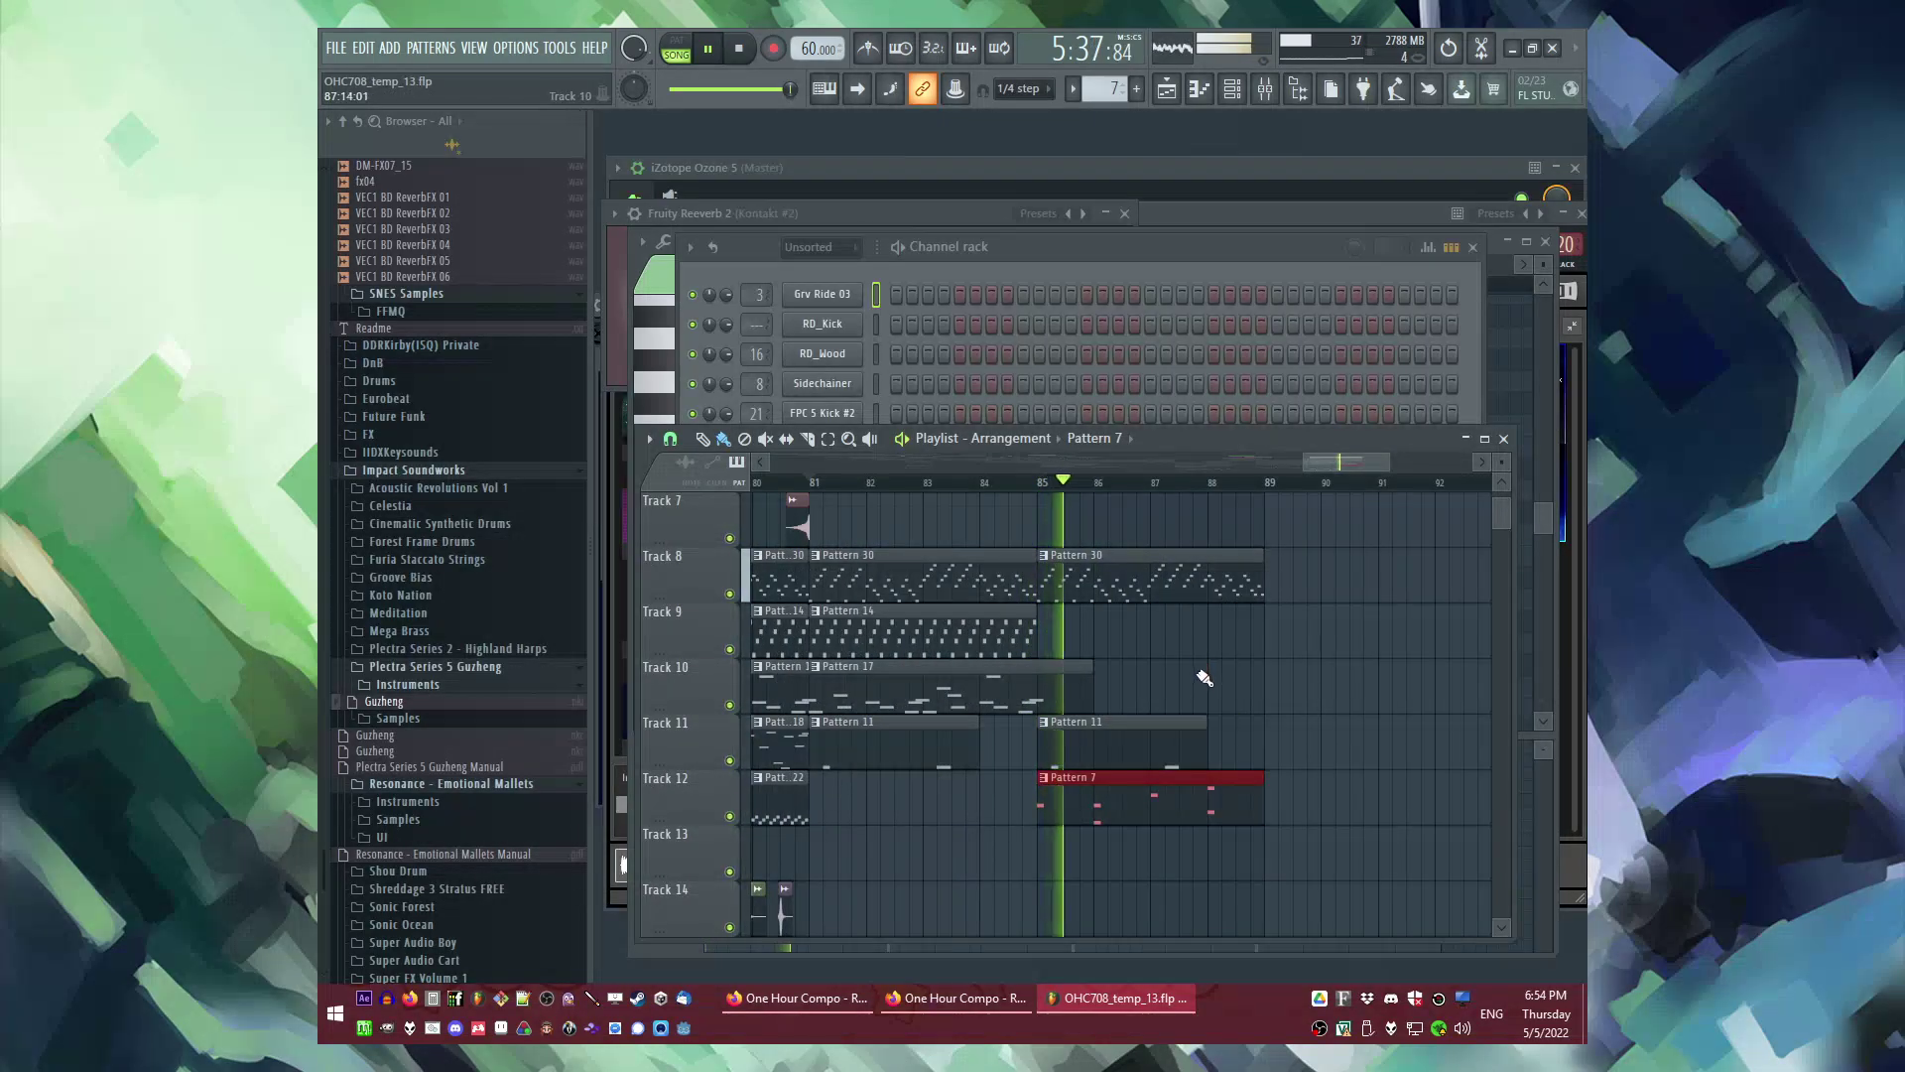
pyautogui.rightClick(1198, 675)
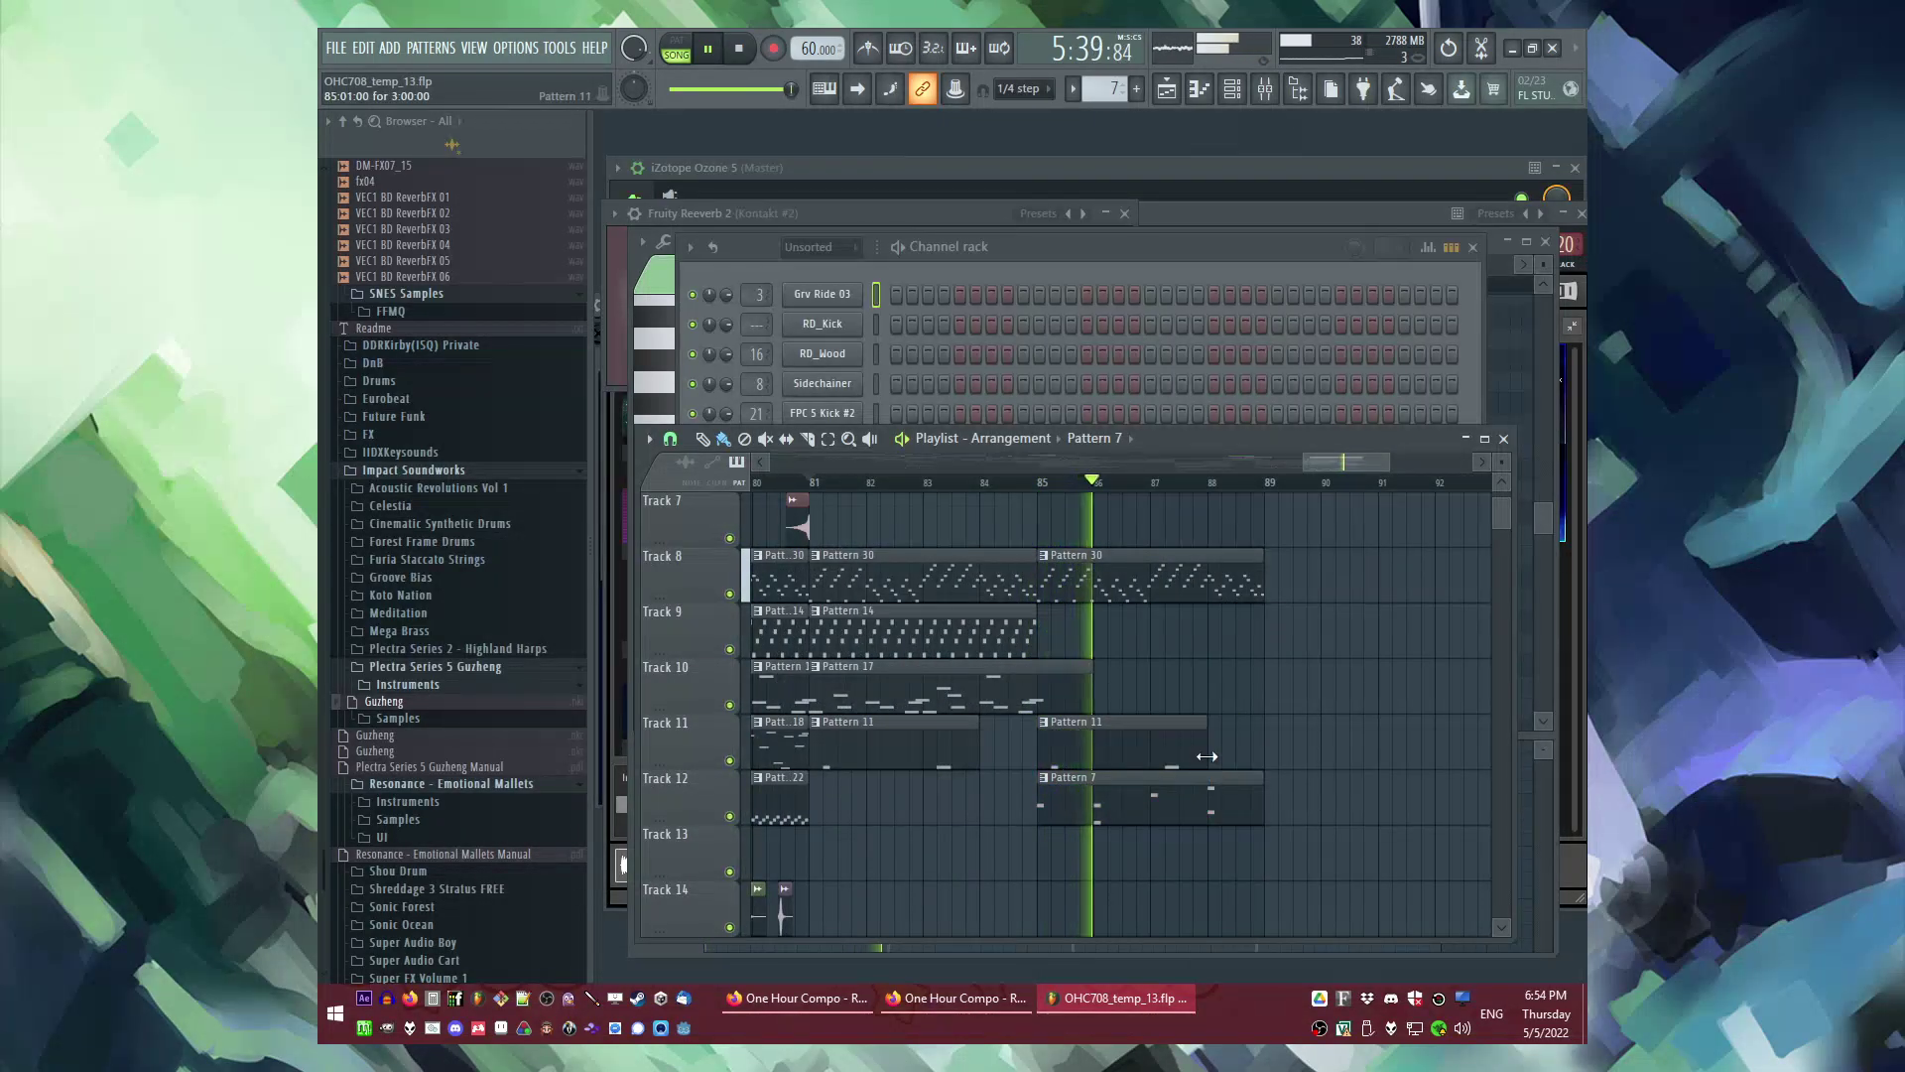
pyautogui.moveTo(1205, 756); pyautogui.dragTo(1158, 752)
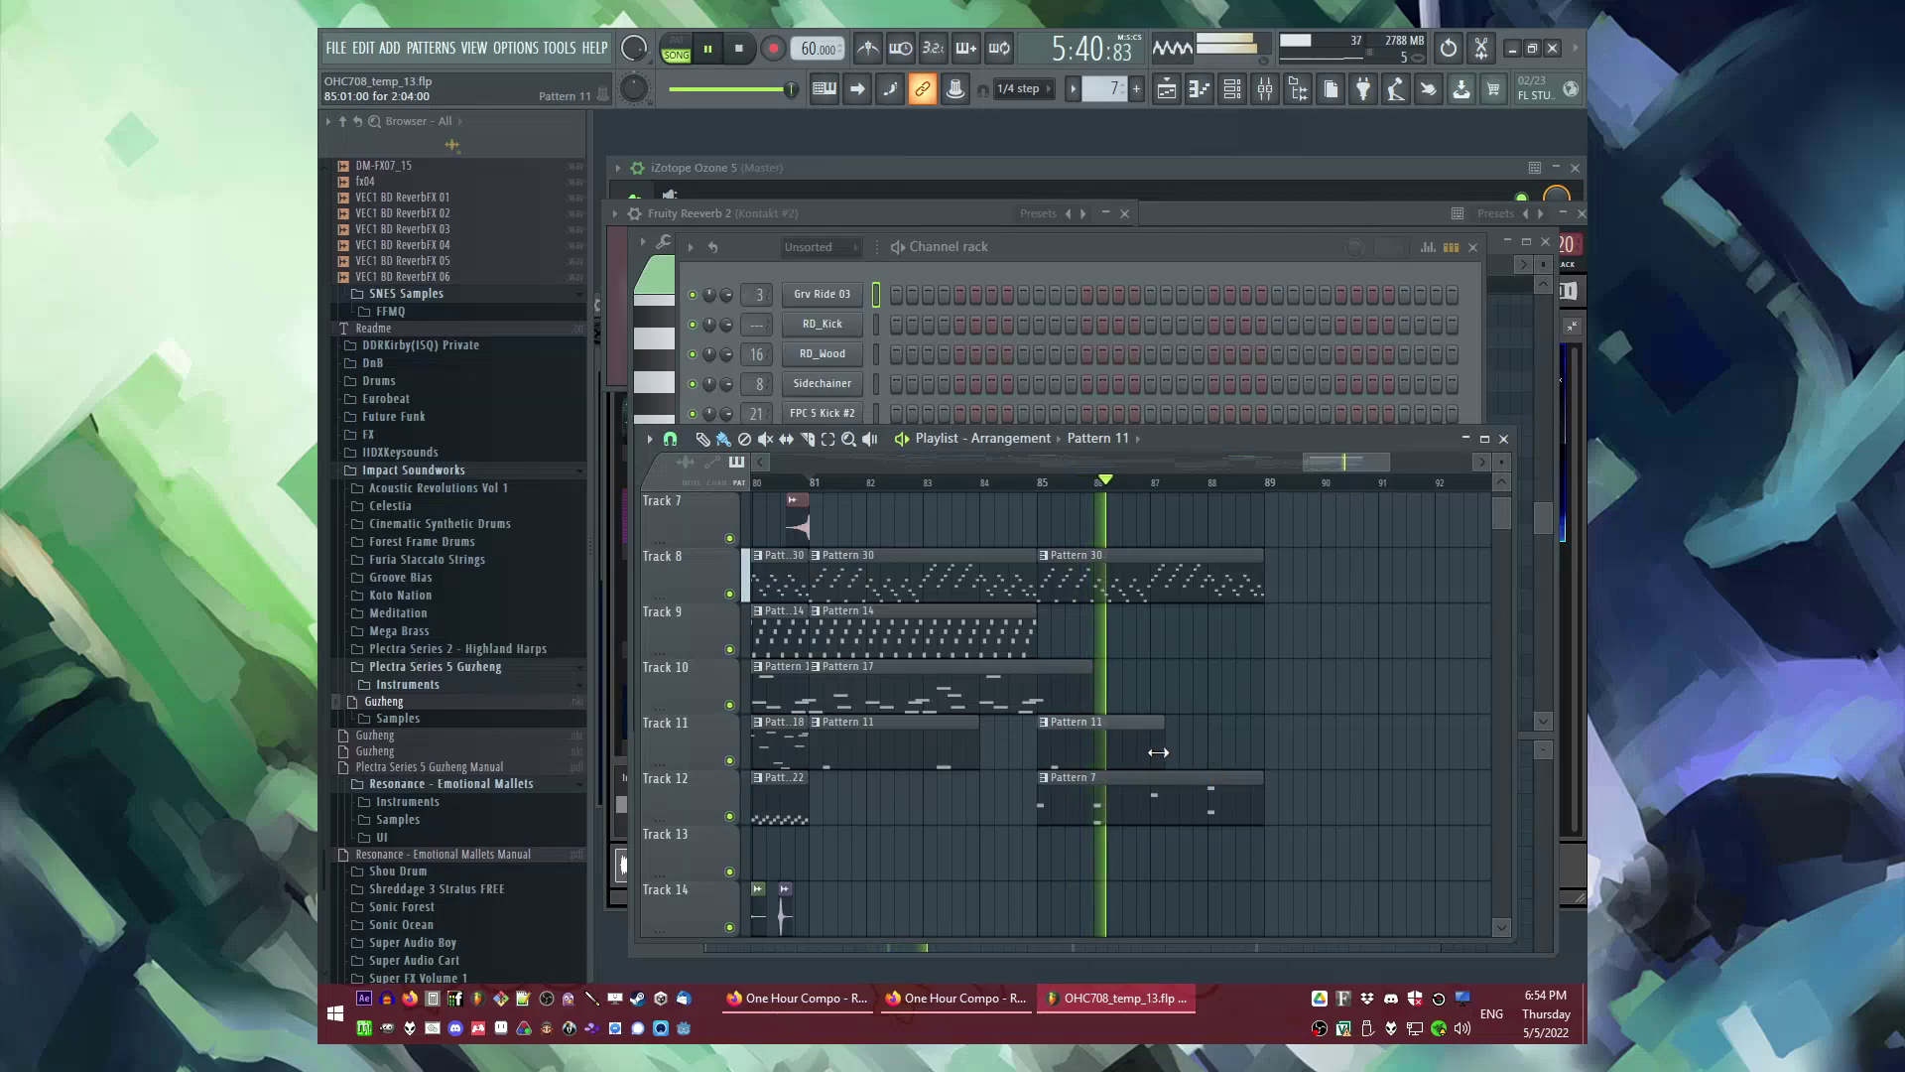
# Step: Add a second Pattern 7 clip on Track 12 at bar 89
pyautogui.click(1048, 785)
pyautogui.click(1134, 863)
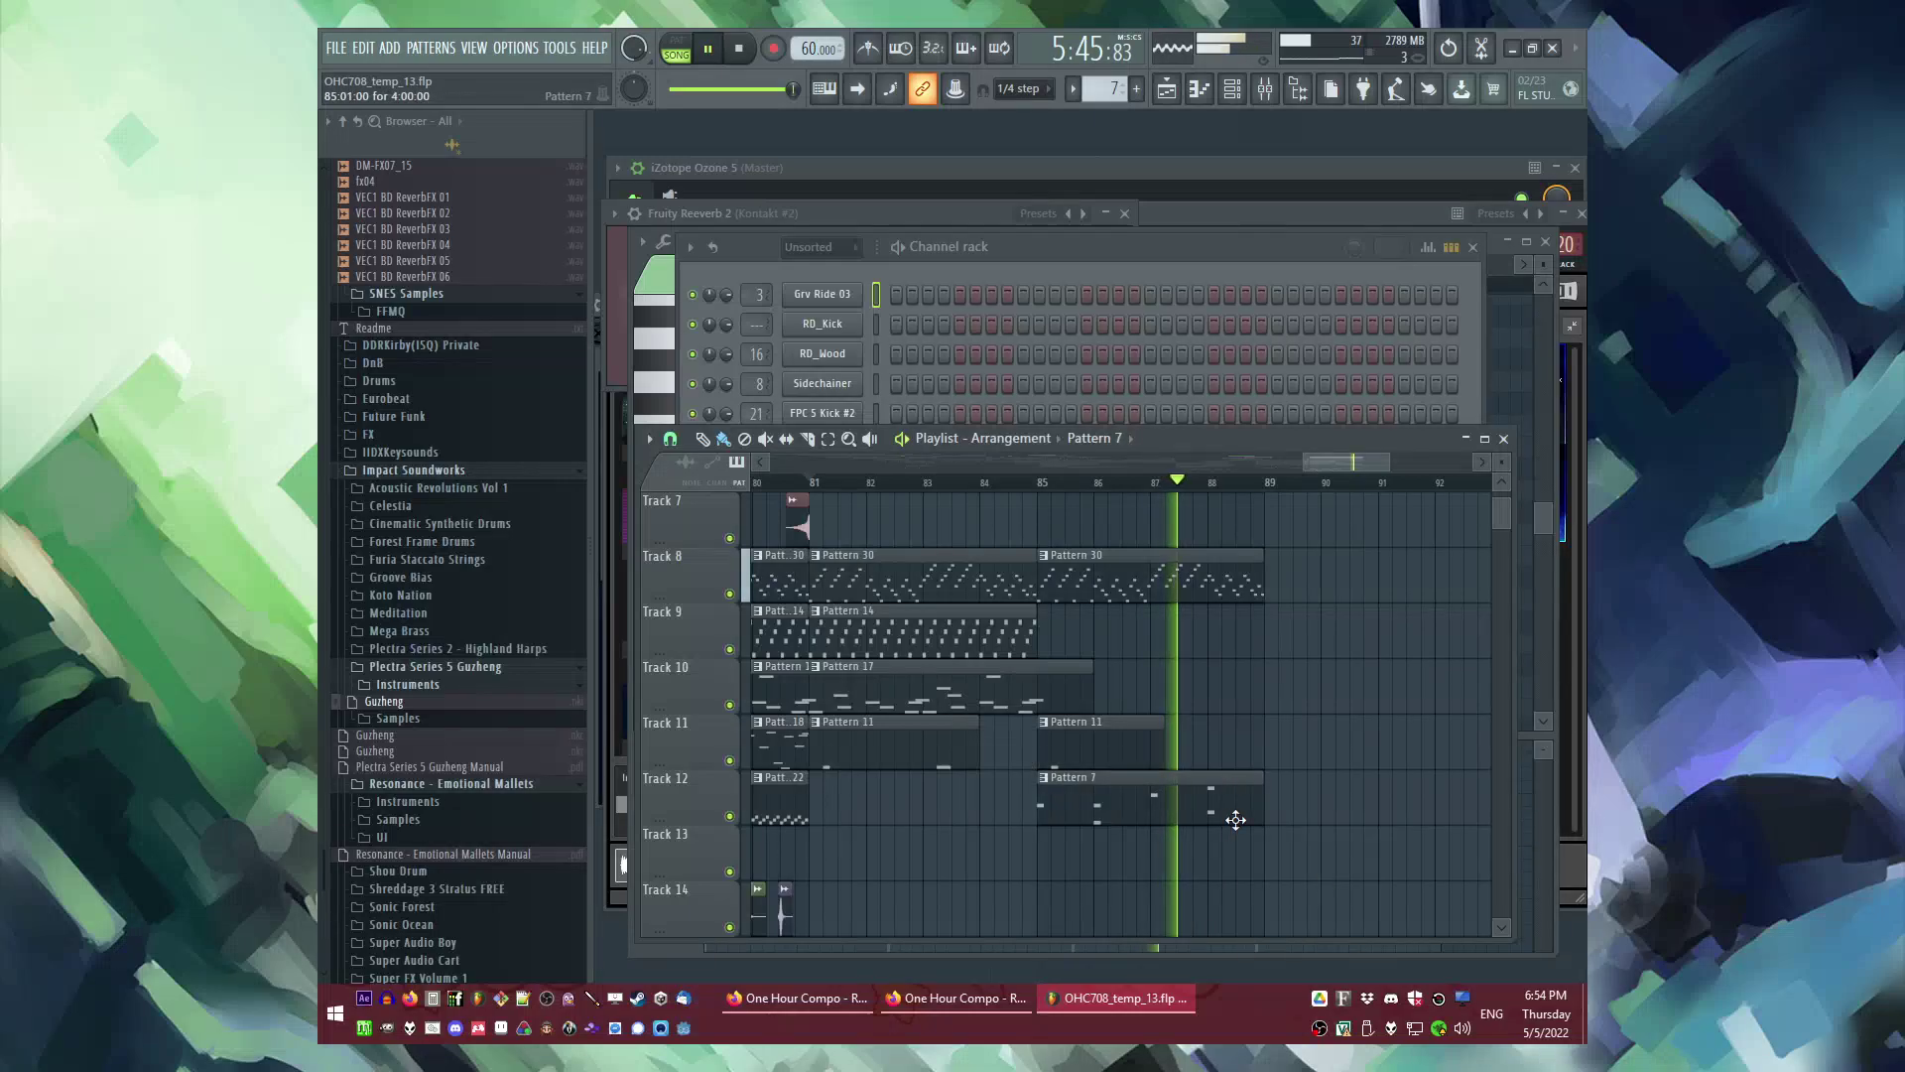
pyautogui.click(1270, 810)
pyautogui.scroll(-3, 1348, 809)
pyautogui.scroll(2, 1341, 820)
pyautogui.rightClick(1340, 826)
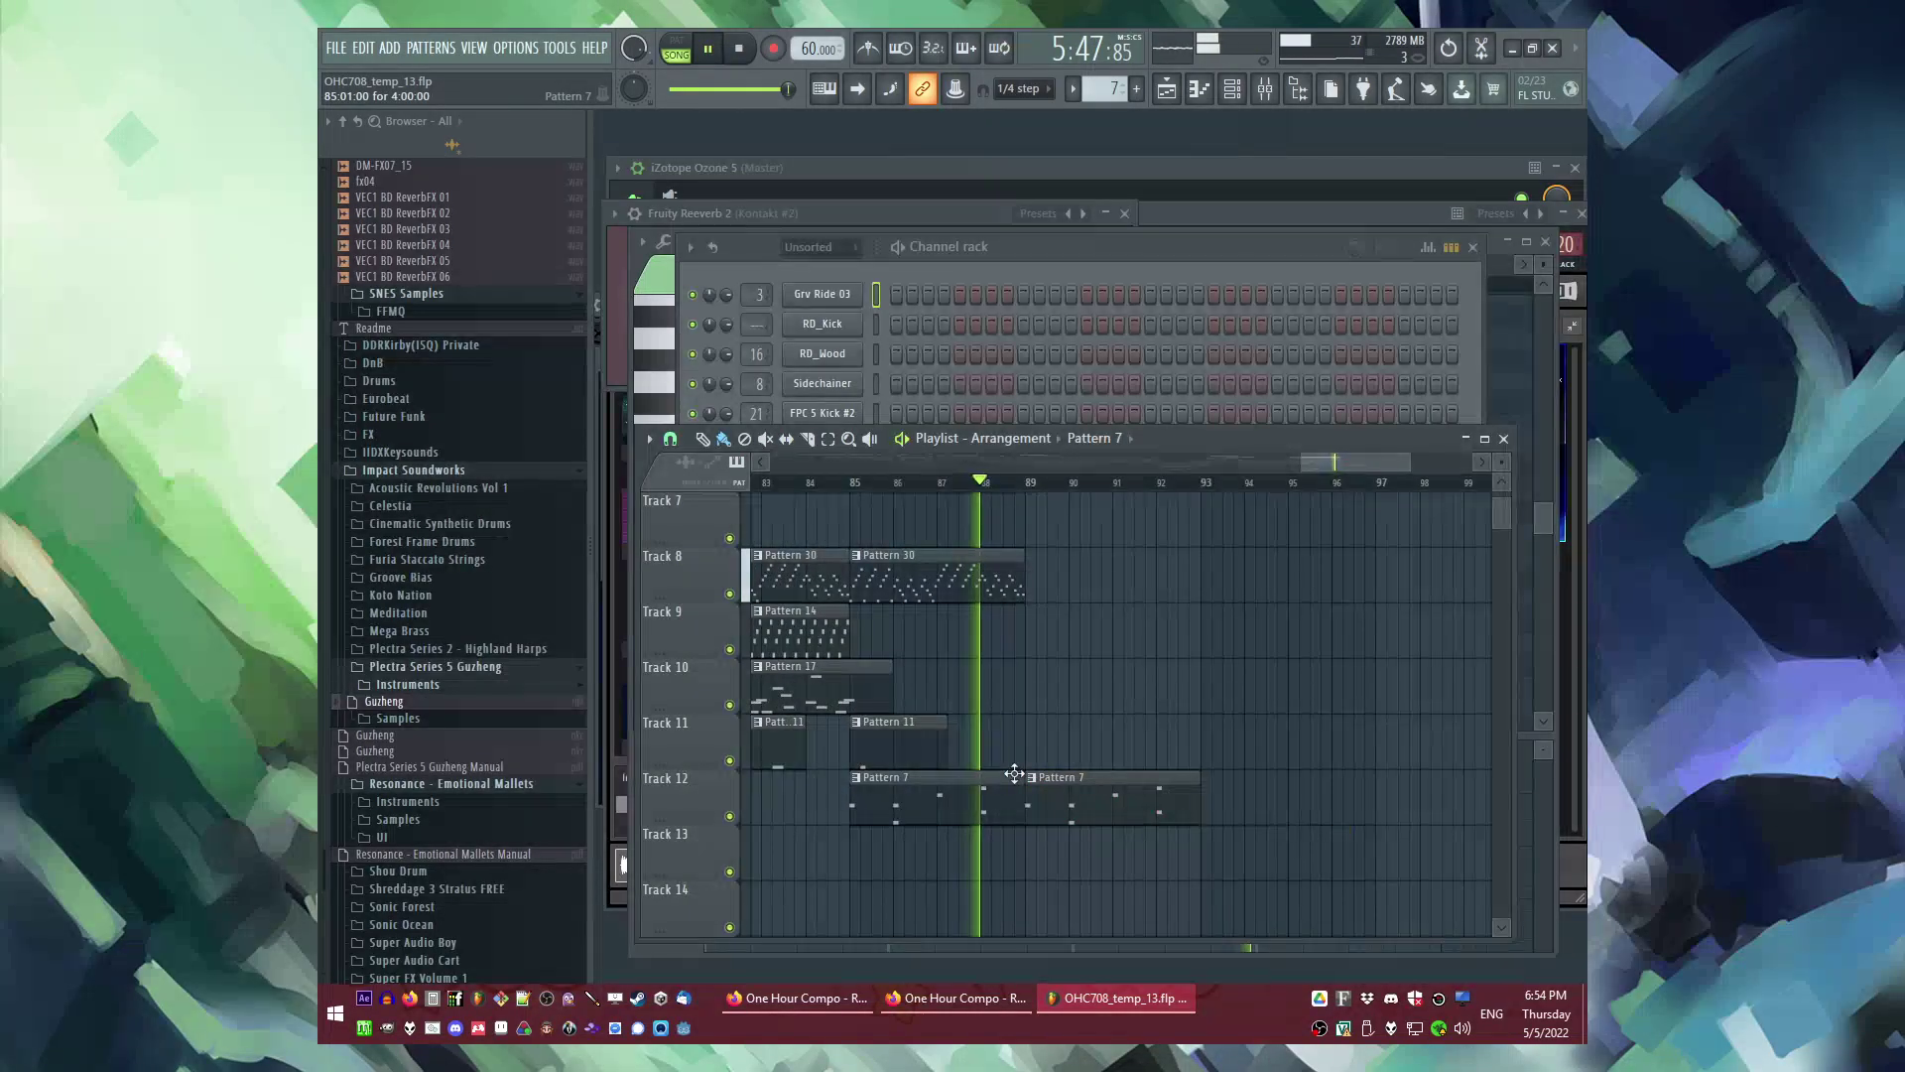
# Step: Make the Pattern 7 clip at bar 85 unique and lower its note velocities at bars 2, 3 and 4, with about 52% at bar 4
pyautogui.click(855, 778)
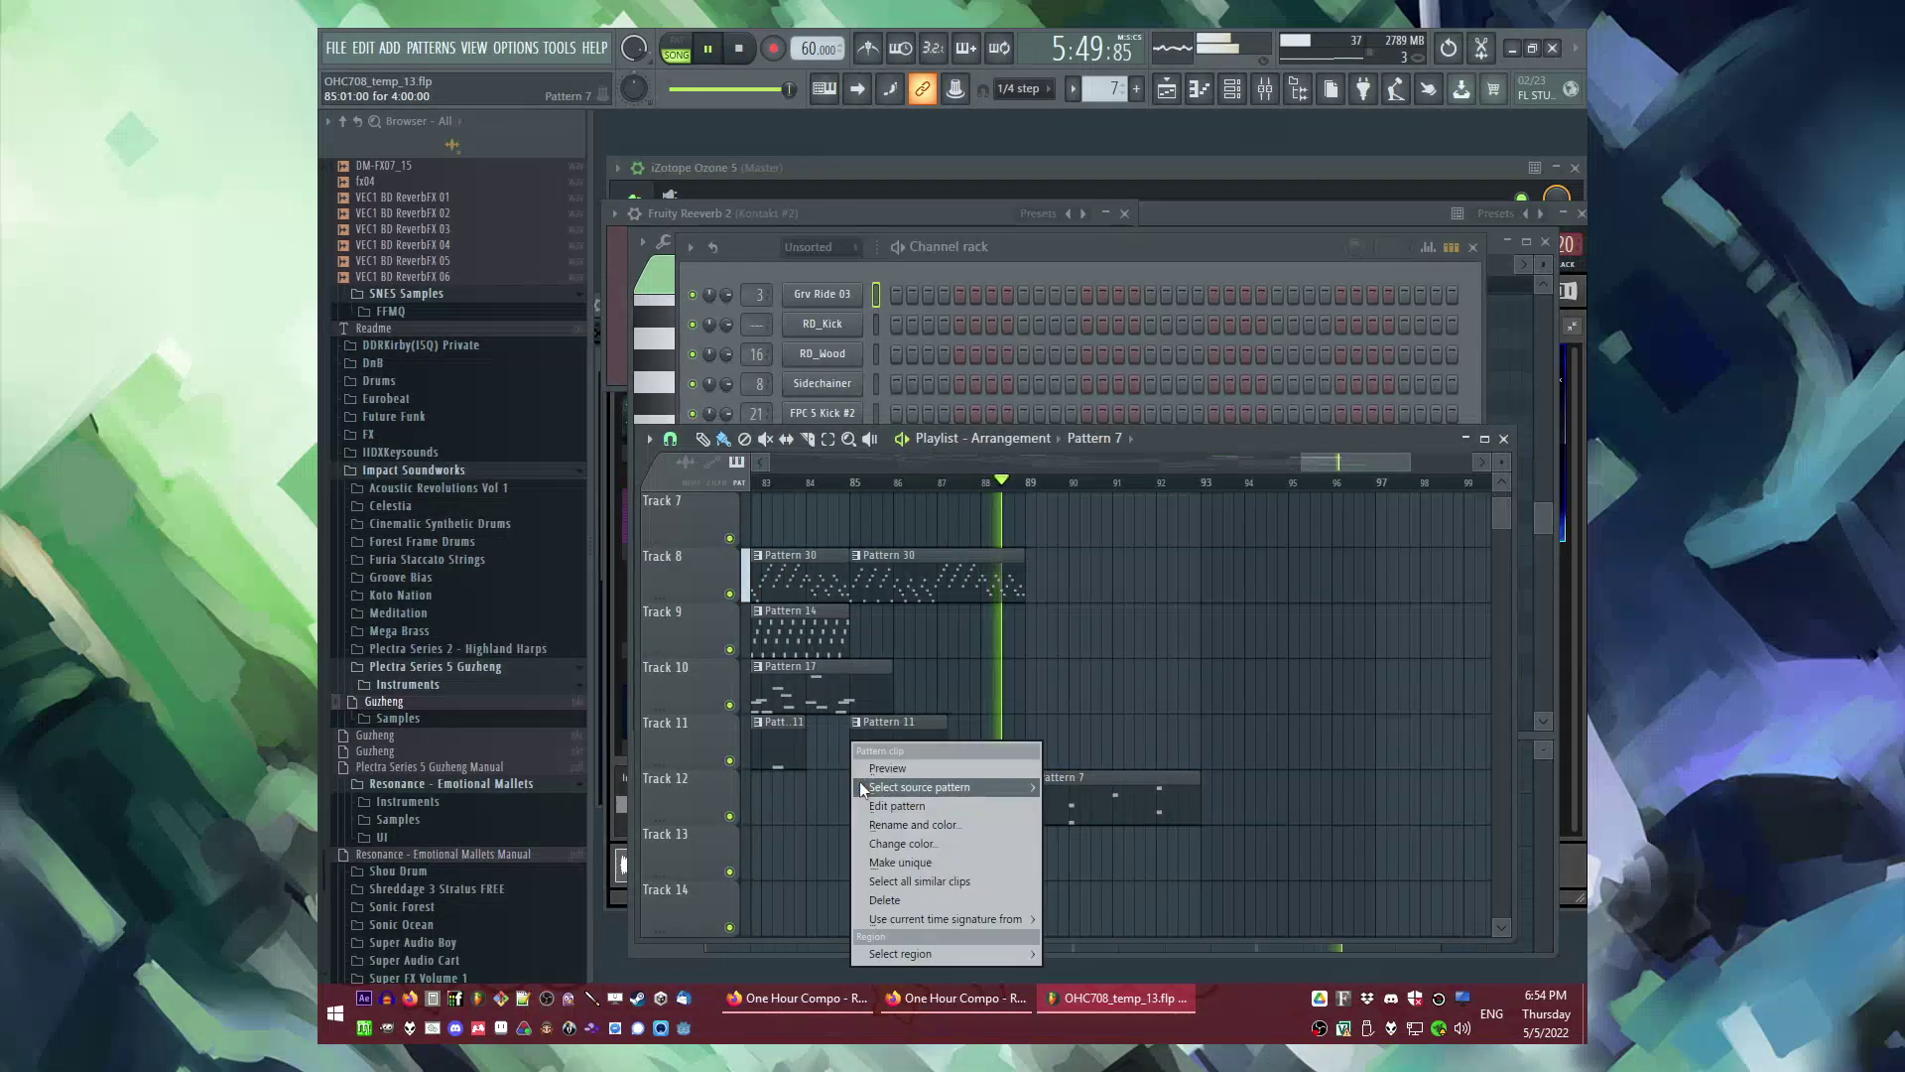
pyautogui.click(905, 872)
pyautogui.press('space')
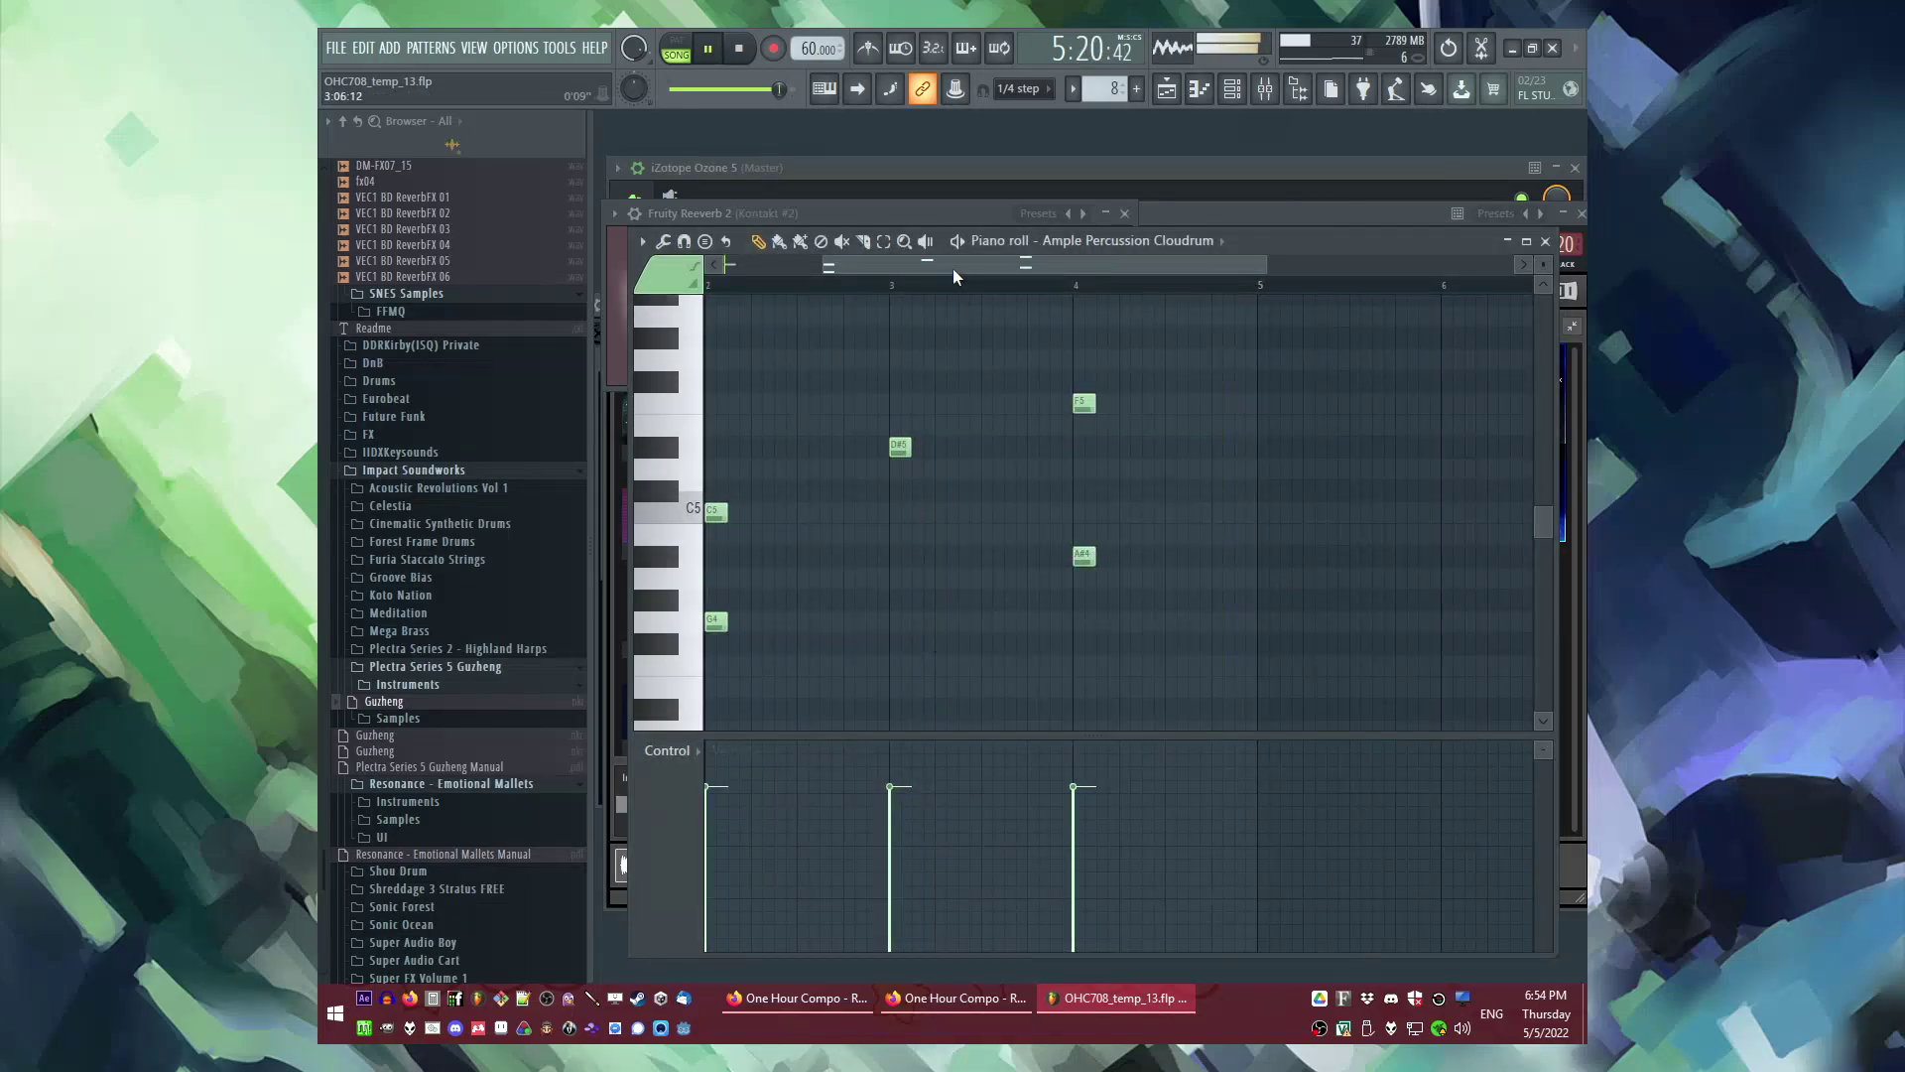
pyautogui.moveTo(952, 270); pyautogui.dragTo(855, 314)
pyautogui.press('space')
pyautogui.click(890, 823)
pyautogui.click(1061, 843)
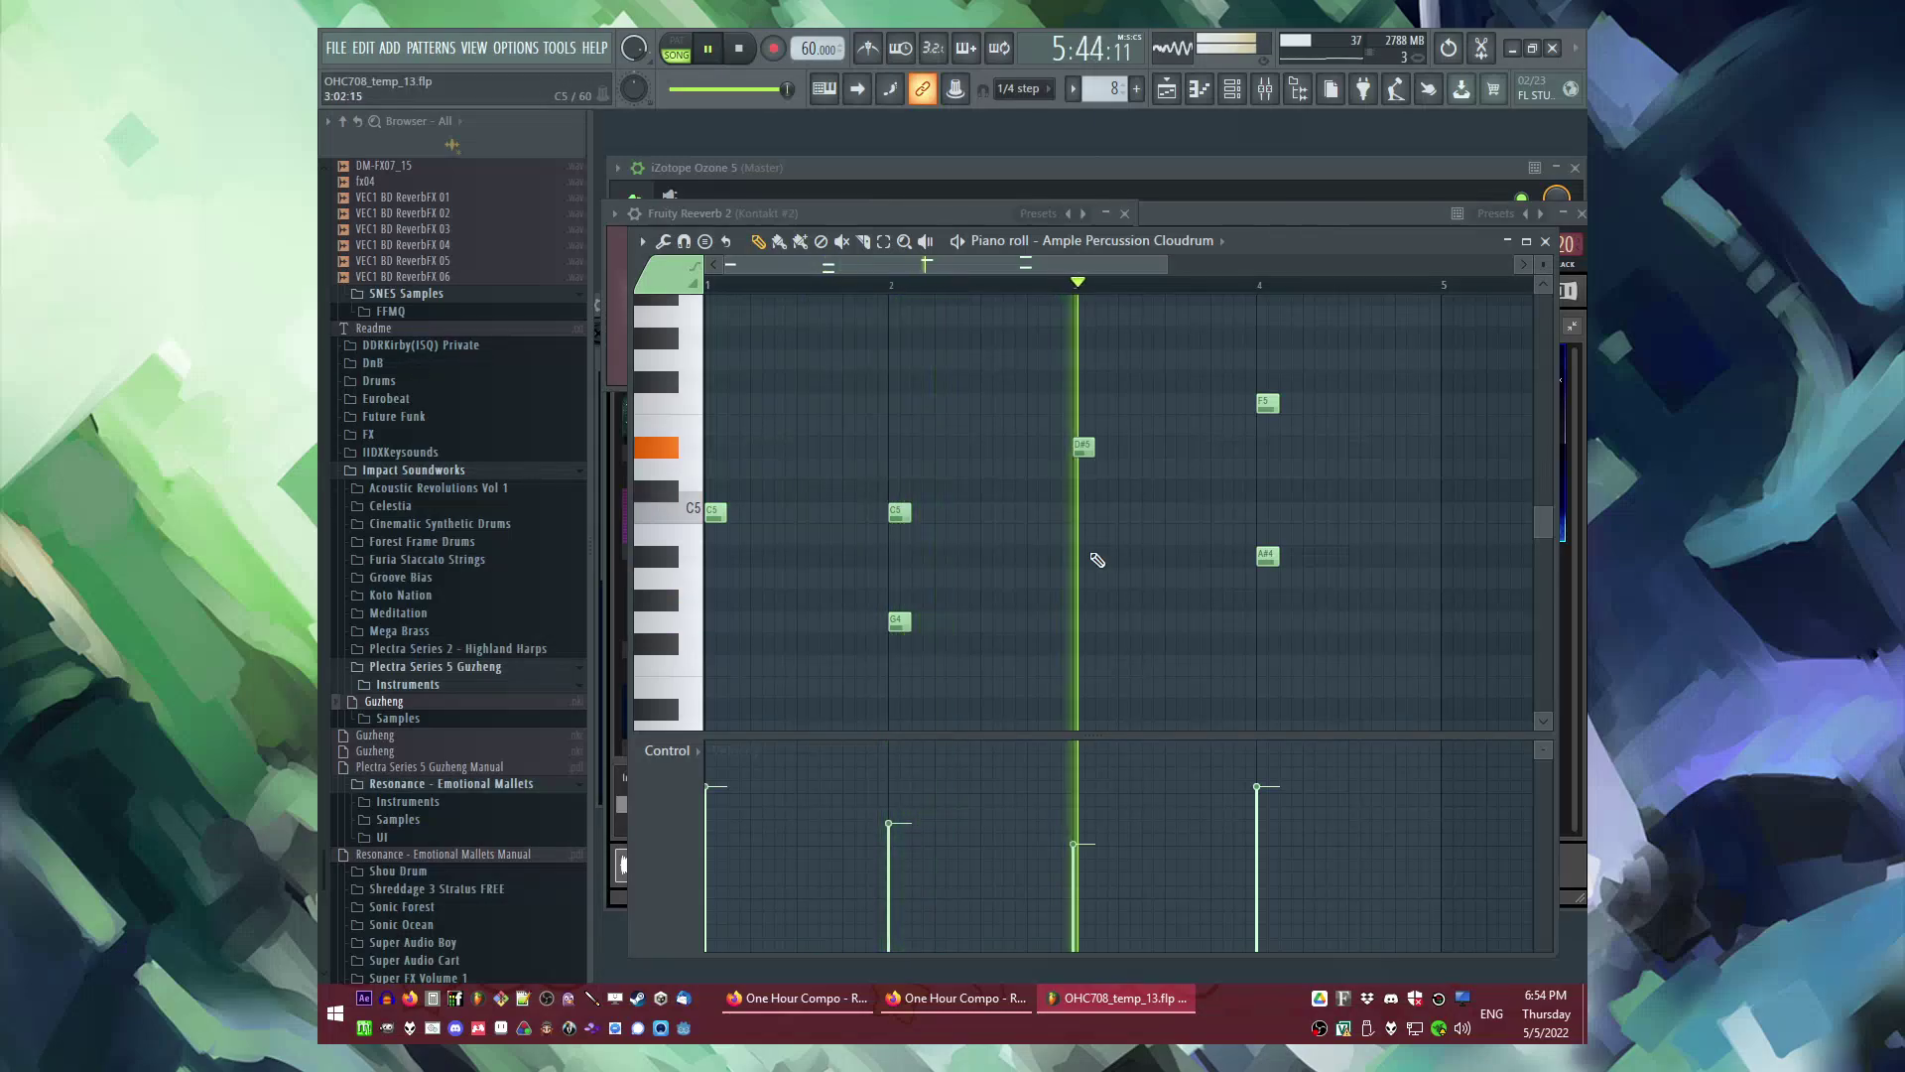
pyautogui.click(1068, 816)
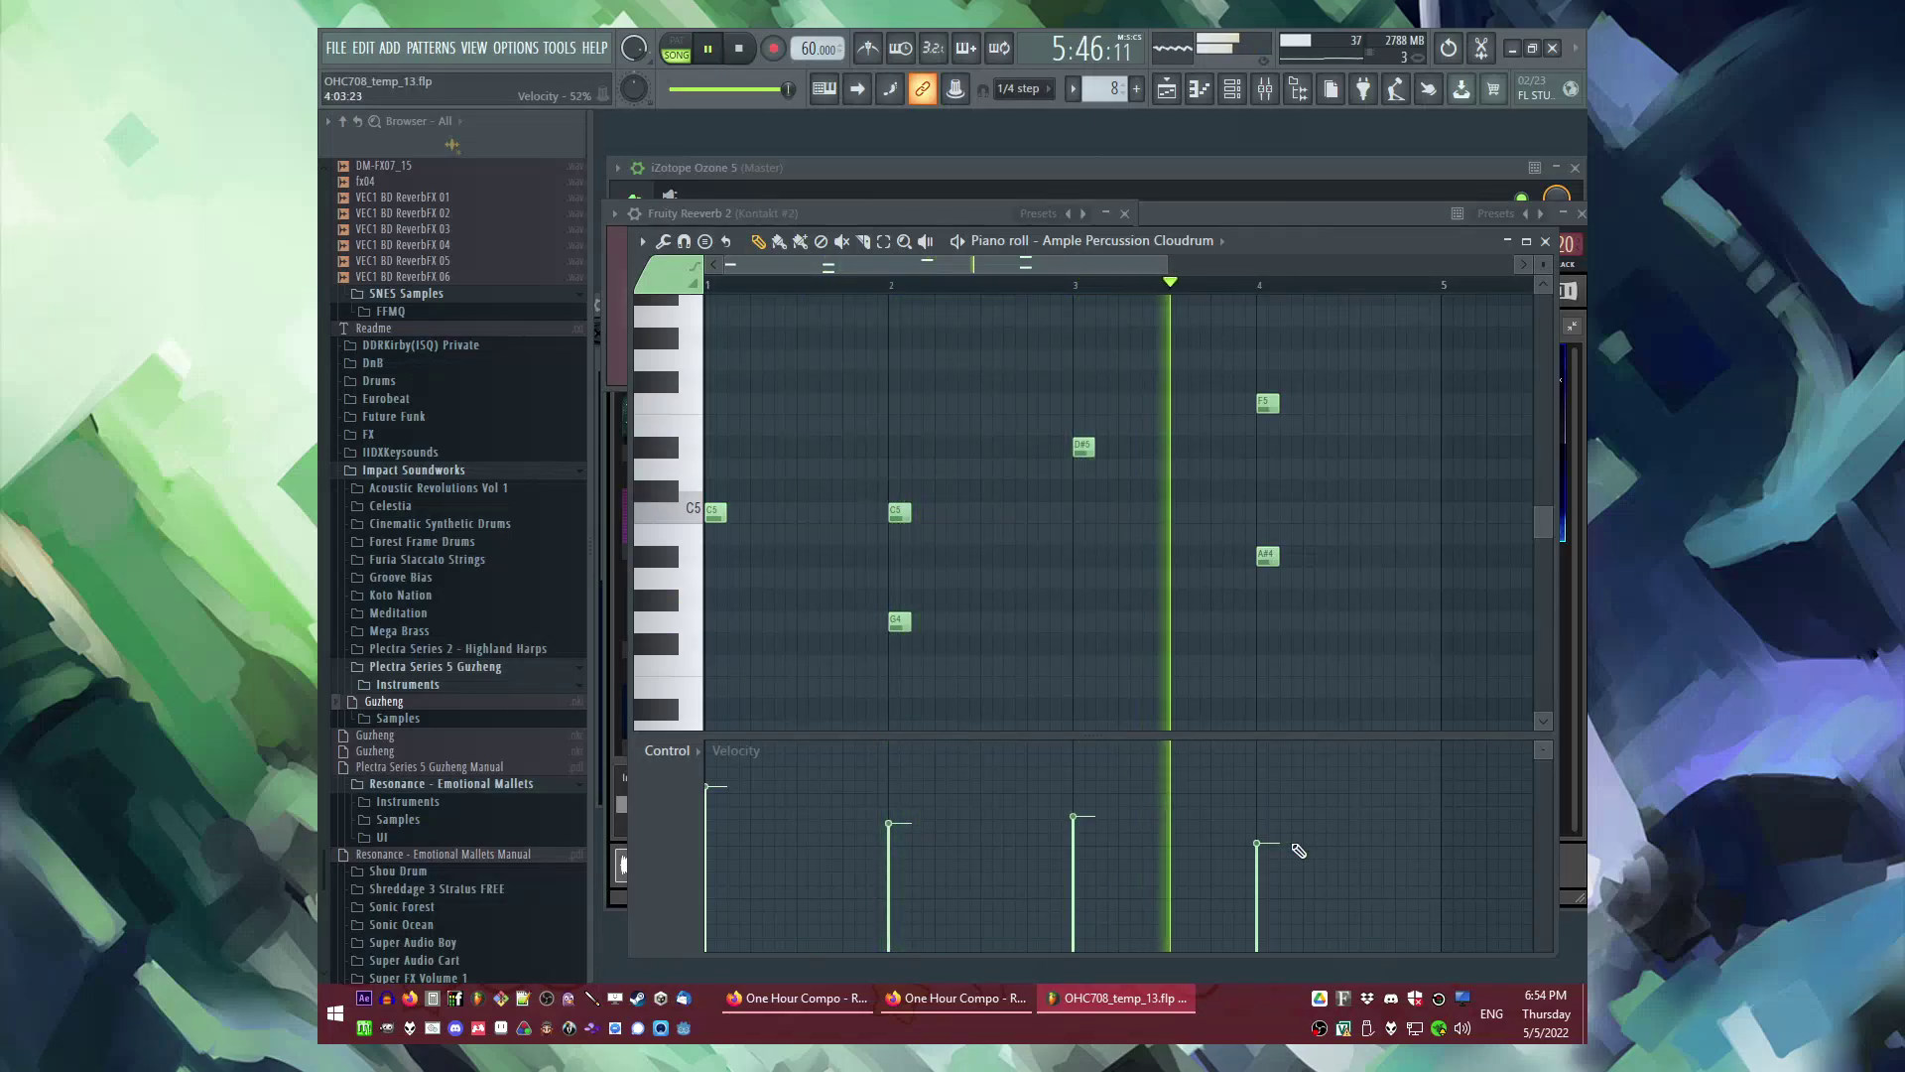
pyautogui.press('F6')
pyautogui.press('F5')
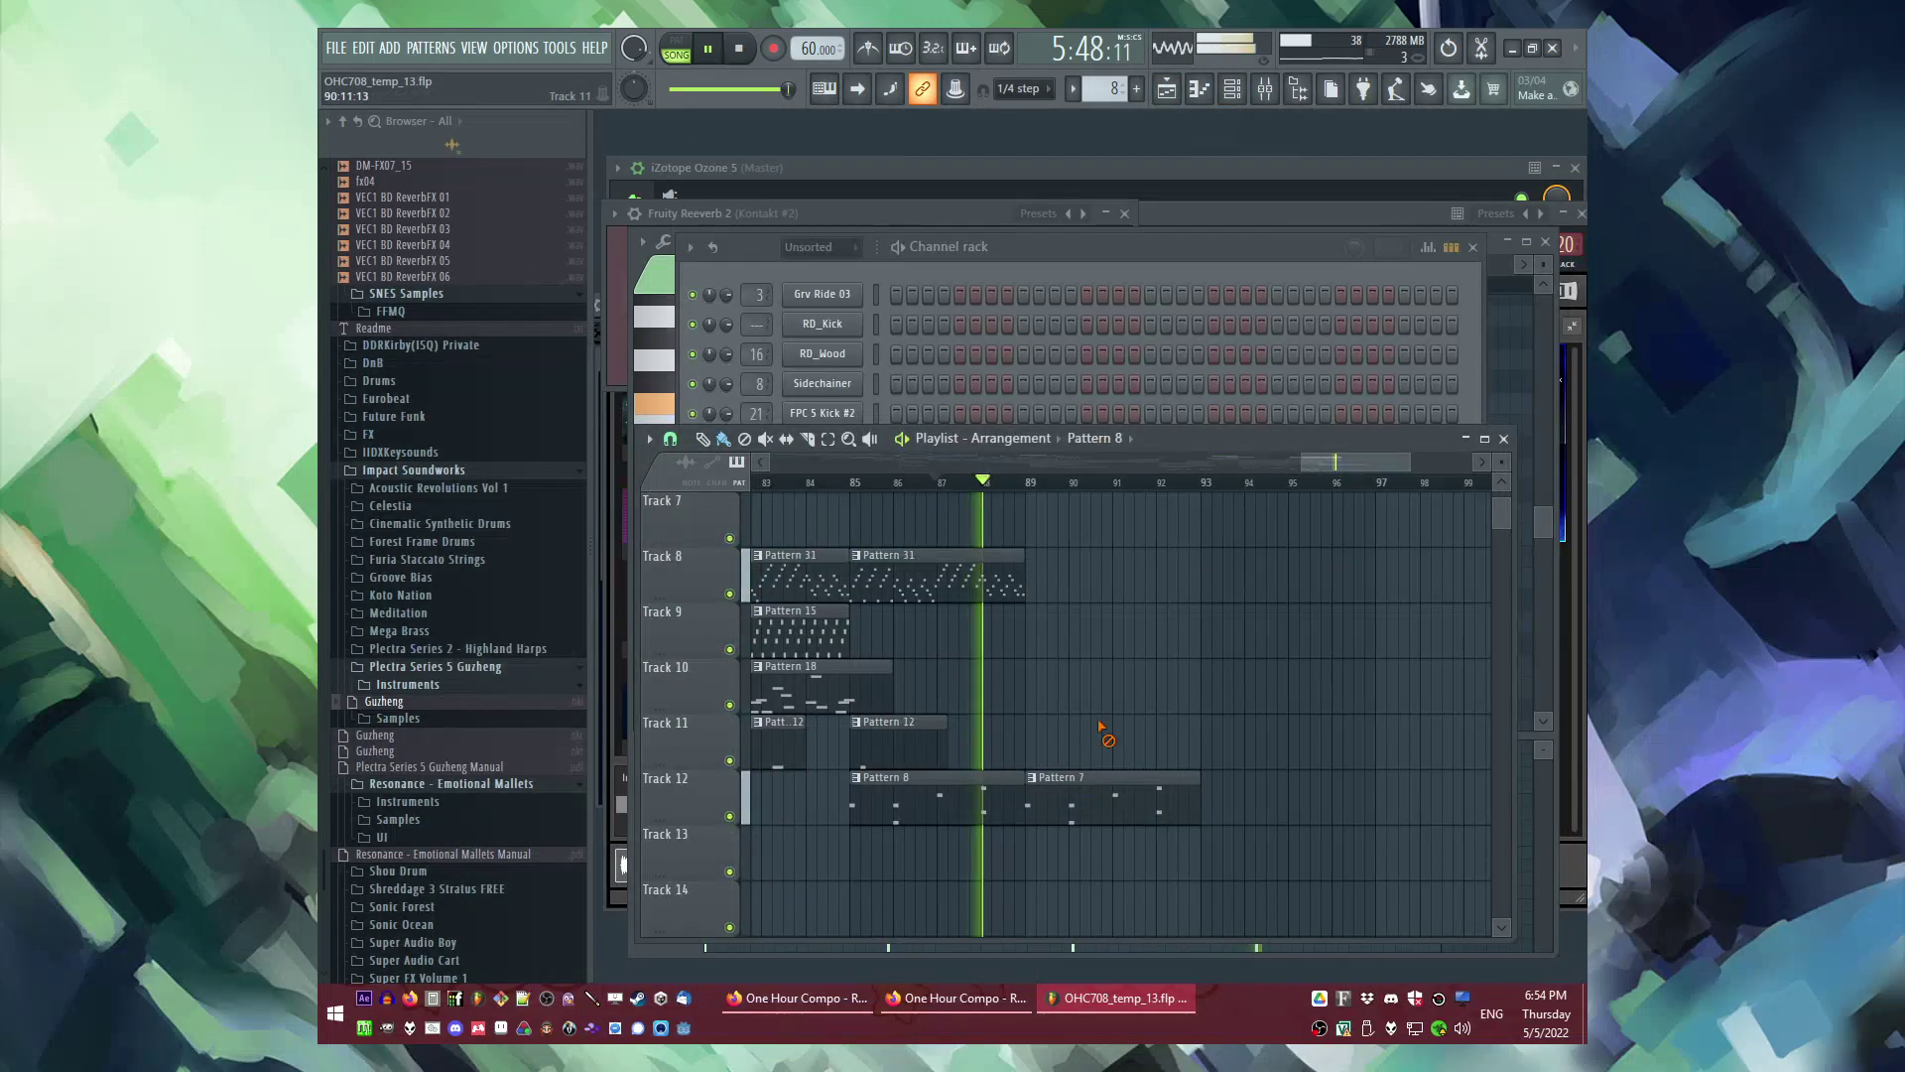
# Step: Make the Pattern 7 clip at bar 89 unique and delete all its notes after the opening C5 note
pyautogui.click(1033, 778)
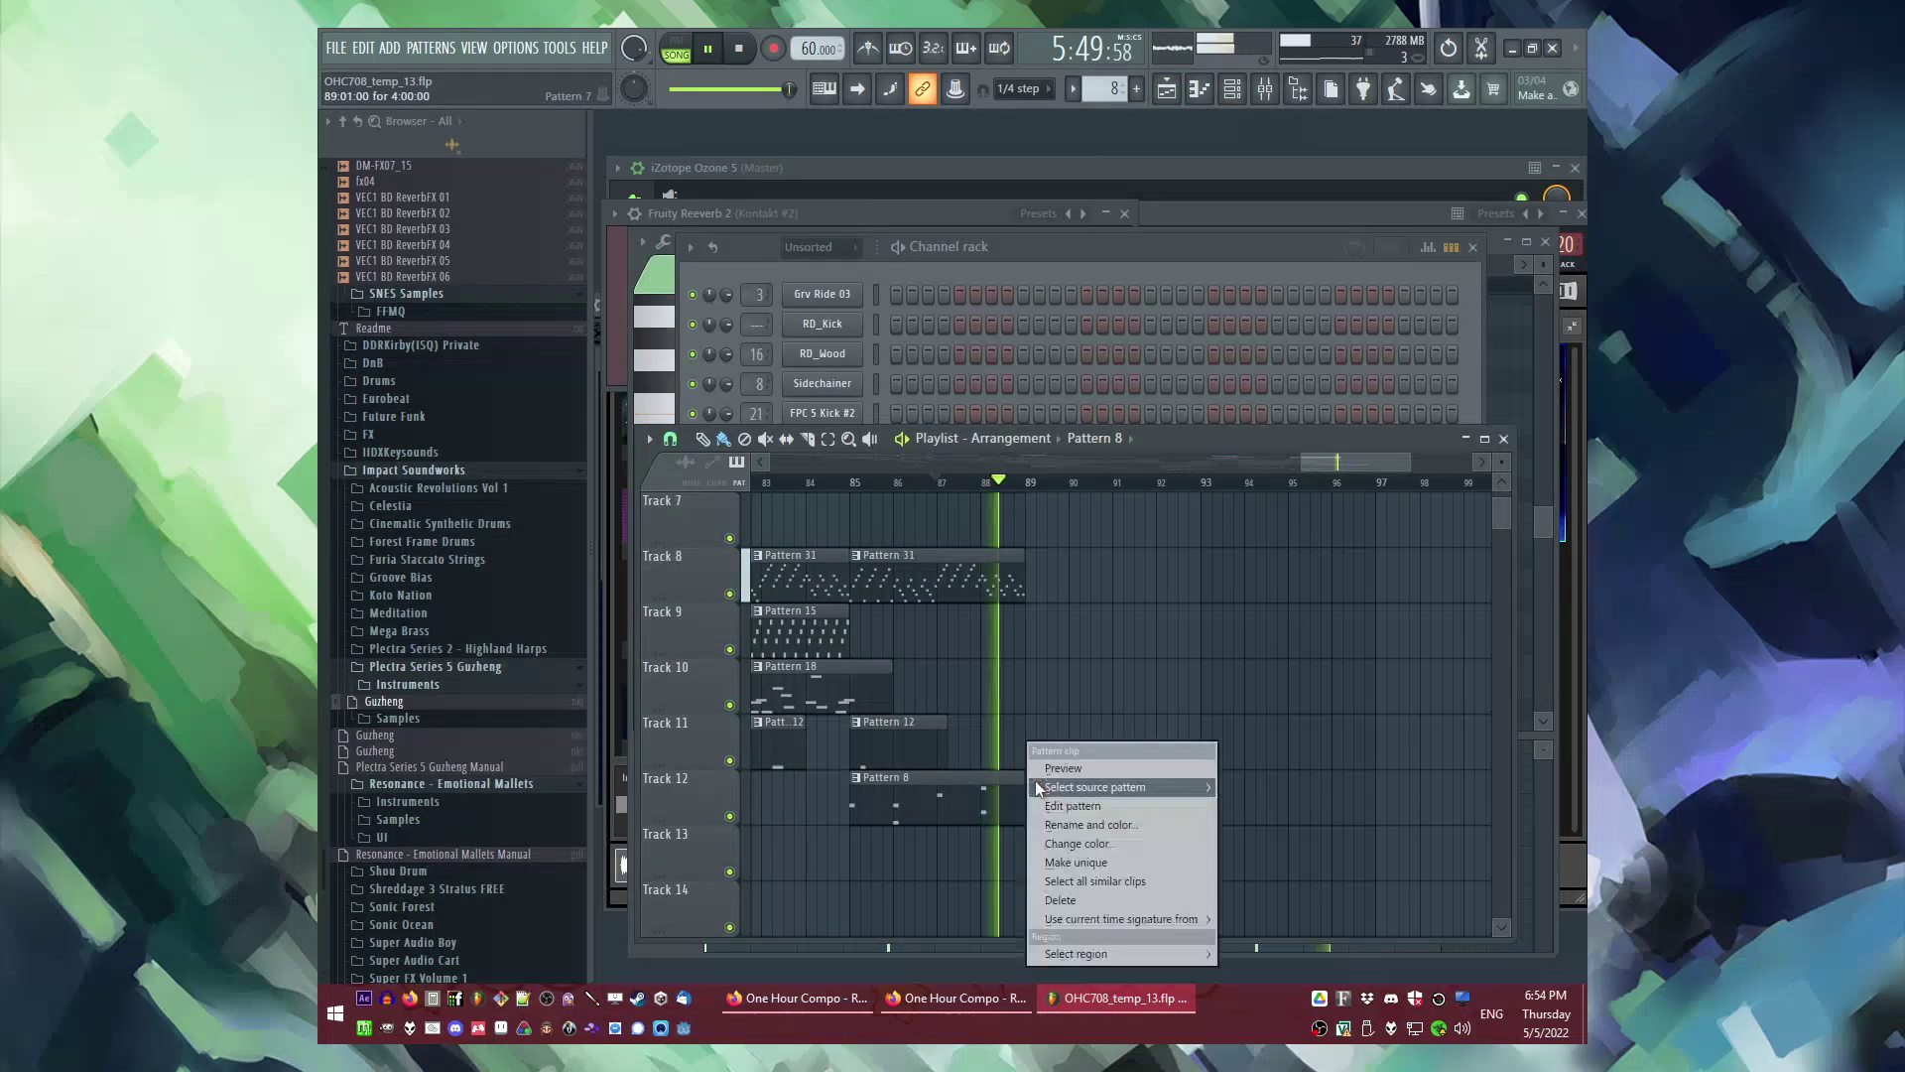
pyautogui.click(1076, 862)
pyautogui.press('F7')
pyautogui.scroll(-5, 1134, 431)
pyautogui.moveTo(829, 306); pyautogui.dragTo(1151, 675)
pyautogui.press('Delete')
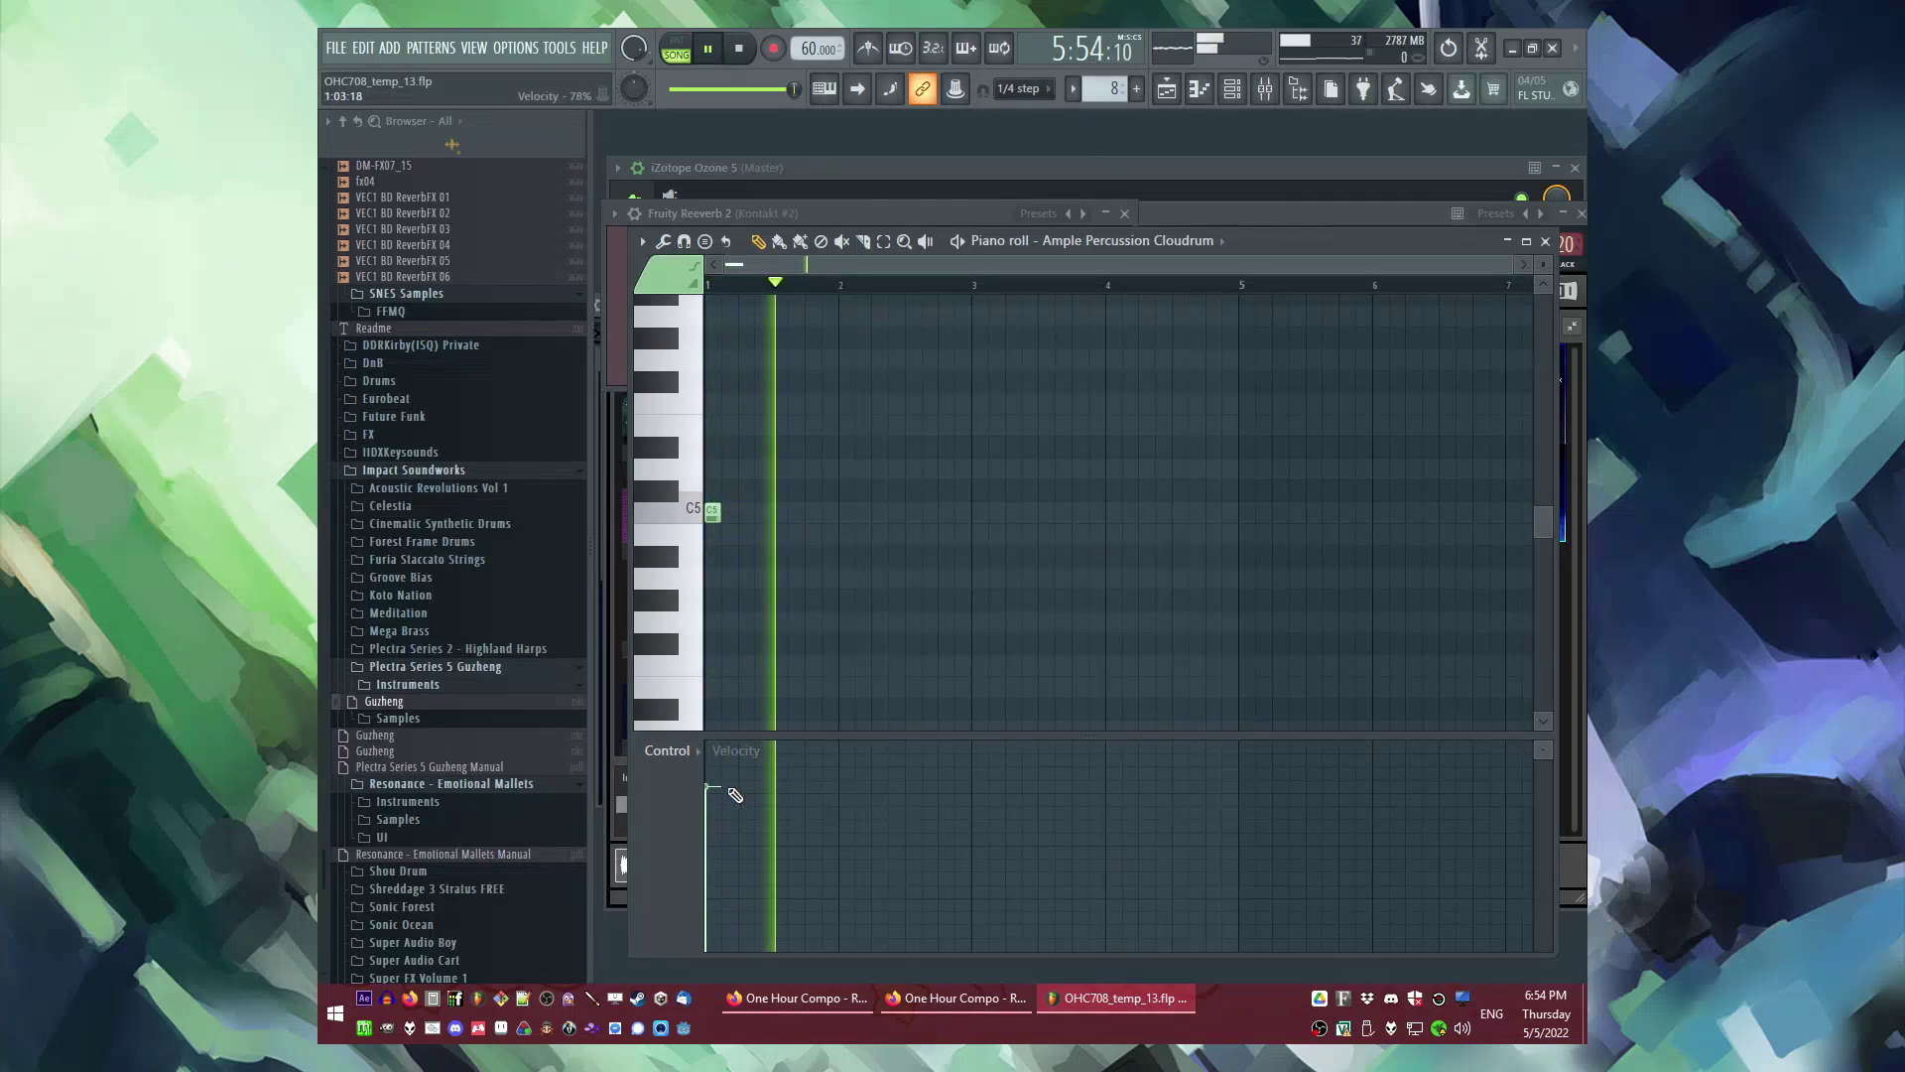
pyautogui.press('F5')
# Step: Create a new empty pattern and place its one-bar clip on Track 12 at bar 90, directly after the bar 89 clip
pyautogui.press('F4')
pyautogui.click(1102, 789)
pyautogui.moveTo(1102, 797); pyautogui.dragTo(1083, 800)
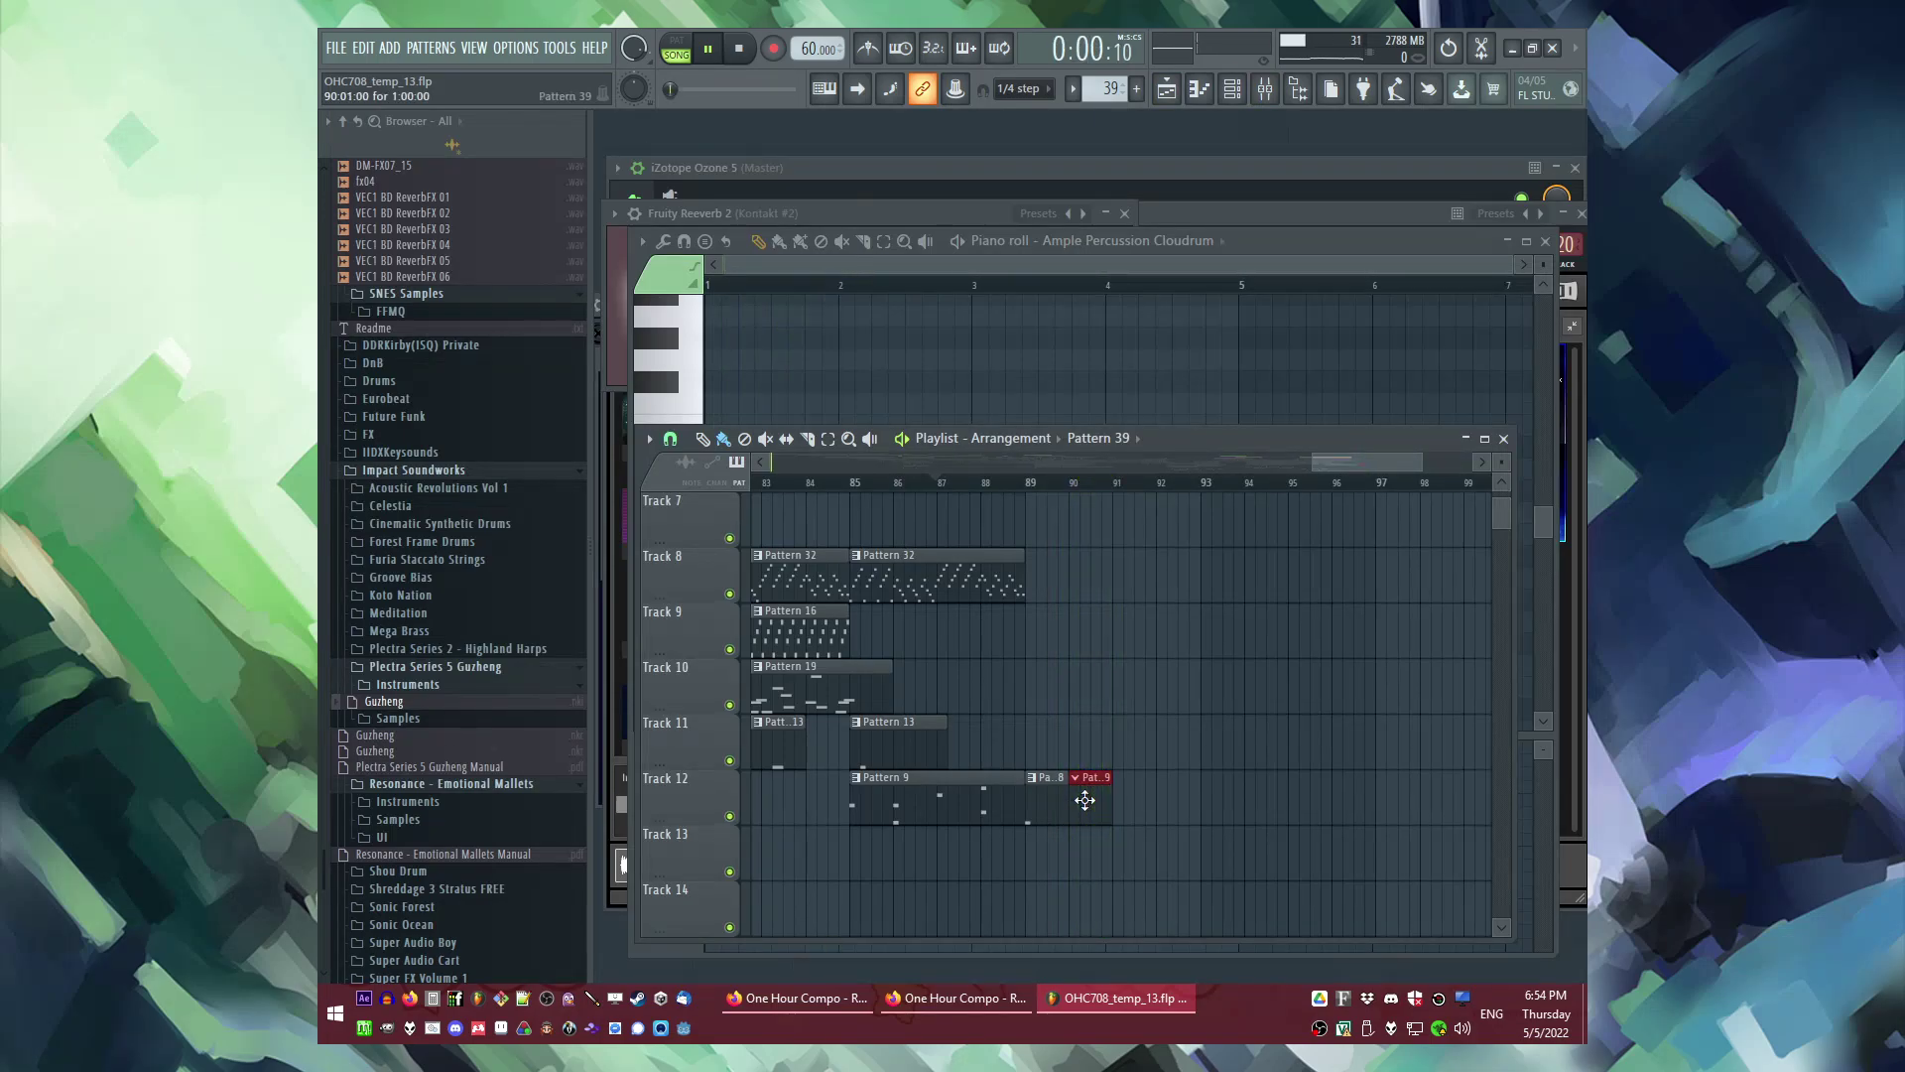
pyautogui.click(1032, 485)
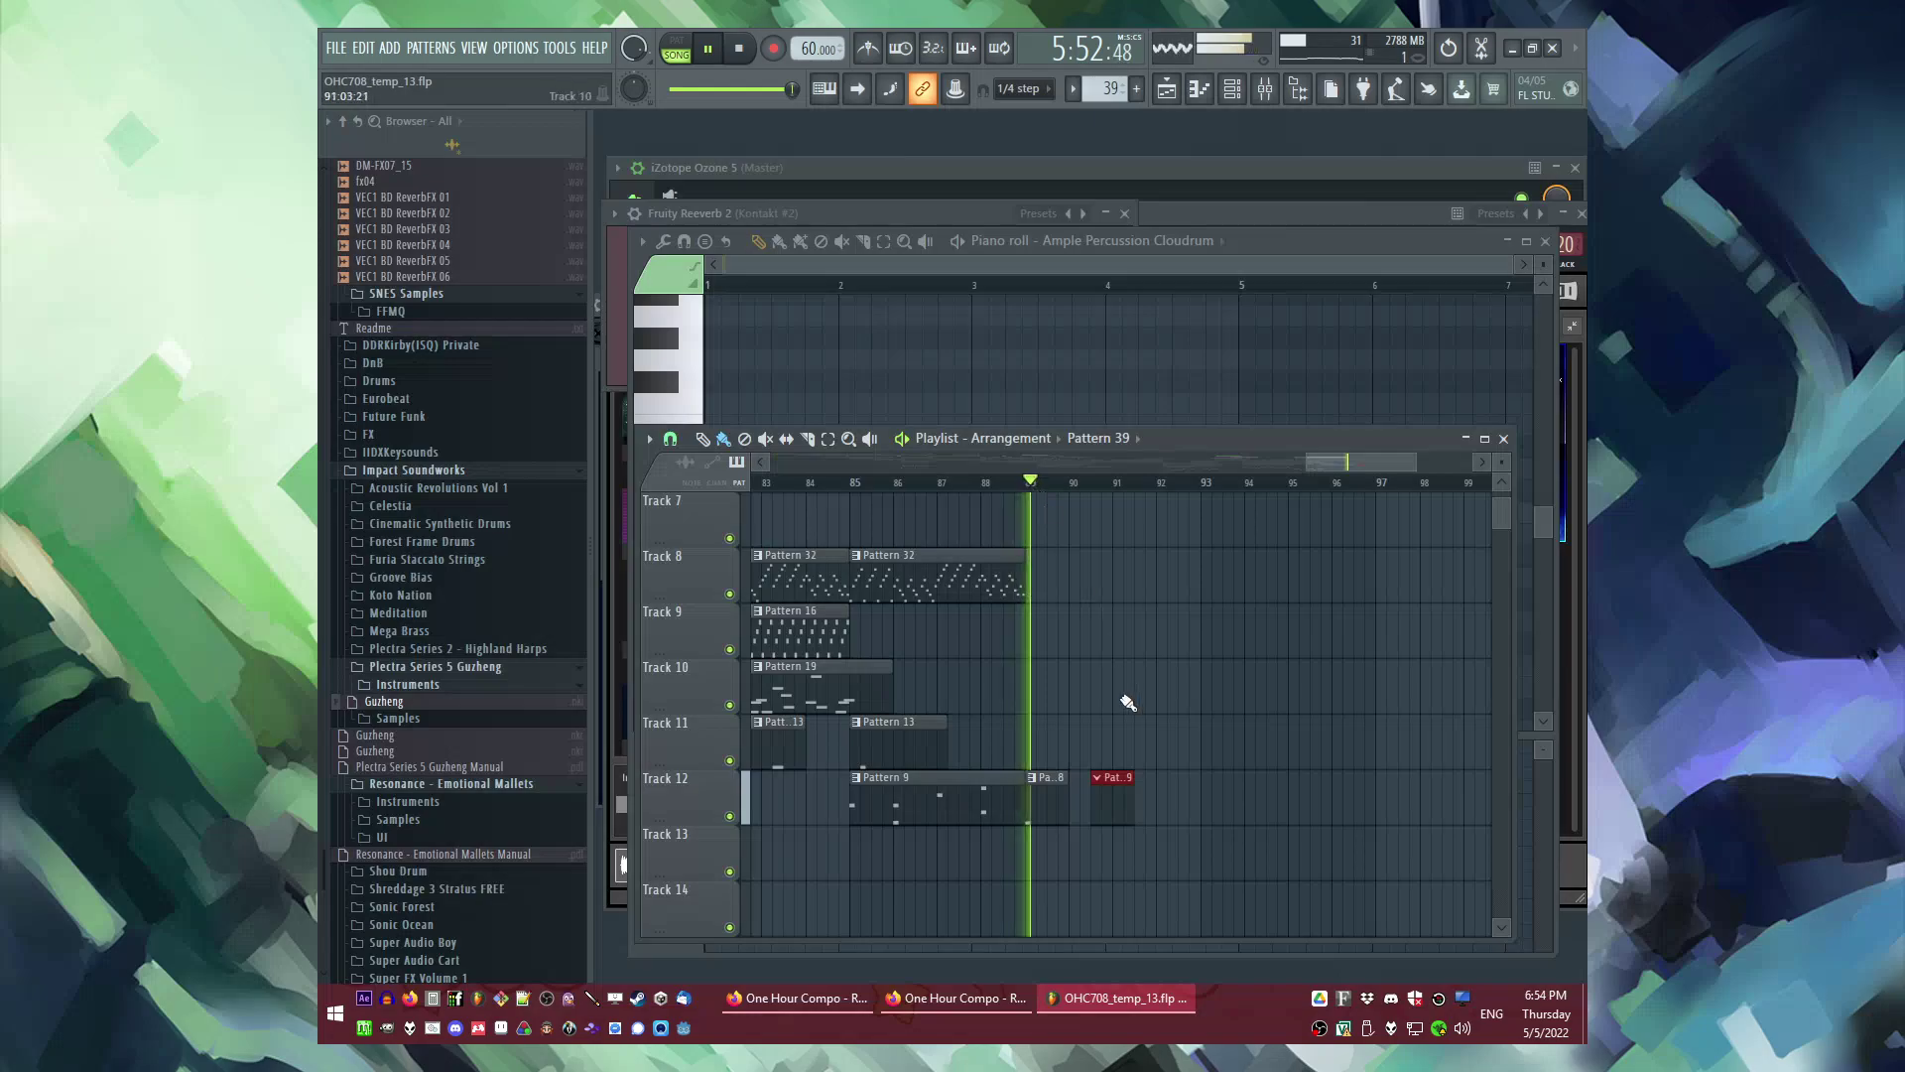
pyautogui.scroll(3, 1131, 730)
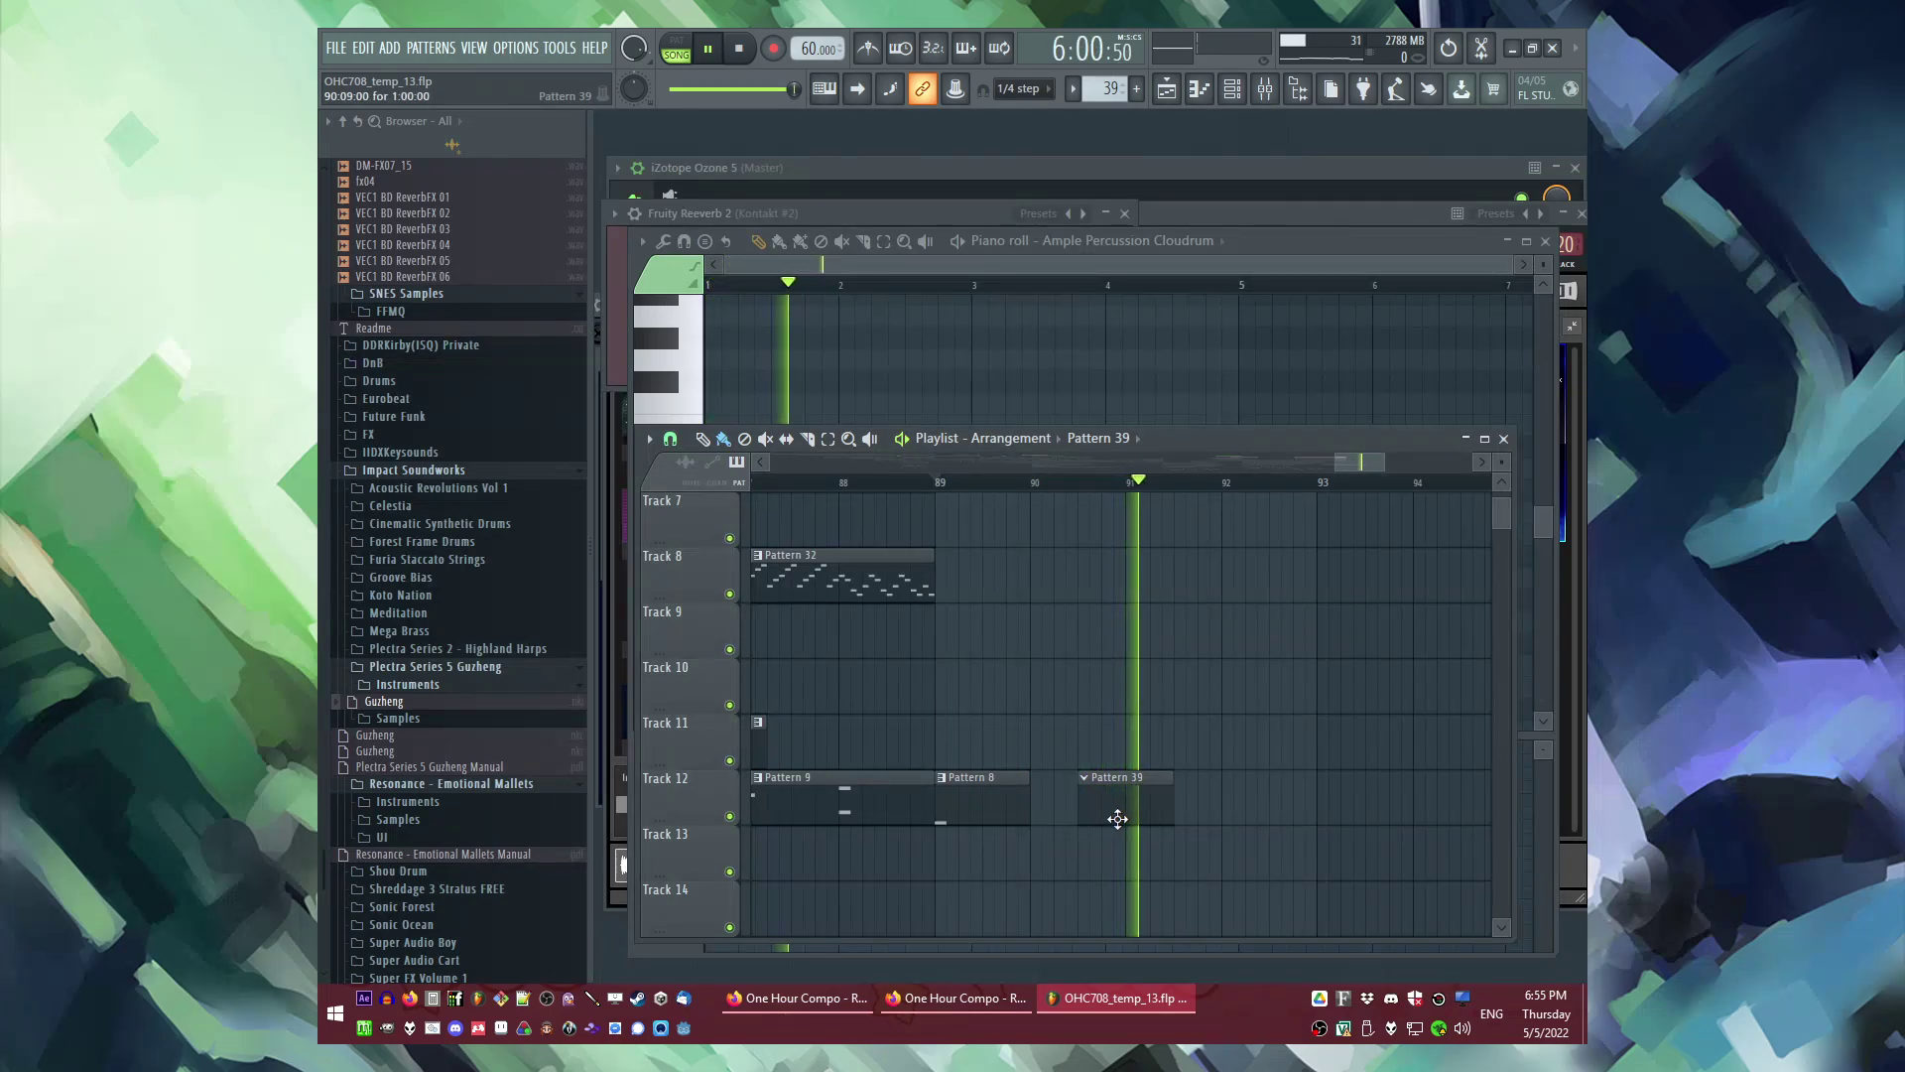
pyautogui.moveTo(1115, 813); pyautogui.dragTo(1093, 807)
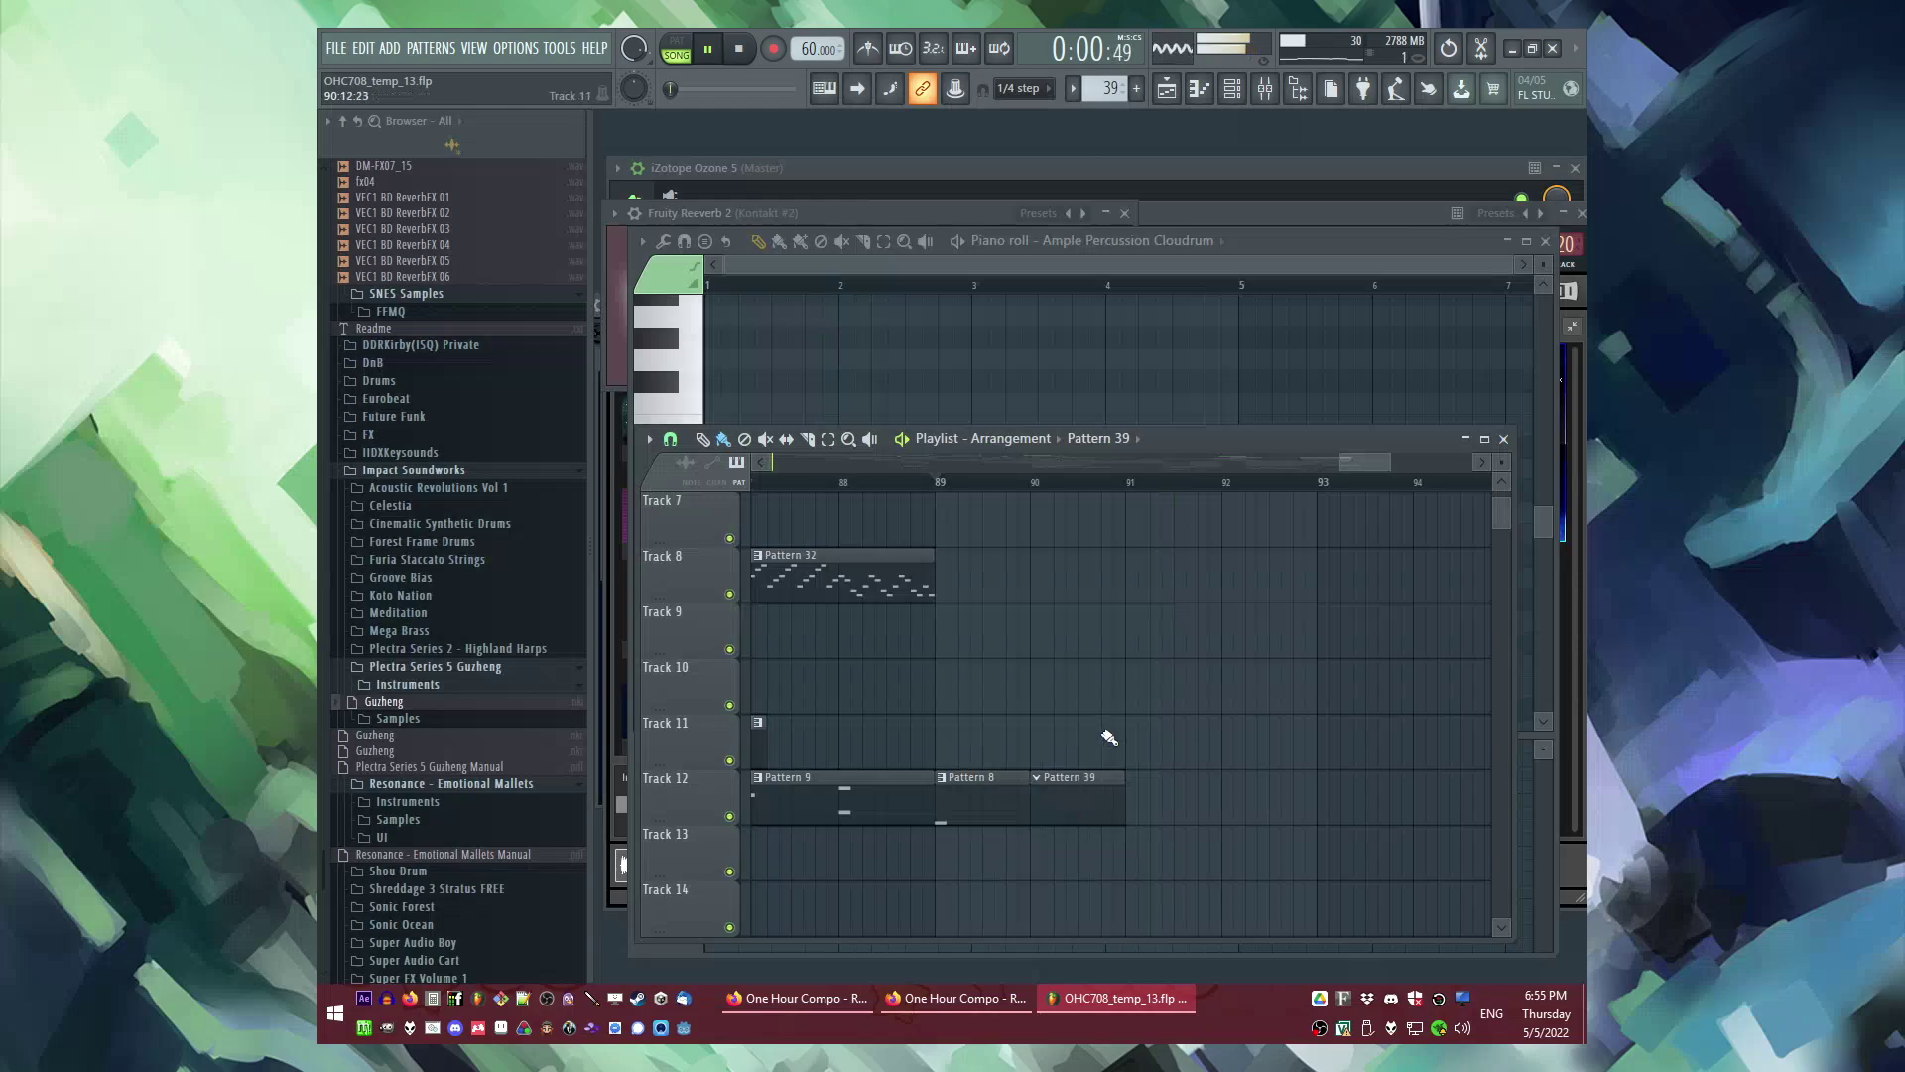
# Step: Play back the outro and select the playlist time range from bar 89 to bar 91
pyautogui.scroll(-3, 1101, 694)
pyautogui.click(968, 487)
pyautogui.scroll(-4, 1148, 616)
pyautogui.scroll(2, 1191, 625)
pyautogui.scroll(4, 1297, 645)
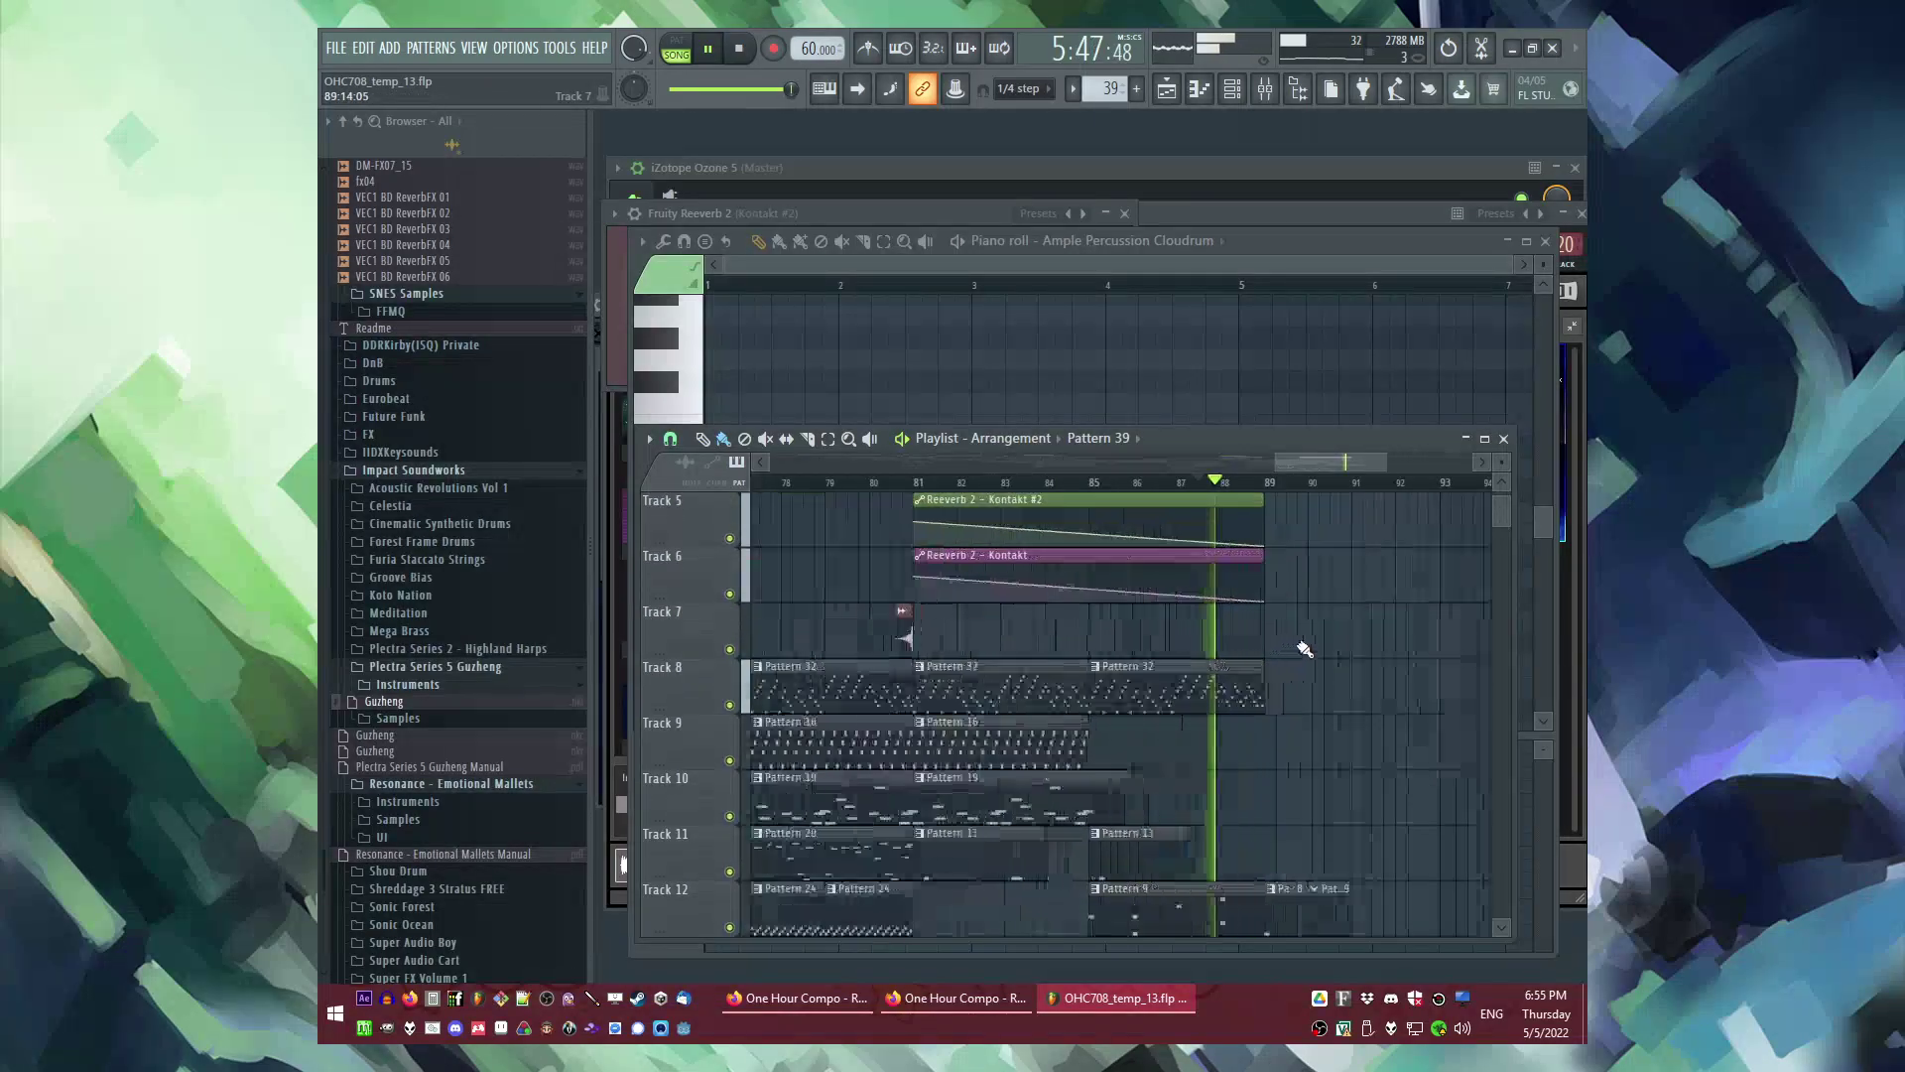
pyautogui.scroll(2, 1315, 666)
pyautogui.scroll(-3, 1320, 671)
pyautogui.scroll(5, 1319, 673)
pyautogui.scroll(-2, 1265, 663)
pyautogui.scroll(1, 1285, 665)
pyautogui.scroll(2, 1215, 599)
pyautogui.moveTo(1091, 482); pyautogui.dragTo(1350, 496)
# Step: Load Fruity Mute 2 into effect slot 5 of the Master mixer track
pyautogui.press('F9')
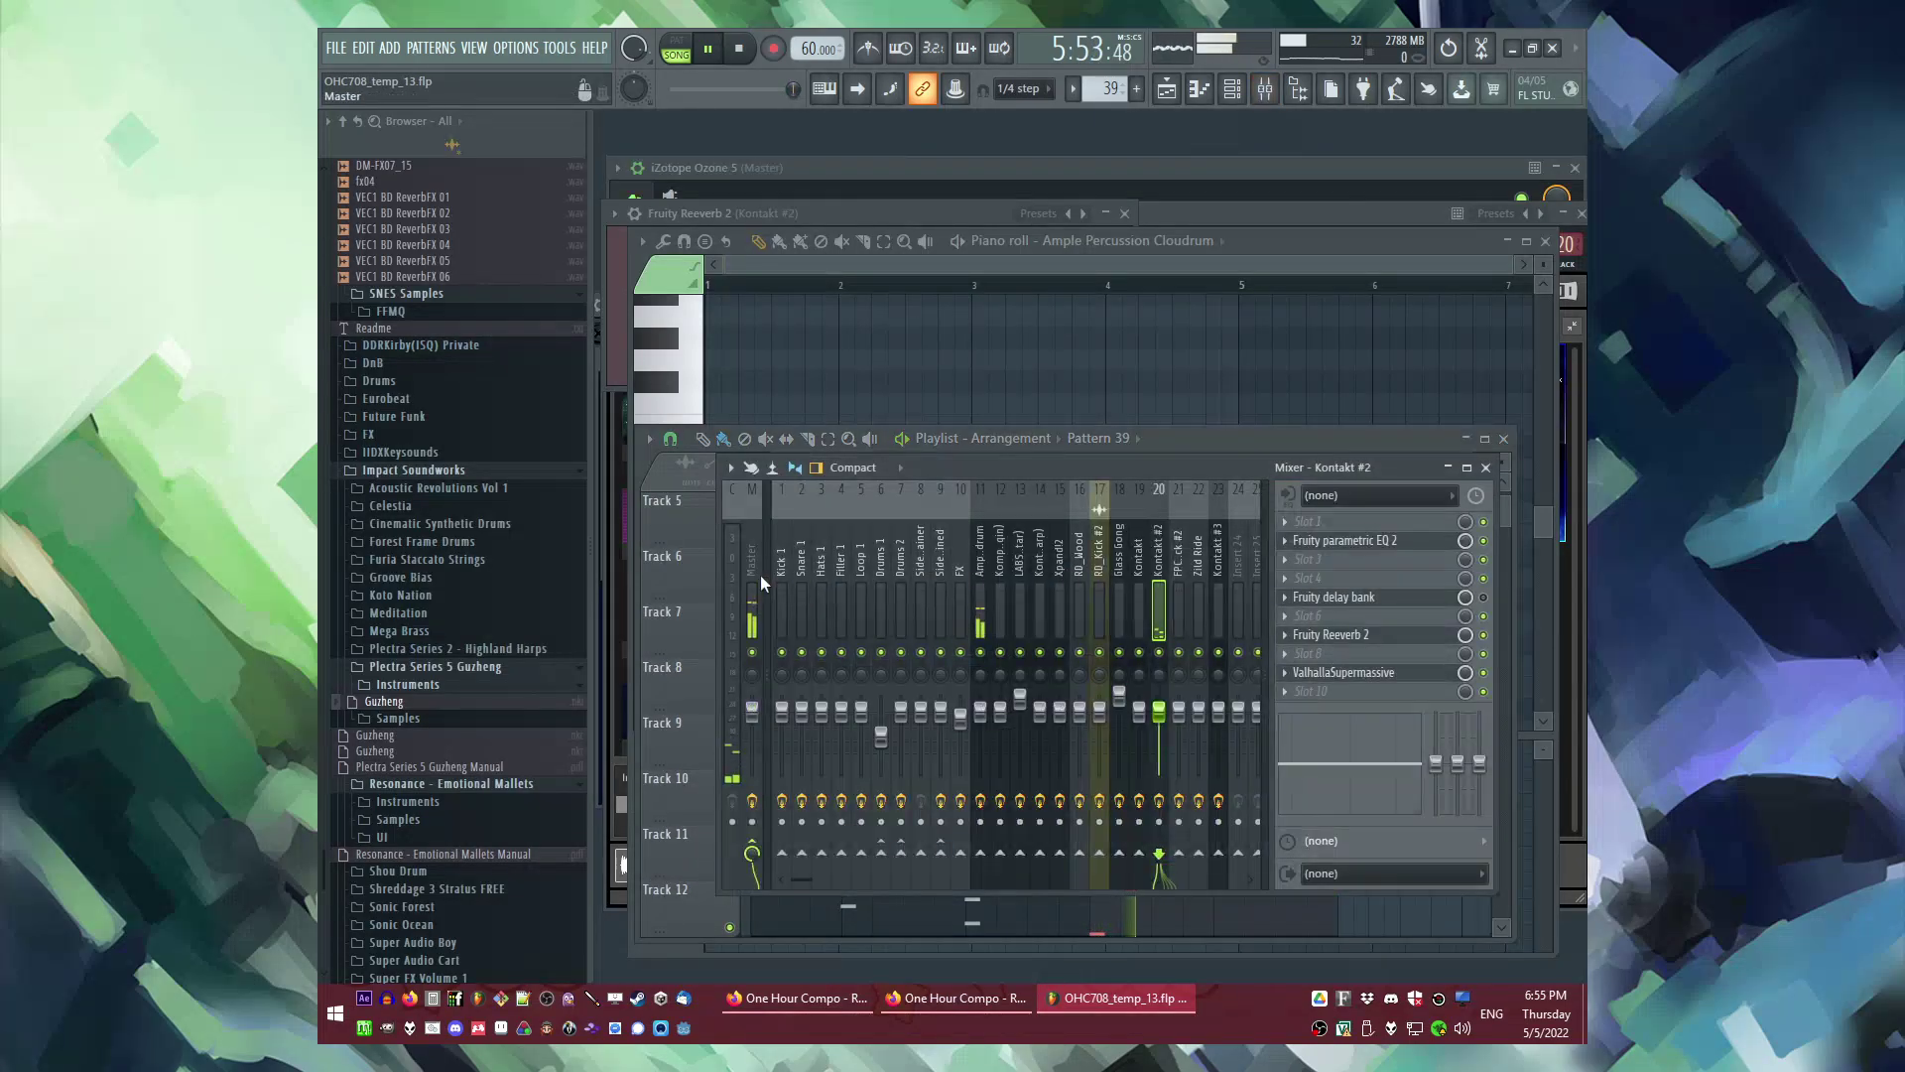
pyautogui.click(760, 575)
pyautogui.click(1289, 598)
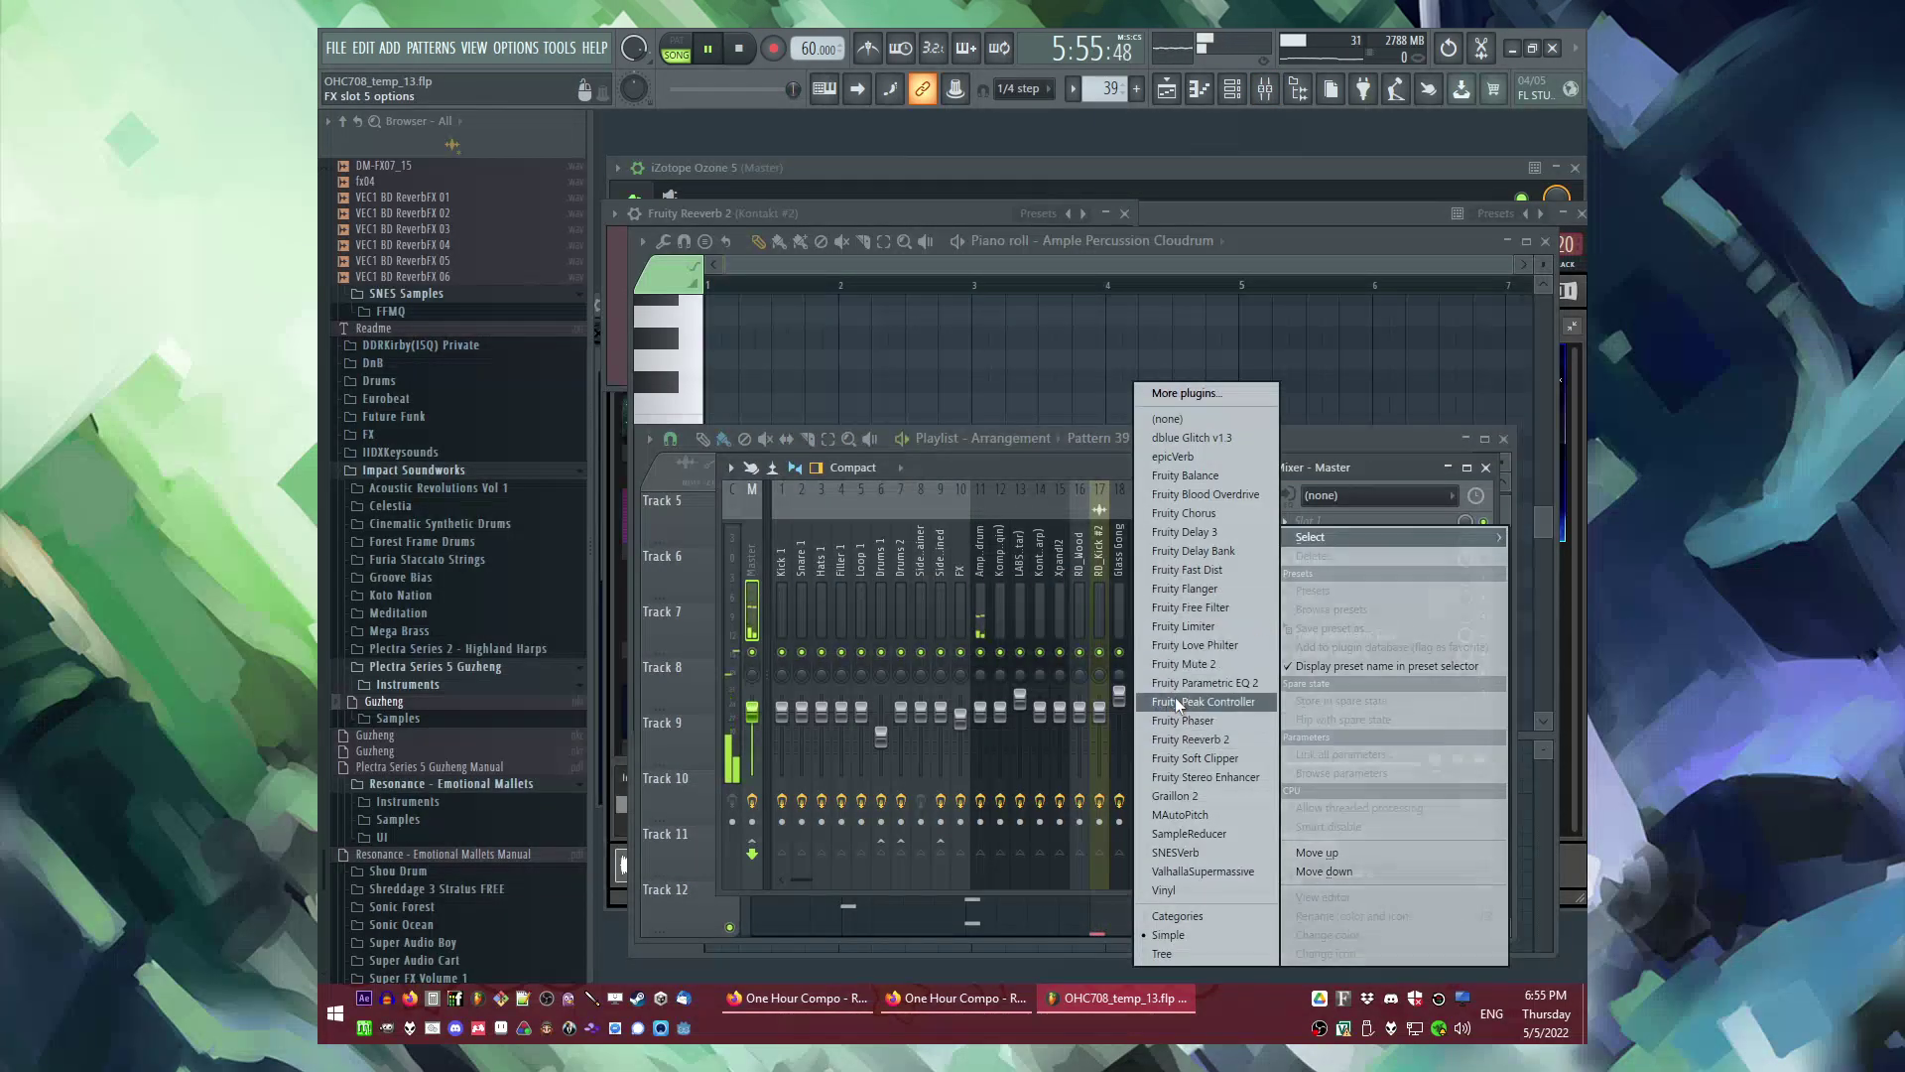
pyautogui.click(1186, 663)
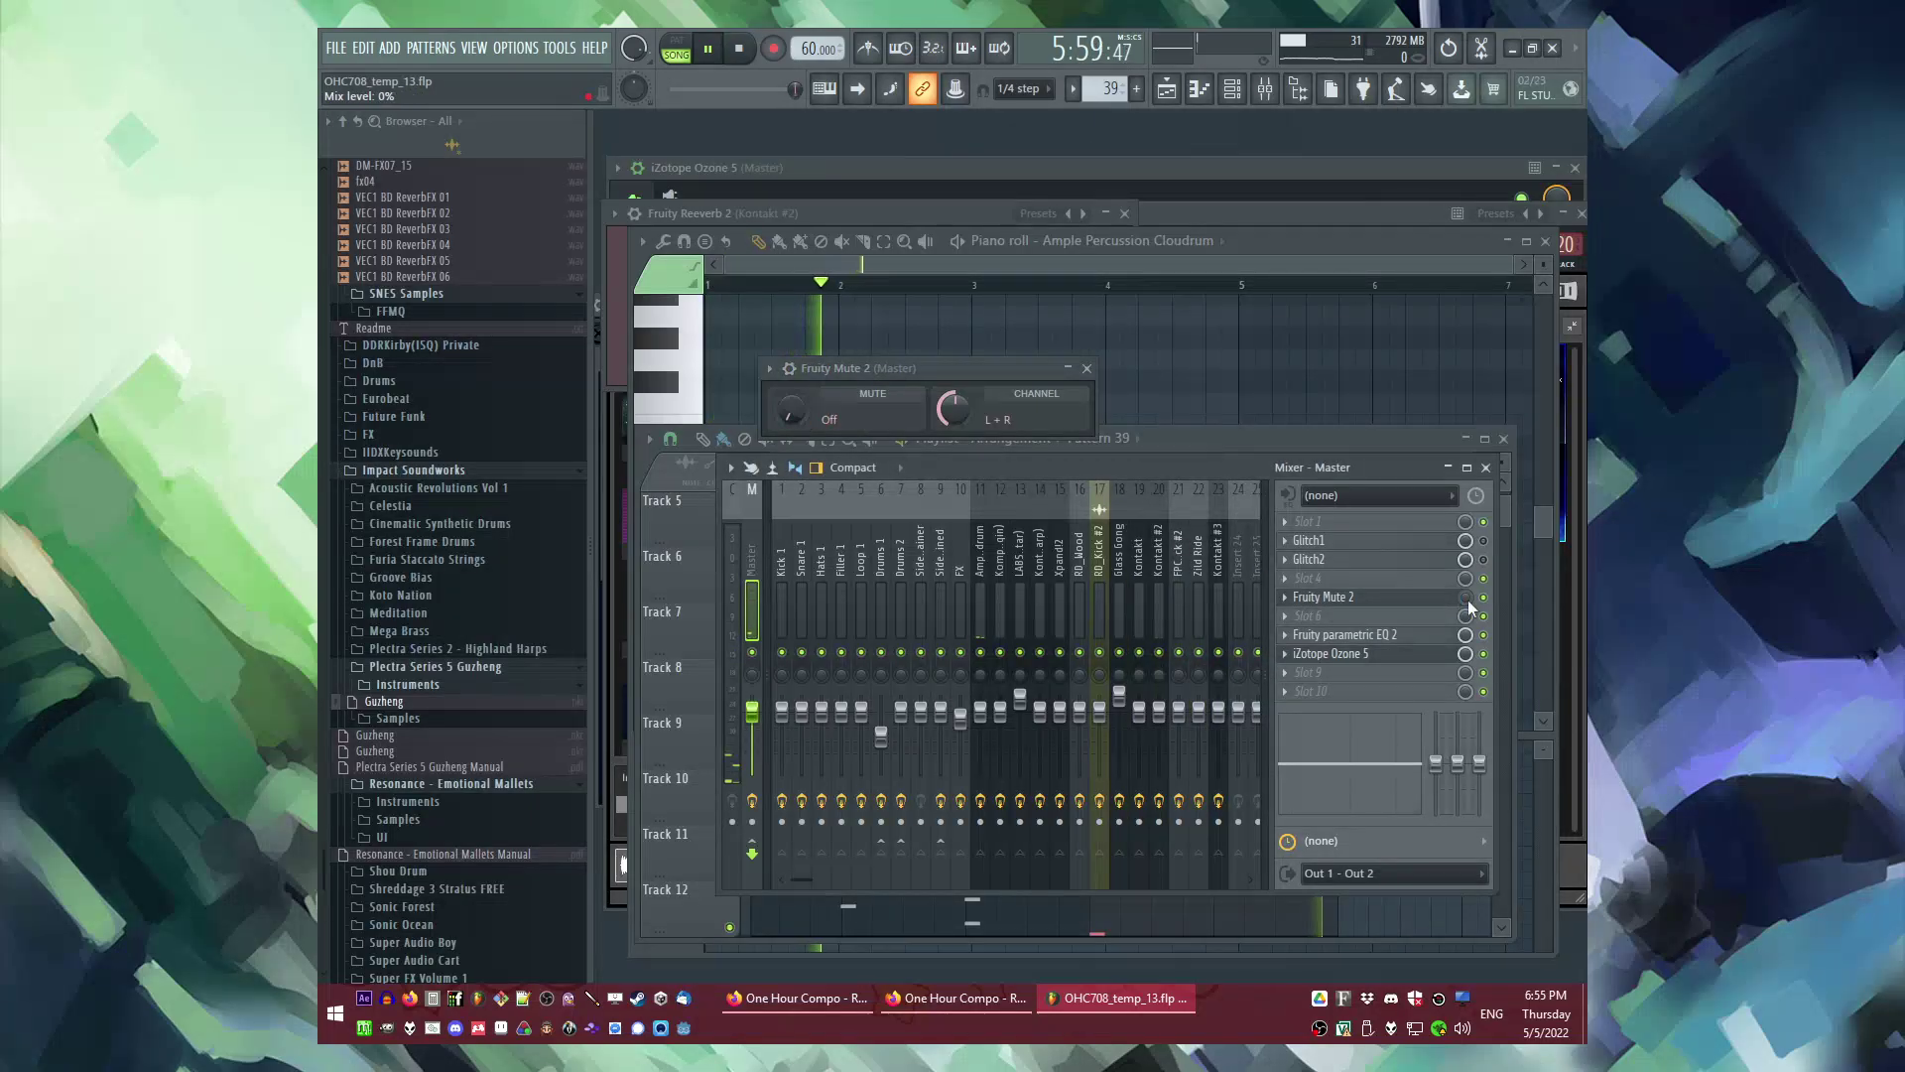
# Step: Initialise the song with Fruity Mute 2's mix level at 0% and create a mix-level automation clip over bars 89 to 91
pyautogui.rightClick(1468, 601)
pyautogui.click(1478, 704)
pyautogui.rightClick(1470, 601)
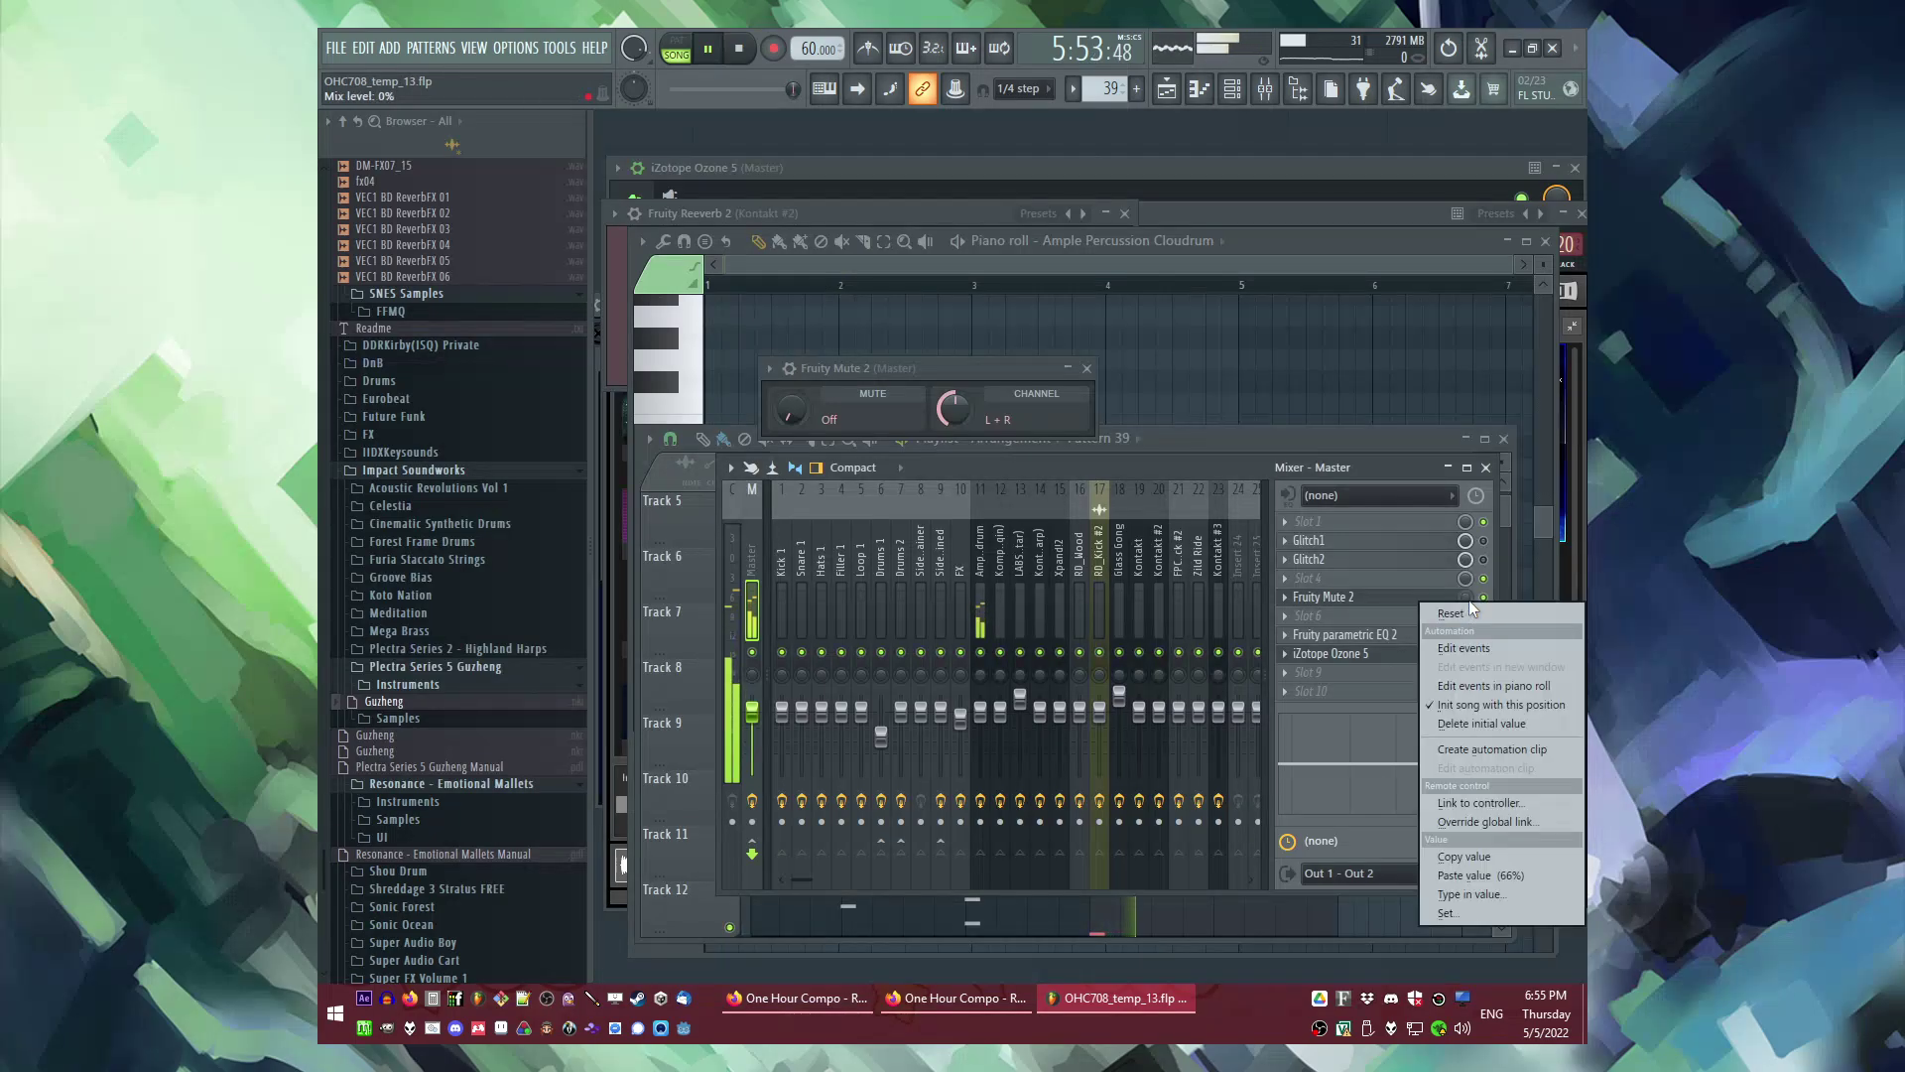
pyautogui.click(1491, 749)
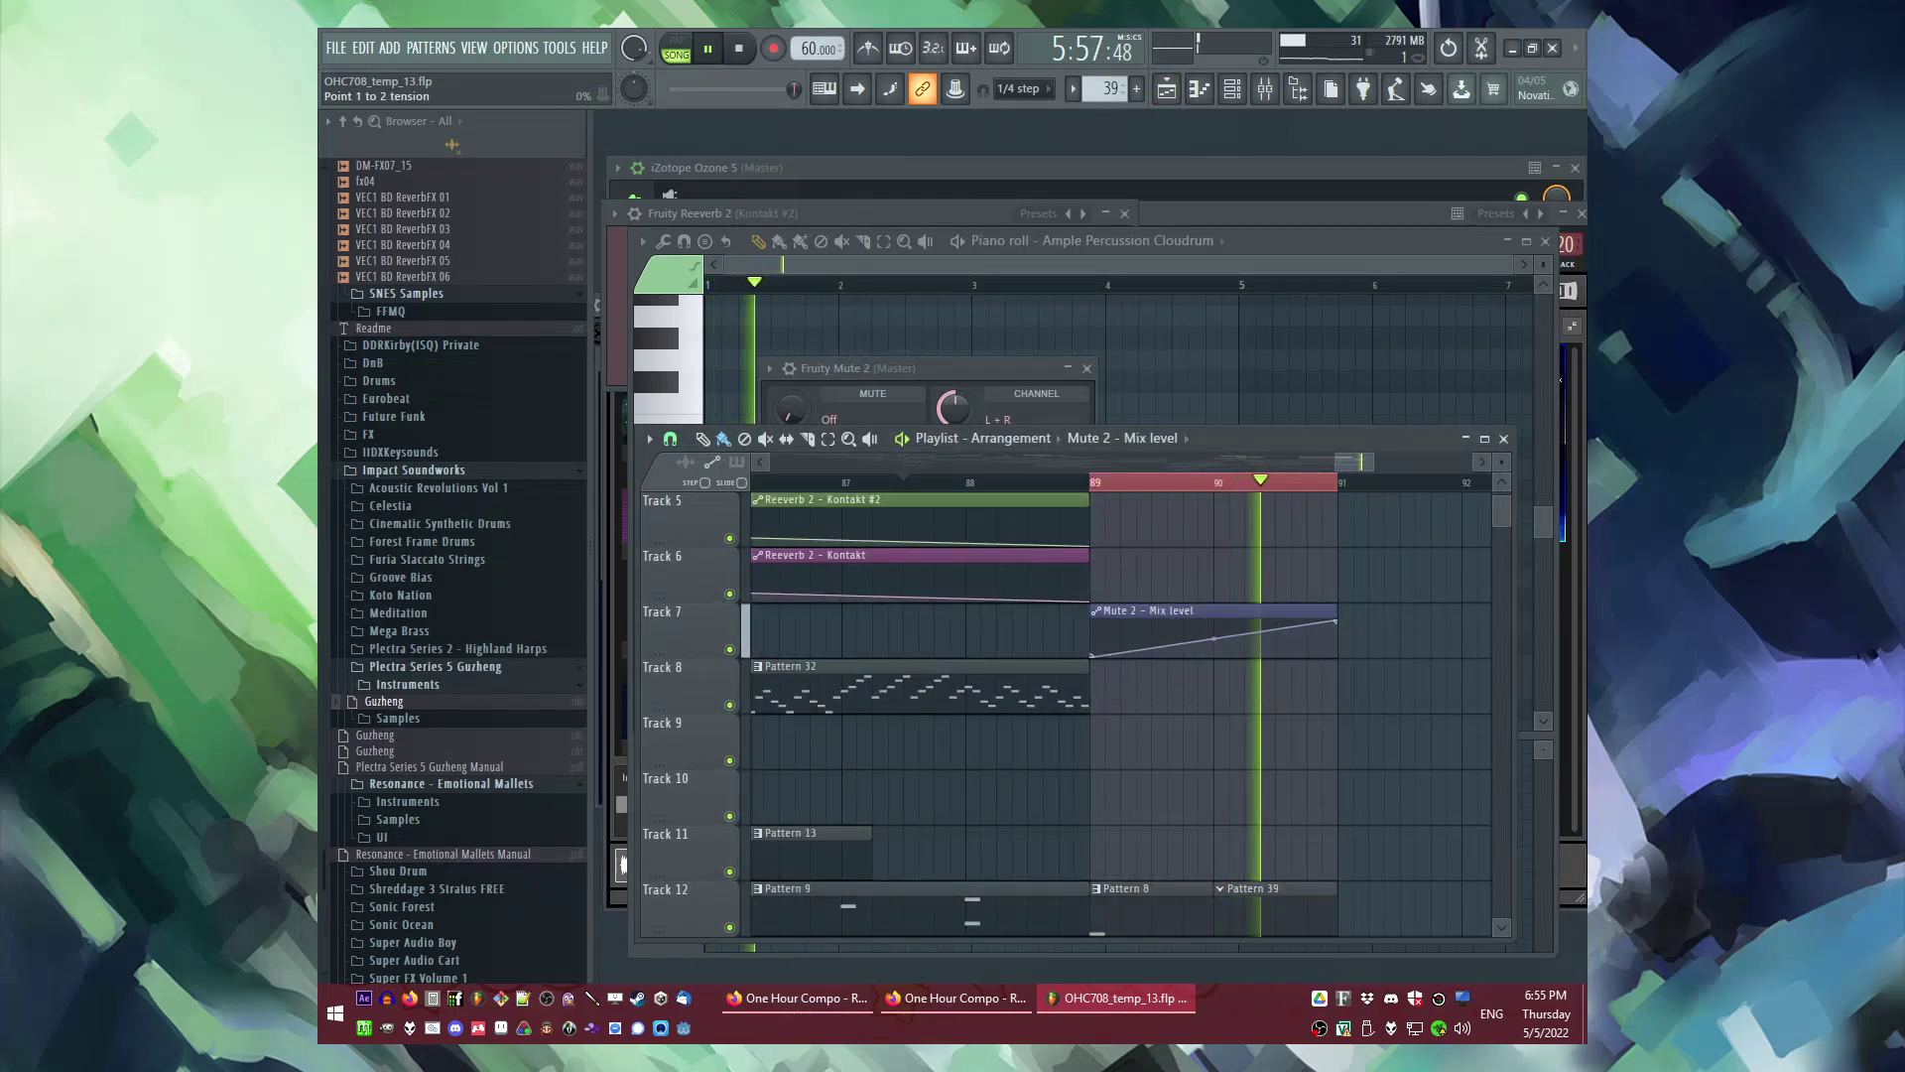
pyautogui.moveTo(1214, 638); pyautogui.dragTo(1211, 643)
pyautogui.press('space')
pyautogui.press('space')
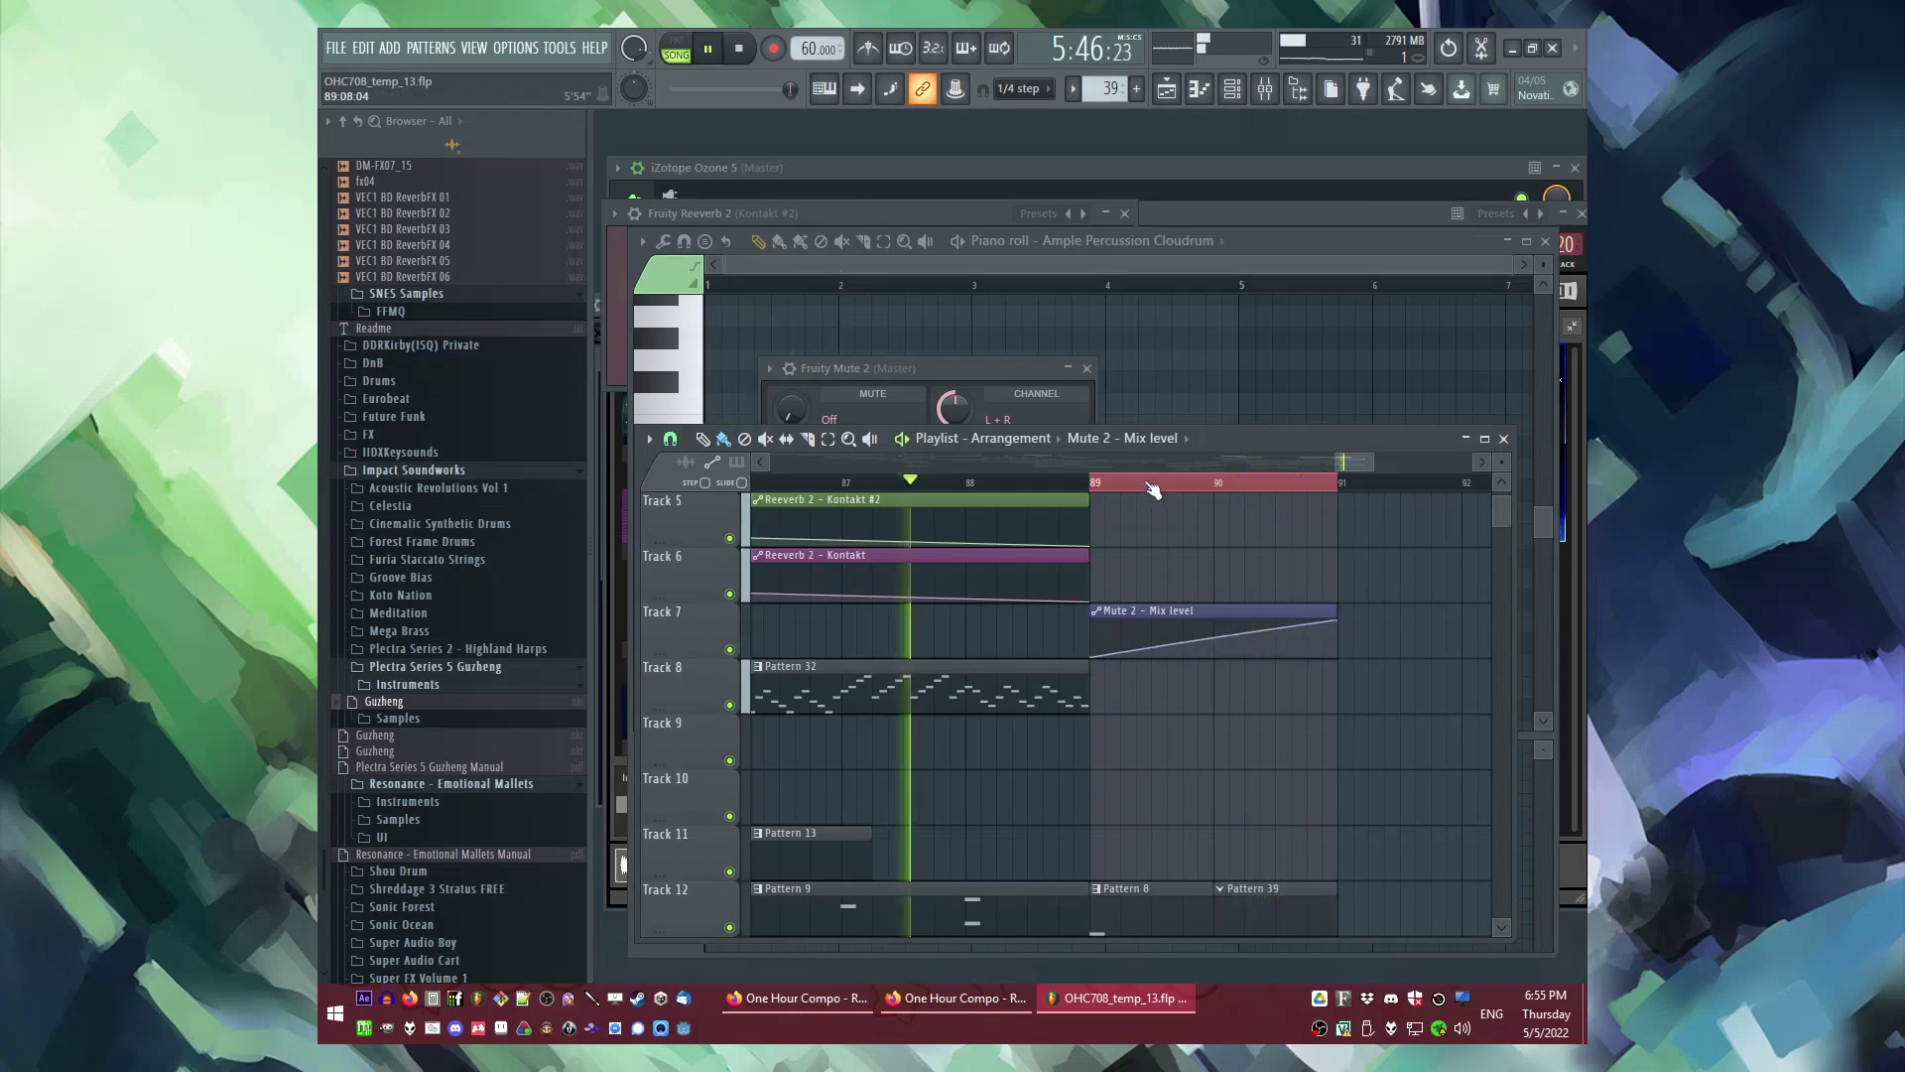
# Step: Clear the time selection over bars 89 to 91 and create a new empty pattern
pyautogui.rightClick(1151, 483)
pyautogui.click(1137, 484)
pyautogui.click(1218, 483)
pyautogui.scroll(-2, 1337, 723)
pyautogui.press('F4')
pyautogui.press('Return')
pyautogui.moveTo(1337, 506); pyautogui.dragTo(1306, 506)
# Step: Spot-check the early arrangement by playing it from bars 5, 9, 13 and 17
pyautogui.scroll(-7, 1333, 645)
pyautogui.scroll(6, 844, 587)
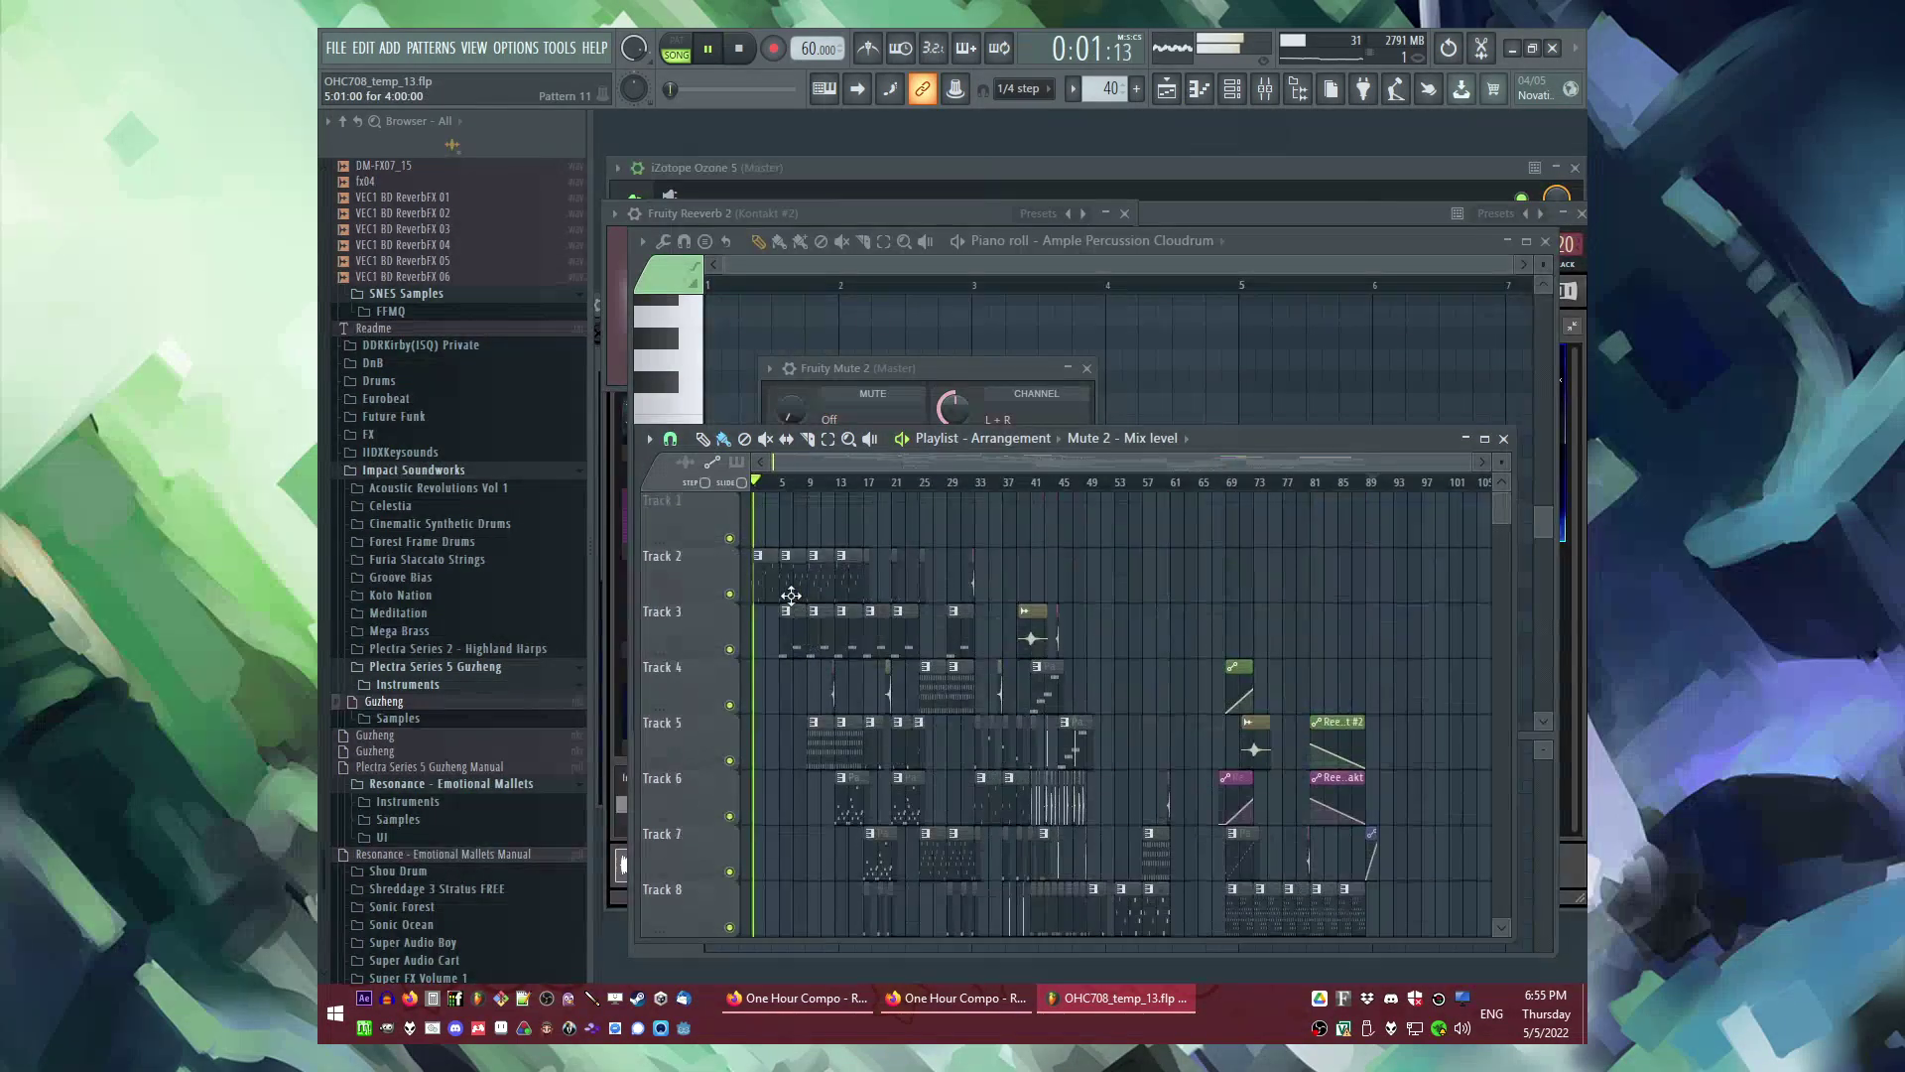
pyautogui.scroll(3, 781, 588)
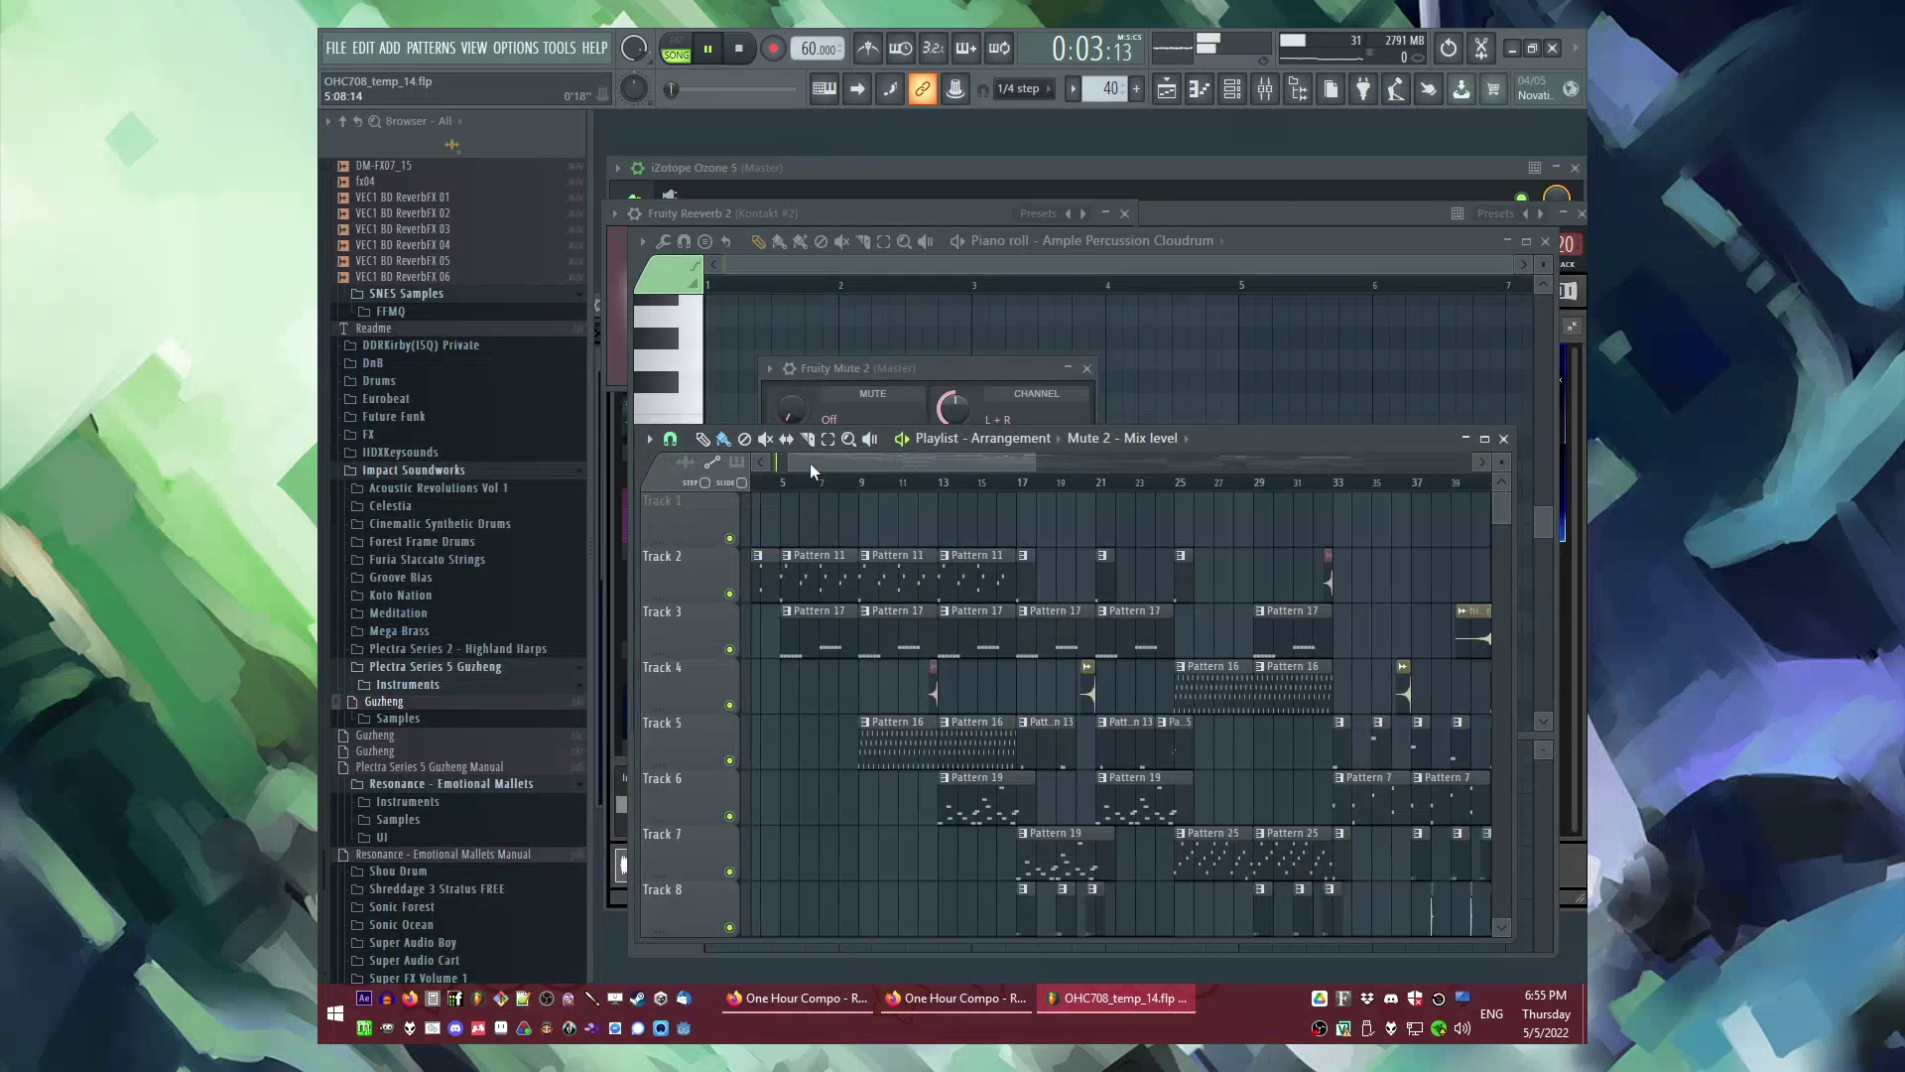
pyautogui.click(838, 483)
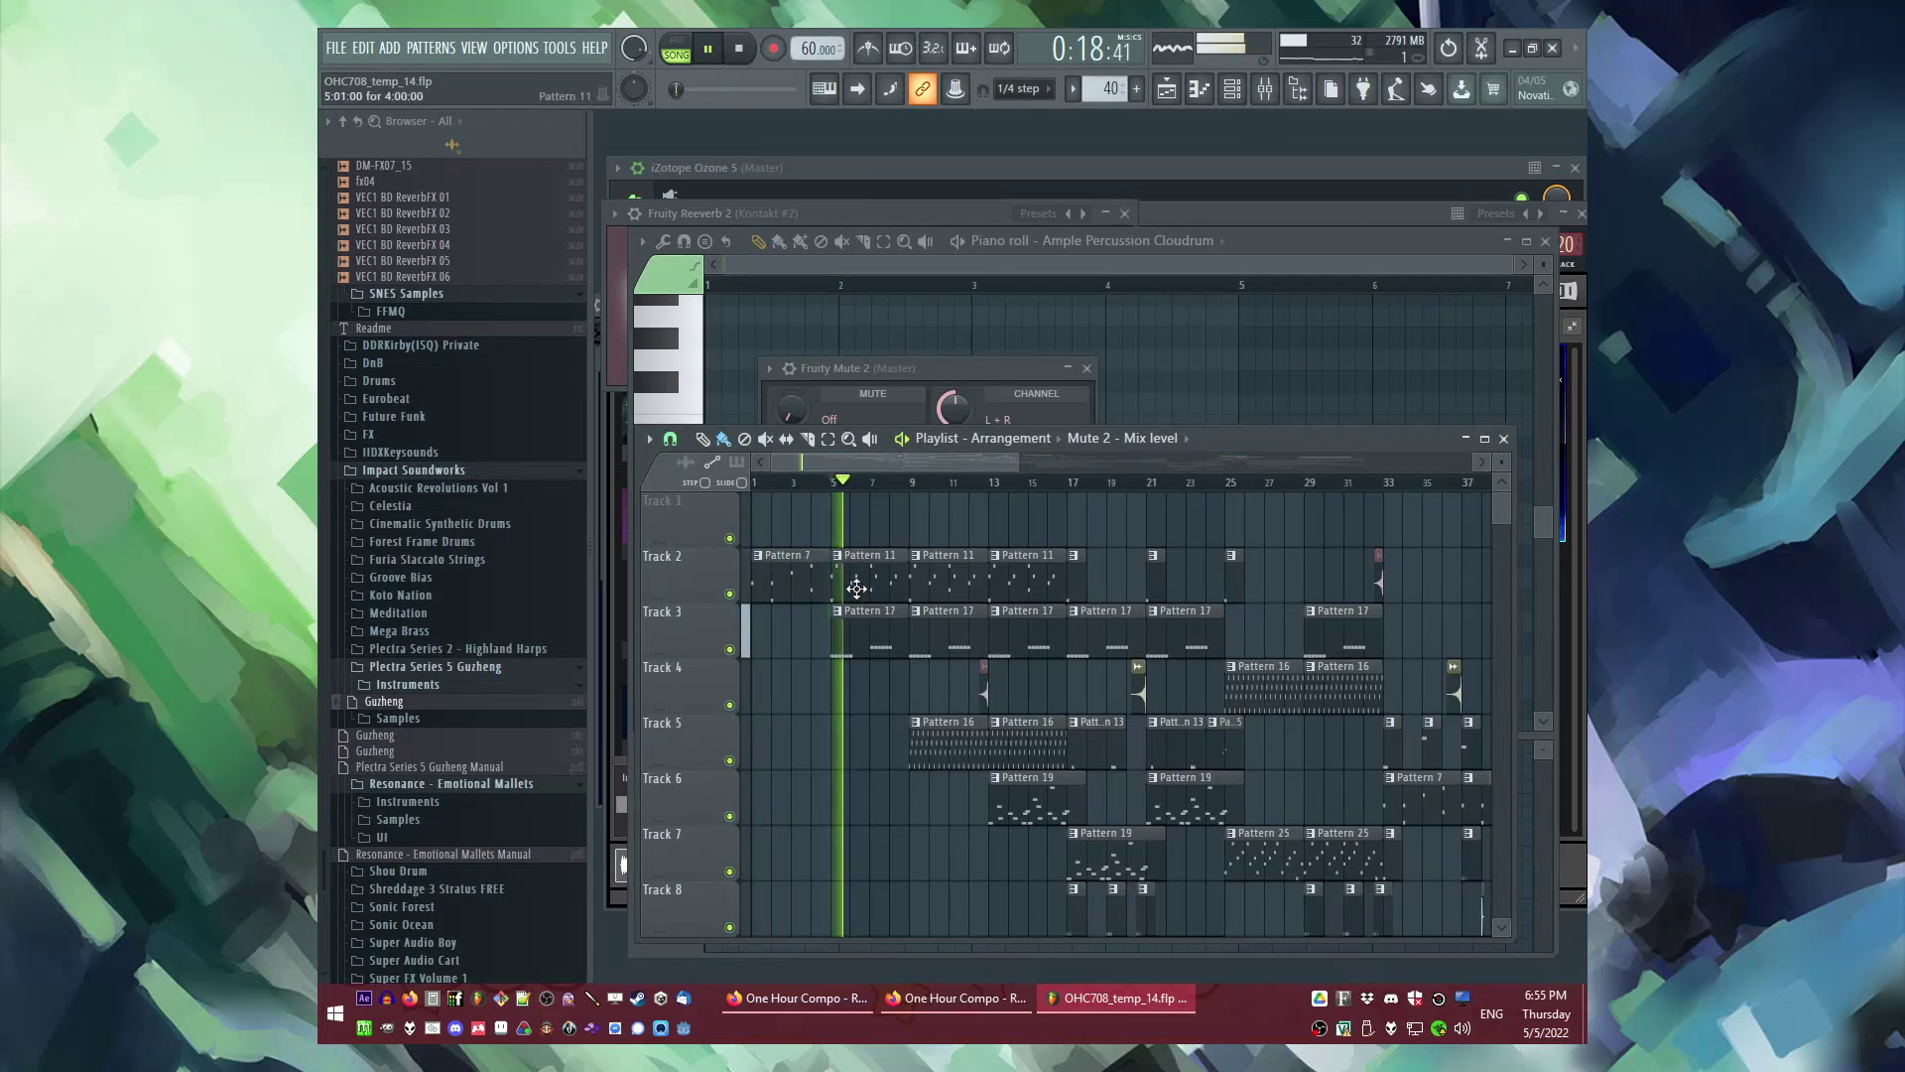
pyautogui.scroll(3, 911, 553)
pyautogui.click(994, 486)
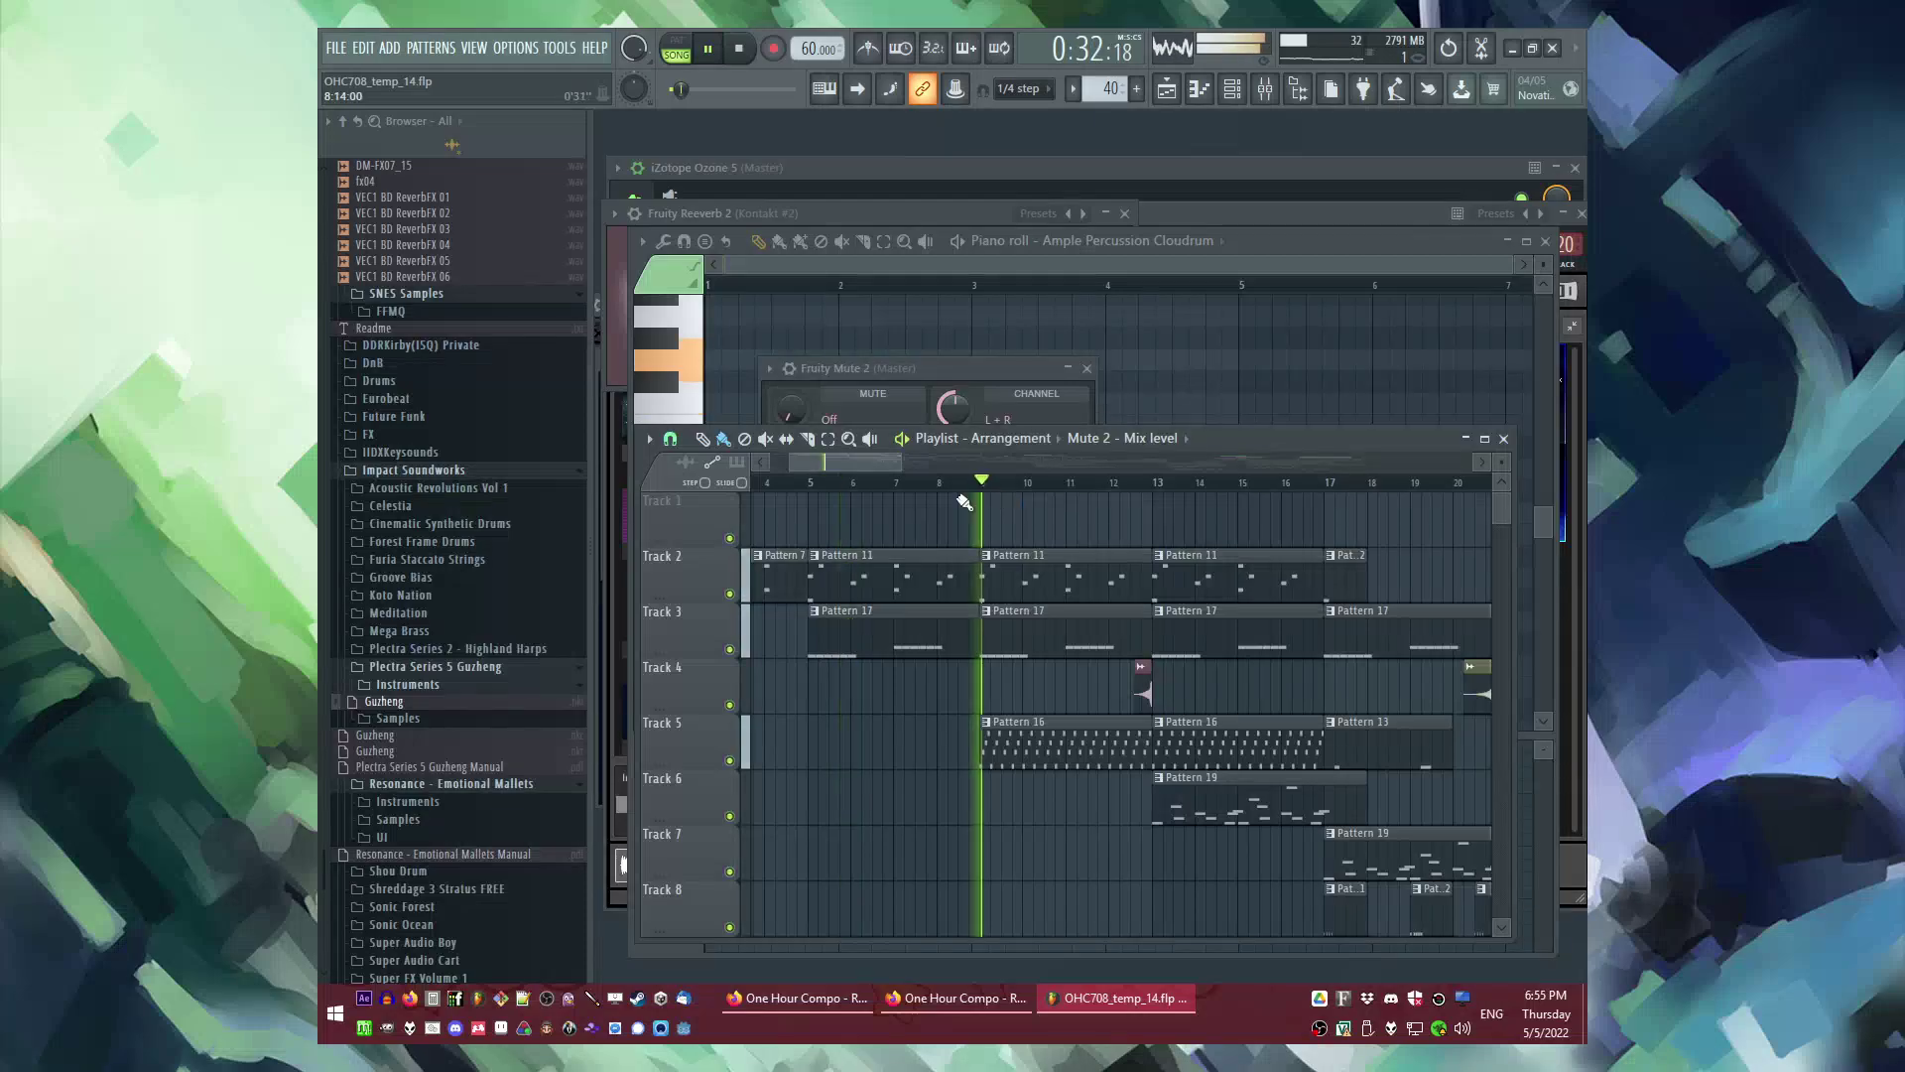
pyautogui.scroll(-3, 962, 499)
pyautogui.press('space')
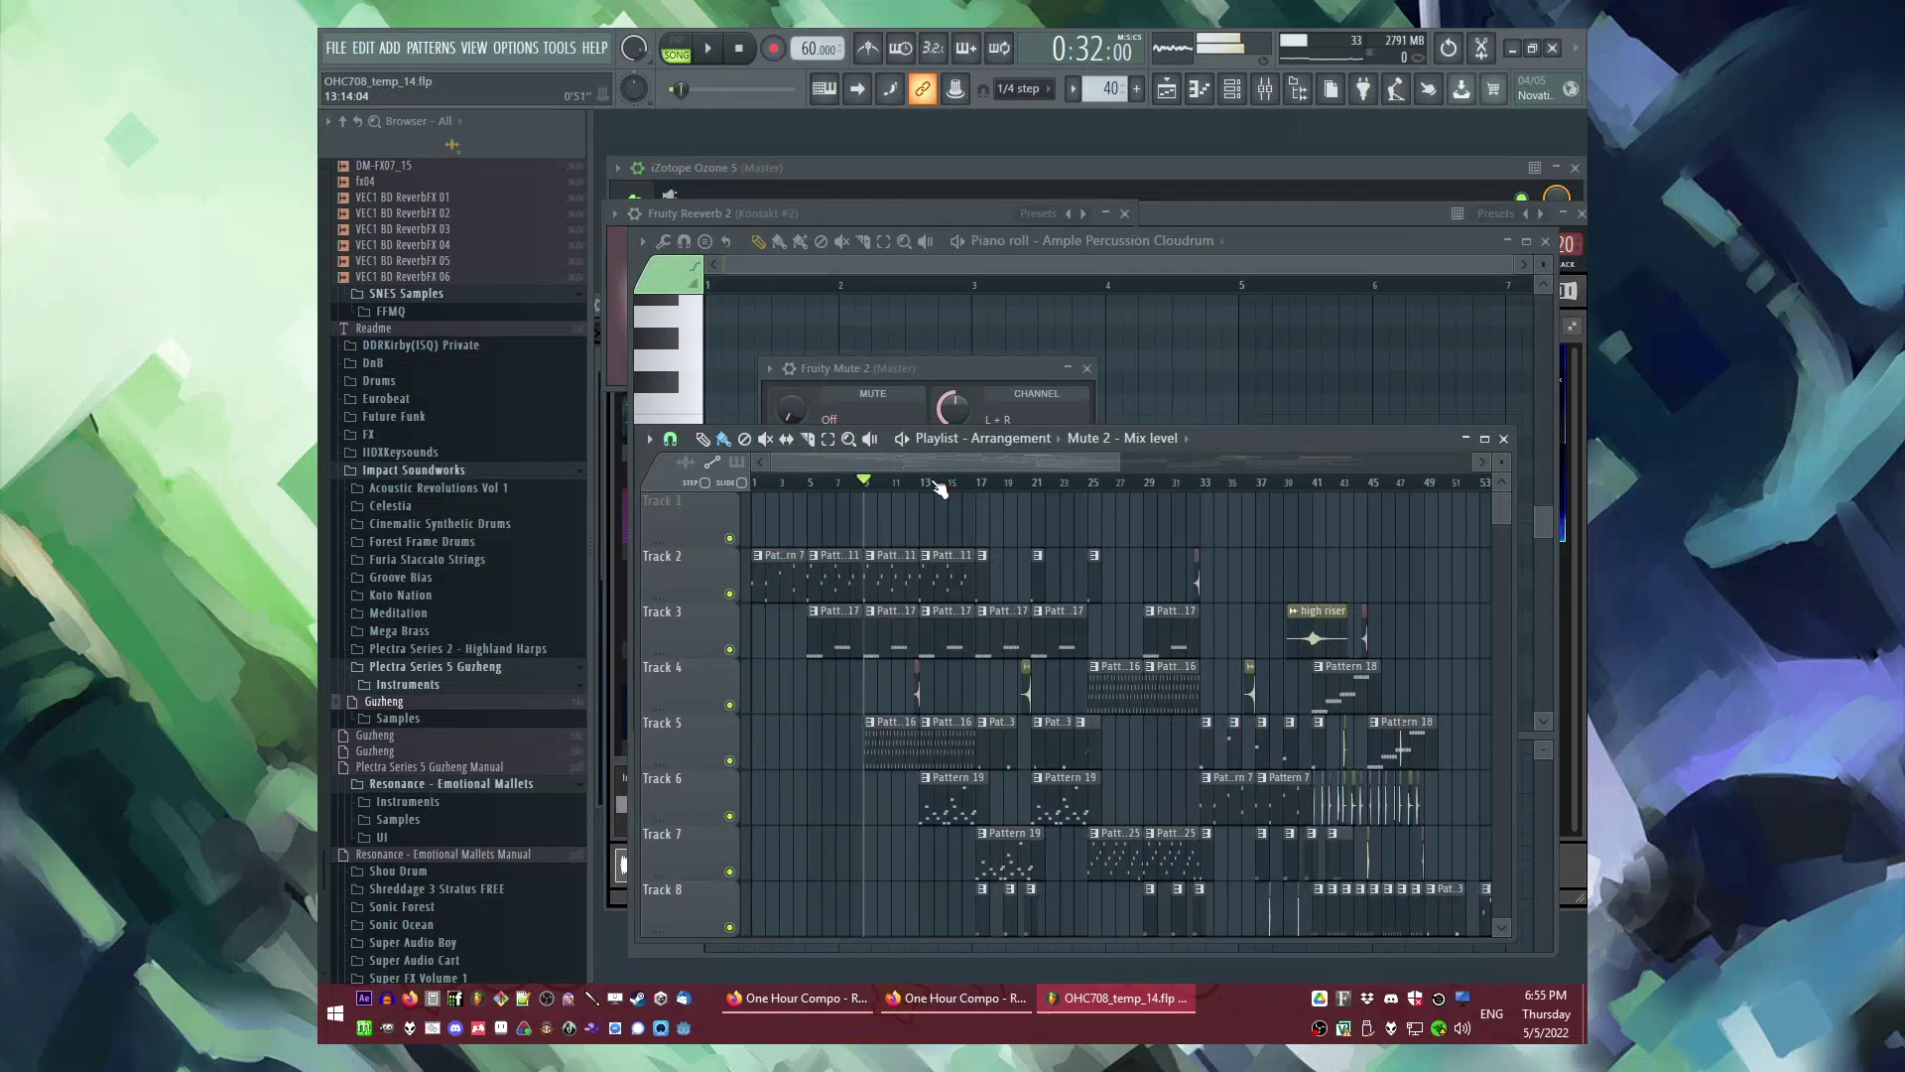
pyautogui.click(951, 486)
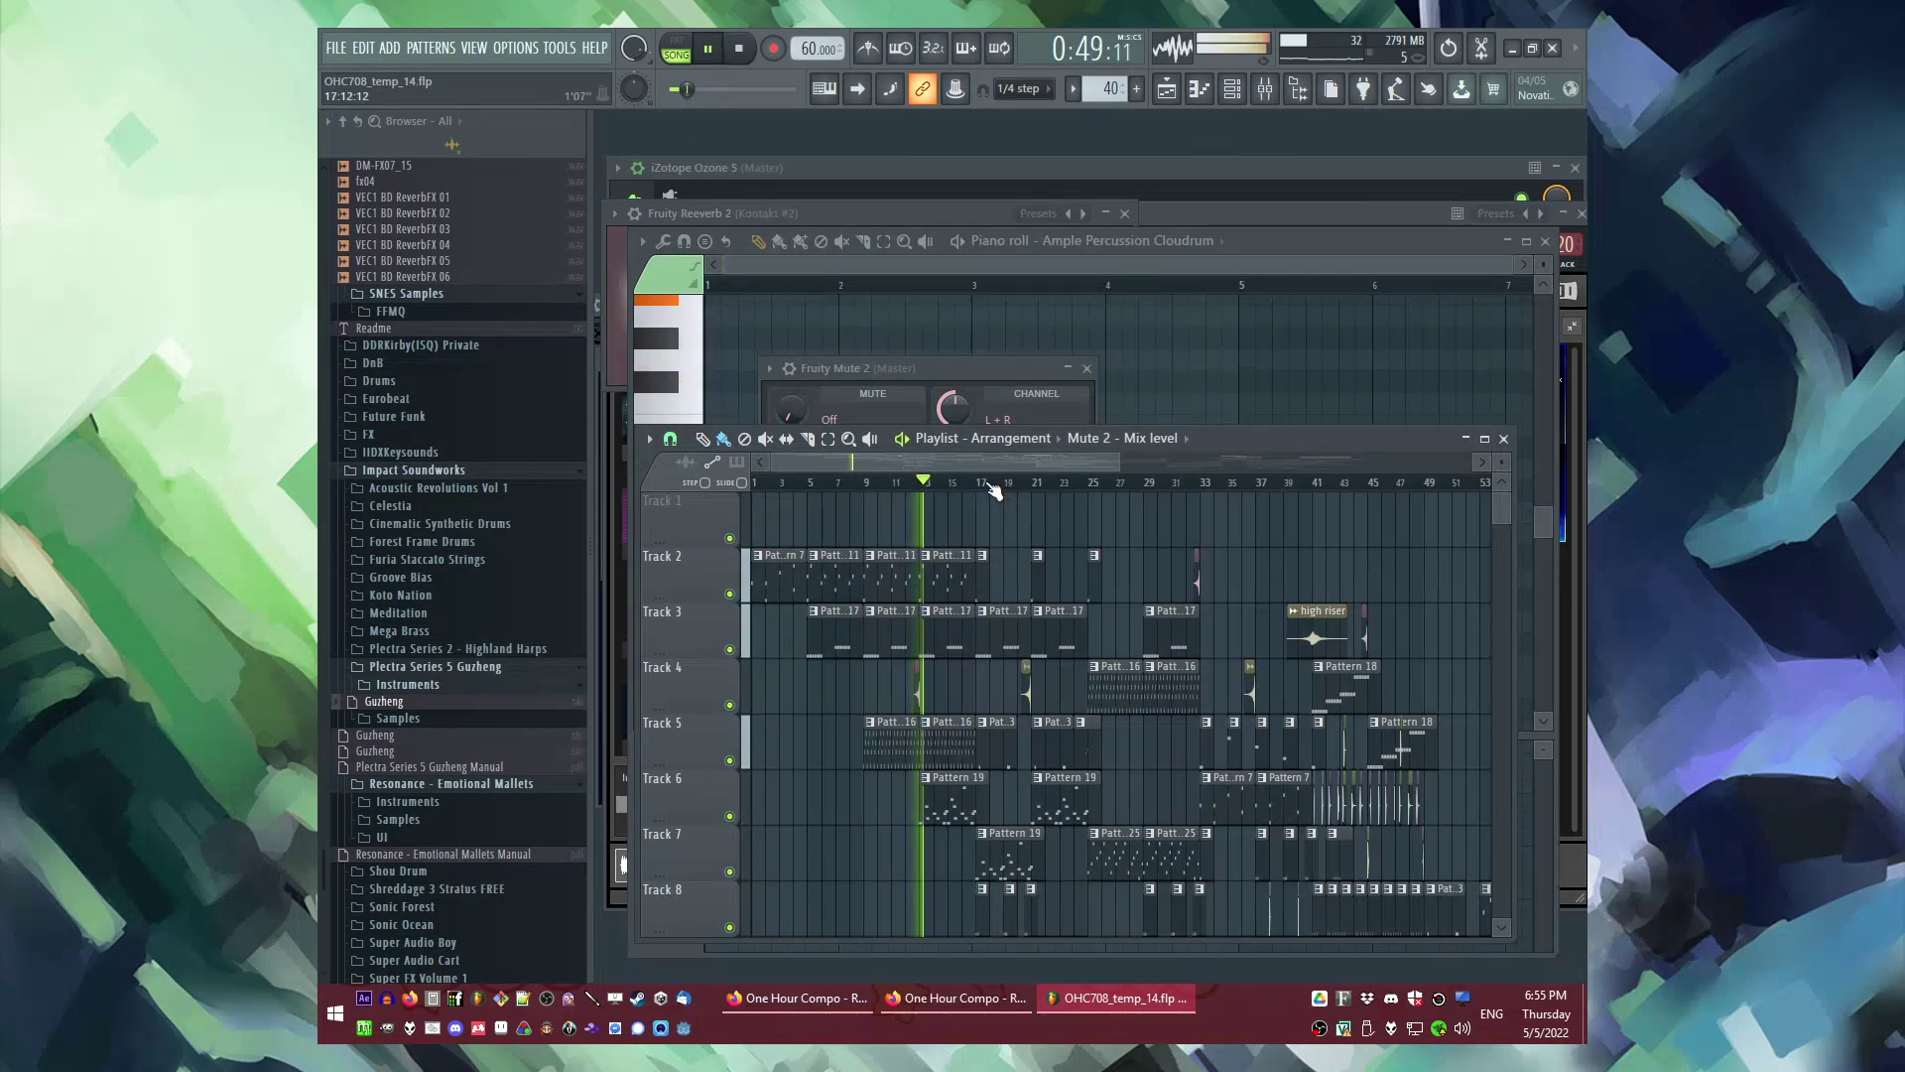
pyautogui.click(990, 486)
pyautogui.scroll(-3, 1038, 596)
pyautogui.scroll(2, 1044, 625)
pyautogui.press('space')
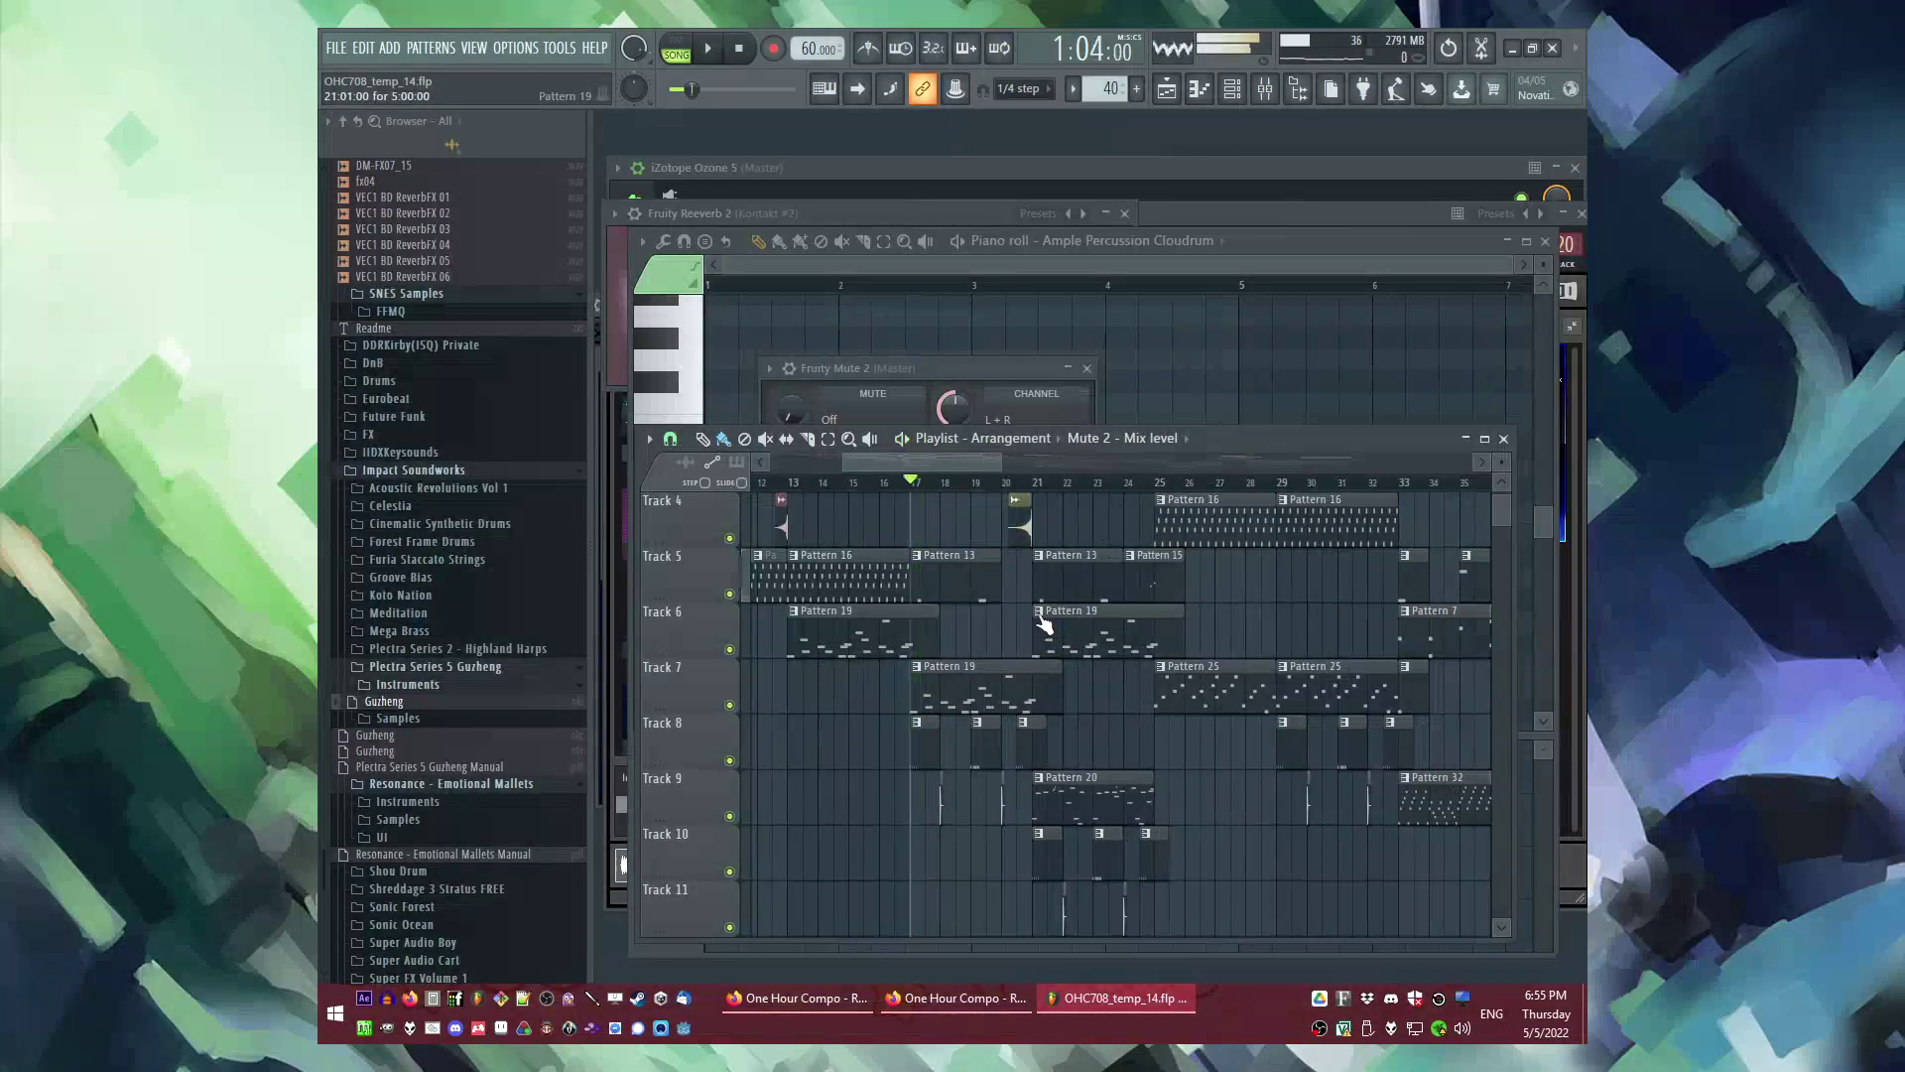
# Step: Spot-check the arrangement by playing it from bars 19, 21, 25 and 29 and looking over its tracks
pyautogui.click(987, 486)
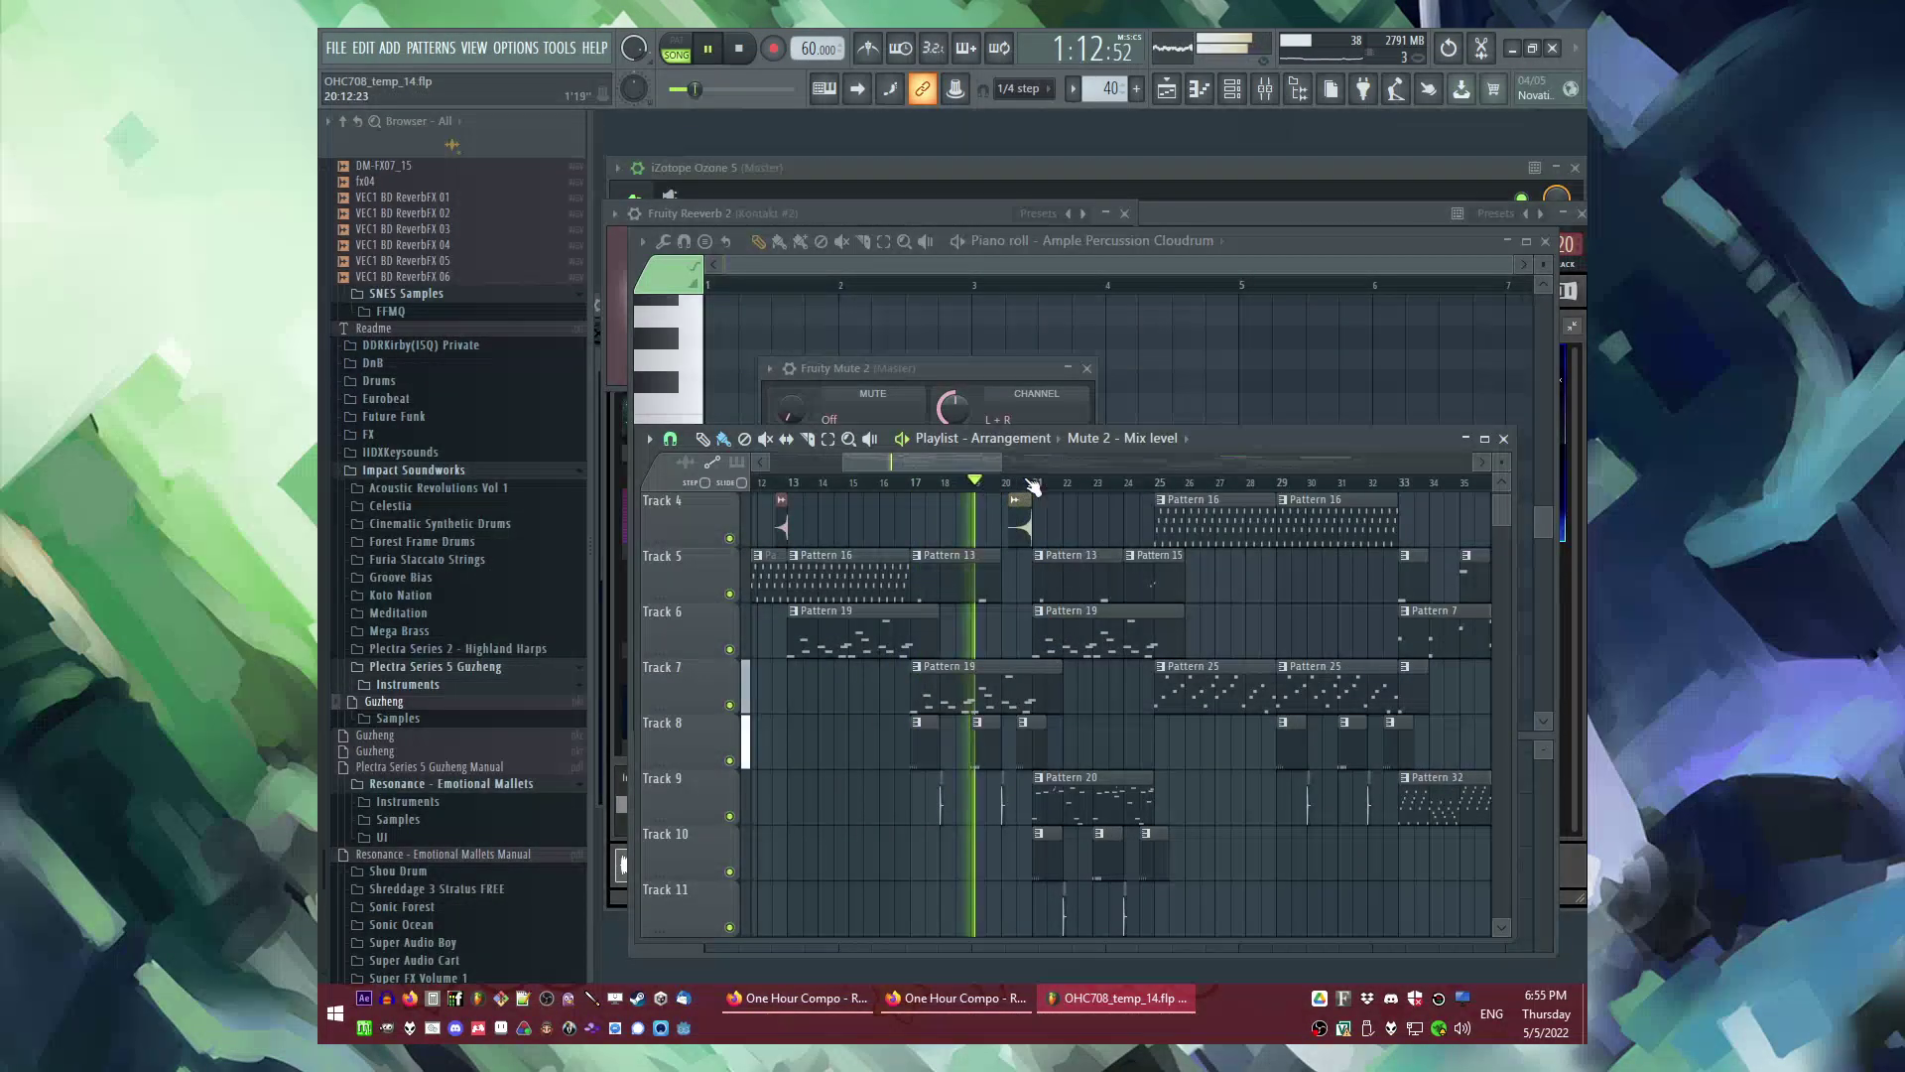
pyautogui.click(1042, 486)
pyautogui.scroll(-1, 1180, 606)
pyautogui.scroll(4, 1195, 612)
pyautogui.scroll(-2, 1002, 564)
pyautogui.scroll(1, 1002, 566)
pyautogui.scroll(-1, 1054, 589)
pyautogui.scroll(1, 1048, 571)
pyautogui.click(1017, 486)
pyautogui.scroll(-2, 1186, 617)
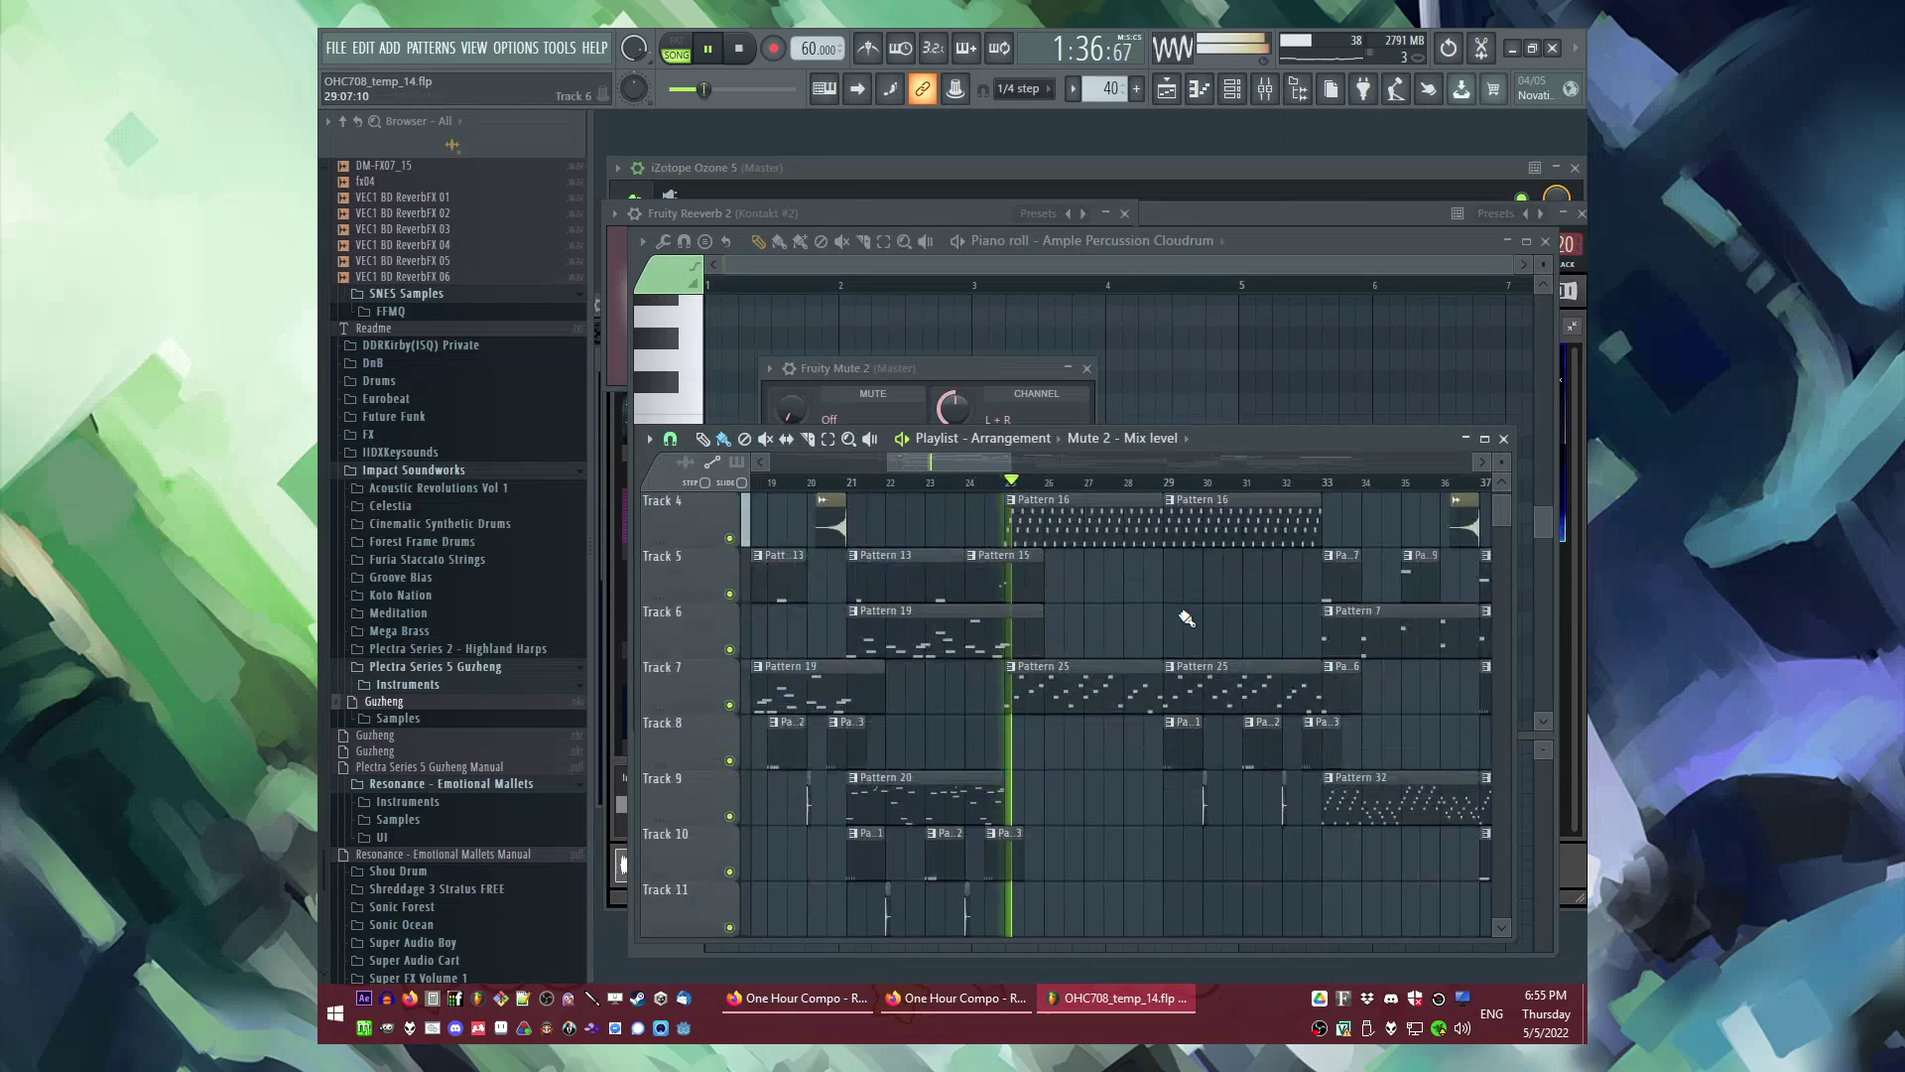
pyautogui.click(1180, 486)
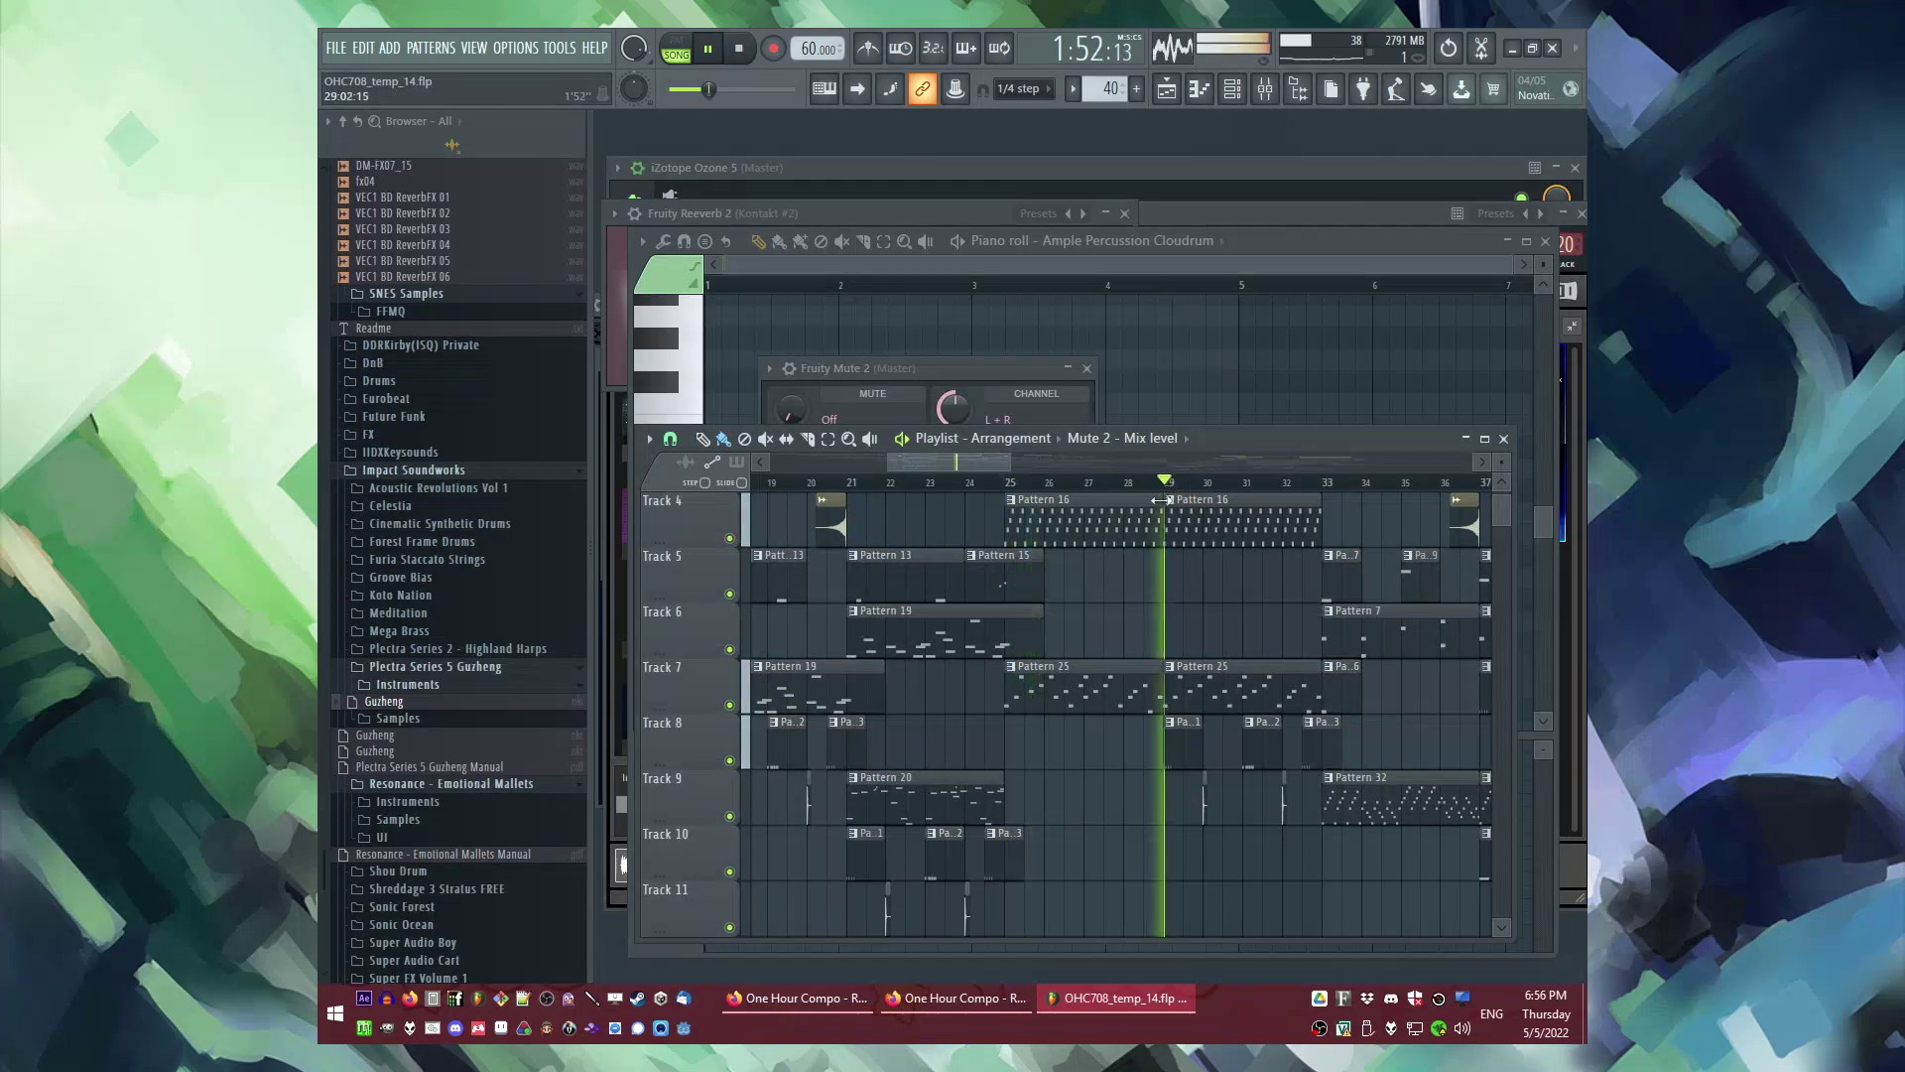
pyautogui.scroll(-3, 1184, 635)
pyautogui.scroll(2, 1093, 639)
pyautogui.scroll(3, 1080, 628)
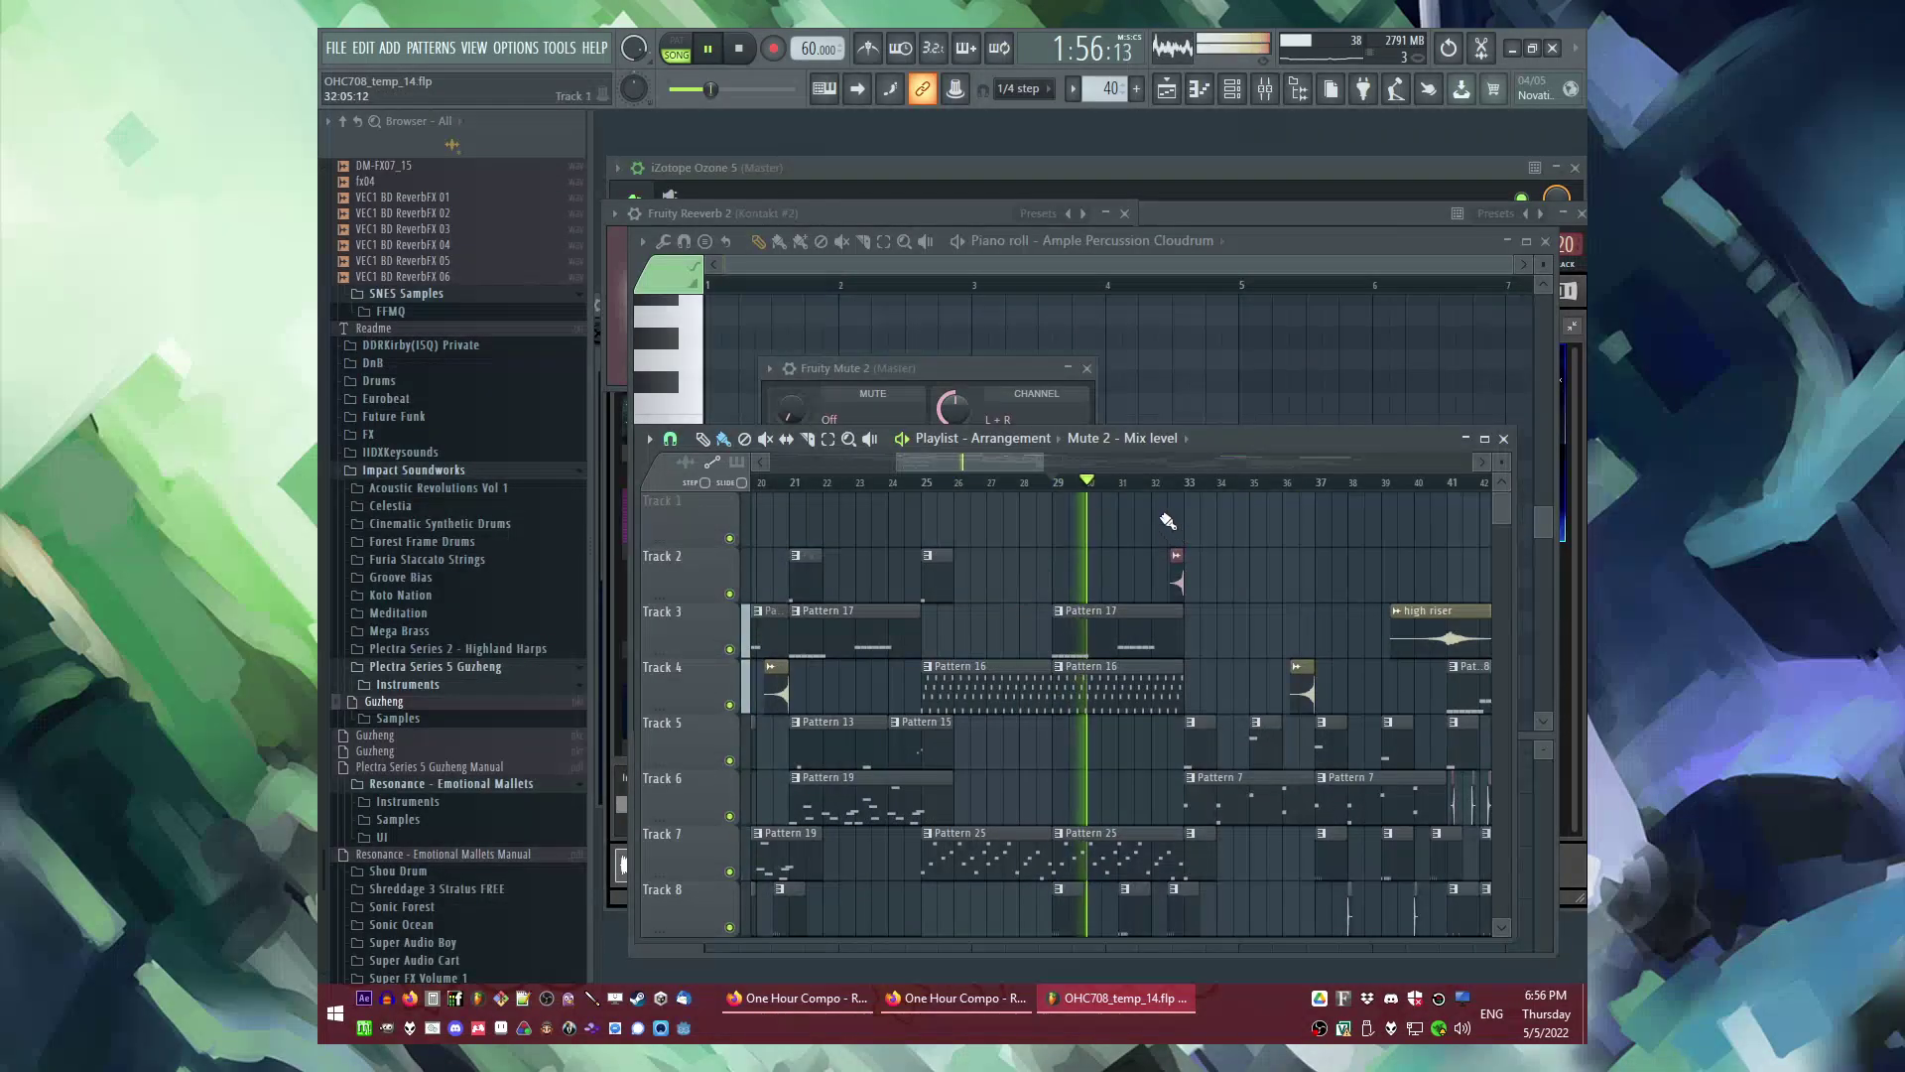
pyautogui.scroll(-5, 1020, 659)
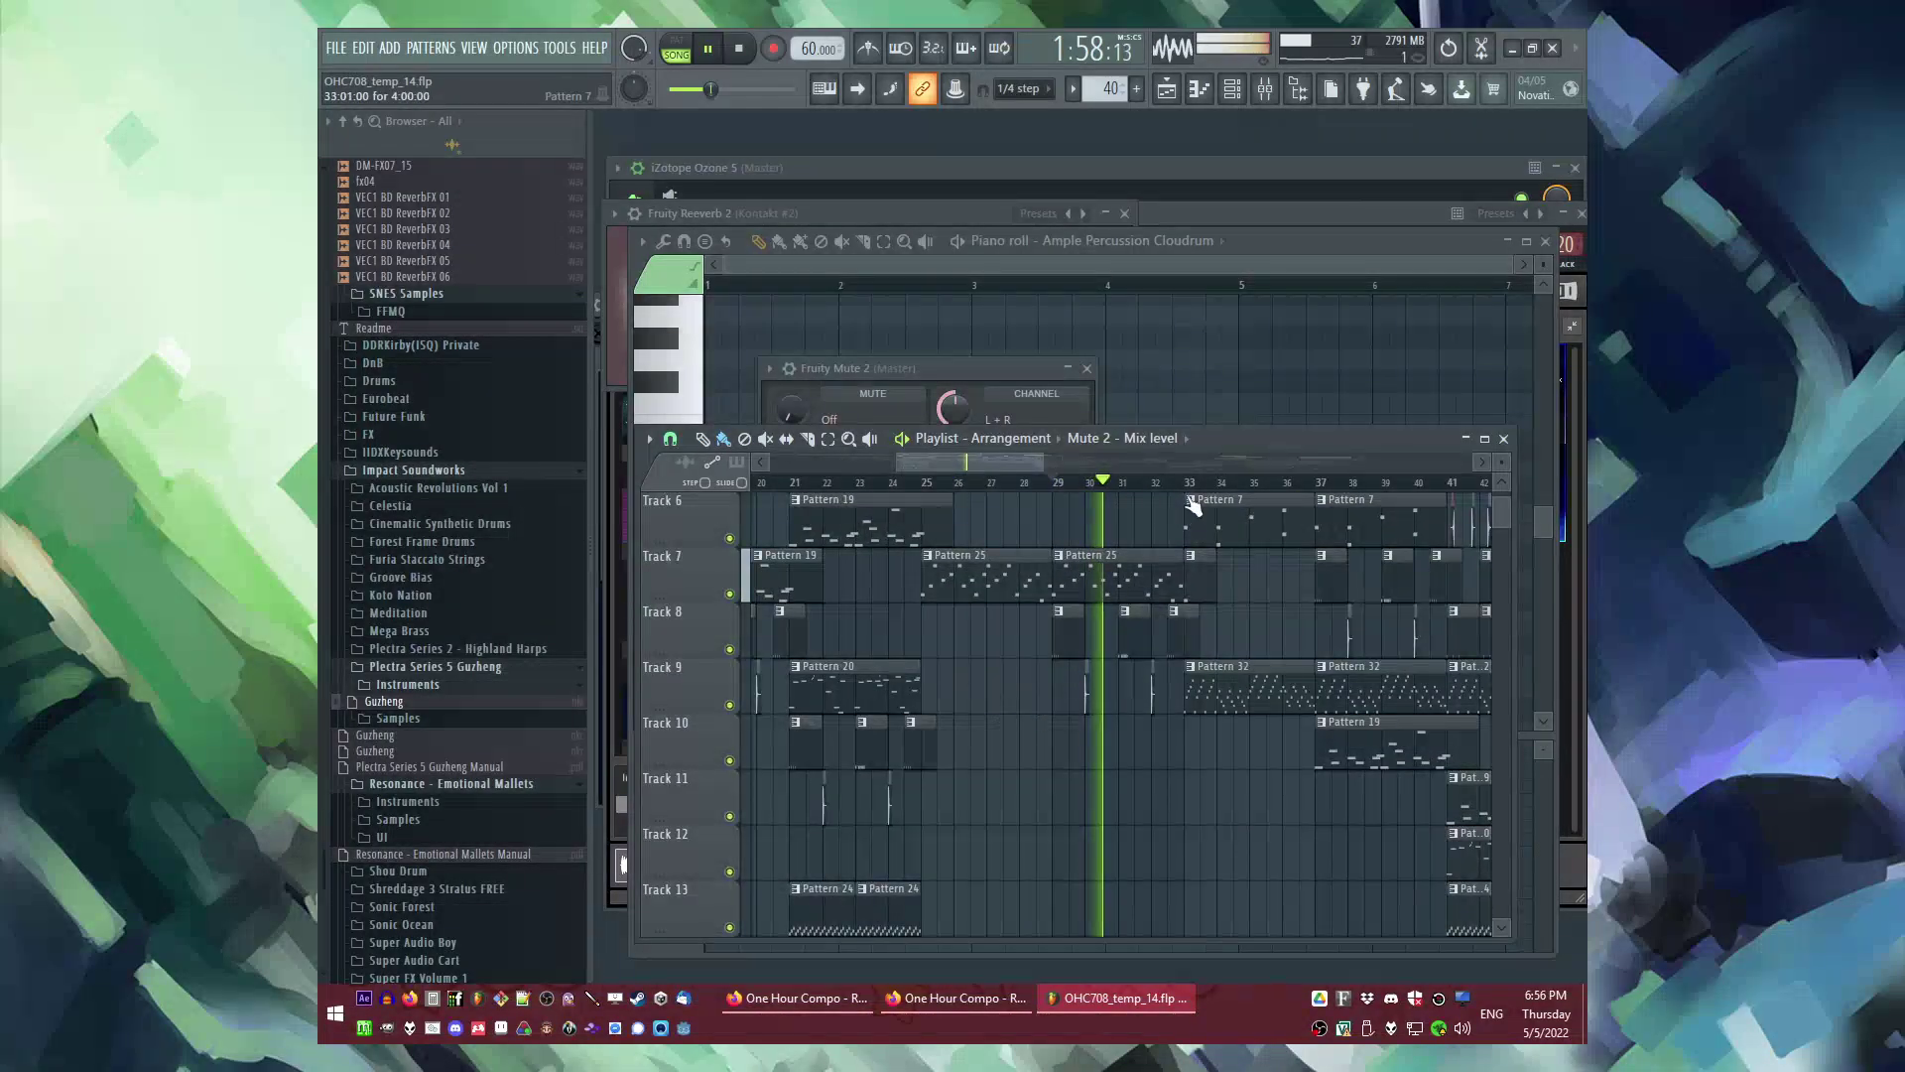
# Step: Place Pattern 41 at bar 25 on Track 12 and add a LABS (Soft Piano) instrument channel
pyautogui.scroll(-2, 995, 757)
pyautogui.click(937, 742)
pyautogui.scroll(15, 444, 631)
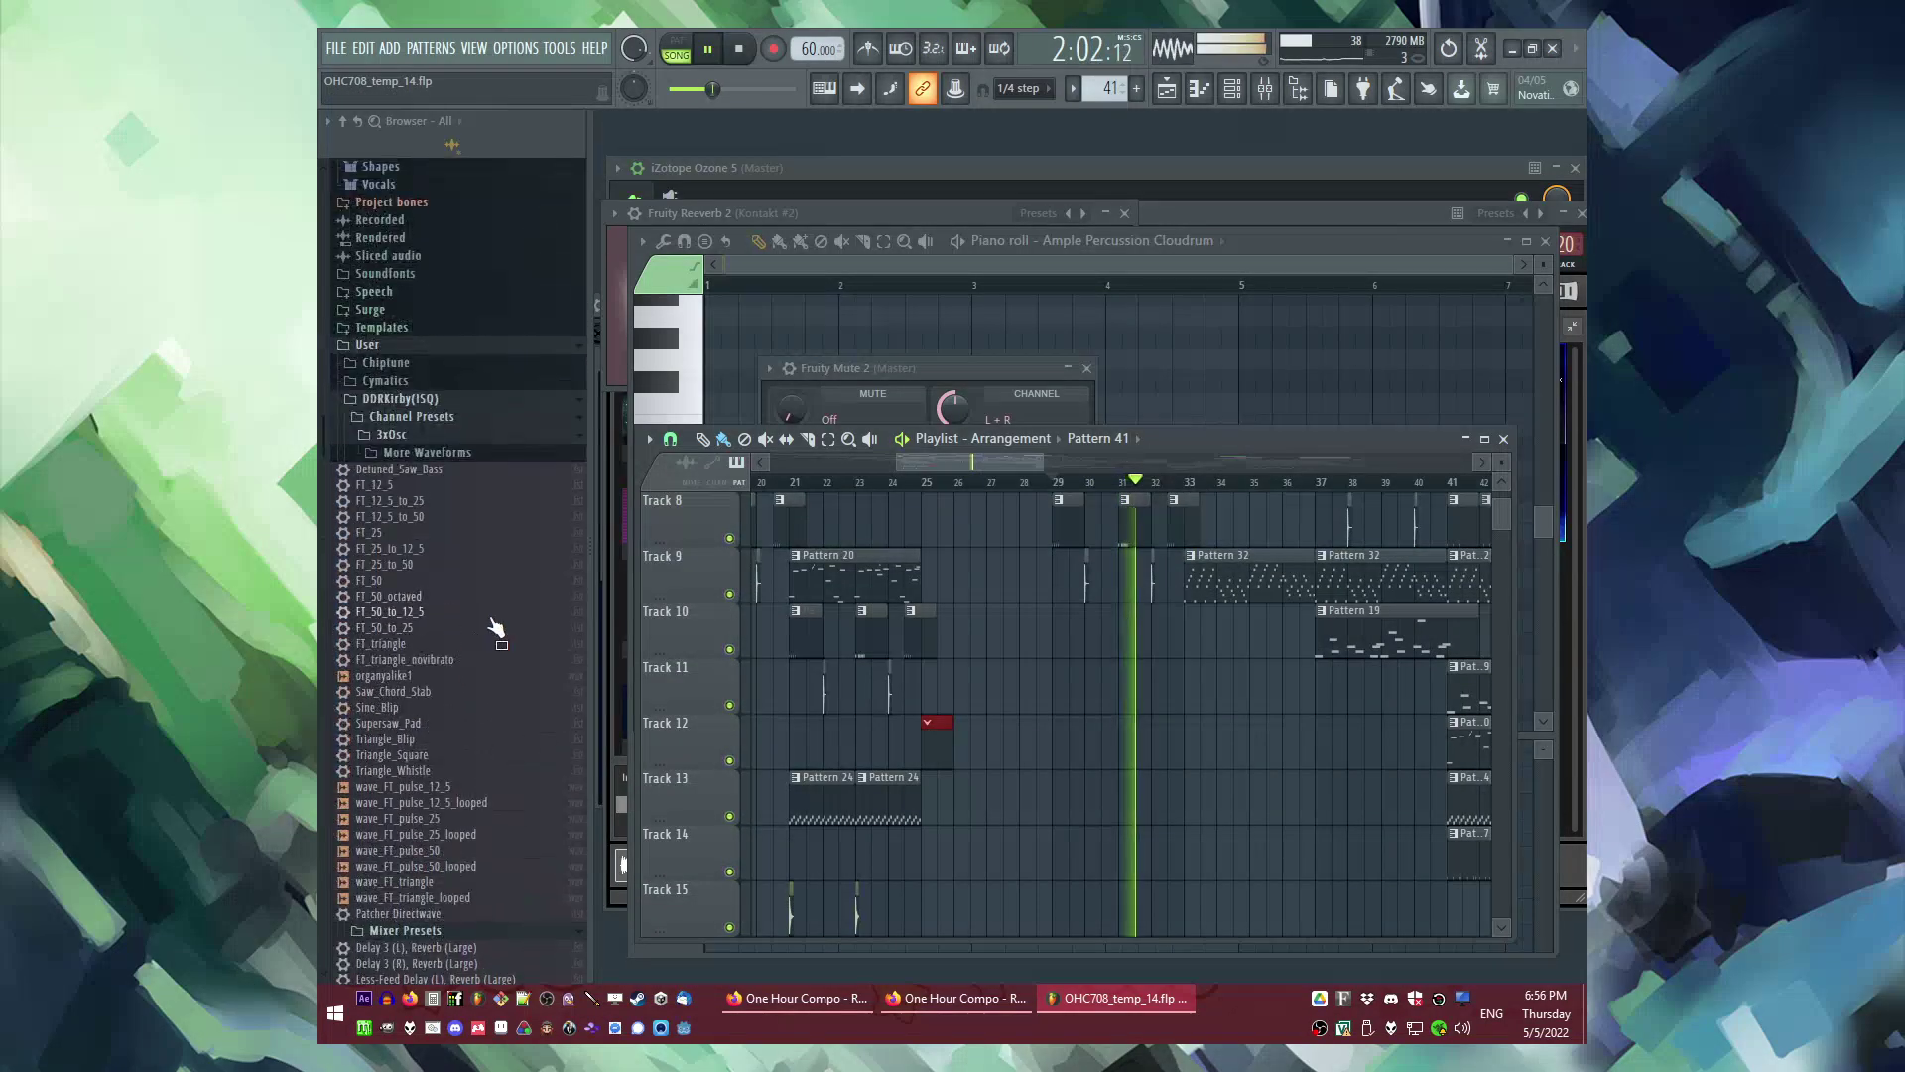
pyautogui.click(389, 47)
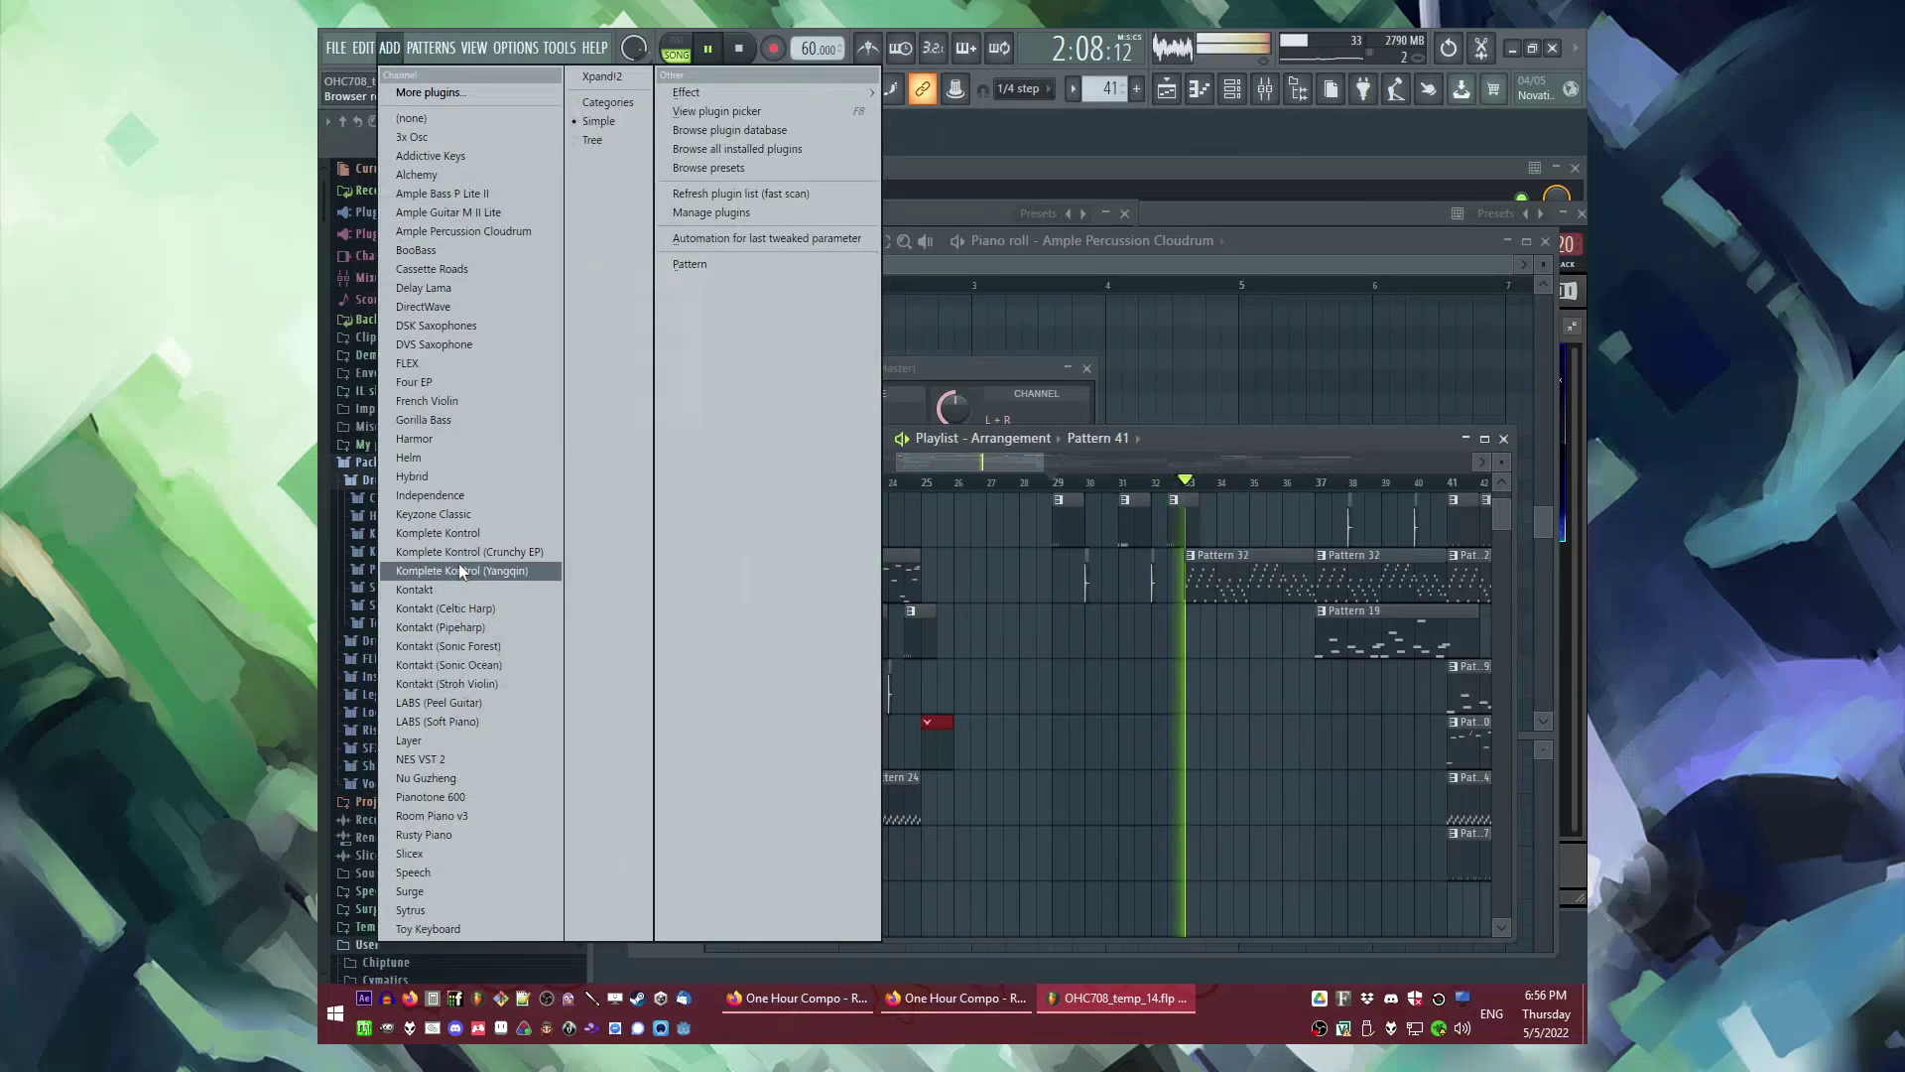
pyautogui.click(478, 722)
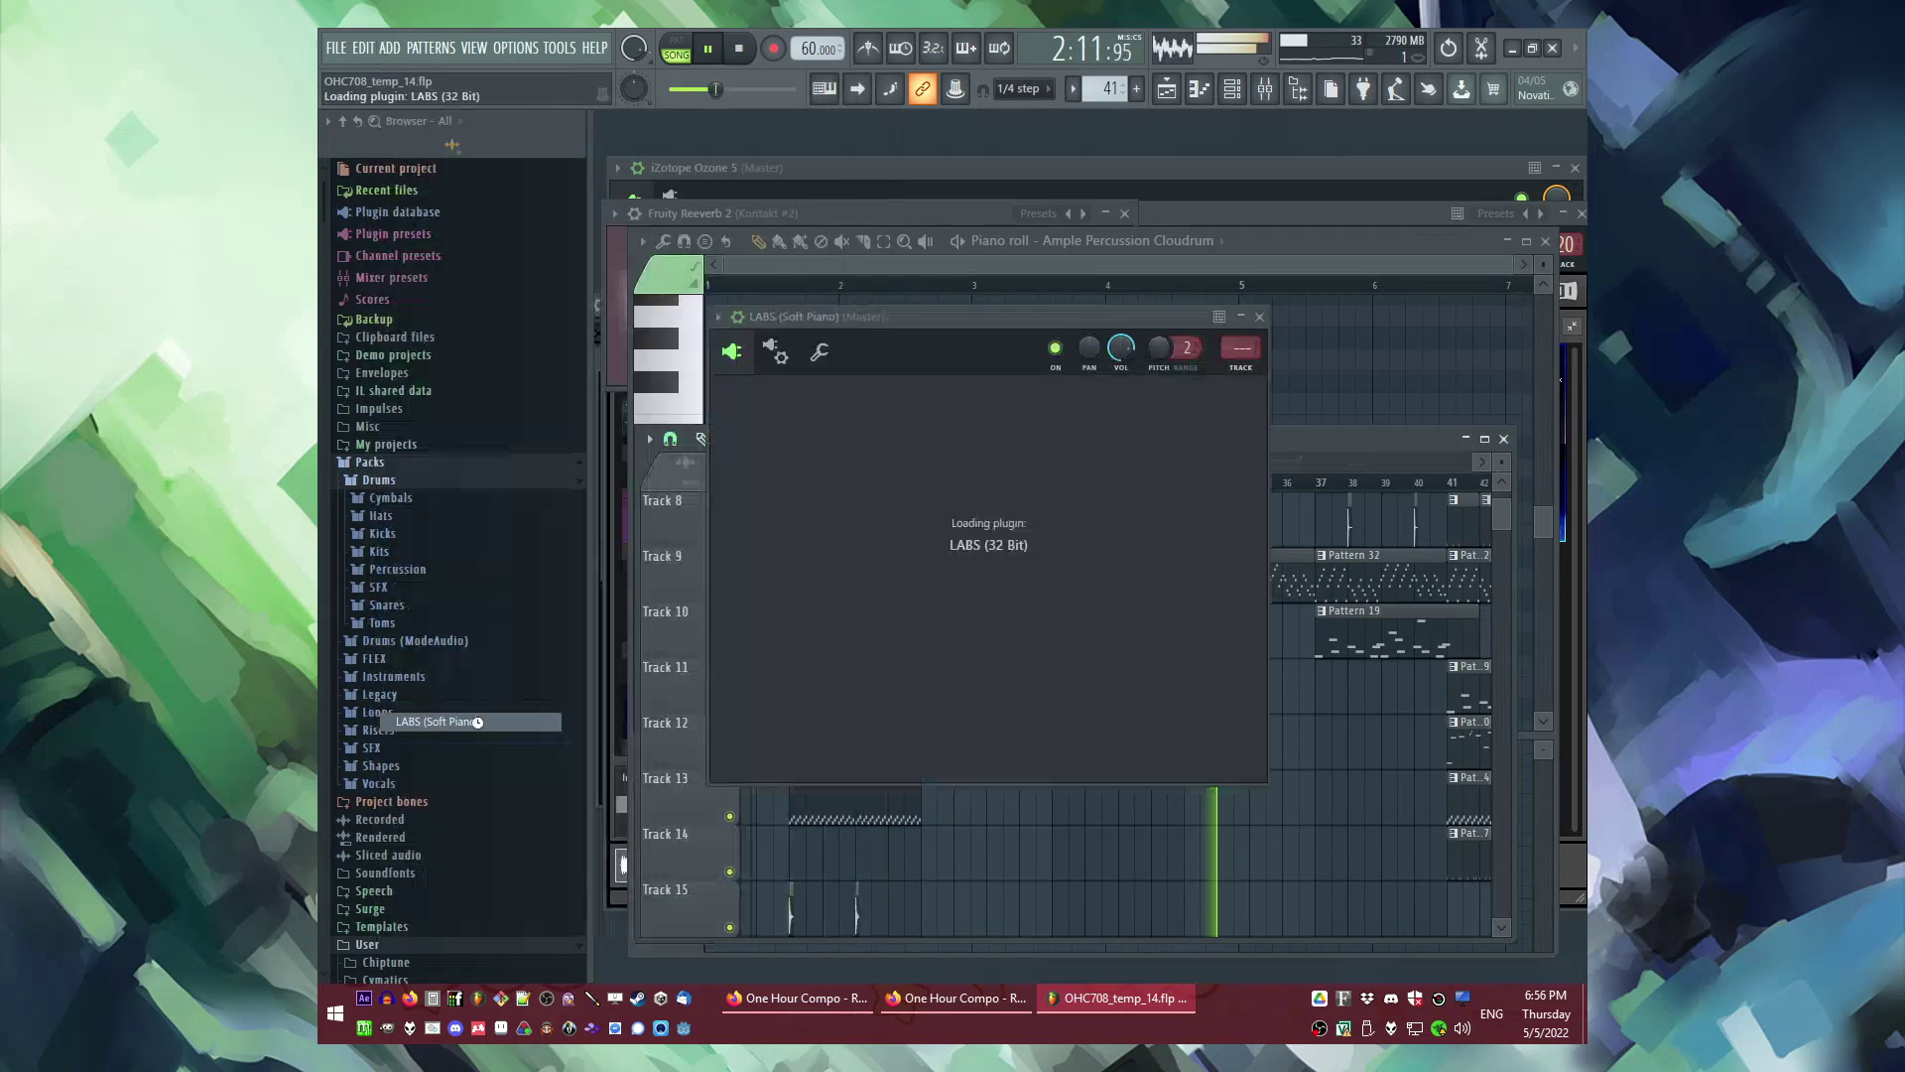
# Step: Open the piano roll of the new LABS (Soft Piano) channel and stop playback
pyautogui.press('F6')
pyautogui.rightClick(846, 837)
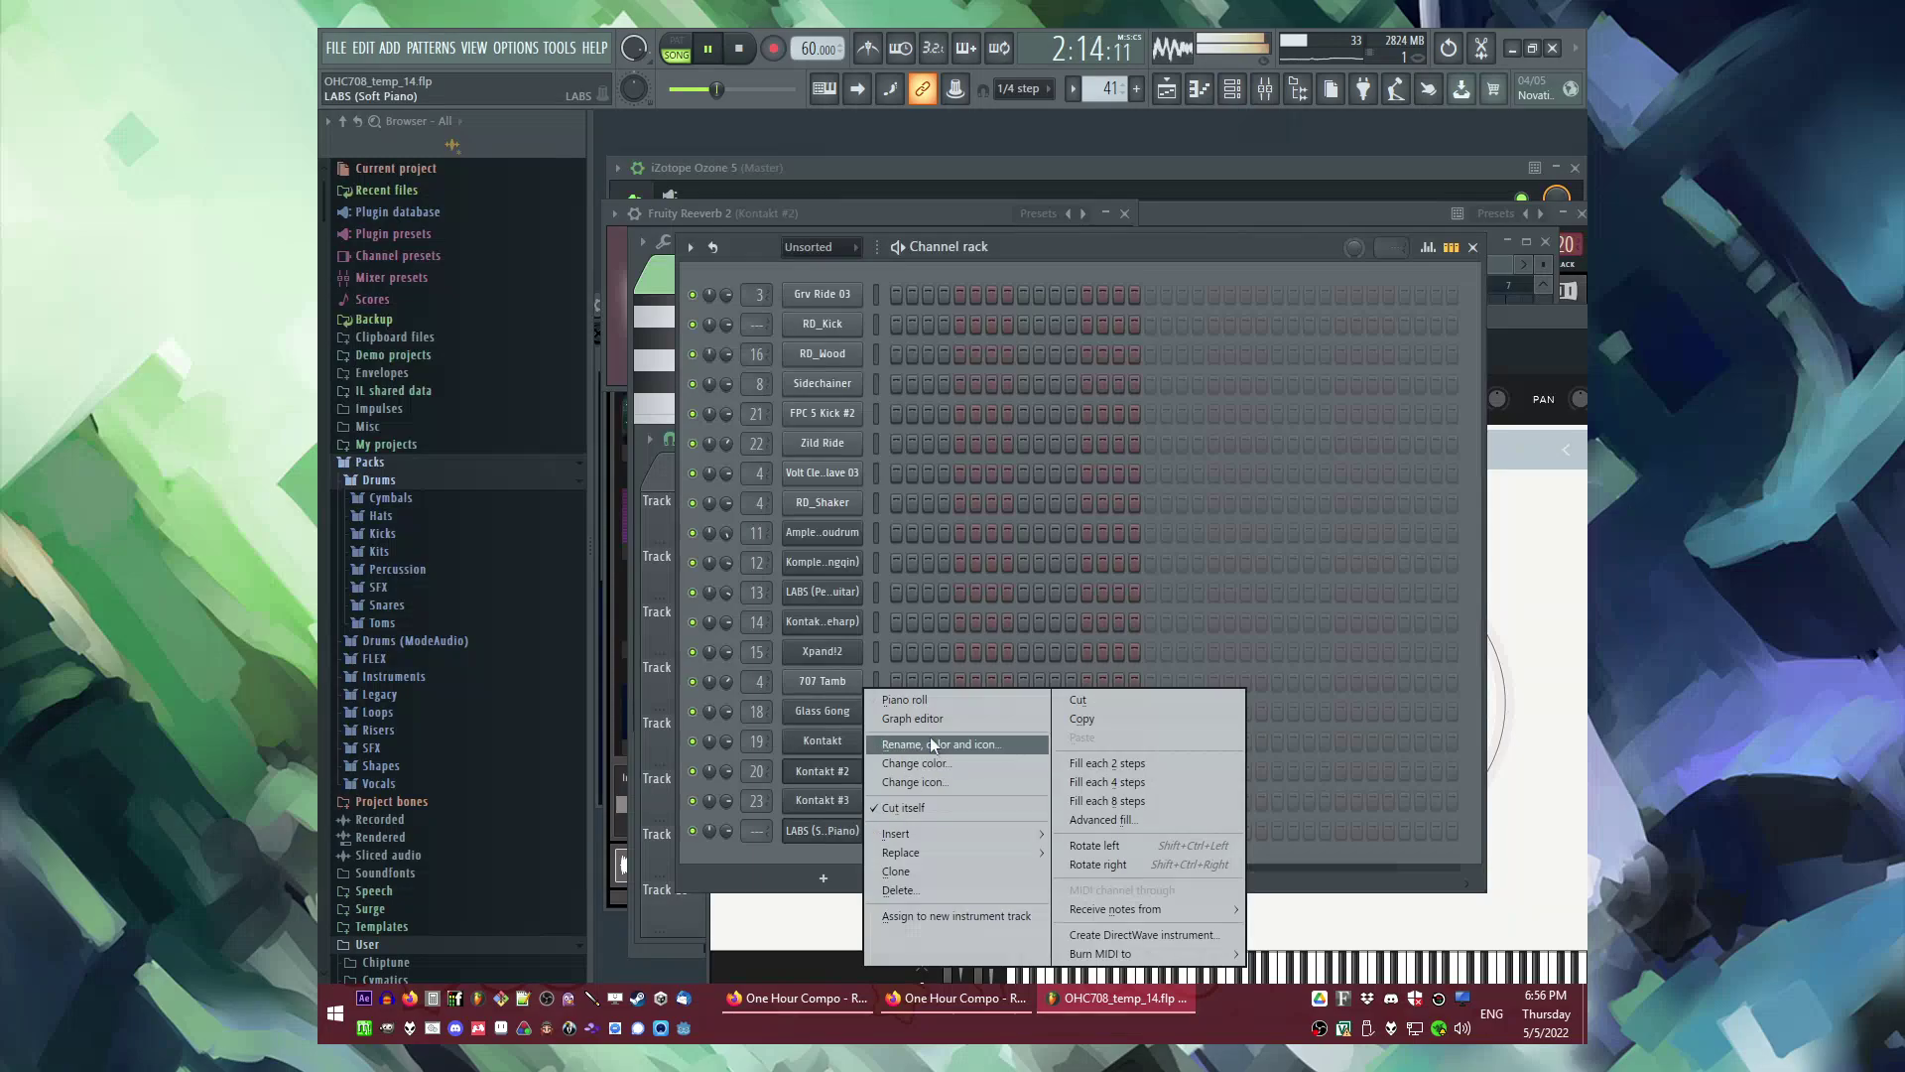
pyautogui.click(915, 705)
pyautogui.moveTo(716, 500); pyautogui.dragTo(759, 515)
pyautogui.press('space')
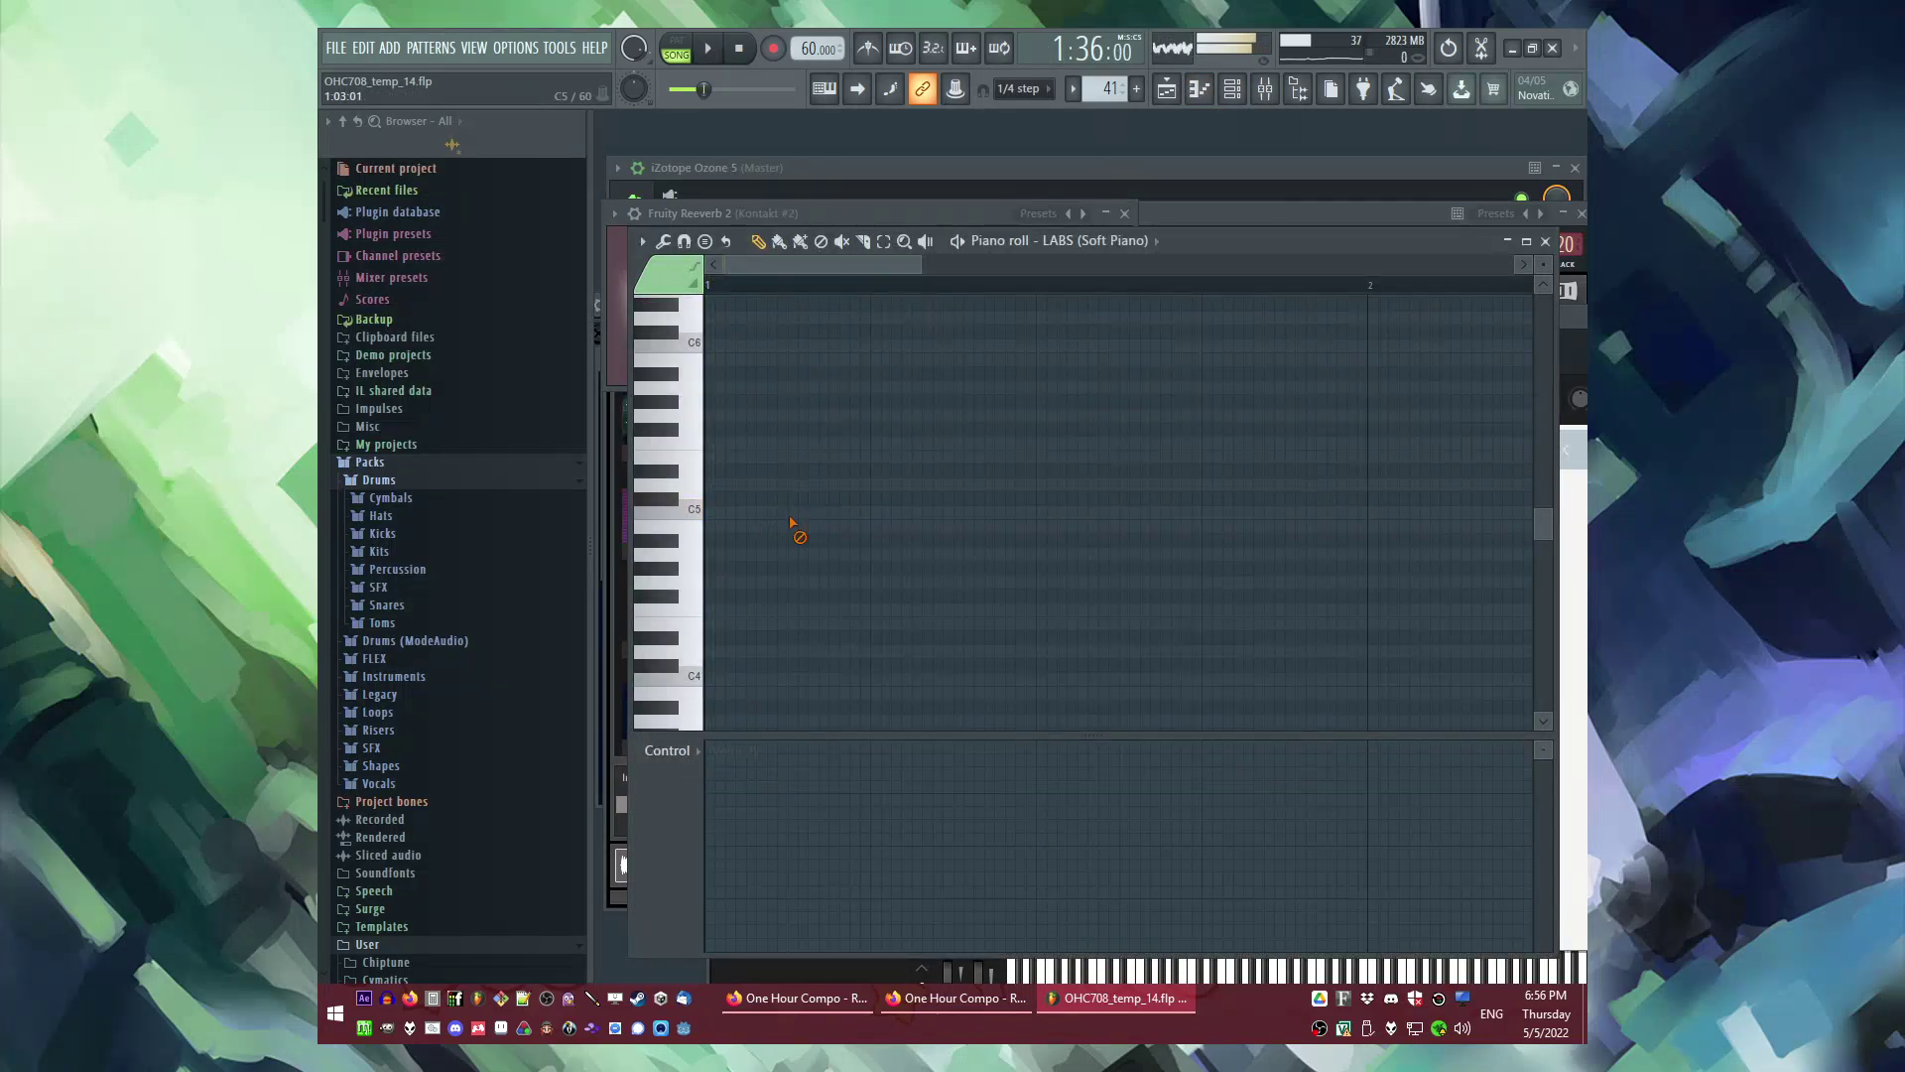
pyautogui.rightClick(792, 514)
pyautogui.scroll(3, 789, 511)
pyautogui.click(769, 472)
pyautogui.rightClick(784, 475)
pyautogui.scroll(5, 786, 480)
pyautogui.click(757, 498)
pyautogui.rightClick(764, 501)
pyautogui.click(719, 592)
pyautogui.press('space')
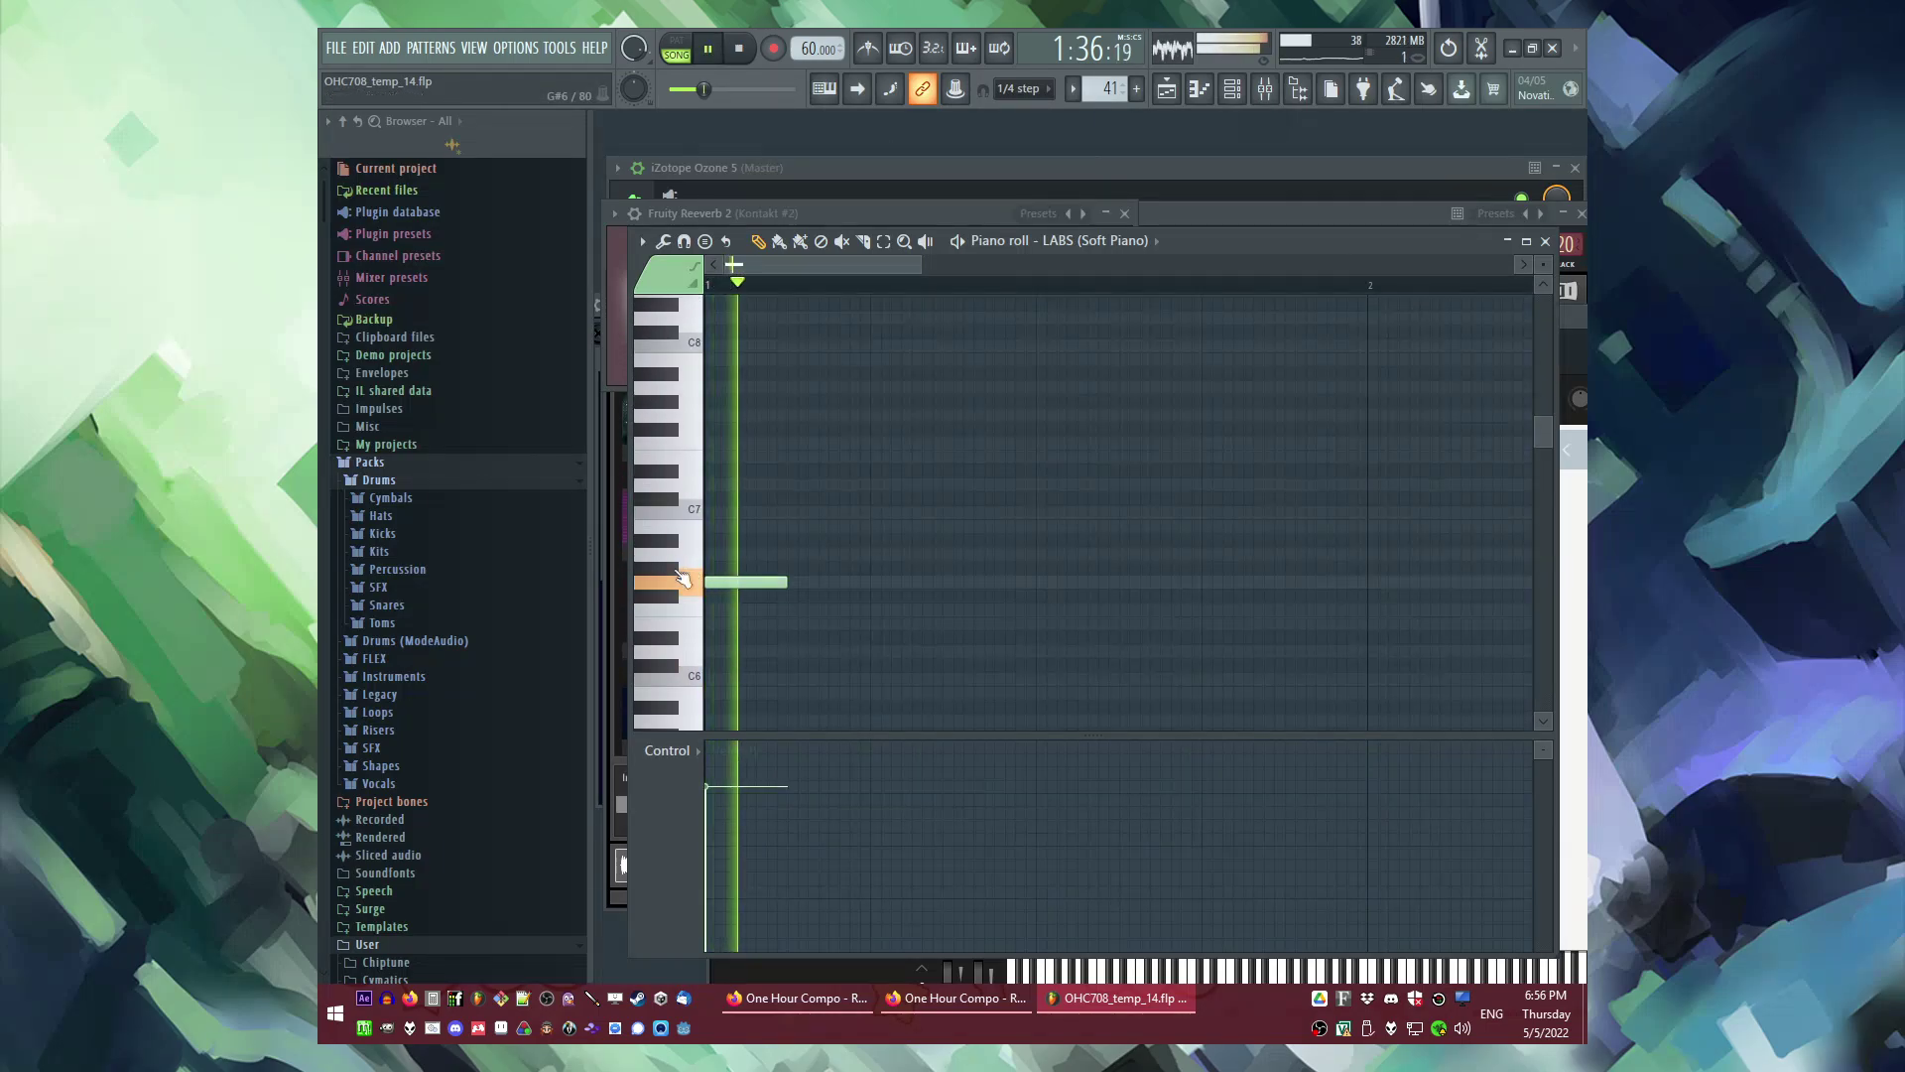
pyautogui.press('space')
pyautogui.rightClick(776, 596)
# Step: Draw two two-step G6 notes on steps 3 and 6 of bar 1 for LABS, auditioning them with the song
pyautogui.scroll(-3, 770, 586)
pyautogui.scroll(-3, 754, 516)
pyautogui.press('space')
pyautogui.click(791, 429)
pyautogui.press('space')
pyautogui.press('space')
pyautogui.click(909, 415)
pyautogui.keyDown('ctrl'); pyautogui.scroll(-2, 934, 426); pyautogui.keyUp('ctrl')
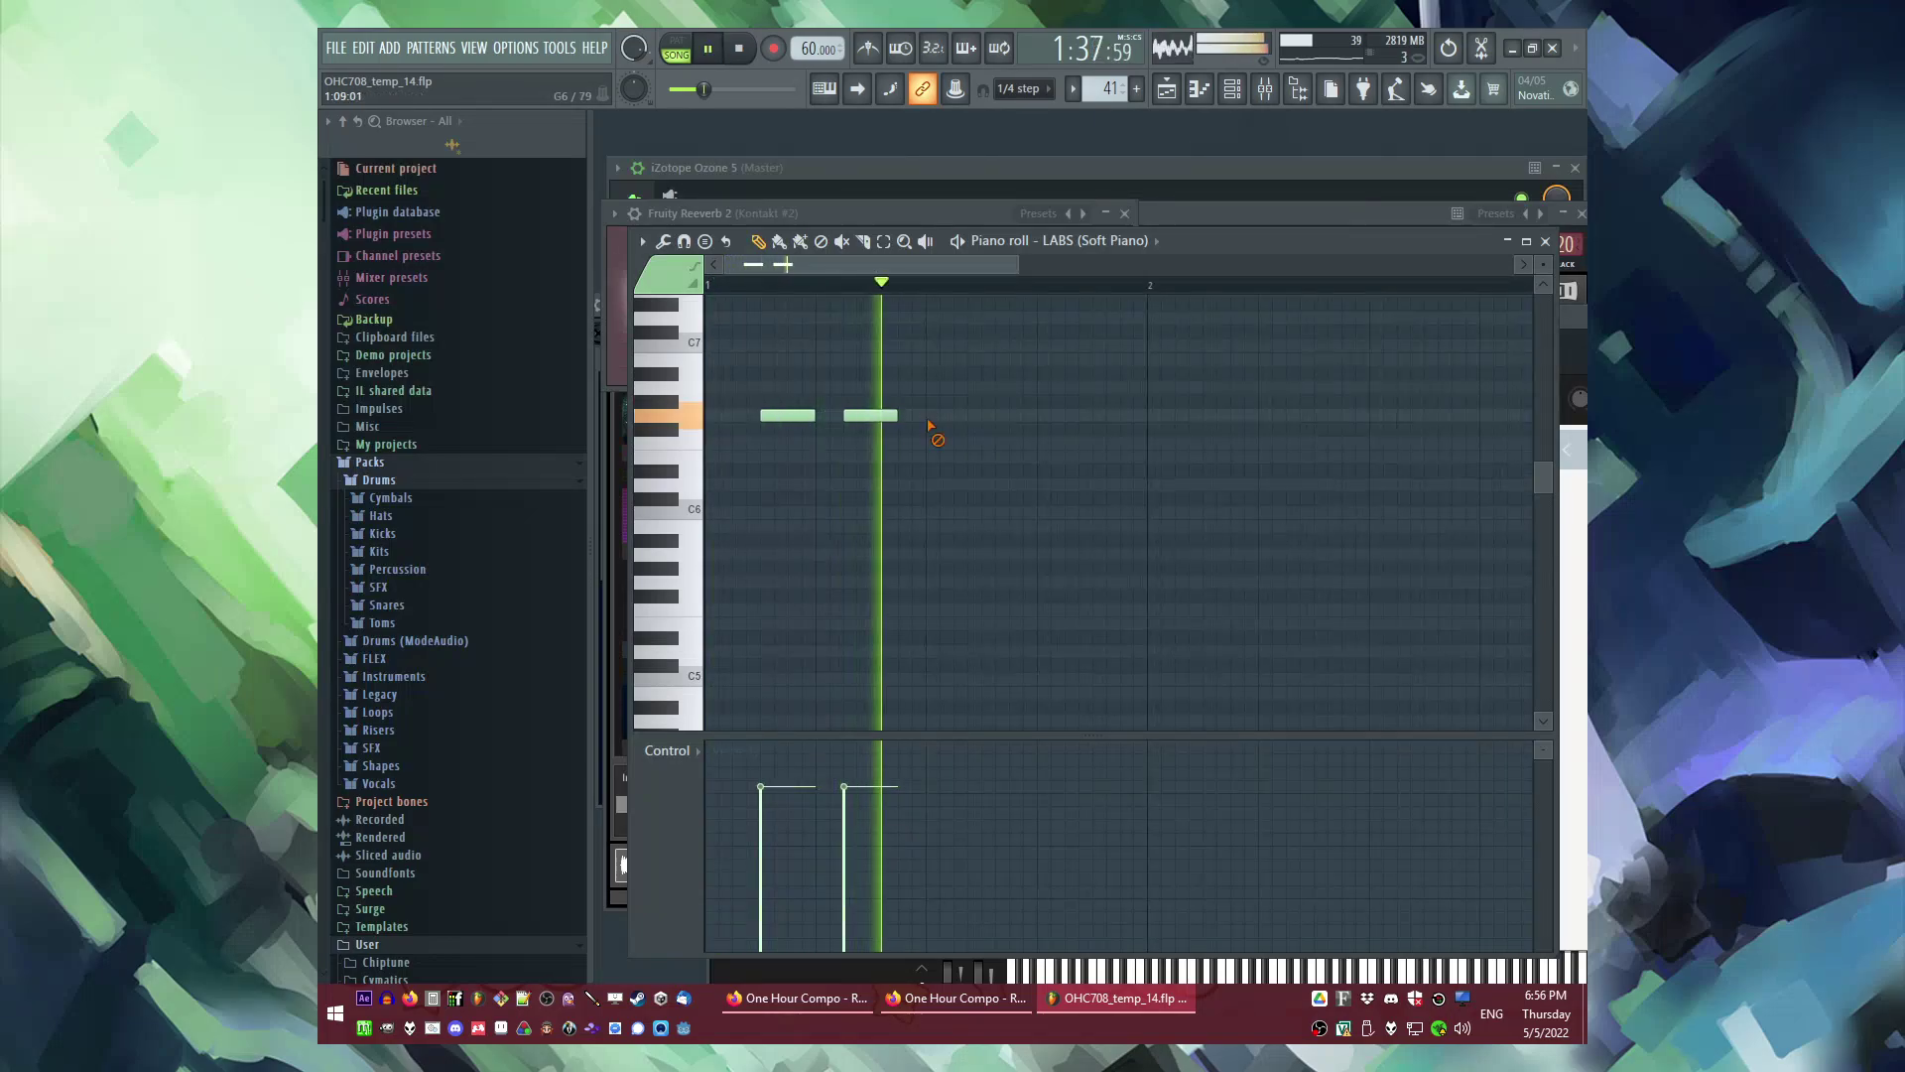
# Step: Load the Moon Guitar: Ensemble preset from the guitar category into the LABS channel and play it with the song
pyautogui.press('F6')
pyautogui.click(815, 836)
pyautogui.click(815, 835)
pyautogui.press('space')
pyautogui.click(972, 450)
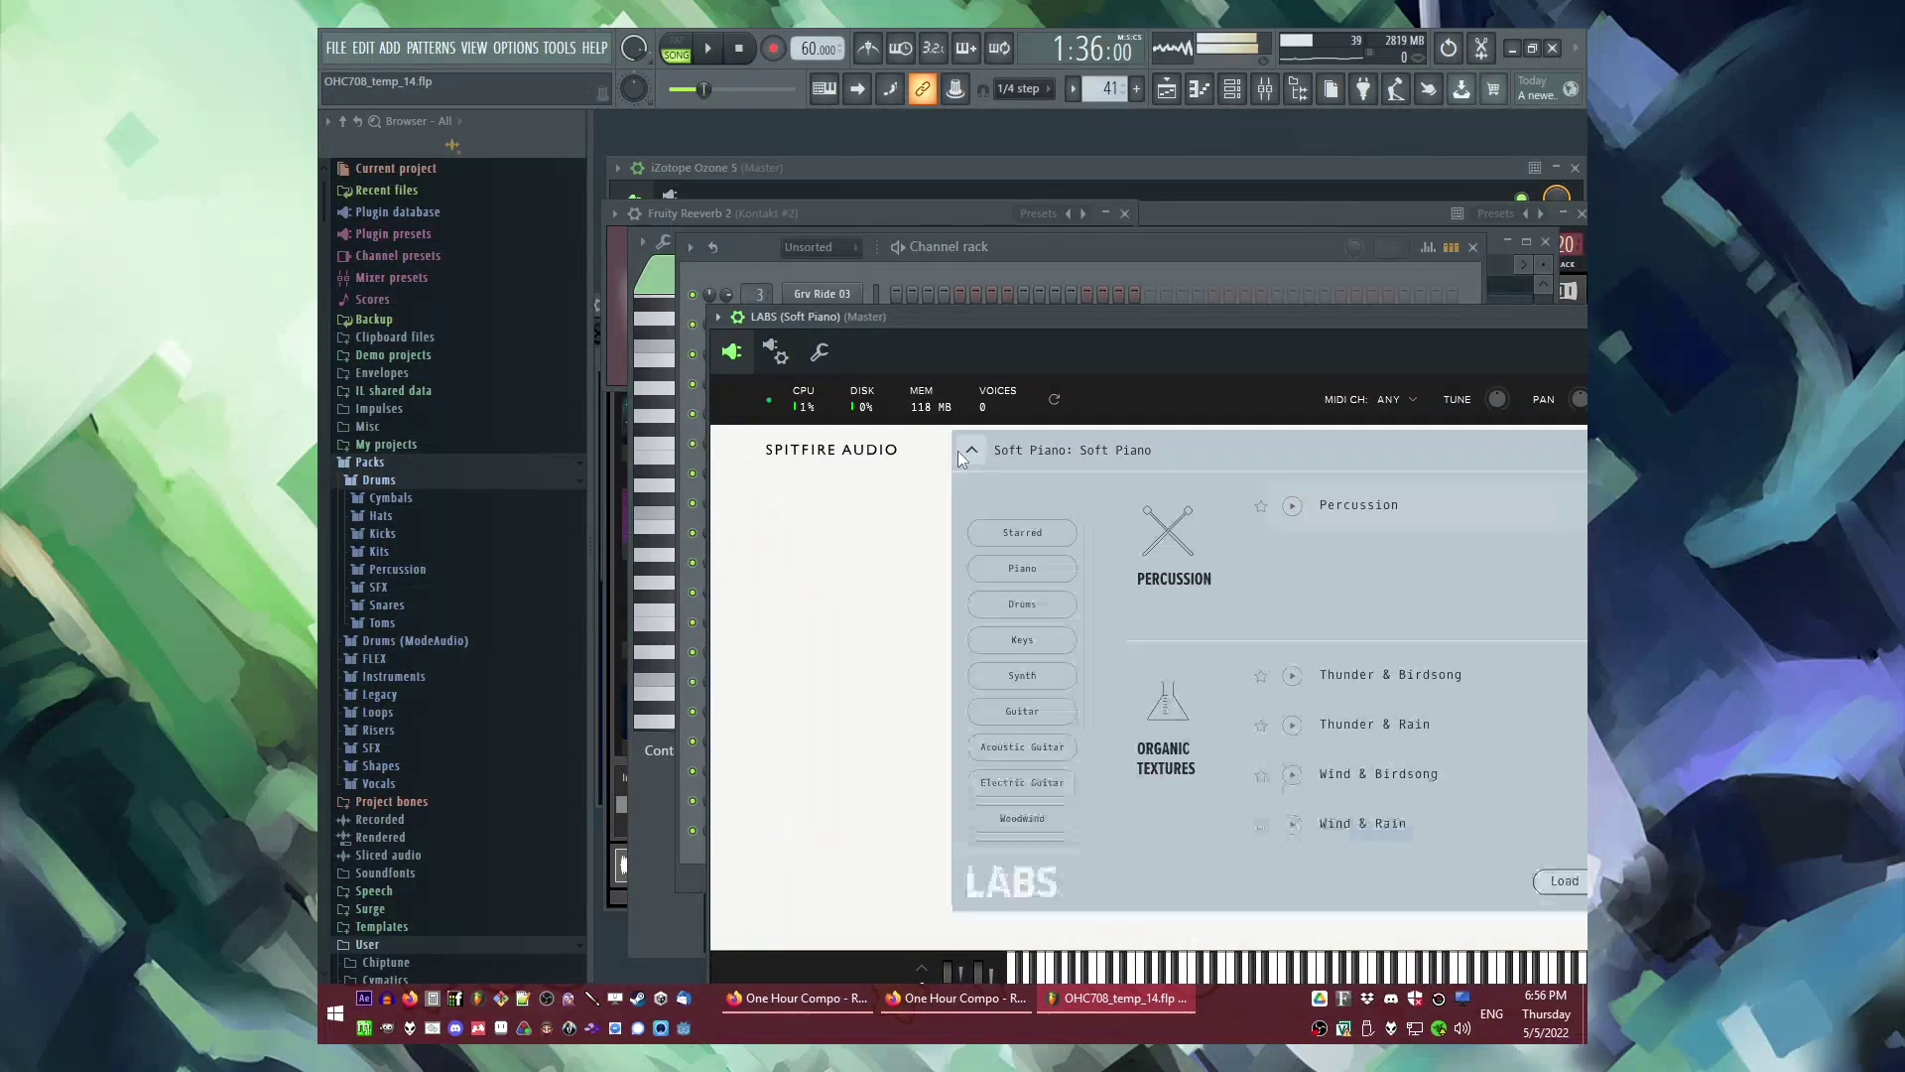
pyautogui.click(1013, 712)
pyautogui.scroll(-1, 1306, 681)
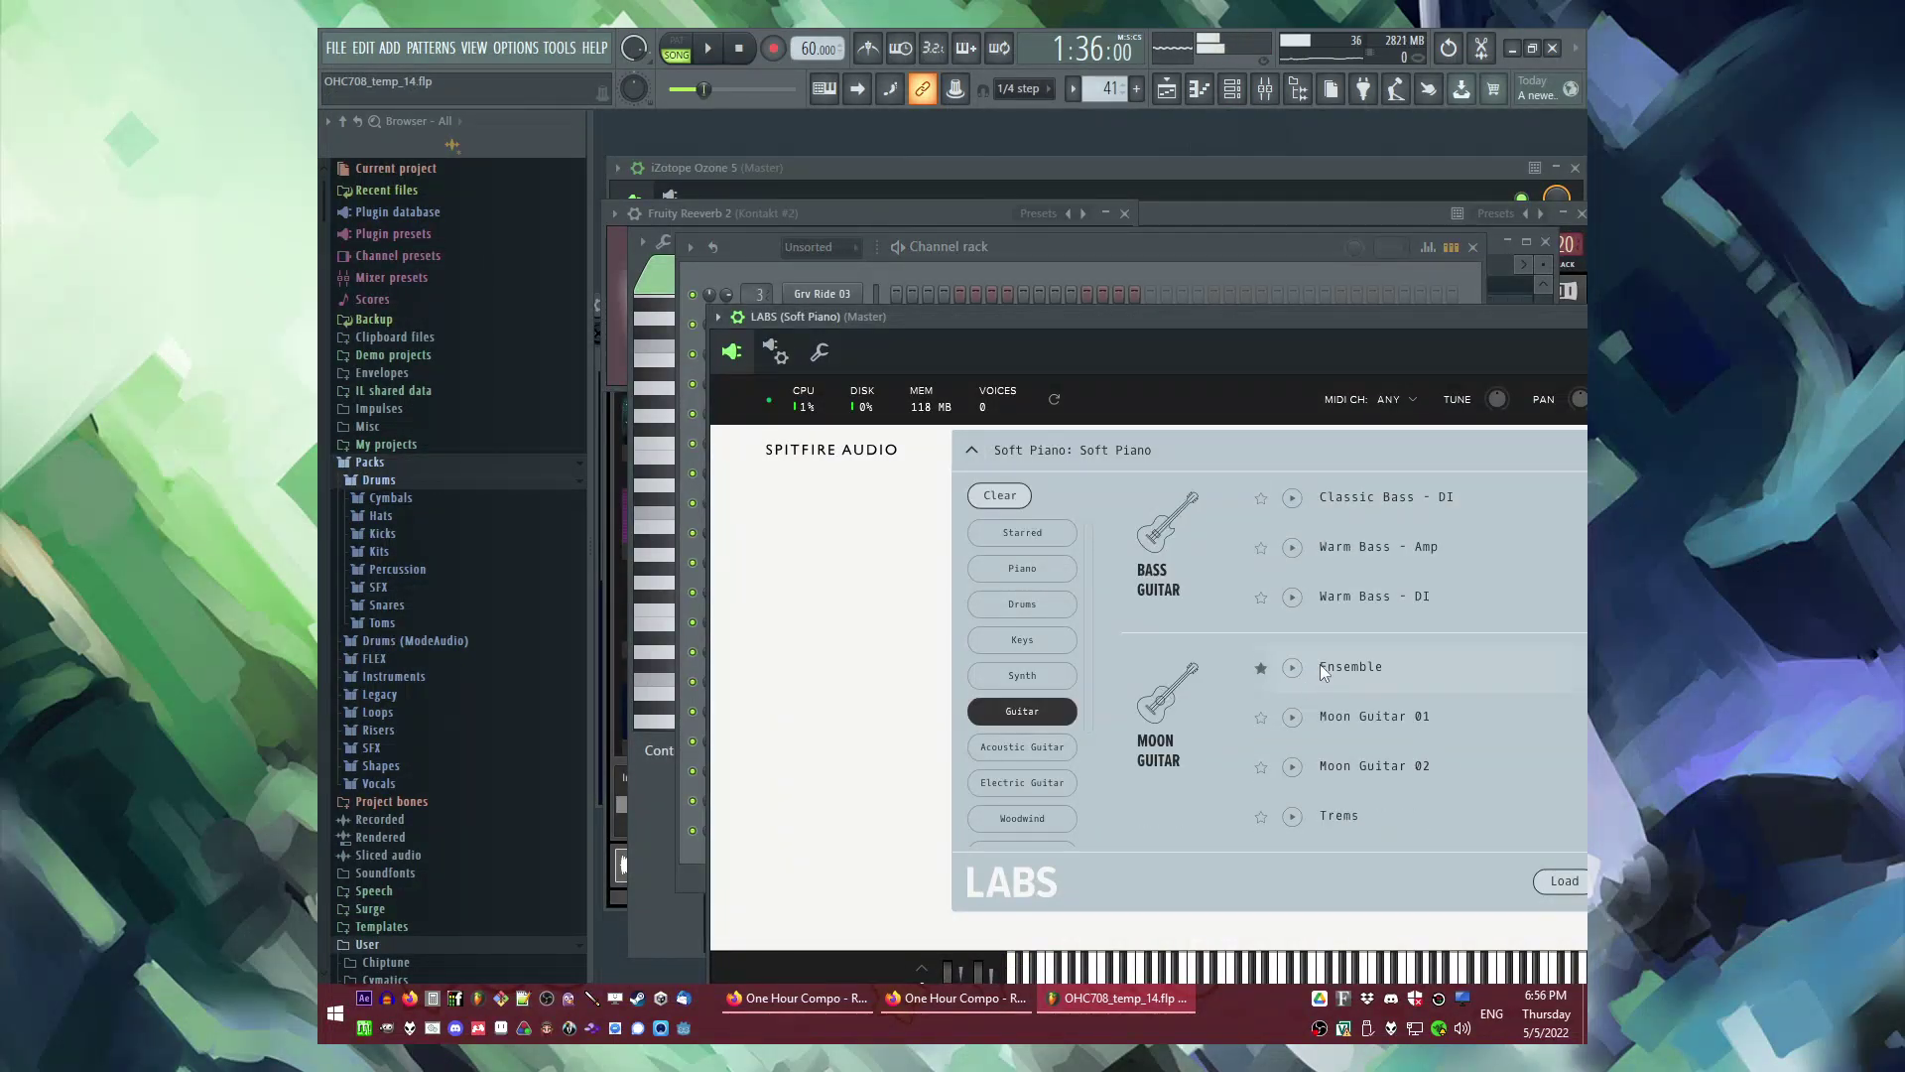
pyautogui.click(1325, 670)
pyautogui.press('space')
pyautogui.moveTo(1234, 336); pyautogui.dragTo(979, 306)
# Step: Switch playback to pattern mode and transpose the two LABS notes down an octave to G5
pyautogui.press('l')
pyautogui.press('F6')
pyautogui.click(964, 830)
pyautogui.hotkey('ctrl', 'a')
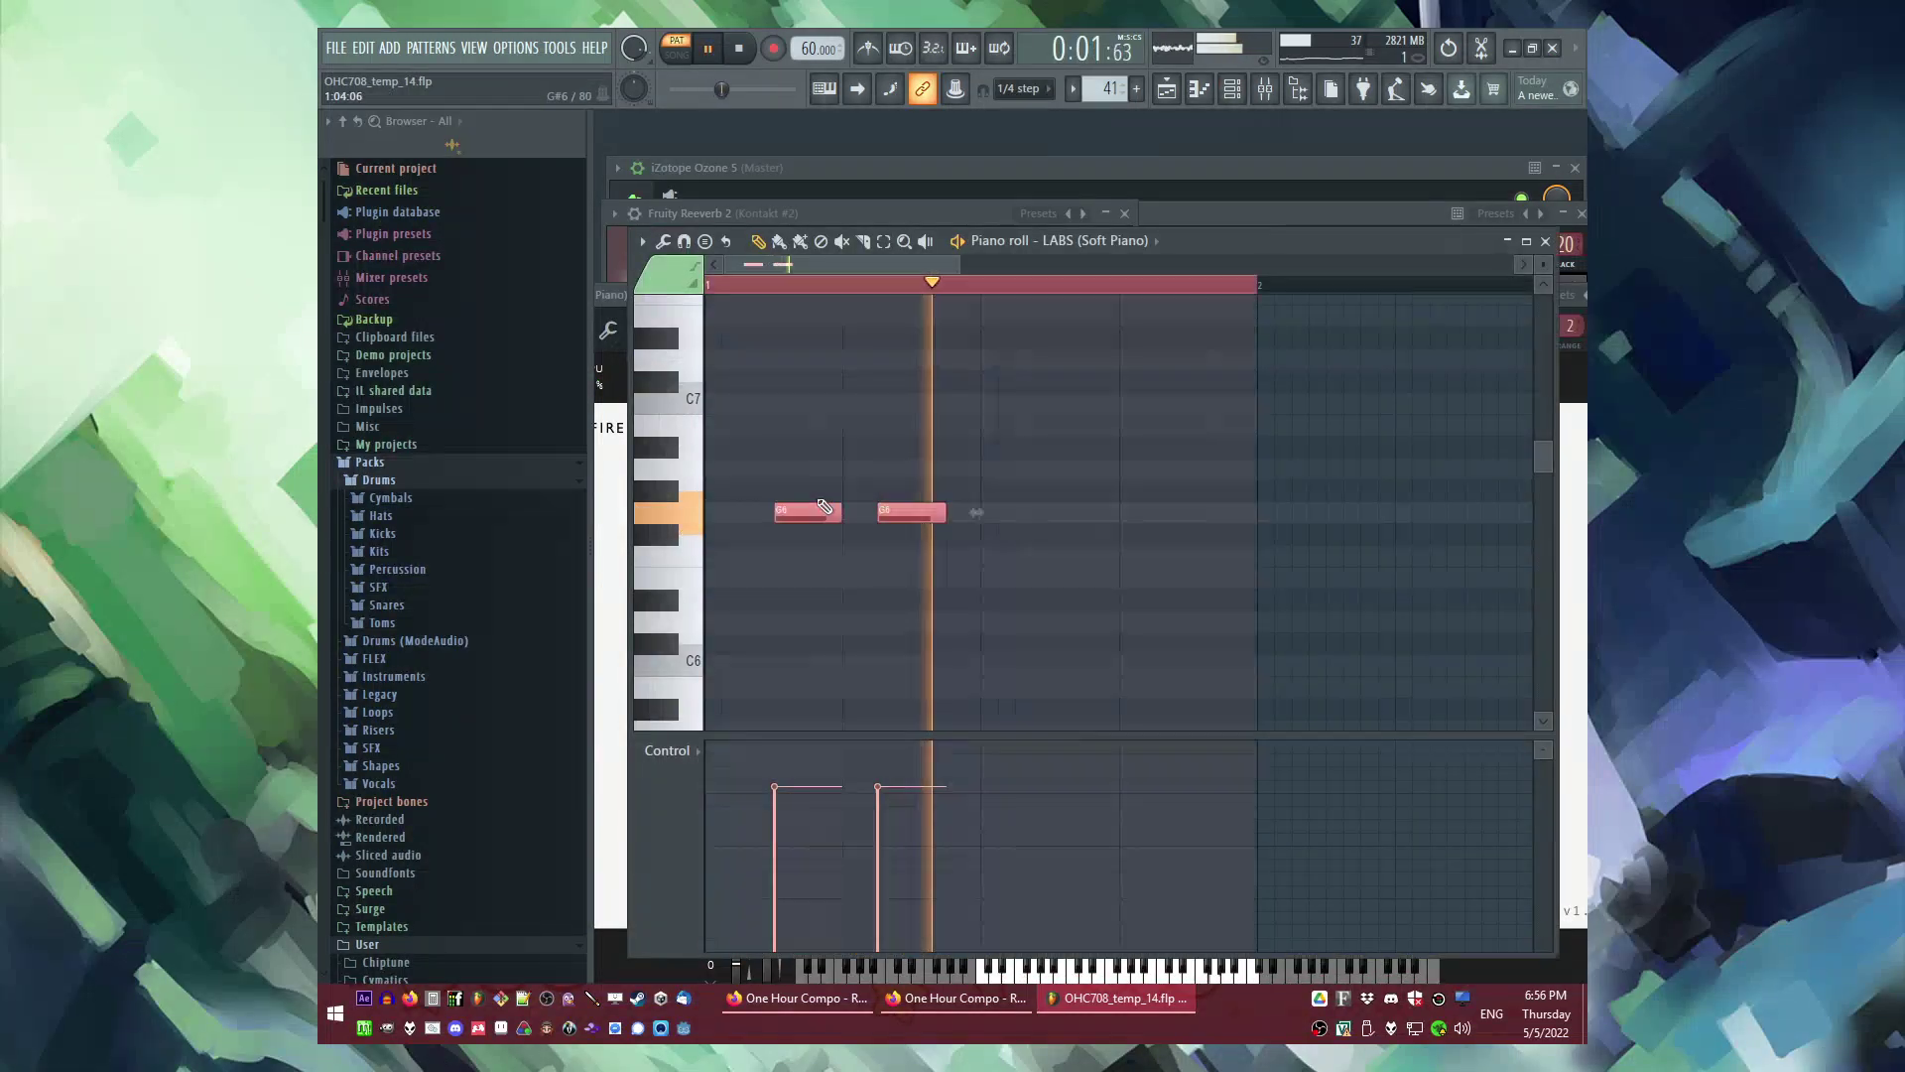
pyautogui.scroll(-3, 819, 502)
pyautogui.moveTo(819, 323); pyautogui.dragTo(799, 566)
pyautogui.moveTo(819, 595); pyautogui.dragTo(798, 452)
# Step: Complete the bar 1 phrase with G4 notes on steps 1 and 5 and a G5 note on step 3, auditioning the pattern
pyautogui.click(779, 708)
pyautogui.press('space')
pyautogui.rightClick(803, 452)
pyautogui.press('space')
pyautogui.press('space')
pyautogui.moveTo(777, 705); pyautogui.dragTo(697, 704)
pyautogui.press('space')
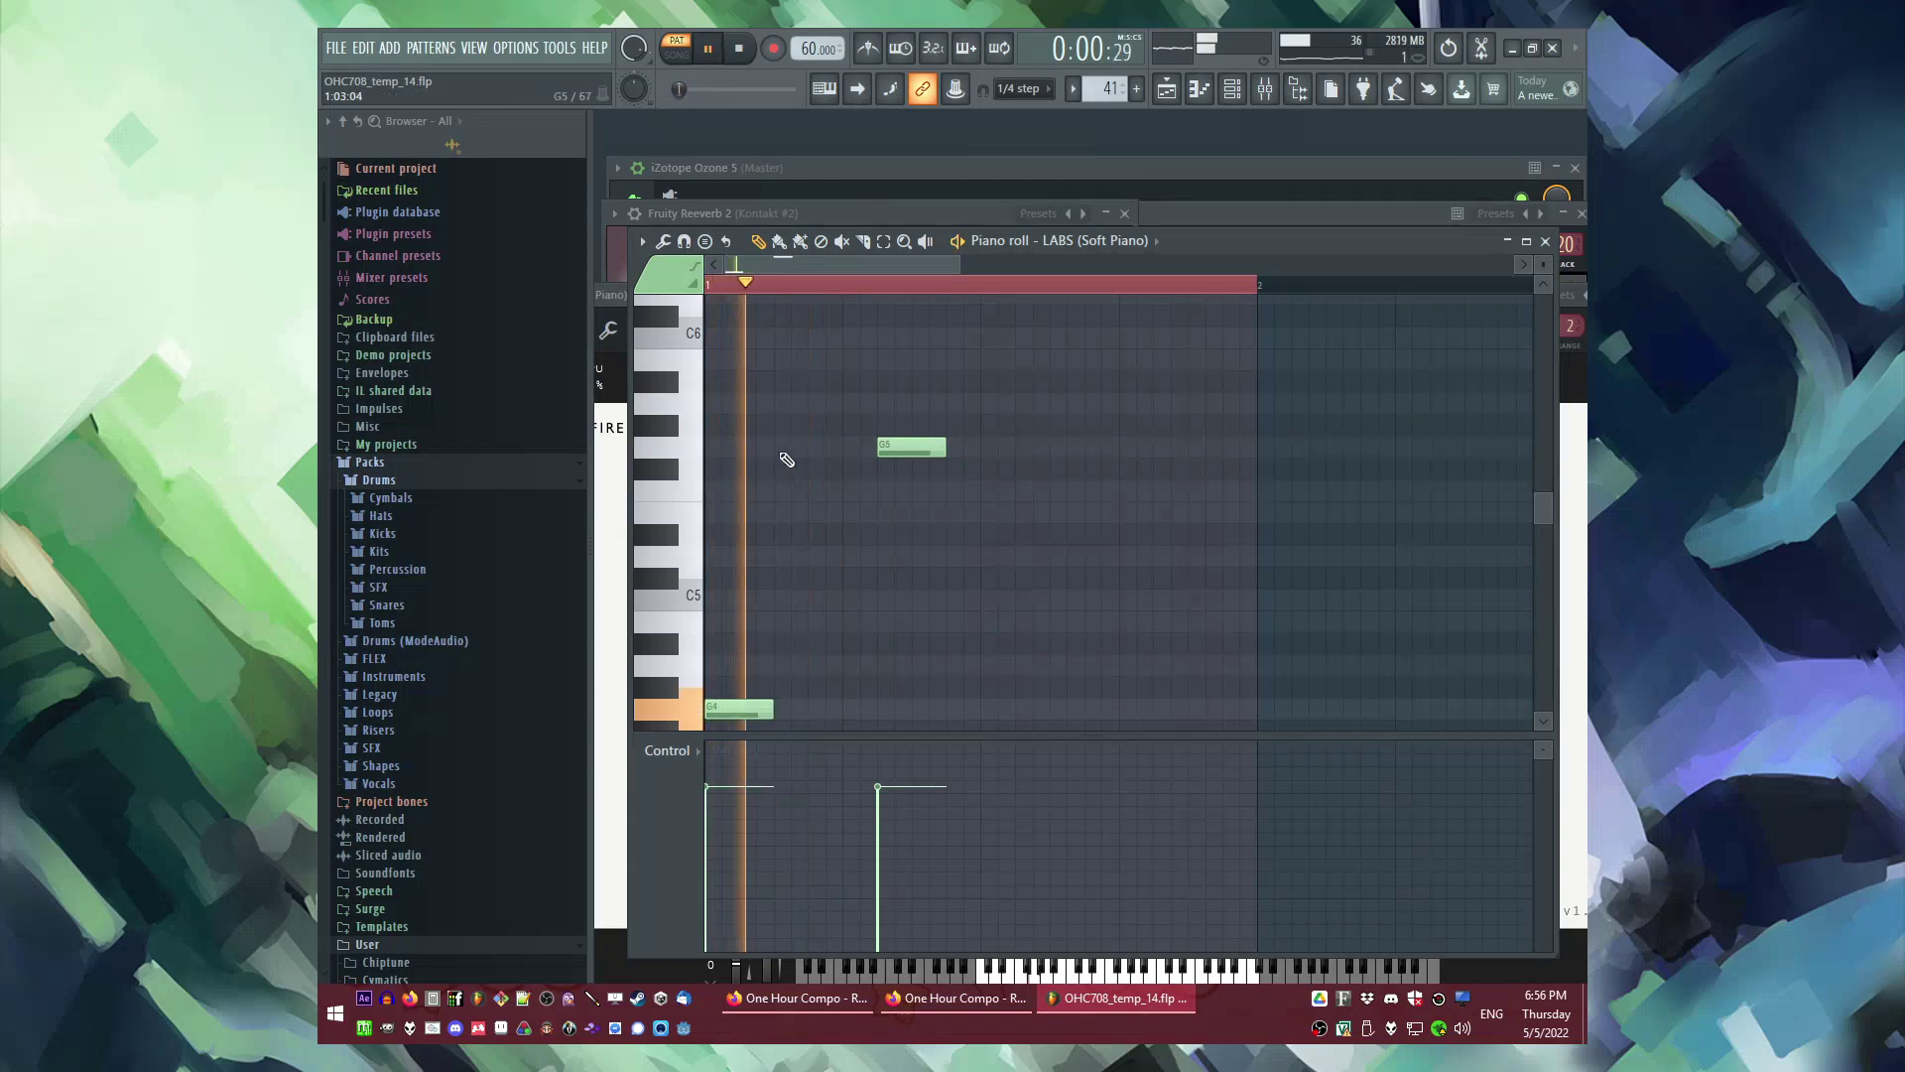
pyautogui.click(784, 447)
pyautogui.press('space')
pyautogui.click(845, 709)
pyautogui.press('space')
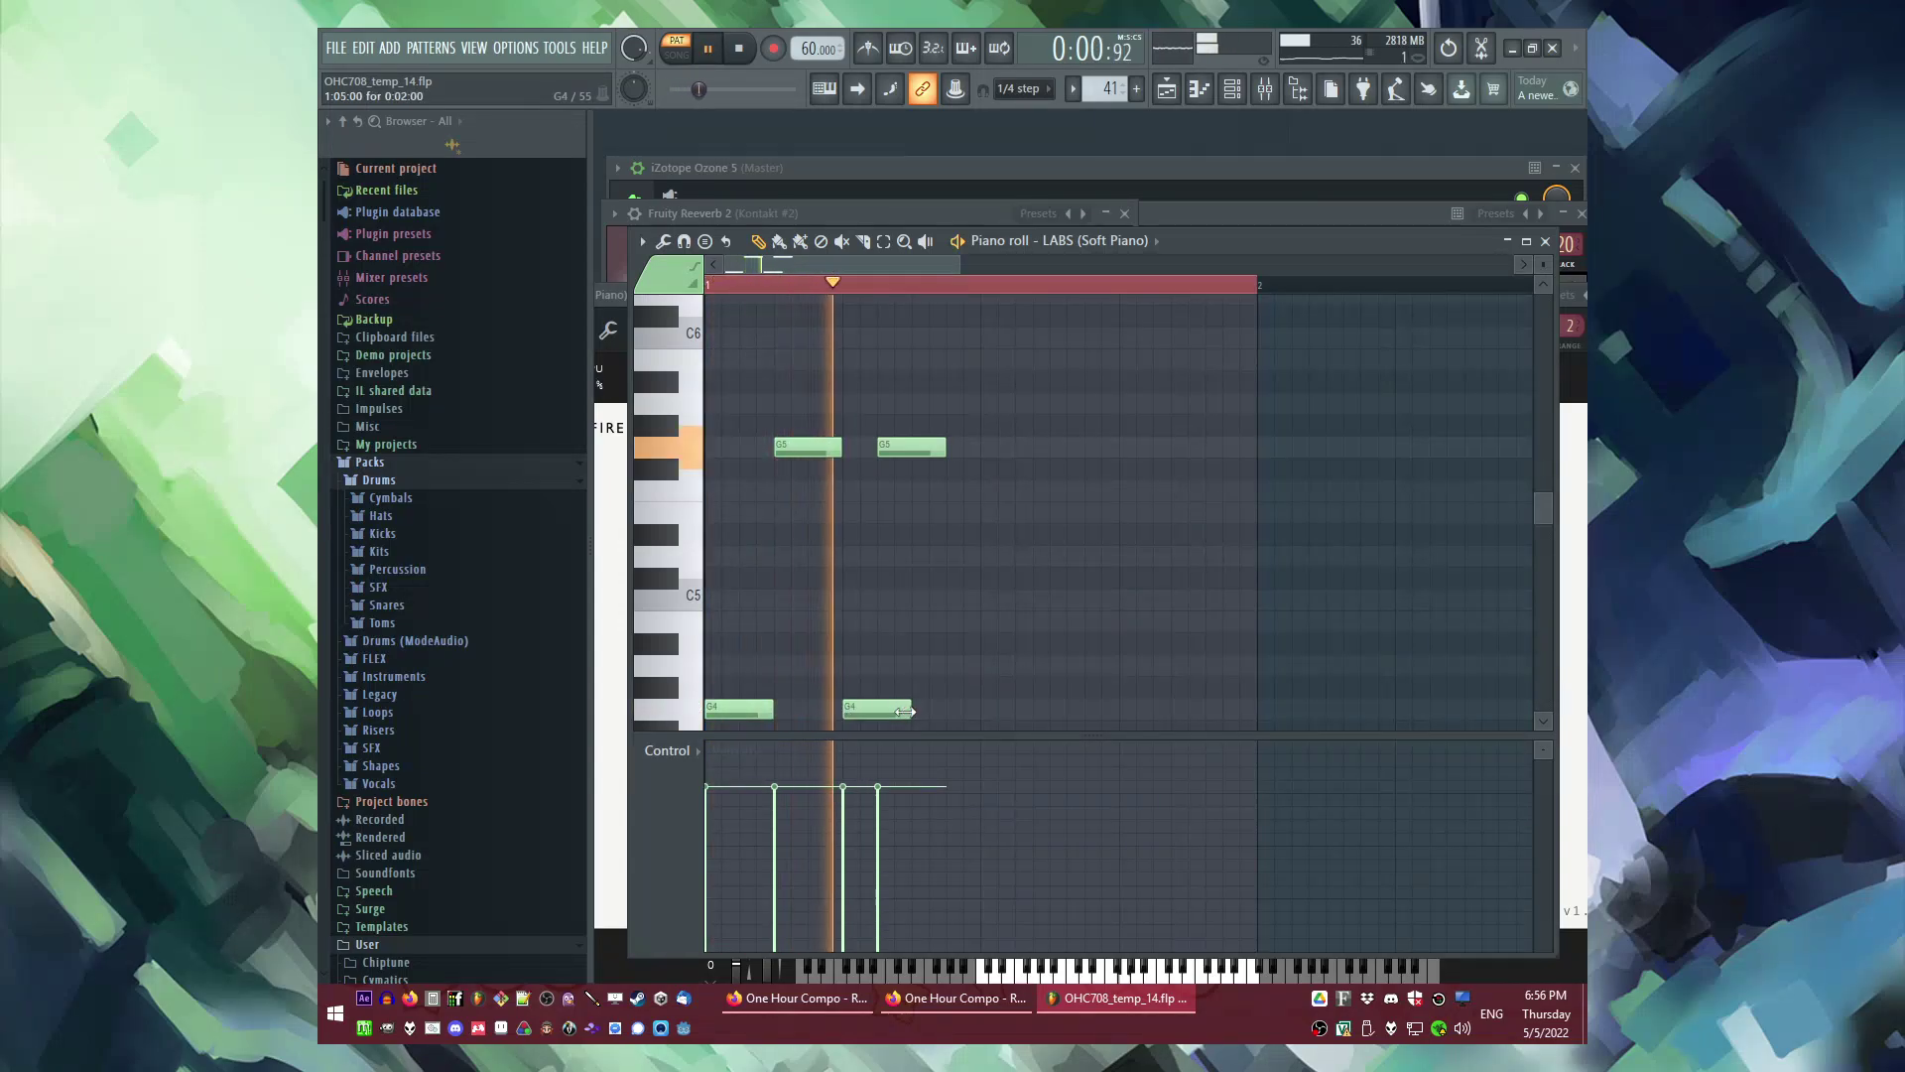
# Step: Route the LABS channel to mixer track 24 and load ValhallaSupermassive into that track's effect slot 4
pyautogui.press('F6')
pyautogui.click(845, 835)
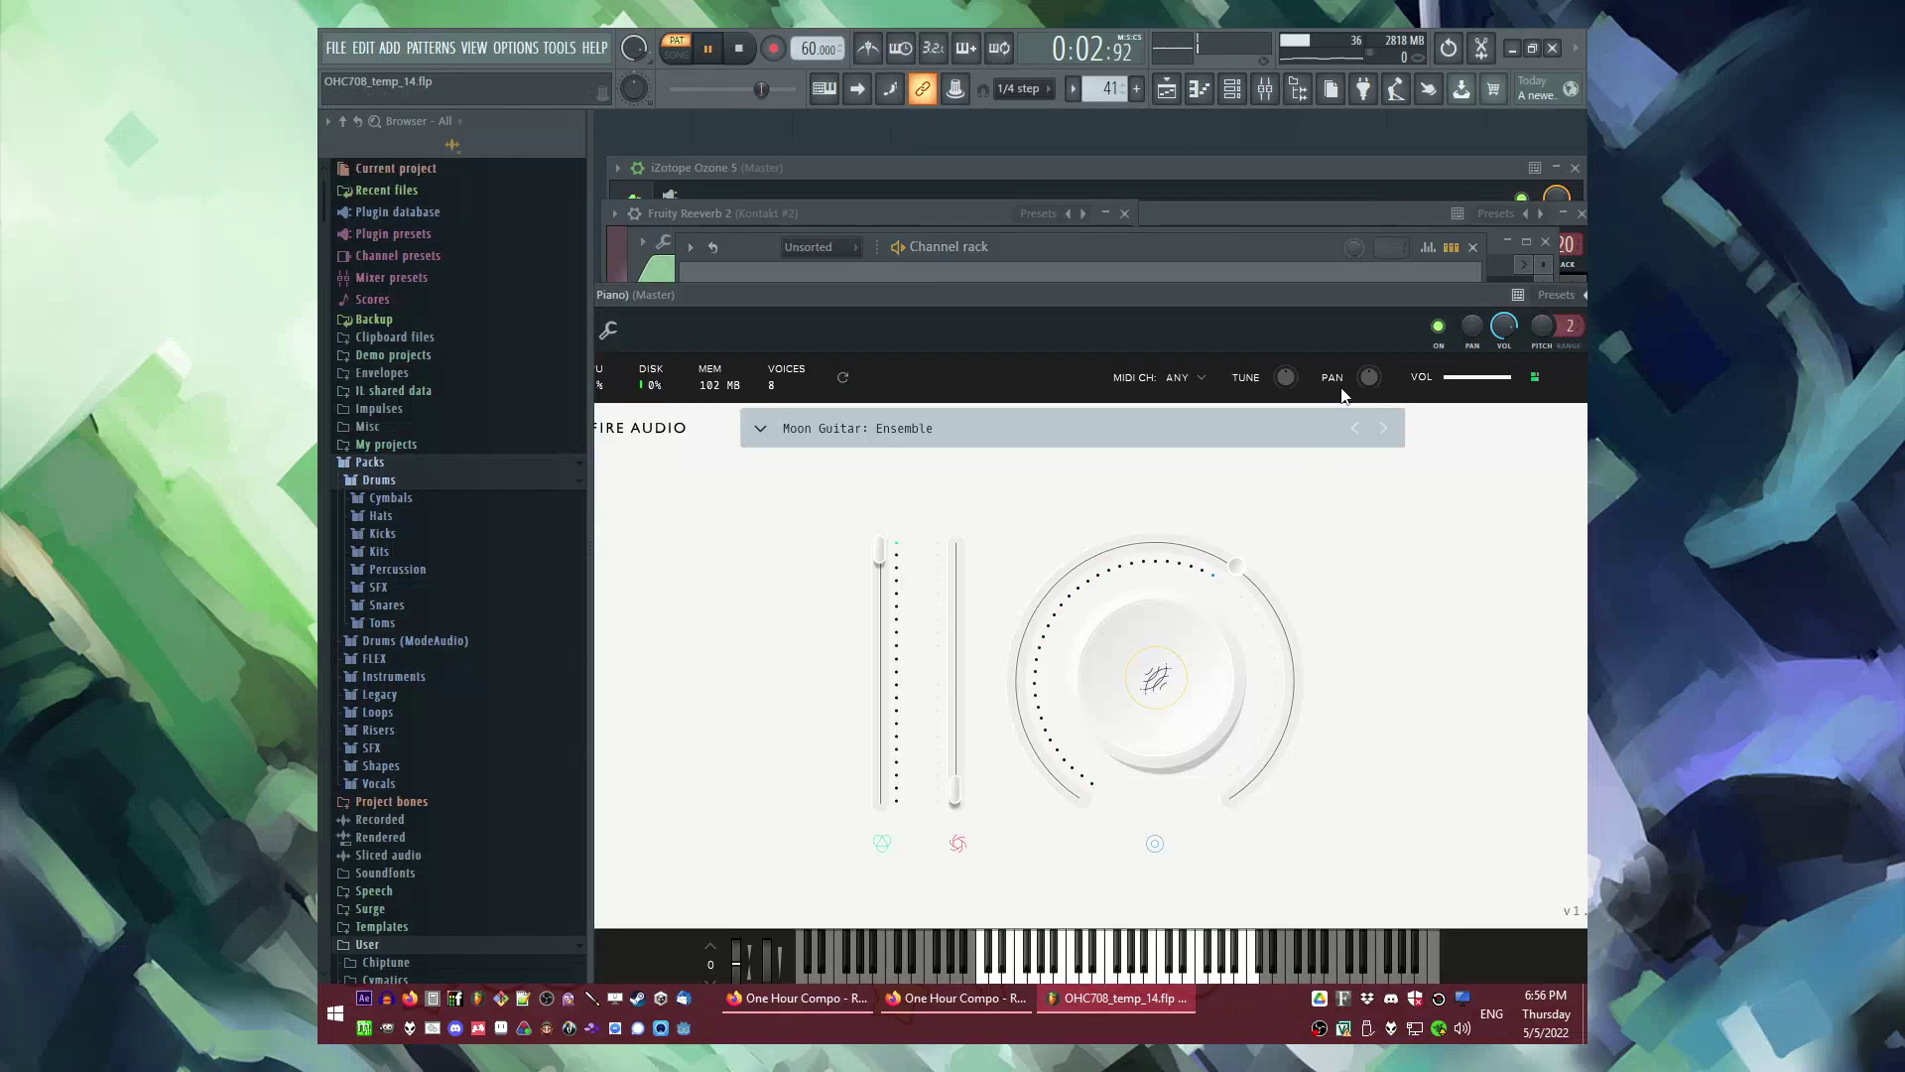
pyautogui.press('F9')
pyautogui.click(1302, 582)
pyautogui.click(1200, 861)
pyautogui.press('F5')
pyautogui.click(925, 484)
pyautogui.press('F6')
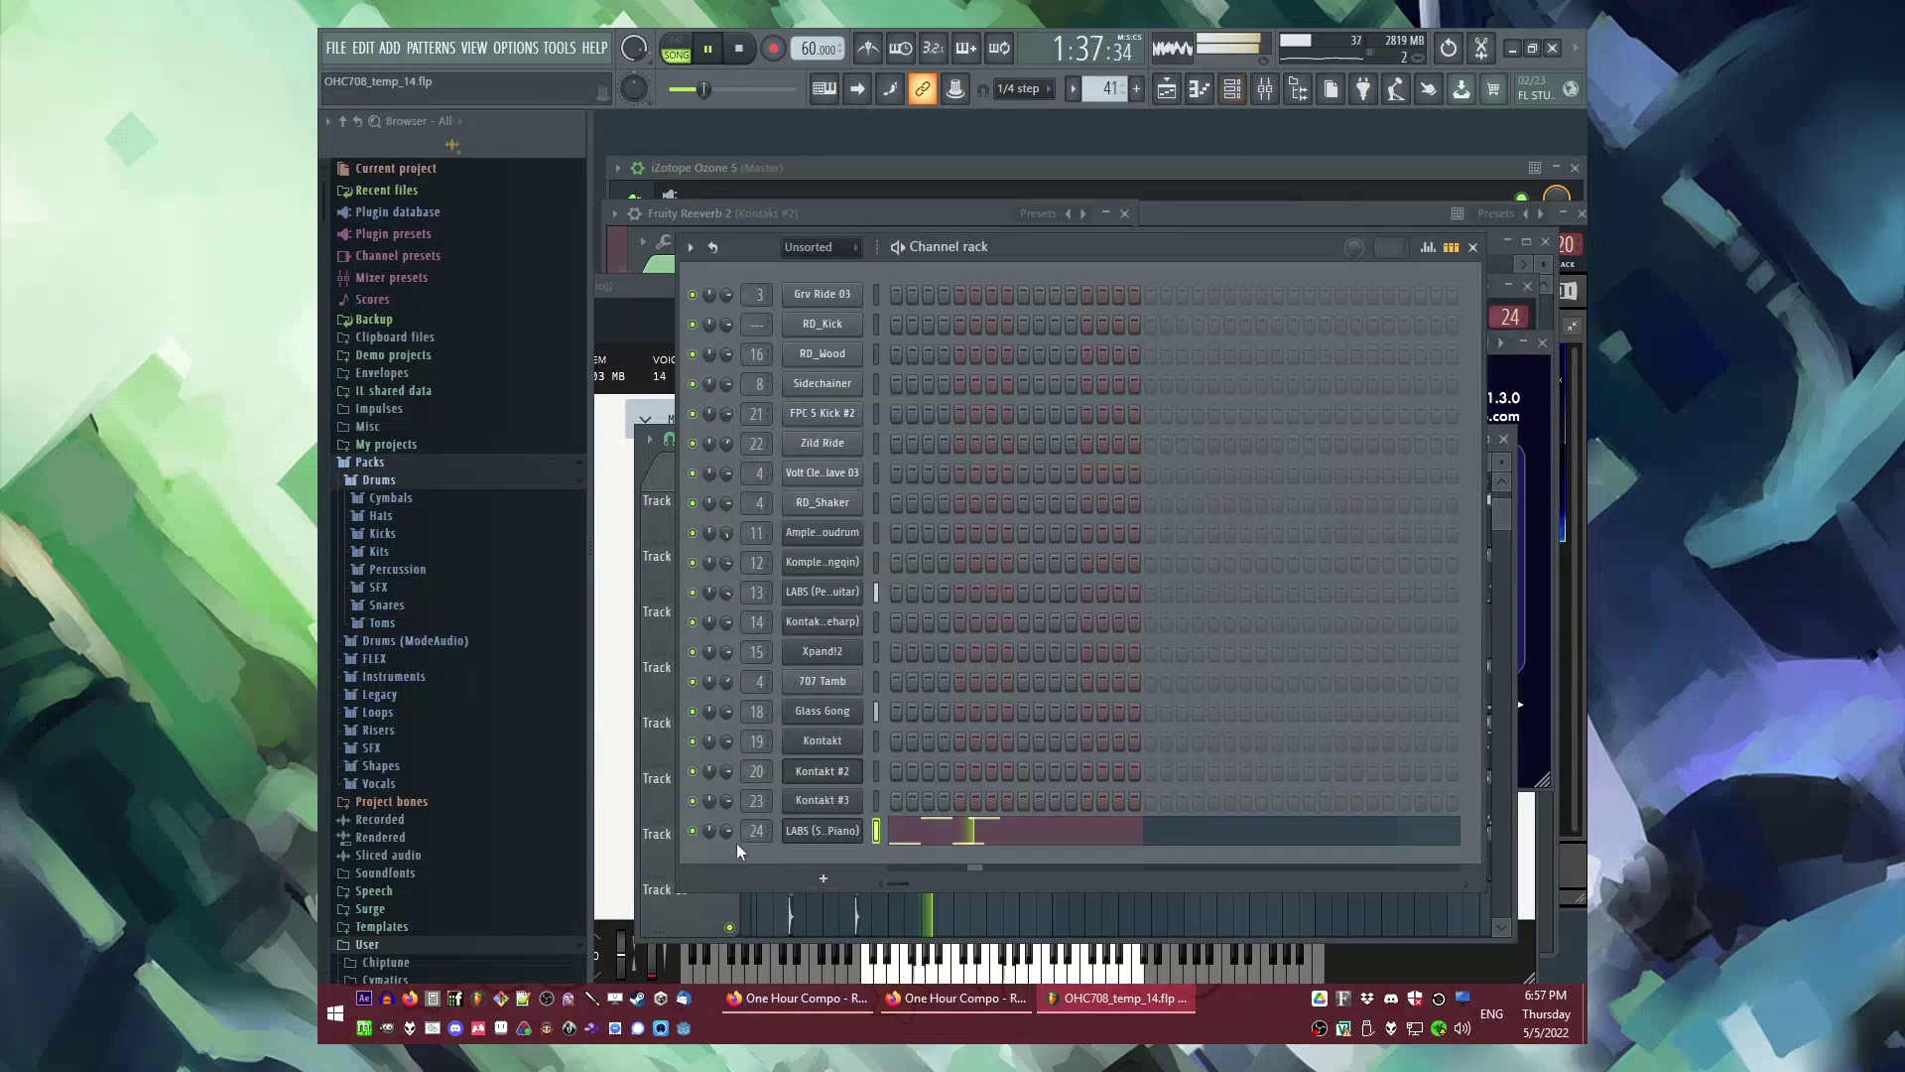
# Step: Load Fruity delay bank into effect slot 2 of the LABS mixer track and play the song from bar 25
pyautogui.press('F9')
pyautogui.click(1291, 543)
pyautogui.click(1216, 551)
pyautogui.press('space')
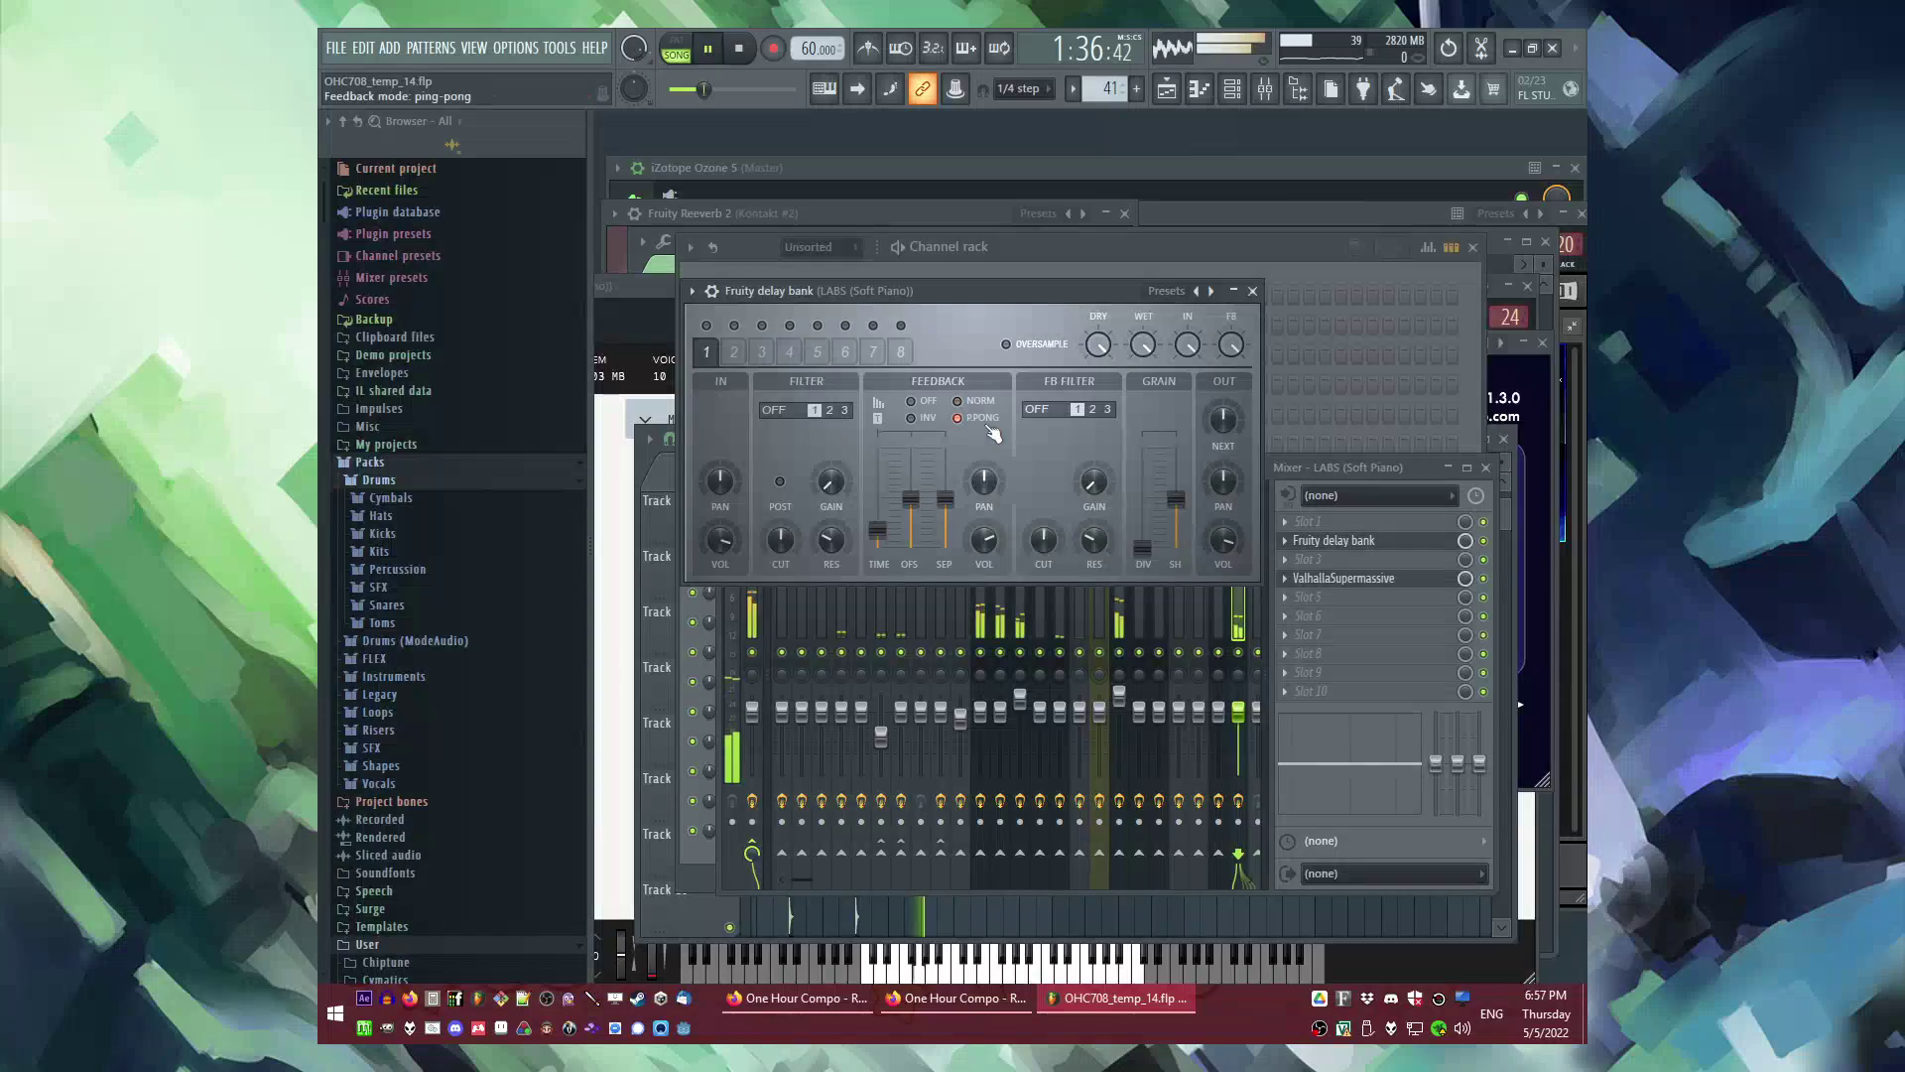
pyautogui.press('F5')
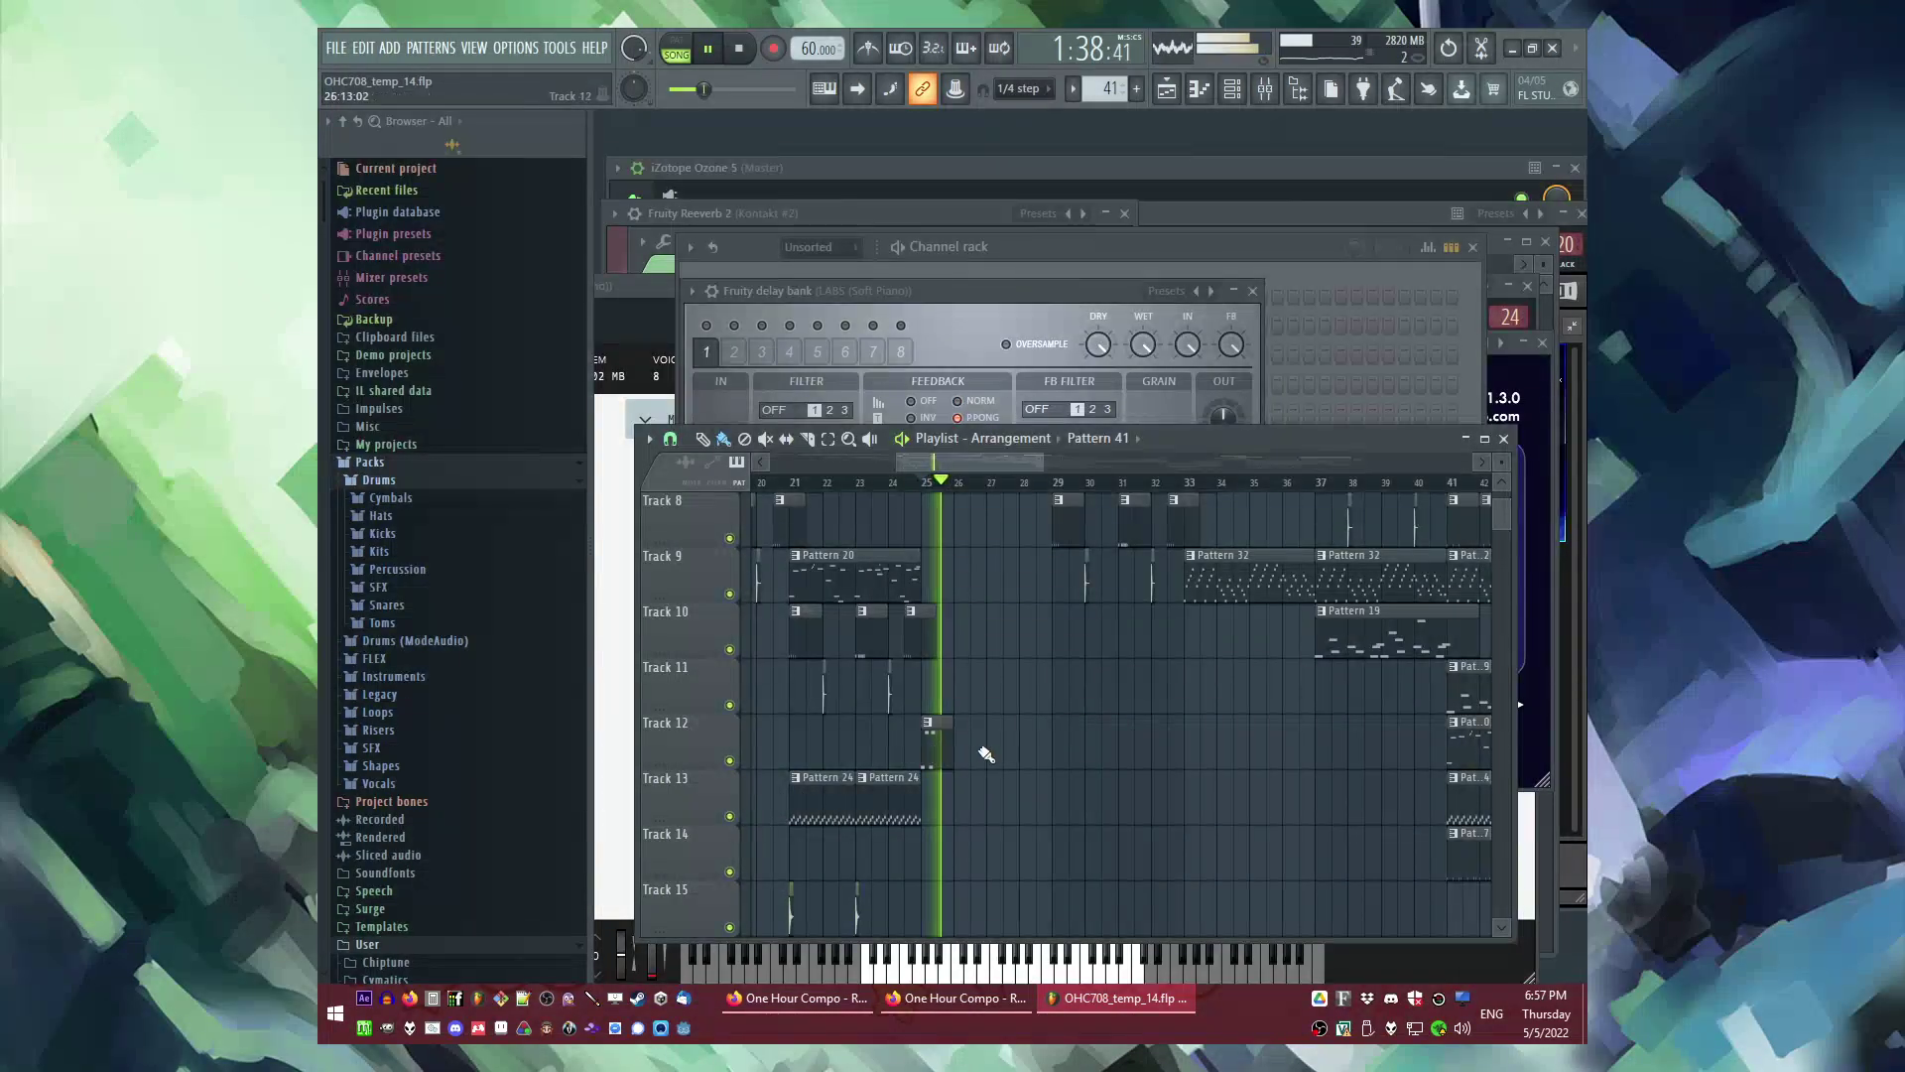
pyautogui.scroll(3, 978, 754)
pyautogui.click(946, 752)
pyautogui.scroll(3, 1050, 765)
pyautogui.scroll(-2, 1048, 781)
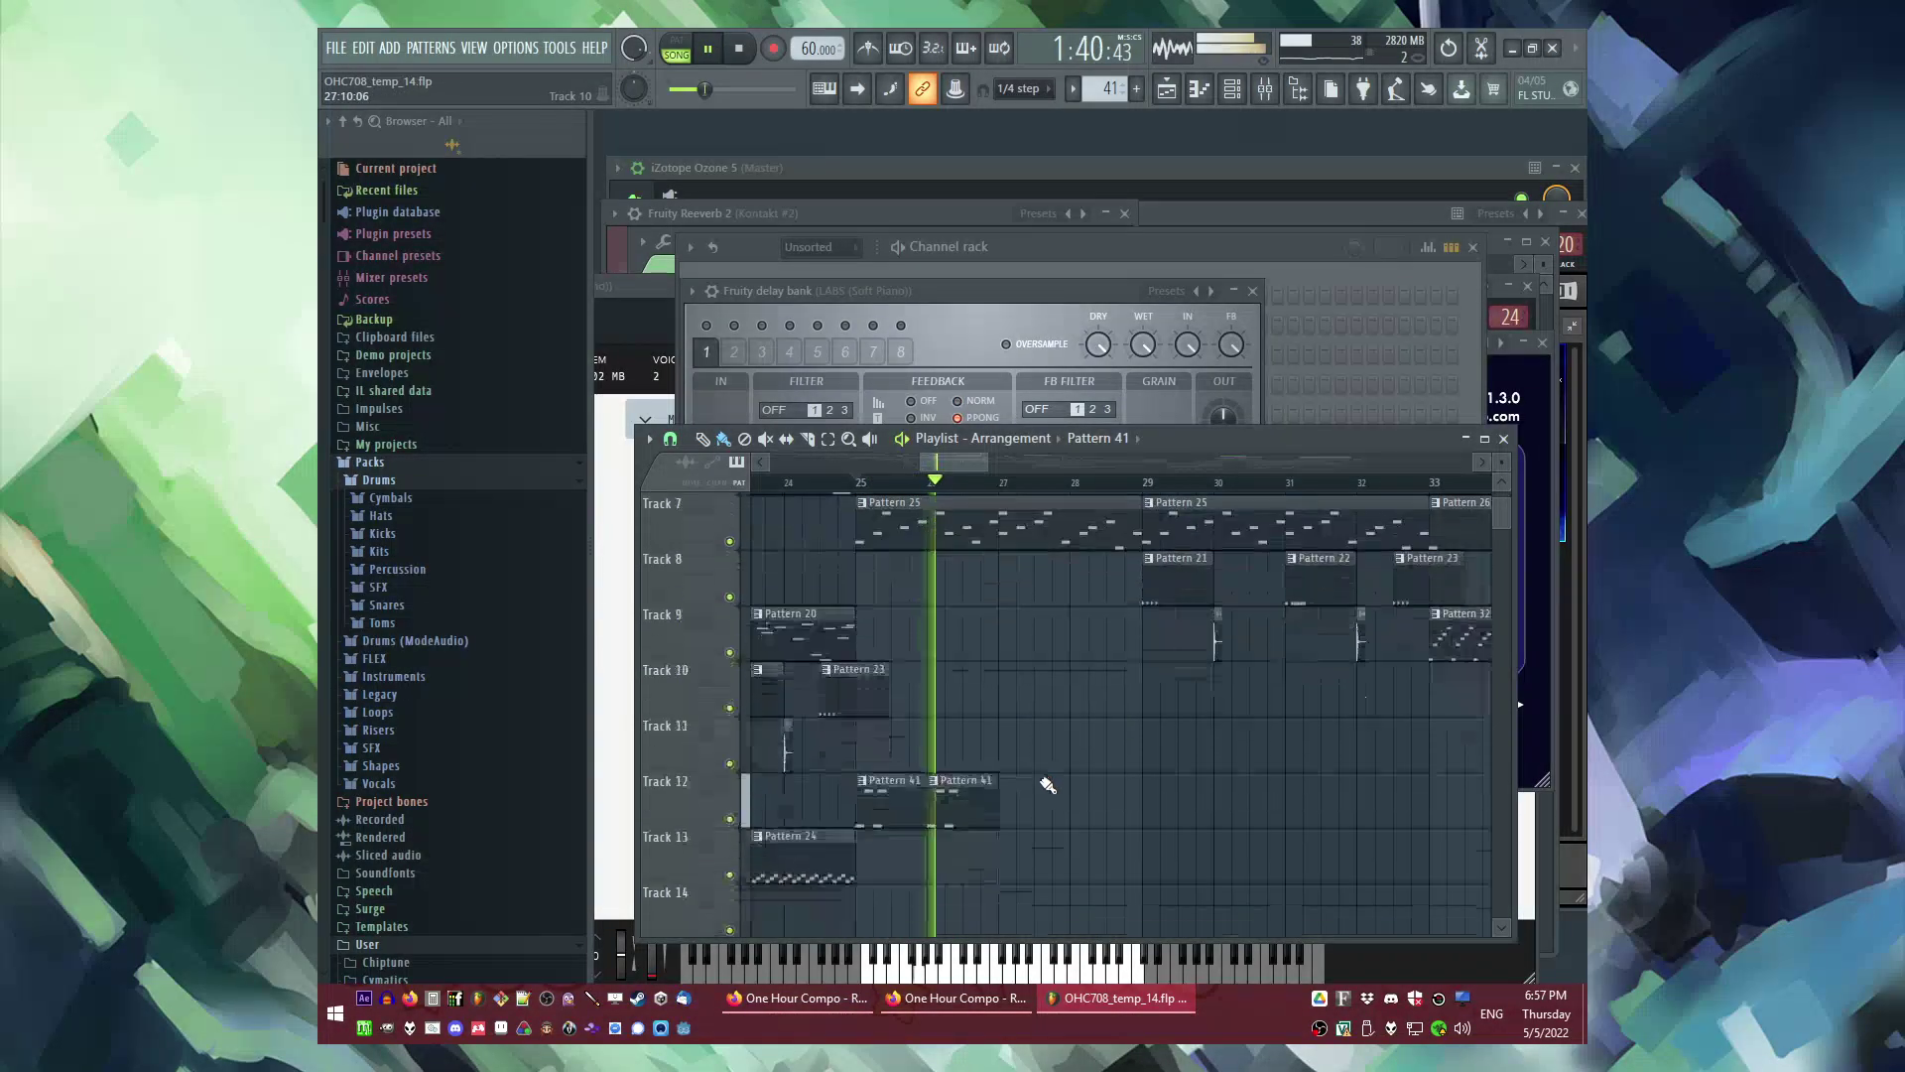
pyautogui.rightClick(977, 801)
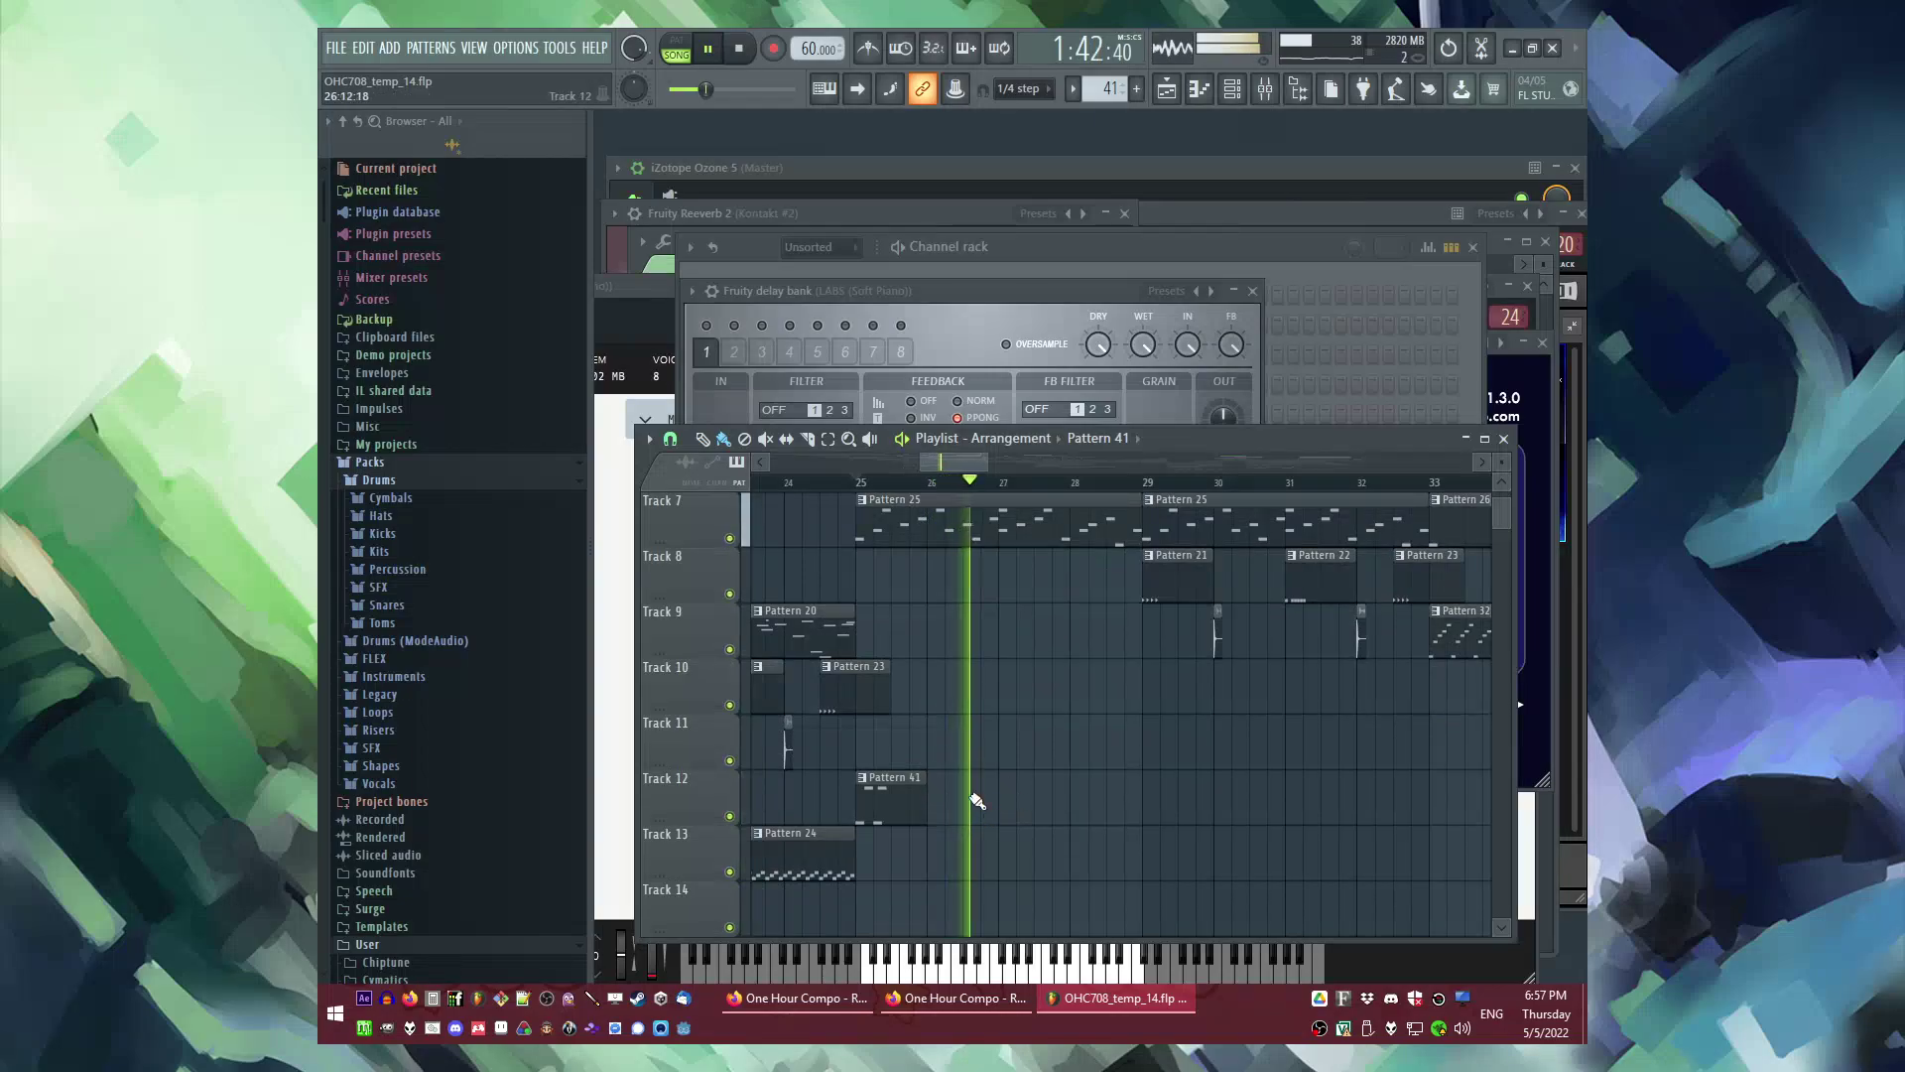
# Step: Transpose the copied LABS phrase in bar 2 down to C and duplicate bars 1 and 2 into bars 3 and 4
pyautogui.press('F7')
pyautogui.press('space')
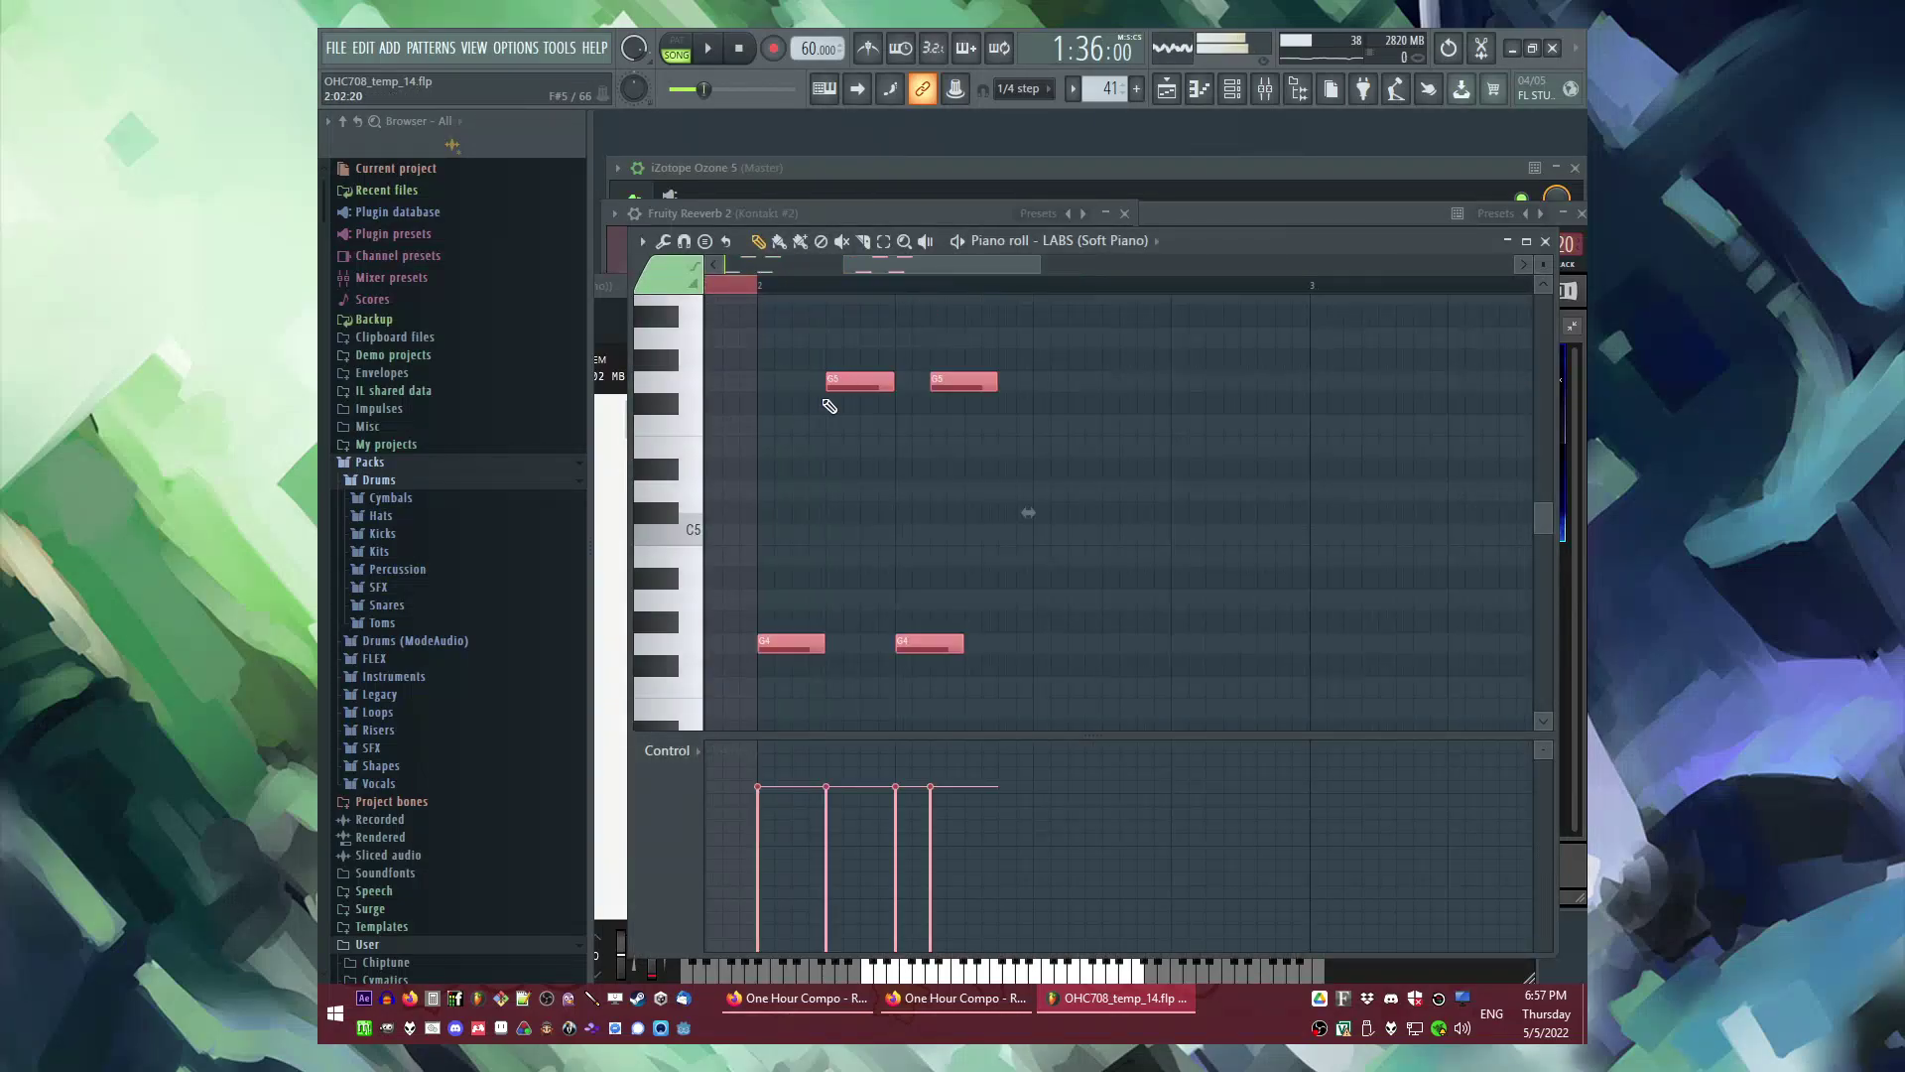
pyautogui.moveTo(838, 377); pyautogui.dragTo(839, 529)
pyautogui.hotkey('ctrl', 'd')
pyautogui.click(754, 286)
pyautogui.hotkey('ctrl', 'a')
pyautogui.moveTo(984, 268); pyautogui.dragTo(1132, 269)
pyautogui.hotkey('ctrl', 'b')
# Step: Transpose the LABS phrase in bar 3 up three semitones and the phrase in bar 4 up five semitones
pyautogui.moveTo(767, 350); pyautogui.dragTo(1096, 772)
pyautogui.moveTo(737, 637); pyautogui.dragTo(746, 561)
pyautogui.scroll(-3, 745, 560)
pyautogui.scroll(3, 1034, 521)
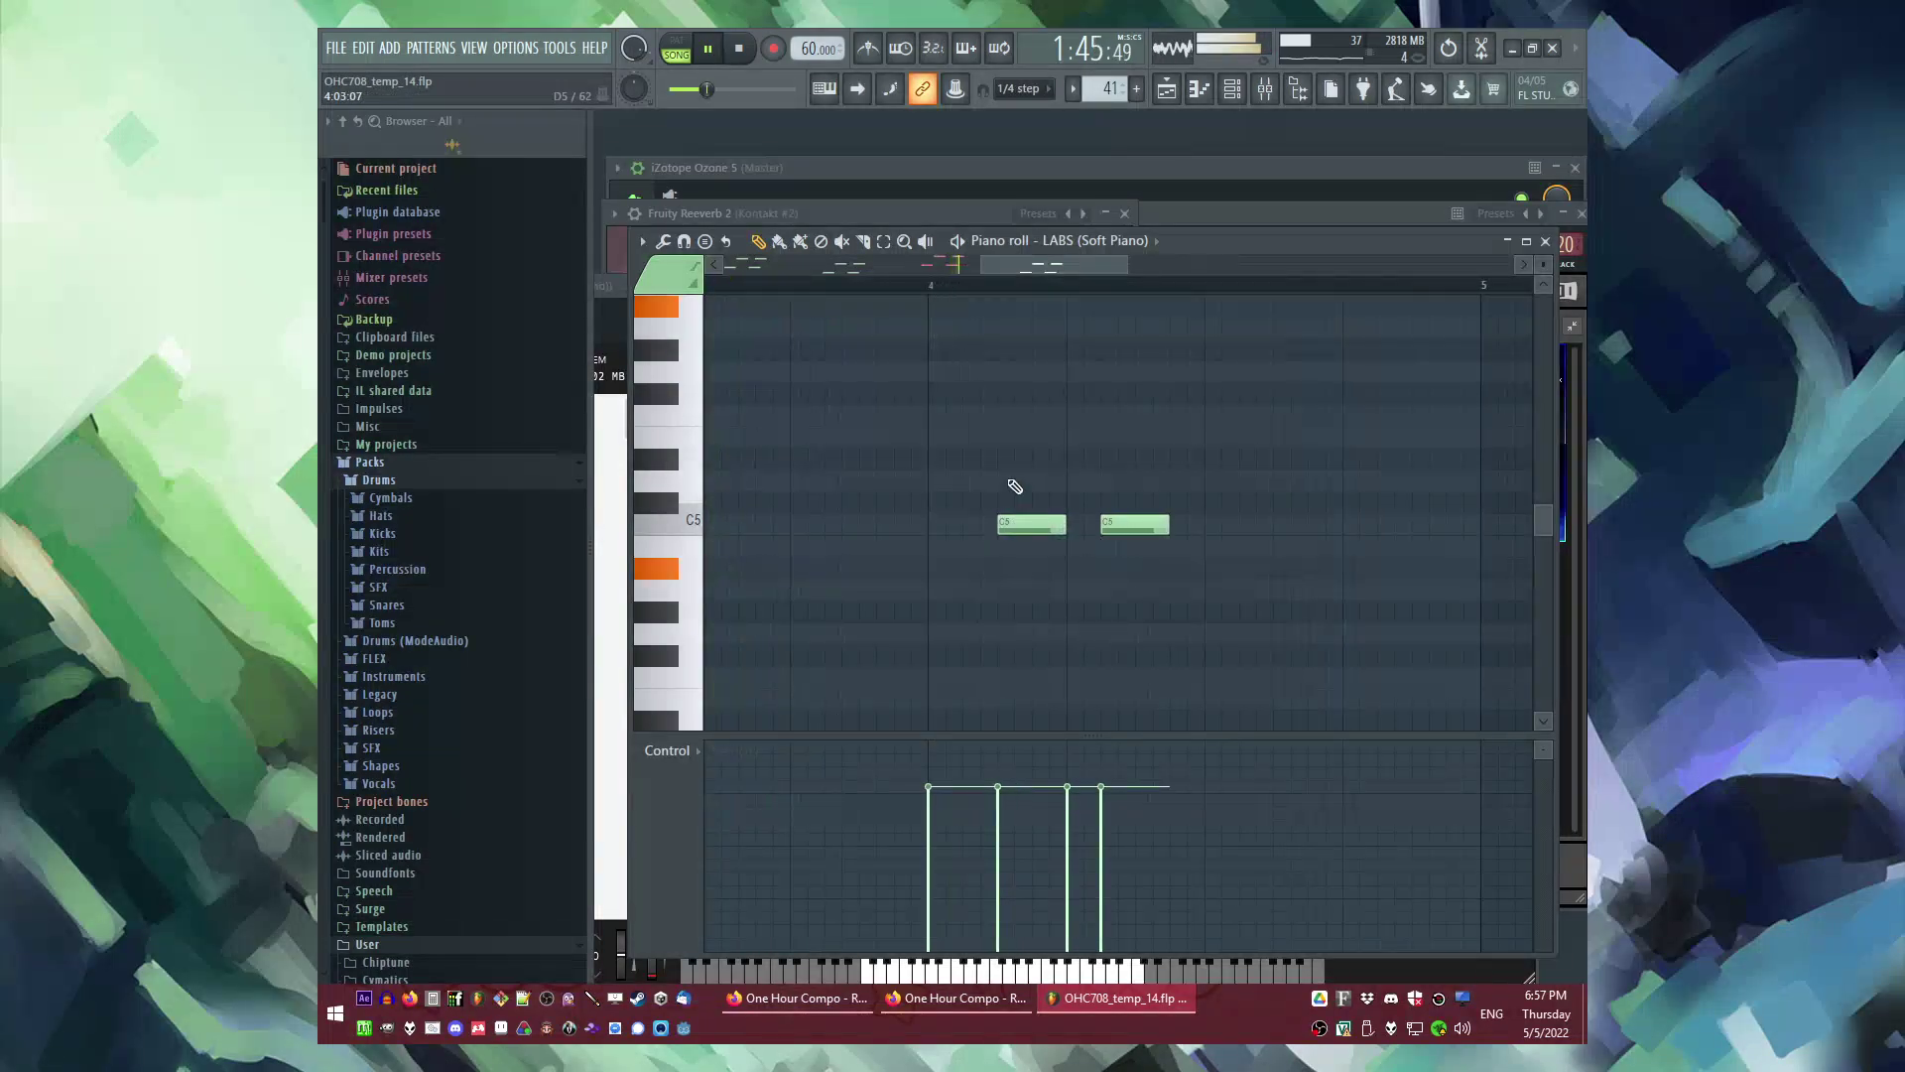
pyautogui.scroll(-1, 1010, 484)
pyautogui.scroll(-2, 936, 434)
pyautogui.moveTo(933, 361); pyautogui.dragTo(1266, 685)
pyautogui.moveTo(964, 651); pyautogui.dragTo(968, 541)
pyautogui.keyDown('ctrl'); pyautogui.click(1006, 613); pyautogui.keyUp('ctrl')
# Step: Place a second Pattern 41 clip at bar 29 on Track 12 of the playlist
pyautogui.press('F5')
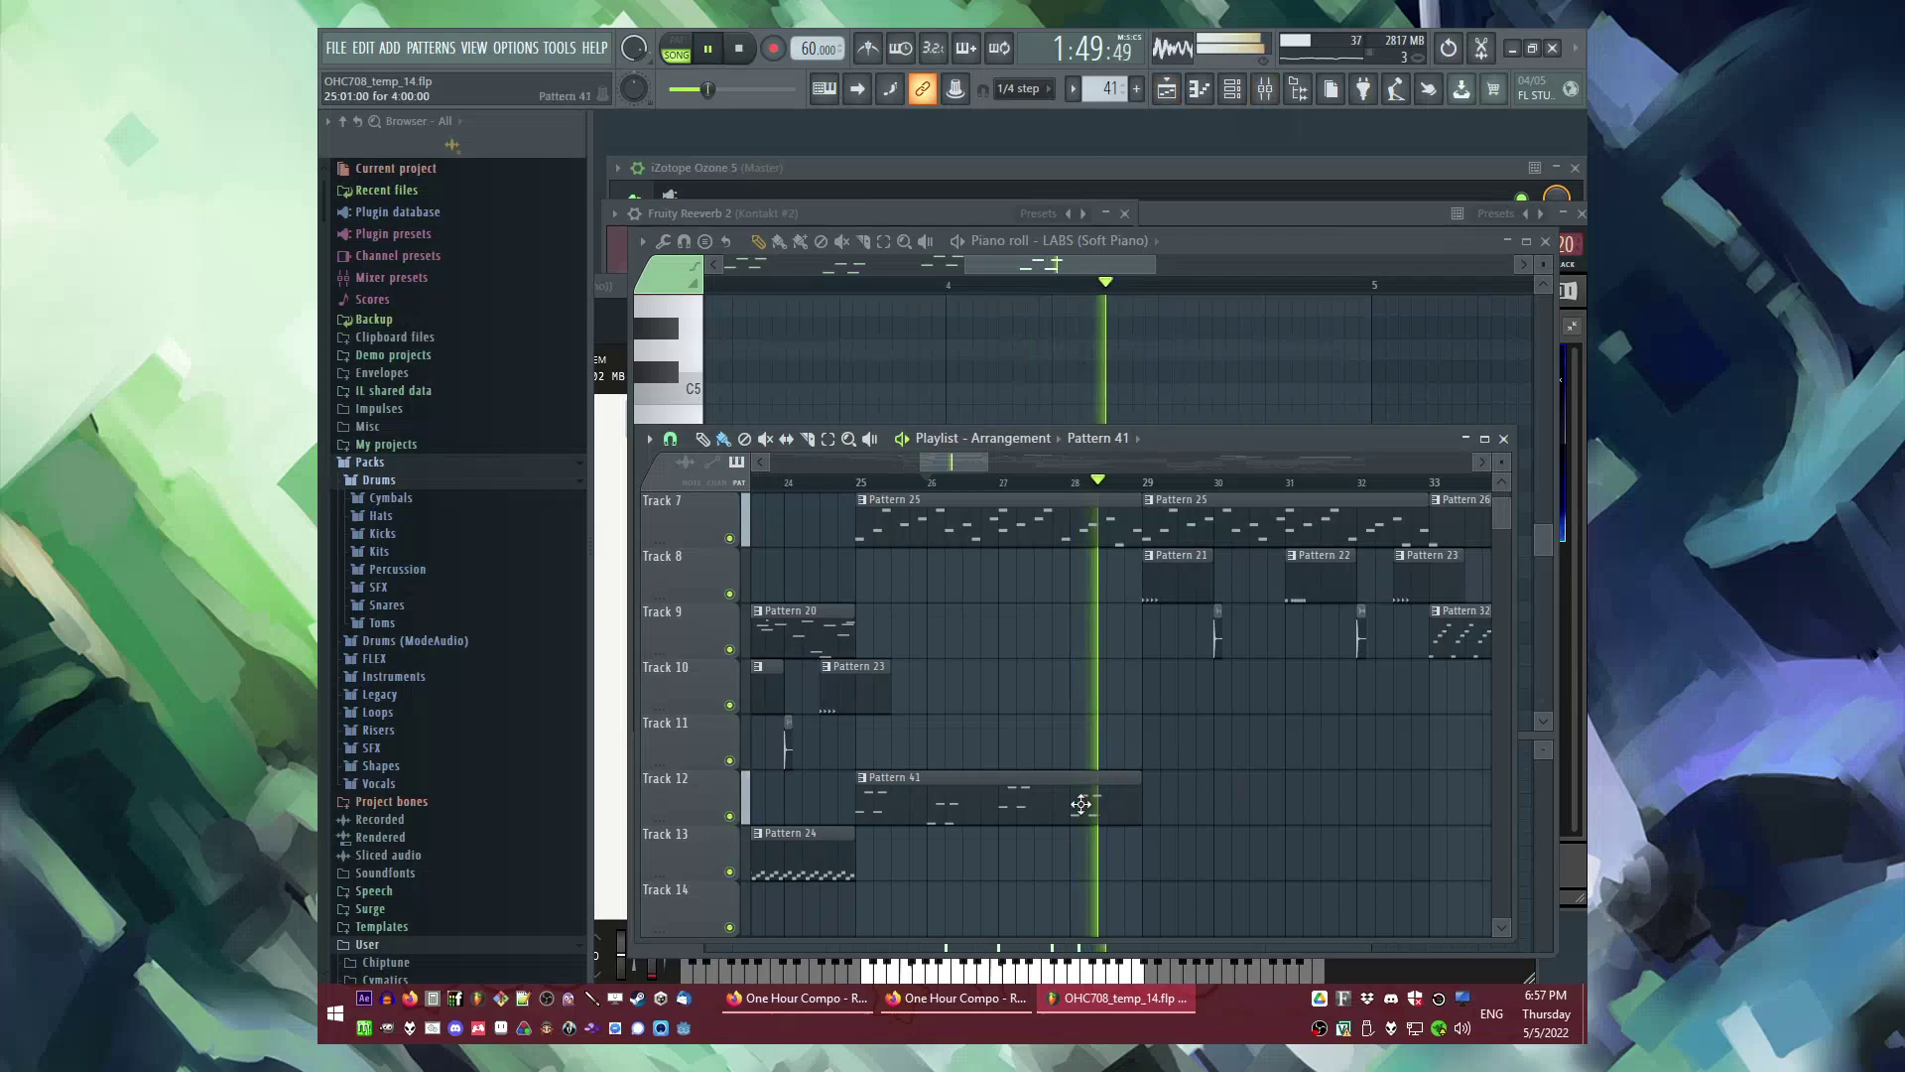
pyautogui.click(1151, 814)
pyautogui.scroll(-2, 923, 484)
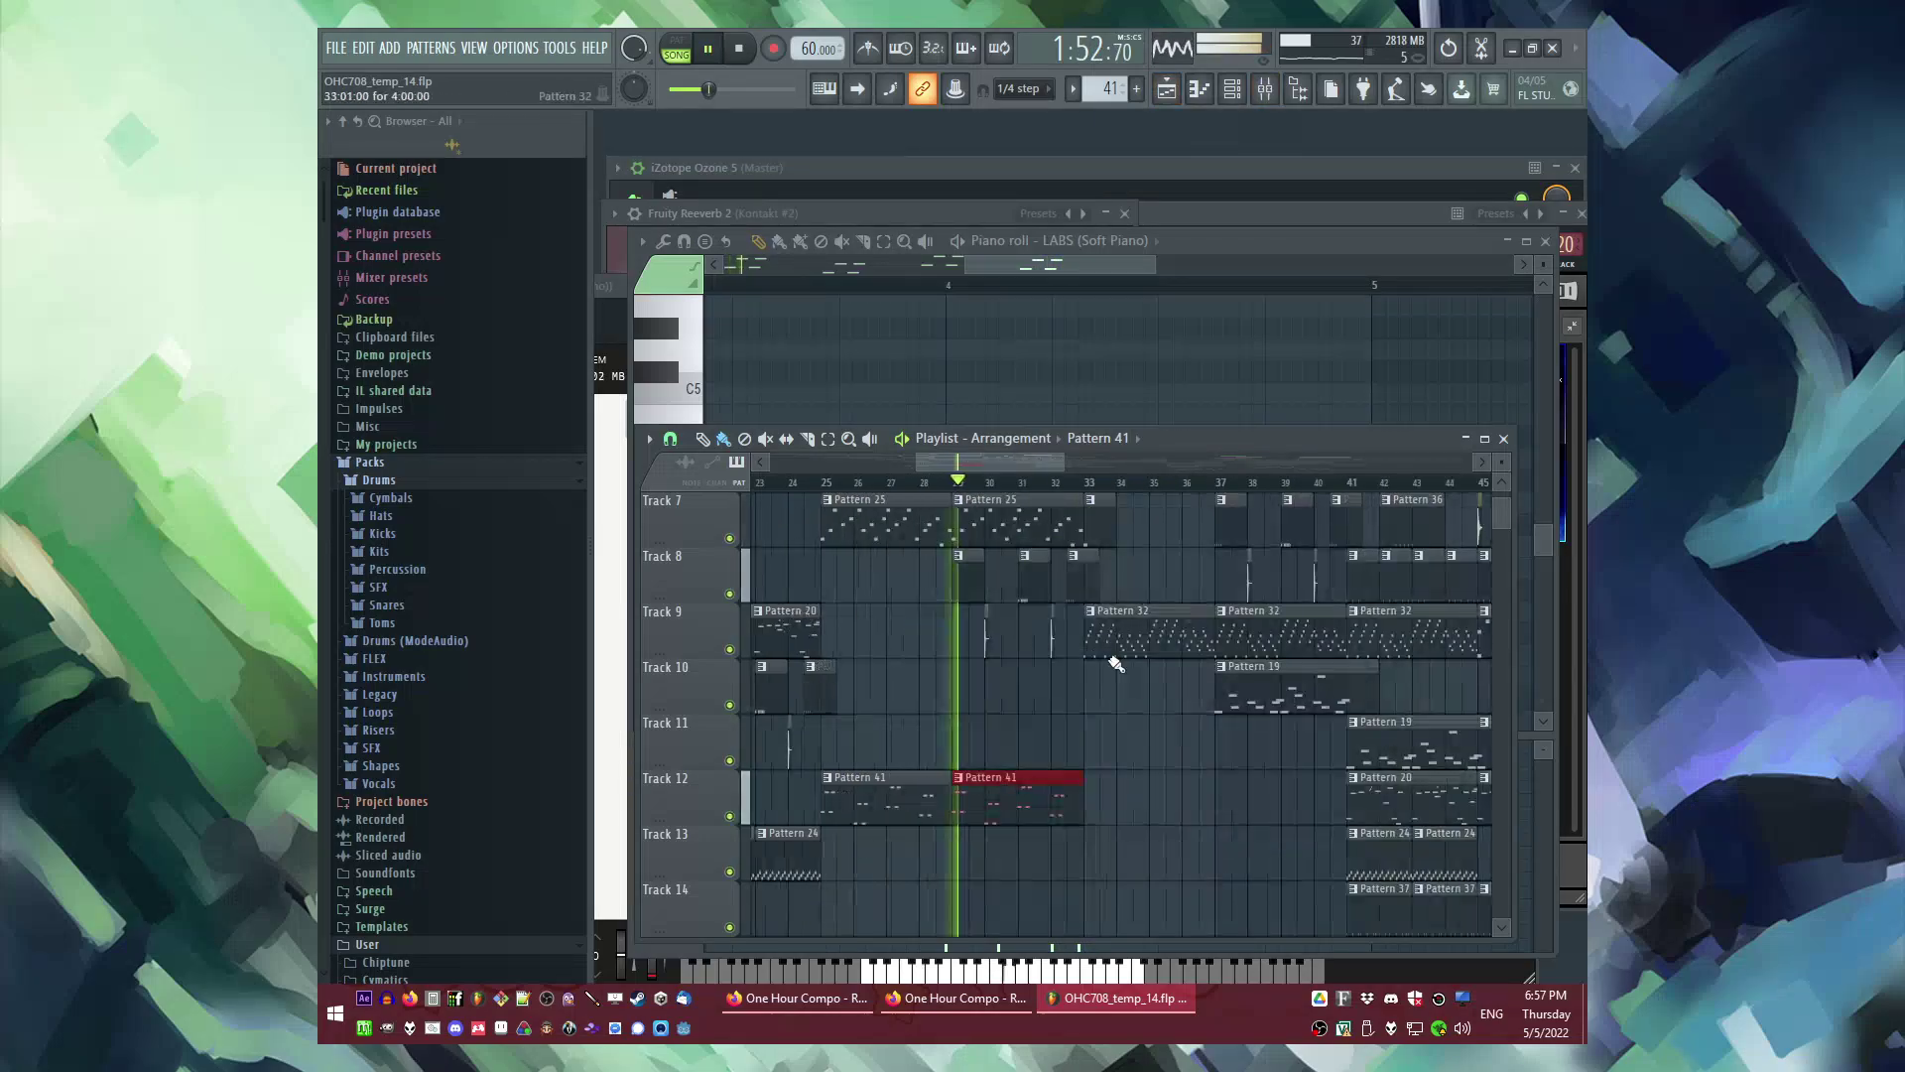
# Step: Check the arrangement's transition into bar 33 by playing through it and looking over the clips on all tracks
pyautogui.click(936, 483)
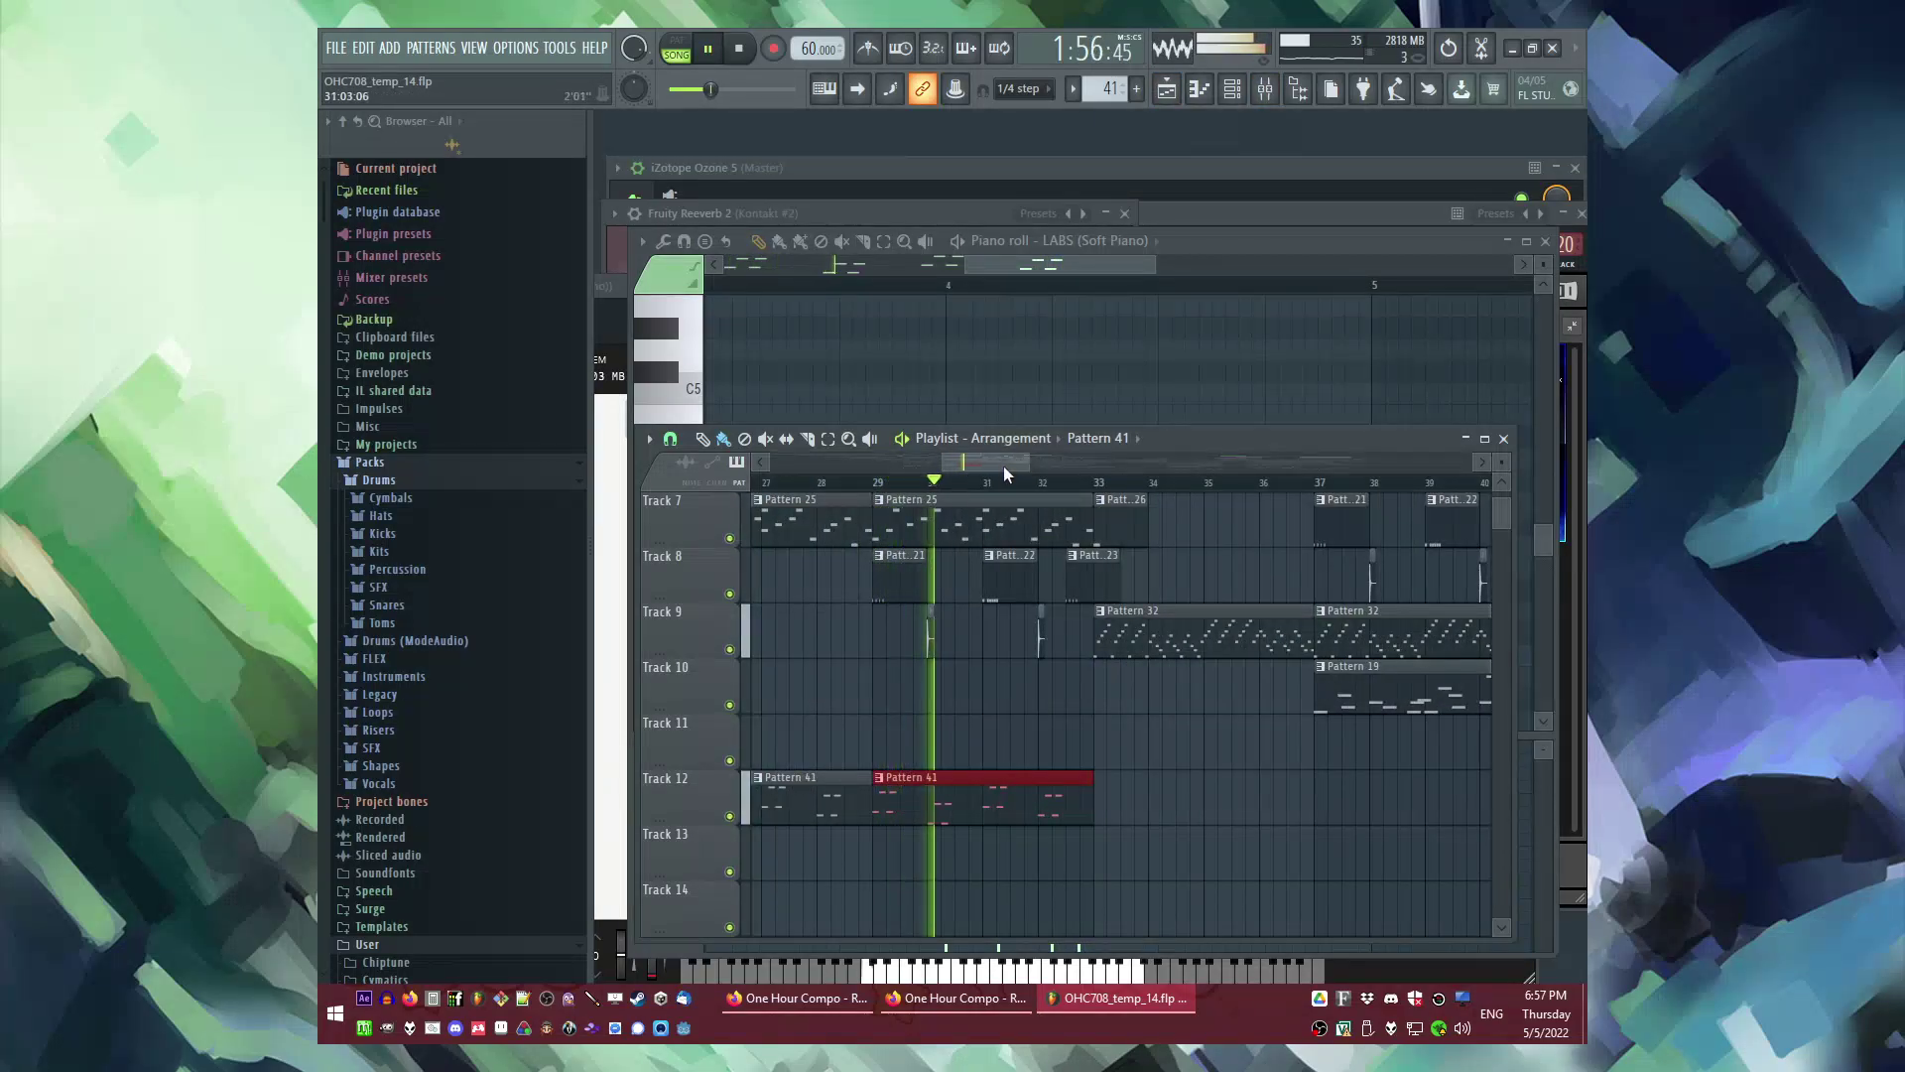
pyautogui.moveTo(1004, 465); pyautogui.dragTo(1032, 464)
pyautogui.click(838, 483)
pyautogui.click(885, 486)
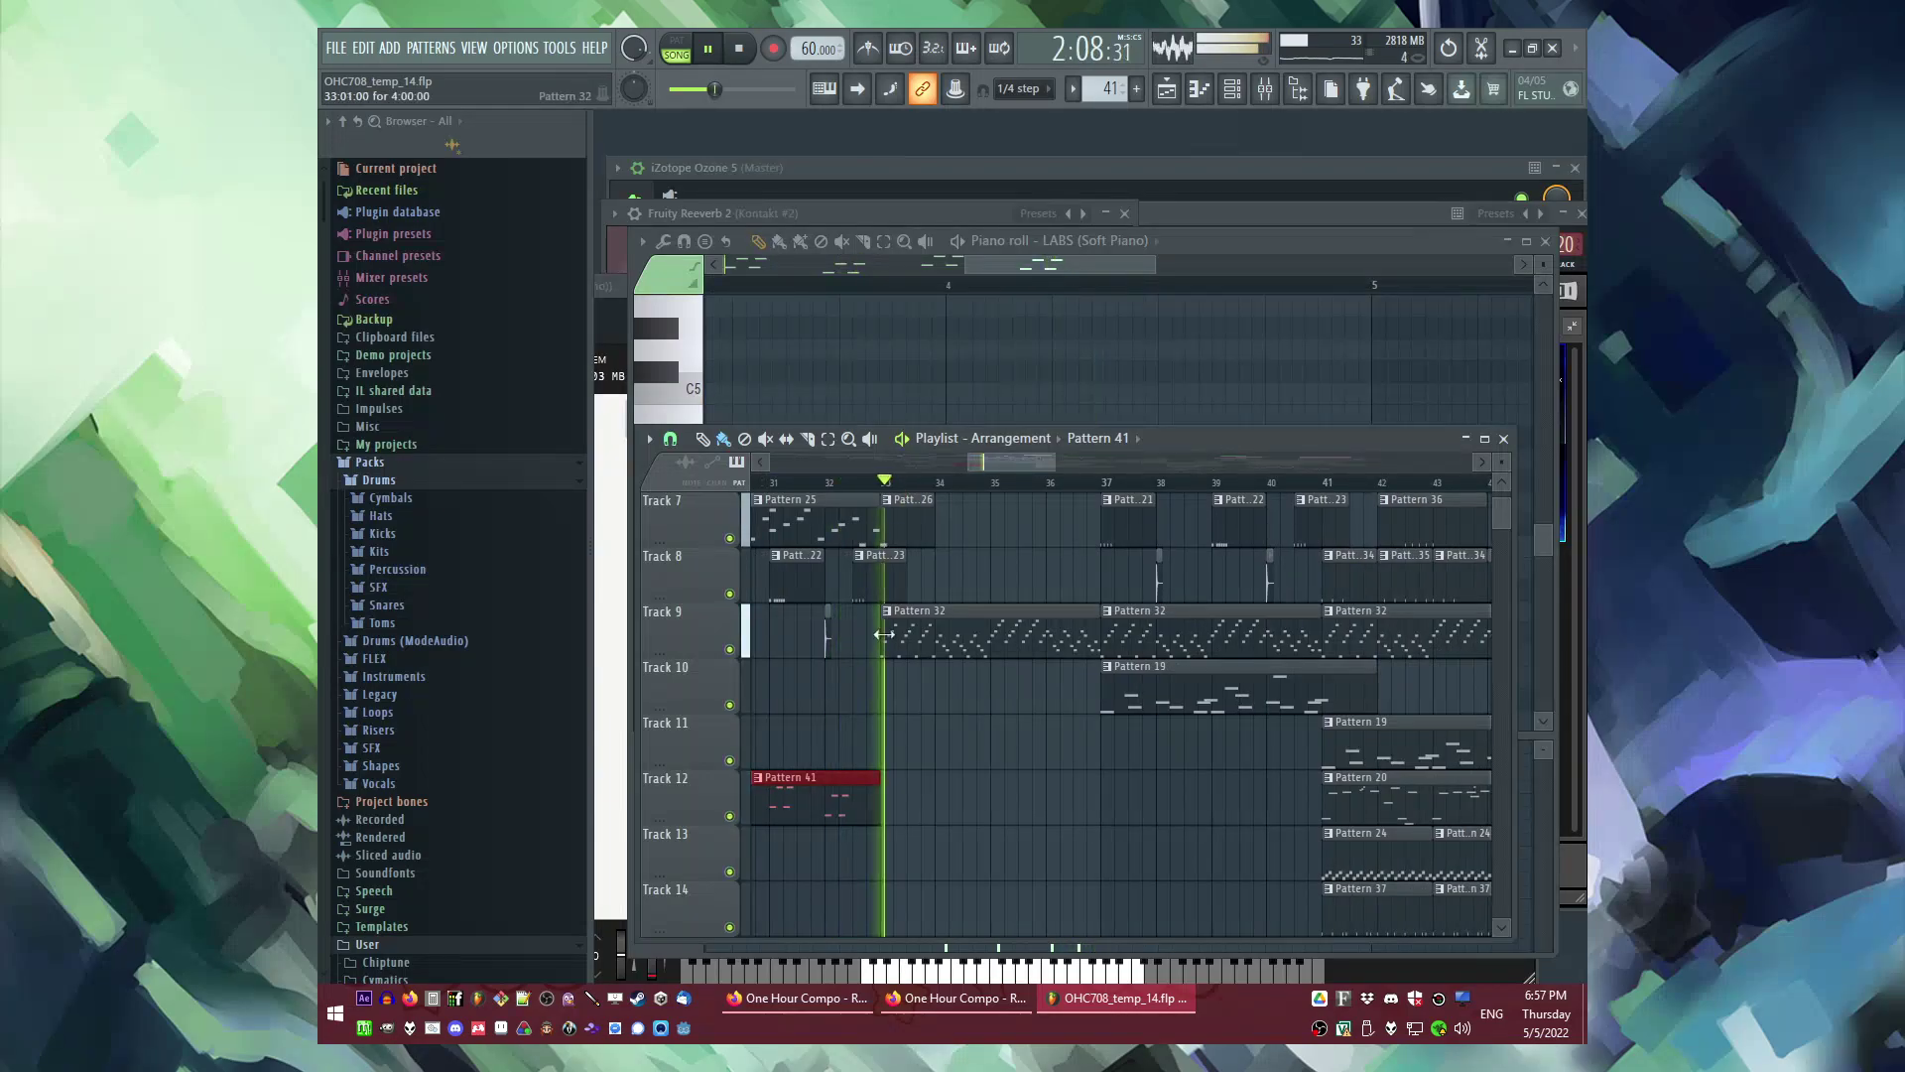
pyautogui.scroll(-3, 911, 684)
pyautogui.scroll(3, 925, 767)
pyautogui.scroll(-1, 924, 767)
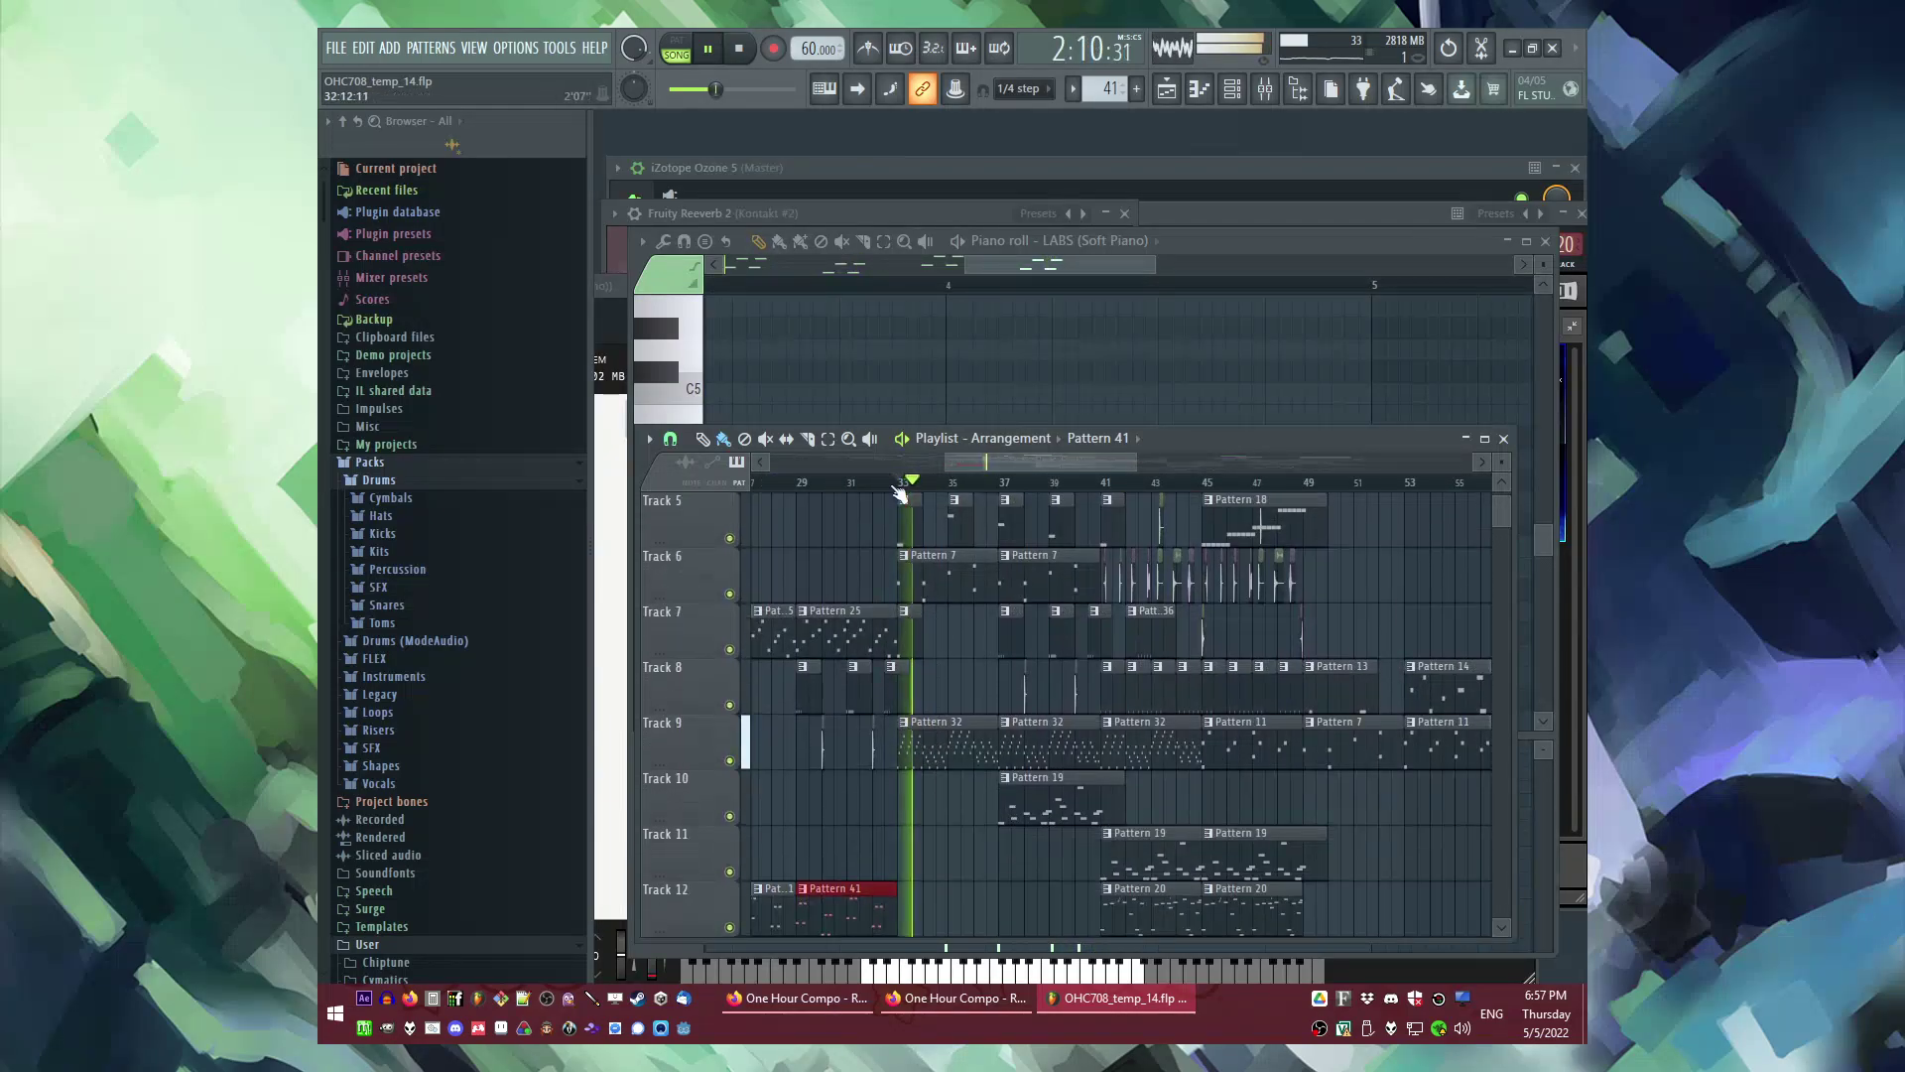
pyautogui.click(885, 483)
pyautogui.scroll(4, 896, 526)
pyautogui.scroll(-1, 954, 606)
pyautogui.scroll(-4, 932, 635)
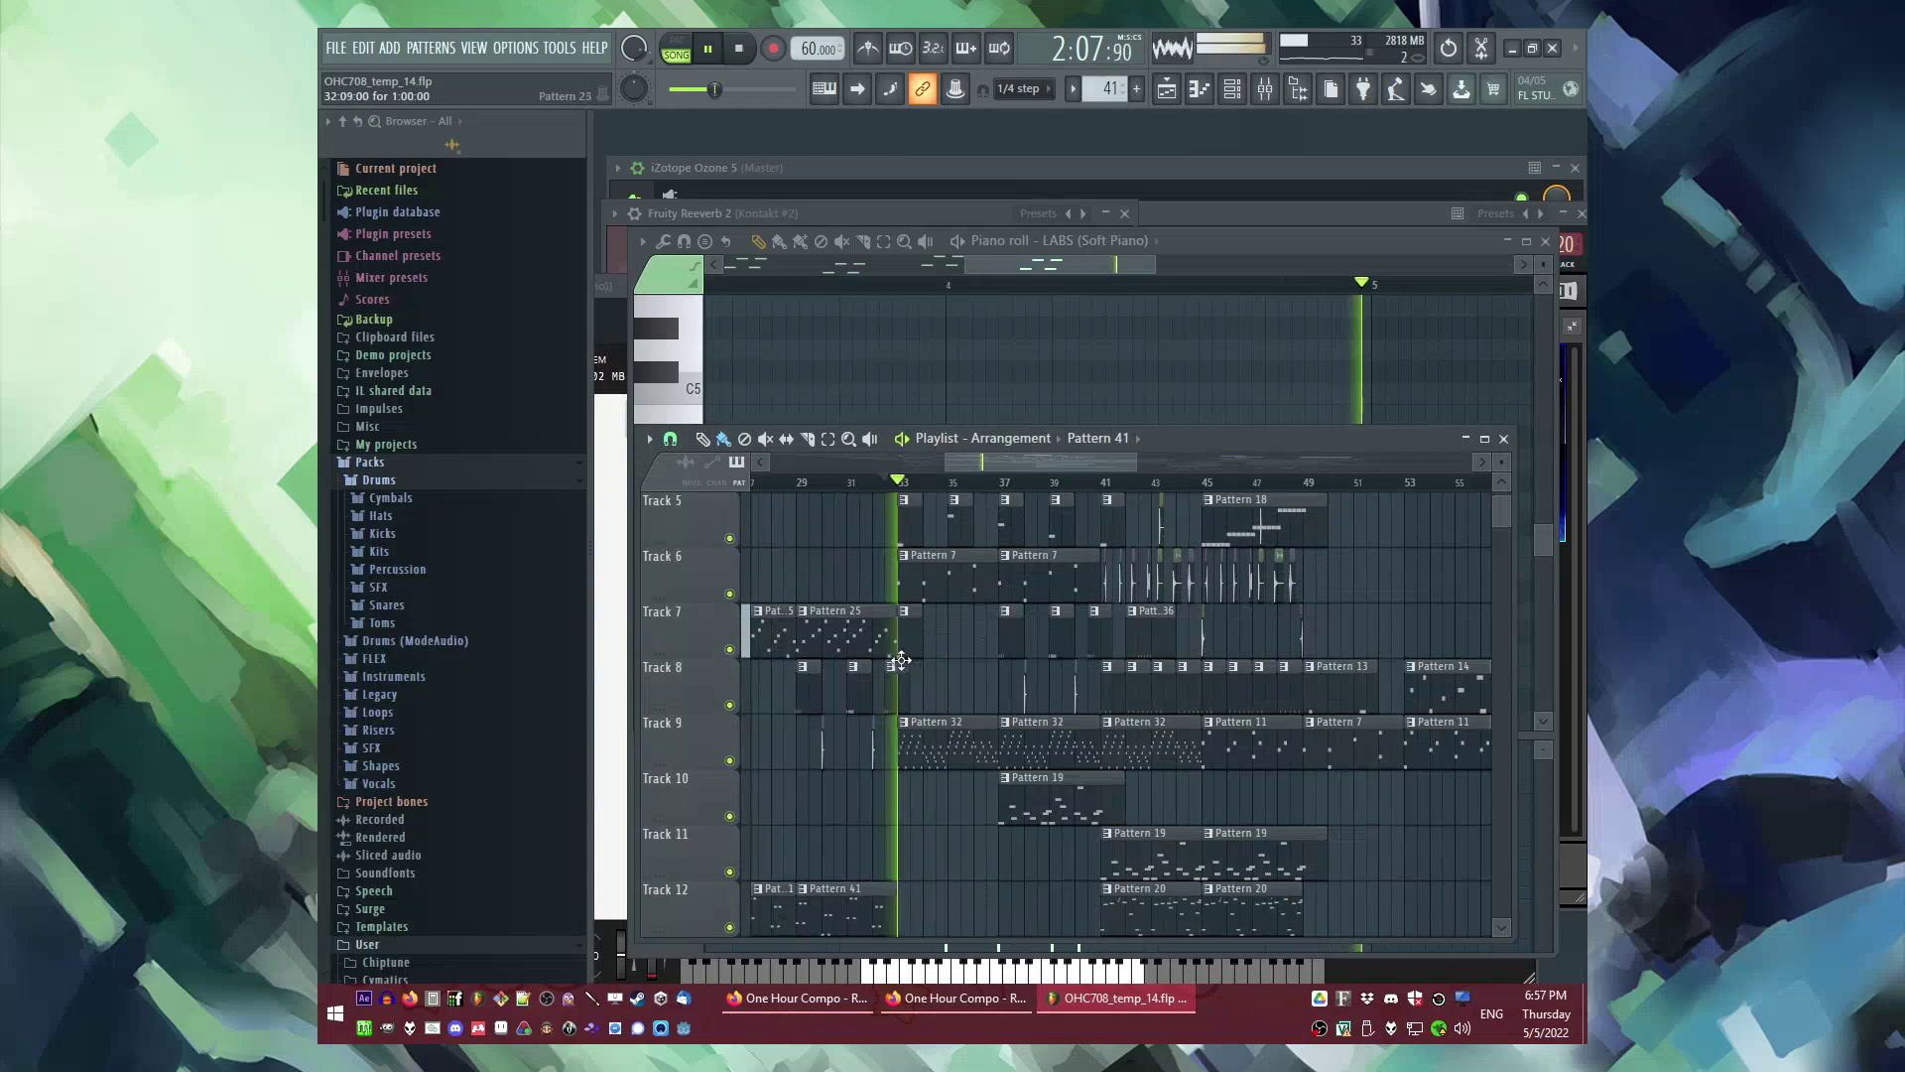
pyautogui.scroll(3, 908, 737)
pyautogui.scroll(4, 978, 764)
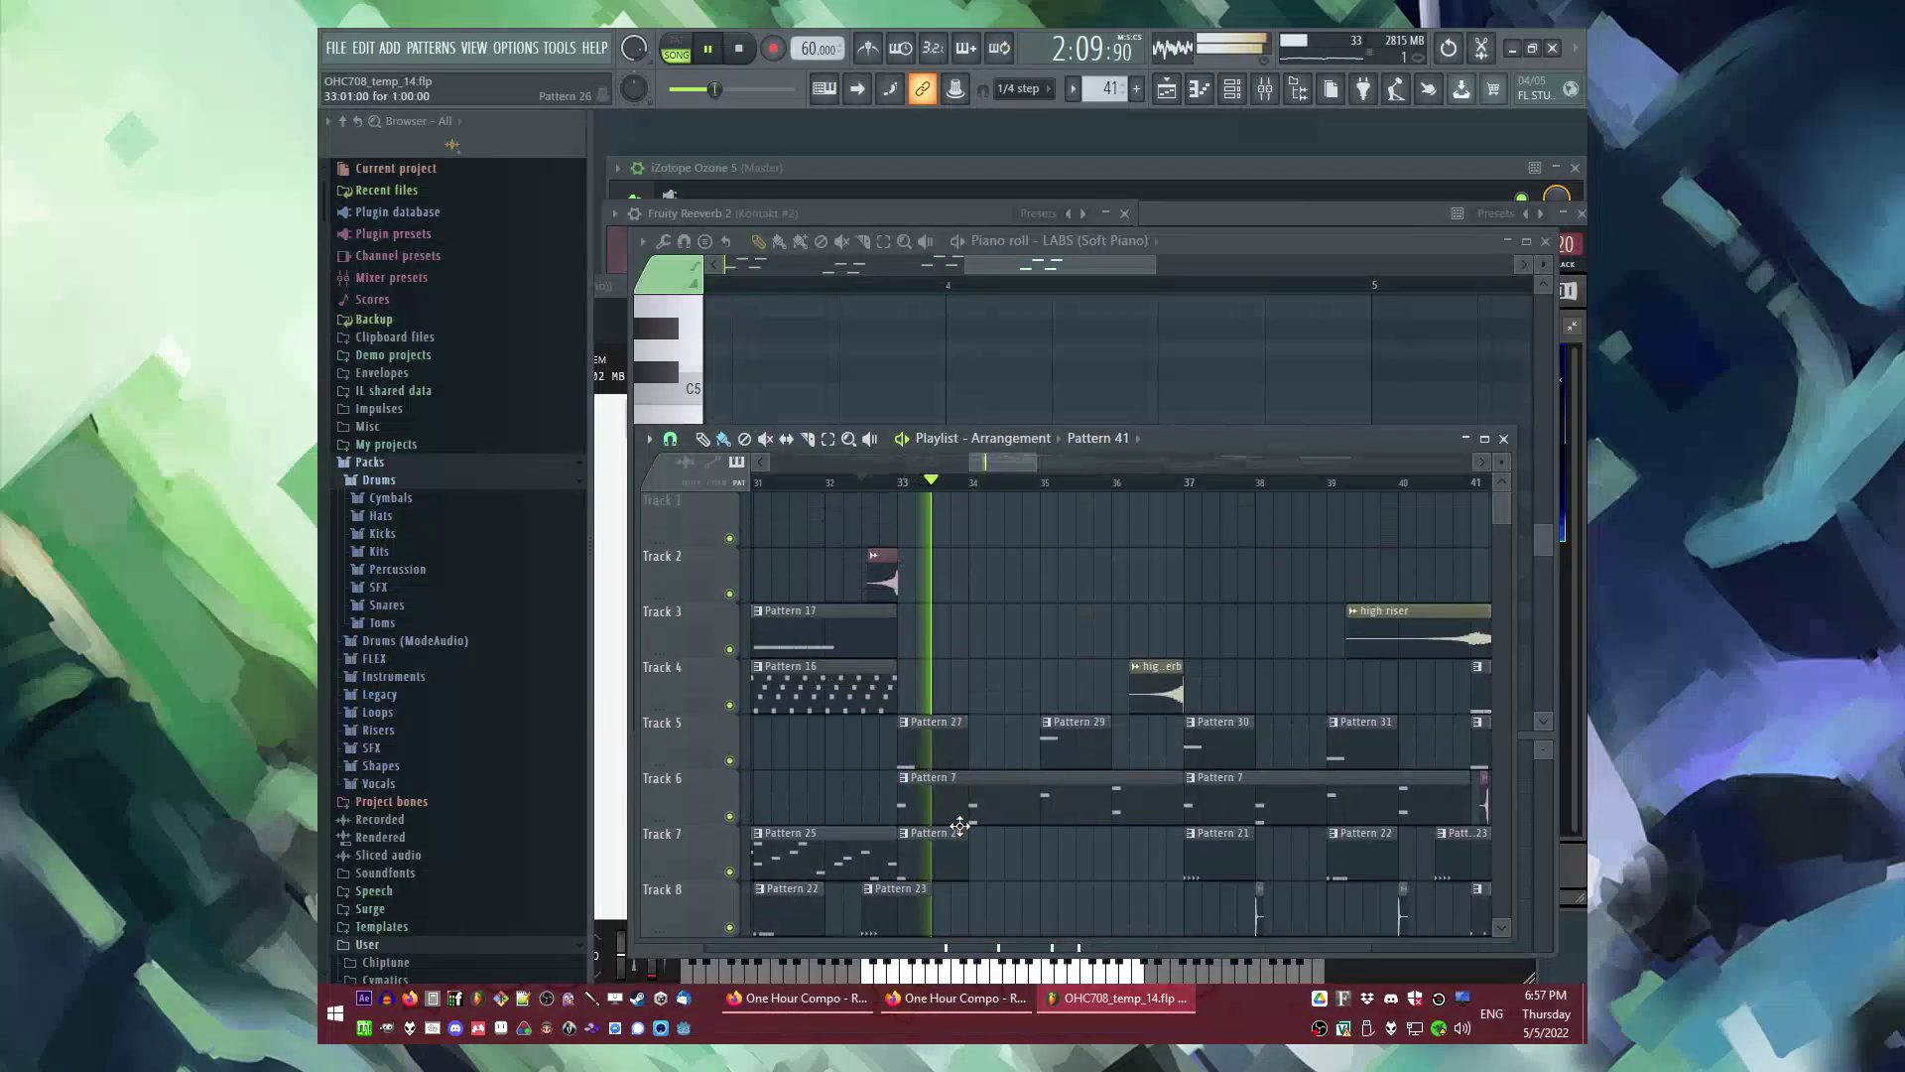
pyautogui.scroll(-4, 991, 685)
pyautogui.scroll(-3, 996, 666)
pyautogui.scroll(3, 997, 675)
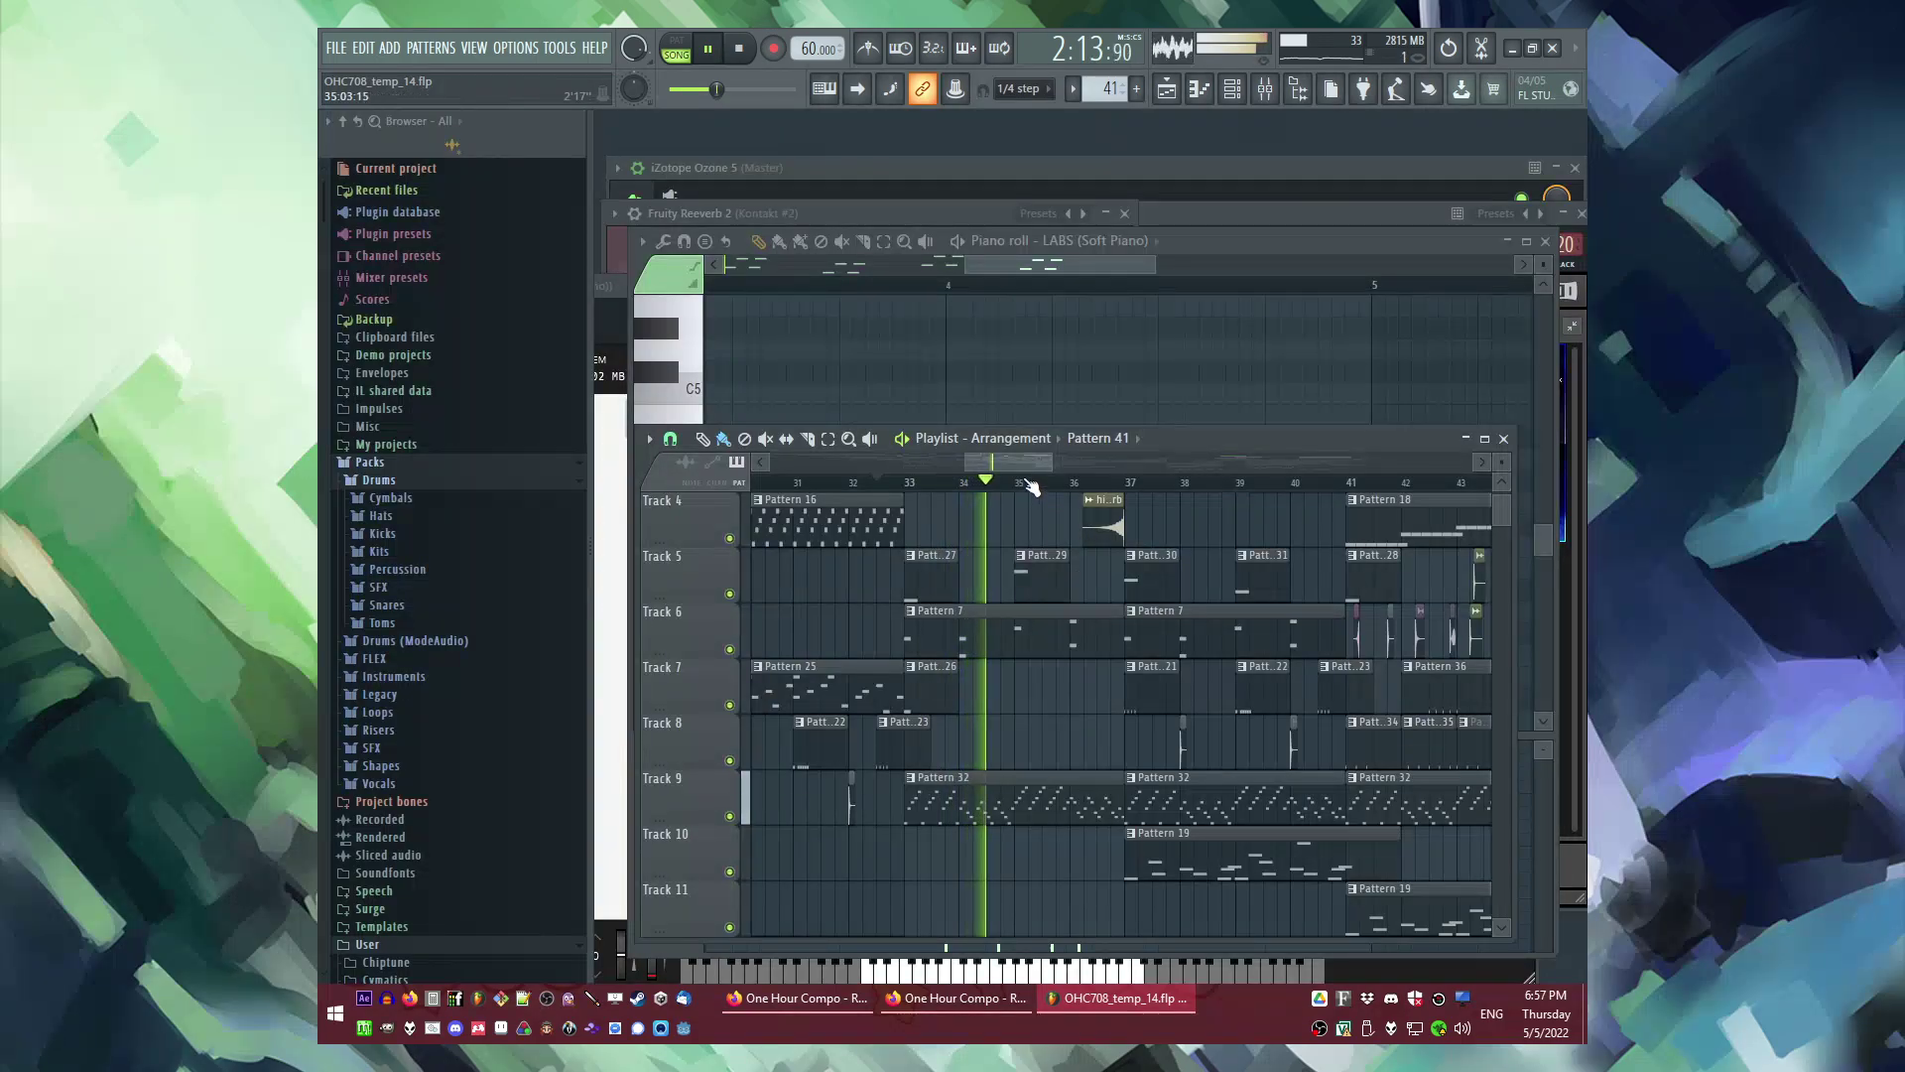
# Step: Place a Power Strike 01 audio clip at bar 33 on Track 10 of the playlist
pyautogui.scroll(-1, 1110, 672)
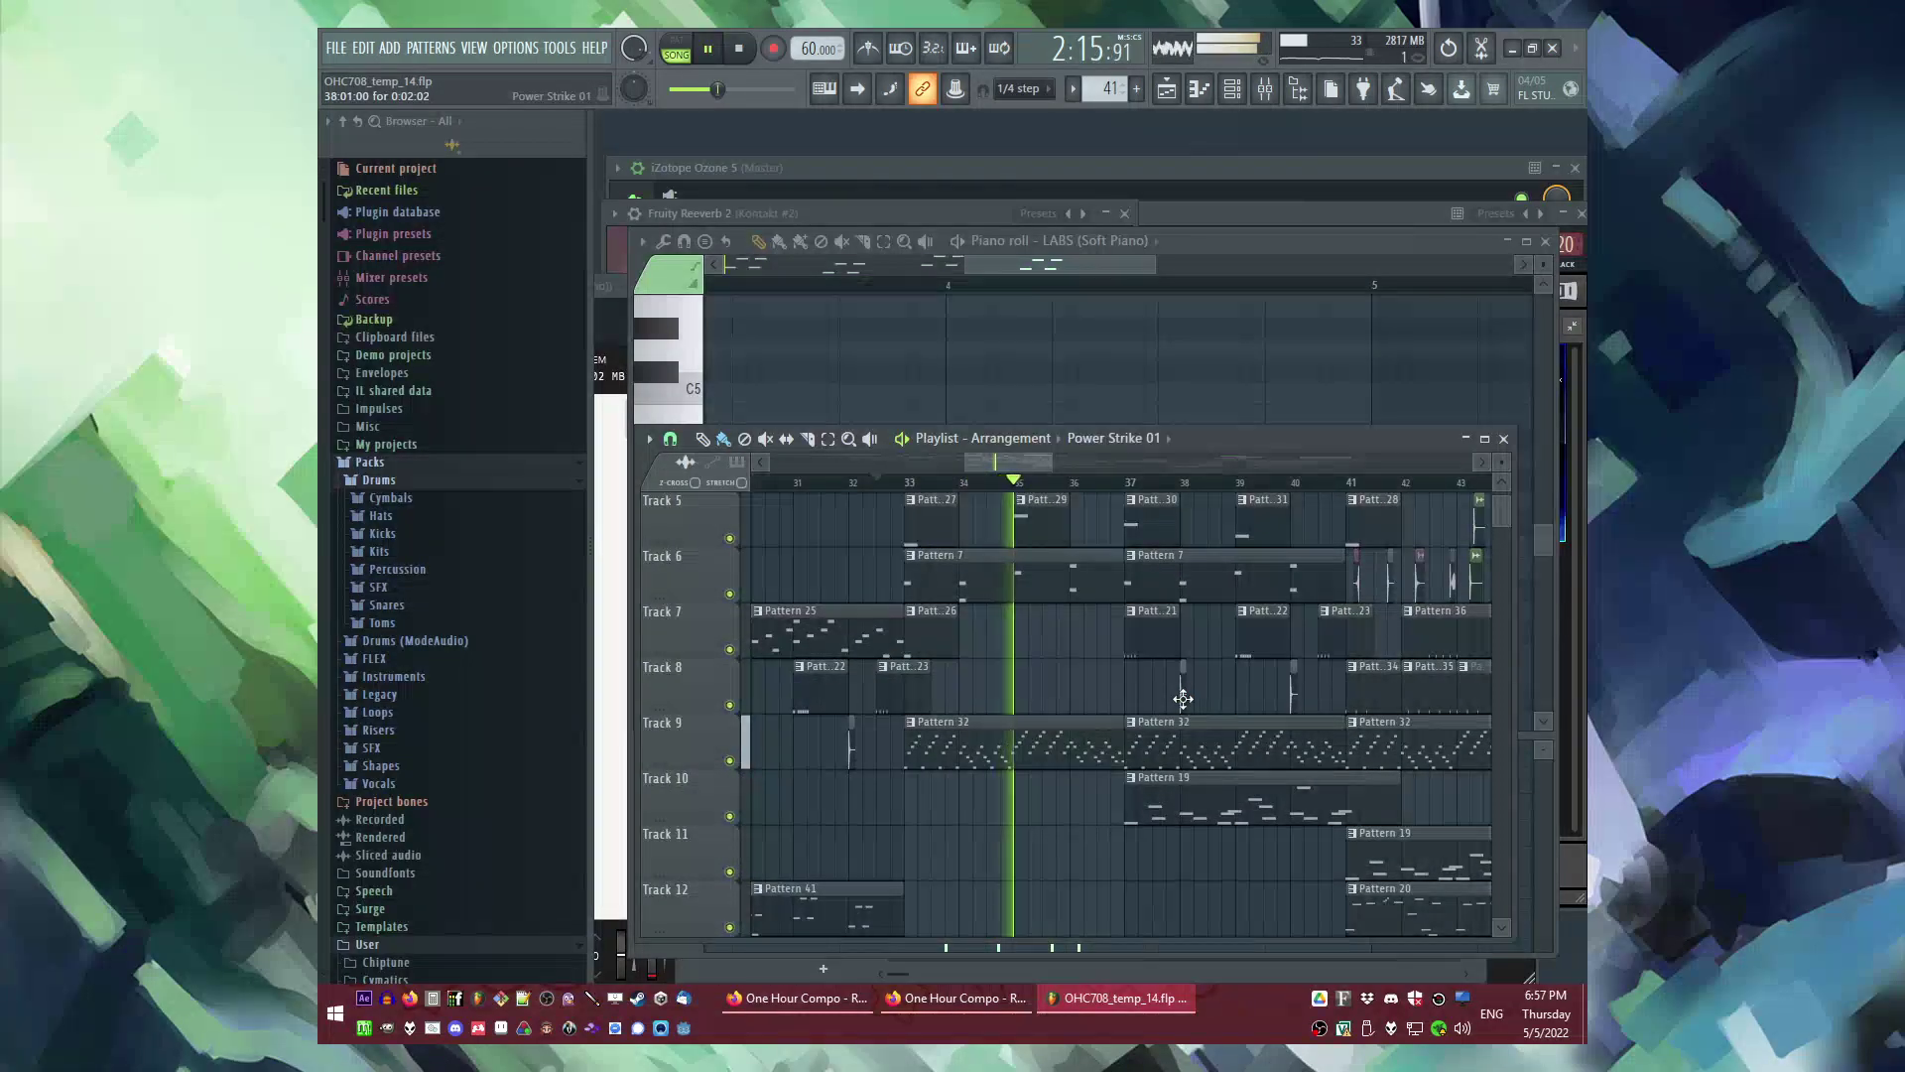
pyautogui.click(1143, 446)
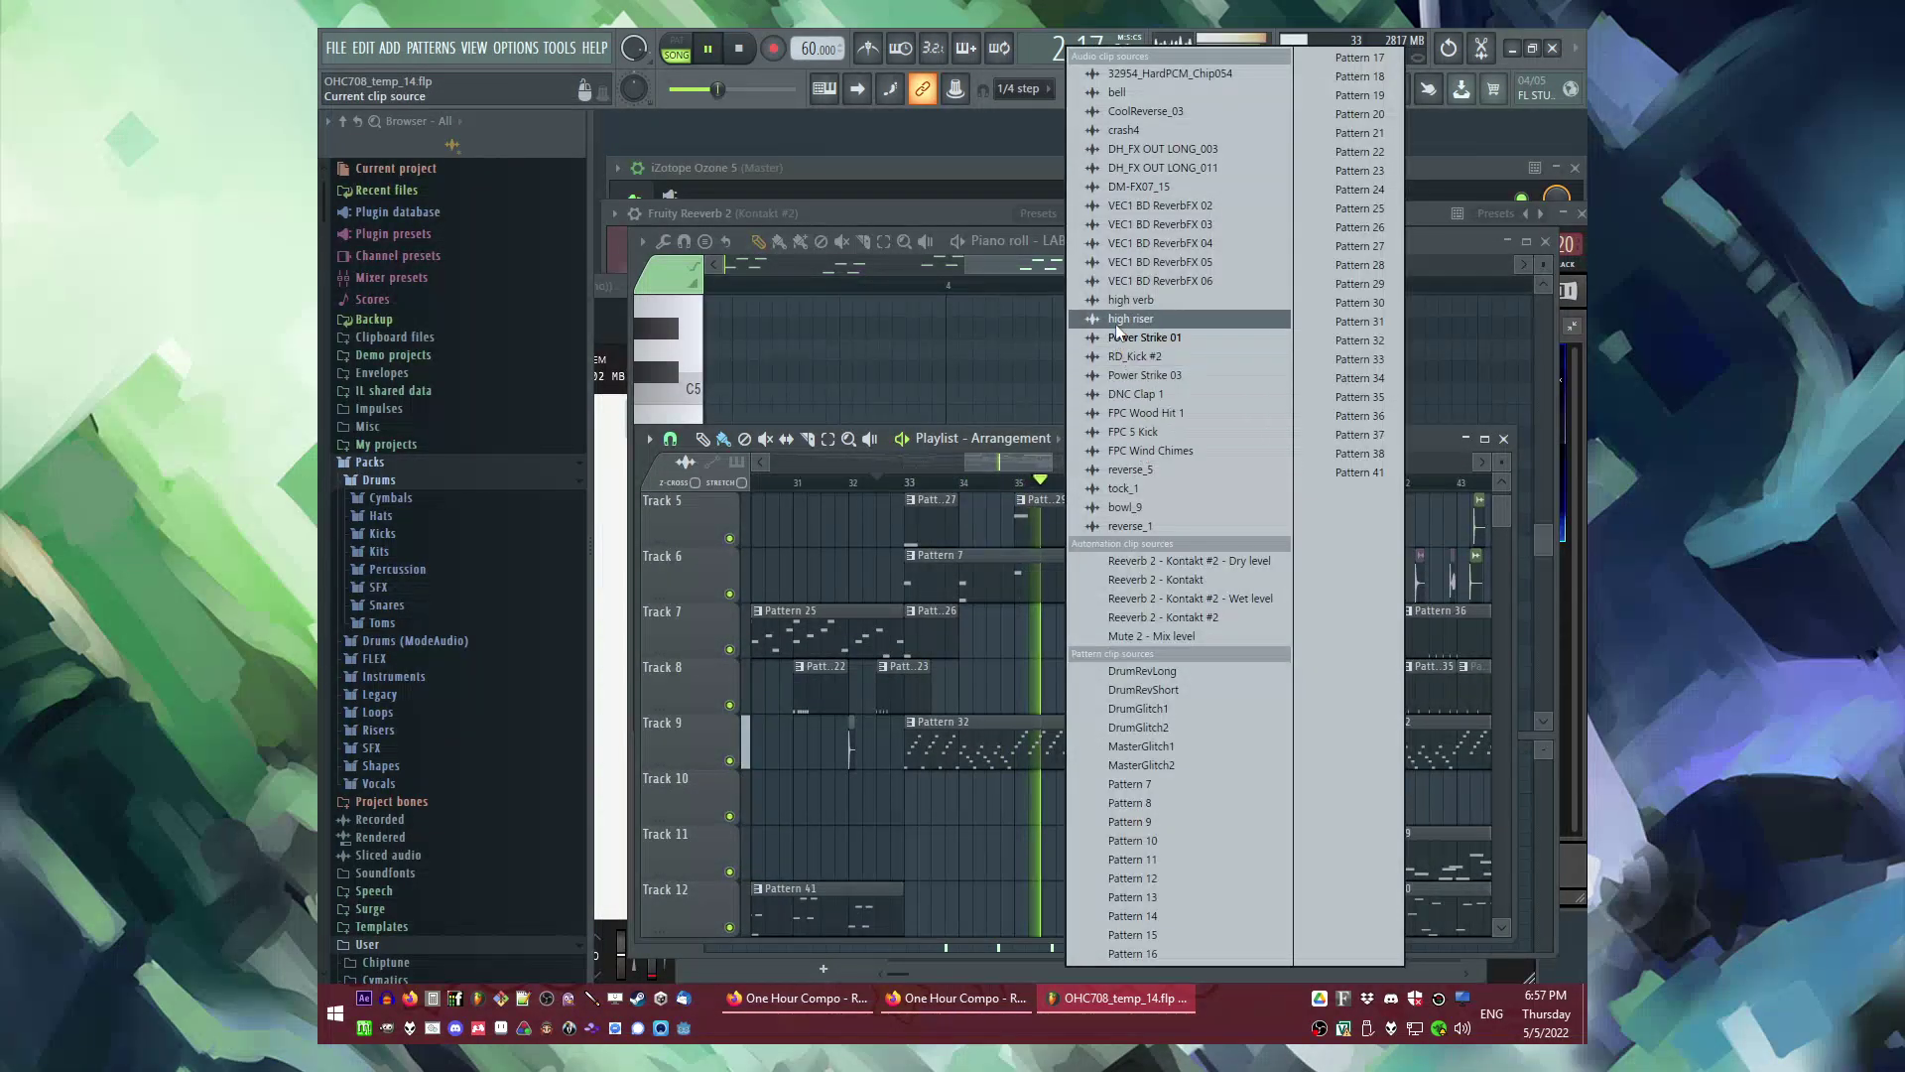
pyautogui.click(1151, 356)
pyautogui.click(878, 482)
pyautogui.scroll(4, 825, 732)
pyautogui.click(953, 740)
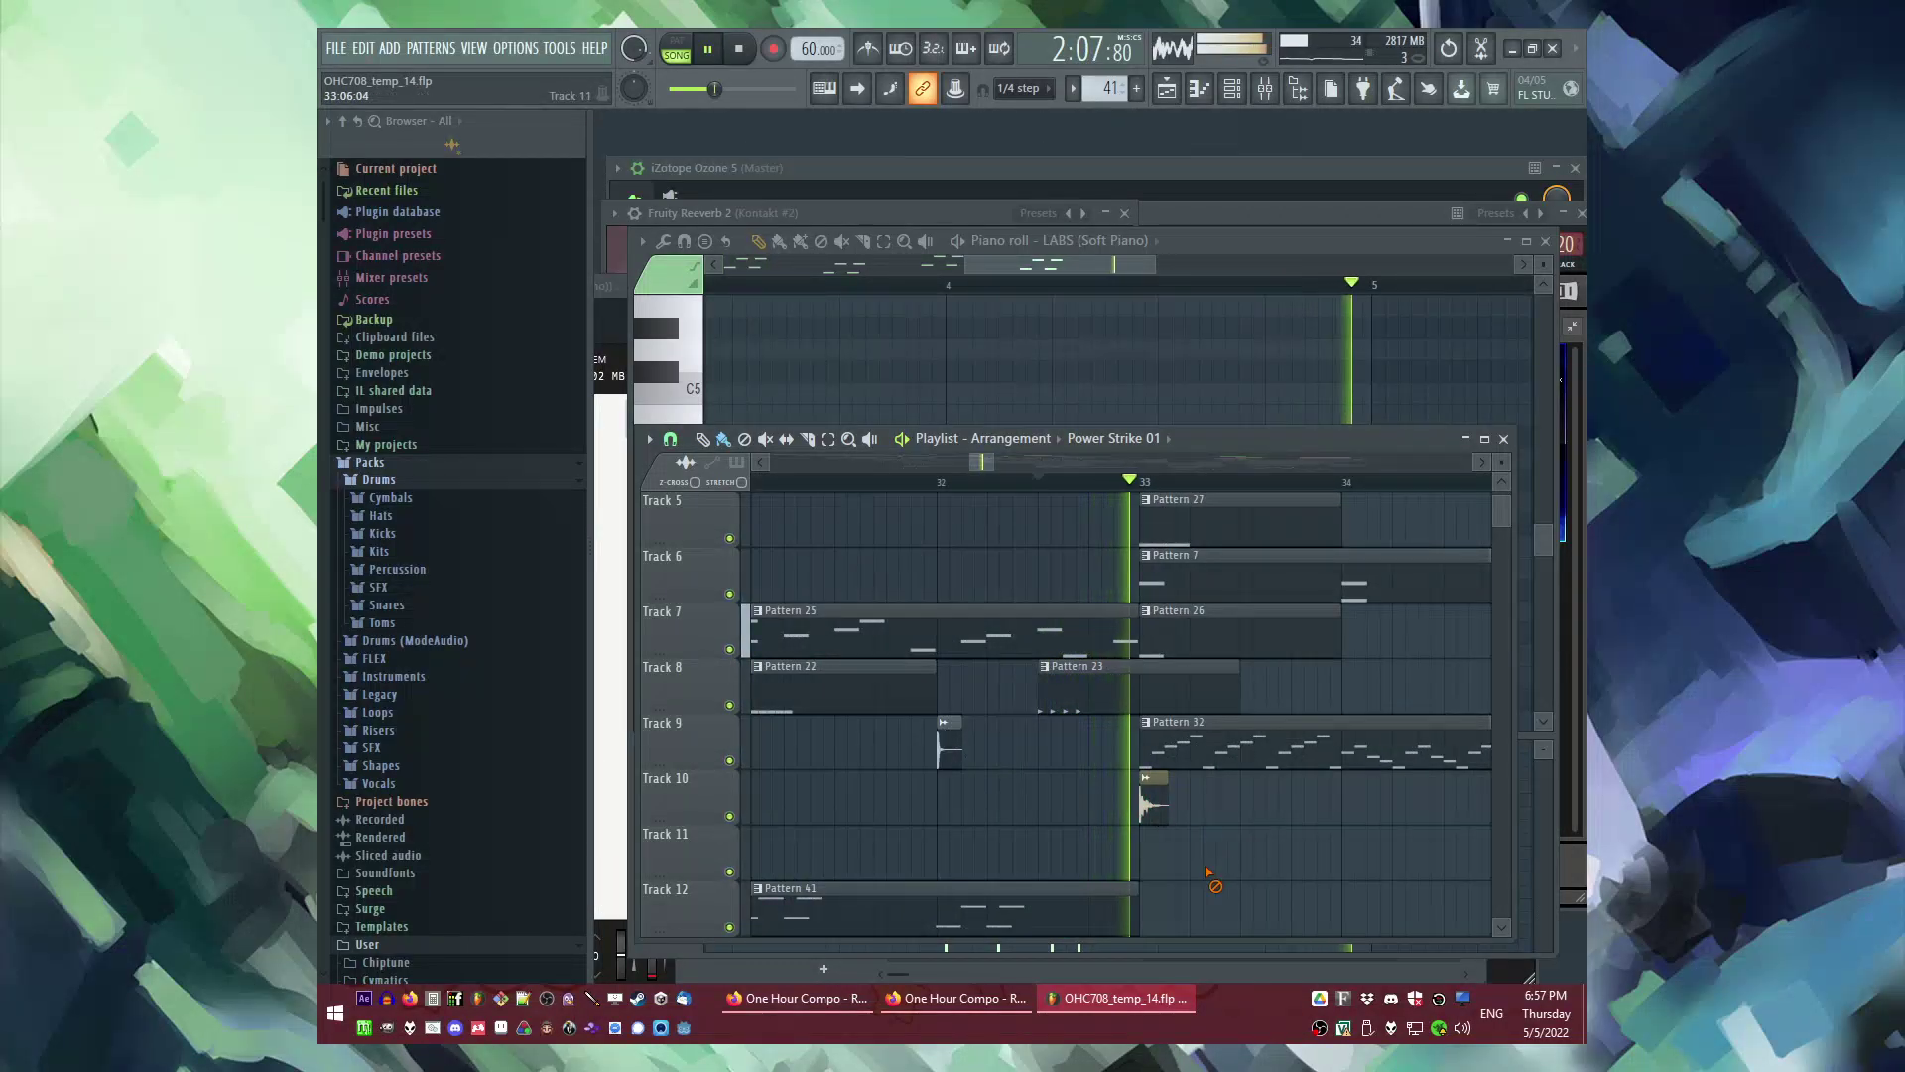
# Step: Place a Pattern 19 clip at bar 33 on Track 11 and shorten it to about a quarter of a bar
pyautogui.scroll(-5, 896, 750)
pyautogui.scroll(-4, 899, 742)
pyautogui.click(919, 651)
pyautogui.scroll(2, 1129, 723)
pyautogui.scroll(-3, 1037, 668)
pyautogui.click(1076, 640)
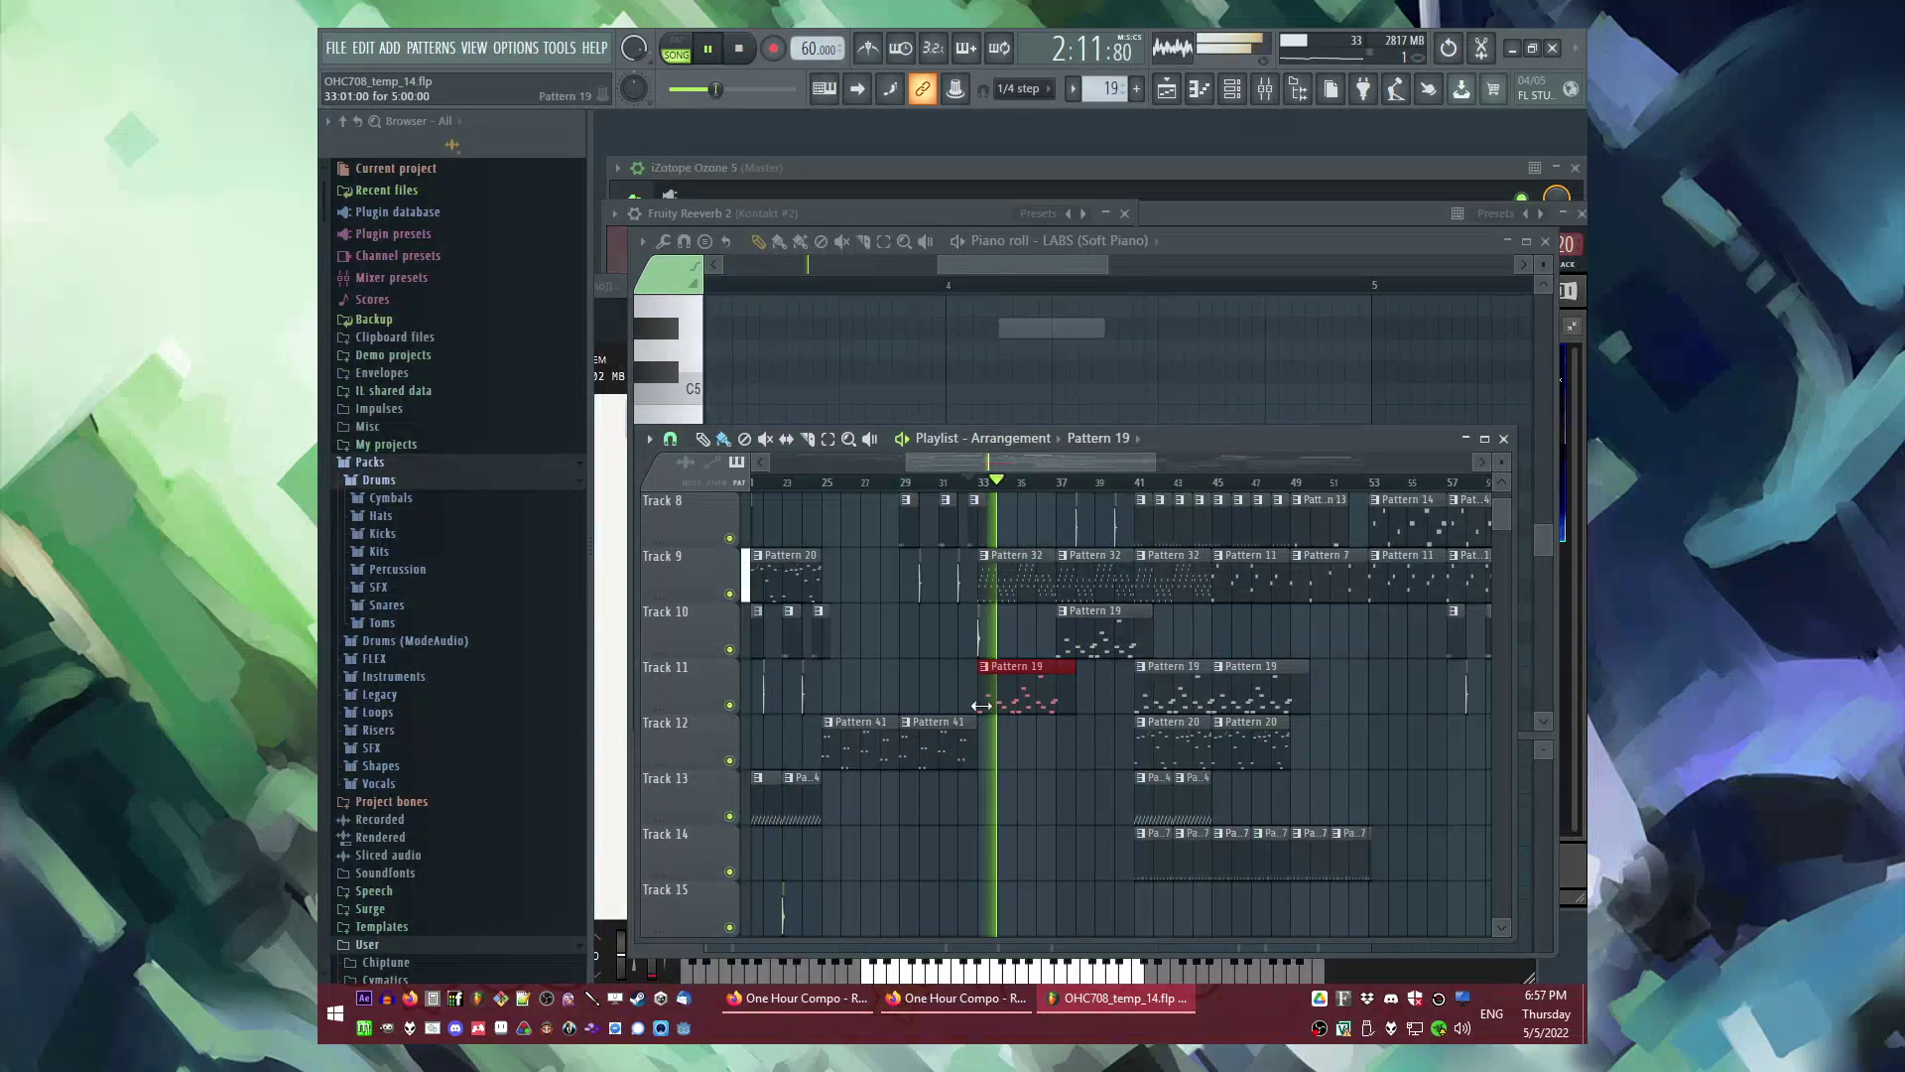
pyautogui.scroll(4, 982, 706)
pyautogui.press('space')
pyautogui.moveTo(1322, 685); pyautogui.dragTo(980, 683)
pyautogui.press('space')
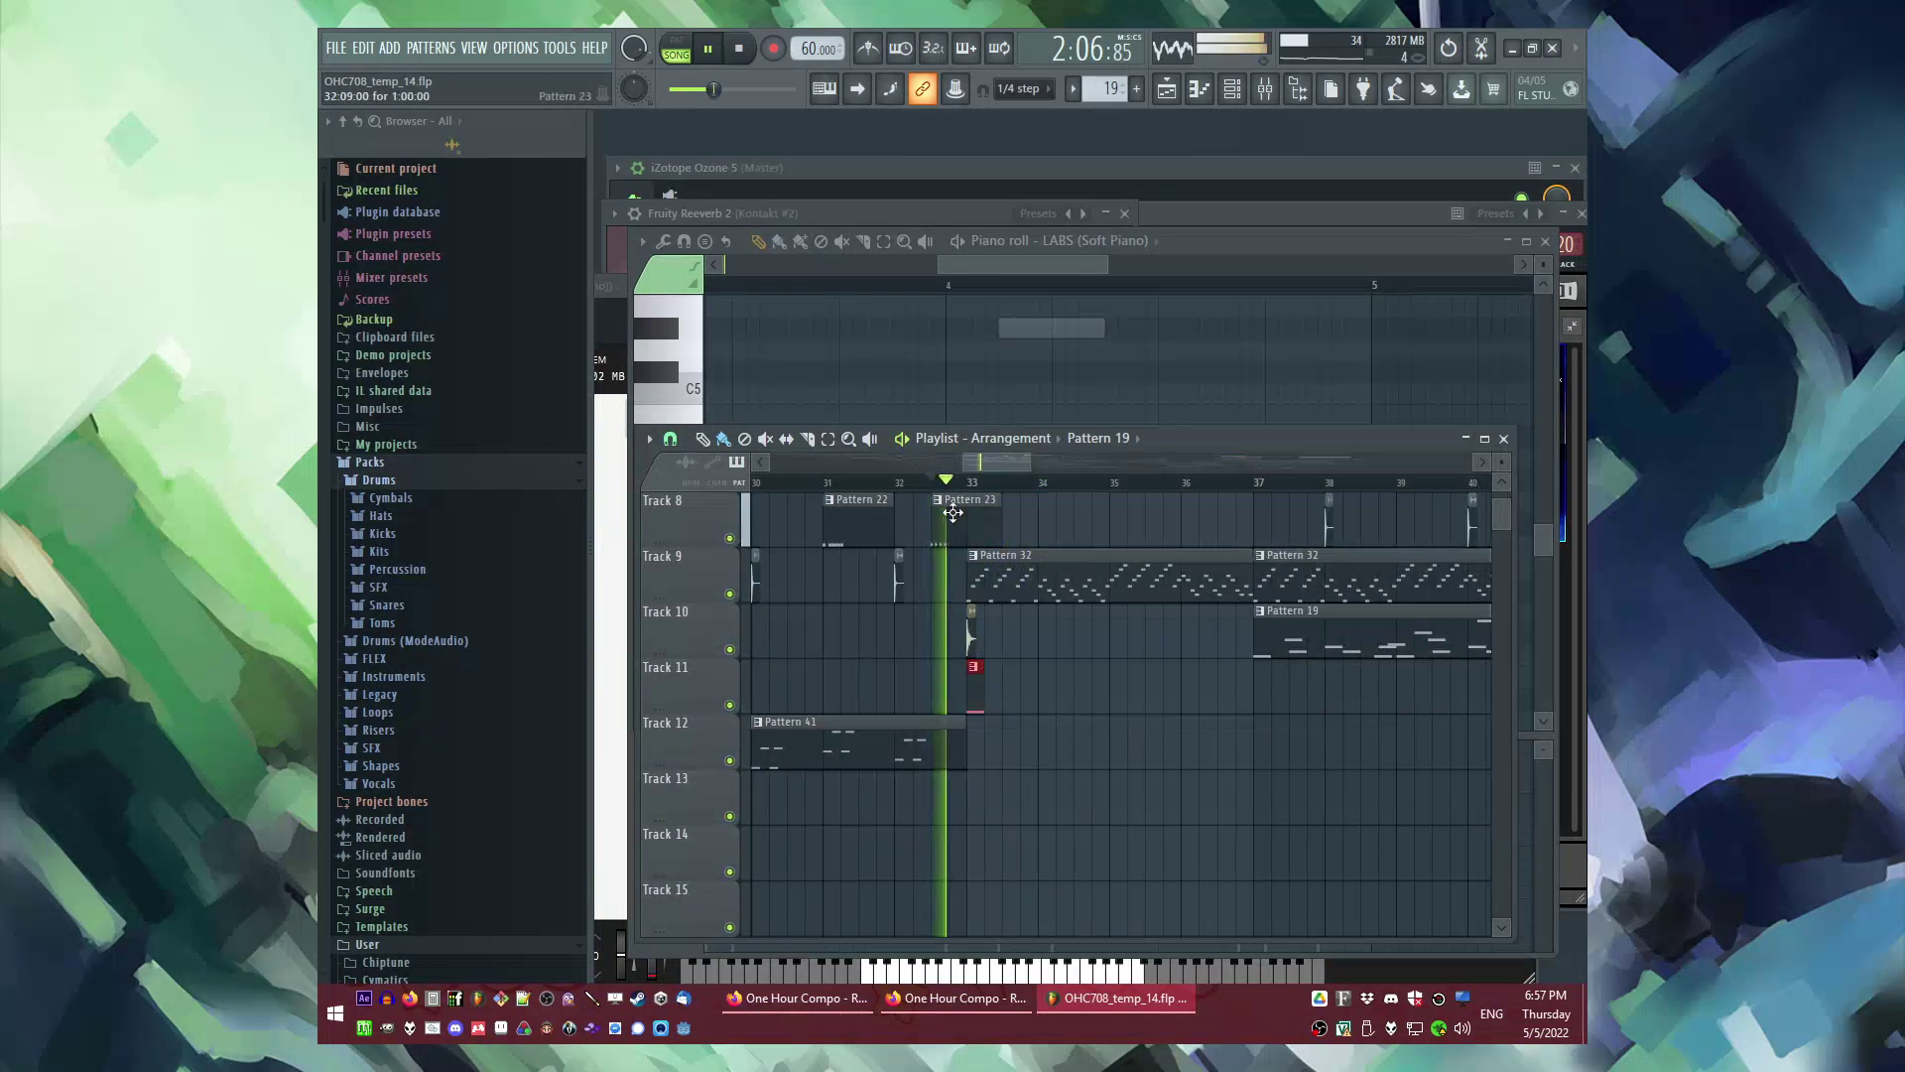
# Step: Adjust peaking band 6 near 2.9 kHz in the Fruity parametric EQ 2 on the Kontakt #2 mixer track
pyautogui.click(931, 741)
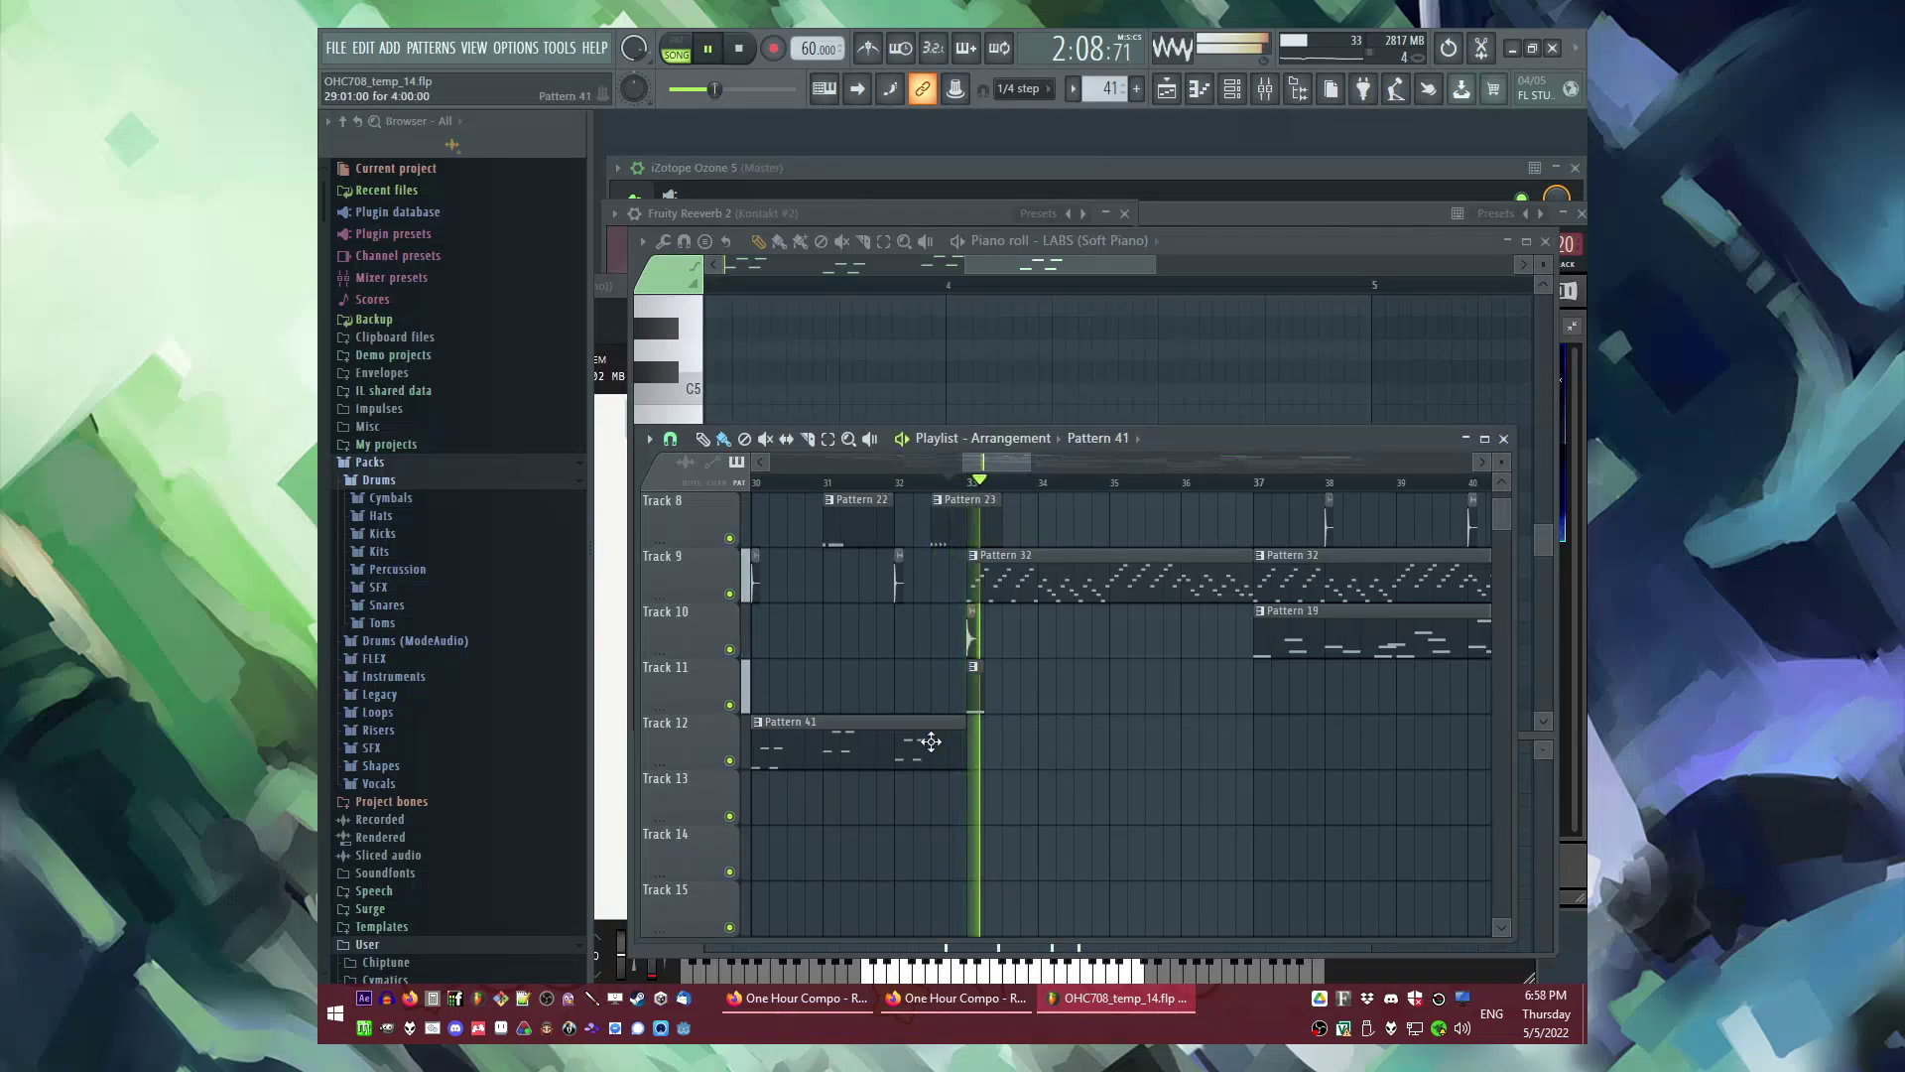
pyautogui.scroll(-3, 932, 739)
pyautogui.scroll(1, 988, 595)
pyautogui.scroll(2, 974, 468)
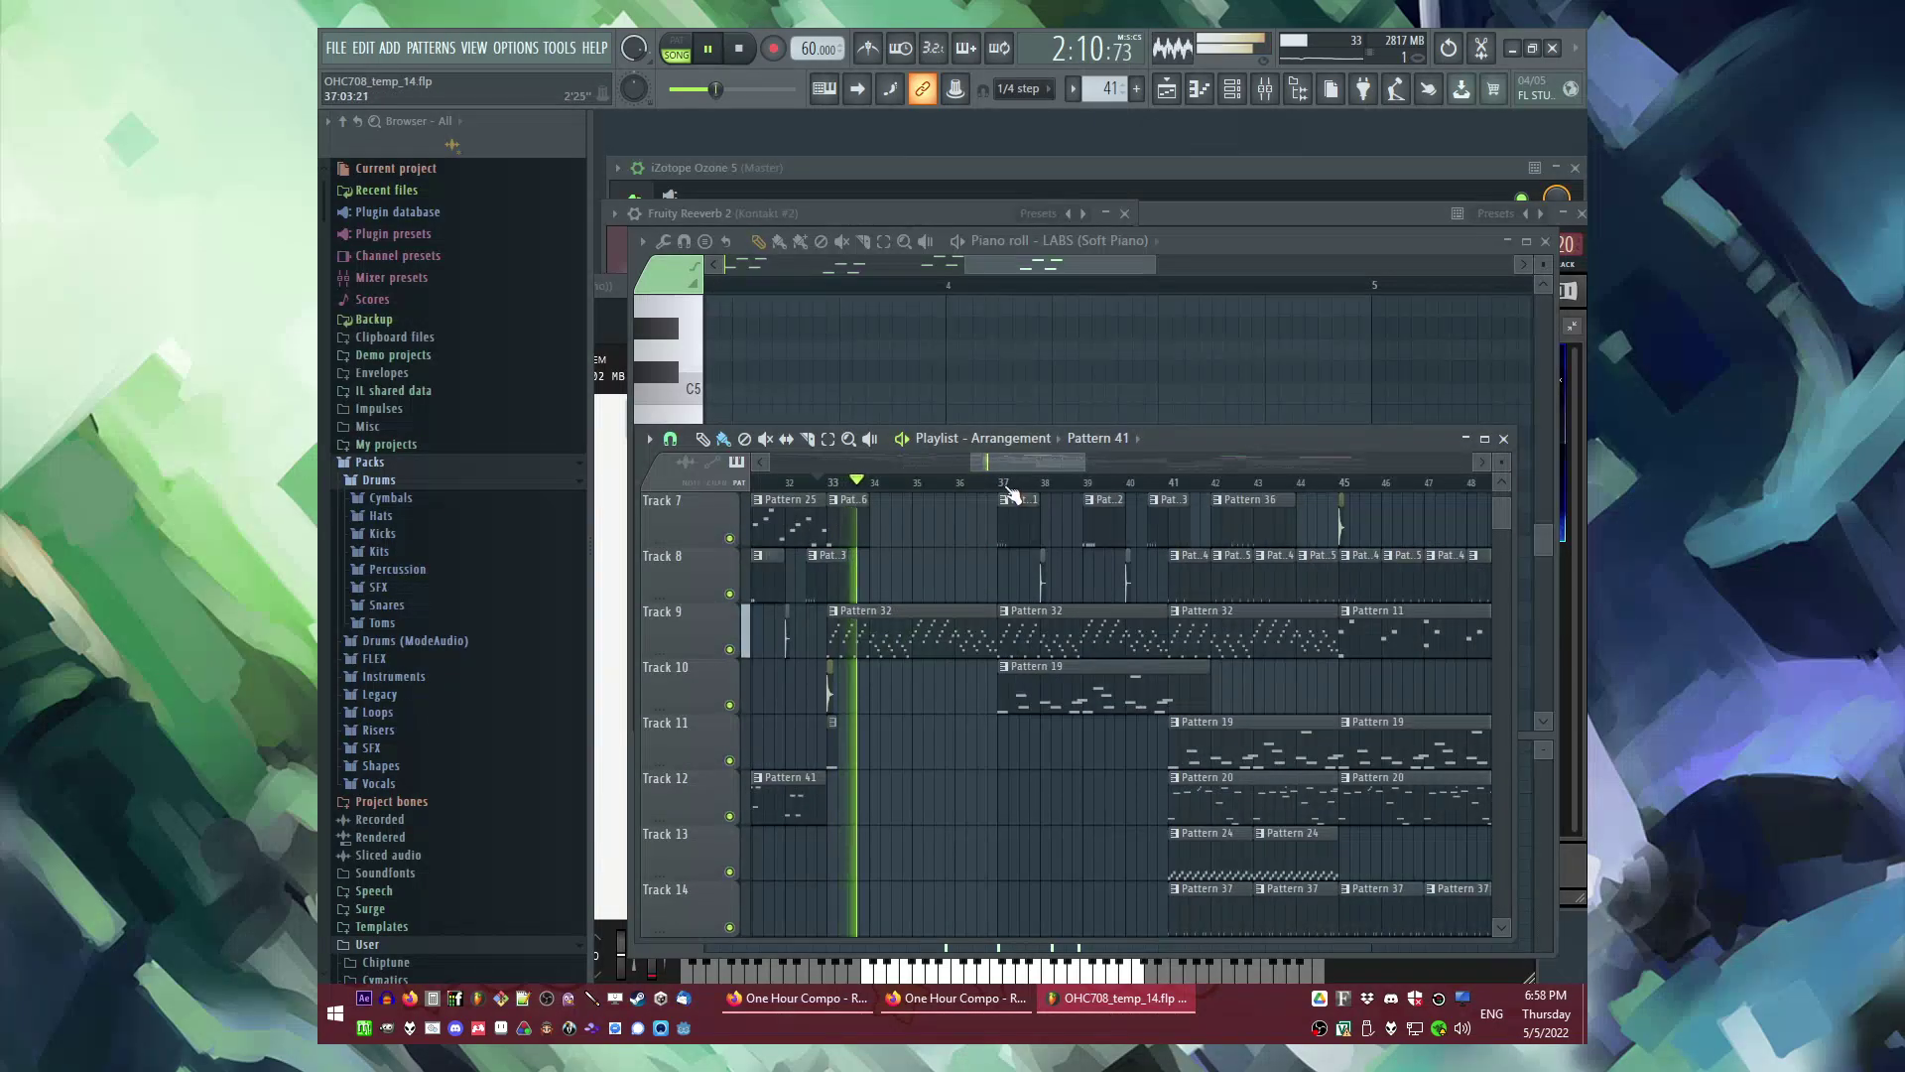
pyautogui.press('F9')
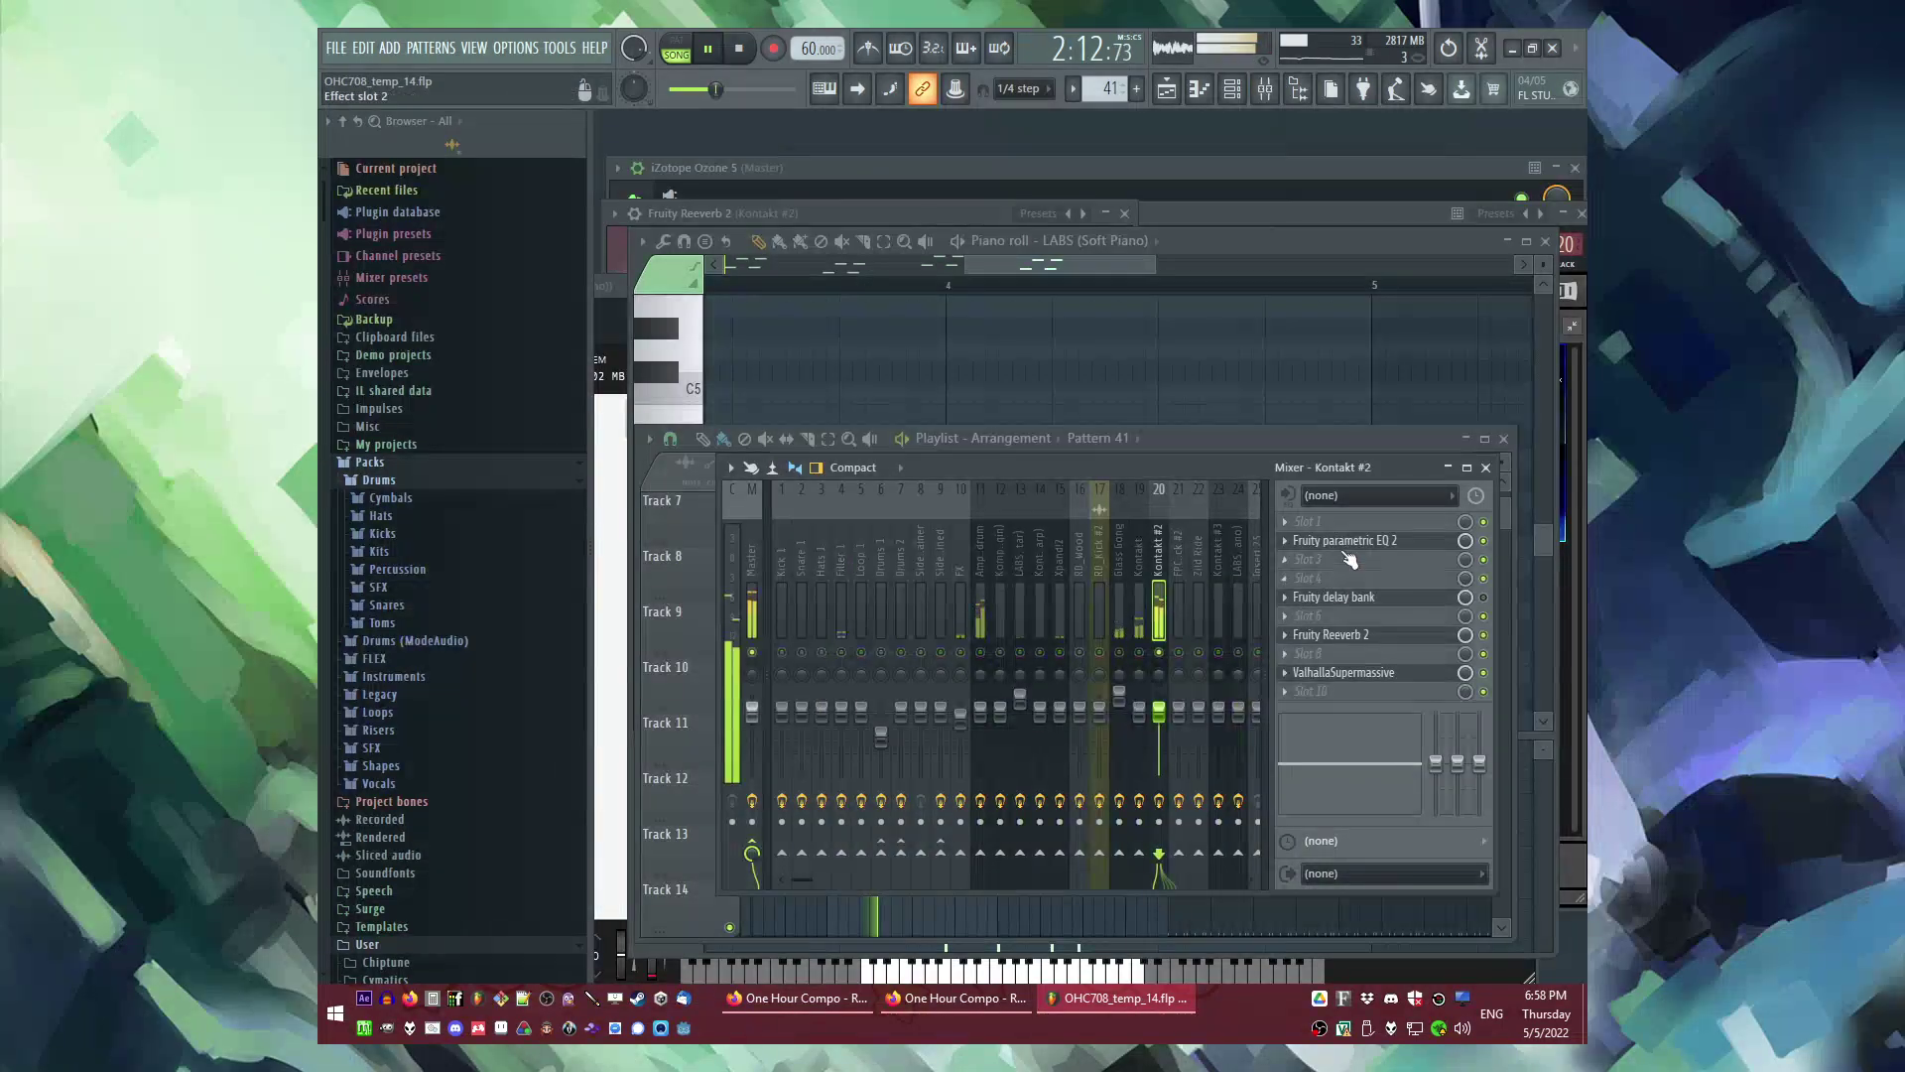
pyautogui.click(1350, 543)
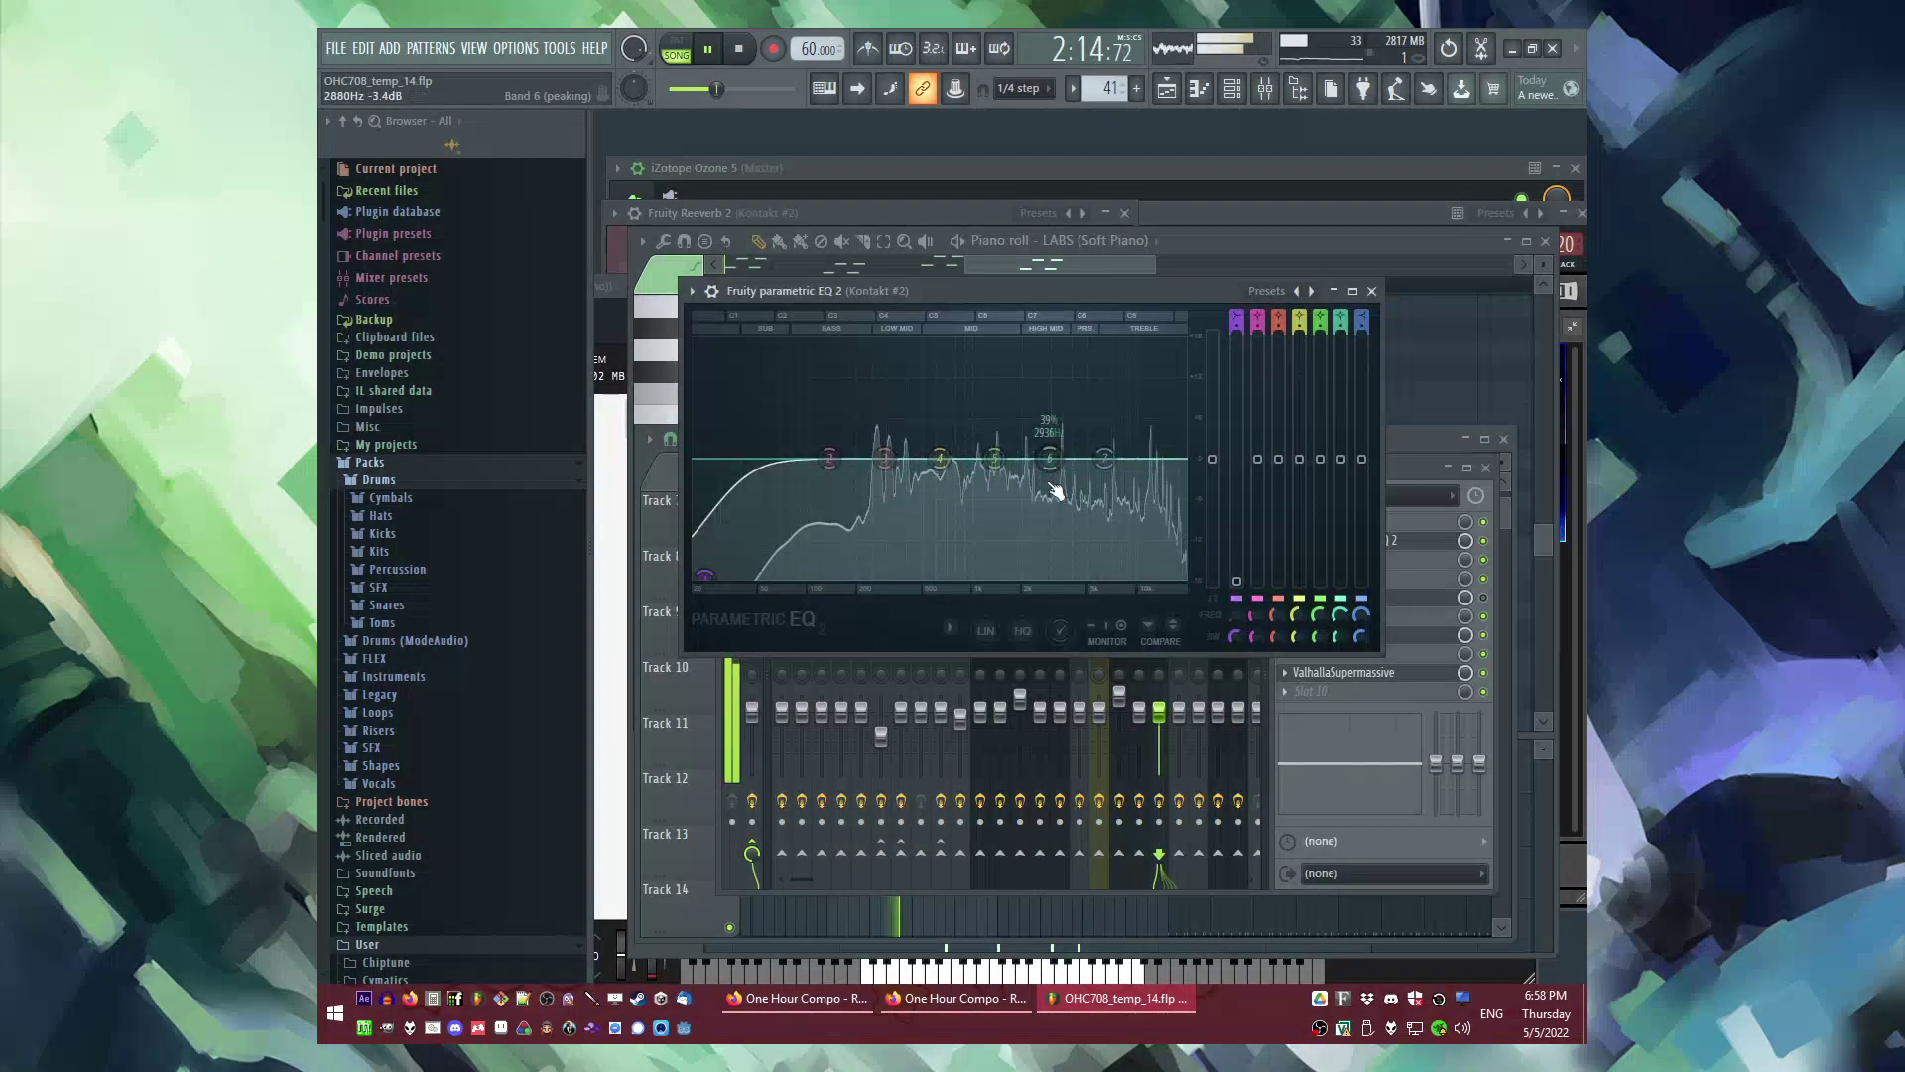
pyautogui.moveTo(1049, 458)
pyautogui.mouseDown()
pyautogui.moveTo(1189, 476)
pyautogui.moveTo(1049, 446)
pyautogui.mouseUp()
# Step: Set the Kontakt #2 mixer track's volume to 95% while the arrangement plays
pyautogui.press('F5')
pyautogui.press('F9')
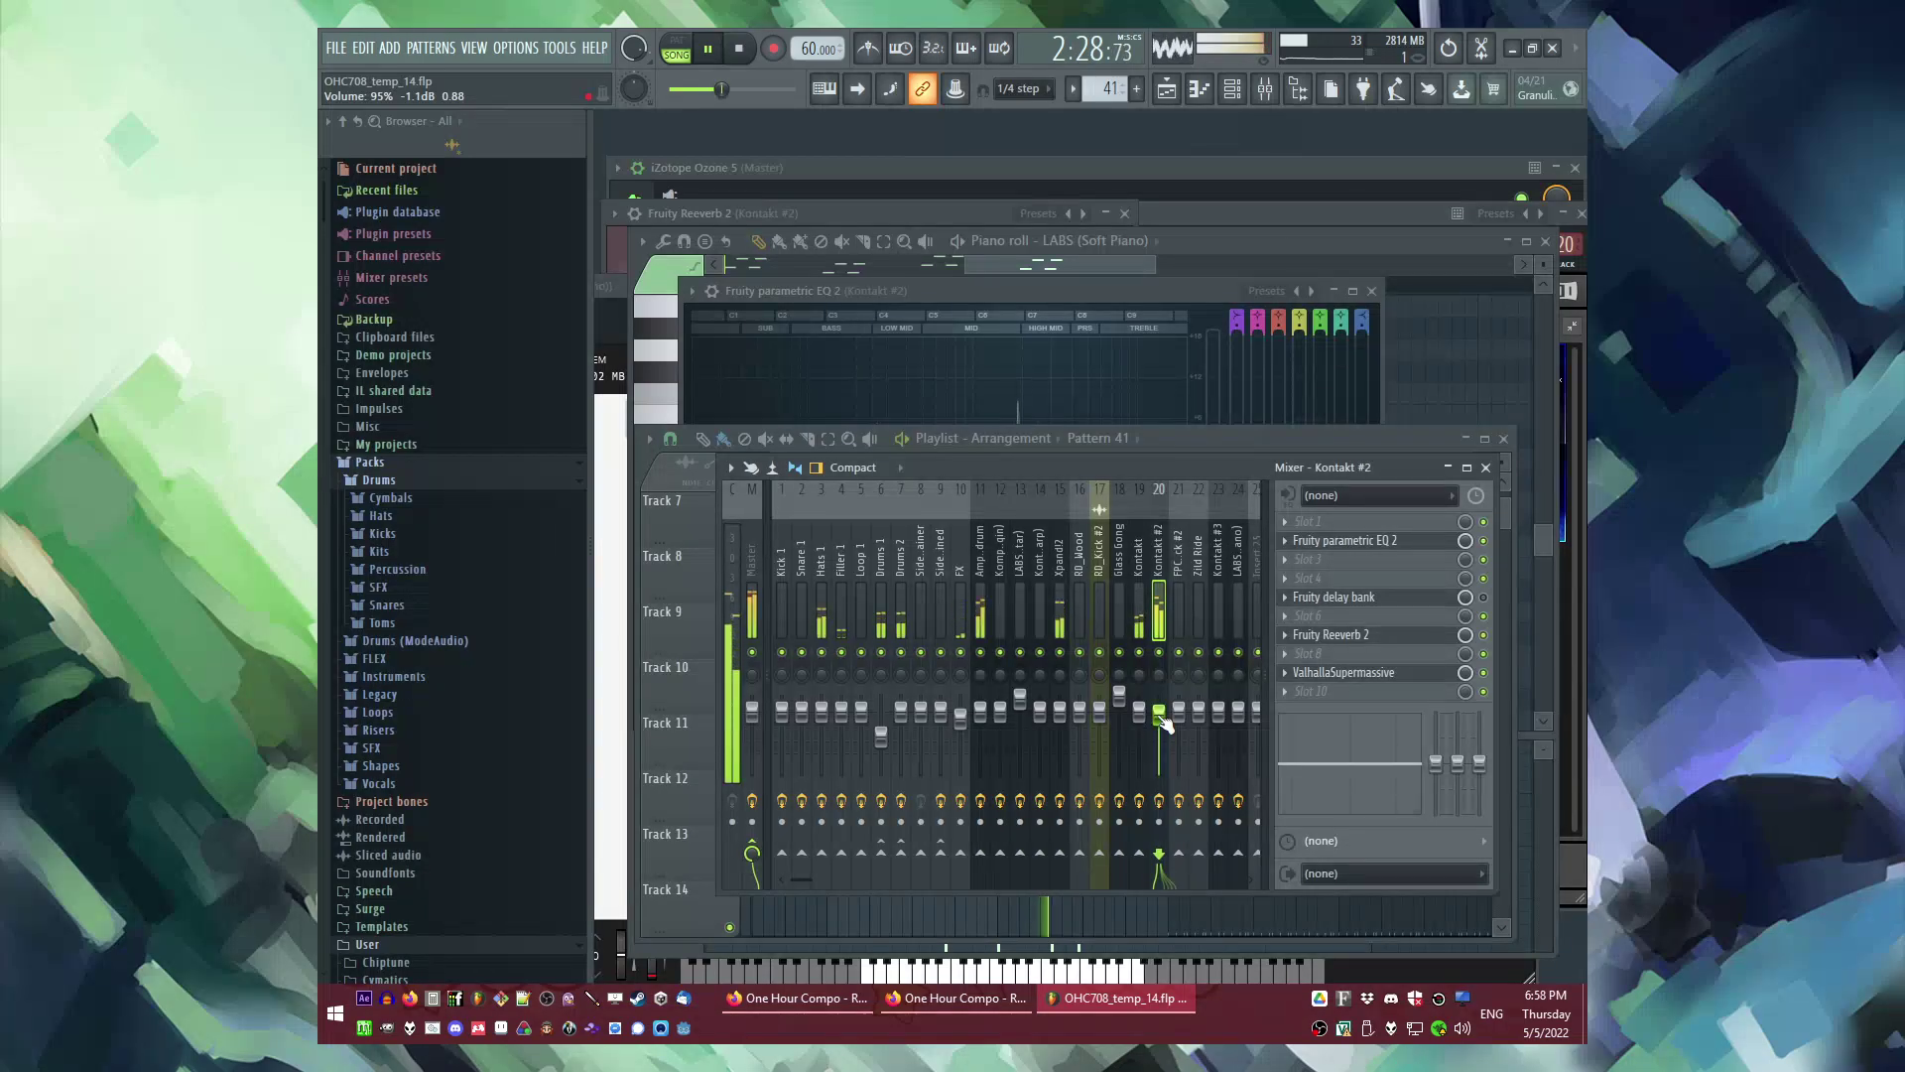
pyautogui.press('F9')
pyautogui.press('F5')
pyautogui.press('F9')
pyautogui.press('F5')
# Step: Place a Pattern 41 clip at bar 45 on Track 15 of the playlist
pyautogui.scroll(-3, 958, 767)
pyautogui.scroll(-2, 959, 769)
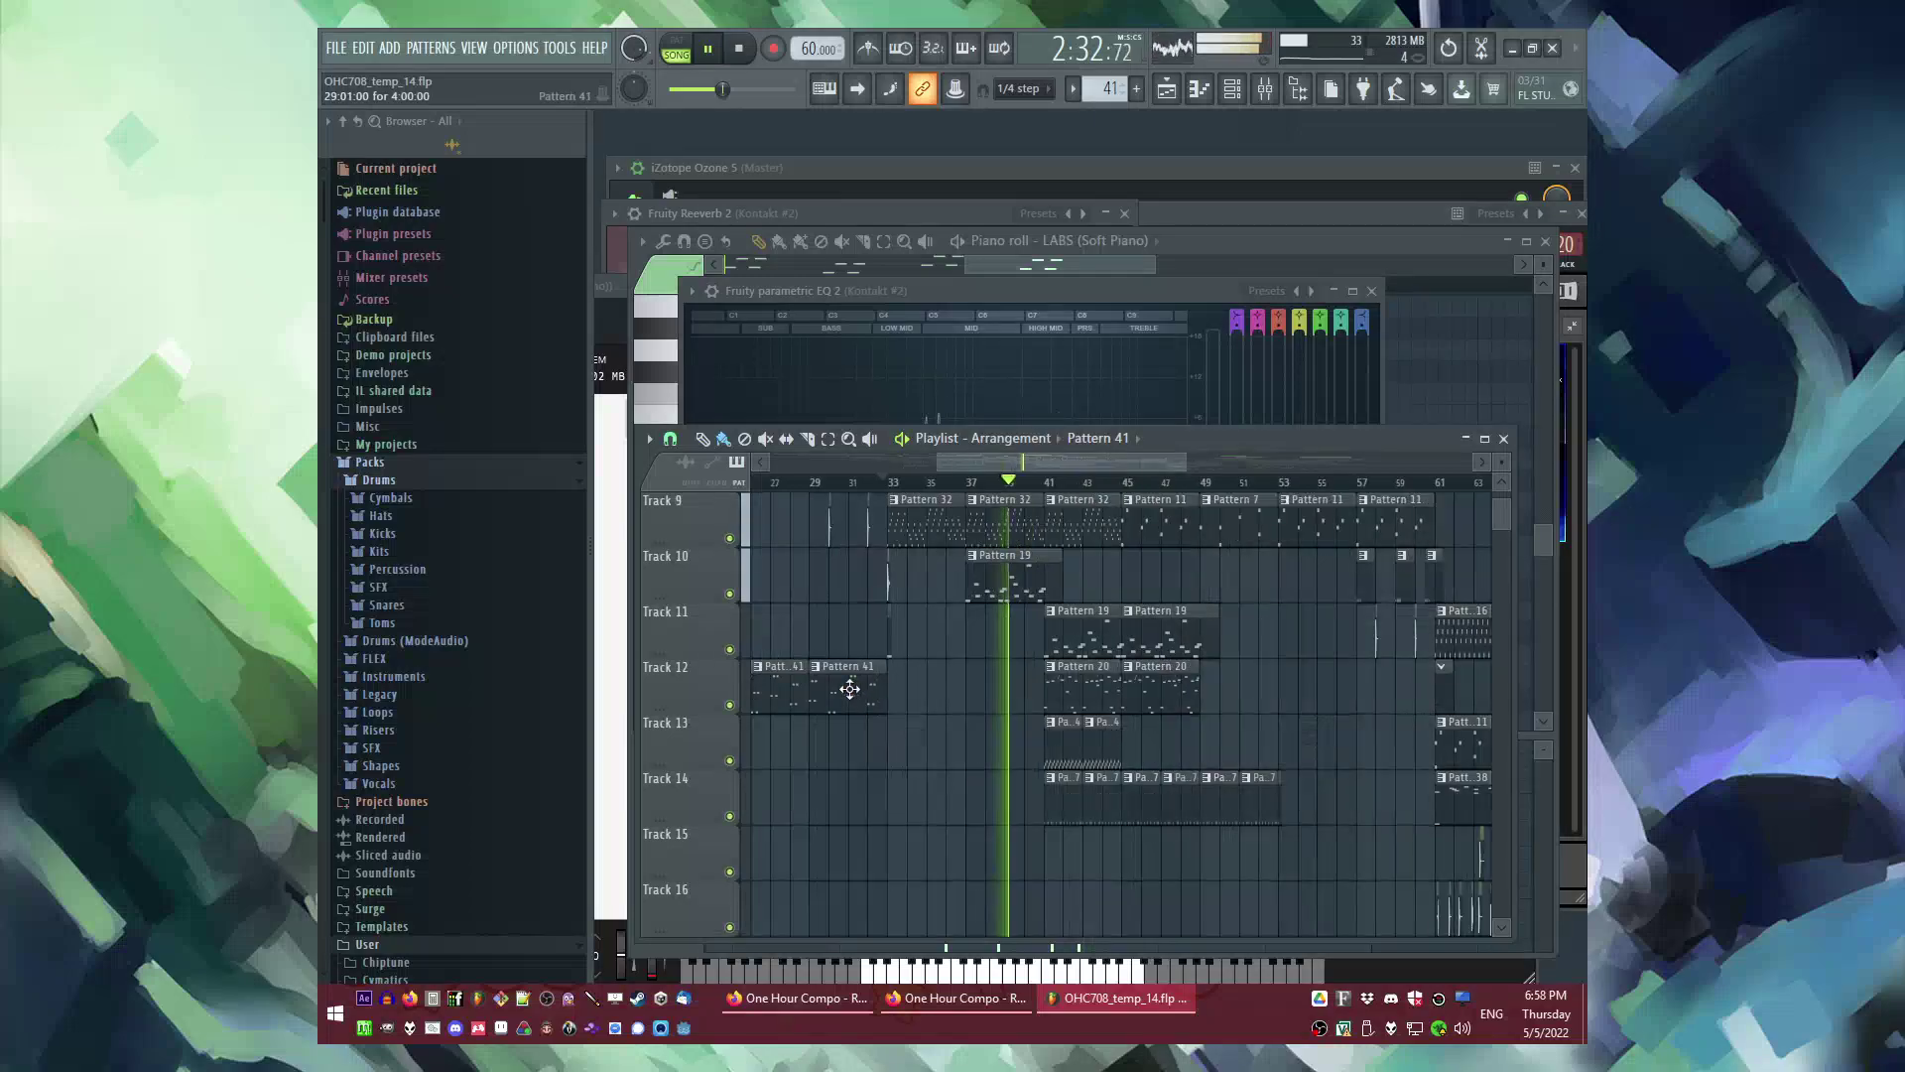
pyautogui.click(1047, 483)
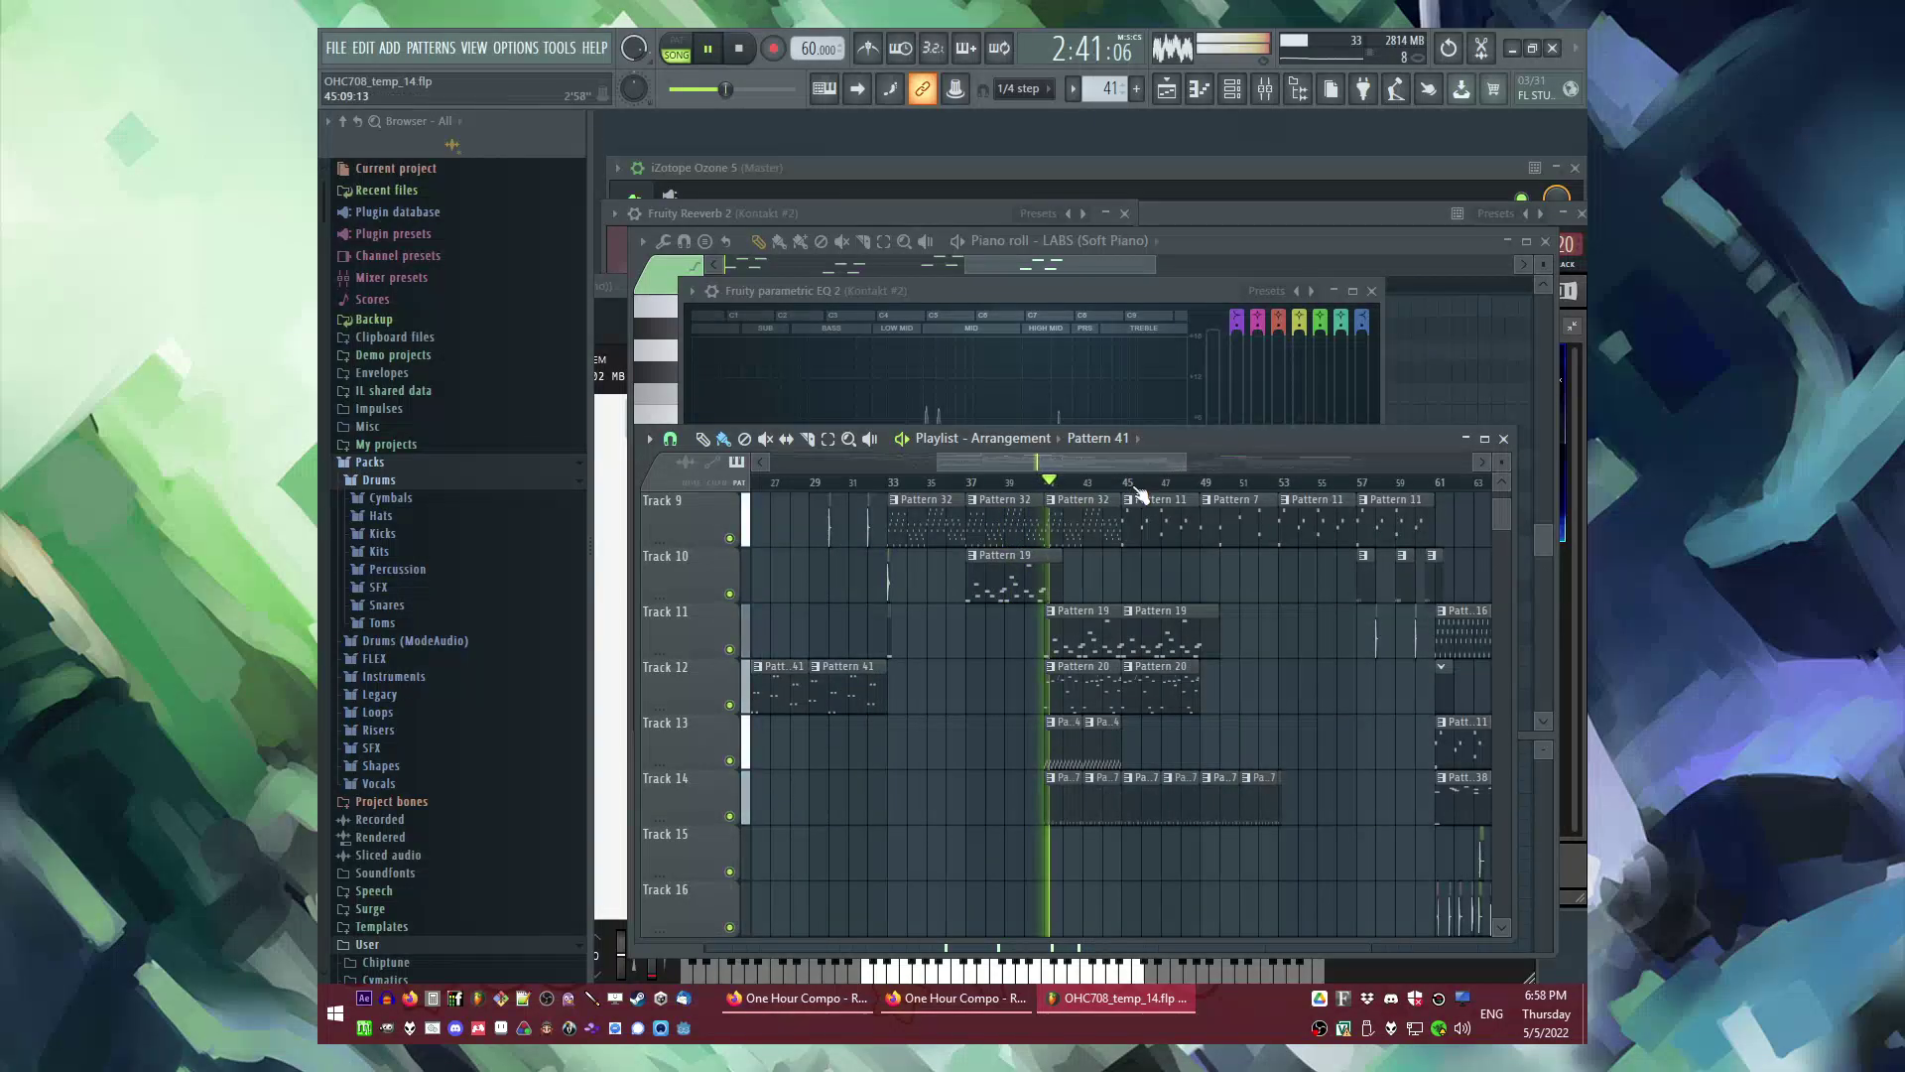
pyautogui.scroll(5, 1168, 672)
pyautogui.scroll(-3, 1119, 641)
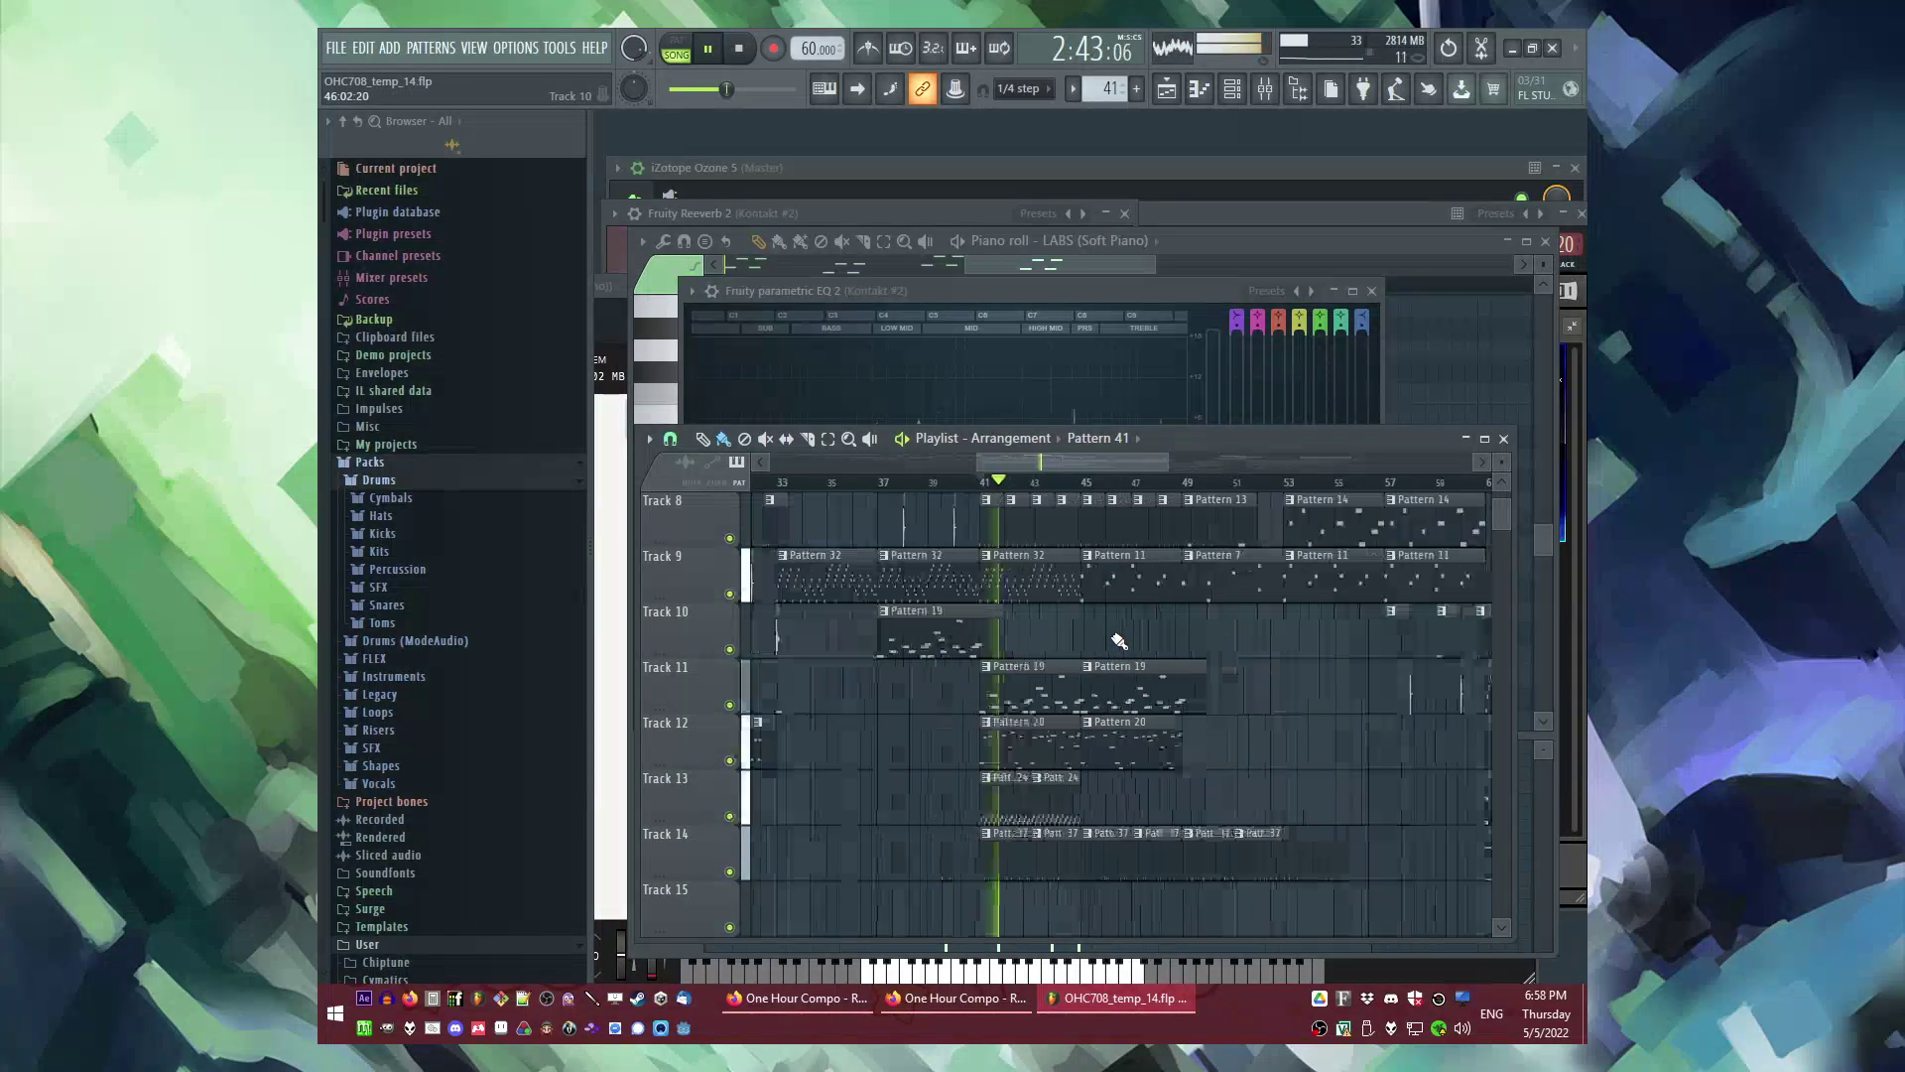
pyautogui.scroll(4, 1095, 648)
pyautogui.scroll(1, 1091, 648)
pyautogui.scroll(-5, 1101, 651)
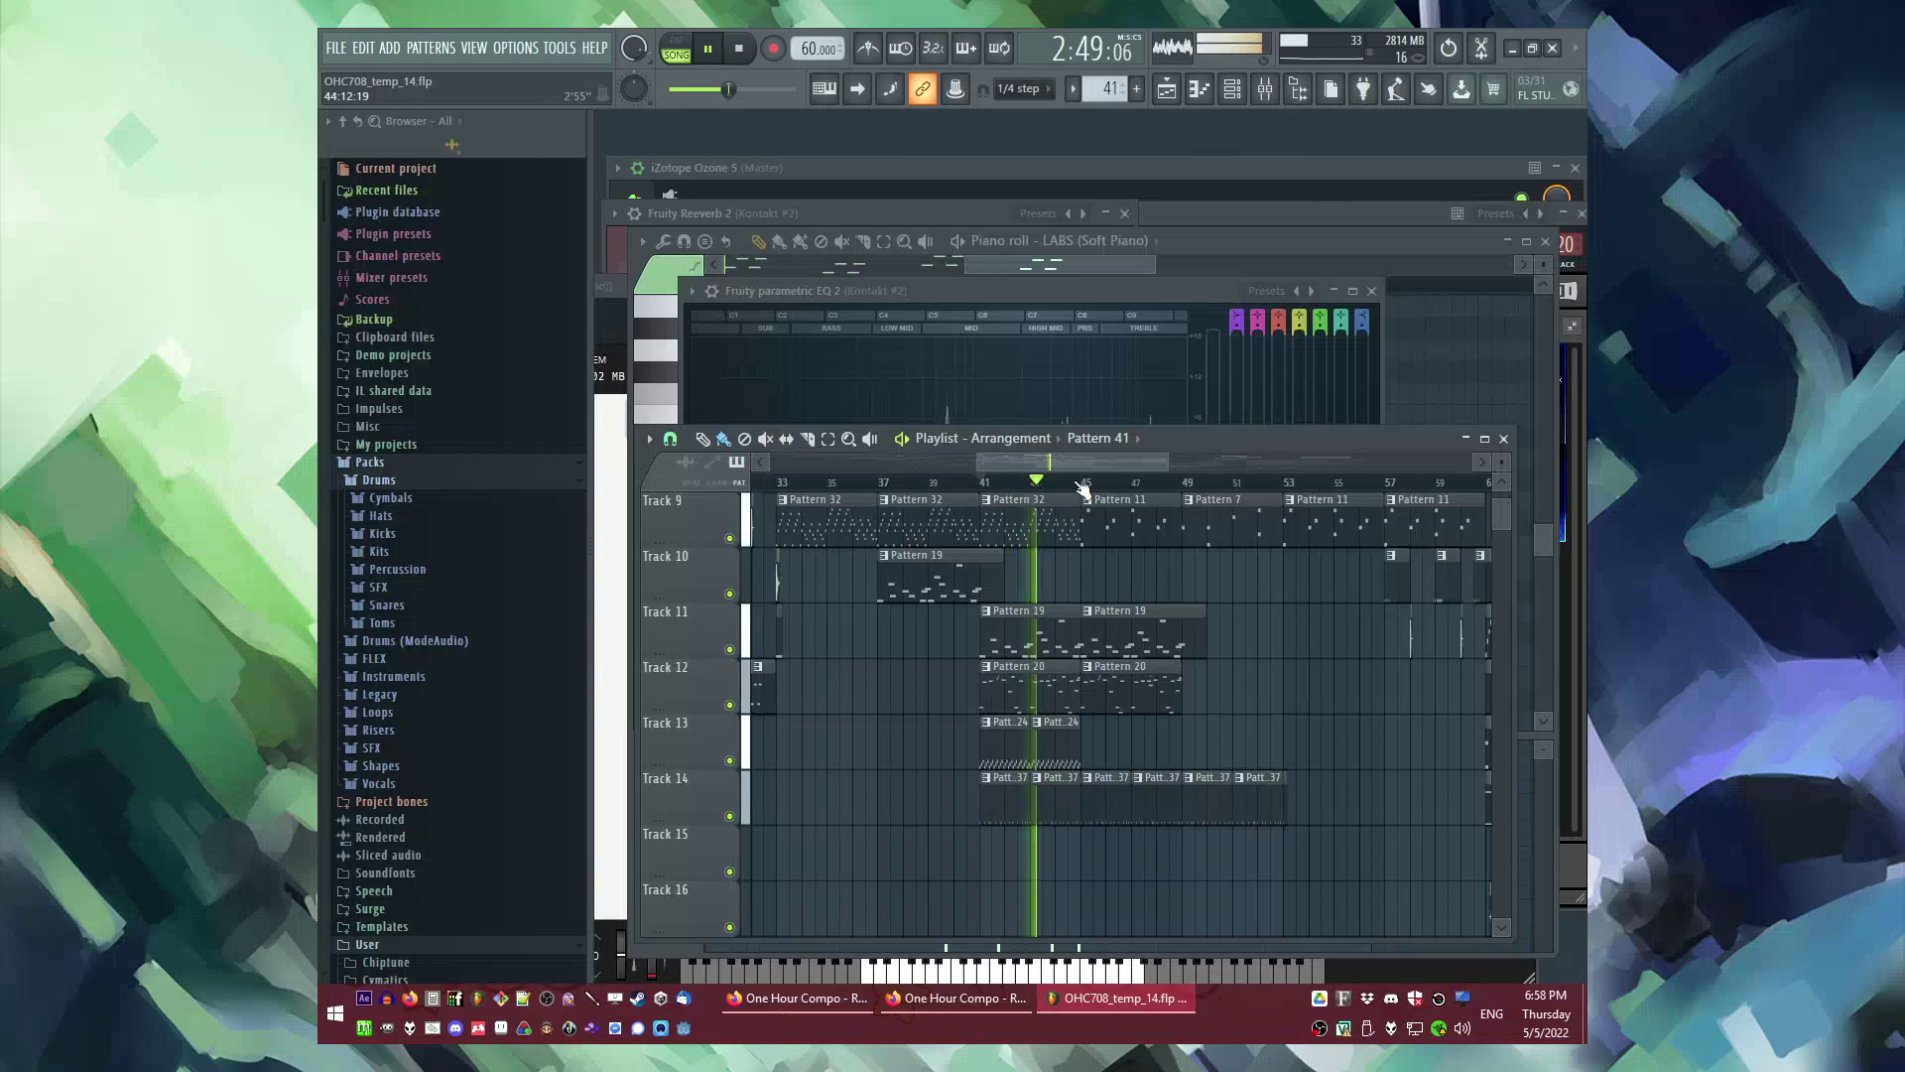
pyautogui.scroll(4, 1234, 695)
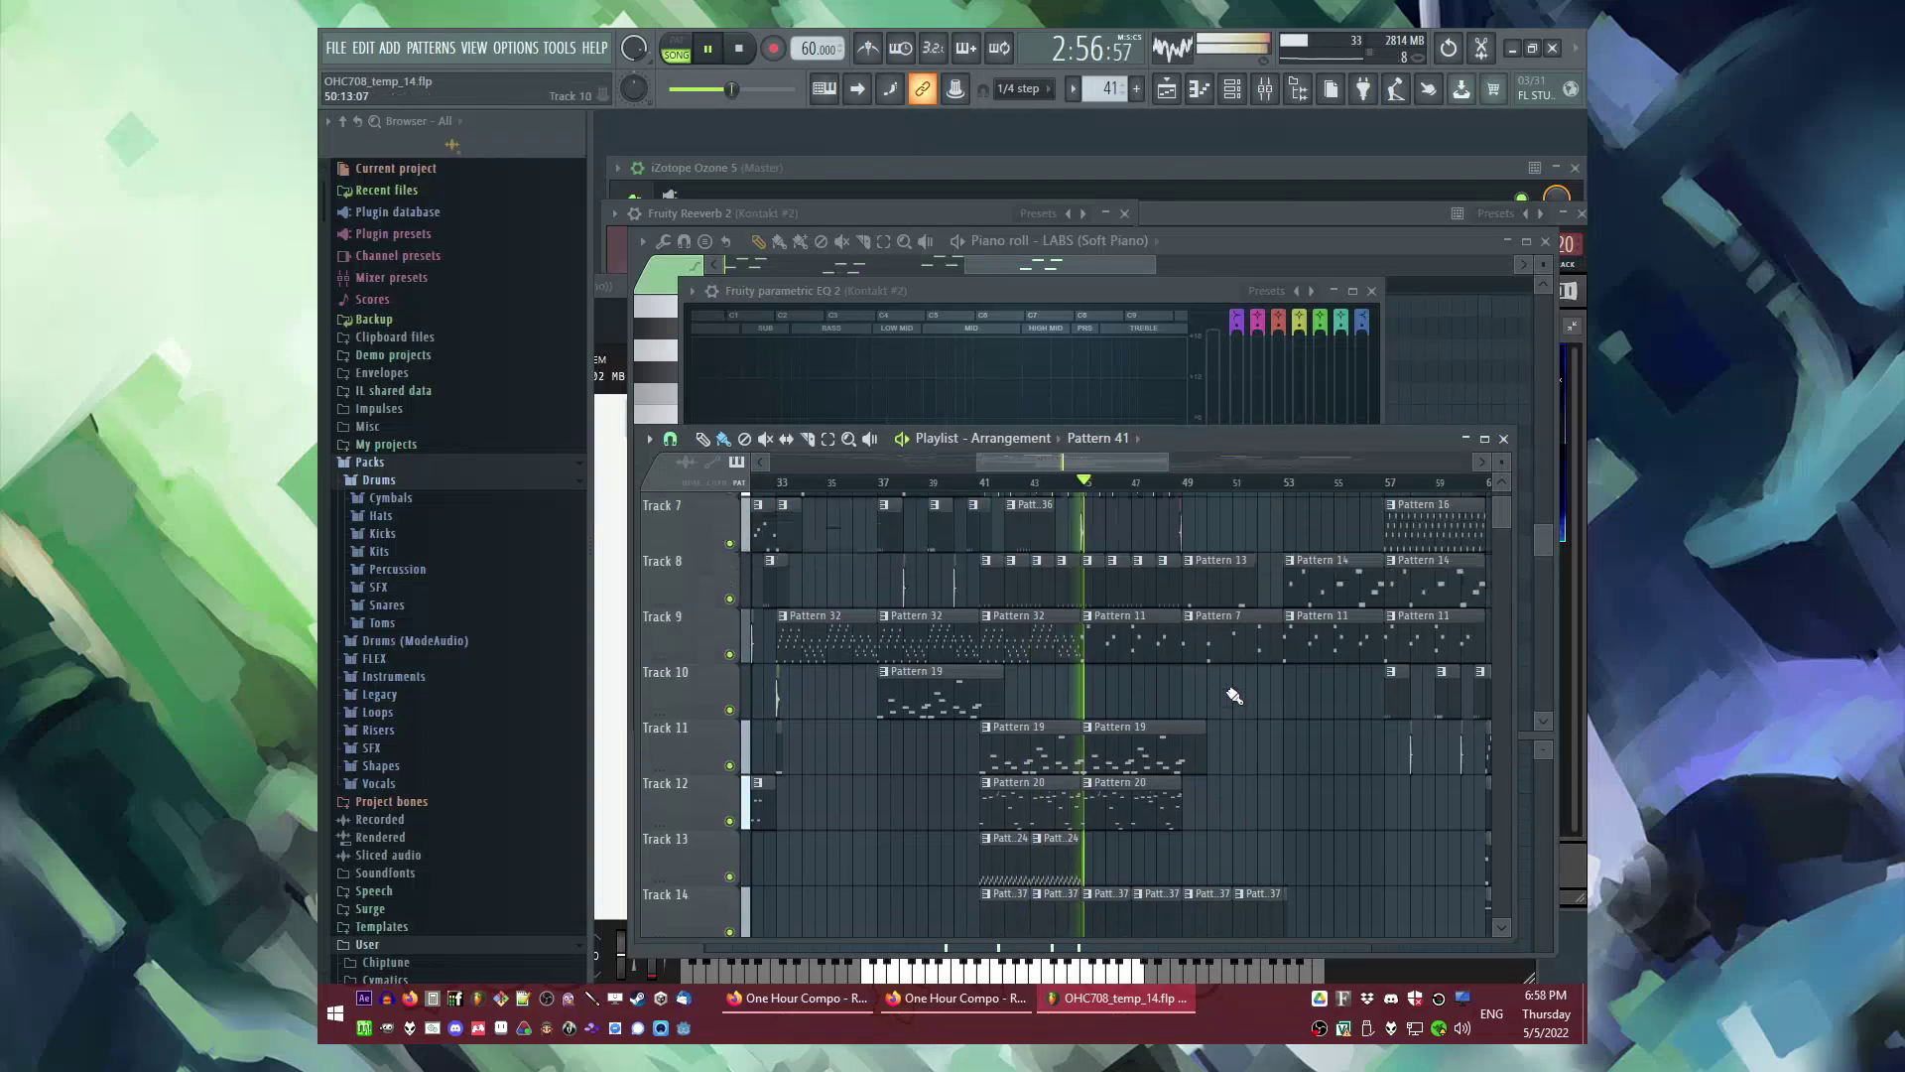
pyautogui.scroll(6, 1165, 710)
pyautogui.scroll(-3, 1099, 706)
pyautogui.scroll(-4, 1098, 705)
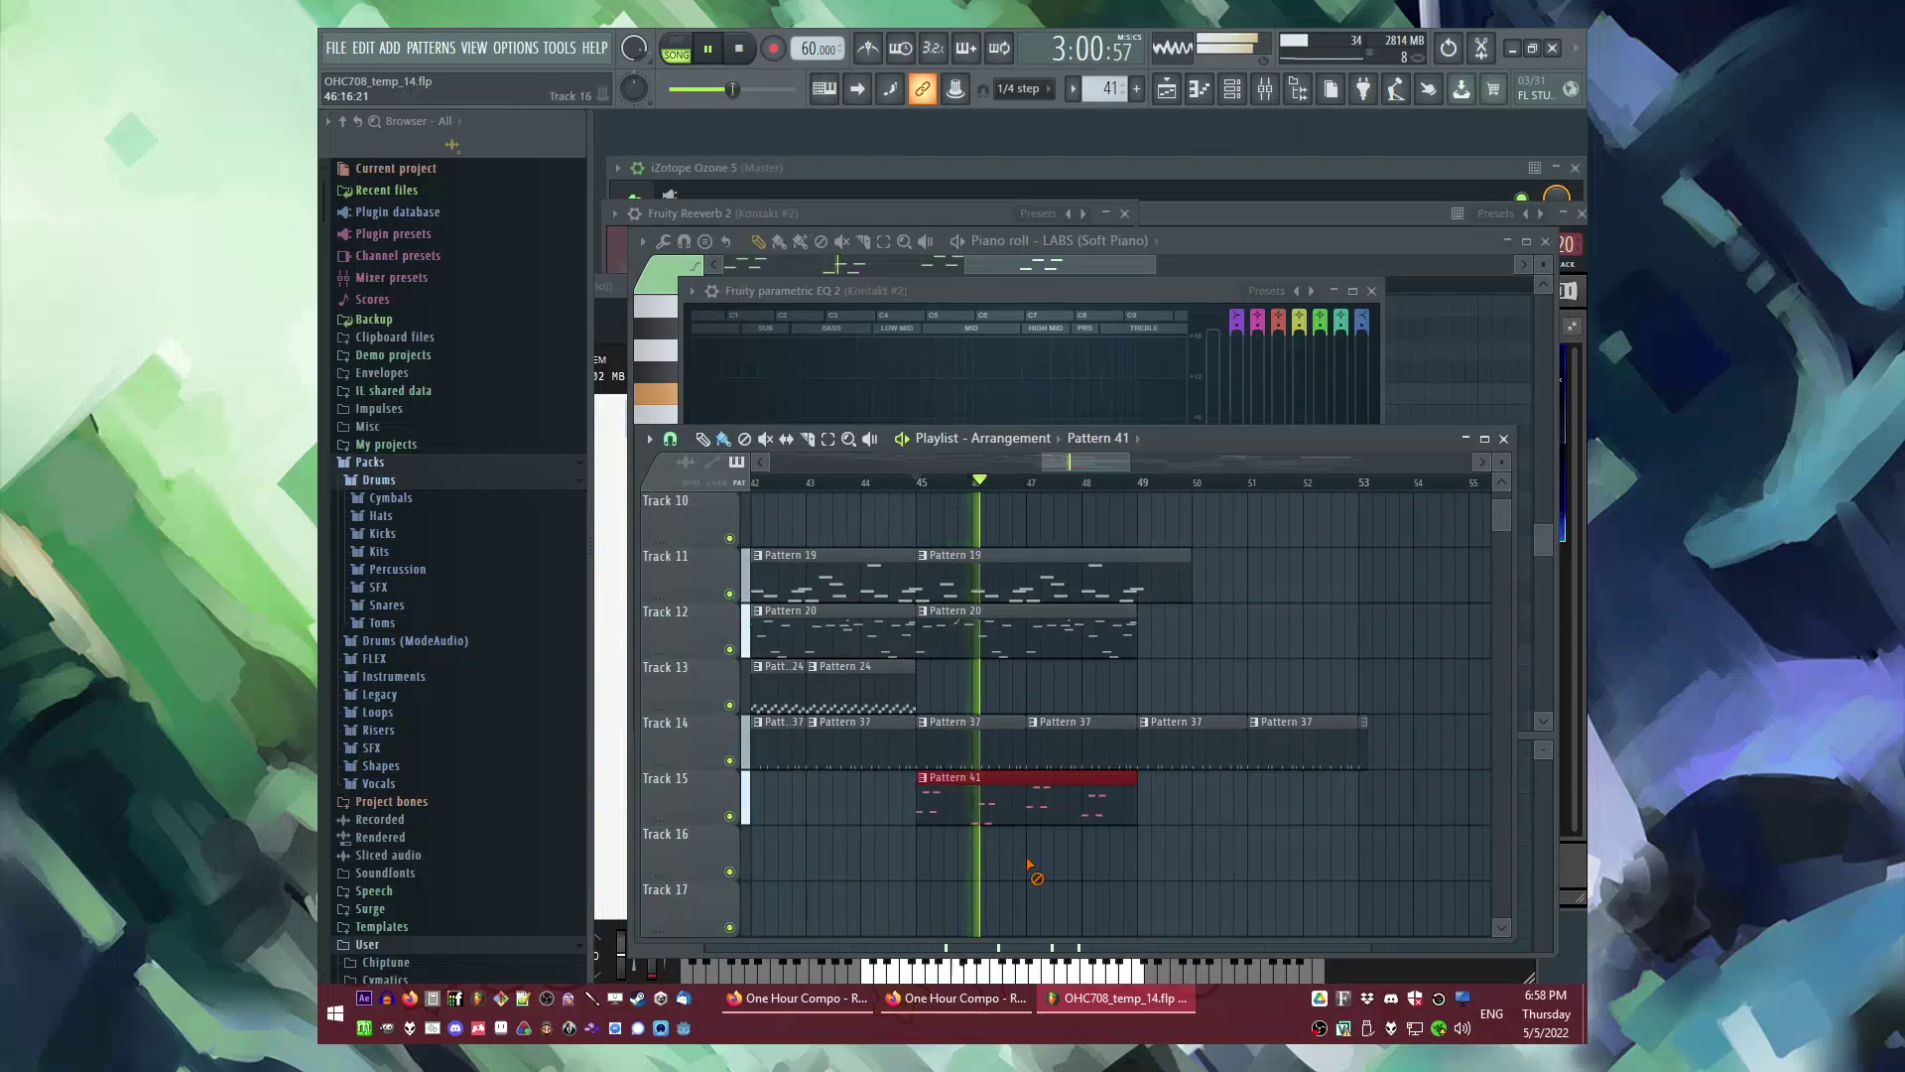
# Step: Try a Pattern 41 clip at bar 49 on Track 16 and delete it again
pyautogui.click(1157, 854)
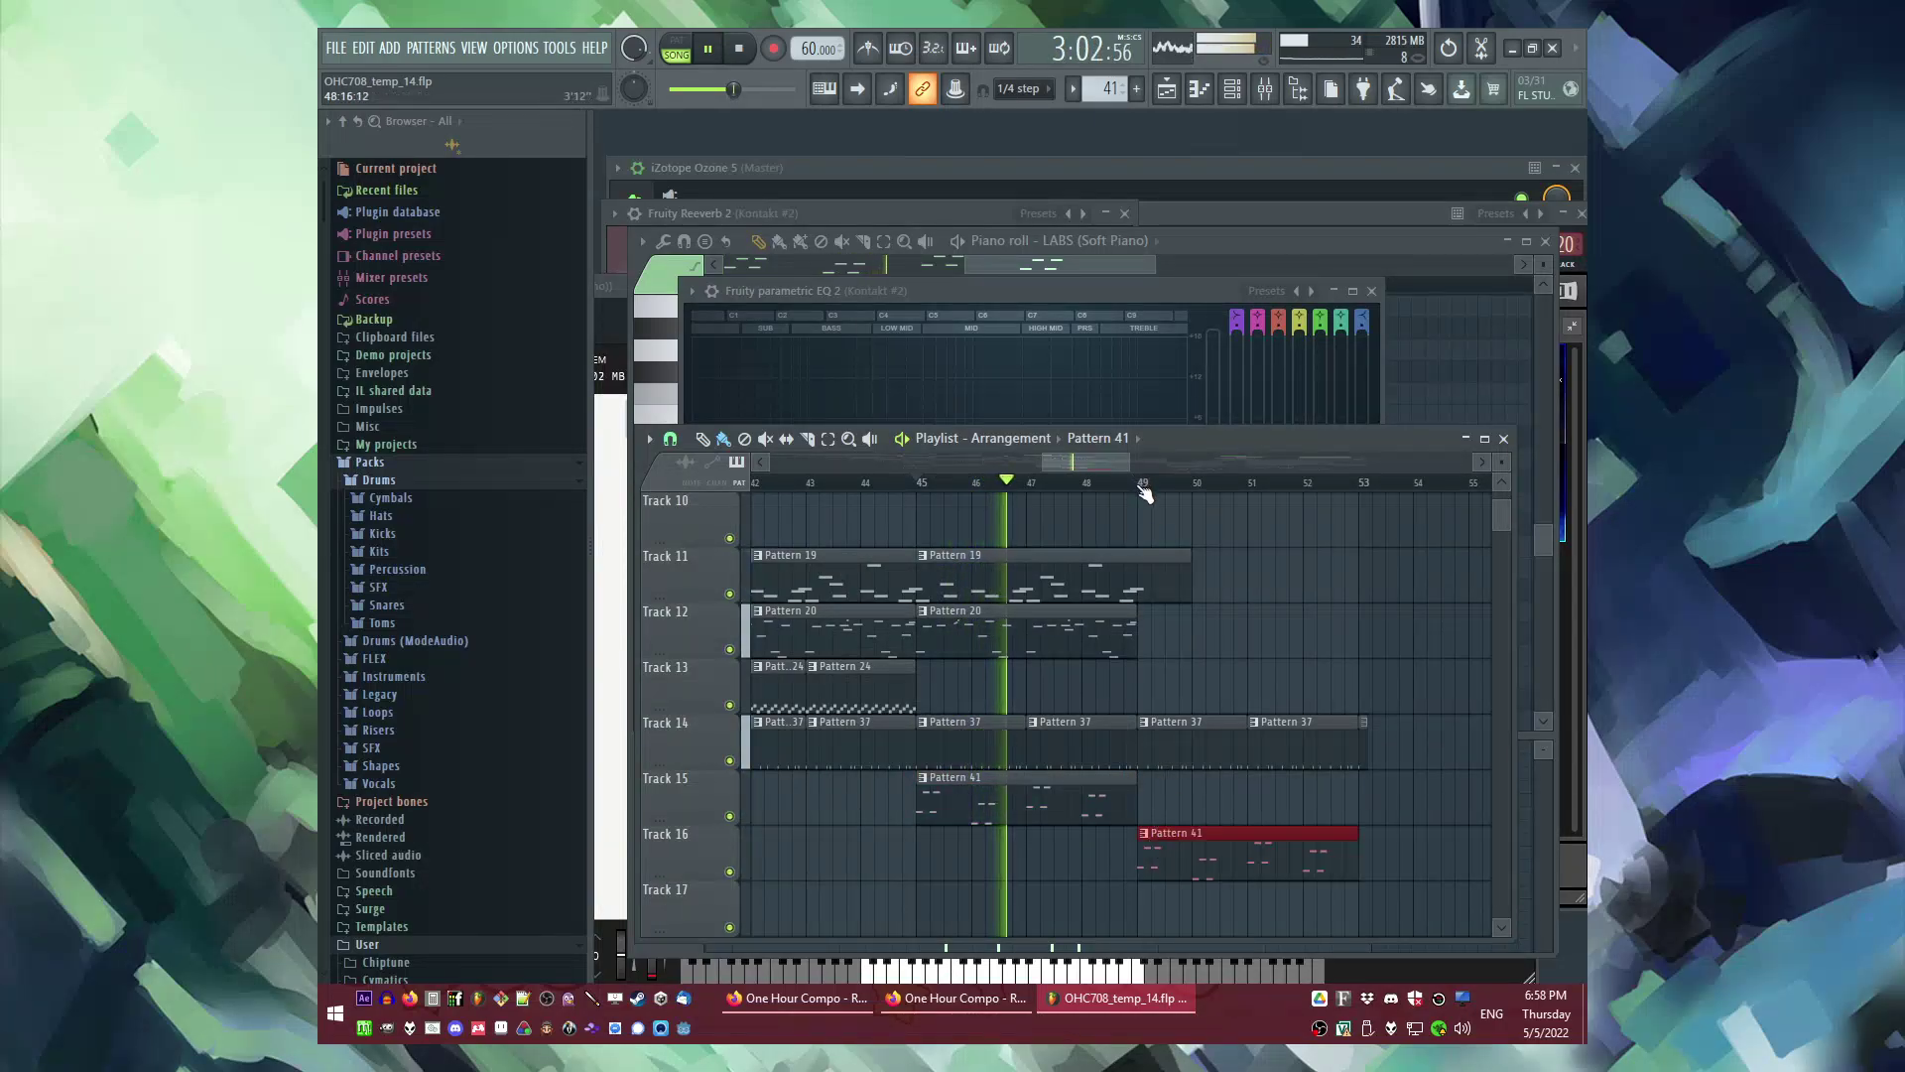
pyautogui.hscroll(4, 1062, 823)
pyautogui.scroll(1, 1097, 834)
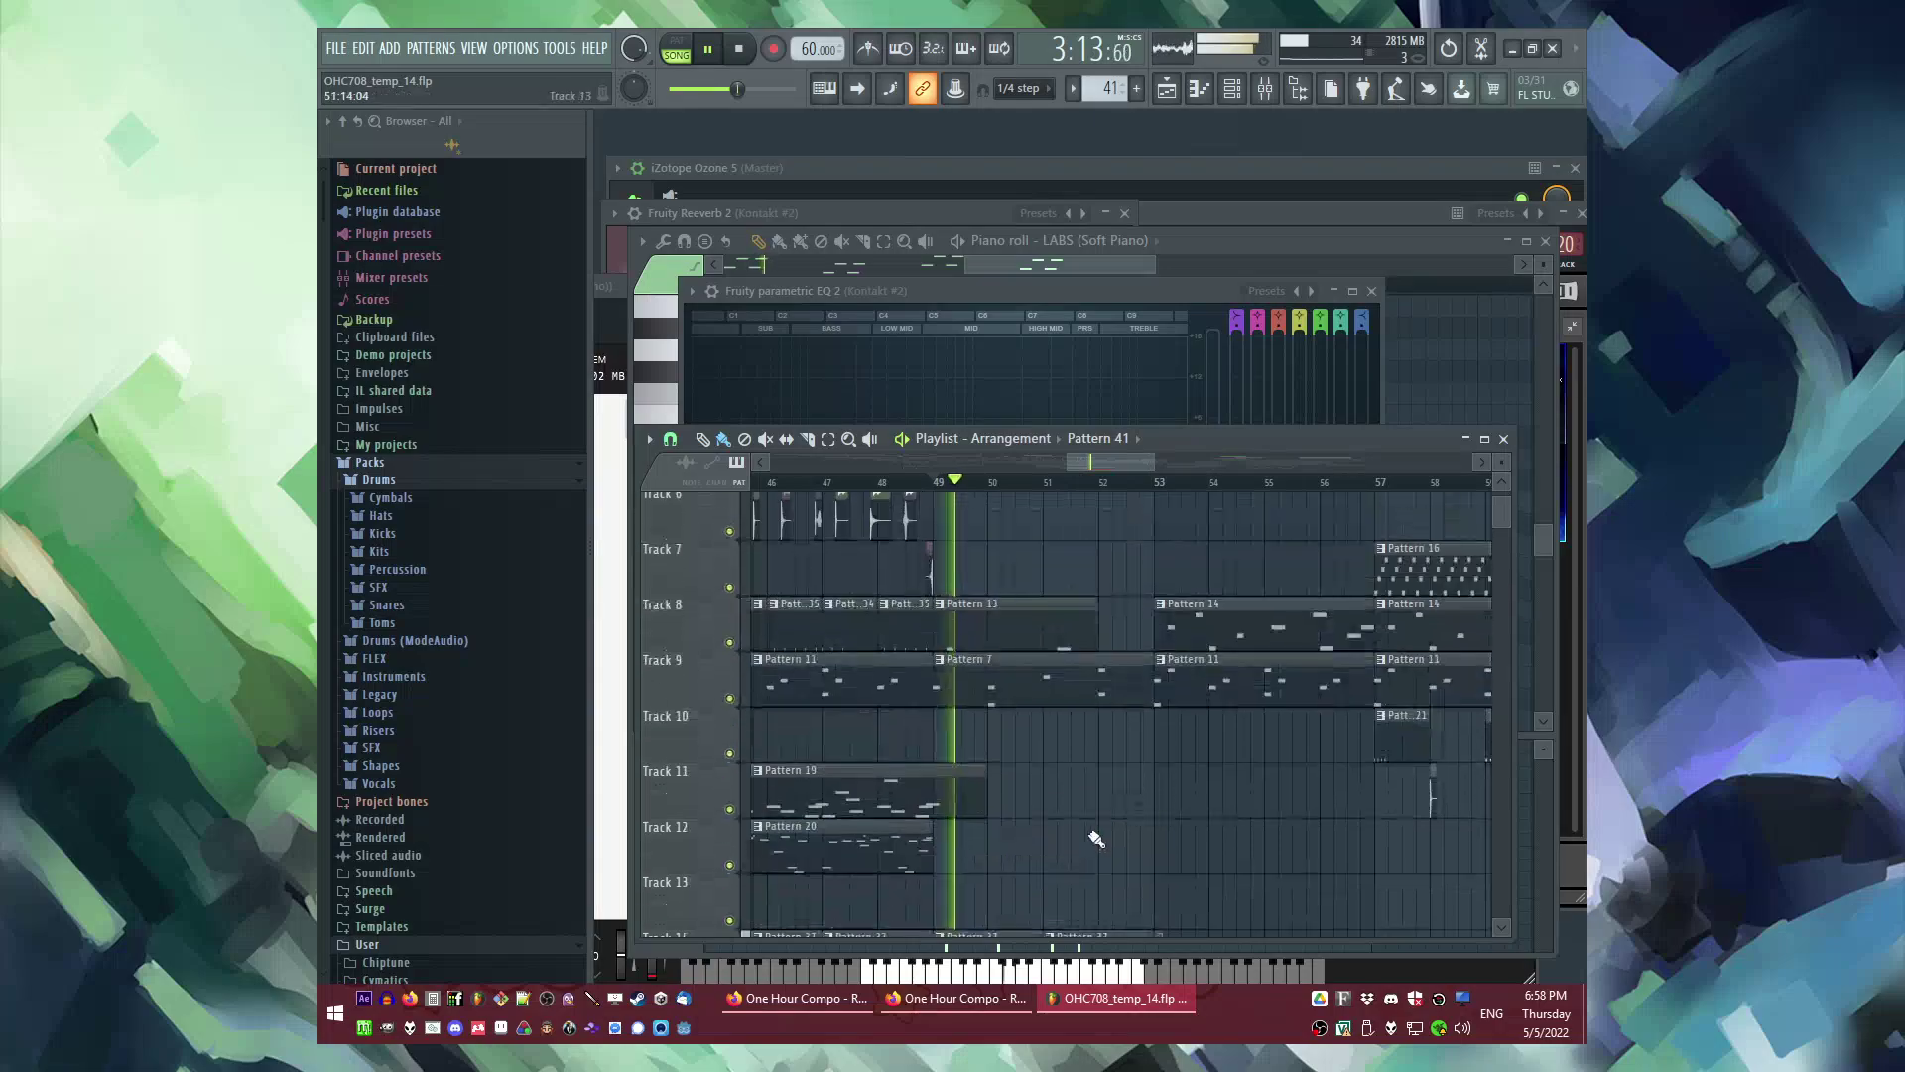
pyautogui.rightClick(1010, 880)
pyautogui.scroll(-2, 1037, 816)
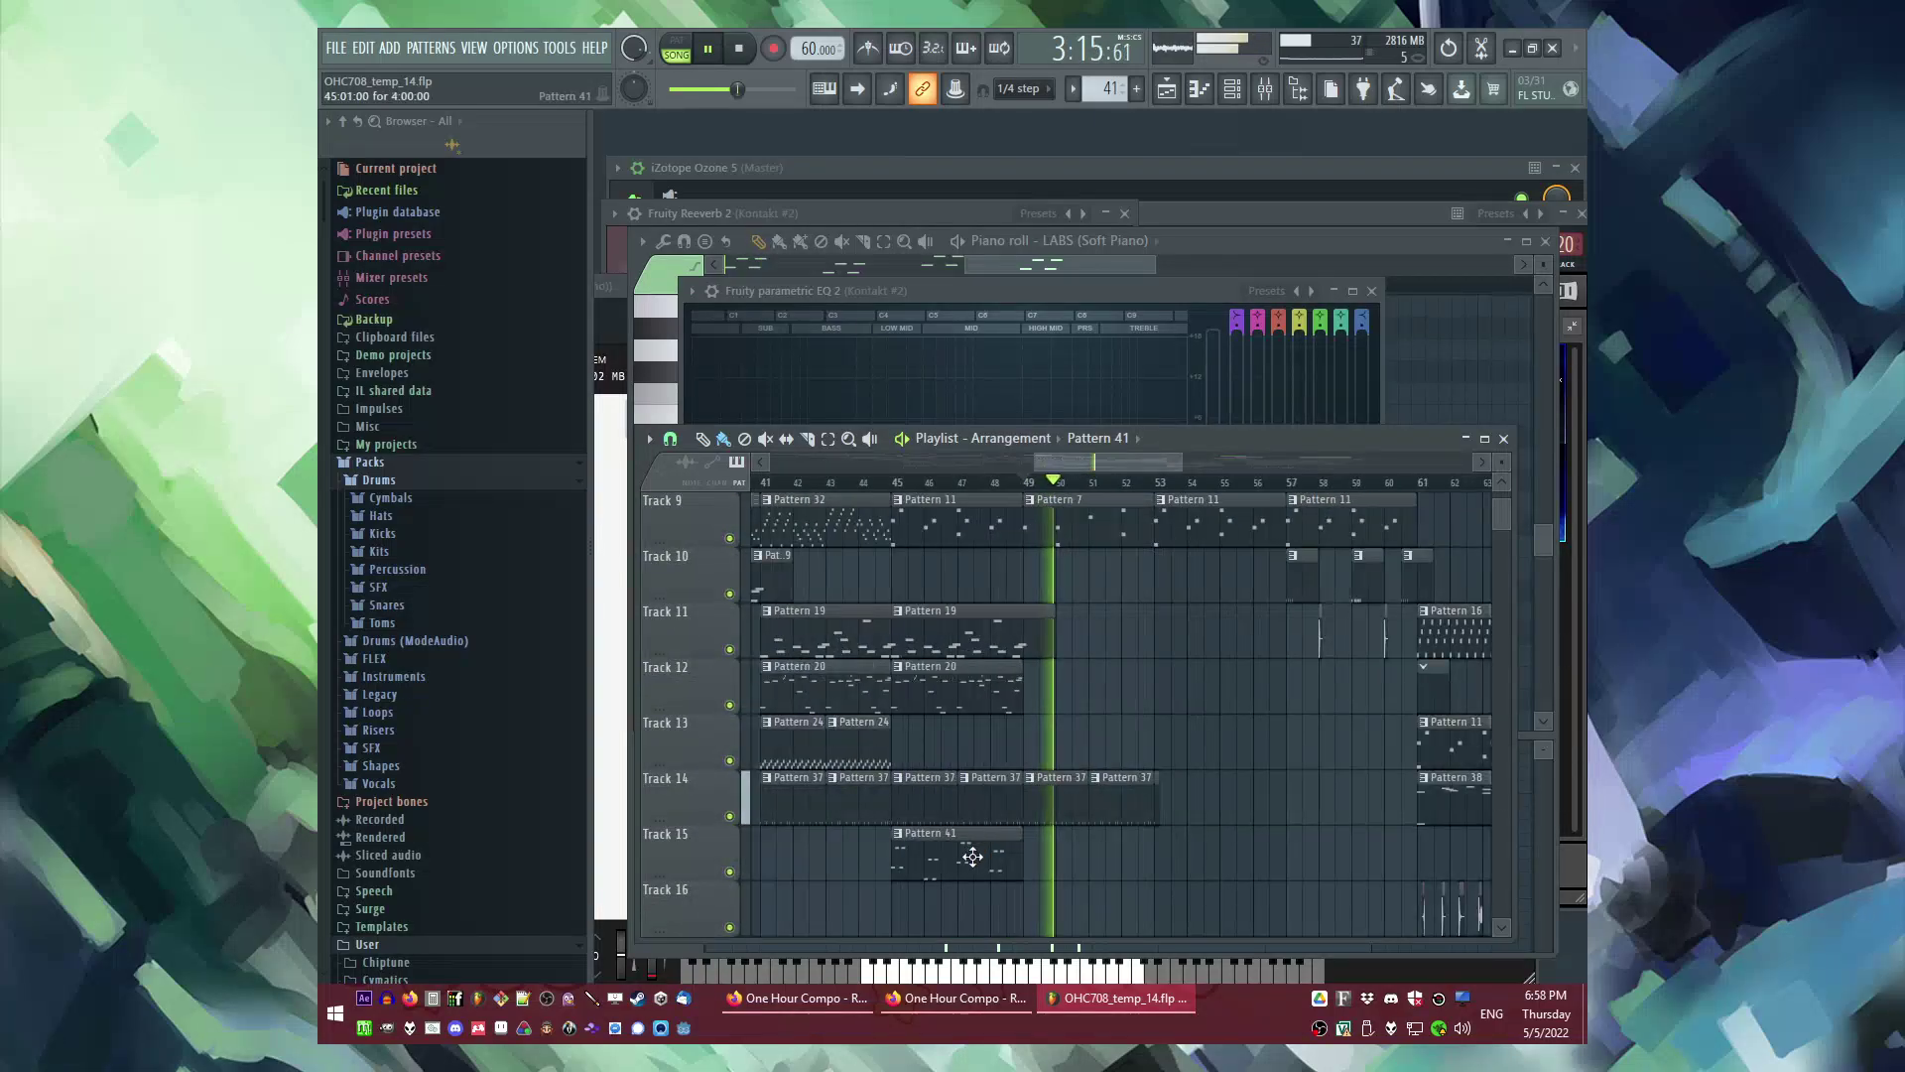
# Step: Examine the arrangement across all tracks for sparse spots and listen to the section starting at bar 53
pyautogui.scroll(2, 973, 856)
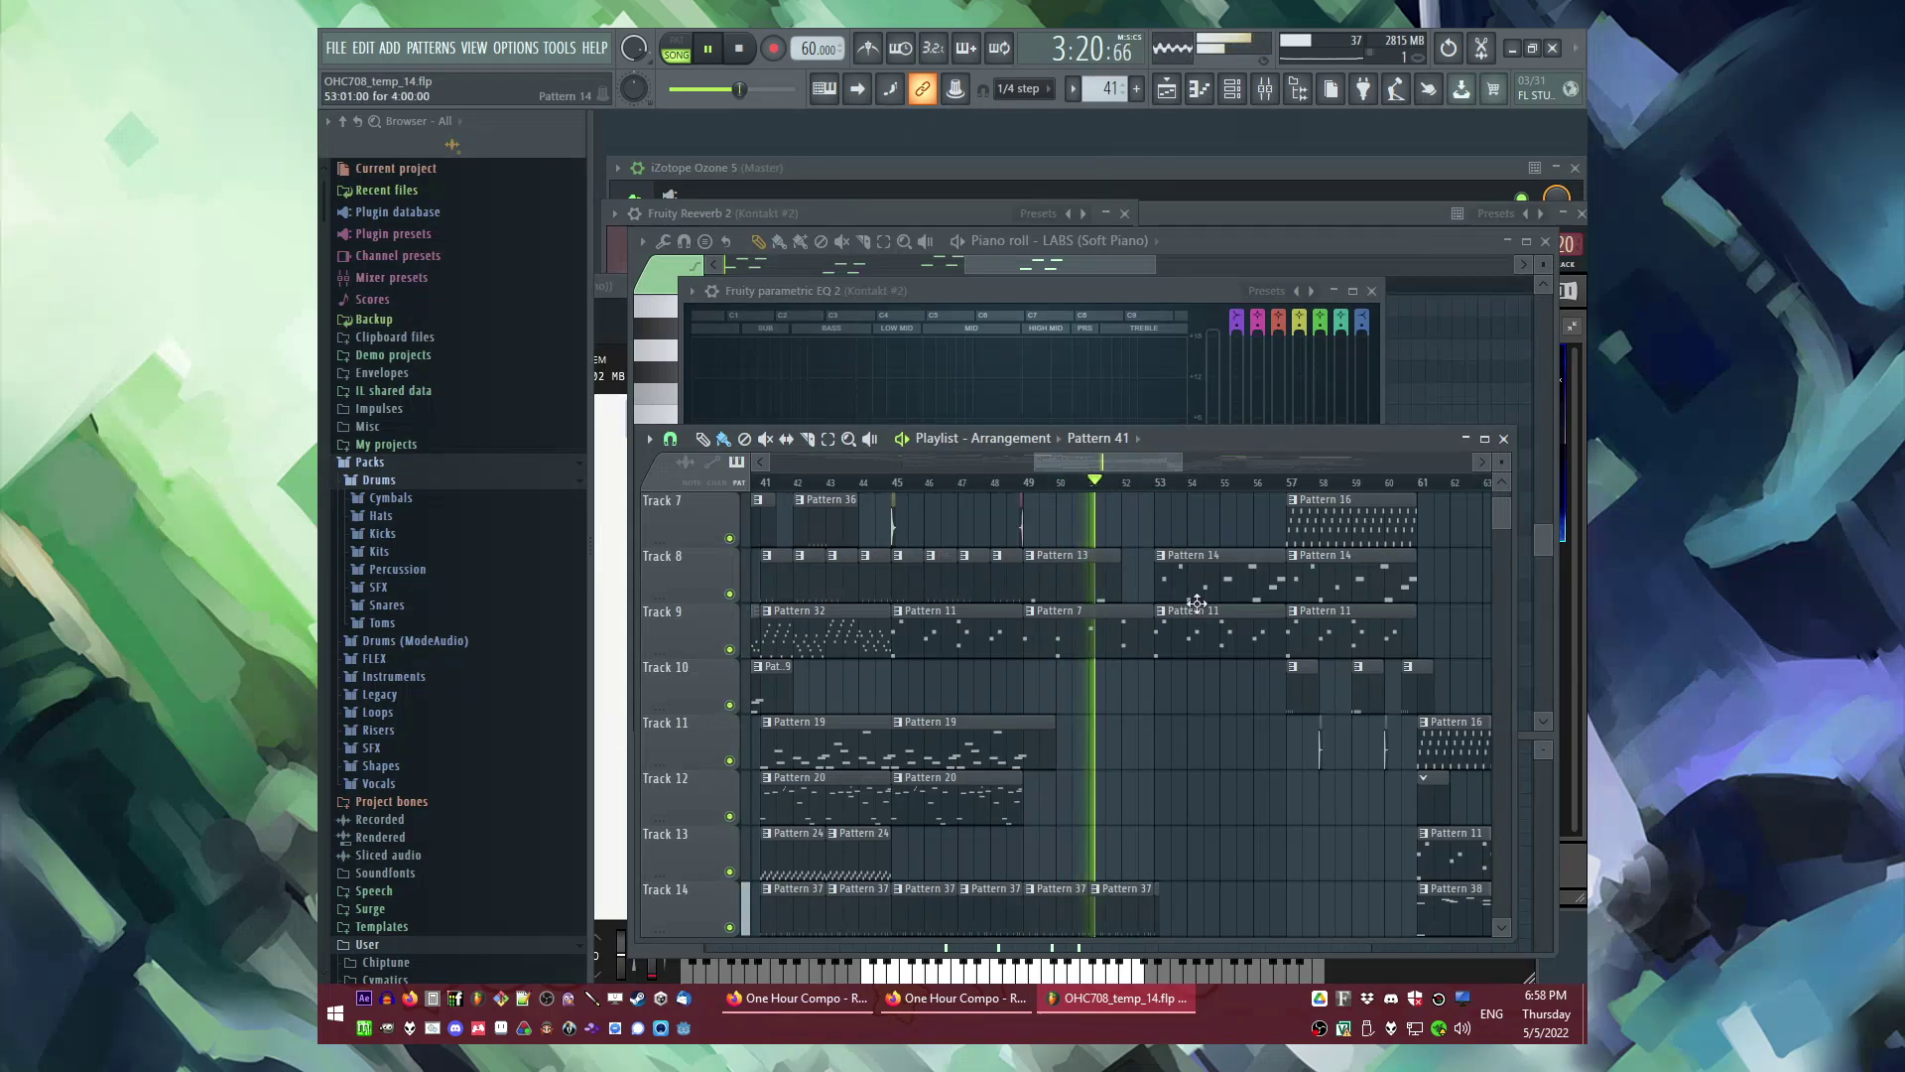
pyautogui.scroll(-4, 1197, 600)
pyautogui.scroll(7, 856, 629)
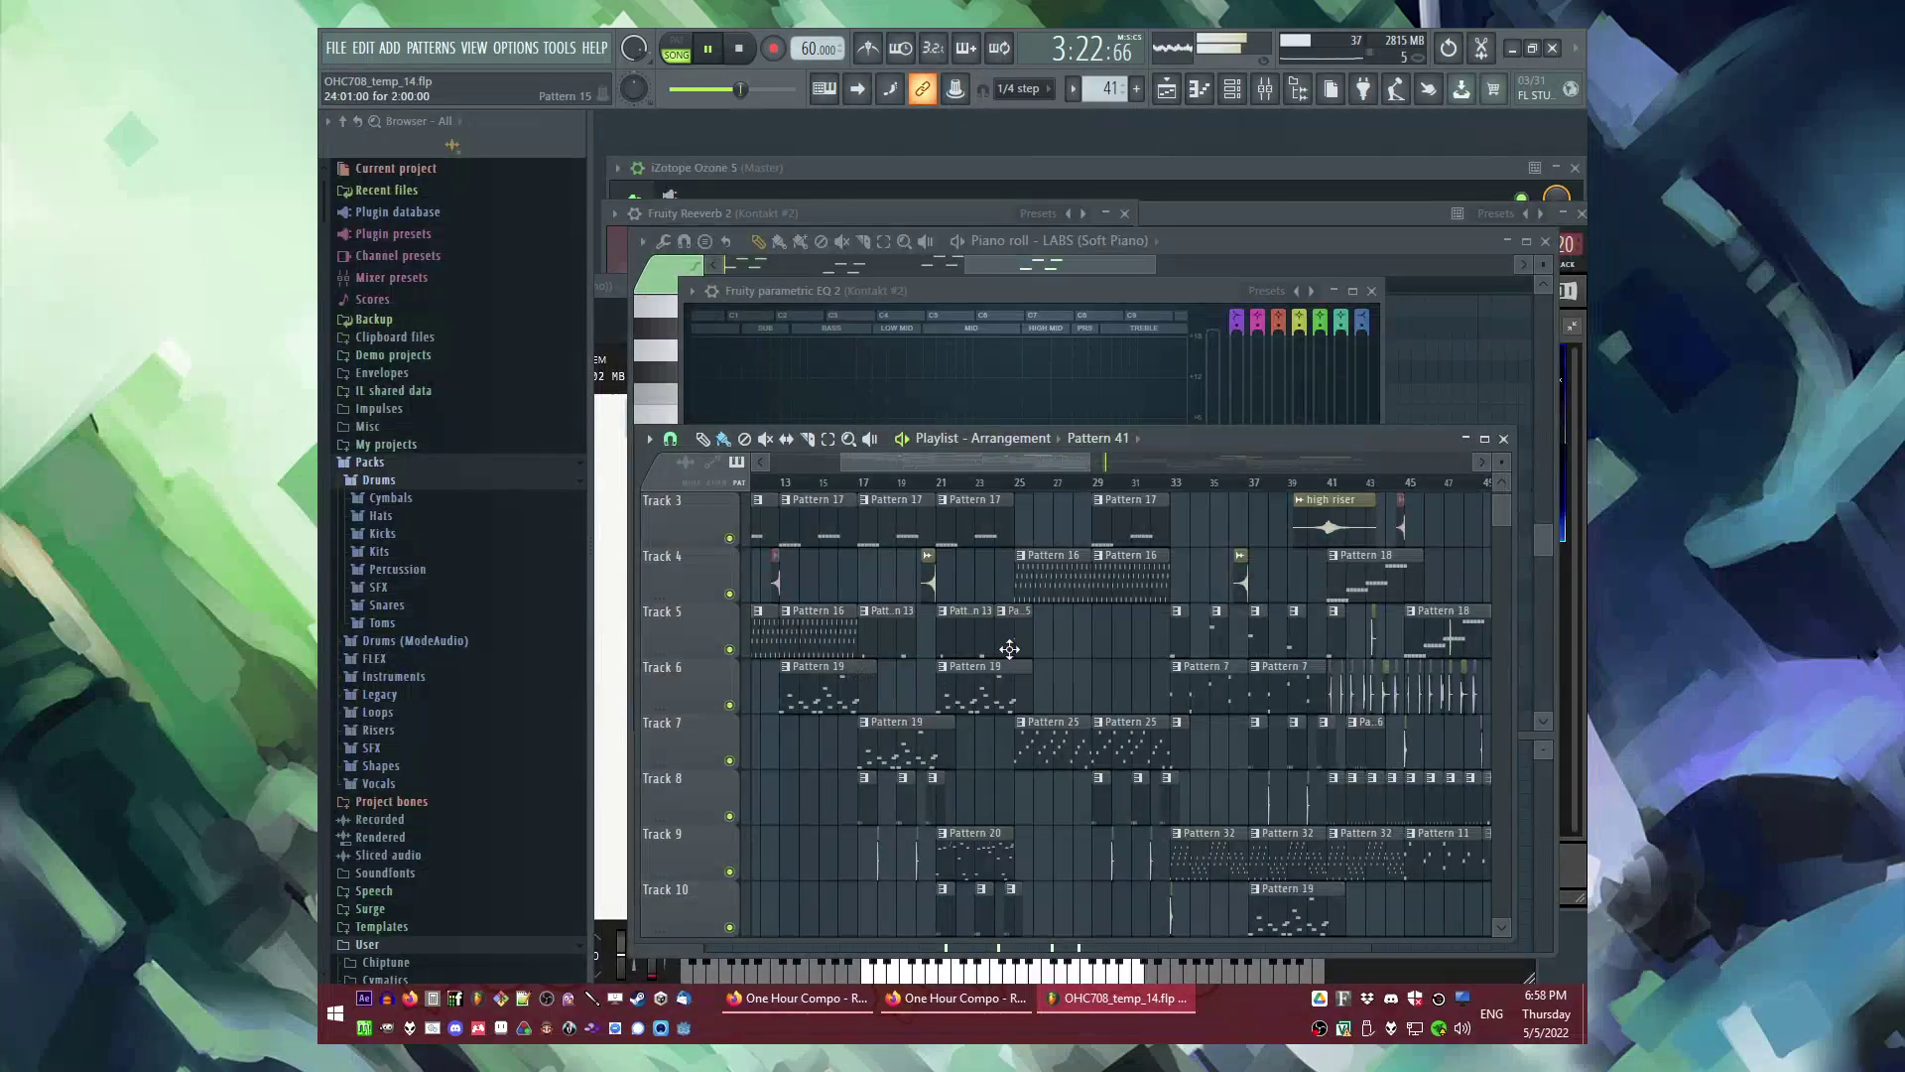
pyautogui.scroll(-2, 992, 667)
pyautogui.scroll(-1, 1032, 664)
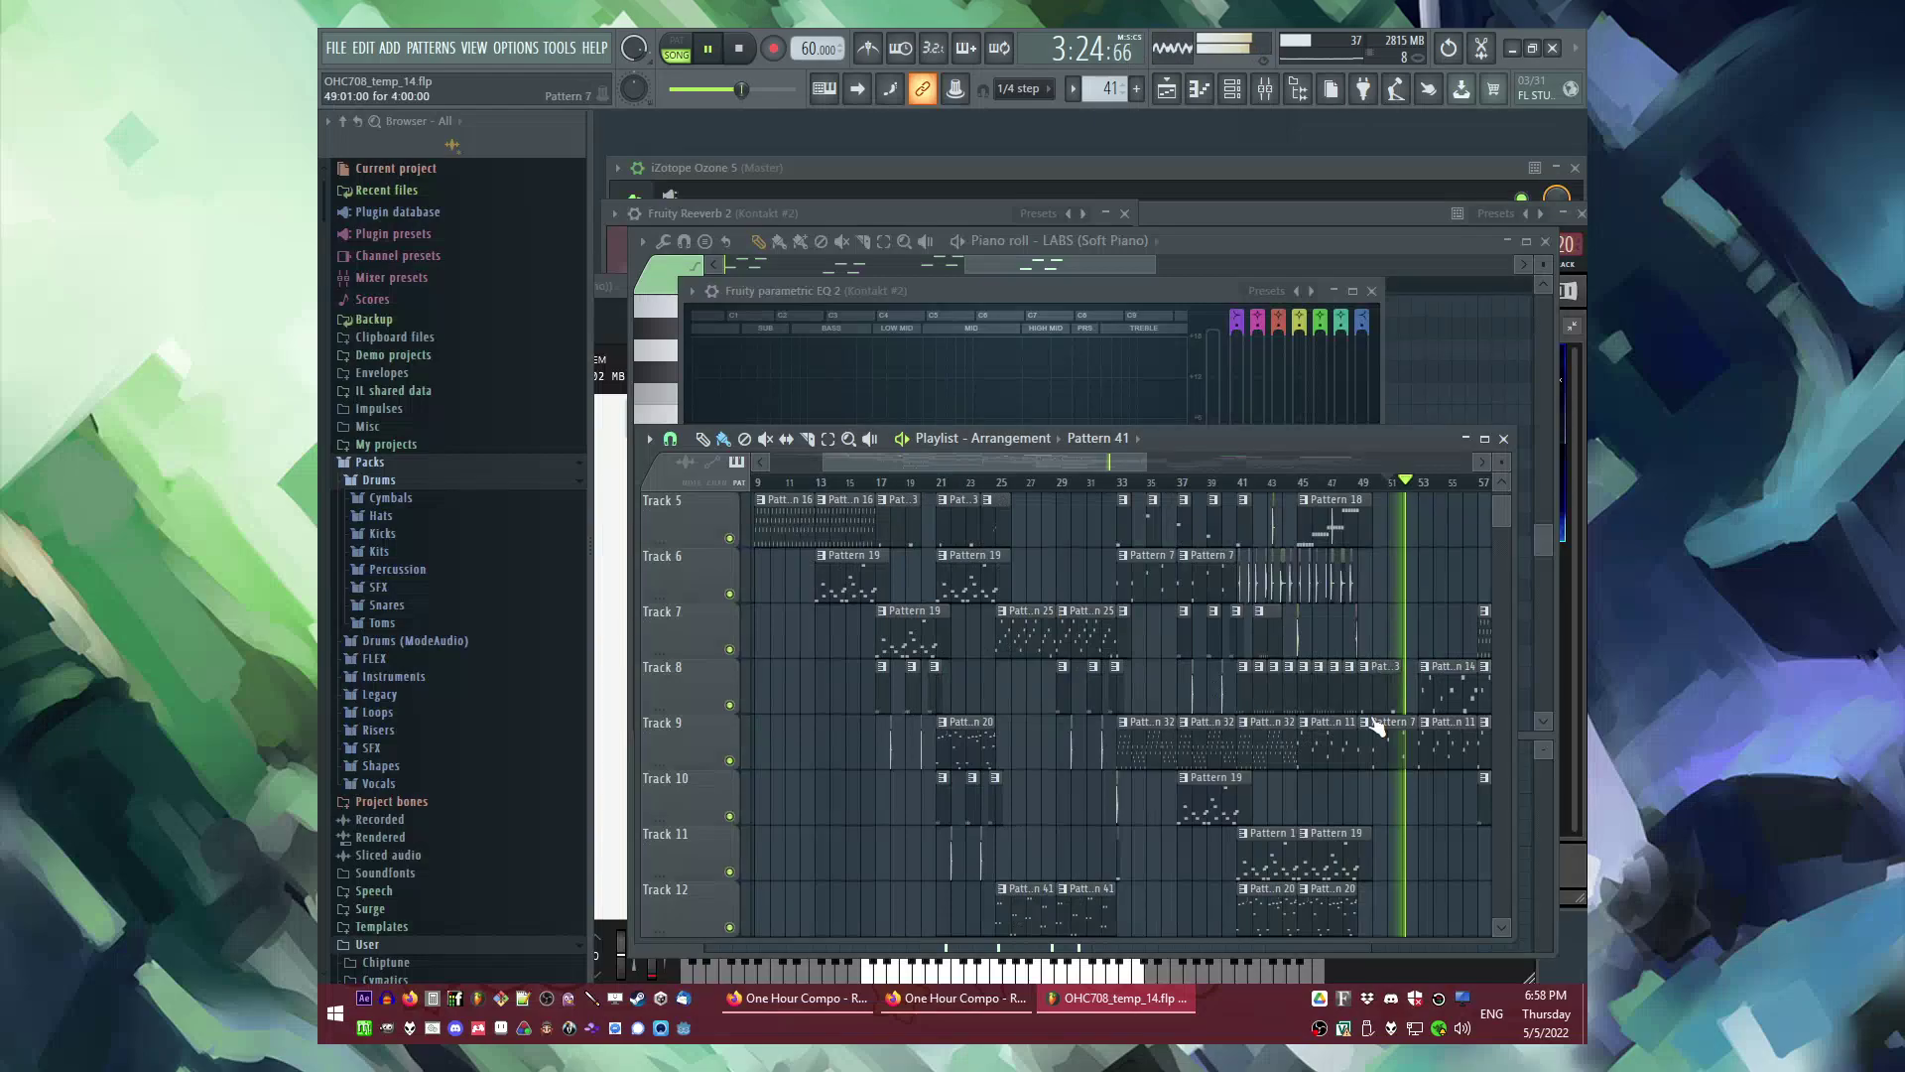
pyautogui.scroll(-2, 1373, 723)
pyautogui.scroll(4, 1300, 556)
pyautogui.click(1074, 485)
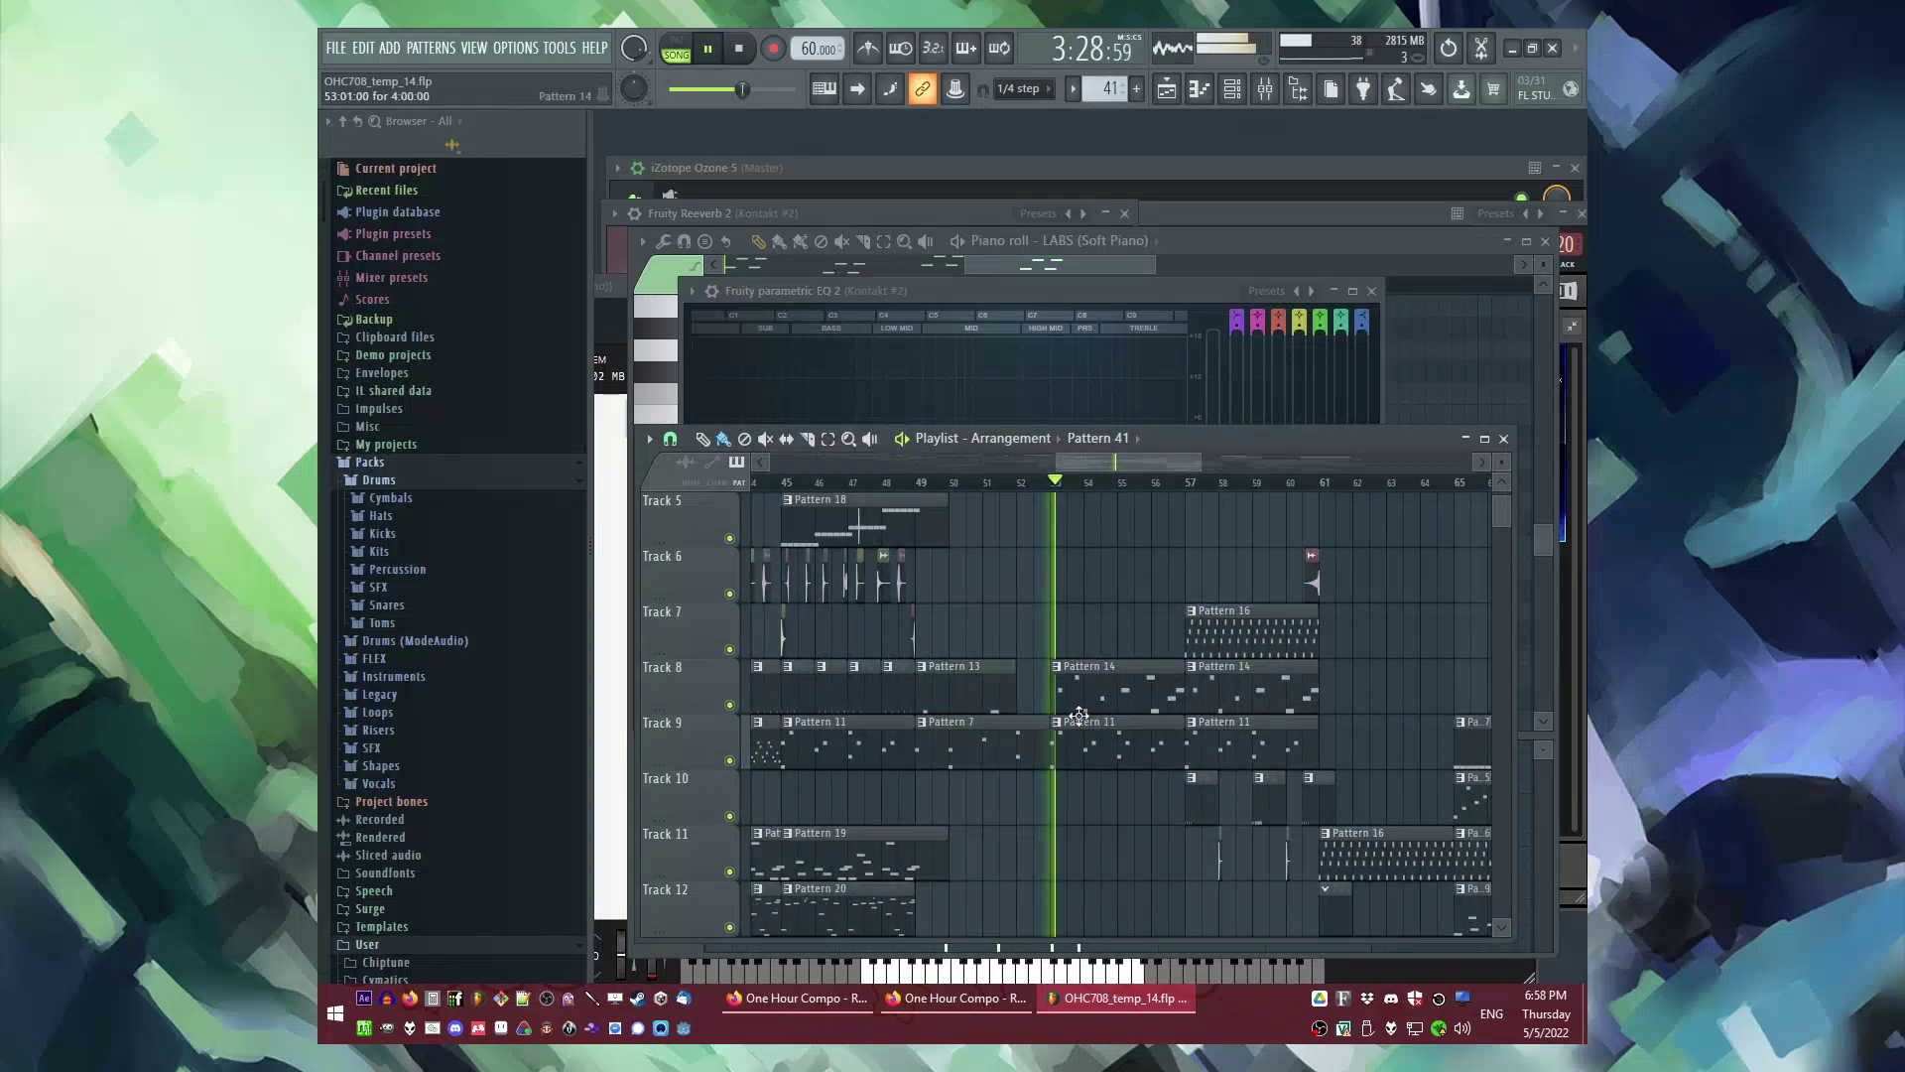
pyautogui.scroll(-3, 1077, 706)
pyautogui.scroll(-1, 1073, 720)
pyautogui.scroll(6, 1076, 736)
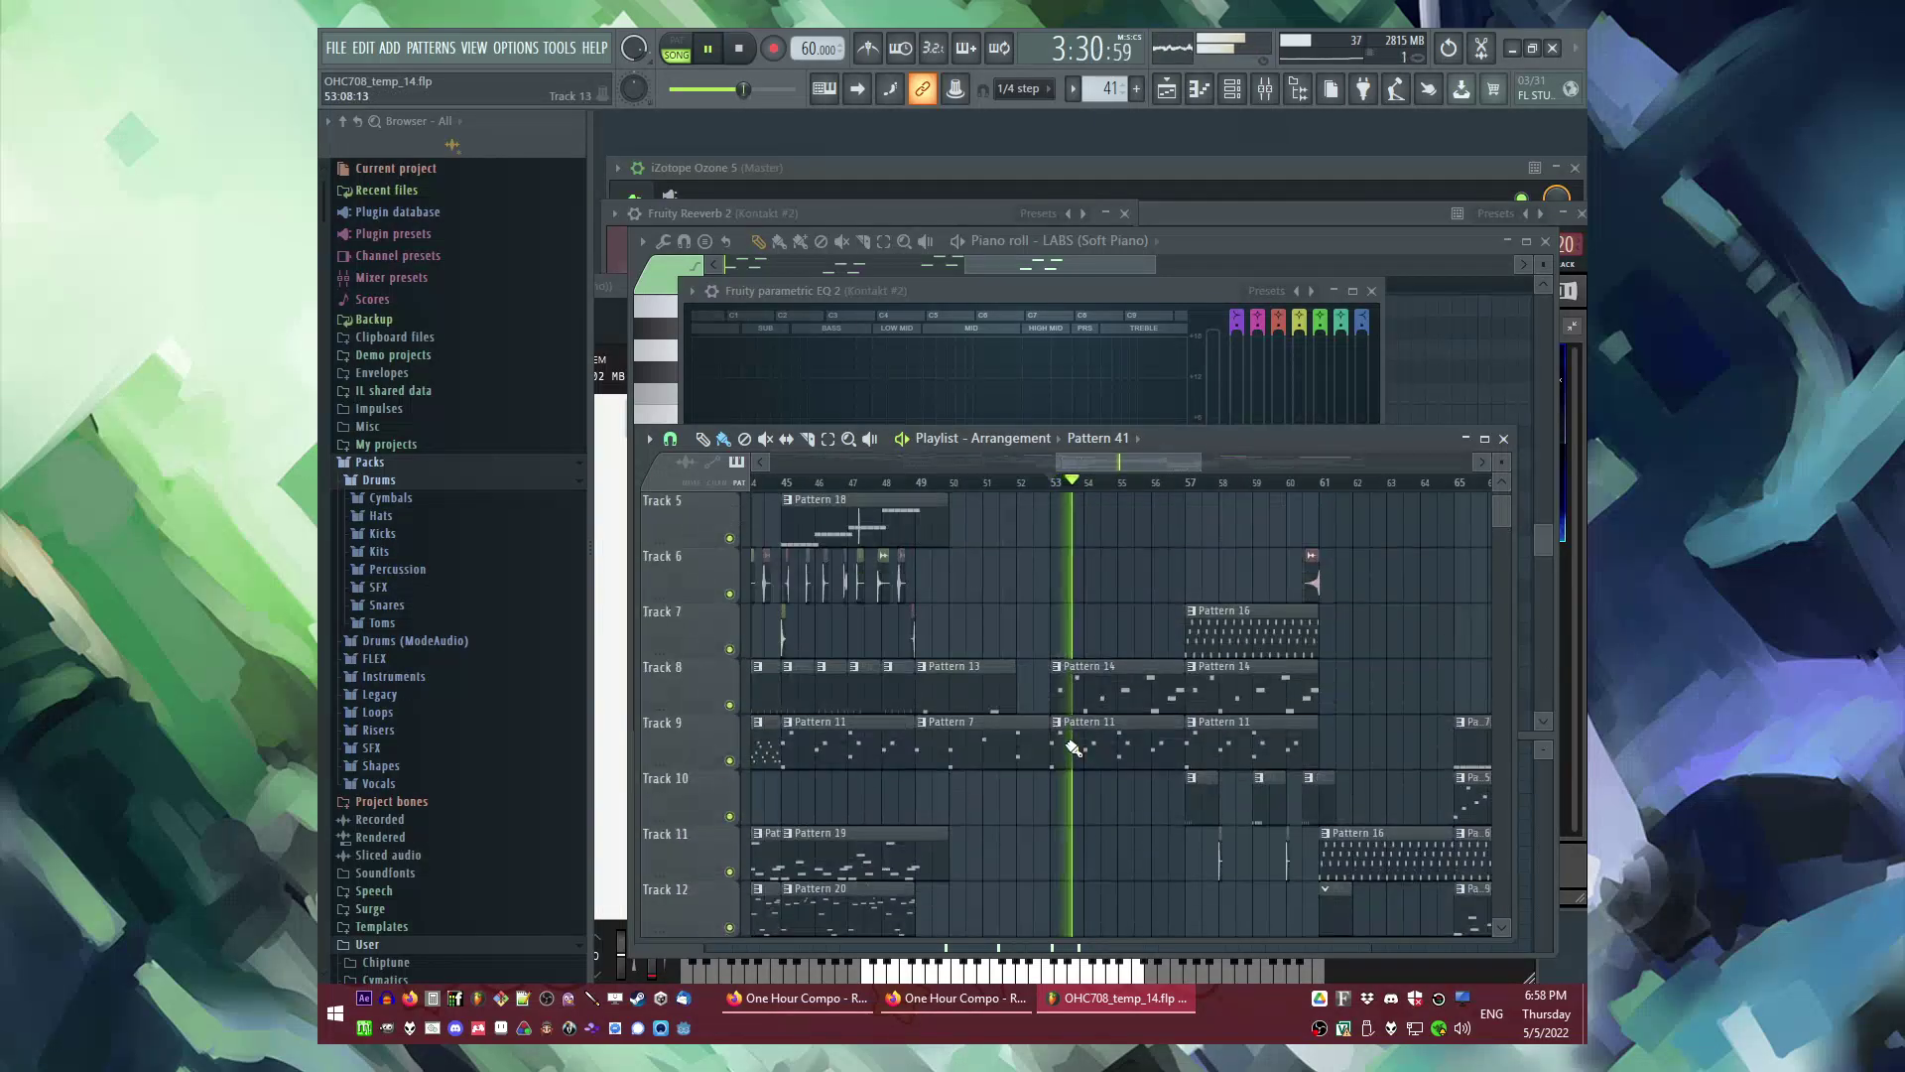
pyautogui.scroll(-3, 1134, 673)
pyautogui.scroll(2, 1131, 677)
# Step: Add a copy of the high riser clip on Track 5 from about bar 51, with its peak at bar 53
pyautogui.click(850, 635)
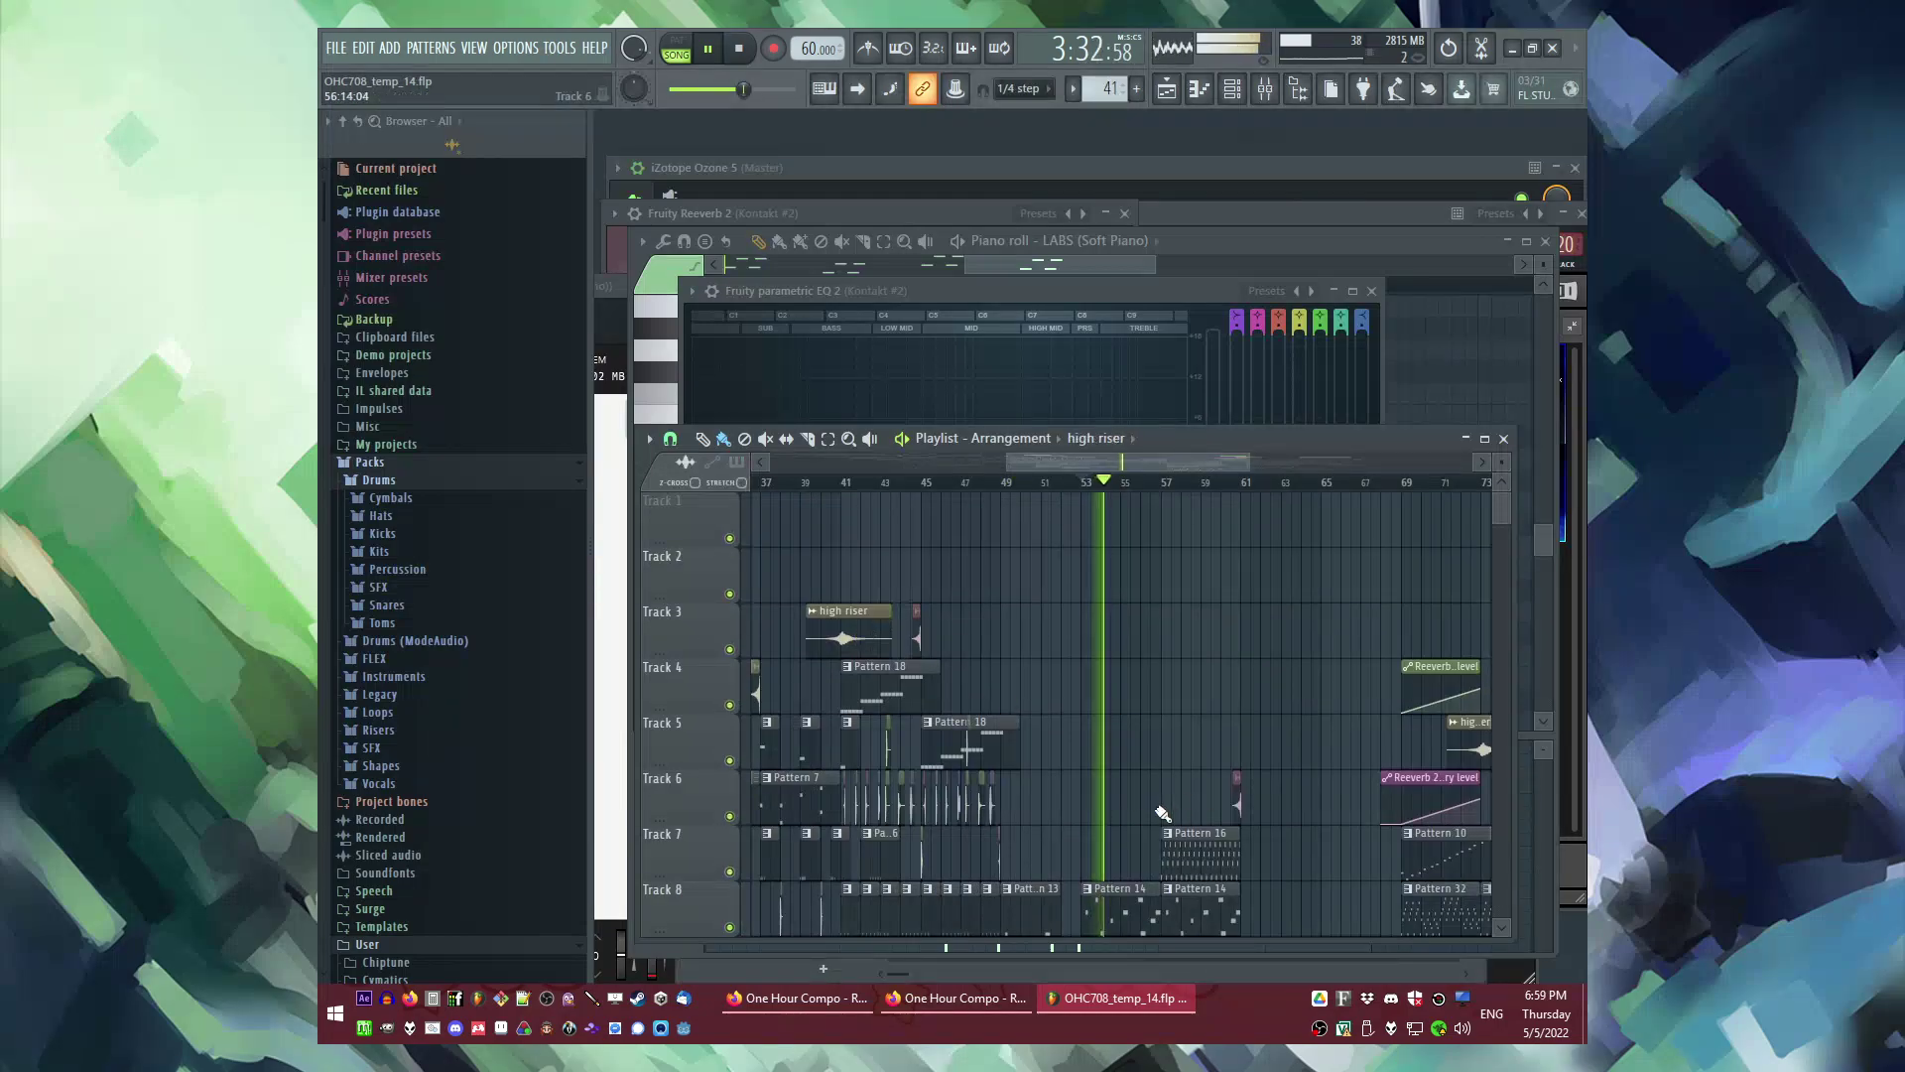
pyautogui.scroll(3, 1069, 742)
pyautogui.click(1095, 737)
pyautogui.scroll(3, 1220, 743)
pyautogui.moveTo(1217, 744); pyautogui.dragTo(1038, 737)
pyautogui.scroll(-6, 1038, 737)
pyautogui.scroll(-1, 1037, 739)
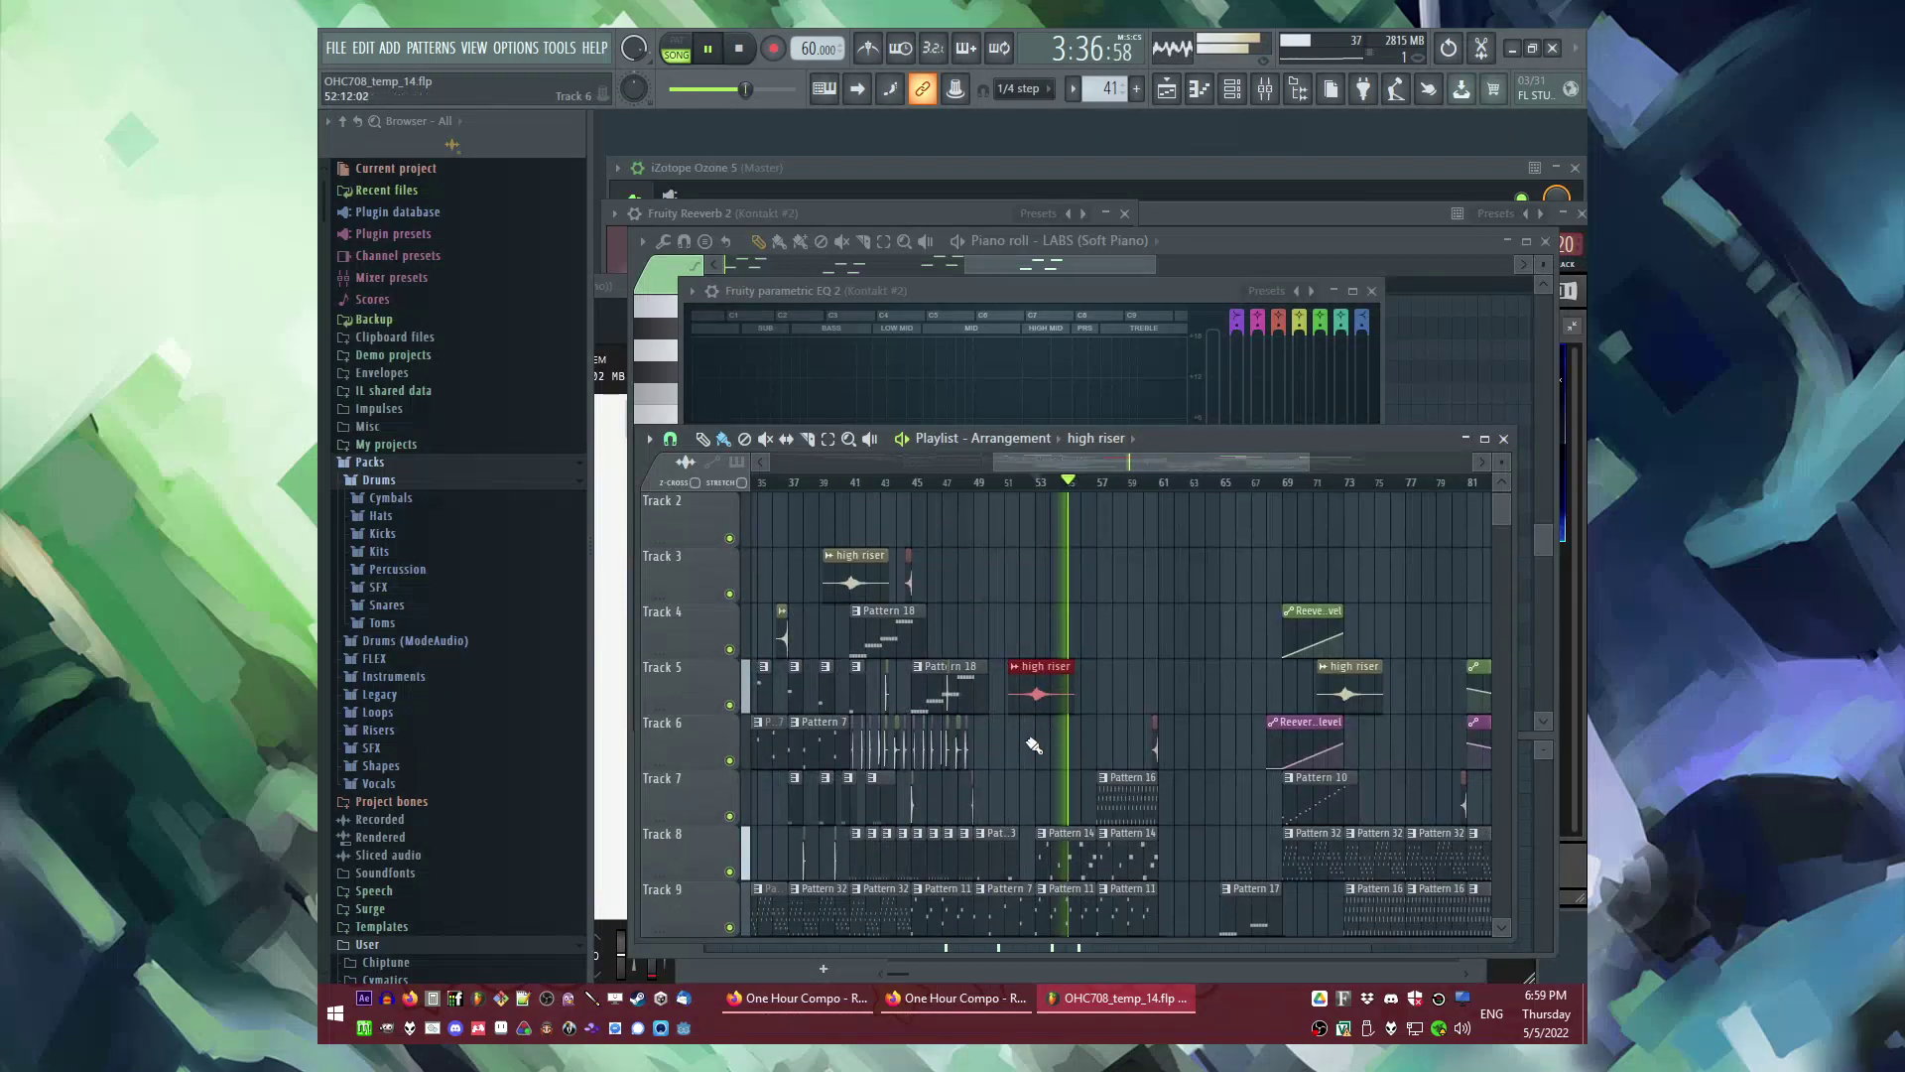
# Step: Make the new high riser clip on Track 5 unique so it has its own audio channel
pyautogui.scroll(2, 1038, 739)
pyautogui.click(1101, 482)
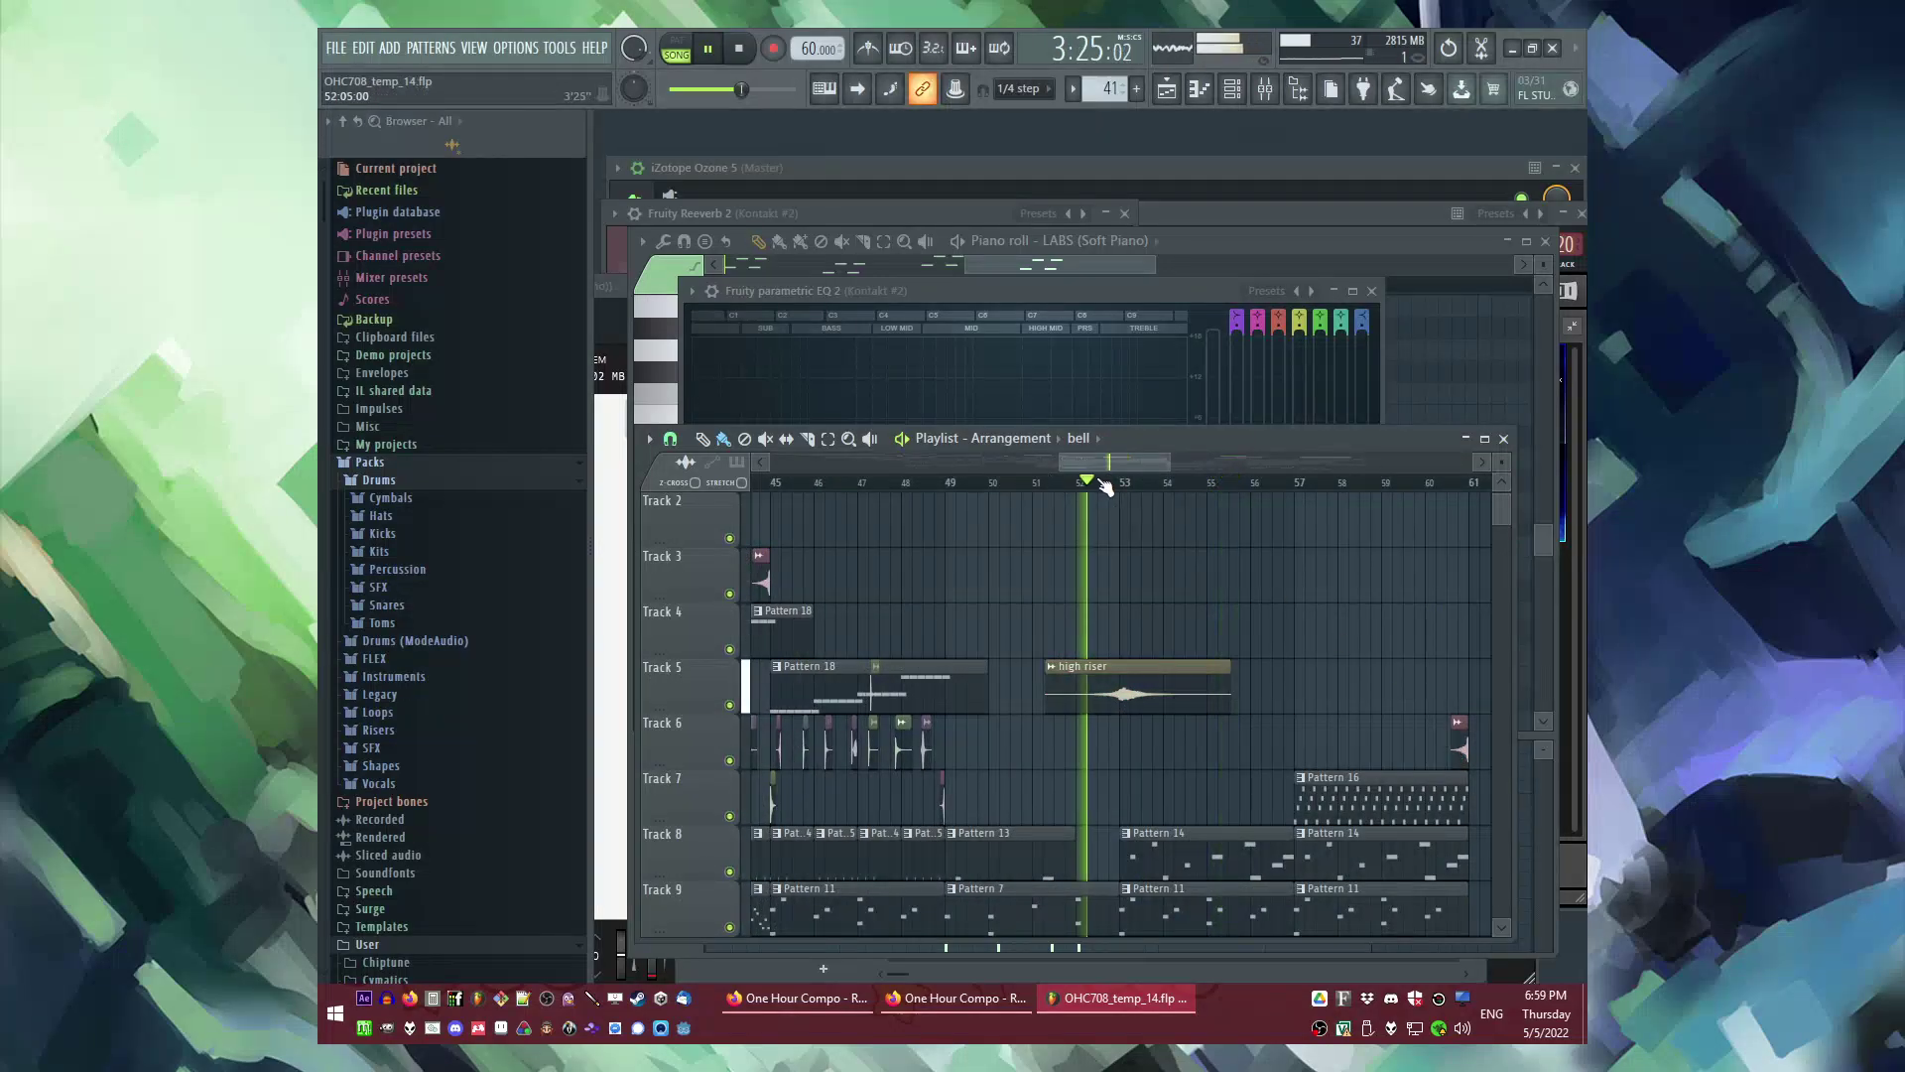
pyautogui.click(1092, 440)
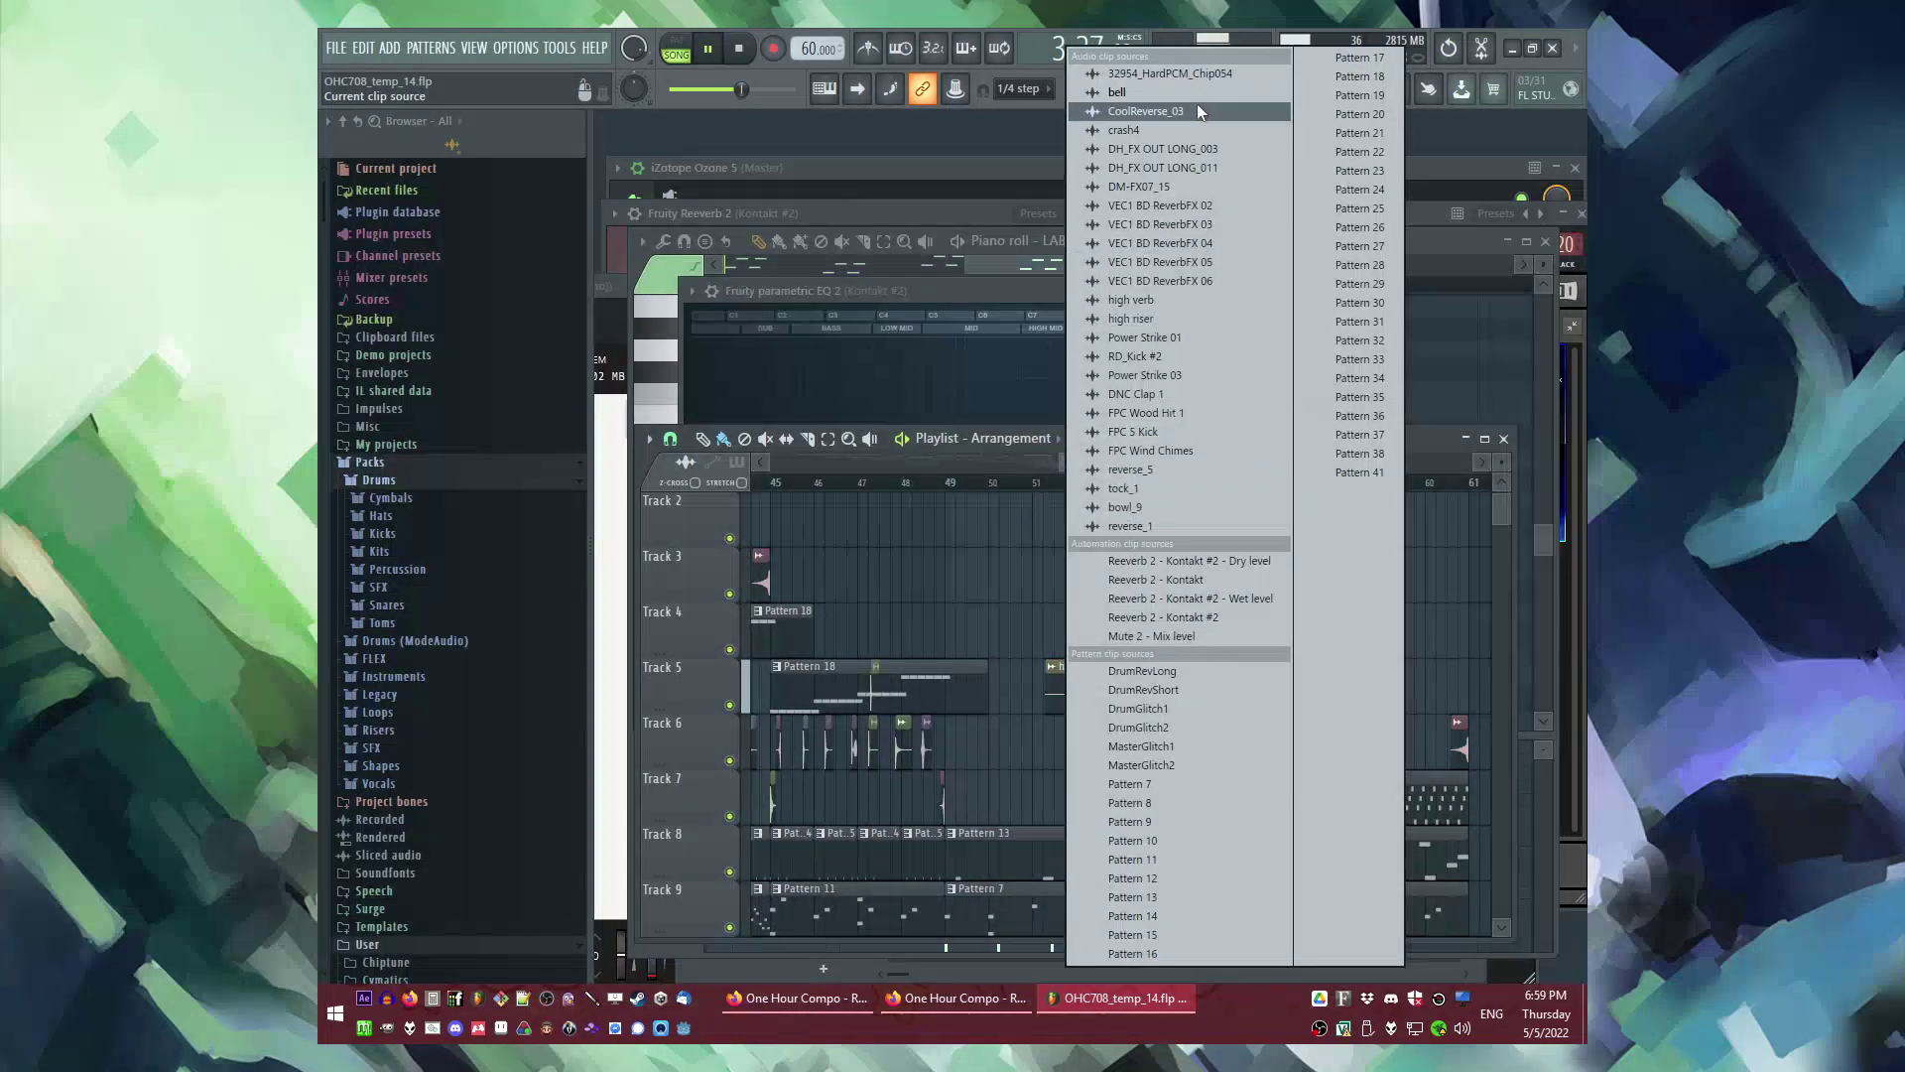
pyautogui.click(982, 600)
pyautogui.click(1052, 665)
pyautogui.click(1117, 677)
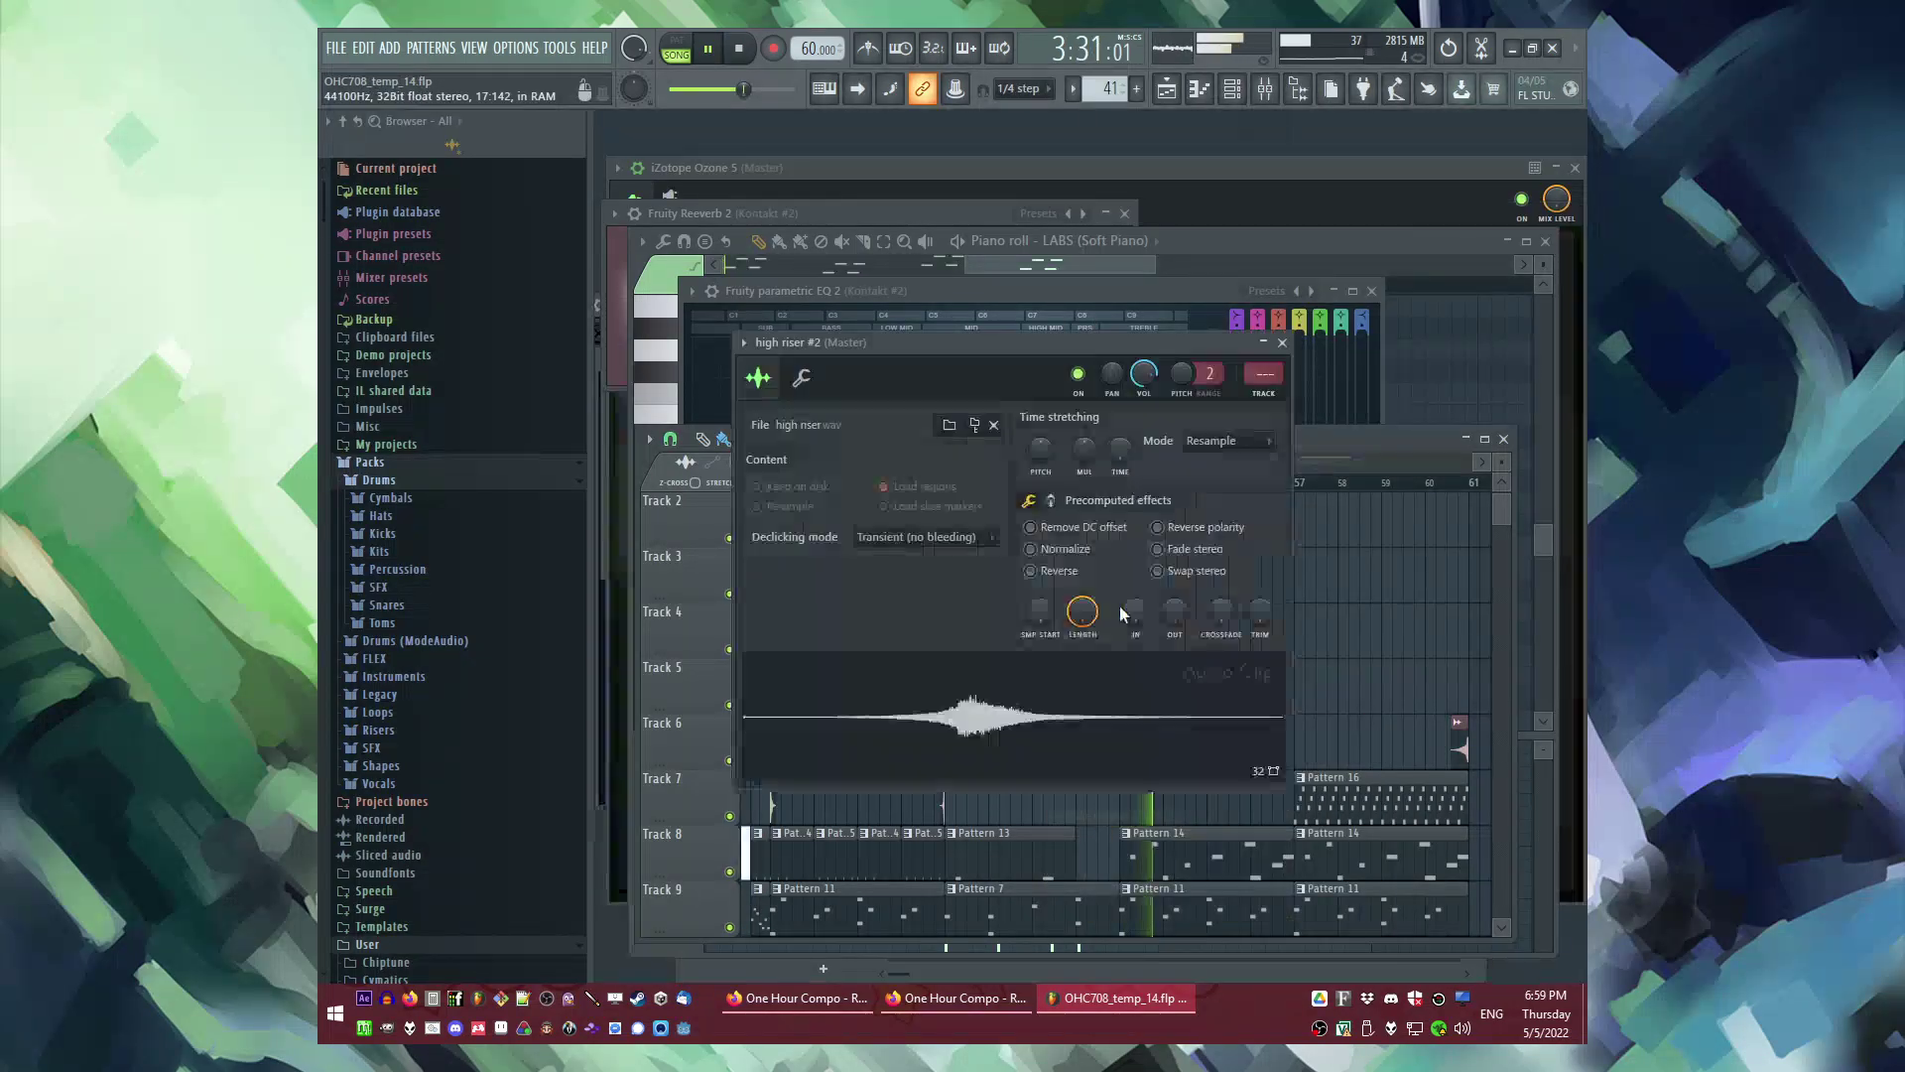
# Step: Lower the high riser #2 channel volume to 42% while listening to the transition into bar 53
pyautogui.click(1121, 483)
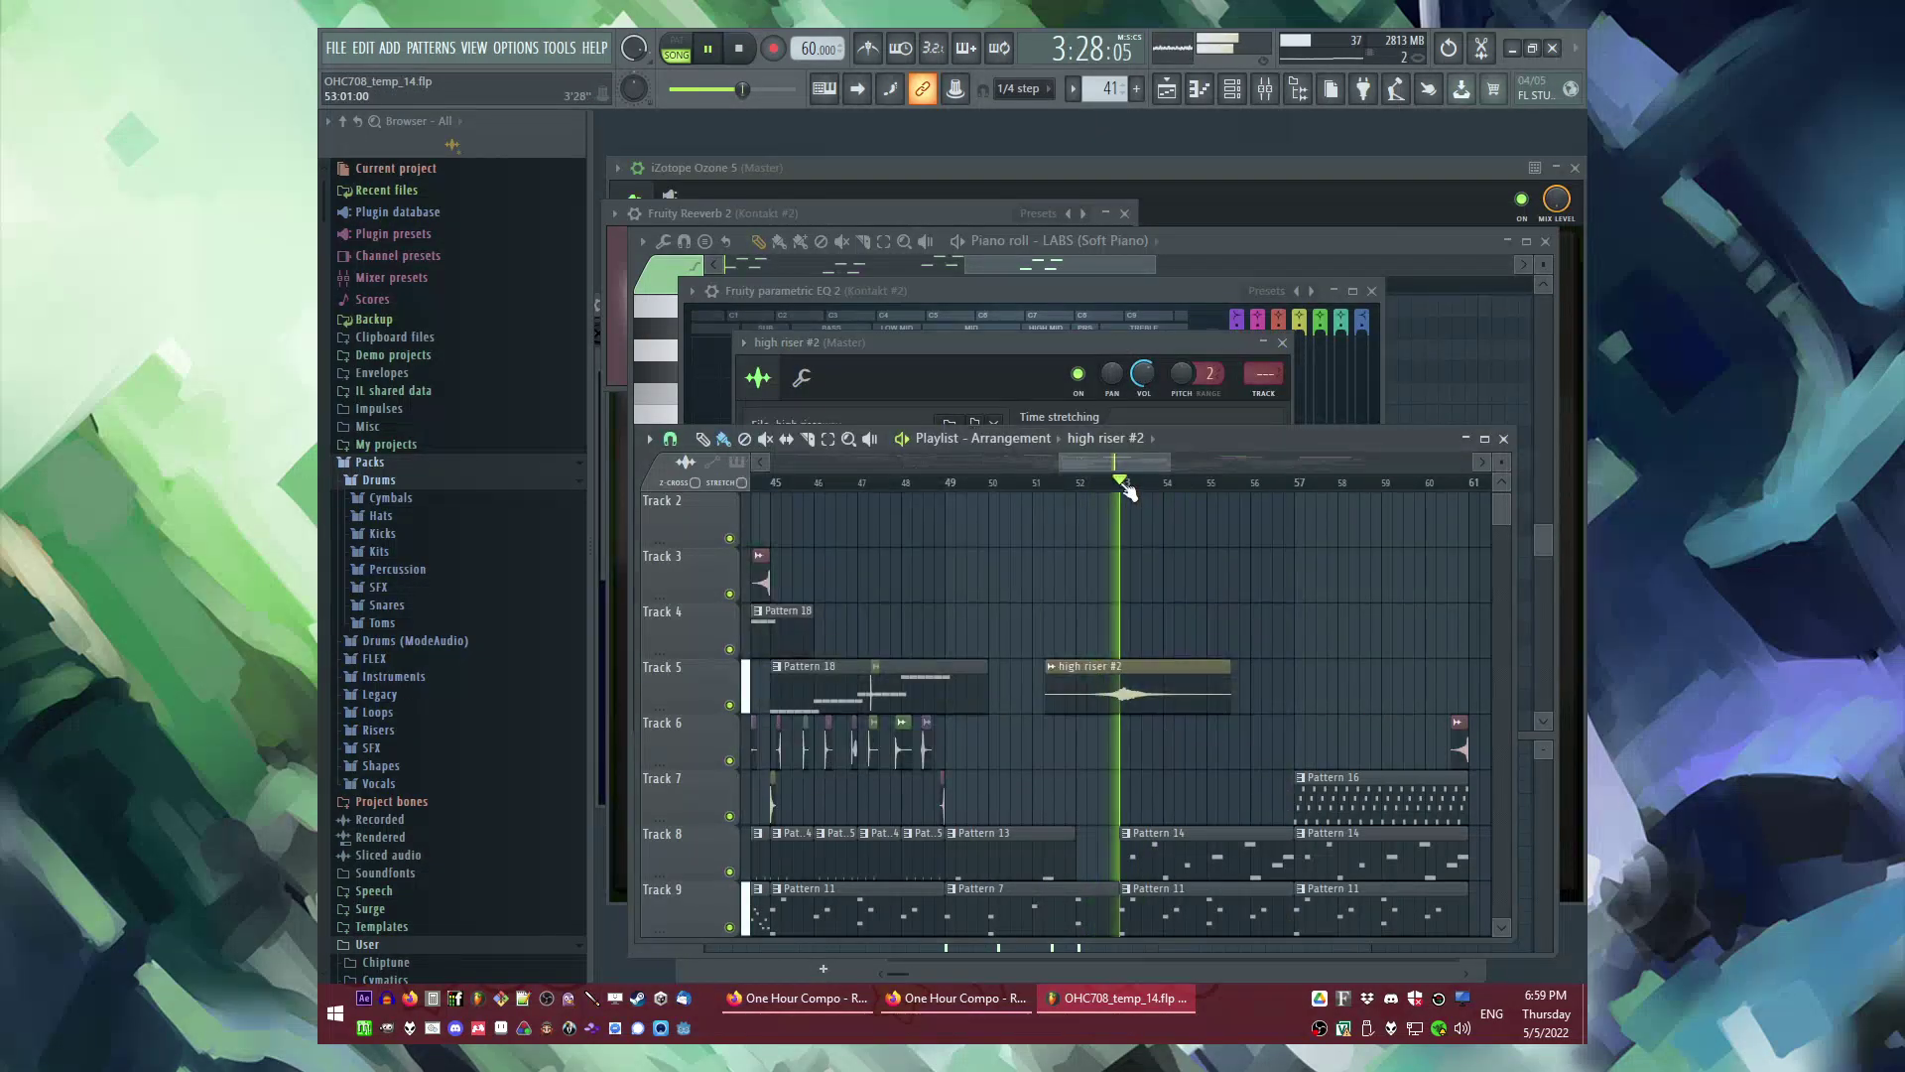
pyautogui.press('space')
pyautogui.click(1154, 375)
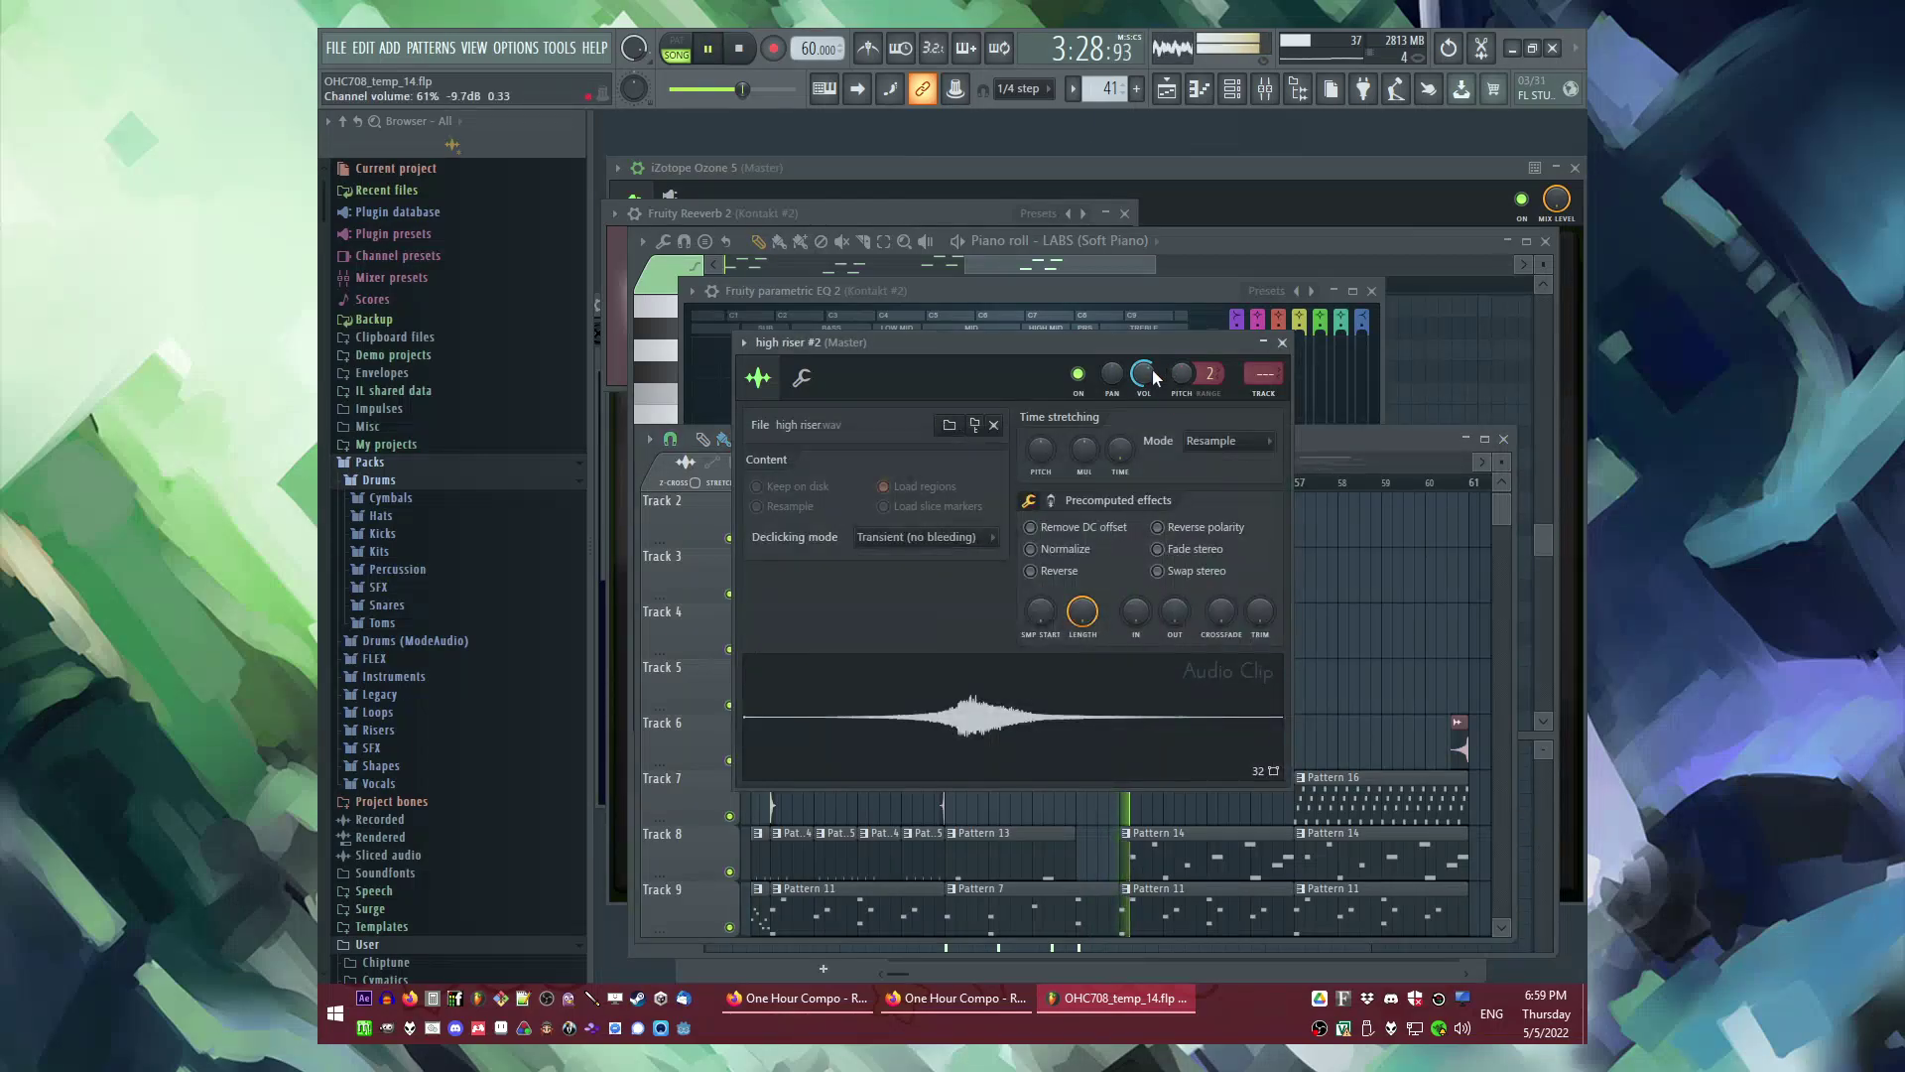
pyautogui.rightClick(1371, 620)
pyautogui.click(1104, 484)
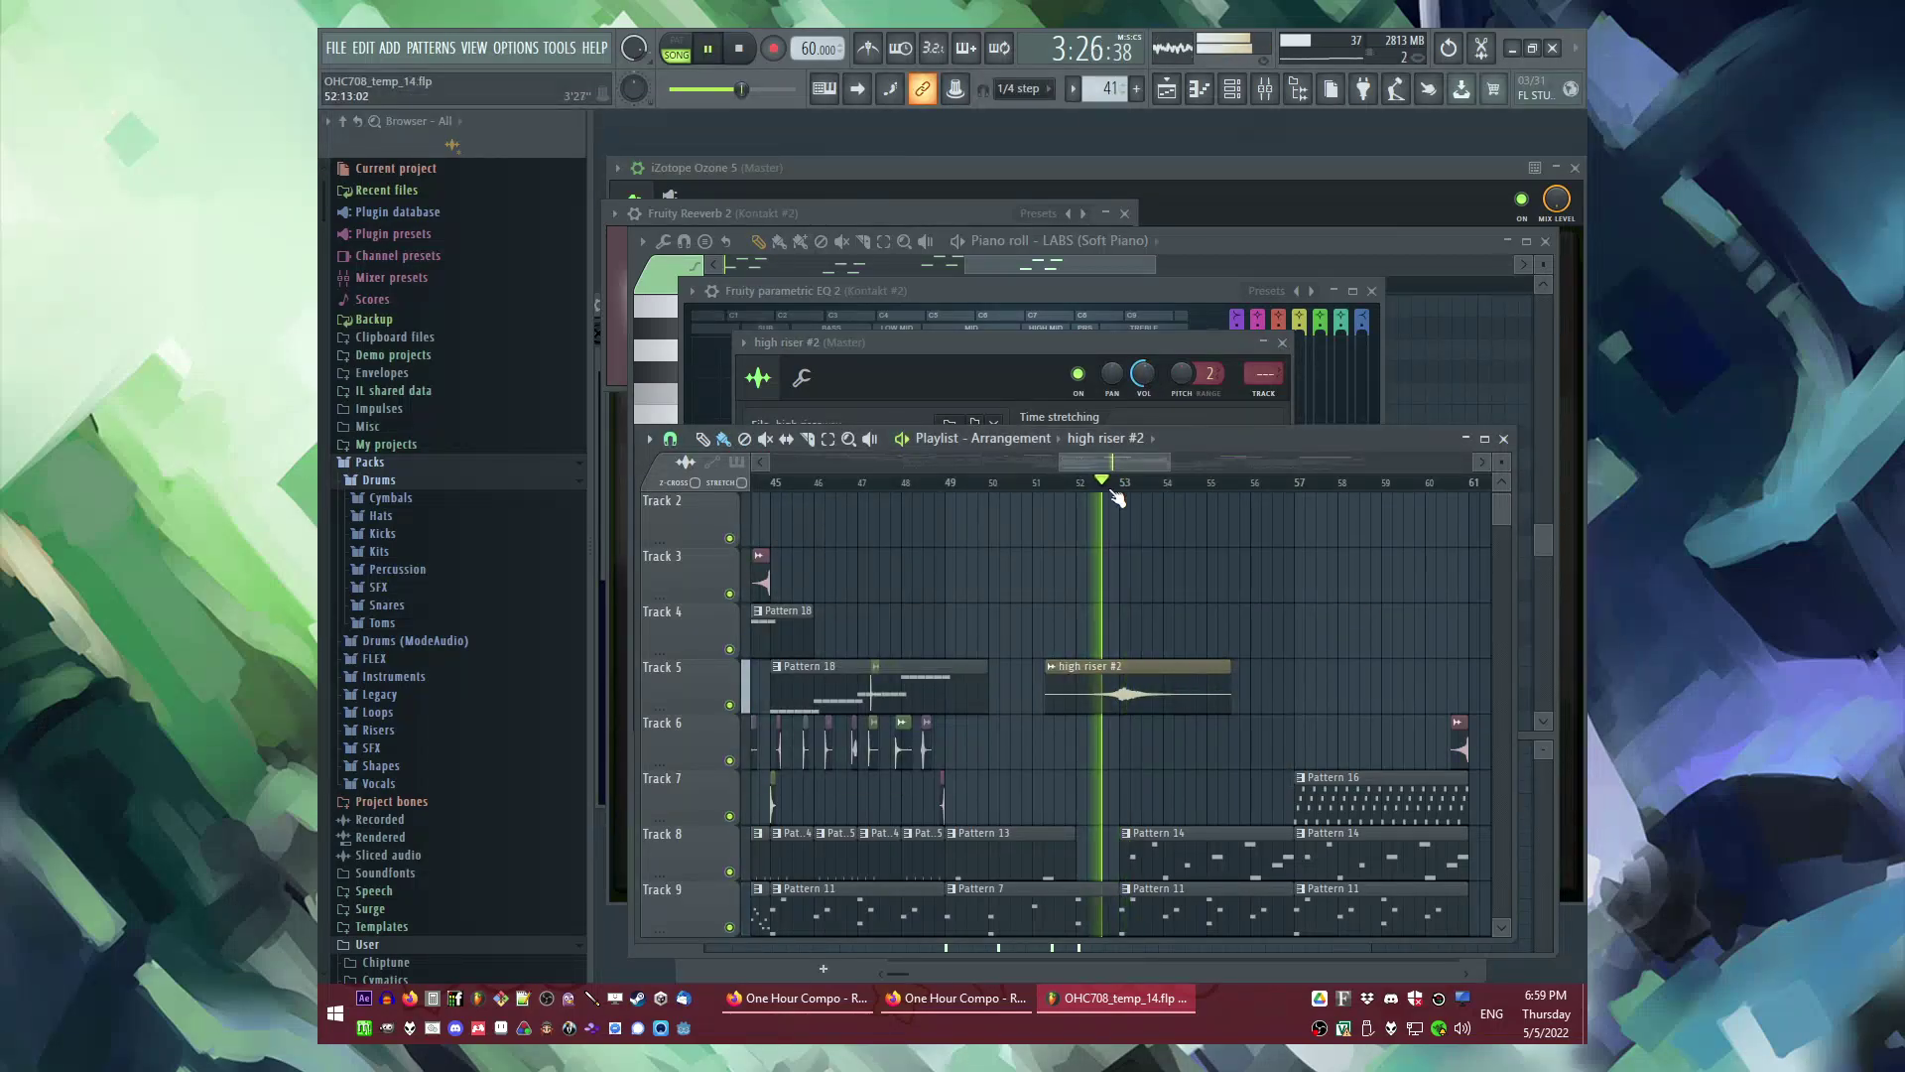
pyautogui.scroll(-5, 1110, 490)
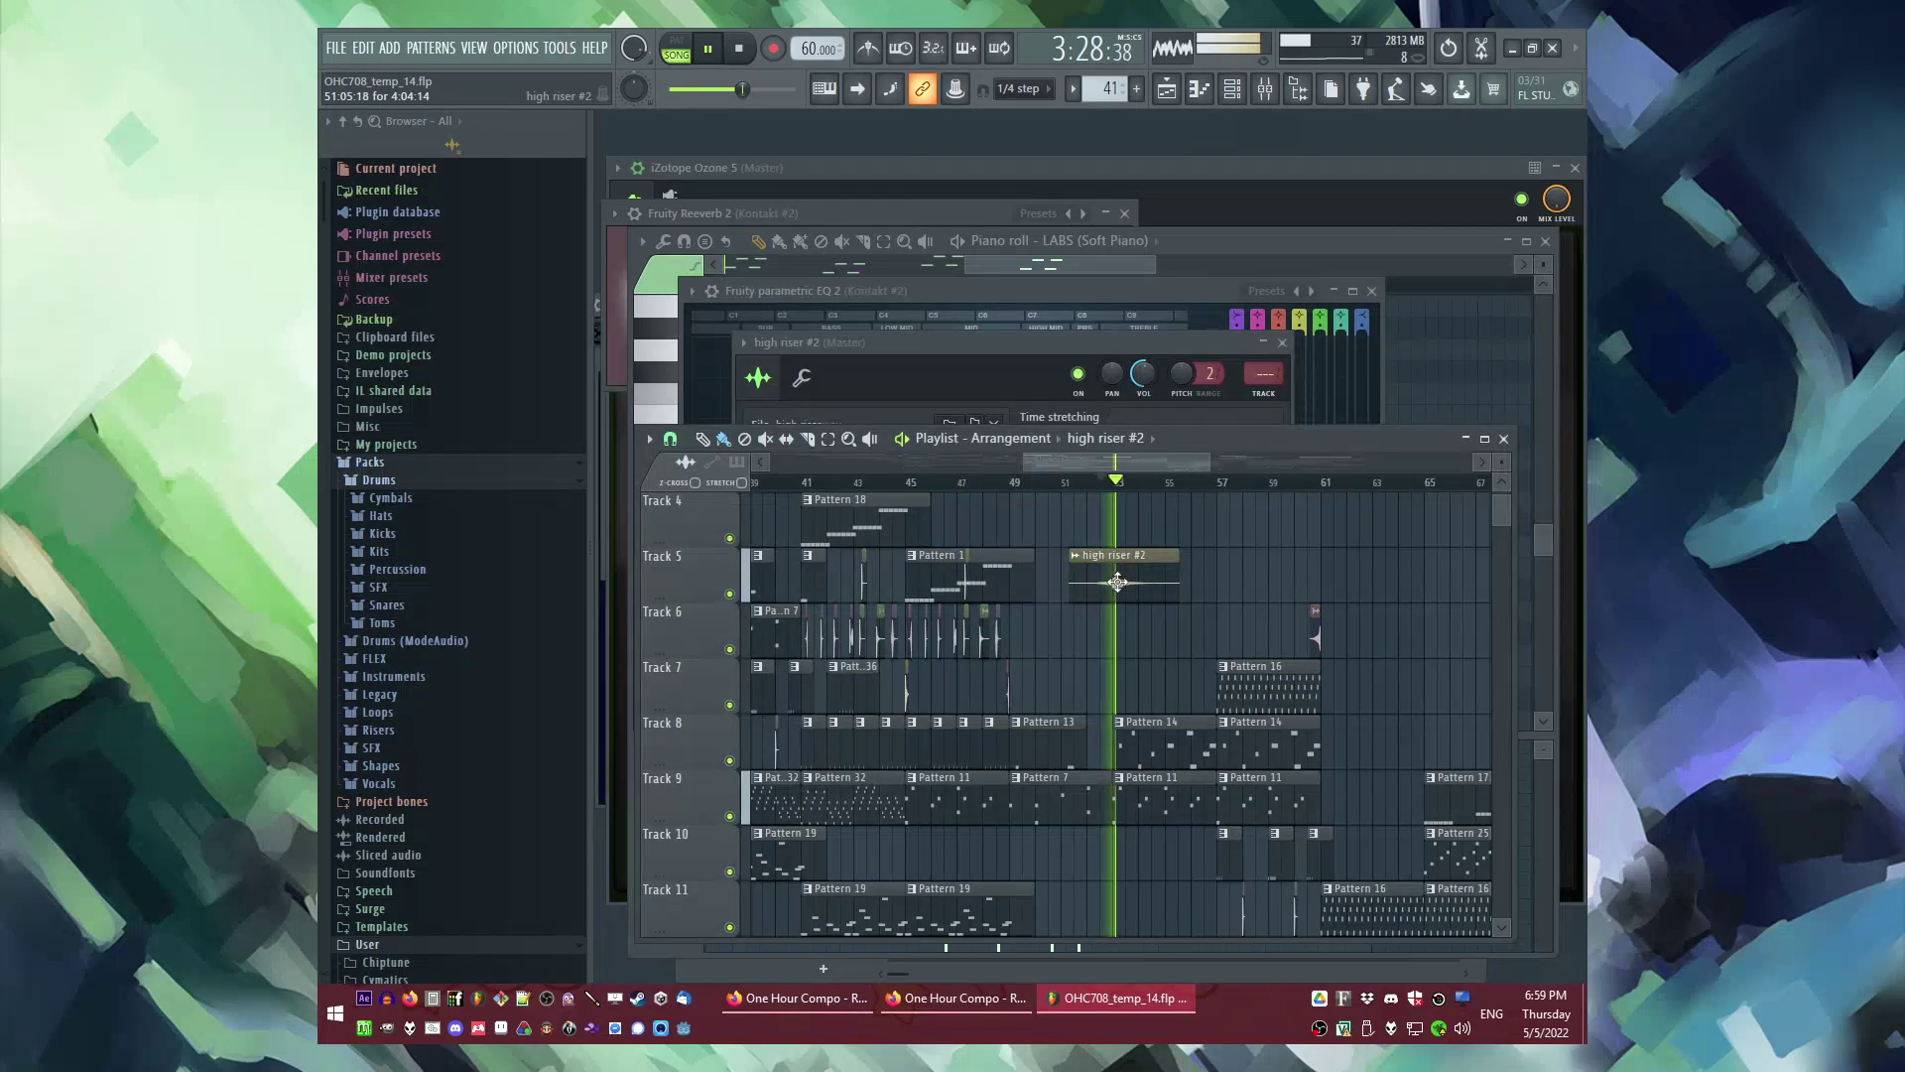
pyautogui.moveTo(1143, 381); pyautogui.dragTo(1143, 396)
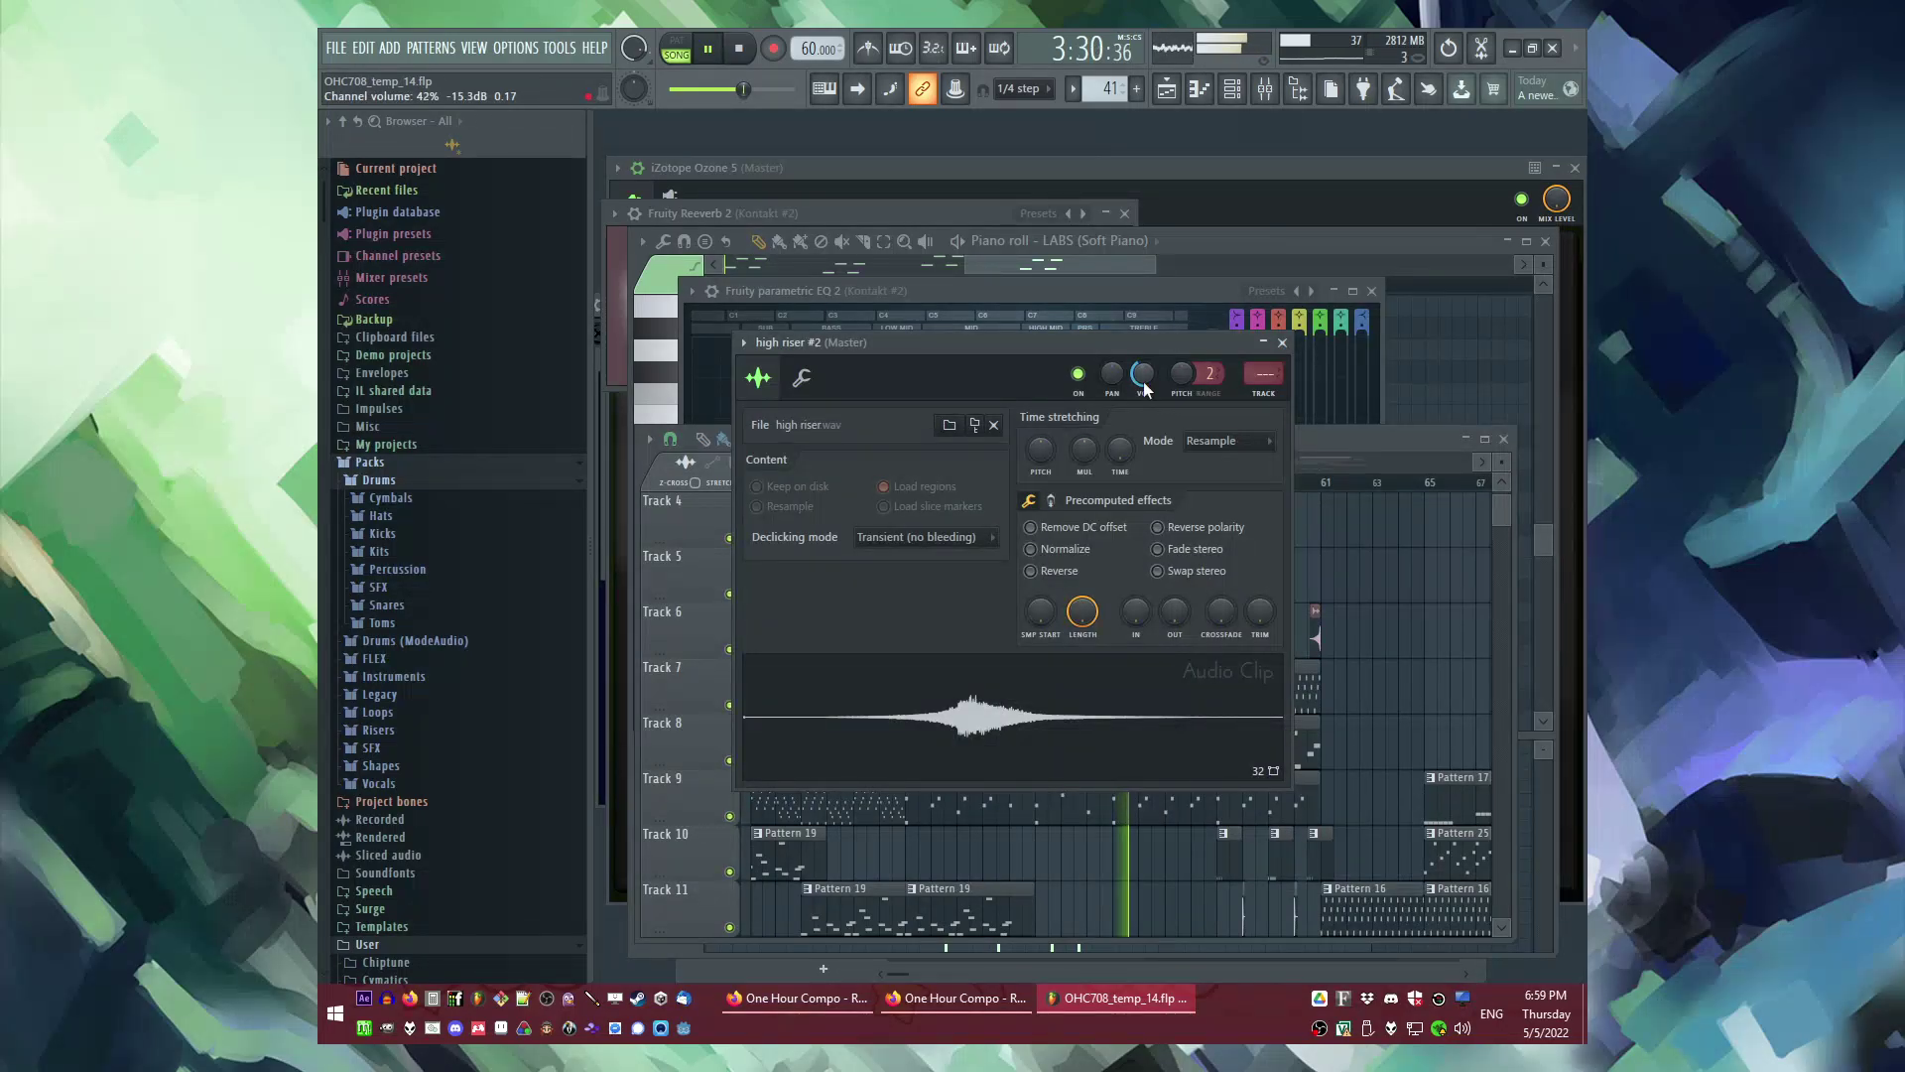
pyautogui.rightClick(1358, 563)
# Step: Listen to the original high riser around bar 41 and check the mixer routing of high riser #2
pyautogui.scroll(-4, 1330, 561)
pyautogui.scroll(3, 1171, 558)
pyautogui.scroll(5, 1141, 550)
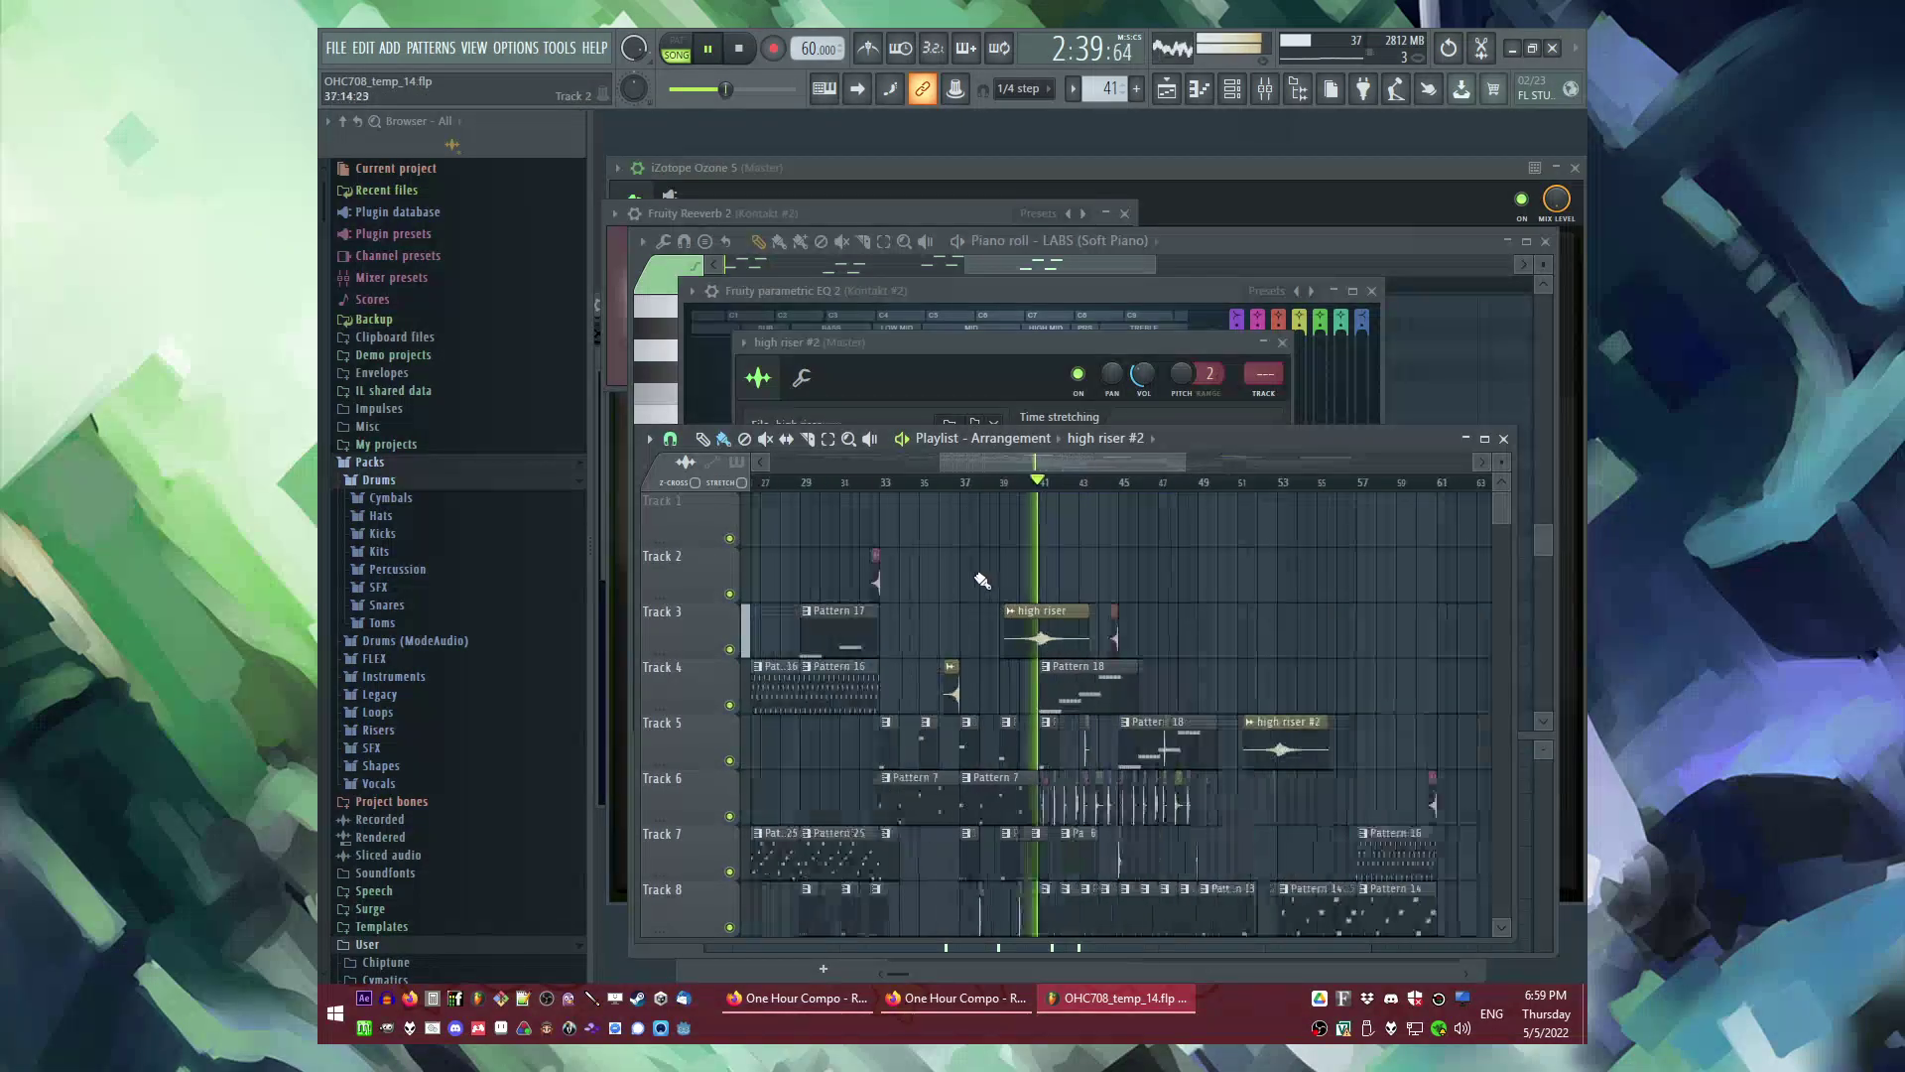
pyautogui.moveTo(1144, 377); pyautogui.dragTo(1153, 382)
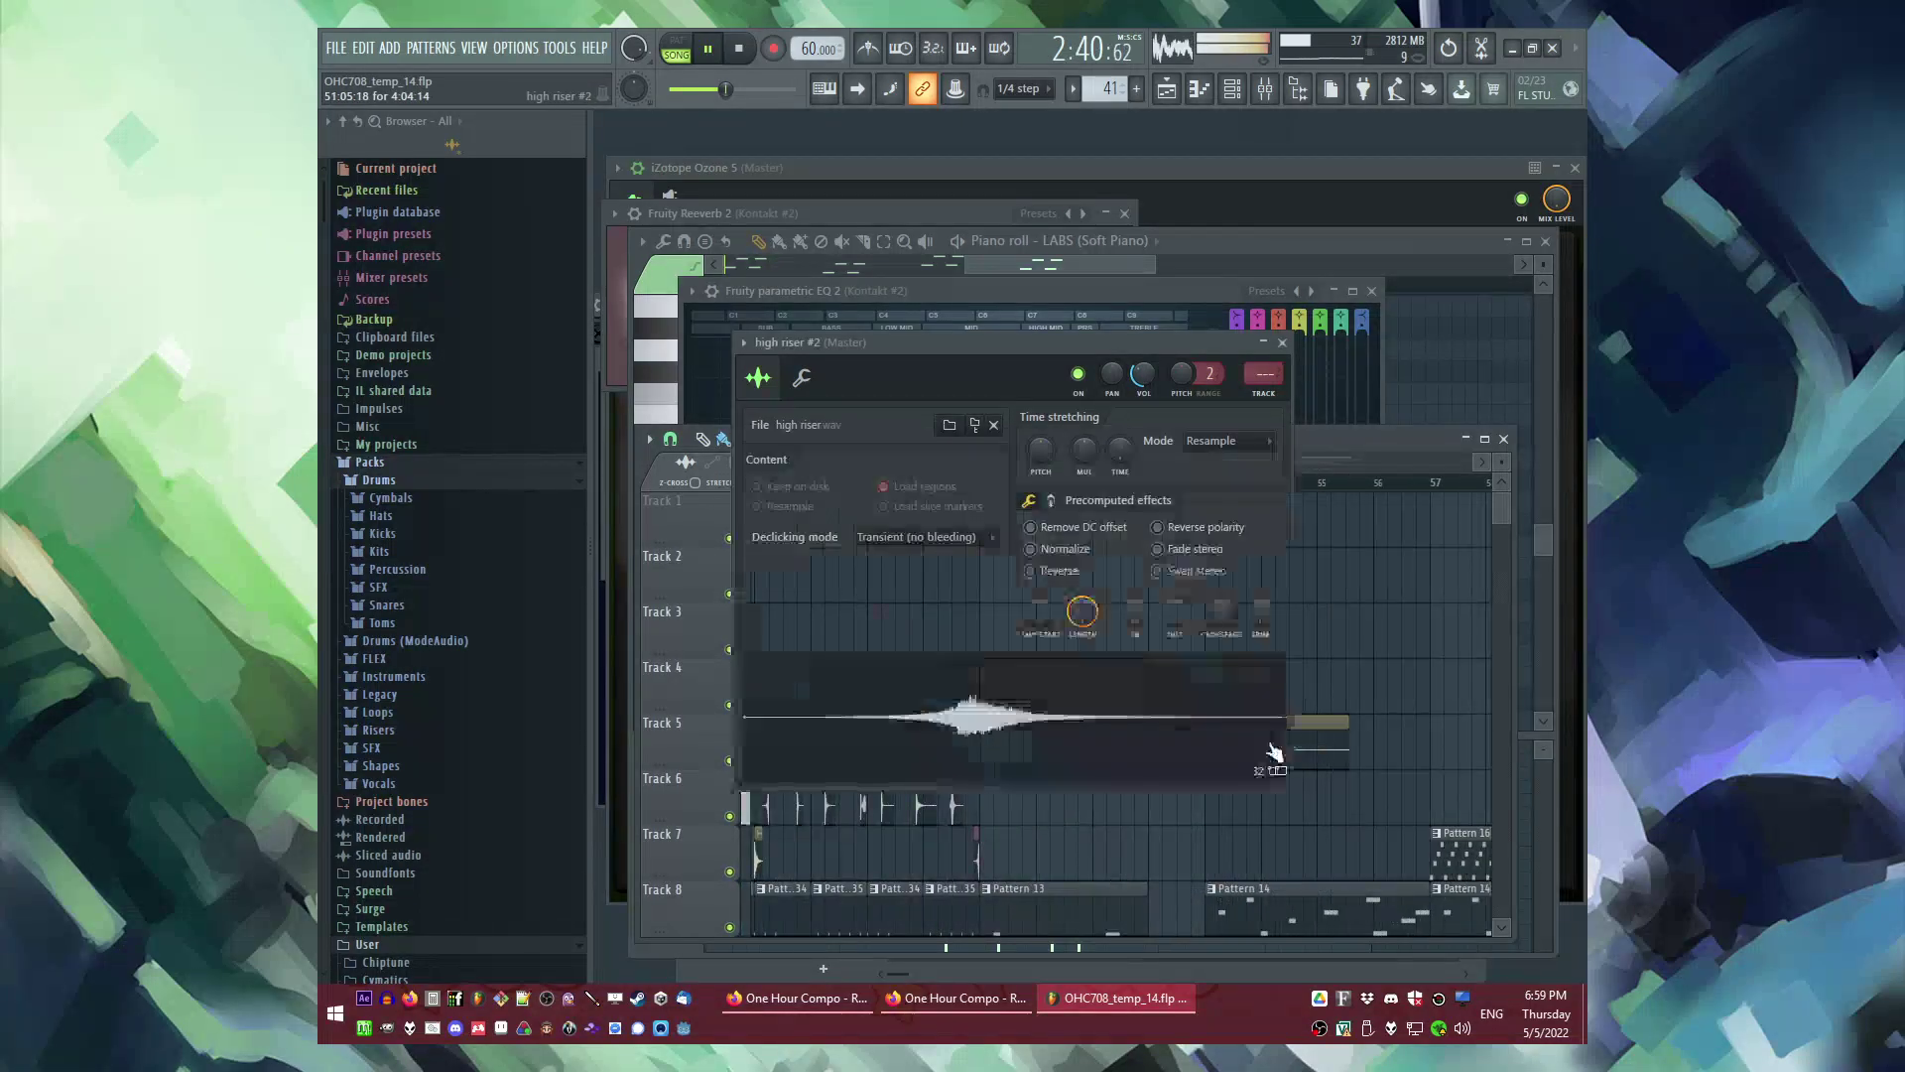
pyautogui.rightClick(1356, 592)
pyautogui.scroll(-4, 1307, 588)
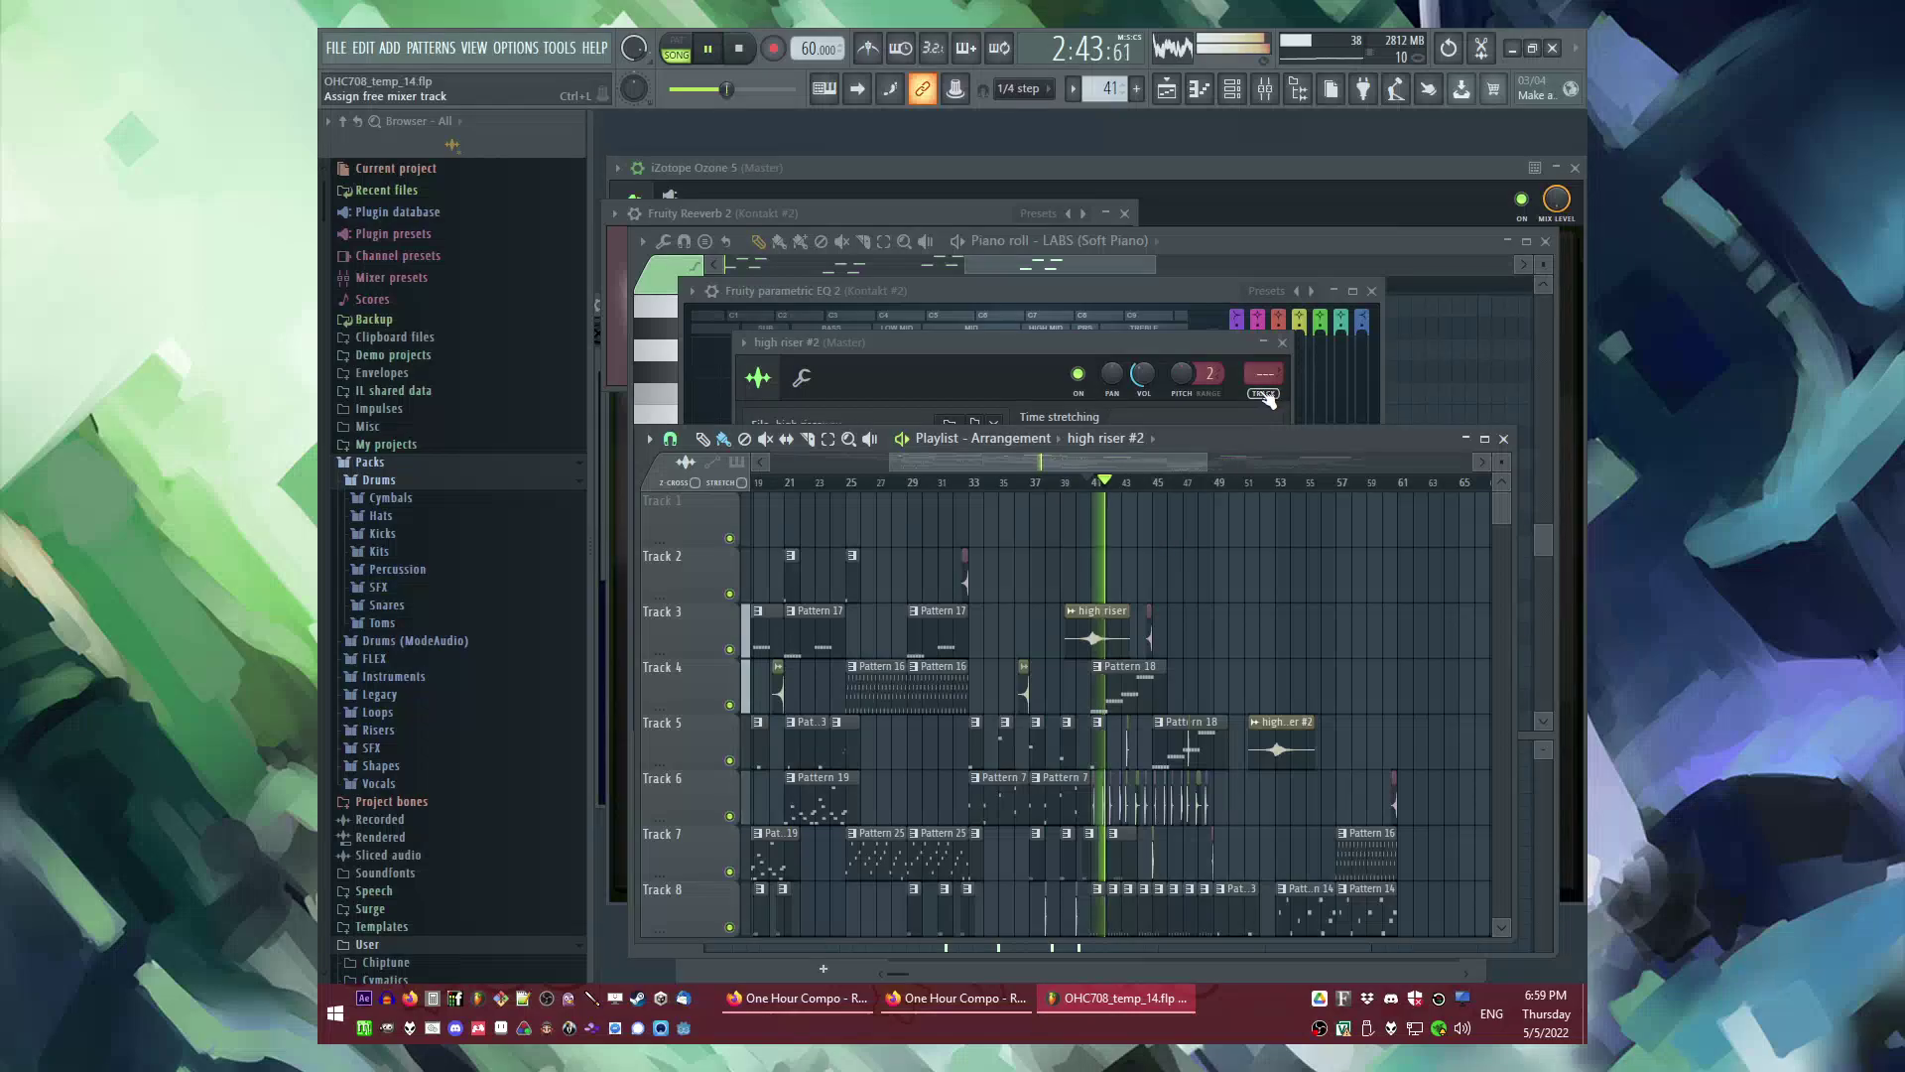
# Step: Add Fruity Reeverb 2 to the original high riser's mixer track and enlarge the reverb's room size
pyautogui.doubleClick(1098, 620)
pyautogui.doubleClick(1137, 248)
pyautogui.click(1286, 599)
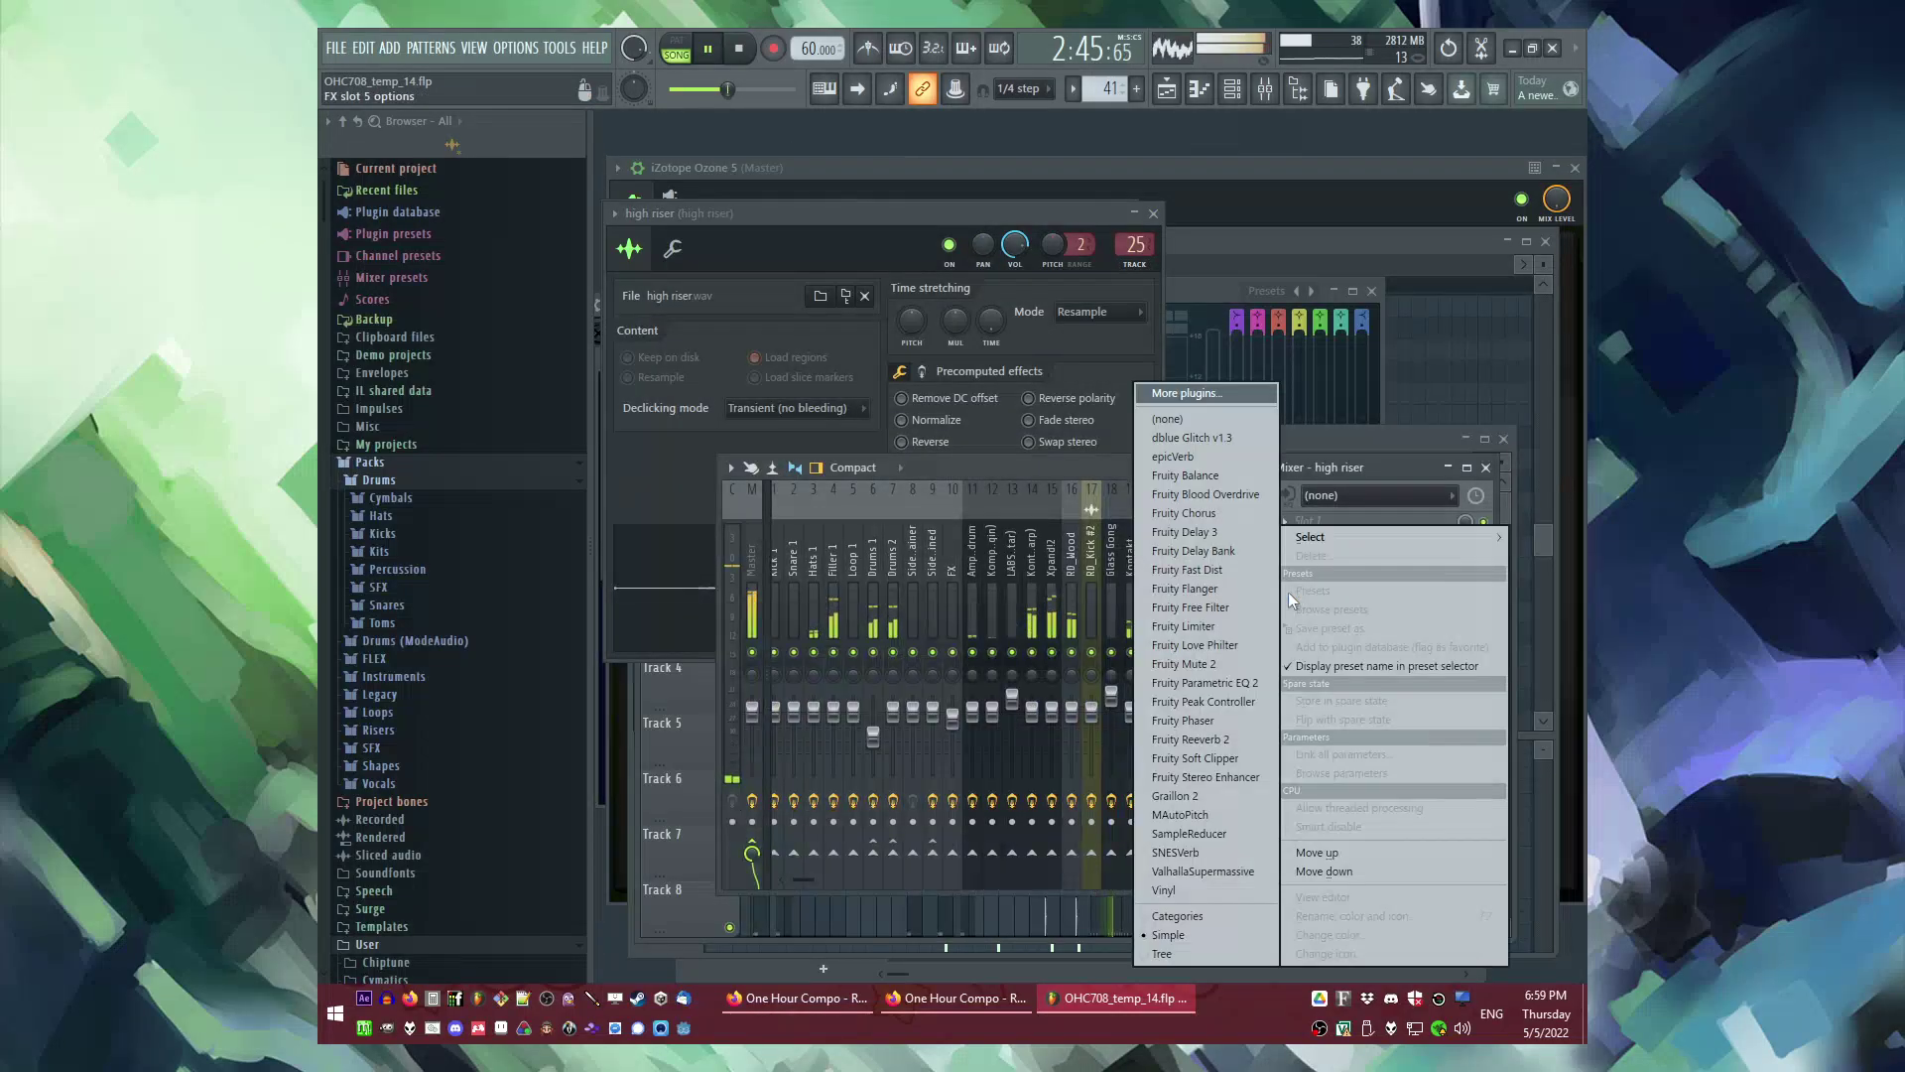
pyautogui.click(1203, 741)
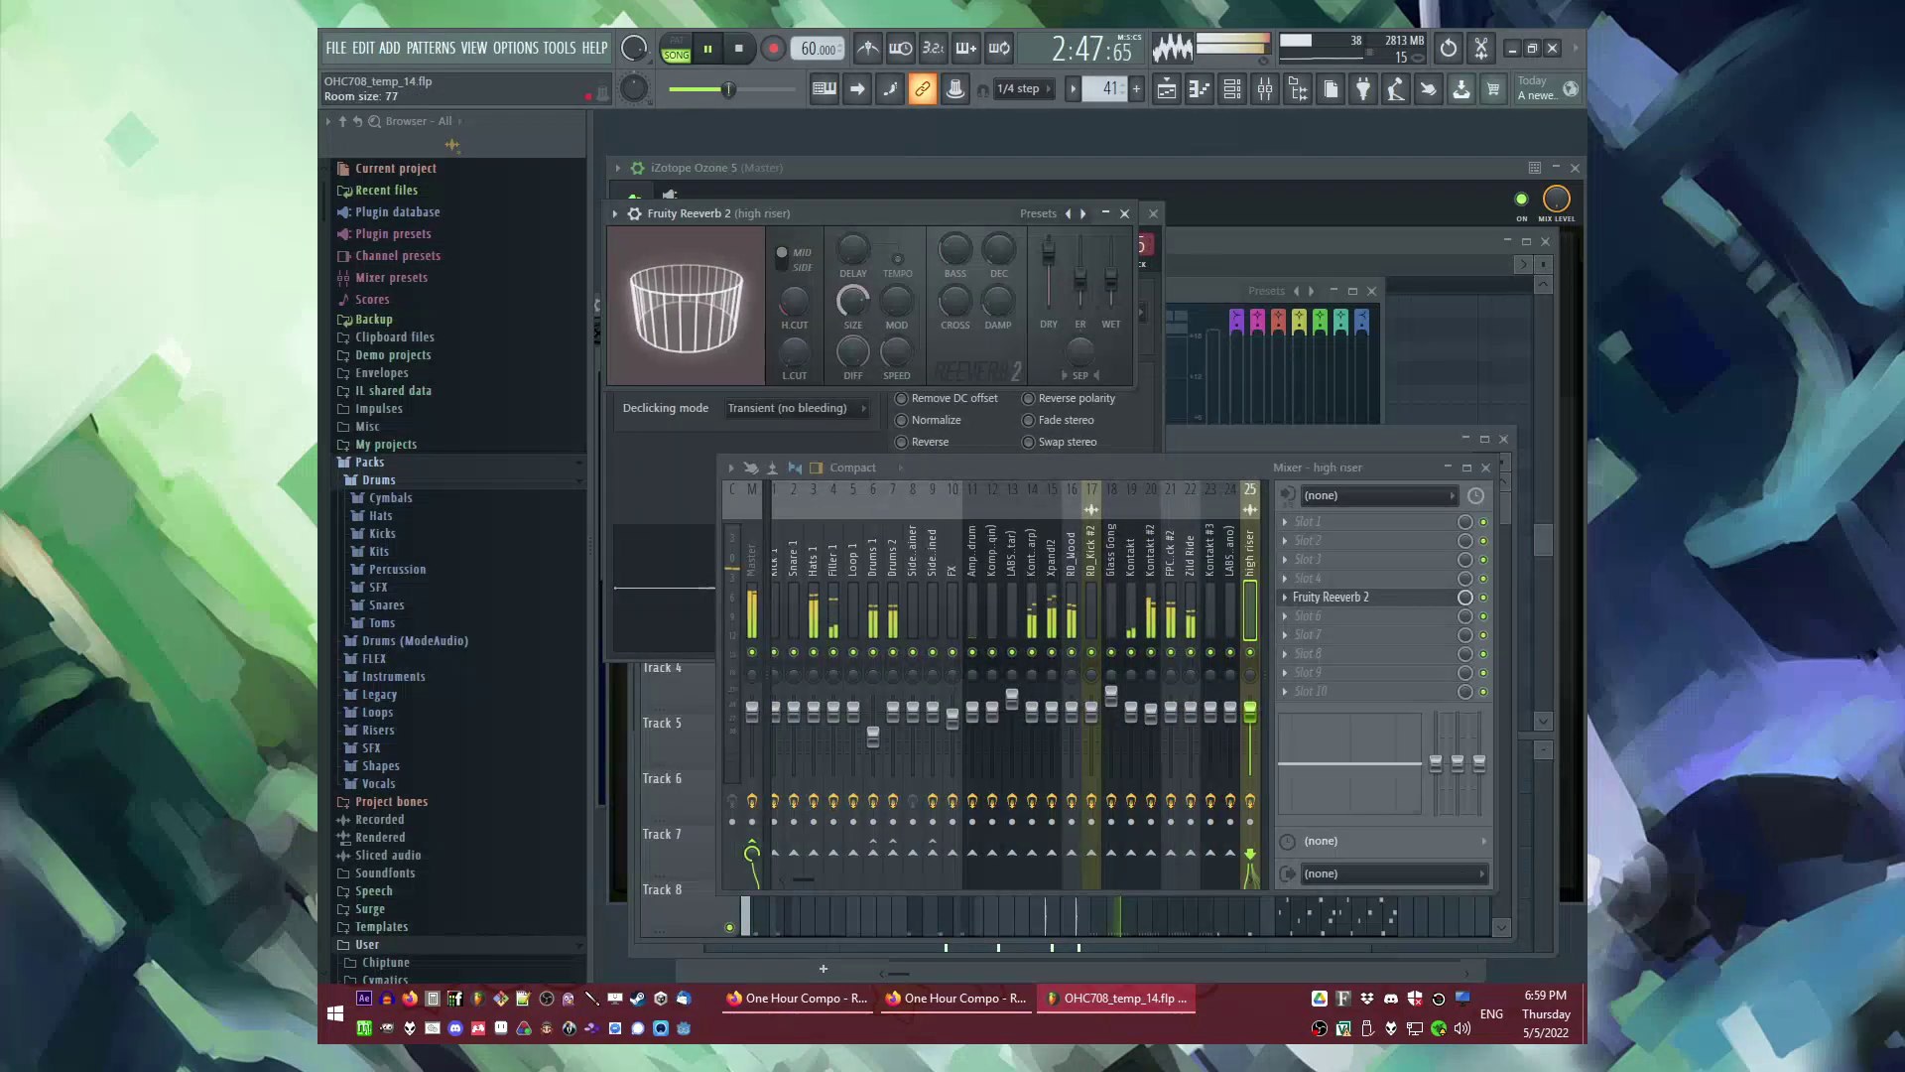
pyautogui.press('F5')
# Step: Route the high riser #2 channel to mixer track 25, the same track as the original high riser
pyautogui.doubleClick(1252, 684)
pyautogui.rightClick(1265, 683)
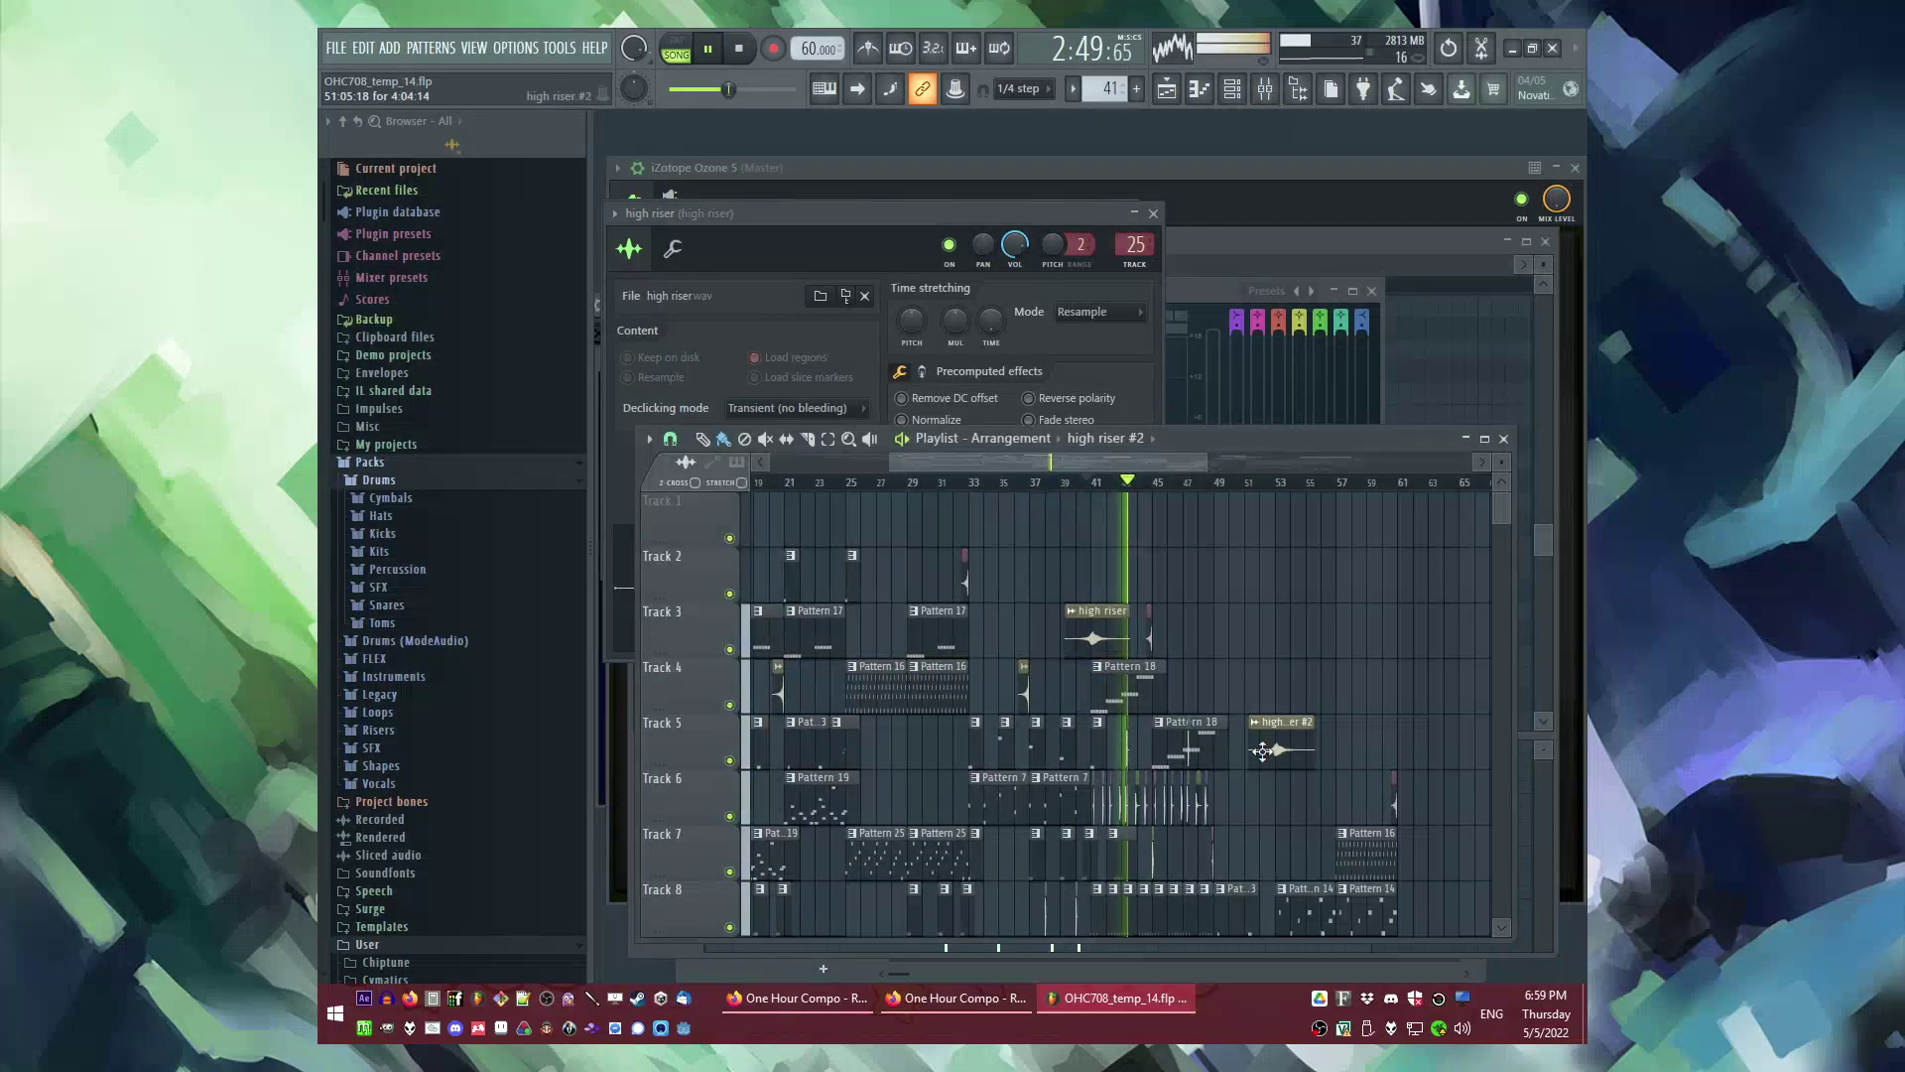
pyautogui.doubleClick(1279, 729)
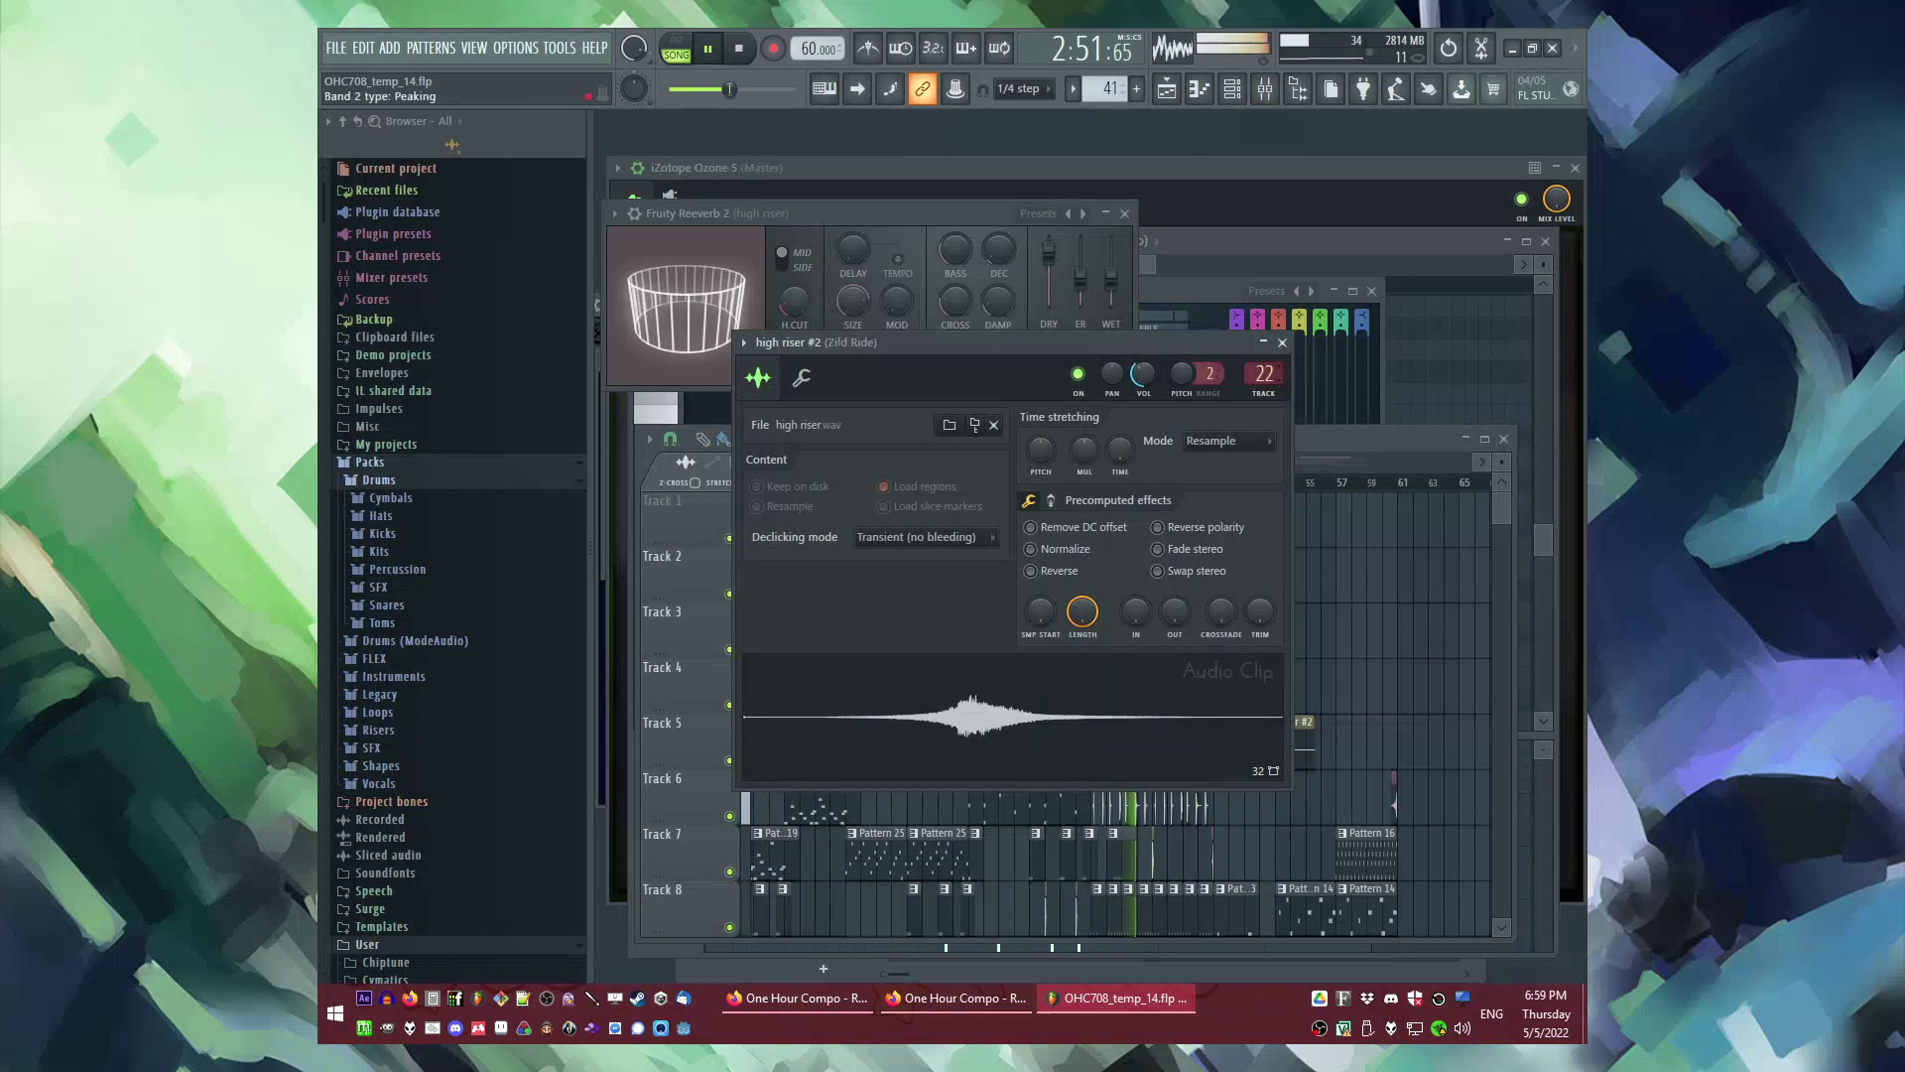
pyautogui.click(1364, 438)
# Step: Pick up the Pattern 41 clip from Track 15 at bar 45 as the pattern for placing
pyautogui.scroll(-5, 1361, 694)
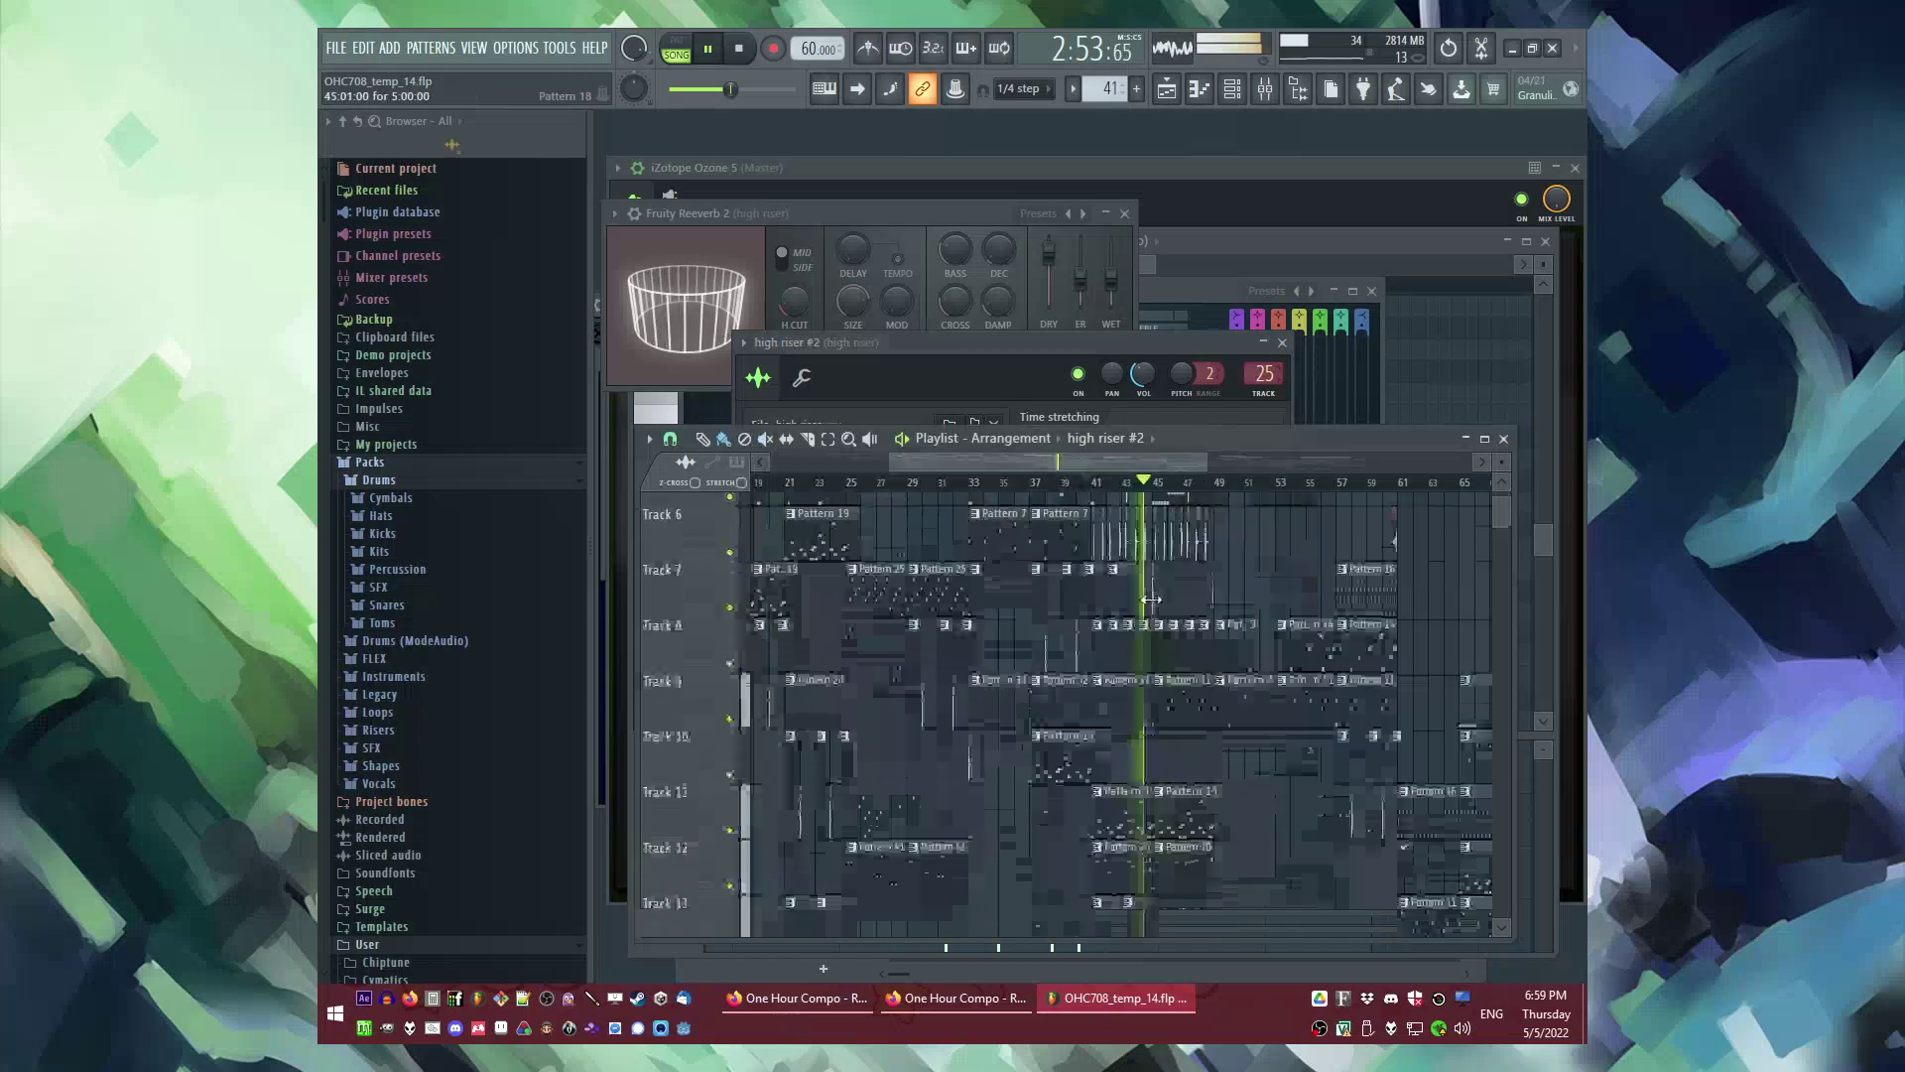
pyautogui.scroll(3, 1360, 774)
pyautogui.scroll(-3, 1092, 802)
pyautogui.rightClick(960, 890)
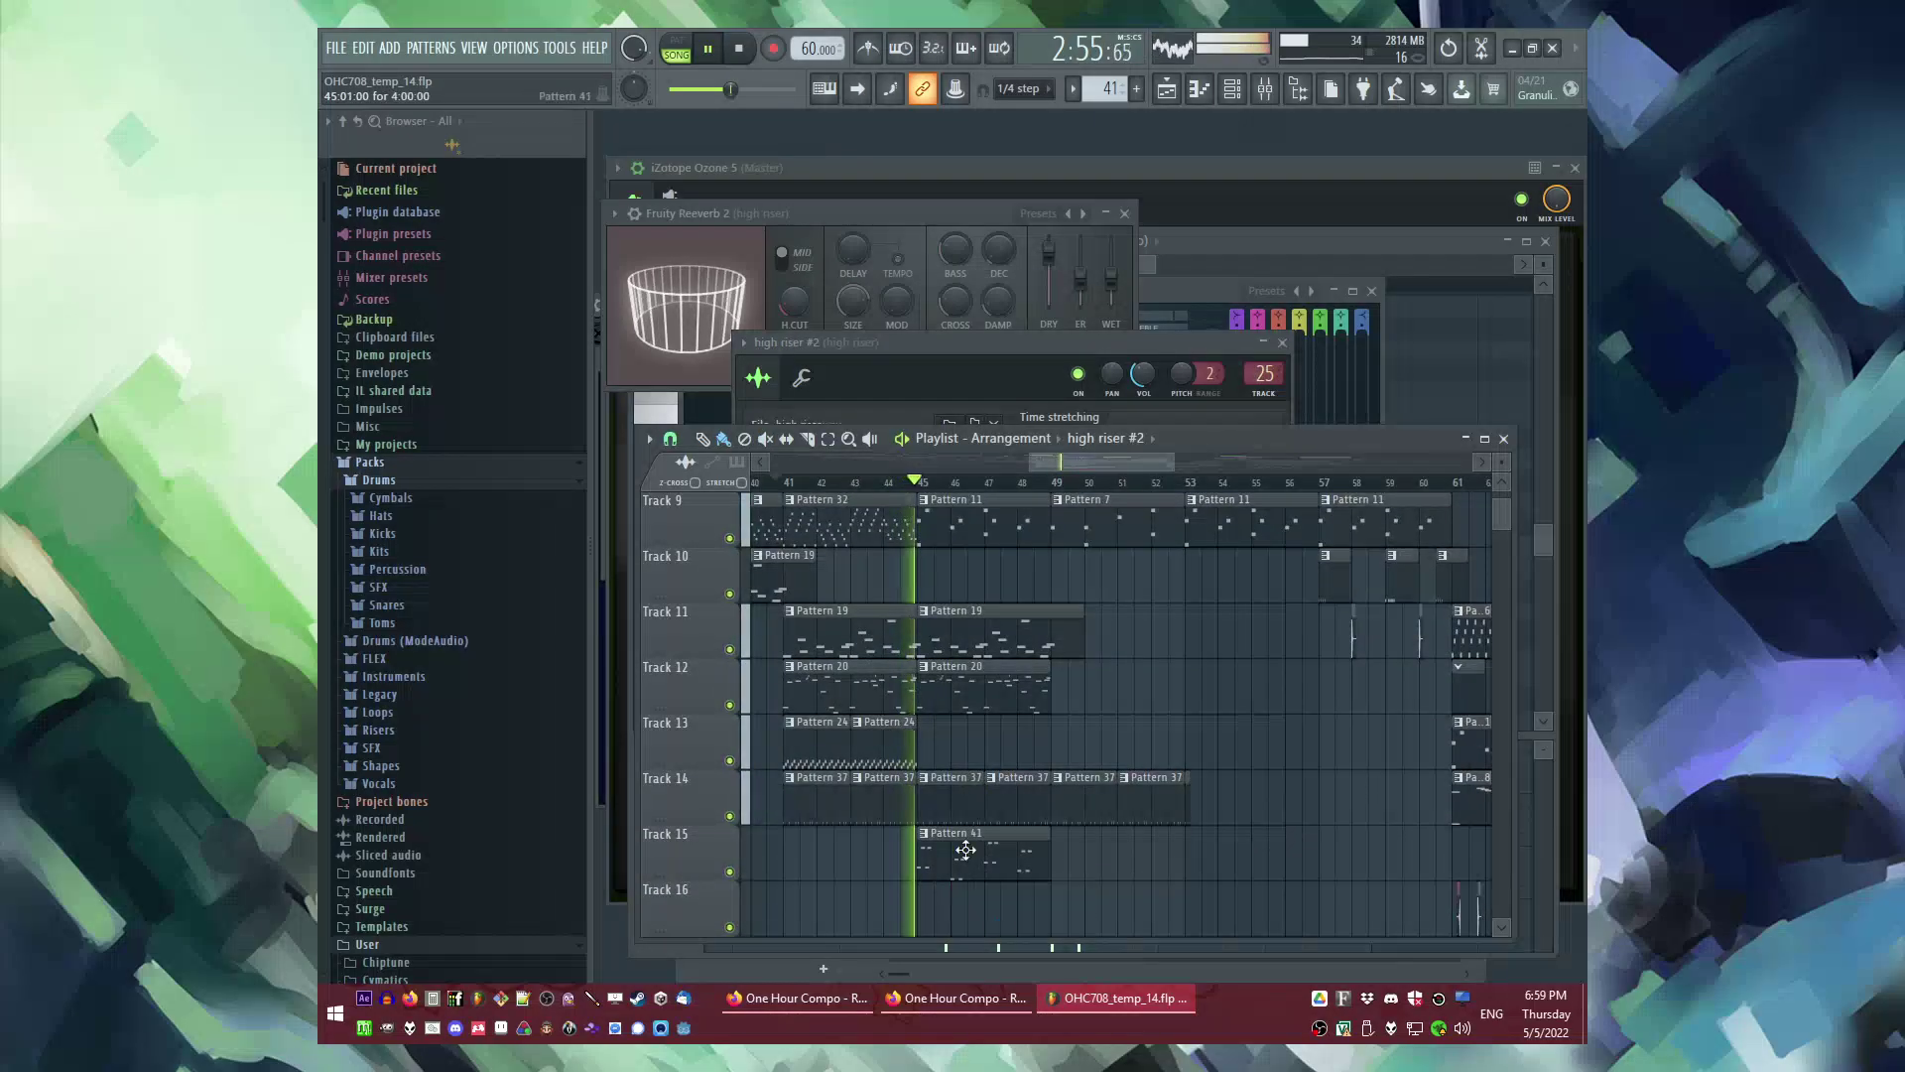
pyautogui.scroll(-2, 1032, 774)
# Step: Listen to the sections around bars 53, 57 and 60 and examine all tracks for room for Pattern 41
pyautogui.click(1161, 480)
pyautogui.scroll(3, 1212, 499)
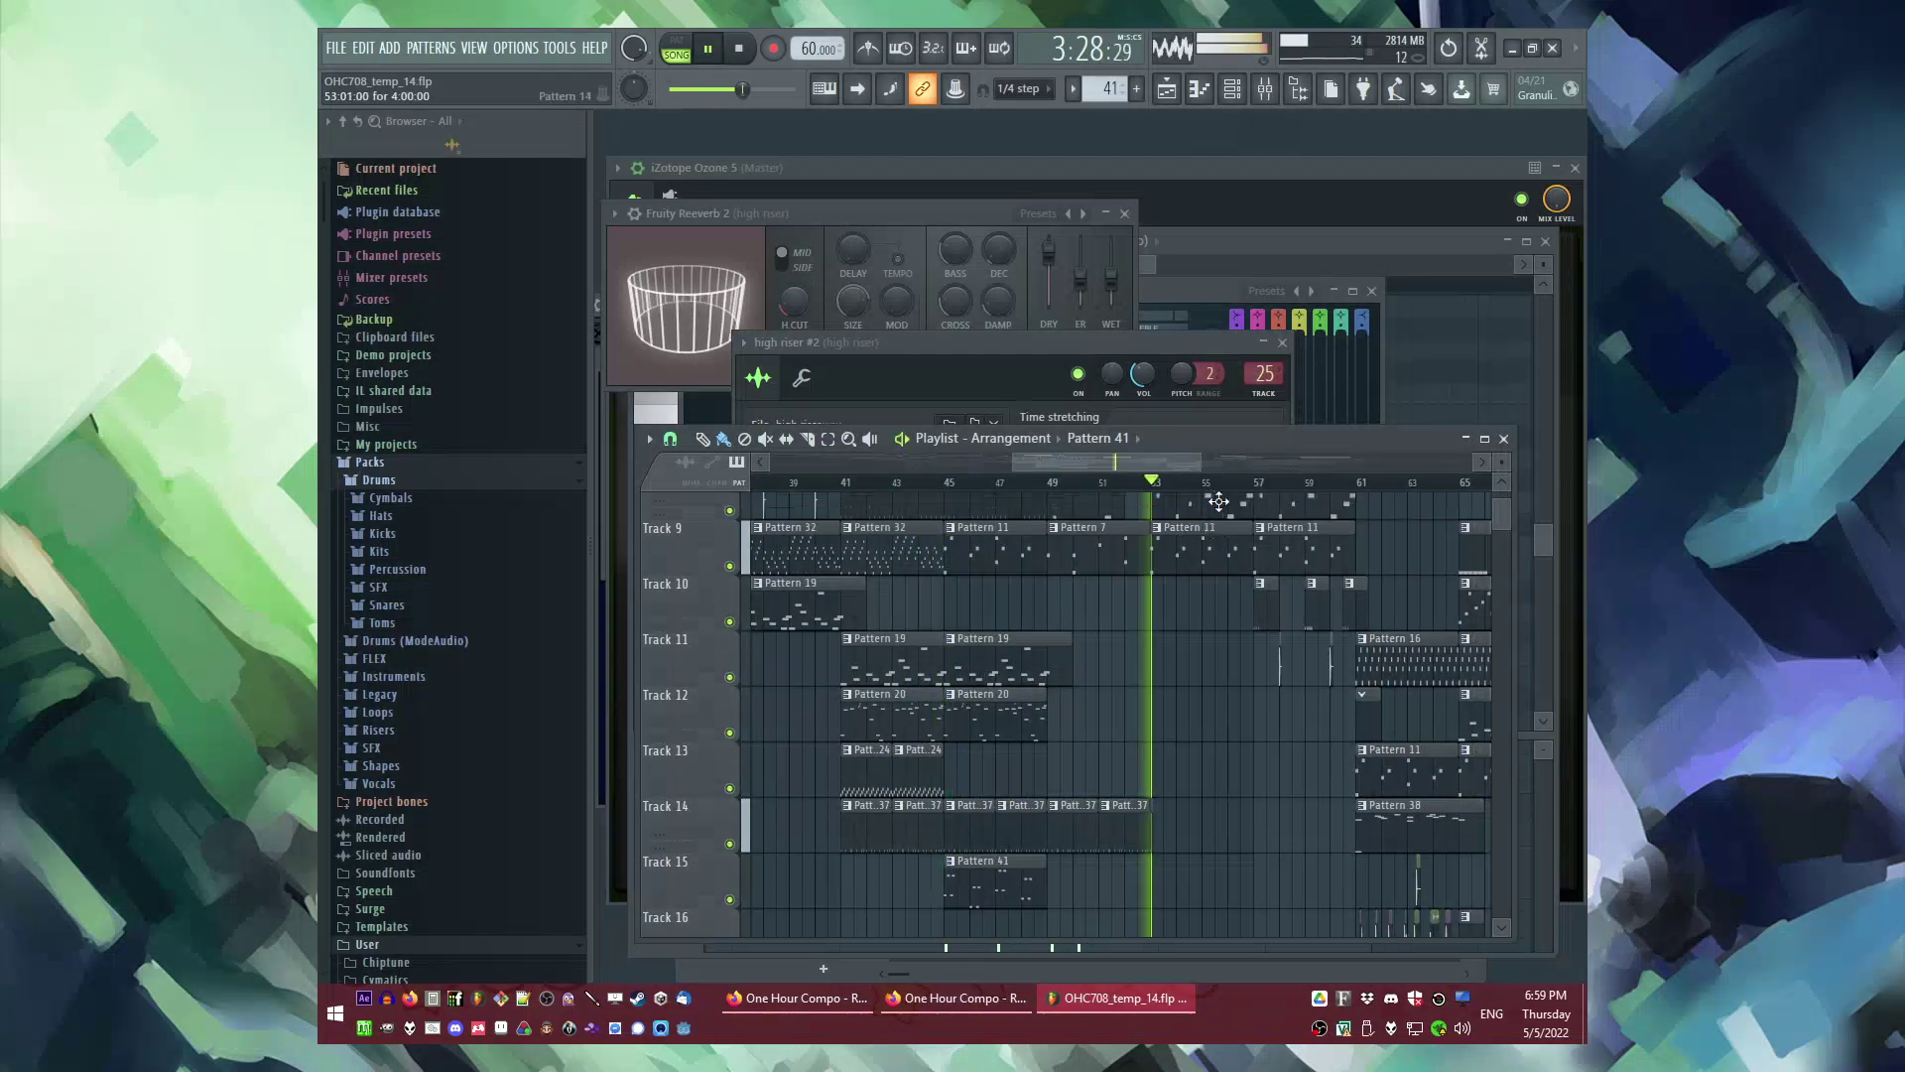
pyautogui.click(1264, 483)
pyautogui.moveTo(1111, 462); pyautogui.dragTo(1171, 463)
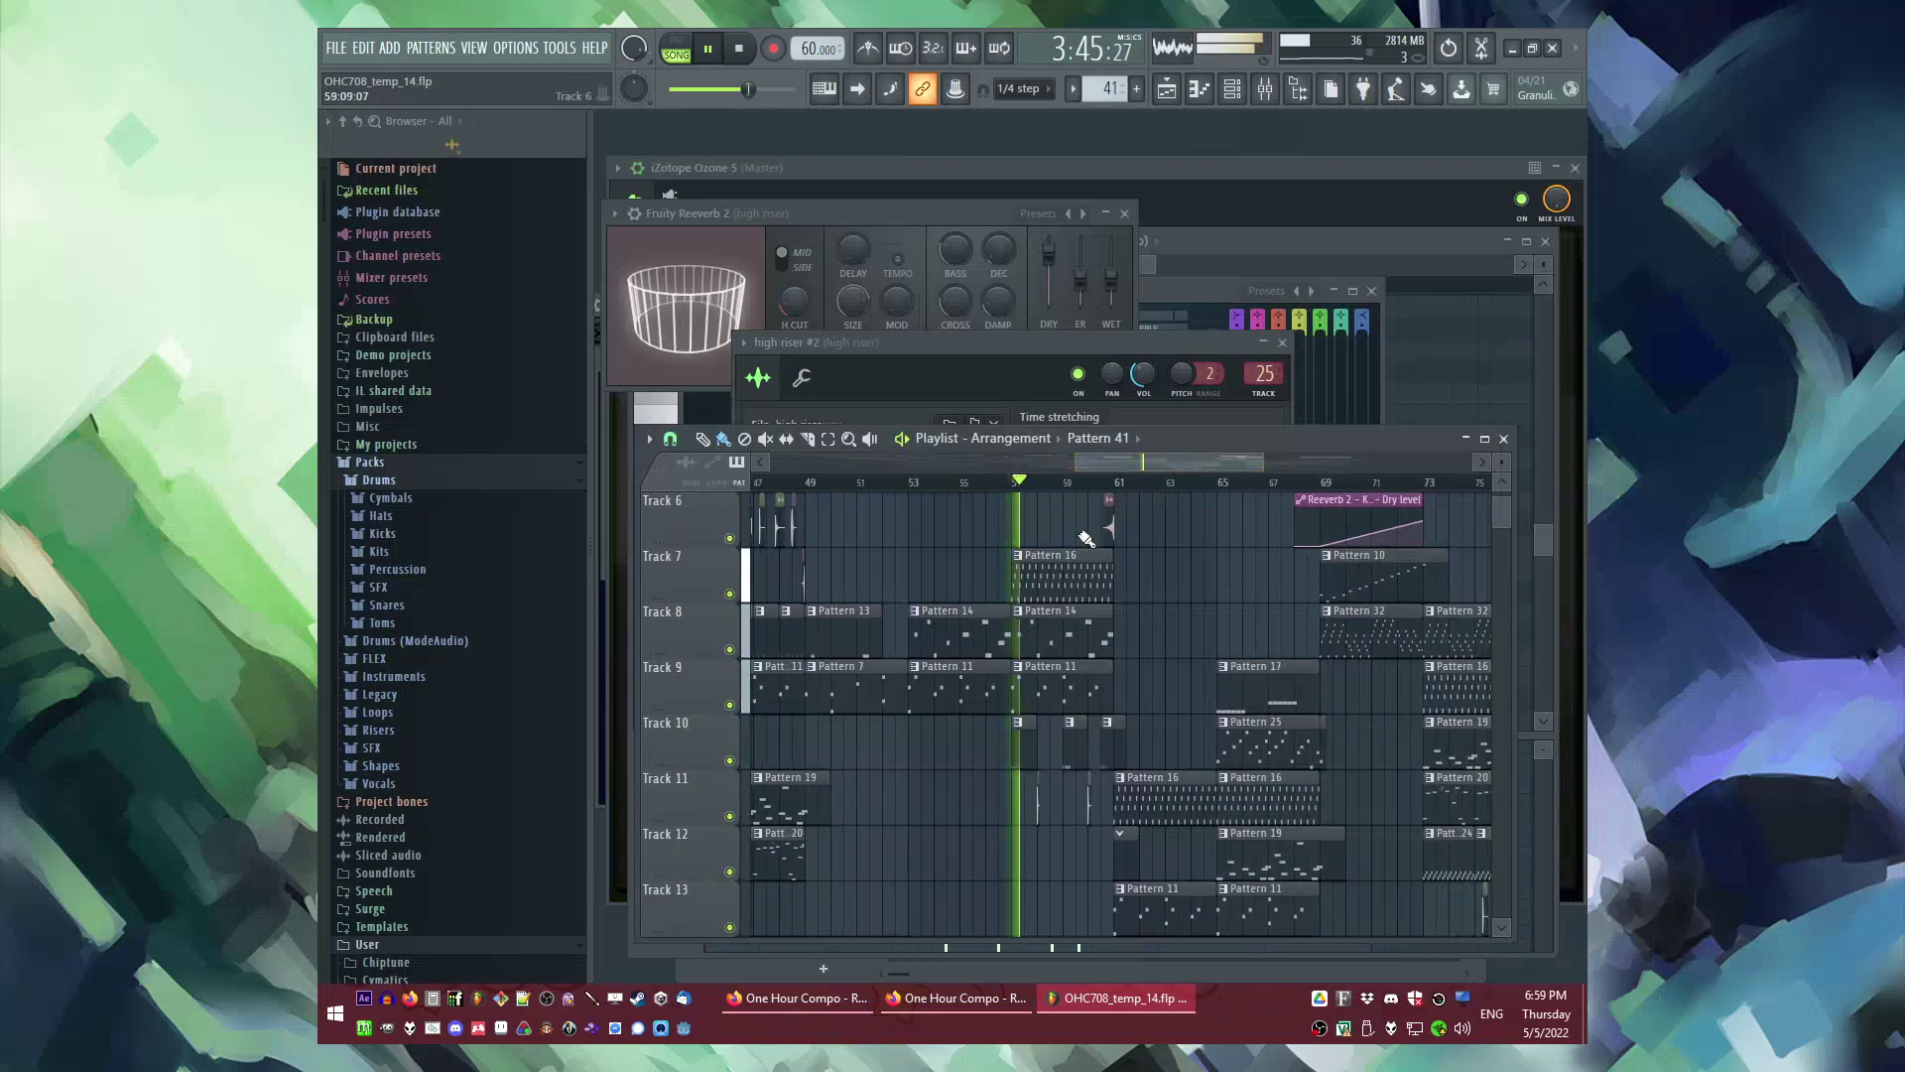
pyautogui.scroll(-1, 1112, 604)
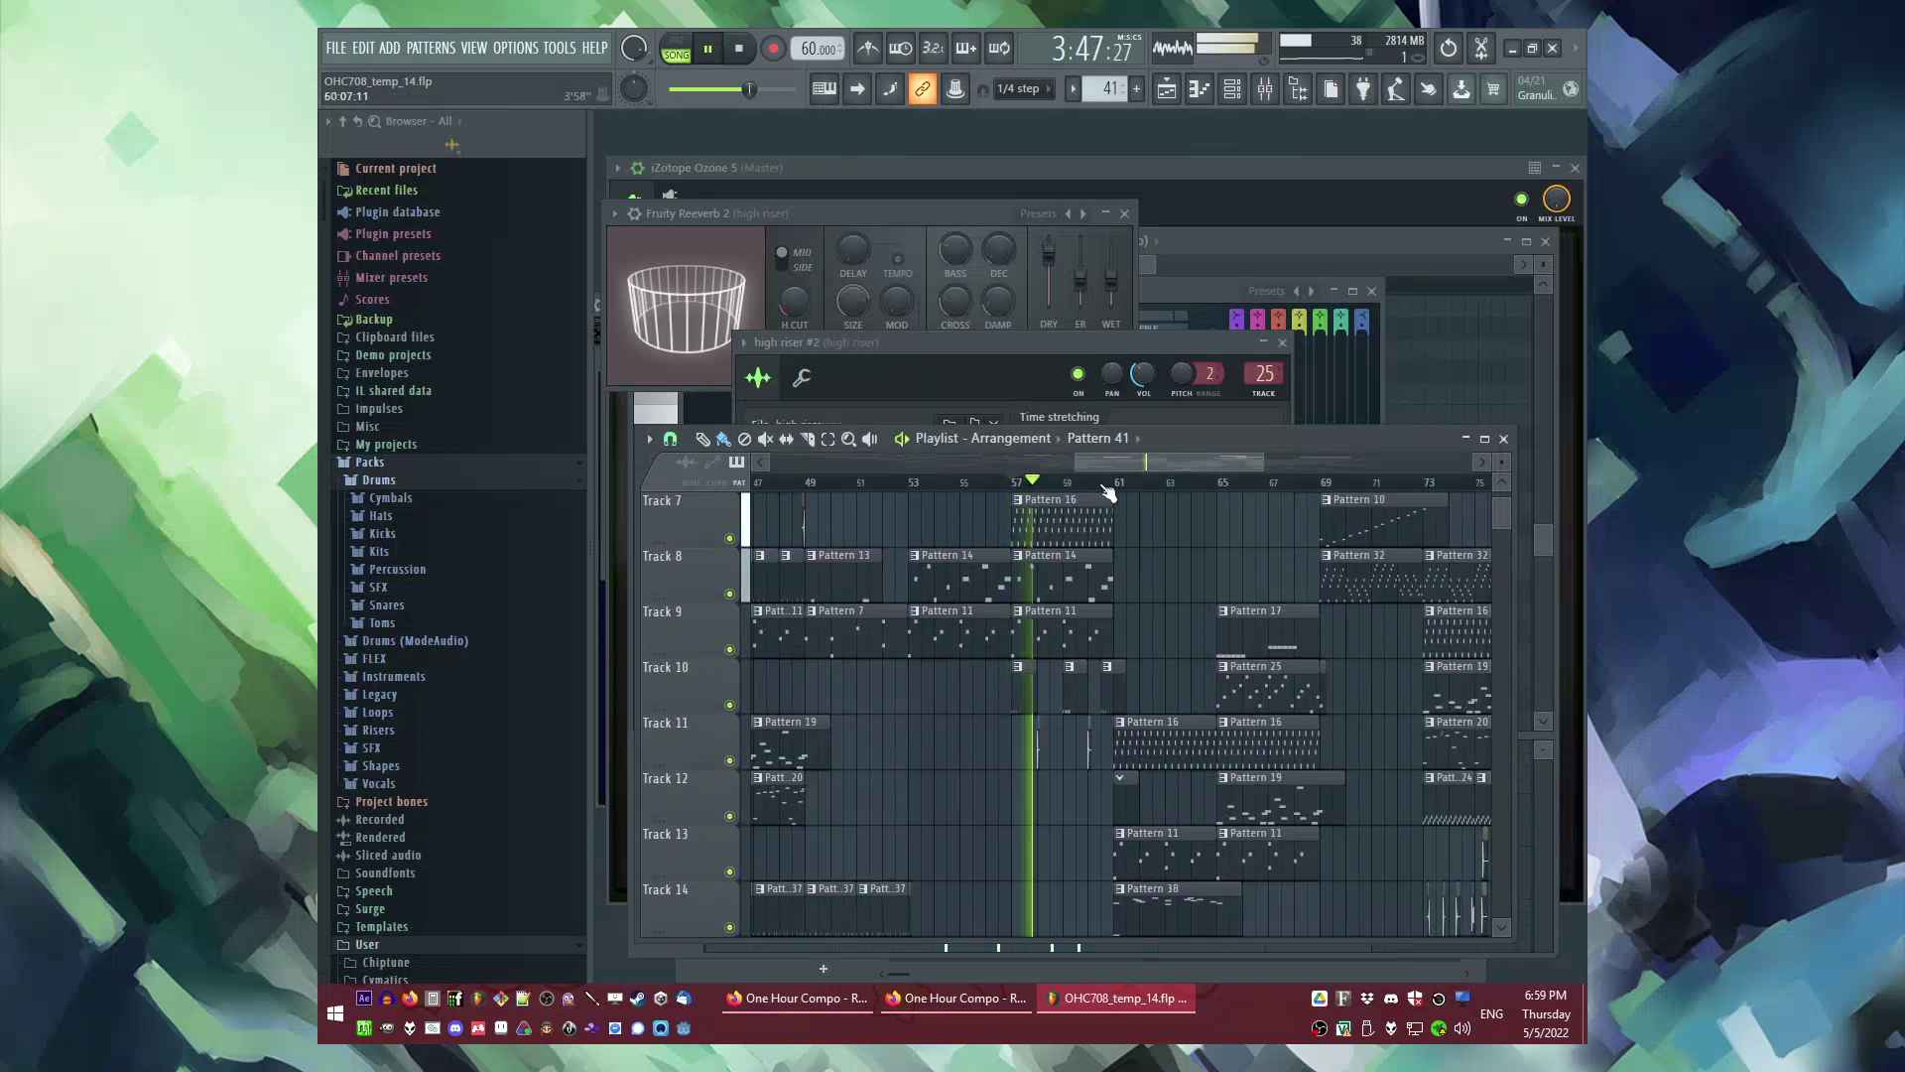
pyautogui.scroll(-2, 1171, 616)
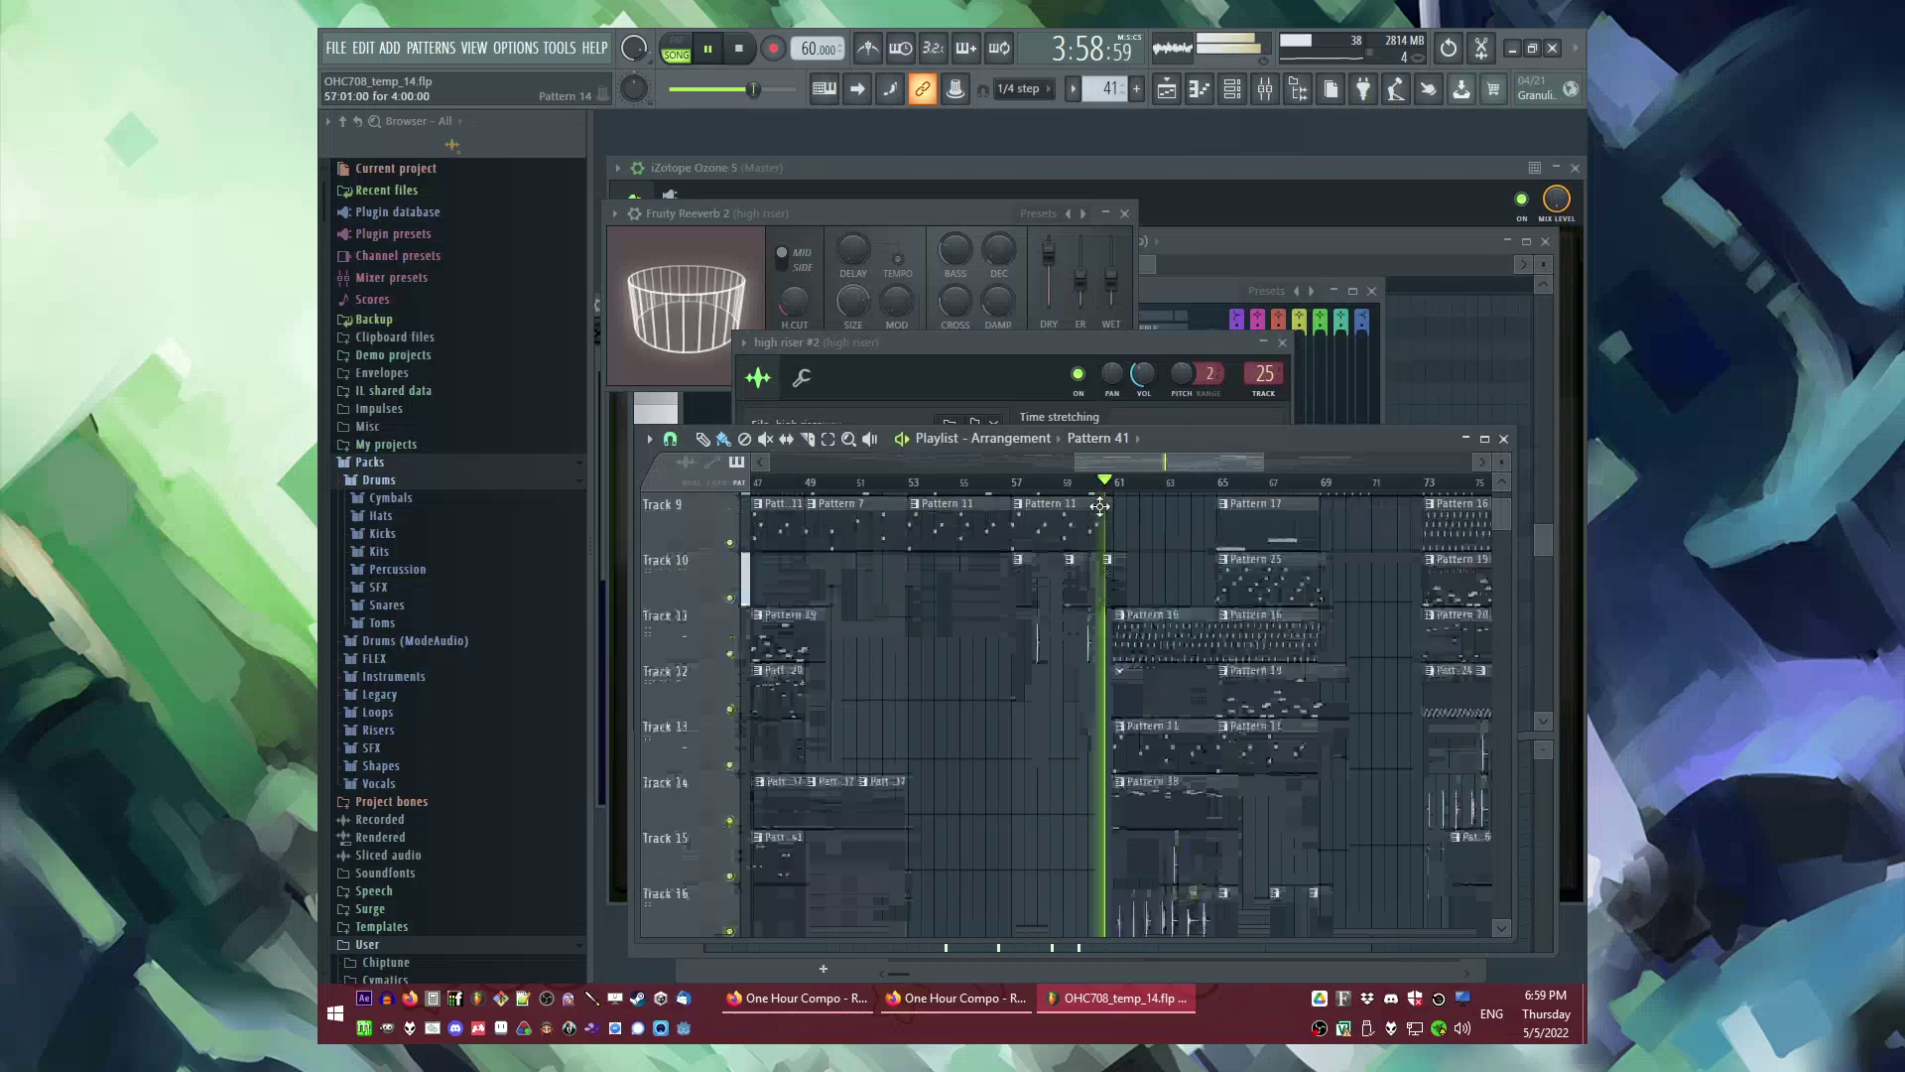
pyautogui.scroll(3, 1190, 700)
pyautogui.scroll(-2, 1102, 700)
pyautogui.scroll(-3, 987, 763)
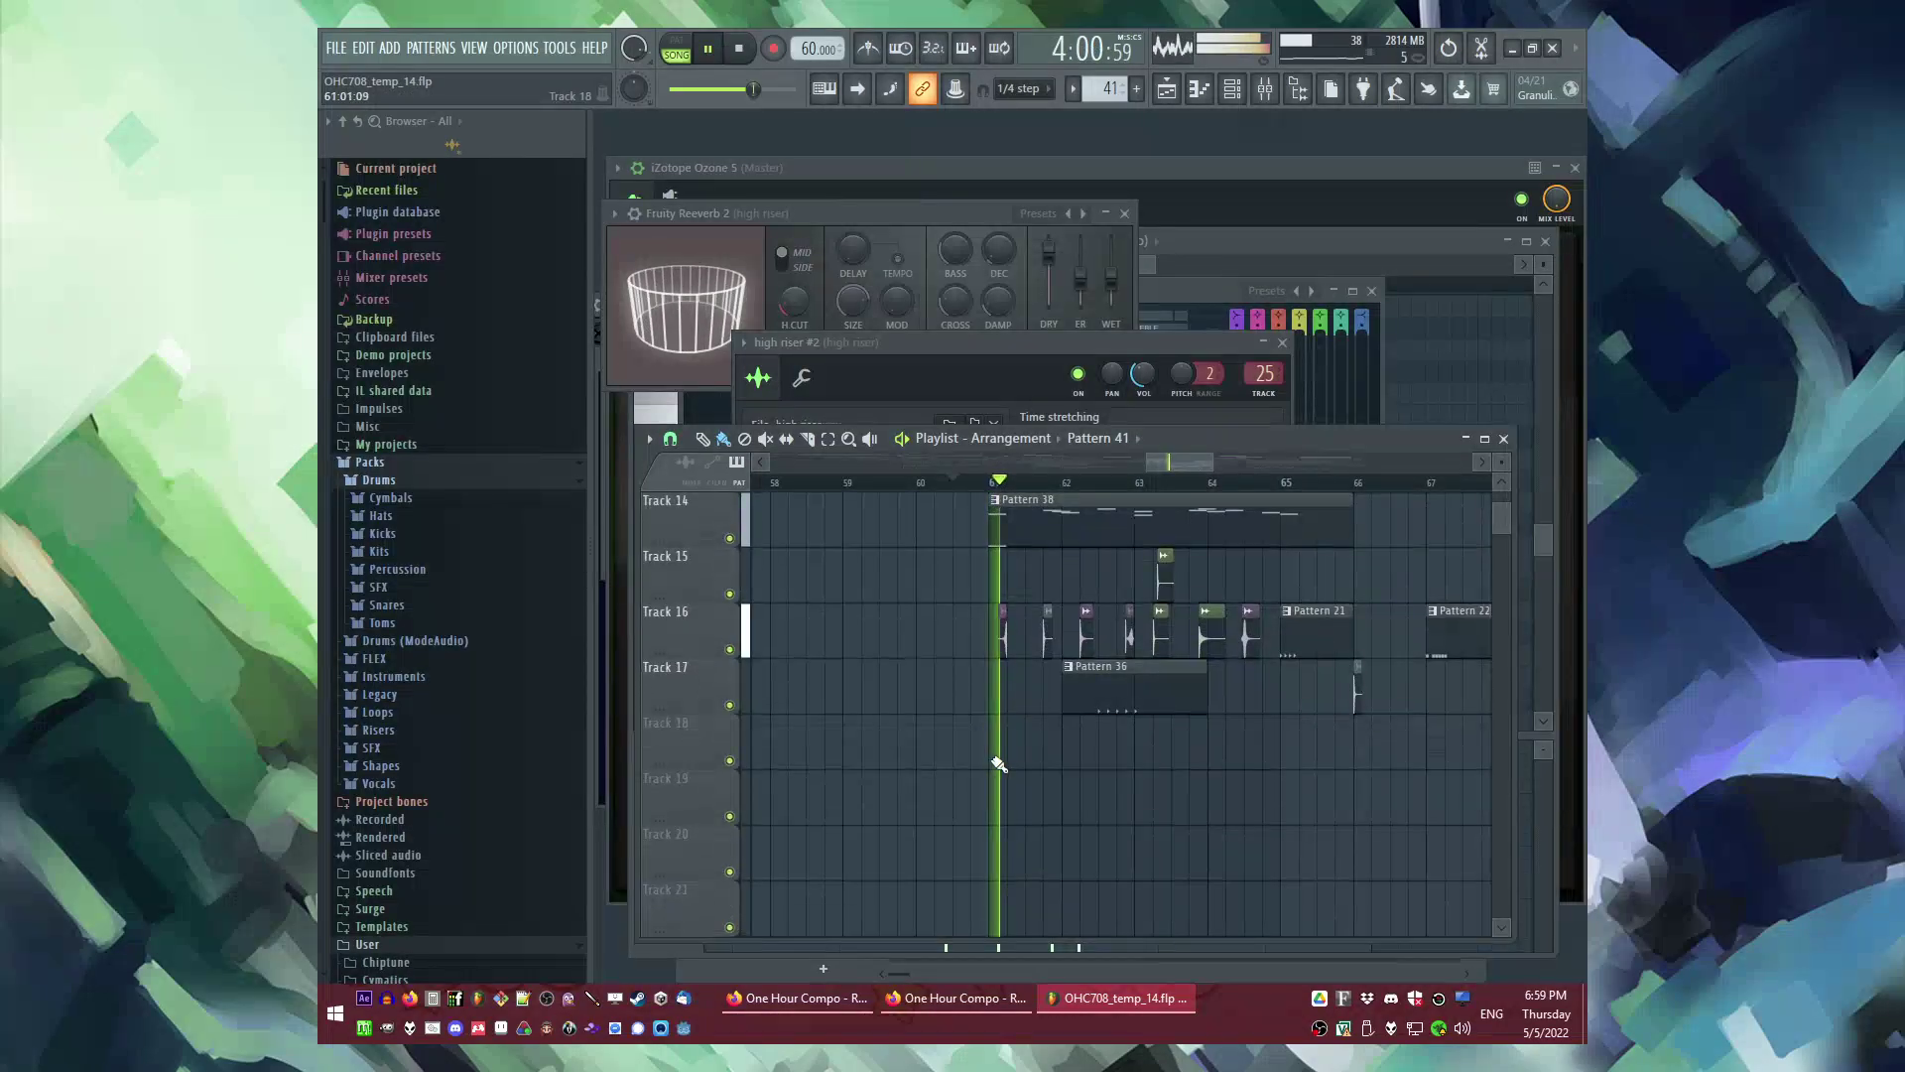
# Step: Try a Pattern 41 clip on Track 18 at bar 61 and remove it after listening
pyautogui.scroll(3, 1114, 798)
pyautogui.scroll(-3, 1081, 774)
pyautogui.scroll(4, 1072, 749)
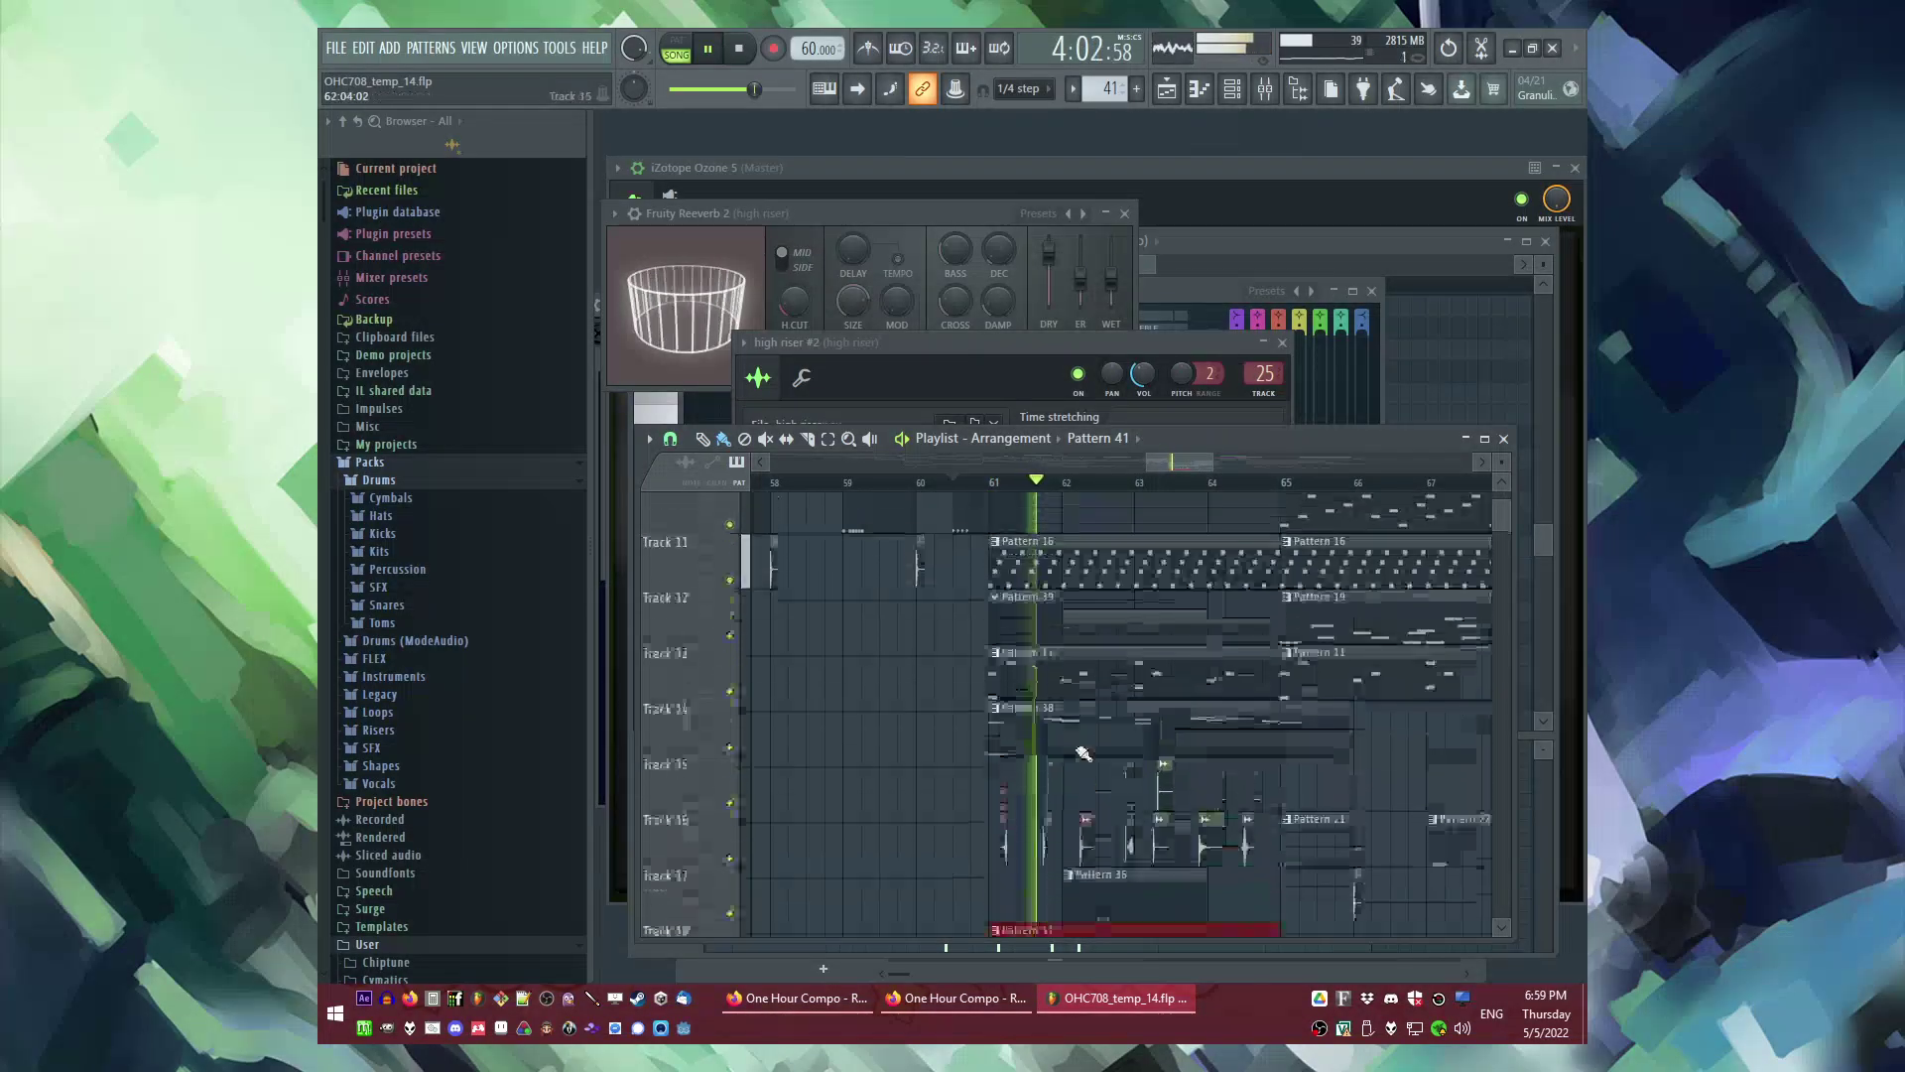
pyautogui.scroll(-3, 1058, 737)
pyautogui.scroll(-2, 1057, 735)
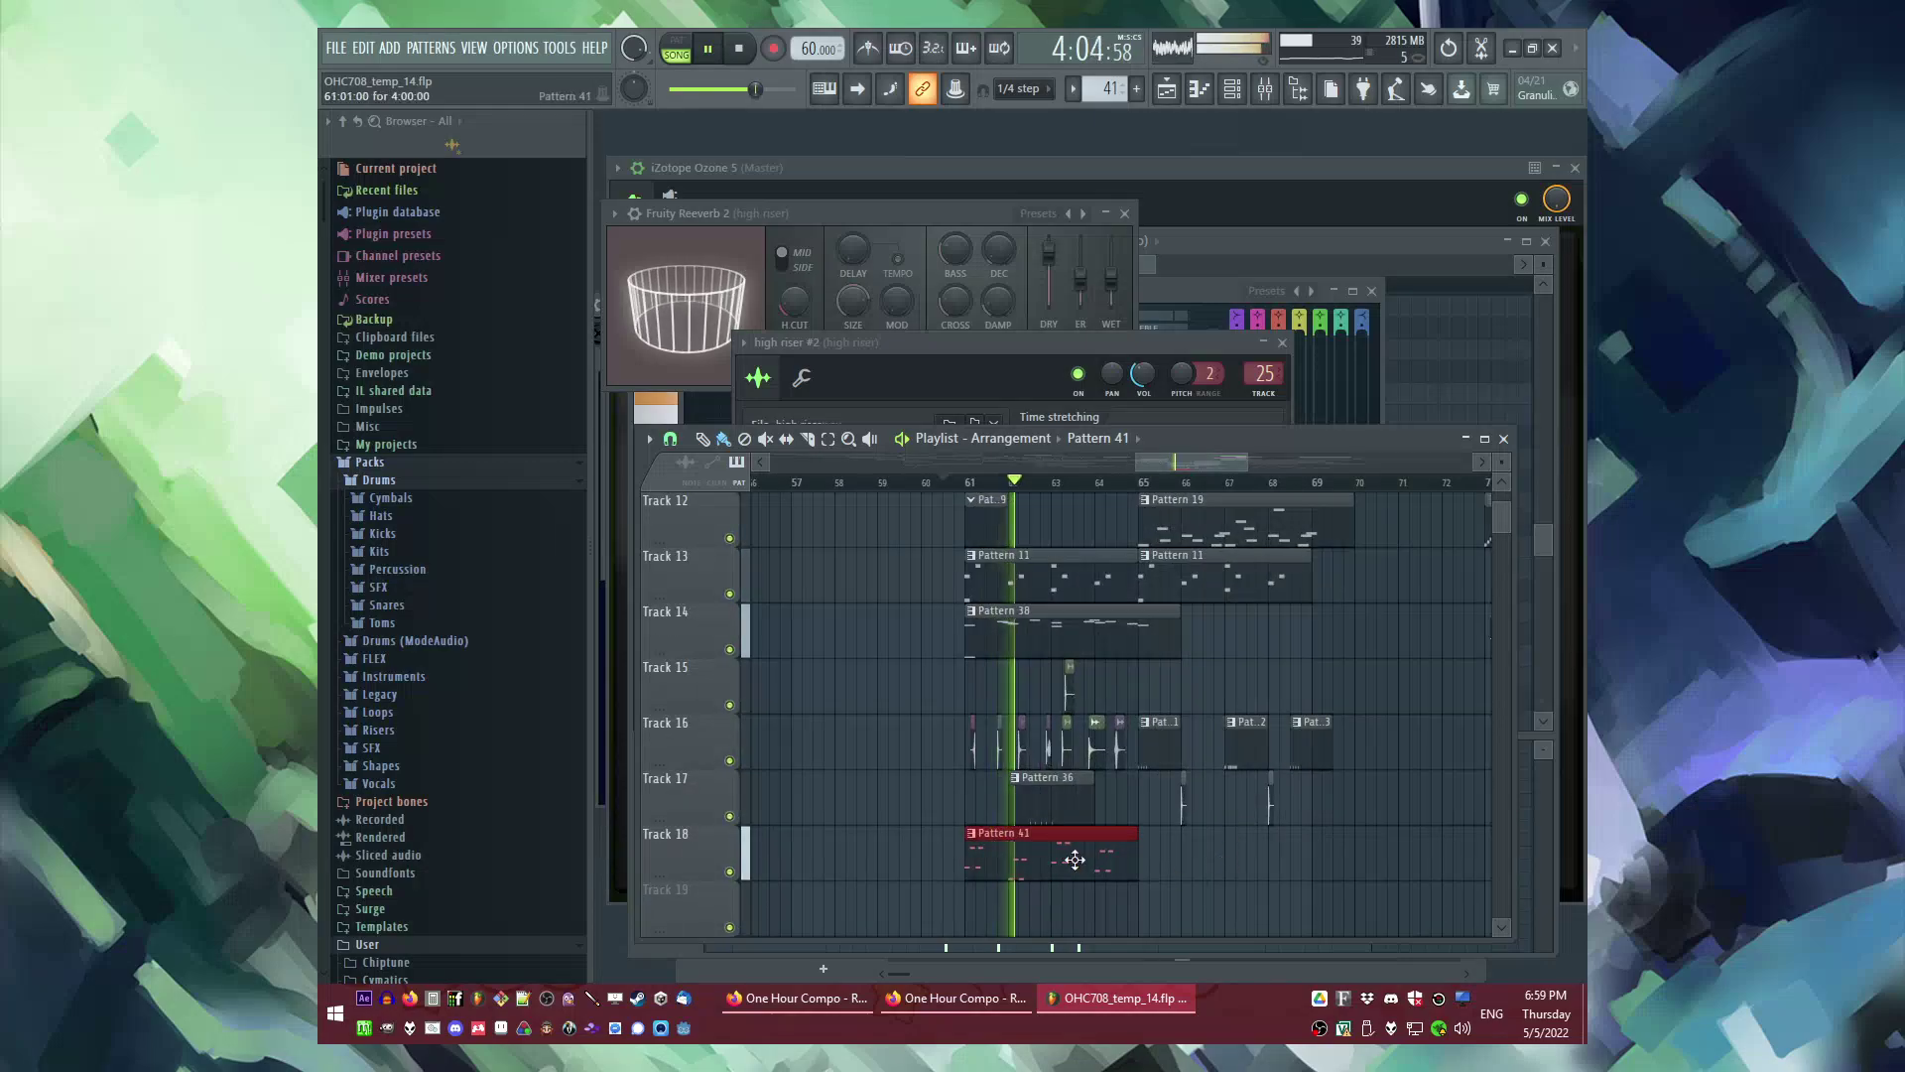
# Step: Place a Pattern 41 clip on Track 15 from bar 65 to bar 69 and listen to it
pyautogui.moveTo(1168, 463); pyautogui.dragTo(1195, 463)
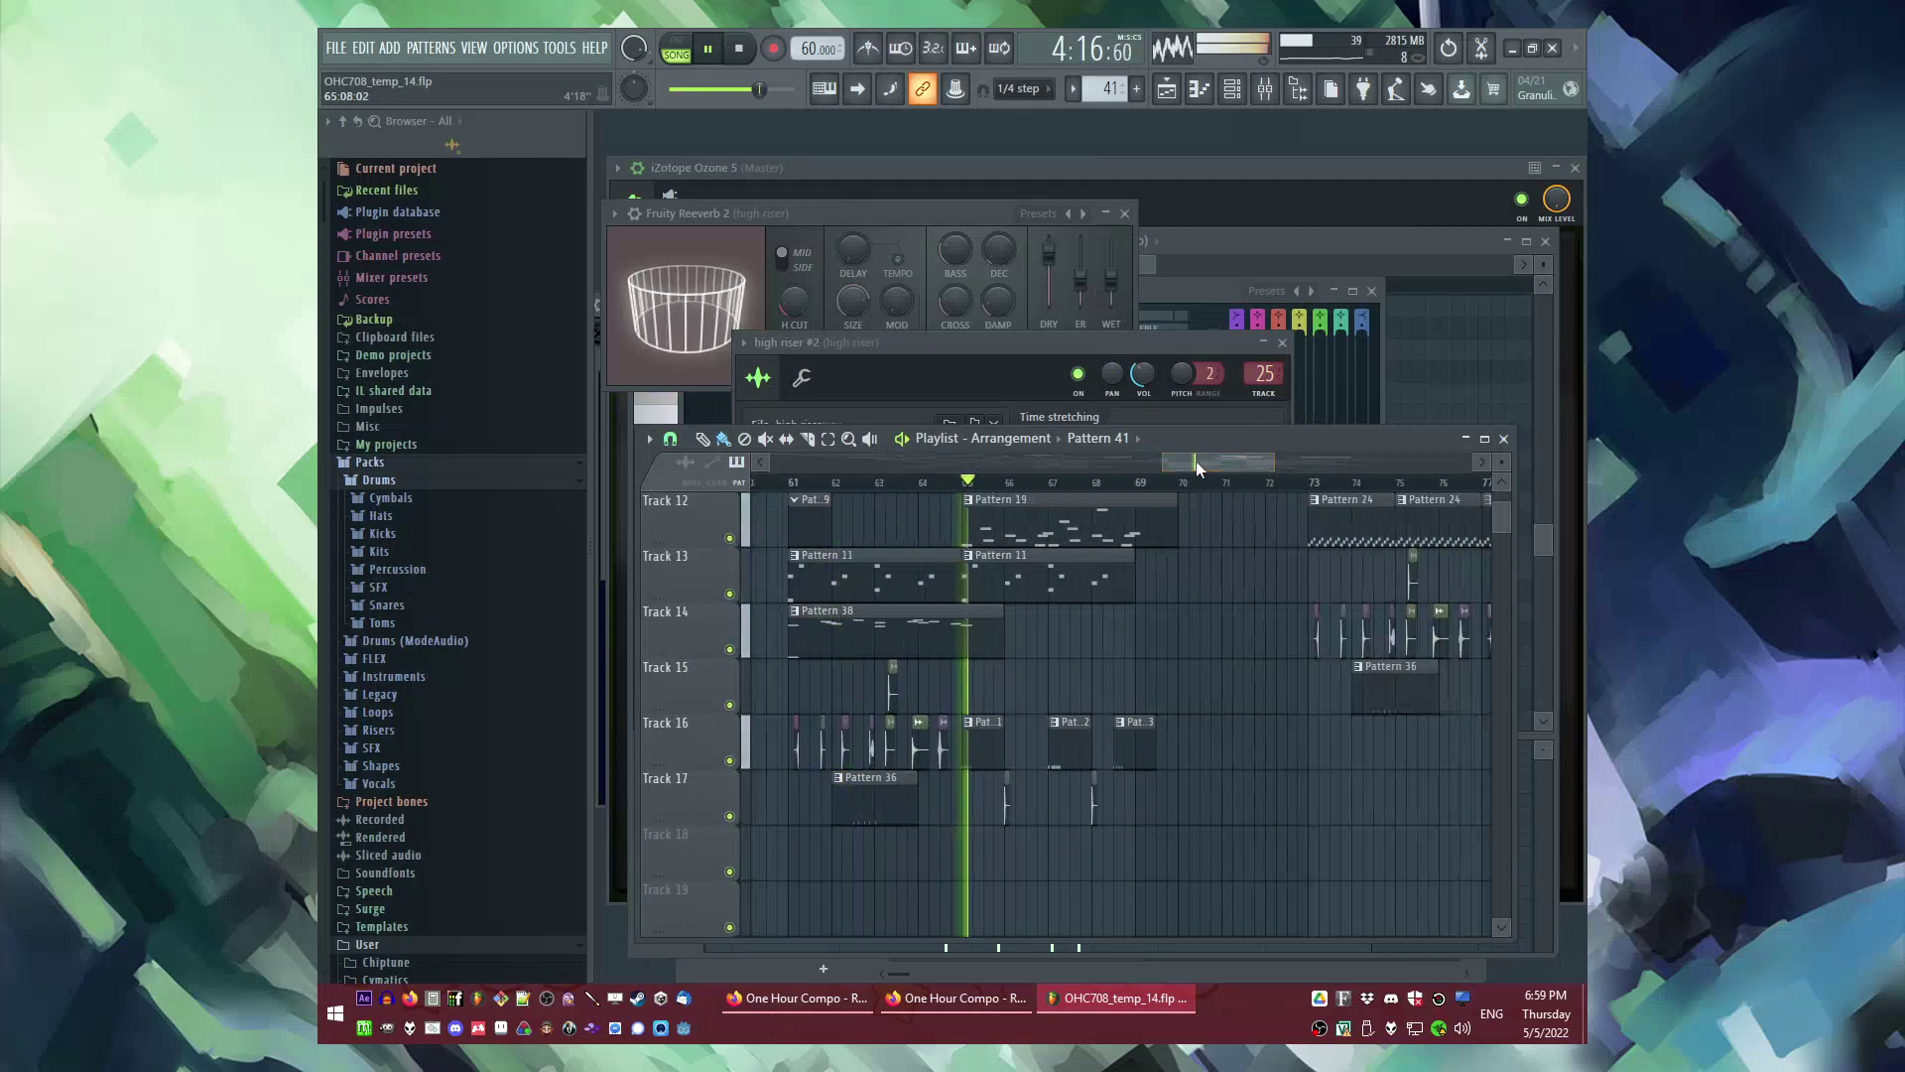
pyautogui.scroll(4, 1187, 660)
pyautogui.scroll(-3, 1091, 677)
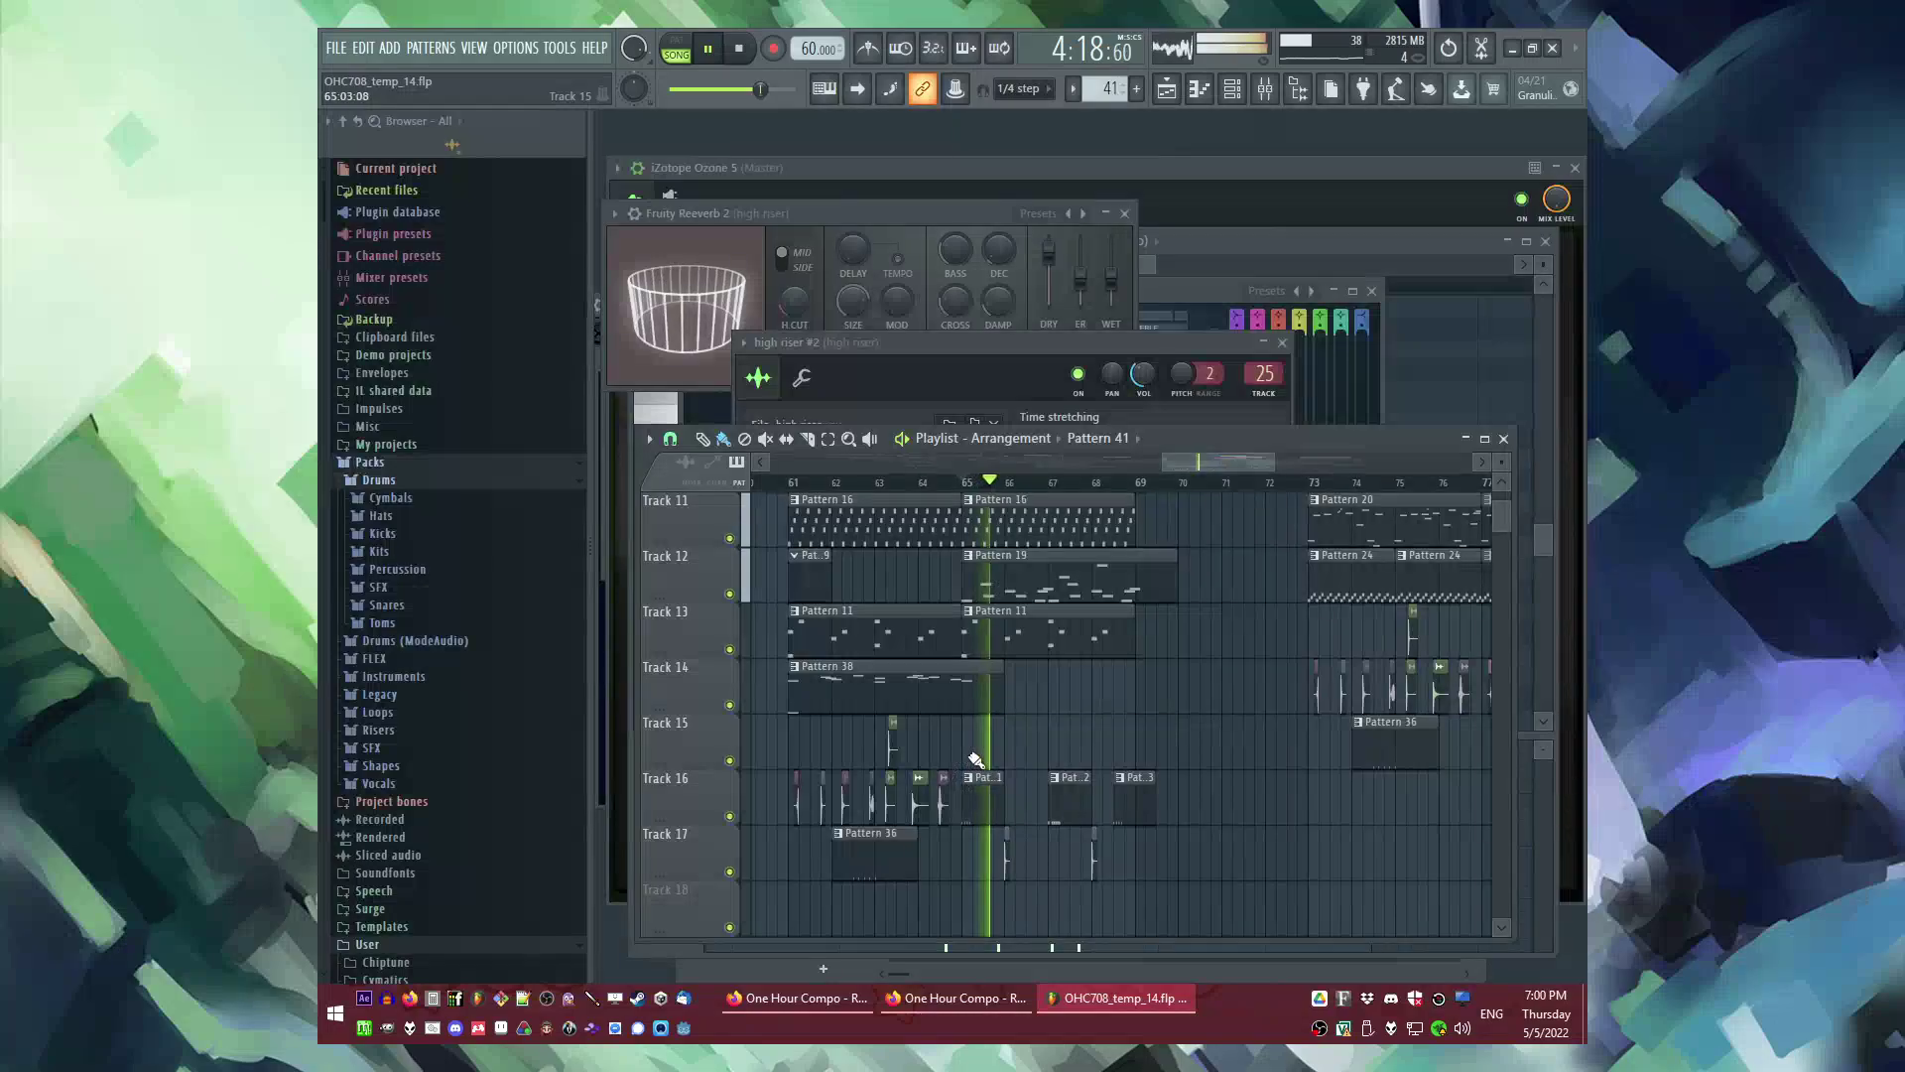
pyautogui.scroll(4, 1124, 755)
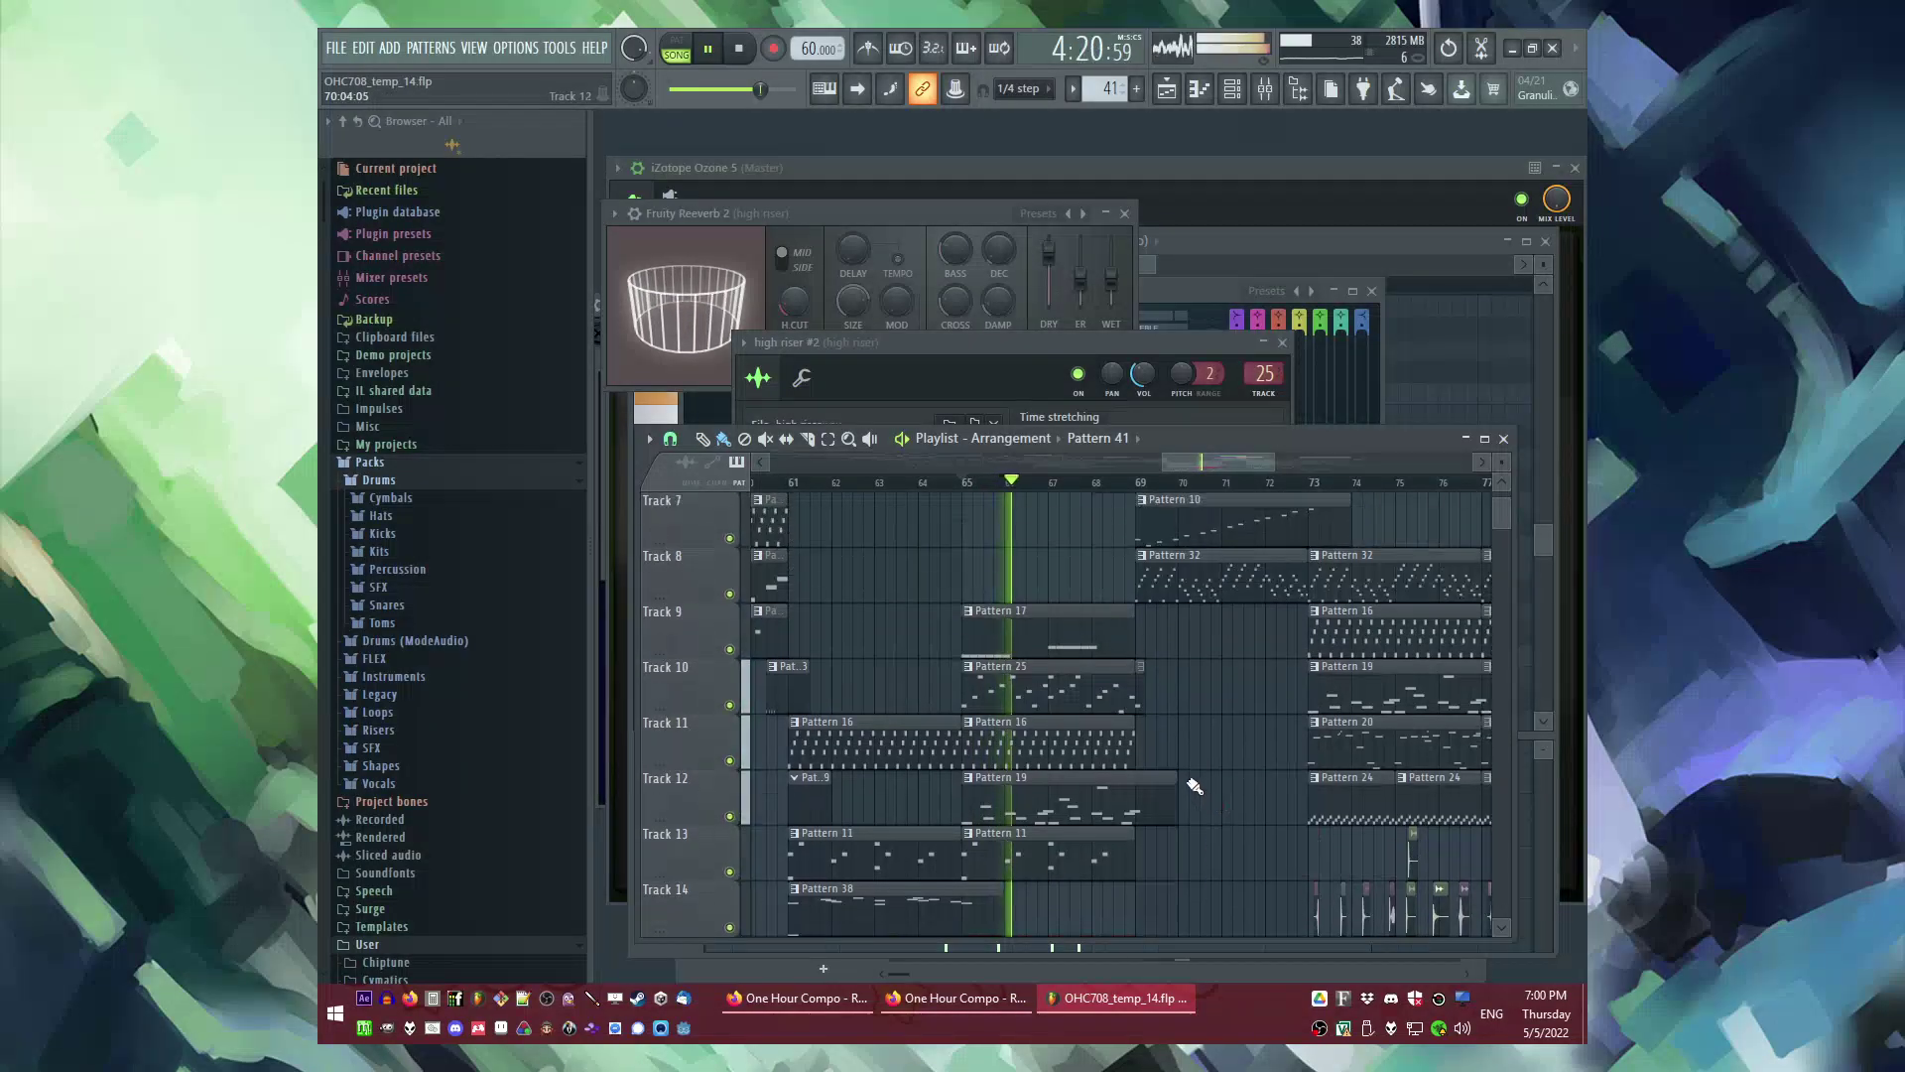
pyautogui.scroll(-3, 1166, 607)
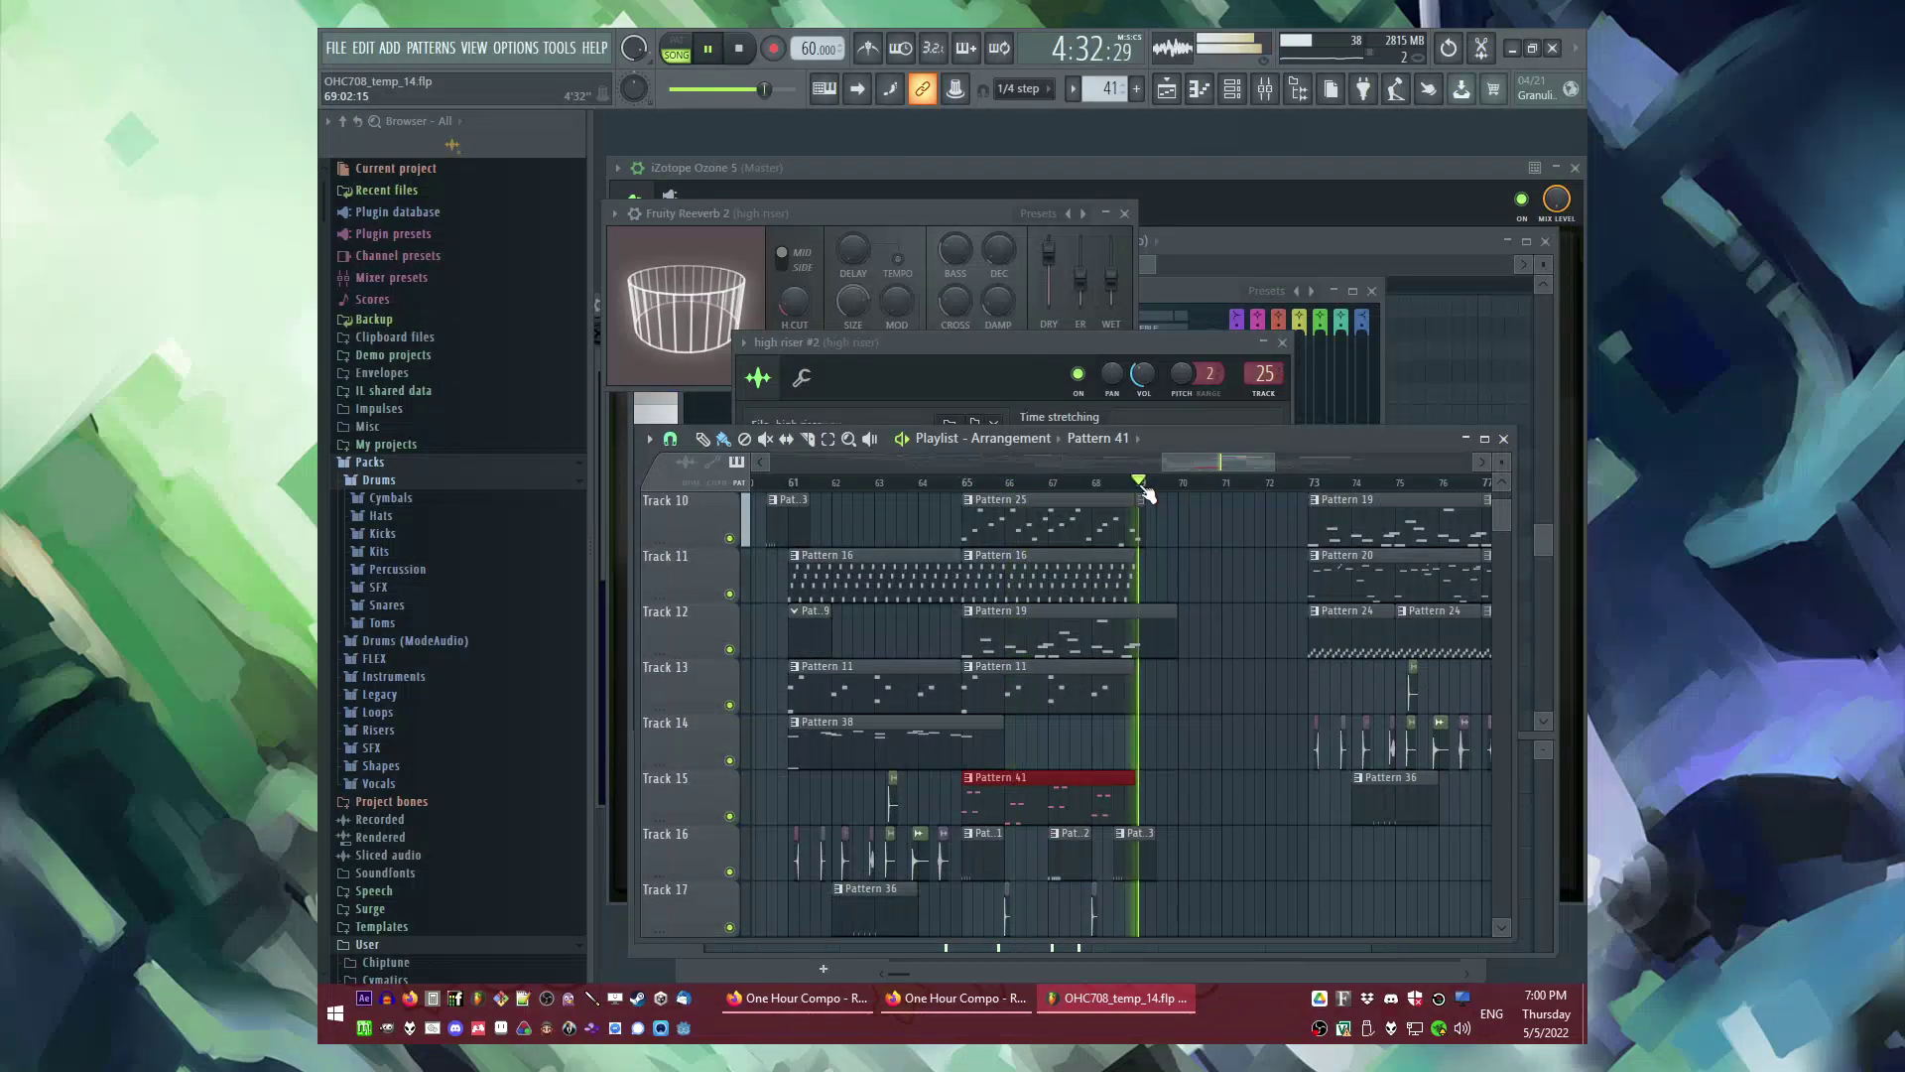
# Step: Bend the Reeverb 2 Kontakt #2 Wet level and Dry level automation curves leading into bar 73 upward
pyautogui.hscroll(3, 992, 616)
pyautogui.scroll(3, 1141, 645)
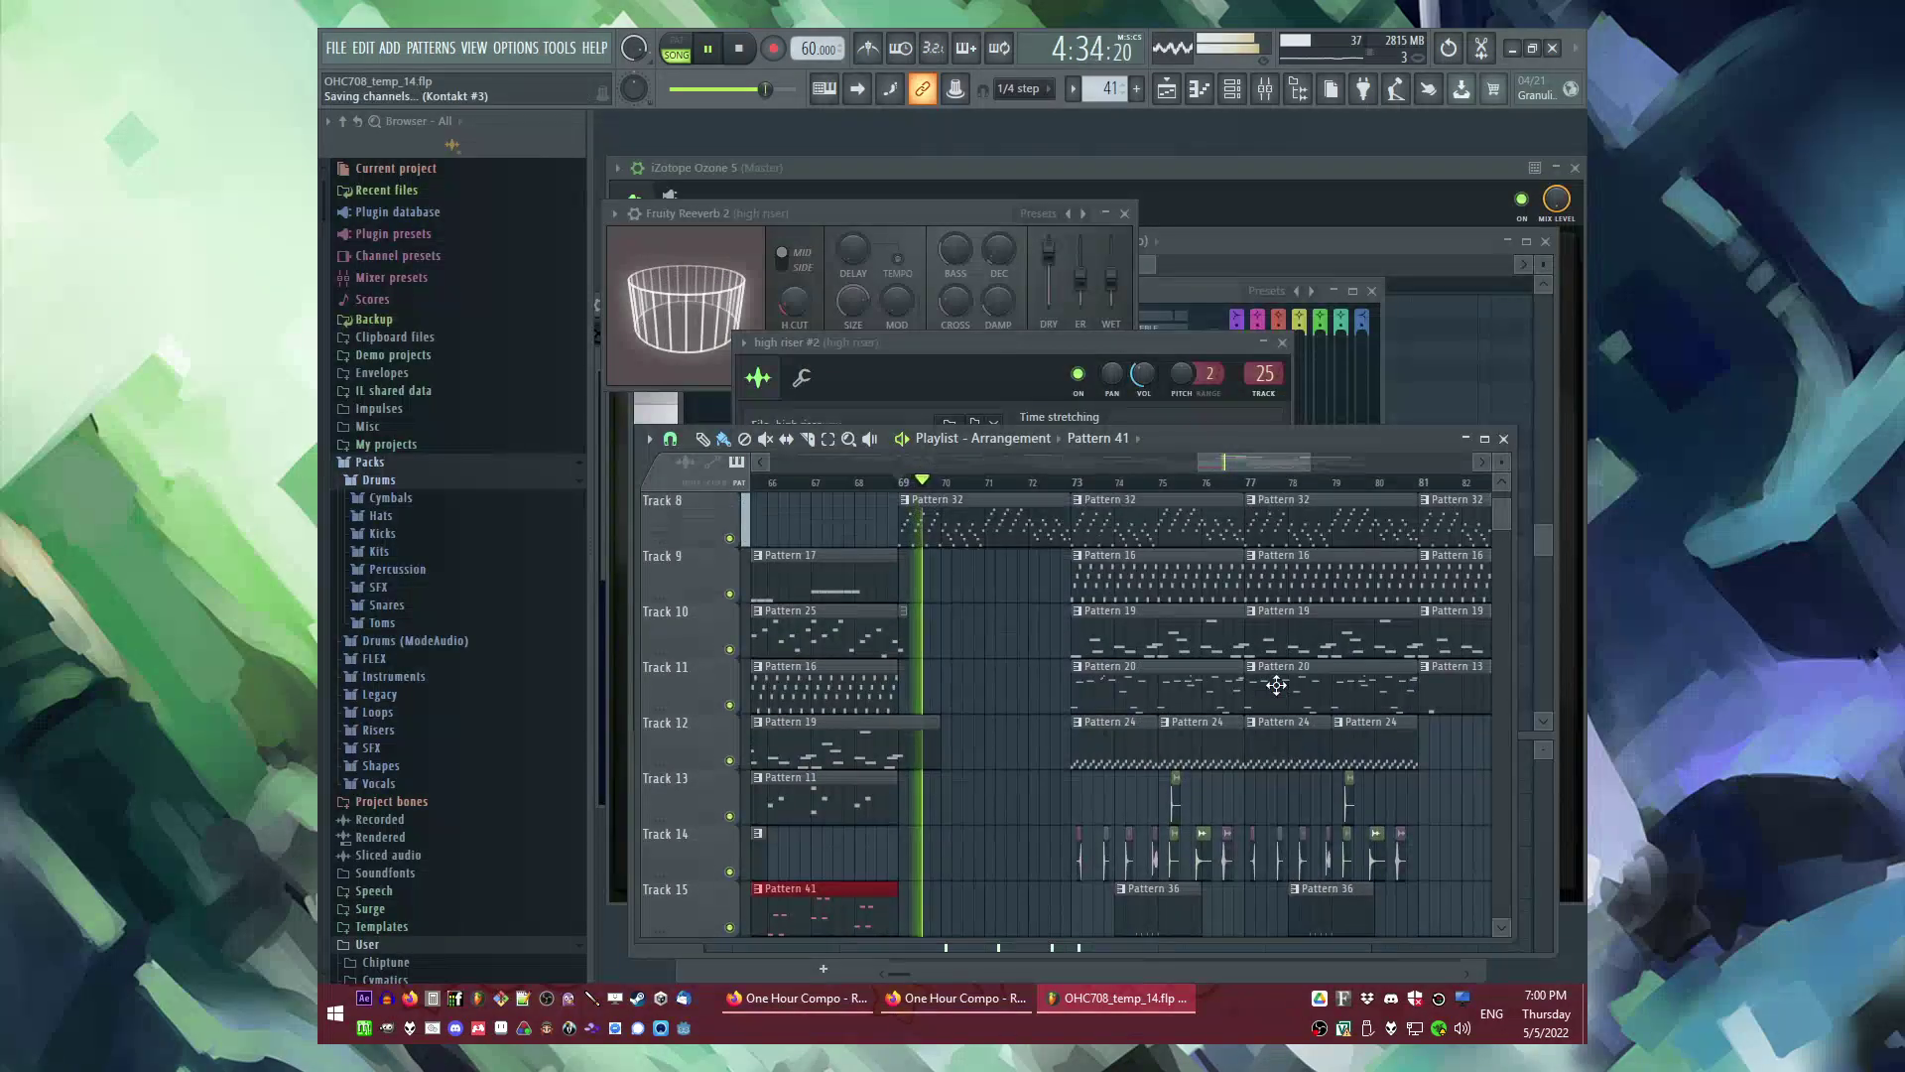
pyautogui.scroll(1, 1022, 656)
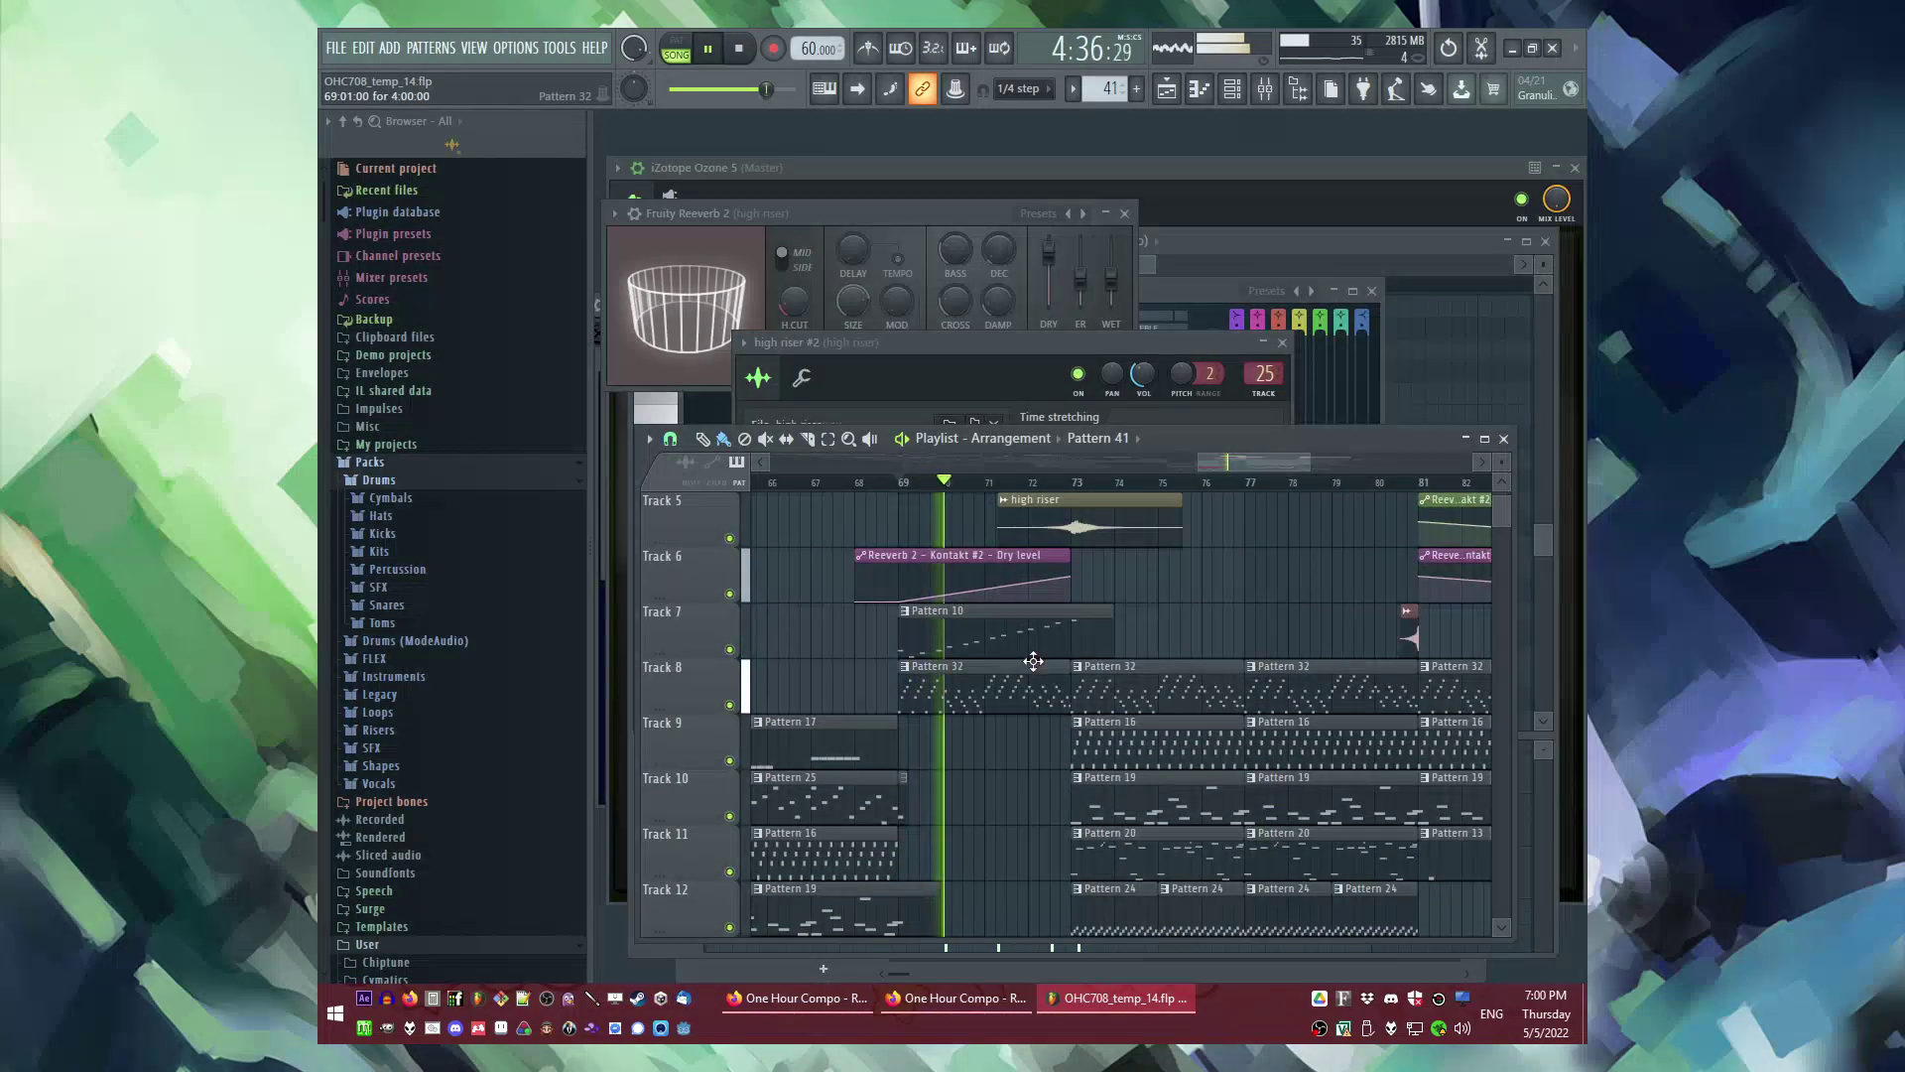
pyautogui.scroll(2, 1039, 661)
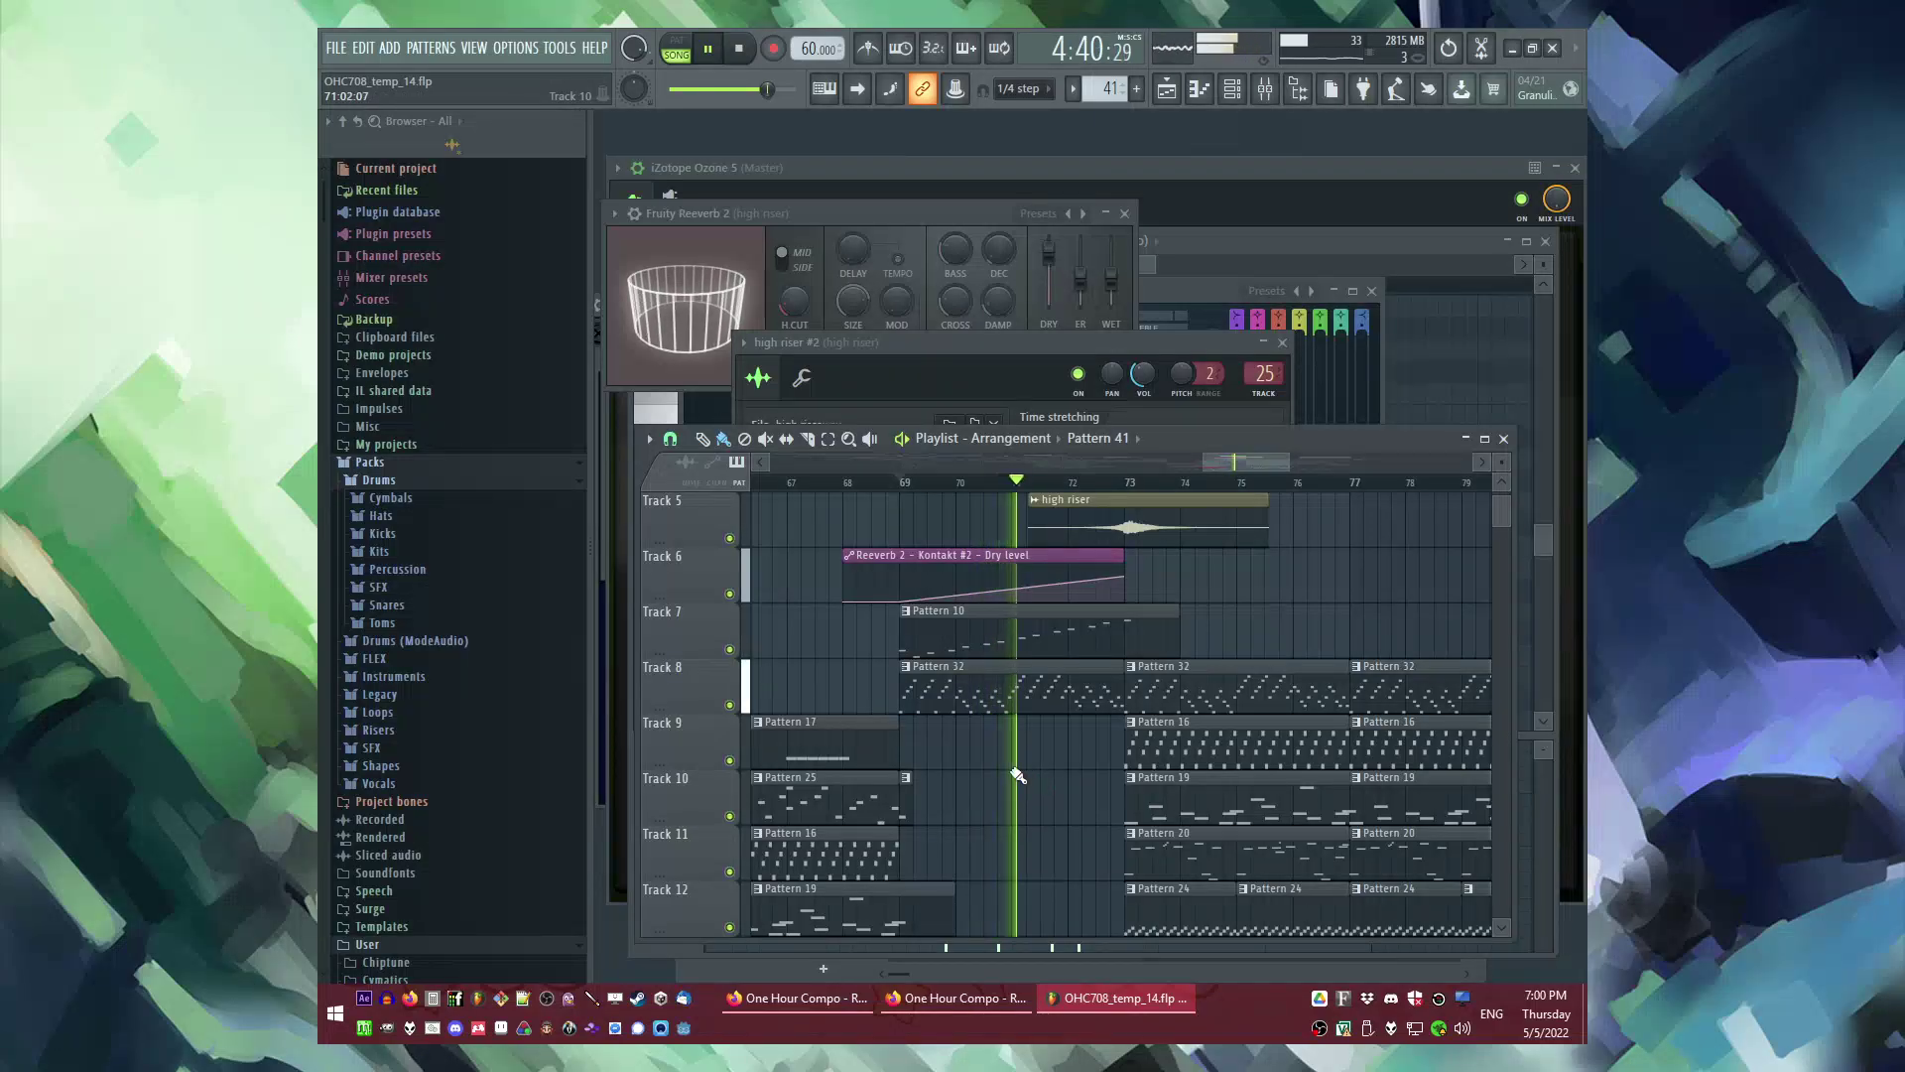
pyautogui.scroll(1, 936, 653)
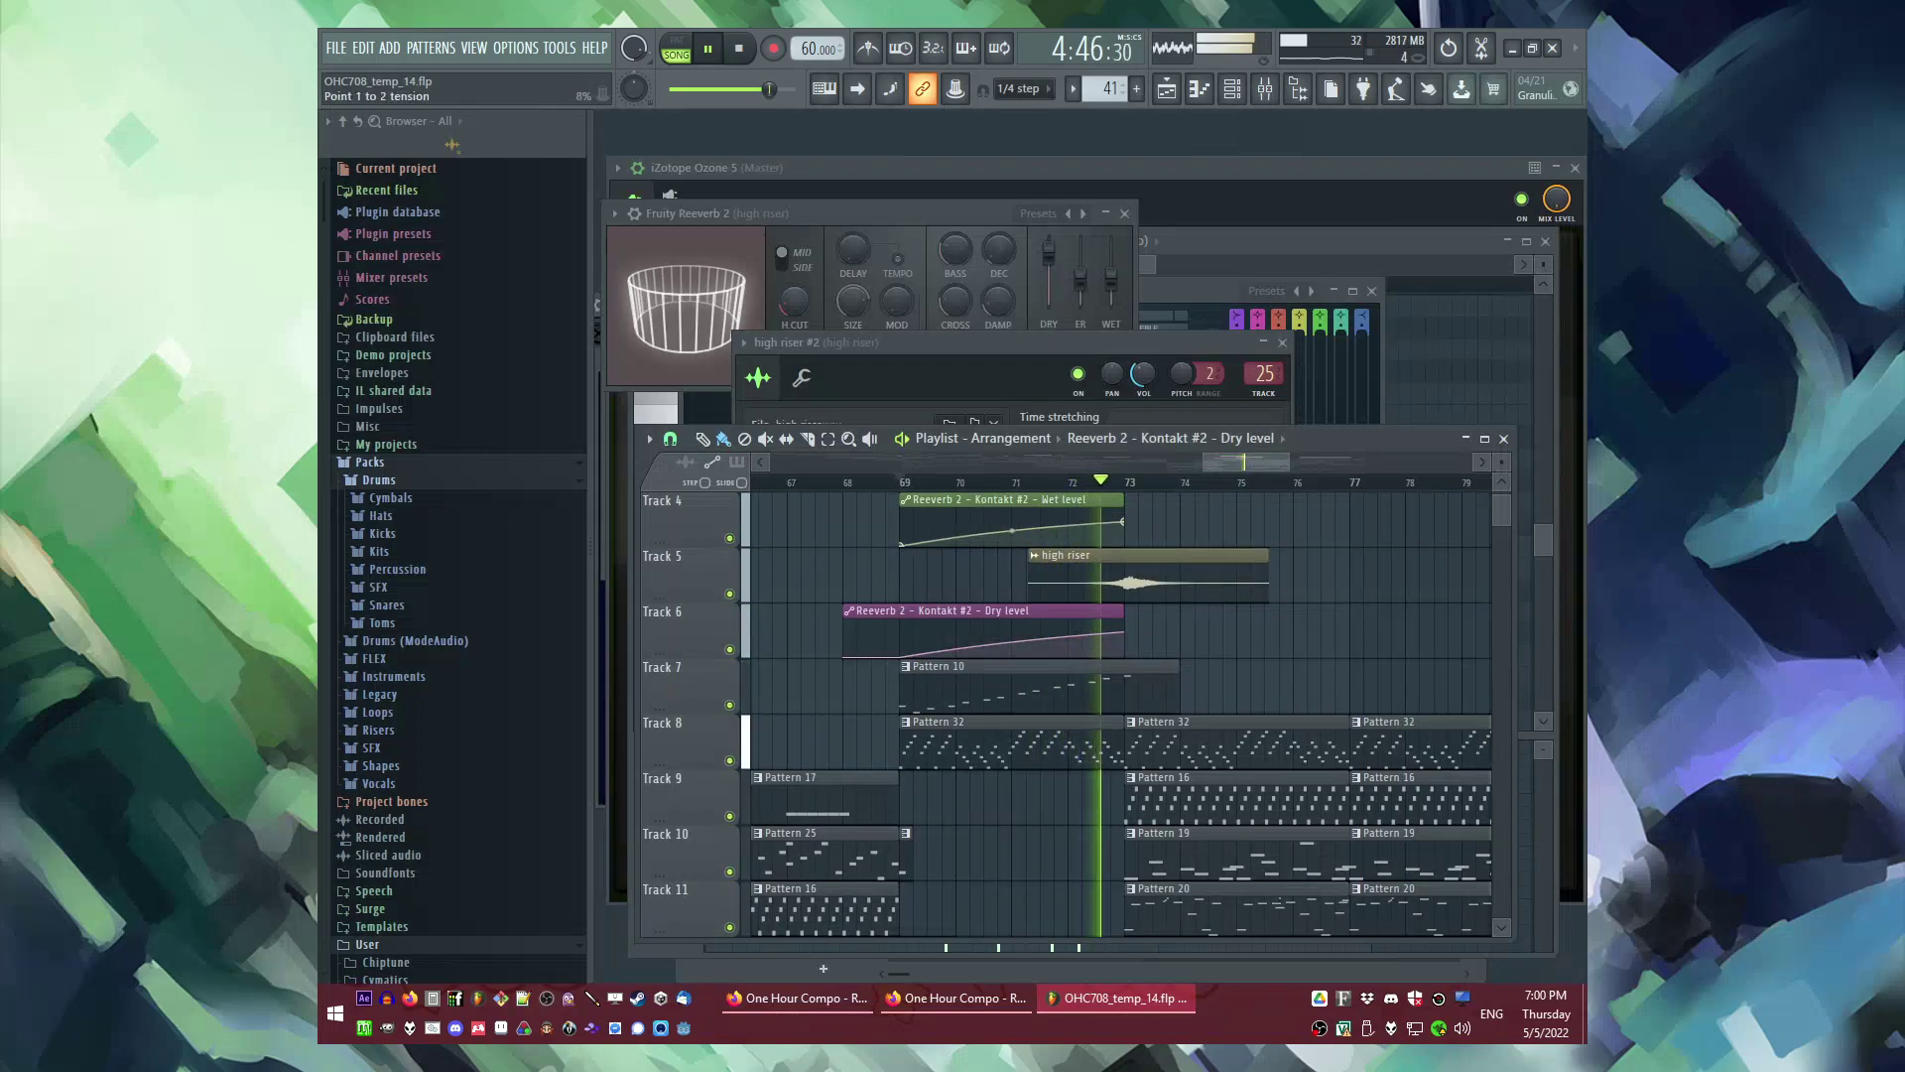
pyautogui.scroll(-2, 1233, 541)
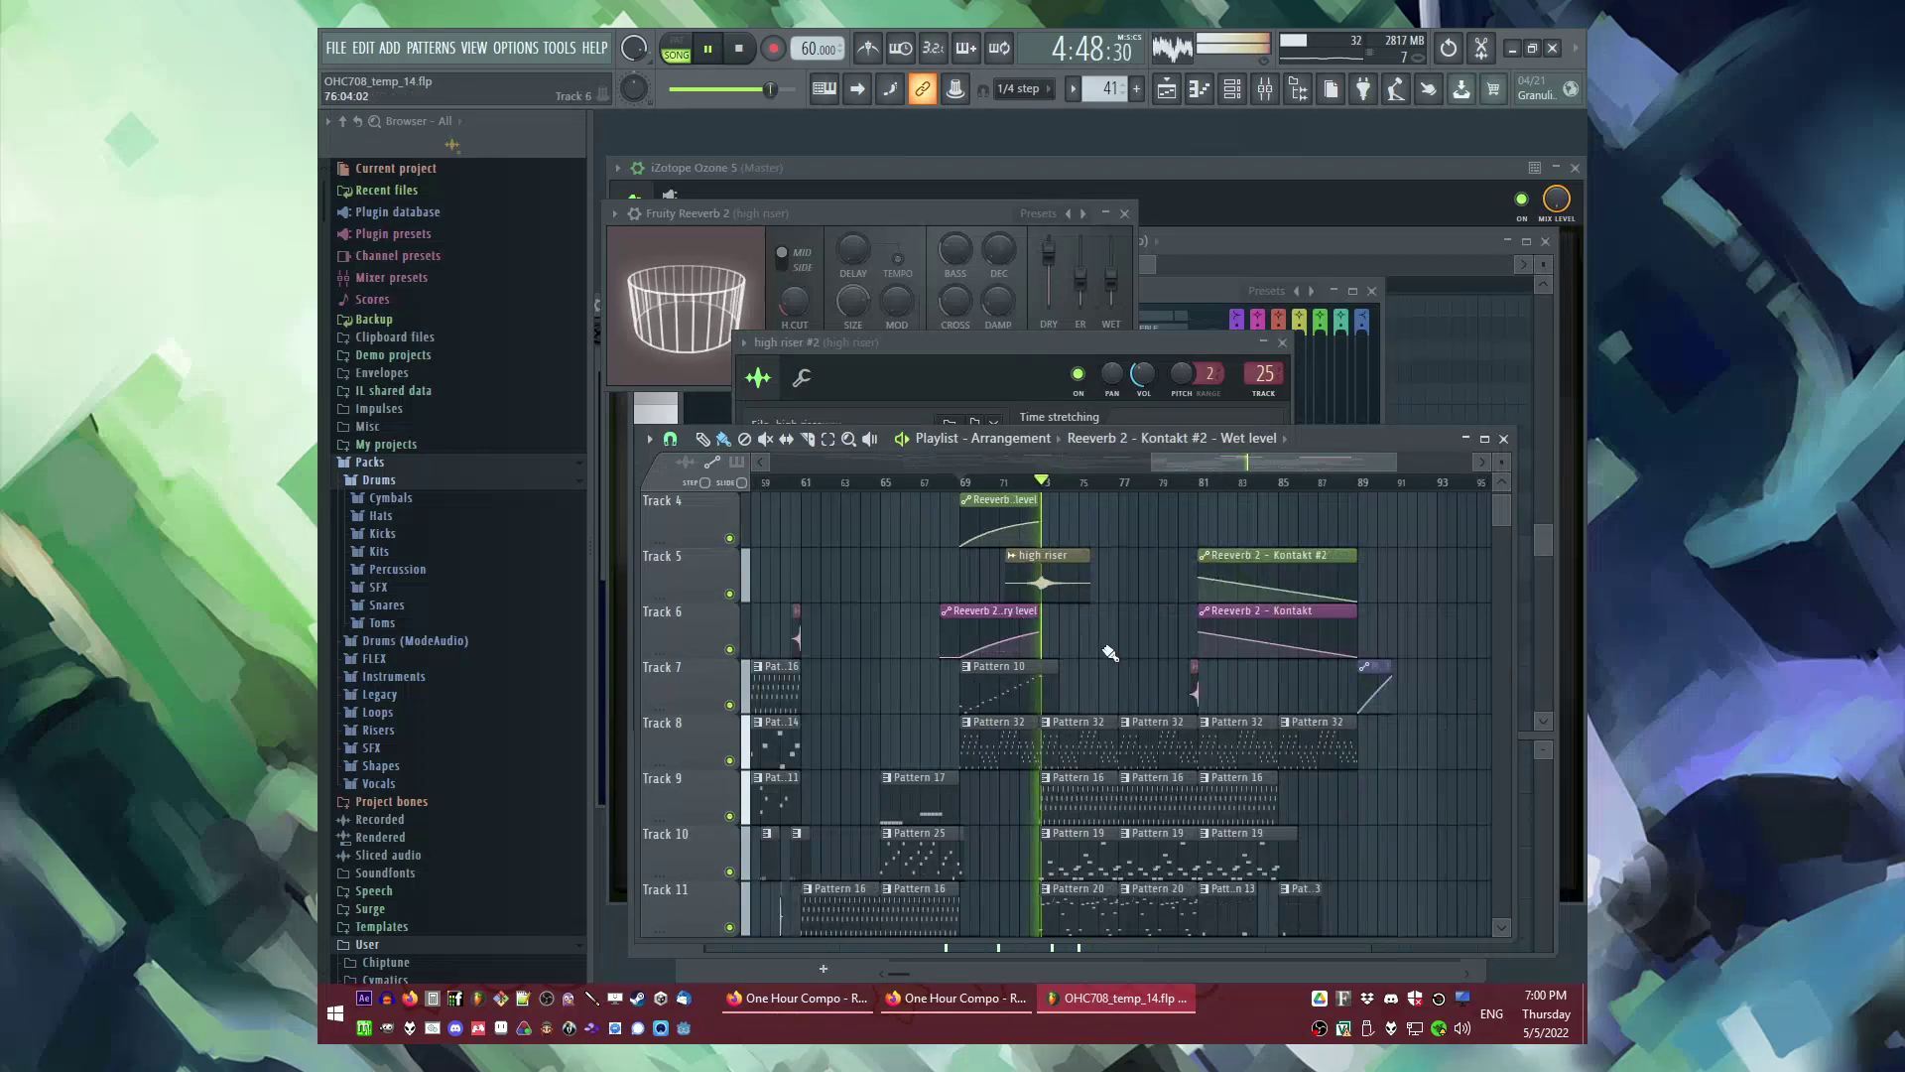
# Step: Add a copy of Pattern 19 on Track 13 starting at bar 71 and make it a unique pattern
pyautogui.scroll(-2, 1092, 658)
pyautogui.scroll(-3, 1093, 658)
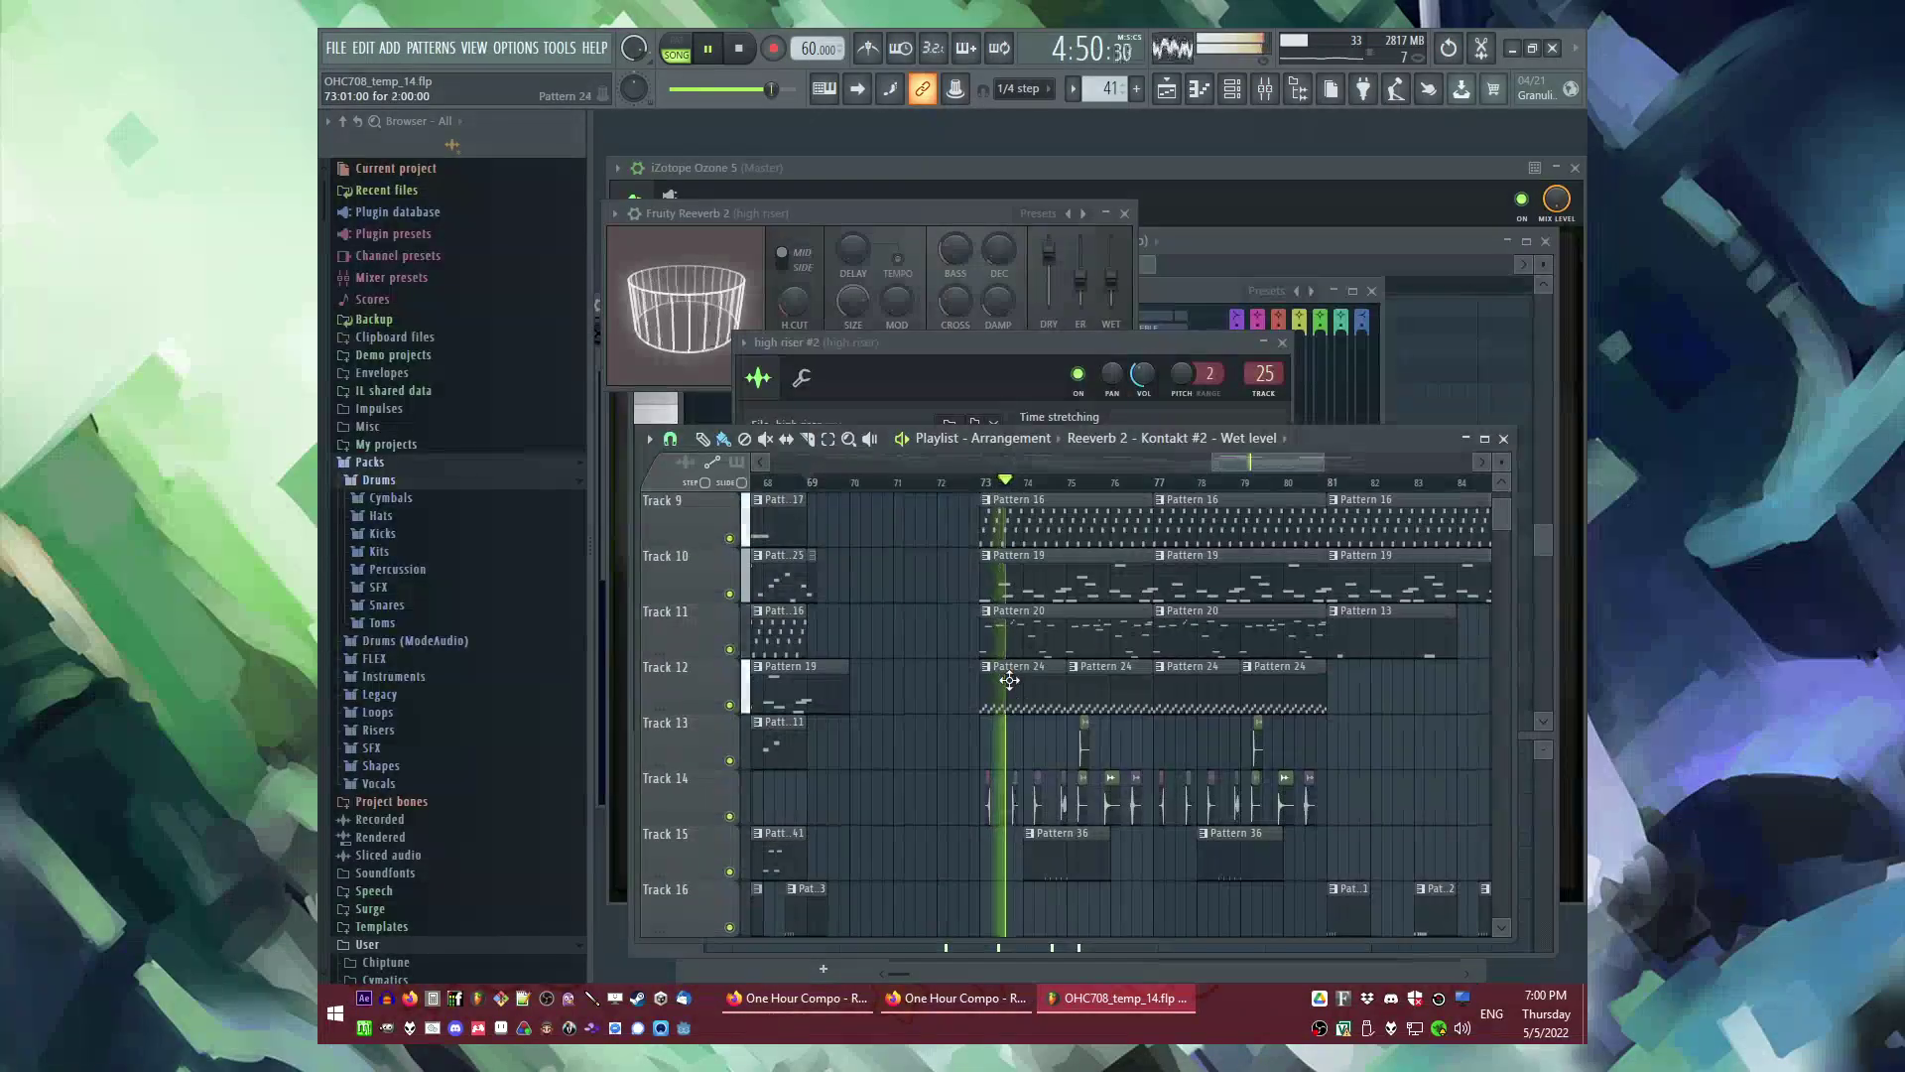
pyautogui.scroll(-1, 871, 613)
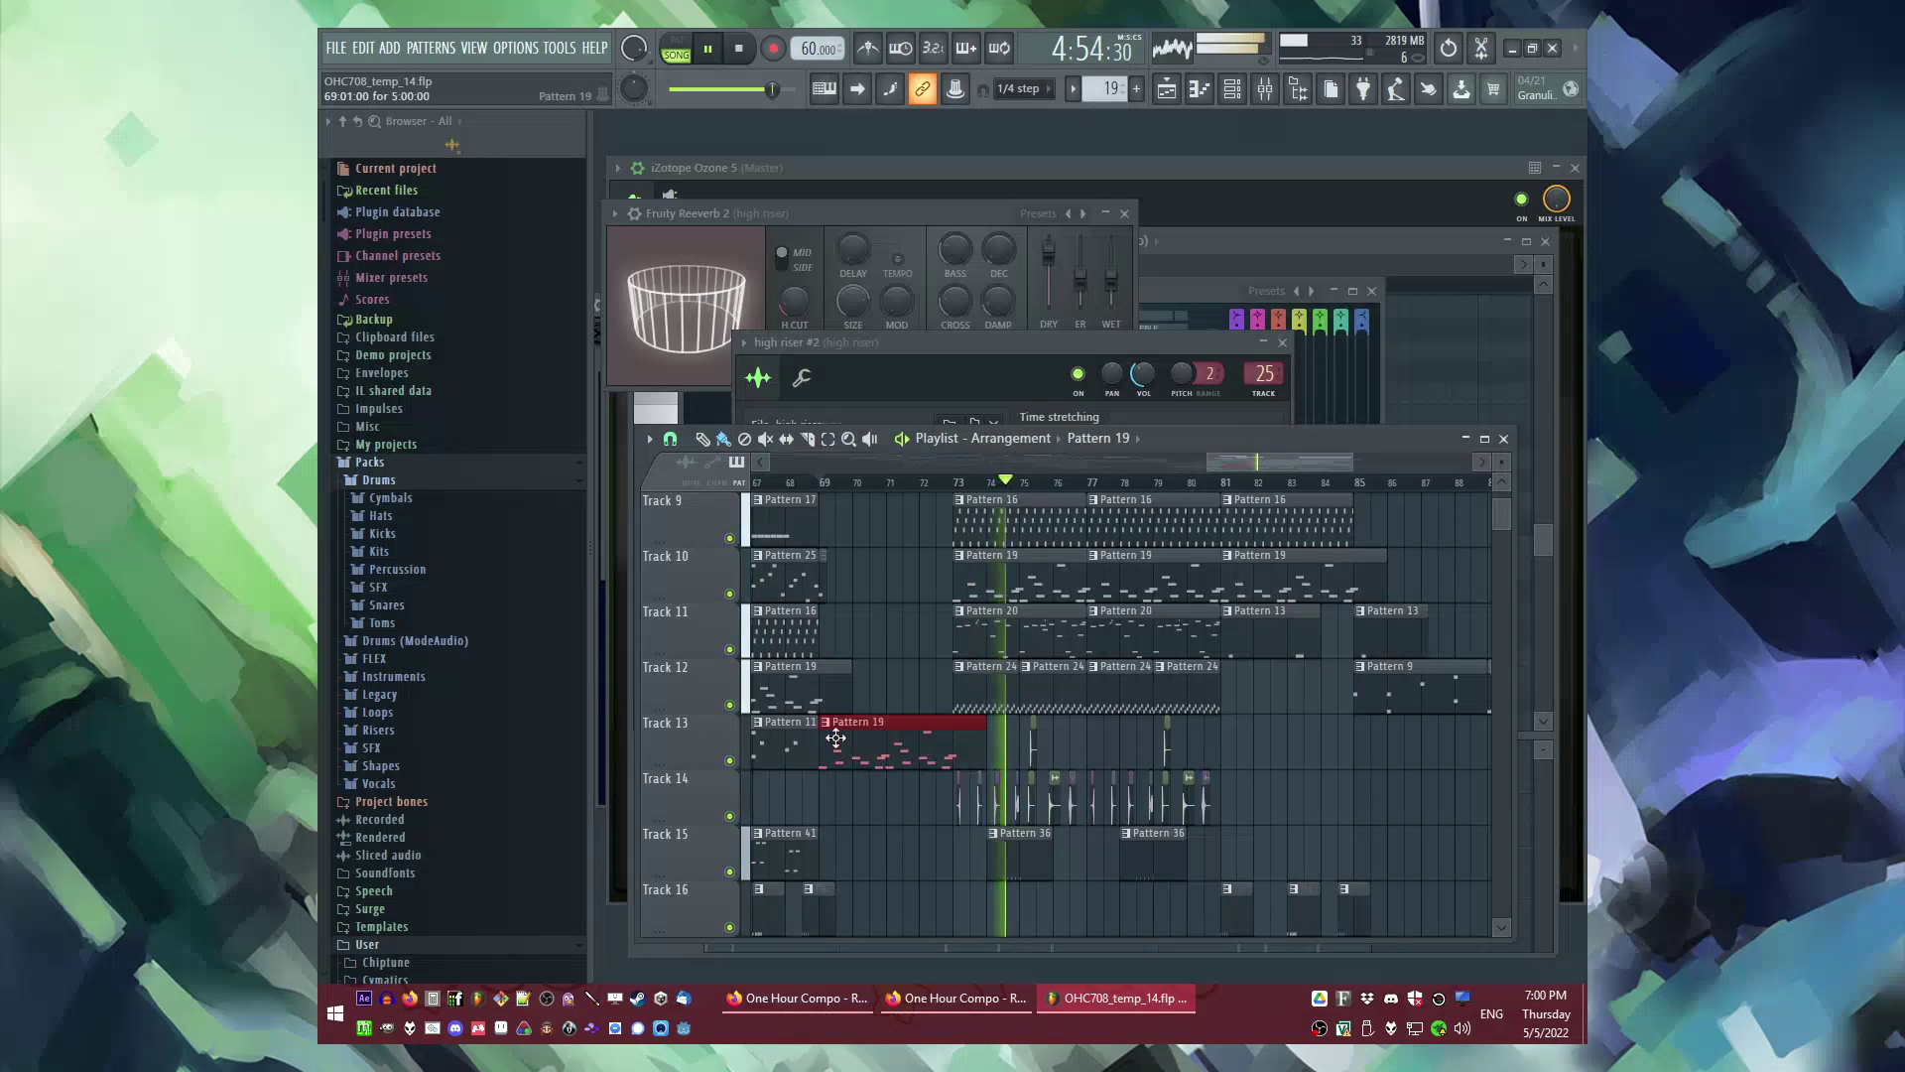
pyautogui.rightClick(831, 726)
pyautogui.click(852, 850)
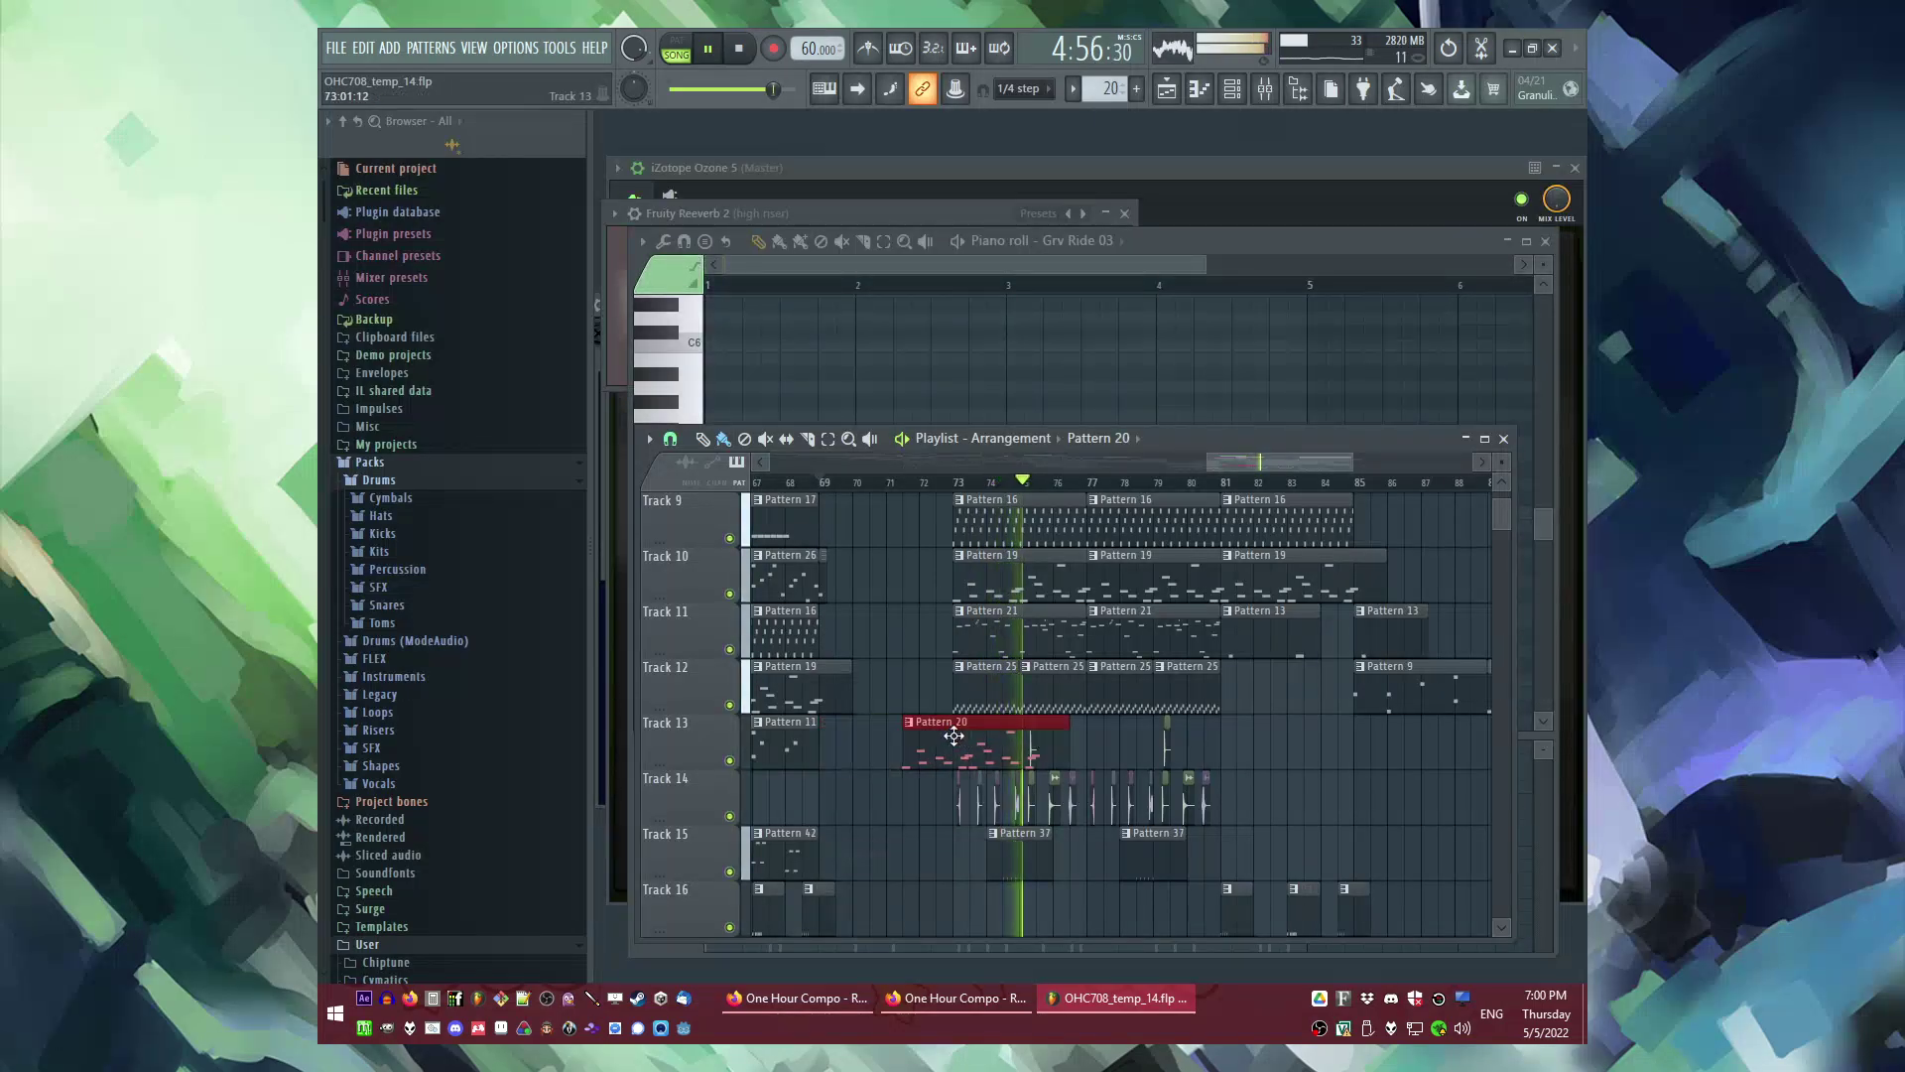
# Step: Shape the Xpand!2 note velocities of the new pattern into a rising ramp, steeper at the end of bar 2
pyautogui.doubleClick(924, 743)
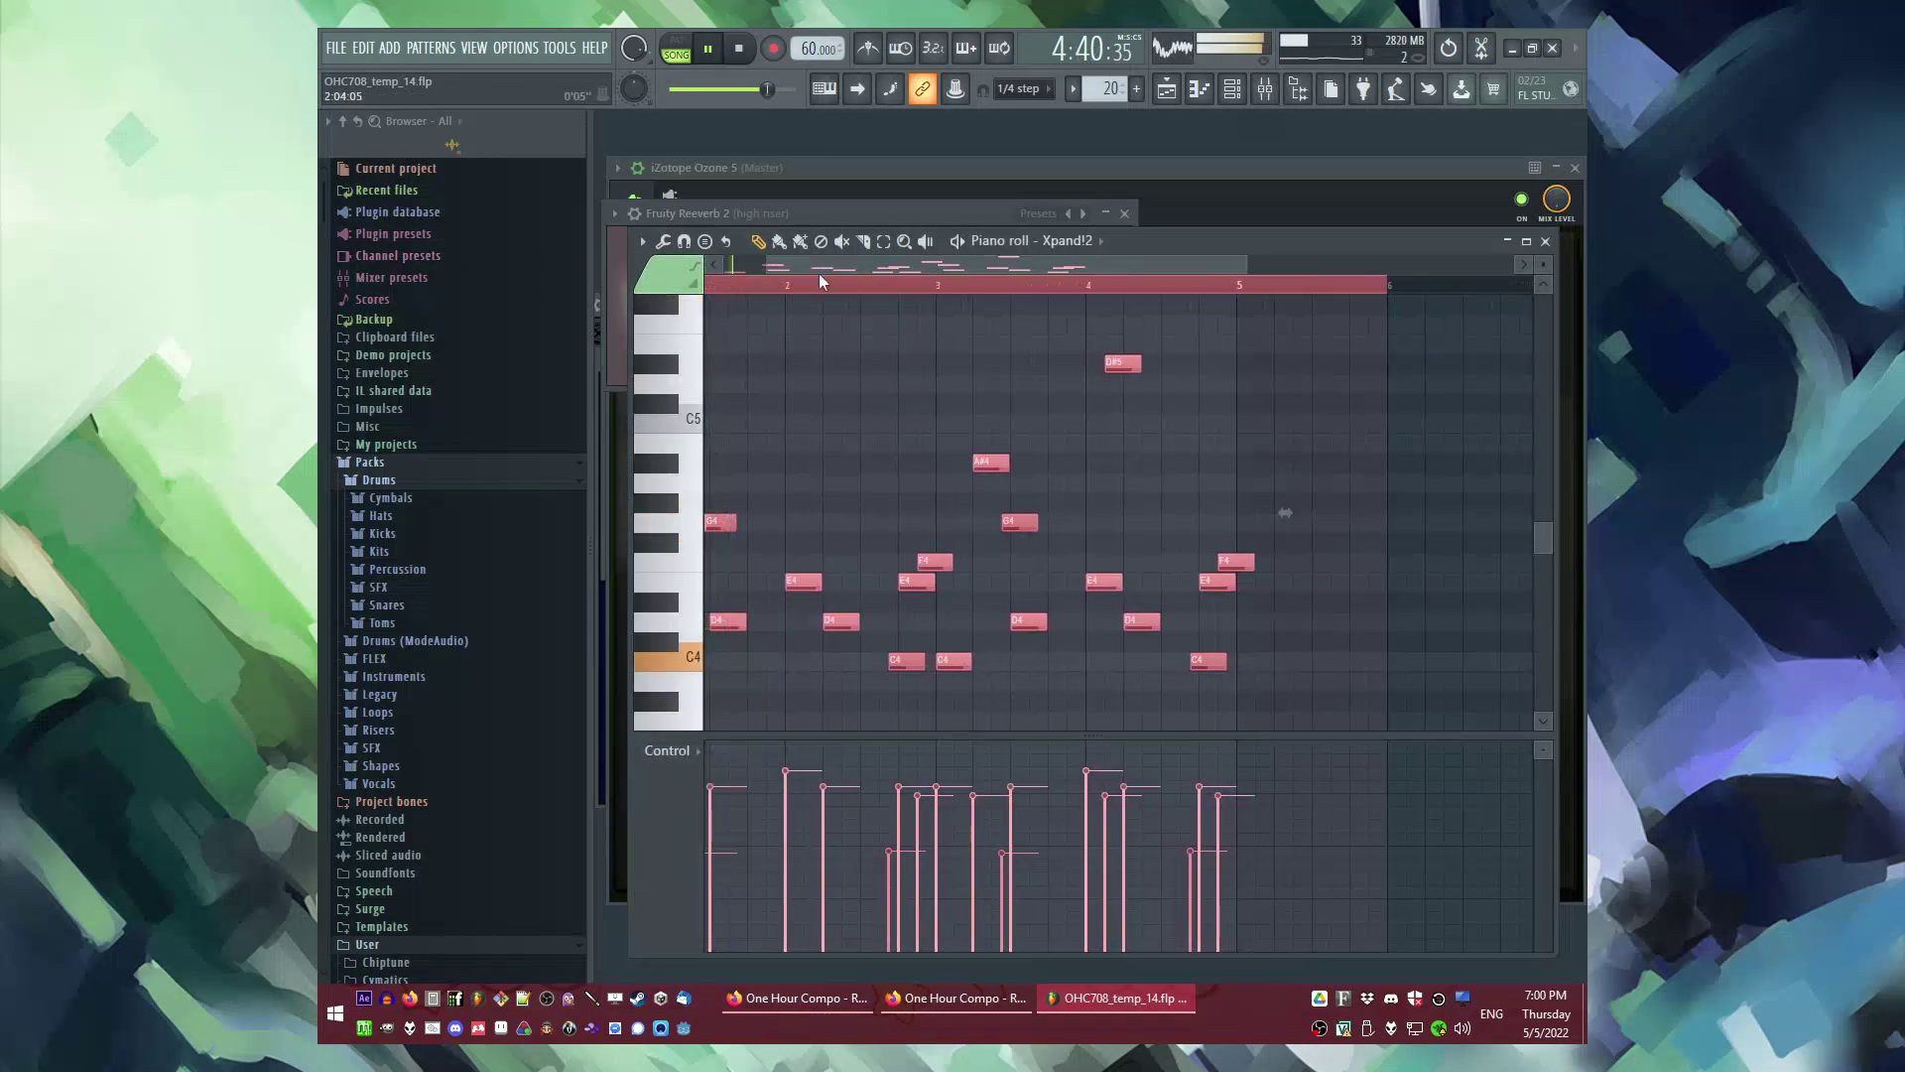
pyautogui.moveTo(720, 883); pyautogui.dragTo(1337, 796)
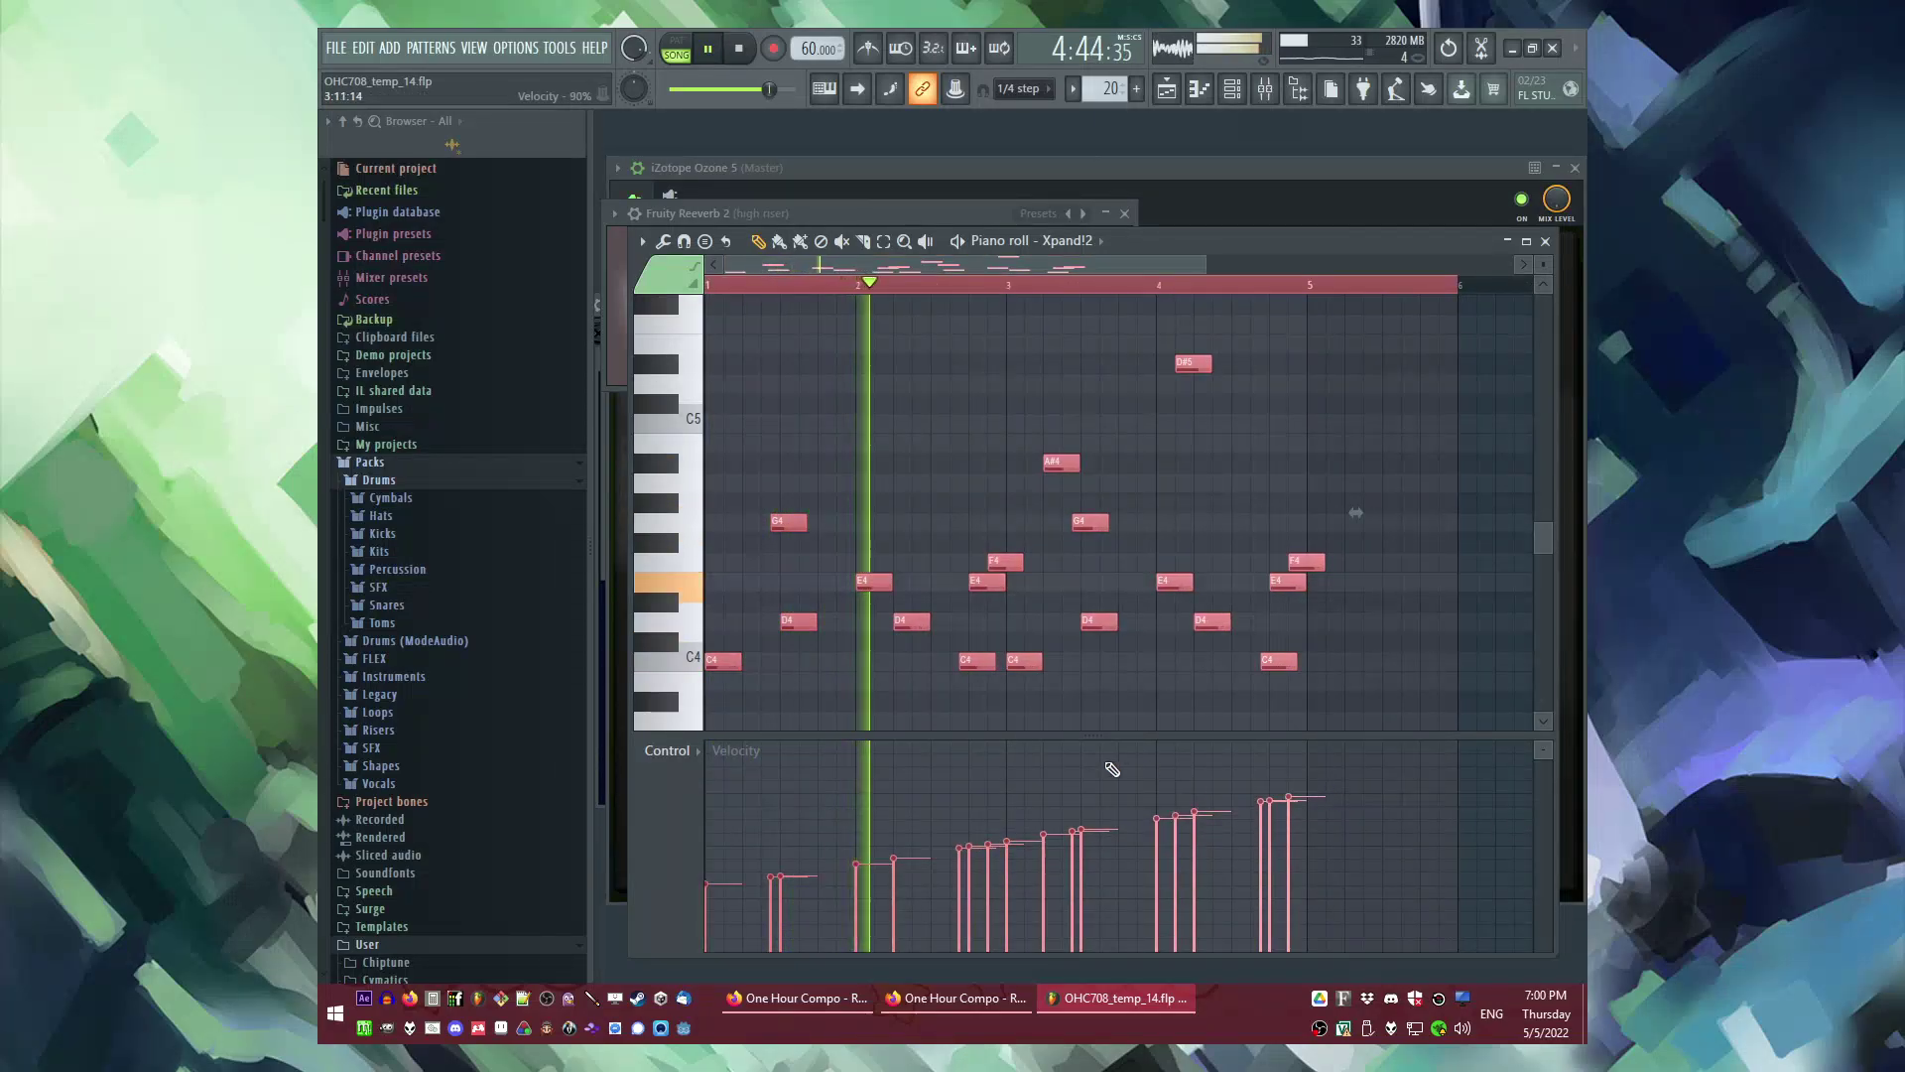
pyautogui.moveTo(915, 857); pyautogui.dragTo(1002, 779)
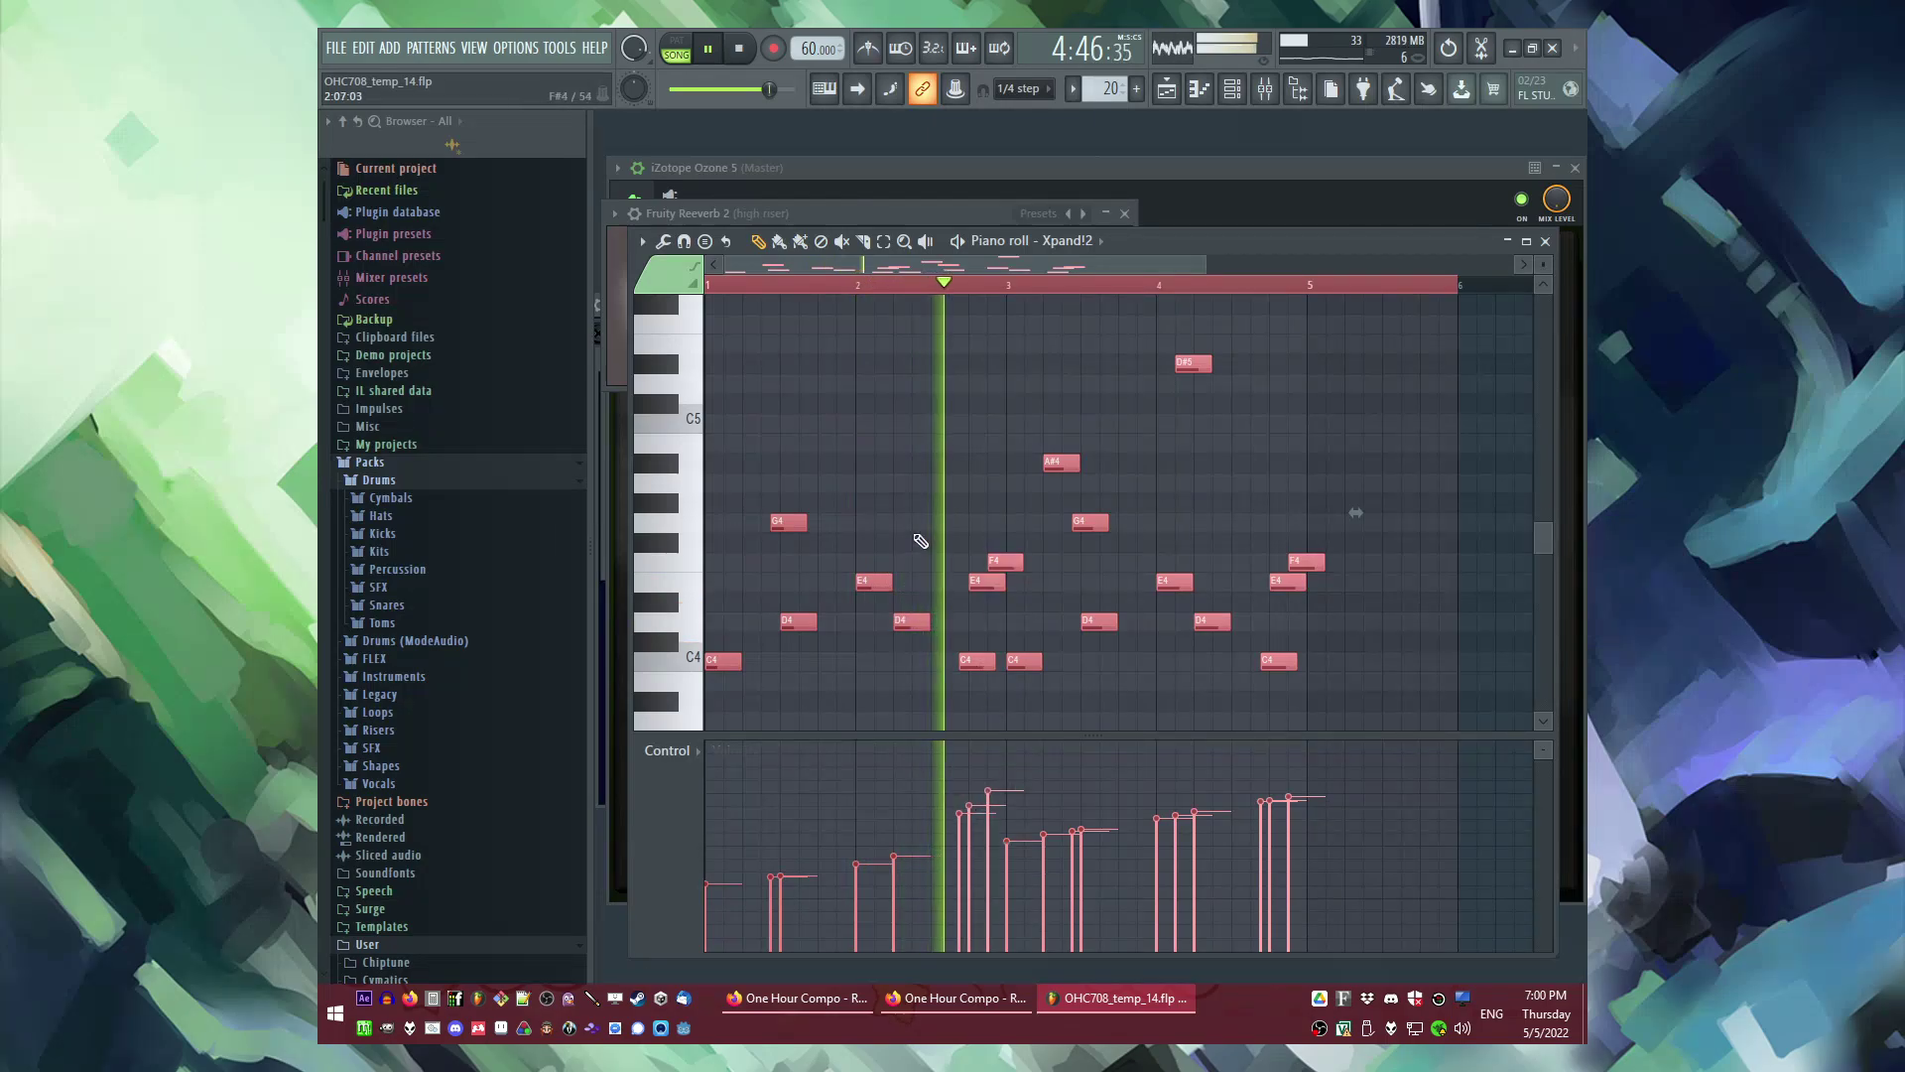
# Step: Delete all Xpand!2 notes after the C4 at the start of bar 3 in the new pattern
pyautogui.scroll(2, 915, 541)
pyautogui.keyDown('ctrl'); pyautogui.click(943, 509); pyautogui.keyUp('ctrl')
pyautogui.moveTo(928, 266); pyautogui.dragTo(875, 266)
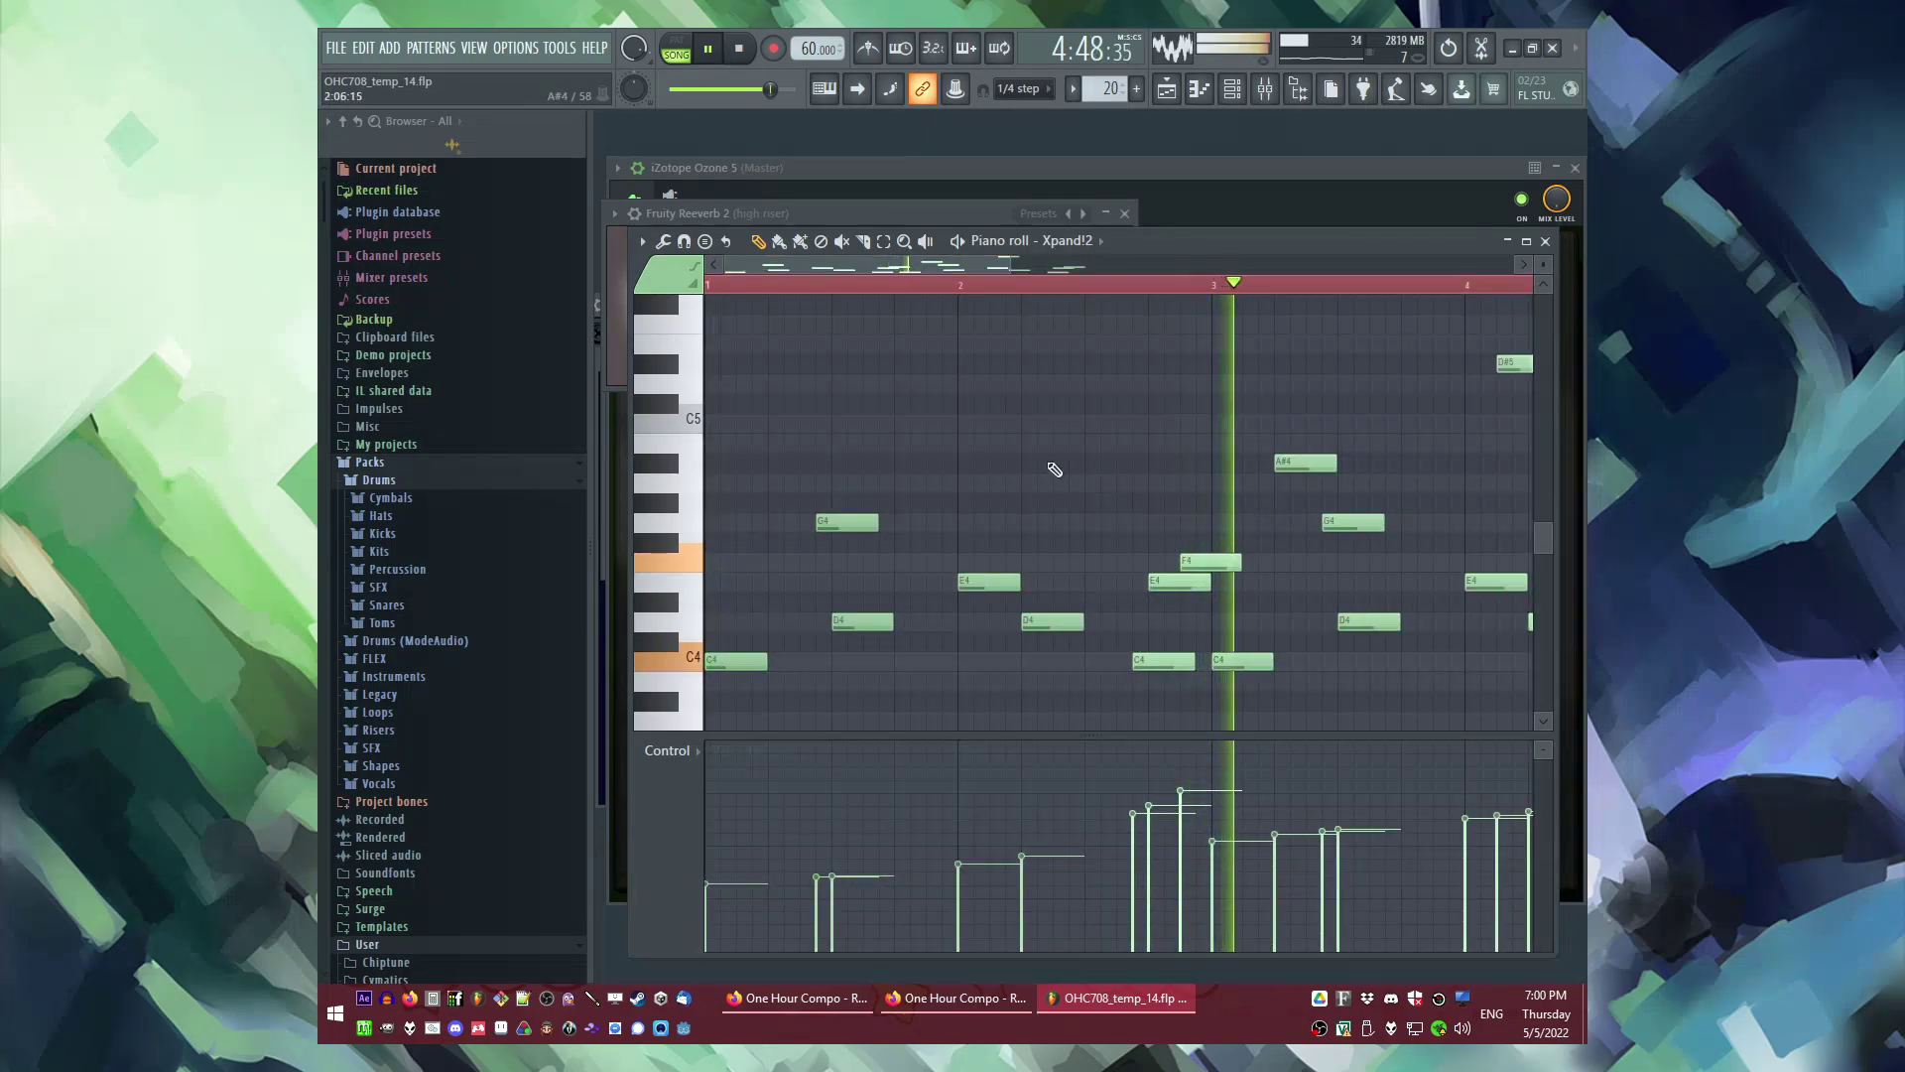
pyautogui.scroll(-2, 1047, 427)
pyautogui.keyDown('ctrl'); pyautogui.moveTo(1004, 314); pyautogui.dragTo(1330, 710); pyautogui.keyUp('ctrl')
pyautogui.press('Delete')
pyautogui.keyDown('ctrl'); pyautogui.click(974, 665); pyautogui.keyUp('ctrl')
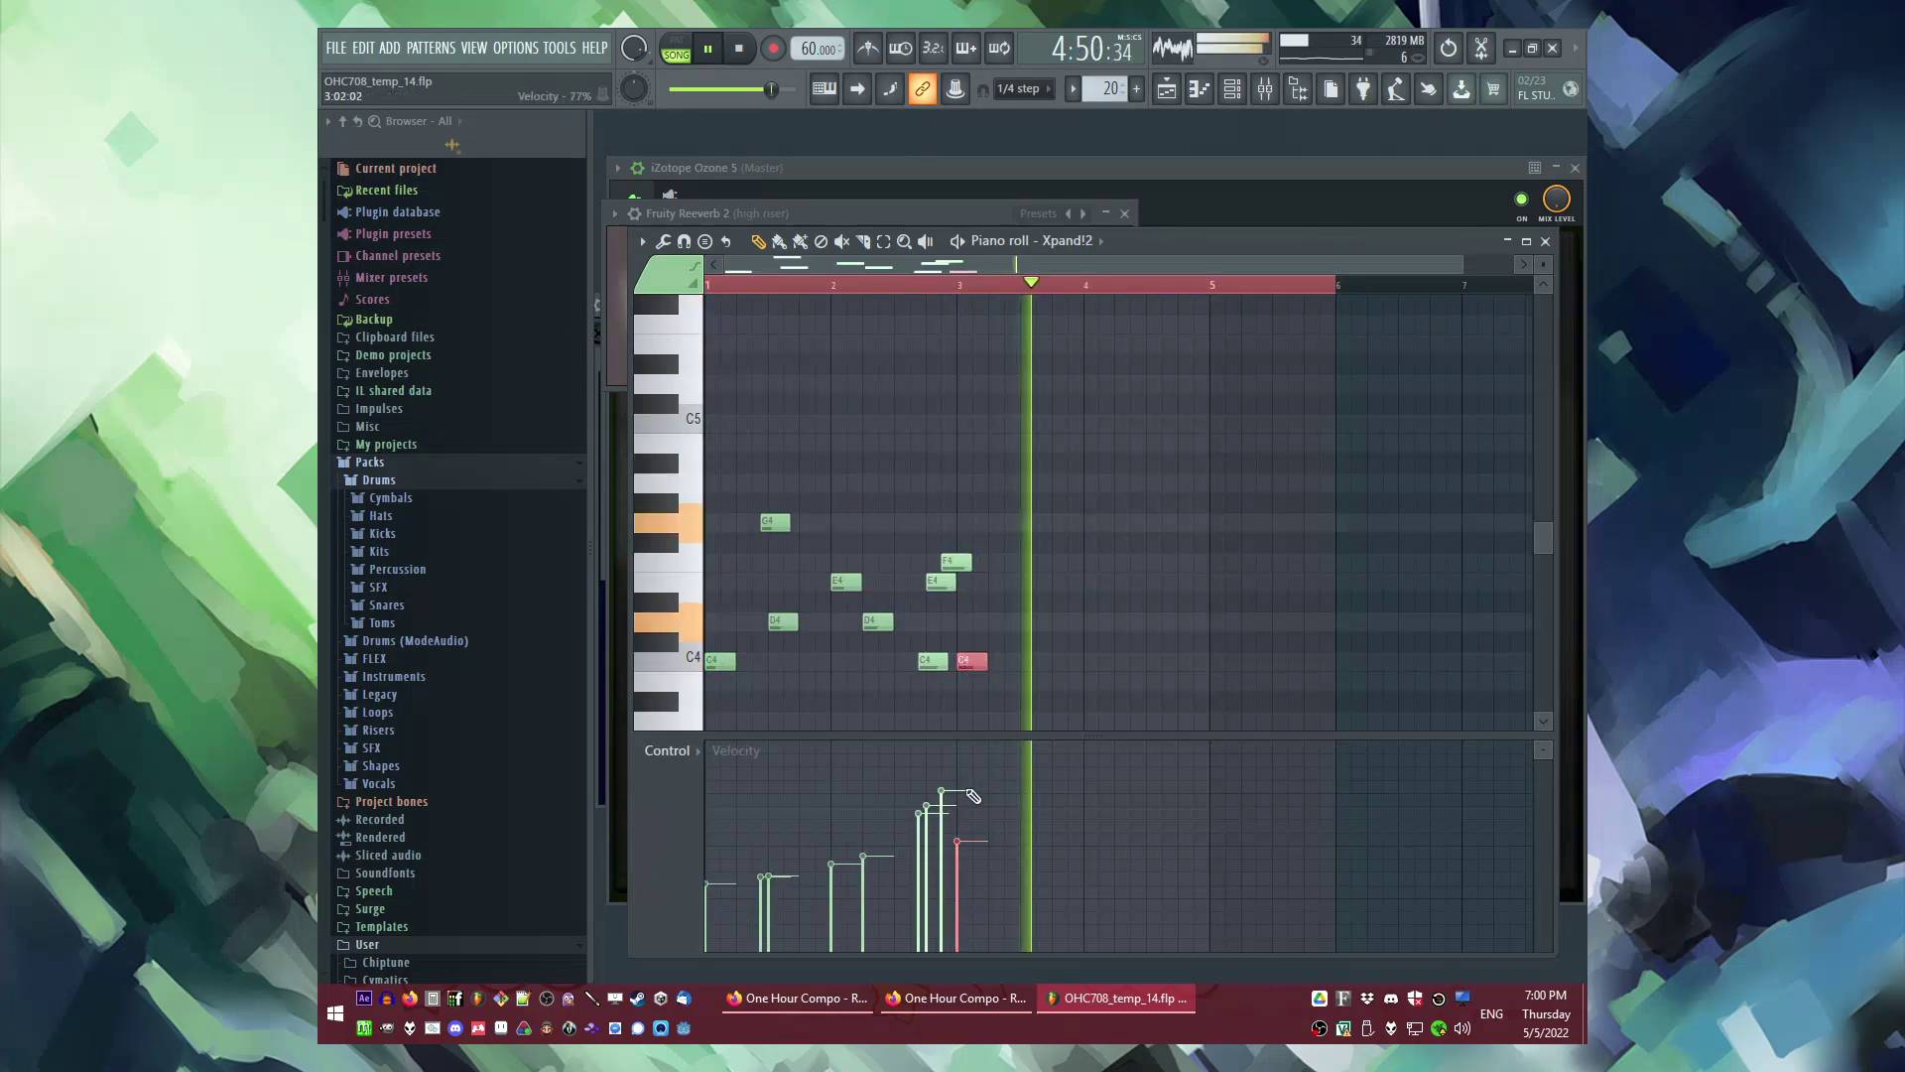
pyautogui.rightClick(764, 421)
# Step: Play the shortened pattern from its start and add a short D#4 note right after the opening C4
pyautogui.click(707, 285)
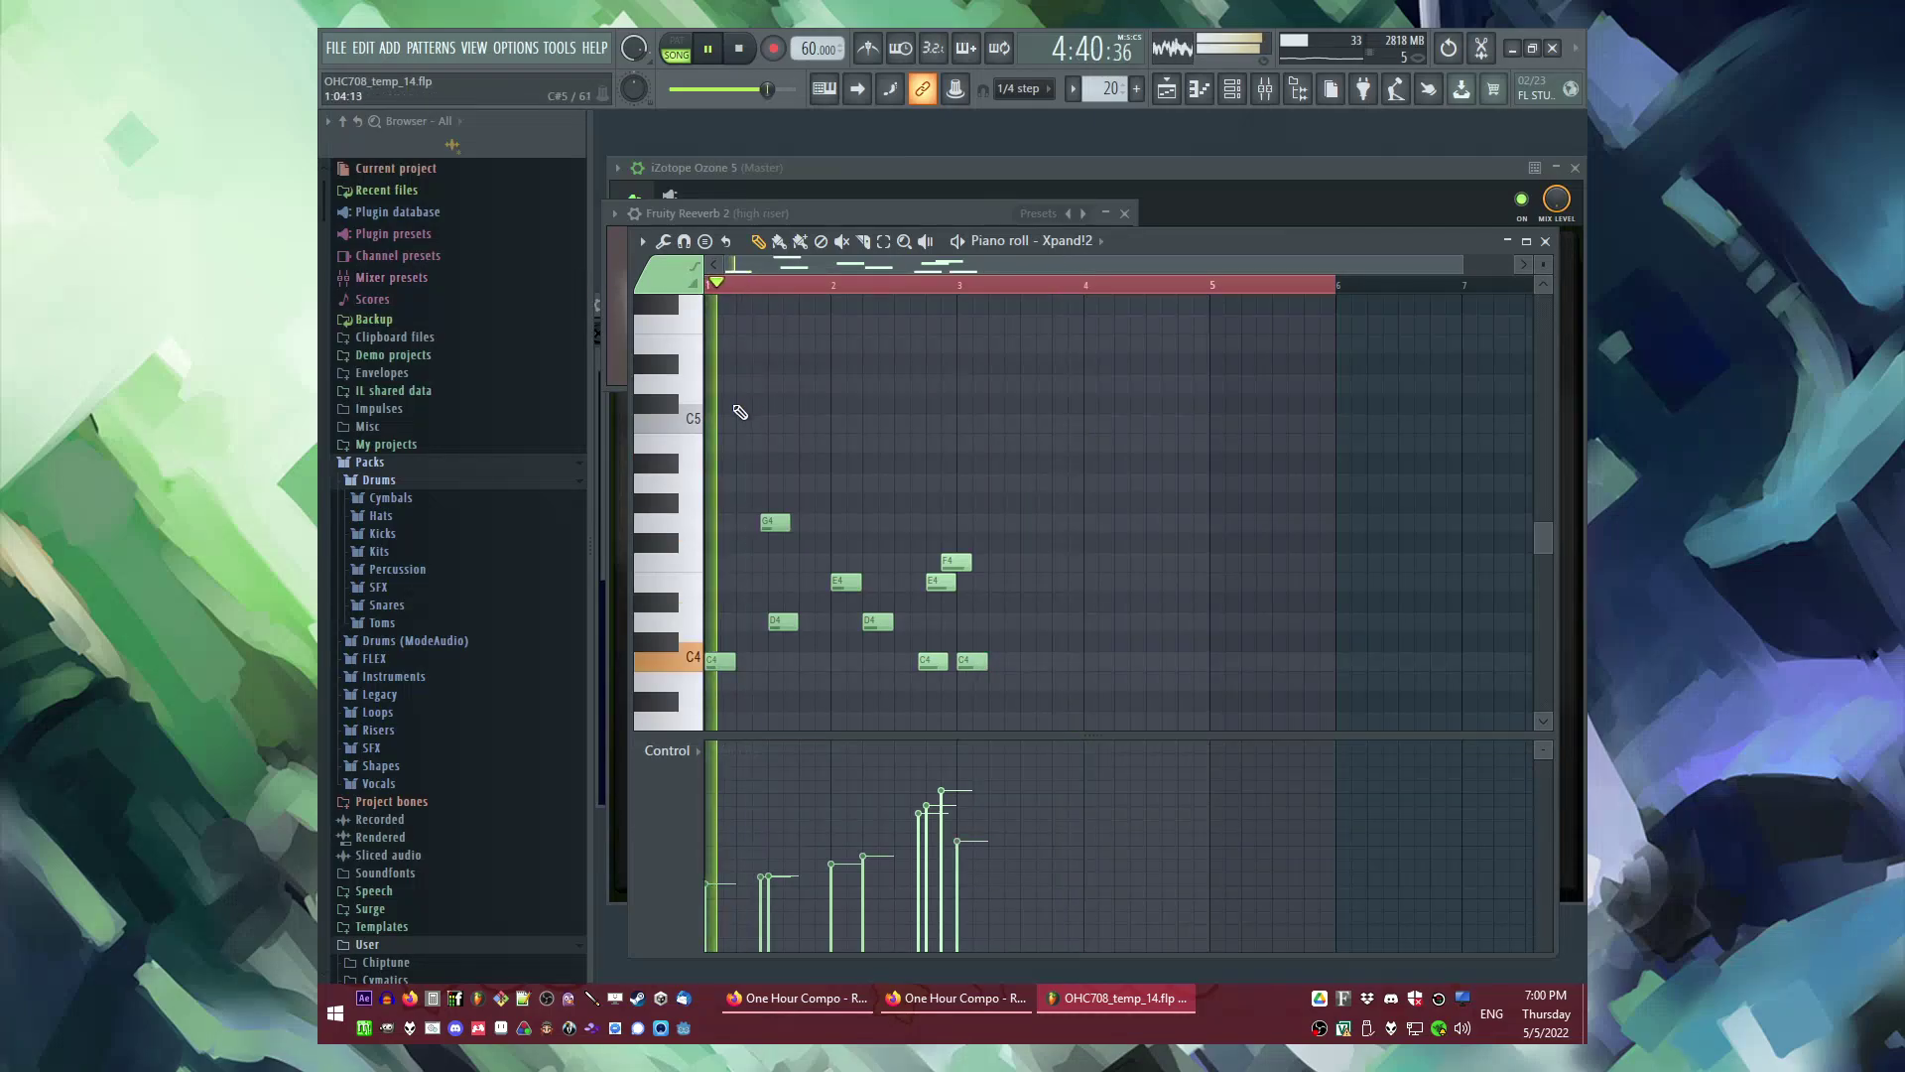
pyautogui.scroll(3, 732, 506)
pyautogui.press('space')
pyautogui.press('space')
pyautogui.click(784, 603)
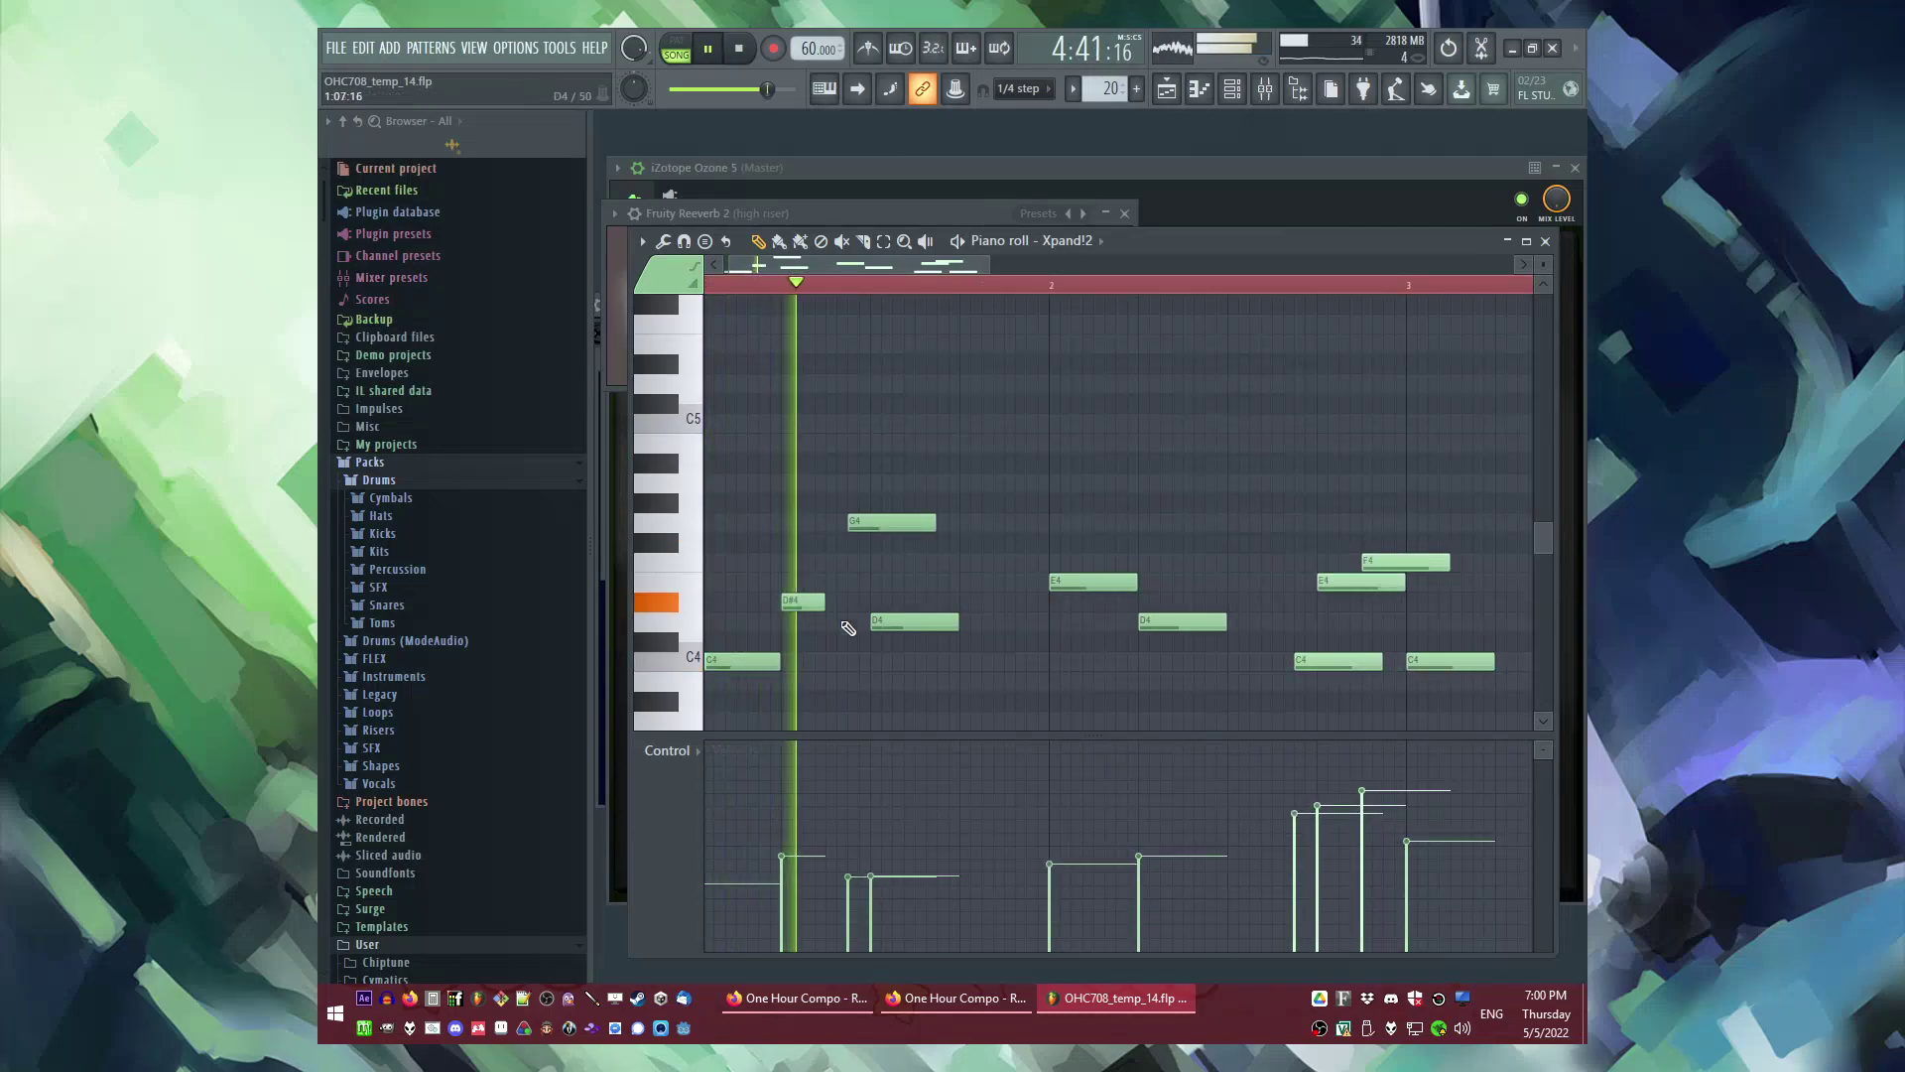
# Step: Add short G#4 notes near the end of bar 1 and above bar 2's first E4, adjusting the velocities around them
pyautogui.click(959, 504)
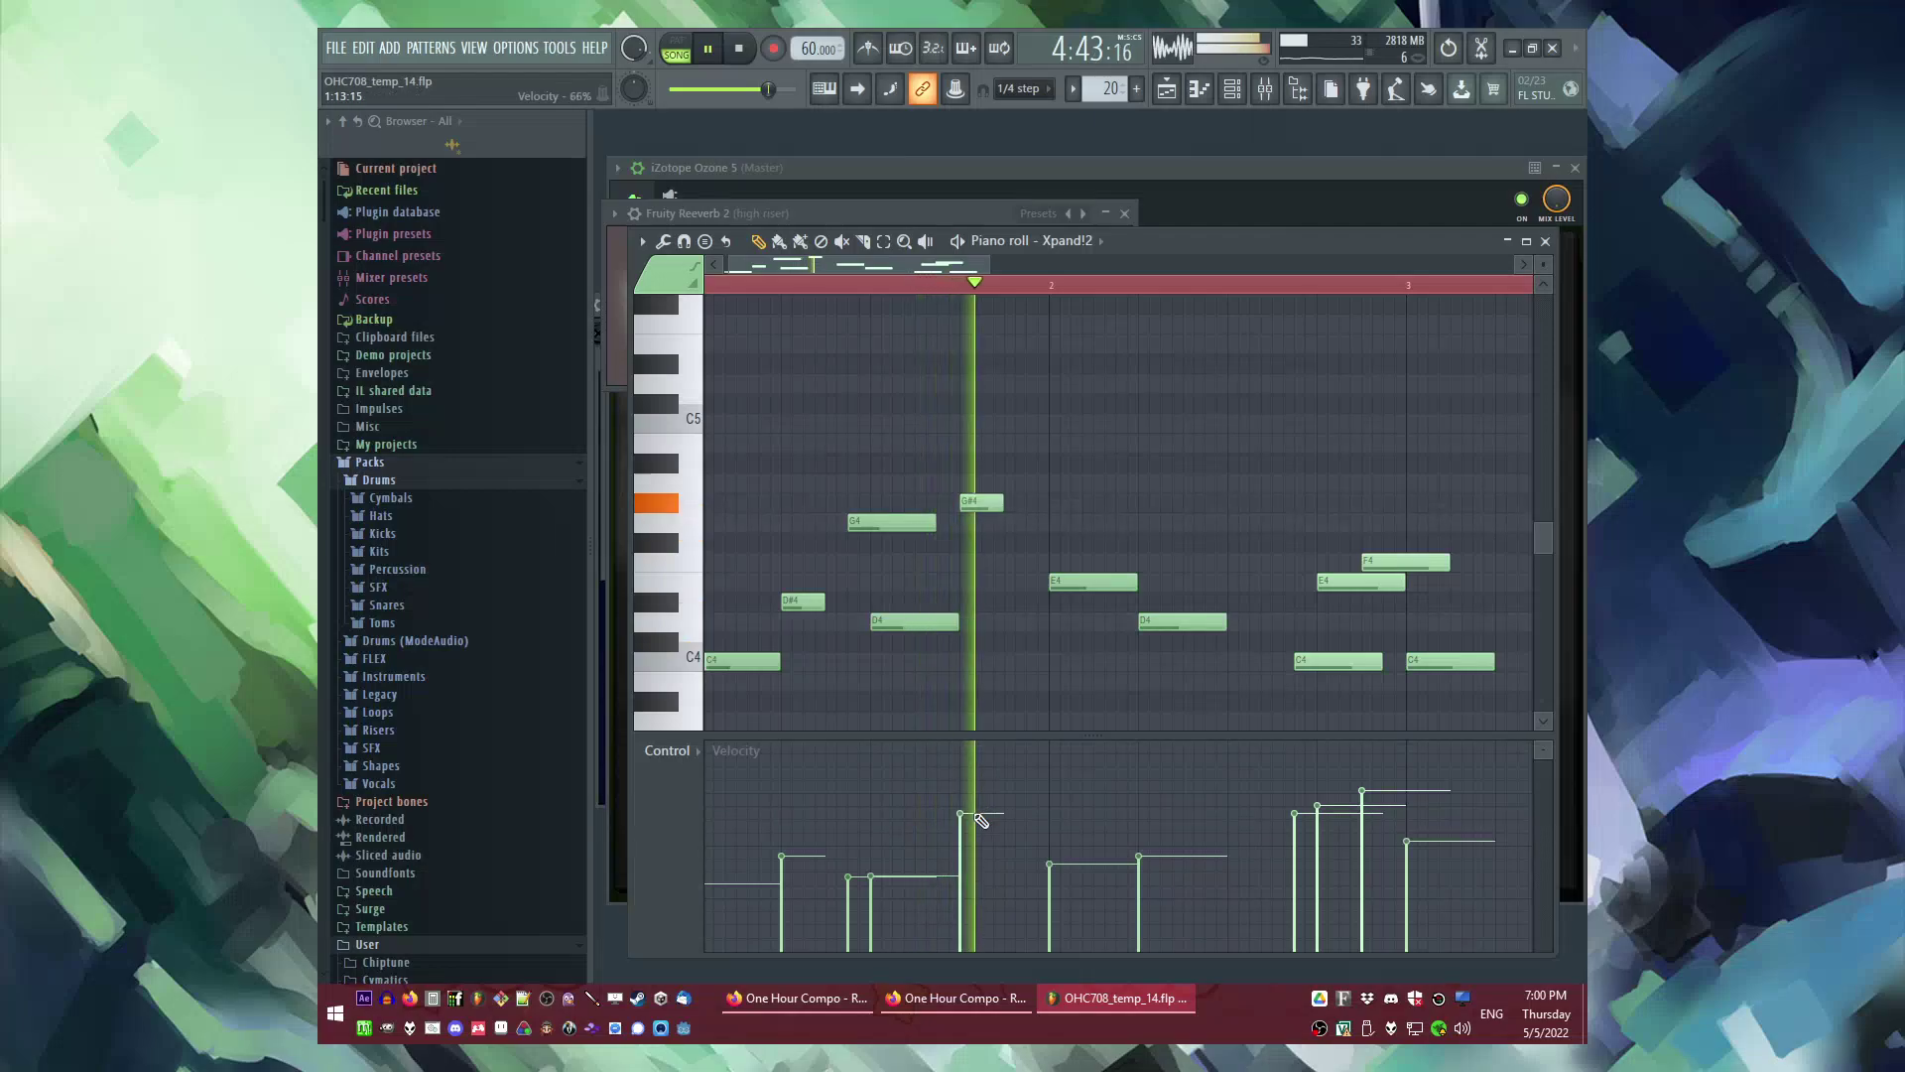
pyautogui.click(1052, 825)
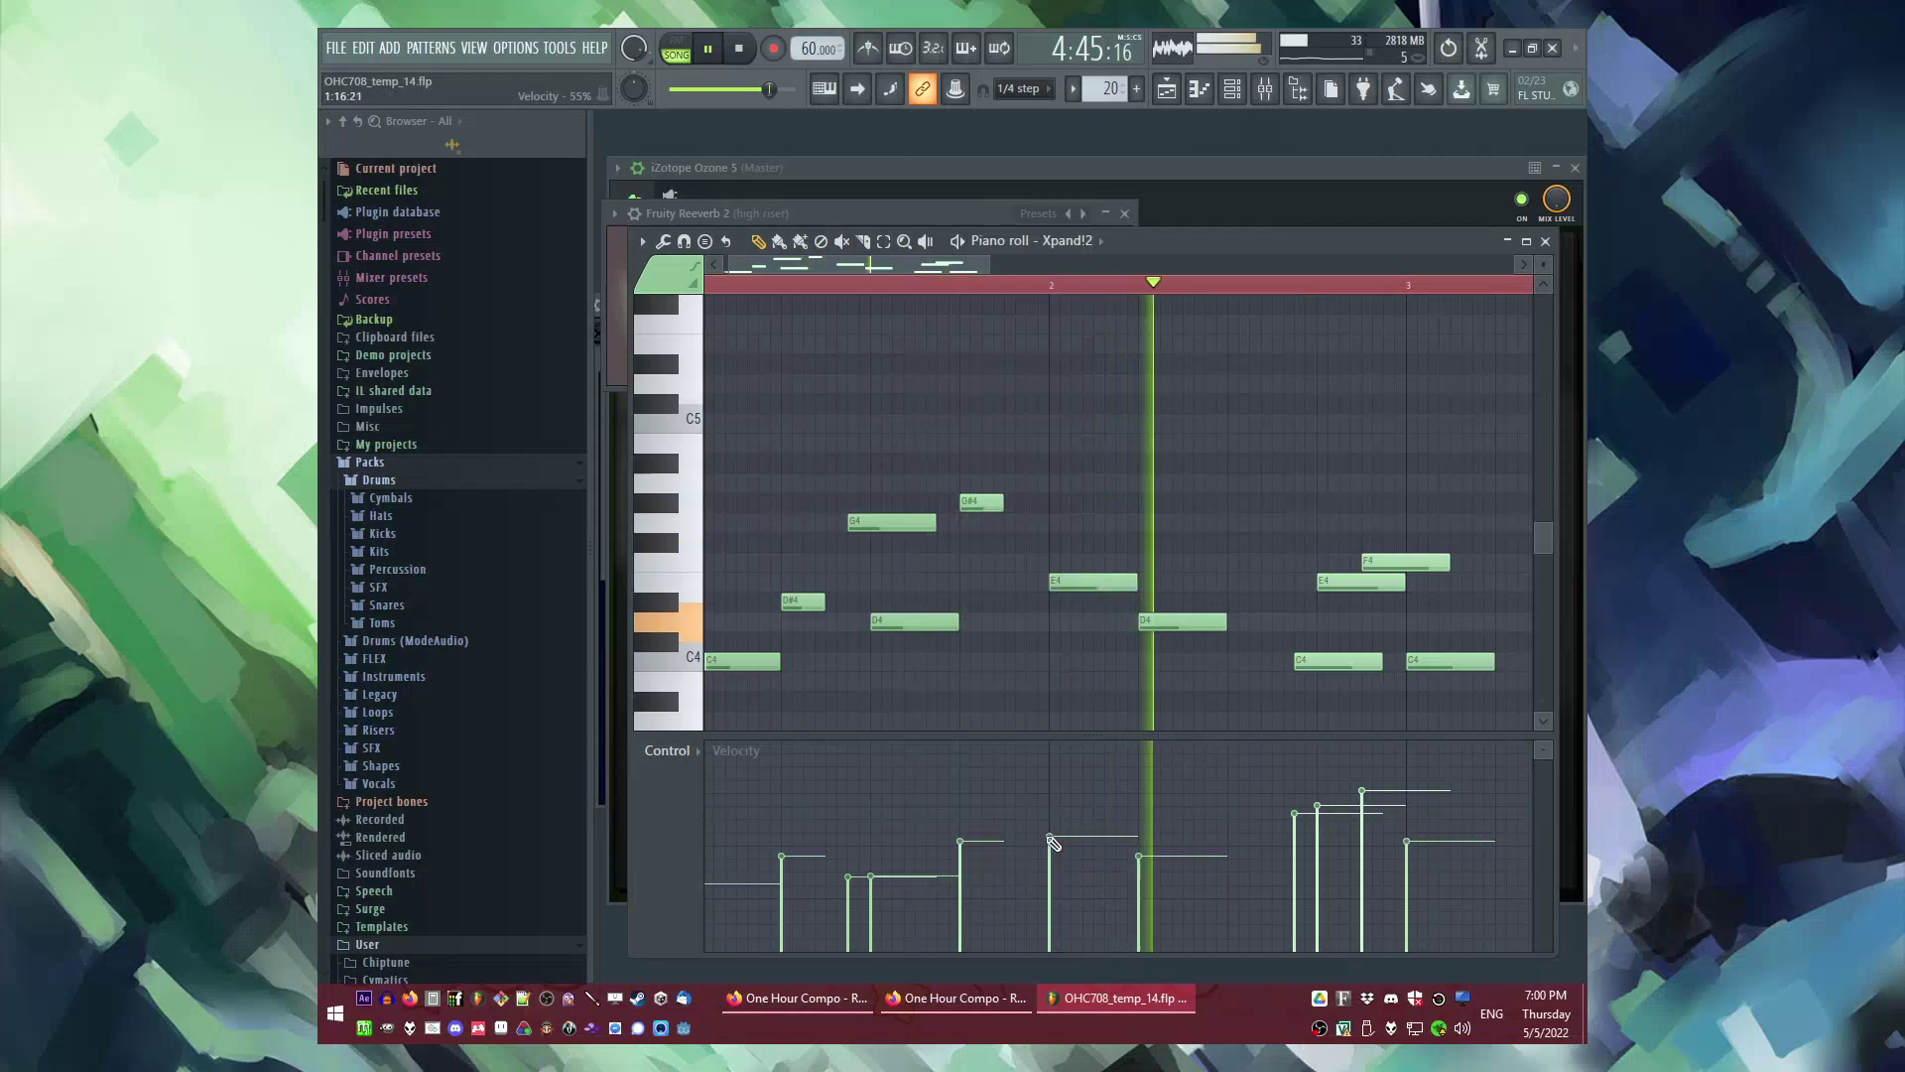
pyautogui.moveTo(1103, 512); pyautogui.dragTo(1099, 512)
pyautogui.click(1044, 286)
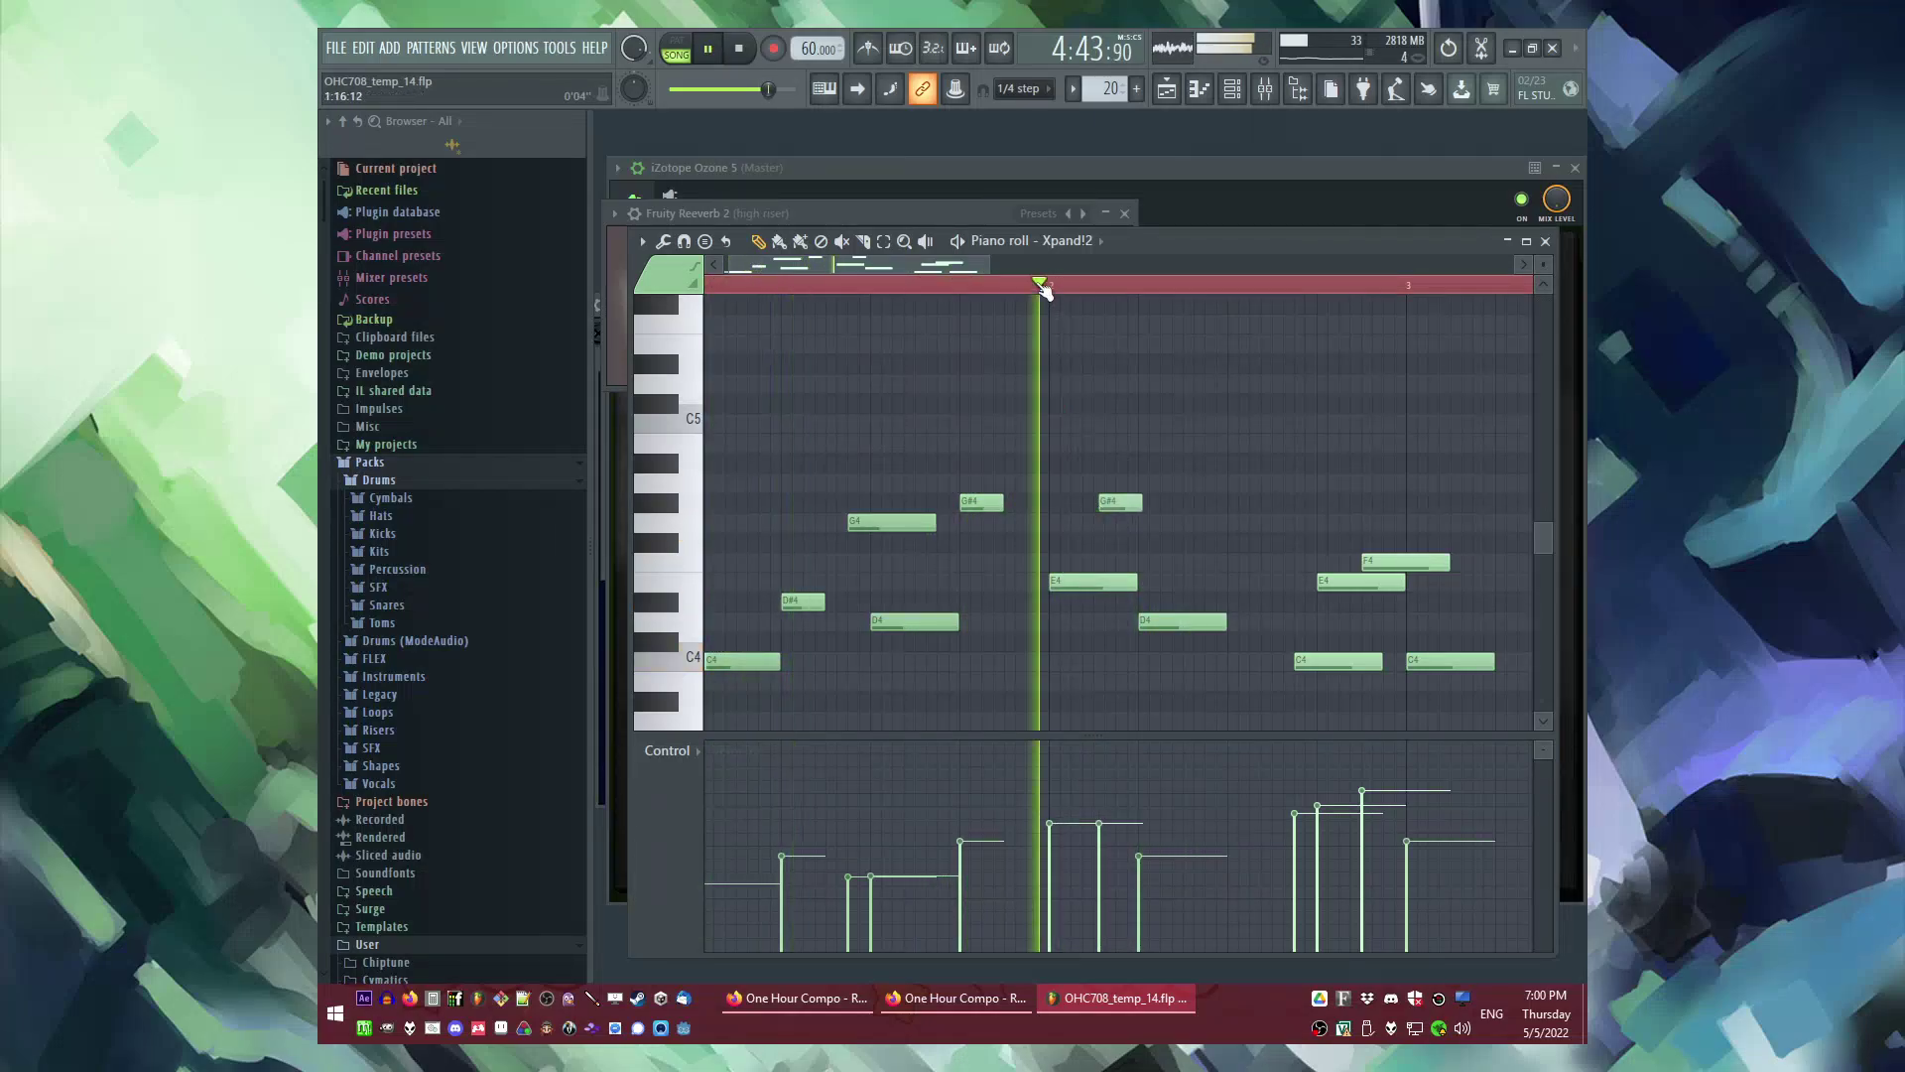
pyautogui.moveTo(1128, 504); pyautogui.dragTo(1111, 506)
# Step: Add a short A#4 note right after the D4 in bar 2 and raise the velocities of both notes
pyautogui.click(1235, 462)
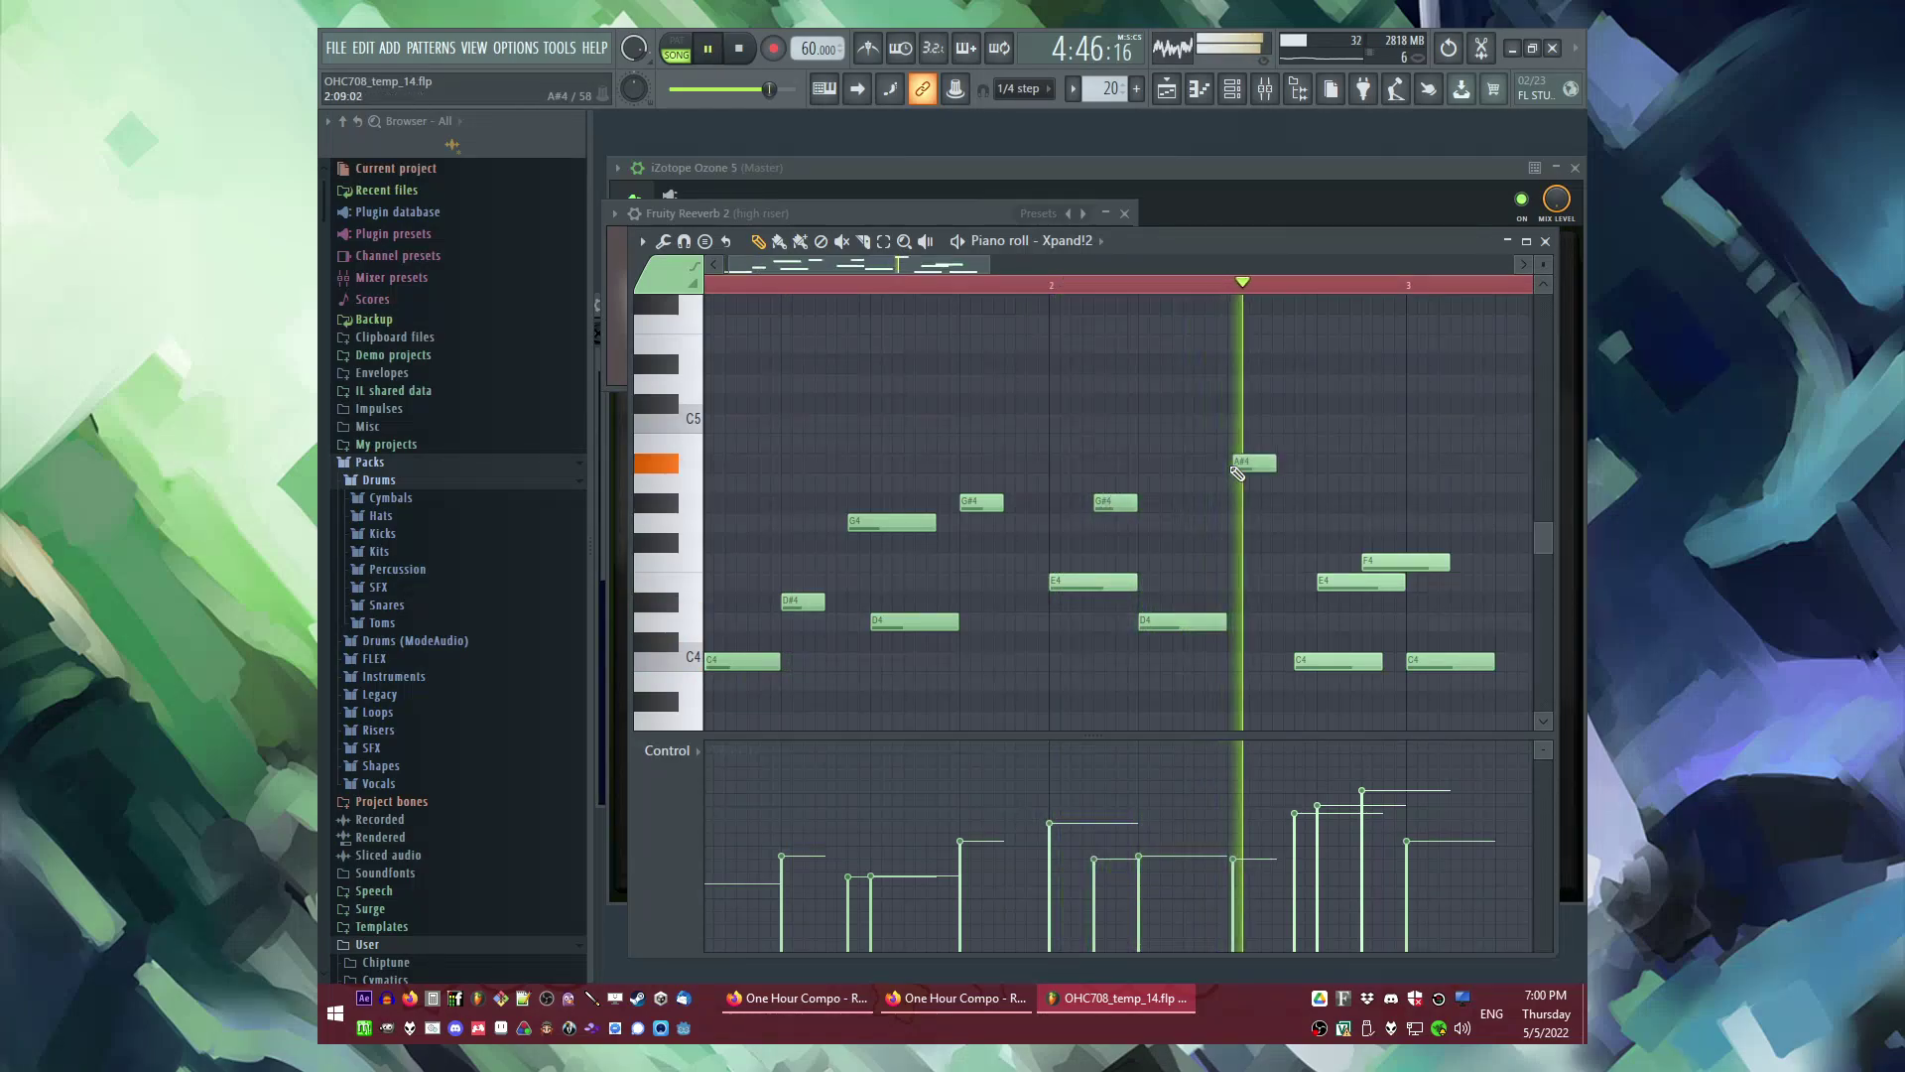
pyautogui.press('space')
pyautogui.moveTo(1220, 789)
pyautogui.mouseDown()
pyautogui.moveTo(1174, 837)
pyautogui.moveTo(1137, 831)
pyautogui.mouseUp()
pyautogui.press('space')
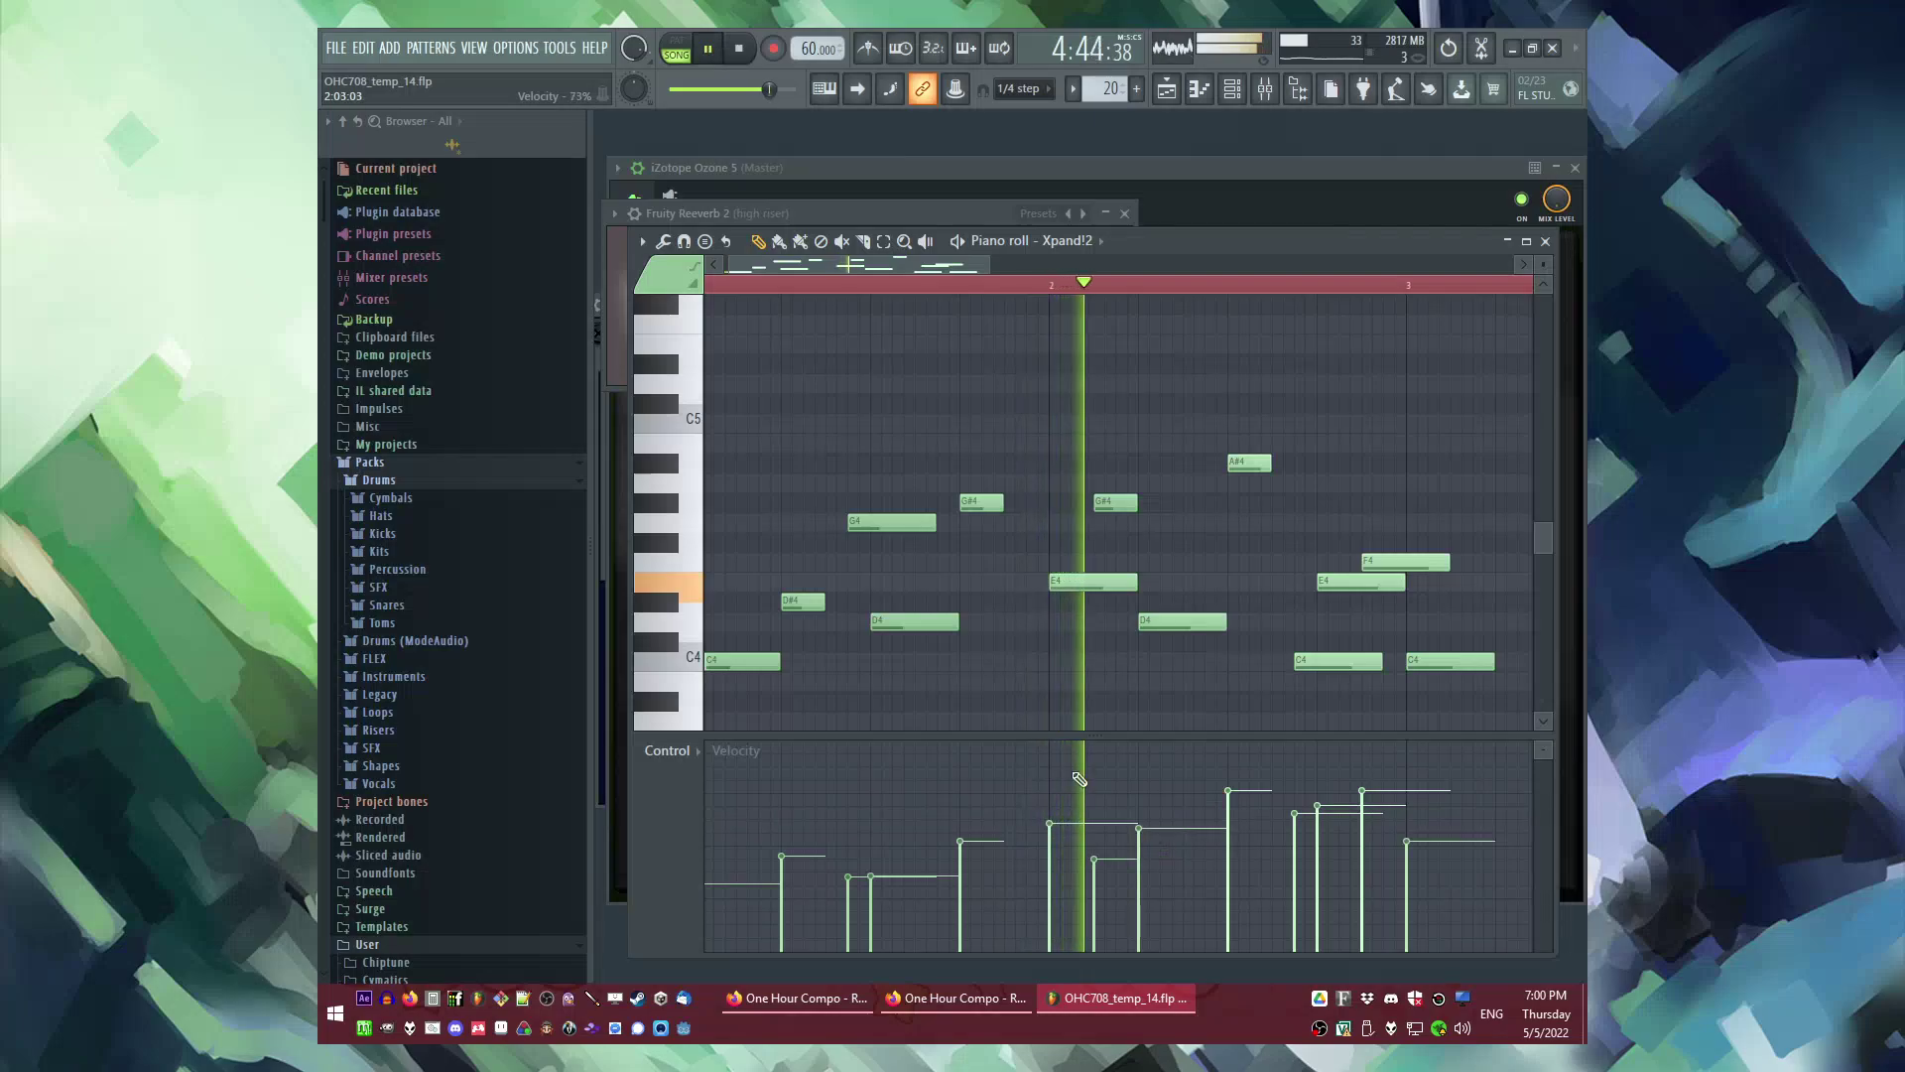
# Step: Add a short, high-velocity F5 note above the second half of the D4 in bar 2
pyautogui.hscroll(3, 1061, 556)
pyautogui.scroll(3, 1057, 526)
pyautogui.click(936, 381)
pyautogui.moveTo(967, 789); pyautogui.dragTo(943, 764)
pyautogui.press('space')
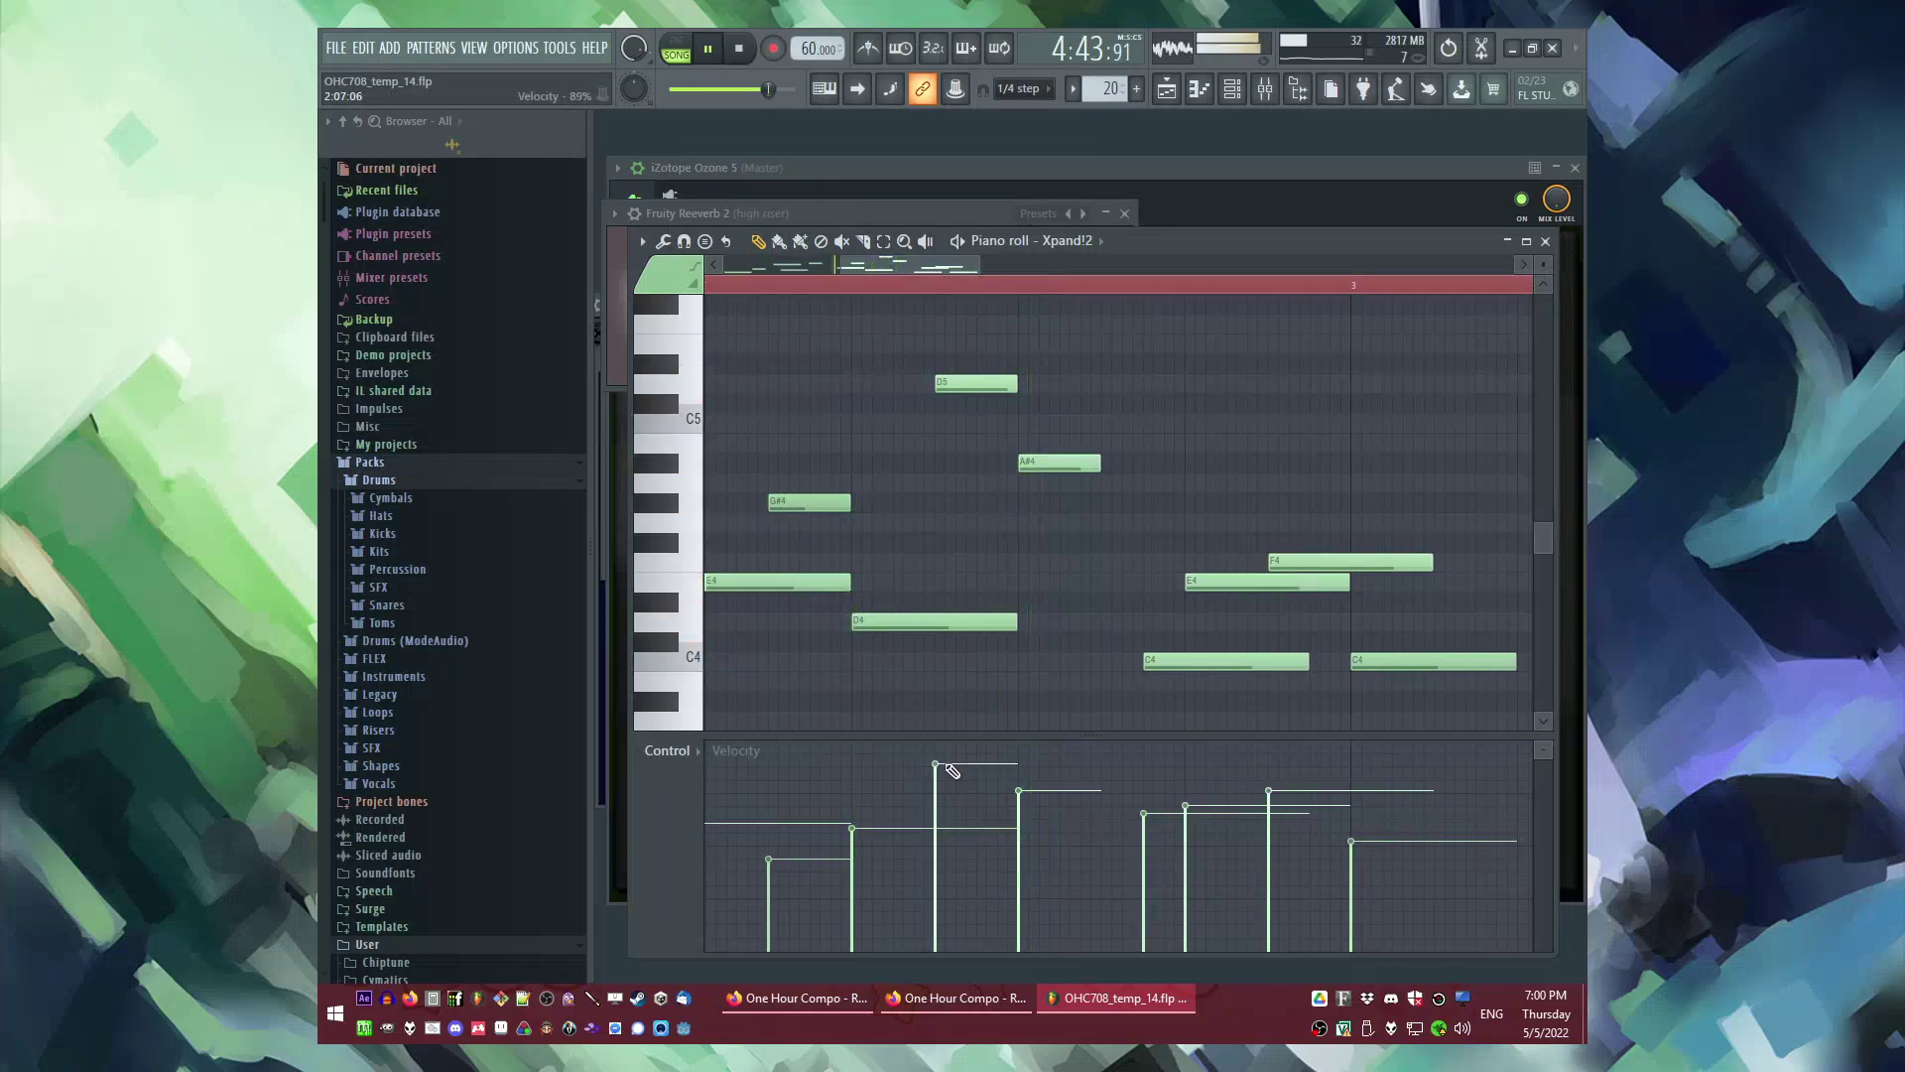
pyautogui.press('space')
pyautogui.scroll(3, 970, 532)
pyautogui.moveTo(954, 571); pyautogui.dragTo(953, 511)
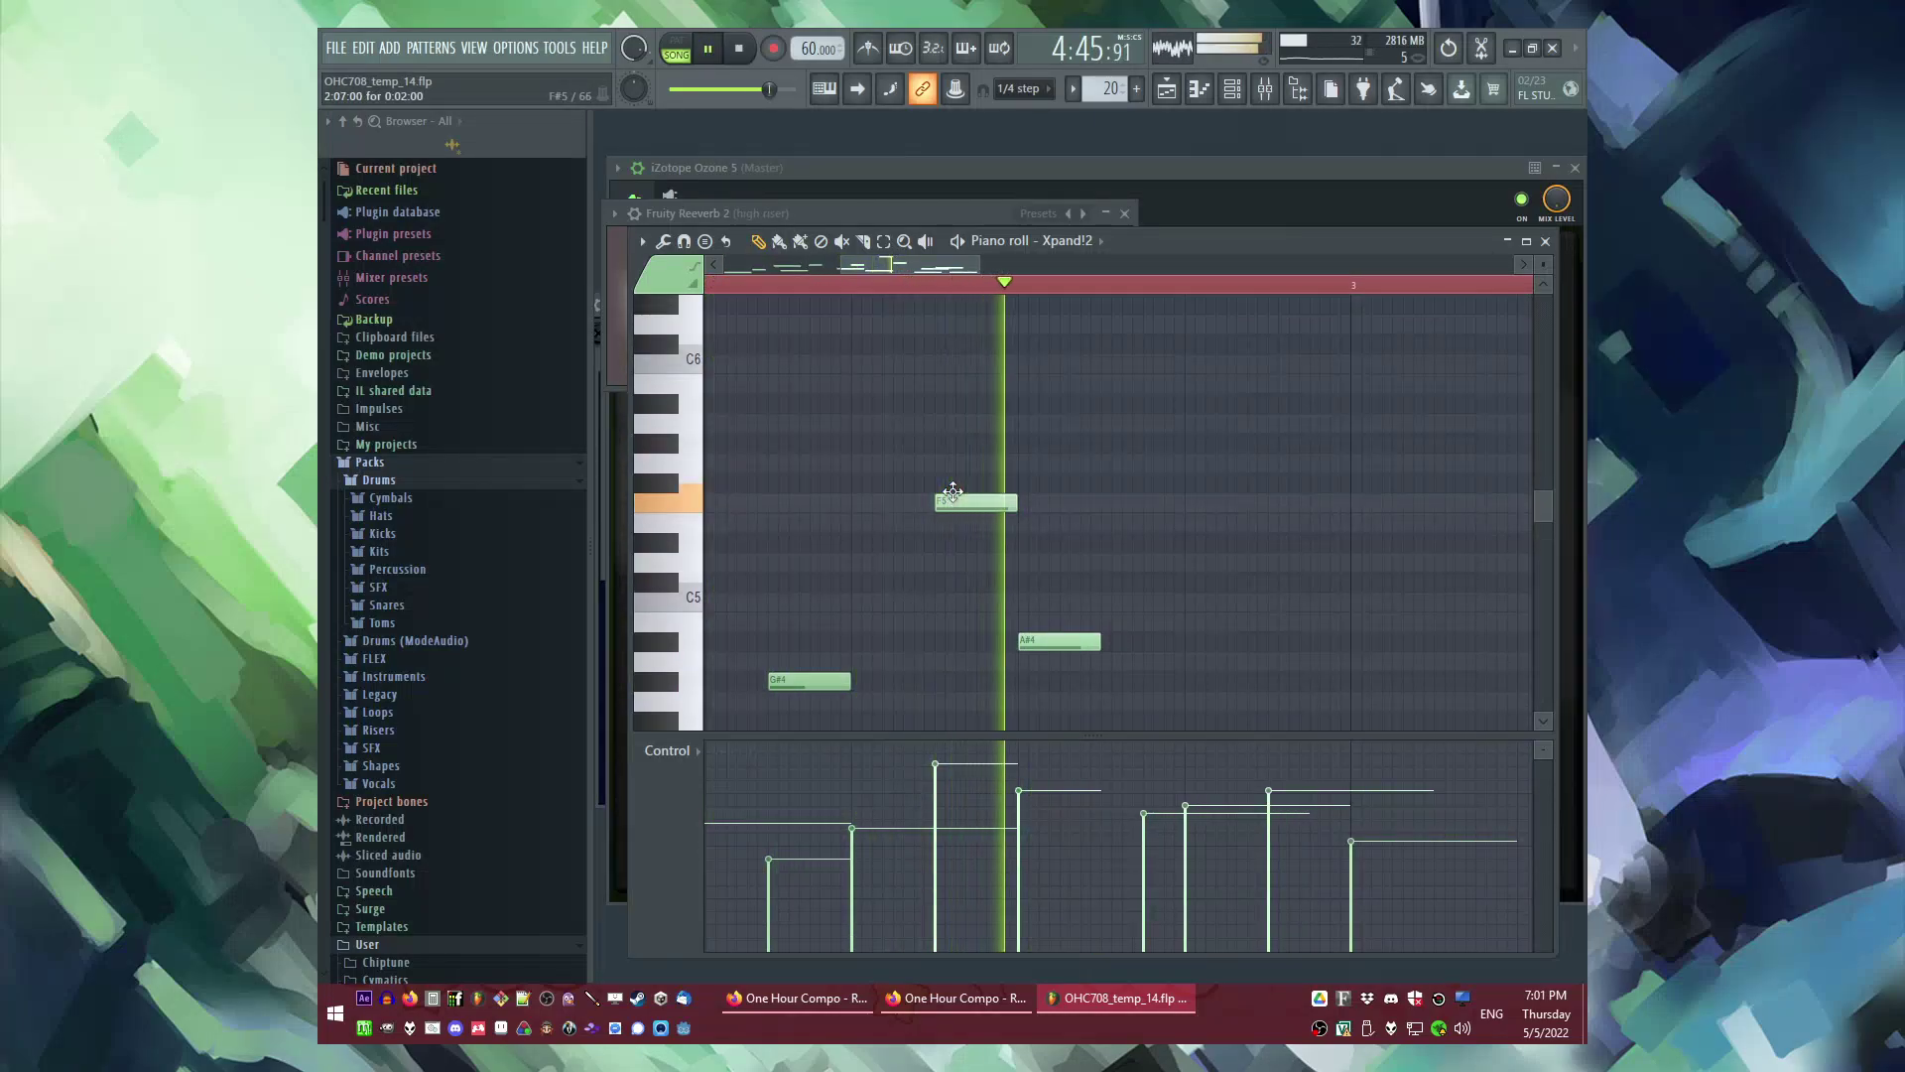
# Step: Raise the velocity of the last E4 in bar 2 and add overlapping A#4 and C5 notes above it
pyautogui.scroll(-3, 969, 455)
pyautogui.scroll(-2, 1091, 431)
pyautogui.scroll(2, 1091, 431)
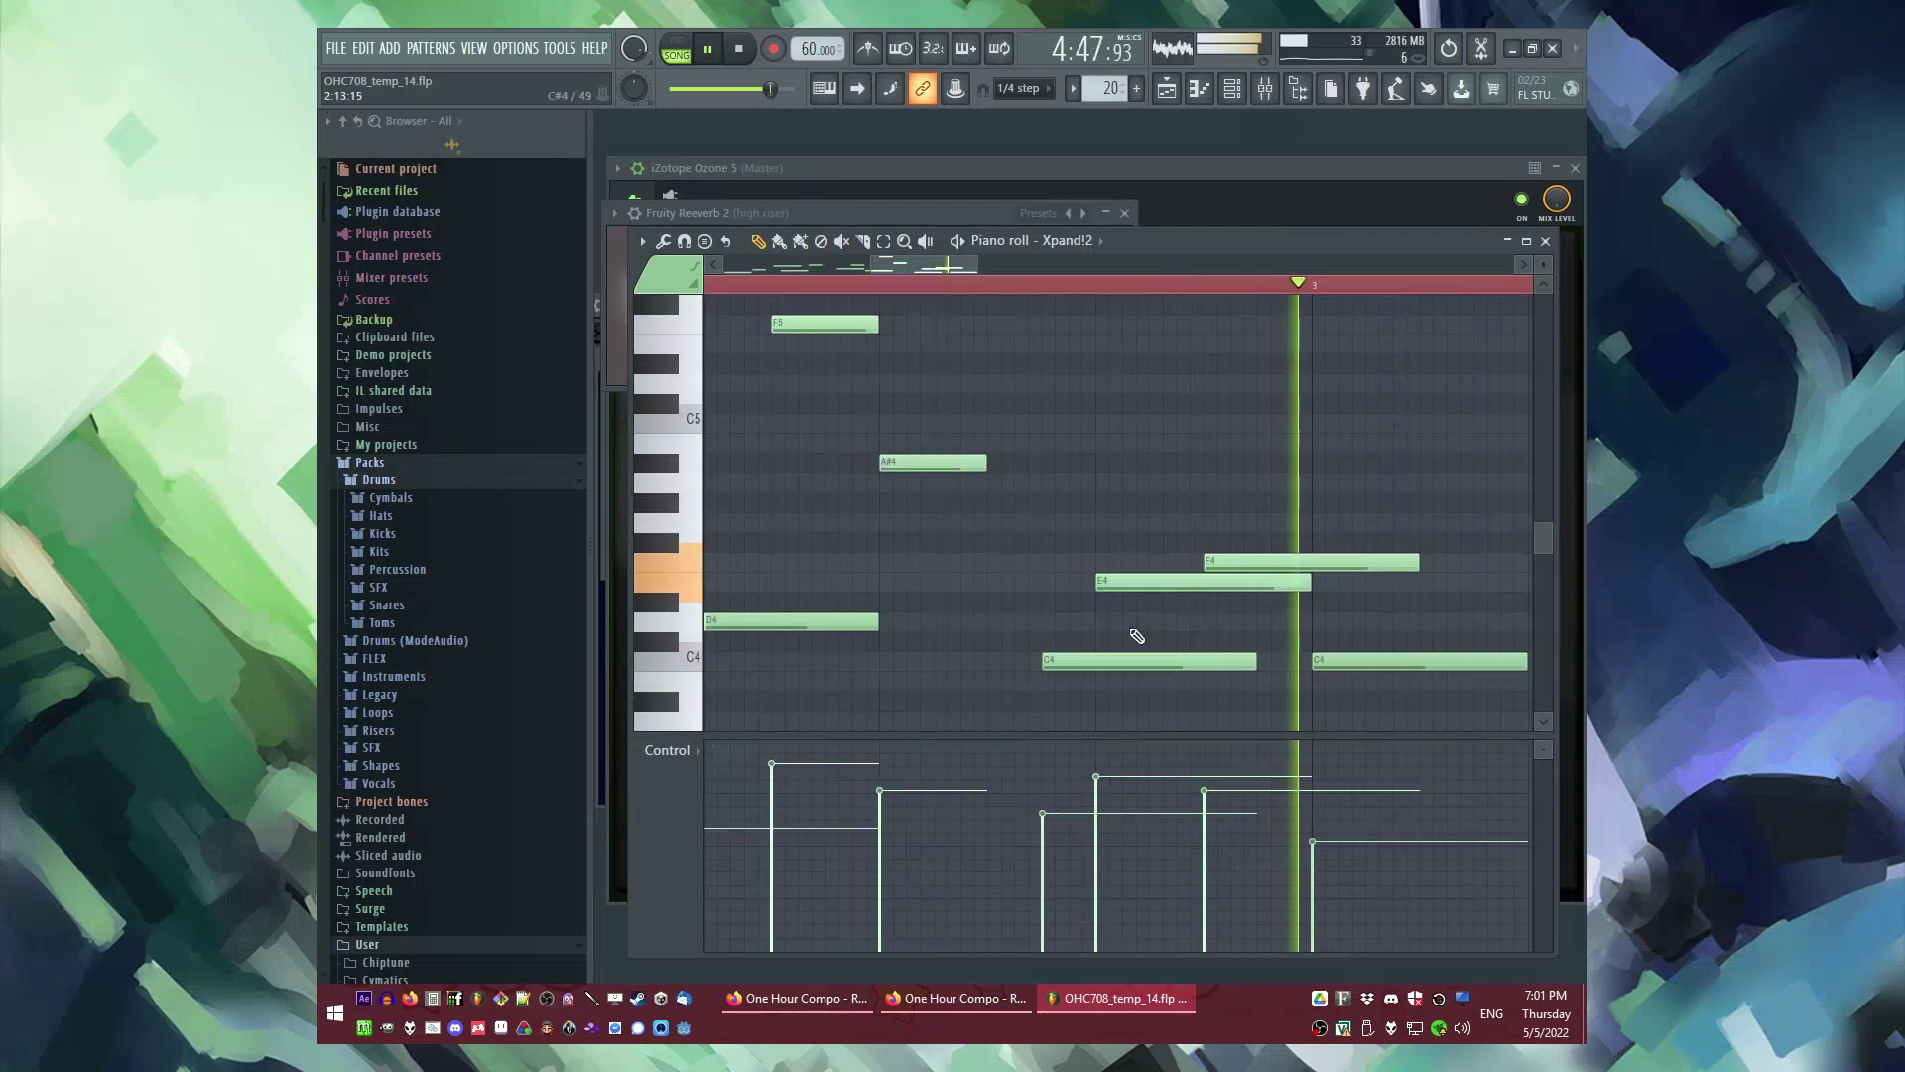
pyautogui.scroll(-2, 1151, 462)
pyautogui.click(1156, 421)
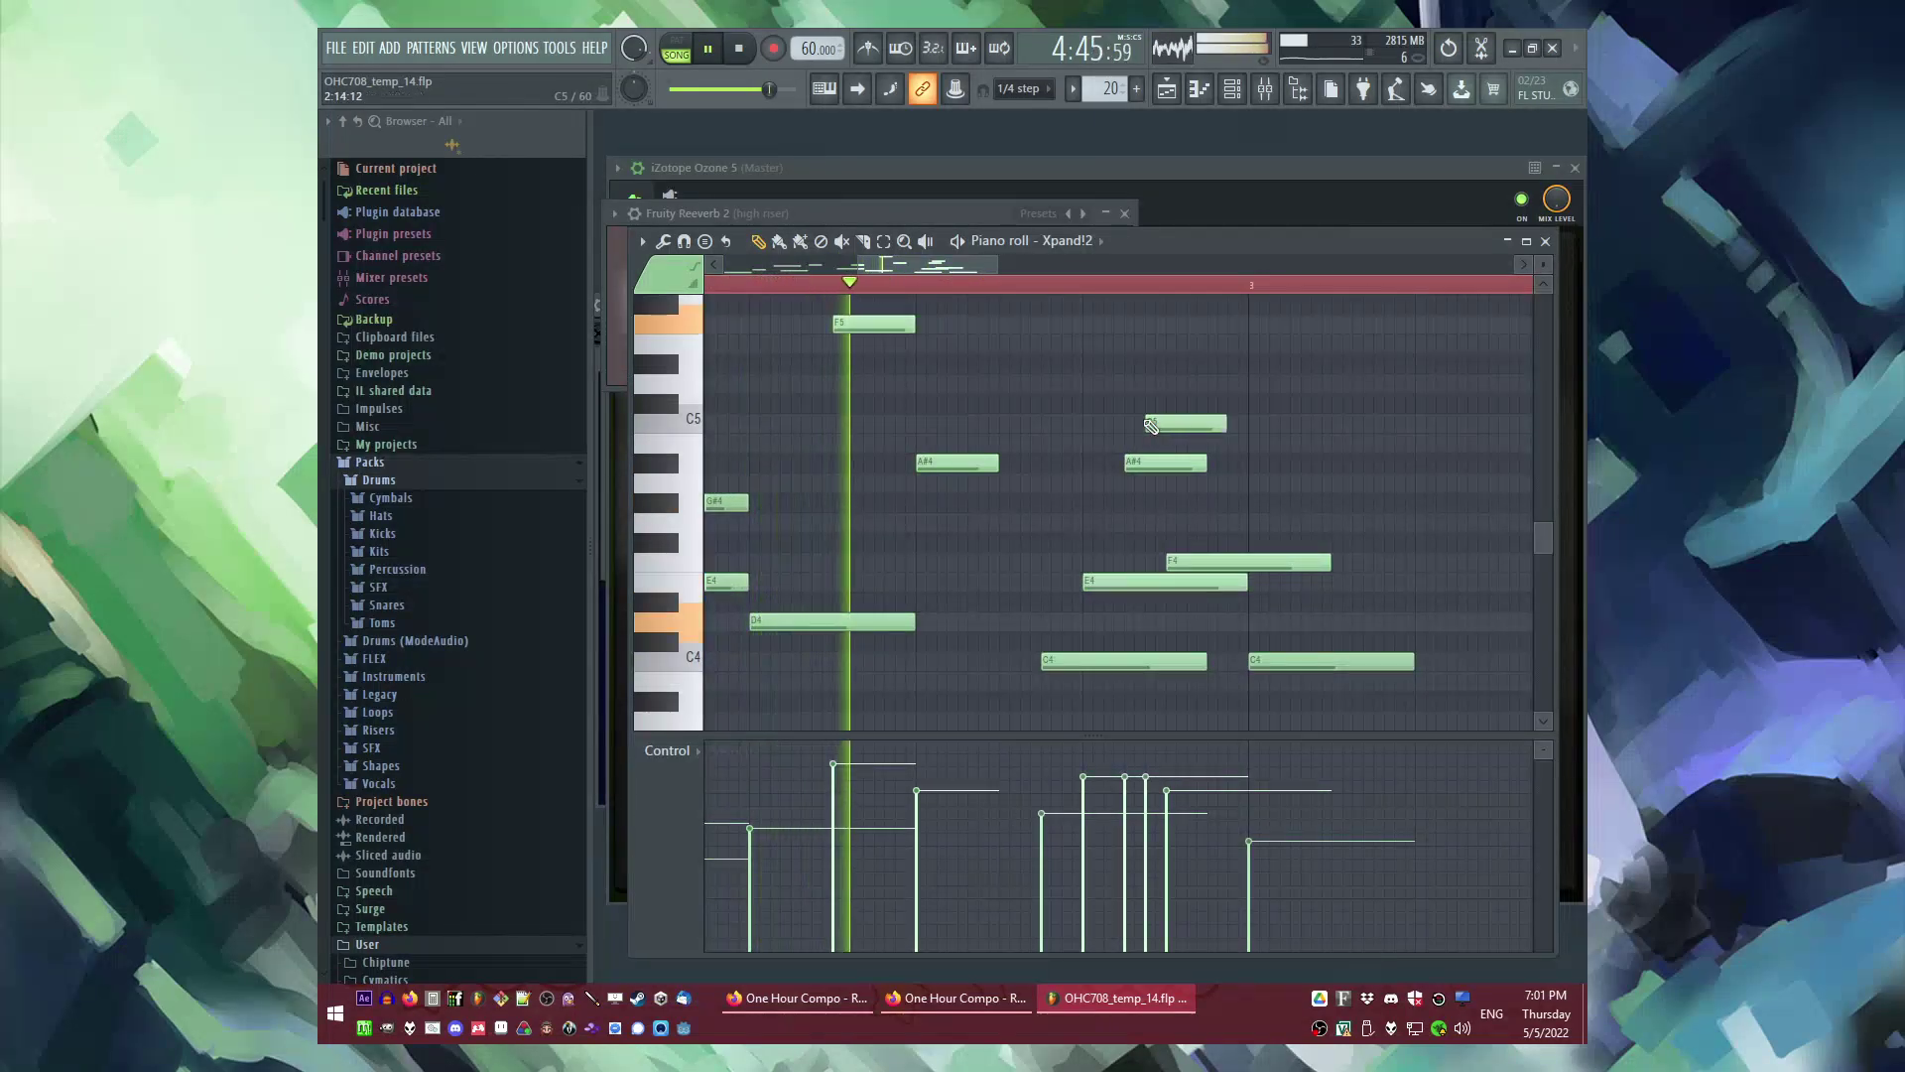
pyautogui.scroll(1, 1236, 420)
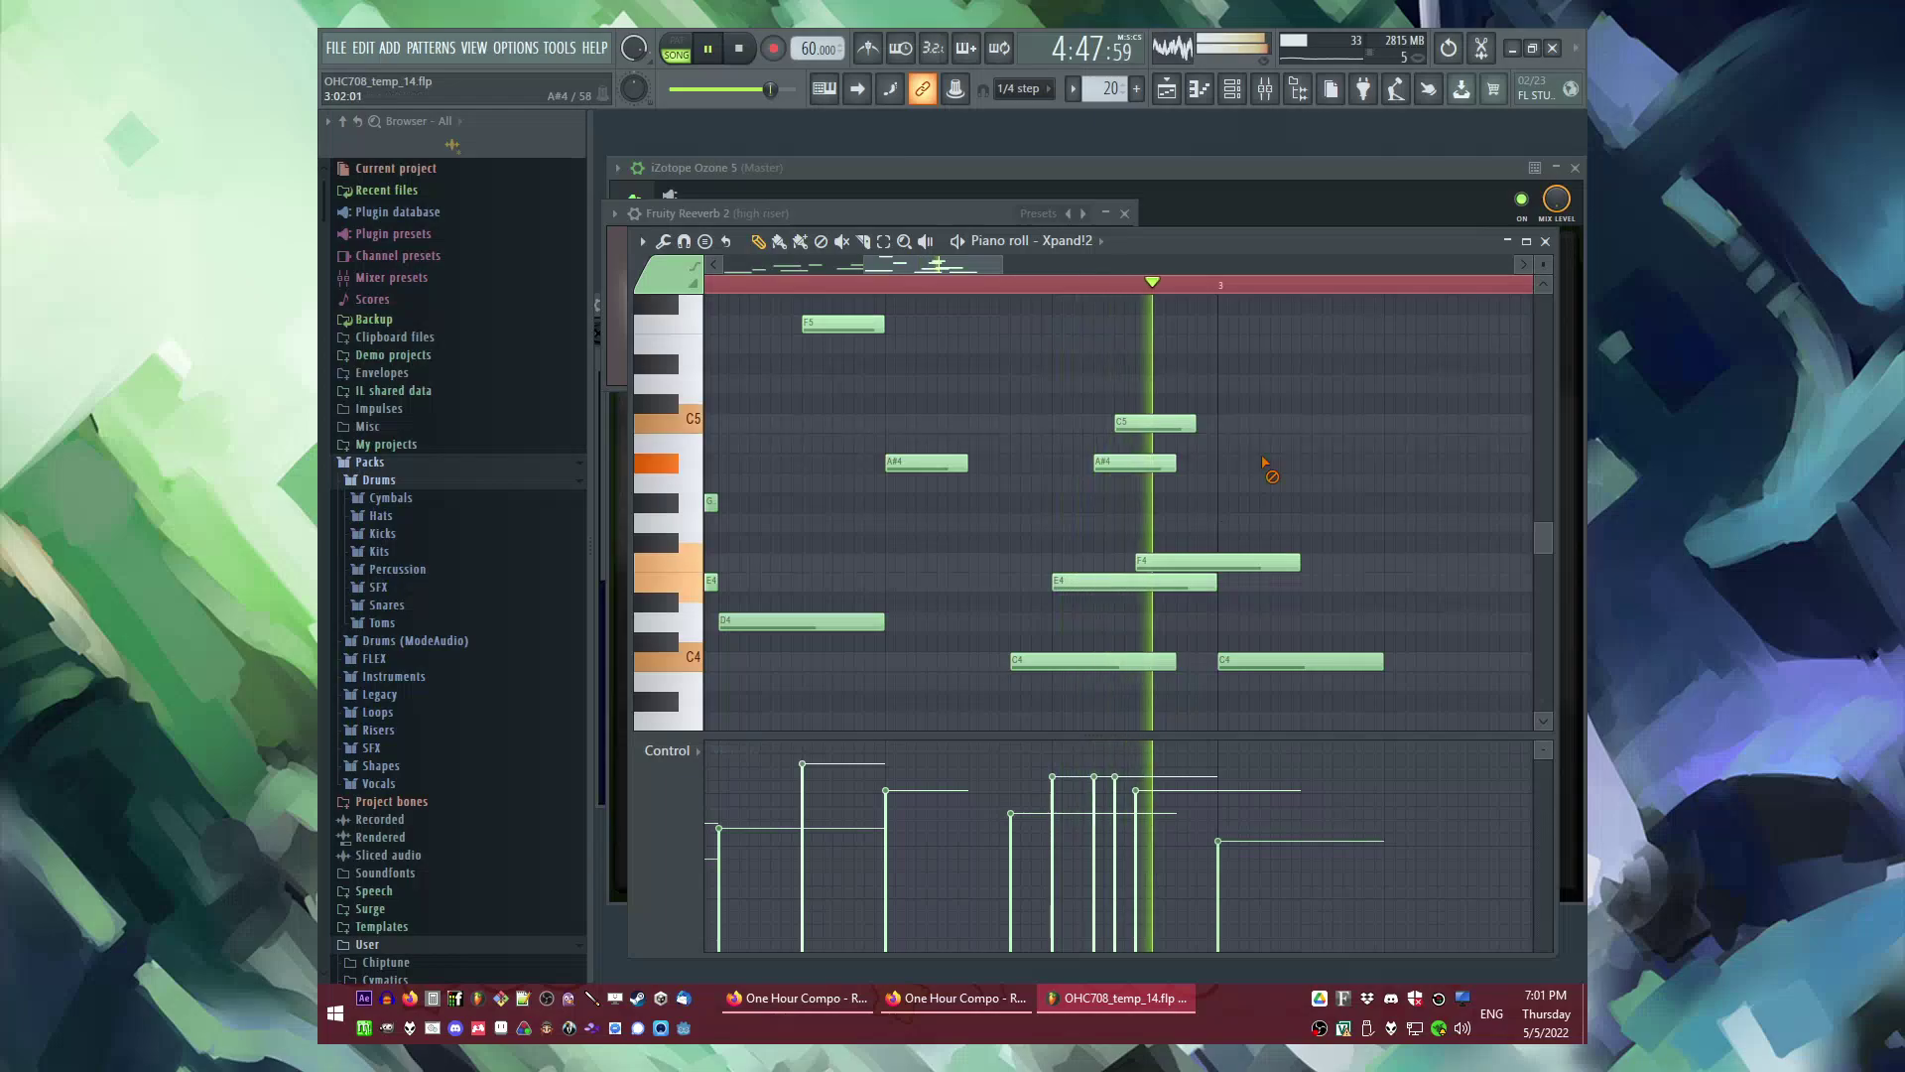
pyautogui.scroll(3, 1191, 417)
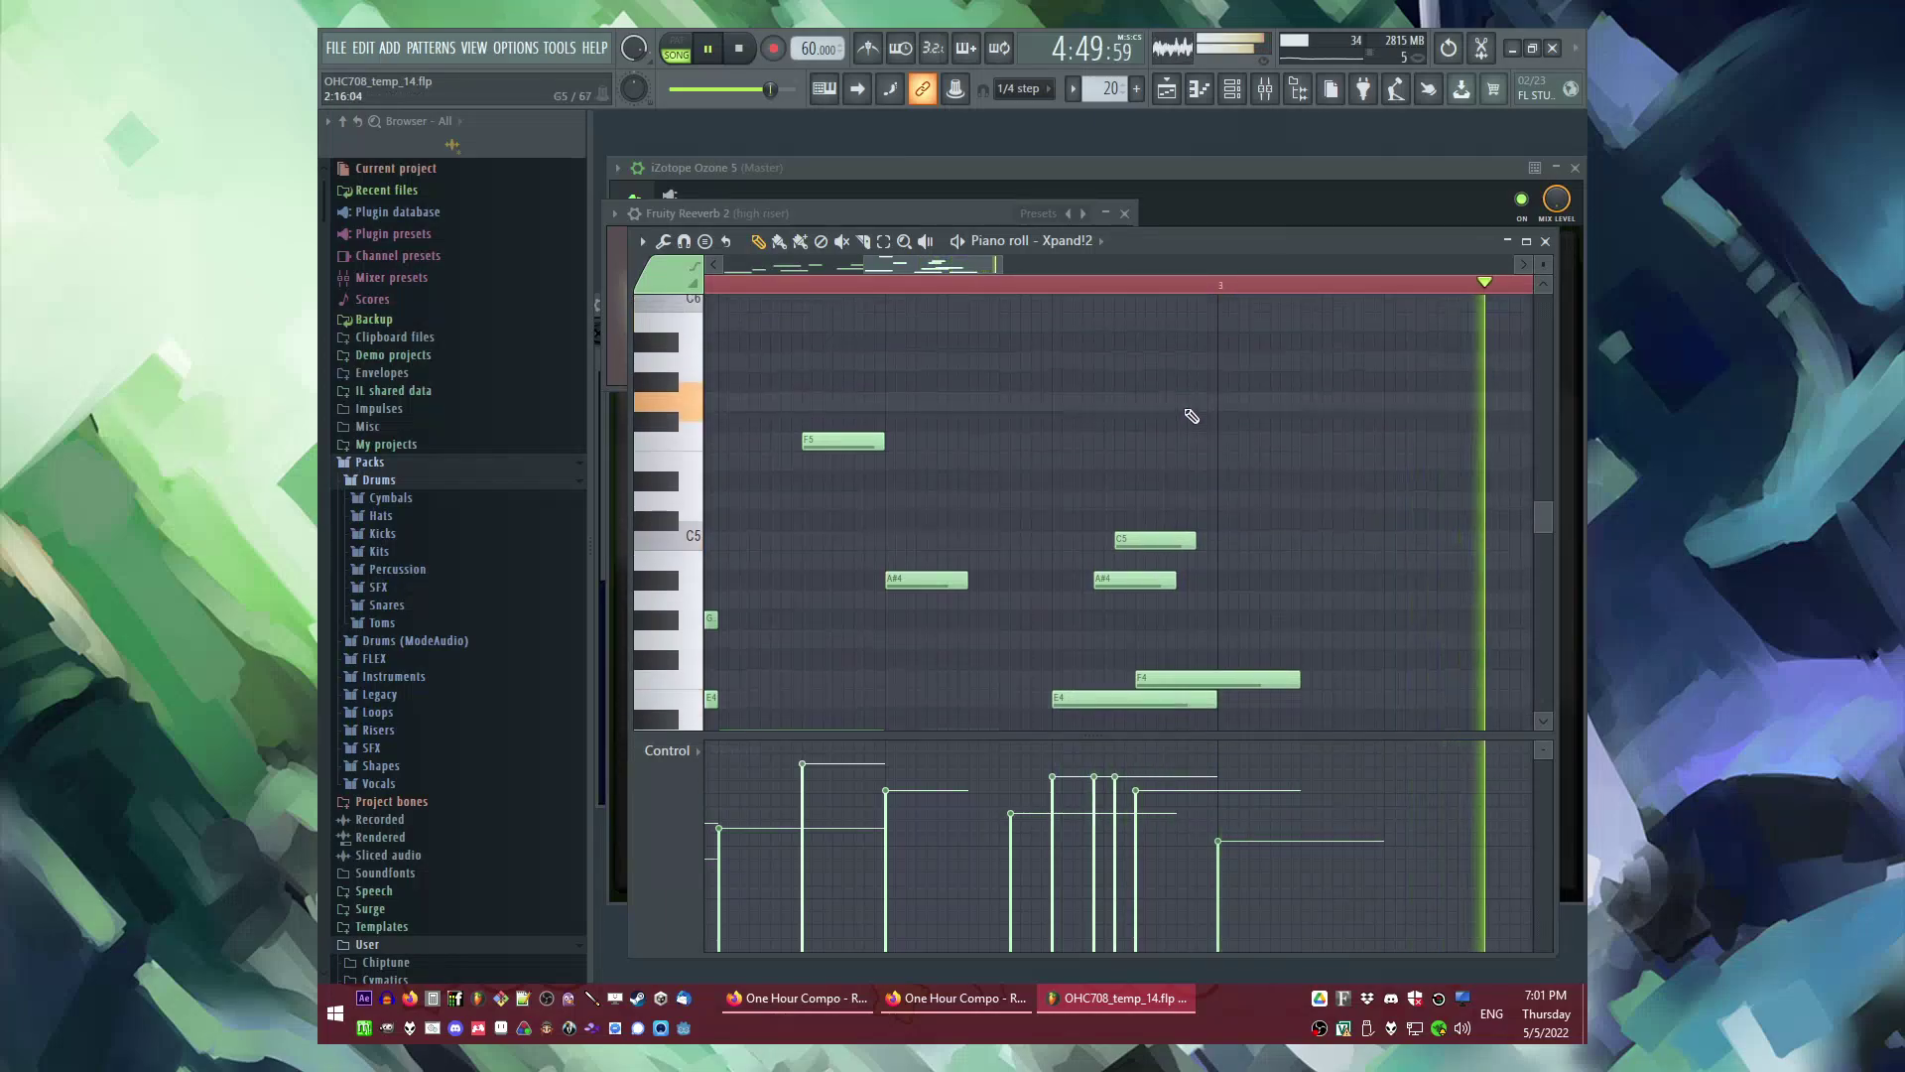
# Step: Play the arrangement from bar 73, skip to the transition at bar 81 and examine the tracks around it
pyautogui.press('F5')
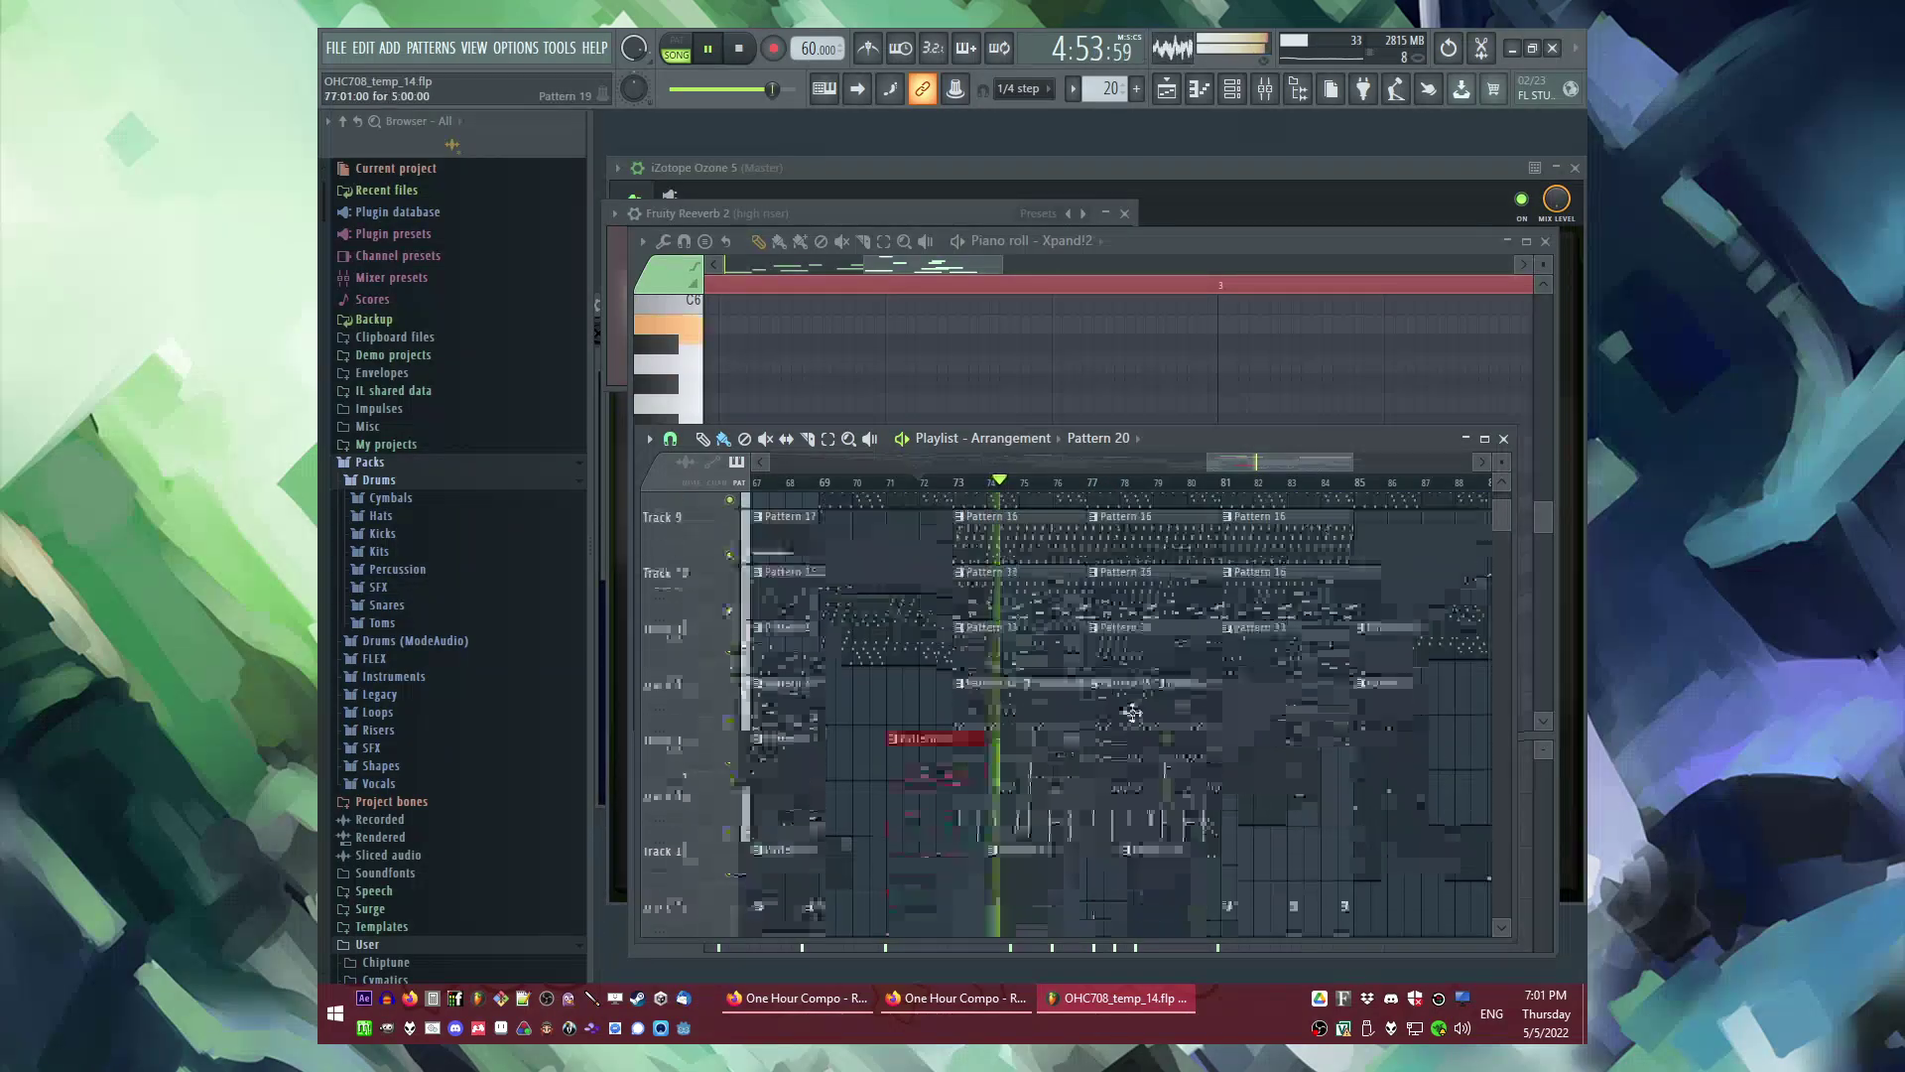
pyautogui.scroll(1, 1163, 691)
pyautogui.scroll(3, 1164, 692)
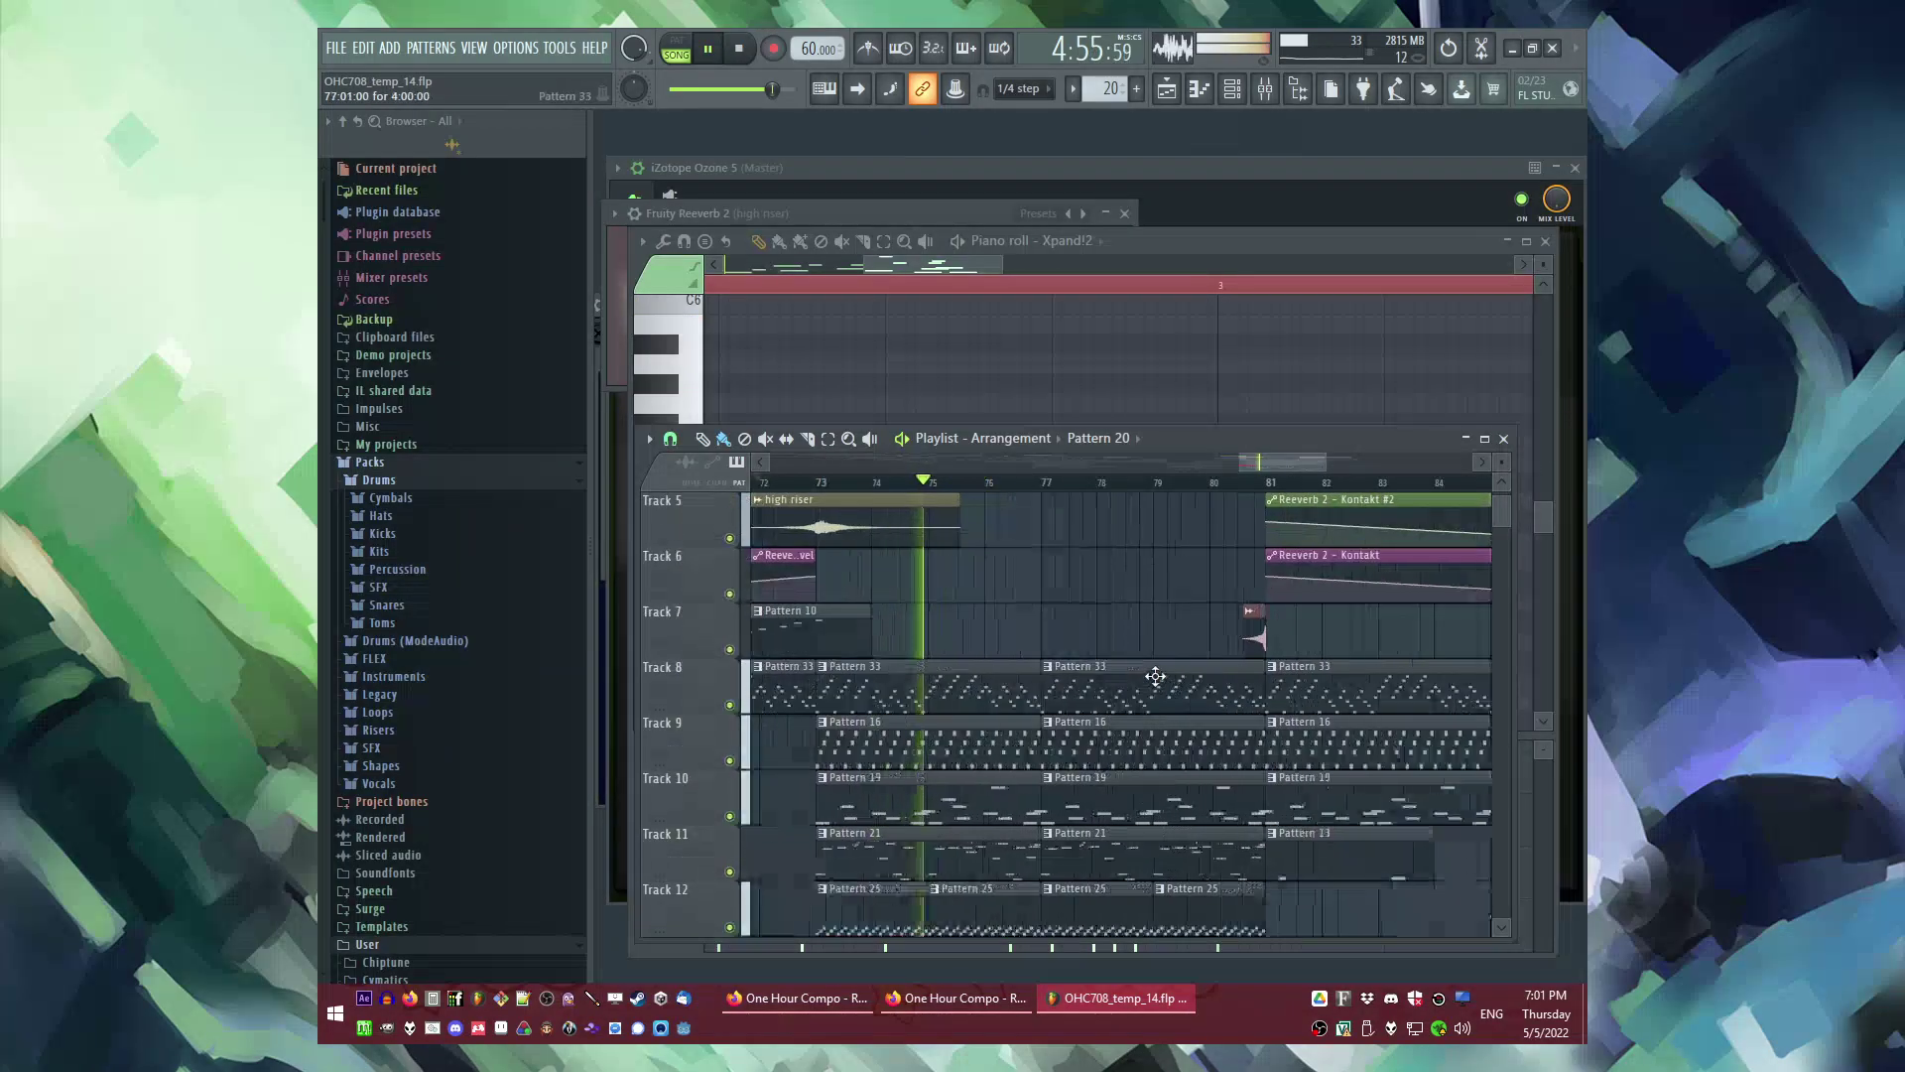
pyautogui.scroll(-2, 1076, 574)
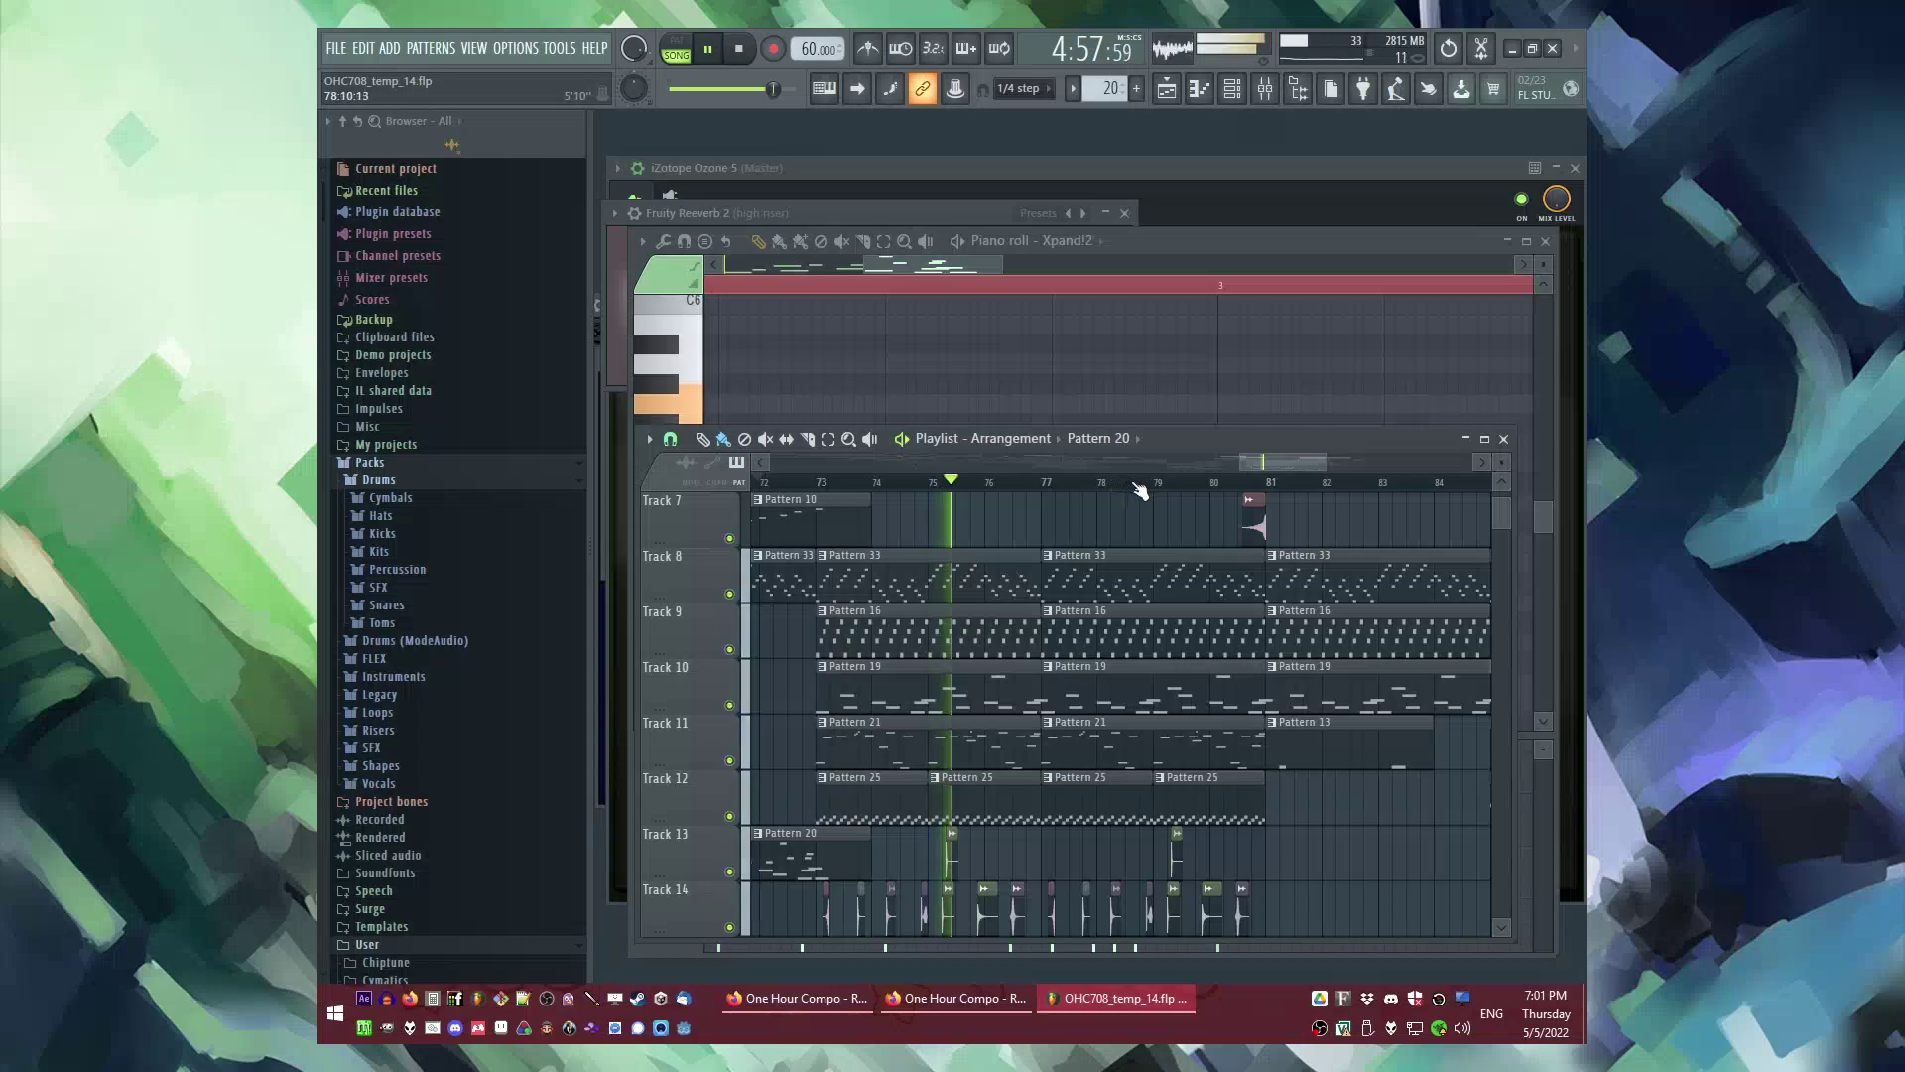
pyautogui.click(1240, 484)
pyautogui.scroll(4, 1151, 655)
pyautogui.scroll(-5, 1179, 635)
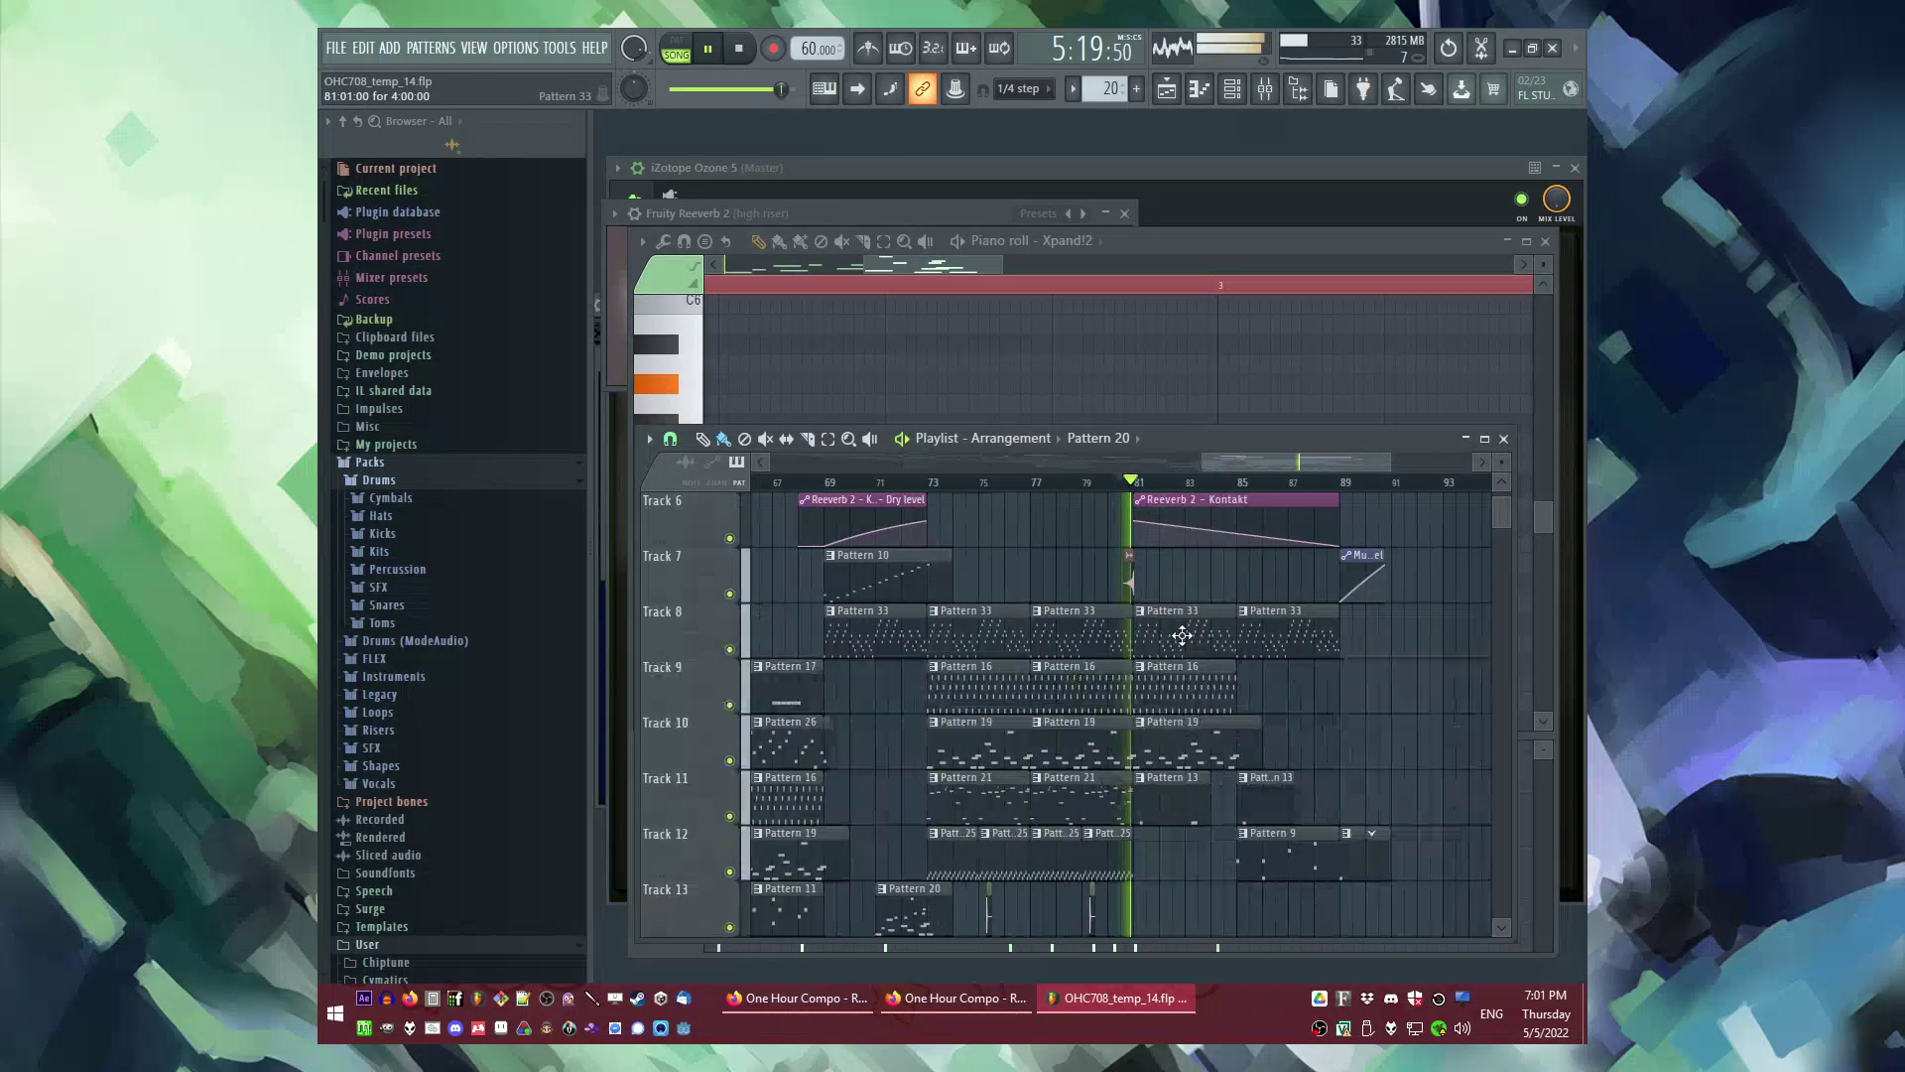
pyautogui.scroll(-3, 1182, 635)
pyautogui.scroll(-1, 1179, 665)
pyautogui.scroll(3, 1101, 672)
pyautogui.scroll(4, 1101, 672)
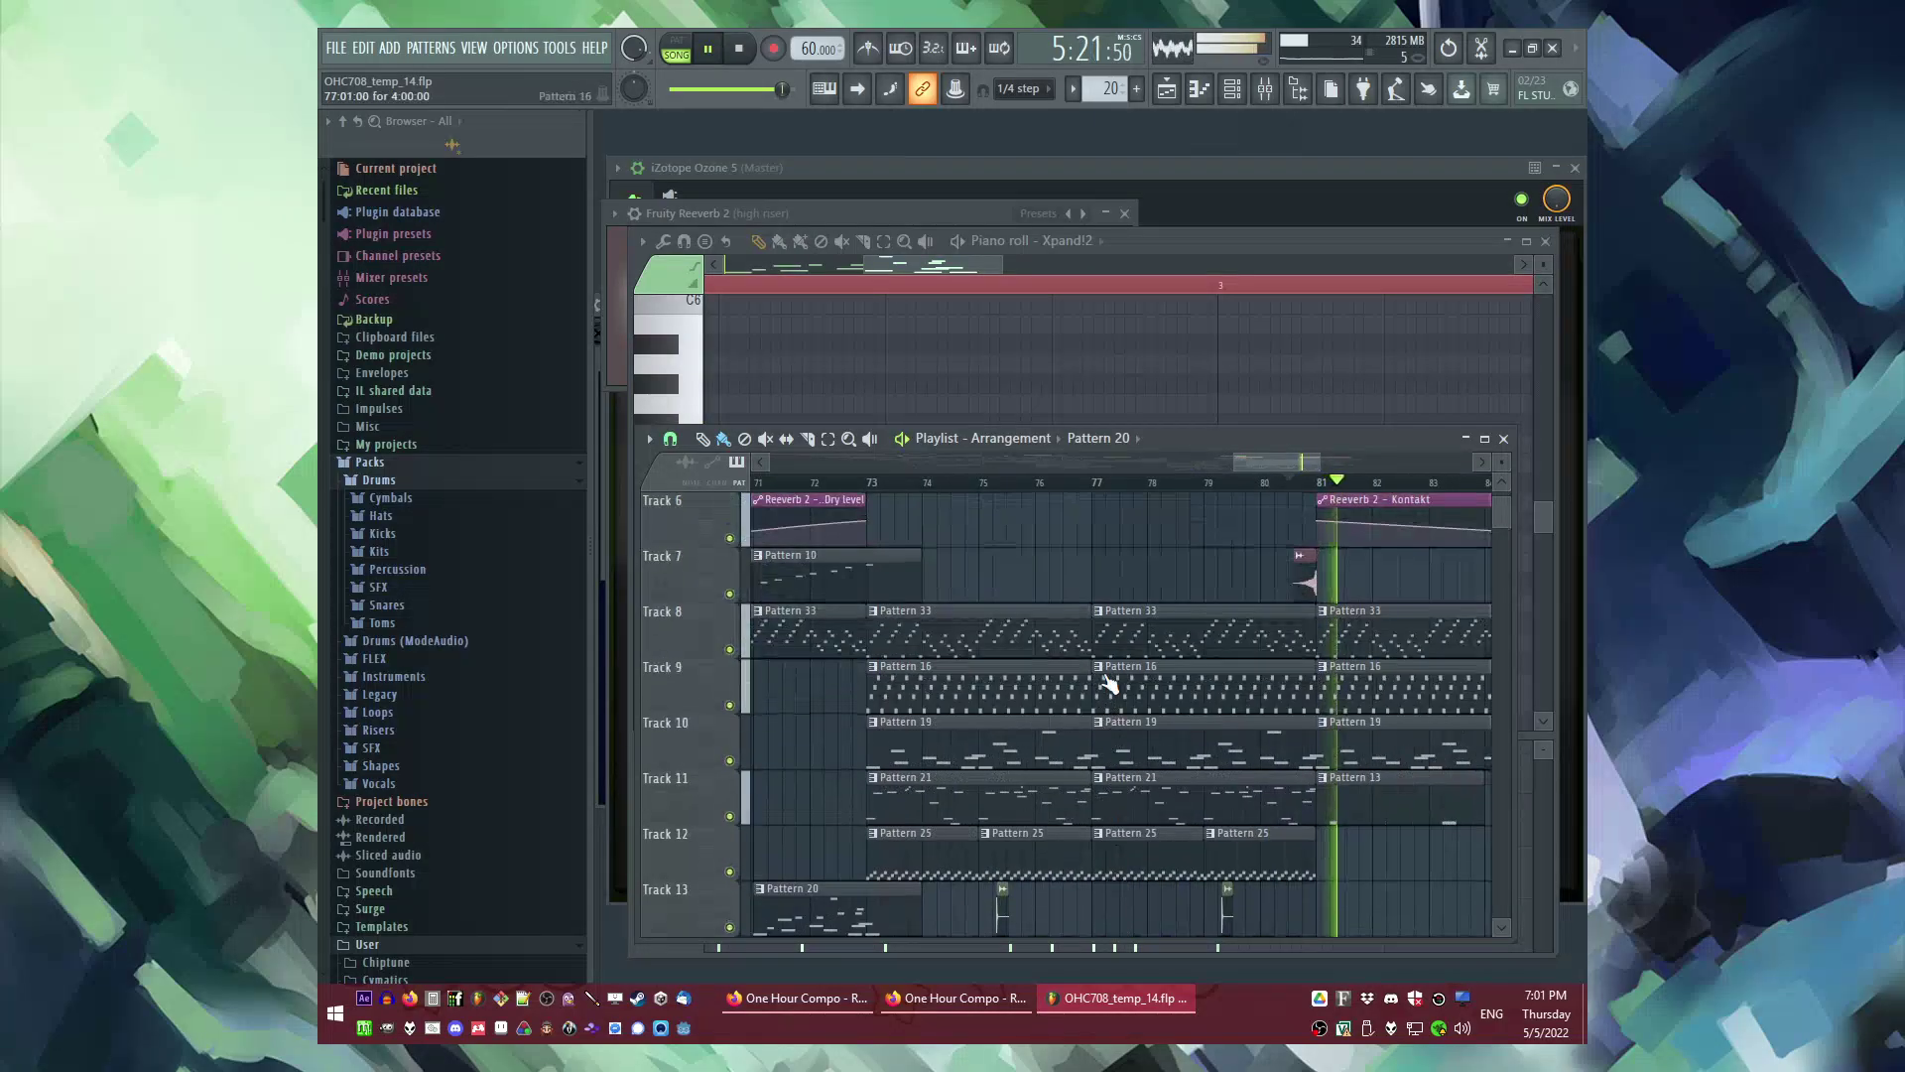
# Step: Replay the section leading up to bar 81 and inspect the effects on the Kontakt #2 mixer track
pyautogui.scroll(-5, 1103, 672)
pyautogui.scroll(-2, 1080, 552)
pyautogui.scroll(4, 1076, 615)
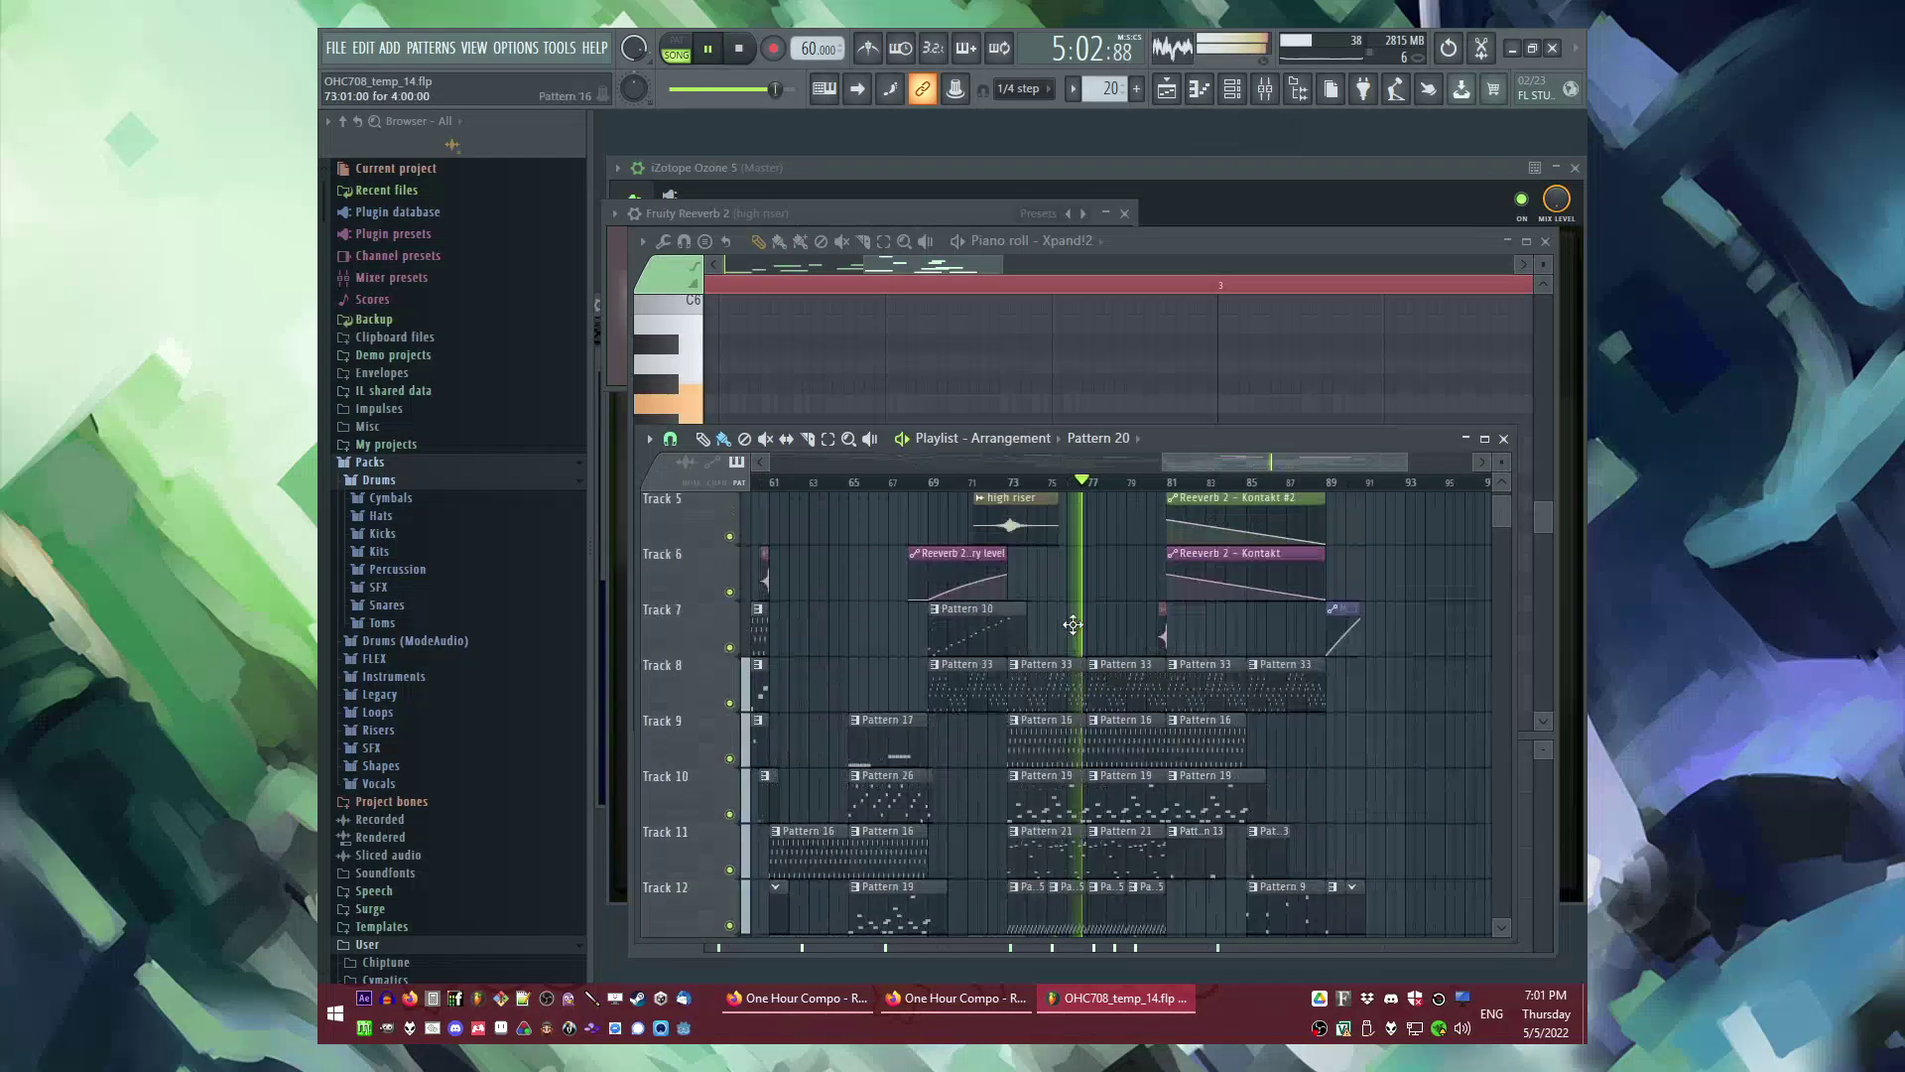
pyautogui.scroll(-6, 1074, 627)
pyautogui.scroll(5, 1086, 566)
pyautogui.scroll(1, 1090, 563)
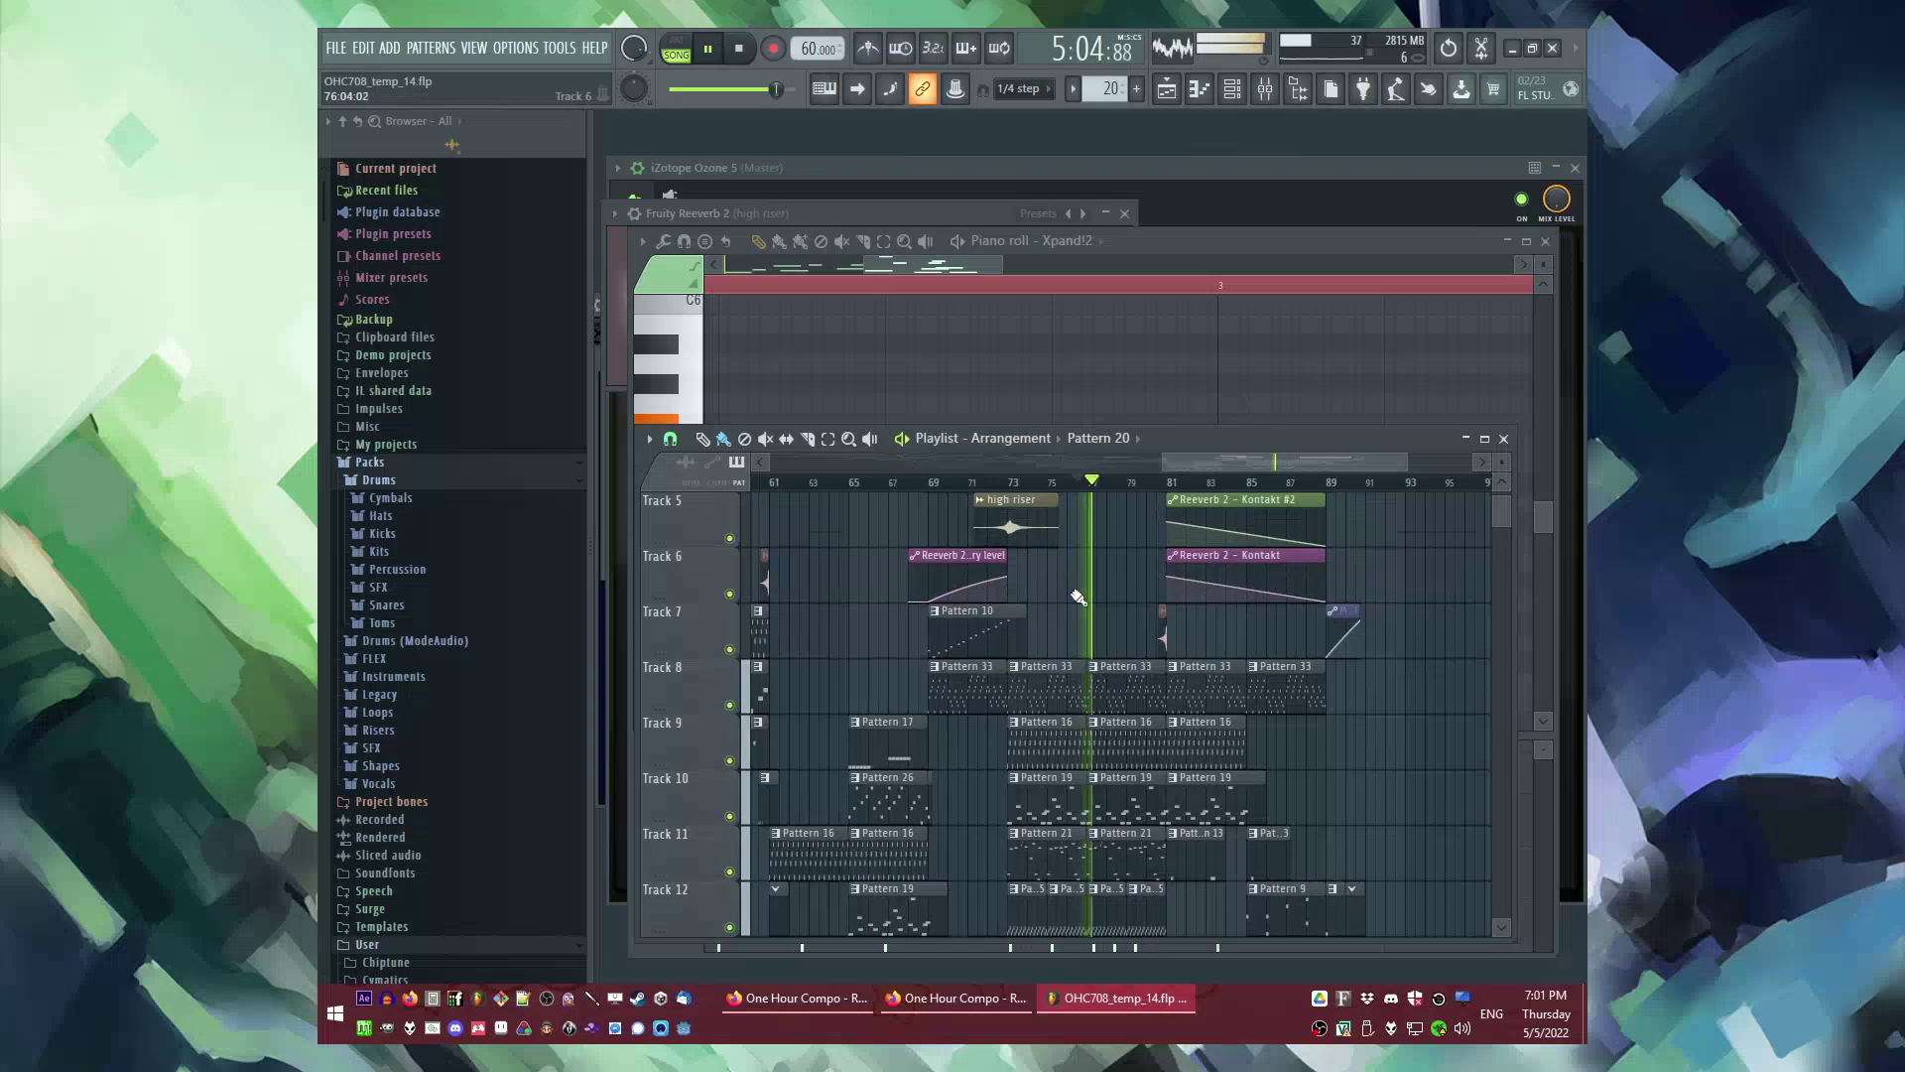
pyautogui.press('F9')
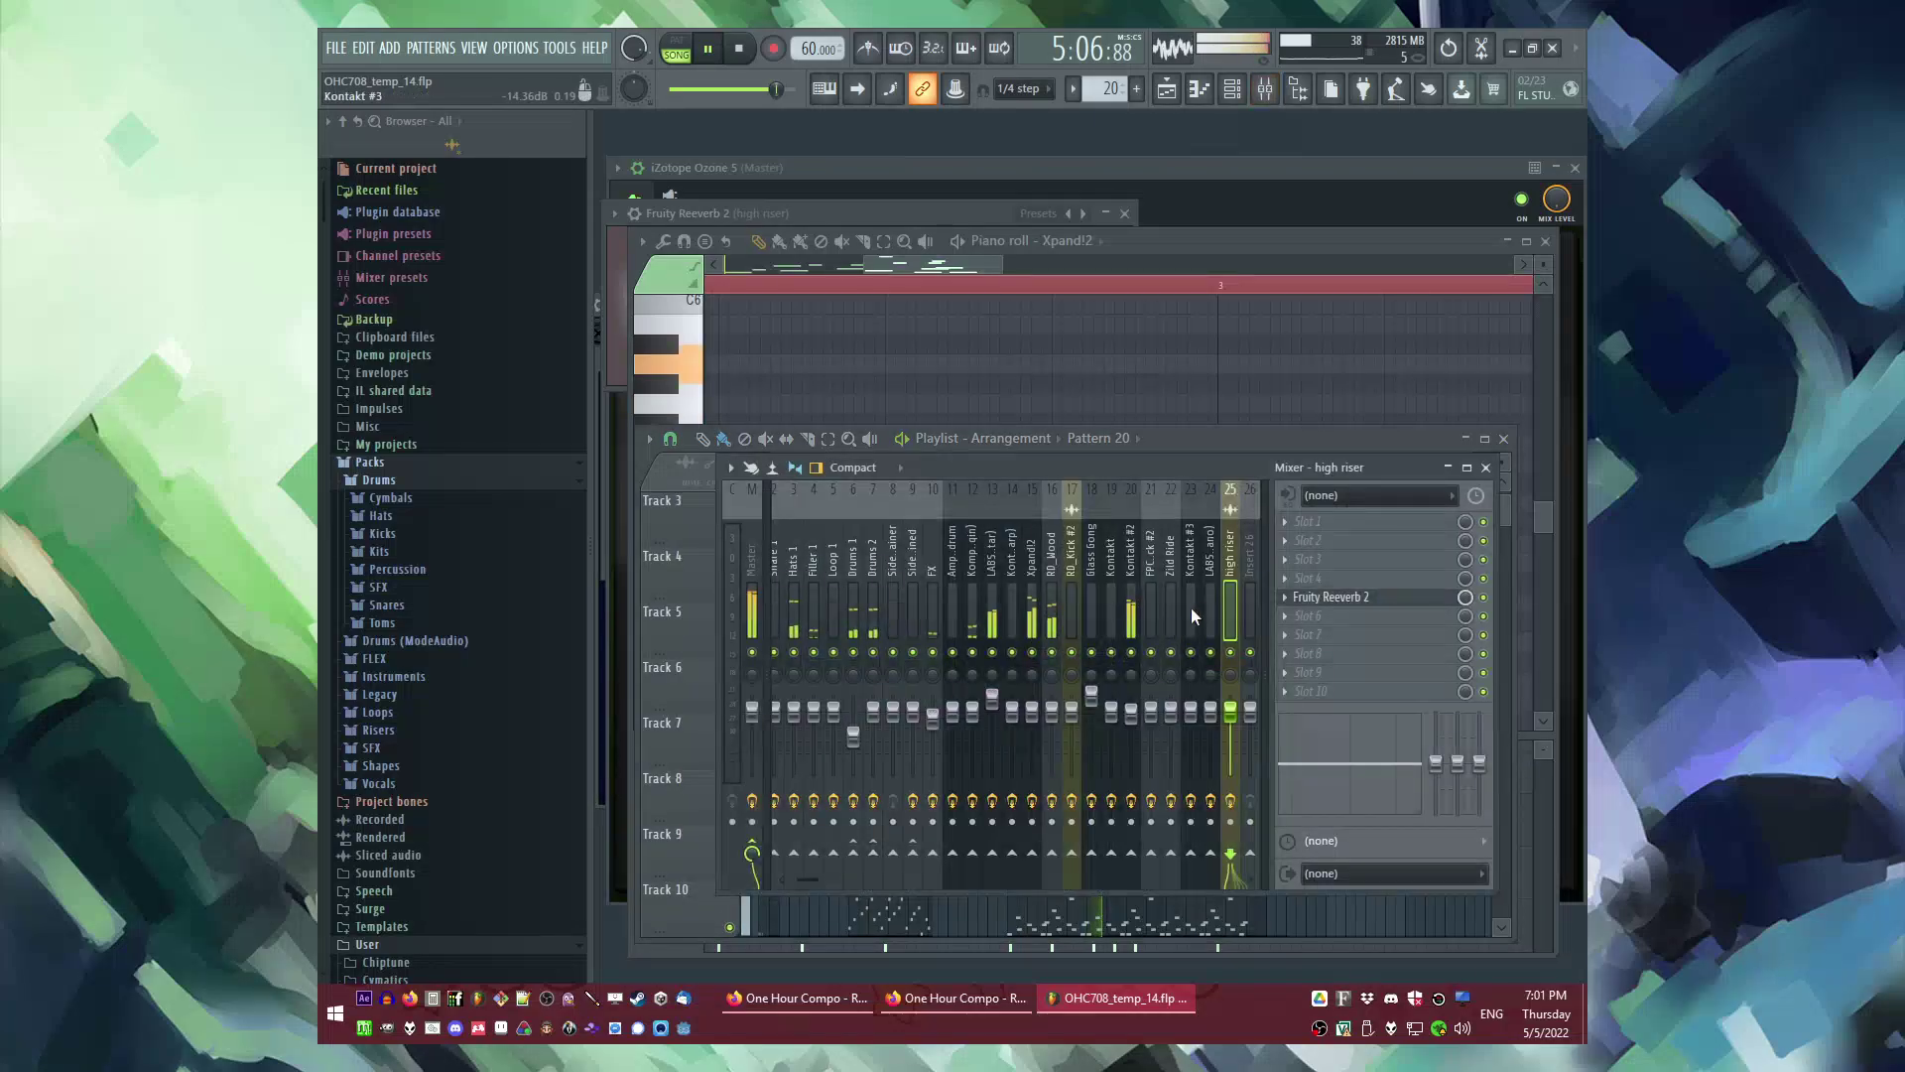
pyautogui.click(1131, 607)
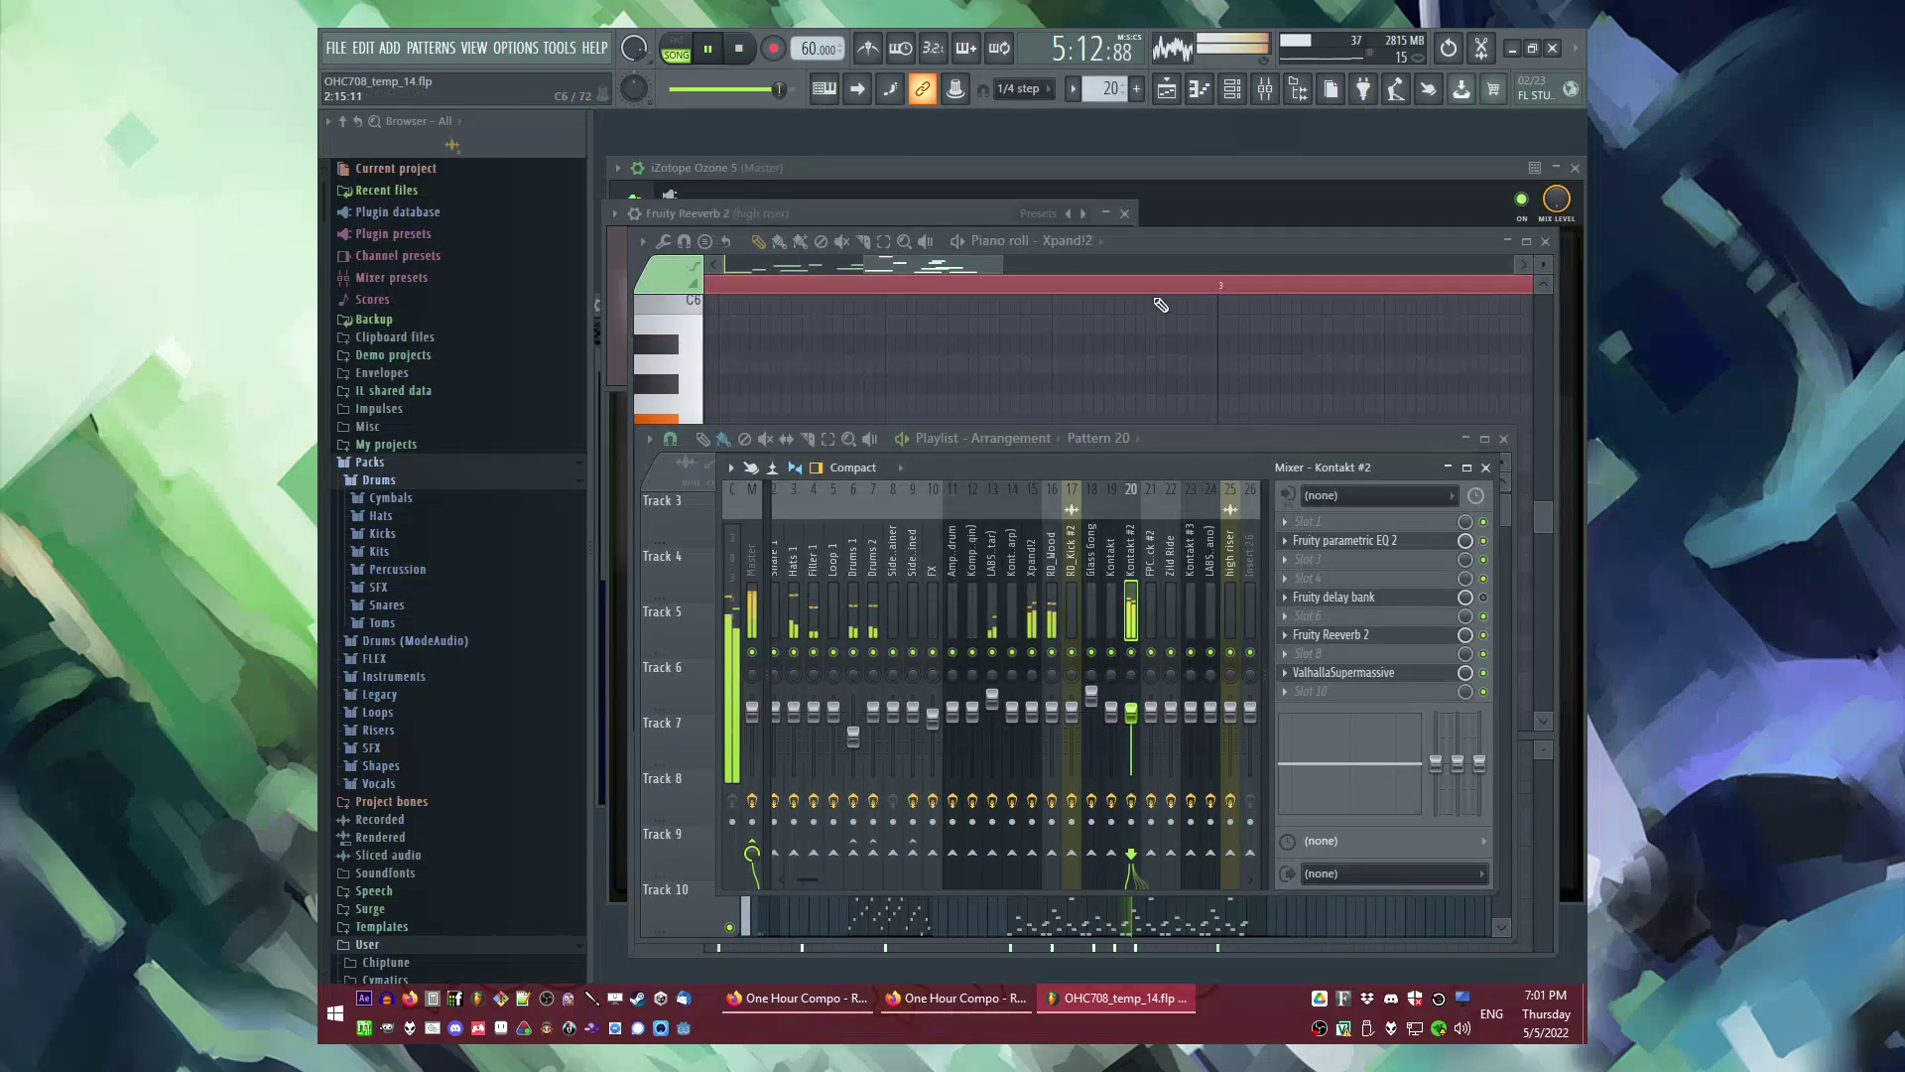
pyautogui.press('F9')
# Step: Make the Pattern 42 clip at bar 77 on Track 16 unique and open its LABS piano notes
pyautogui.scroll(-5, 1088, 689)
pyautogui.scroll(-3, 1089, 689)
pyautogui.scroll(4, 1218, 854)
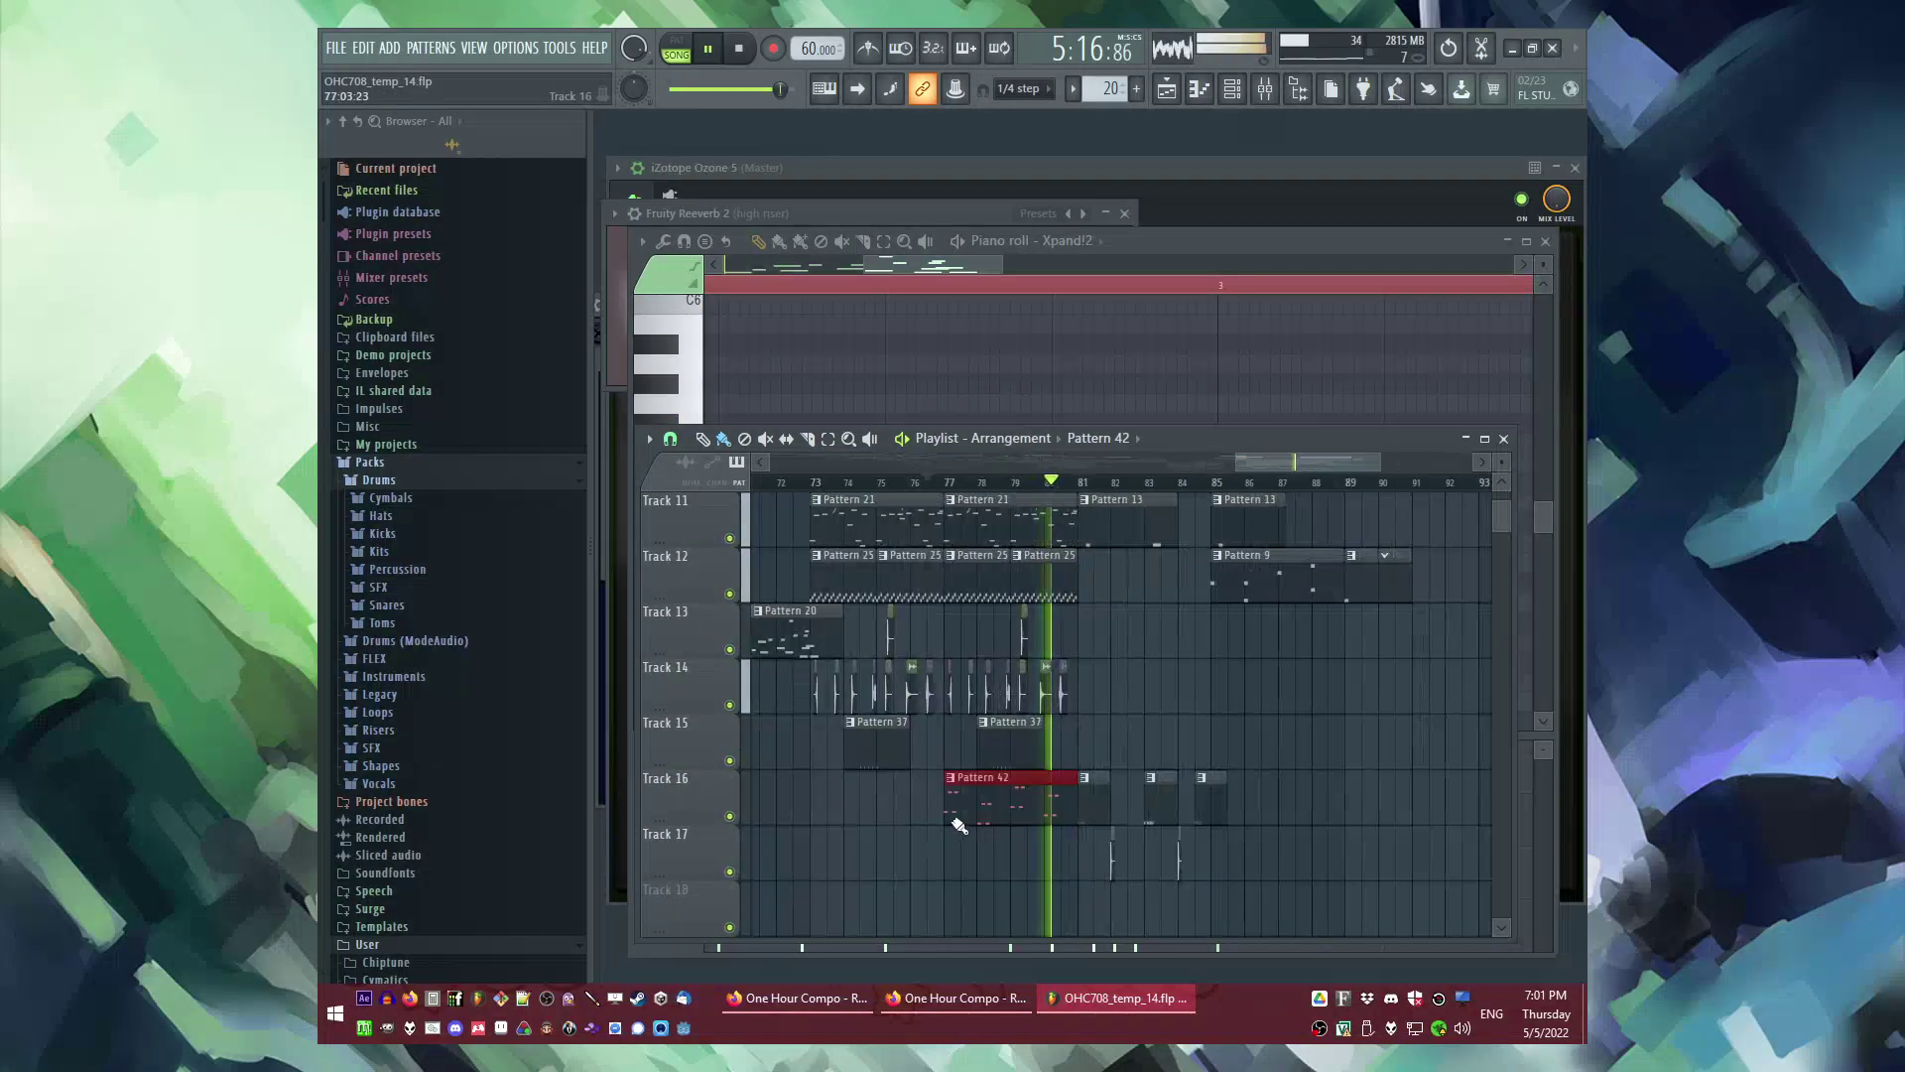
pyautogui.scroll(3, 967, 824)
pyautogui.click(933, 779)
pyautogui.click(964, 864)
pyautogui.doubleClick(958, 803)
# Step: Move the bar 1 piano notes down seven semitones to C4 and C5
pyautogui.moveTo(838, 343); pyautogui.dragTo(628, 679)
pyautogui.hotkey('ctrl', 'a')
pyautogui.keyDown('shift'); pyautogui.moveTo(762, 569); pyautogui.dragTo(853, 569); pyautogui.keyUp('shift')
pyautogui.keyDown('ctrl'); pyautogui.click(843, 615); pyautogui.keyUp('ctrl')
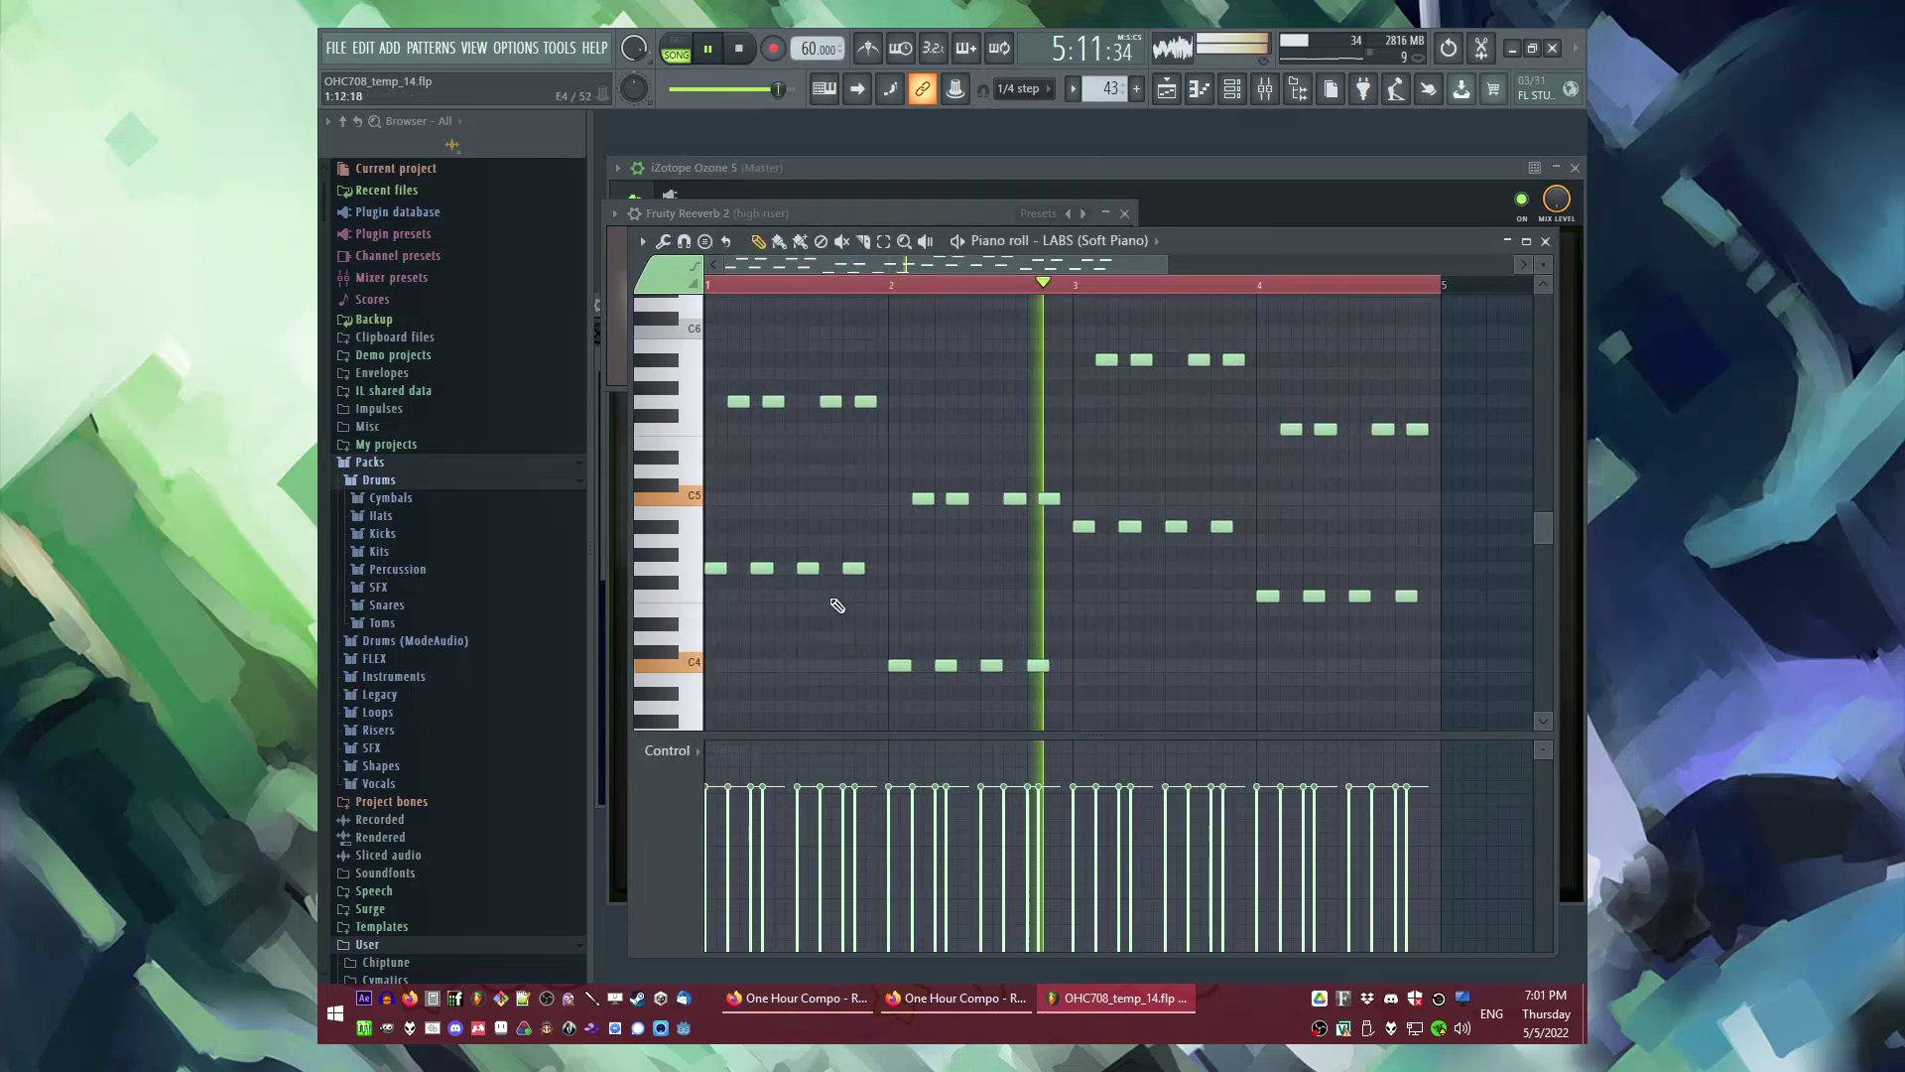
pyautogui.keyDown('ctrl'); pyautogui.moveTo(898, 365); pyautogui.dragTo(709, 595); pyautogui.keyUp('ctrl')
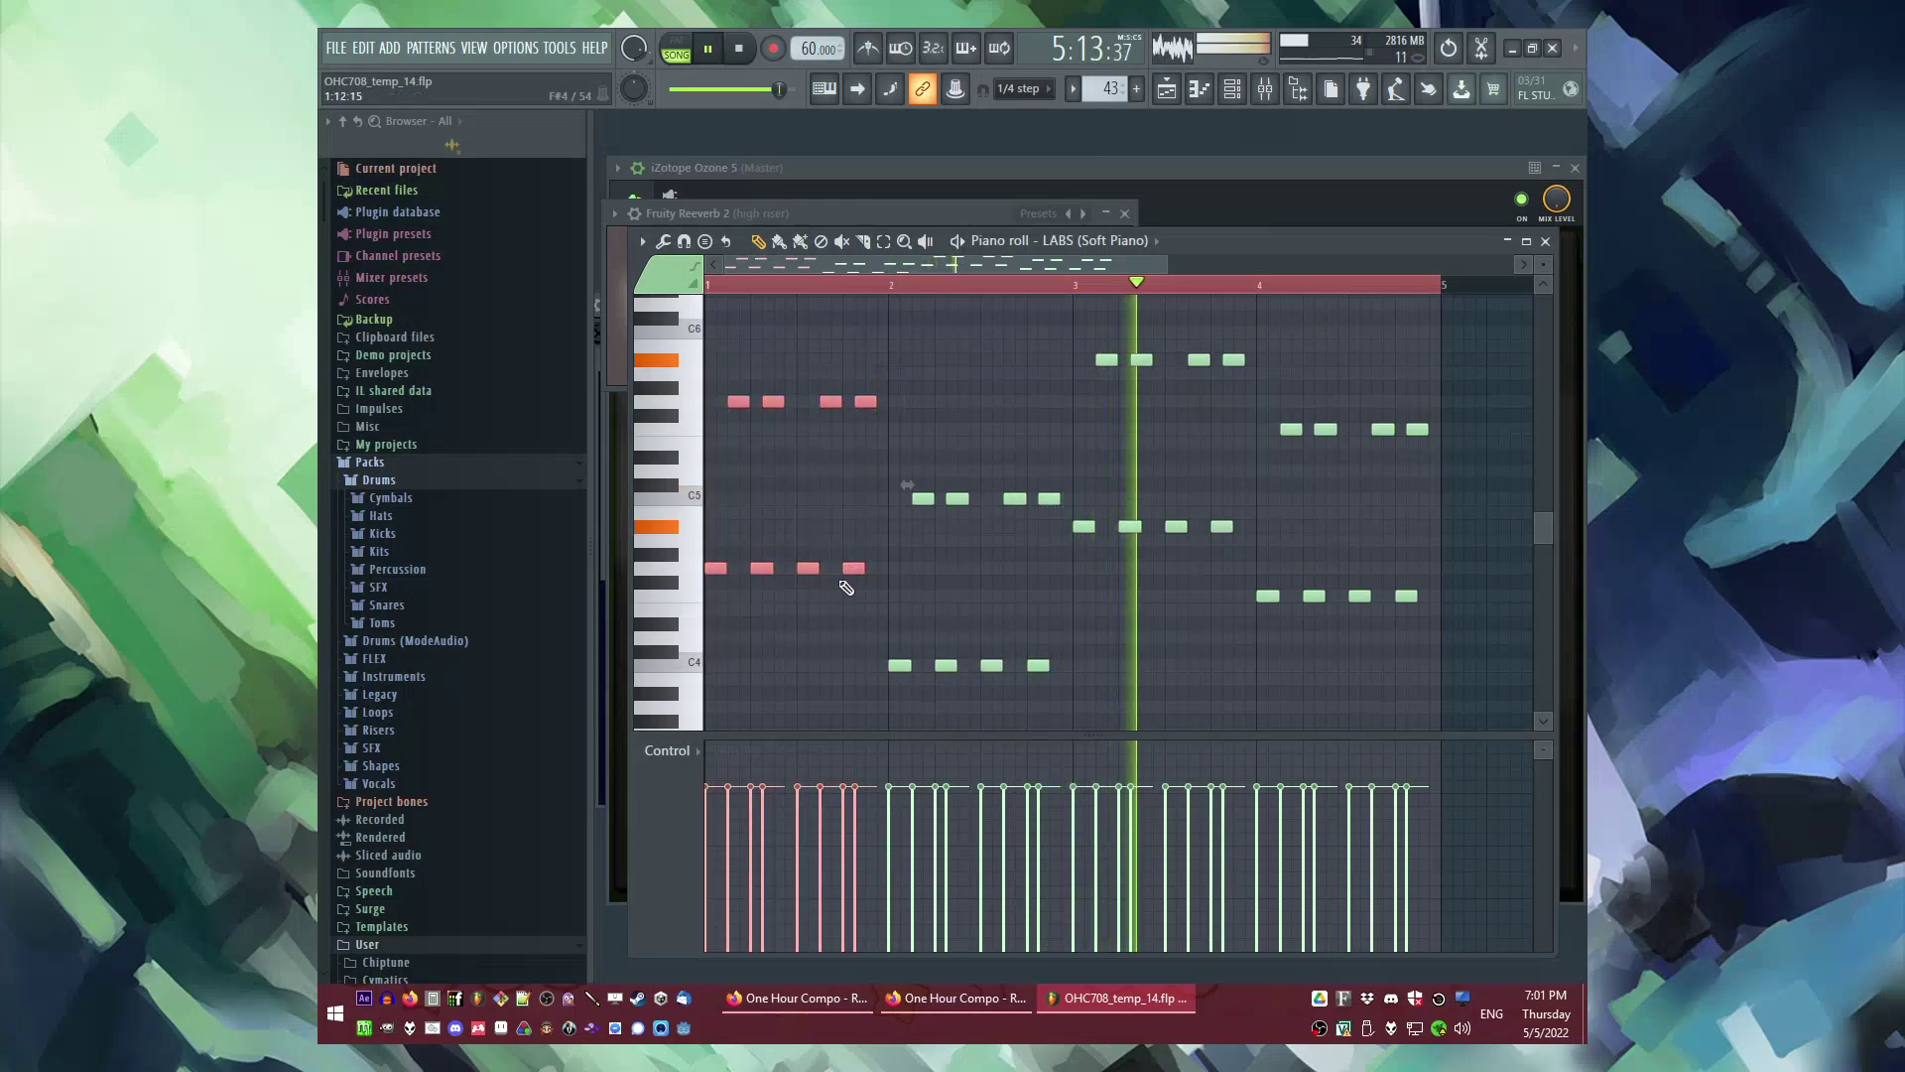
pyautogui.moveTo(853, 566); pyautogui.dragTo(851, 662)
# Step: Raise the bar 2 piano notes three semitones to D#4 and D#5, and audition bars 3 and 4
pyautogui.keyDown('ctrl'); pyautogui.moveTo(894, 466); pyautogui.dragTo(1052, 704); pyautogui.keyUp('ctrl')
pyautogui.press('Up')
pyautogui.press('Up')
pyautogui.press('Up')
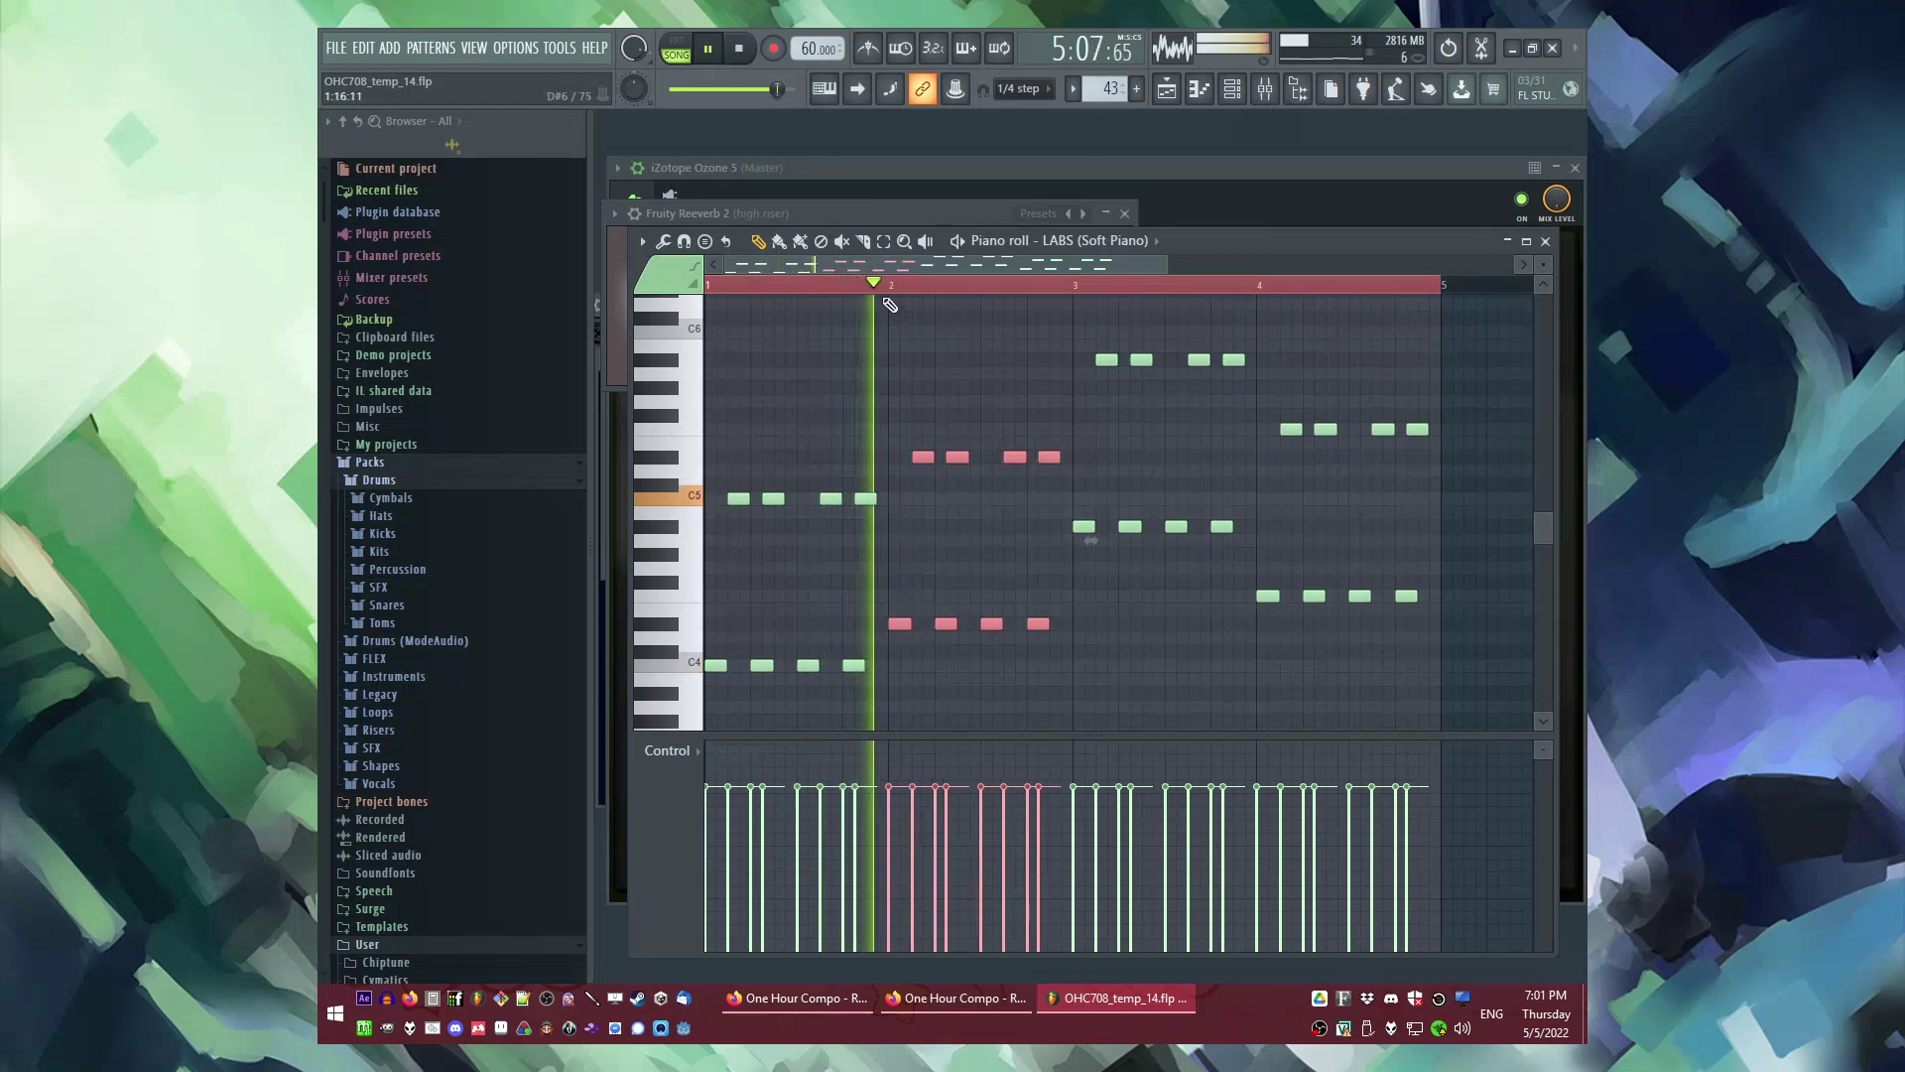
pyautogui.keyDown('ctrl'); pyautogui.moveTo(1084, 342); pyautogui.dragTo(1240, 549); pyautogui.keyUp('ctrl')
pyautogui.click(1078, 285)
pyautogui.scroll(2, 1070, 352)
pyautogui.click(964, 286)
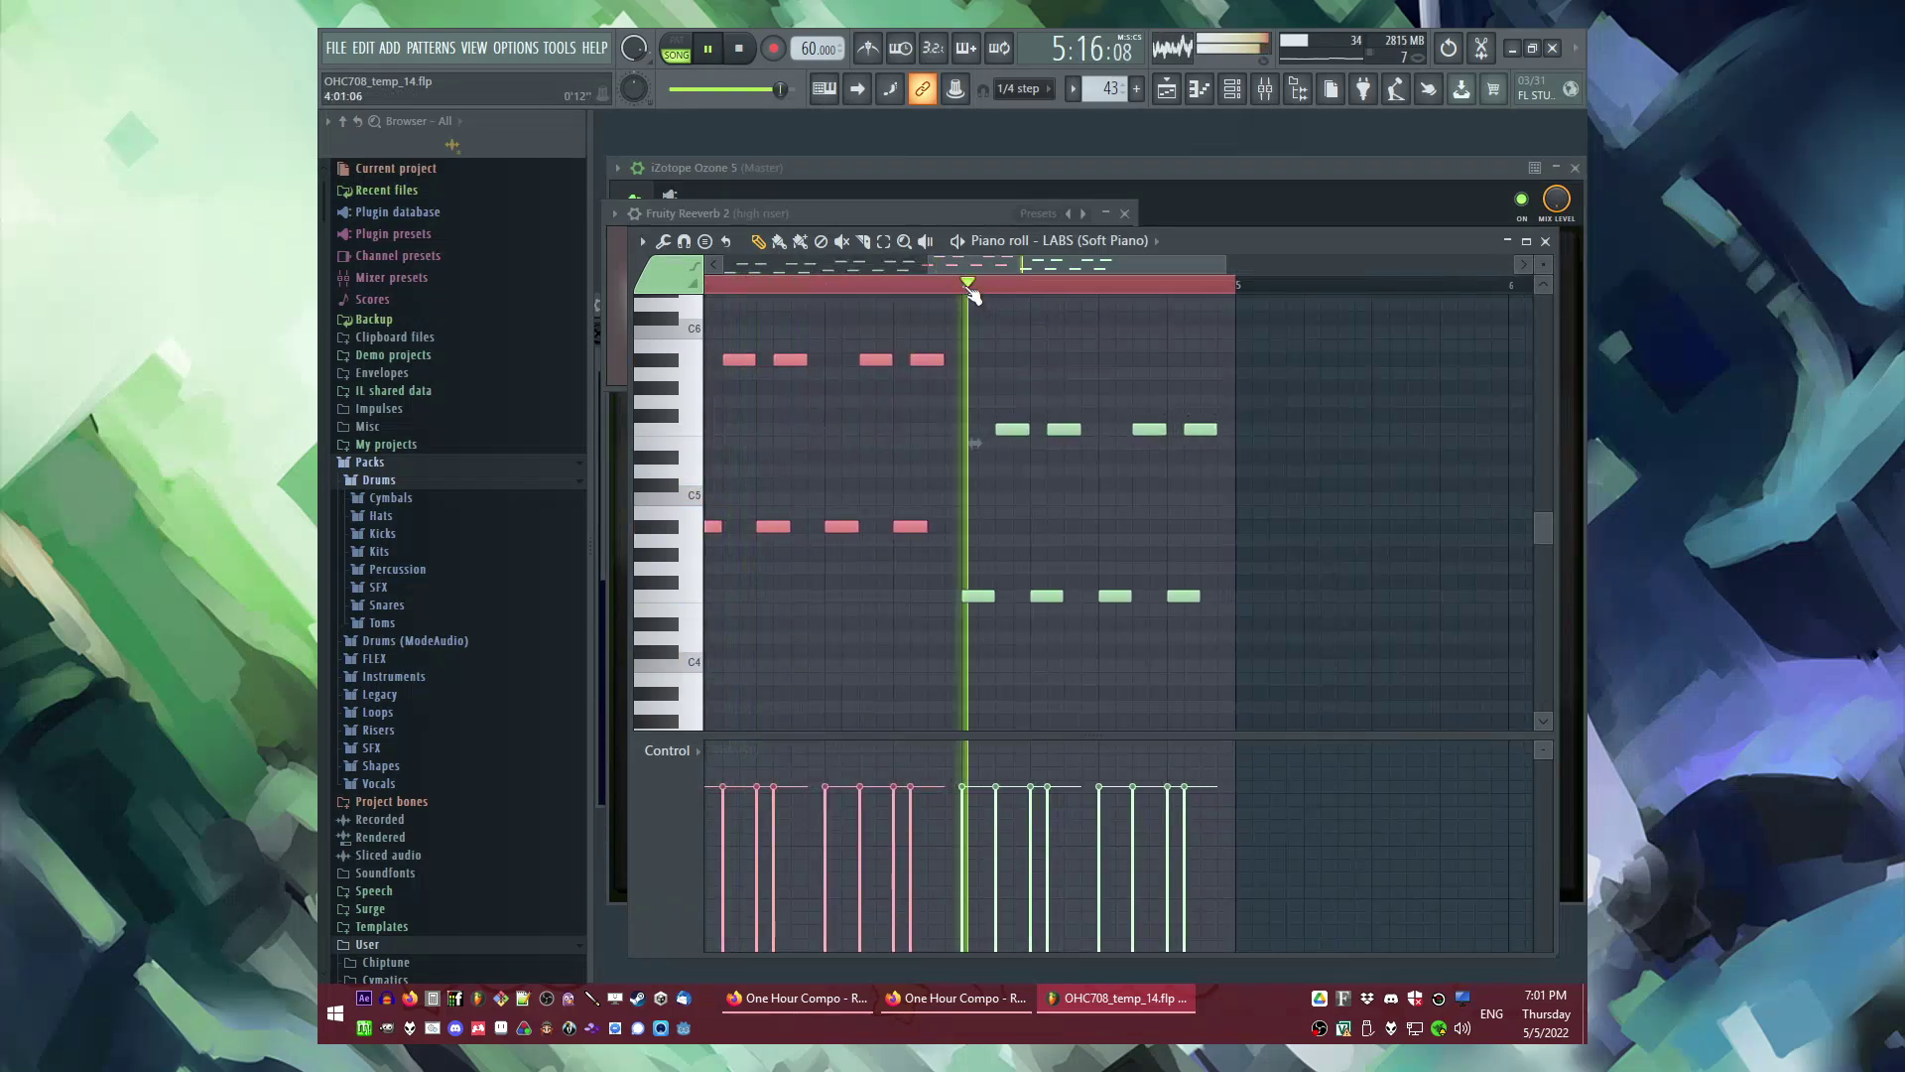
# Step: Place an RD_Kick #2 audio clip on Track 14 at bar 81 in the arrangement
pyautogui.press('F5')
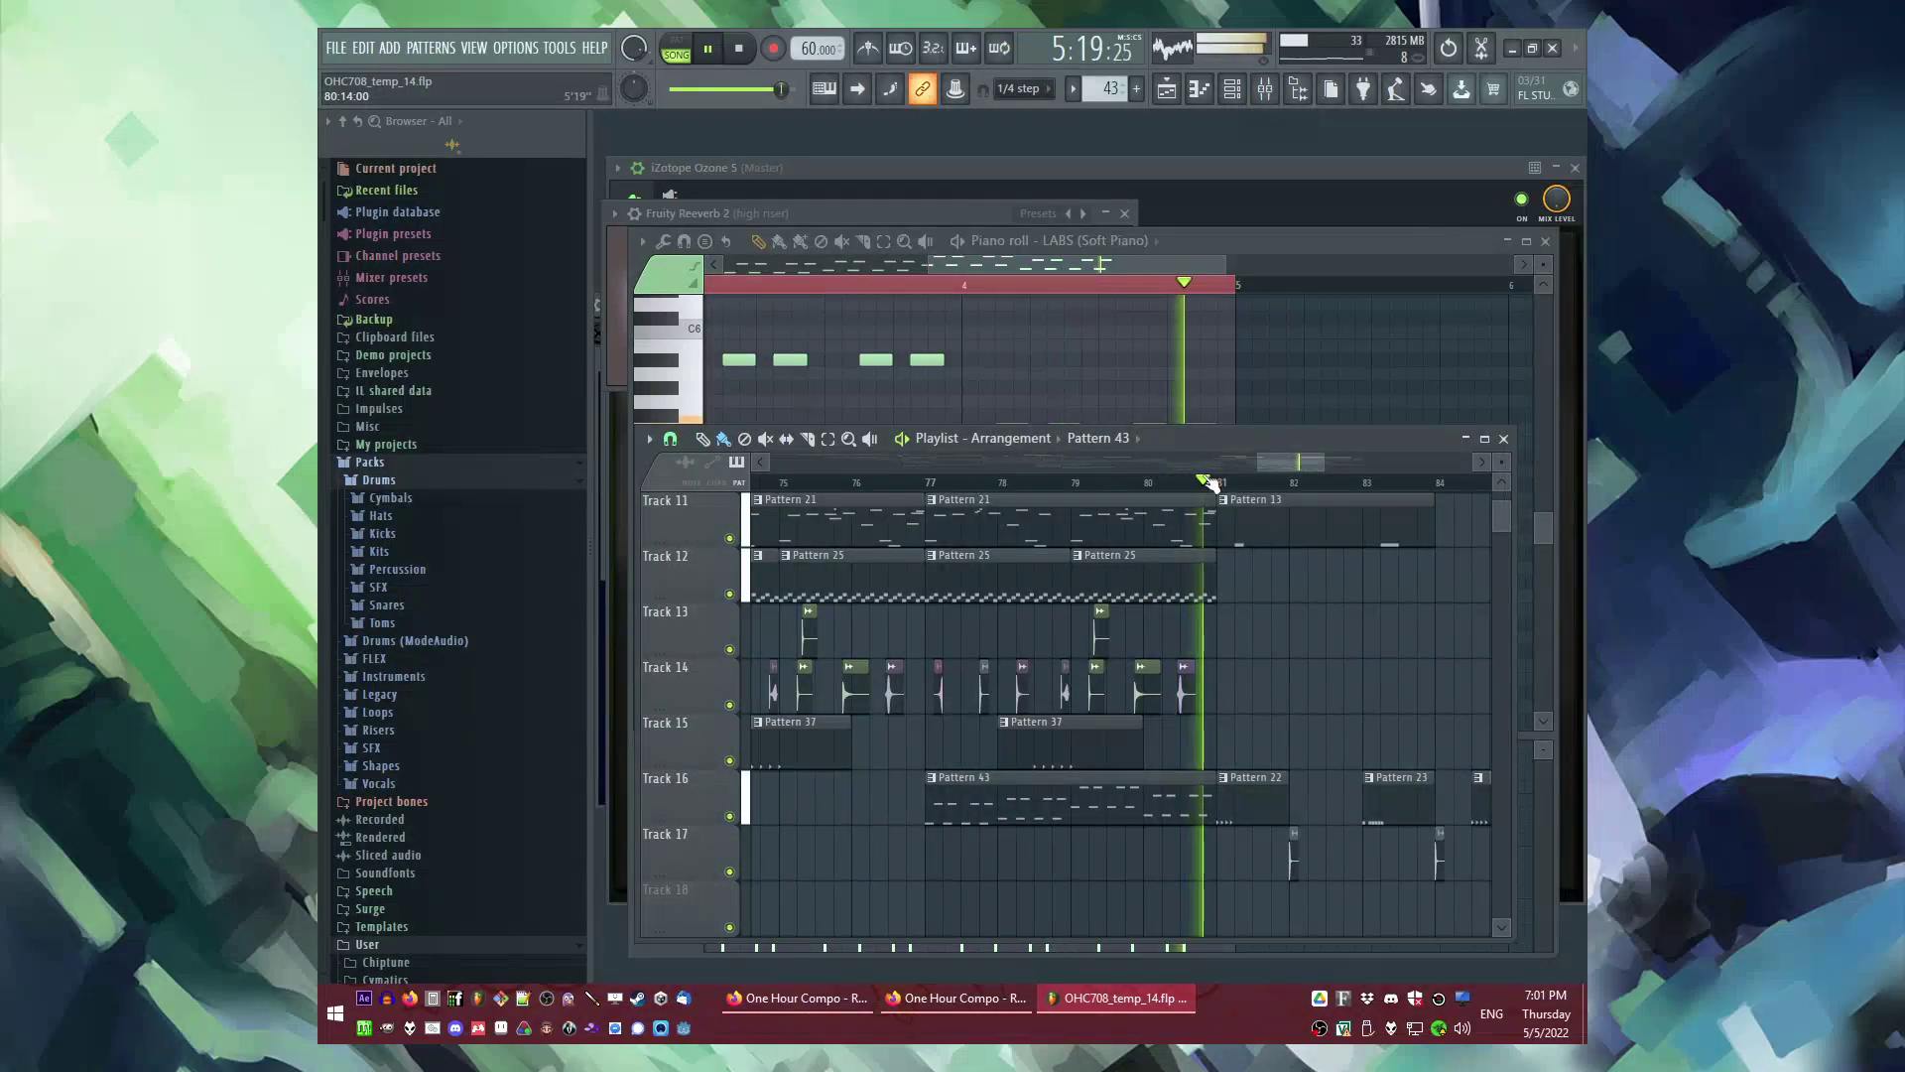
pyautogui.scroll(2, 1085, 711)
pyautogui.scroll(4, 1060, 732)
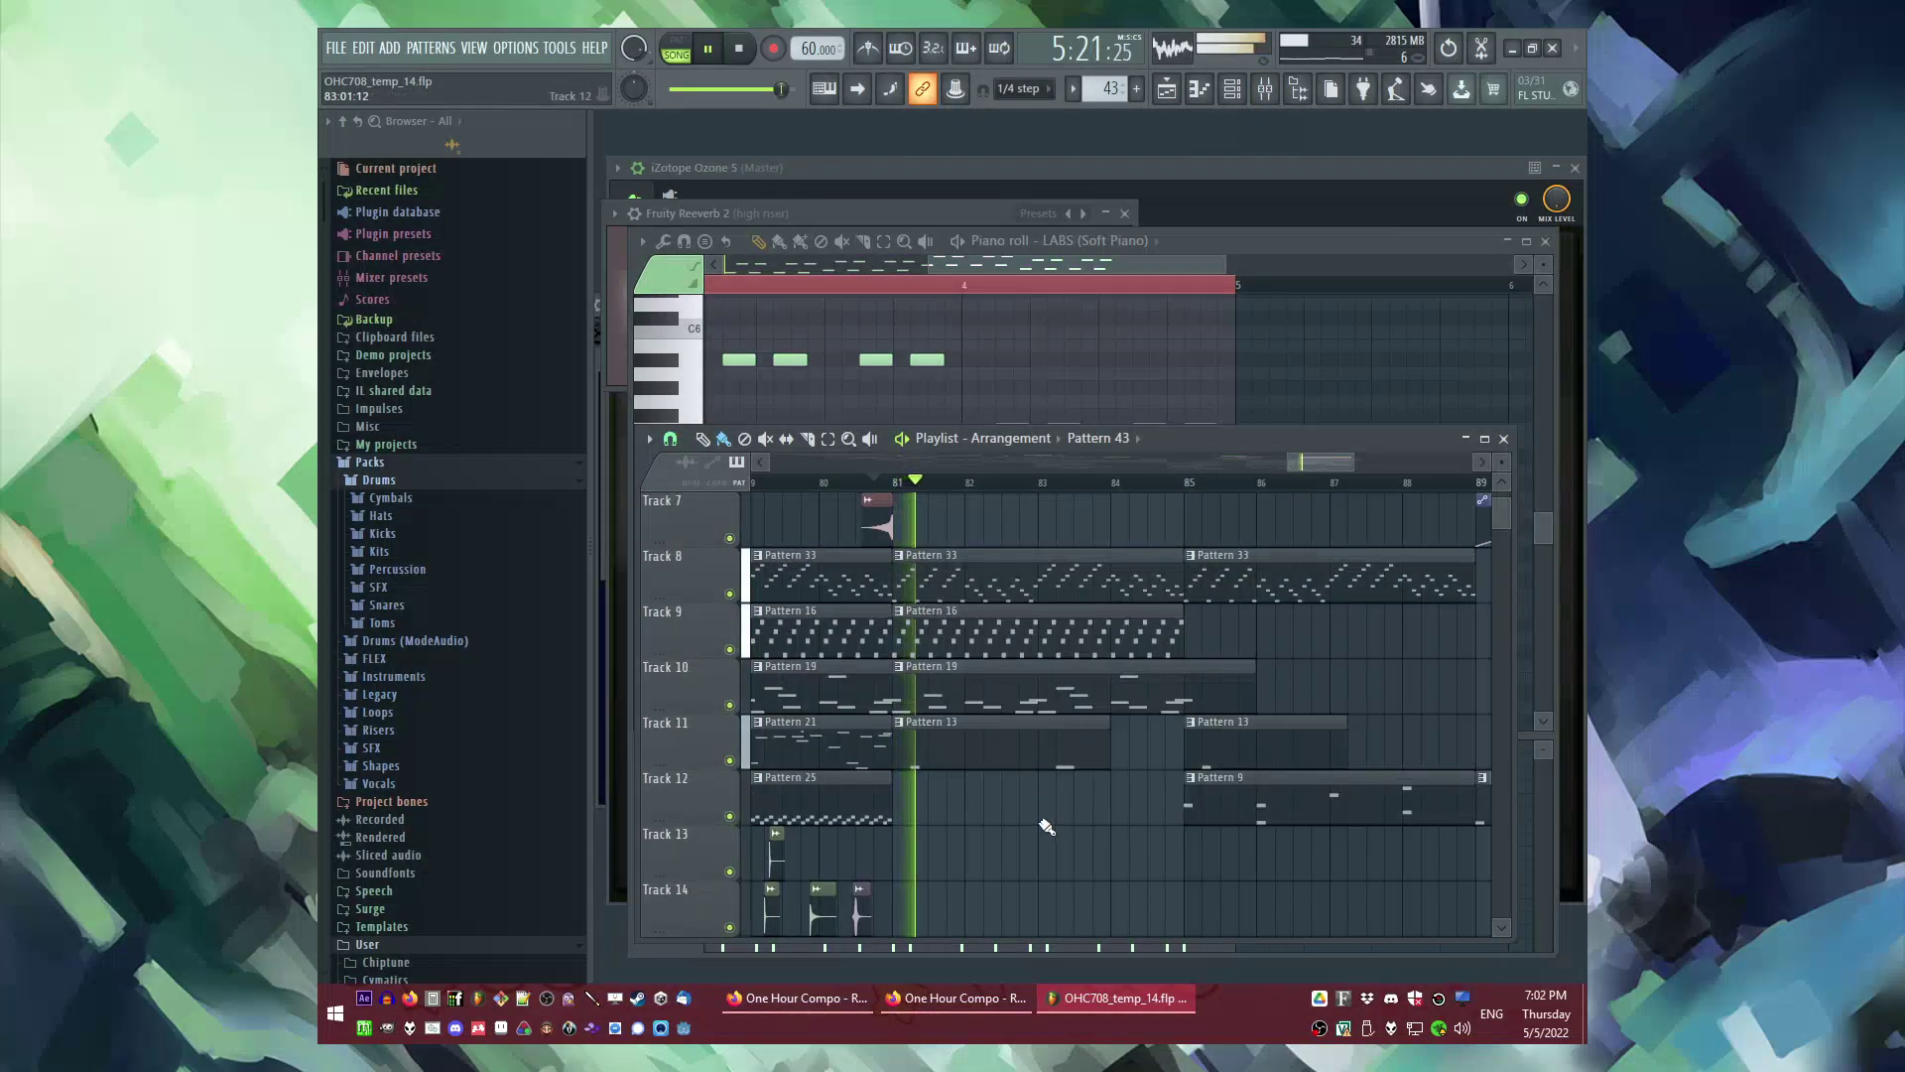
pyautogui.scroll(-6, 1047, 814)
pyautogui.click(1117, 438)
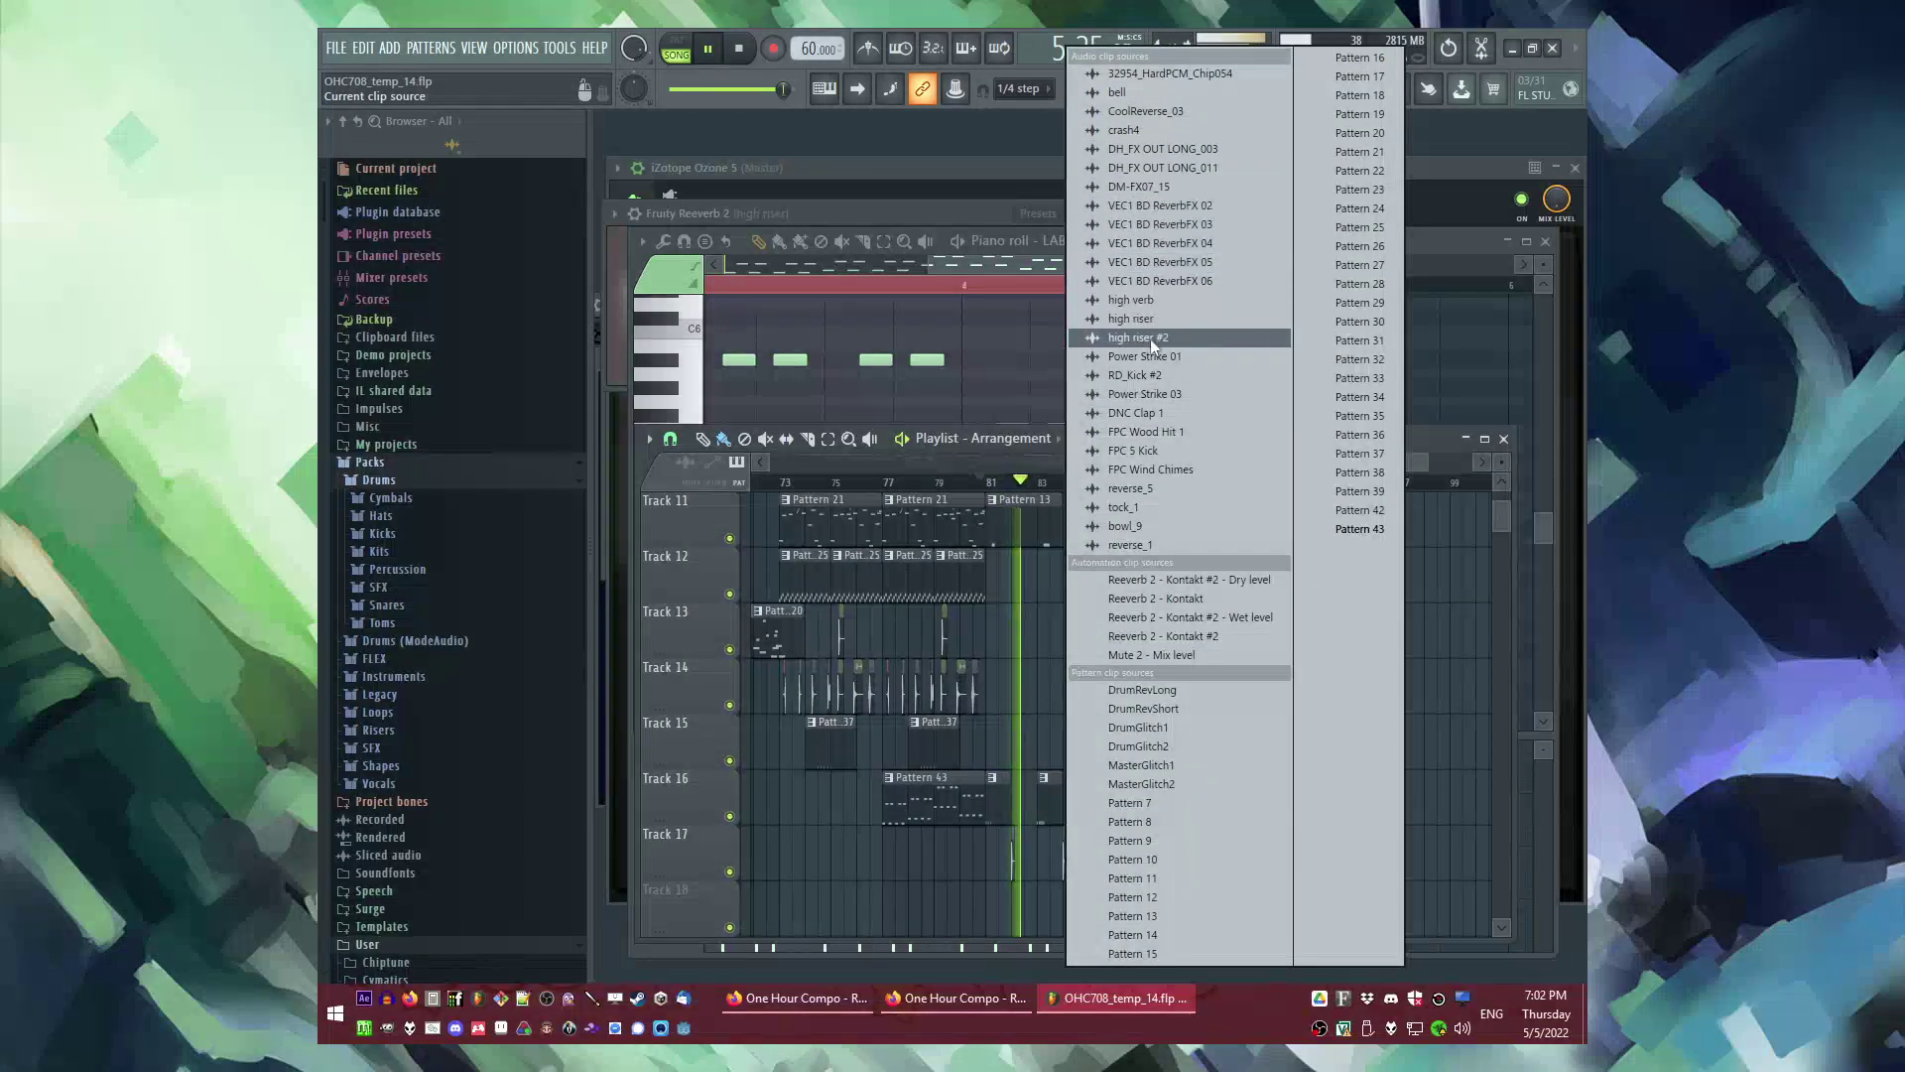
pyautogui.click(1134, 377)
pyautogui.scroll(7, 1153, 795)
pyautogui.scroll(-5, 1171, 826)
pyautogui.scroll(3, 1147, 810)
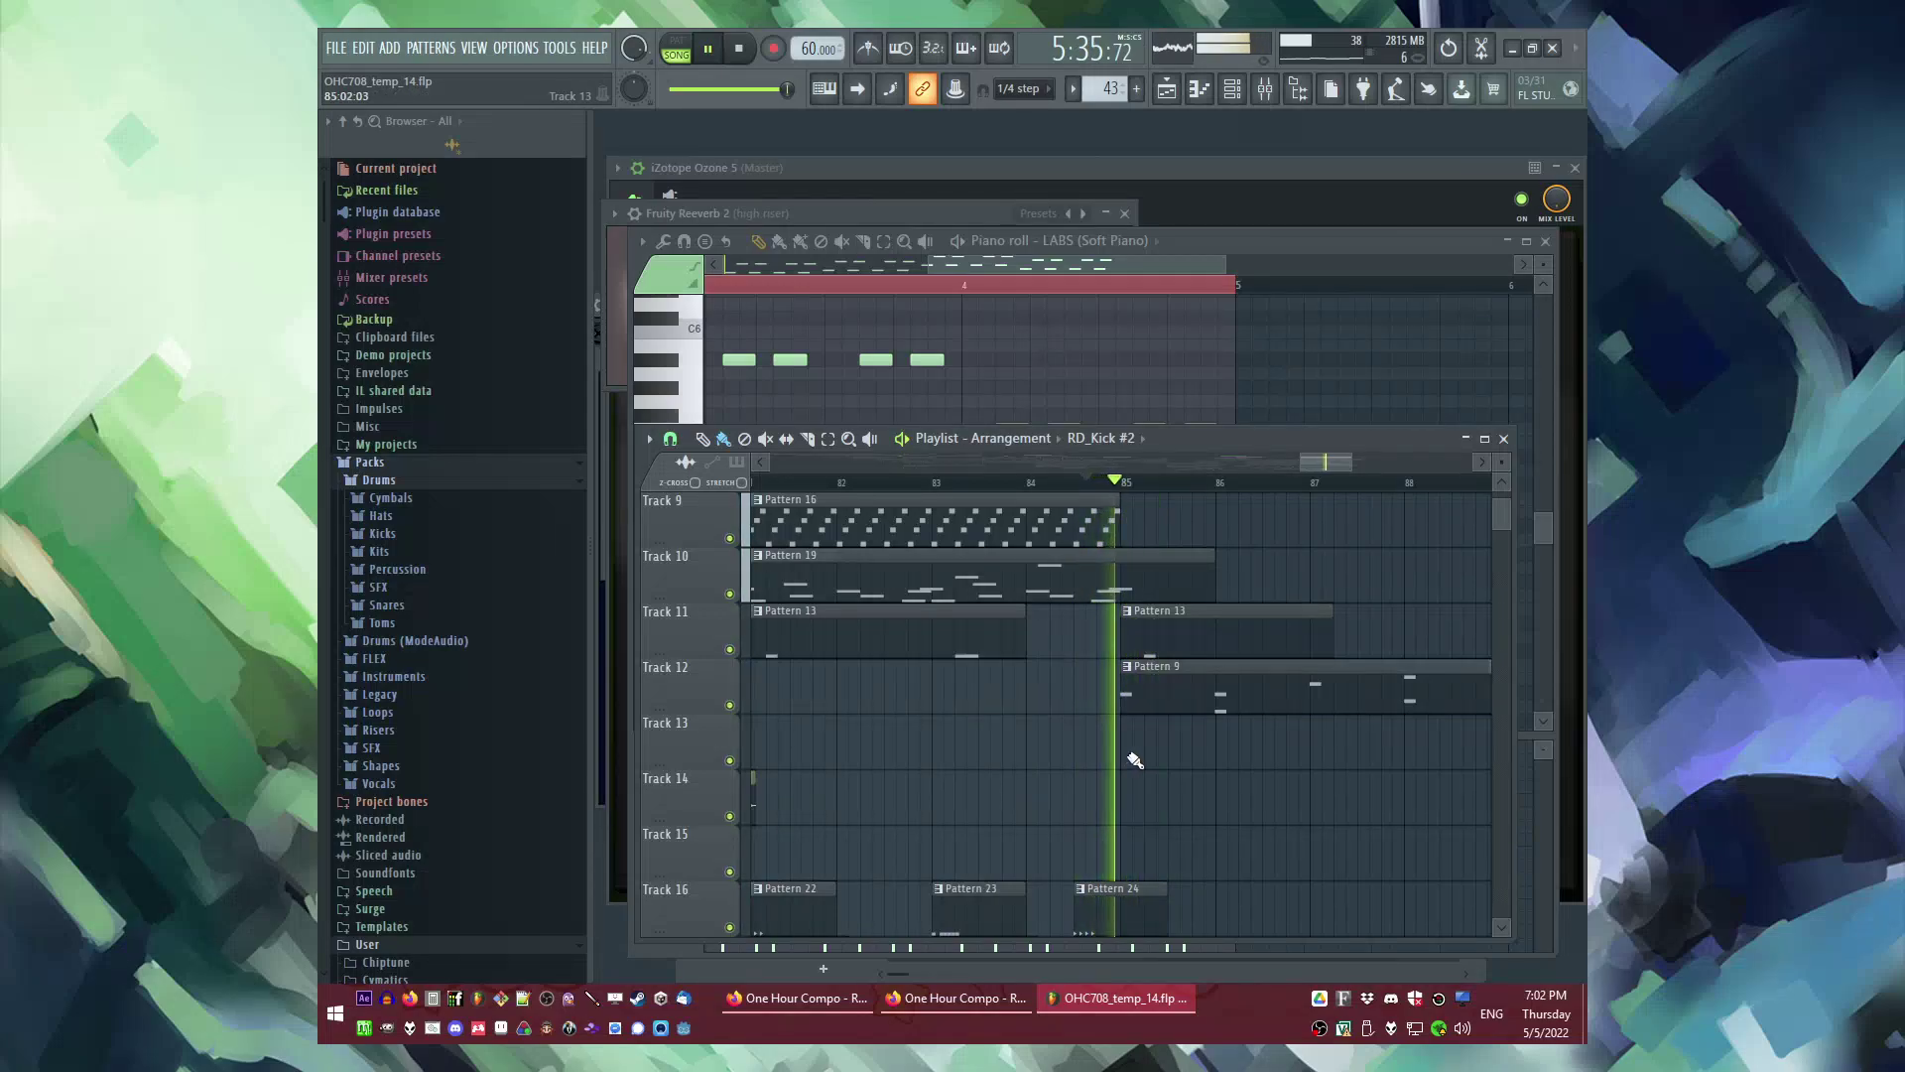
# Step: Check the end of the Pattern 19 clip at bar 81 on Track 10 and make that clip a unique pattern
pyautogui.press('space')
pyautogui.doubleClick(1125, 578)
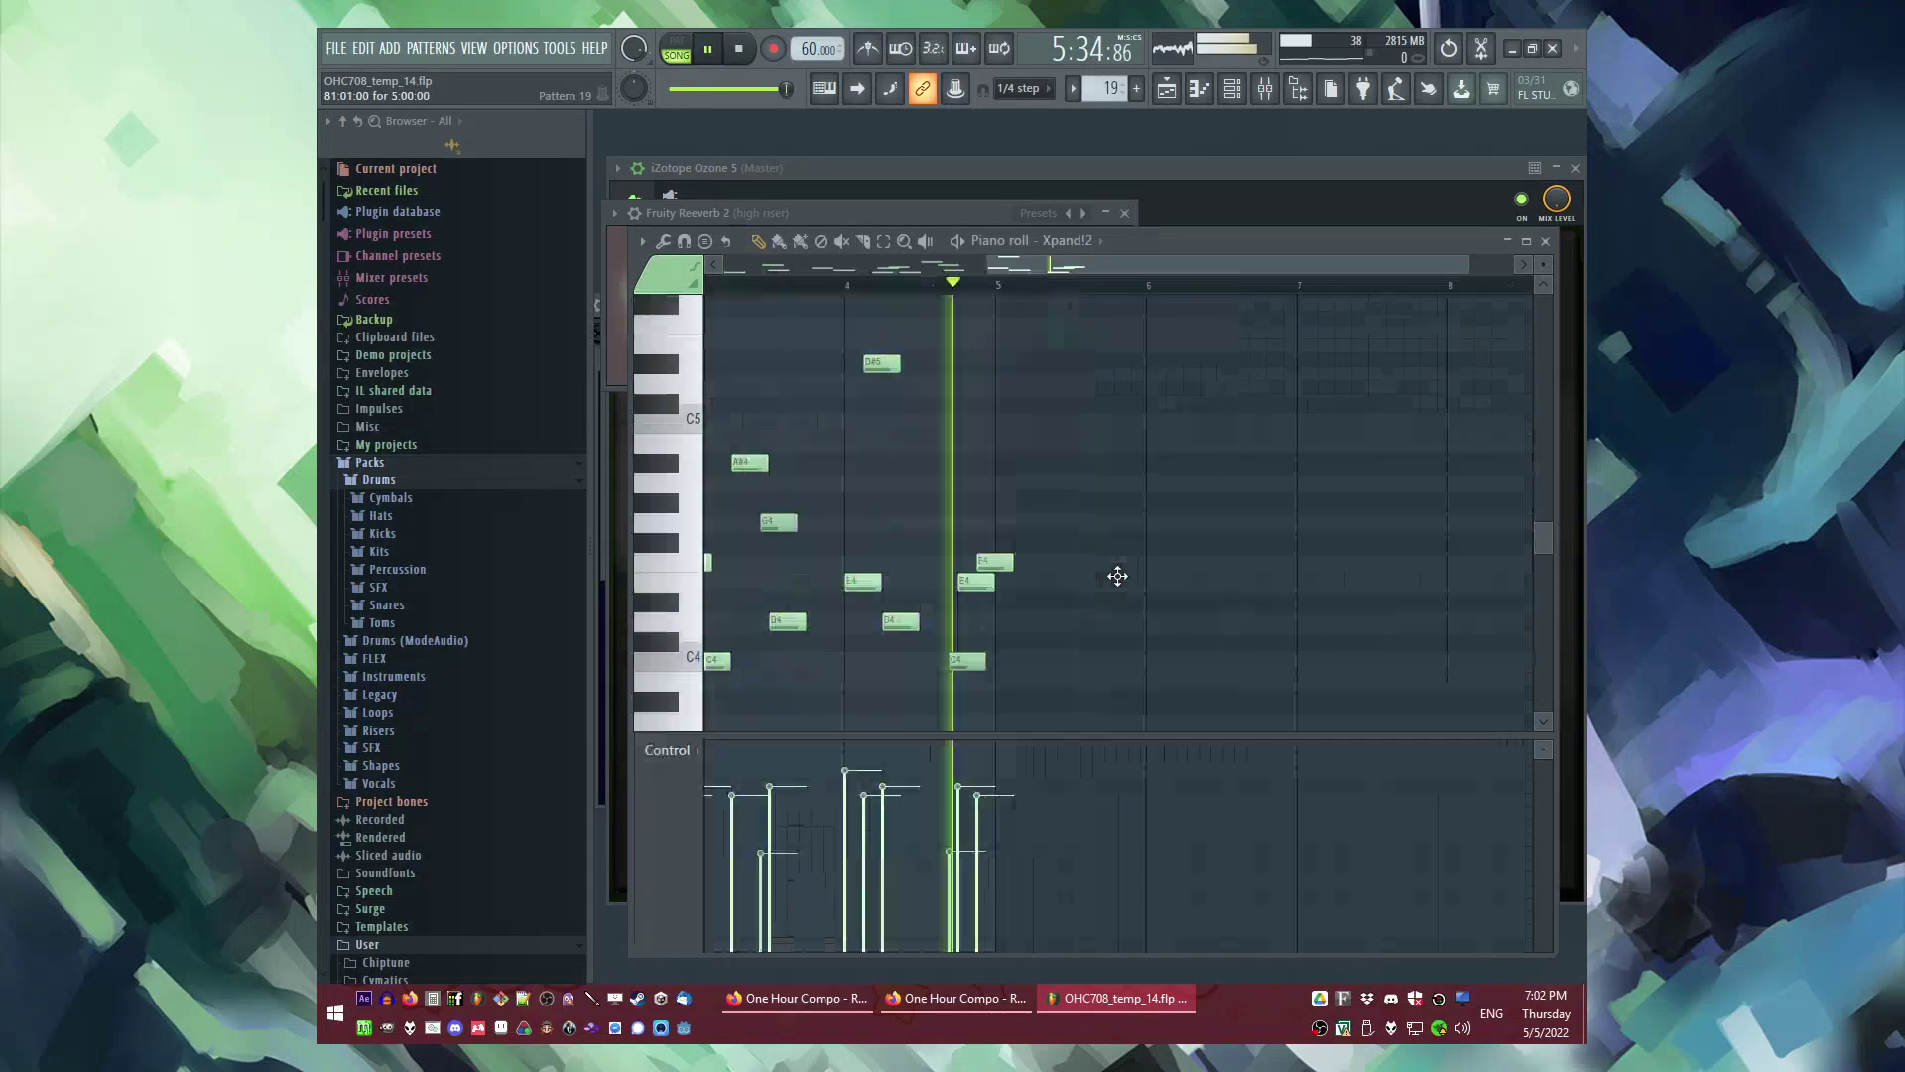
pyautogui.press('F5')
pyautogui.scroll(-3, 992, 582)
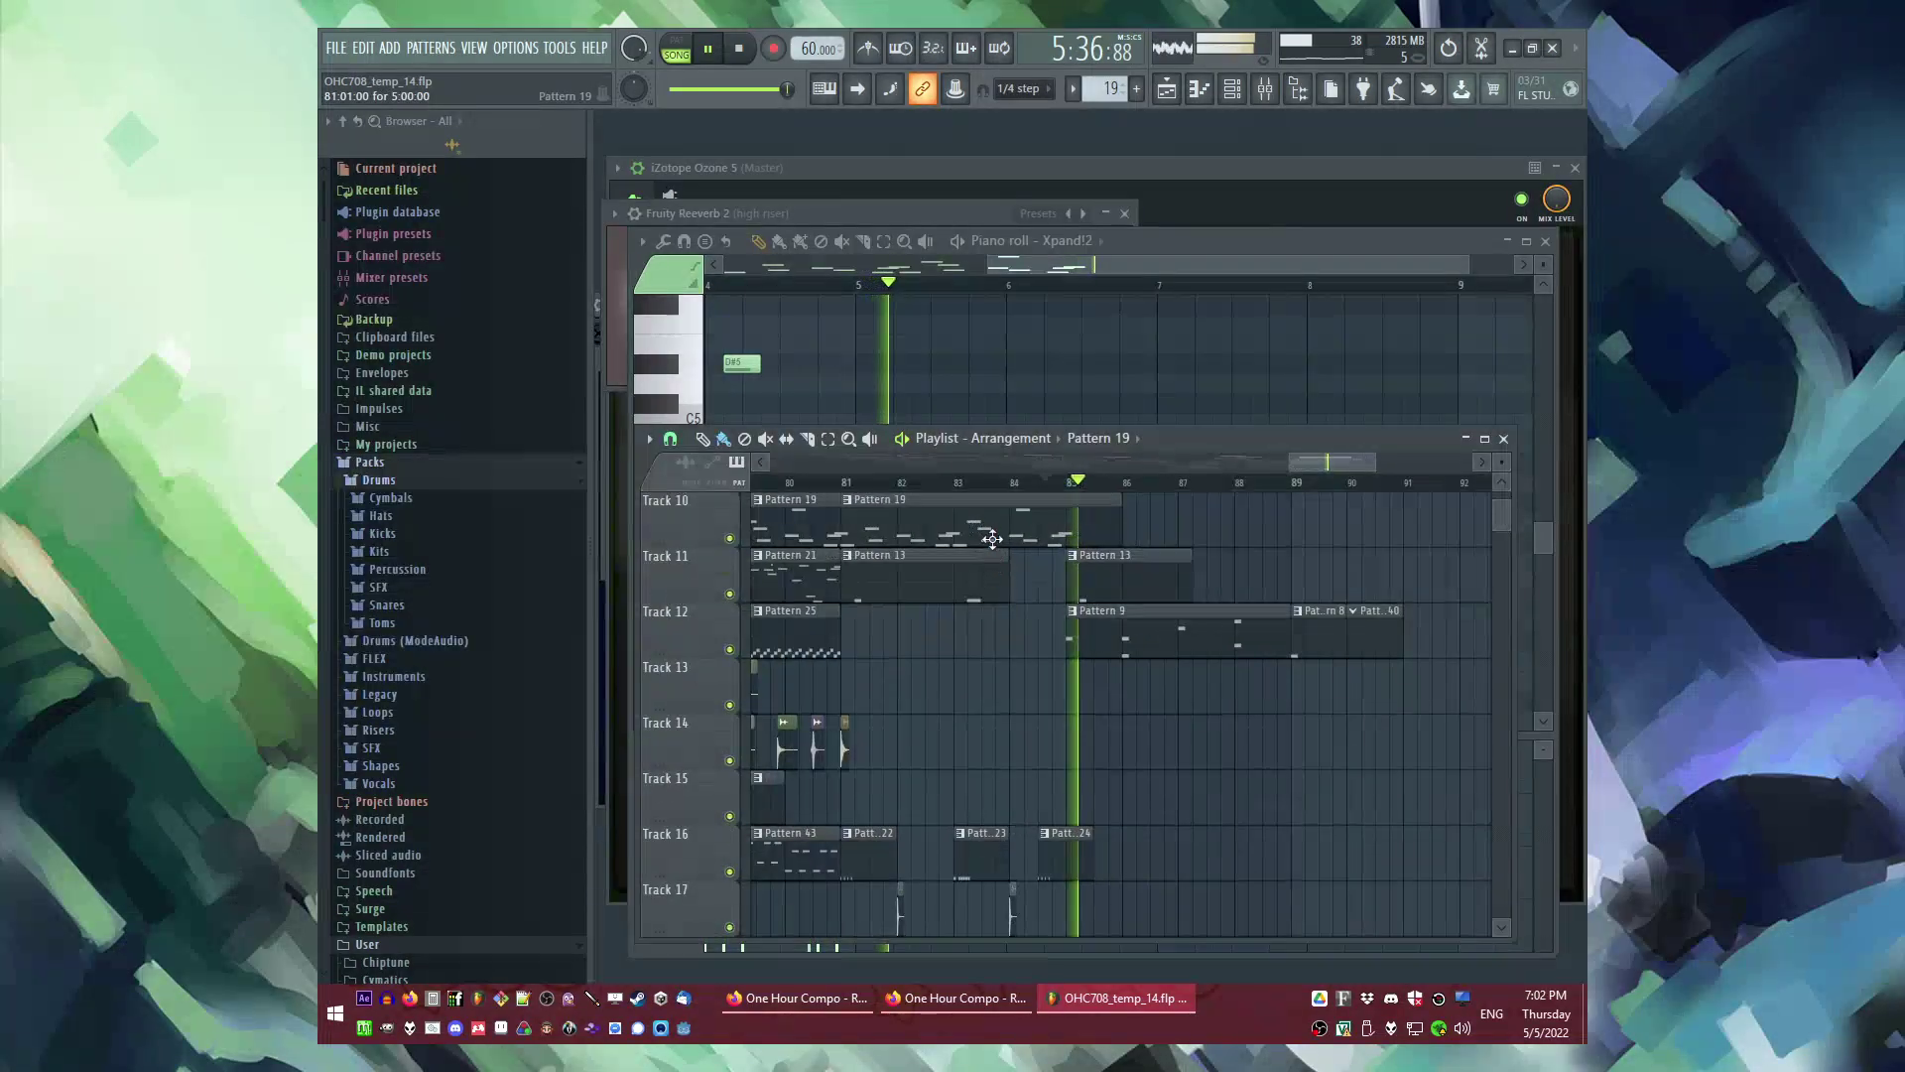
pyautogui.click(846, 499)
pyautogui.click(907, 631)
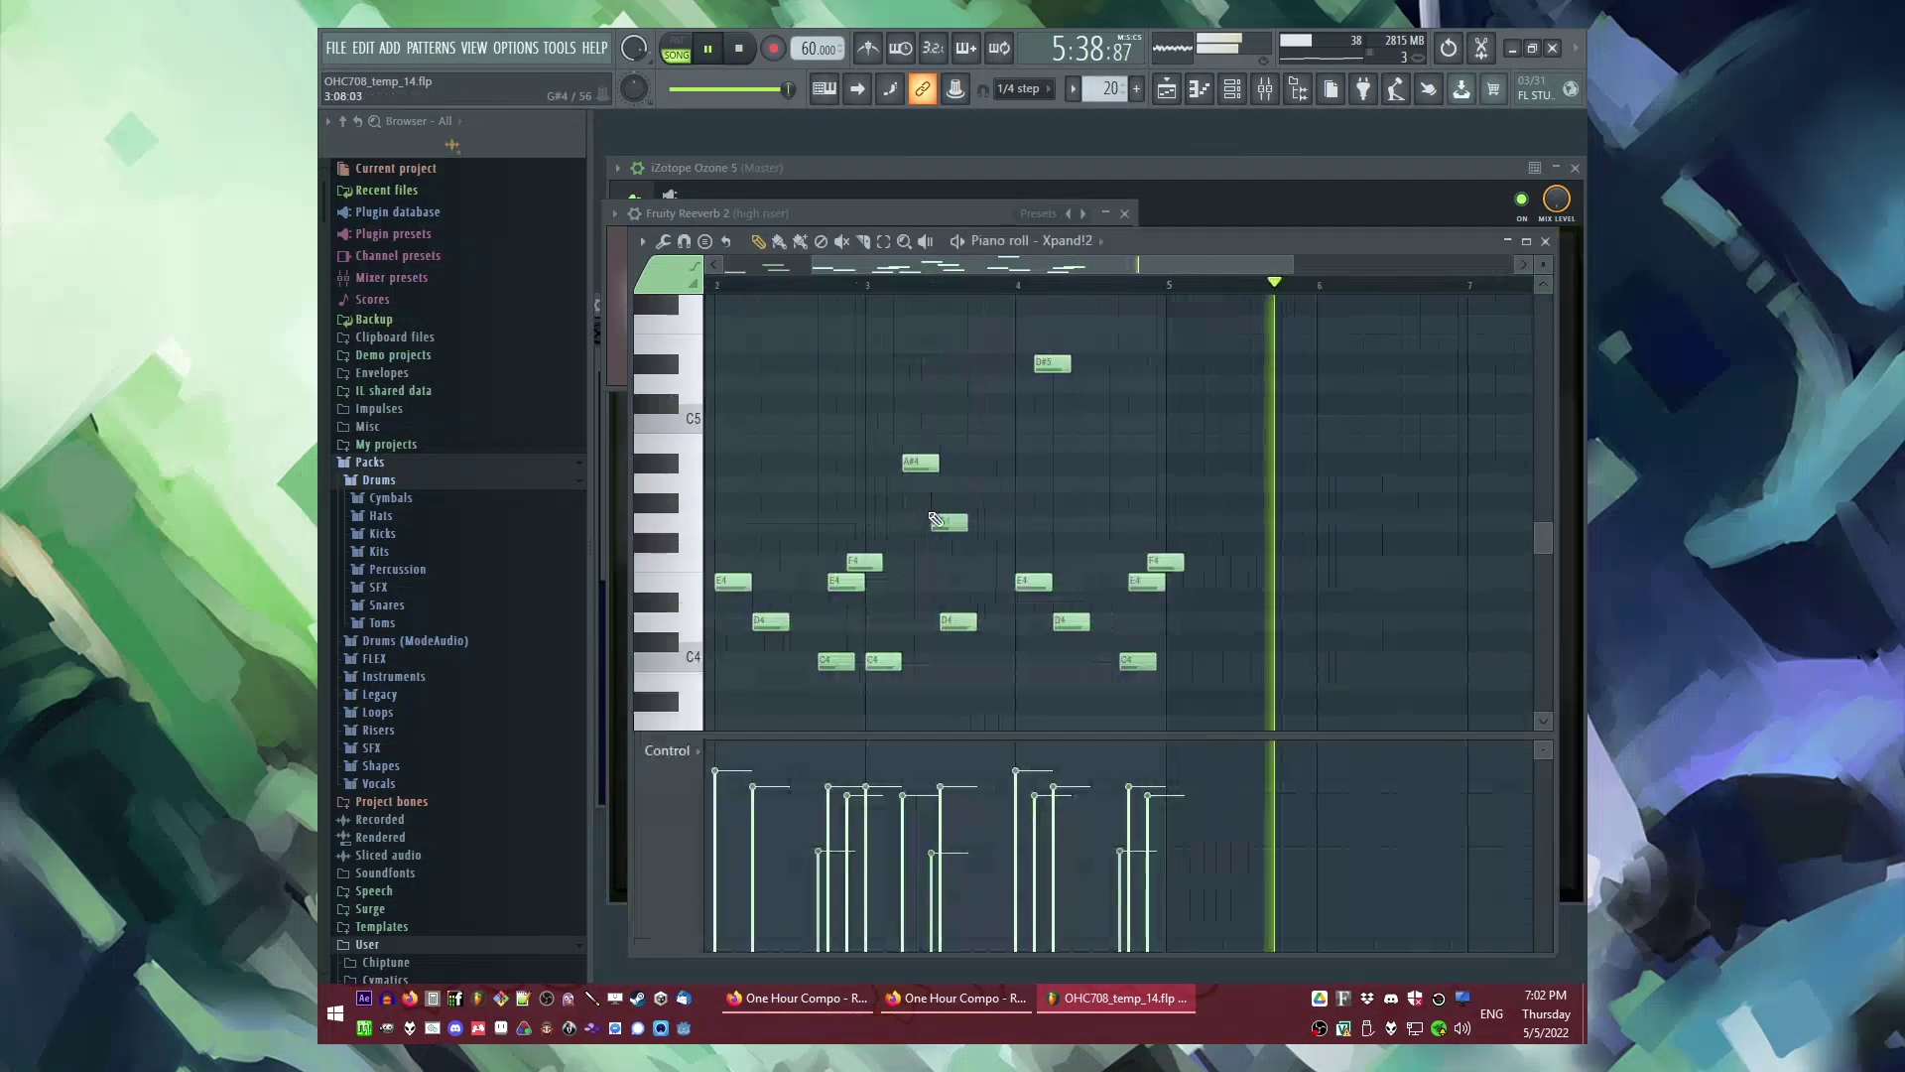
# Step: Add an A#3 note about half a bar long at the start of bar 5 and set its velocity
pyautogui.scroll(3, 1159, 627)
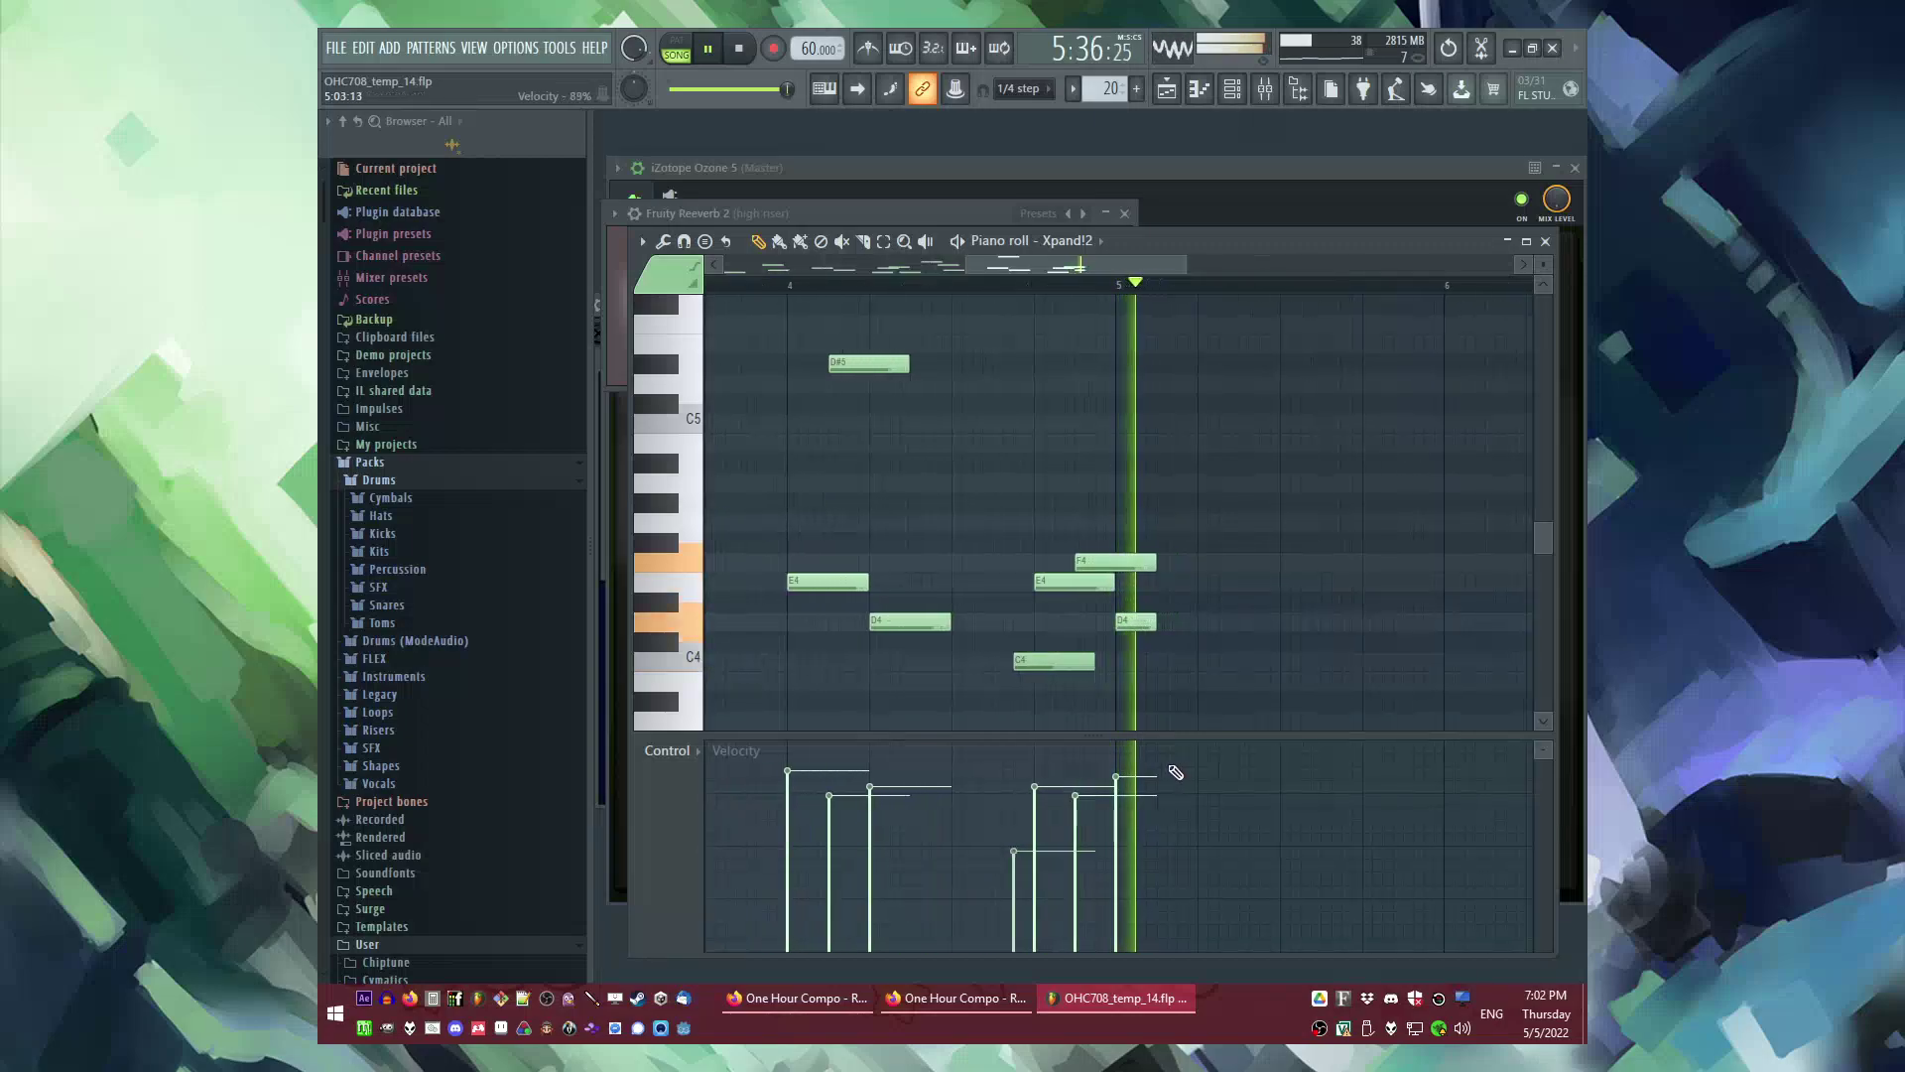
pyautogui.moveTo(1155, 621); pyautogui.dragTo(1186, 705)
pyautogui.scroll(-3, 1155, 597)
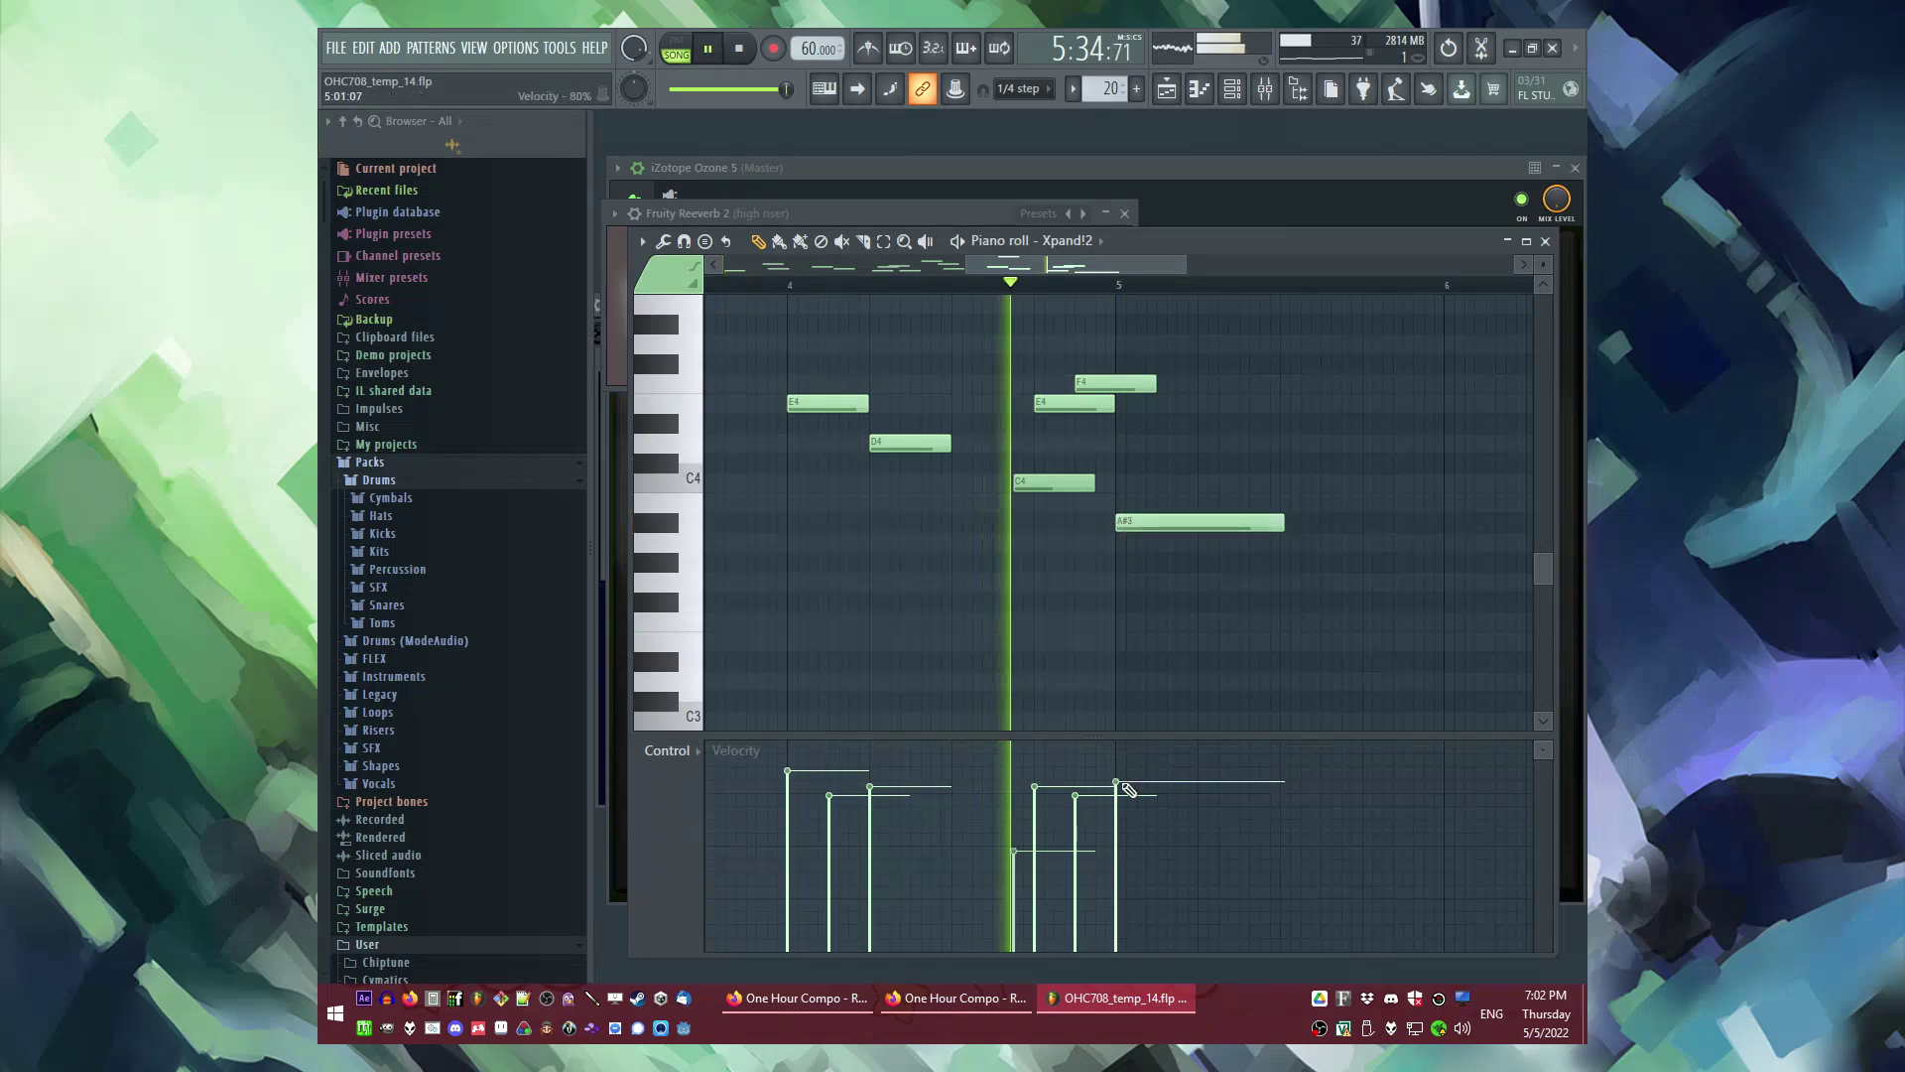
# Step: Listen to the arrangement's ending around bar 89 and stop playback
pyautogui.press('F5')
pyautogui.scroll(3, 1151, 715)
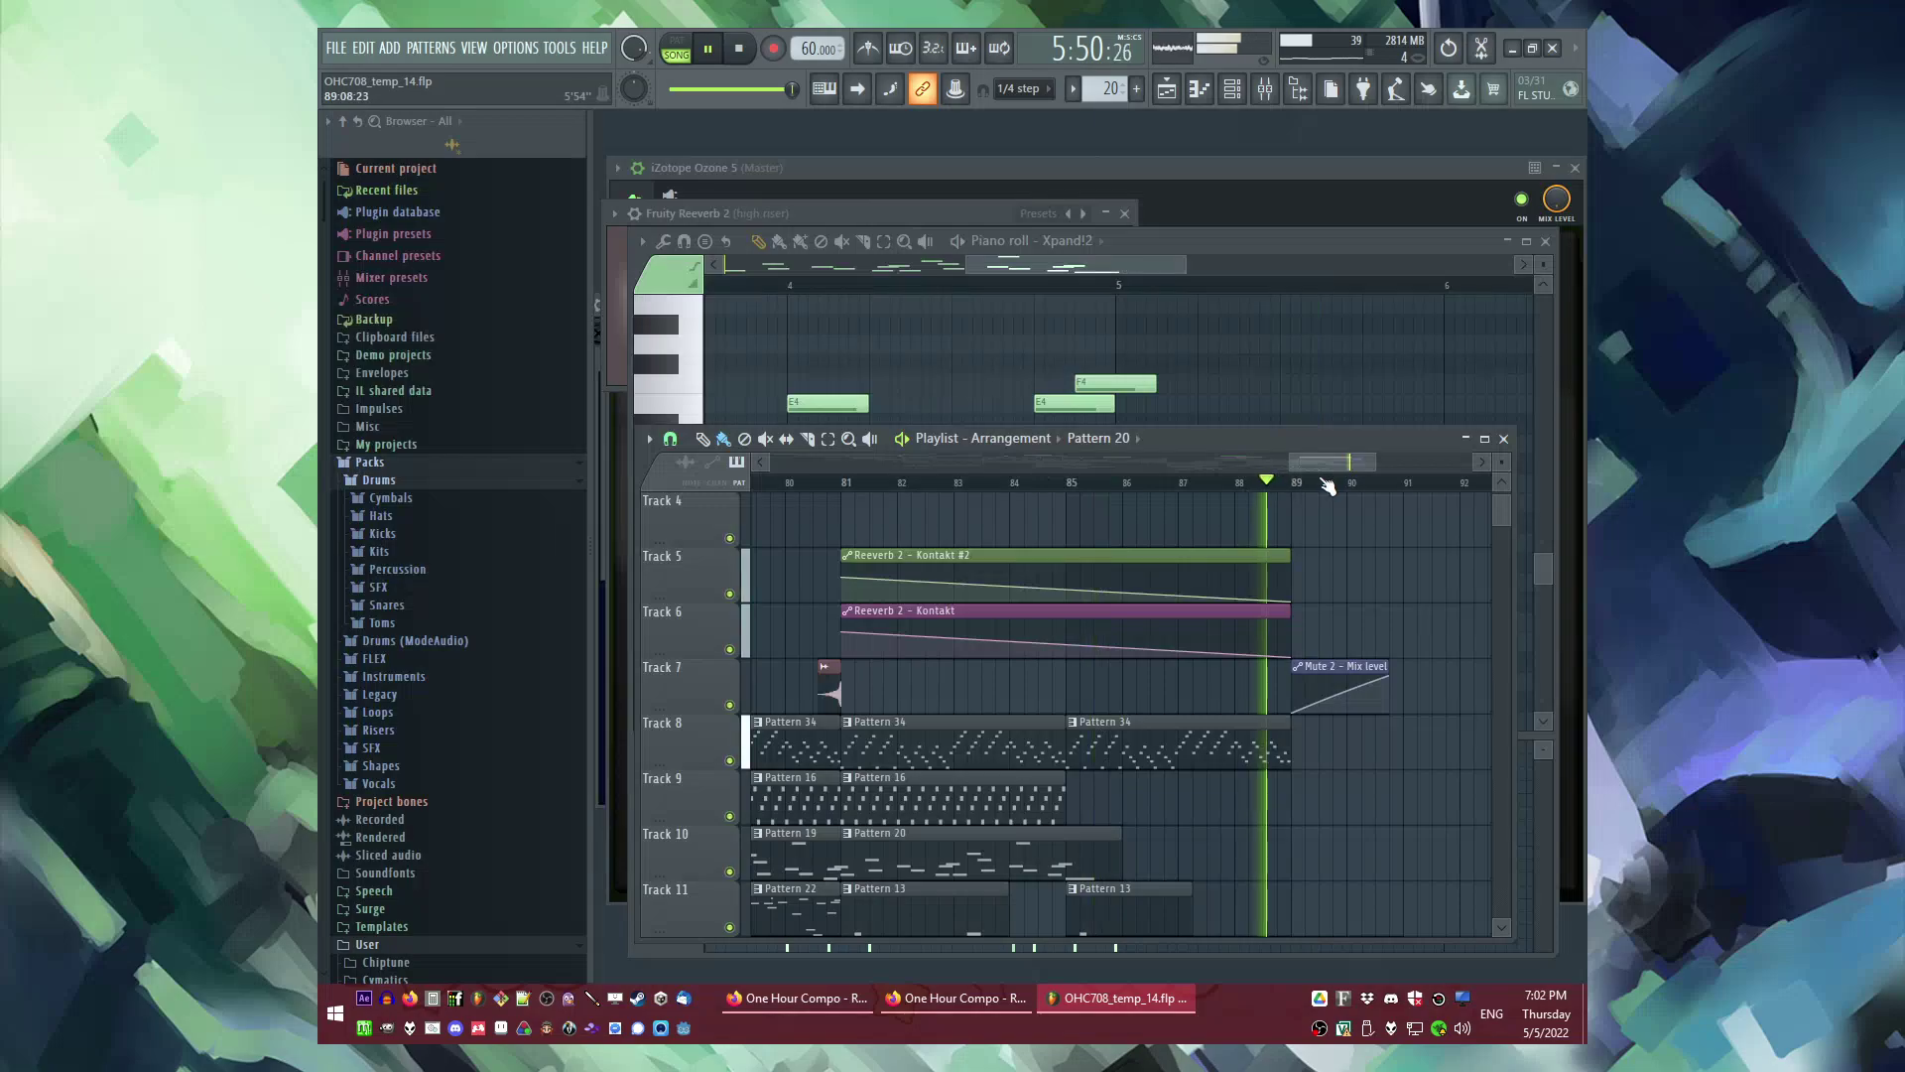
pyautogui.scroll(-2, 1260, 556)
pyautogui.scroll(3, 1335, 782)
pyautogui.press('space')
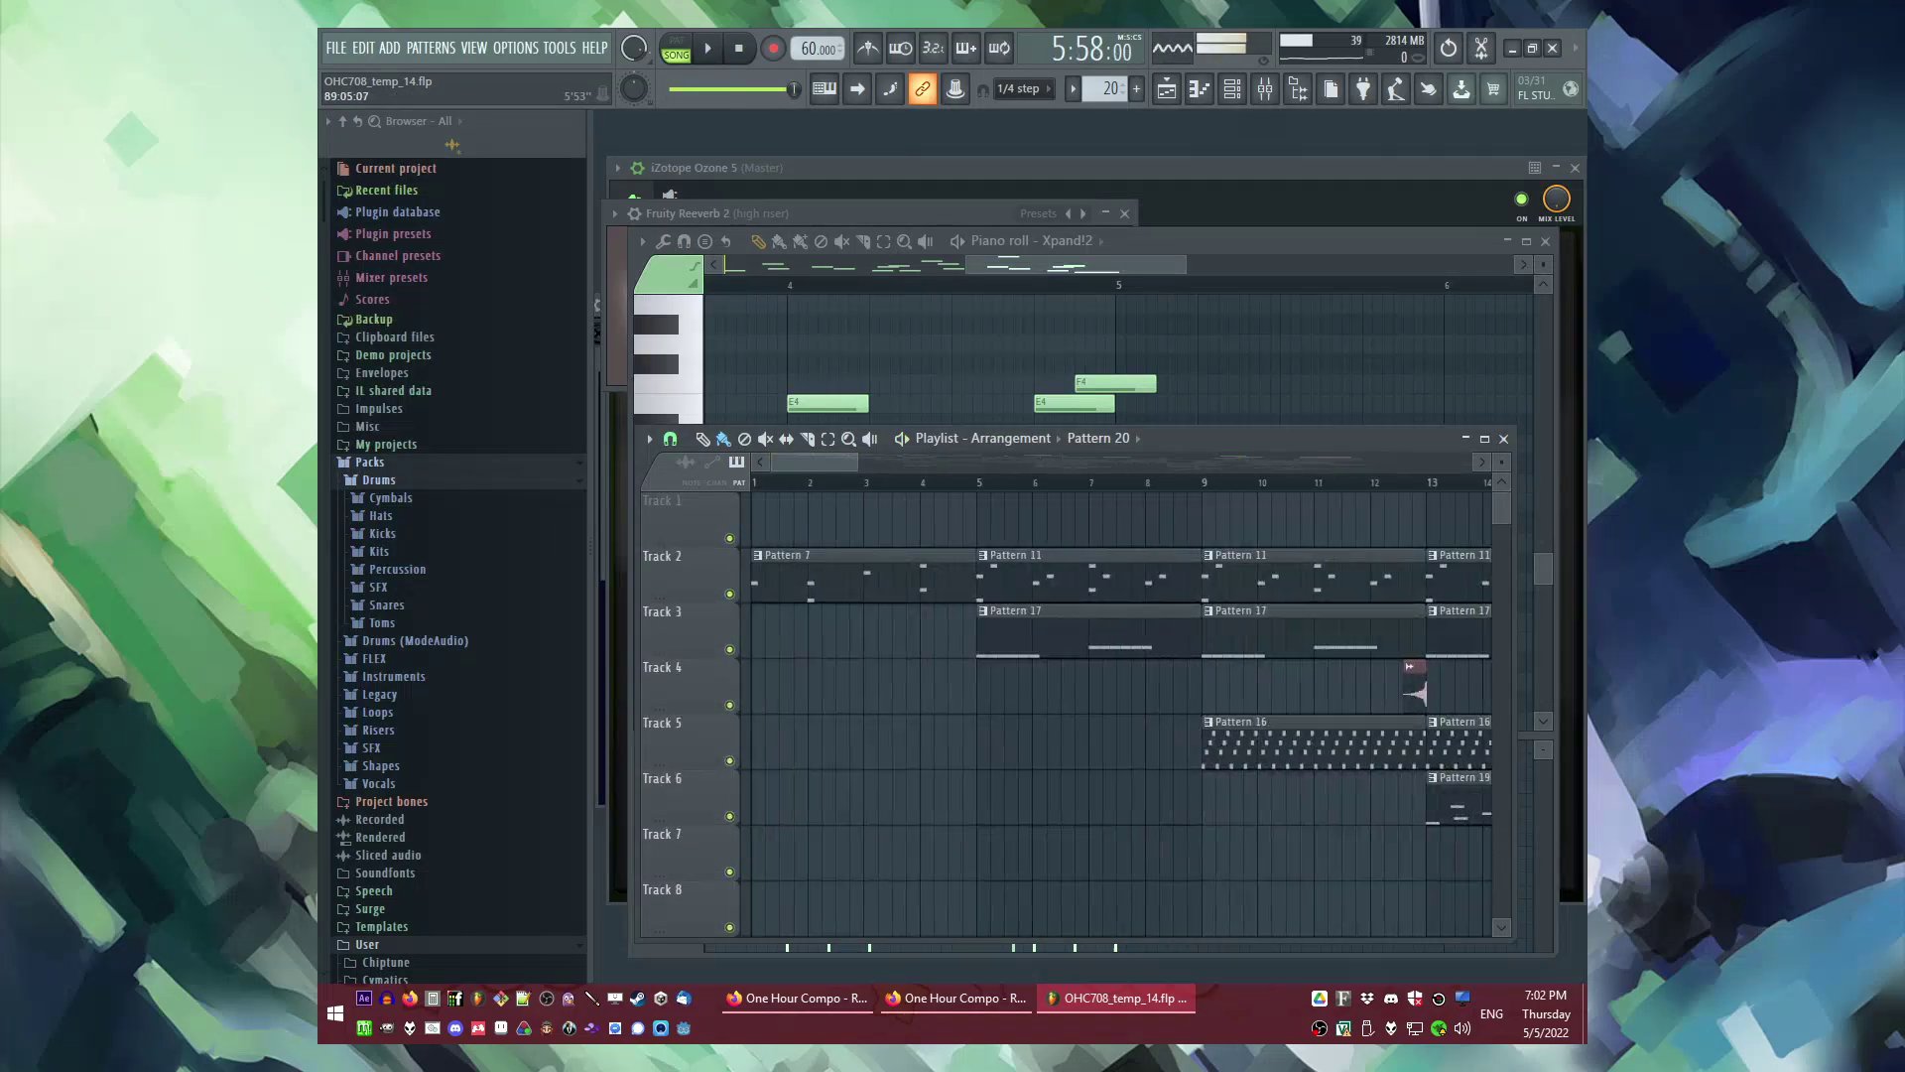
# Step: Export the full song as a WAV file named OHC708_temp_15.wav to the Desktop
pyautogui.click(337, 48)
pyautogui.click(541, 232)
pyautogui.scroll(10, 539, 278)
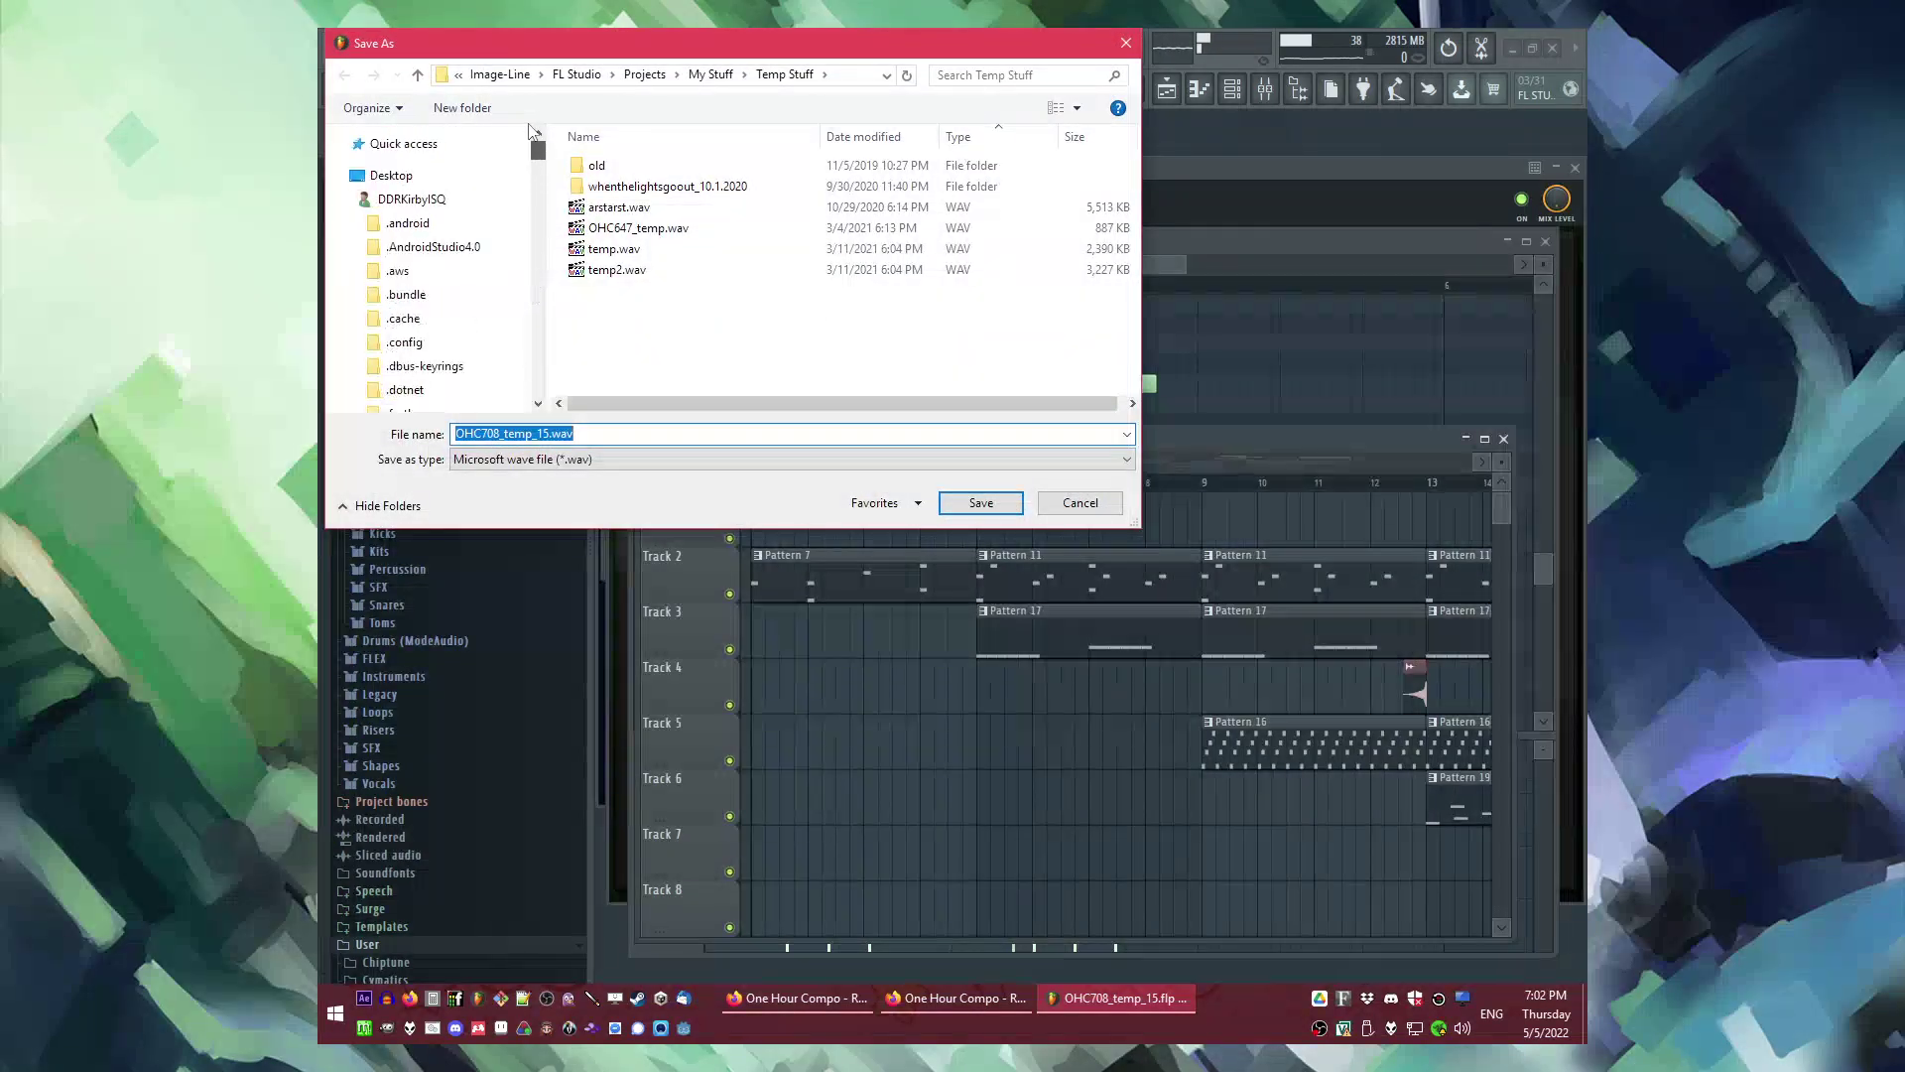
pyautogui.click(397, 175)
pyautogui.click(980, 502)
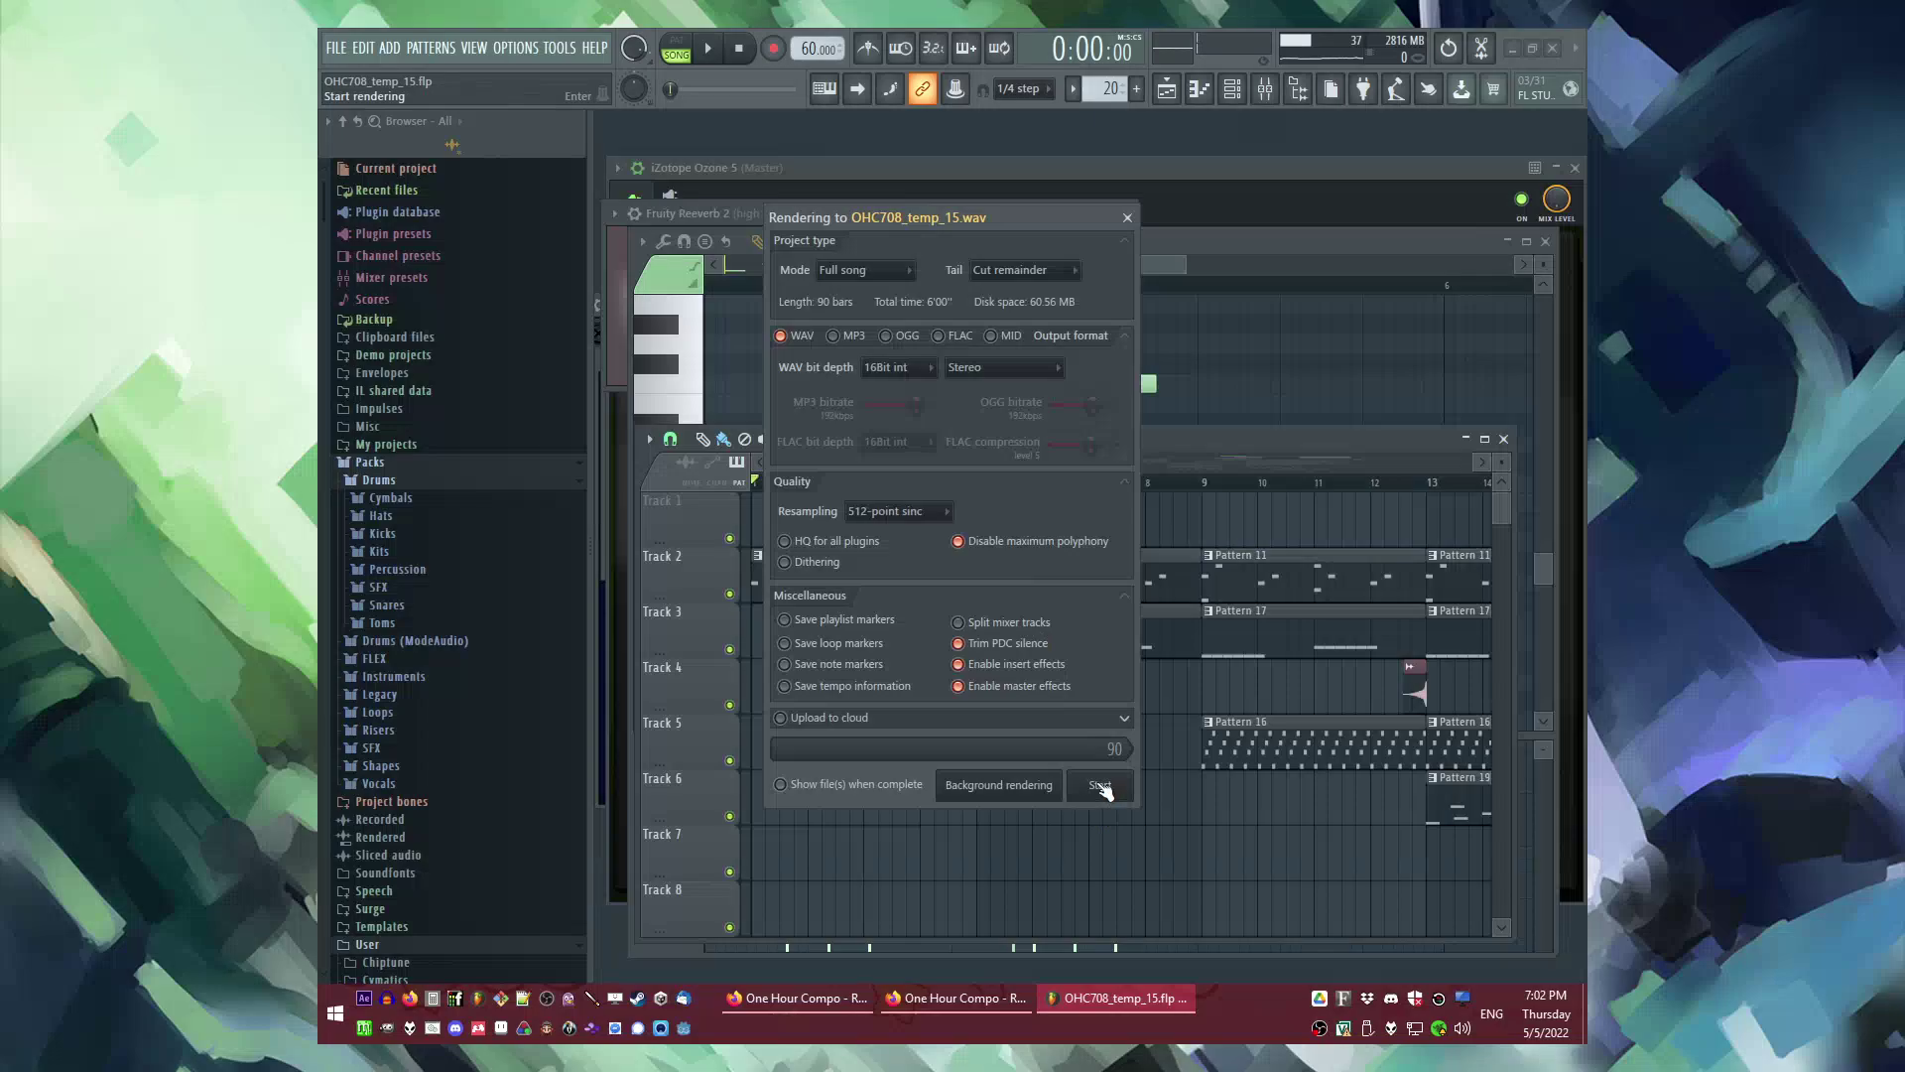